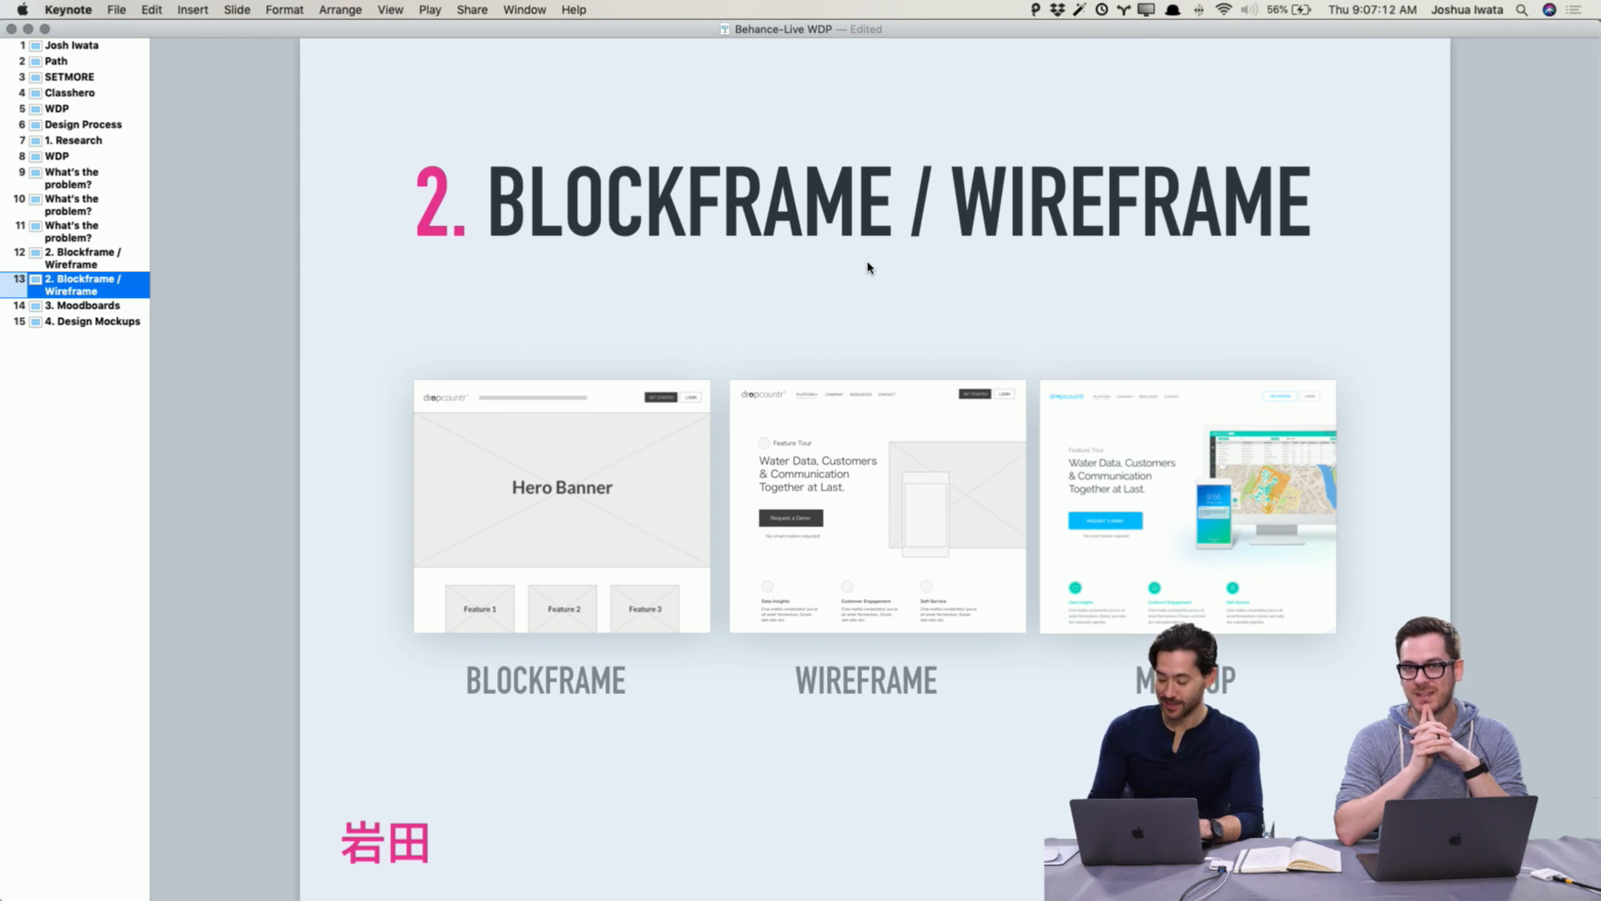
# Step: Page back and forth through the Blockframe / Wireframe and Moodboards slides of the presentation
pyautogui.press('Down')
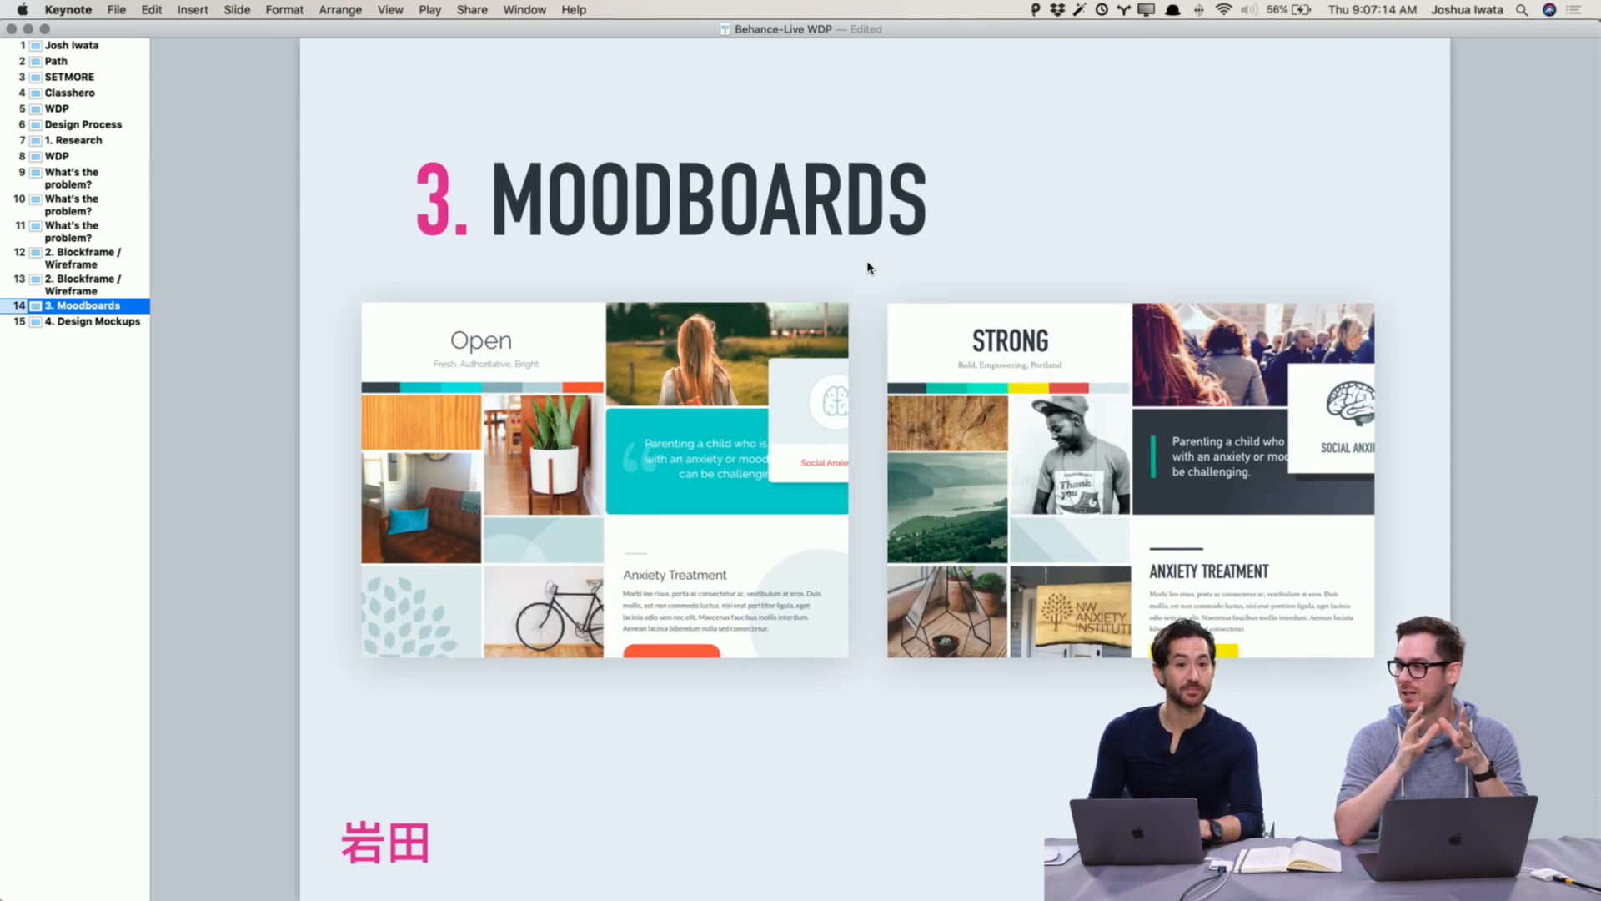
pyautogui.press('Up')
pyautogui.press('Up')
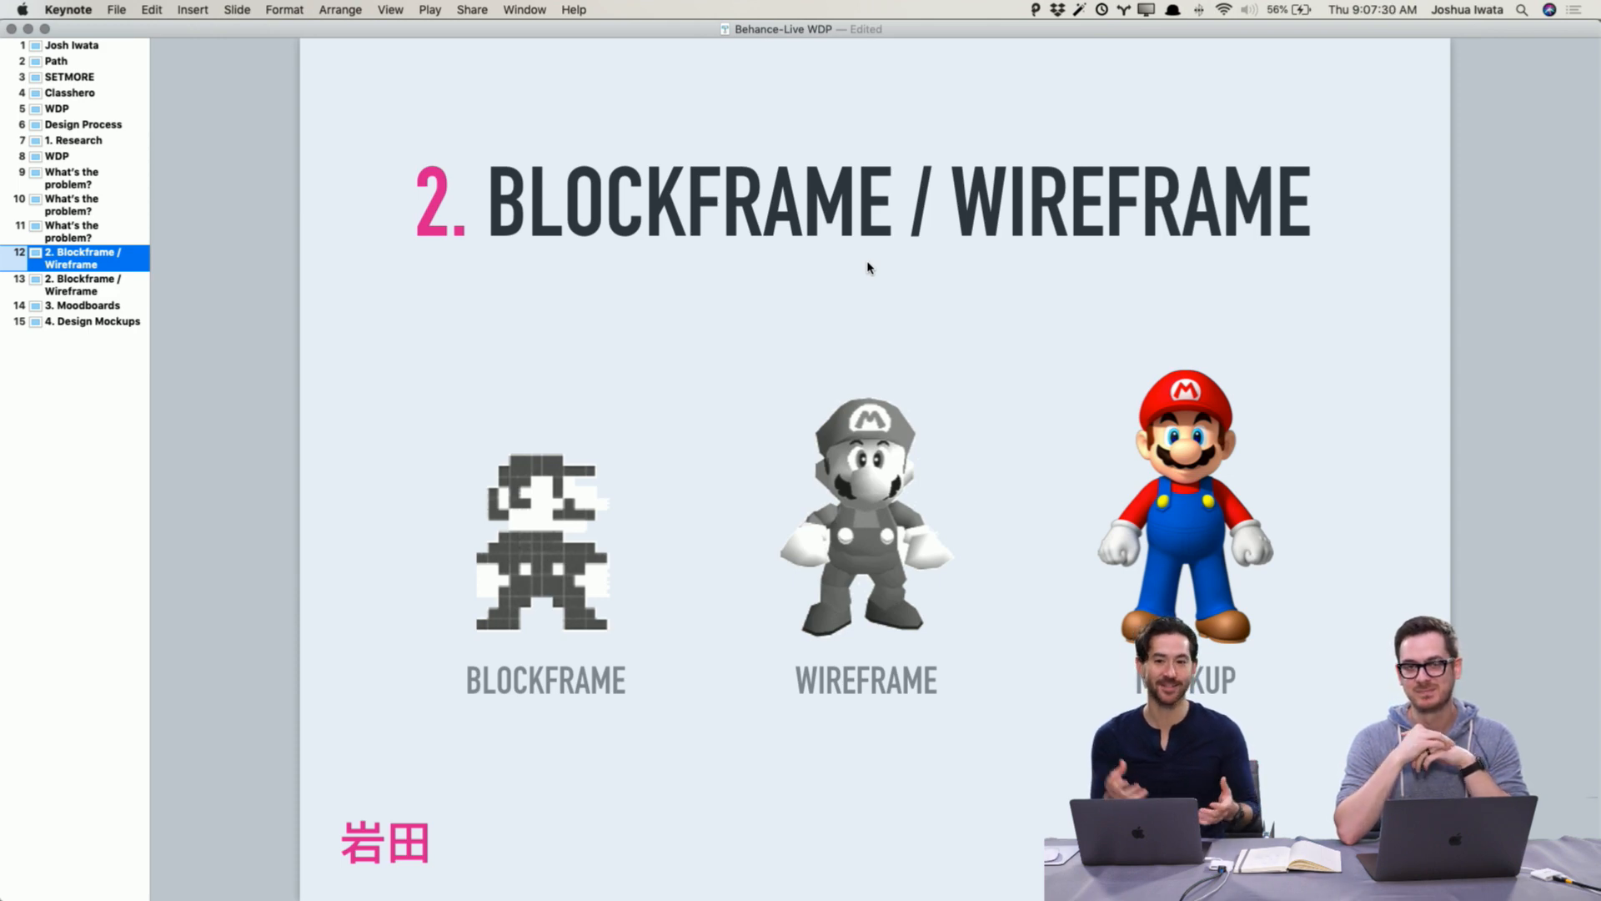
pyautogui.press('Down')
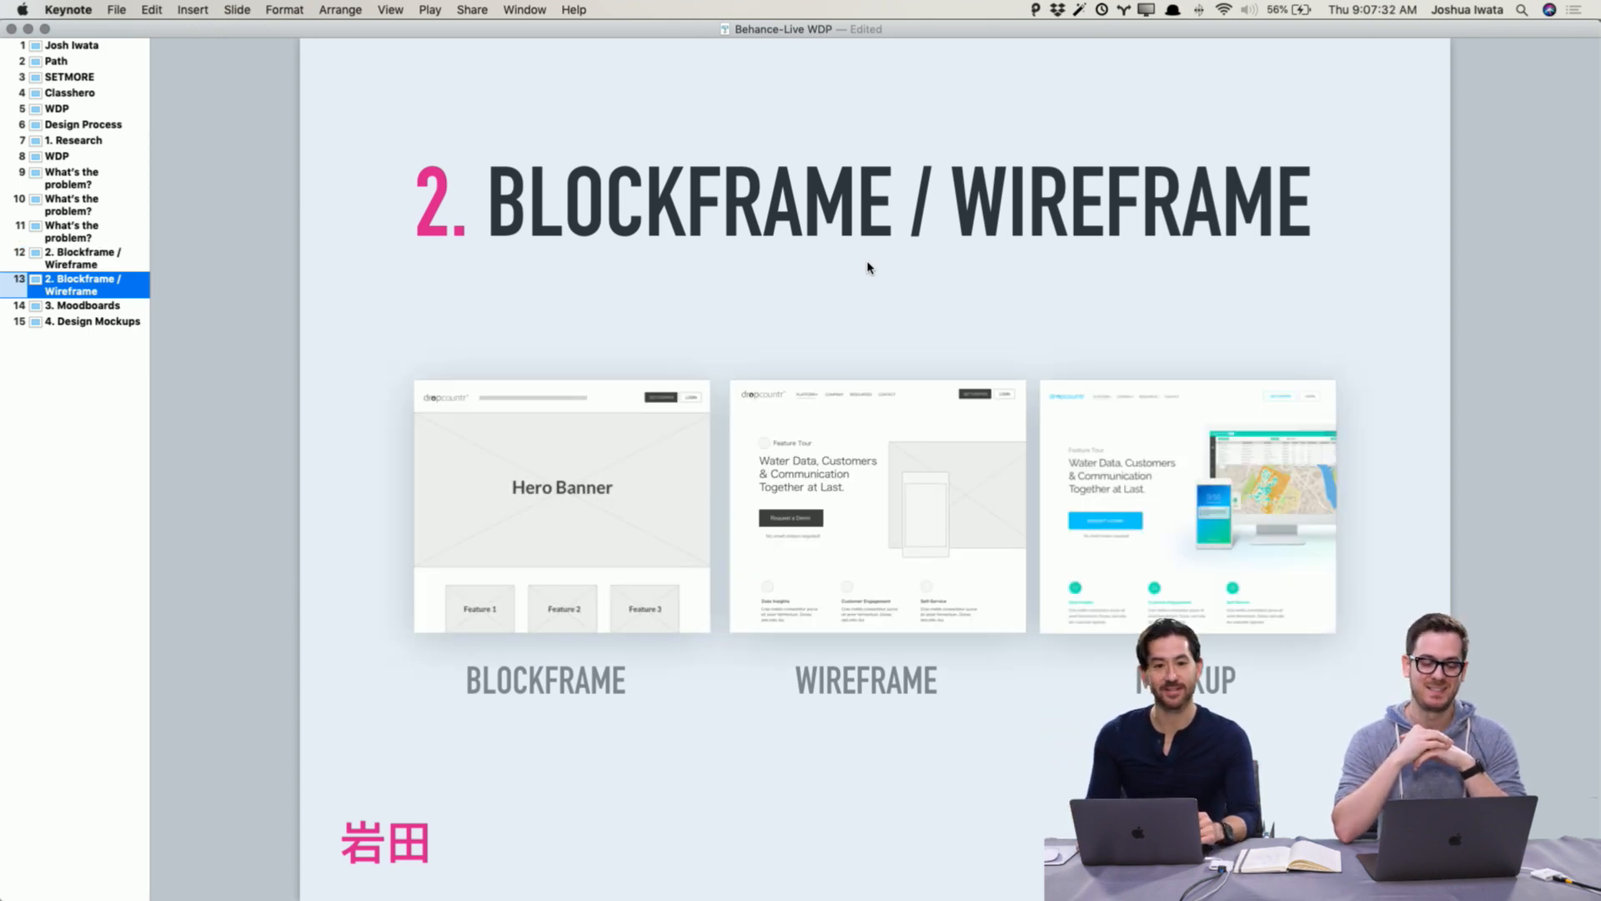
pyautogui.press('Down')
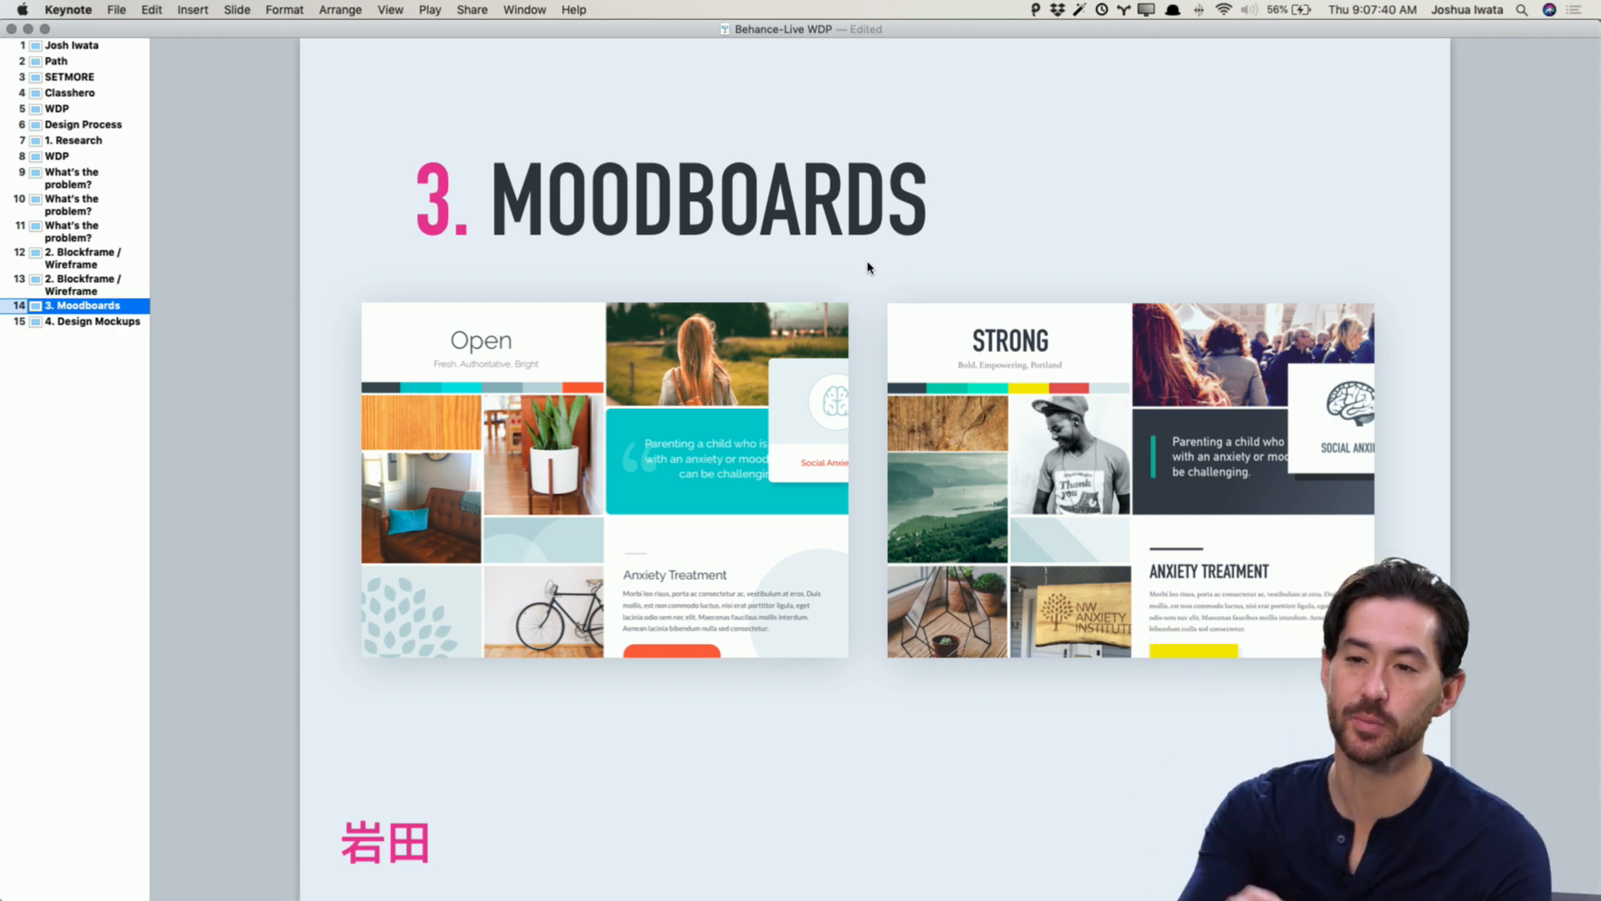
# Step: Switch to the WDP Moodboards document in Adobe XD and save it
pyautogui.press('super+Tab')
pyautogui.press('super+Tab')
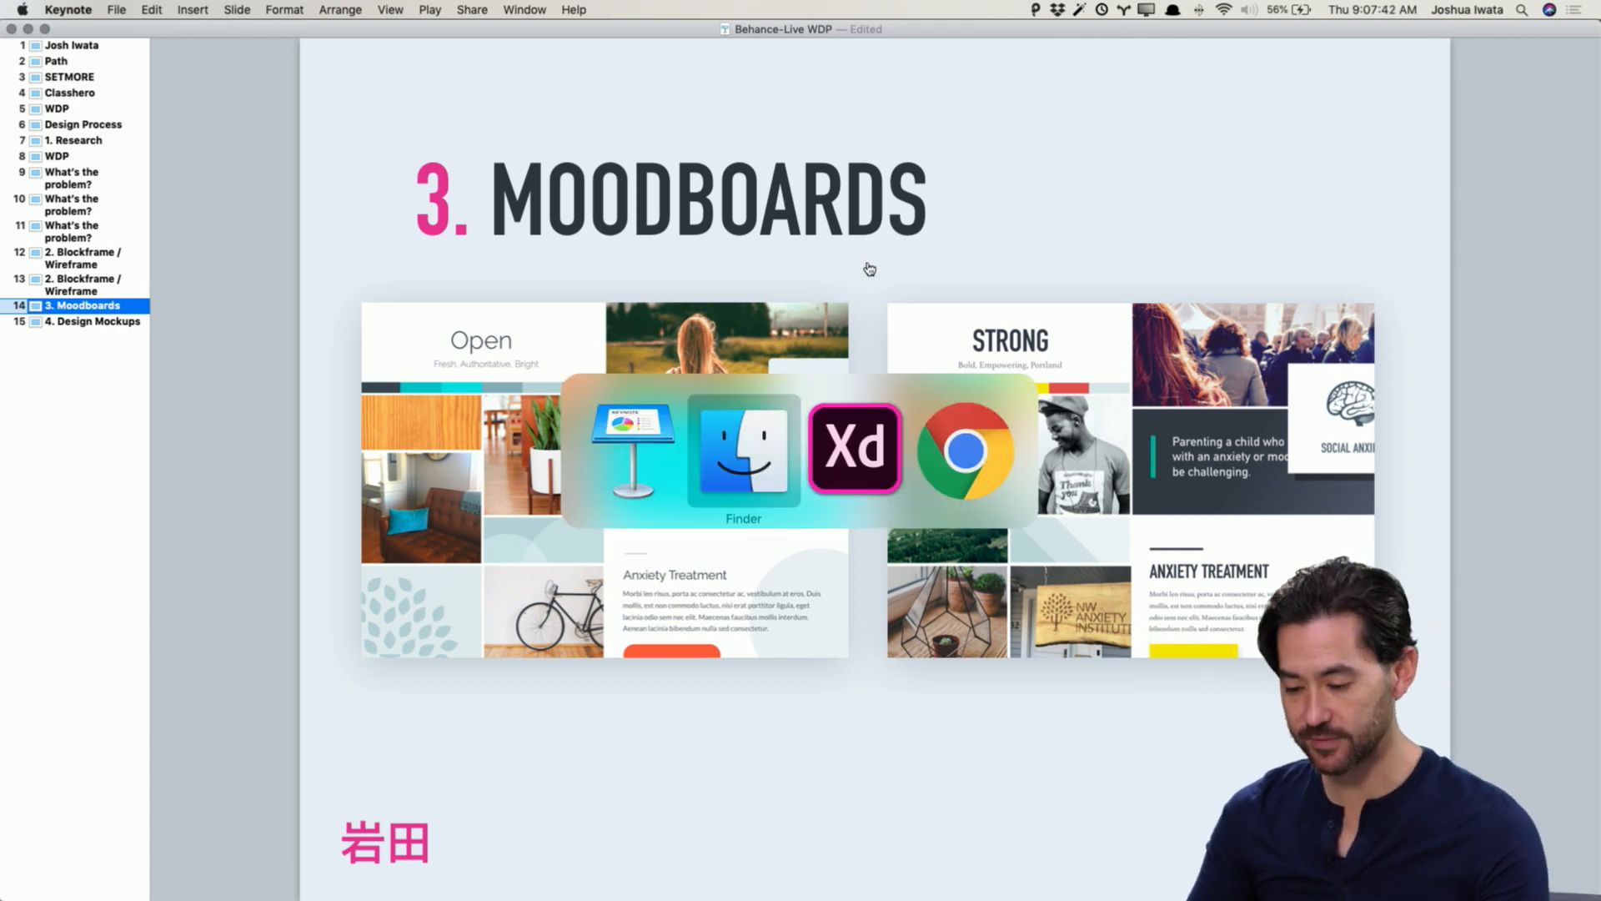
pyautogui.press('super+grave')
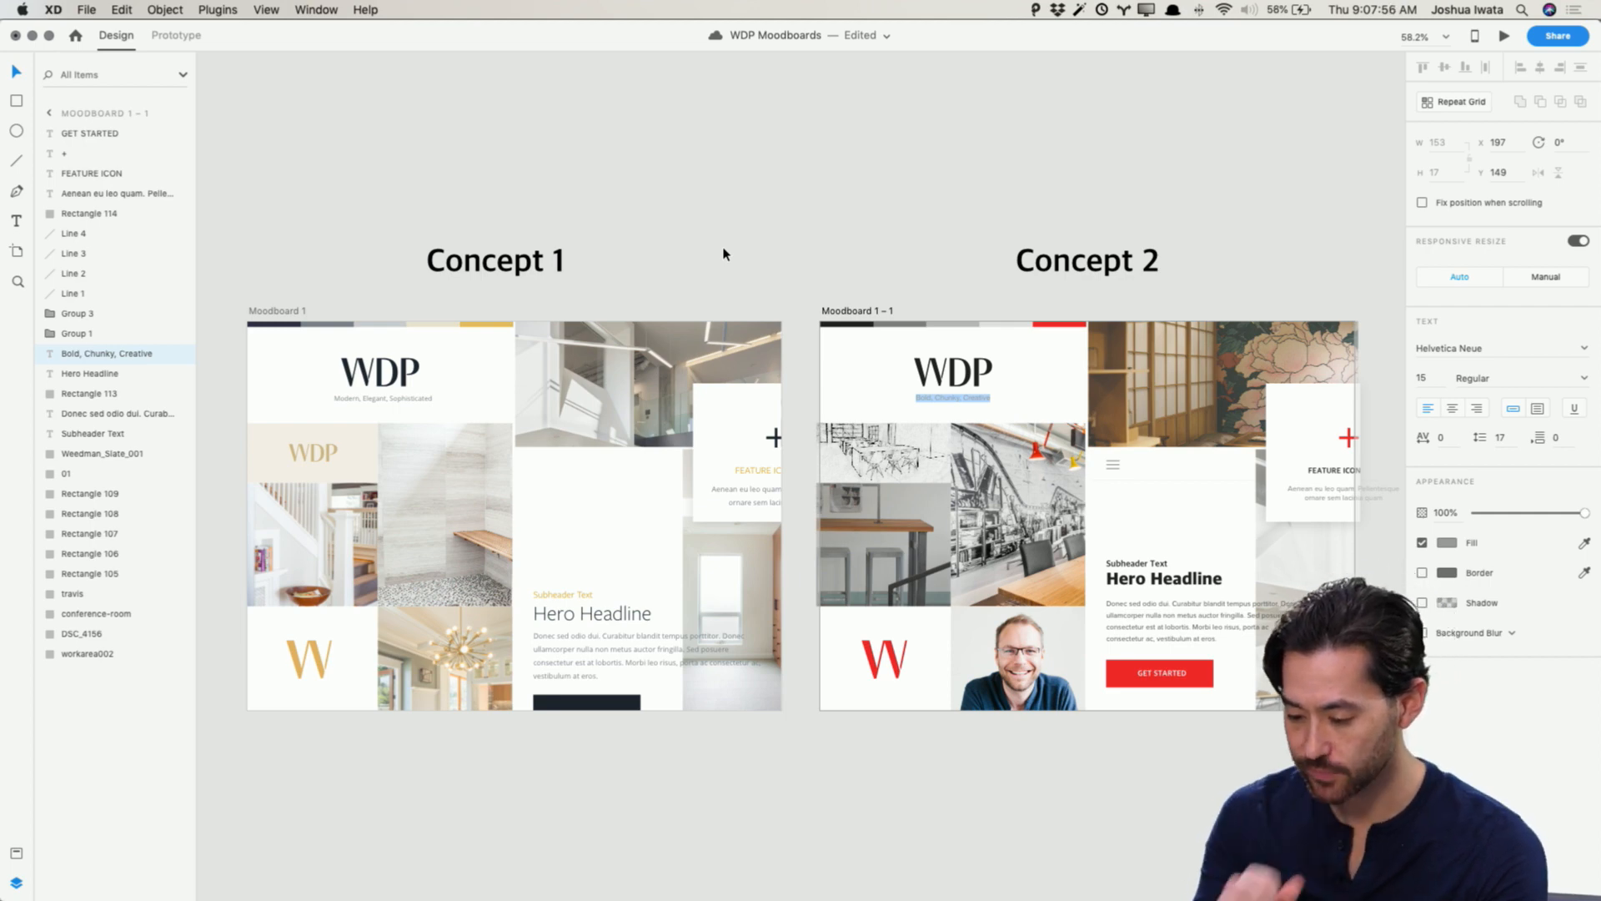
pyautogui.press('super+s')
pyautogui.click(846, 136)
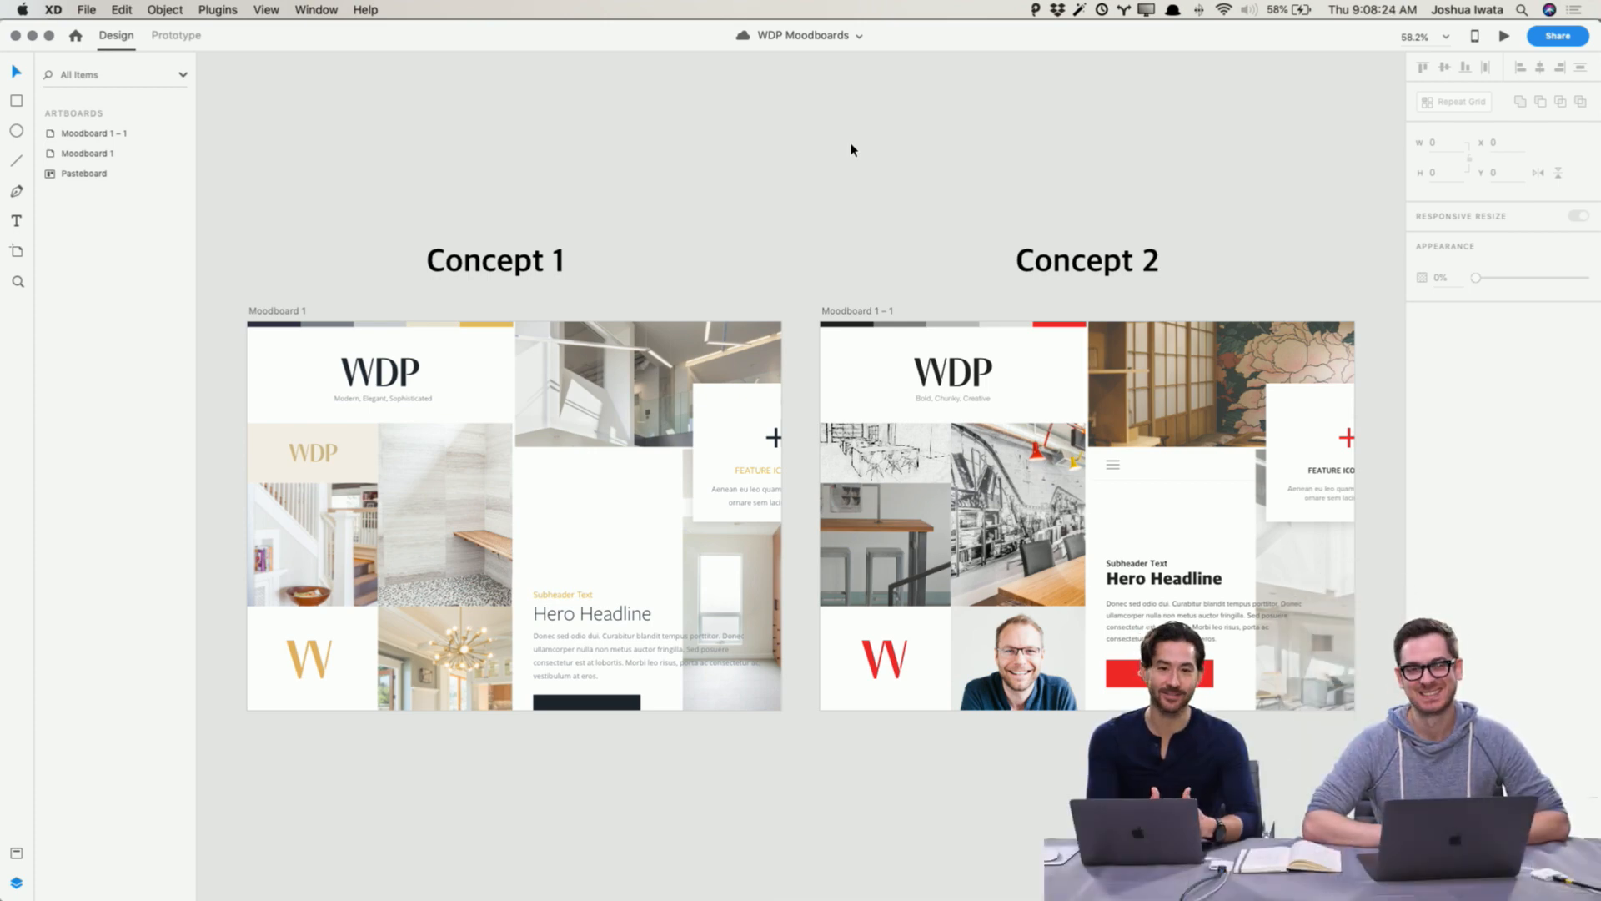
# Step: Review the Concept 1 and Concept 2 moodboards, selecting individual elements on Concept 1
pyautogui.press('super+Tab')
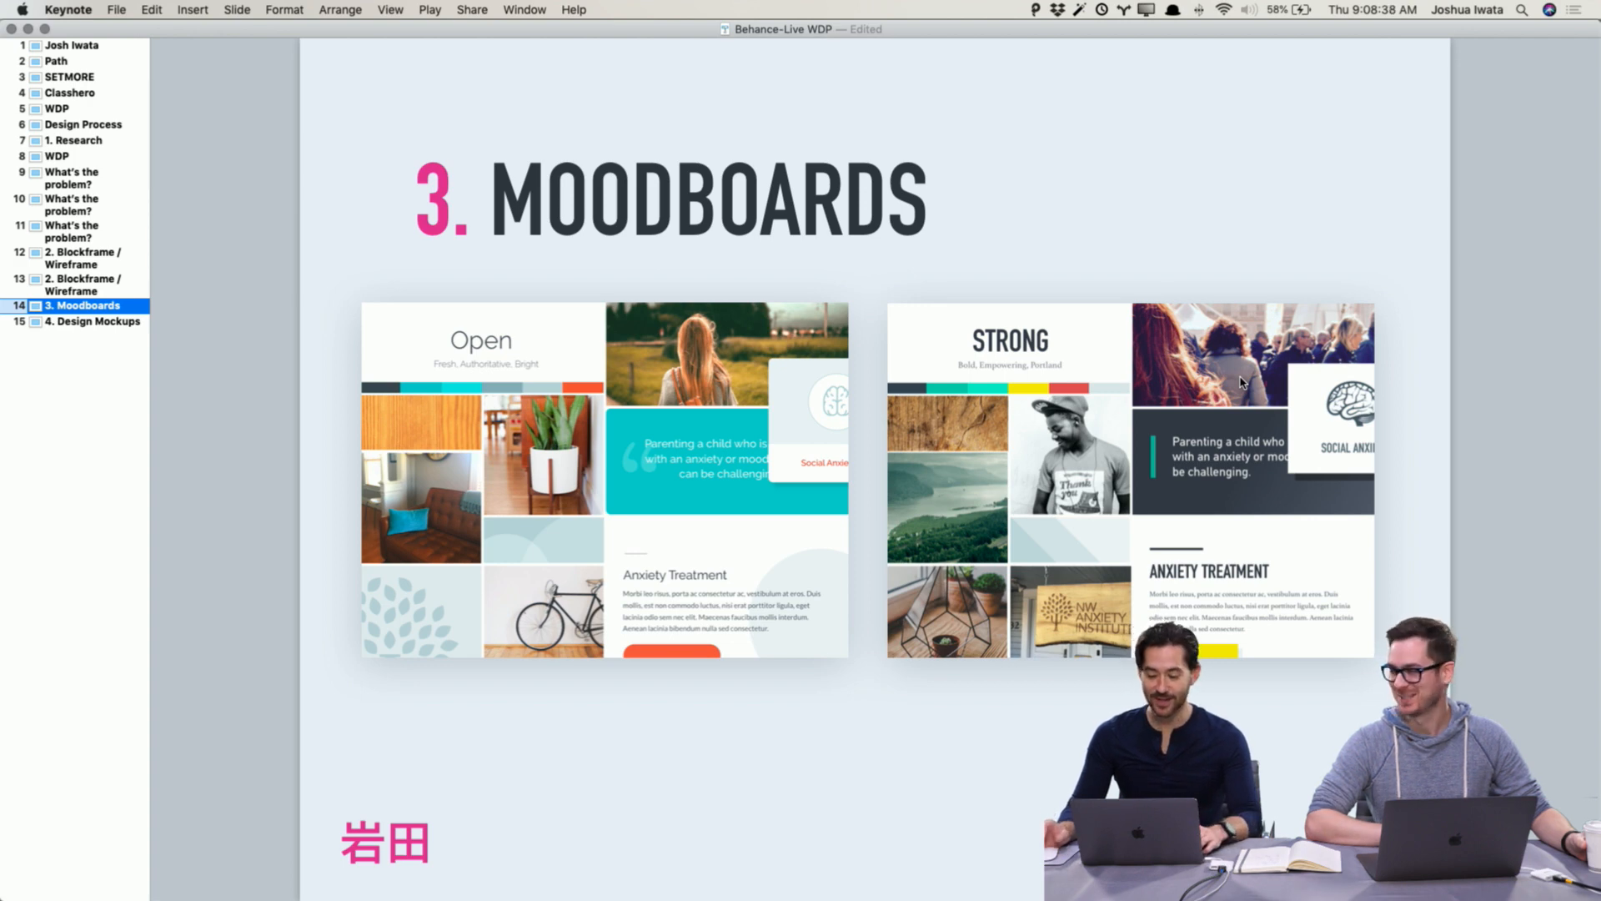
pyautogui.press('super+Tab')
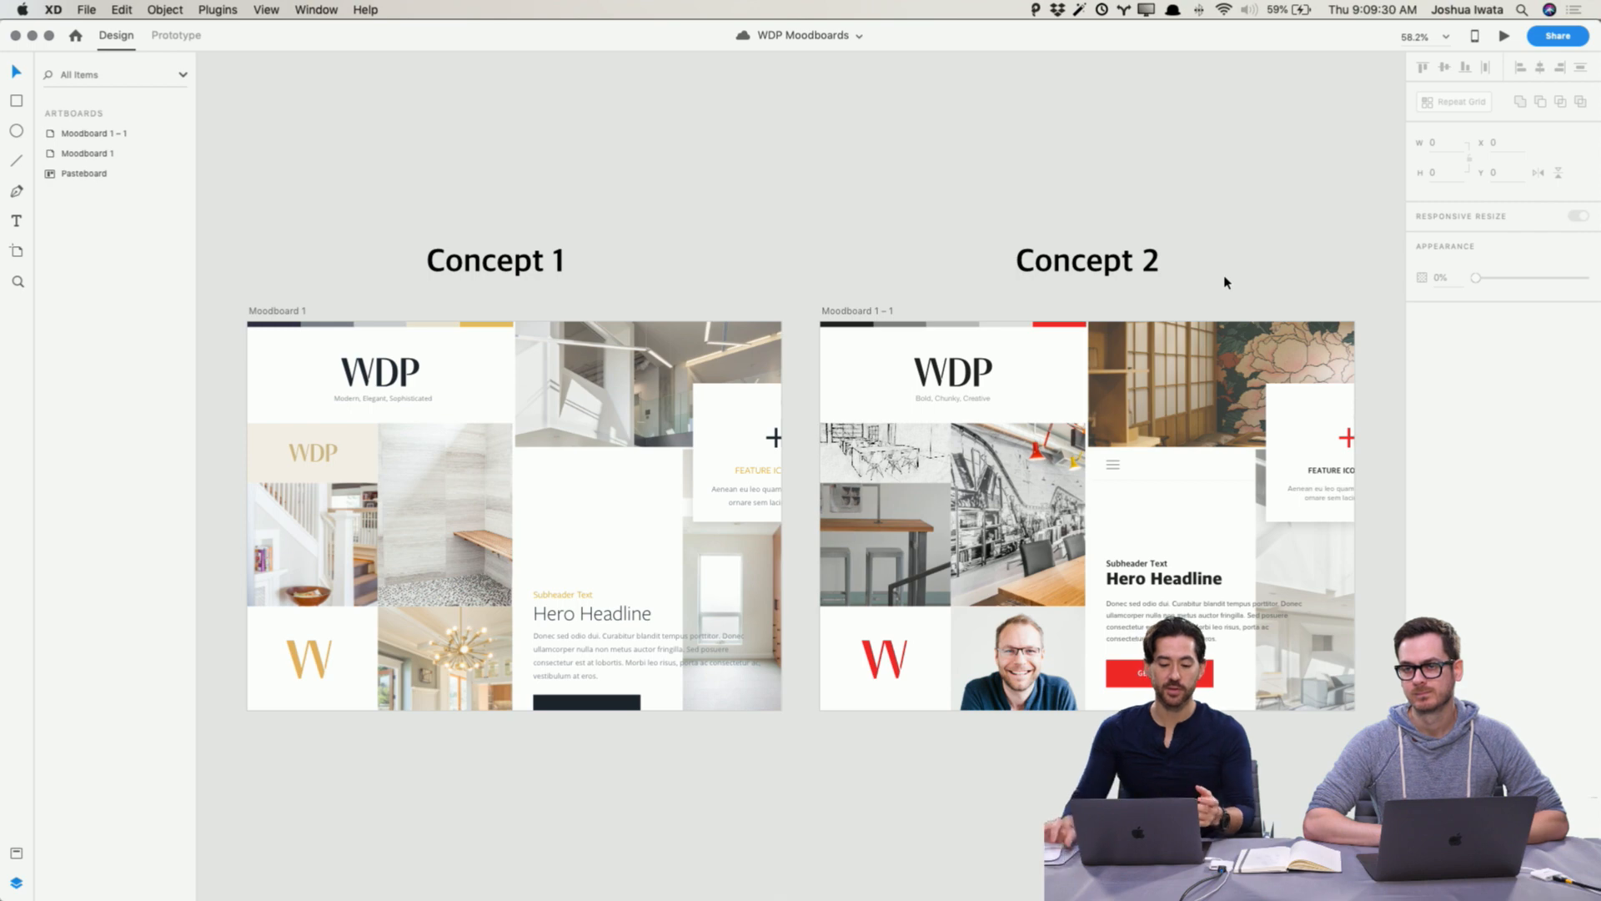
pyautogui.click(383, 403)
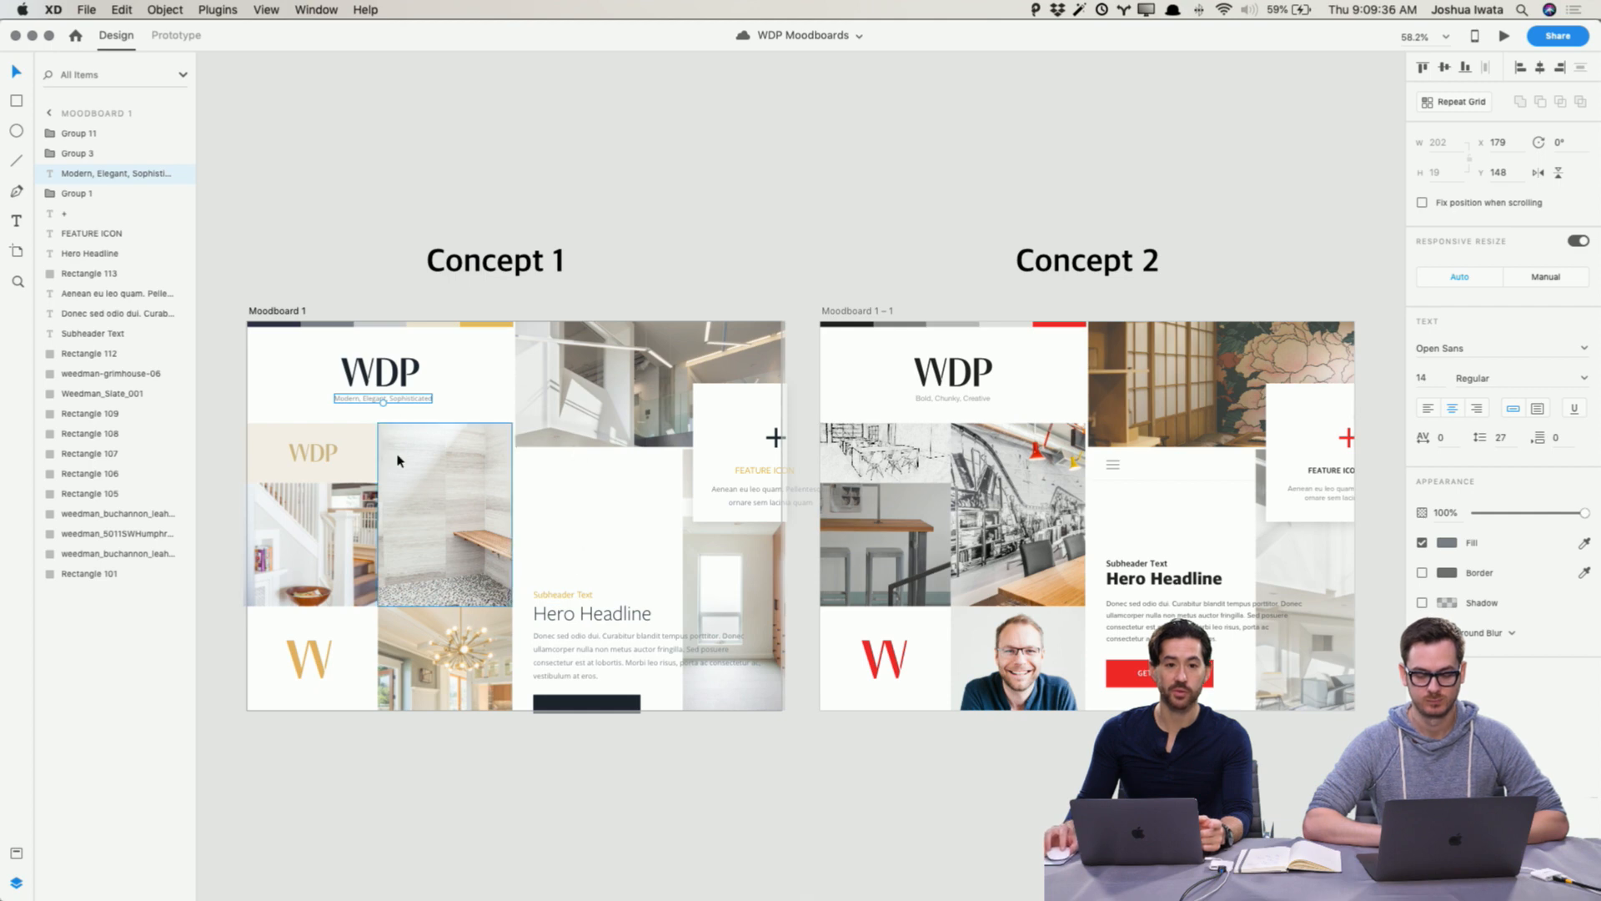
pyautogui.click(449, 333)
pyautogui.moveTo(487, 340); pyautogui.dragTo(208, 289)
pyautogui.click(347, 286)
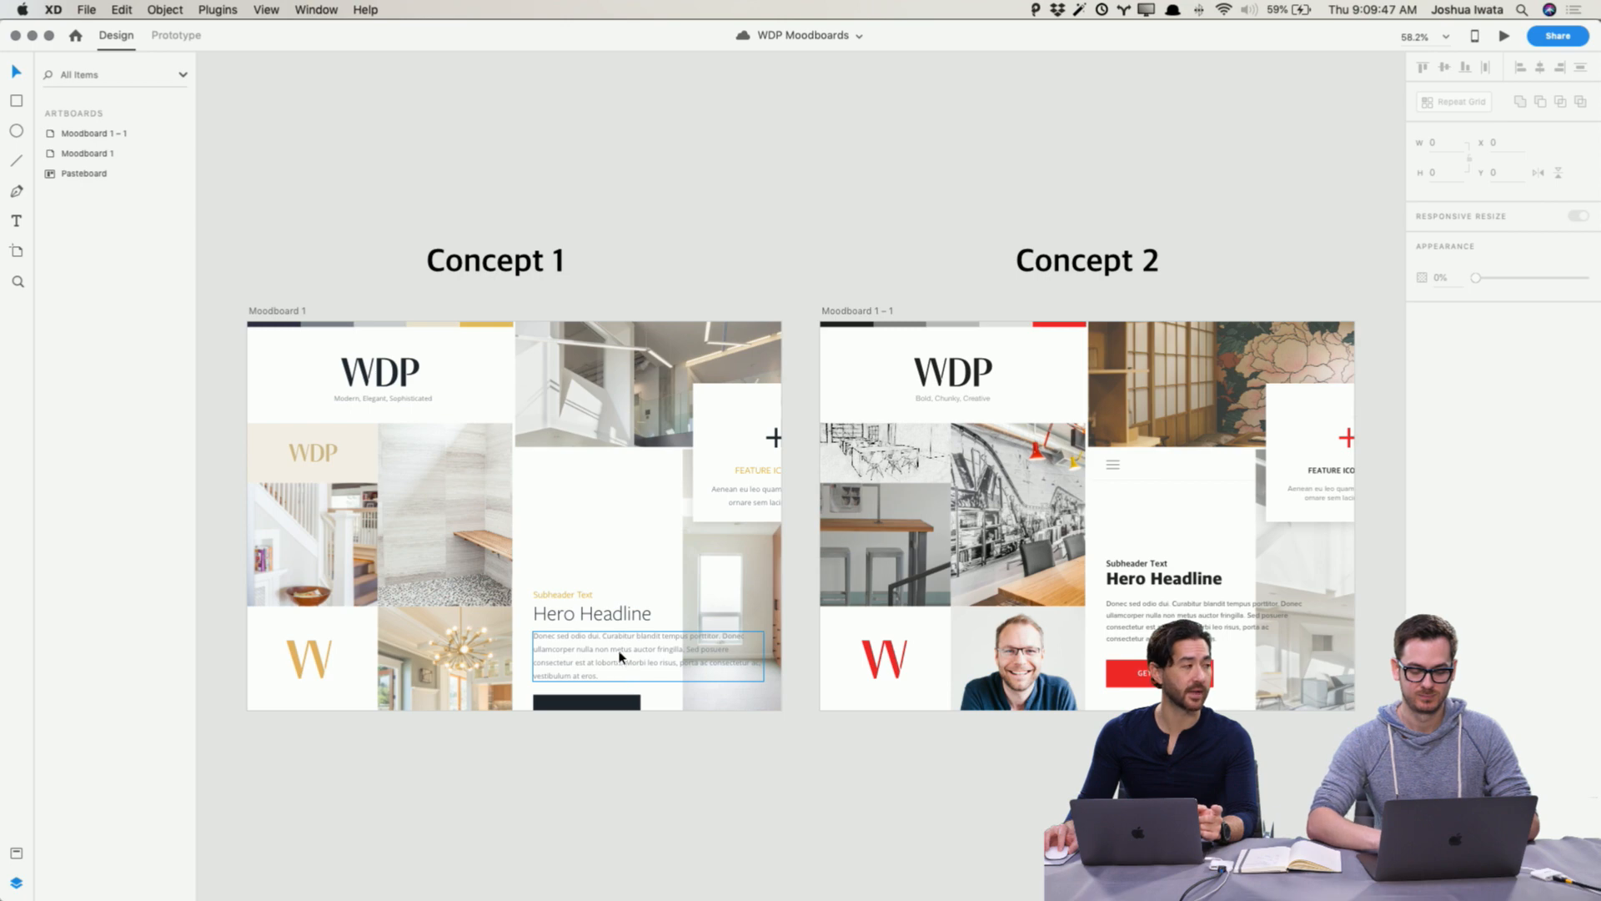
pyautogui.hscroll(-3, 579, 544)
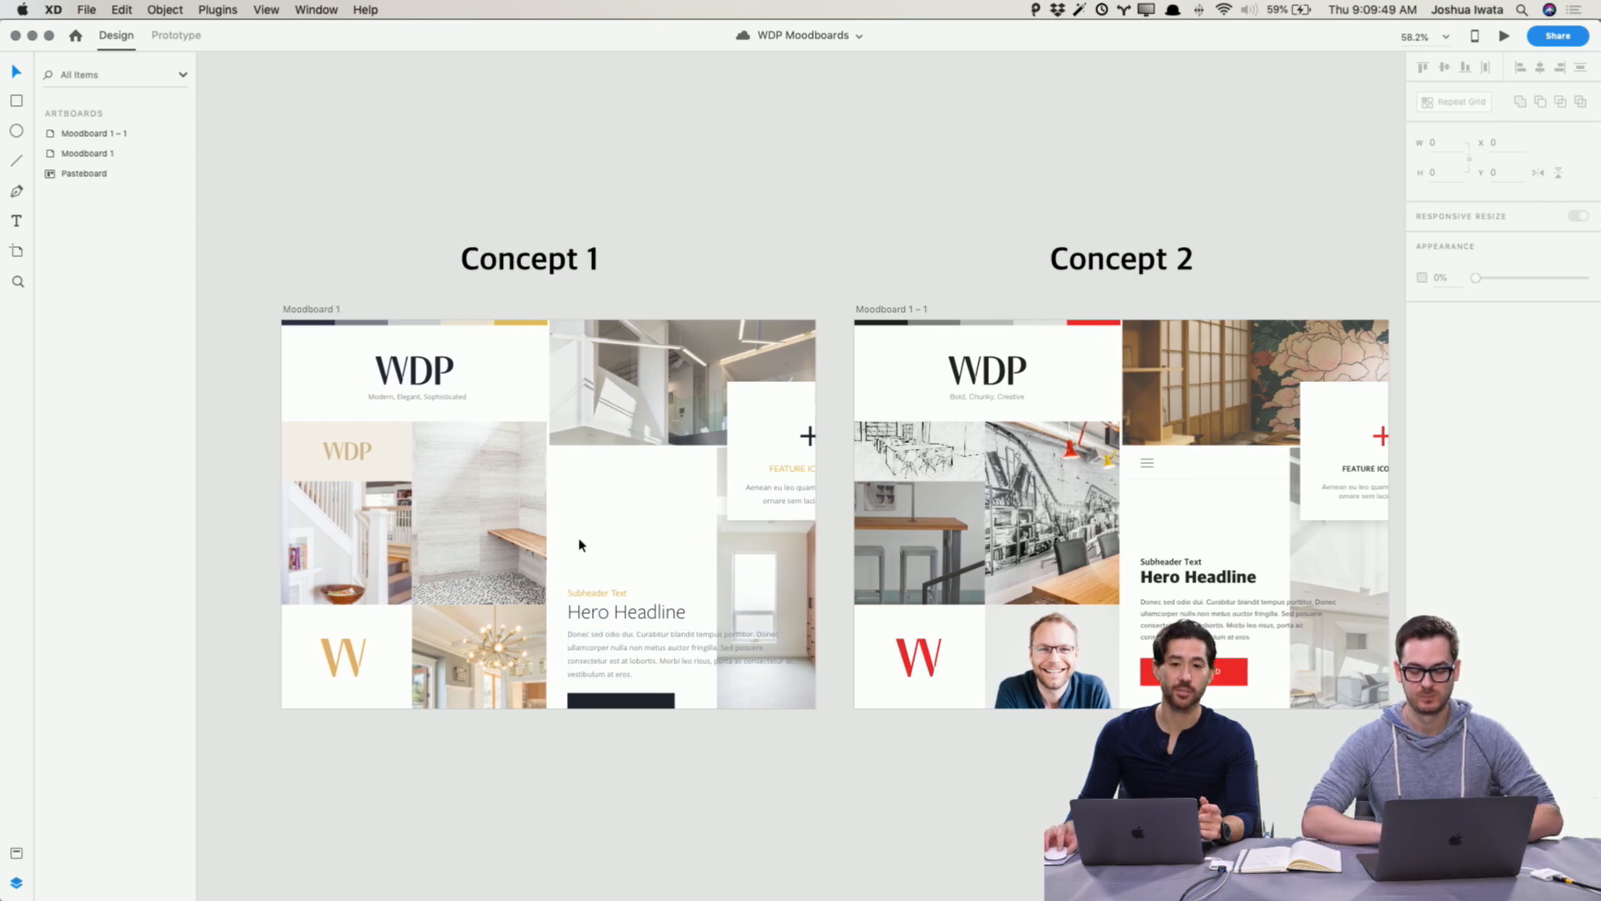
pyautogui.hscroll(2, 580, 545)
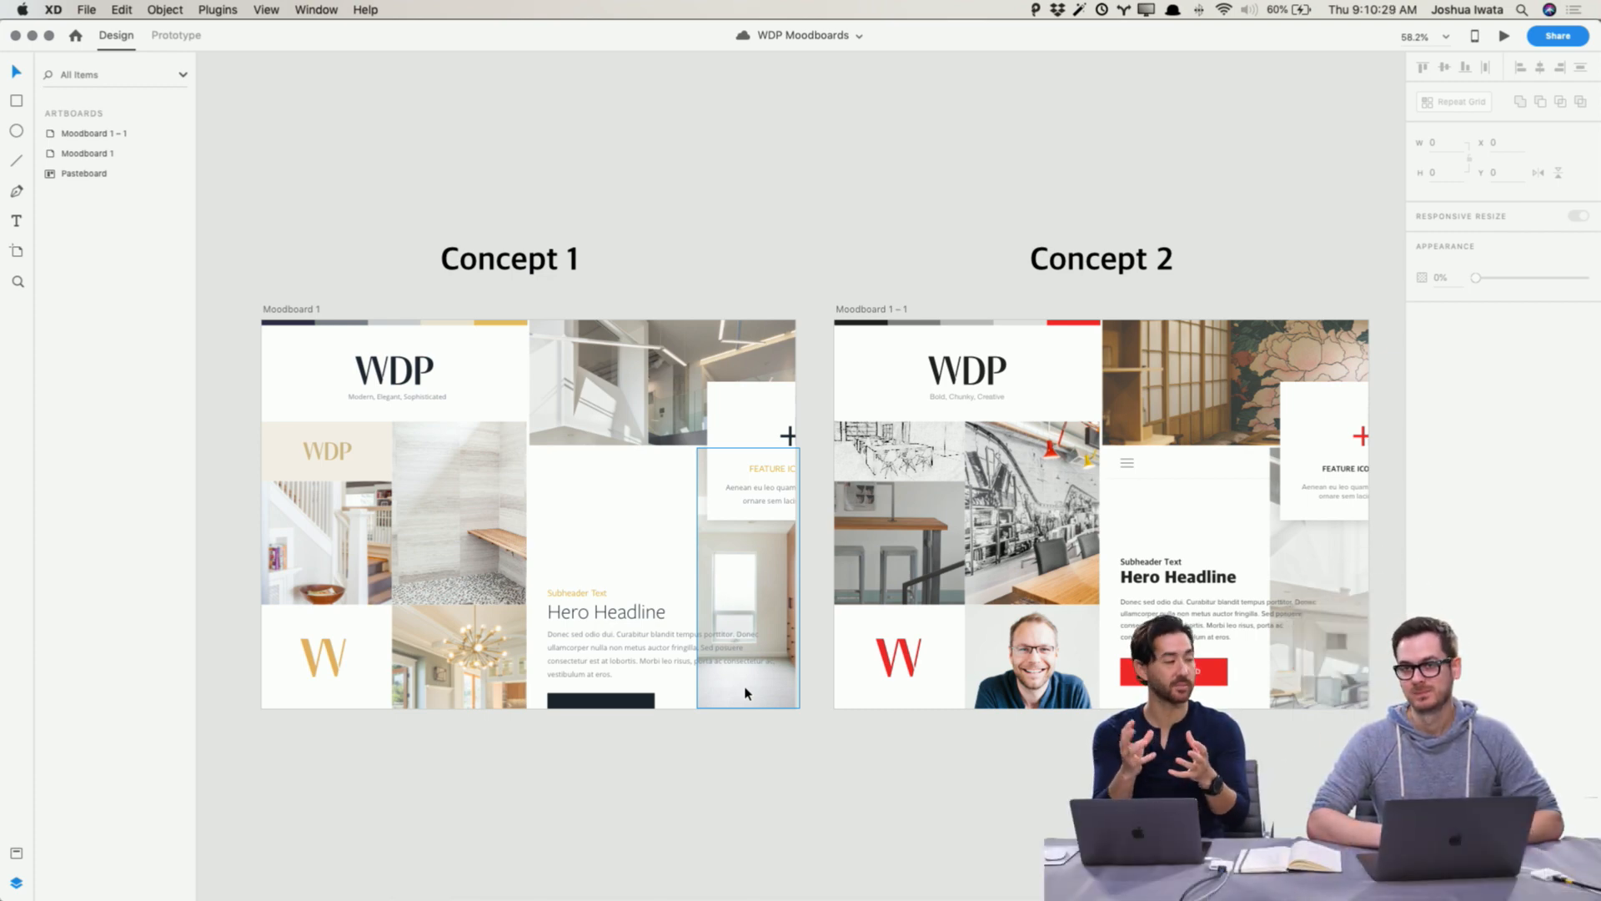
# Step: Switch to the WDP Wireframes document and examine the Home wireframe's hero section up close
pyautogui.press('super+grave')
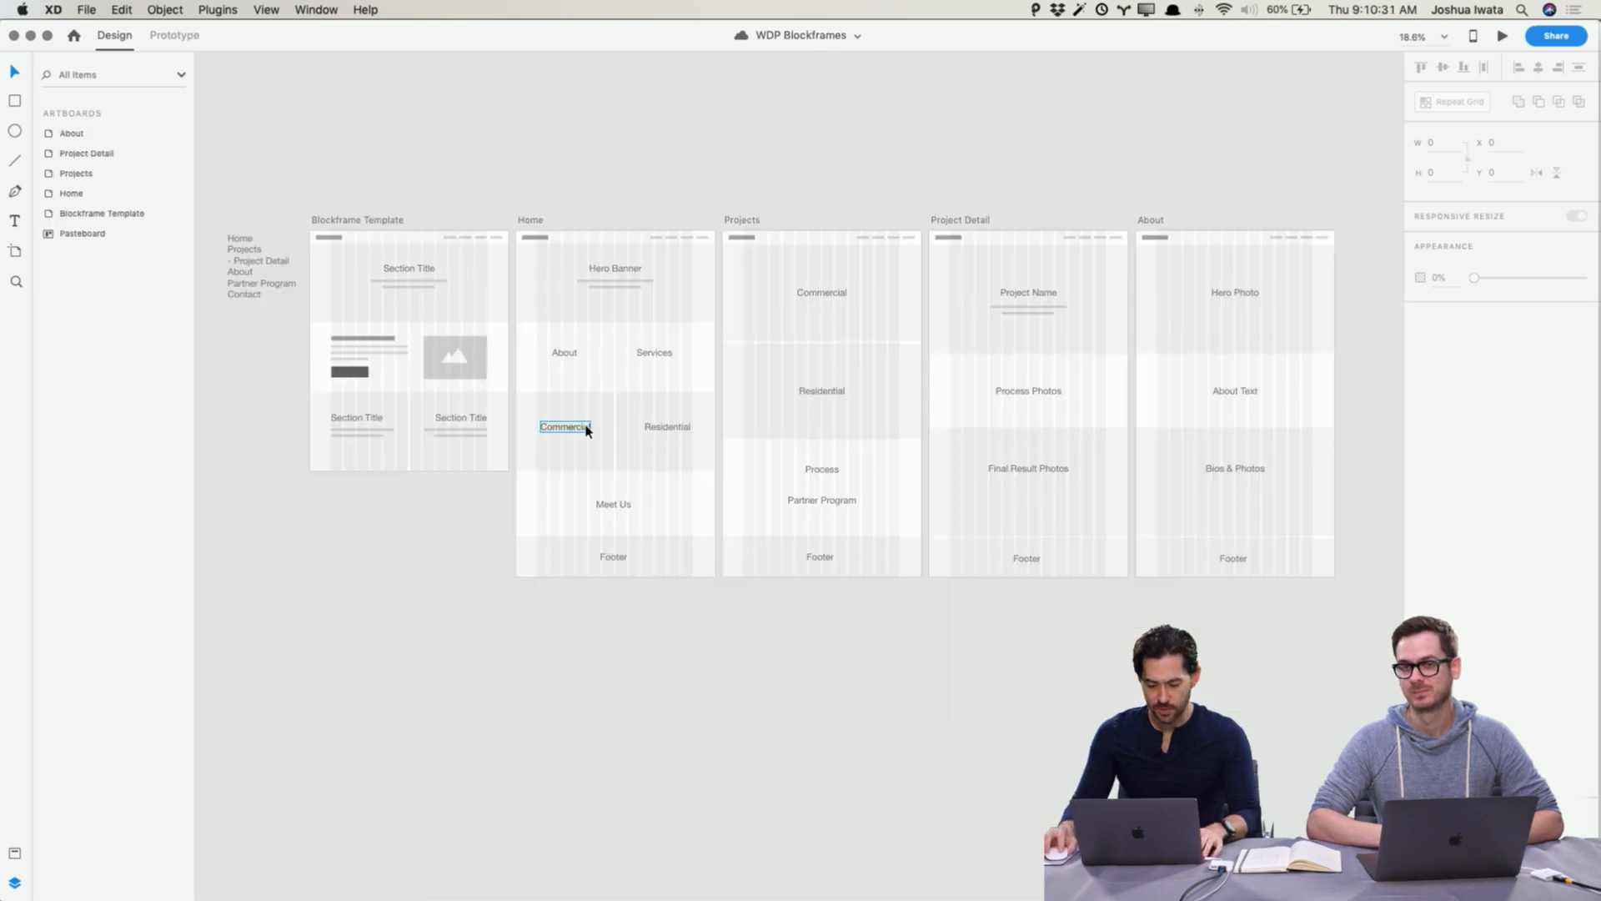
pyautogui.press('super+grave')
pyautogui.press('super+grave')
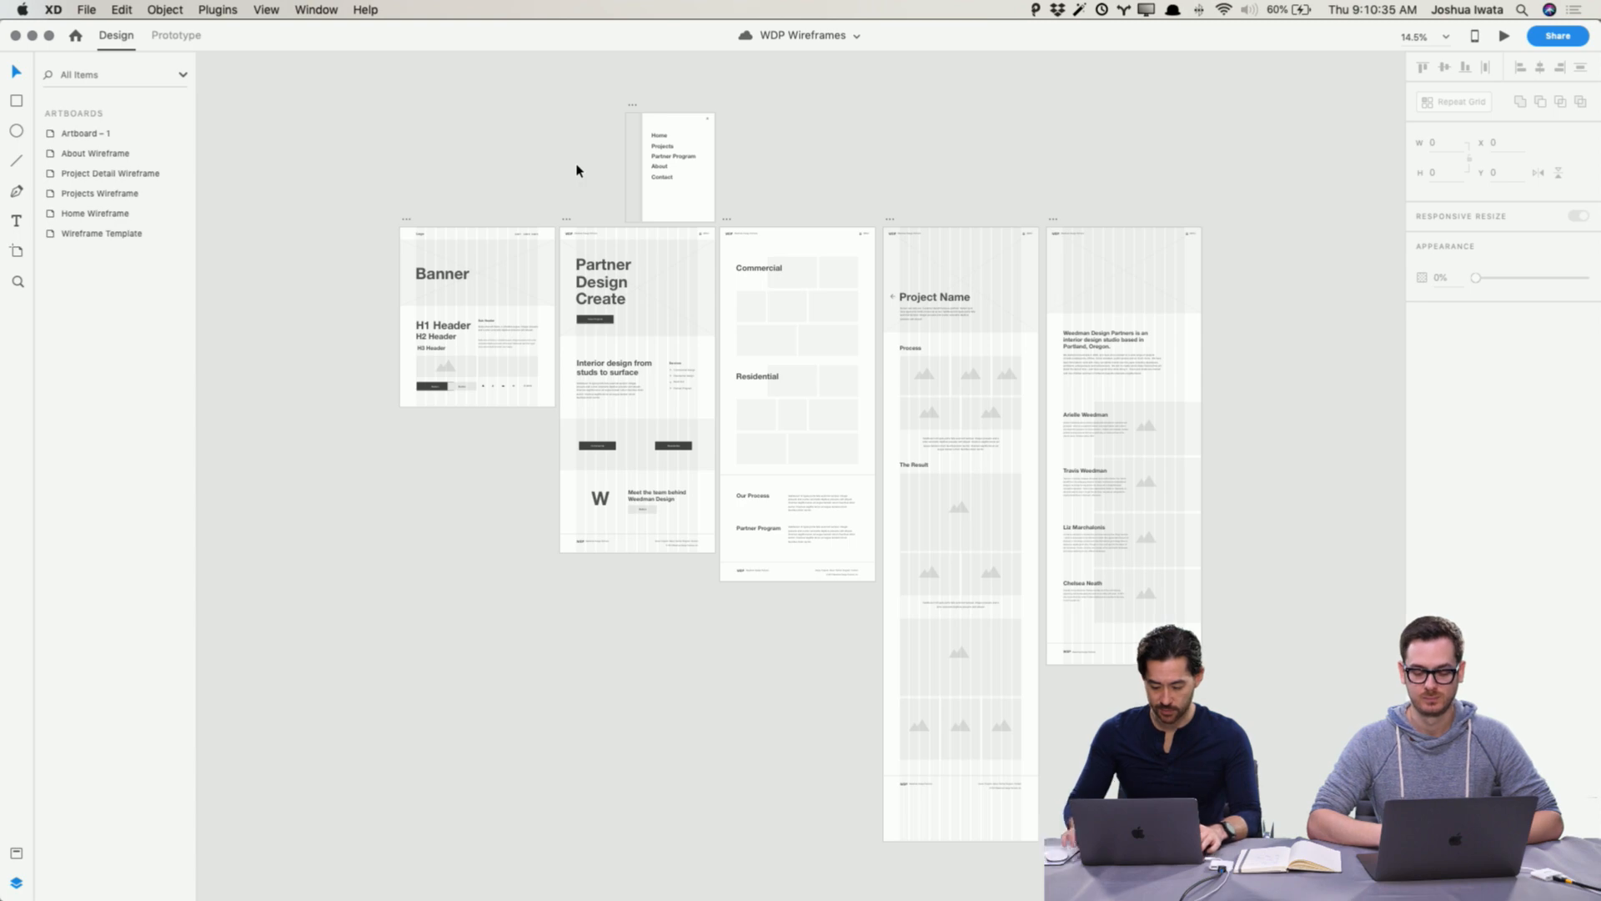
pyautogui.press('super+equal')
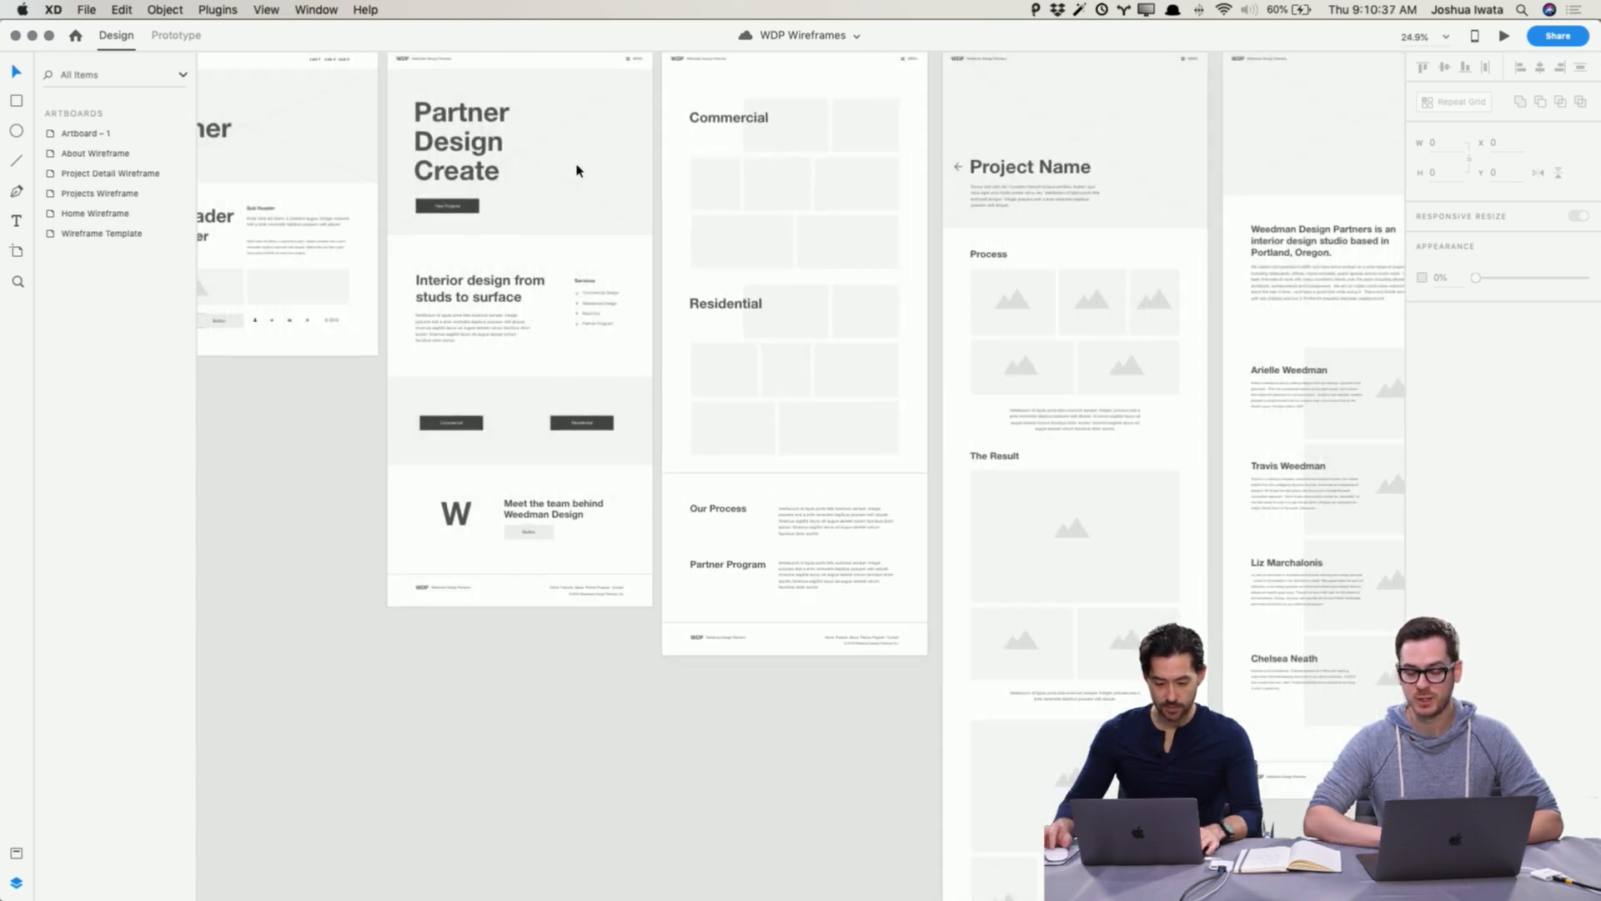
pyautogui.hscroll(1, 599, 182)
pyautogui.scroll(-1, 599, 185)
pyautogui.scroll(3, 600, 185)
pyautogui.scroll(5, 598, 185)
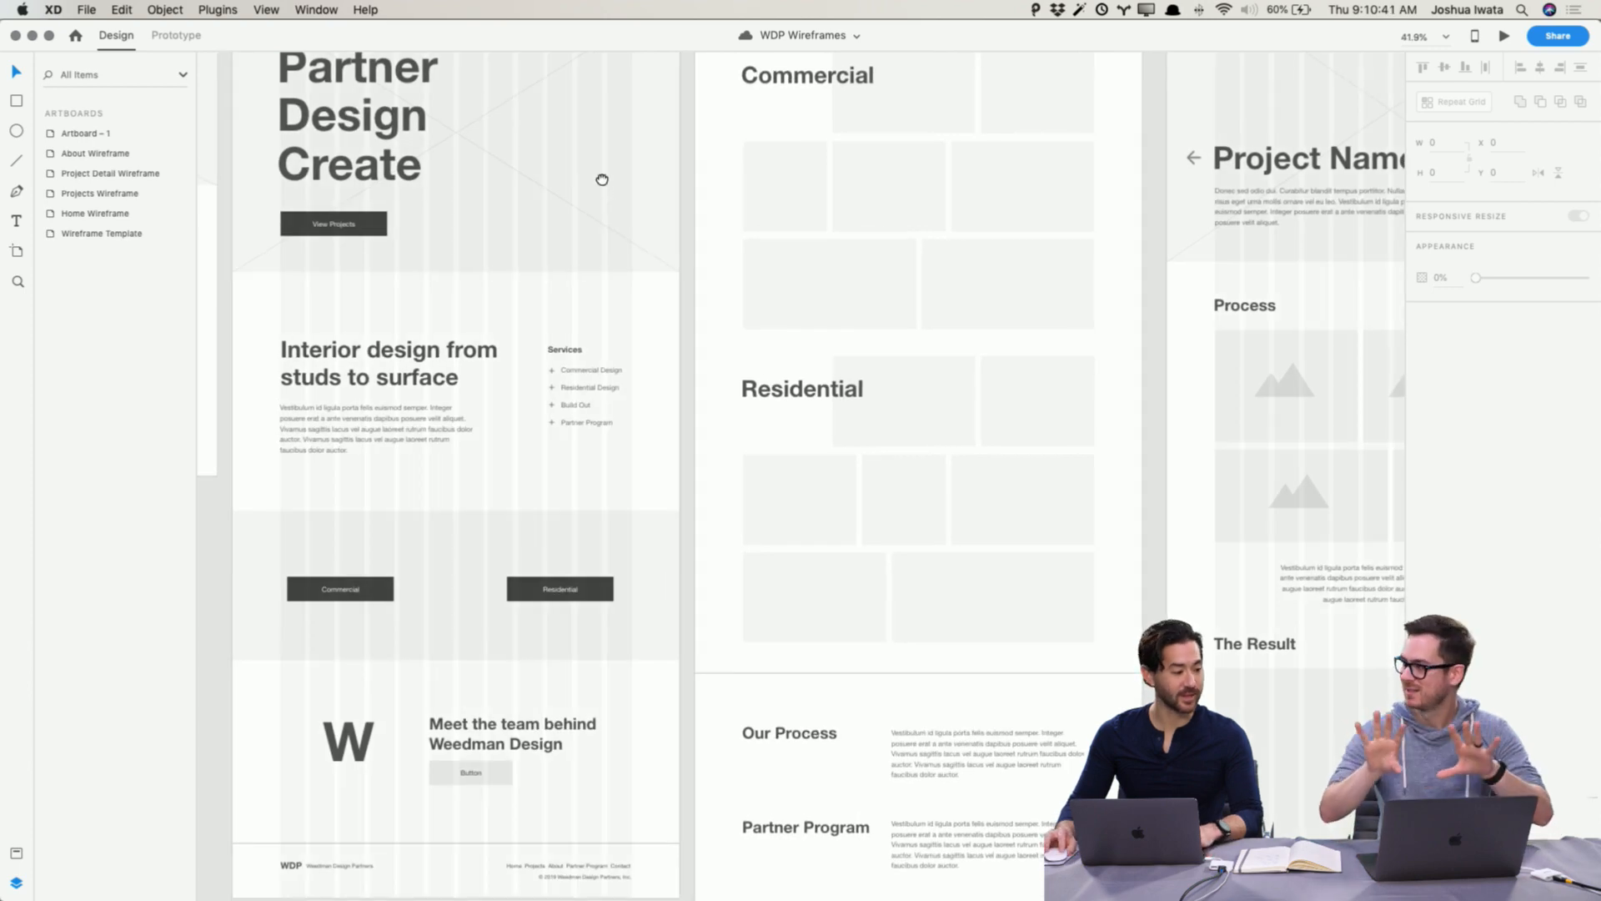
pyautogui.moveTo(600, 180); pyautogui.dragTo(775, 355)
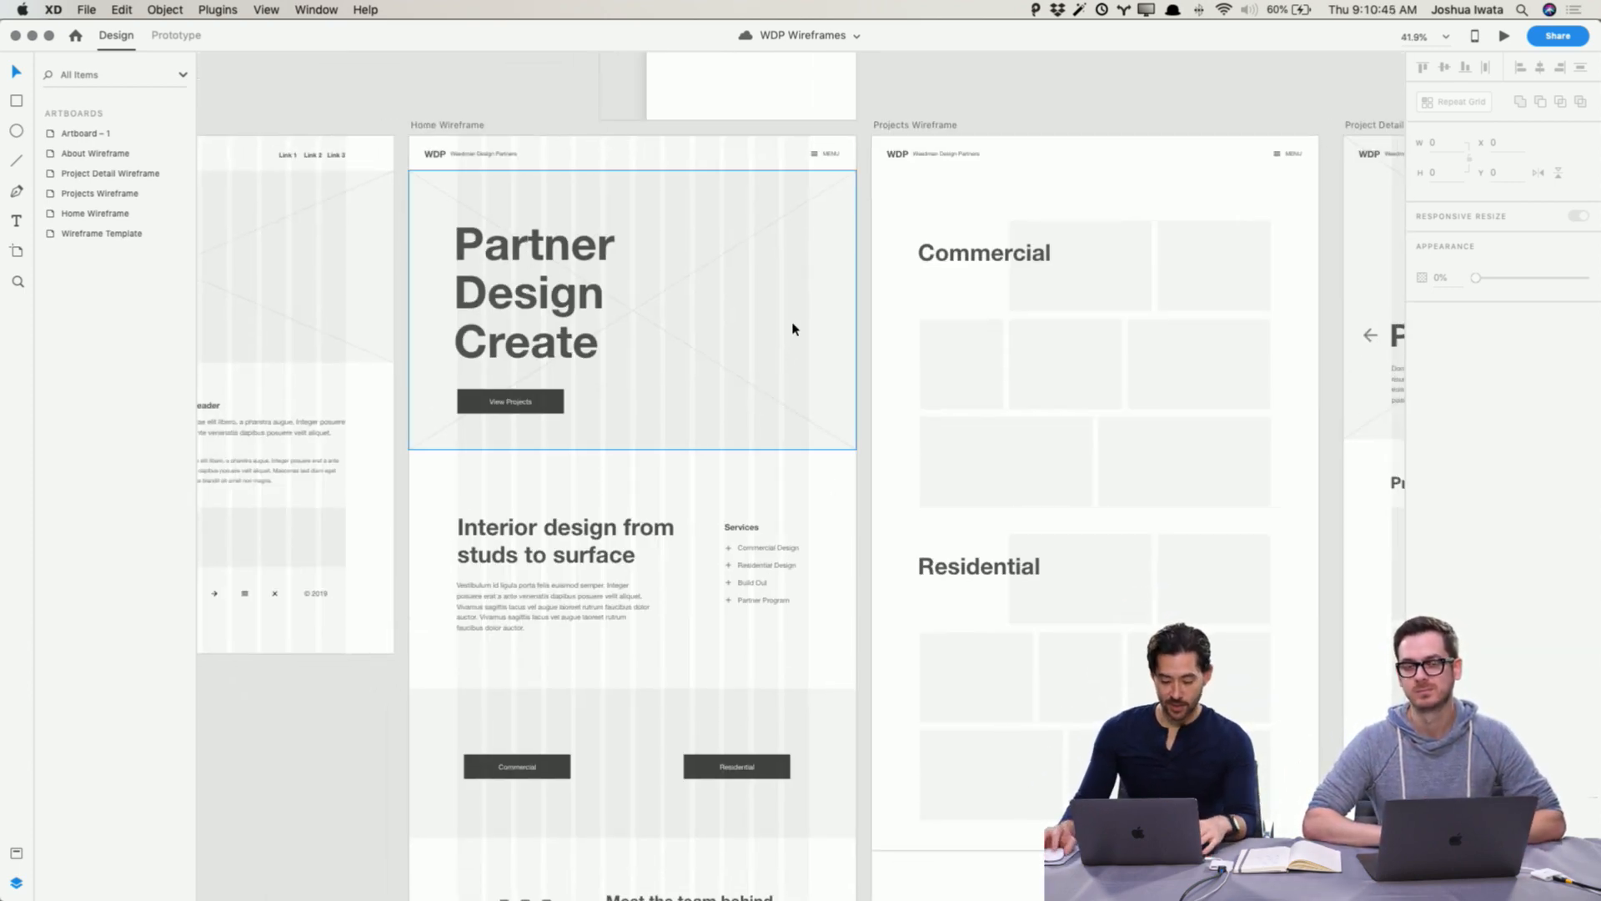
pyautogui.scroll(-1, 793, 328)
pyautogui.scroll(3, 793, 328)
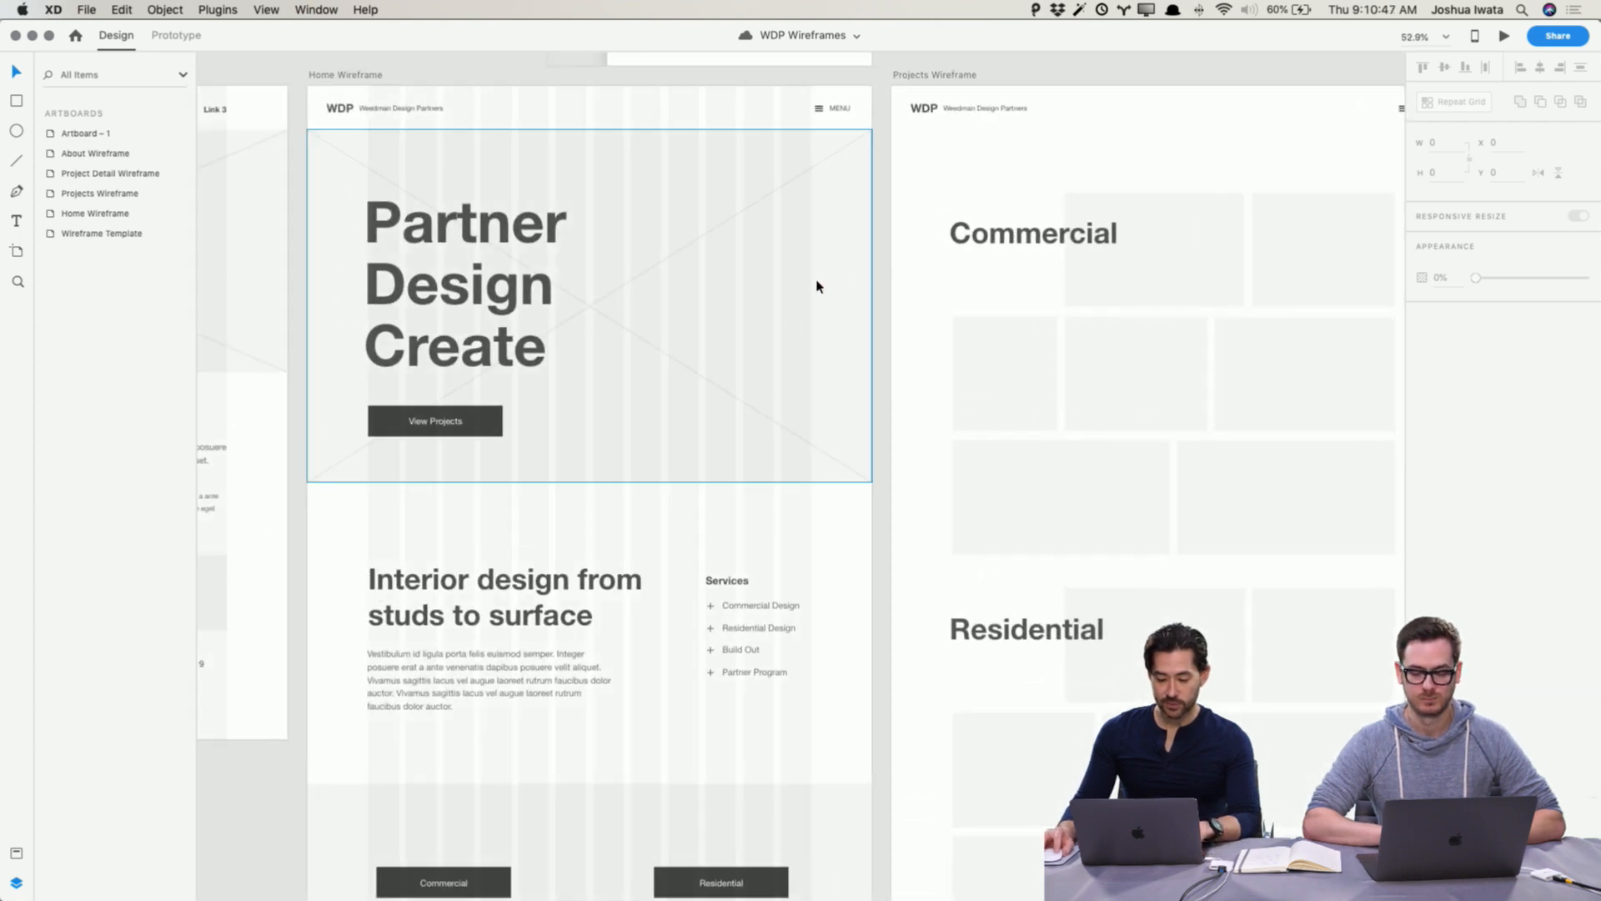
pyautogui.moveTo(817, 286); pyautogui.dragTo(967, 240)
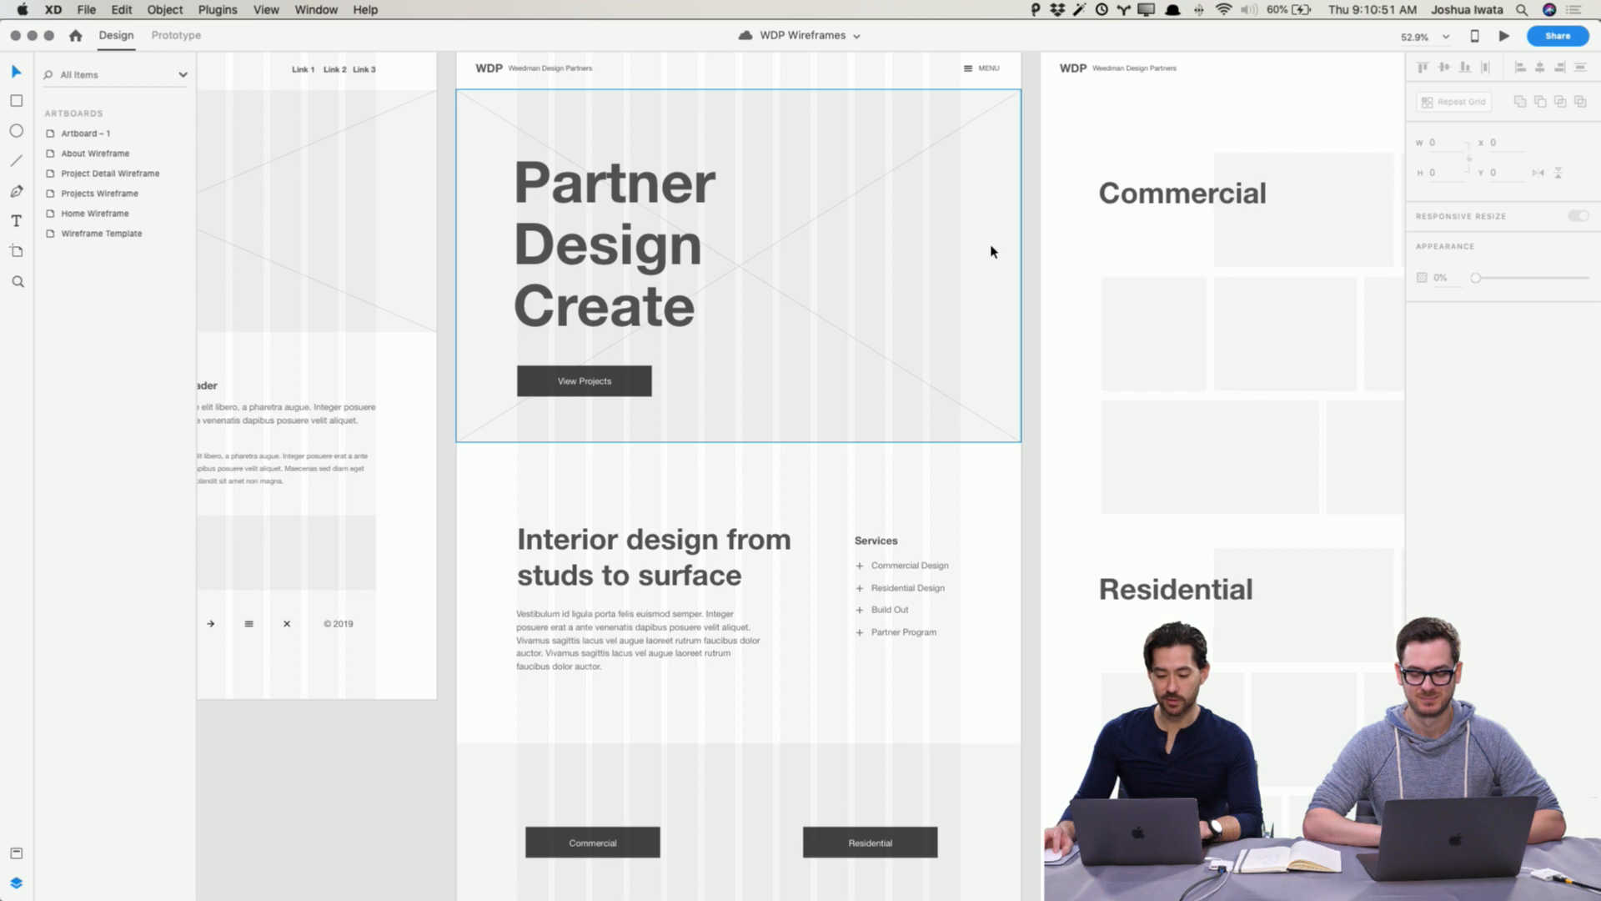
pyautogui.moveTo(998, 221)
pyautogui.mouseDown()
pyautogui.moveTo(975, 721)
pyautogui.moveTo(993, 386)
pyautogui.moveTo(972, 192)
pyautogui.moveTo(995, 243)
pyautogui.mouseUp()
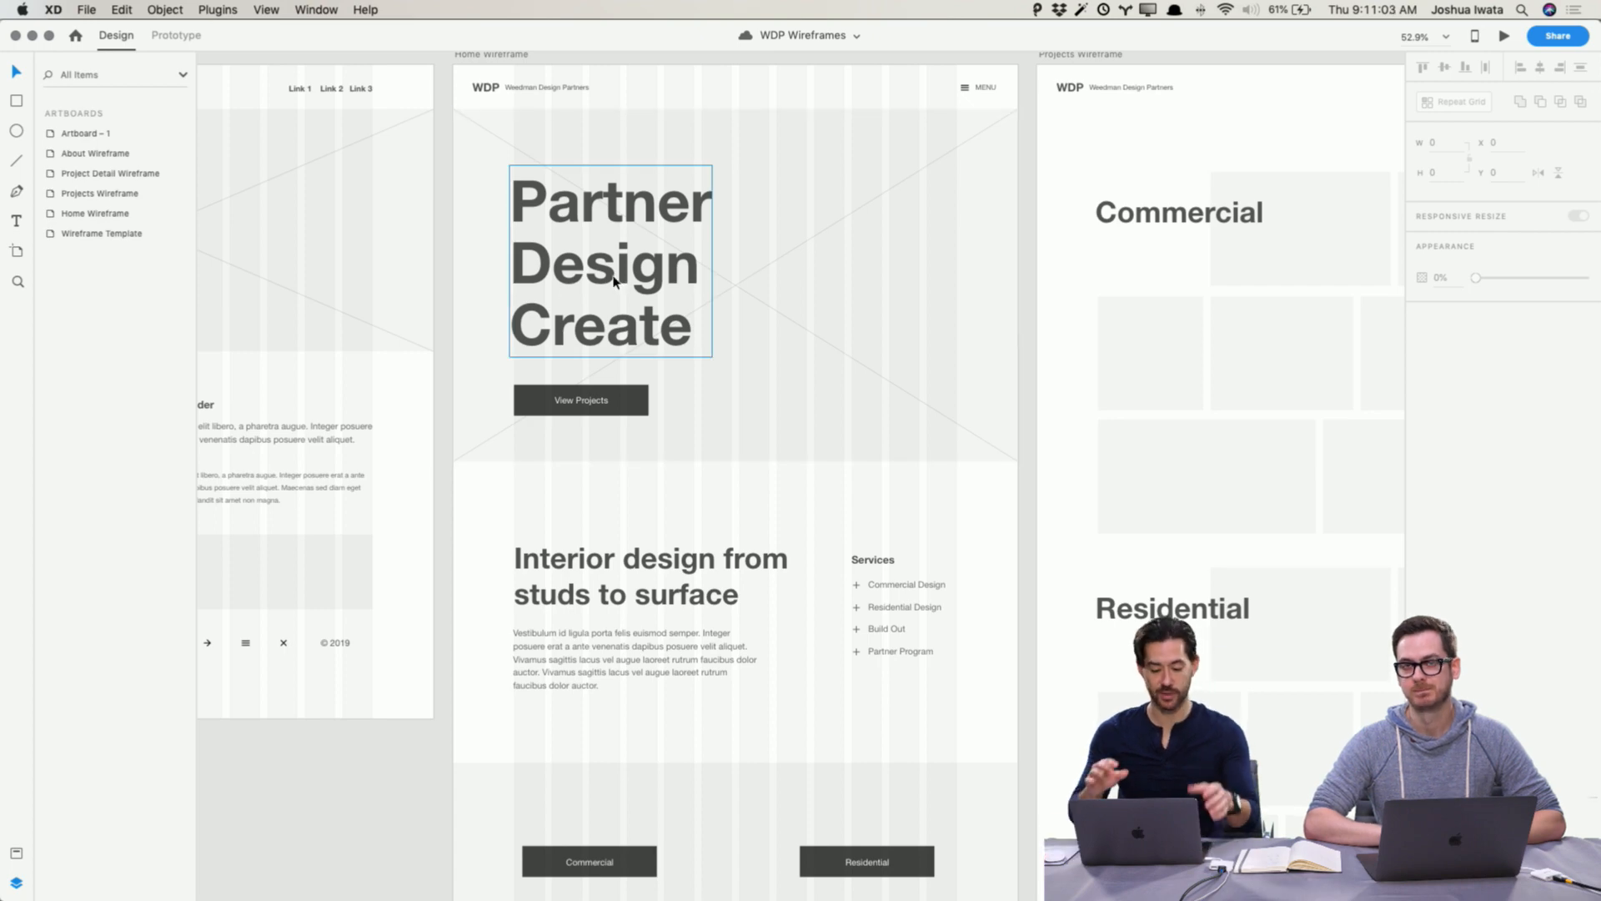
# Step: Switch to the WDP Blockframes document and inspect the Home and Projects blockframe layouts
pyautogui.press('super+grave')
pyautogui.press('super+grave')
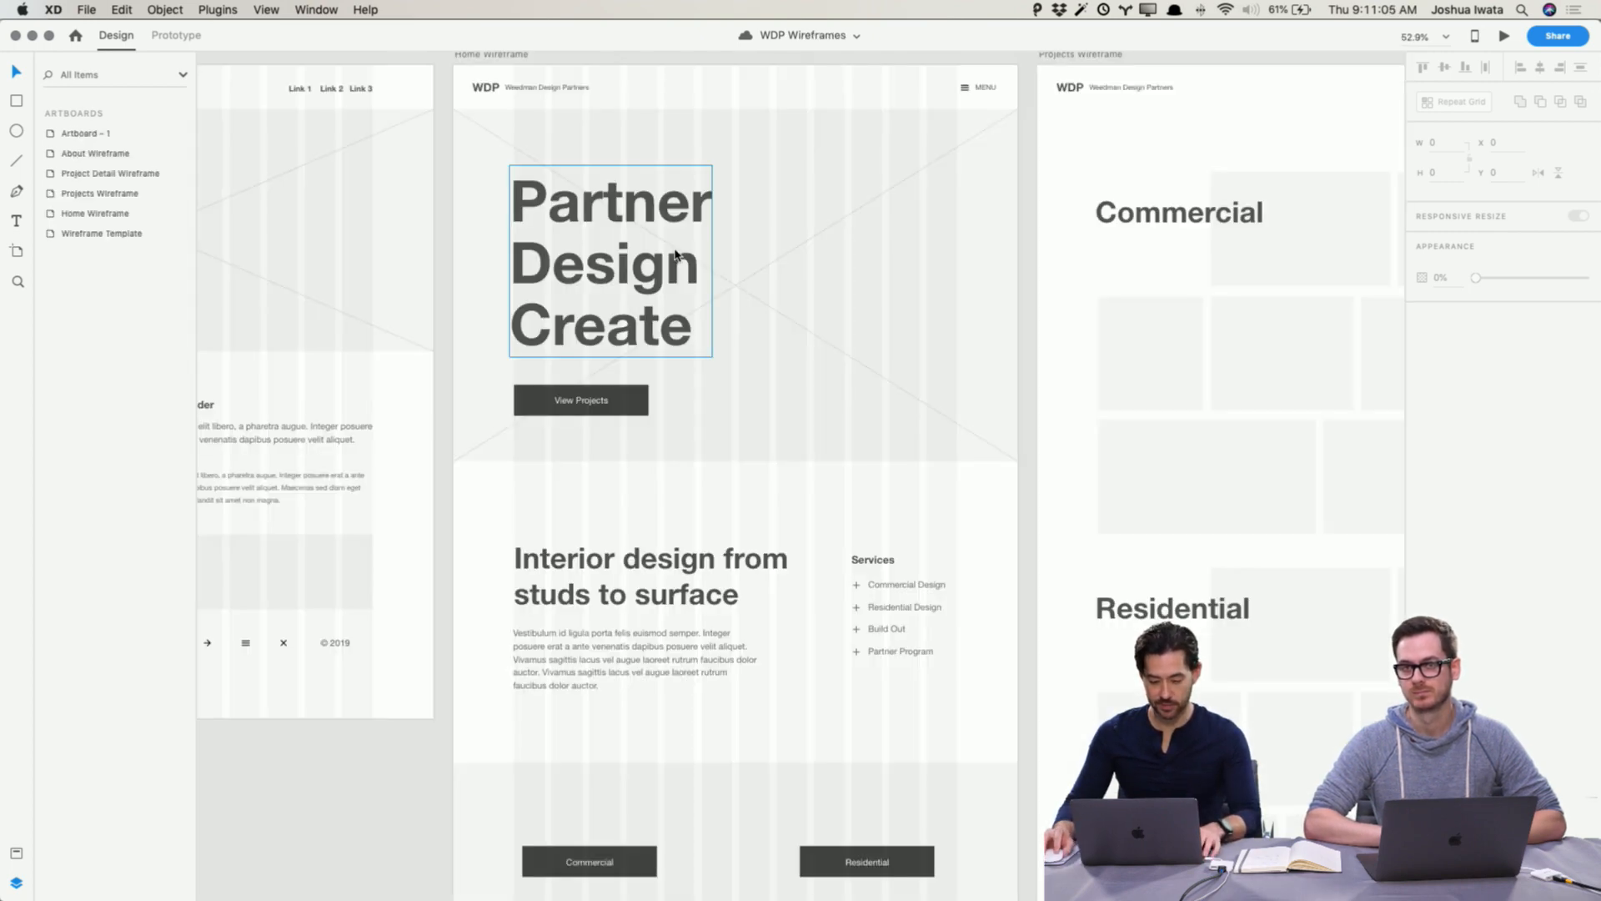
pyautogui.press('super+grave')
pyautogui.press('super+1')
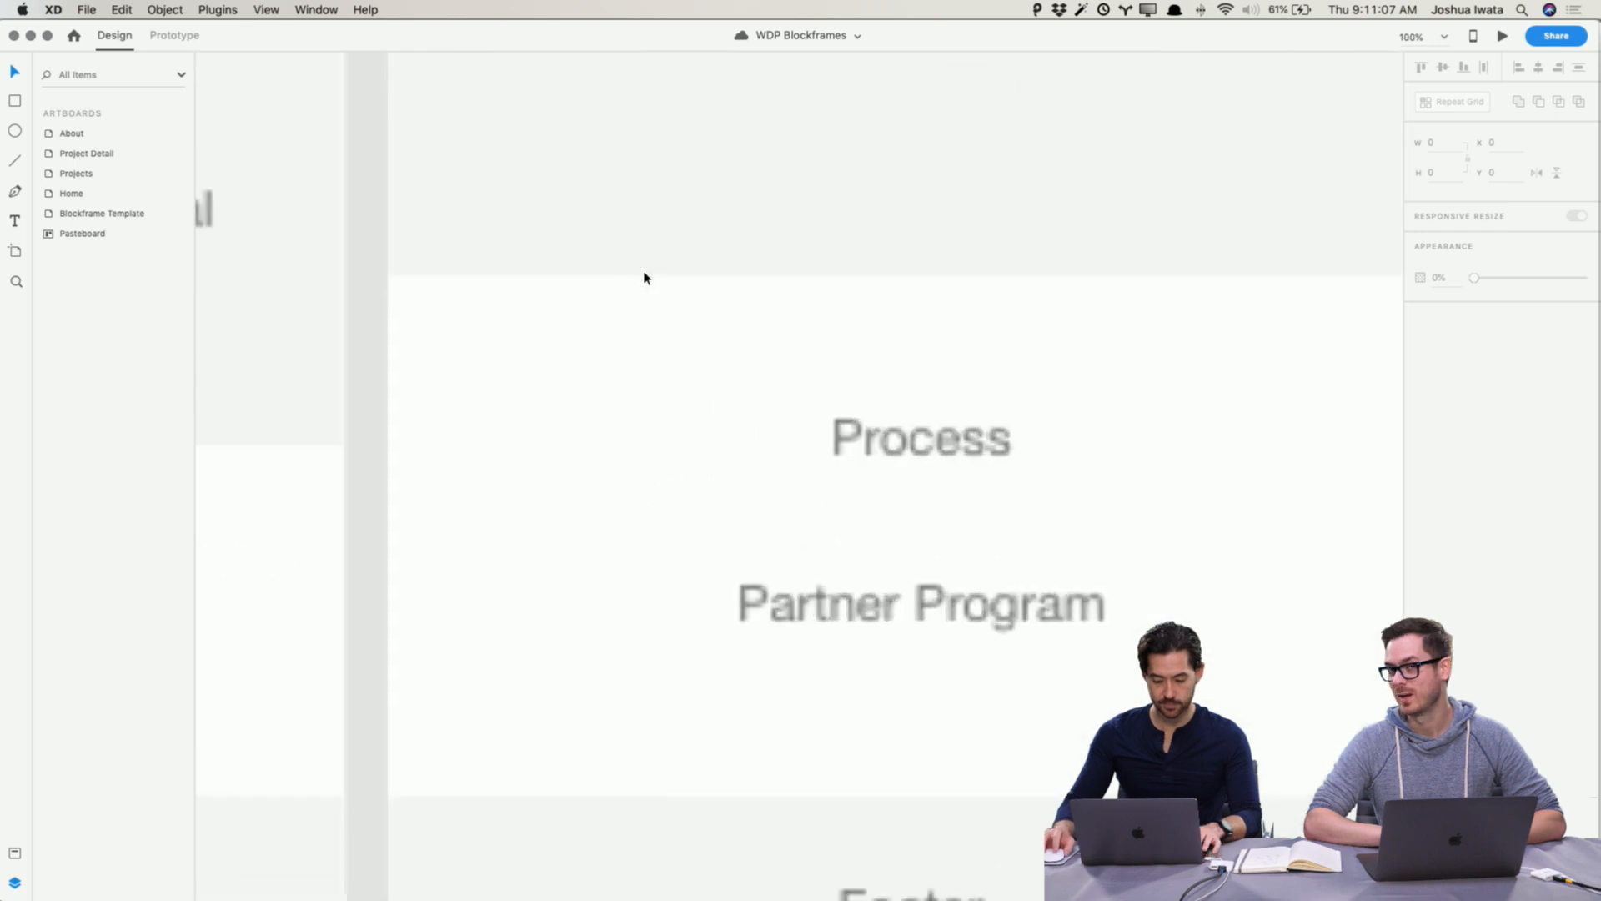
pyautogui.scroll(-6, 644, 278)
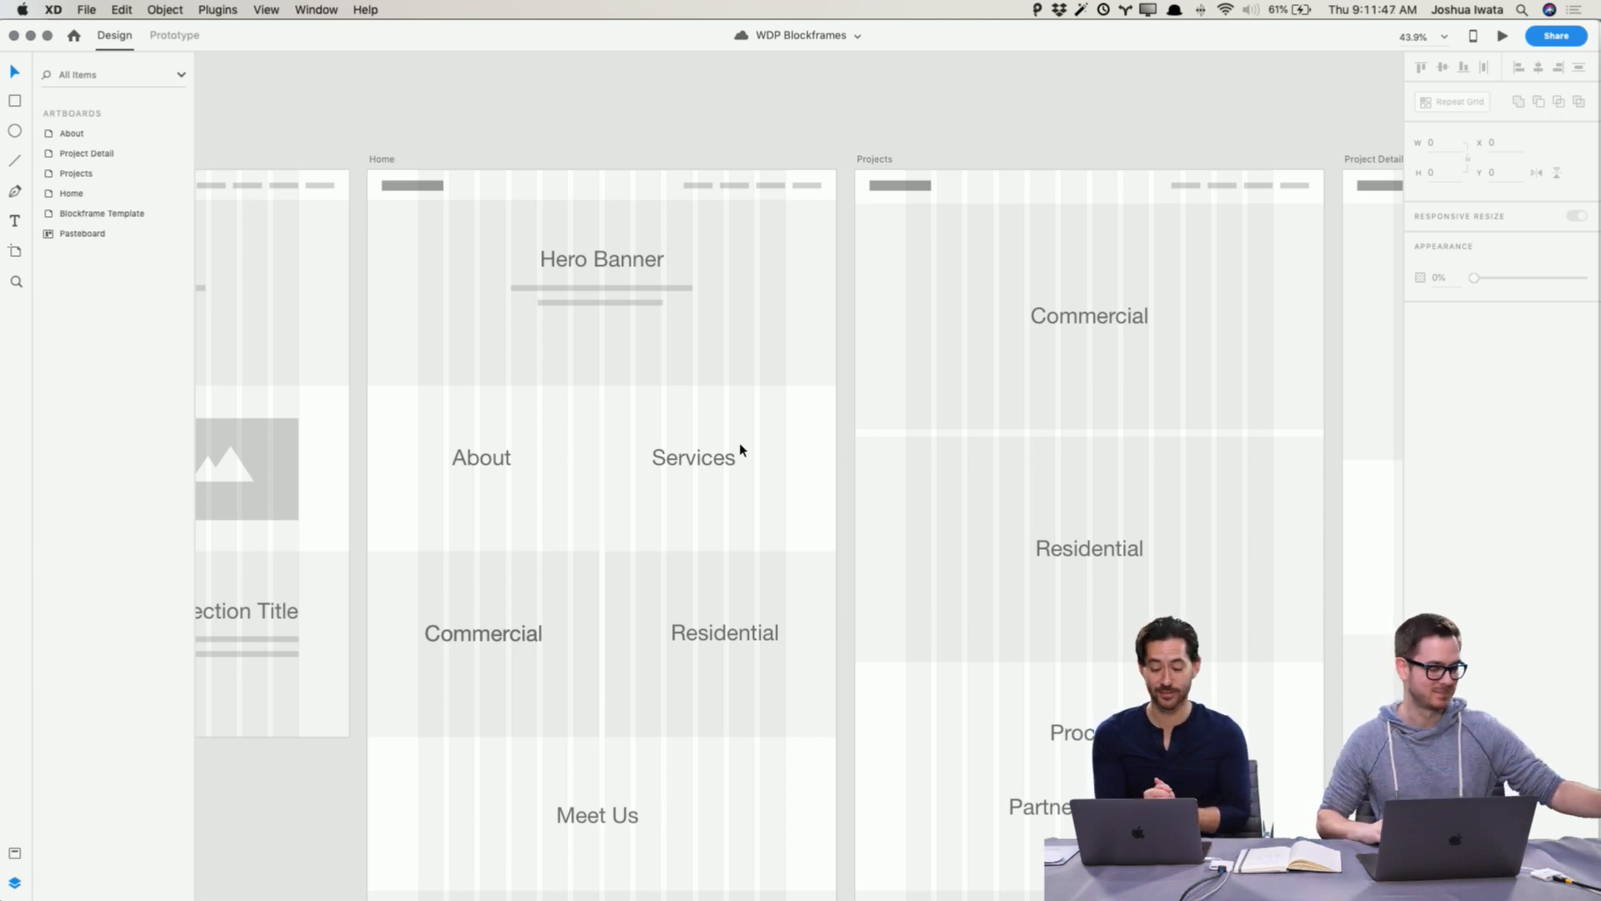
pyautogui.scroll(2, 741, 451)
pyautogui.hscroll(-1, 741, 450)
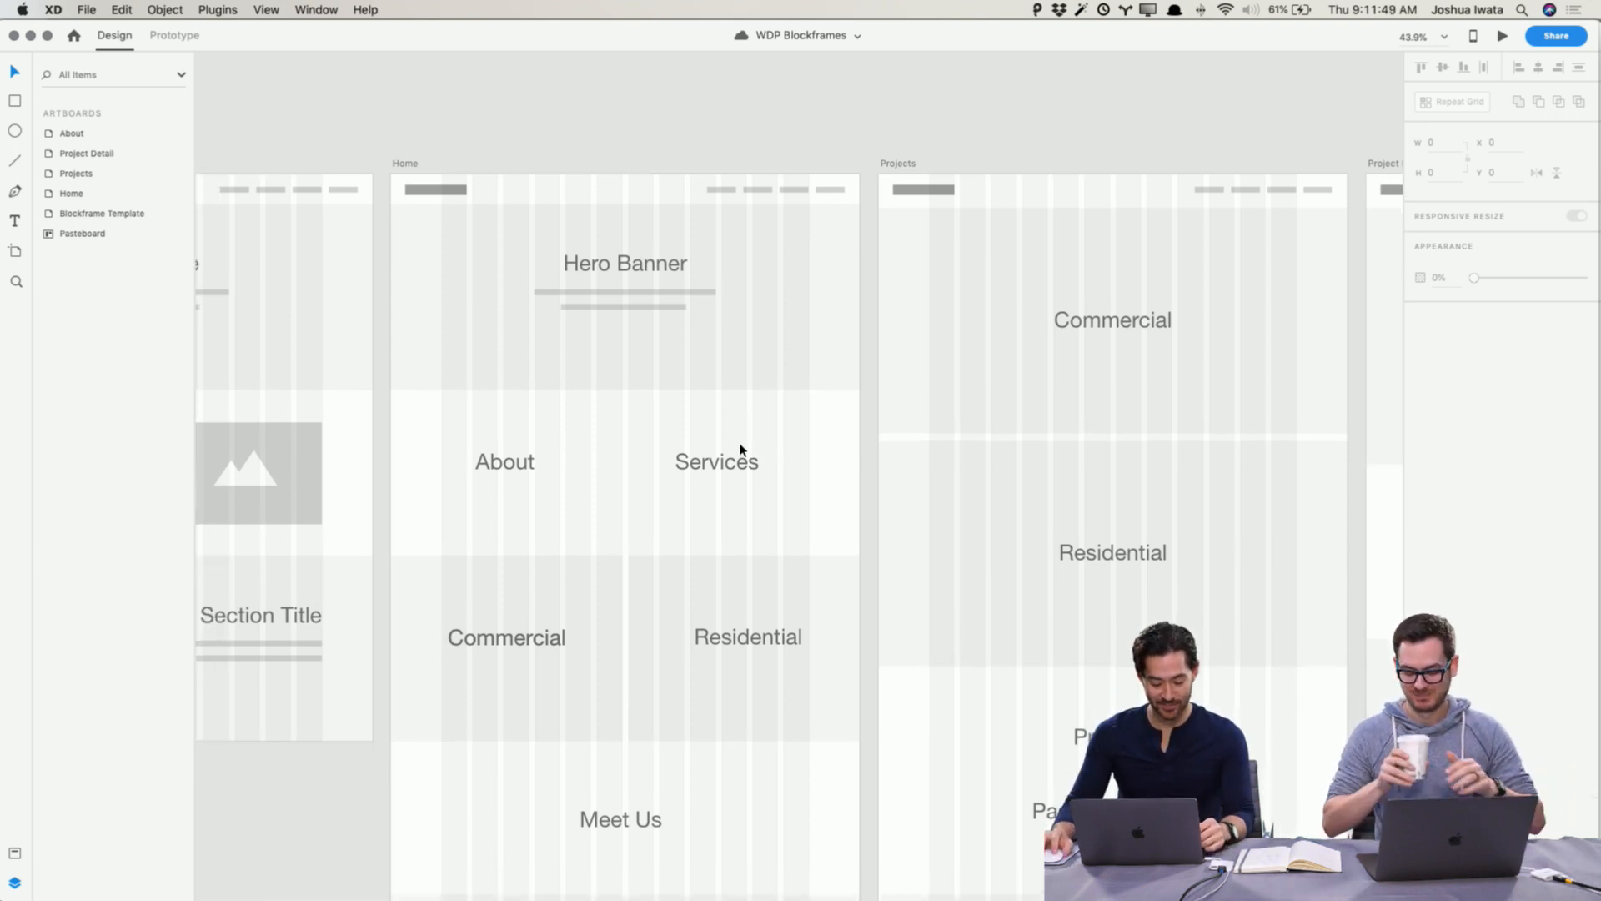
pyautogui.scroll(-1, 741, 450)
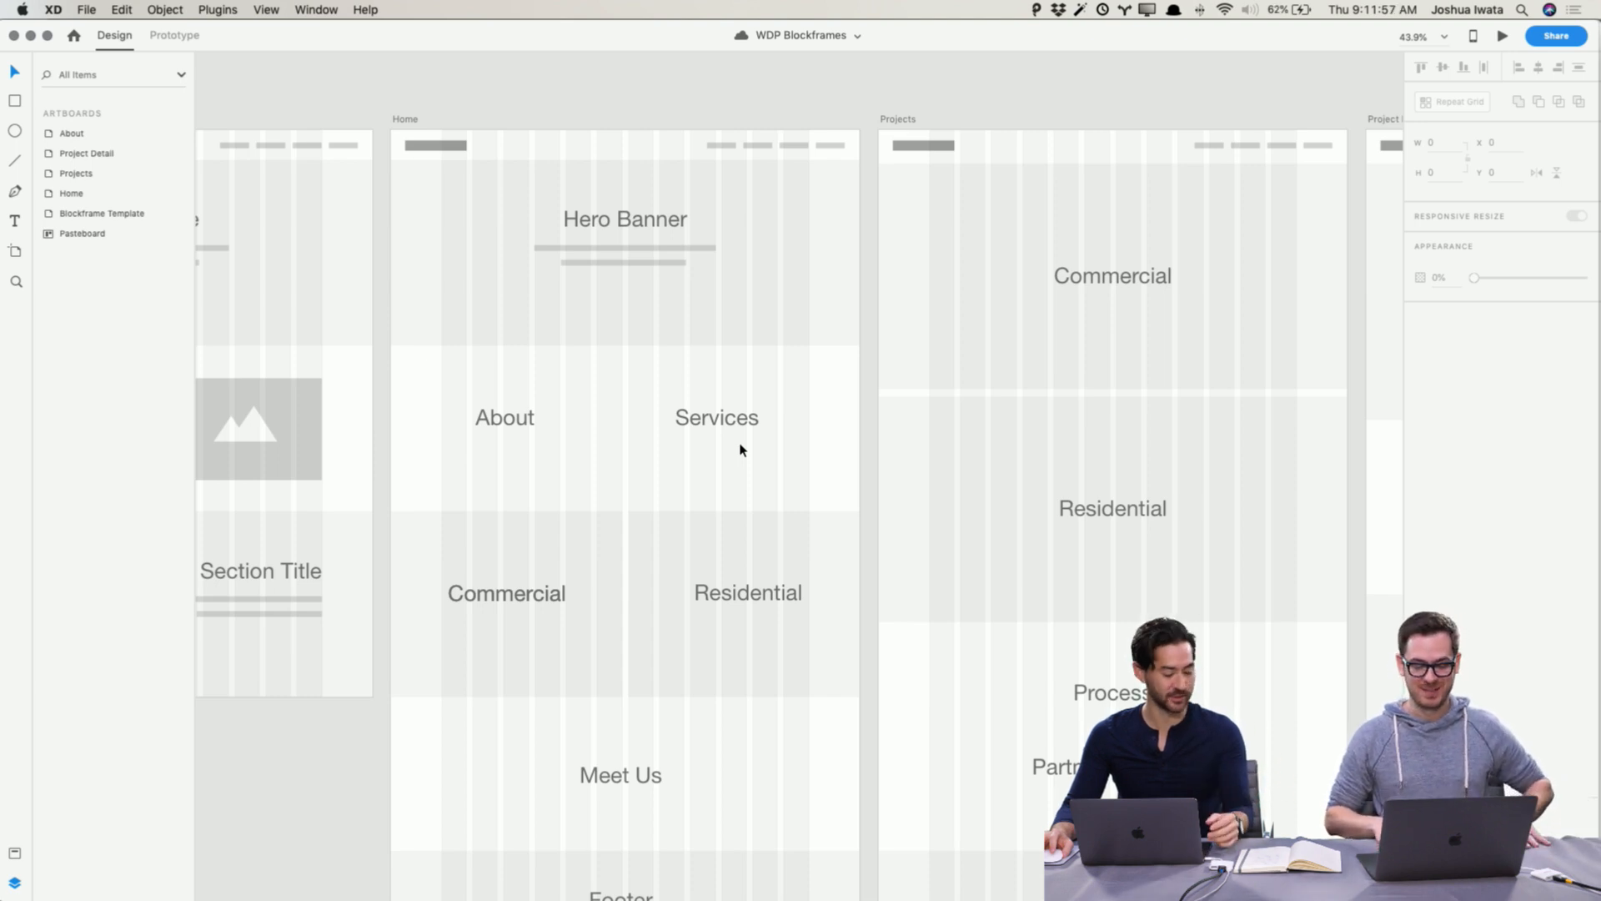
pyautogui.scroll(3, 740, 450)
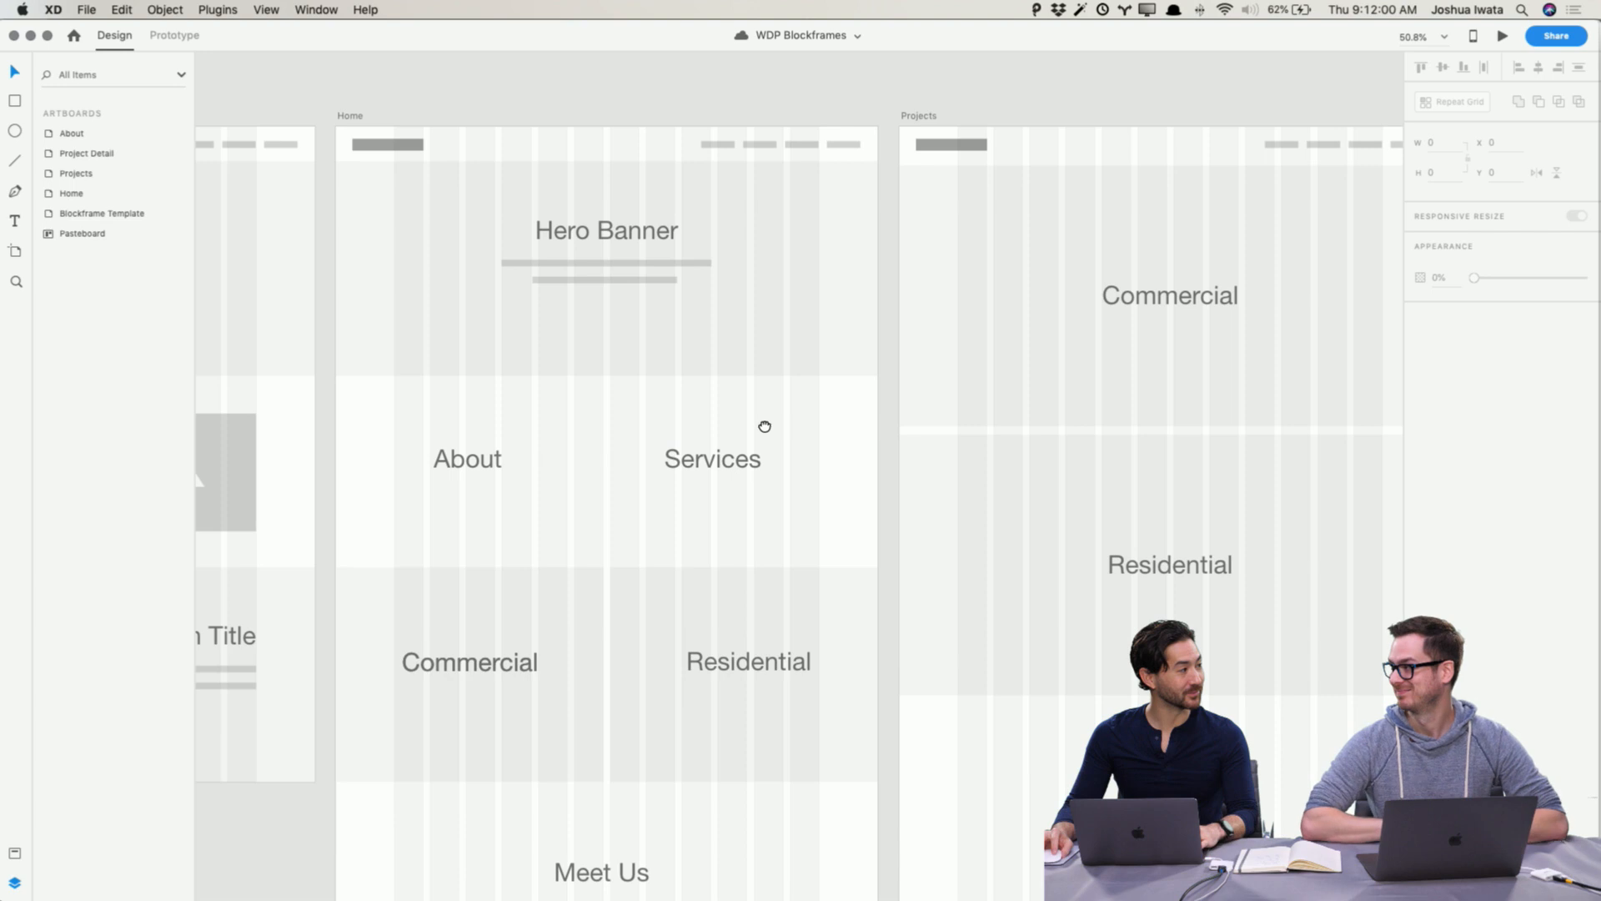
pyautogui.moveTo(765, 426); pyautogui.dragTo(890, 361)
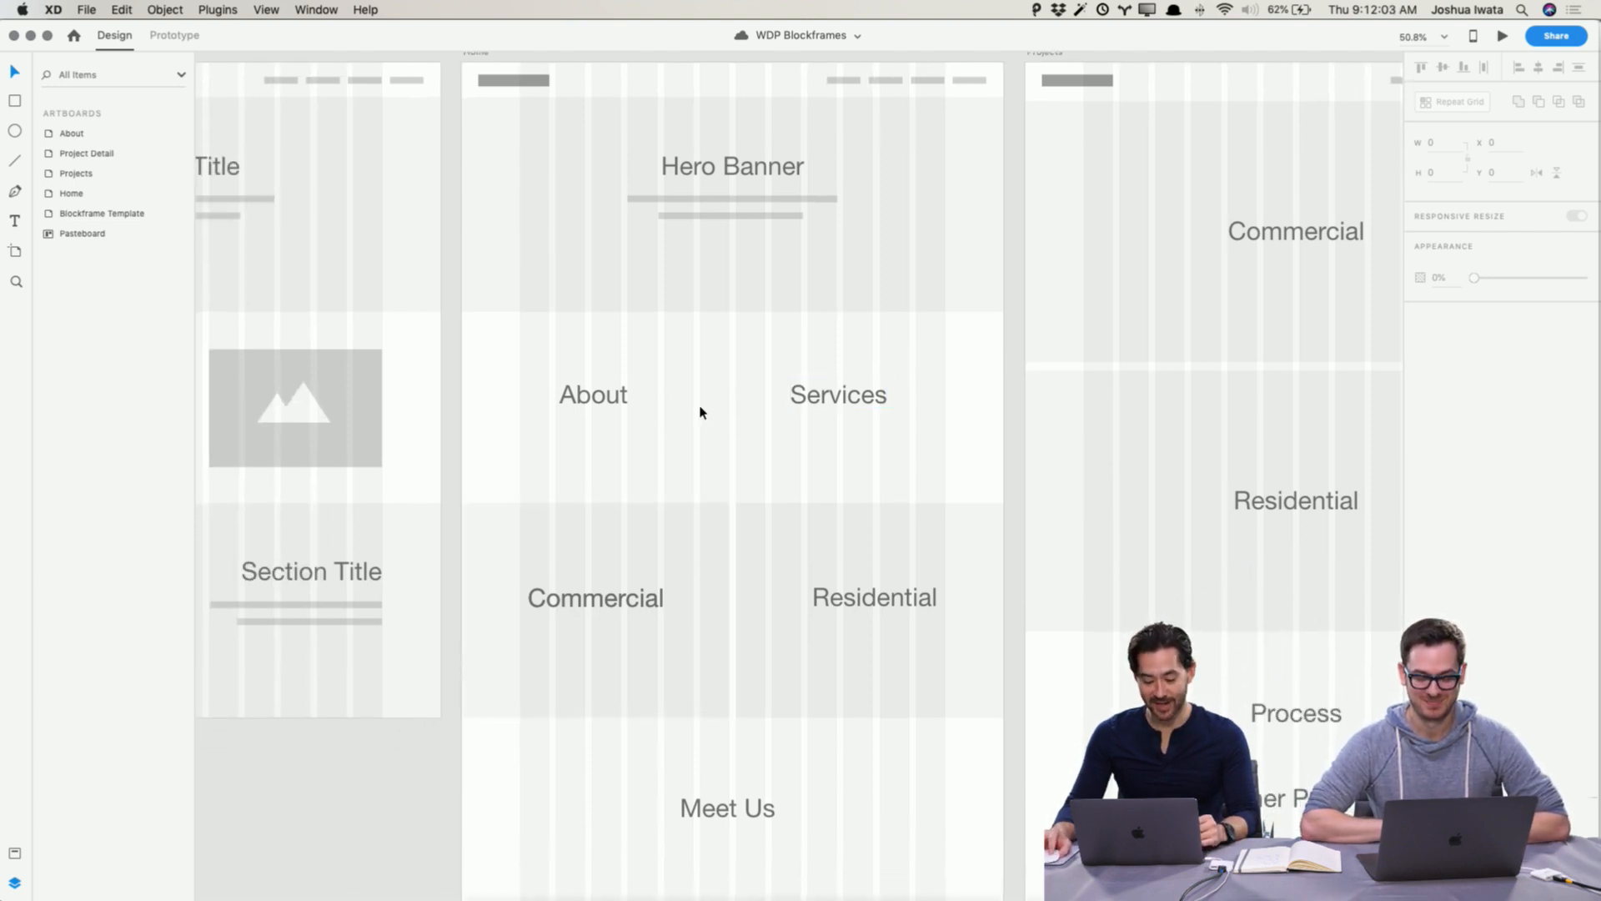
pyautogui.scroll(1, 699, 407)
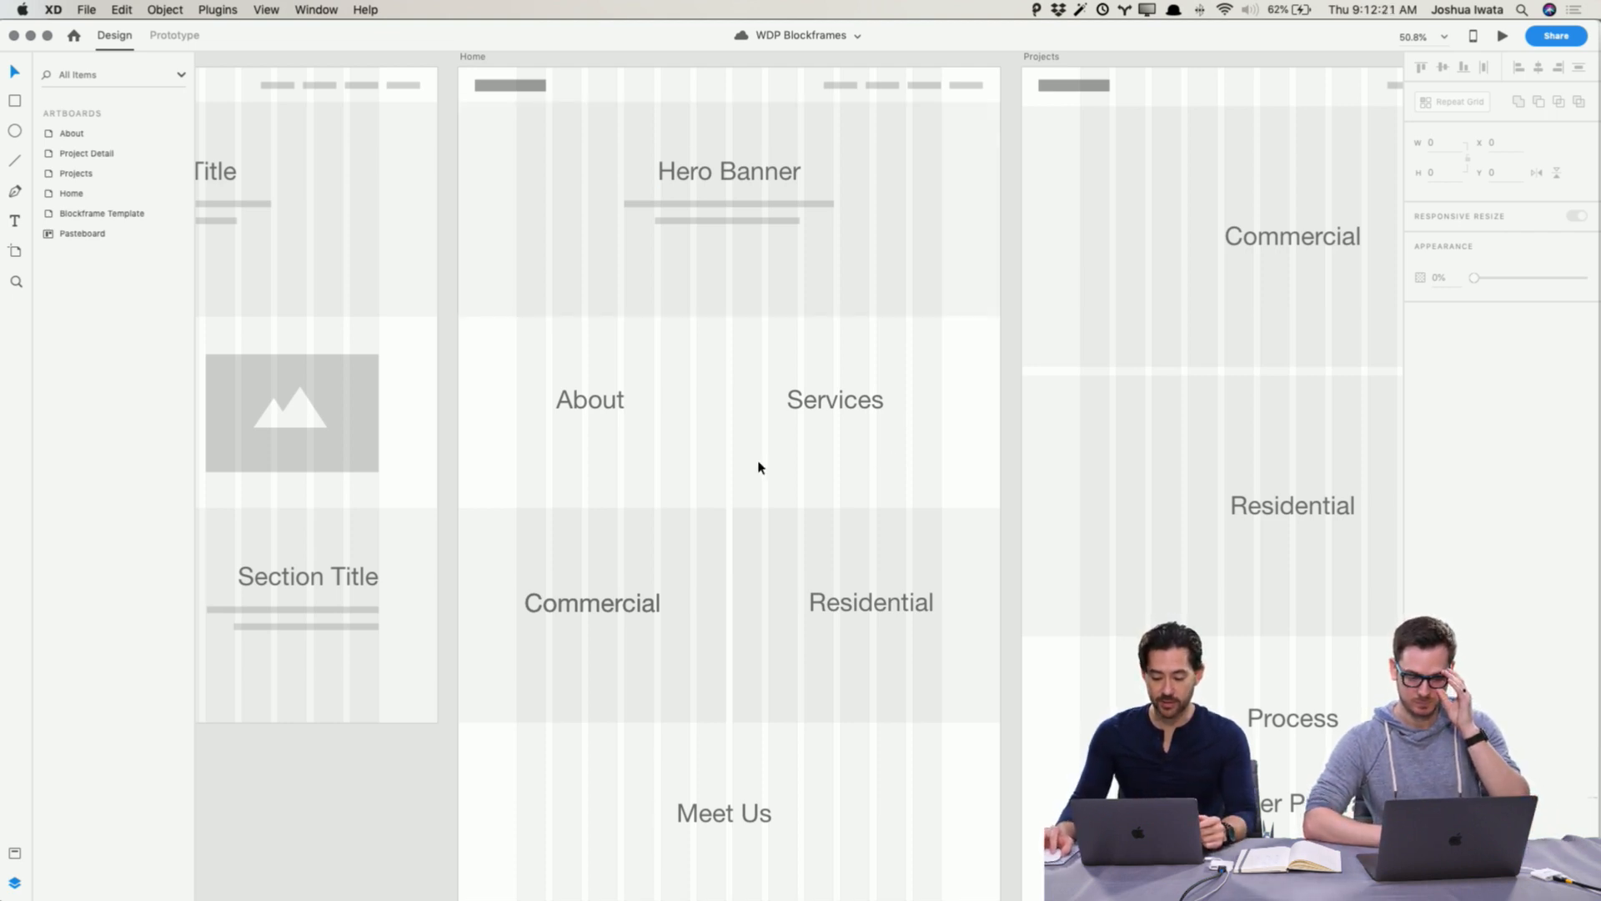
# Step: Return to the WDP Wireframes document and scroll through the Home wireframe's sections
pyautogui.press('super+grave')
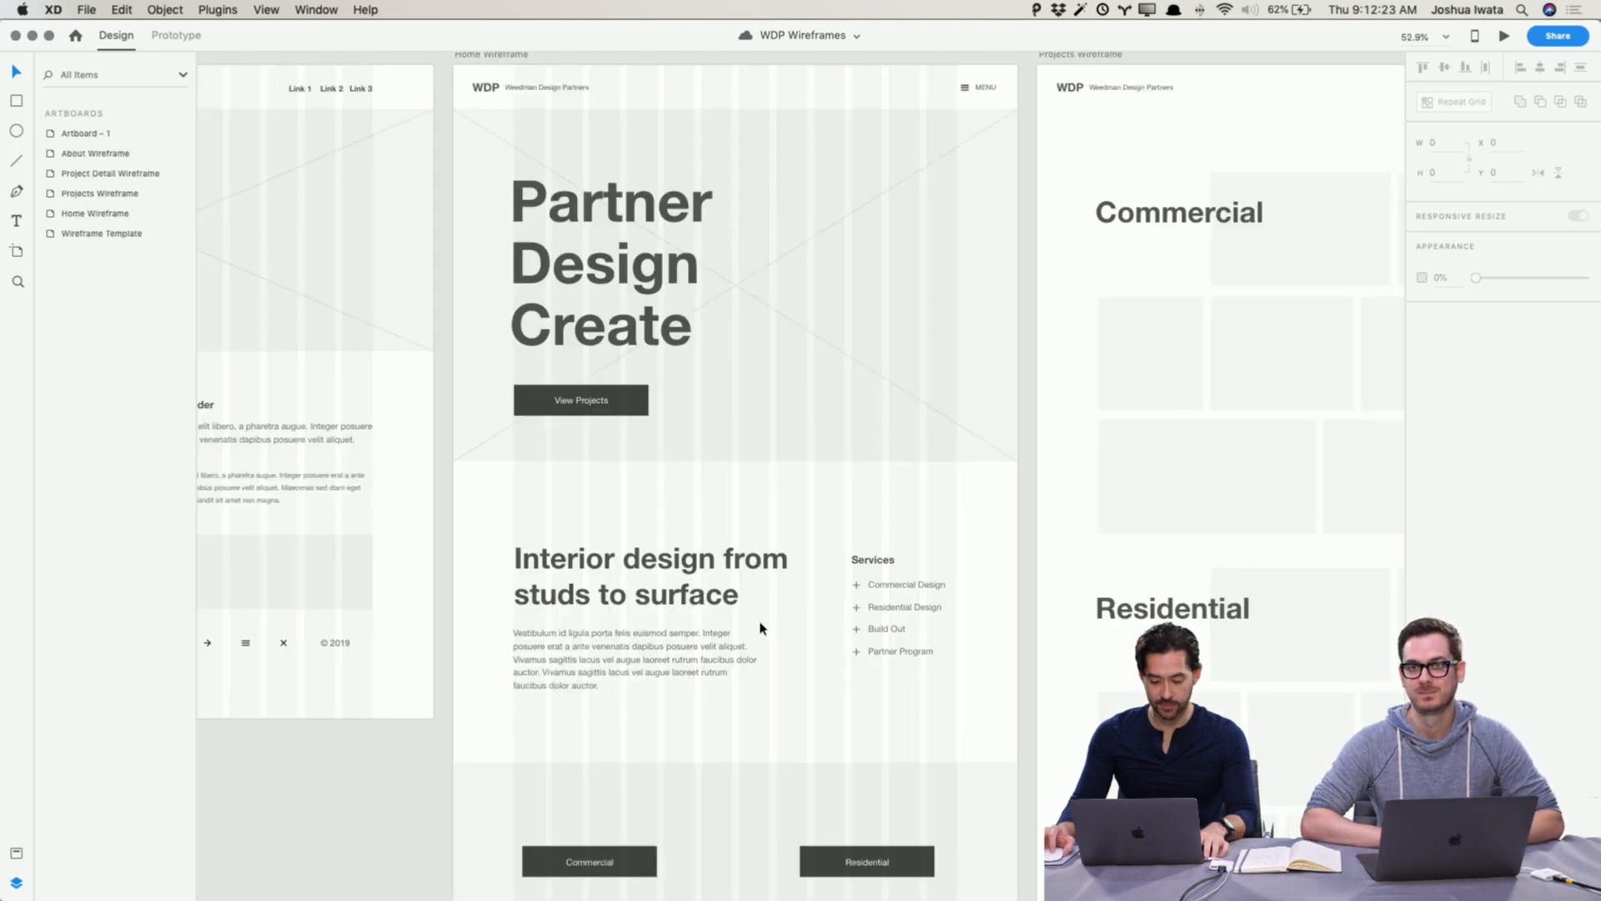
pyautogui.scroll(-5, 772, 613)
pyautogui.scroll(3, 777, 342)
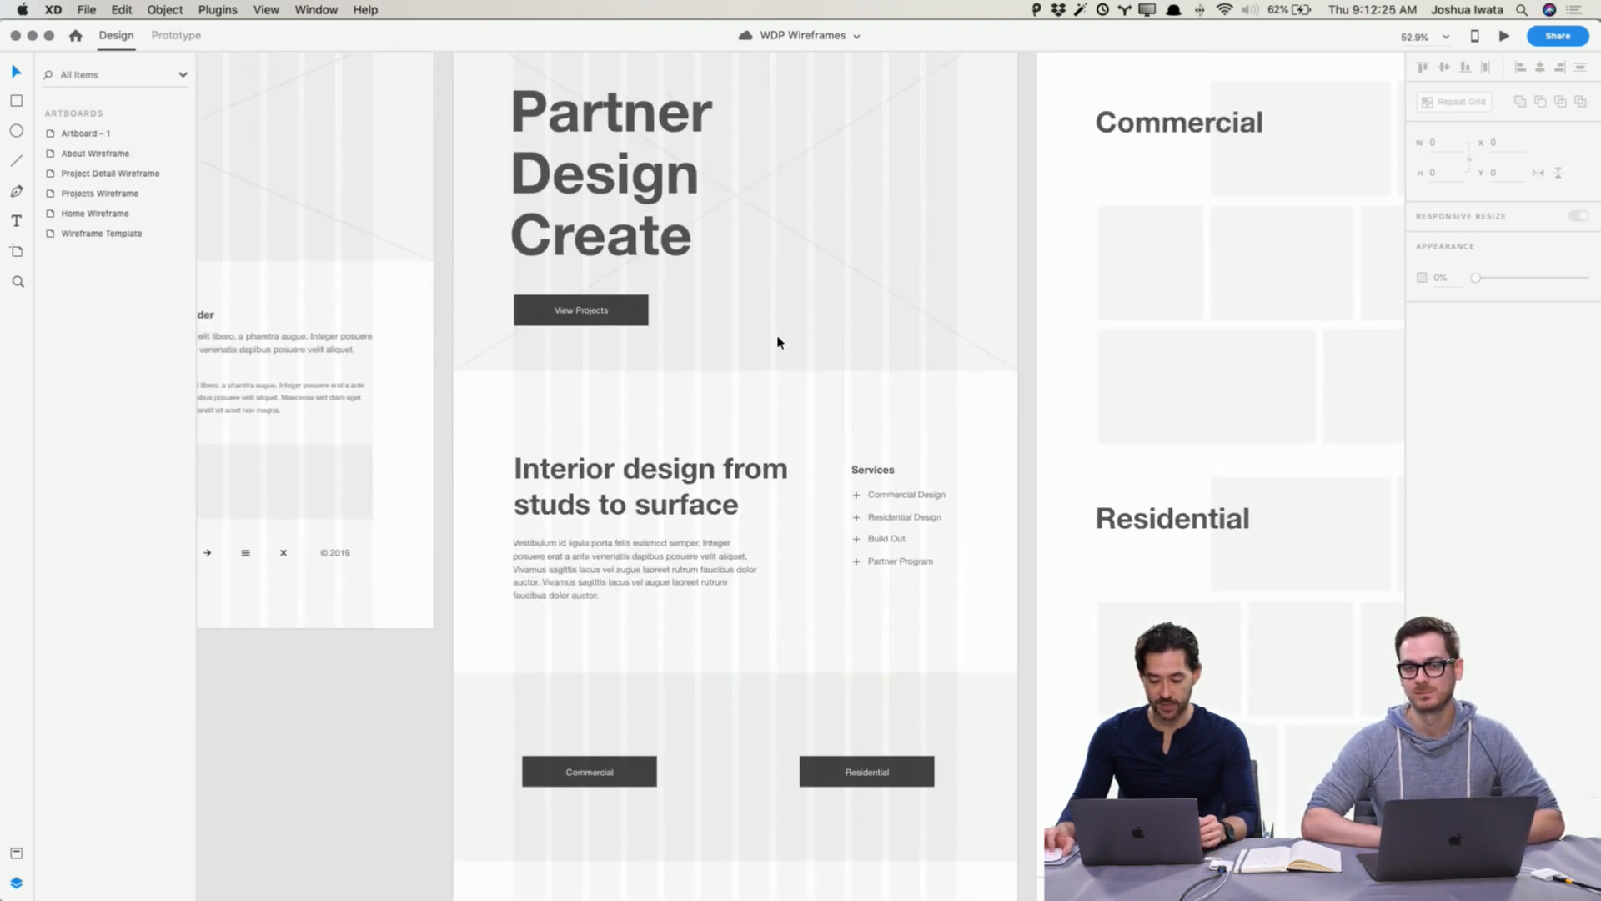
pyautogui.scroll(2, 741, 208)
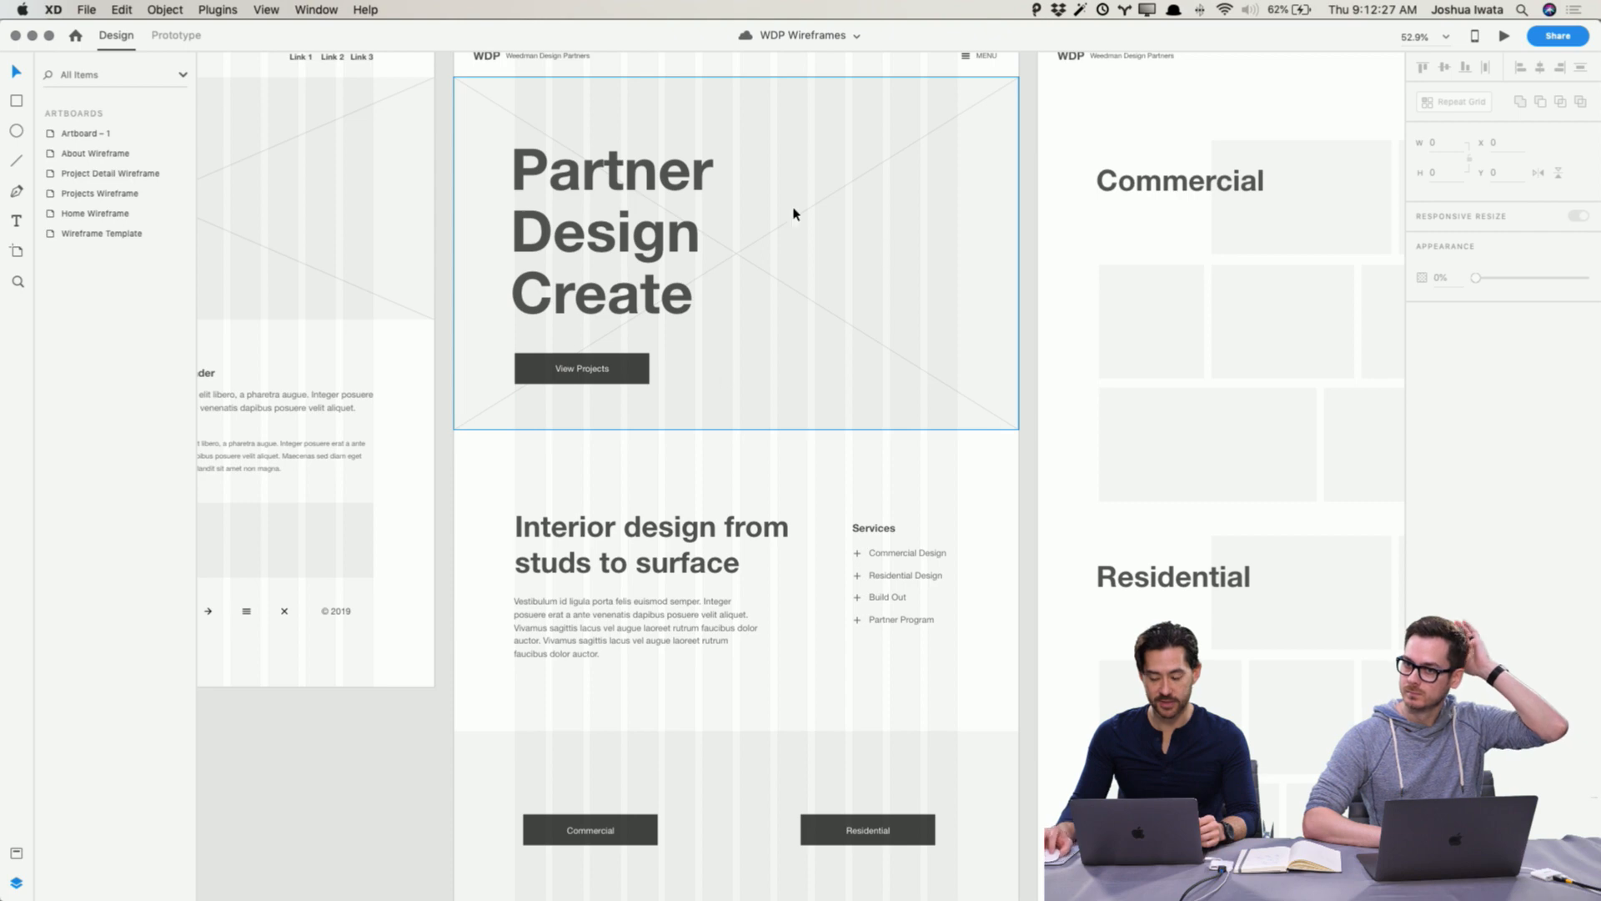
pyautogui.scroll(-1, 837, 290)
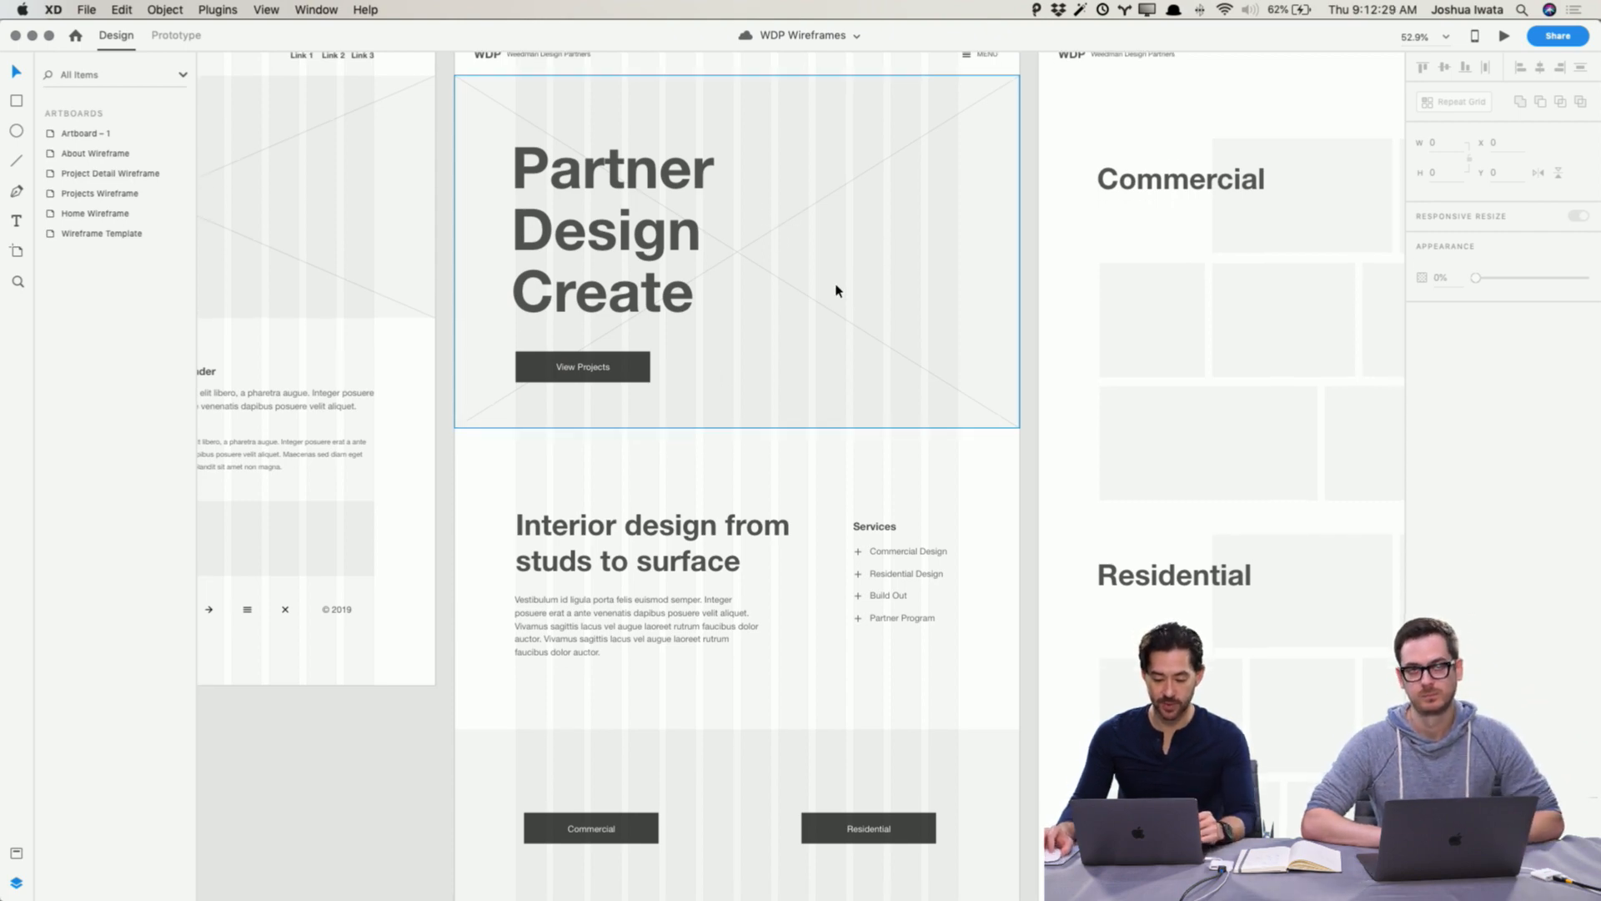
pyautogui.scroll(-9, 836, 291)
pyautogui.scroll(6, 837, 290)
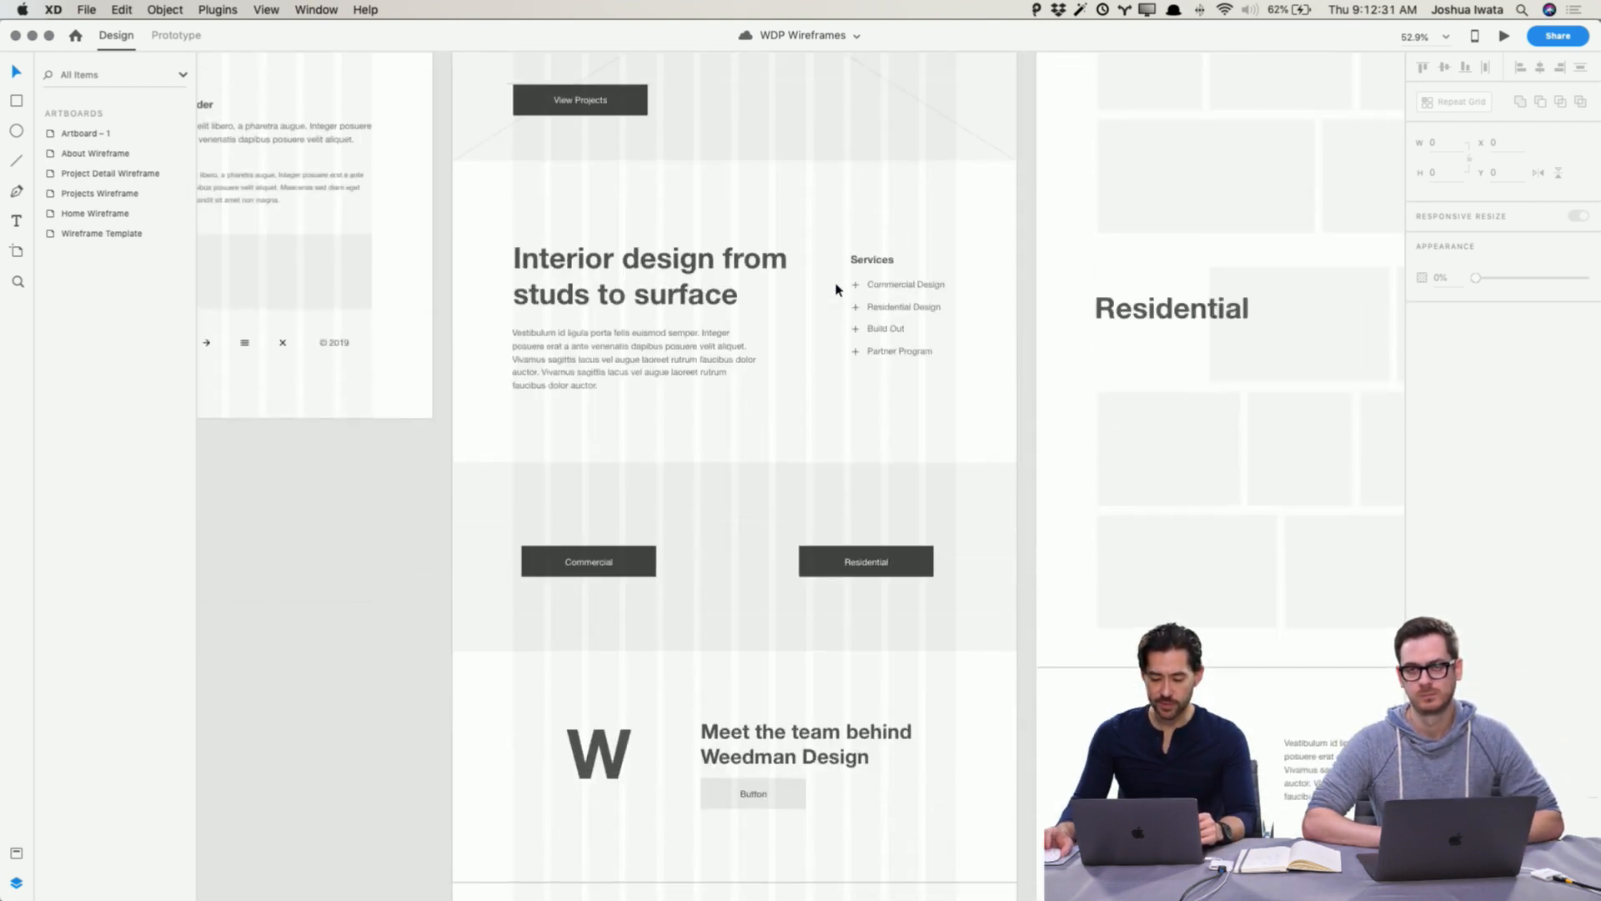
pyautogui.scroll(8, 836, 290)
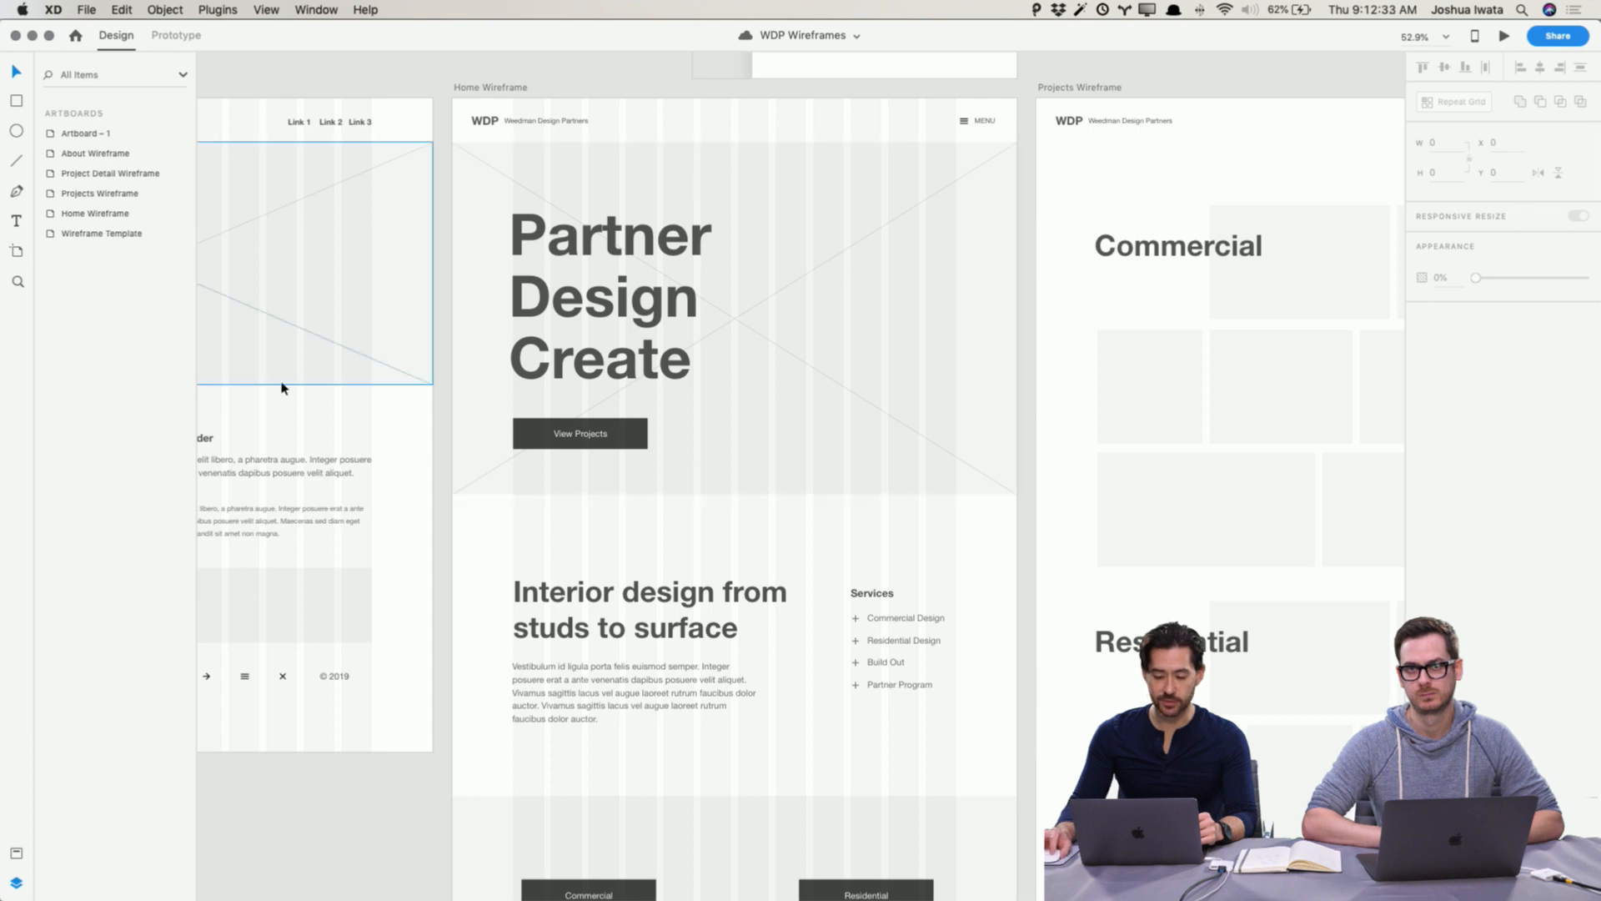
# Step: Copy the Concept 2 moodboard artboard from the WDP Moodboards document, then close that document
pyautogui.click(86, 10)
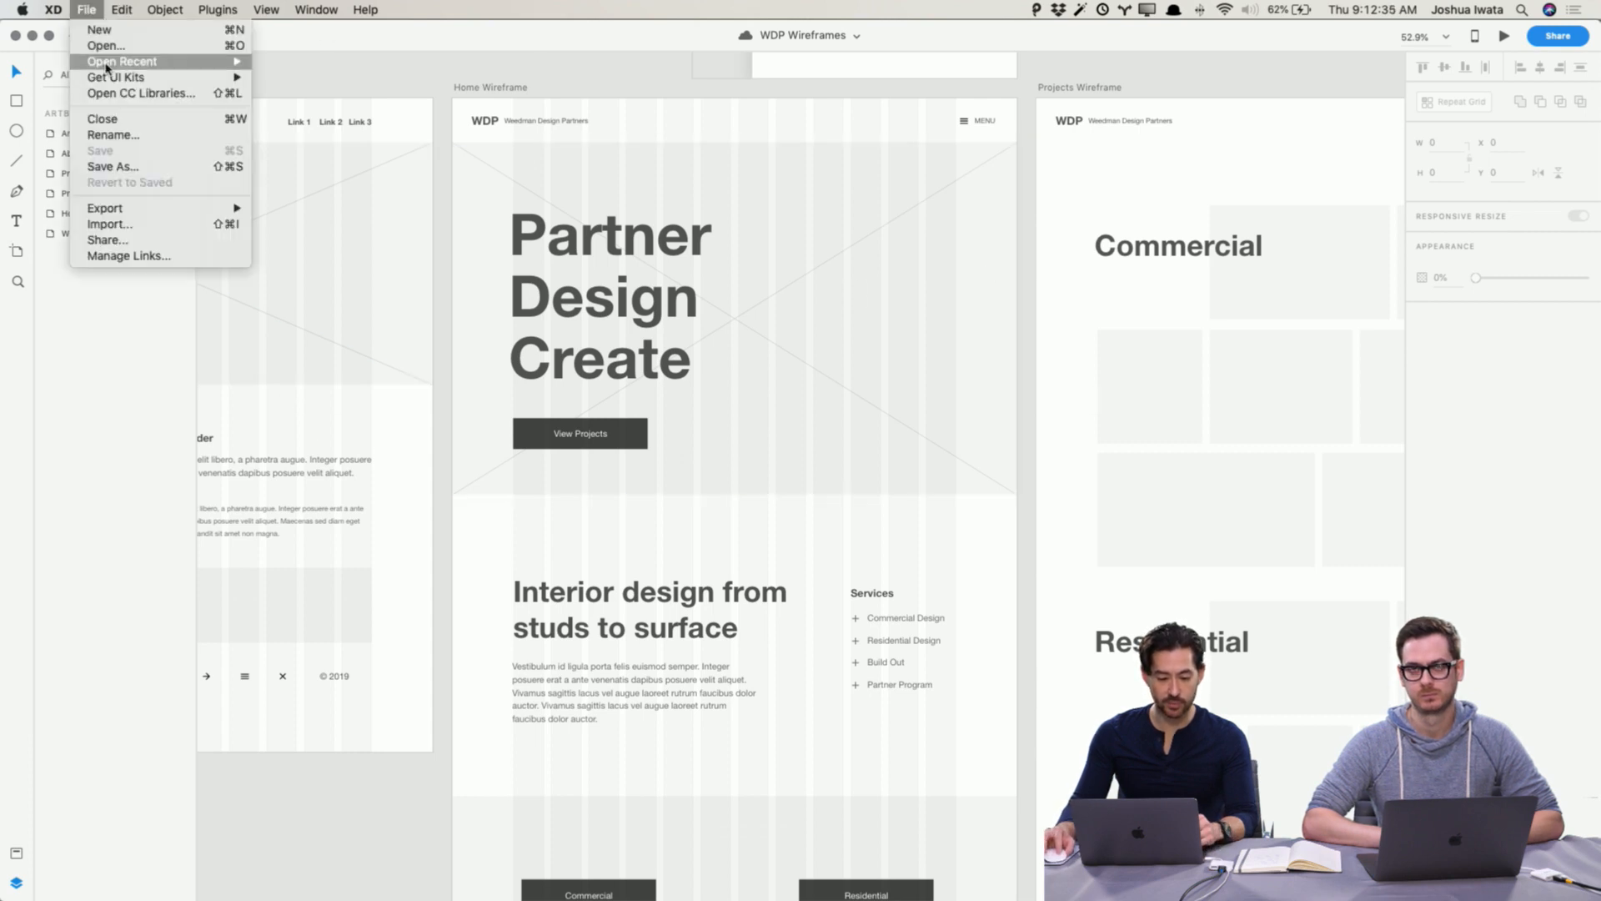
pyautogui.click(92, 50)
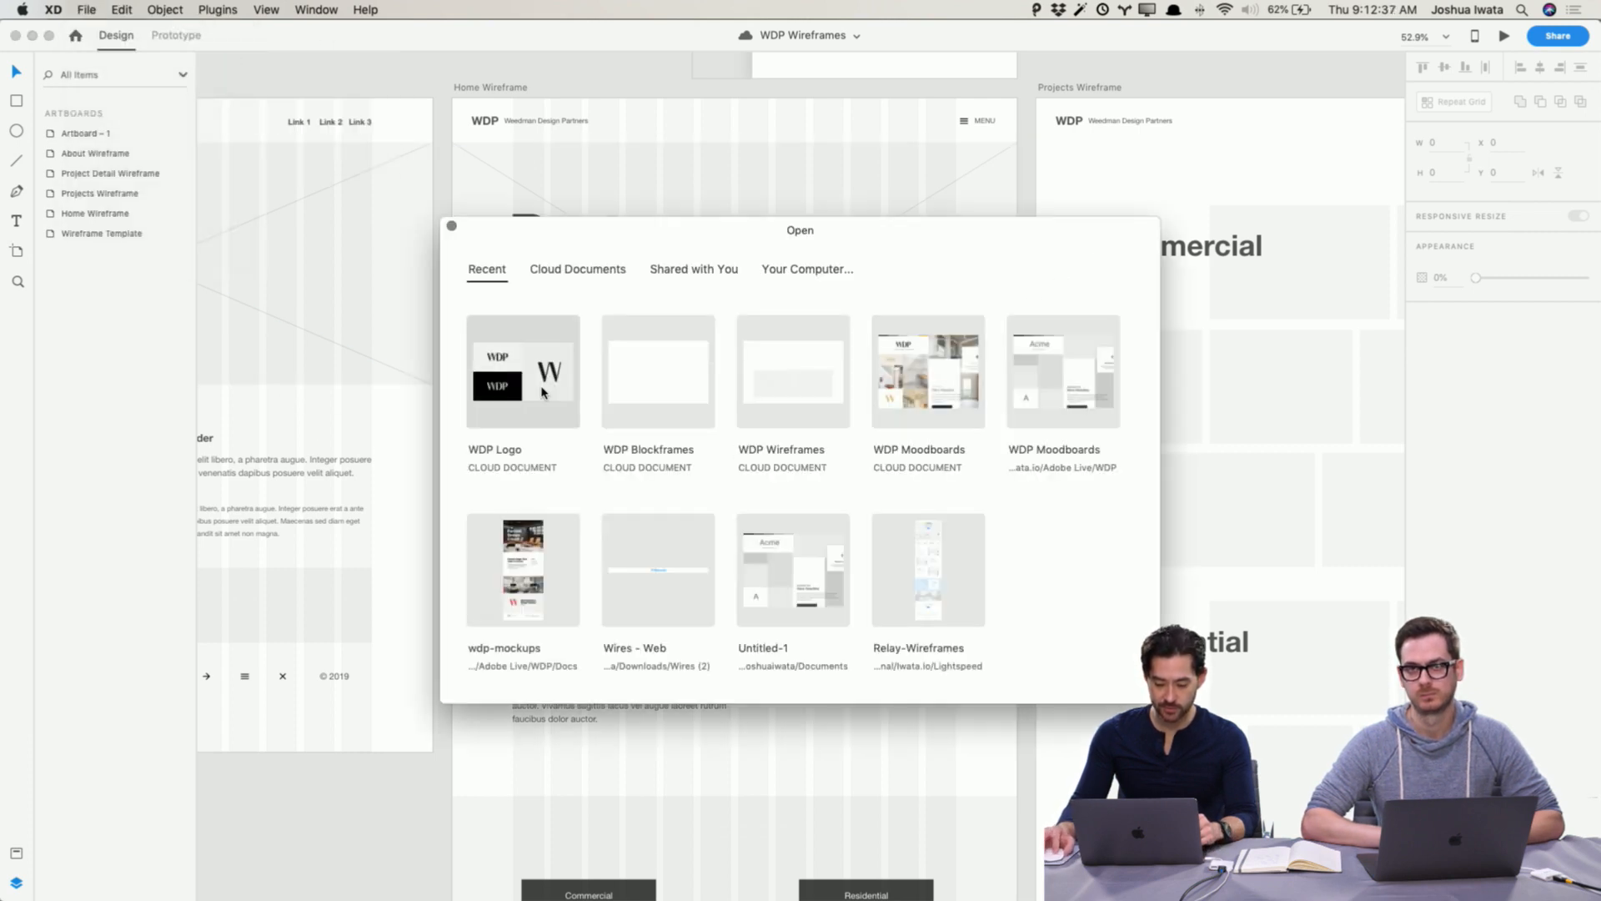
pyautogui.click(938, 392)
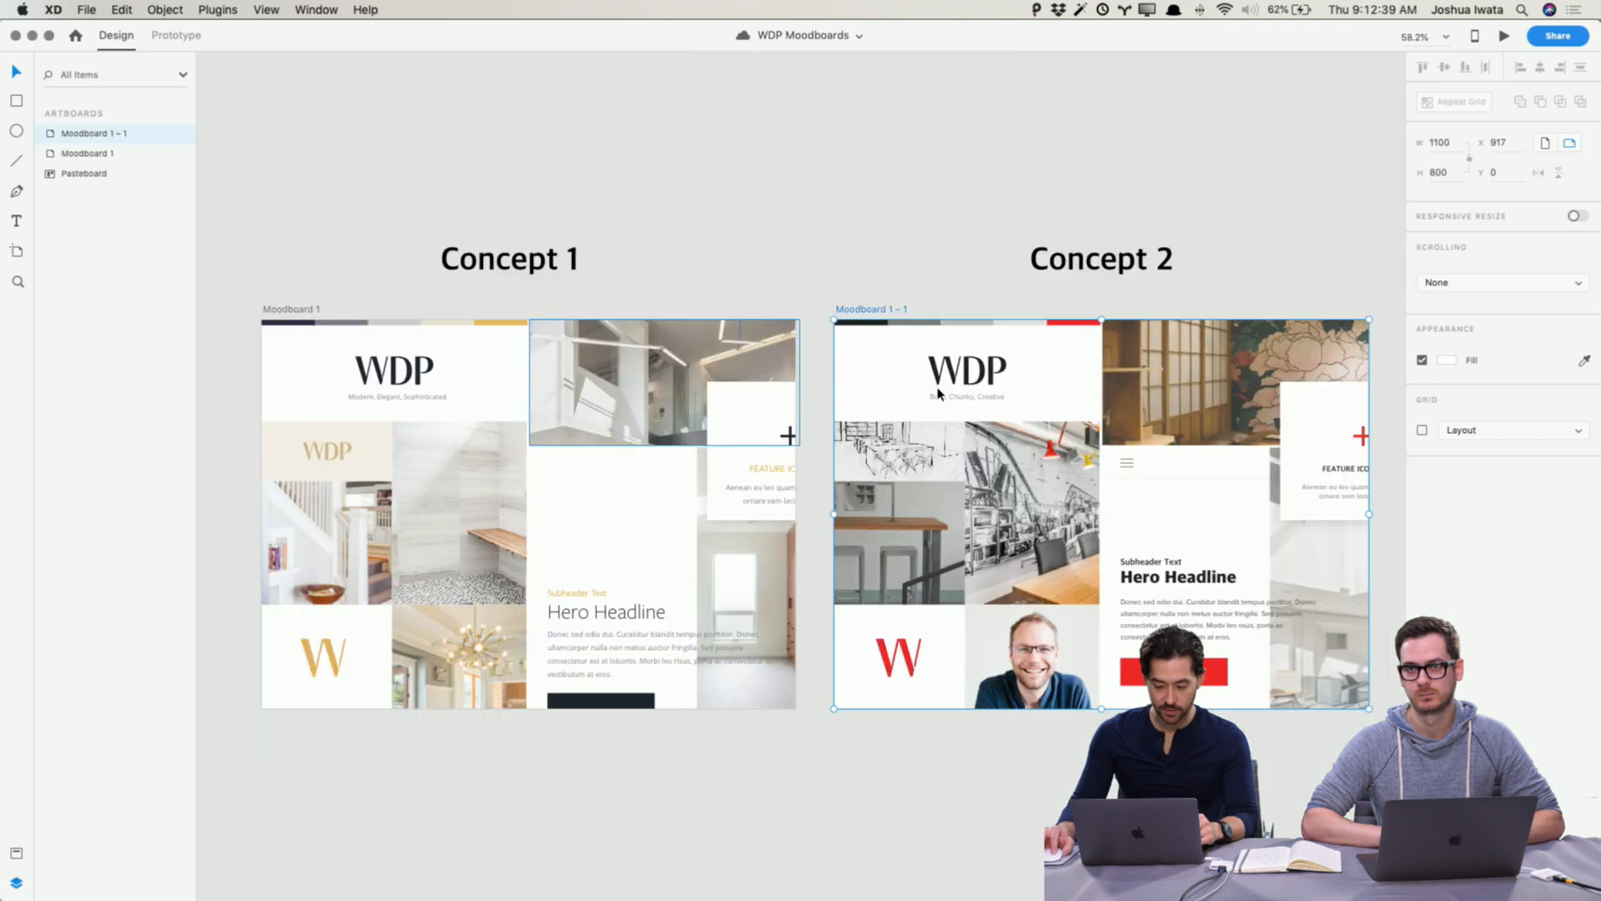
pyautogui.hscroll(4, 1073, 261)
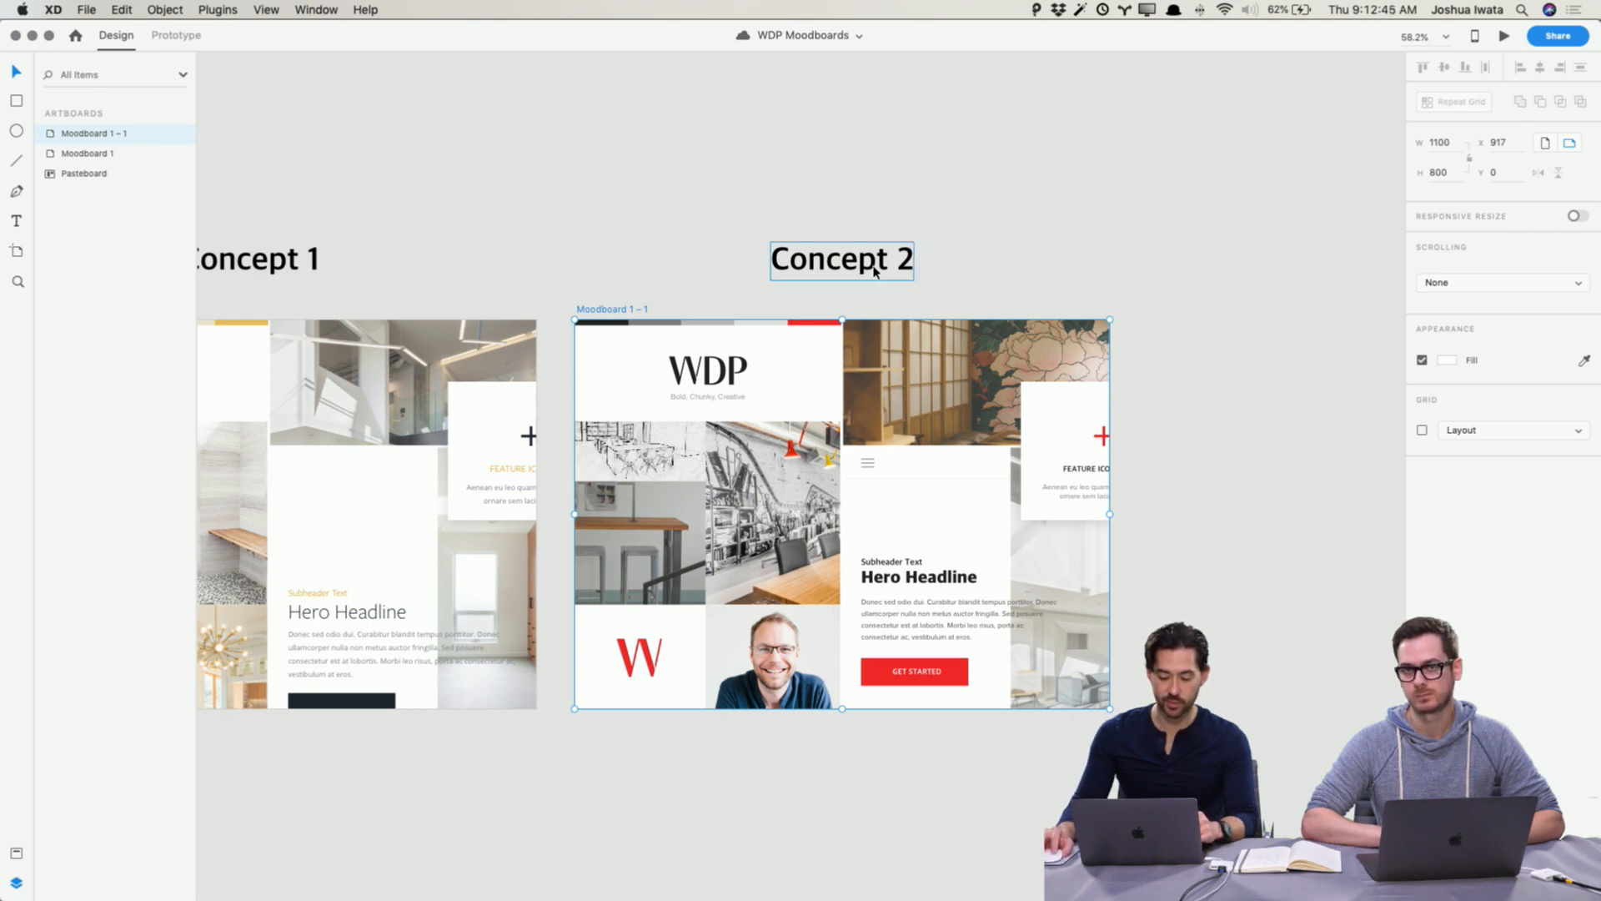
pyautogui.click(584, 237)
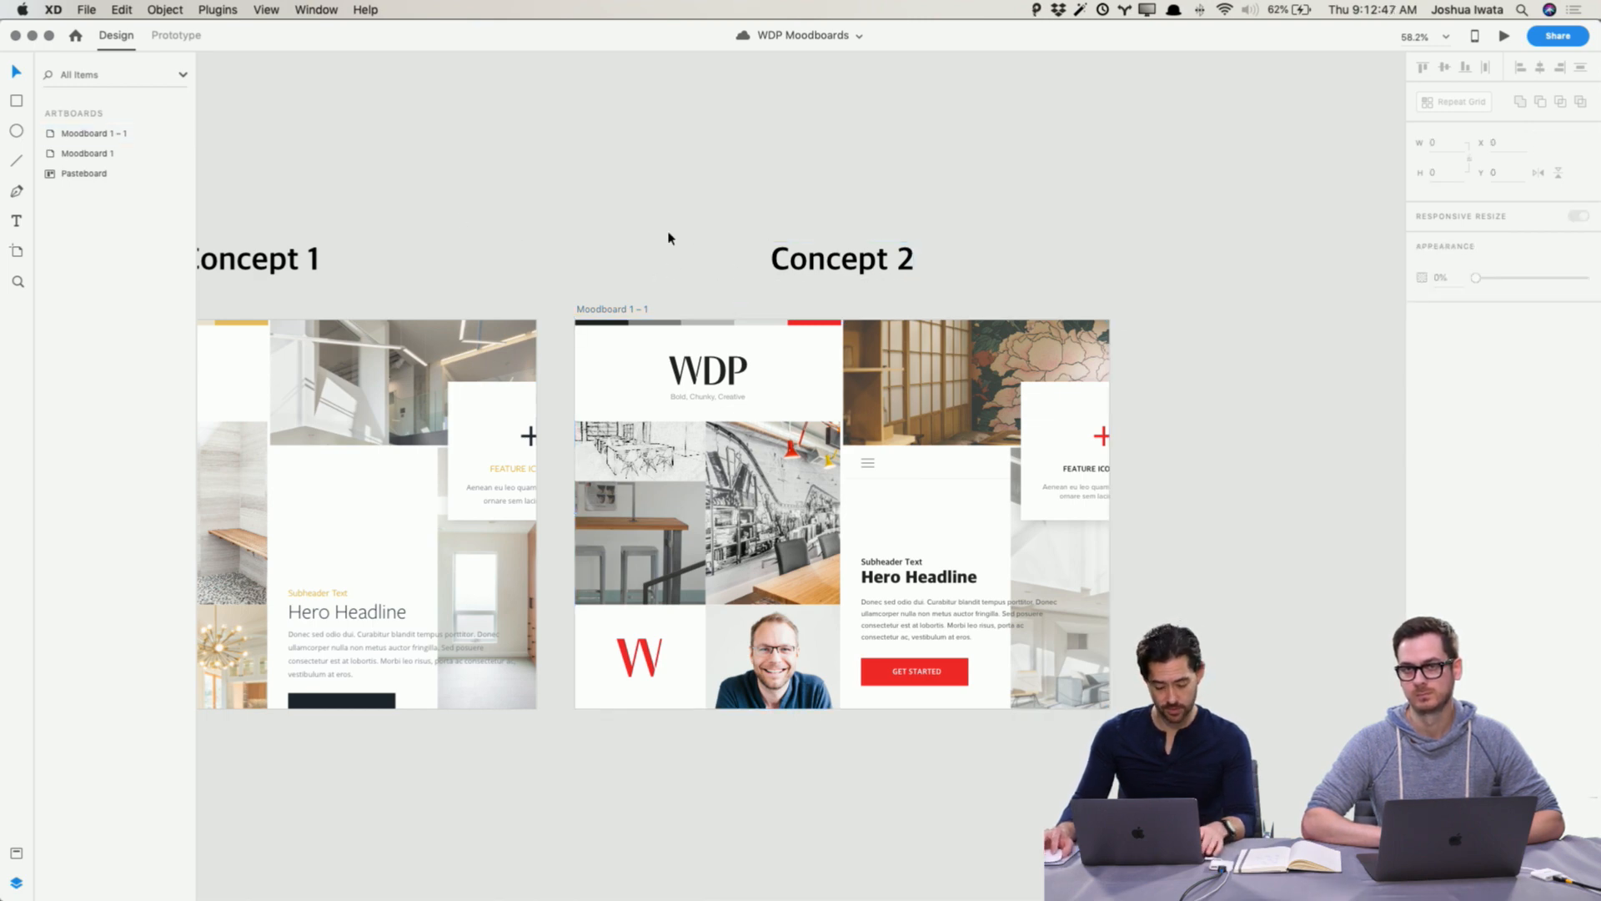
pyautogui.press('super+w')
# Step: Move the Wireframe Template artboard further down the WDP Wireframes canvas to clear space
pyautogui.scroll(-3, 668, 238)
pyautogui.hscroll(-3, 668, 239)
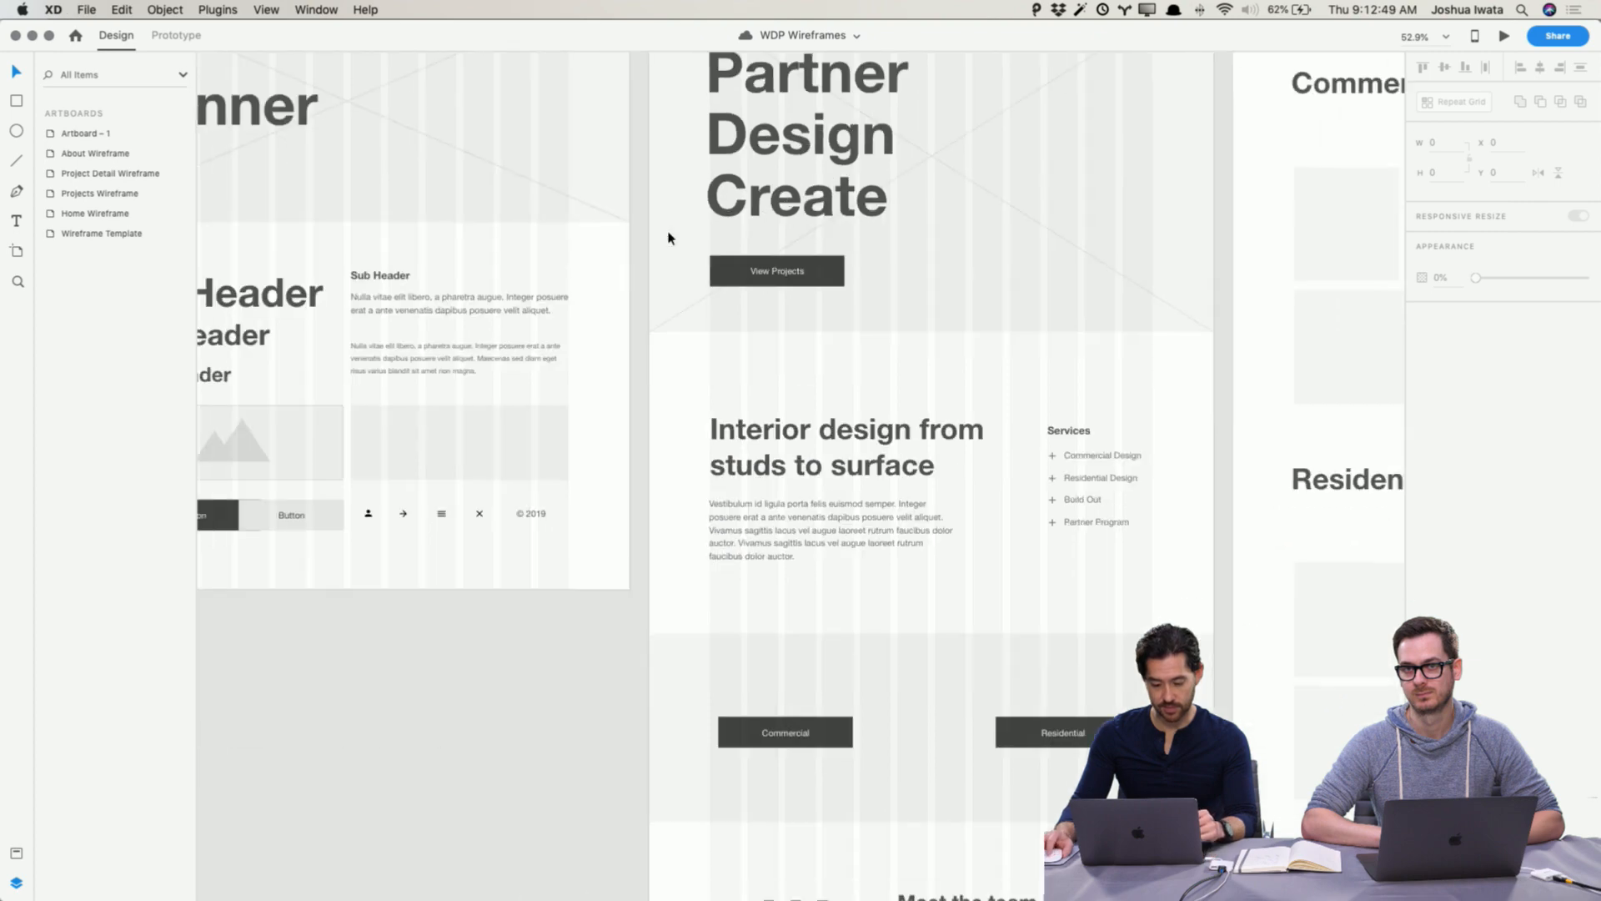
pyautogui.scroll(-3, 668, 238)
pyautogui.hscroll(-4, 668, 238)
pyautogui.scroll(5, 698, 350)
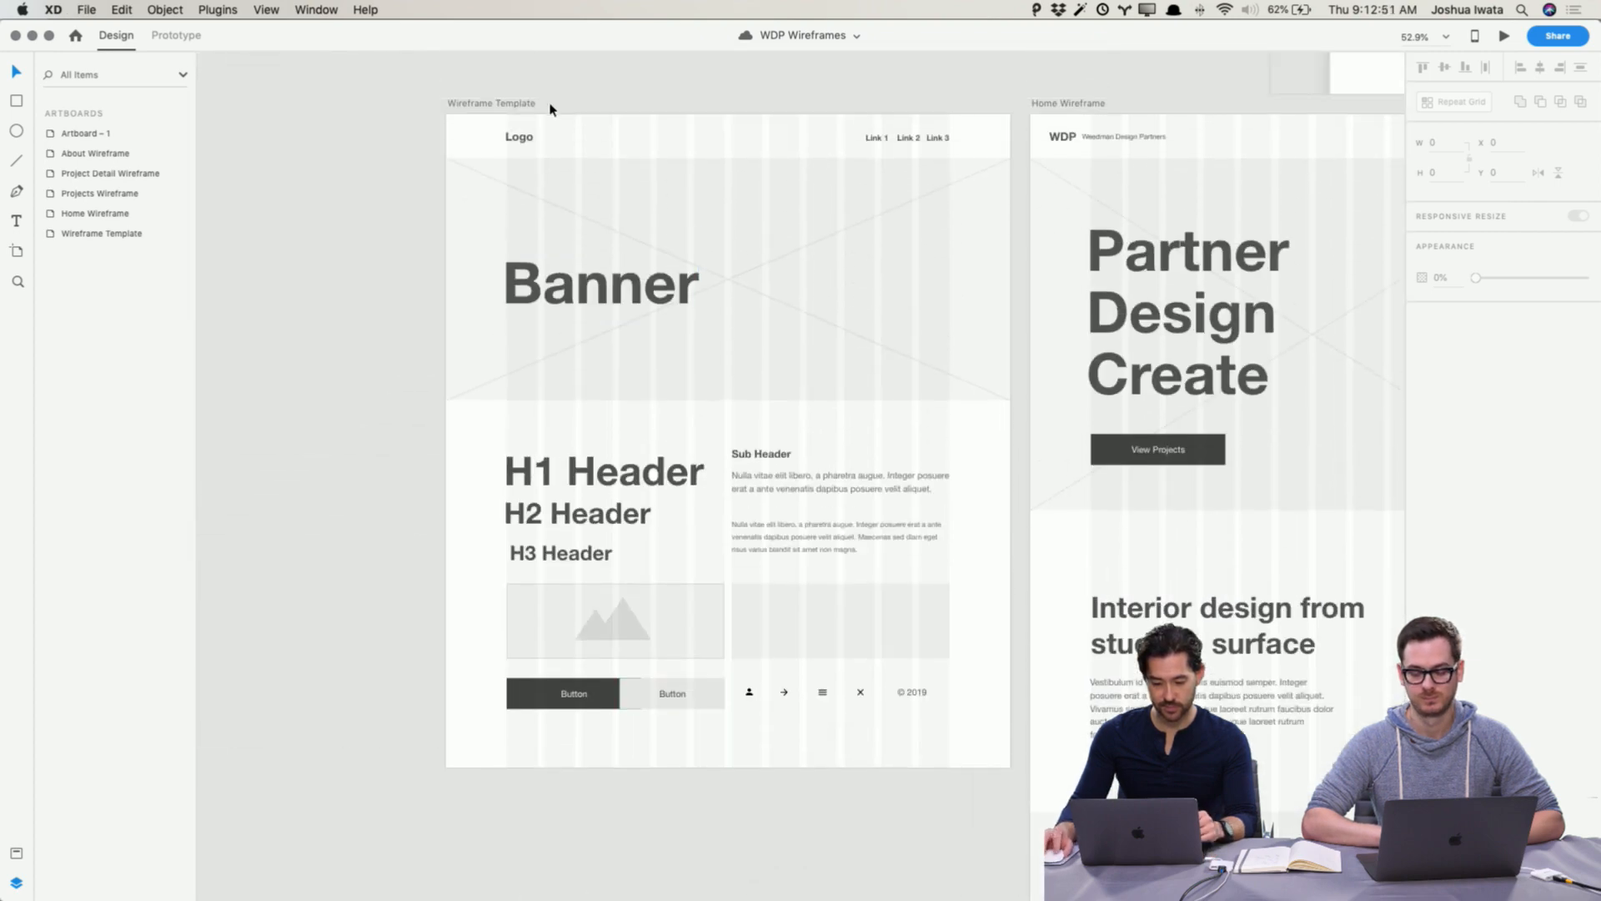
pyautogui.moveTo(550, 108); pyautogui.dragTo(550, 680)
# Step: Paste the Concept 2 moodboard artboard onto the wireframes canvas
pyautogui.rightClick(530, 176)
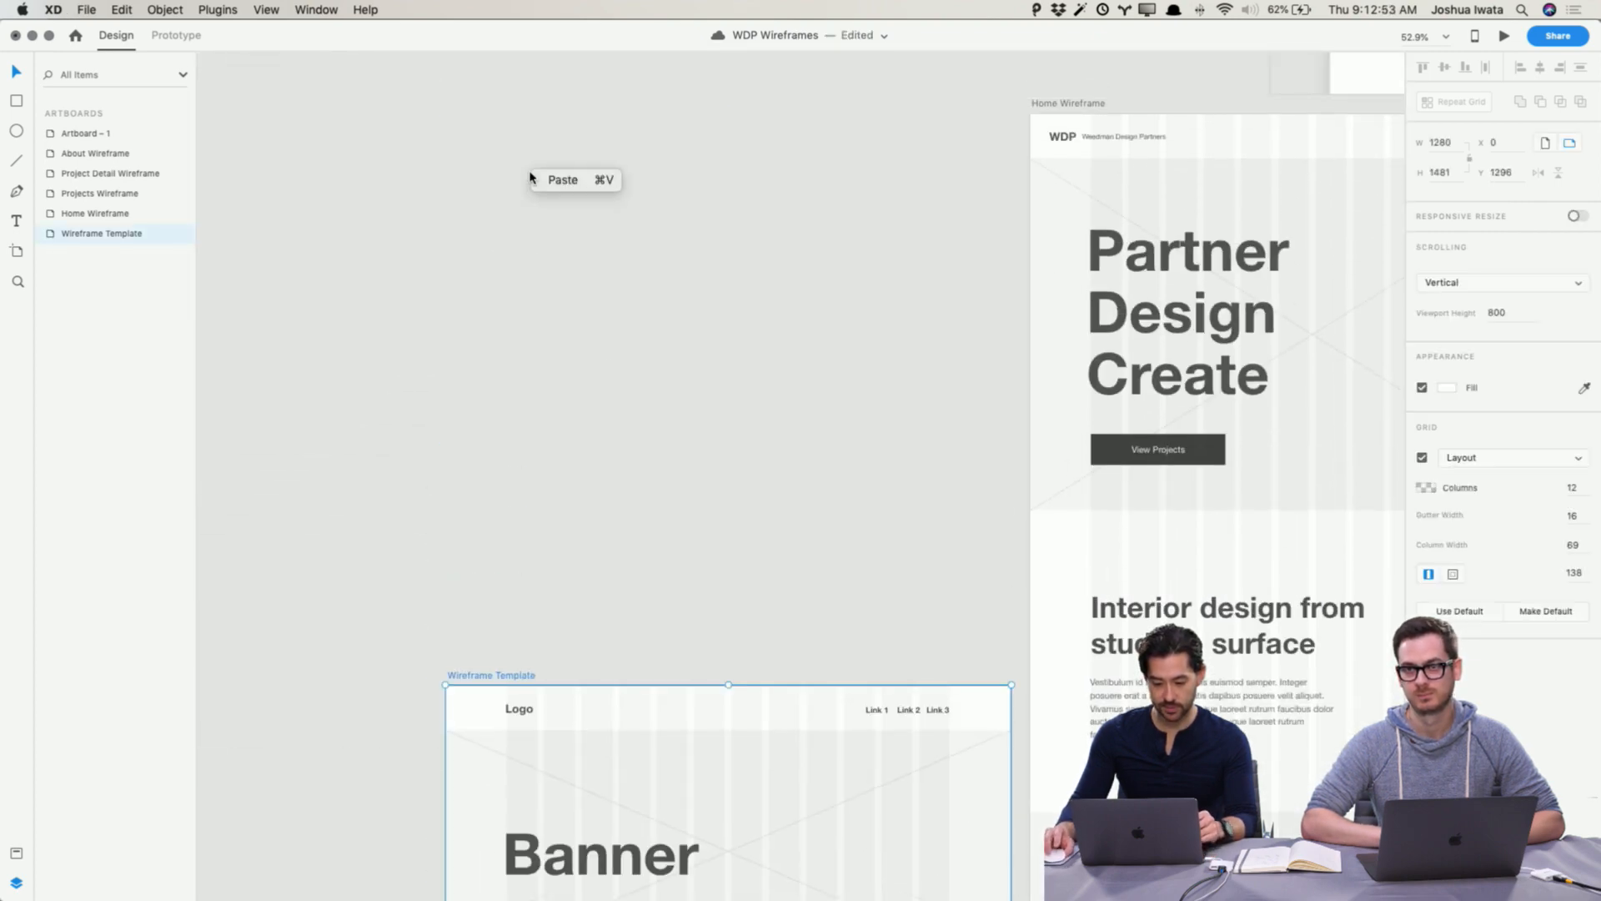
pyautogui.click(565, 183)
pyautogui.hscroll(-3, 647, 196)
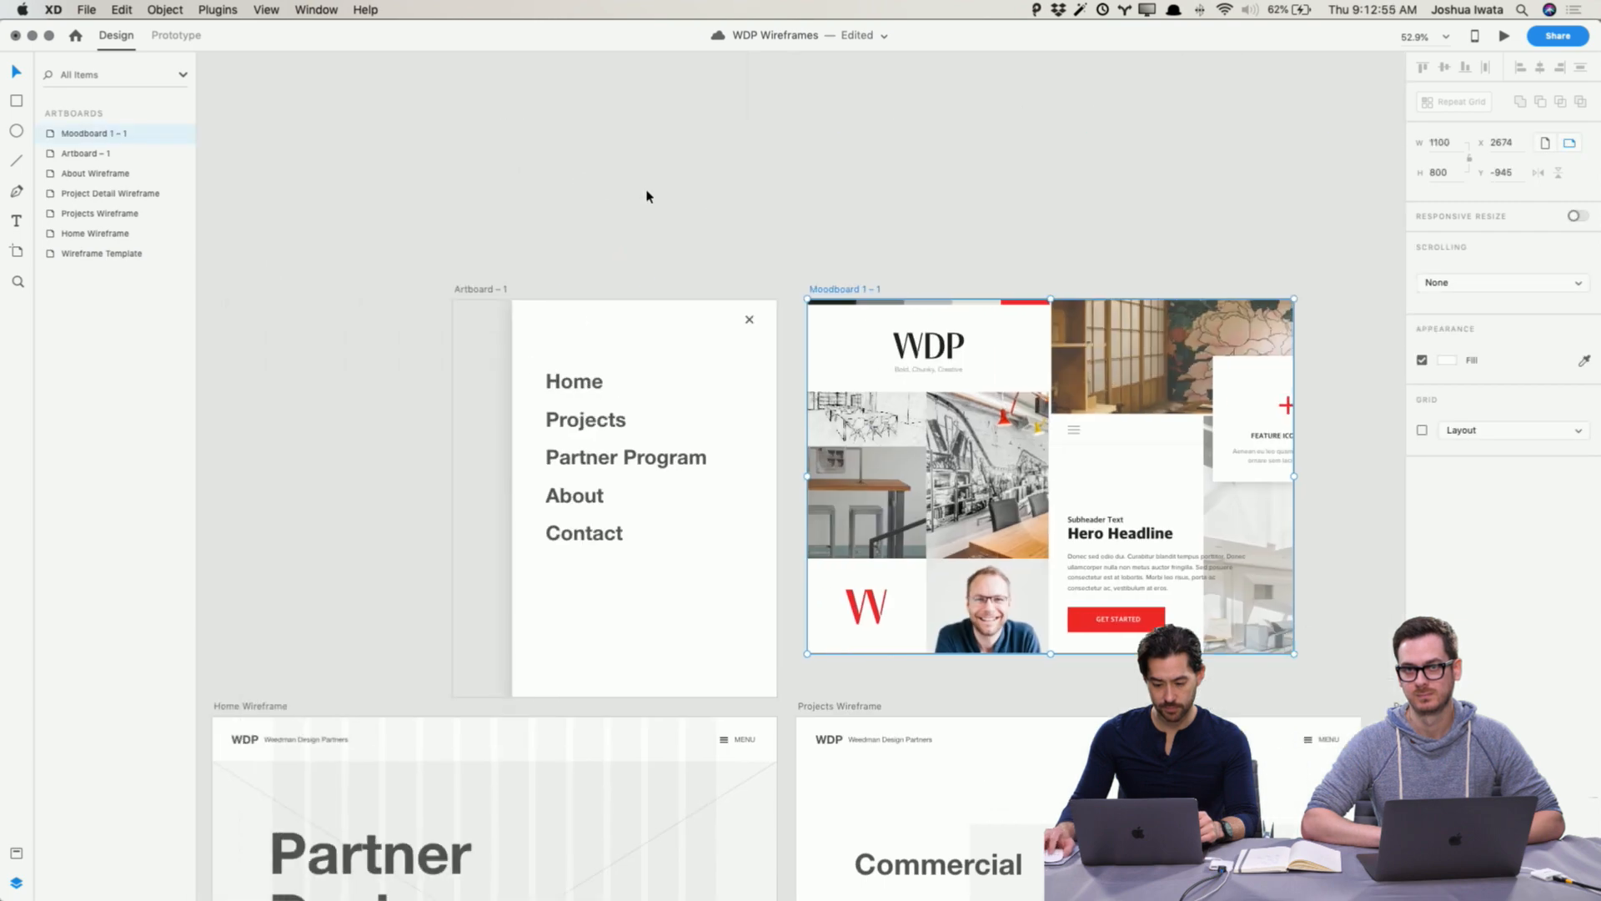
pyautogui.hscroll(-3, 646, 196)
pyautogui.moveTo(1042, 284); pyautogui.dragTo(195, 275)
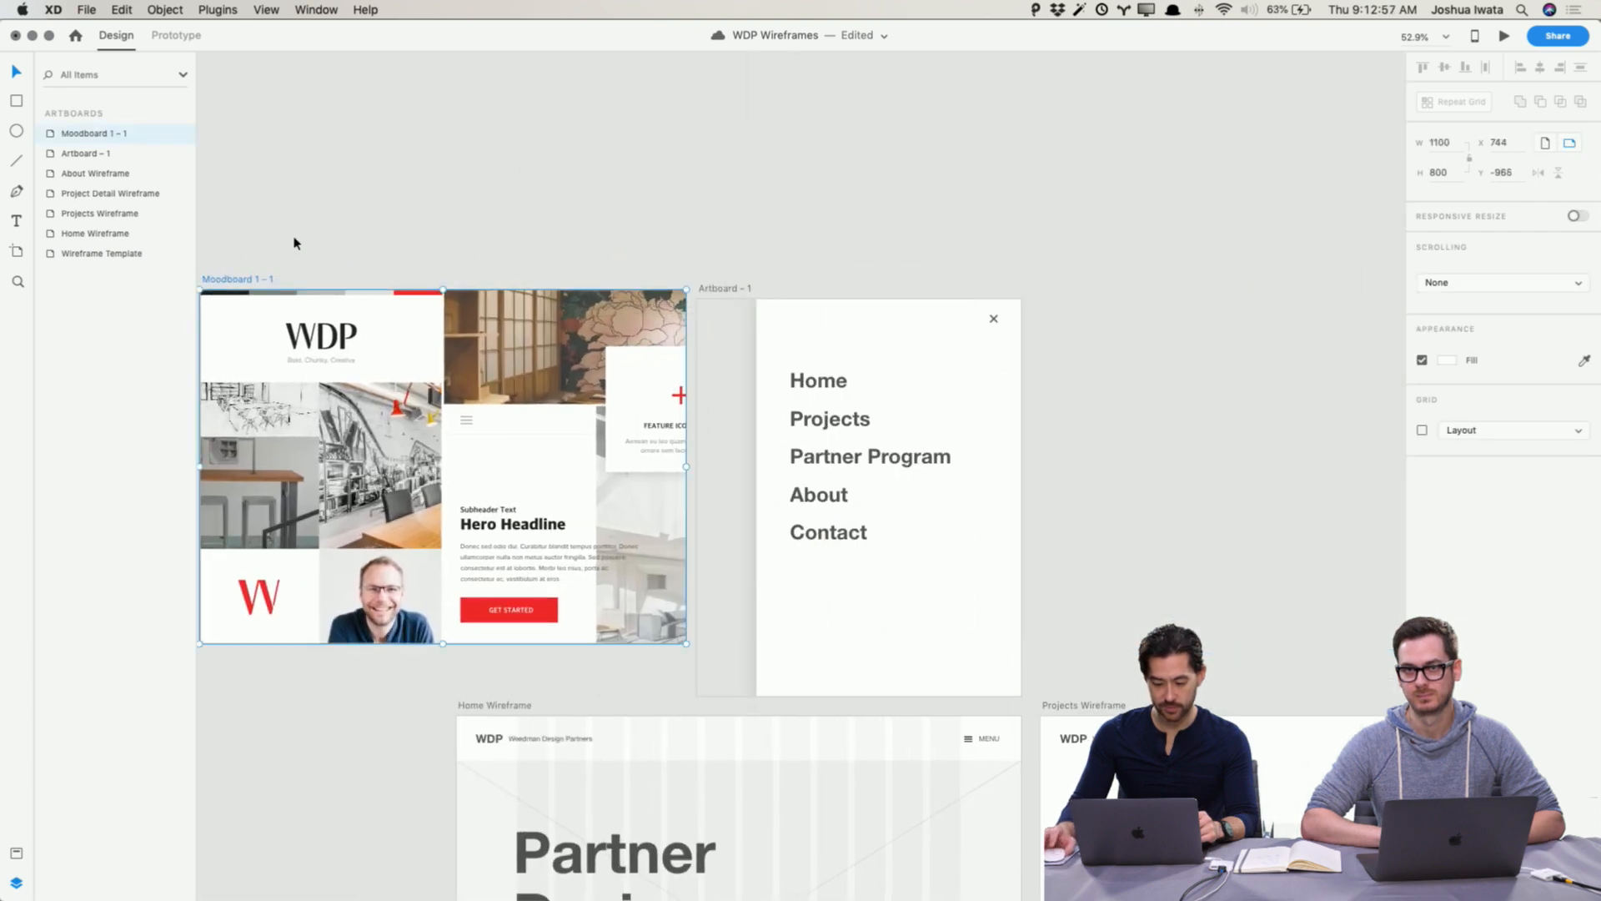
# Step: Position the moodboard artboard to the left of the Home Wireframe, above the Wireframe Template
pyautogui.hscroll(-10, 372, 219)
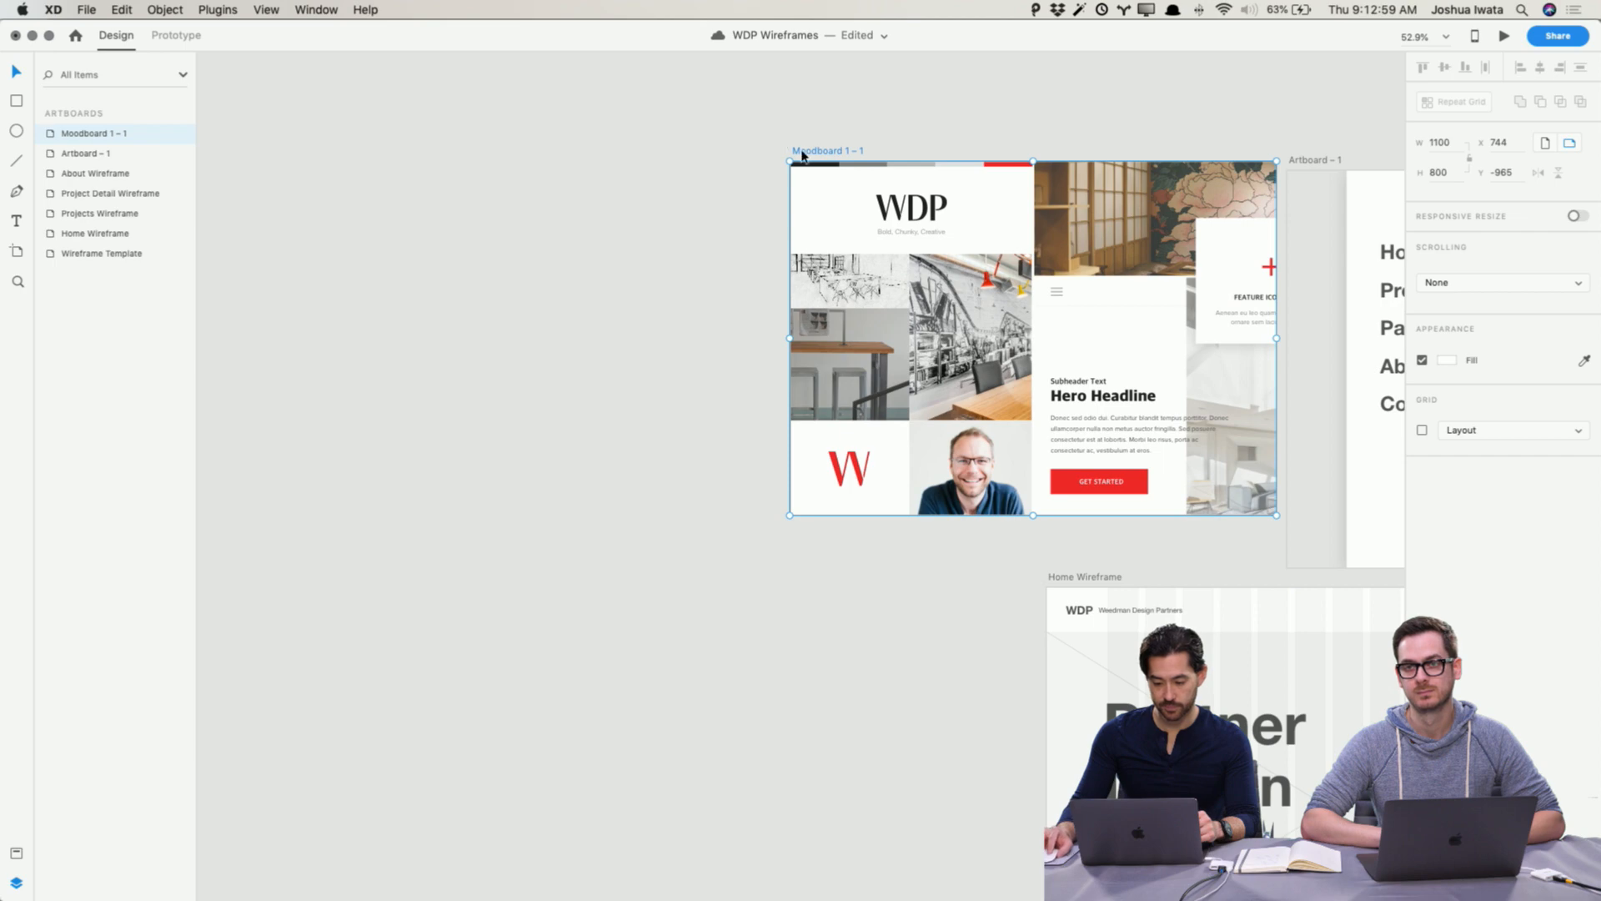
pyautogui.moveTo(802, 155); pyautogui.dragTo(546, 580)
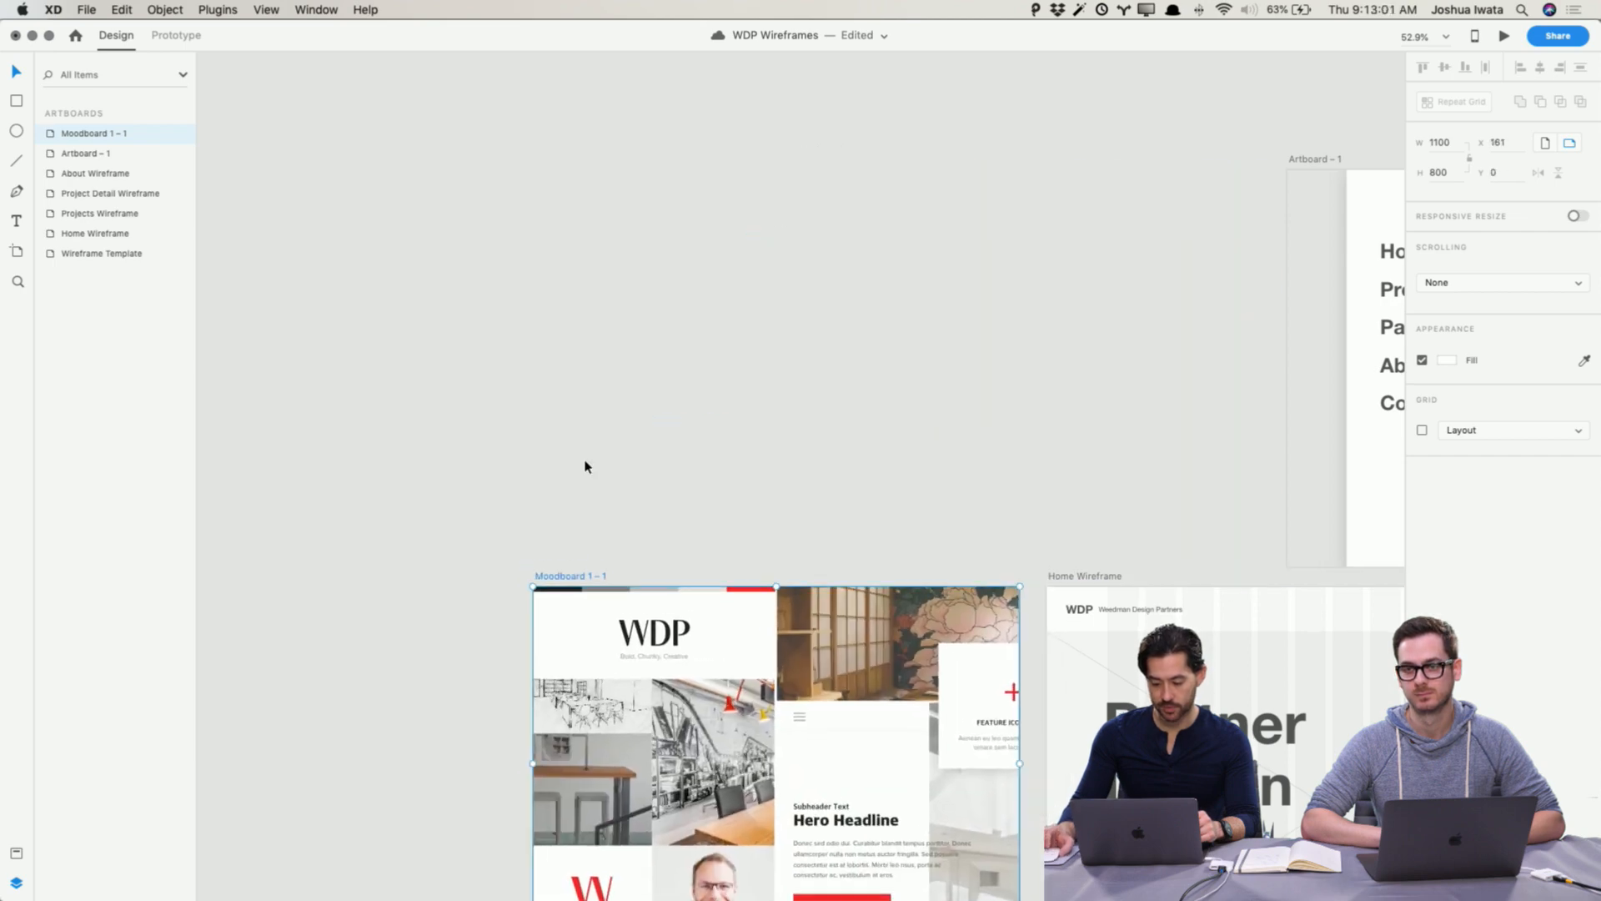
pyautogui.scroll(-10, 586, 466)
pyautogui.hscroll(3, 586, 465)
pyautogui.scroll(2, 586, 466)
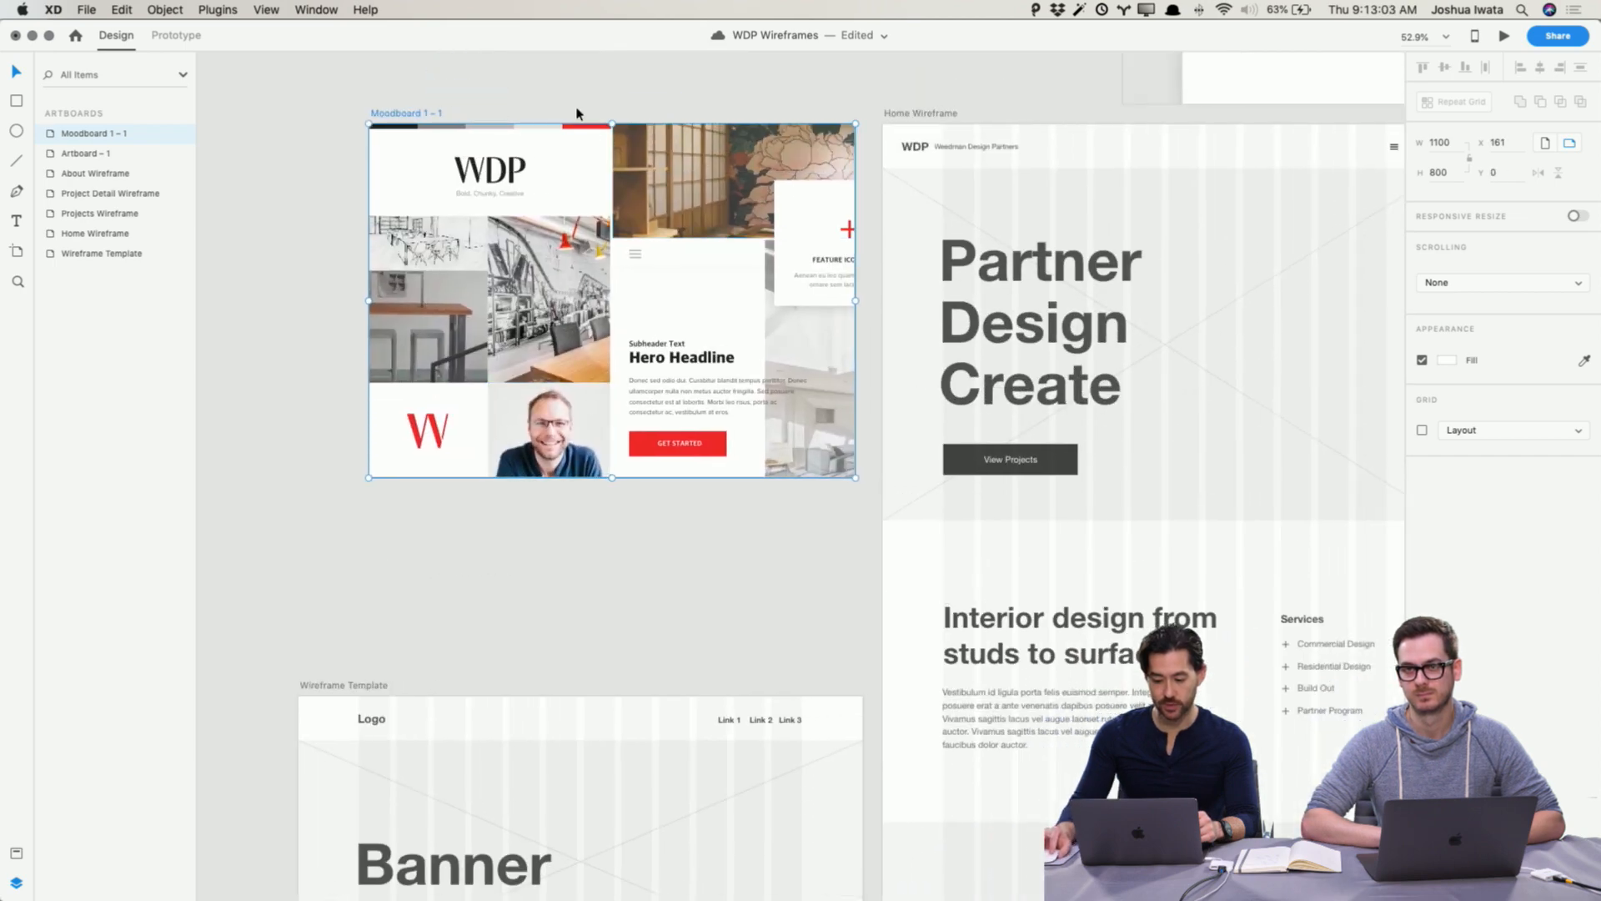
pyautogui.moveTo(409, 113); pyautogui.dragTo(410, 115)
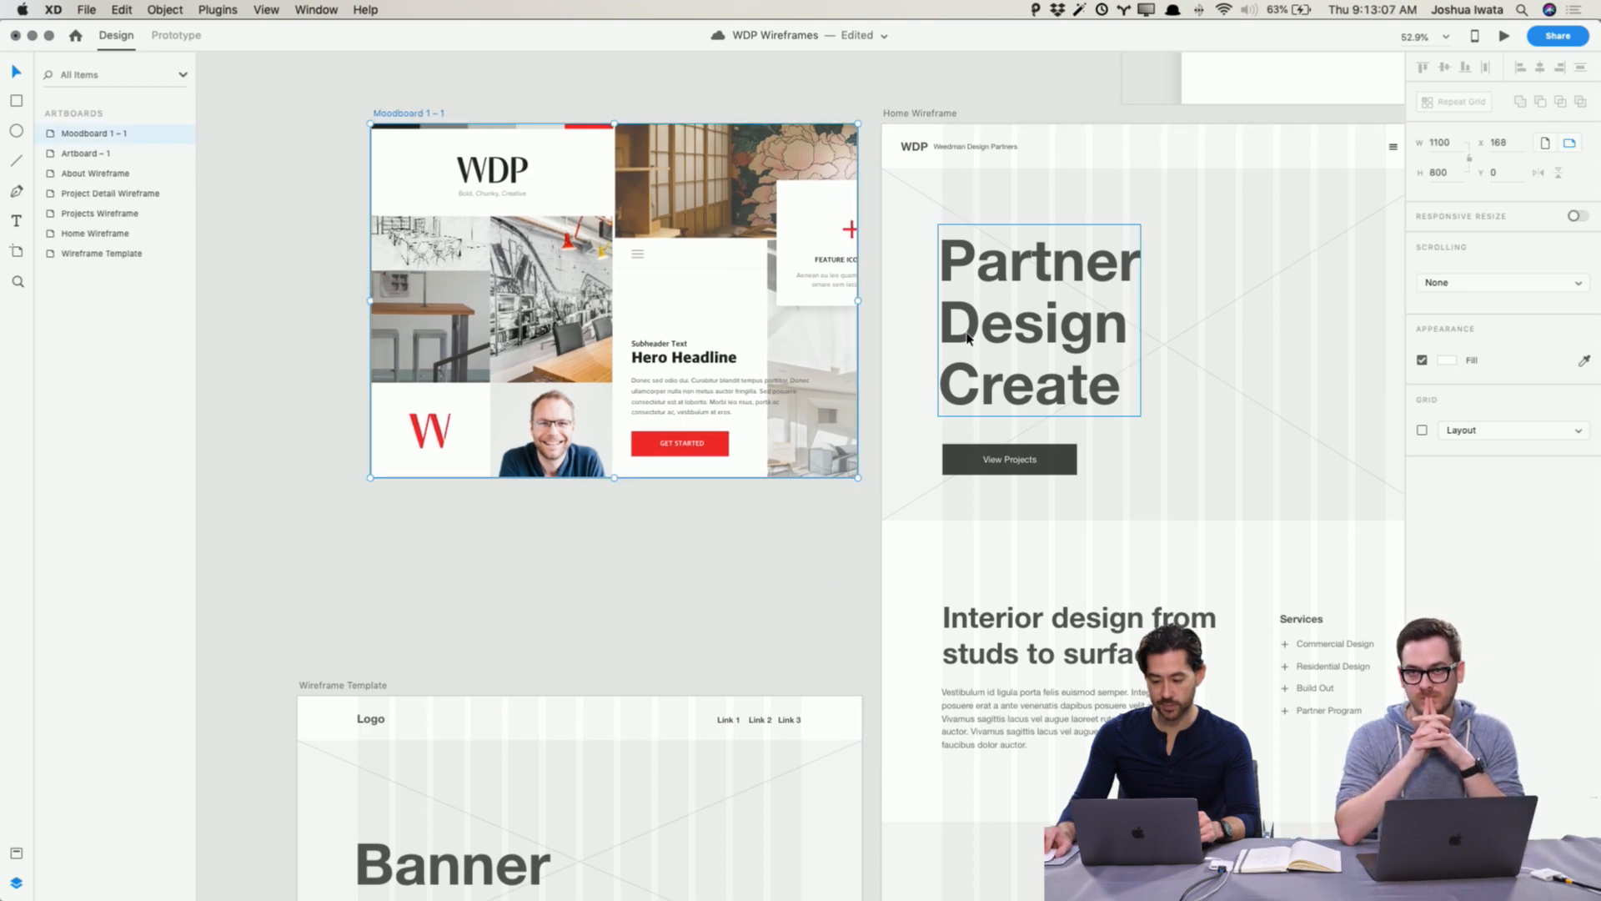
# Step: Zoom in on the moodboard beside the Home Wireframe and compare its Hero Headline text with the document's character styles
pyautogui.hscroll(3, 968, 338)
pyautogui.hscroll(-4, 498, 79)
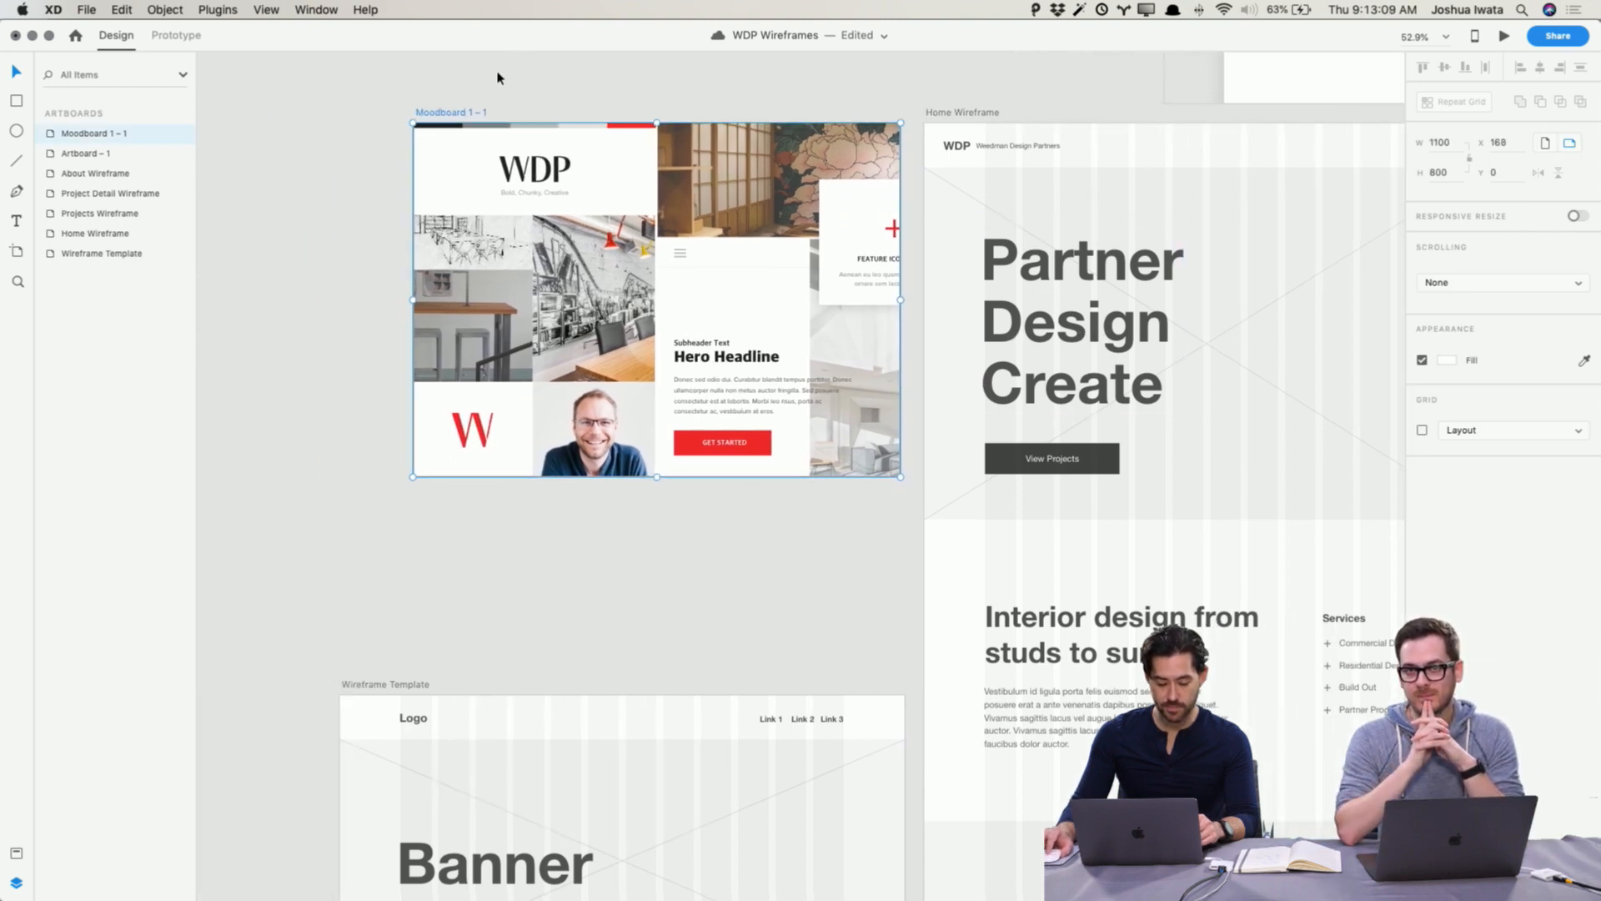
pyautogui.press('super+equal')
pyautogui.scroll(4, 501, 78)
pyautogui.scroll(2, 498, 79)
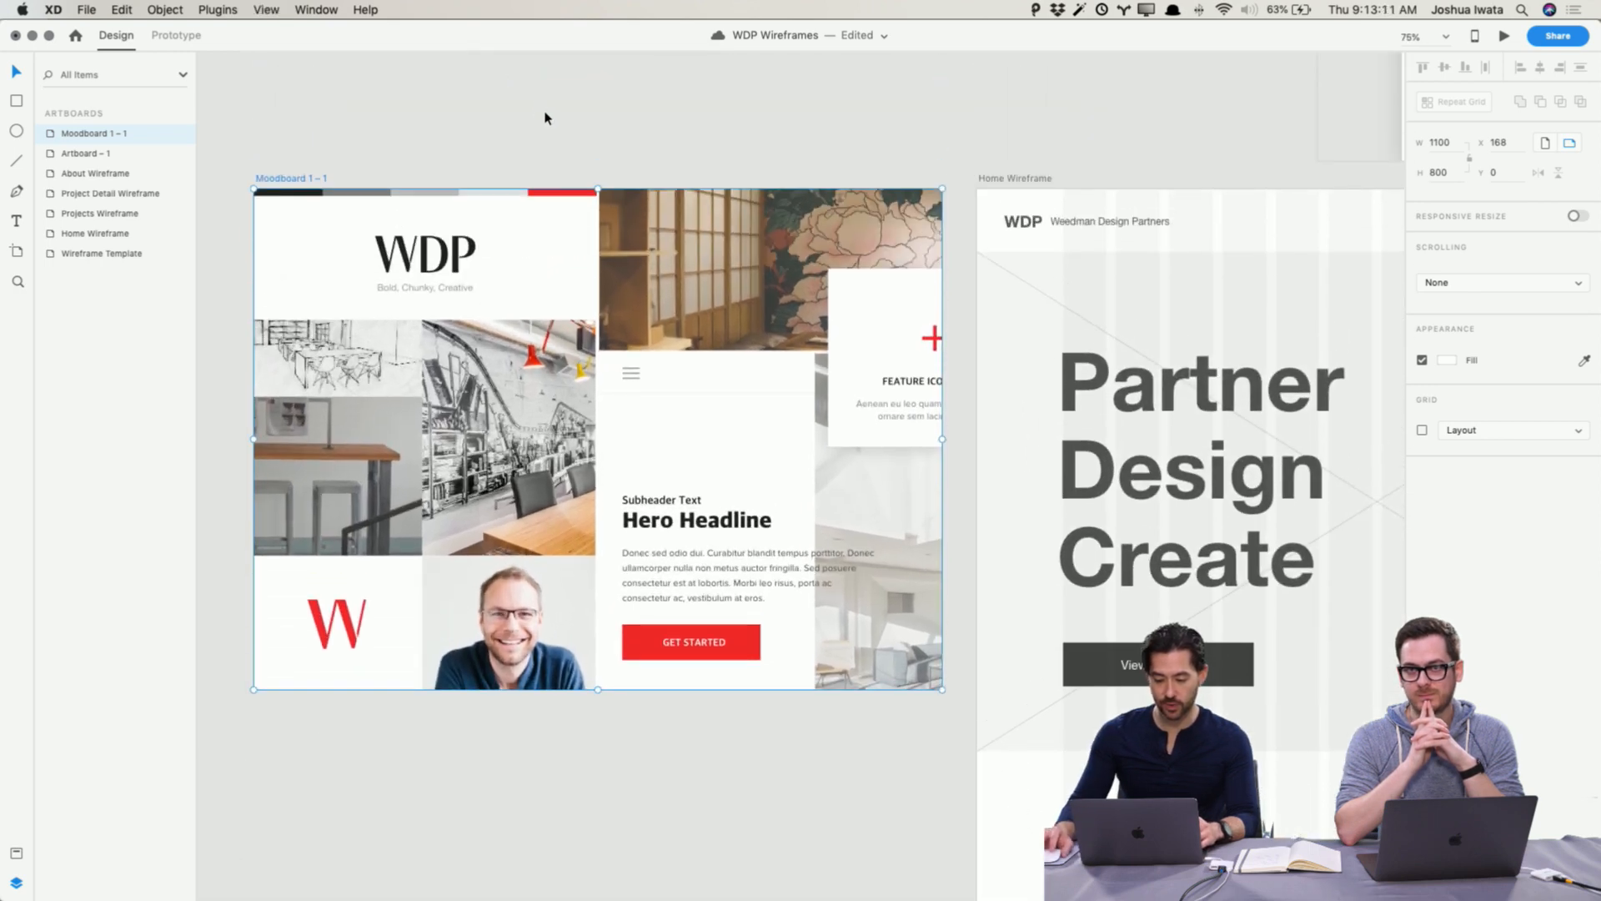
pyautogui.click(542, 119)
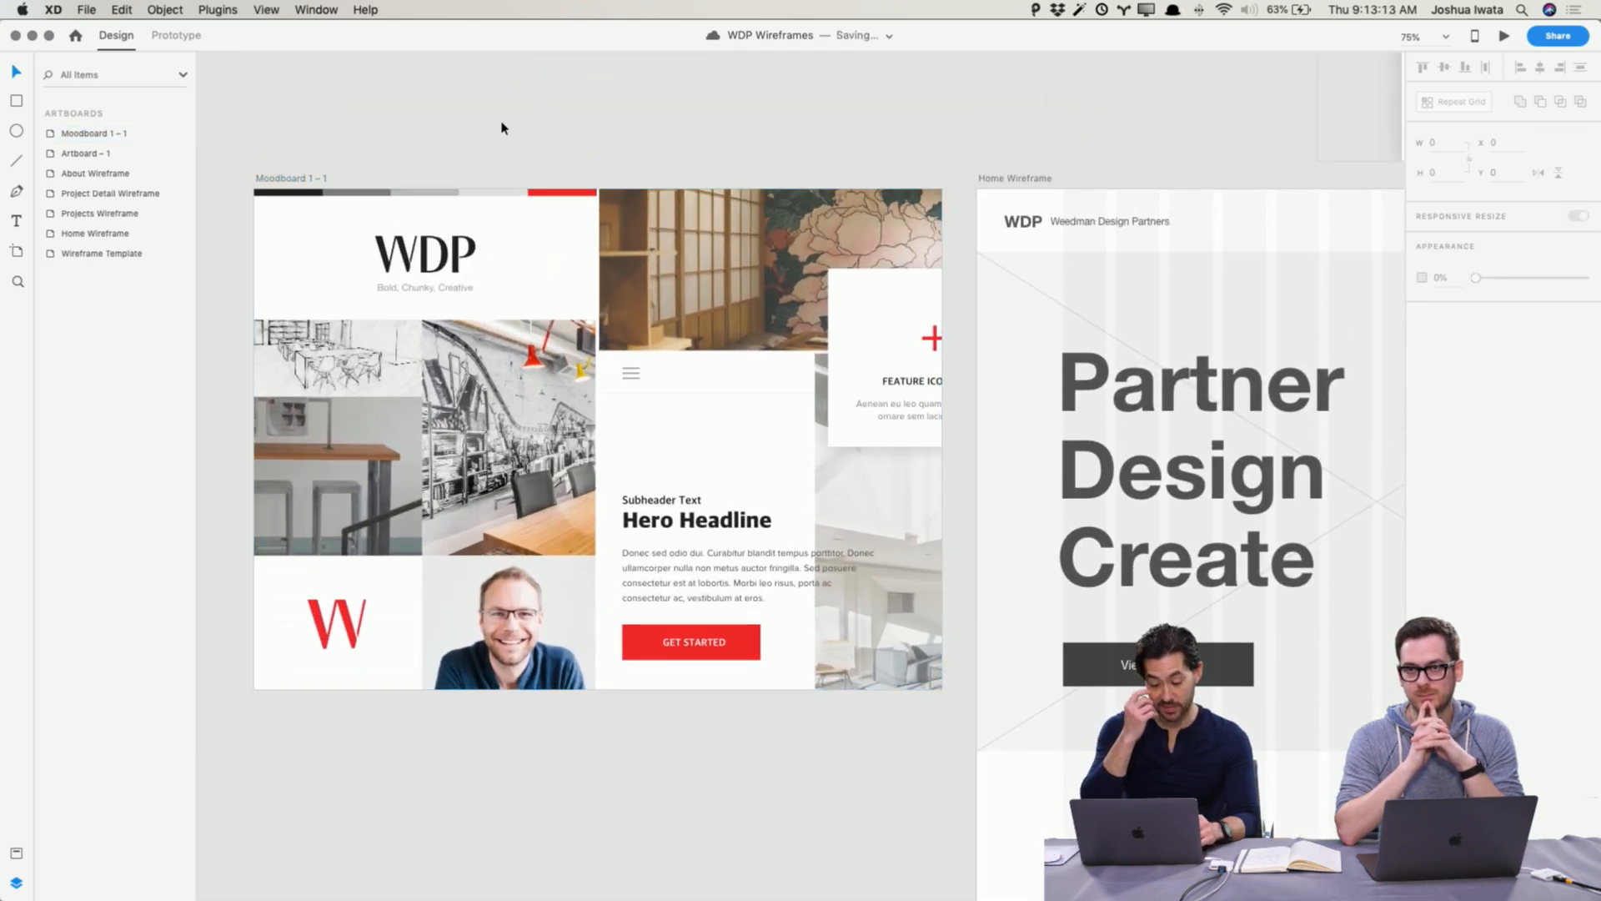
pyautogui.click(17, 852)
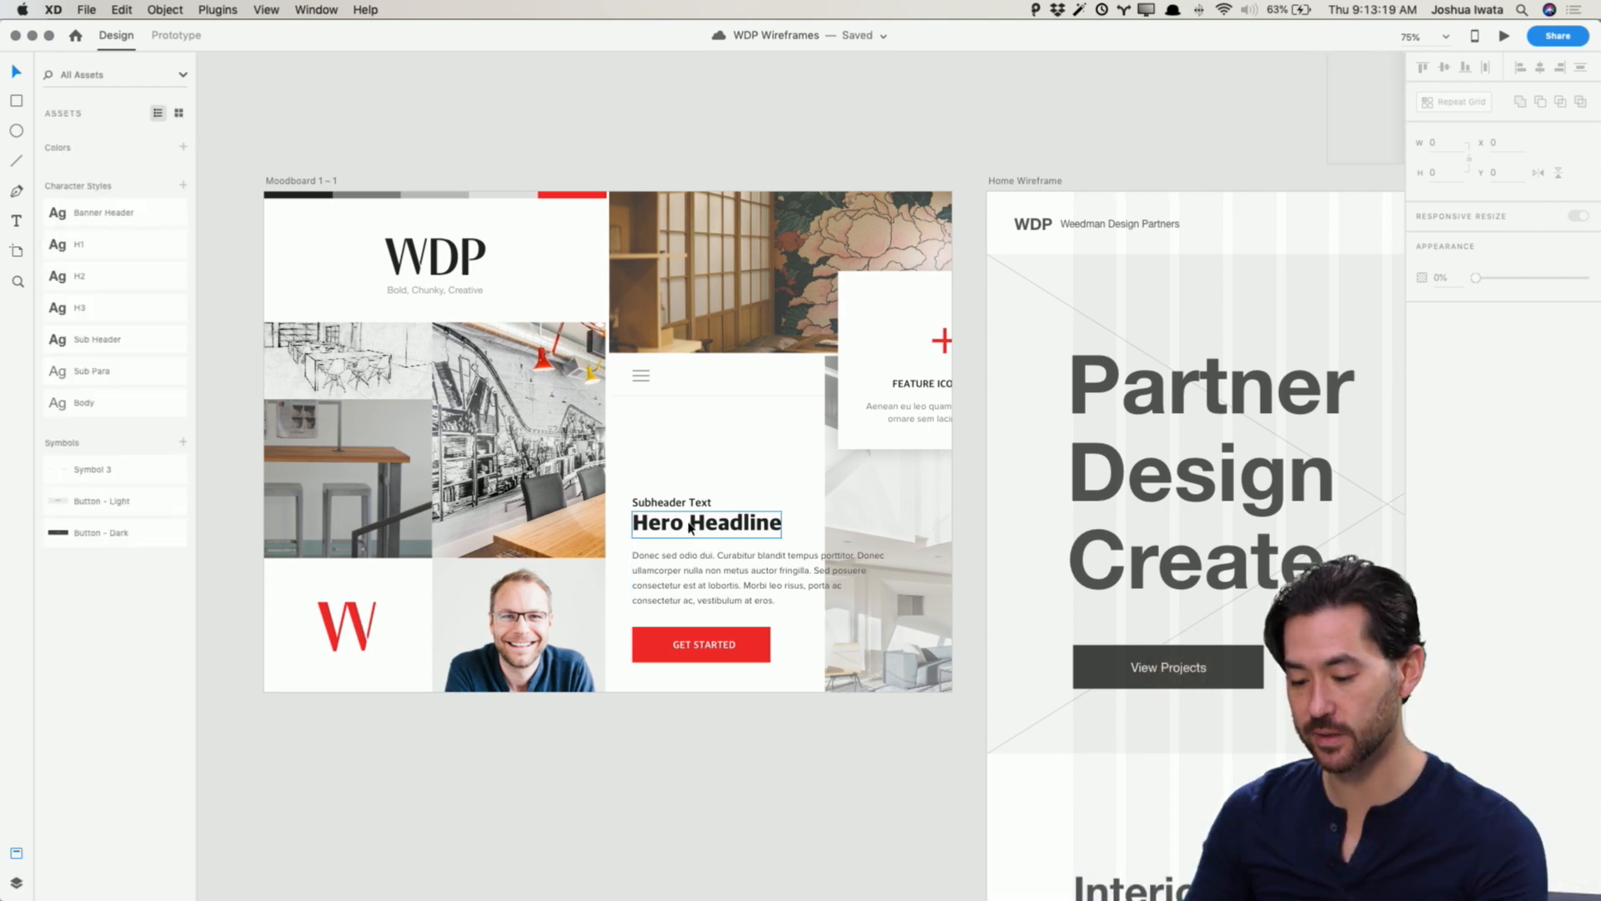
pyautogui.click(696, 525)
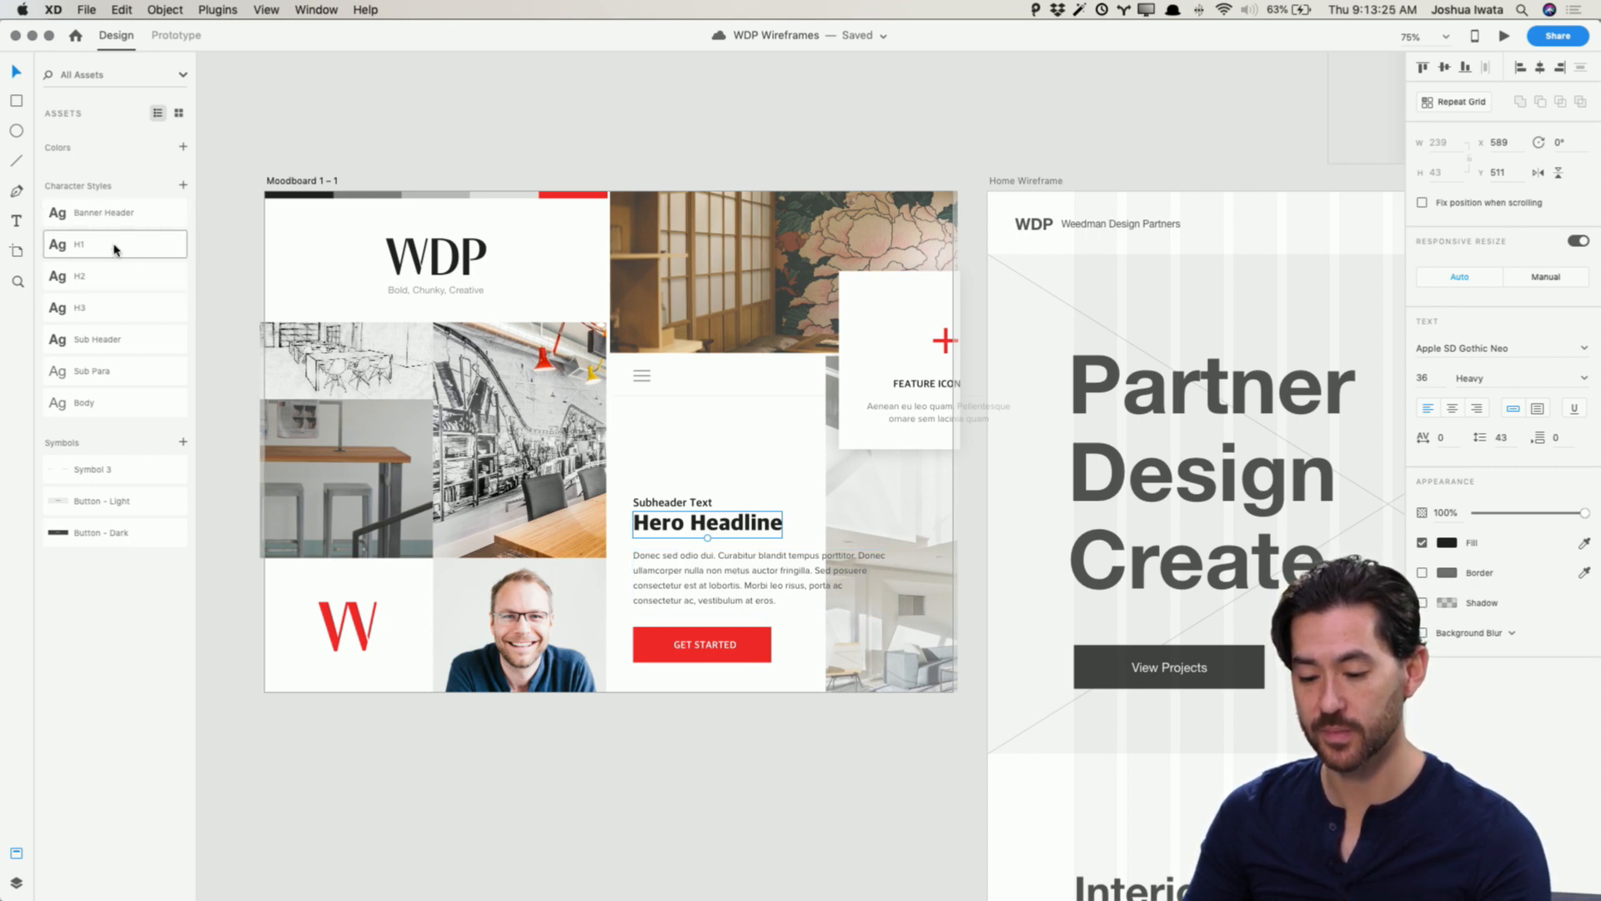
pyautogui.moveTo(115, 249)
pyautogui.moveTo(117, 216)
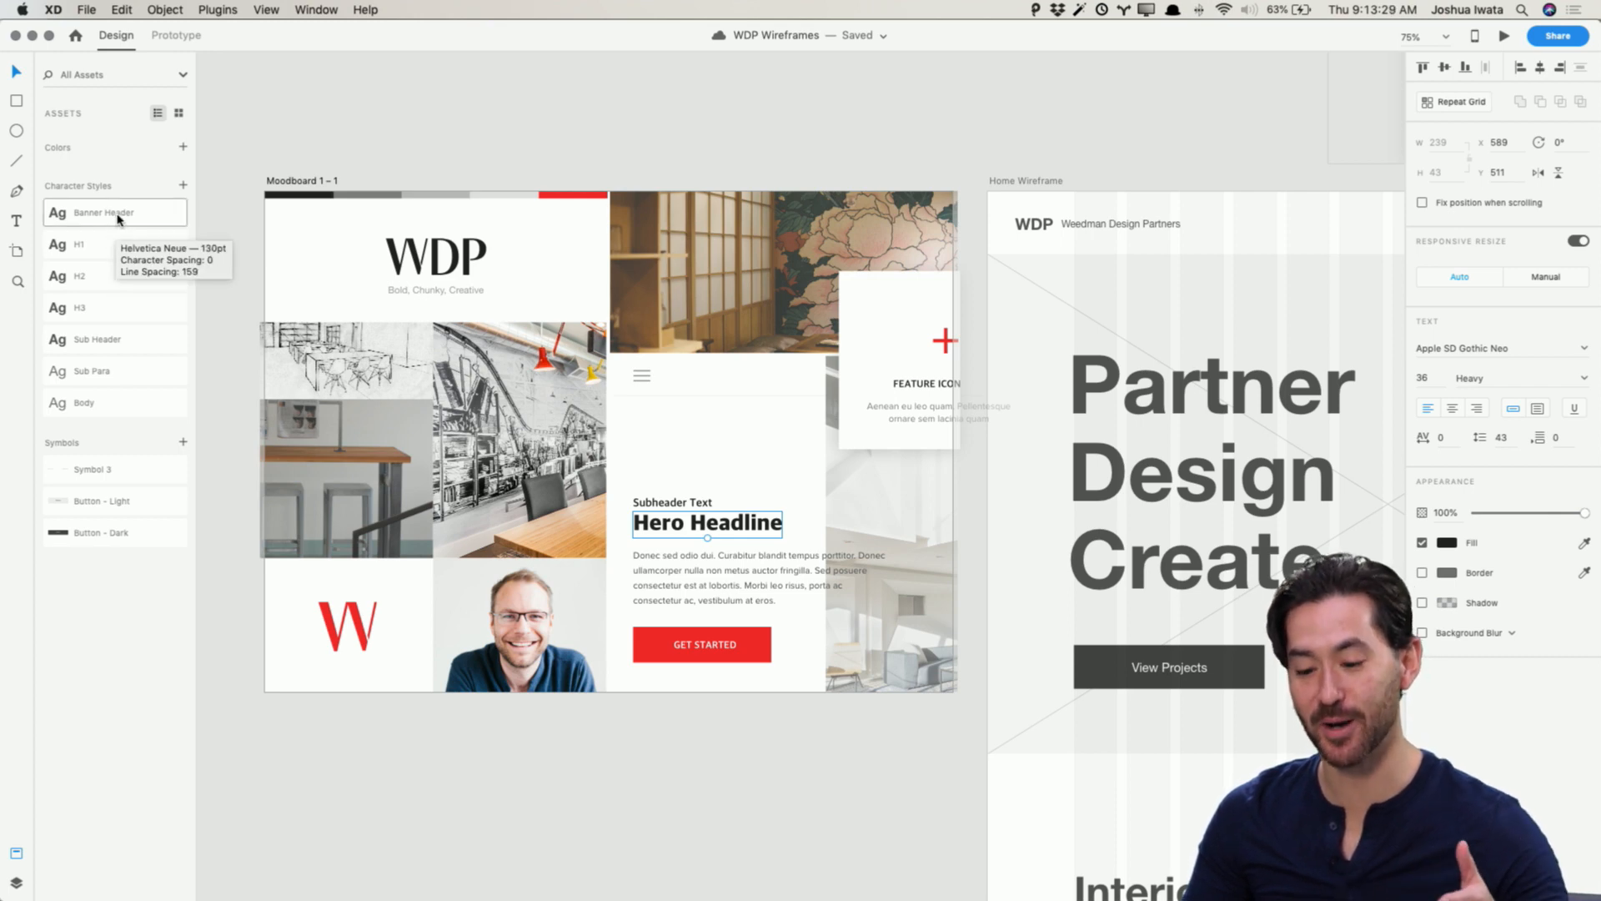
pyautogui.click(766, 127)
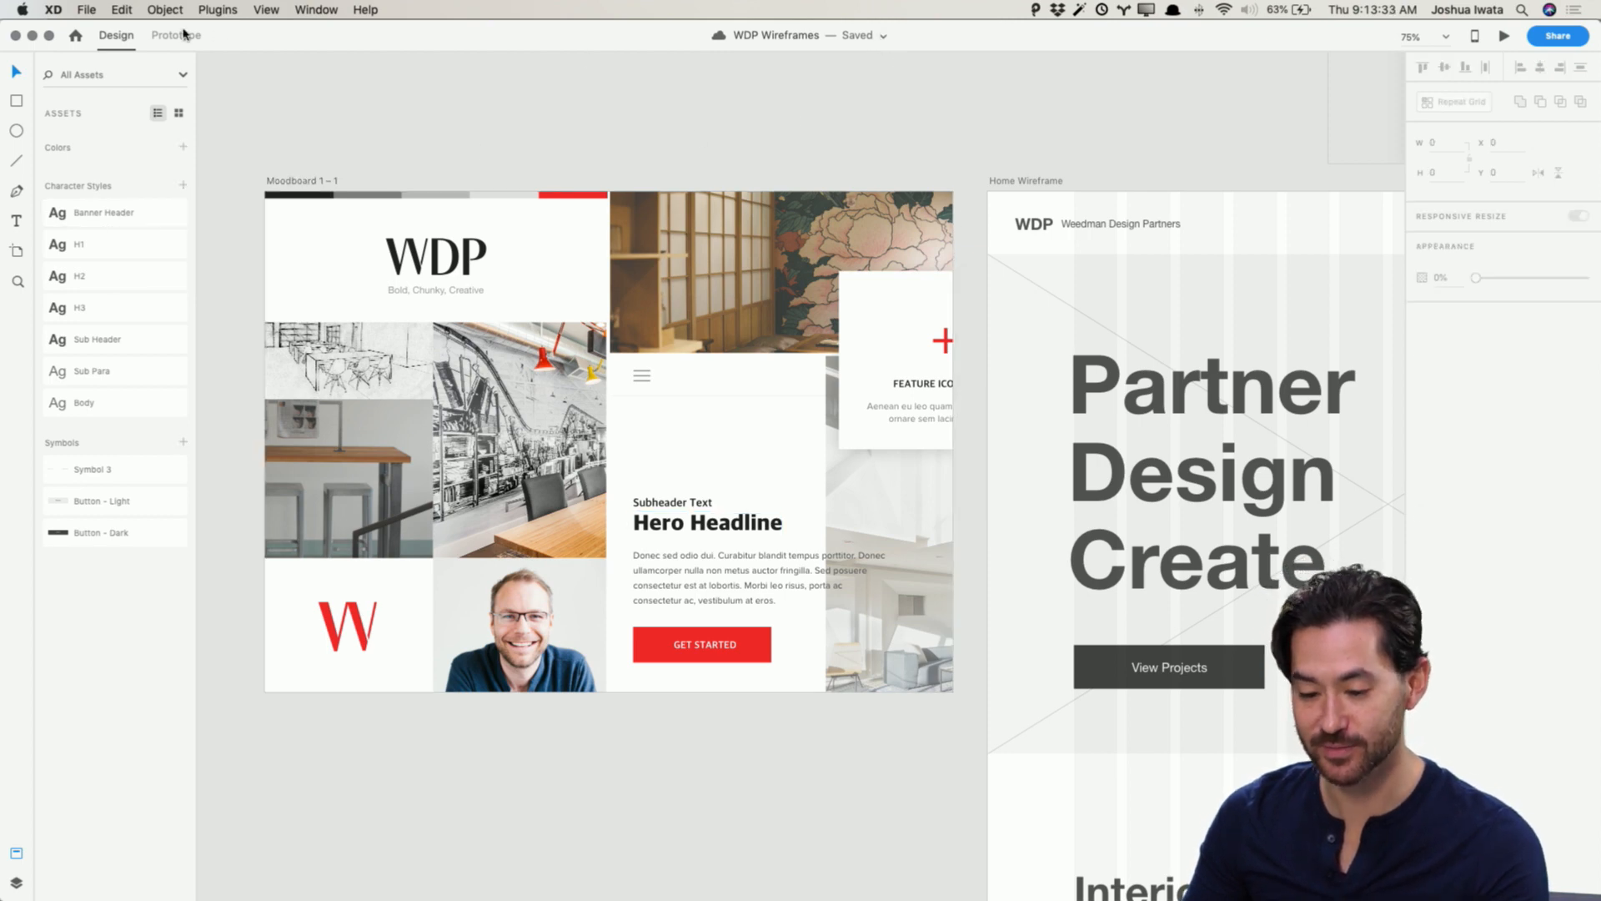
pyautogui.click(87, 9)
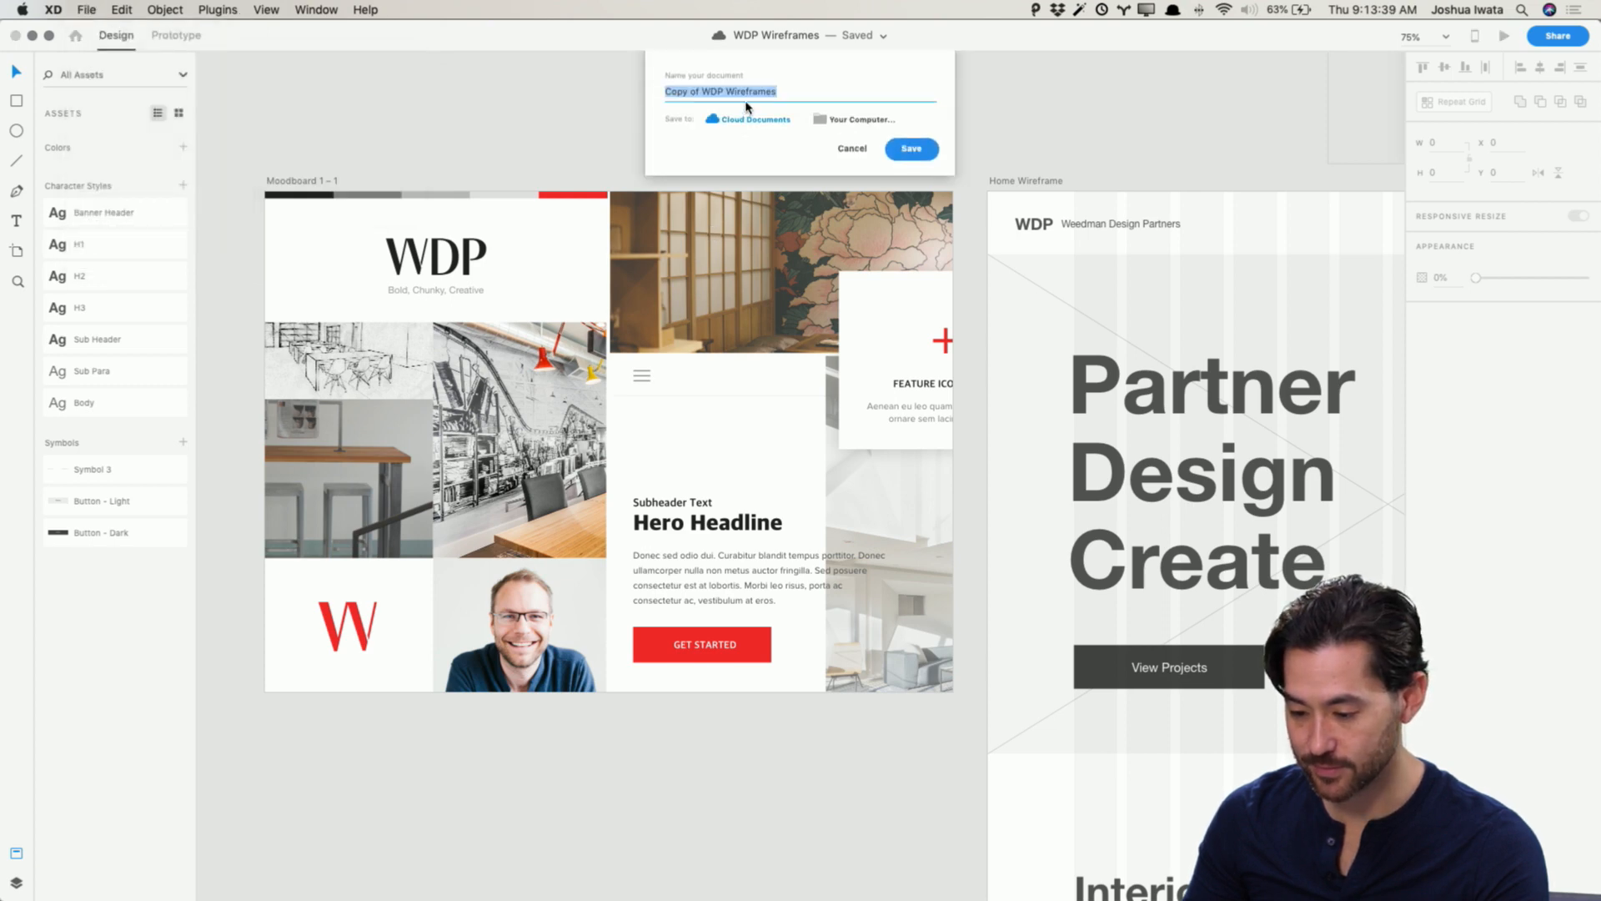
pyautogui.click(851, 148)
pyautogui.click(86, 9)
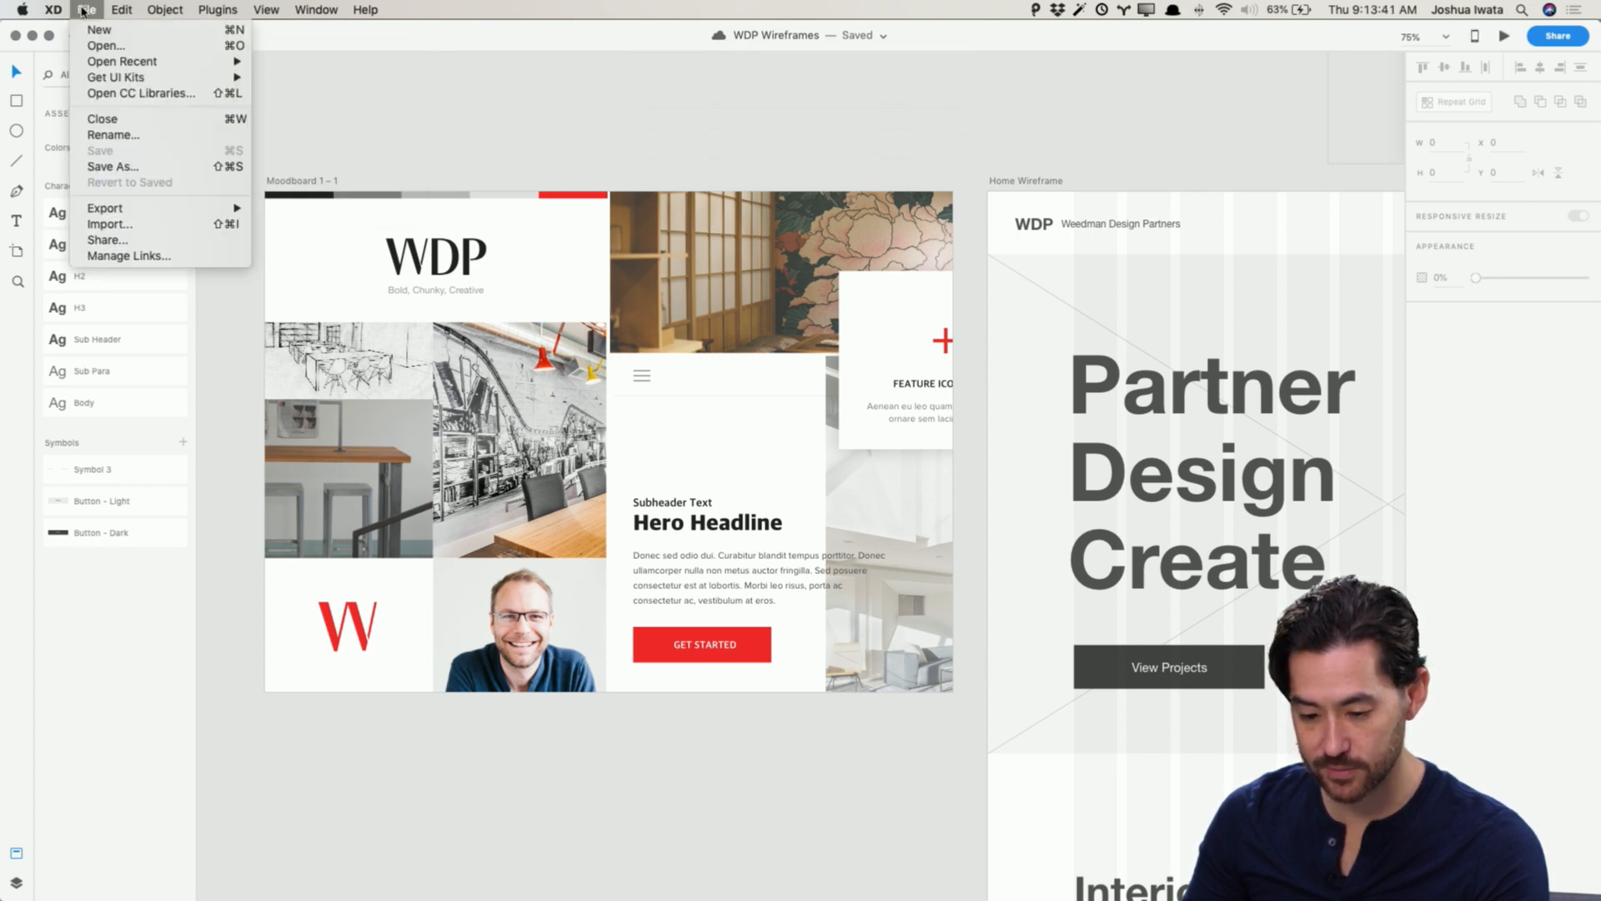
pyautogui.click(117, 135)
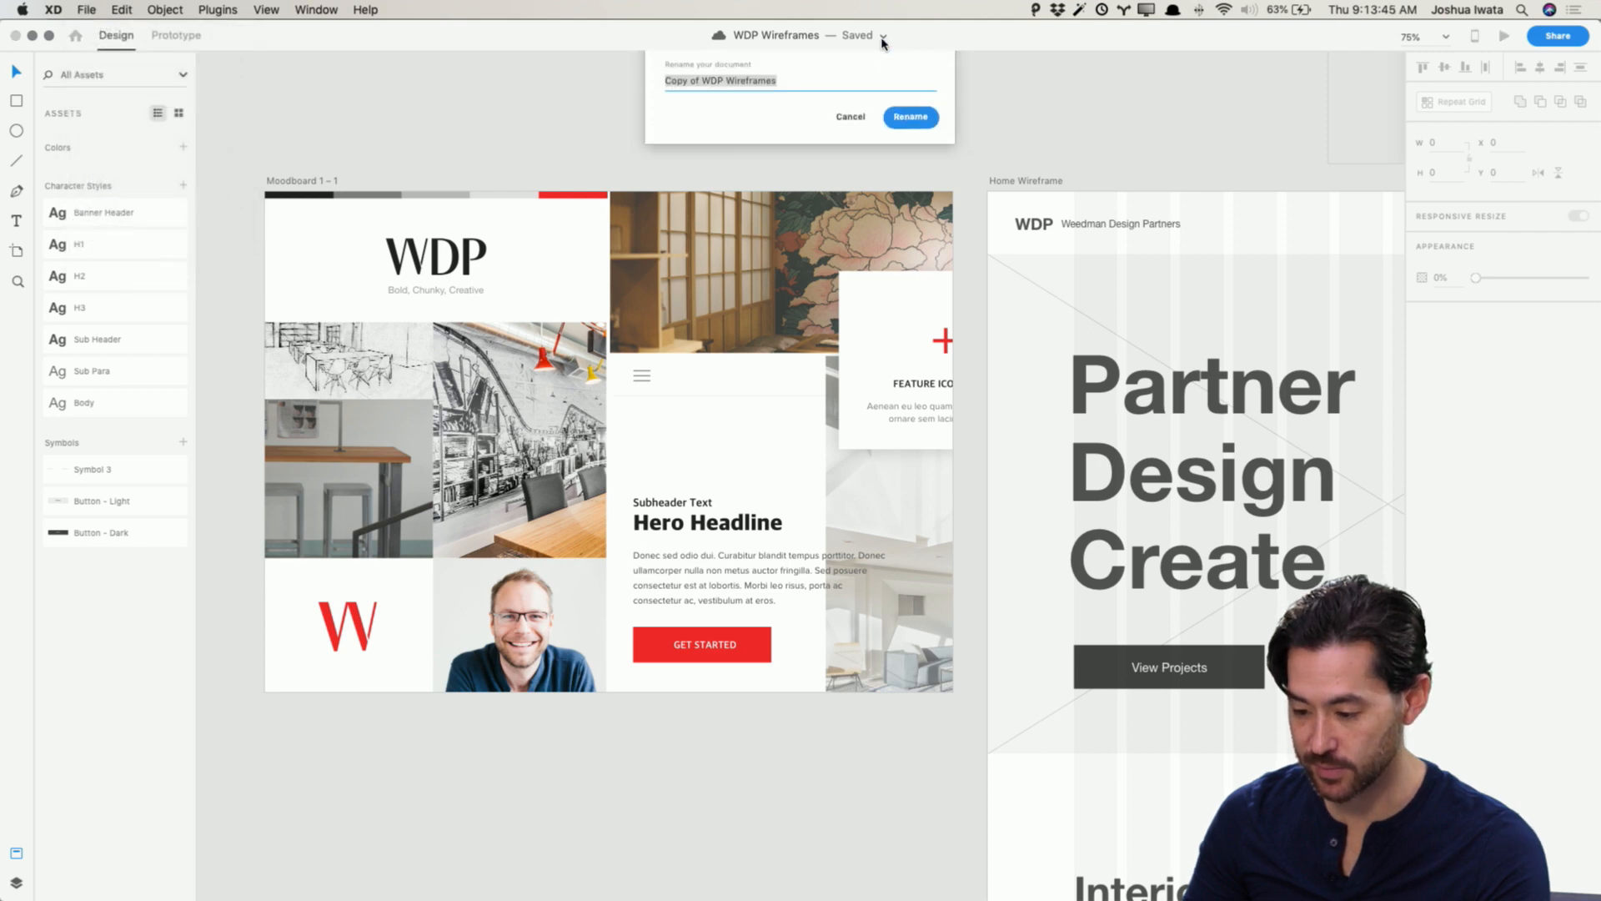
pyautogui.click(851, 129)
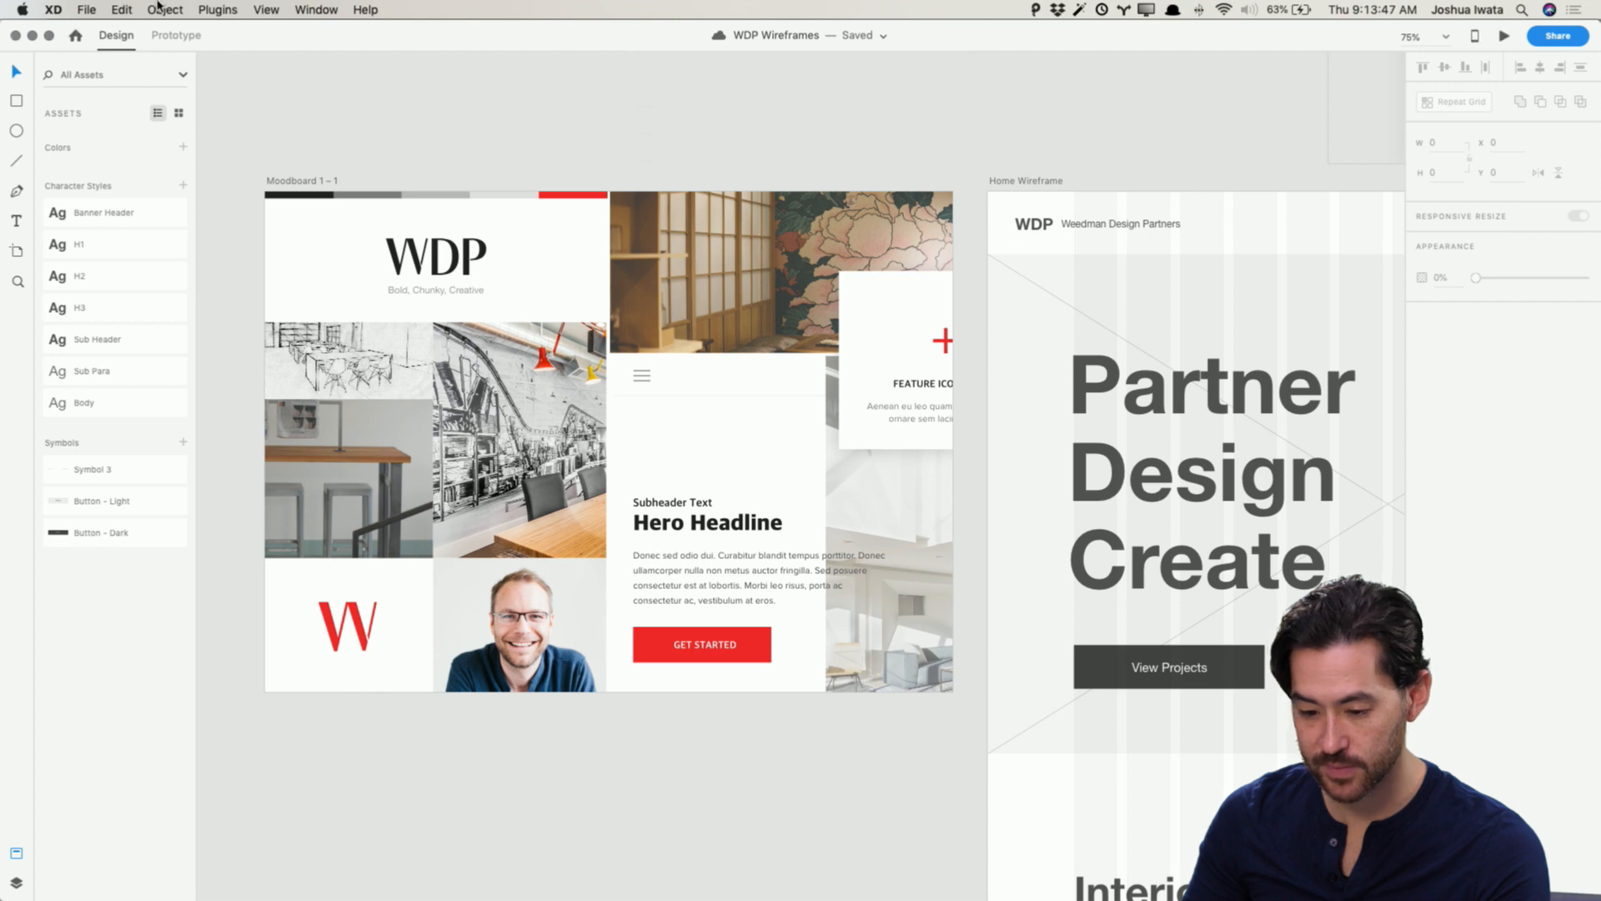
# Step: Save a copy of the document to Cloud Documents named WDP Design Mockups
pyautogui.click(86, 10)
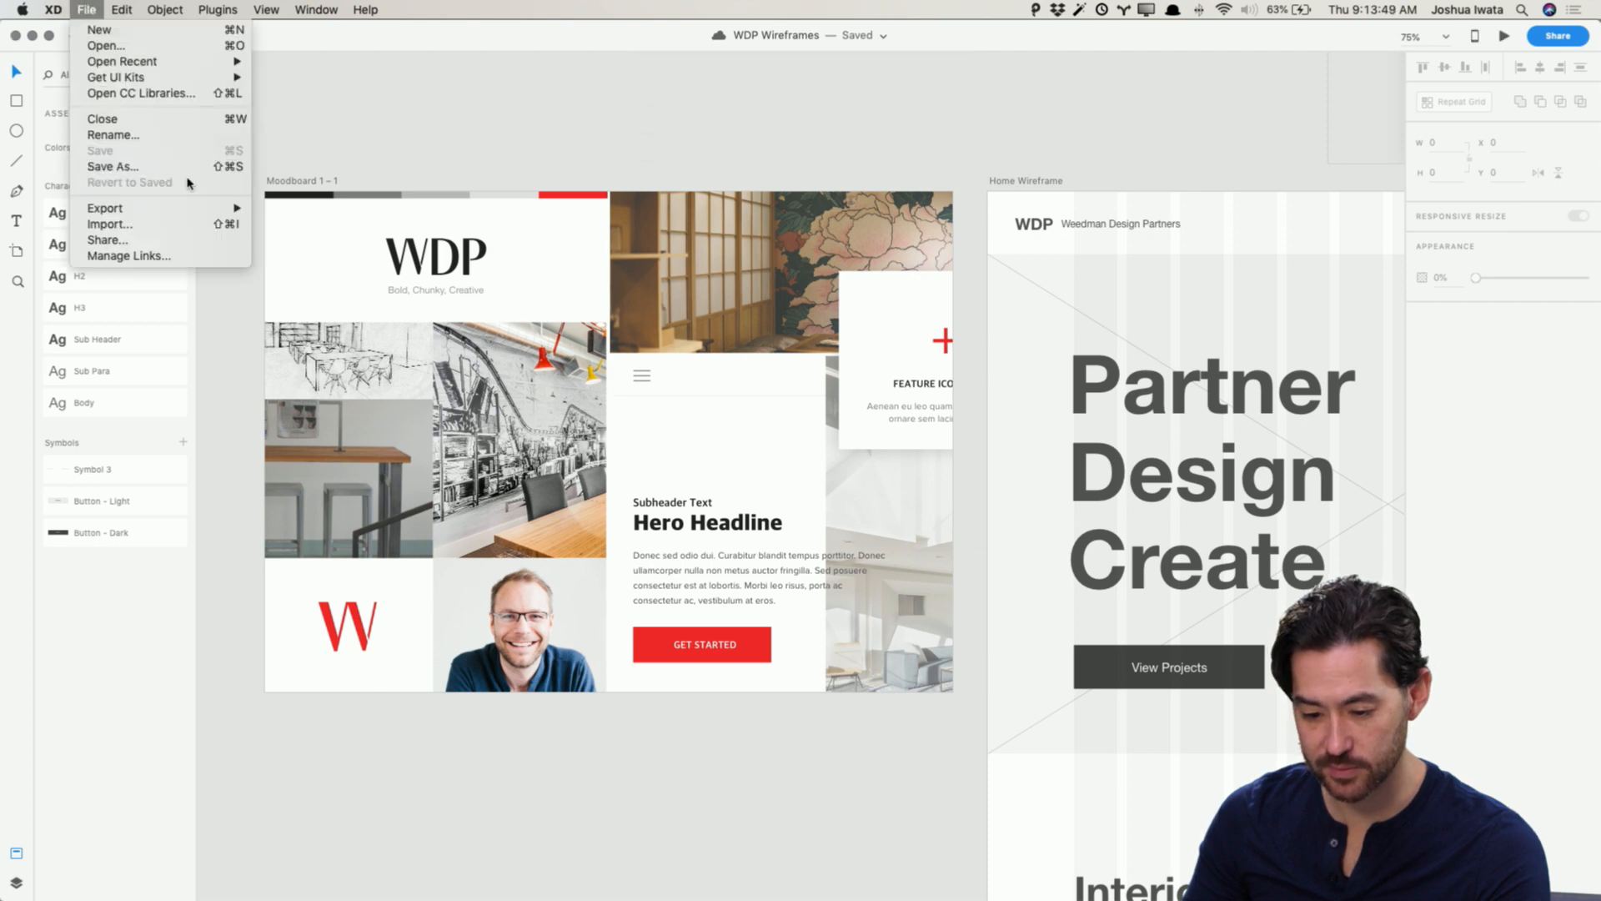
pyautogui.click(111, 164)
pyautogui.click(739, 91)
pyautogui.doubleClick(739, 91)
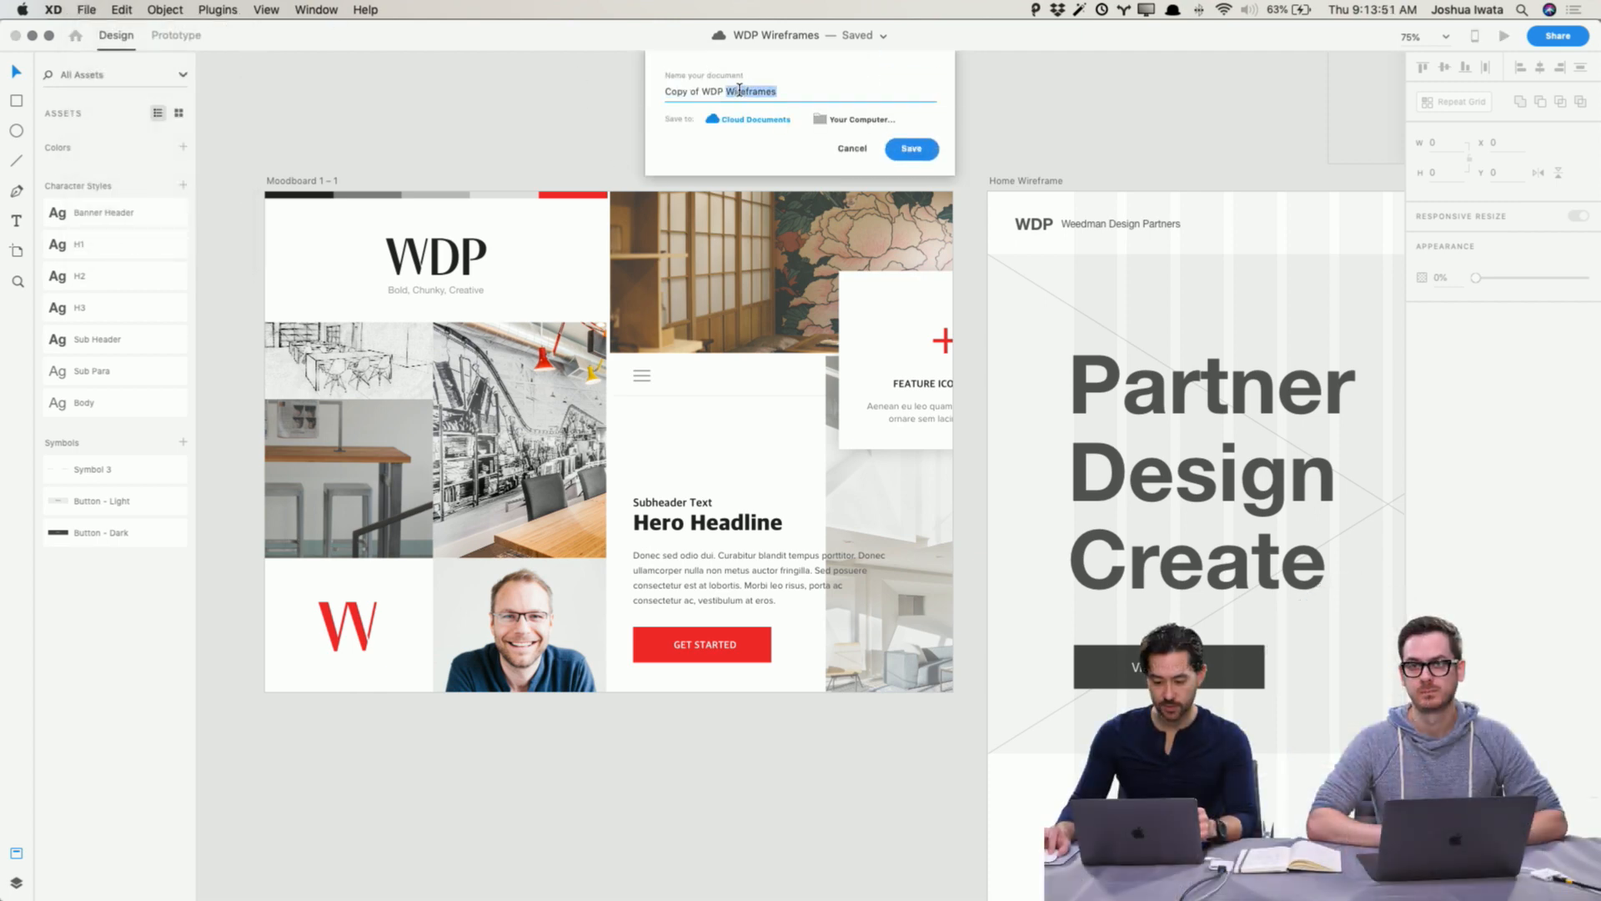
pyautogui.moveTo(705, 92); pyautogui.dragTo(665, 91)
pyautogui.press('BackSpace')
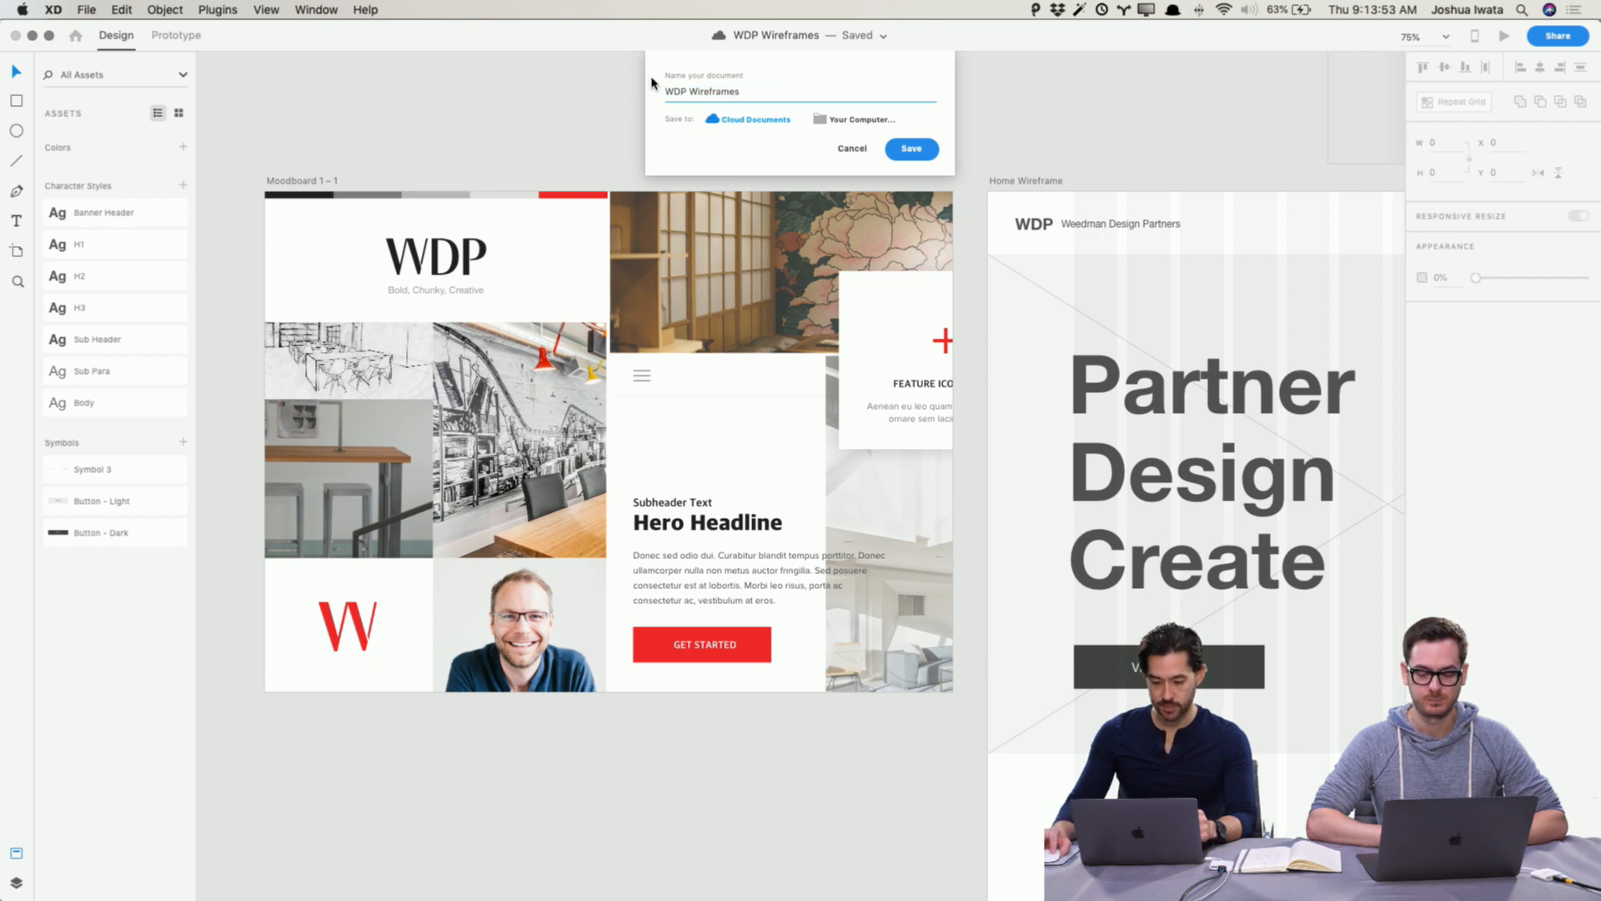
pyautogui.doubleClick(713, 89)
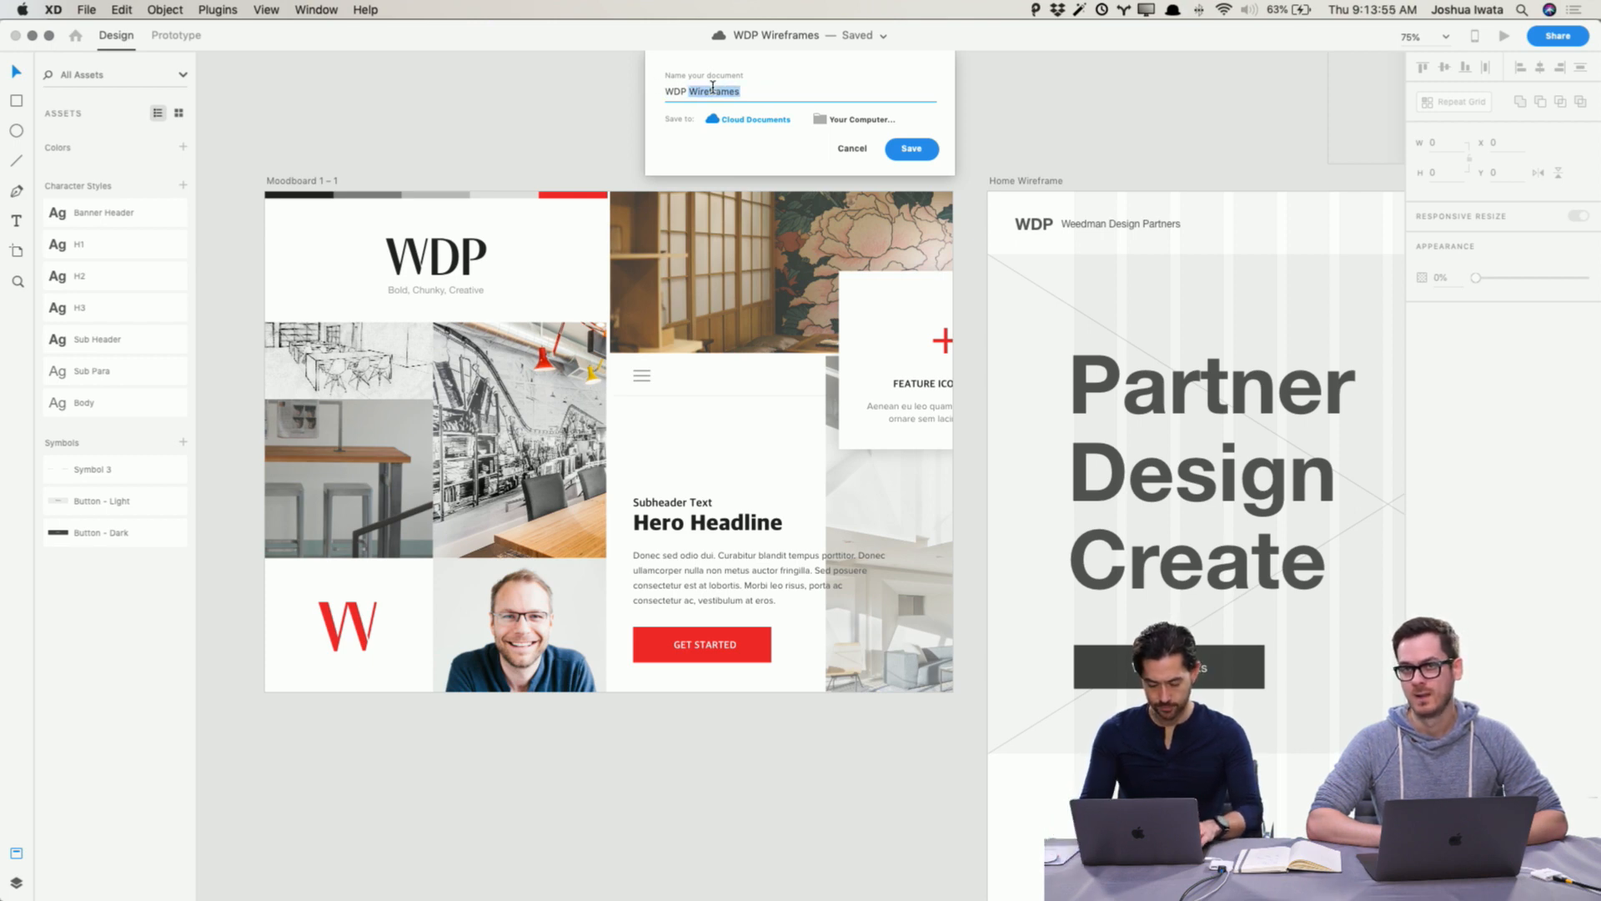
pyautogui.write('Design Mockups')
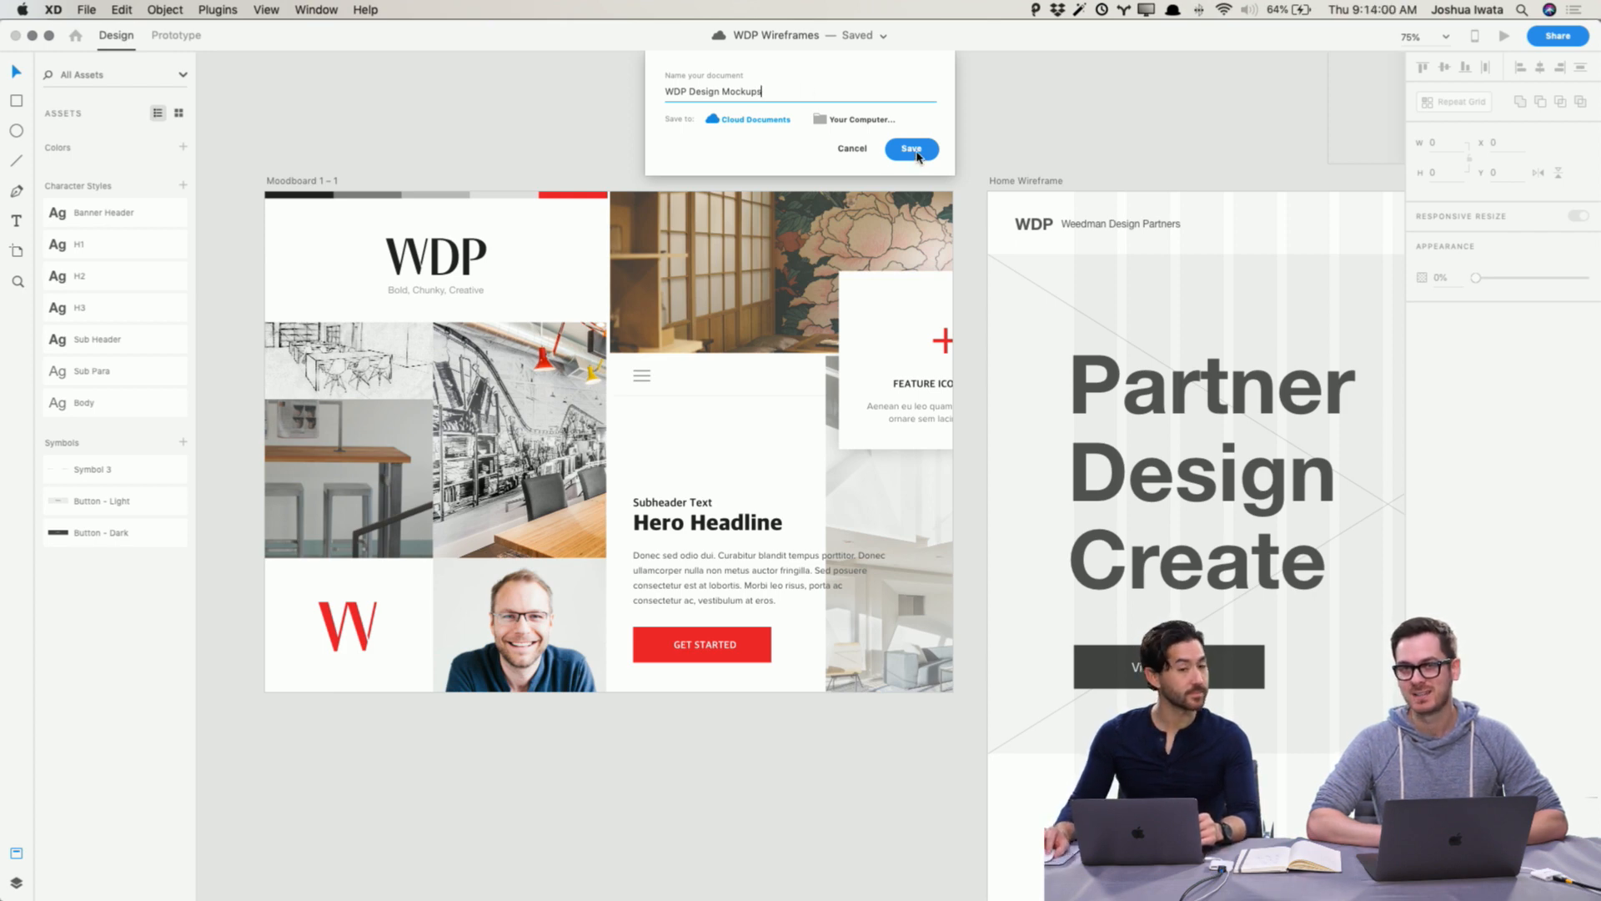
pyautogui.click(911, 149)
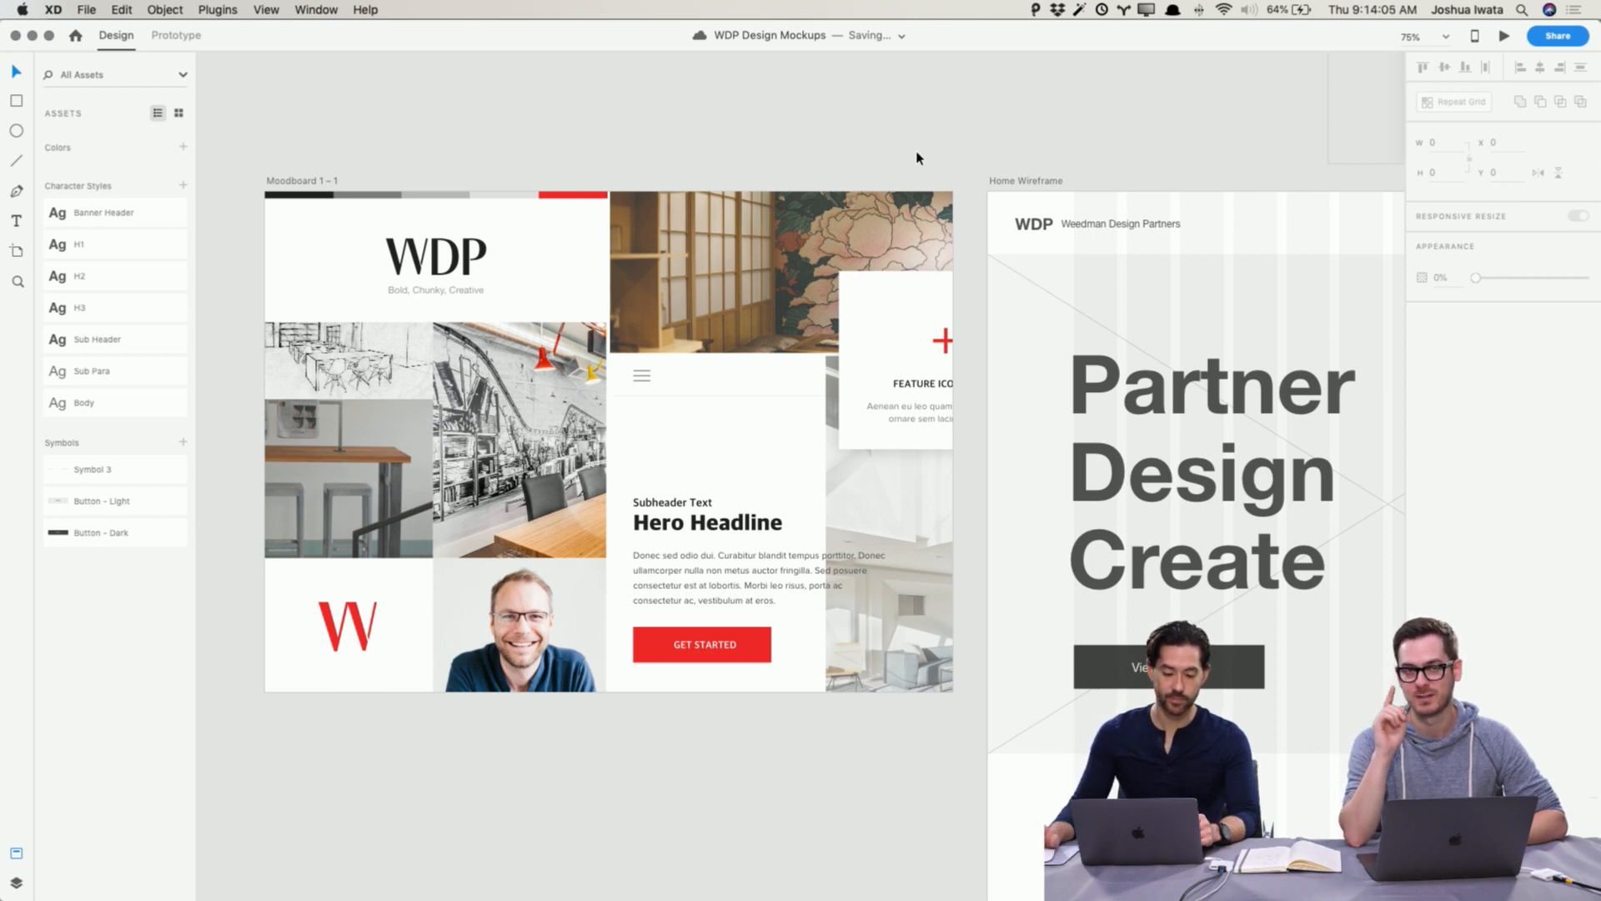
pyautogui.hscroll(1, 918, 158)
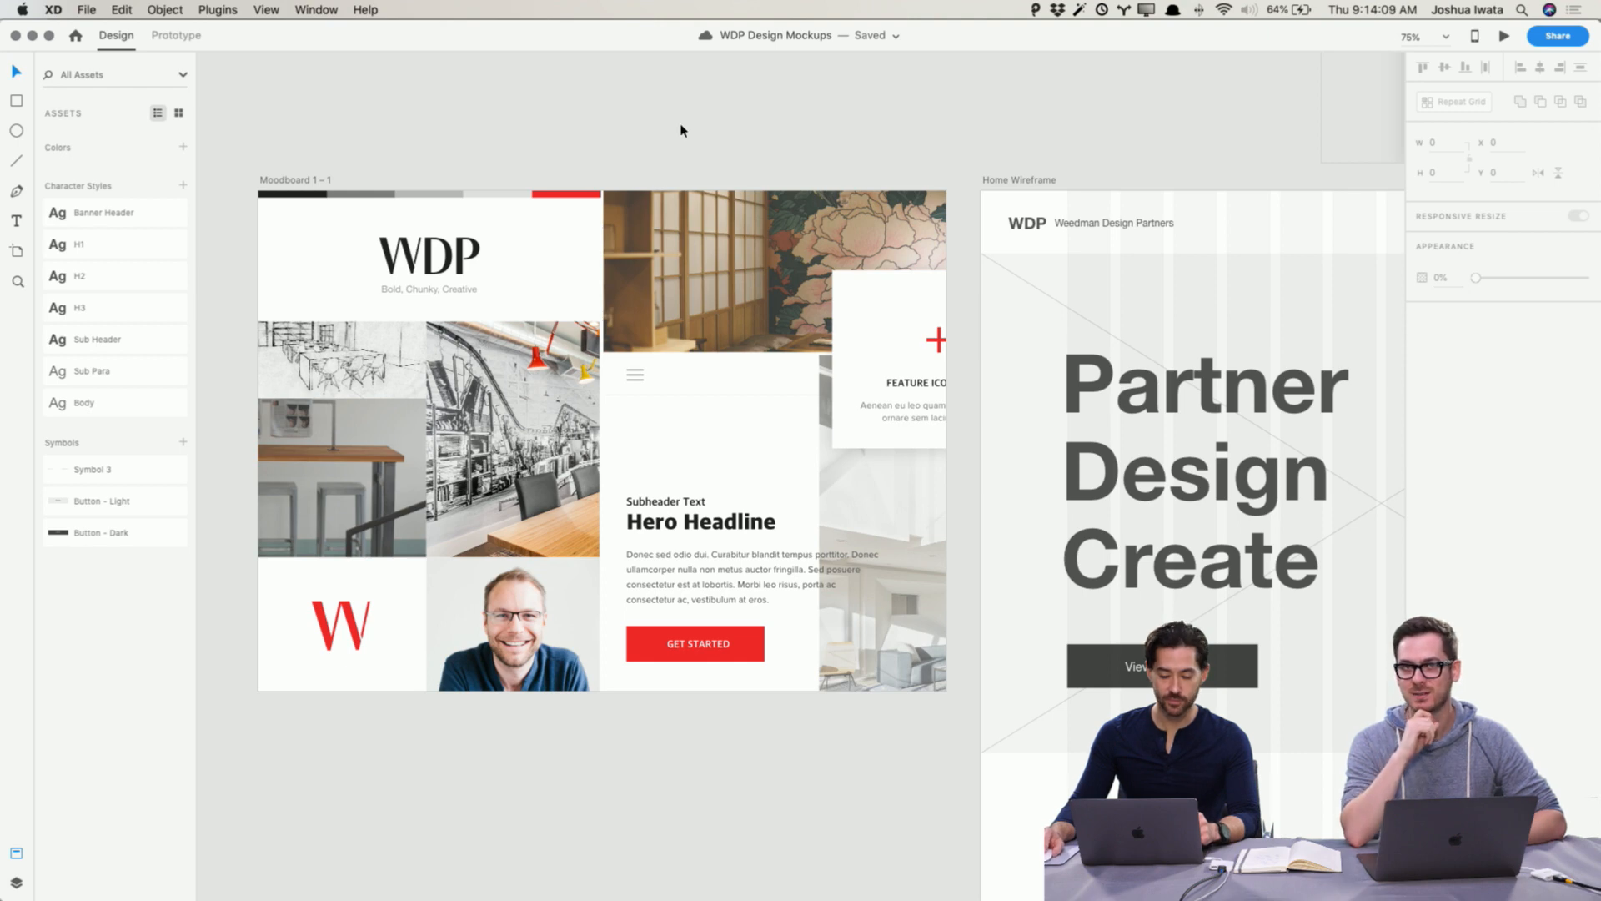
pyautogui.hscroll(-5, 681, 131)
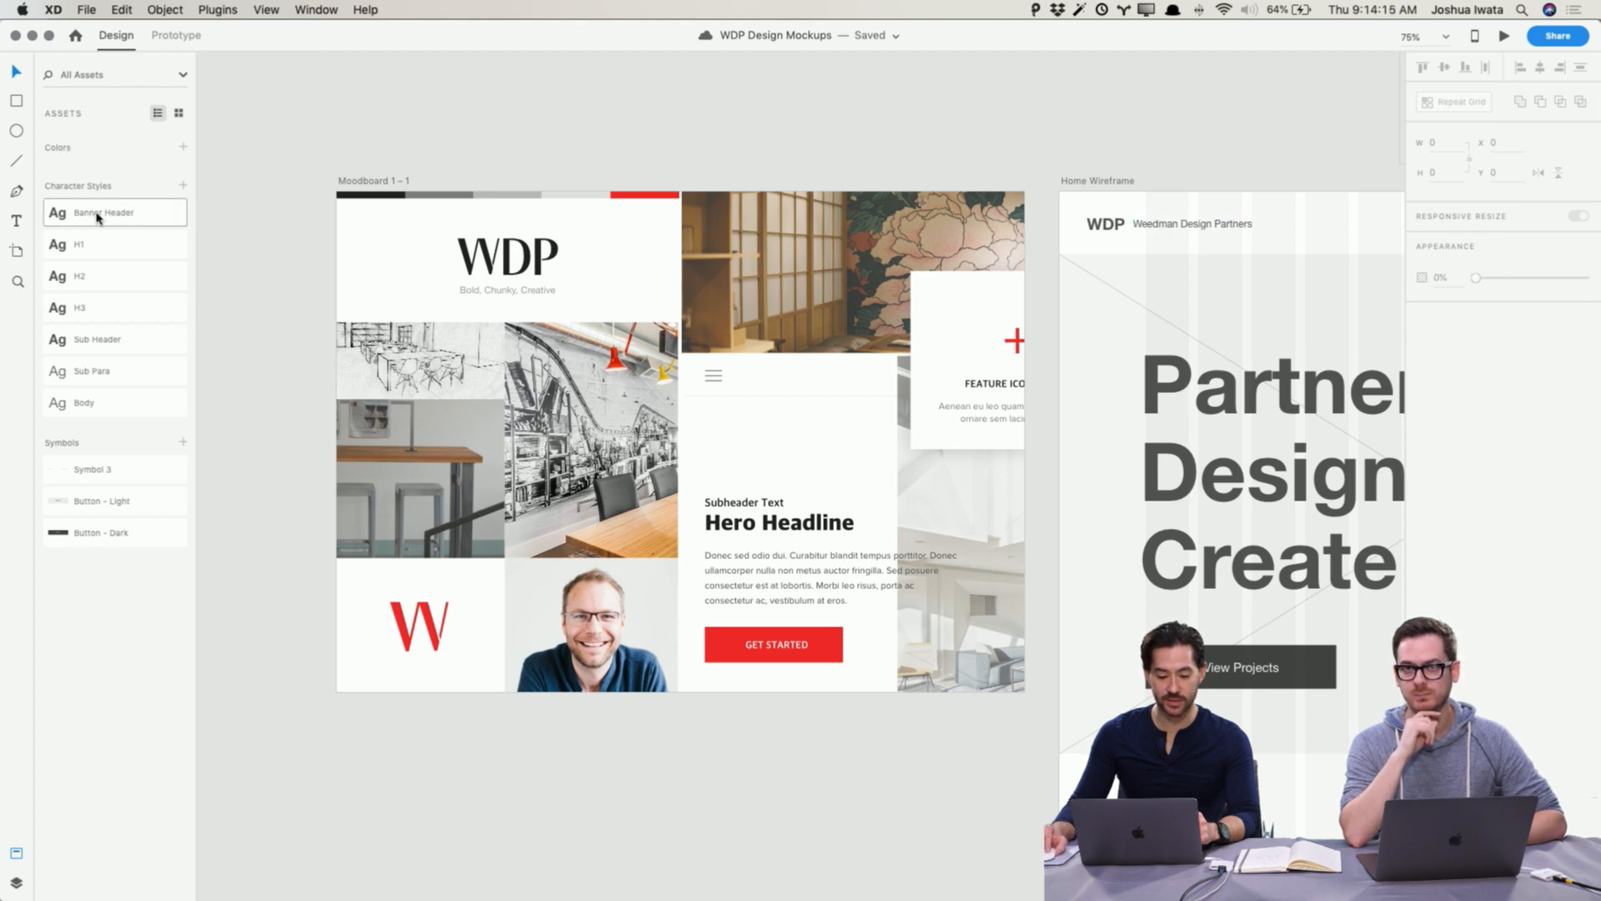
pyautogui.hscroll(10, 1201, 375)
pyautogui.hscroll(3, 1198, 368)
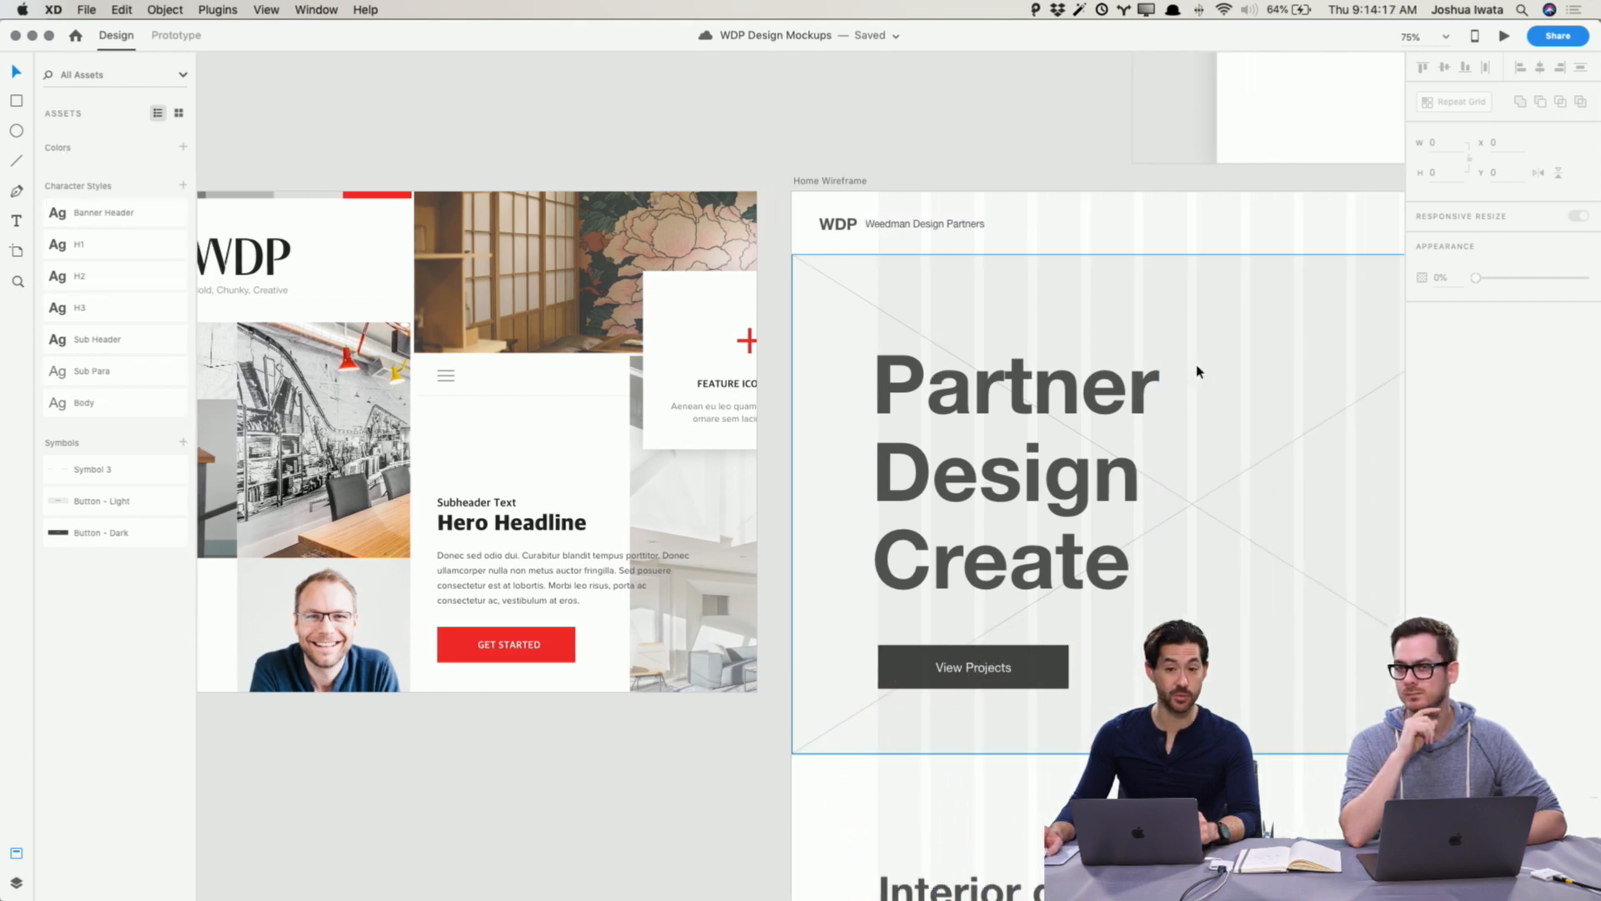
pyautogui.hscroll(-12, 1131, 358)
pyautogui.hscroll(3, 622, 184)
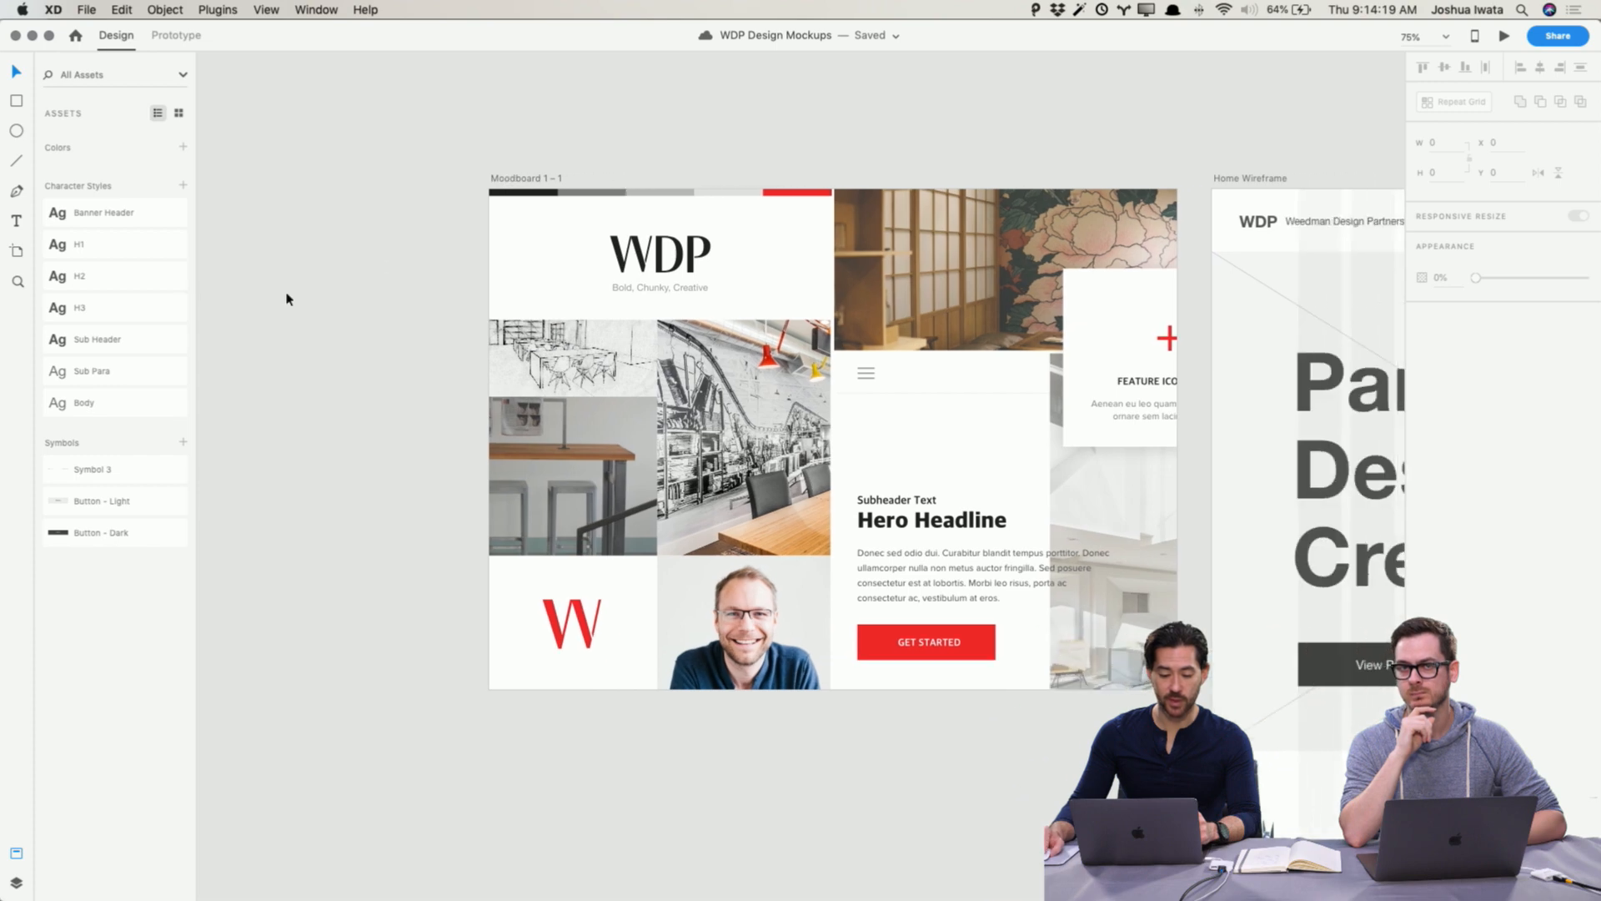
# Step: Try applying the Banner Header character style to the moodboard's Hero Headline text, then undo it
pyautogui.hscroll(1, 1143, 465)
pyautogui.click(893, 524)
pyautogui.hscroll(2, 892, 524)
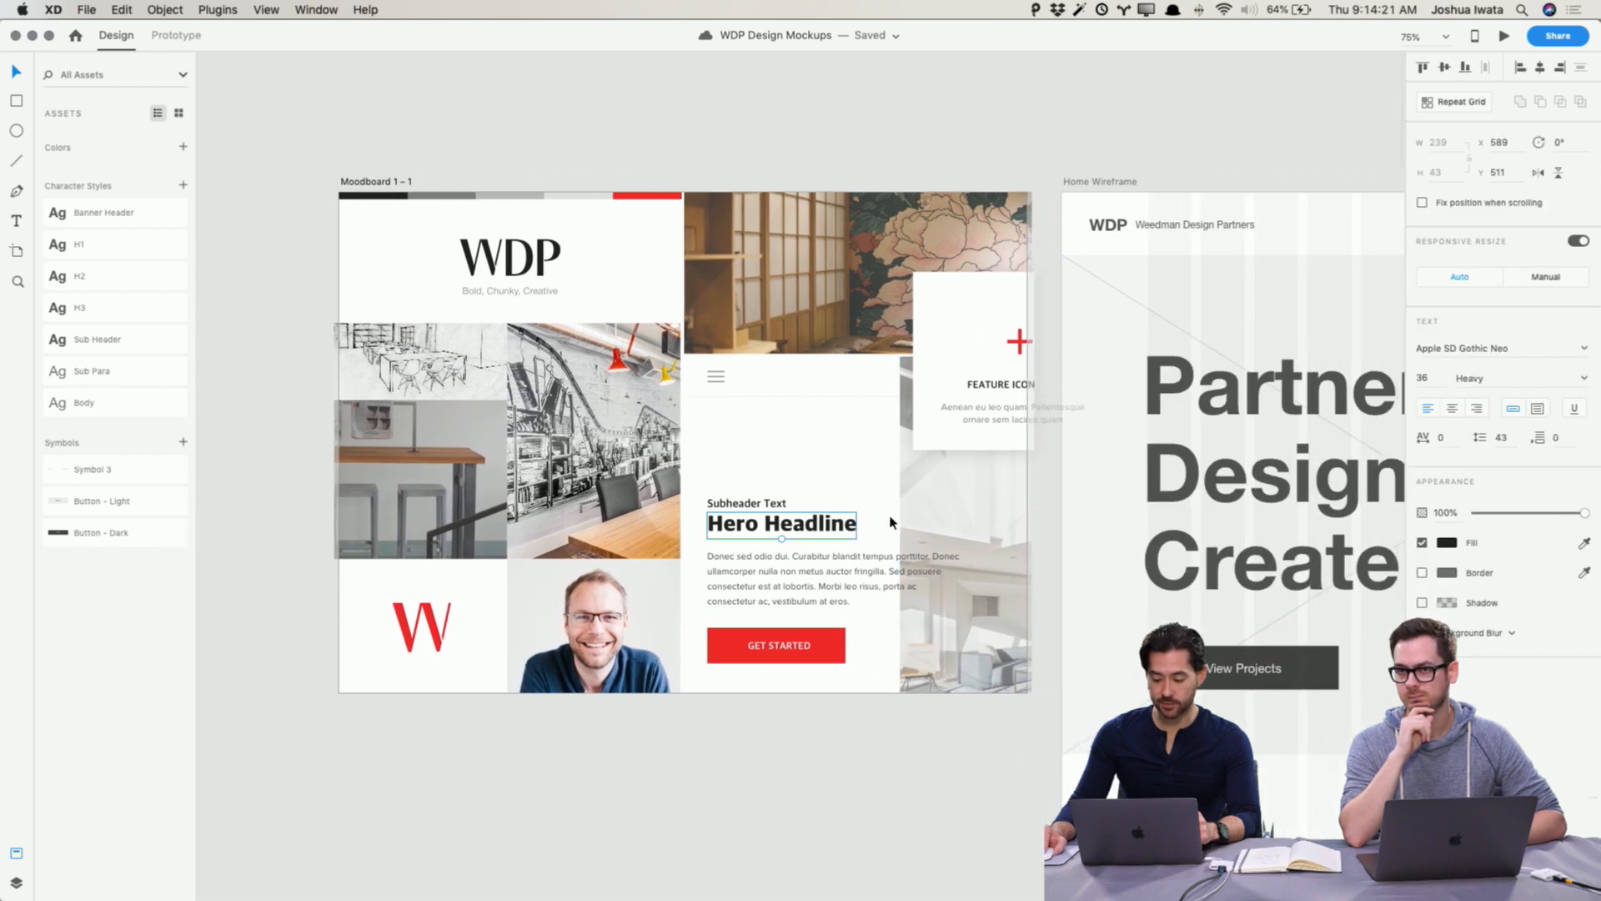
pyautogui.hscroll(1, 888, 519)
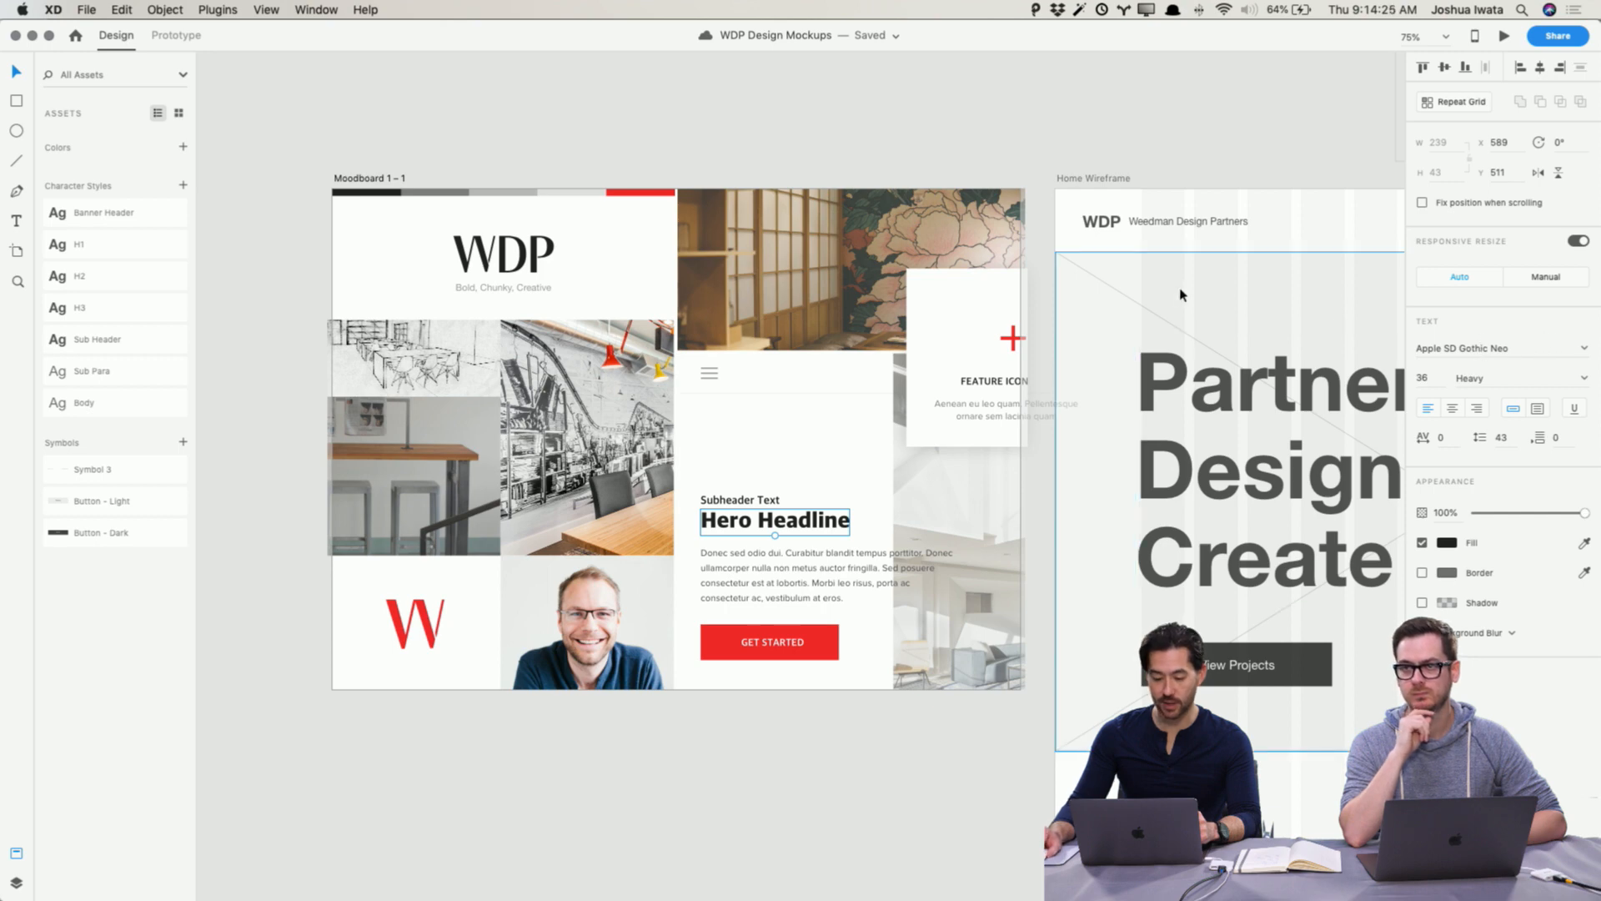
pyautogui.hscroll(1, 1183, 293)
pyautogui.click(129, 217)
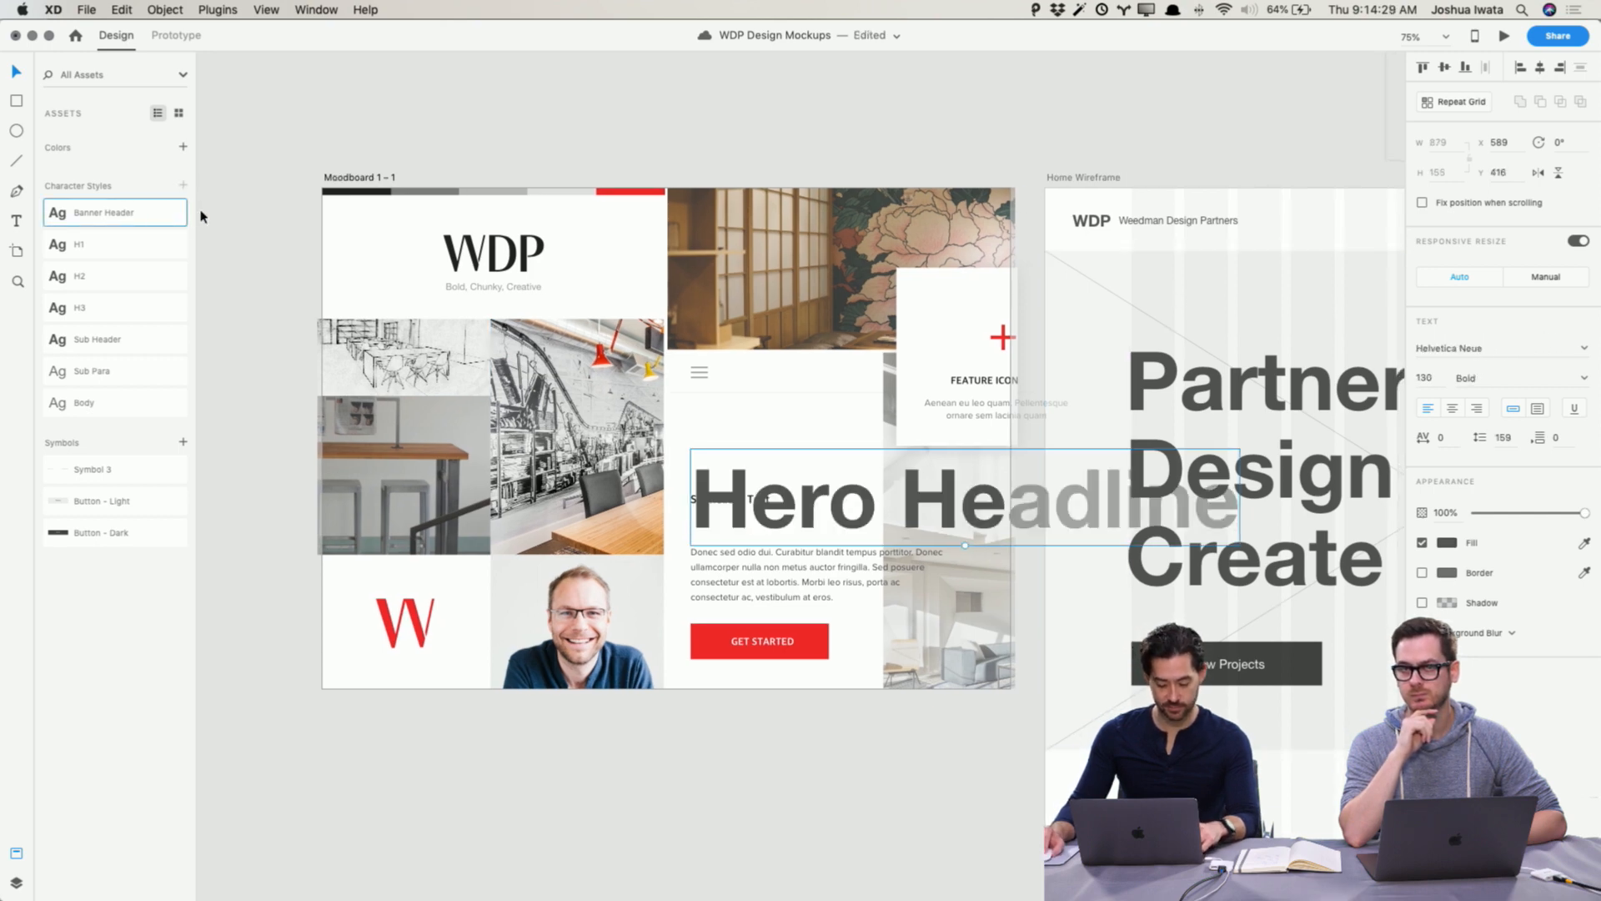
pyautogui.press('super+z')
# Step: Edit the Banner Header character style to use the Apple SD Gothic Neo font in Heavy weight
pyautogui.rightClick(71, 212)
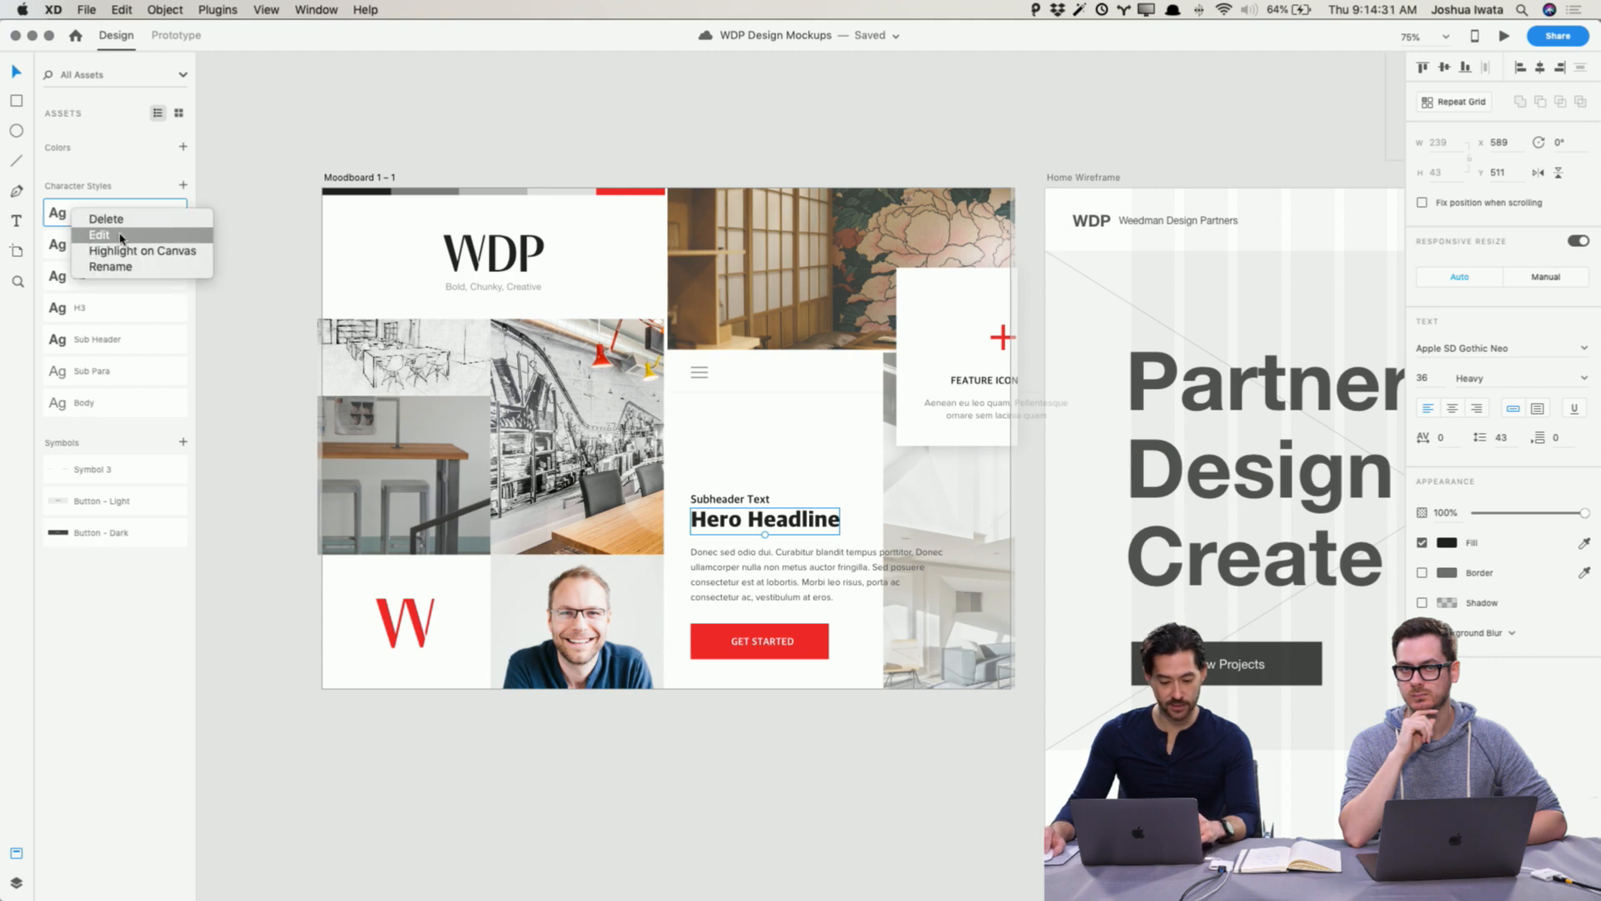
pyautogui.click(190, 236)
pyautogui.click(167, 90)
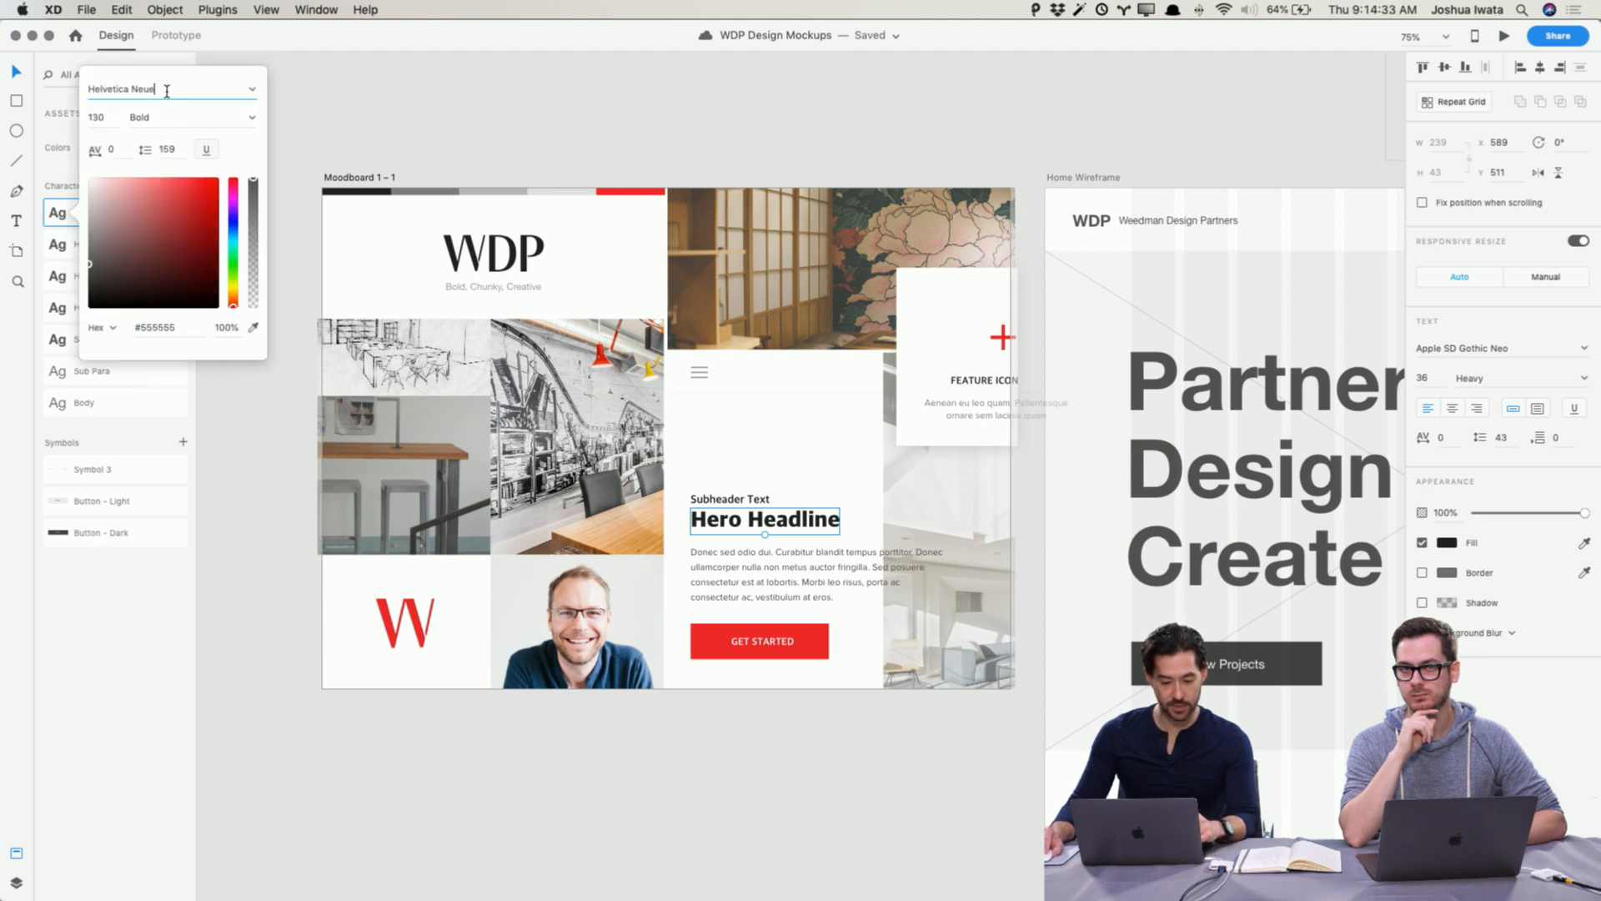
pyautogui.write('Apple ')
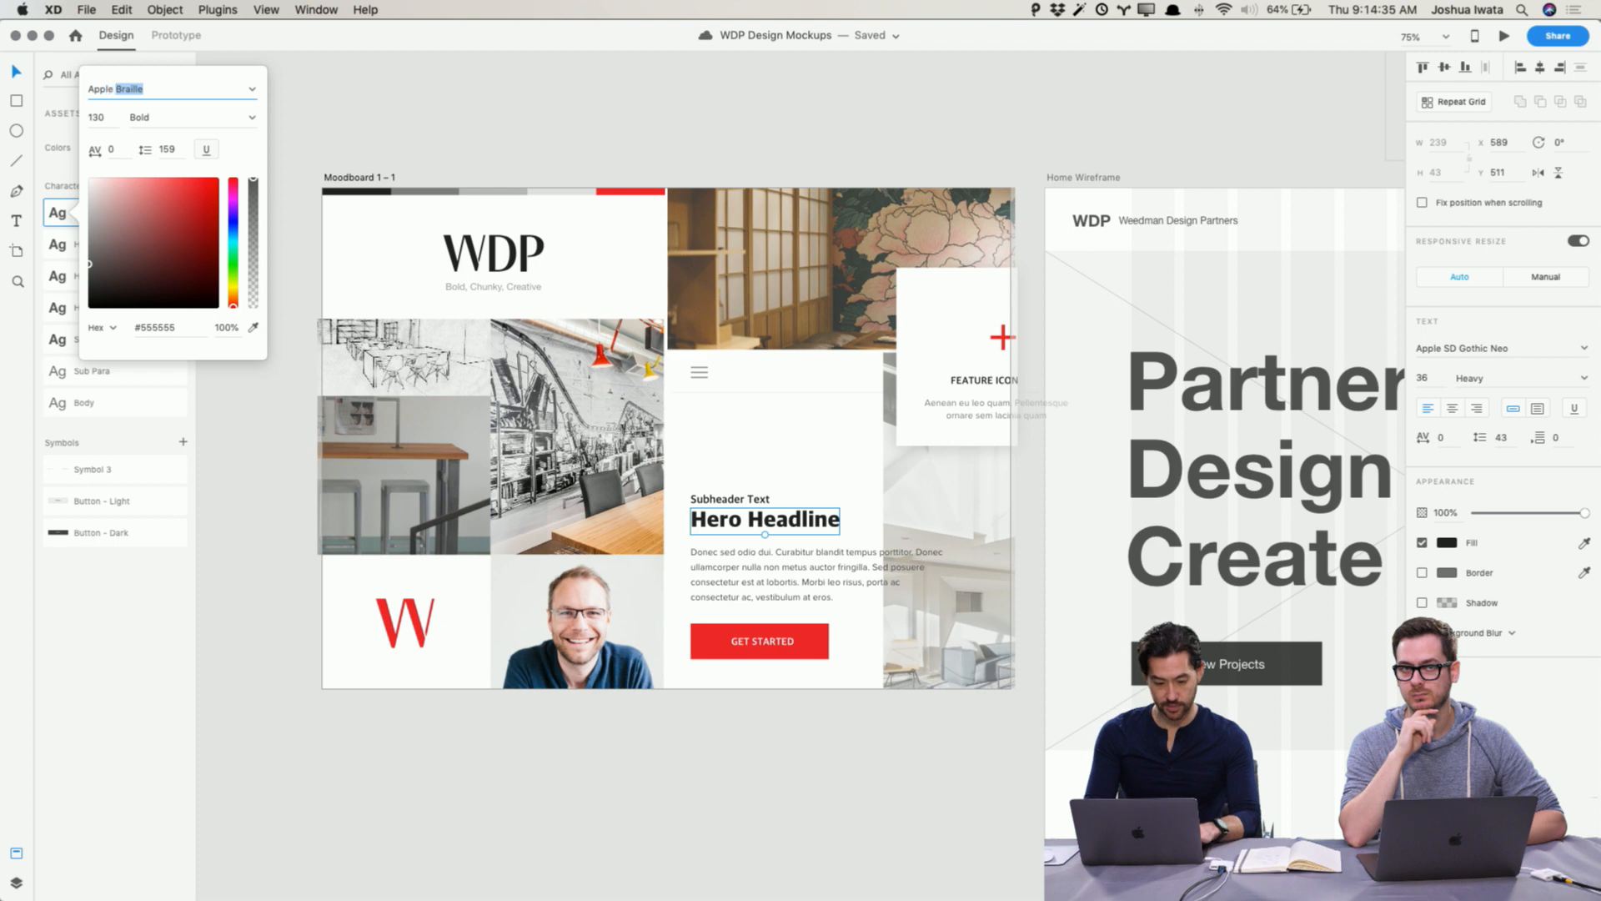
pyautogui.write('SD Gothic Neo')
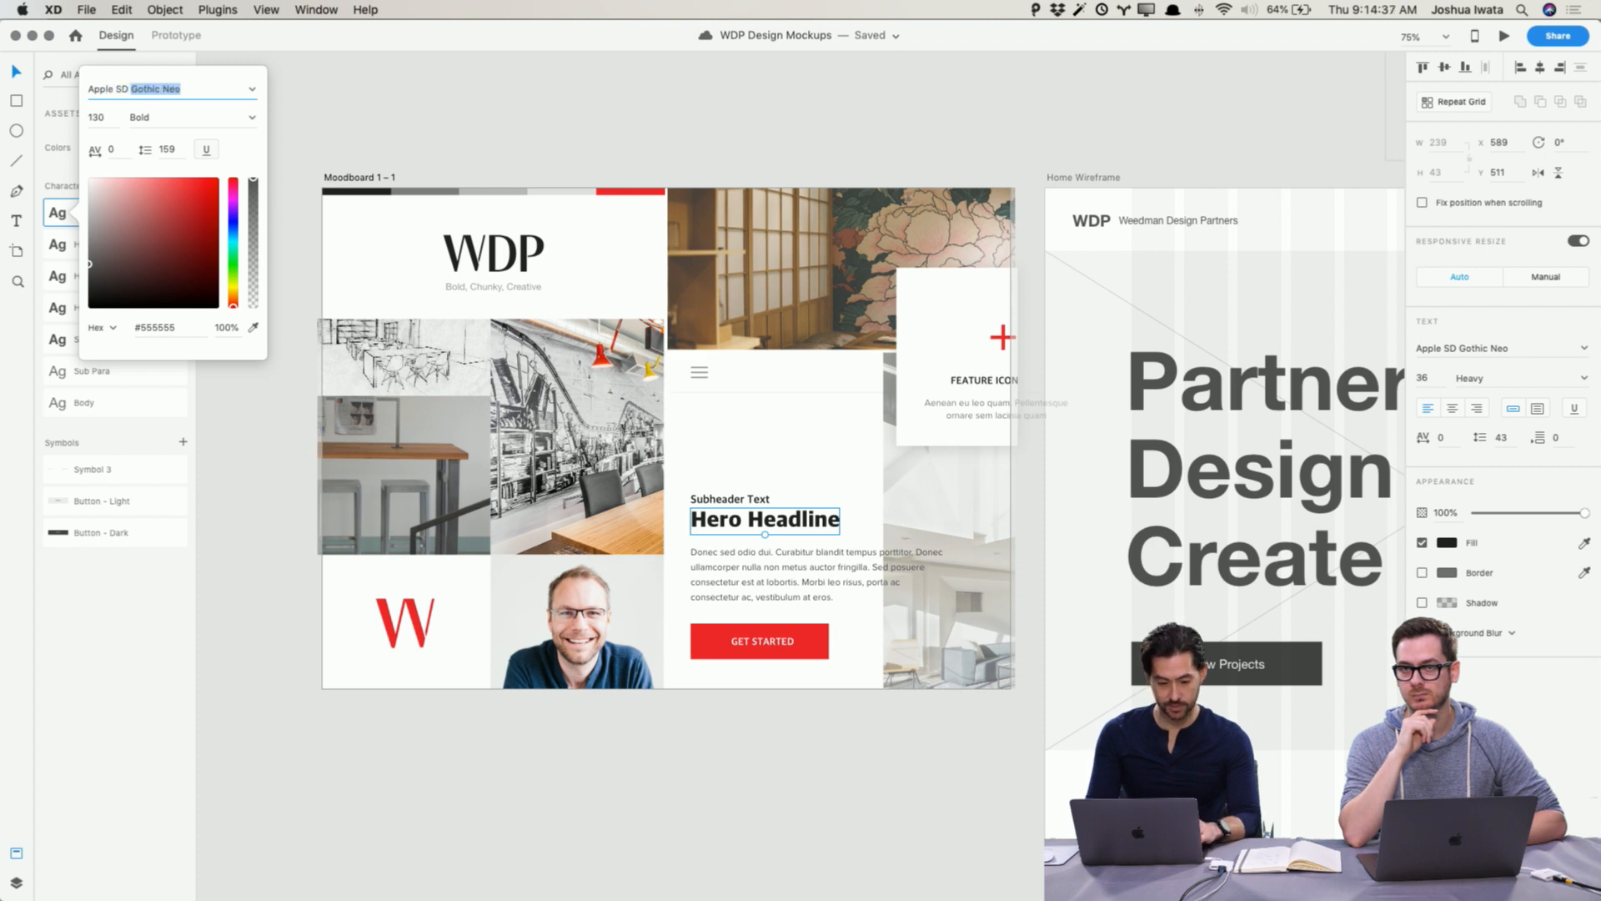
pyautogui.press('Return')
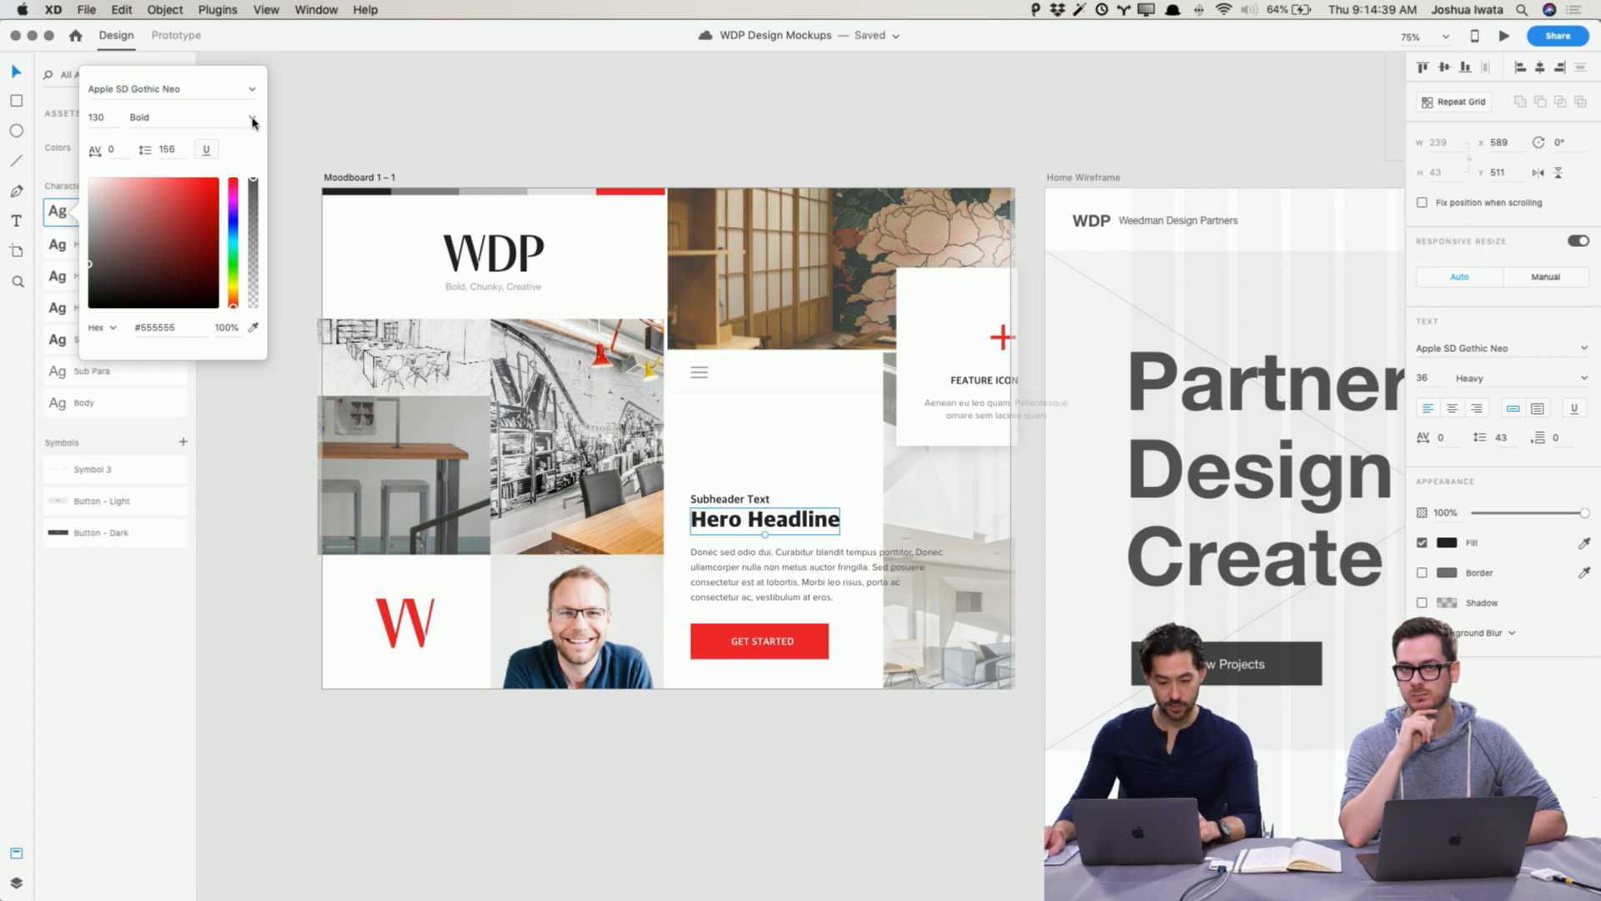
pyautogui.click(254, 123)
pyautogui.click(221, 259)
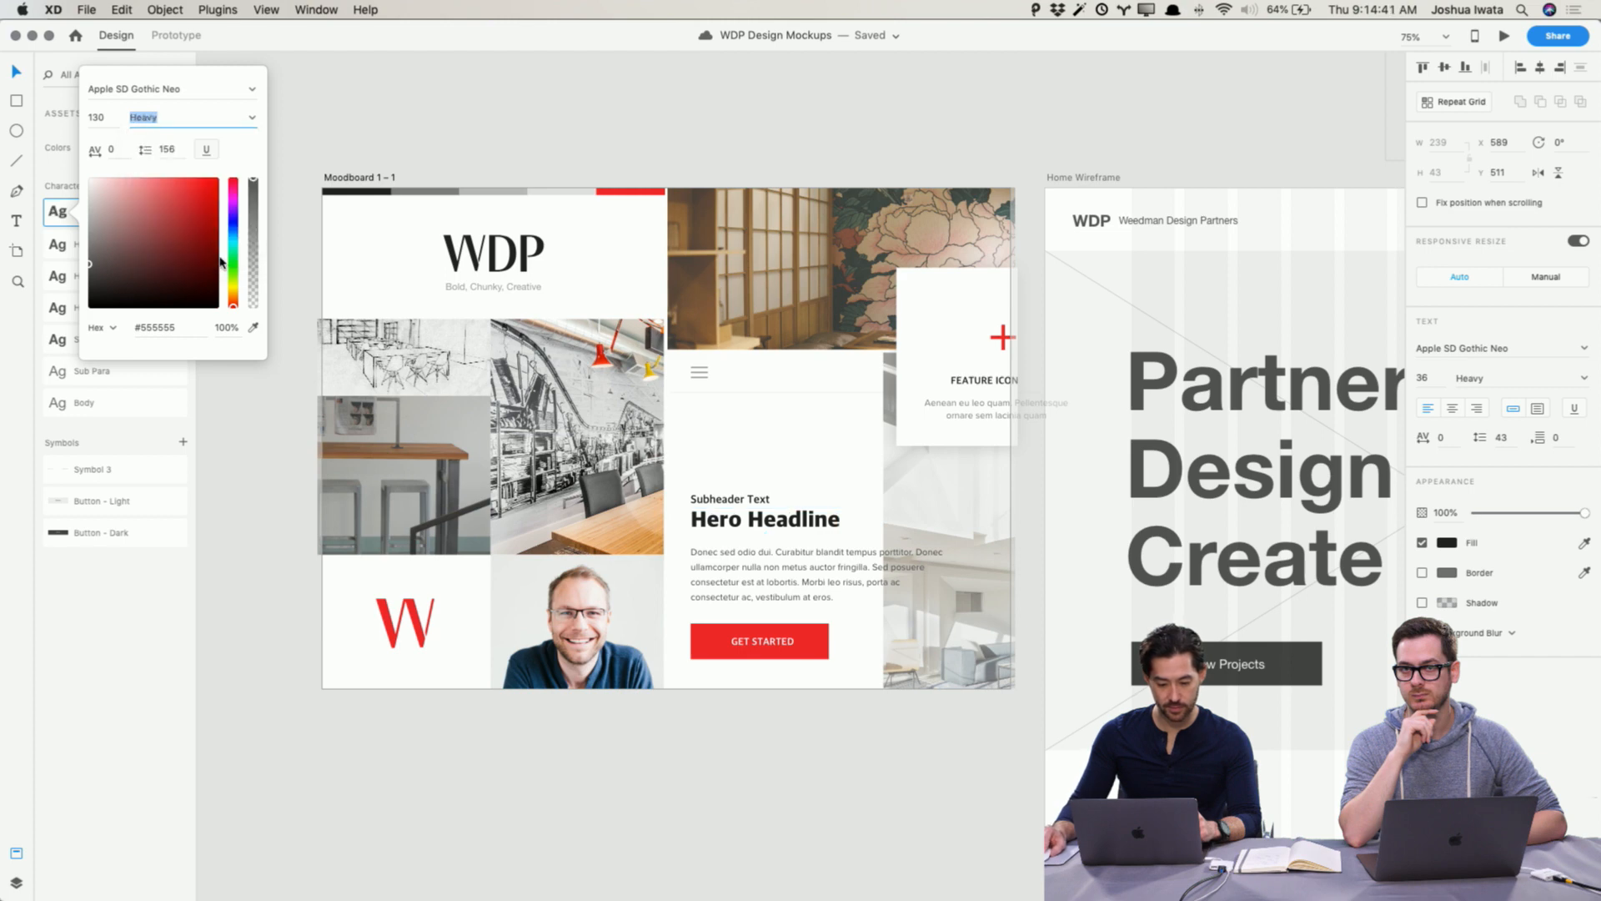
pyautogui.click(332, 141)
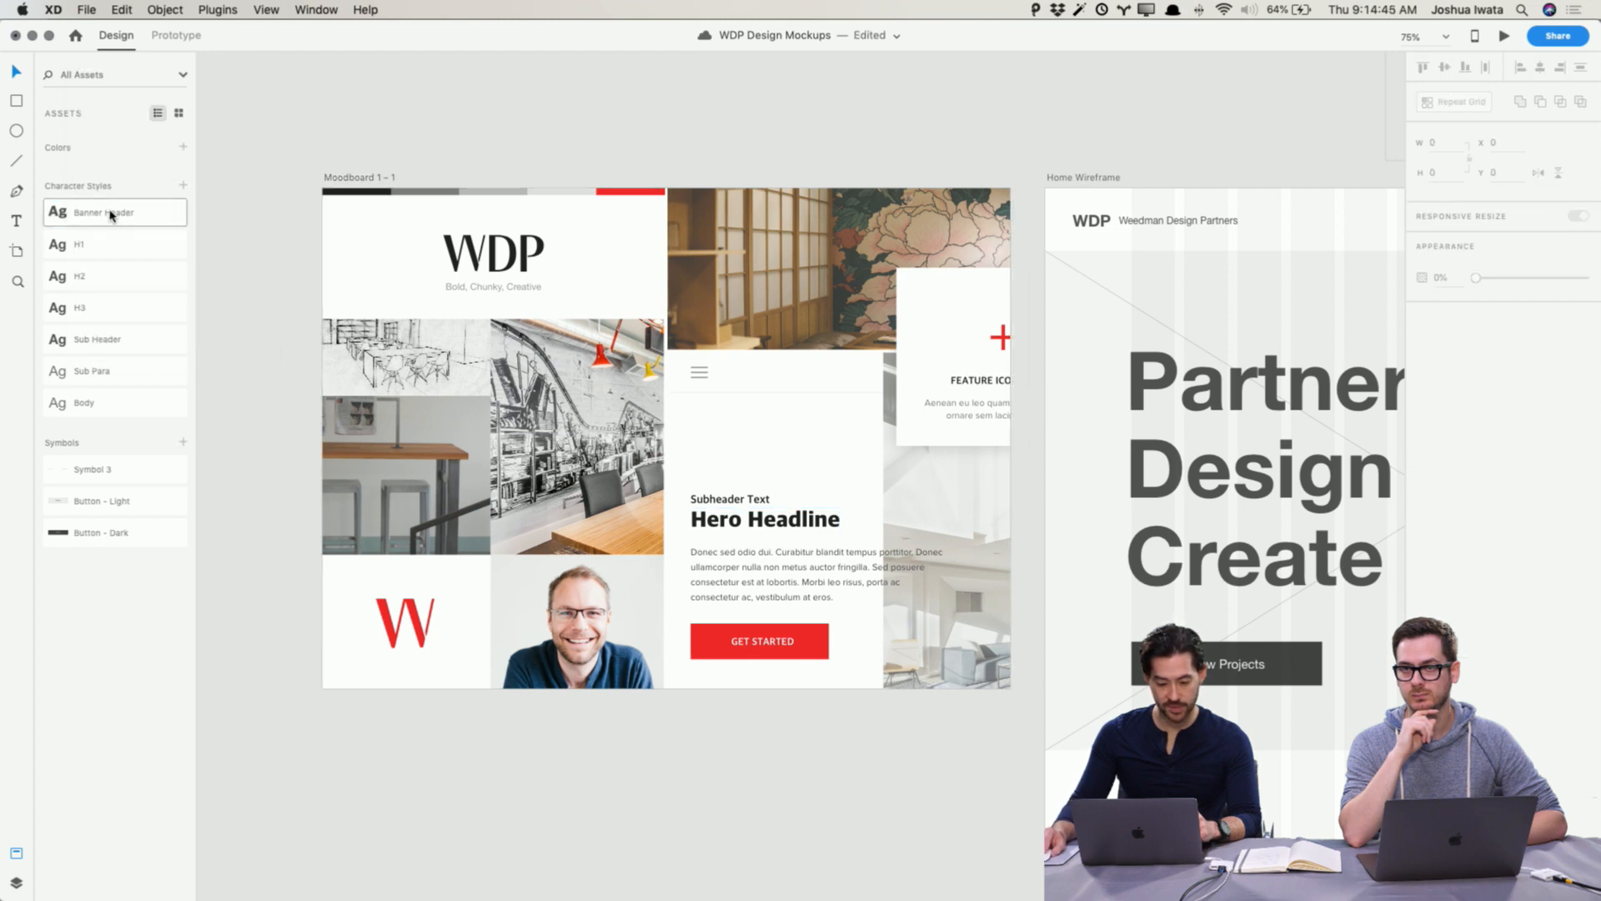
# Step: Apply the Banner Header character style to the Home Wireframe's Partner Design Create headline
pyautogui.hscroll(5, 661, 404)
pyautogui.click(743, 422)
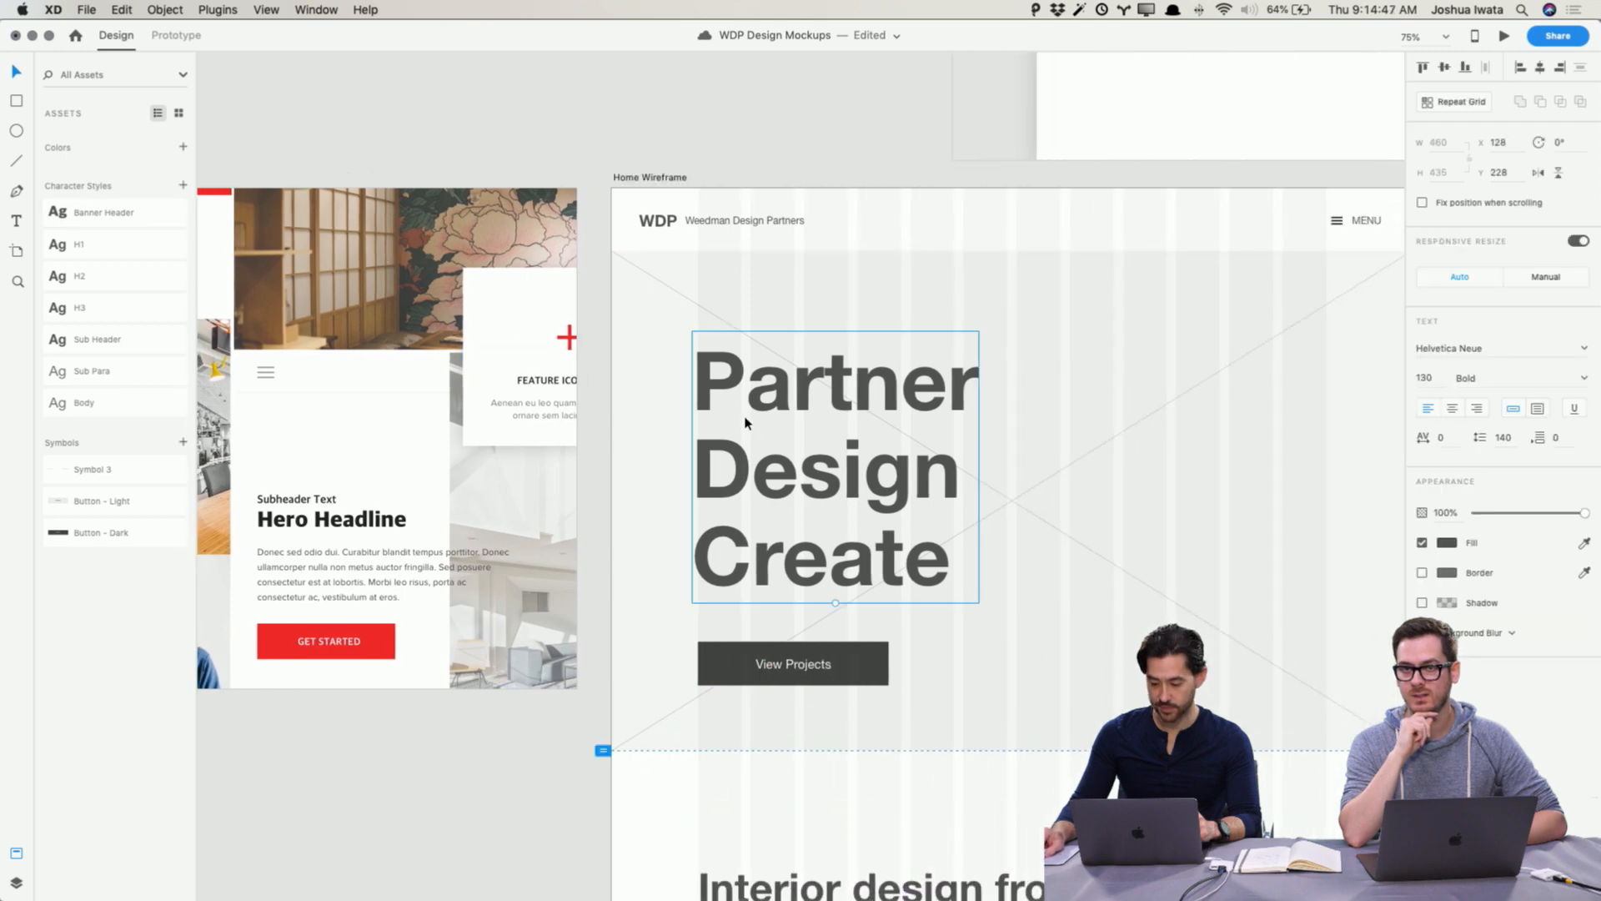
pyautogui.hscroll(-10, 744, 422)
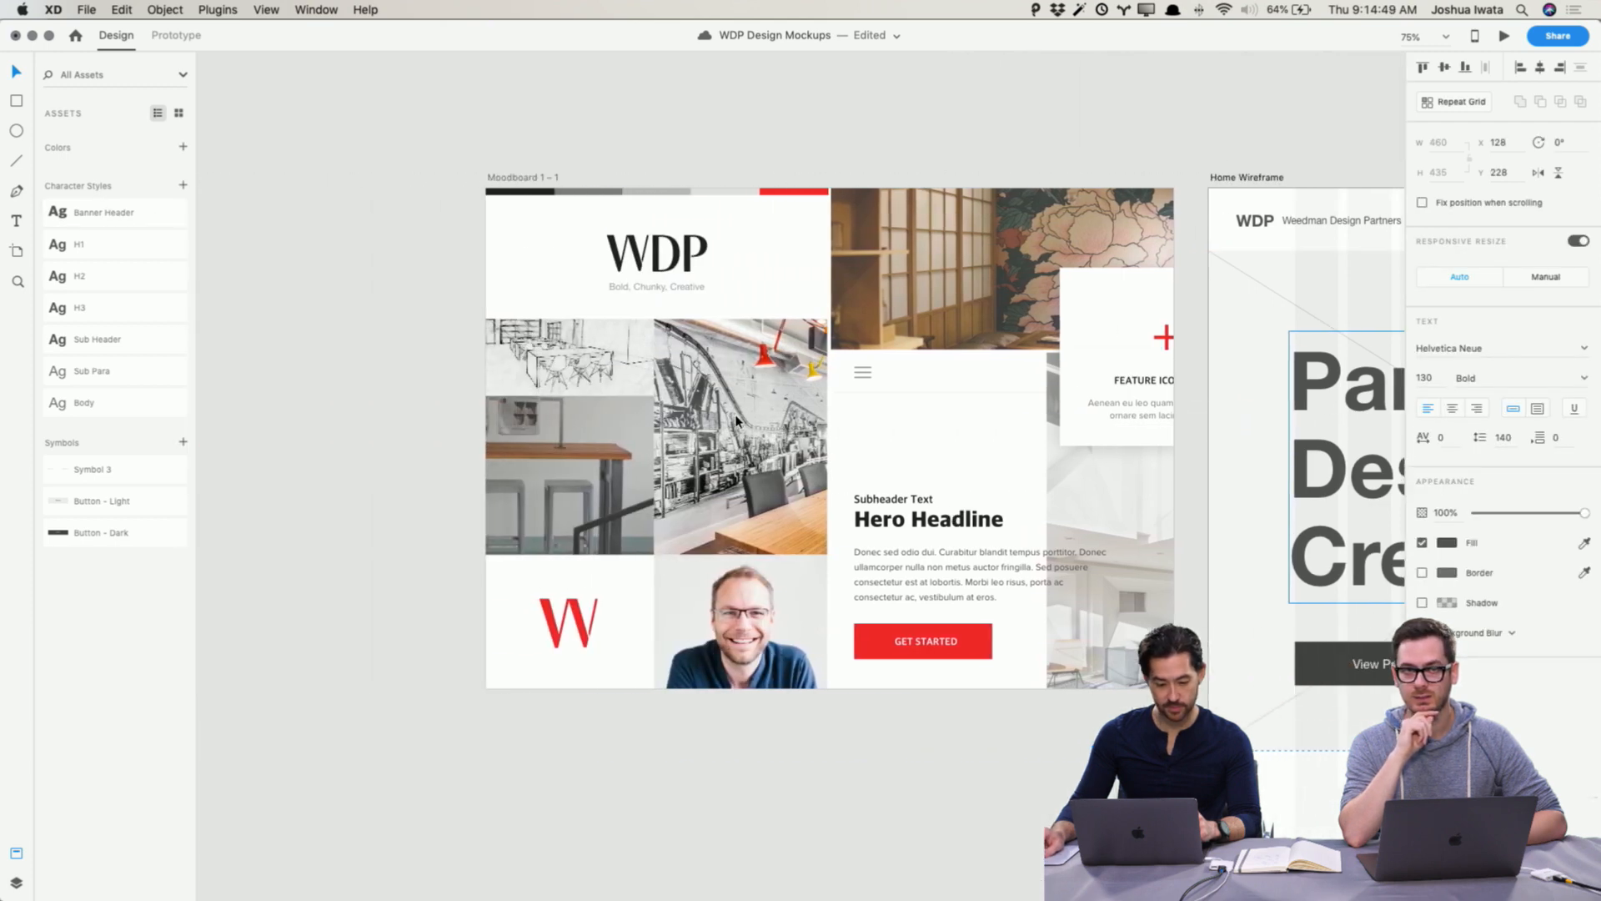
pyautogui.click(280, 266)
pyautogui.hscroll(5, 1269, 450)
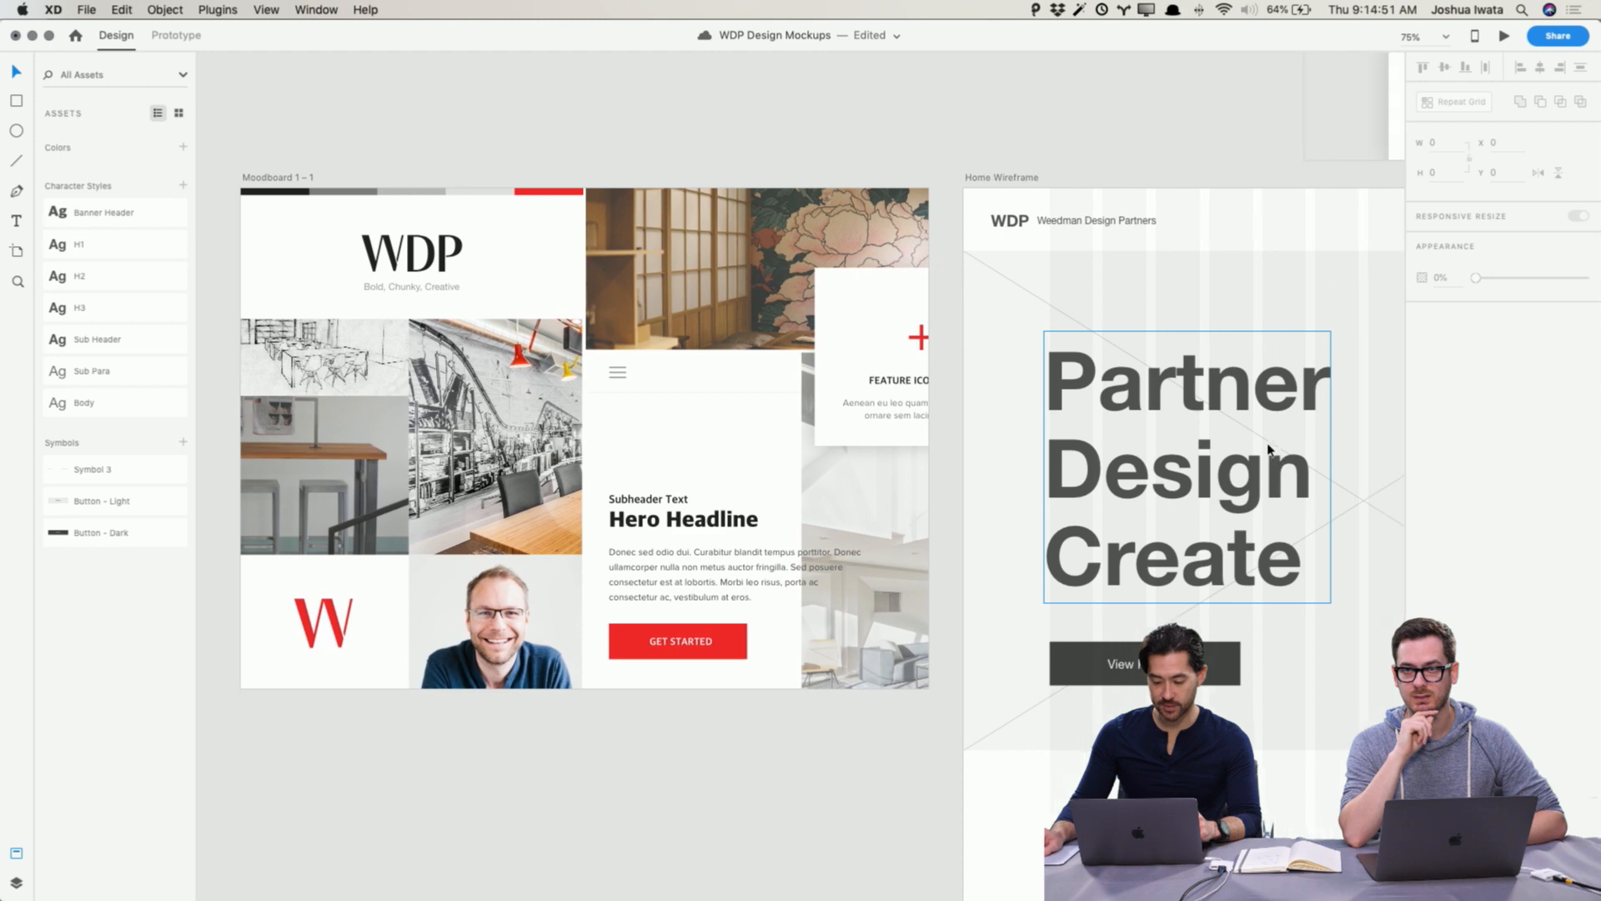
pyautogui.click(1269, 450)
pyautogui.click(133, 215)
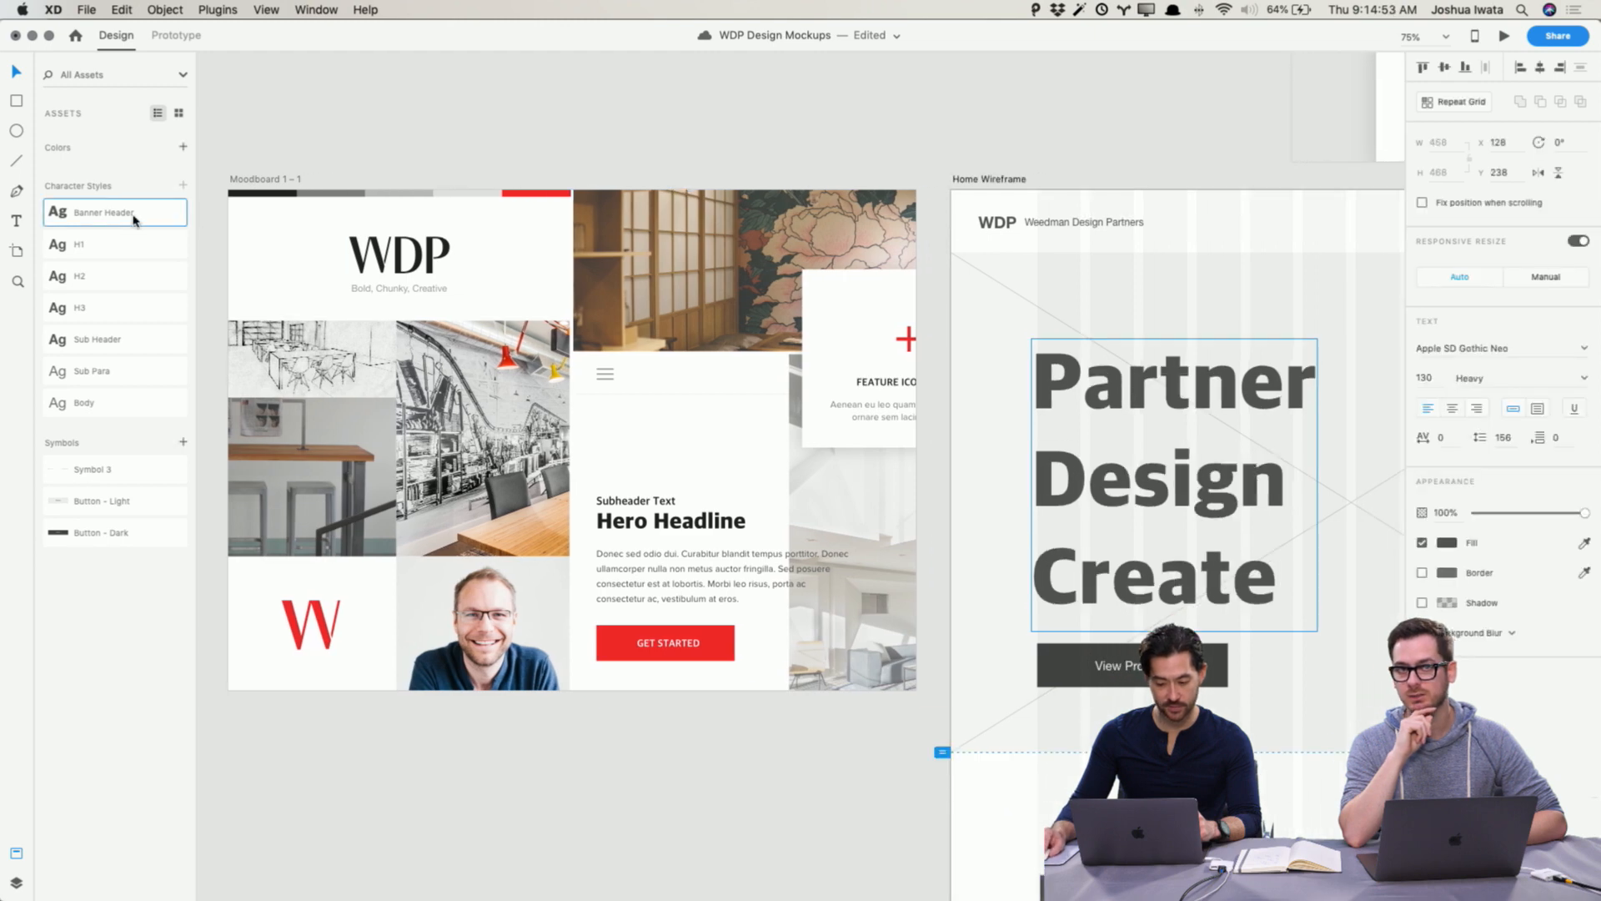
pyautogui.click(359, 119)
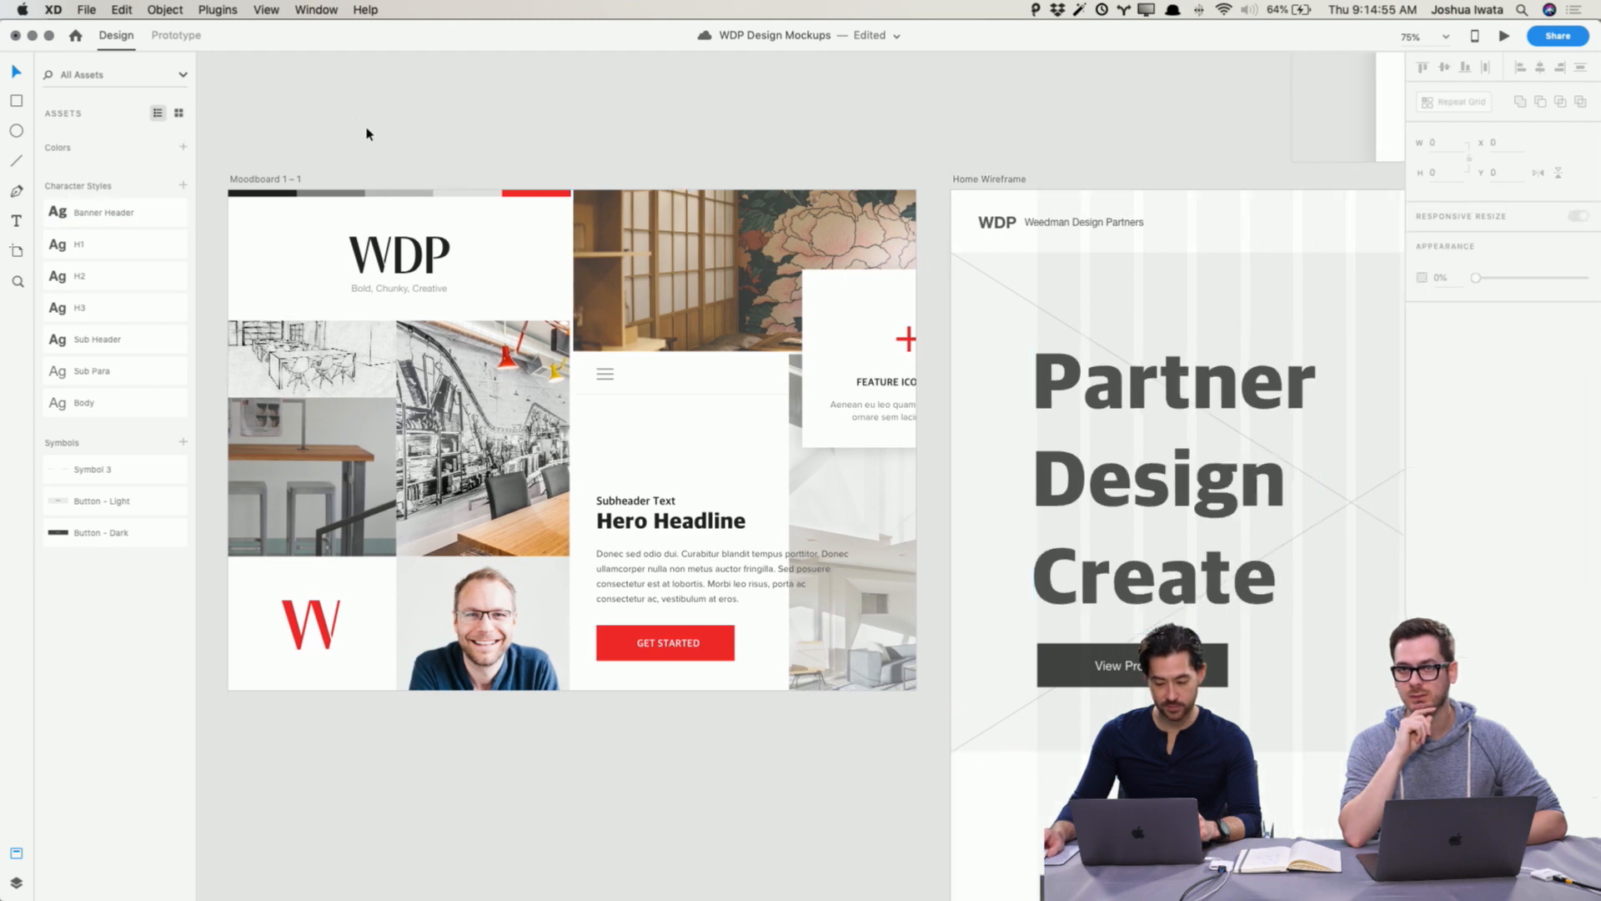
# Step: Try applying the H1 character style to the Interior design from studs to surface heading, then undo it
pyautogui.scroll(-5, 750, 376)
pyautogui.click(1176, 536)
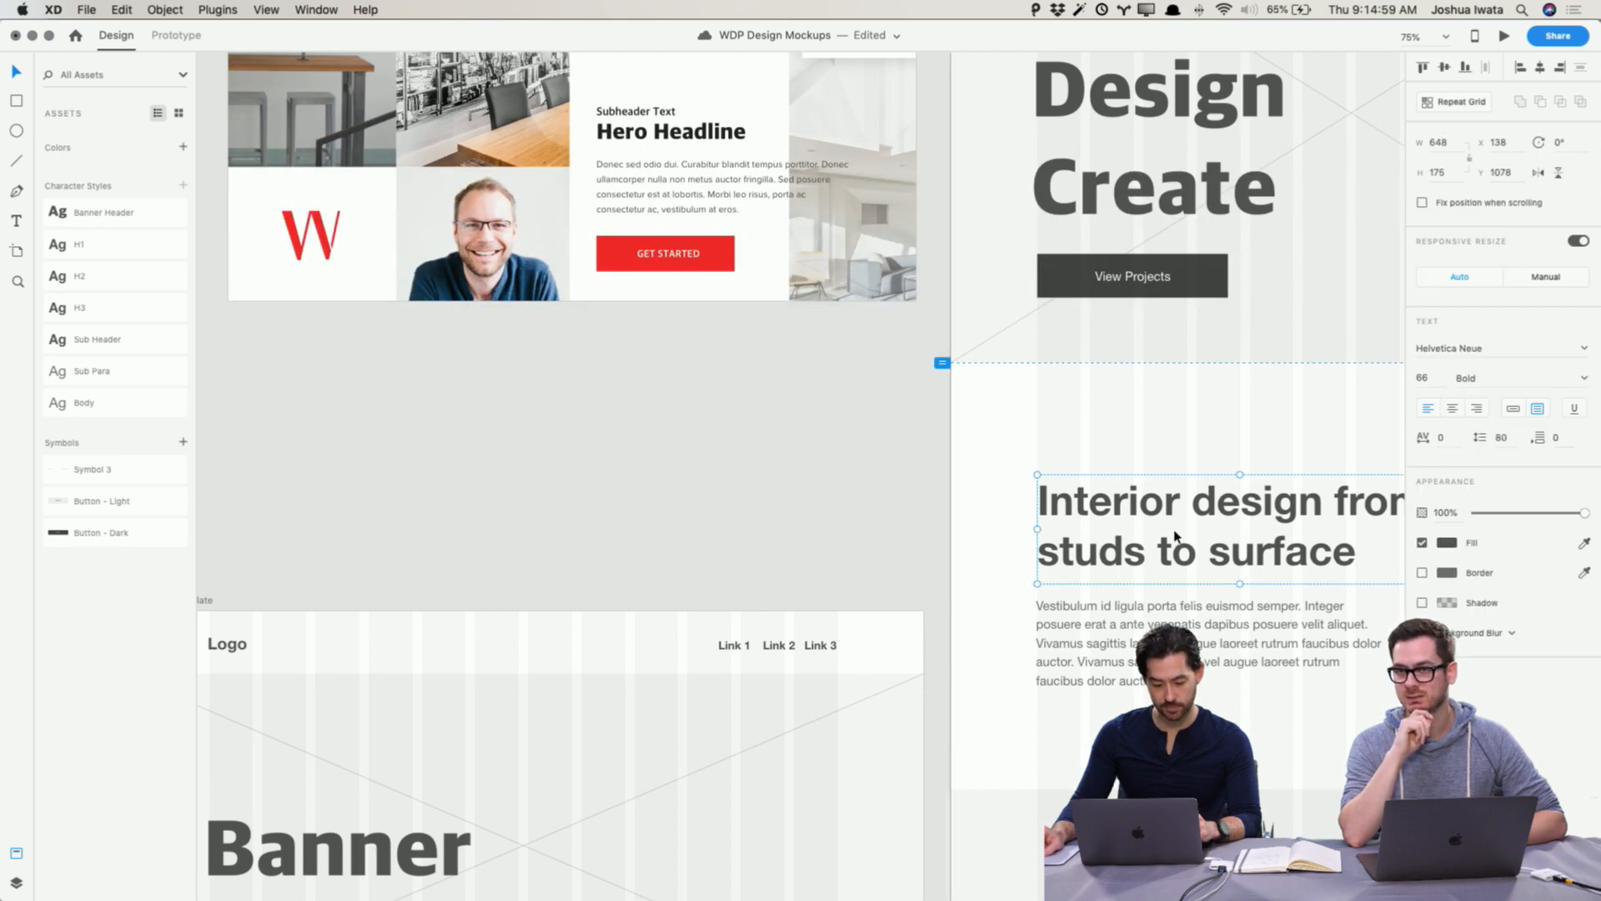
pyautogui.hscroll(1, 1176, 534)
pyautogui.hscroll(5, 1171, 534)
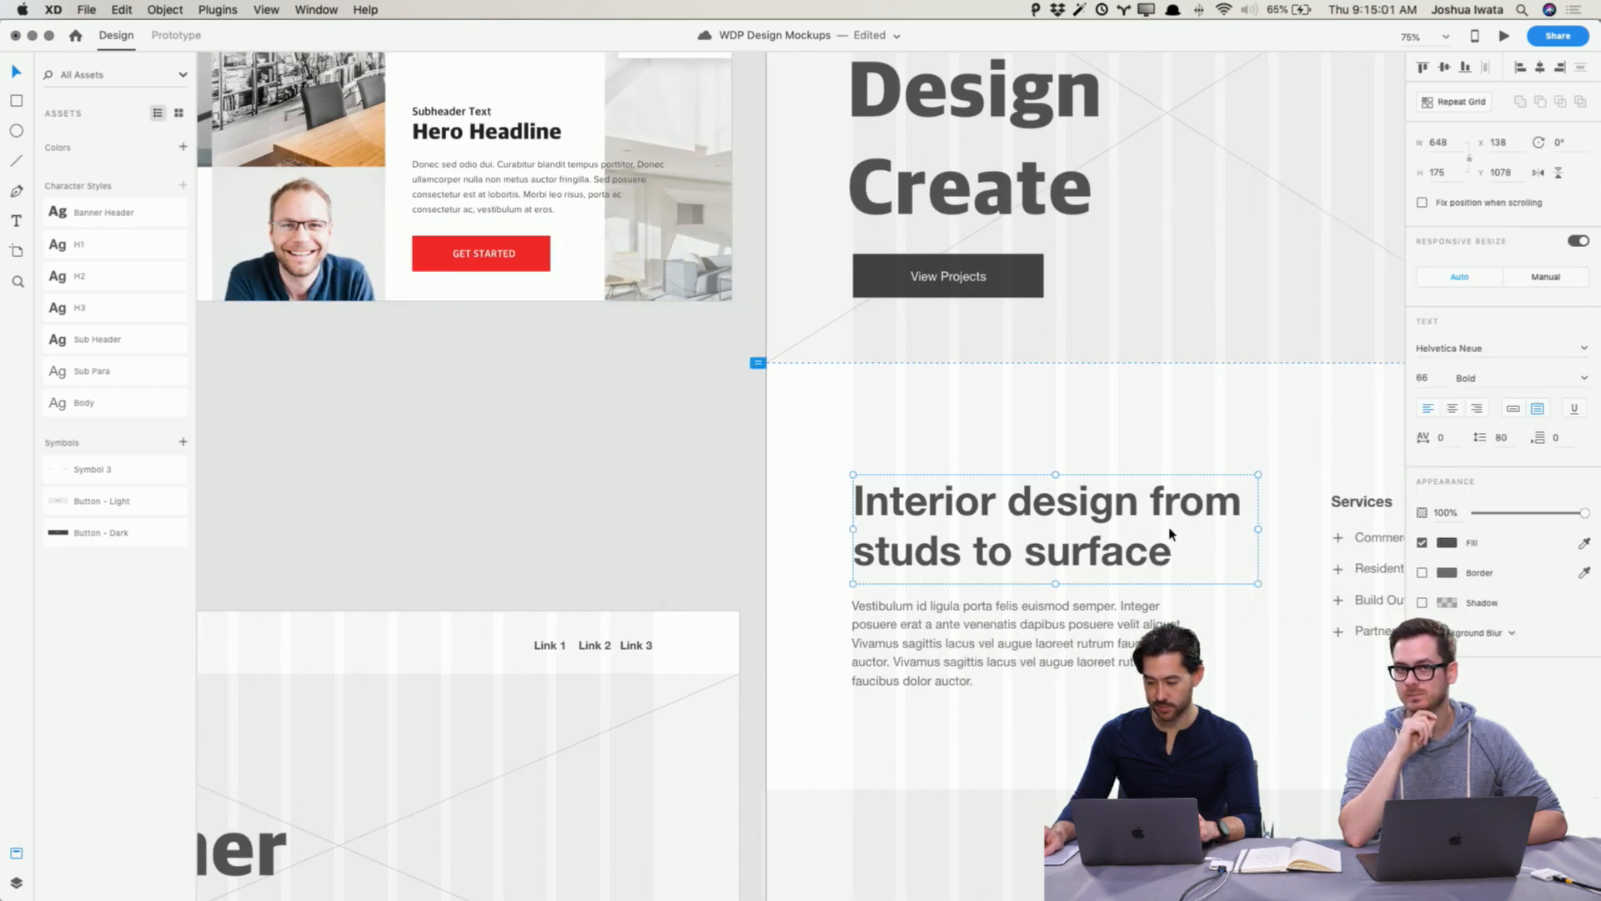
pyautogui.hscroll(5, 1149, 523)
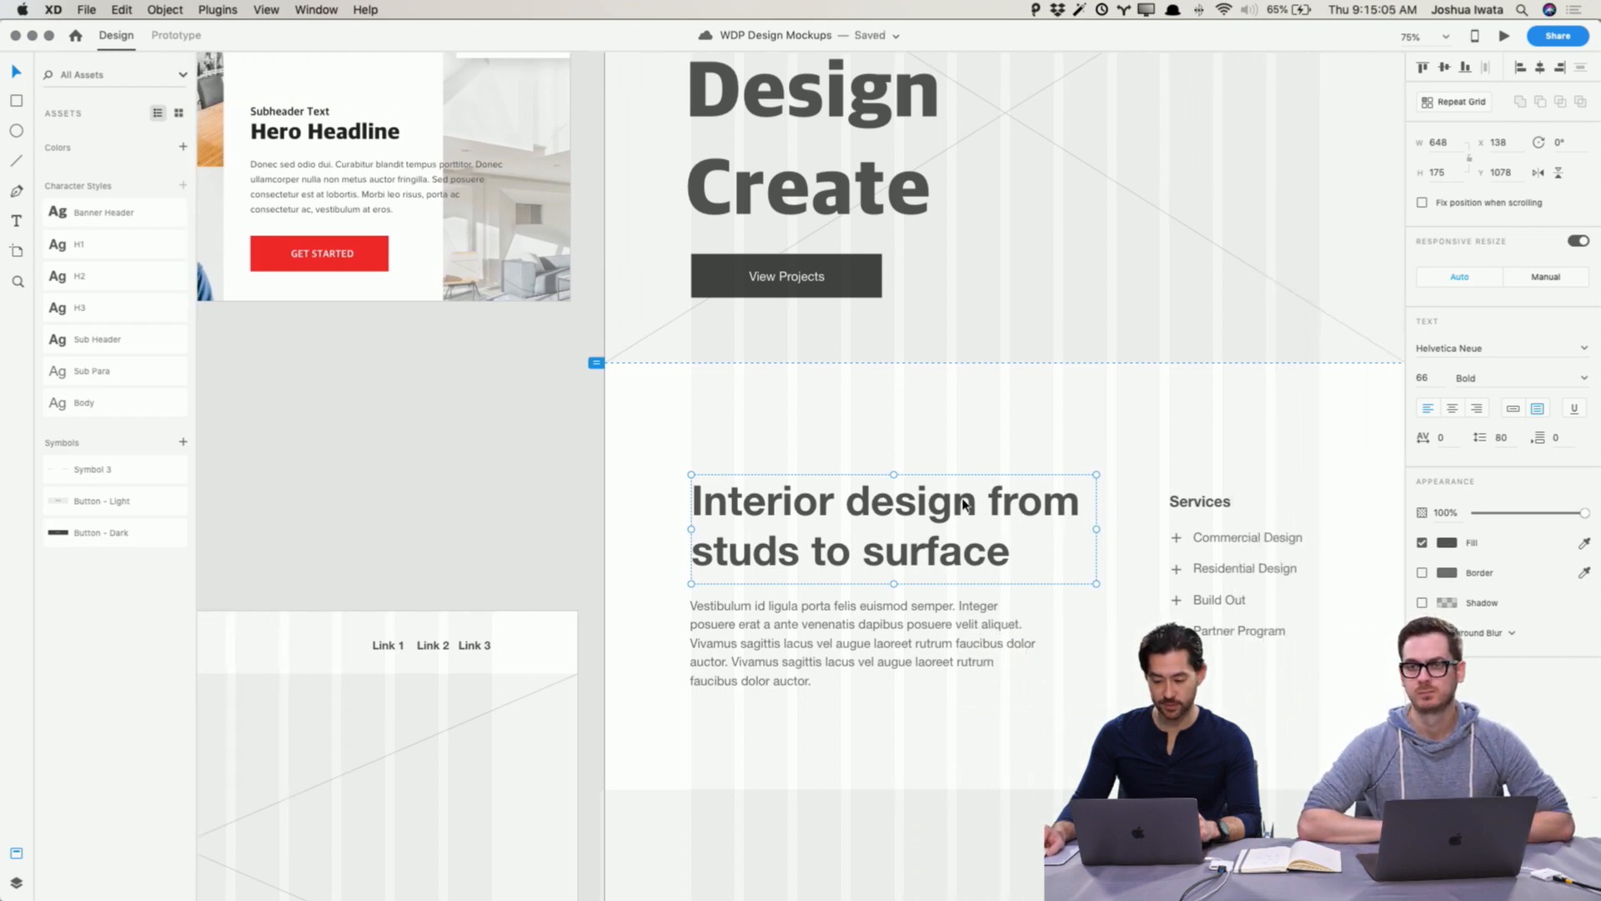
pyautogui.hscroll(7, 964, 503)
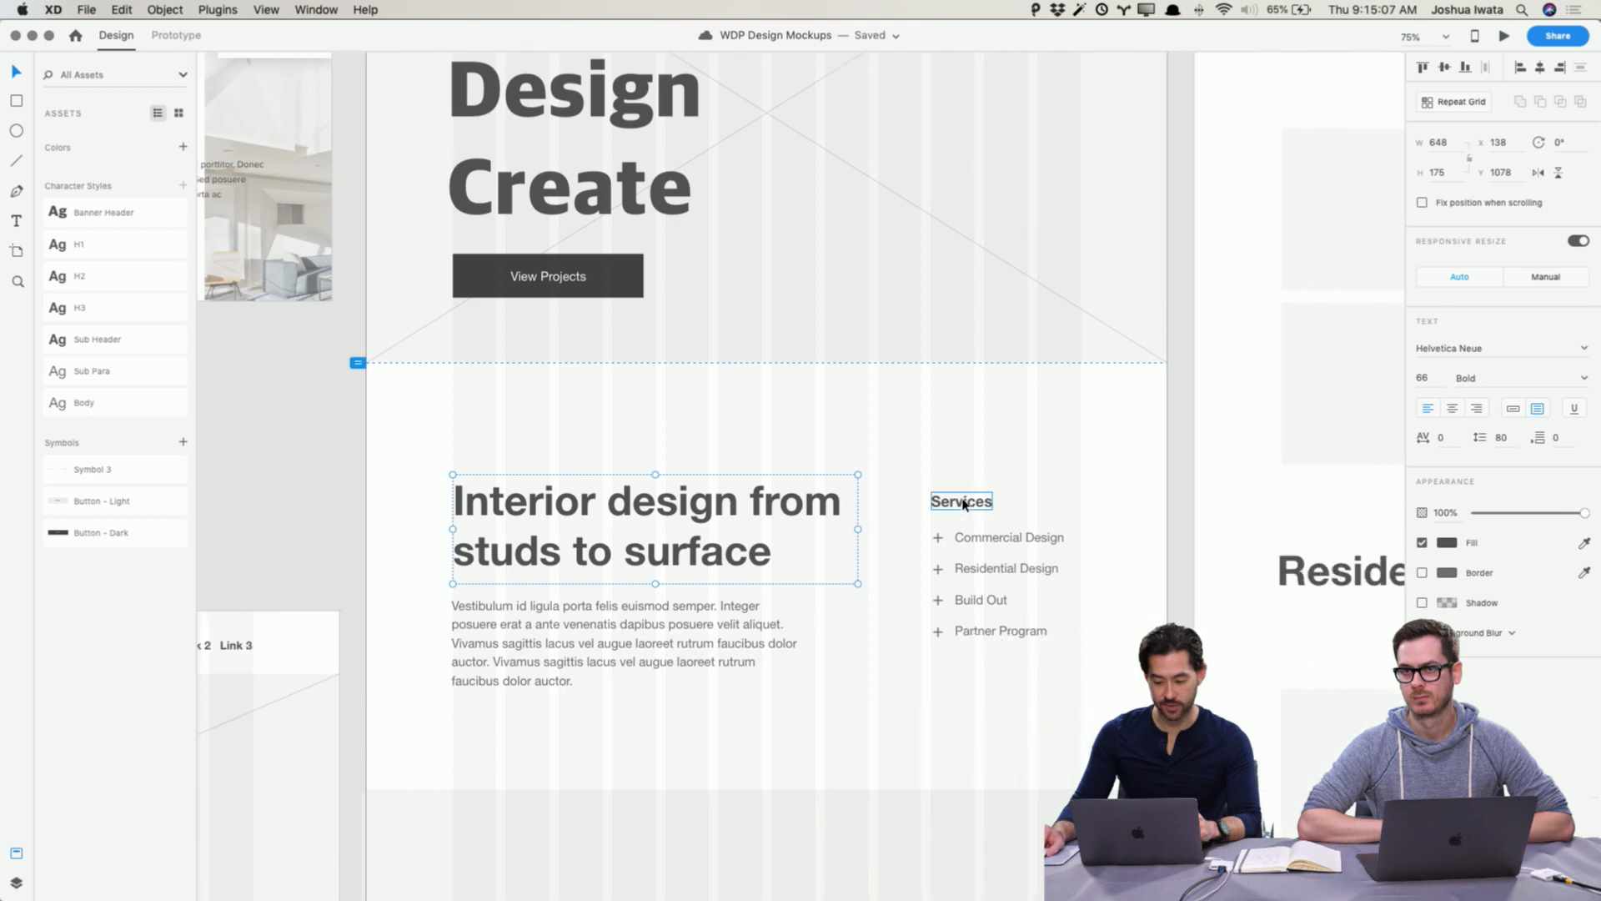
pyautogui.click(106, 252)
pyautogui.click(315, 458)
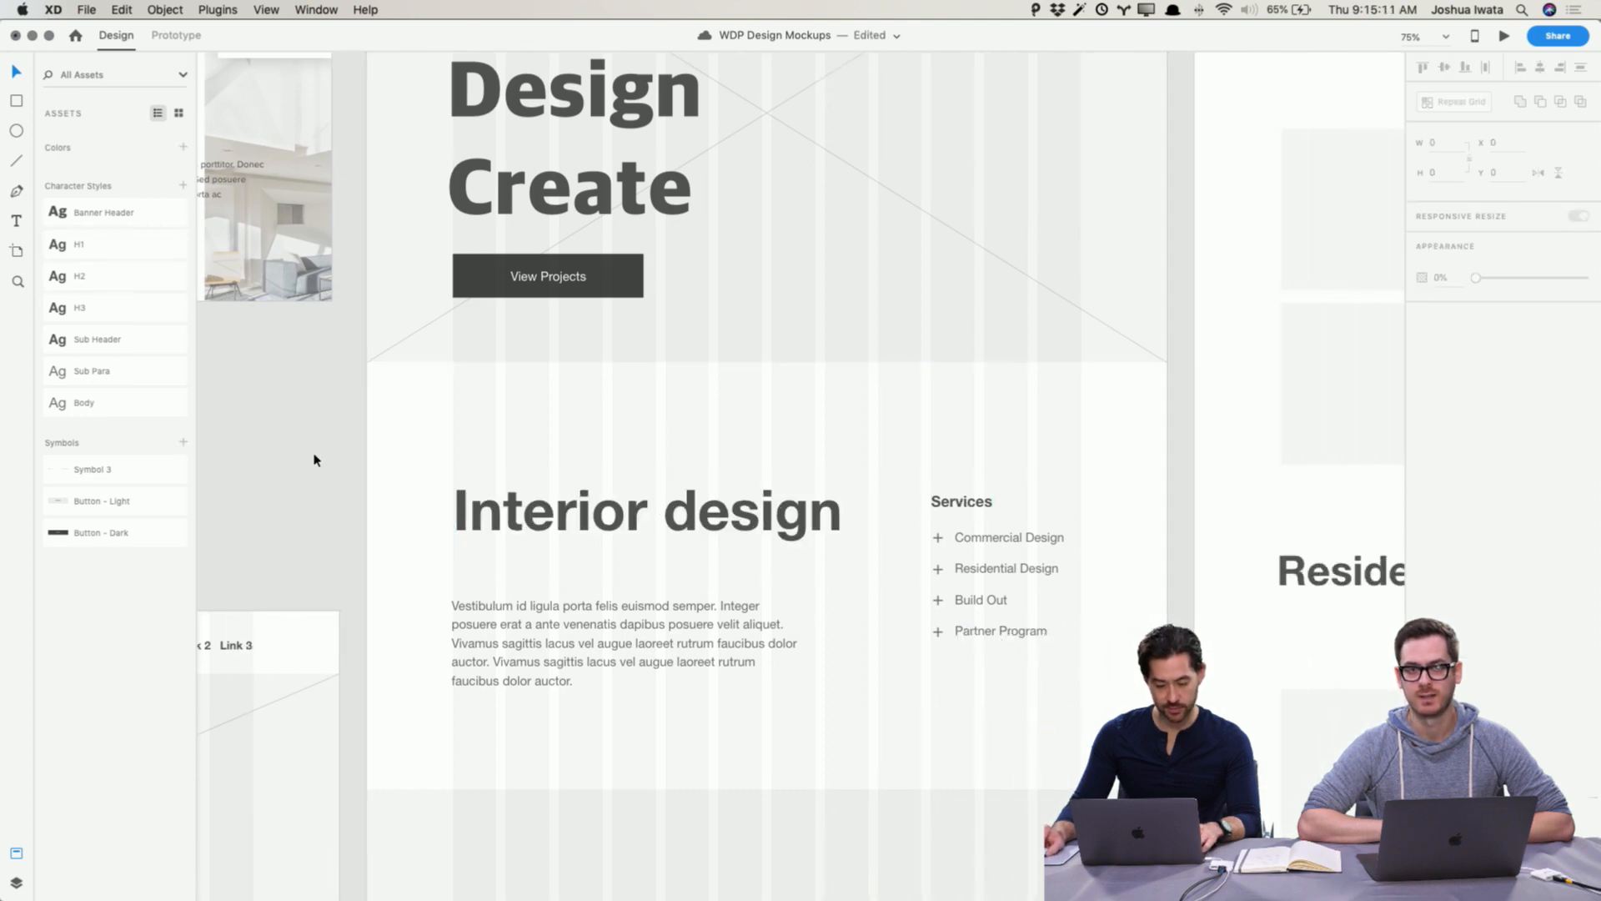
pyautogui.press('super+z')
# Step: Highlight on the canvas where the H1 and H2 character styles are used
pyautogui.click(313, 458)
pyautogui.rightClick(142, 251)
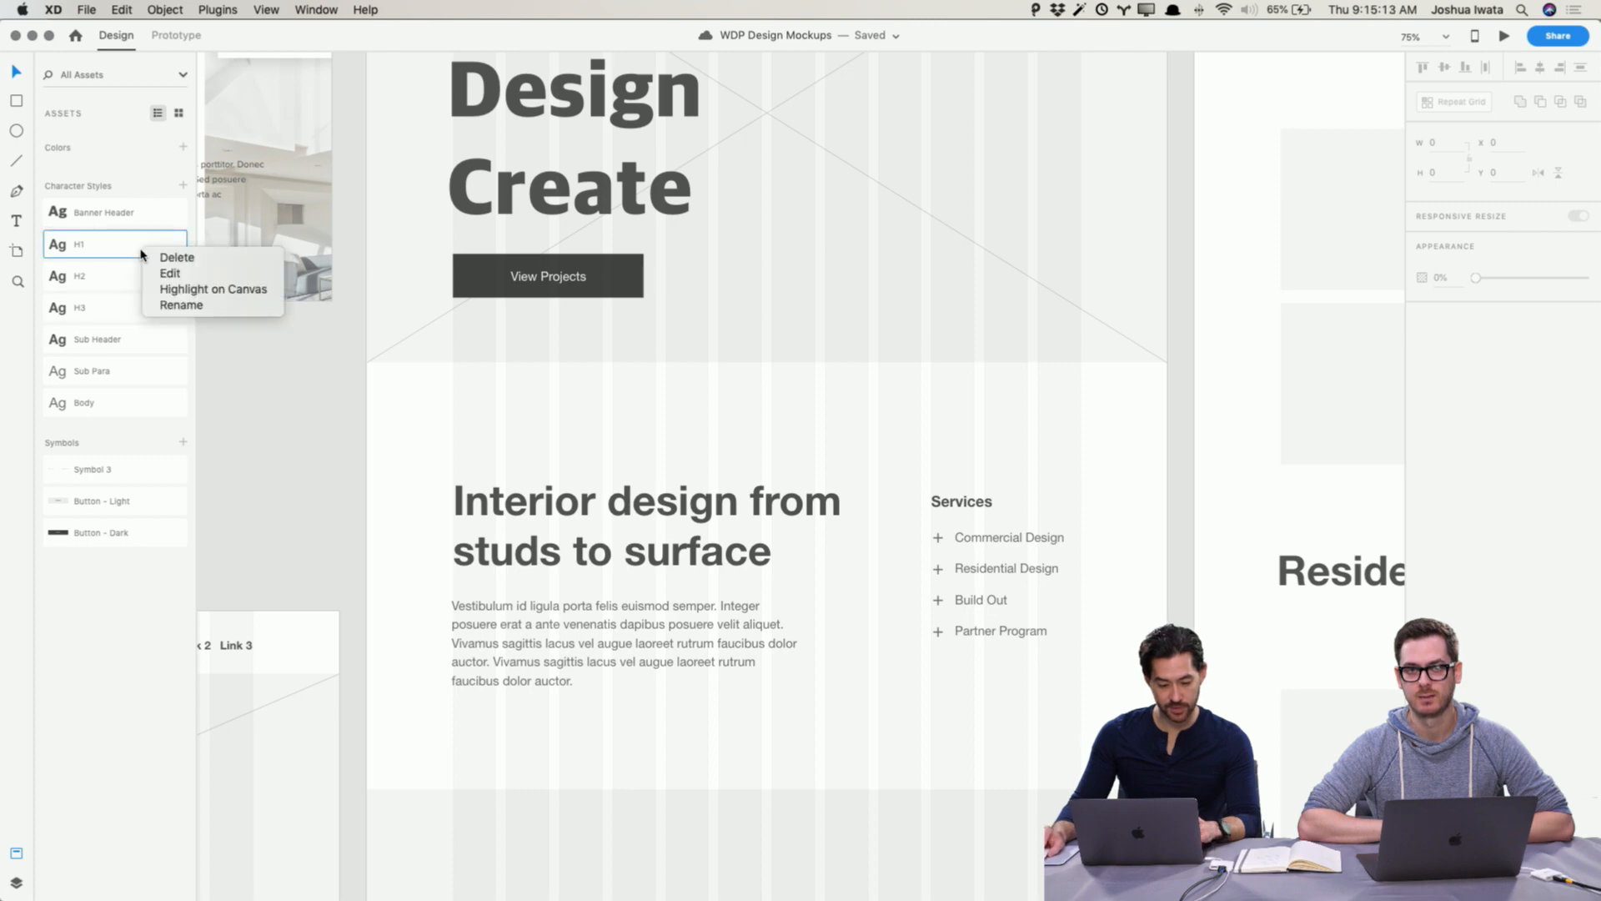
pyautogui.click(182, 290)
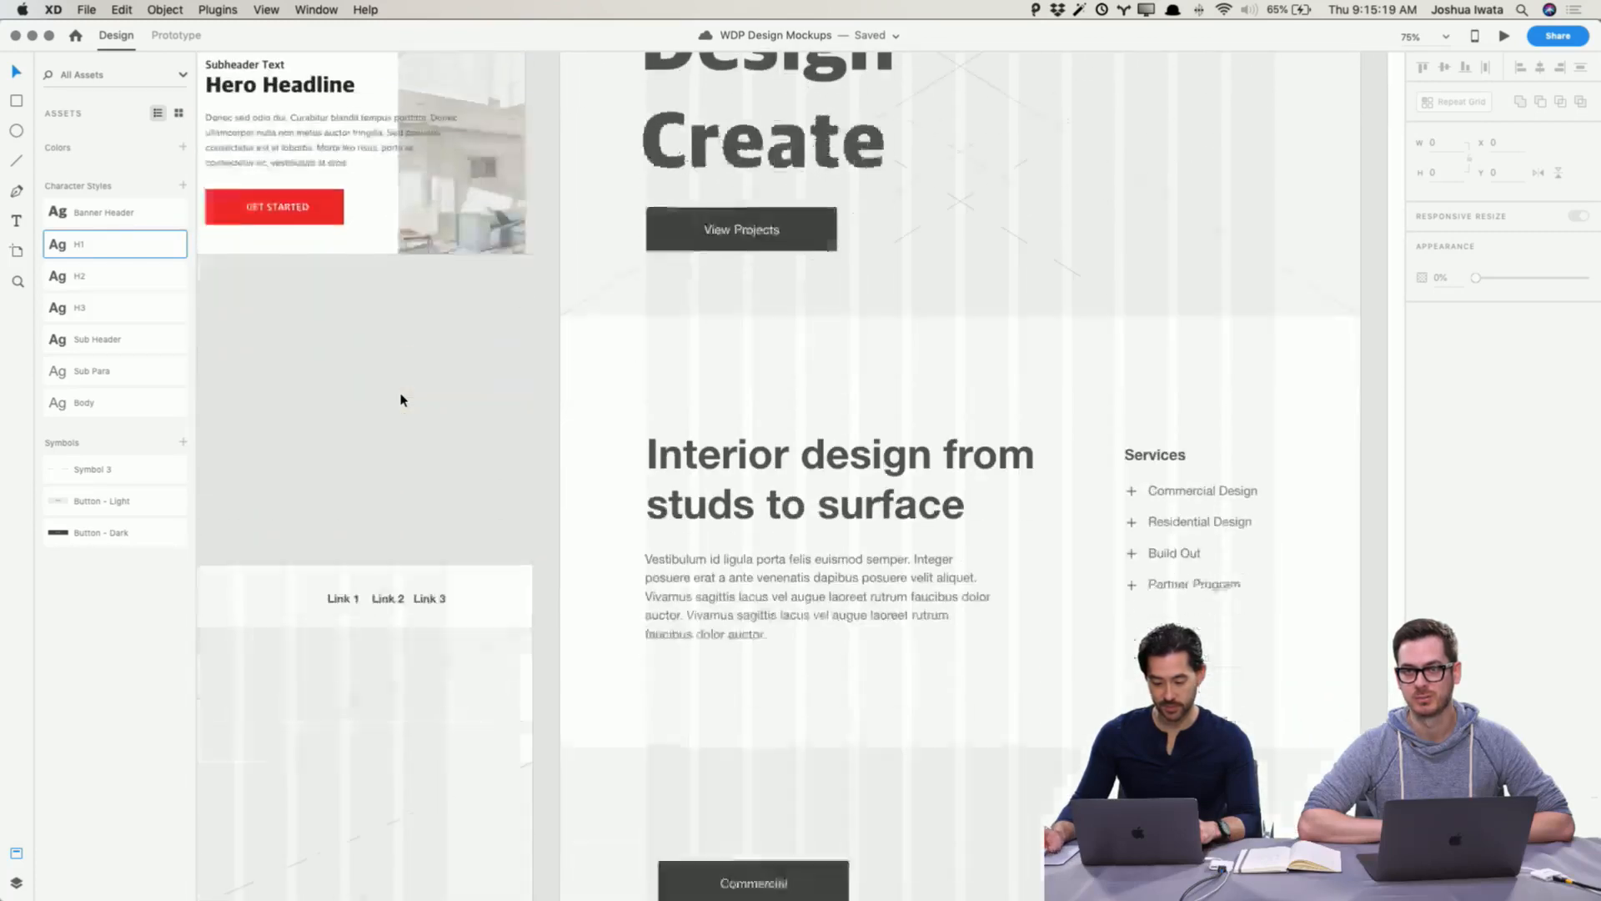
pyautogui.rightClick(143, 283)
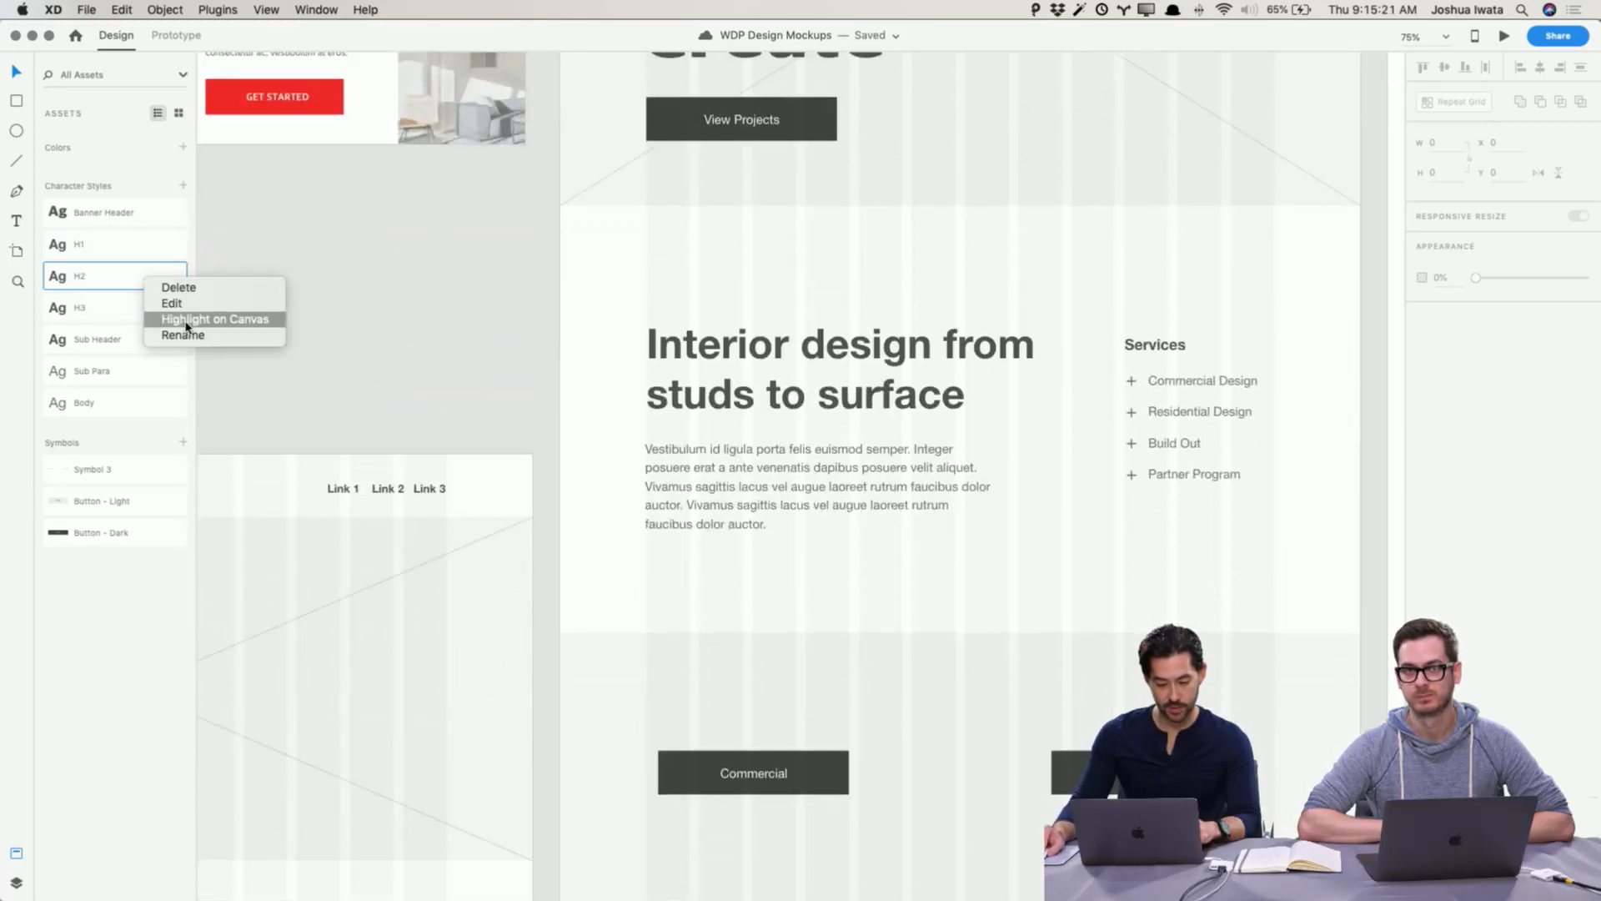
pyautogui.click(179, 323)
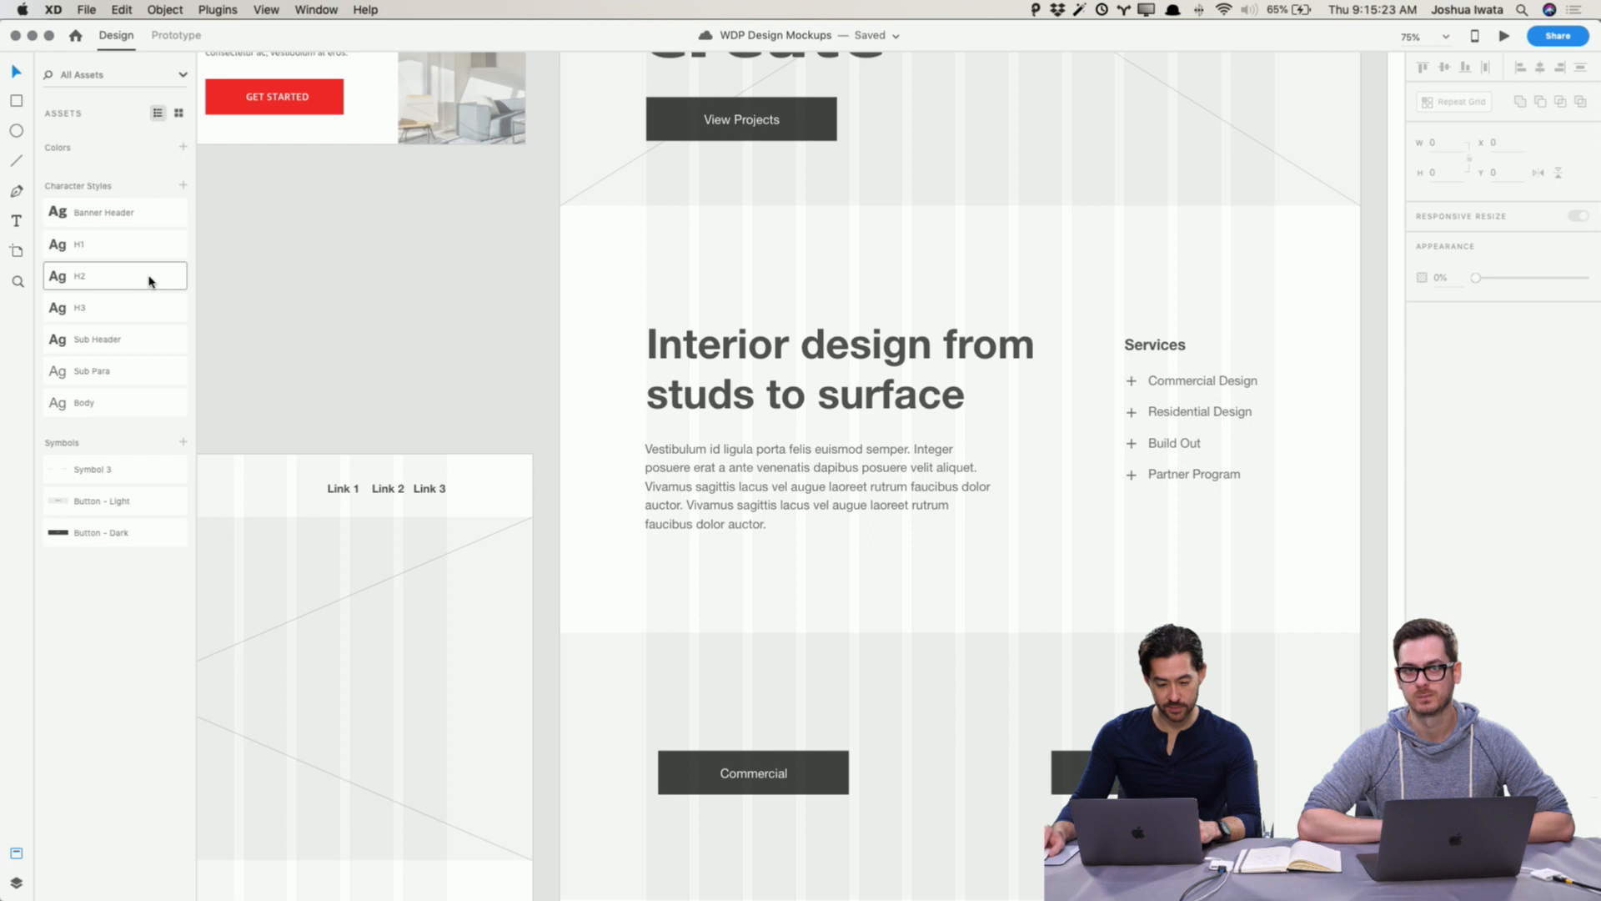
# Step: Edit the H1 character style to use the Apple SD Gothic Neo font in Heavy weight
pyautogui.rightClick(143, 245)
pyautogui.click(268, 266)
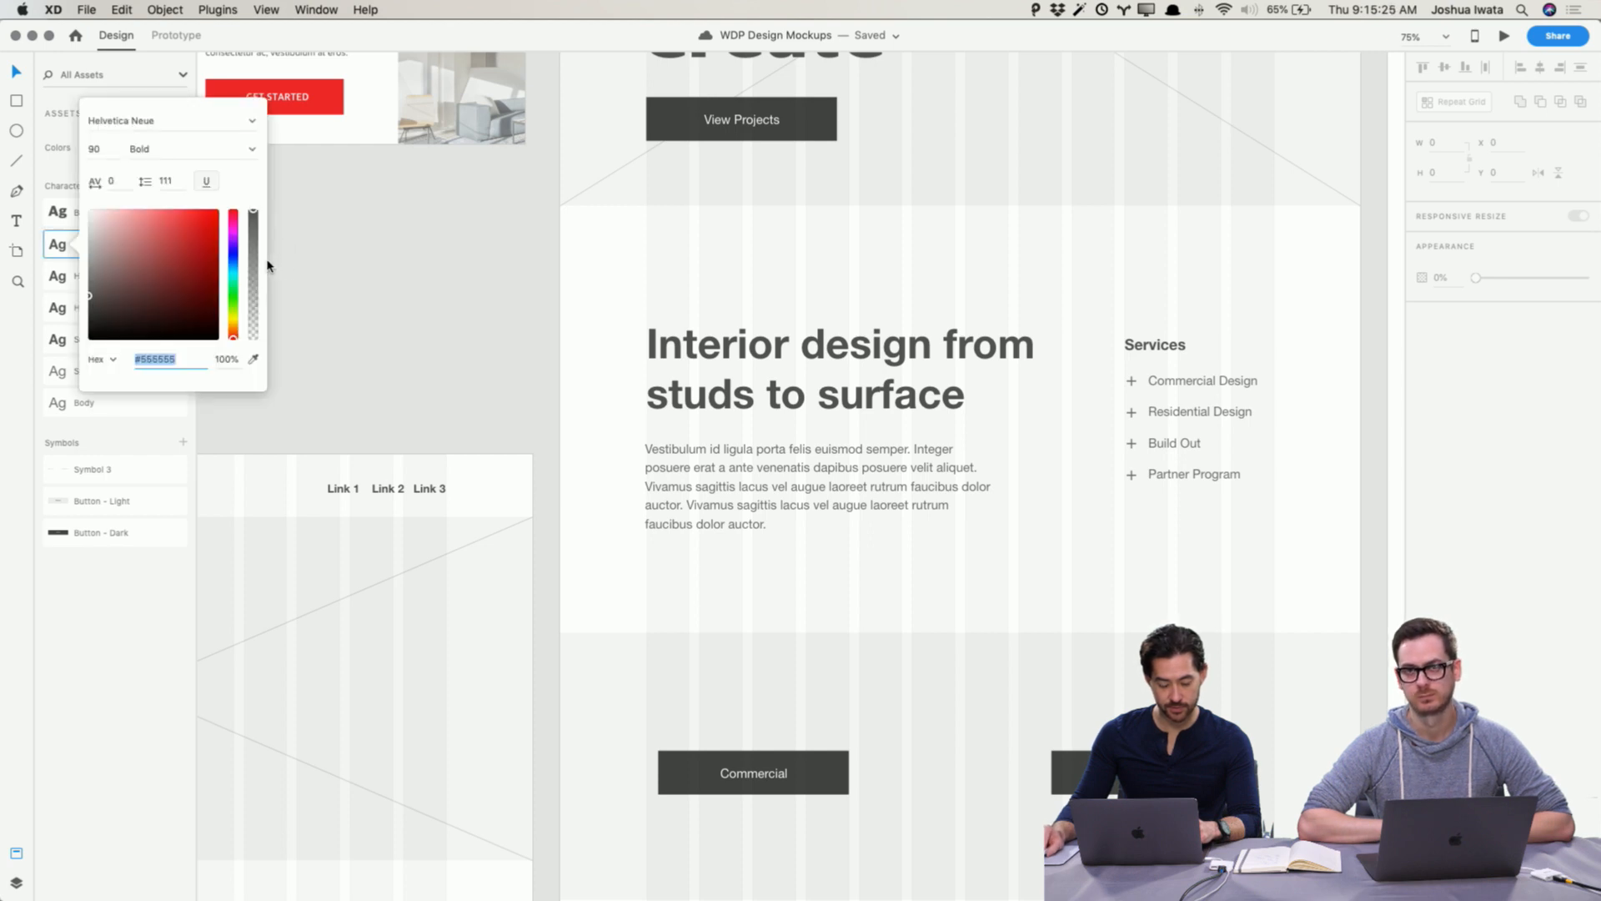
pyautogui.moveTo(167, 121); pyautogui.dragTo(59, 118)
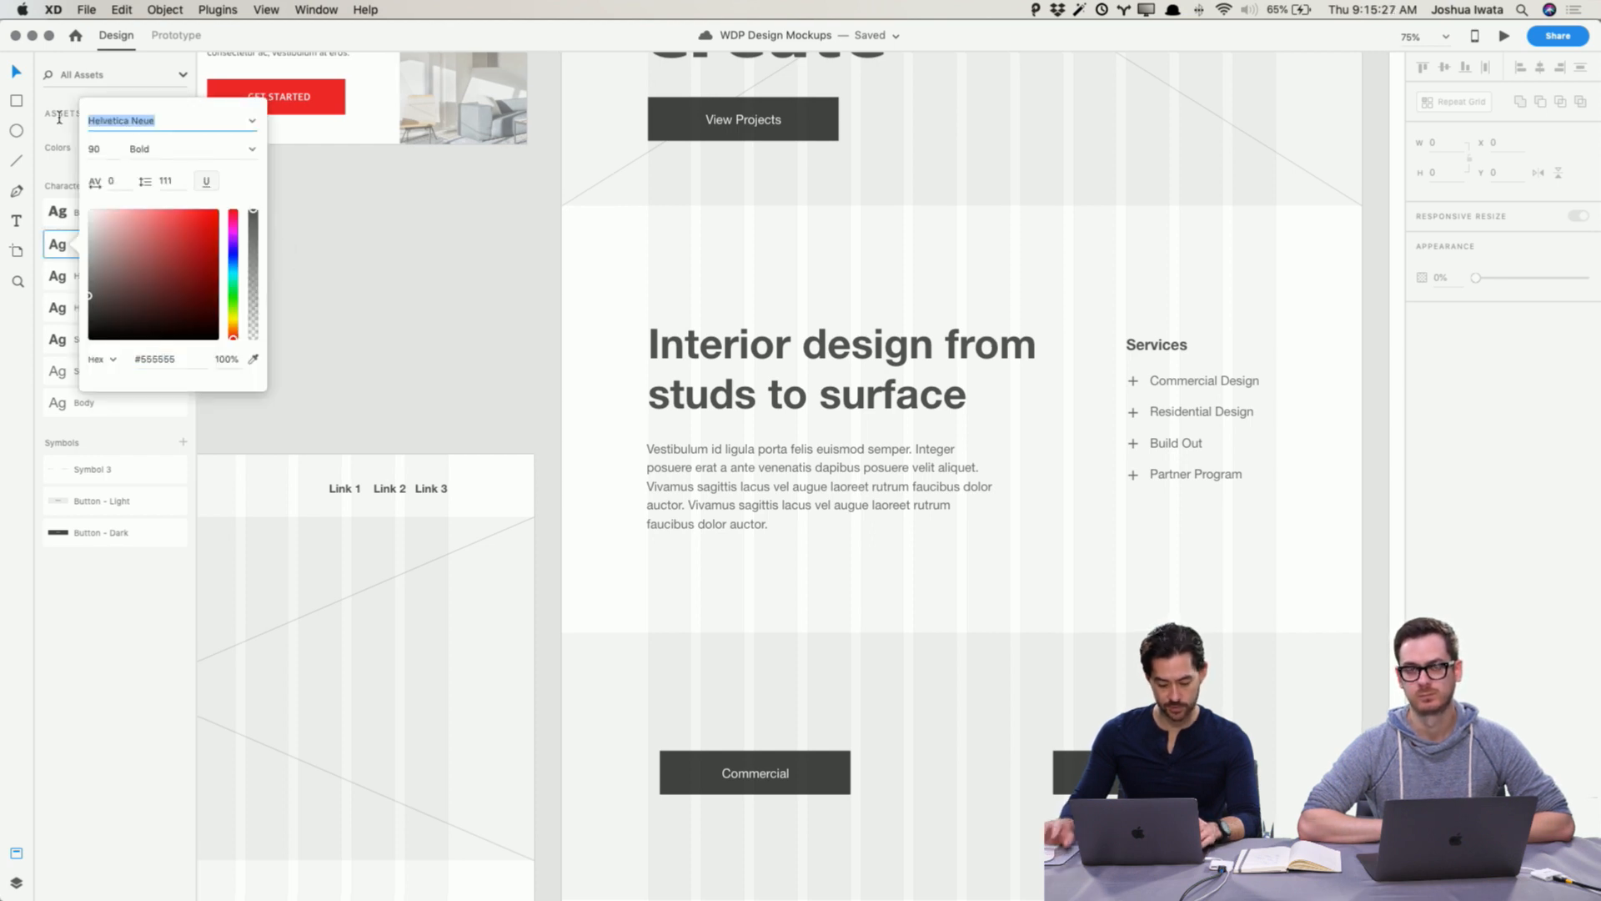
pyautogui.write('apple S')
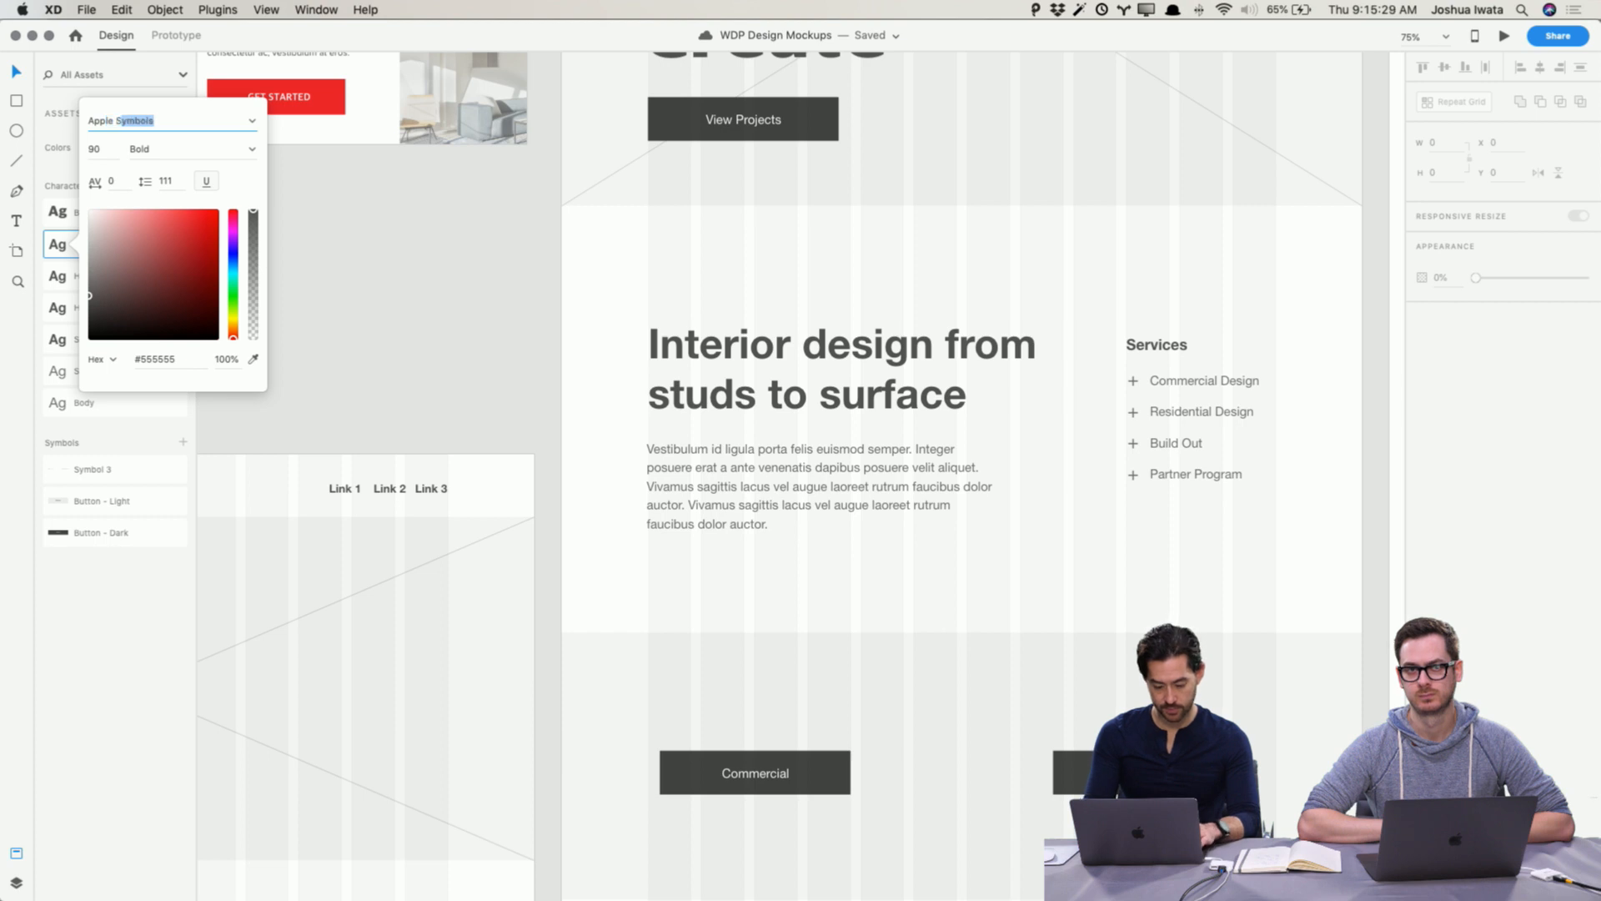
pyautogui.press('Return')
pyautogui.press('super+c')
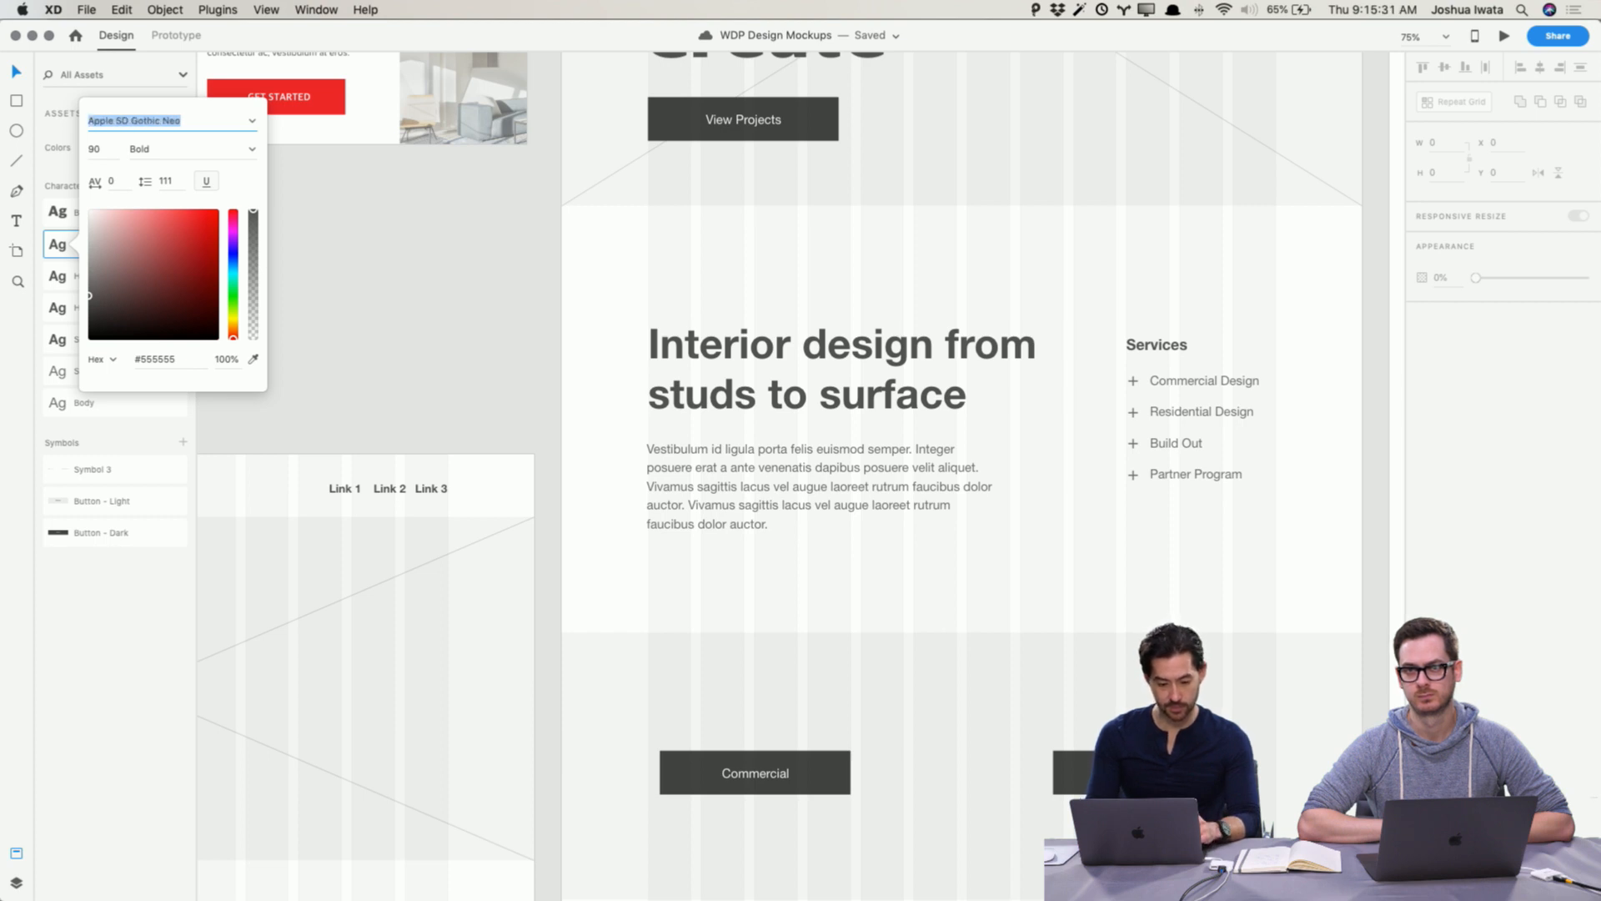
pyautogui.click(249, 151)
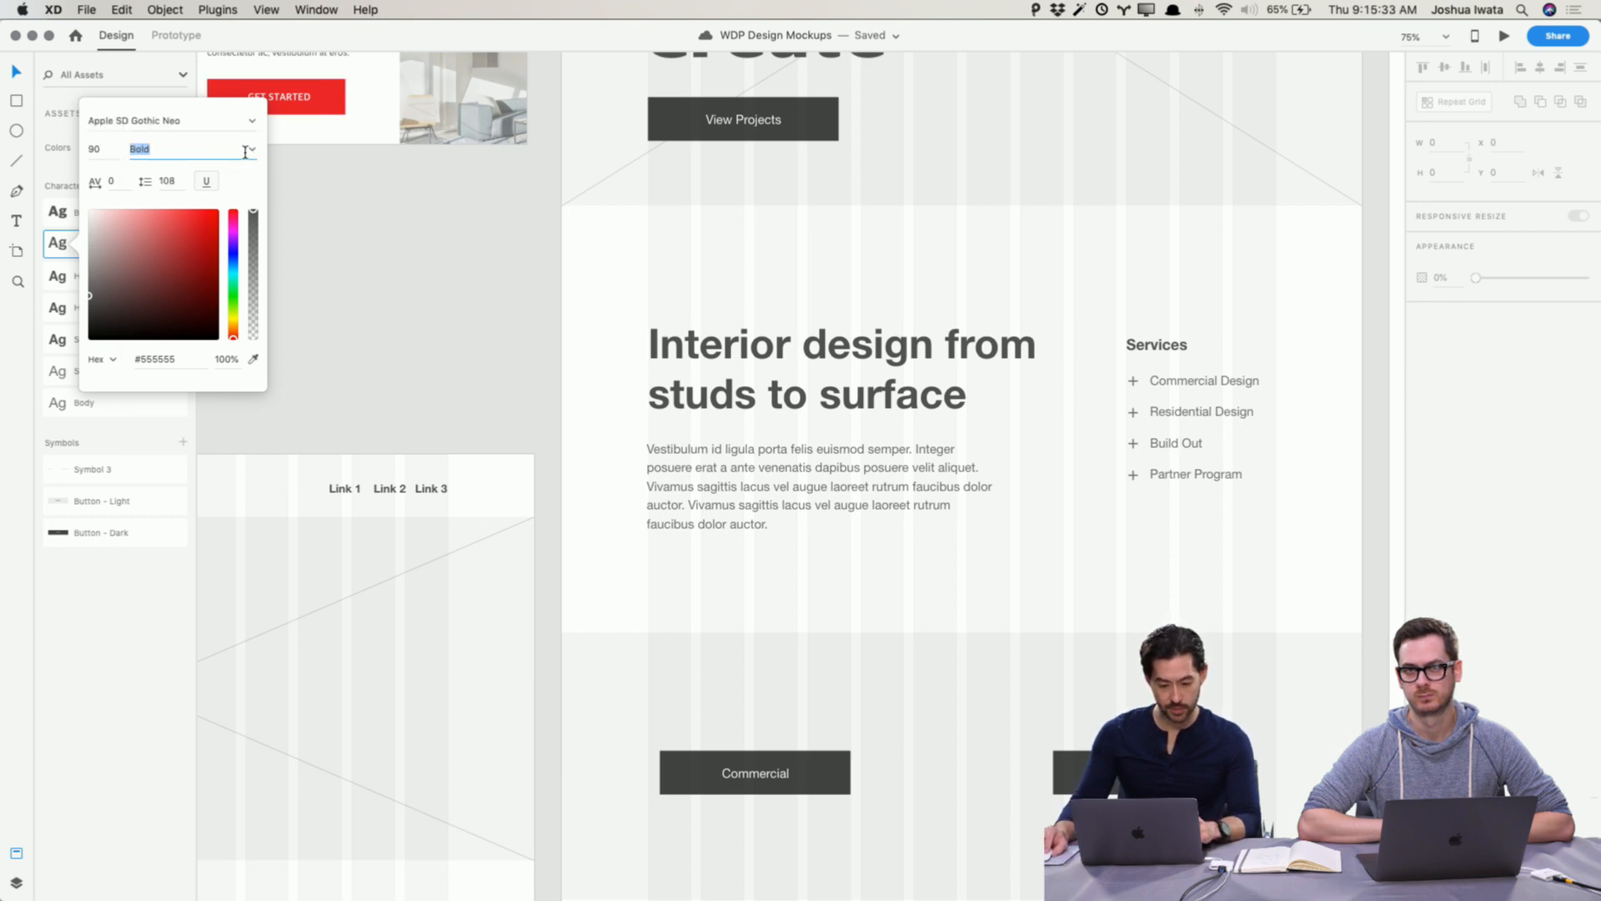
pyautogui.click(251, 151)
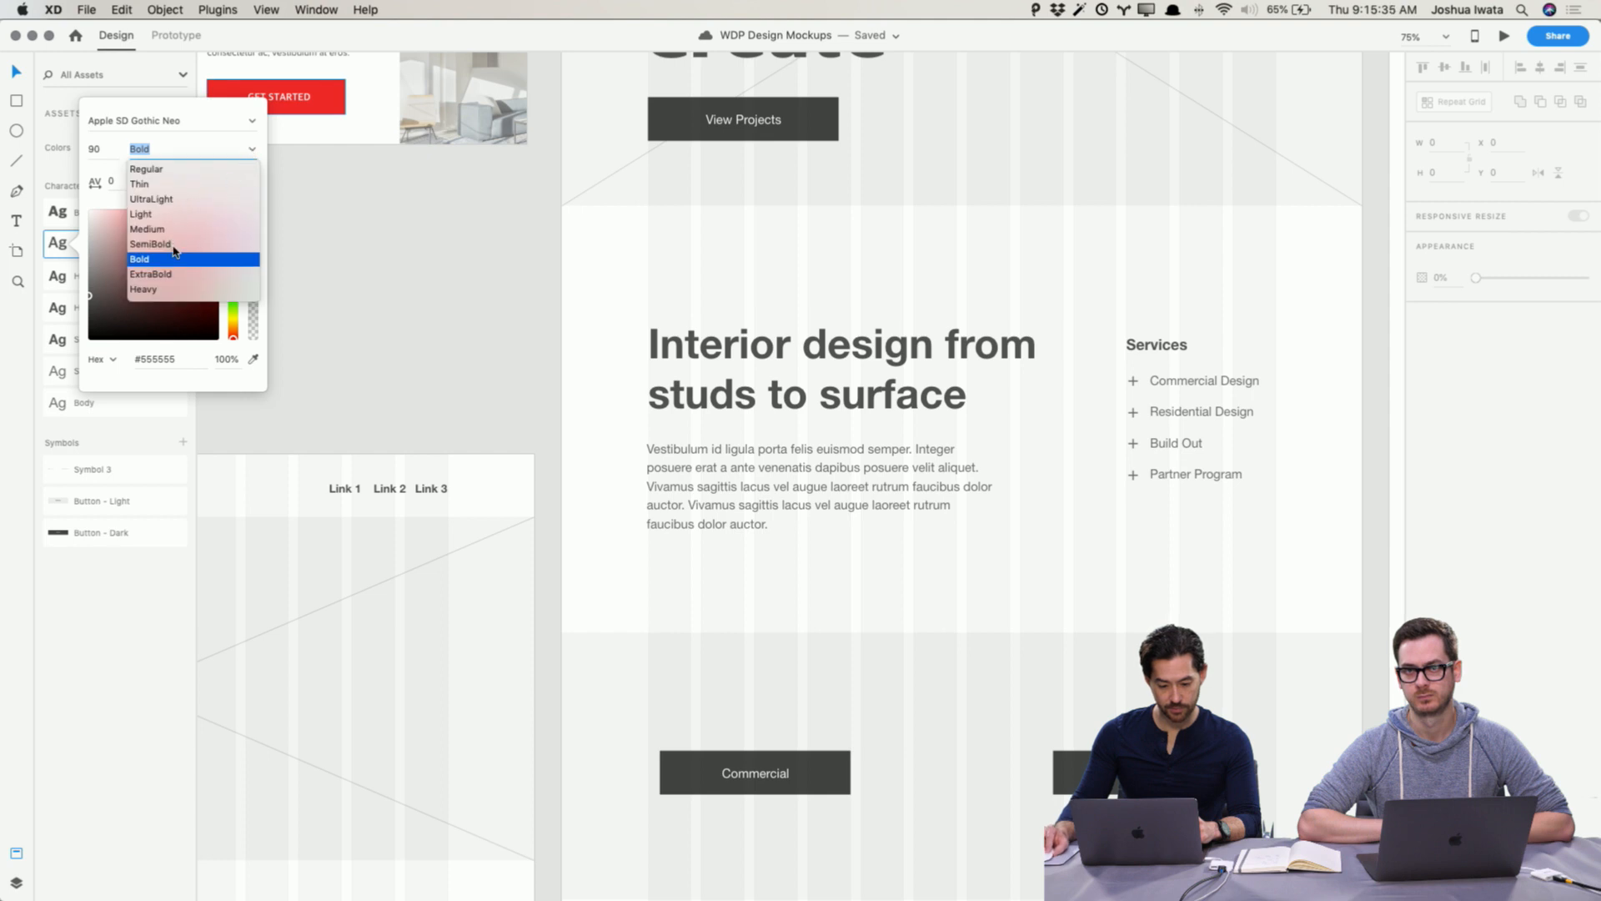
pyautogui.click(167, 290)
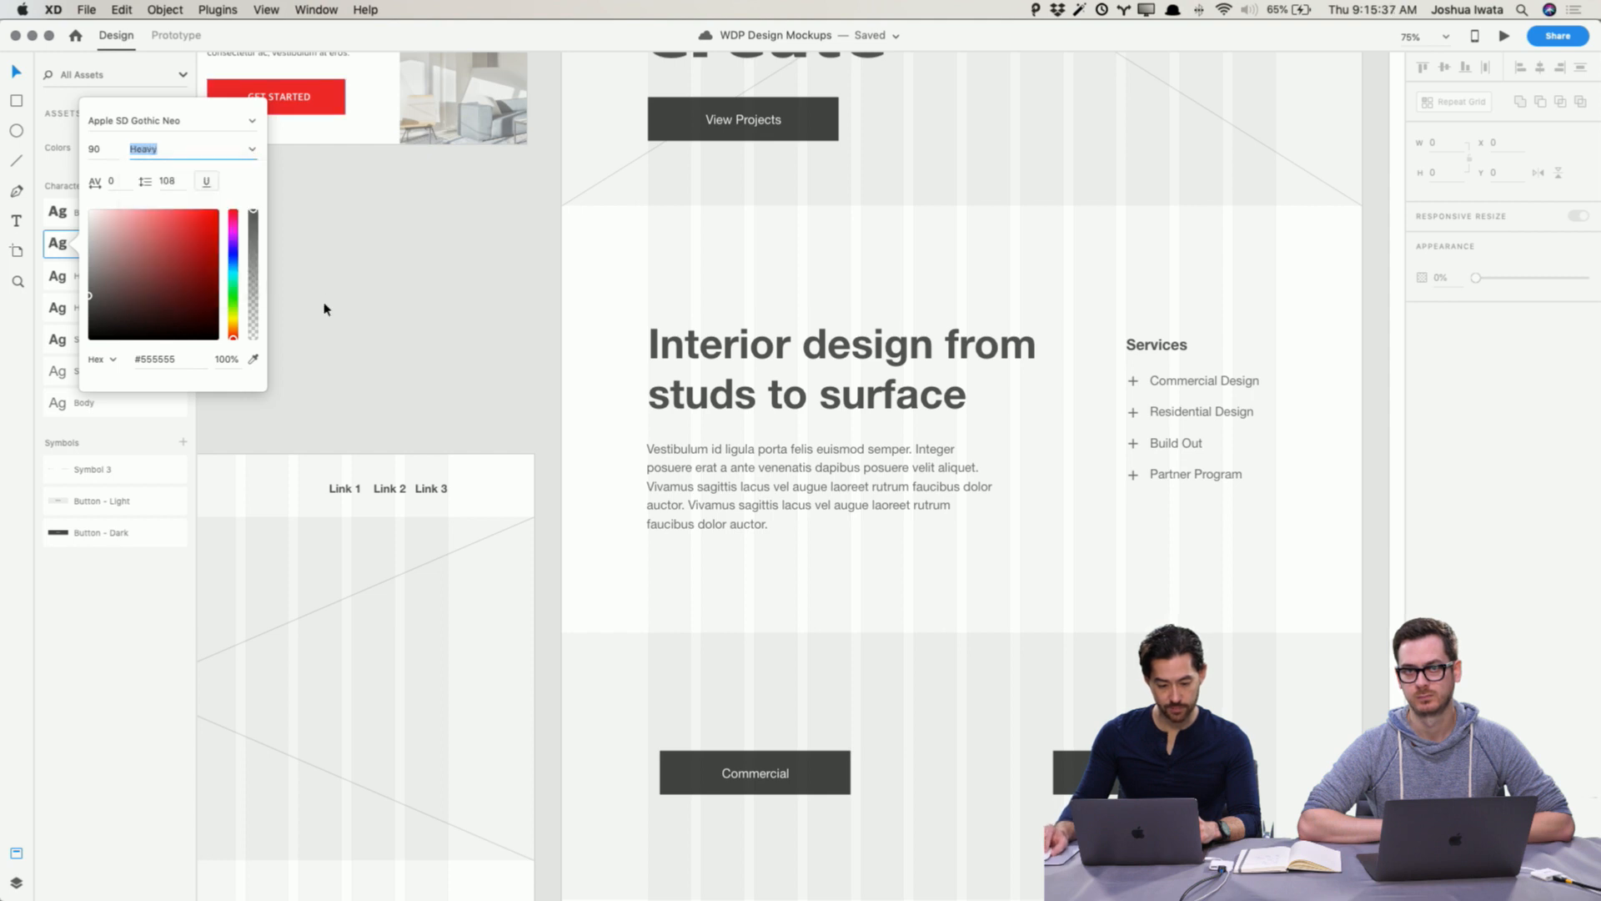
pyautogui.click(325, 309)
# Step: Edit the H2 character style to use the Apple SD Gothic Neo font in Heavy weight
pyautogui.rightClick(136, 285)
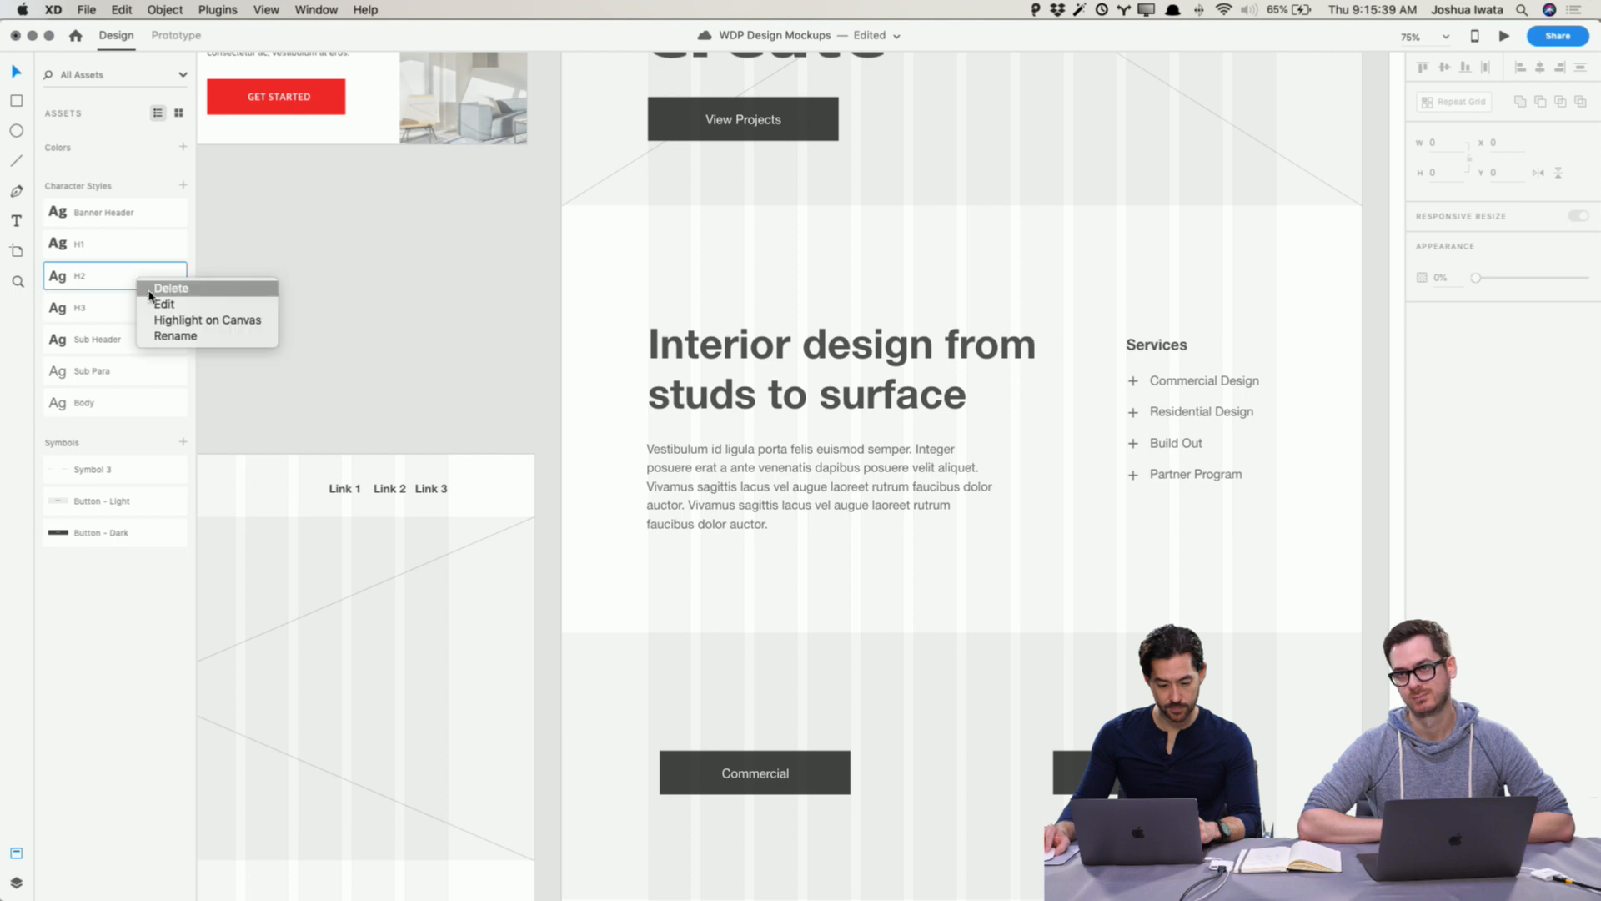
pyautogui.click(175, 298)
pyautogui.moveTo(157, 153); pyautogui.dragTo(86, 146)
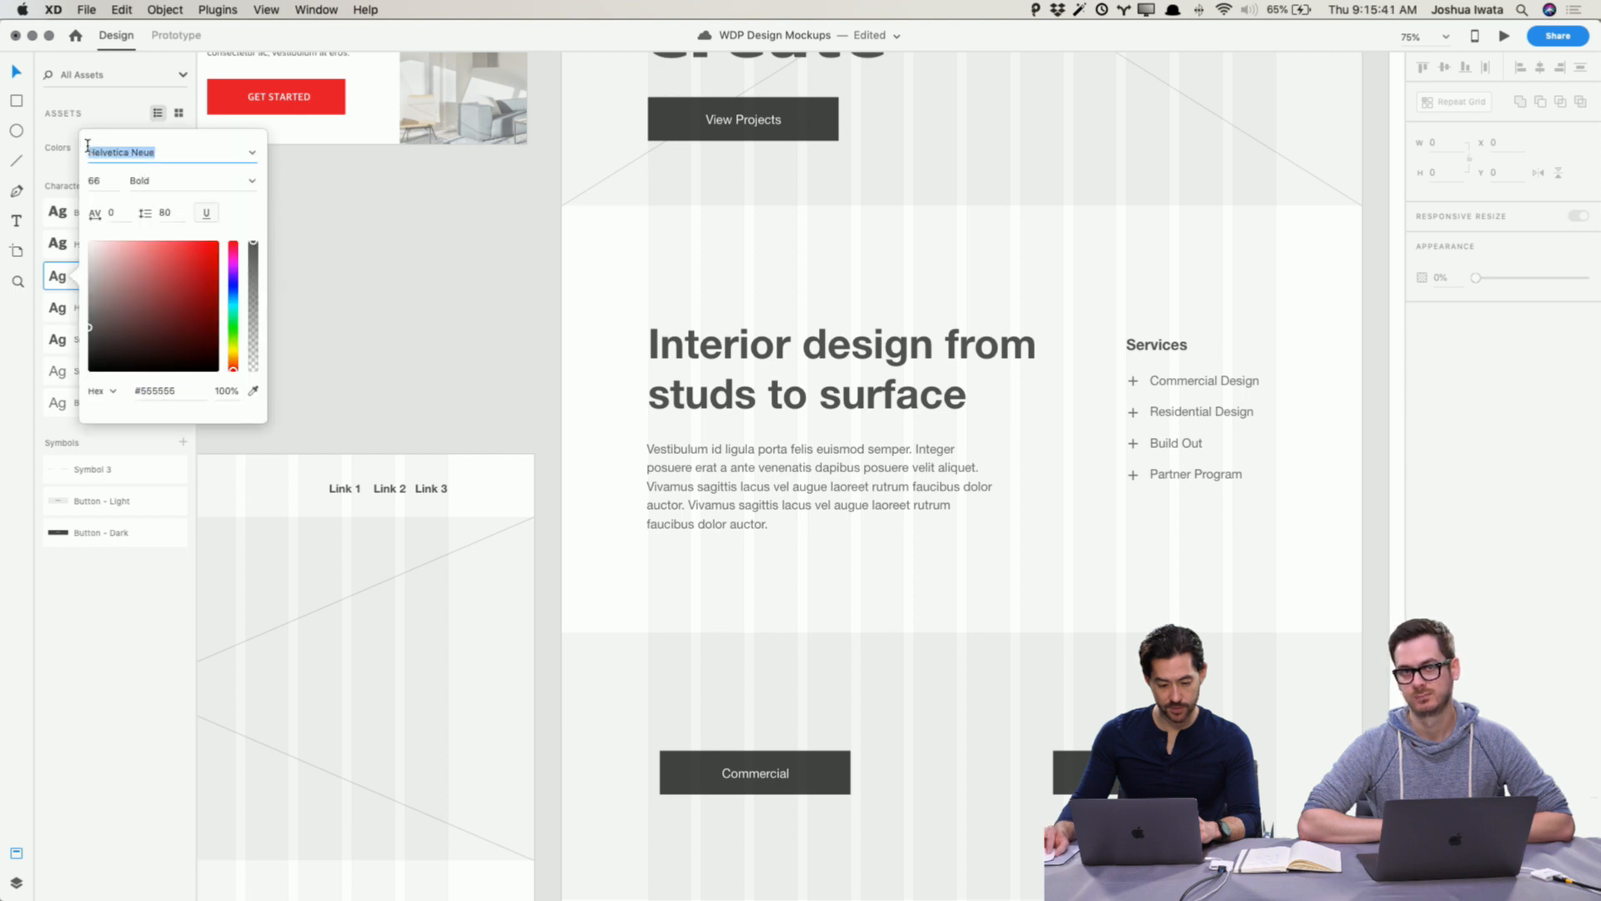
pyautogui.press('super+v')
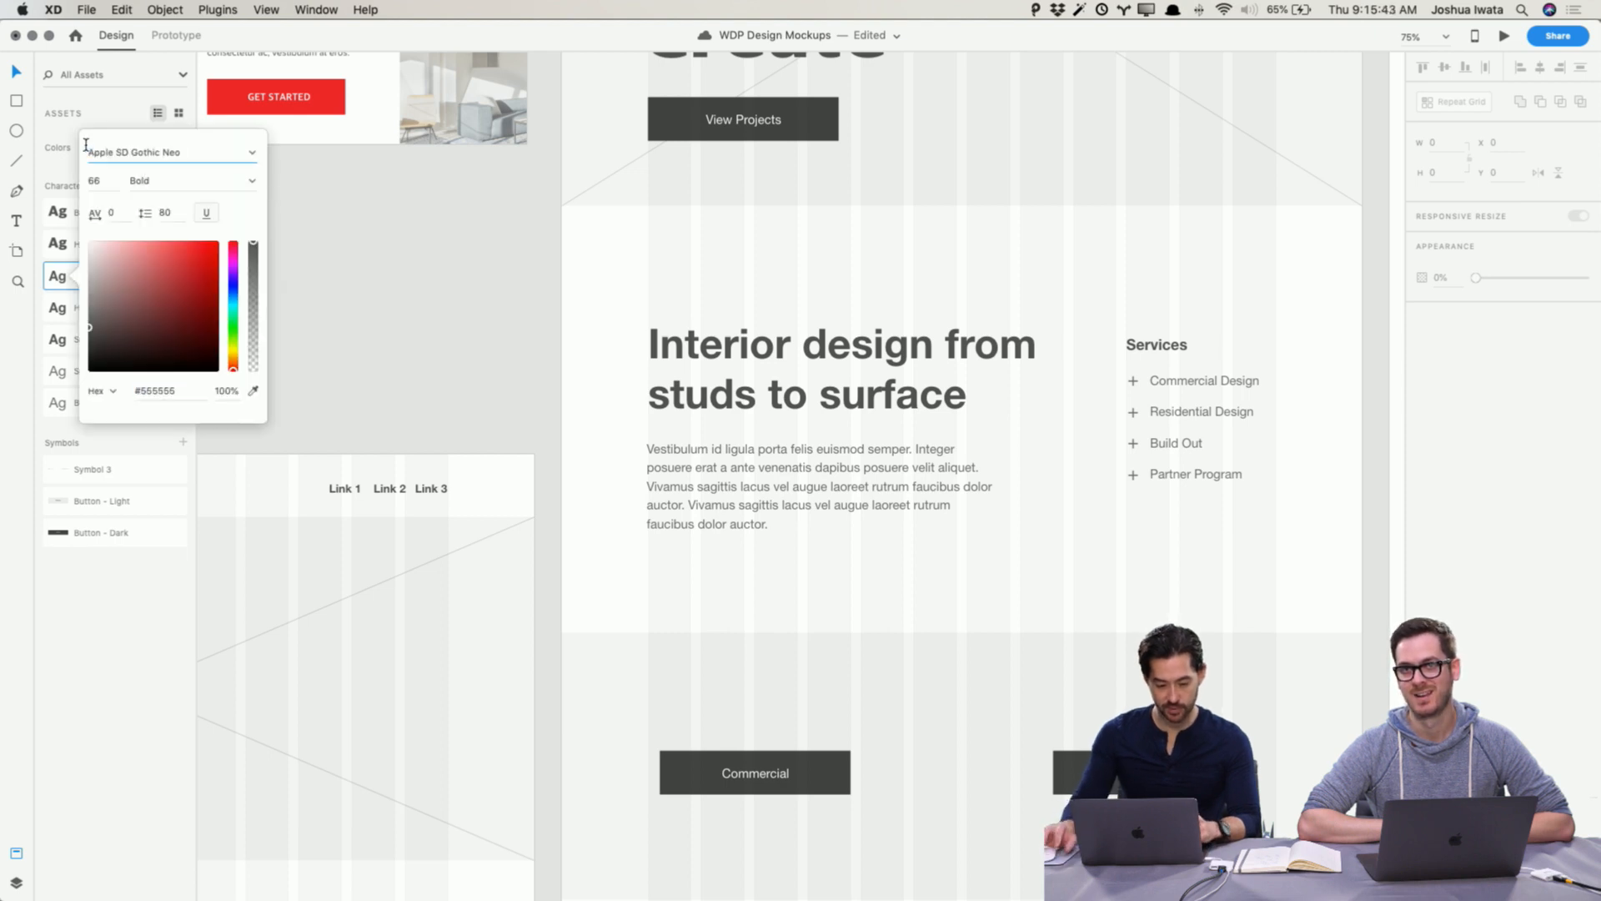
pyautogui.click(181, 181)
pyautogui.click(253, 182)
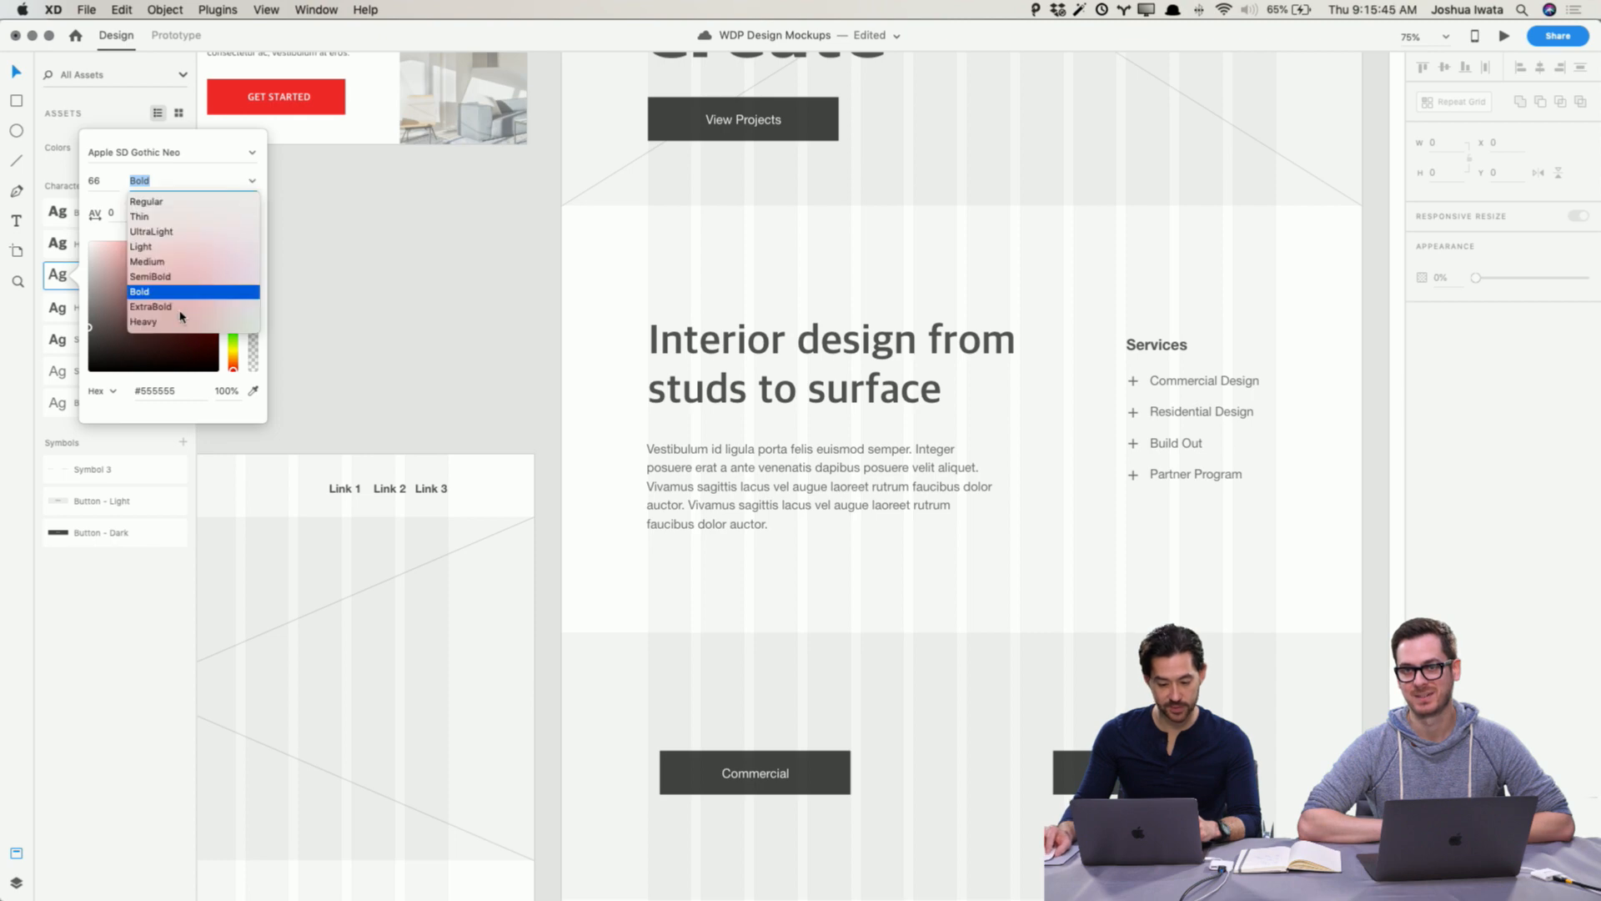
pyautogui.click(143, 322)
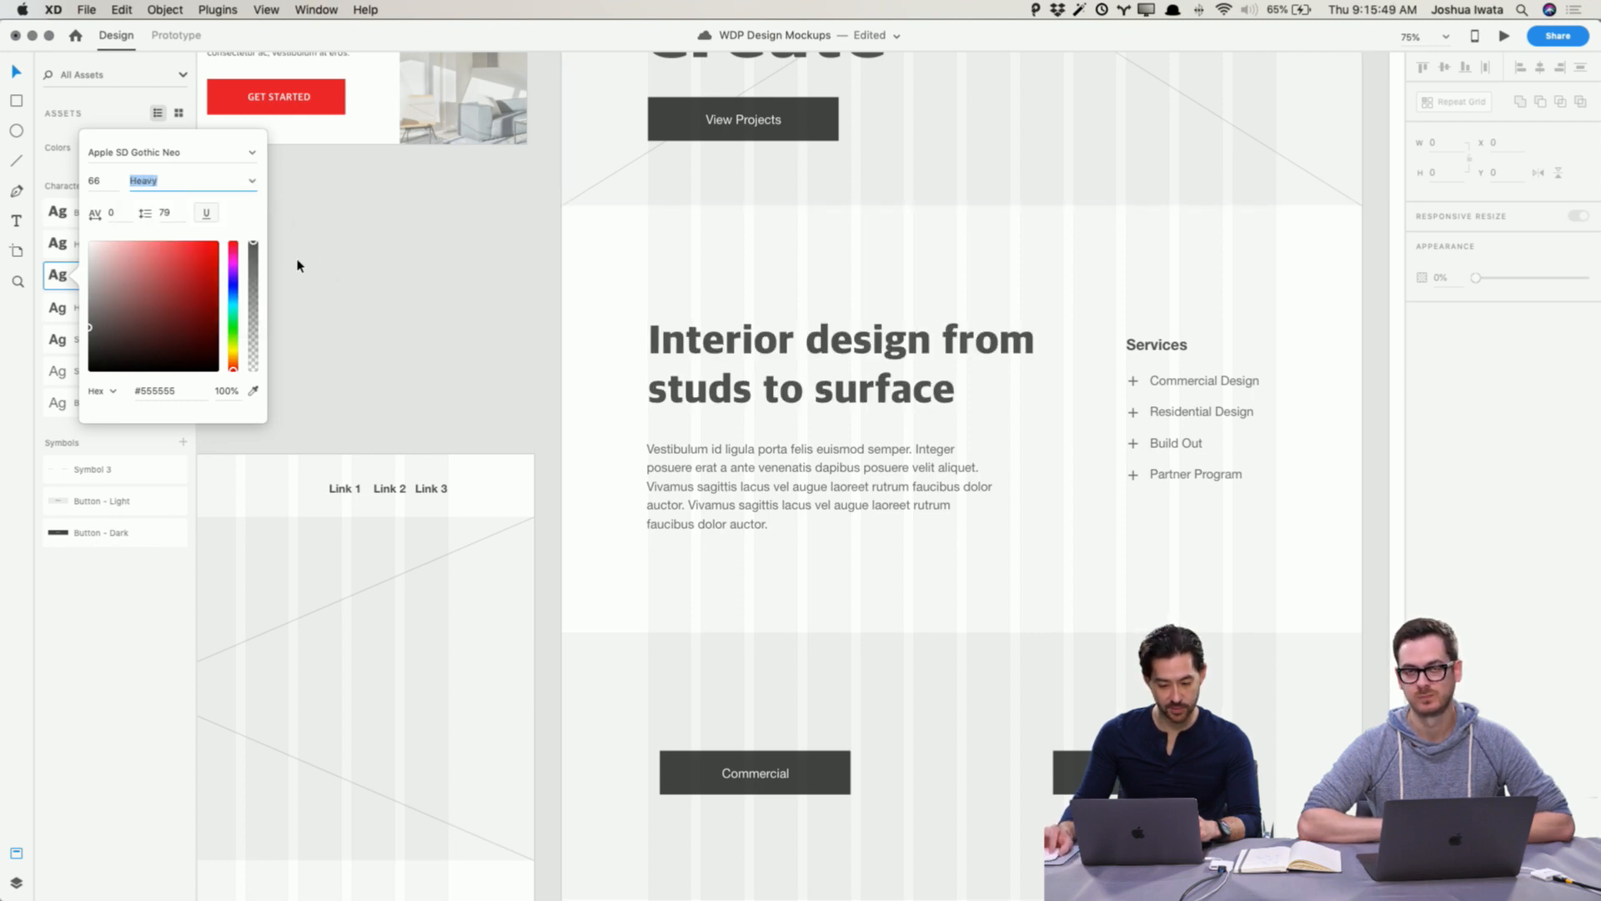
pyautogui.click(309, 322)
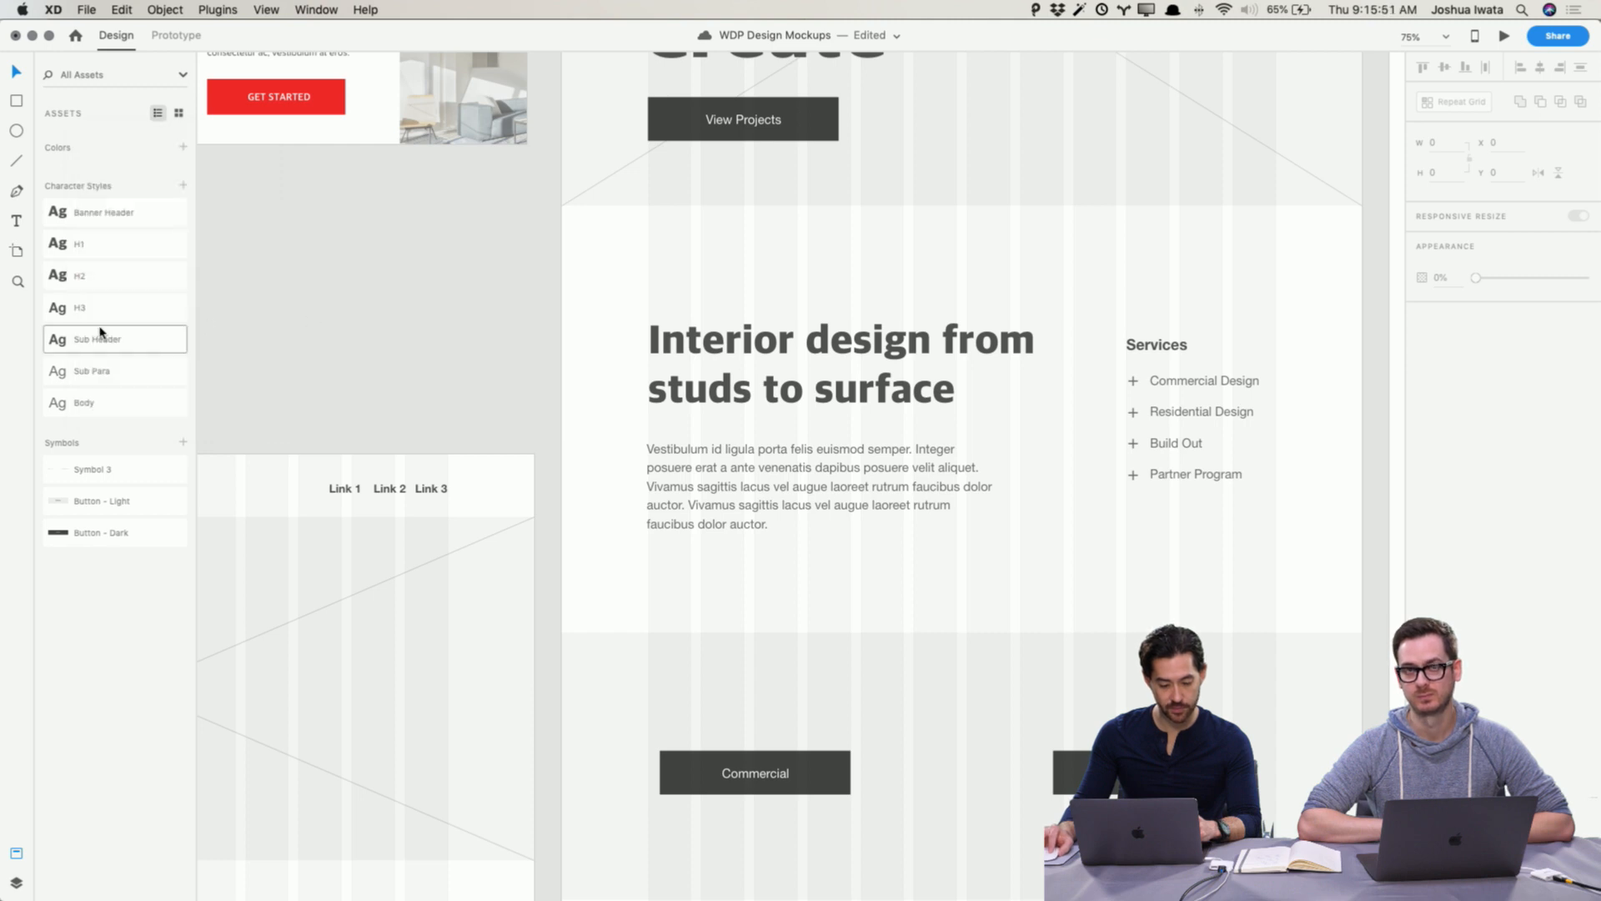
# Step: Edit the H3 character style to use the Apple SD Gothic Neo font in Heavy weight
pyautogui.rightClick(163, 314)
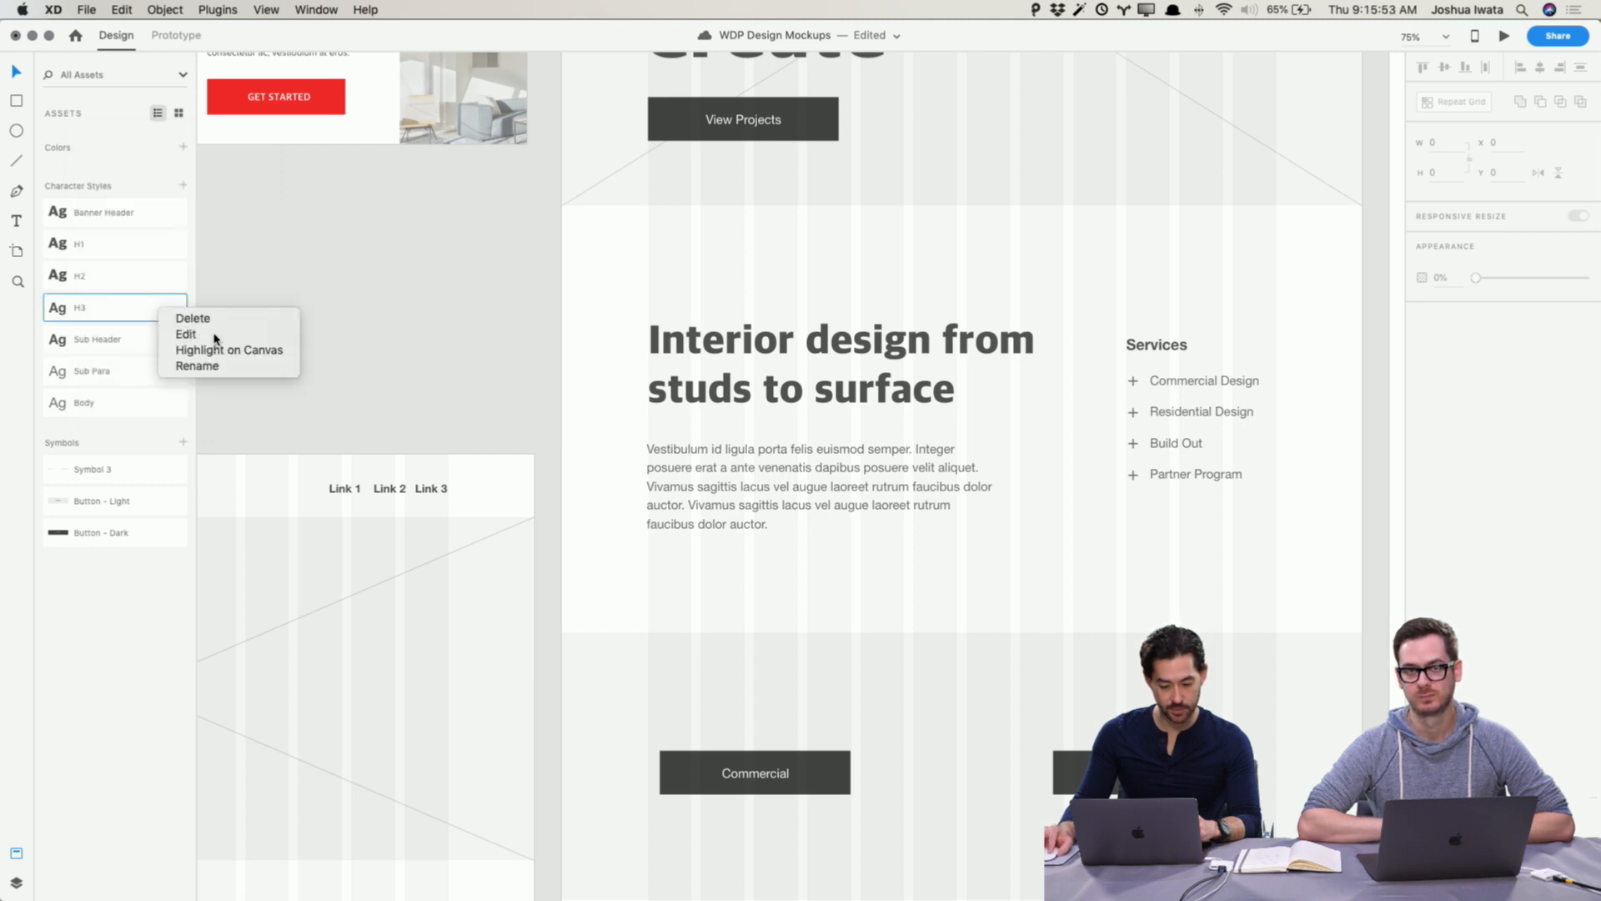
pyautogui.click(209, 336)
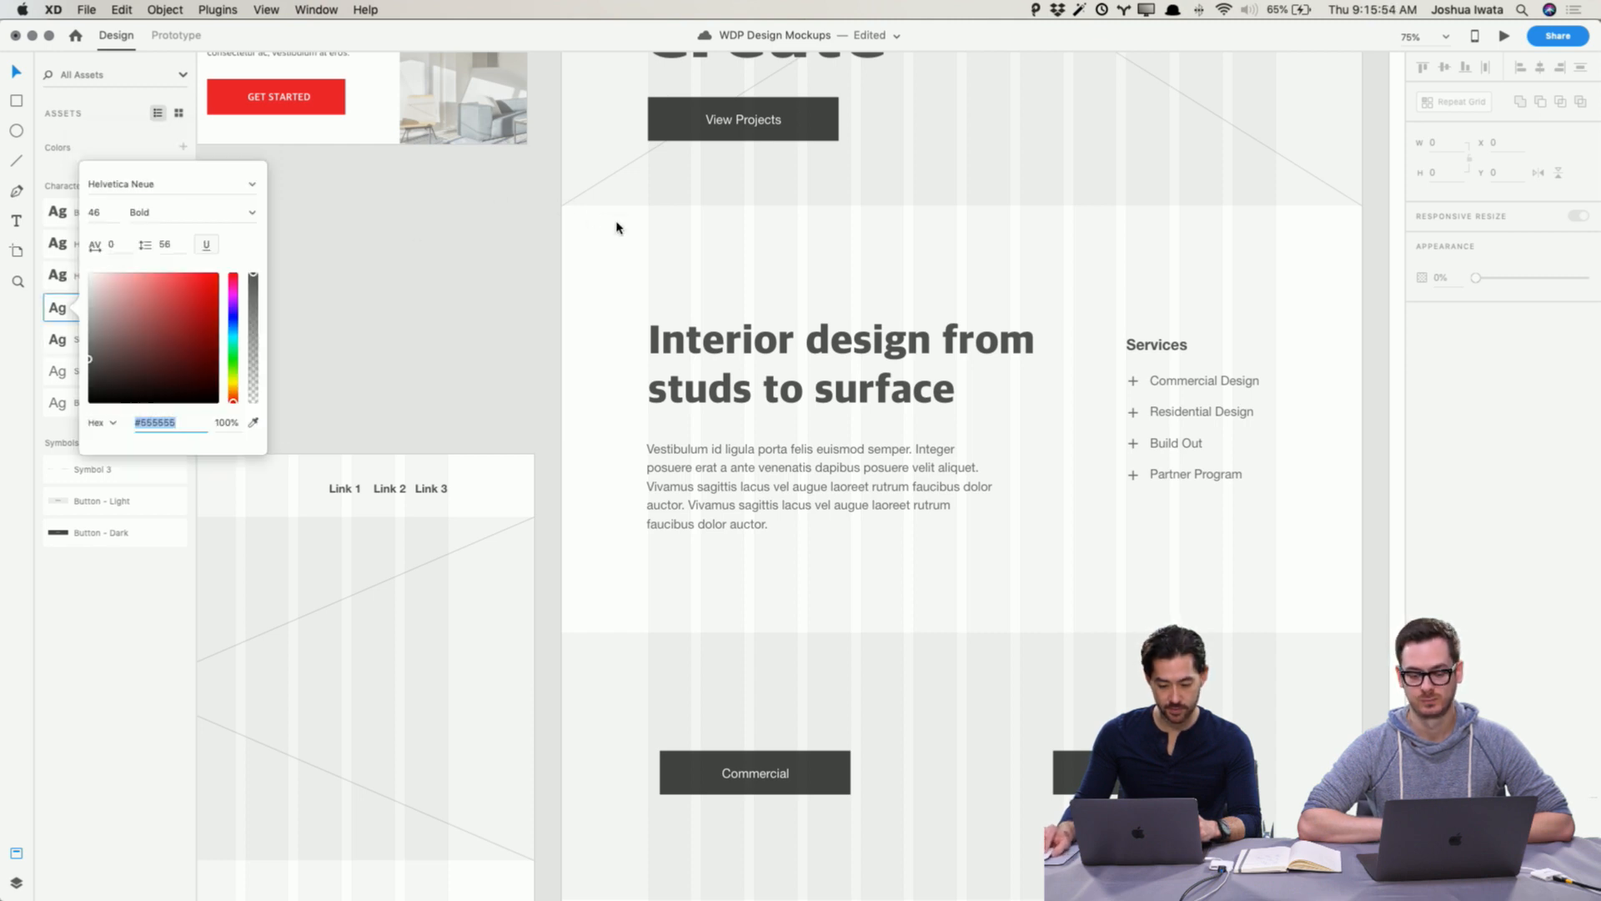
pyautogui.click(250, 188)
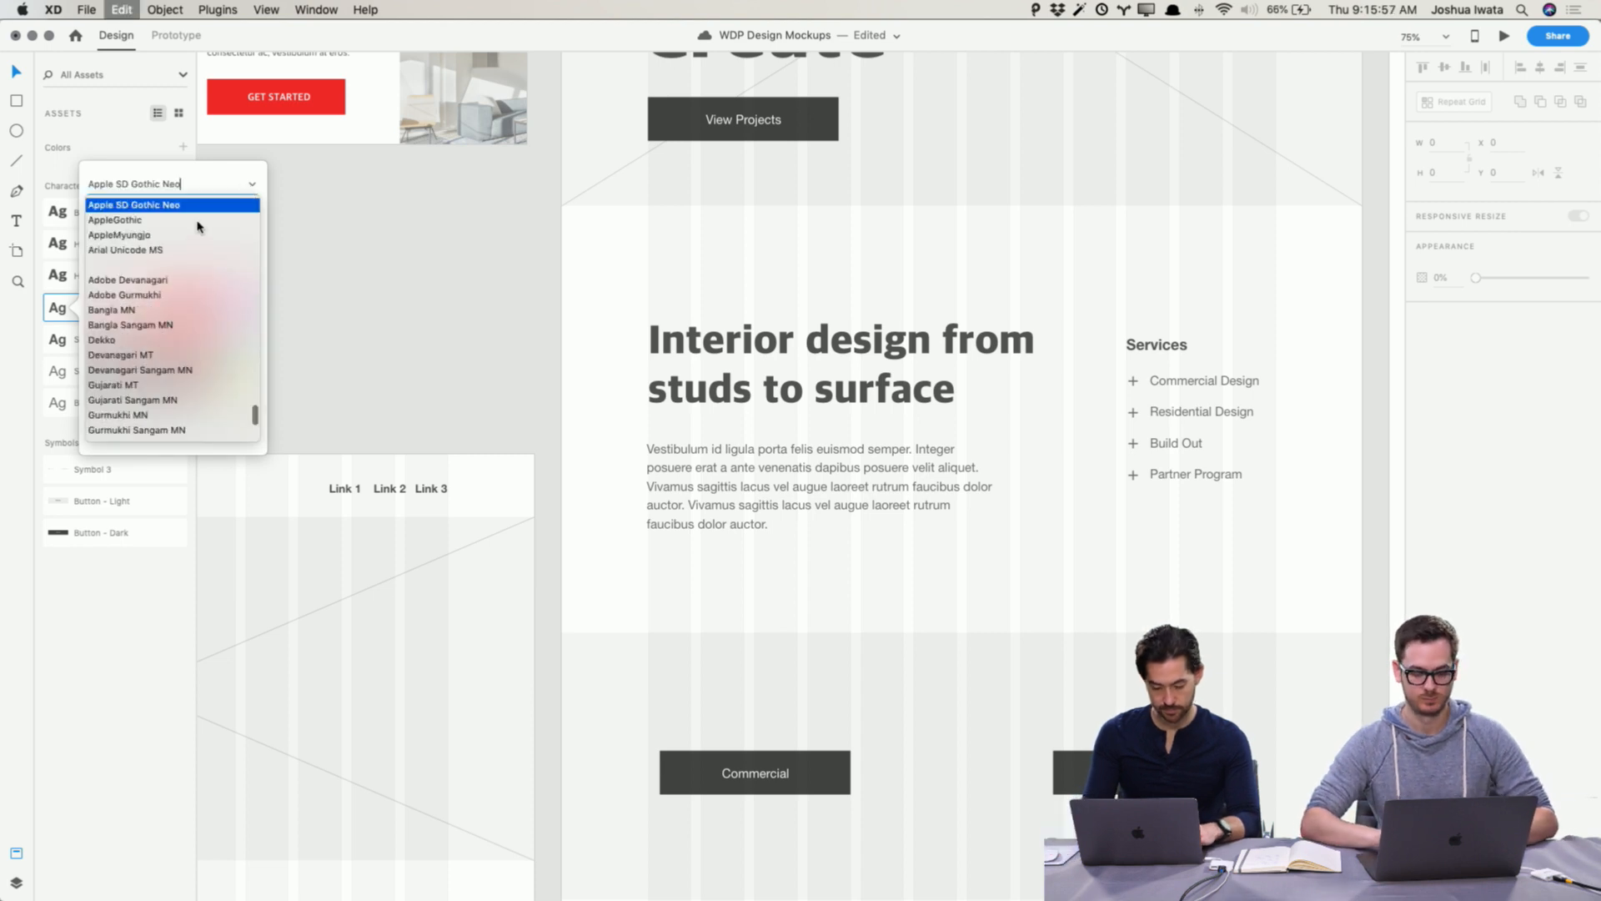
pyautogui.press('Return')
pyautogui.click(253, 213)
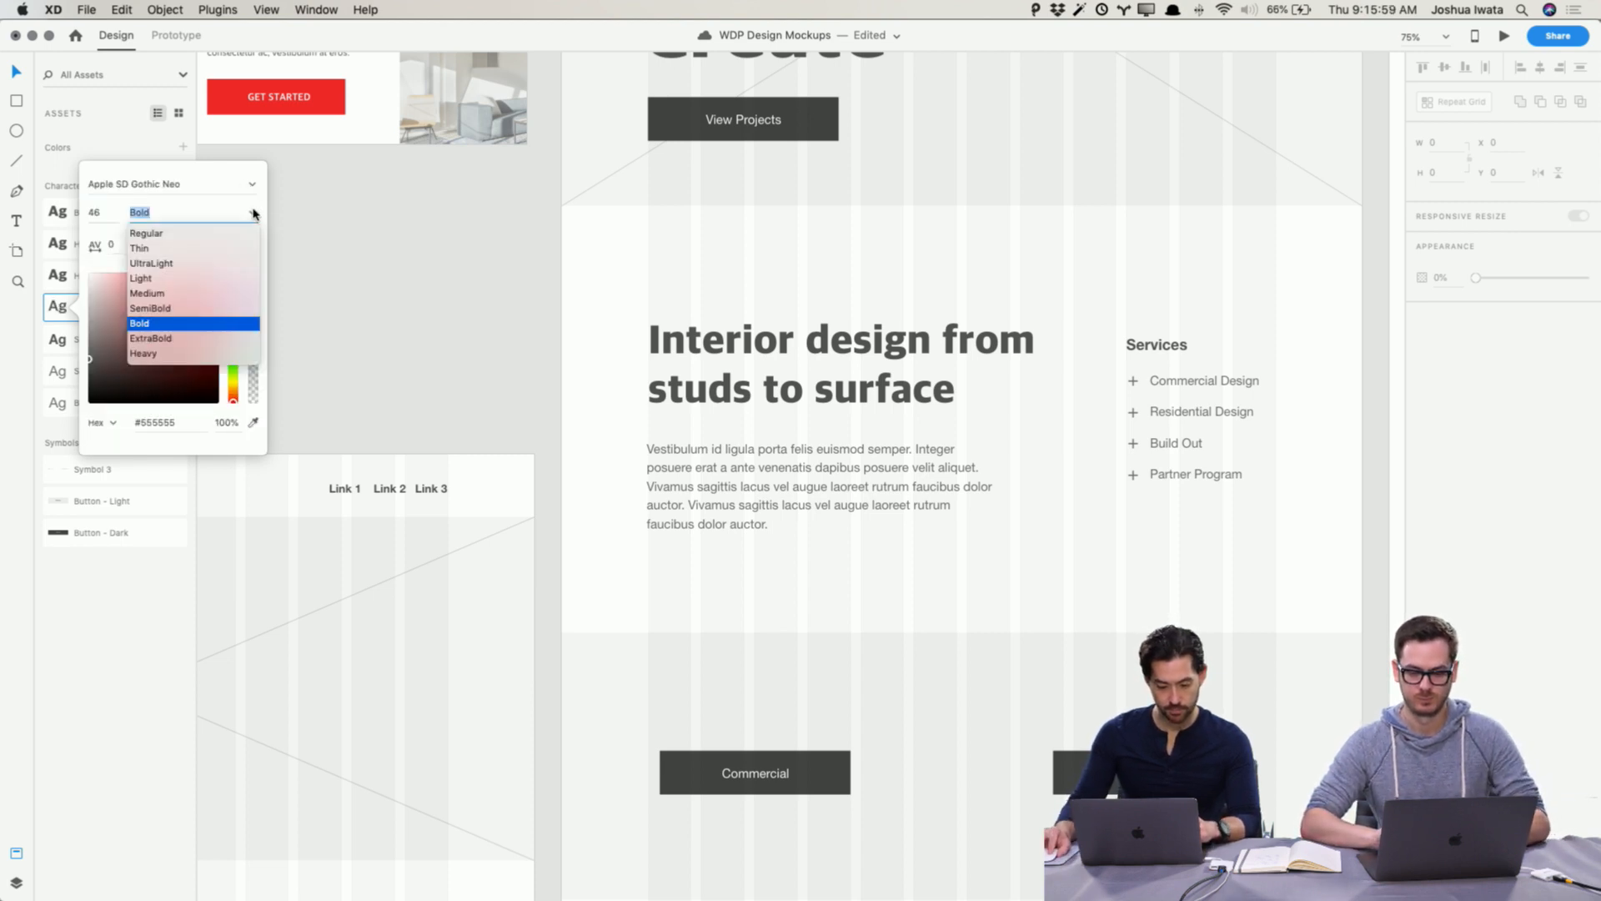
pyautogui.click(188, 354)
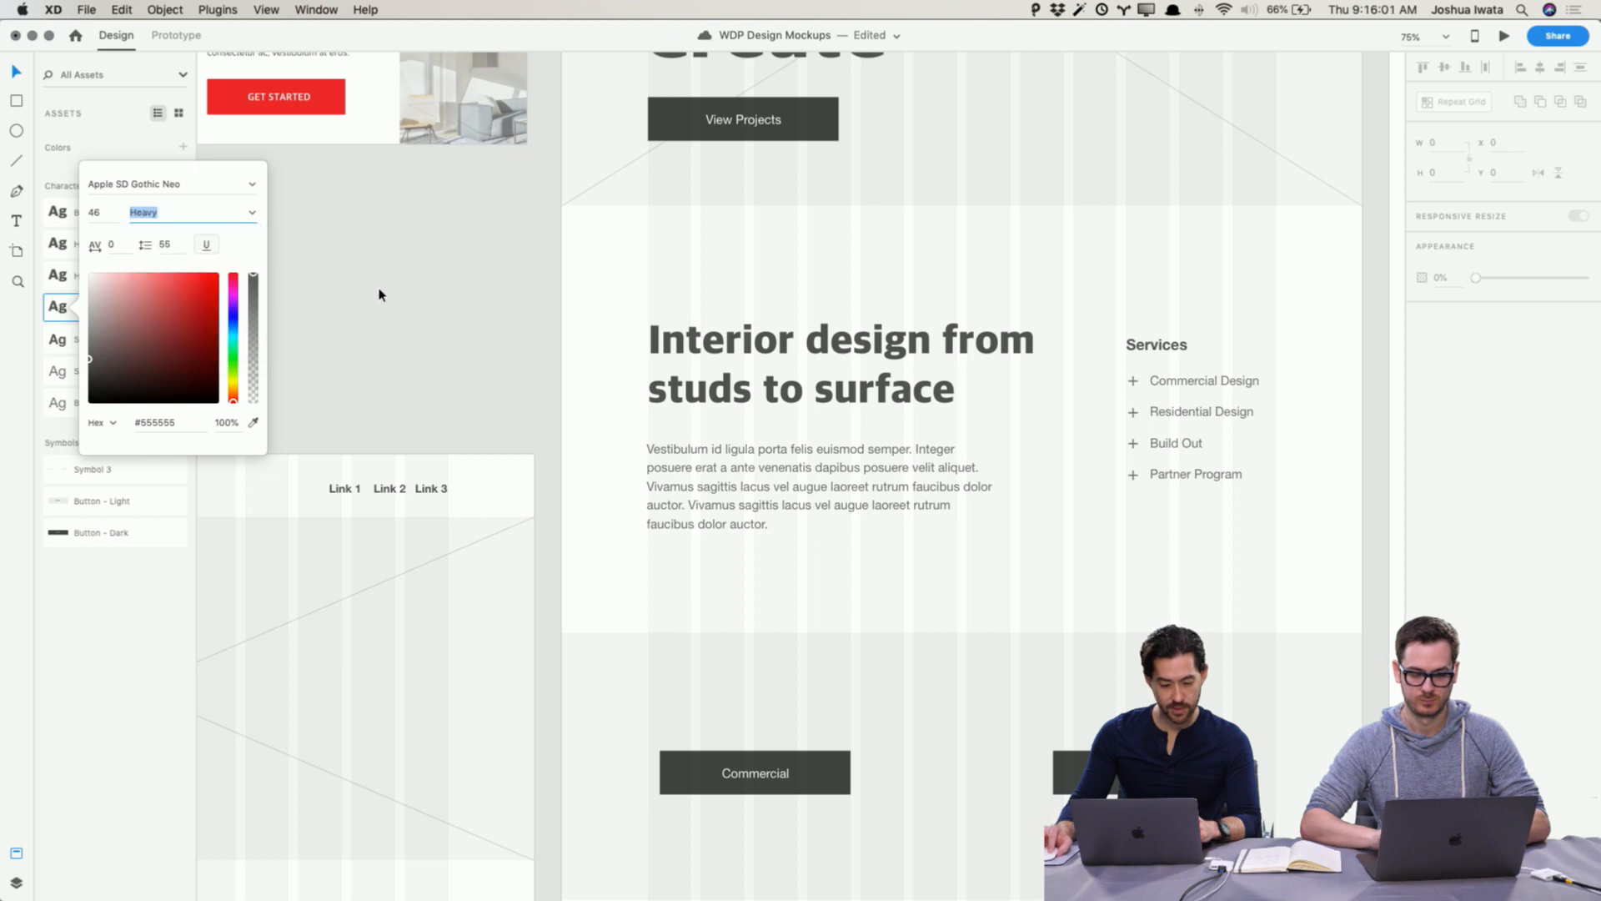
pyautogui.click(383, 291)
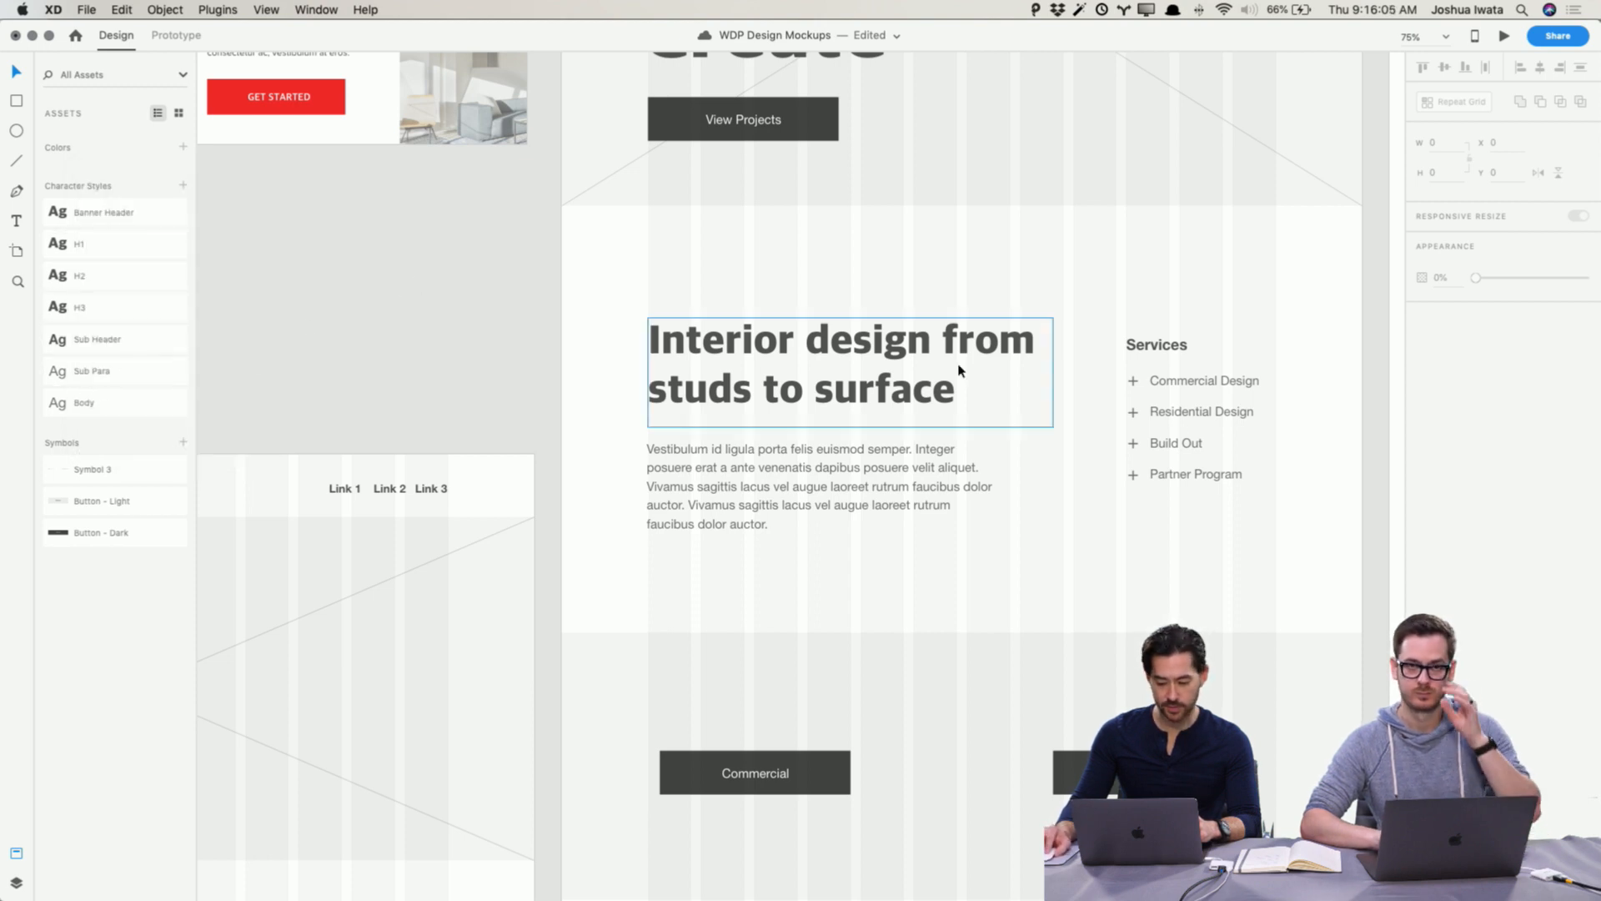
# Step: Inspect the font settings of the Services list and the moodboard's hero body text
pyautogui.click(1198, 400)
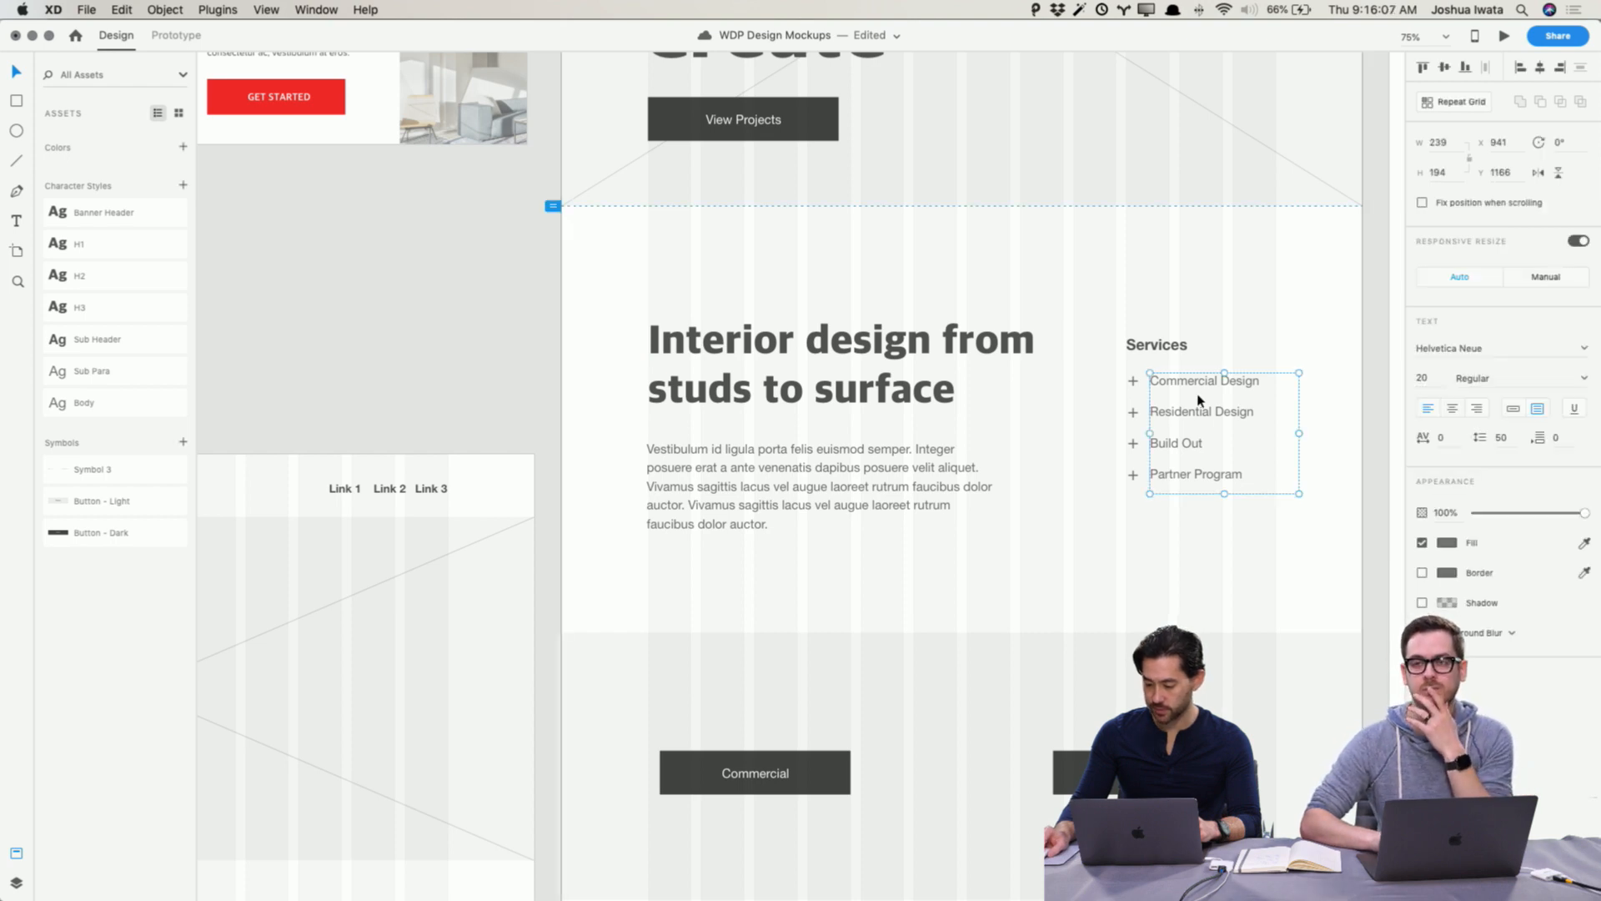
pyautogui.click(461, 303)
pyautogui.scroll(5, 425, 291)
pyautogui.hscroll(-2, 430, 292)
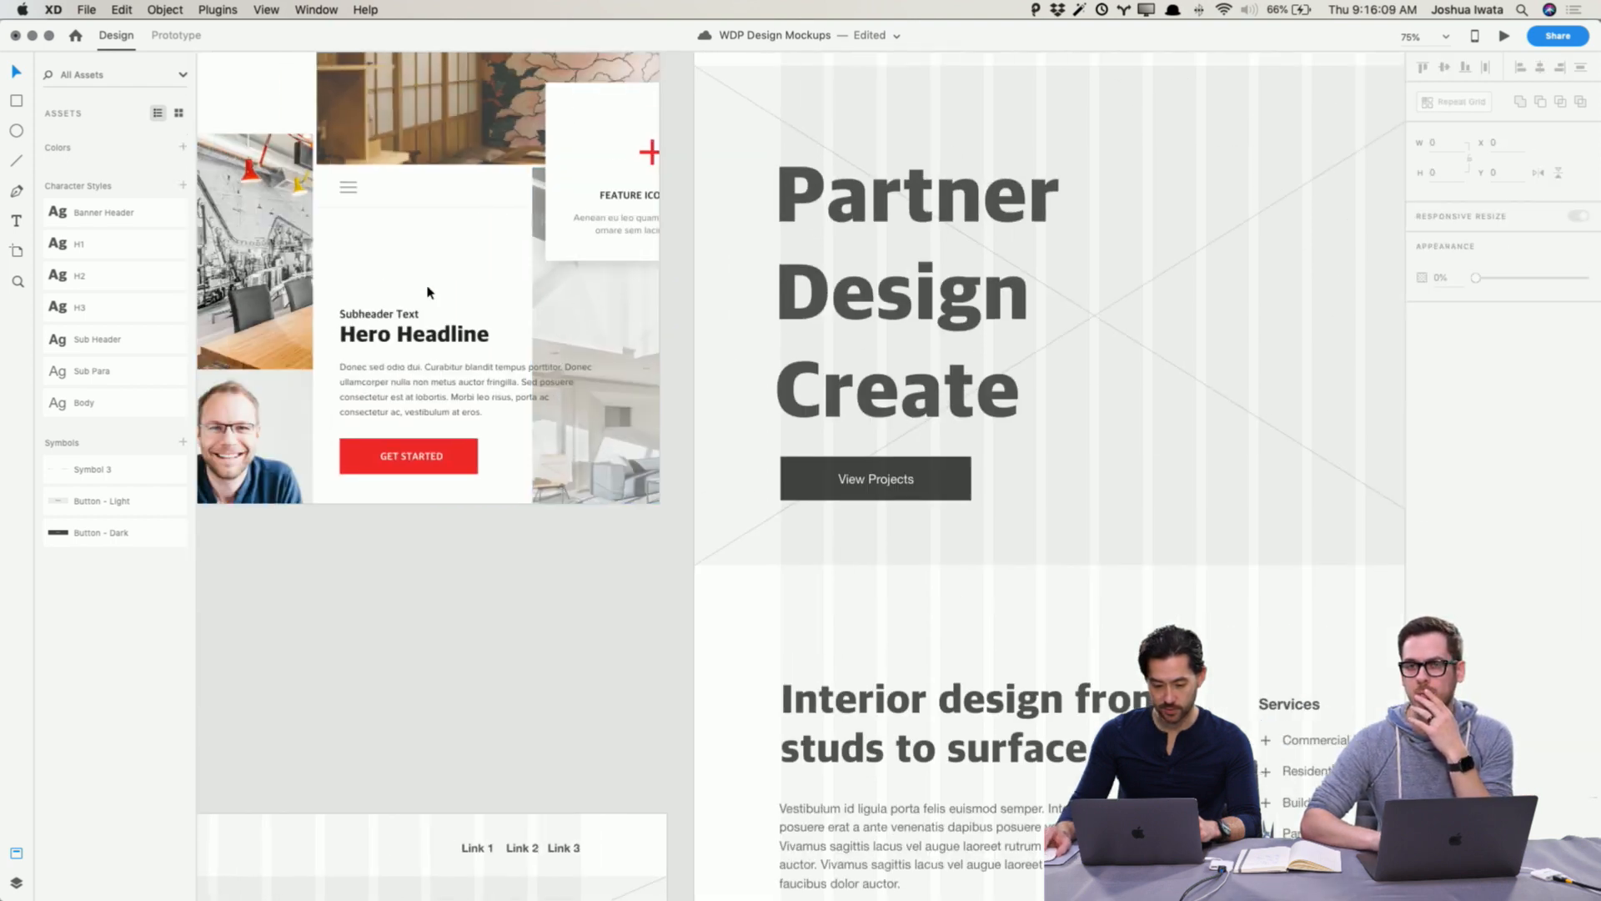
pyautogui.click(525, 420)
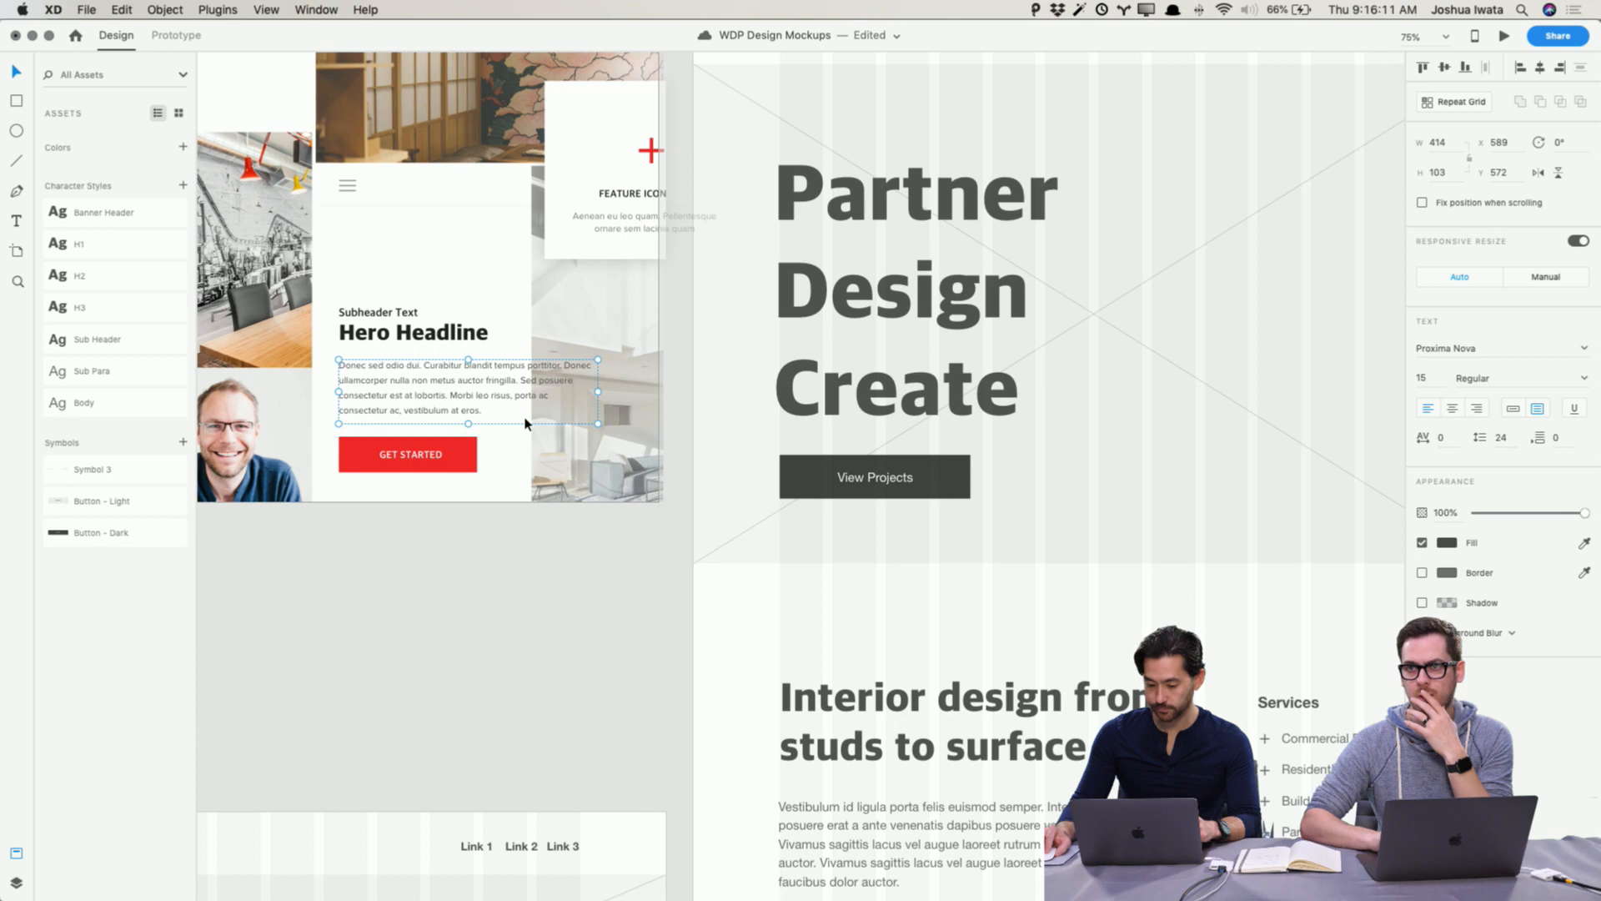
pyautogui.scroll(-1, 480, 498)
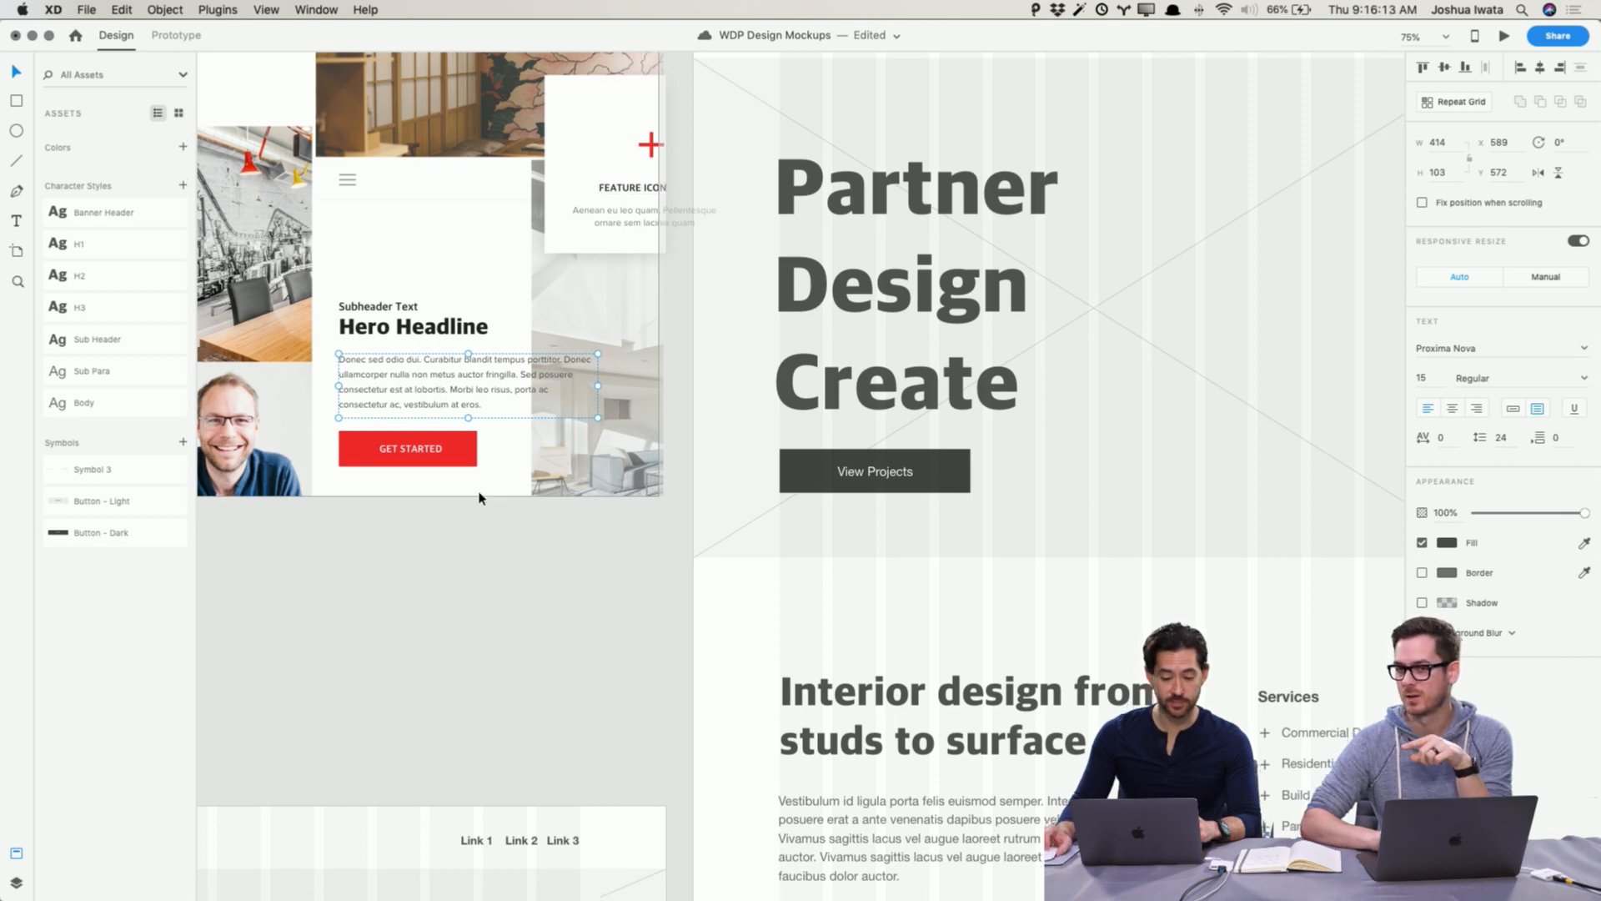
pyautogui.scroll(-5, 479, 498)
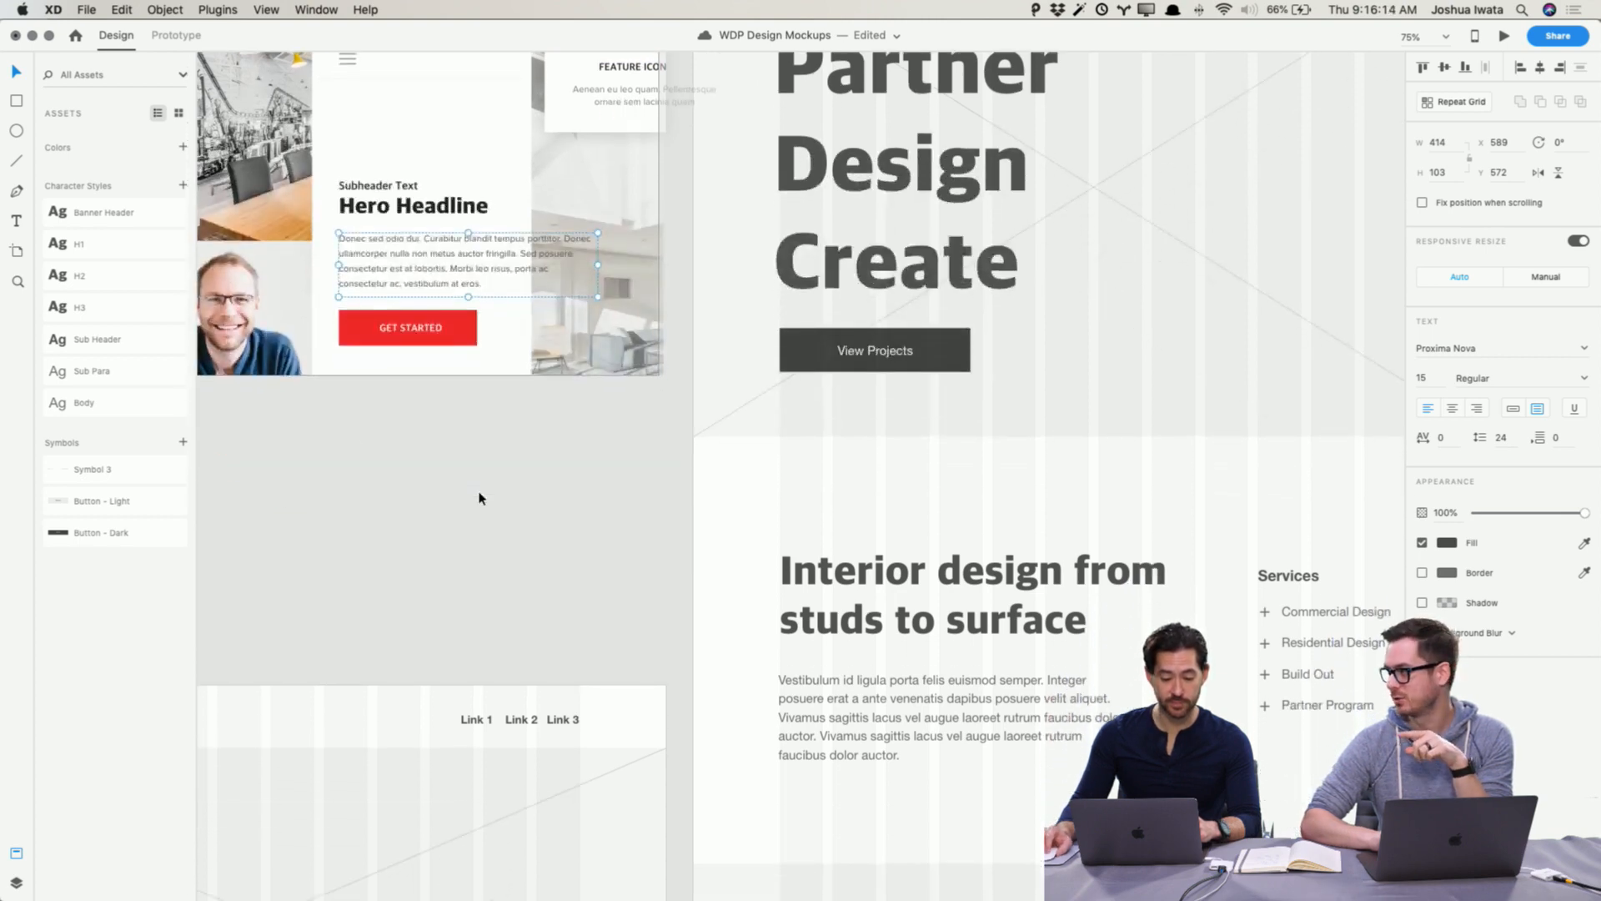
# Step: Edit the Sub Header character style to use the Proxima Nova font in Regular weight
pyautogui.rightClick(118, 342)
pyautogui.click(142, 343)
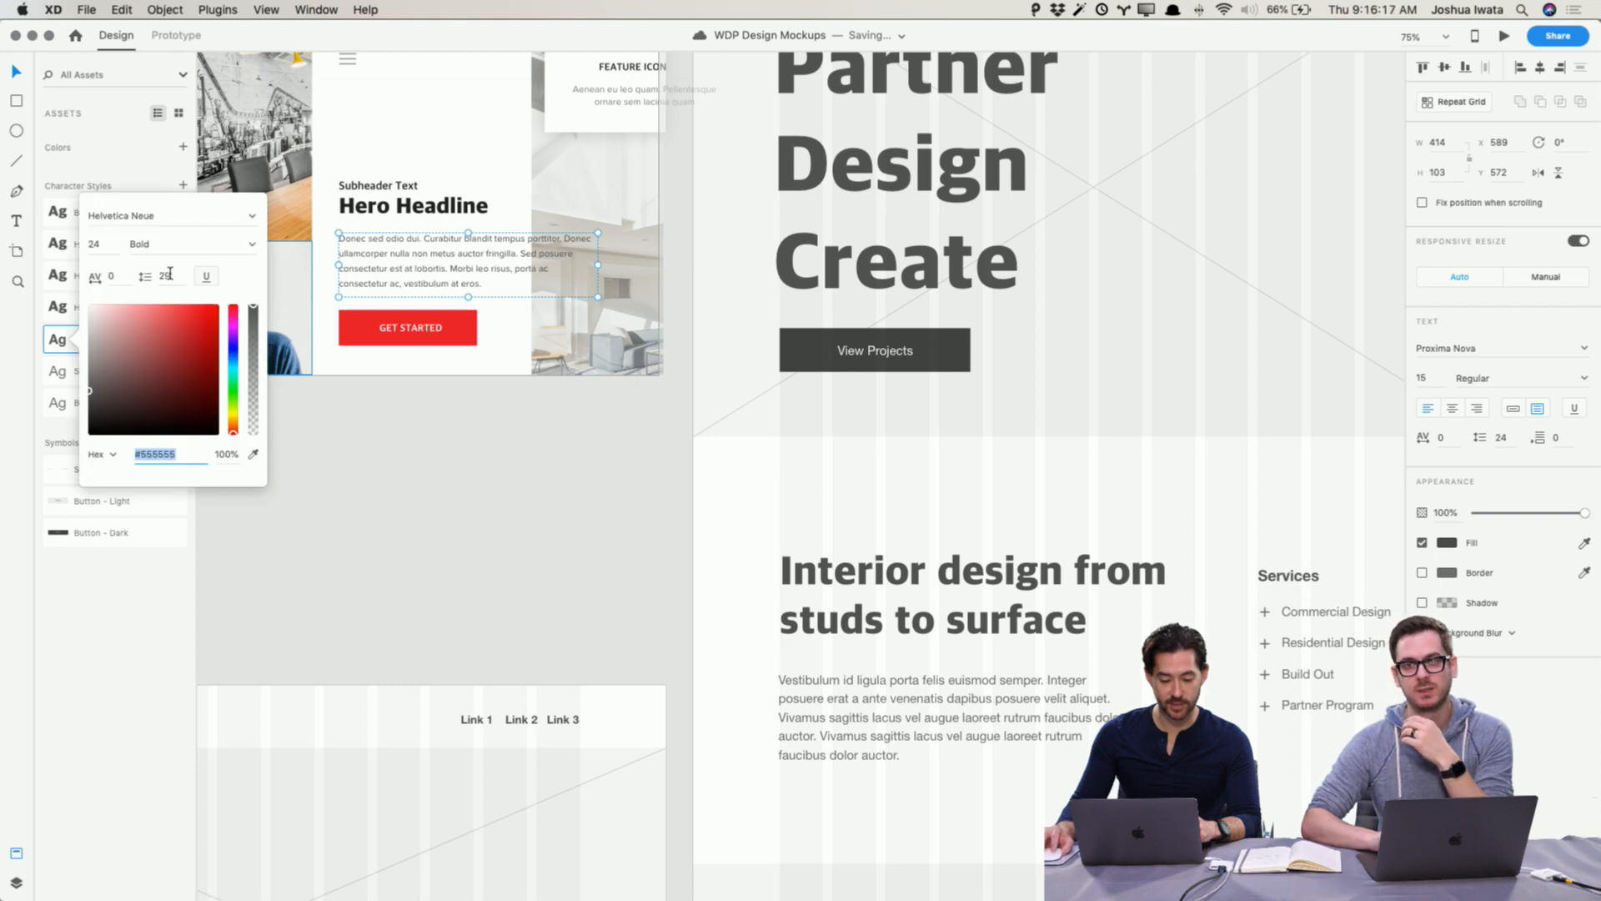
pyautogui.click(138, 214)
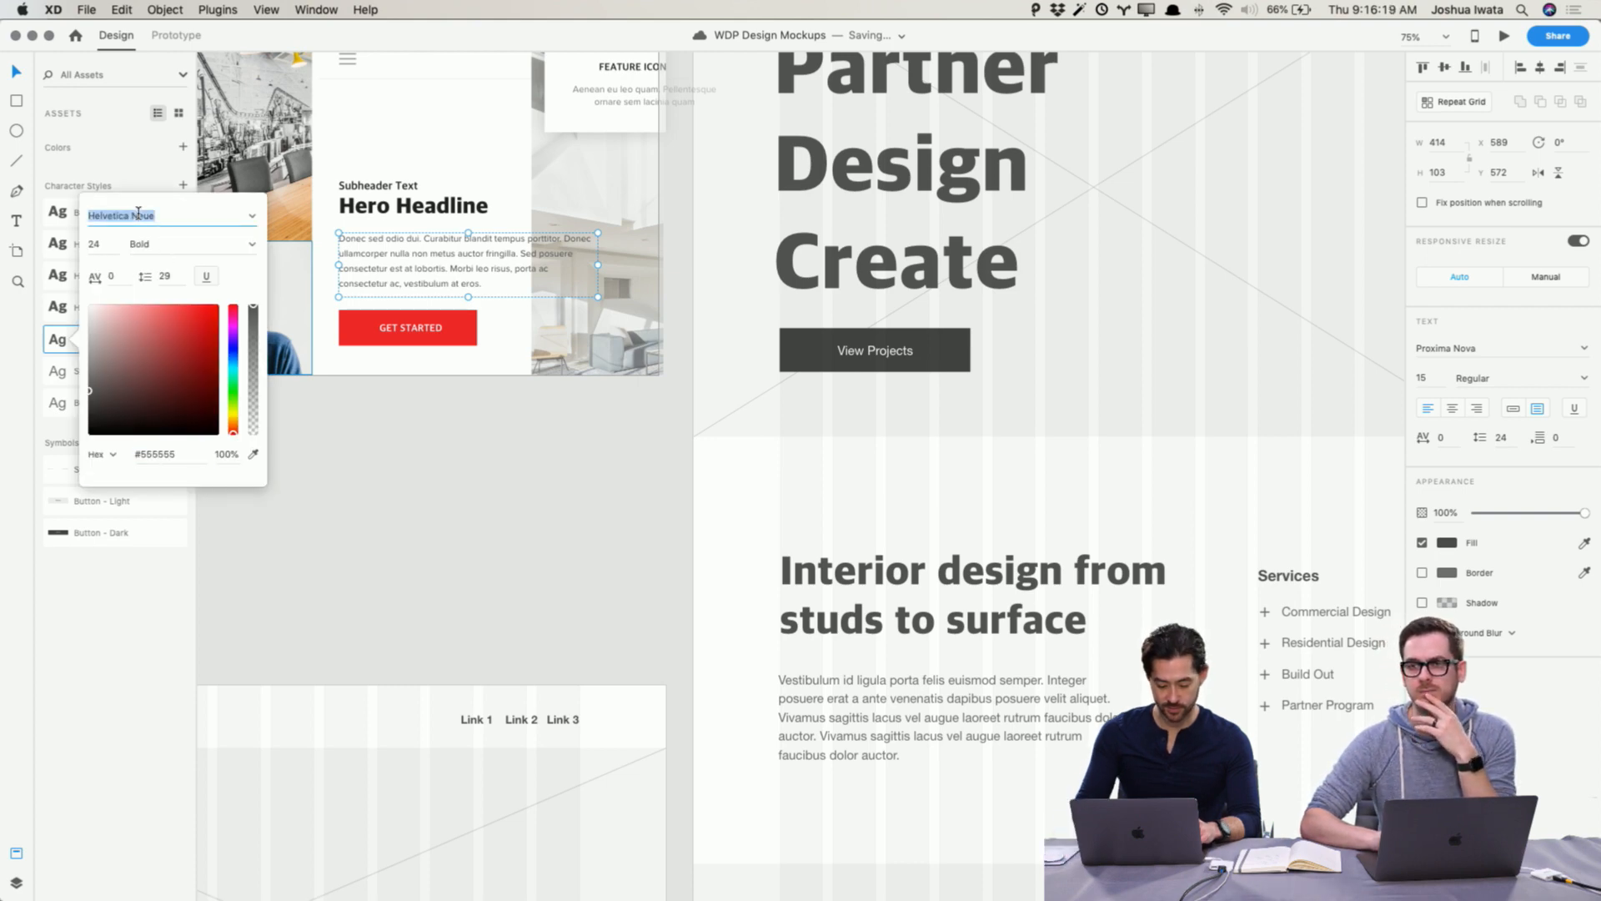
pyautogui.write('Proxima Nova')
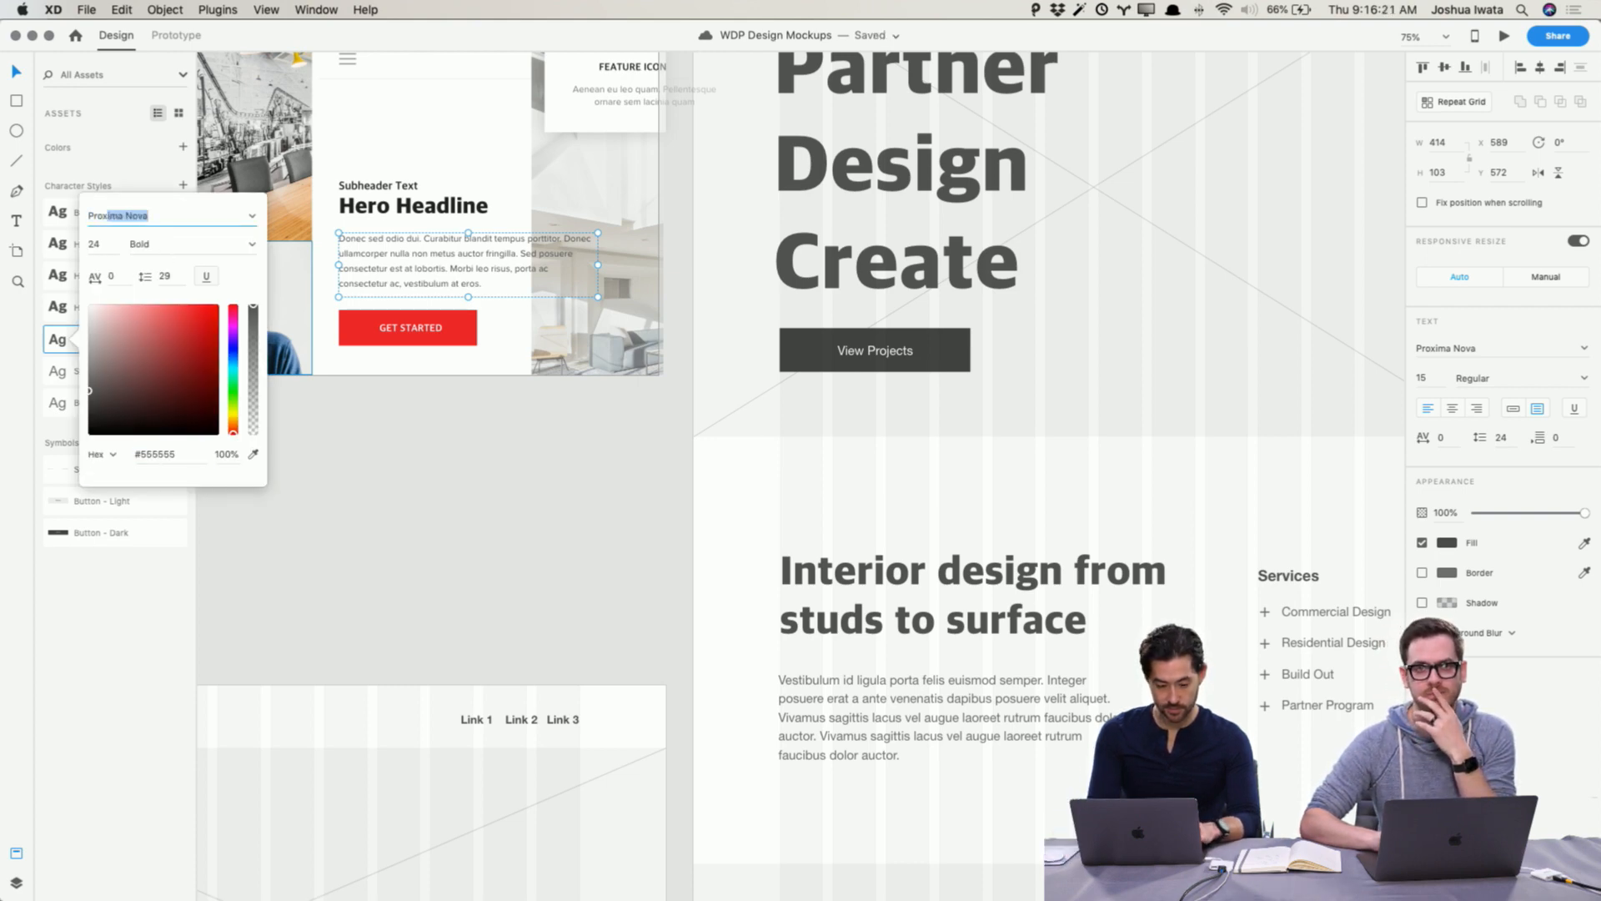
pyautogui.press('Return')
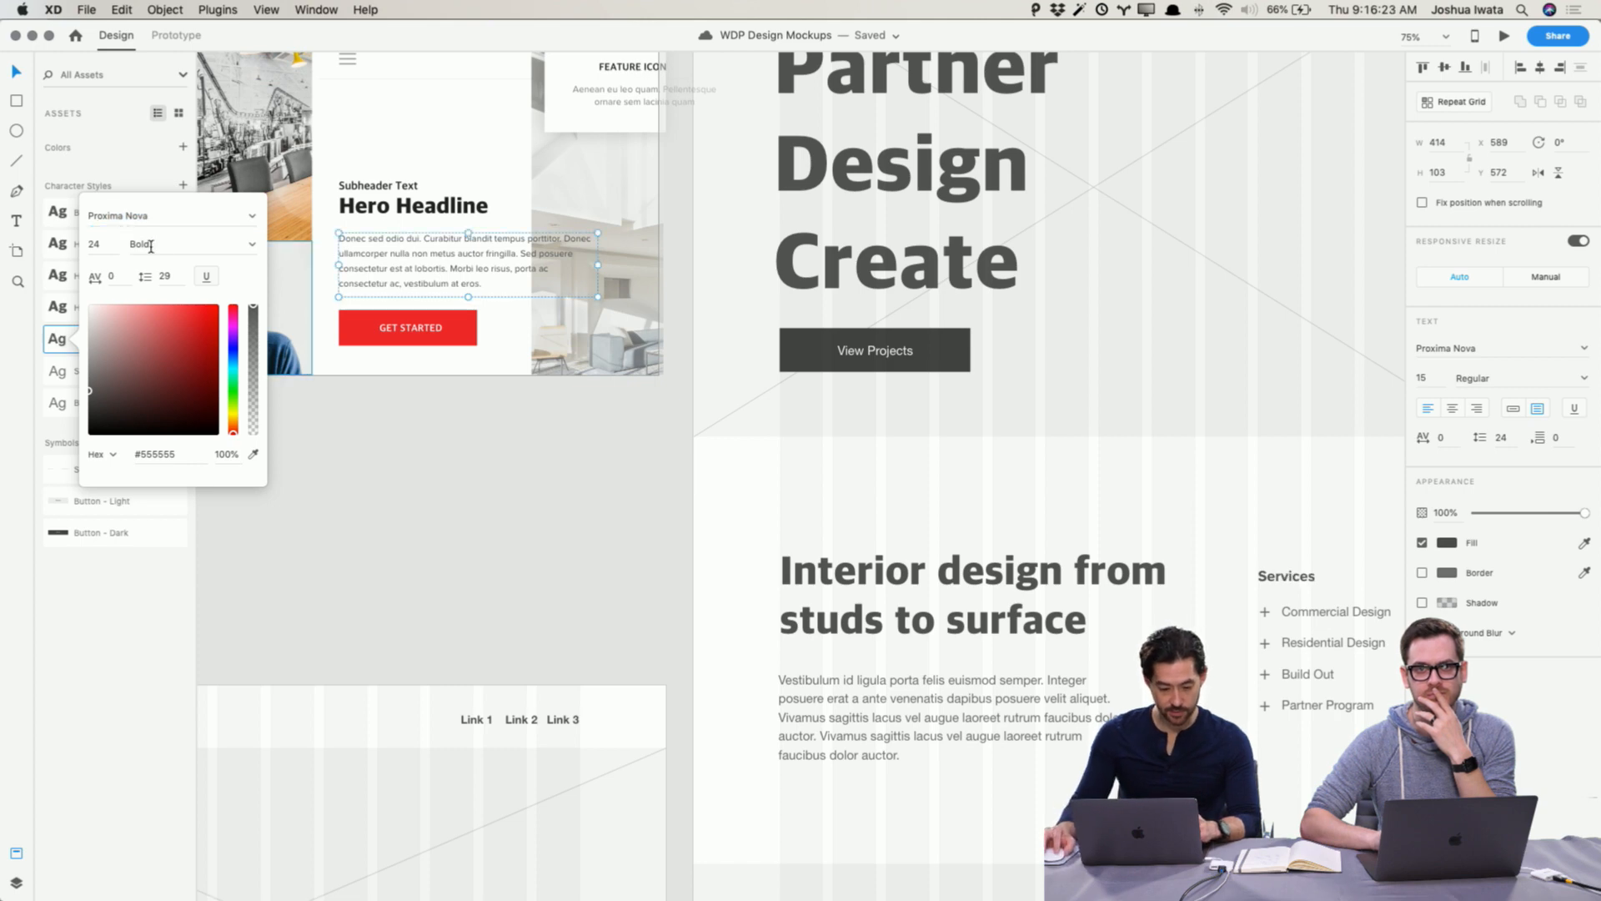
pyautogui.click(252, 247)
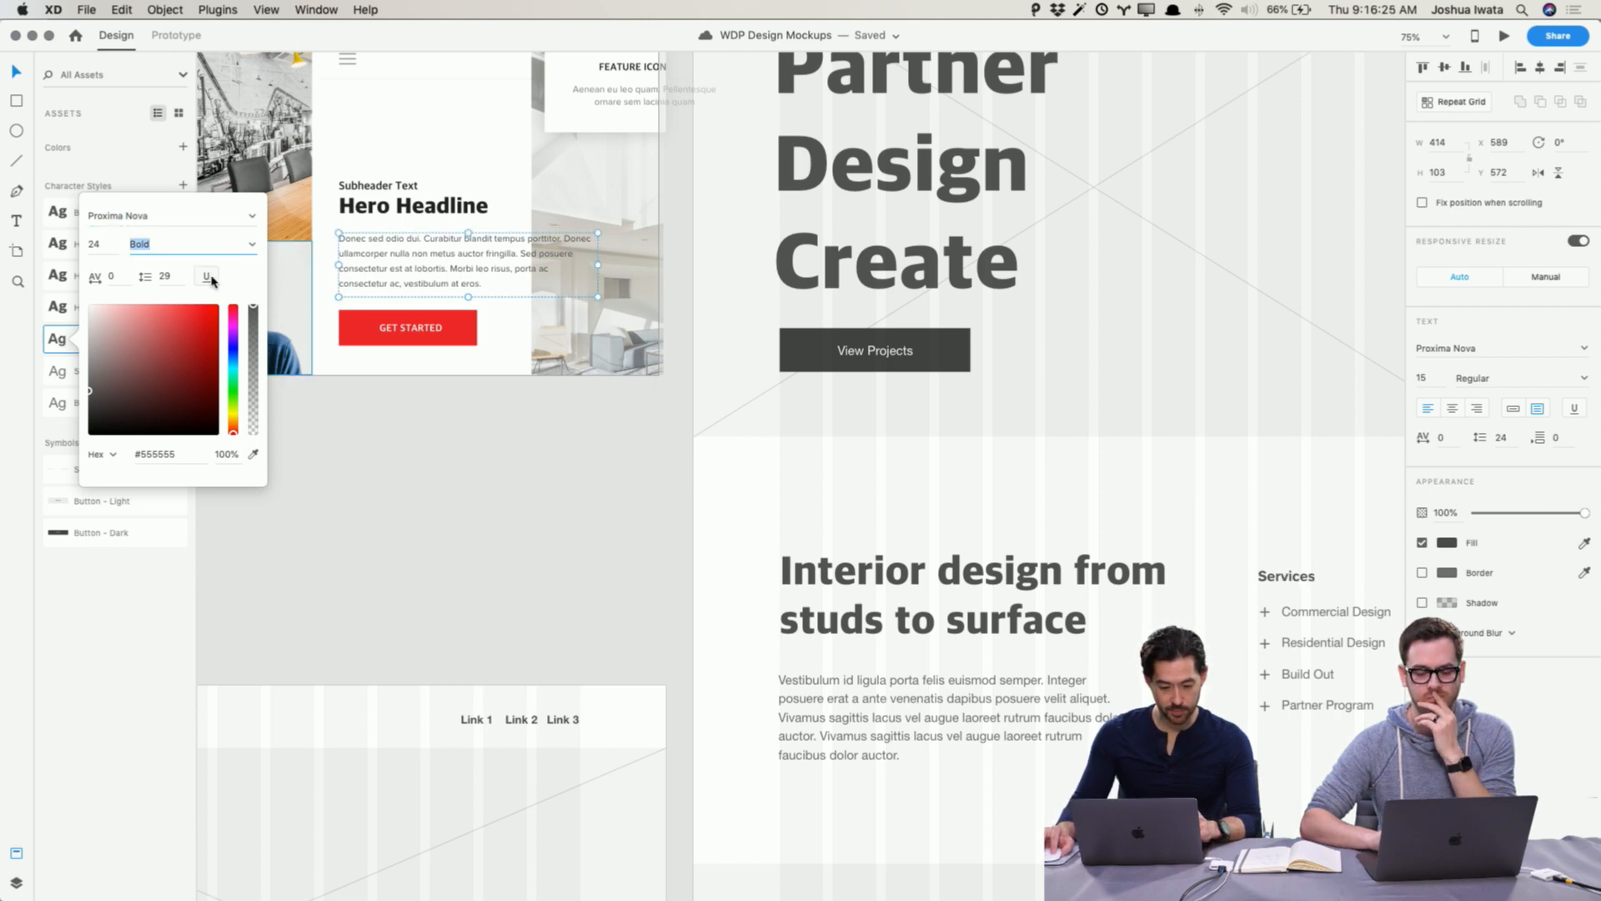
pyautogui.click(252, 244)
pyautogui.click(219, 265)
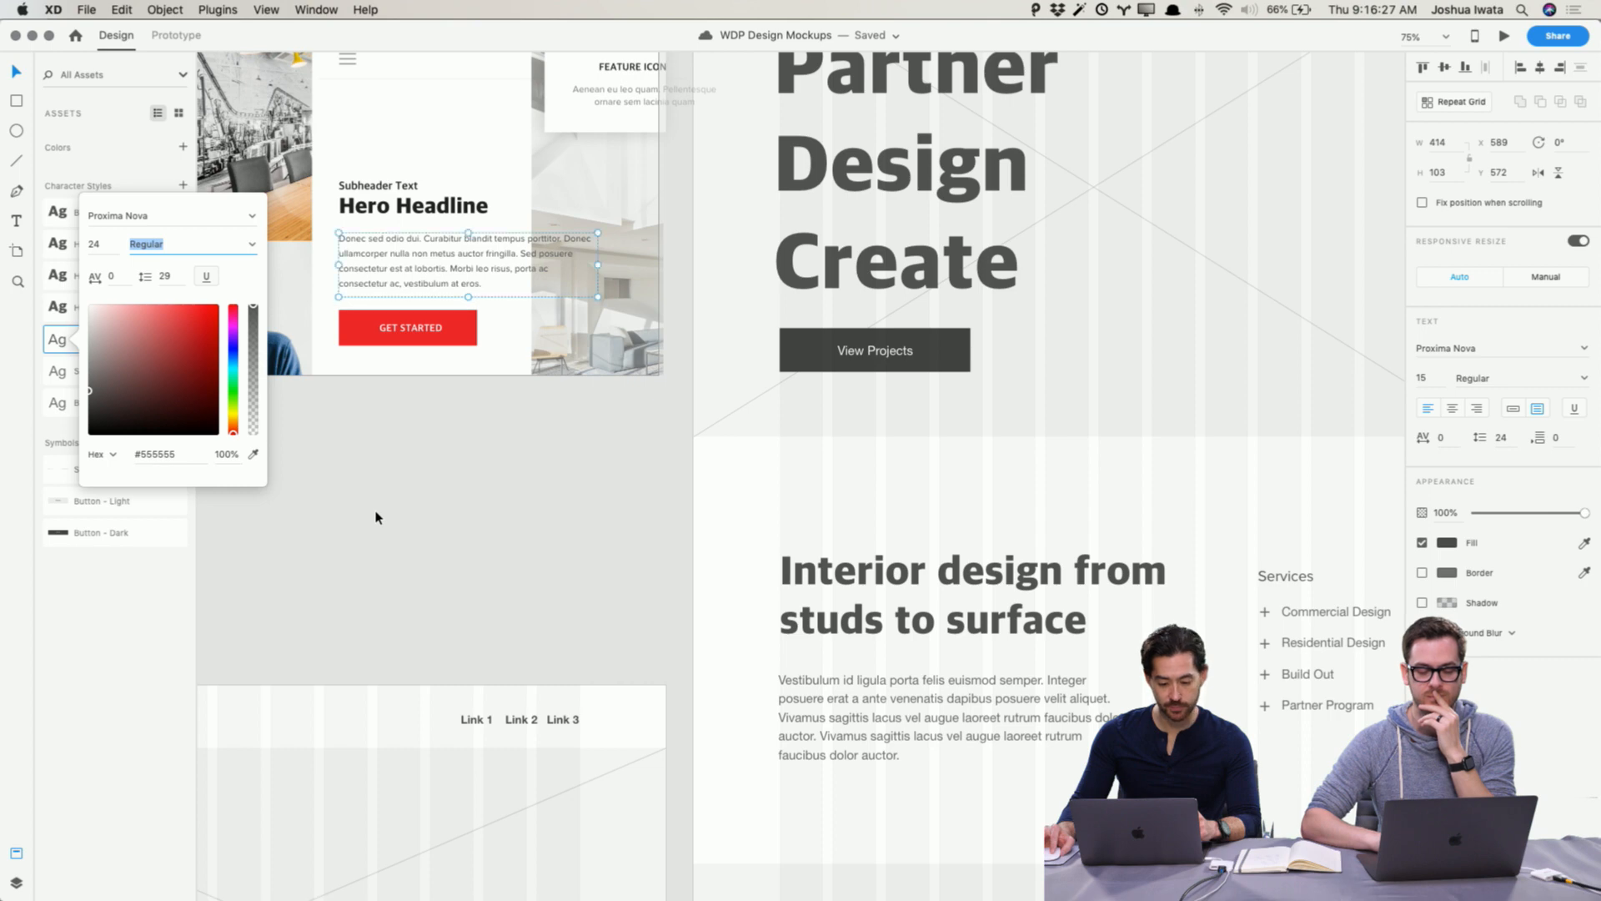
pyautogui.click(375, 516)
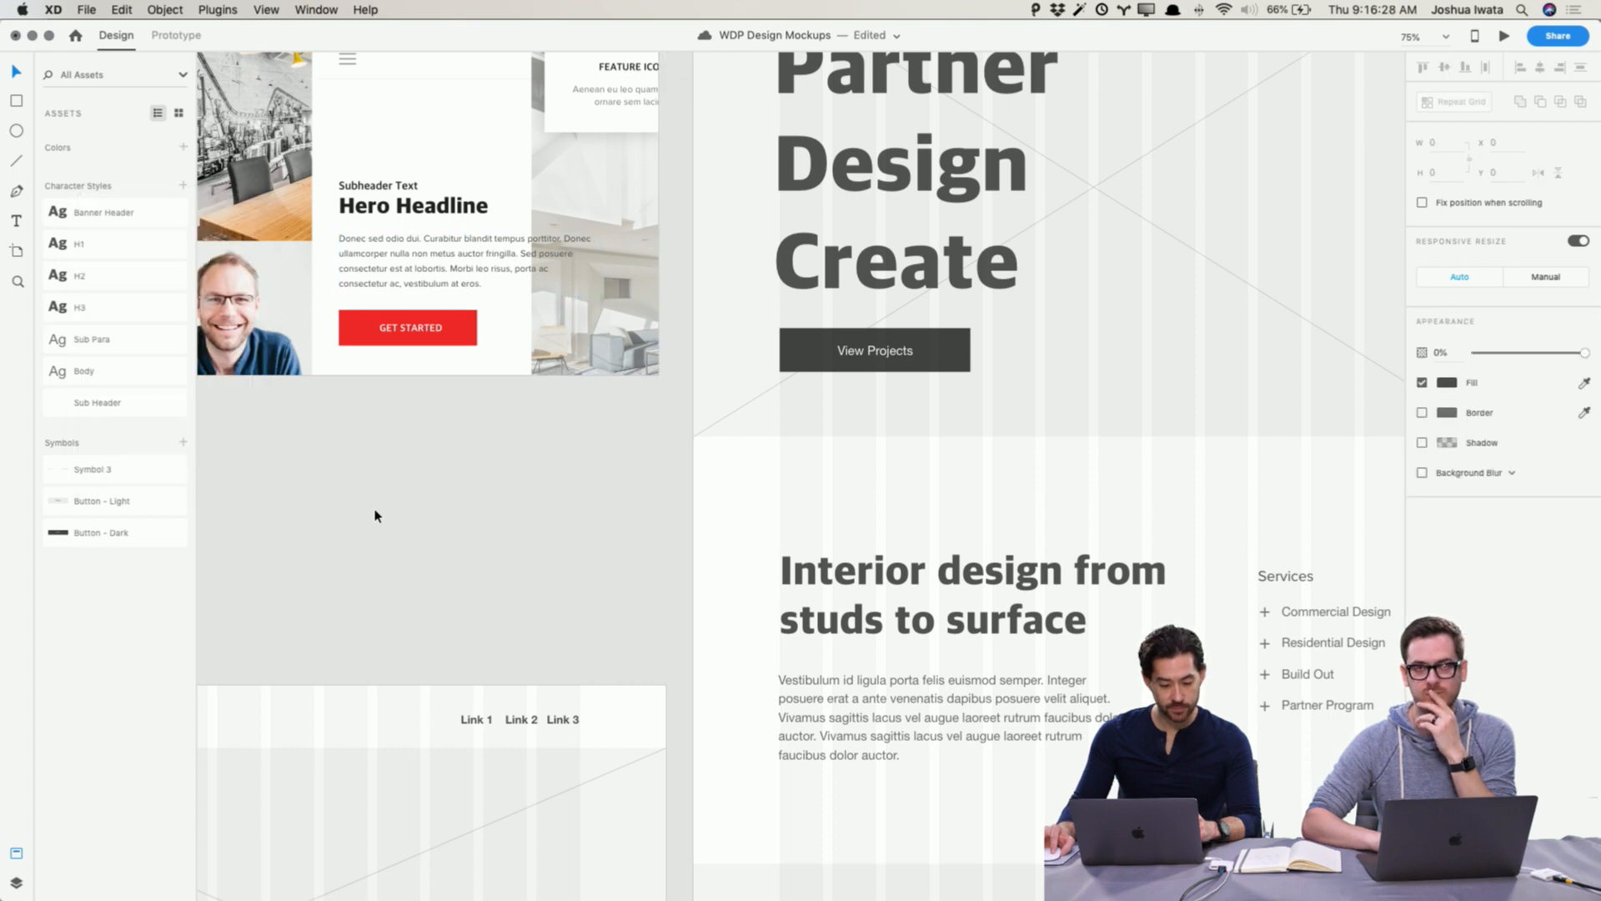
# Step: Edit the Body character style to use the Proxima Nova font in Regular weight
pyautogui.rightClick(127, 371)
pyautogui.click(164, 389)
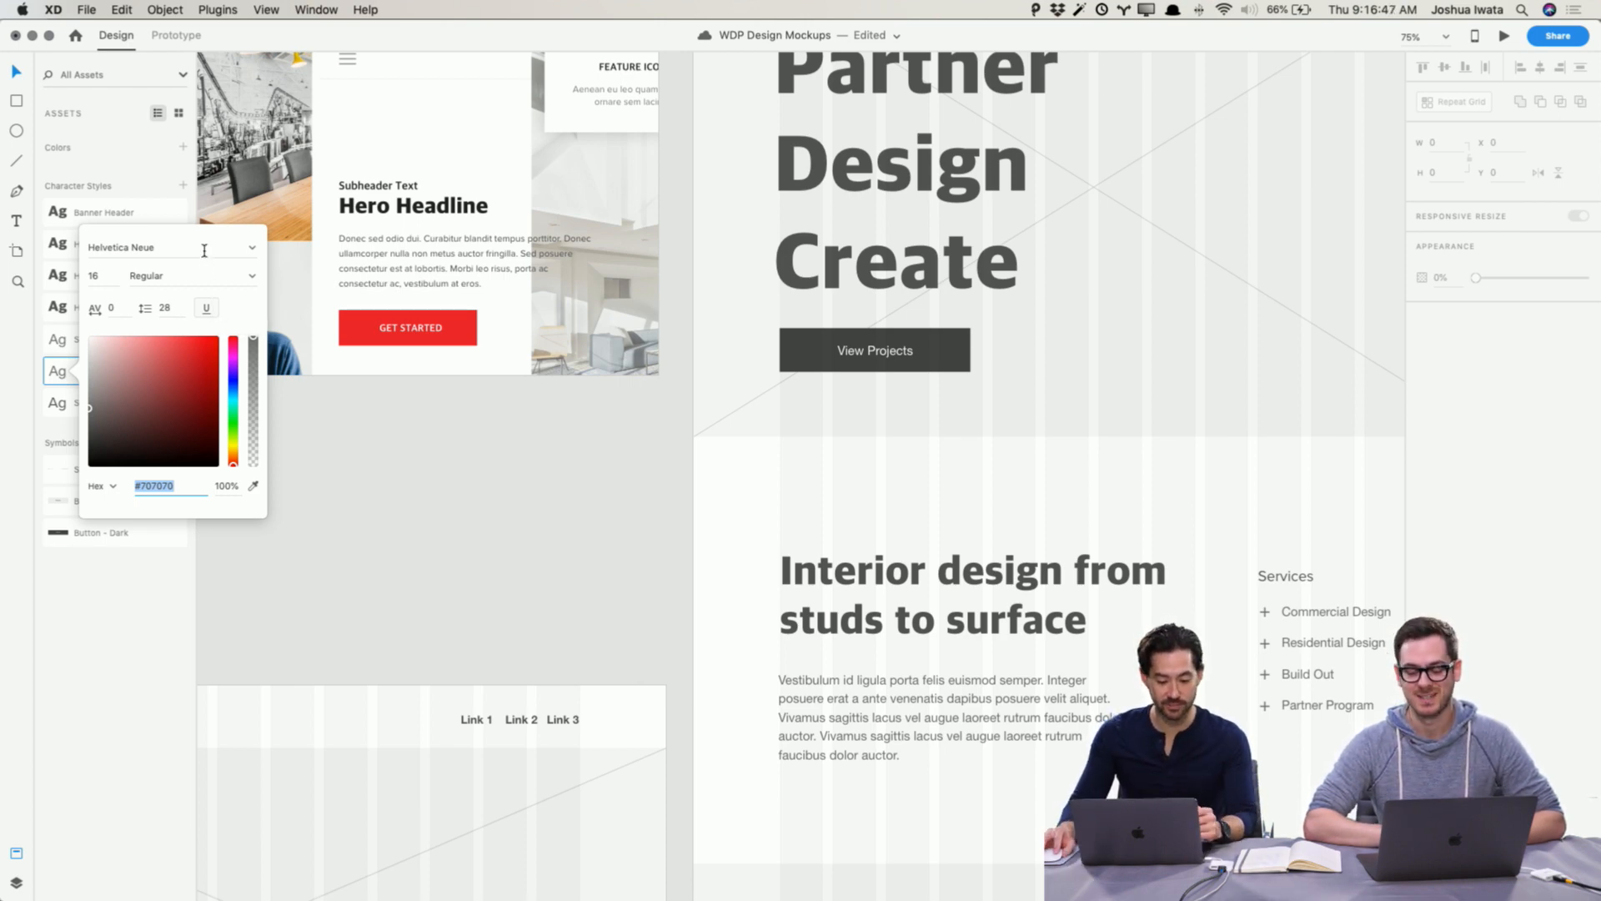
pyautogui.click(100, 247)
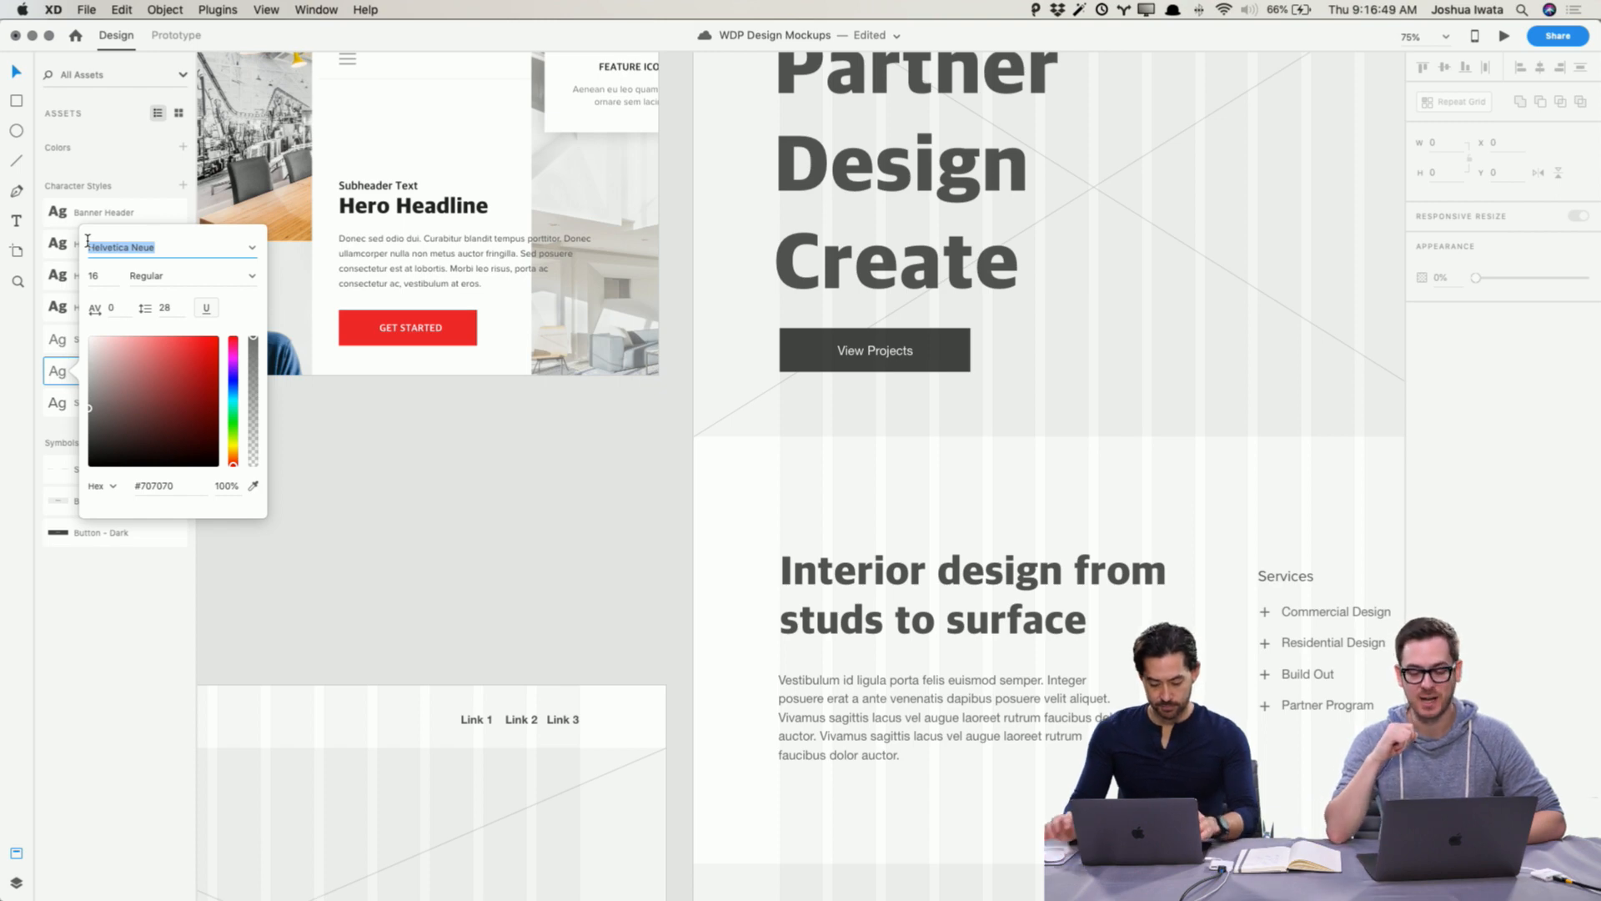
pyautogui.write('Pro')
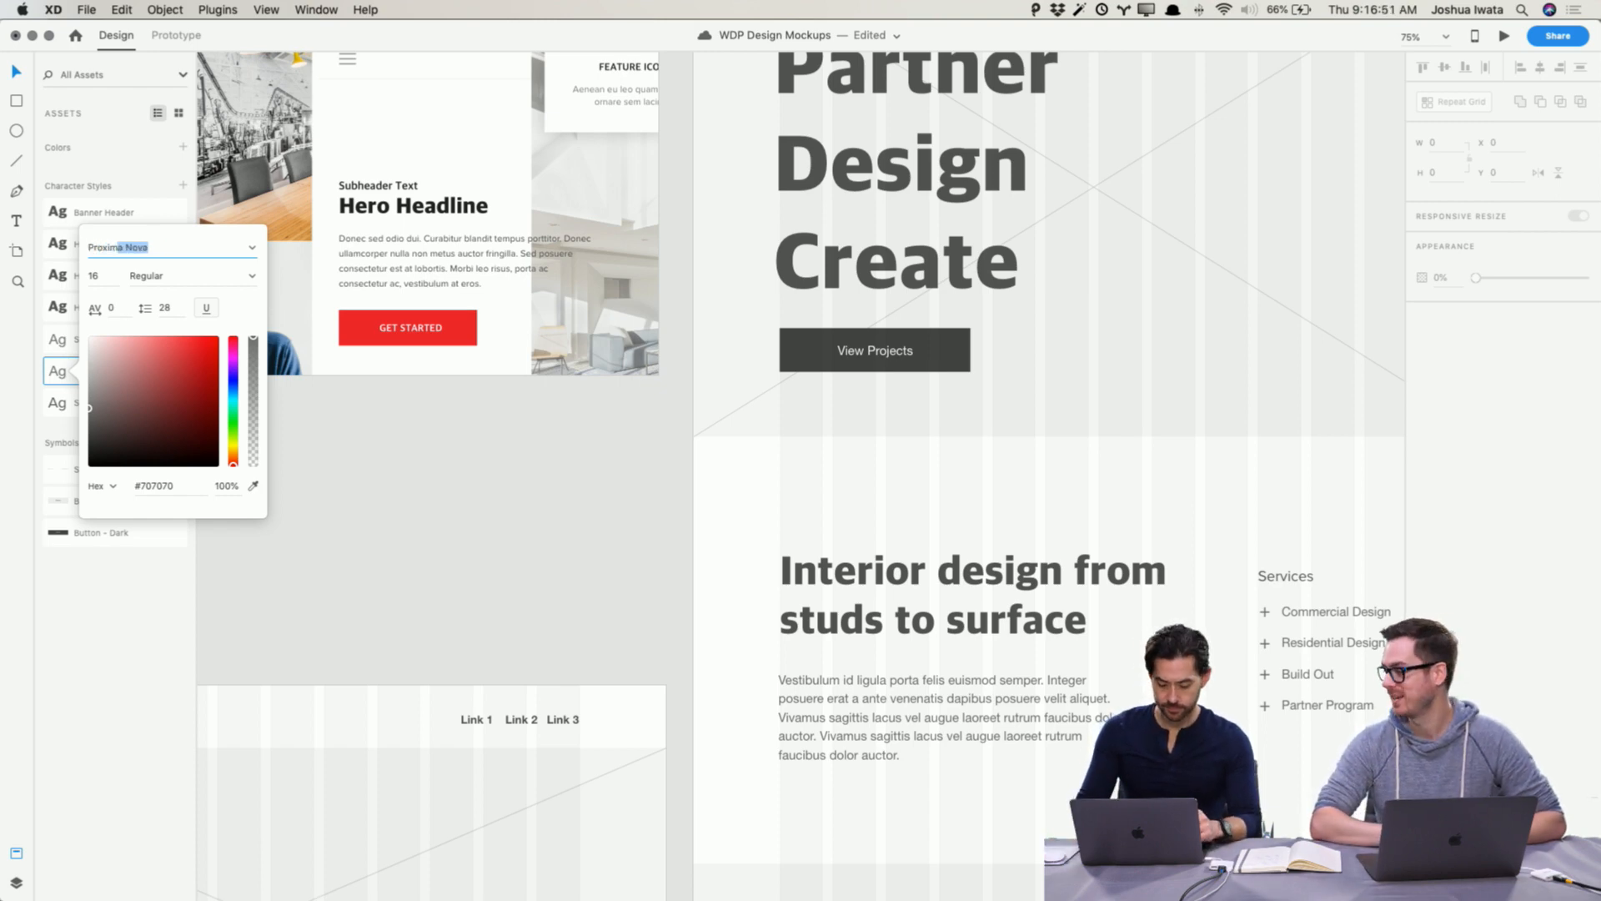
pyautogui.write('xim')
pyautogui.press('Tab')
pyautogui.click(251, 277)
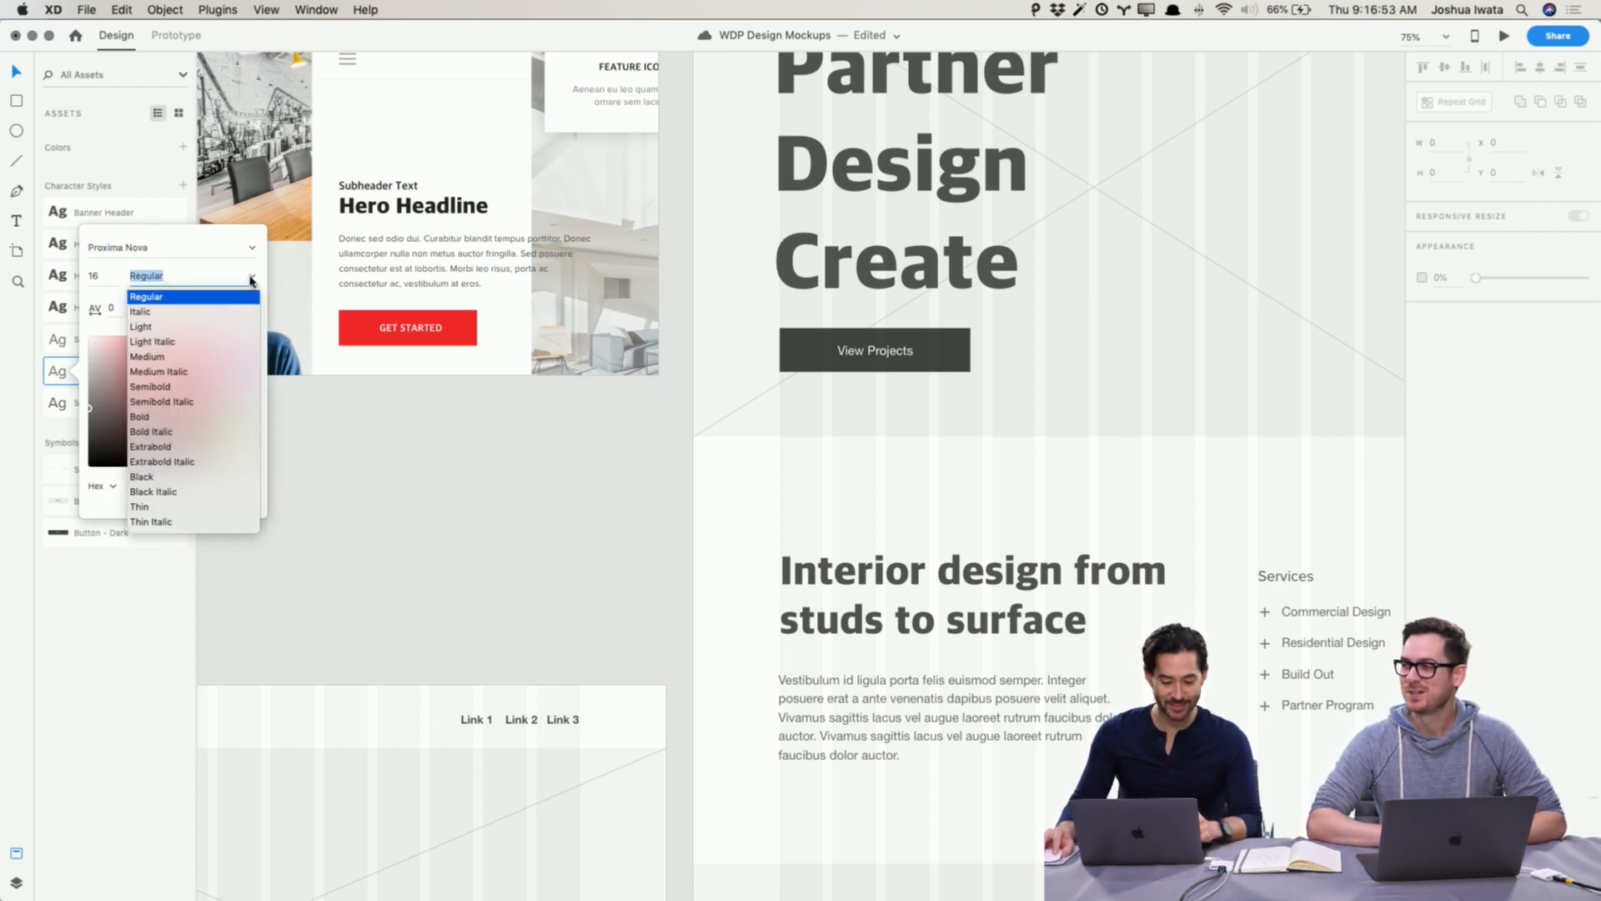
pyautogui.click(244, 298)
pyautogui.click(374, 492)
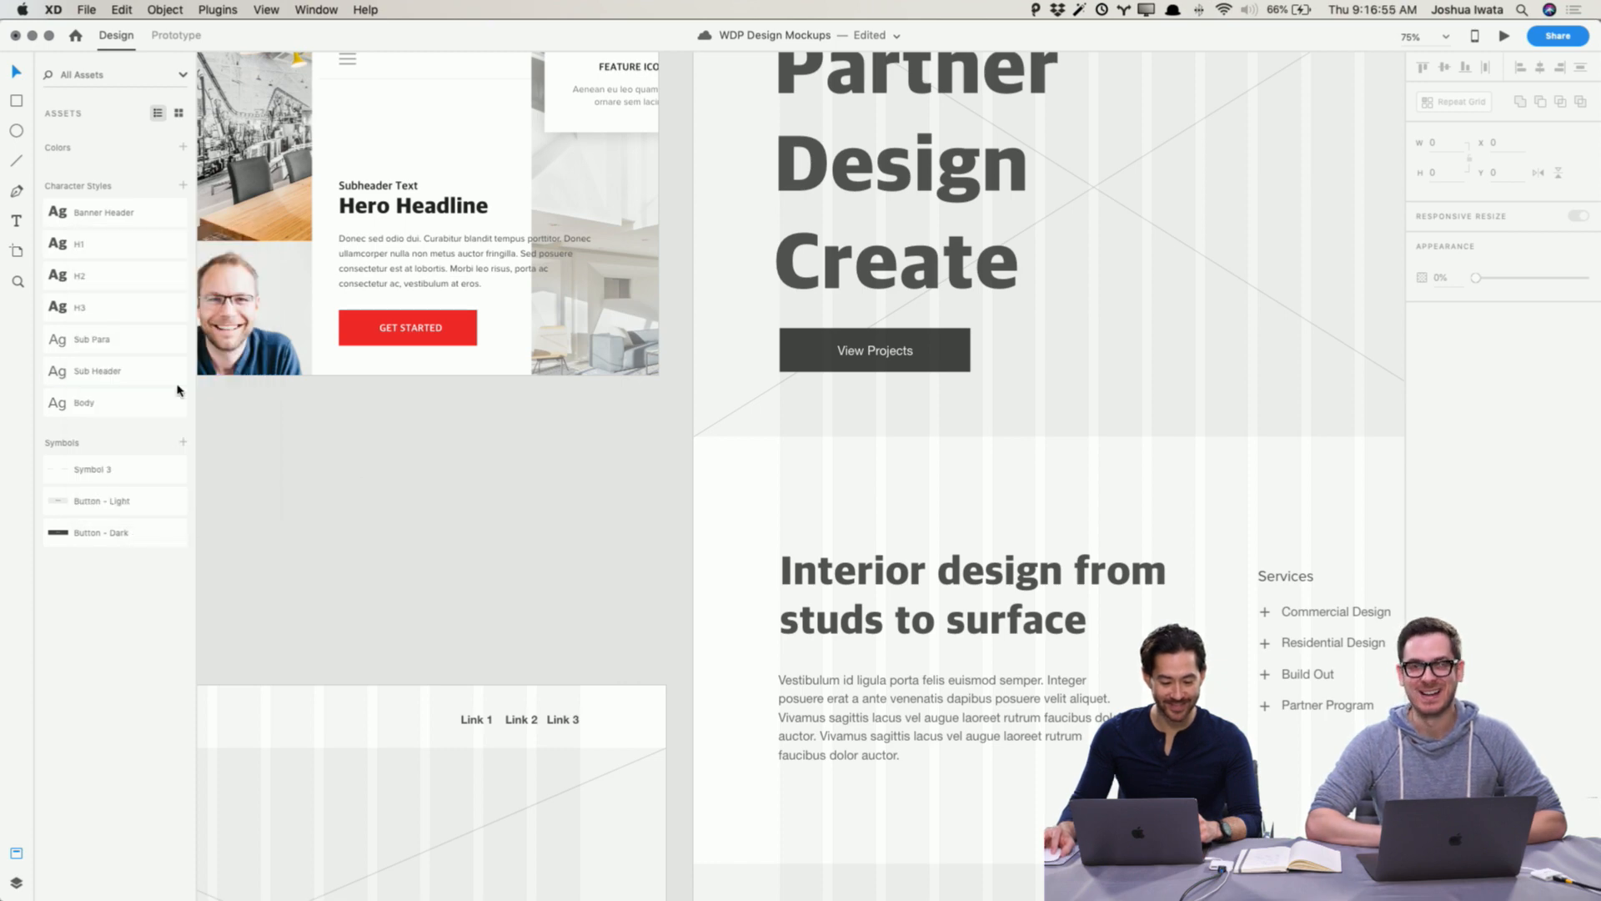
# Step: Reopen the Body and Sub Header character styles to check their settings
pyautogui.rightClick(150, 407)
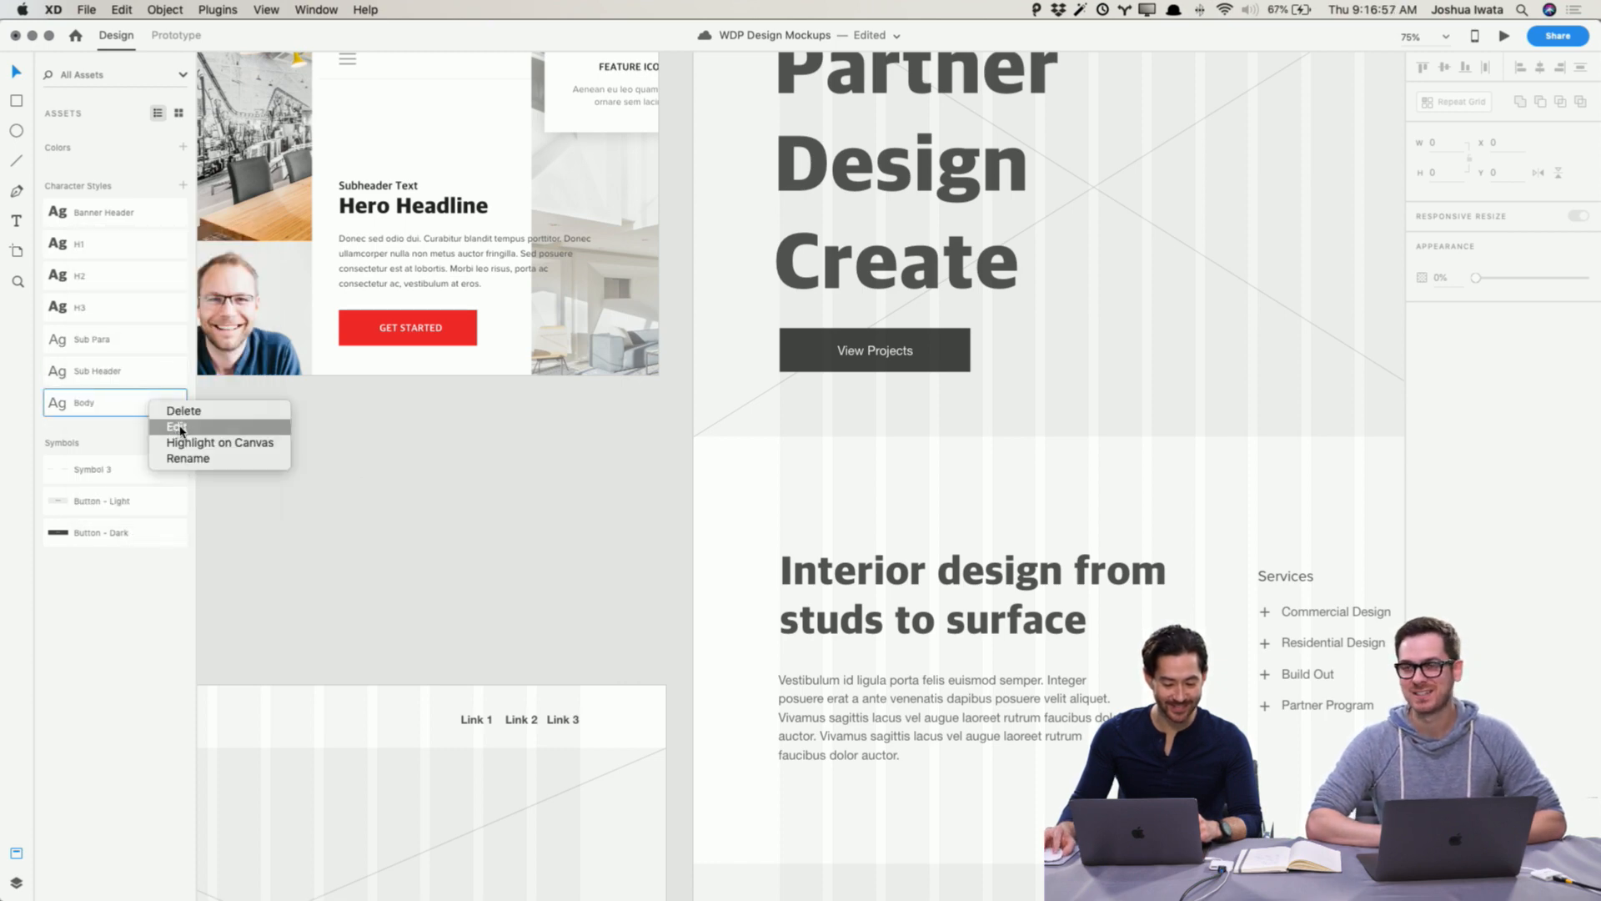
pyautogui.click(191, 424)
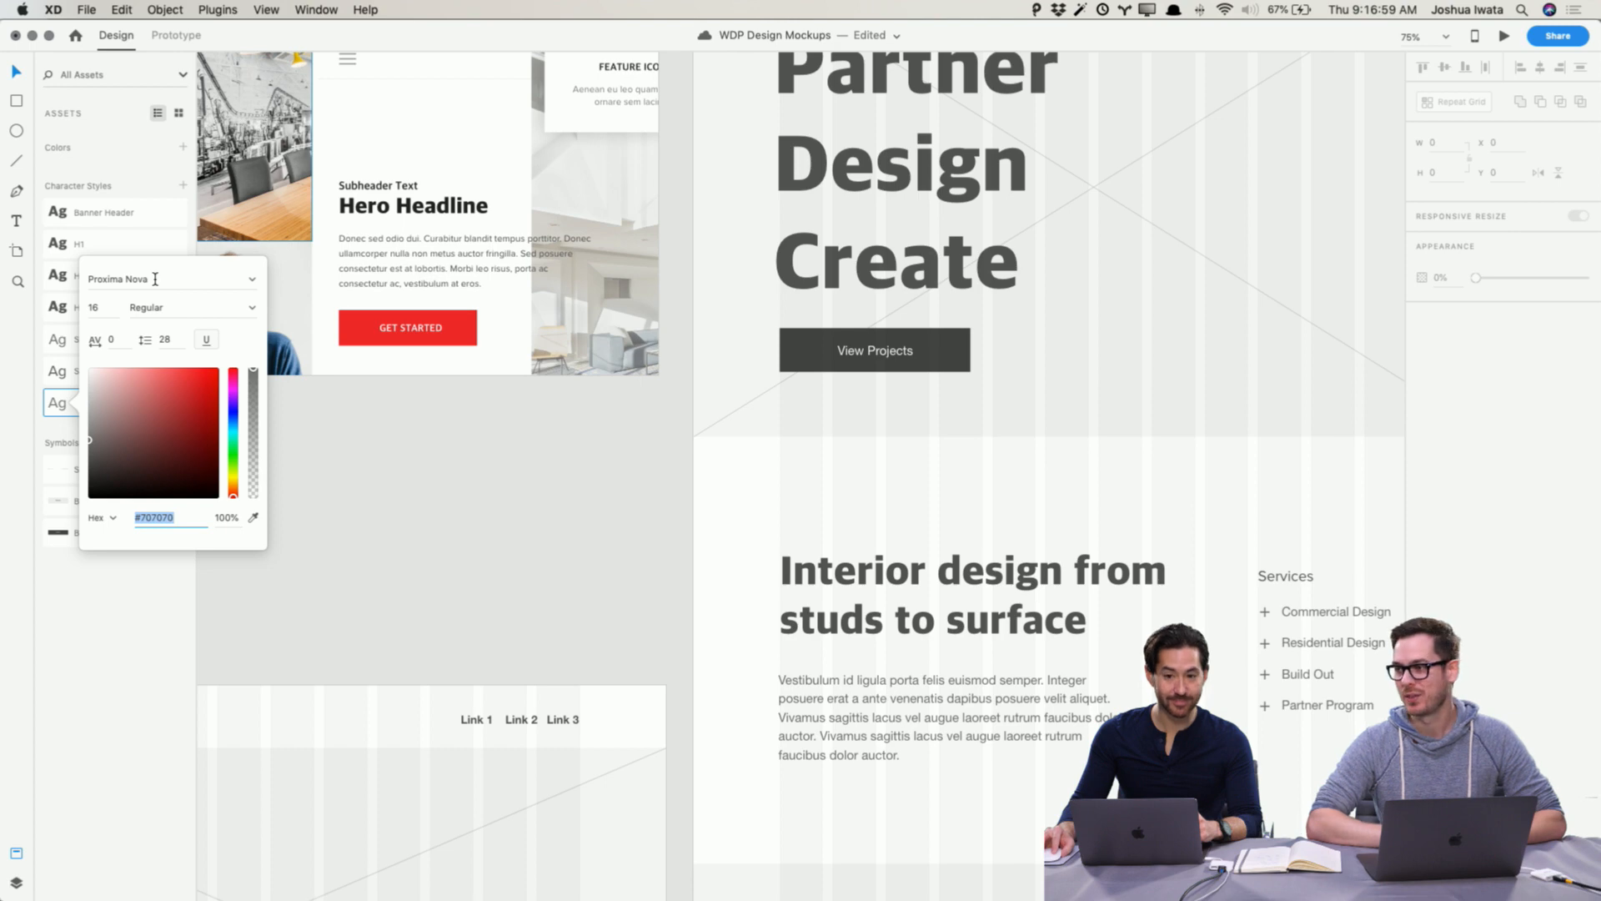
pyautogui.click(375, 448)
pyautogui.rightClick(133, 377)
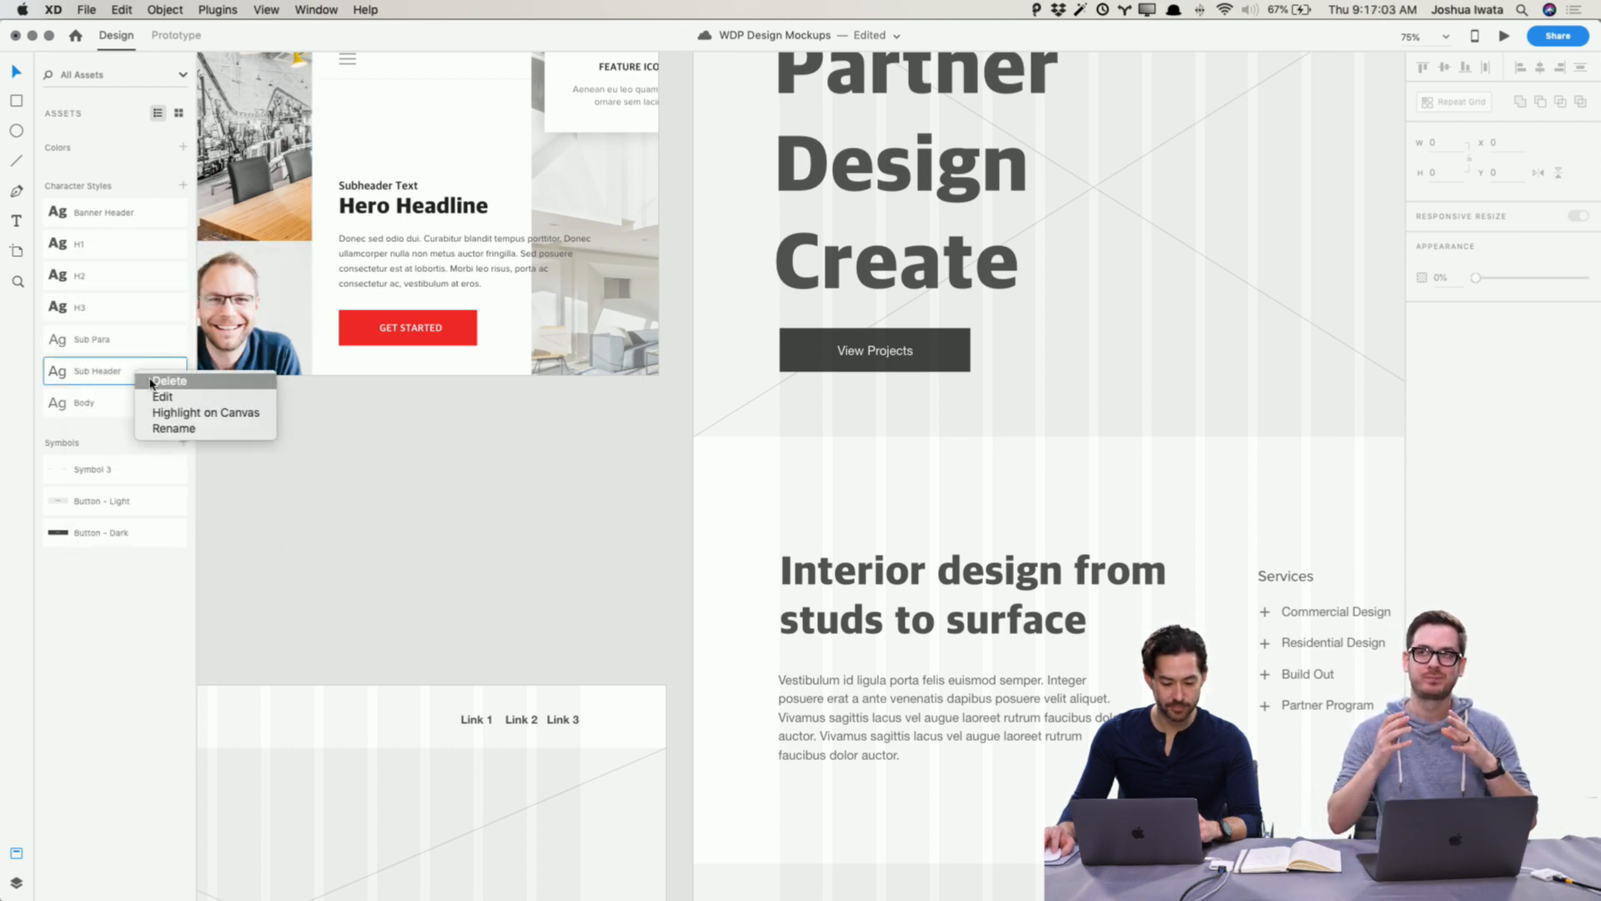
pyautogui.click(158, 392)
pyautogui.click(365, 476)
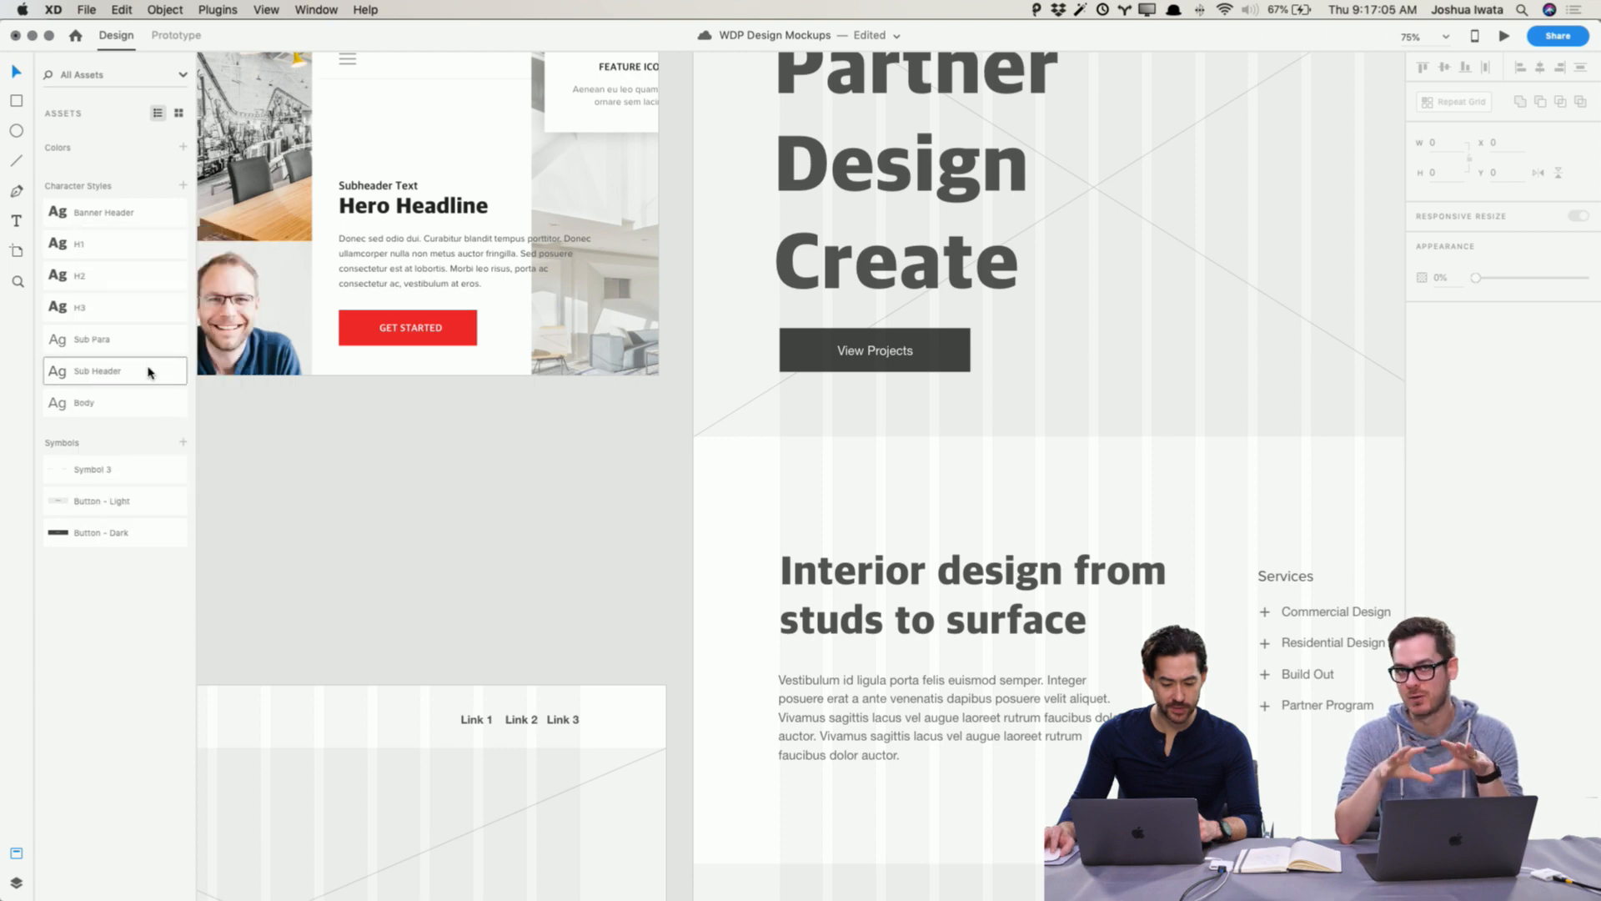
# Step: Edit the Sub Para character style to use Proxima Nova with a line spacing of 34
pyautogui.rightClick(140, 339)
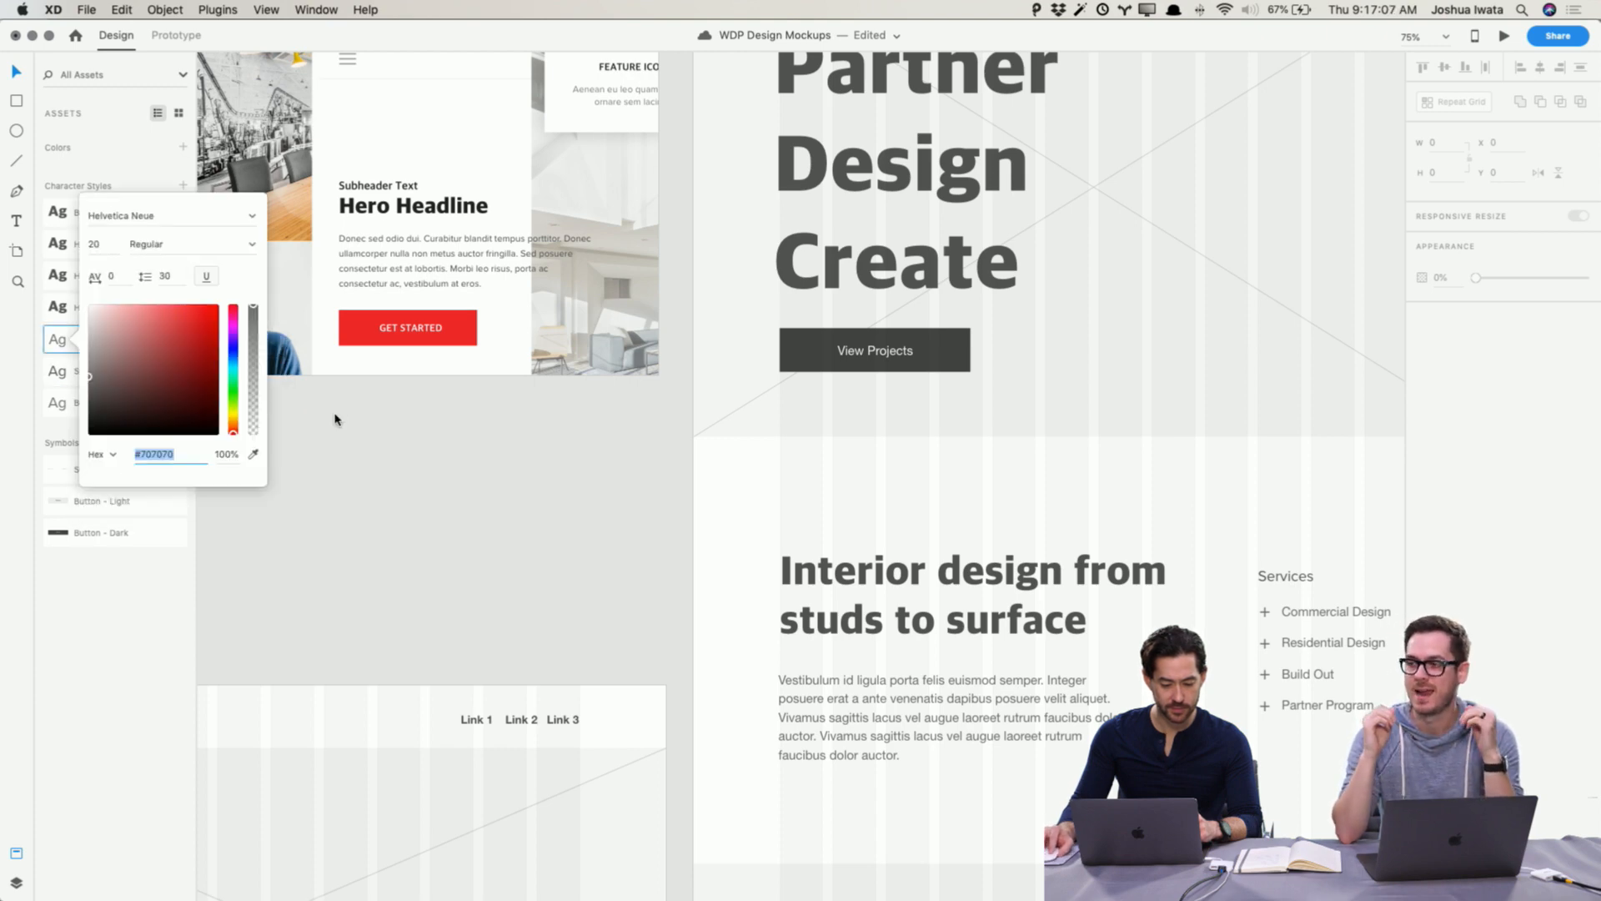
pyautogui.click(204, 215)
pyautogui.write('Palatino')
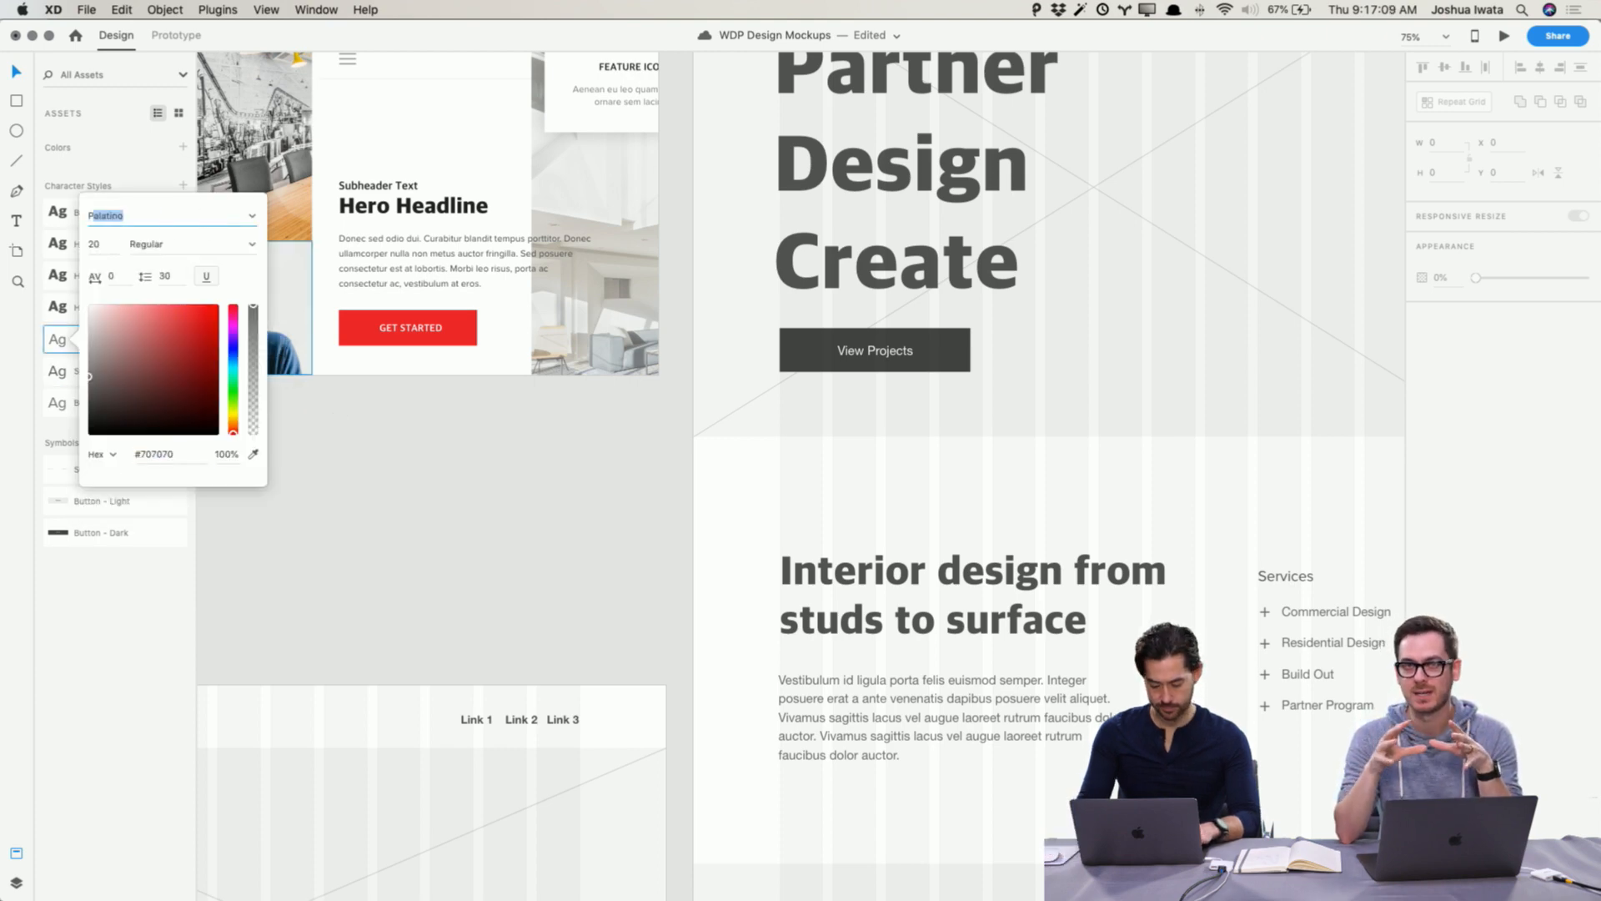
pyautogui.write('Proxima Nova')
pyautogui.press('Tab')
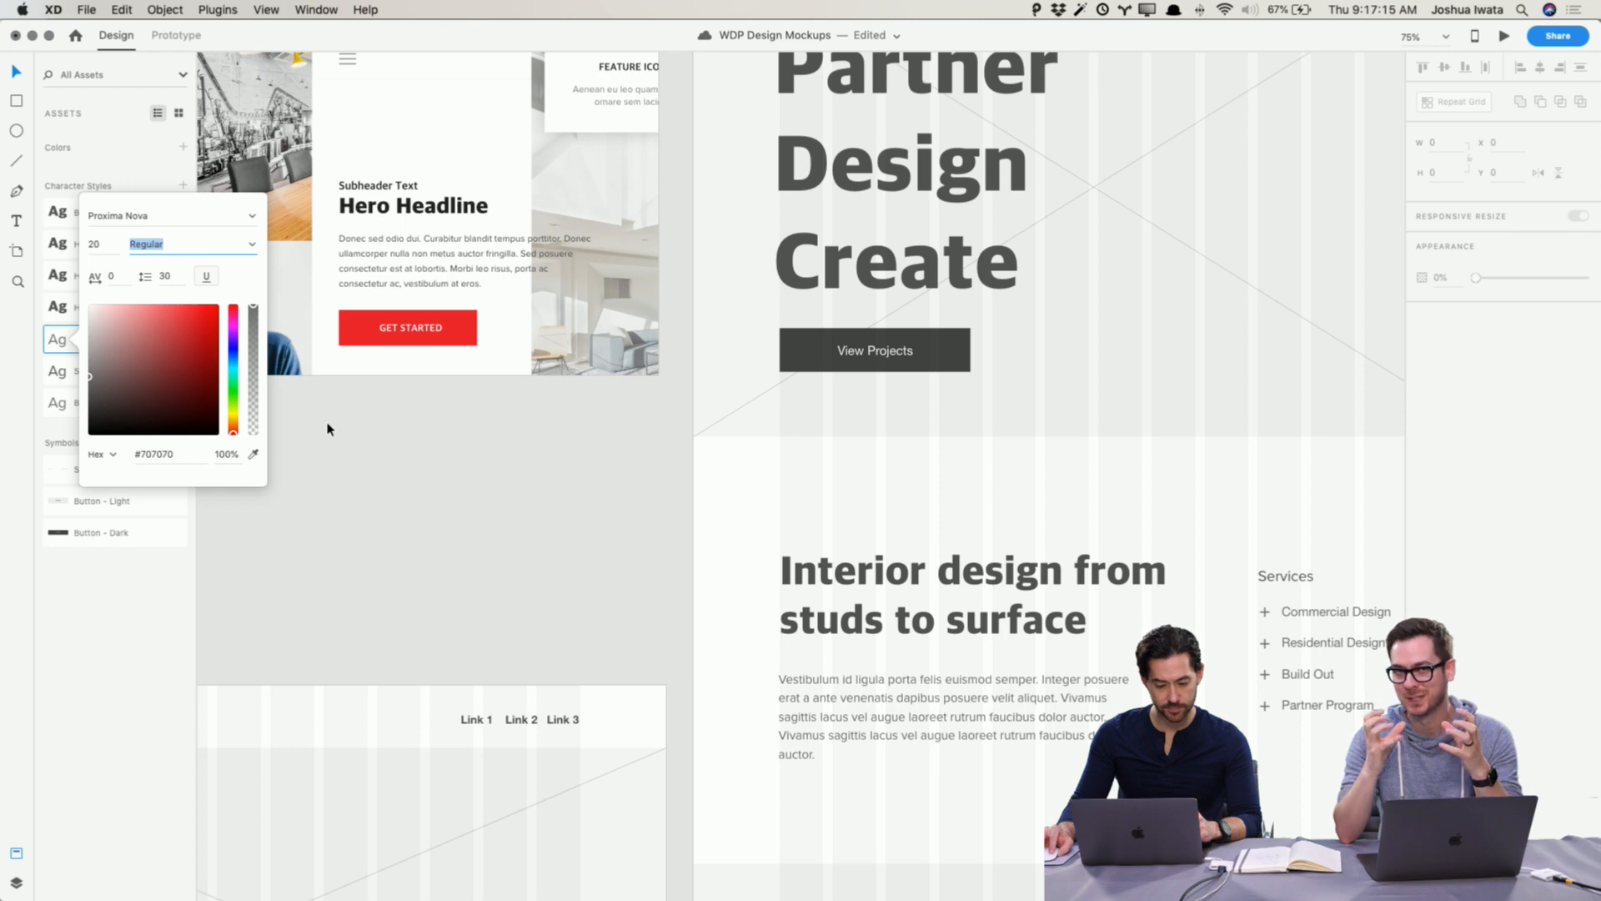
pyautogui.press('Tab')
pyautogui.press('Tab')
pyautogui.press('Up')
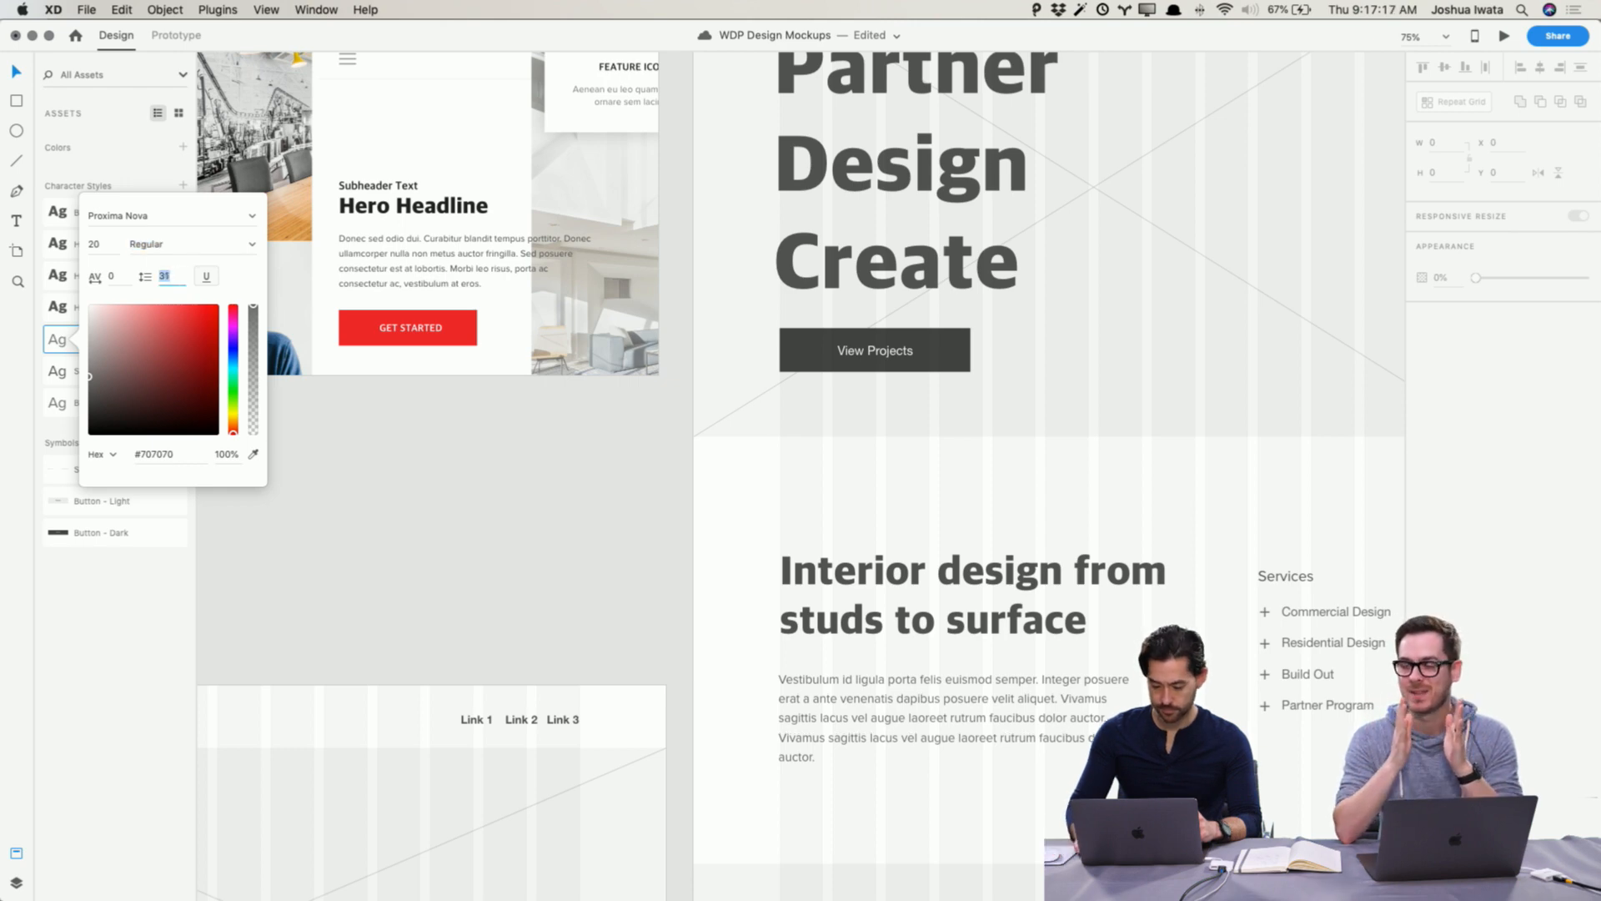
pyautogui.press('Up')
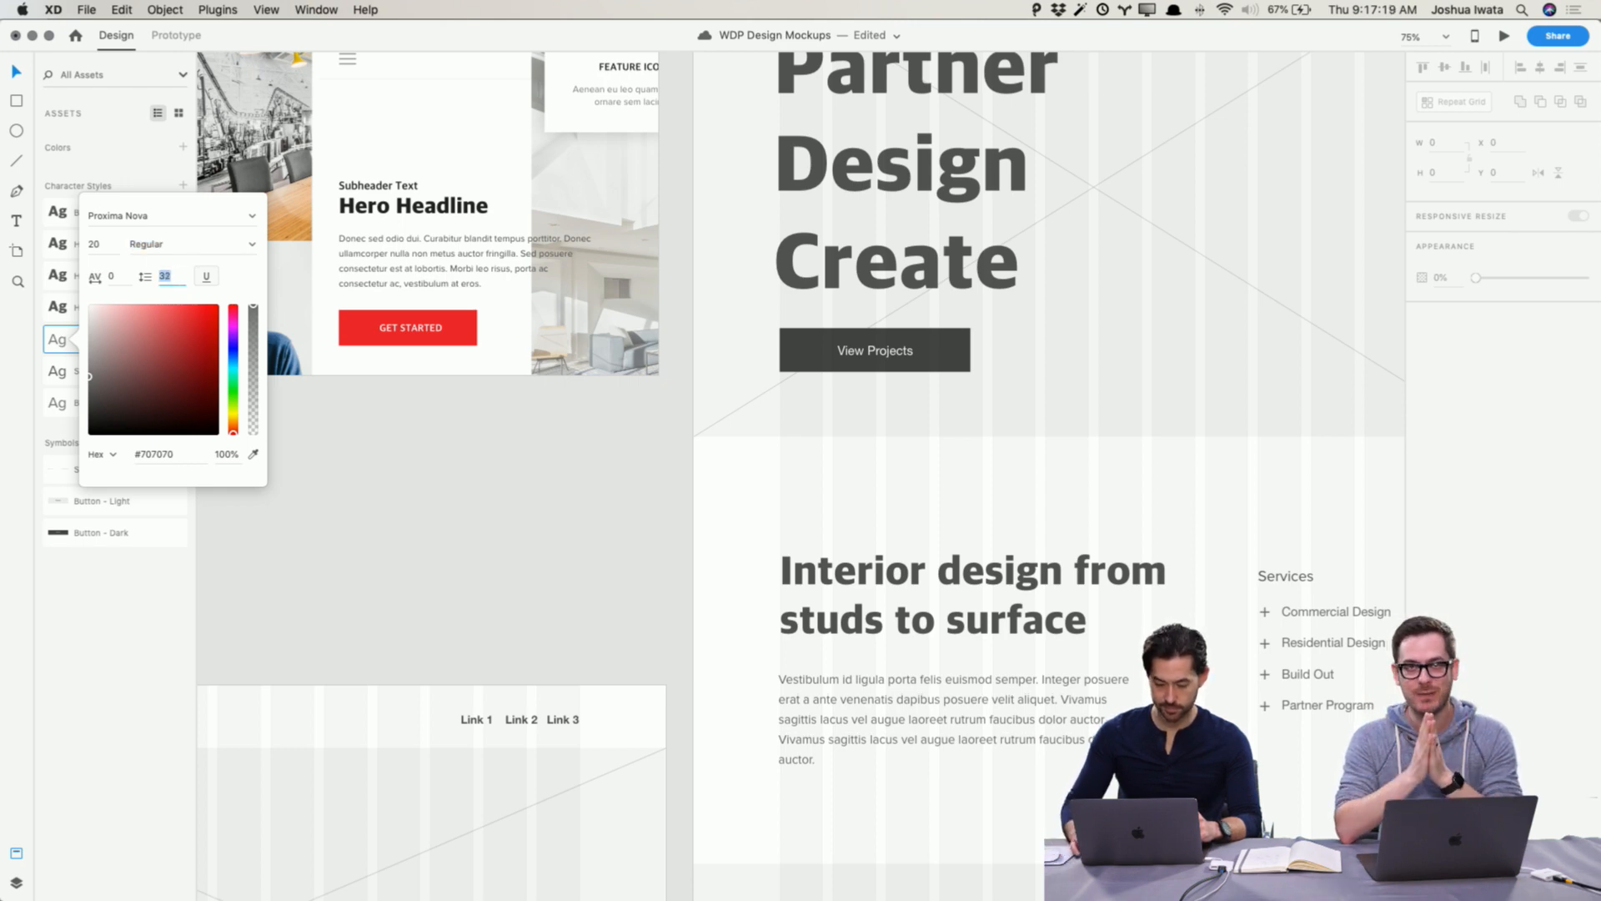
pyautogui.press('Up')
pyautogui.press('Up')
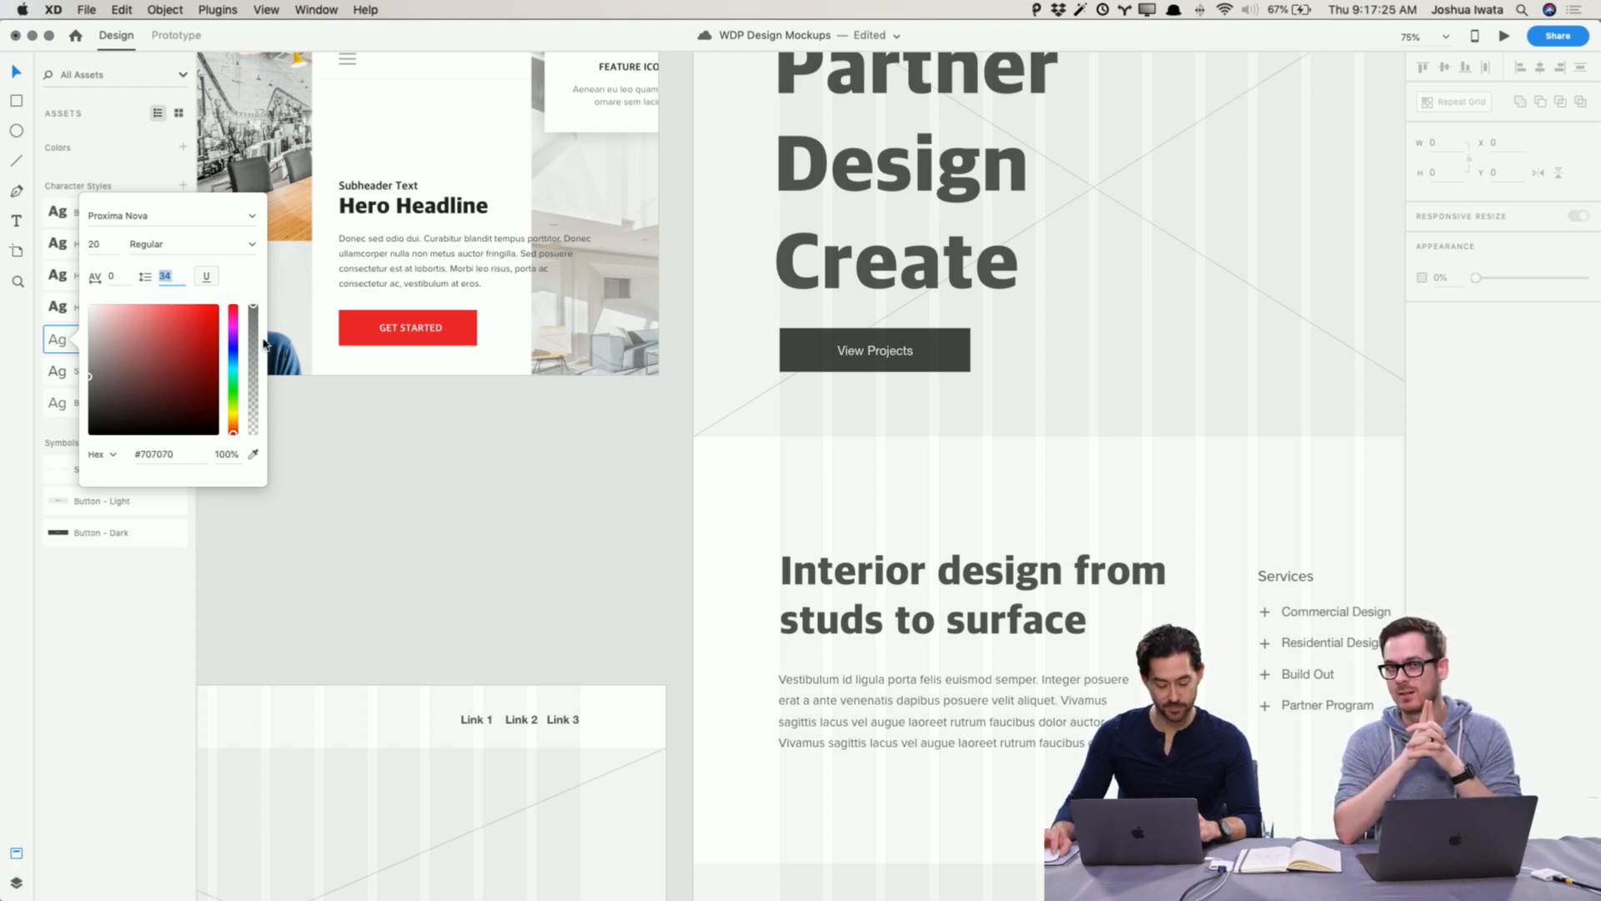
pyautogui.click(331, 434)
pyautogui.scroll(5, 410, 463)
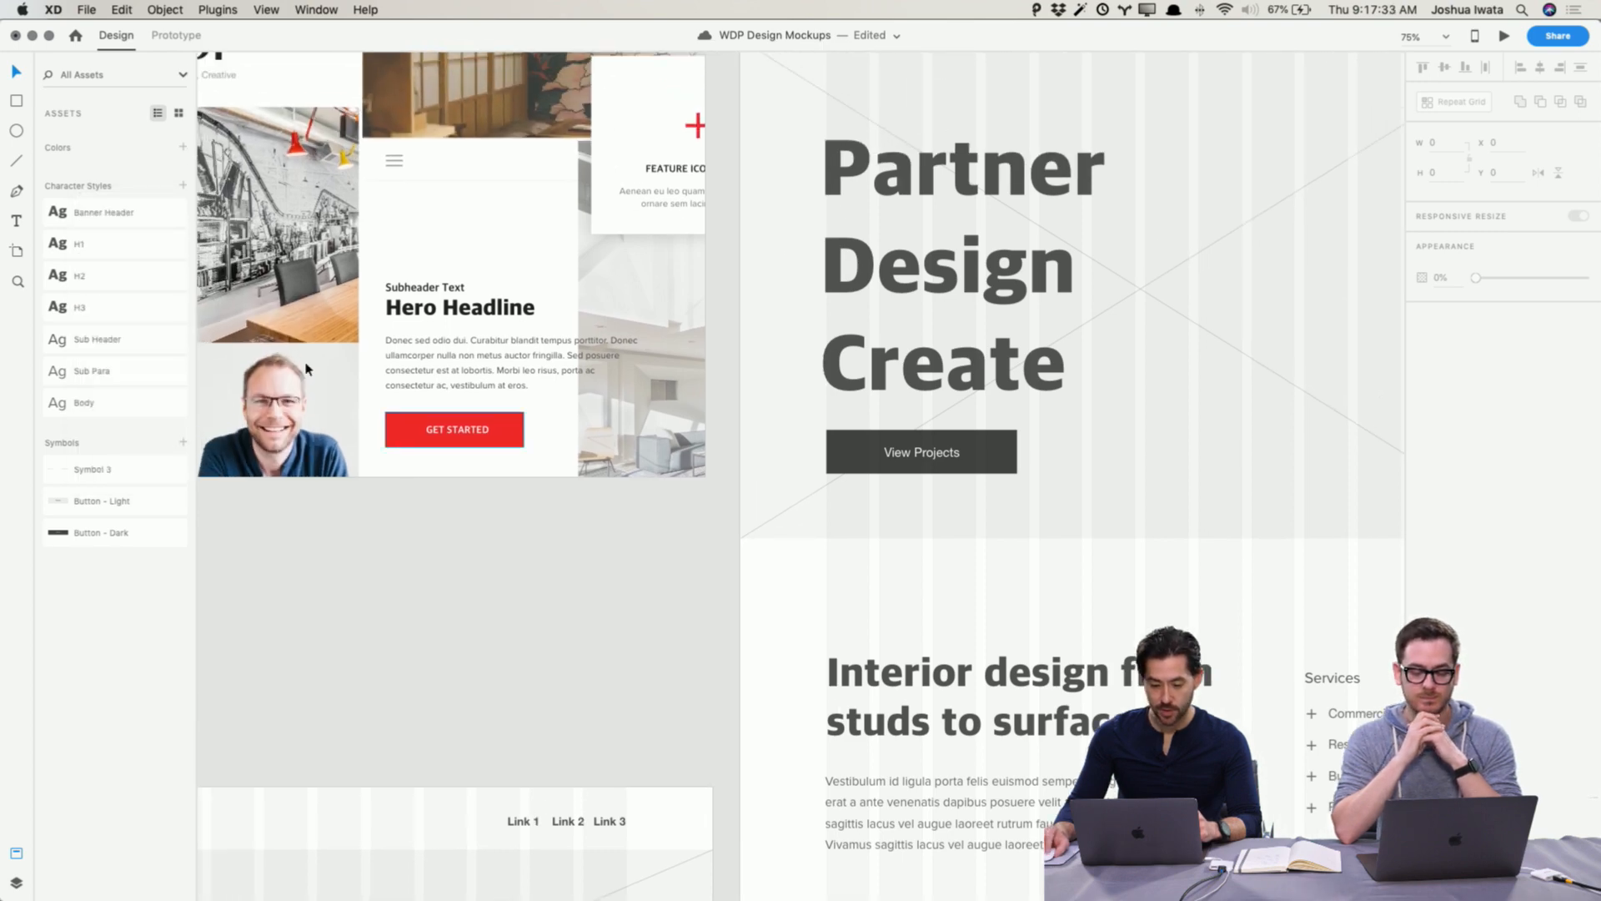
pyautogui.click(134, 214)
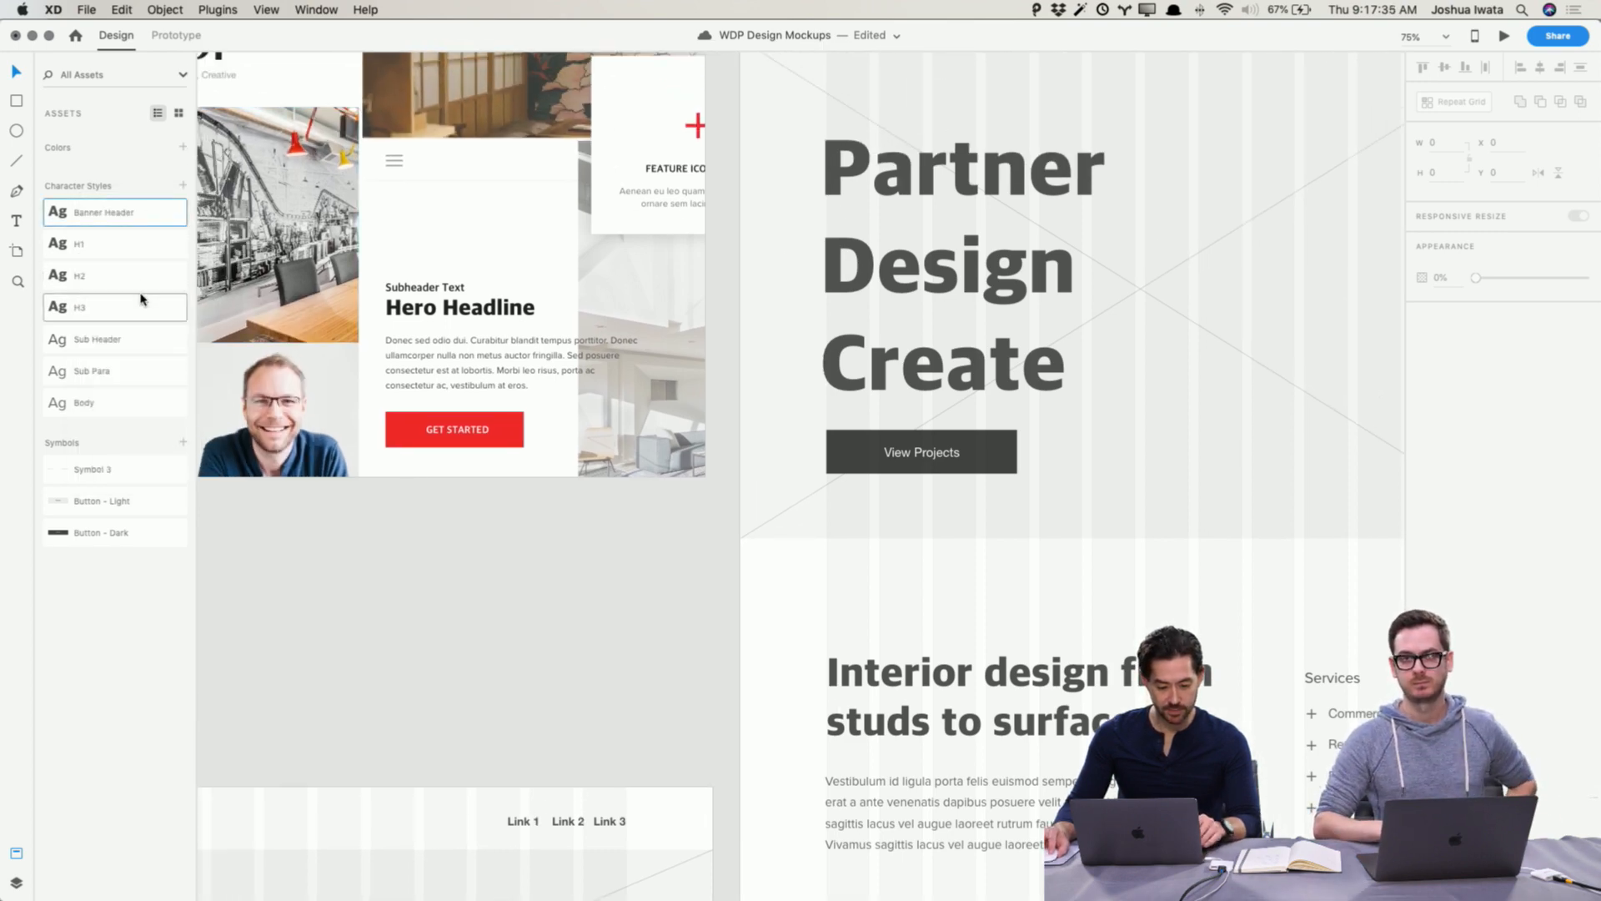
pyautogui.keyDown('shift'); pyautogui.click(142, 308); pyautogui.keyUp('shift')
pyautogui.rightClick(154, 223)
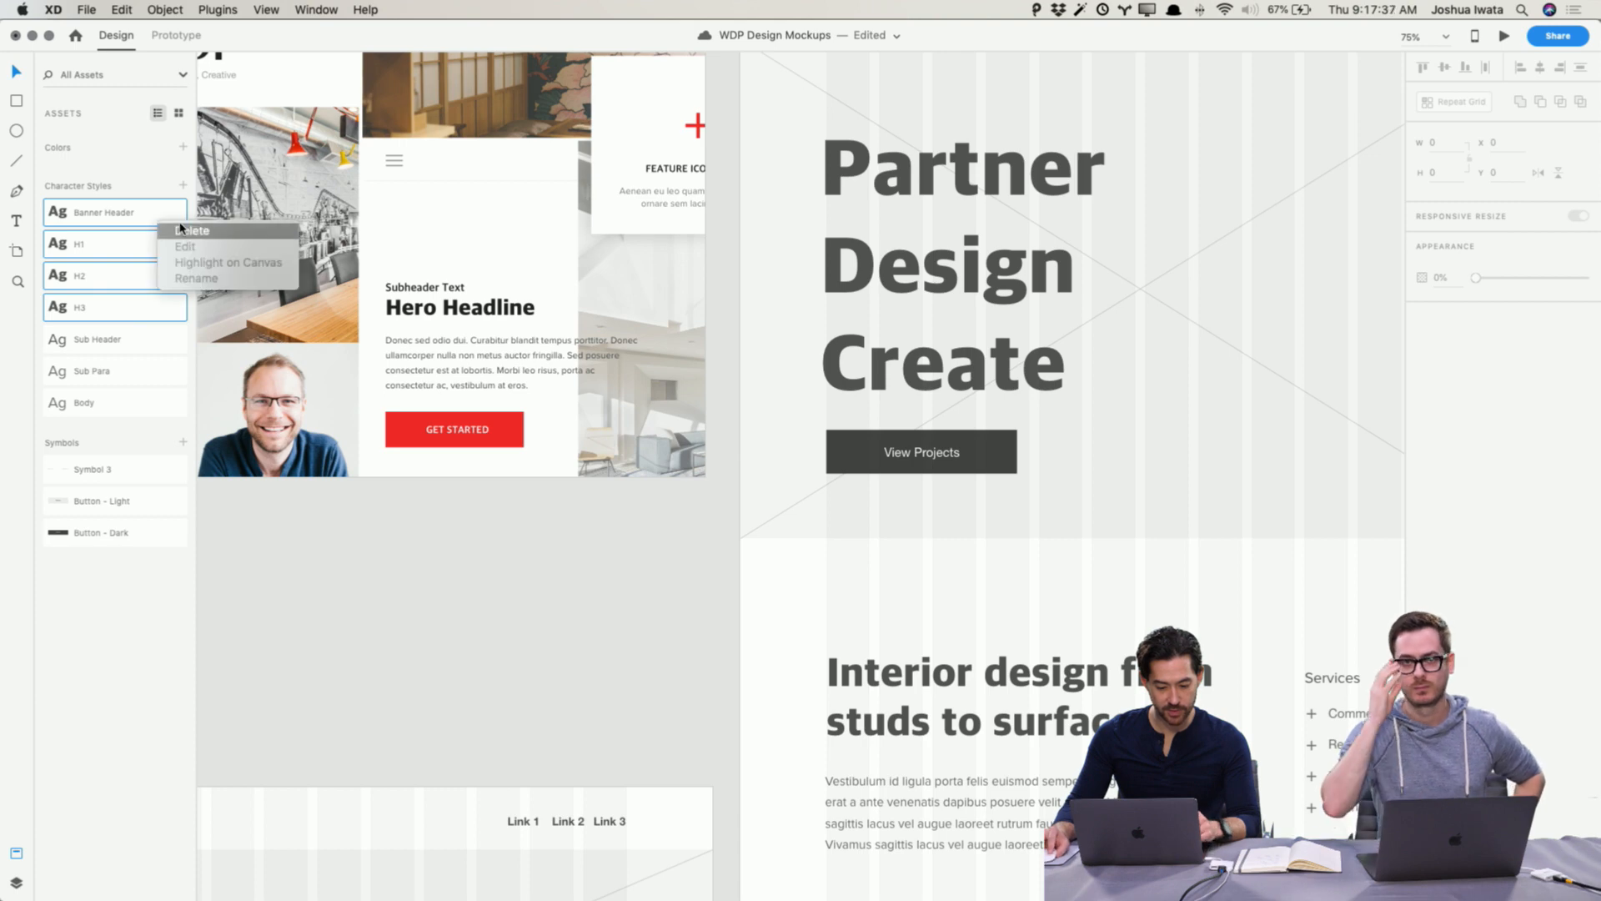
pyautogui.click(282, 556)
# Step: Edit the Banner Header character style's color to #222222, sampled from the moodboard's Hero Headline
pyautogui.click(124, 211)
pyautogui.rightClick(130, 210)
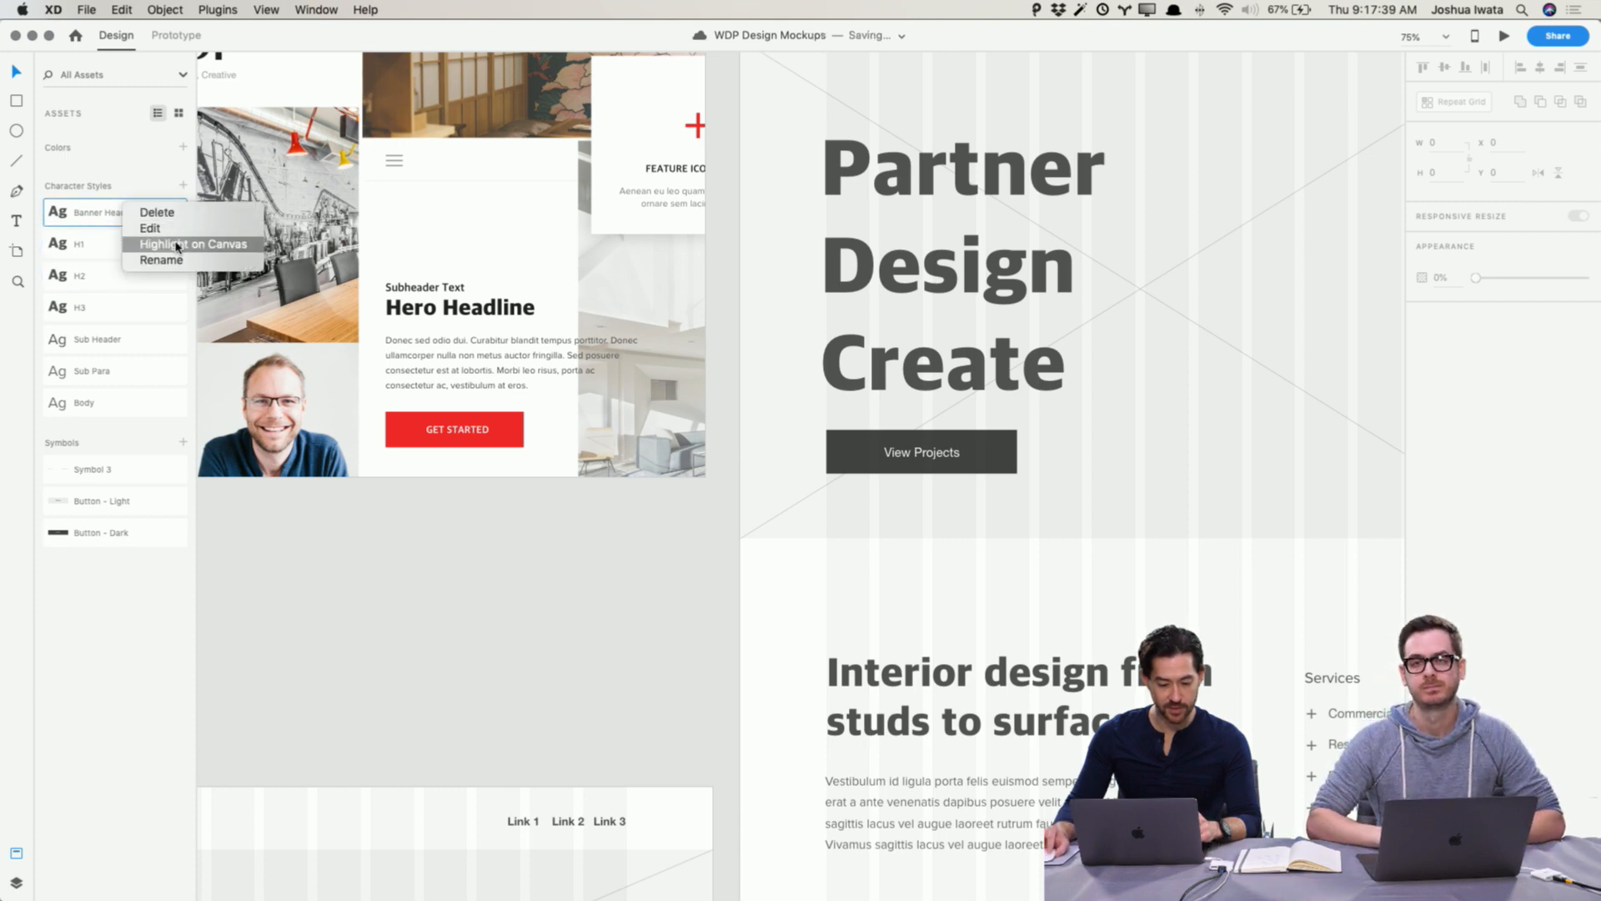
pyautogui.click(171, 228)
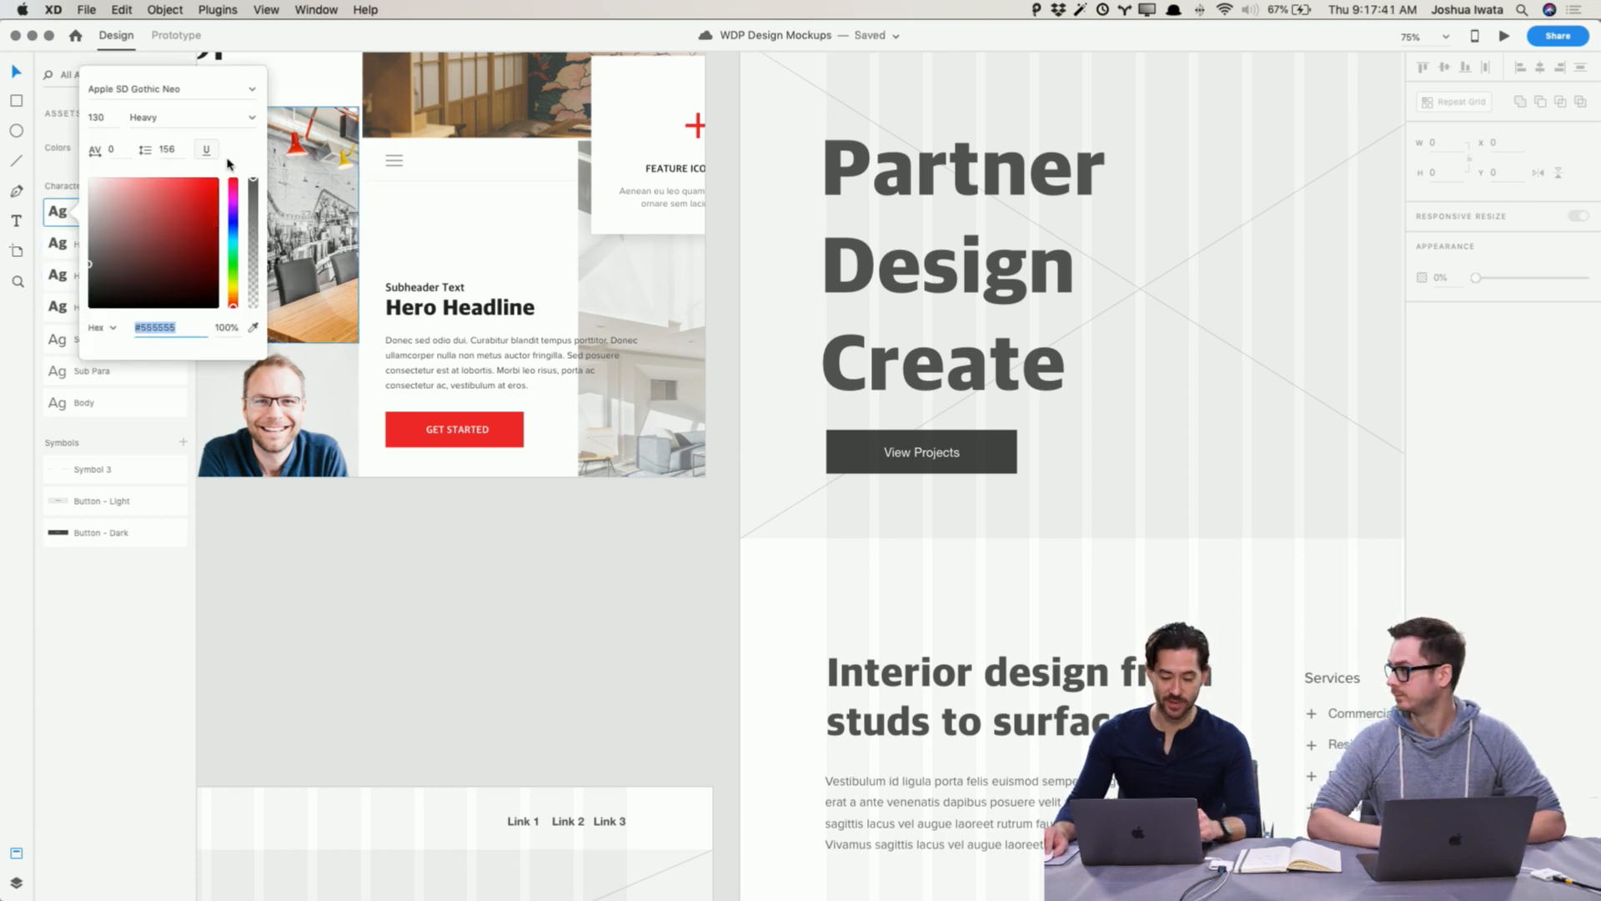
pyautogui.click(253, 328)
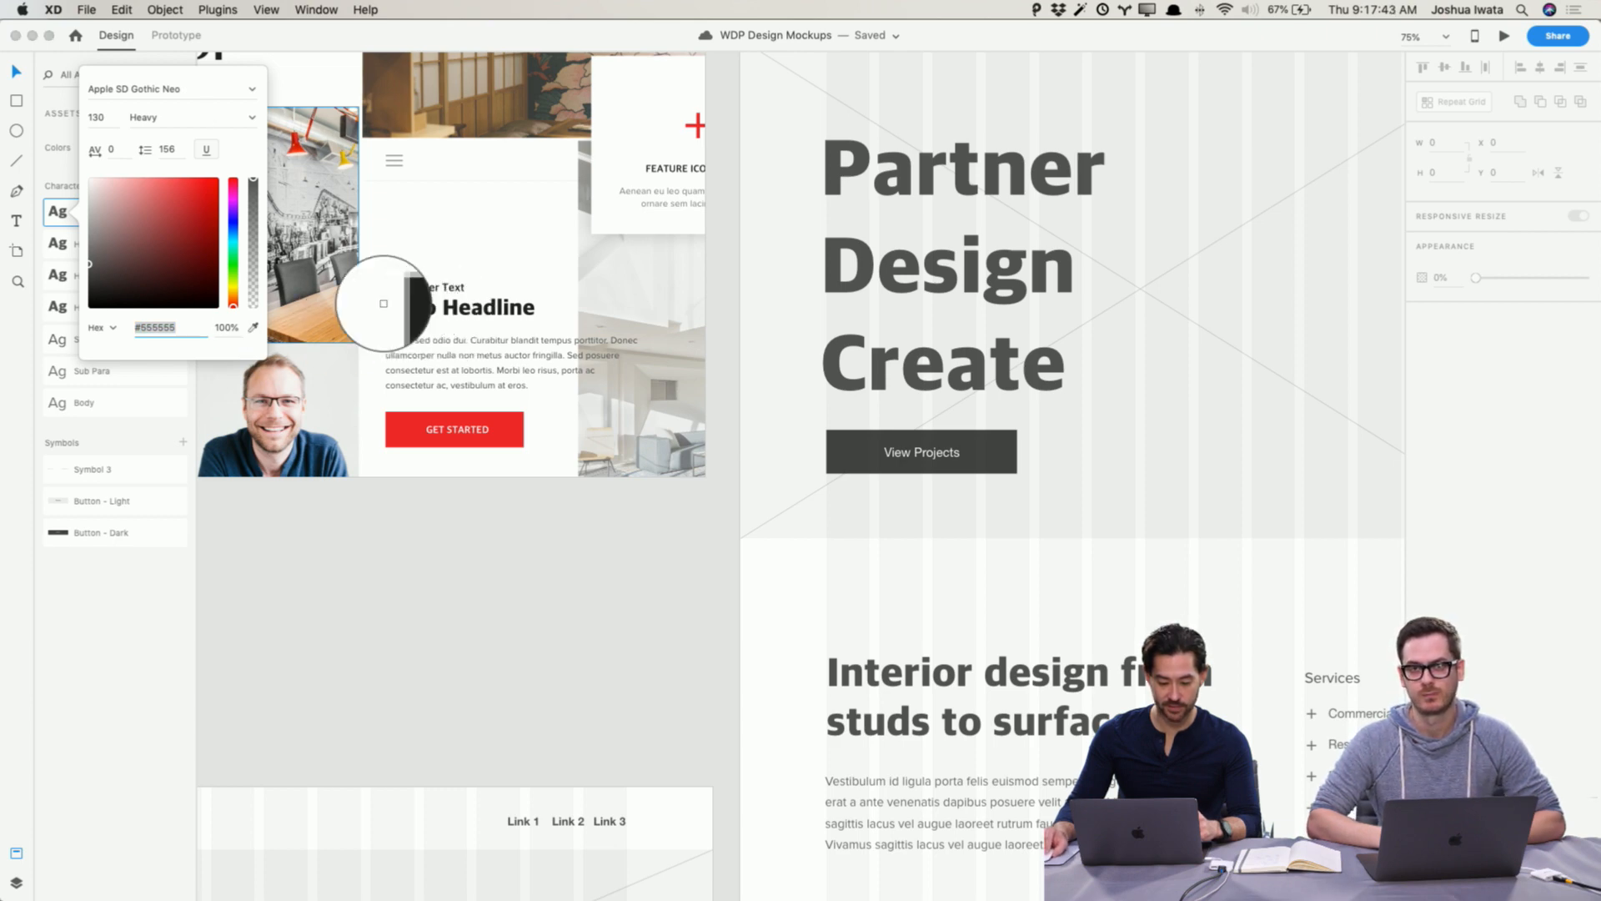
pyautogui.click(388, 307)
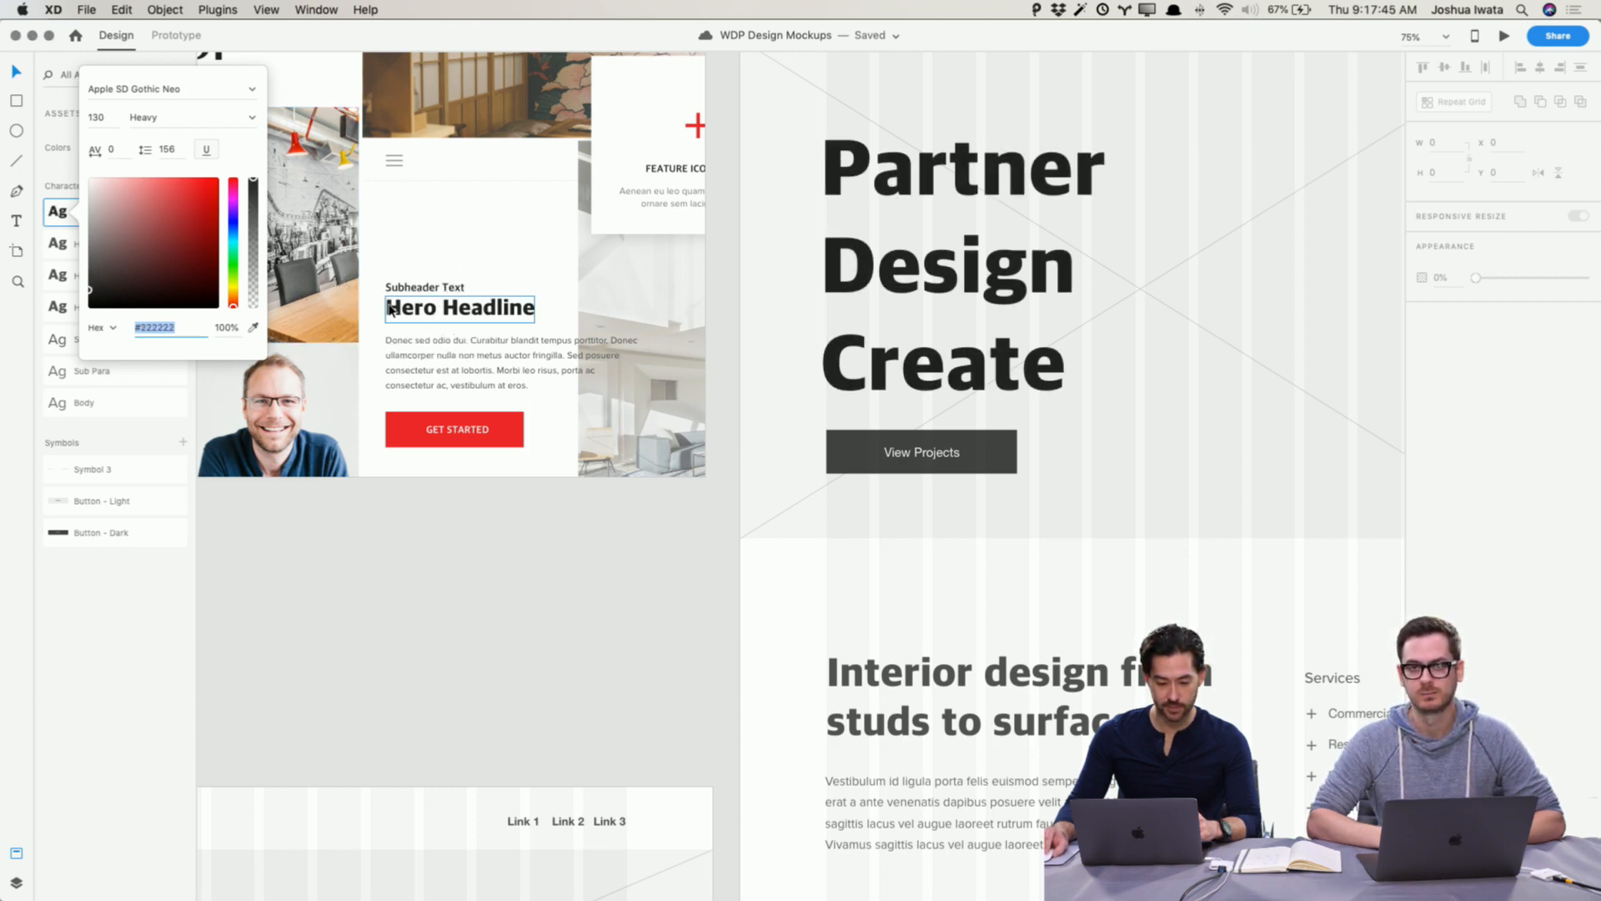
pyautogui.hscroll(-10, 389, 308)
pyautogui.scroll(3, 388, 308)
pyautogui.scroll(2, 389, 307)
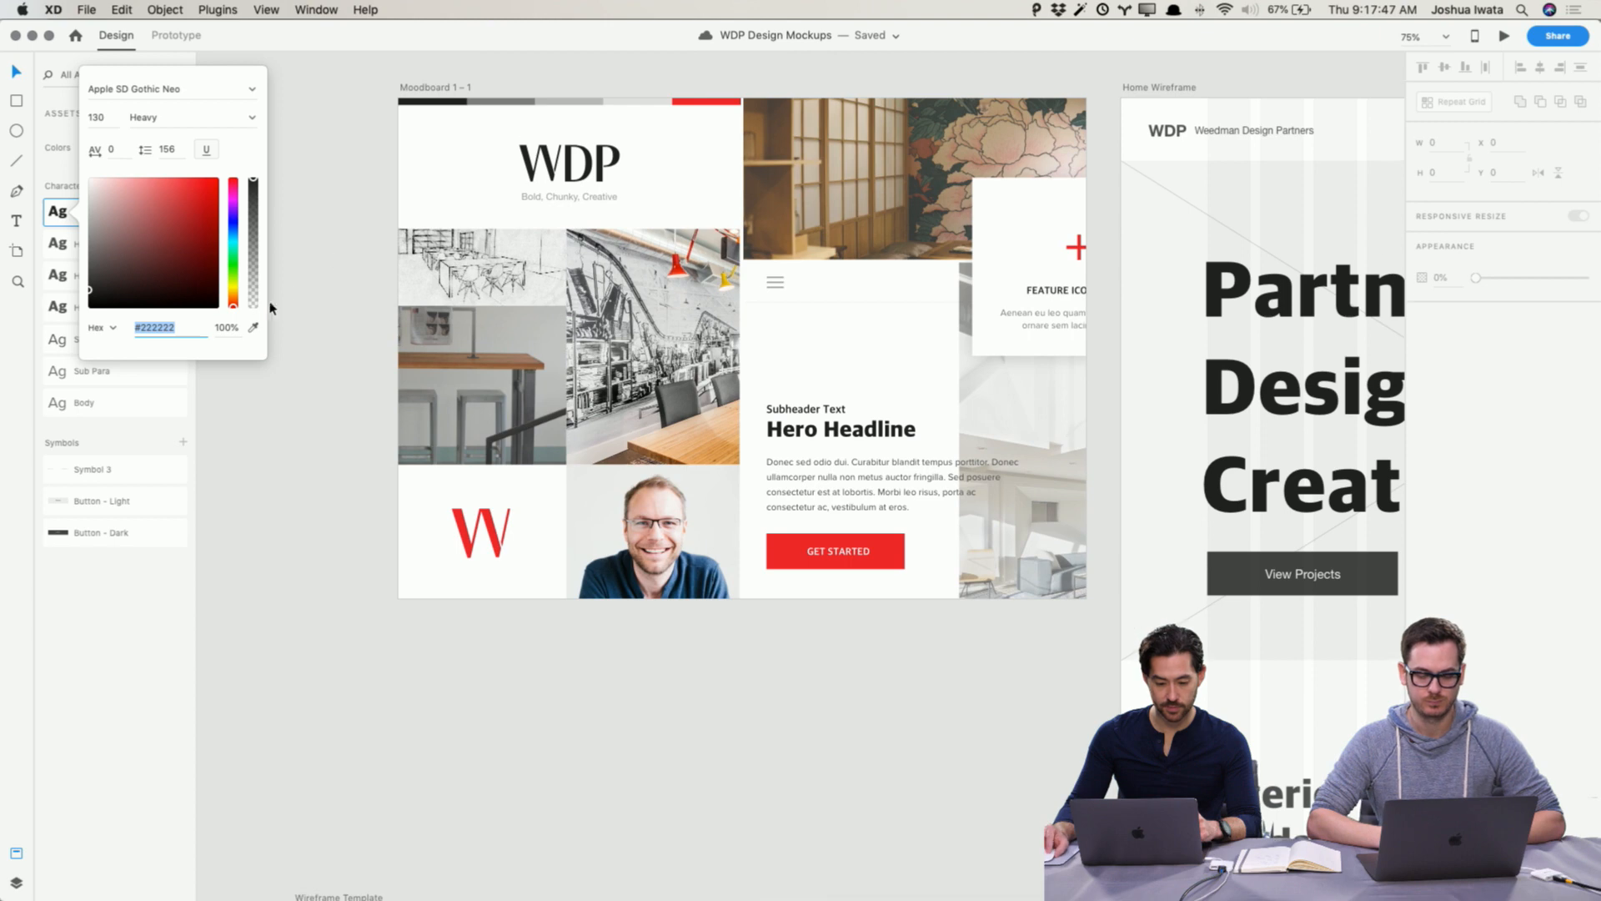
pyautogui.click(252, 328)
pyautogui.click(421, 101)
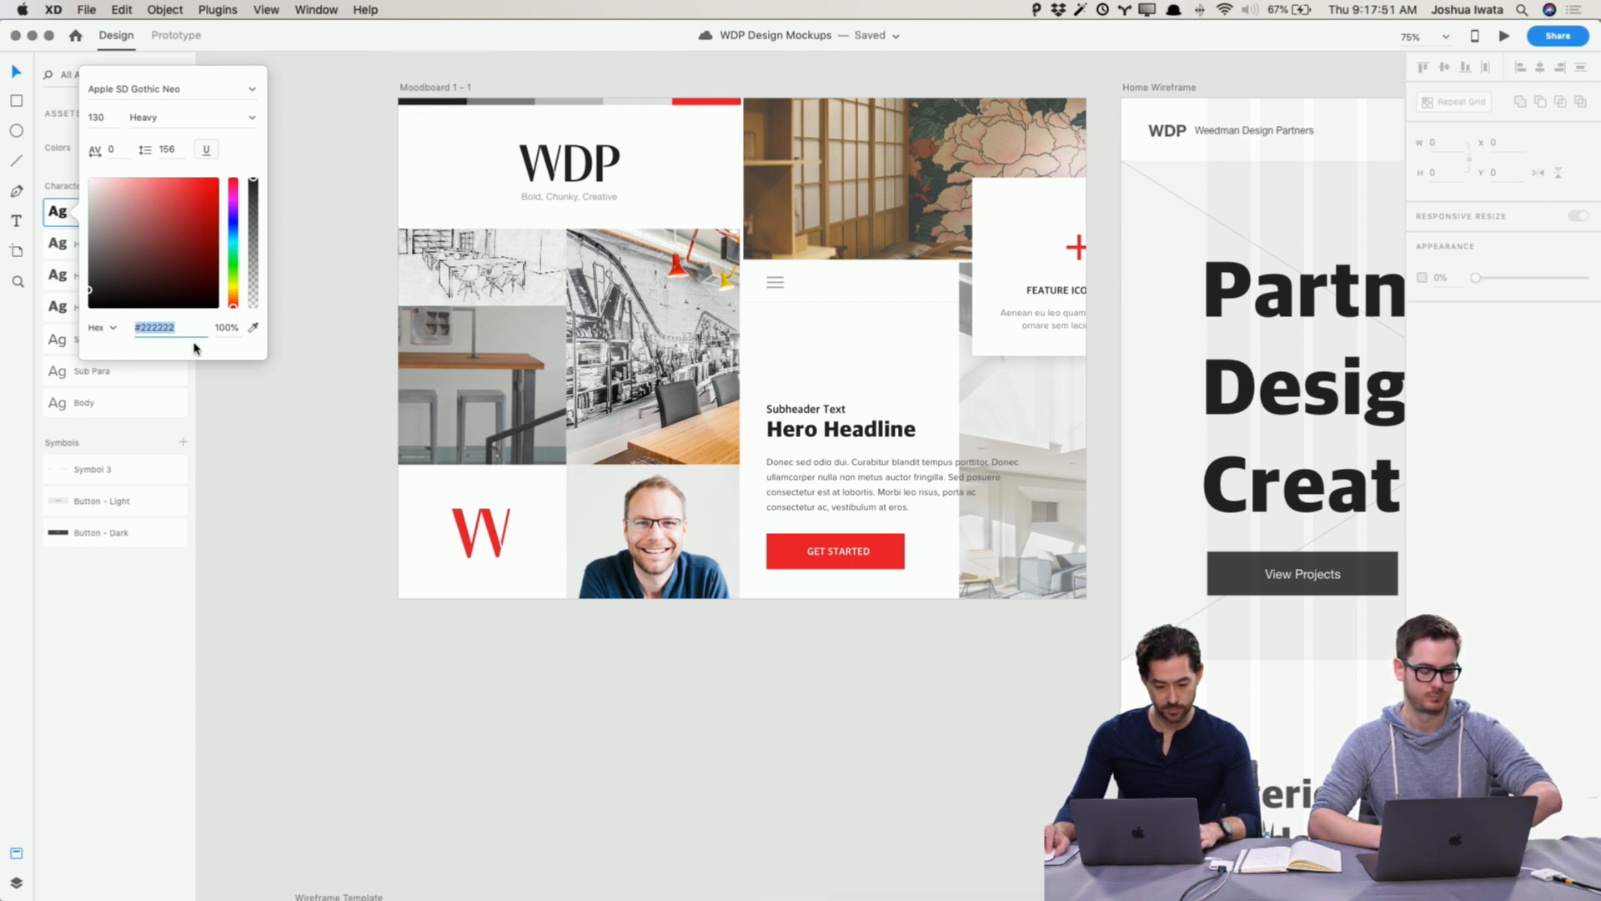
pyautogui.click(207, 400)
# Step: Open the H1 character style to check its color
pyautogui.rightClick(109, 243)
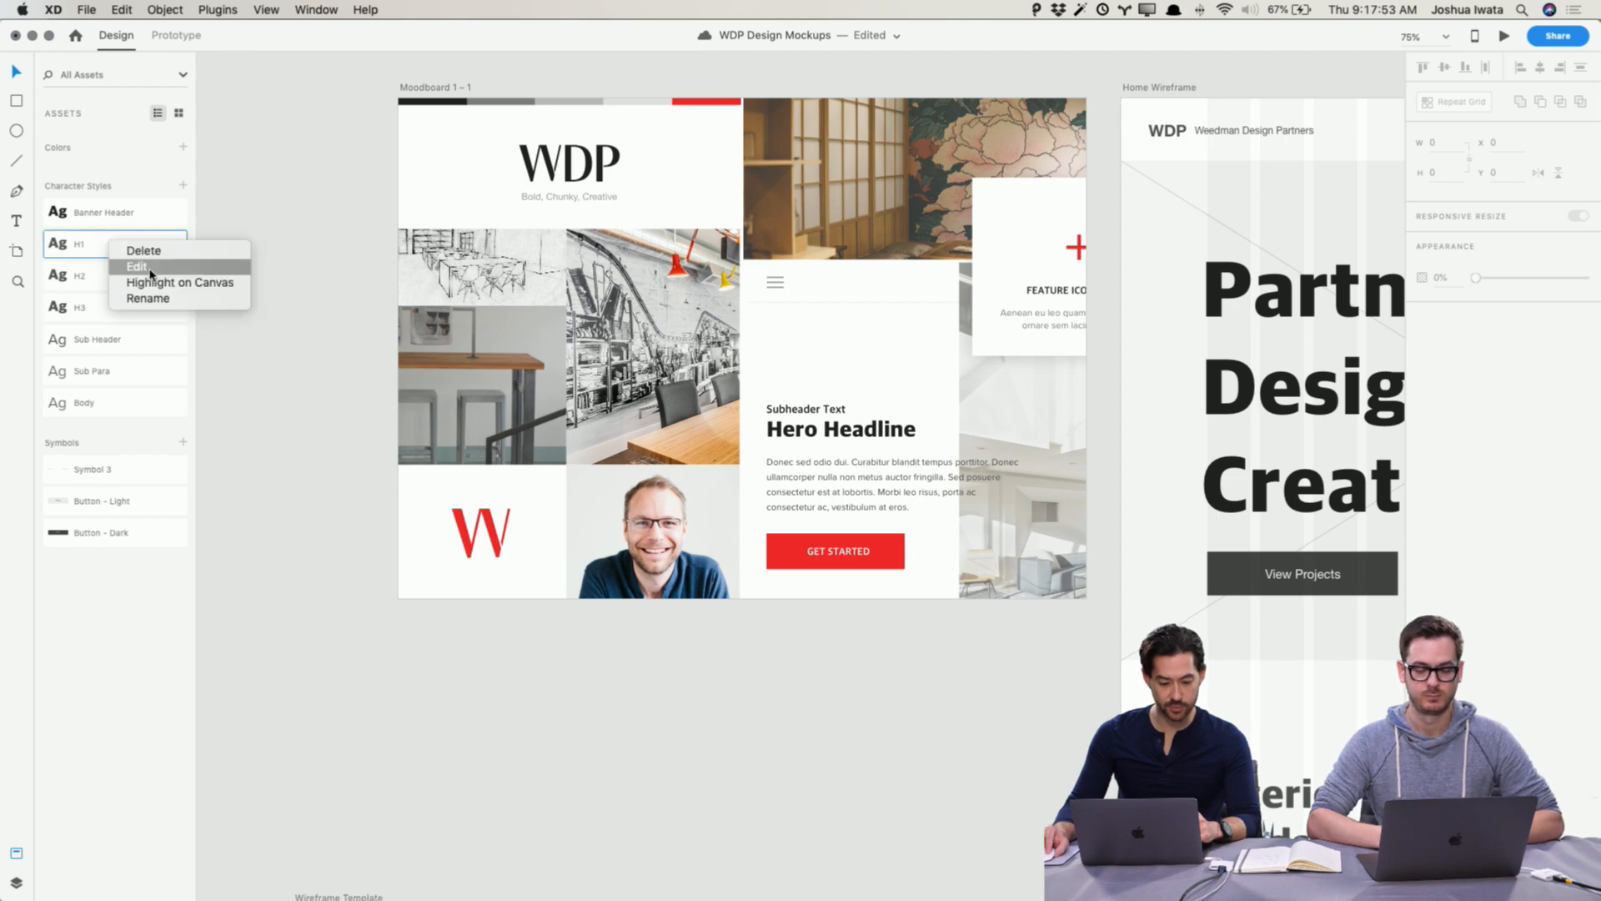
pyautogui.click(142, 266)
pyautogui.click(155, 359)
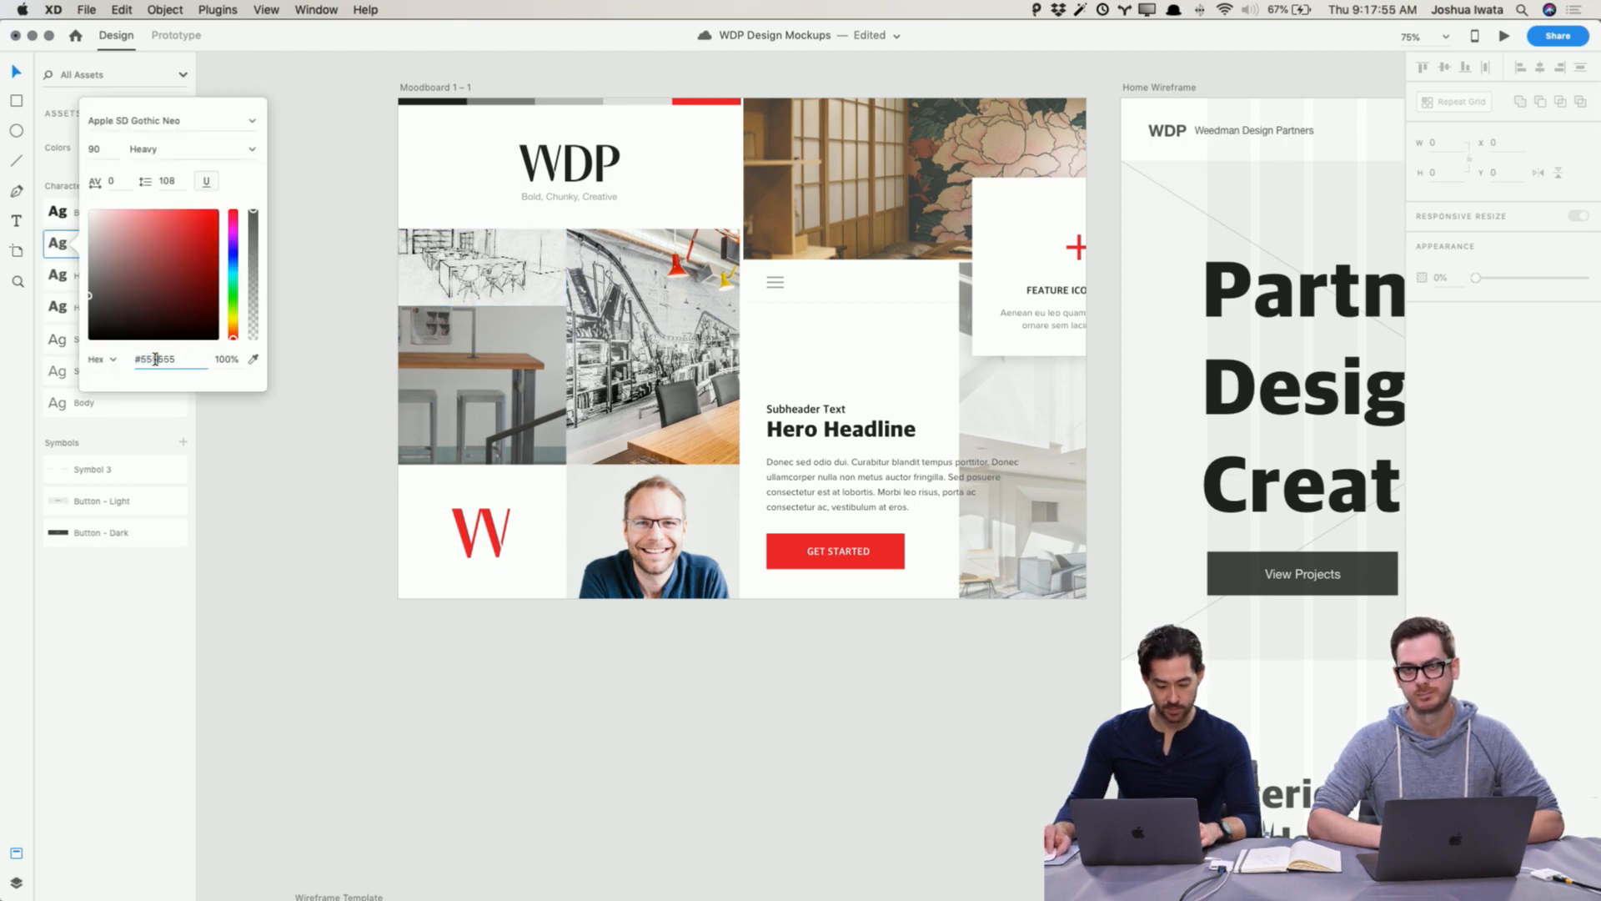
pyautogui.click(351, 422)
# Step: Set the H2 character style's color to #222222
pyautogui.rightClick(109, 284)
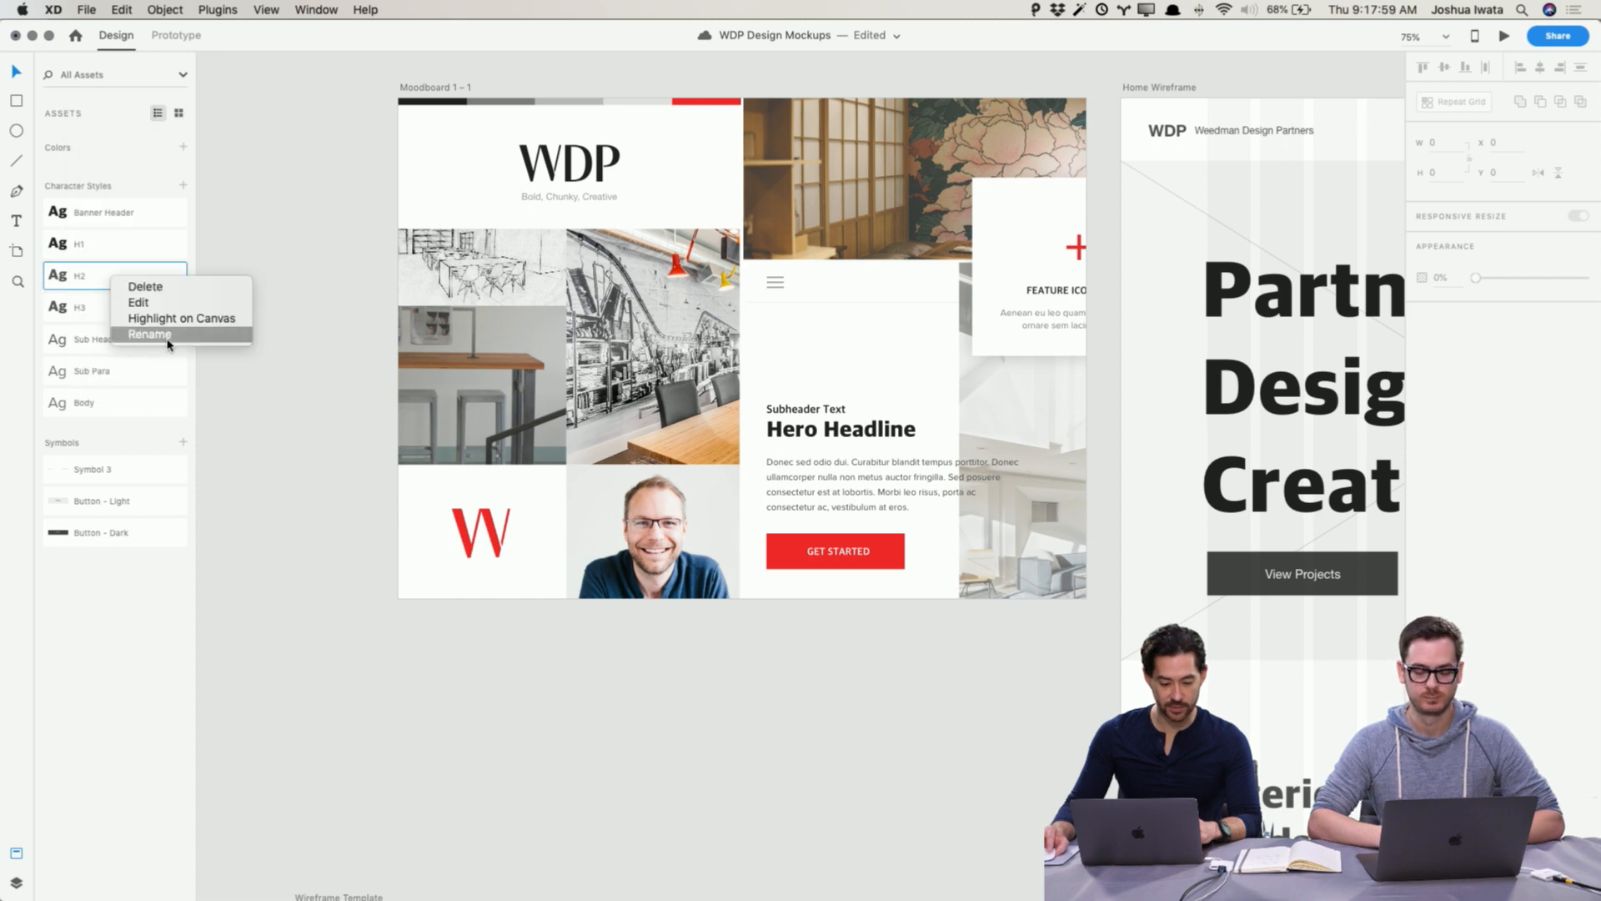
pyautogui.click(137, 301)
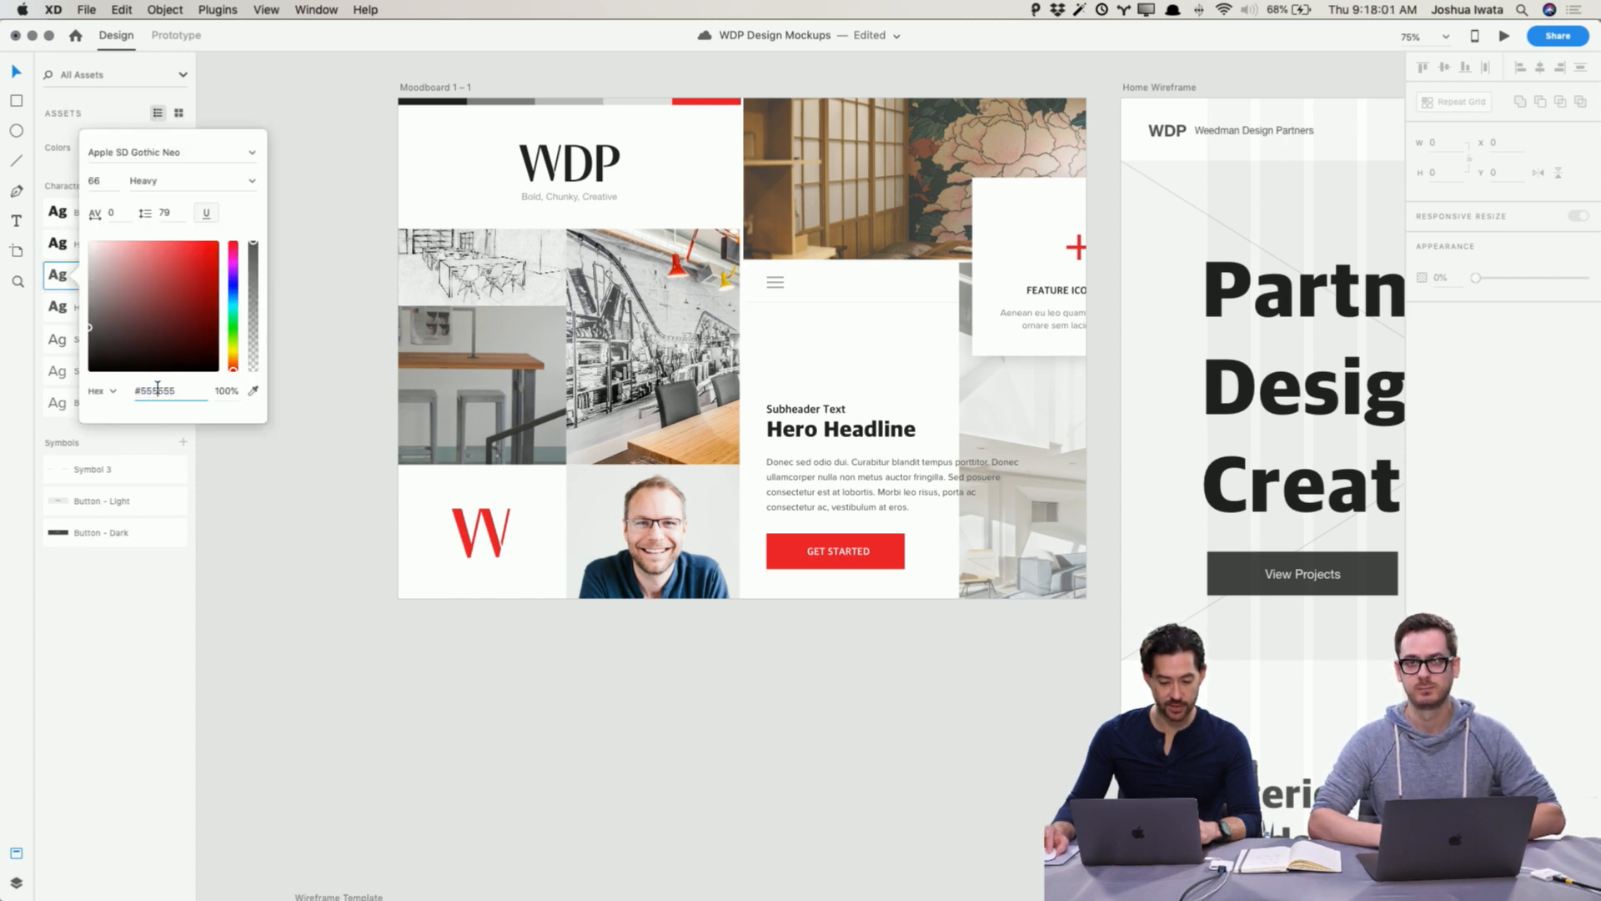
pyautogui.write('222222')
pyautogui.press('Return')
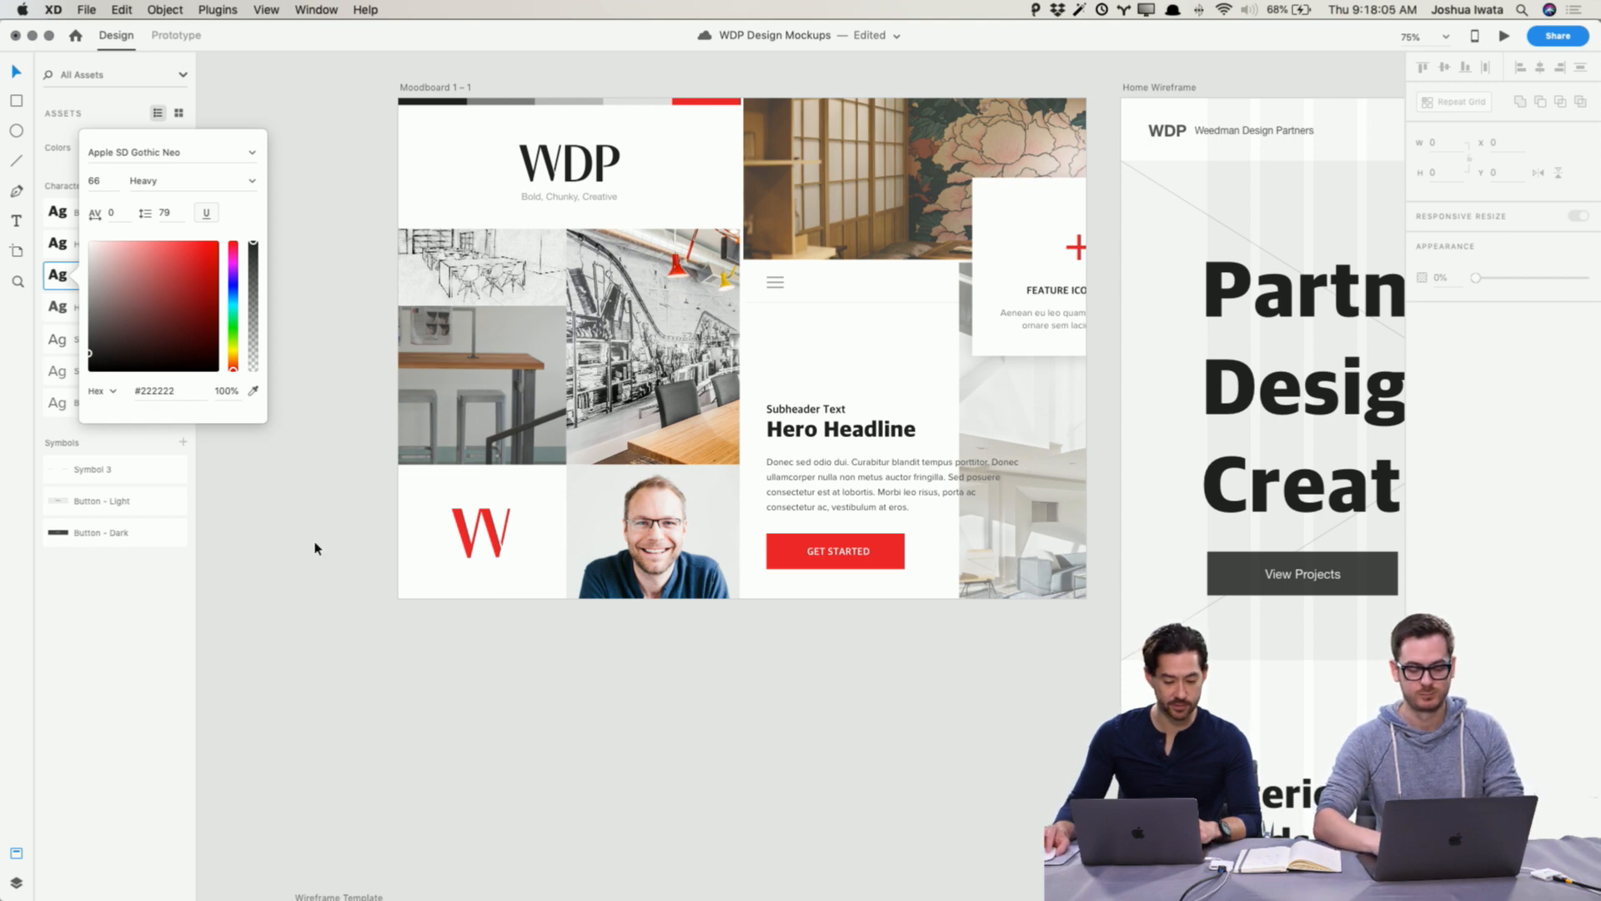
pyautogui.click(288, 501)
# Step: Set the H3 character style's color to #222222
pyautogui.rightClick(150, 307)
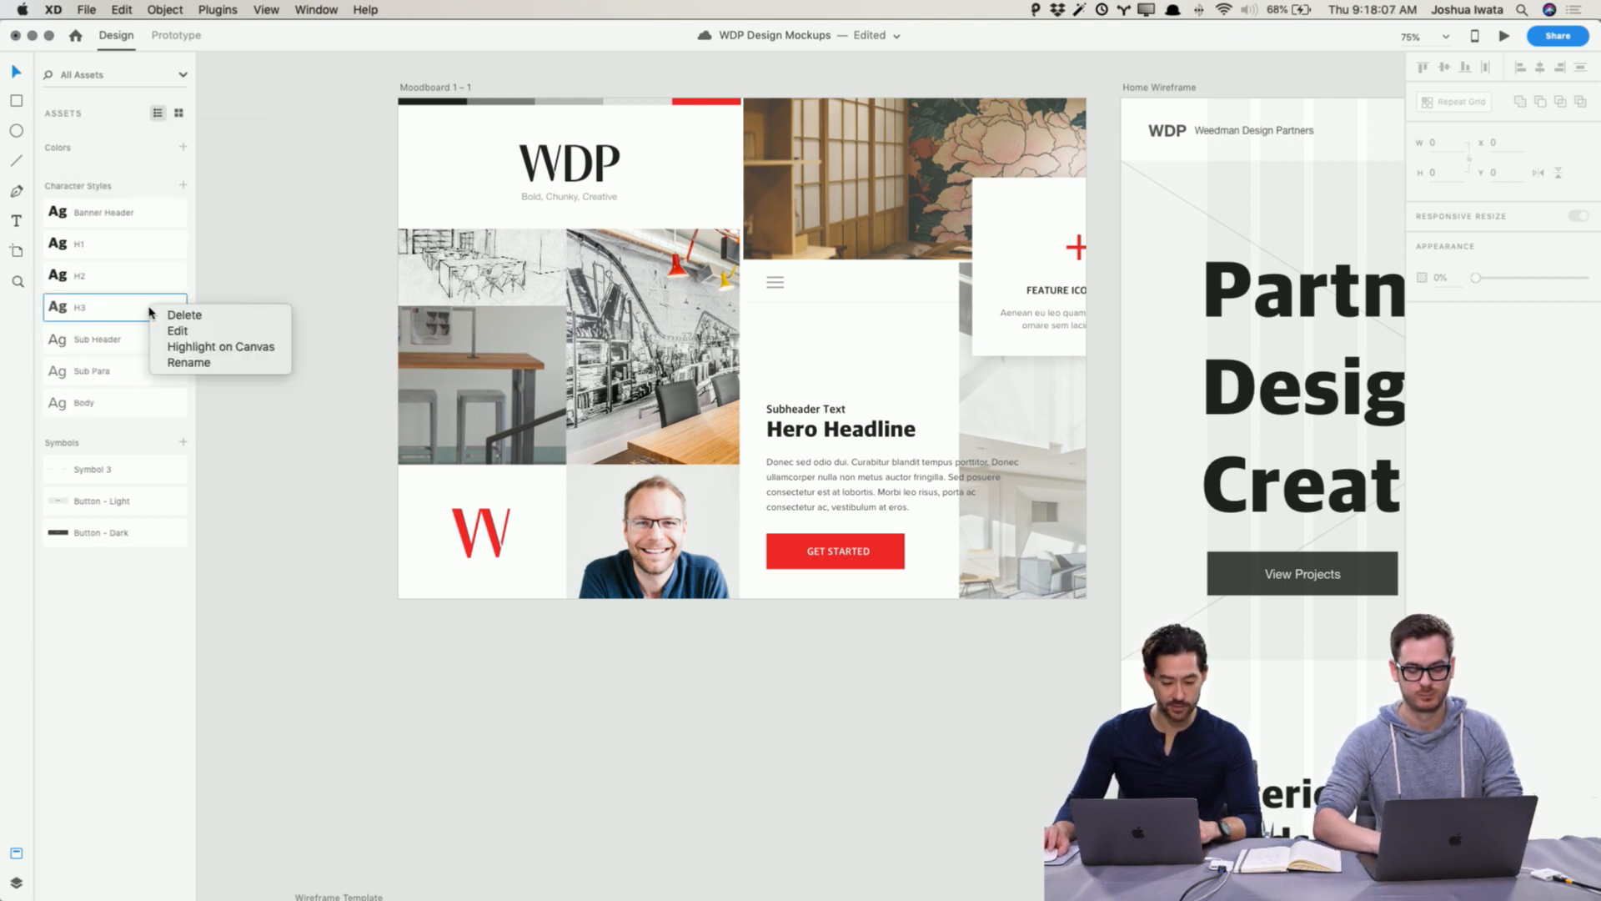
pyautogui.click(192, 331)
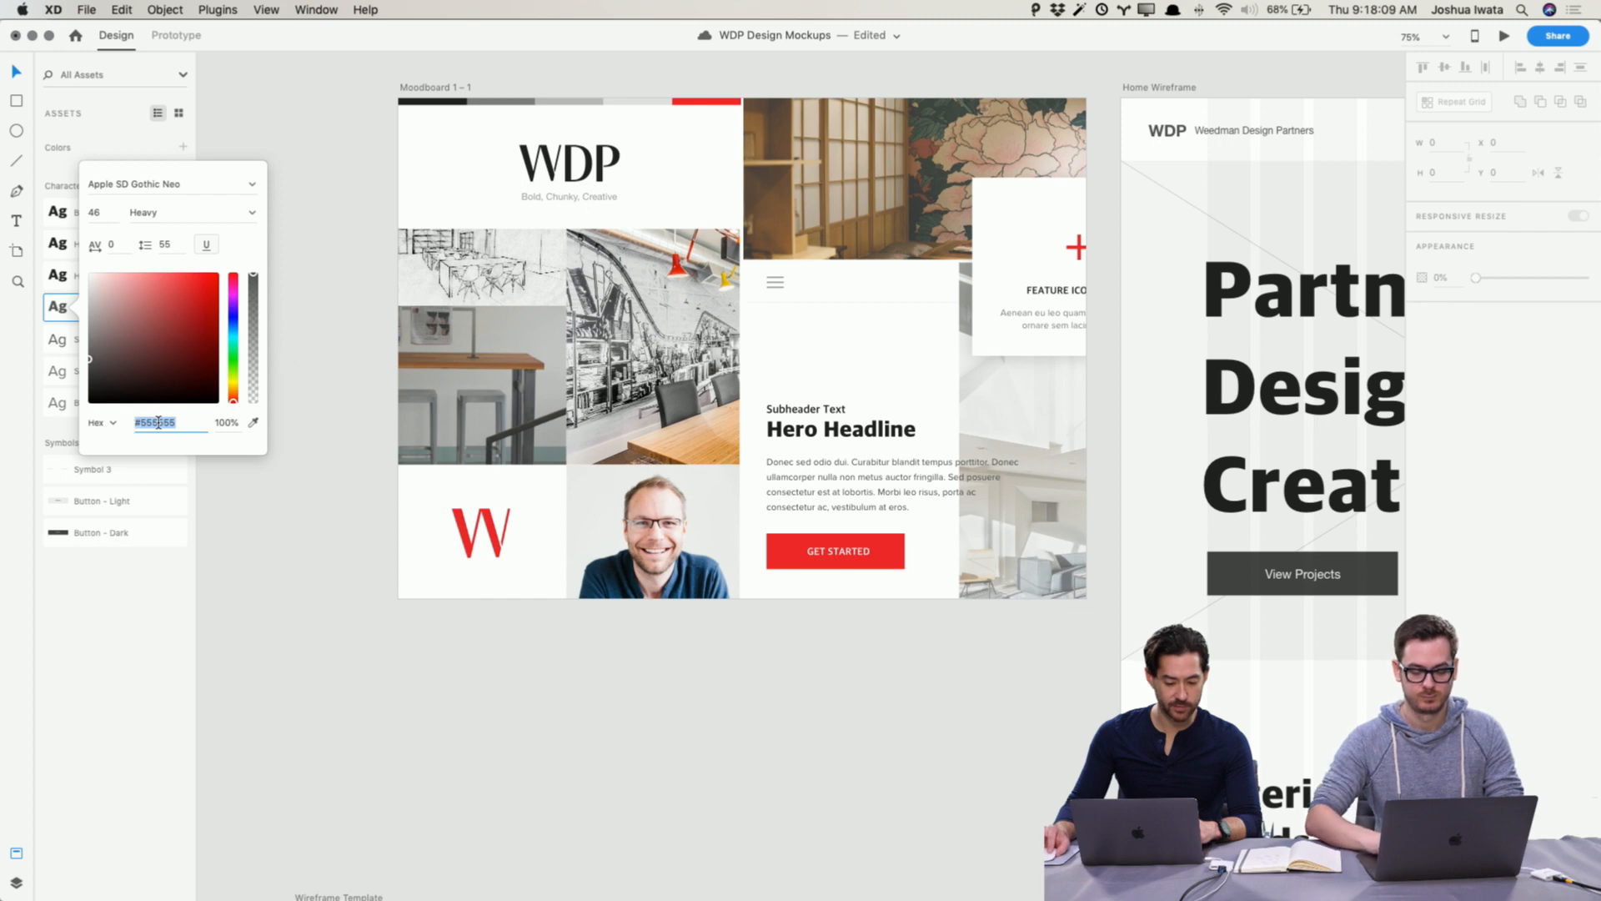
pyautogui.write('222222')
pyautogui.press('Return')
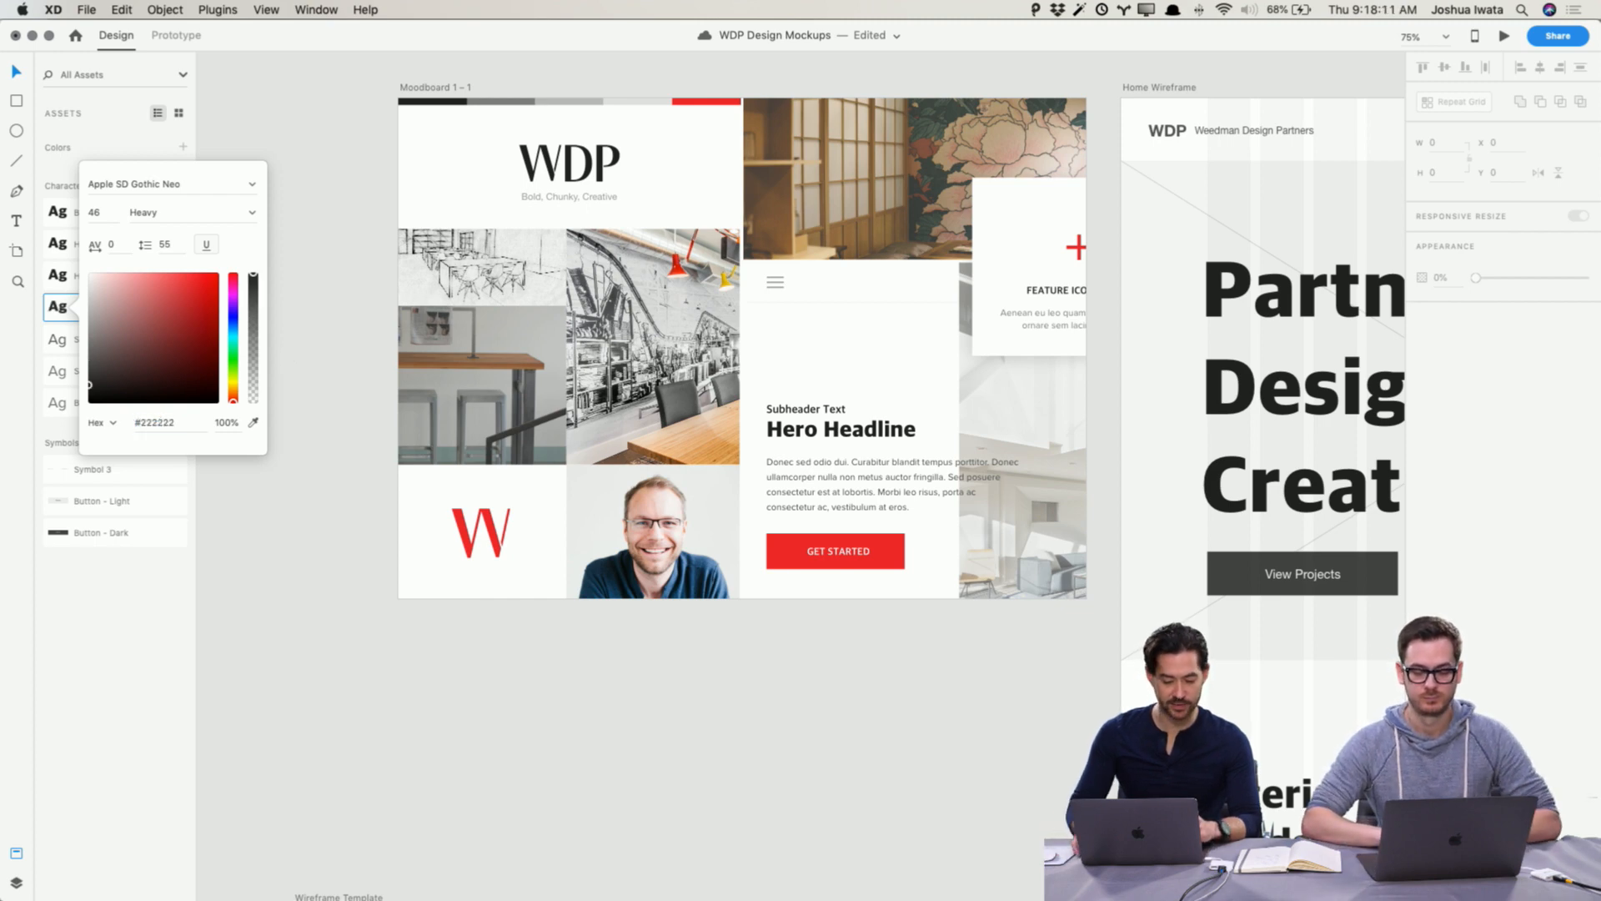
pyautogui.click(228, 529)
# Step: Fill the View Projects button with the moodboard's red, sampled from the Get Started button (#F02A2A)
pyautogui.hscroll(-1, 267, 498)
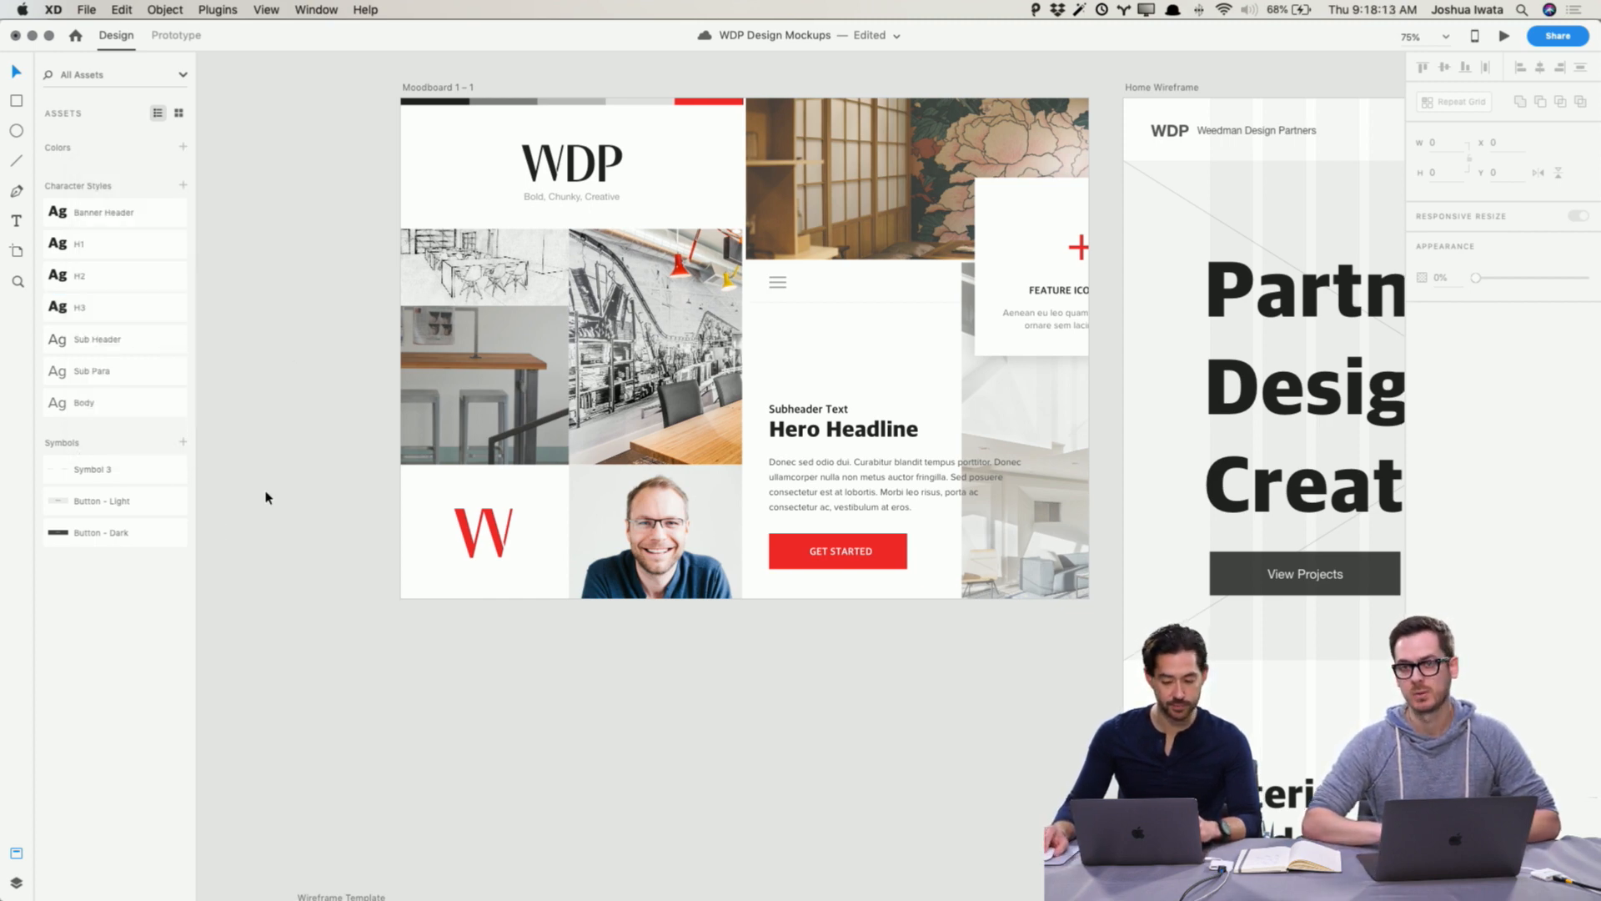
pyautogui.hscroll(2, 267, 498)
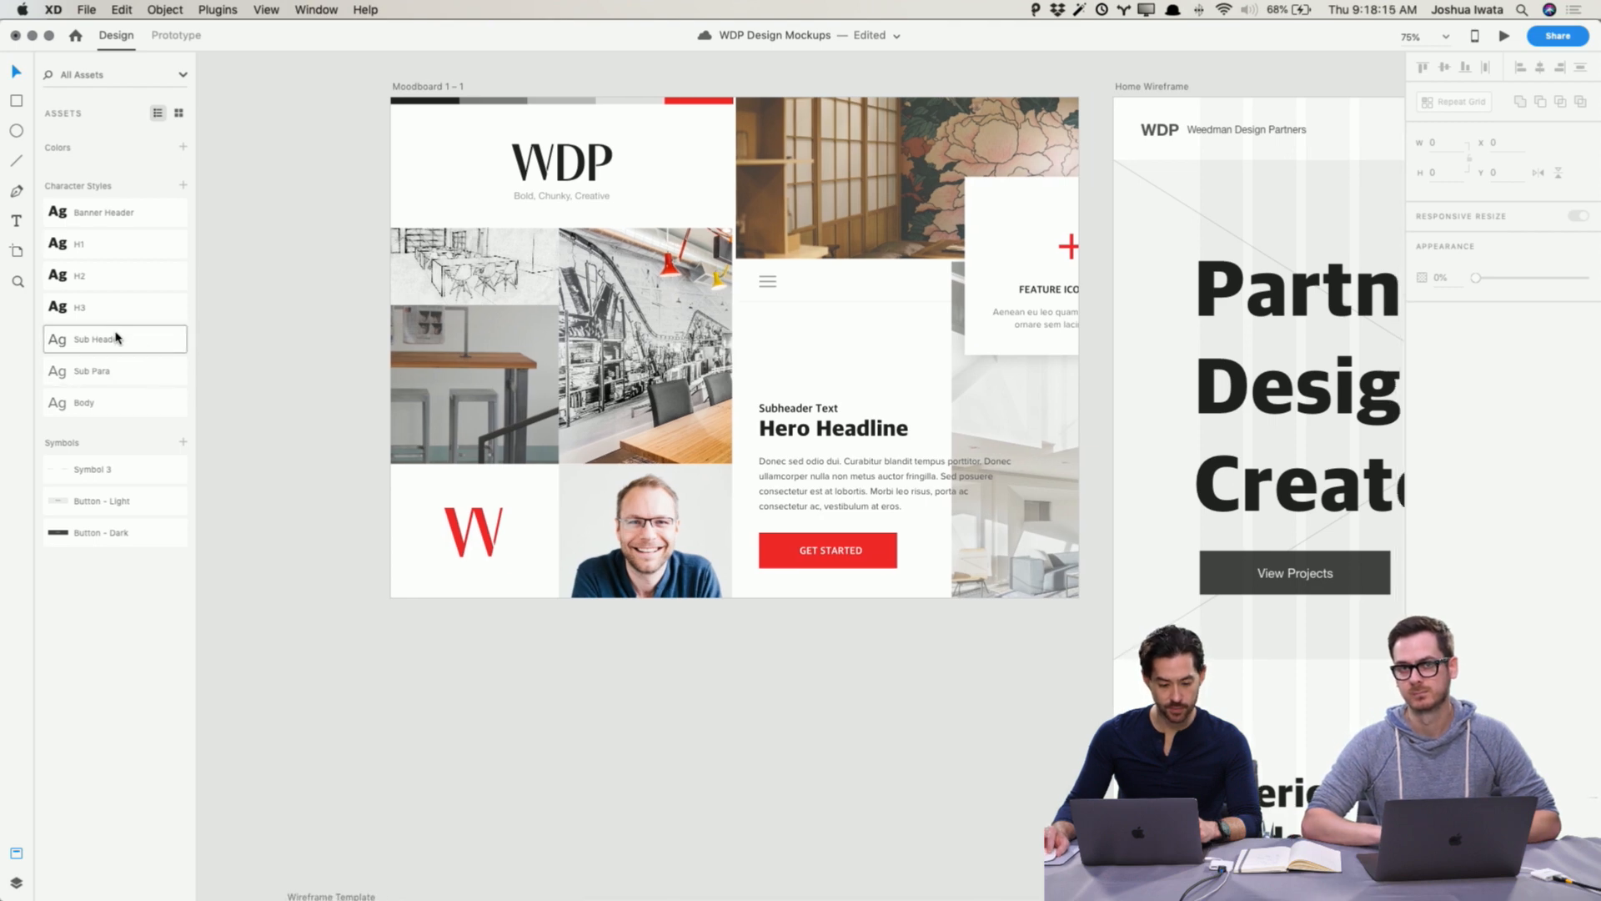
pyautogui.hscroll(10, 233, 495)
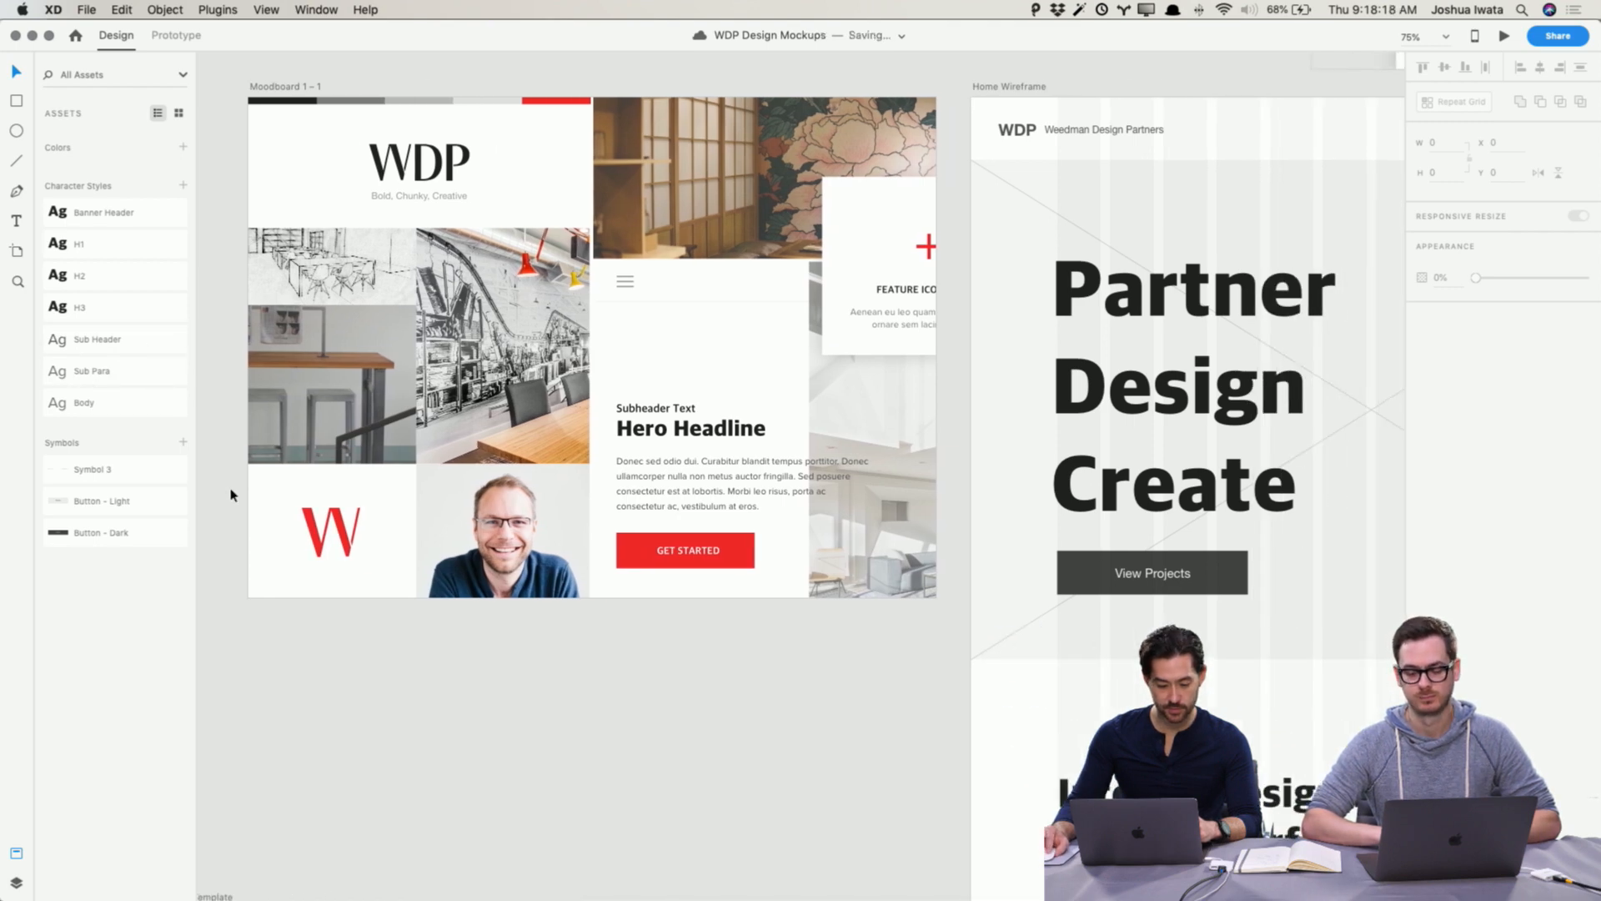
pyautogui.click(1091, 573)
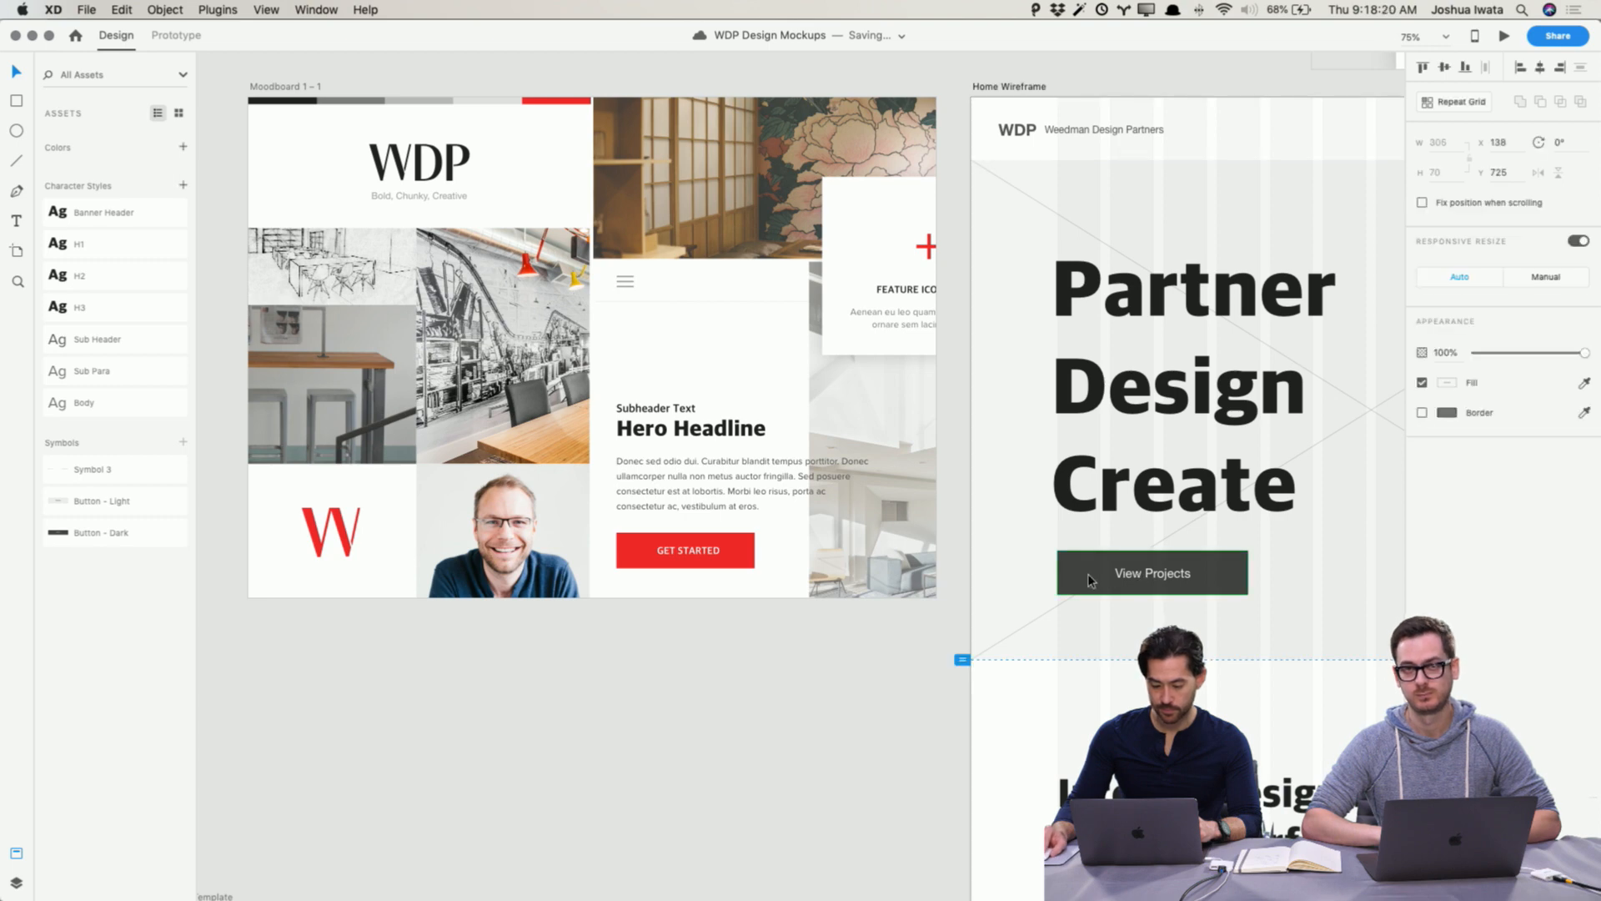
pyautogui.rightClick(155, 543)
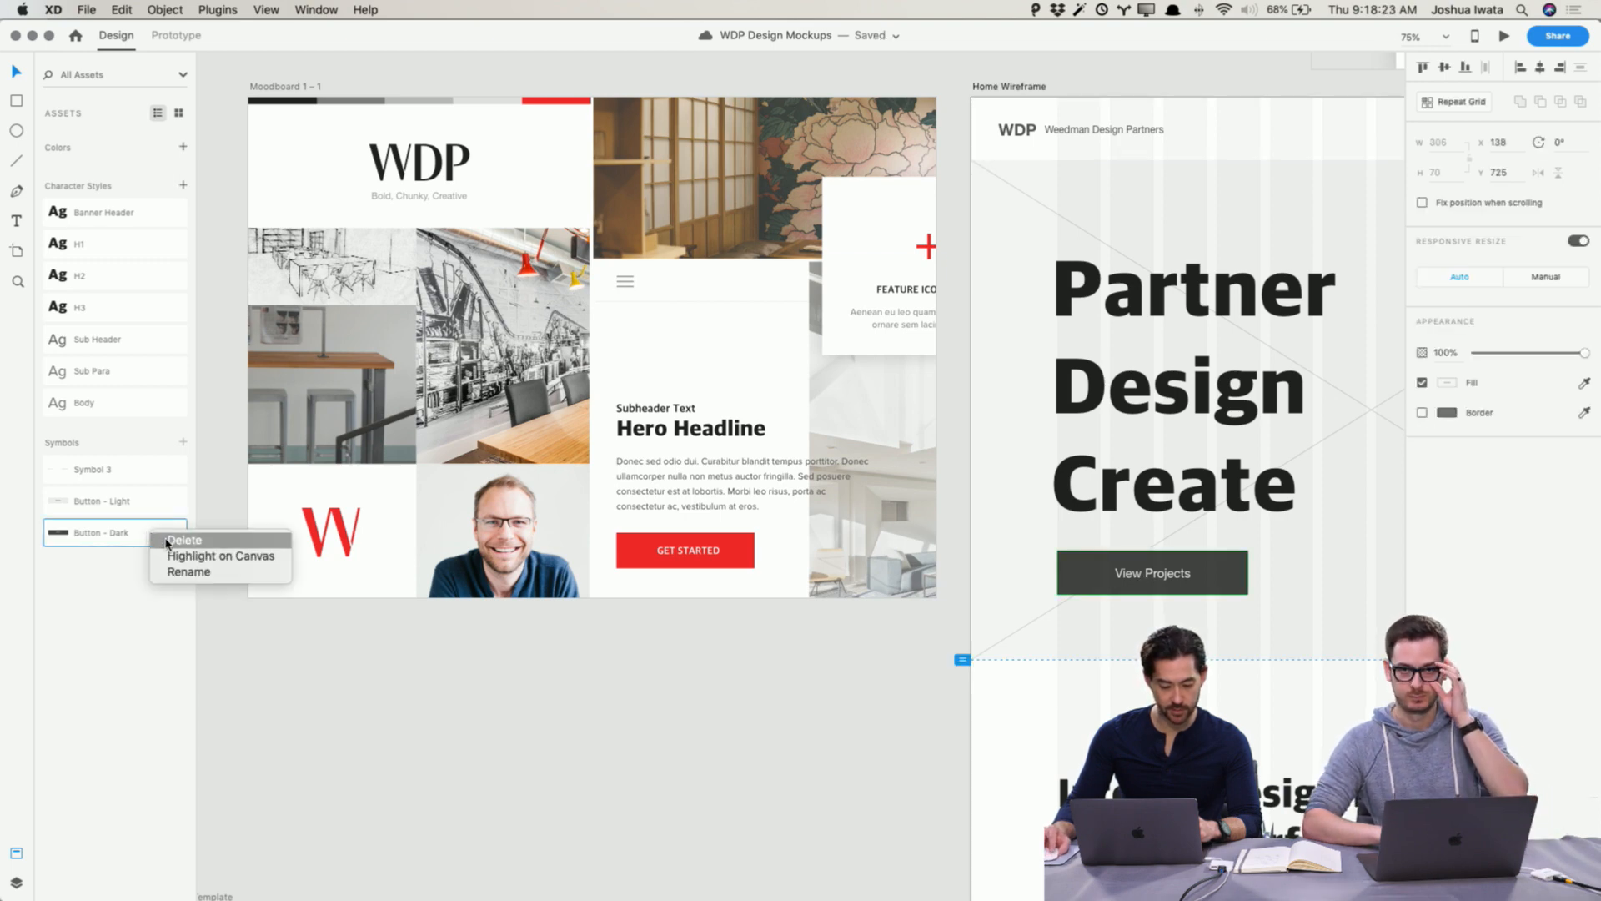
pyautogui.click(267, 746)
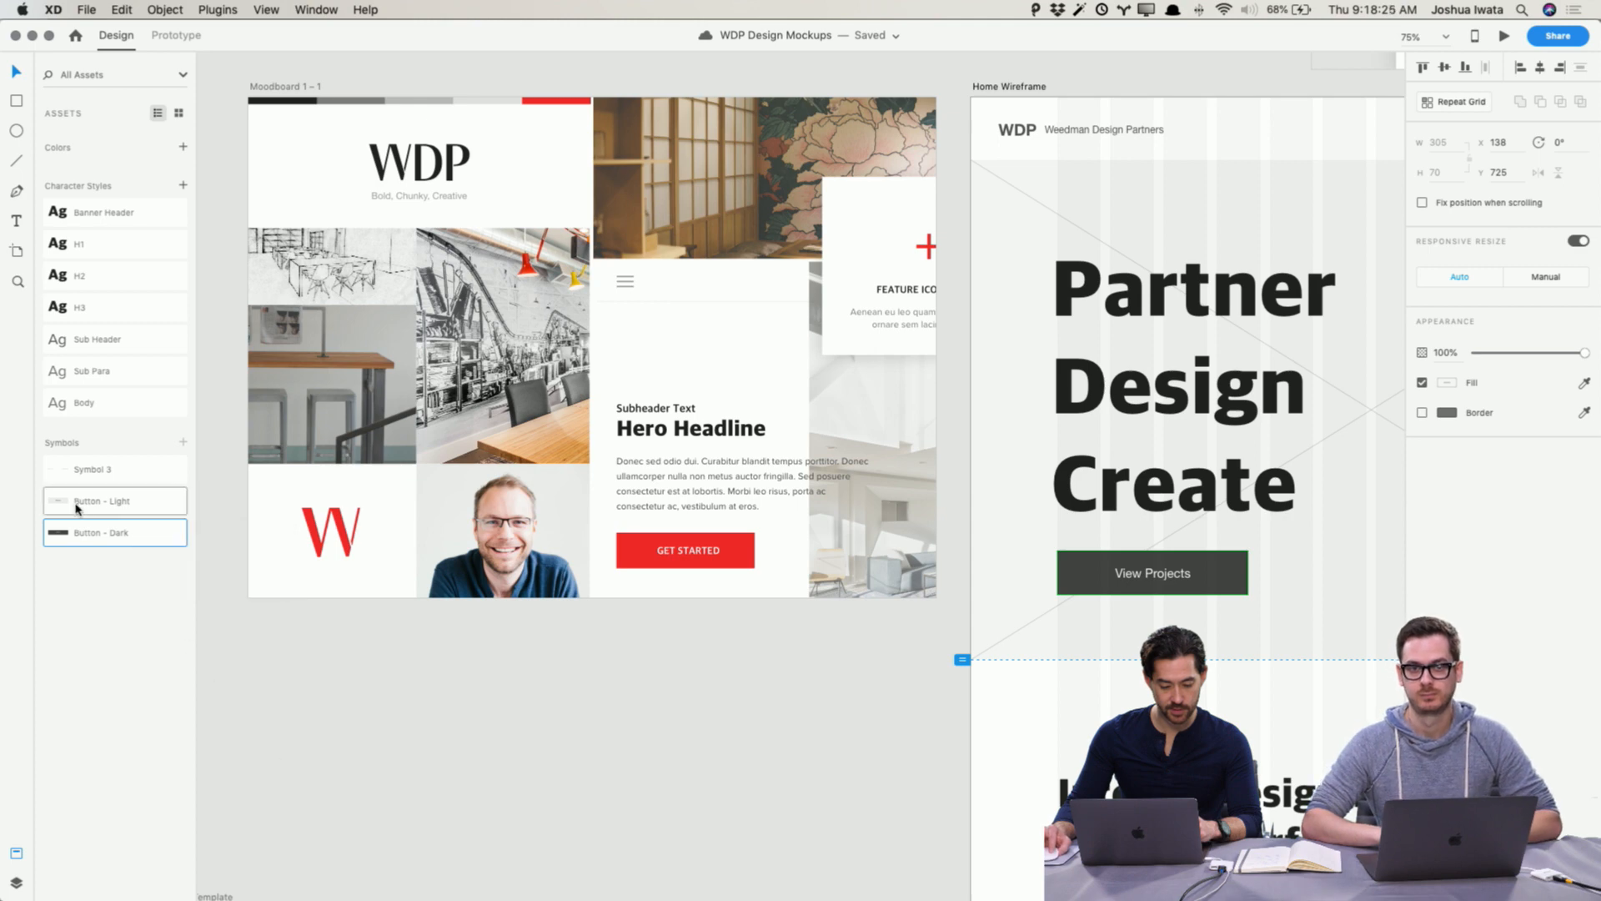
pyautogui.click(1082, 572)
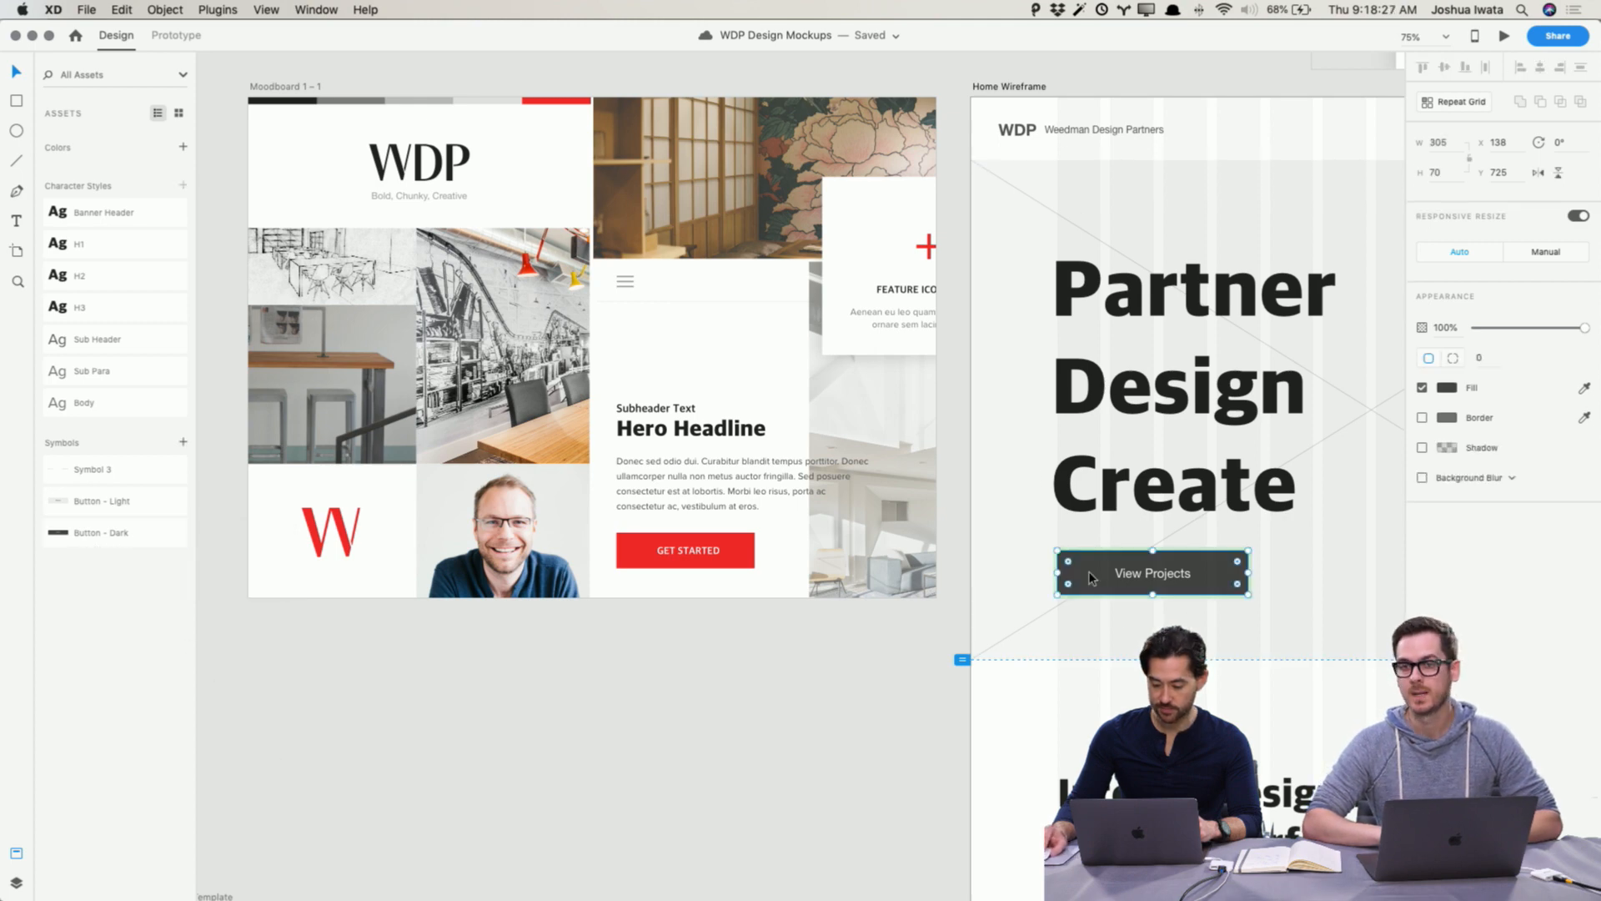
pyautogui.click(1447, 388)
pyautogui.click(1414, 454)
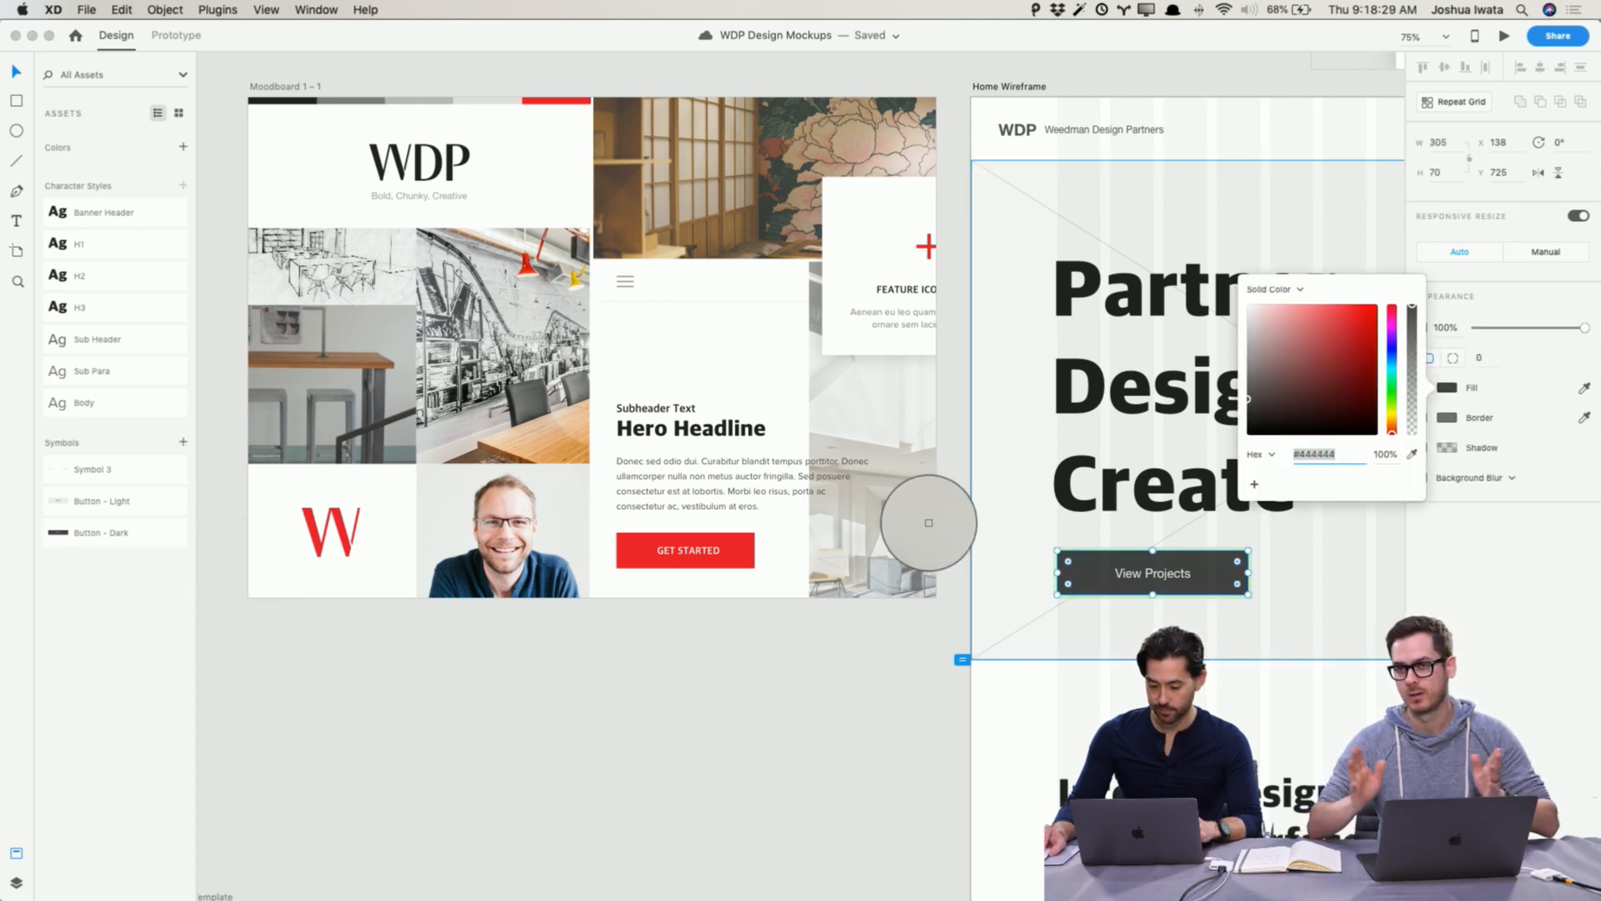
pyautogui.click(739, 544)
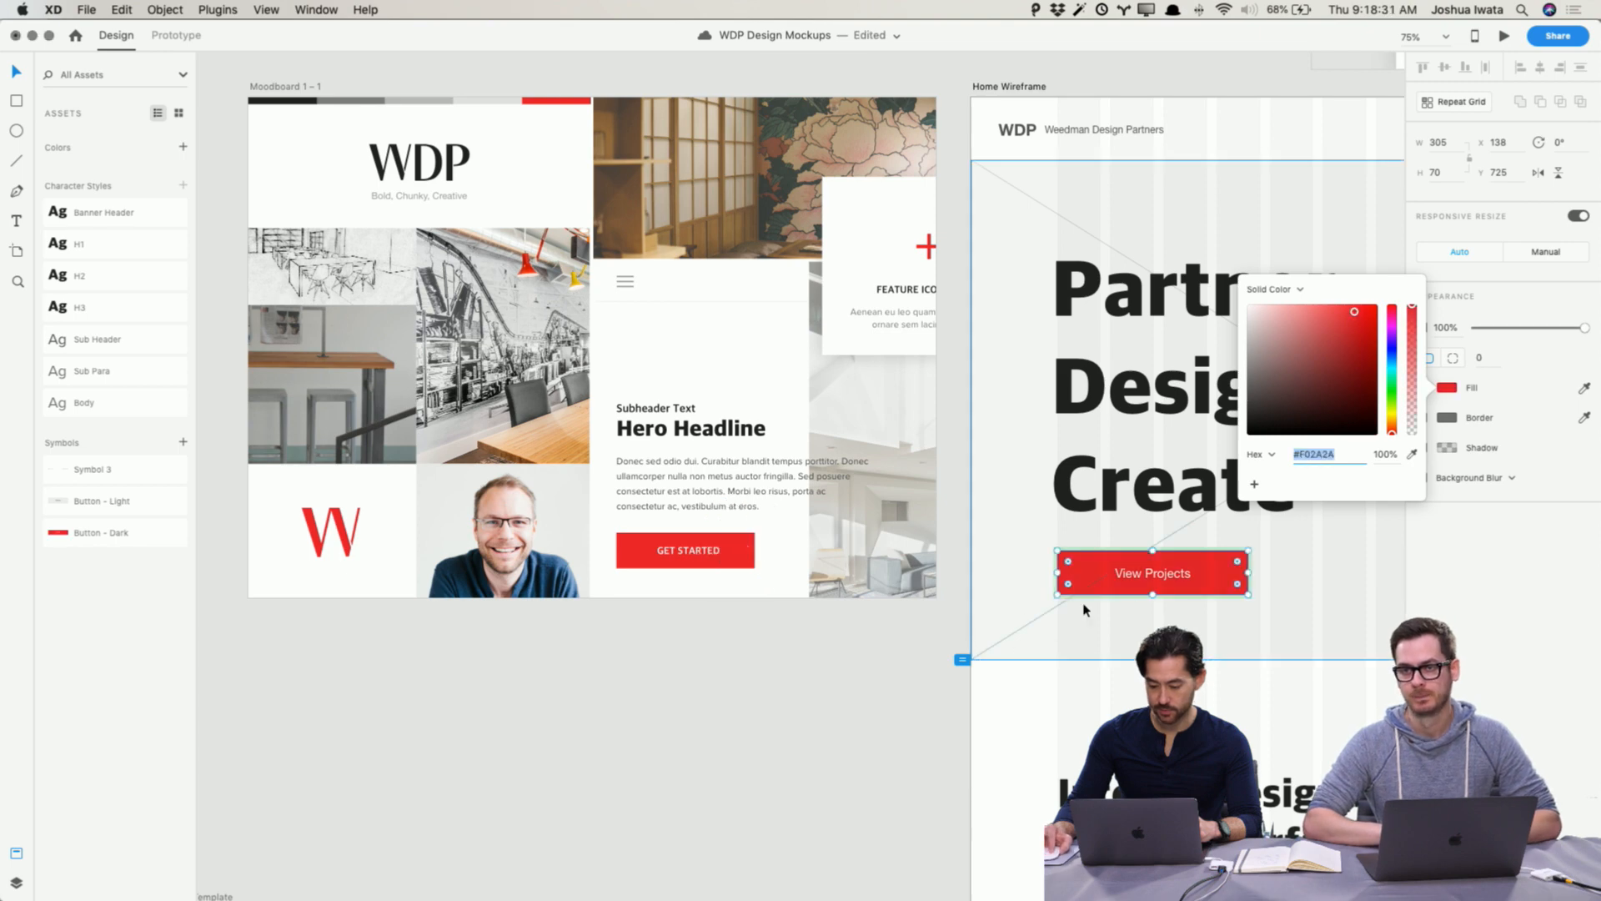
# Step: Change the View Projects button label's font to Proxima Nova
pyautogui.doubleClick(1149, 574)
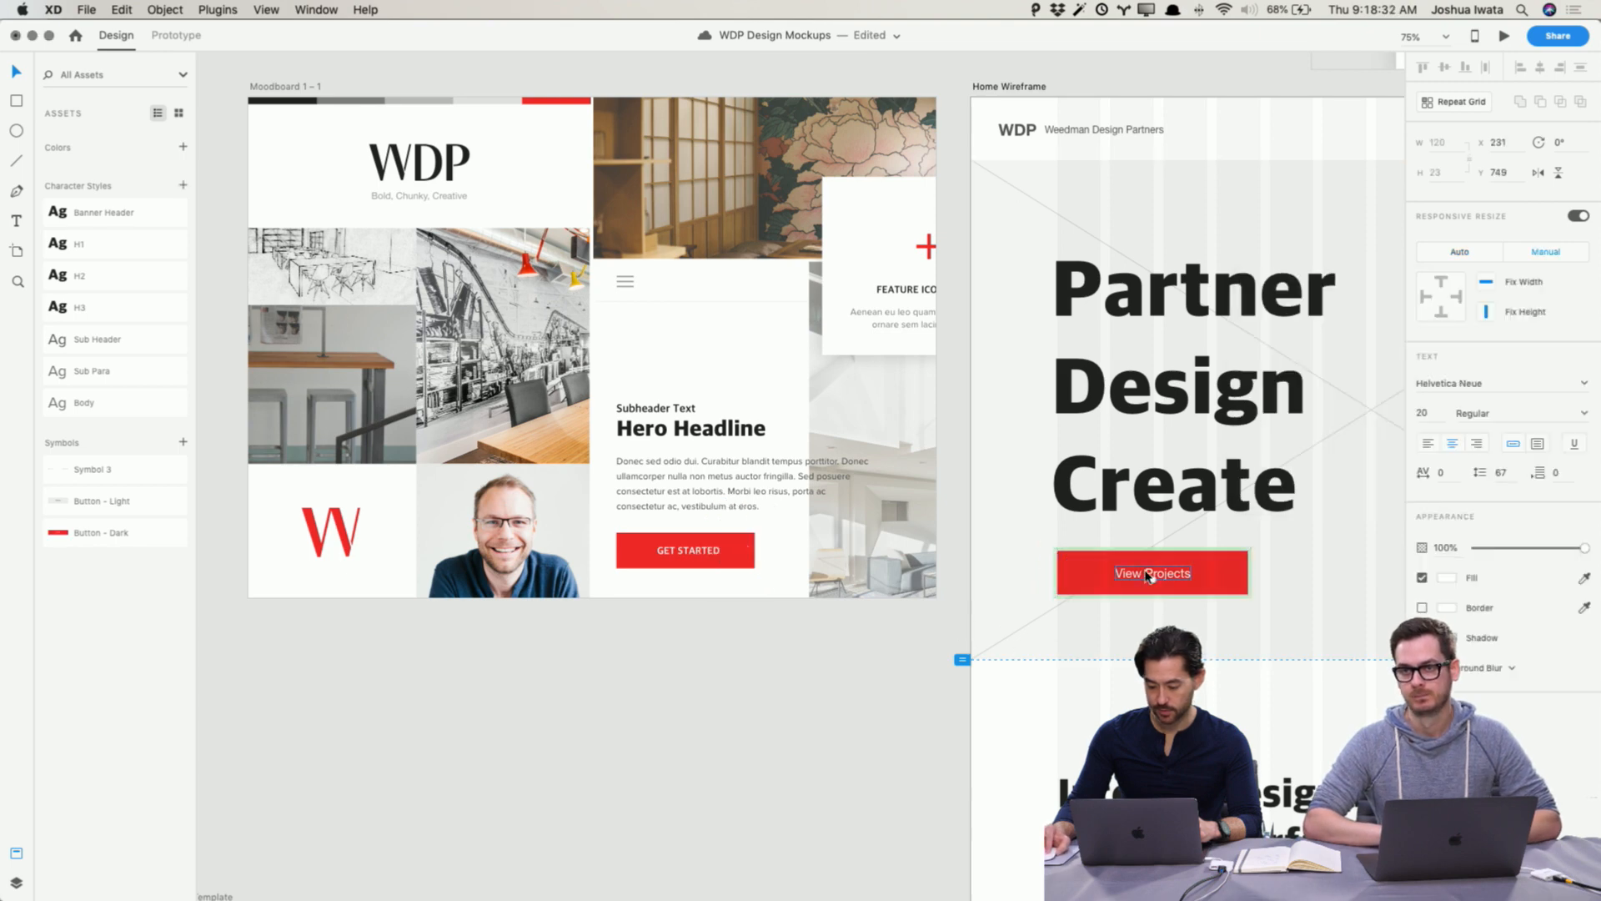
pyautogui.click(1453, 386)
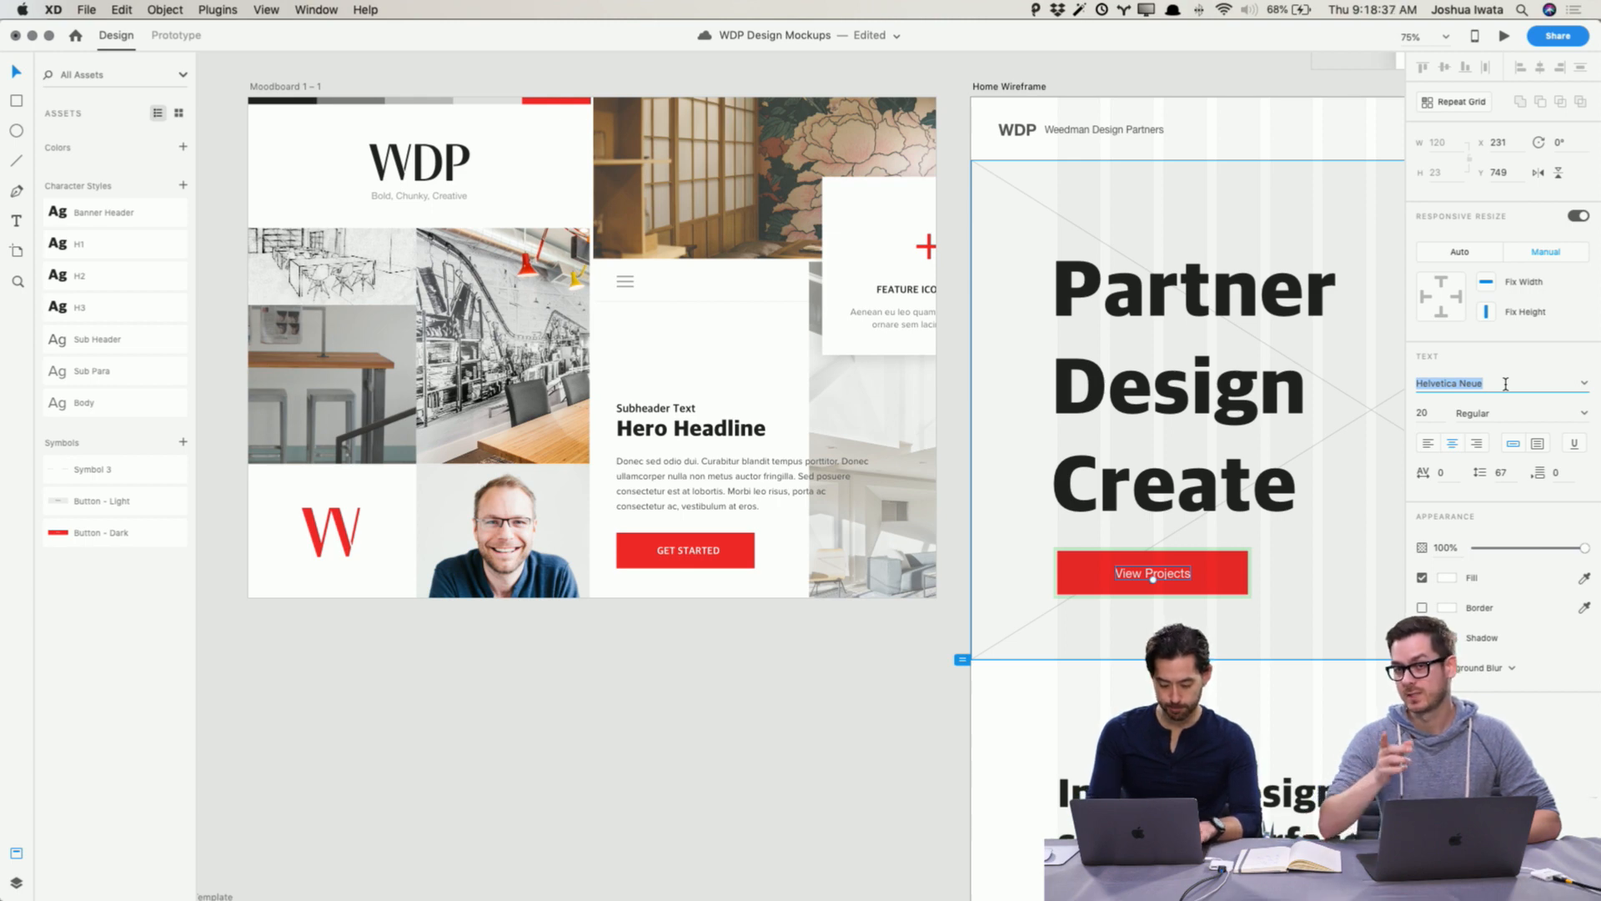
pyautogui.write('Proxima Nova')
pyautogui.press('Return')
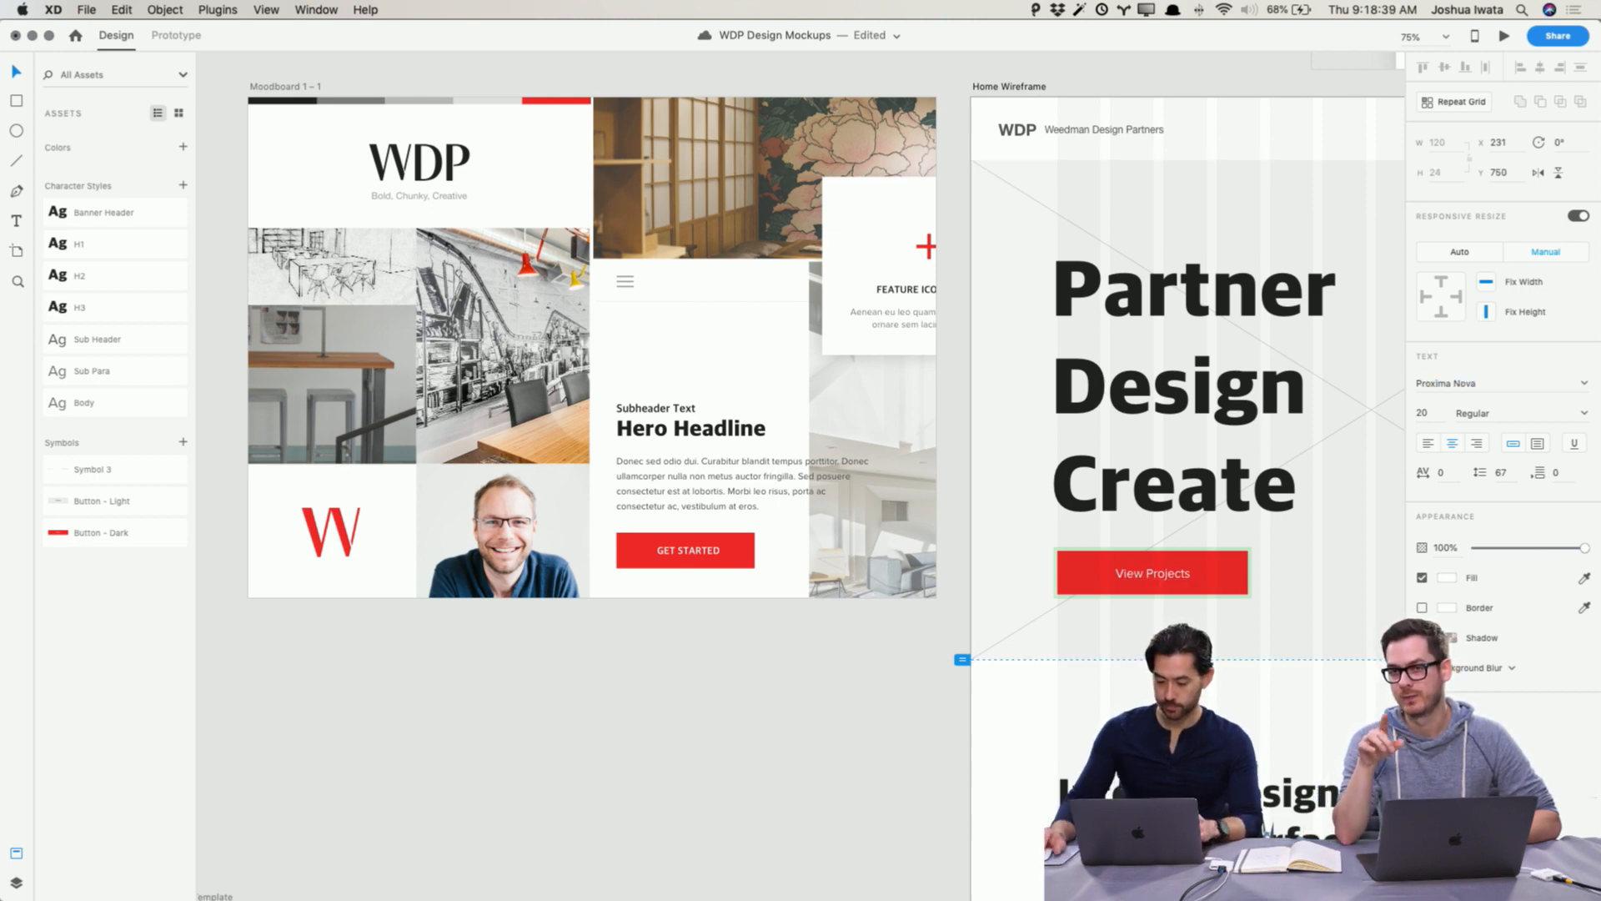
# Step: Retype the View Projects button label in capitals as VIEW PROJECTS
pyautogui.doubleClick(1178, 573)
pyautogui.press('super+a')
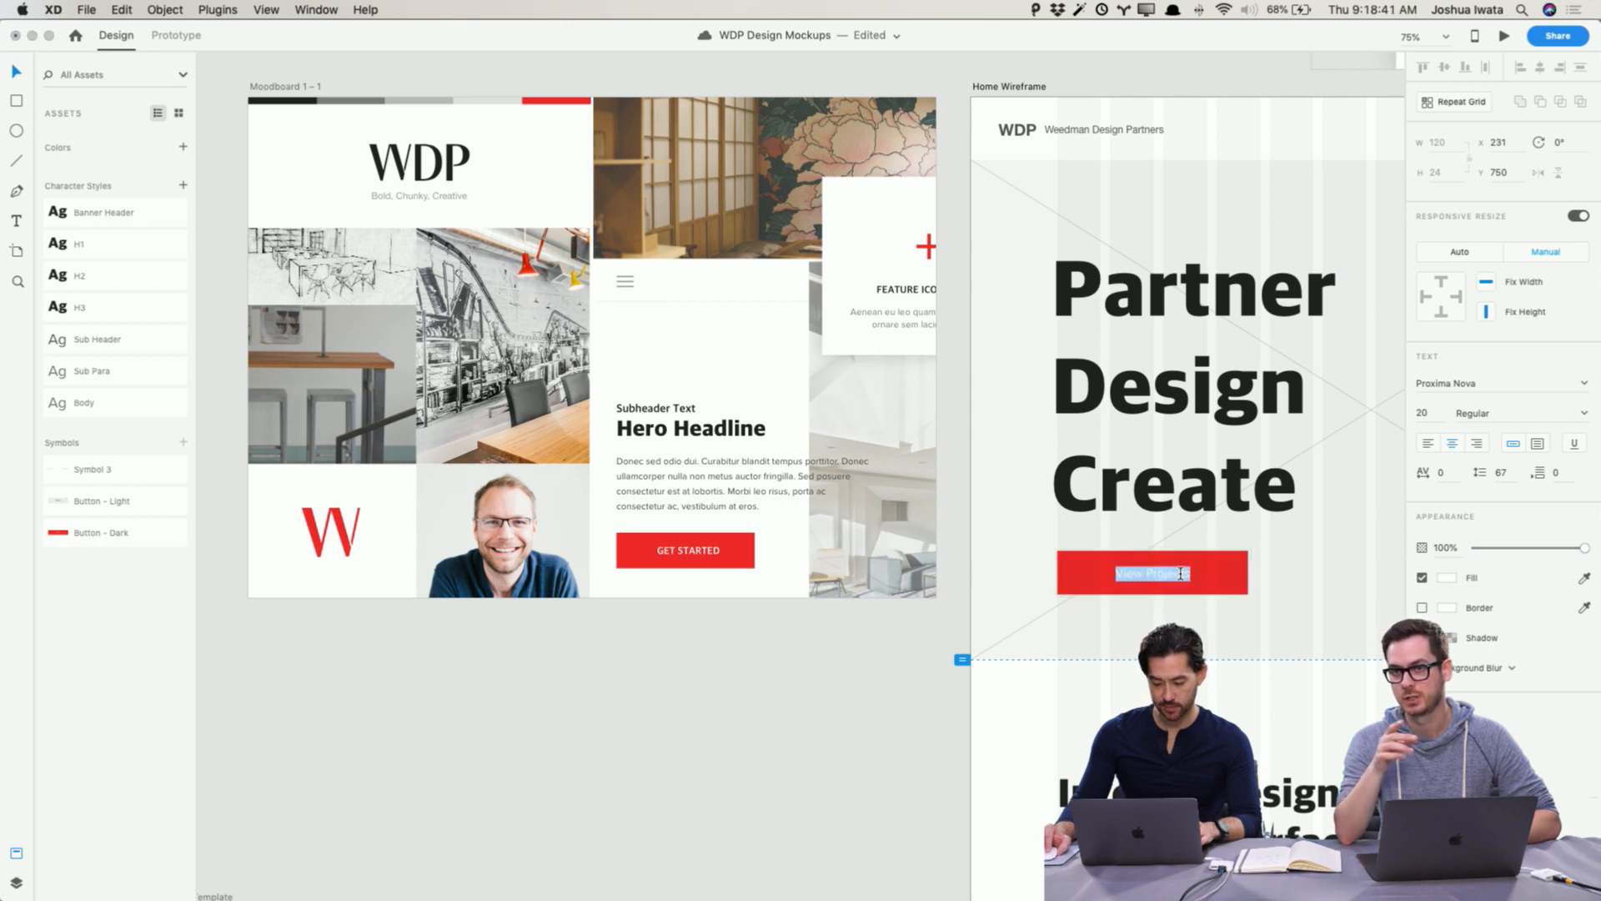
pyautogui.write('VIEW PROJECTS')
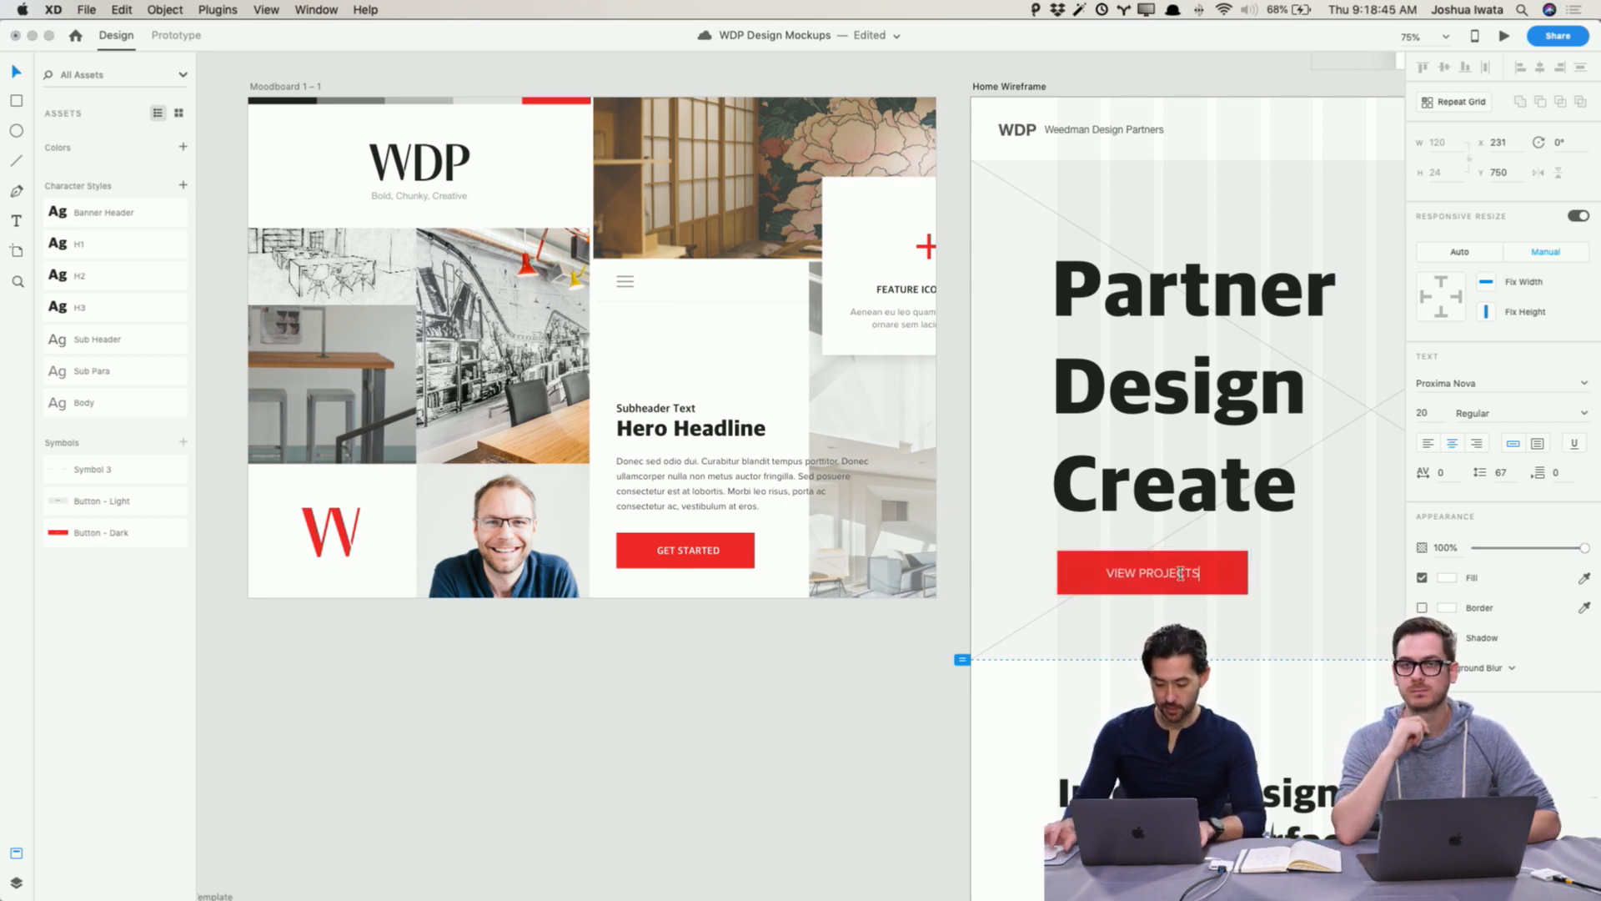
pyautogui.click(798, 688)
# Step: Set the Partner Design Create headline's font size to 130
pyautogui.hscroll(3, 798, 689)
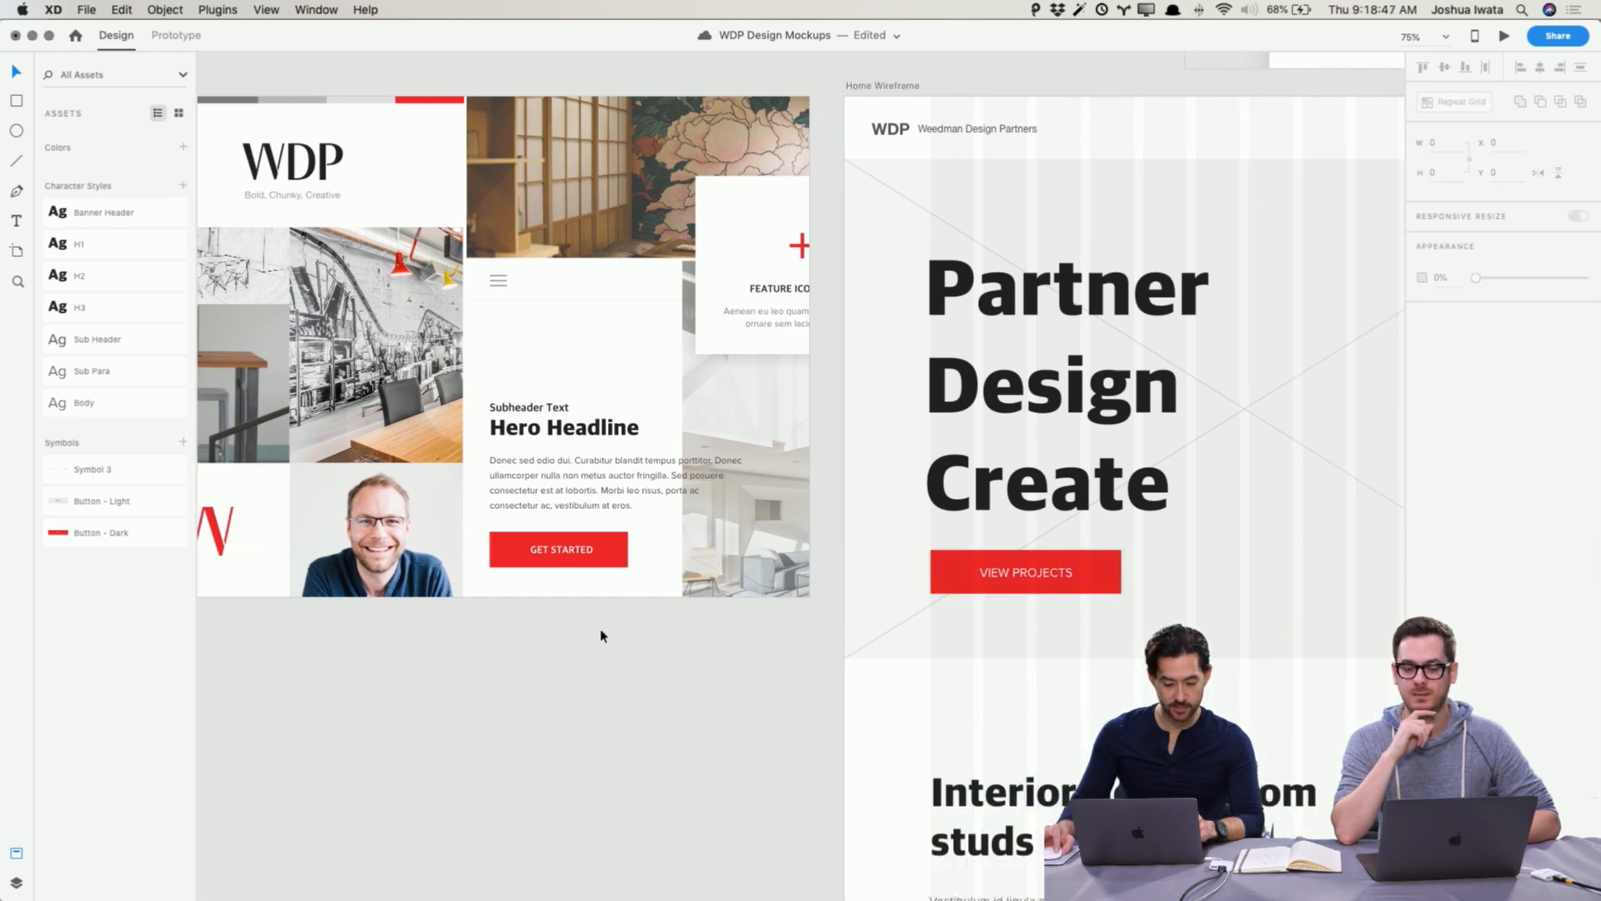
pyautogui.moveTo(102, 501); pyautogui.dragTo(1017, 580)
pyautogui.hscroll(10, 586, 649)
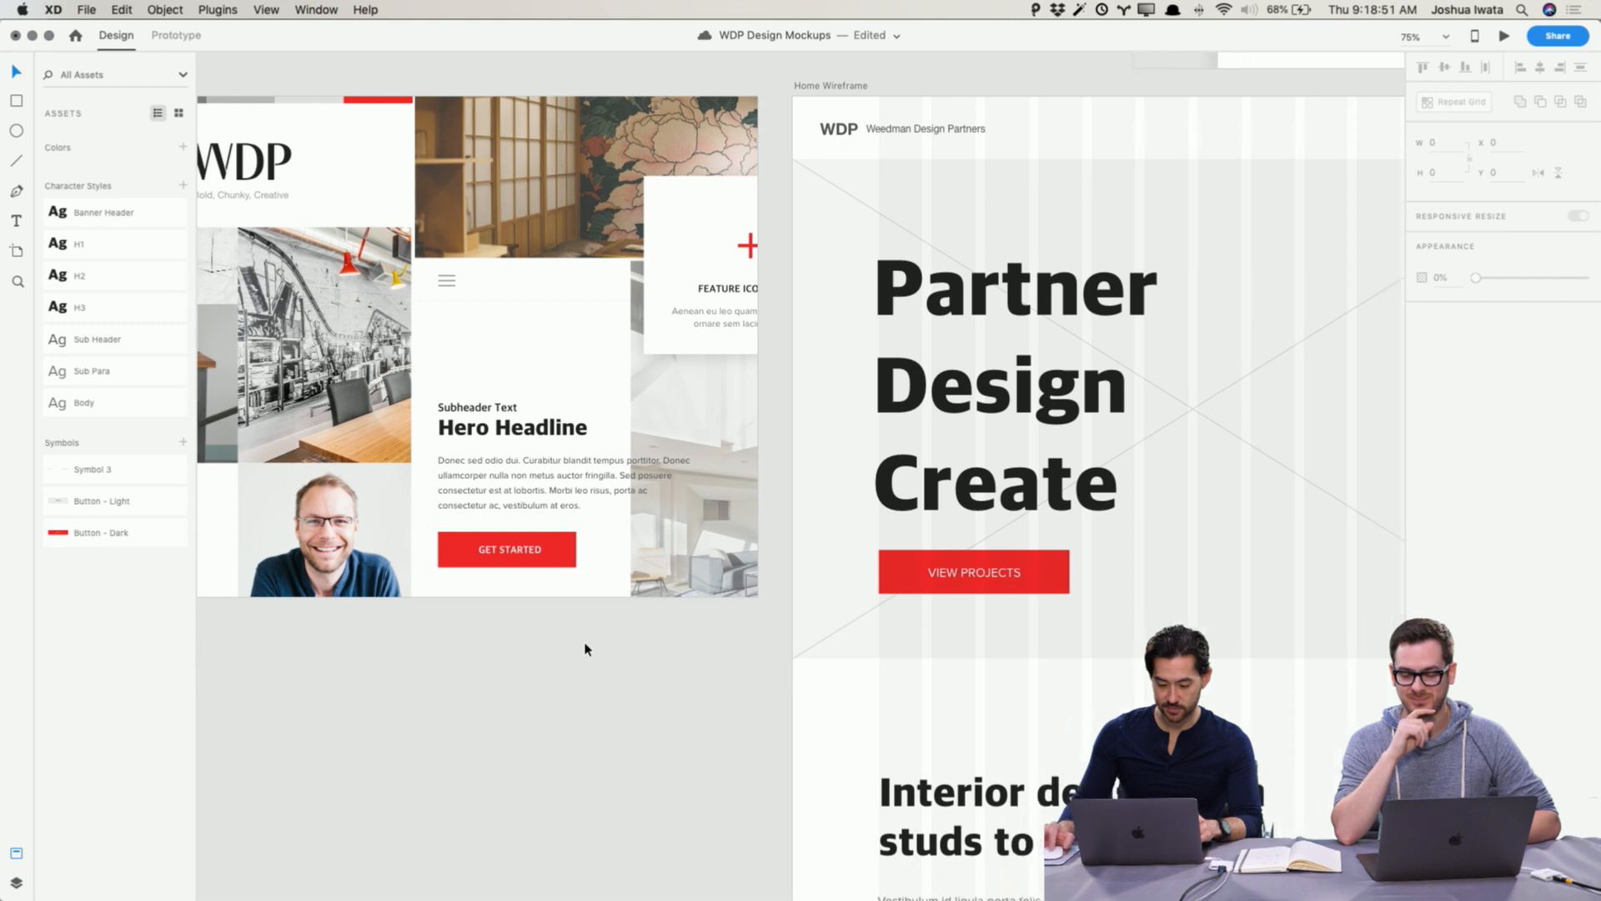
pyautogui.scroll(-5, 587, 648)
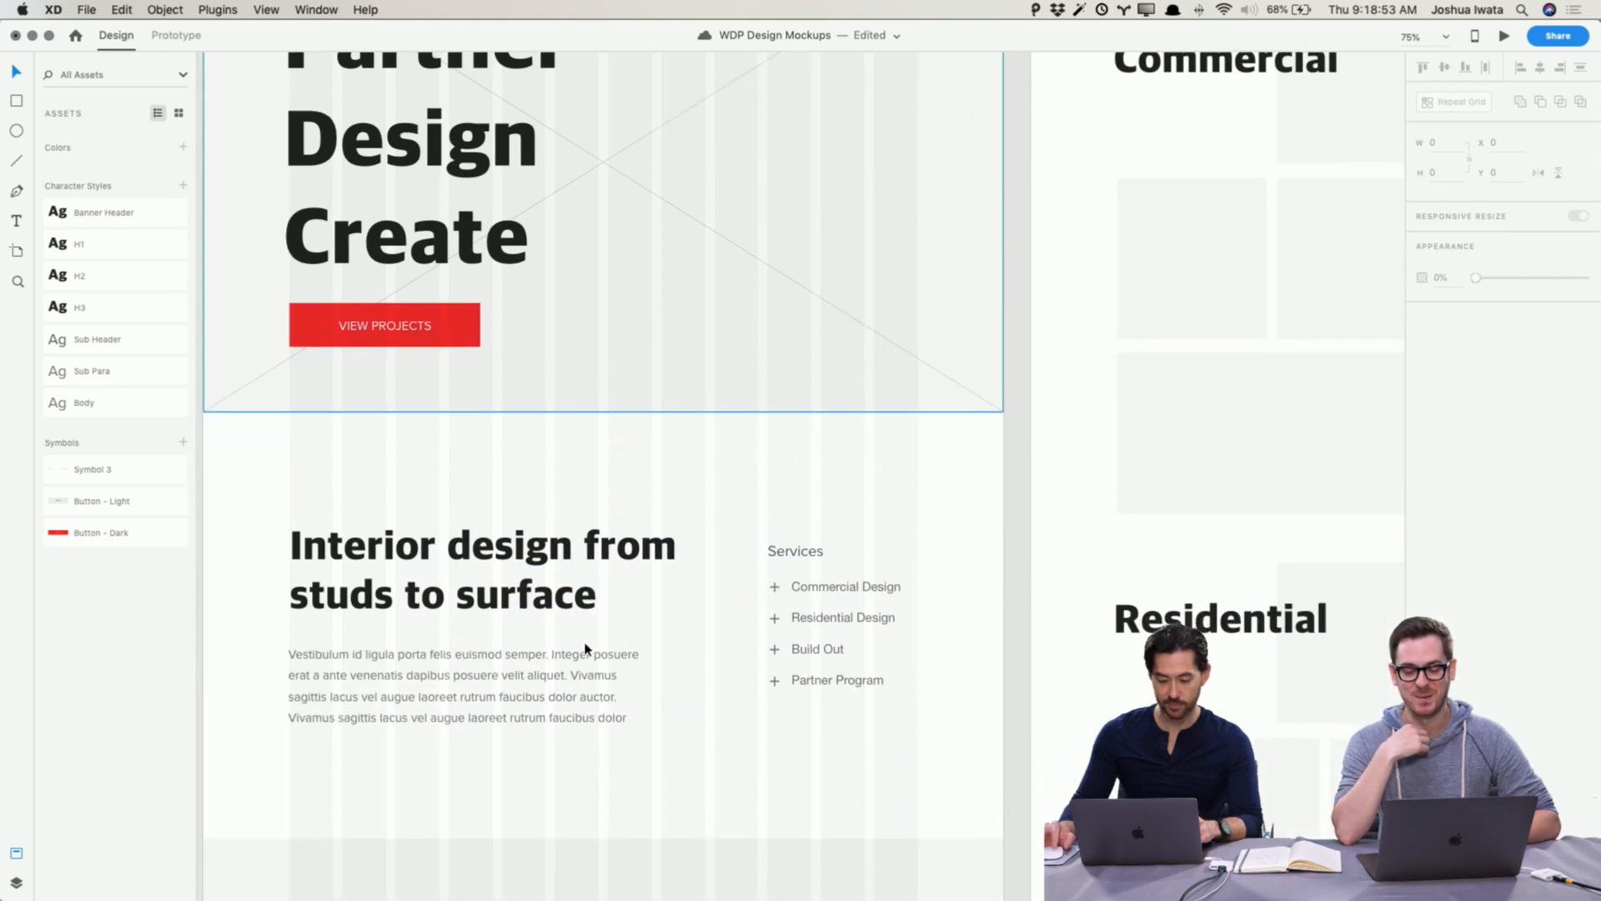
pyautogui.scroll(4, 588, 648)
pyautogui.click(466, 380)
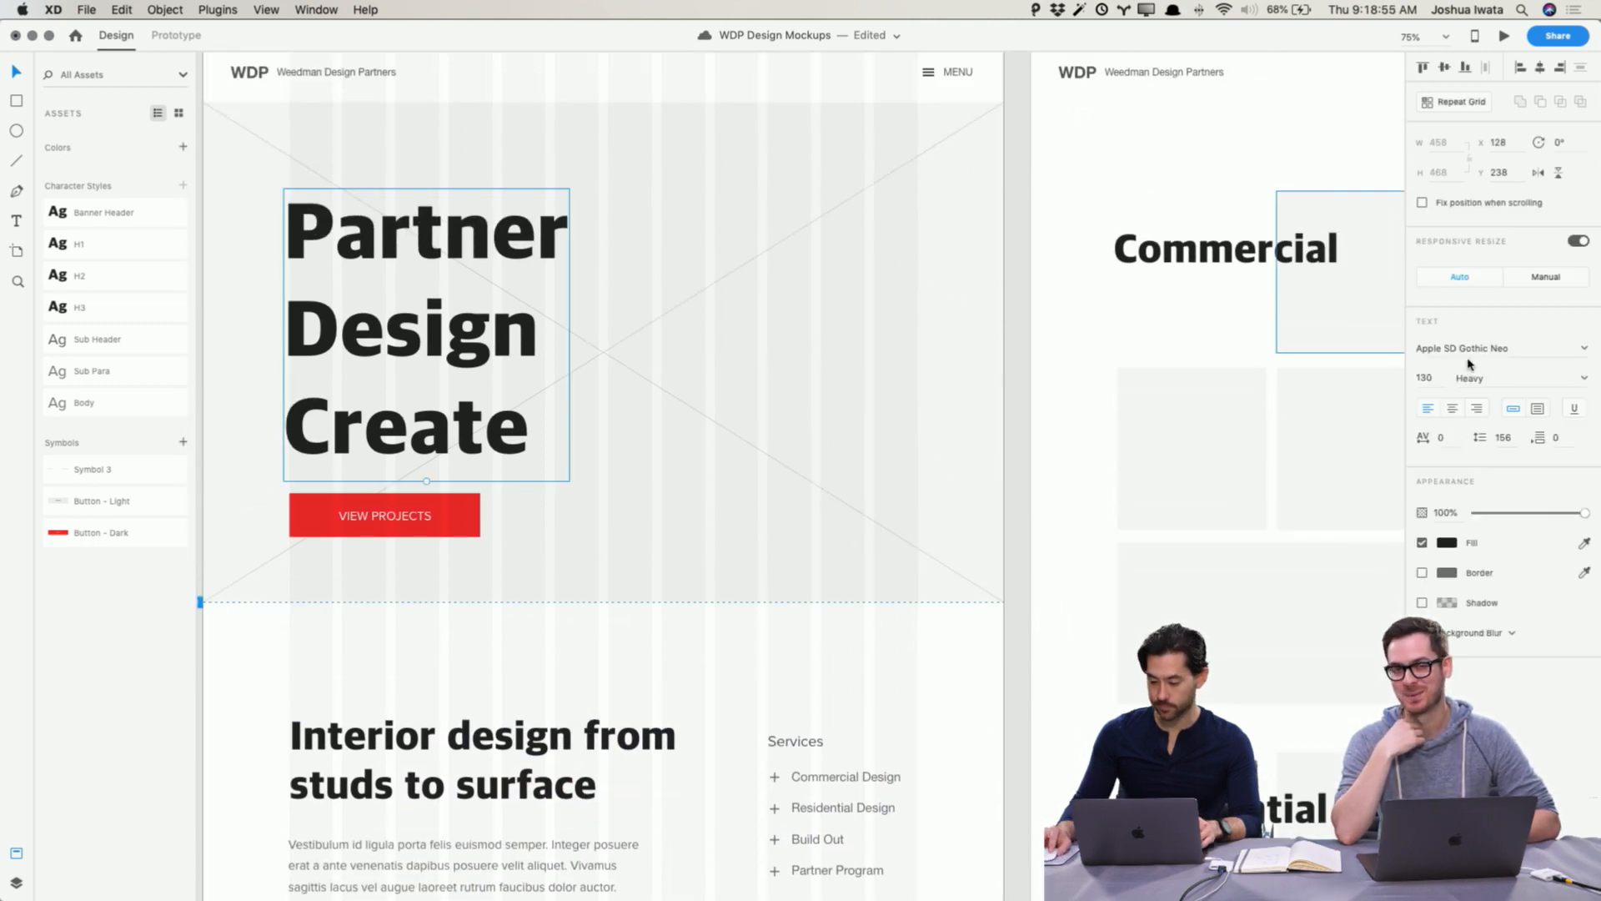
pyautogui.click(1424, 377)
pyautogui.write('120')
pyautogui.press('Return')
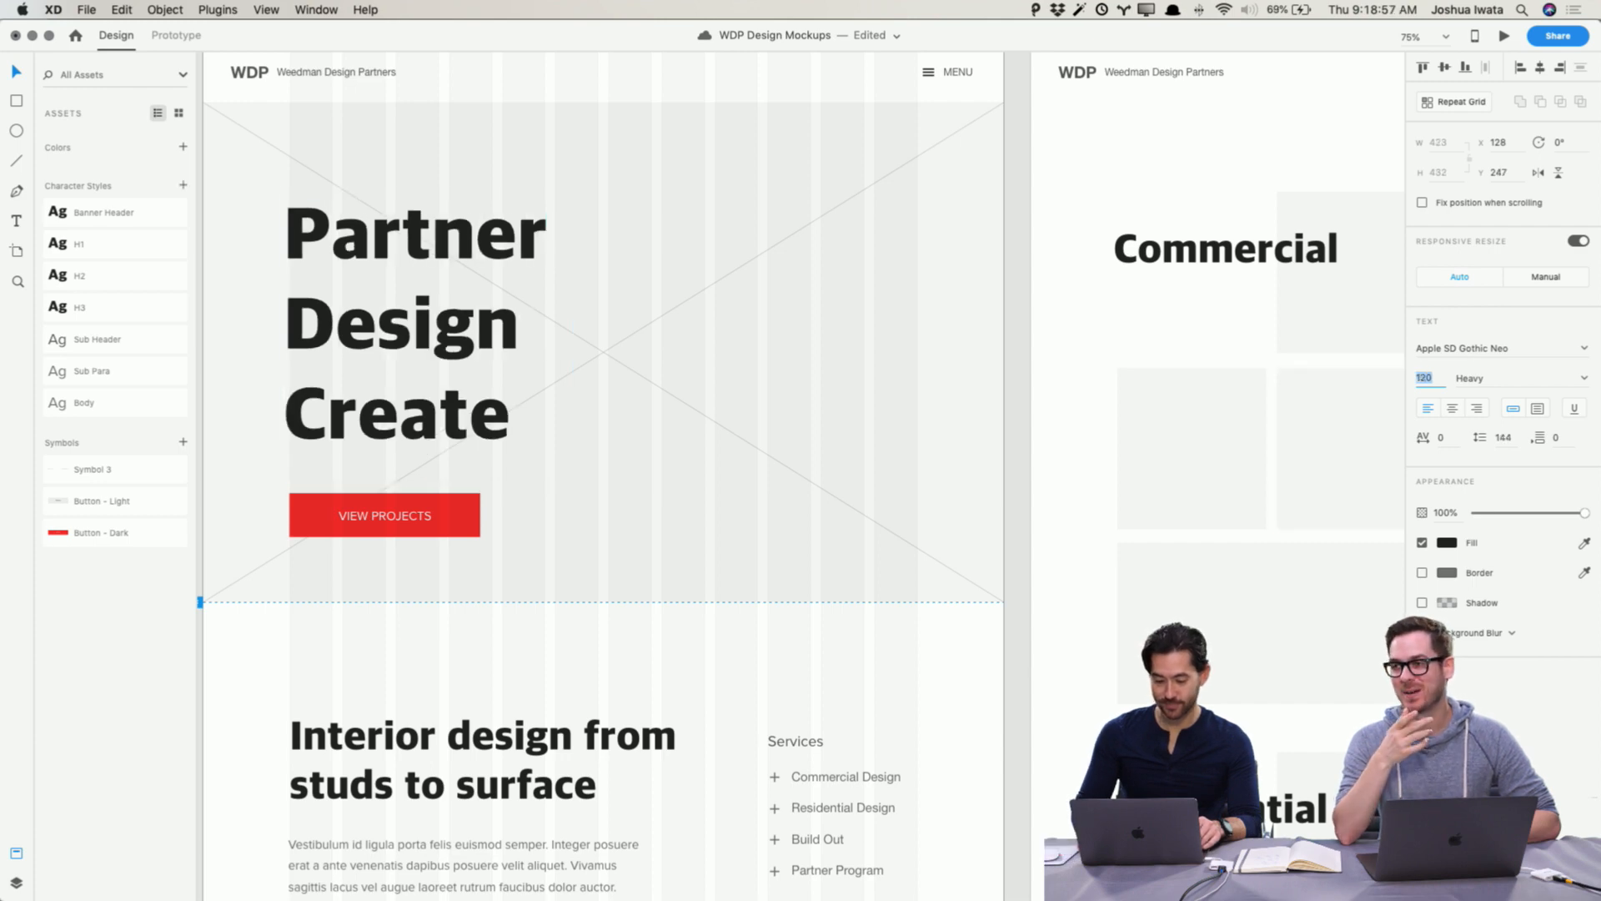
pyautogui.hotkey('shift', 'Up')
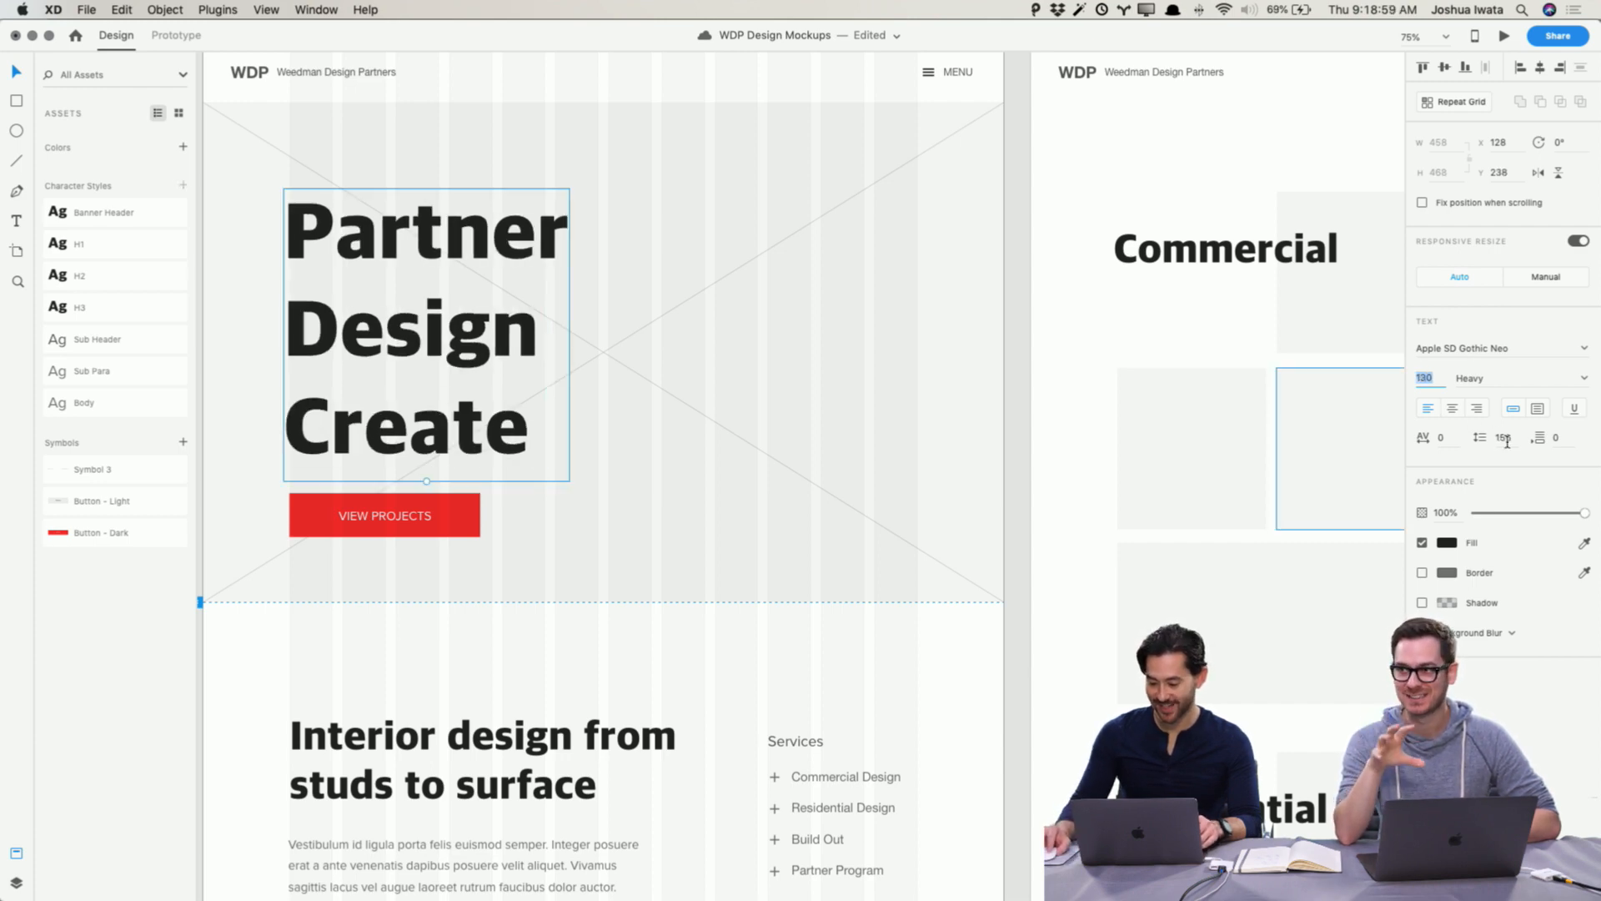
# Step: Tighten the headline's line spacing by two large steps
pyautogui.click(1507, 442)
pyautogui.hotkey('shift', 'Down')
pyautogui.hotkey('shift', 'Down')
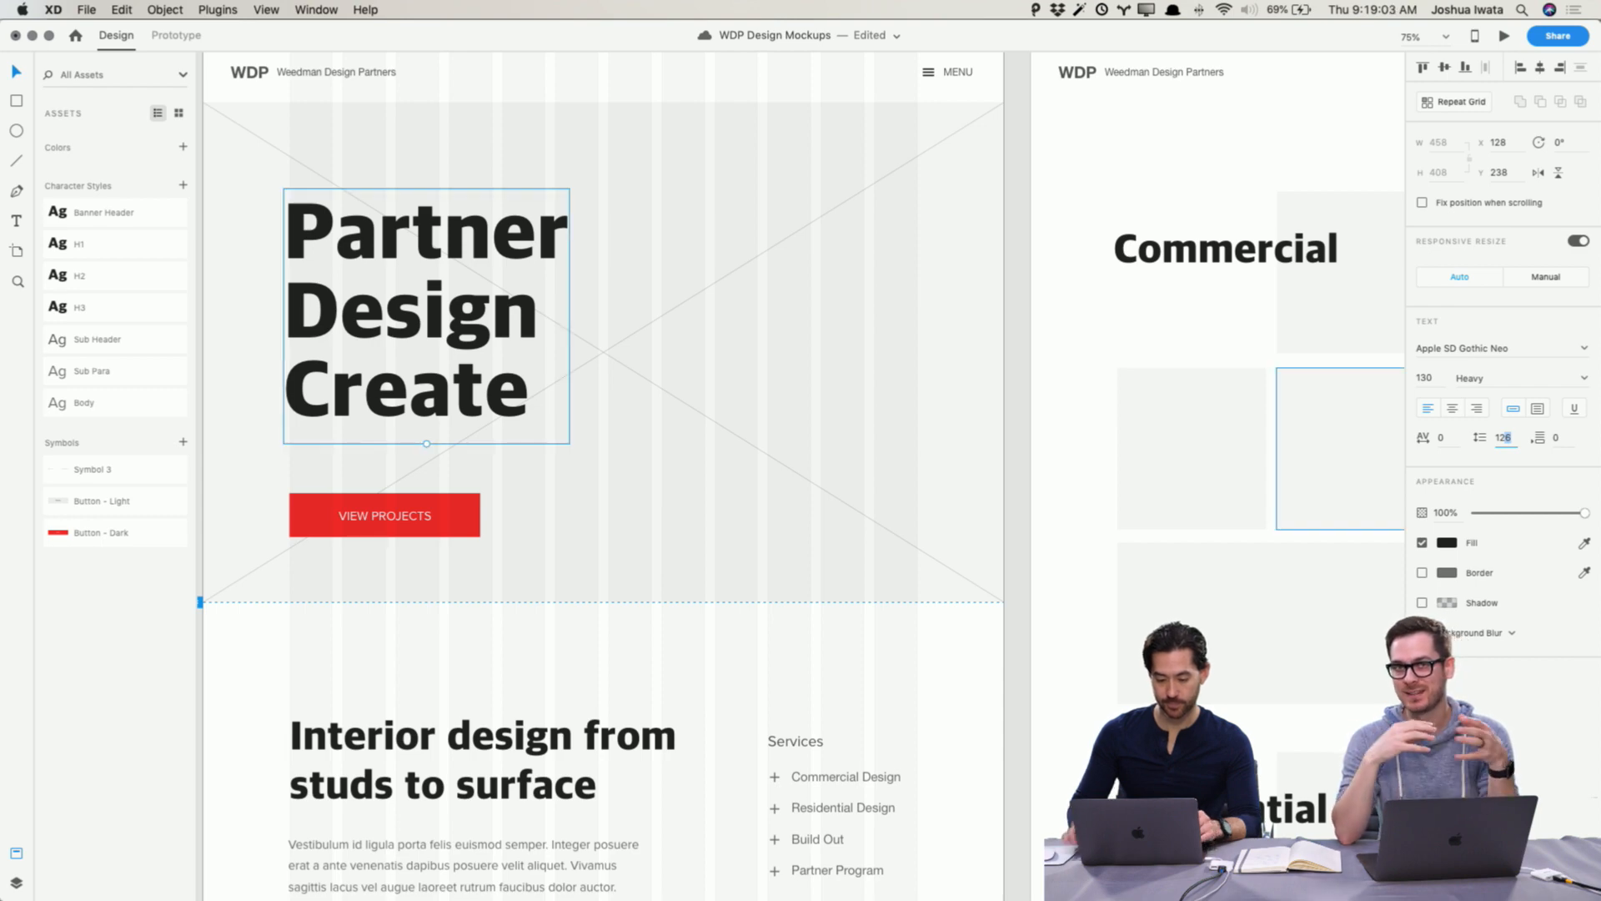
# Step: Apply the H3 character style to the Services heading and reduce its font size to 30
pyautogui.click(784, 743)
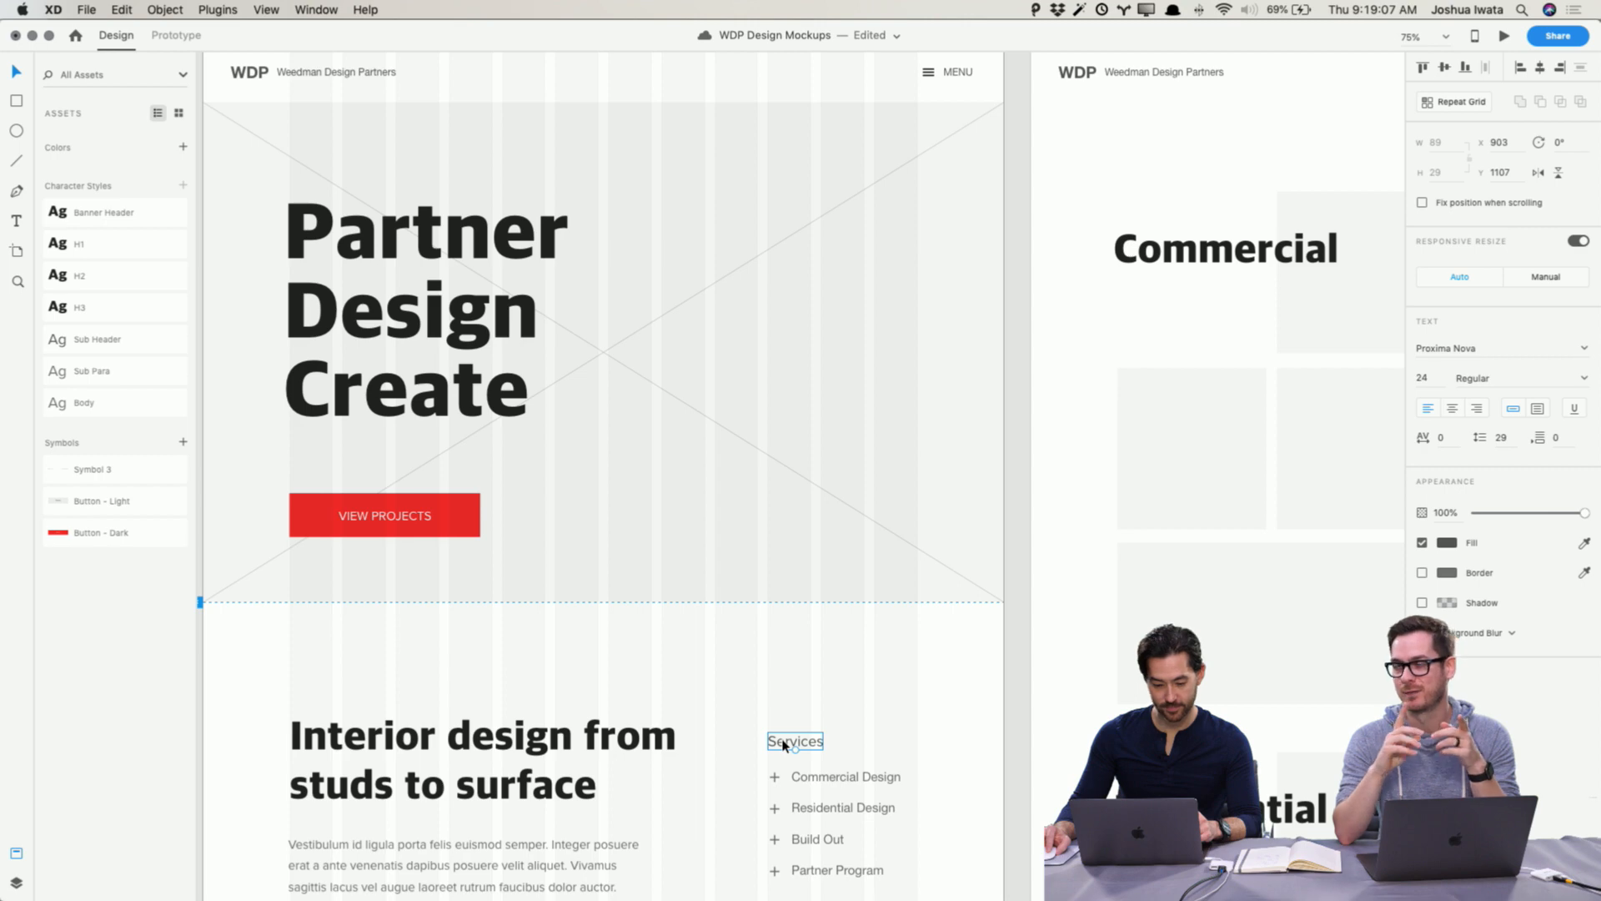
pyautogui.click(90, 310)
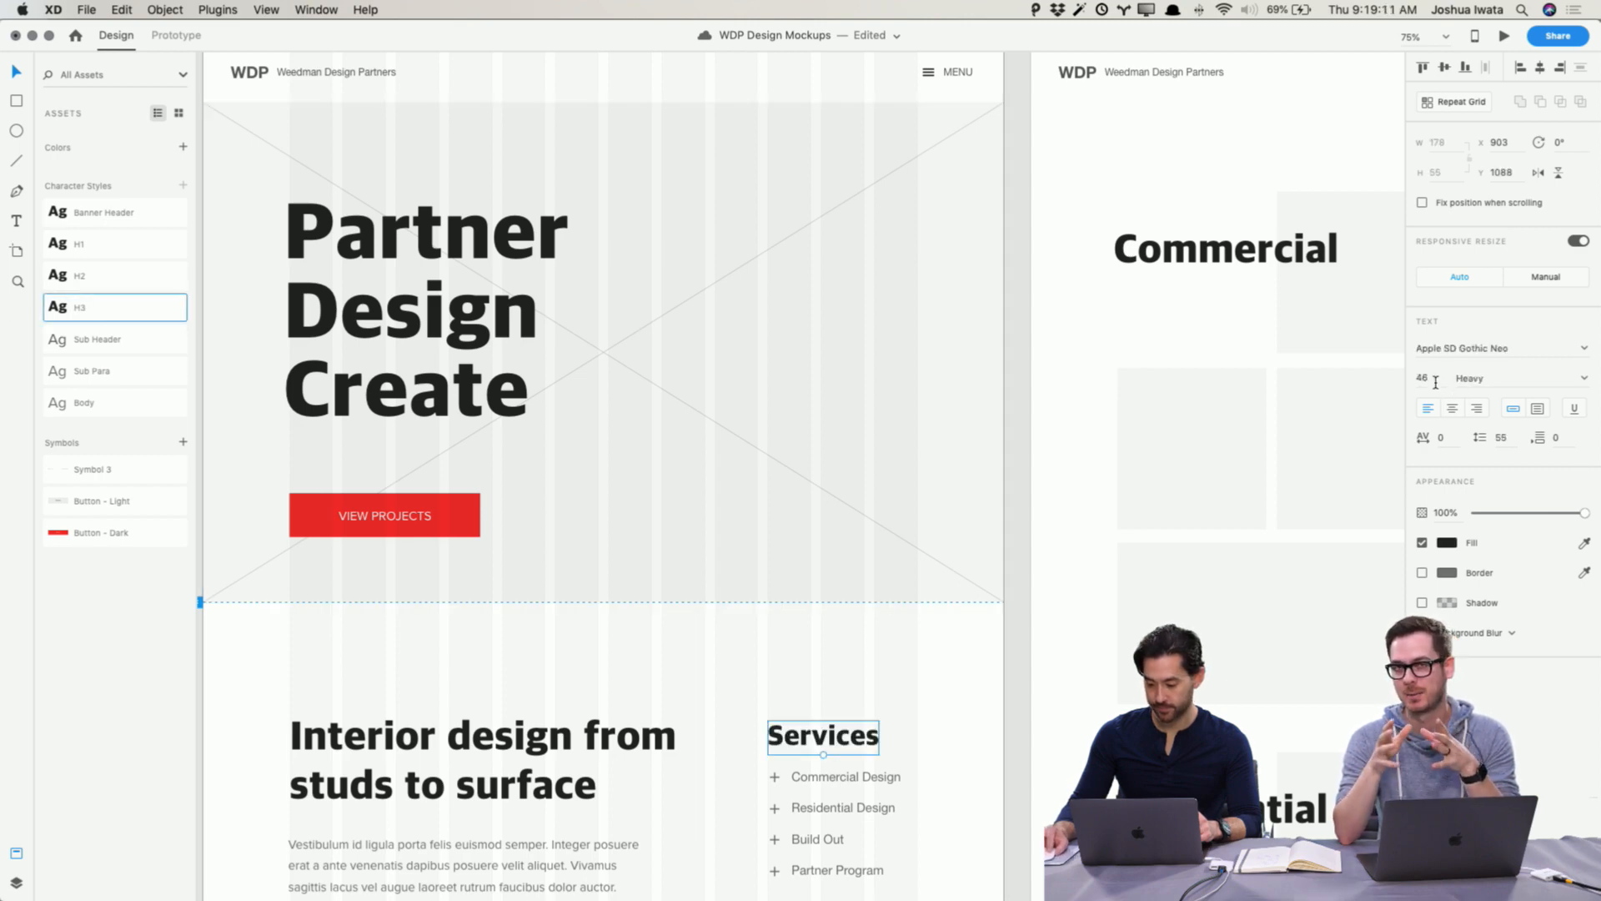
pyautogui.click(1435, 382)
pyautogui.write('36')
pyautogui.press('Return')
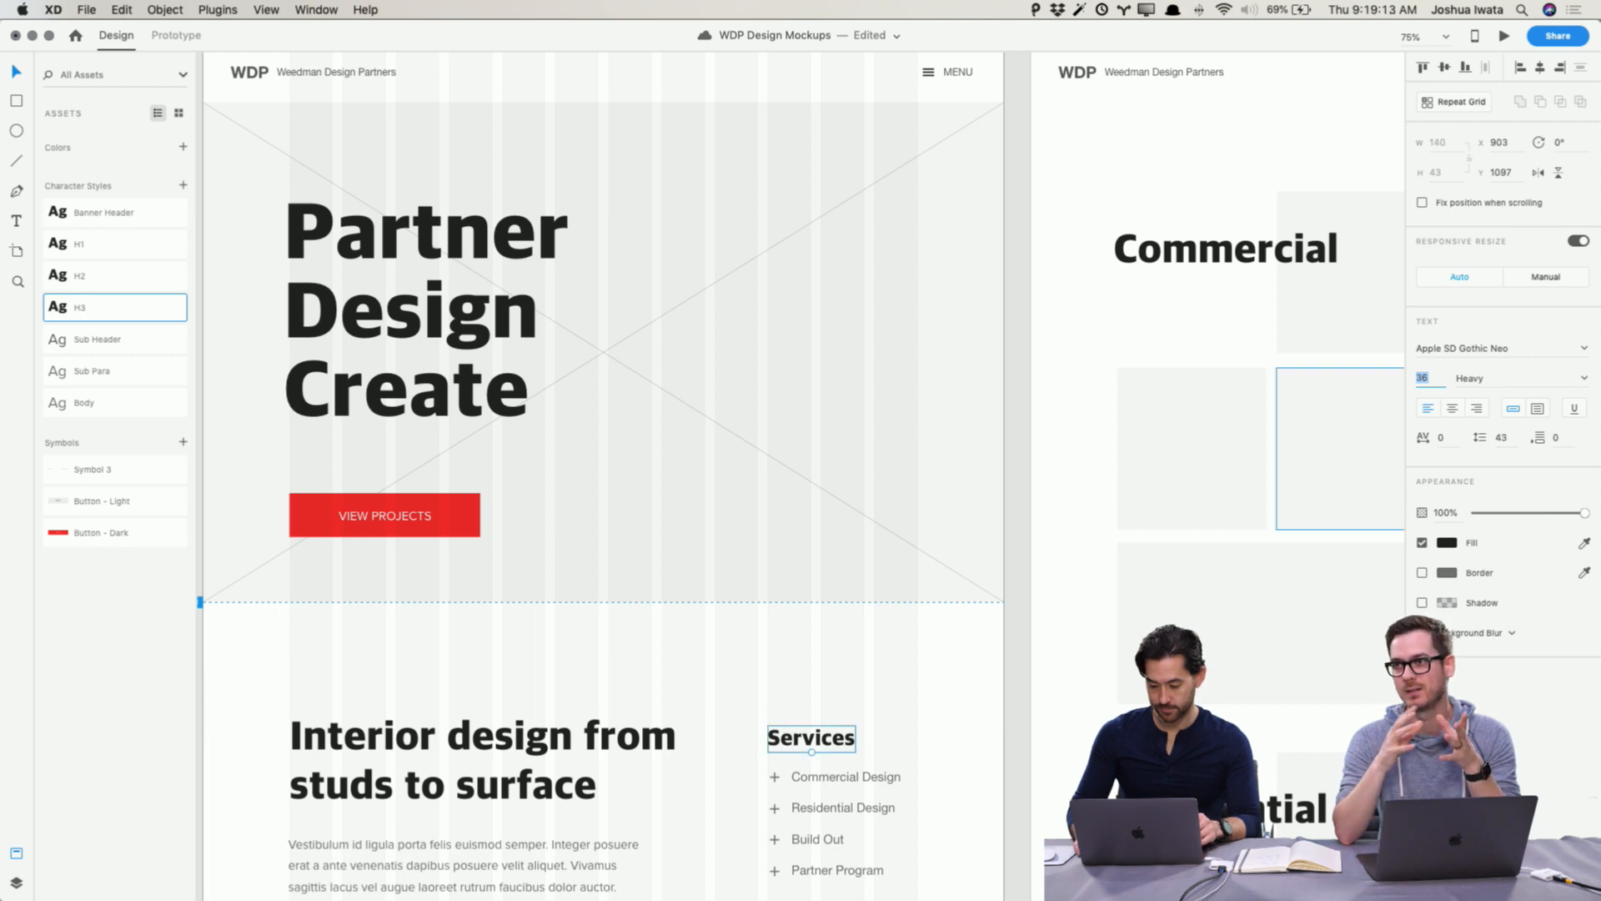
pyautogui.press('Down')
pyautogui.press('Down')
pyautogui.press('Down')
pyautogui.press('Down')
pyautogui.press('Down')
pyautogui.press('Down')
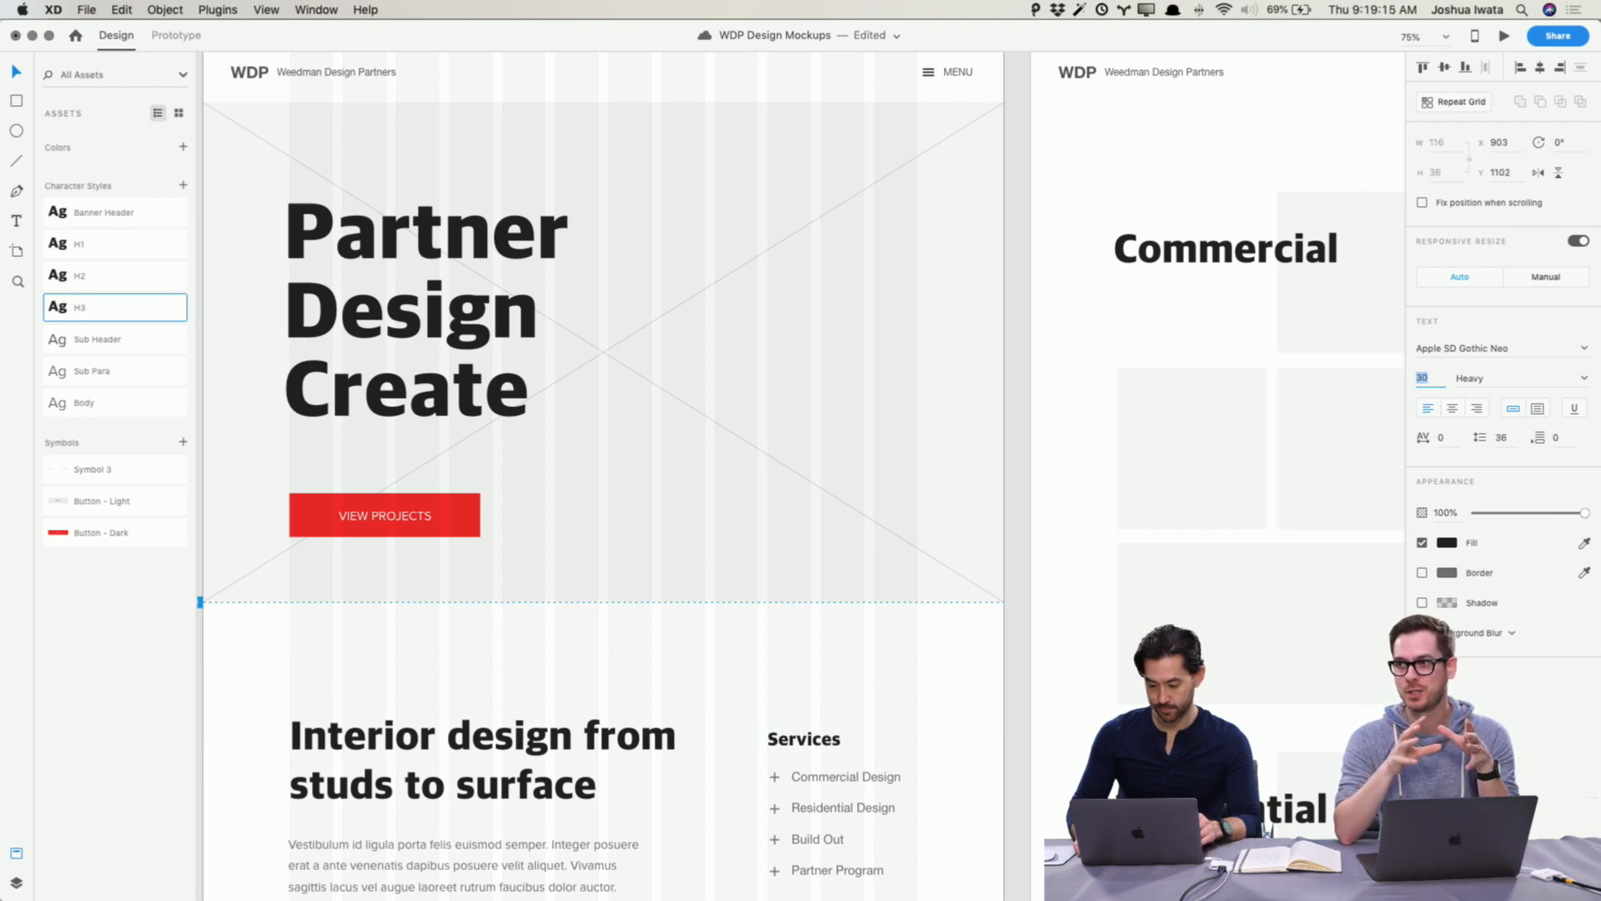
# Step: Add the Services heading's text formatting as a new character style
pyautogui.scroll(-5, 939, 561)
pyautogui.hscroll(-2, 940, 561)
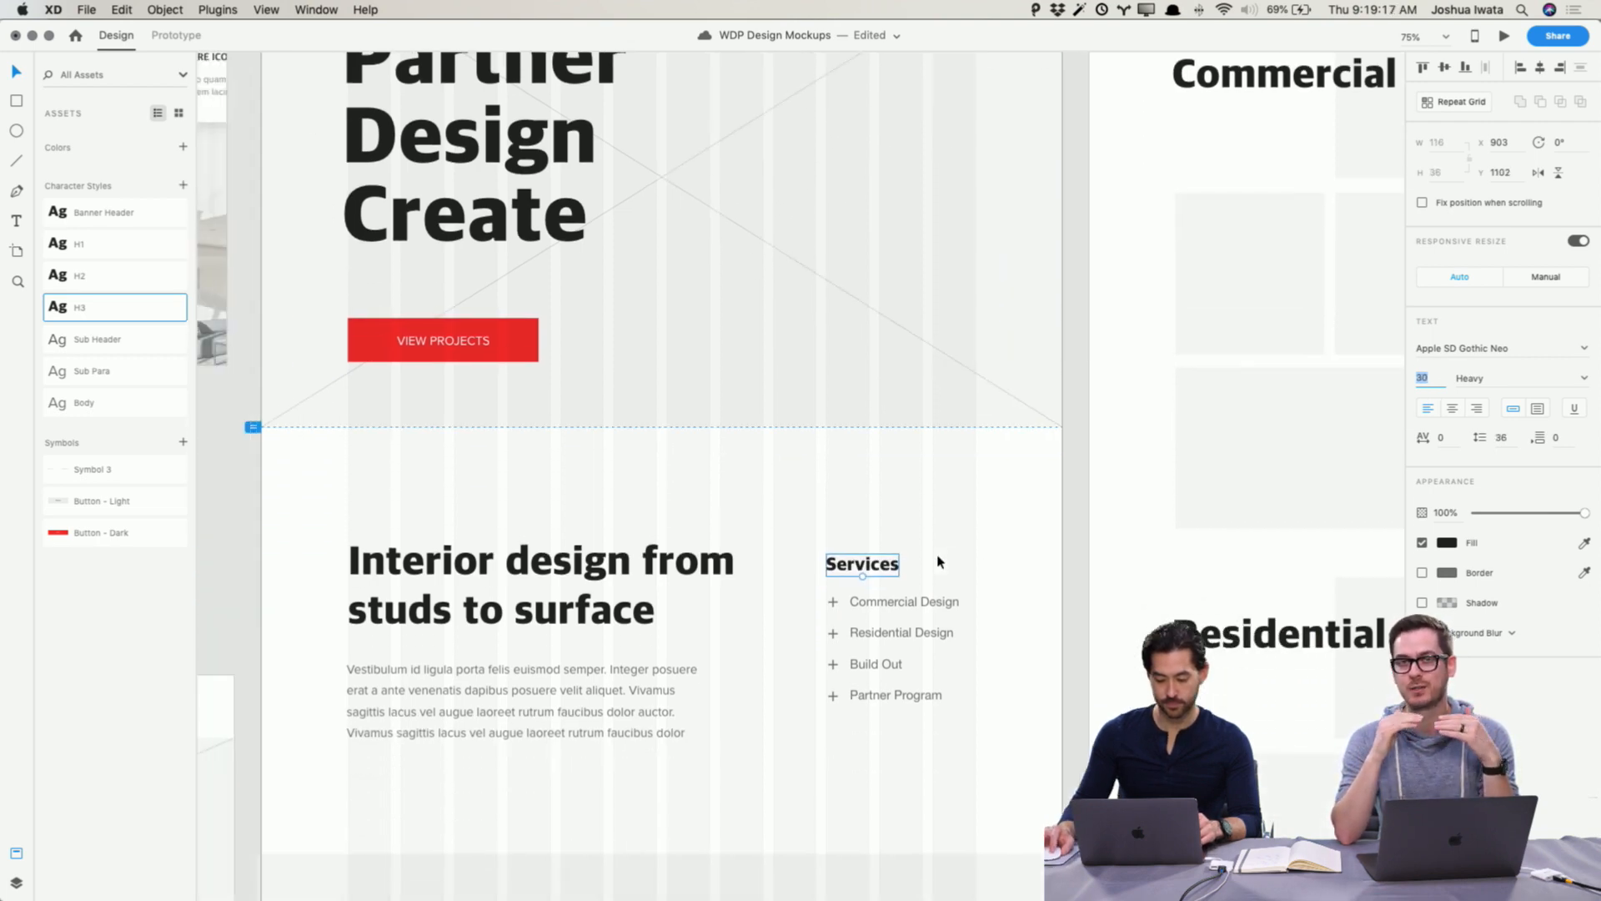
pyautogui.click(183, 186)
pyautogui.hscroll(1, 297, 248)
pyautogui.scroll(1, 297, 248)
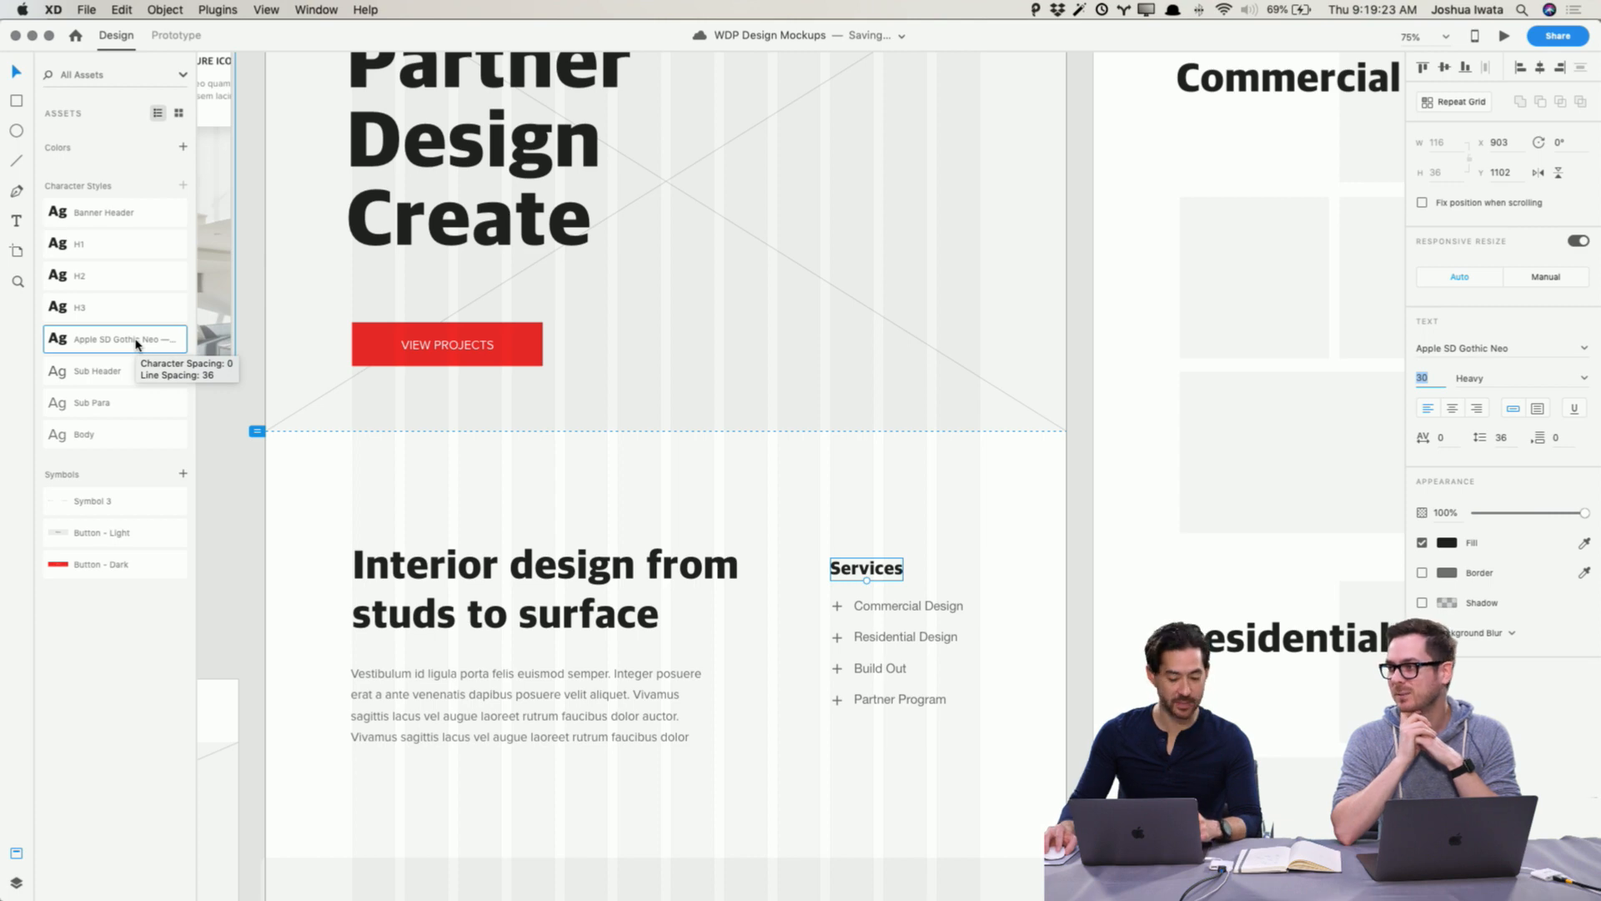
# Step: Open the new character style's edit settings to review its font, size and color
pyautogui.rightClick(137, 343)
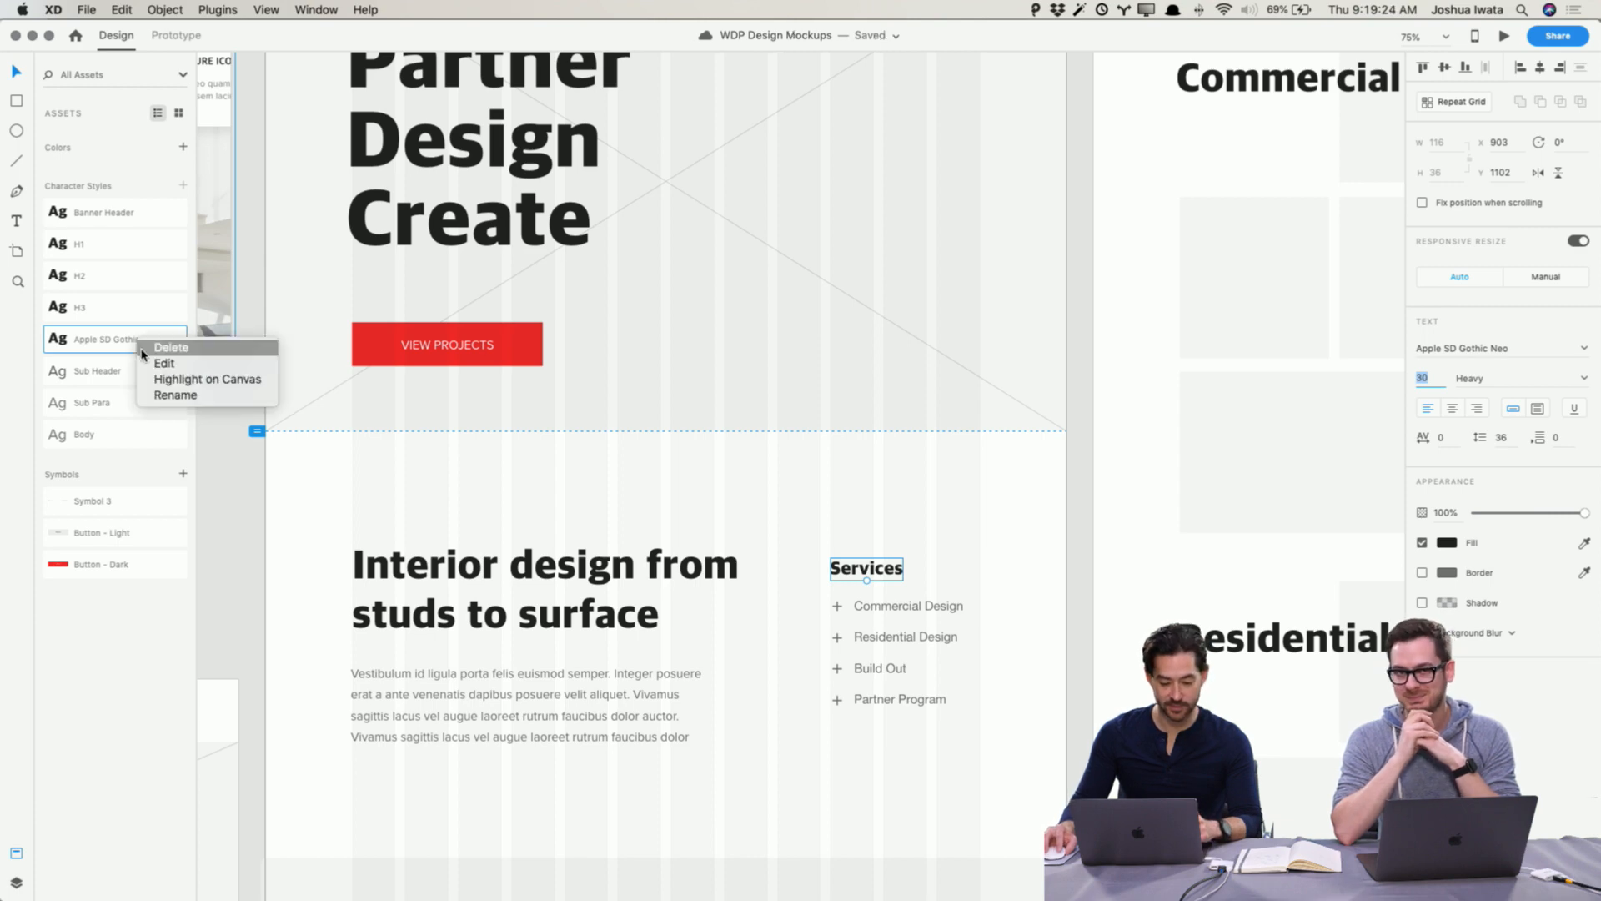
pyautogui.click(270, 365)
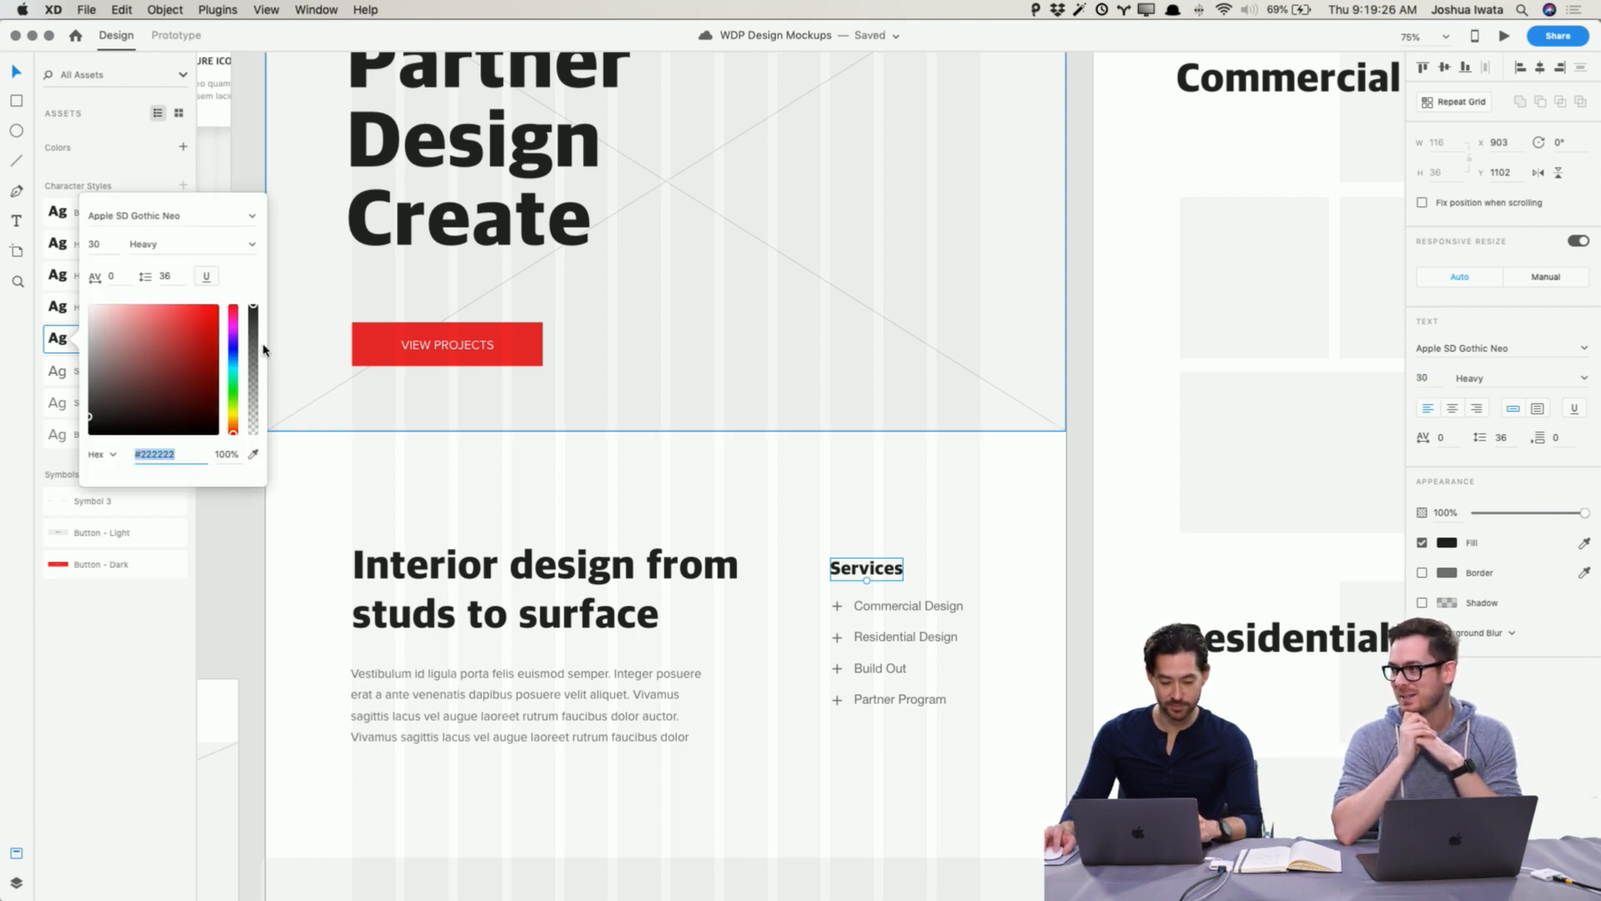
pyautogui.click(129, 653)
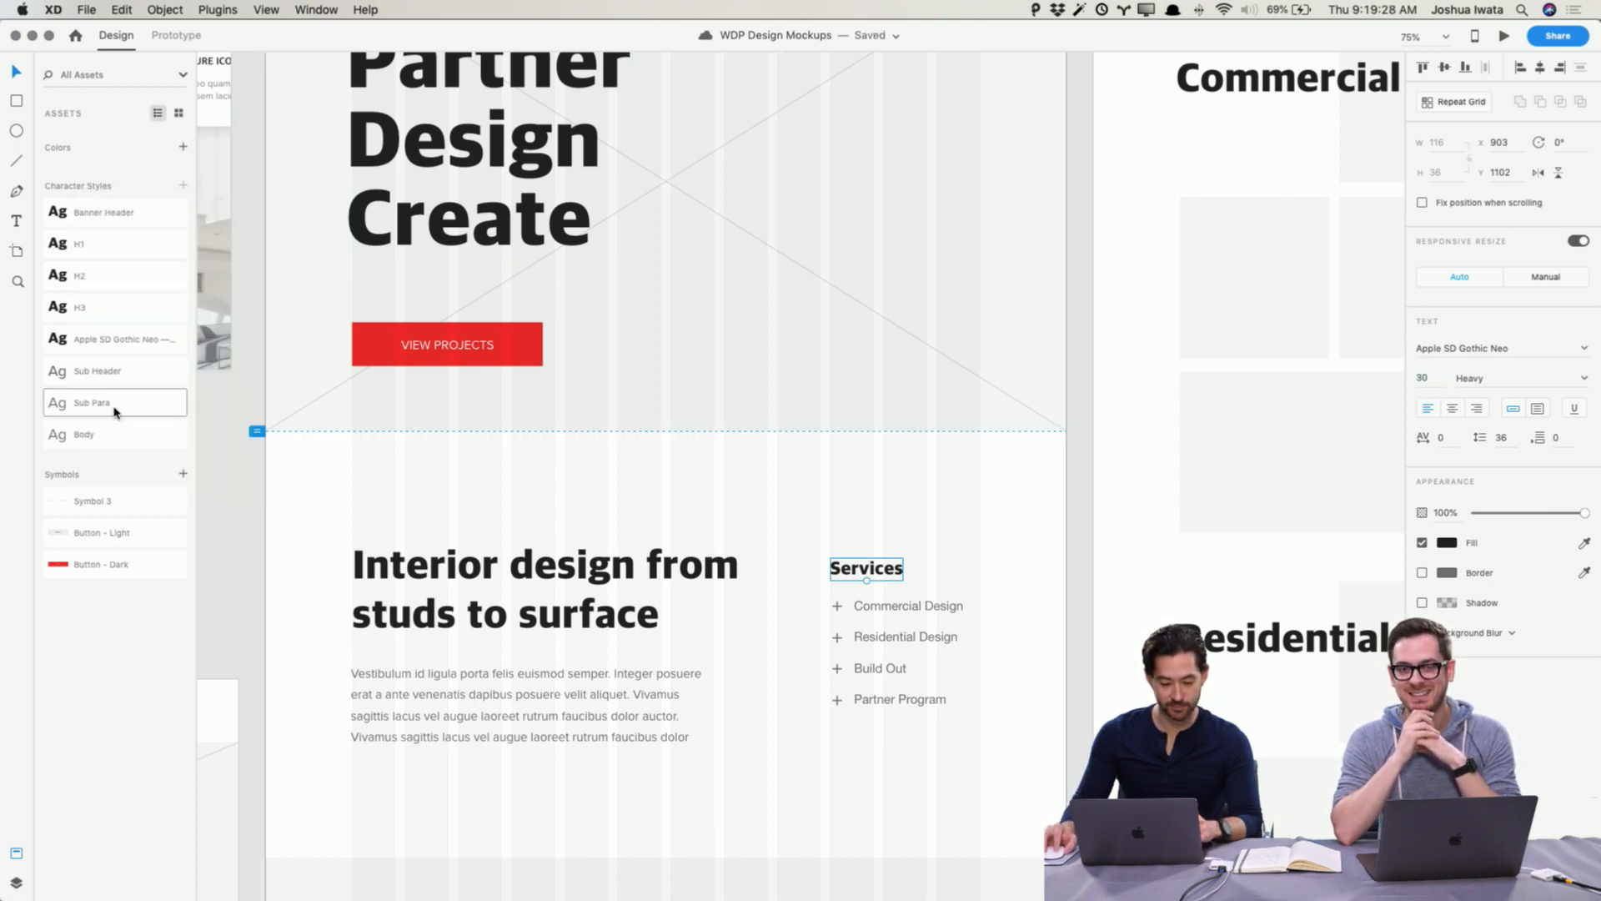
pyautogui.rightClick(114, 339)
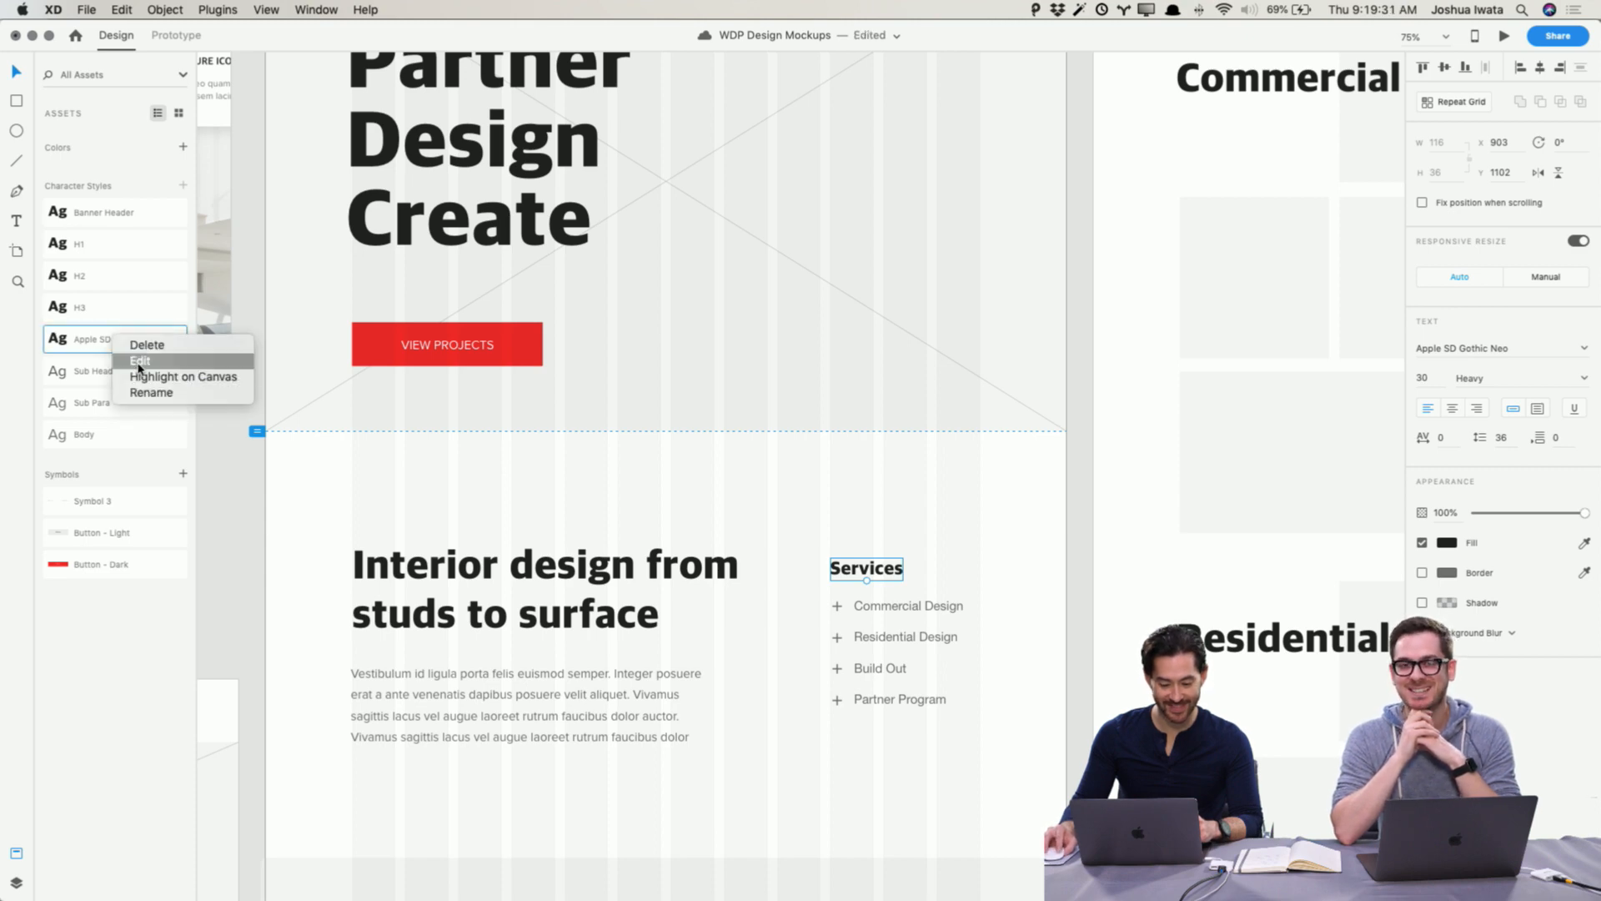
pyautogui.click(138, 360)
pyautogui.click(75, 567)
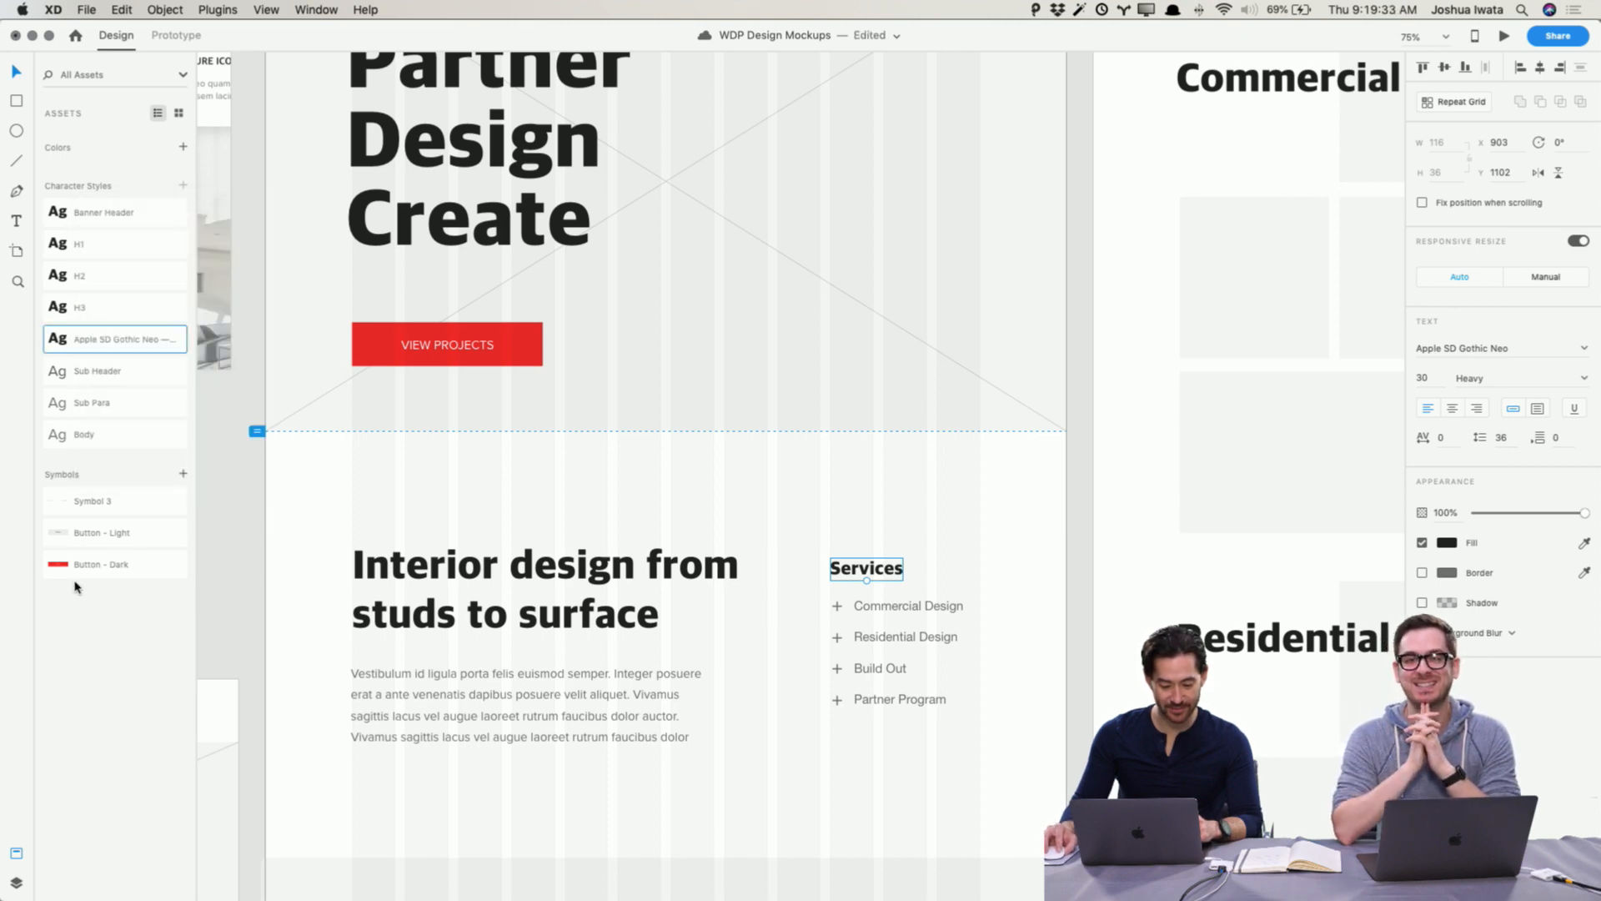
# Step: Rename the new character style to H4
pyautogui.rightClick(109, 338)
pyautogui.click(138, 395)
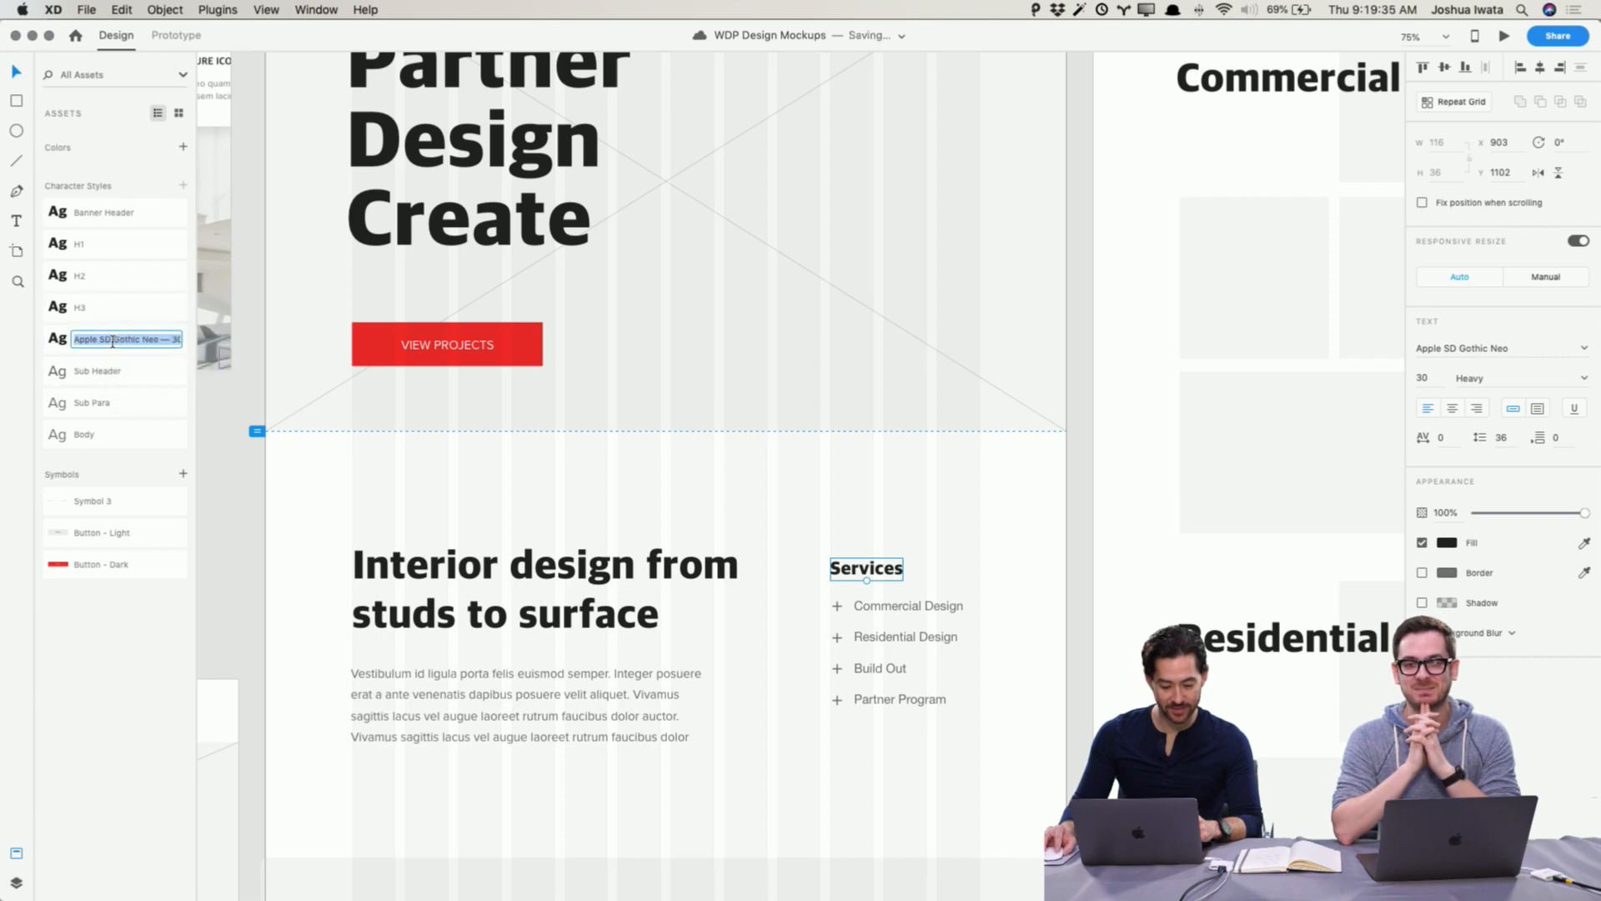
pyautogui.write('H')
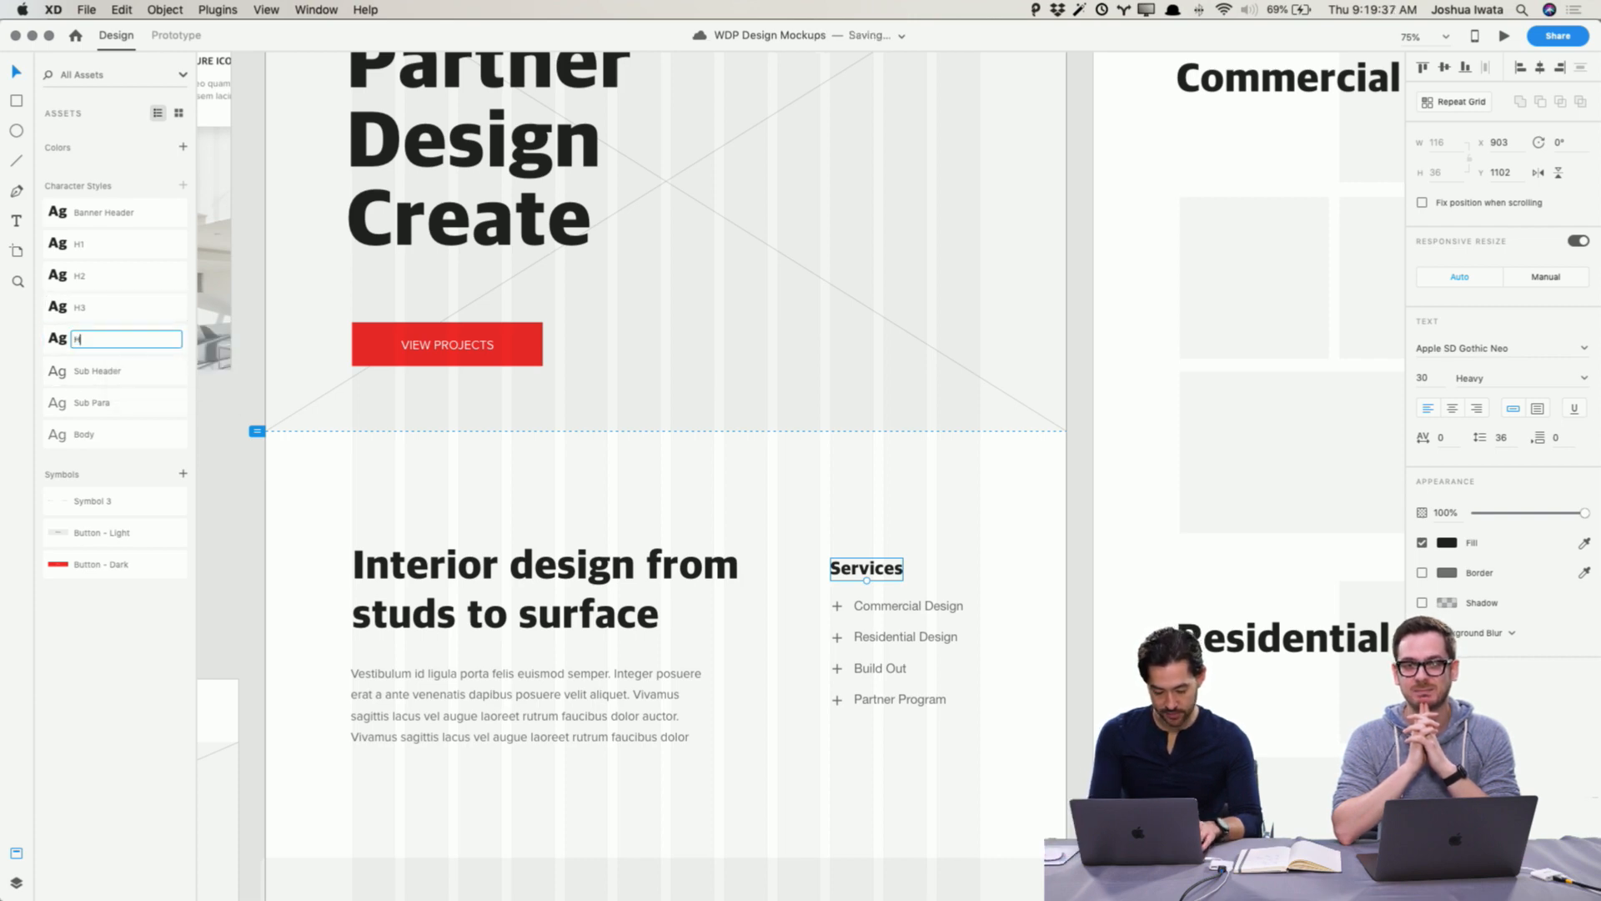
pyautogui.write('4')
pyautogui.press('Return')
# Step: Review the headings and layout across the wireframe artboards
pyautogui.click(125, 729)
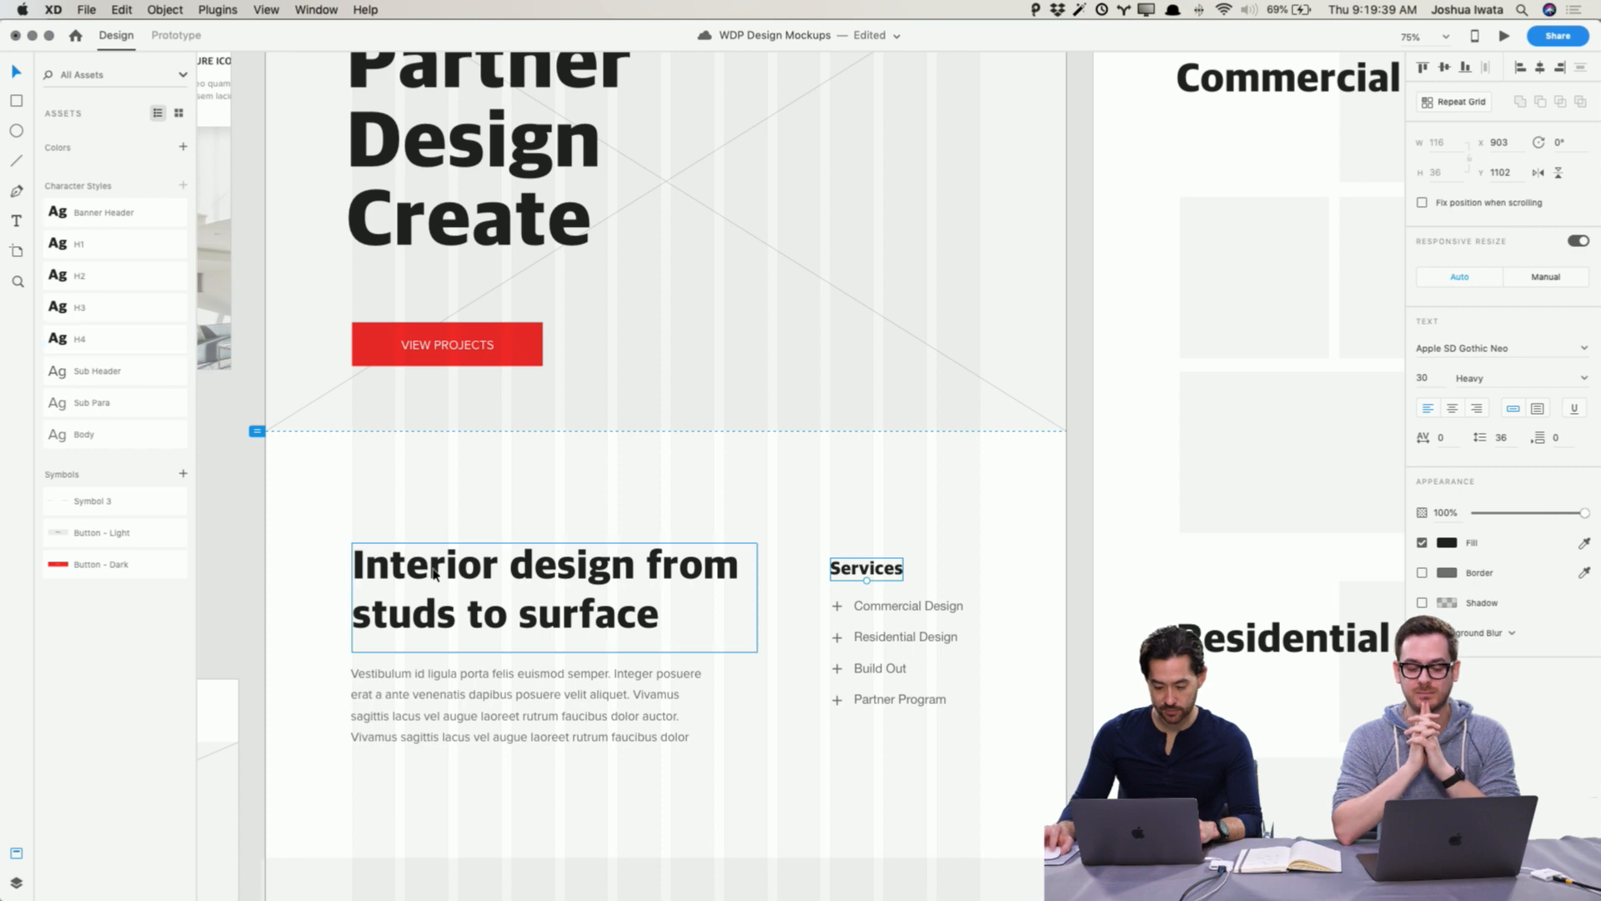
pyautogui.click(286, 656)
pyautogui.hscroll(-2, 294, 644)
pyautogui.press('super+minus')
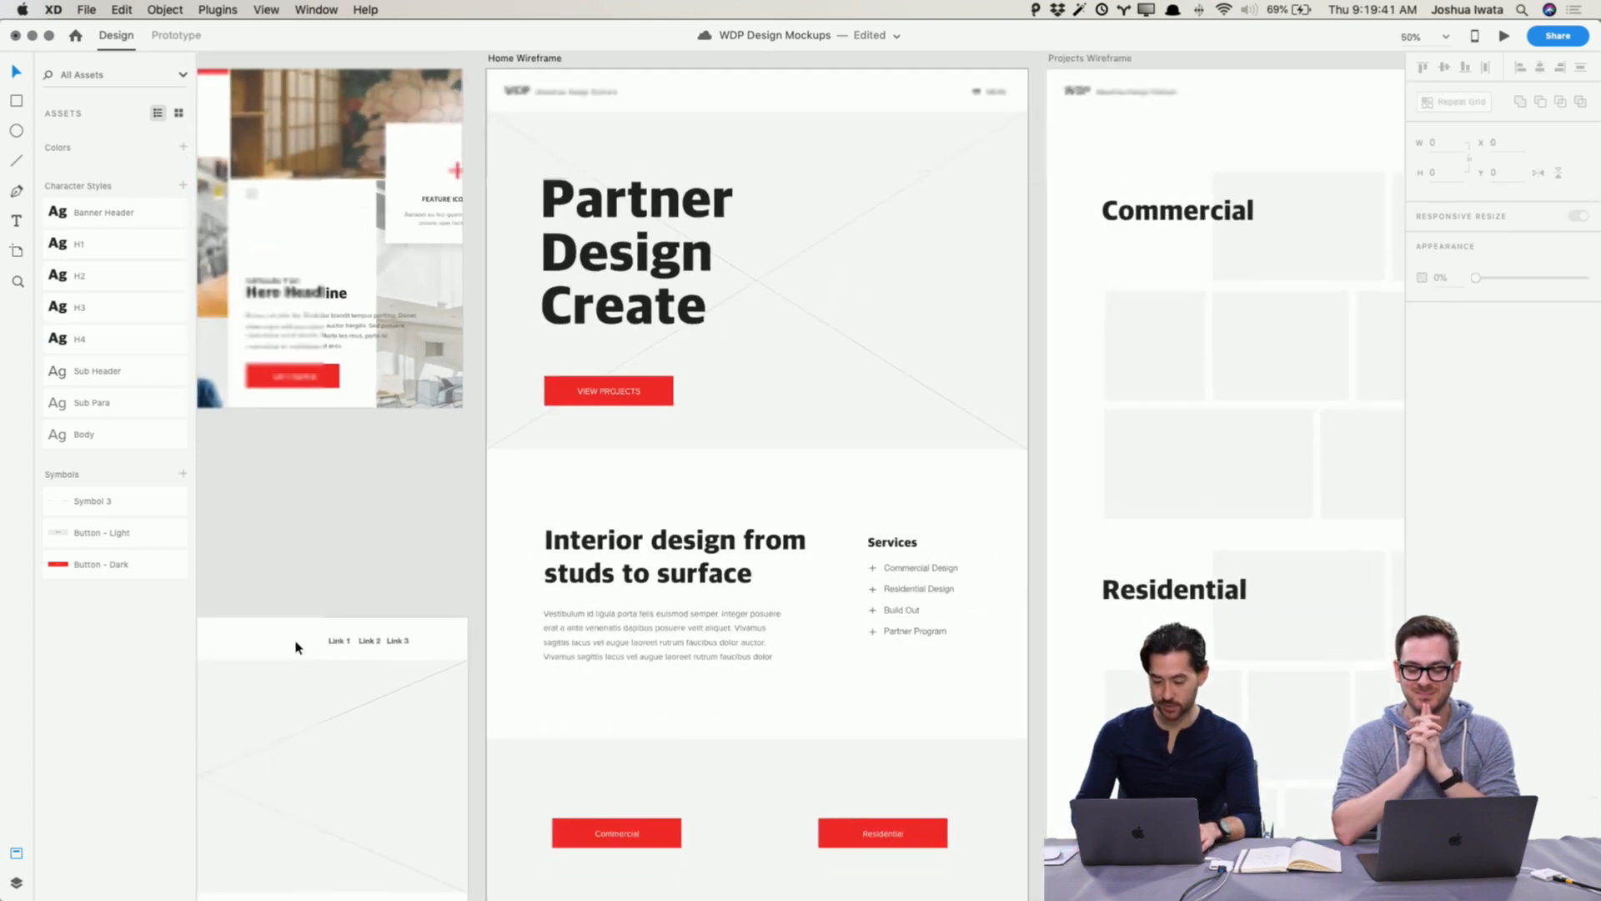
pyautogui.moveTo(614, 463); pyautogui.dragTo(497, 382)
pyautogui.scroll(2, 986, 436)
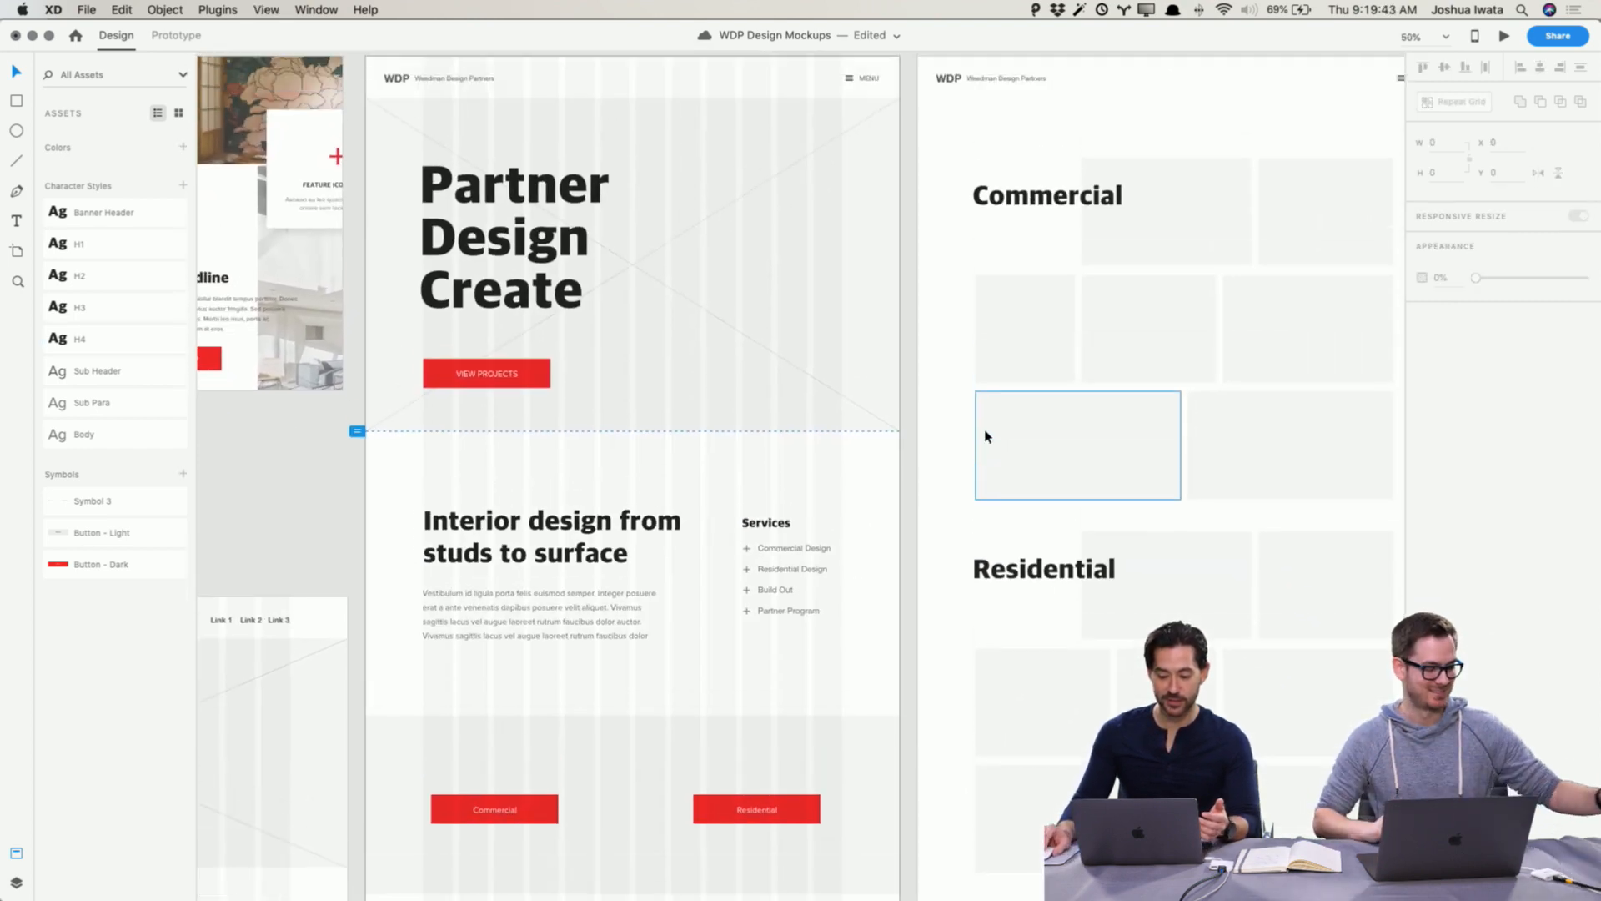
pyautogui.hscroll(2, 985, 437)
pyautogui.hscroll(6, 985, 436)
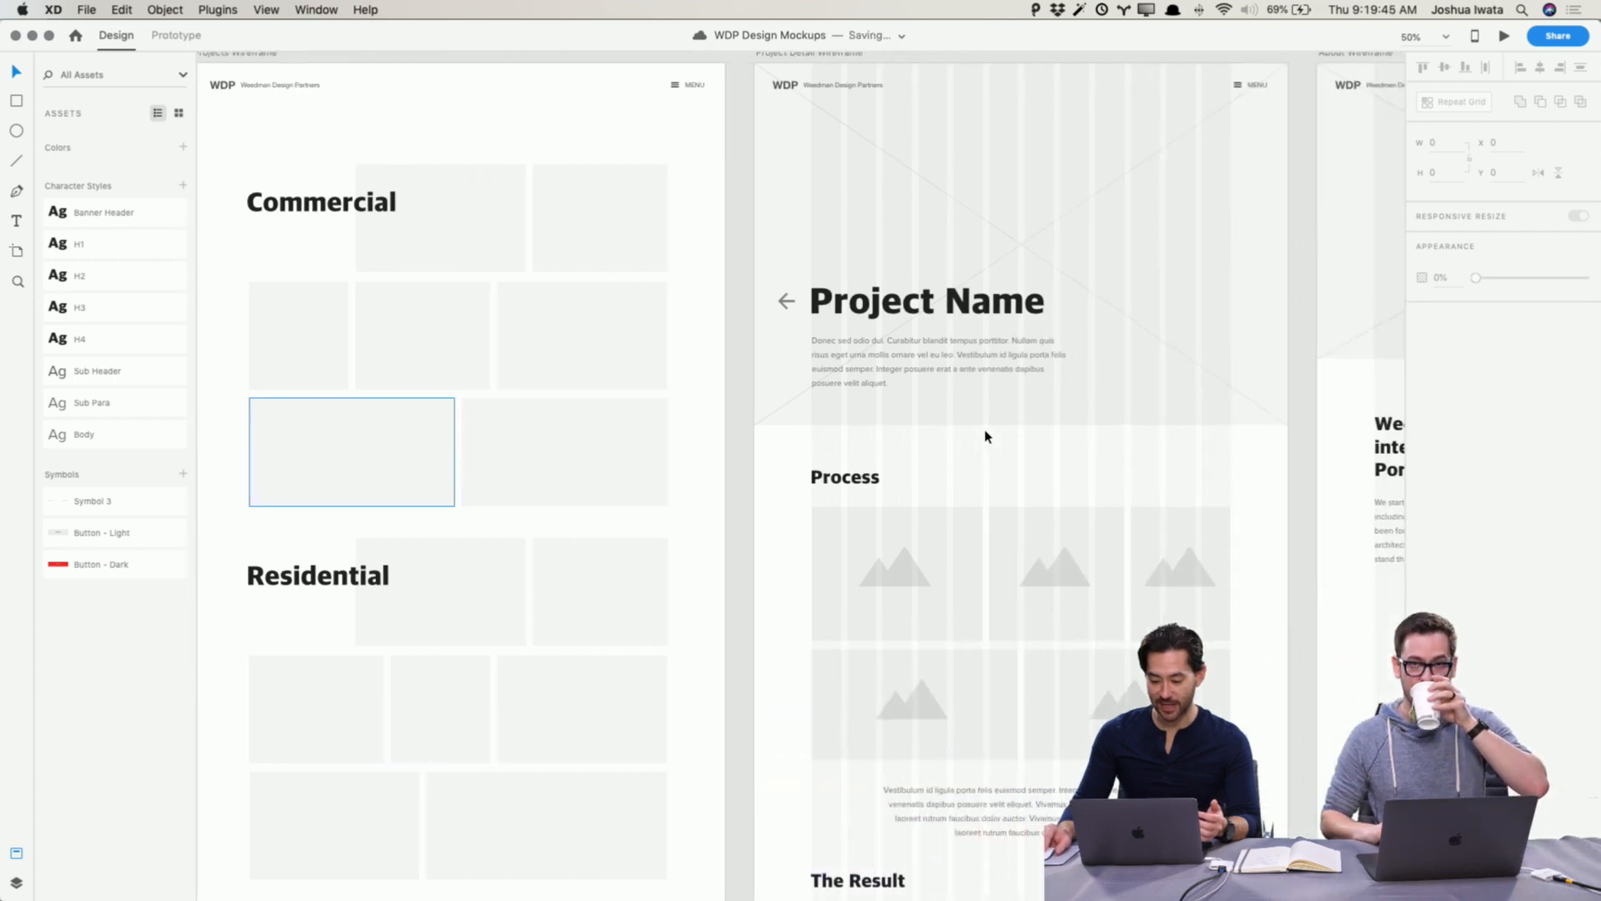
pyautogui.hscroll(-4, 986, 436)
pyautogui.hscroll(-1, 986, 436)
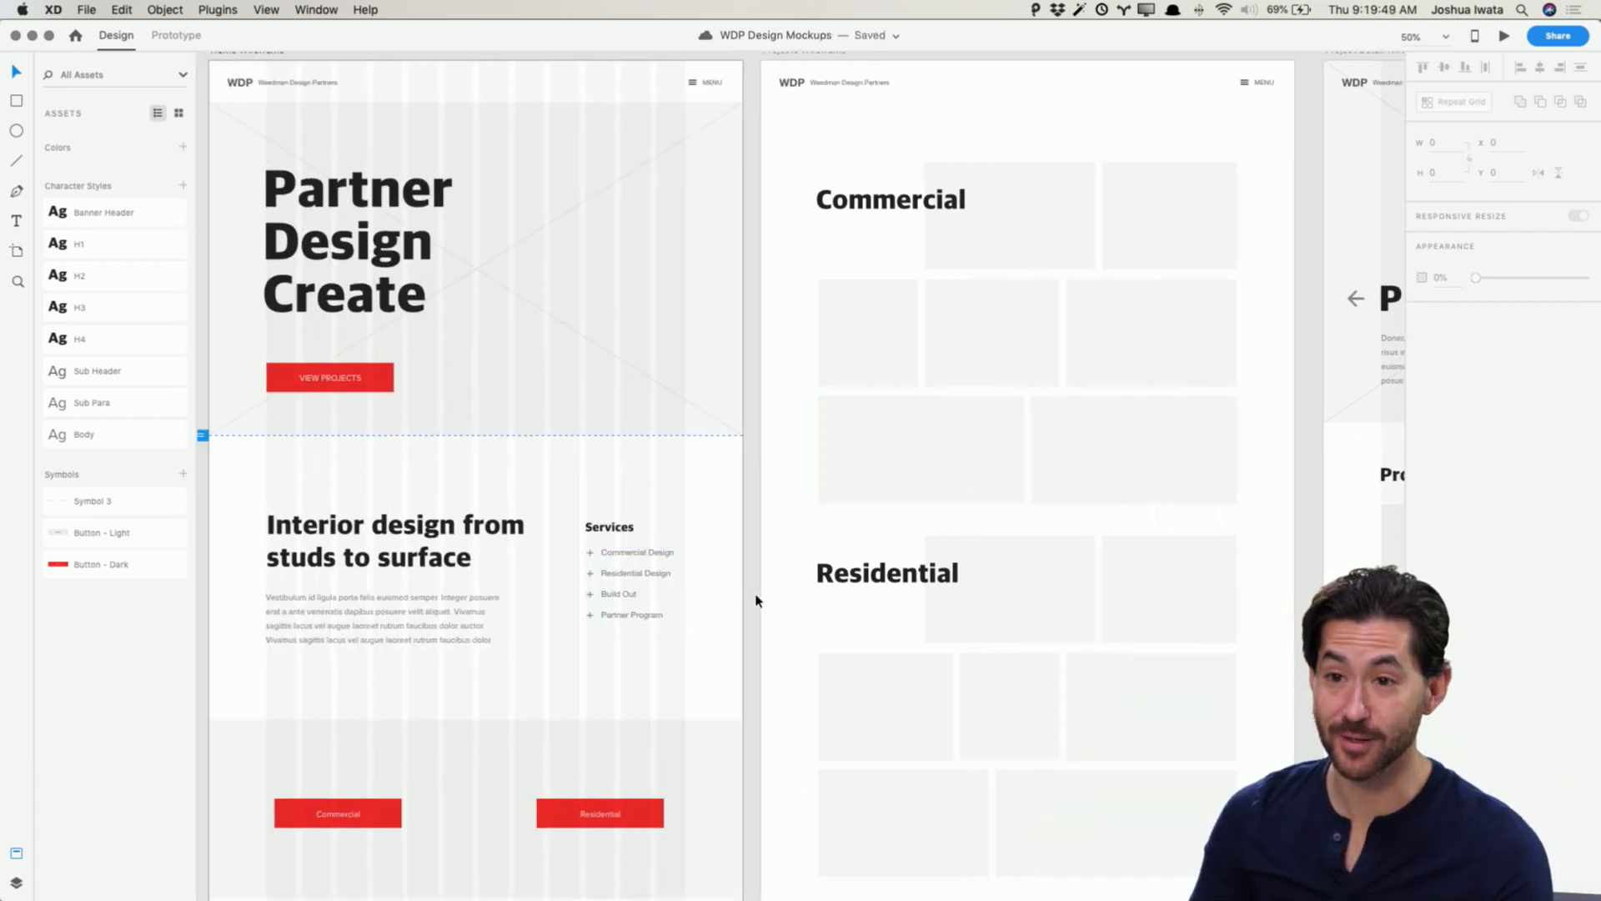
pyautogui.hscroll(-1, 756, 600)
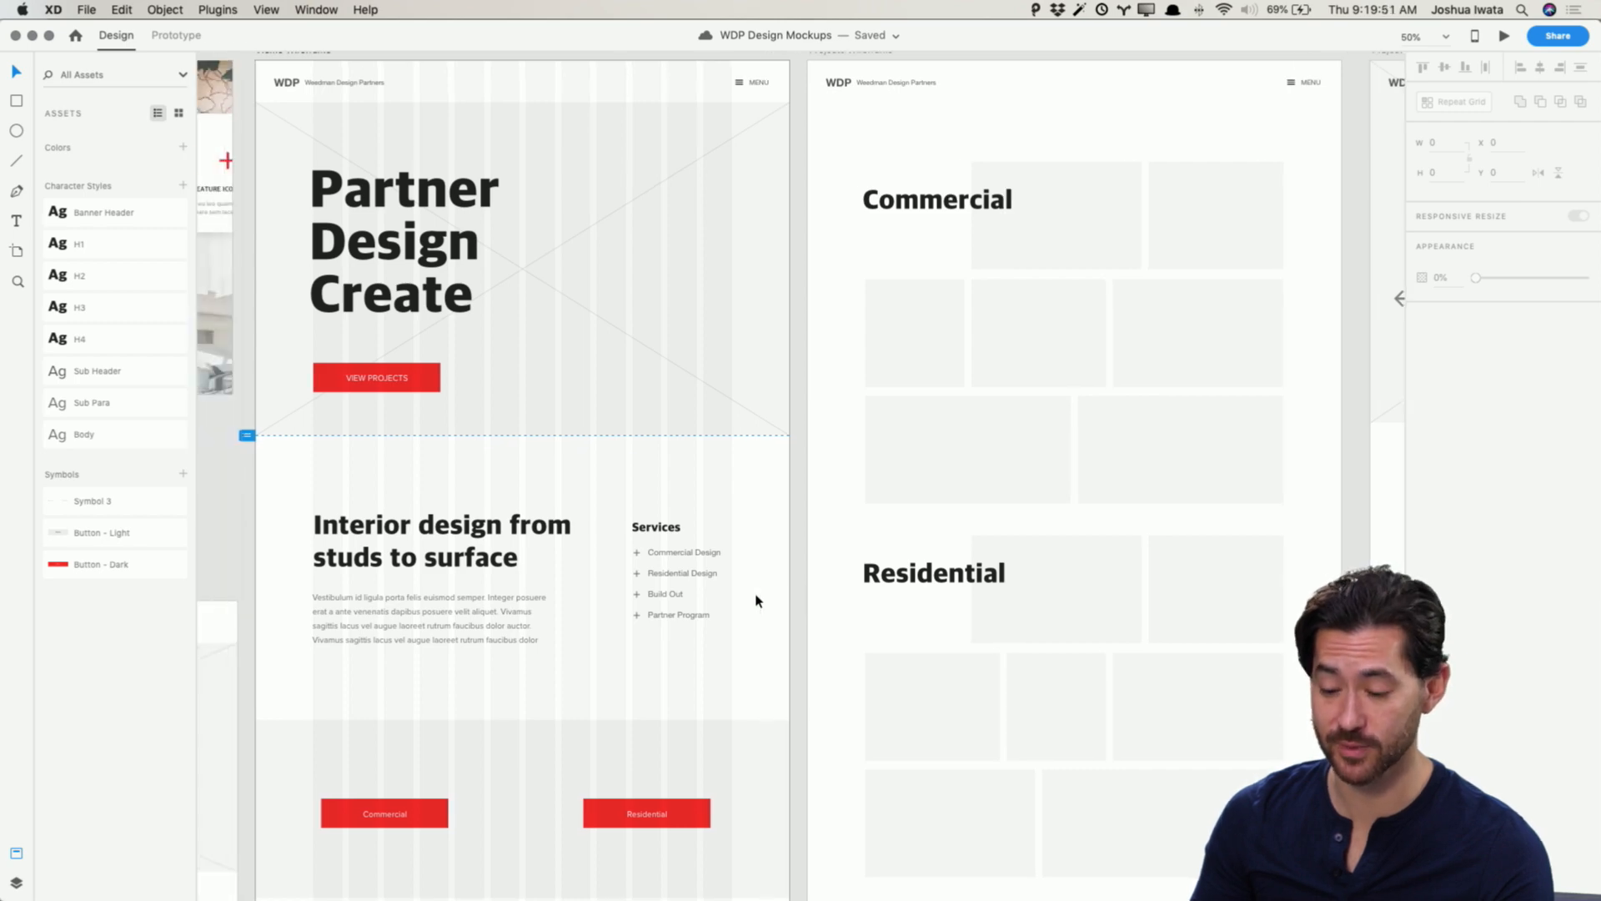
pyautogui.scroll(-5, 757, 601)
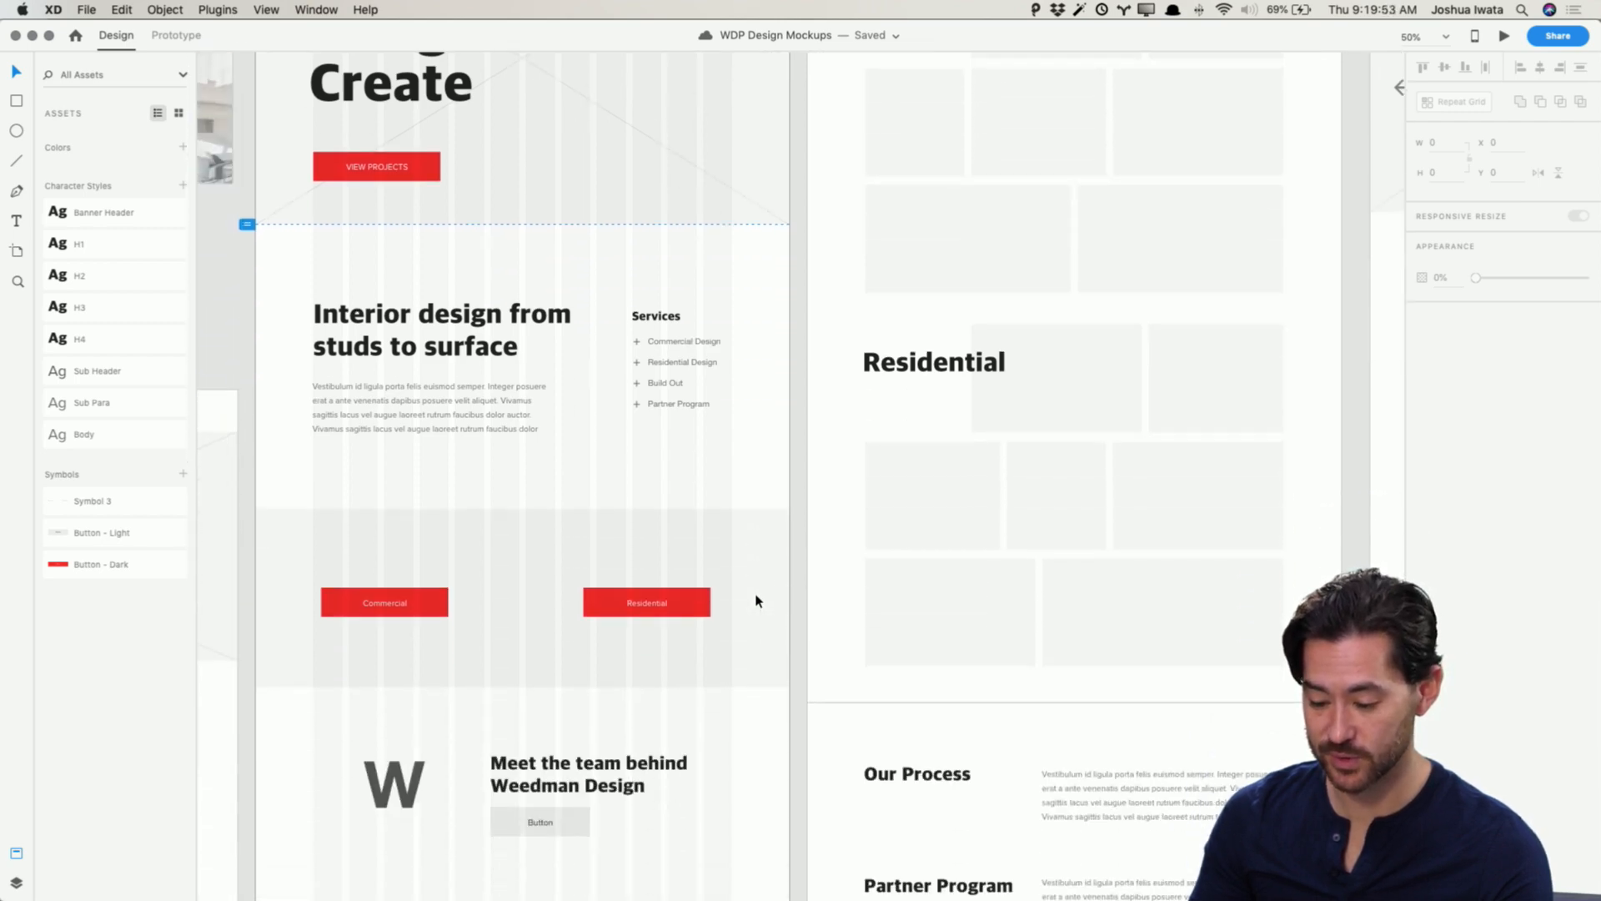
pyautogui.scroll(5, 756, 600)
pyautogui.scroll(3, 756, 601)
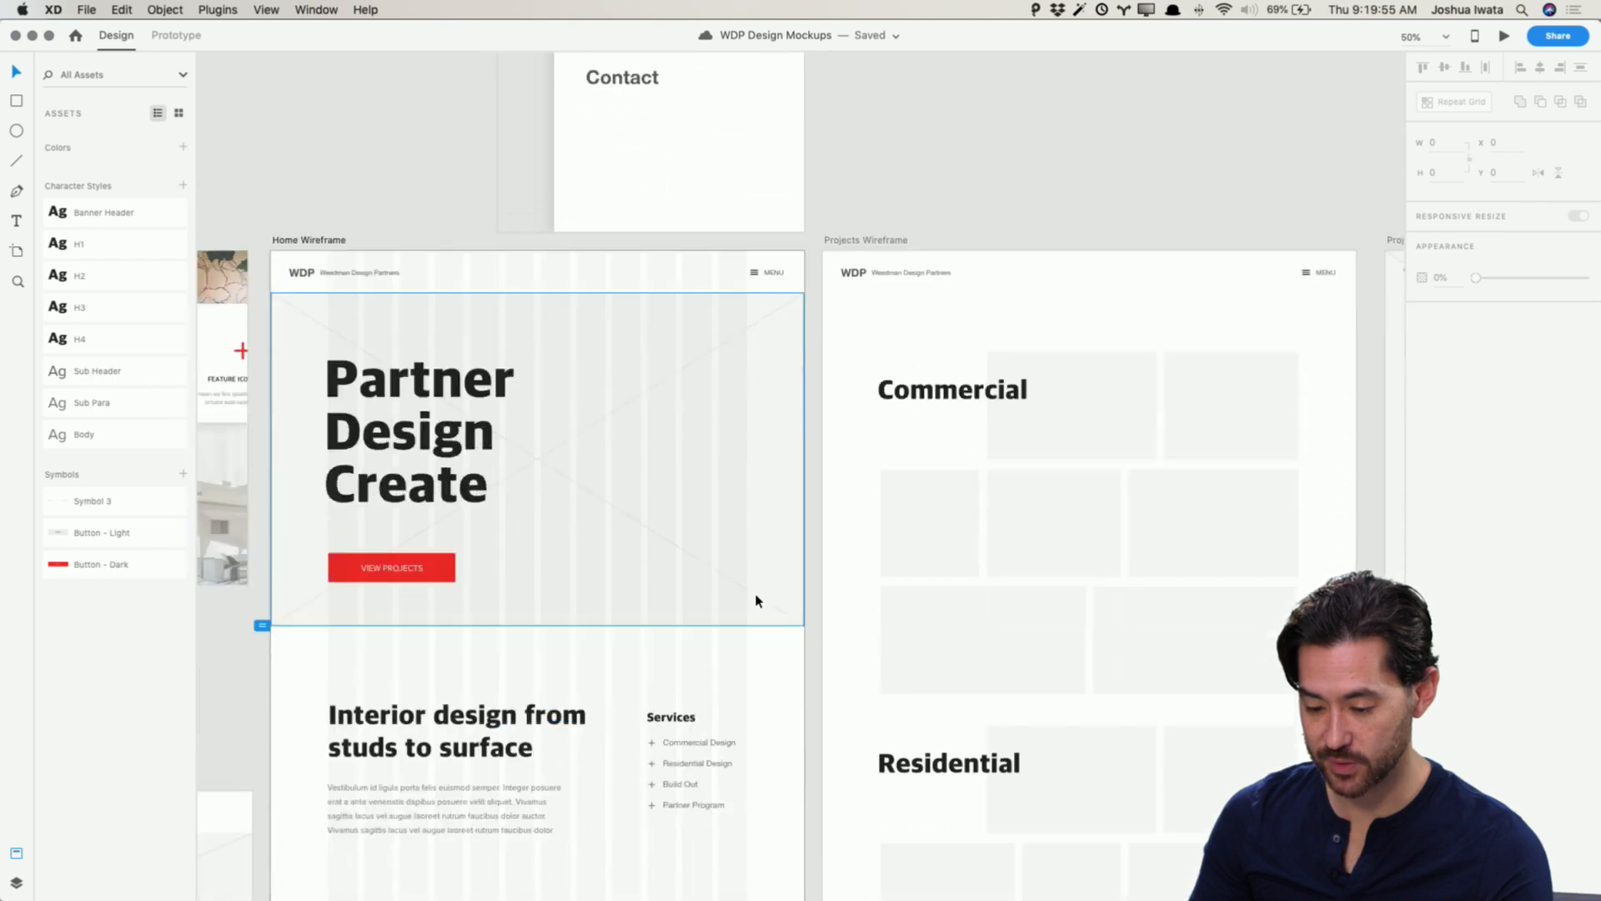
pyautogui.scroll(-3, 756, 601)
pyautogui.hscroll(-8, 757, 600)
pyautogui.scroll(1, 756, 598)
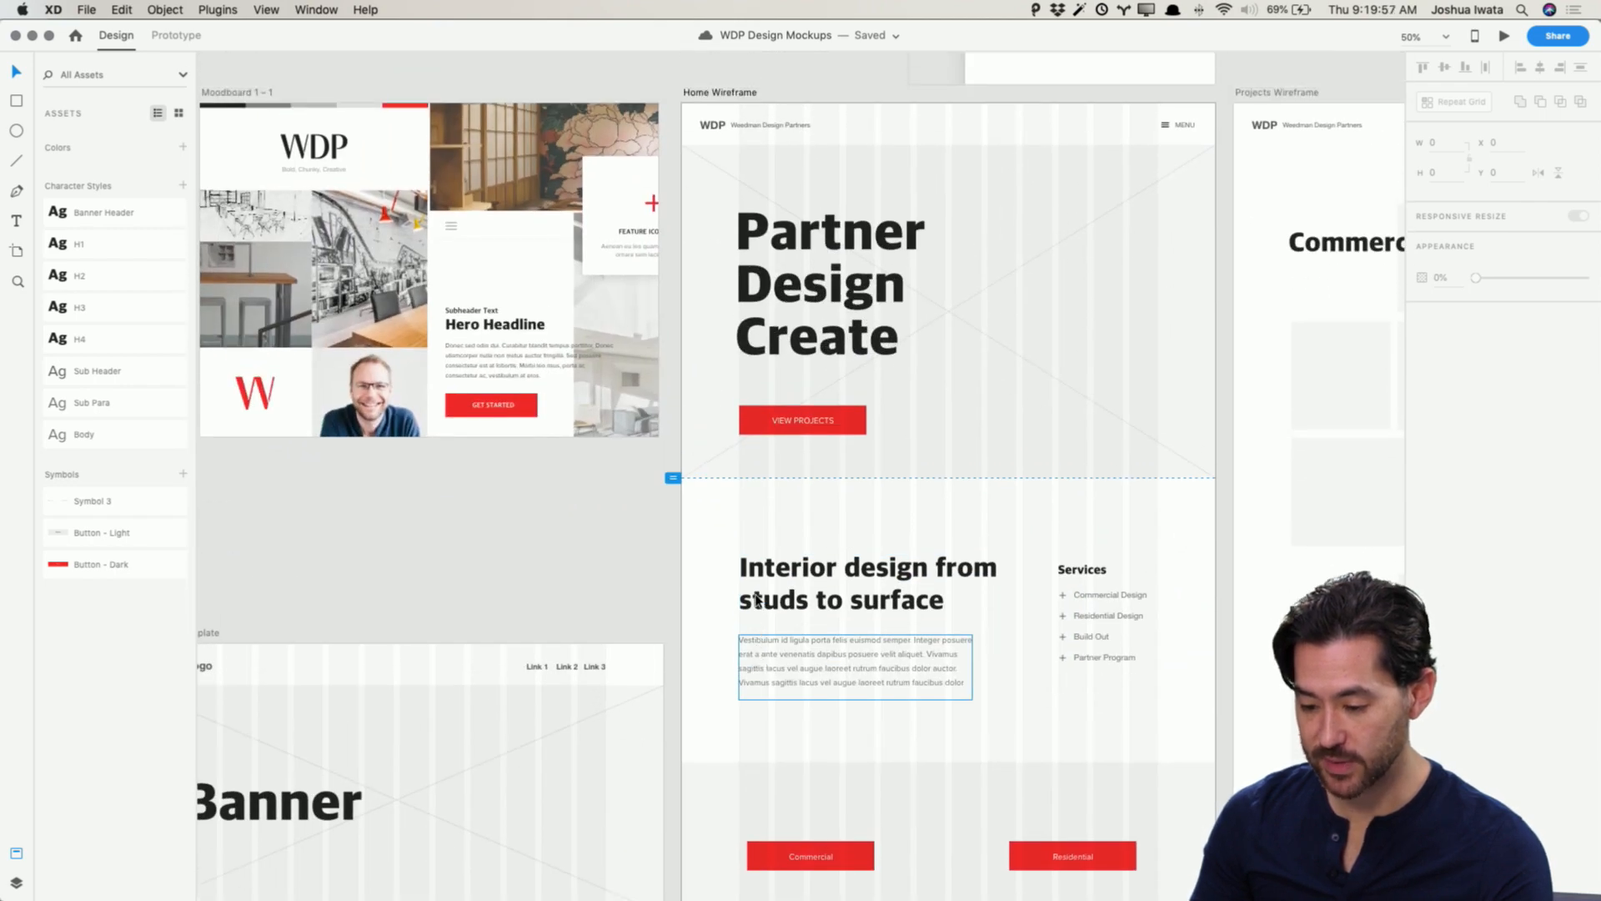
# Step: Replace the Home Wireframe's WDP header text with the moodboard's WDP logo, placed before Weedman Design Partners
pyautogui.click(303, 158)
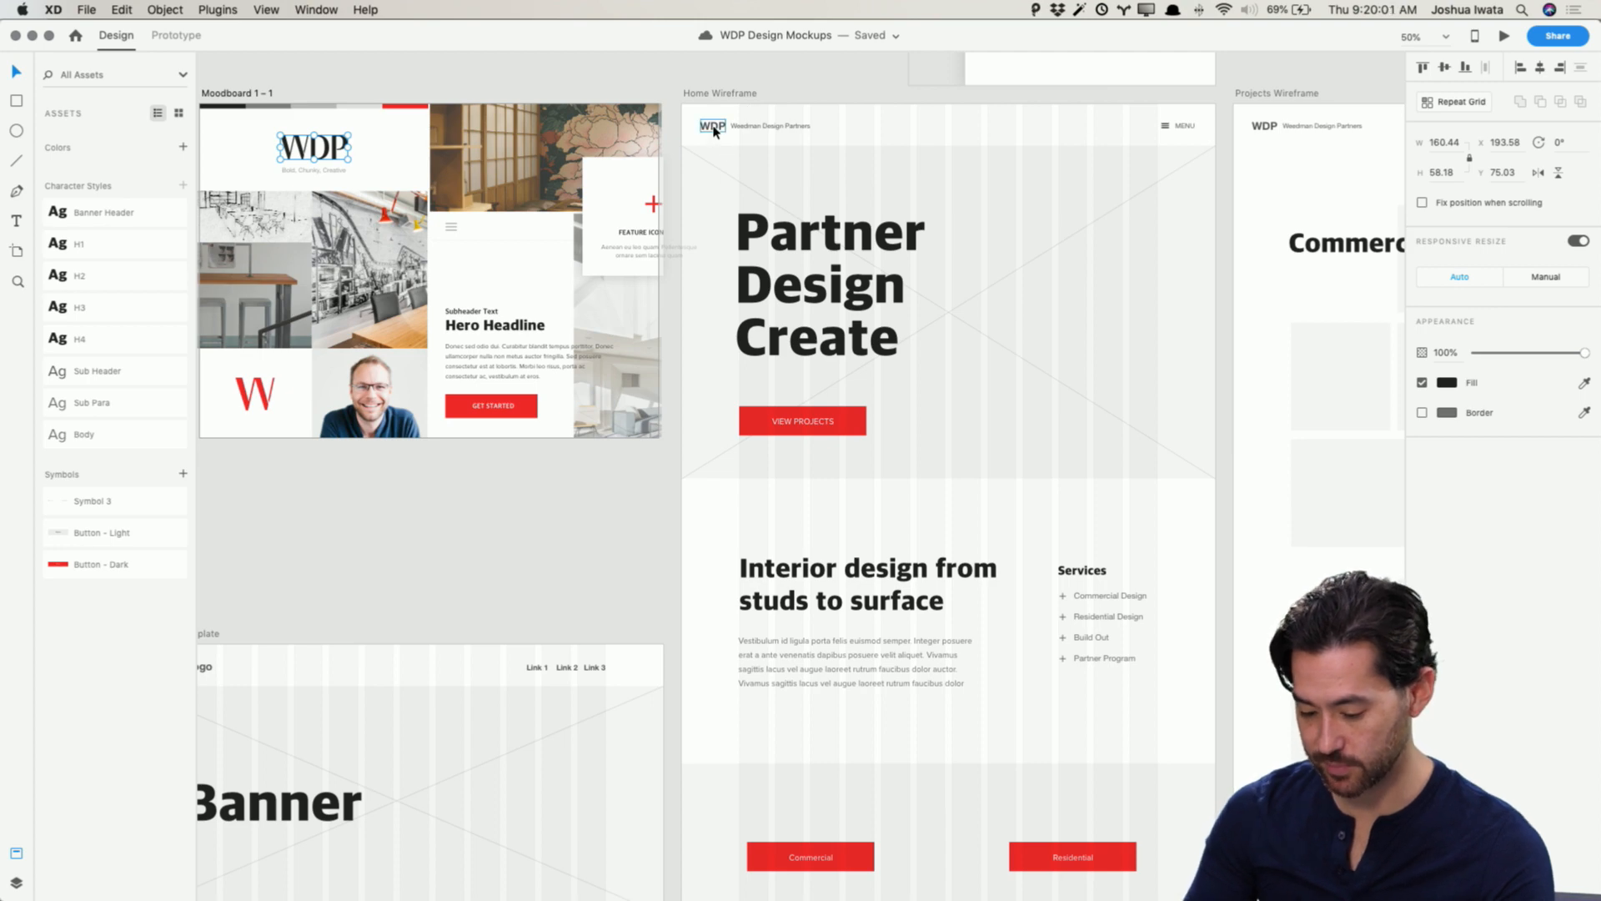
pyautogui.press('super+plus')
pyautogui.moveTo(717, 135); pyautogui.dragTo(664, 599)
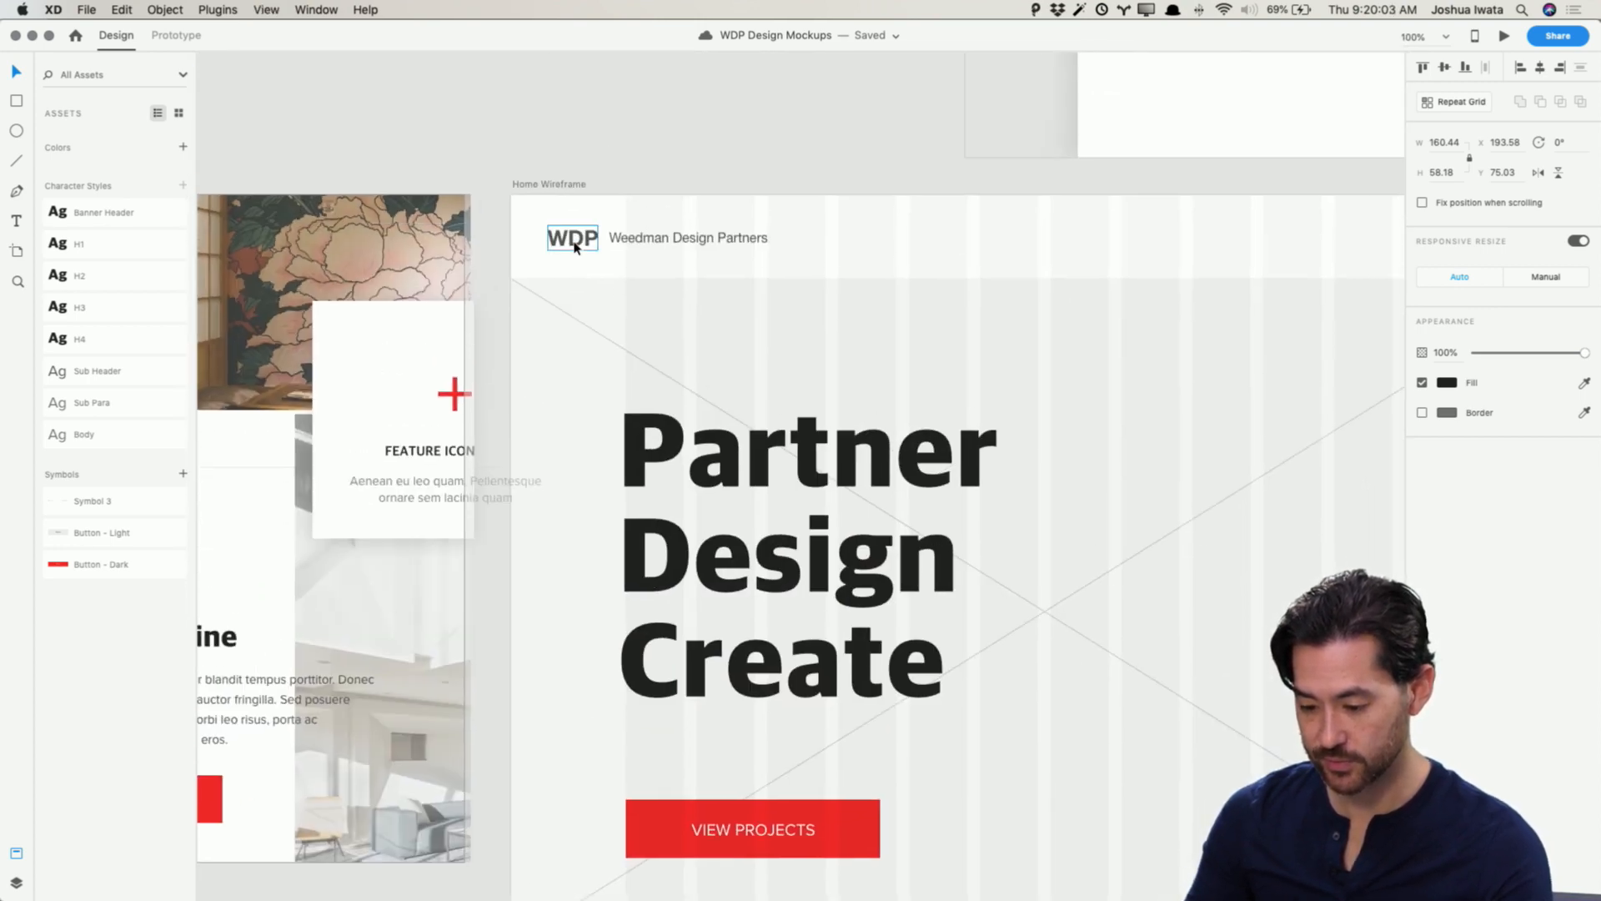
pyautogui.click(575, 248)
pyautogui.press('Delete')
pyautogui.press('super+v')
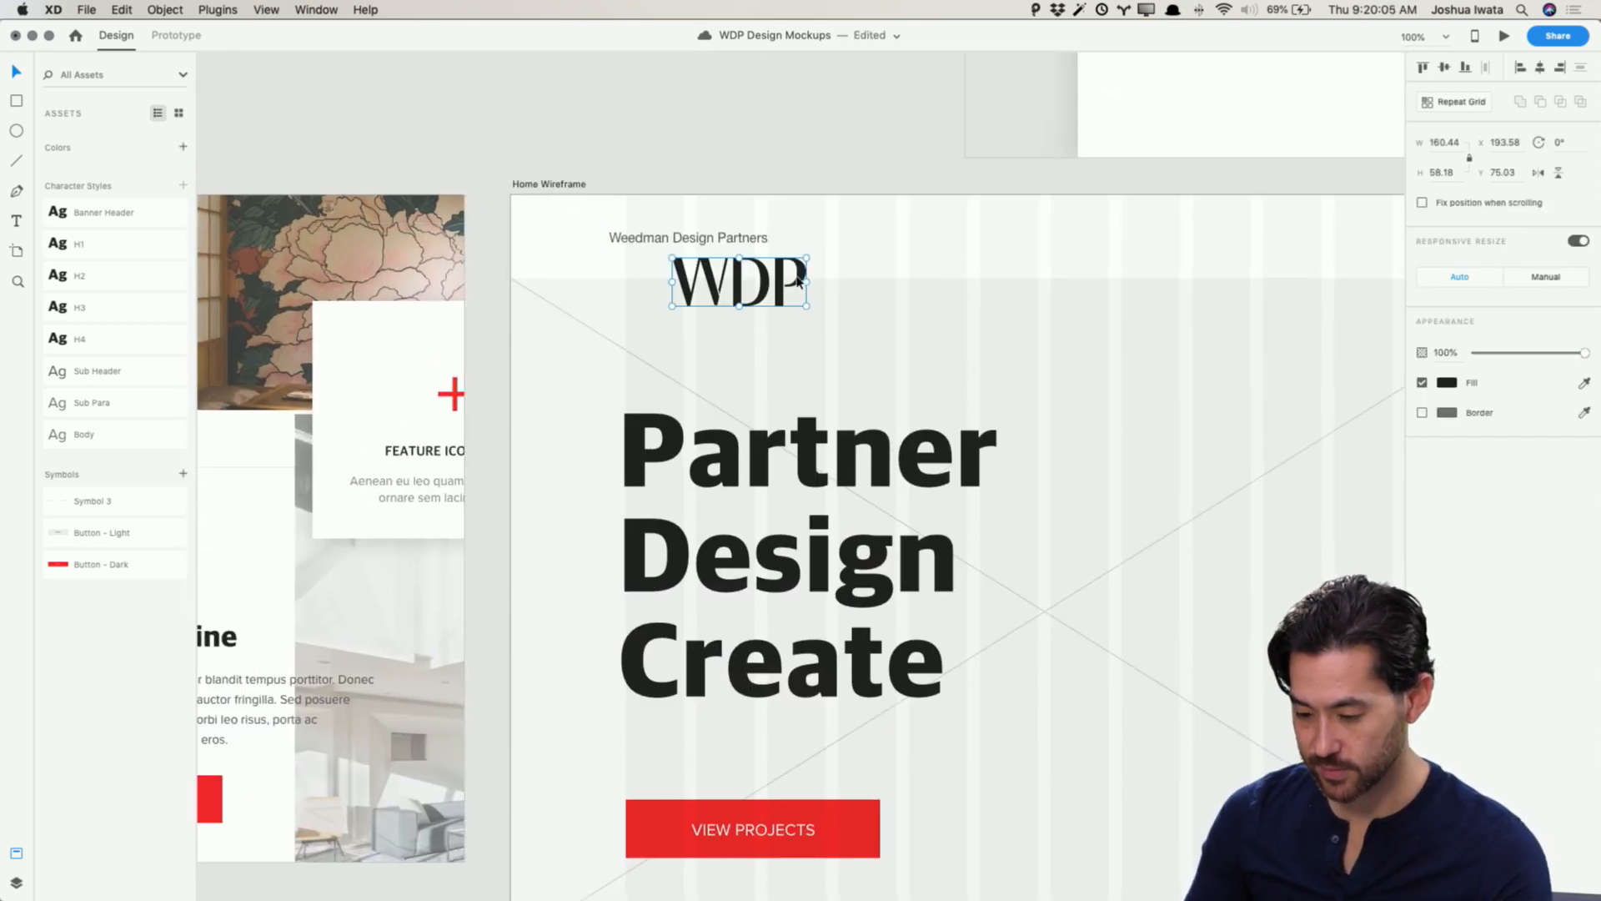
pyautogui.moveTo(798, 273); pyautogui.dragTo(621, 221)
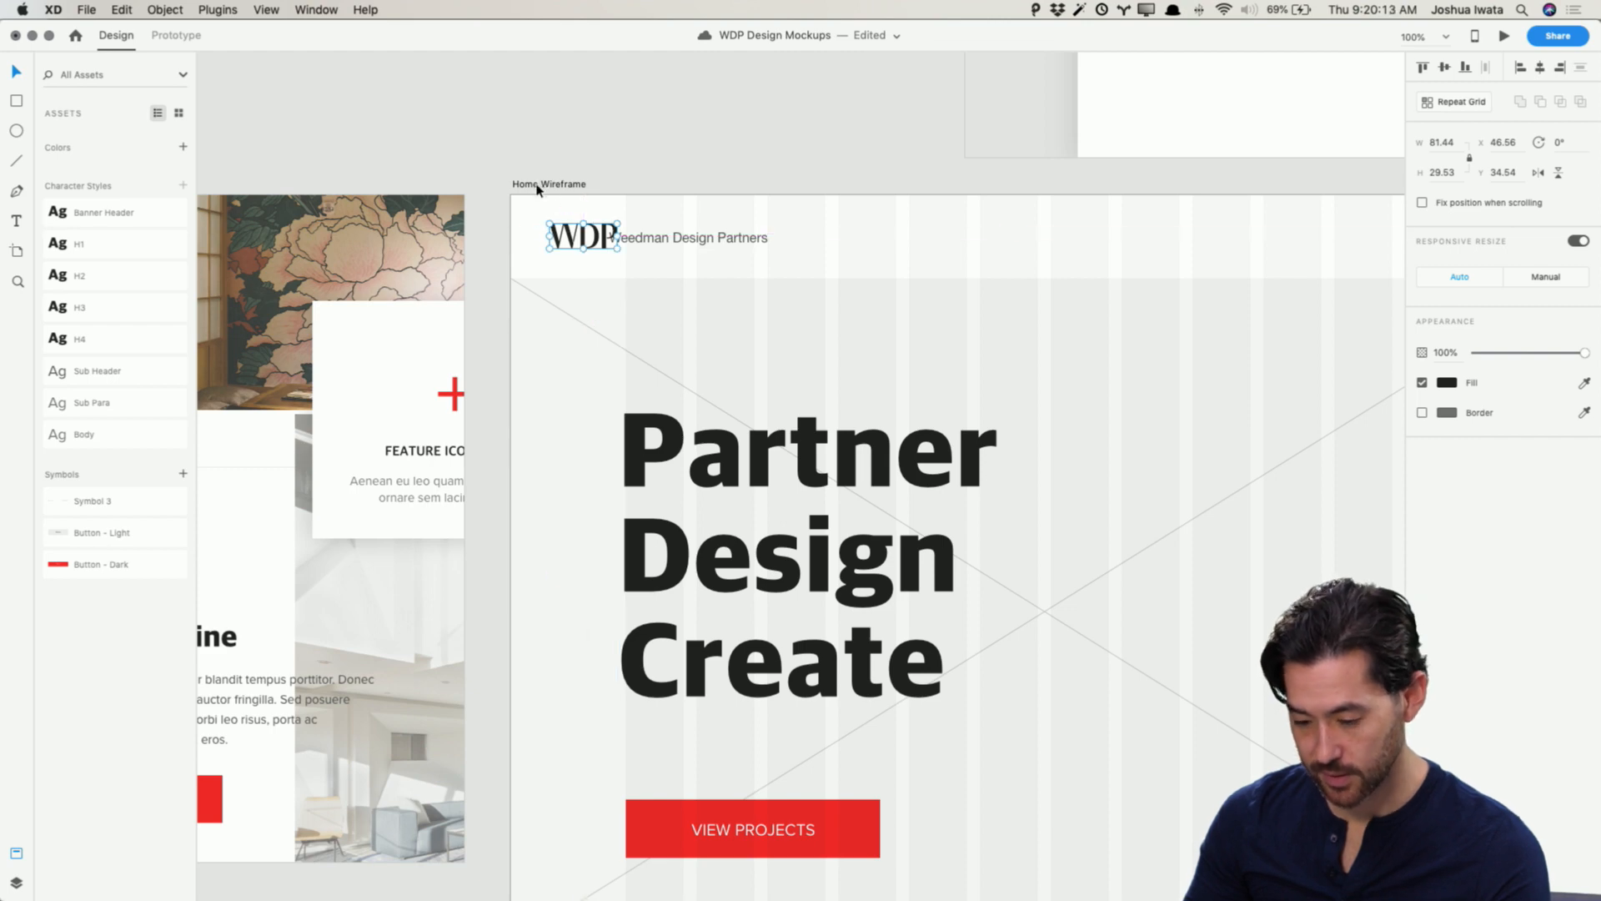
# Step: Nudge the WDP logo left and up in the Home Wireframe header to X 40.56, Y 32.54
pyautogui.press('alt')
pyautogui.press('alt')
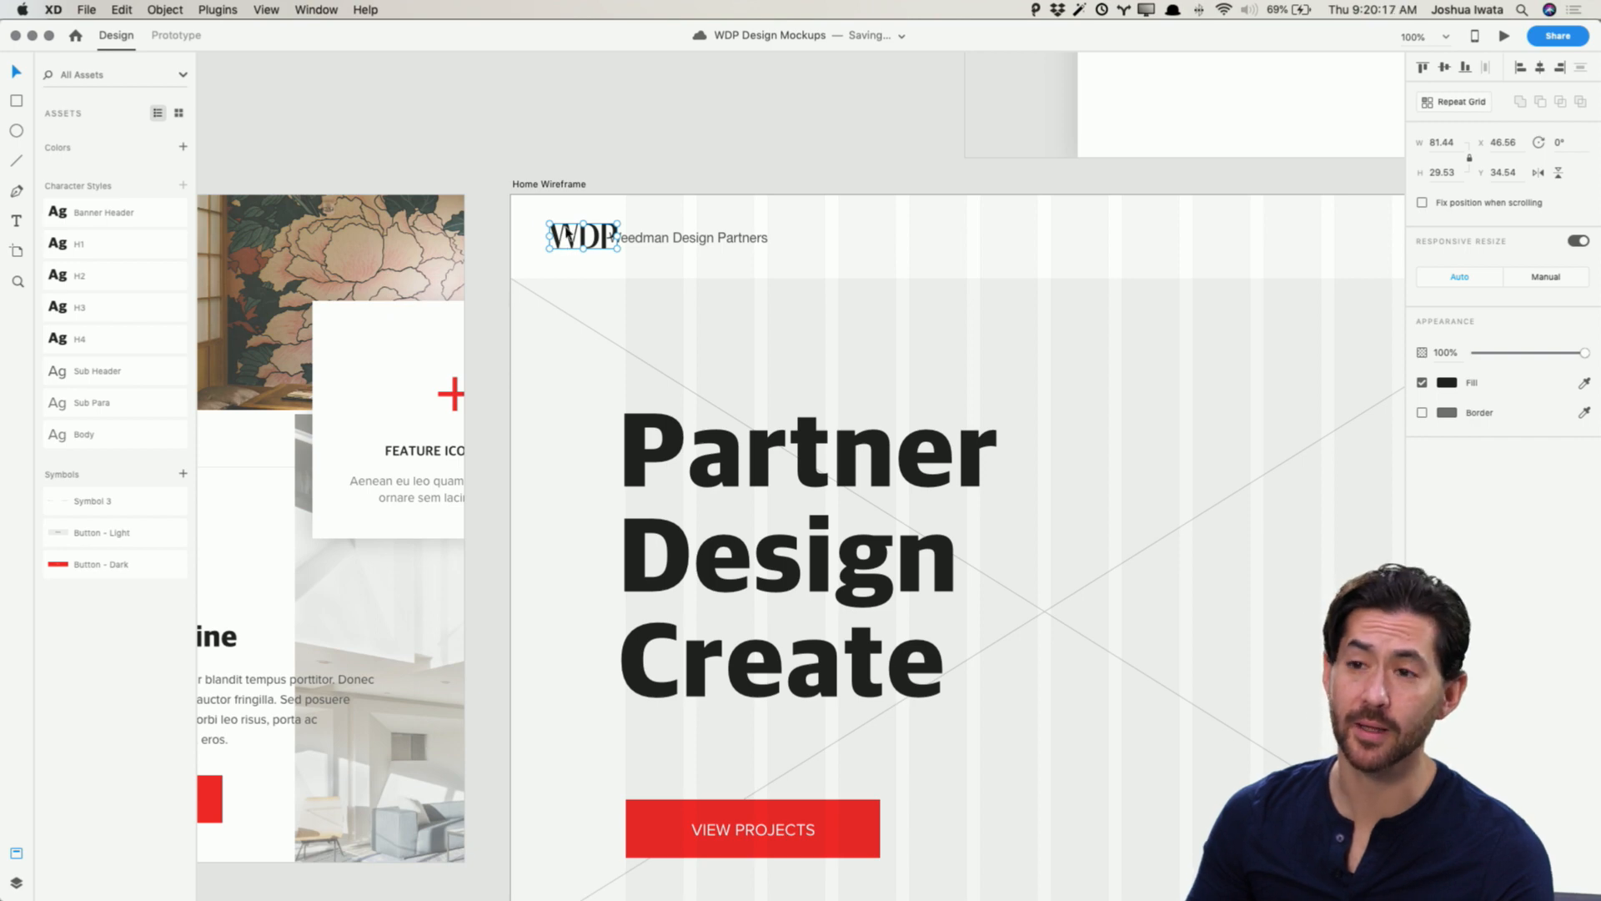
pyautogui.press('alt')
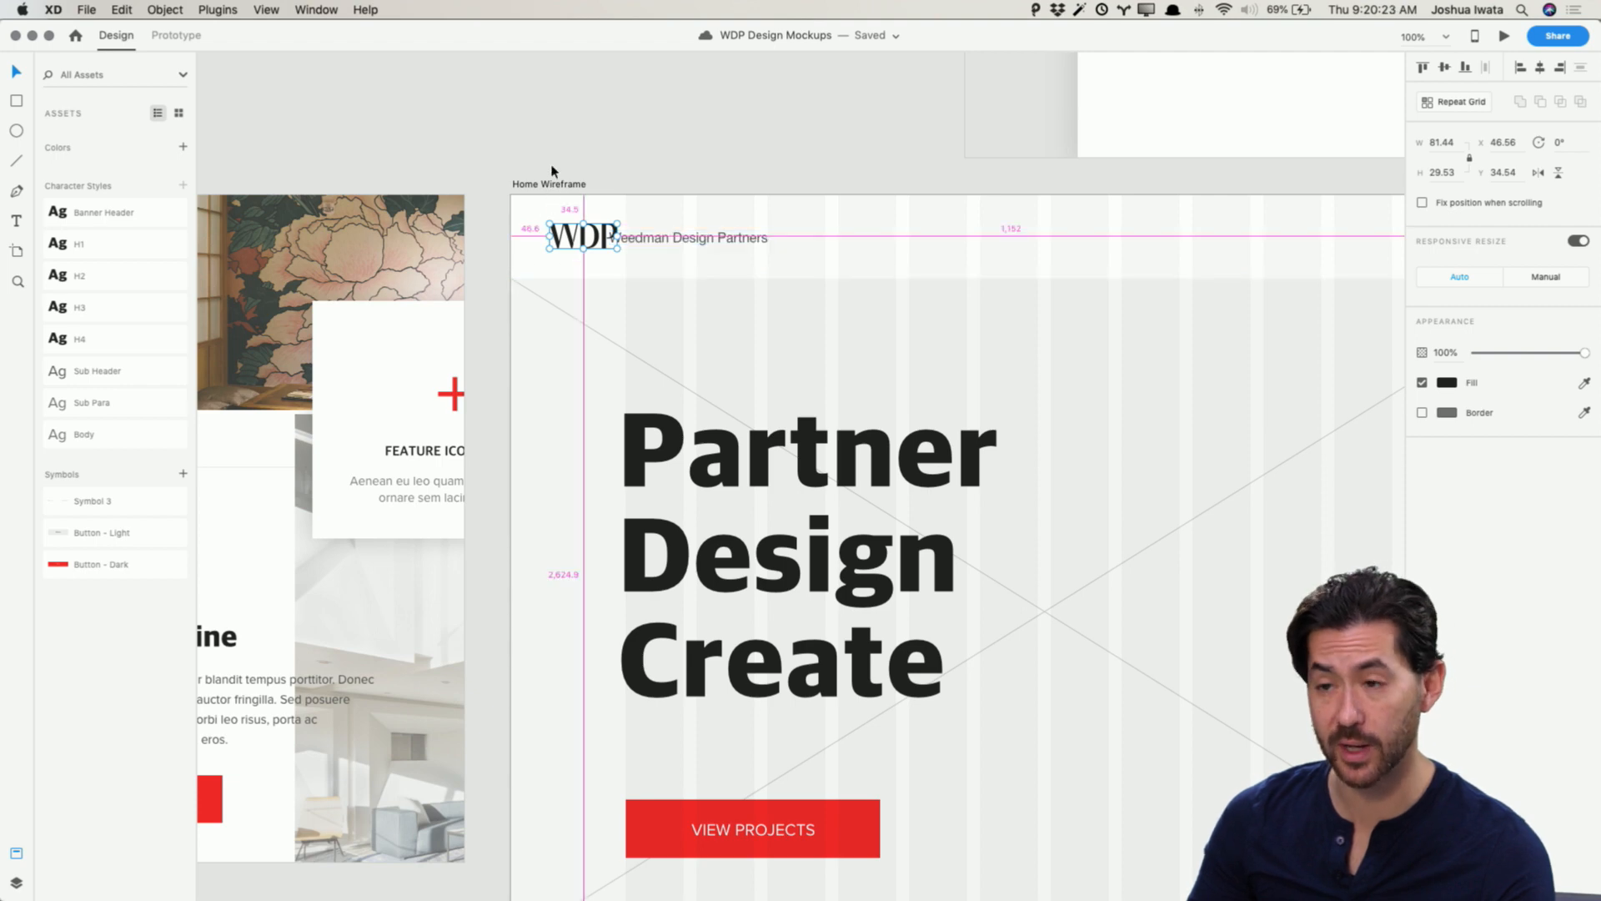
pyautogui.press('Left')
pyautogui.press('Left')
pyautogui.press('Left')
pyautogui.press('Left')
pyautogui.press('Left')
pyautogui.press('Left')
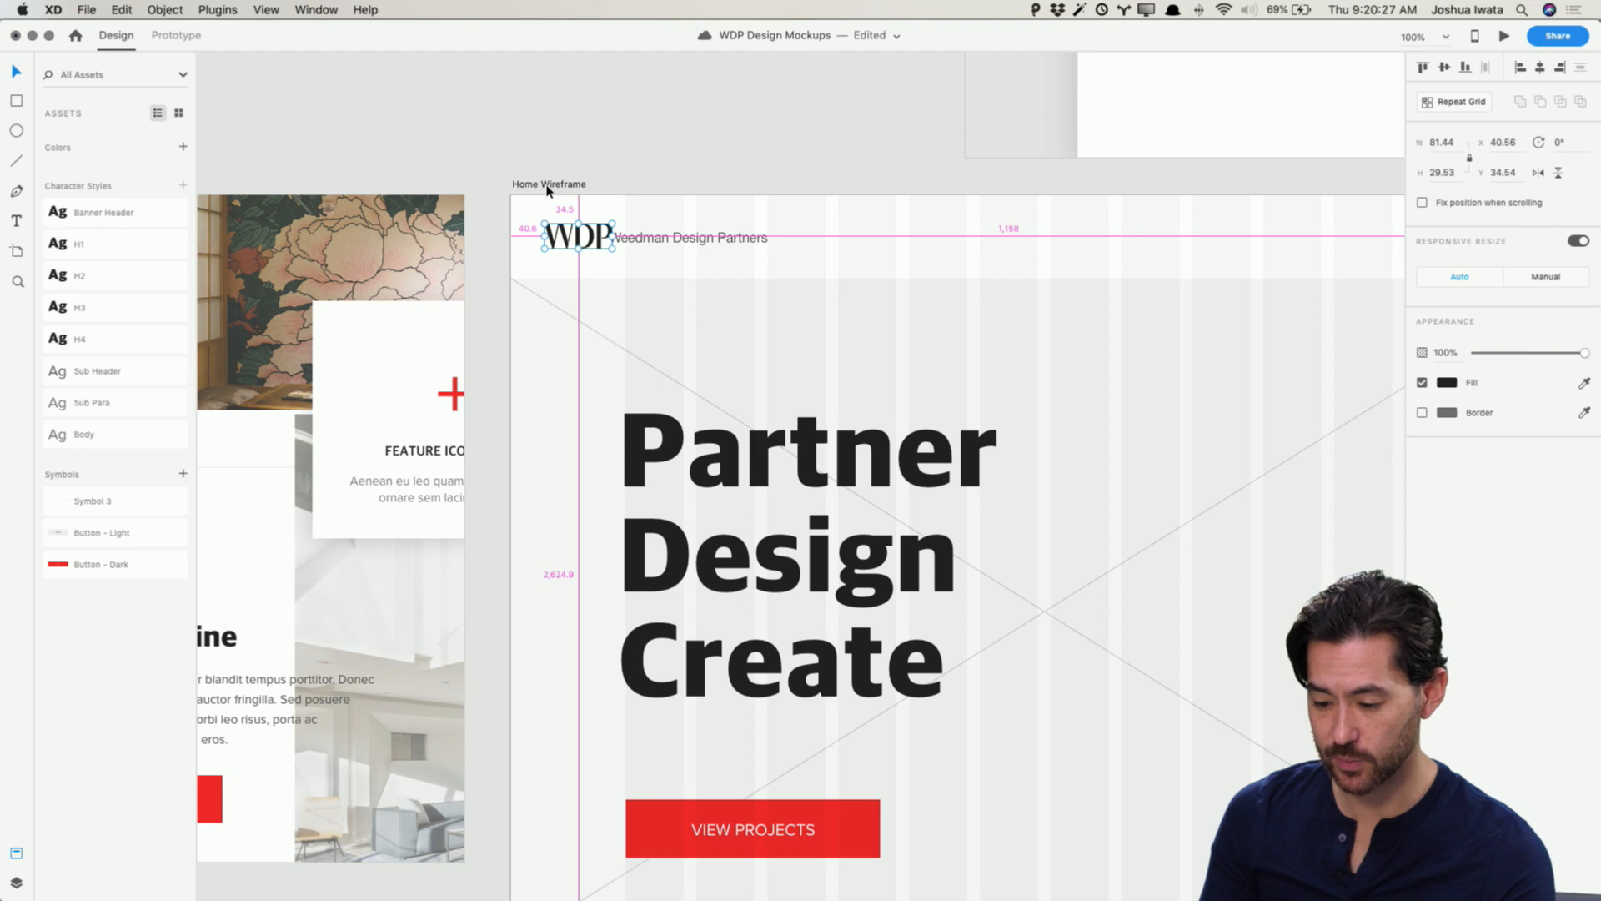
pyautogui.press('Down')
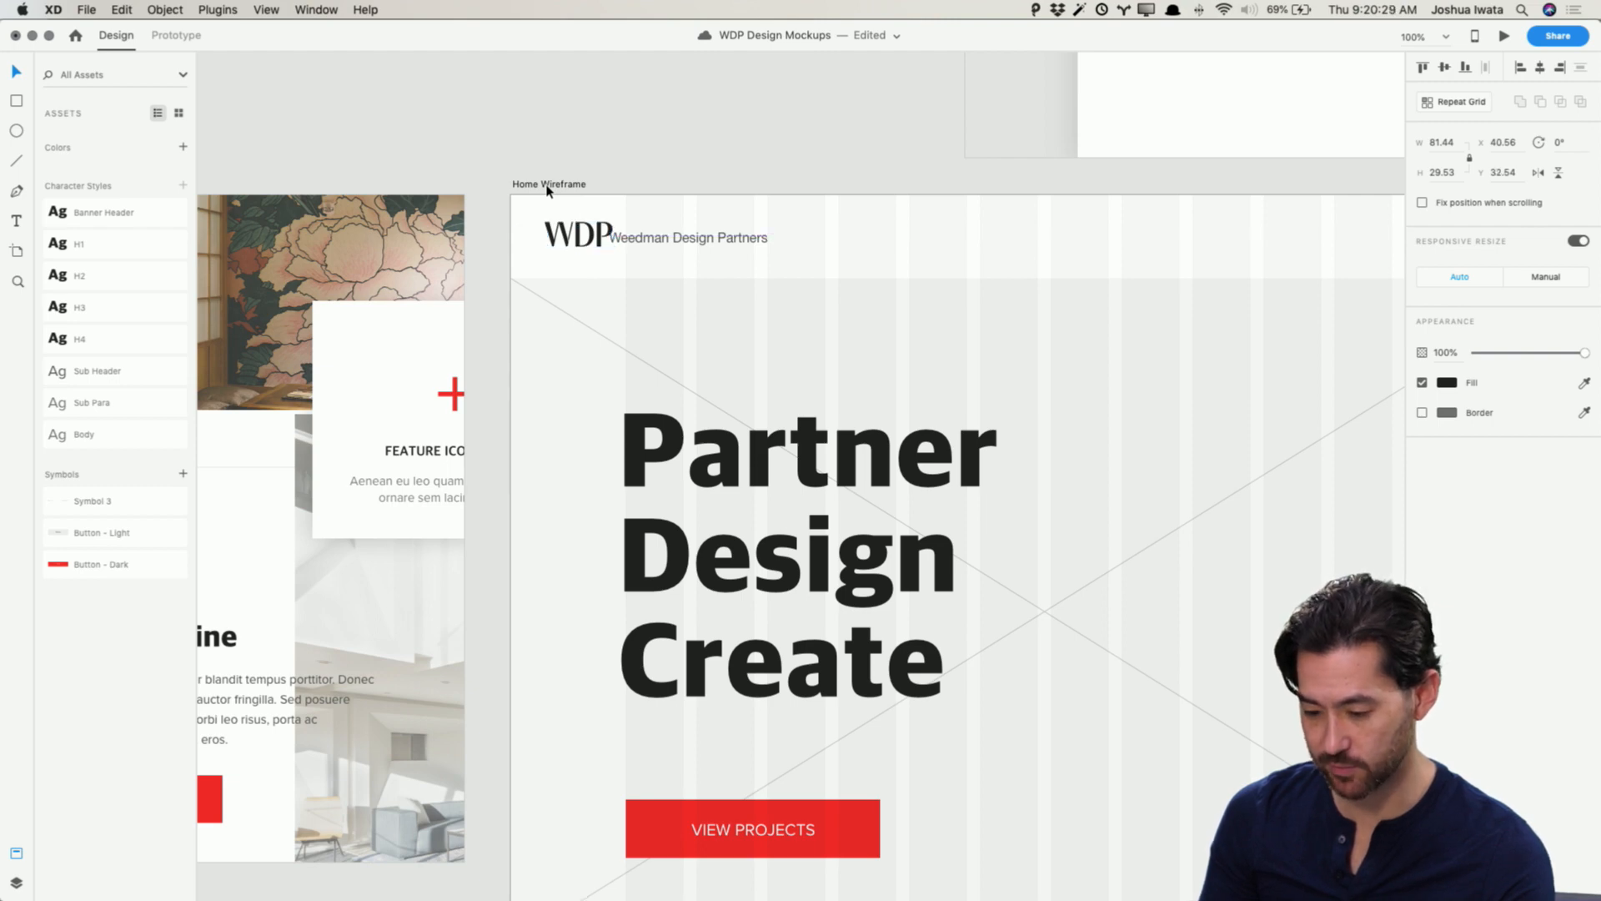
pyautogui.click(667, 239)
pyautogui.click(712, 161)
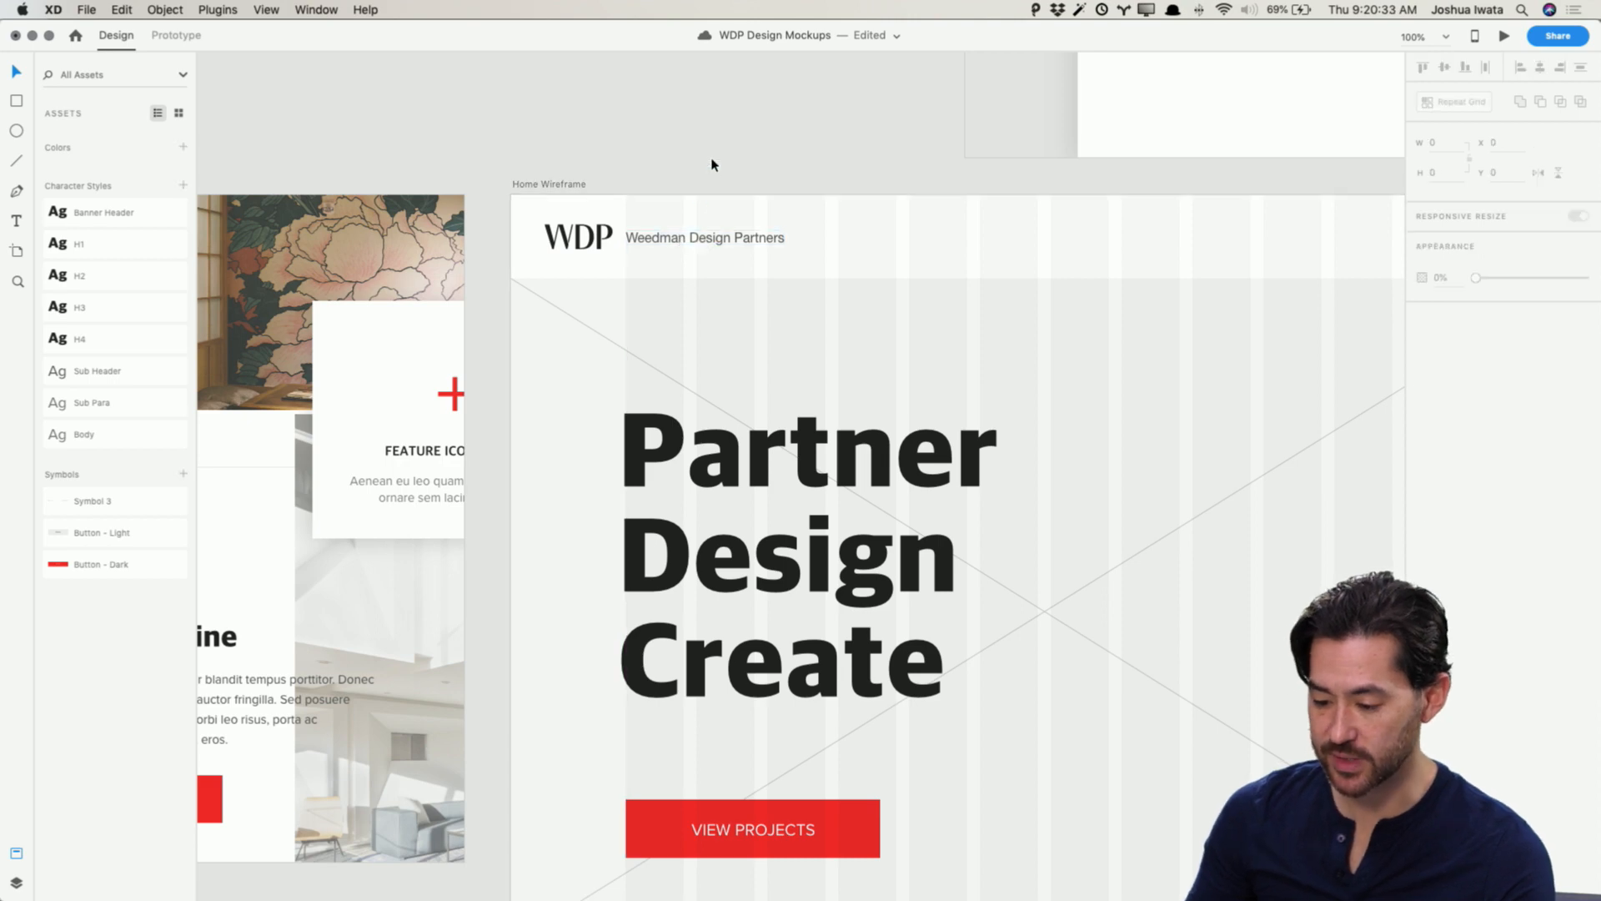
# Step: Nudge the MENU group right in the header to X 1157
pyautogui.hscroll(6, 739, 186)
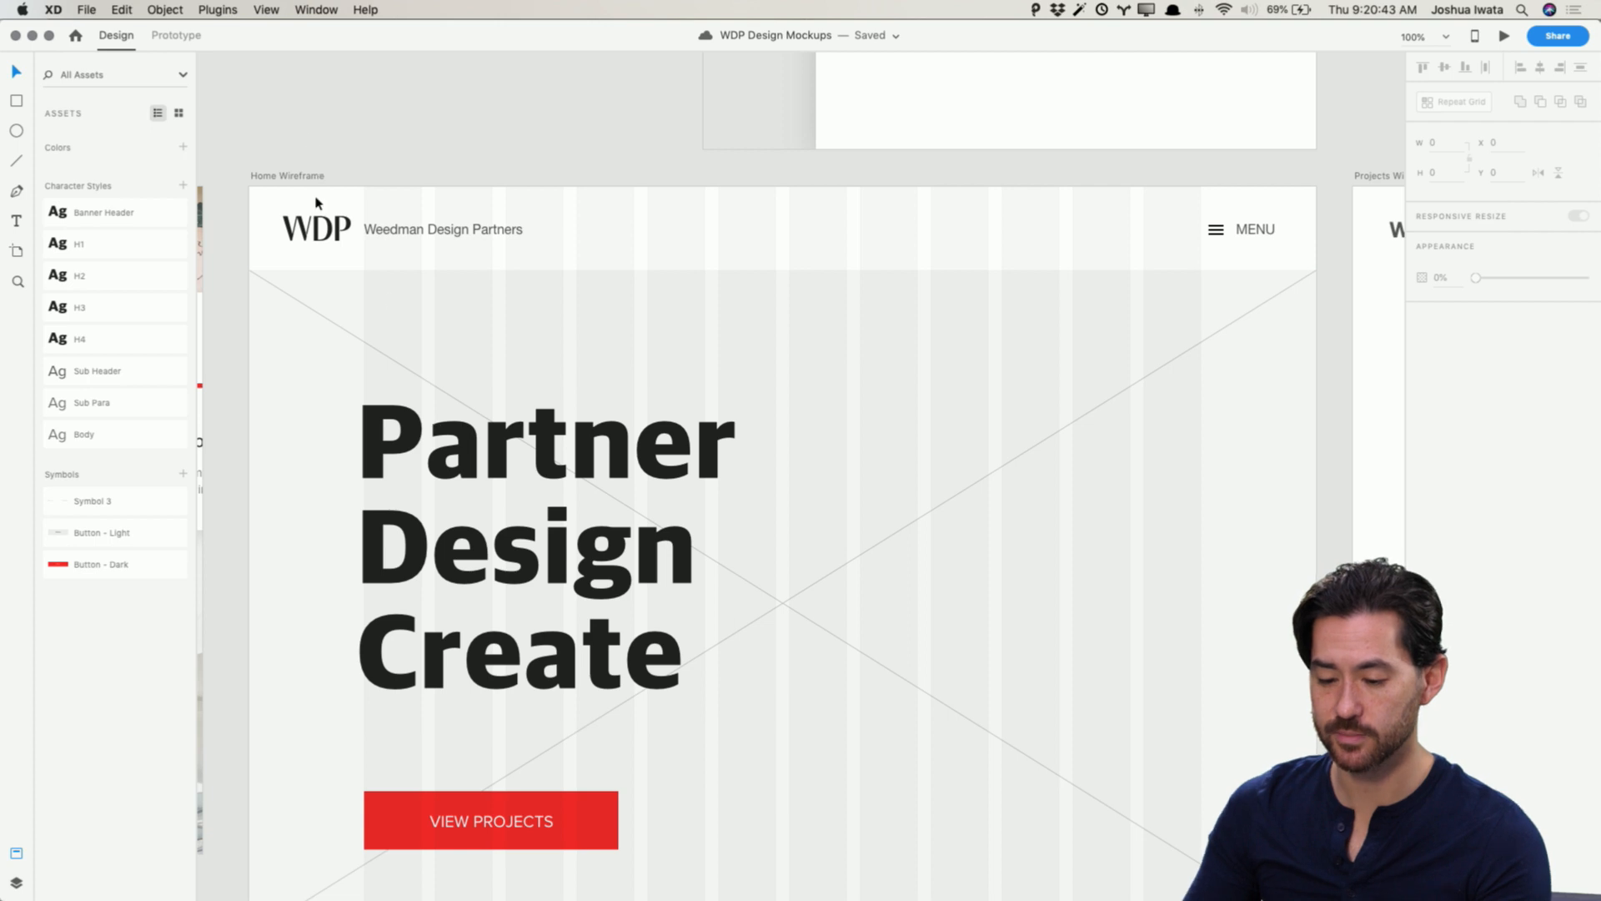
pyautogui.click(1249, 229)
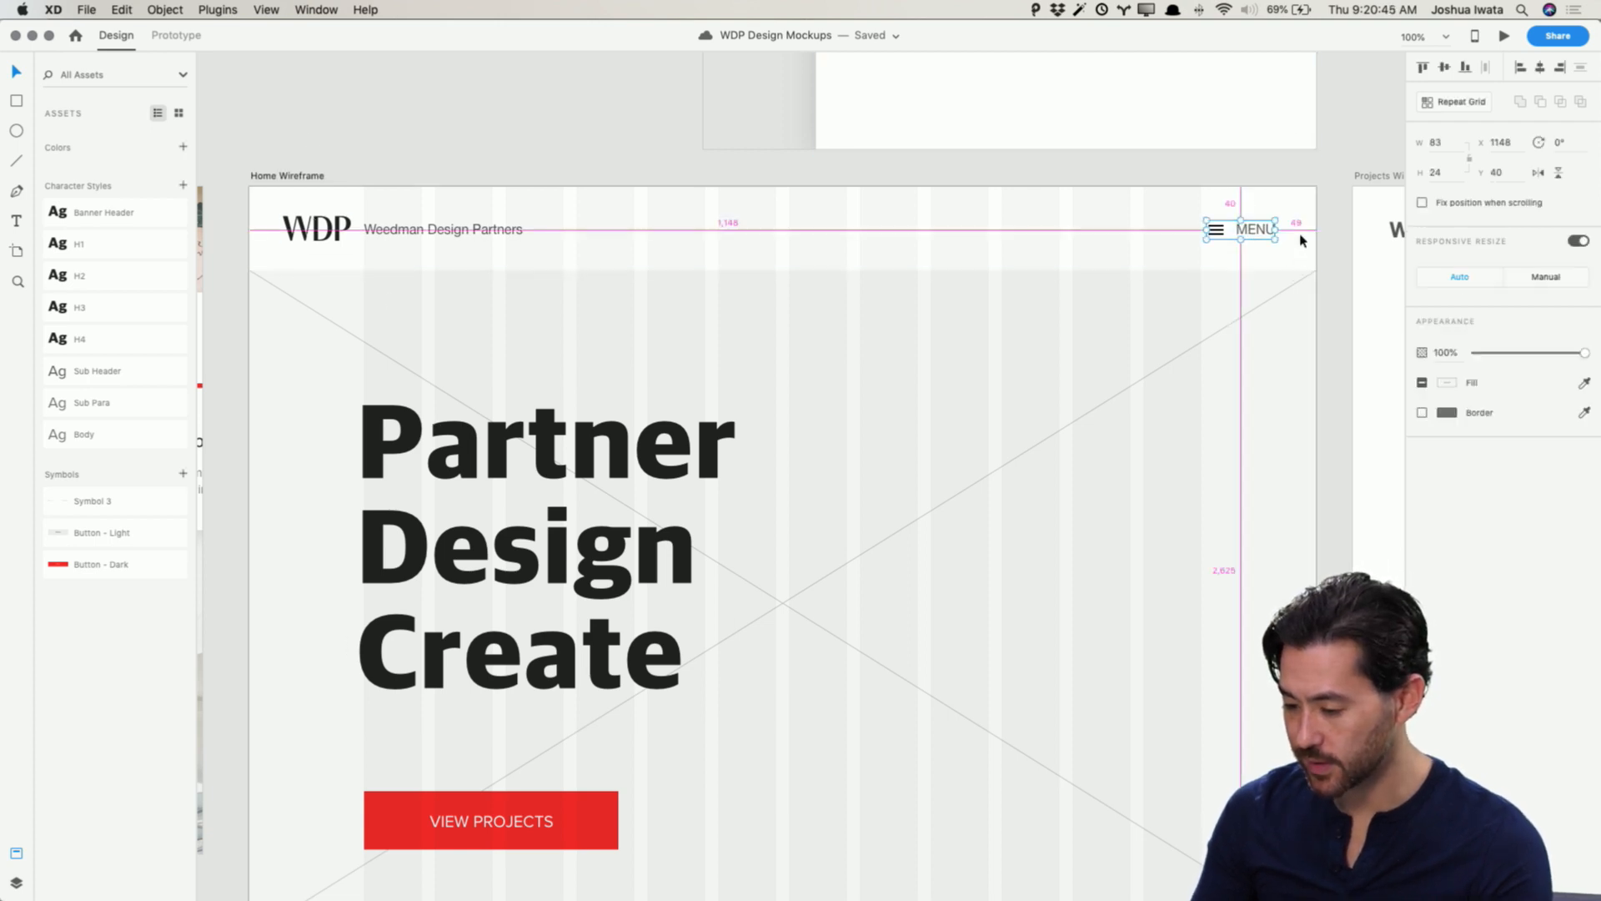
pyautogui.press('Right')
pyautogui.press('Right')
pyautogui.press('Right')
pyautogui.press('Right')
pyautogui.press('Right')
pyautogui.press('Right')
pyautogui.press('Right')
pyautogui.press('Right')
pyautogui.press('Right')
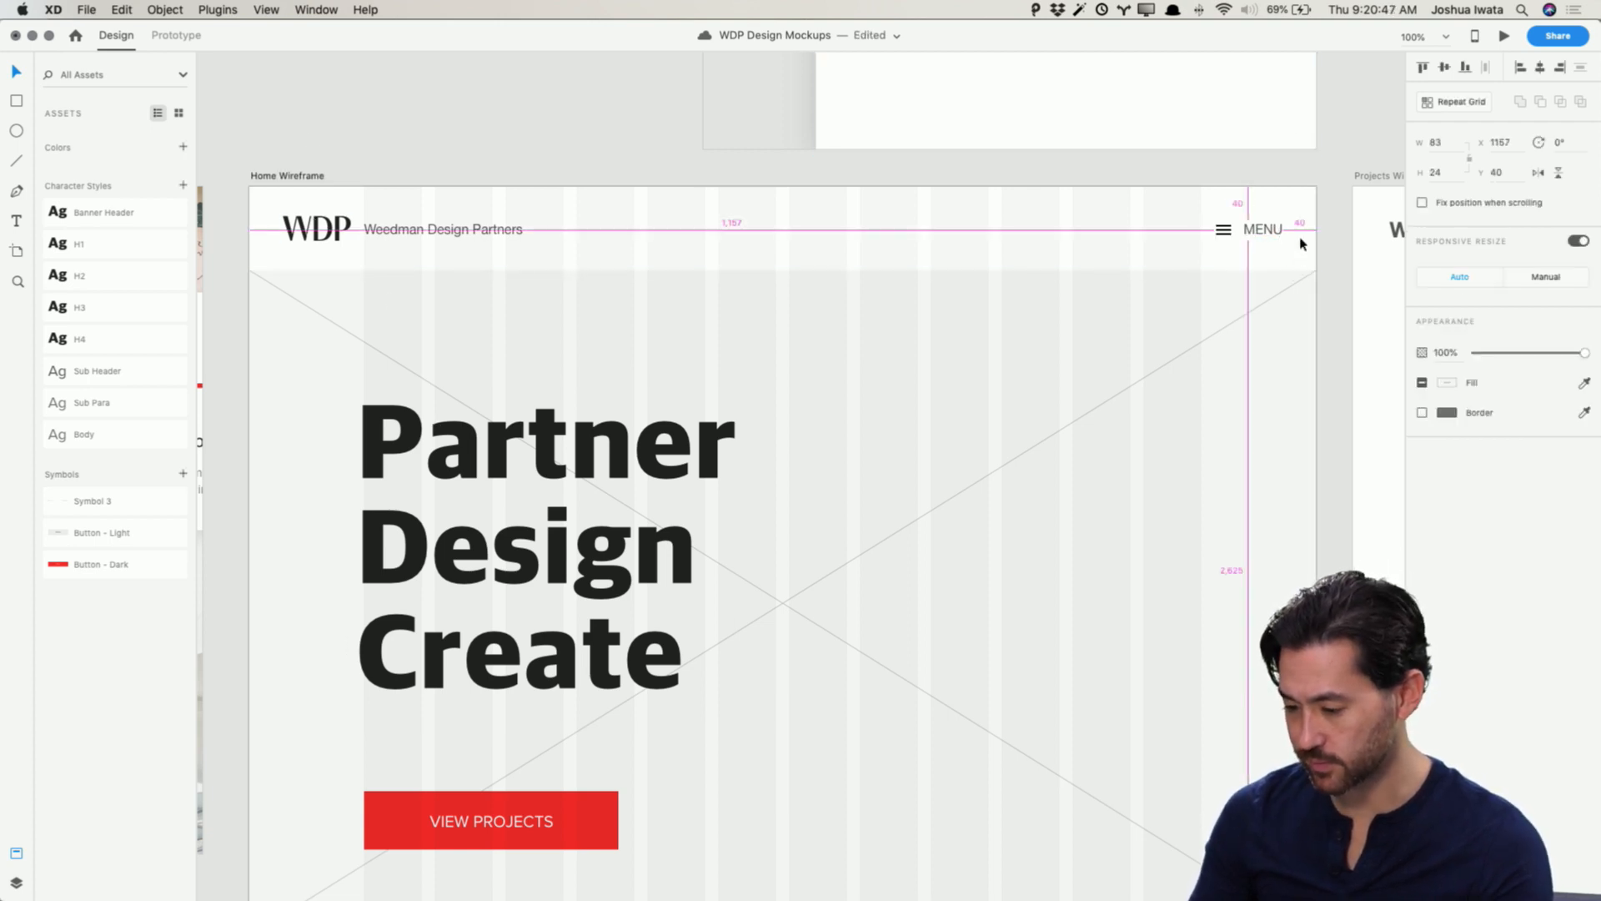
# Step: Change the MENU label's font to Proxima Nova
pyautogui.doubleClick(1253, 231)
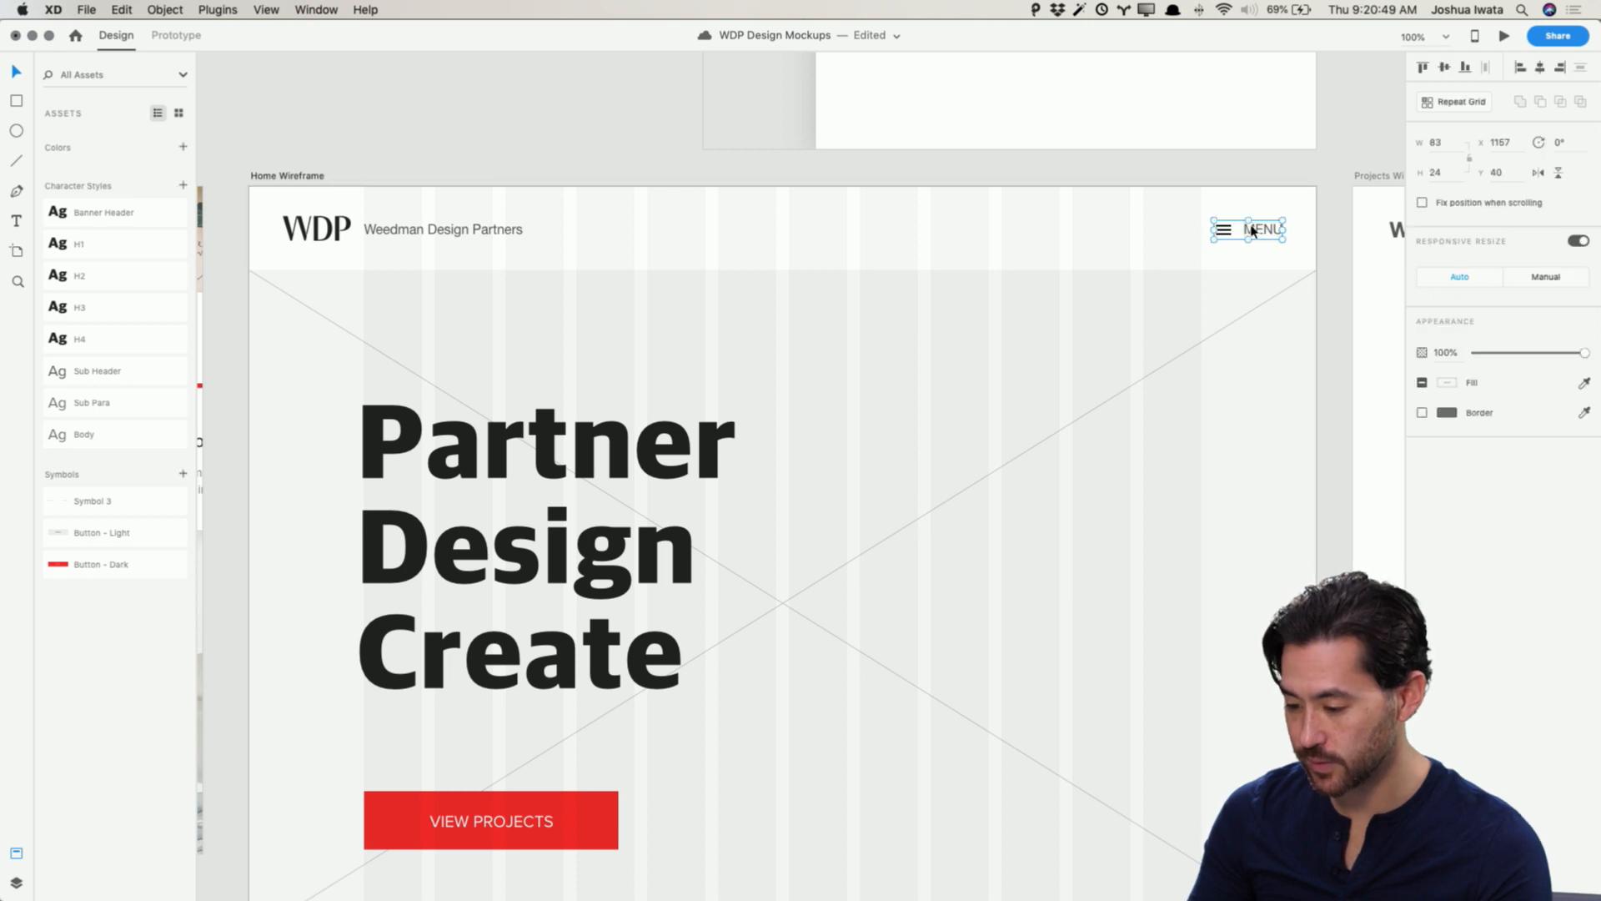
pyautogui.click(1475, 322)
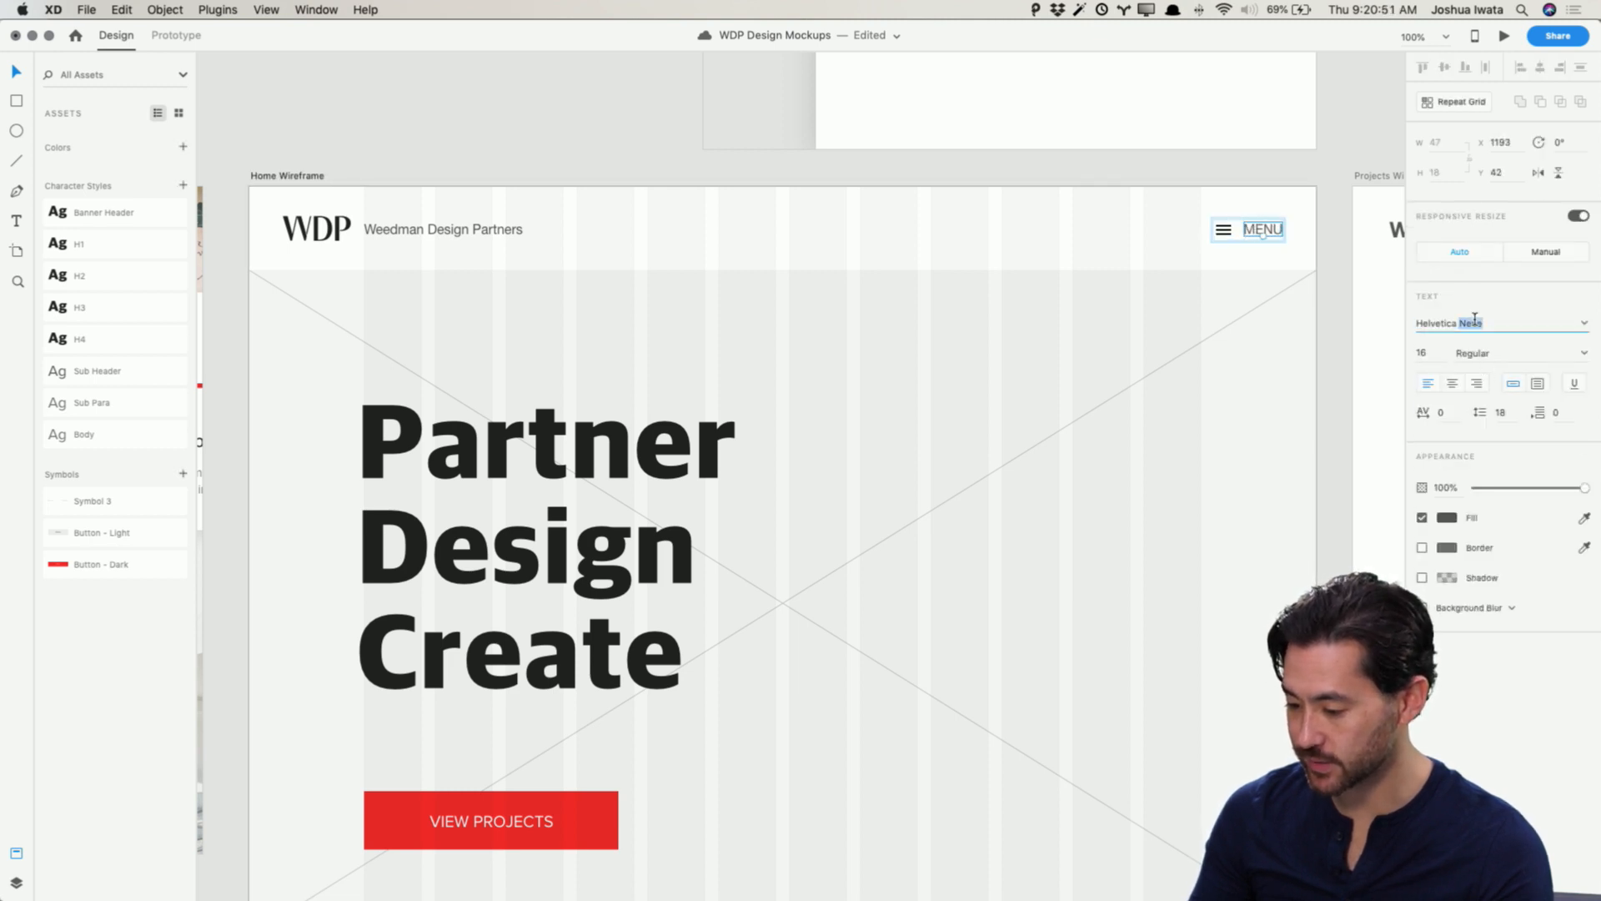
pyautogui.write('Proxima Nova')
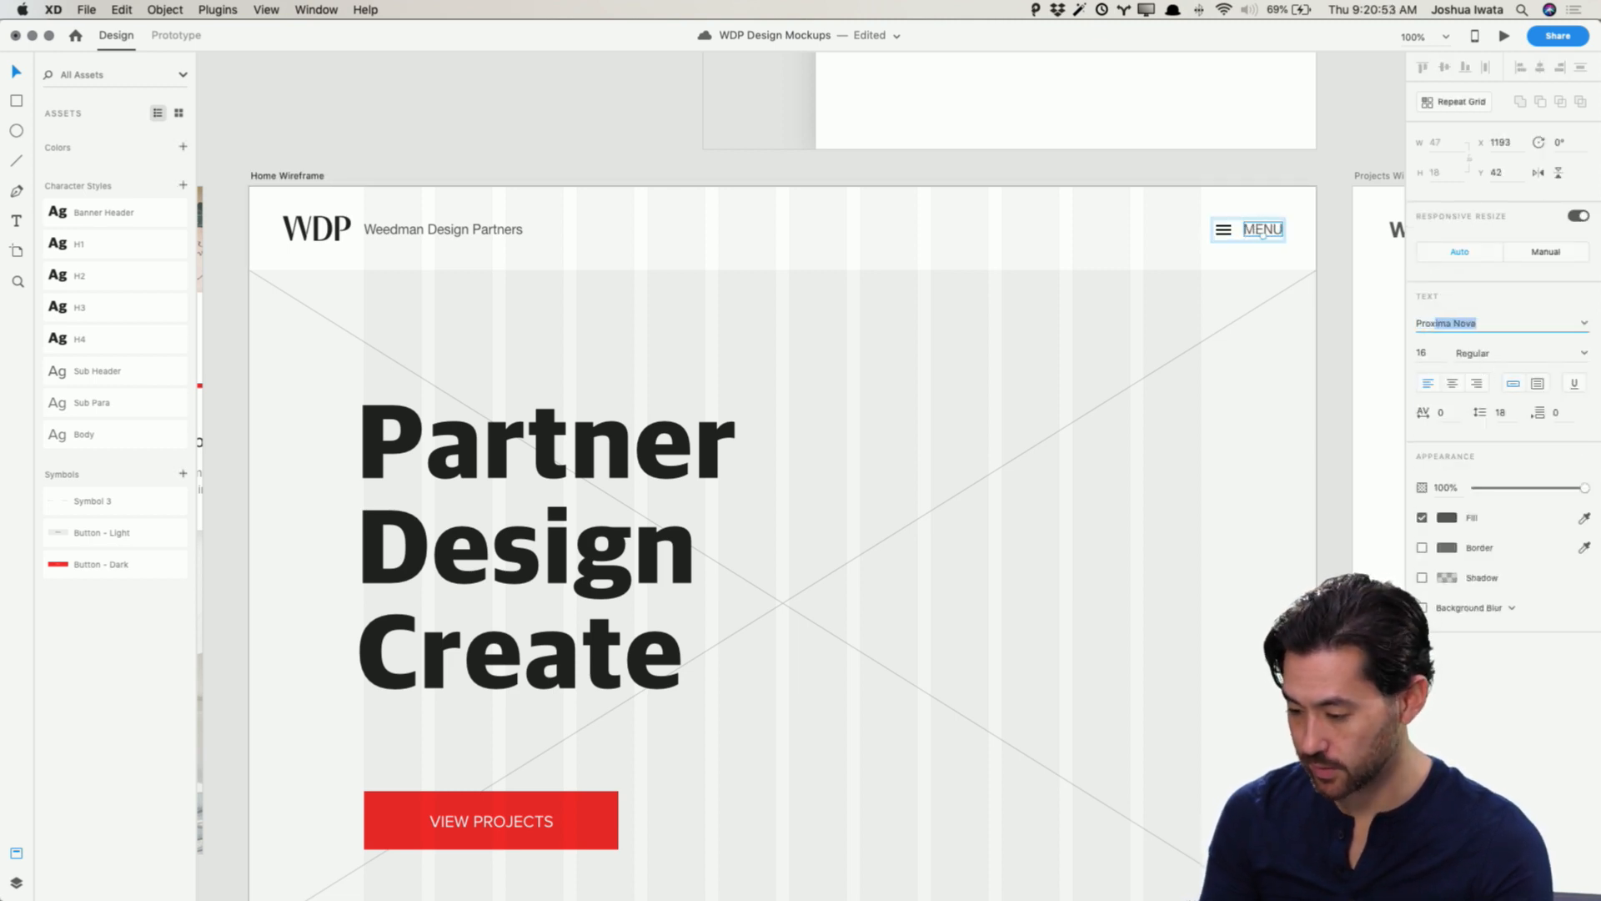
pyautogui.press('Return')
pyautogui.click(1297, 175)
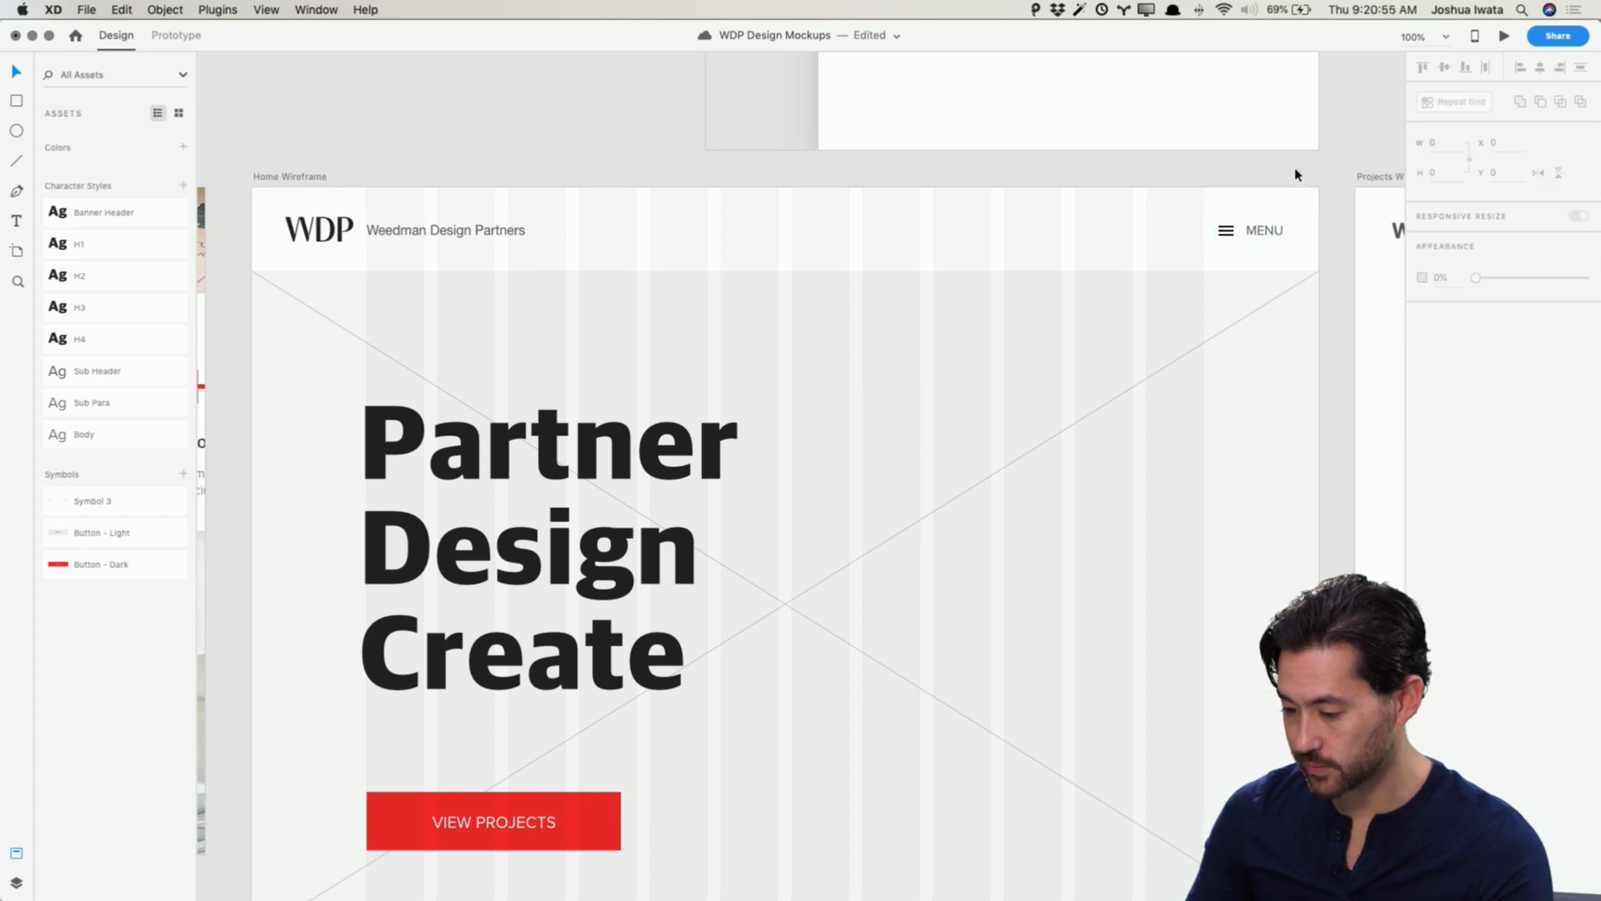
# Step: Change the Weedman Design Partners header text's font to Proxima Nova
pyautogui.scroll(-2, 1159, 354)
pyautogui.hscroll(-1, 1159, 354)
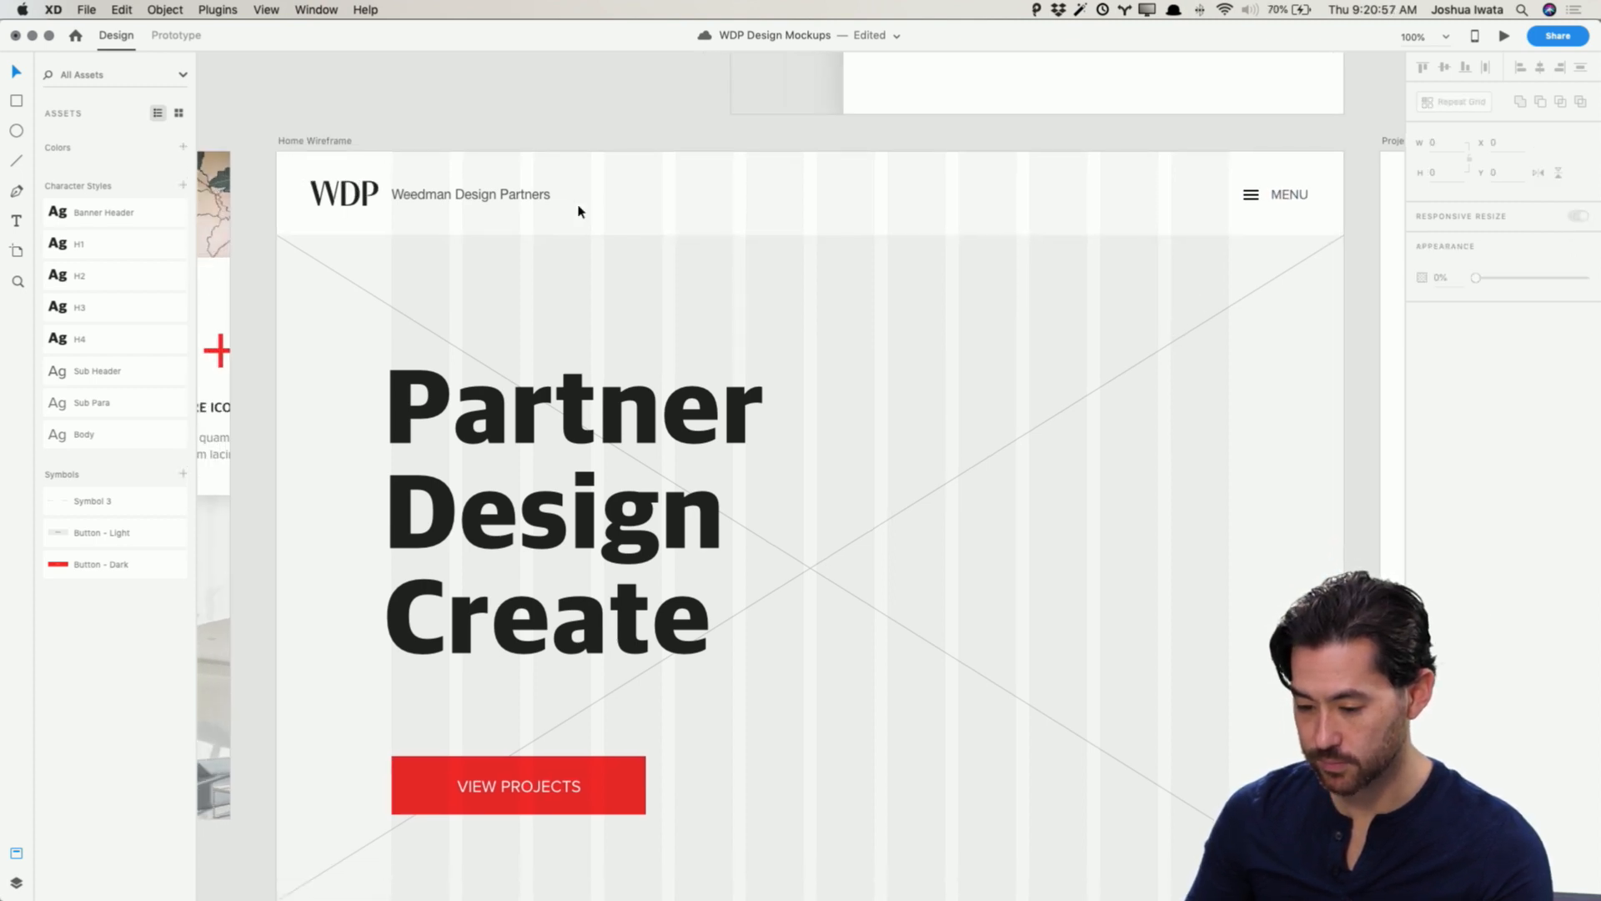
pyautogui.click(506, 194)
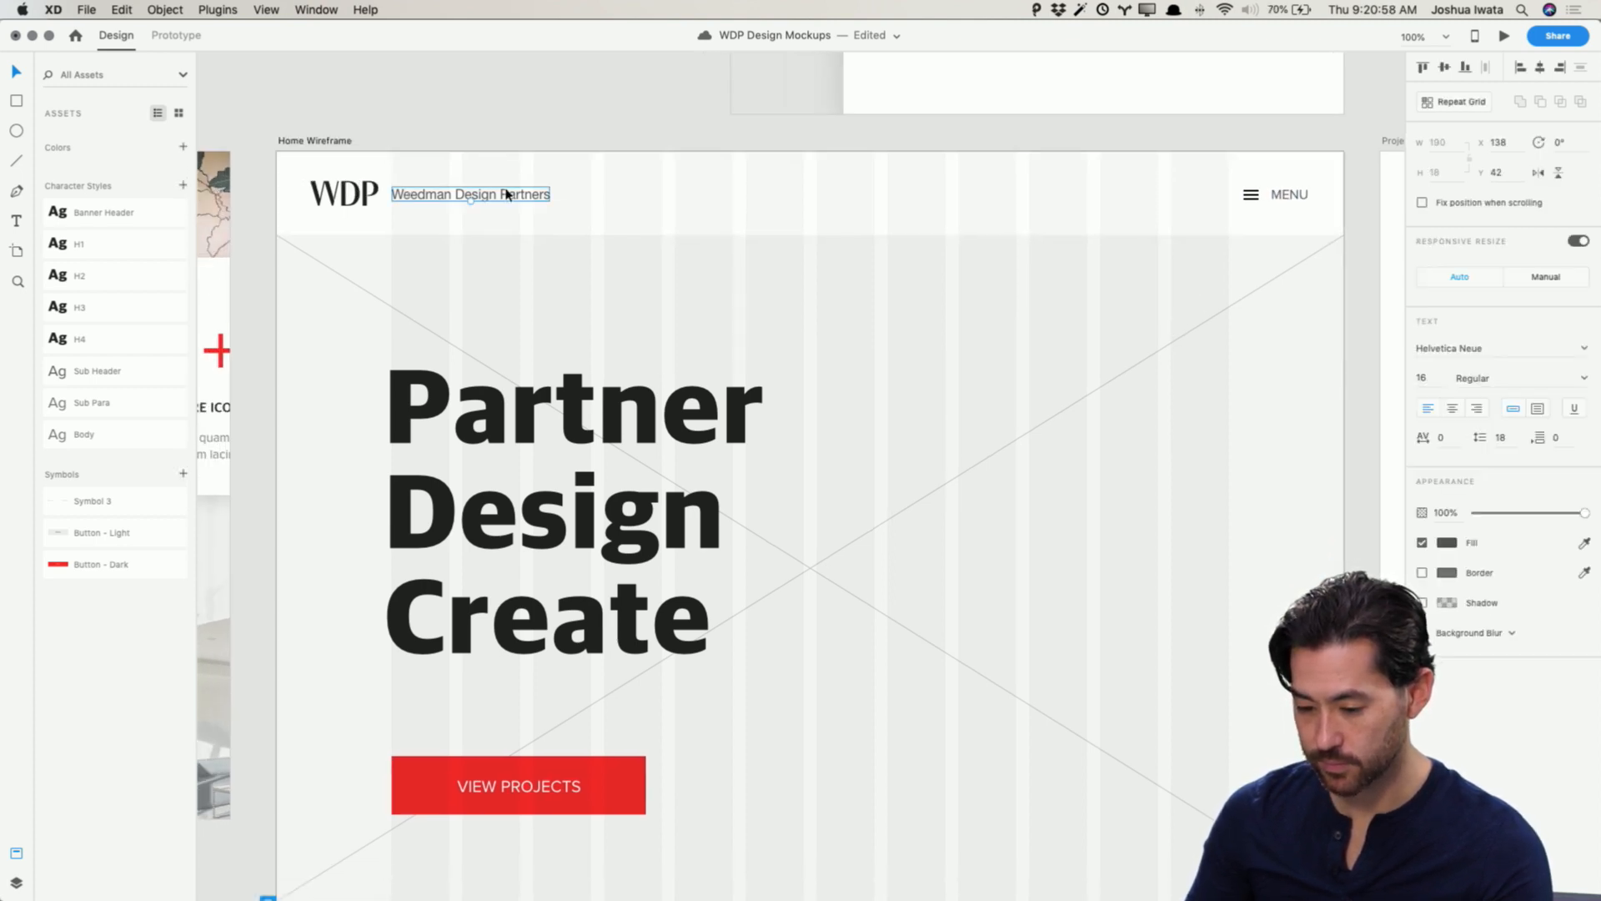
pyautogui.click(1518, 348)
pyautogui.write('Pro')
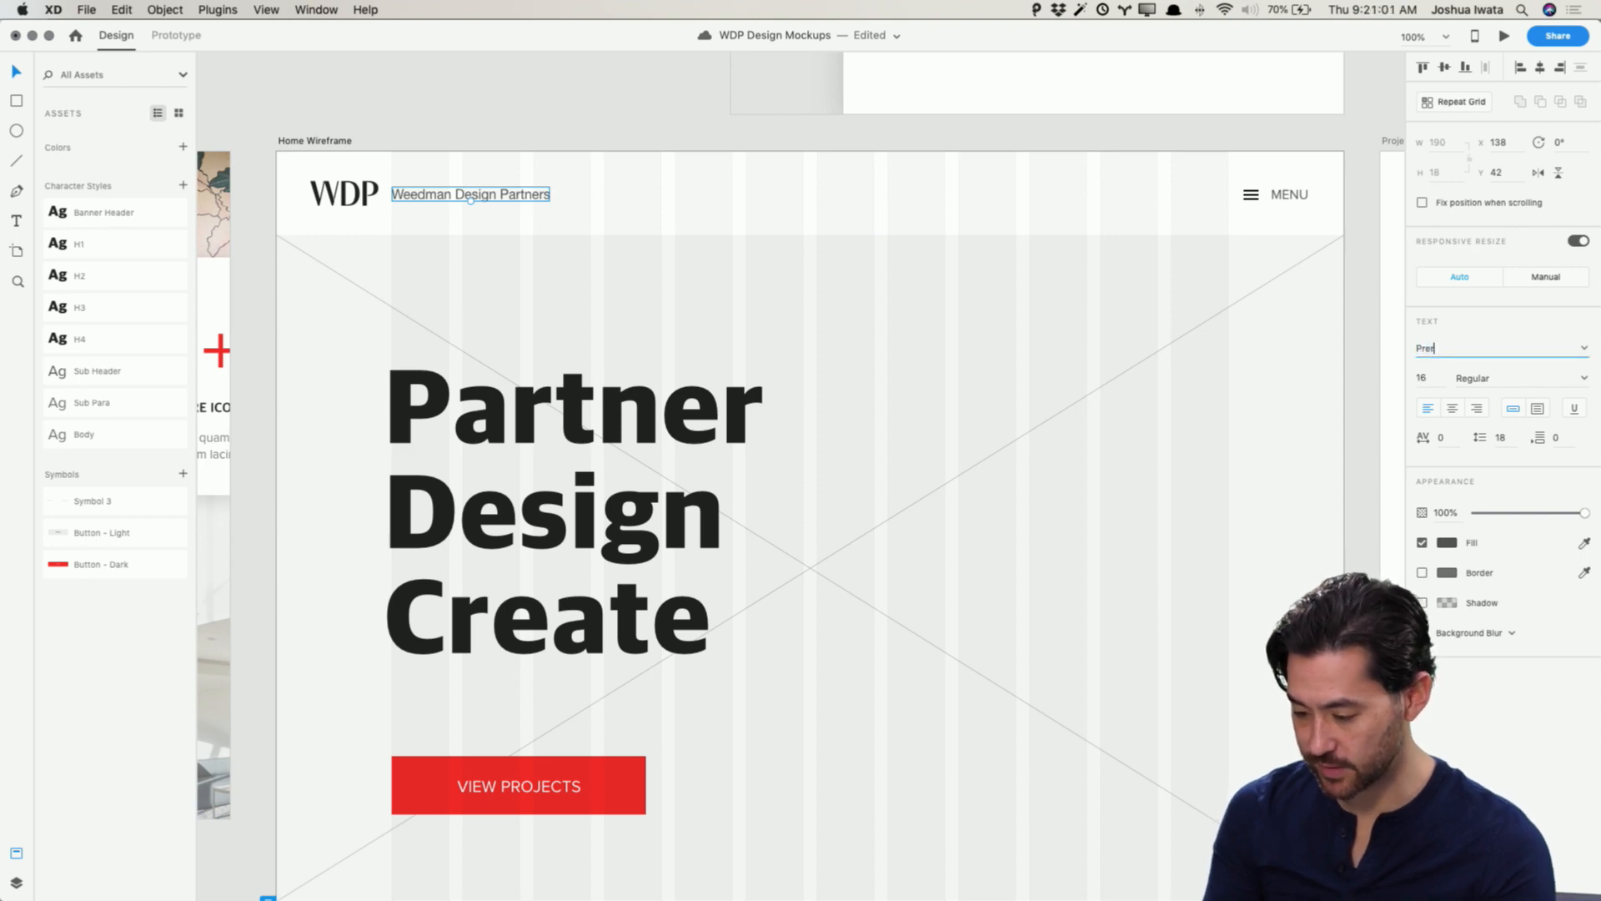
pyautogui.write('xima Nova')
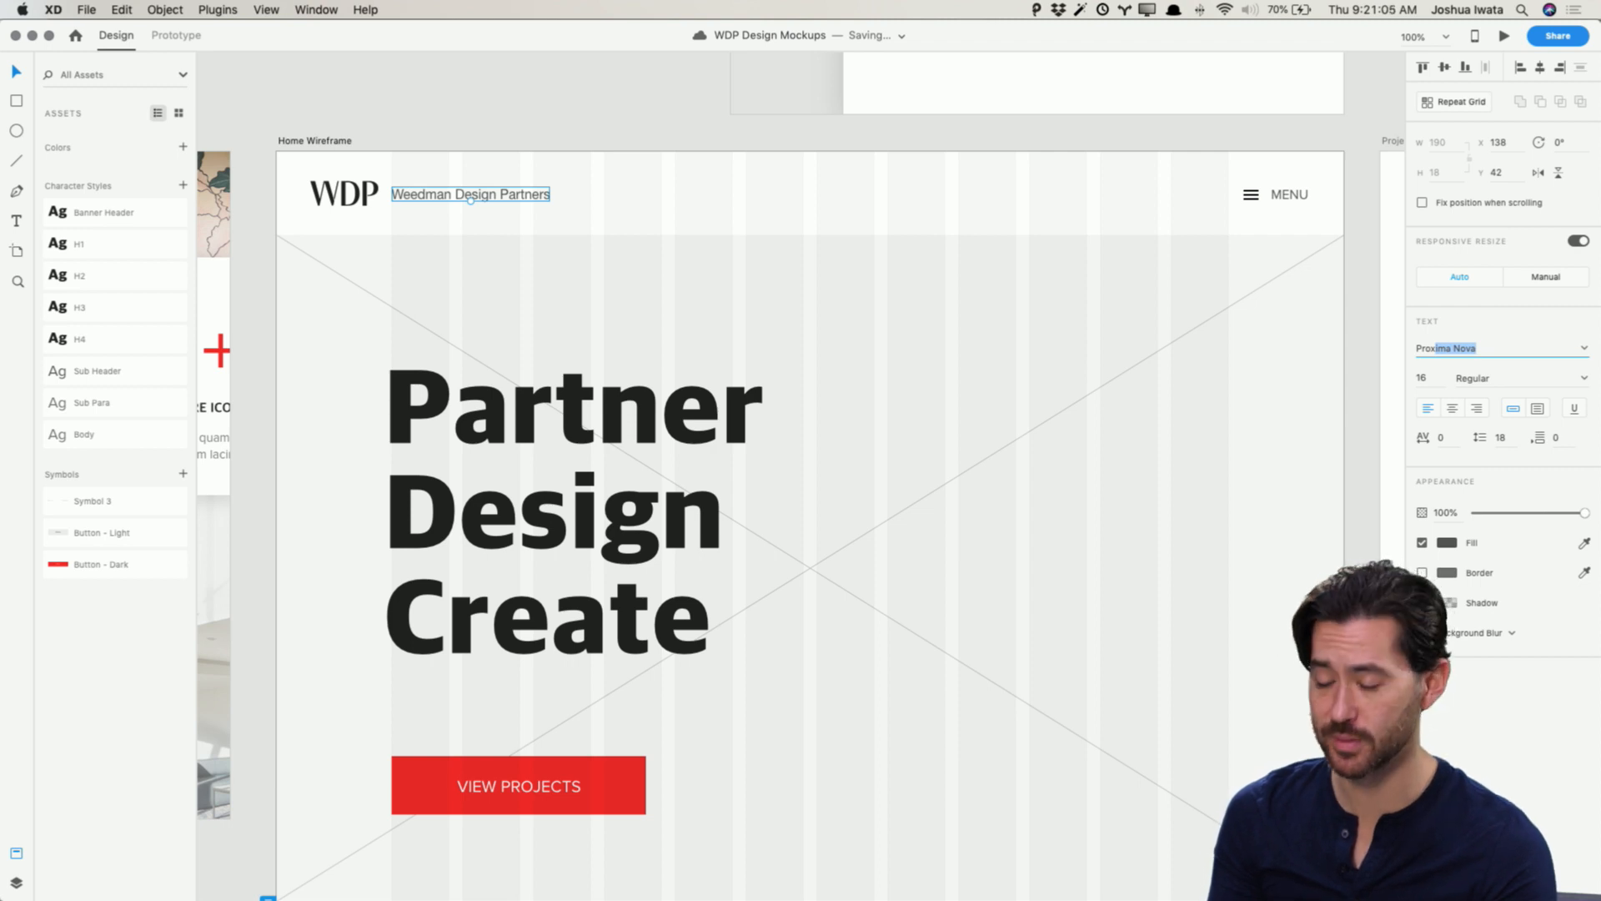
pyautogui.press('Return')
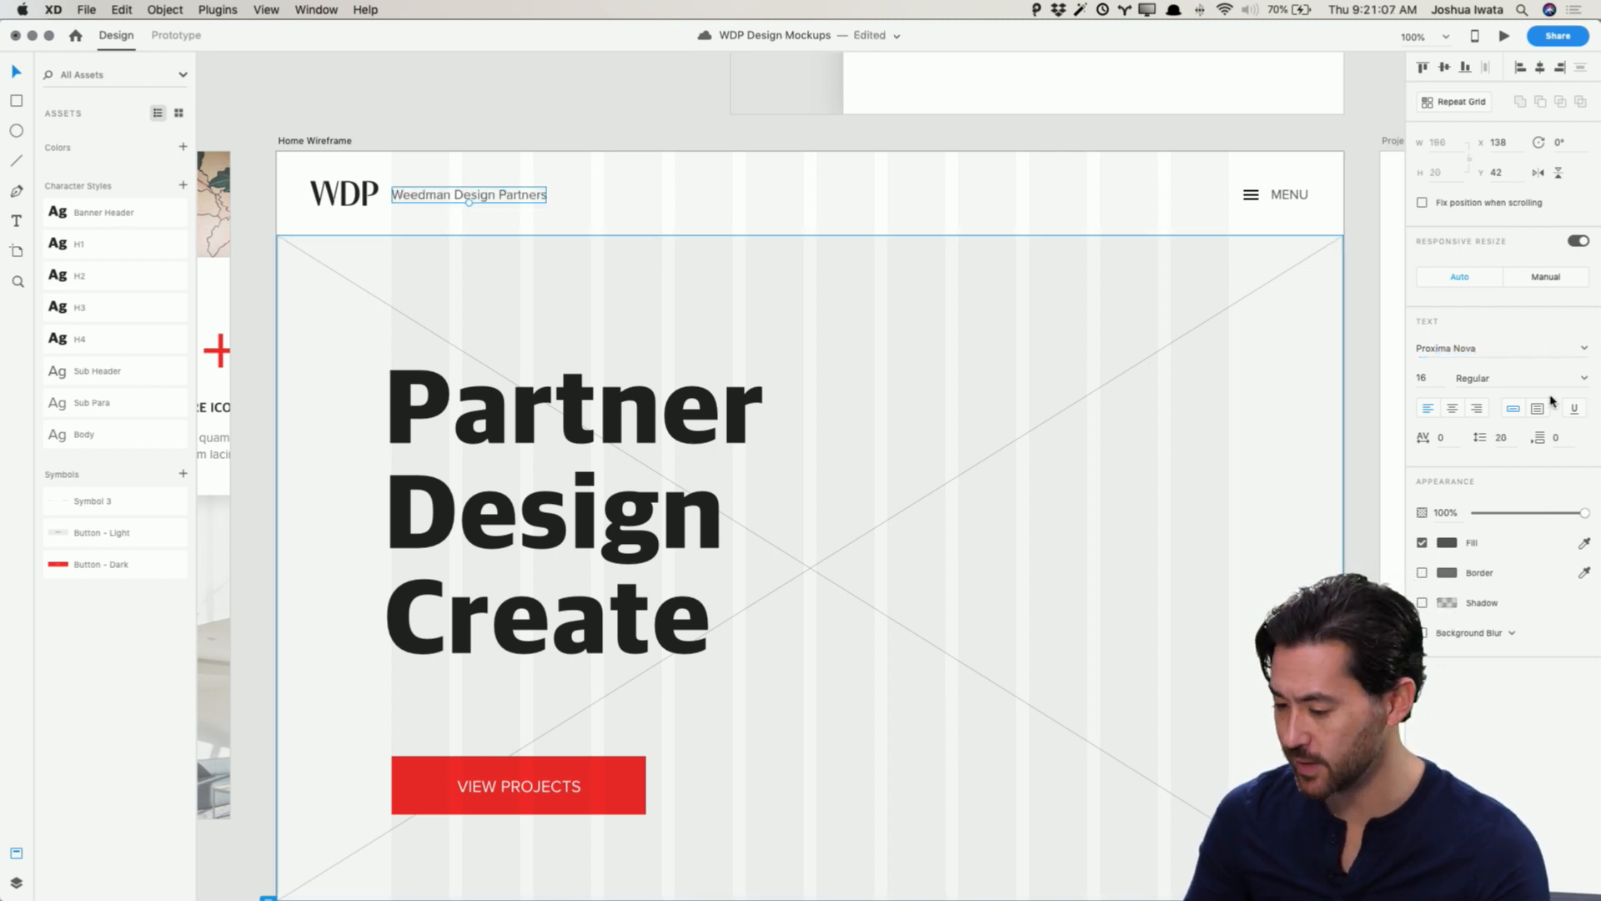
pyautogui.click(610, 105)
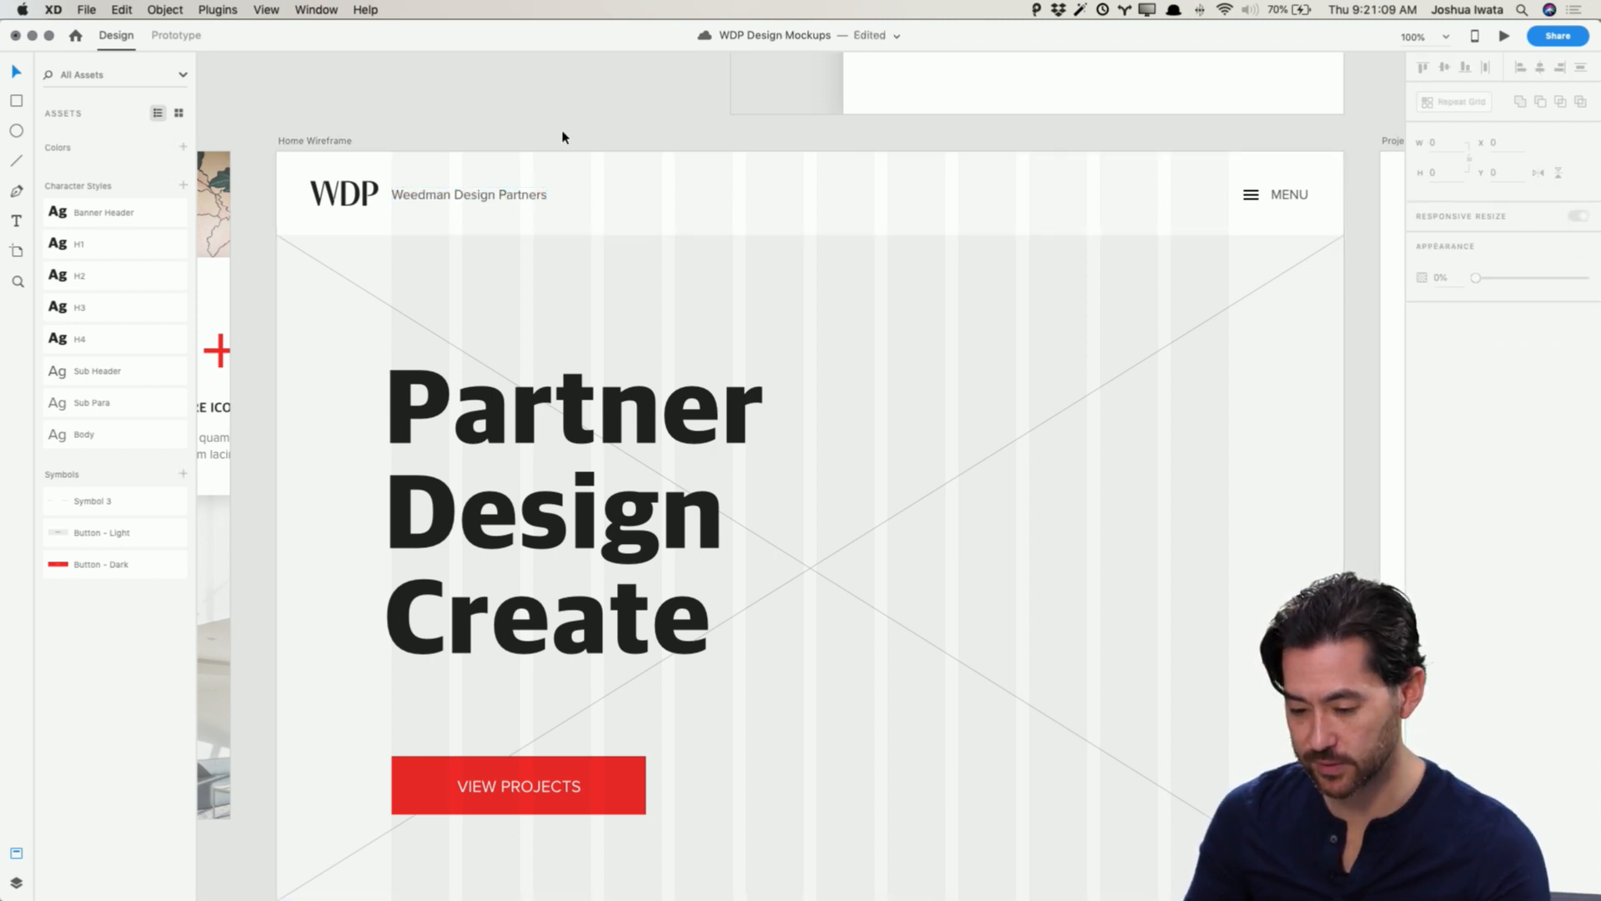
# Step: Review the Home, Projects and Project Detail wireframe artboards at reduced zoom
pyautogui.scroll(-3, 917, 367)
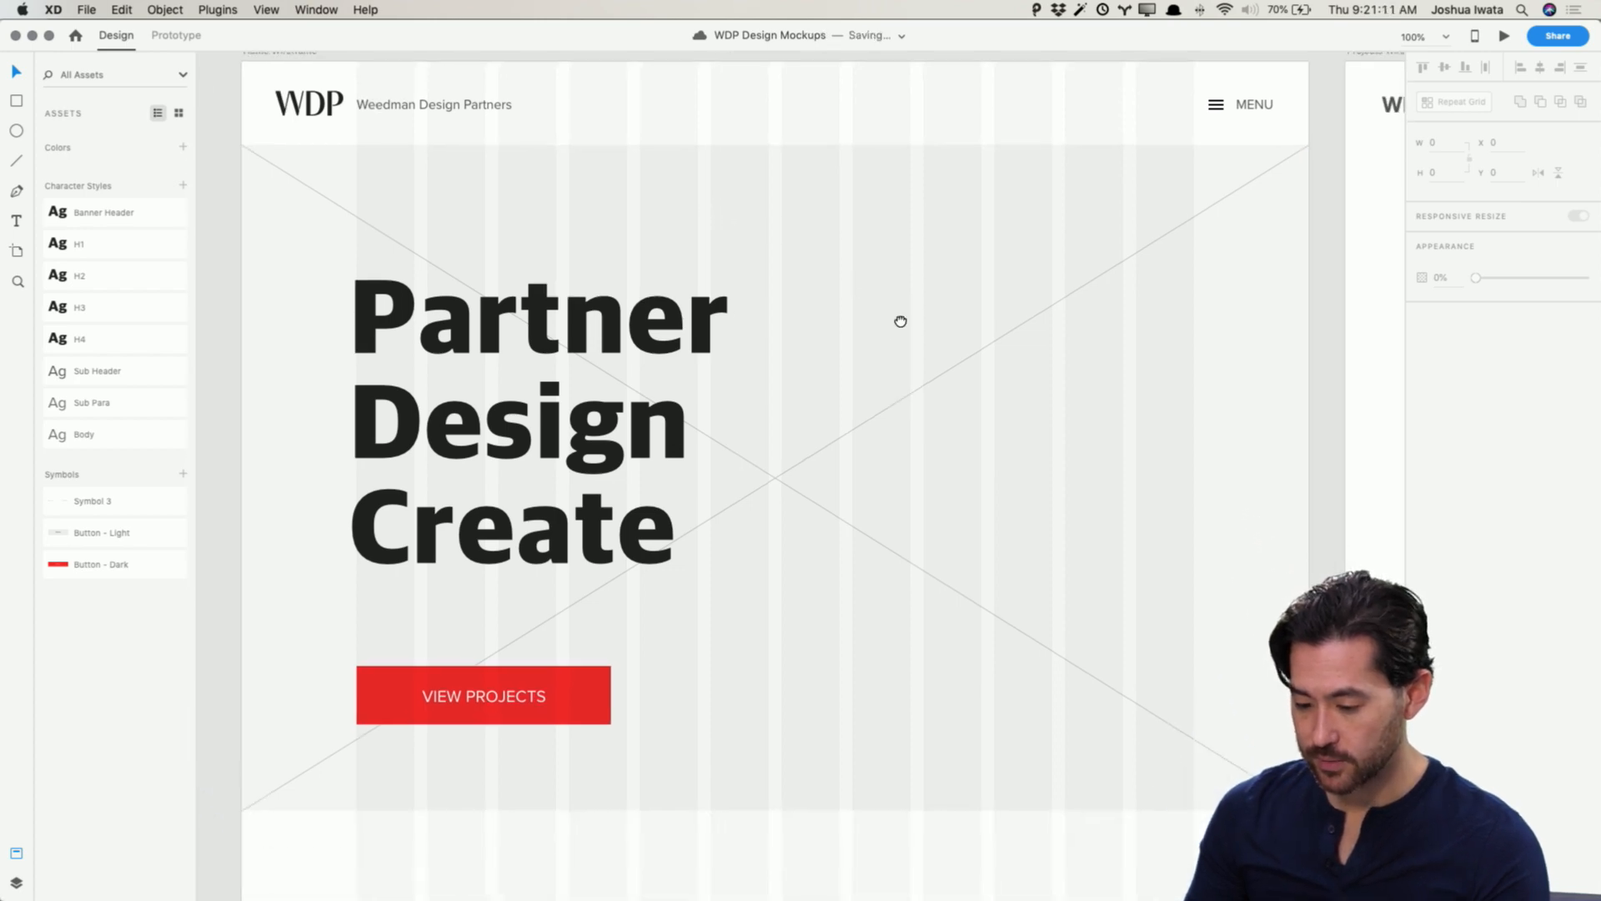
pyautogui.press('super+minus')
pyautogui.press('super+shift+apostrophe')
pyautogui.scroll(-10, 959, 373)
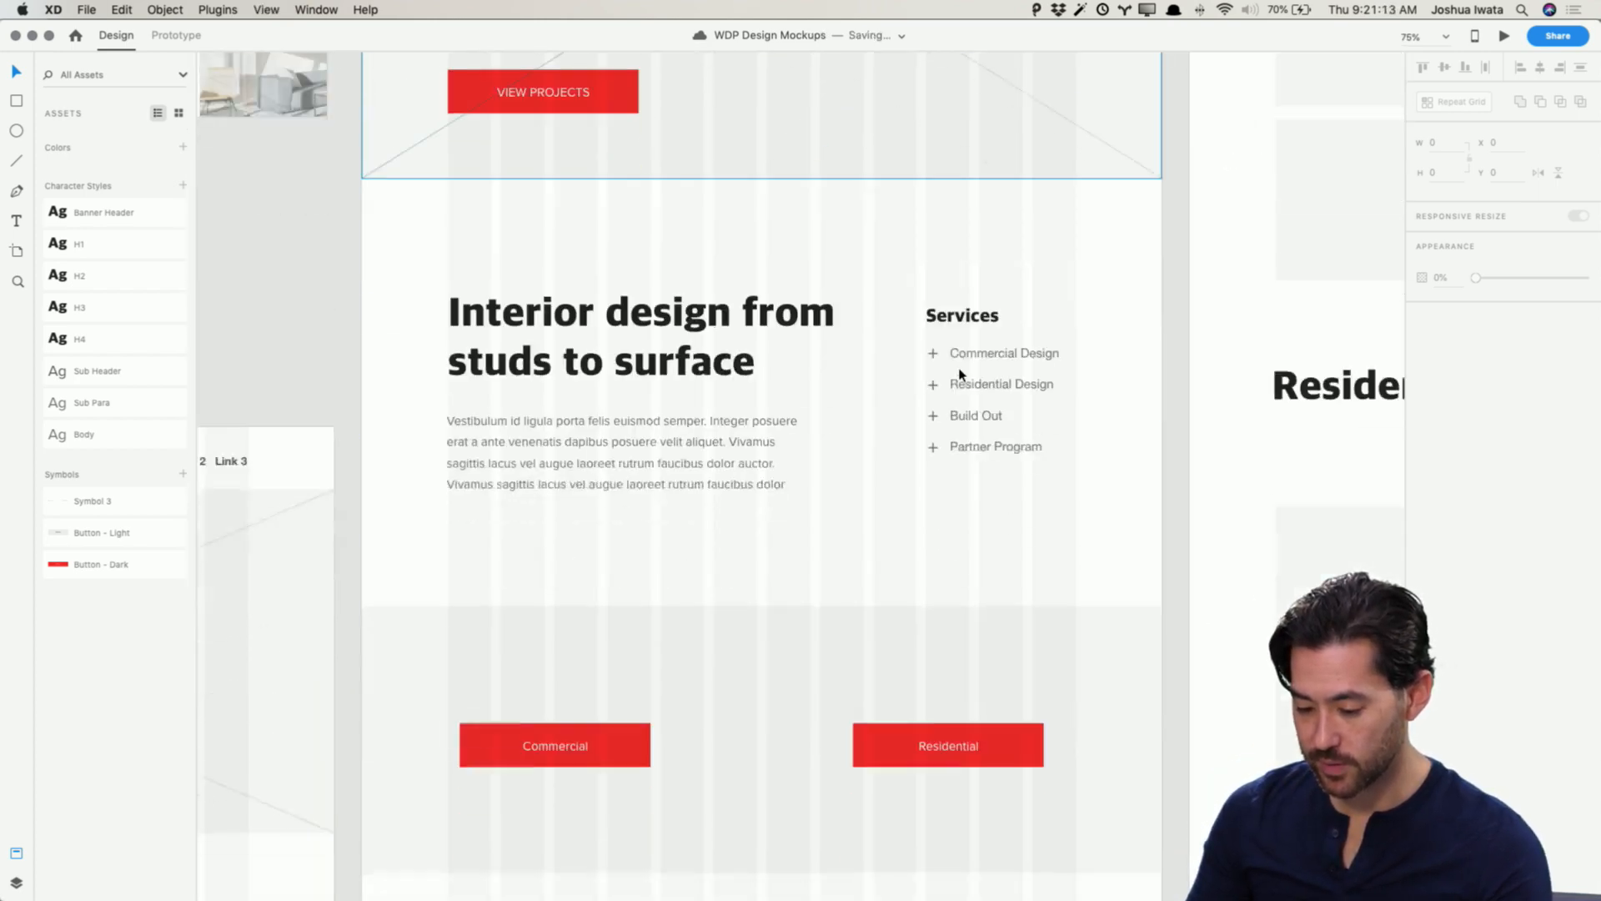
pyautogui.scroll(10, 959, 374)
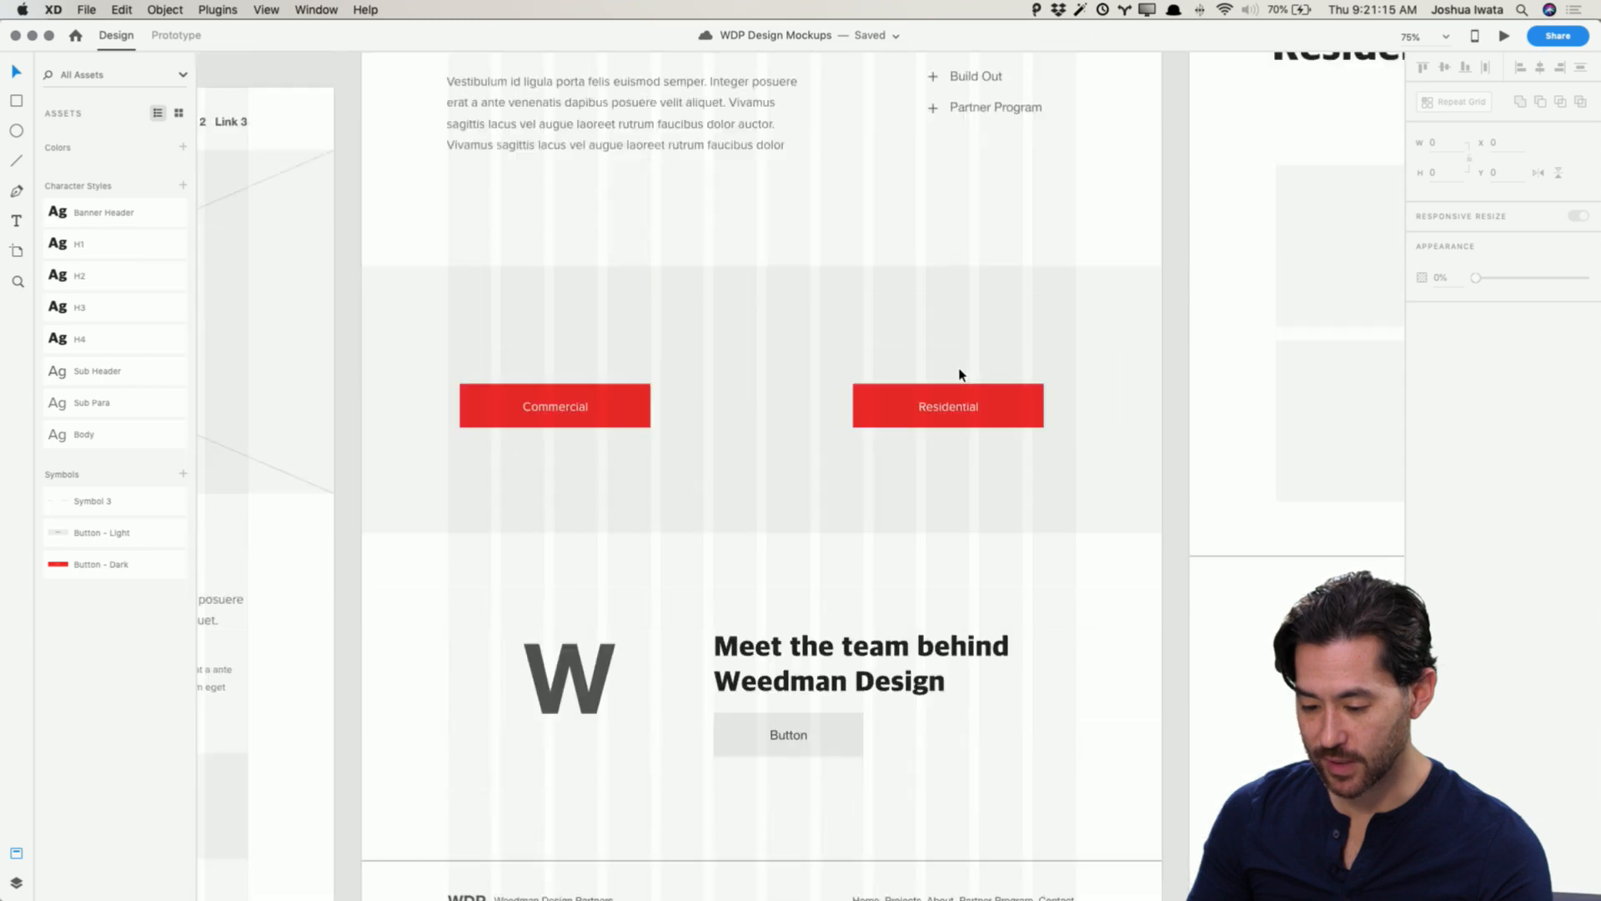
pyautogui.scroll(2, 959, 375)
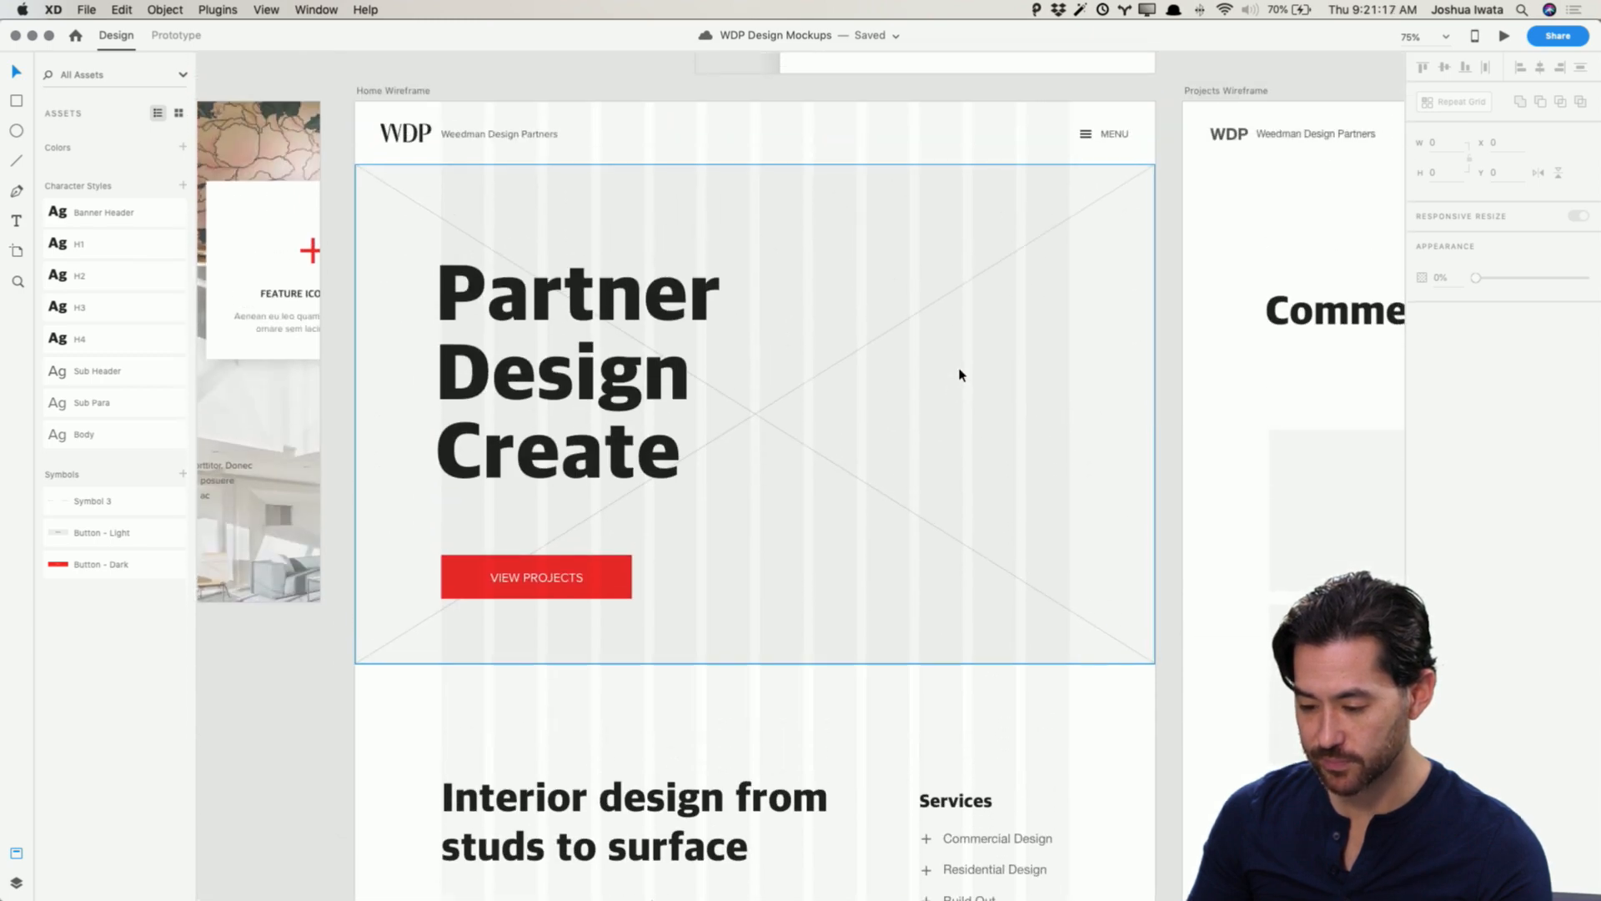
pyautogui.hscroll(10, 959, 374)
pyautogui.hscroll(2, 959, 375)
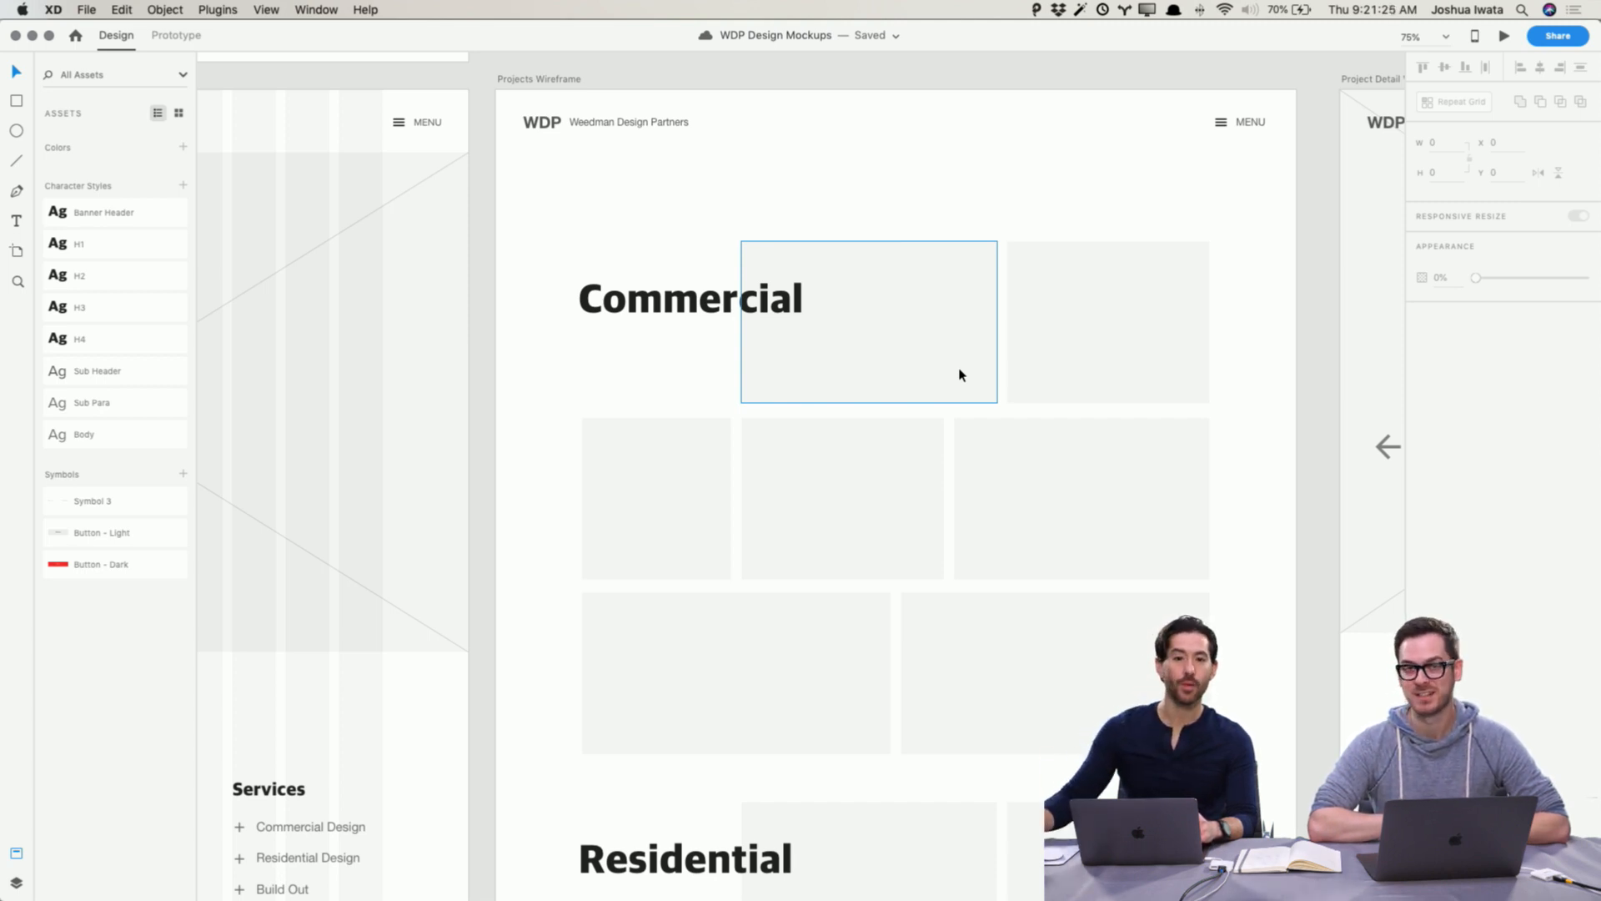
pyautogui.hscroll(15, 959, 374)
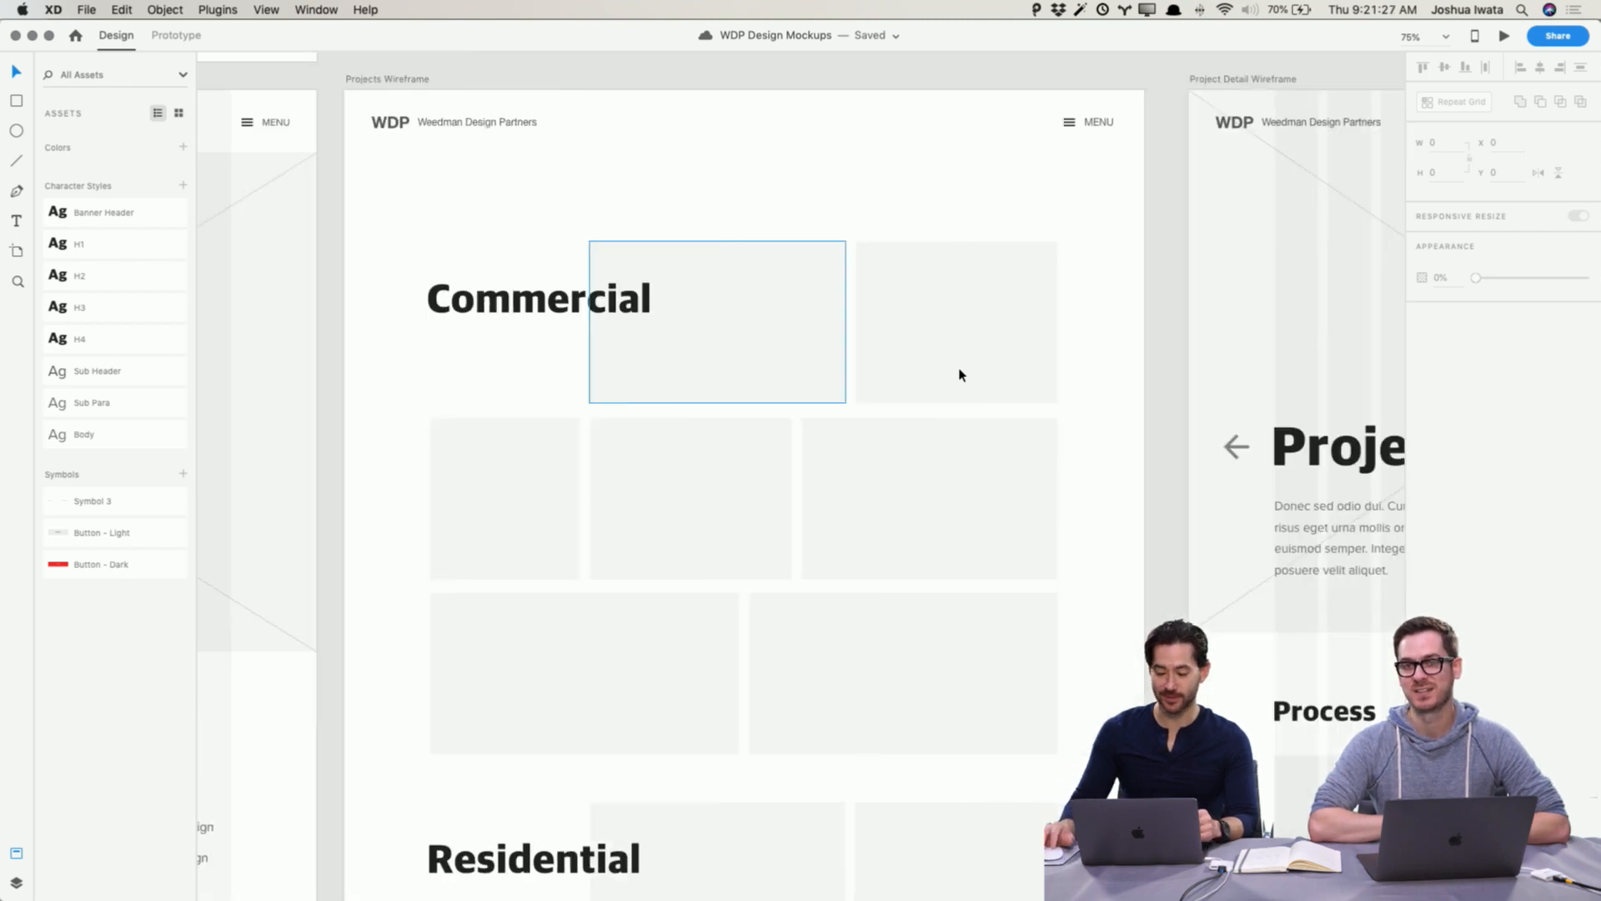
pyautogui.hscroll(-20, 960, 374)
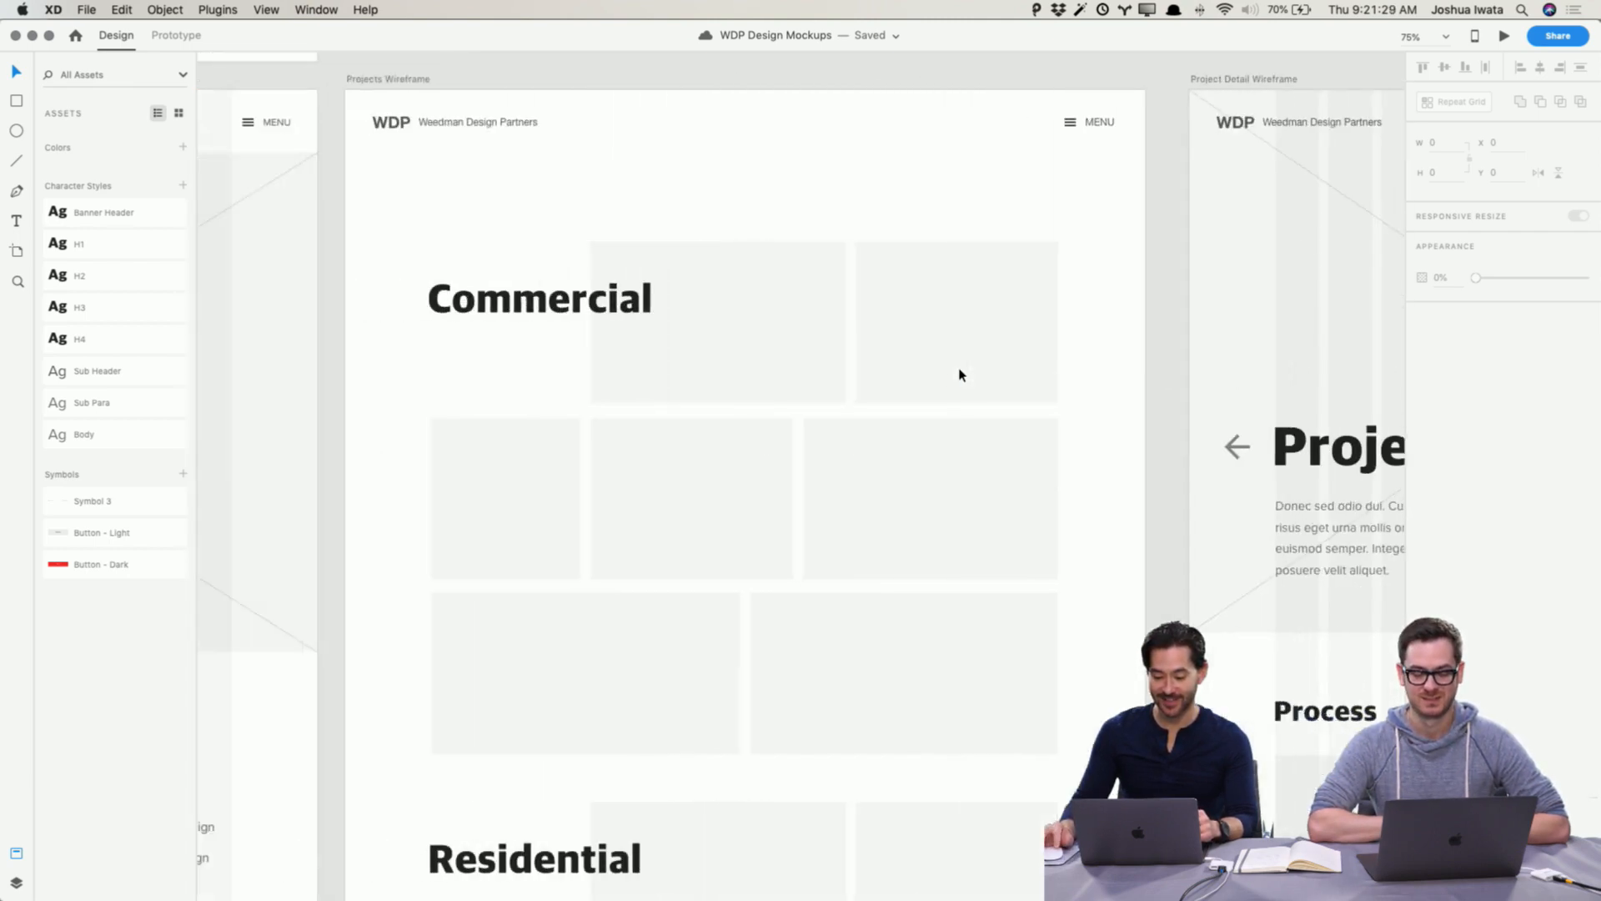
pyautogui.hscroll(5, 959, 375)
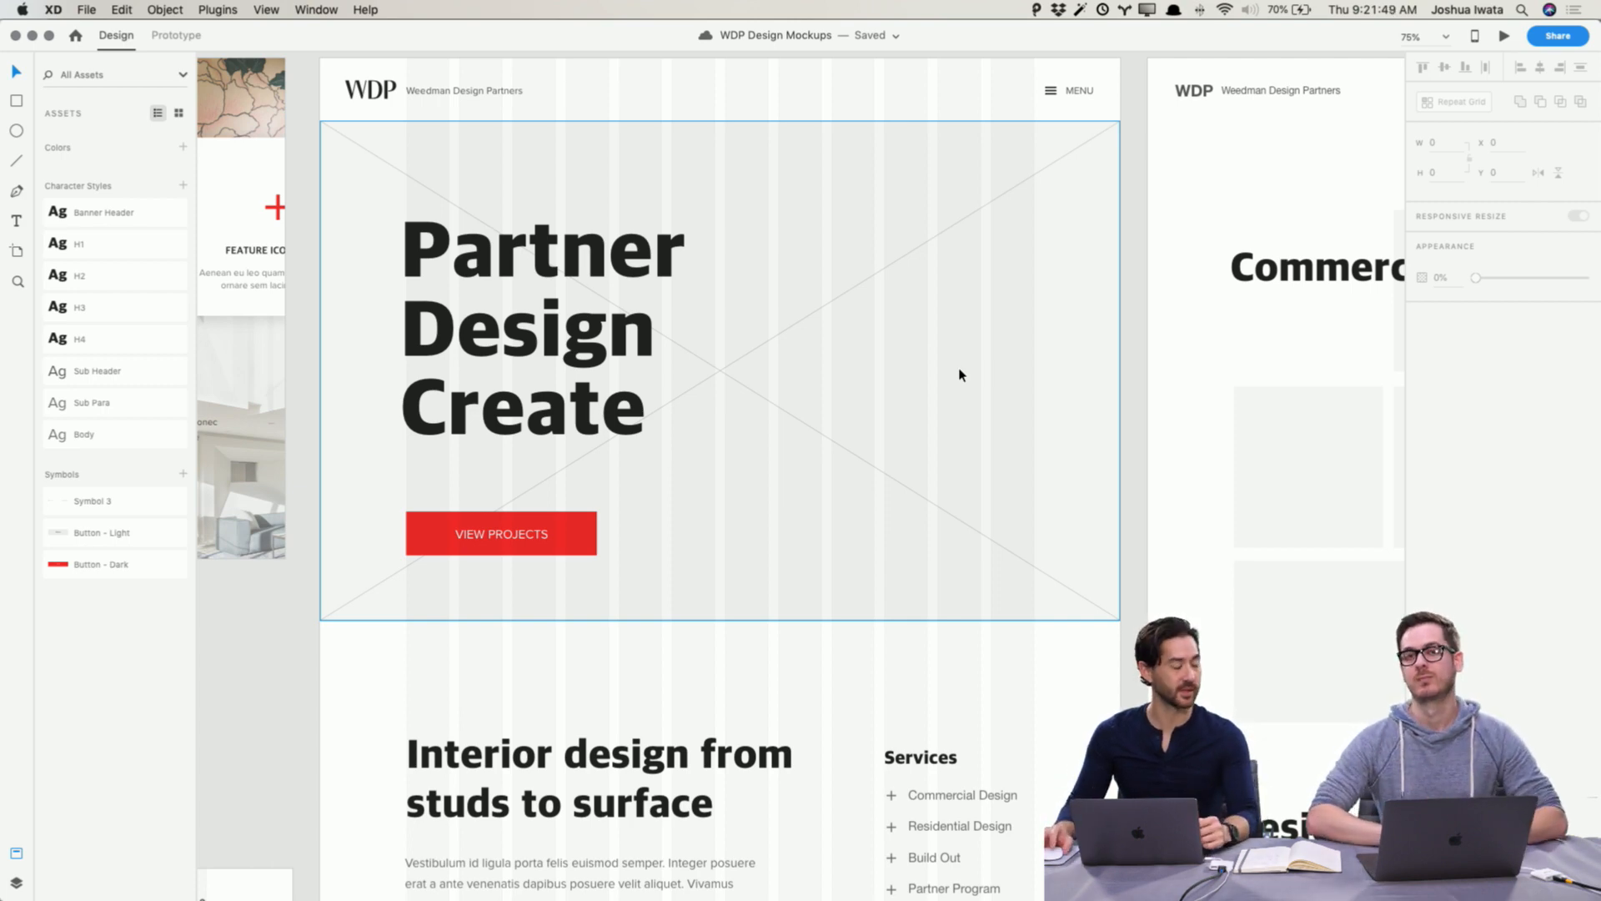
# Step: Delete both diagonal placeholder lines from the Home Wireframe's hero area and save the document
pyautogui.click(789, 332)
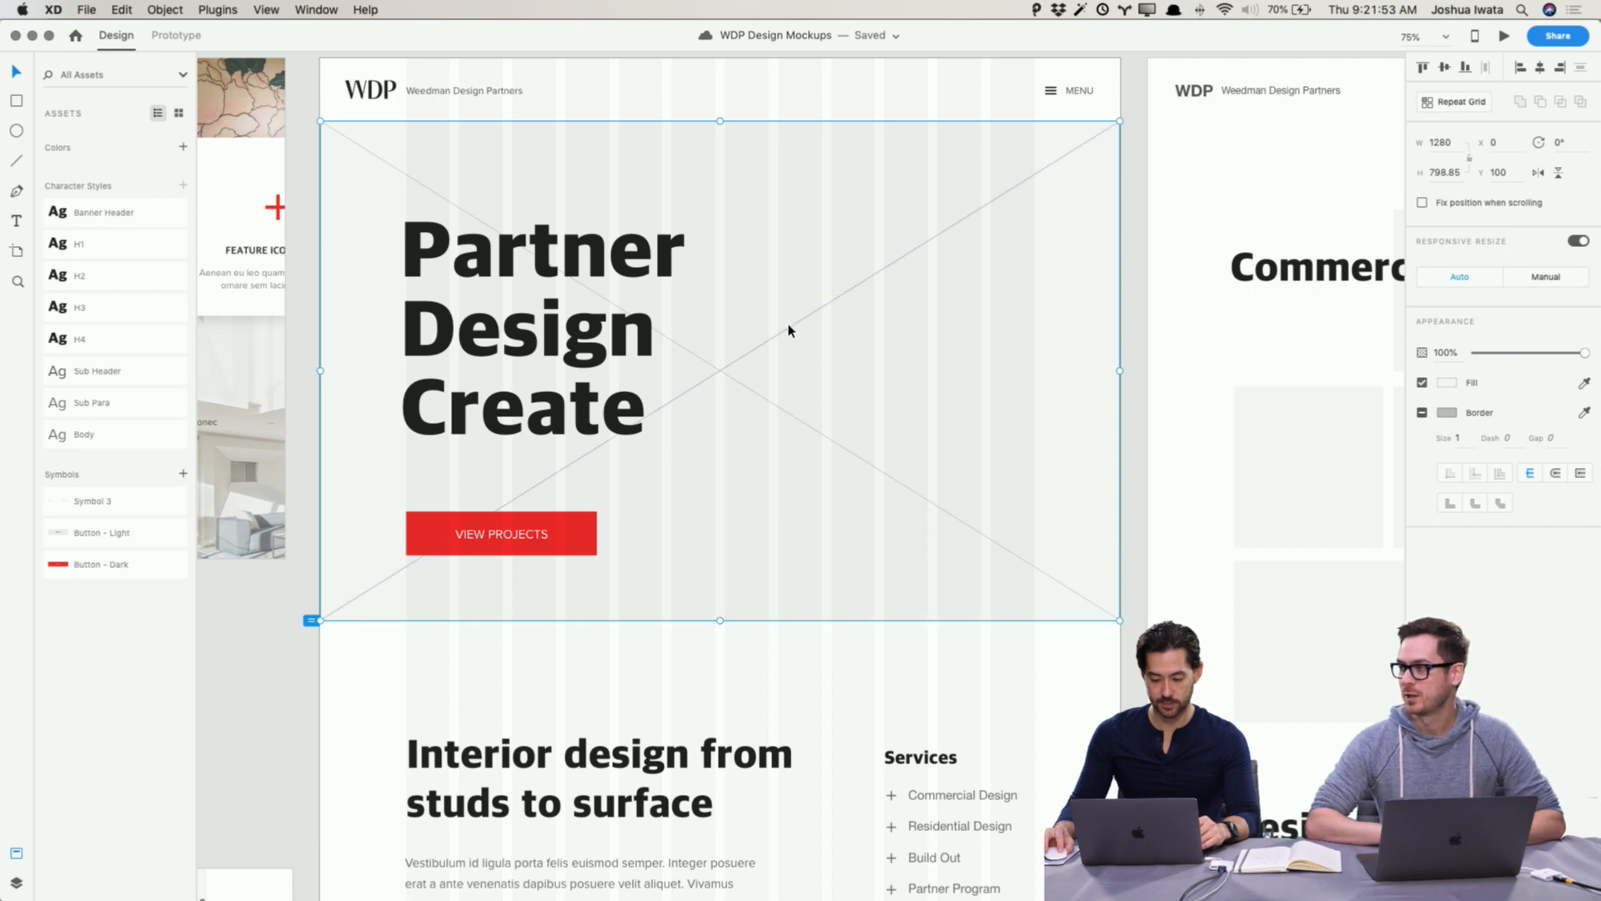
pyautogui.doubleClick(790, 338)
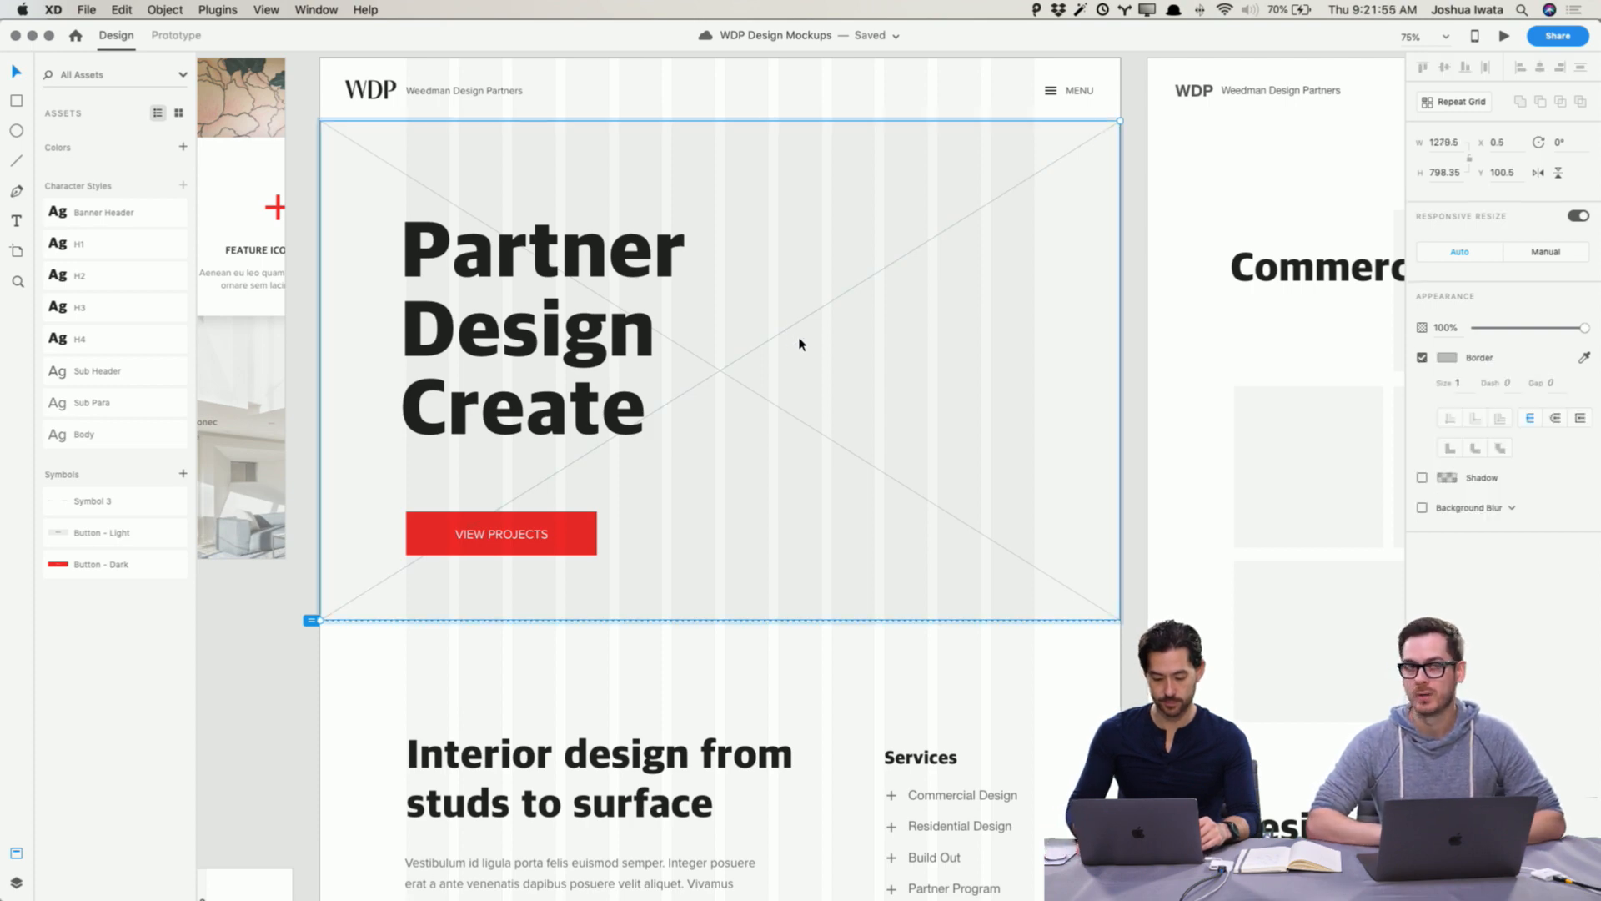
pyautogui.press('Delete')
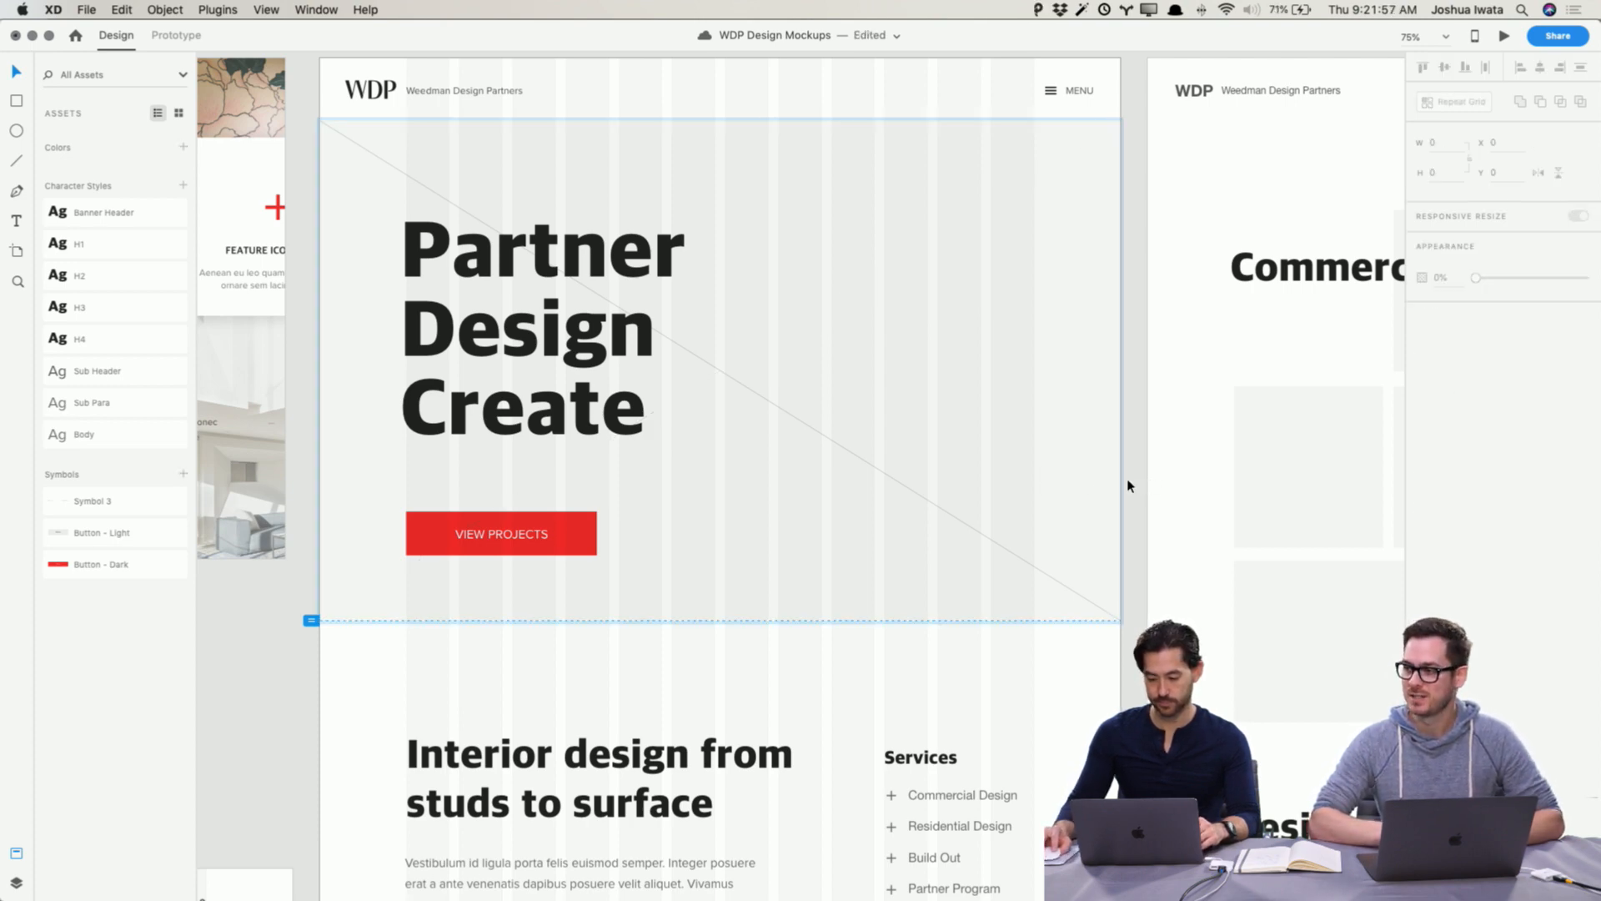
pyautogui.click(1040, 479)
pyautogui.press('super+shift+g')
pyautogui.click(1133, 490)
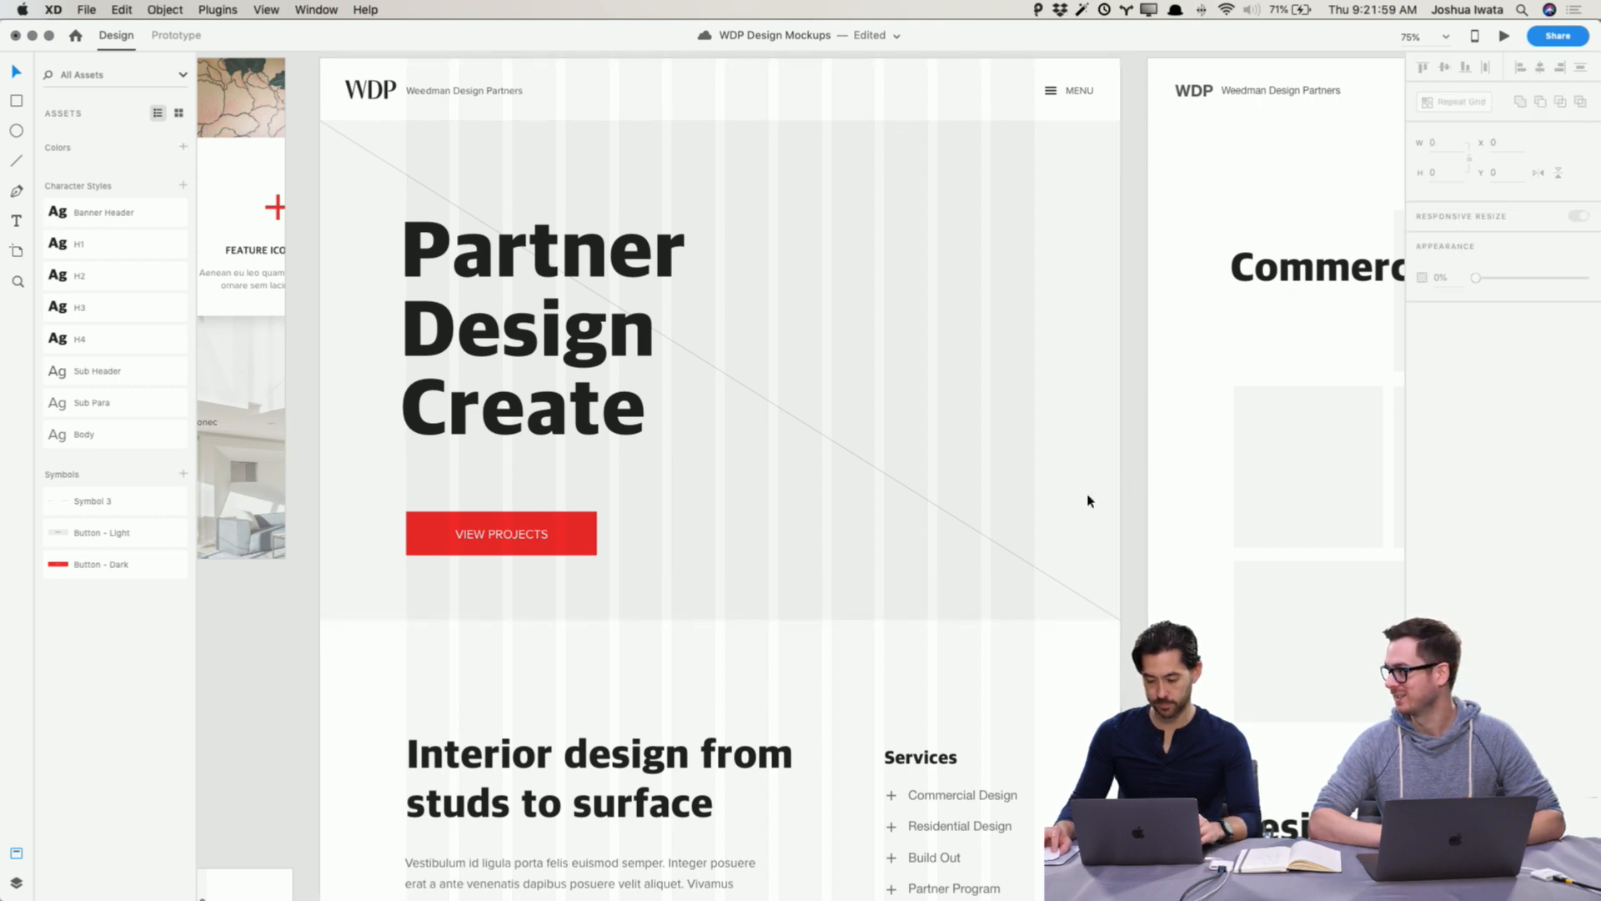
pyautogui.click(992, 544)
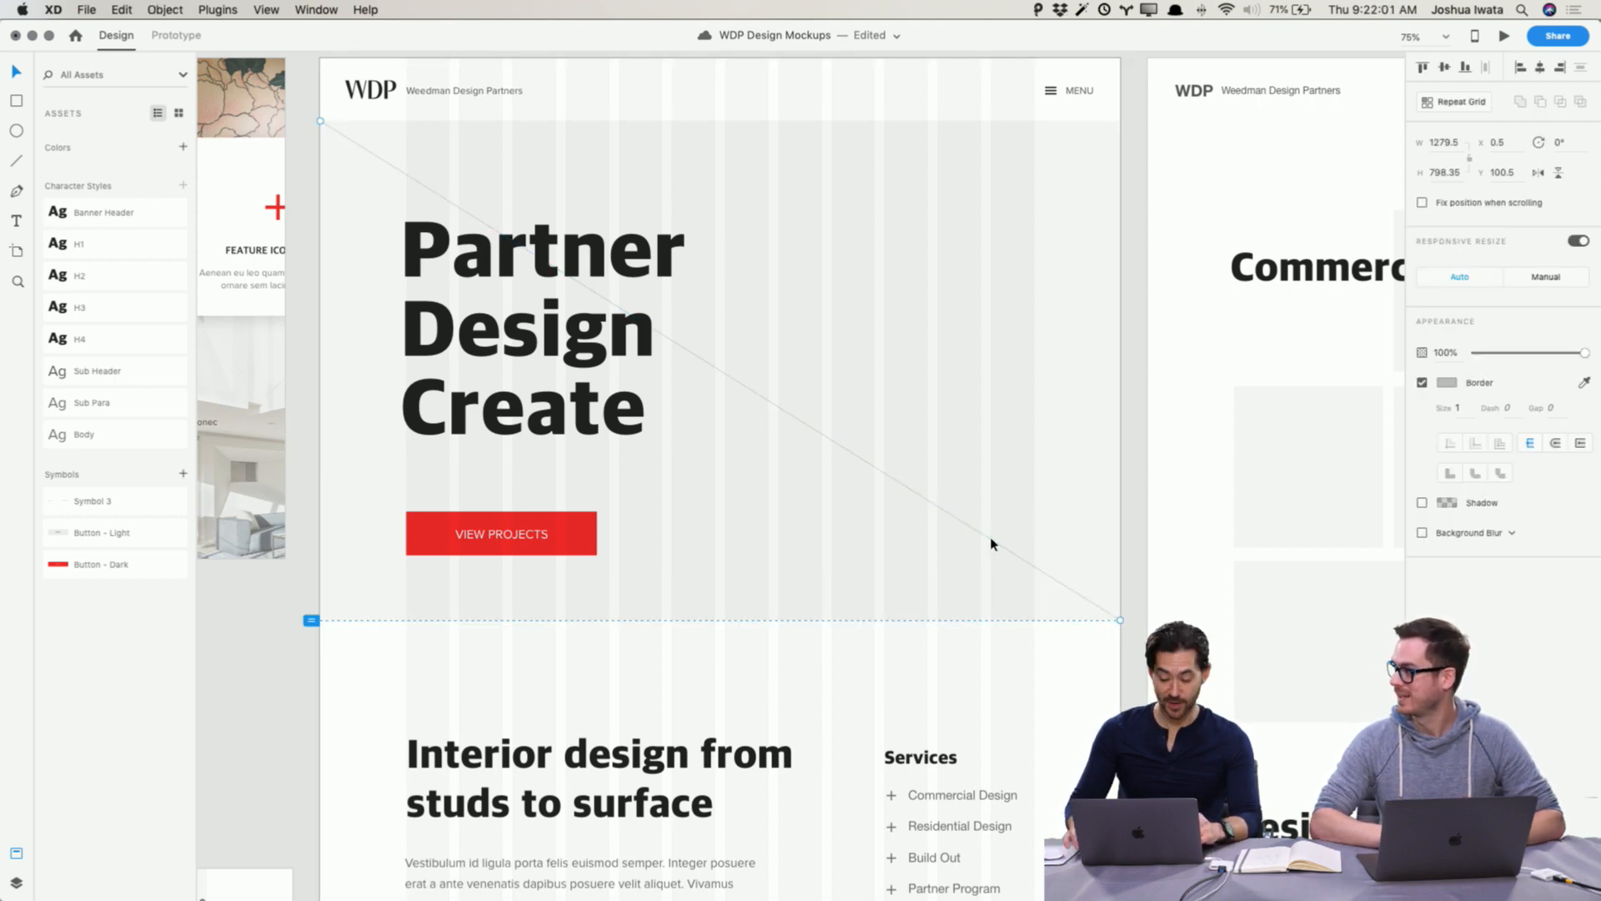
pyautogui.press('Delete')
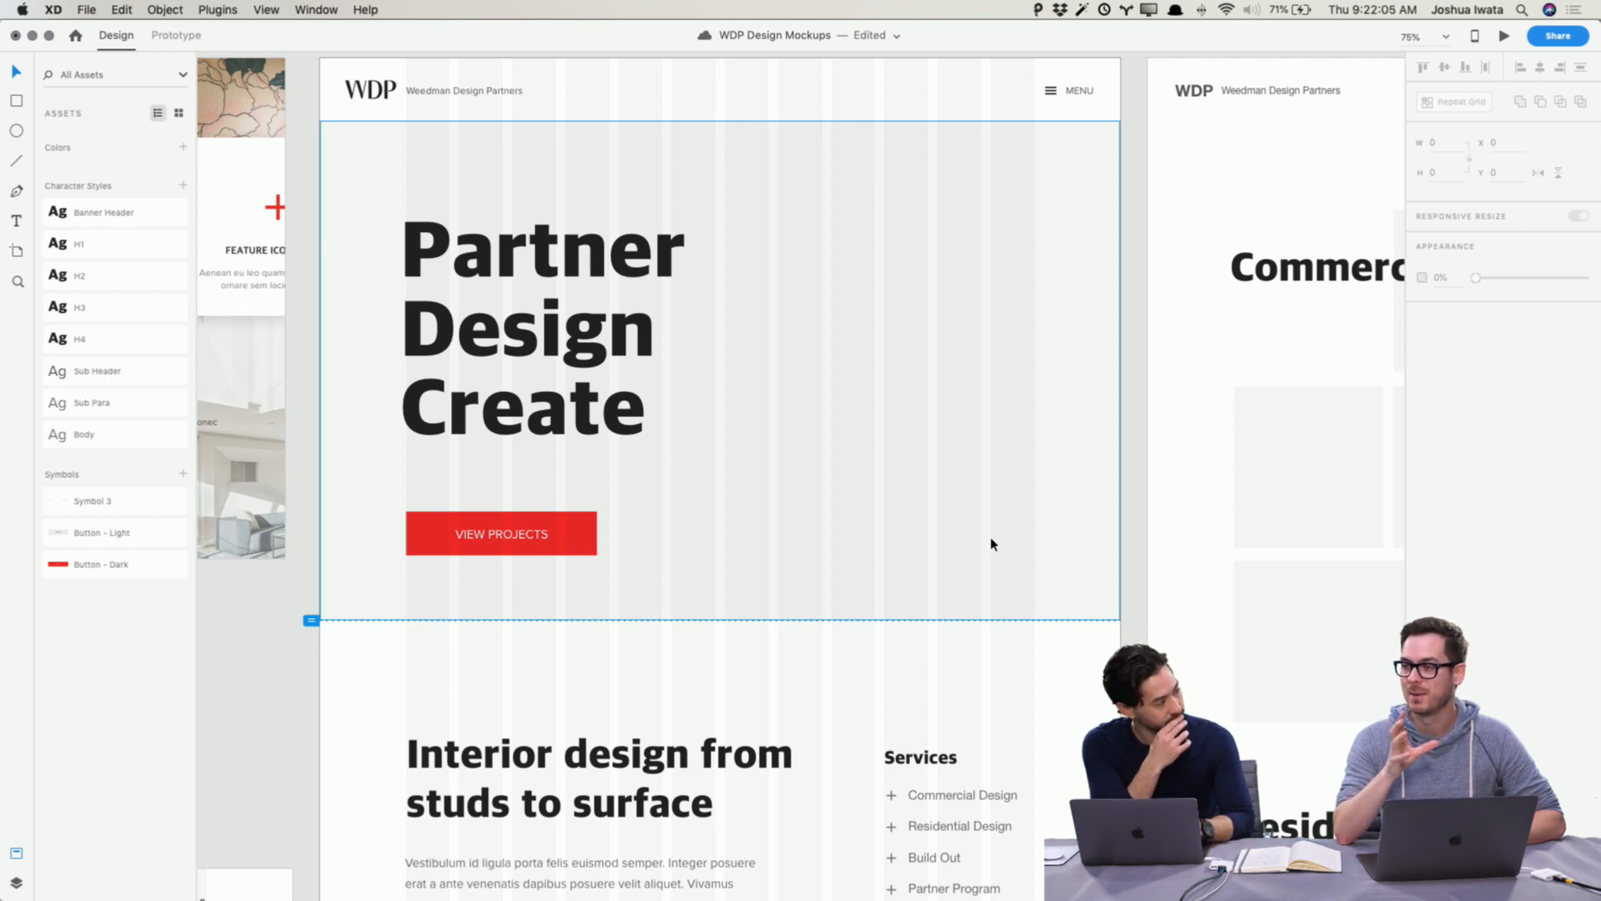
pyautogui.press('super+s')
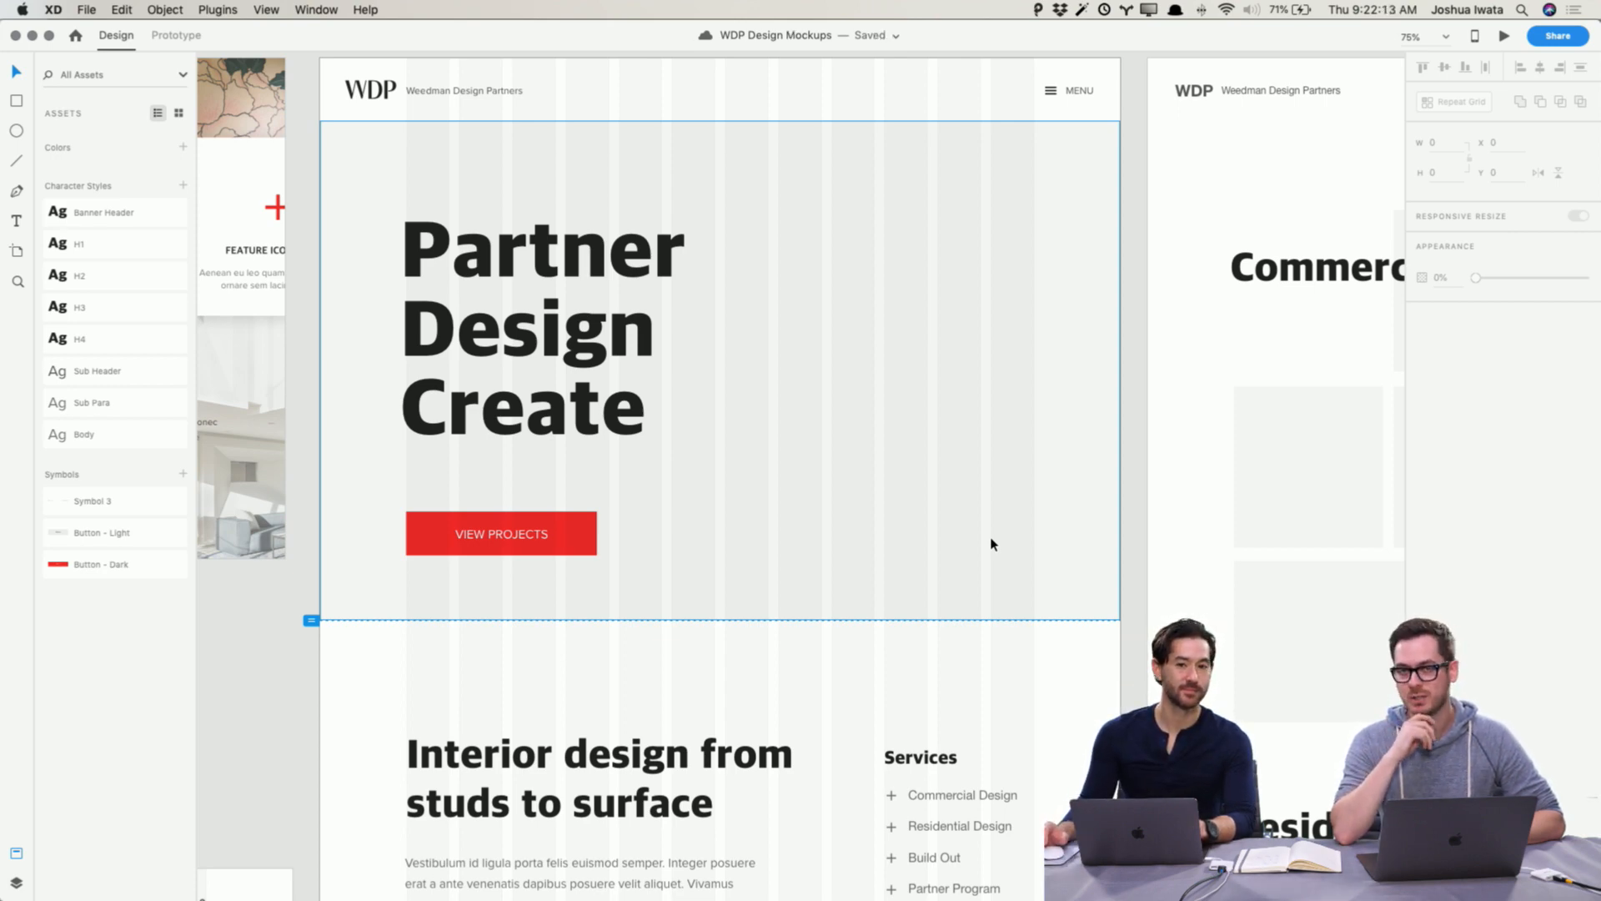
# Step: Extend the hero background rectangle upward to the top edge of the Home Wireframe artboard
pyautogui.scroll(3, 993, 544)
pyautogui.hscroll(-1, 993, 544)
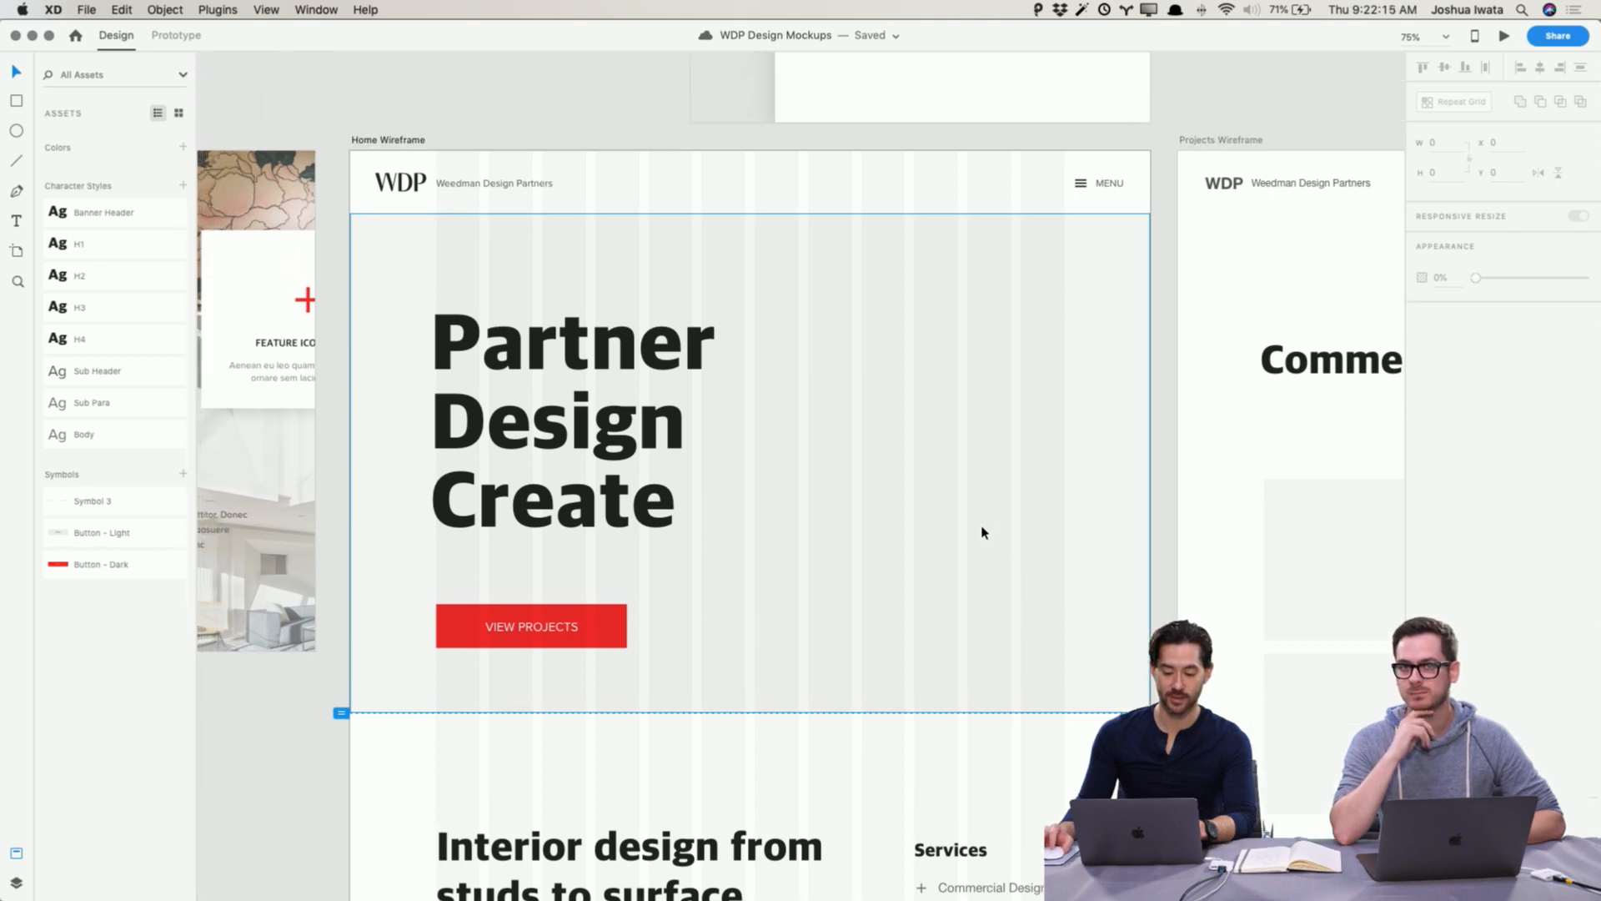
pyautogui.click(768, 260)
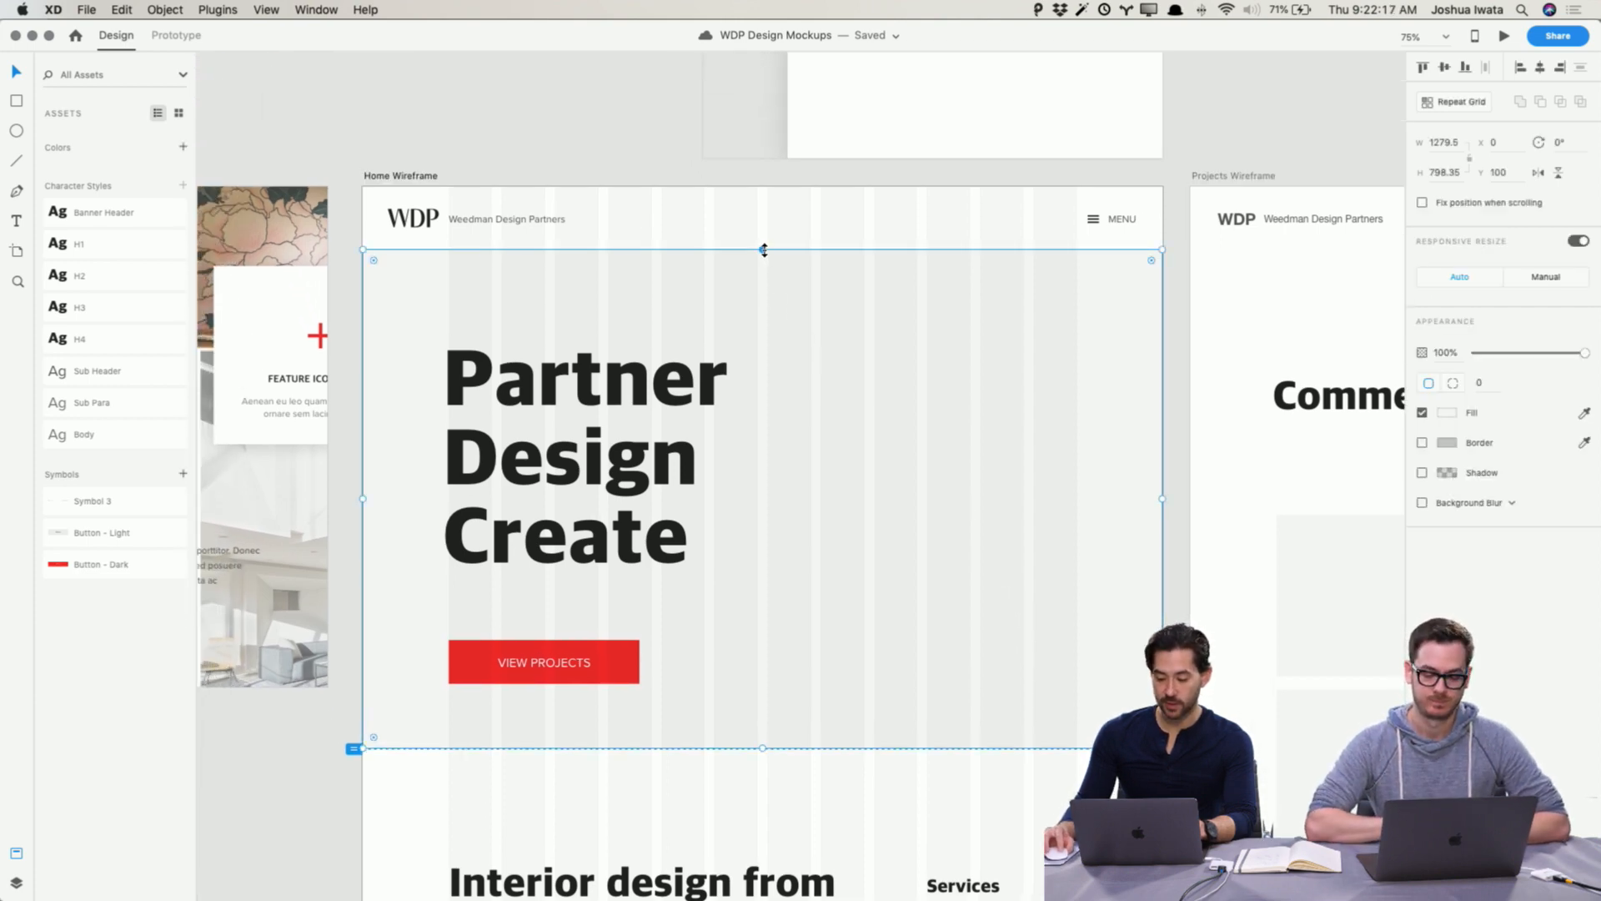
pyautogui.moveTo(763, 249); pyautogui.dragTo(769, 186)
pyautogui.click(610, 129)
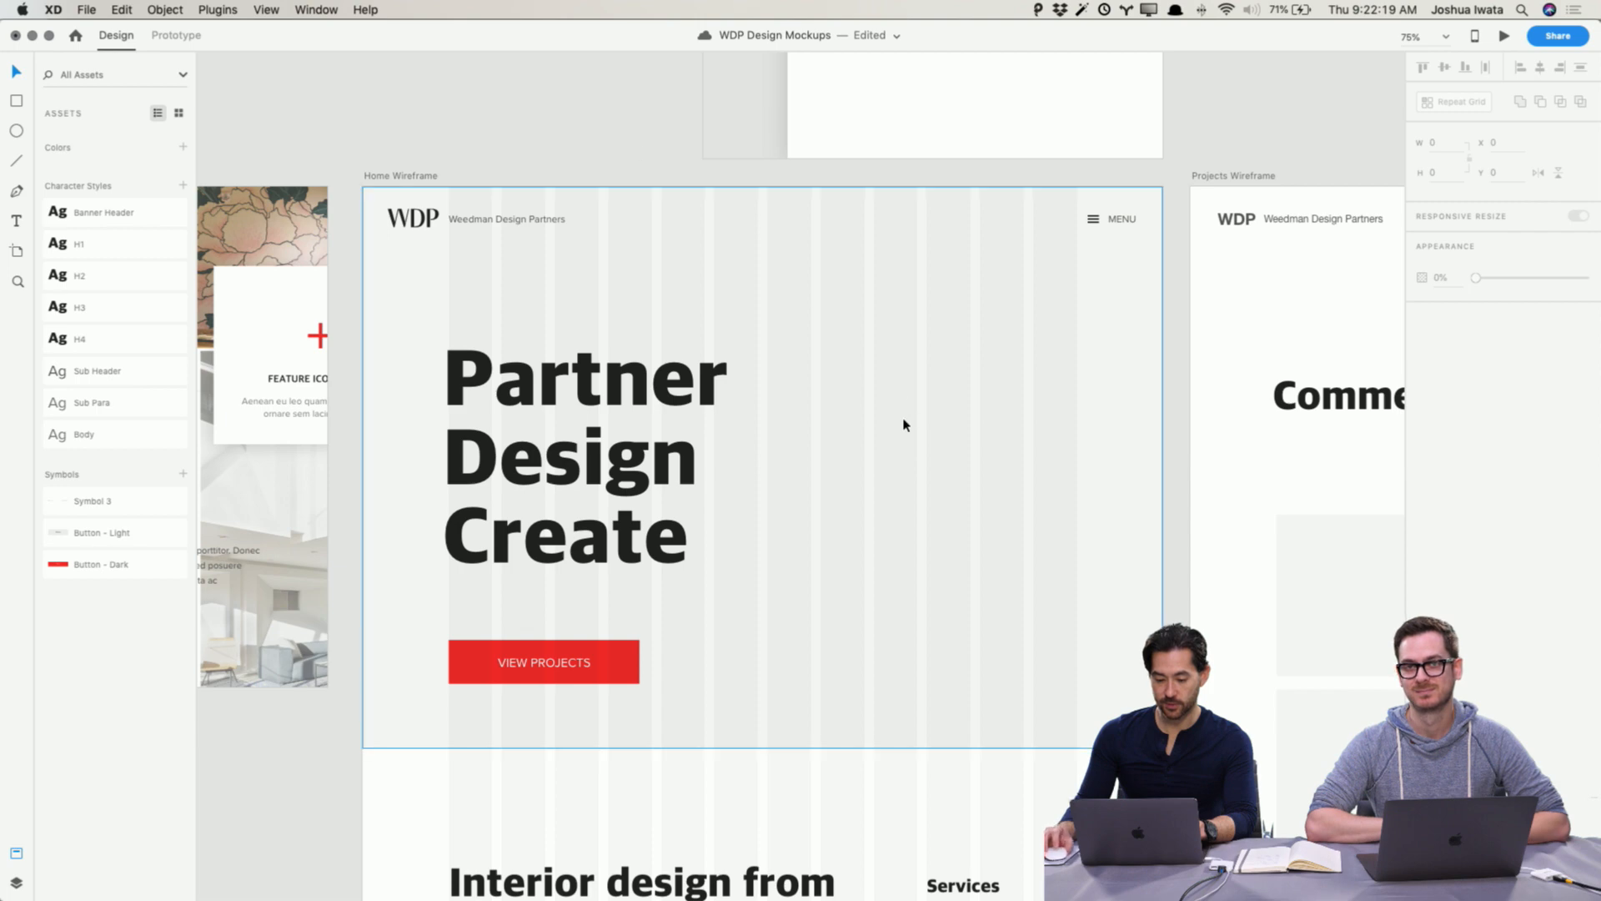
# Step: Review the Home Wireframe's hero, intro text and button sections
pyautogui.scroll(-2, 904, 422)
pyautogui.hscroll(1, 904, 422)
pyautogui.scroll(1, 875, 400)
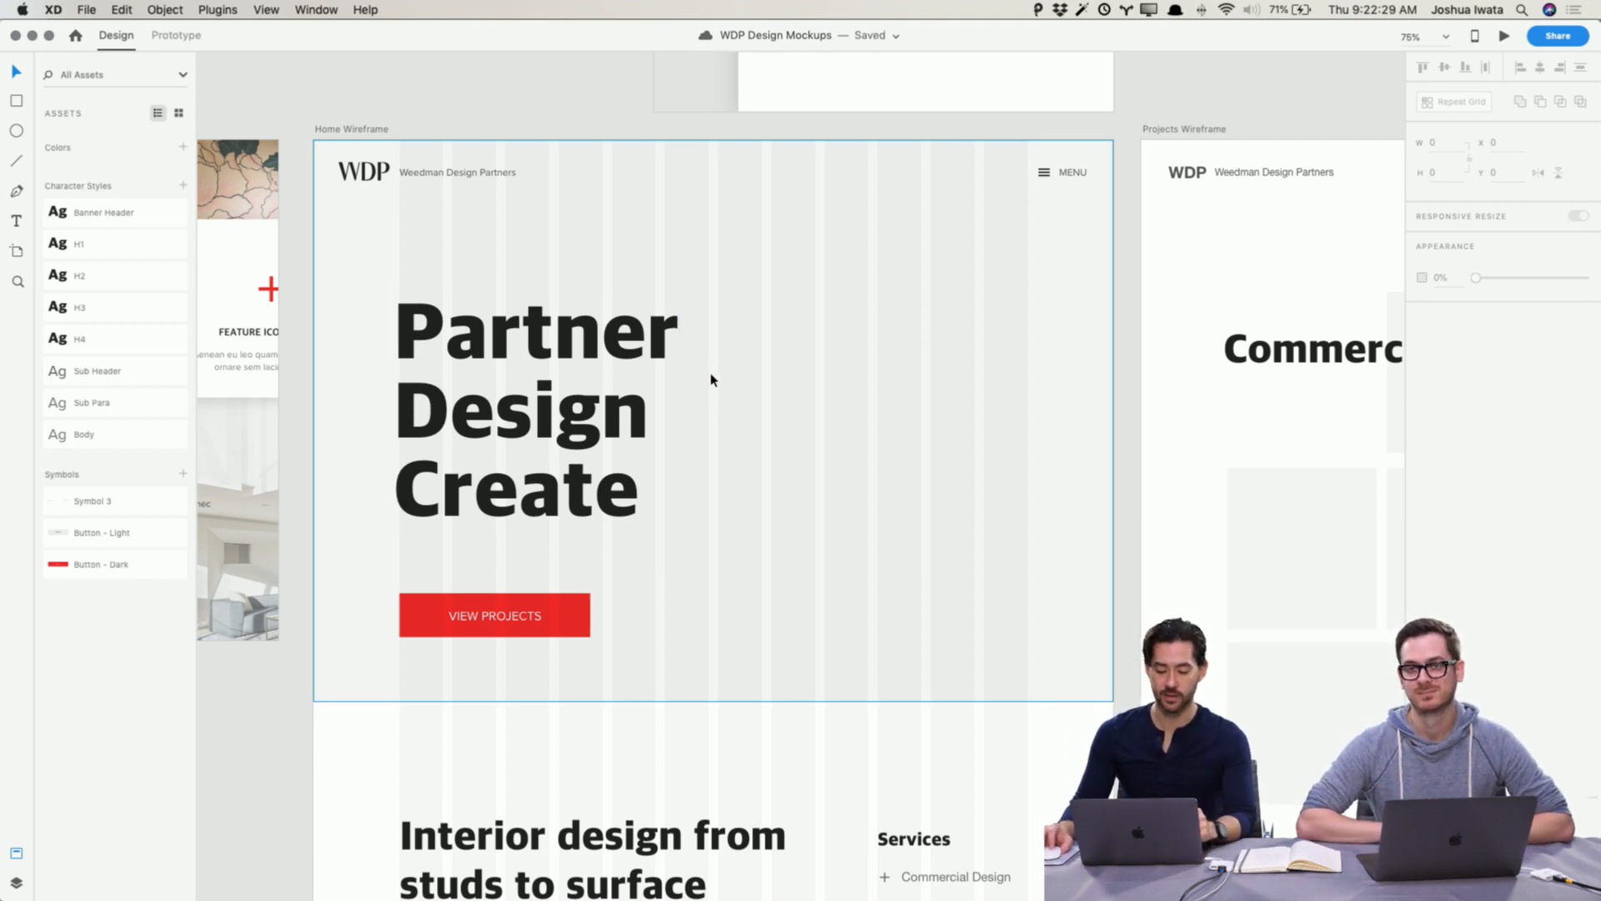
pyautogui.scroll(-3, 711, 377)
pyautogui.scroll(-3, 711, 380)
pyautogui.scroll(3, 711, 380)
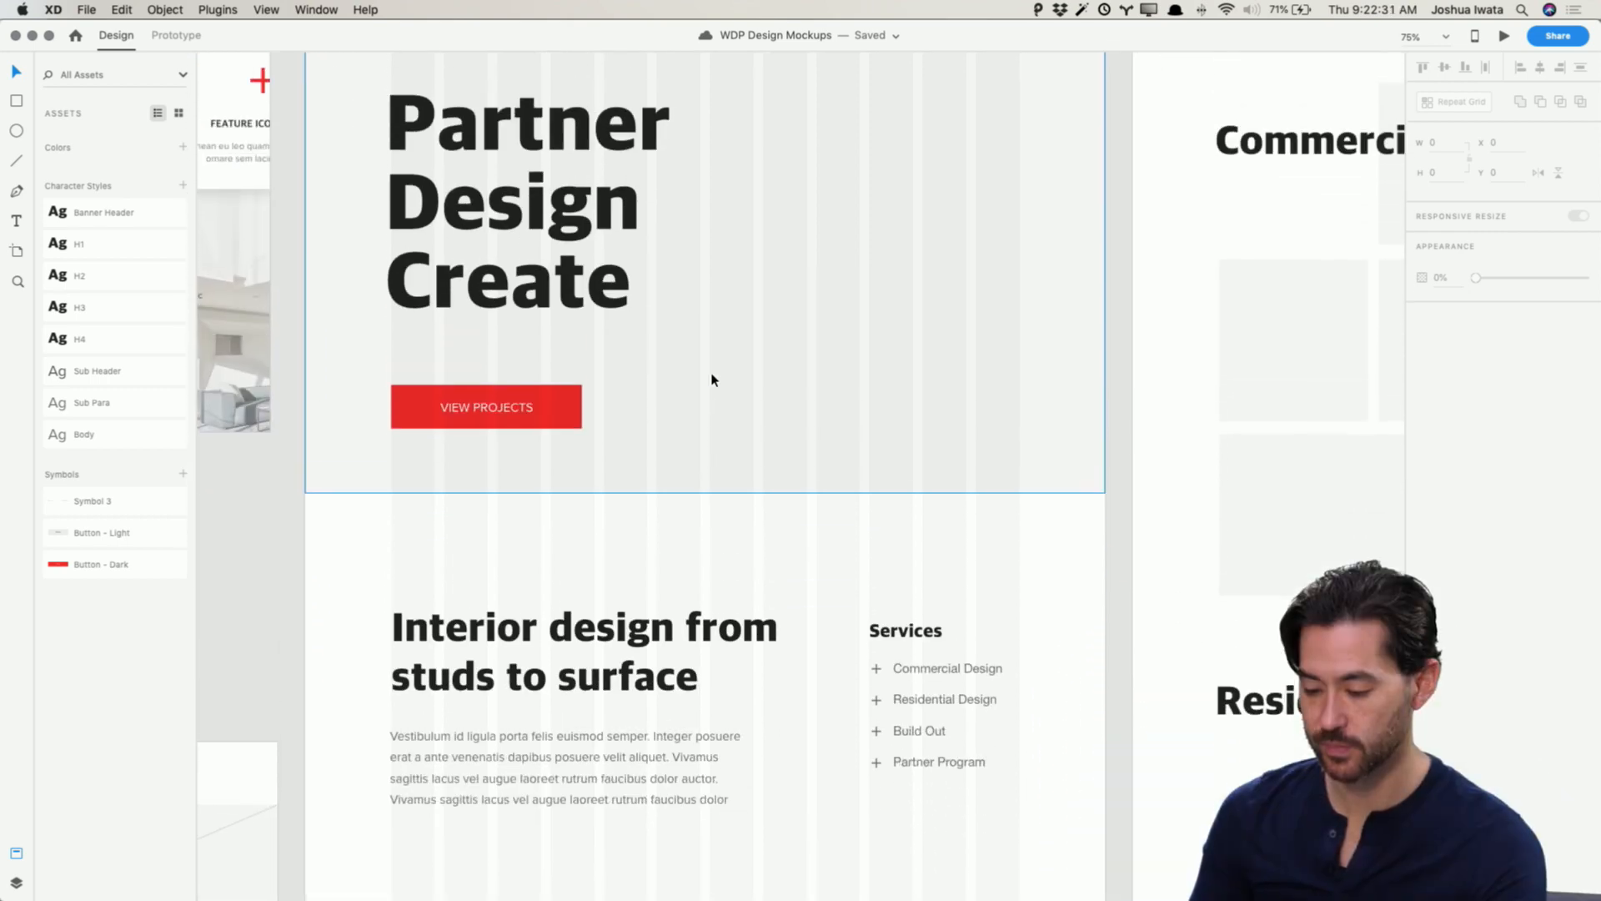
pyautogui.scroll(-6, 711, 379)
pyautogui.scroll(-2, 711, 379)
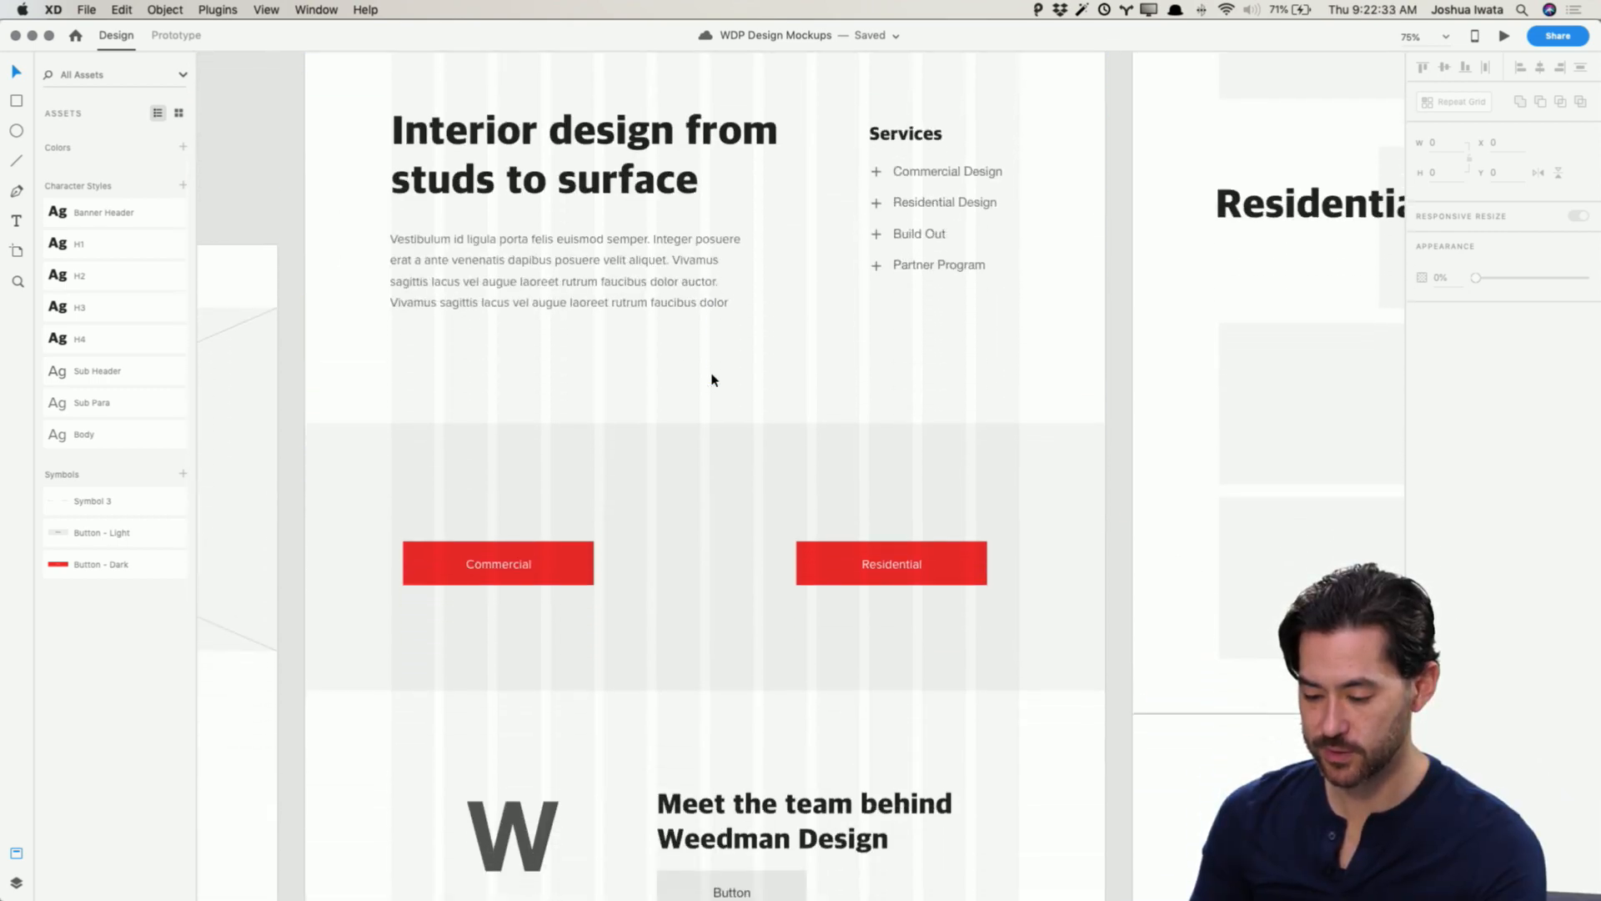
pyautogui.scroll(-4, 712, 380)
pyautogui.scroll(18, 712, 380)
pyautogui.scroll(3, 711, 379)
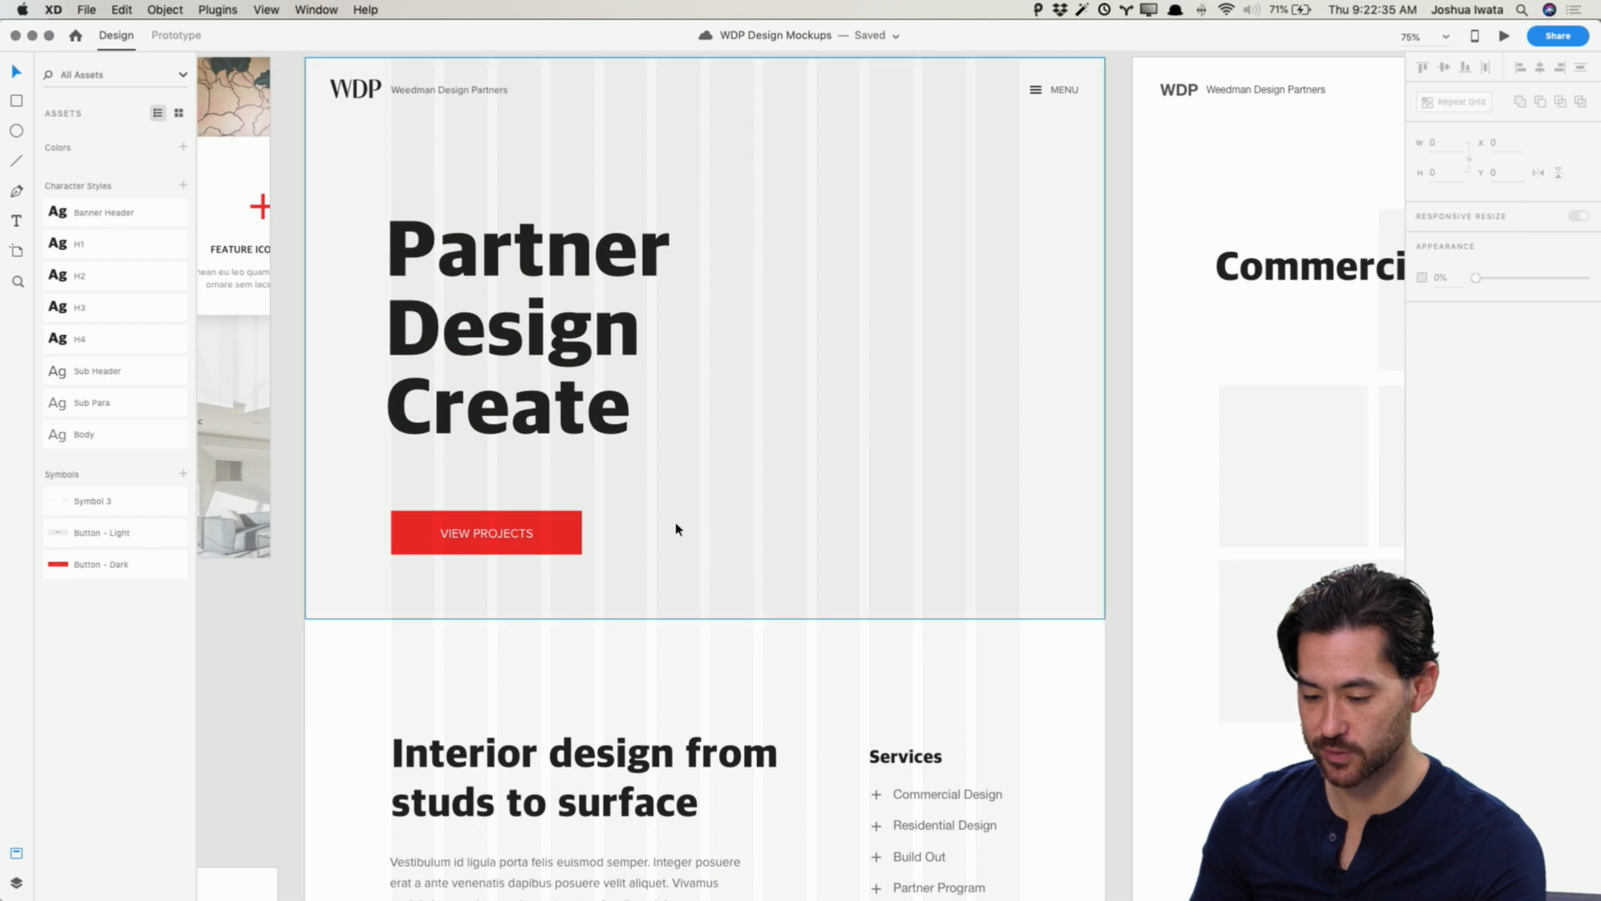
pyautogui.scroll(-12, 704, 554)
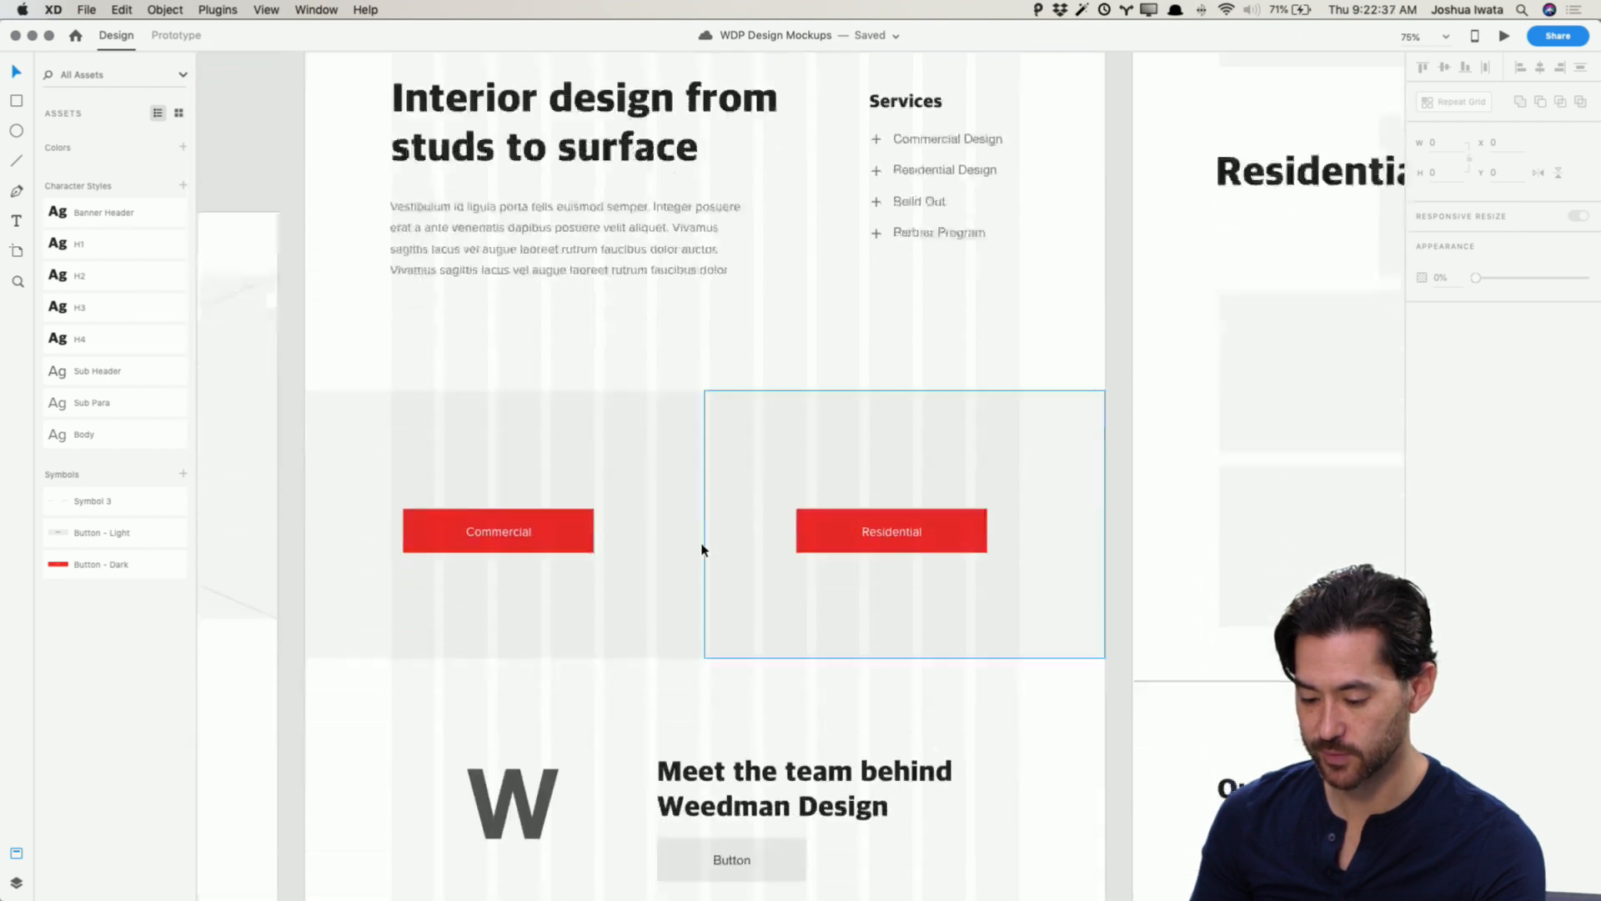
pyautogui.scroll(5, 572, 503)
pyautogui.hscroll(-1, 572, 503)
pyautogui.scroll(15, 572, 503)
pyautogui.hscroll(-15, 572, 503)
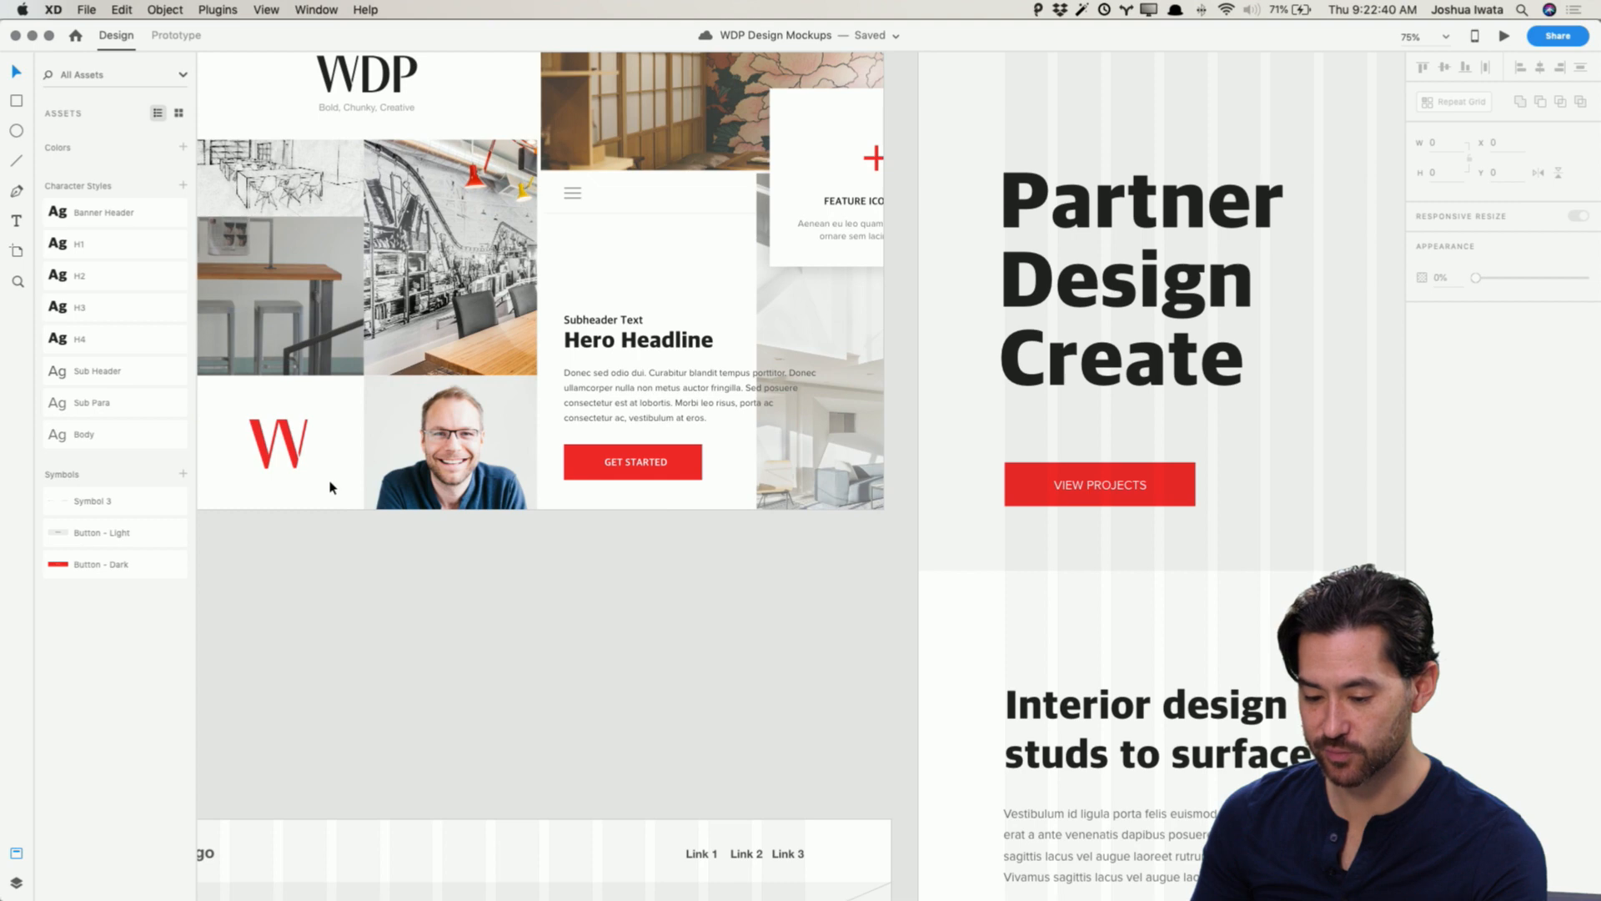
# Step: Replace the gray W placeholder in the team section with the red W logo from the moodboard, placed left of the heading
pyautogui.click(280, 444)
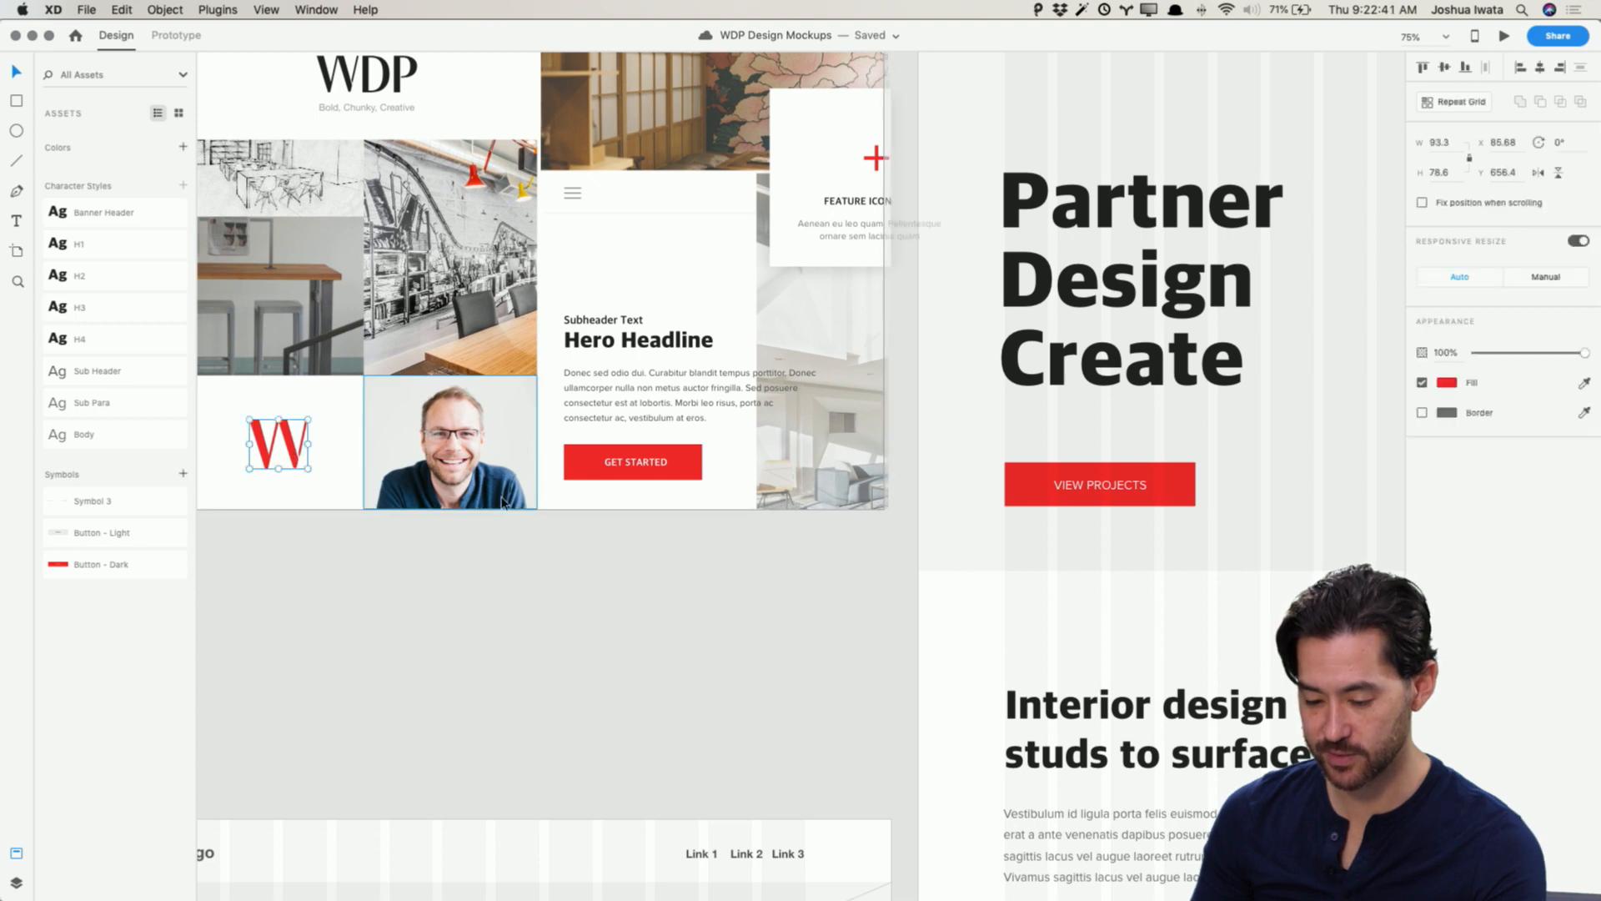
pyautogui.scroll(-5, 562, 509)
pyautogui.scroll(-10, 561, 508)
pyautogui.hscroll(10, 562, 509)
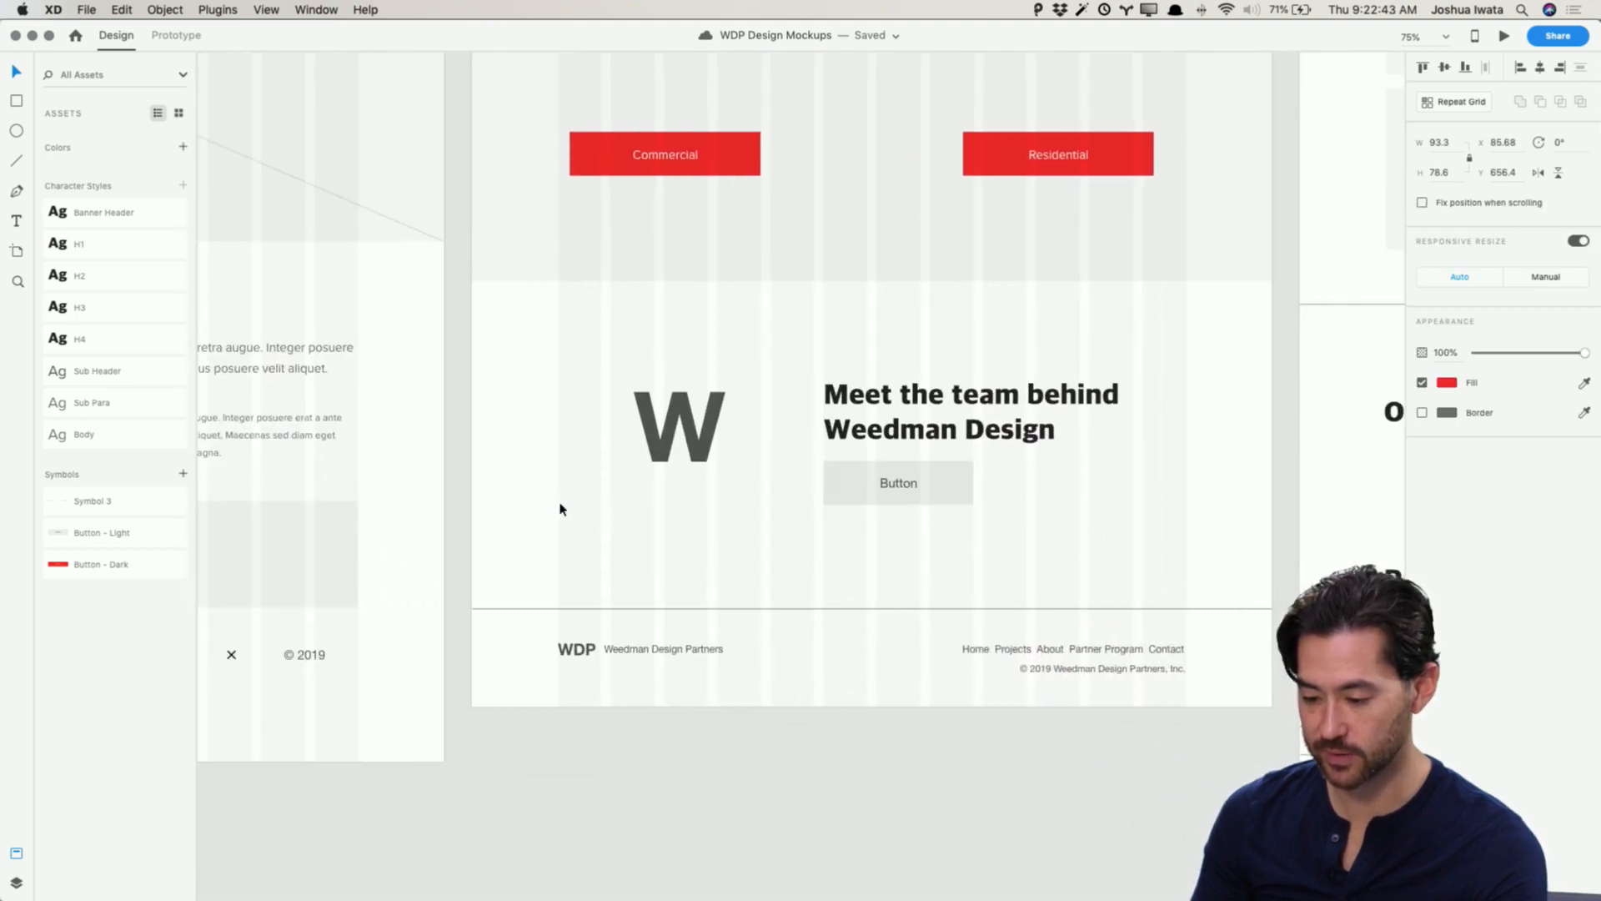
pyautogui.click(471, 433)
pyautogui.press('Delete')
pyautogui.press('cmd+v')
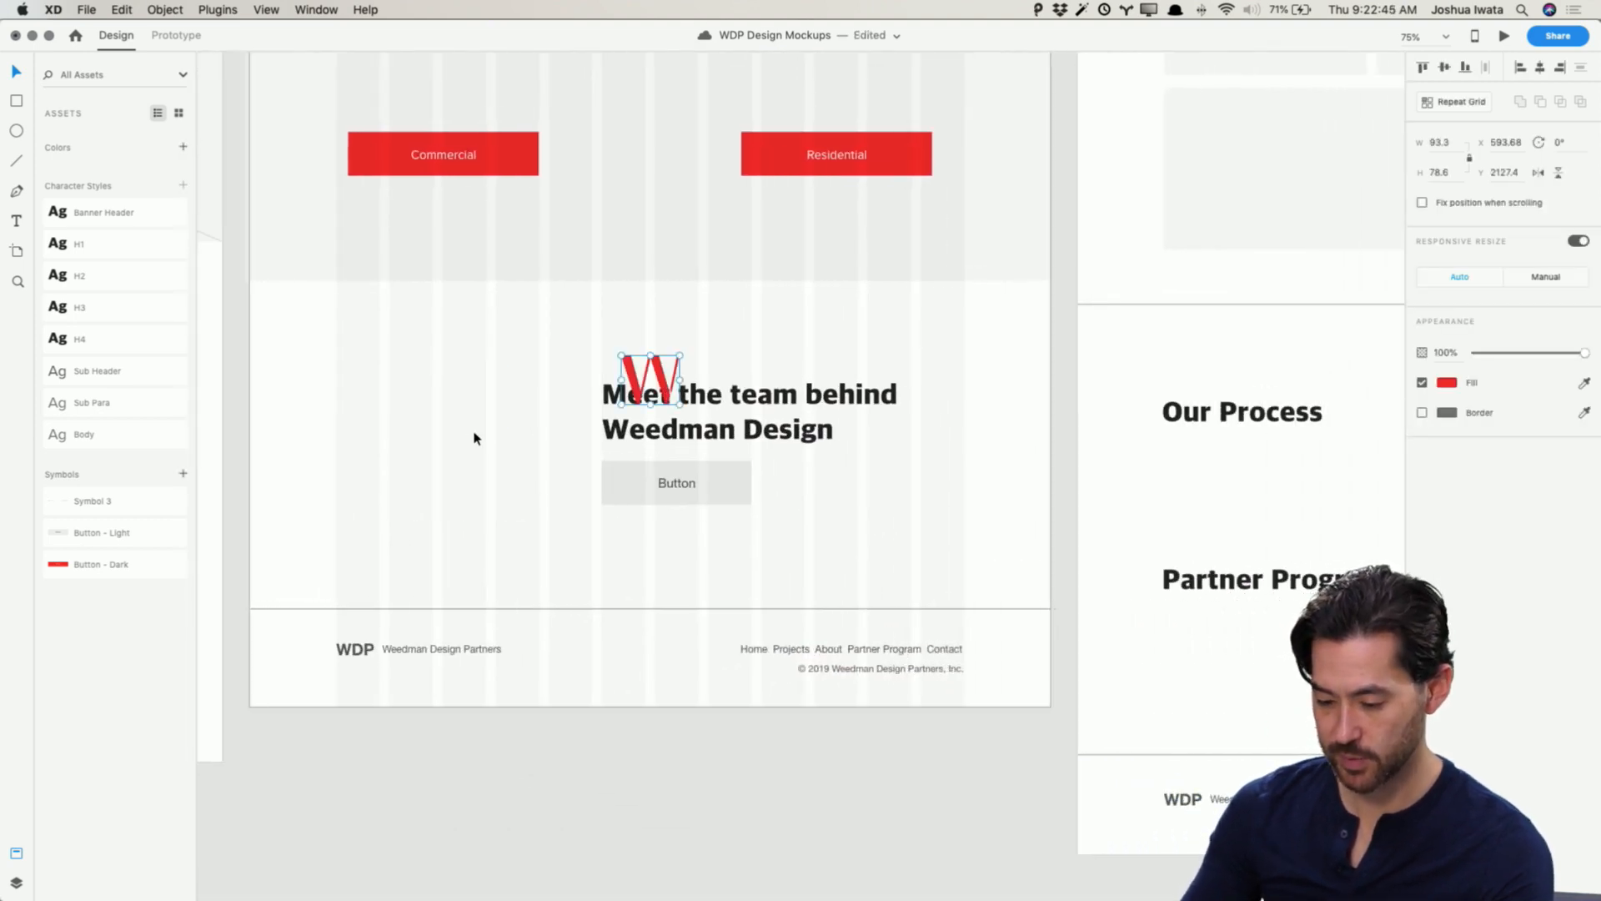
pyautogui.moveTo(621, 354); pyautogui.dragTo(473, 427)
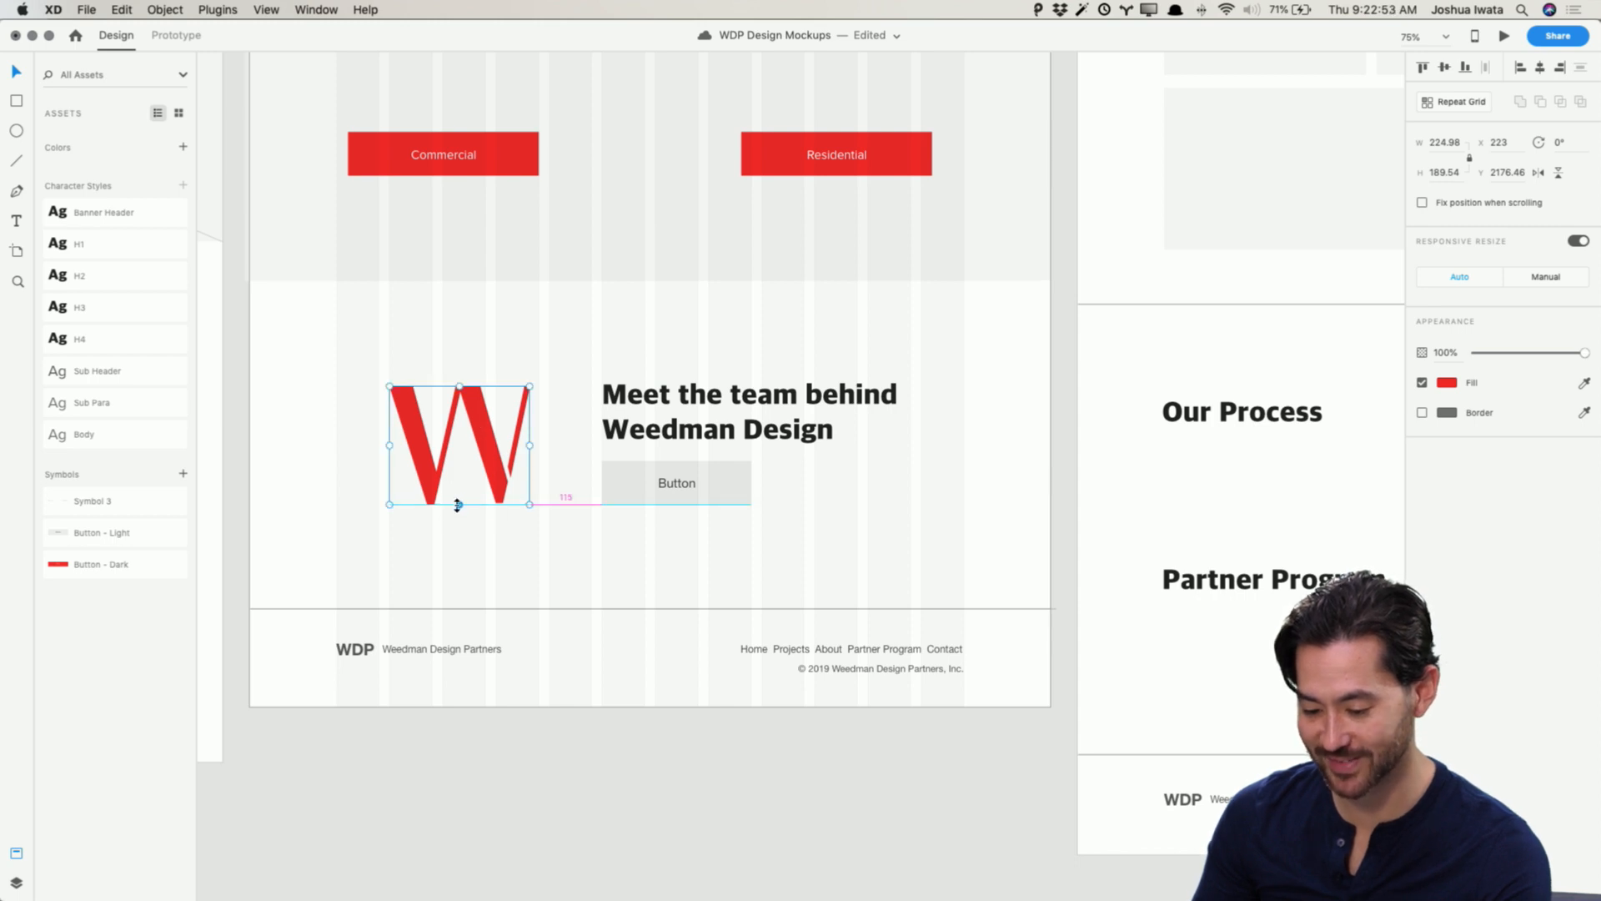
# Step: Set the Commercial button's fill to the dark color sampled from the Partner Design Create headline
pyautogui.click(499, 166)
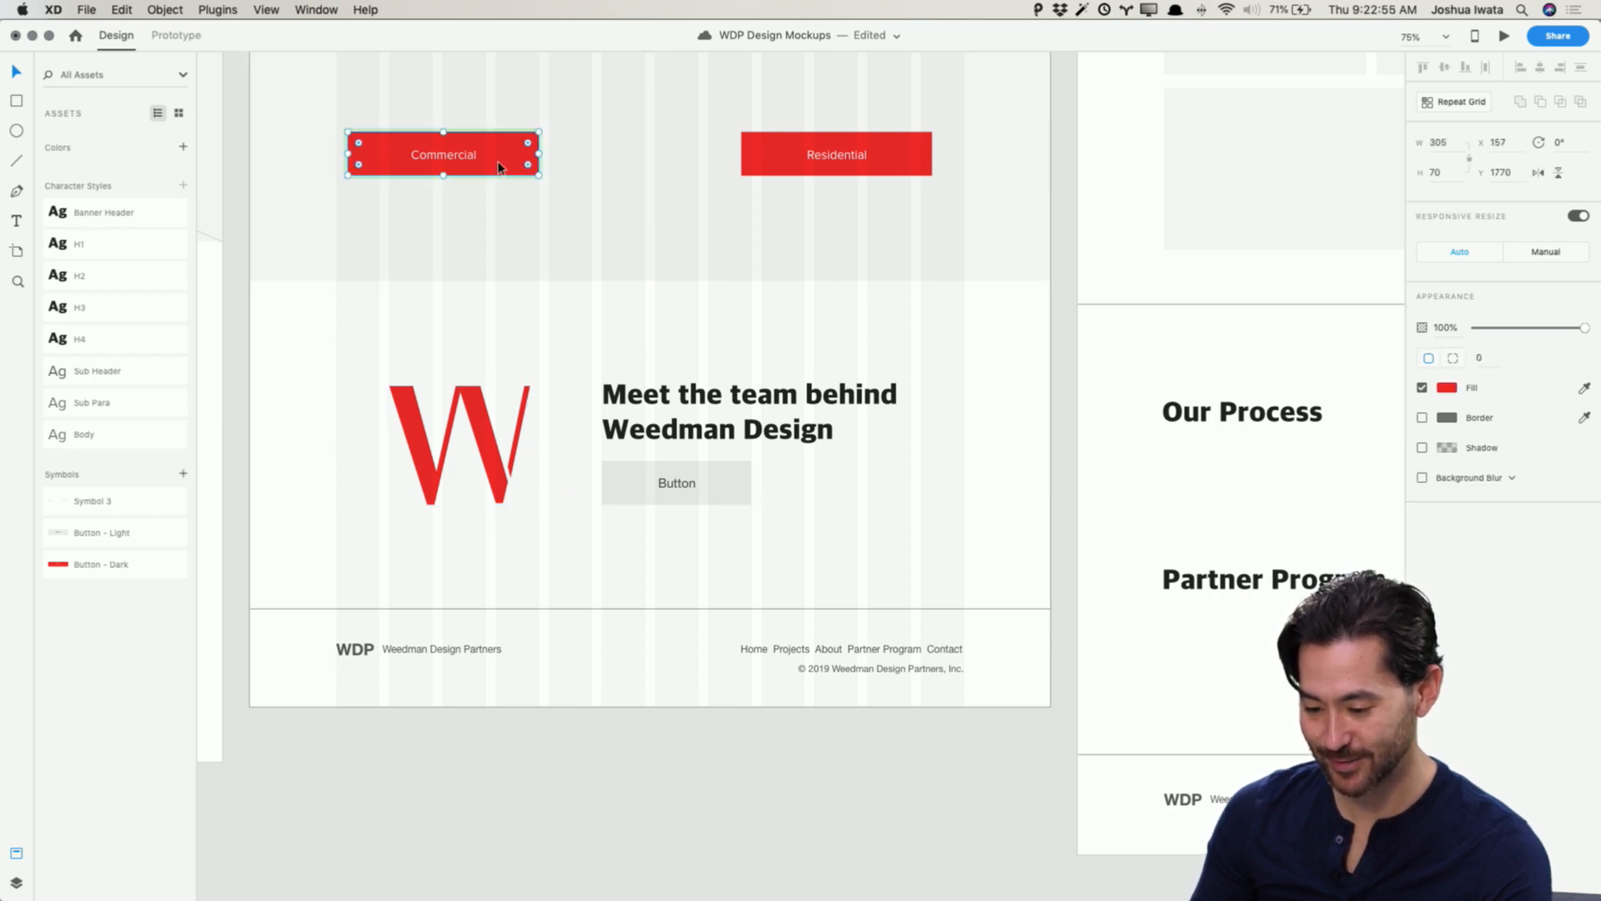
pyautogui.click(1448, 388)
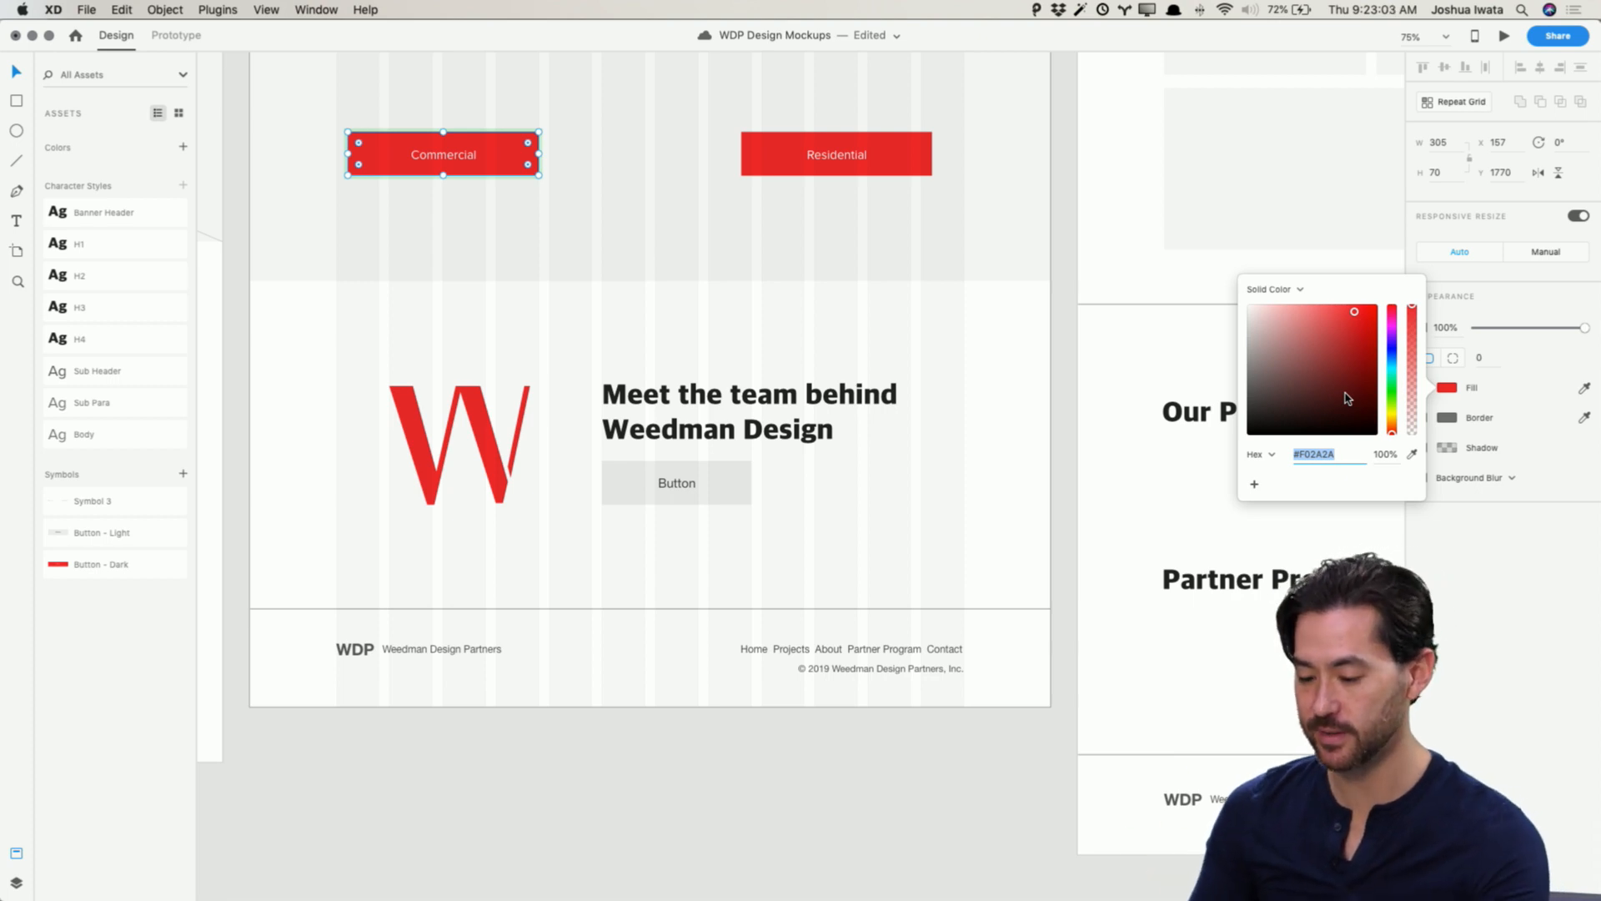
pyautogui.scroll(10, 922, 392)
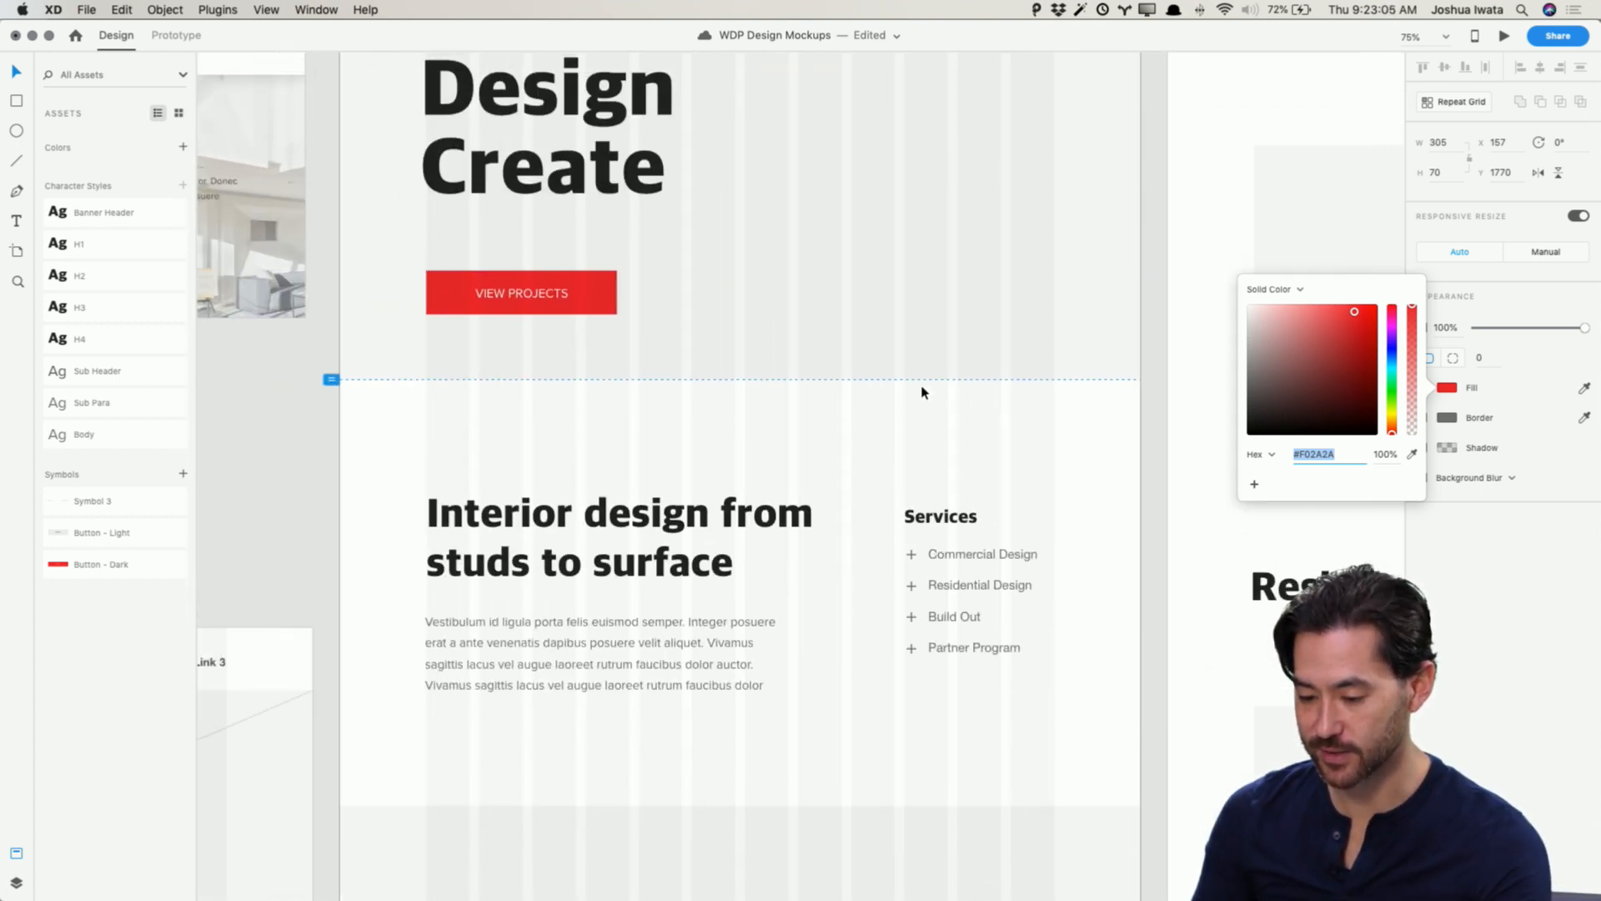
pyautogui.scroll(5, 923, 392)
pyautogui.hscroll(-3, 923, 392)
pyautogui.click(1411, 455)
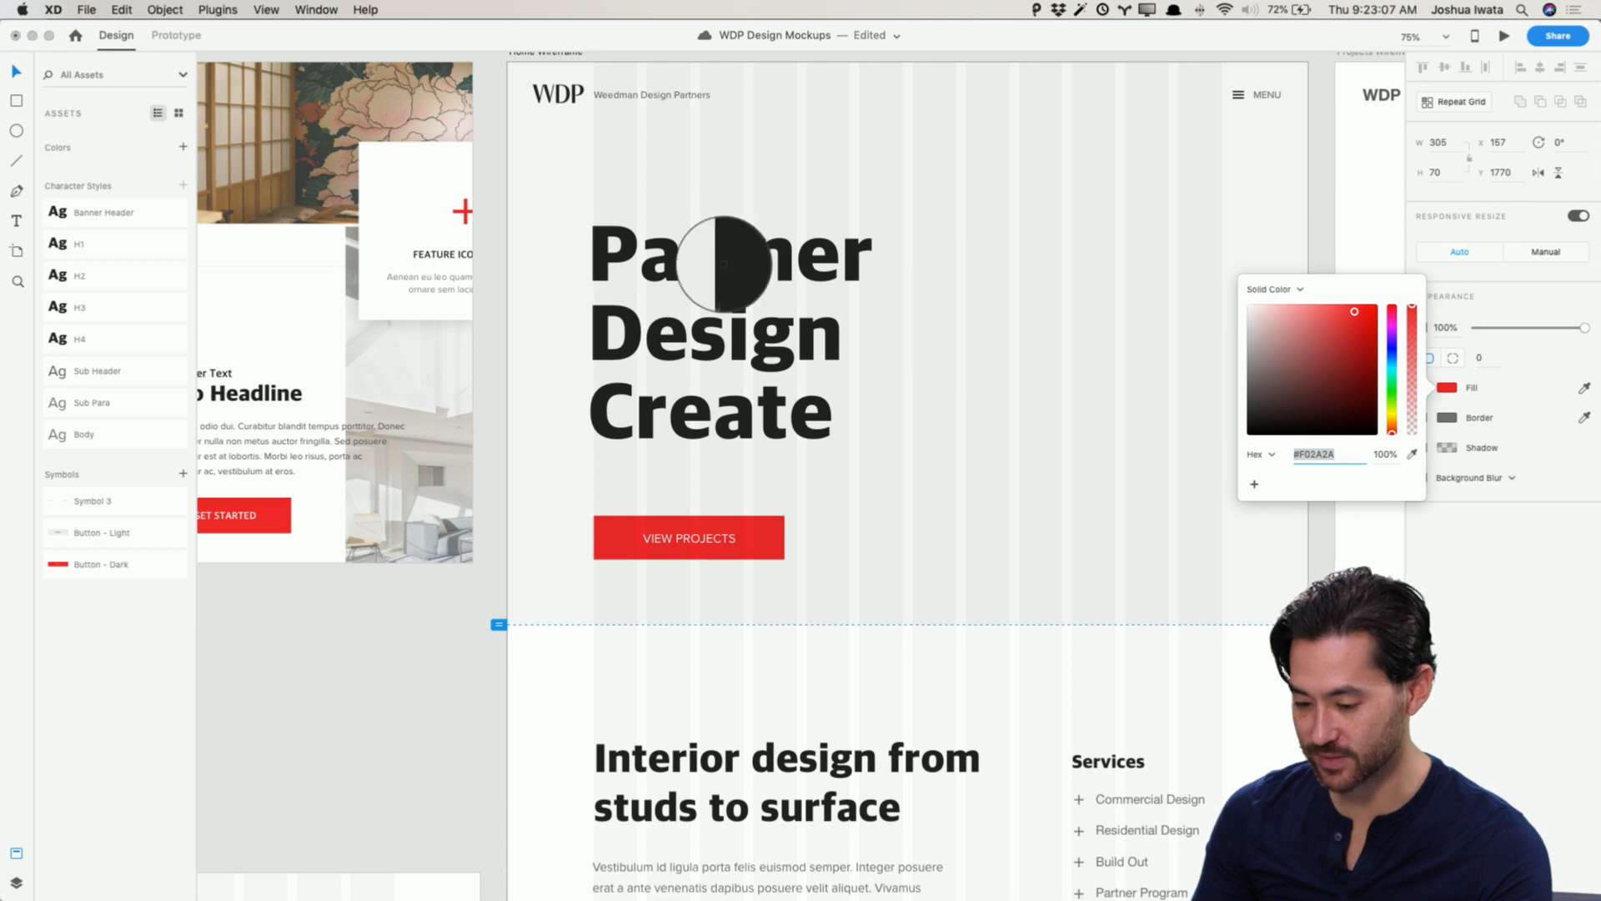
pyautogui.click(599, 263)
pyautogui.click(490, 493)
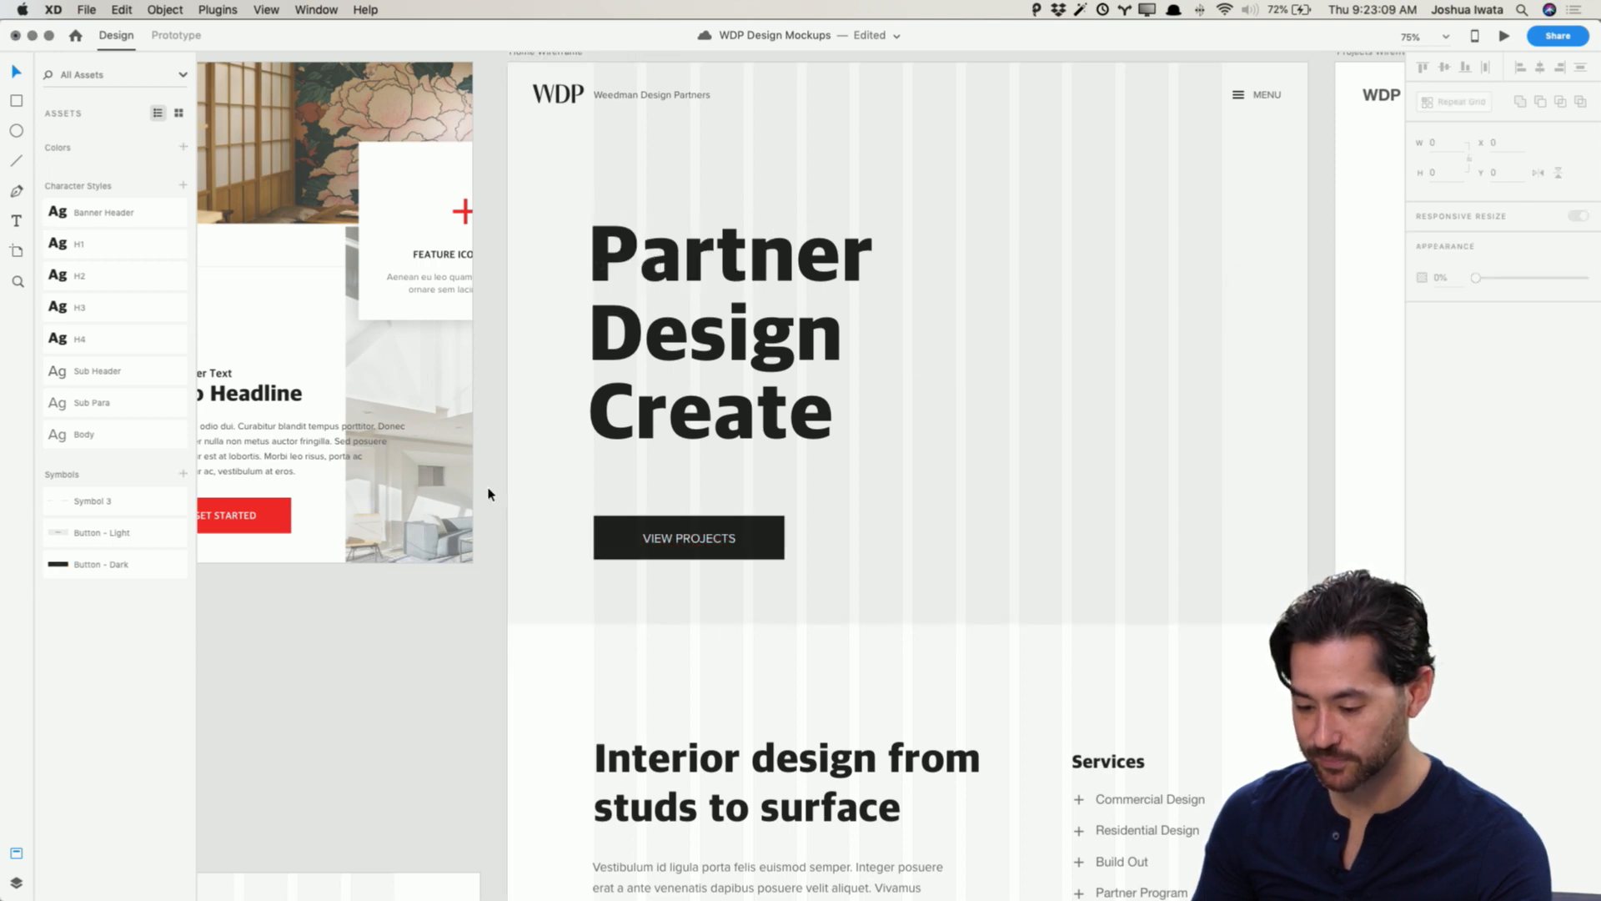
# Step: Fill the hero rectangle with the photo 169A2046.jpg from the General Use folder in Finder, and save the document
pyautogui.scroll(-10, 490, 494)
pyautogui.hscroll(3, 490, 494)
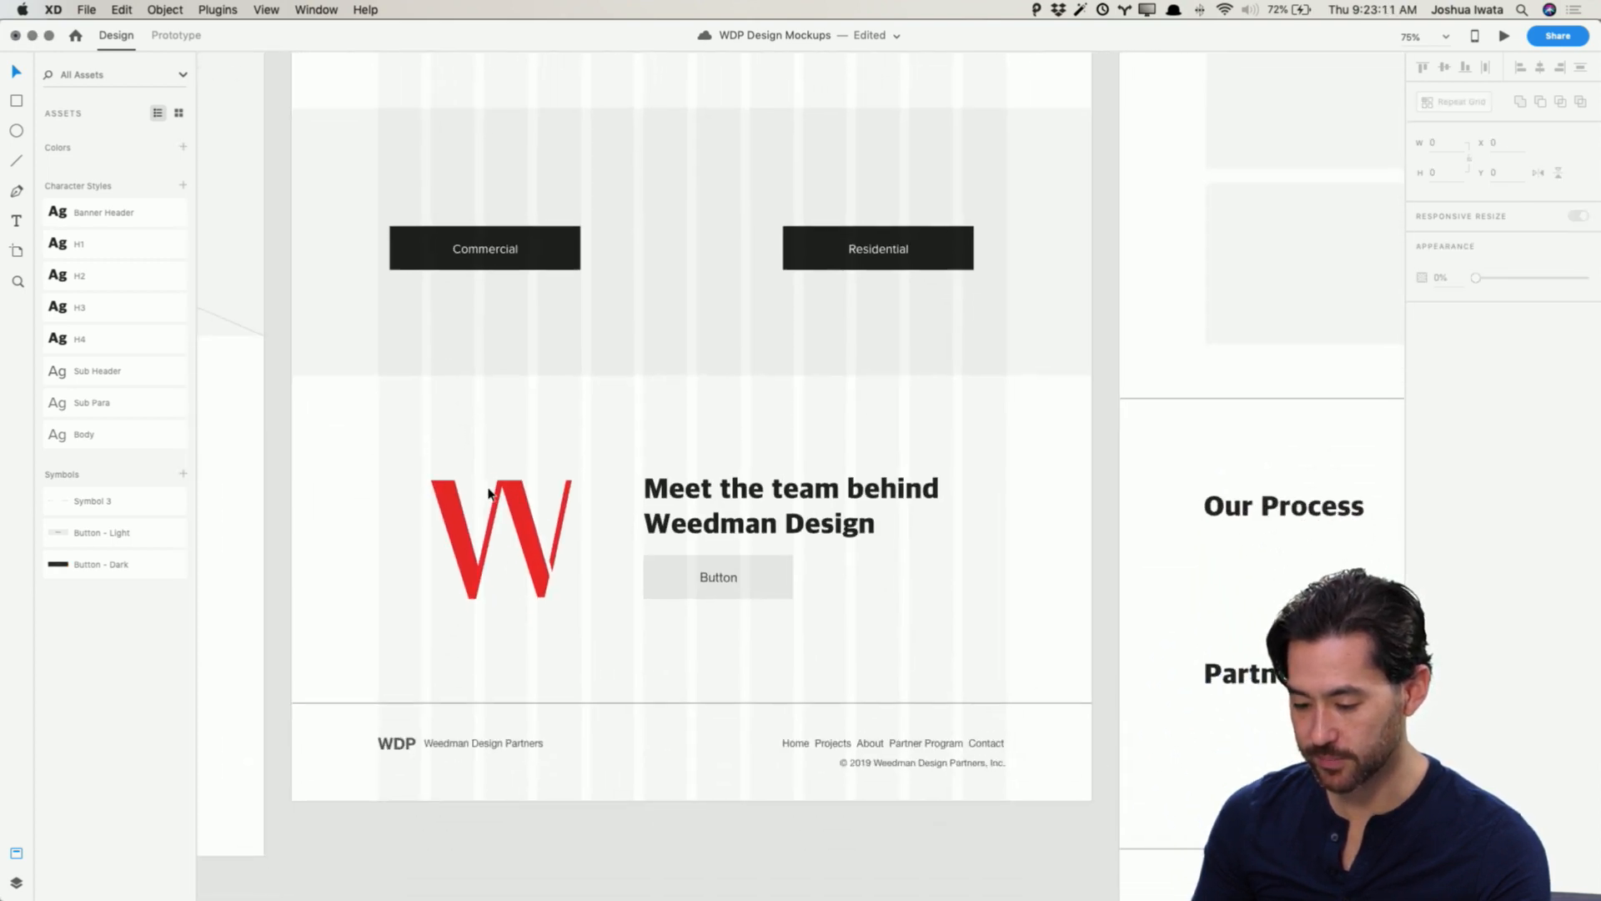
pyautogui.scroll(10, 489, 494)
pyautogui.hscroll(-3, 490, 494)
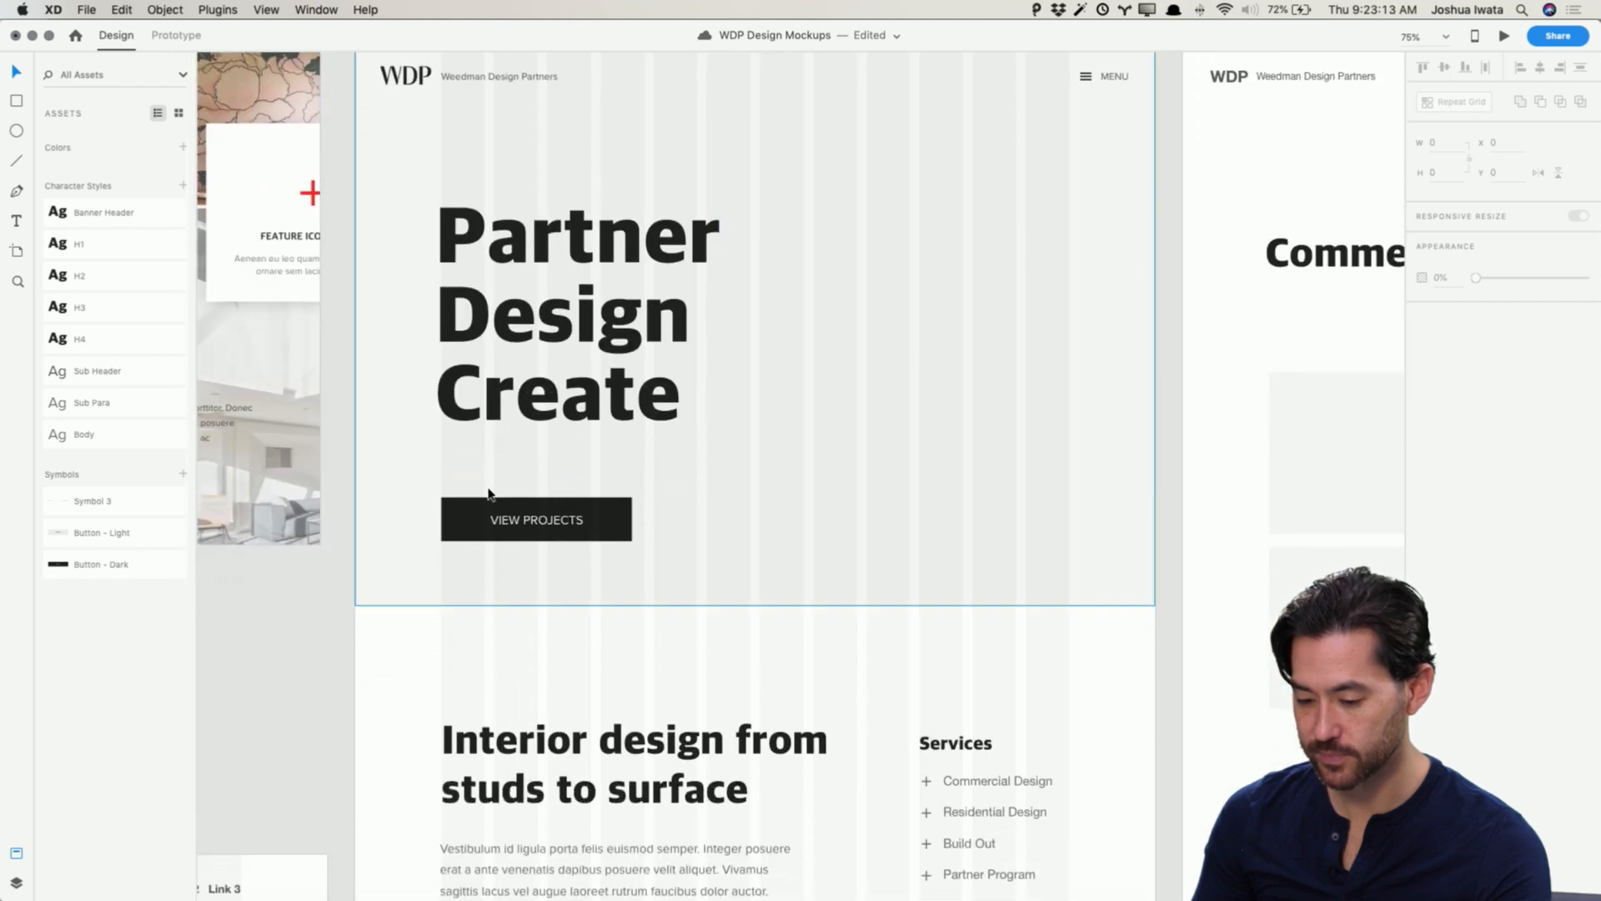
pyautogui.press('super+Tab')
pyautogui.press('super+Tab')
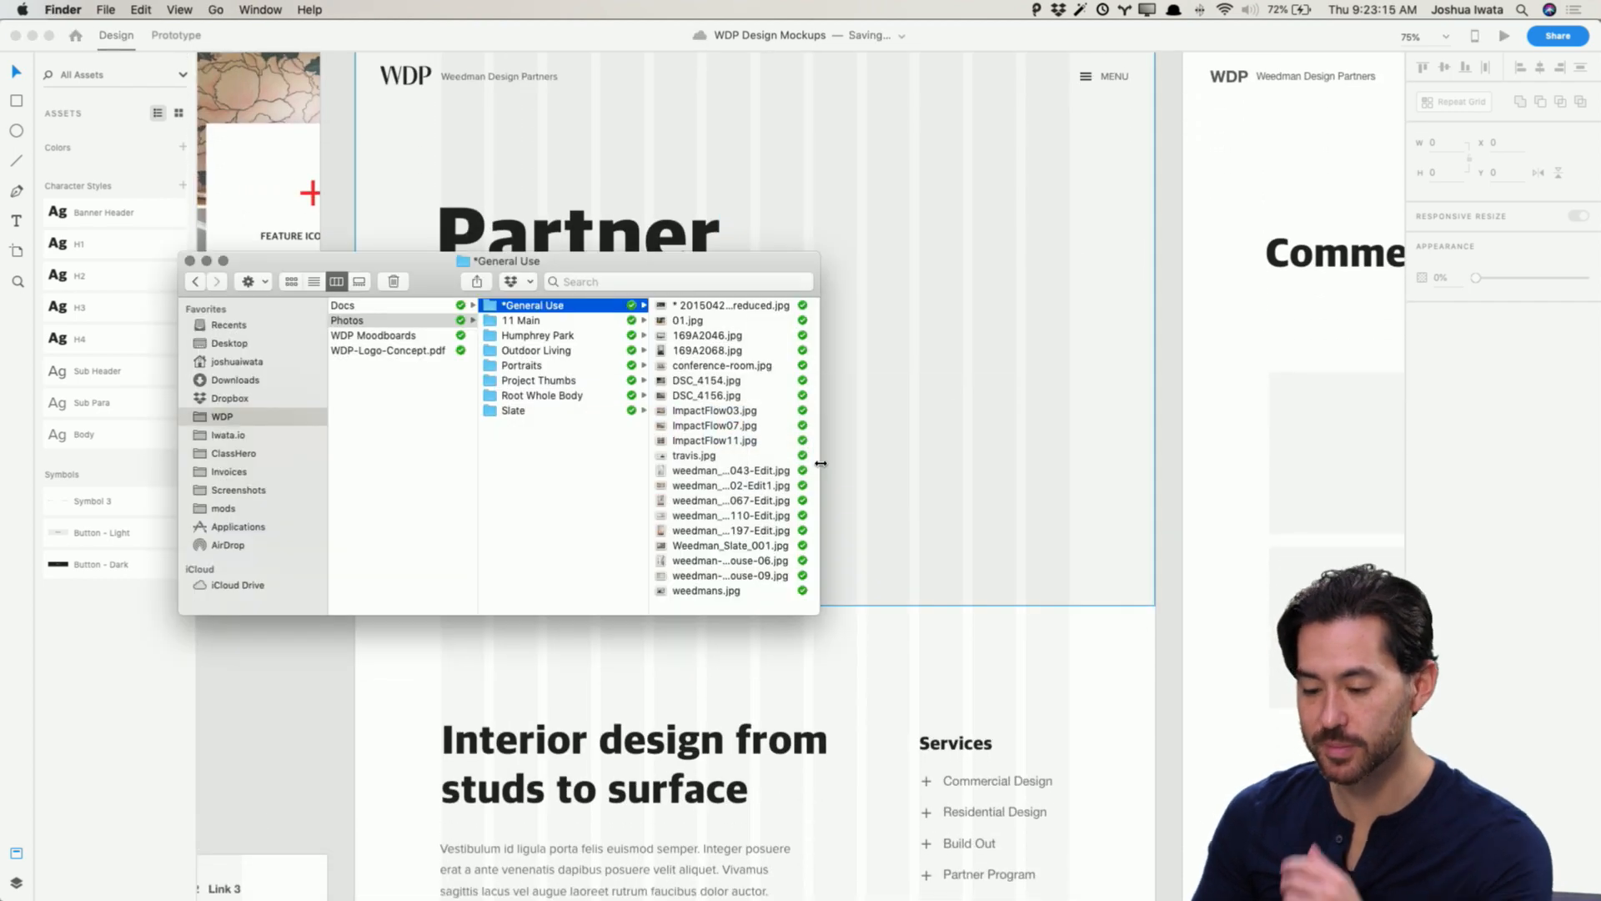
pyautogui.click(703, 308)
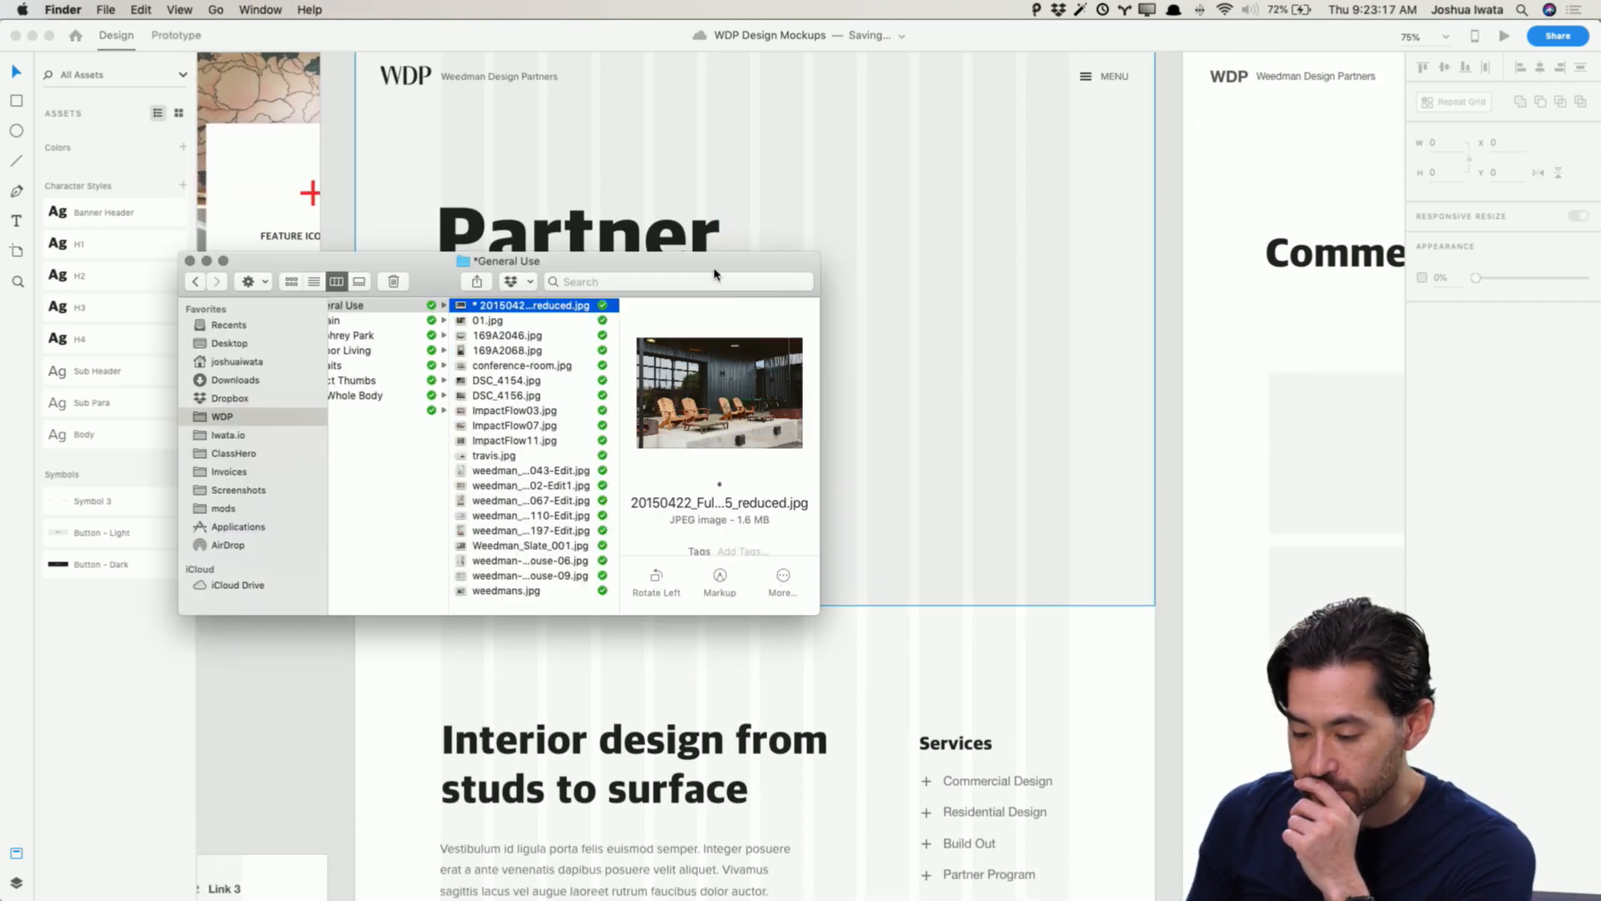
pyautogui.moveTo(713, 271); pyautogui.dragTo(511, 237)
pyautogui.click(338, 302)
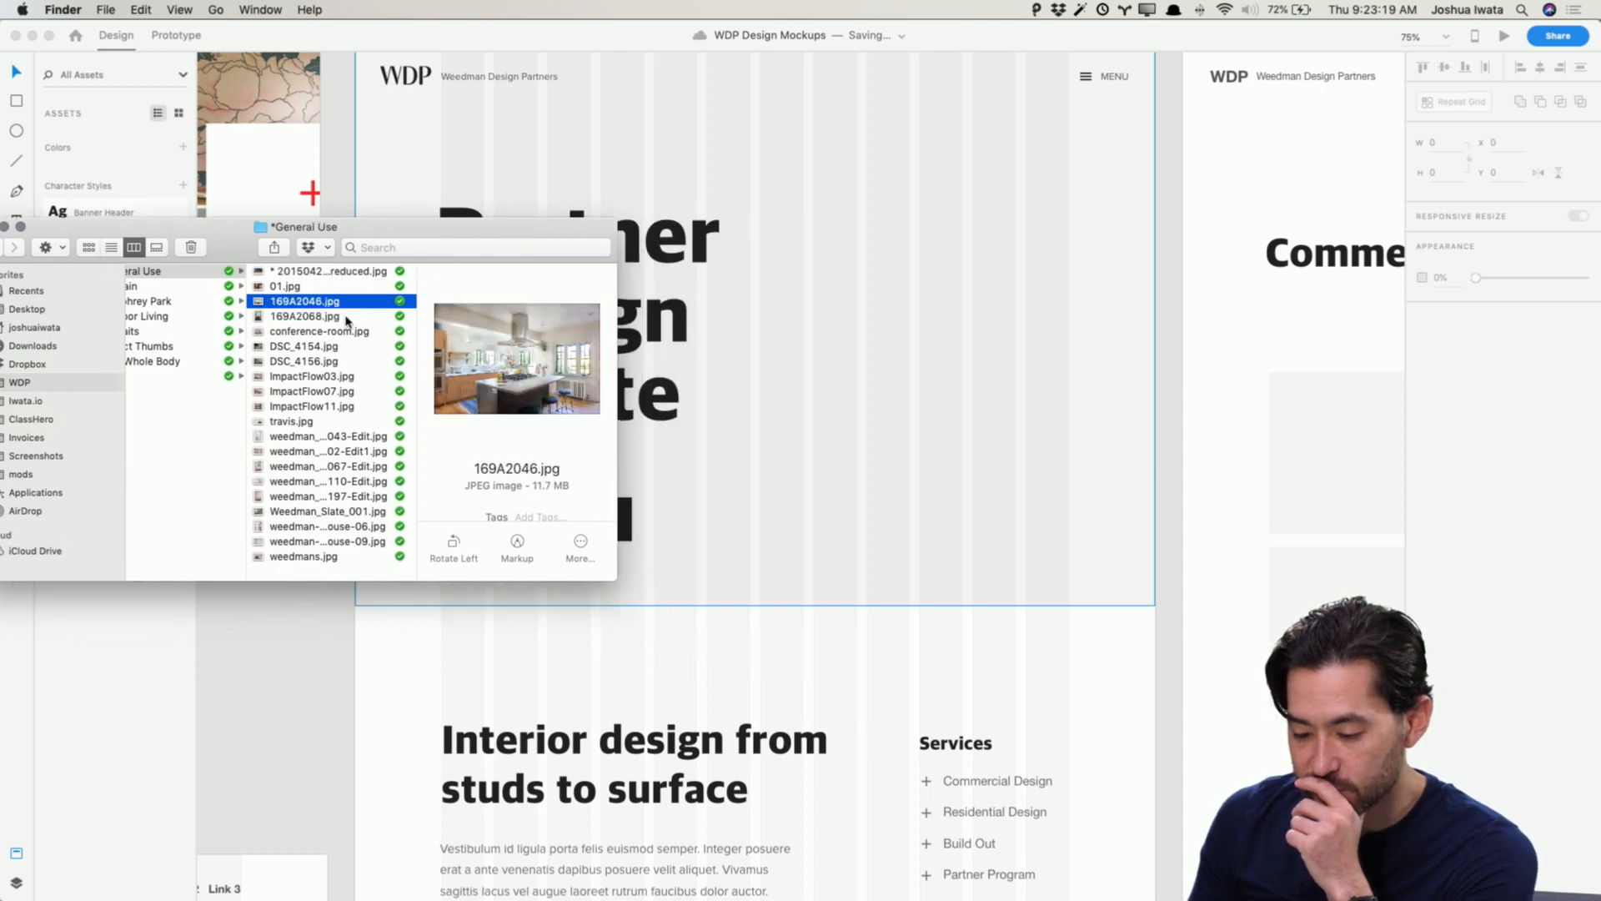
pyautogui.click(352, 316)
pyautogui.click(354, 302)
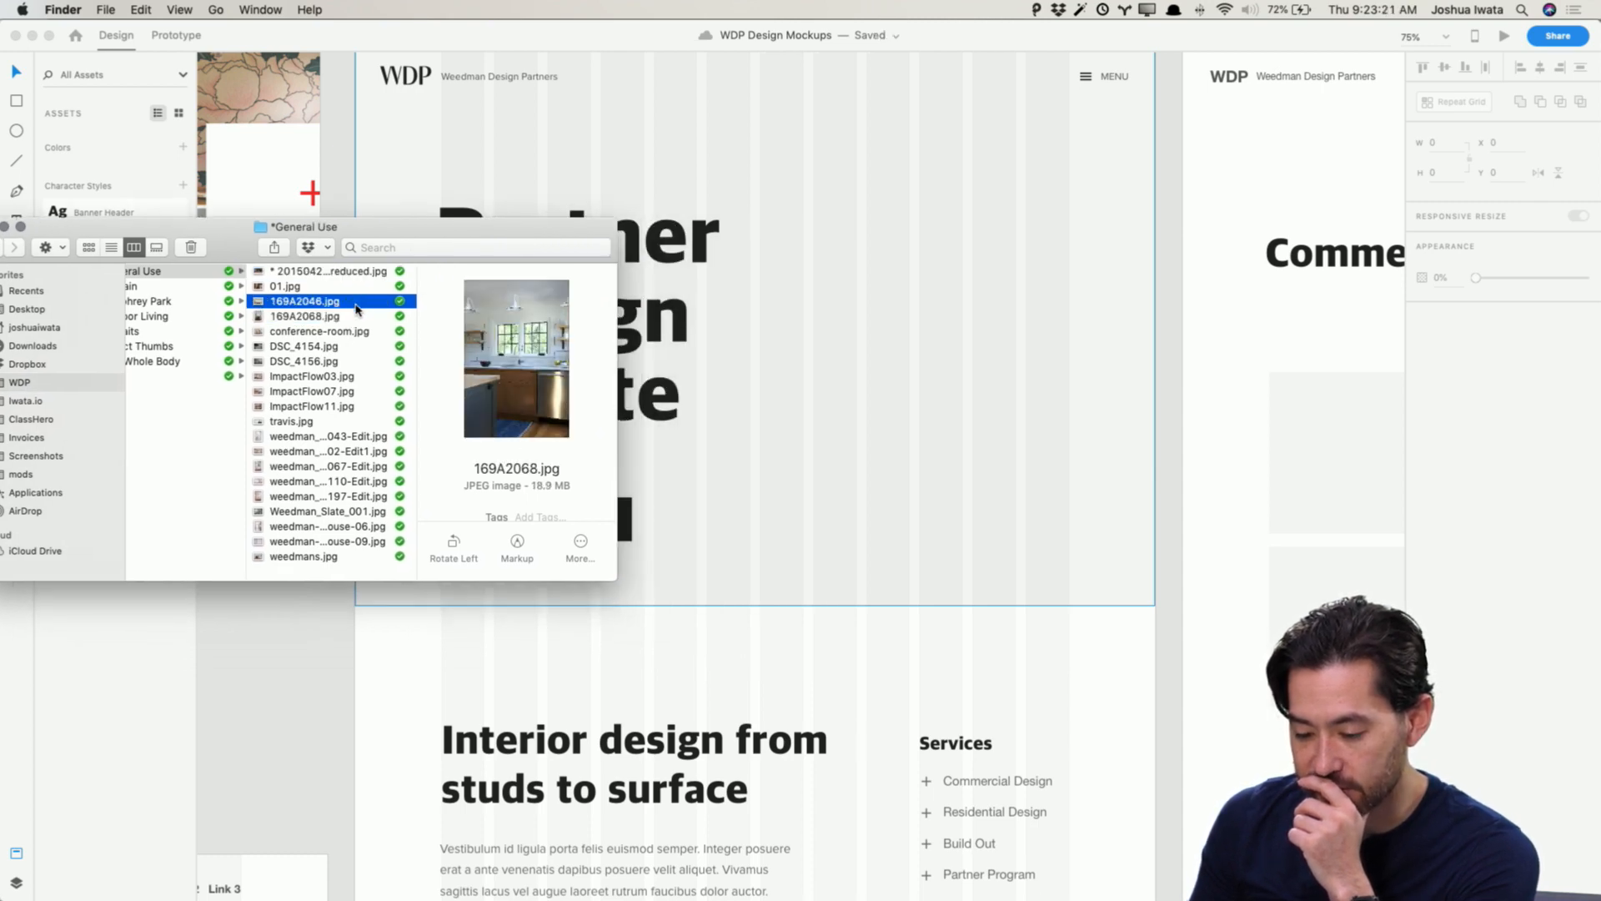
pyautogui.moveTo(354, 303); pyautogui.dragTo(933, 308)
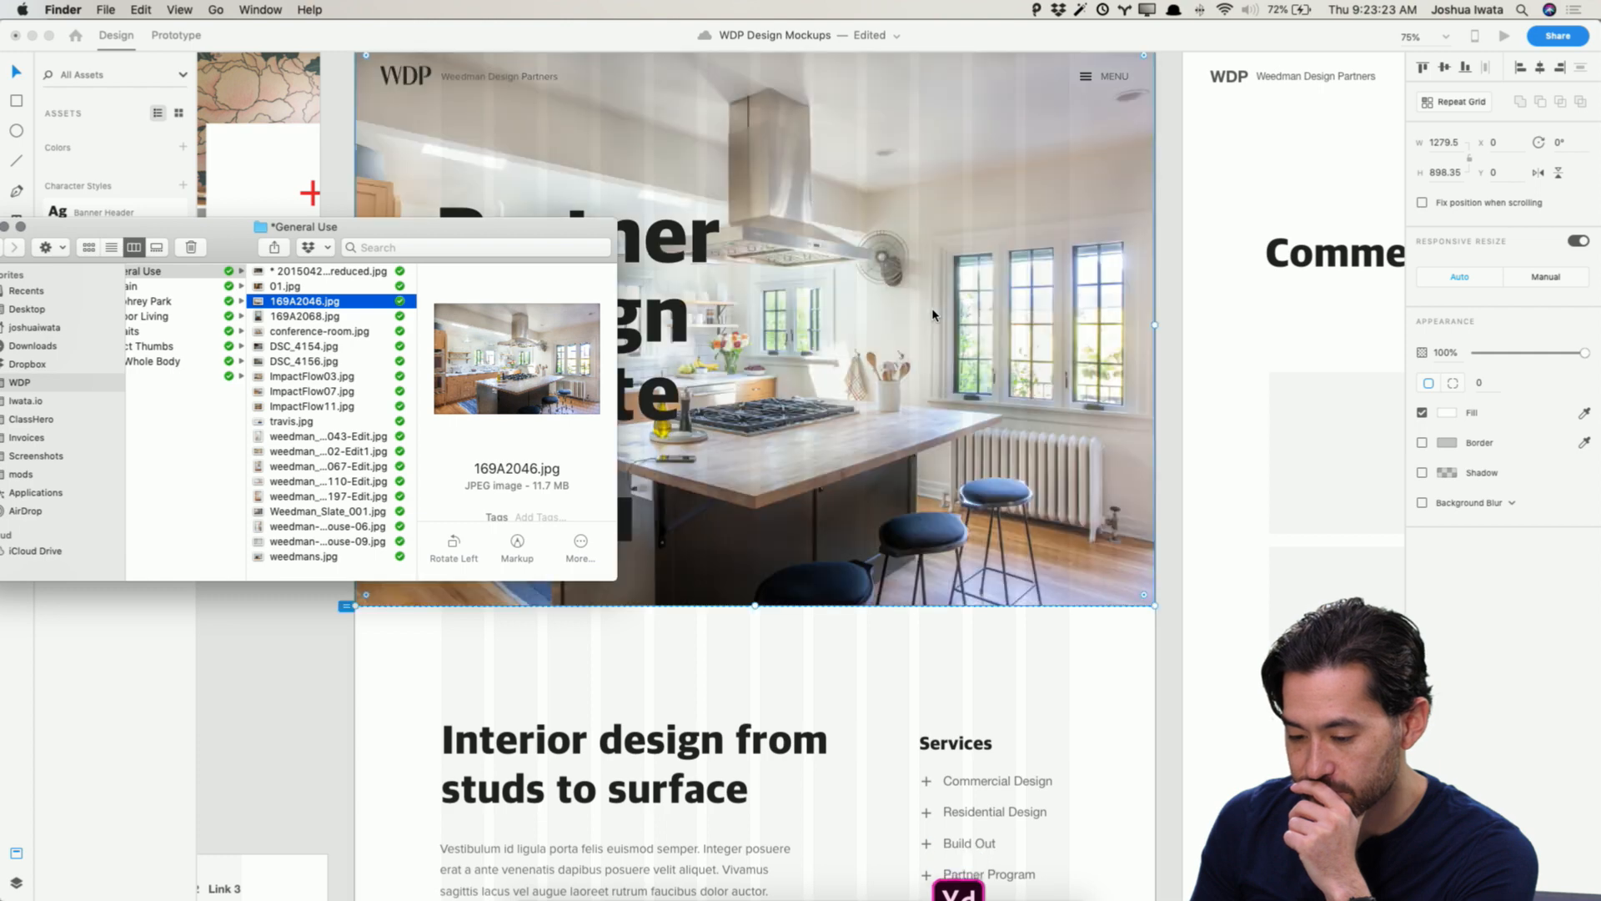
pyautogui.click(725, 282)
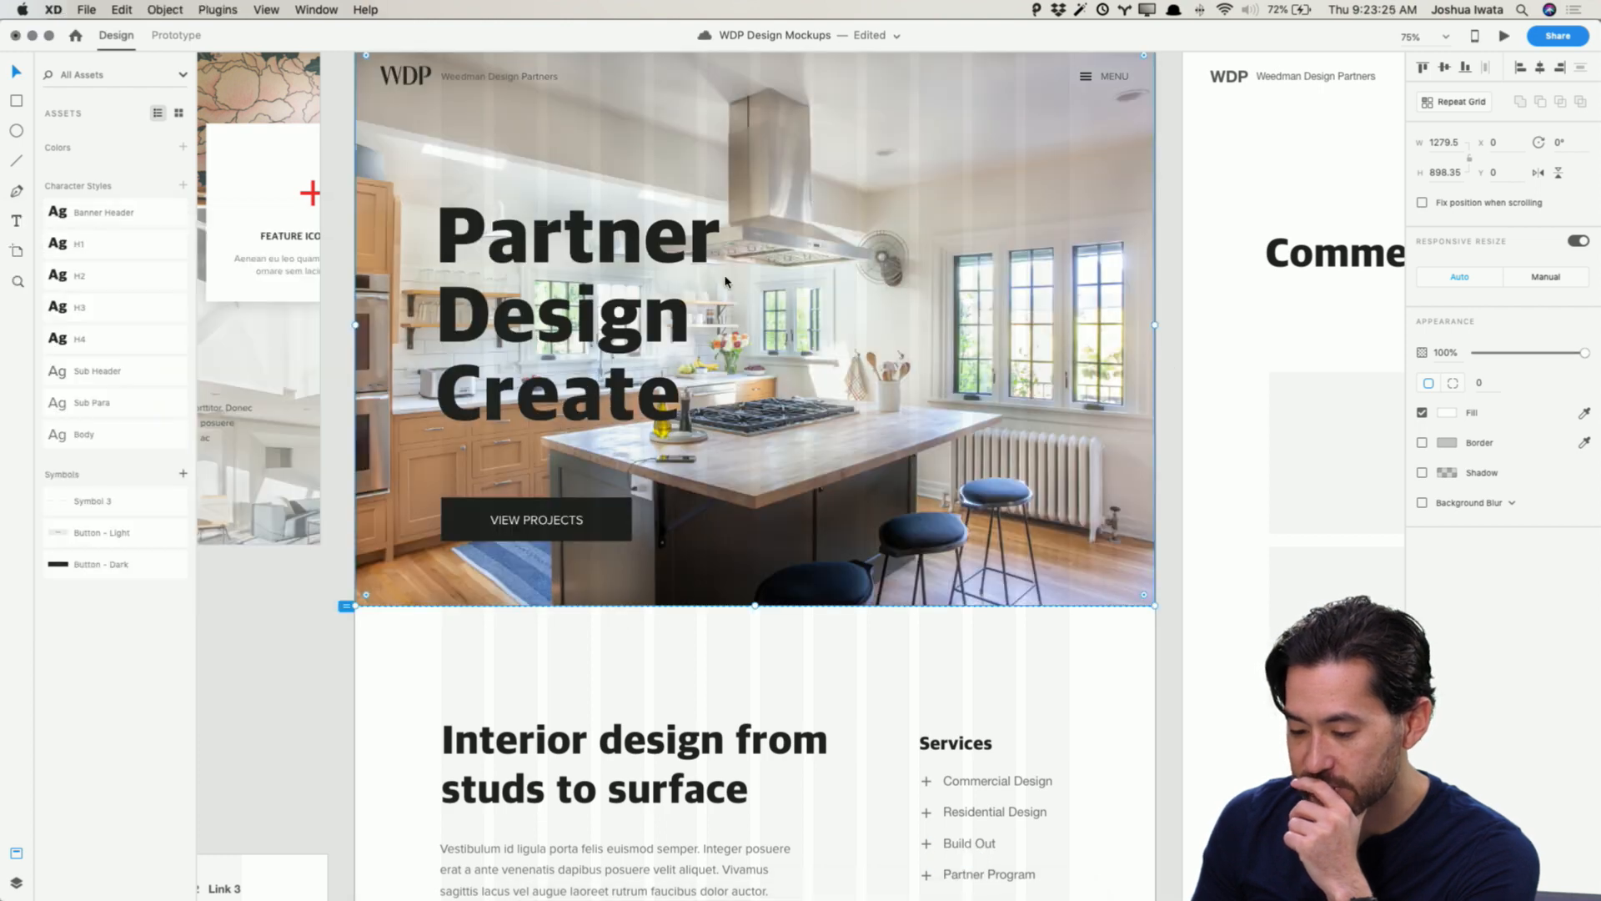
pyautogui.click(1177, 326)
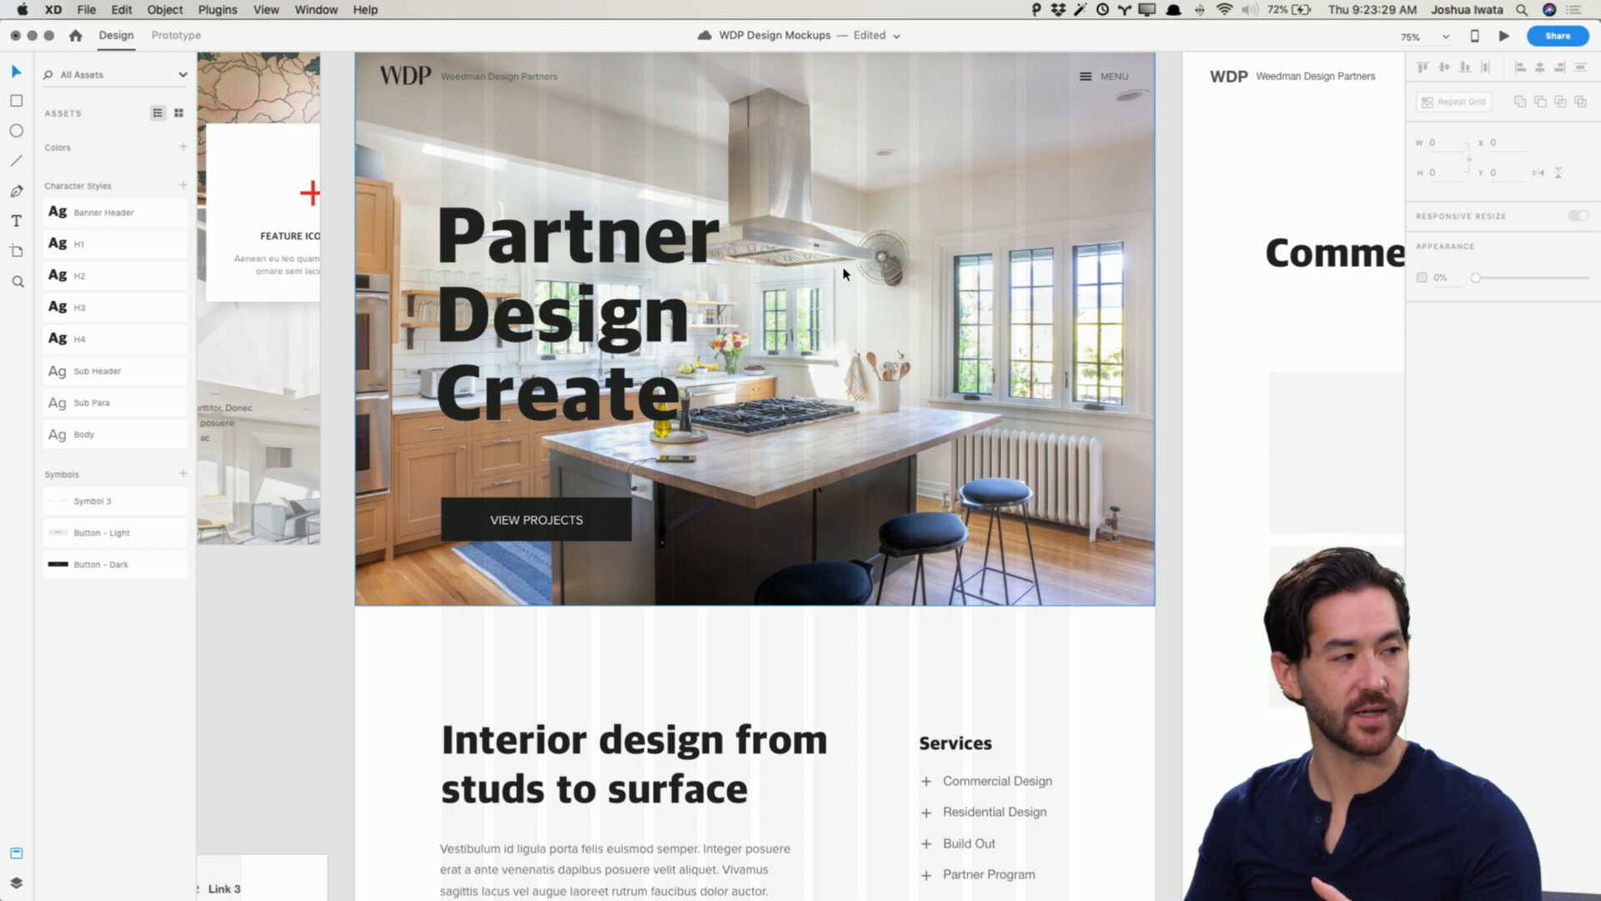
pyautogui.press('super+s')
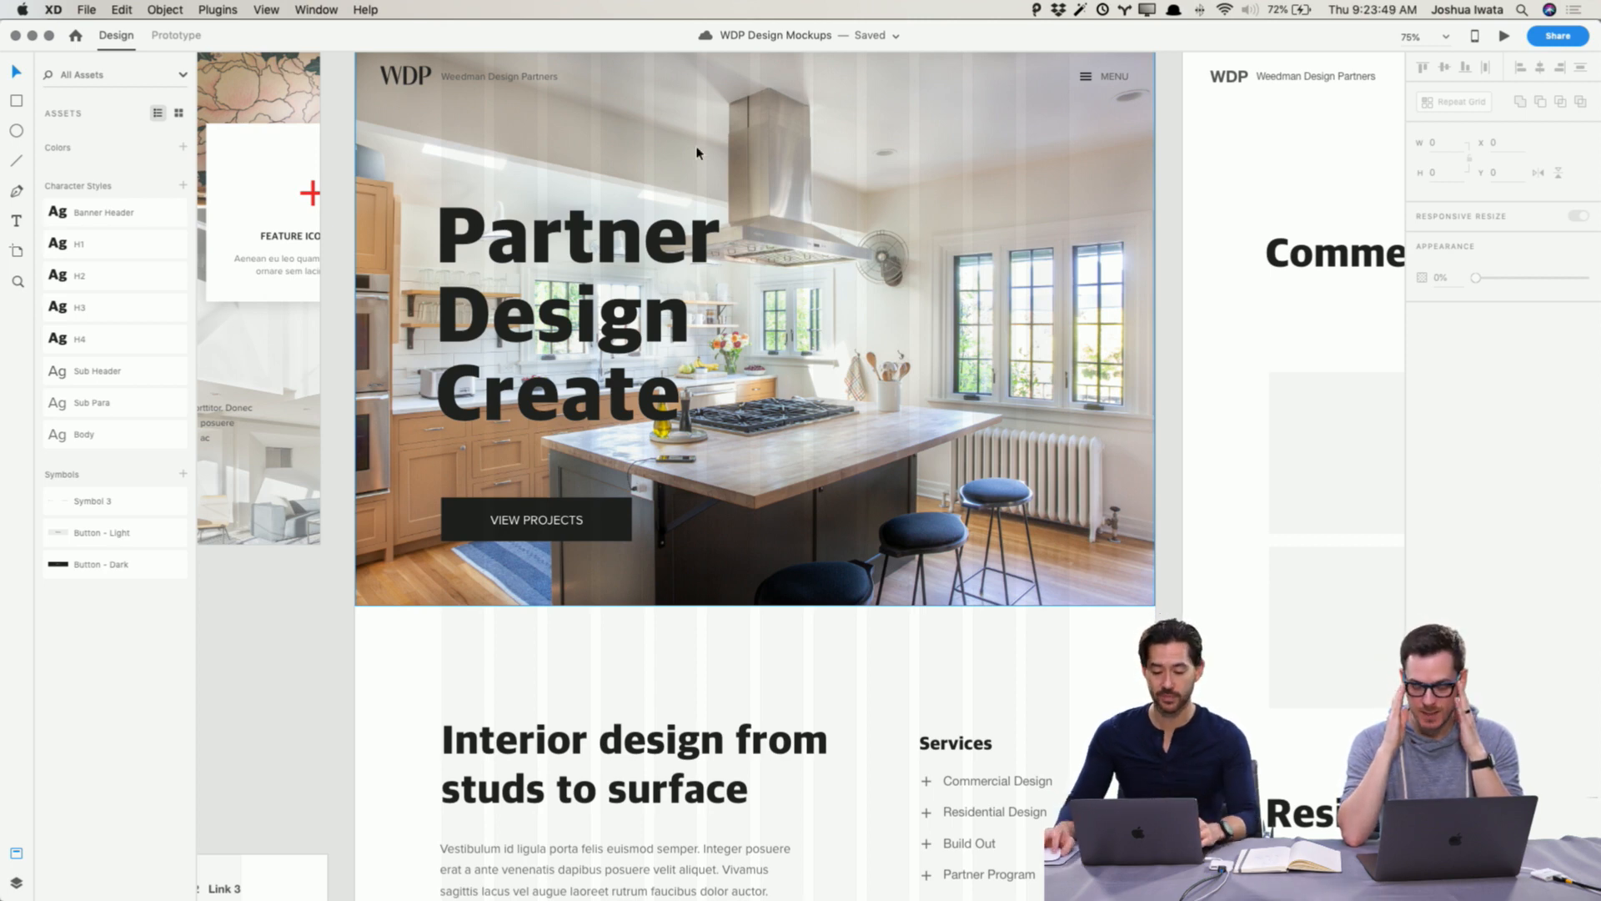
# Step: Turn off the layout grid on the Home Wireframe artboard
pyautogui.scroll(2, 437, 86)
pyautogui.scroll(1, 437, 79)
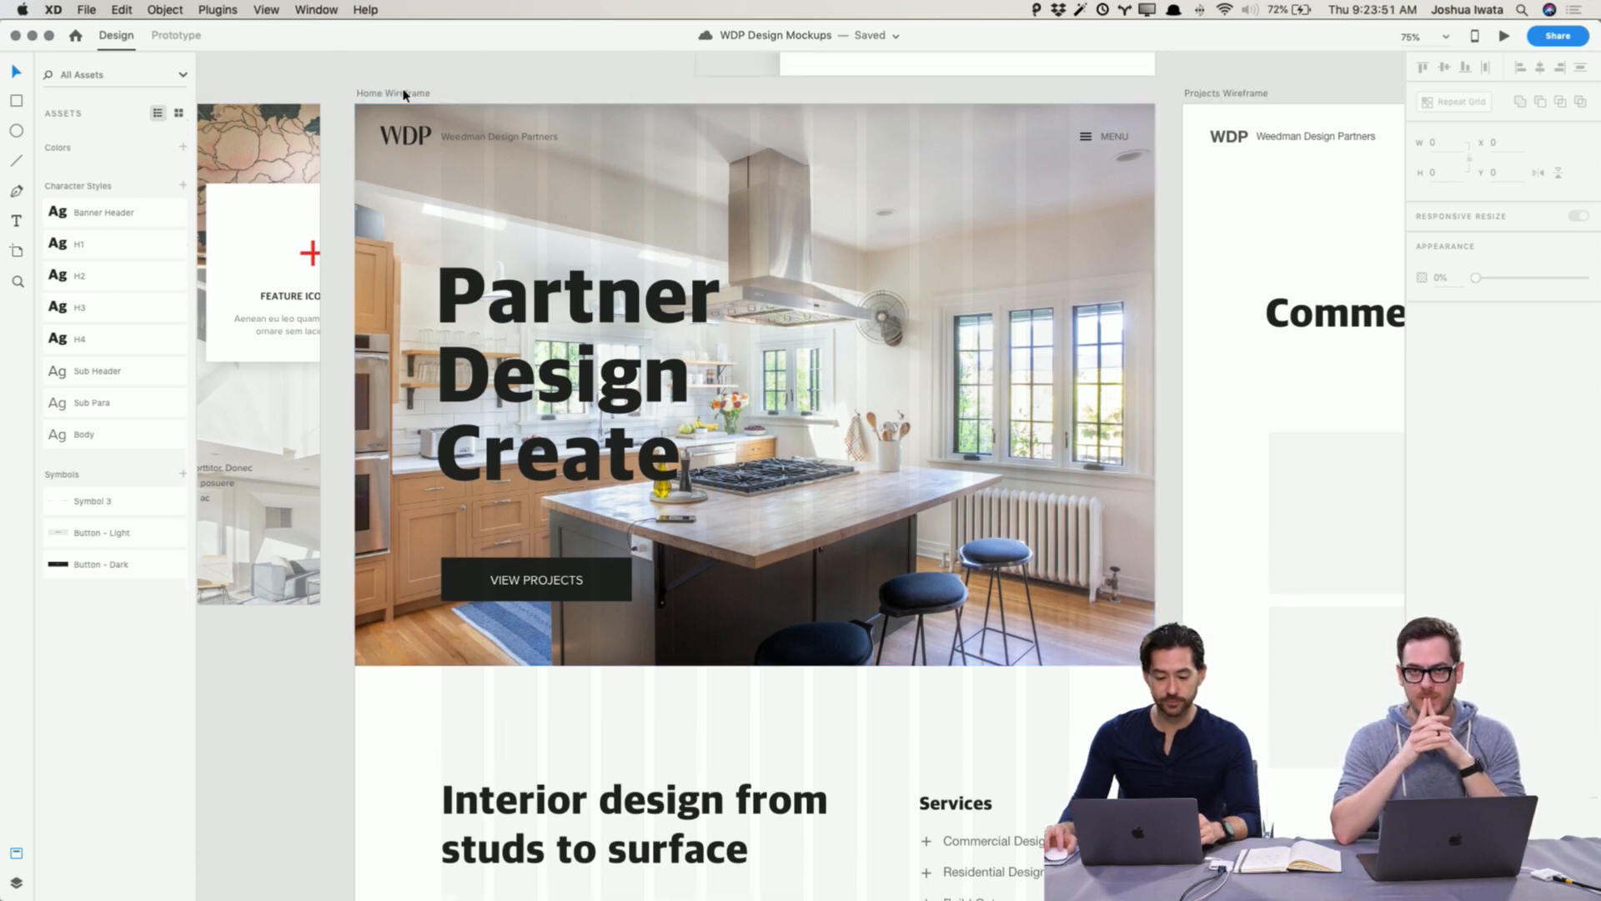
pyautogui.click(393, 92)
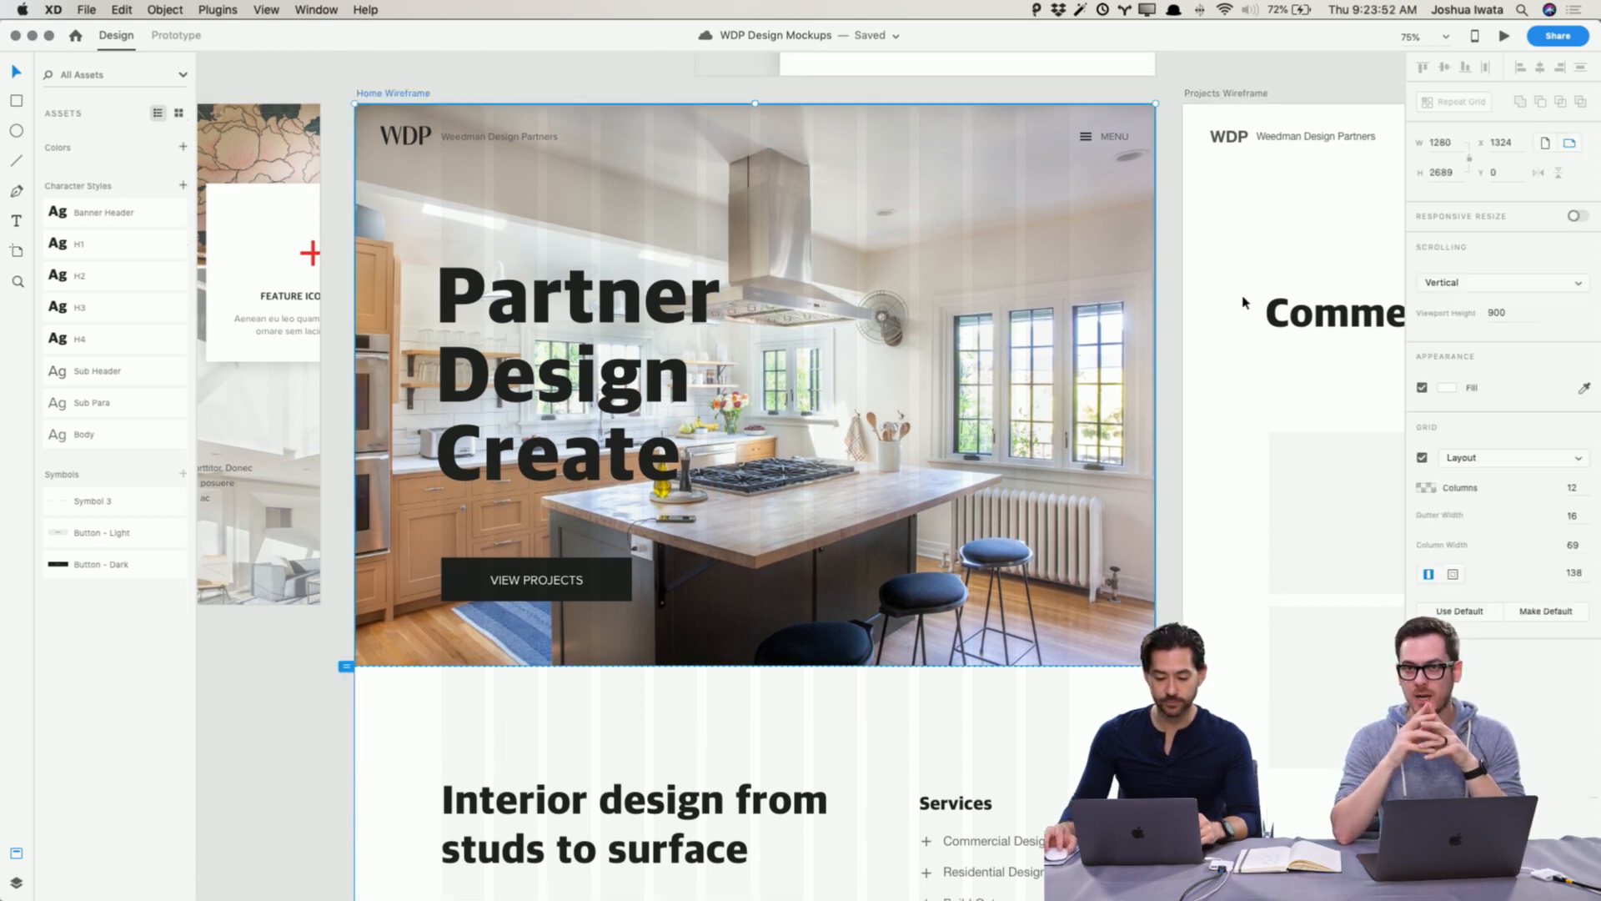
pyautogui.click(1422, 457)
pyautogui.click(1201, 77)
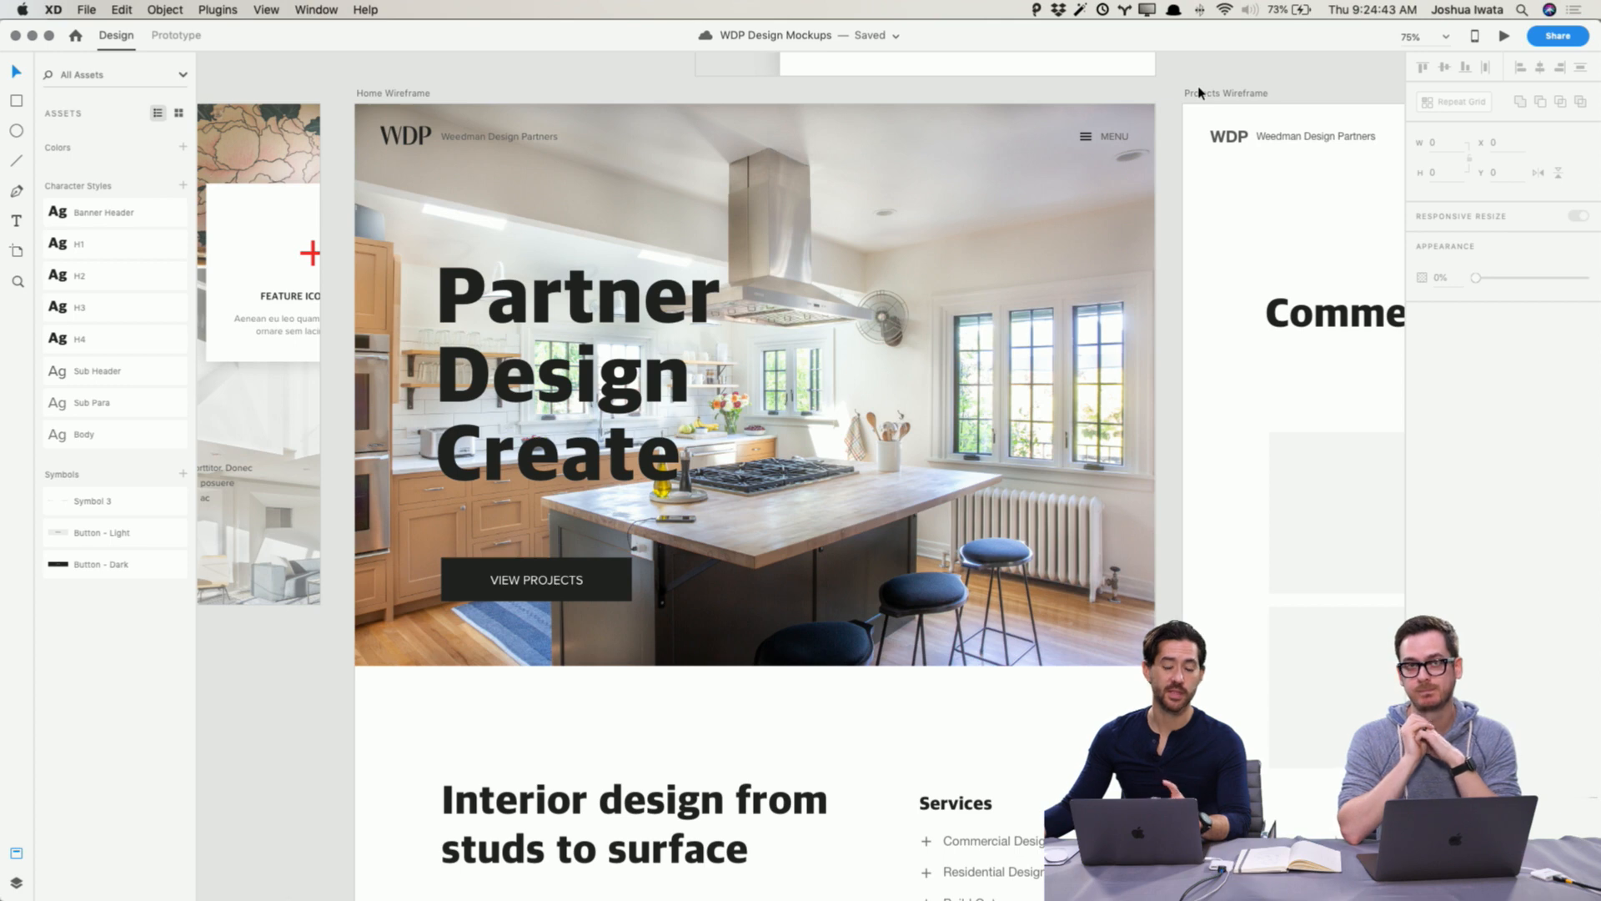
# Step: Select the Partner Design Create headline over the hero photo
pyautogui.click(388, 94)
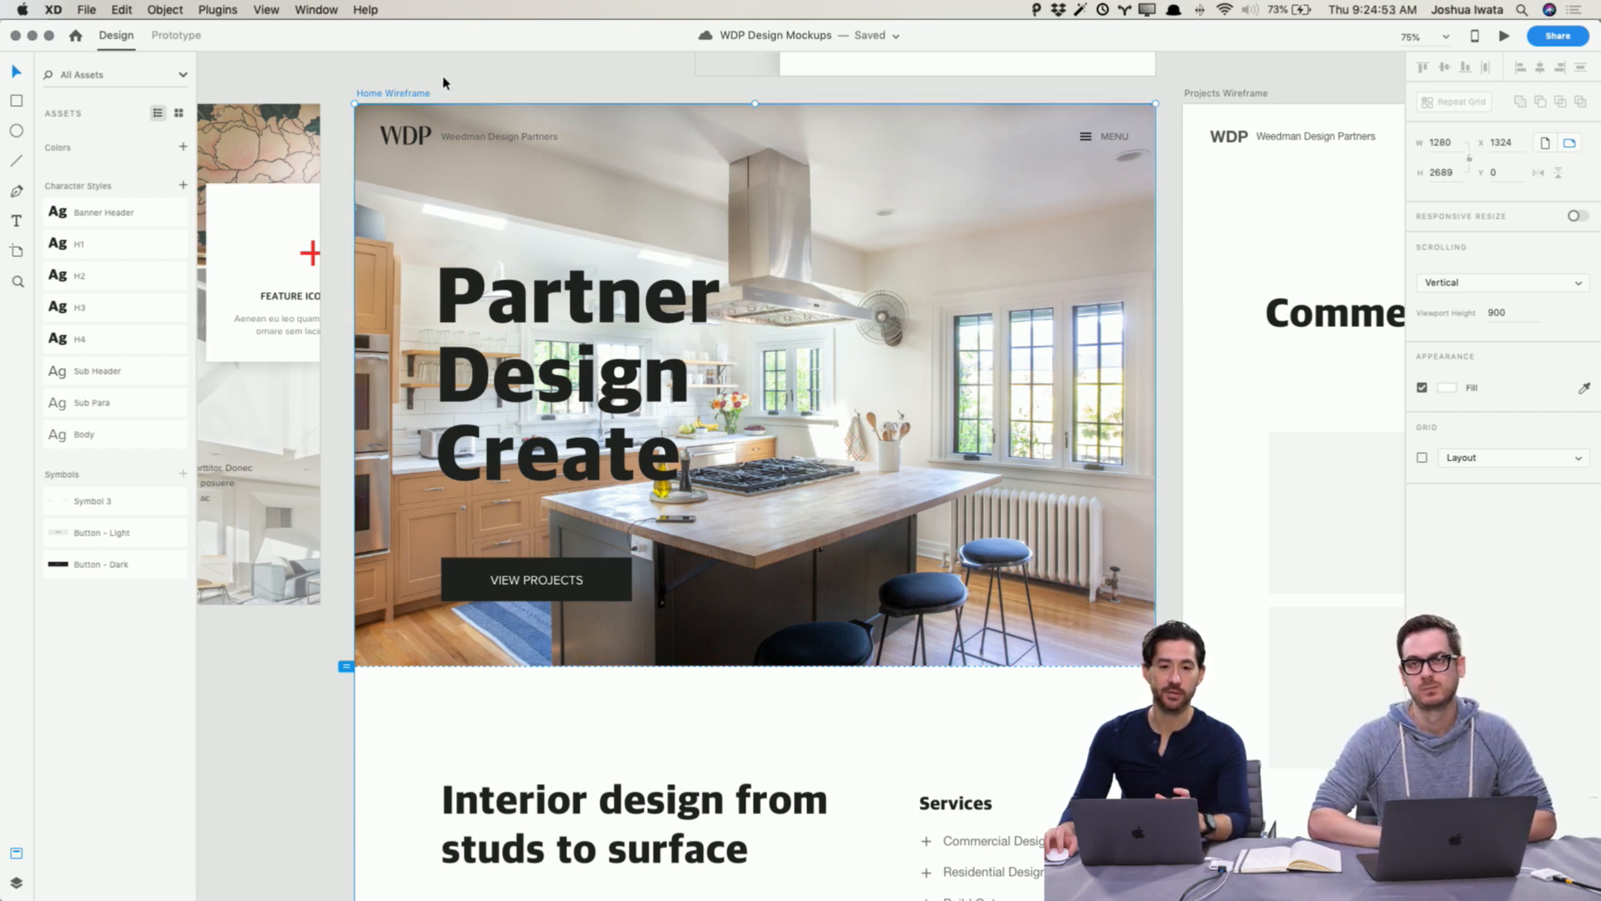
pyautogui.doubleClick(742, 219)
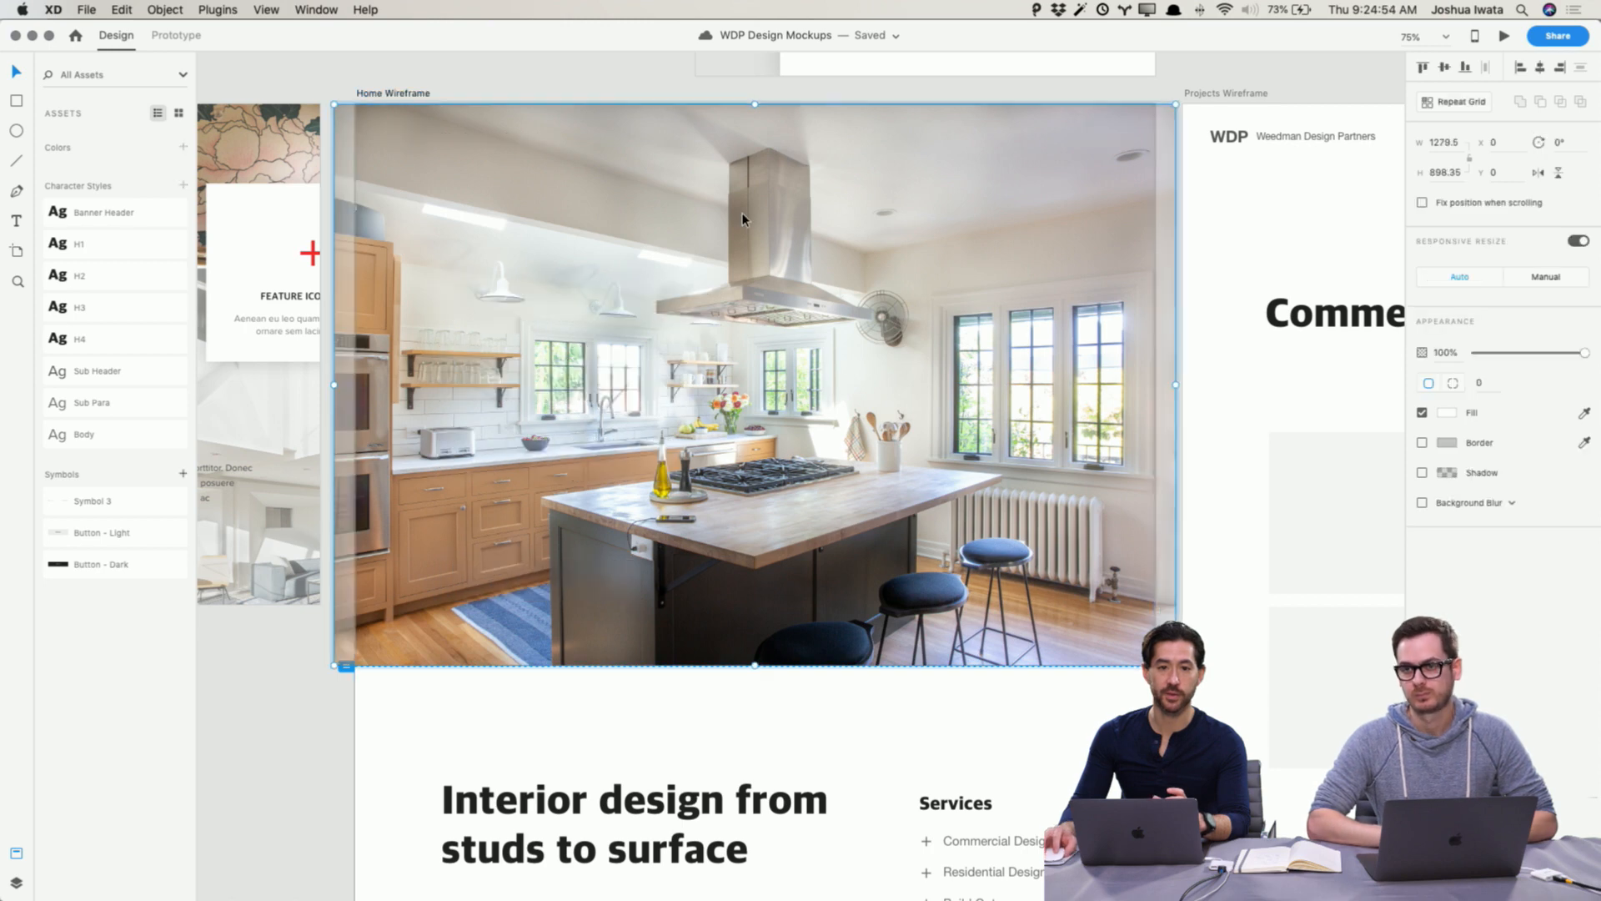
pyautogui.click(566, 75)
pyautogui.hscroll(-1, 567, 75)
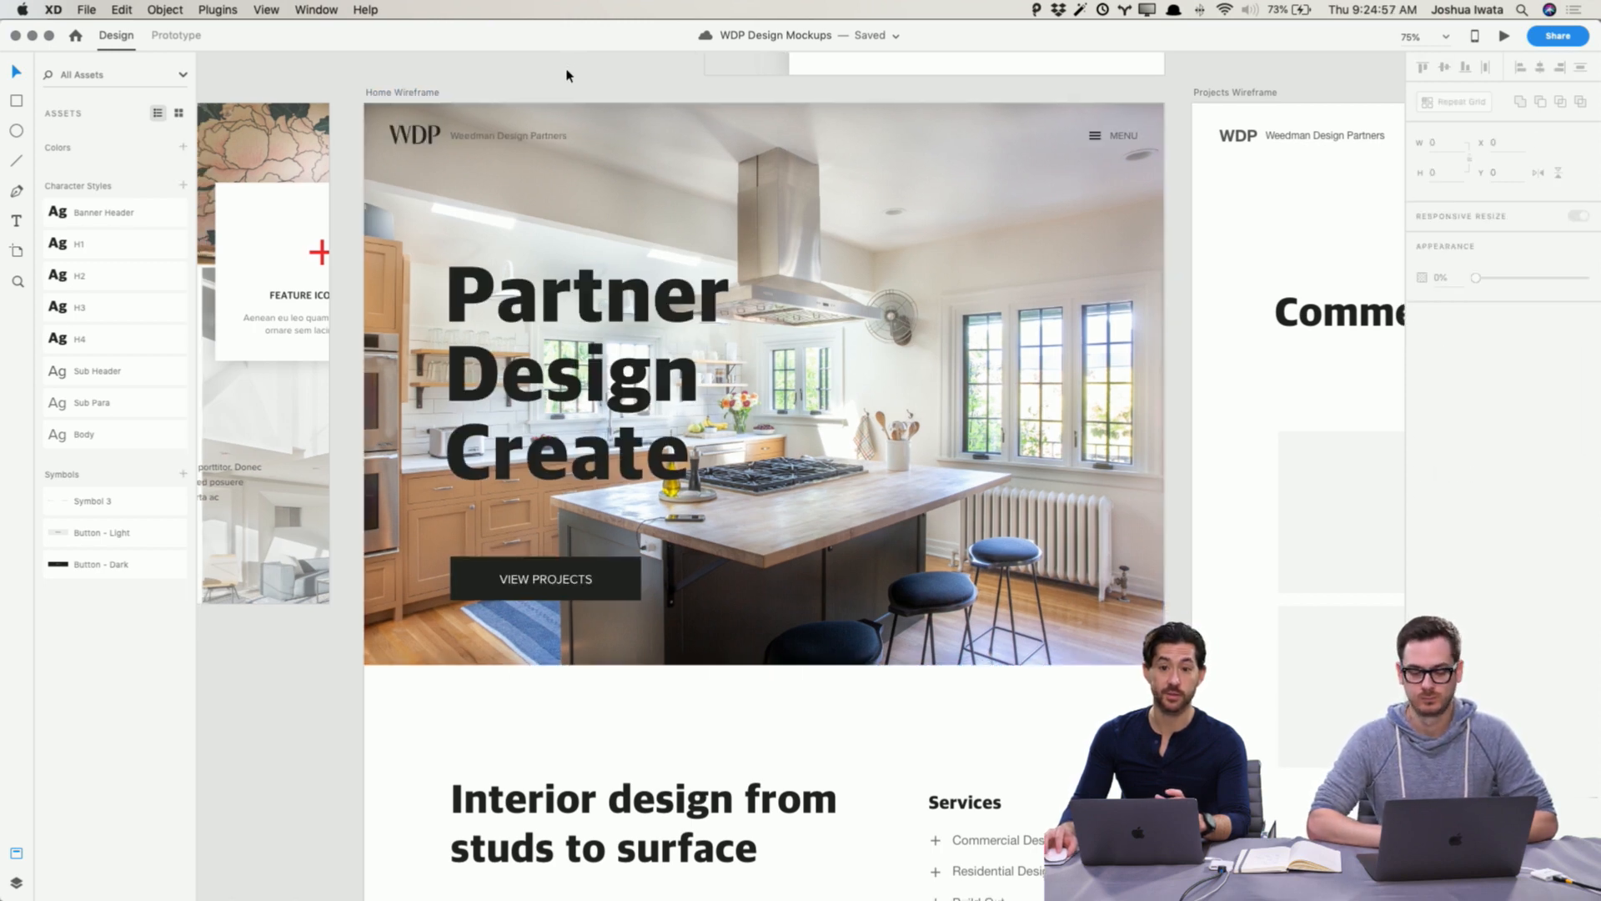
pyautogui.hscroll(-3, 566, 75)
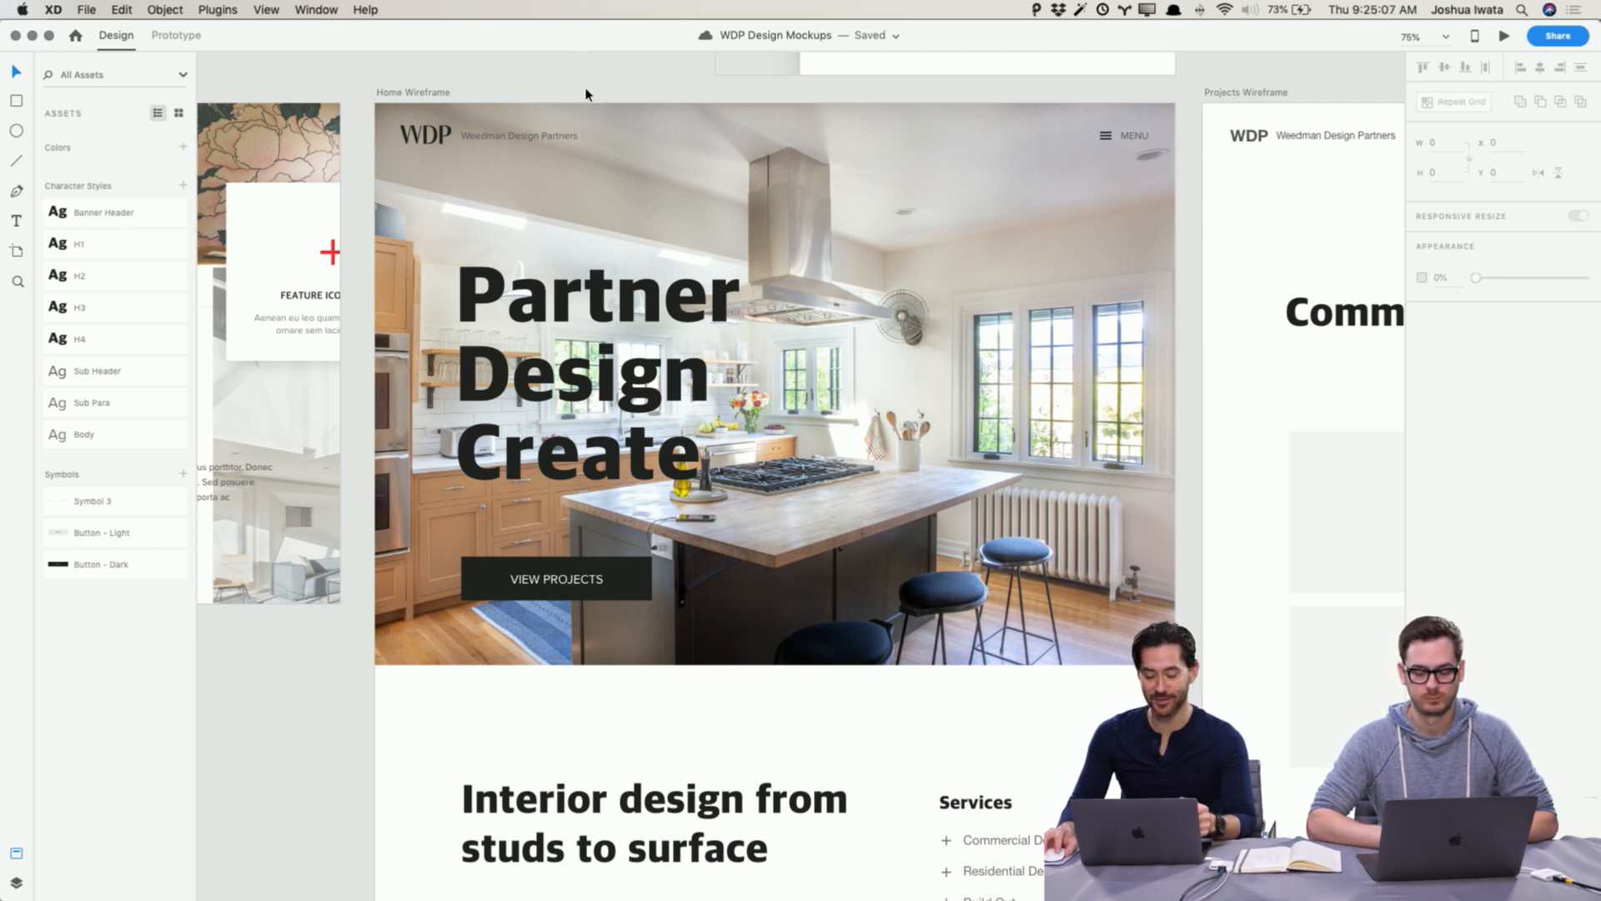
pyautogui.click(629, 310)
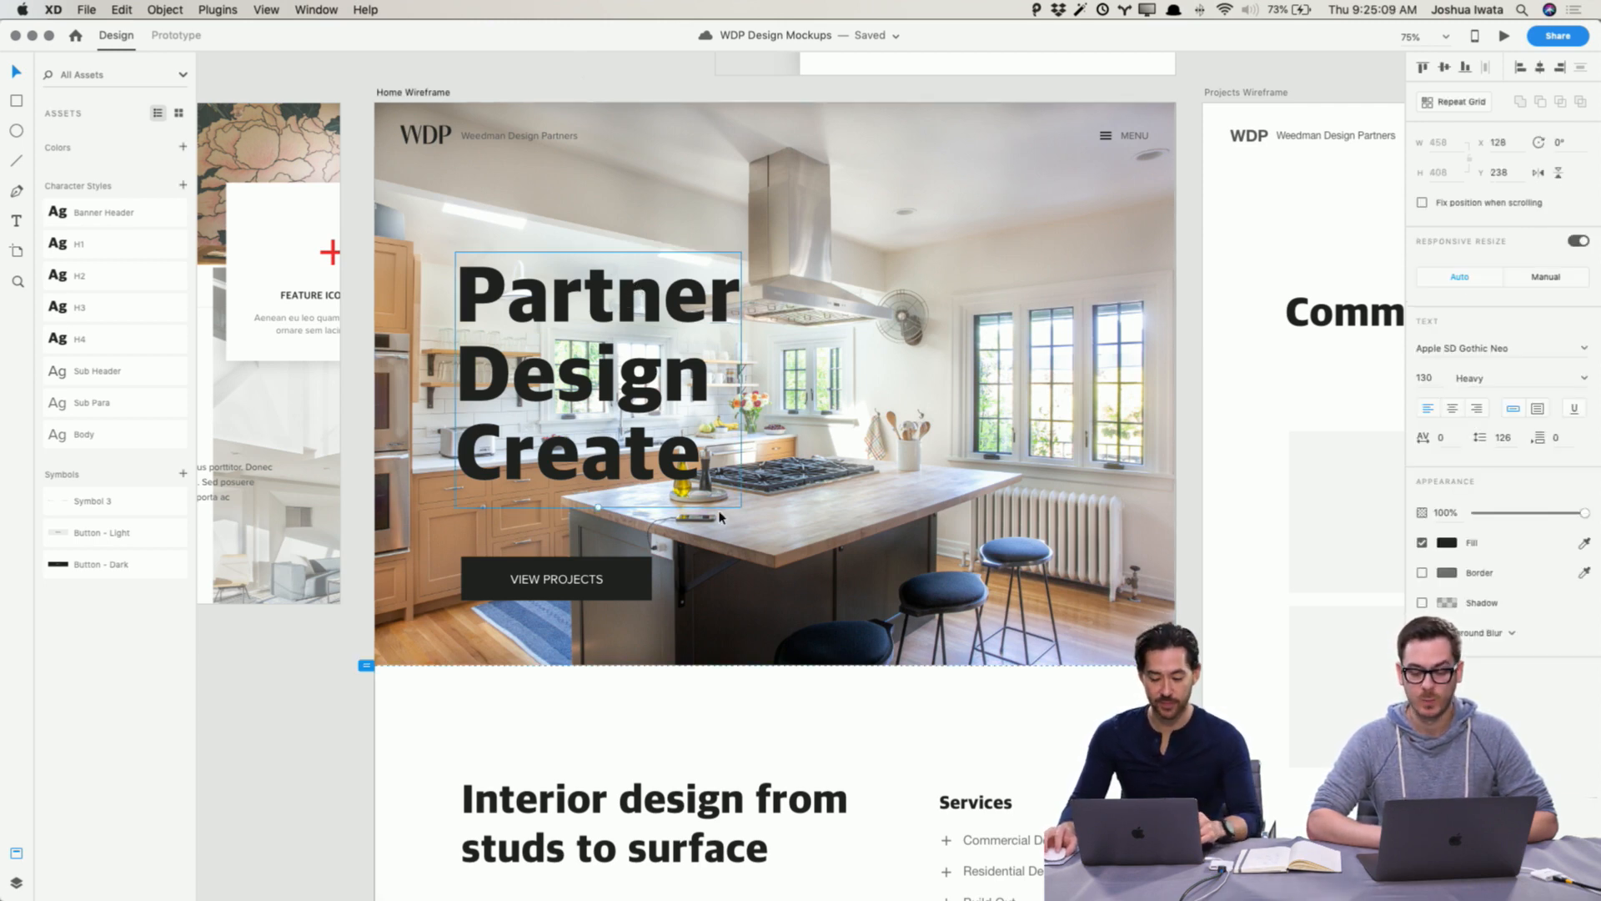
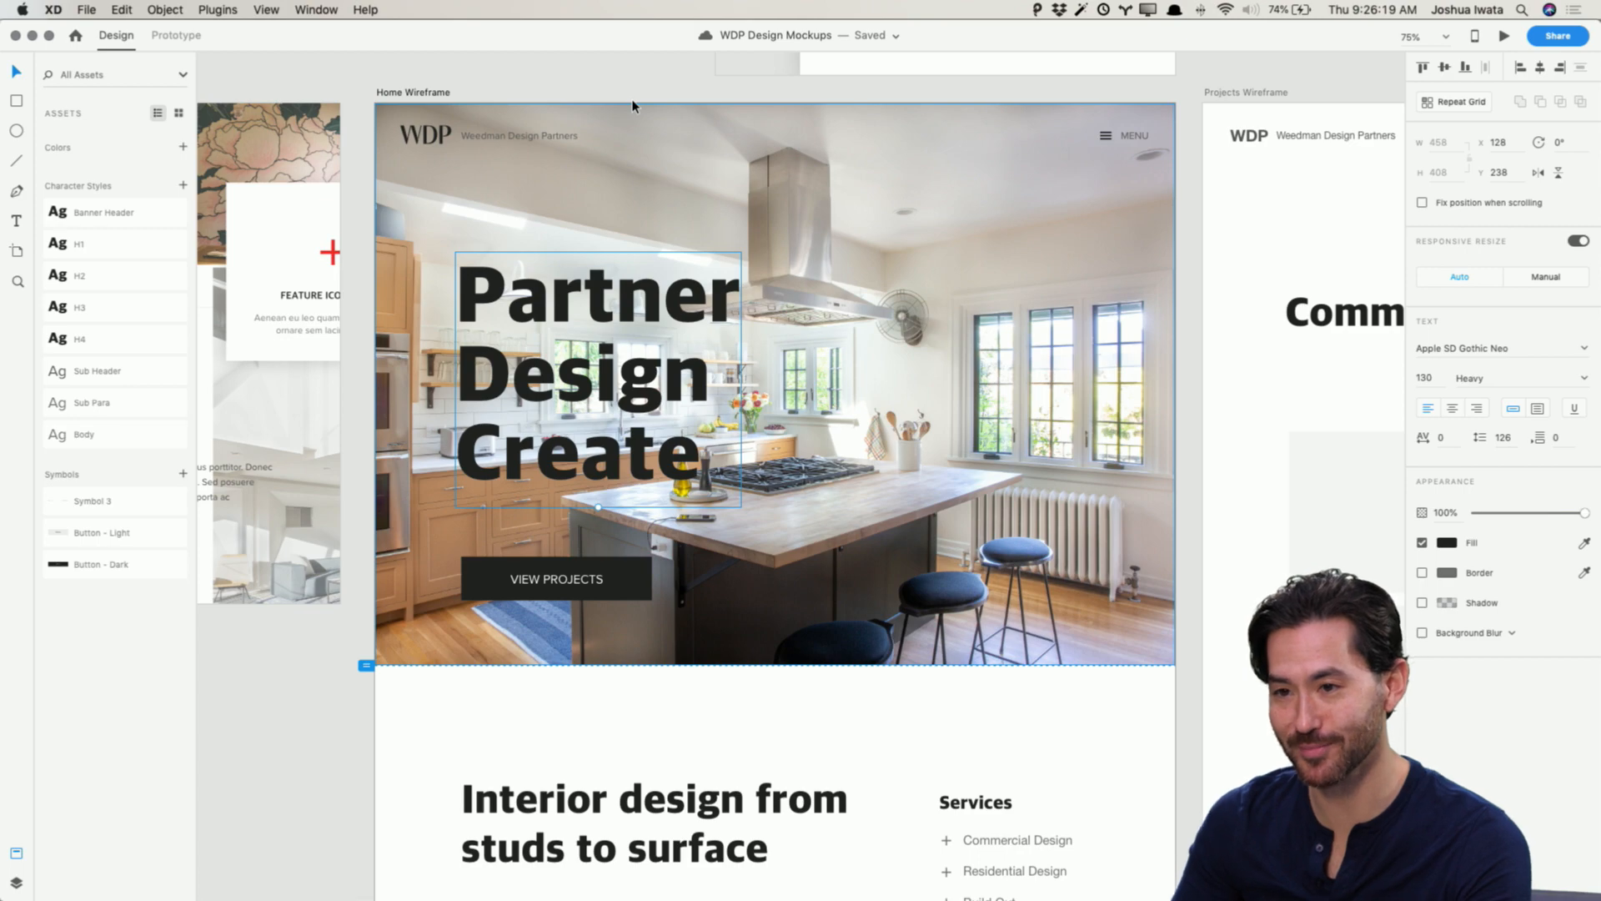
# Step: Replace the hero photo with conference-room.jpg from the General Use folder in Finder
pyautogui.scroll(-15, 711, 367)
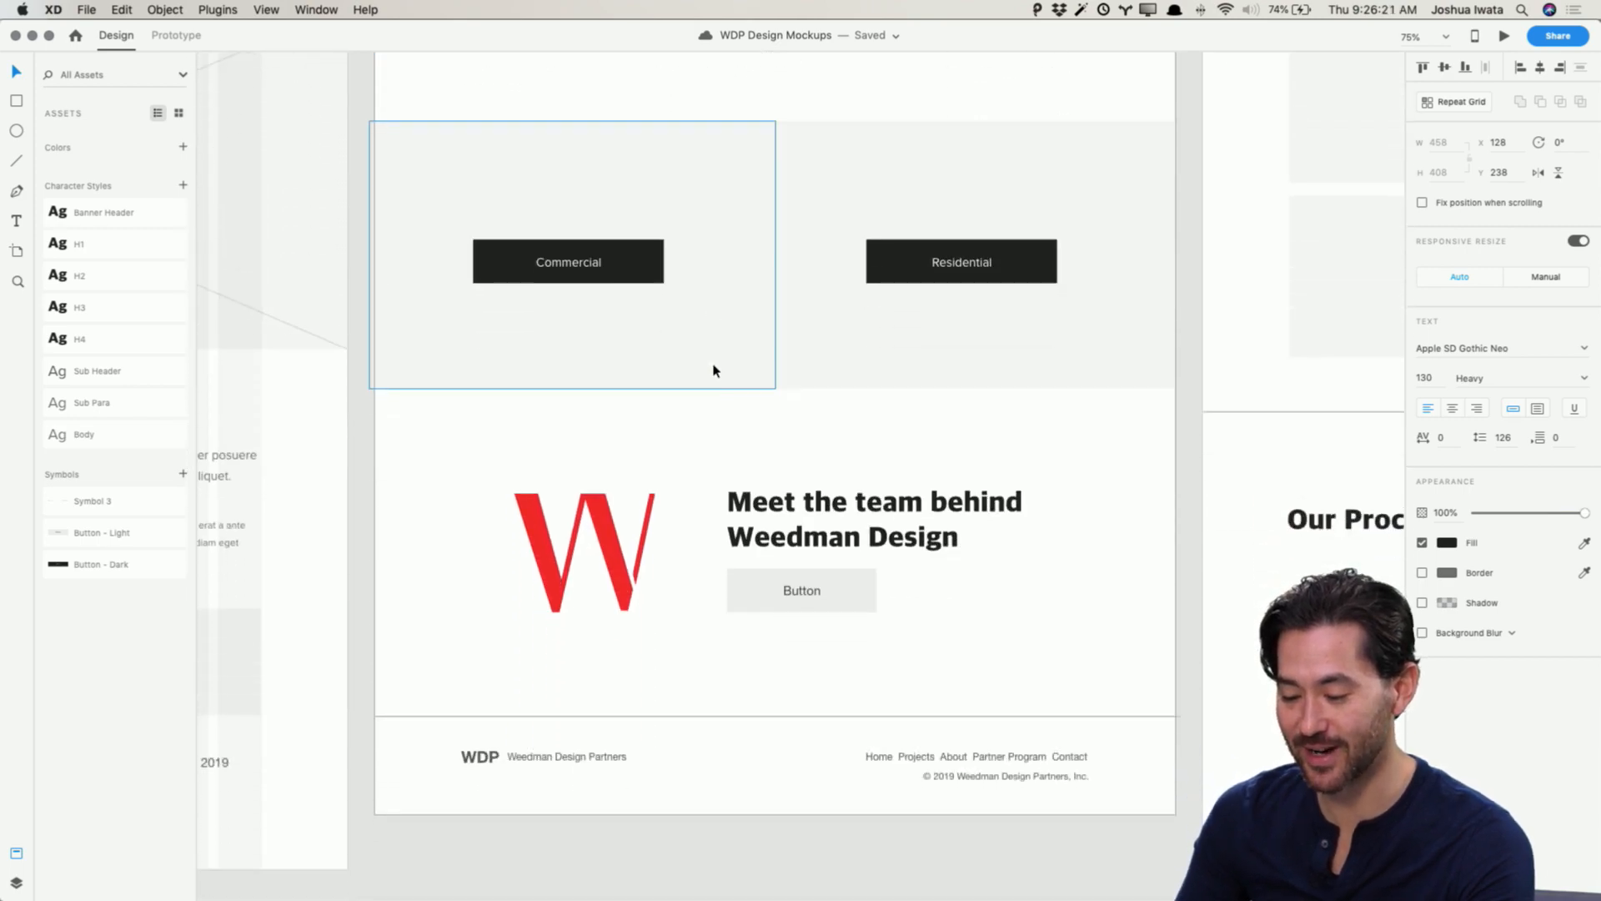
pyautogui.scroll(15, 713, 369)
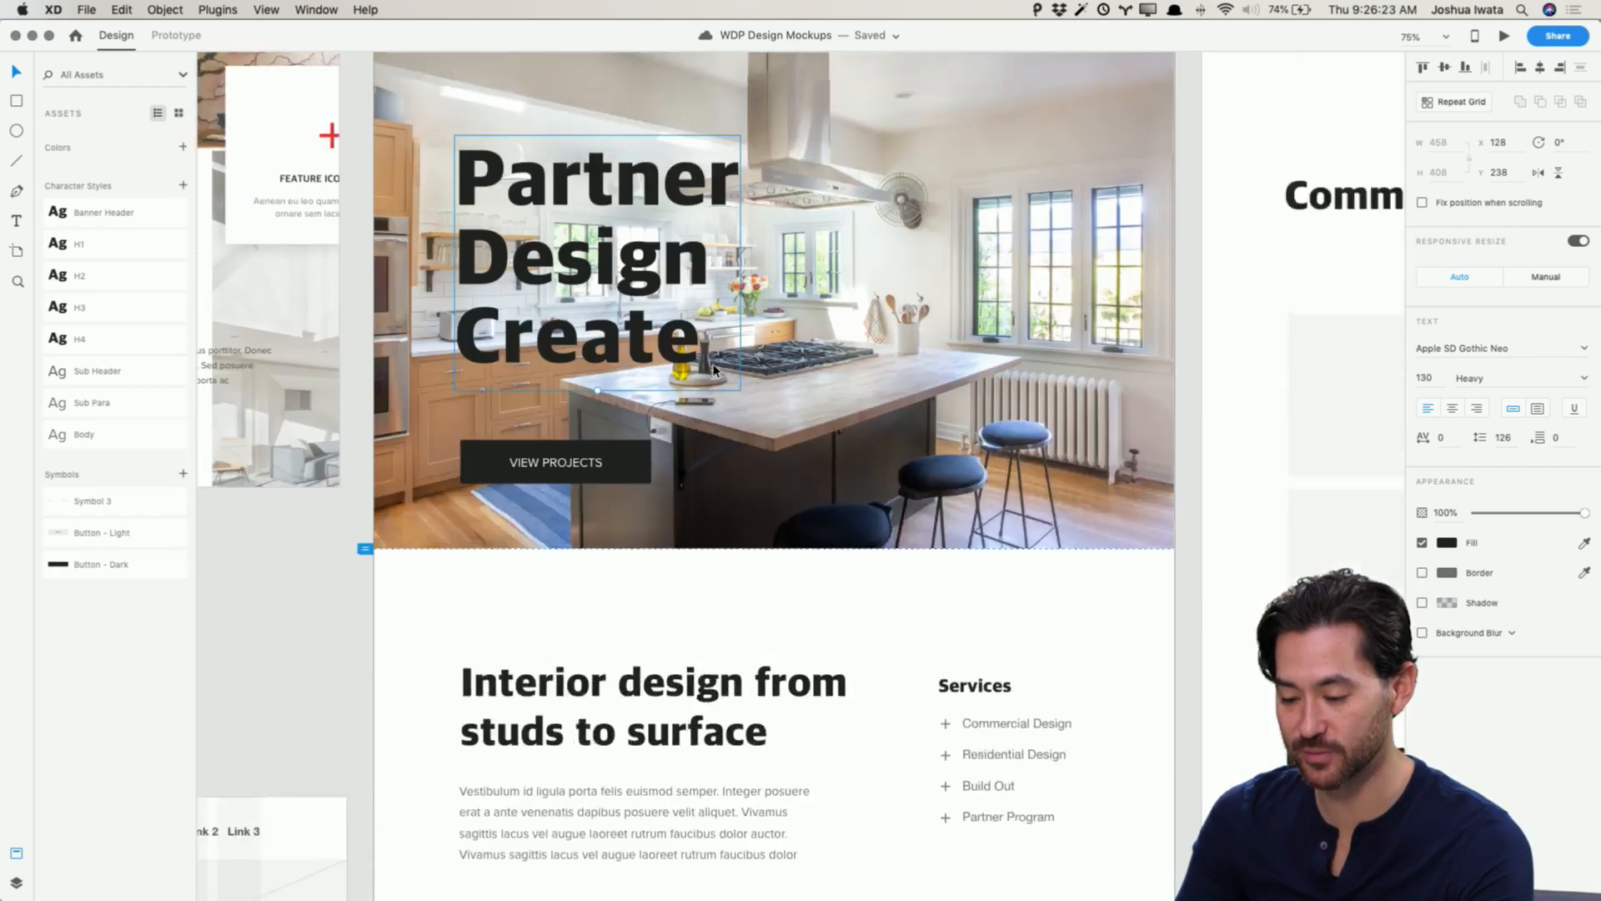
pyautogui.scroll(3, 713, 369)
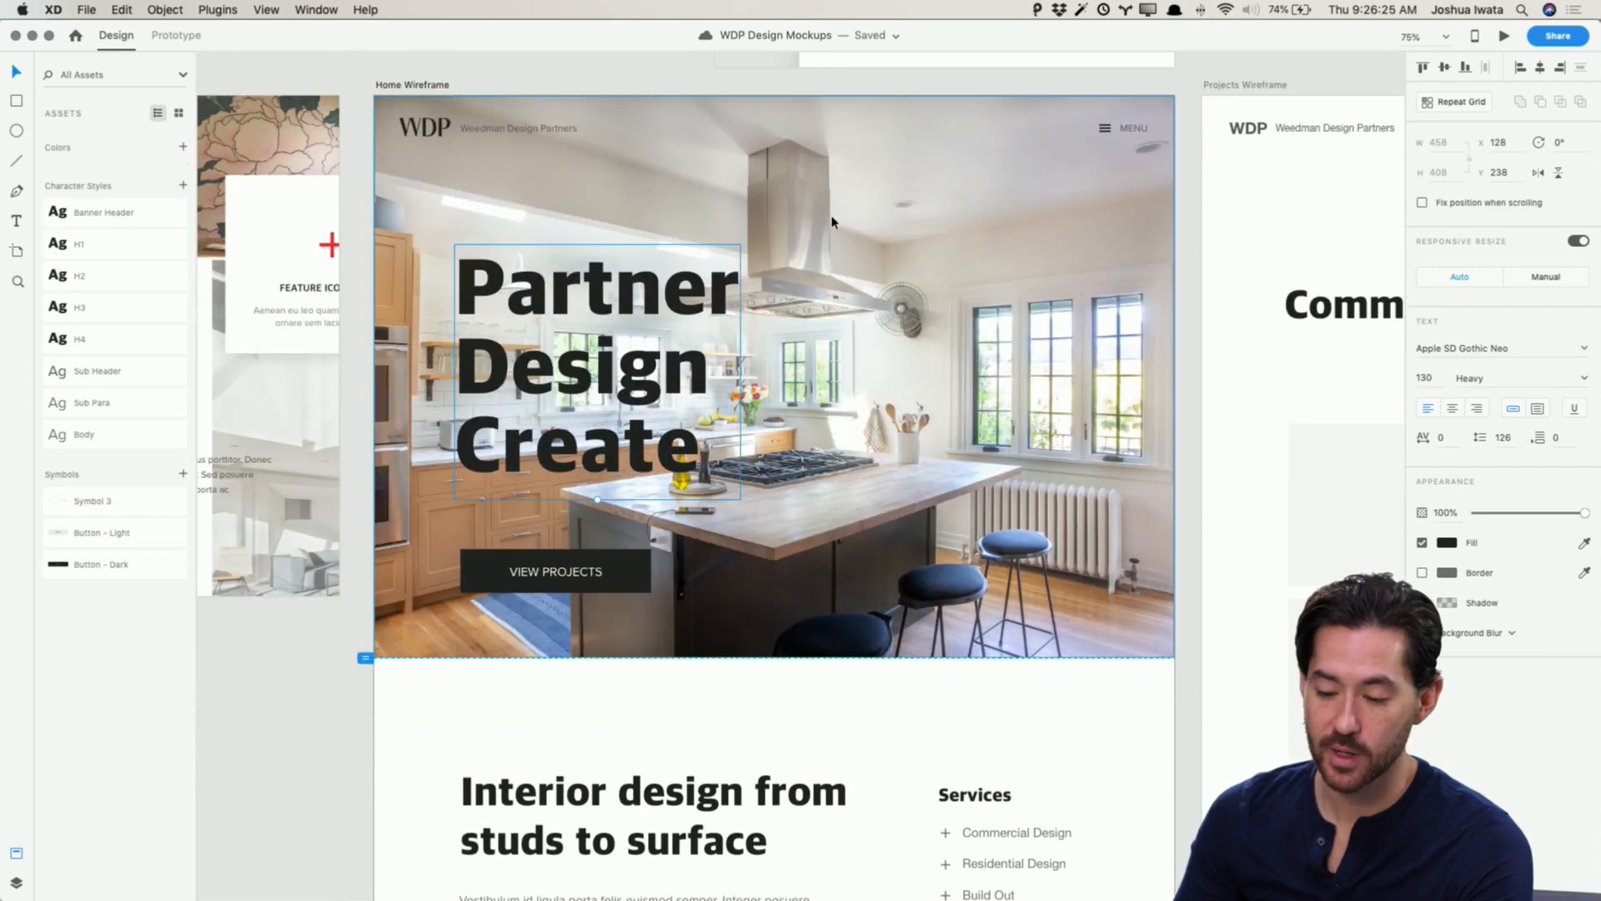
pyautogui.hscroll(-1, 838, 209)
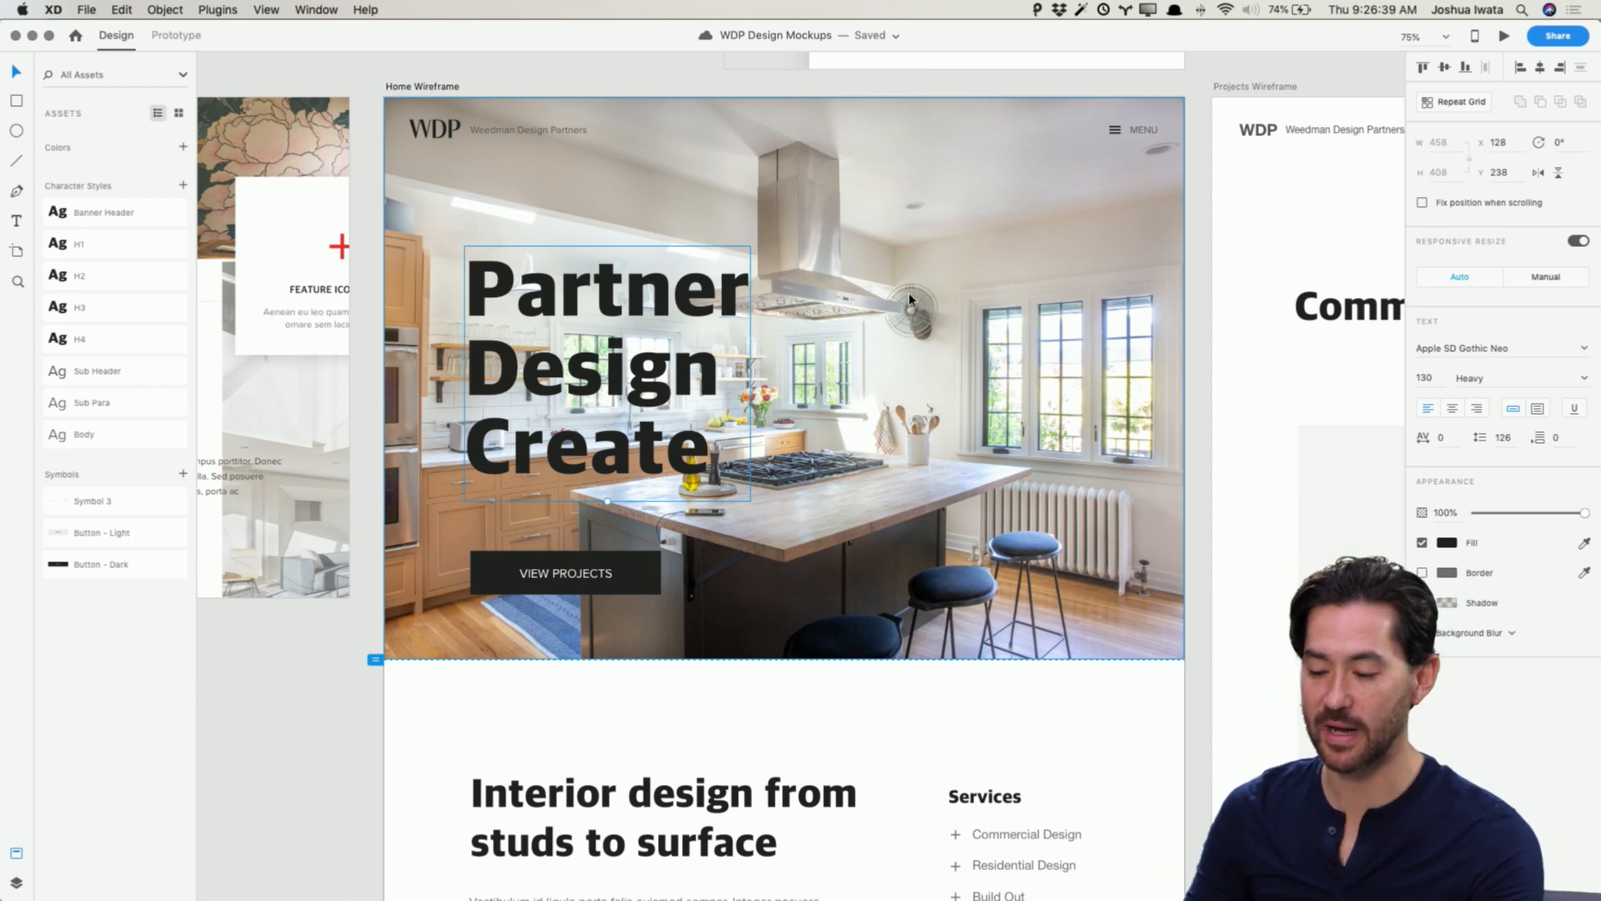
pyautogui.click(275, 755)
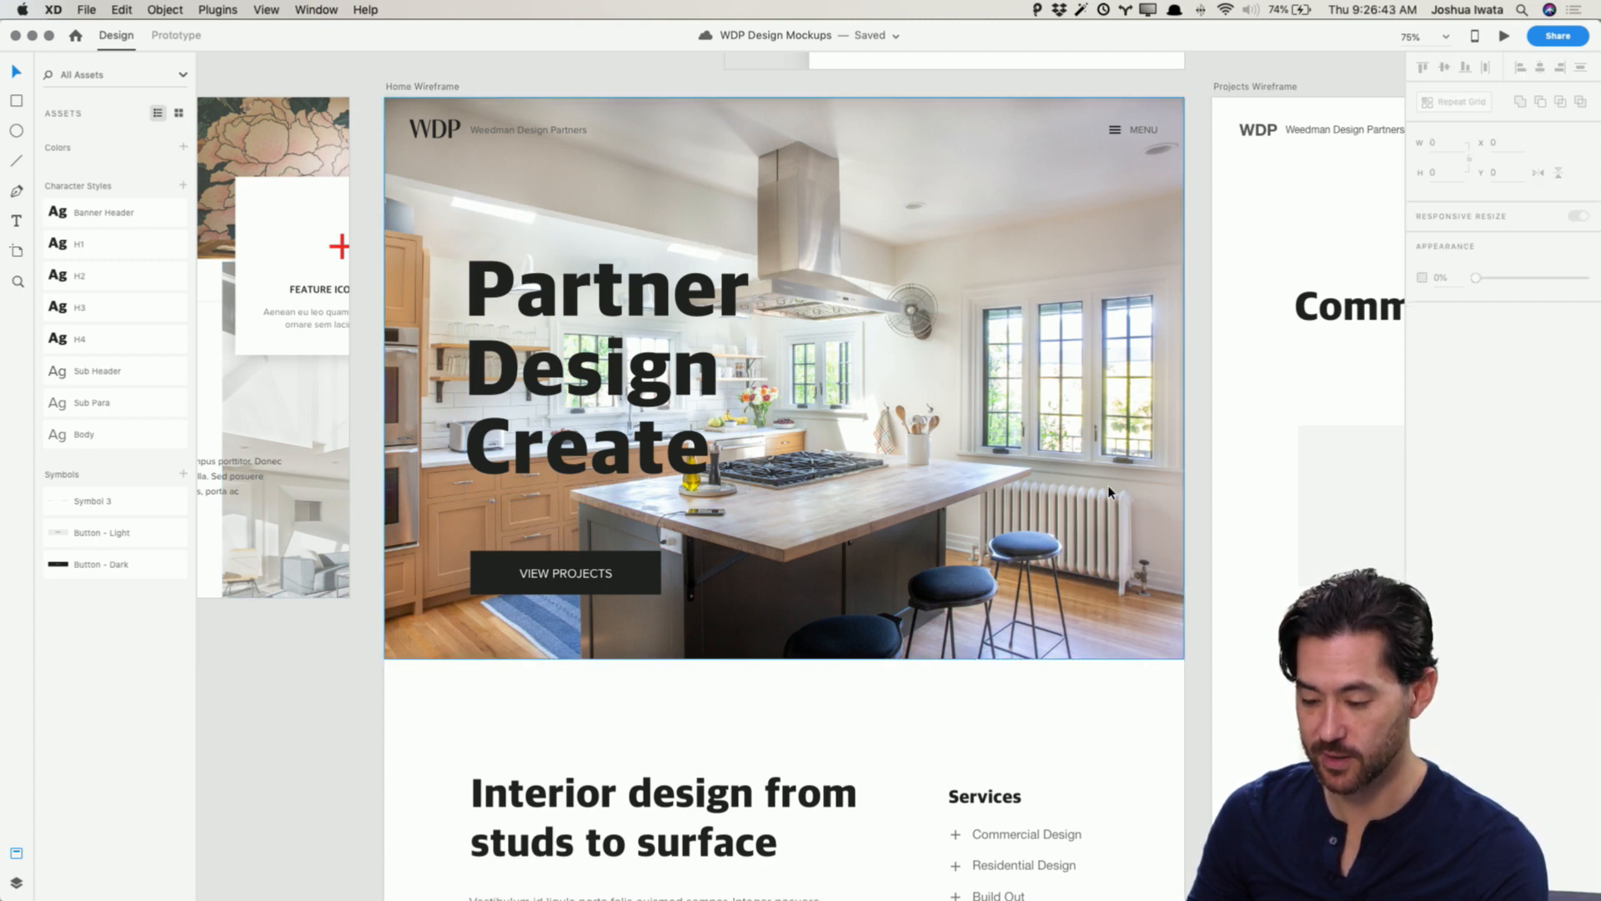
pyautogui.press('super+Tab')
pyautogui.press('Down')
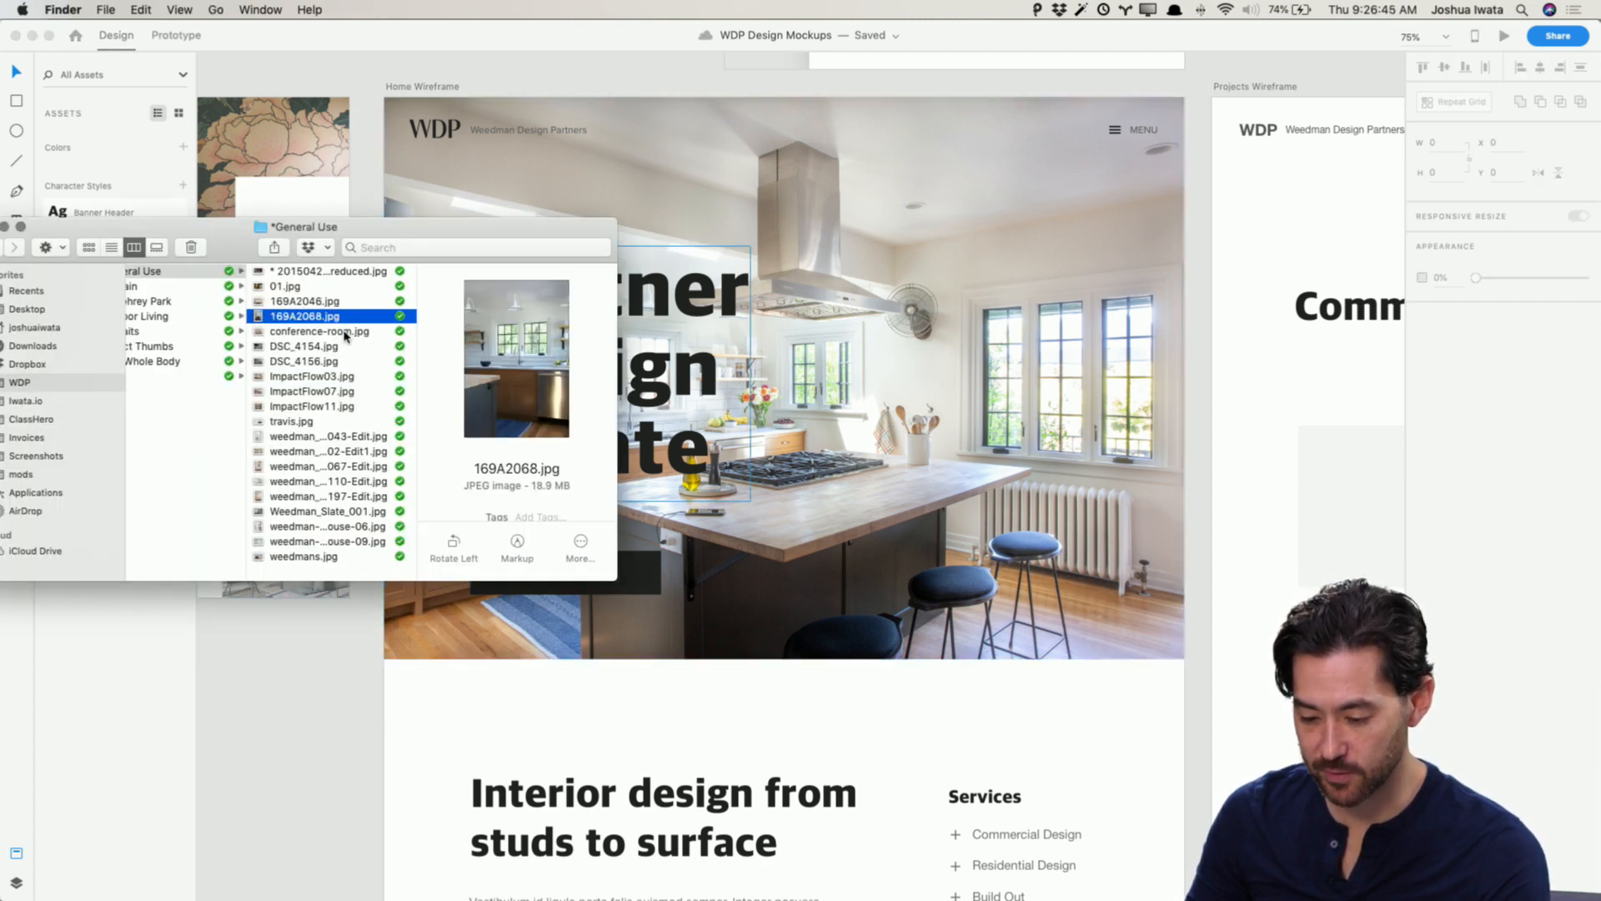
pyautogui.press('Down')
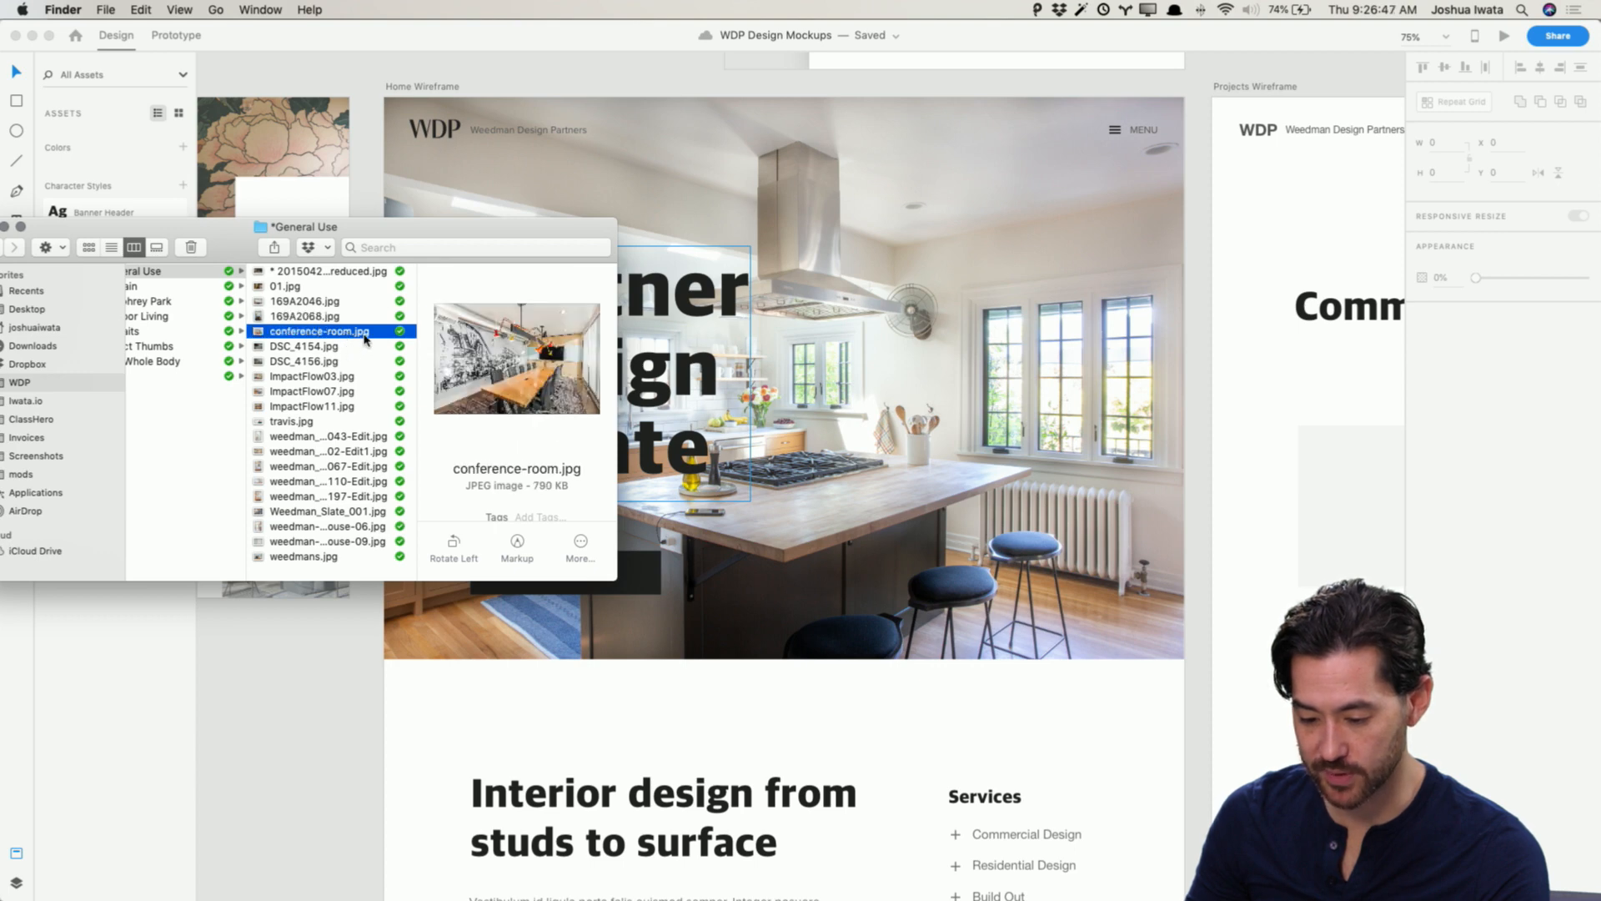
pyautogui.moveTo(367, 334); pyautogui.dragTo(840, 353)
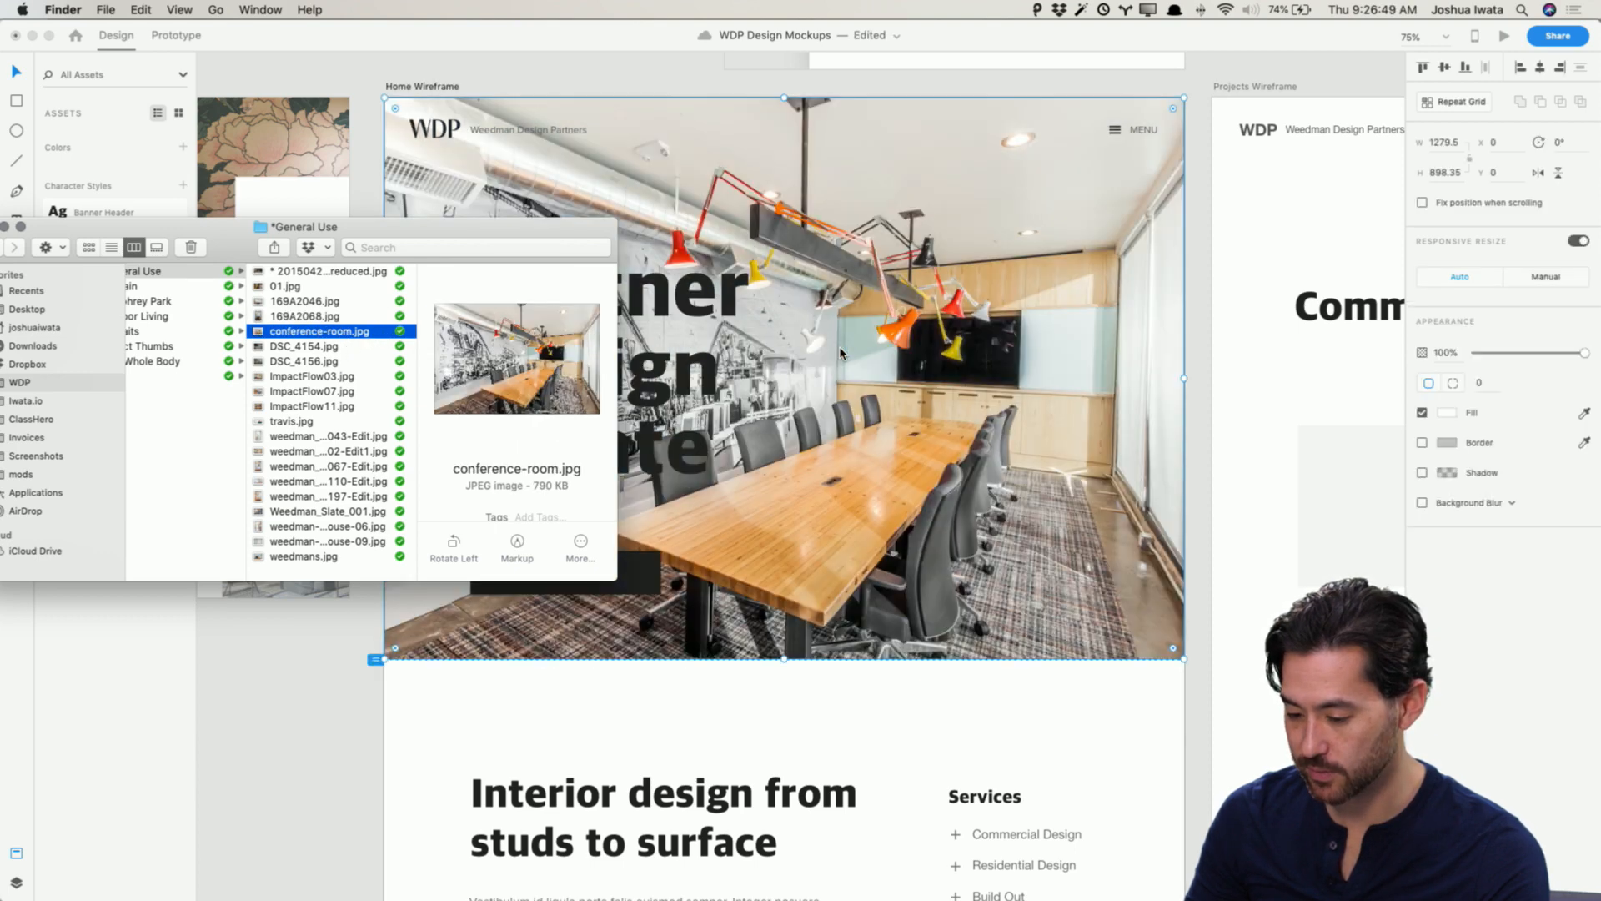
# Step: Flip the hero photo horizontally, then flip it back to its original orientation
pyautogui.press('super+Tab')
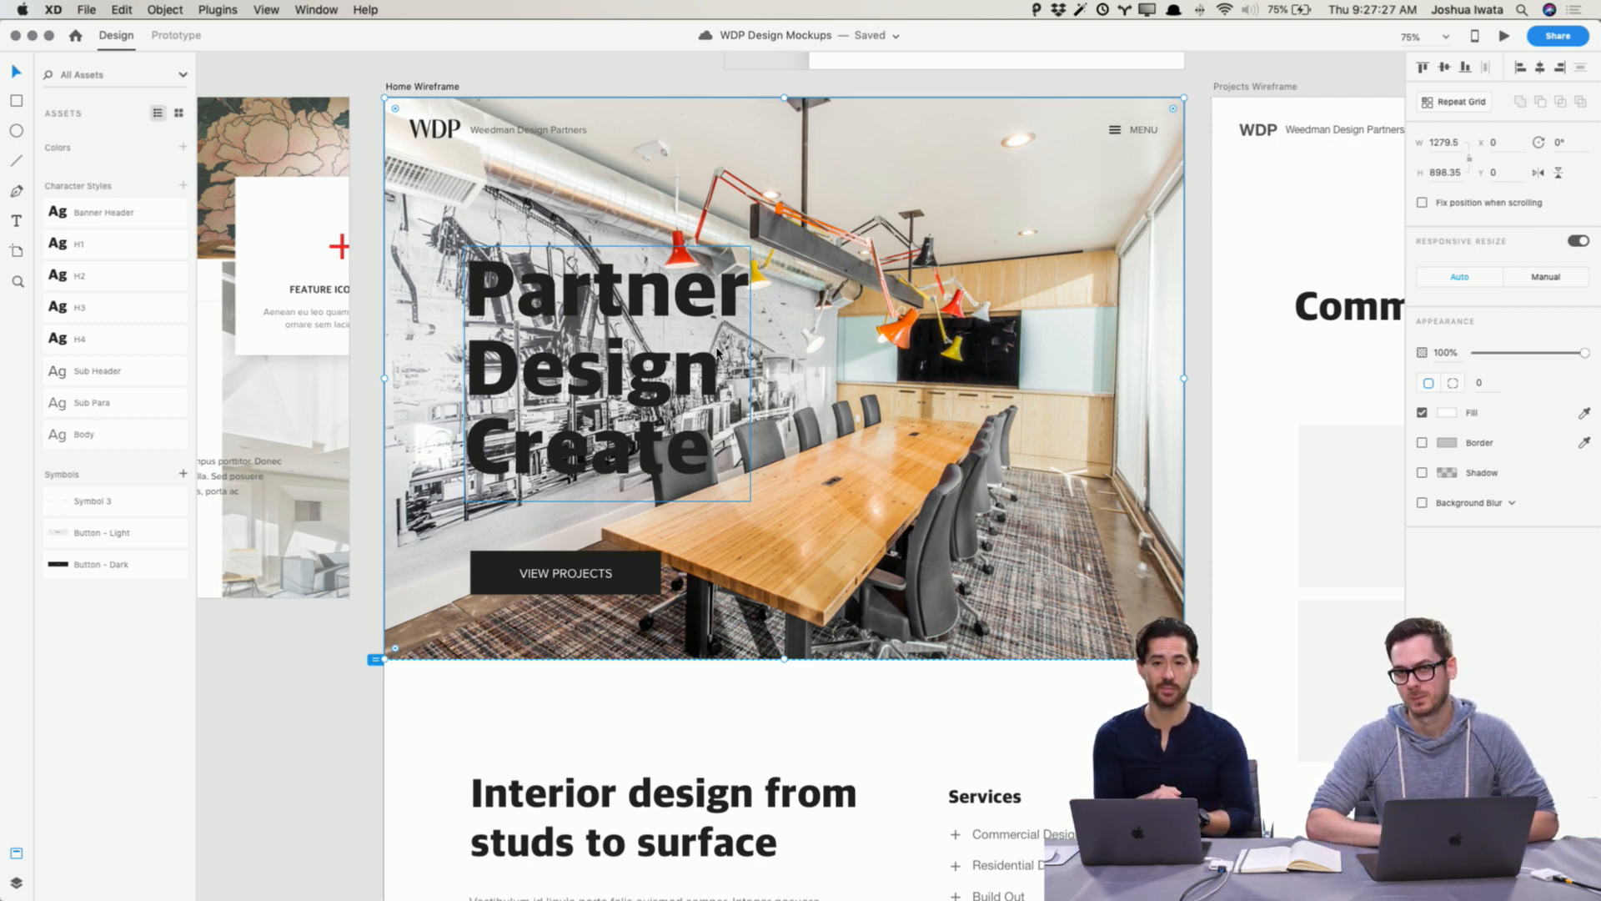
pyautogui.scroll(1, 718, 354)
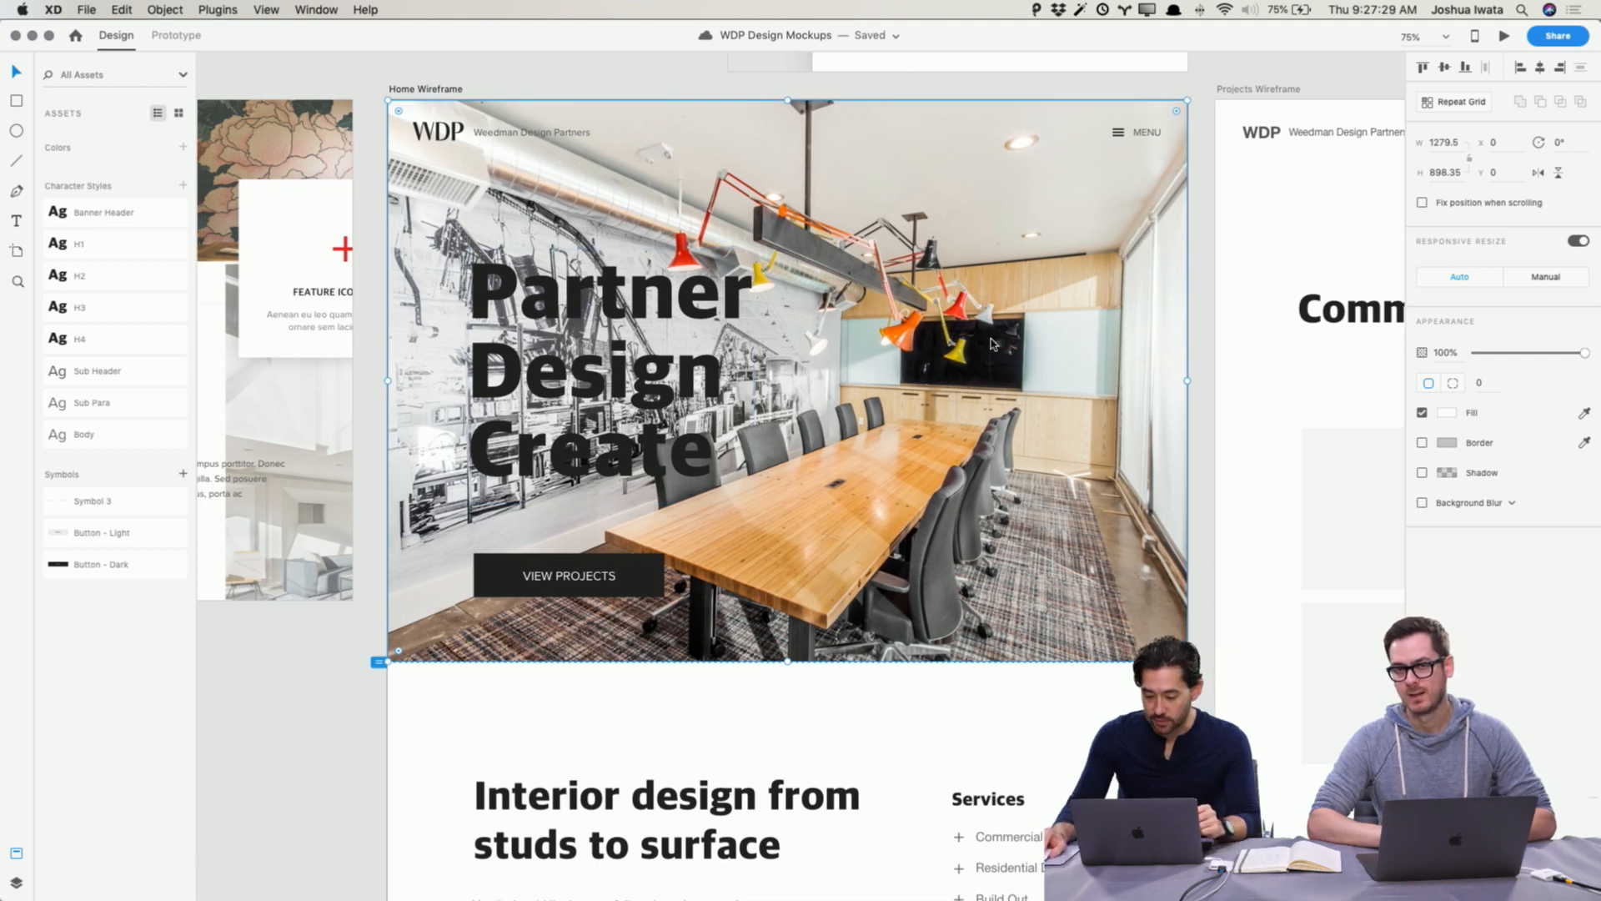
pyautogui.doubleClick(993, 345)
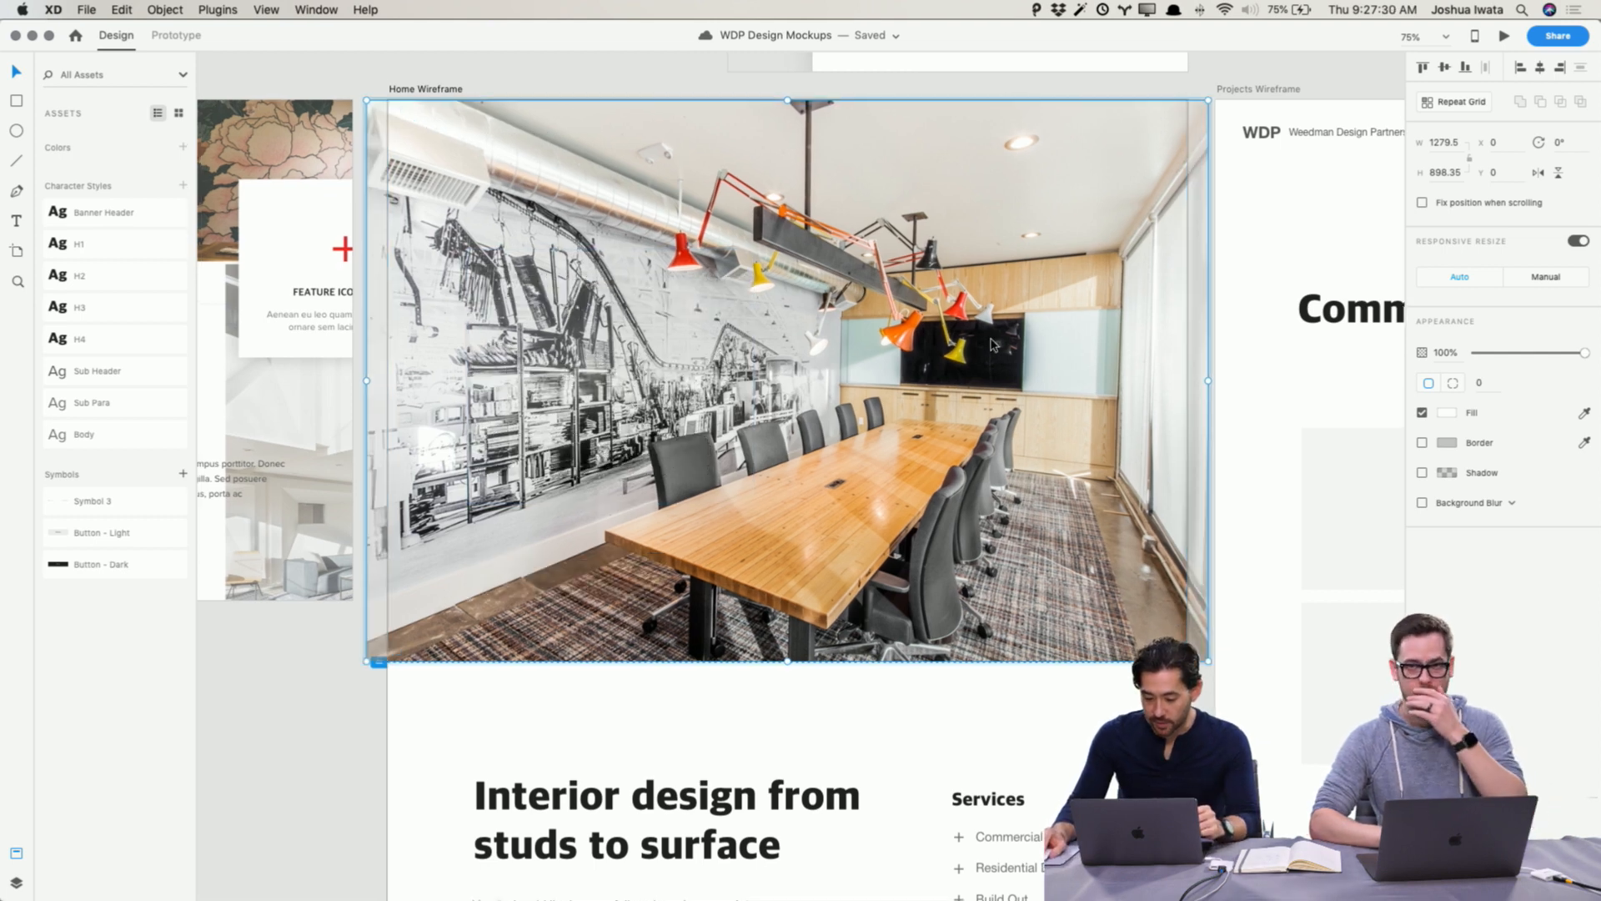
pyautogui.click(1539, 174)
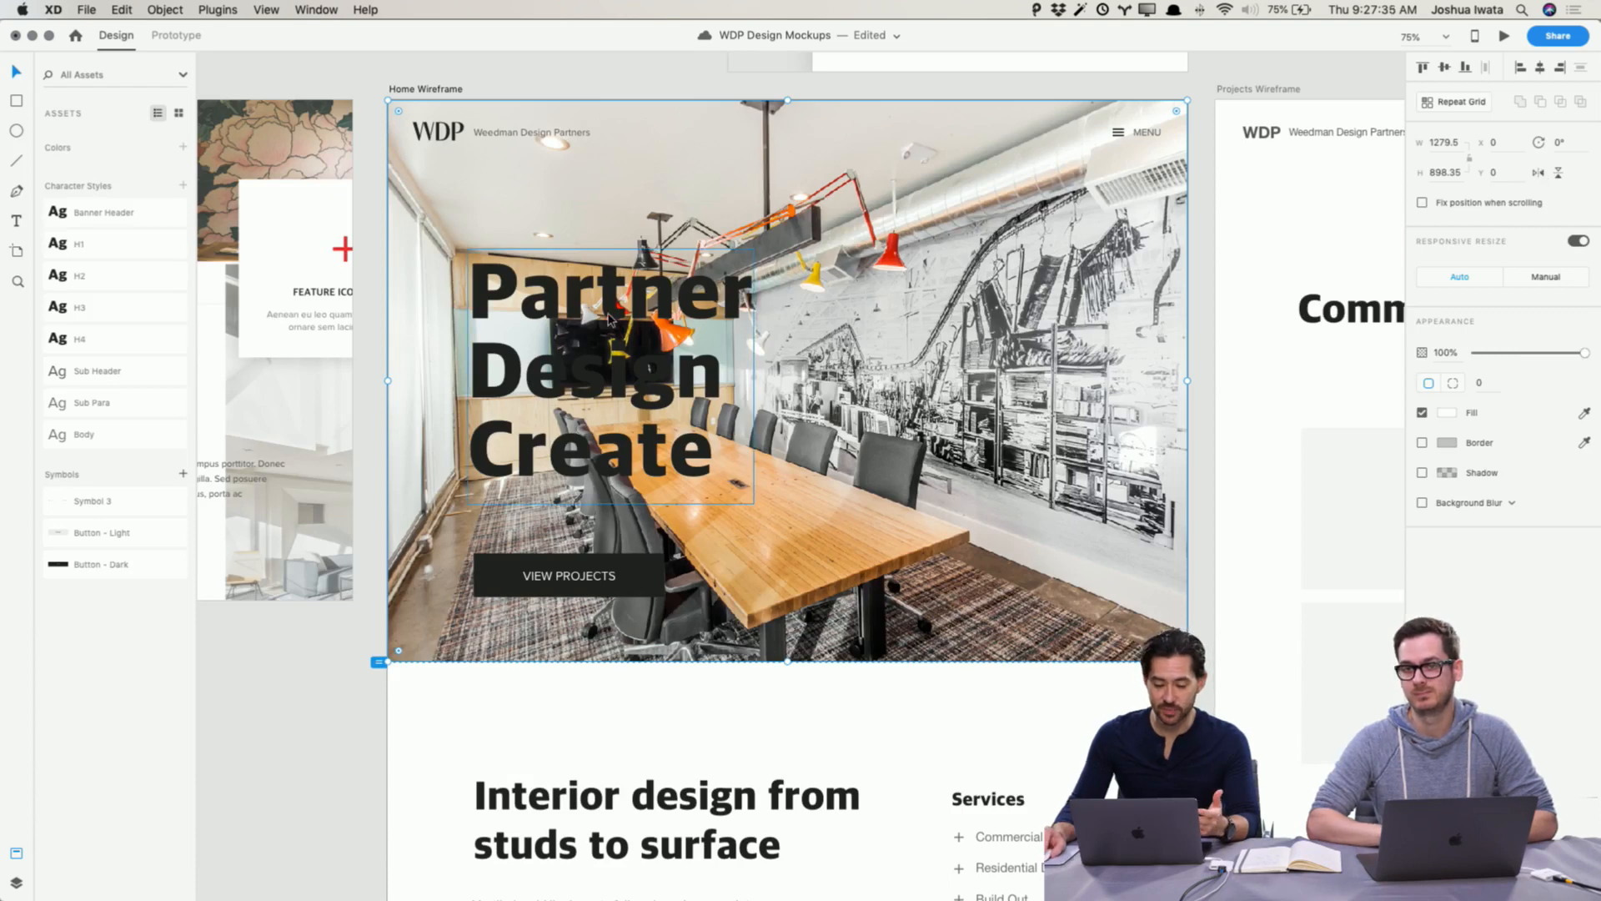
pyautogui.hscroll(1, 617, 547)
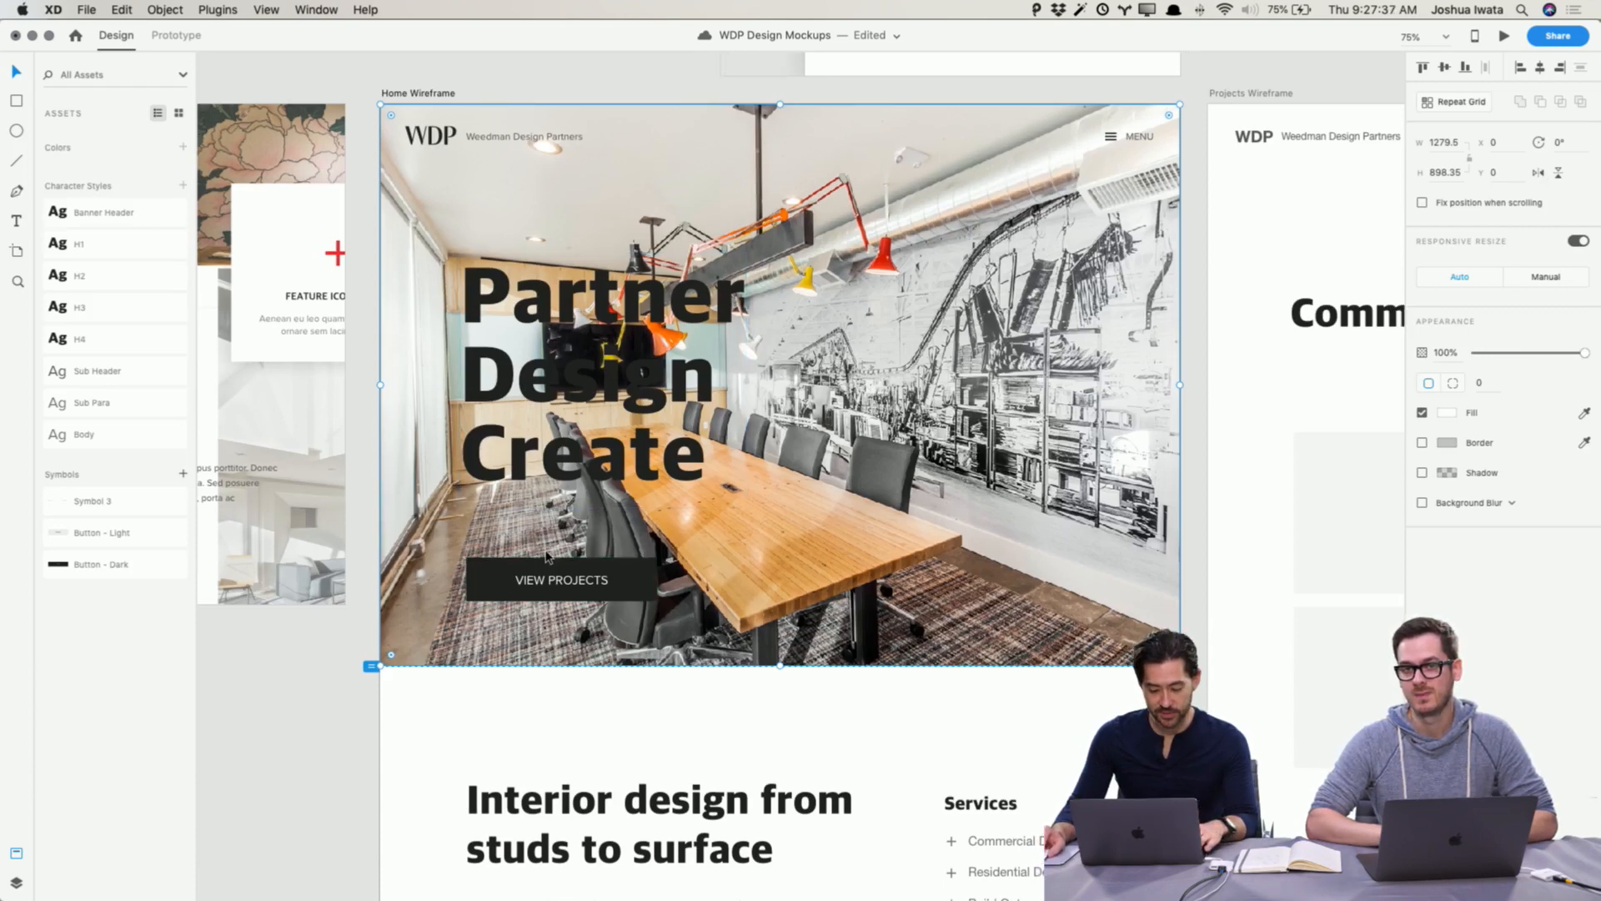
pyautogui.press('super+Tab')
pyautogui.click(889, 480)
pyautogui.click(1539, 172)
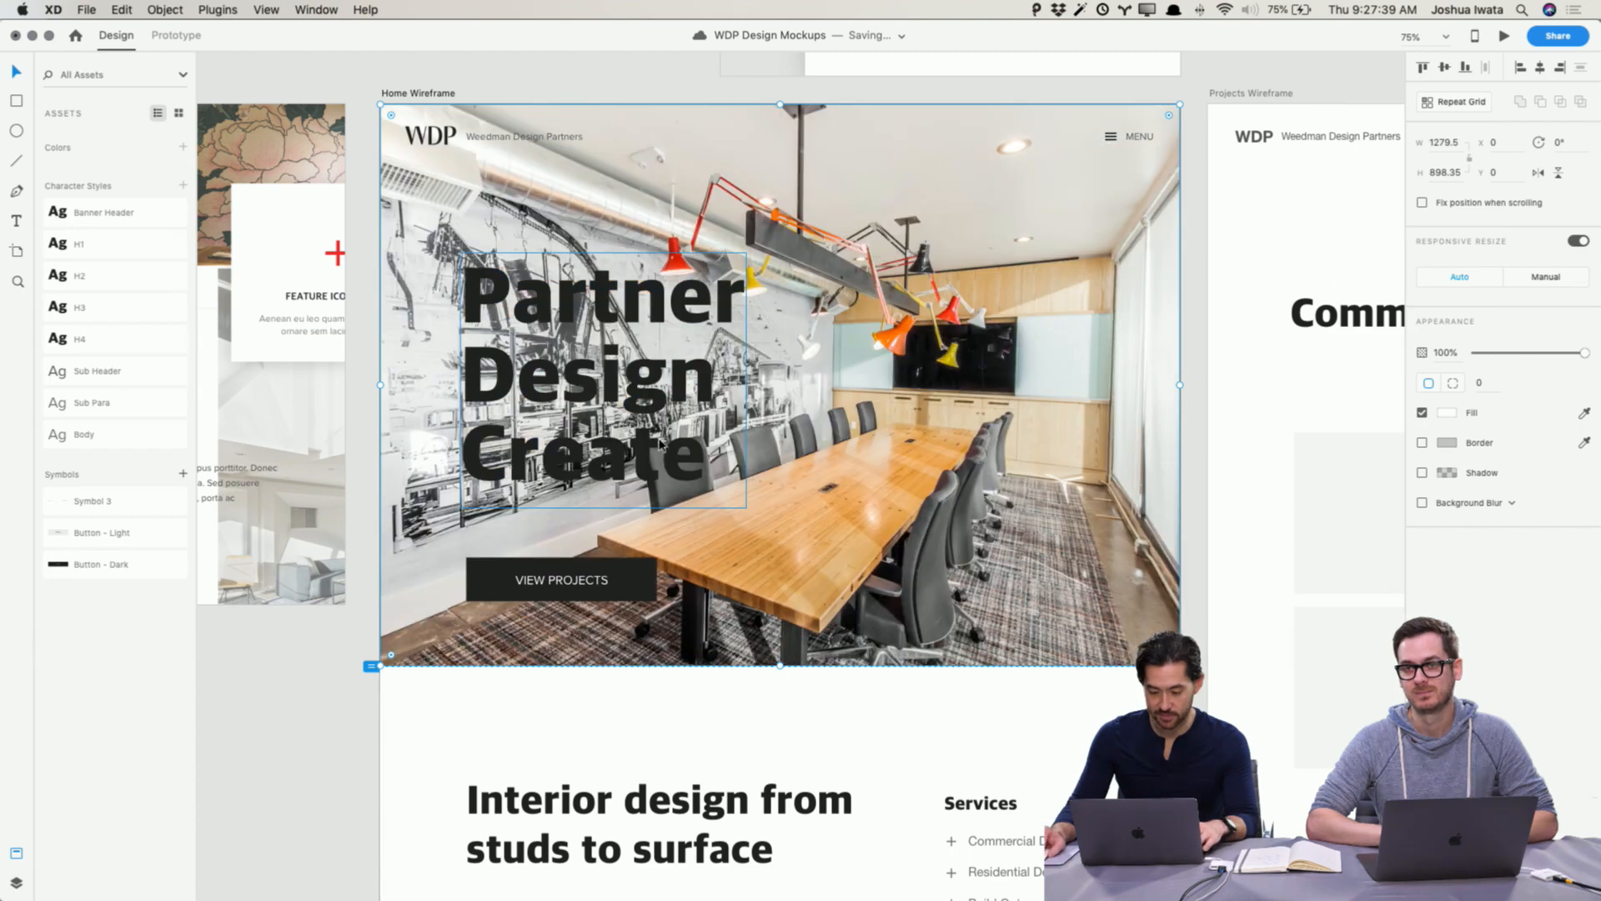
# Step: Compare photos in the General Use folder and replace the hero photo with ImpactFlow03.jpg
pyautogui.press('super+Tab')
pyautogui.click(337, 347)
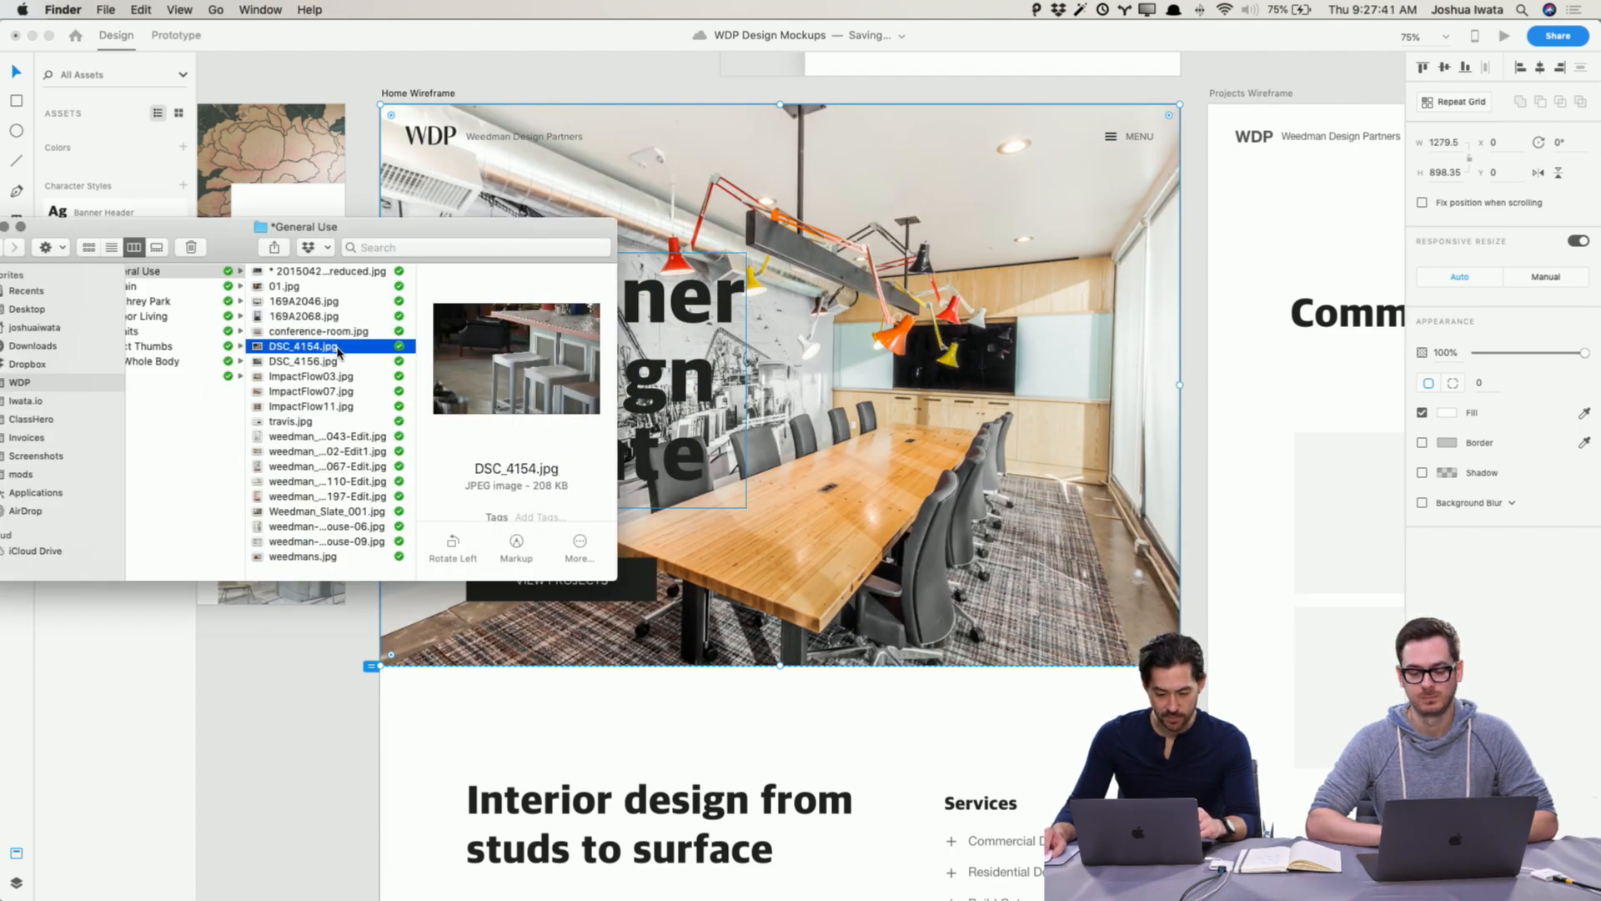
pyautogui.click(338, 363)
pyautogui.click(342, 377)
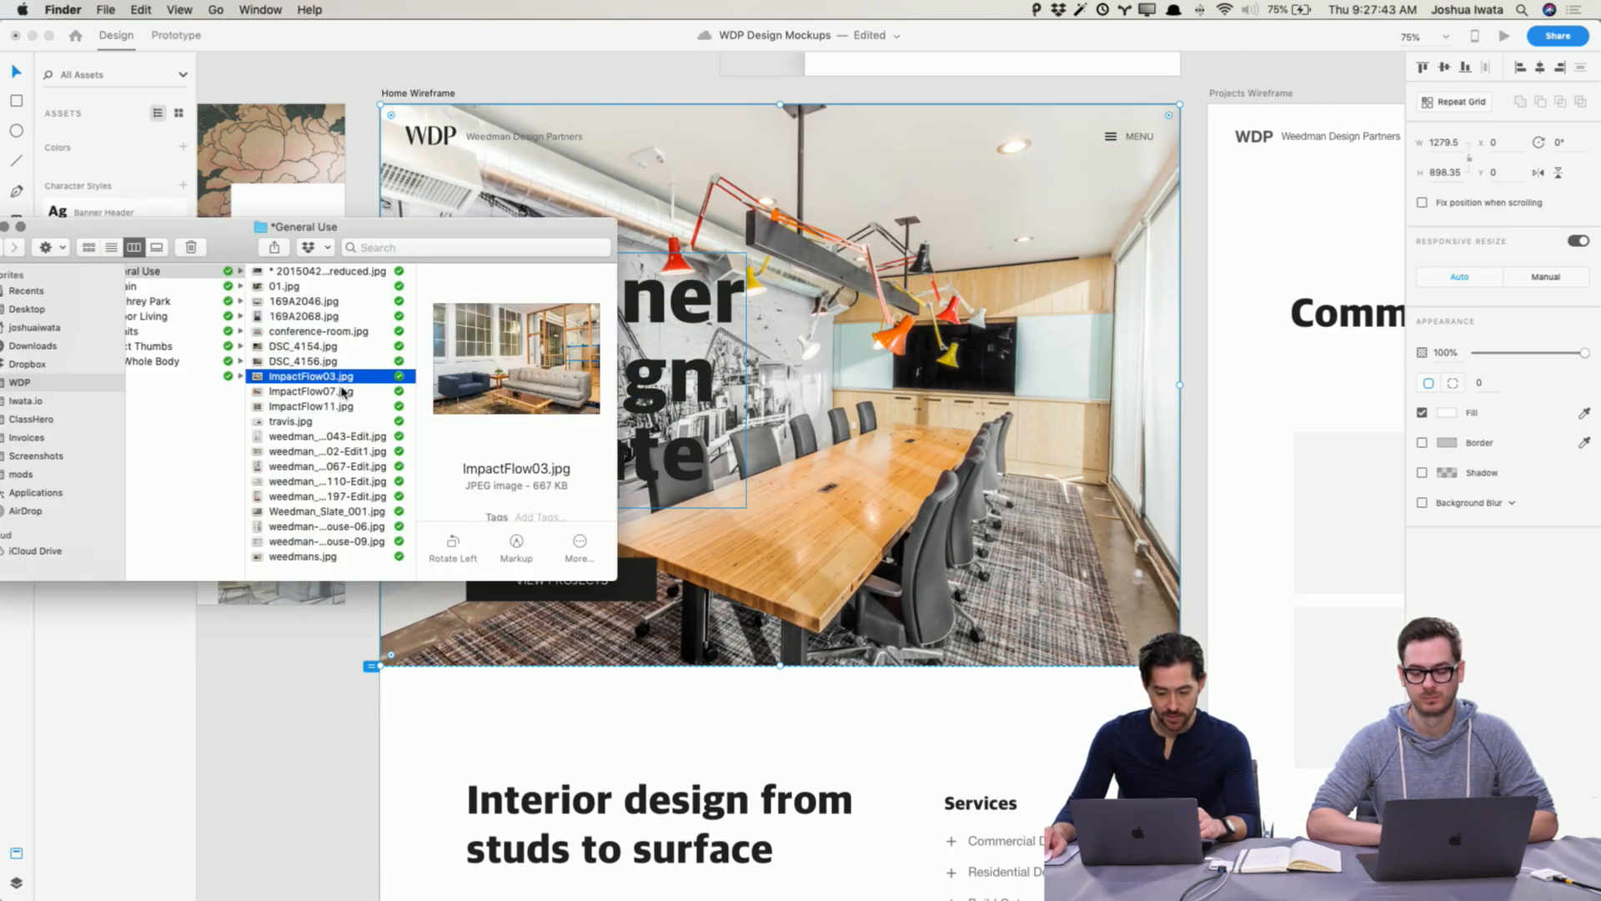
pyautogui.click(342, 392)
pyautogui.click(360, 378)
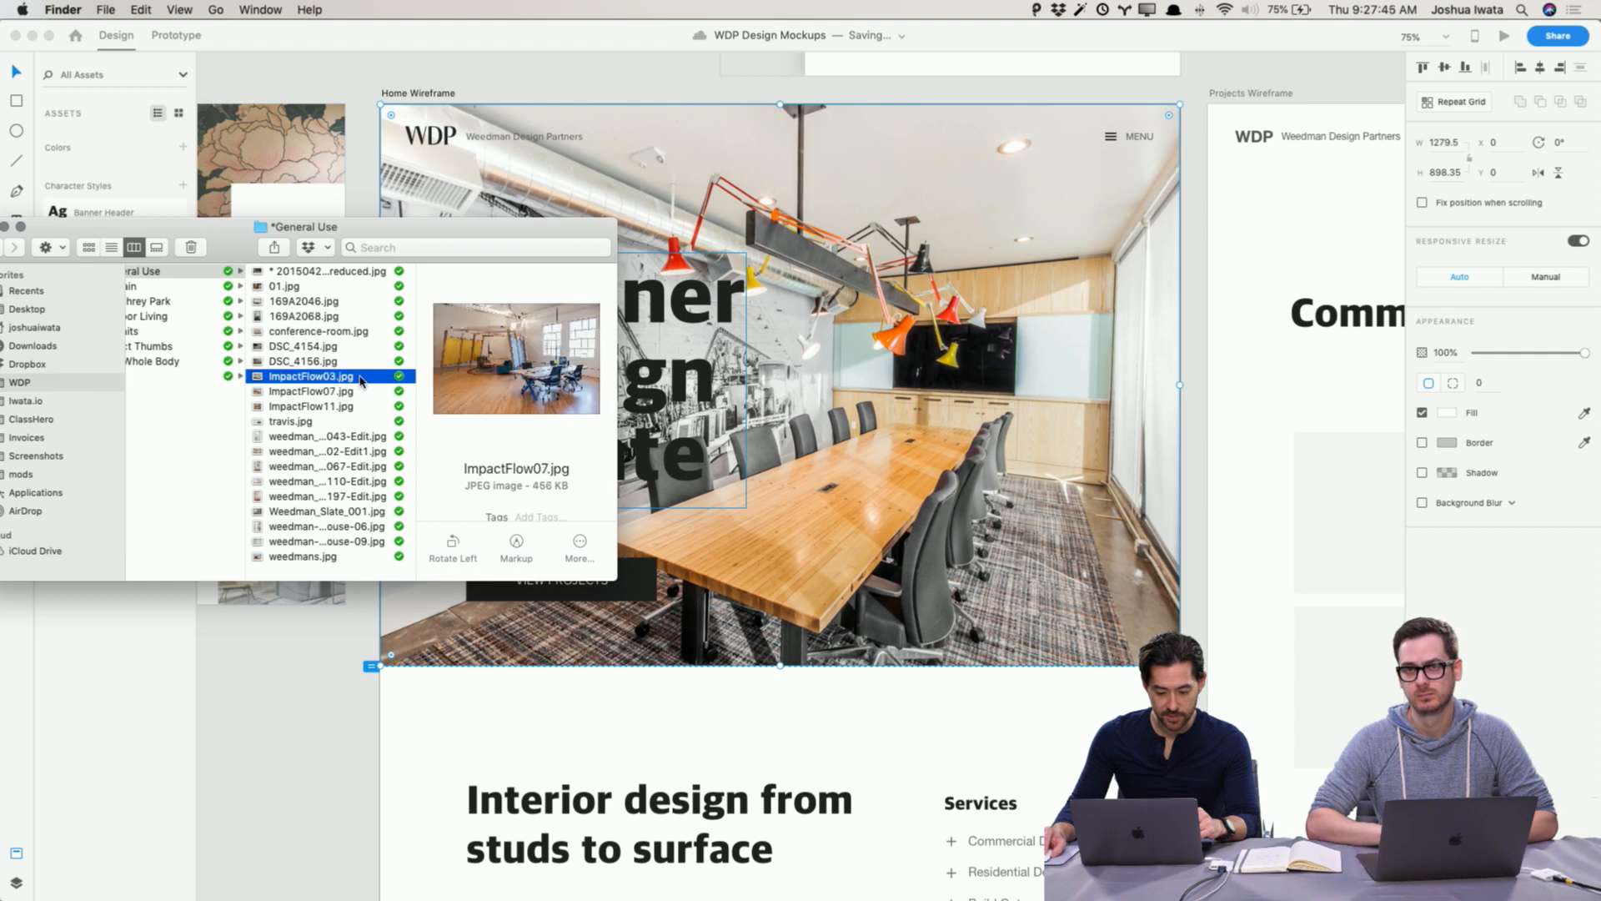
pyautogui.moveTo(362, 383); pyautogui.dragTo(972, 436)
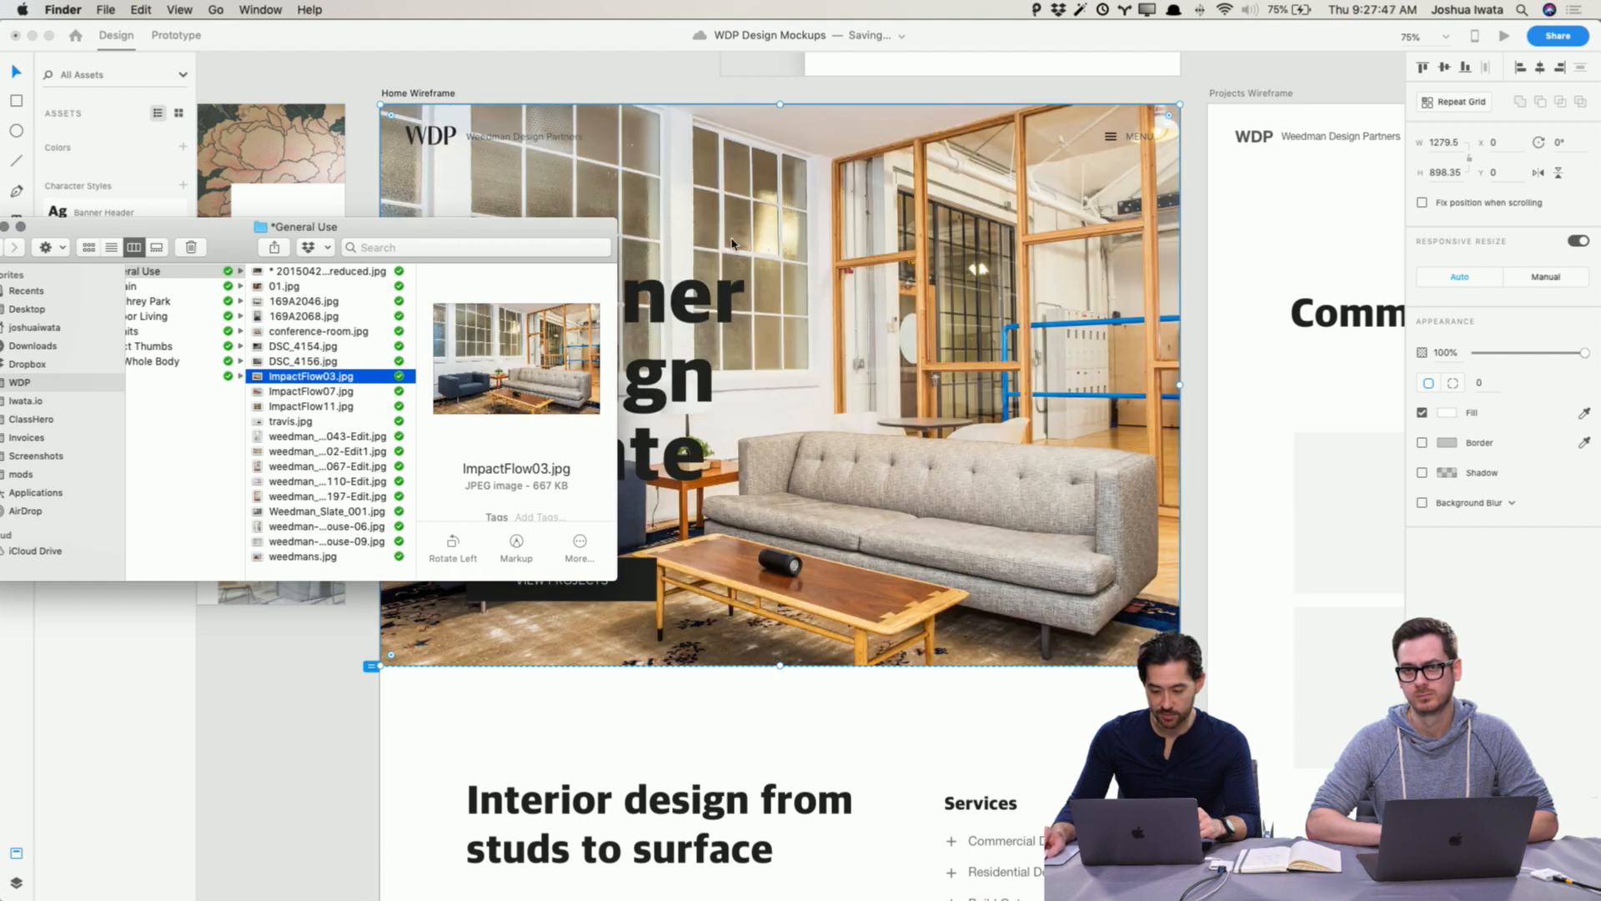
pyautogui.click(821, 98)
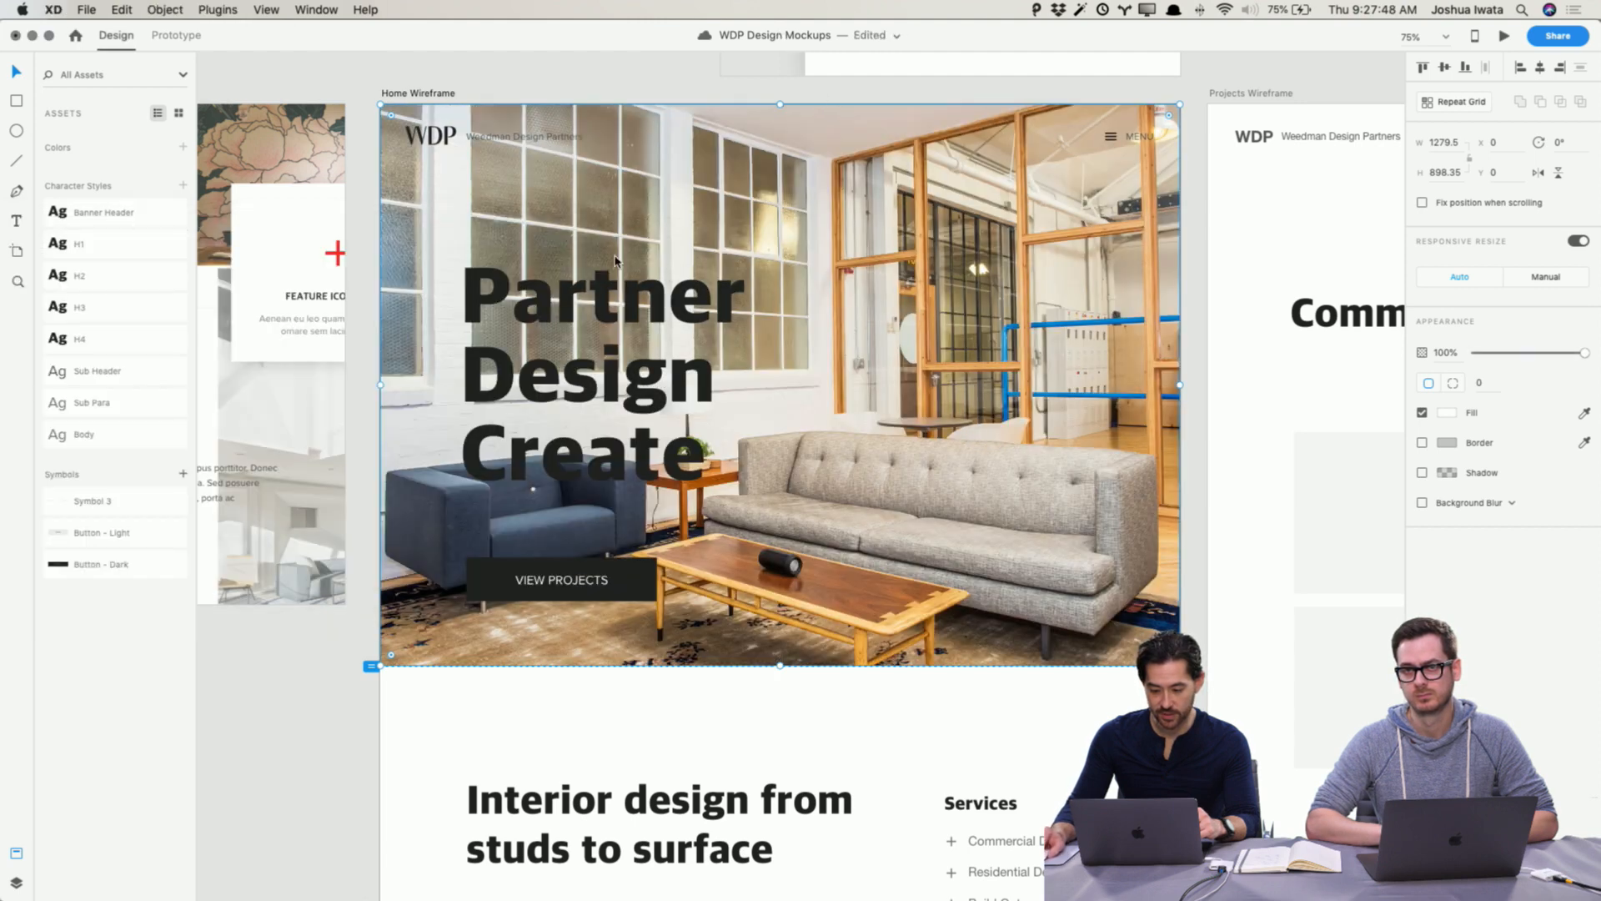
# Step: Change the Partner Design Create headline's fill color to white
pyautogui.click(656, 328)
pyautogui.click(1457, 547)
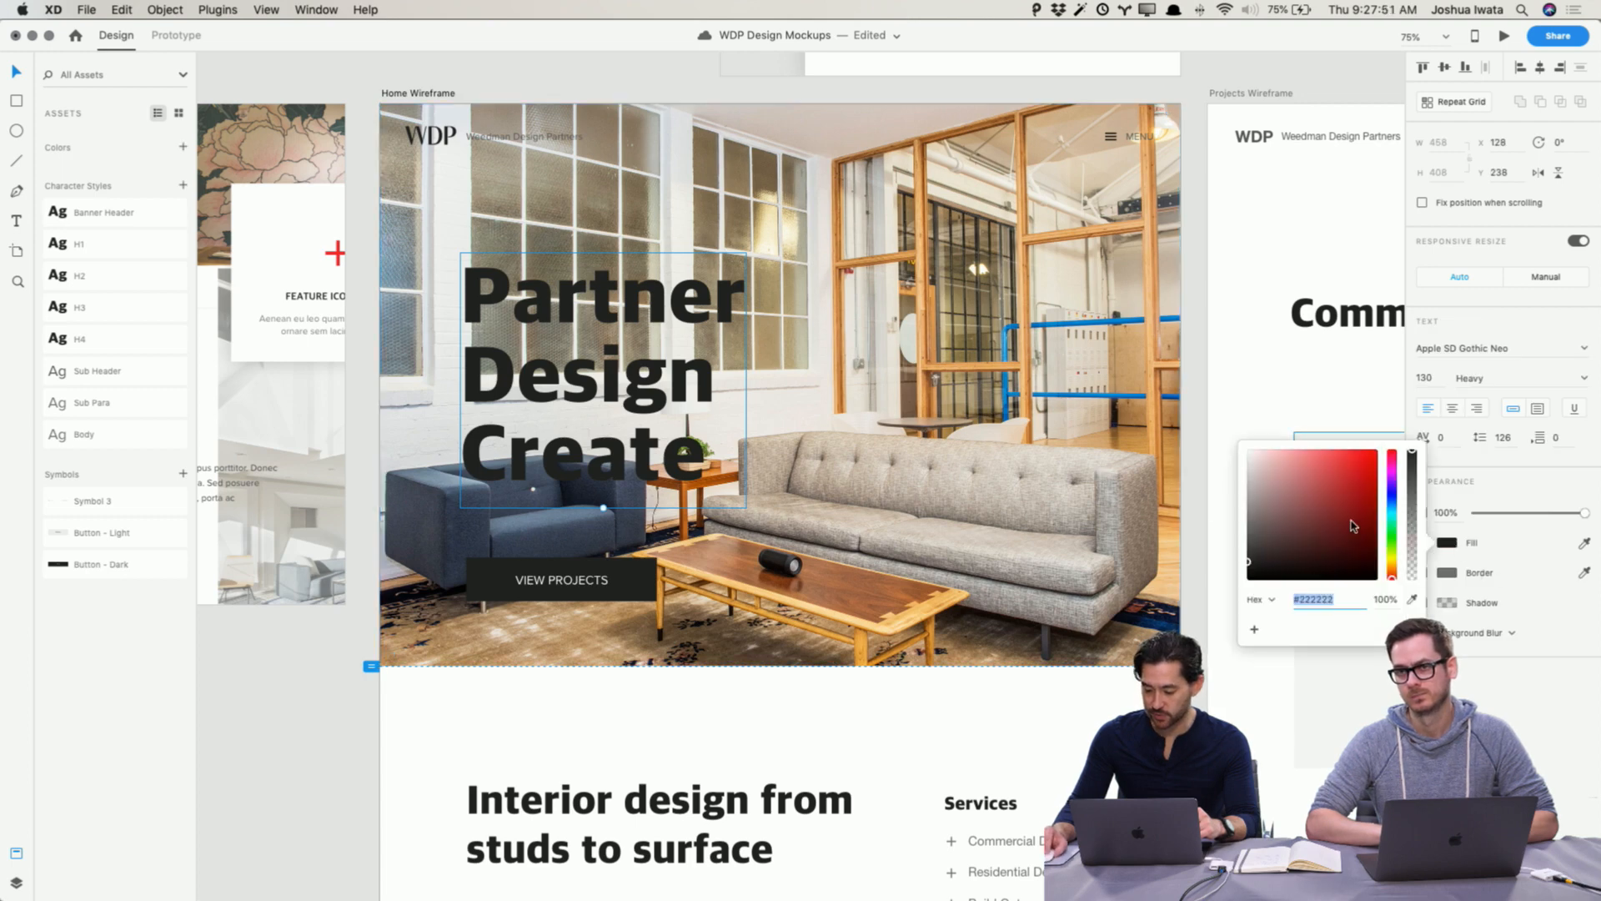
pyautogui.moveTo(1355, 527); pyautogui.dragTo(1110, 433)
pyautogui.click(275, 709)
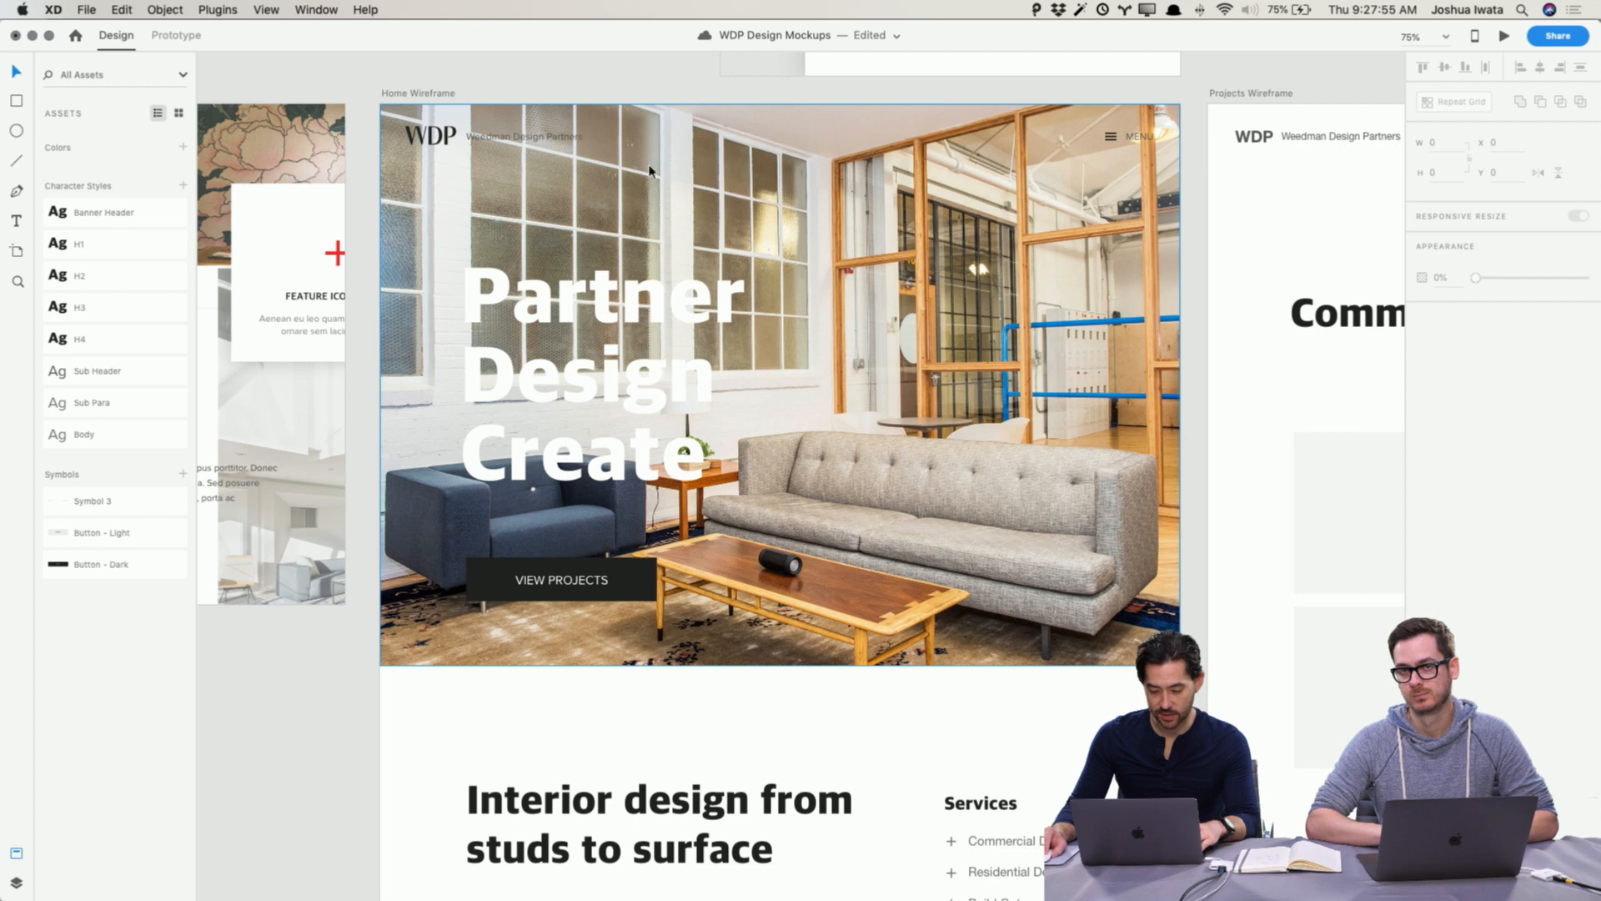
# Step: Set the WDP logo's fill to ffffff
pyautogui.click(431, 144)
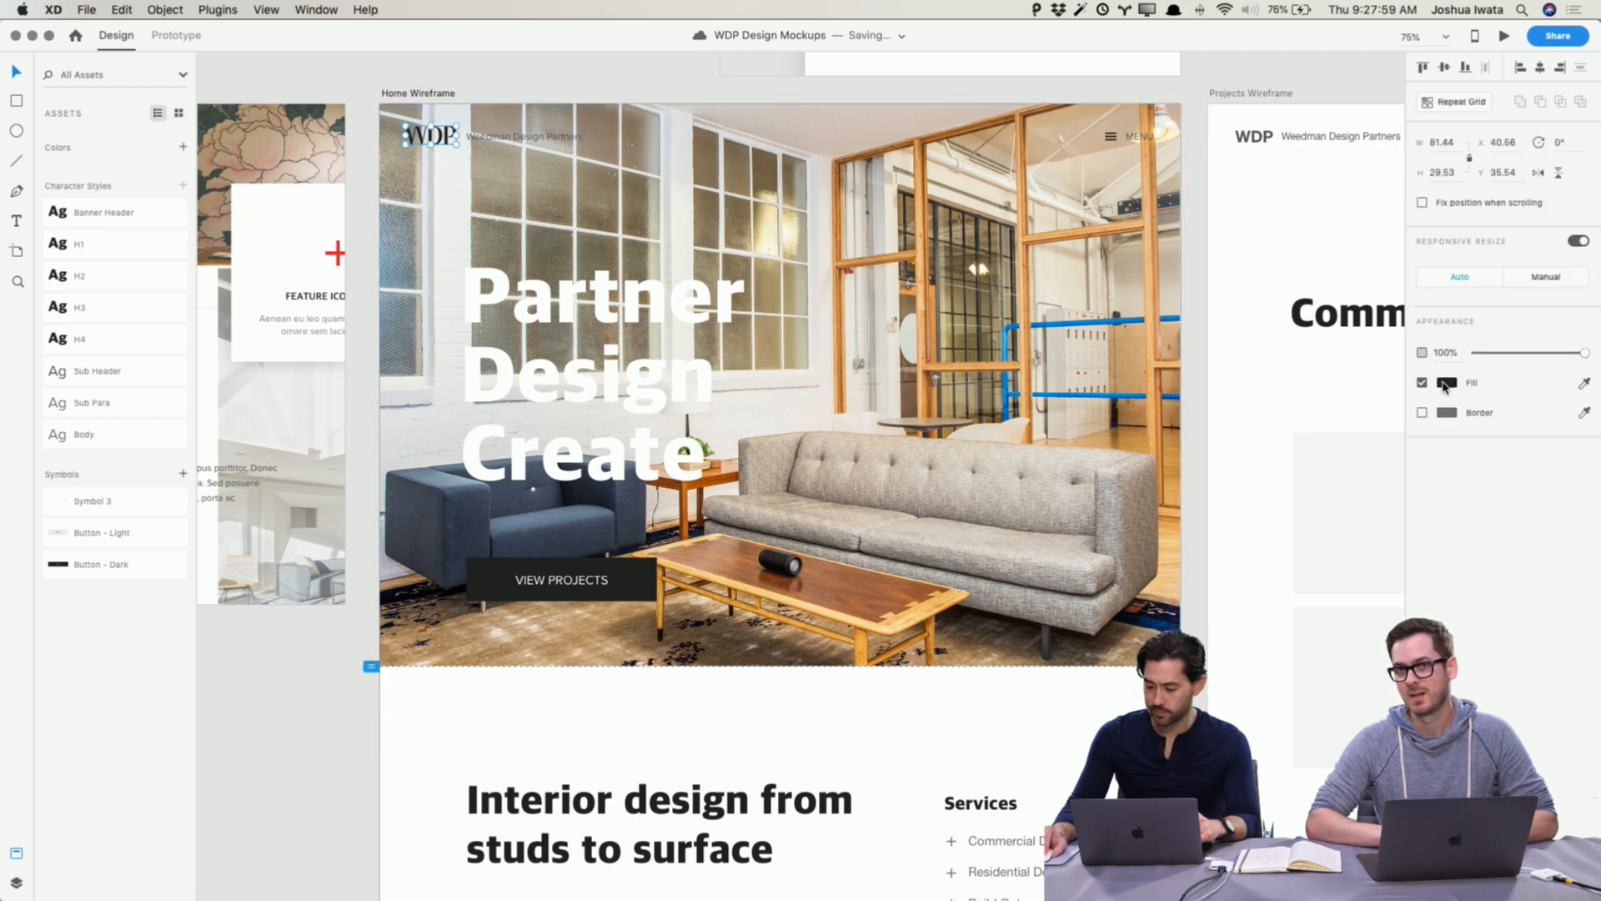
pyautogui.click(1447, 382)
pyautogui.write('ffffff')
pyautogui.press('Return')
# Step: Set the Weedman Design Partners tagline's fill to ffffff
pyautogui.click(524, 137)
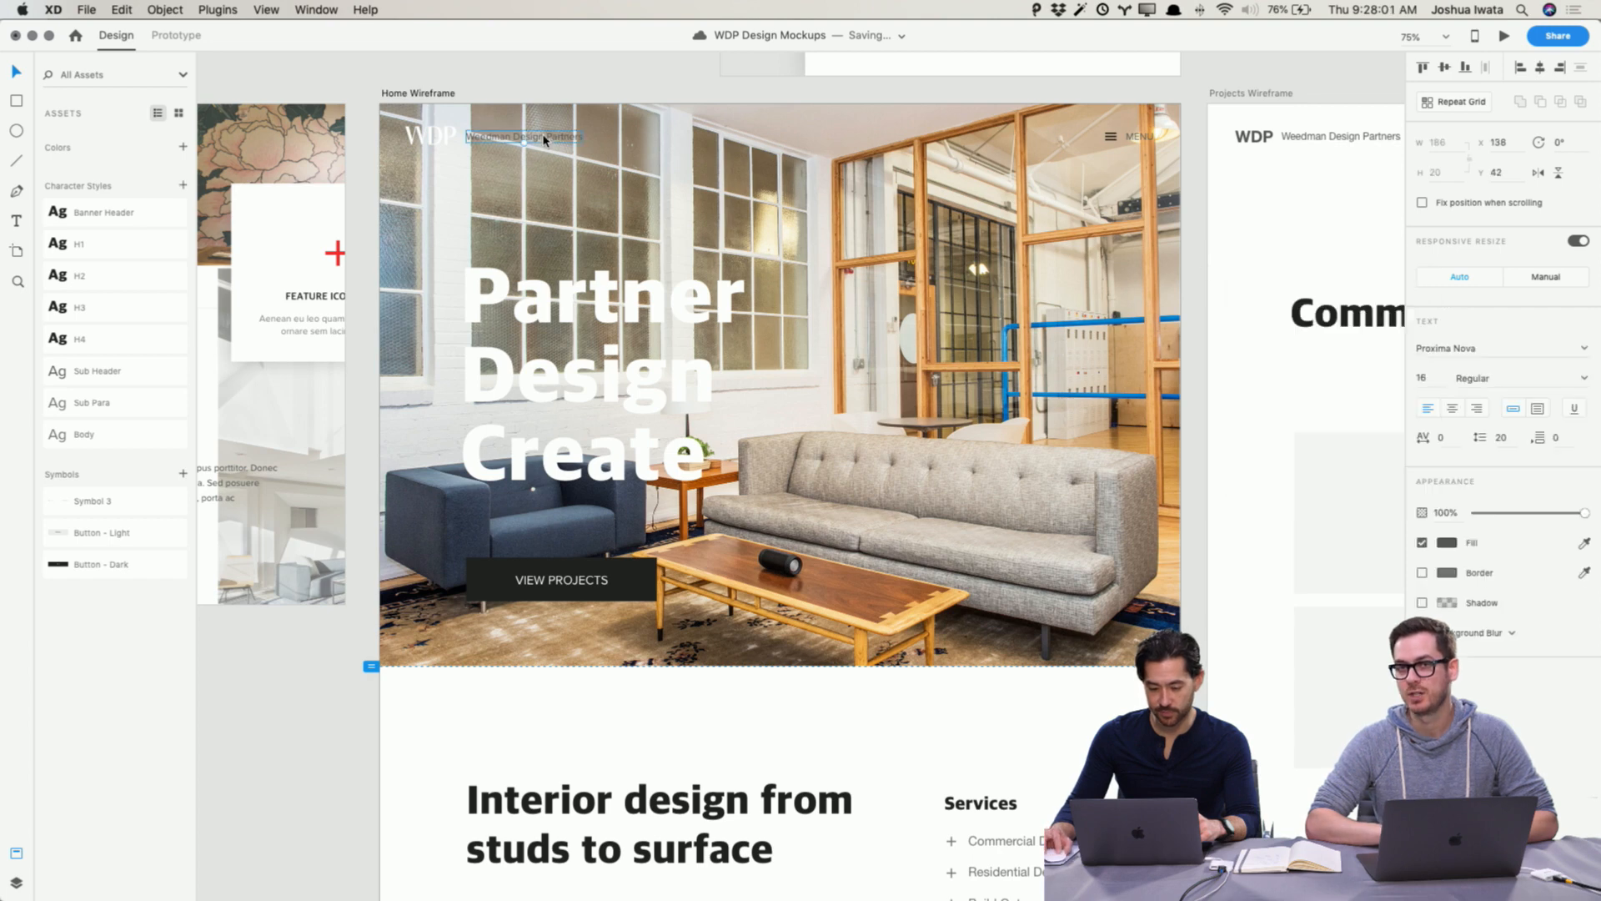
pyautogui.click(1447, 543)
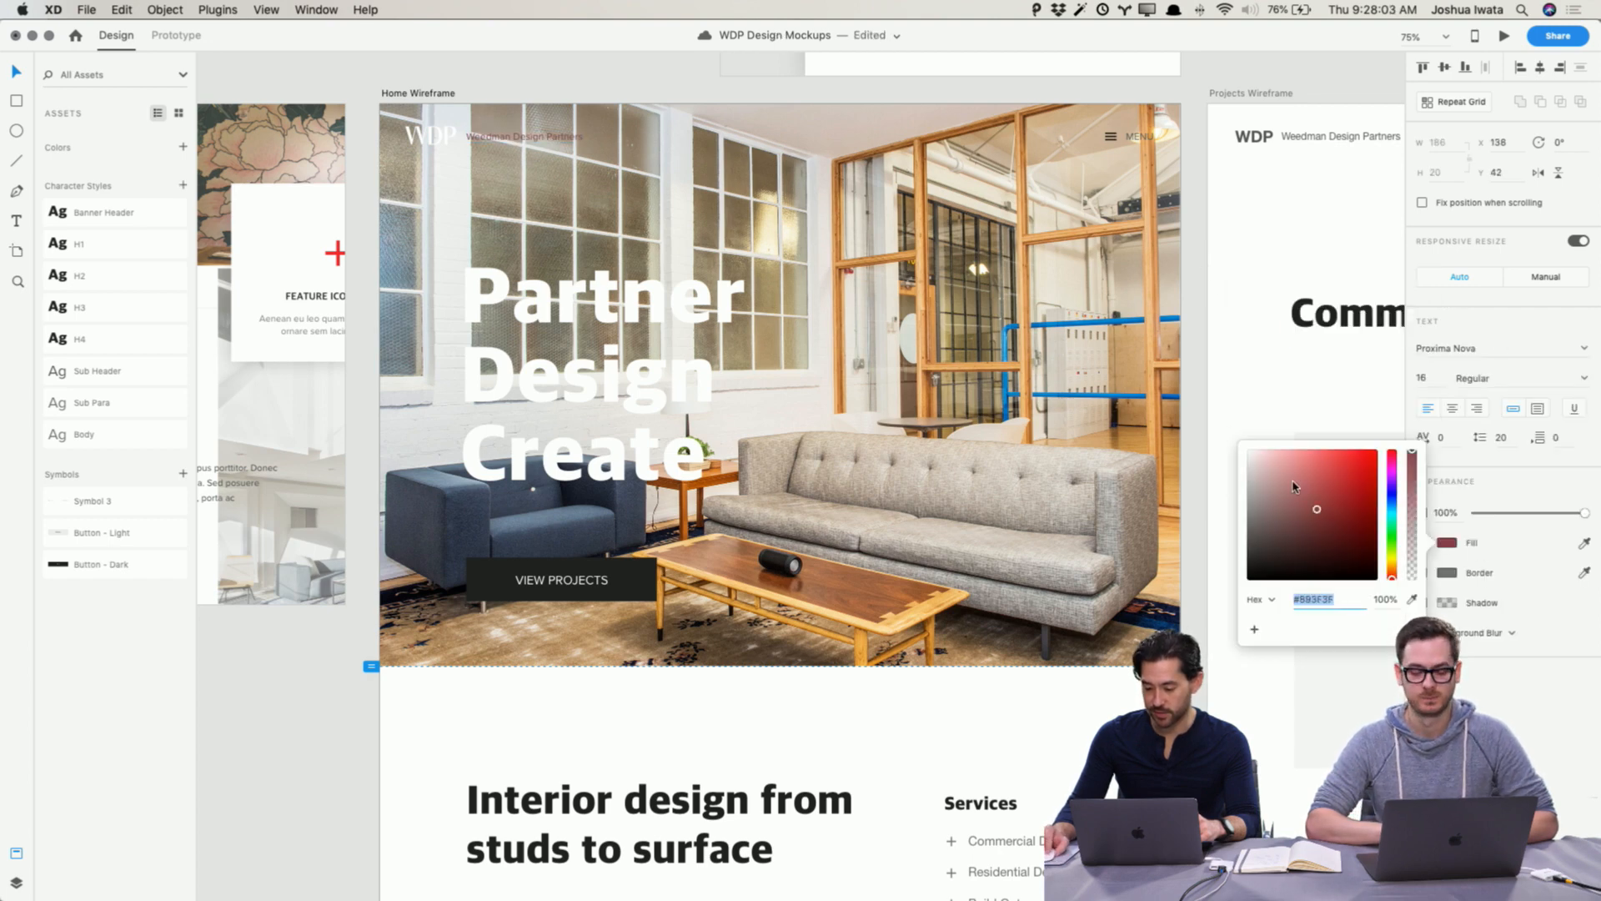
pyautogui.write('ffffff')
pyautogui.press('Return')
pyautogui.click(278, 733)
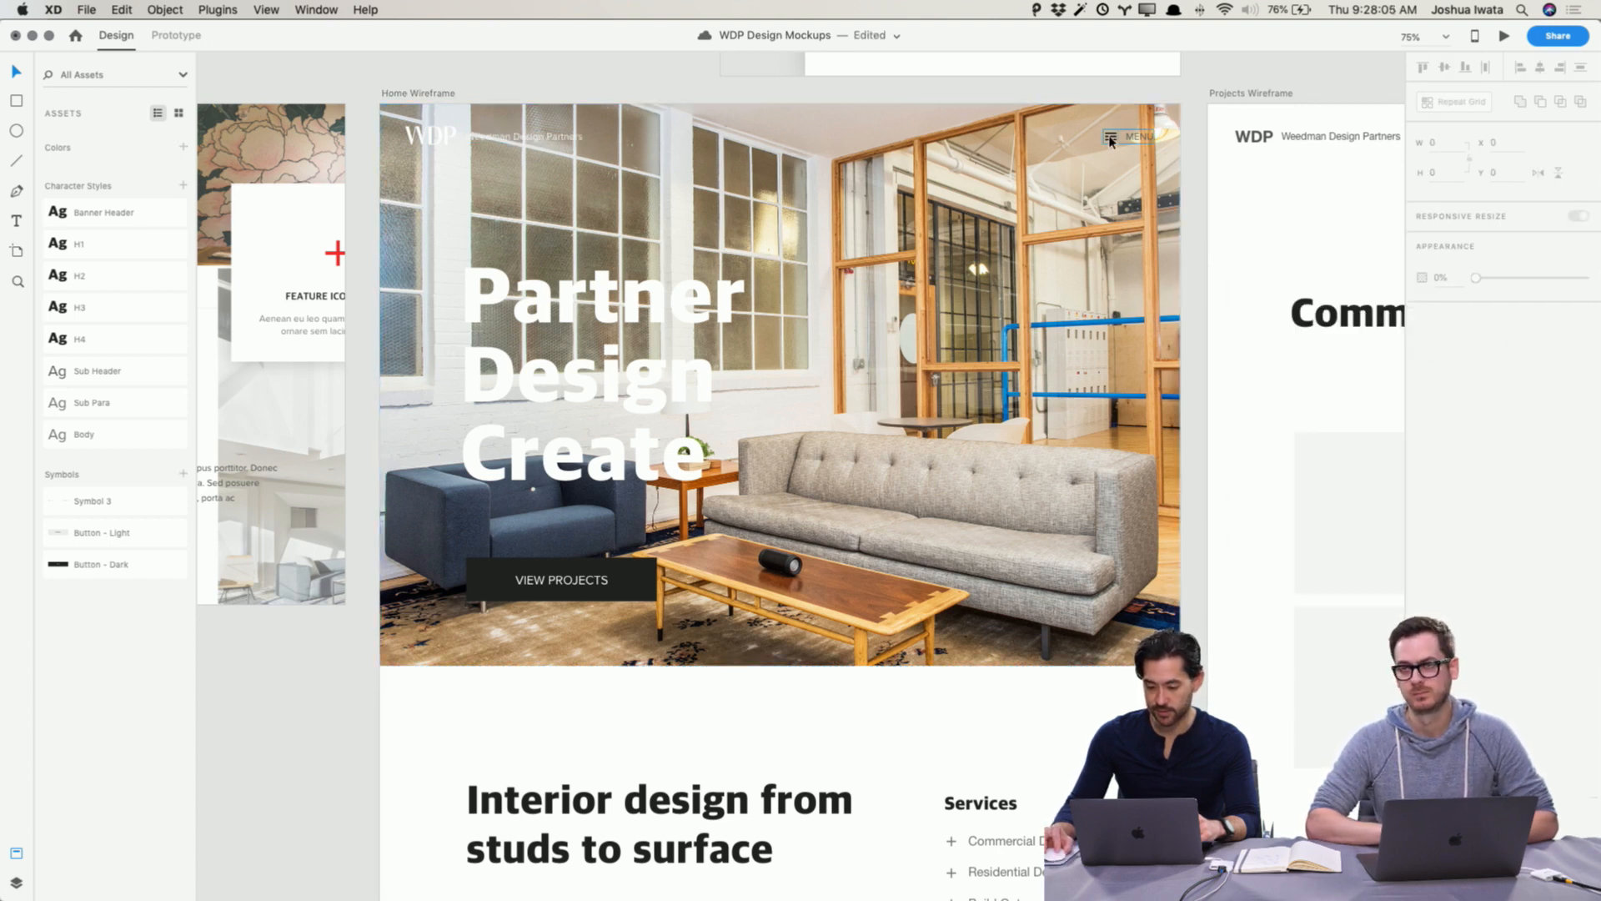
# Step: Set the MENU label's fill to ffffff
pyautogui.click(1136, 137)
pyautogui.doubleClick(1139, 138)
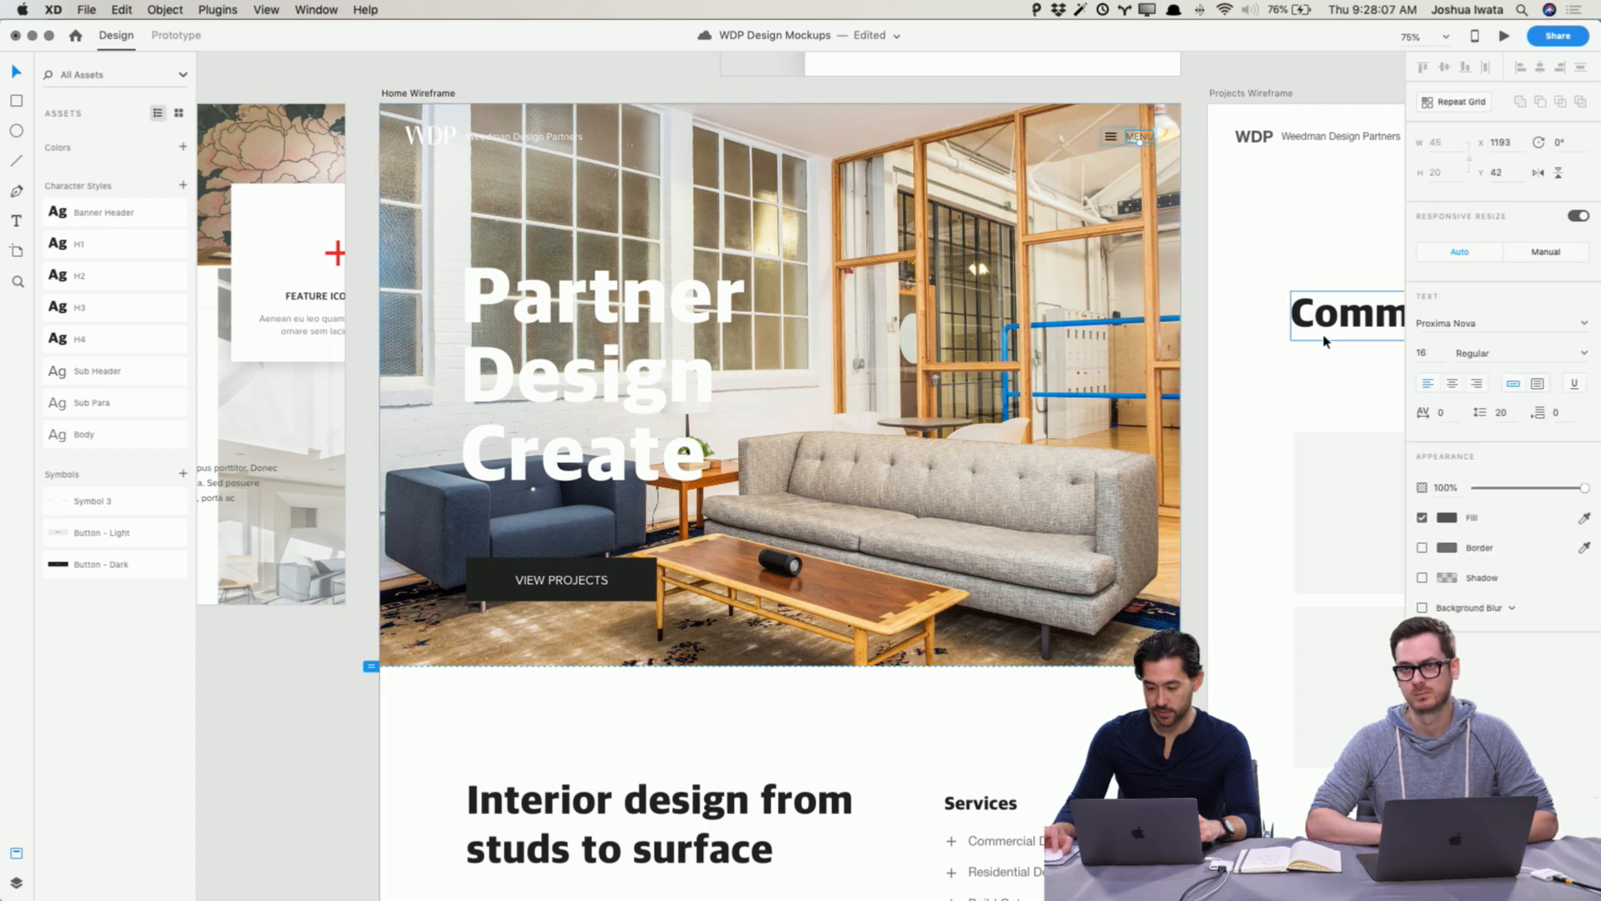
pyautogui.click(1447, 517)
pyautogui.write('ffffff')
pyautogui.press('Return')
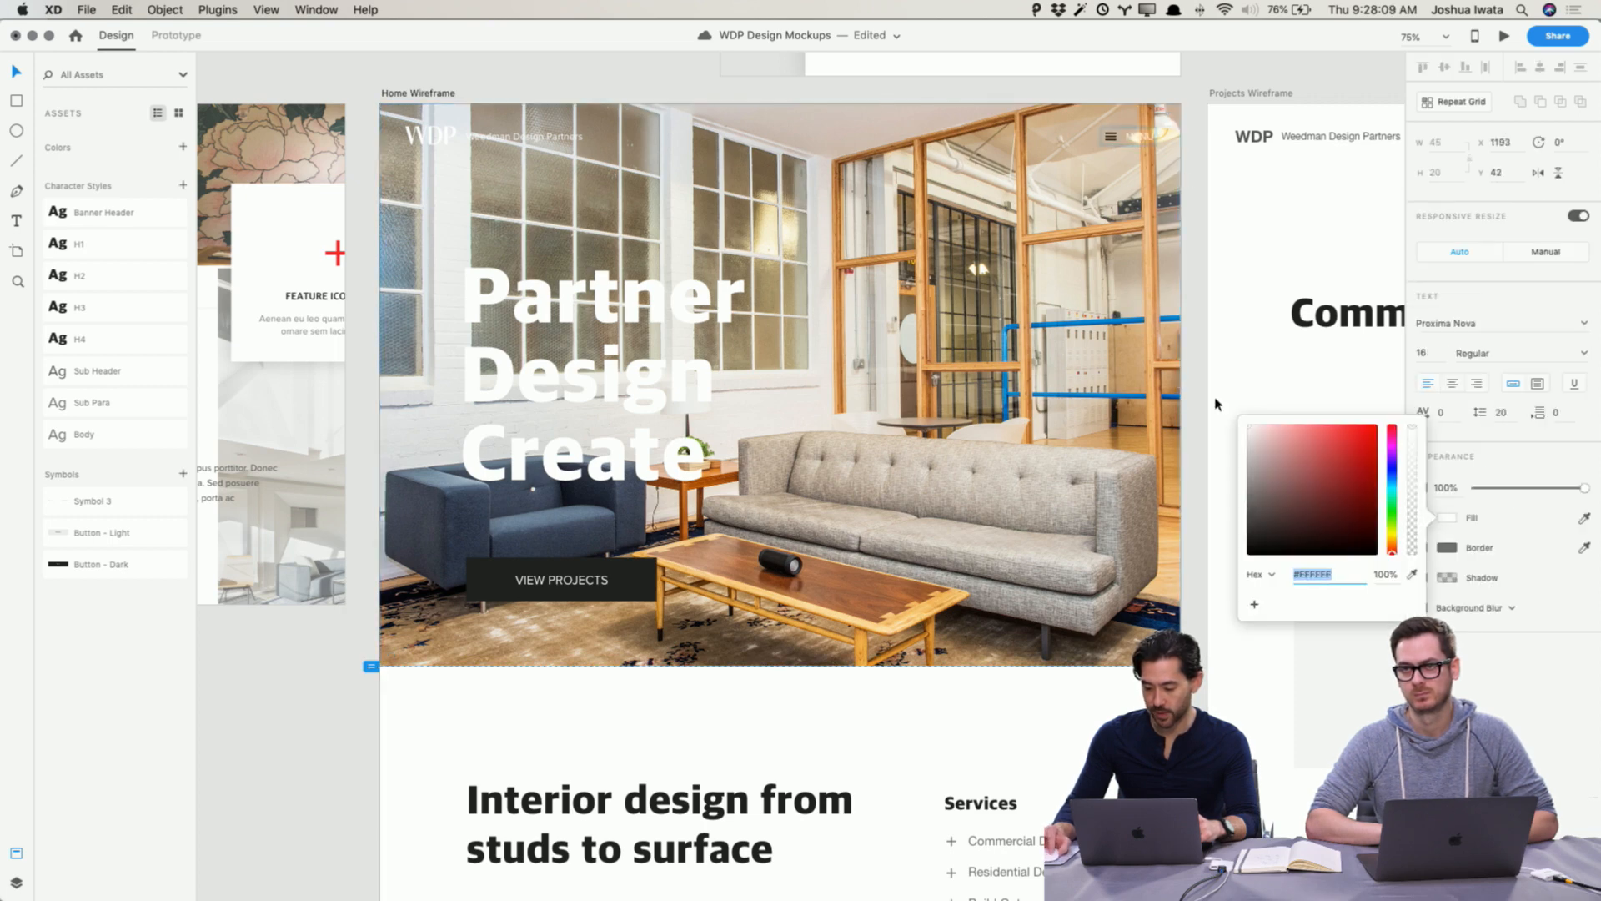
# Step: Change the hamburger menu icon's fill to white
pyautogui.click(1110, 145)
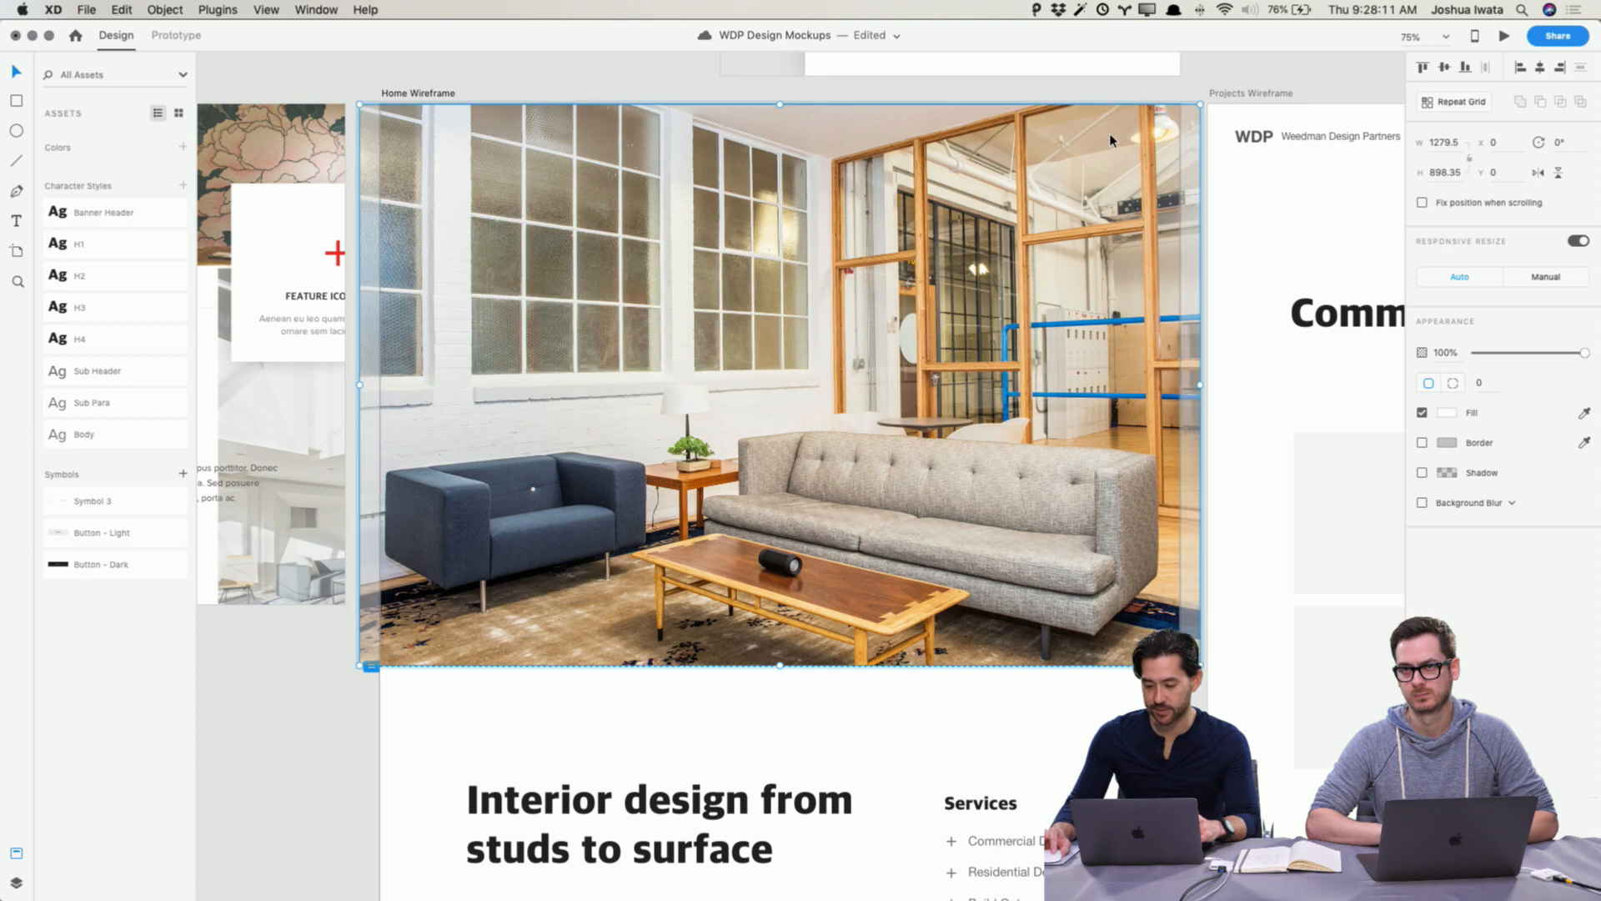
pyautogui.click(1178, 103)
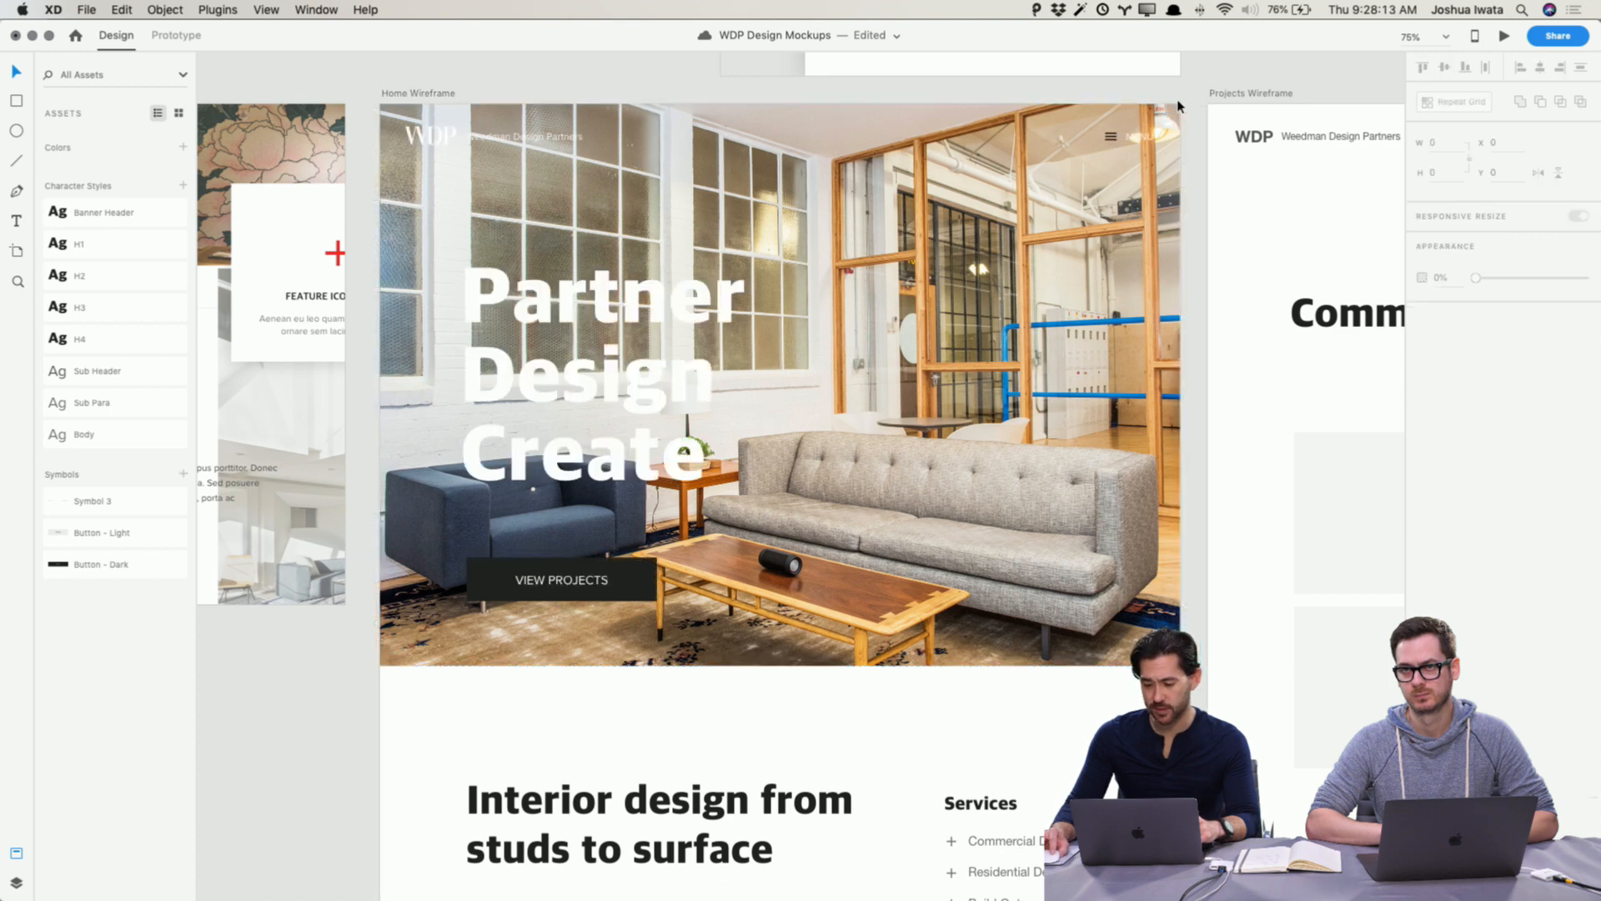
pyautogui.click(1110, 138)
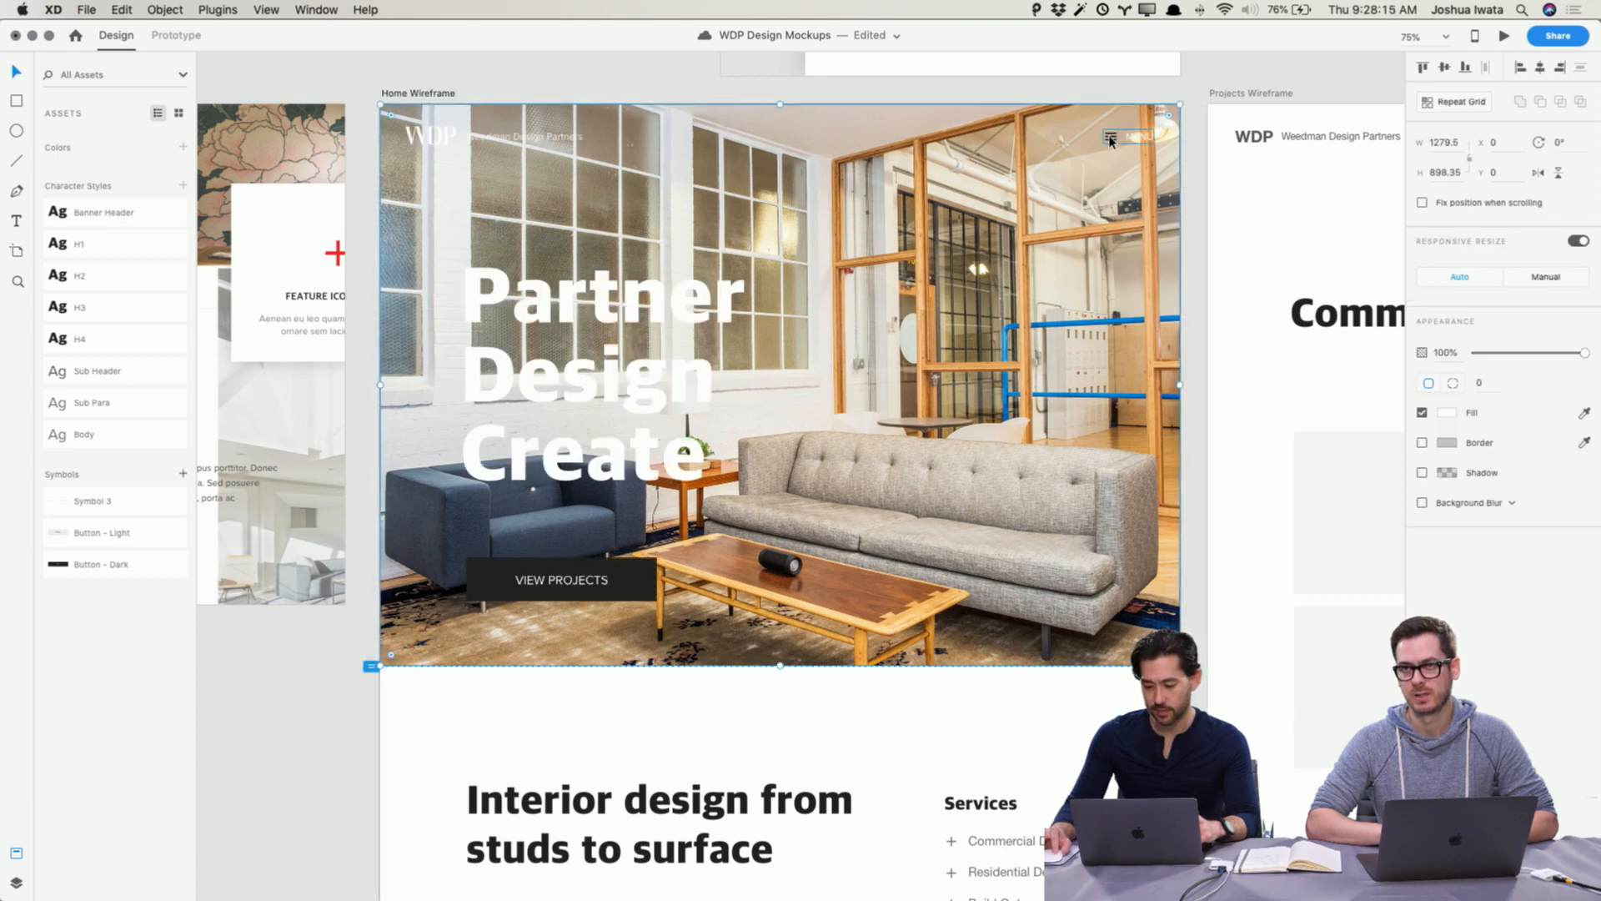
pyautogui.doubleClick(1110, 140)
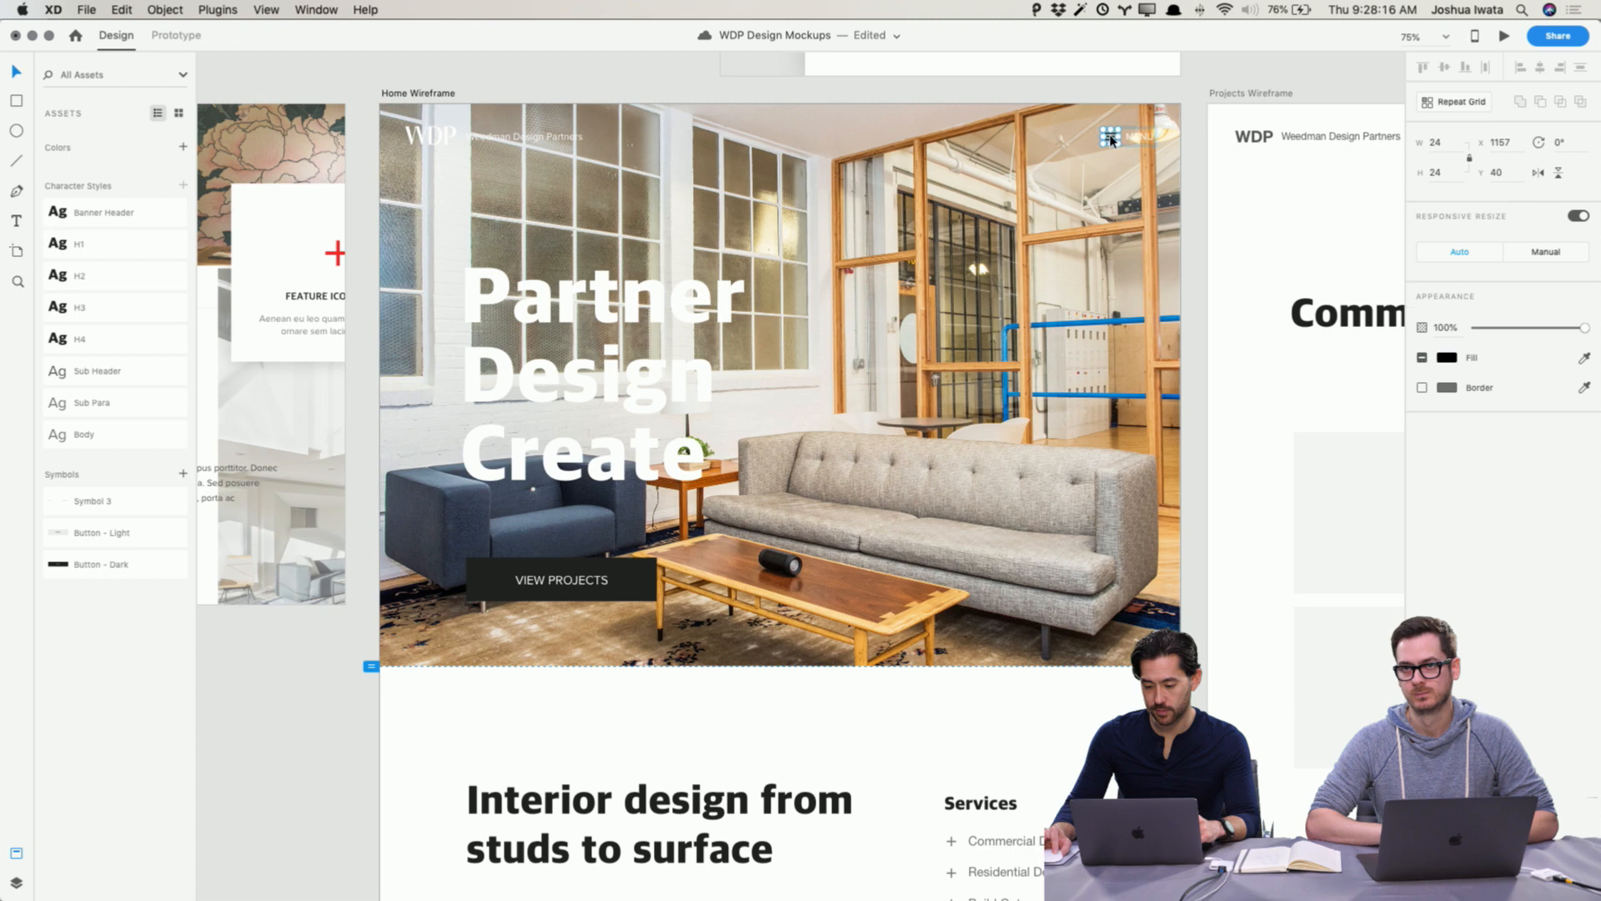
pyautogui.click(1447, 357)
pyautogui.click(1196, 104)
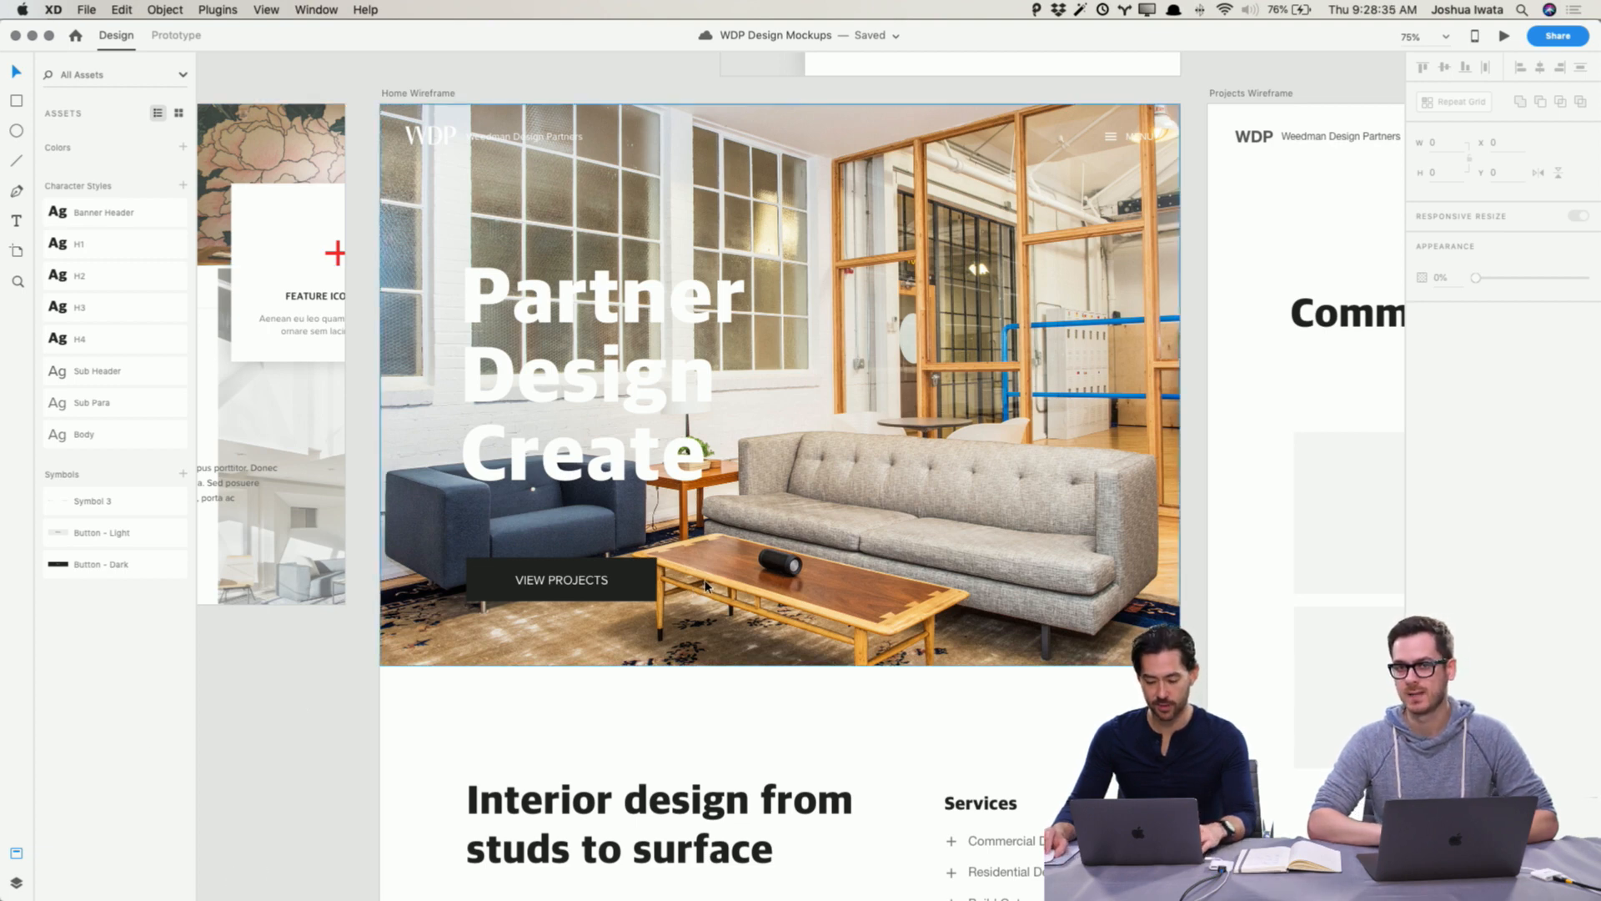
# Step: Browse the General Use photo folder and preview the candidate images for the hero
pyautogui.press('super+Tab')
pyautogui.hscroll(-1, 374, 407)
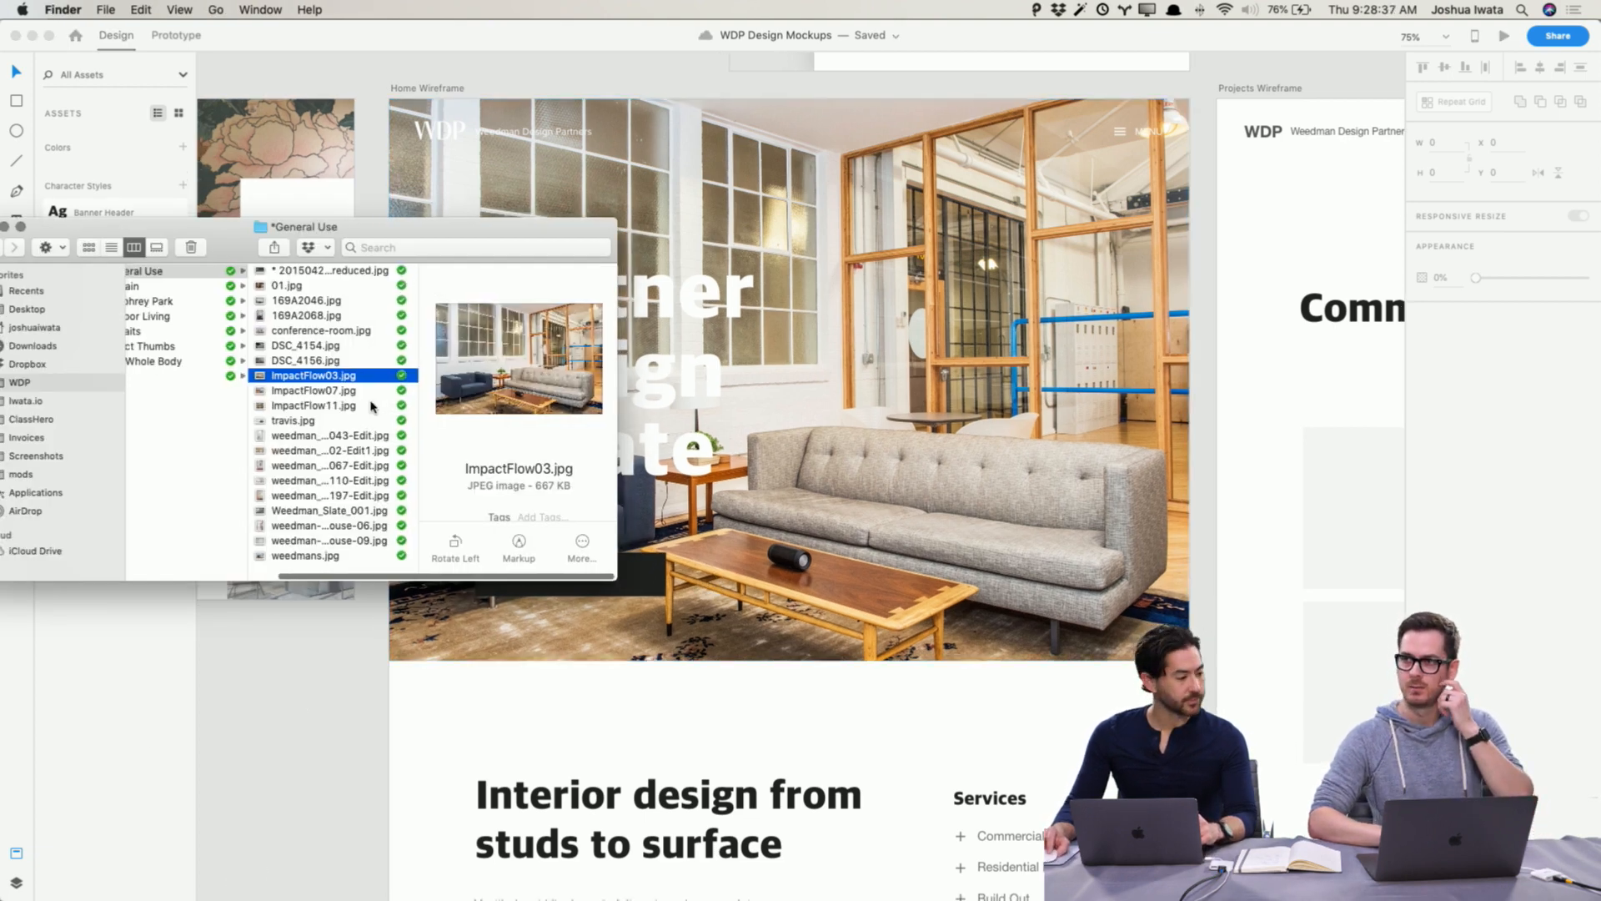
pyautogui.hscroll(-2, 373, 407)
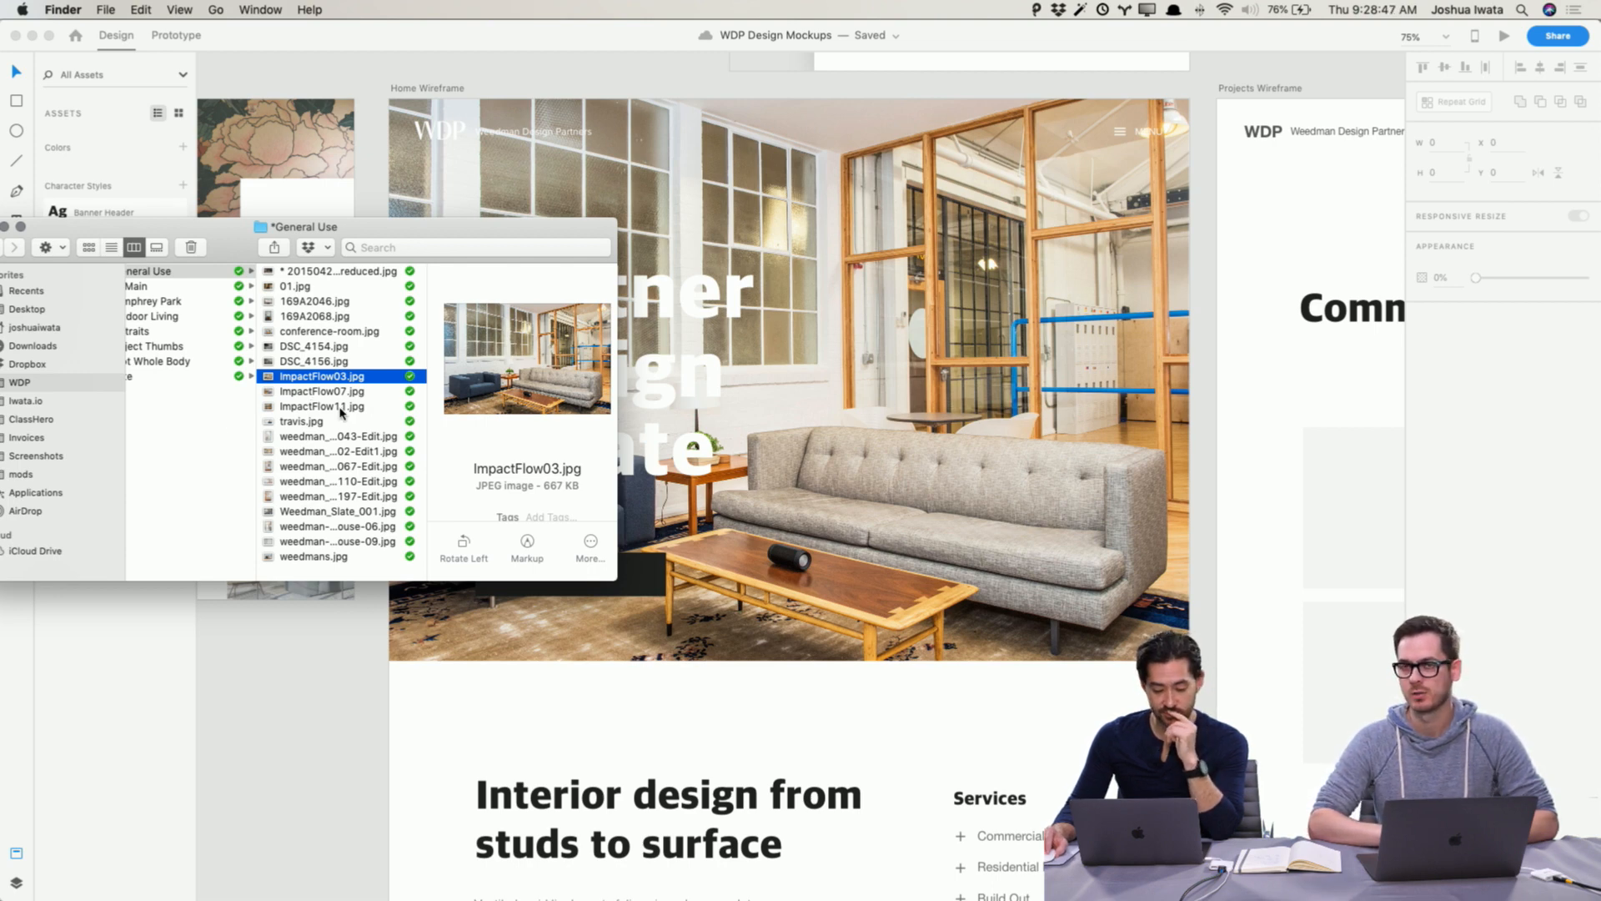
pyautogui.press('Down')
pyautogui.hscroll(1, 325, 404)
pyautogui.press('Down')
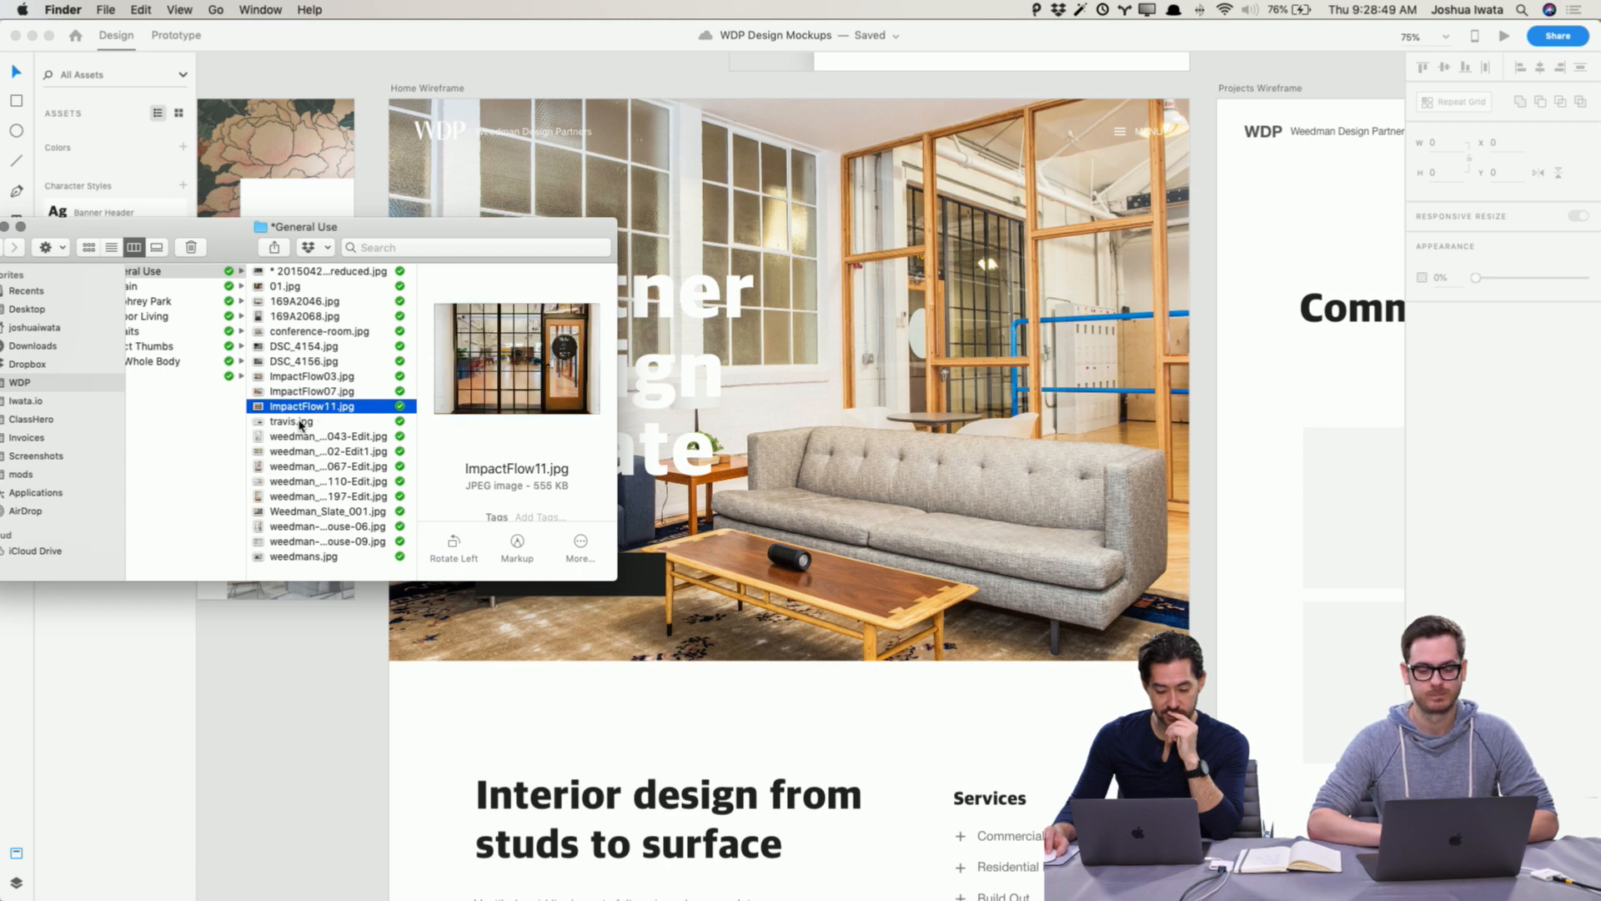
pyautogui.click(300, 422)
pyautogui.click(307, 436)
pyautogui.click(311, 451)
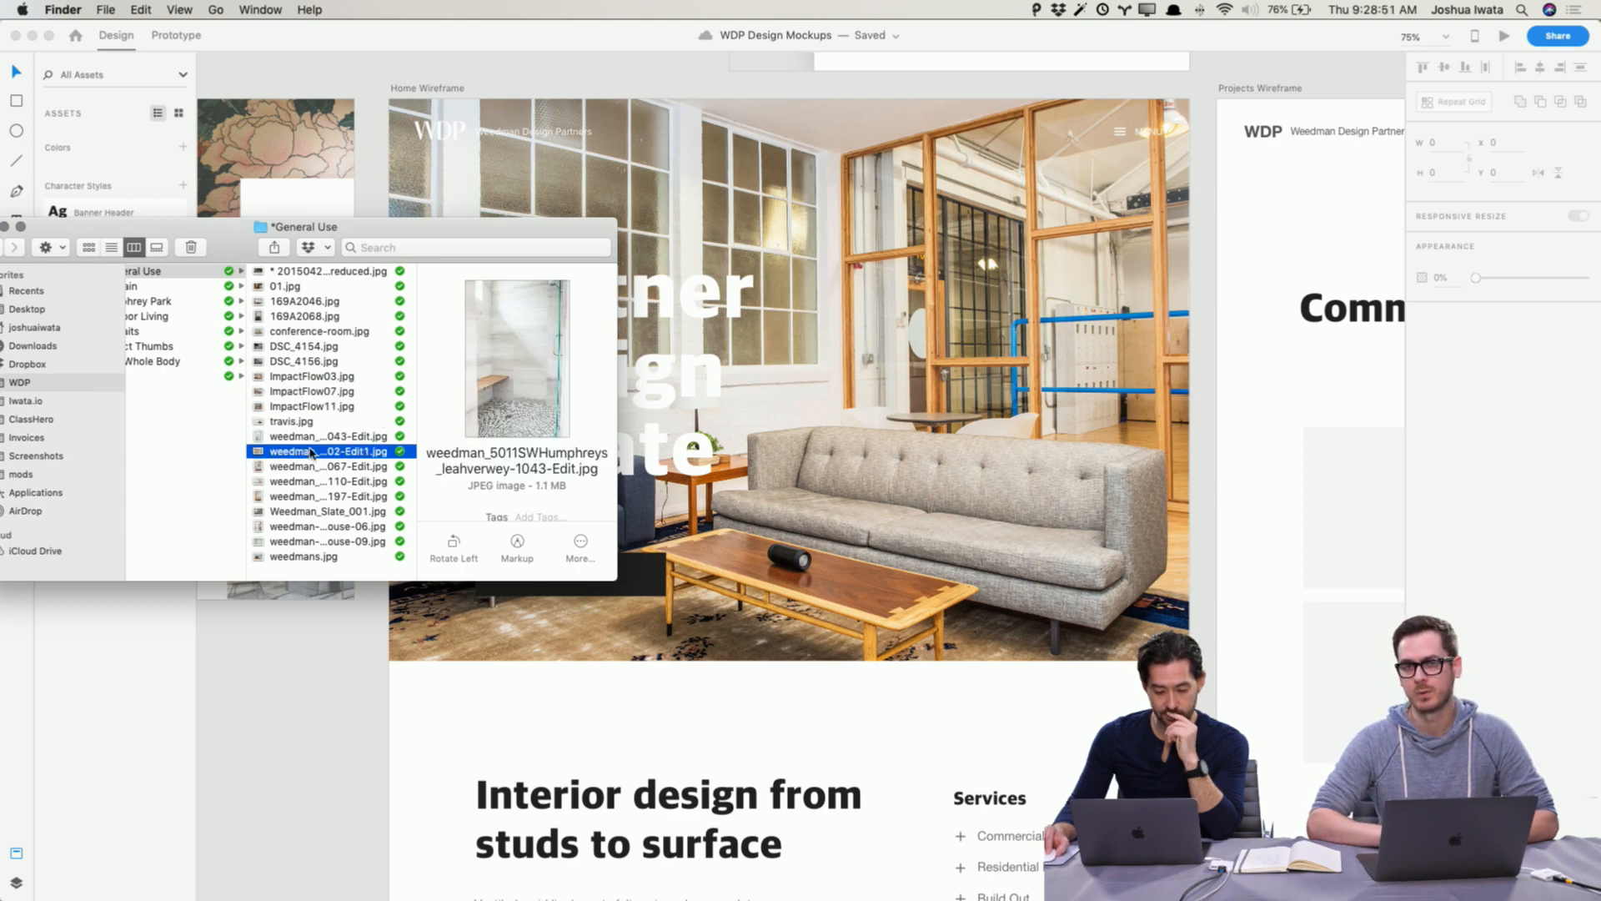
pyautogui.click(315, 467)
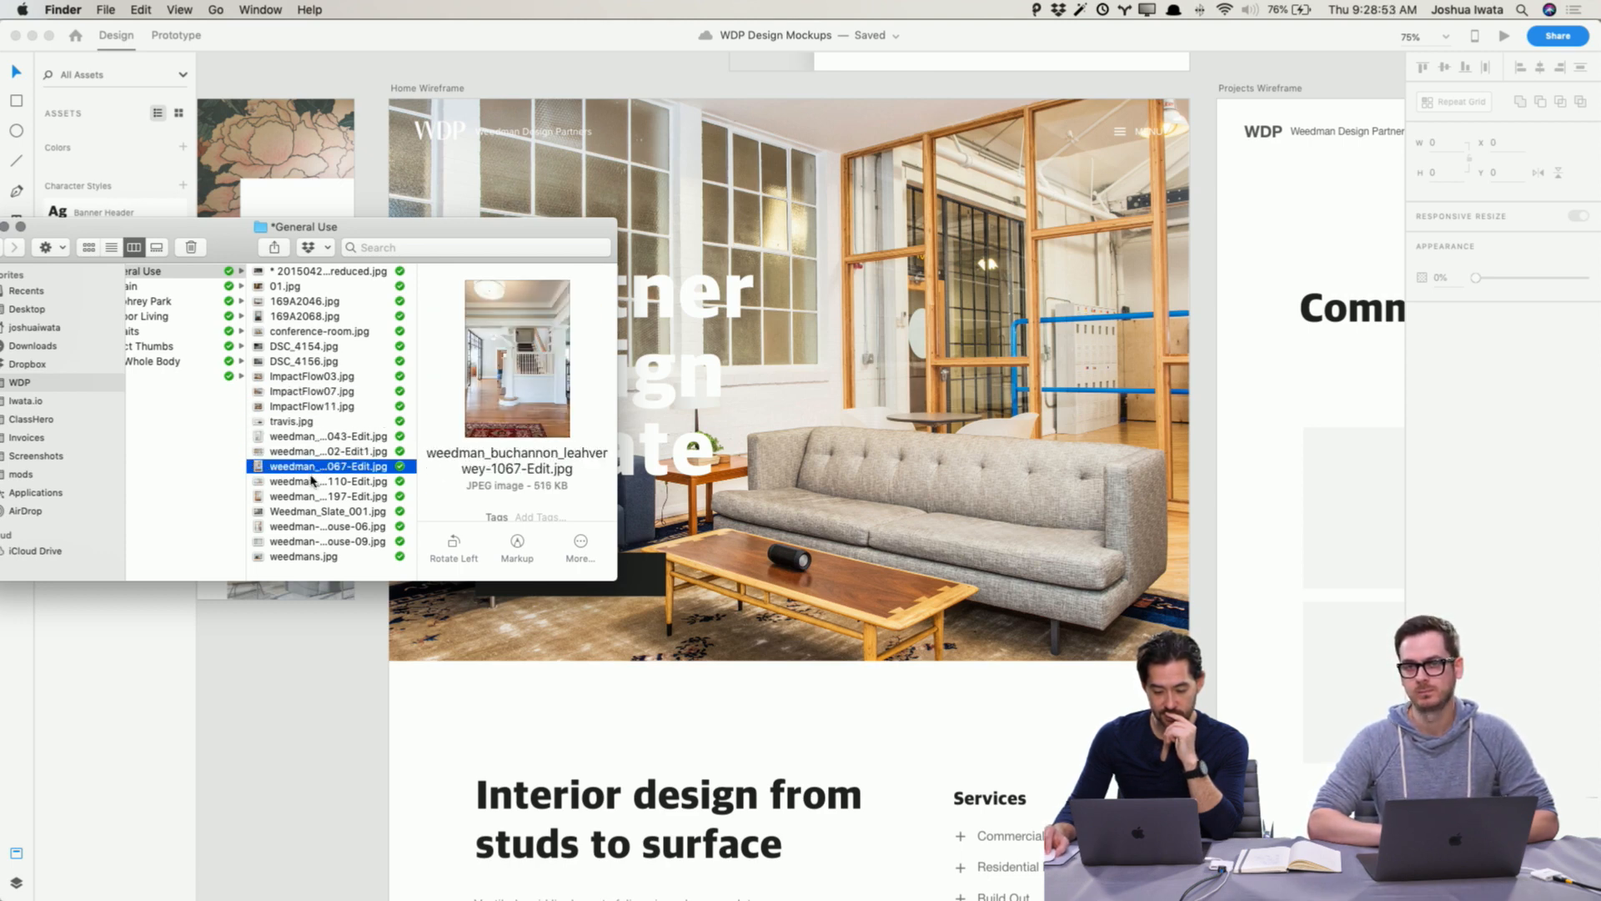
pyautogui.press('space')
pyautogui.press('Down')
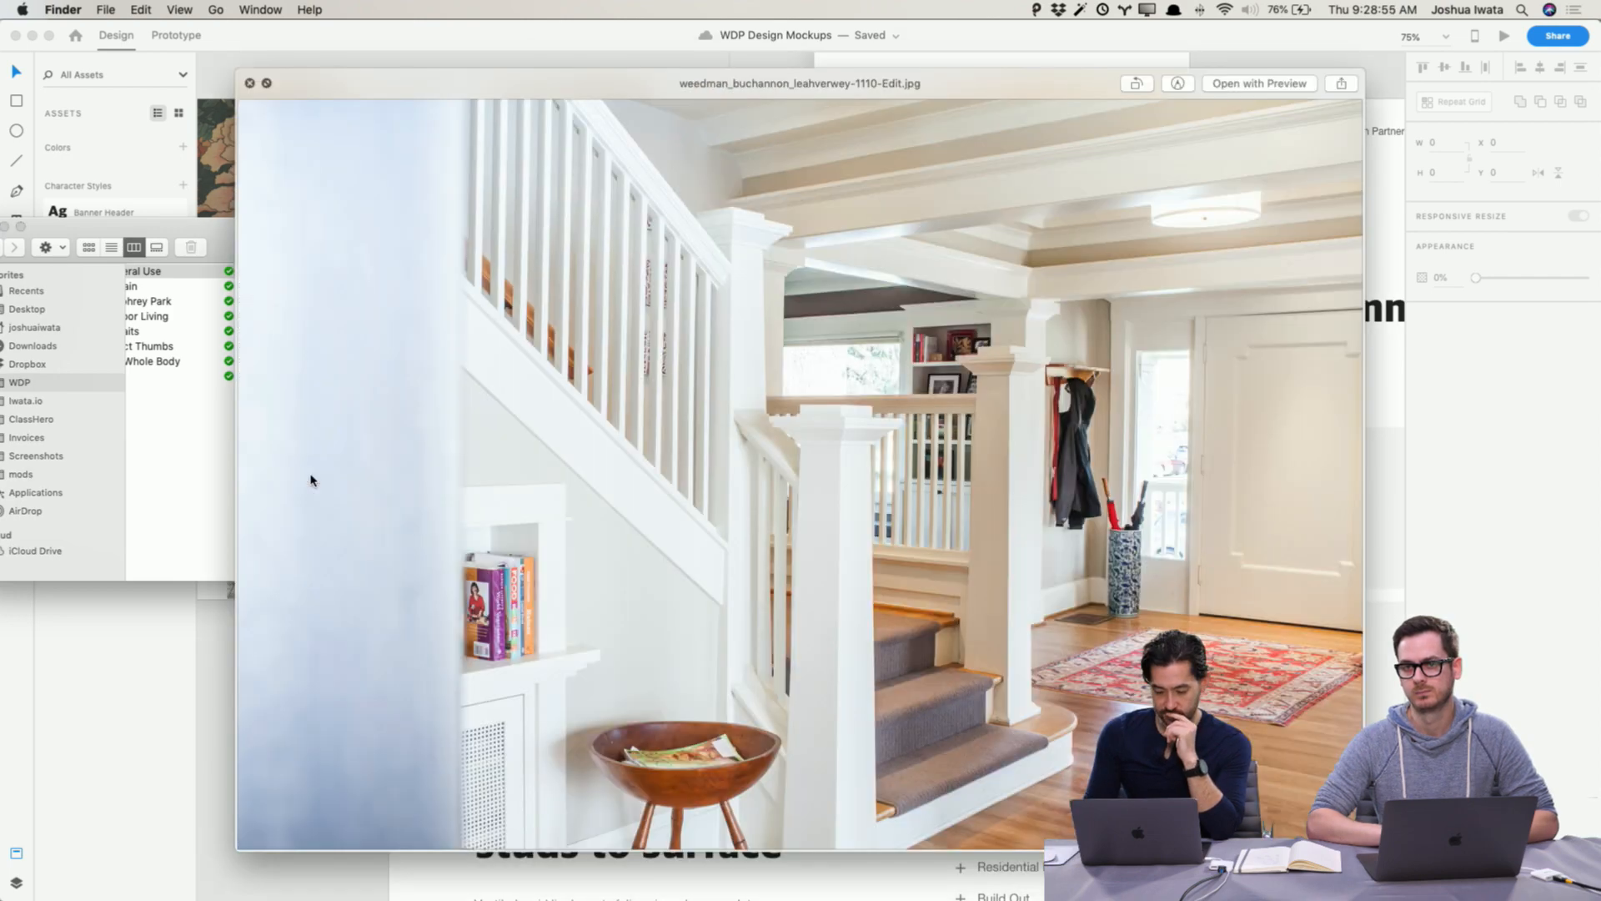
pyautogui.press('Down')
pyautogui.press('Down')
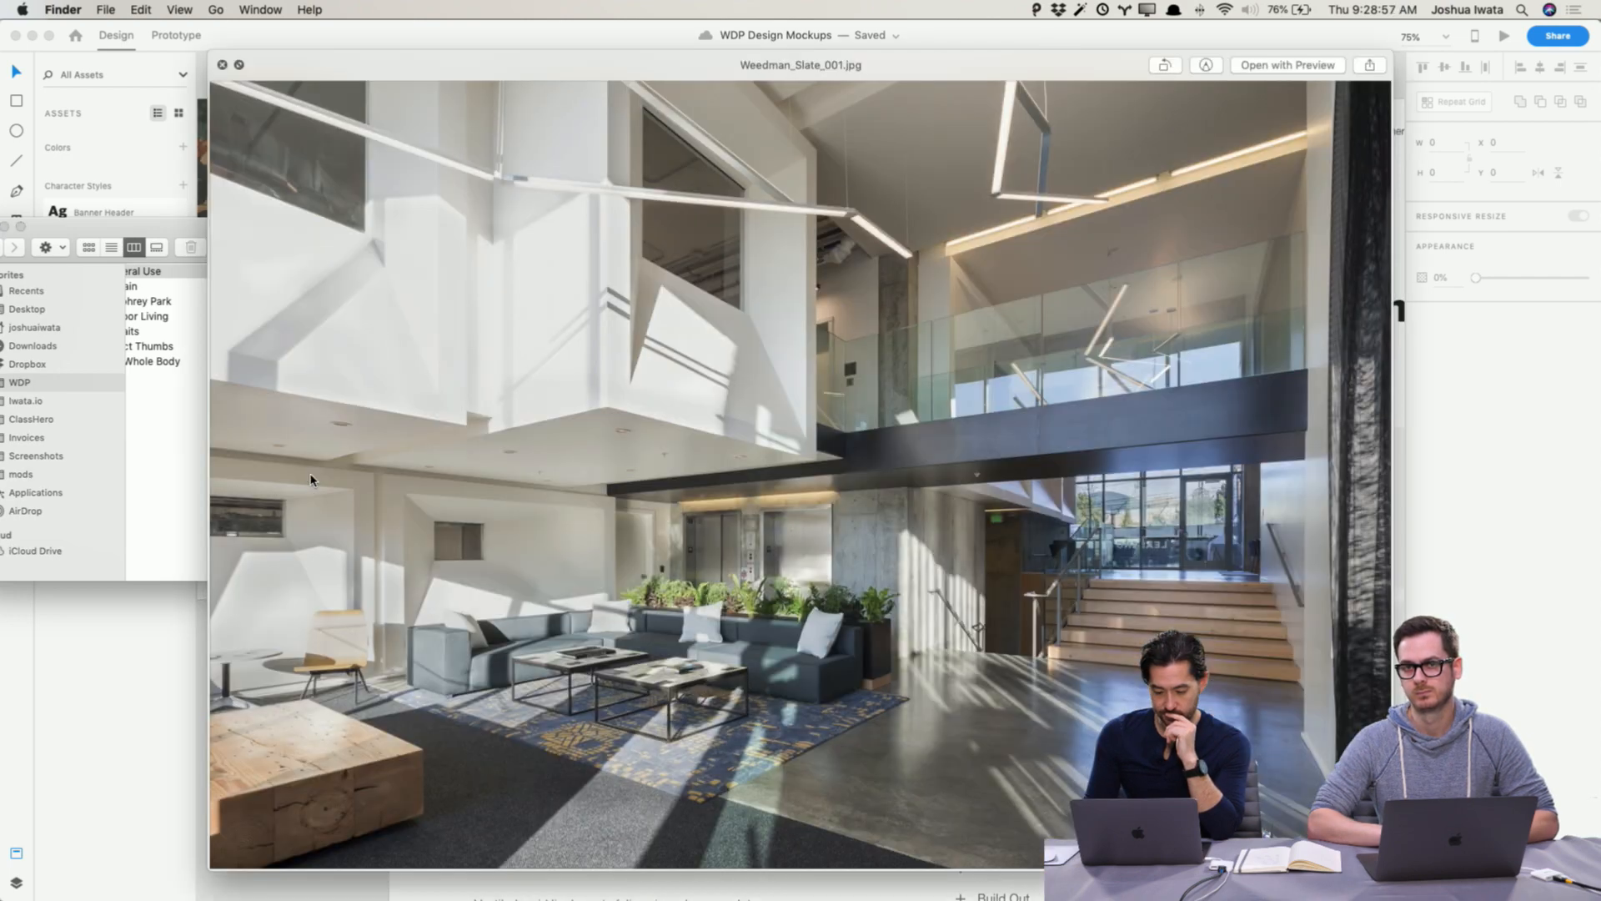
pyautogui.press('Down')
pyautogui.press('Down')
pyautogui.press('Down')
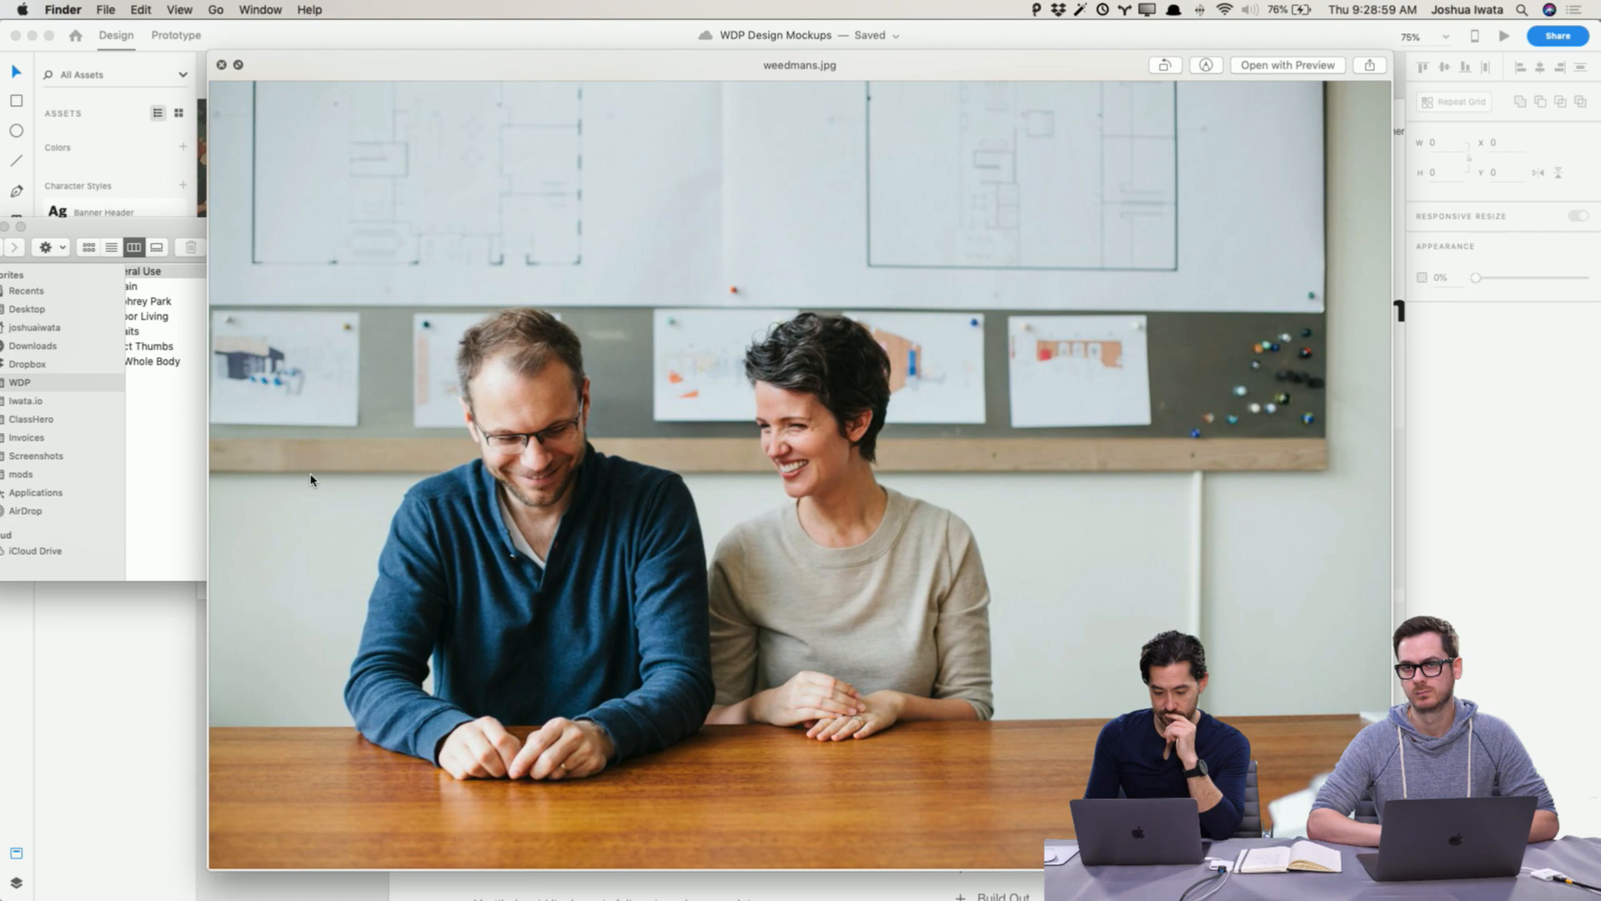
pyautogui.press('Up')
pyautogui.press('space')
# Step: Replace the hero photo with 20150422_Ful...5_reduced.jpg from the General Use folder
pyautogui.click(327, 273)
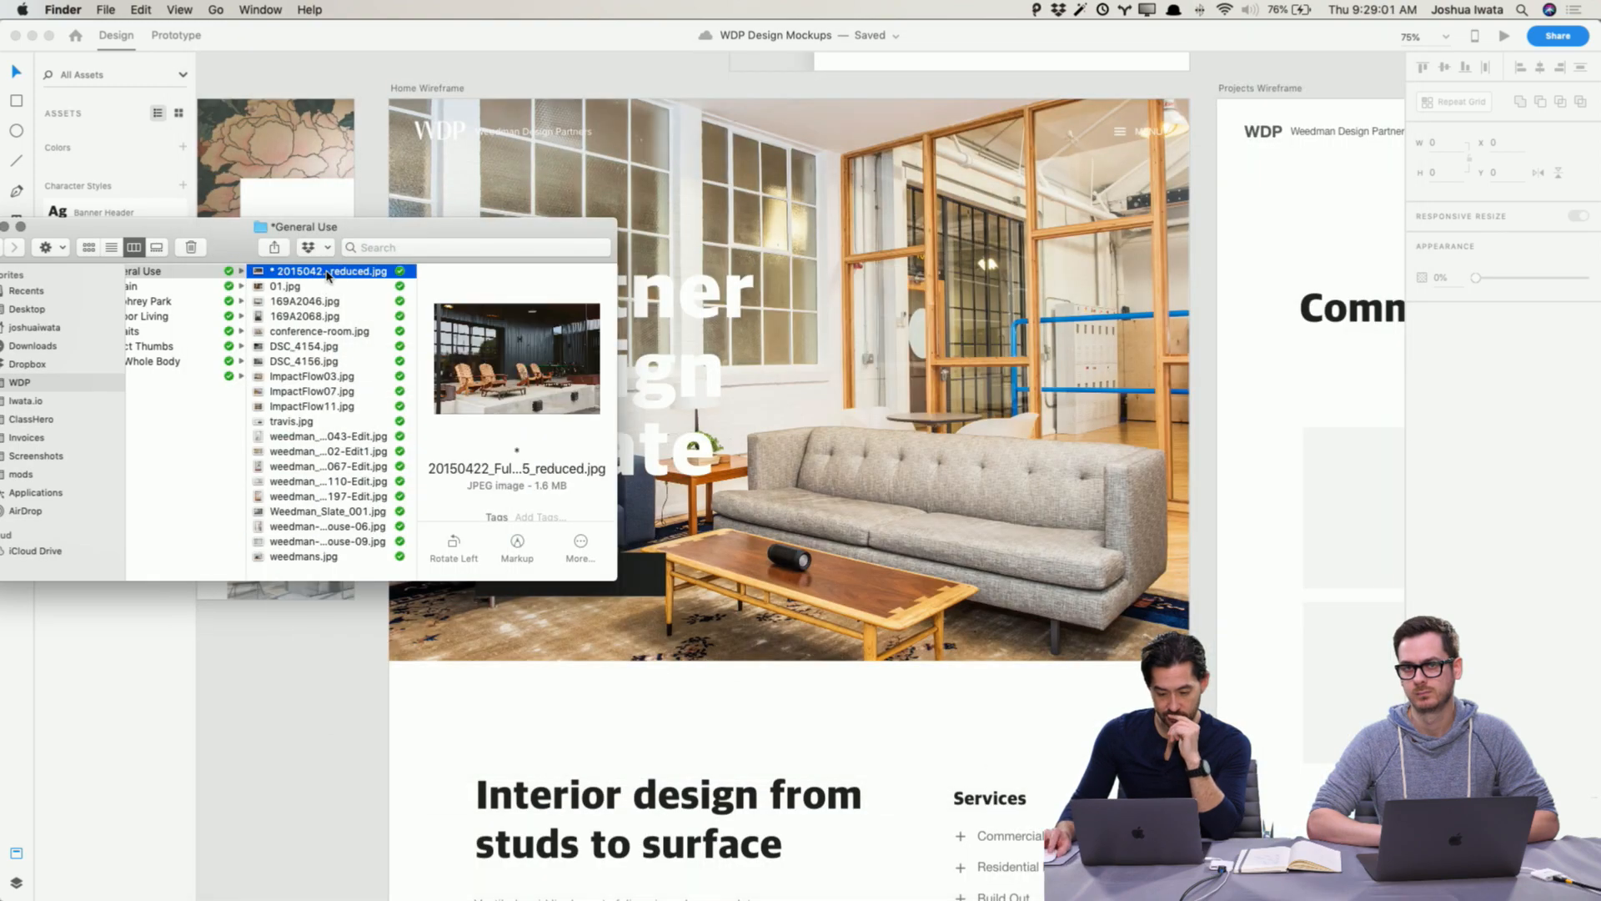
pyautogui.moveTo(259, 276); pyautogui.dragTo(725, 167)
pyautogui.click(313, 799)
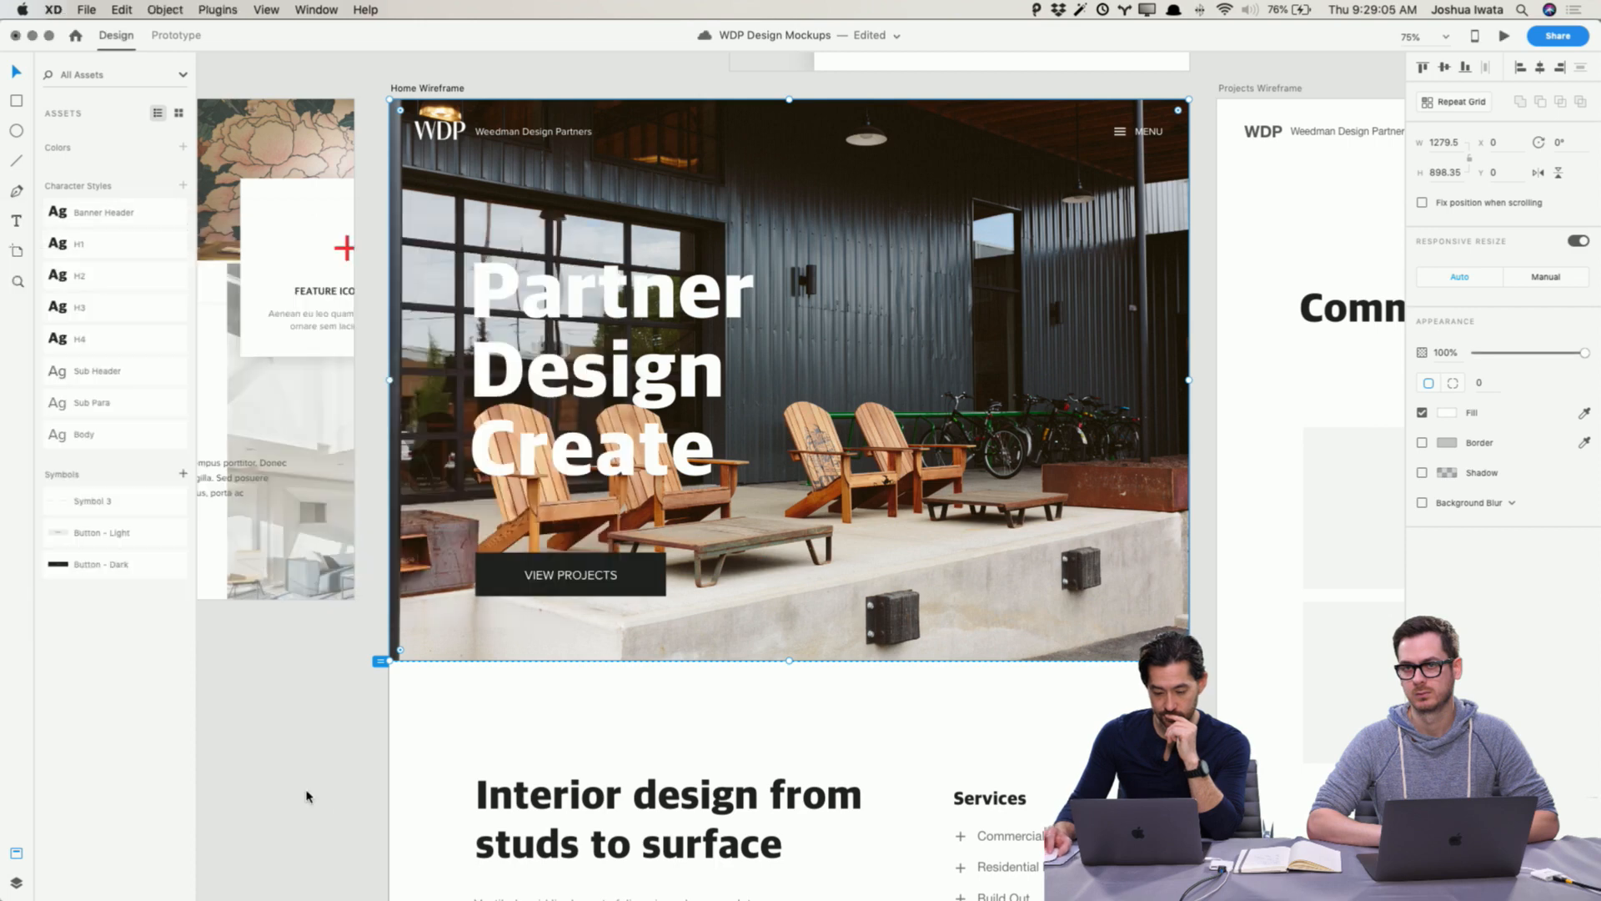
# Step: Enlarge and reposition the porch photo inside the hero frame
pyautogui.doubleClick(925, 477)
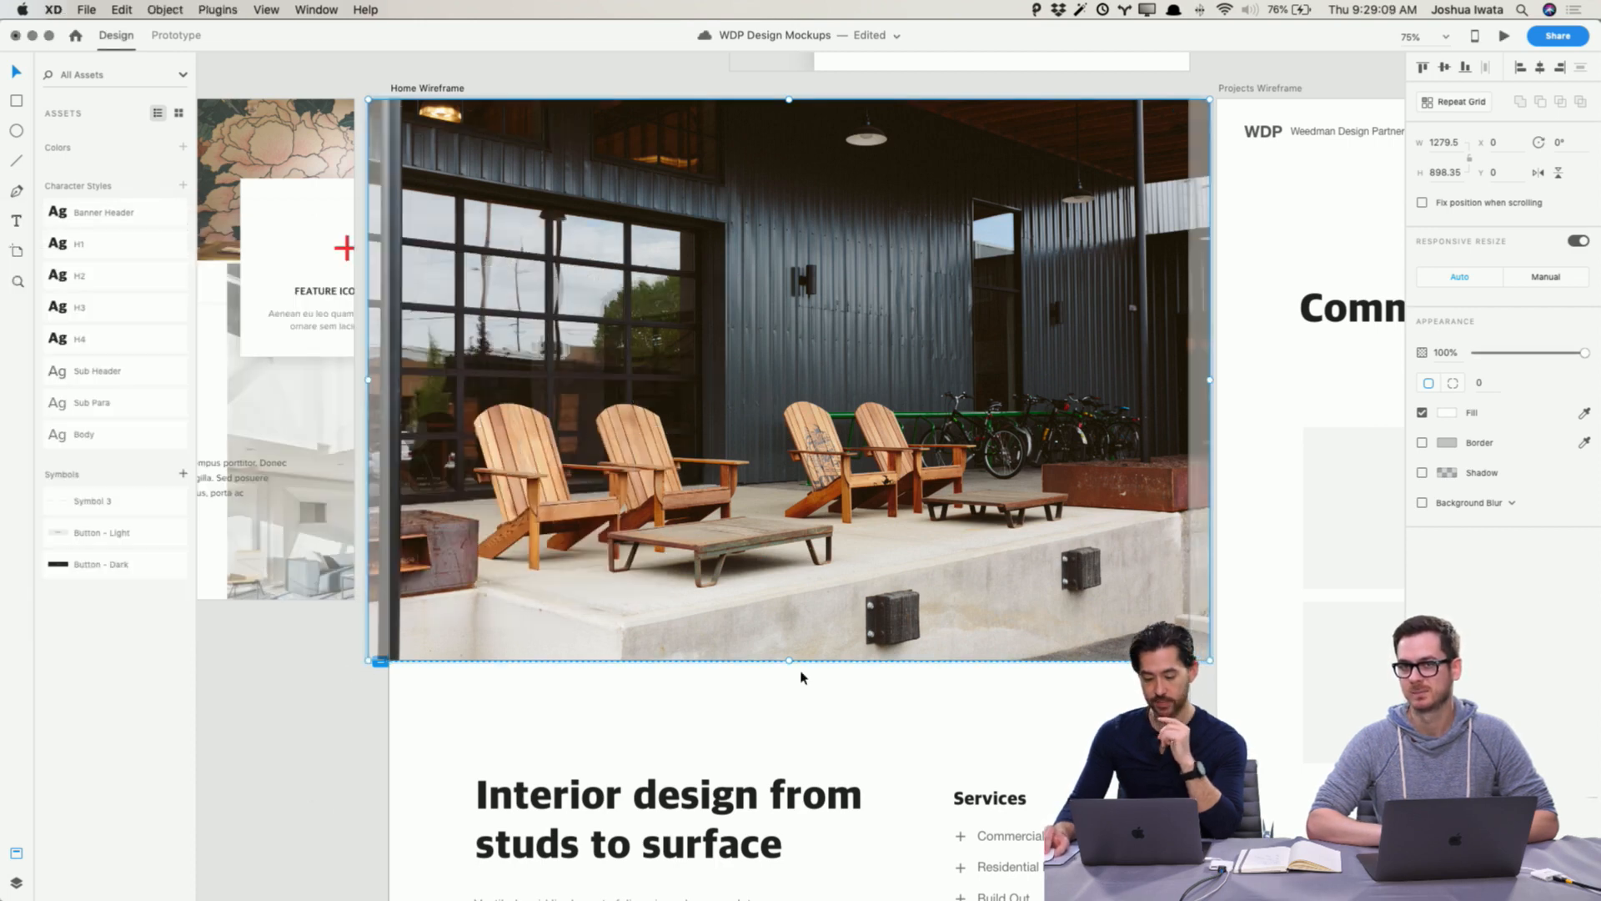
pyautogui.moveTo(790, 669); pyautogui.dragTo(797, 782)
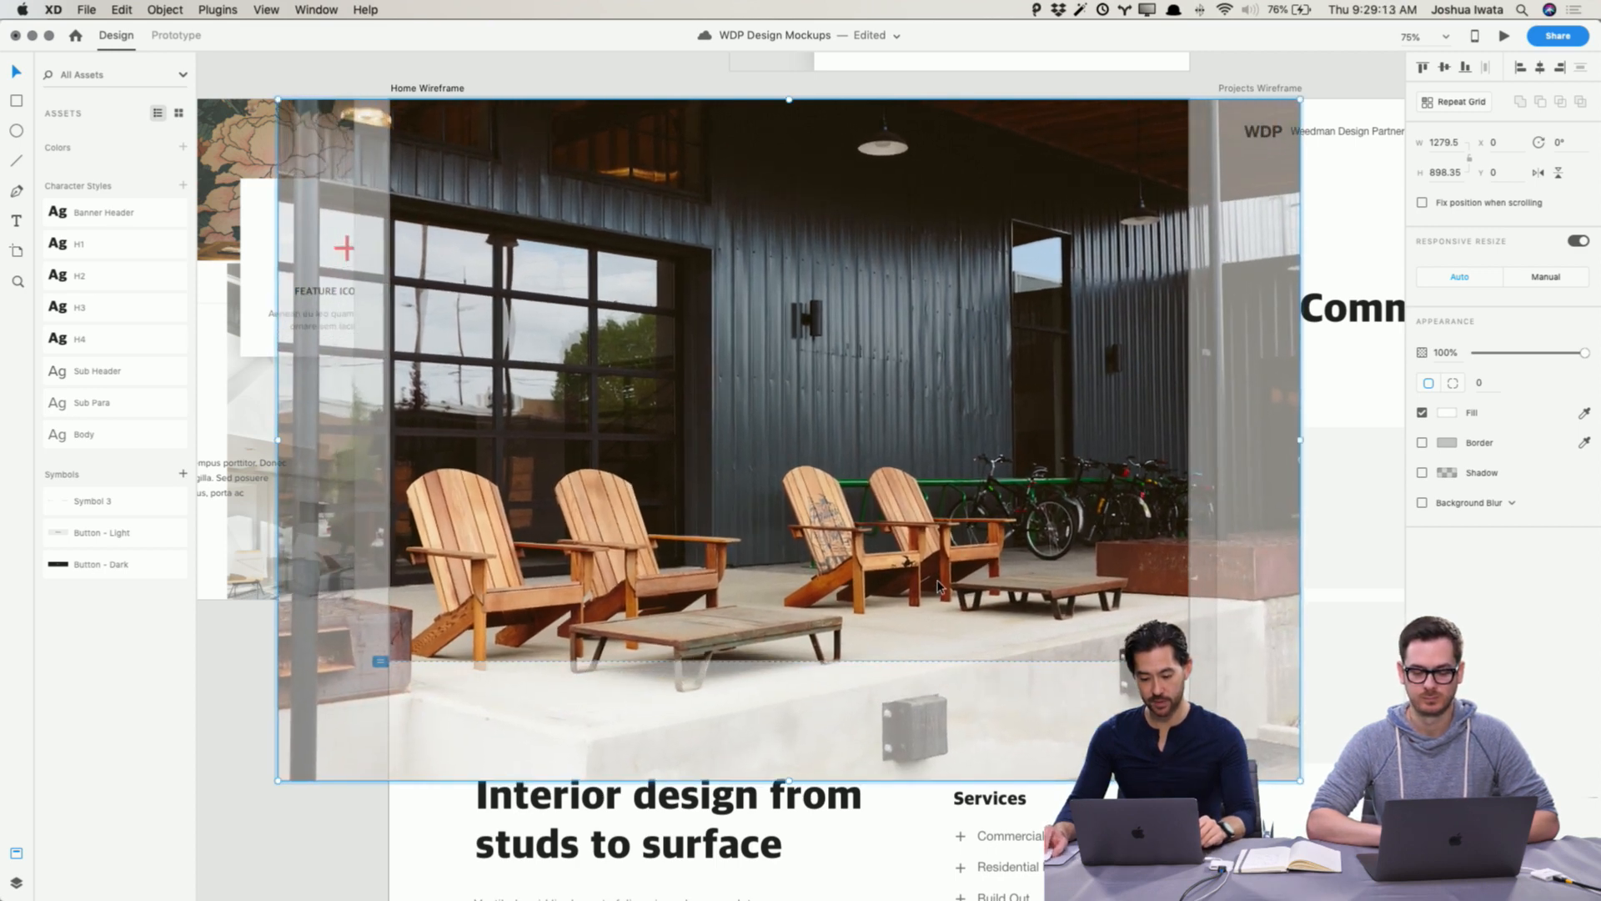
pyautogui.moveTo(940, 591); pyautogui.dragTo(940, 535)
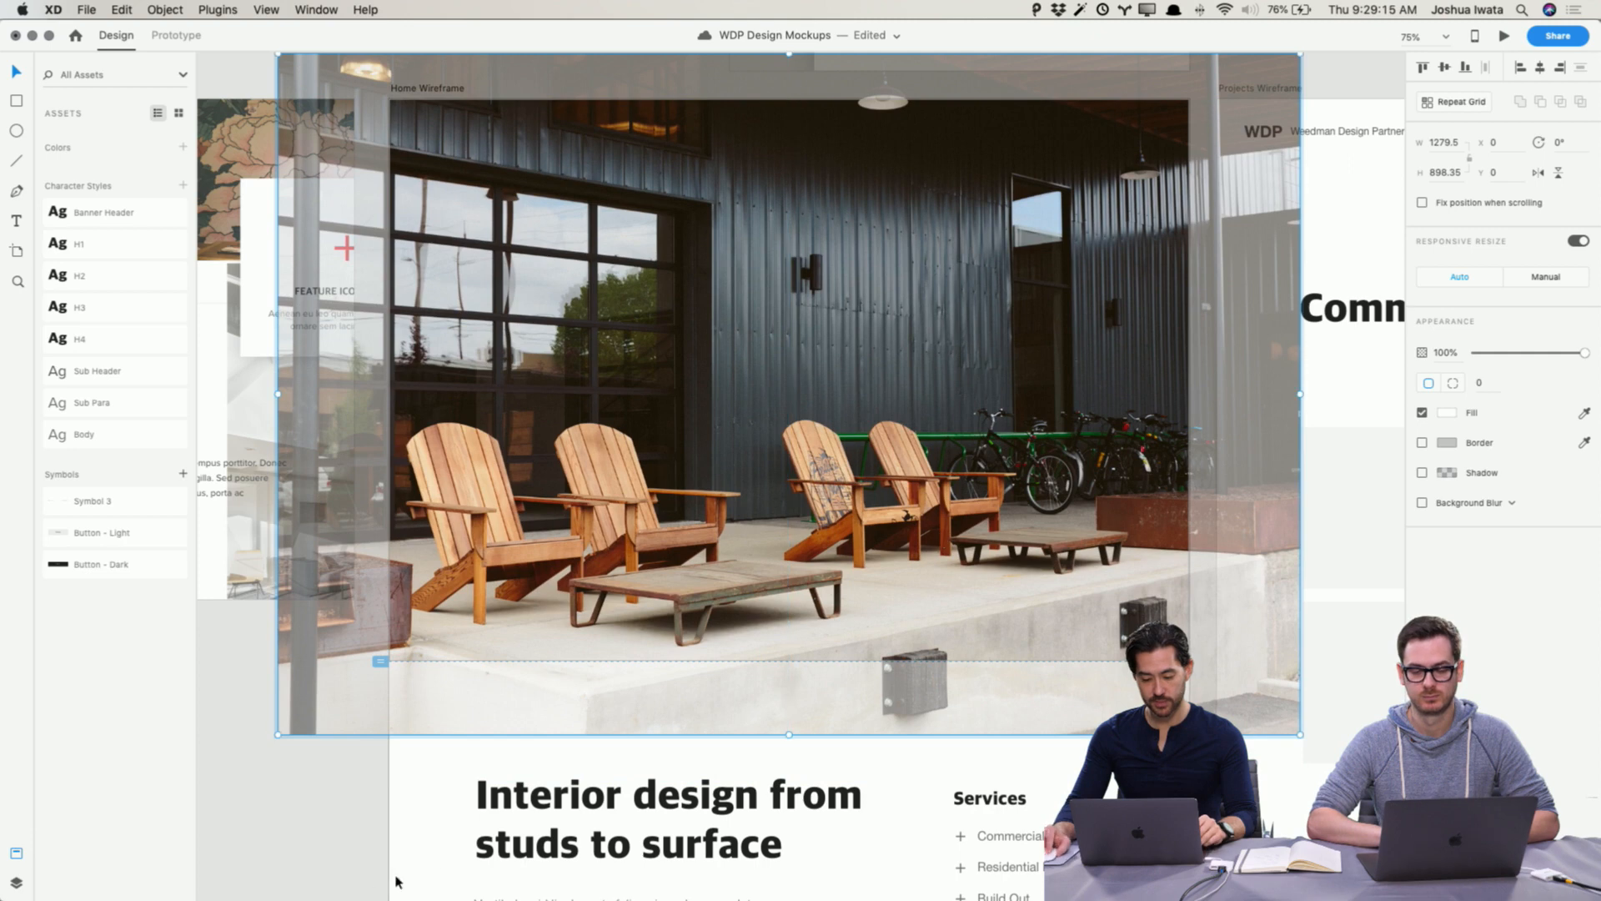
pyautogui.click(348, 873)
# Step: Flip the hero porch photo horizontally
pyautogui.click(566, 321)
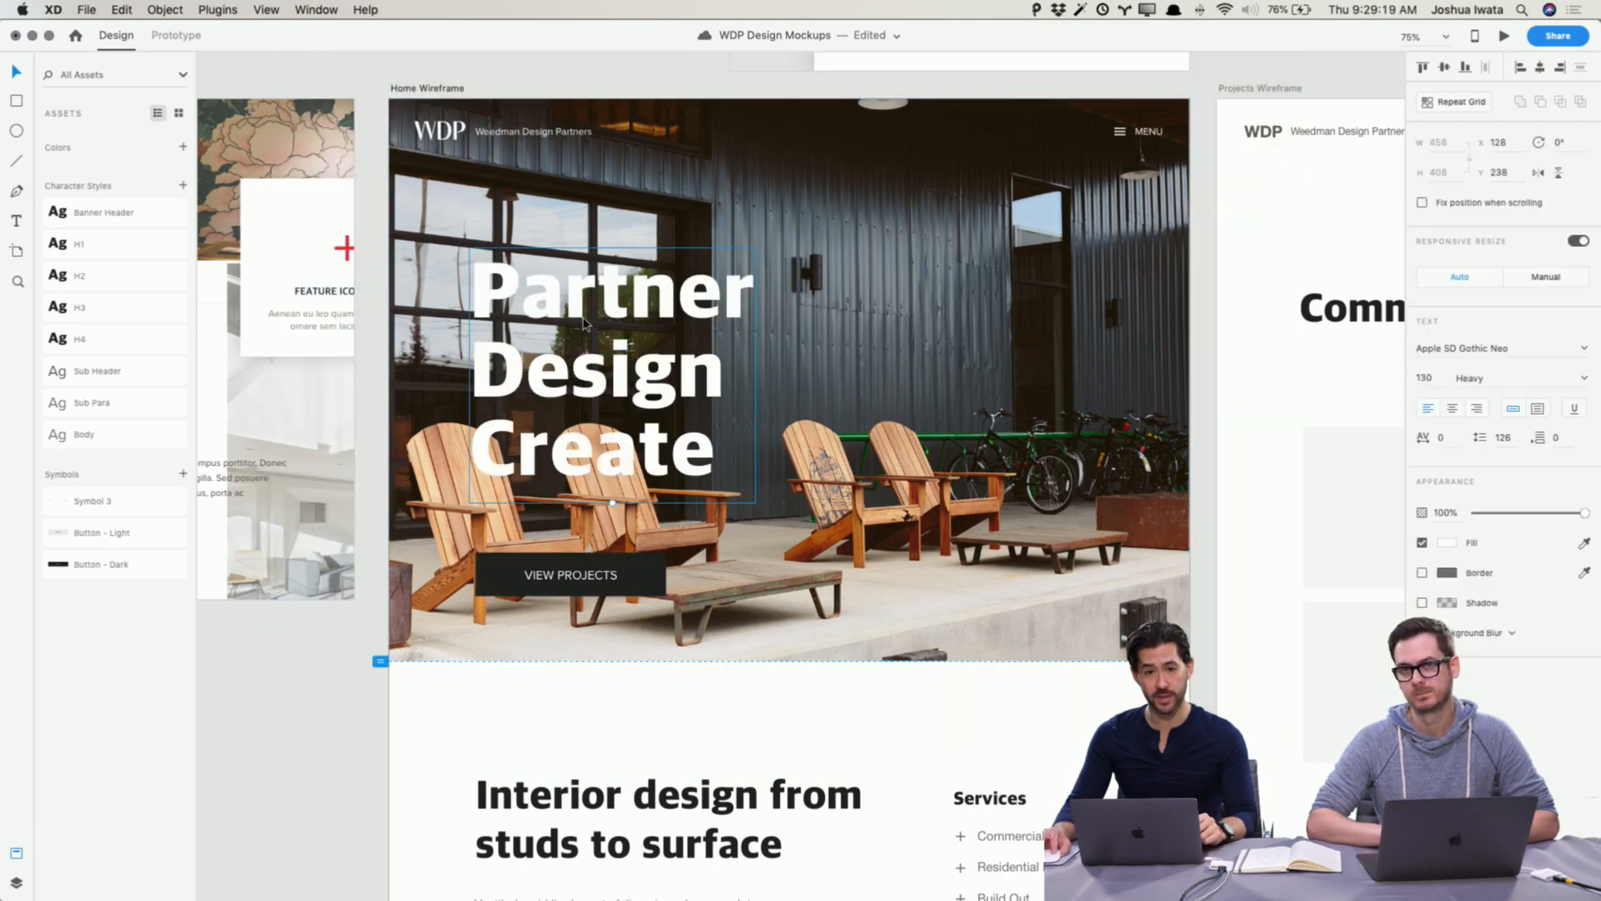
pyautogui.click(1079, 389)
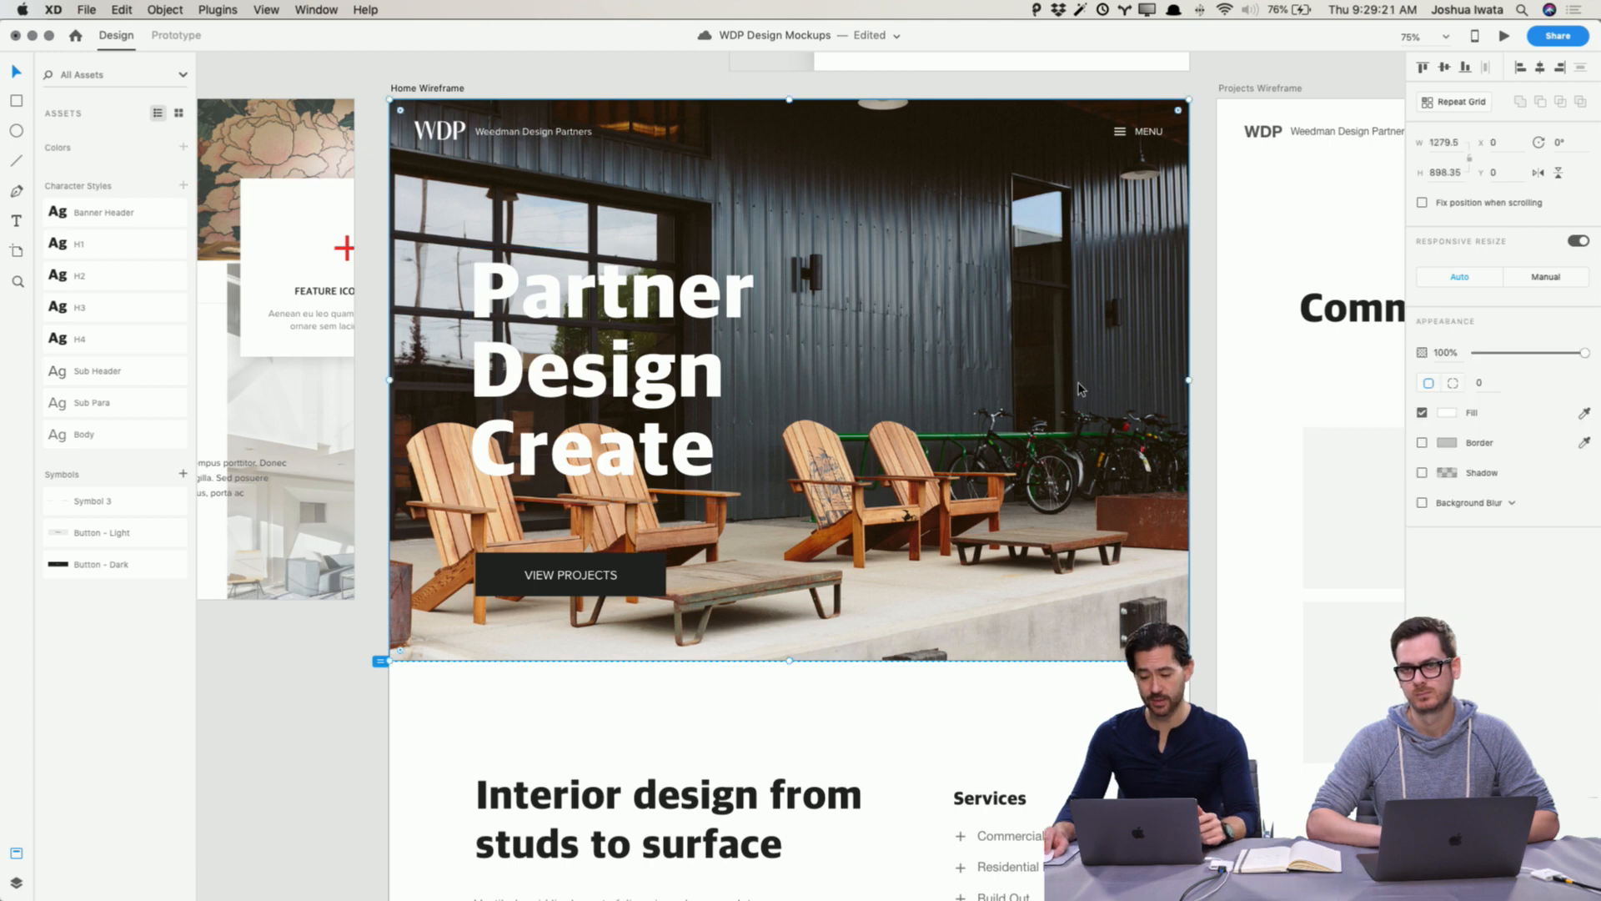
pyautogui.doubleClick(1079, 389)
pyautogui.click(410, 812)
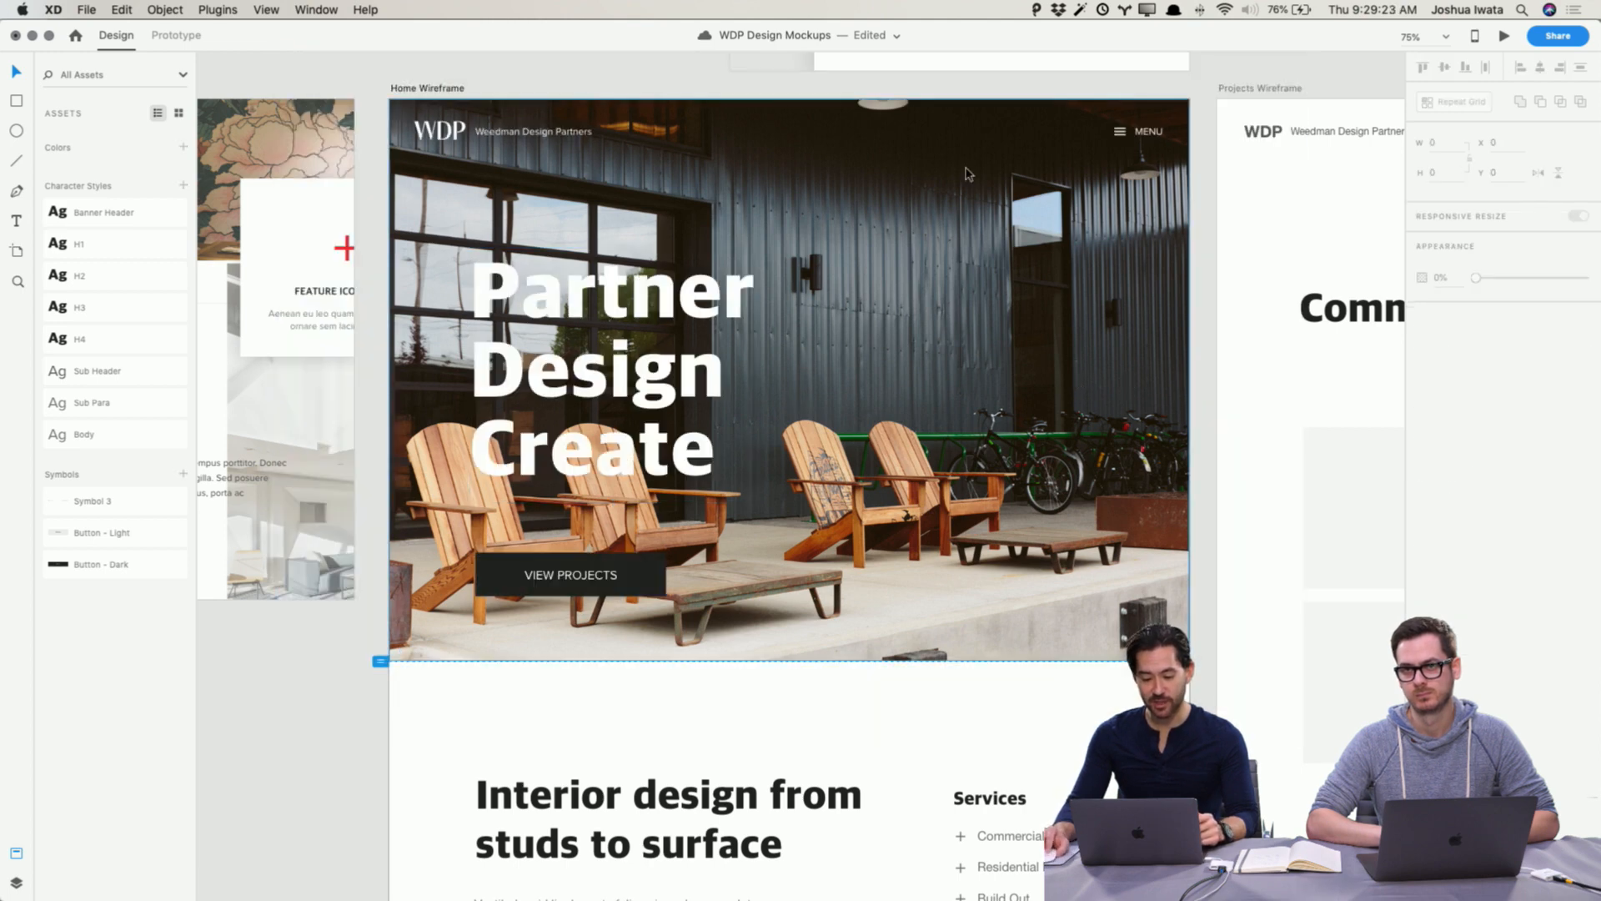
pyautogui.doubleClick(991, 328)
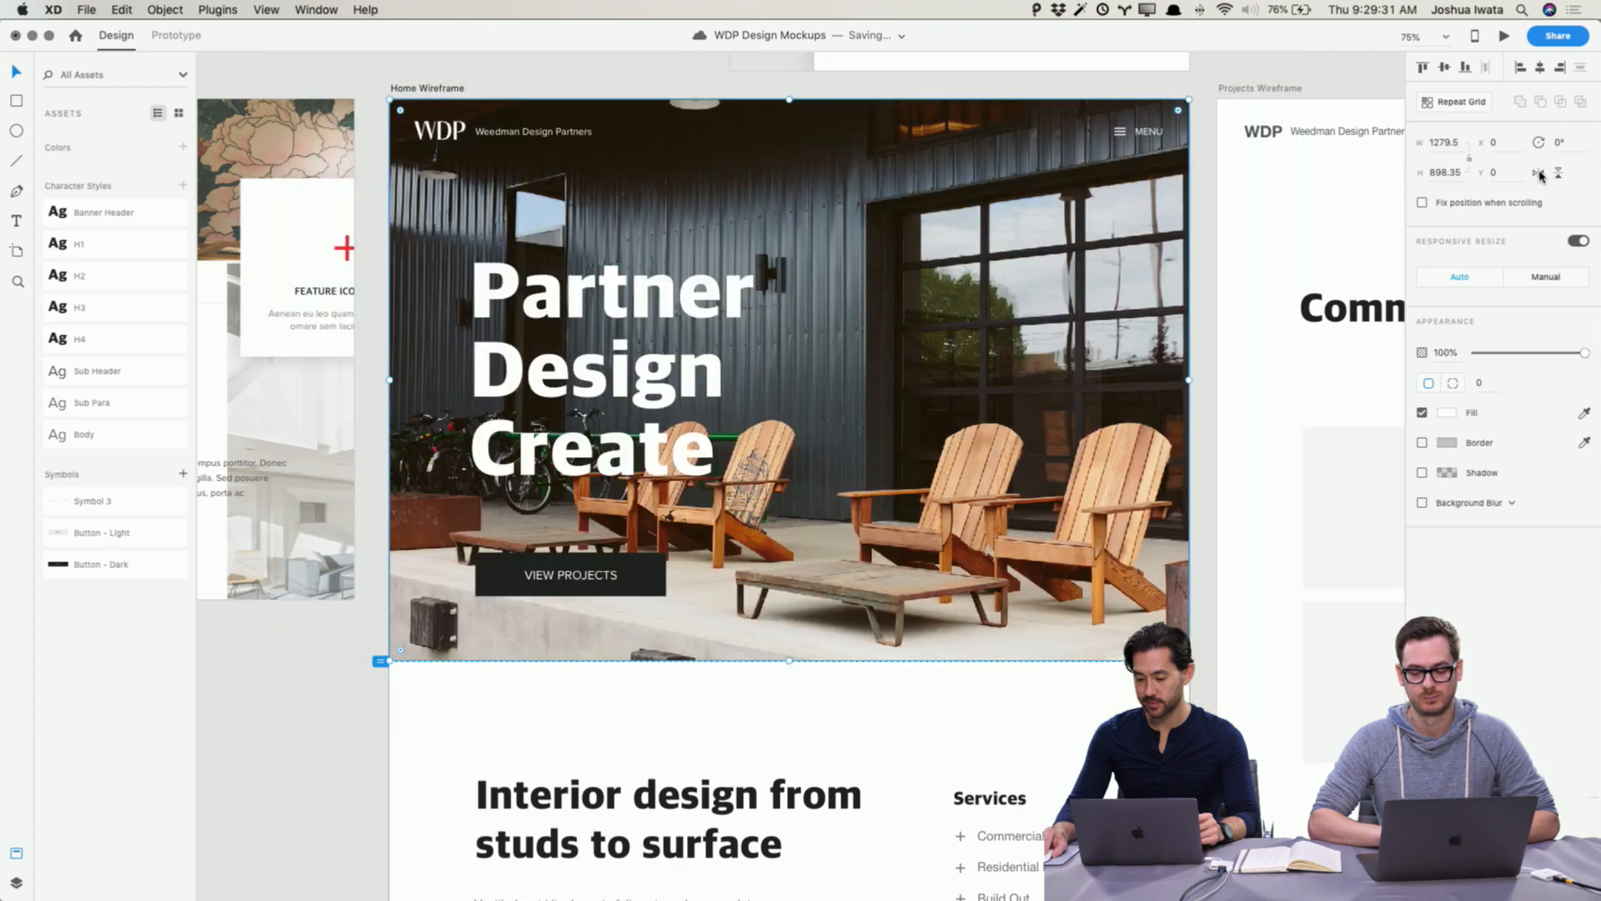
pyautogui.click(1539, 173)
# Step: Enlarge and shift the flipped porch photo within the hero frame
pyautogui.doubleClick(968, 367)
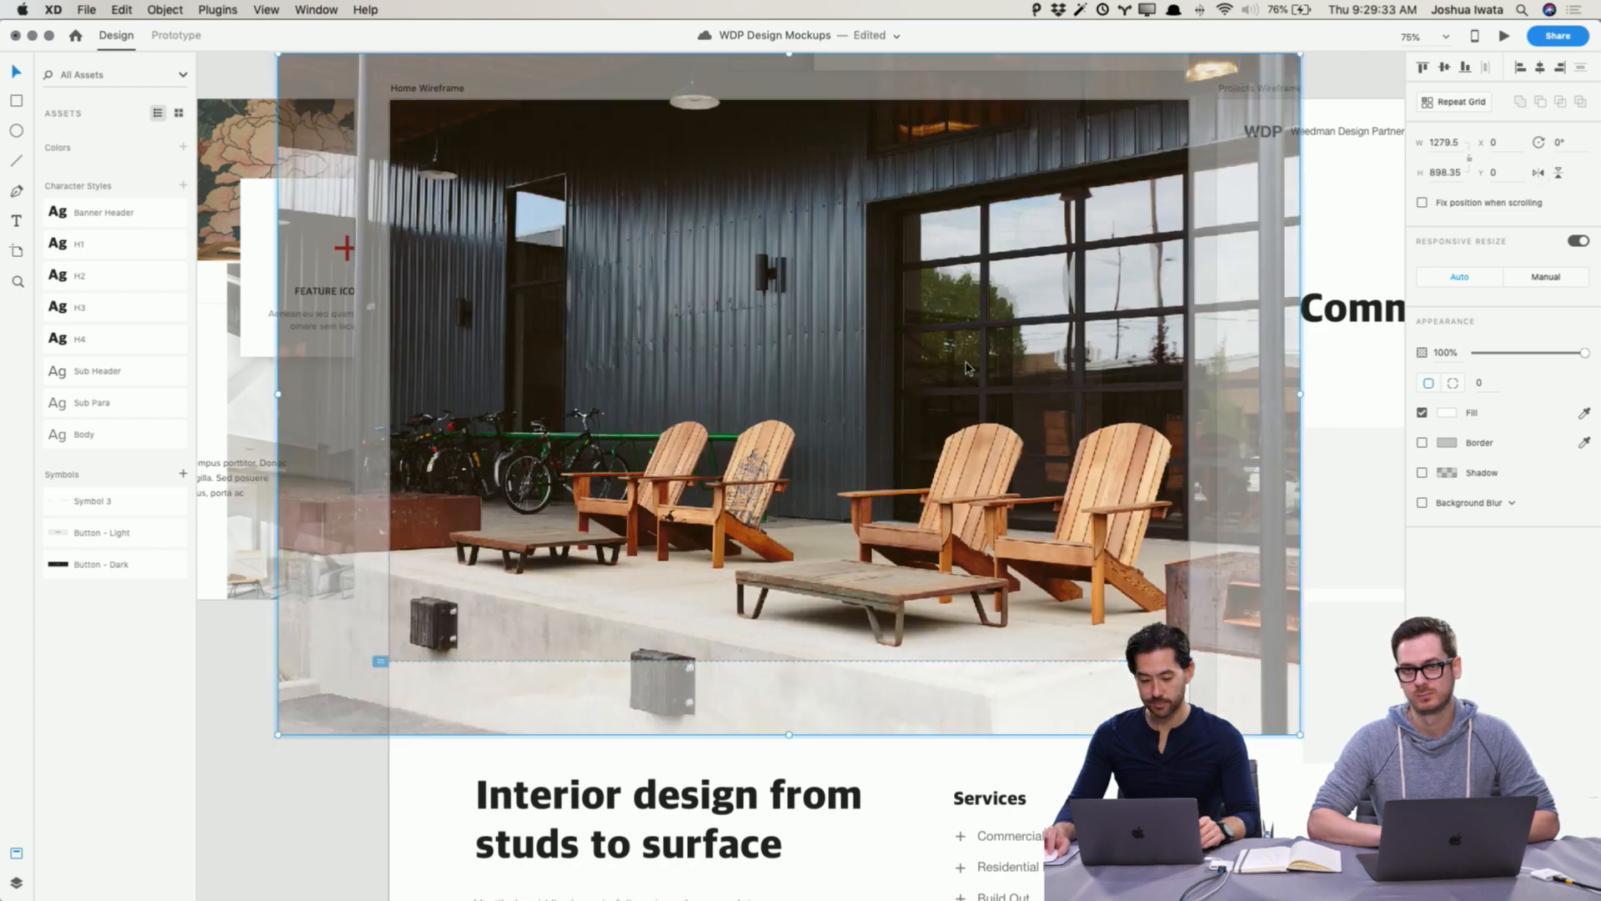
pyautogui.moveTo(966, 319); pyautogui.dragTo(1018, 359)
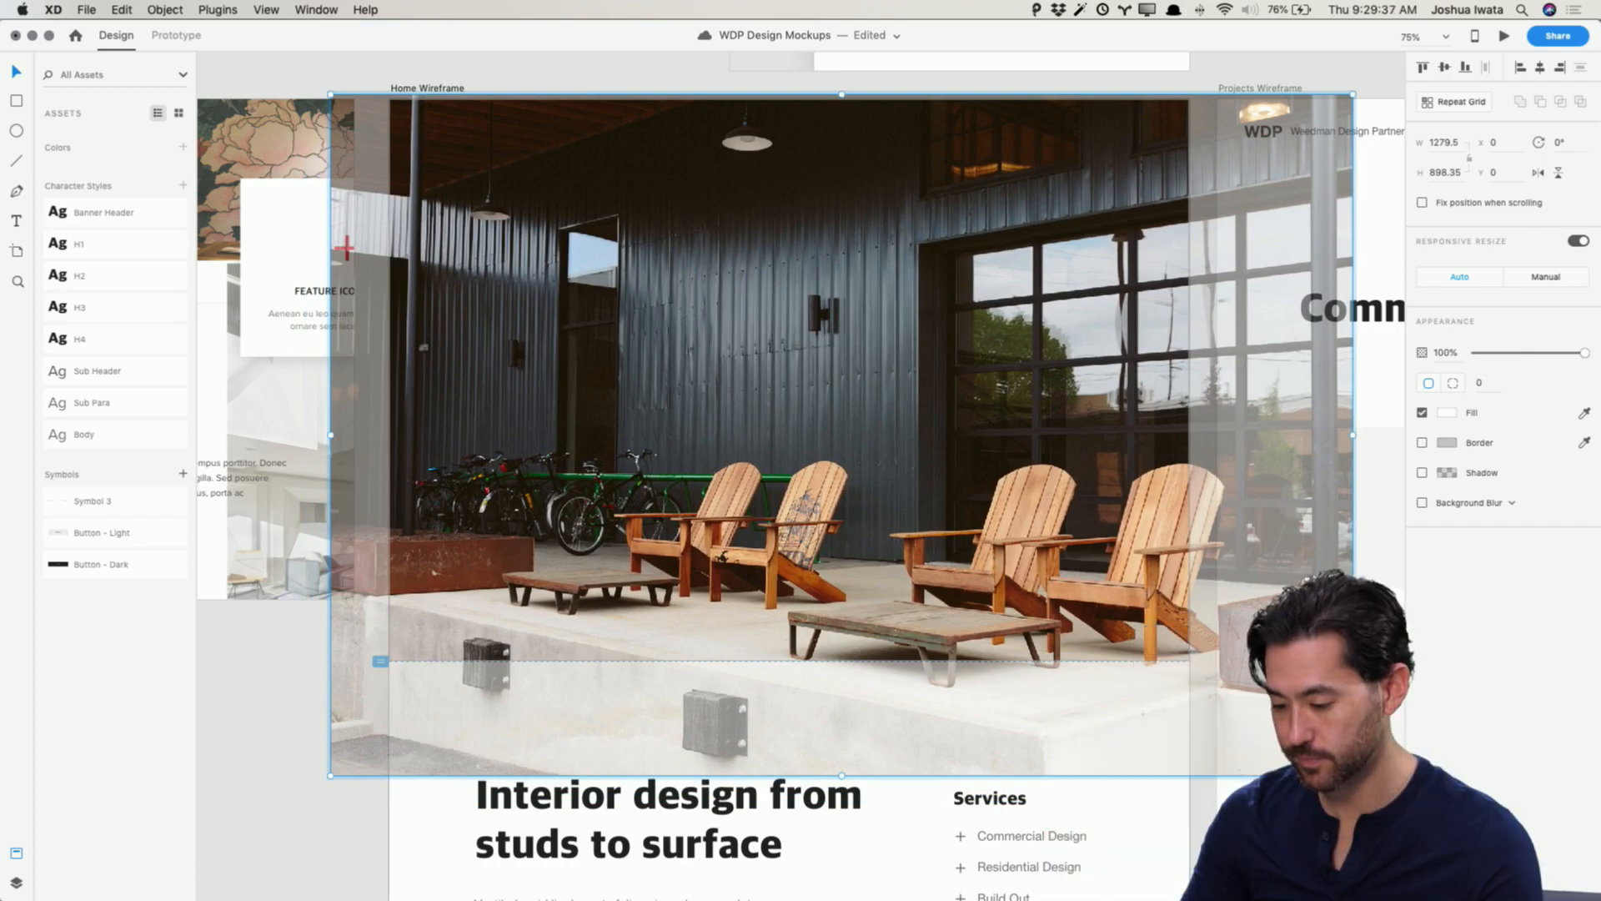
pyautogui.moveTo(1353, 778); pyautogui.dragTo(1385, 796)
pyautogui.click(272, 758)
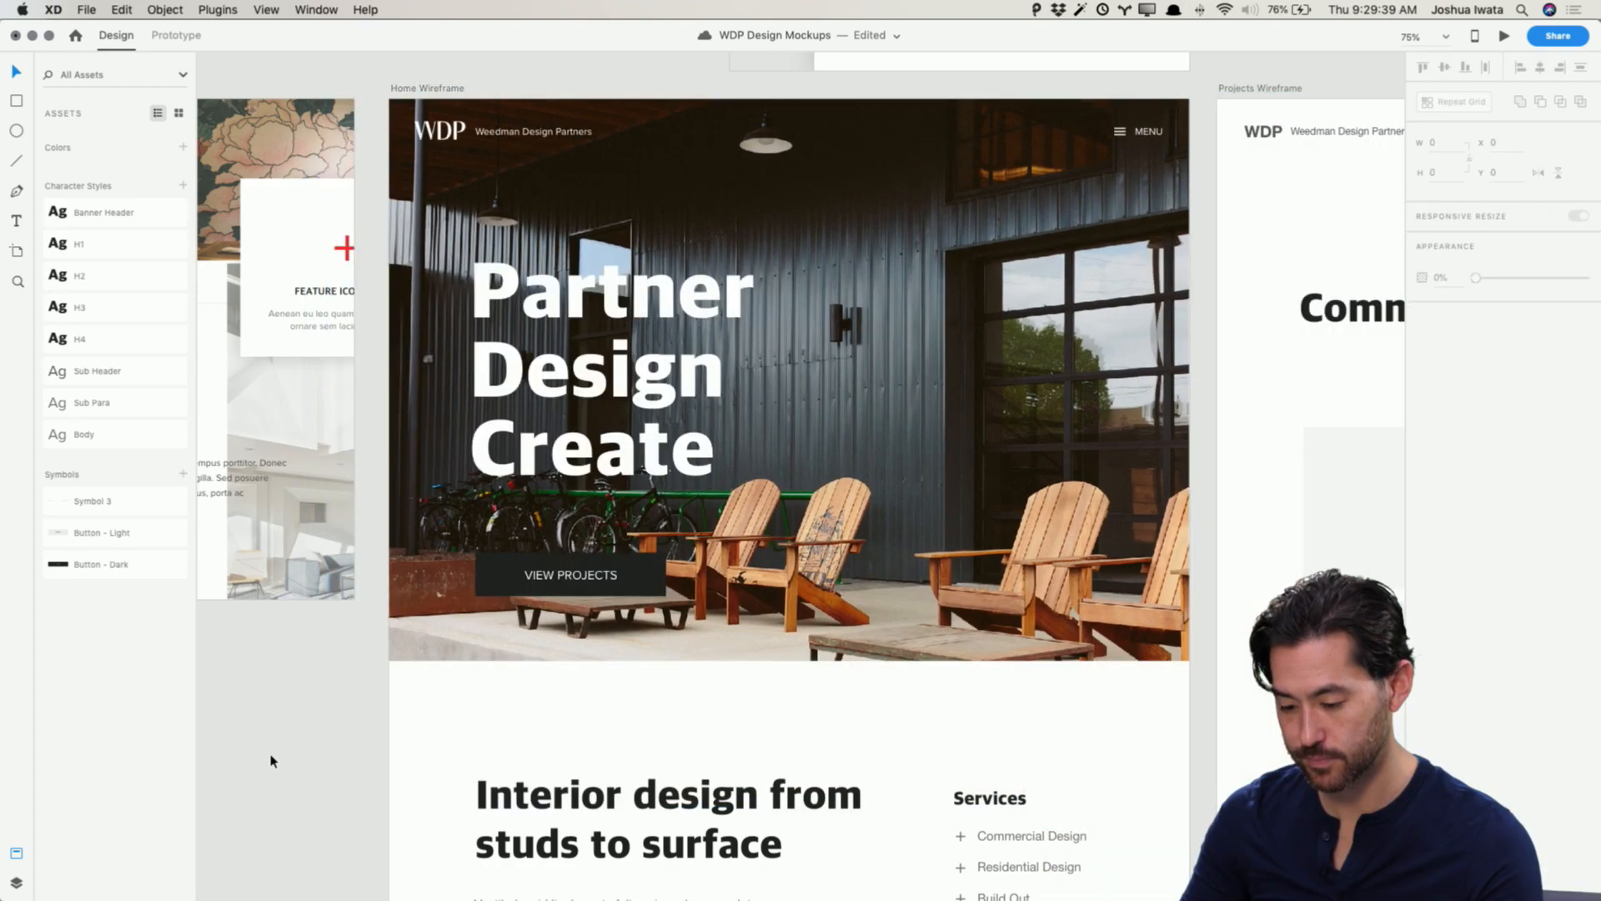
pyautogui.doubleClick(927, 351)
pyautogui.moveTo(926, 349); pyautogui.dragTo(879, 360)
pyautogui.click(367, 813)
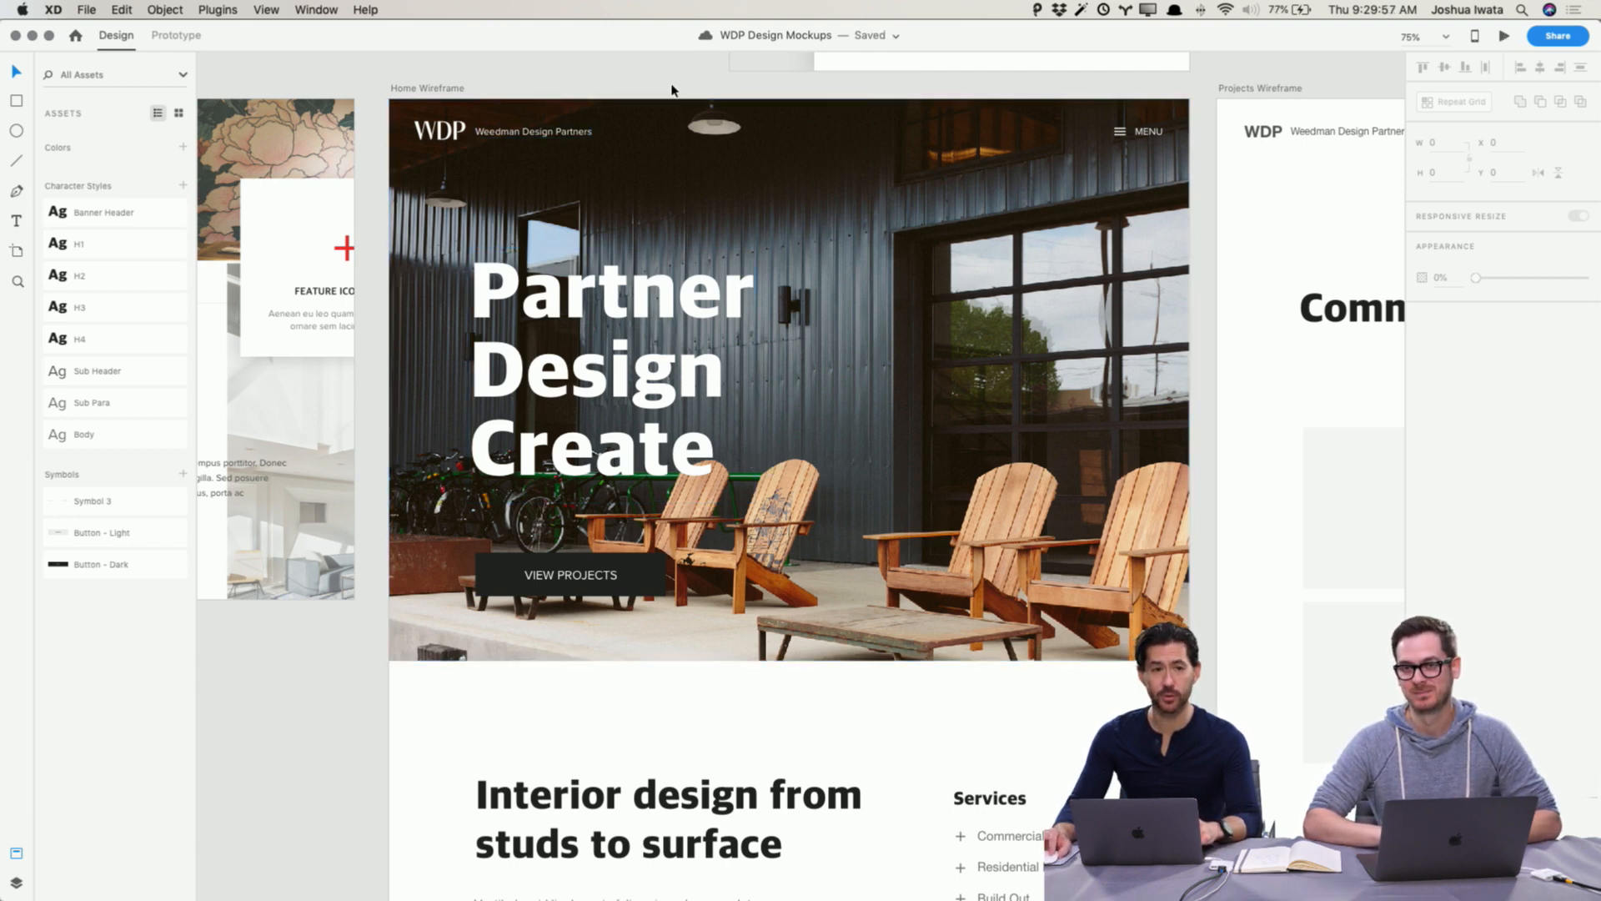
# Step: Preview the Home Wireframe page and scroll through it
pyautogui.click(1506, 39)
pyautogui.moveTo(1042, 35); pyautogui.dragTo(834, 67)
pyautogui.scroll(-5, 849, 296)
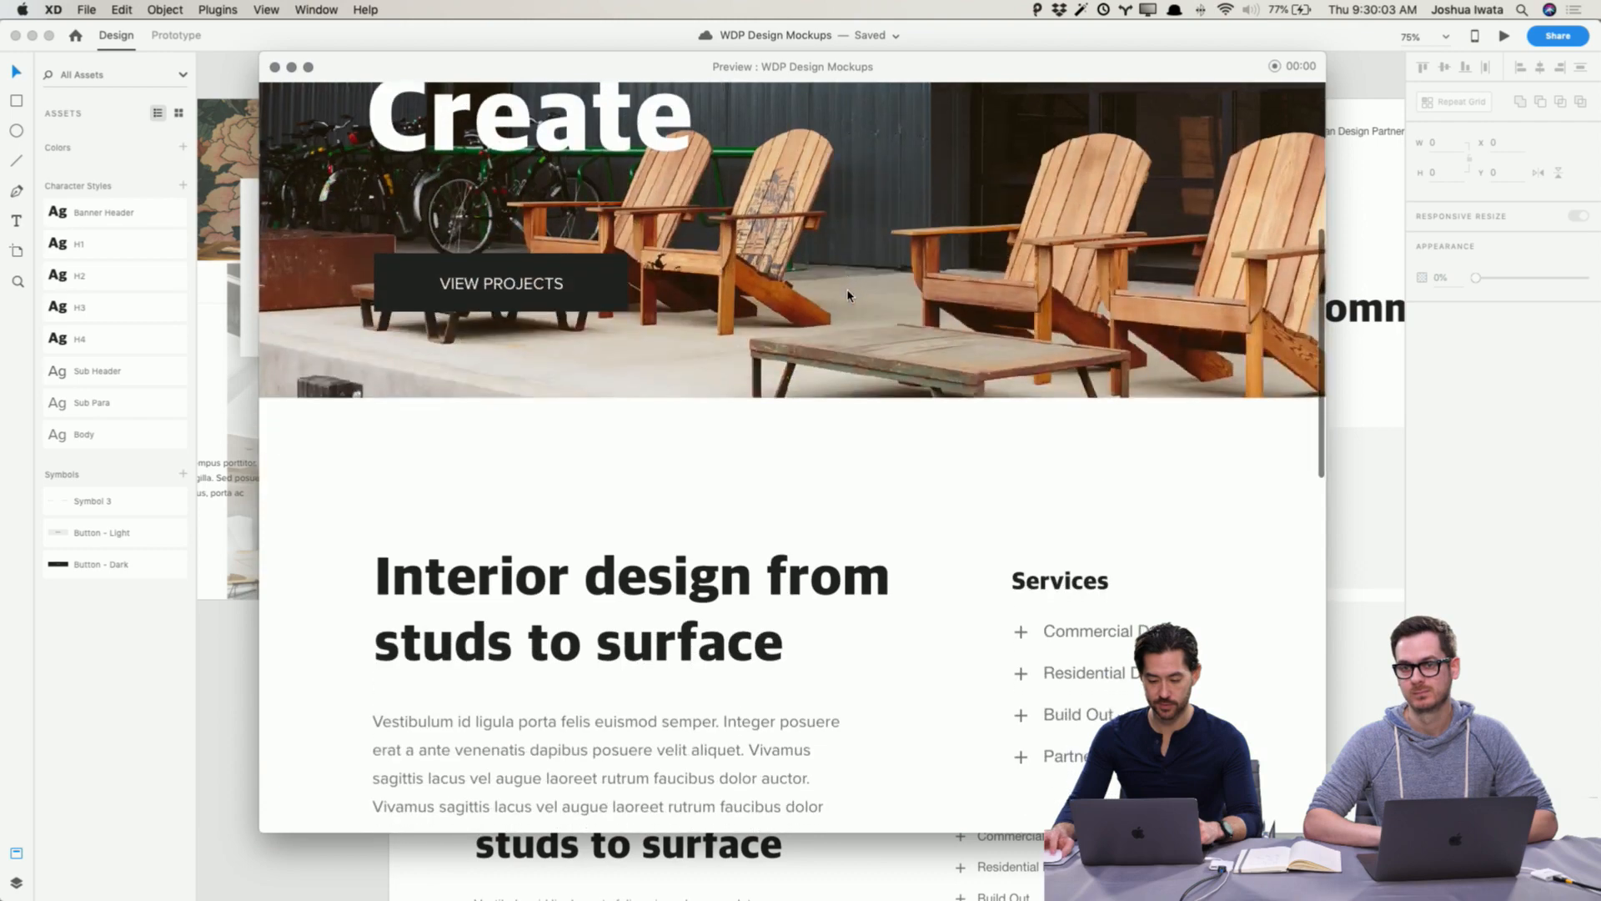
pyautogui.scroll(5, 849, 296)
pyautogui.scroll(-3, 851, 293)
pyautogui.scroll(-5, 849, 293)
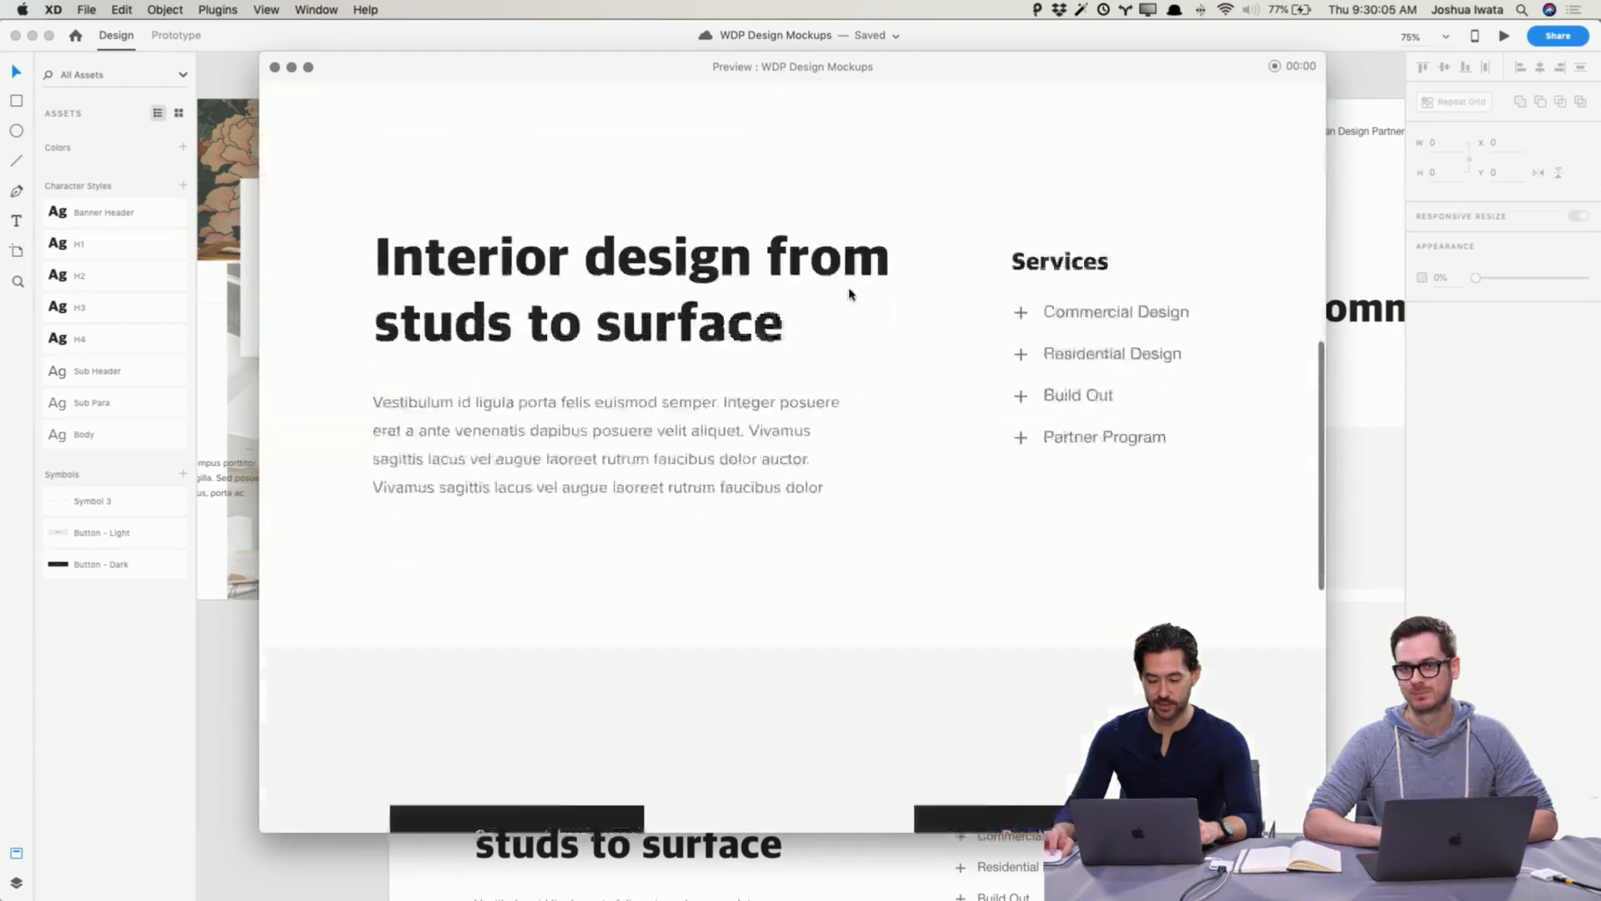
pyautogui.scroll(6, 849, 294)
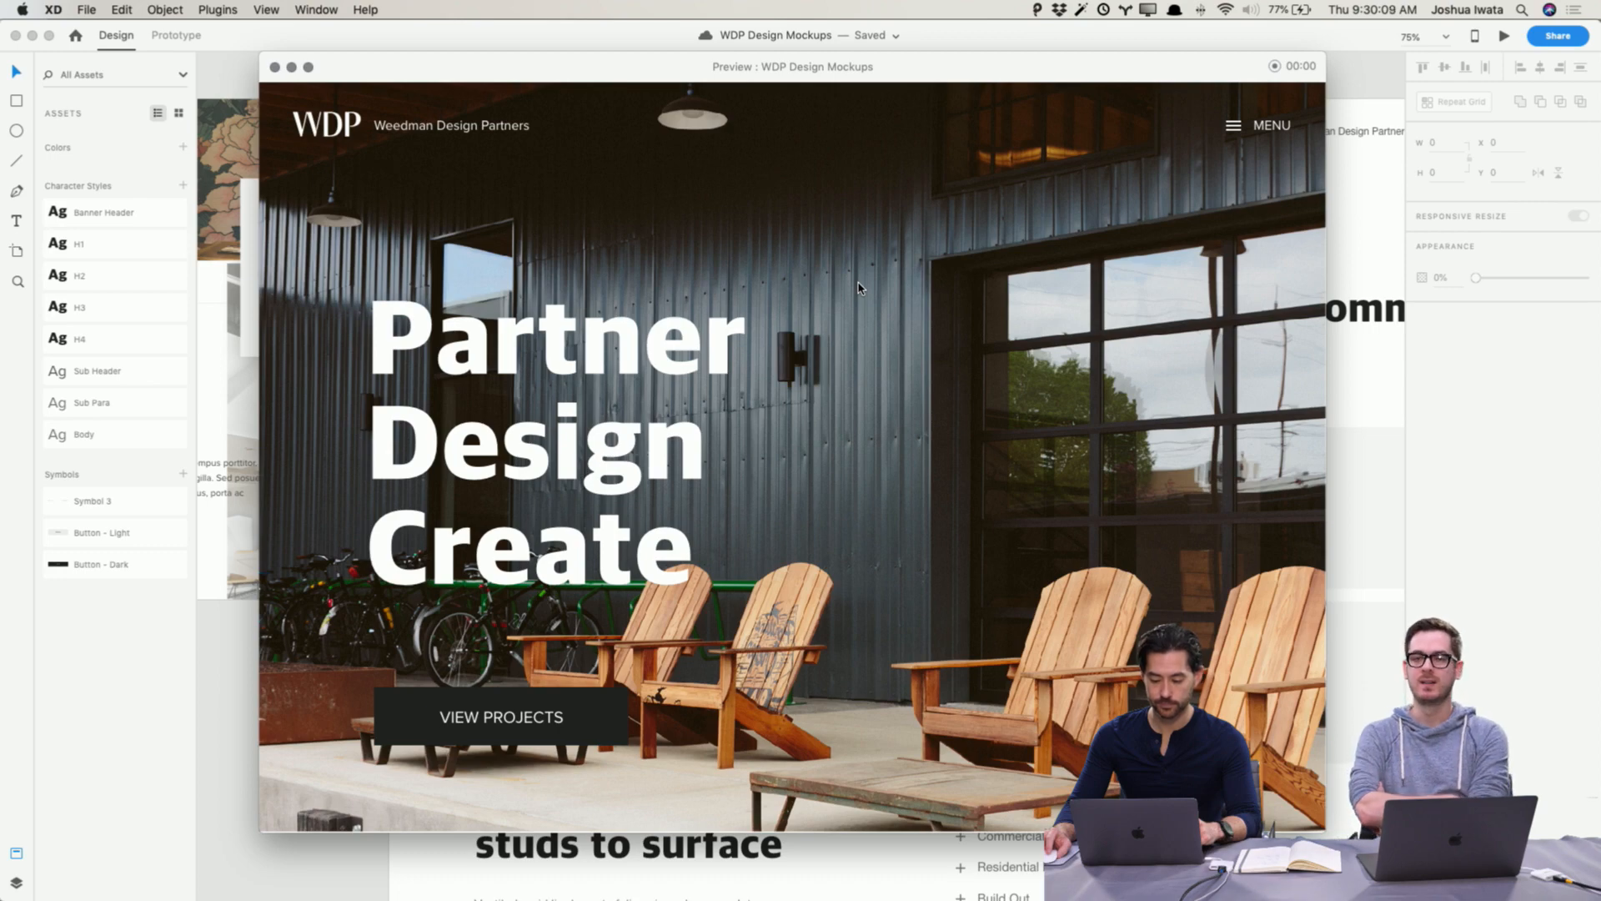
pyautogui.click(276, 68)
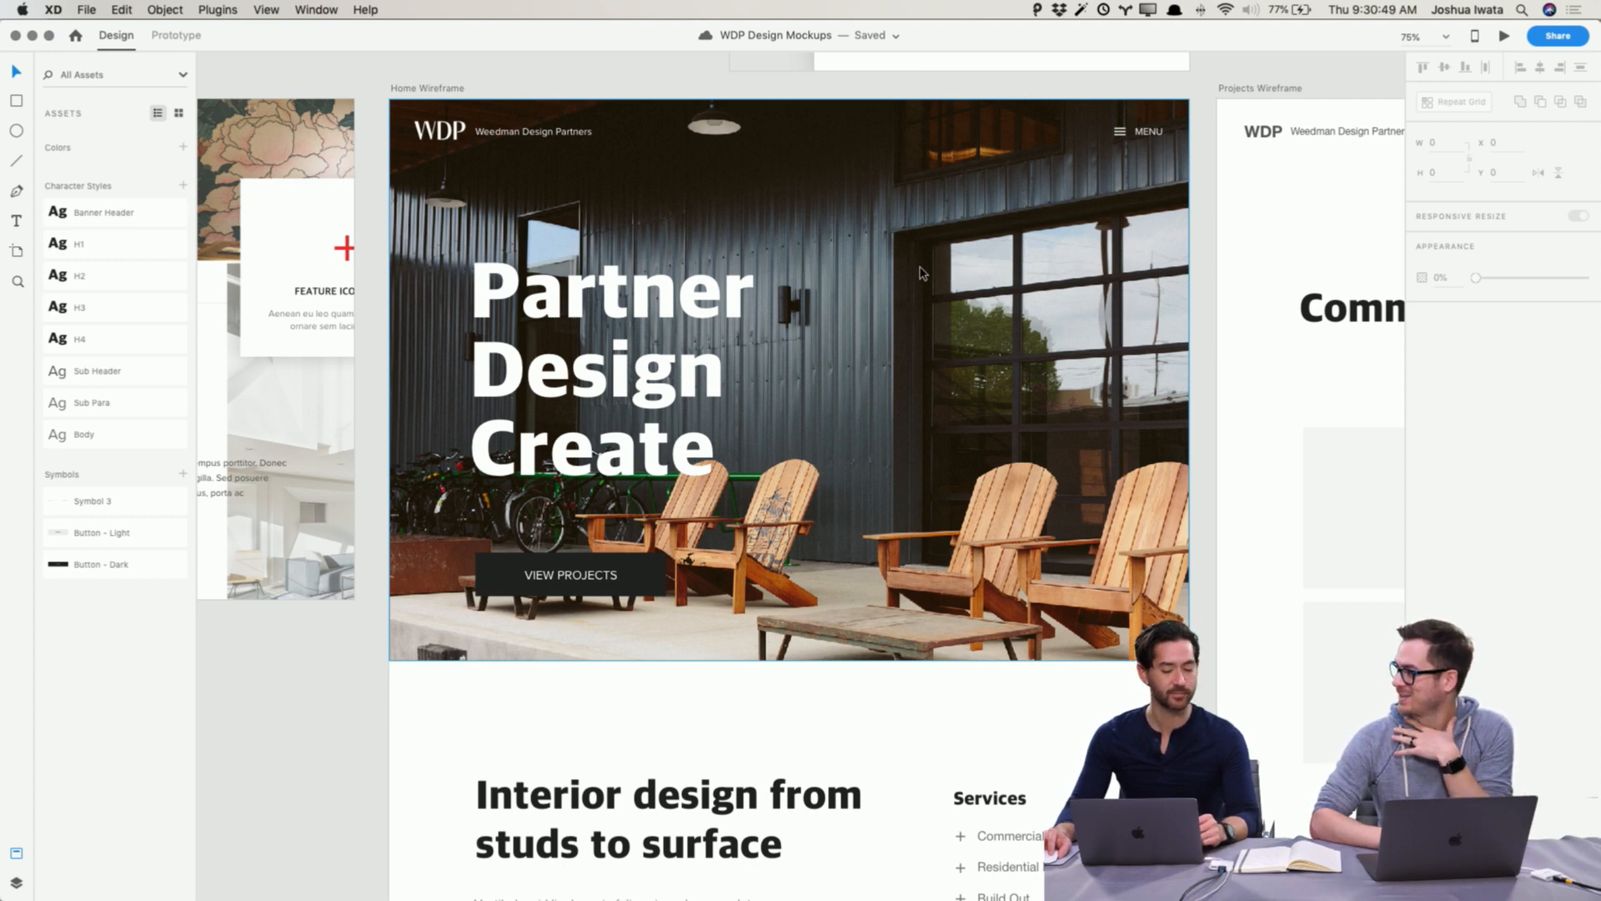
# Step: Replace the hero photo with 01.jpg from the General Use folder
pyautogui.press('super+Tab')
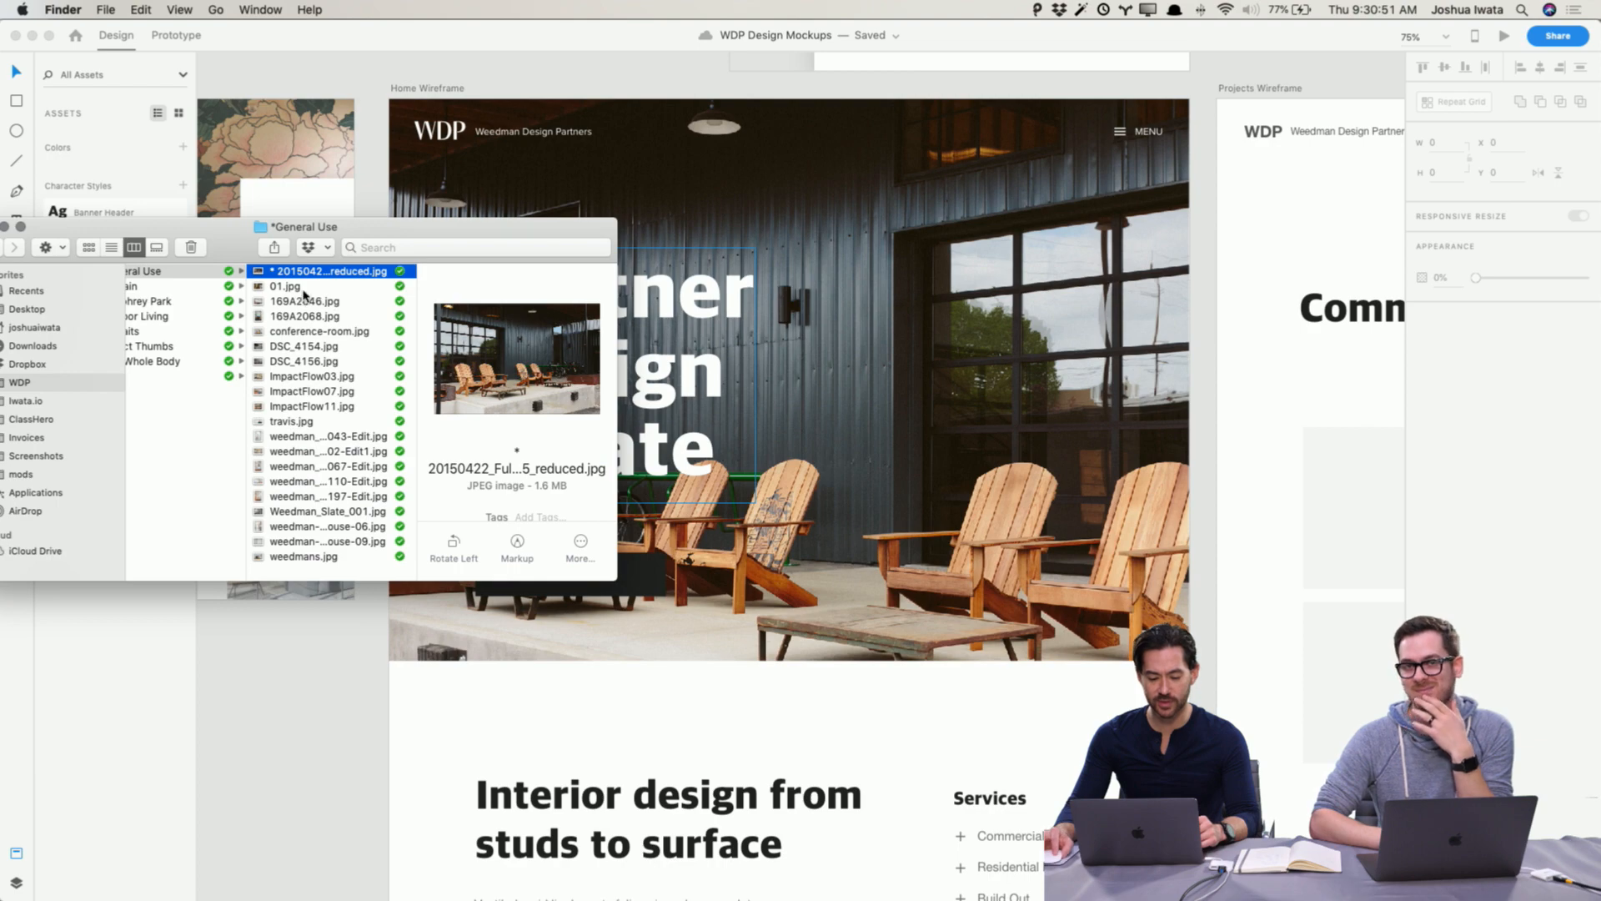
pyautogui.click(303, 288)
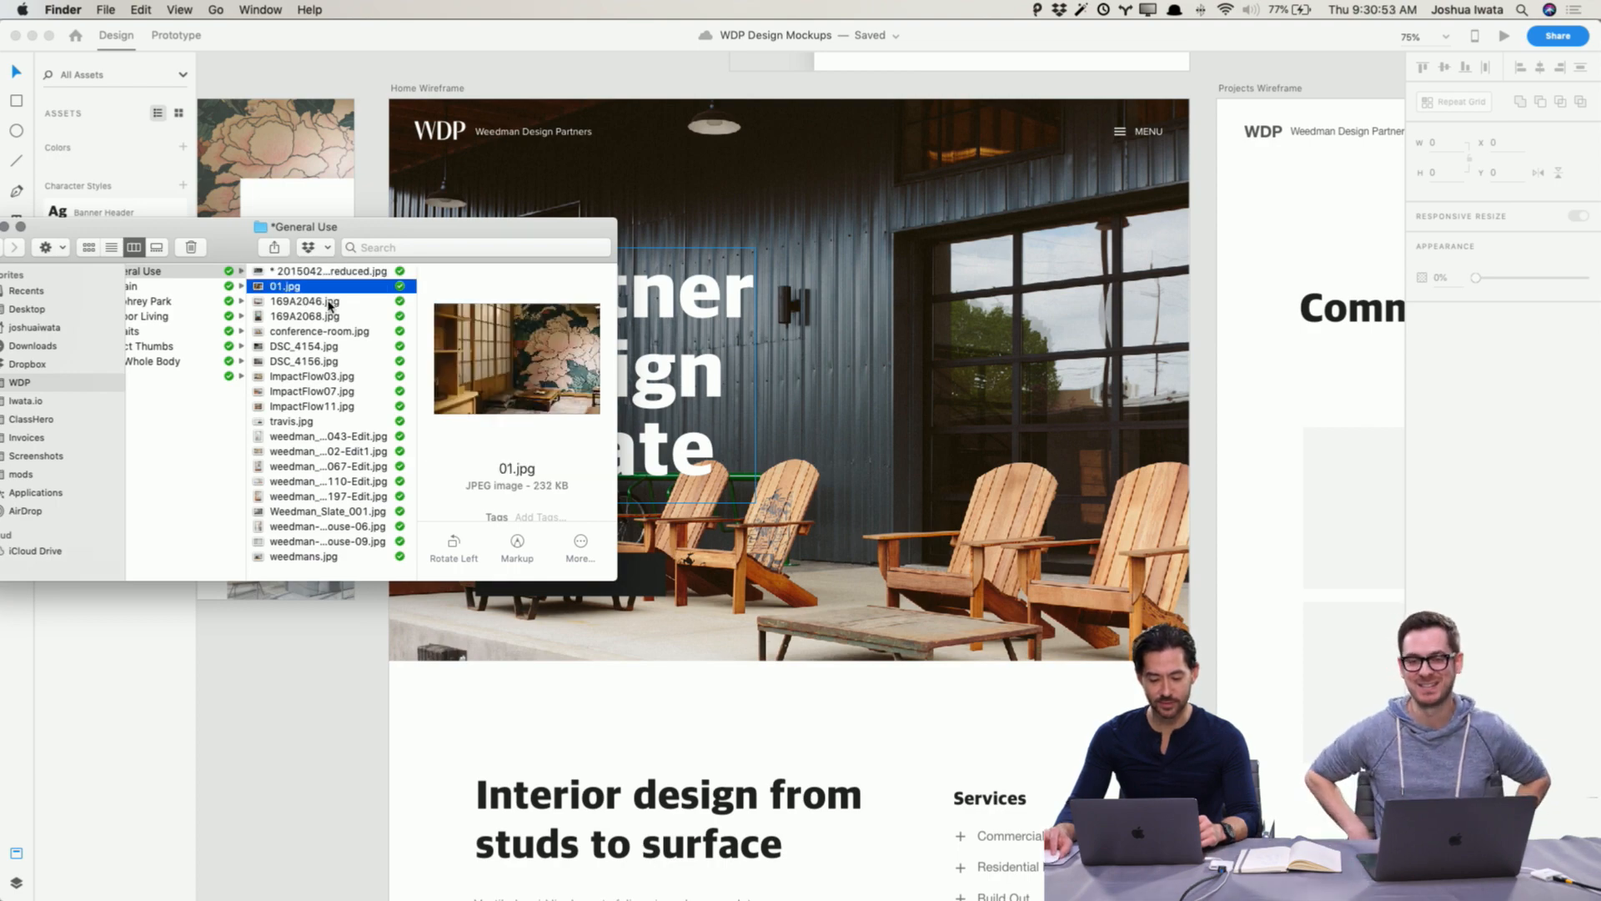
pyautogui.click(331, 302)
pyautogui.click(359, 288)
pyautogui.moveTo(359, 288); pyautogui.dragTo(825, 221)
pyautogui.press('super+Tab')
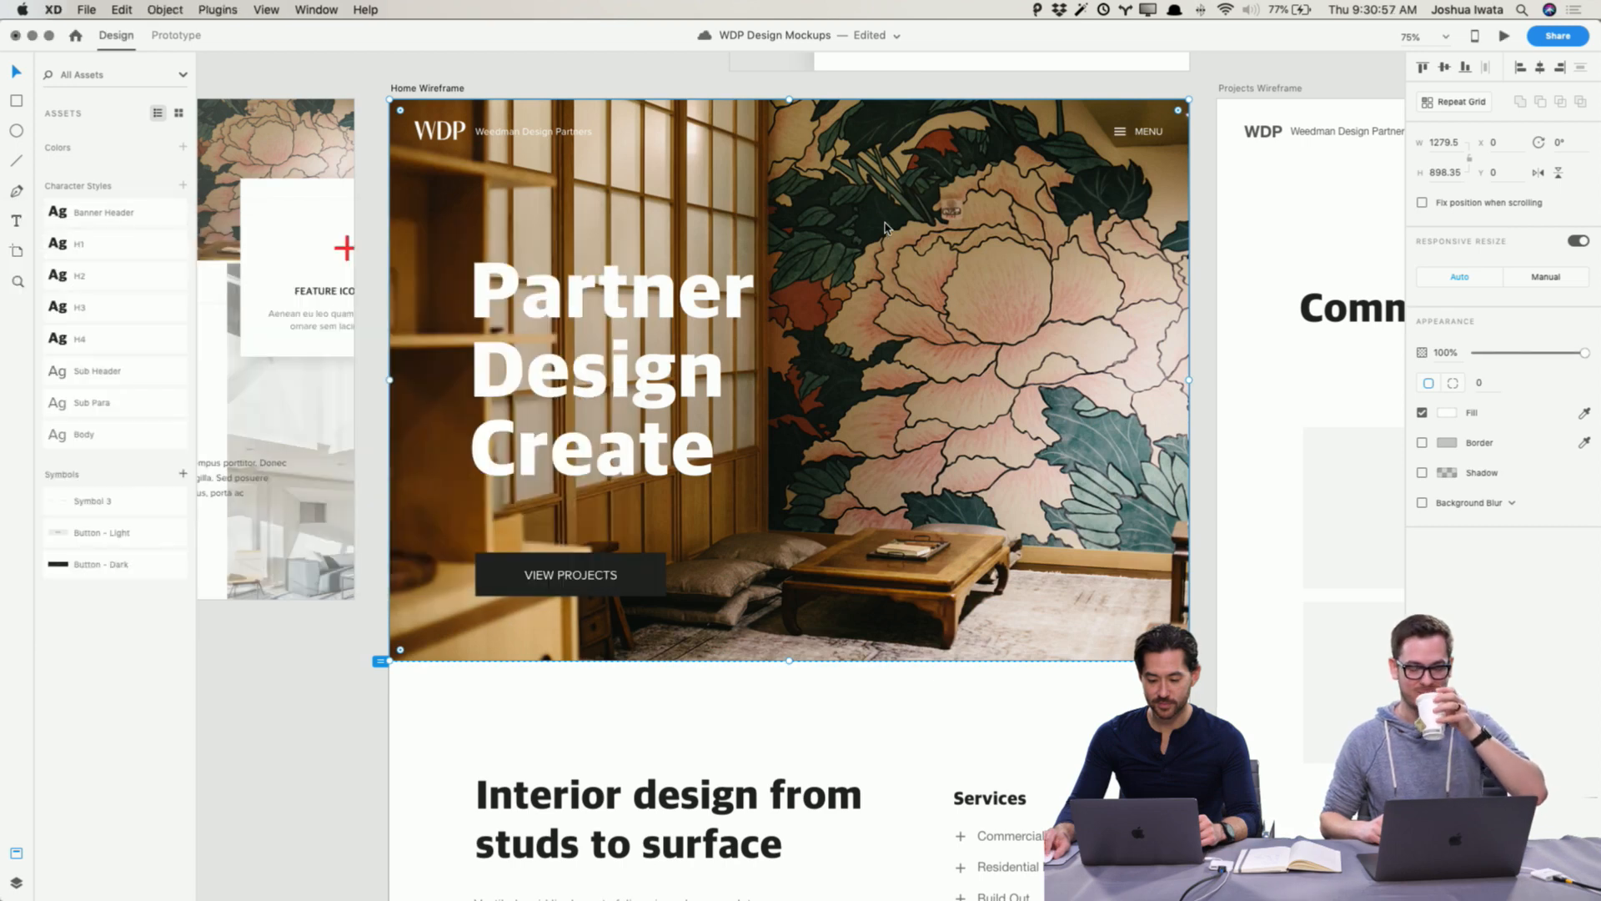
pyautogui.click(264, 729)
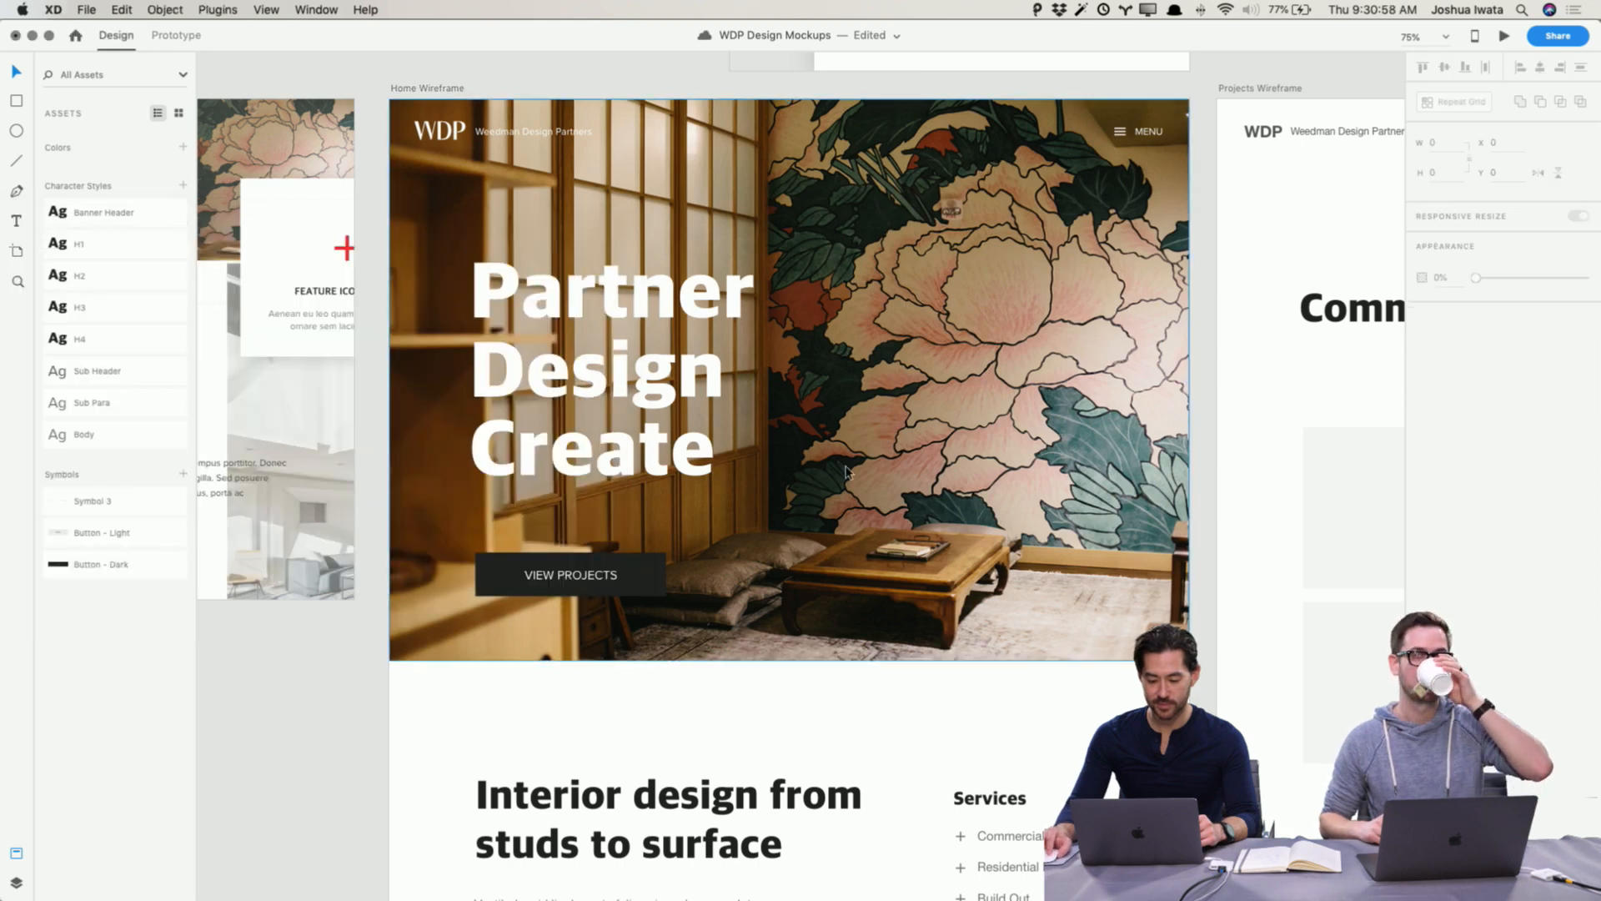
# Step: Flip the 01.jpg hero photo horizontally
pyautogui.click(928, 394)
pyautogui.doubleClick(927, 388)
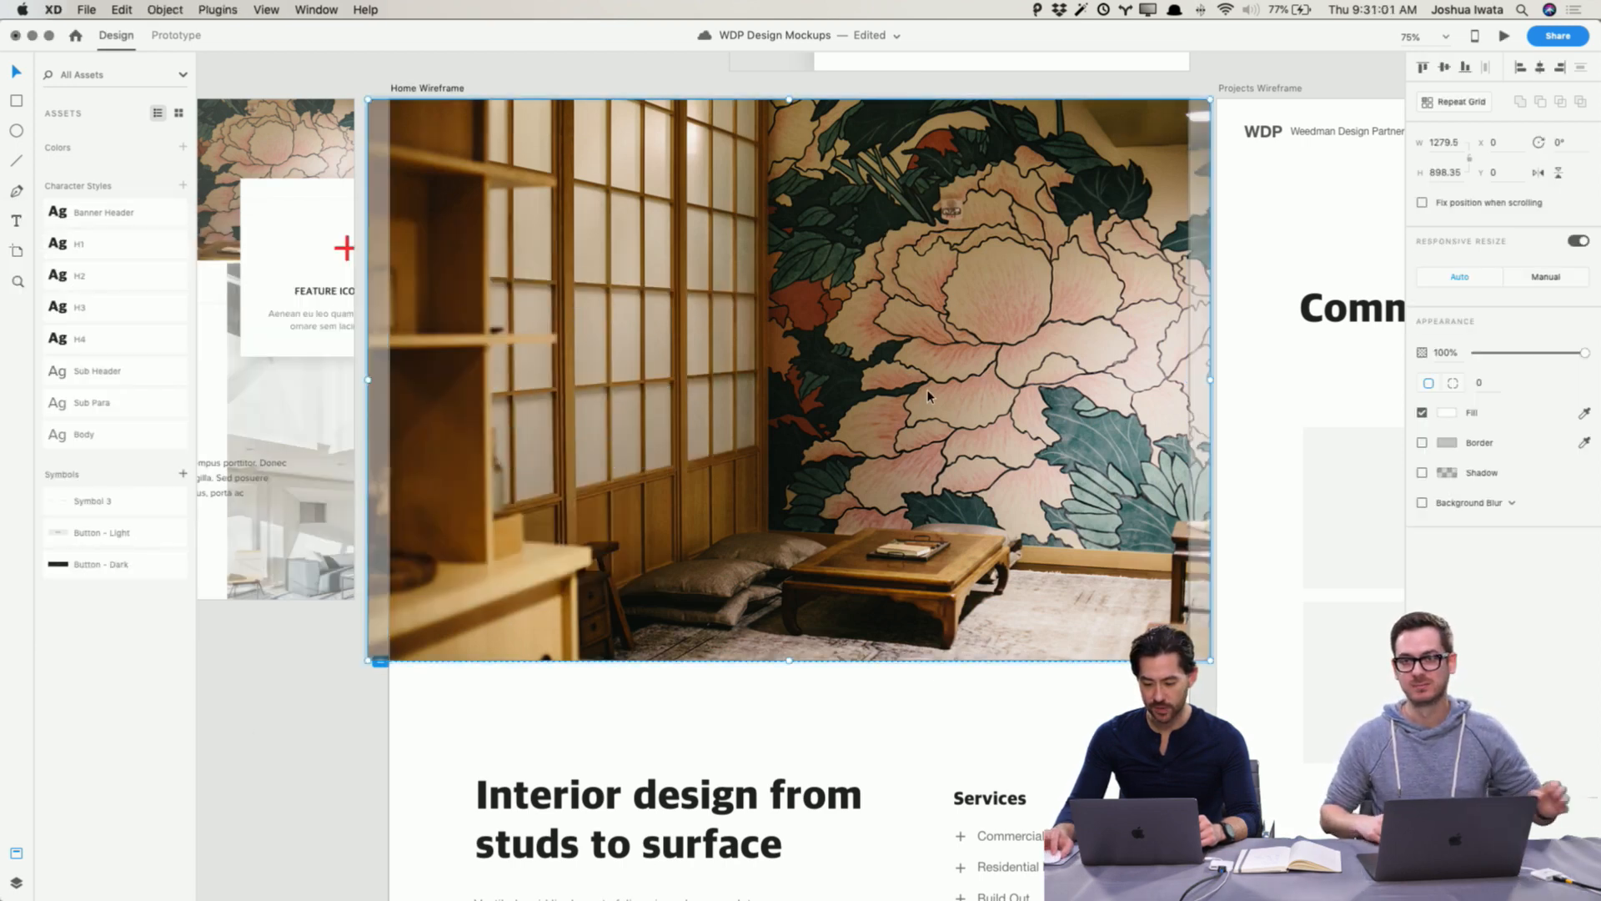
pyautogui.click(1539, 172)
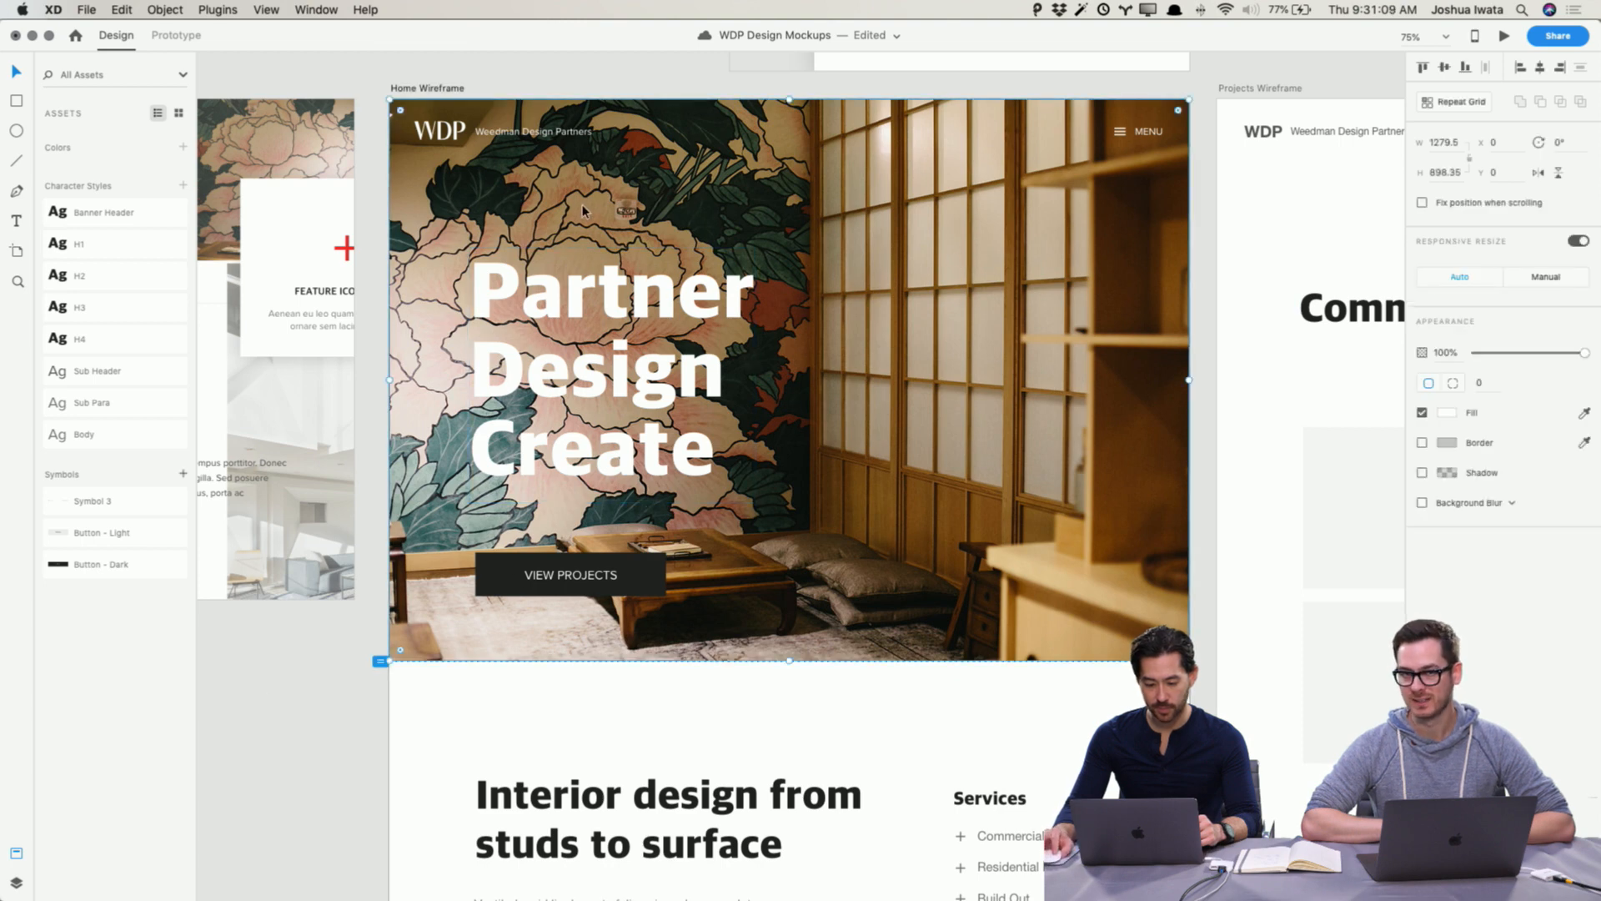
# Step: Draw a rectangle about 685 × 905 covering the left half of the hero
pyautogui.press('r')
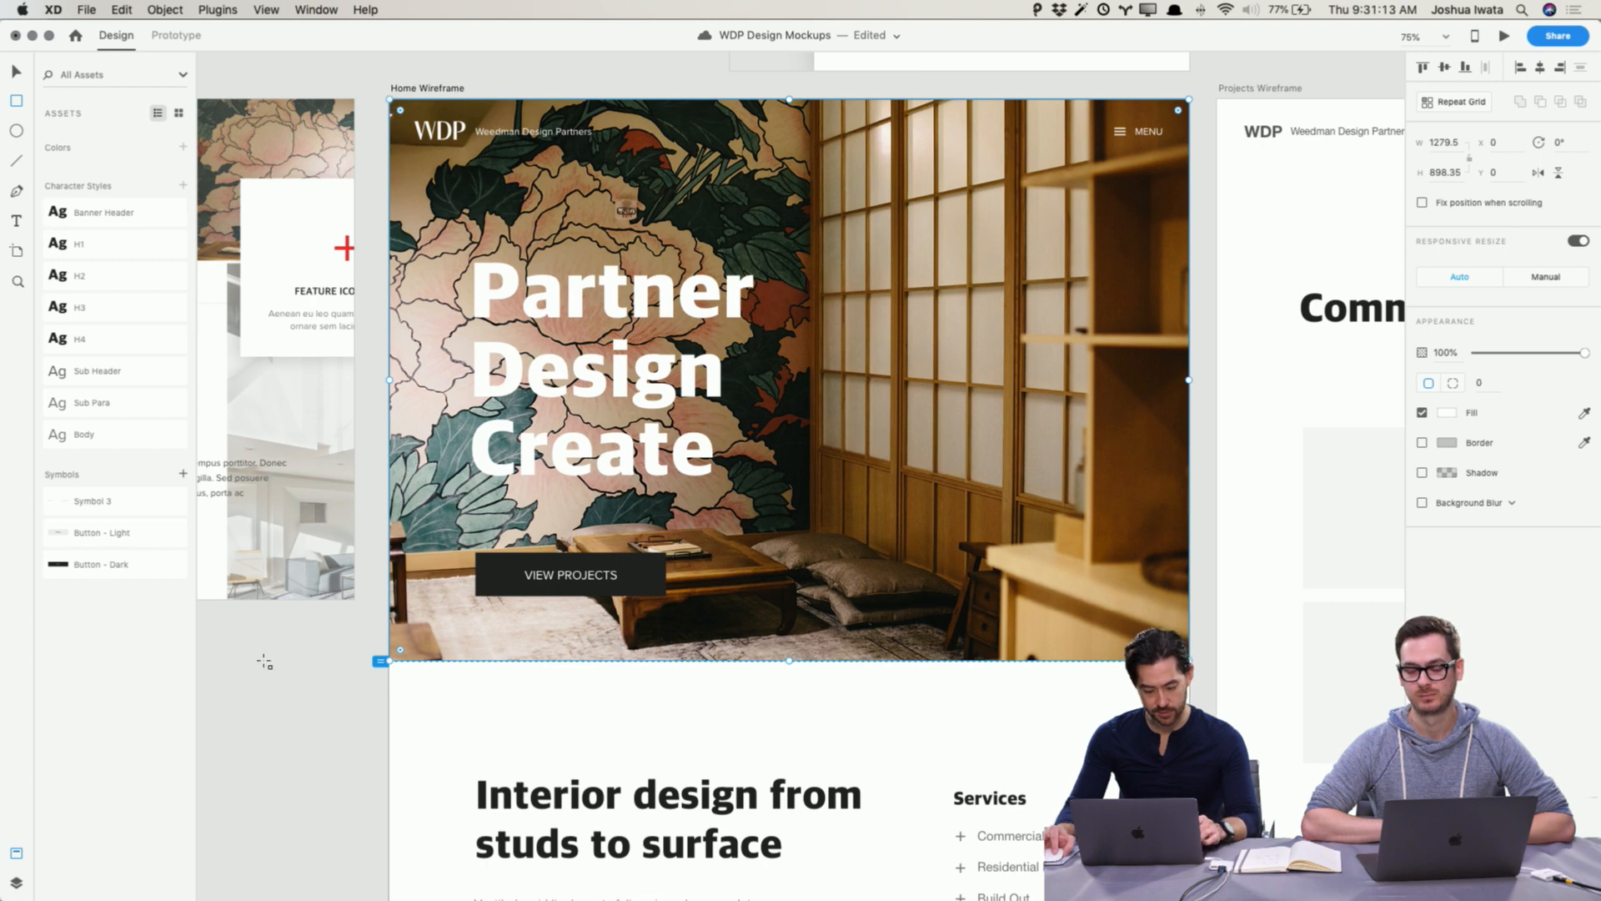
pyautogui.moveTo(262, 663); pyautogui.dragTo(272, 664)
pyautogui.moveTo(383, 97); pyautogui.dragTo(821, 665)
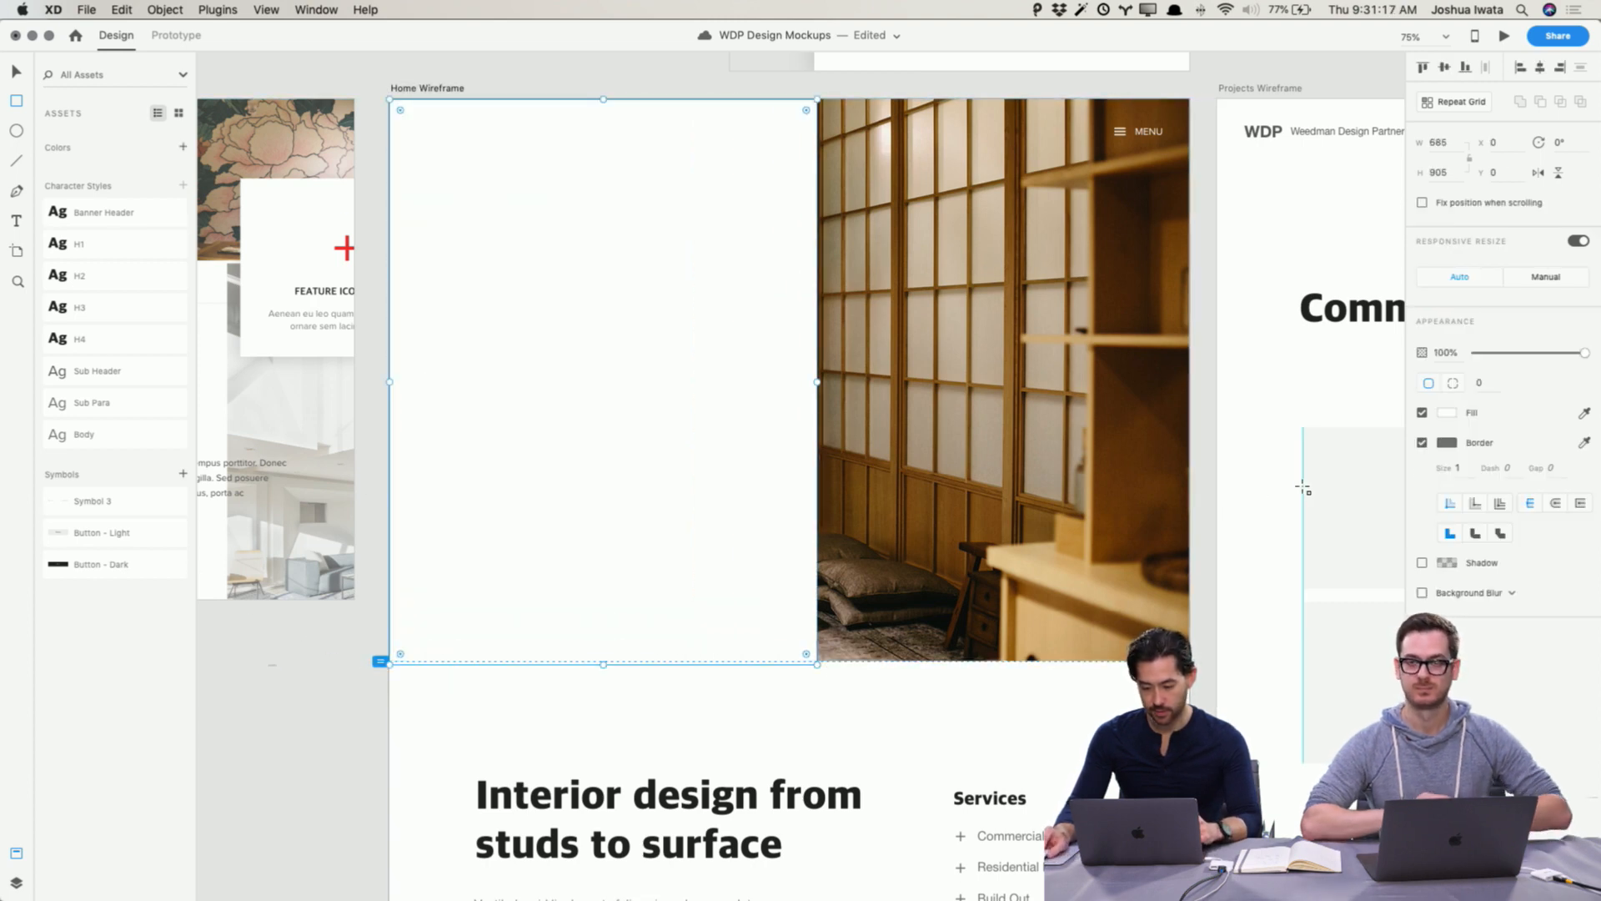
# Step: Set the new rectangle's fill color to 434343
pyautogui.click(1451, 415)
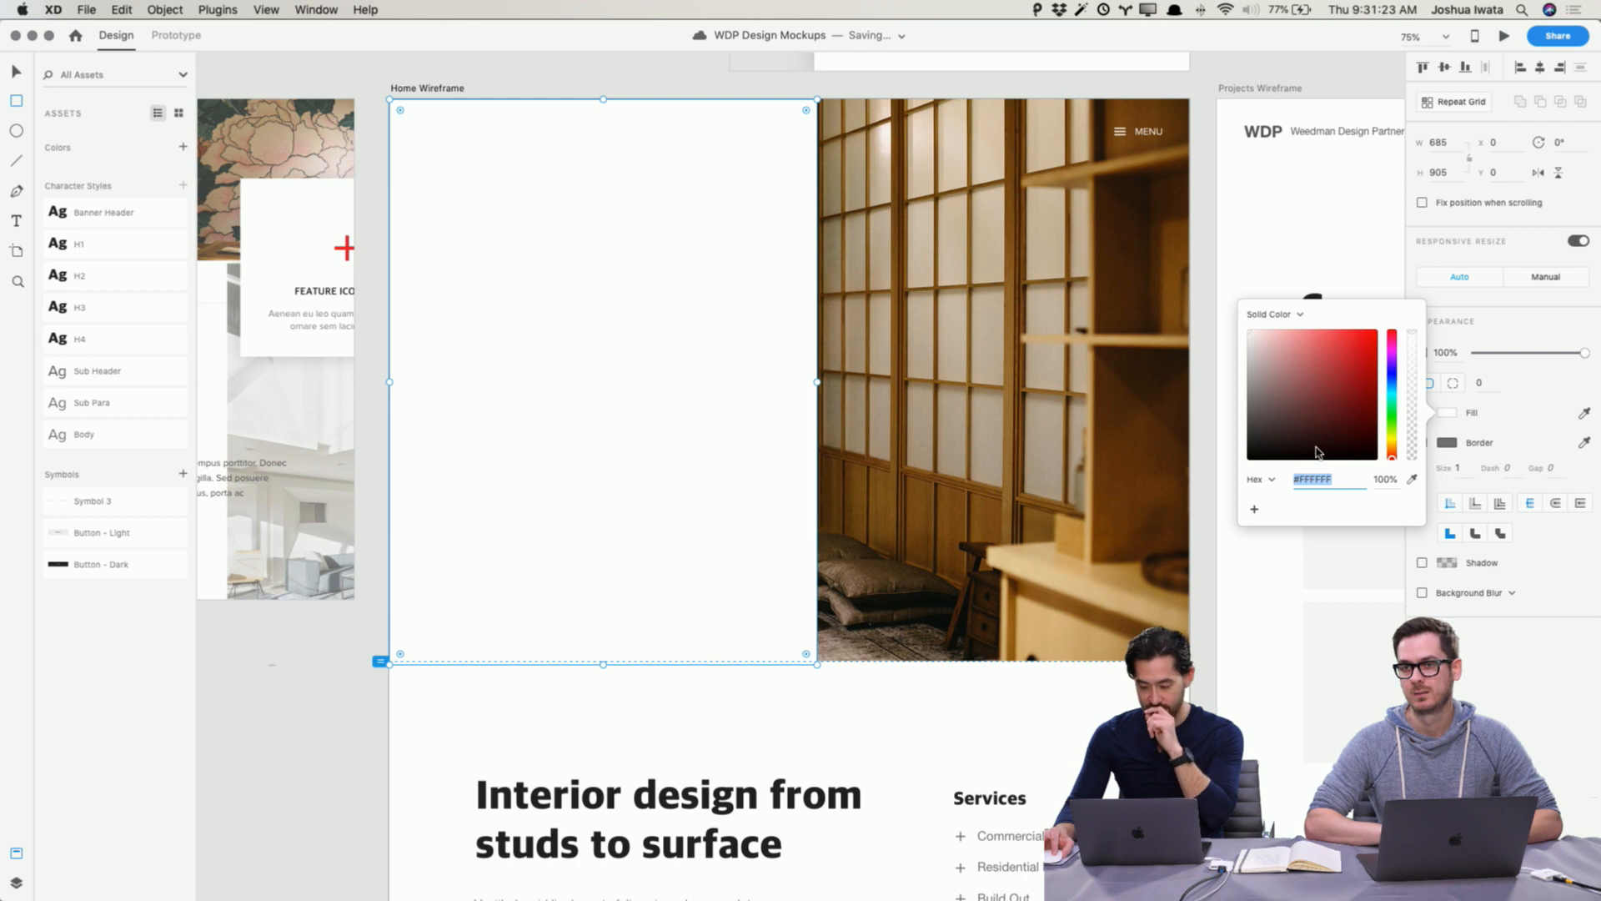
pyautogui.click(1273, 448)
pyautogui.moveTo(1217, 452); pyautogui.dragTo(1218, 427)
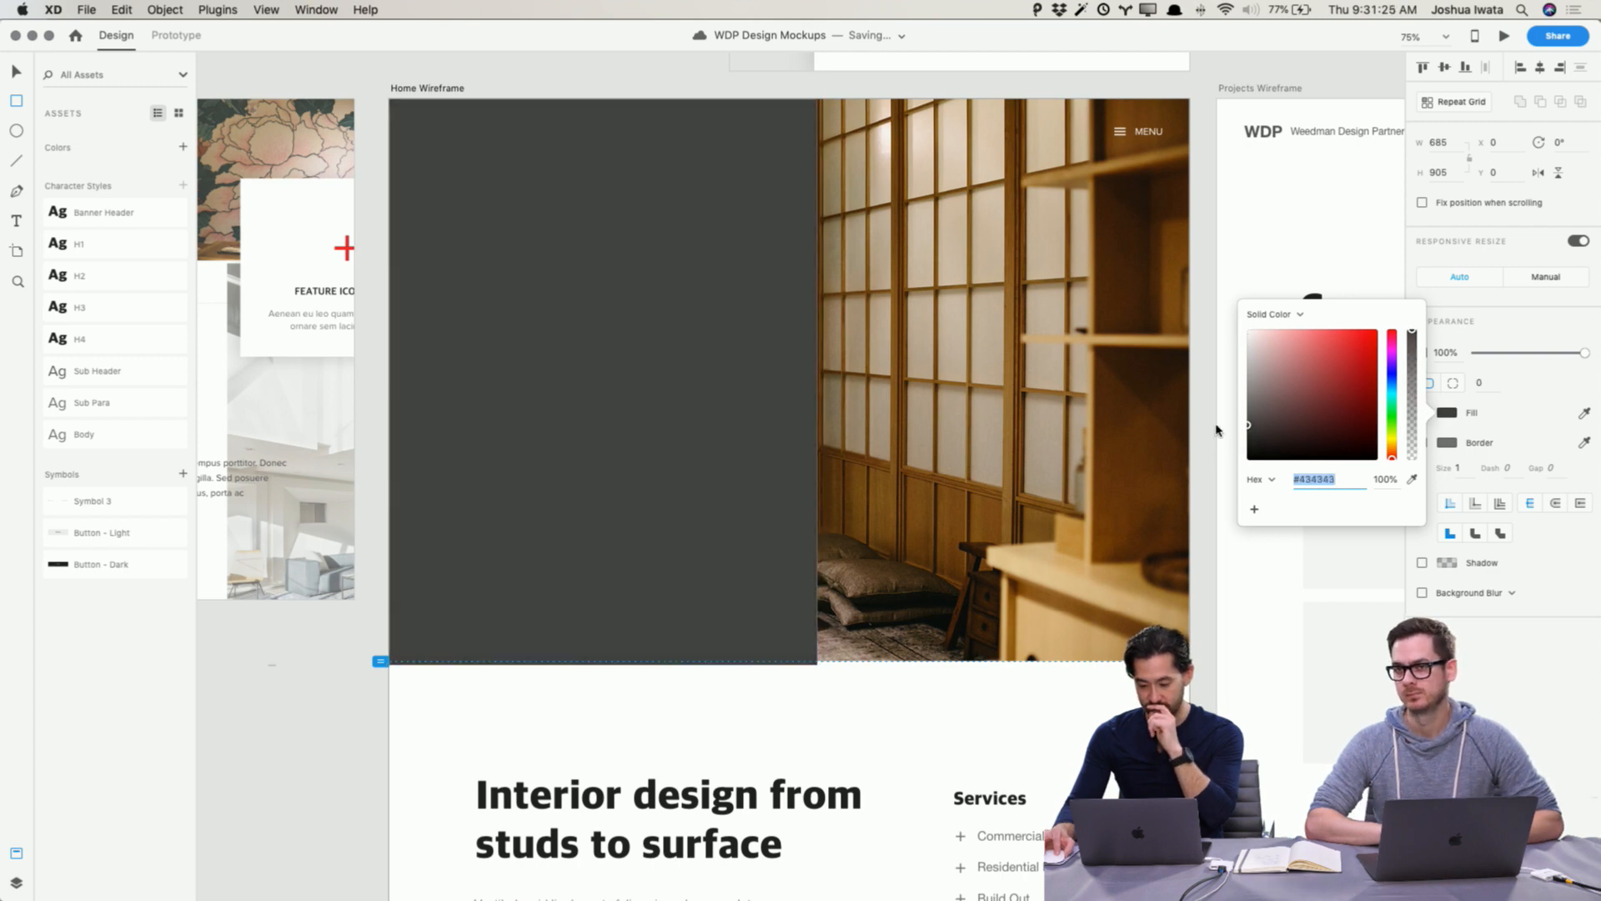
# Step: Sample a brown from the hero photo as the rectangle's fill and switch the fill to a linear gradient
pyautogui.click(1409, 482)
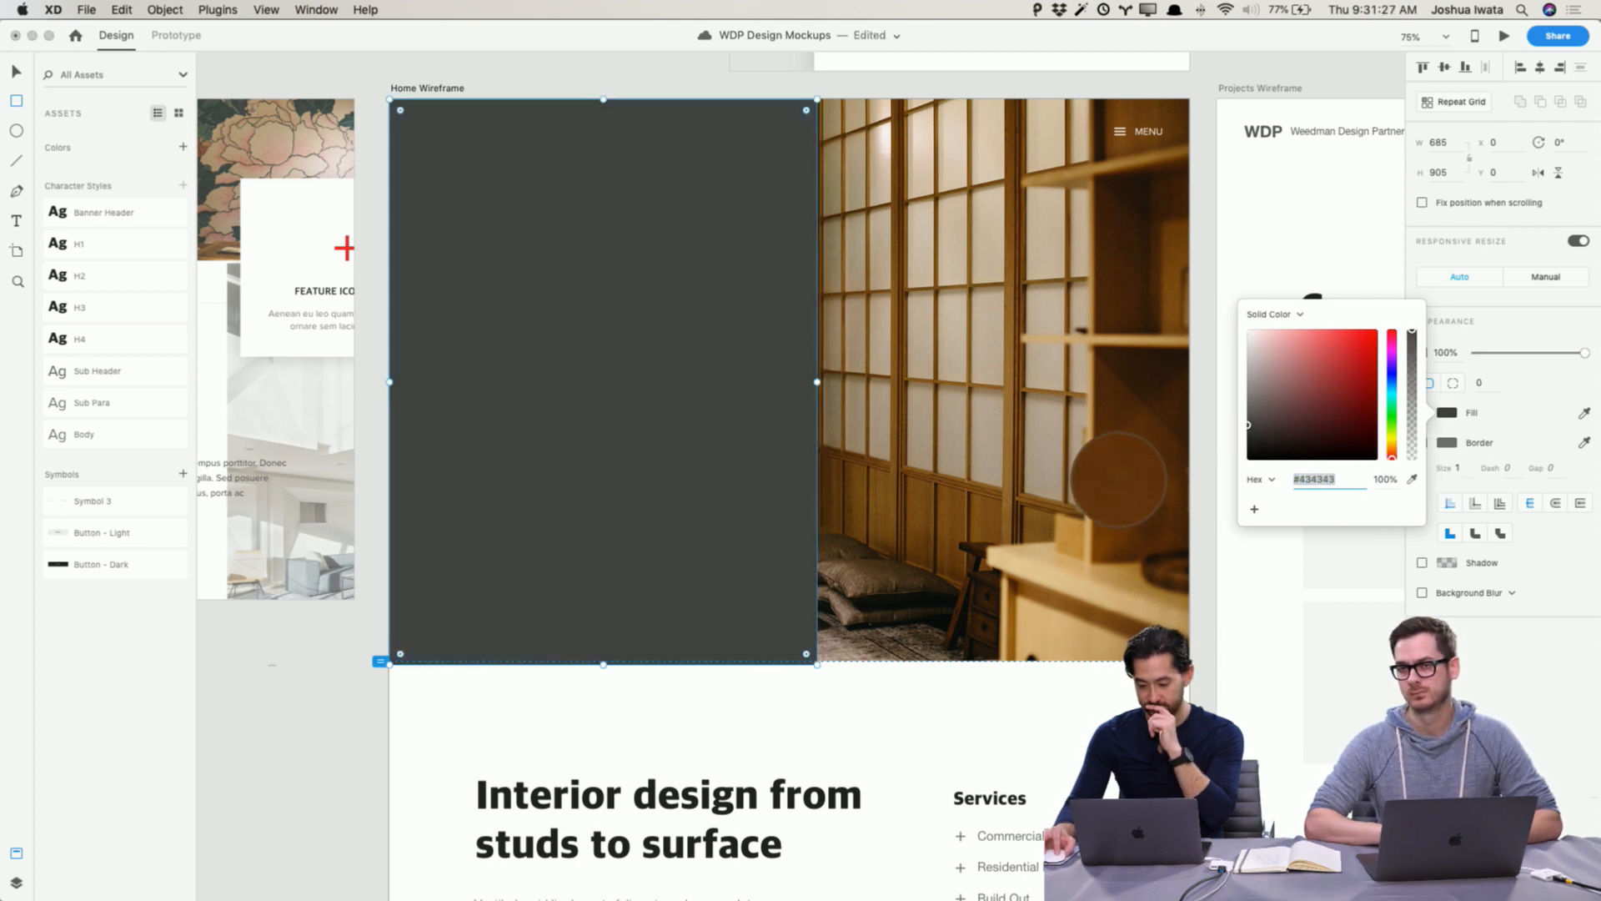
pyautogui.click(1119, 465)
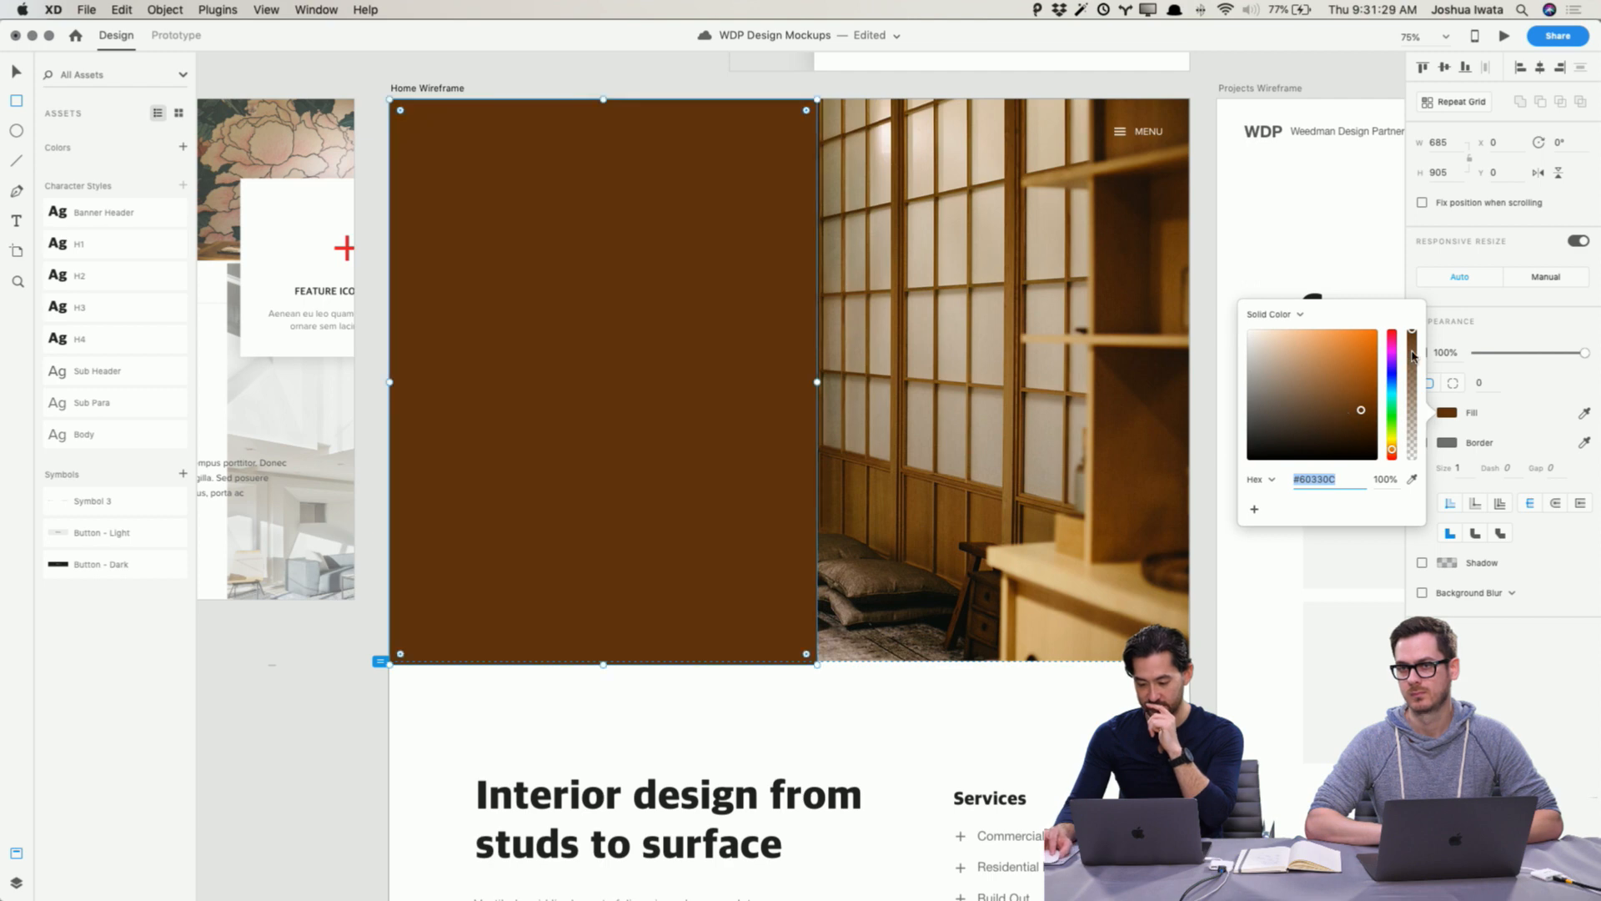
pyautogui.click(1299, 315)
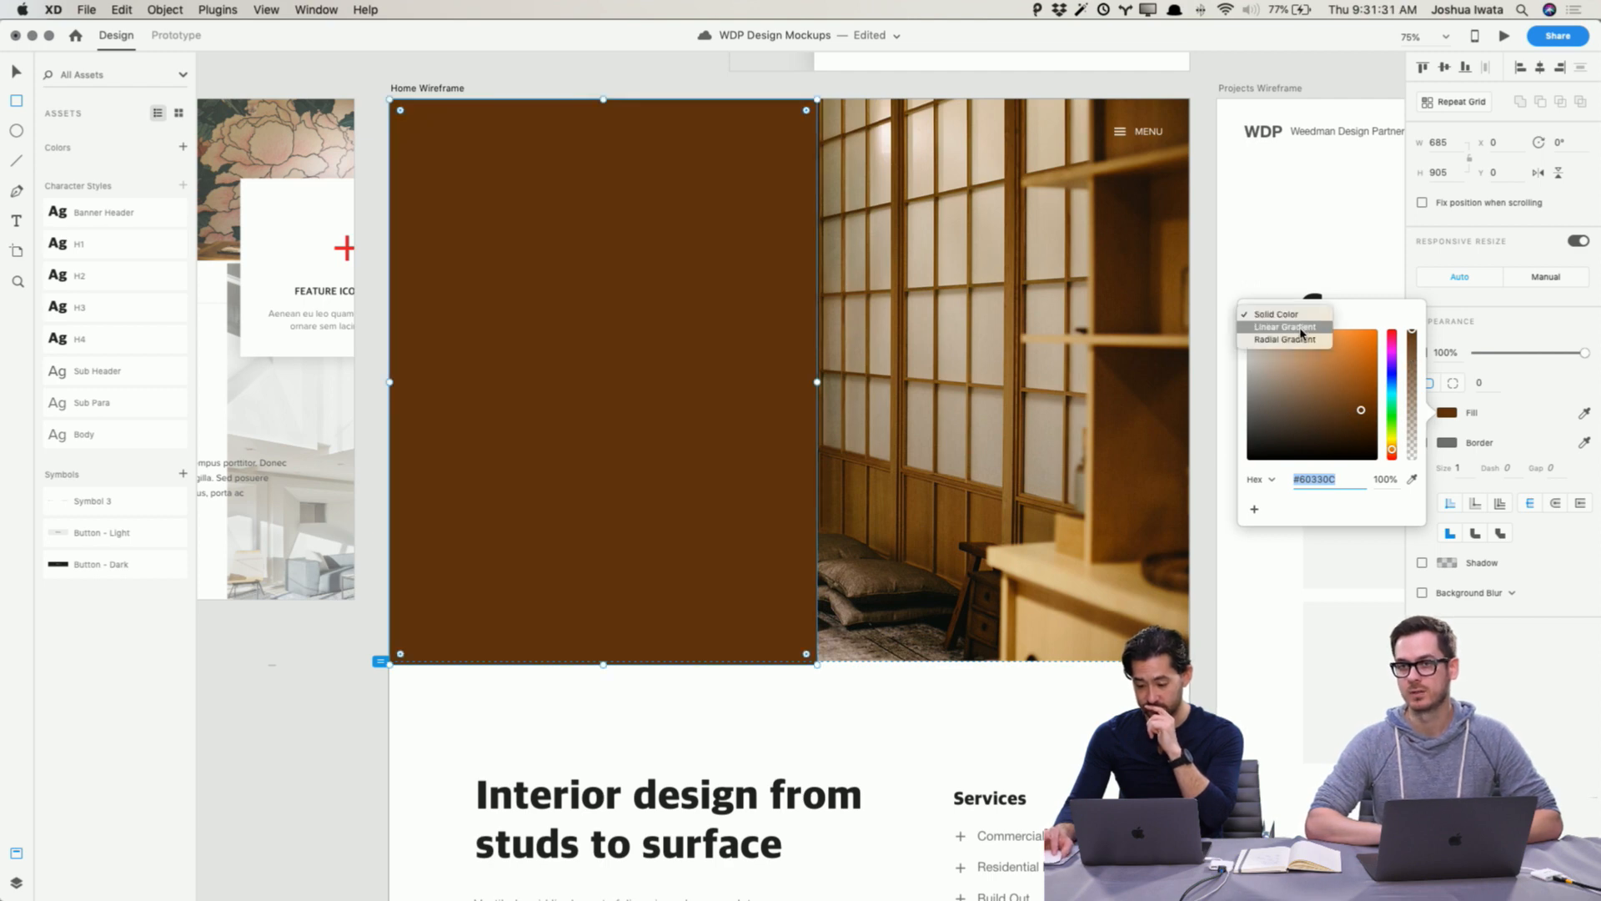
pyautogui.click(1301, 327)
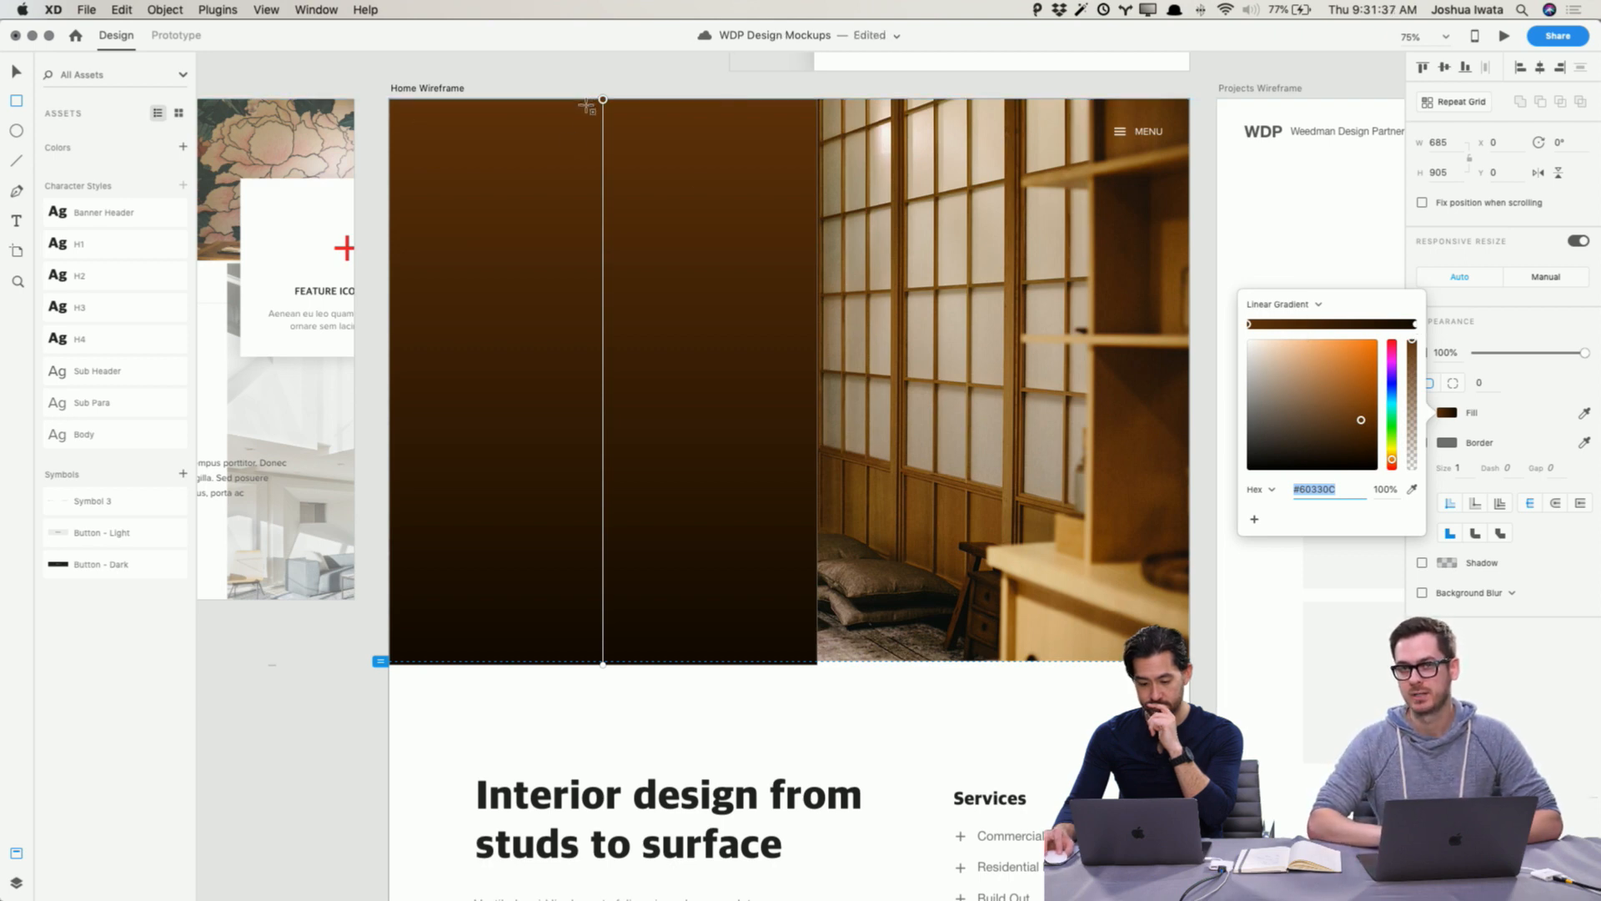
# Step: Run the gradient horizontally across the rectangle and fade its end stop to 0% opacity
pyautogui.moveTo(603, 100); pyautogui.dragTo(392, 325)
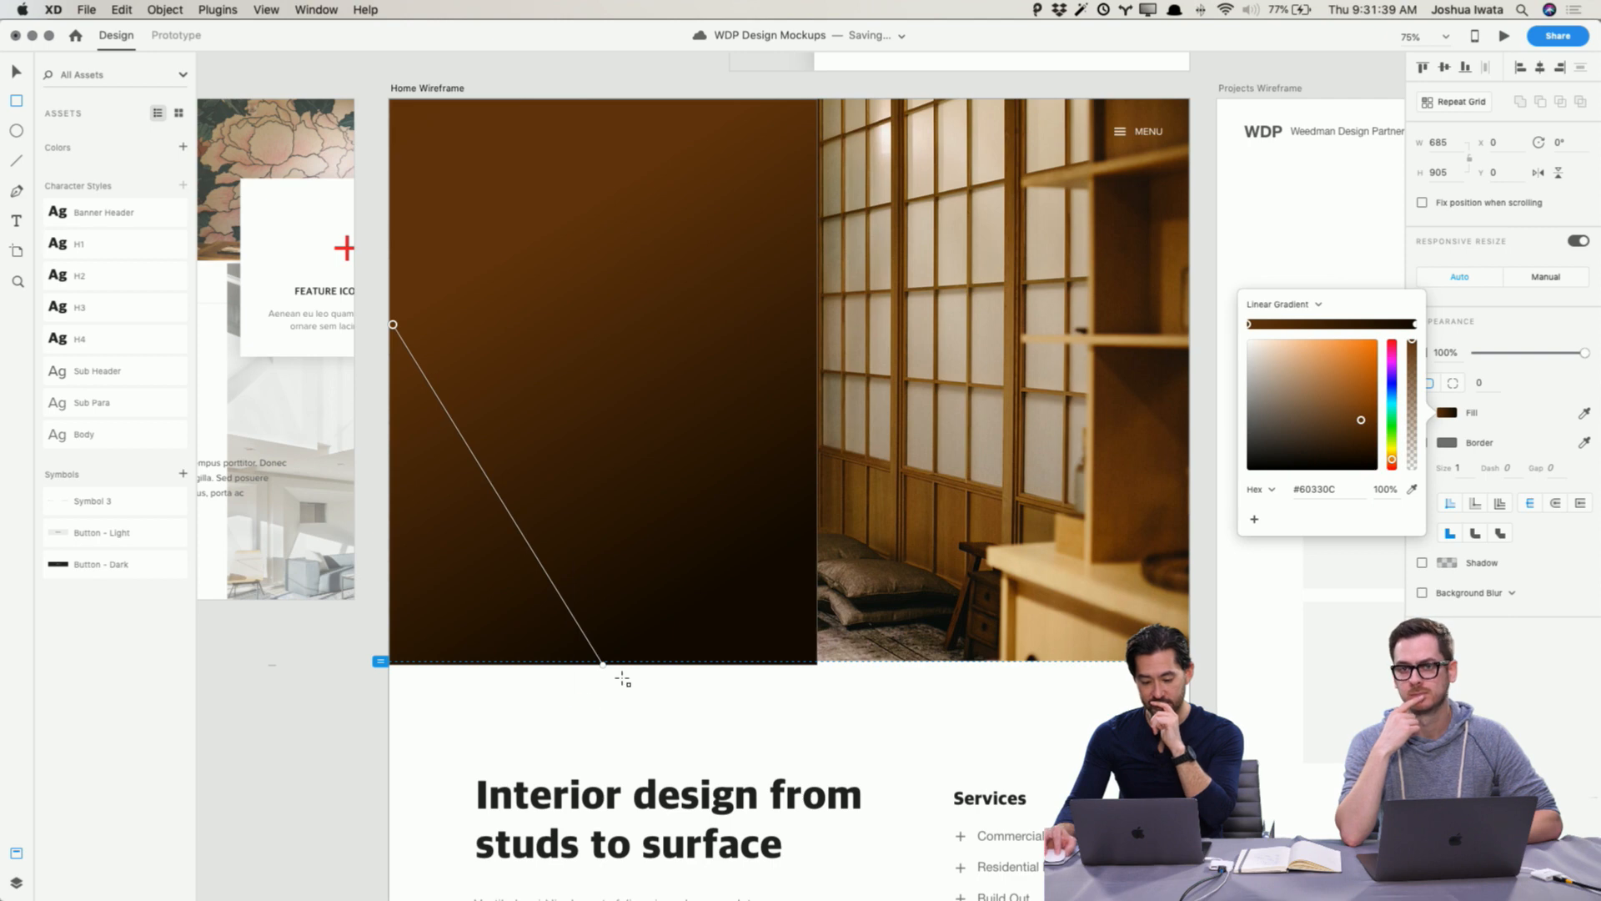
pyautogui.moveTo(603, 665); pyautogui.dragTo(810, 327)
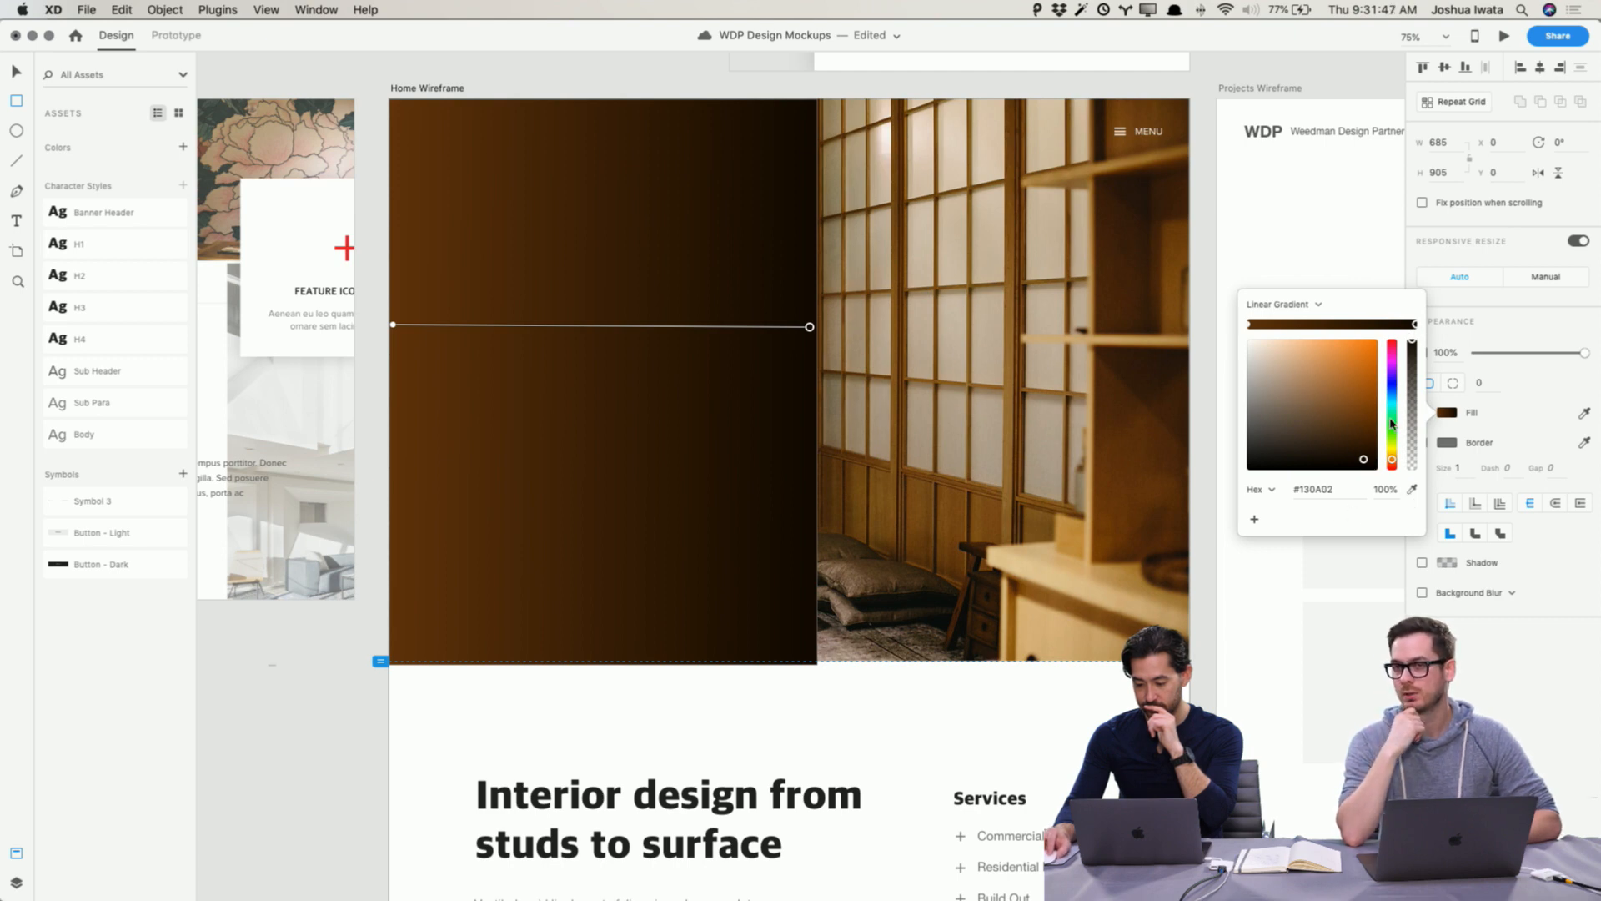
pyautogui.moveTo(1412, 352); pyautogui.dragTo(1412, 471)
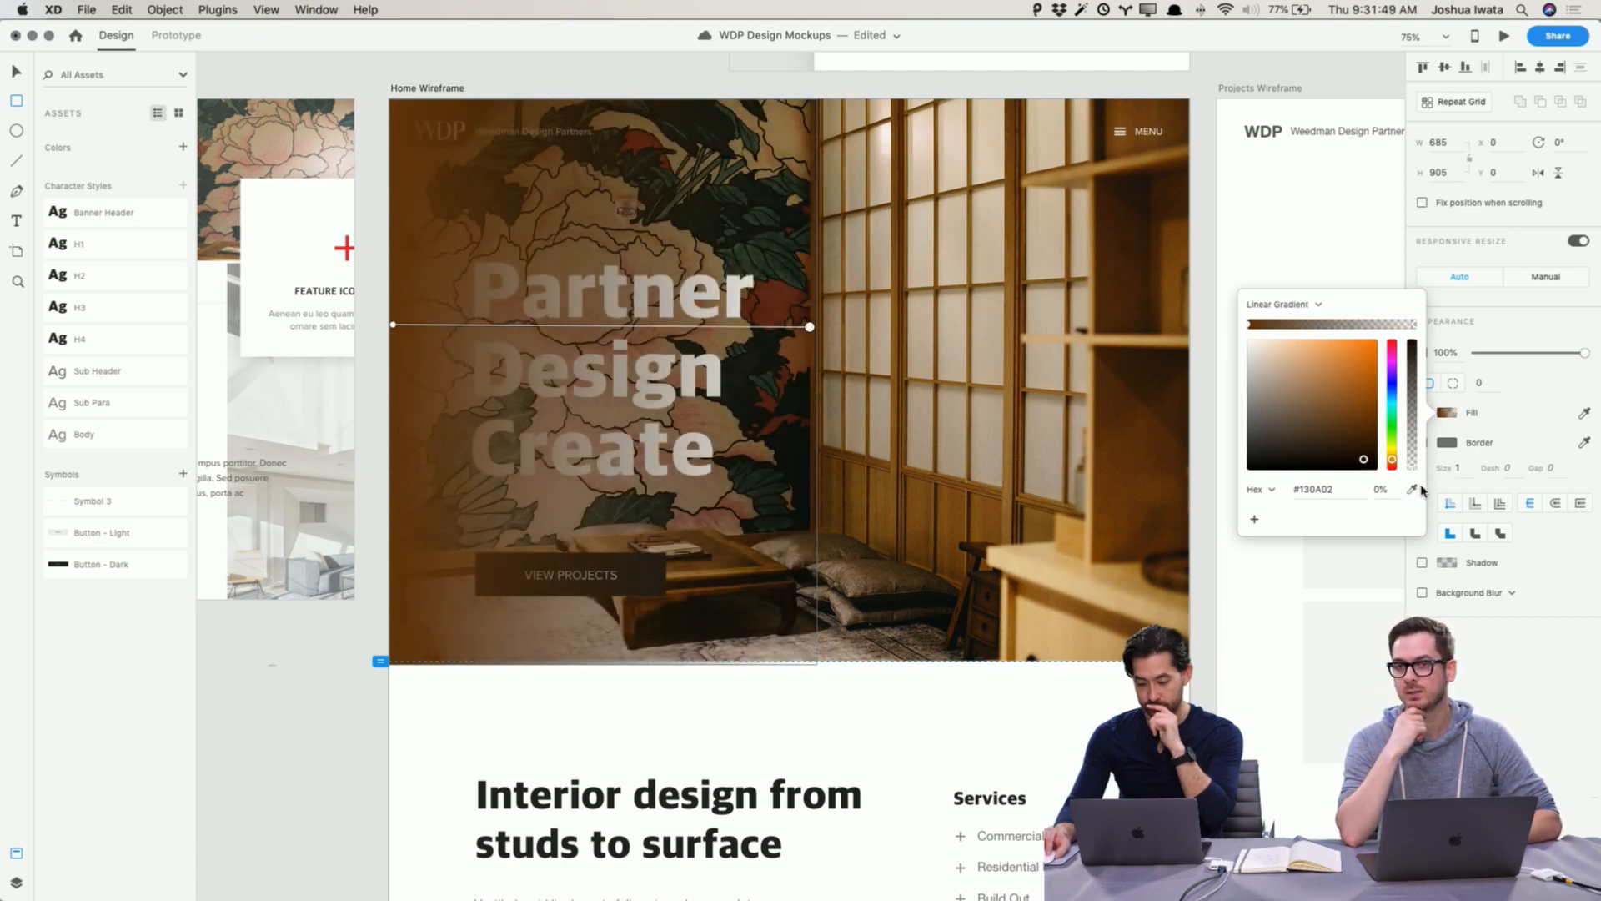
# Step: Remove the border from the gradient rectangle, keeping its fill on
pyautogui.click(1477, 707)
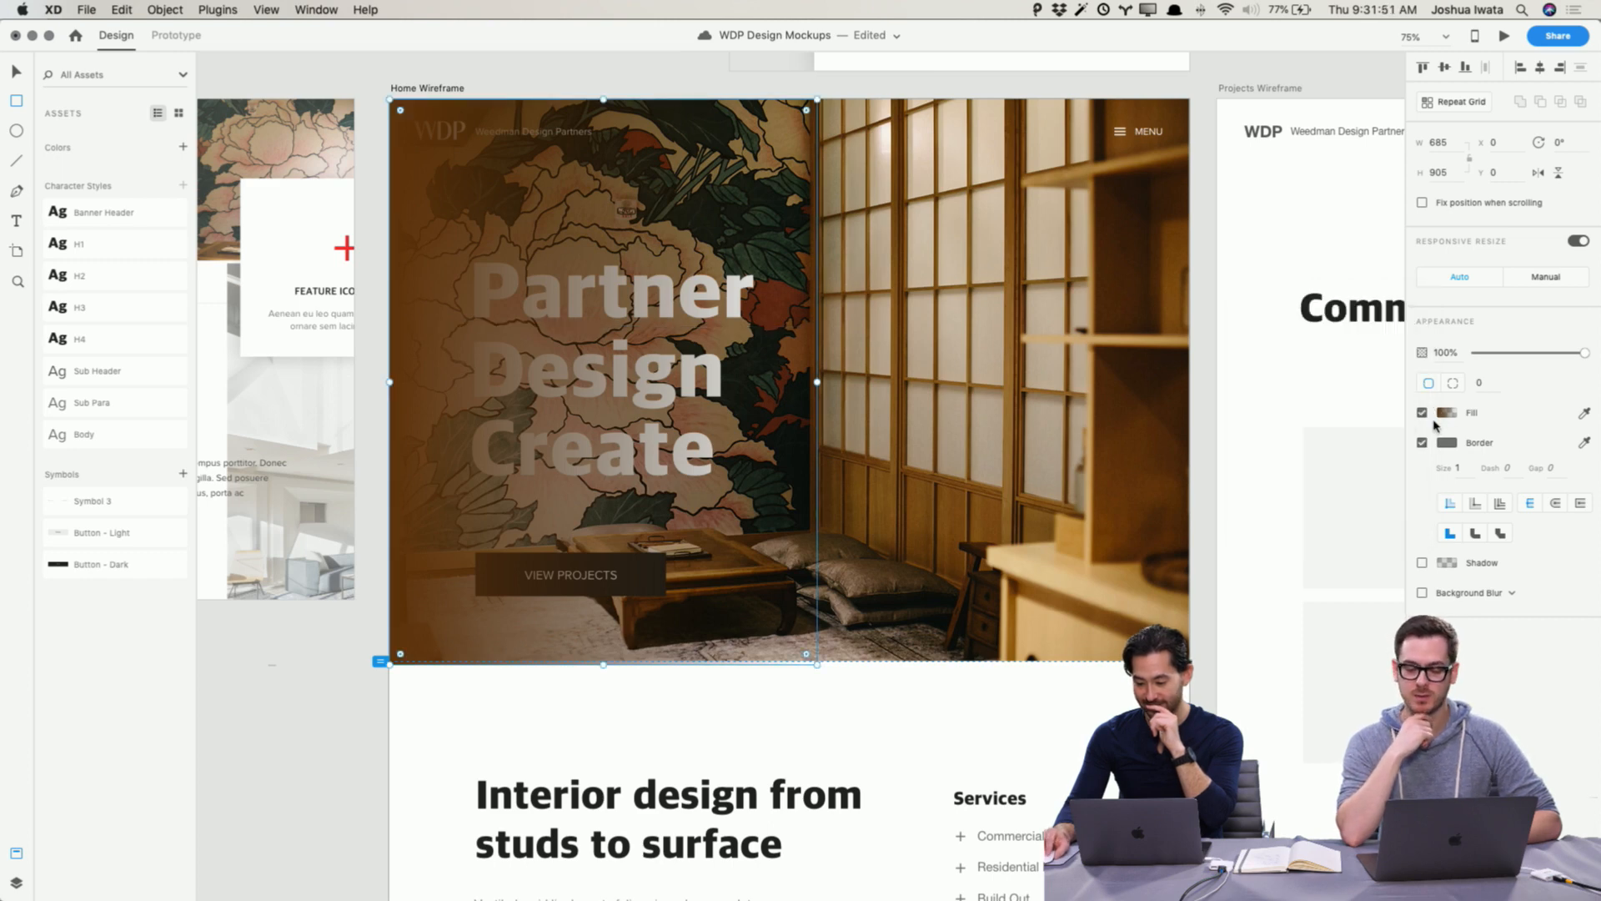
pyautogui.click(1423, 413)
pyautogui.click(1423, 413)
pyautogui.click(1423, 442)
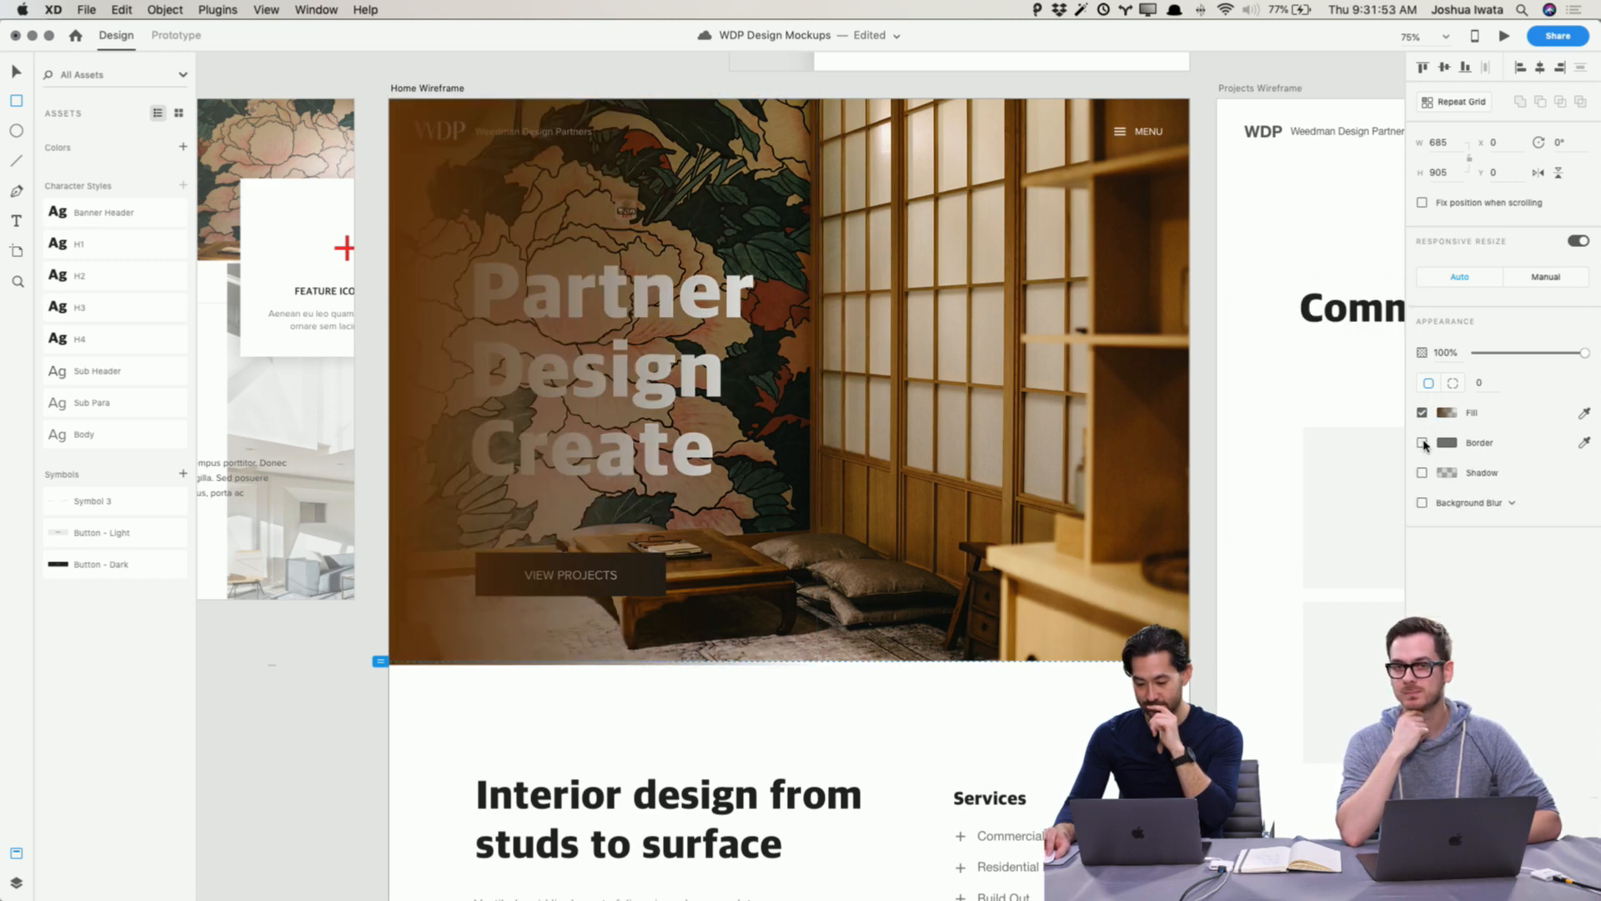
# Step: Send the gradient rectangle backward behind the logo, headline and View Projects button
pyautogui.press('v')
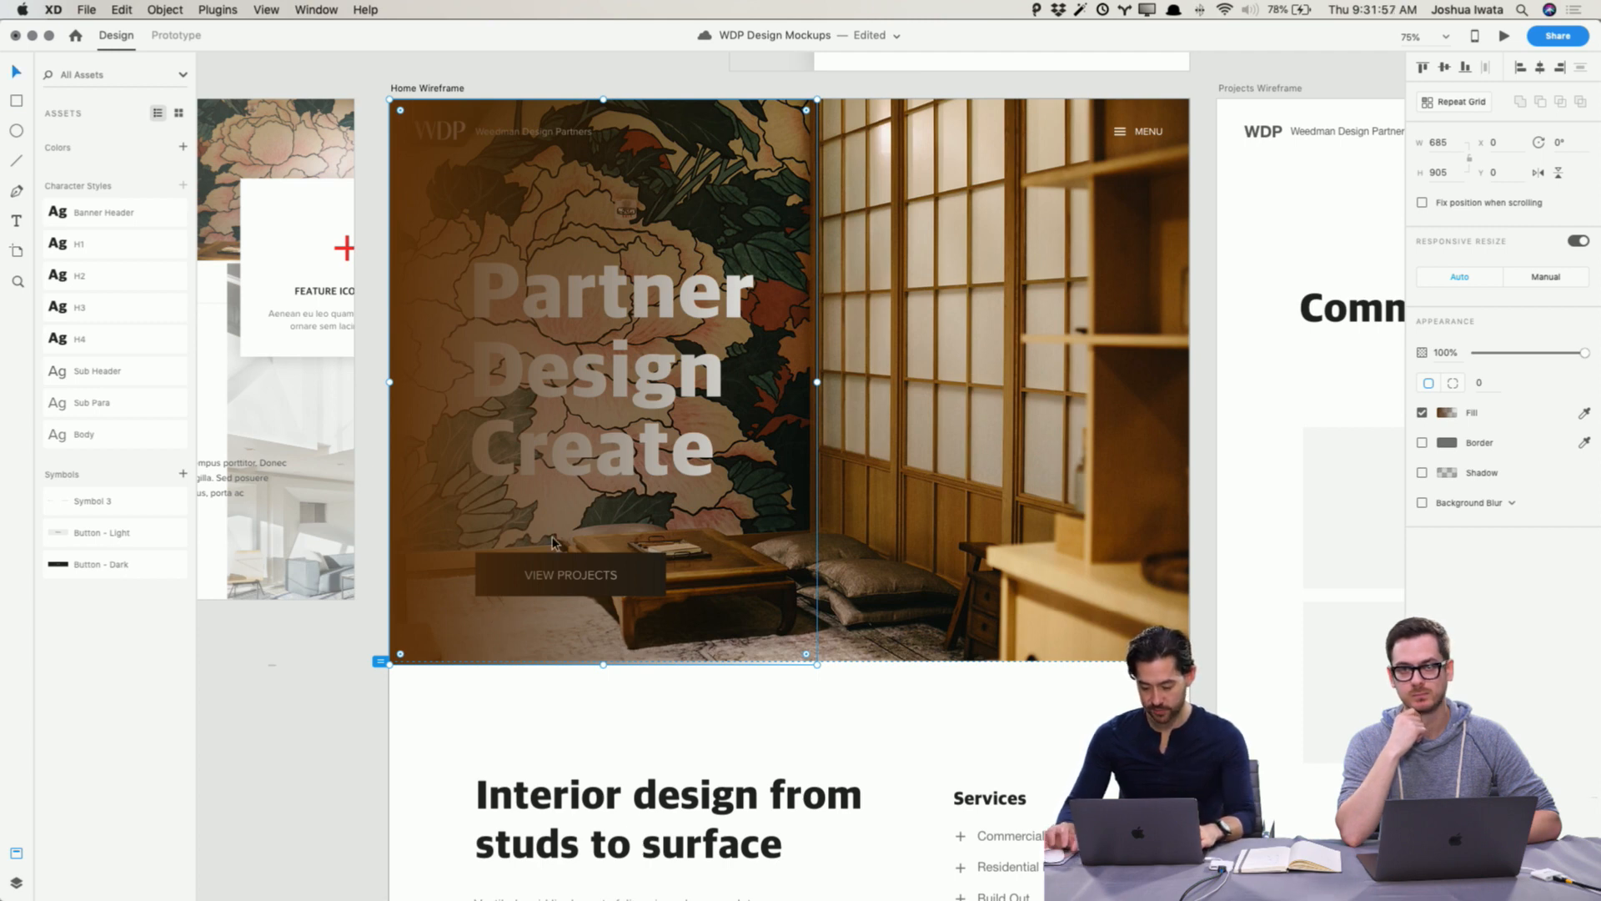
pyautogui.press('super+bracketleft')
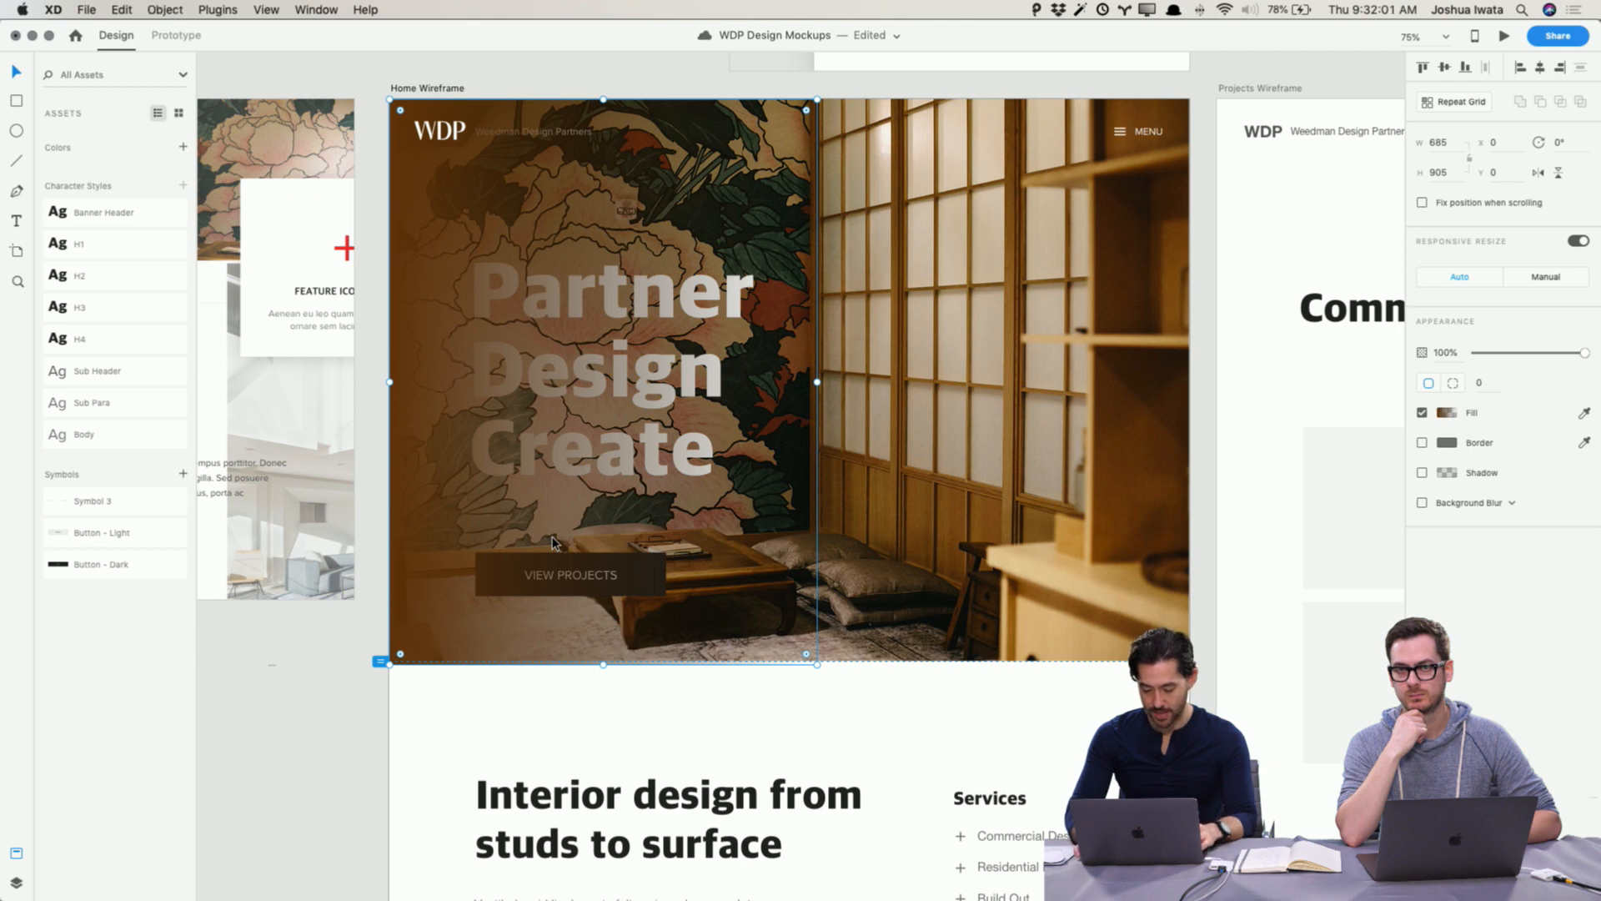
pyautogui.press('super+bracketleft')
pyautogui.press('super+bracketleft')
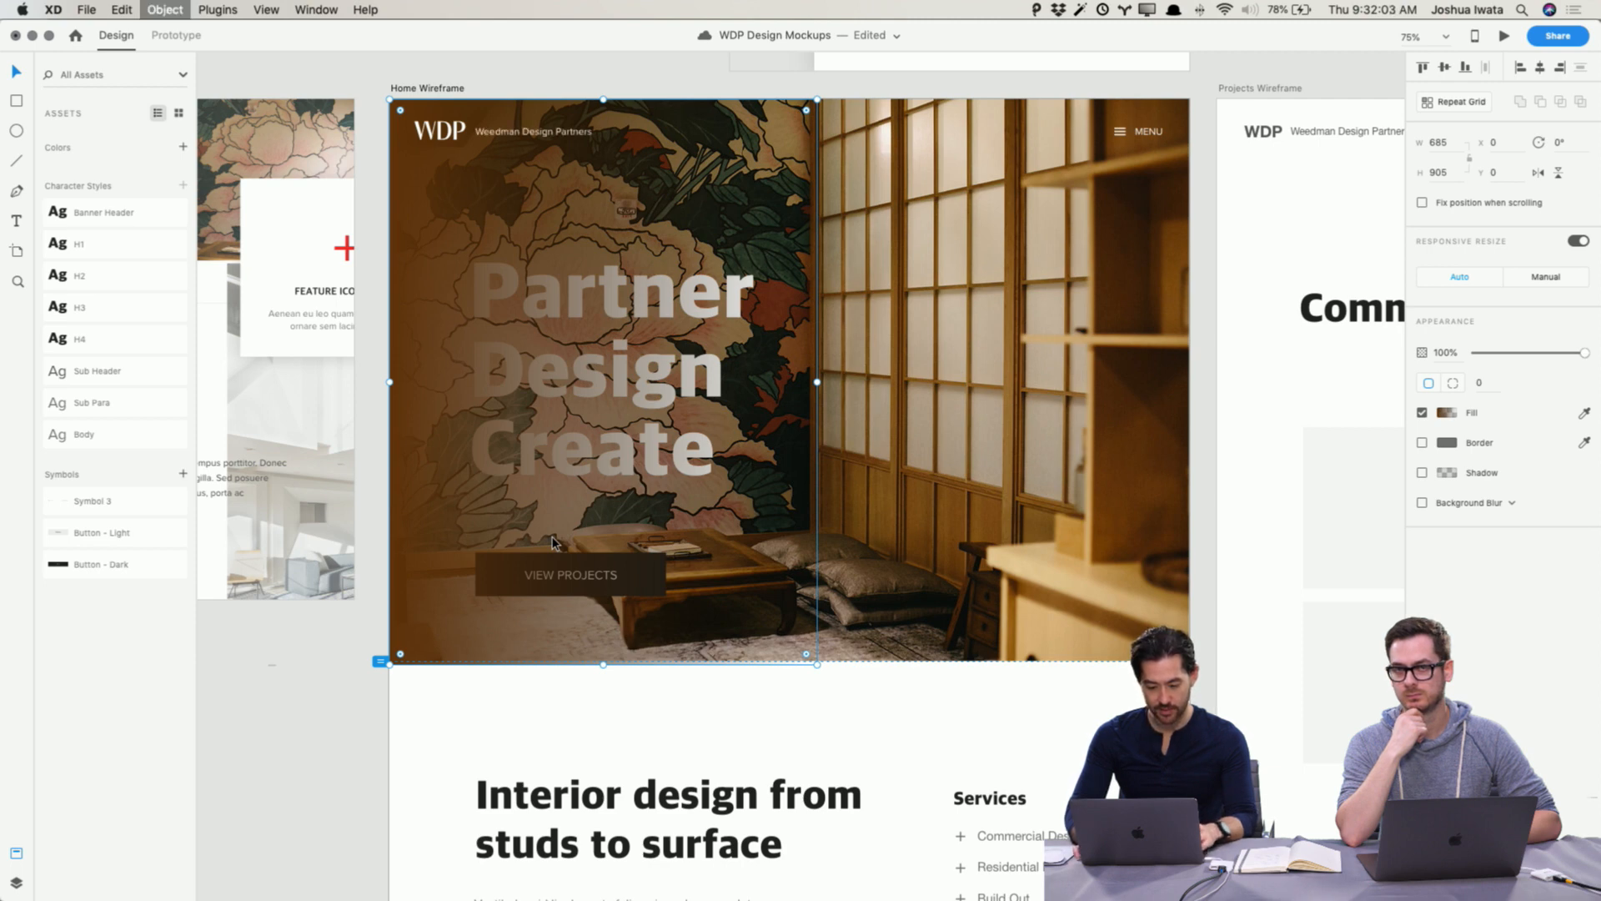
pyautogui.press('super+bracketleft')
pyautogui.press('super+bracketleft')
# Step: Widen the gradient overlay leftward to about 874 wide so it extends past the artboard edge
pyautogui.scroll(2, 362, 424)
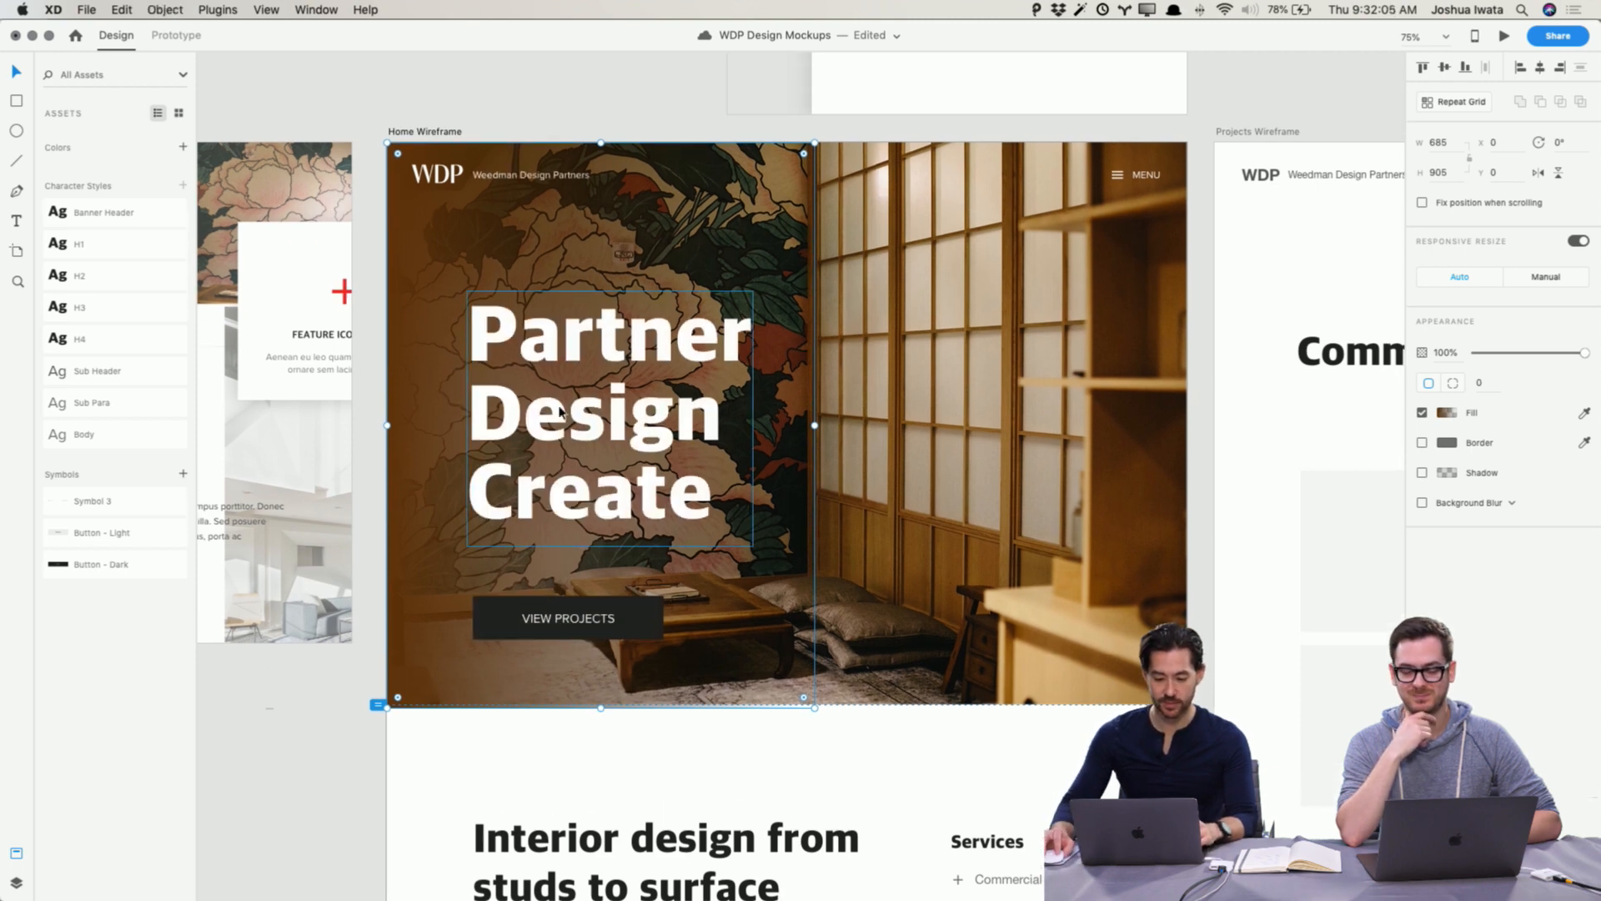
pyautogui.moveTo(385, 424); pyautogui.dragTo(267, 419)
pyautogui.click(317, 789)
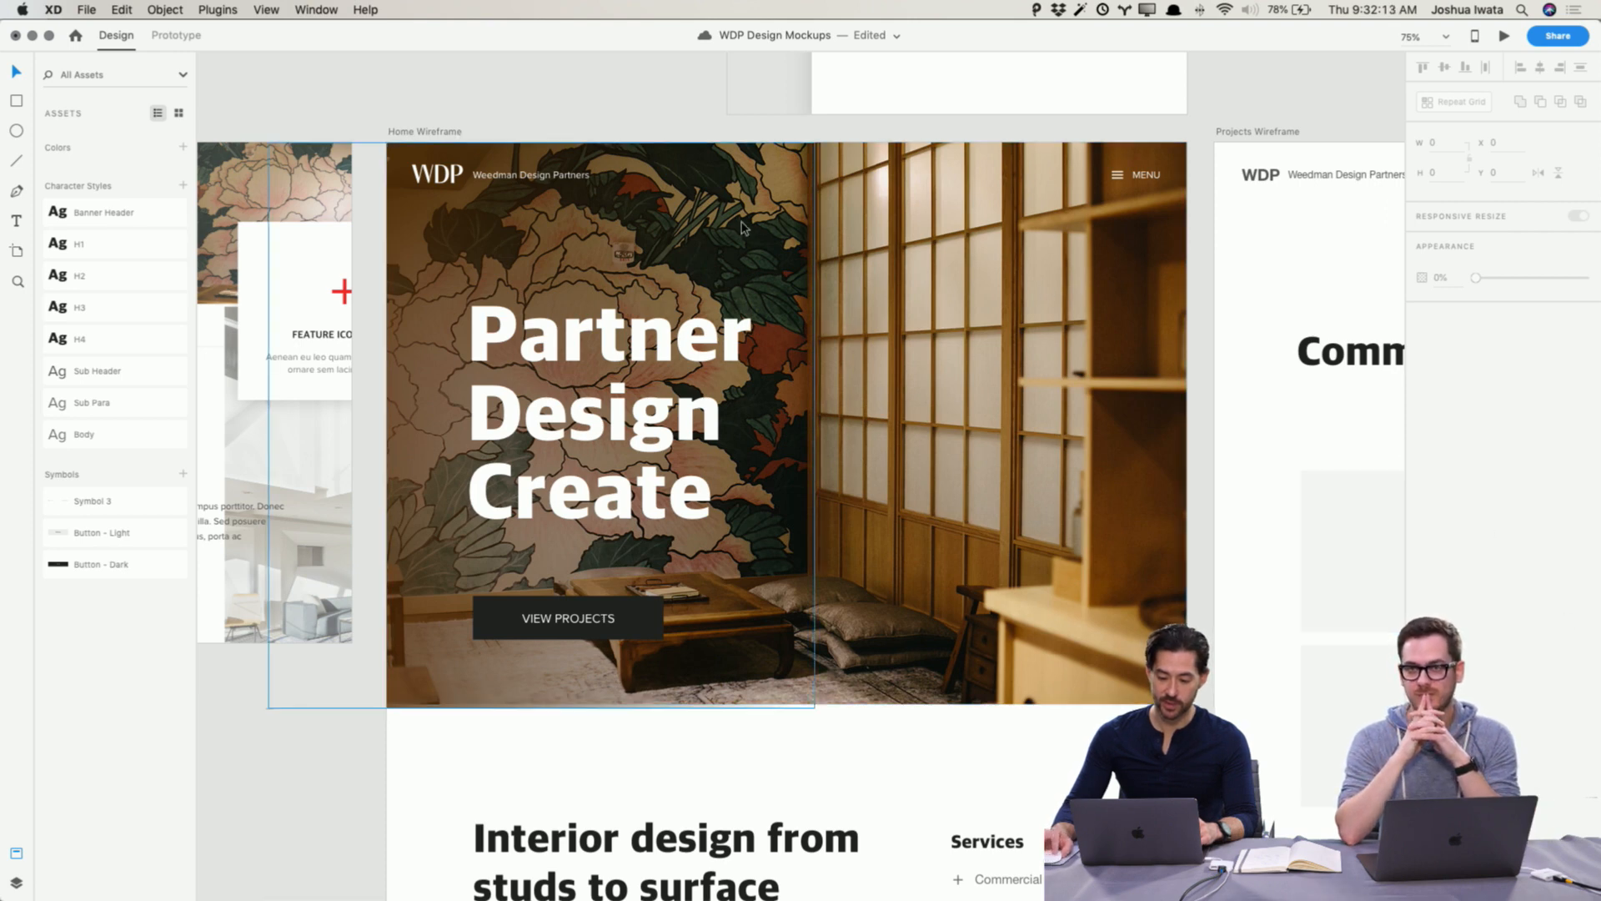
pyautogui.press('super+z')
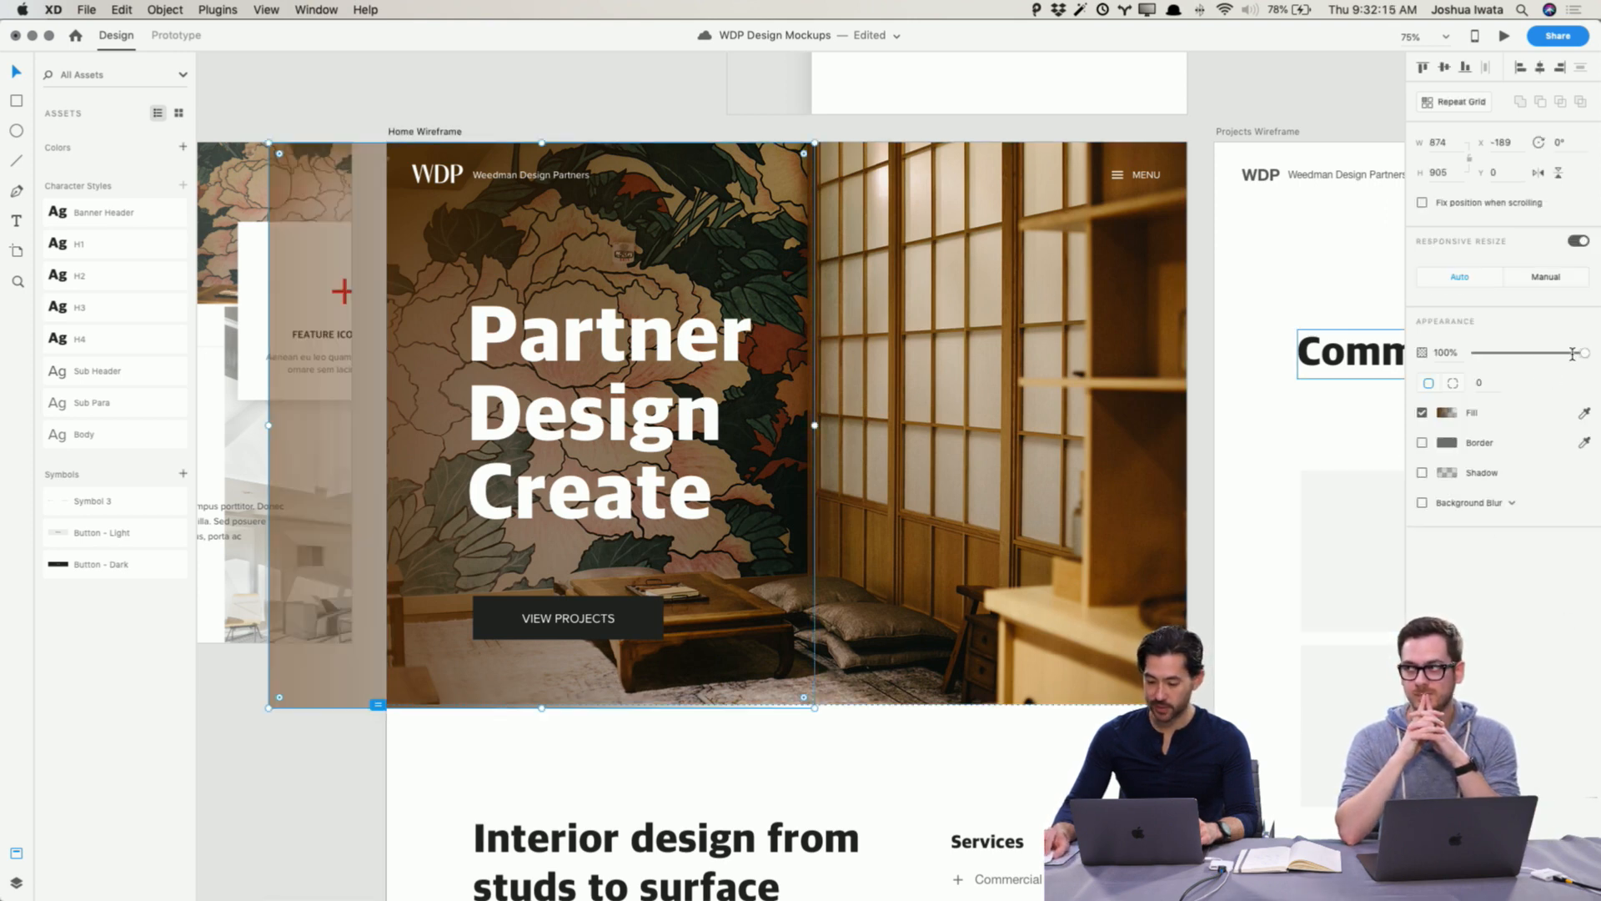
# Step: Set the overlay's opacity to 80% and temporarily delete it to compare the hero with and without it
pyautogui.moveTo(1572, 352); pyautogui.dragTo(1563, 352)
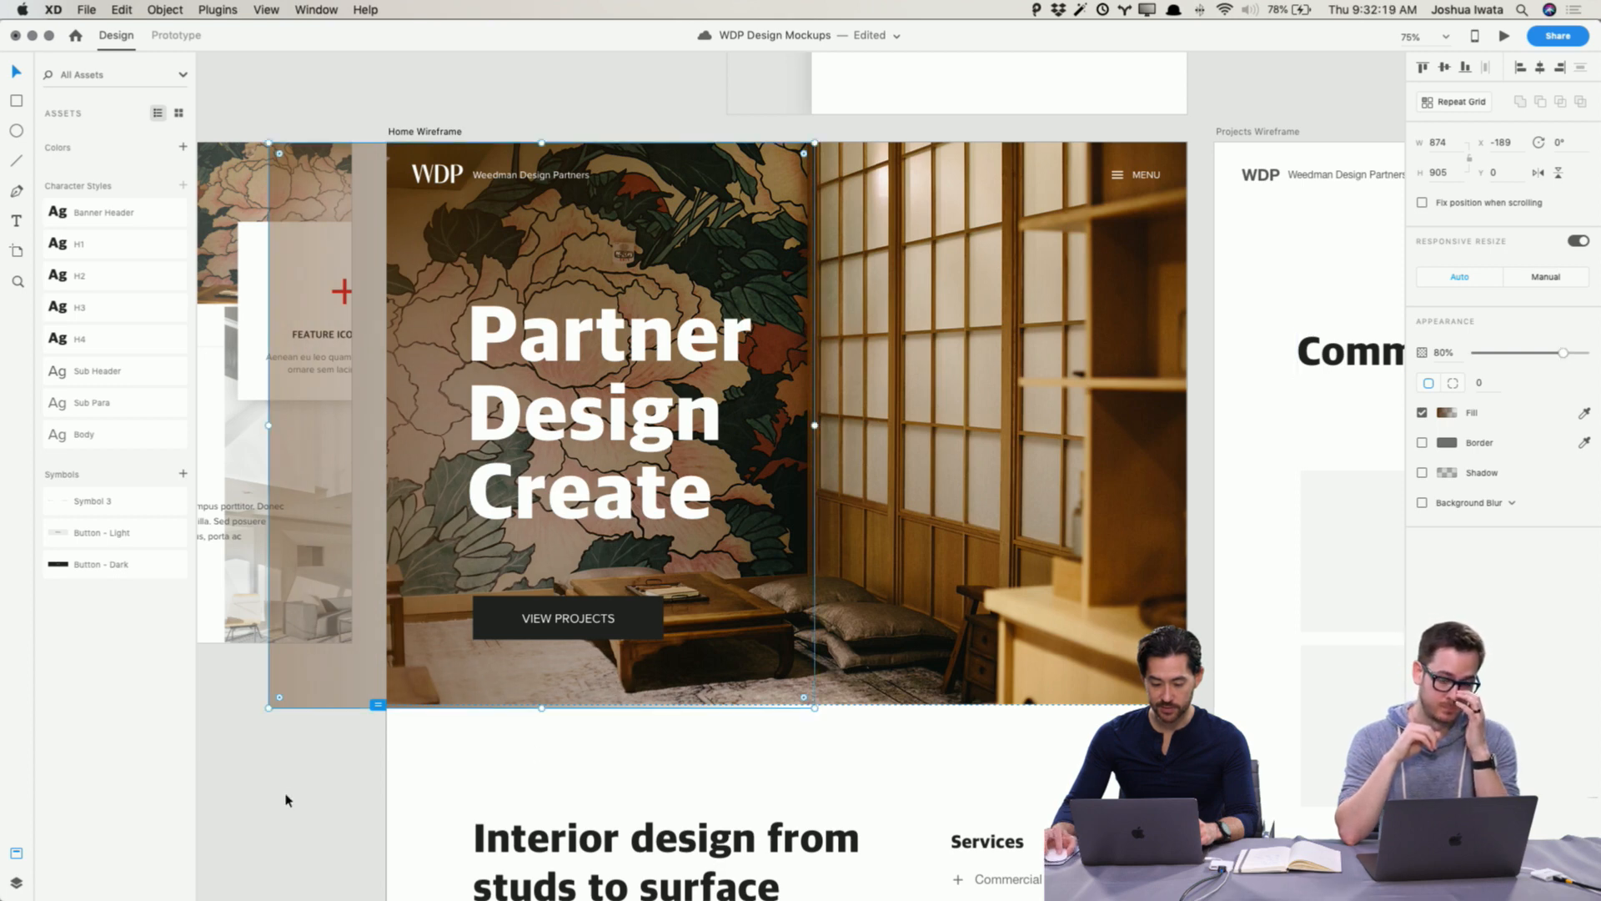
pyautogui.press('Delete')
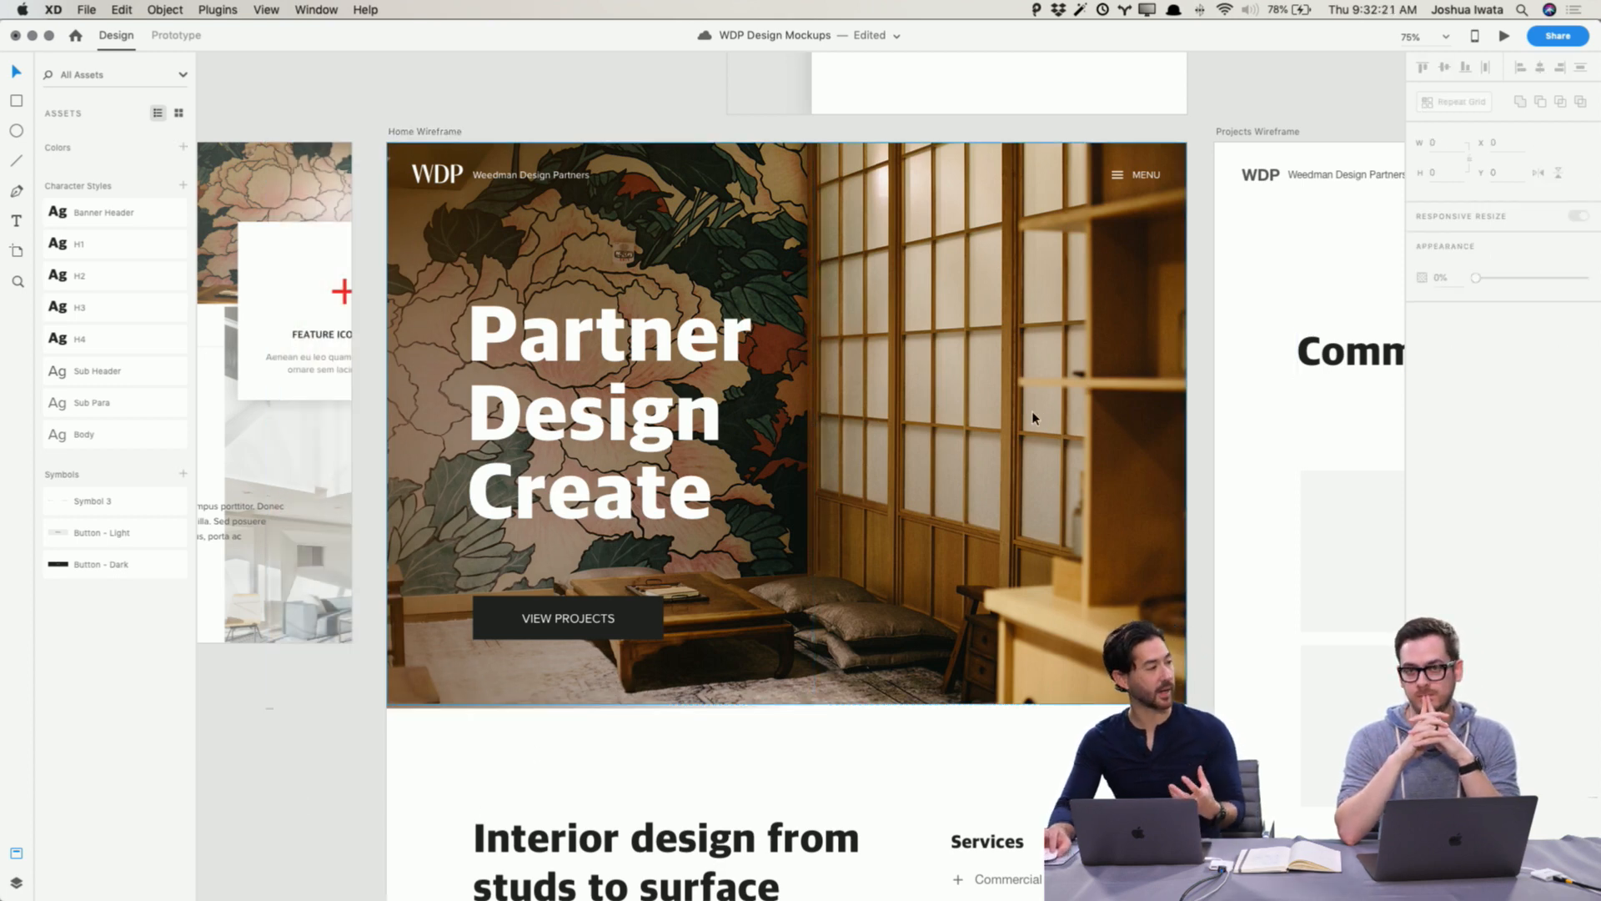
pyautogui.click(762, 228)
pyautogui.press('Delete')
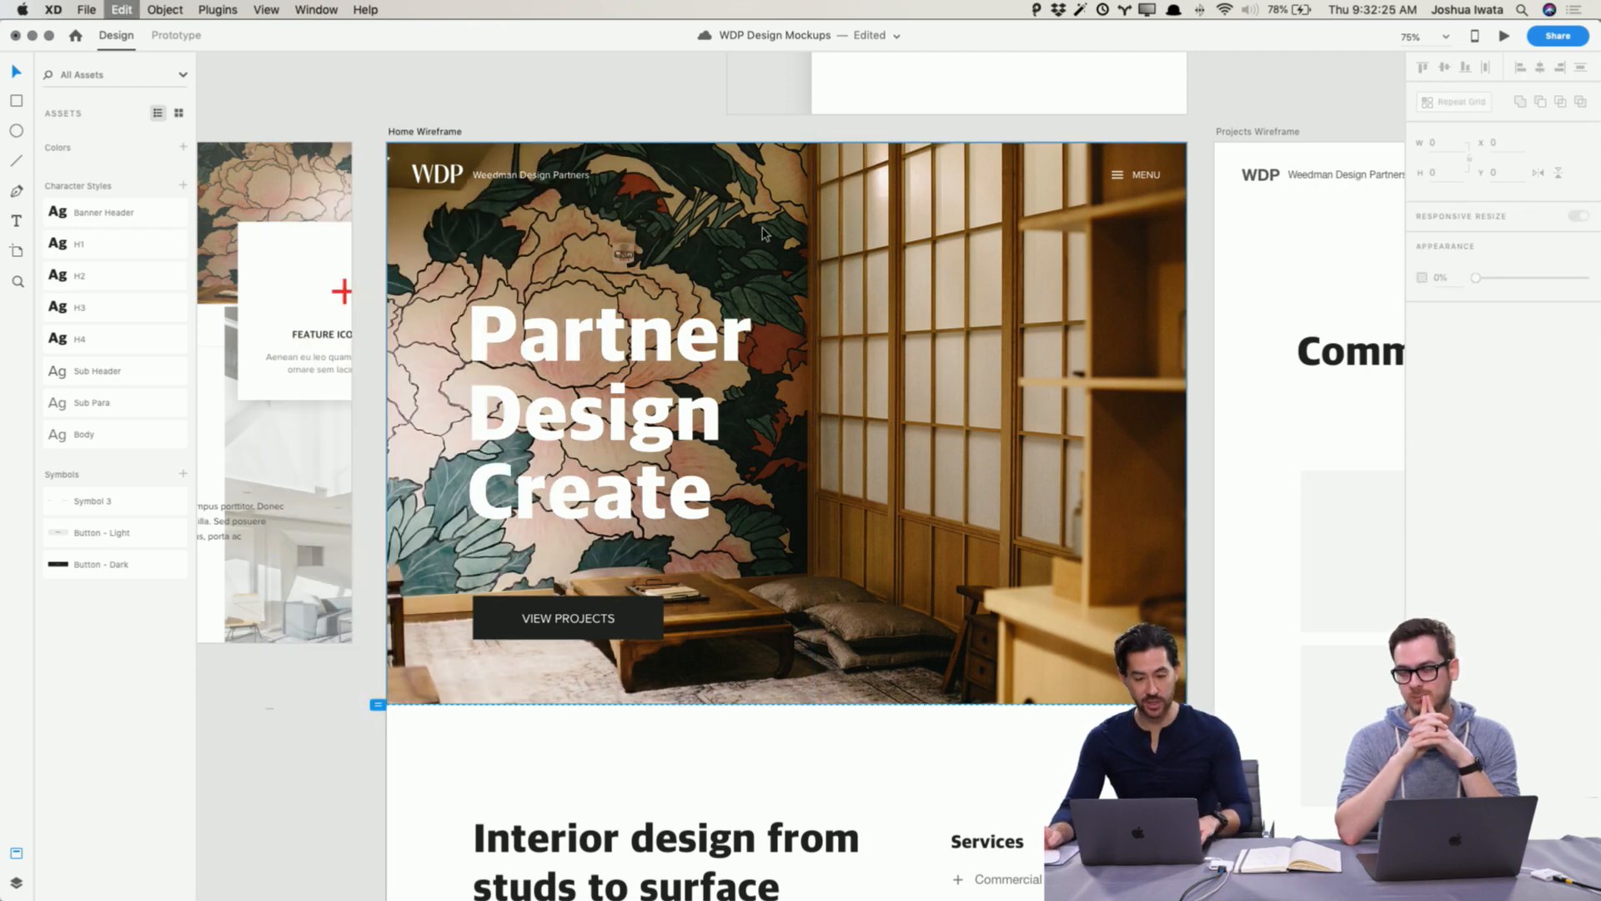
pyautogui.press('super+z')
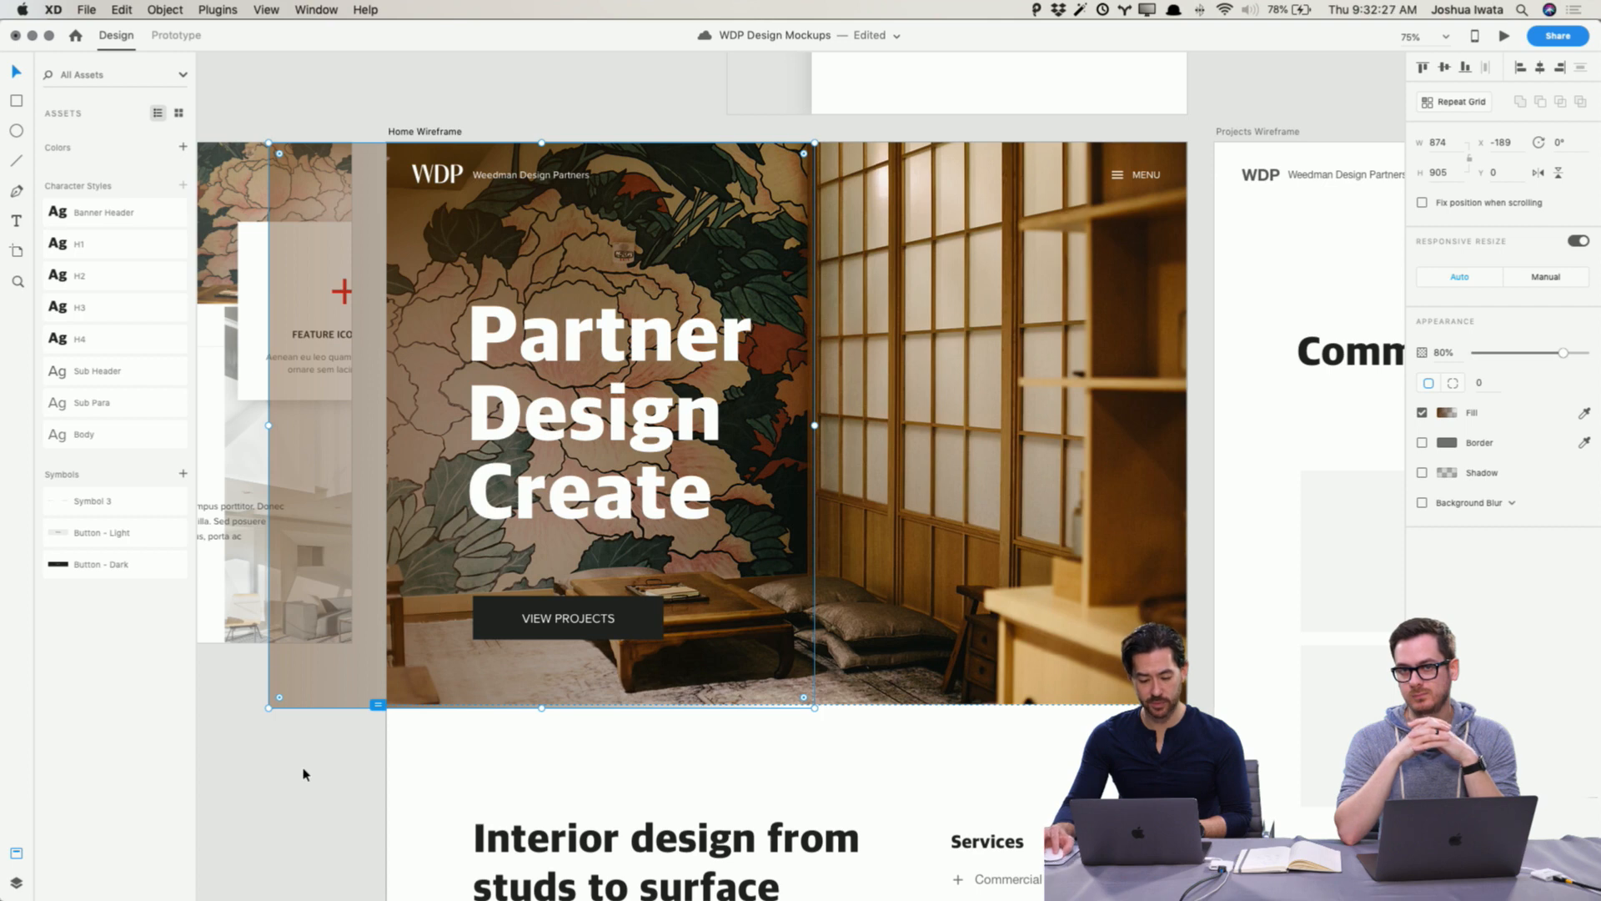
# Step: Set the overlay's opacity to 66%, briefly deleting and restoring it to compare
pyautogui.moveTo(1560, 356); pyautogui.dragTo(1546, 357)
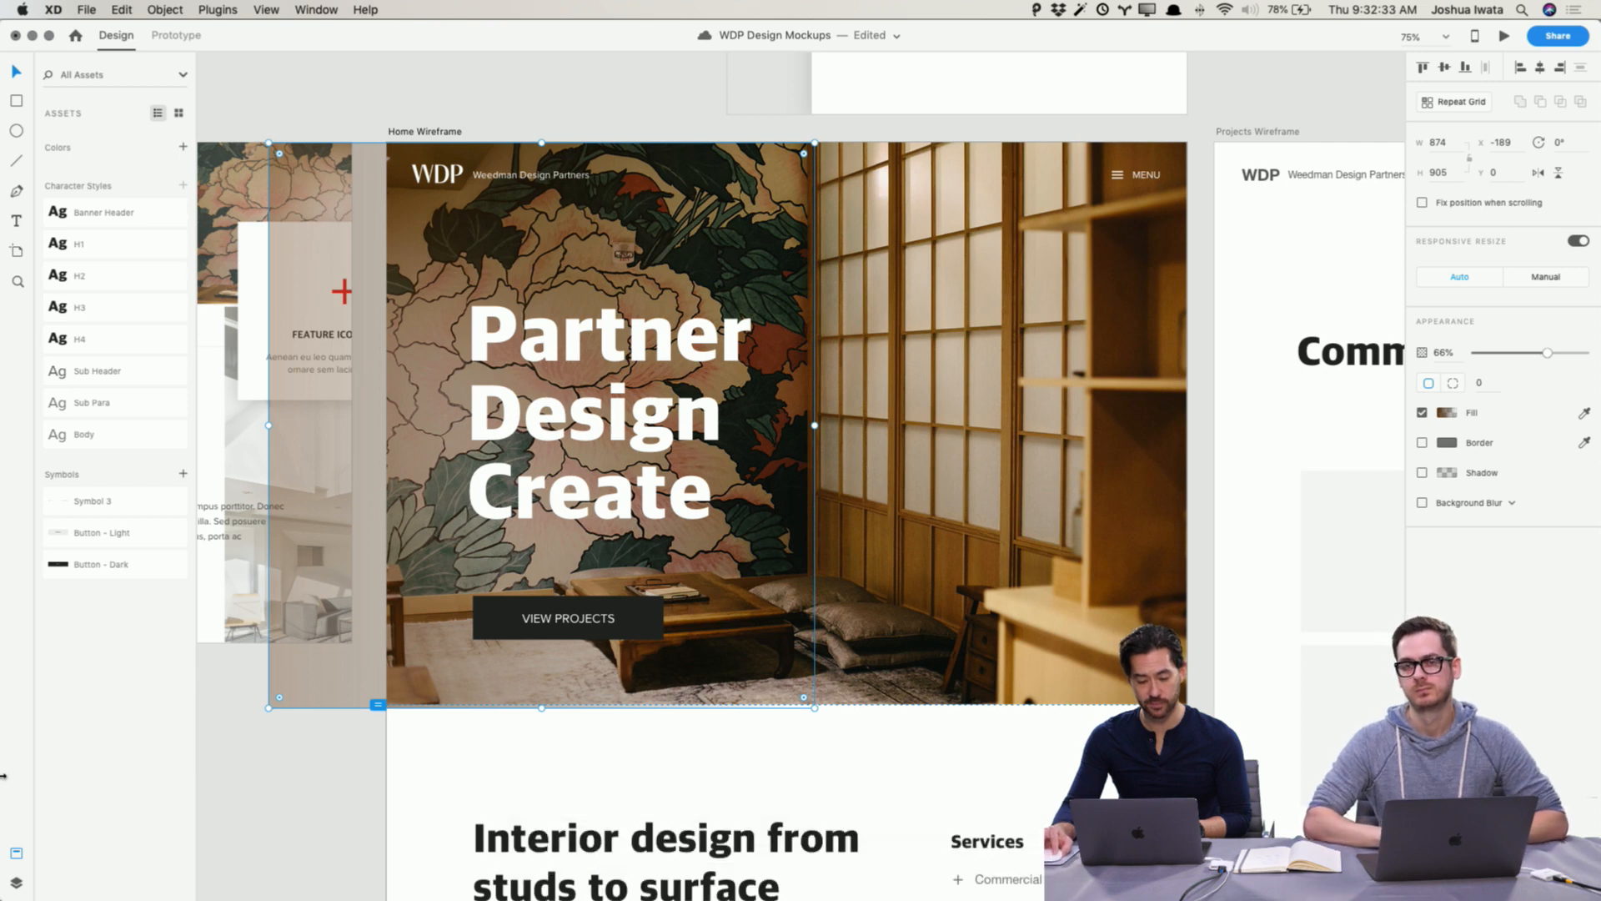
pyautogui.press('Delete')
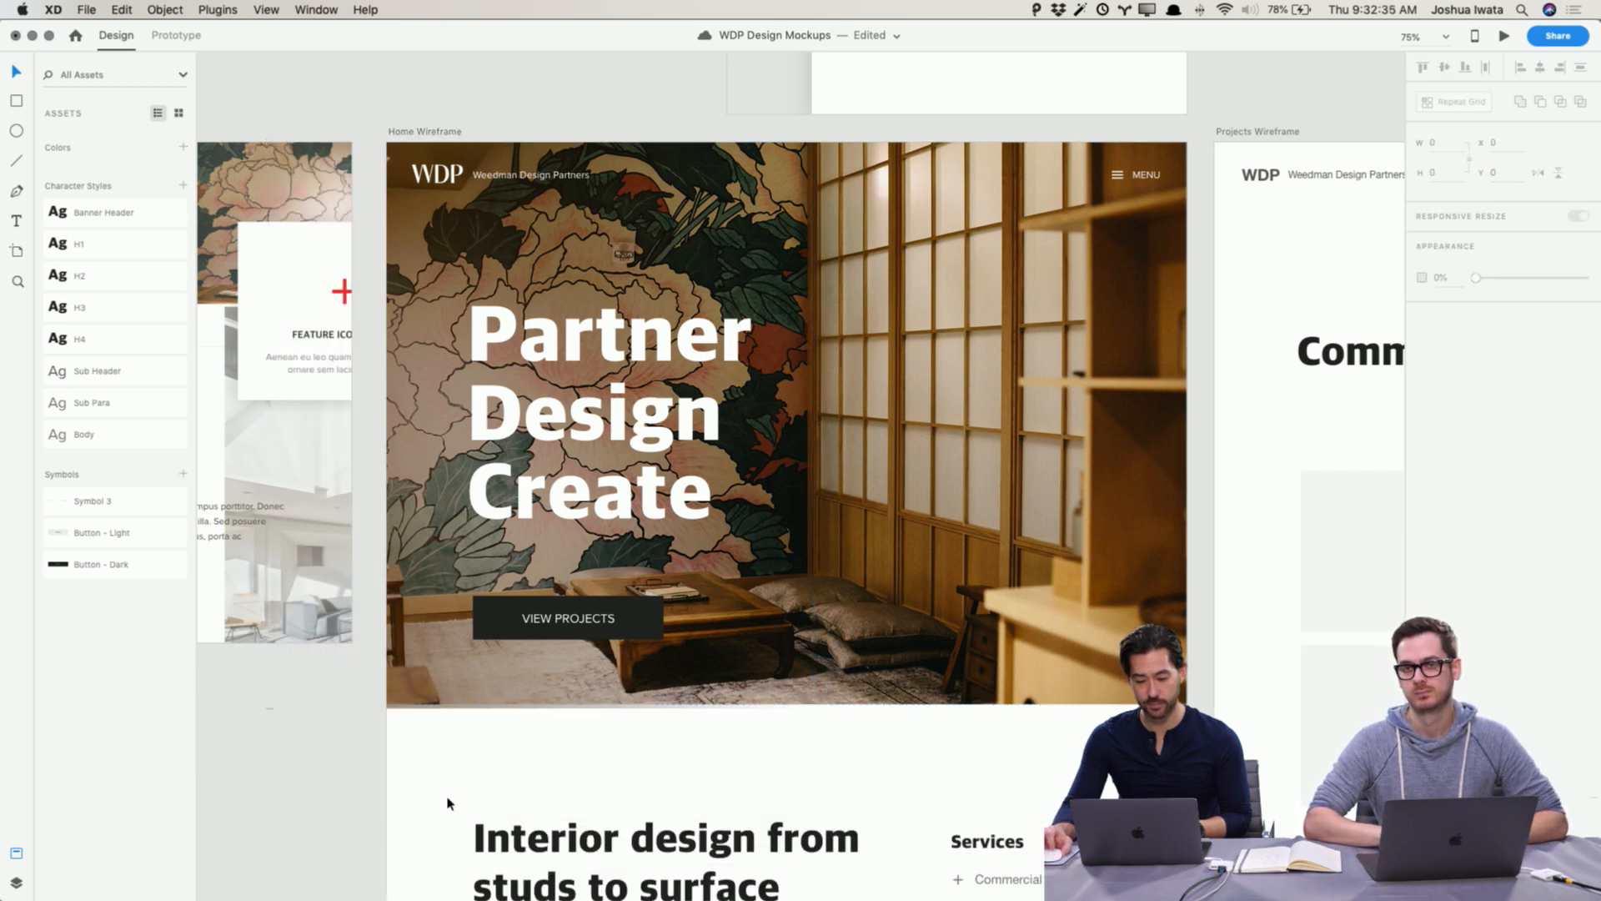
pyautogui.press('cmd+z')
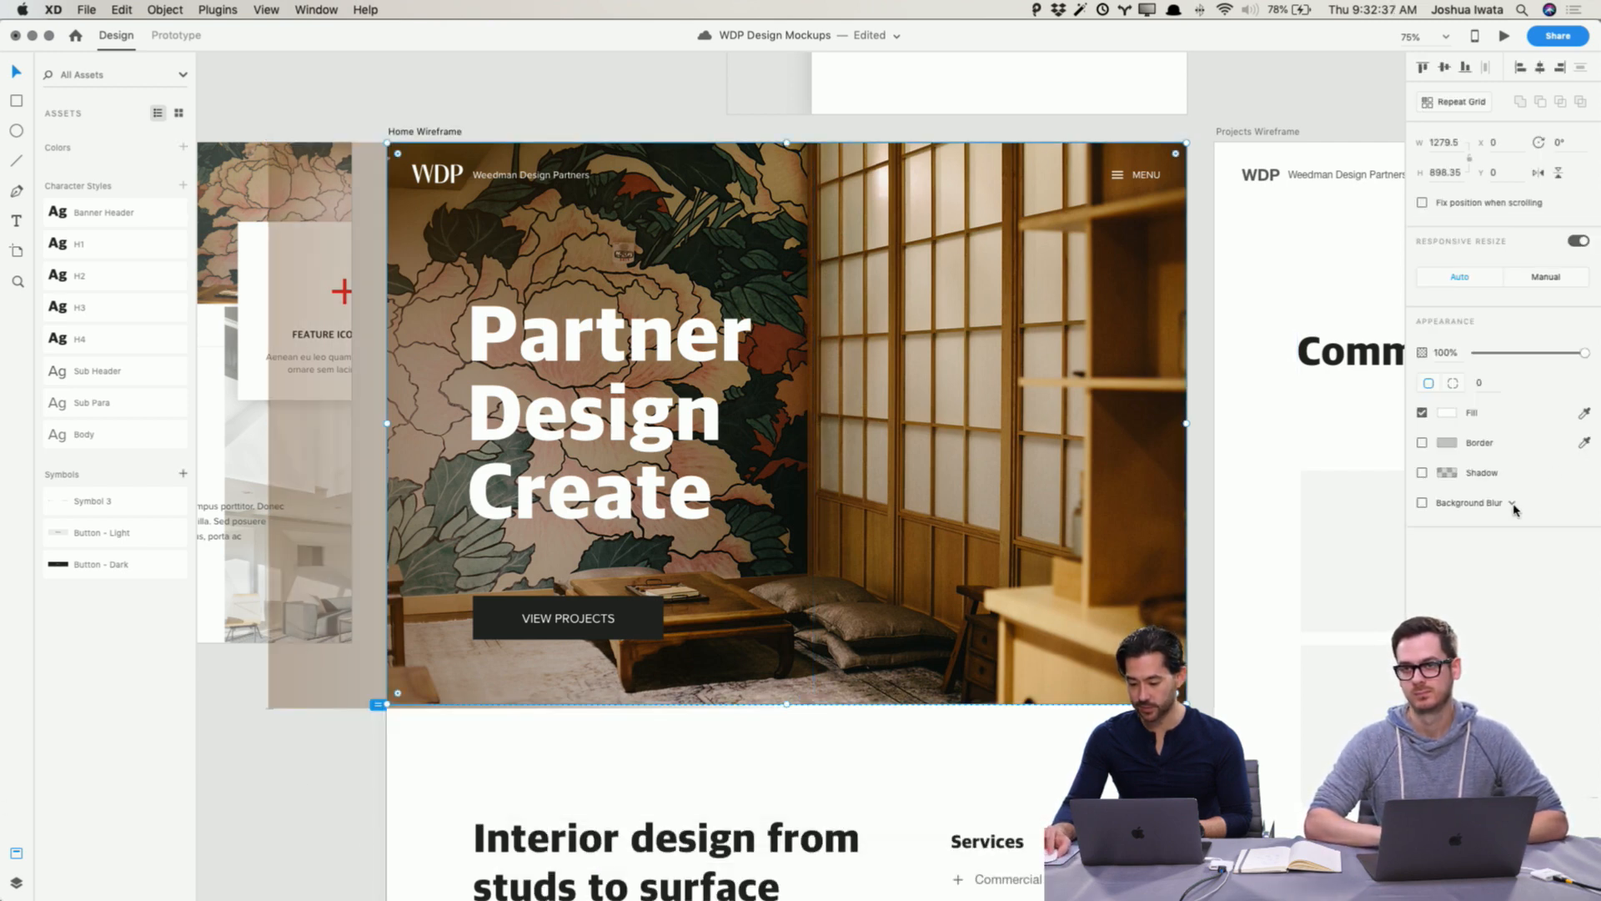
# Step: Set the selected hero element's opacity to 92%
pyautogui.click(1576, 354)
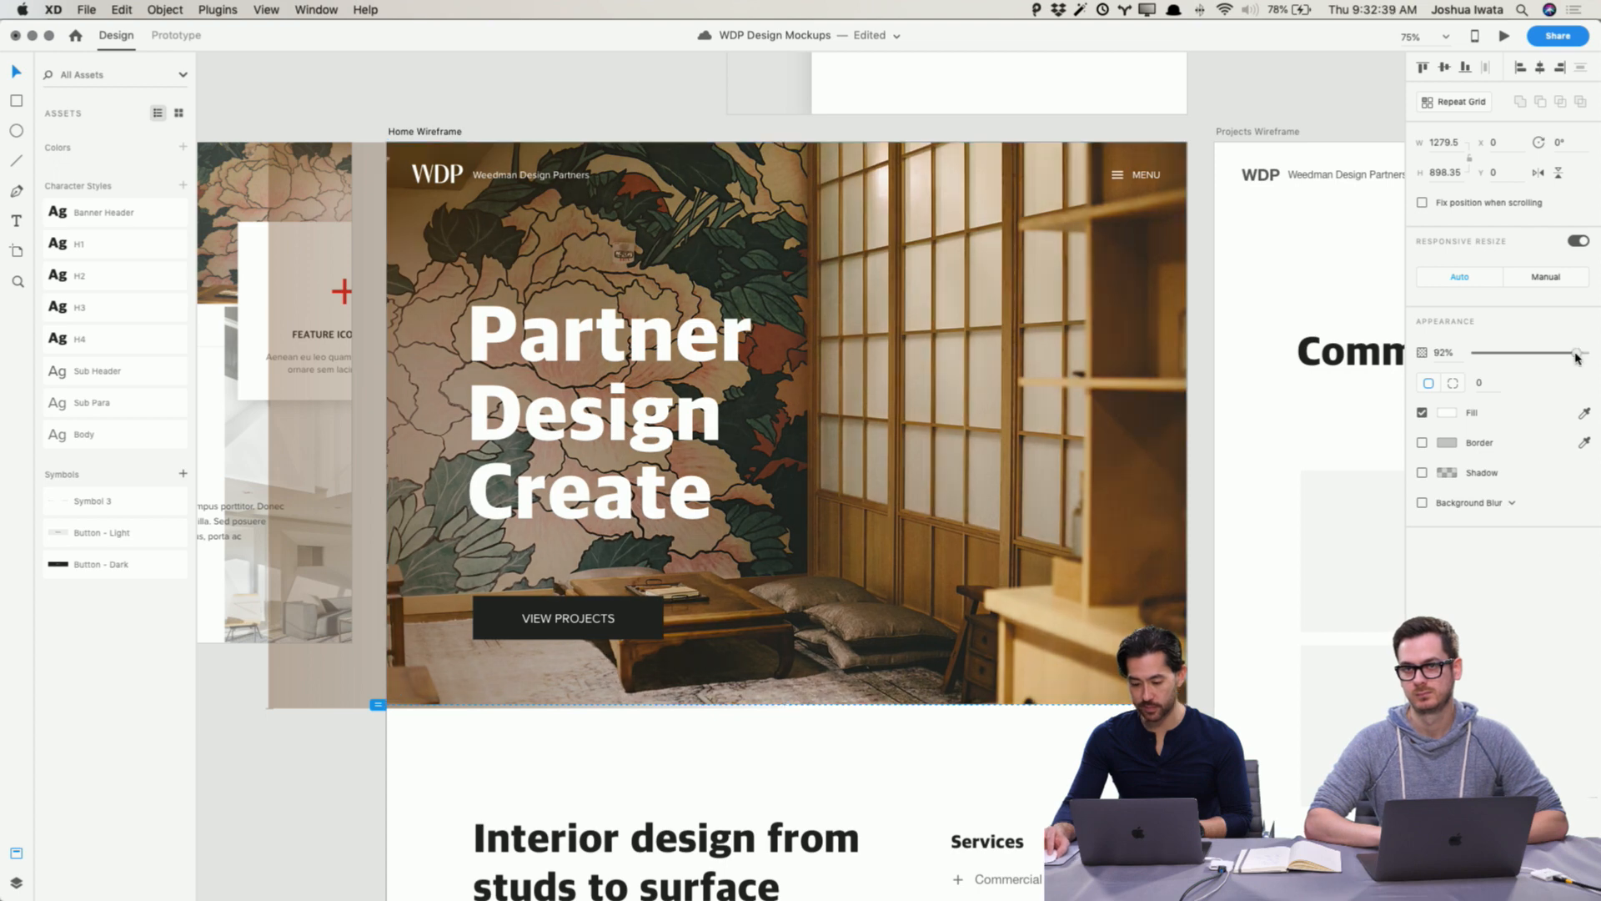
pyautogui.moveTo(1576, 352); pyautogui.dragTo(1578, 351)
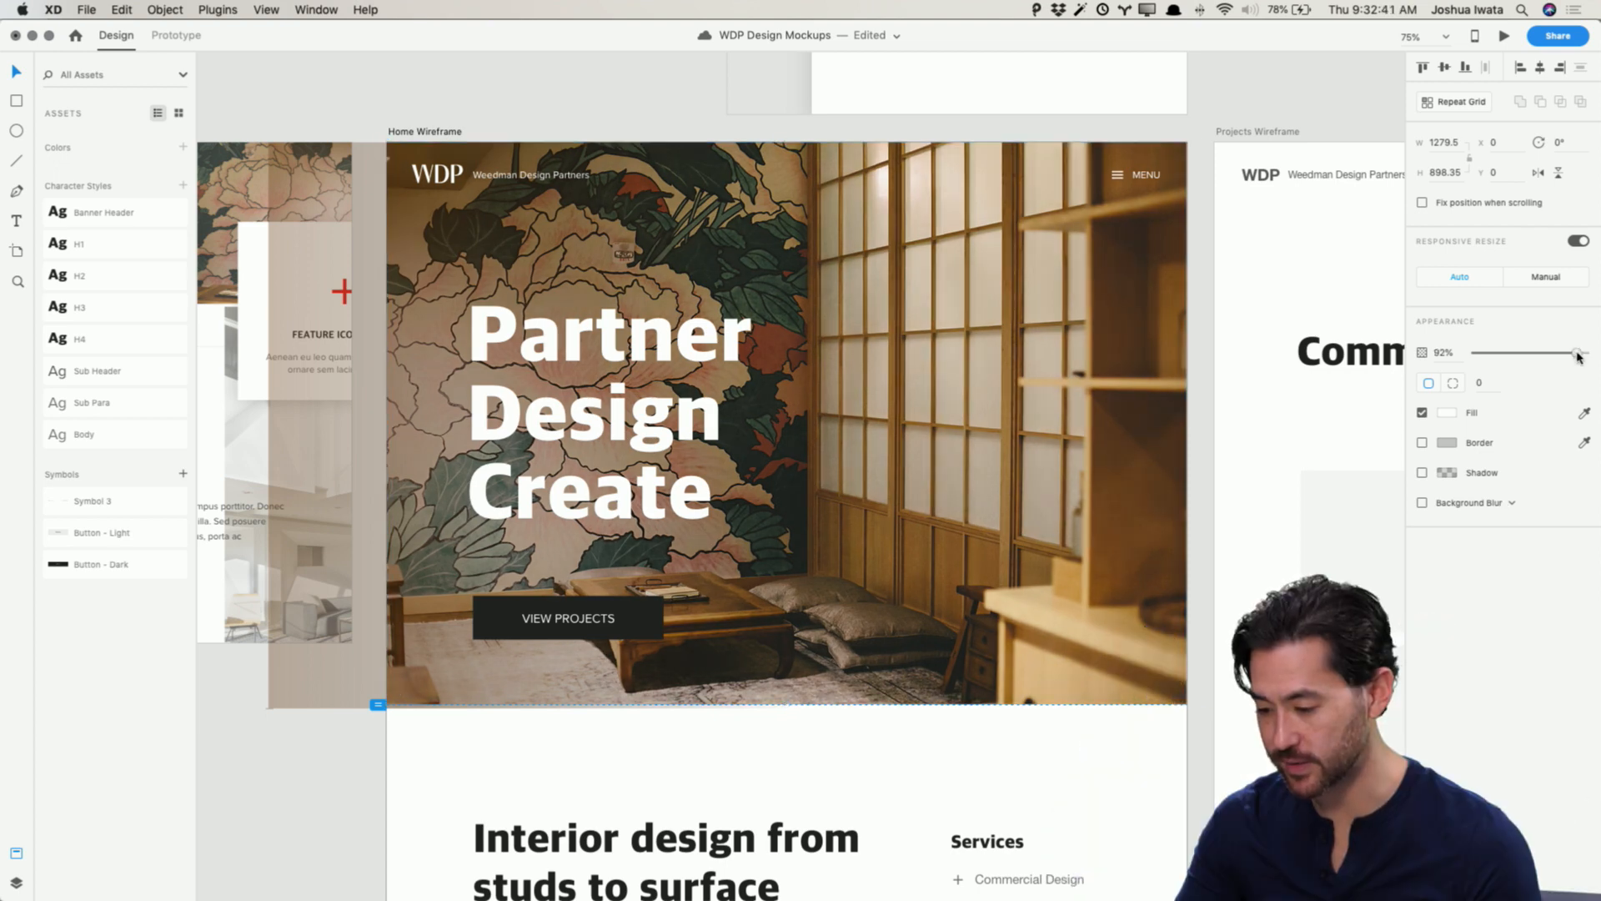
pyautogui.click(343, 778)
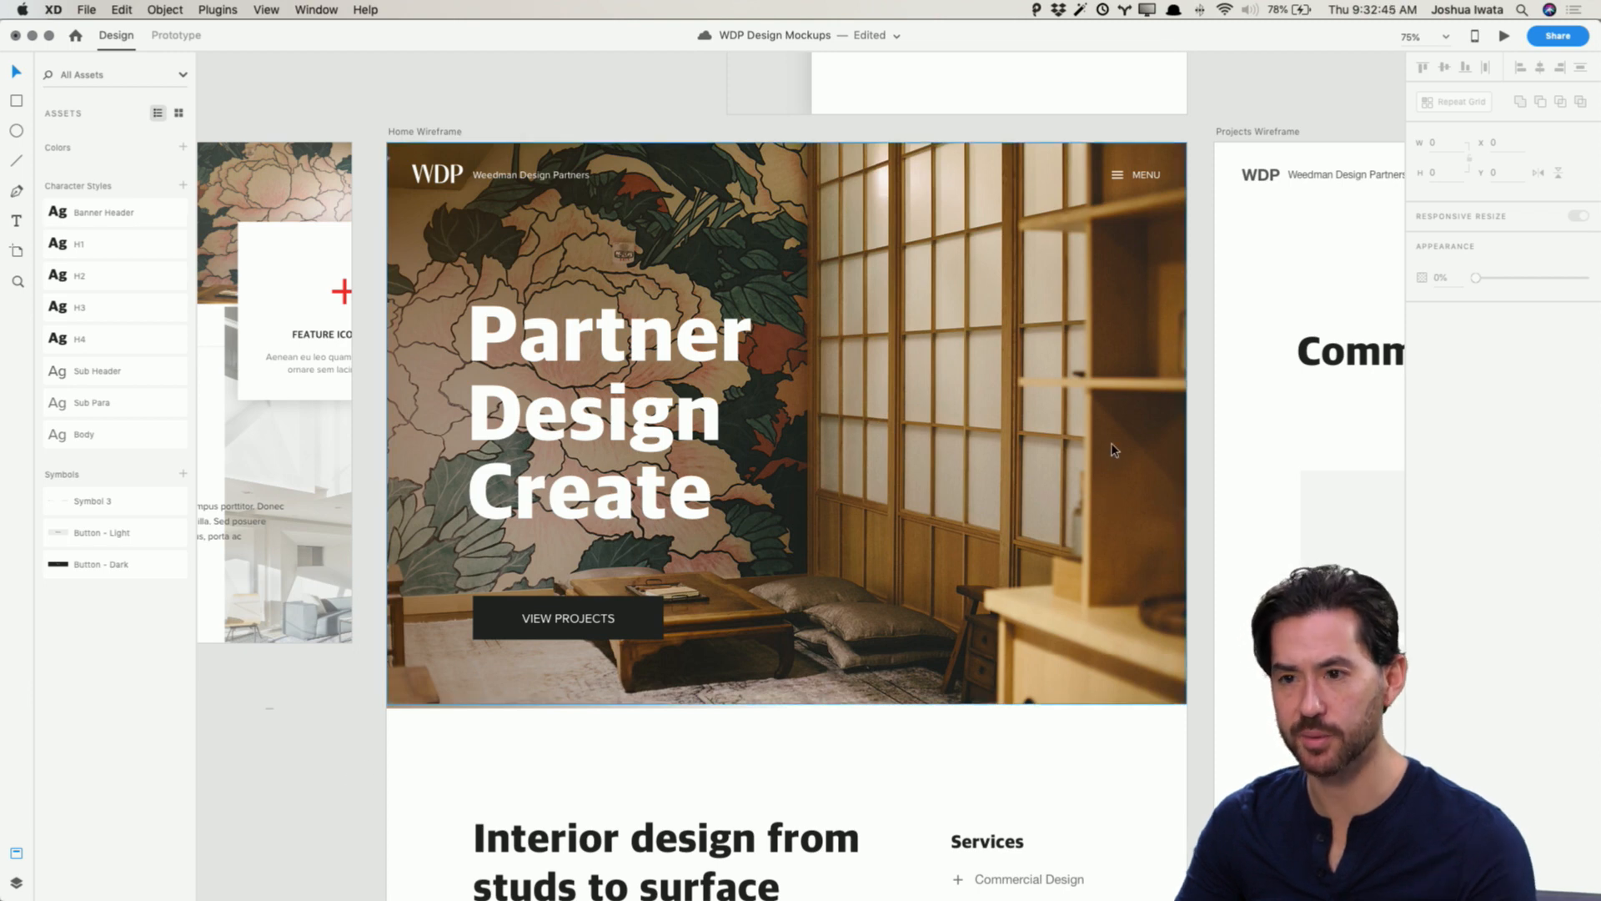
# Step: Scroll through the styled hero and intro sections of the home mockup to review them
pyautogui.scroll(-3, 1103, 493)
pyautogui.scroll(-2, 1101, 467)
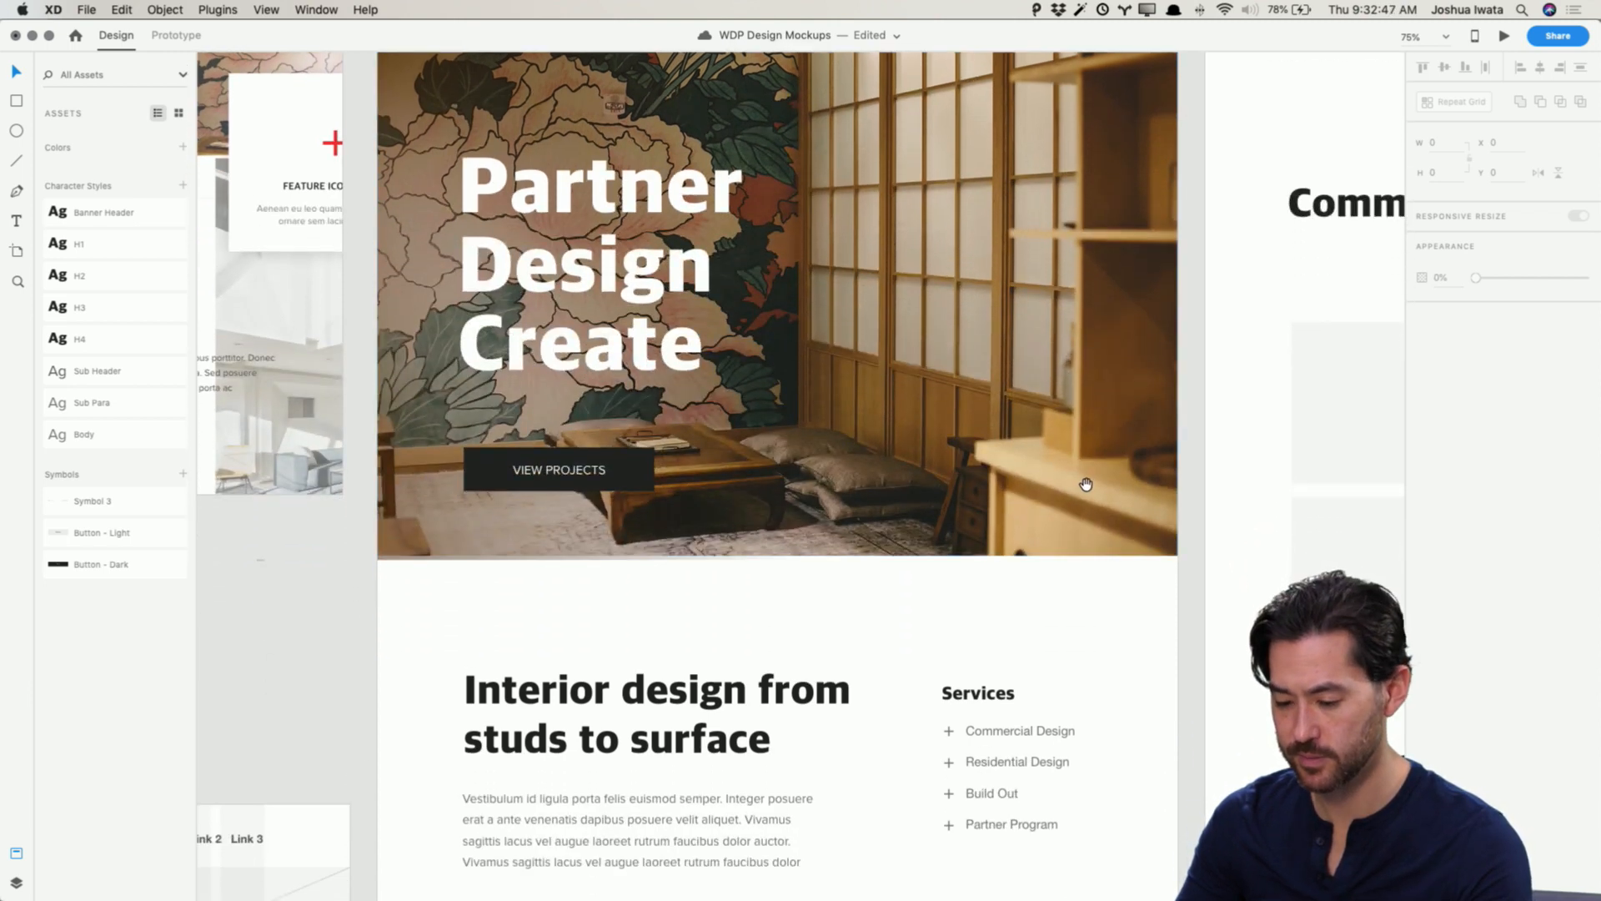
pyautogui.moveTo(1088, 482); pyautogui.dragTo(1056, 547)
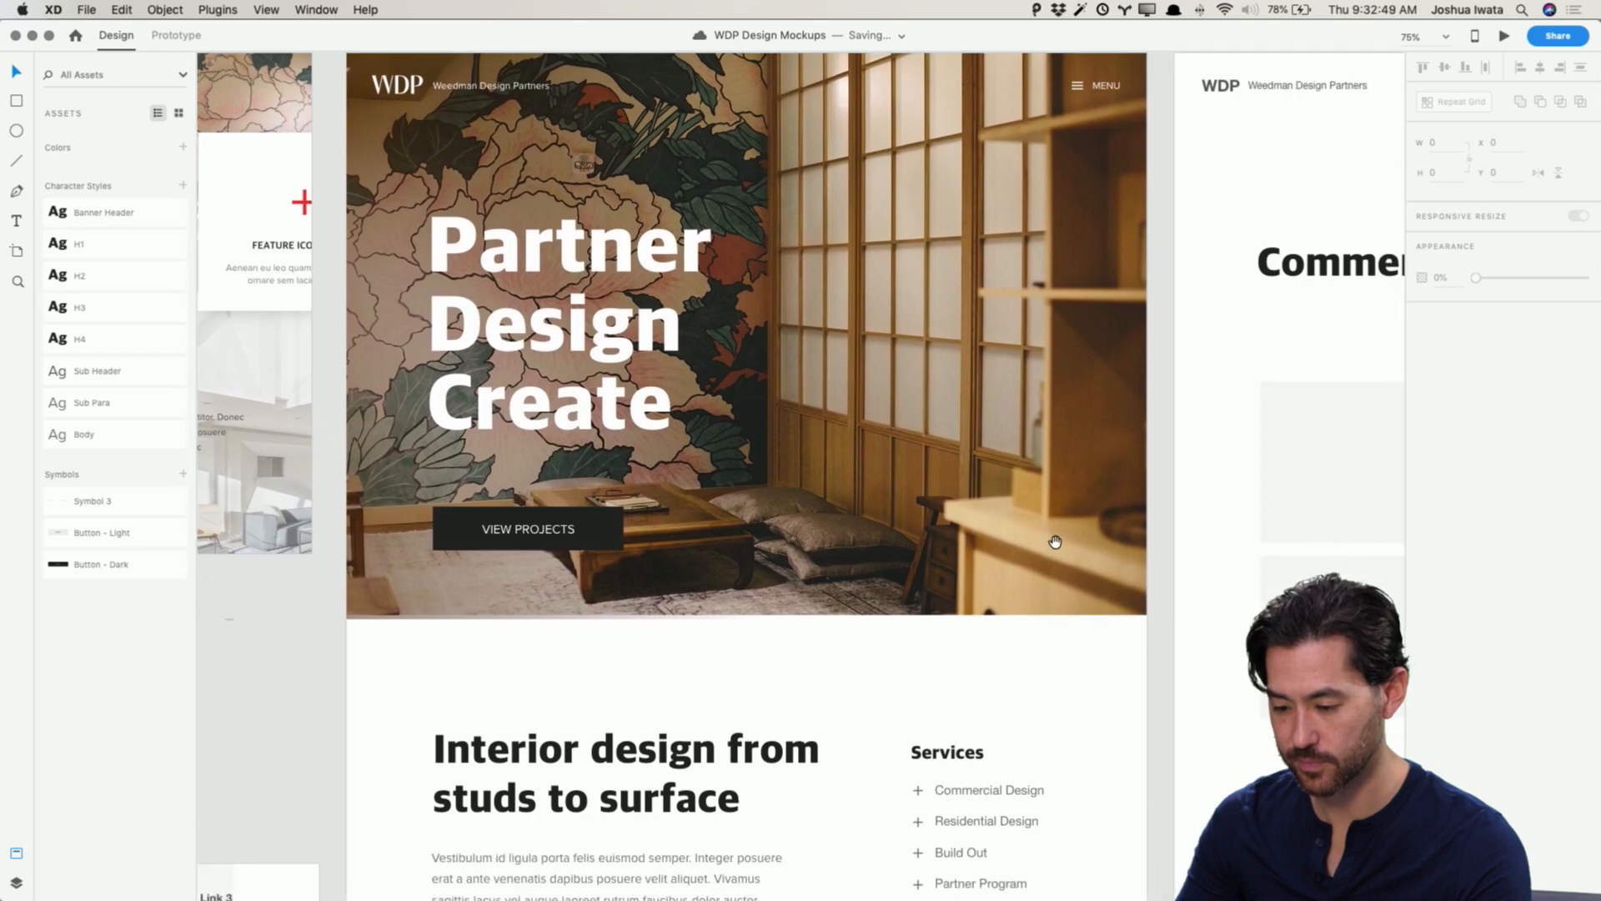
pyautogui.scroll(-6, 1076, 517)
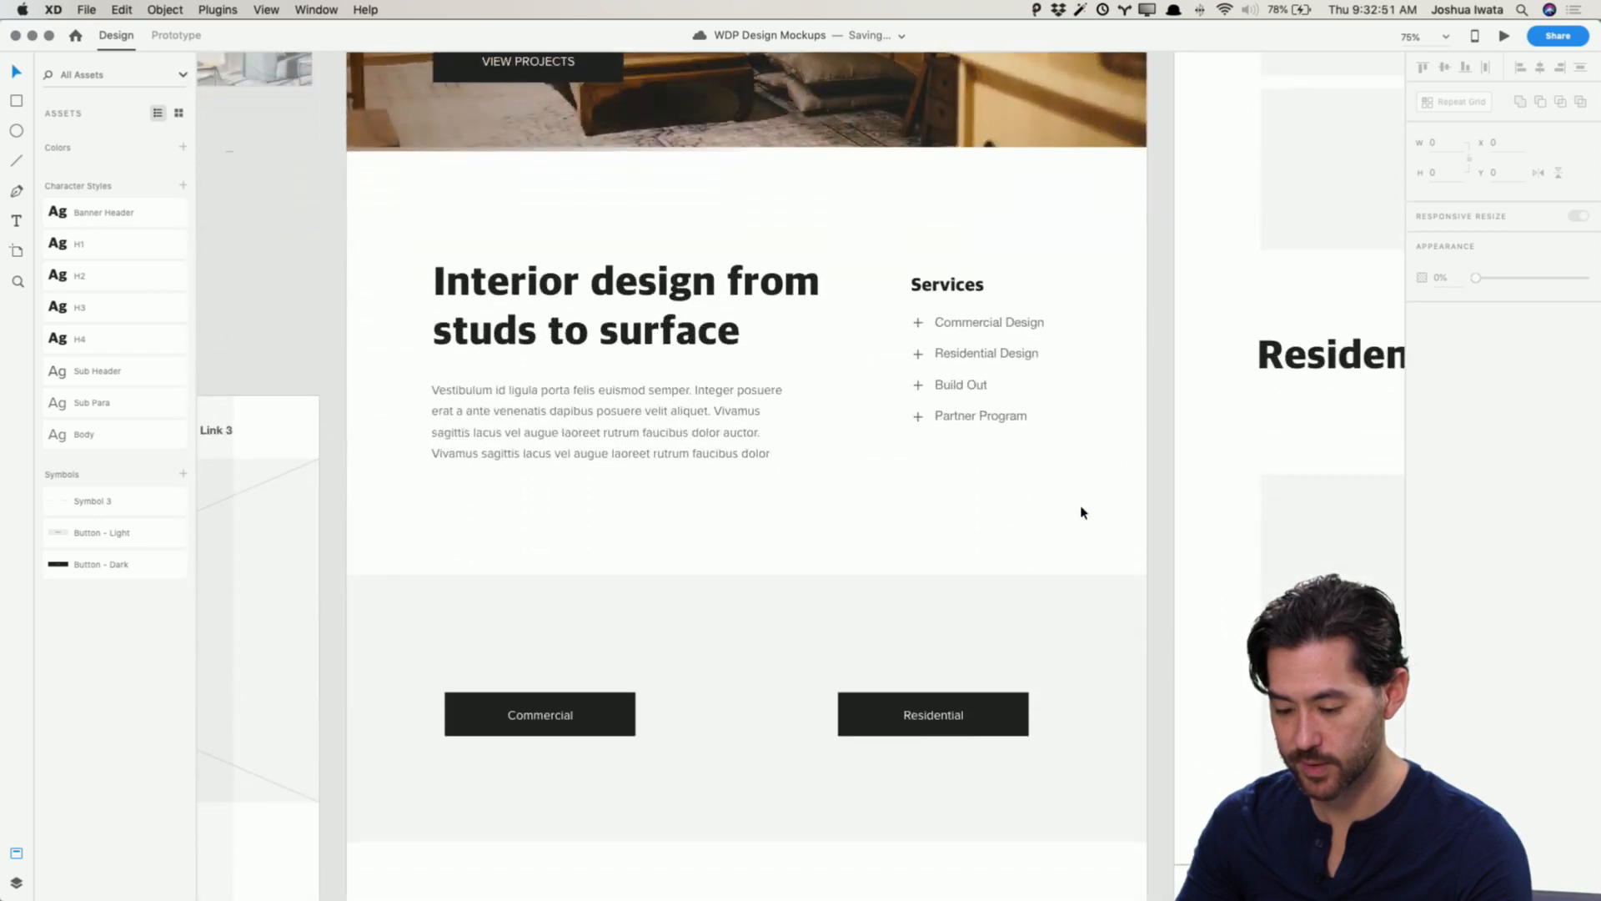
pyautogui.scroll(-4, 1083, 512)
pyautogui.scroll(12, 1083, 512)
pyautogui.scroll(-3, 1080, 509)
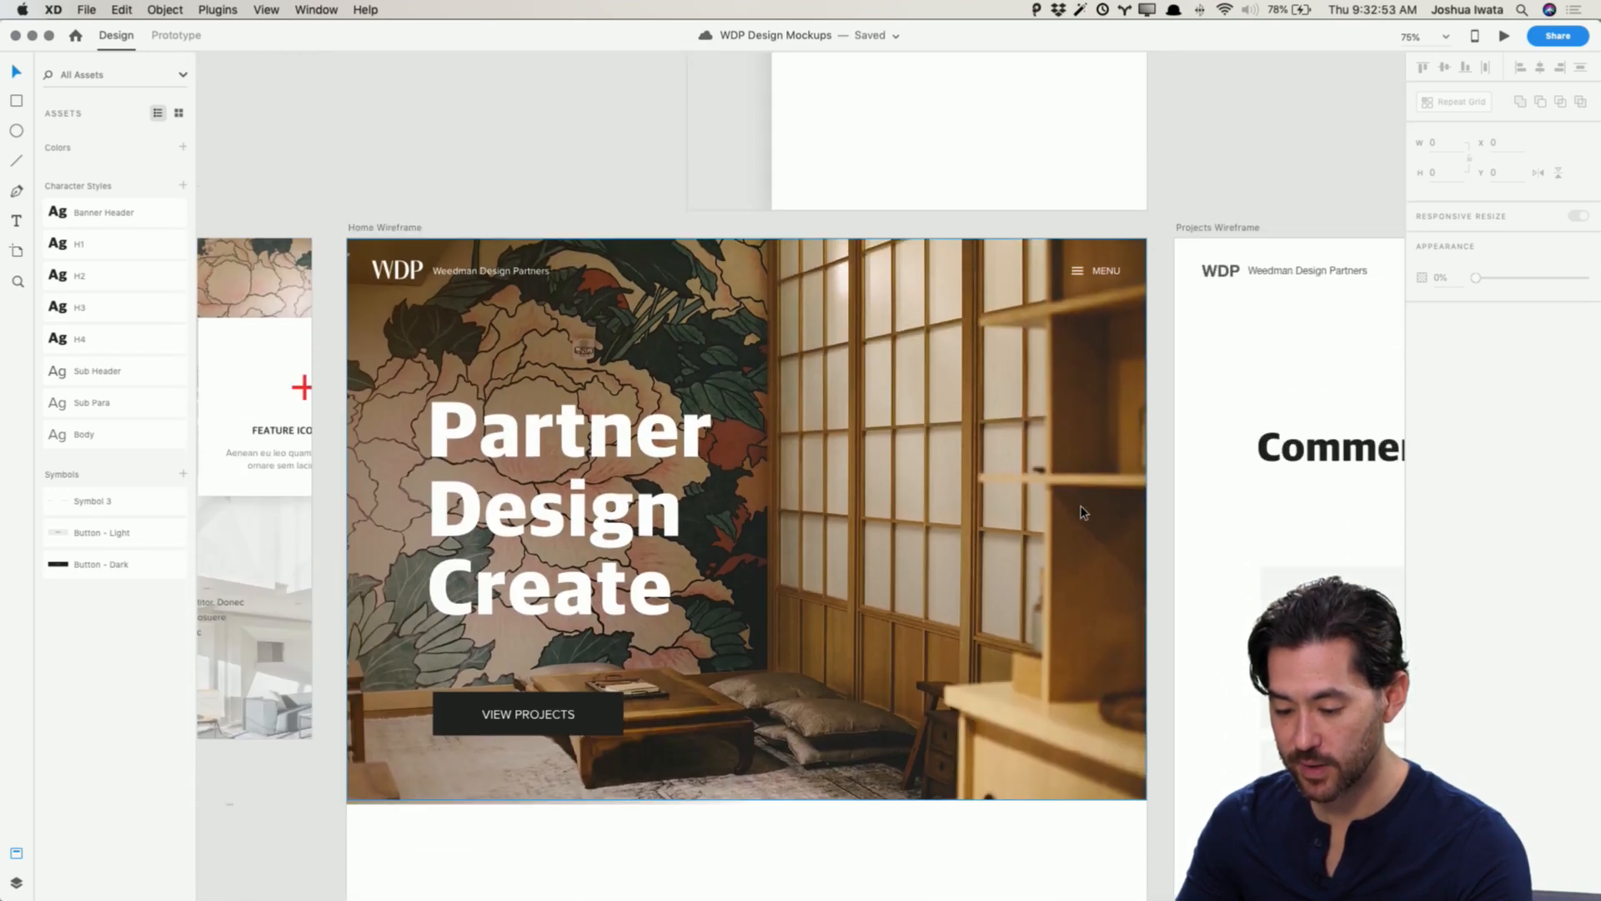
# Step: Open the preview of the home mockup to check the hero, then close it
pyautogui.click(1505, 36)
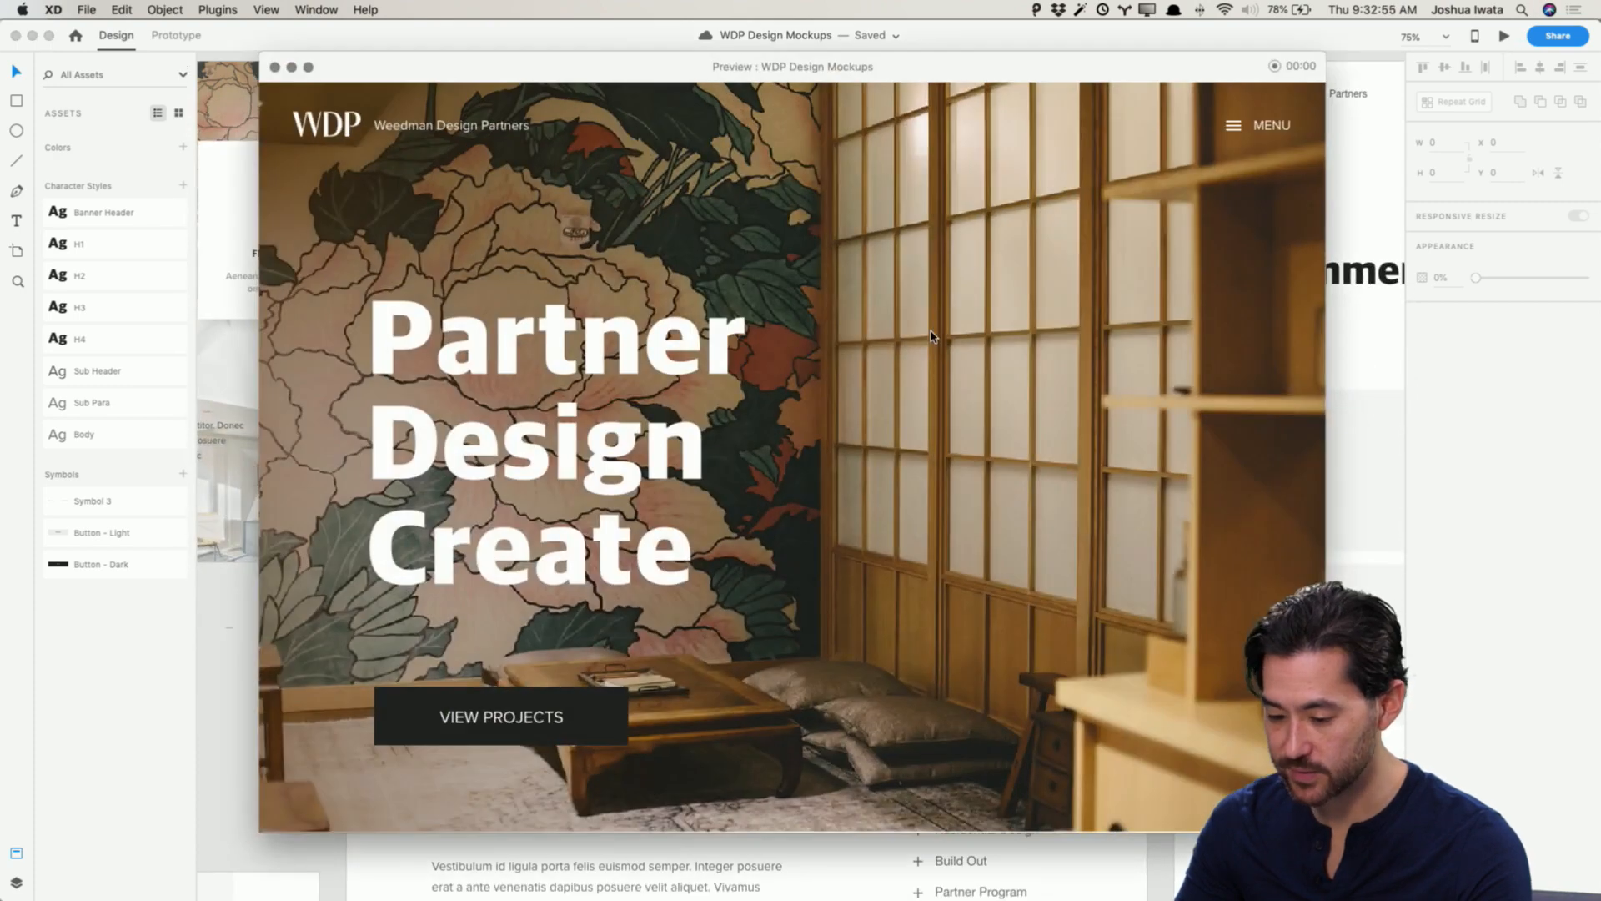
pyautogui.scroll(-5, 931, 333)
pyautogui.scroll(5, 932, 336)
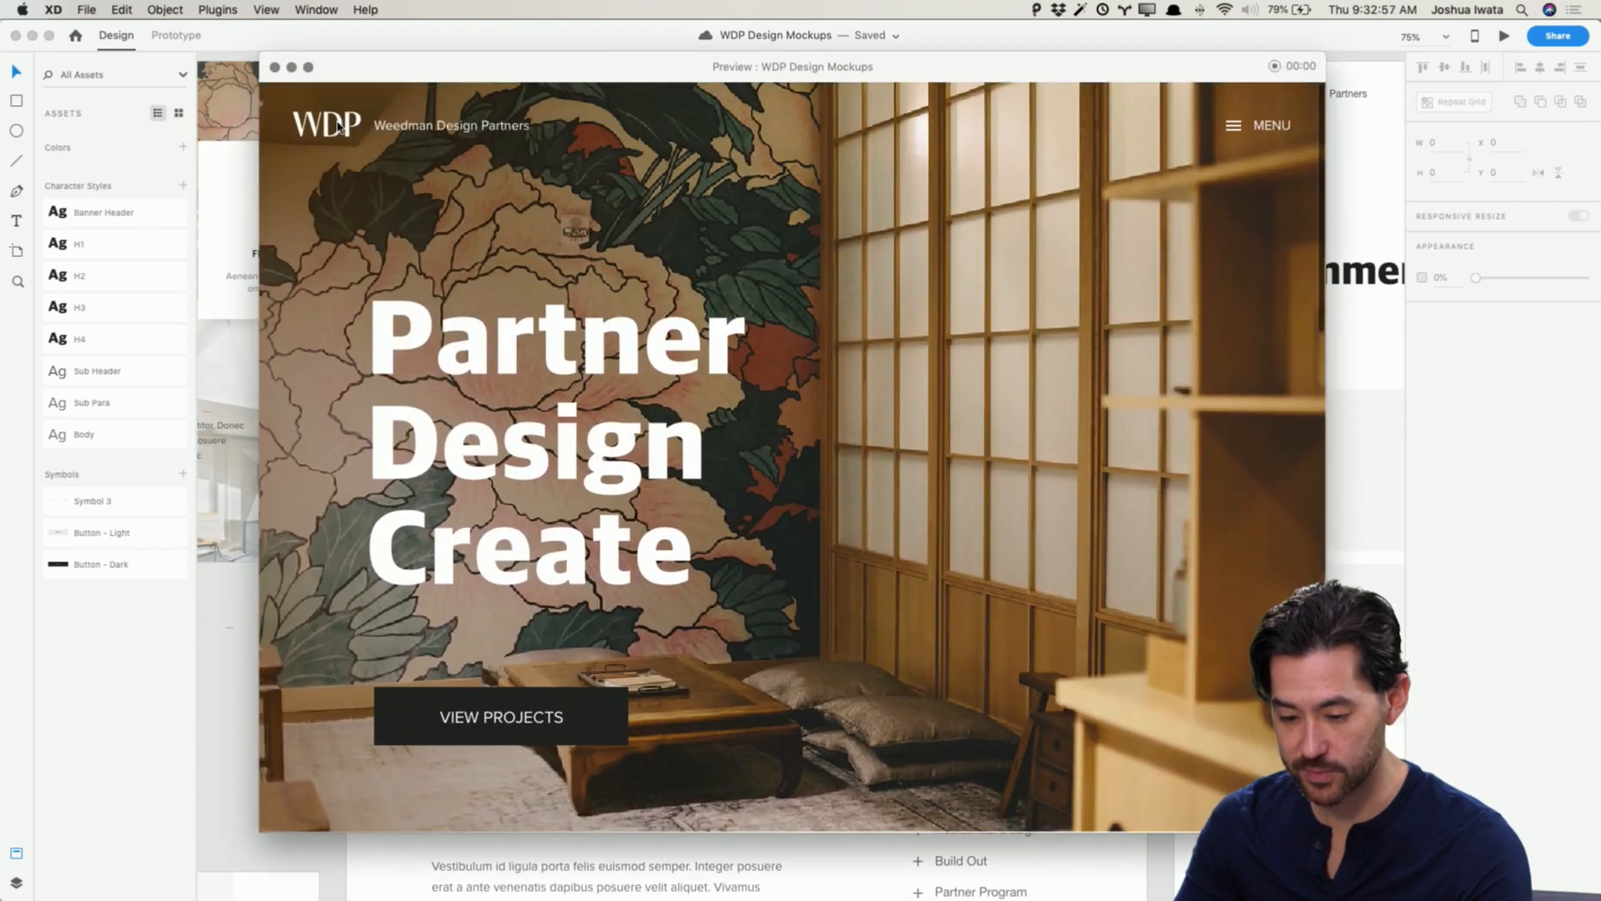
pyautogui.click(275, 67)
# Step: Browse the canvas to compare the moodboard with the styled home mockup
pyautogui.scroll(3, 351, 164)
pyautogui.hscroll(-5, 351, 164)
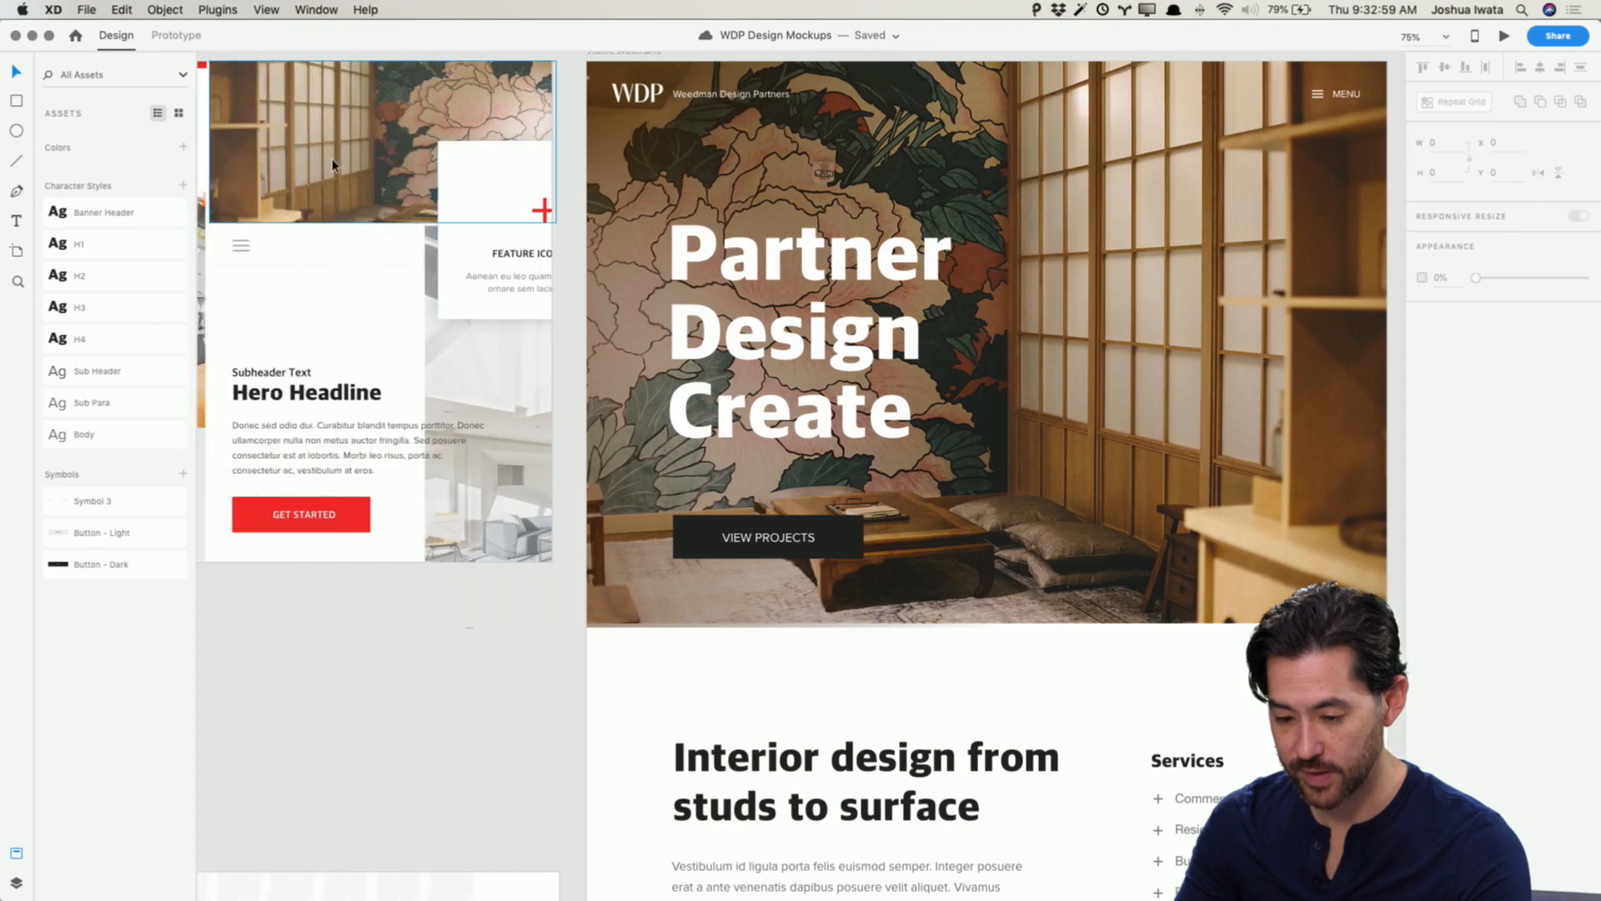
pyautogui.scroll(-3, 443, 340)
pyautogui.hscroll(-5, 442, 340)
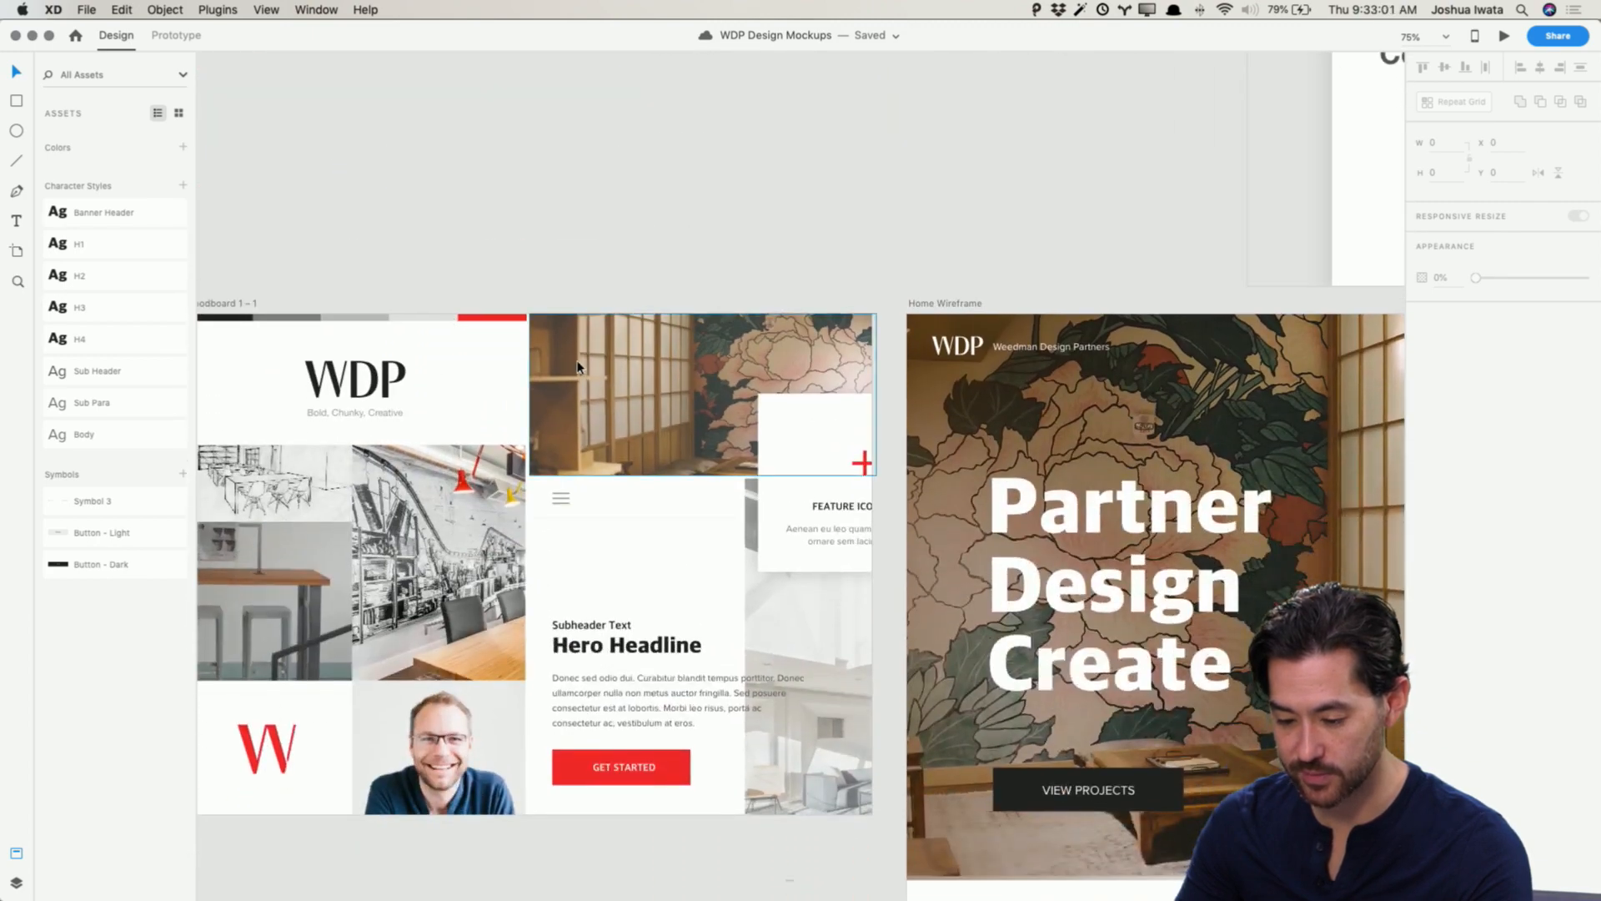
pyautogui.scroll(-3, 585, 345)
pyautogui.hscroll(5, 585, 345)
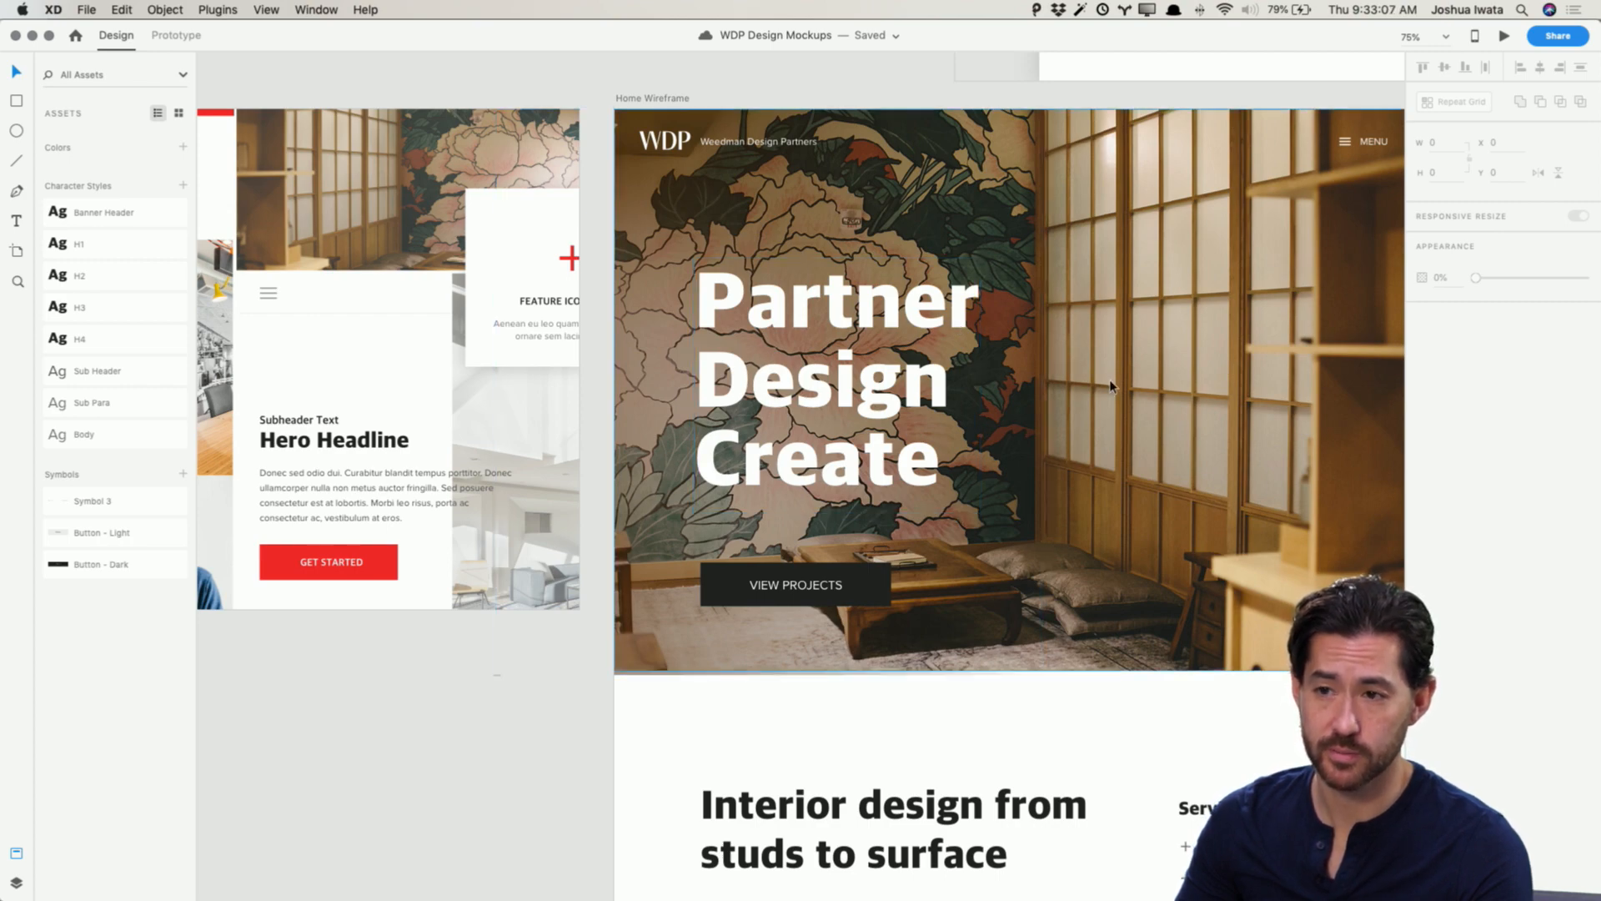
pyautogui.scroll(-5, 1110, 386)
pyautogui.hscroll(5, 1110, 386)
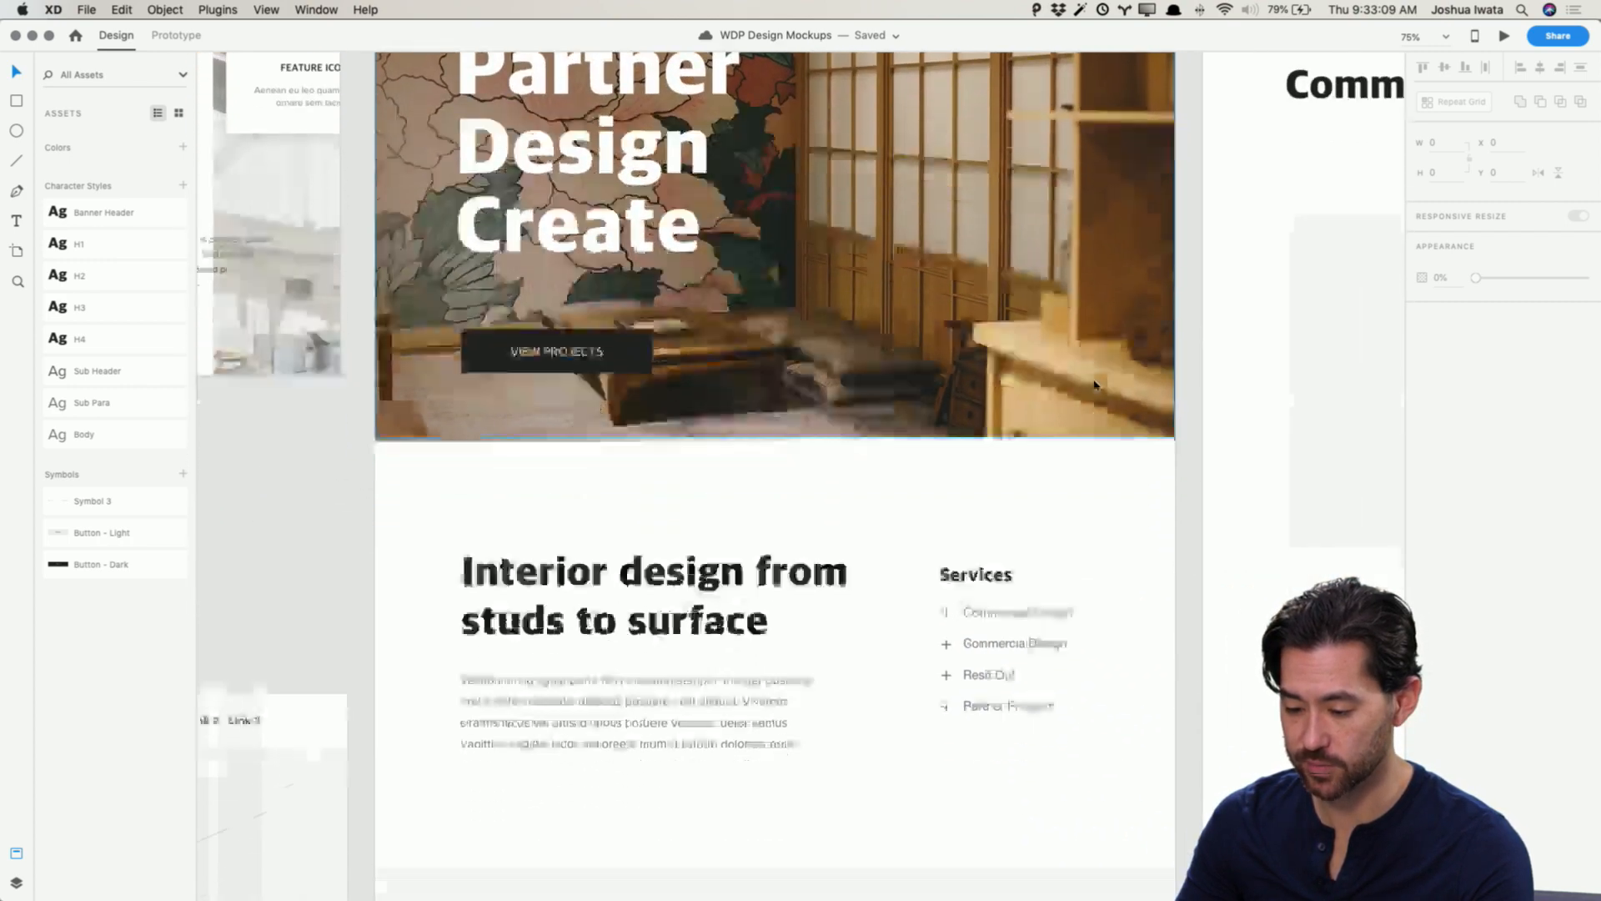
# Step: Color the services list's plus icons red by sampling the moodboard's Get Started button with the fill eyedropper
pyautogui.scroll(5, 1095, 386)
pyautogui.scroll(-5, 1095, 386)
pyautogui.click(943, 443)
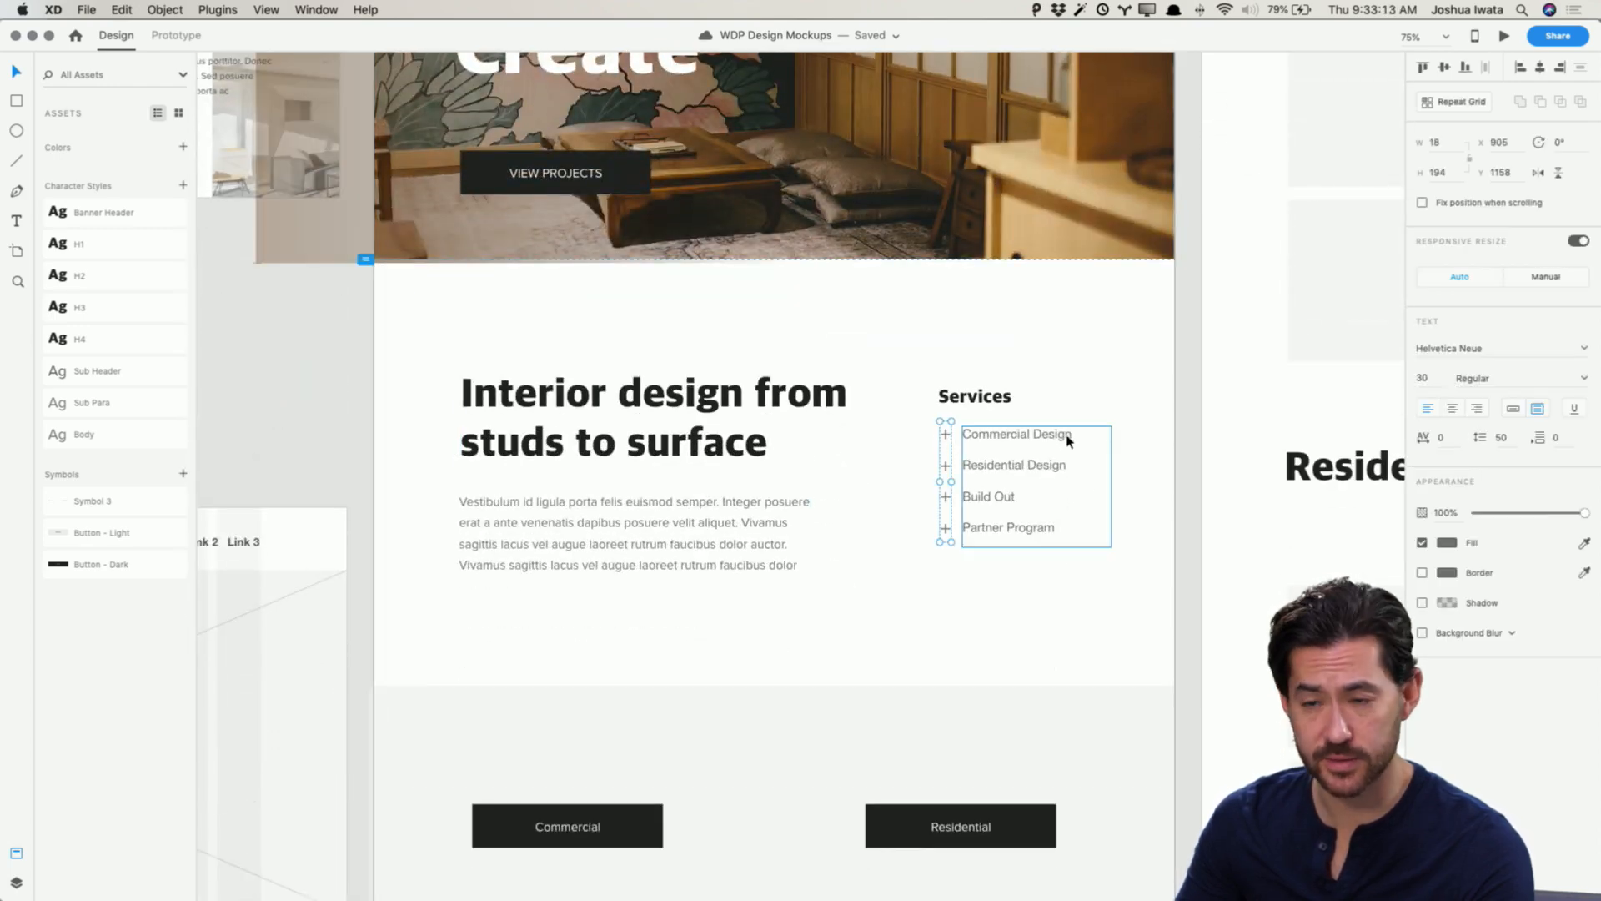
pyautogui.click(1449, 544)
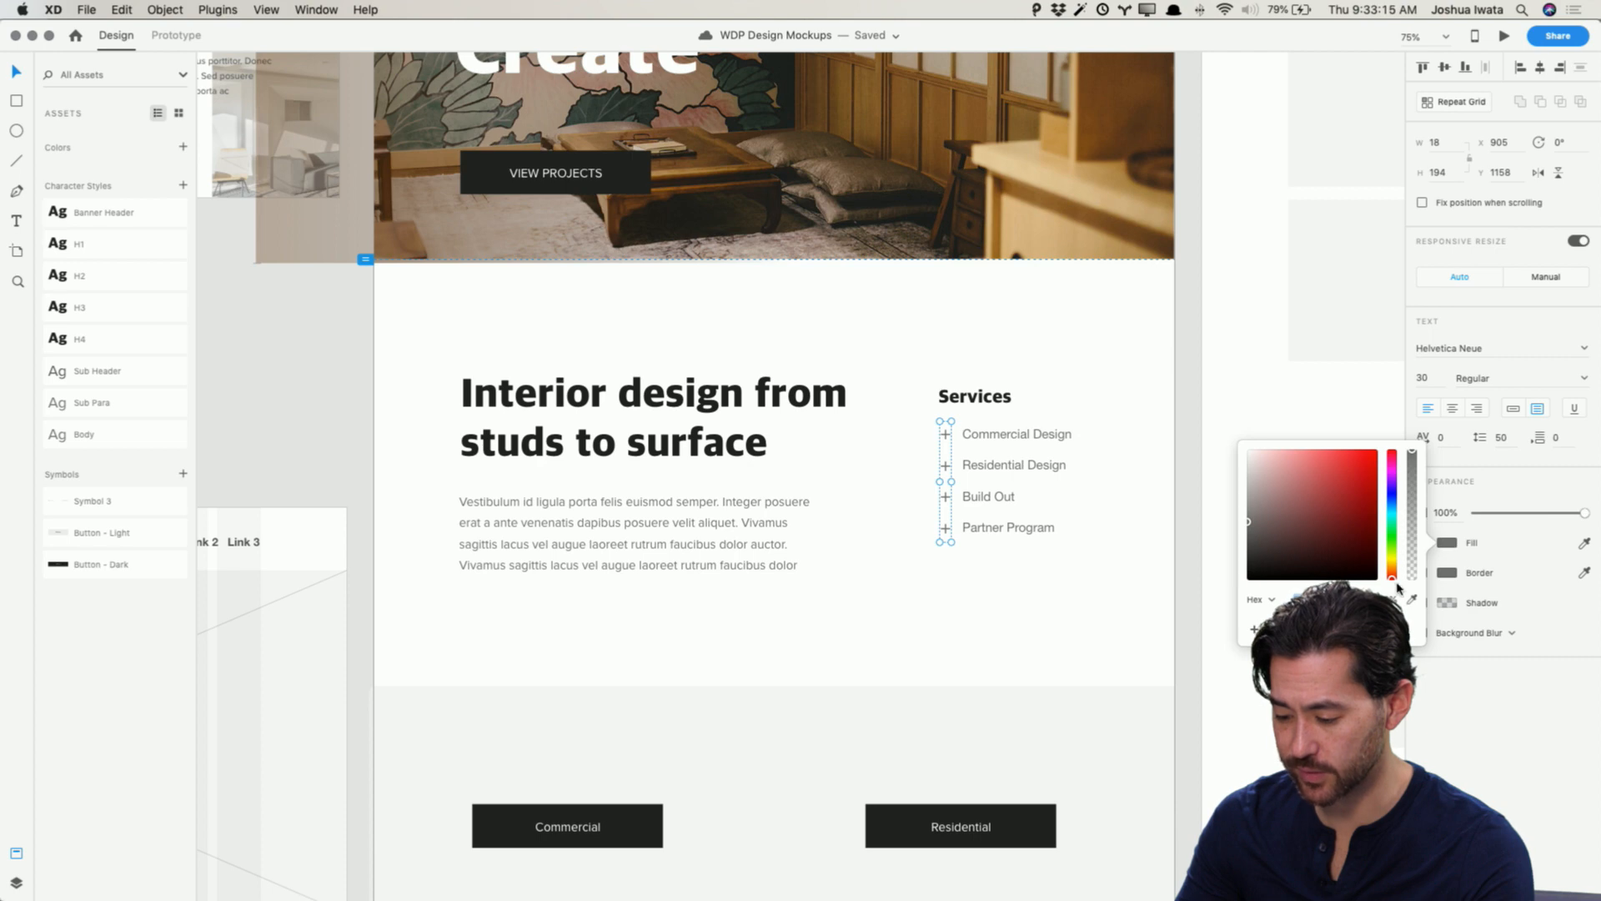
pyautogui.hscroll(-10, 1401, 592)
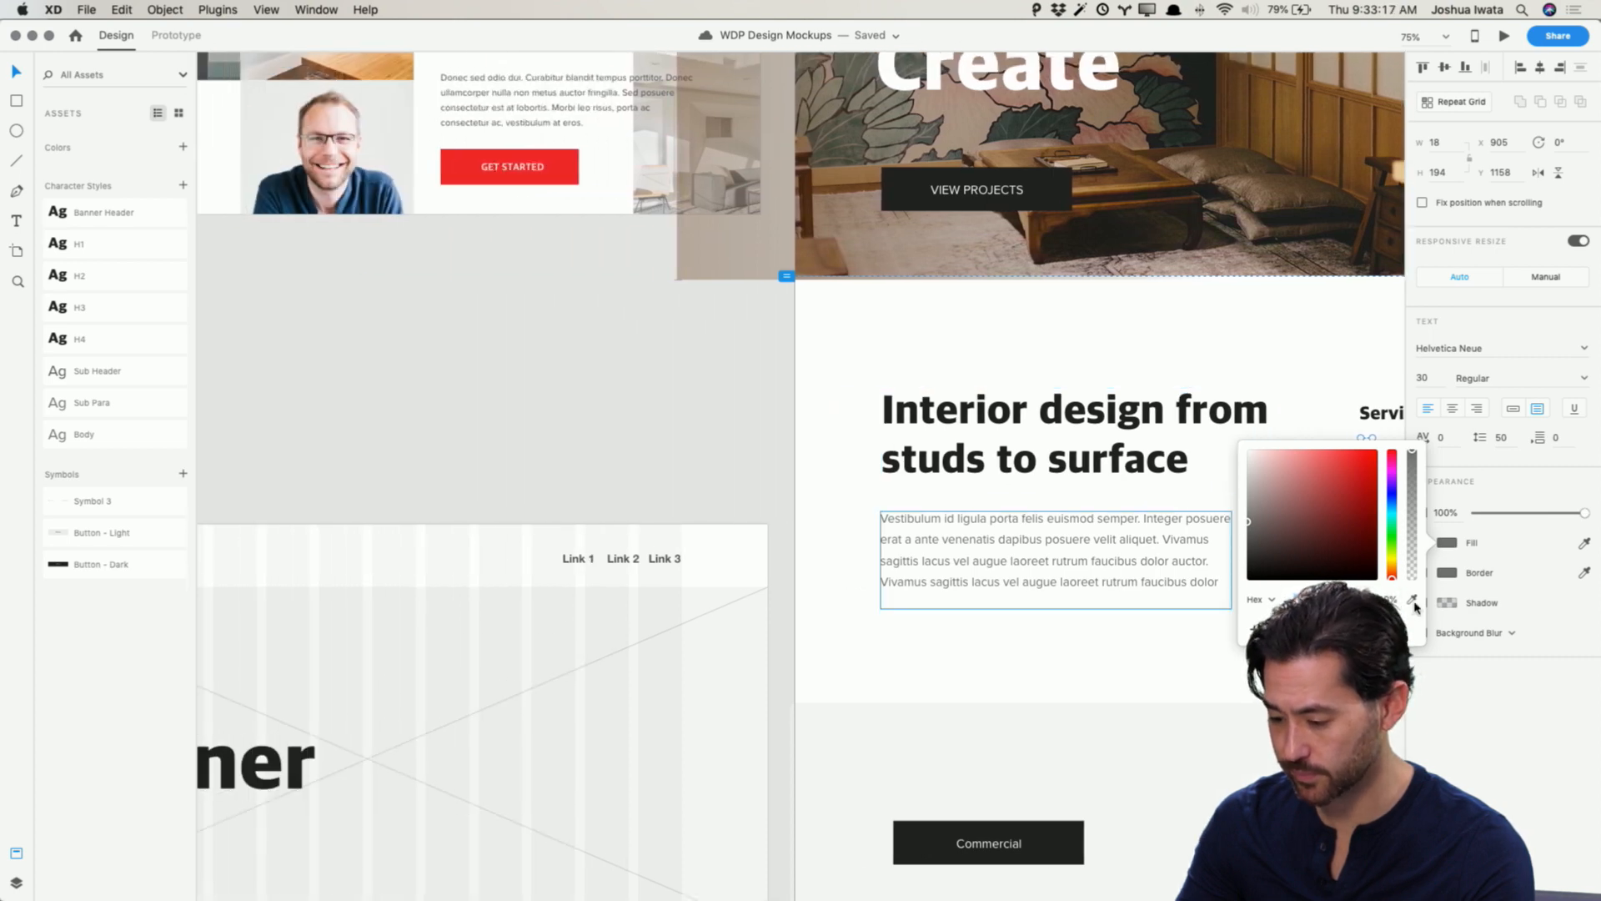
pyautogui.click(1413, 601)
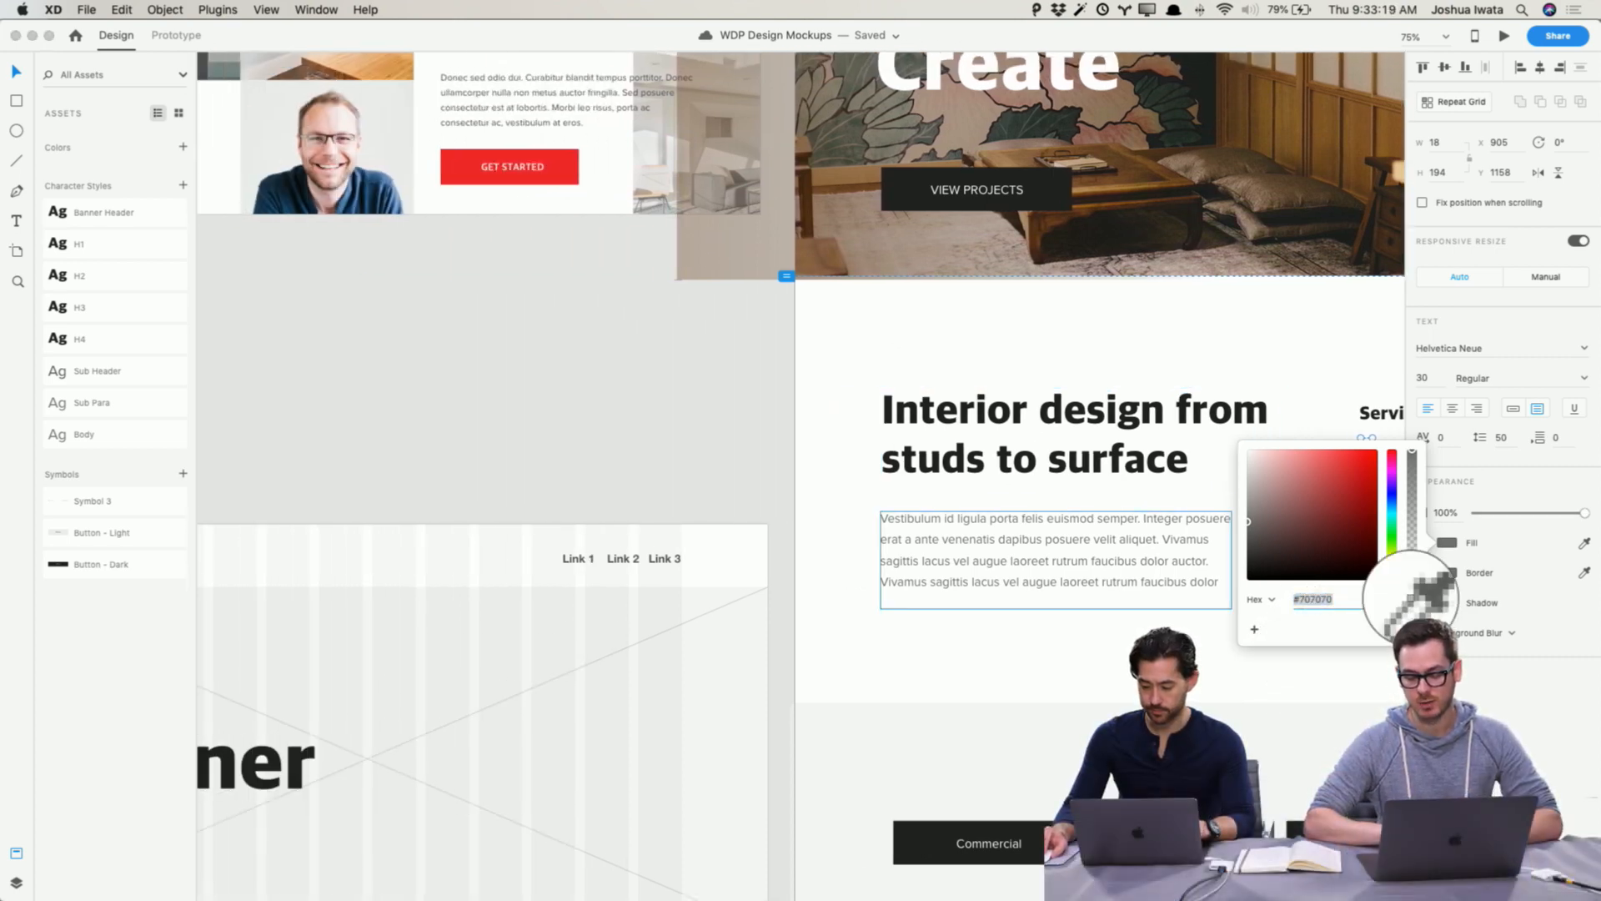
pyautogui.click(563, 167)
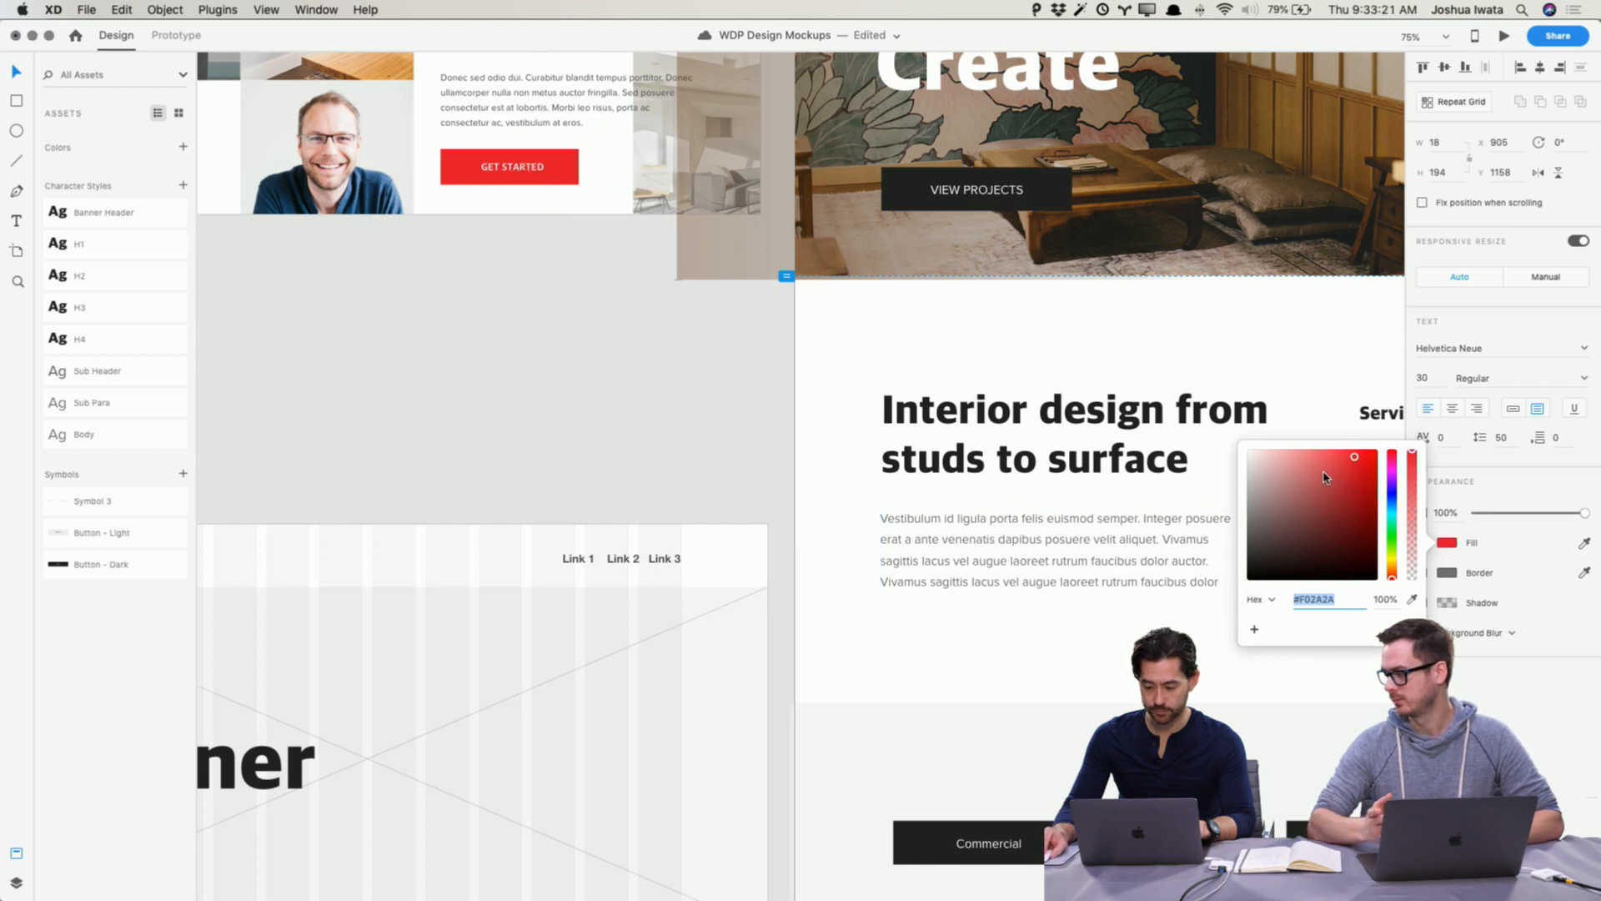
pyautogui.click(569, 350)
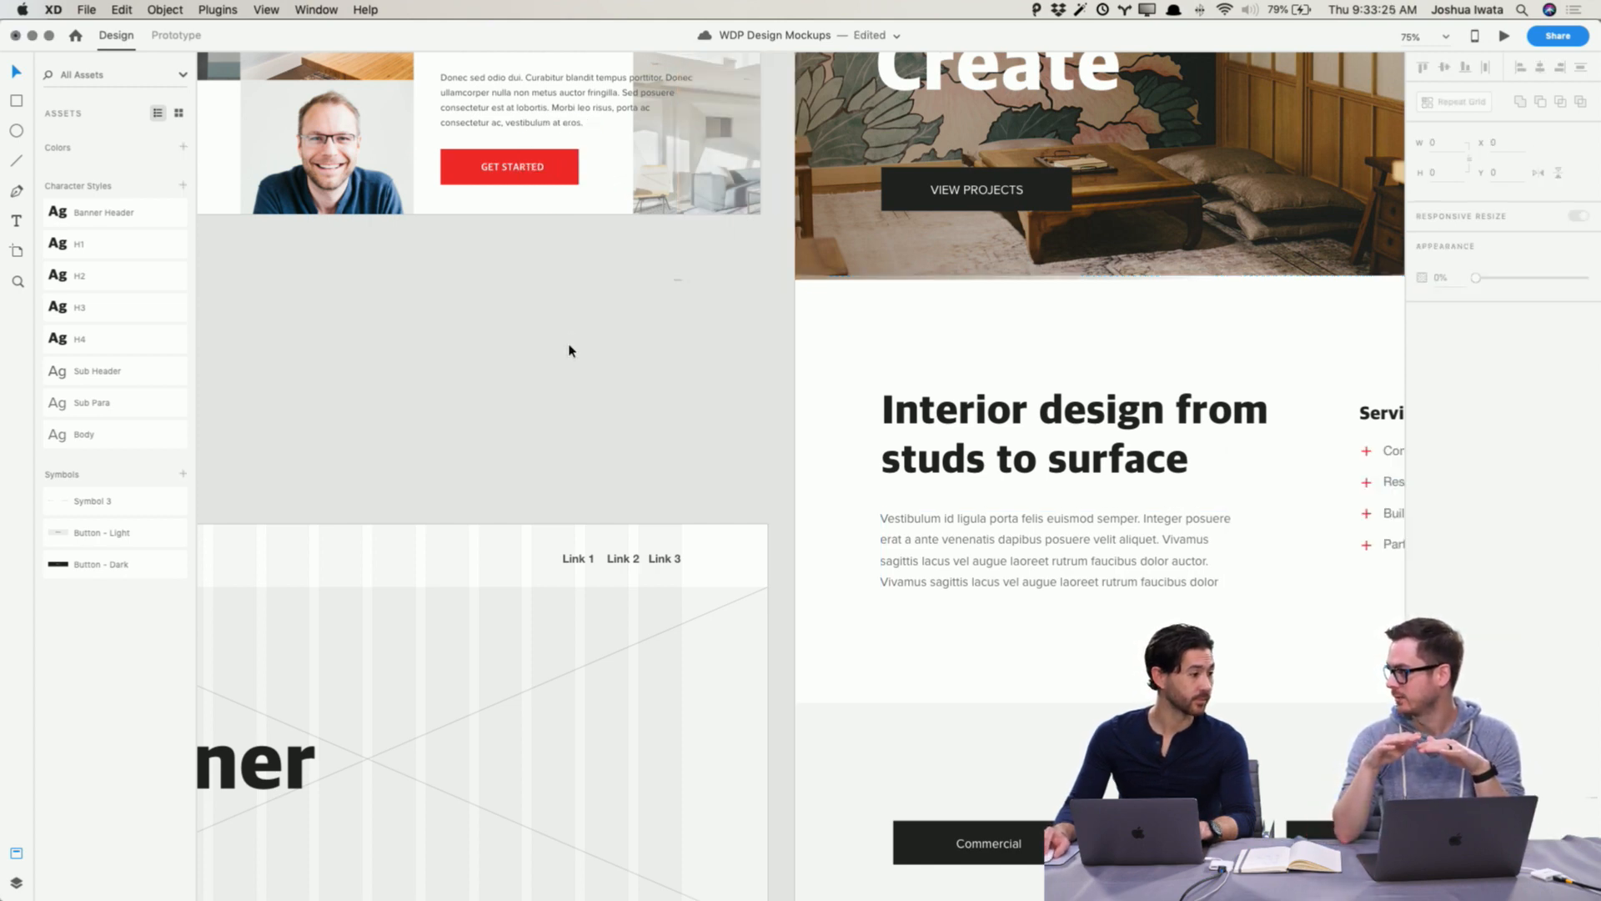
# Step: Delete the hero's overlay layer and undo the deletion
pyautogui.scroll(10, 569, 350)
pyautogui.hscroll(2, 570, 351)
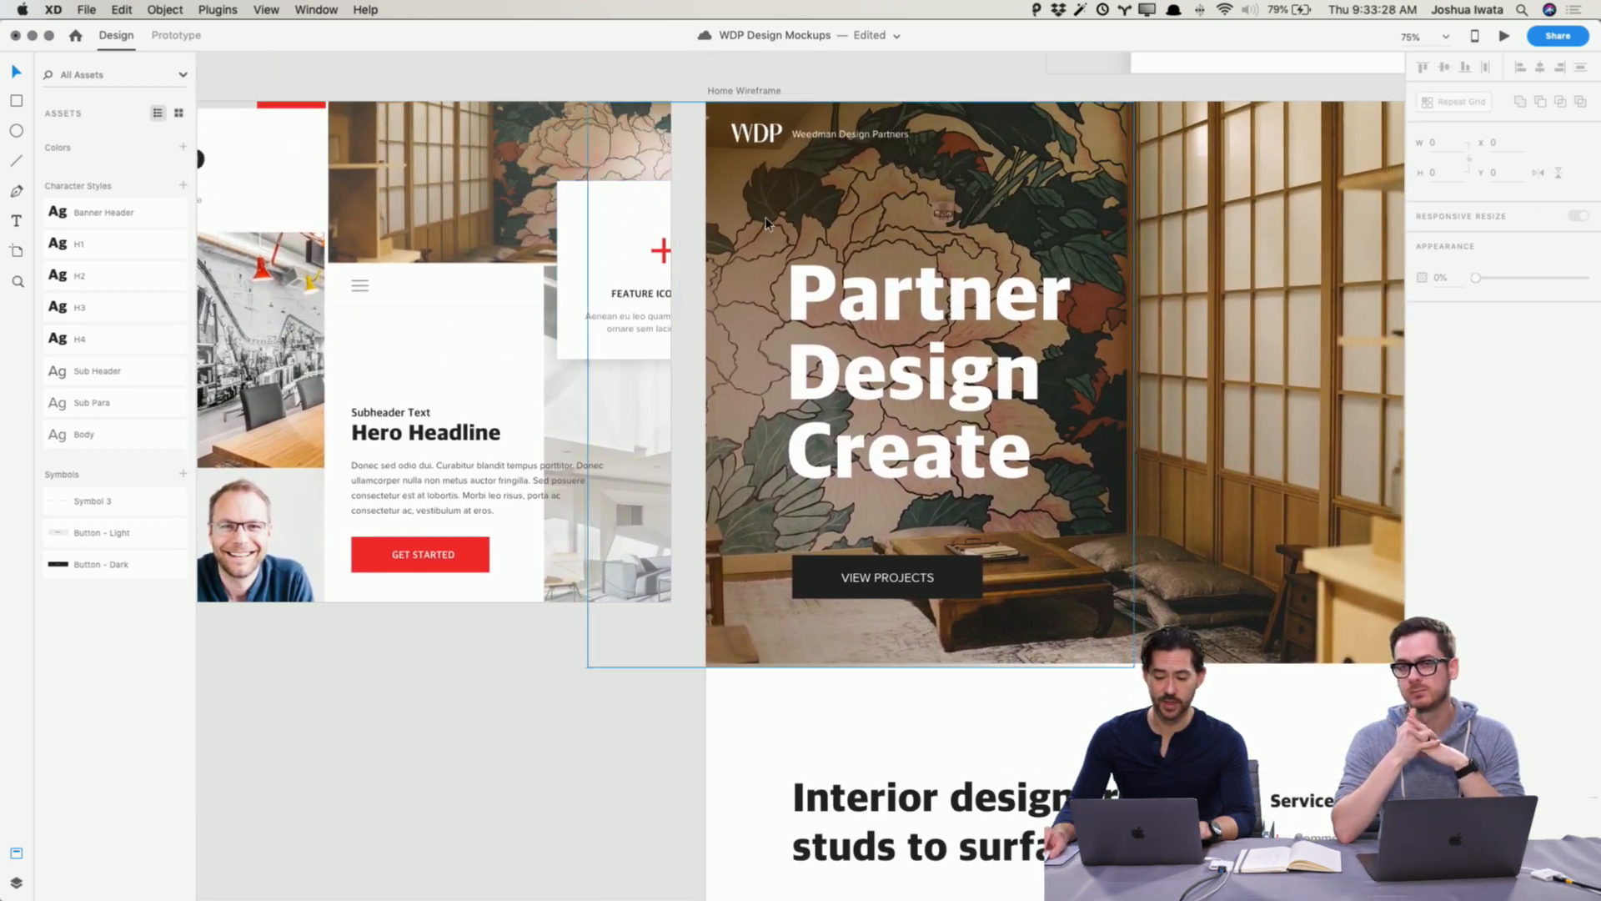
pyautogui.click(767, 223)
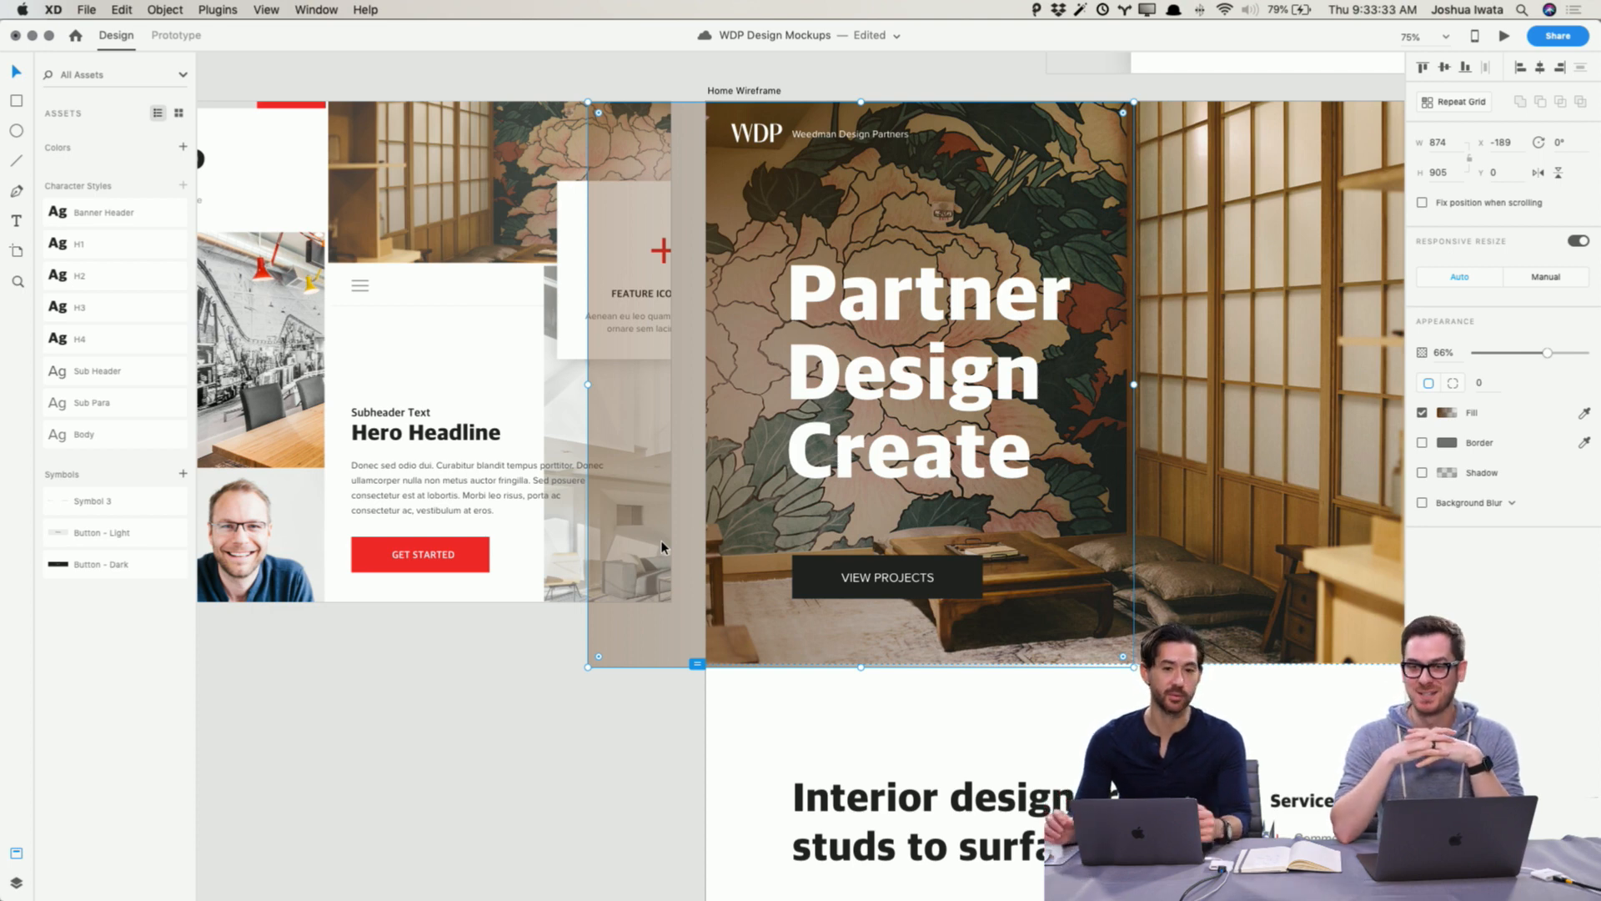
pyautogui.scroll(3, 660, 546)
pyautogui.press('Delete')
pyautogui.hscroll(5, 501, 814)
pyautogui.scroll(-3, 502, 814)
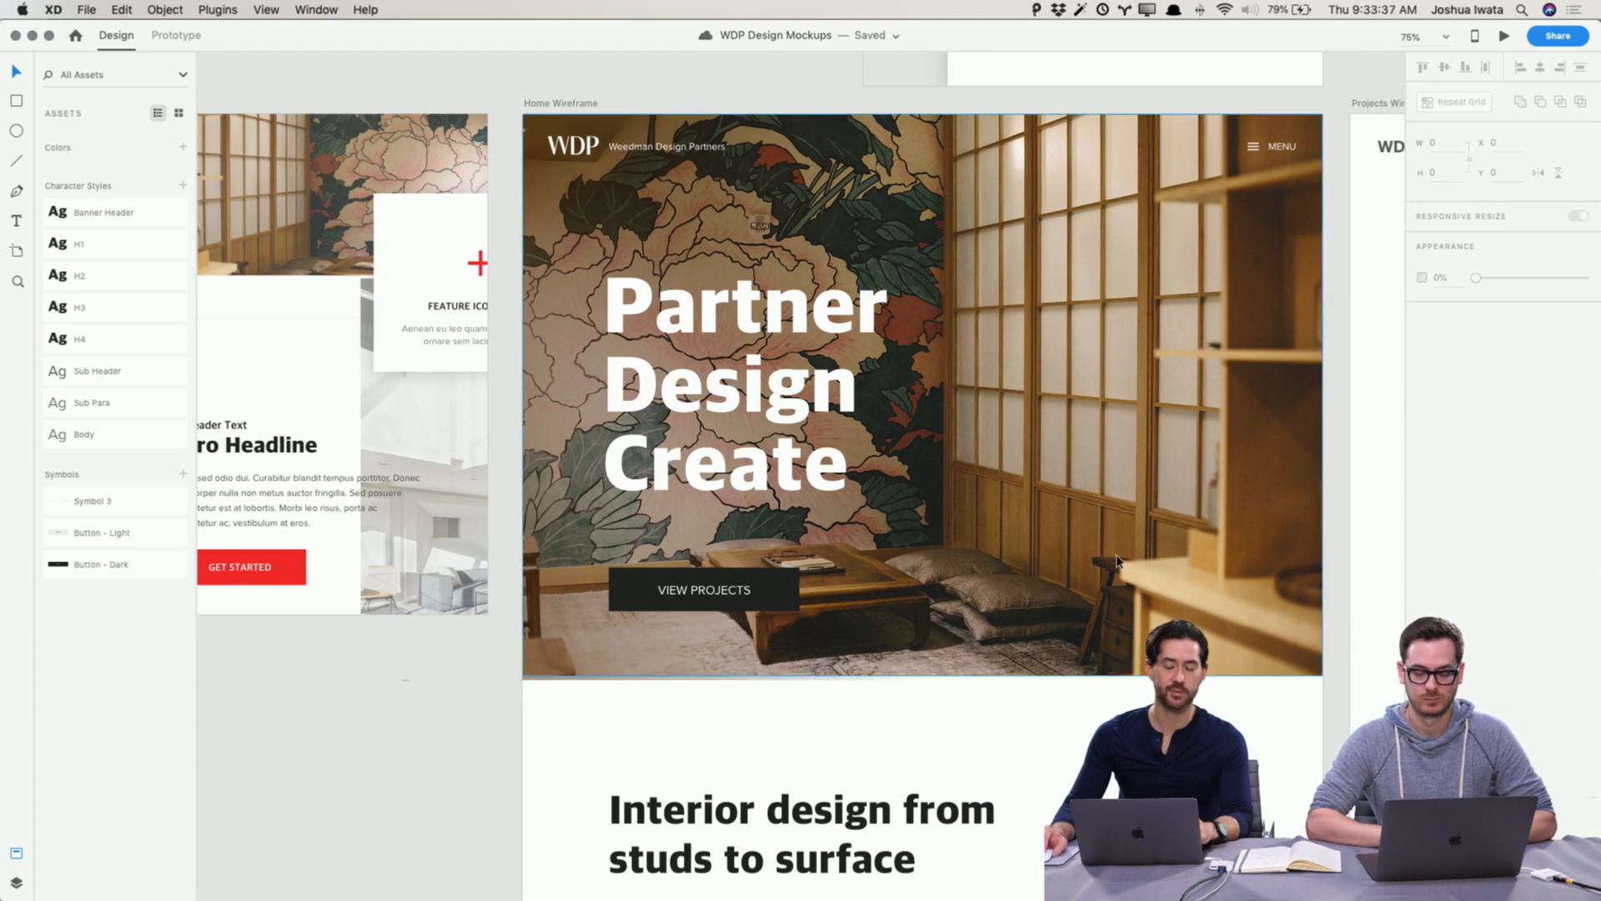
pyautogui.press('super+z')
pyautogui.keyDown('shift'); pyautogui.click(1128, 510); pyautogui.keyUp('shift')
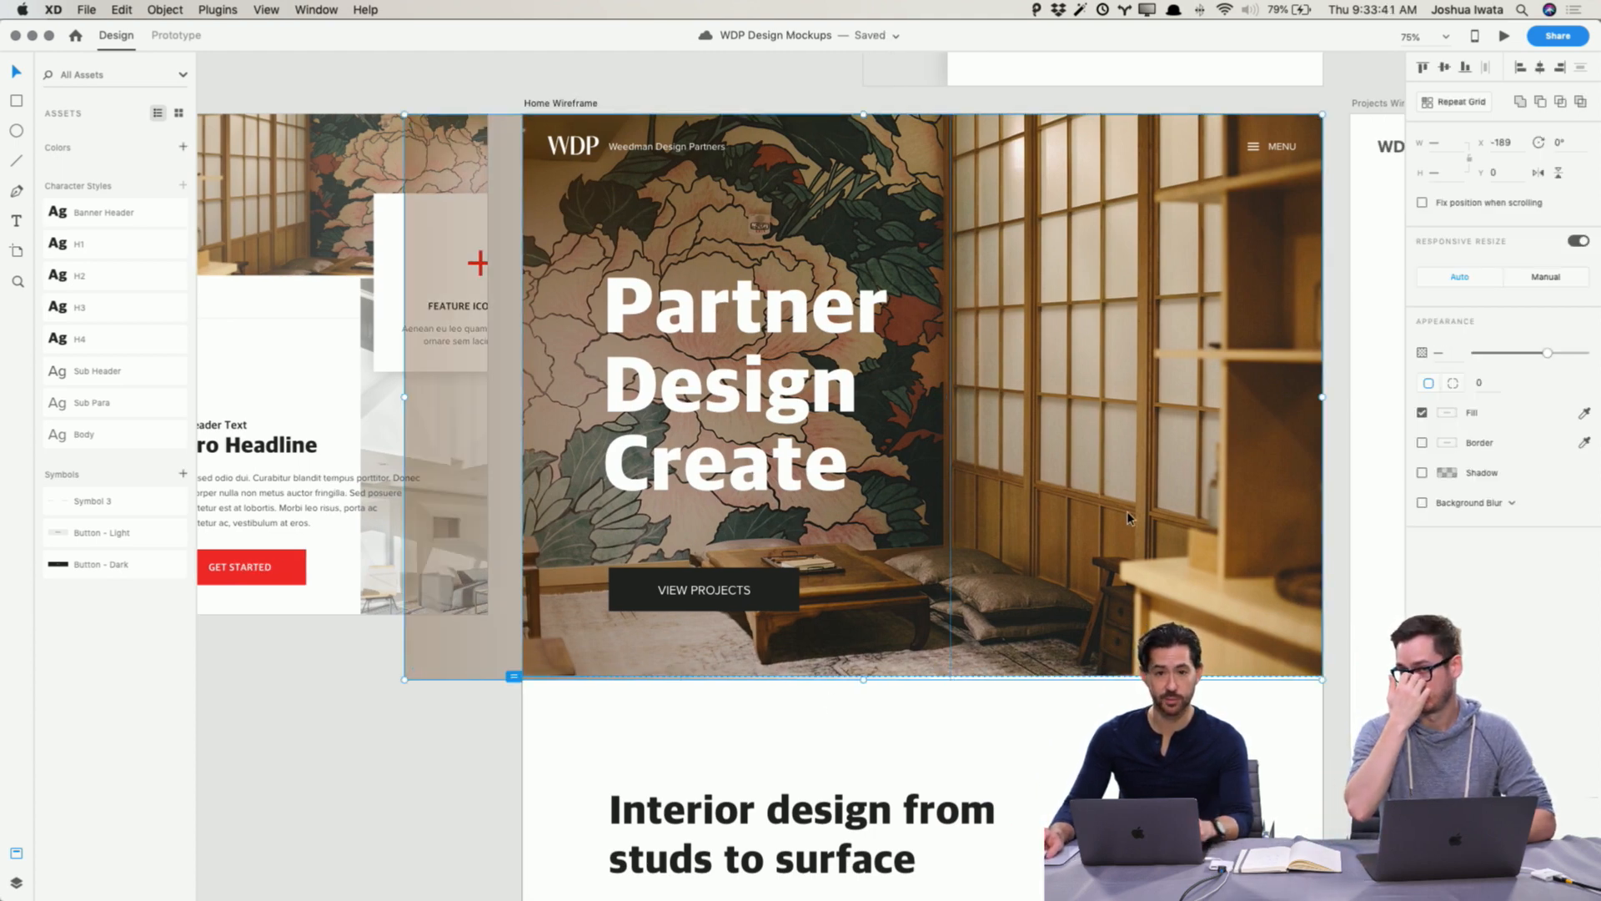
pyautogui.click(412, 748)
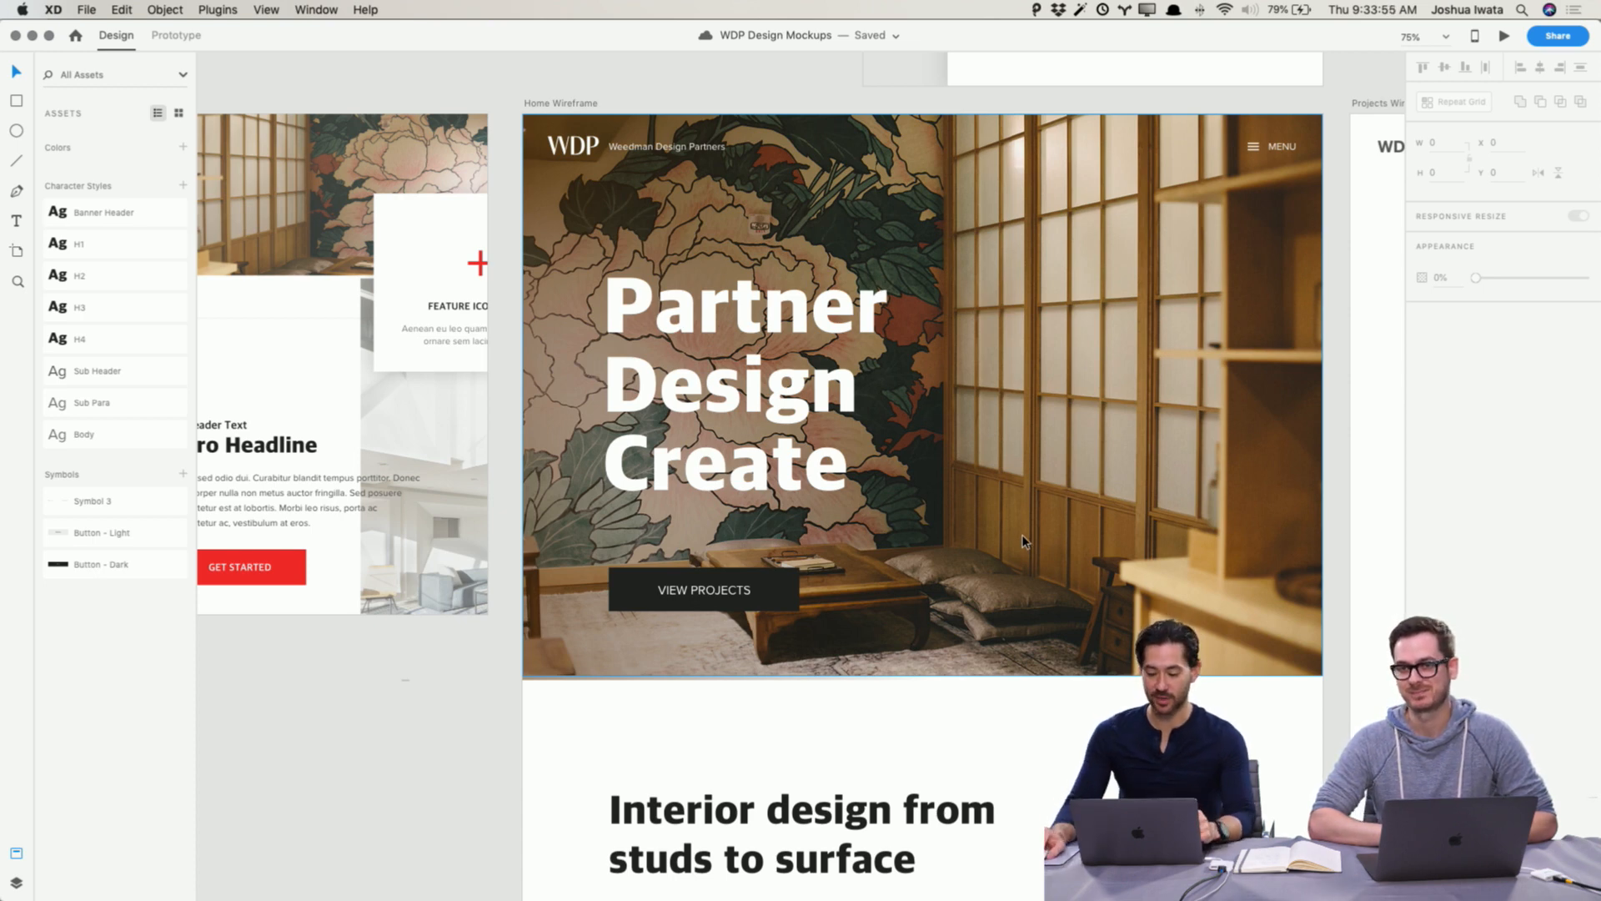
# Step: Set the services list's plus icons to Bold weight
pyautogui.scroll(-2, 619, 755)
pyautogui.hscroll(1, 619, 754)
pyautogui.scroll(1, 619, 754)
pyautogui.hscroll(3, 619, 755)
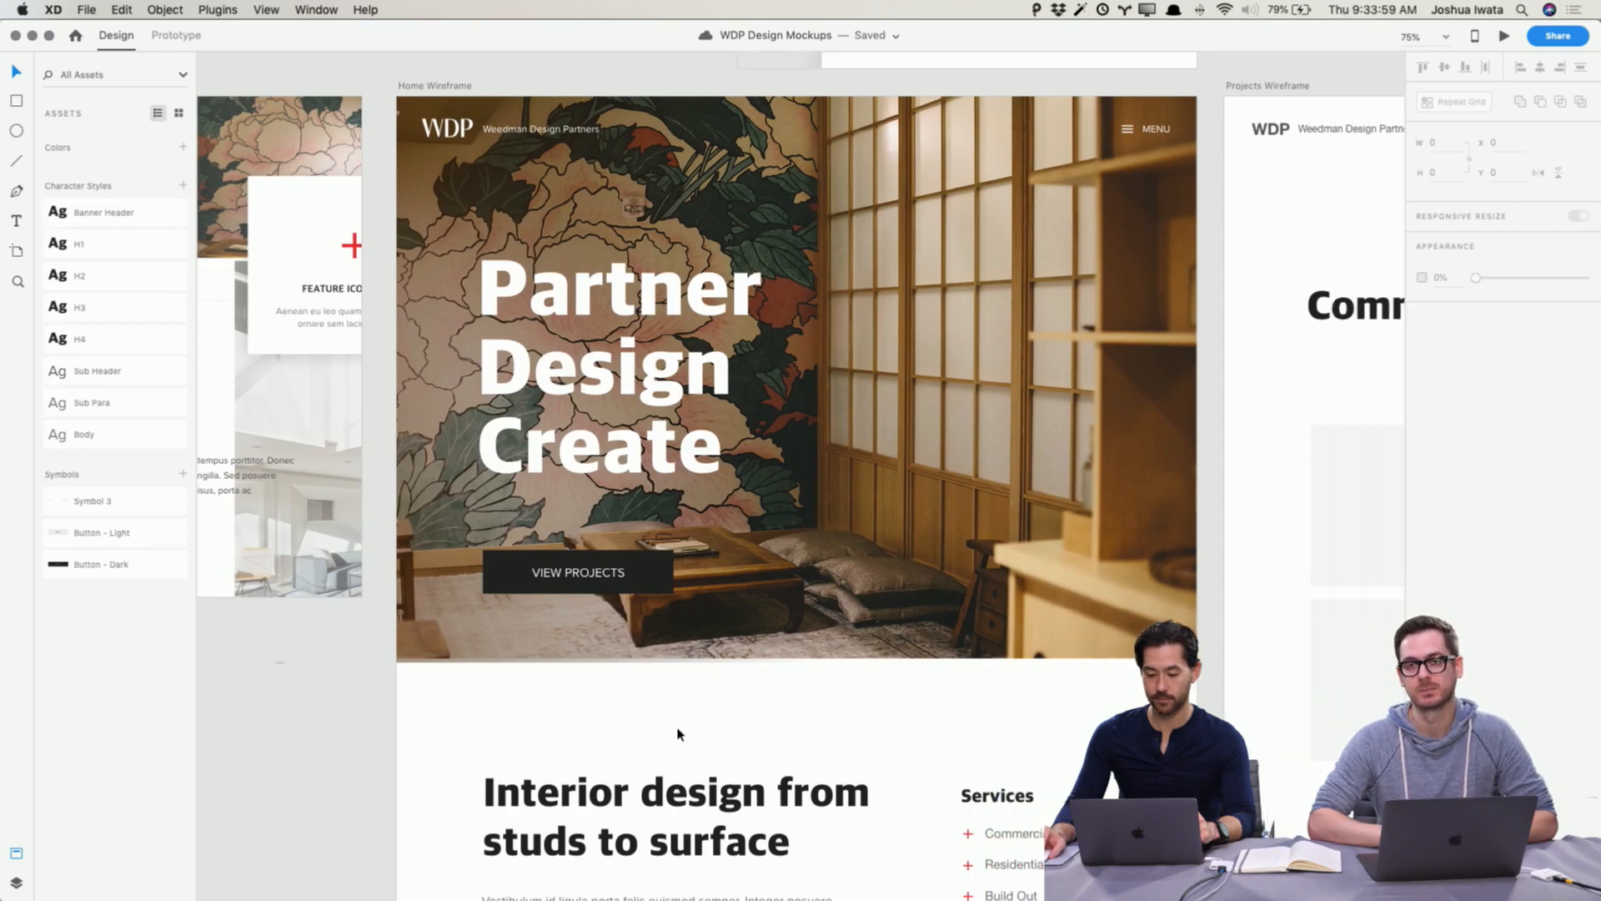
pyautogui.scroll(-1, 679, 731)
pyautogui.scroll(-10, 1031, 492)
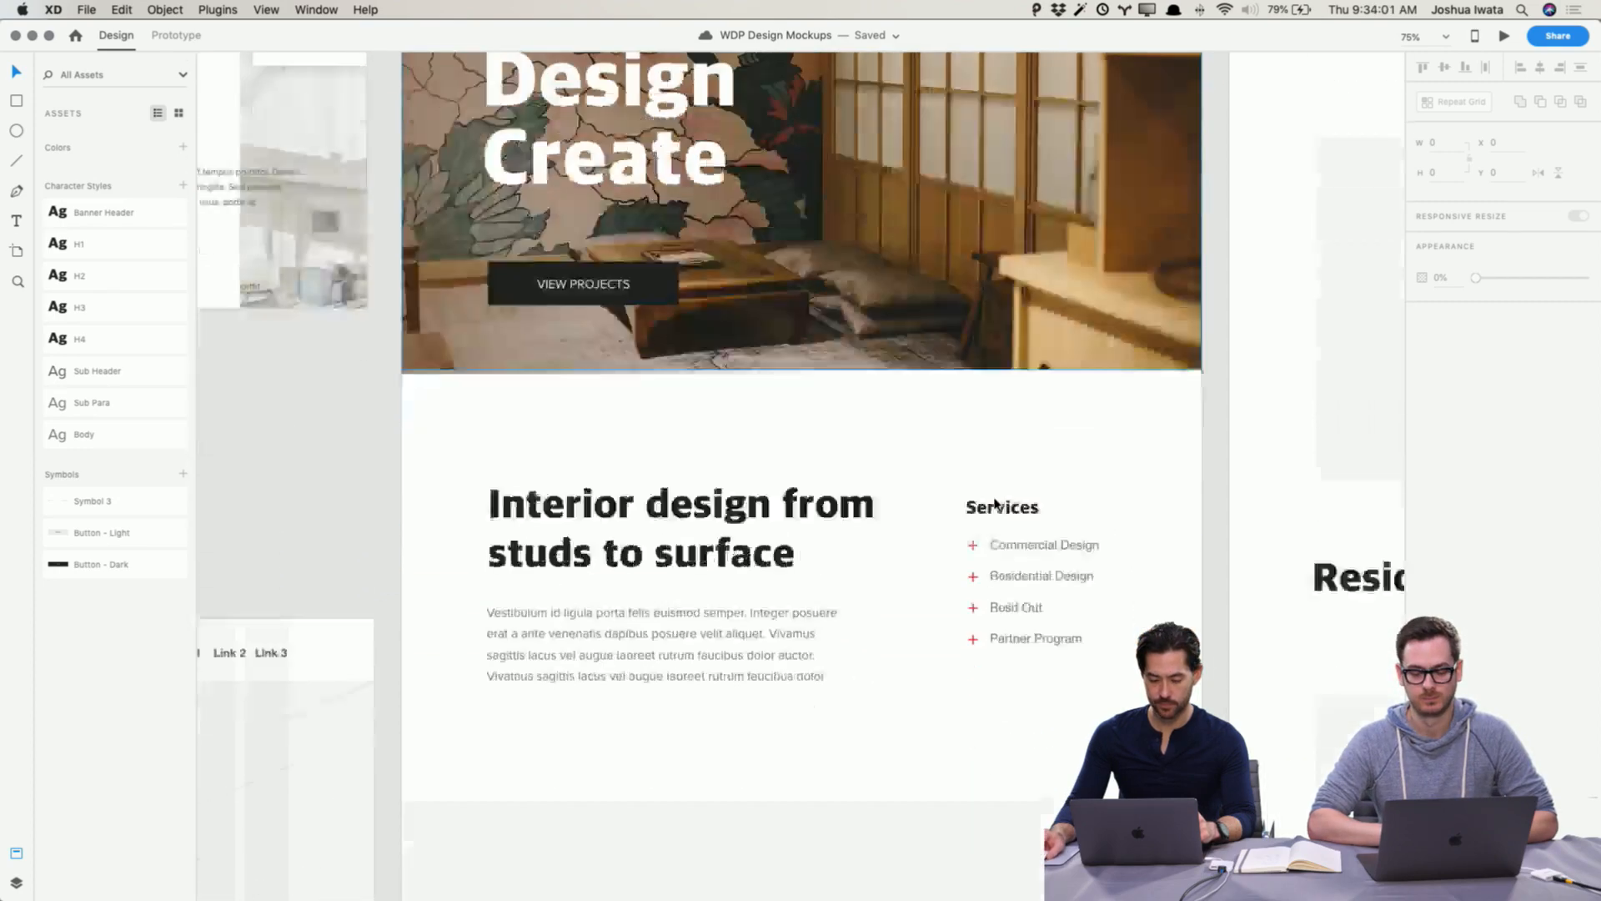
pyautogui.click(977, 251)
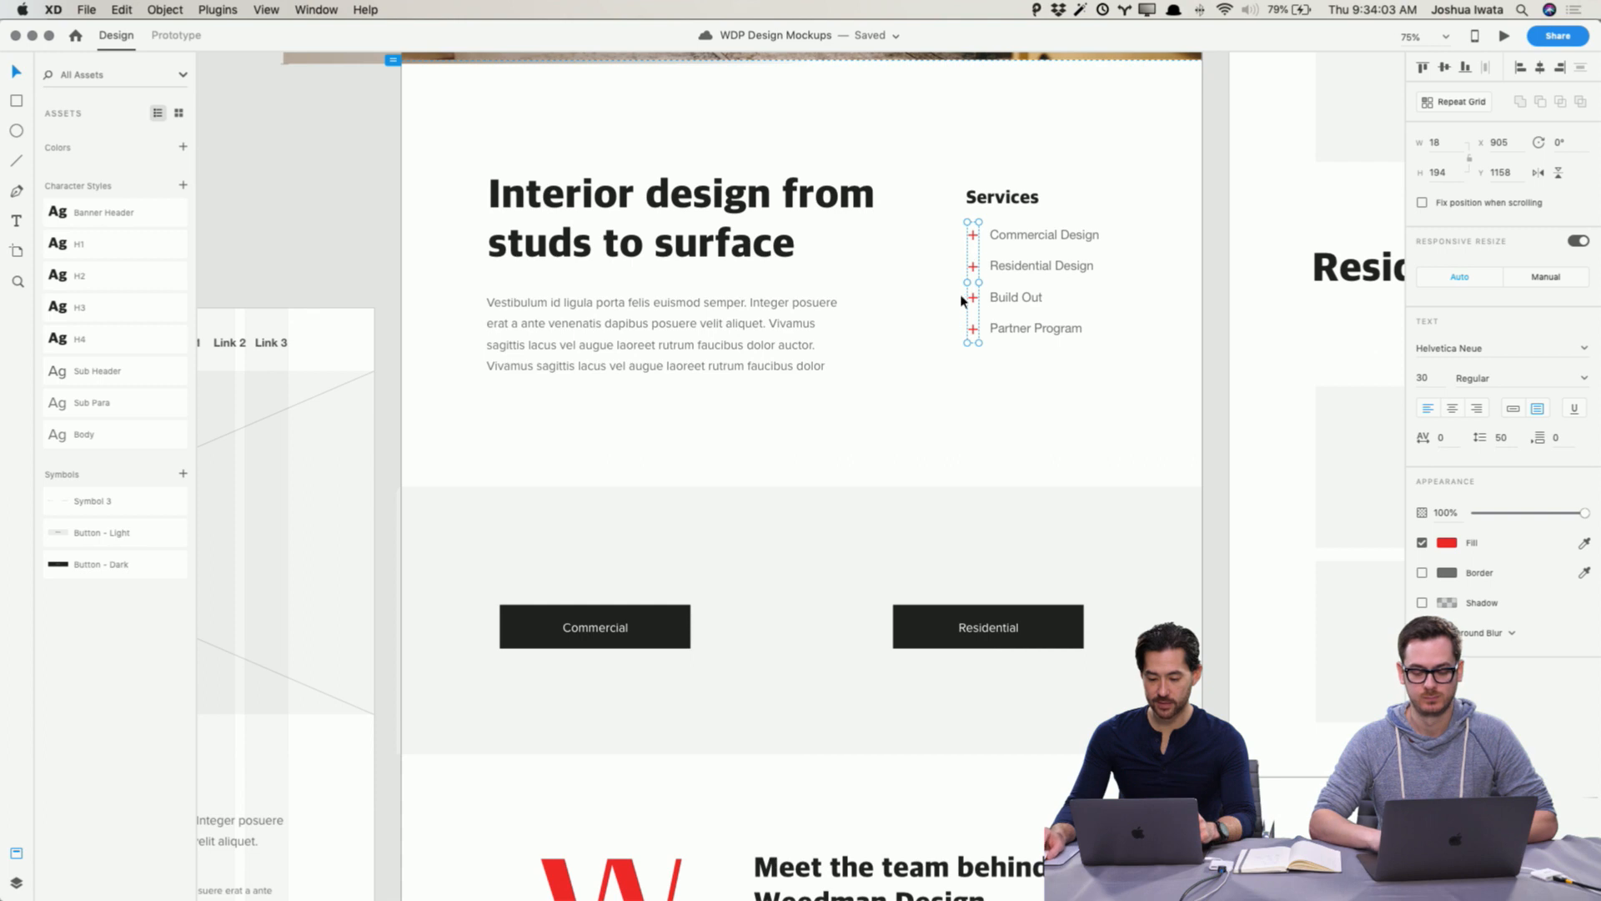
pyautogui.click(1584, 379)
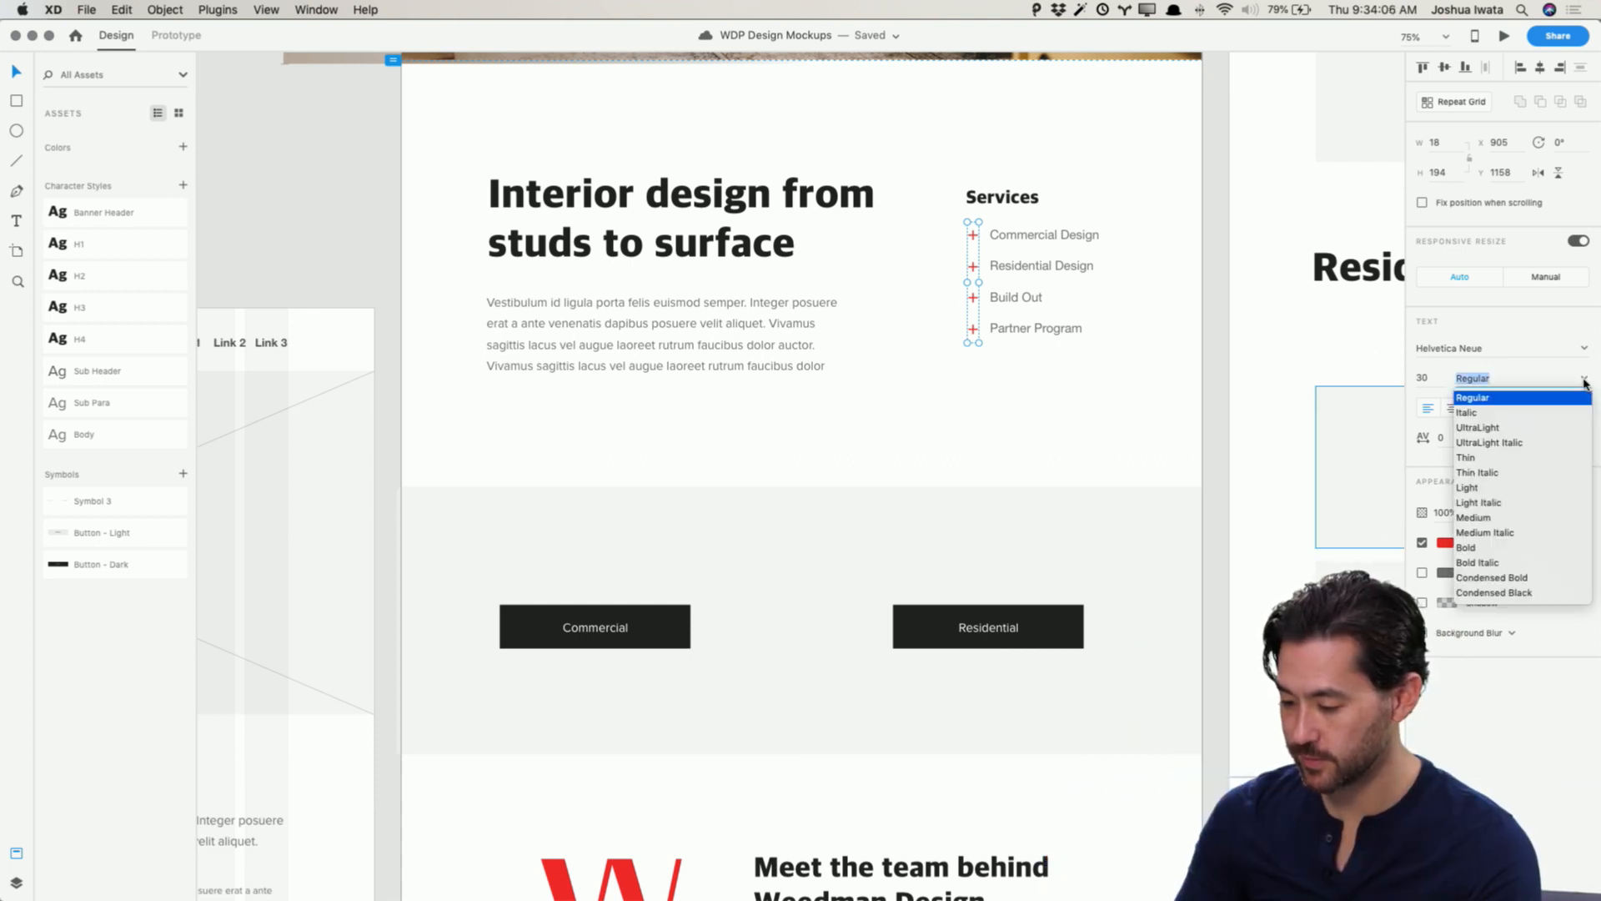
pyautogui.click(1506, 548)
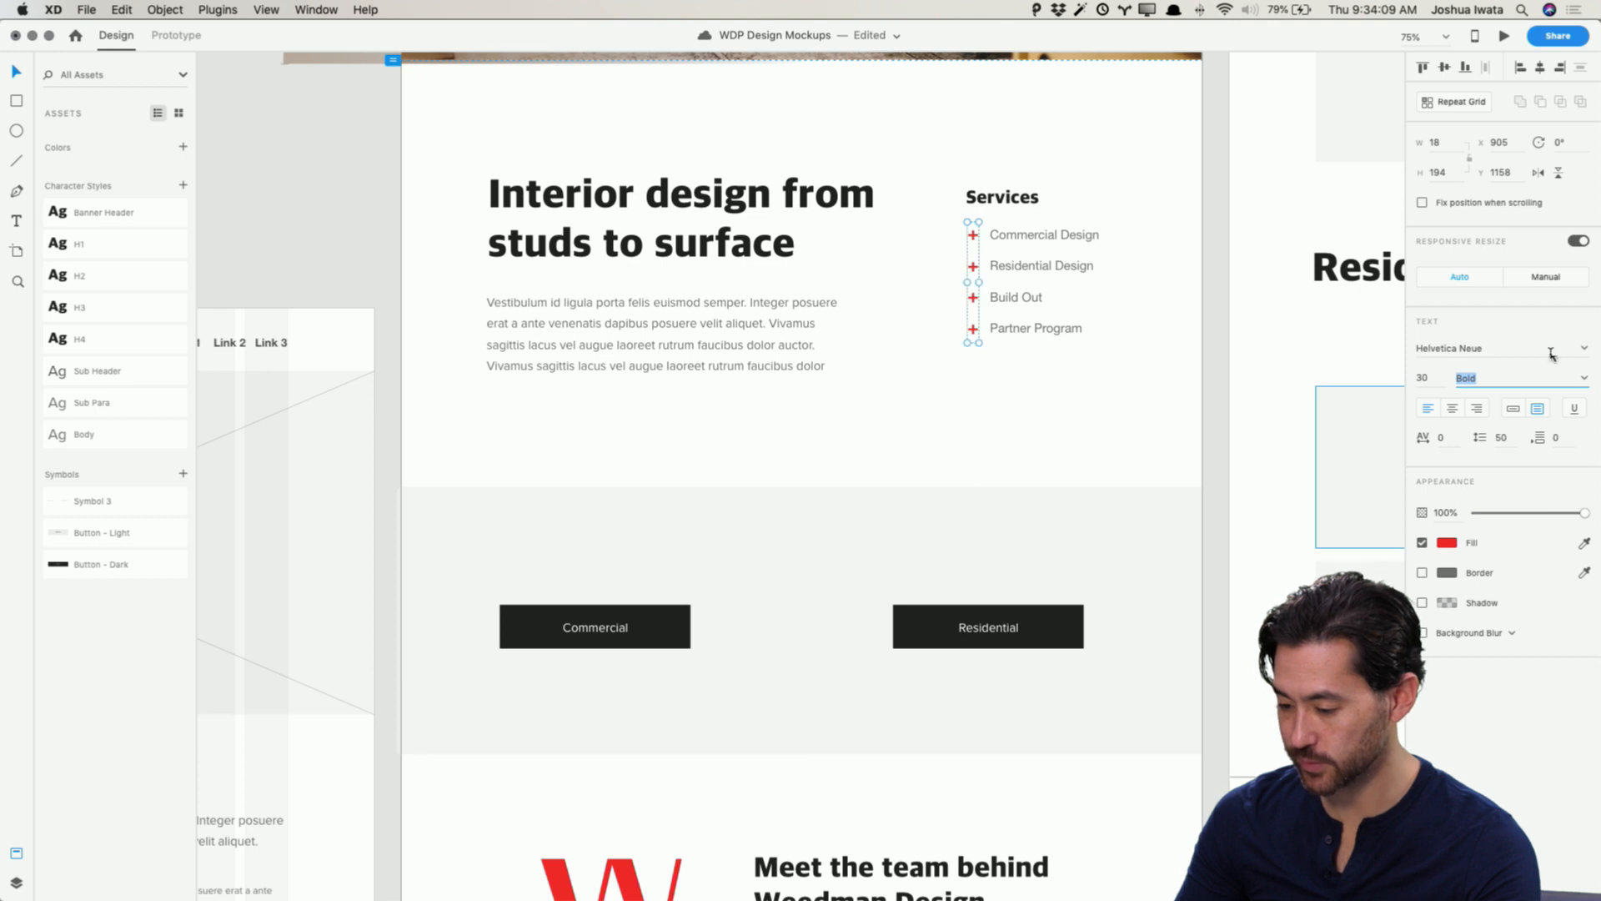
# Step: Increase the plus icons' font size to 35 and nudge the icons slightly upward
pyautogui.click(1433, 380)
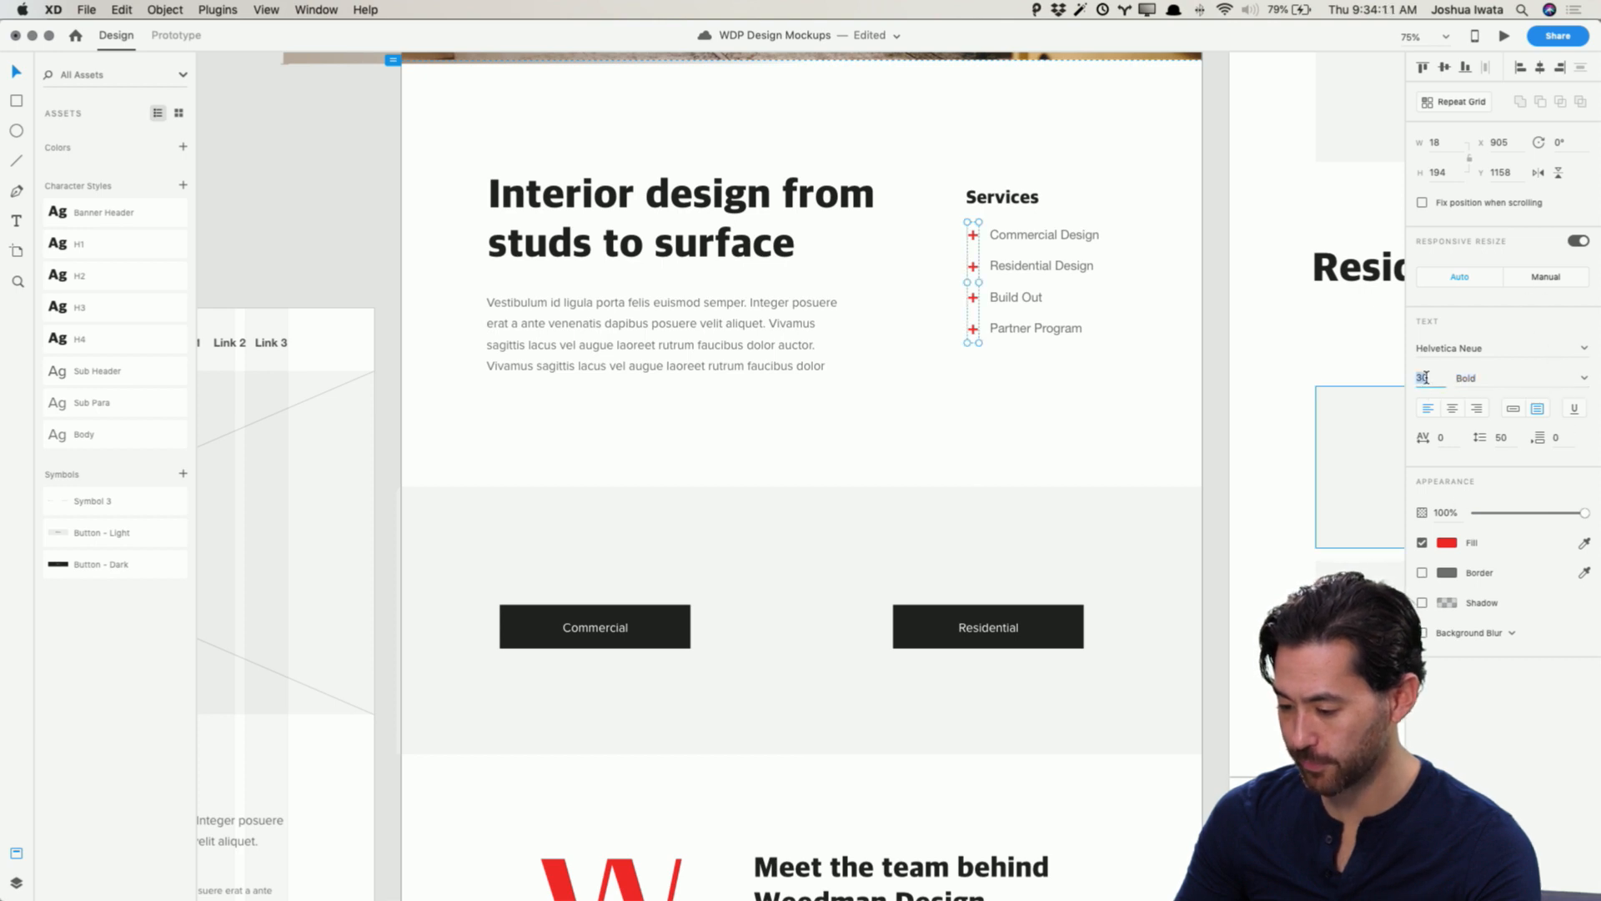
pyautogui.press('Up')
pyautogui.press('Up')
pyautogui.press('Up')
pyautogui.press('Up')
pyautogui.press('Up')
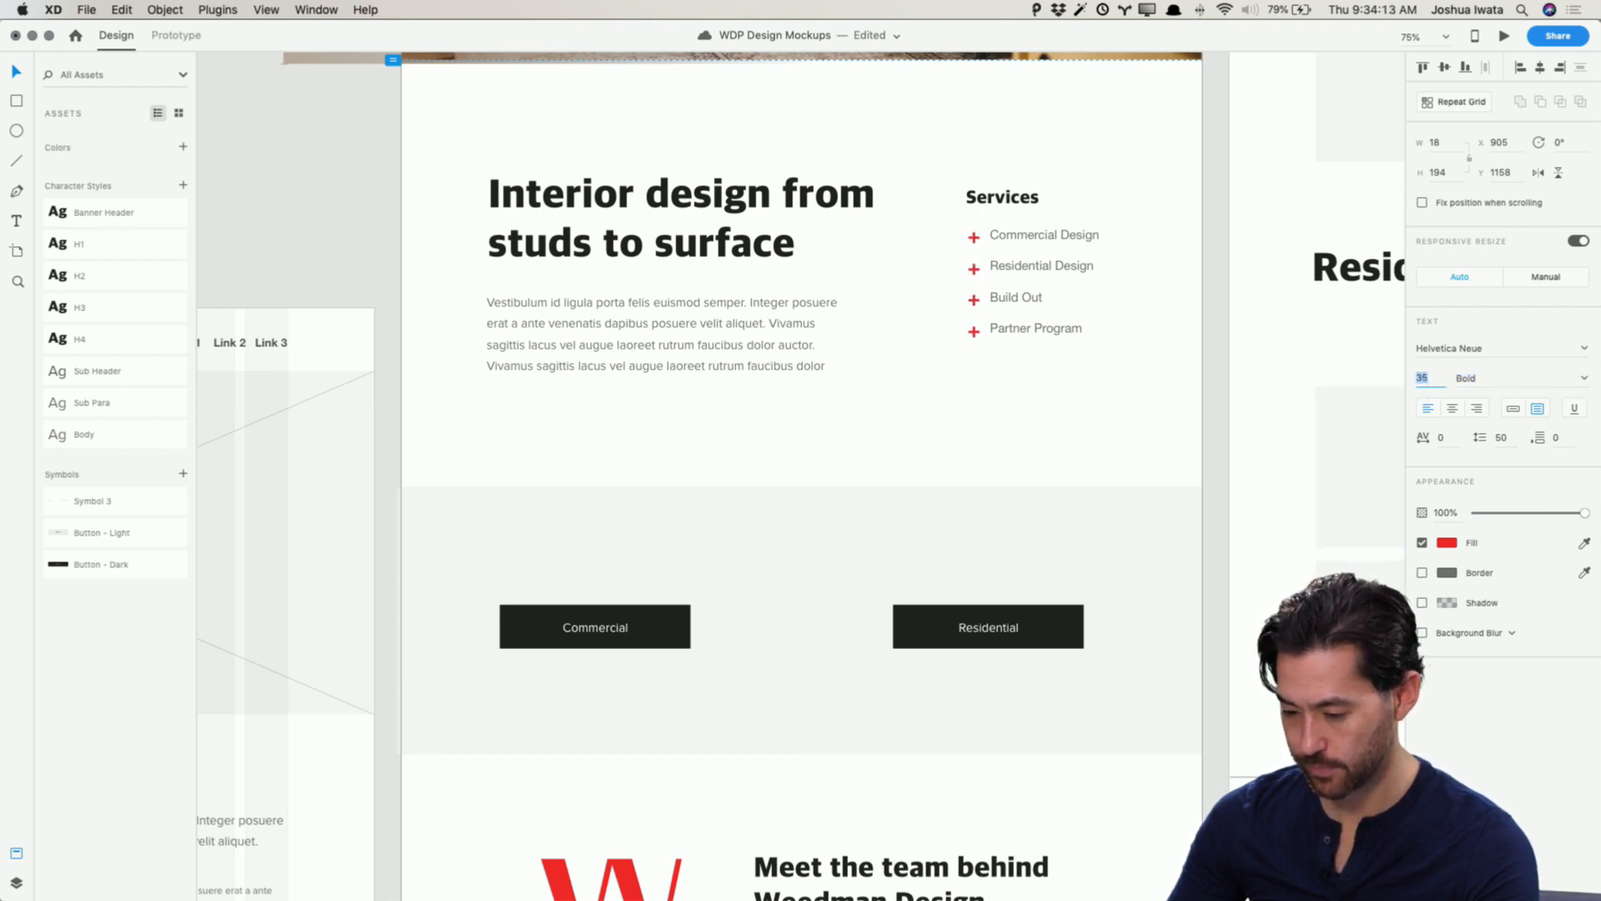
pyautogui.press('Return')
pyautogui.press('Up')
pyautogui.press('Up')
pyautogui.press('Up')
pyautogui.press('Up')
pyautogui.press('Up')
pyautogui.press('Up')
pyautogui.press('Up')
pyautogui.press('Up')
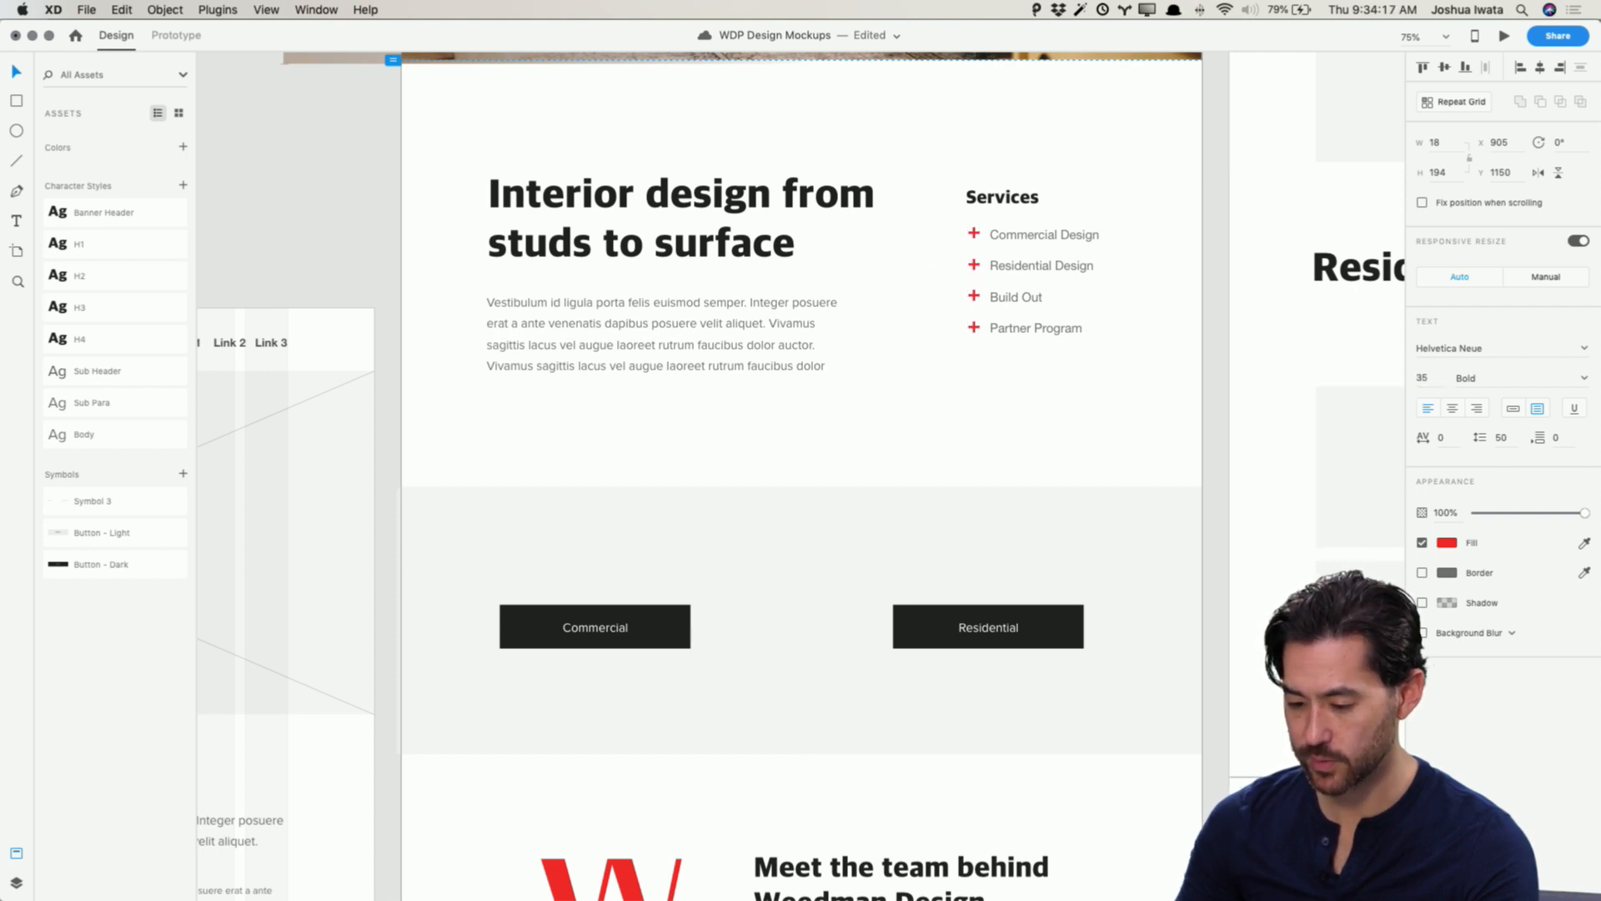
pyautogui.click(292, 196)
# Step: Pan across the canvas to compare the moodboard with the home mockup's hero and services
pyautogui.scroll(5, 292, 196)
pyautogui.hscroll(-5, 291, 196)
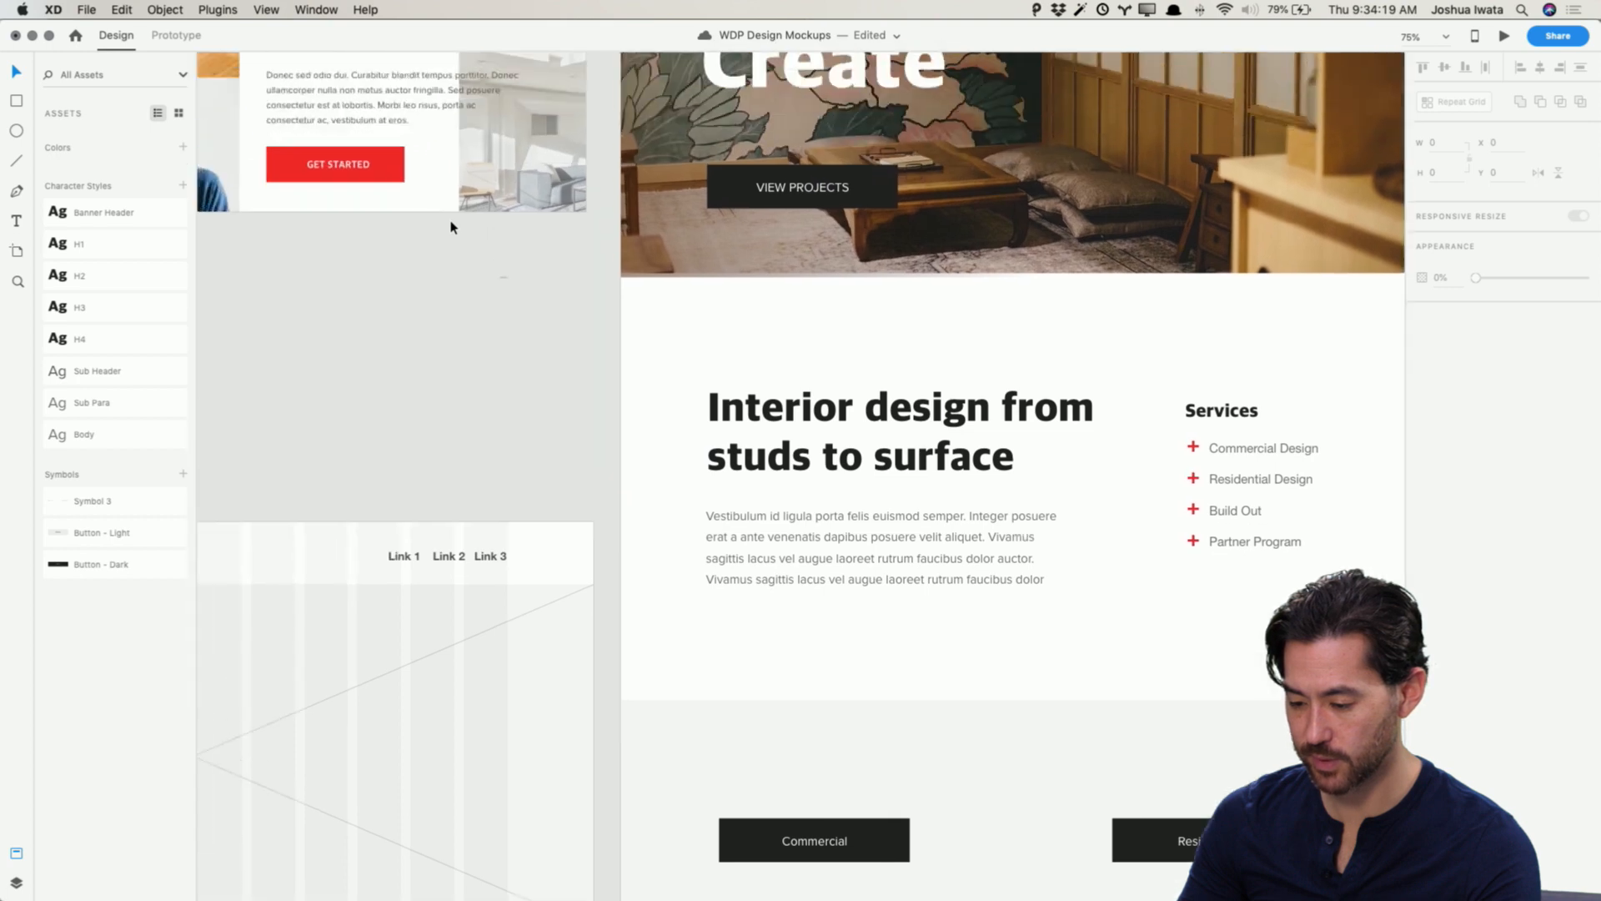
pyautogui.scroll(7, 450, 226)
pyautogui.hscroll(-6, 450, 227)
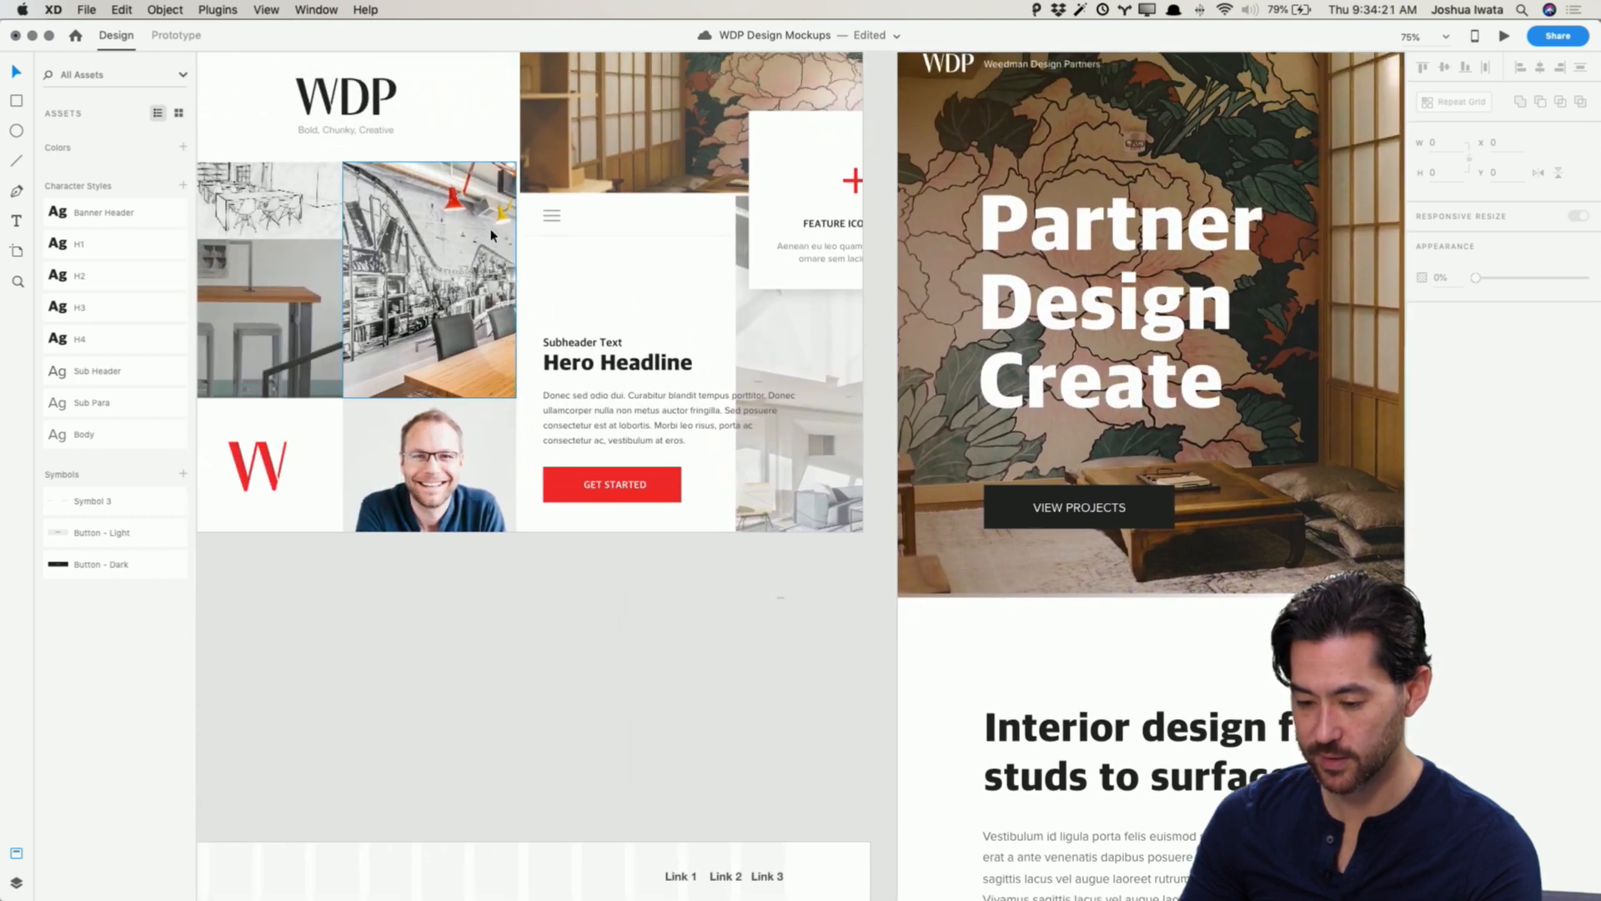
pyautogui.scroll(2, 492, 236)
pyautogui.hscroll(-3, 492, 235)
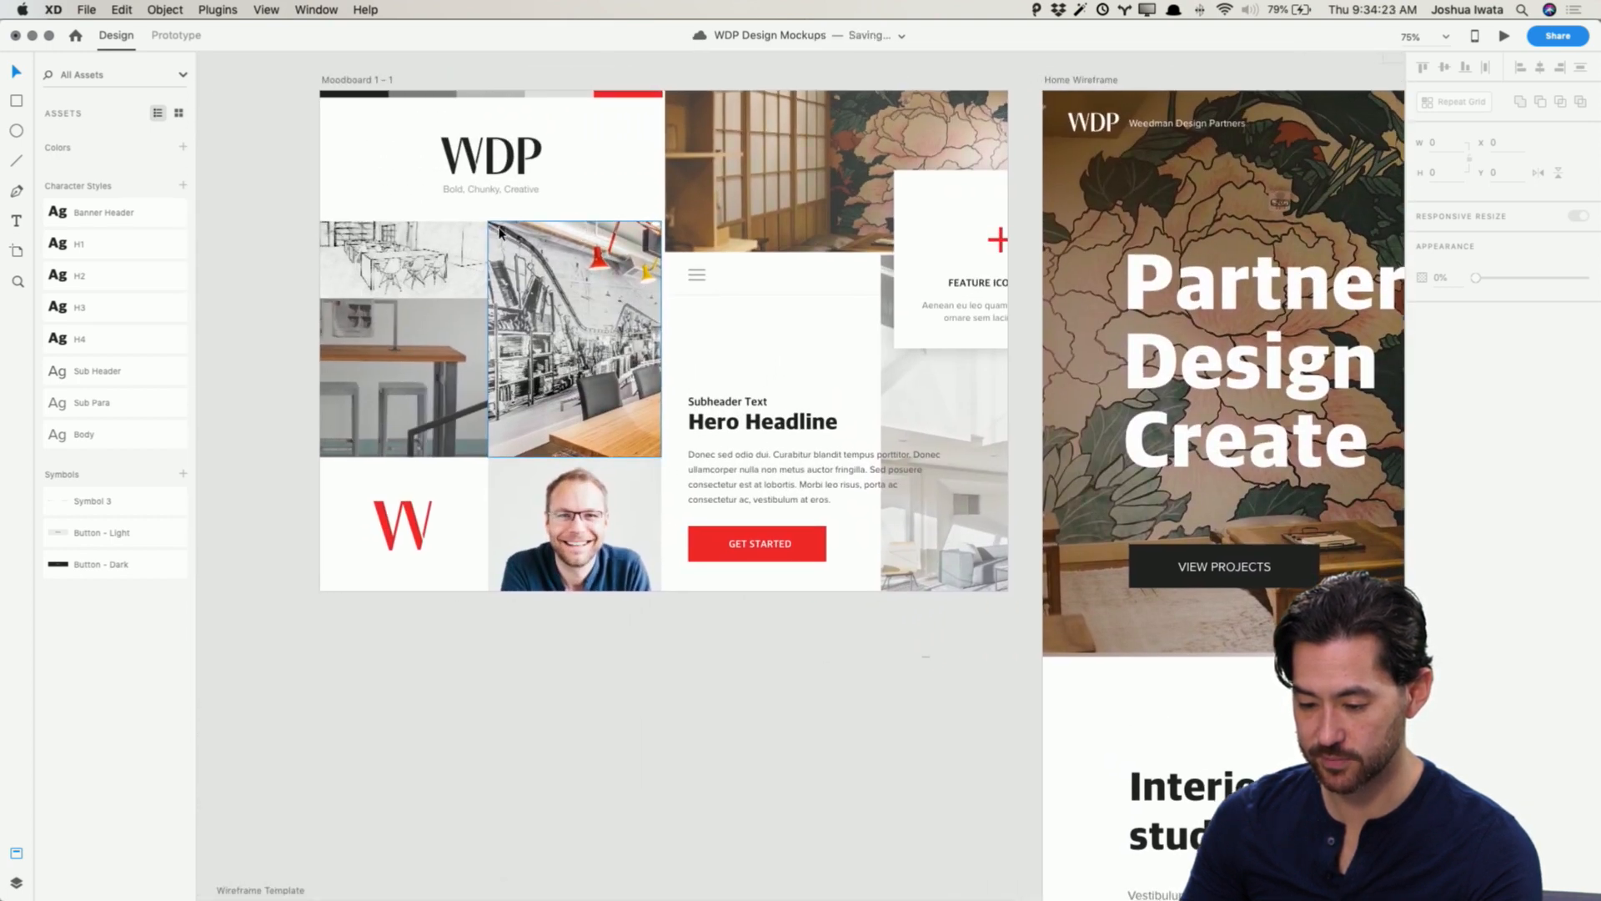
pyautogui.hscroll(15, 499, 231)
pyautogui.scroll(-1, 499, 231)
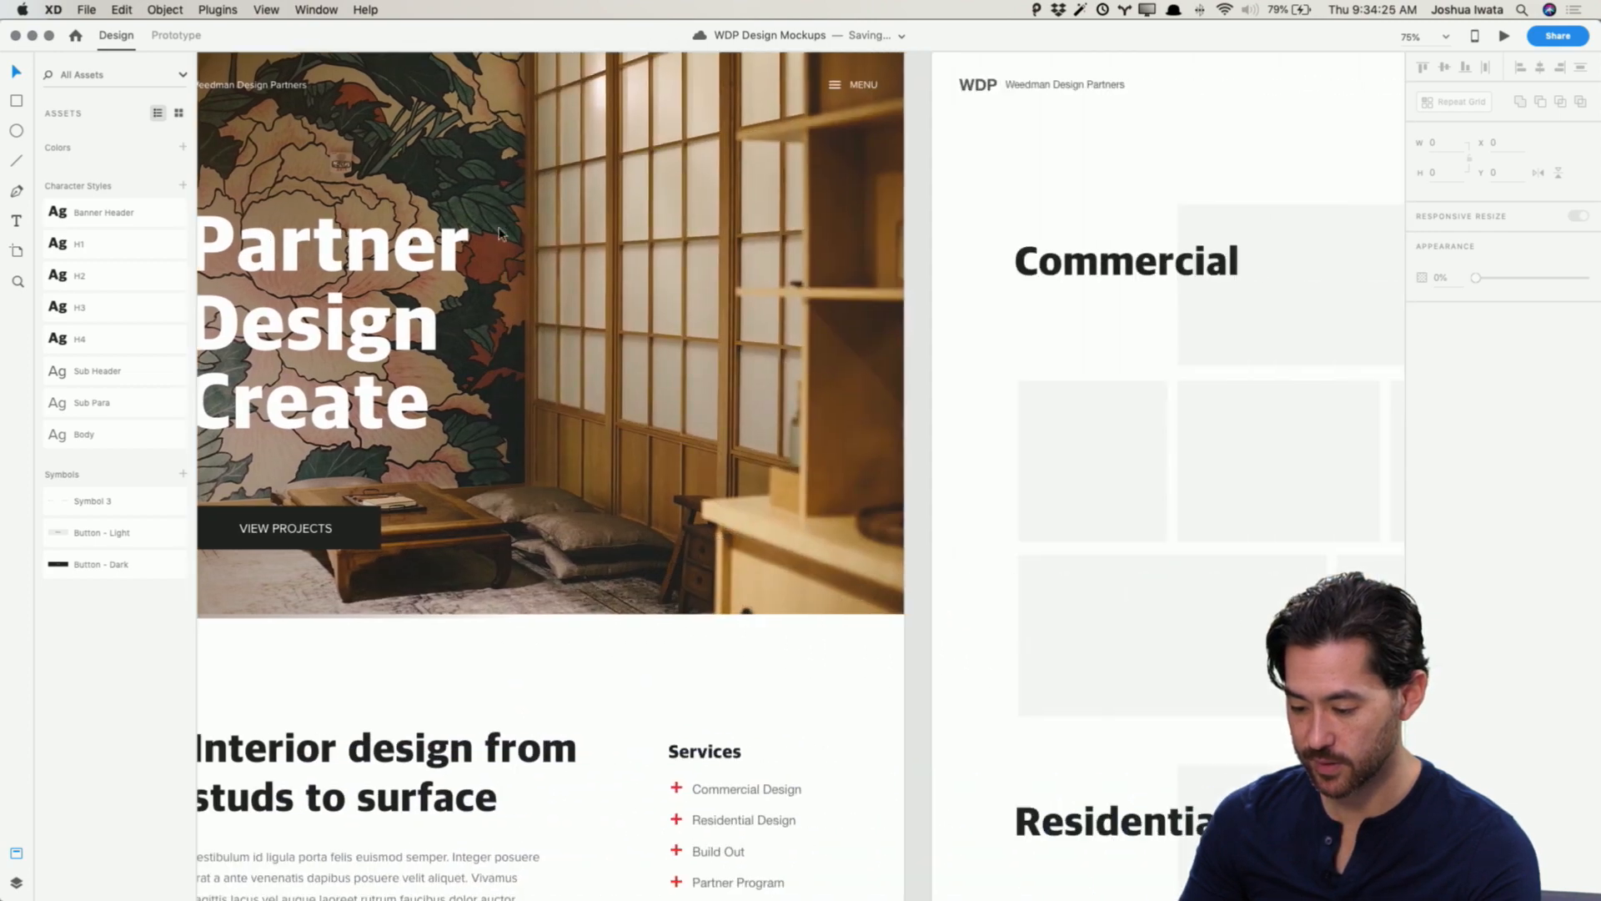
pyautogui.hscroll(-4, 498, 231)
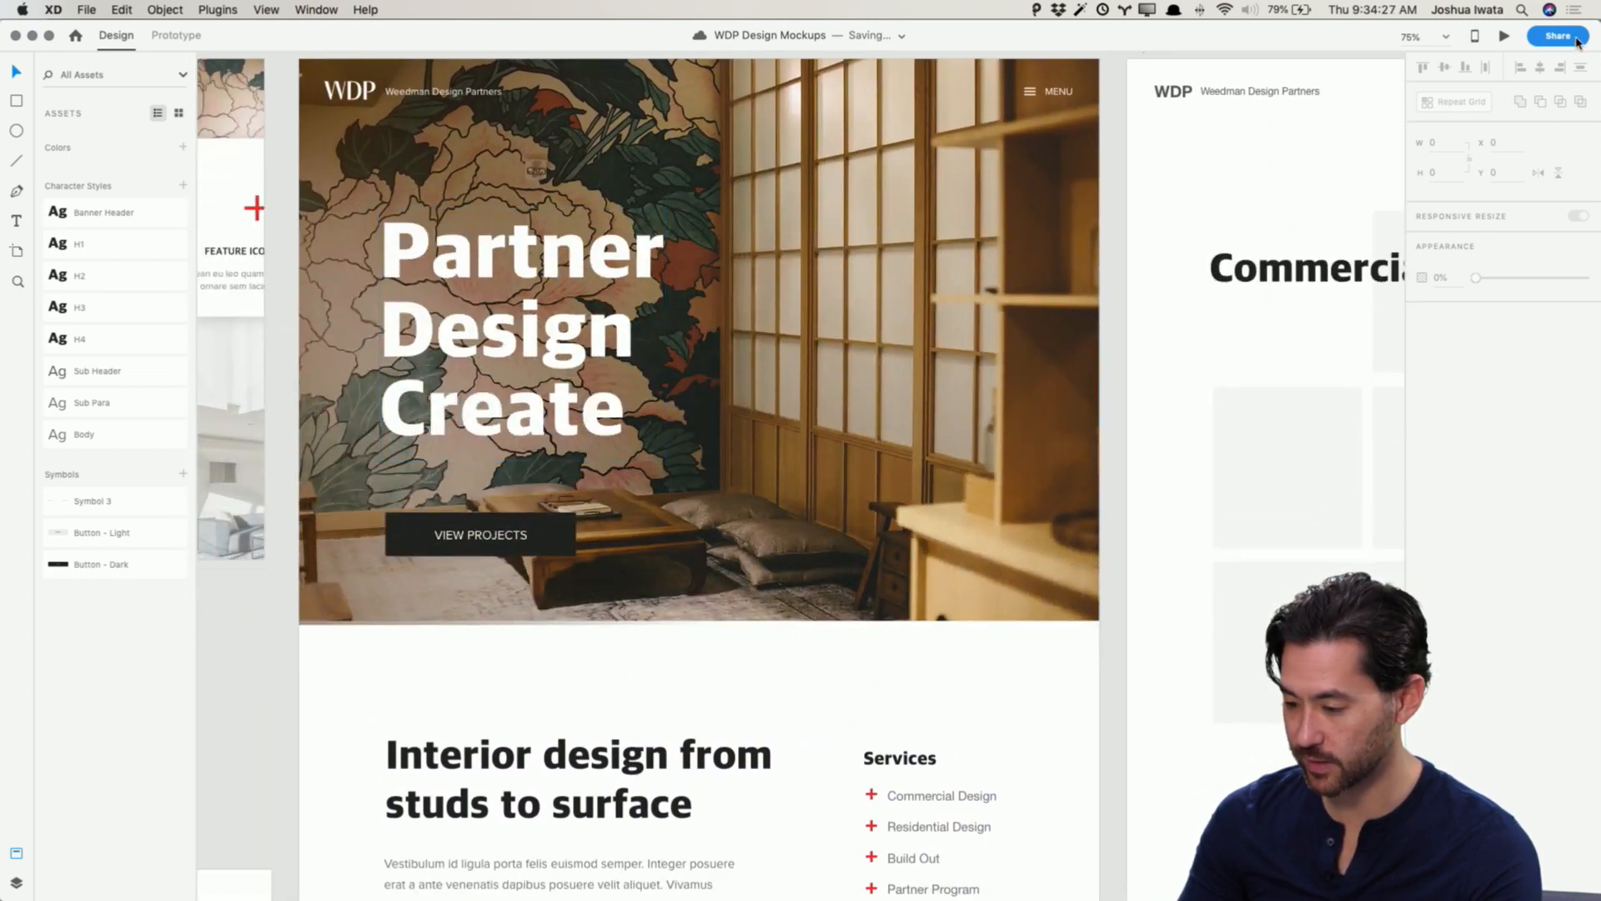
# Step: Preview the home mockup, scroll through the hero and services section, then close the preview
pyautogui.click(1503, 36)
pyautogui.scroll(-5, 1005, 291)
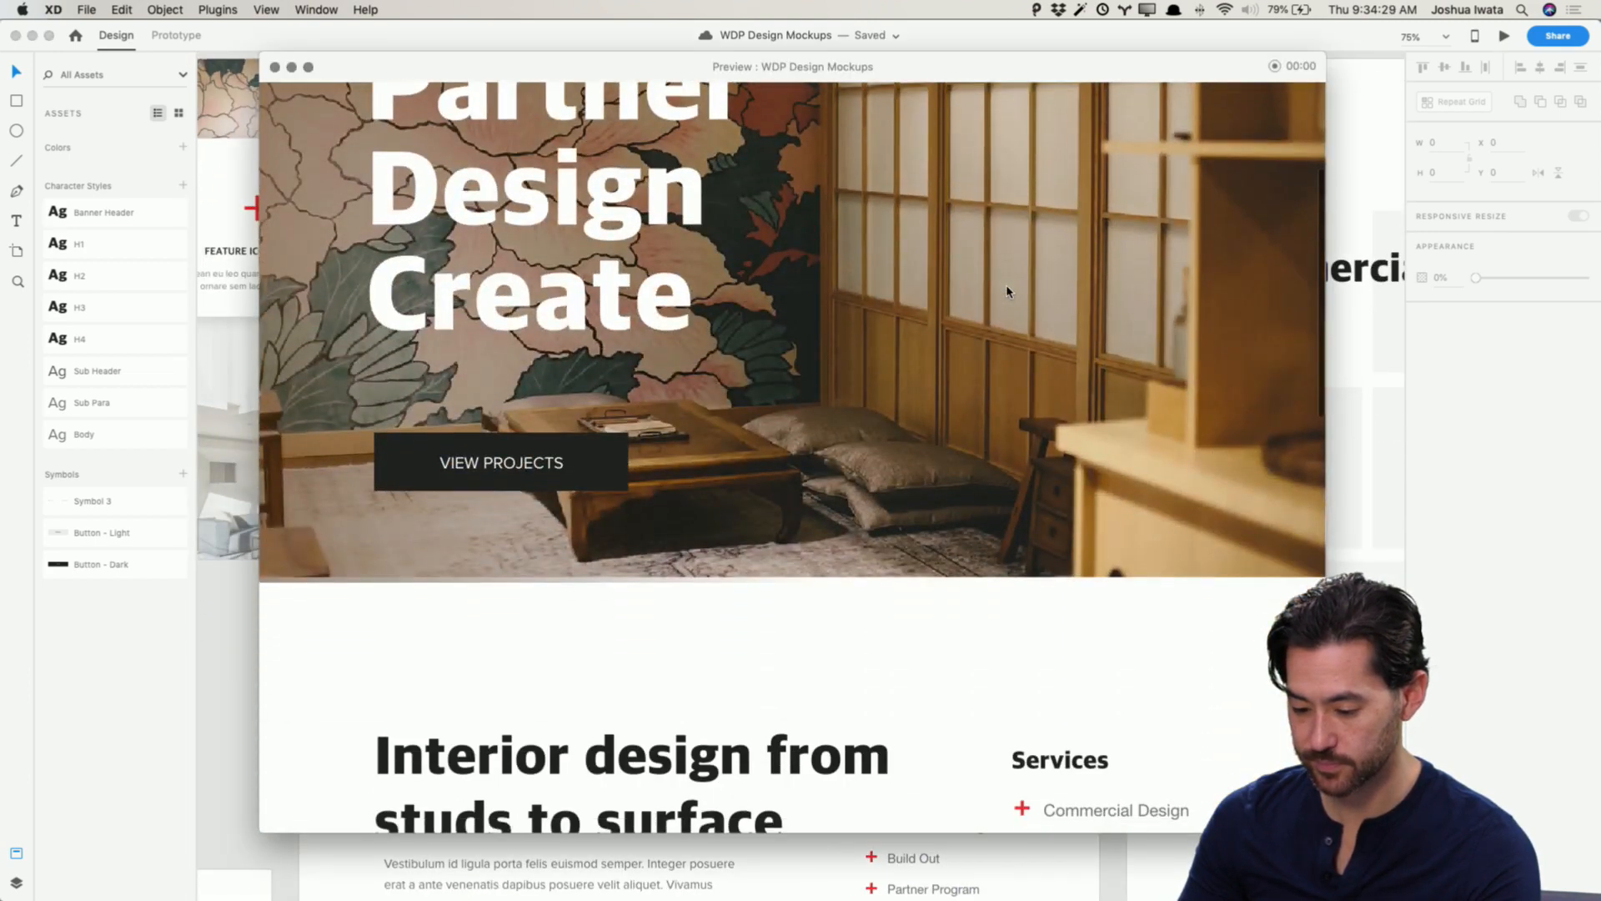
pyautogui.scroll(-10, 1007, 291)
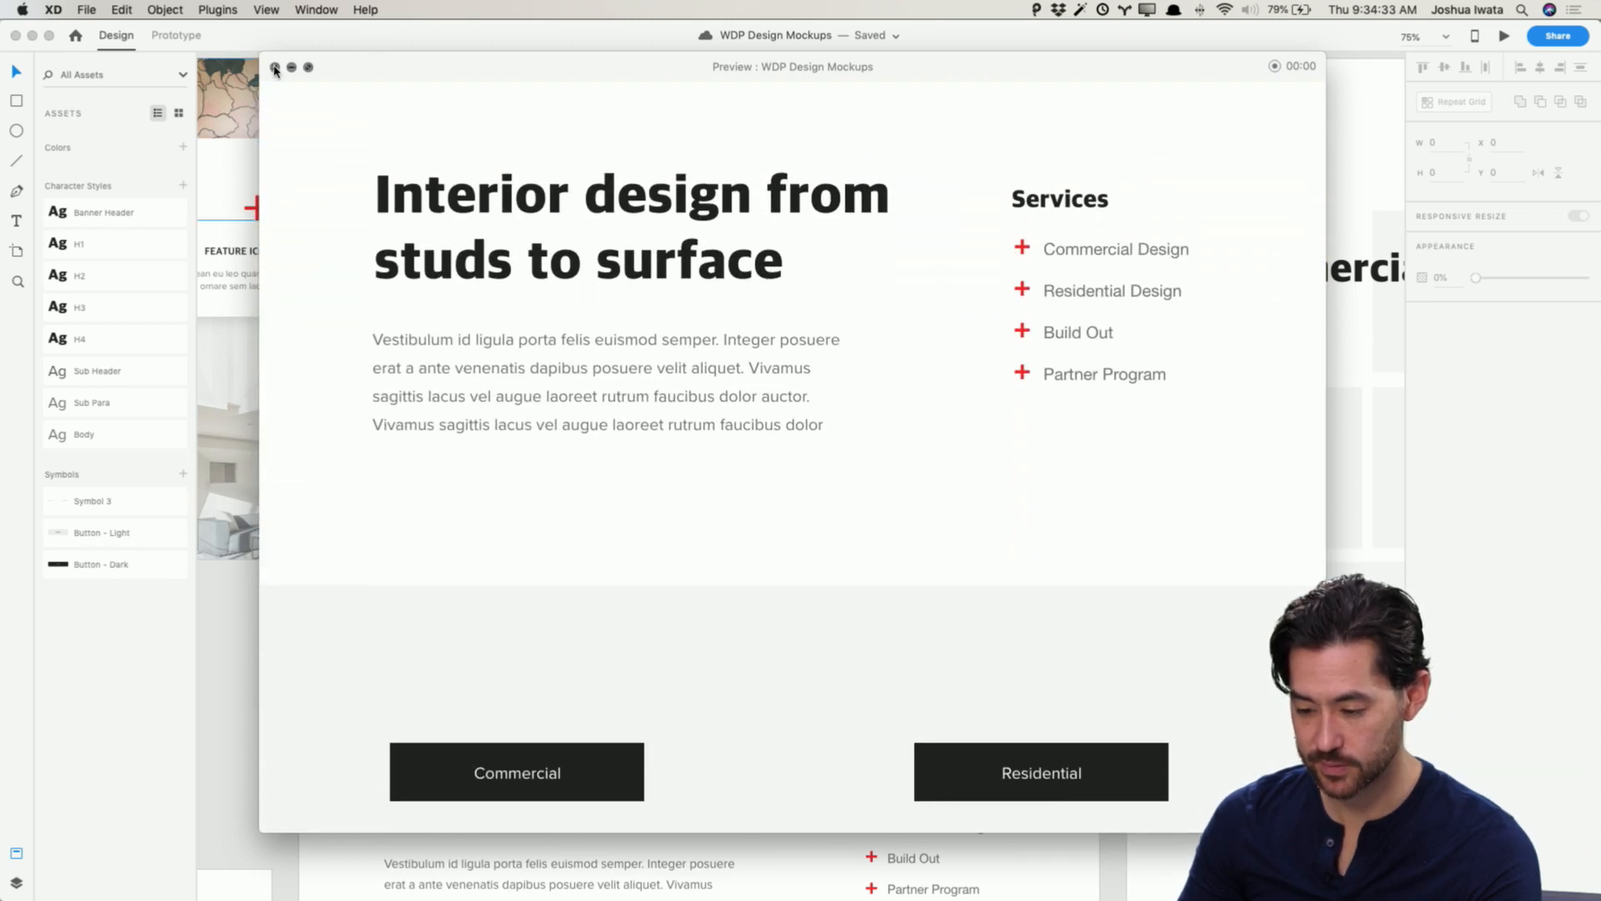
pyautogui.scroll(10, 583, 211)
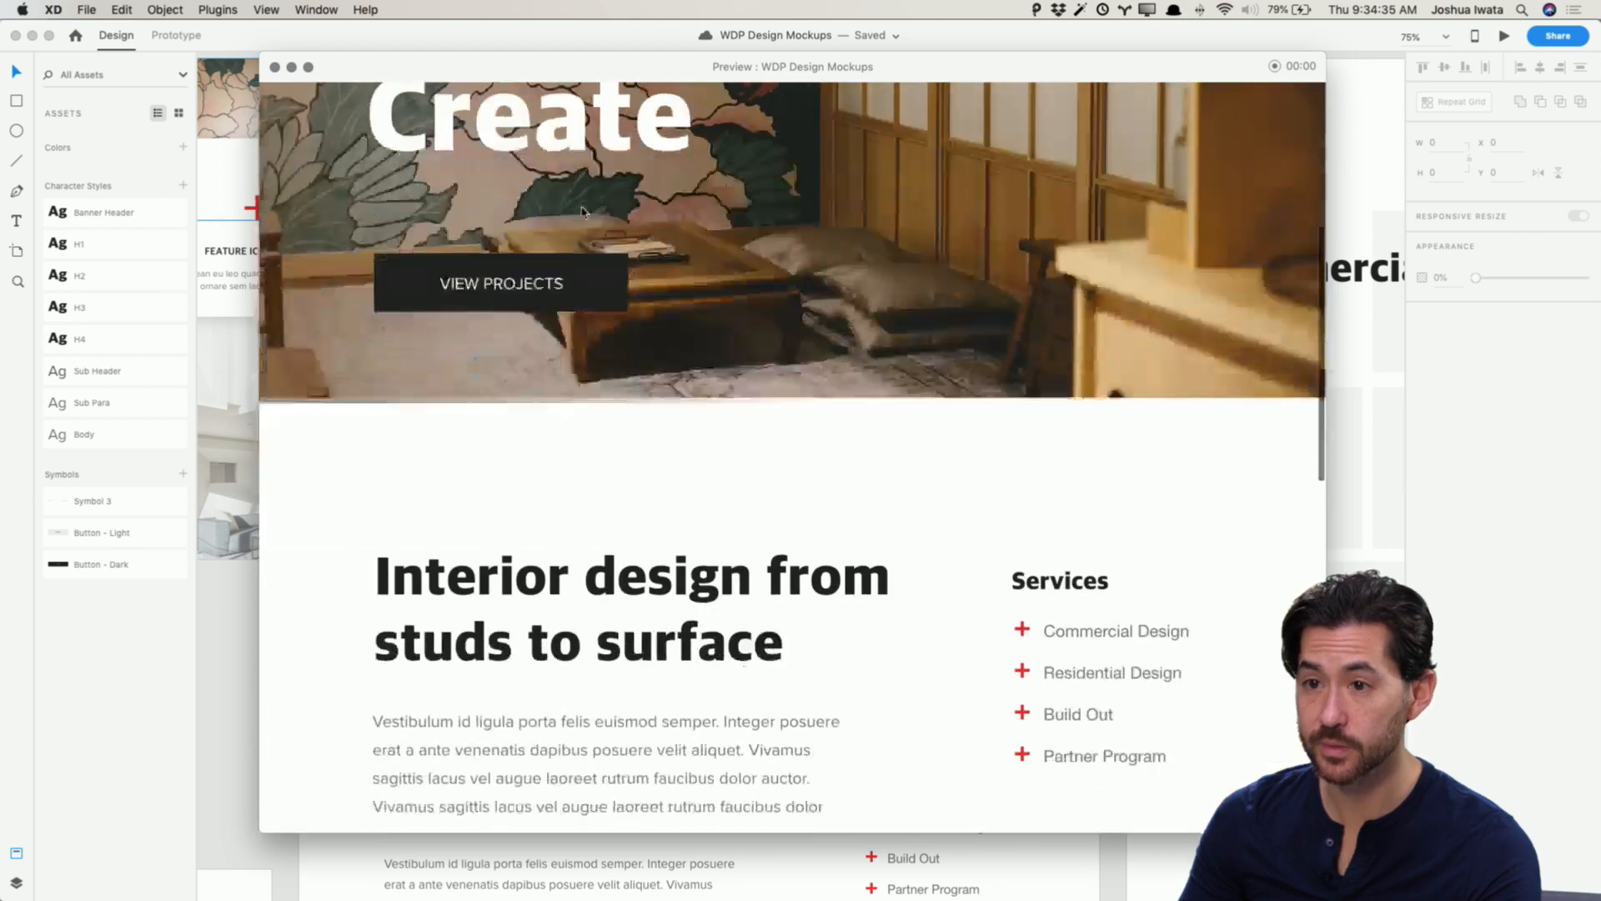
pyautogui.scroll(-2, 583, 212)
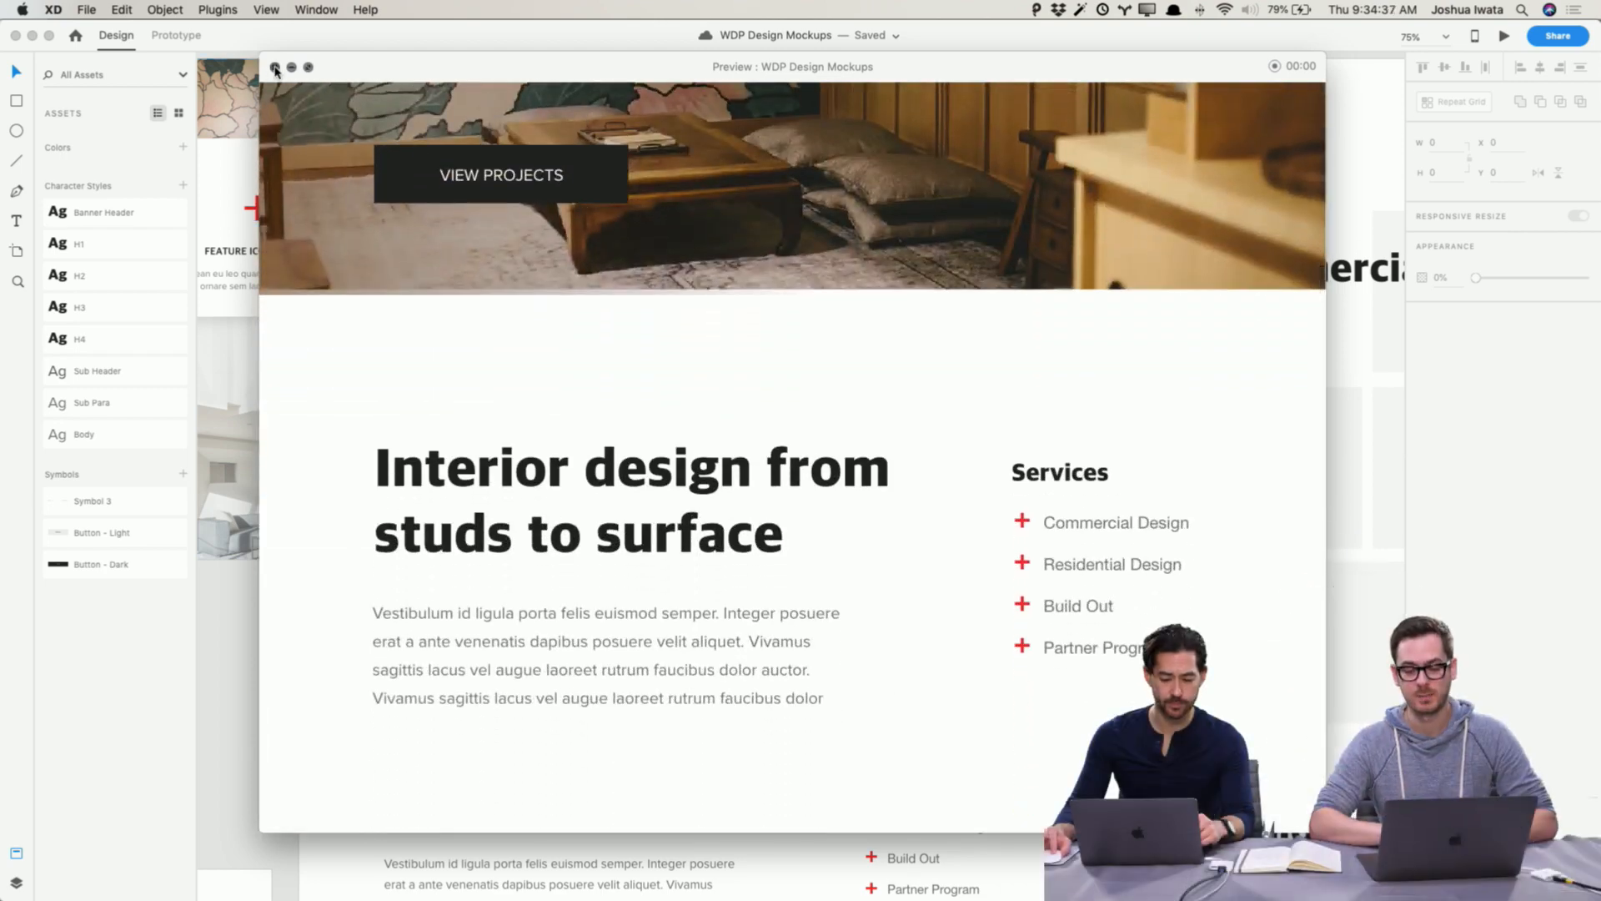
pyautogui.click(275, 68)
# Step: Zoom out and survey the moodboard, wireframe template and page artboards on the canvas
pyautogui.scroll(-7, 787, 526)
pyautogui.scroll(2, 761, 494)
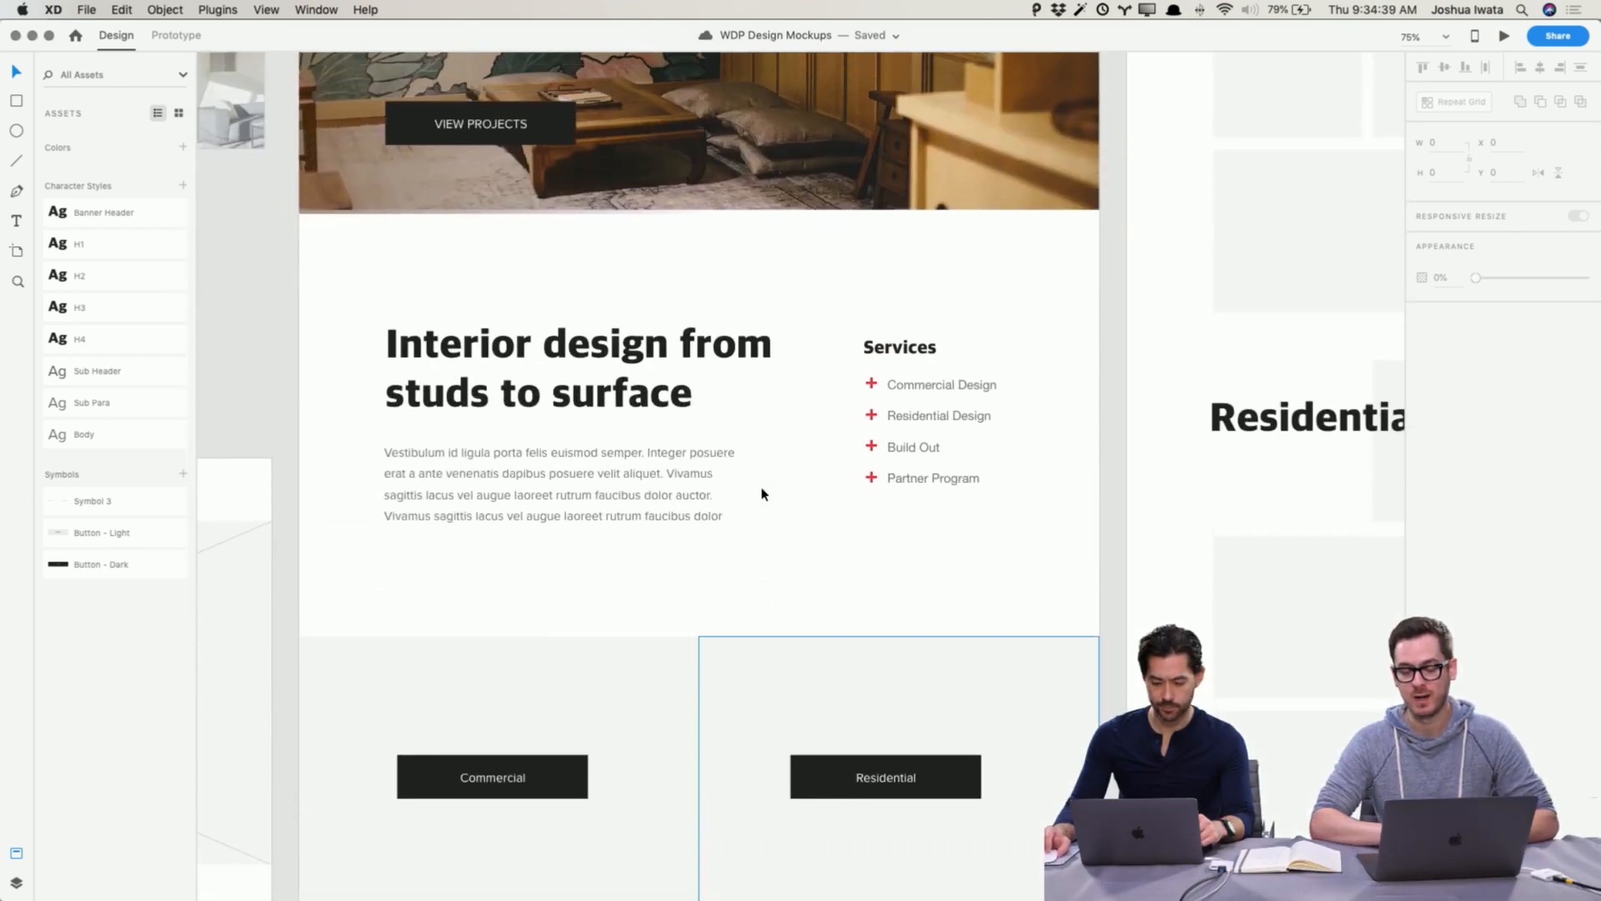
pyautogui.scroll(-4, 761, 494)
pyautogui.scroll(-5, 766, 488)
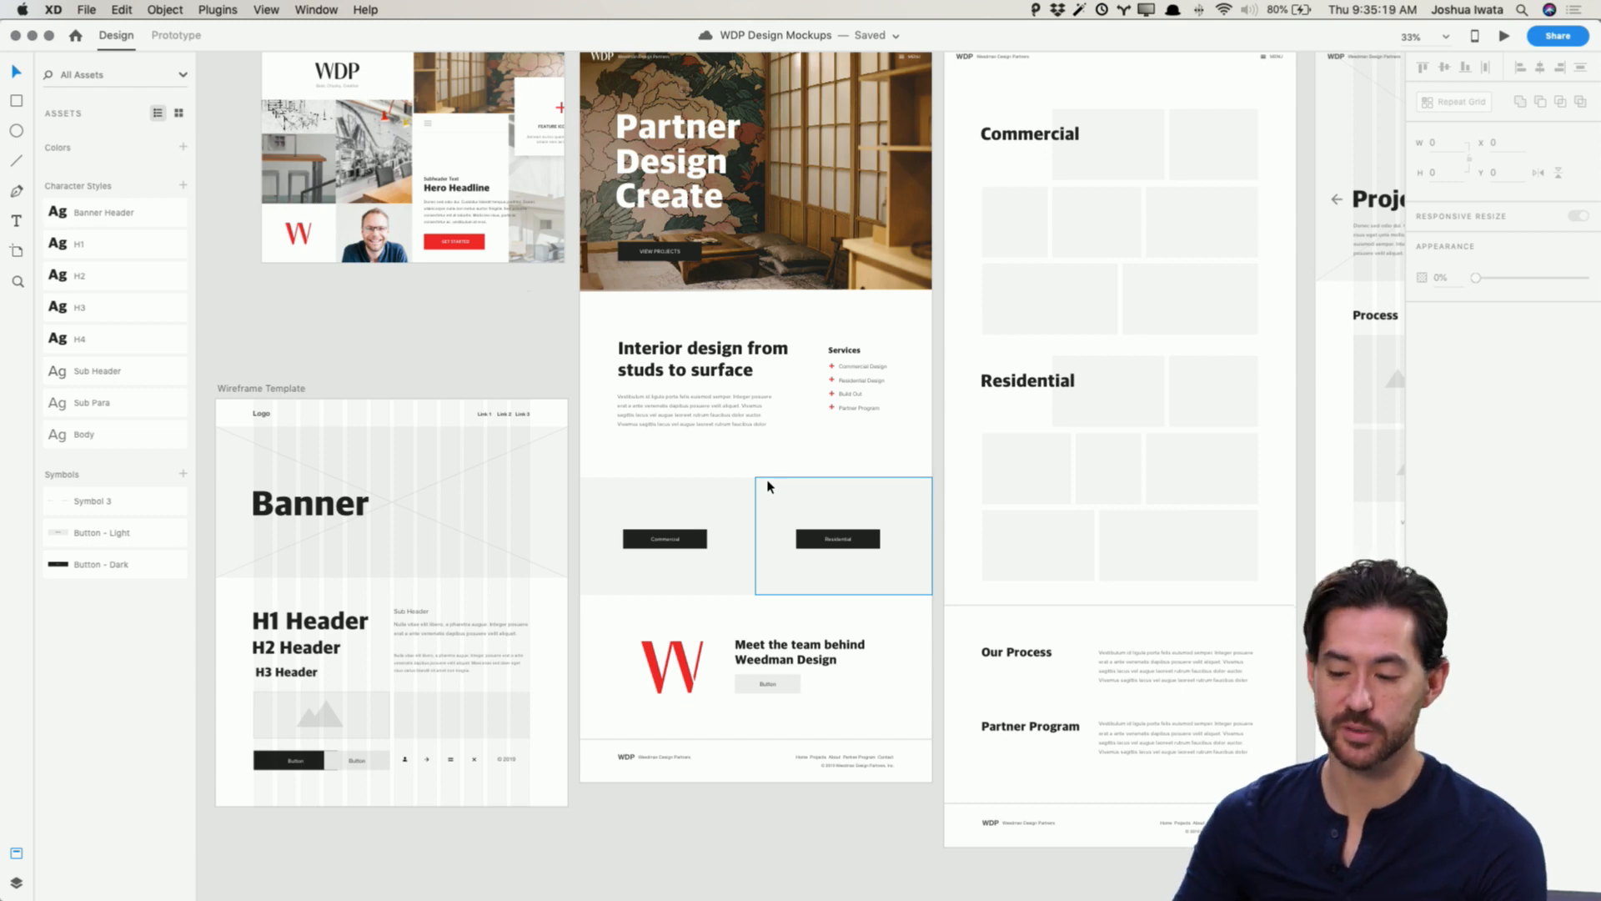
pyautogui.scroll(4, 769, 486)
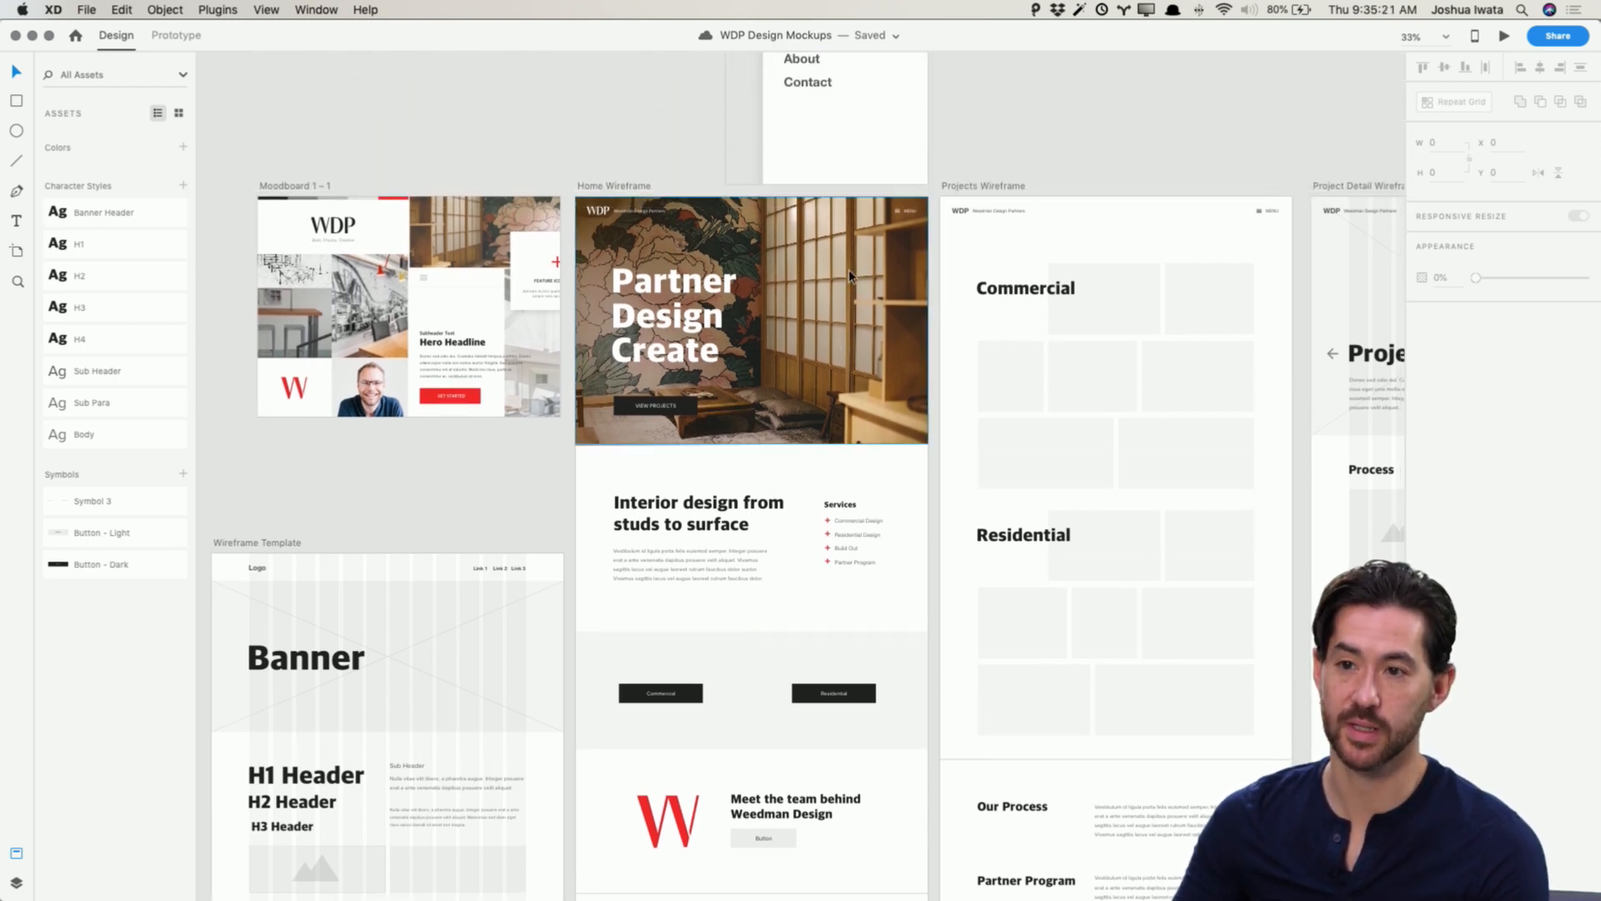
pyautogui.hscroll(-1, 847, 273)
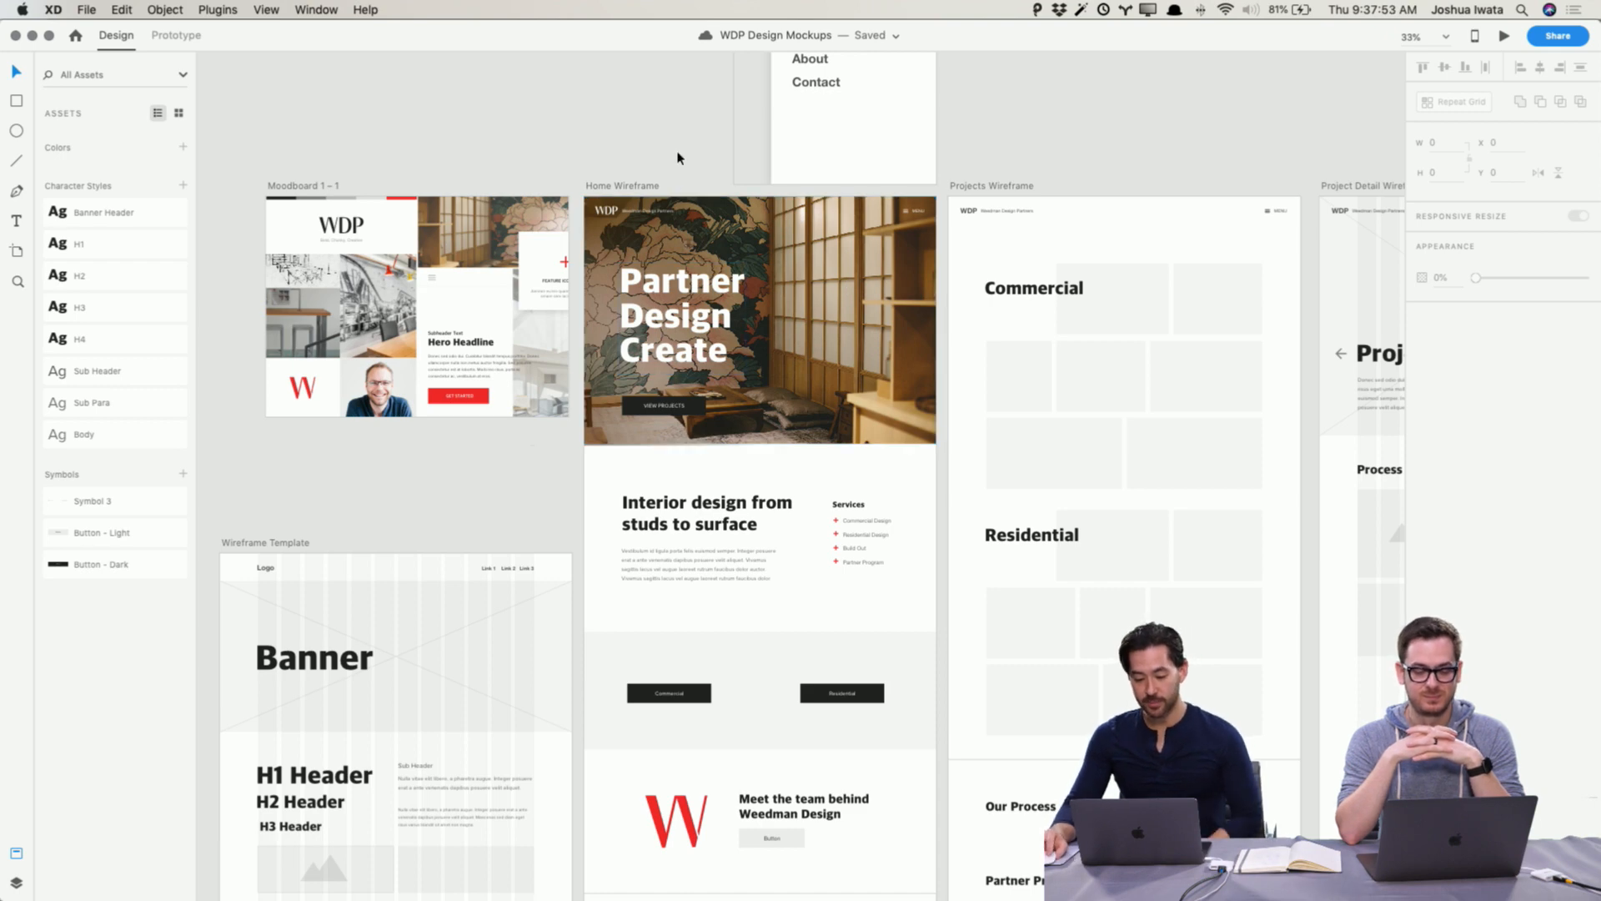
pyautogui.scroll(-4, 687, 515)
pyautogui.scroll(5, 750, 508)
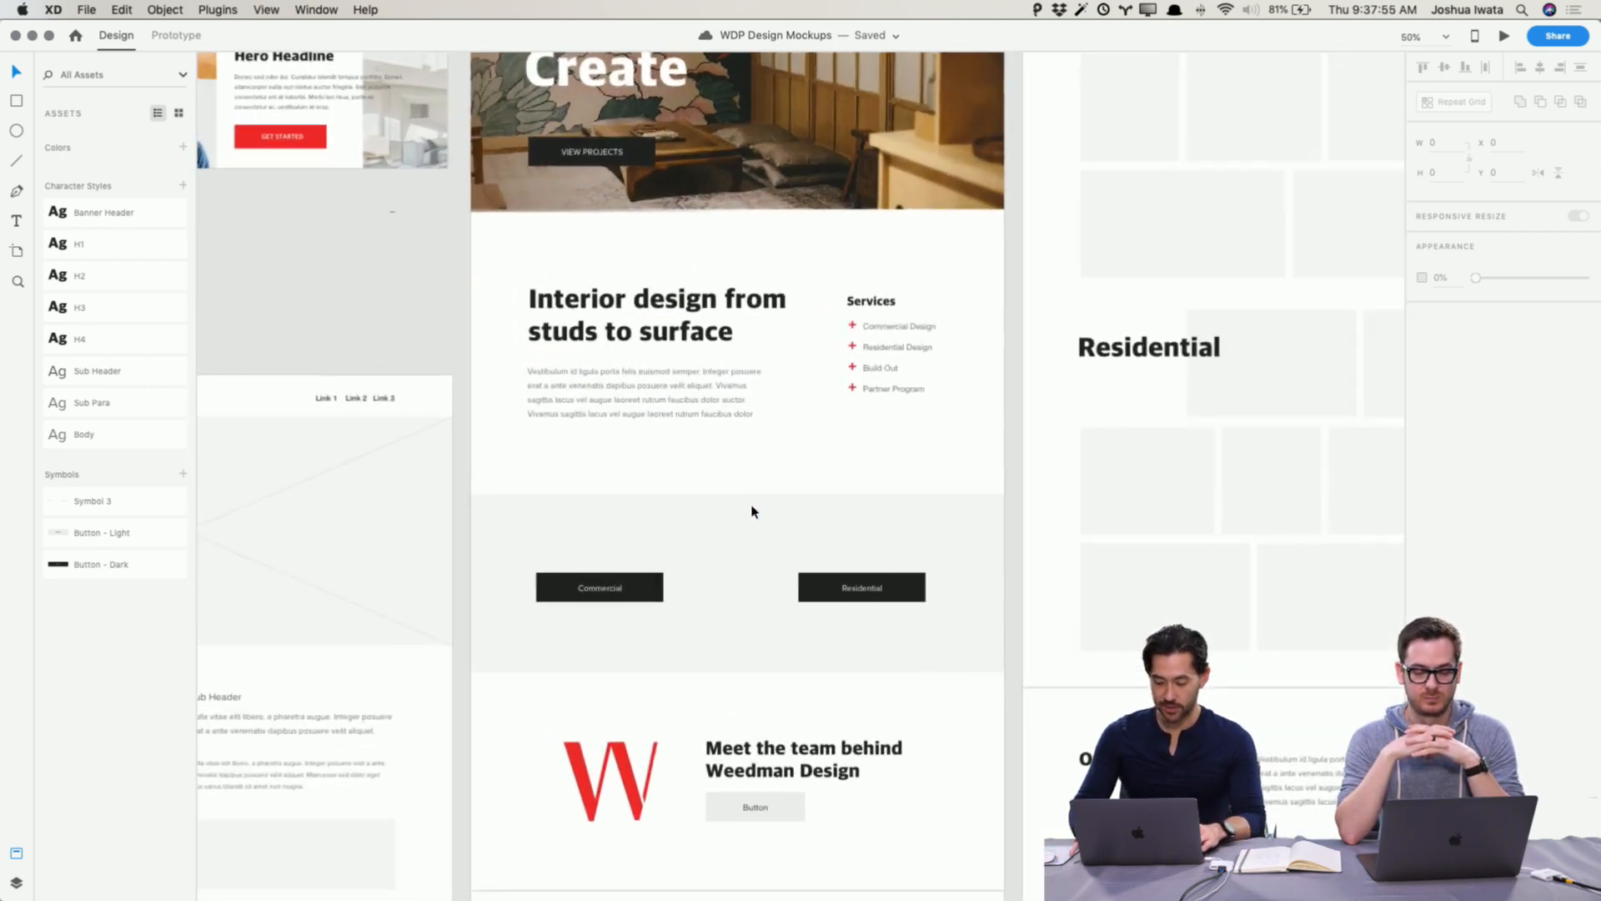
# Step: Fill the Residential tile with the 169A2046.jpg photo from the General Use folder
pyautogui.moveTo(753, 487); pyautogui.dragTo(757, 286)
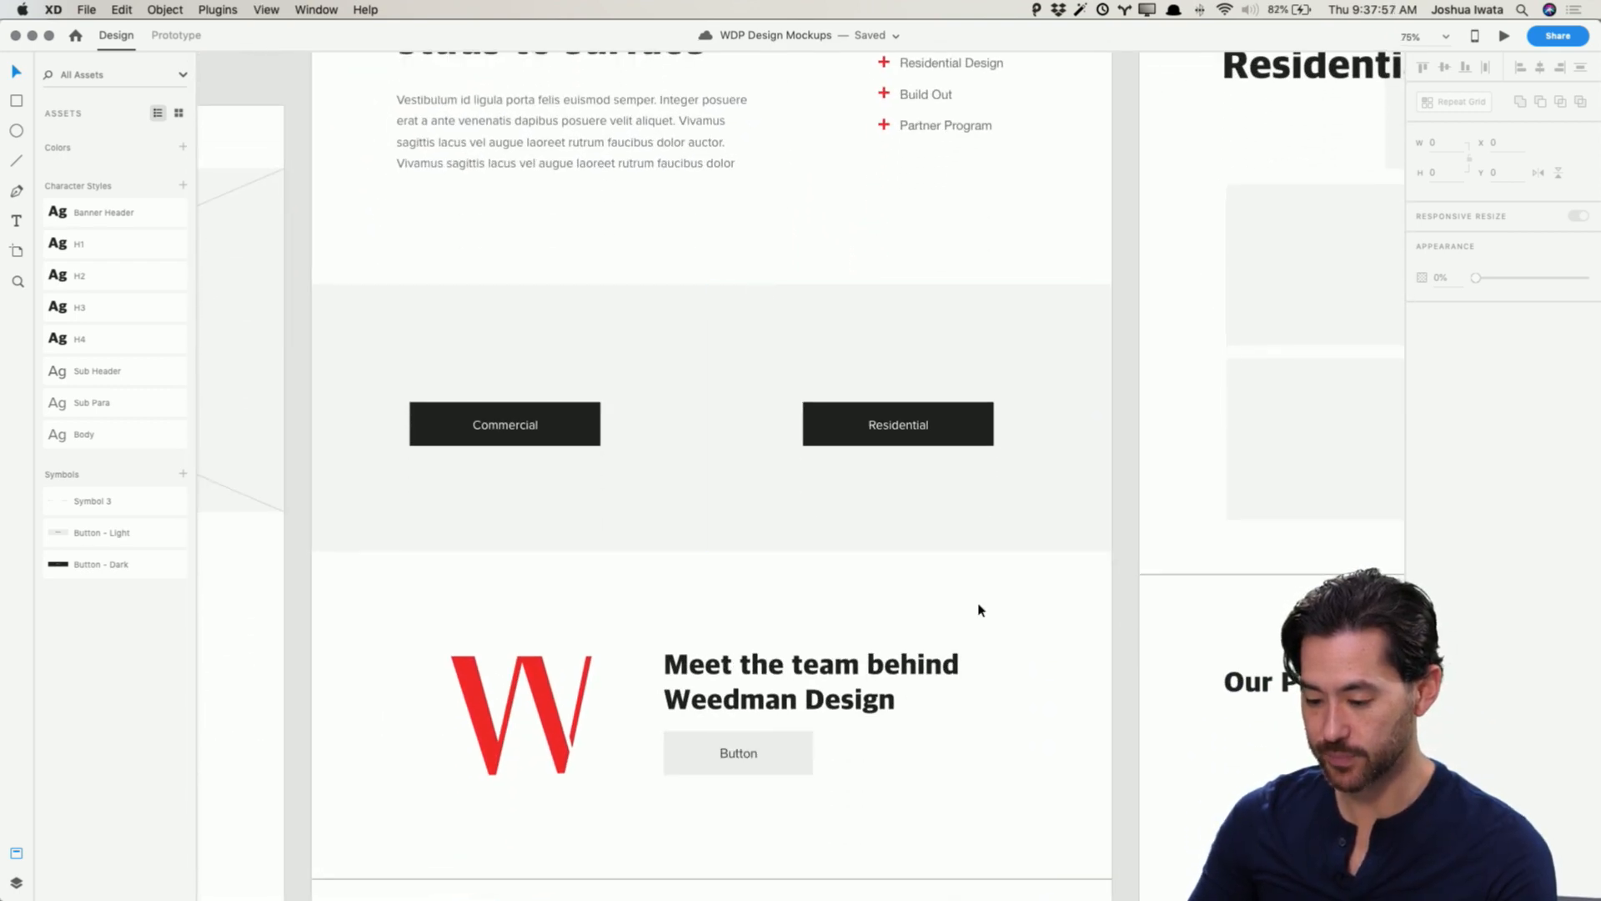
pyautogui.press('super+Tab')
pyautogui.click(748, 454)
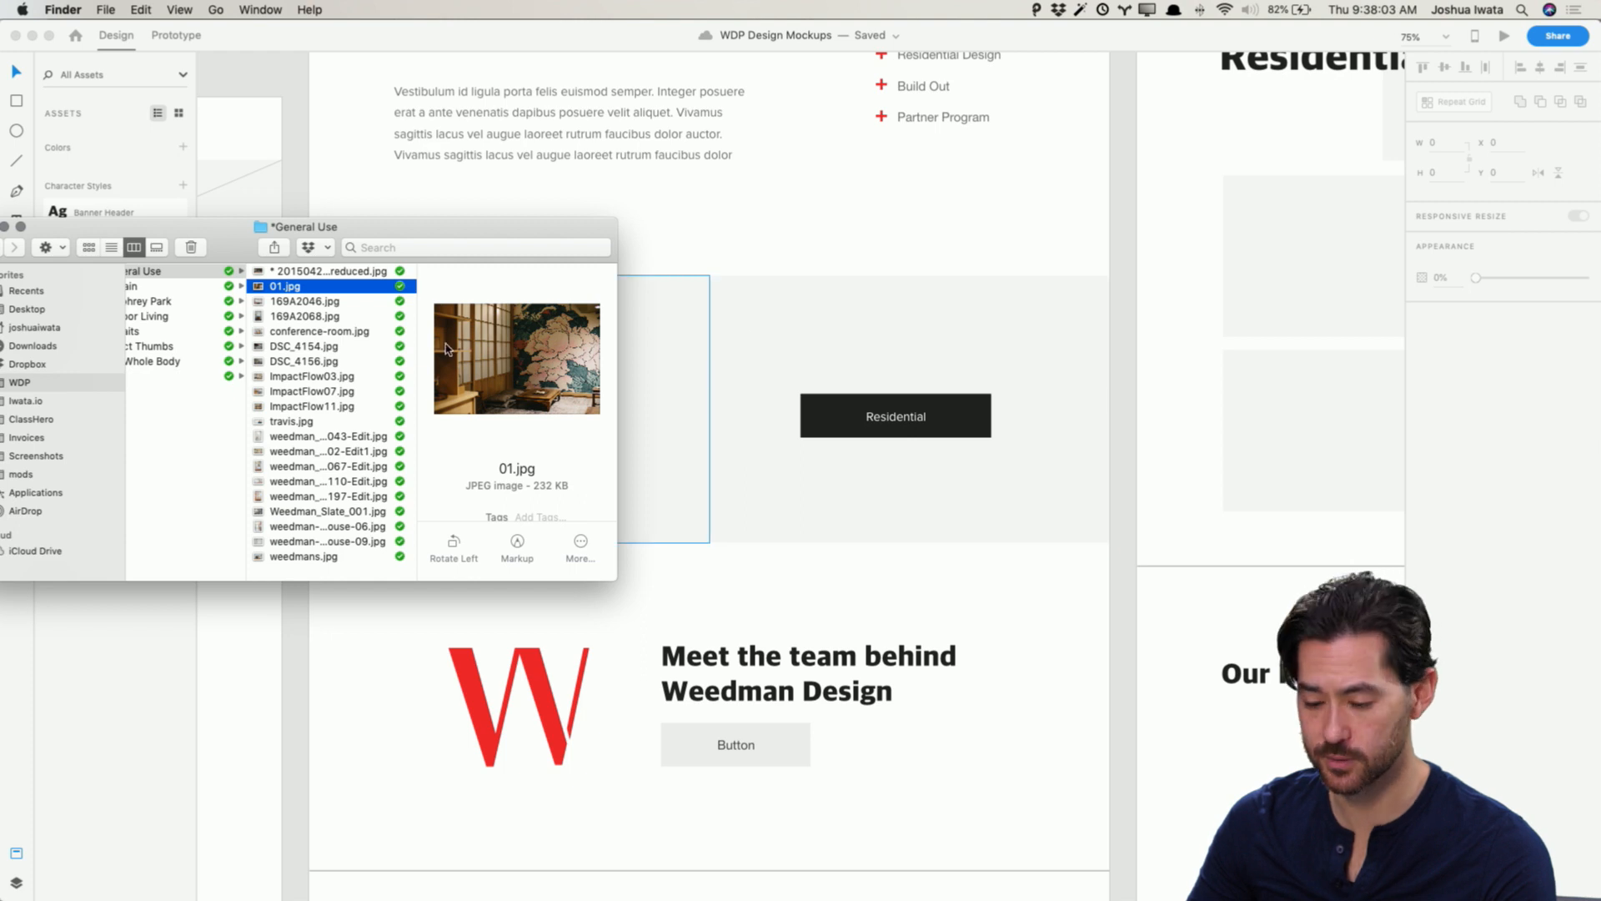
pyautogui.click(311, 315)
pyautogui.click(313, 299)
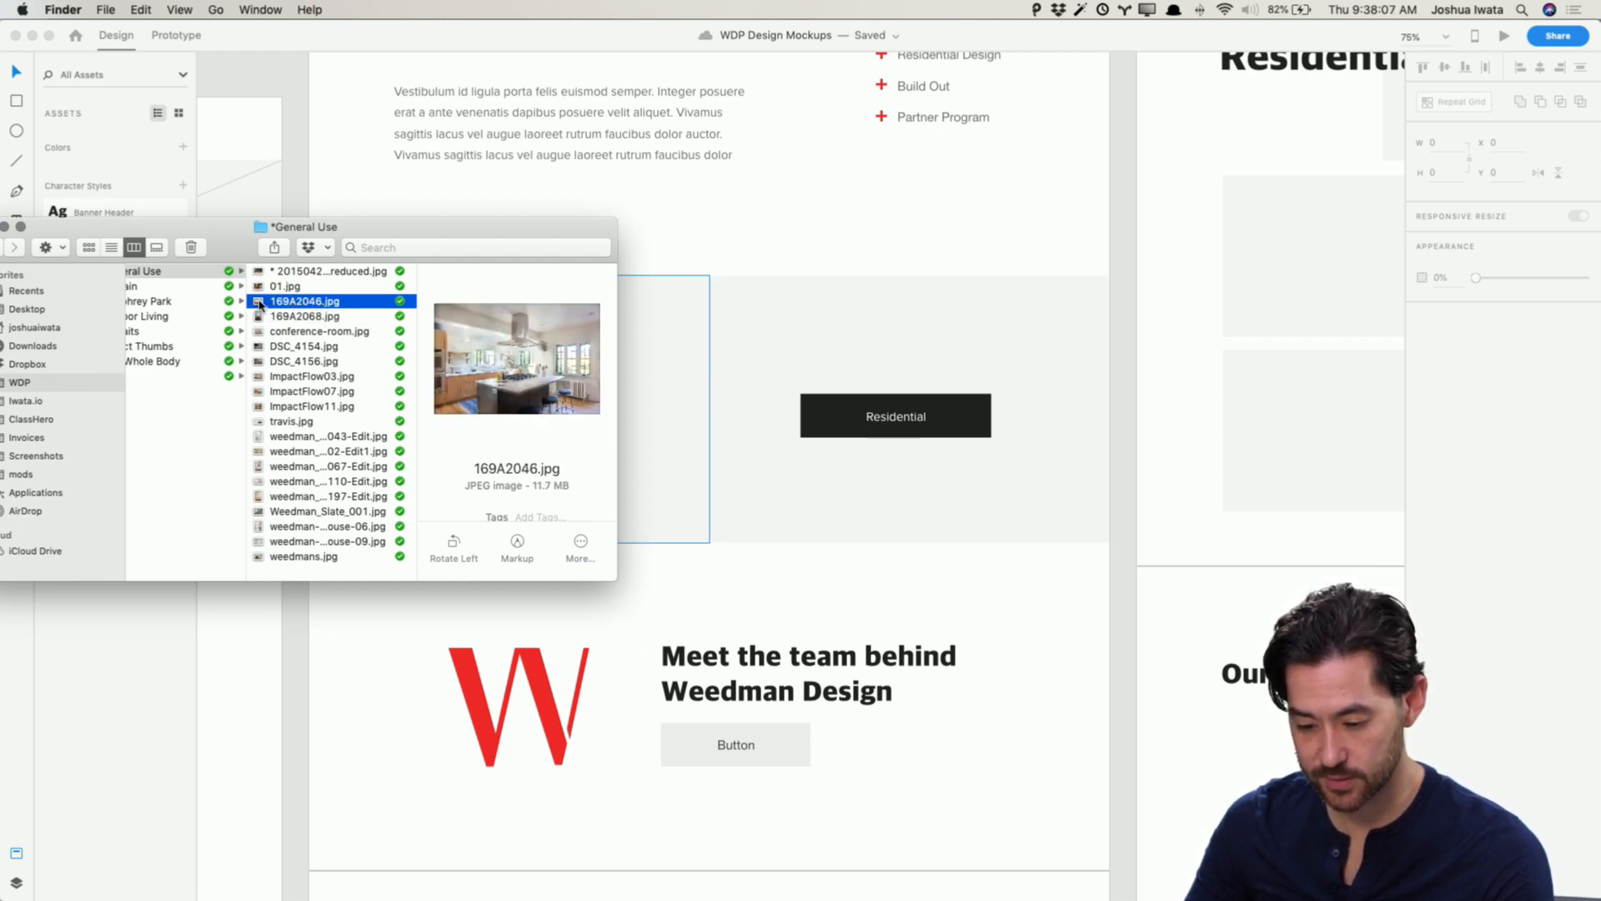
pyautogui.moveTo(259, 305); pyautogui.dragTo(898, 354)
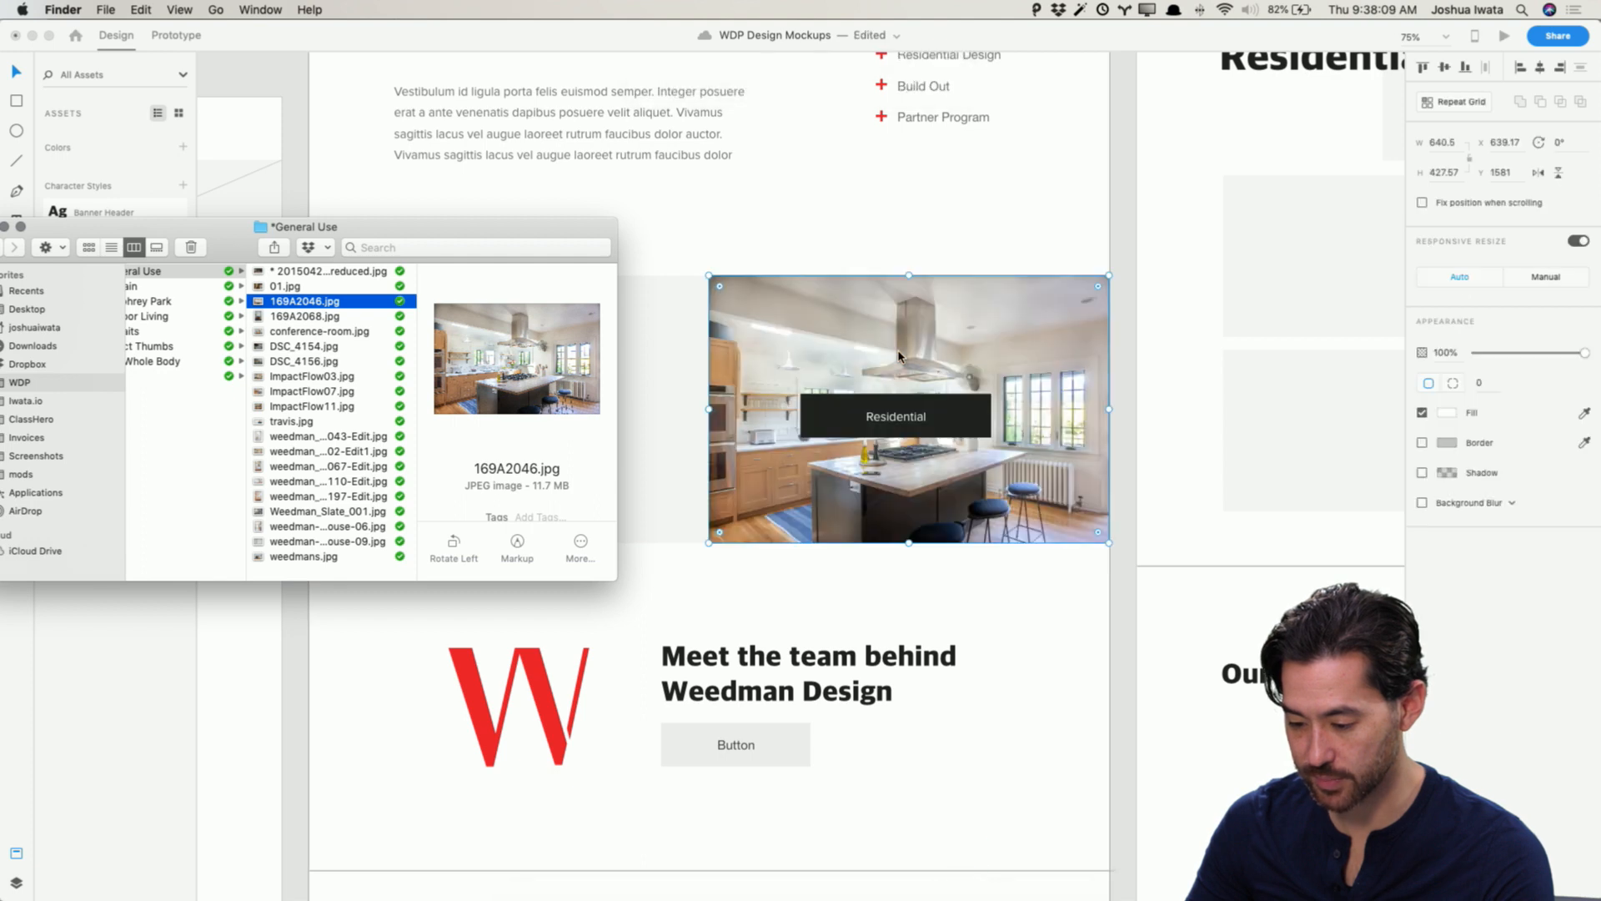
pyautogui.click(1139, 397)
# Step: Browse the General Use photos and fill the Commercial tile with Weedman_Slate_001.jpg
pyautogui.press('super+Tab')
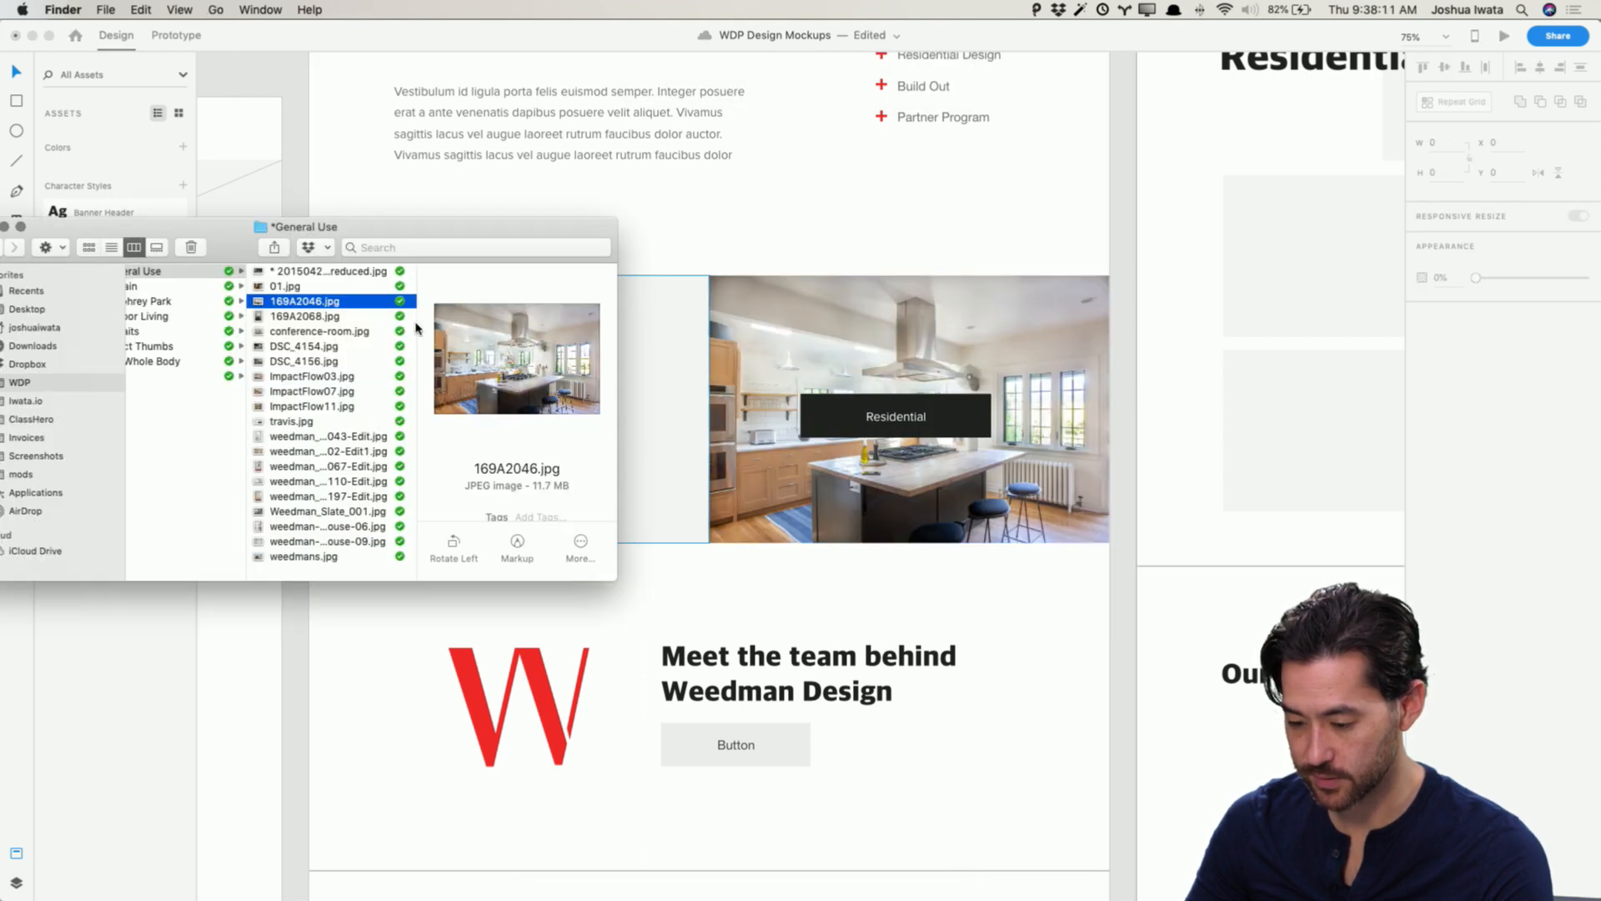
pyautogui.click(356, 289)
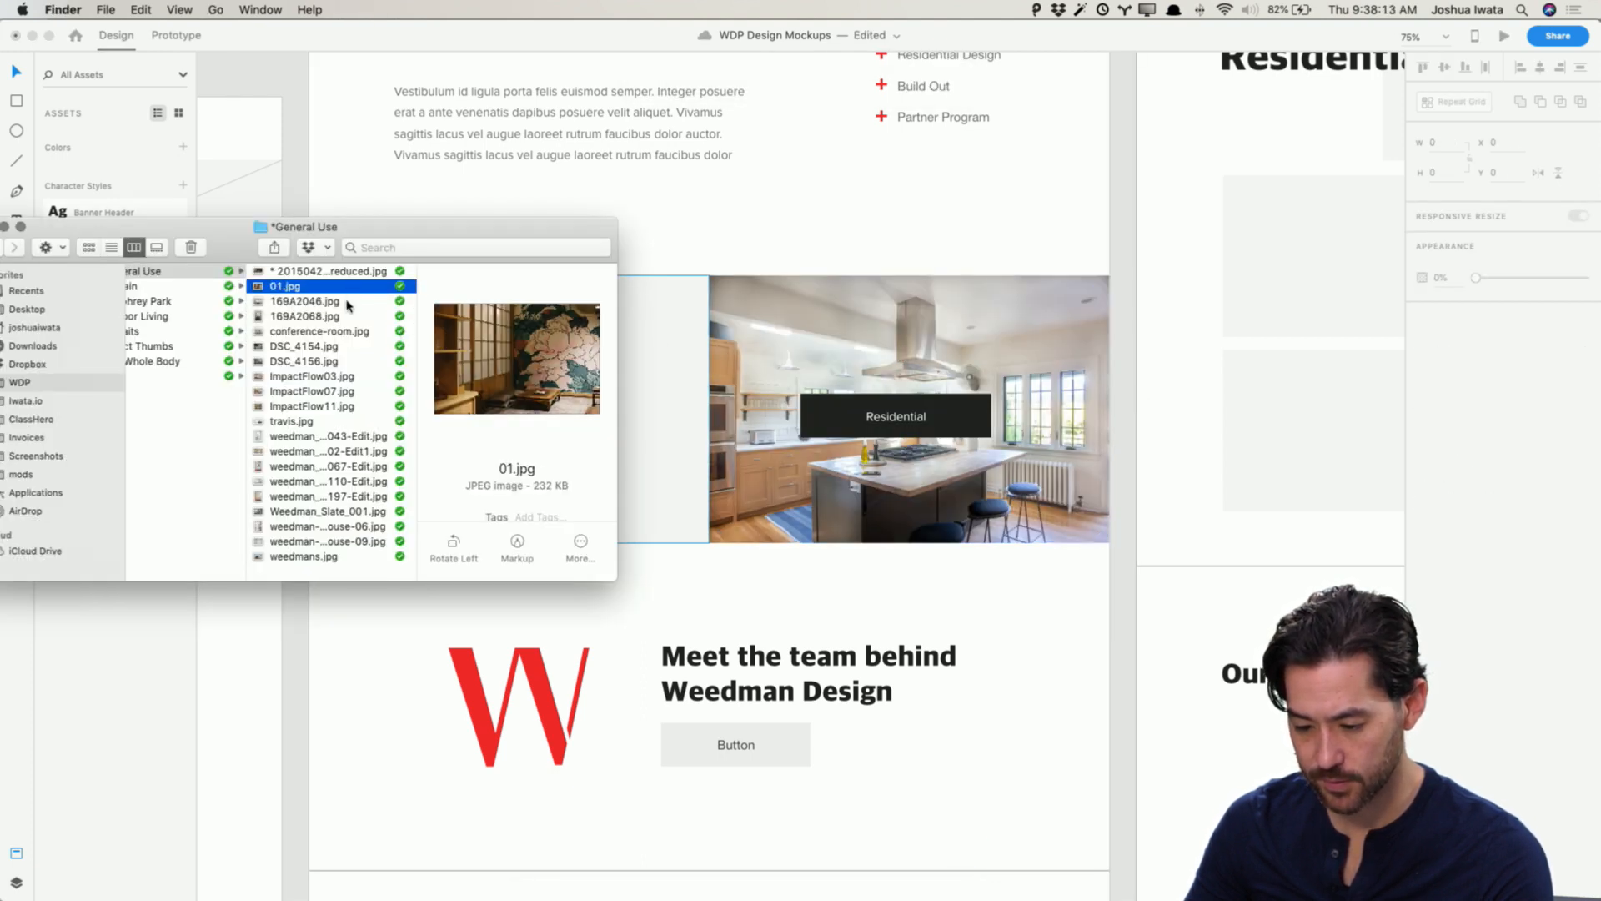
pyautogui.click(344, 332)
pyautogui.click(342, 349)
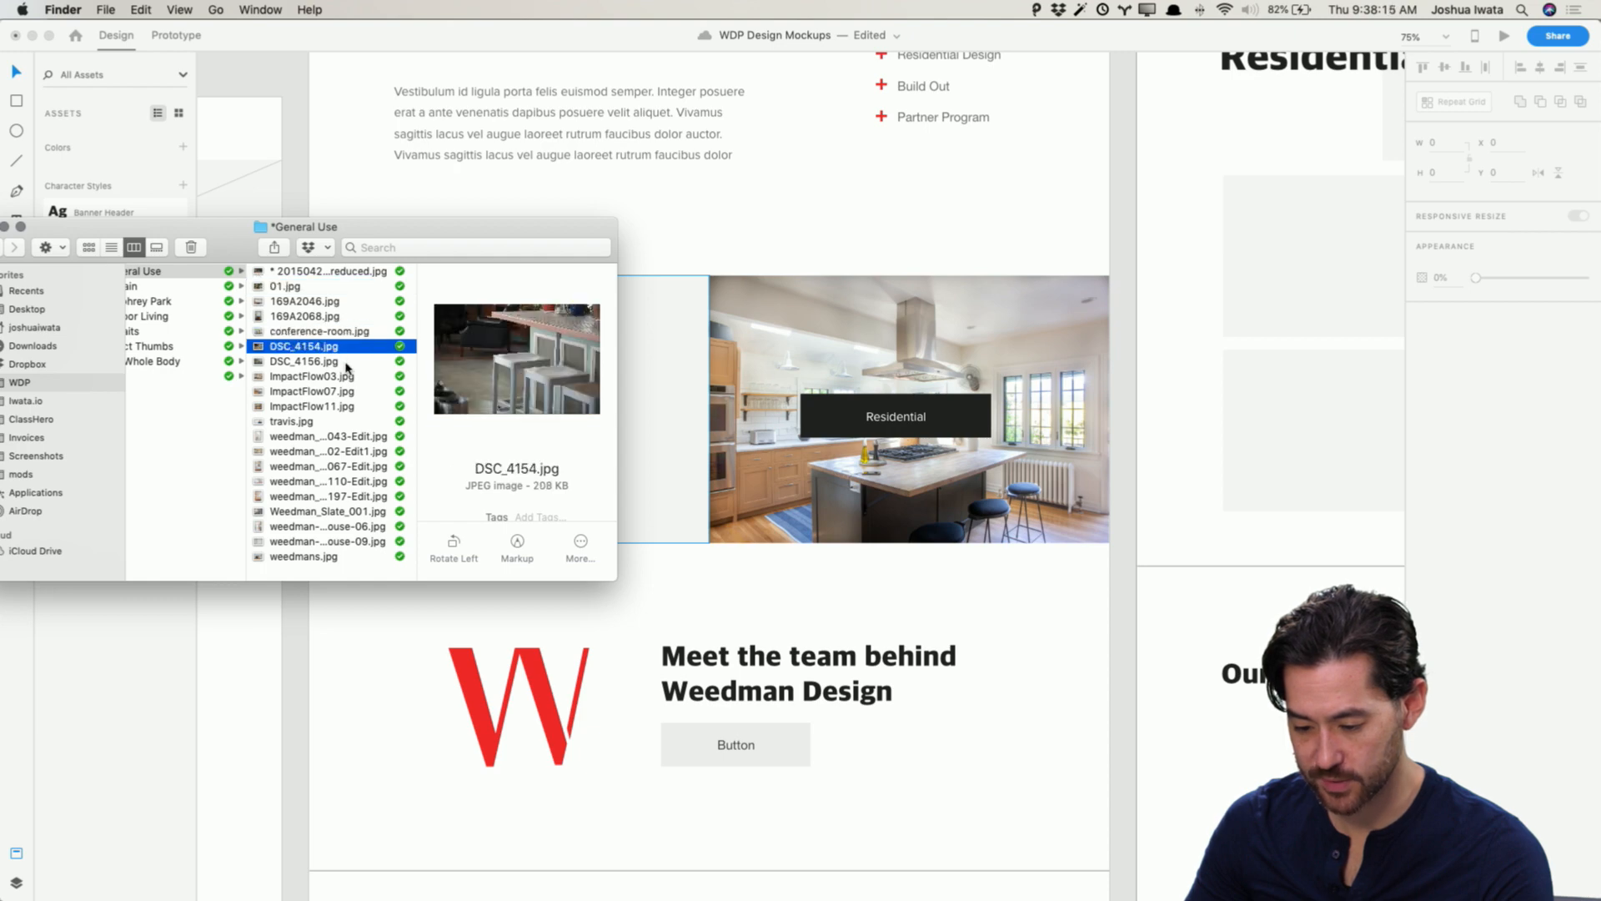
pyautogui.click(345, 360)
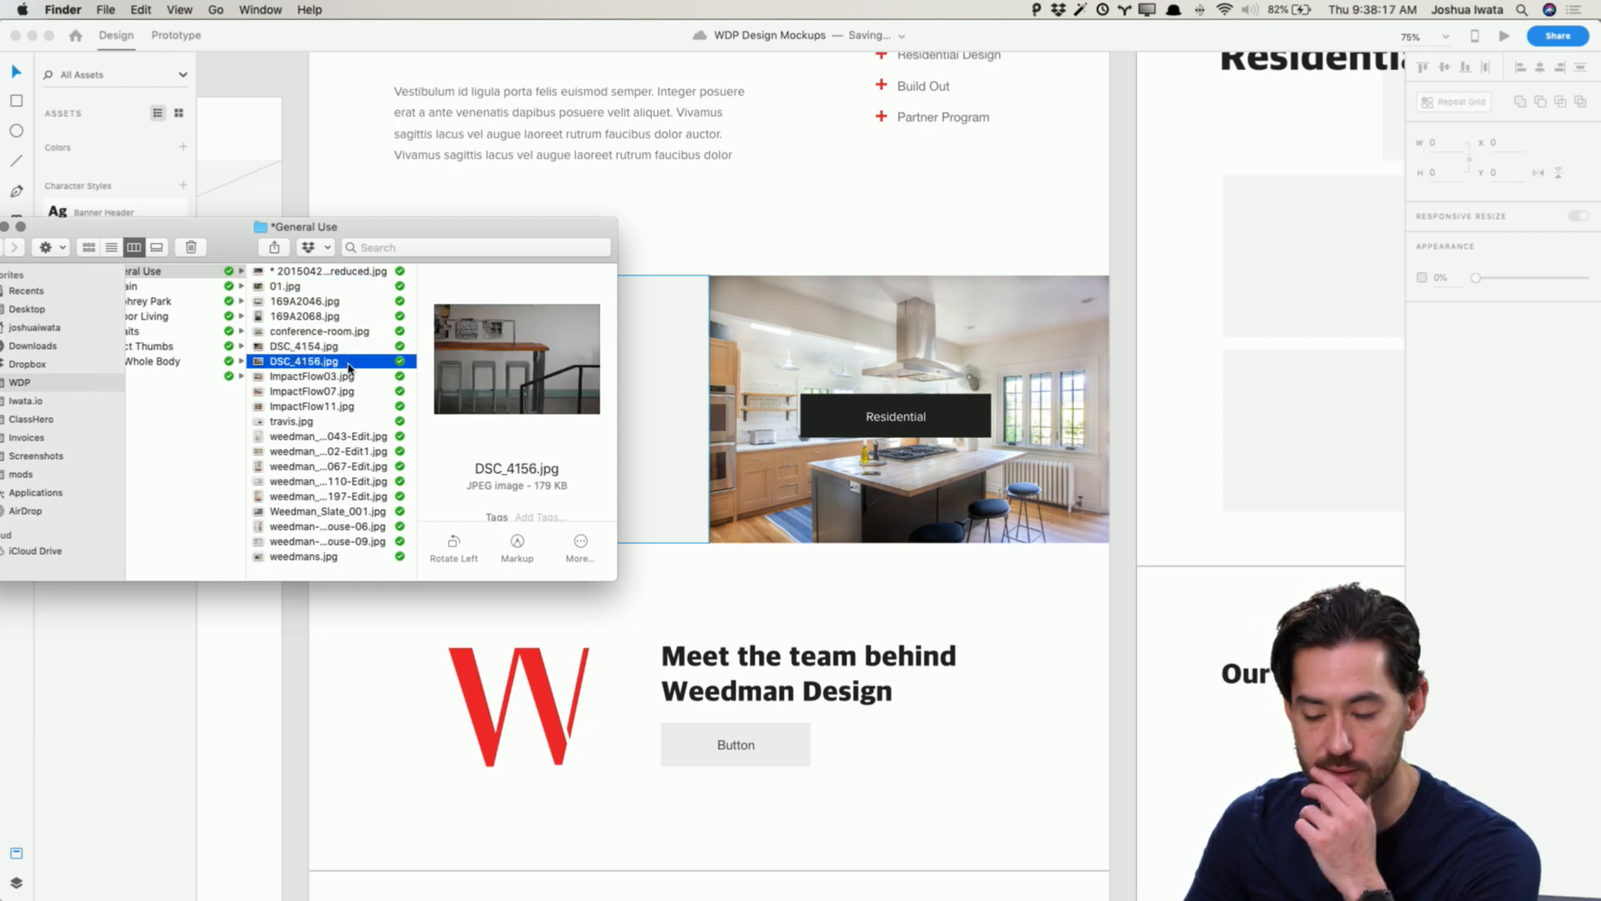
pyautogui.click(354, 379)
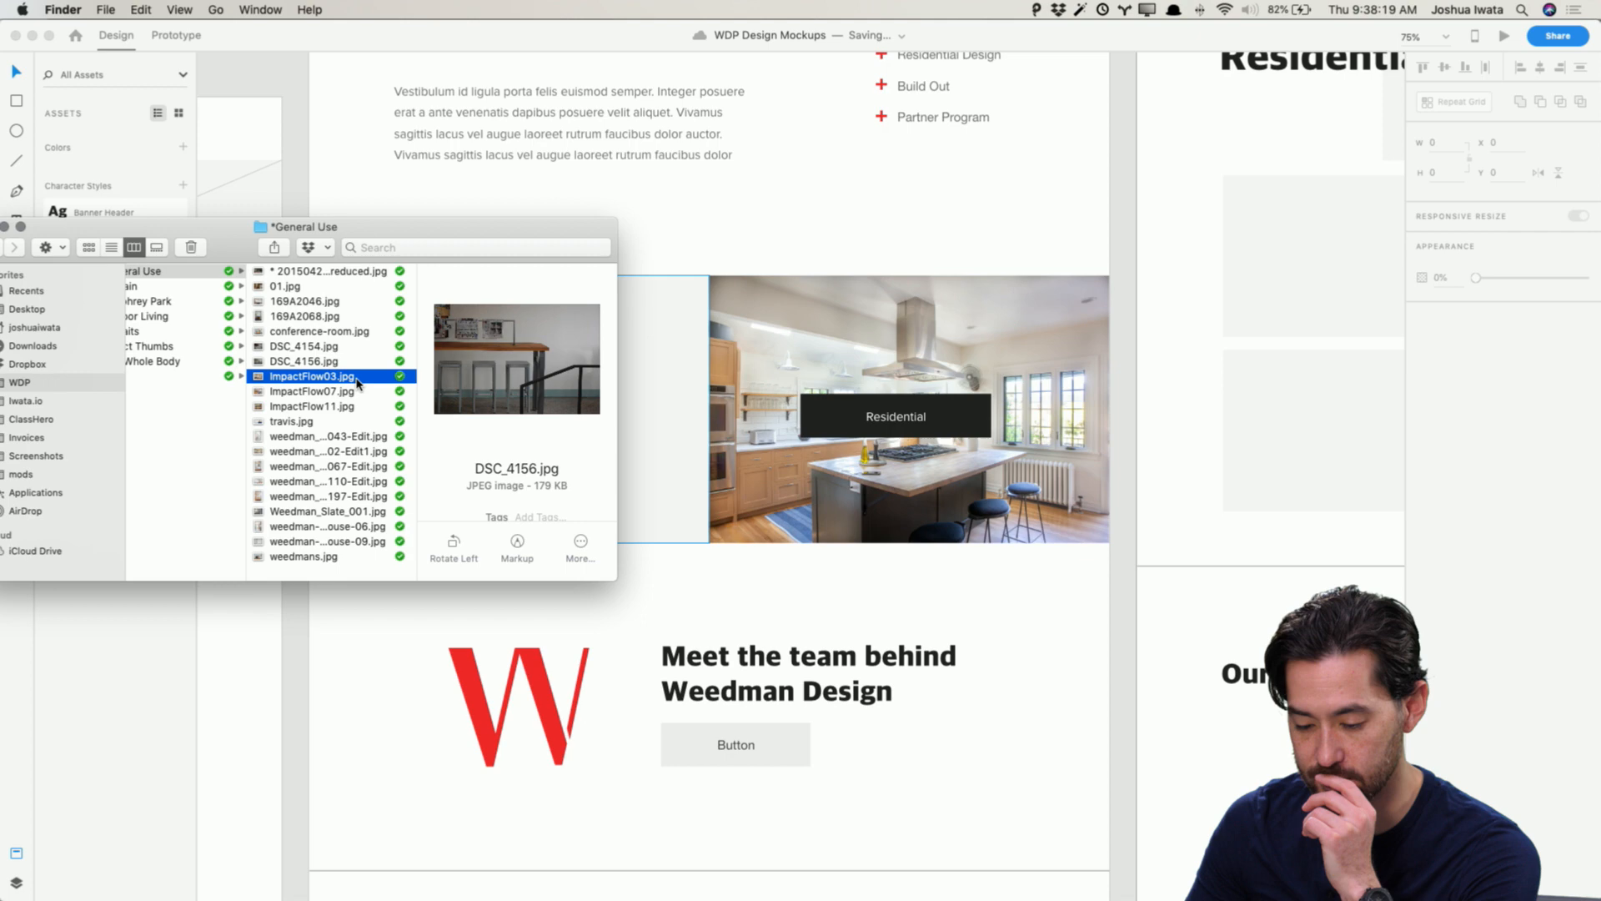
pyautogui.click(359, 392)
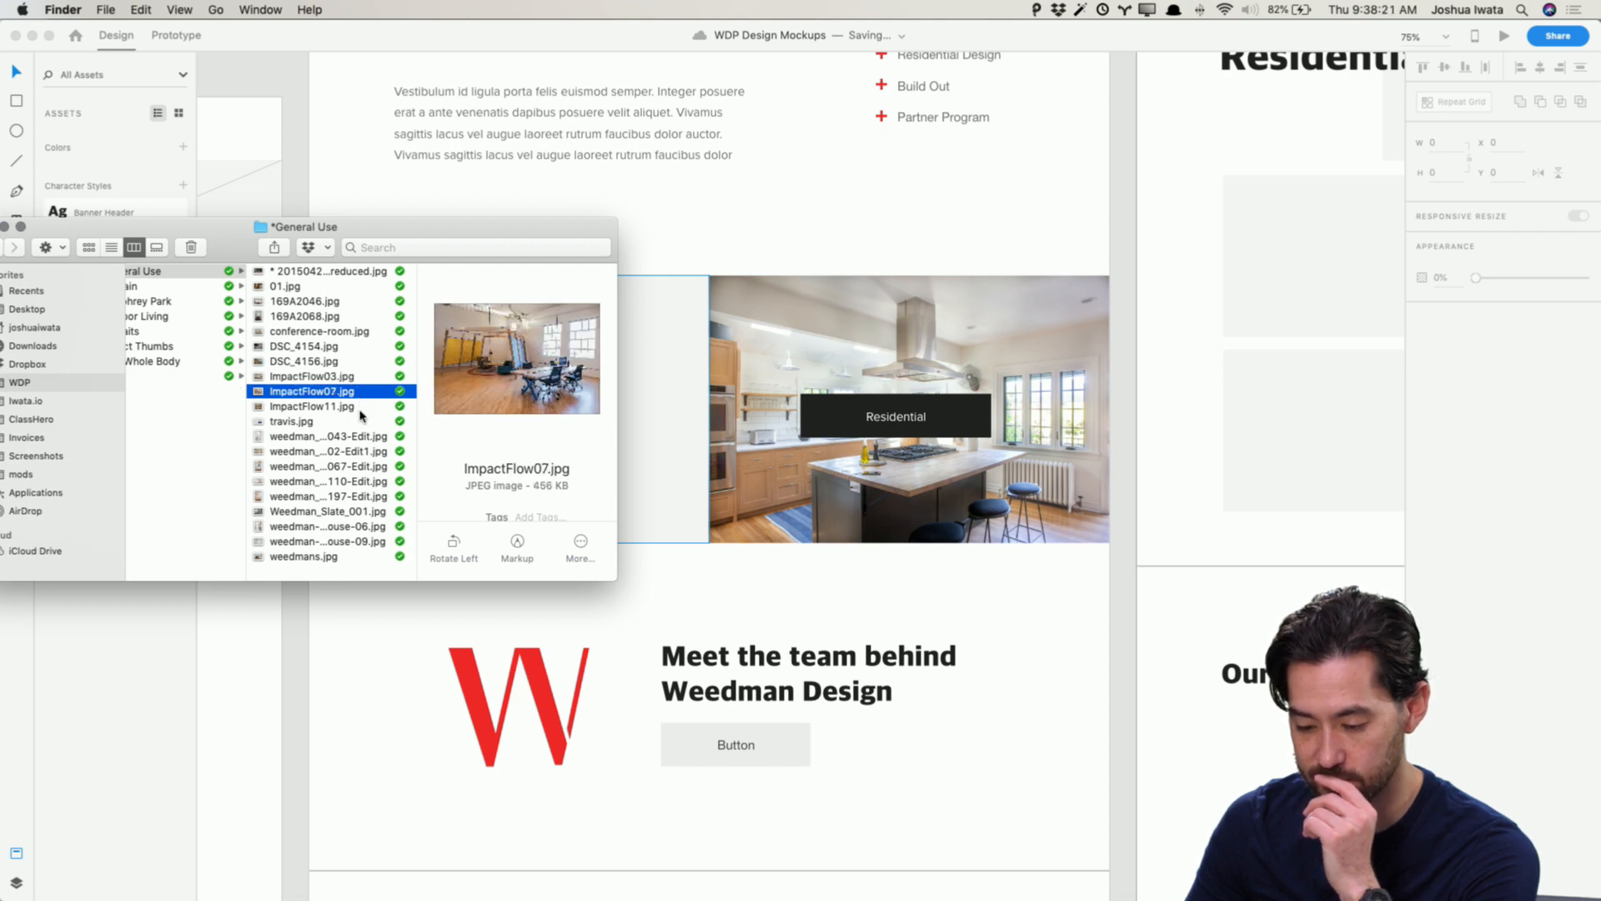
pyautogui.click(361, 409)
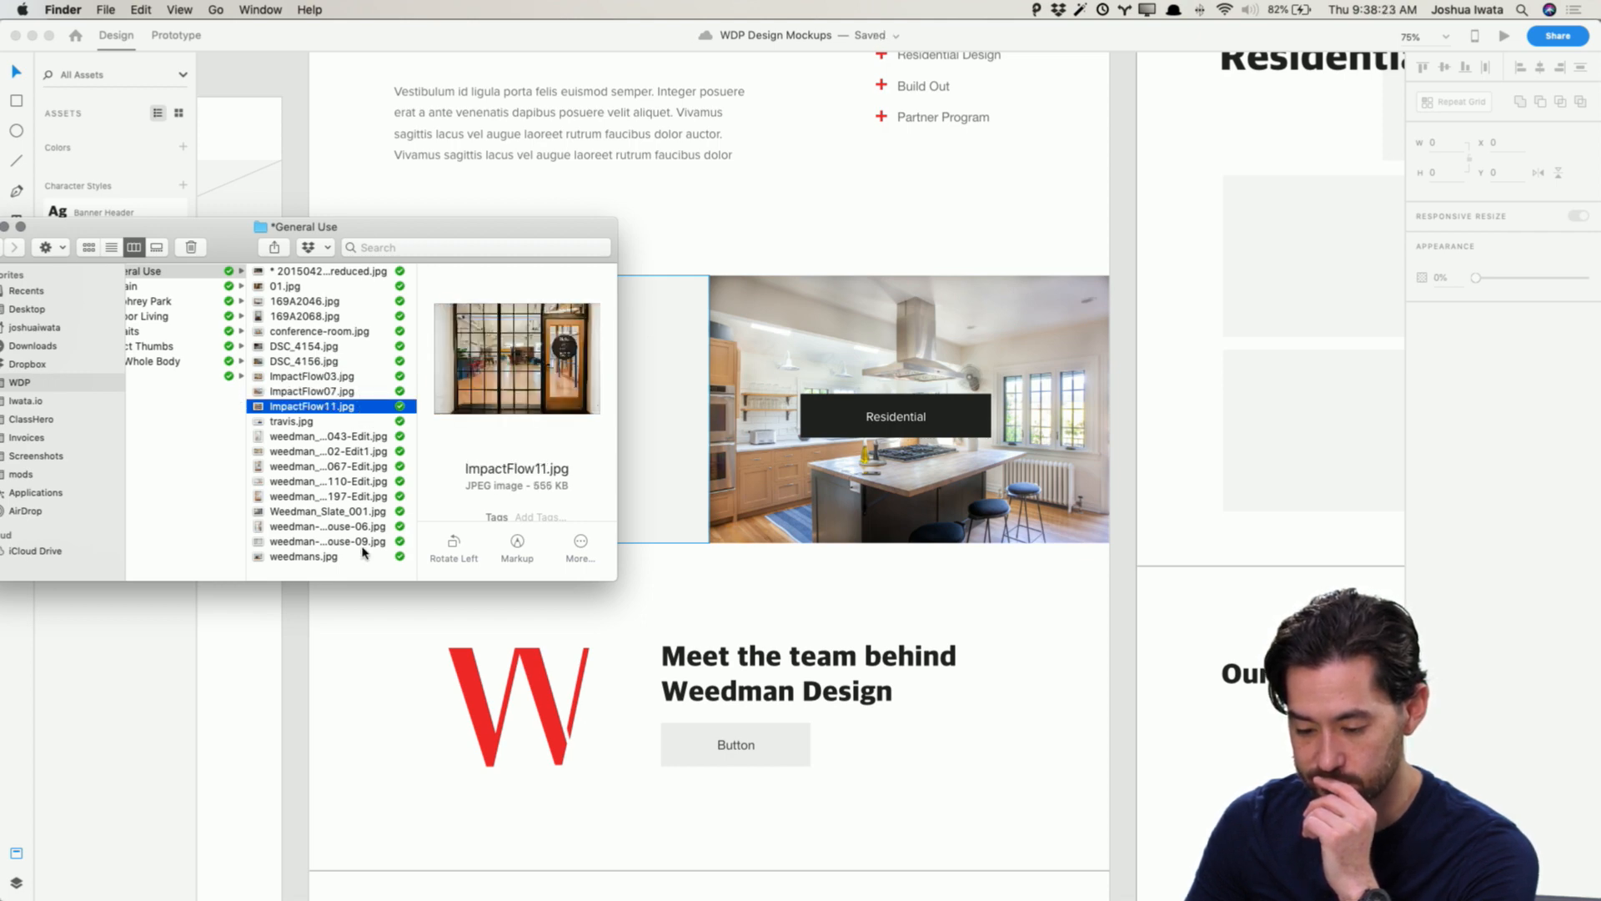
pyautogui.click(365, 512)
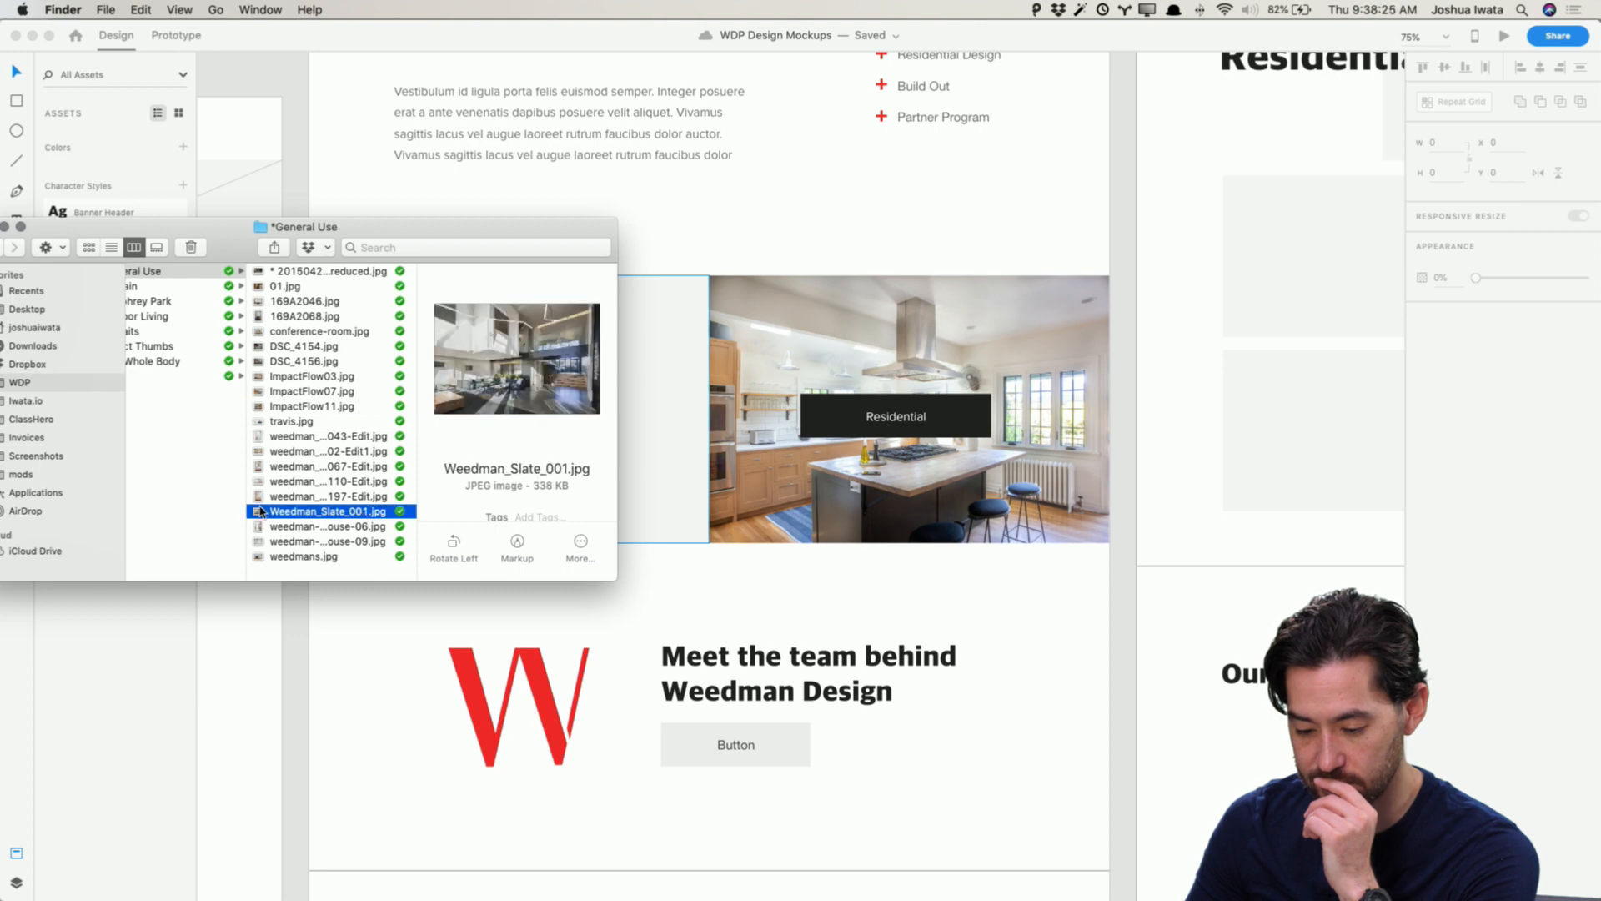
pyautogui.press('super+Tab')
pyautogui.moveTo(254, 512); pyautogui.dragTo(588, 349)
pyautogui.press('super+Tab')
pyautogui.press('super+Tab')
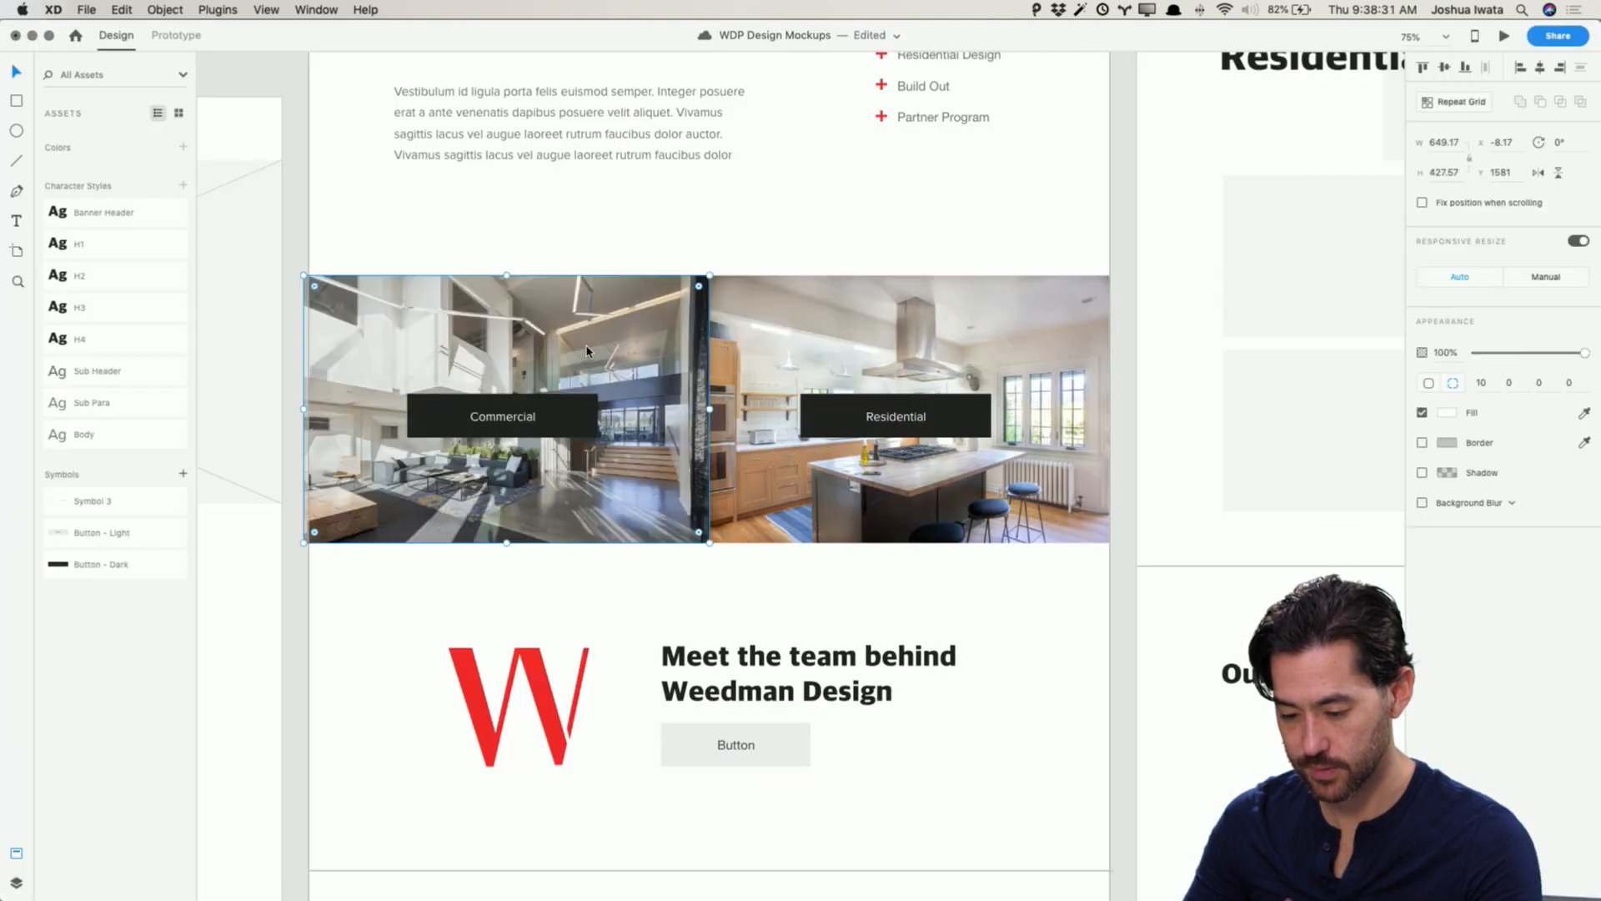
# Step: Enlarge and reposition the Weedman_Slate photo inside the Commercial tile's mask
pyautogui.doubleClick(588, 349)
pyautogui.moveTo(708, 276); pyautogui.dragTo(842, 187)
pyautogui.moveTo(577, 429); pyautogui.dragTo(515, 487)
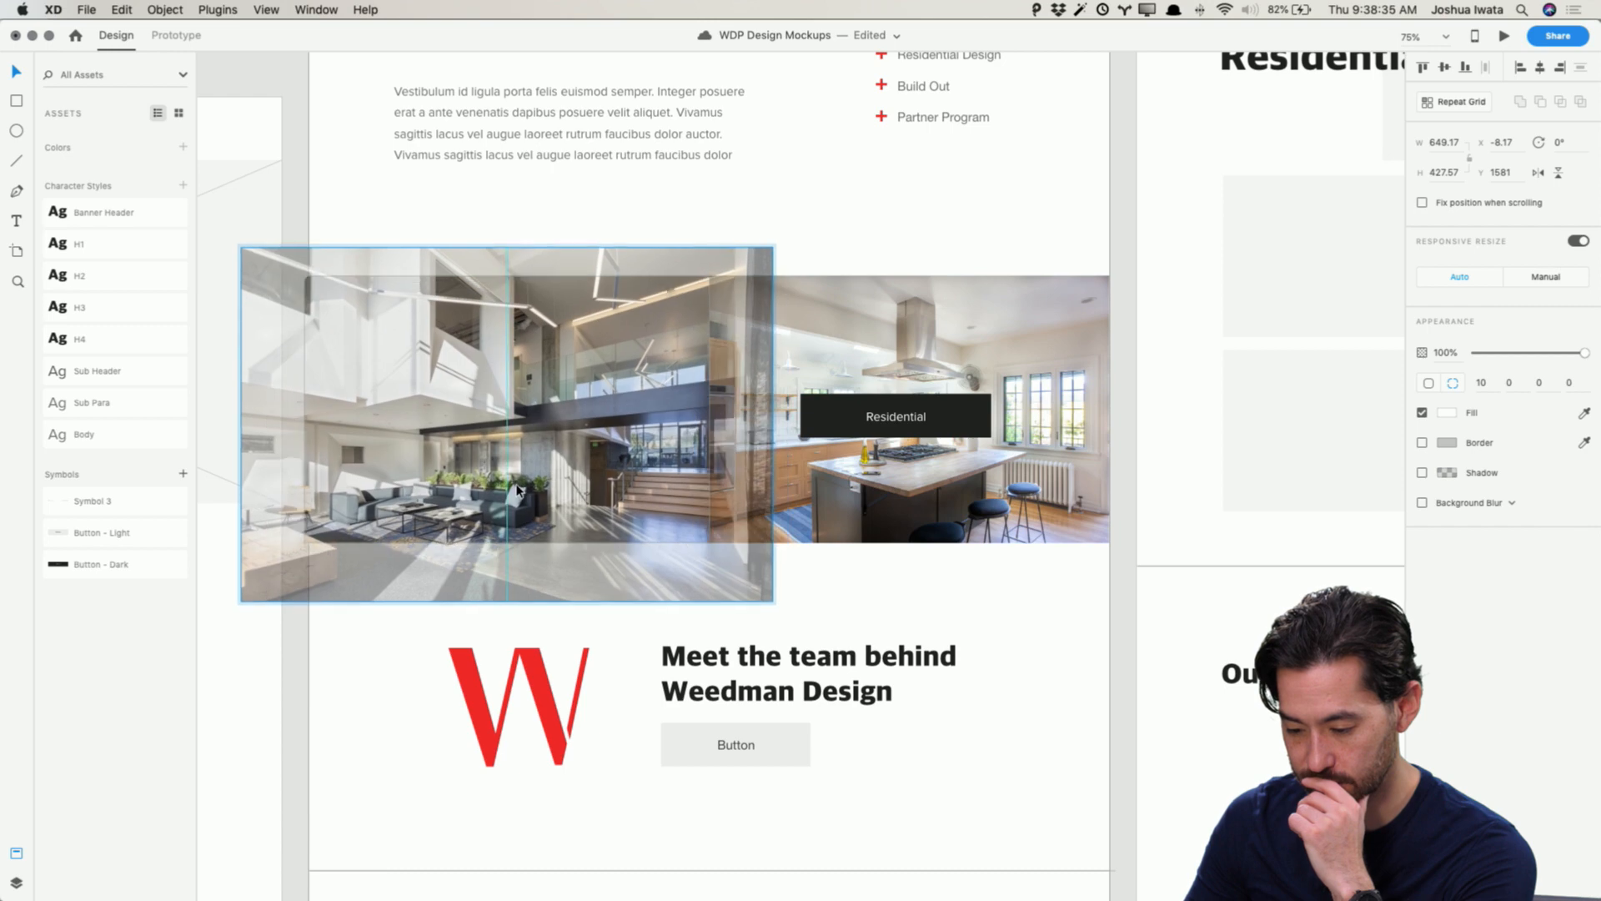
pyautogui.press('Escape')
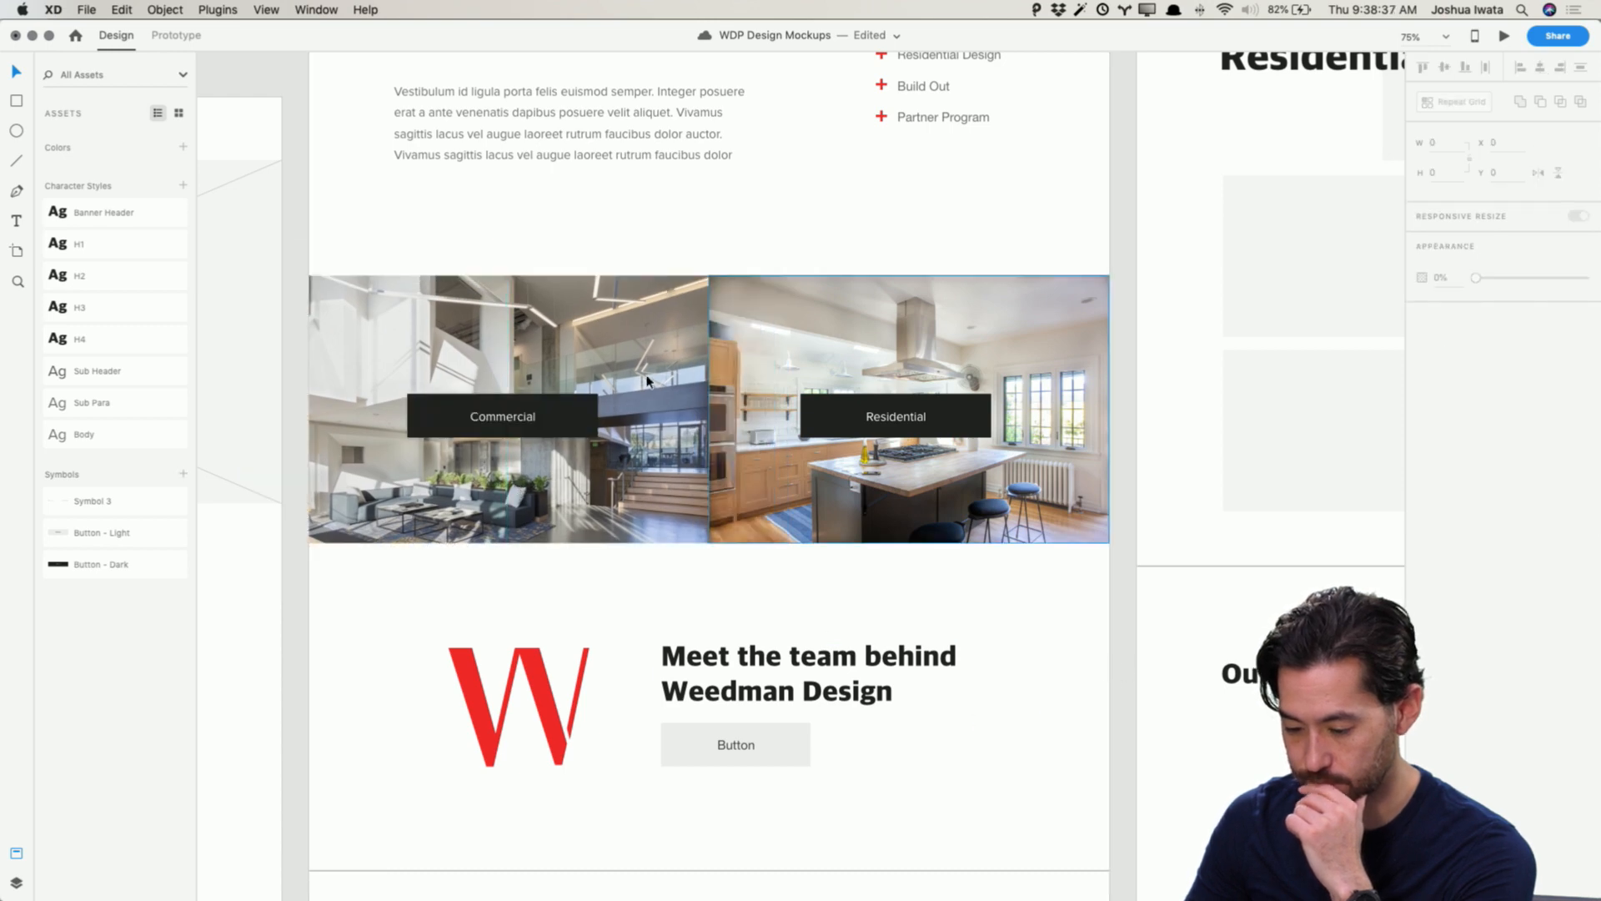
pyautogui.doubleClick(541, 348)
pyautogui.moveTo(540, 349); pyautogui.dragTo(638, 359)
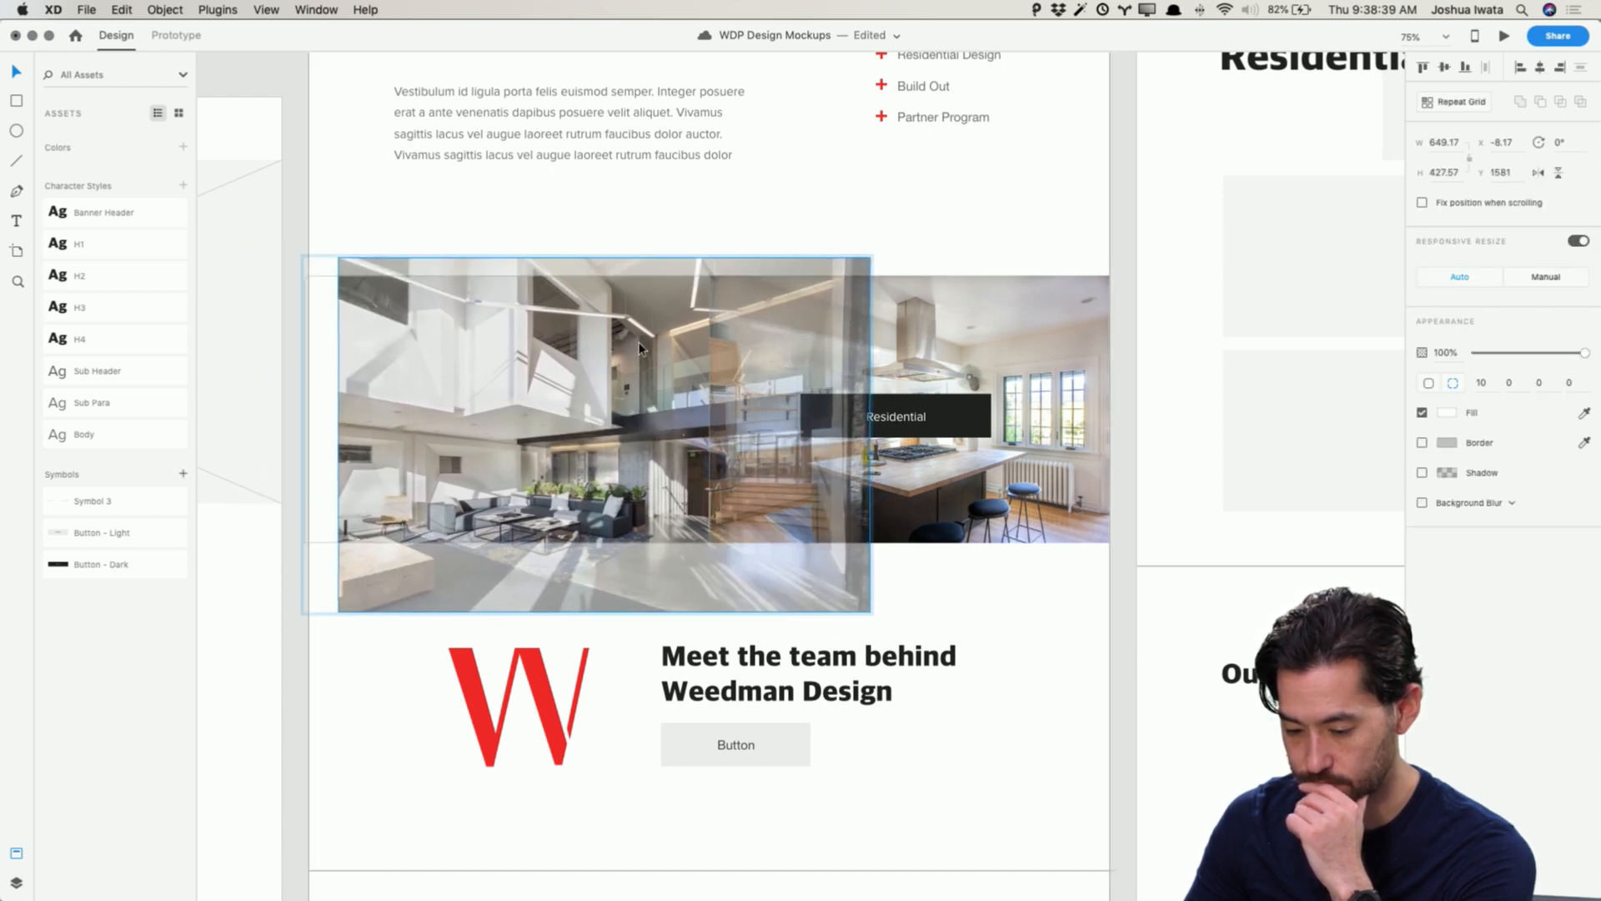
pyautogui.click(1141, 575)
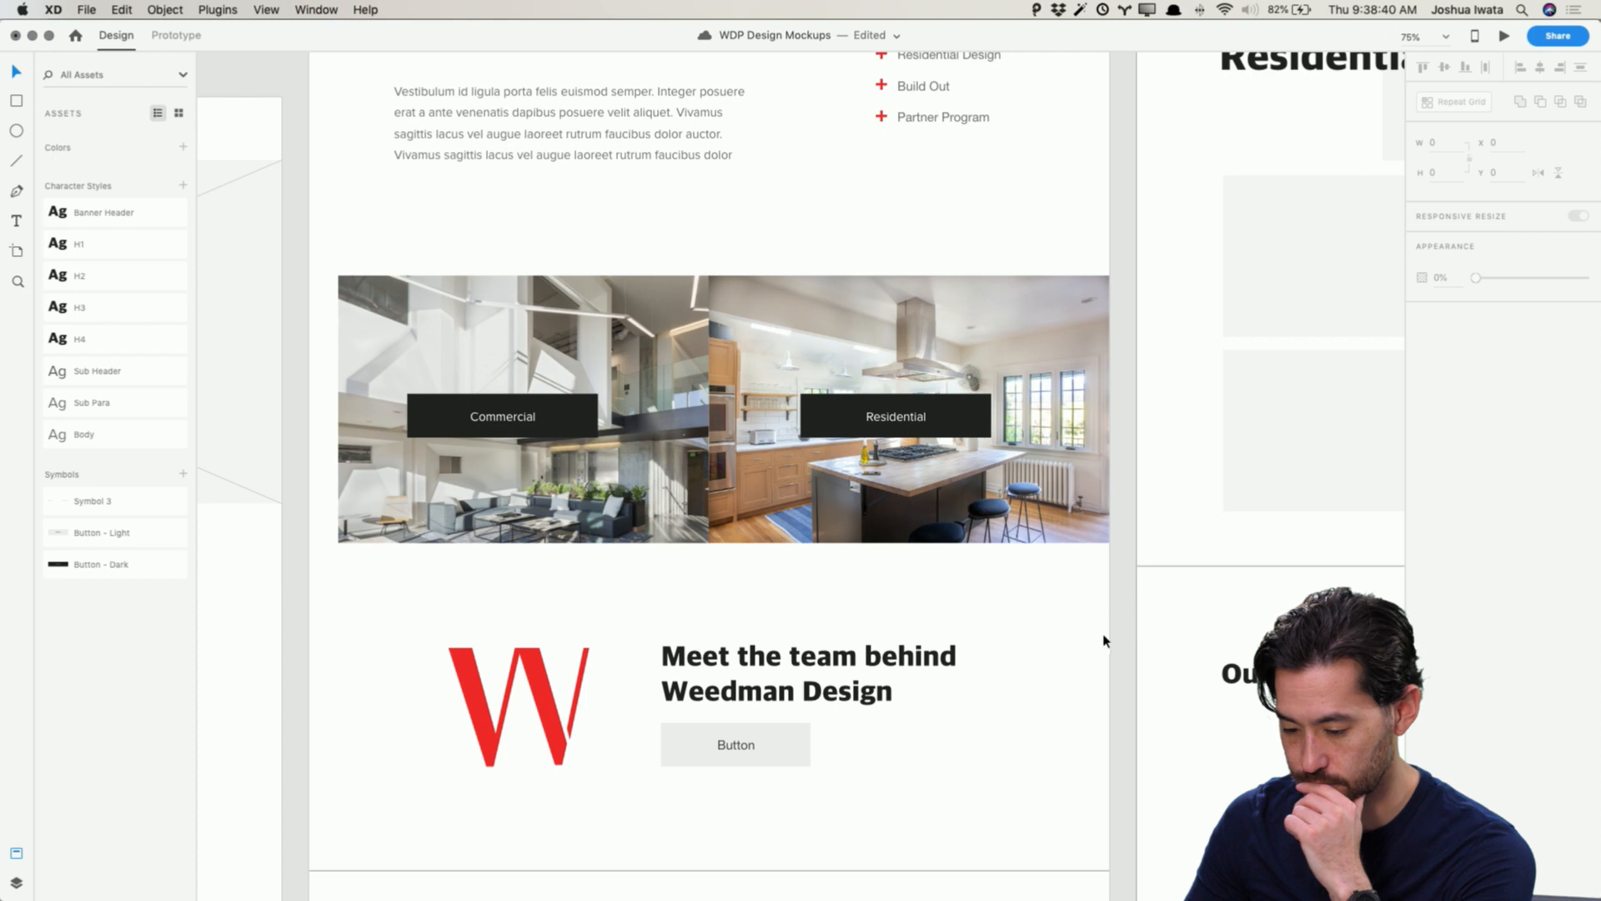
pyautogui.doubleClick(674, 351)
pyautogui.moveTo(674, 350)
pyautogui.mouseDown()
pyautogui.moveTo(621, 324)
pyautogui.moveTo(643, 289)
pyautogui.moveTo(657, 392)
pyautogui.moveTo(658, 359)
pyautogui.mouseUp()
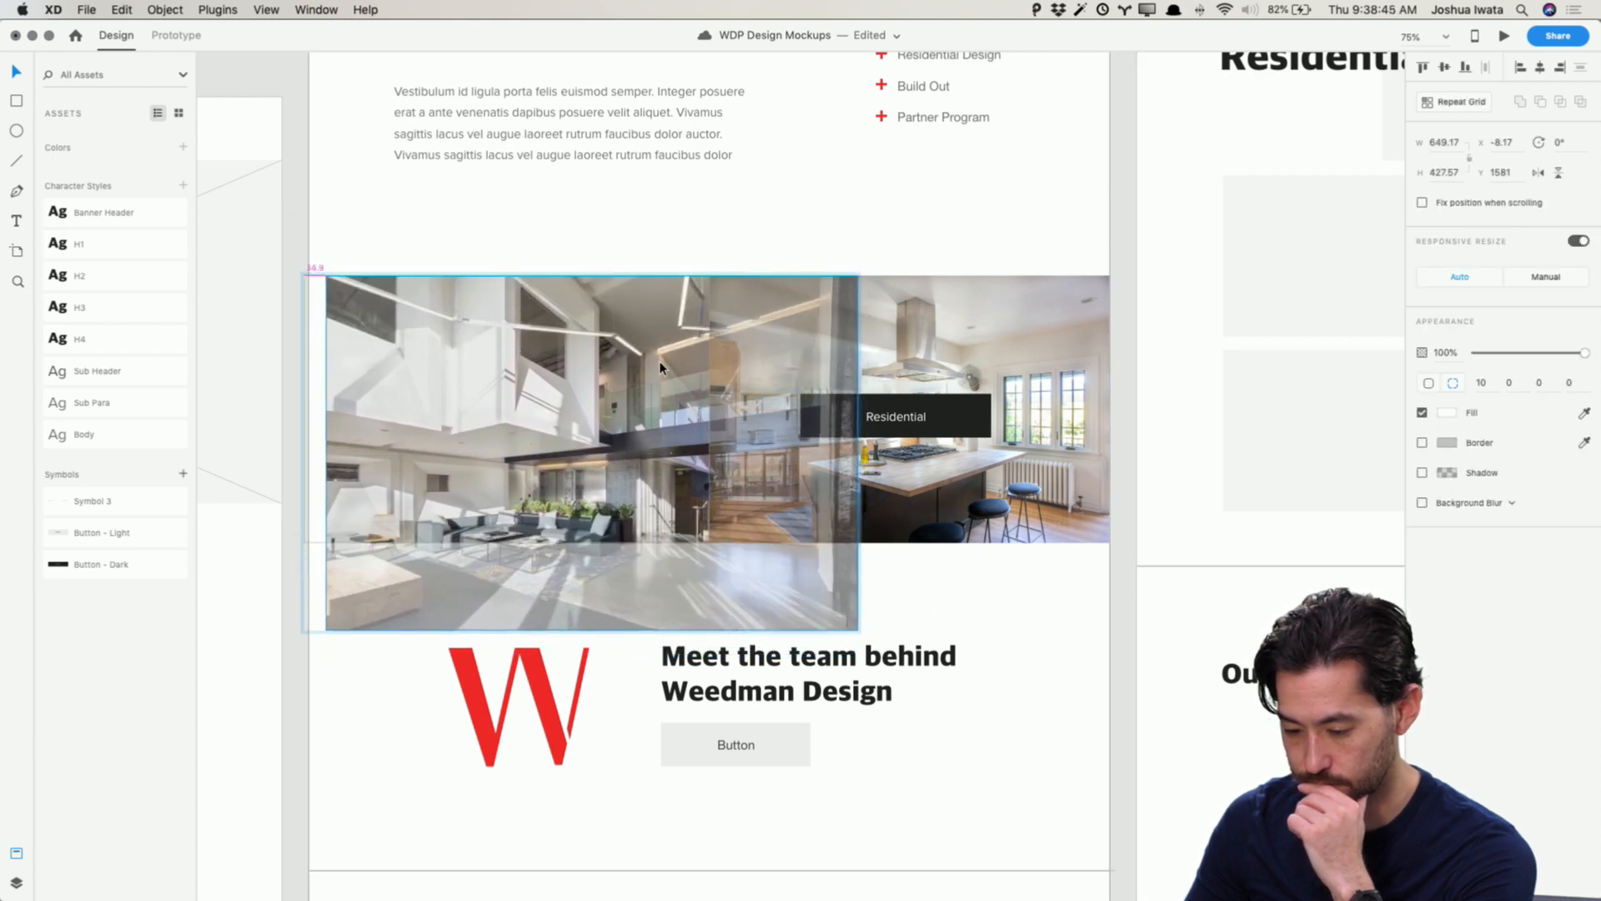
pyautogui.click(1095, 651)
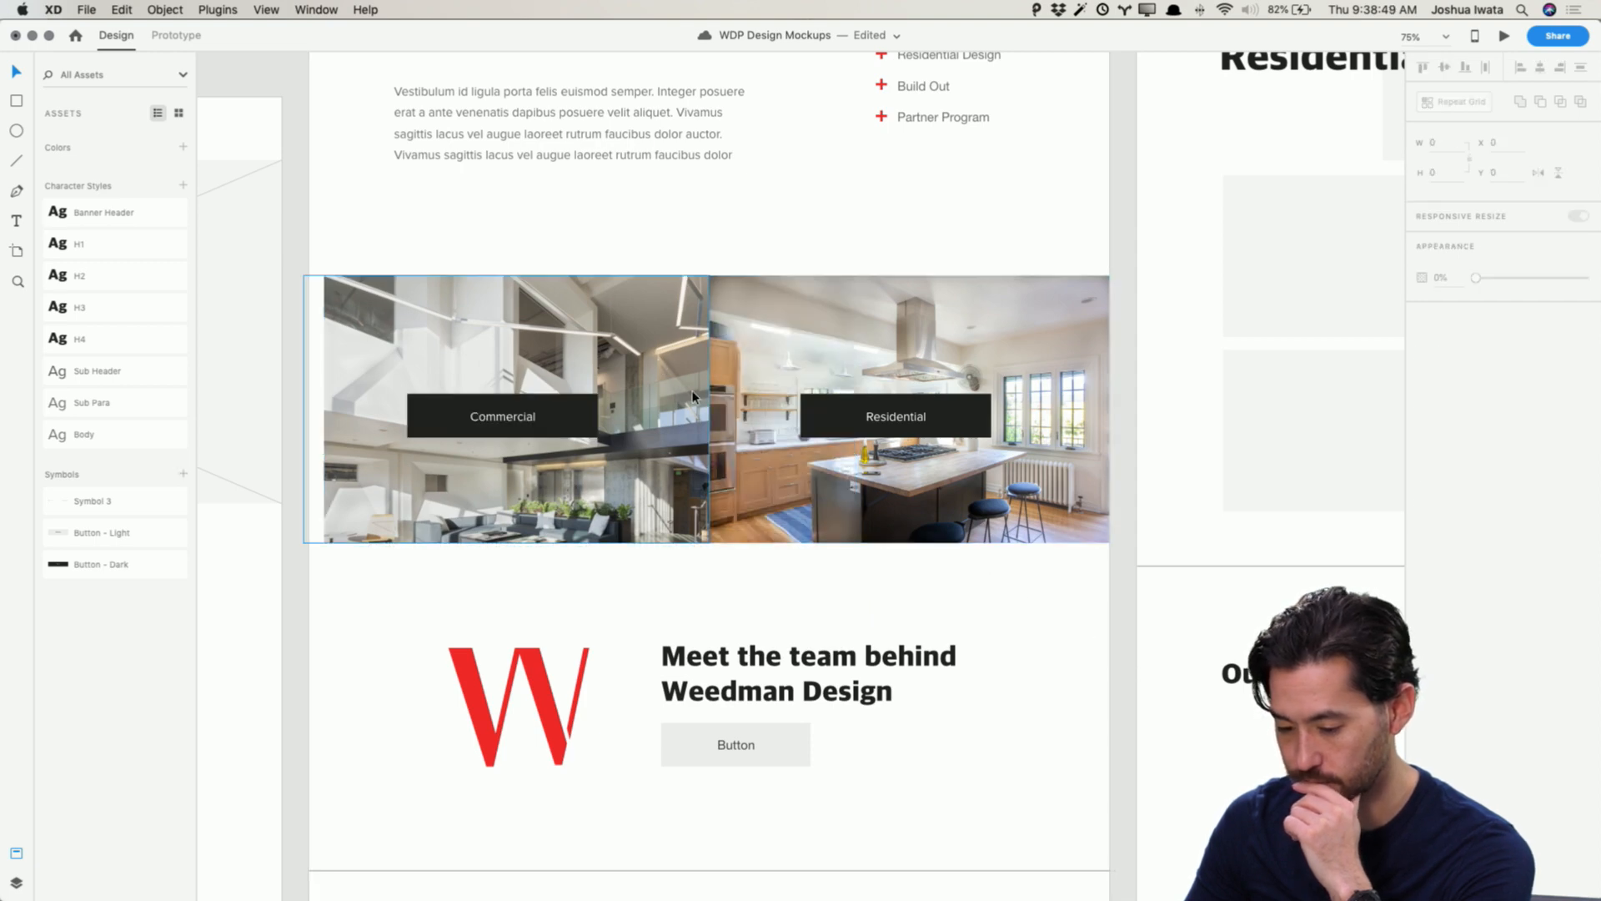
# Step: Try enlarging and shifting the Residential photo inside its tile
pyautogui.click(815, 368)
pyautogui.click(818, 337)
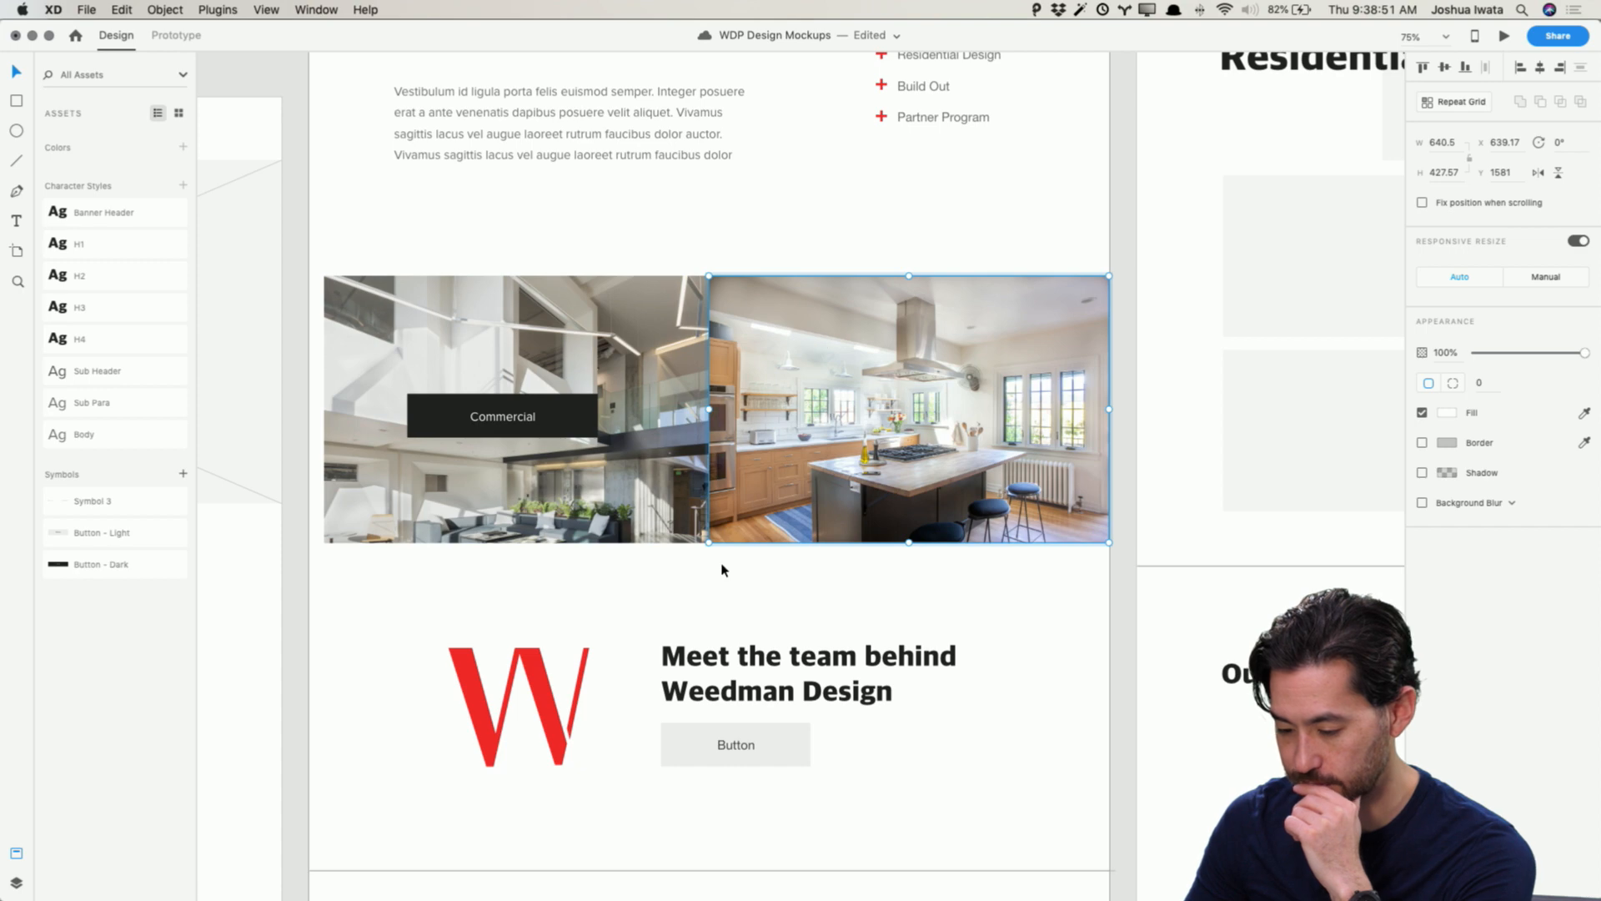
pyautogui.moveTo(709, 542); pyautogui.dragTo(672, 567)
pyautogui.press('super+z')
pyautogui.click(1130, 655)
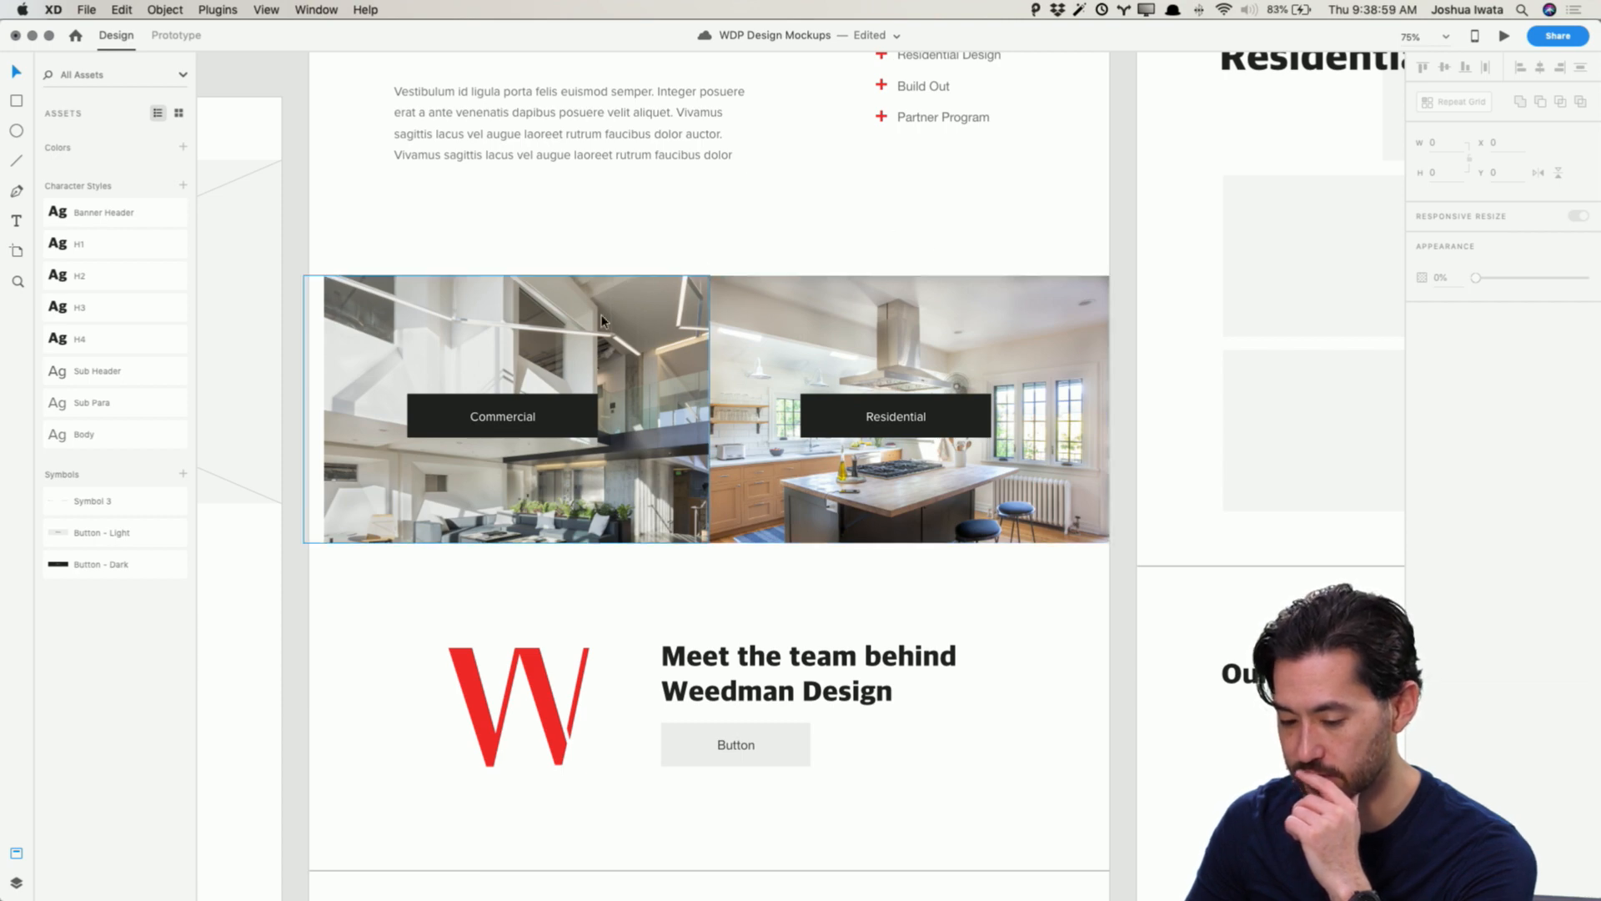
pyautogui.click(761, 361)
pyautogui.moveTo(711, 543)
pyautogui.mouseDown()
pyautogui.moveTo(697, 572)
pyautogui.moveTo(686, 554)
pyautogui.moveTo(708, 543)
pyautogui.mouseUp()
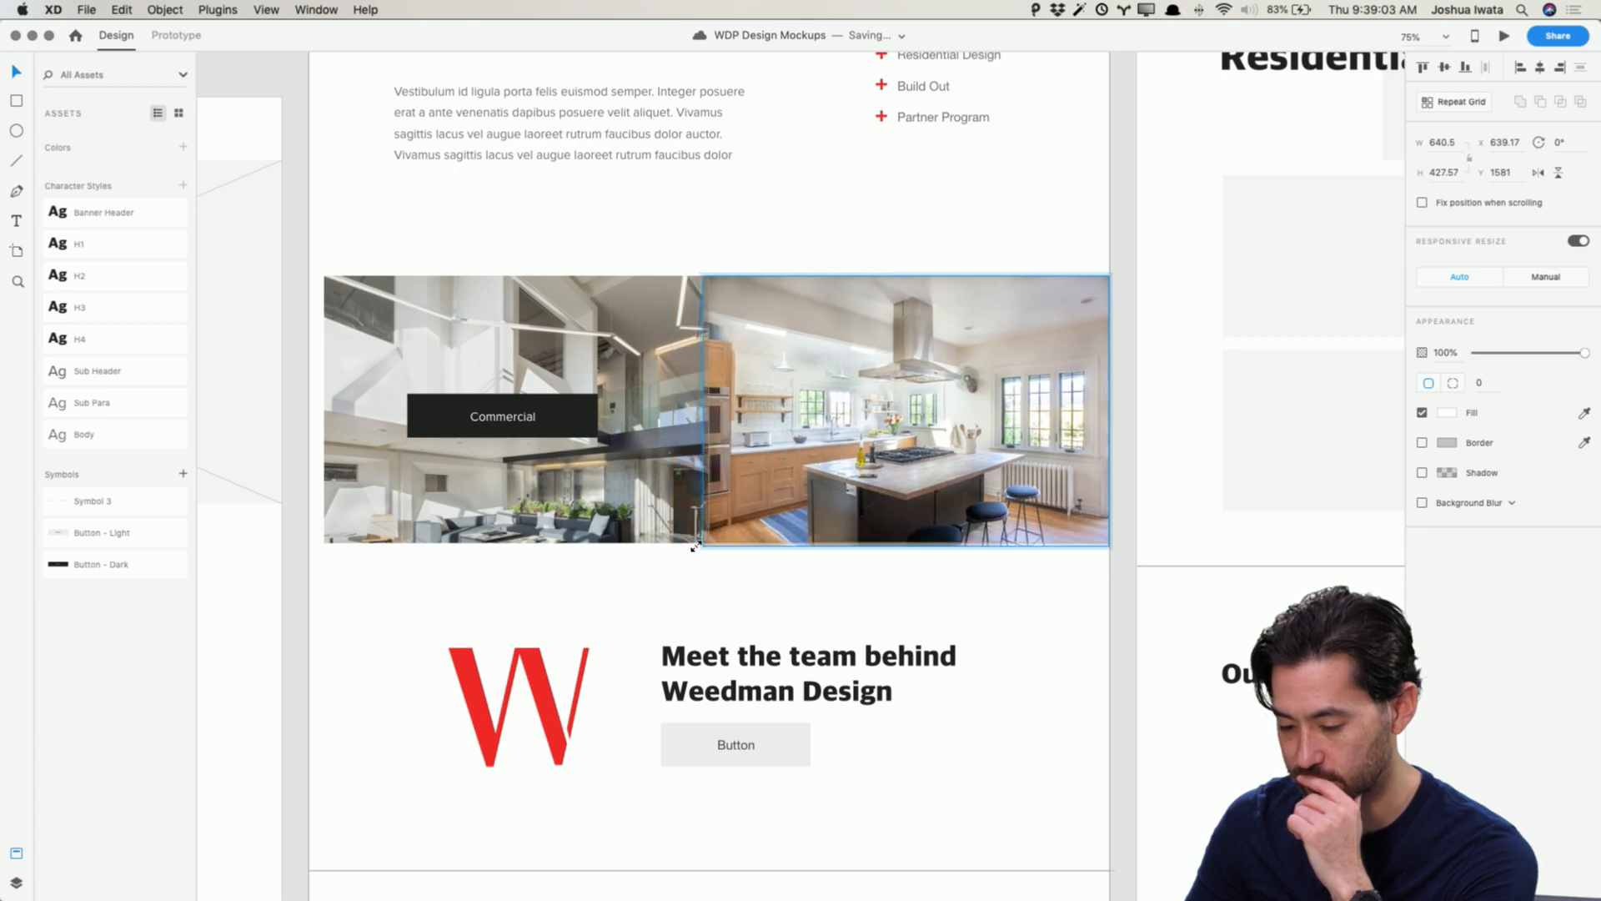
pyautogui.moveTo(830, 448); pyautogui.dragTo(830, 465)
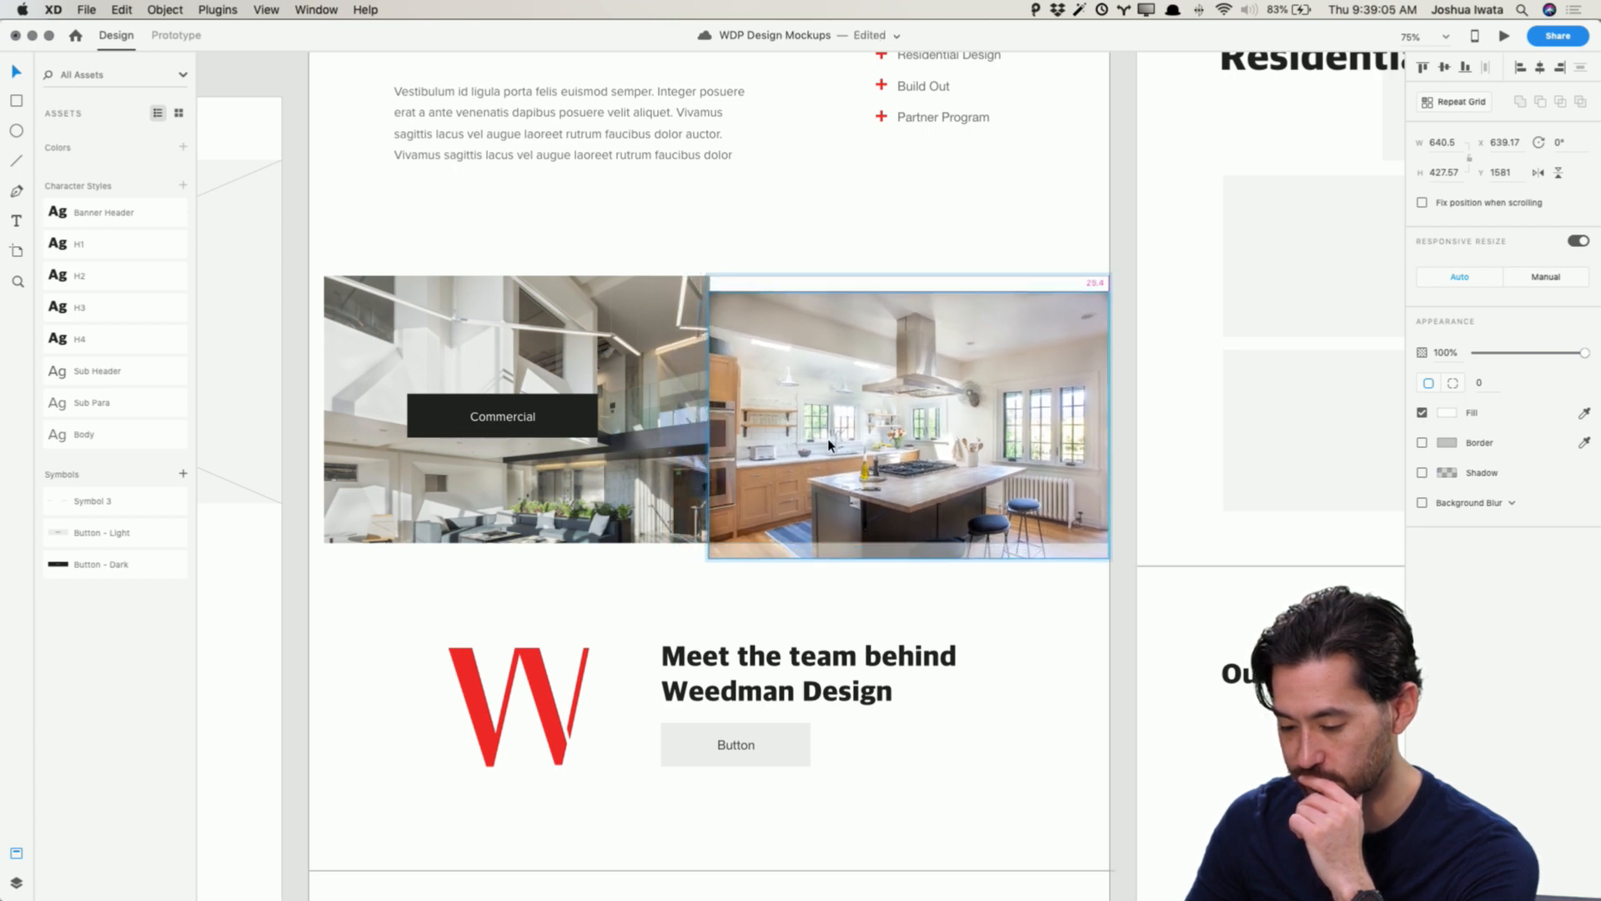
pyautogui.click(1122, 634)
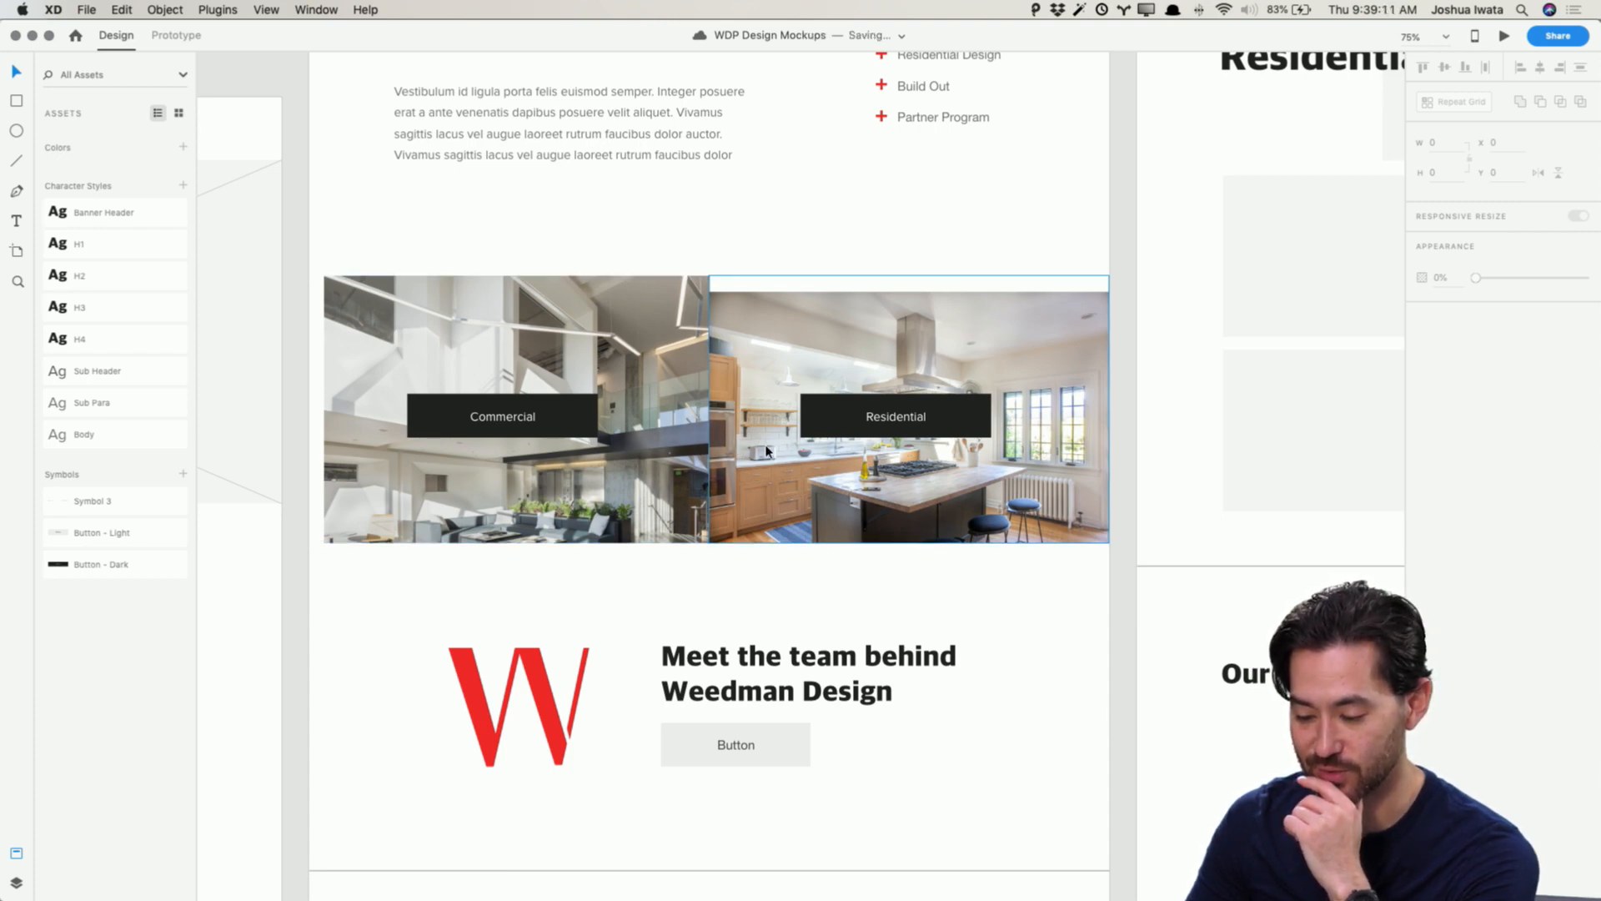
pyautogui.press('super+z')
pyautogui.press('super+z')
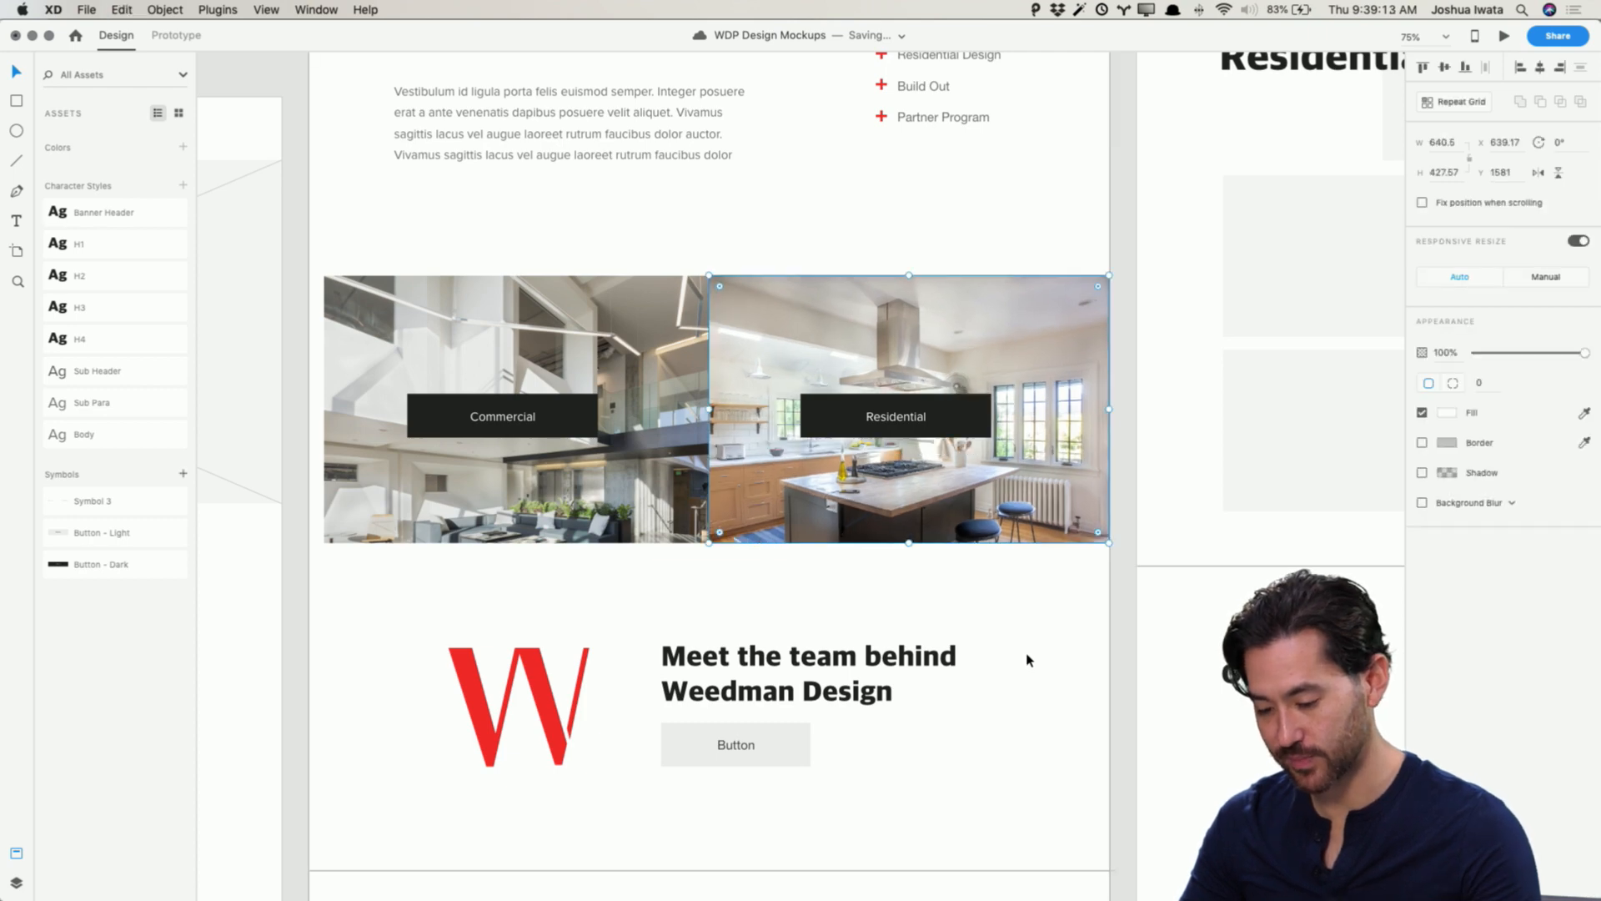
pyautogui.press('super+shift+z')
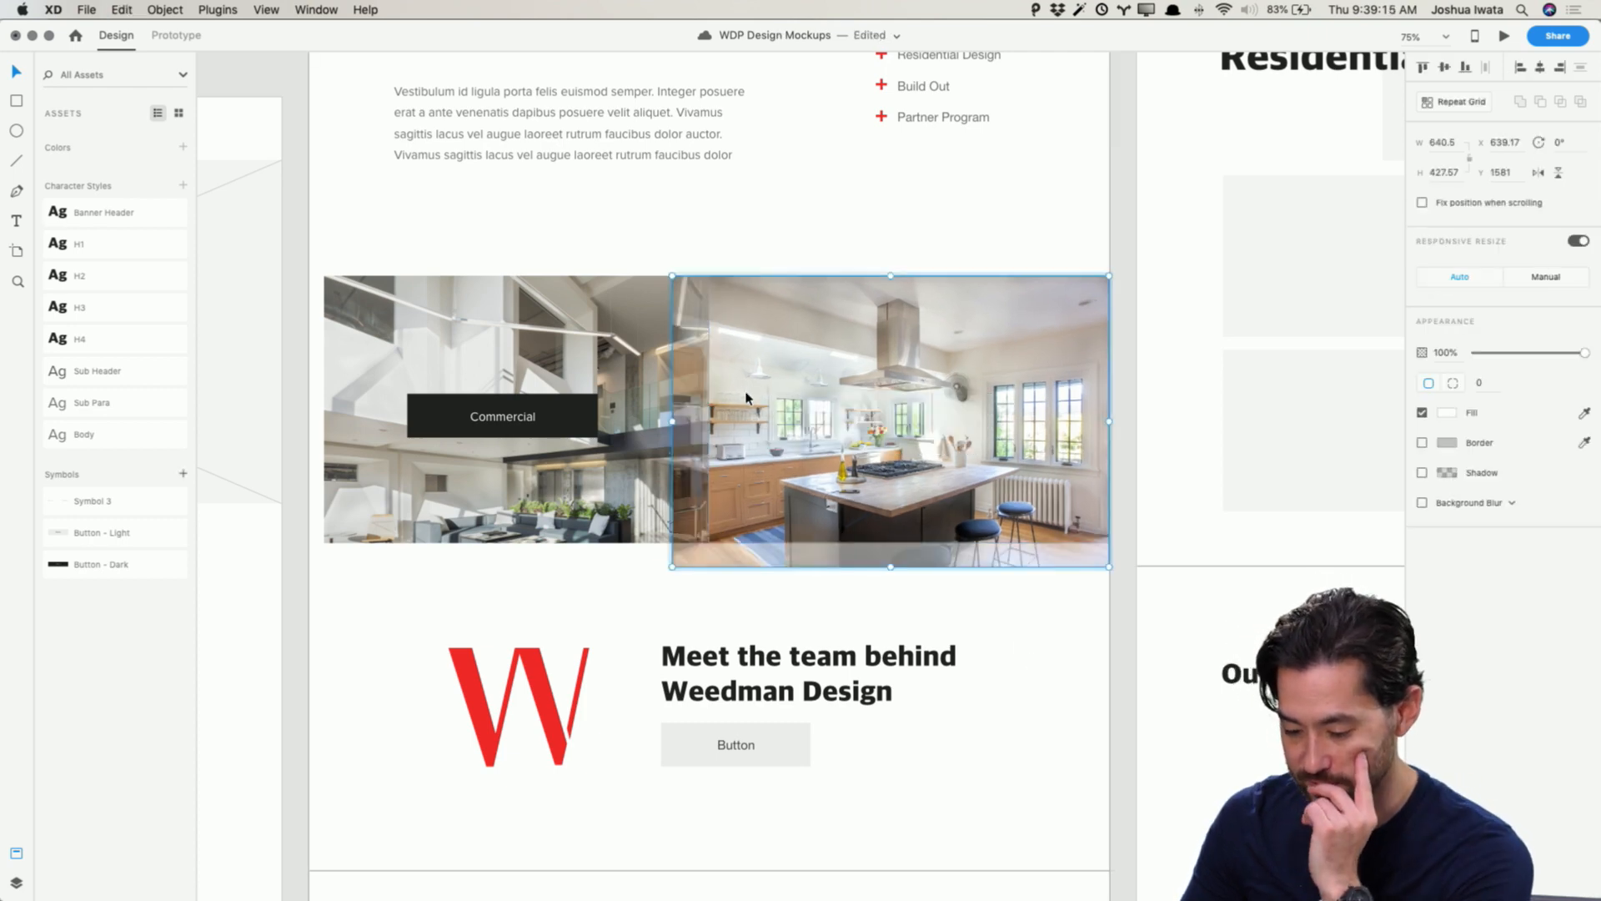
pyautogui.moveTo(674, 421); pyautogui.dragTo(650, 418)
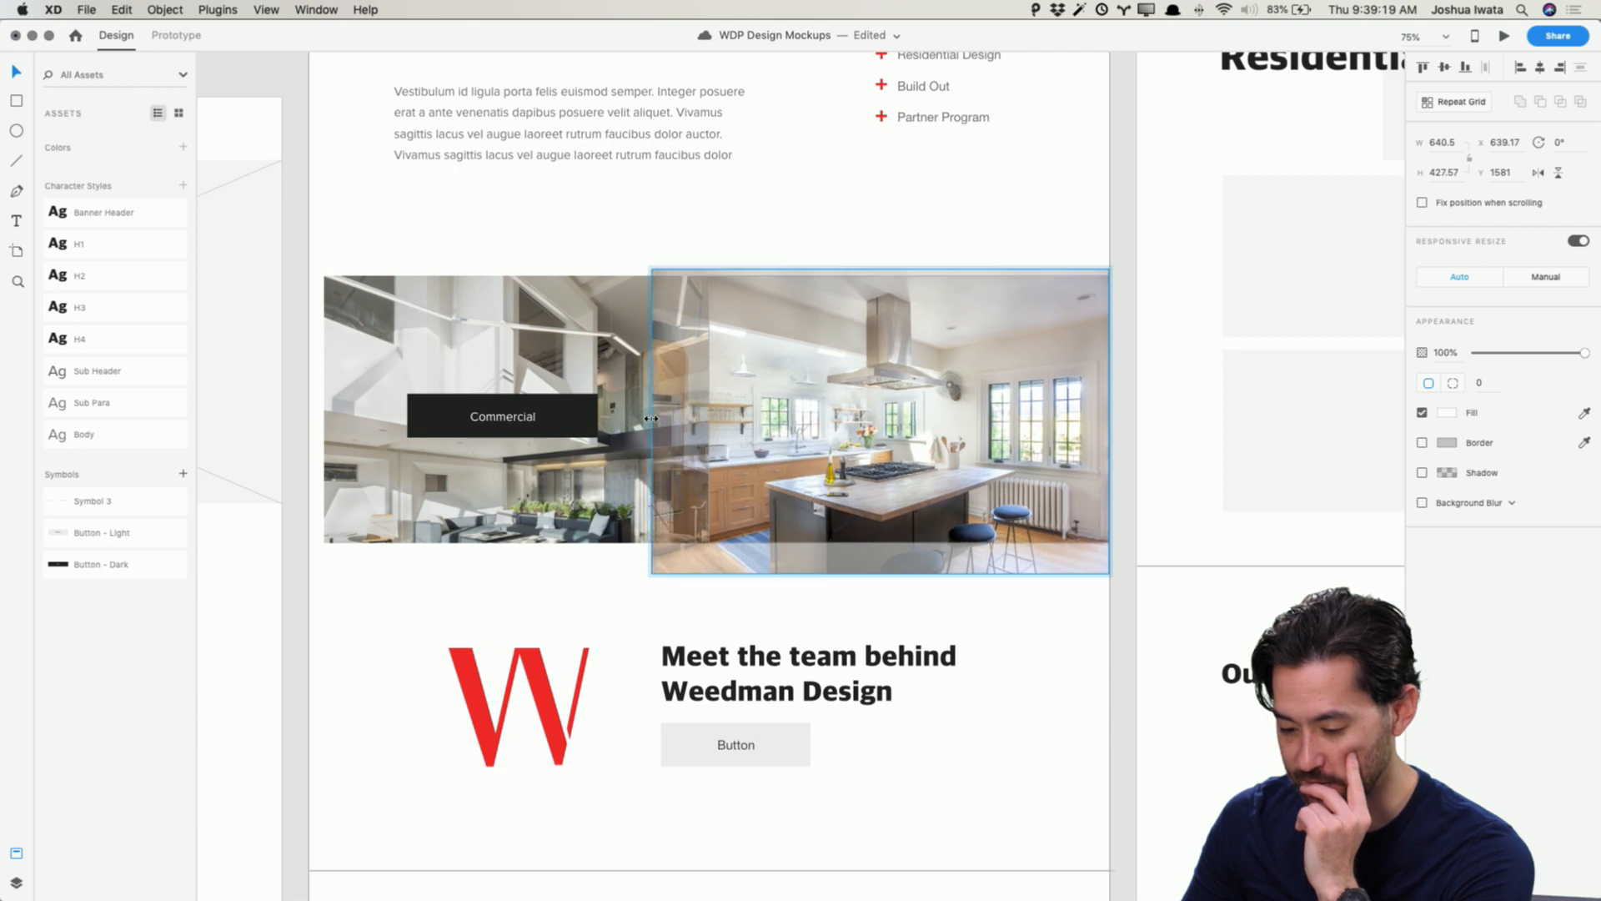
pyautogui.press('super+z')
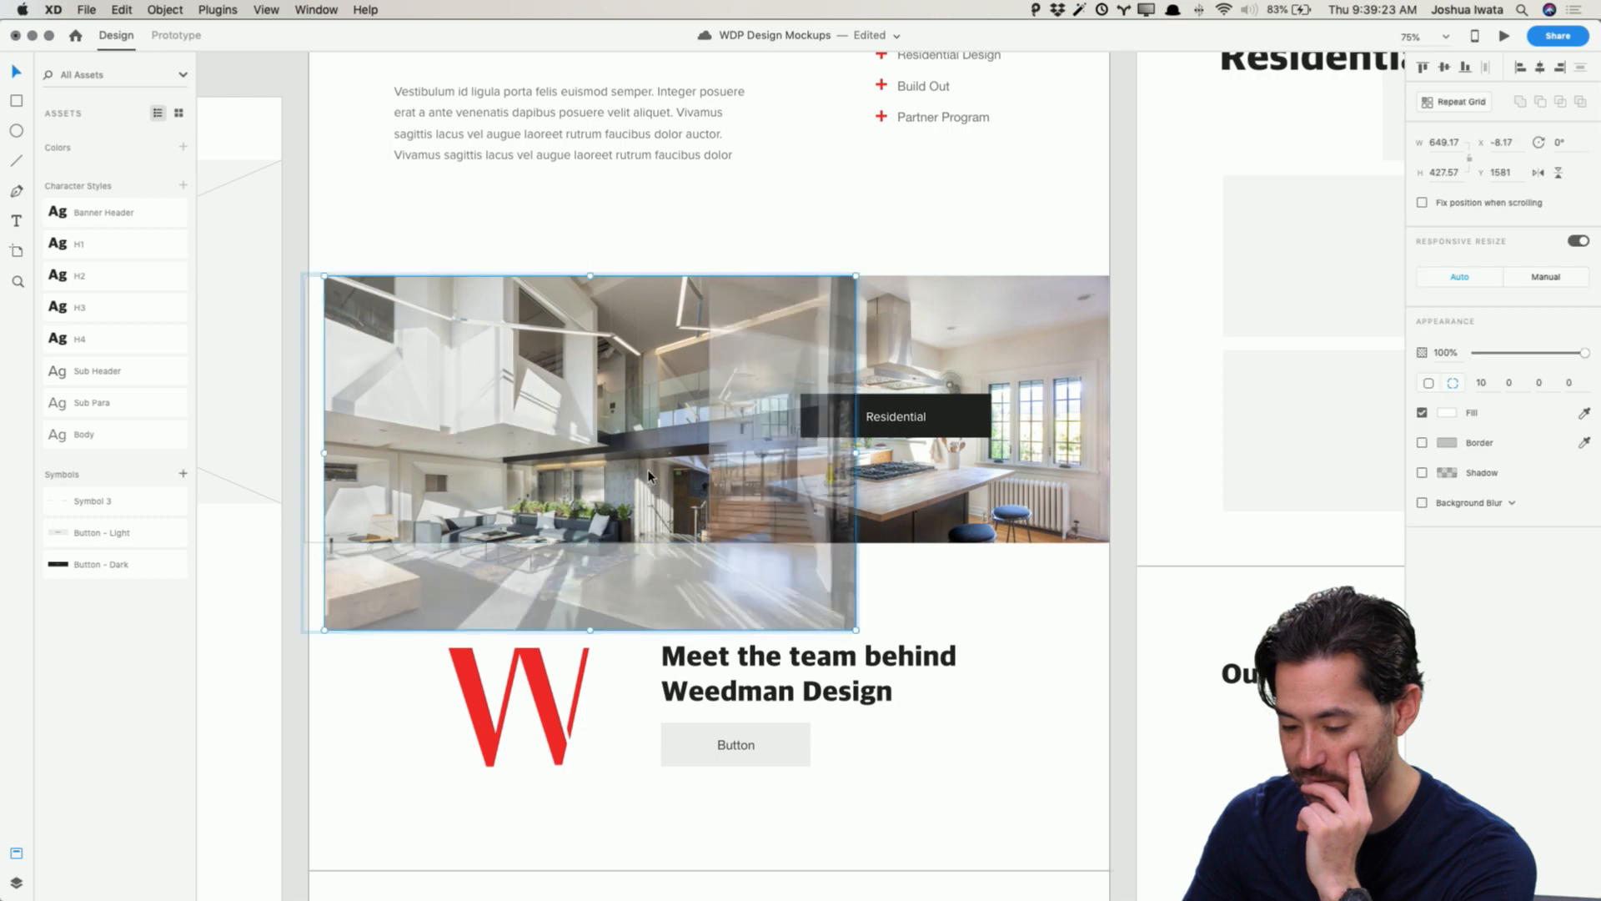
pyautogui.press('super+z')
pyautogui.press('super+z')
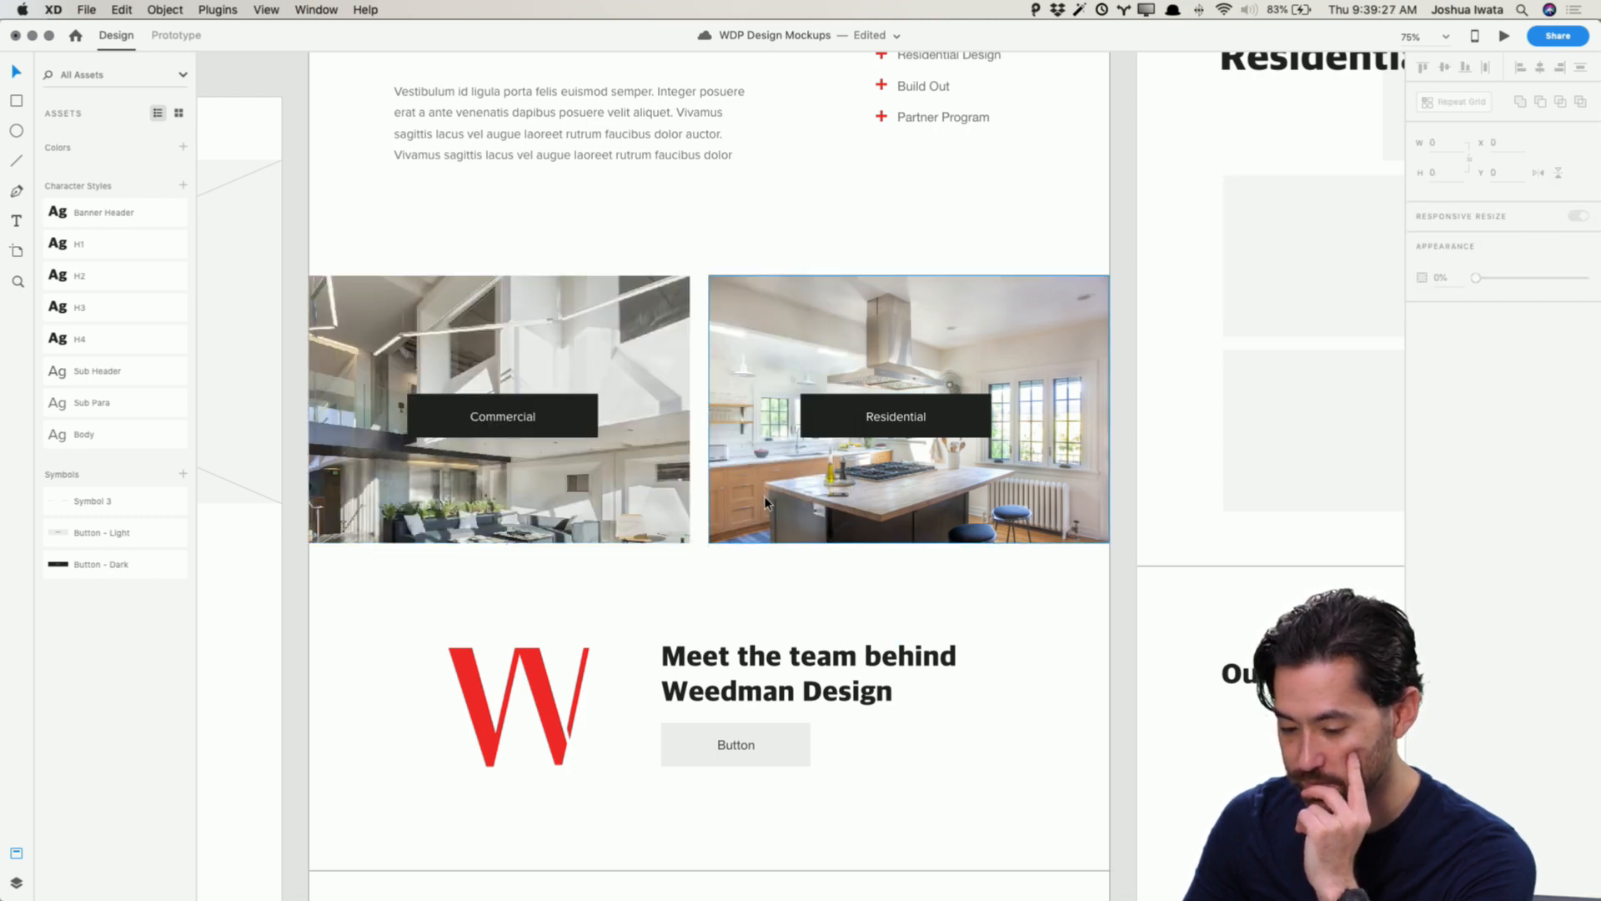
# Step: Shift the Commercial photo inside its mask so it fills the tile up to the Residential photo
pyautogui.doubleClick(659, 470)
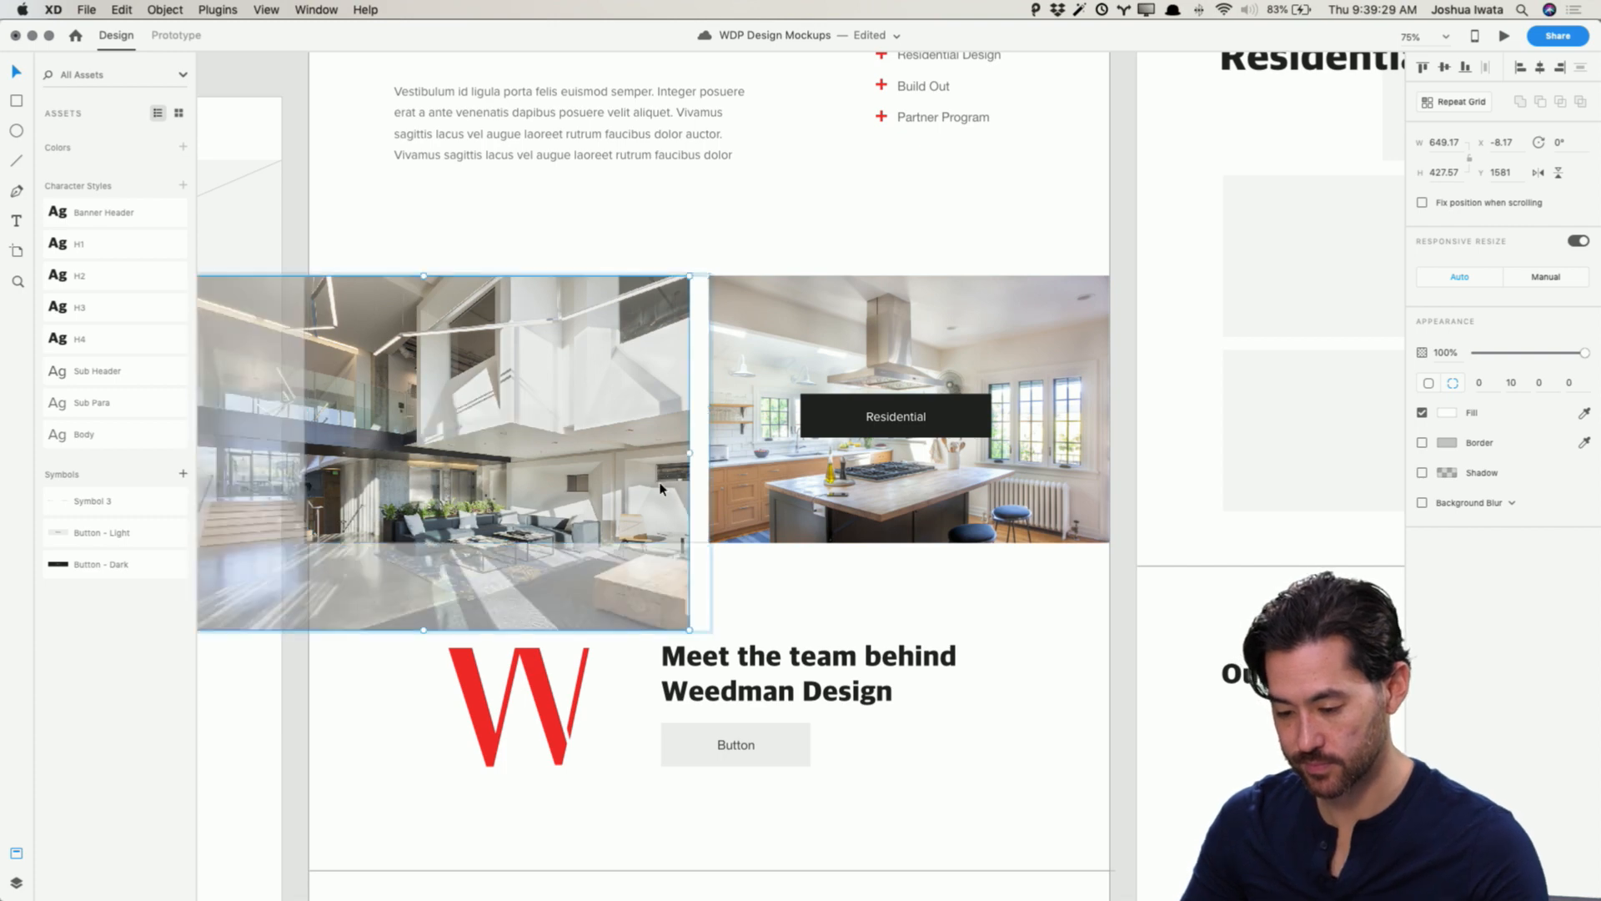
pyautogui.moveTo(659, 483); pyautogui.dragTo(687, 482)
pyautogui.click(1152, 667)
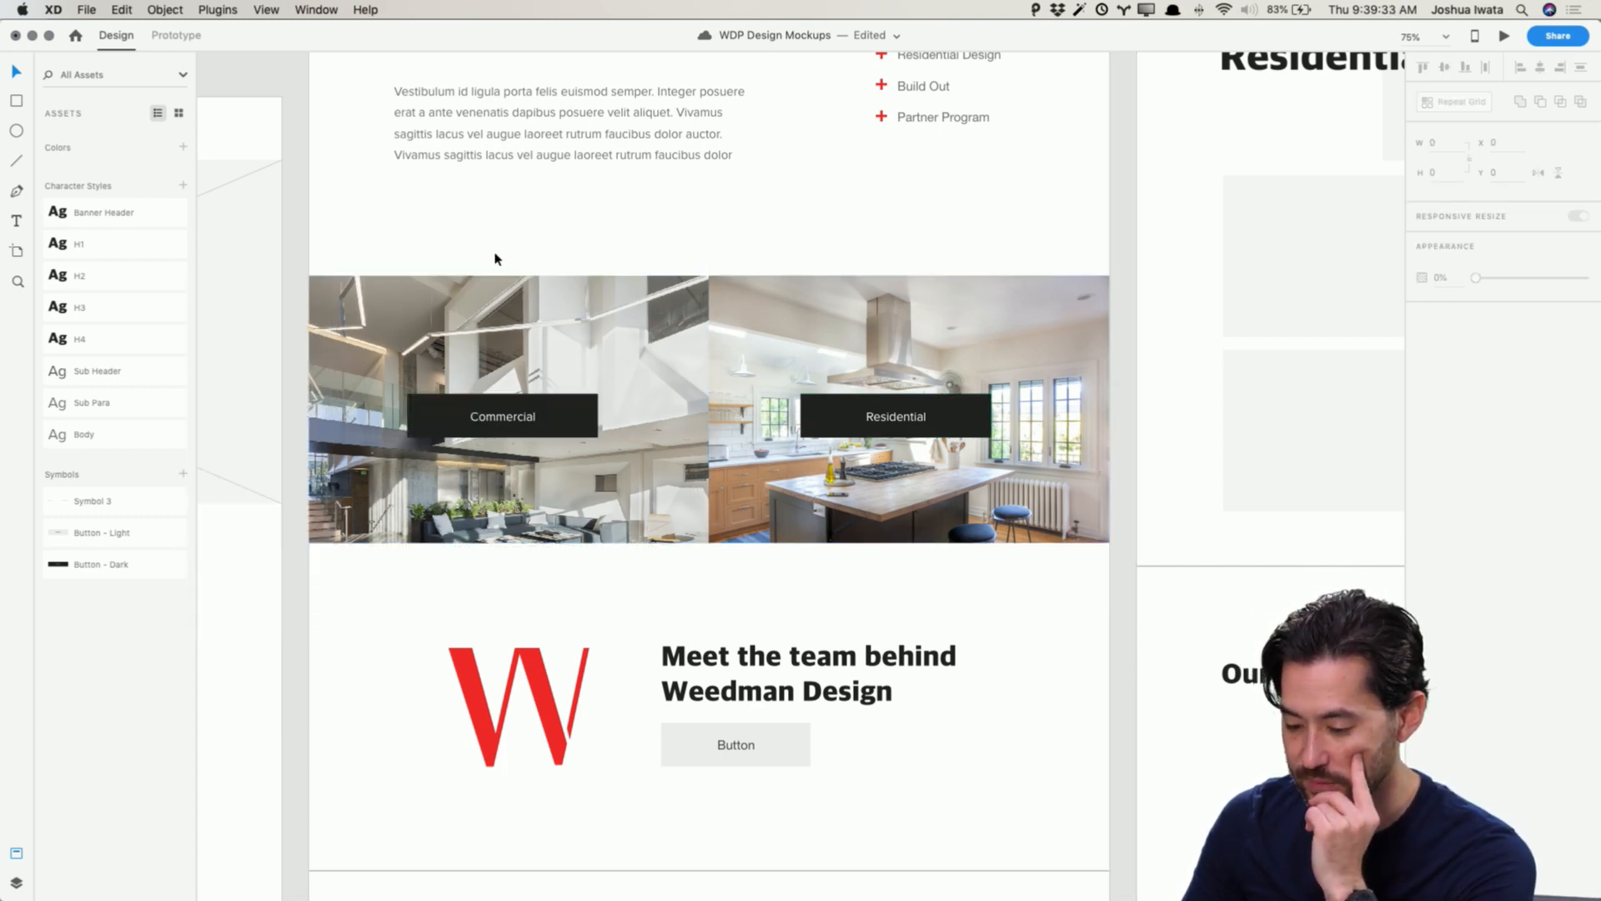
# Step: Relabel the team section's button as Meet the Team and nudge the label right to center it
pyautogui.scroll(5, 672, 436)
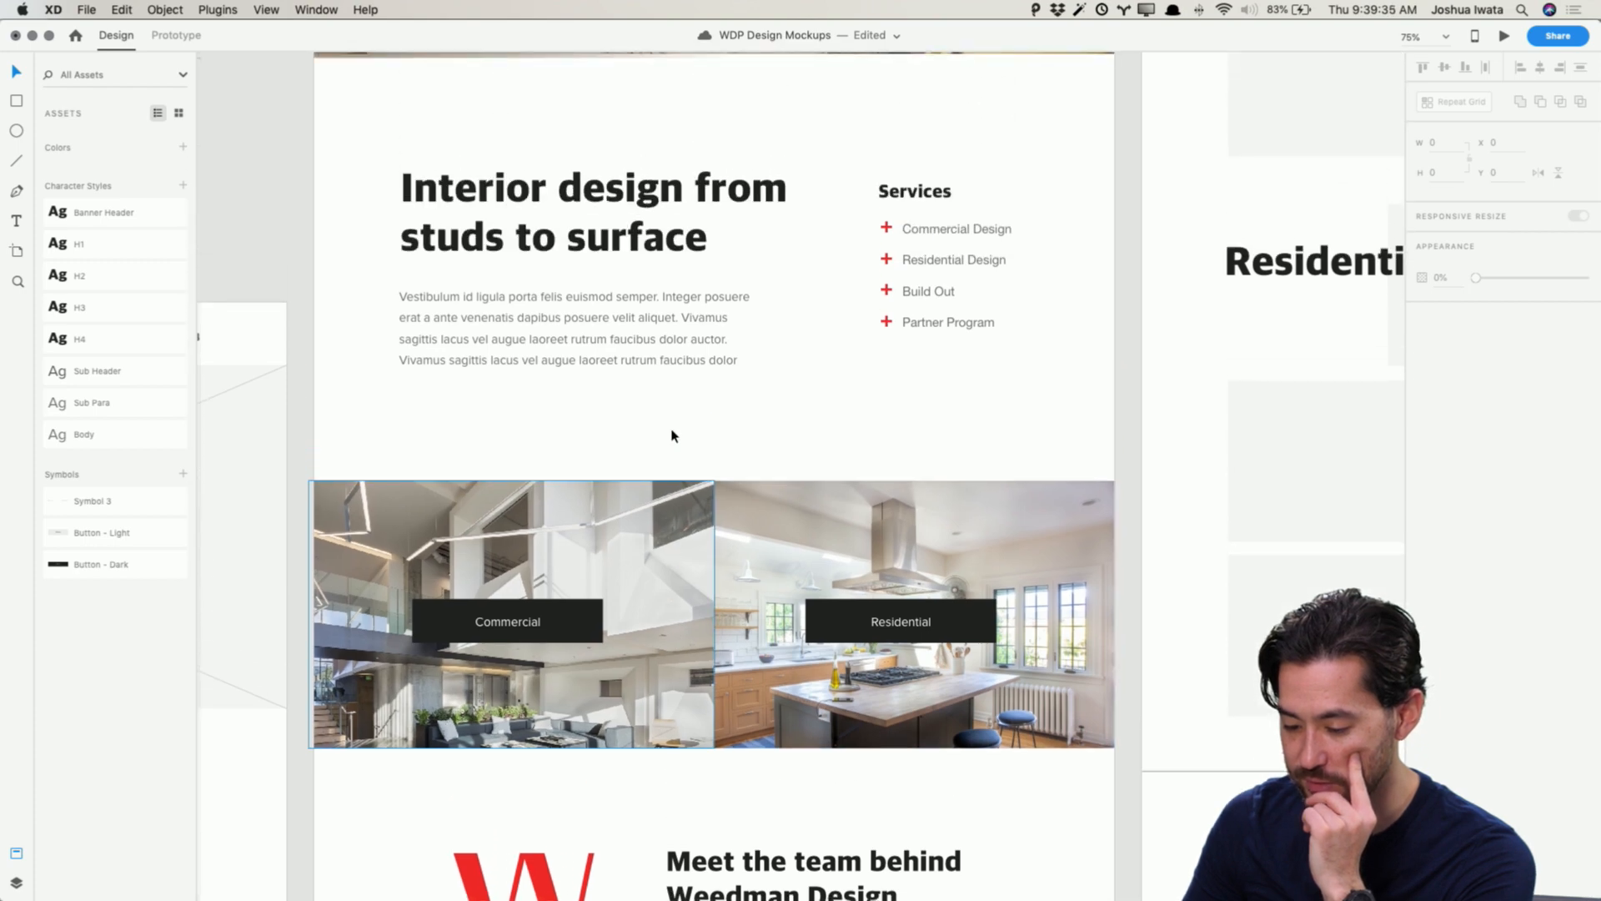
pyautogui.scroll(2, 672, 435)
pyautogui.scroll(-10, 672, 435)
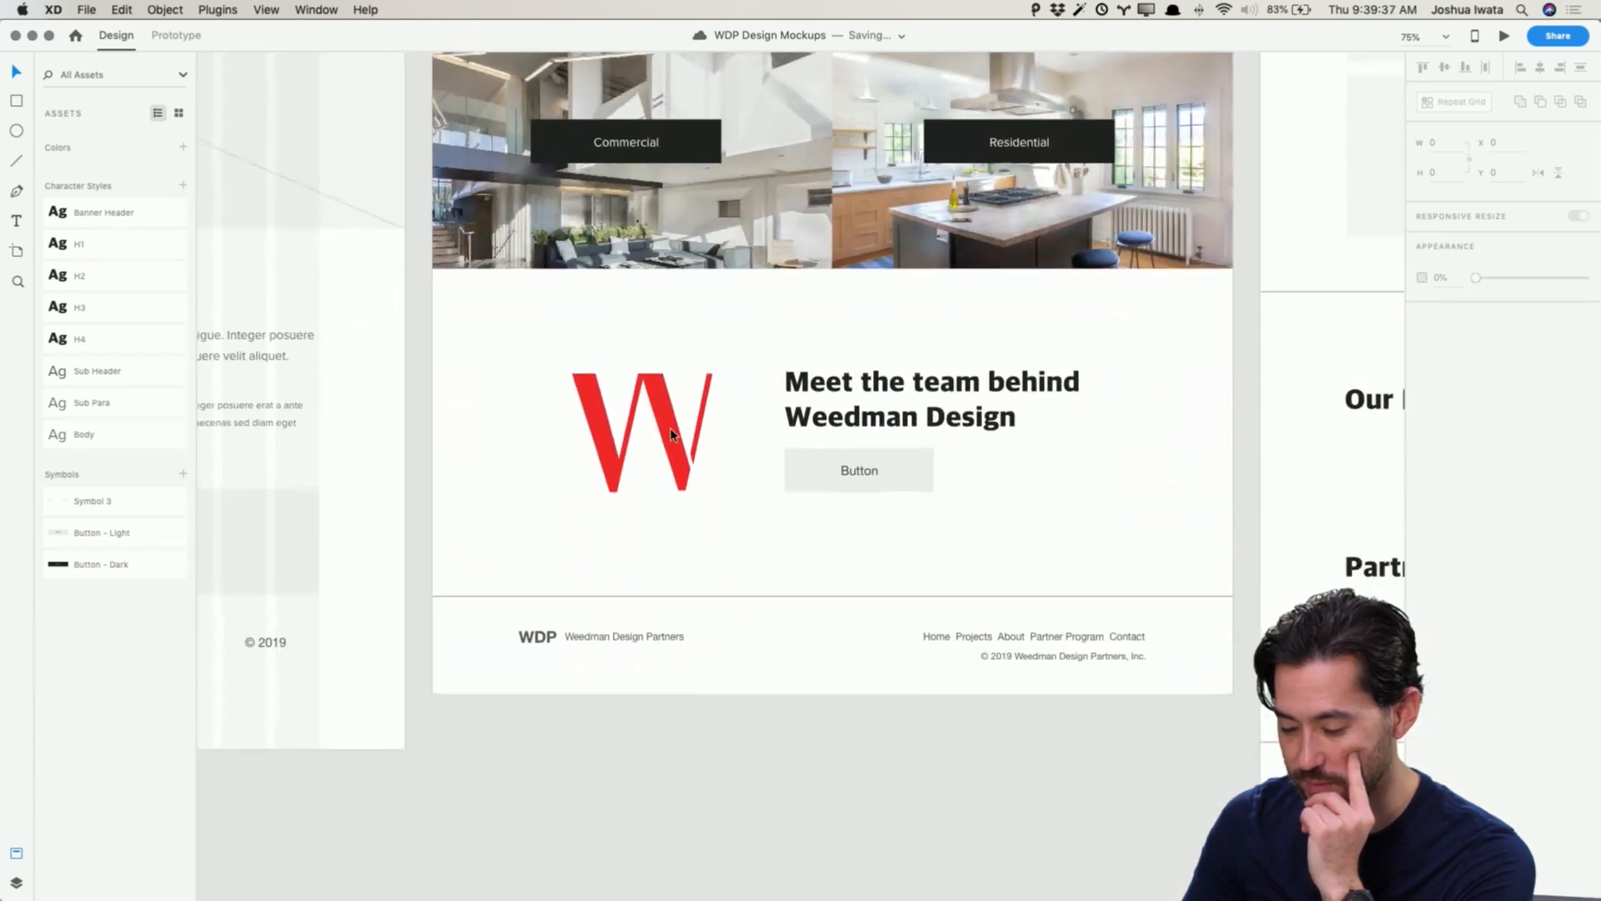
pyautogui.scroll(-2, 672, 430)
pyautogui.scroll(2, 672, 429)
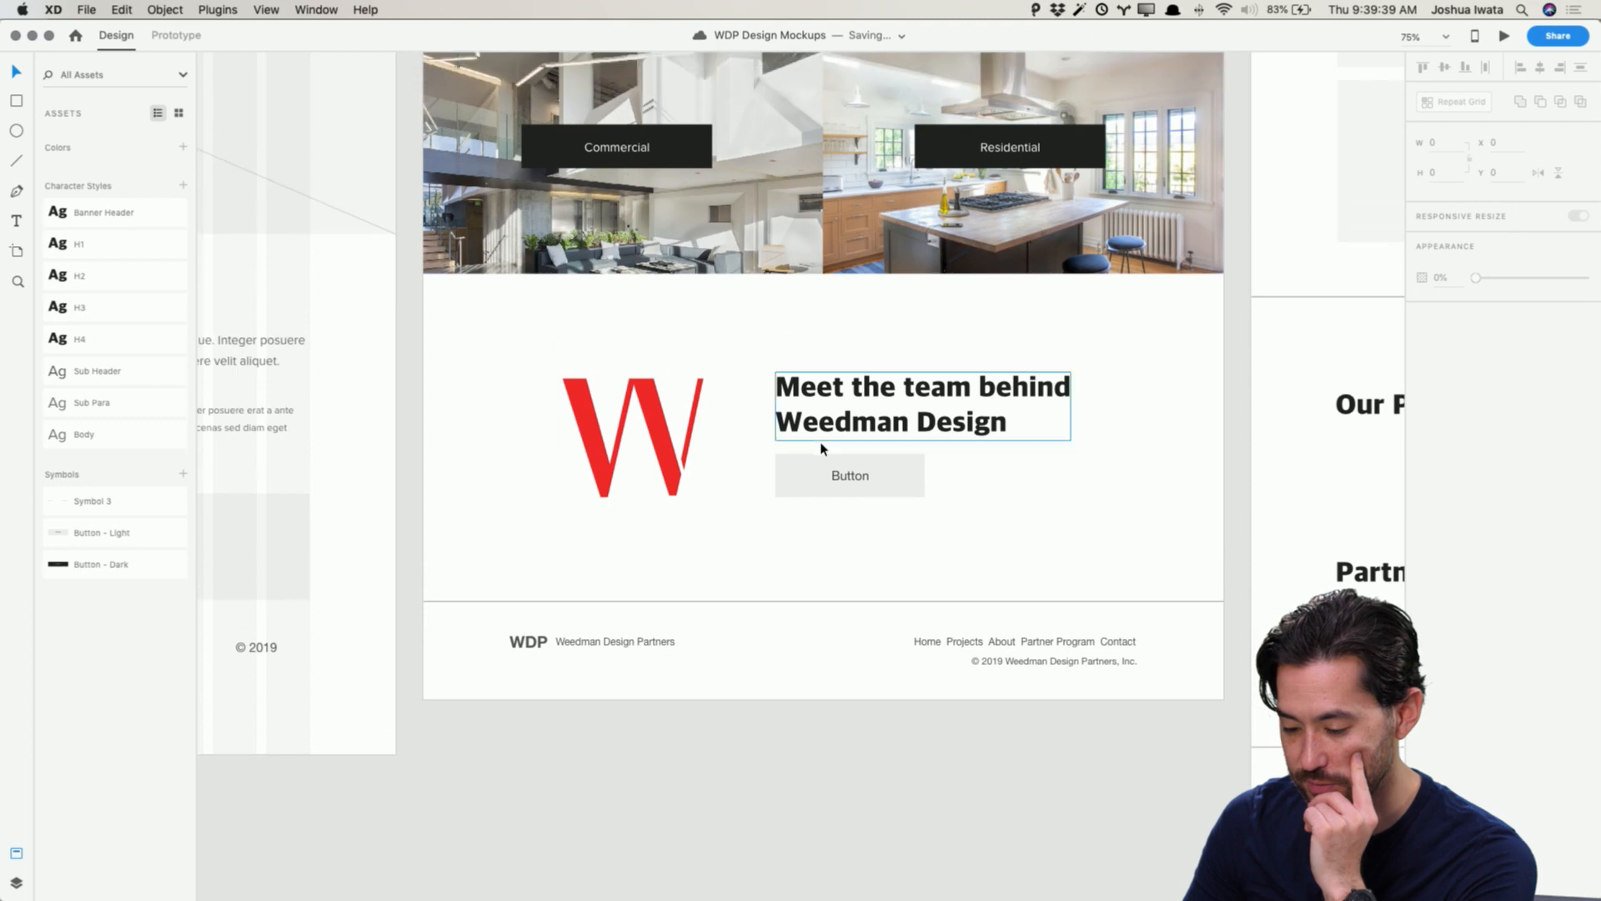
pyautogui.click(852, 482)
pyautogui.doubleClick(855, 481)
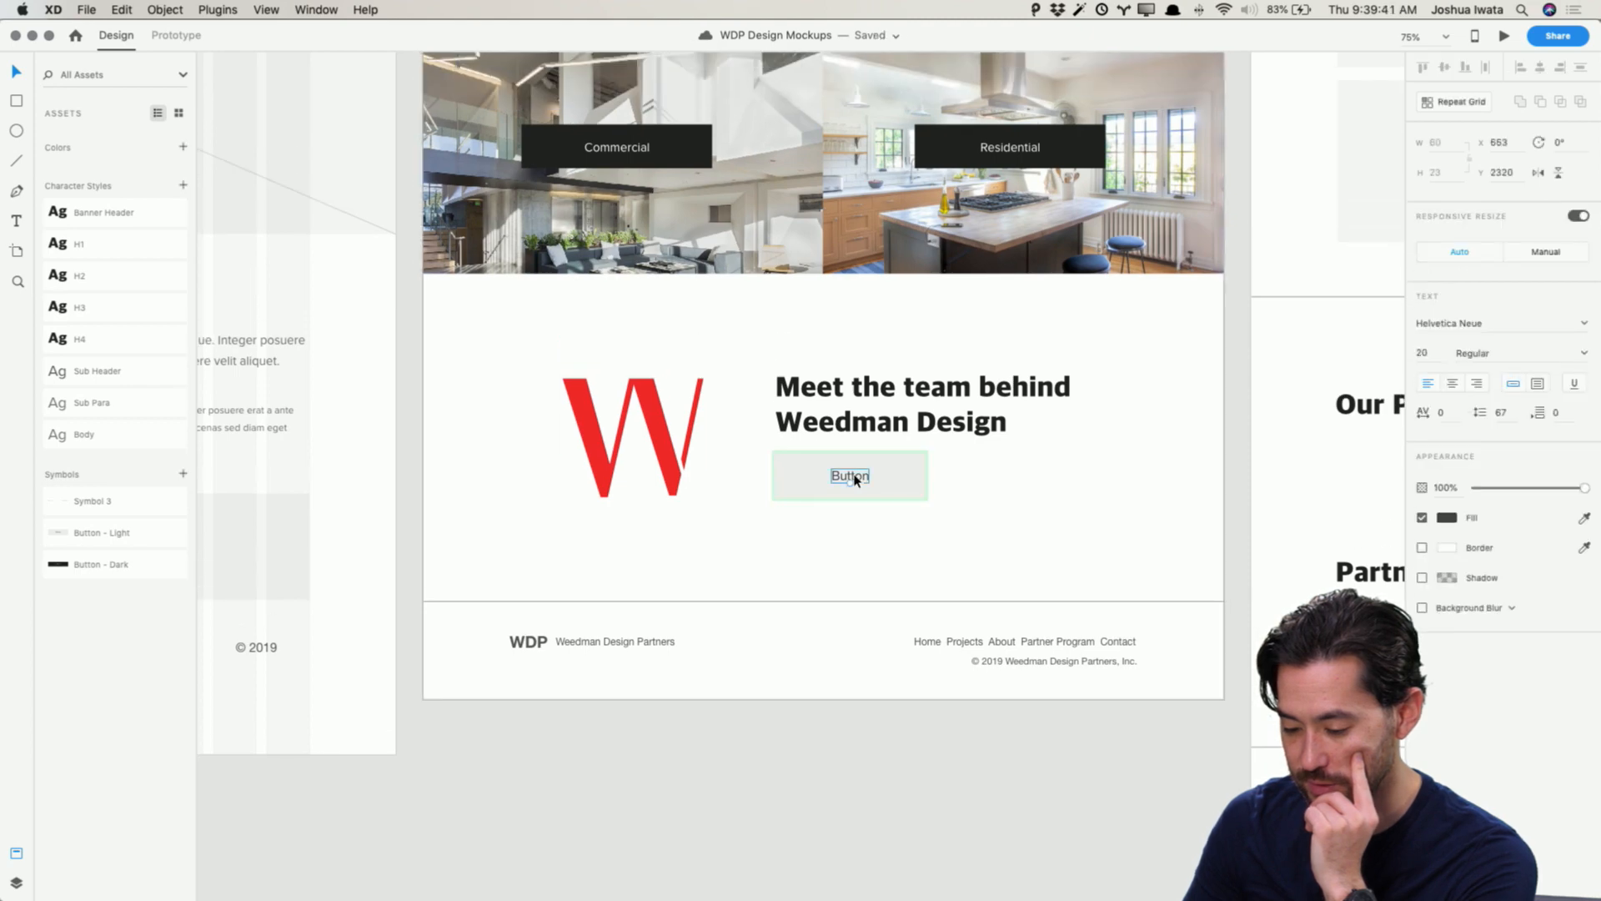
pyautogui.doubleClick(856, 480)
pyautogui.write('Mee')
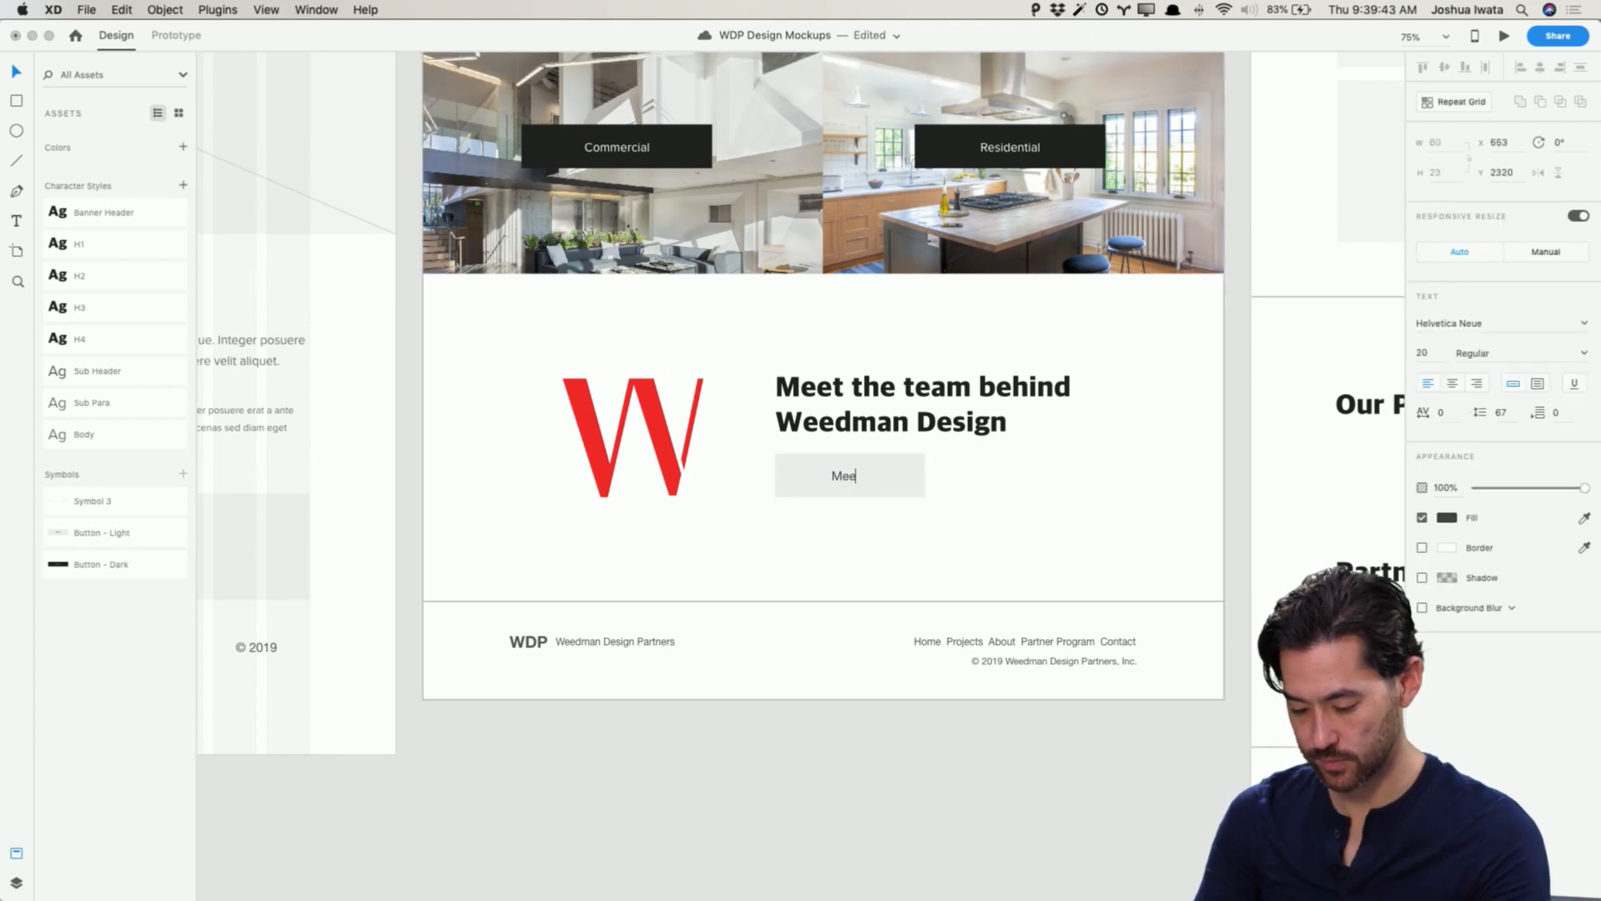
pyautogui.write('t the Tea')
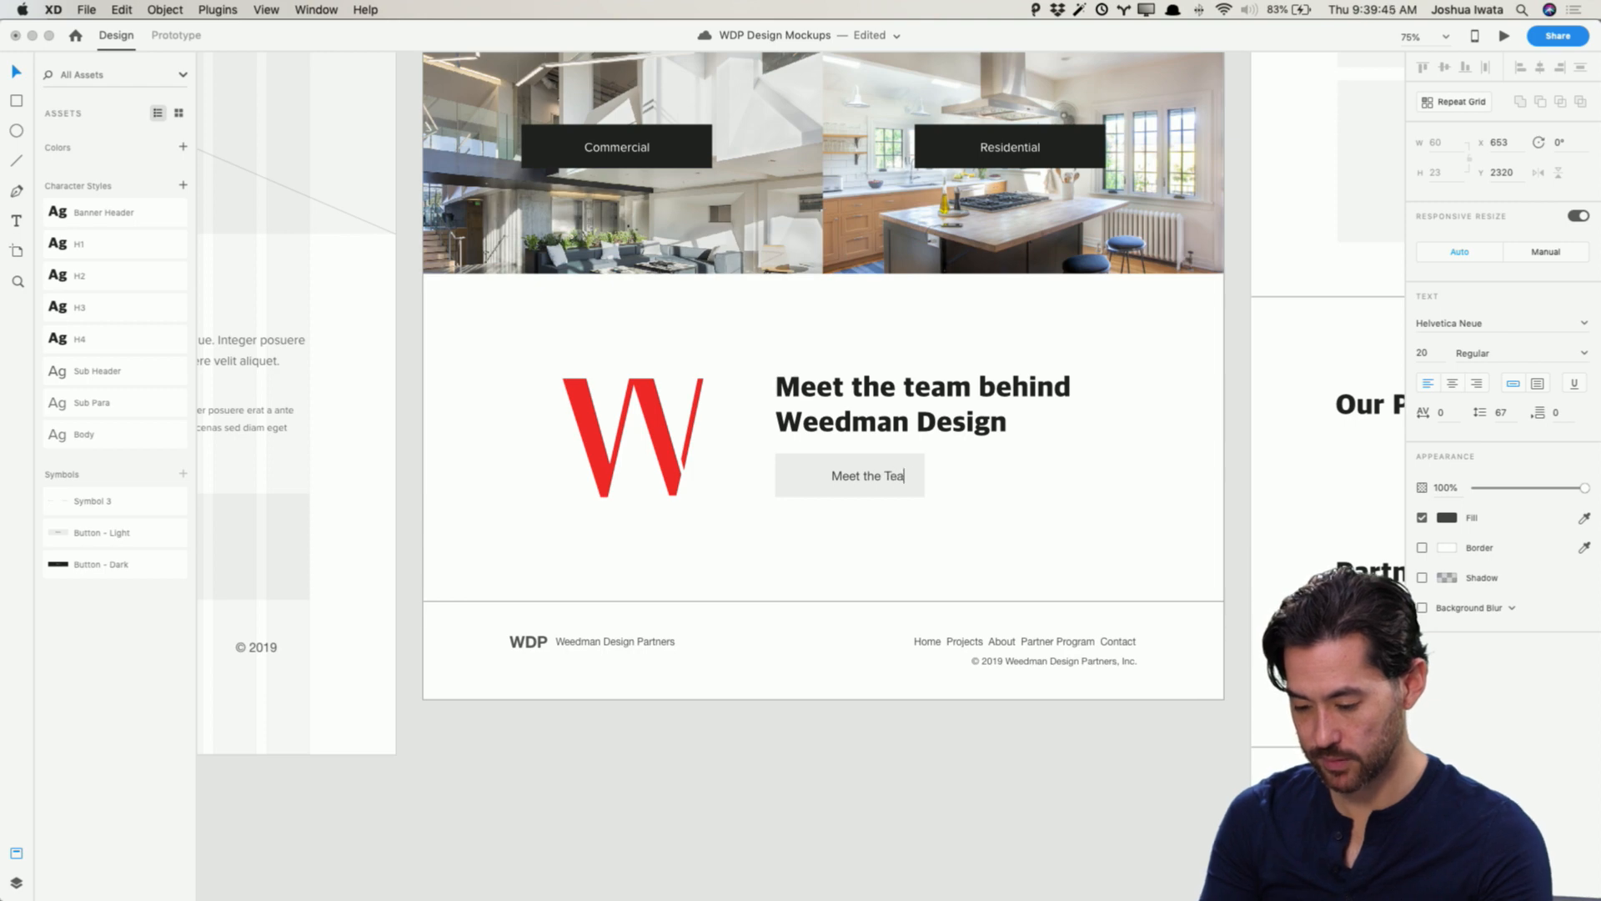
pyautogui.write('m')
pyautogui.press('Escape')
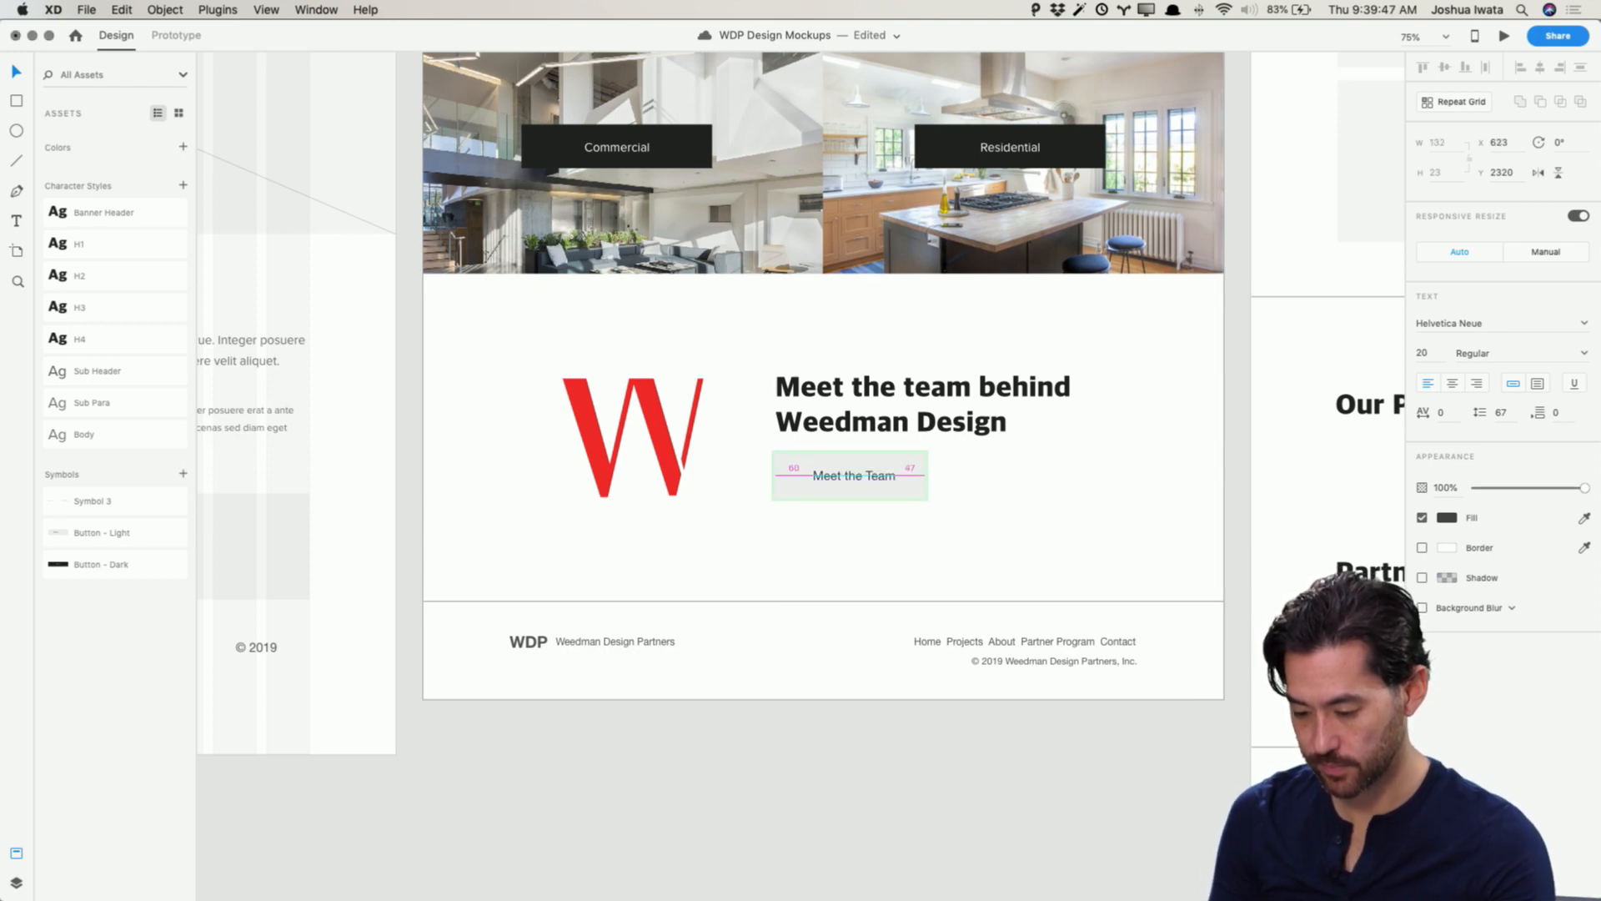
pyautogui.press('Right')
pyautogui.press('Right')
pyautogui.press('Right')
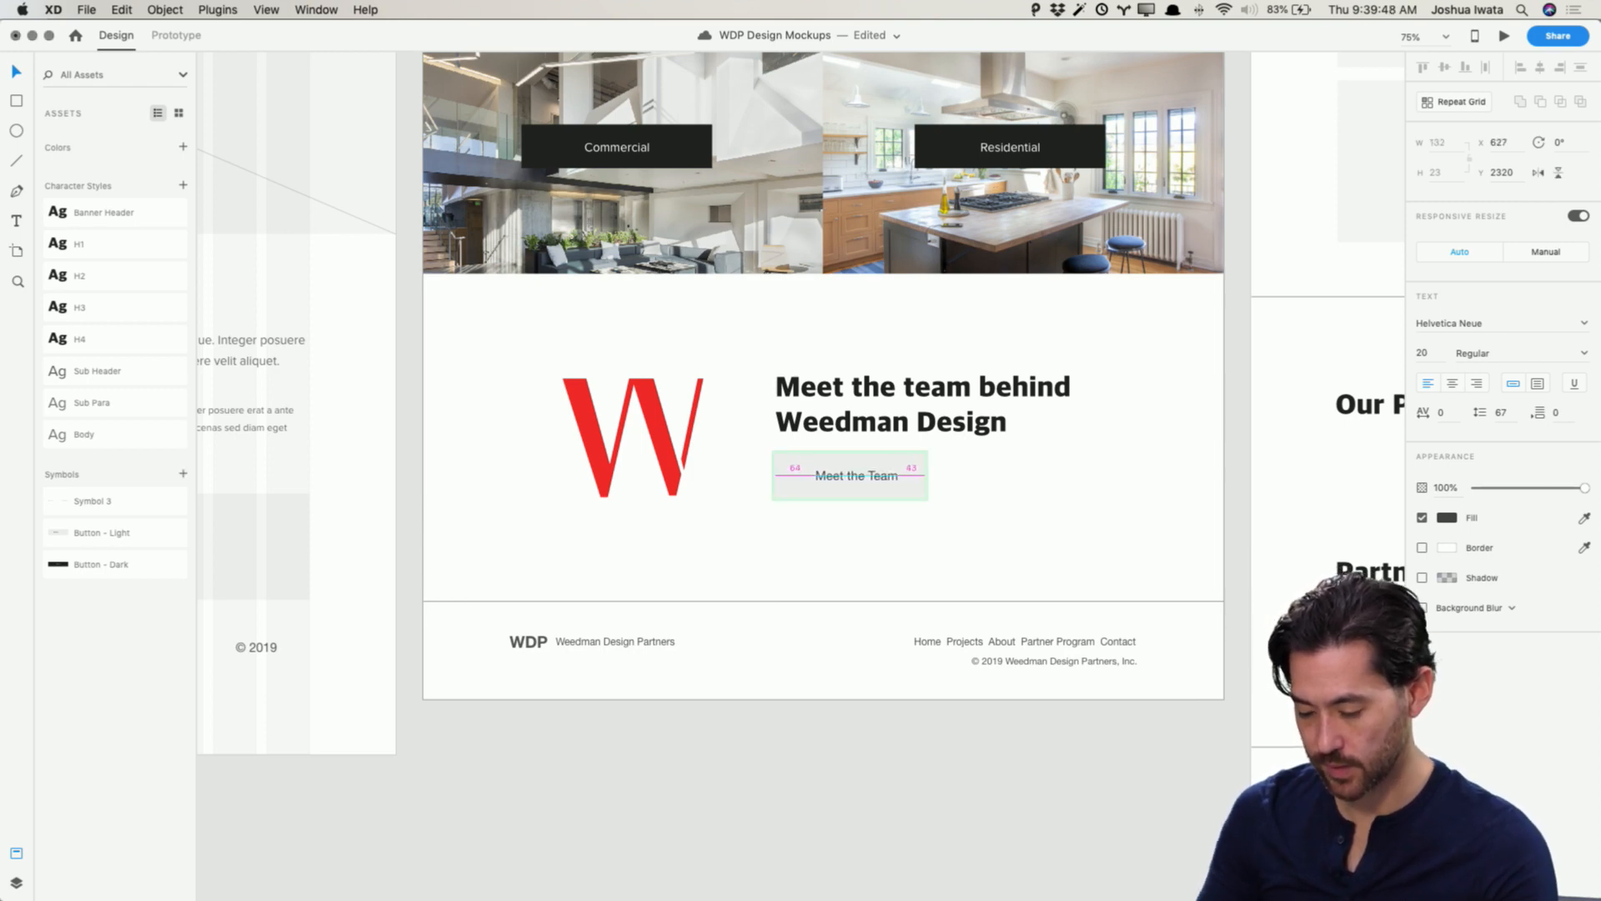
# Step: Preview the home page mockup and scroll through all its sections
pyautogui.click(1019, 496)
pyautogui.hscroll(1, 886, 484)
pyautogui.click(884, 483)
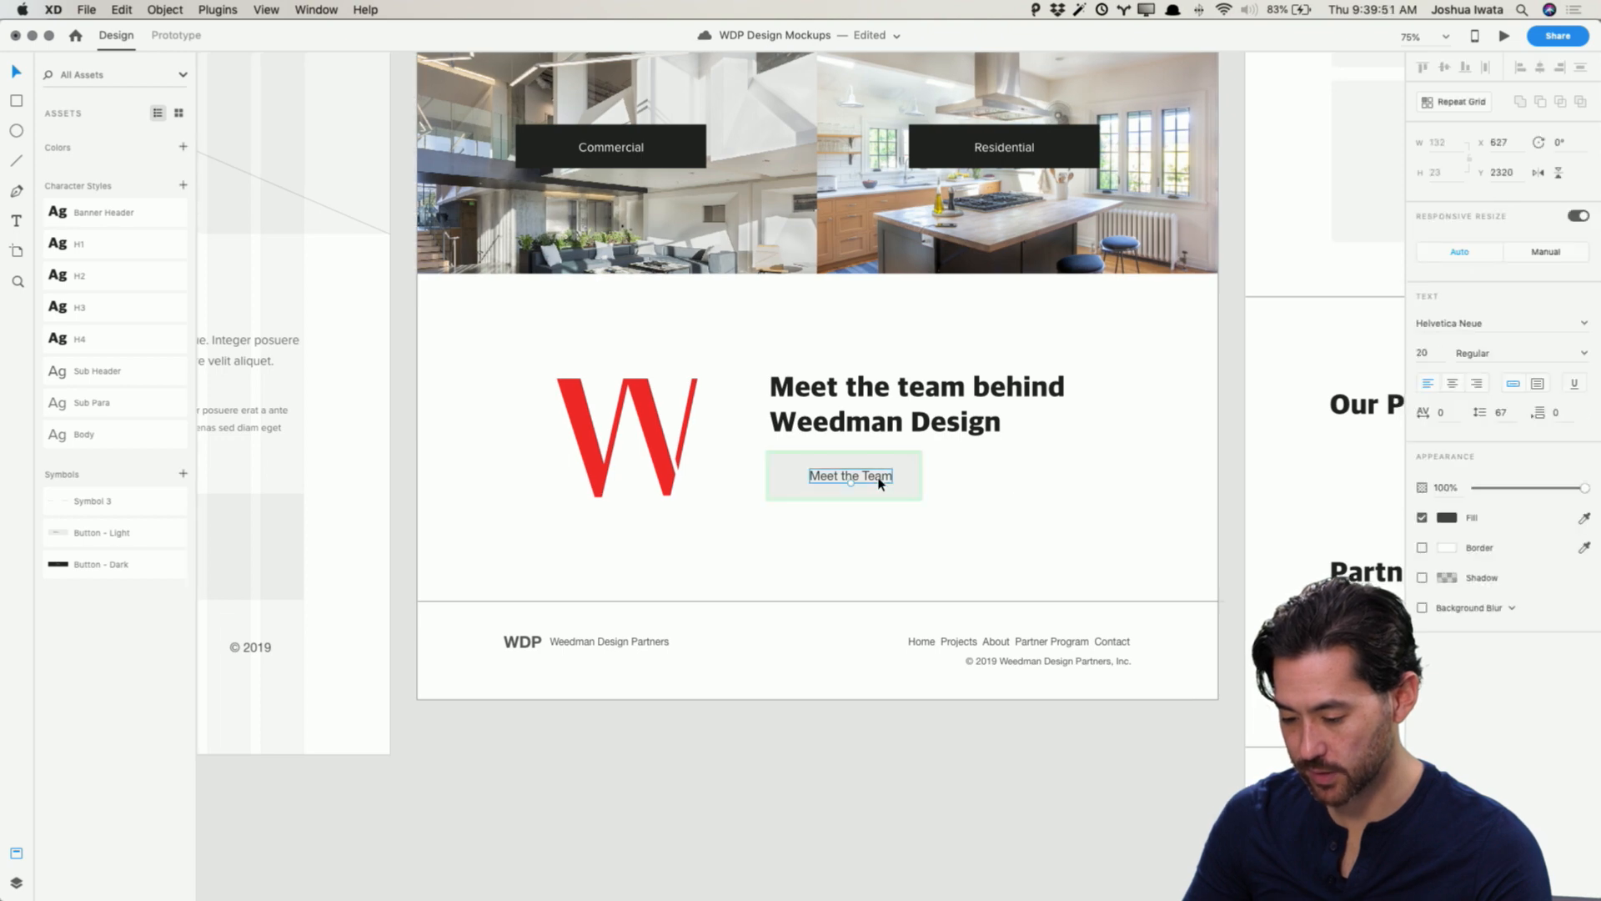
pyautogui.click(1015, 498)
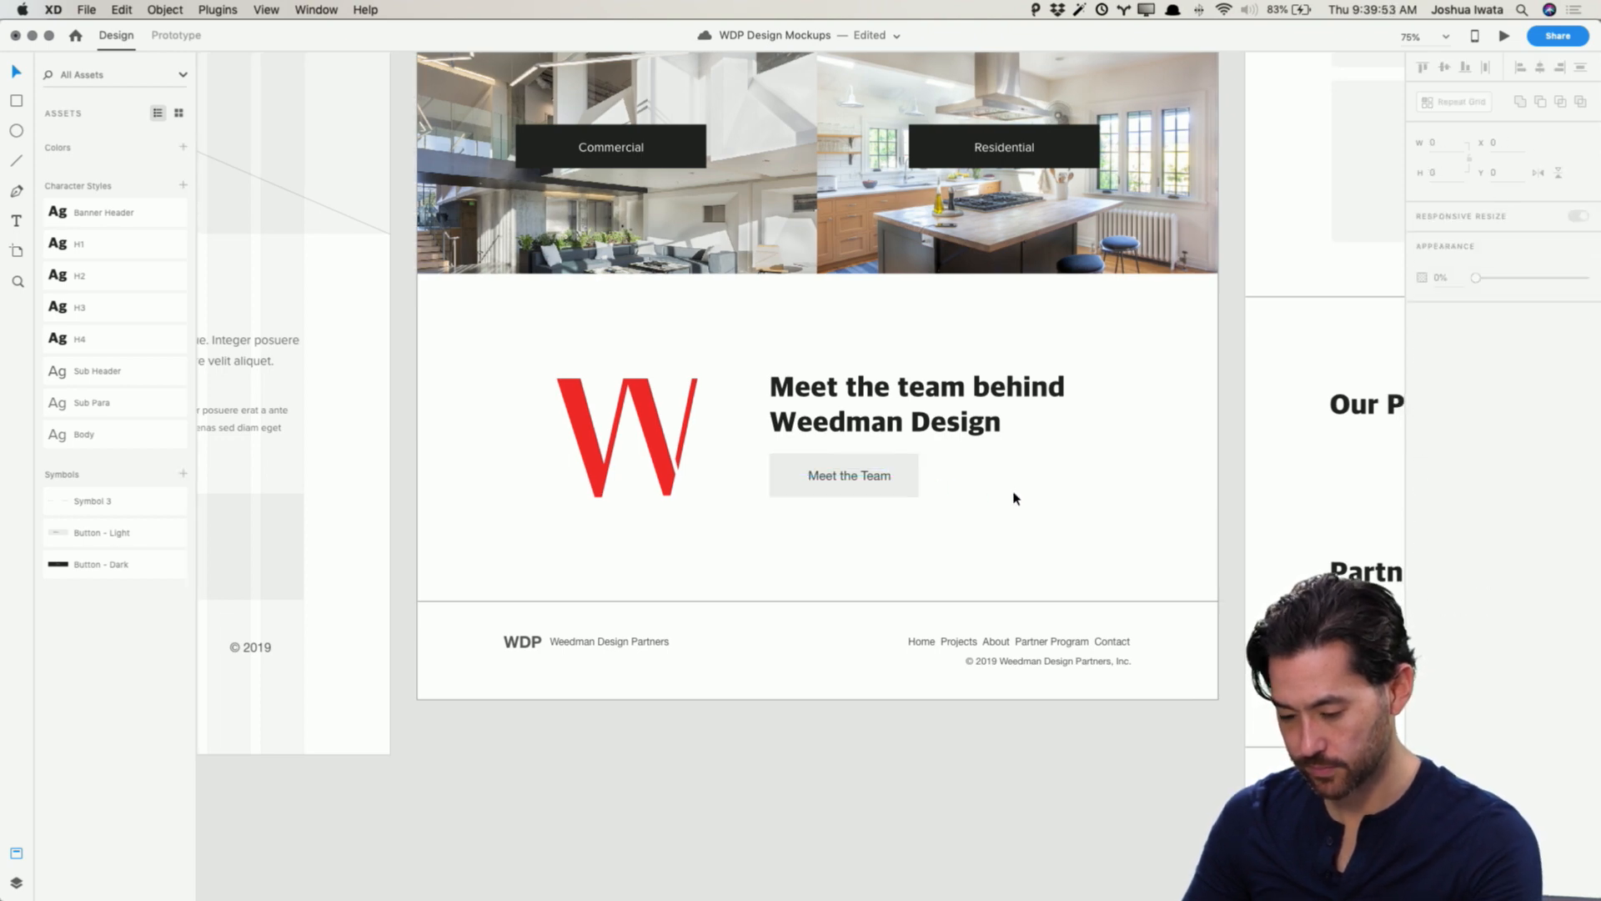
pyautogui.scroll(10, 689, 531)
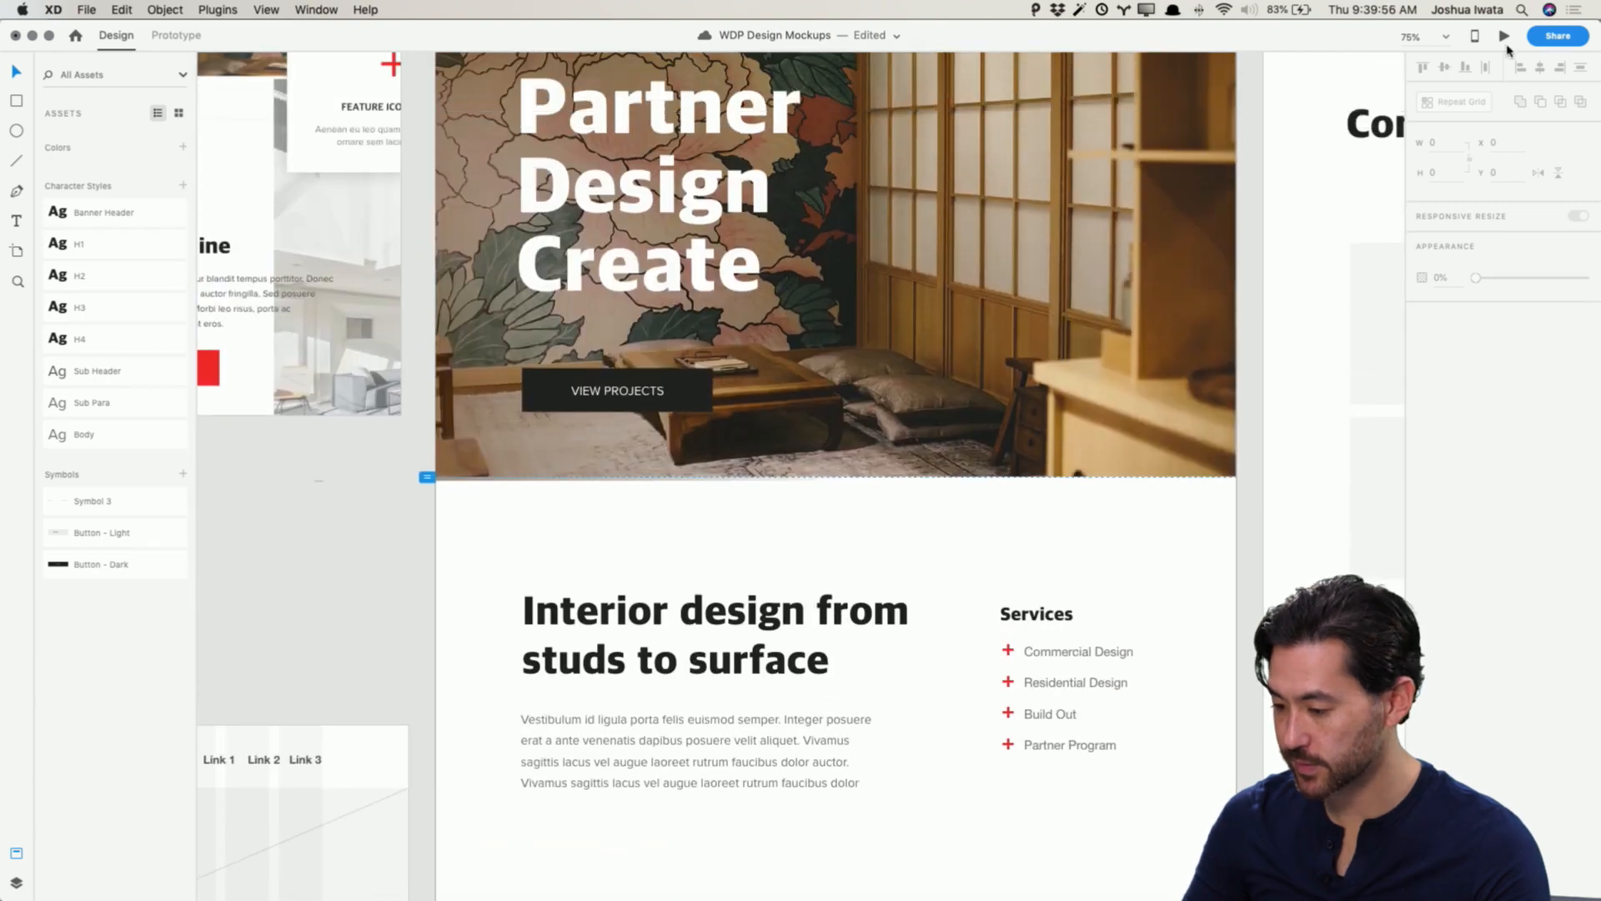
pyautogui.click(1505, 37)
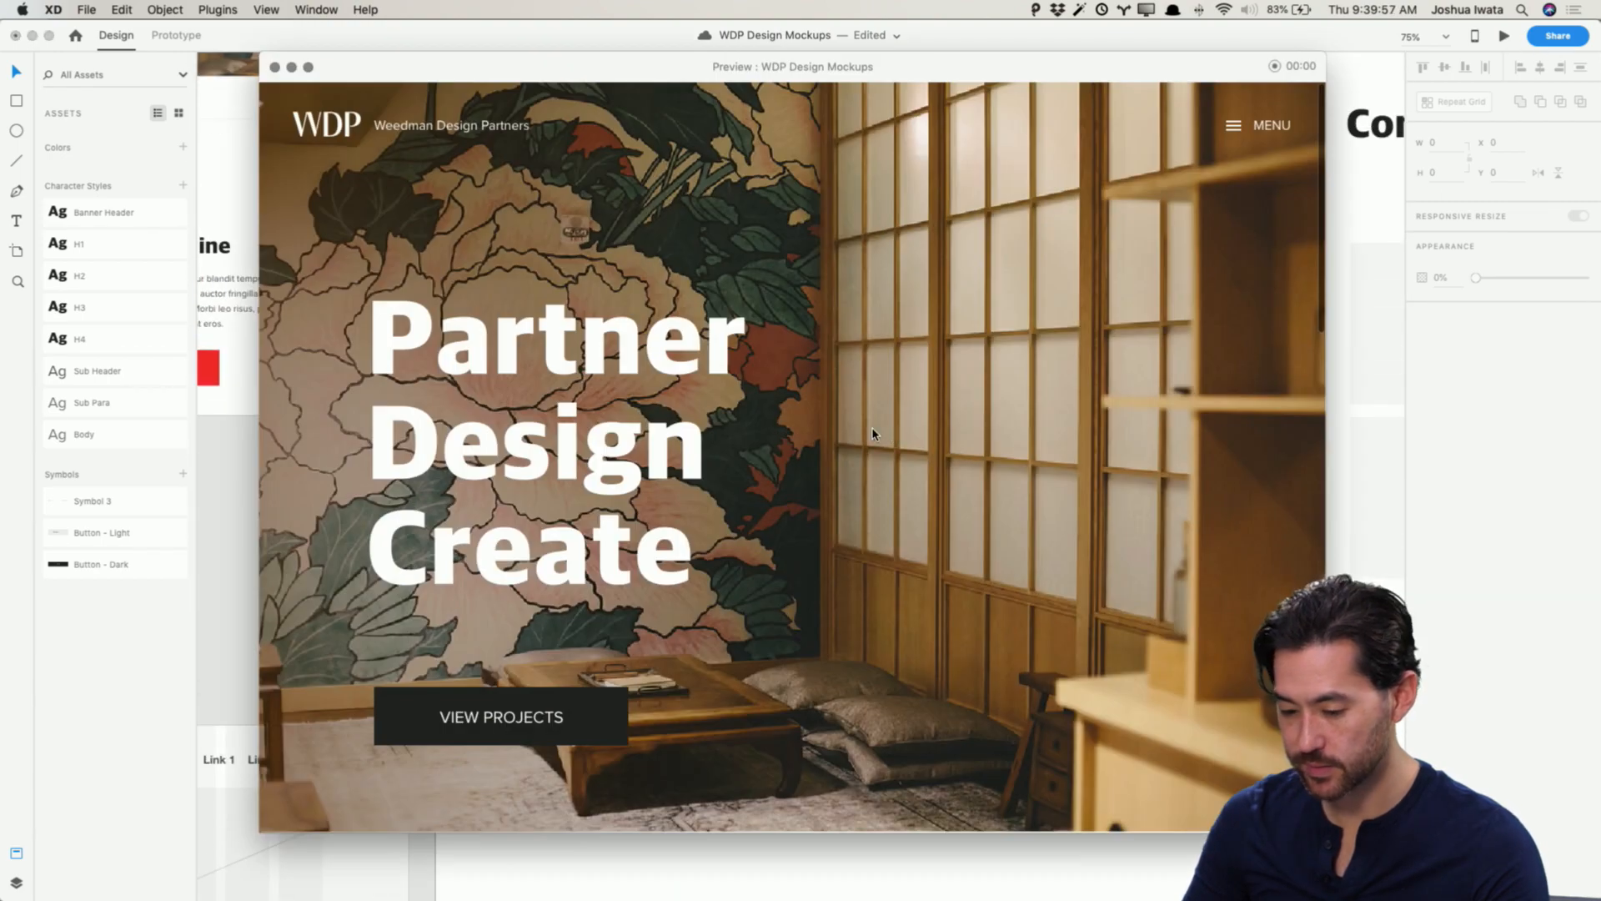
pyautogui.scroll(-5, 872, 433)
pyautogui.scroll(-6, 873, 433)
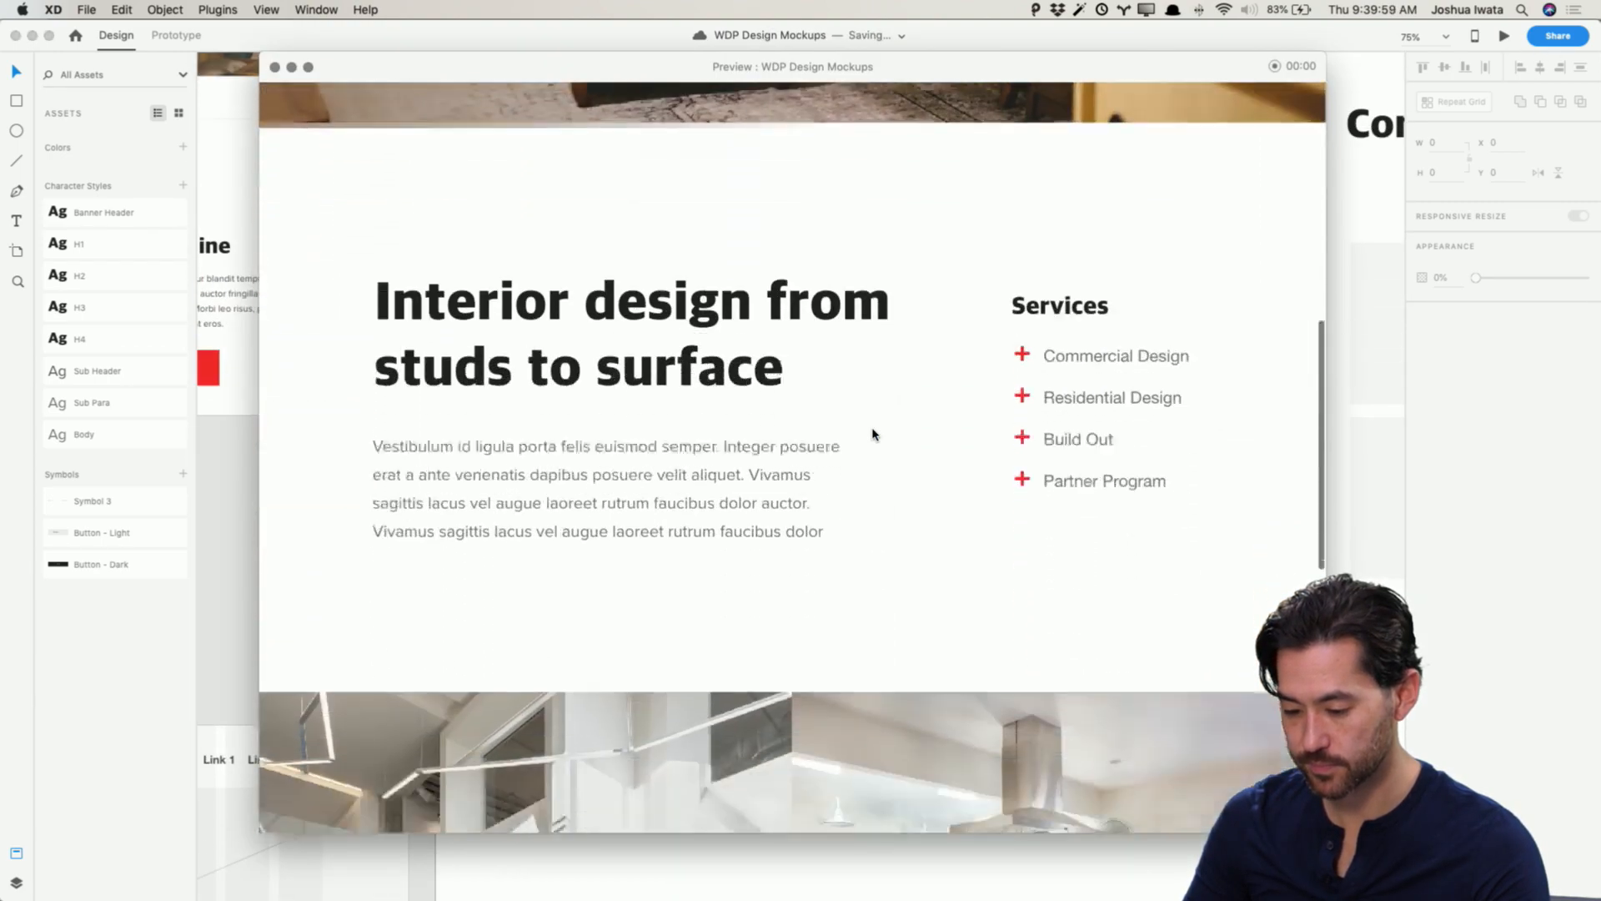
pyautogui.scroll(2, 873, 433)
pyautogui.scroll(-1, 872, 435)
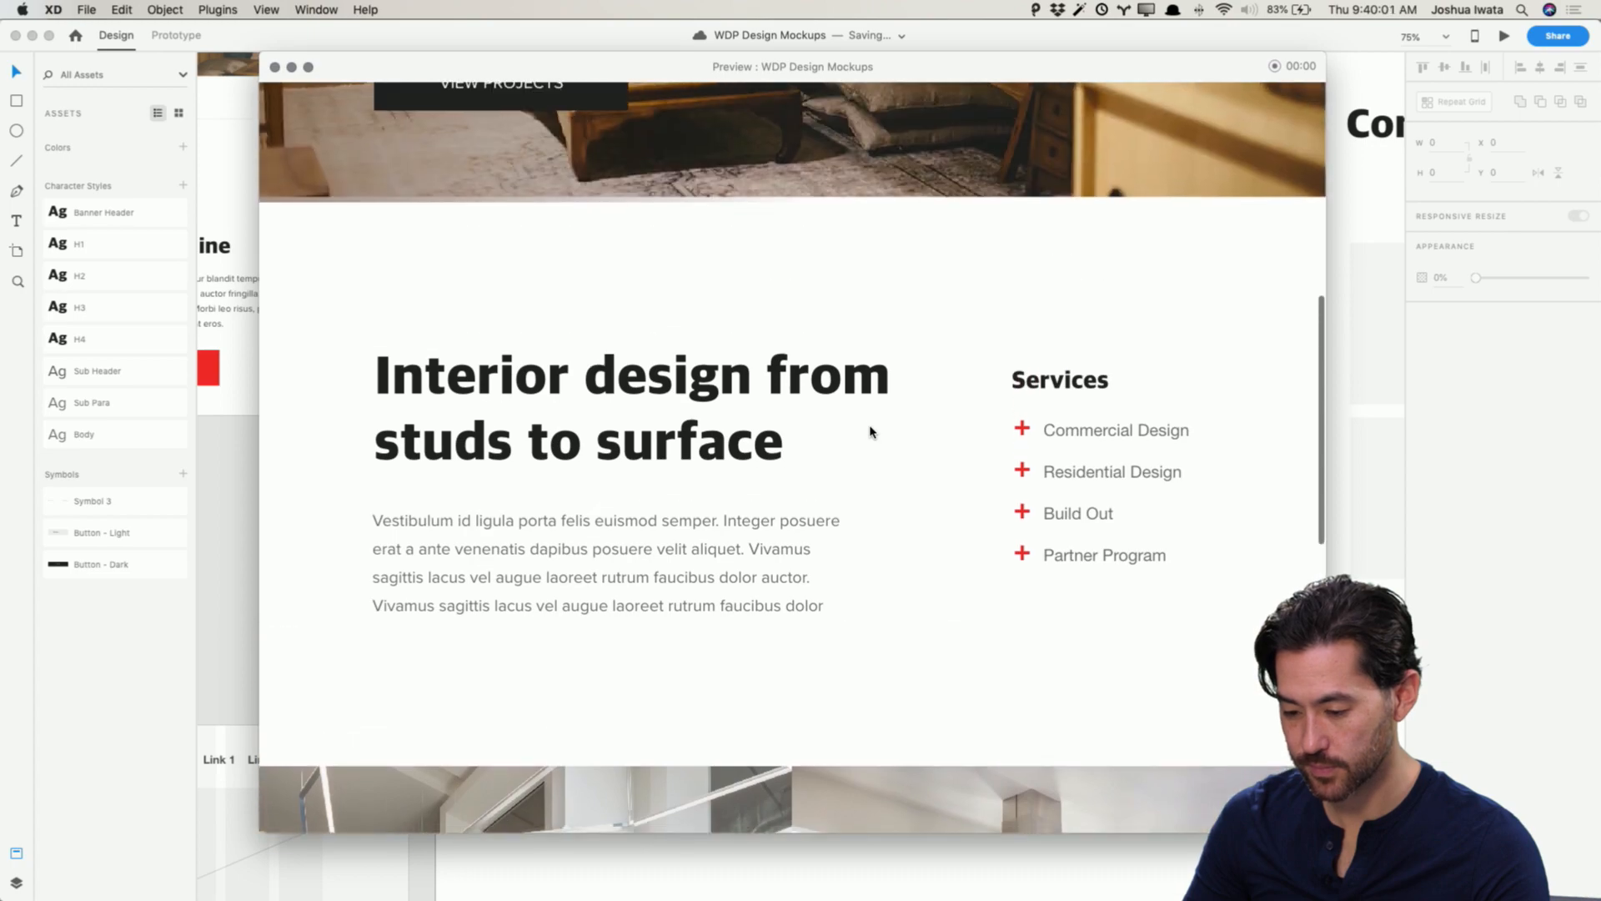
pyautogui.scroll(-10, 870, 431)
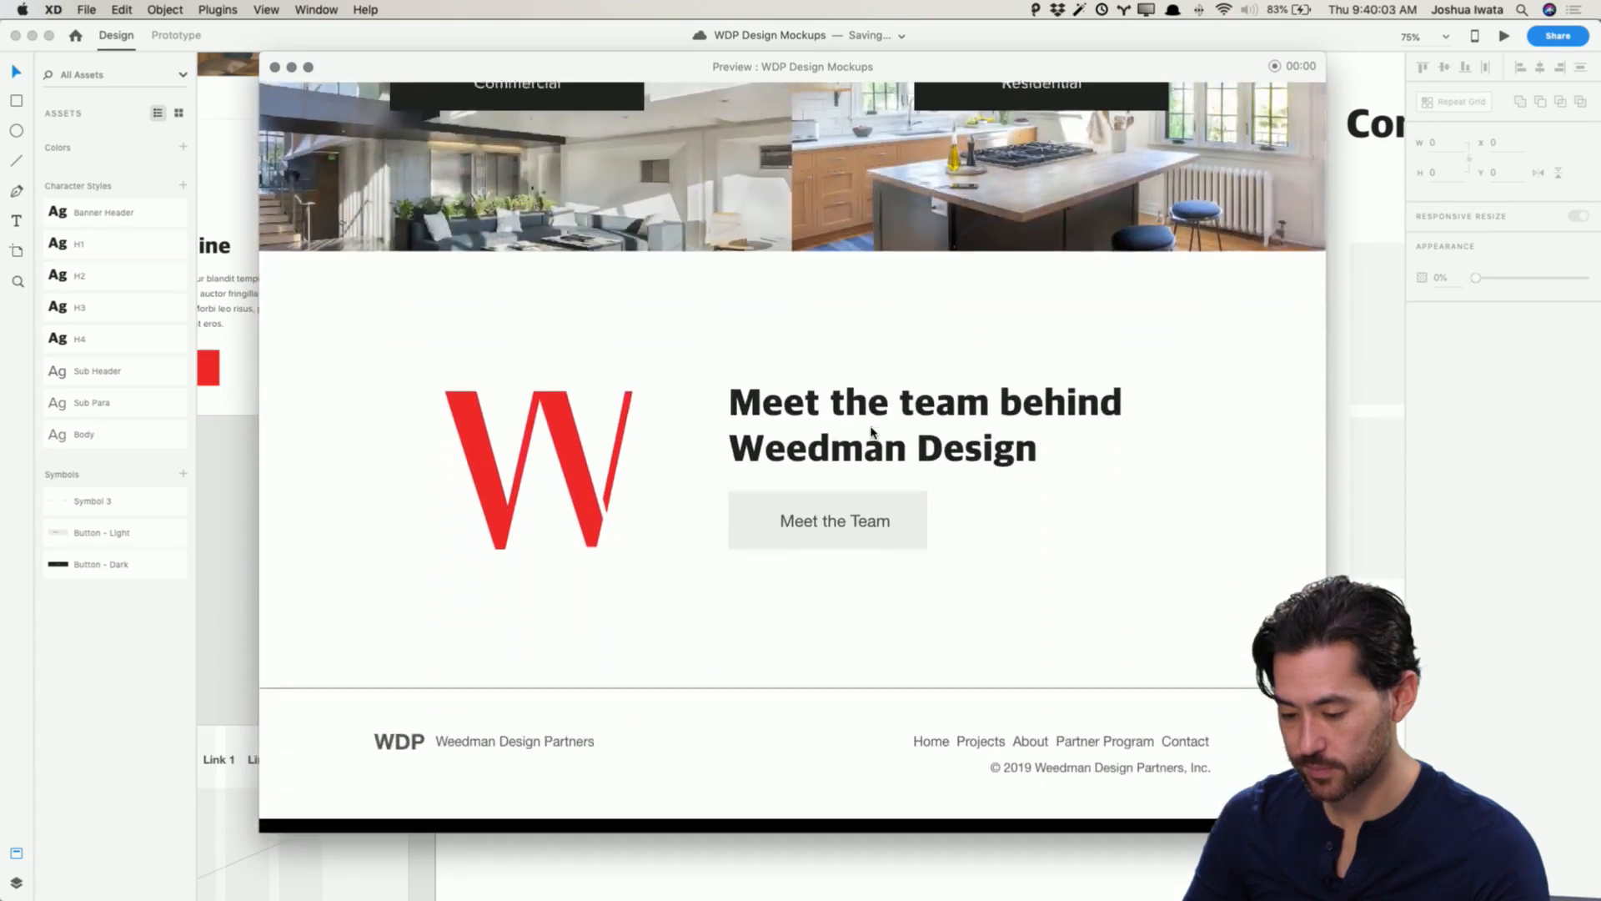
pyautogui.scroll(20, 872, 433)
pyautogui.scroll(-3, 872, 433)
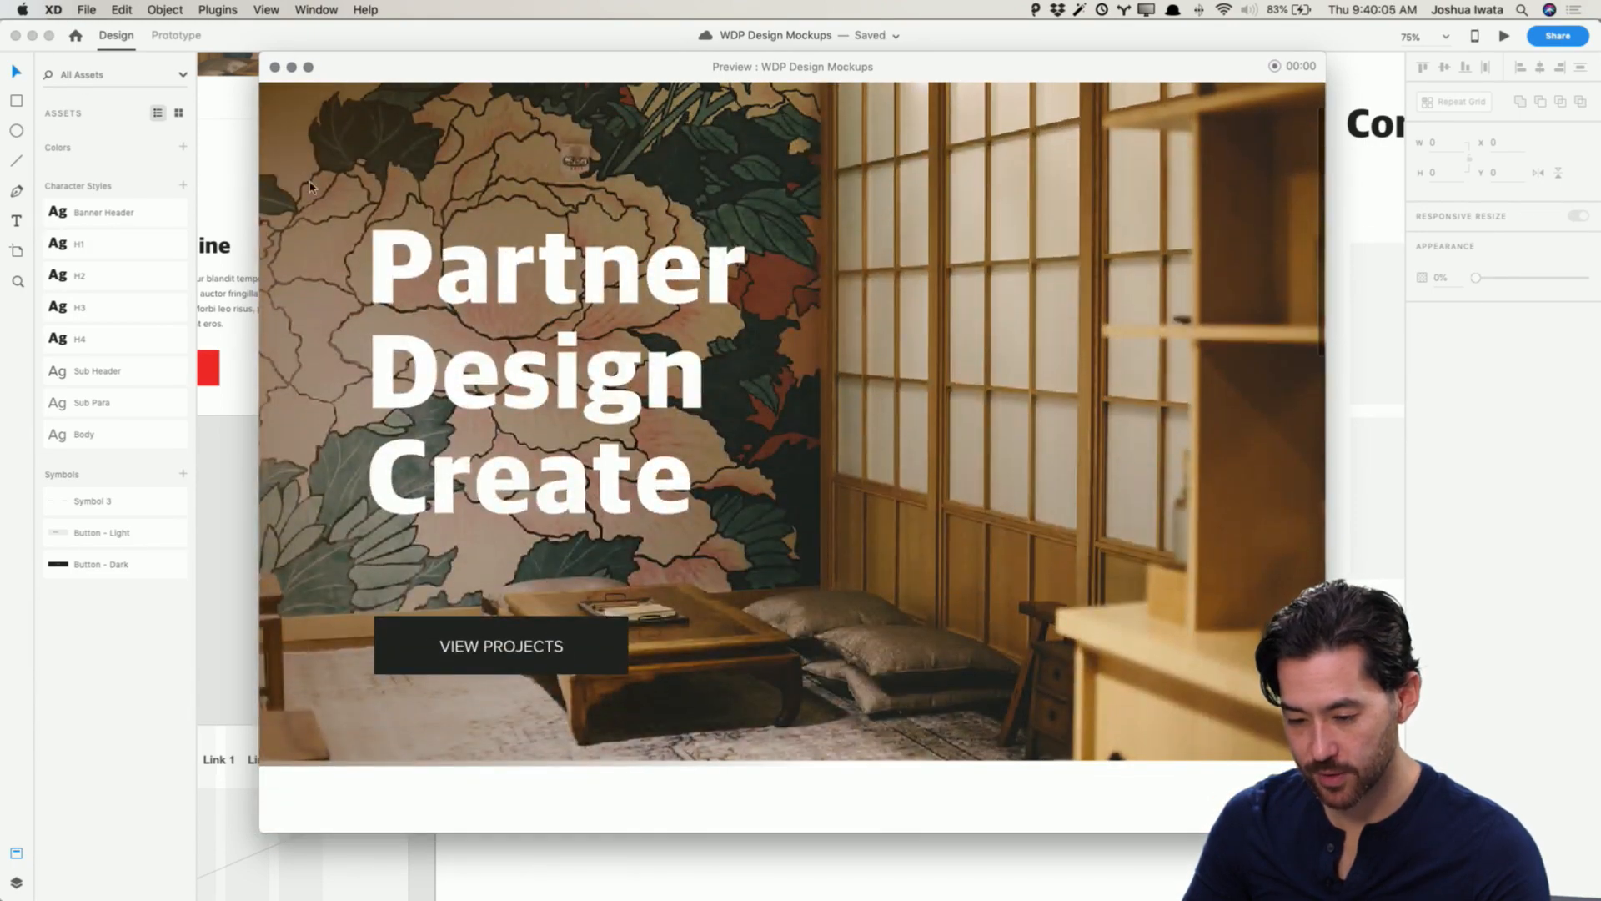
pyautogui.click(275, 67)
# Step: Delete the stray semi-transparent image rectangle overlapping the hero's left edge and save the document
pyautogui.click(705, 455)
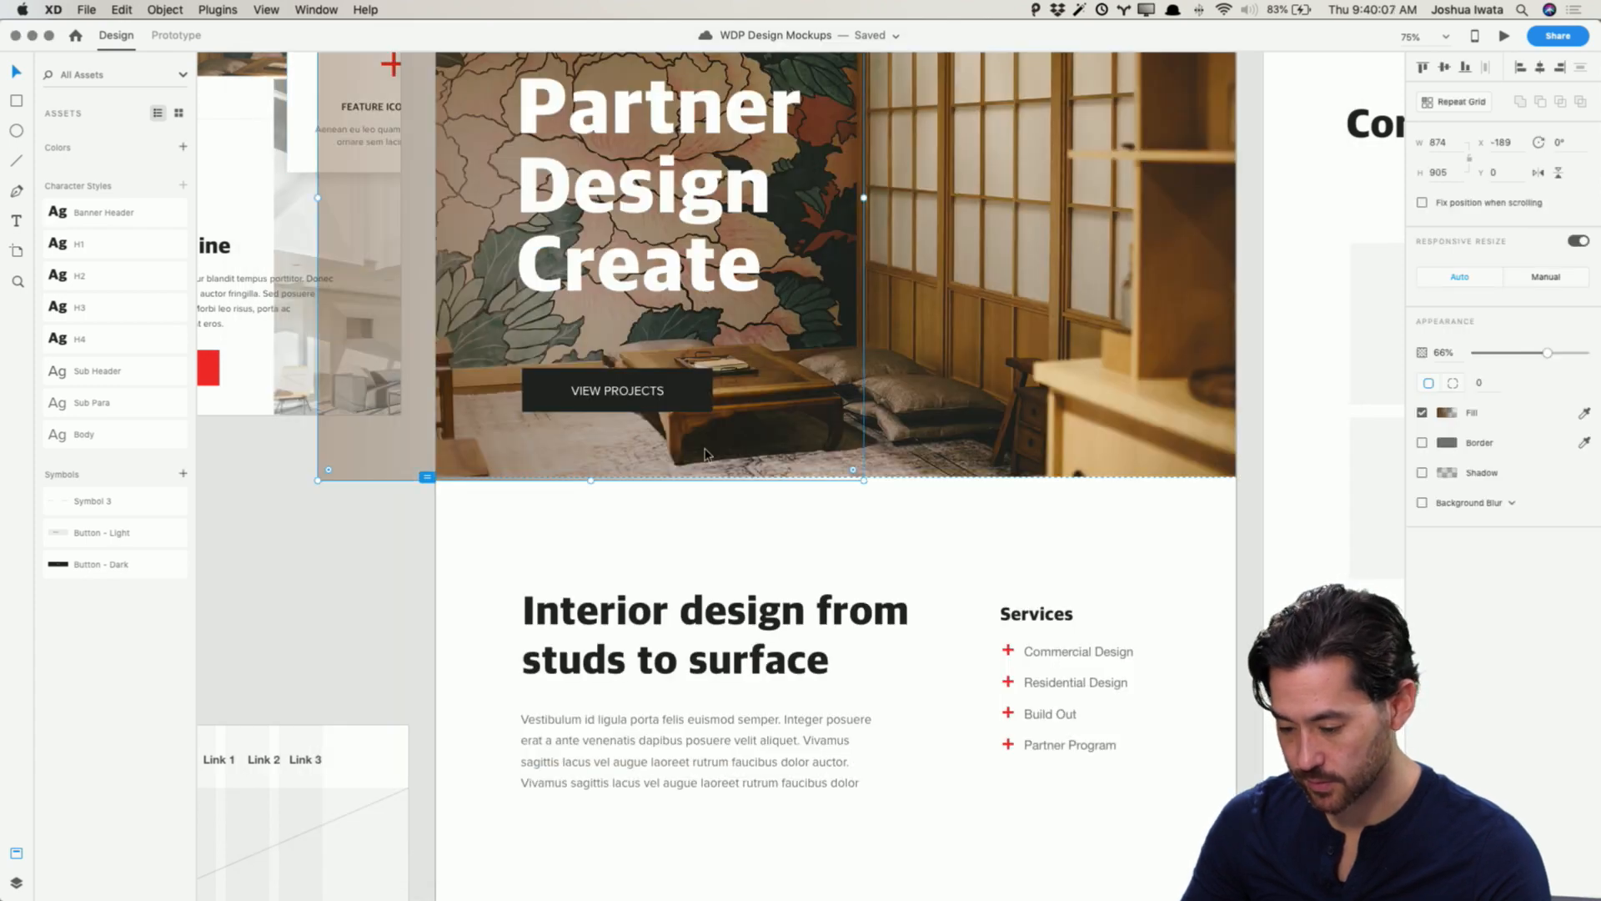
pyautogui.press('Delete')
pyautogui.scroll(-4, 759, 567)
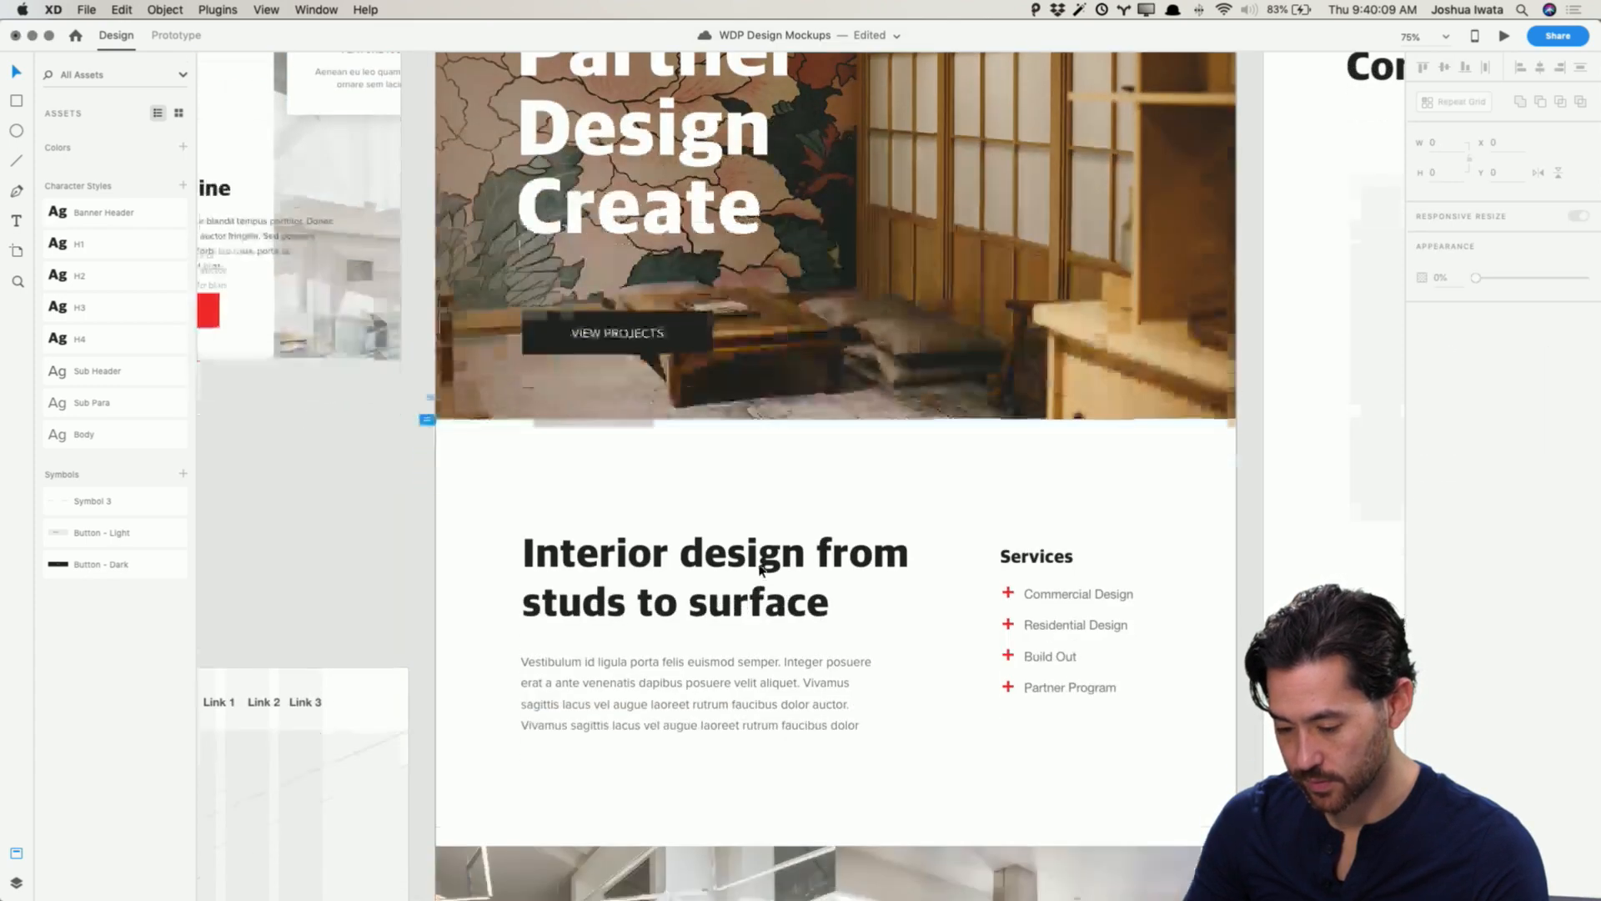
pyautogui.press('super+s')
# Step: Rename the footer's symbol to Footer
pyautogui.scroll(-10, 760, 570)
pyautogui.scroll(2, 759, 571)
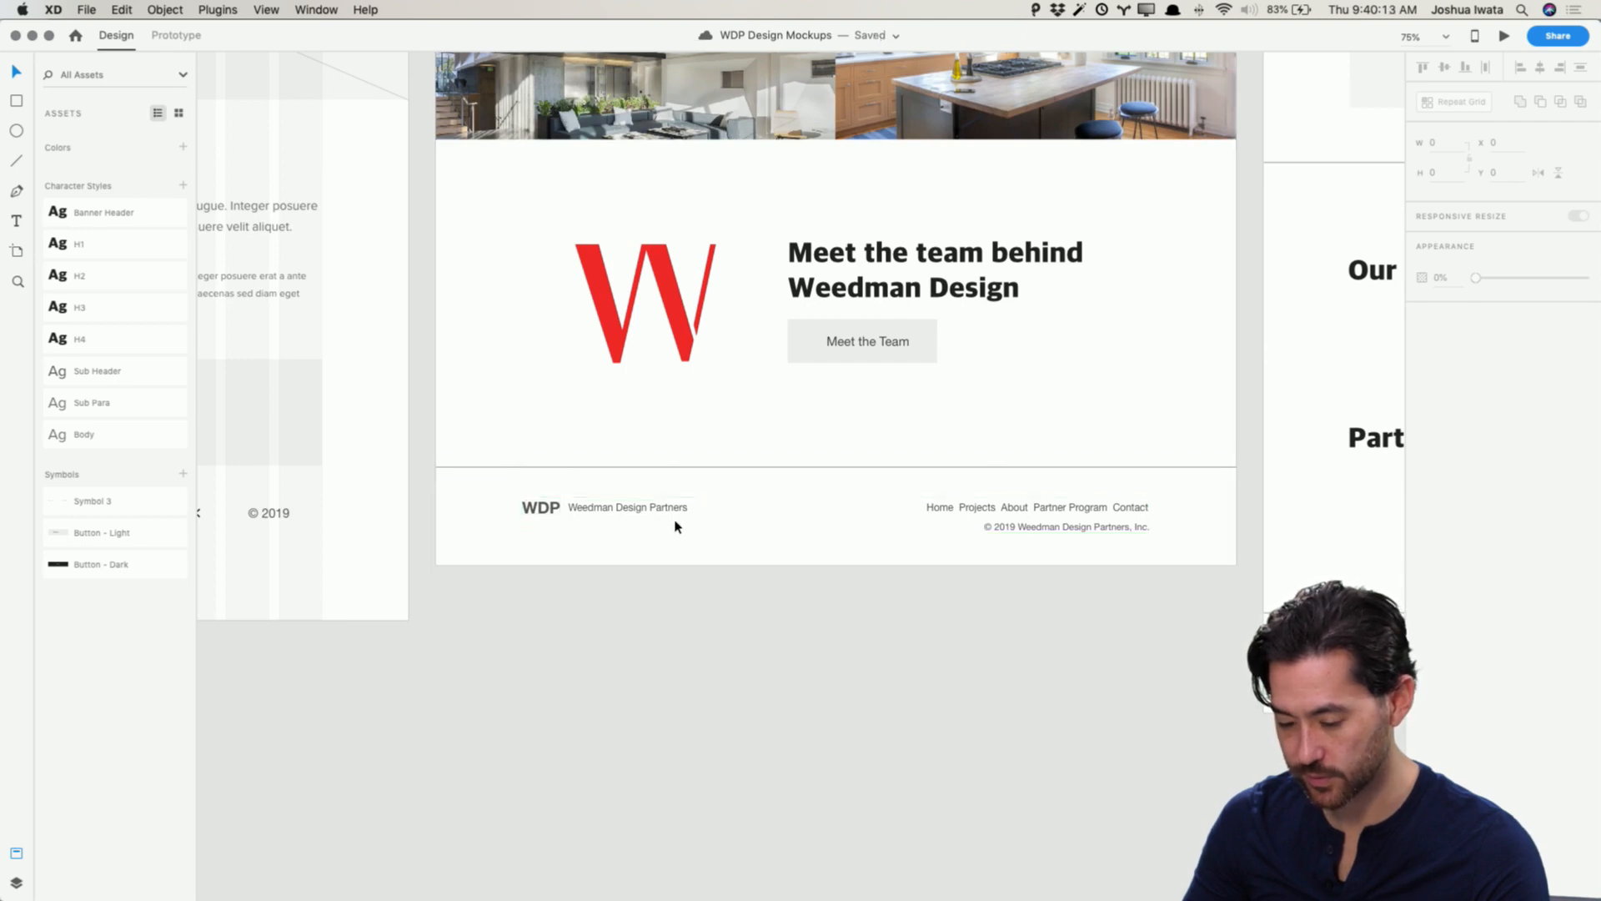
pyautogui.press('super+1')
pyautogui.click(622, 523)
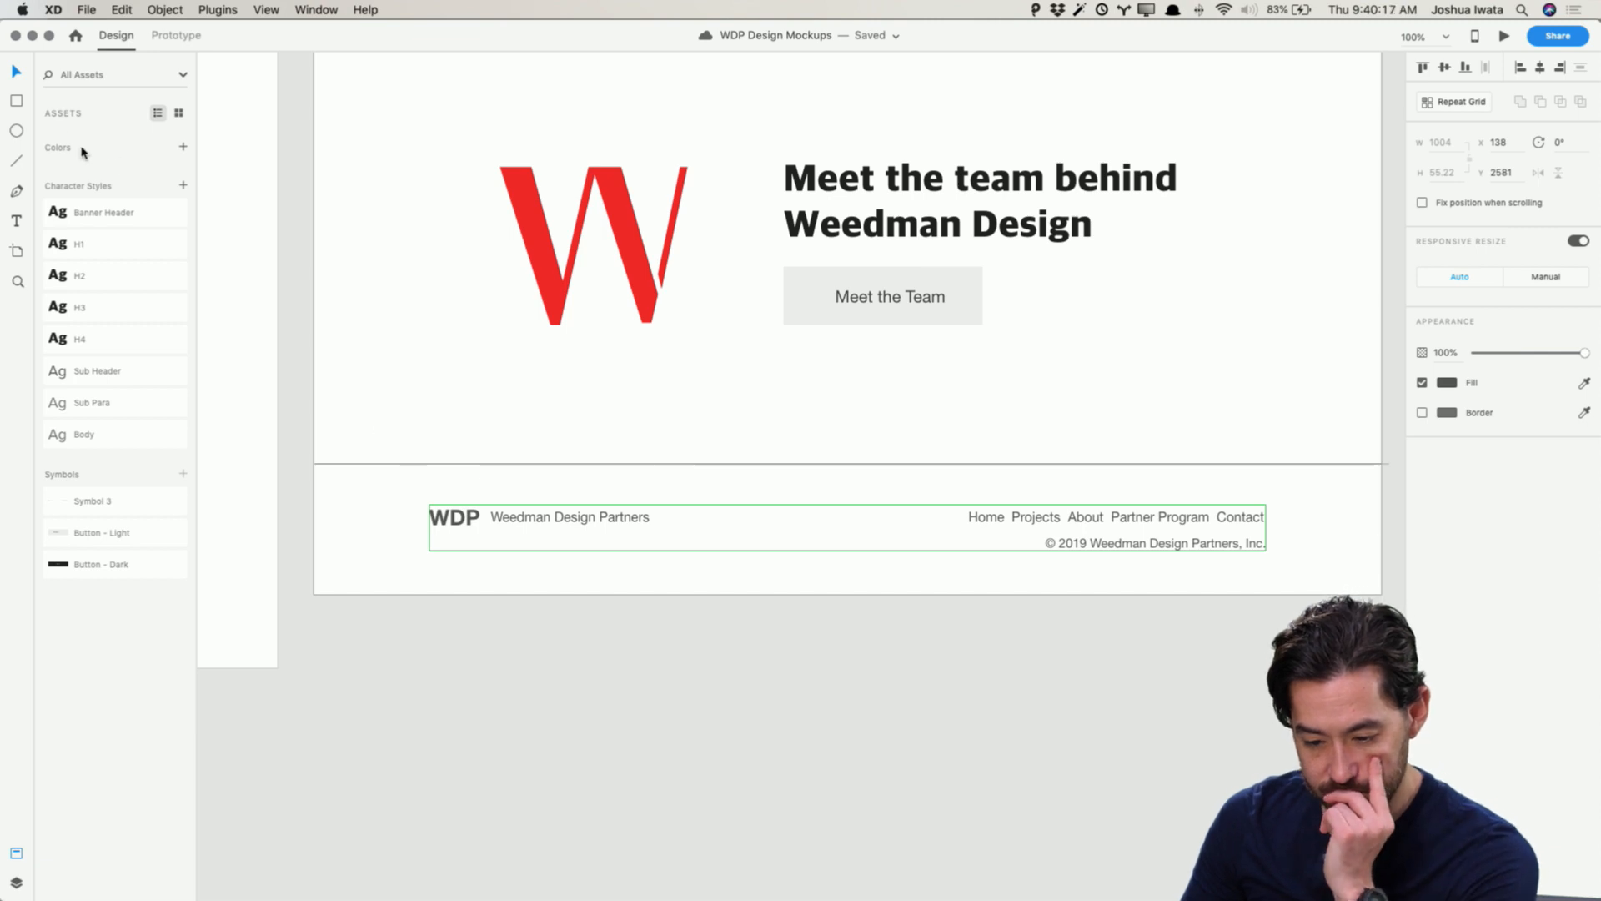
pyautogui.doubleClick(593, 522)
pyautogui.click(649, 686)
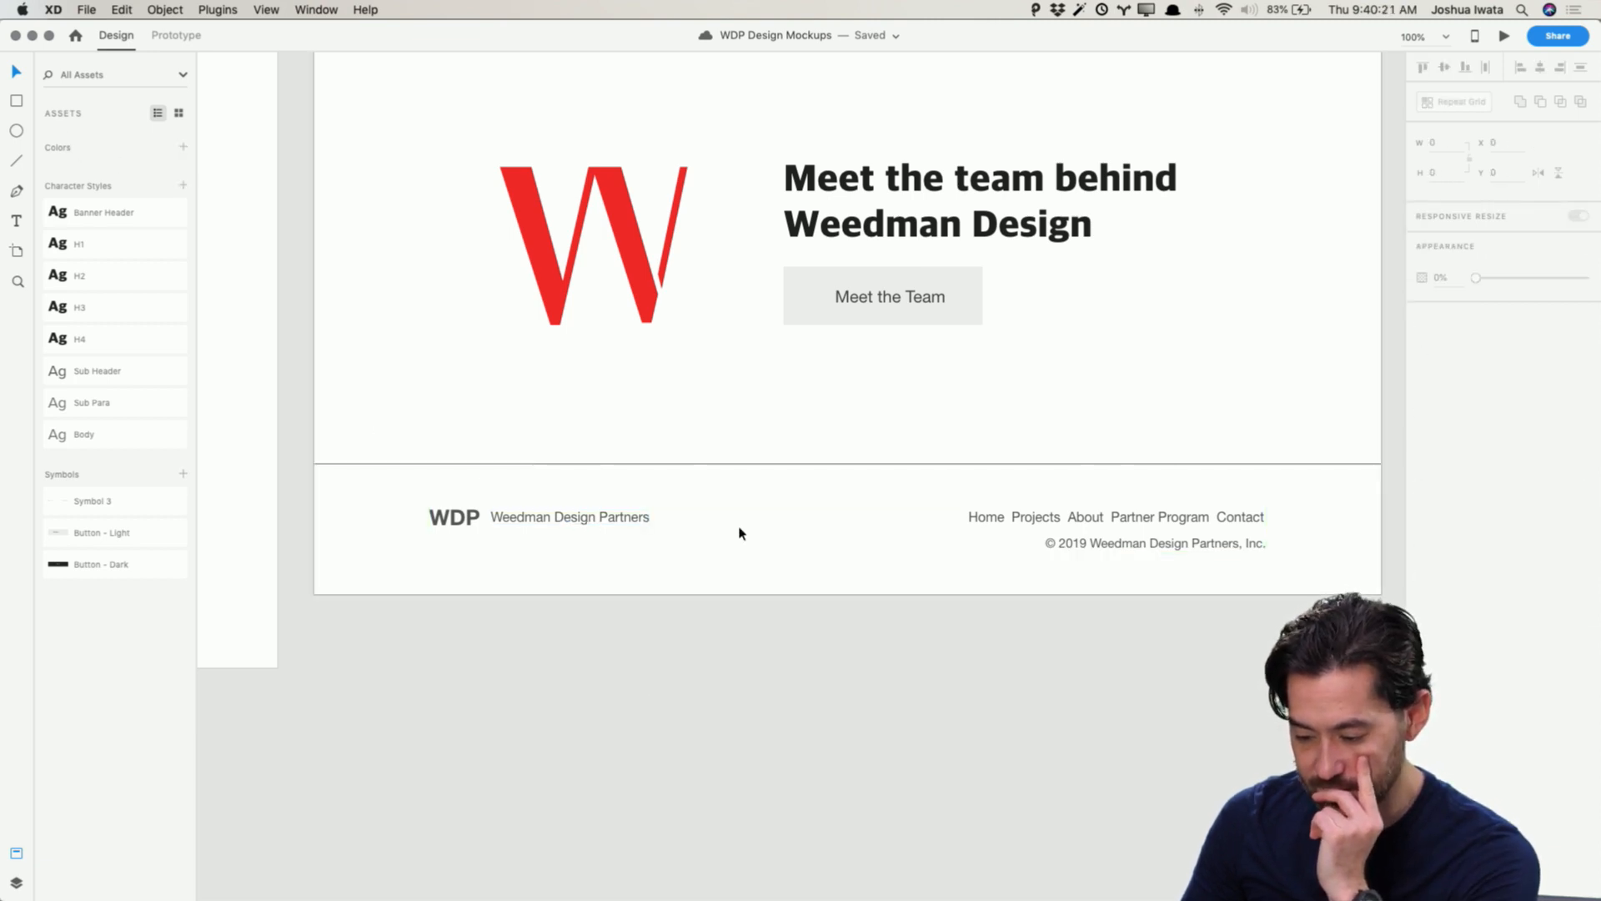
pyautogui.click(996, 518)
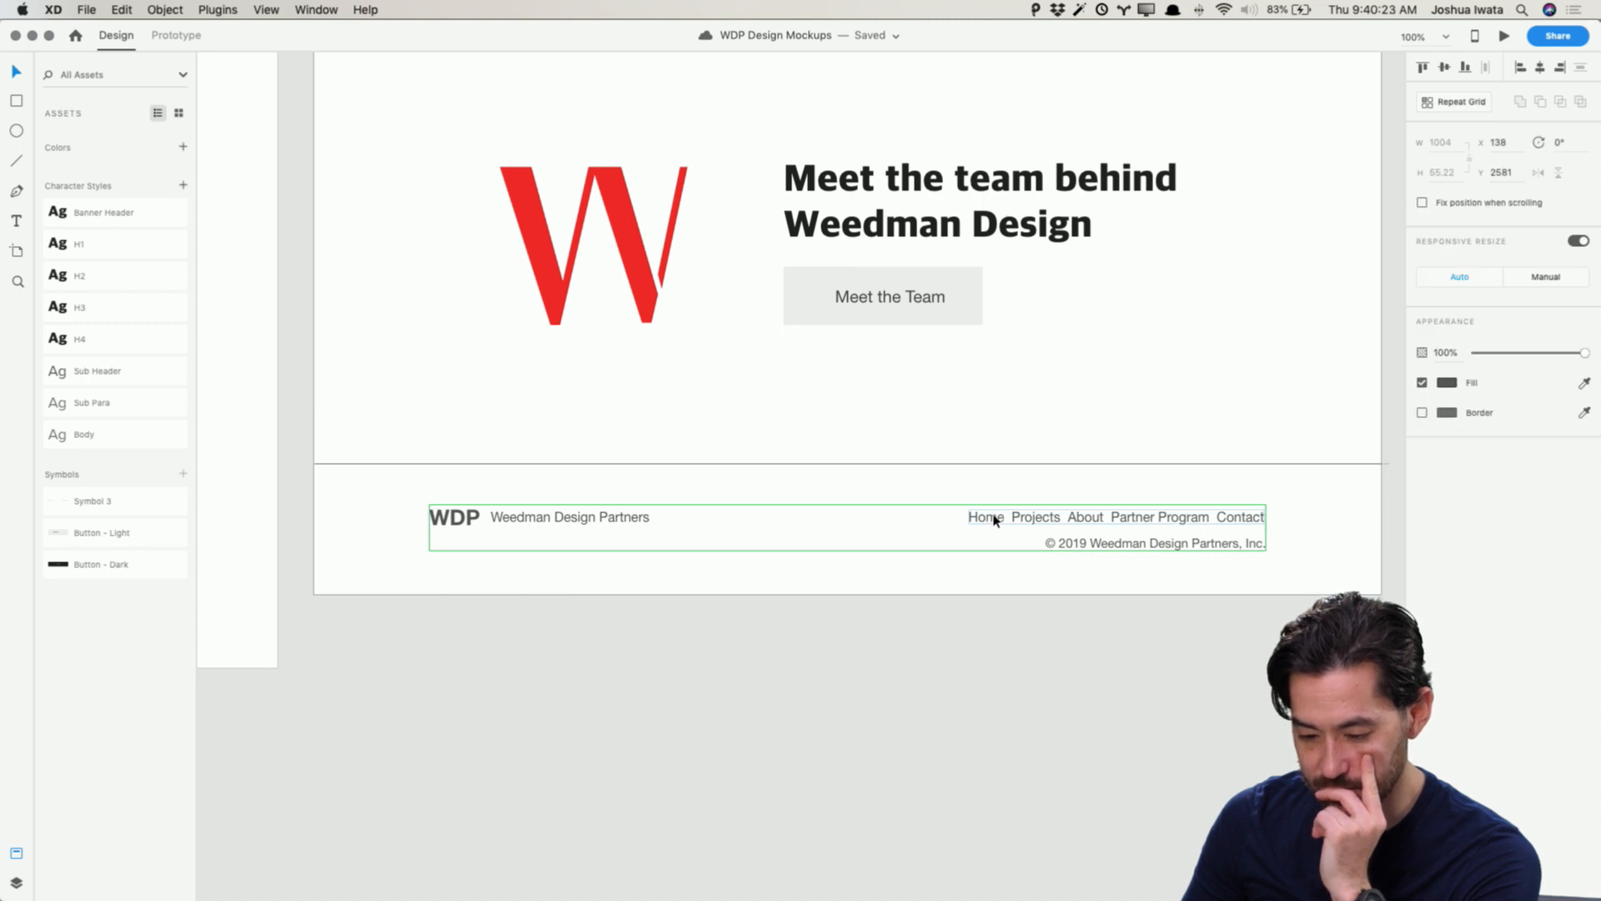
pyautogui.scroll(-1, 817, 630)
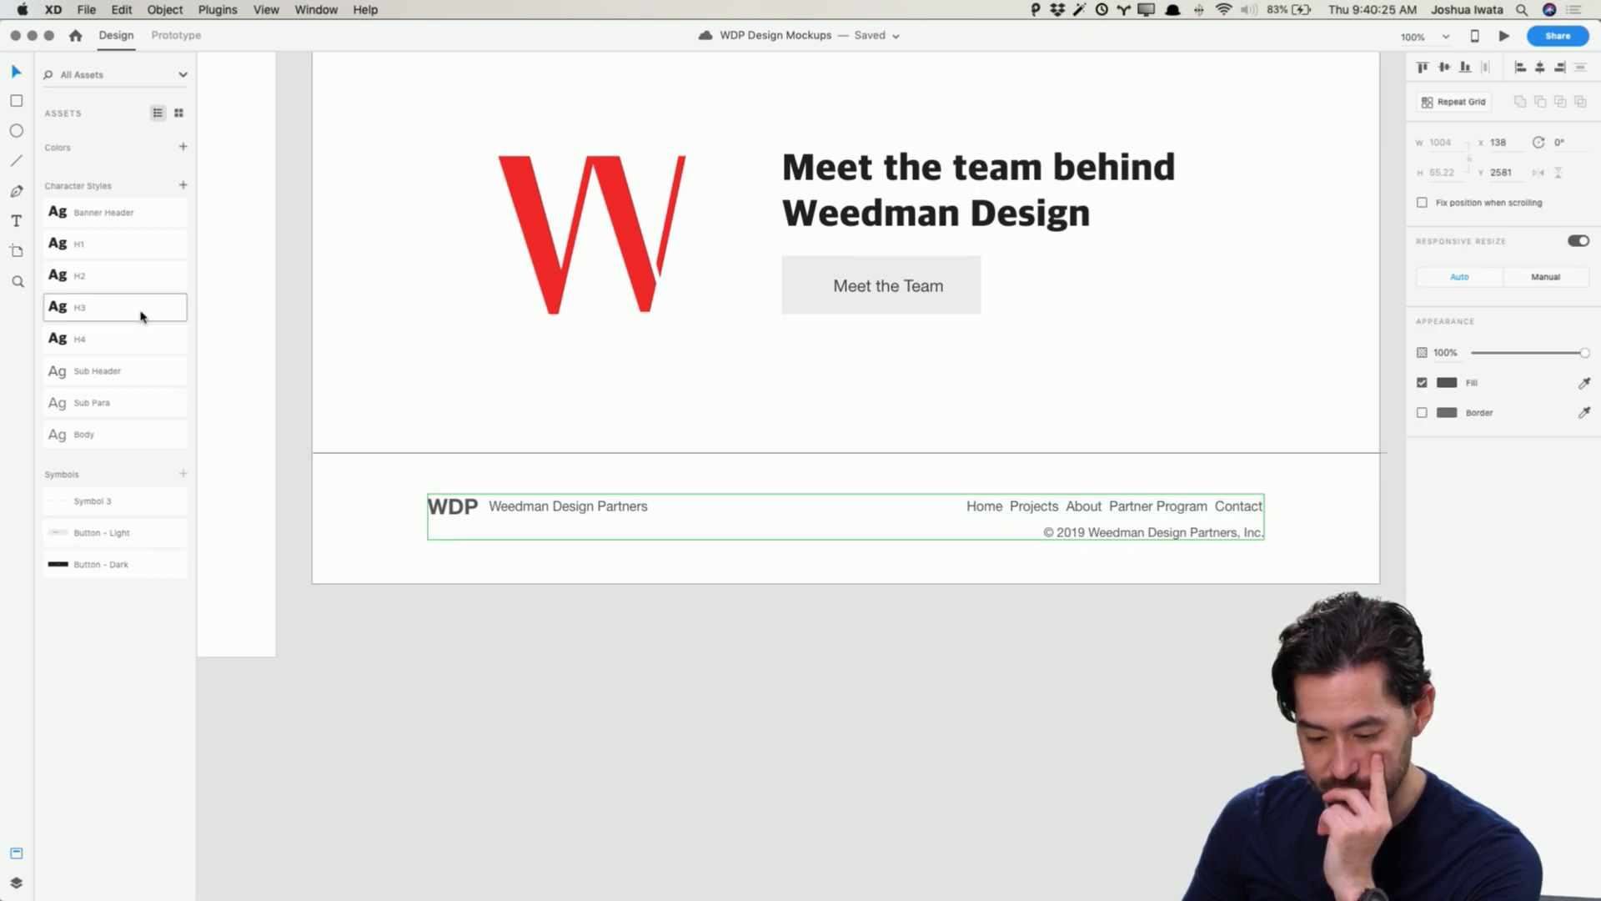
pyautogui.click(95, 502)
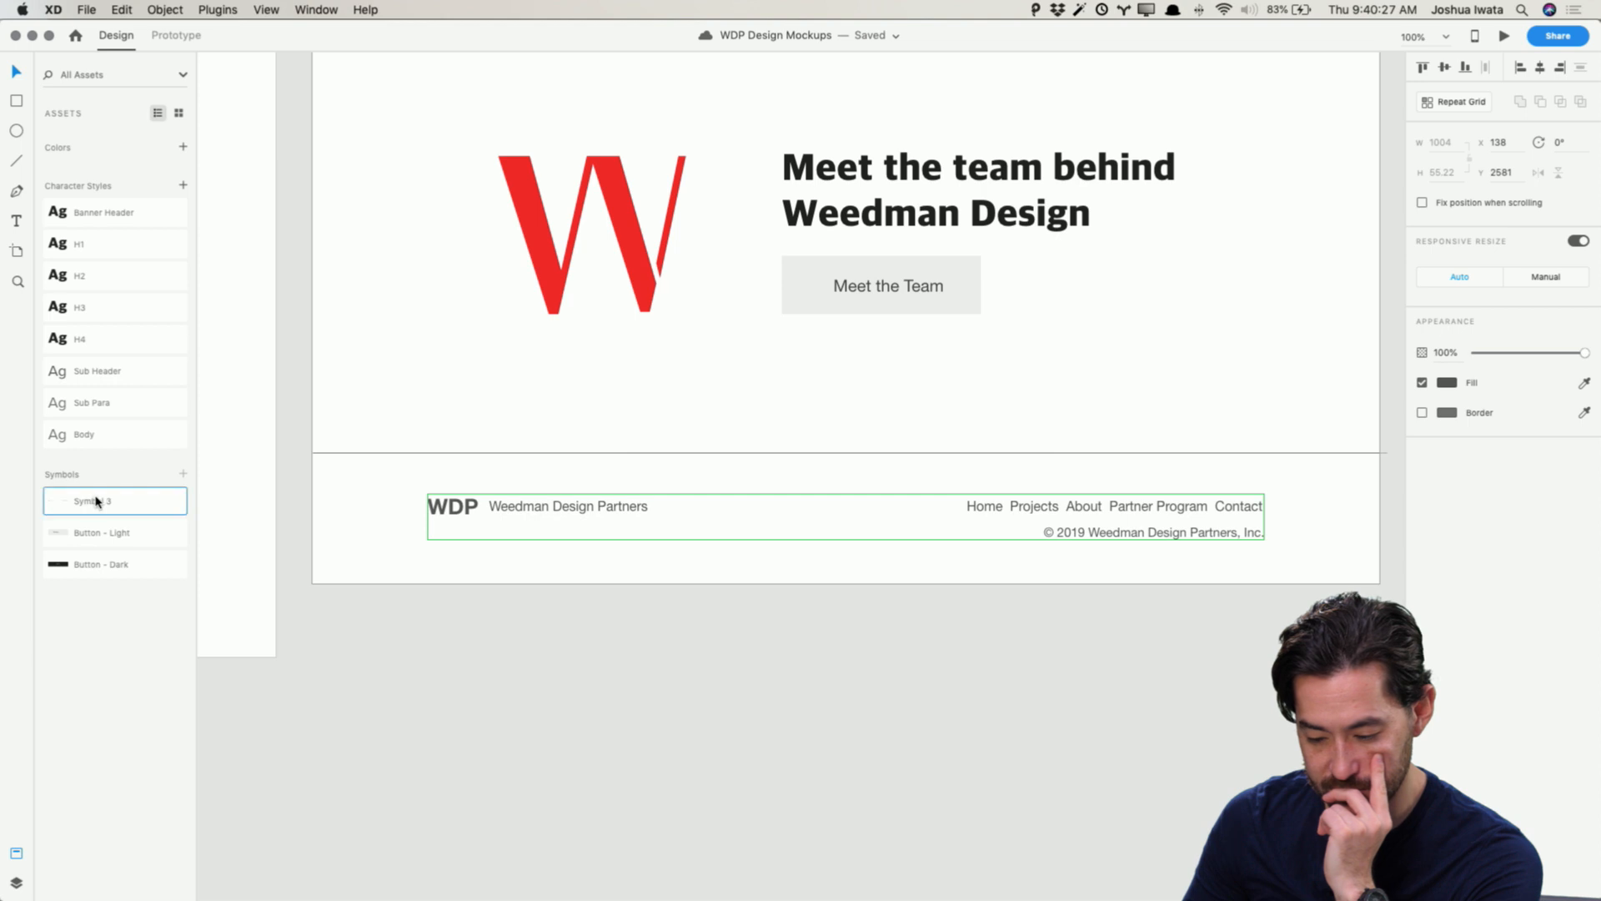
pyautogui.doubleClick(96, 502)
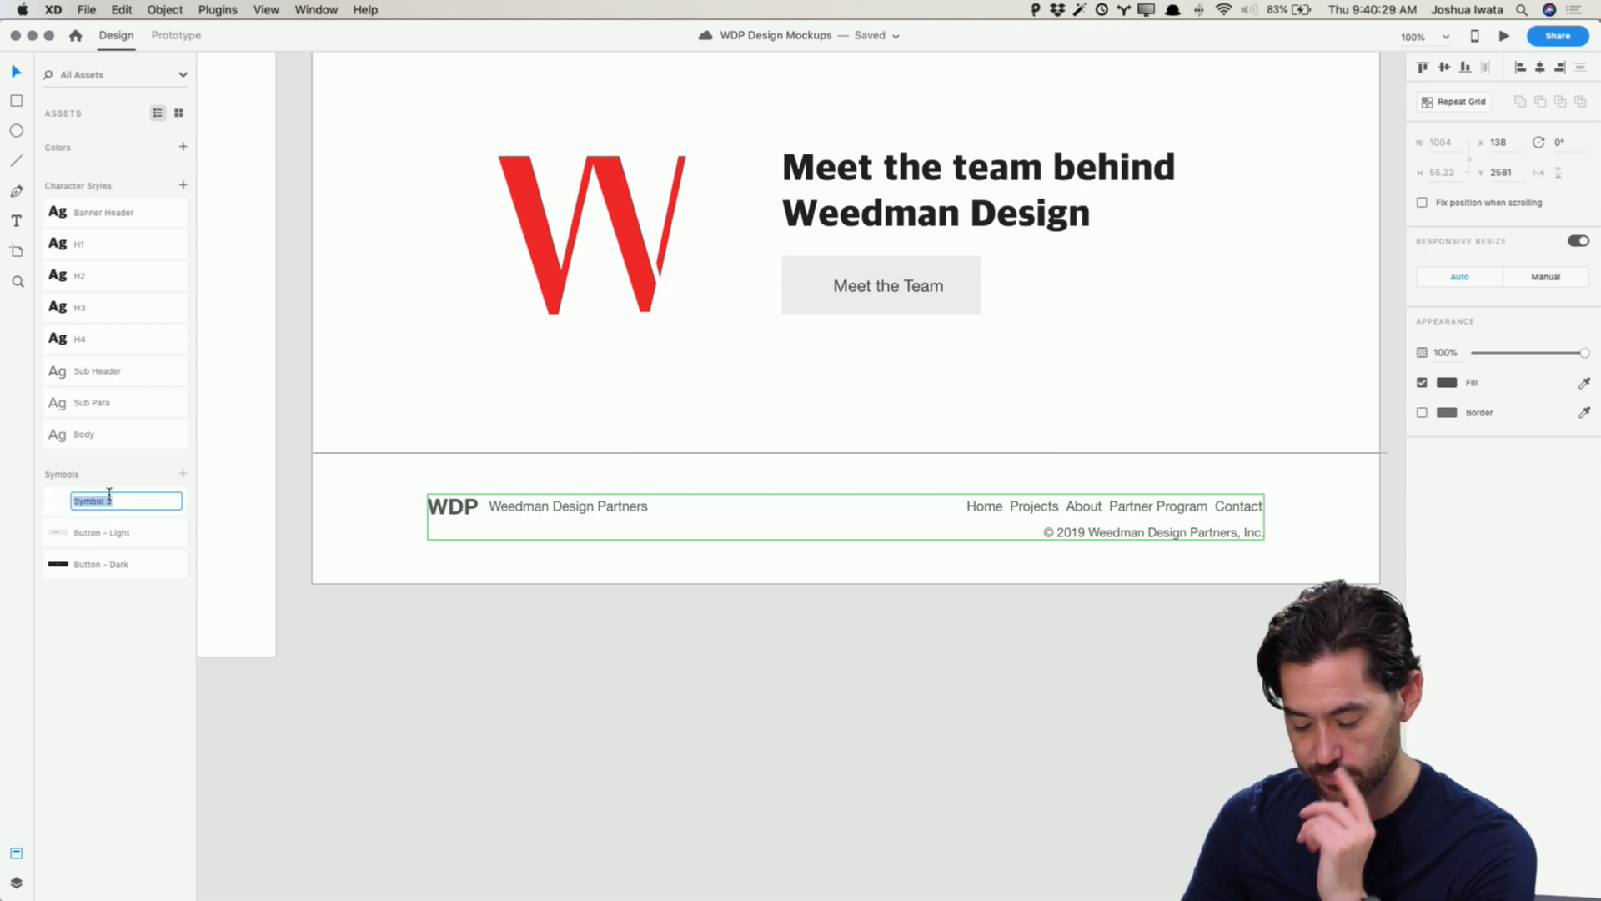
pyautogui.write('Footer')
pyautogui.press('Return')
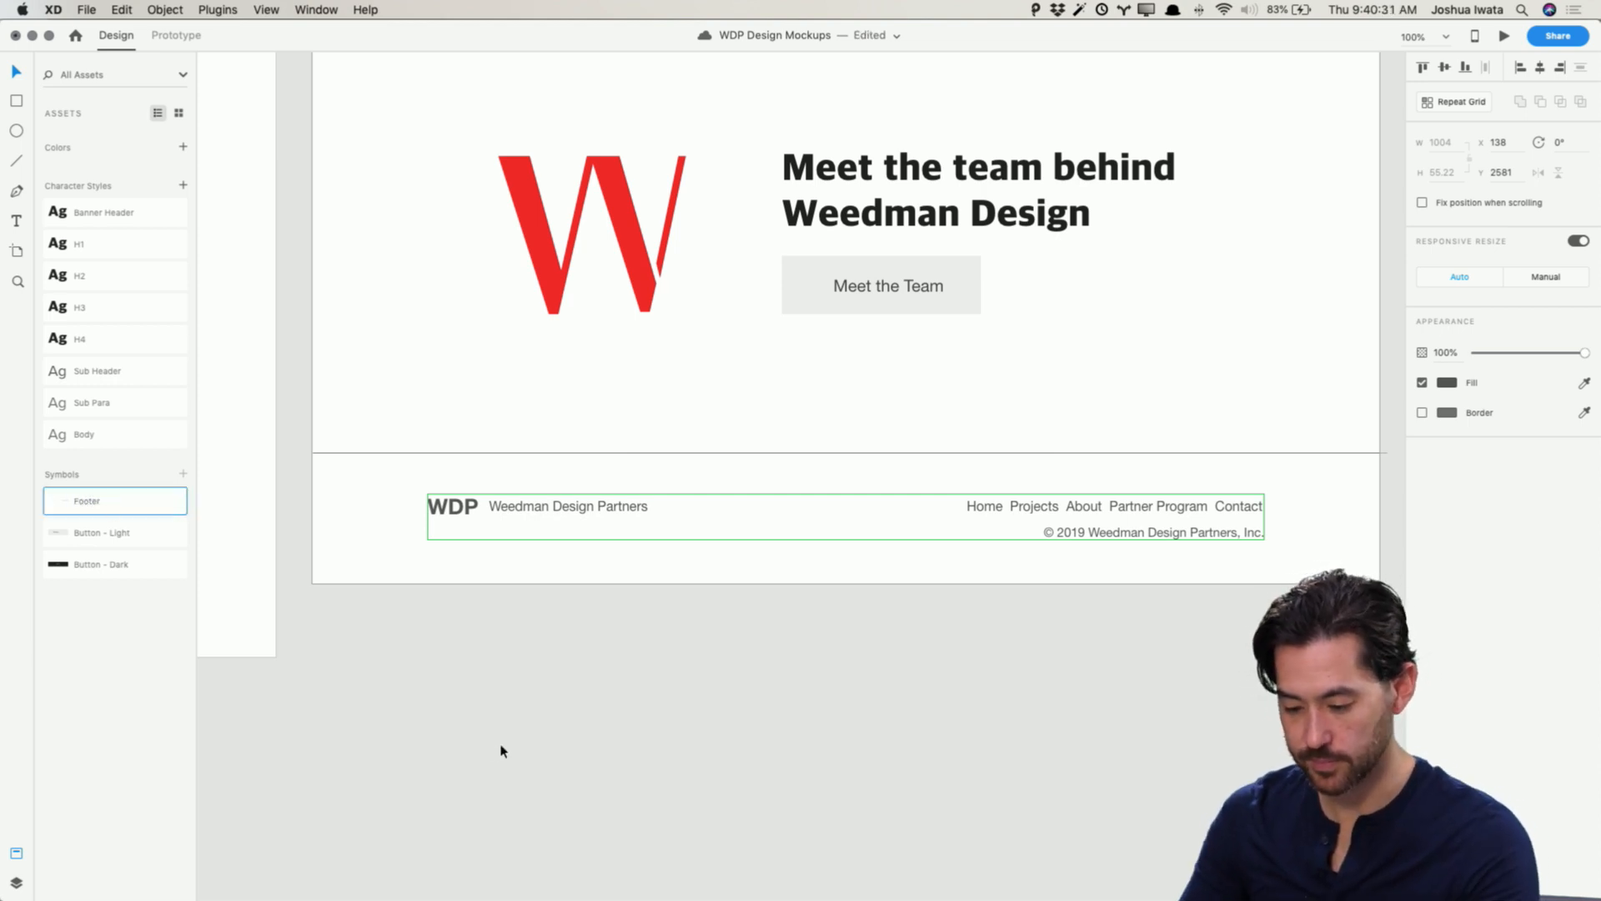
# Step: Replace the footer's WDP text with a copy of the moodboard's WDP logo, placed at the footer's left
pyautogui.click(480, 467)
pyautogui.hscroll(1, 723, 517)
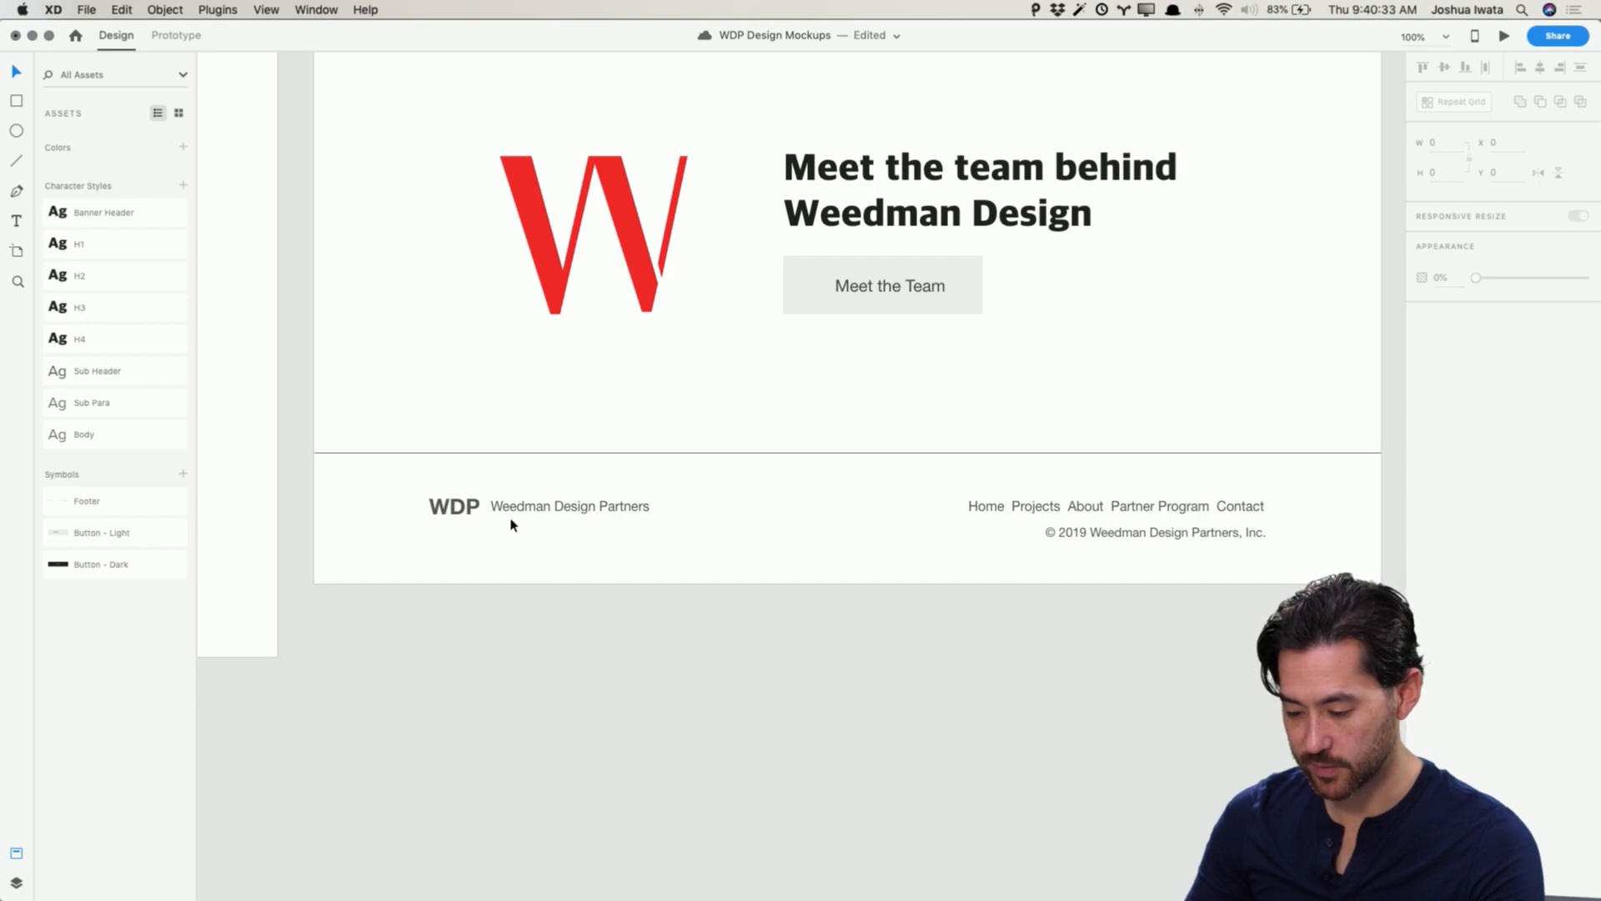
pyautogui.scroll(20, 512, 523)
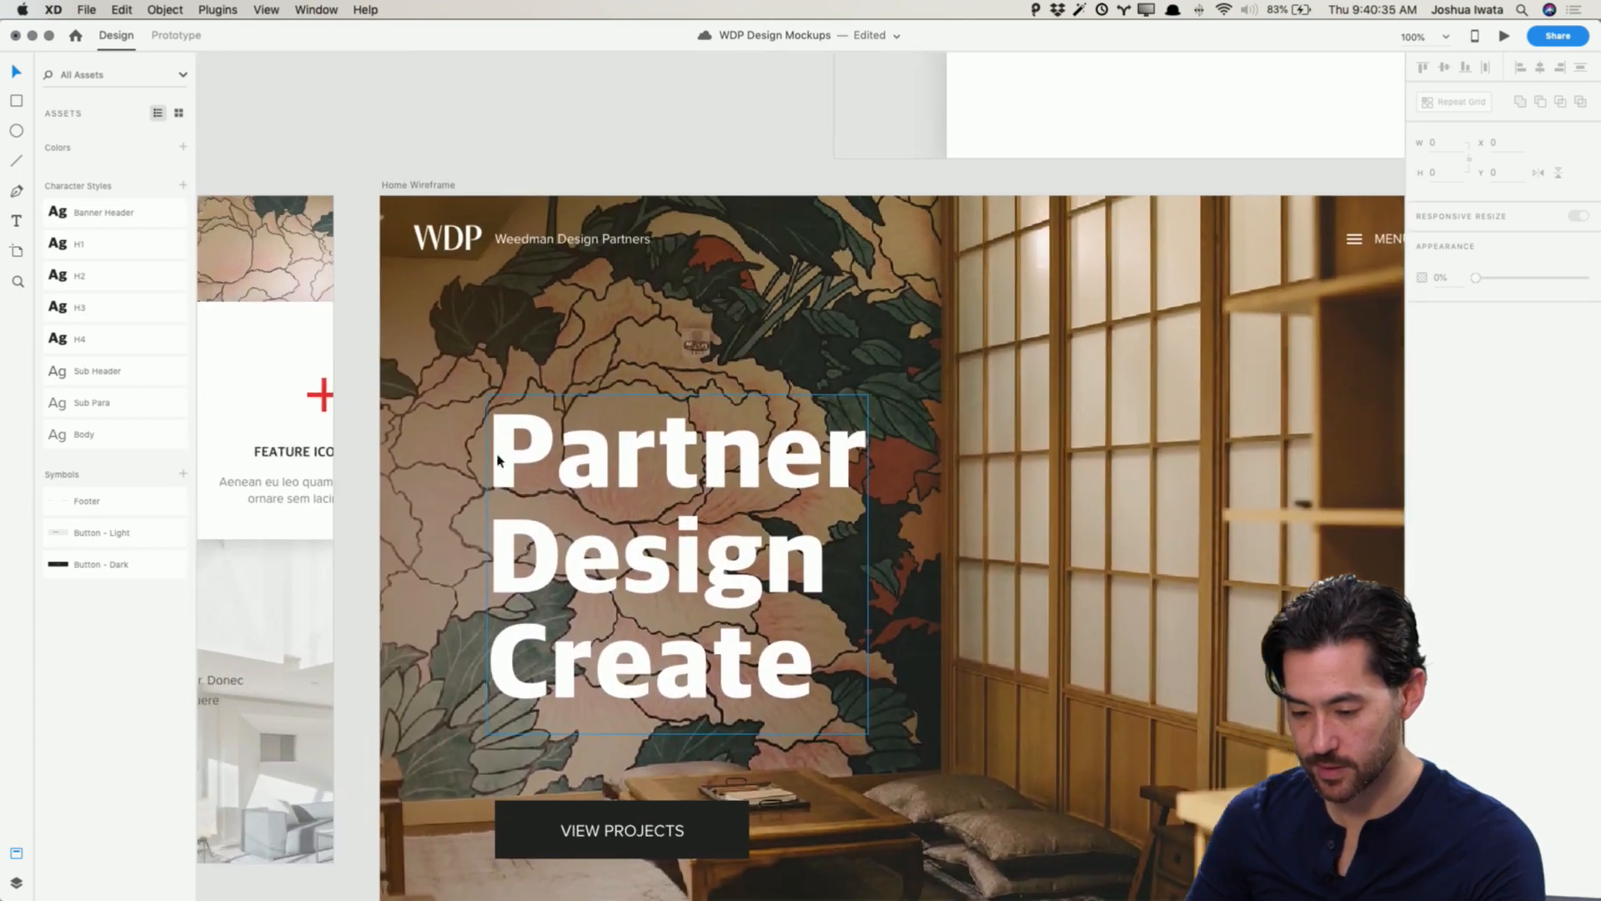
pyautogui.scroll(3, 498, 451)
pyautogui.hscroll(-15, 500, 450)
pyautogui.click(542, 440)
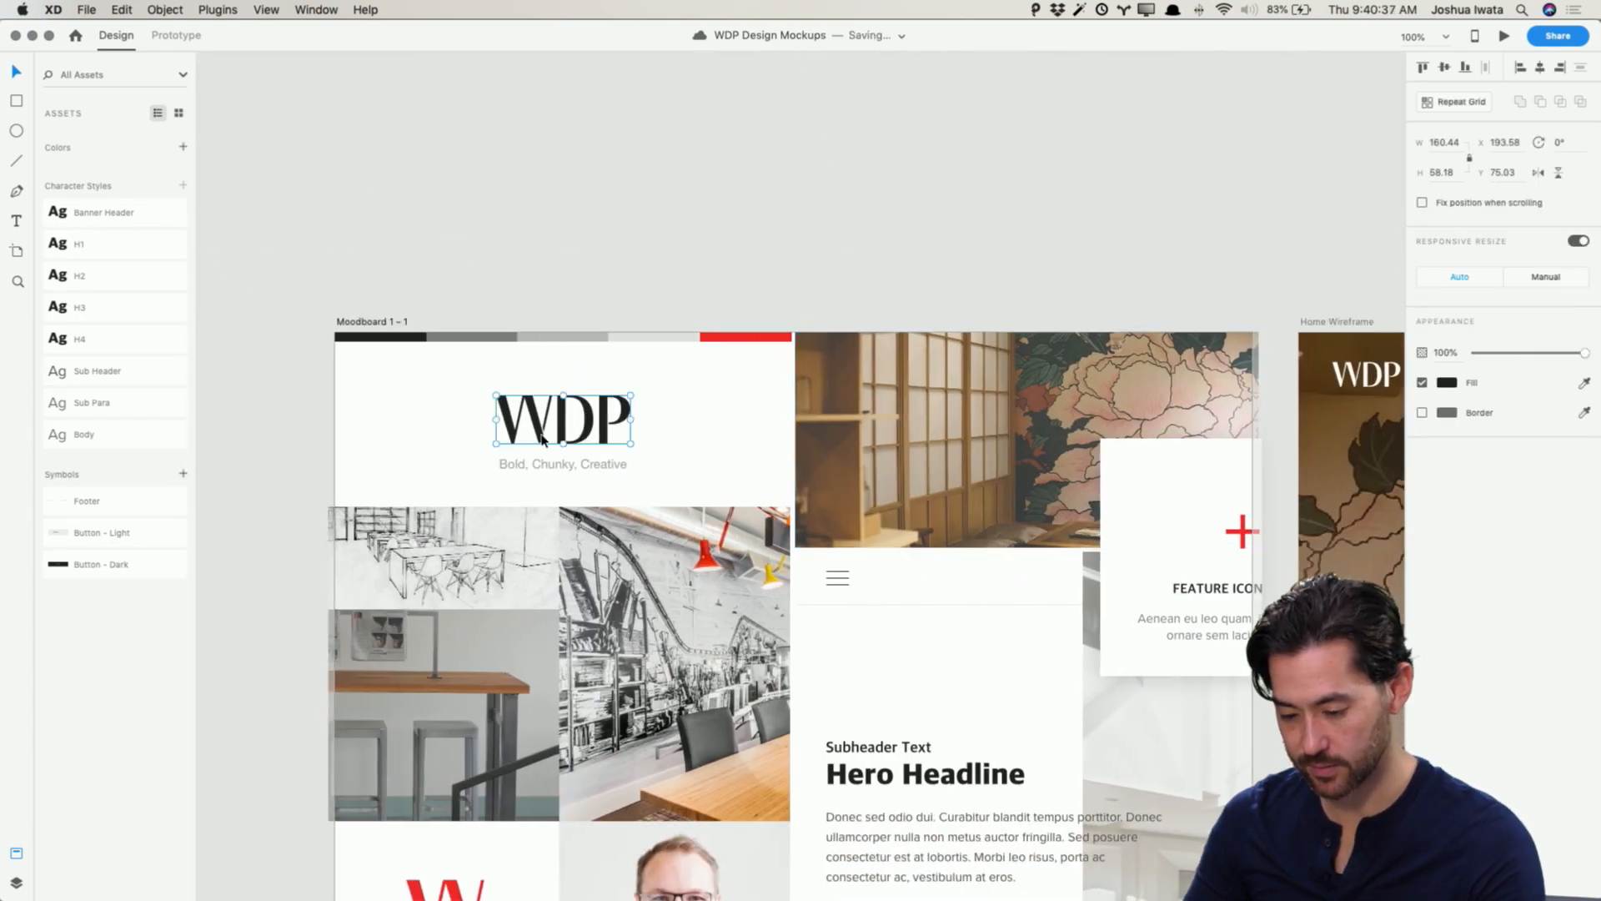
pyautogui.scroll(-12, 663, 505)
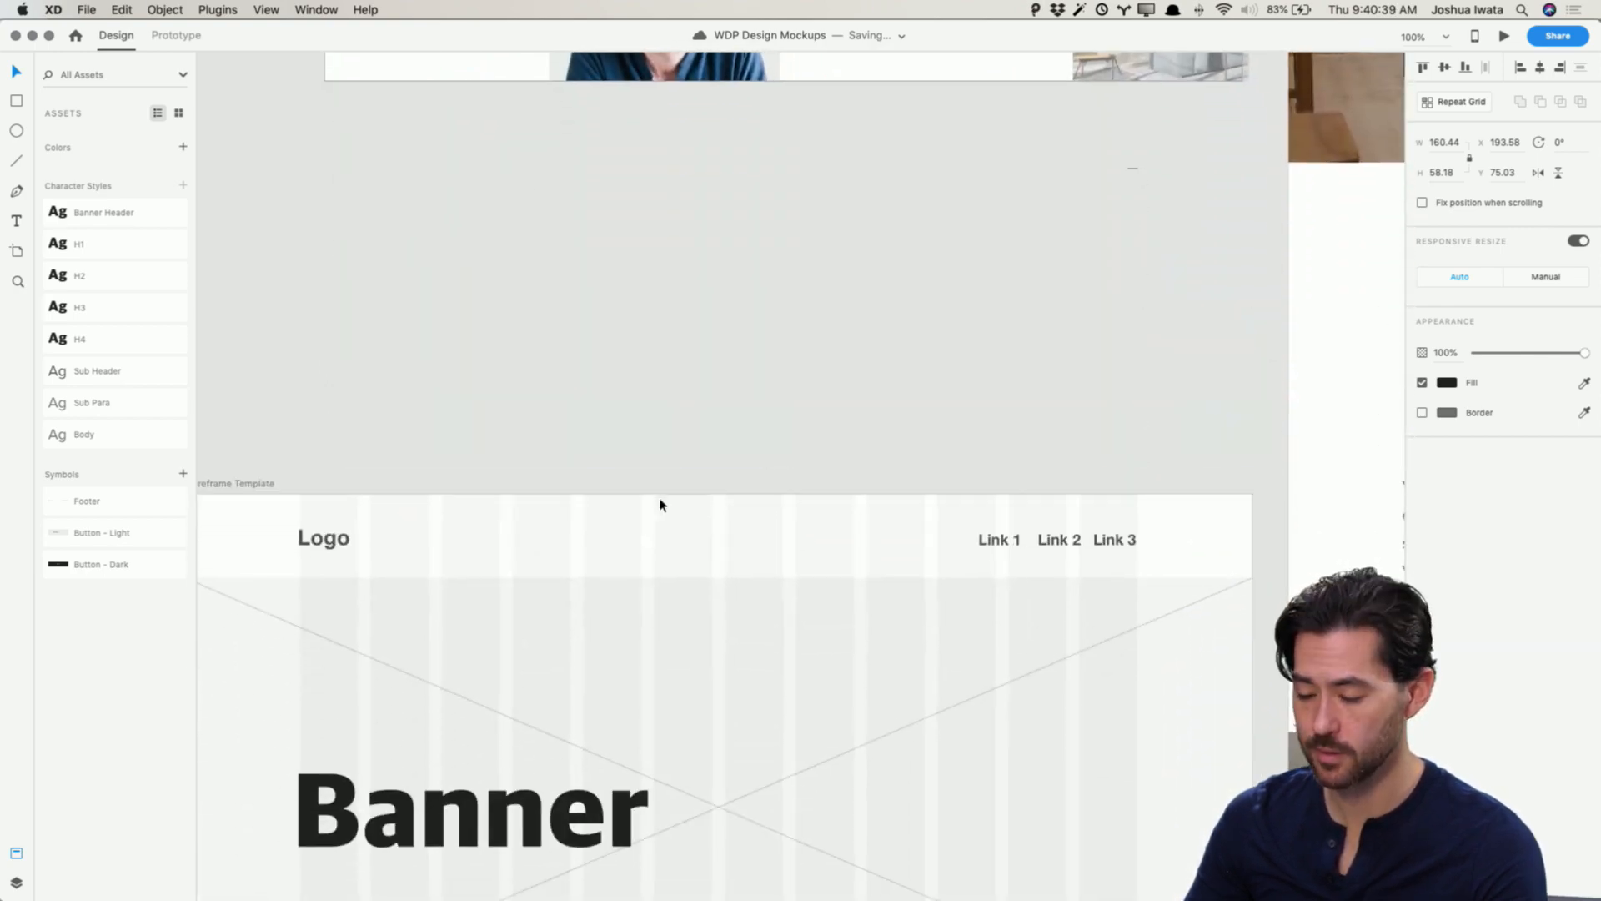
pyautogui.hscroll(1, 649, 498)
pyautogui.hscroll(10, 649, 498)
pyautogui.scroll(-15, 649, 498)
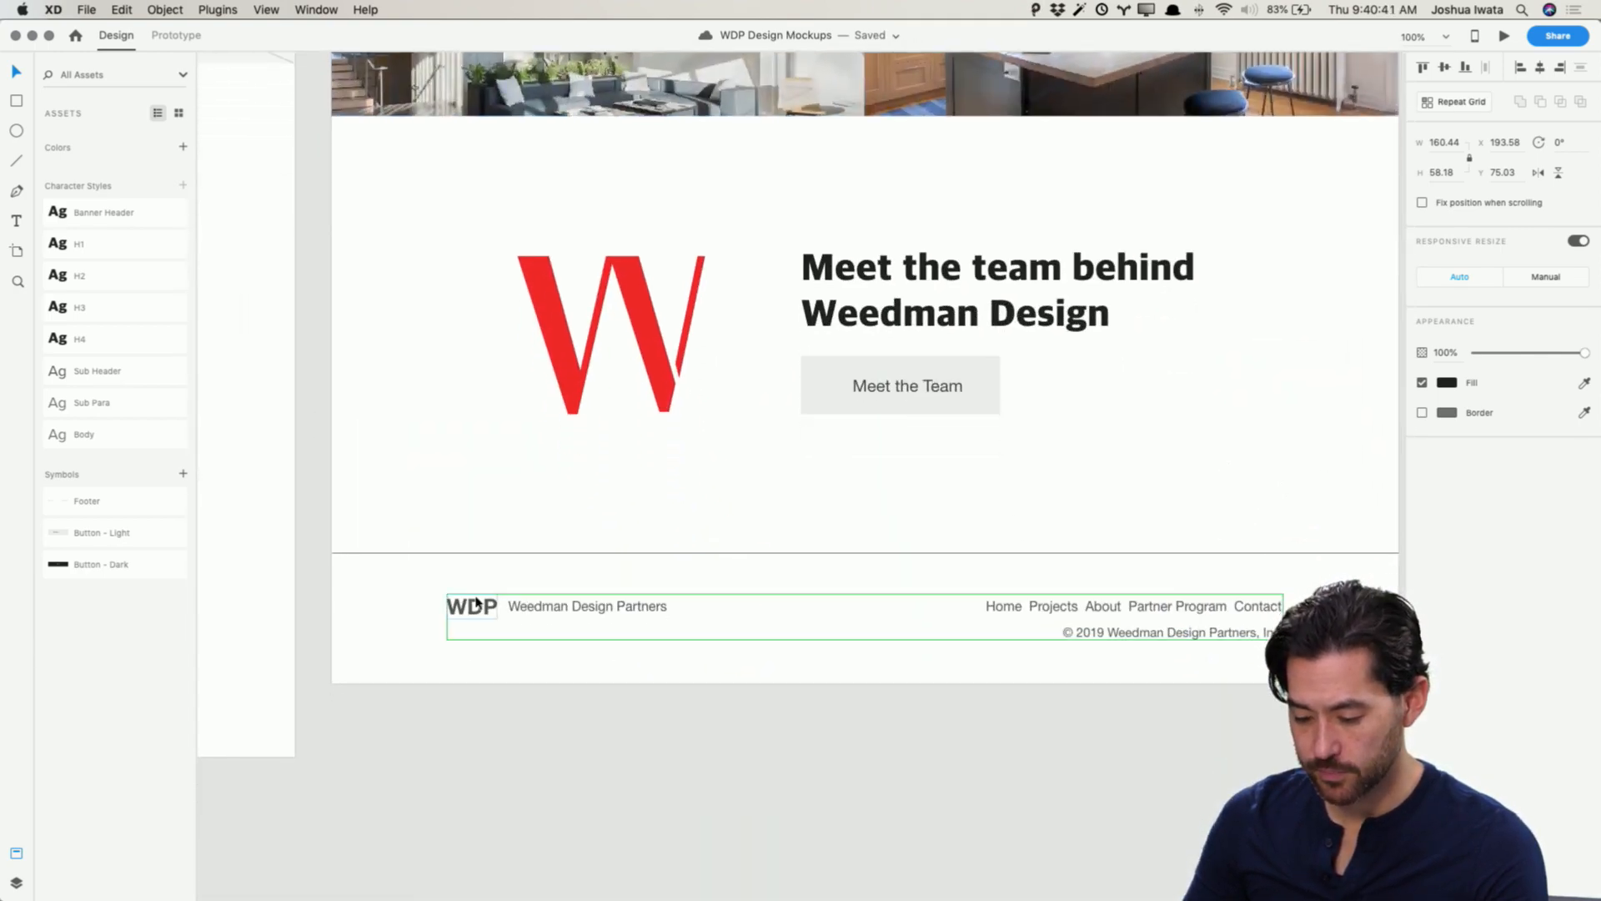
pyautogui.press('super+v')
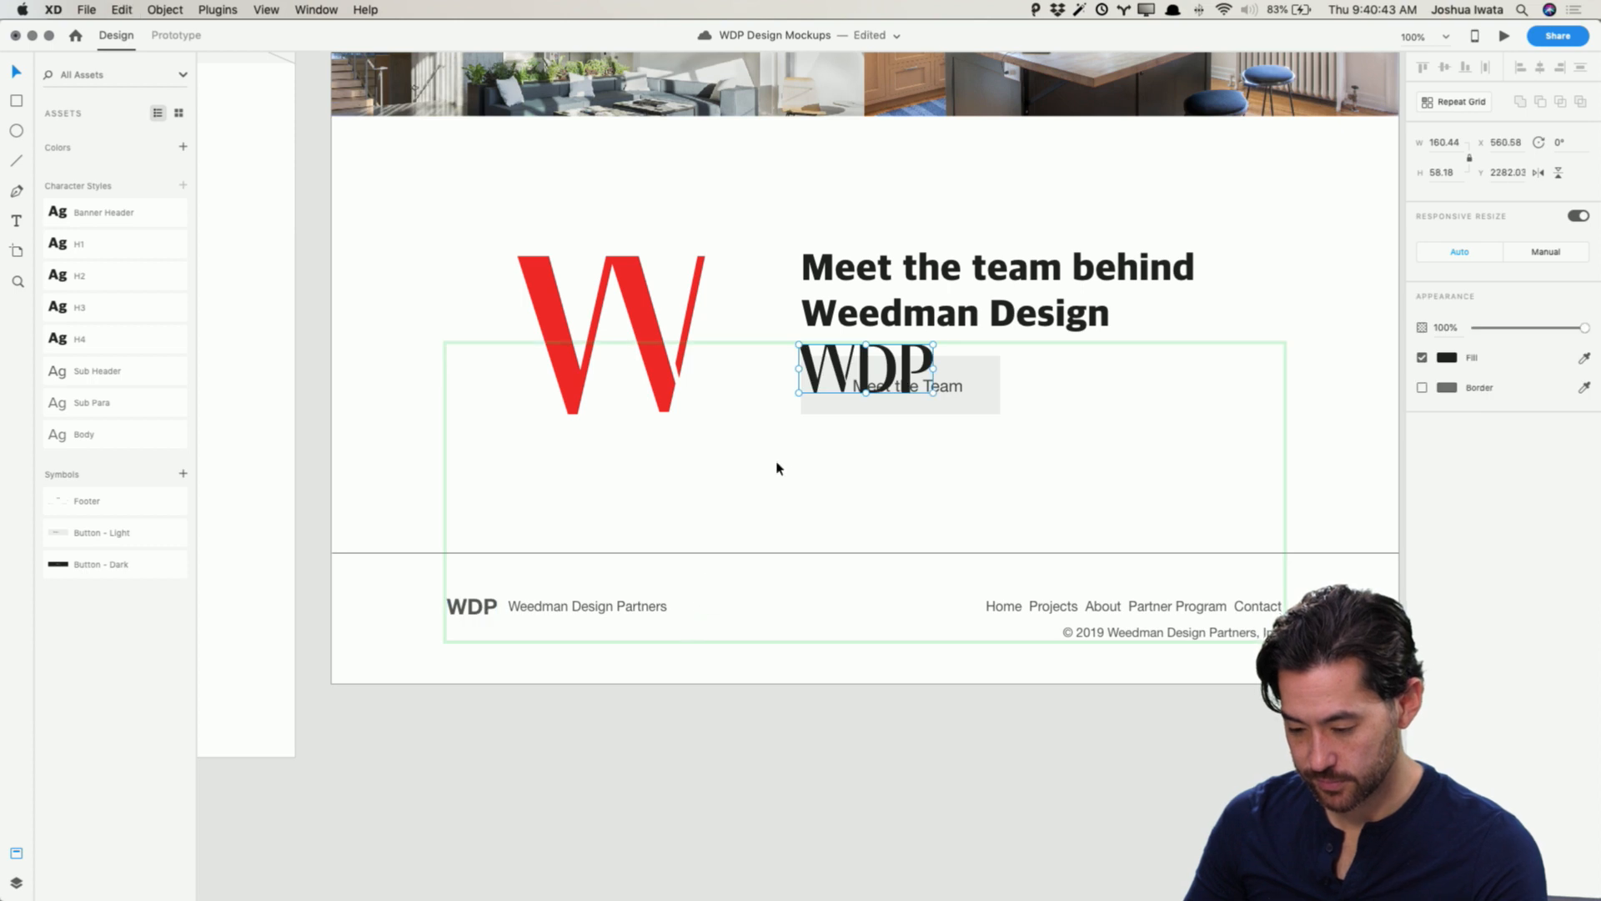
pyautogui.moveTo(858, 400); pyautogui.dragTo(523, 550)
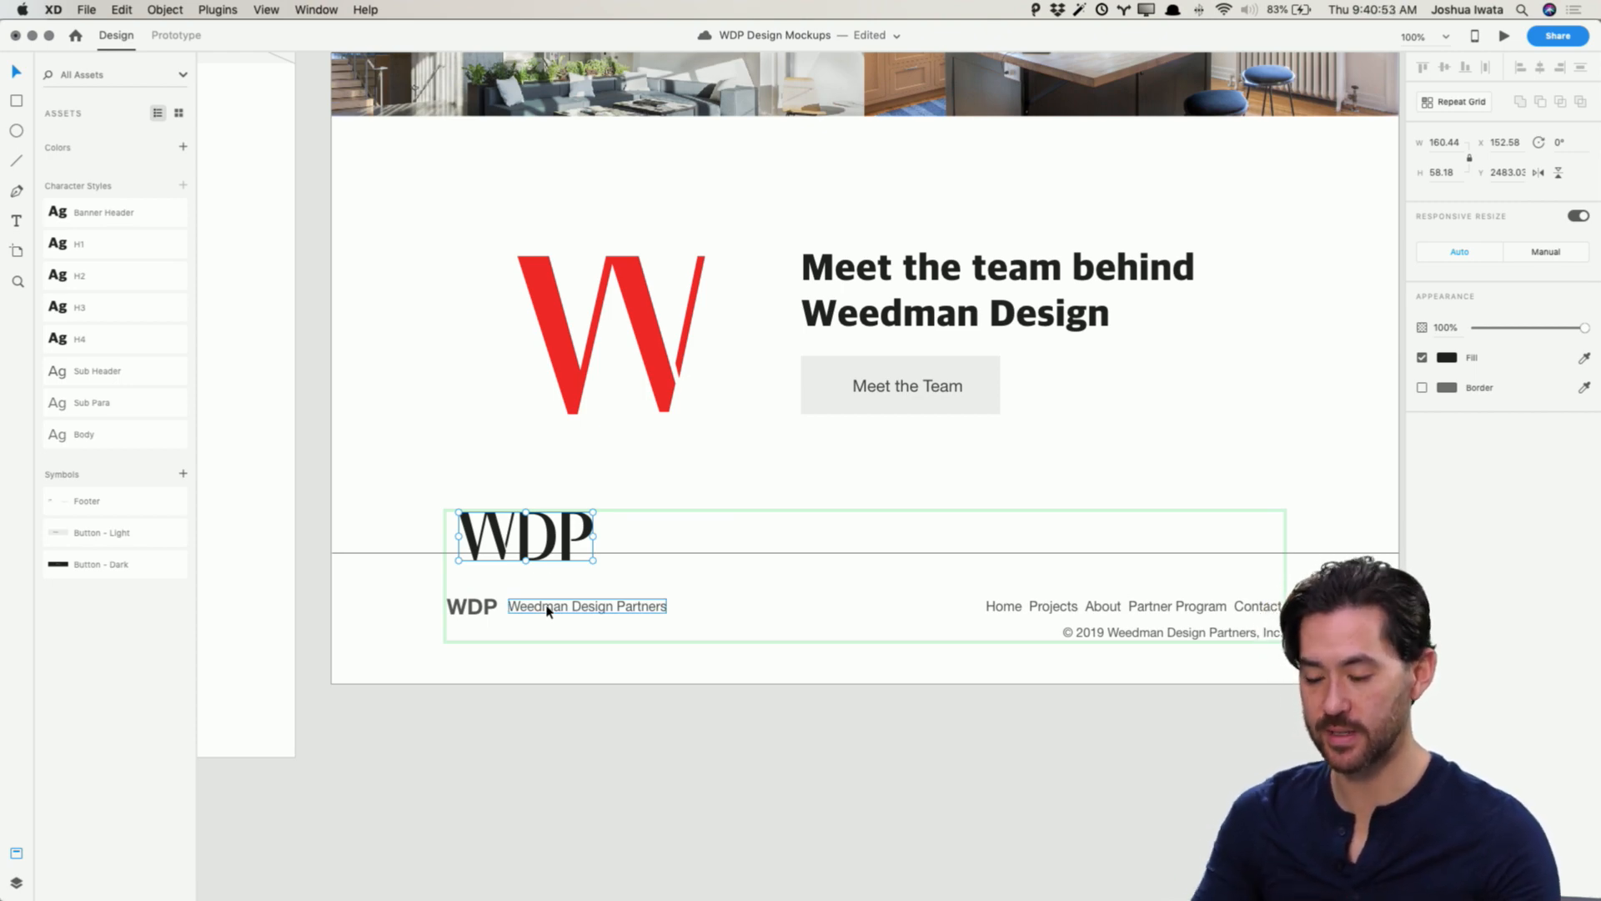
pyautogui.moveTo(564, 547); pyautogui.dragTo(574, 613)
pyautogui.click(481, 610)
pyautogui.press('Delete')
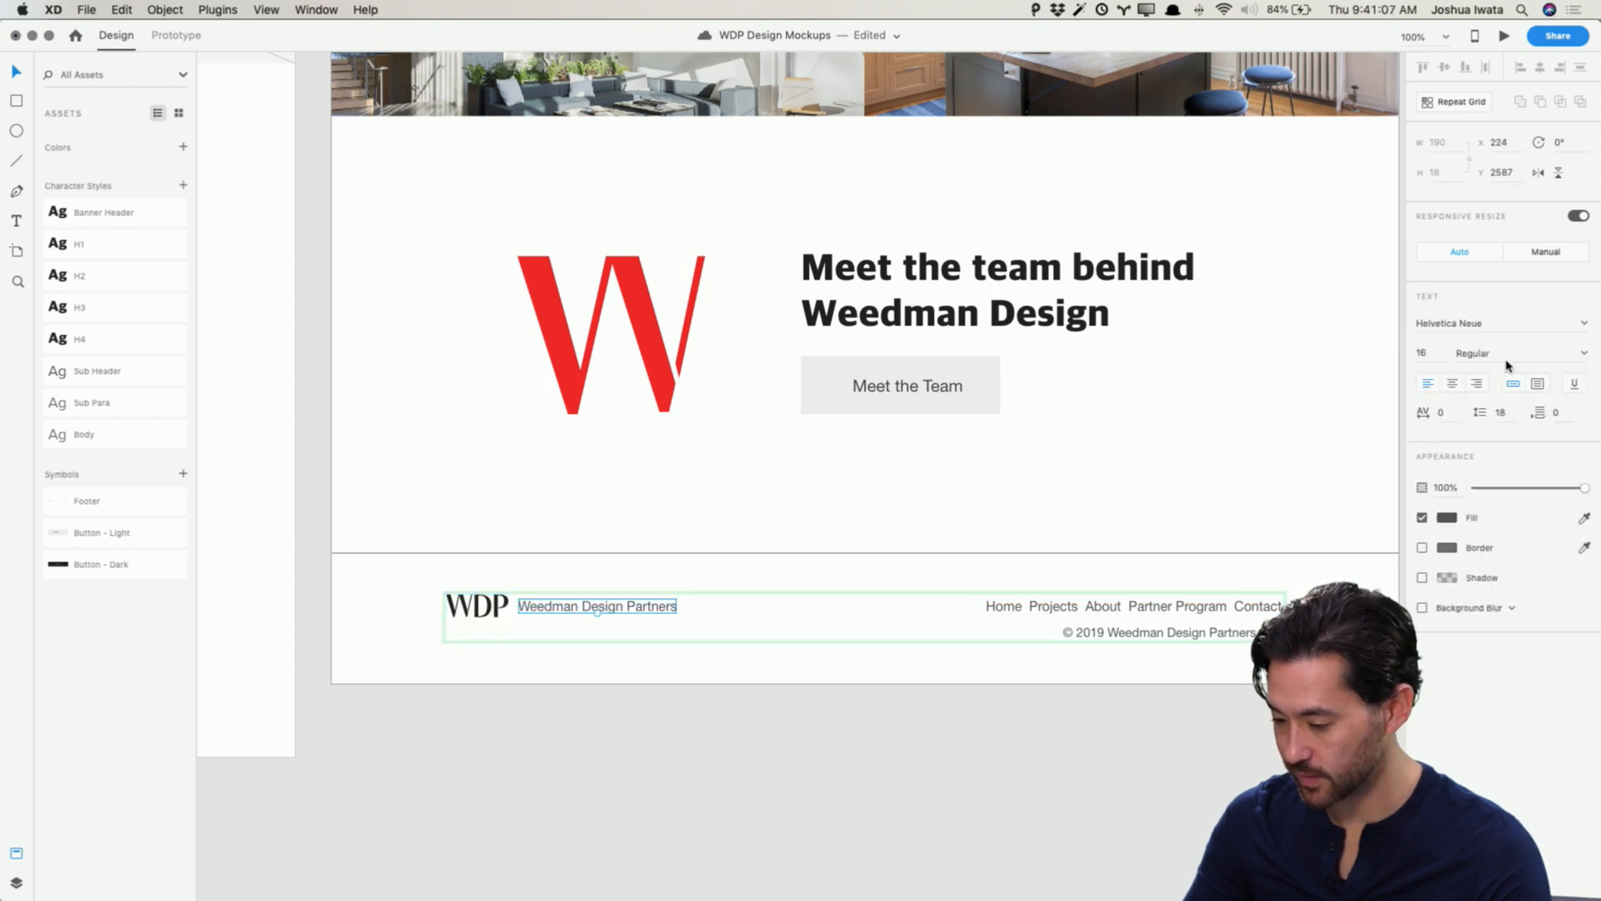
# Step: Change the footer's company name, navigation links and copyright text to the Proxima Nova font
pyautogui.click(1465, 323)
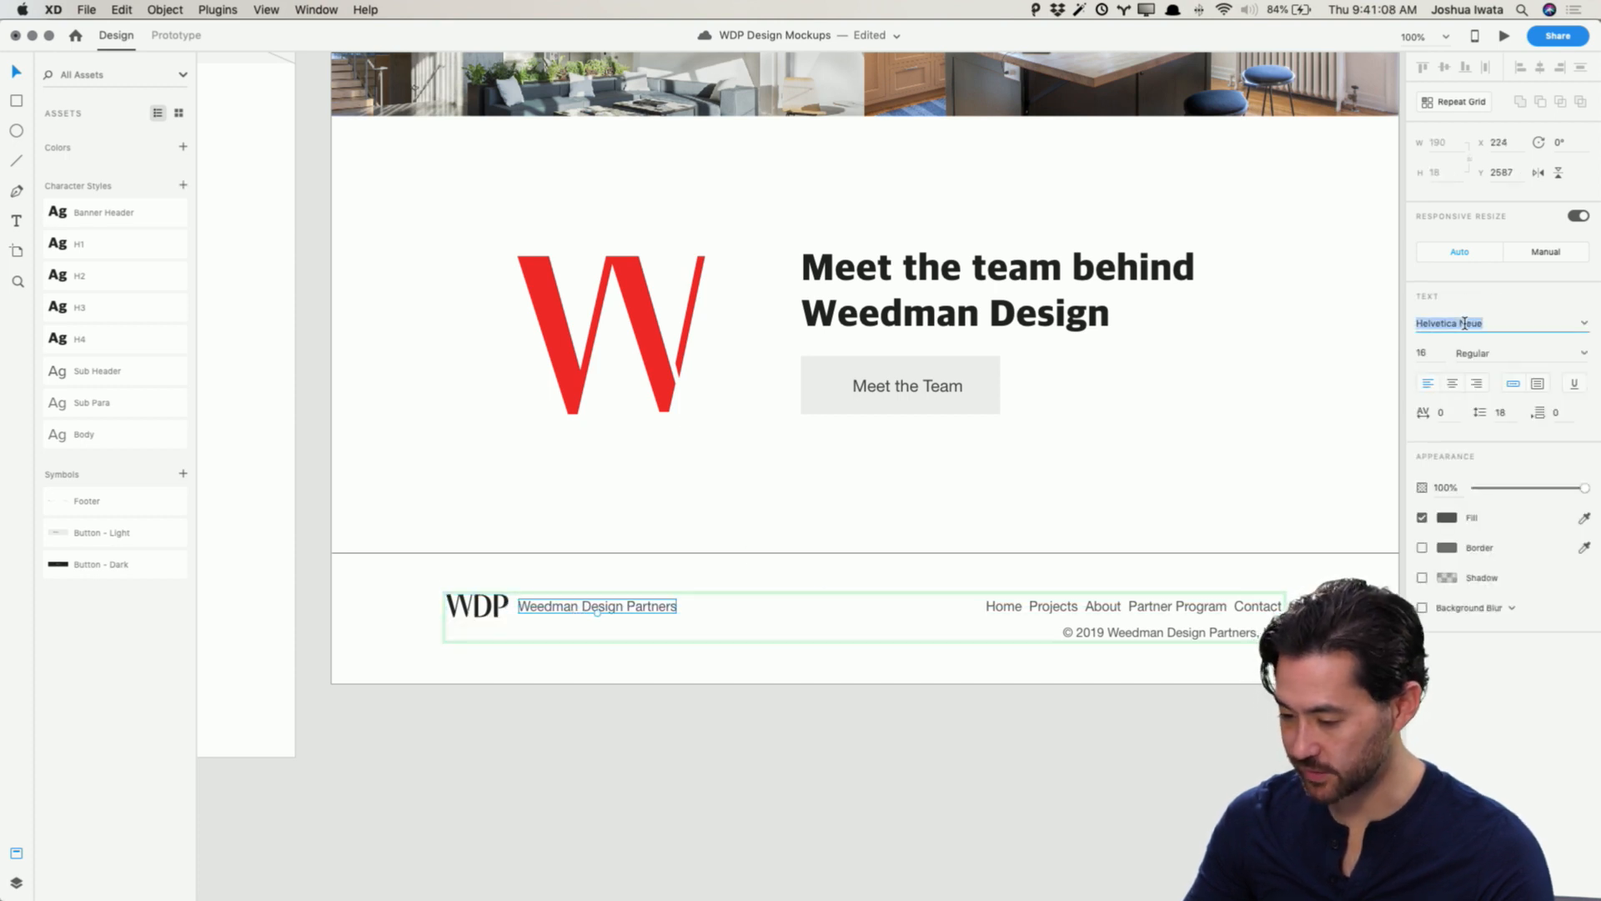
pyautogui.keyDown('shift'); pyautogui.click(1049, 611); pyautogui.keyUp('shift')
pyautogui.keyDown('shift'); pyautogui.click(1167, 633); pyautogui.keyUp('shift')
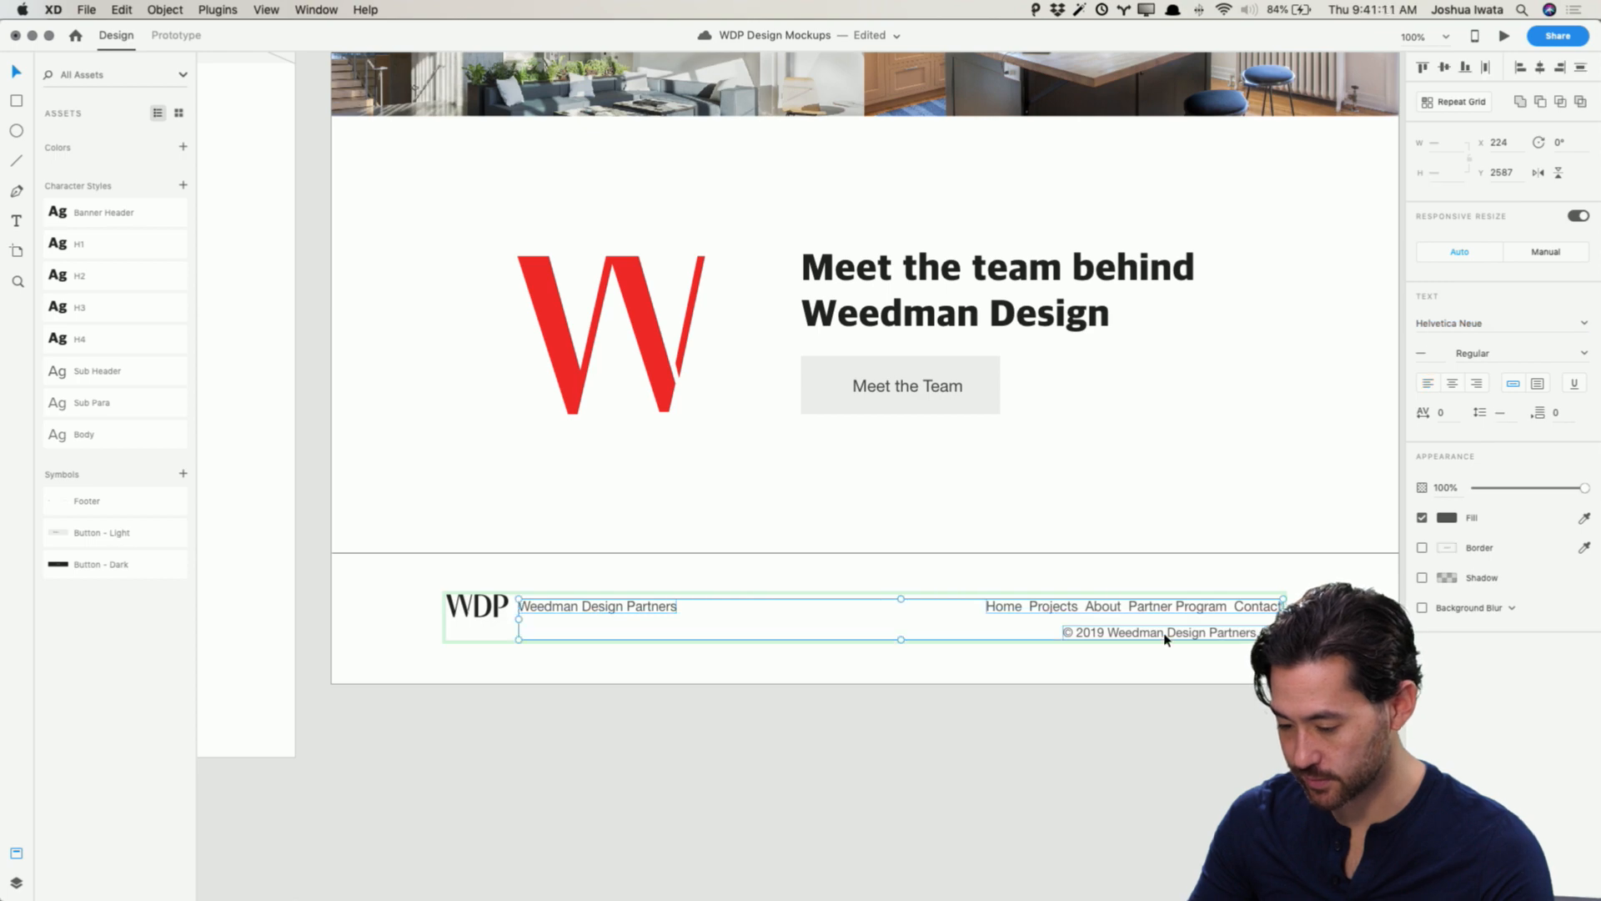
pyautogui.click(1459, 325)
pyautogui.write('Proxima Nova')
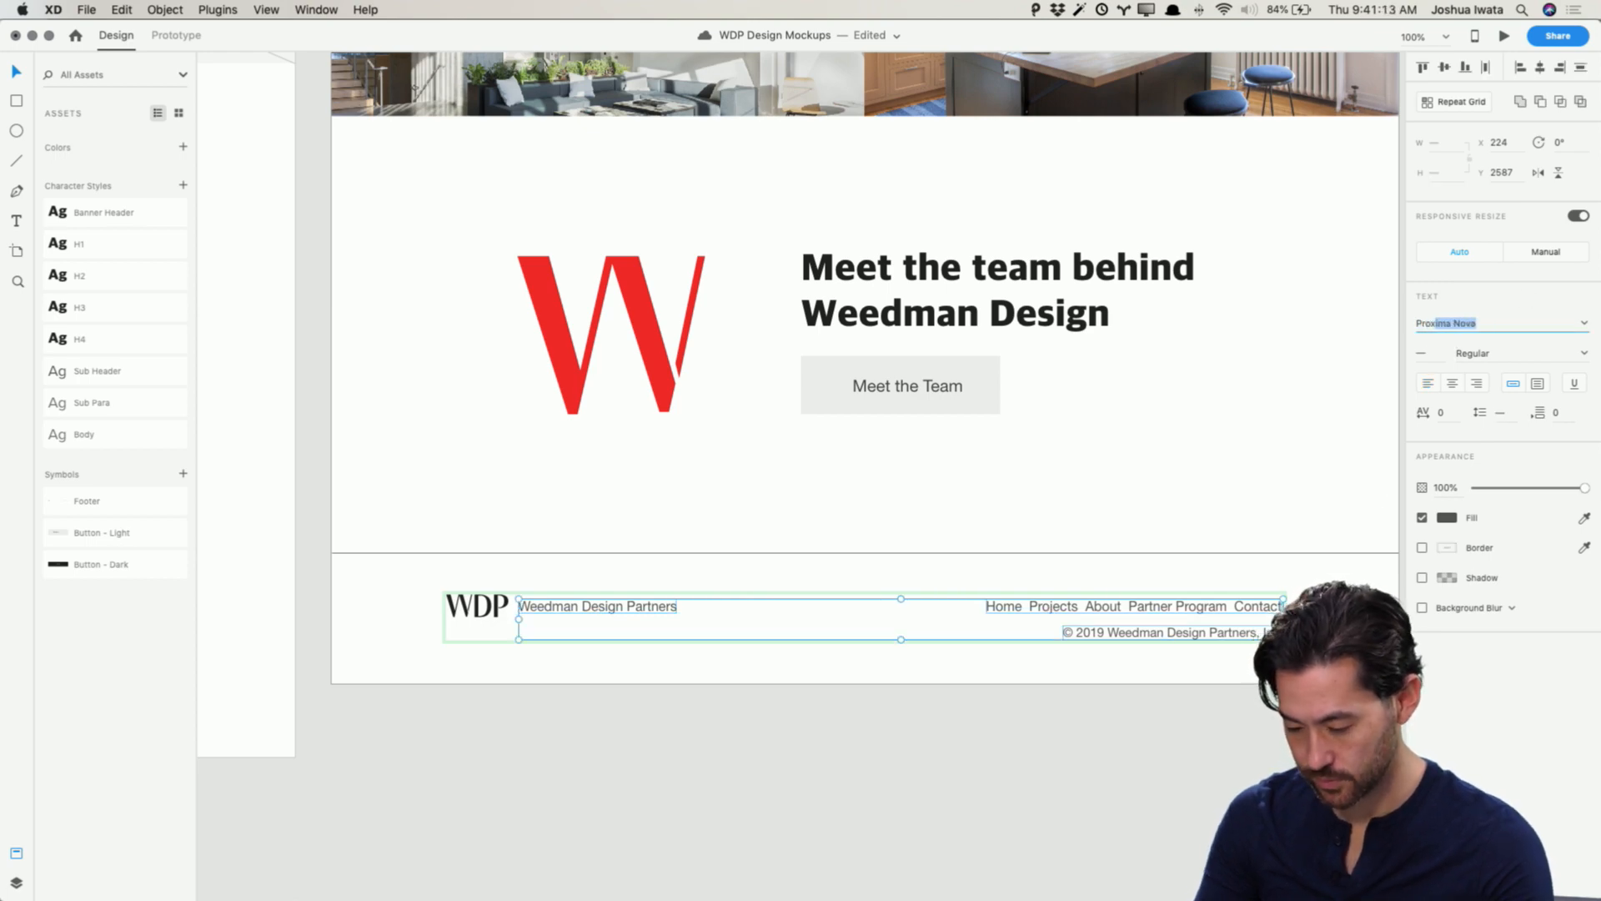
pyautogui.press('Return')
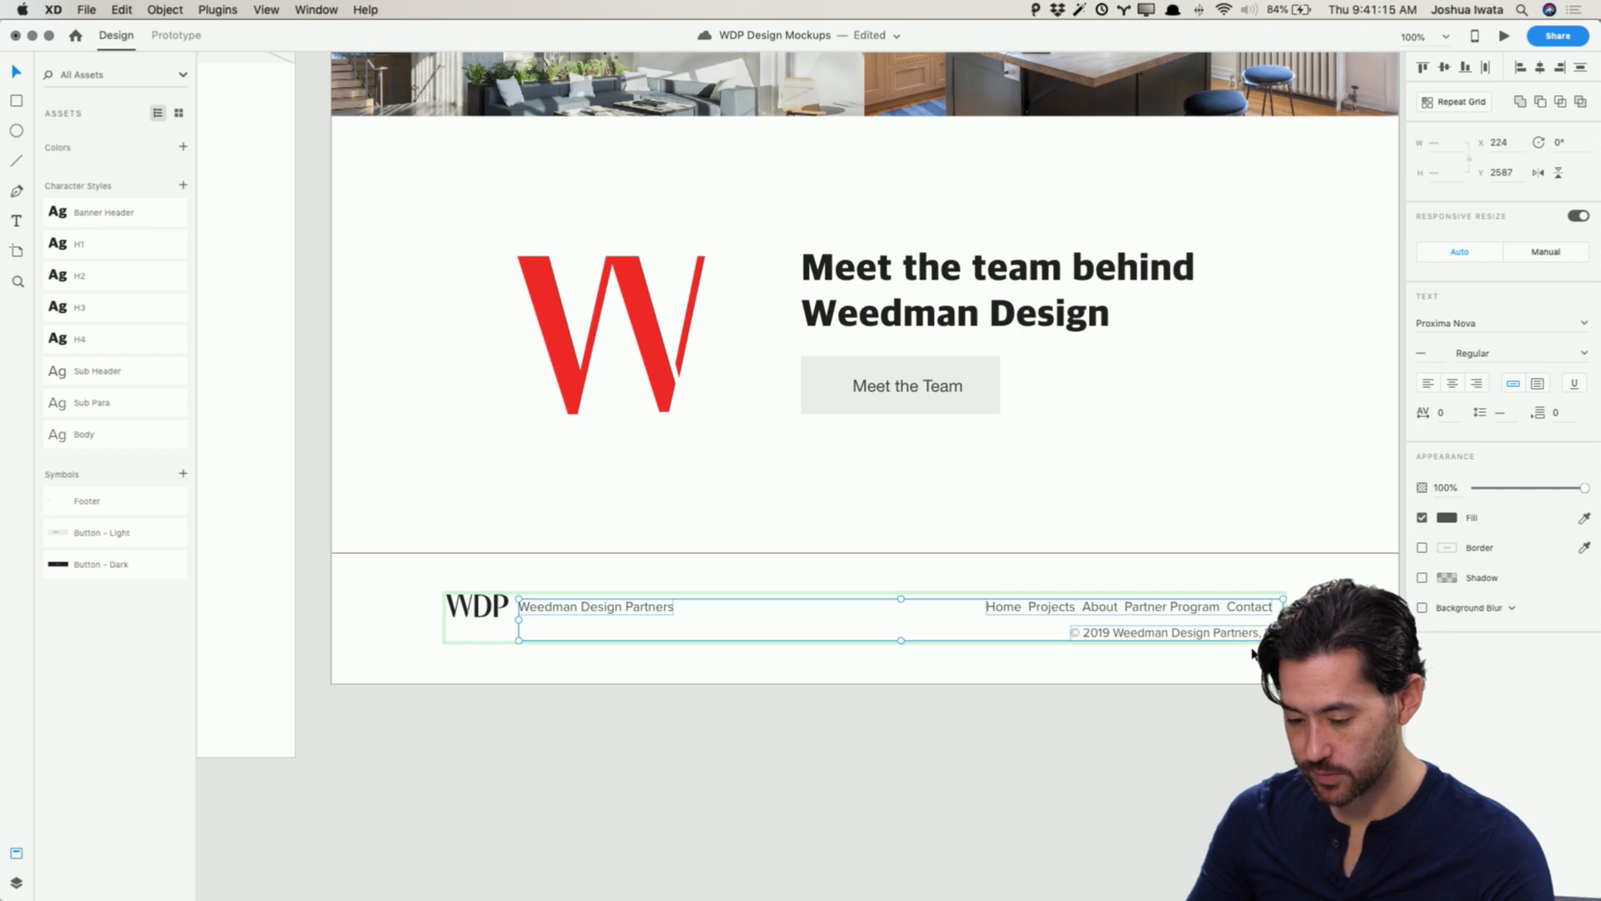
pyautogui.click(1238, 773)
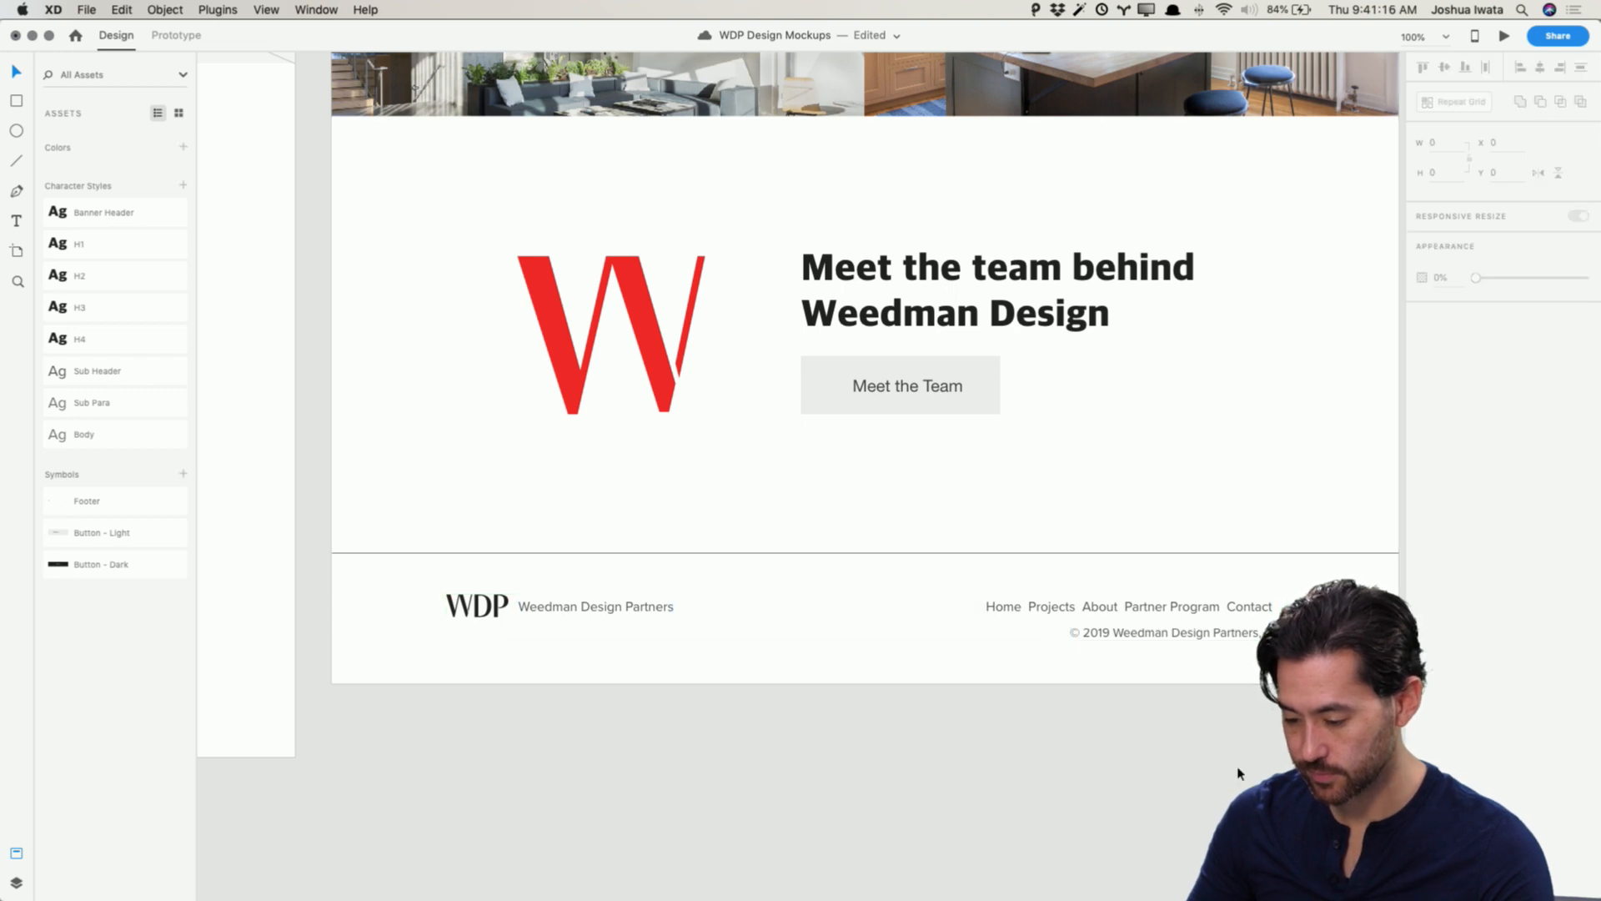
# Step: Rewrite the footer navigation links in capitals: HOME, PROJECTS, ABOUT, PARTNER PROGRAM, CONTACT
pyautogui.doubleClick(1100, 609)
pyautogui.doubleClick(1101, 609)
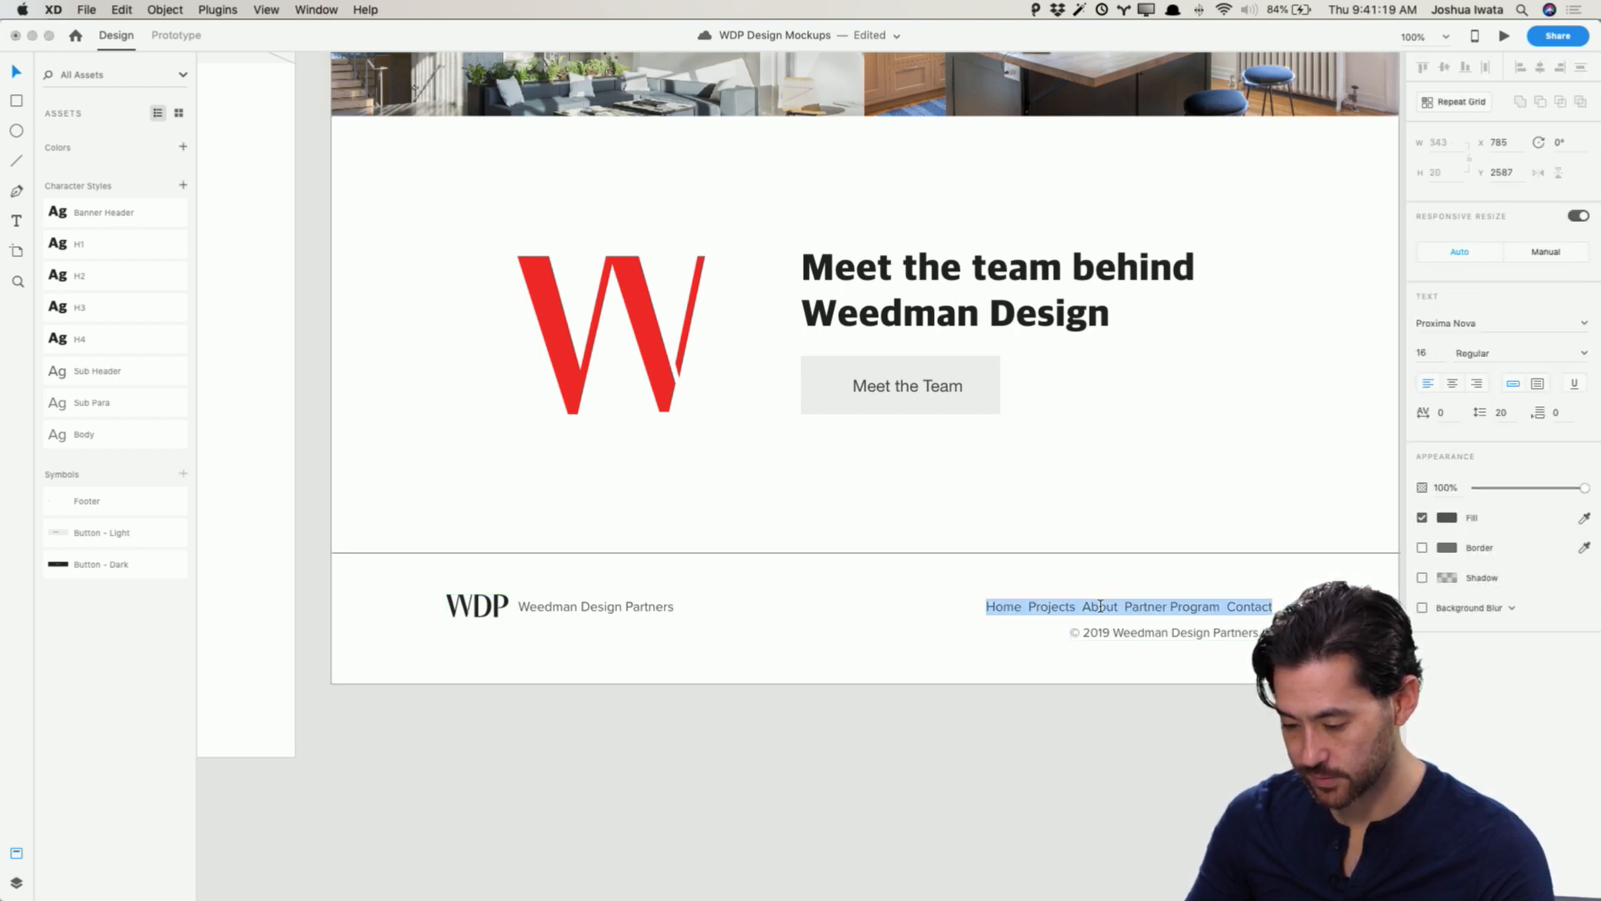
pyautogui.doubleClick(1011, 607)
pyautogui.write('HOME')
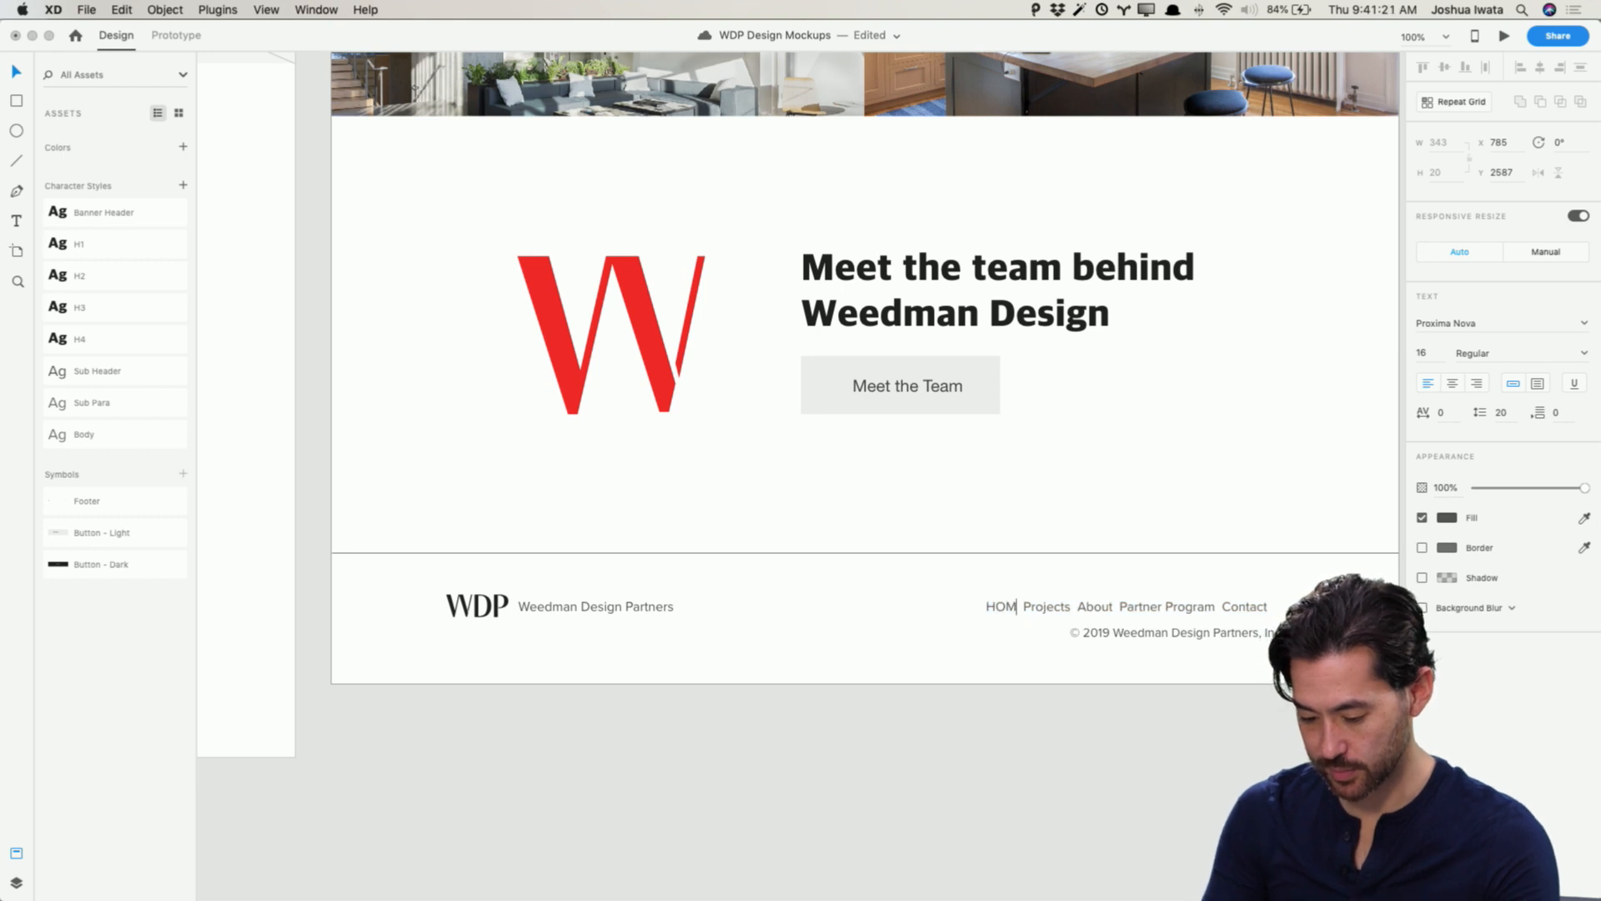
pyautogui.doubleClick(1031, 607)
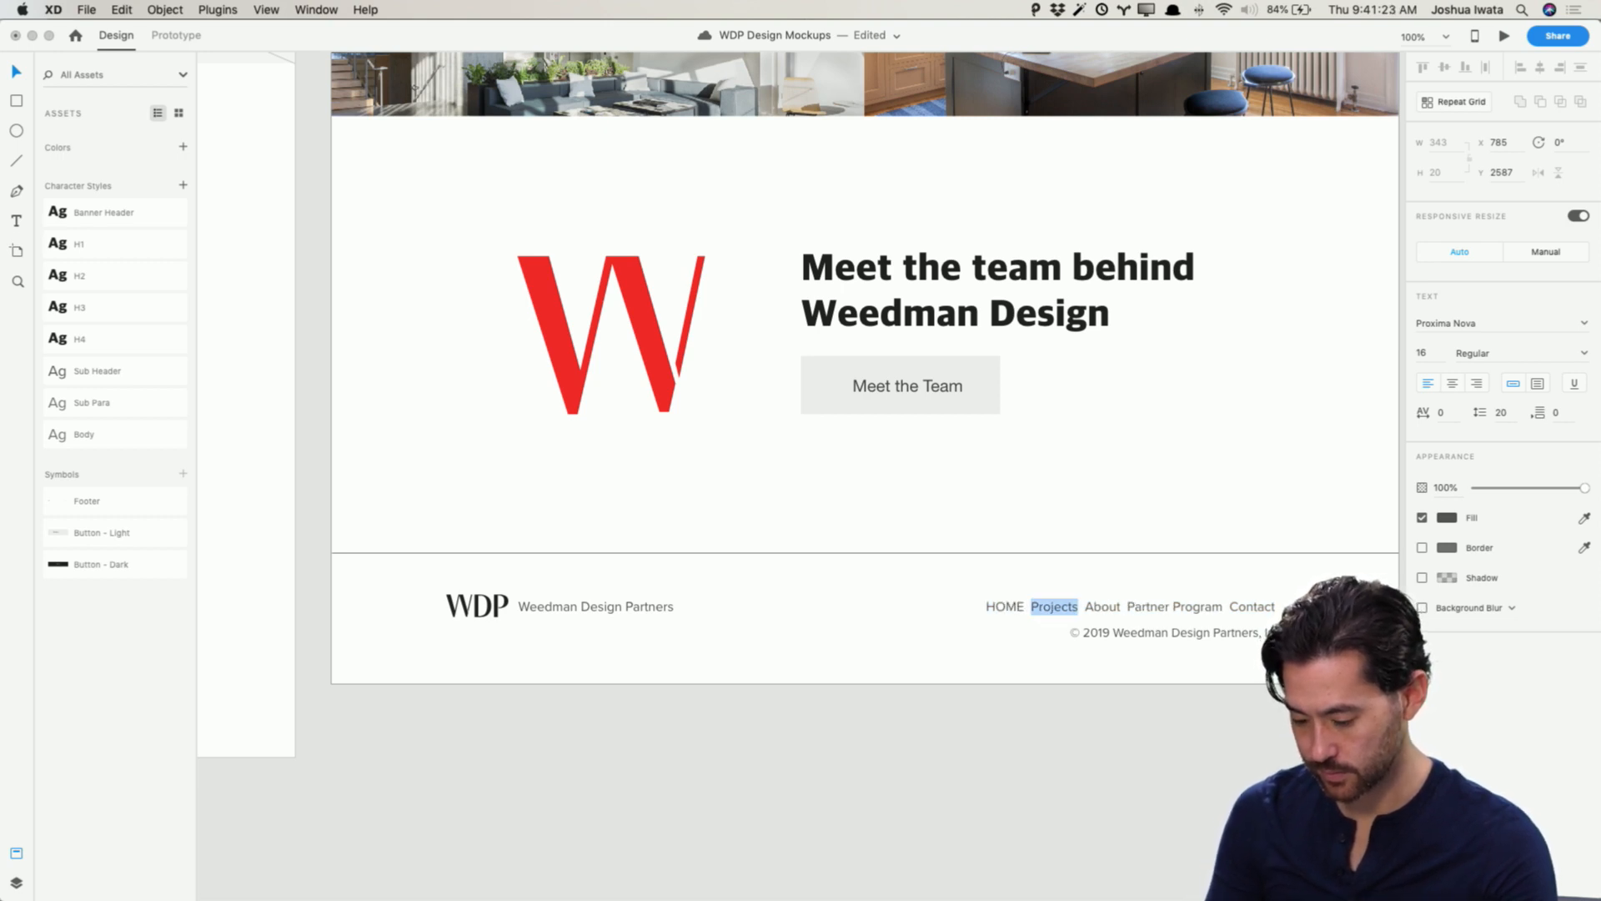
pyautogui.write('PROJECTS')
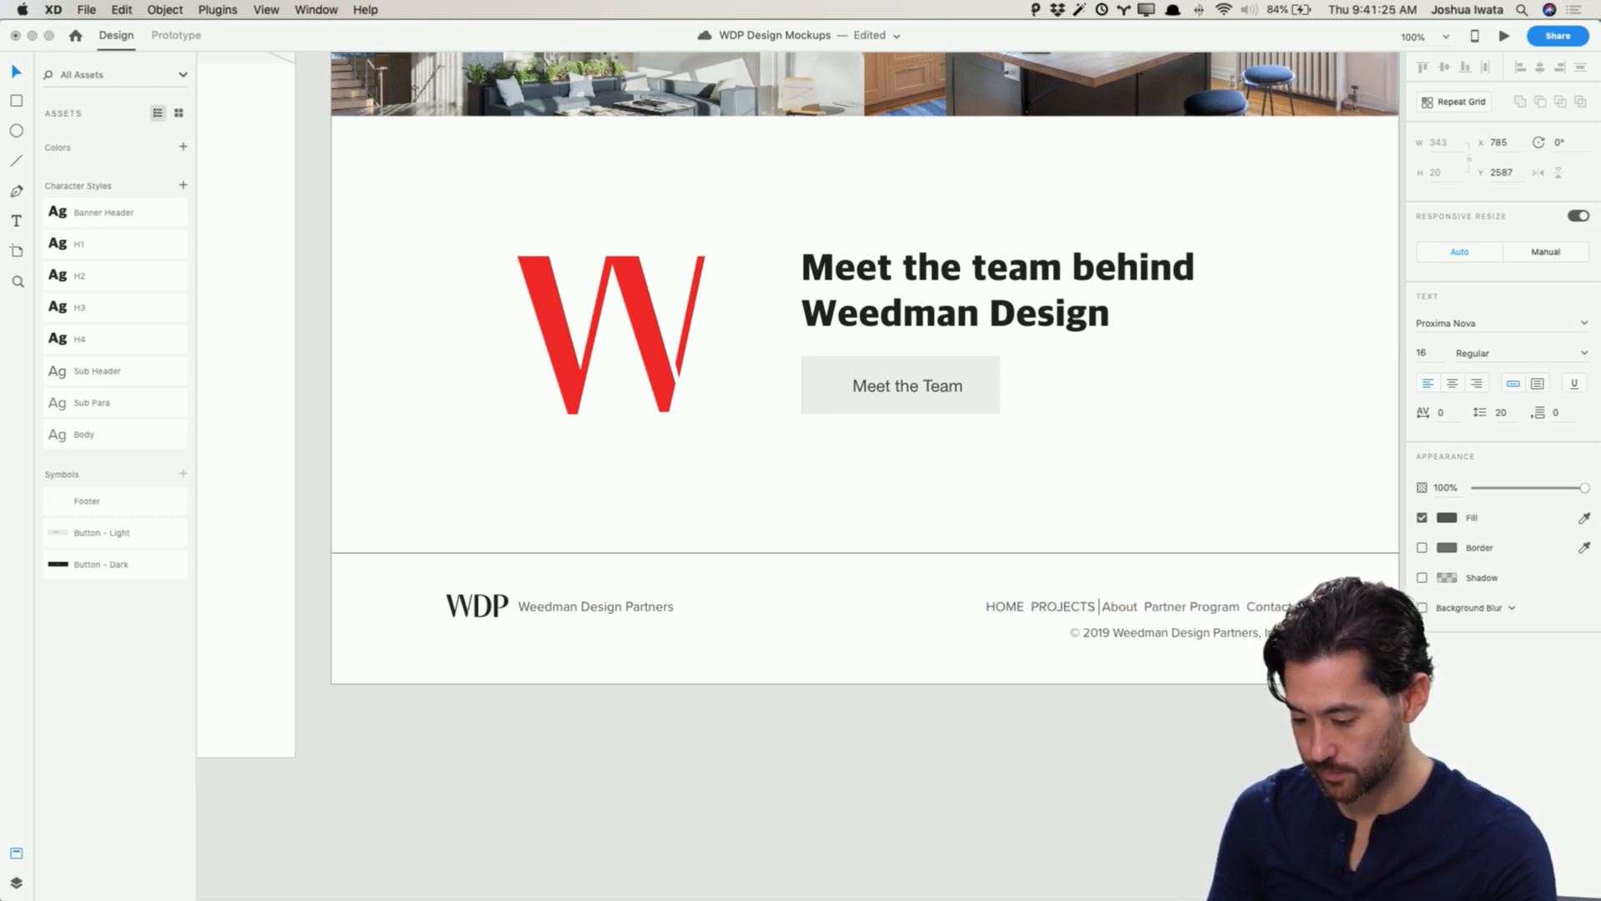
pyautogui.doubleClick(1119, 607)
pyautogui.write('ARTNER')
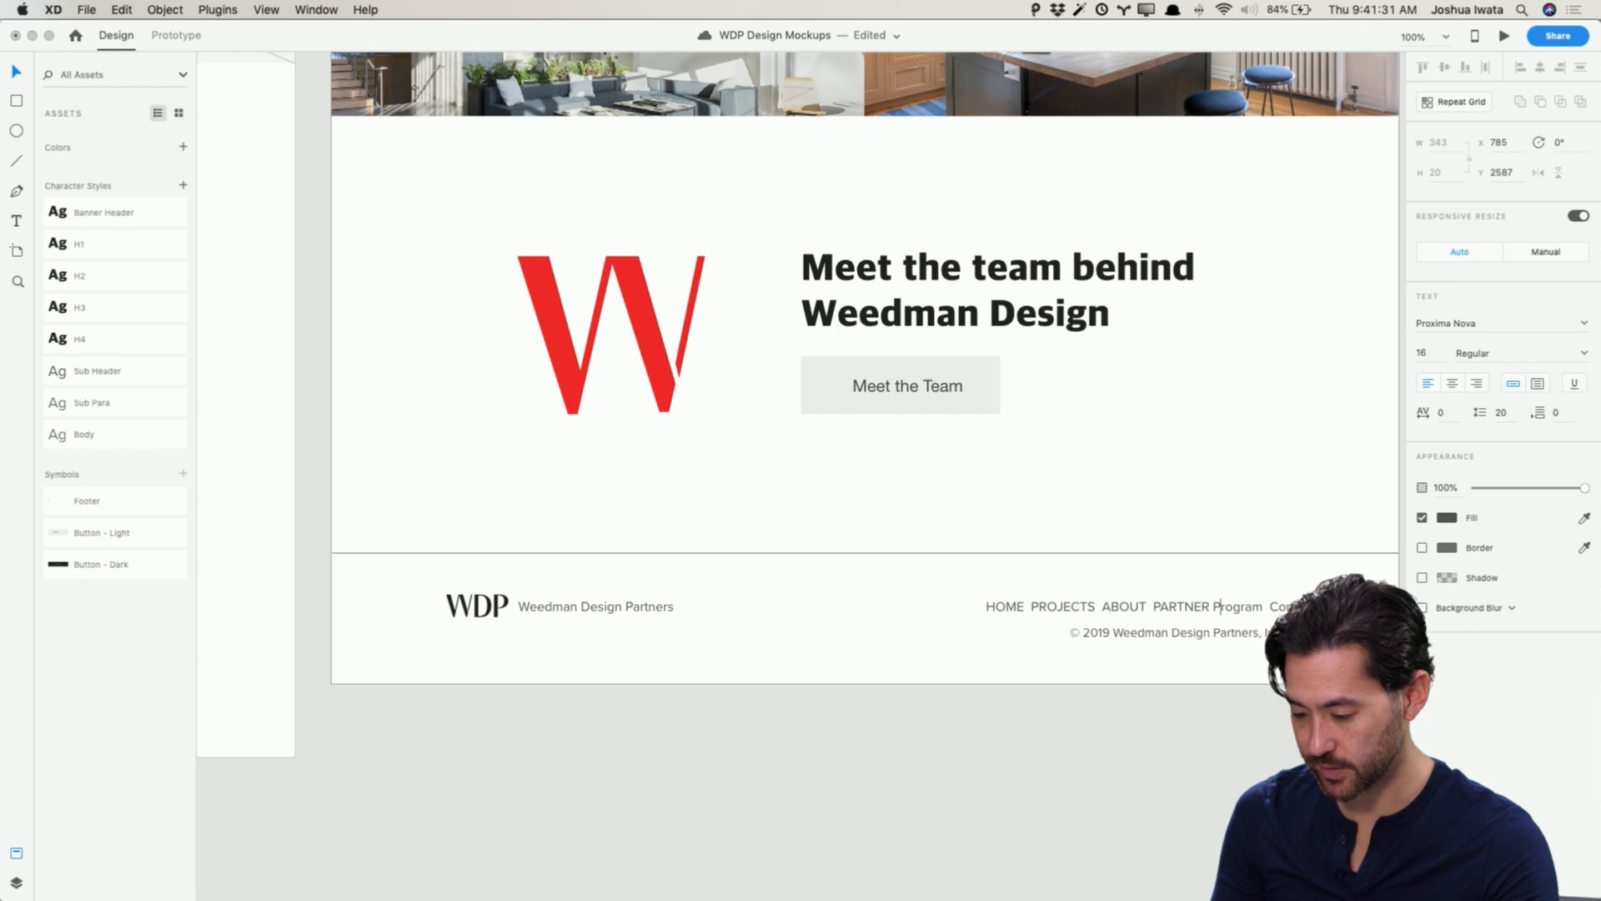
pyautogui.write('PROGRAM')
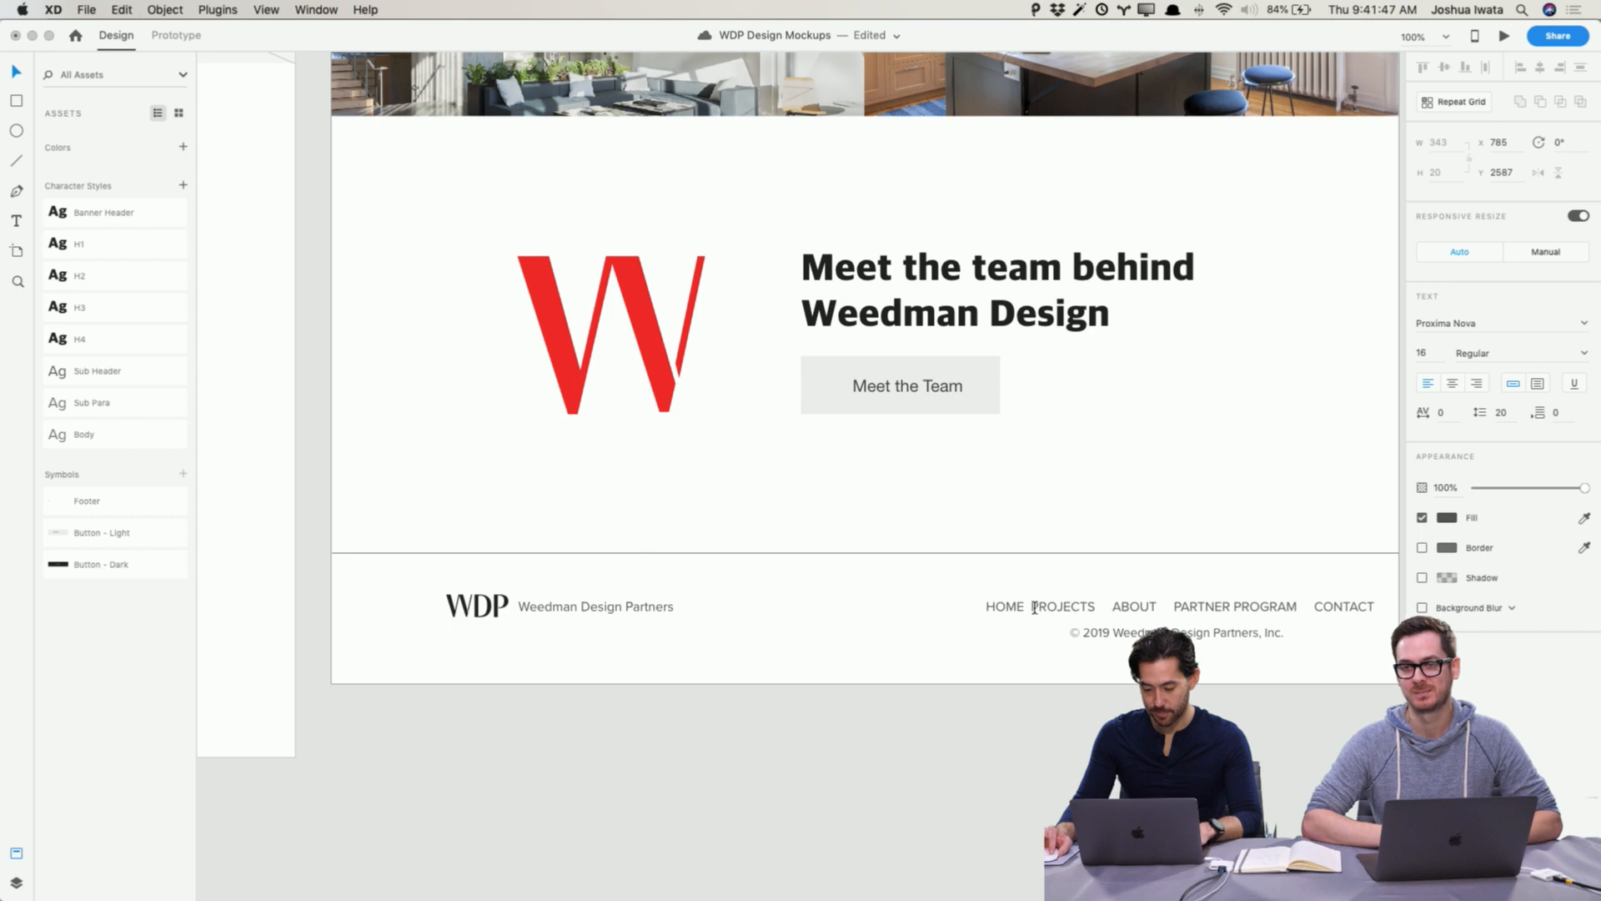
pyautogui.press('Escape')
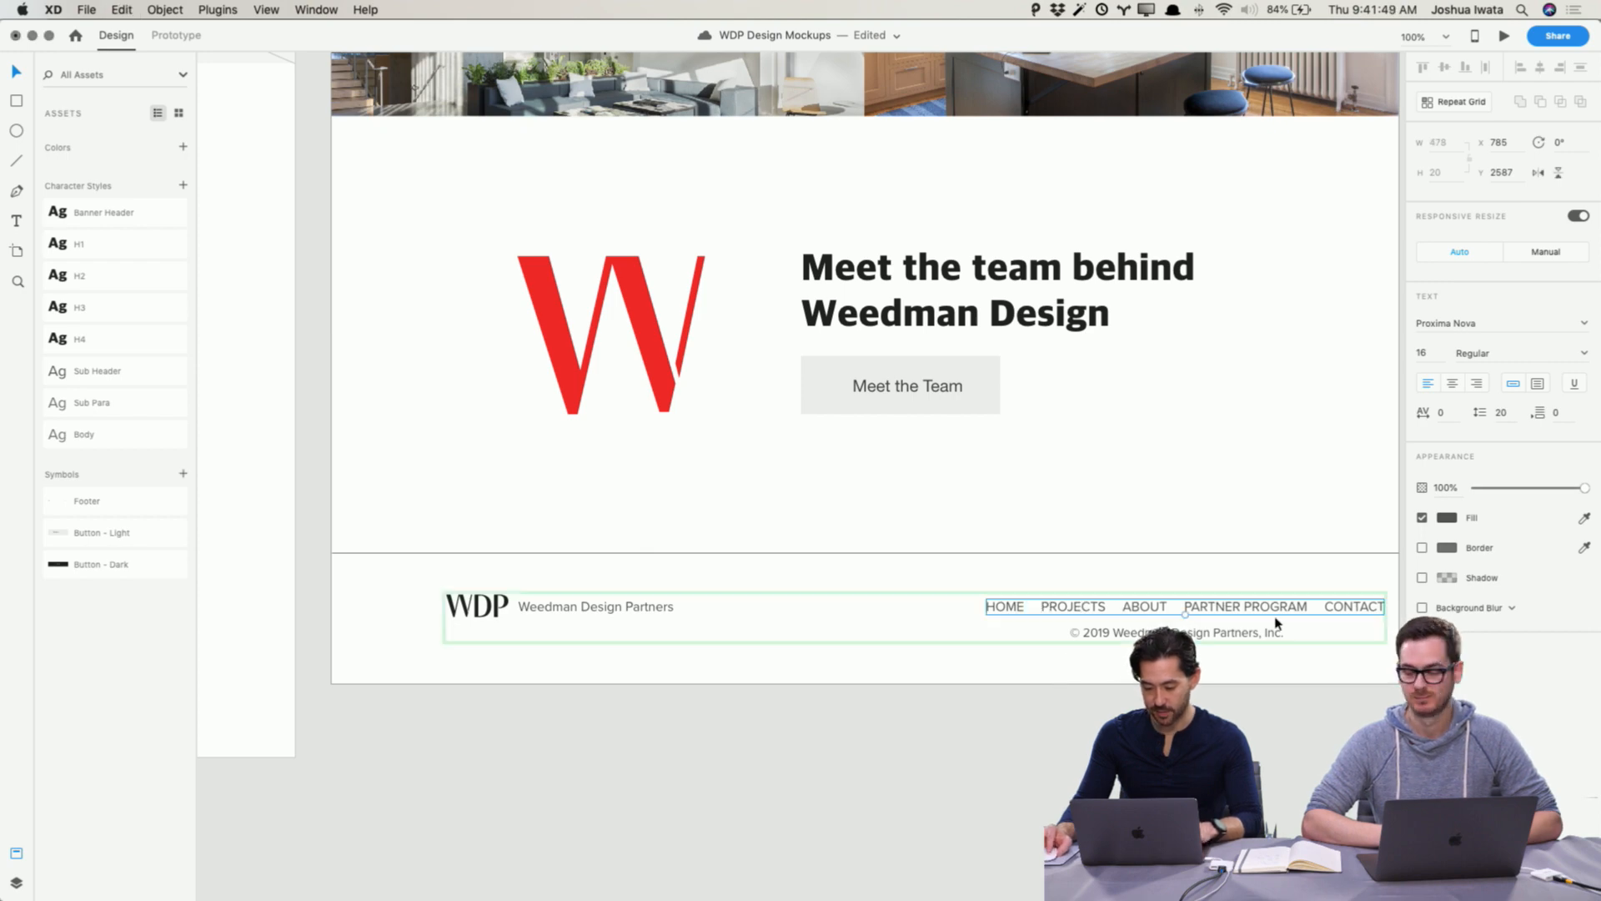
# Step: Nudge the footer navigation left so its right edge lines up with the copyright line, then save the document
pyautogui.doubleClick(1286, 612)
pyautogui.press('Escape')
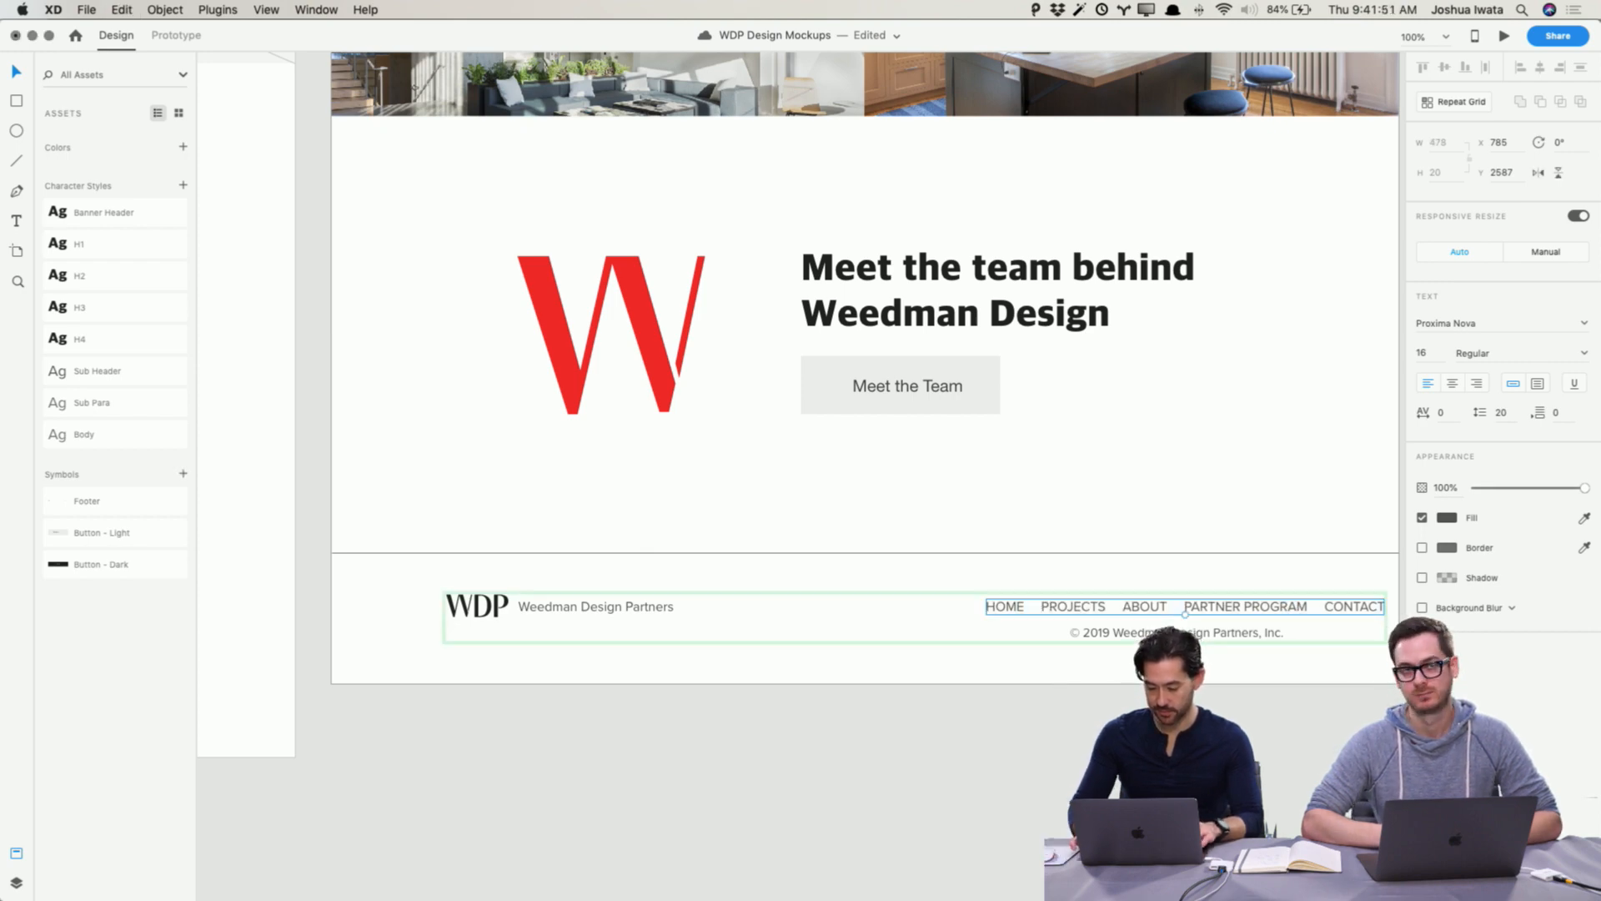
pyautogui.hotkey('shift', 'Left')
pyautogui.hotkey('shift', 'Left')
pyautogui.hotkey('shift', 'Left')
pyautogui.hotkey('shift', 'Left')
pyautogui.hotkey('shift', 'Left')
pyautogui.hotkey('shift', 'Left')
pyautogui.hotkey('shift', 'Left')
pyautogui.hotkey('shift', 'Left')
pyautogui.hotkey('shift', 'Left')
pyautogui.hotkey('shift', 'Left')
pyautogui.hotkey('shift', 'Left')
pyautogui.hotkey('shift', 'Left')
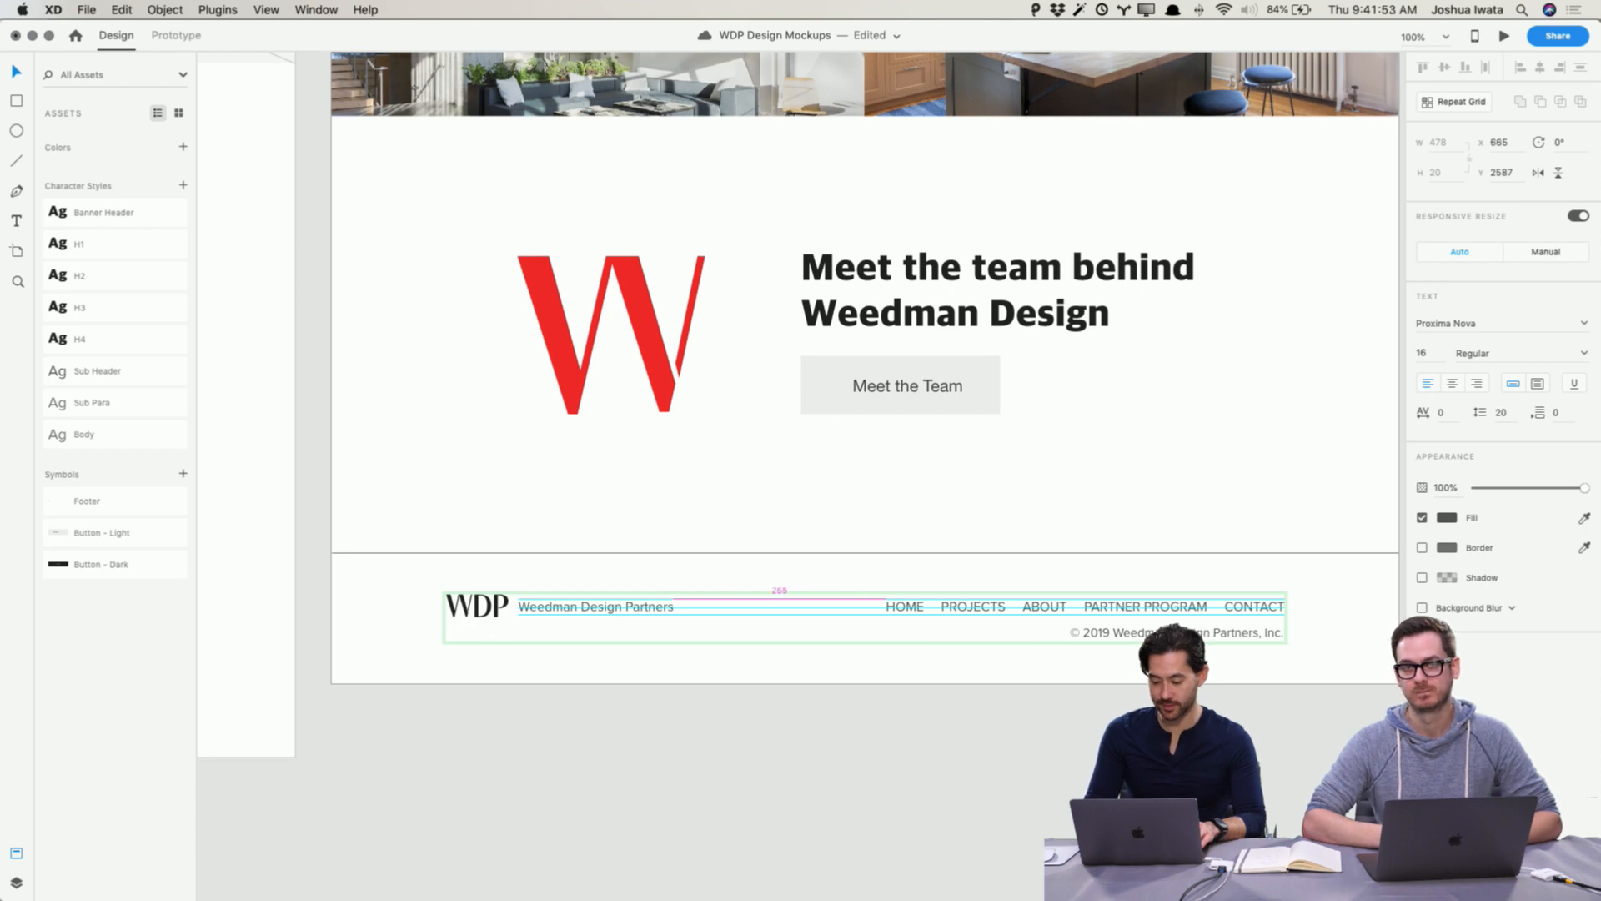
pyautogui.press('Left')
pyautogui.press('Left')
pyautogui.press('Left')
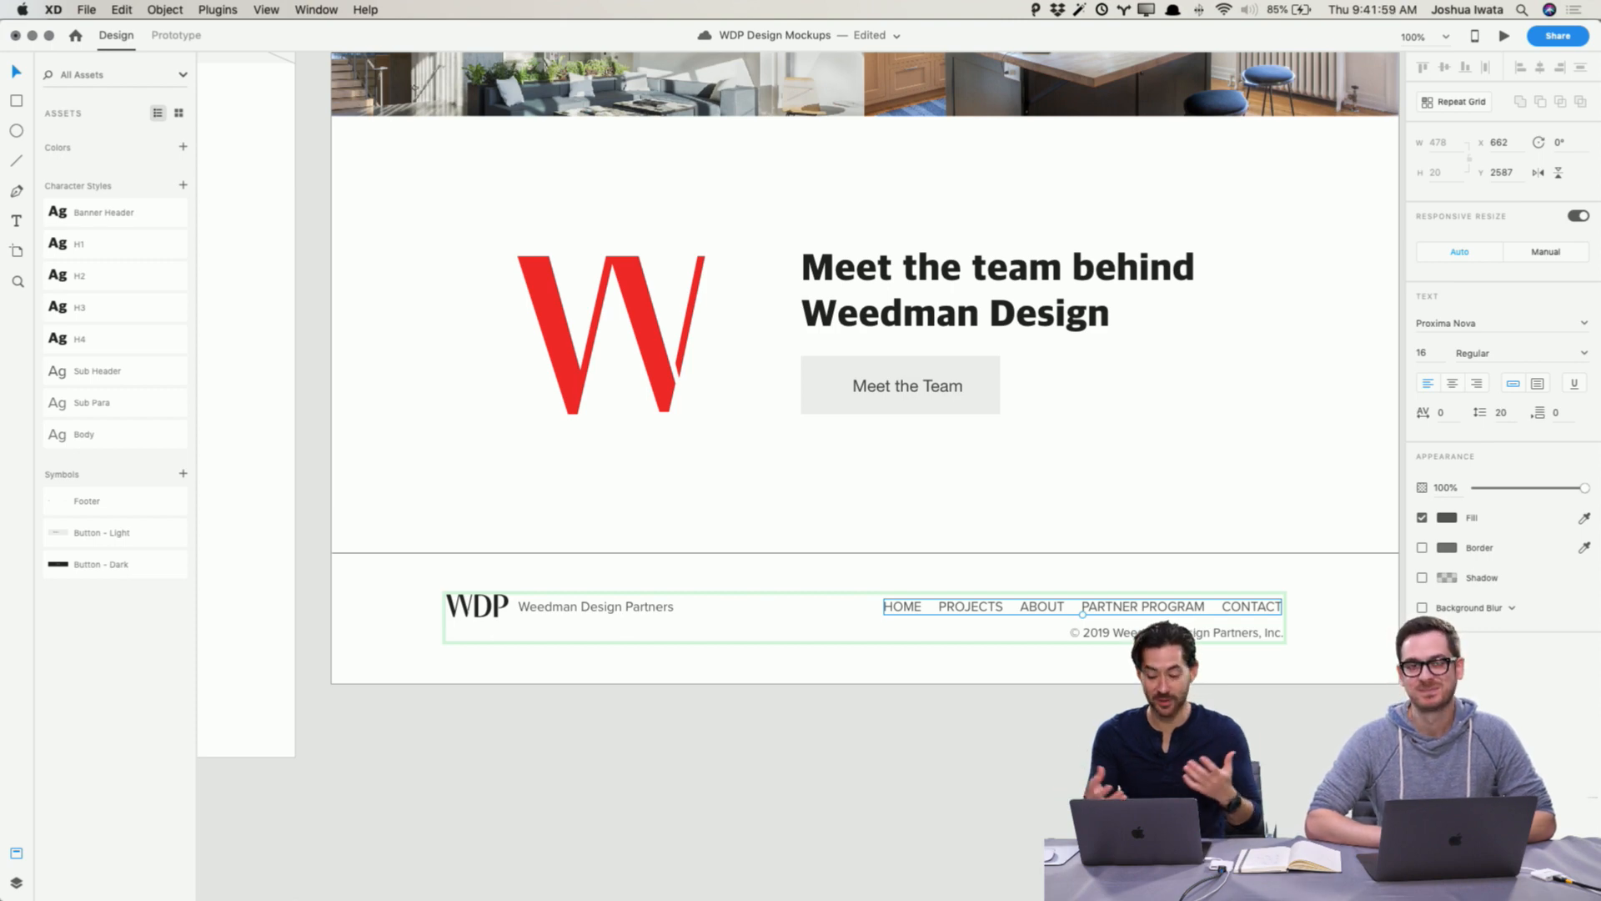
pyautogui.click(1263, 737)
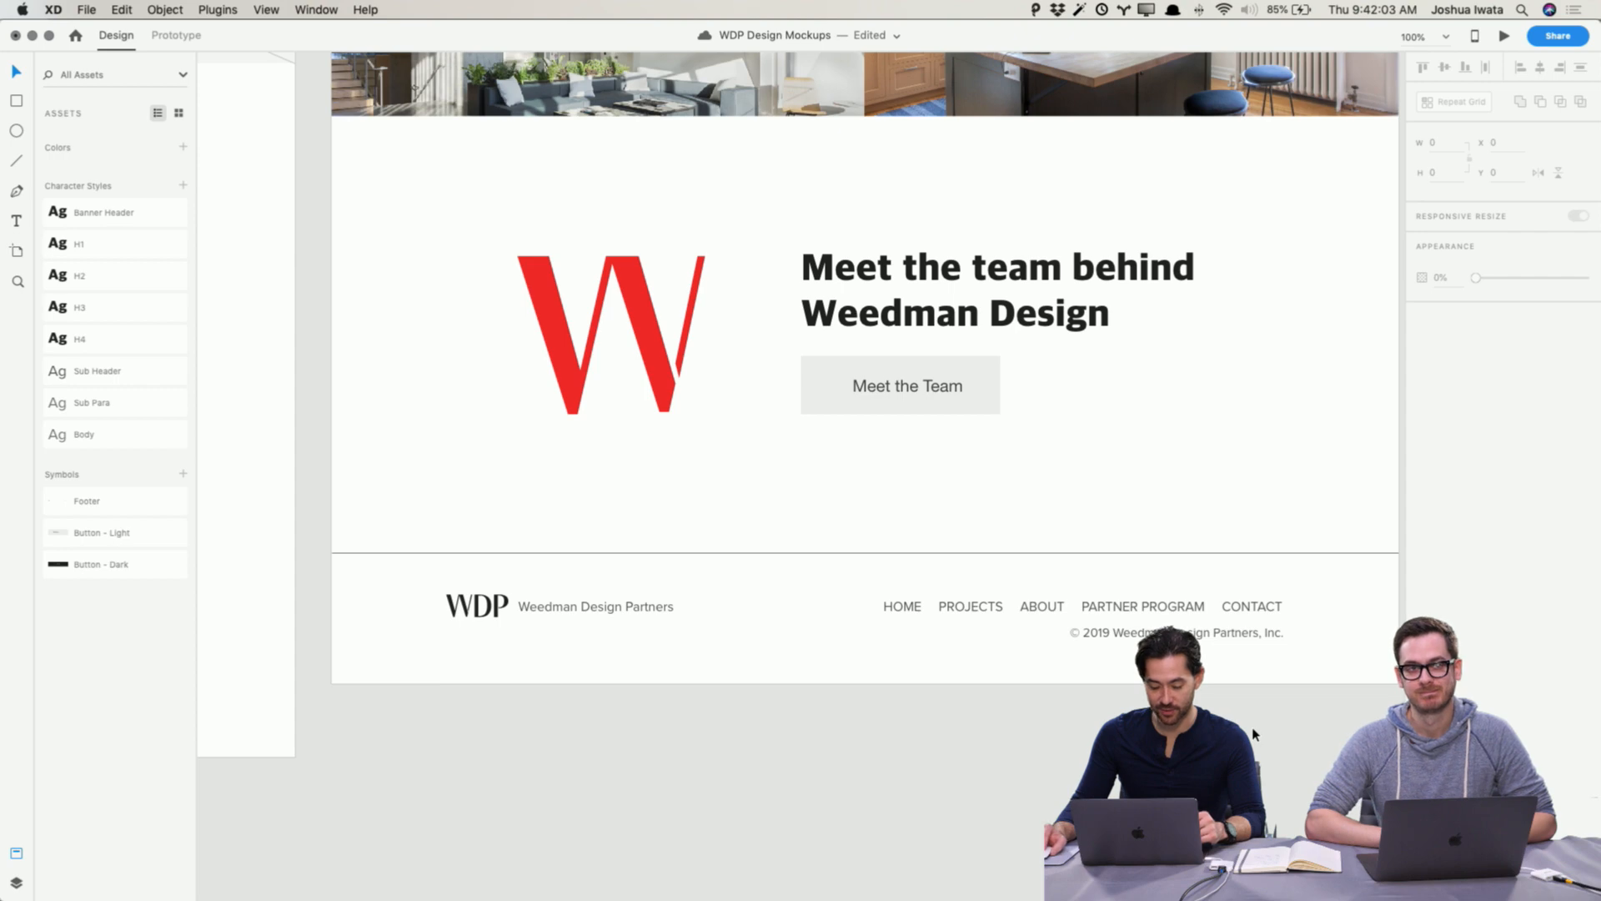
pyautogui.press('super+s')
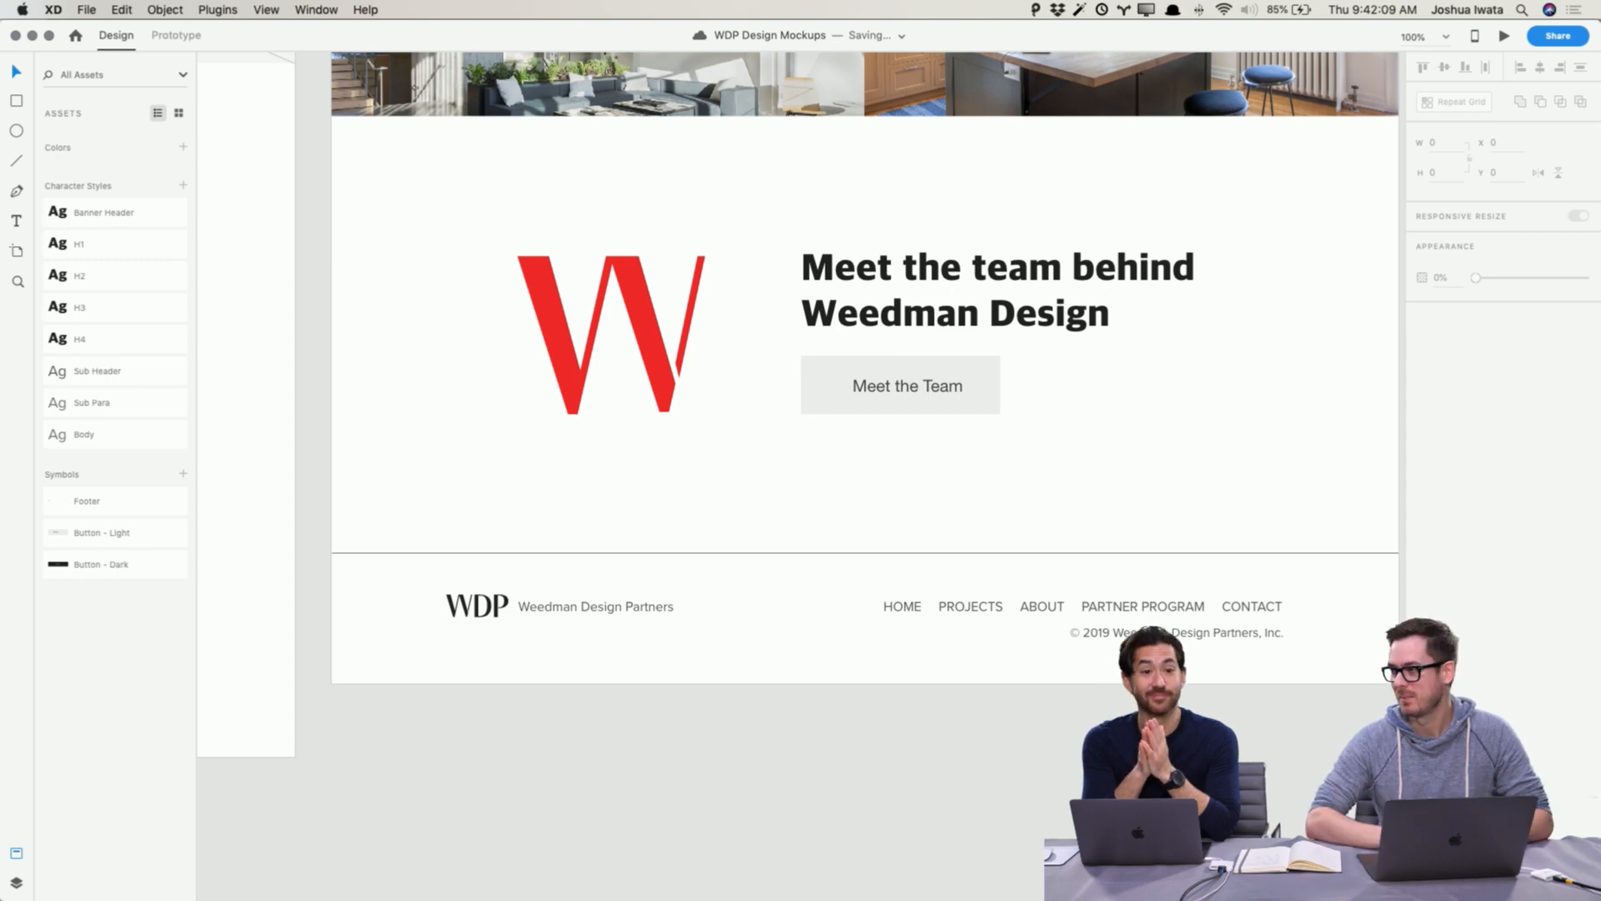
pyautogui.click(1021, 553)
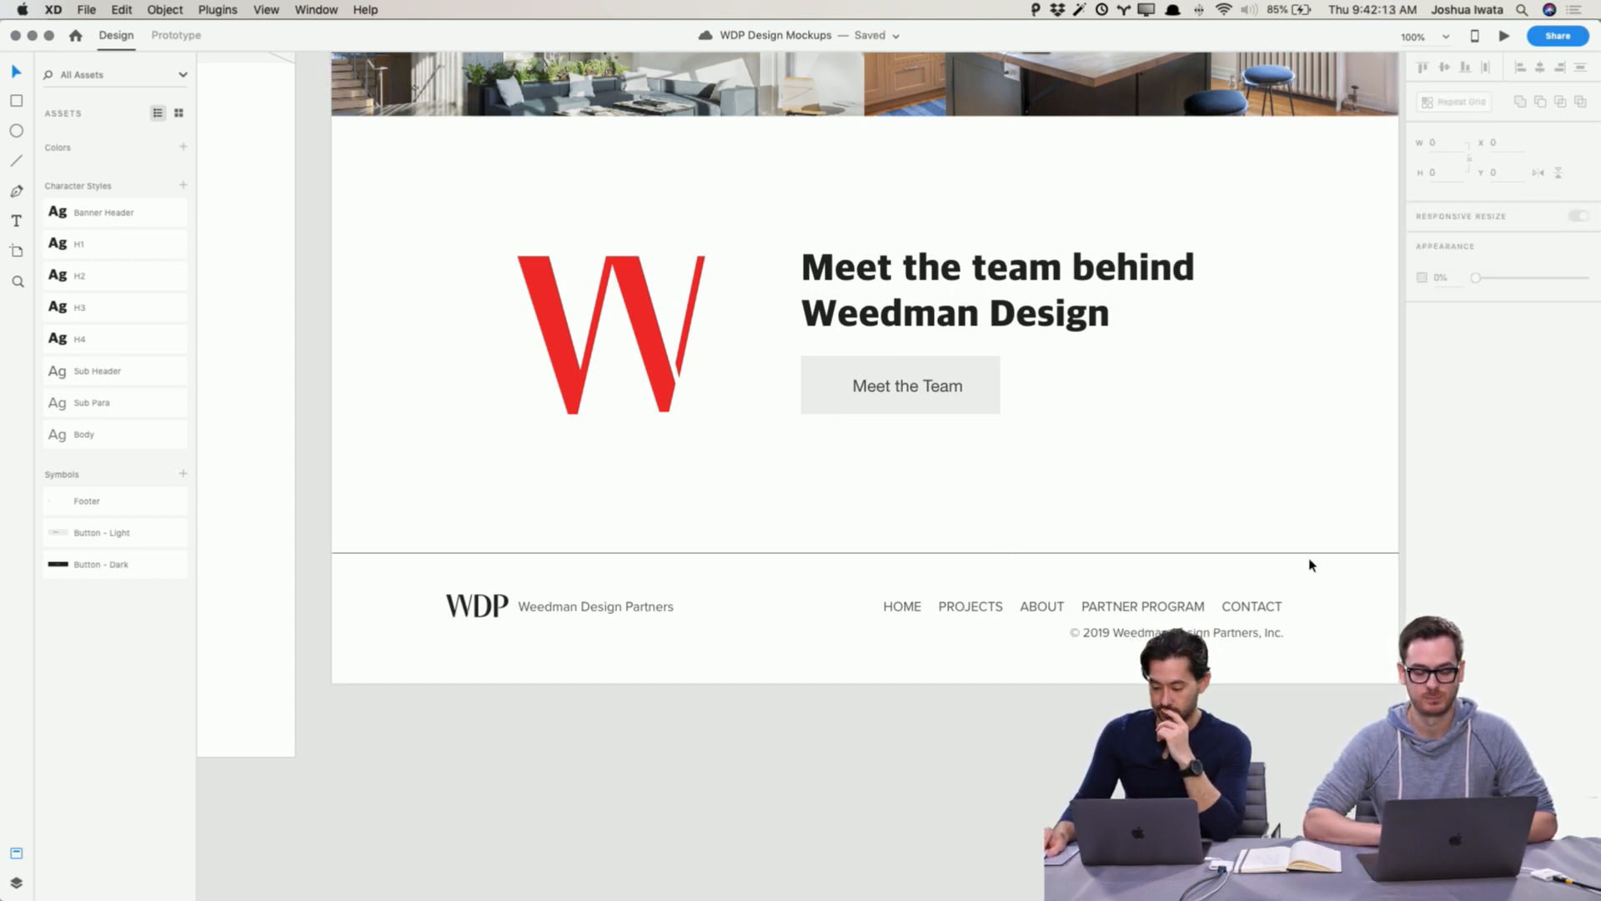
pyautogui.click(1446, 385)
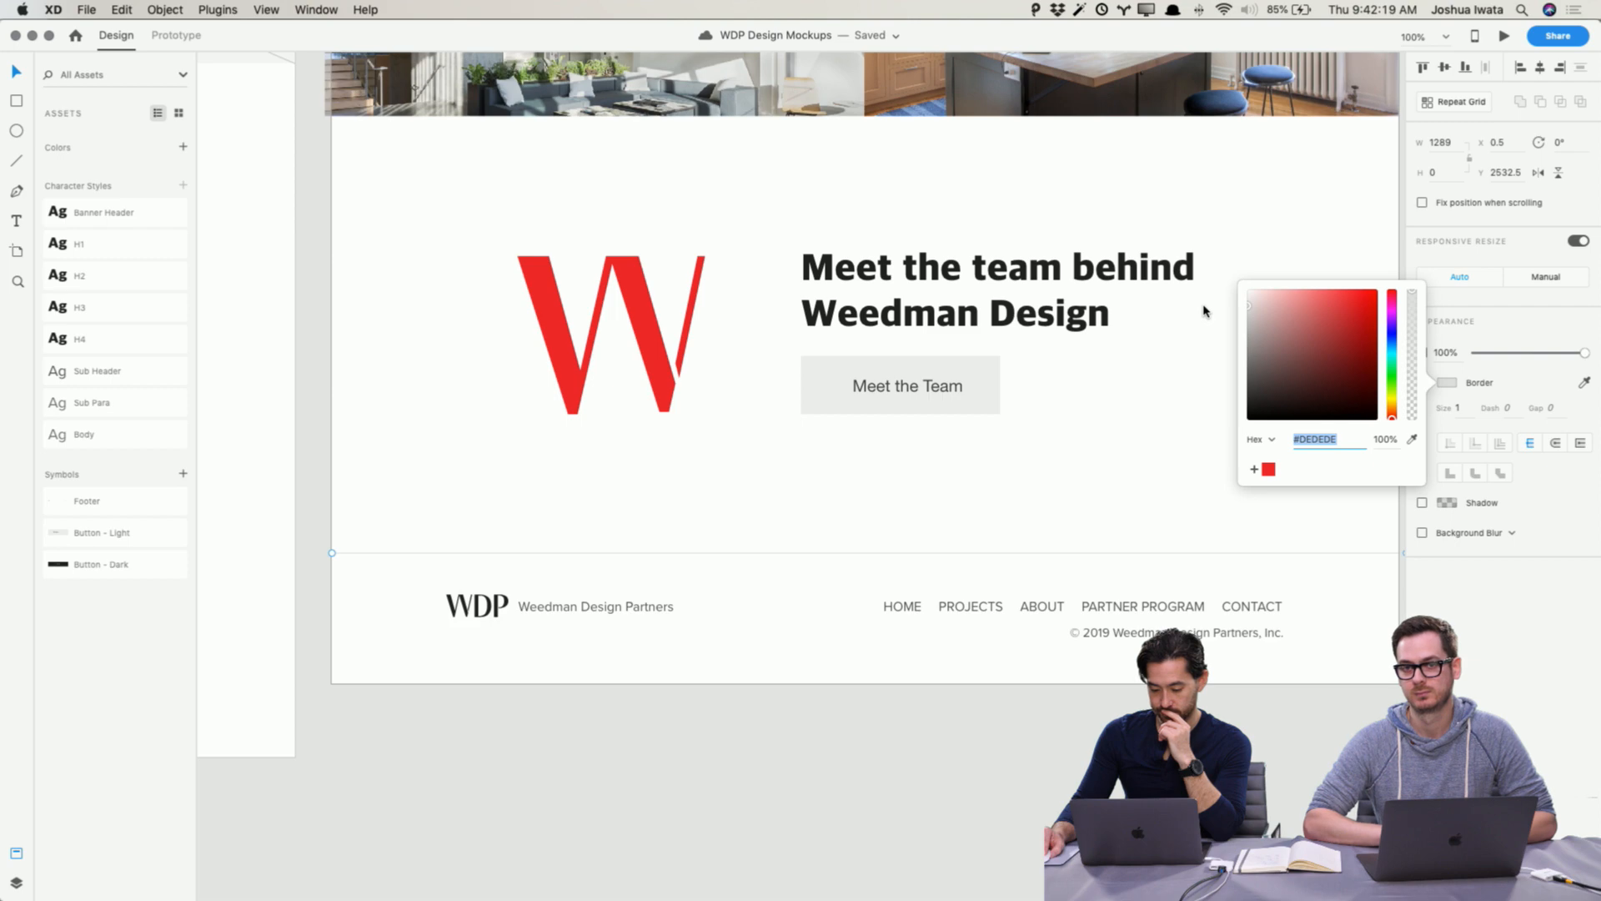
pyautogui.click(1132, 646)
# Step: Color the footer navigation links with the red swatch
pyautogui.doubleClick(1139, 616)
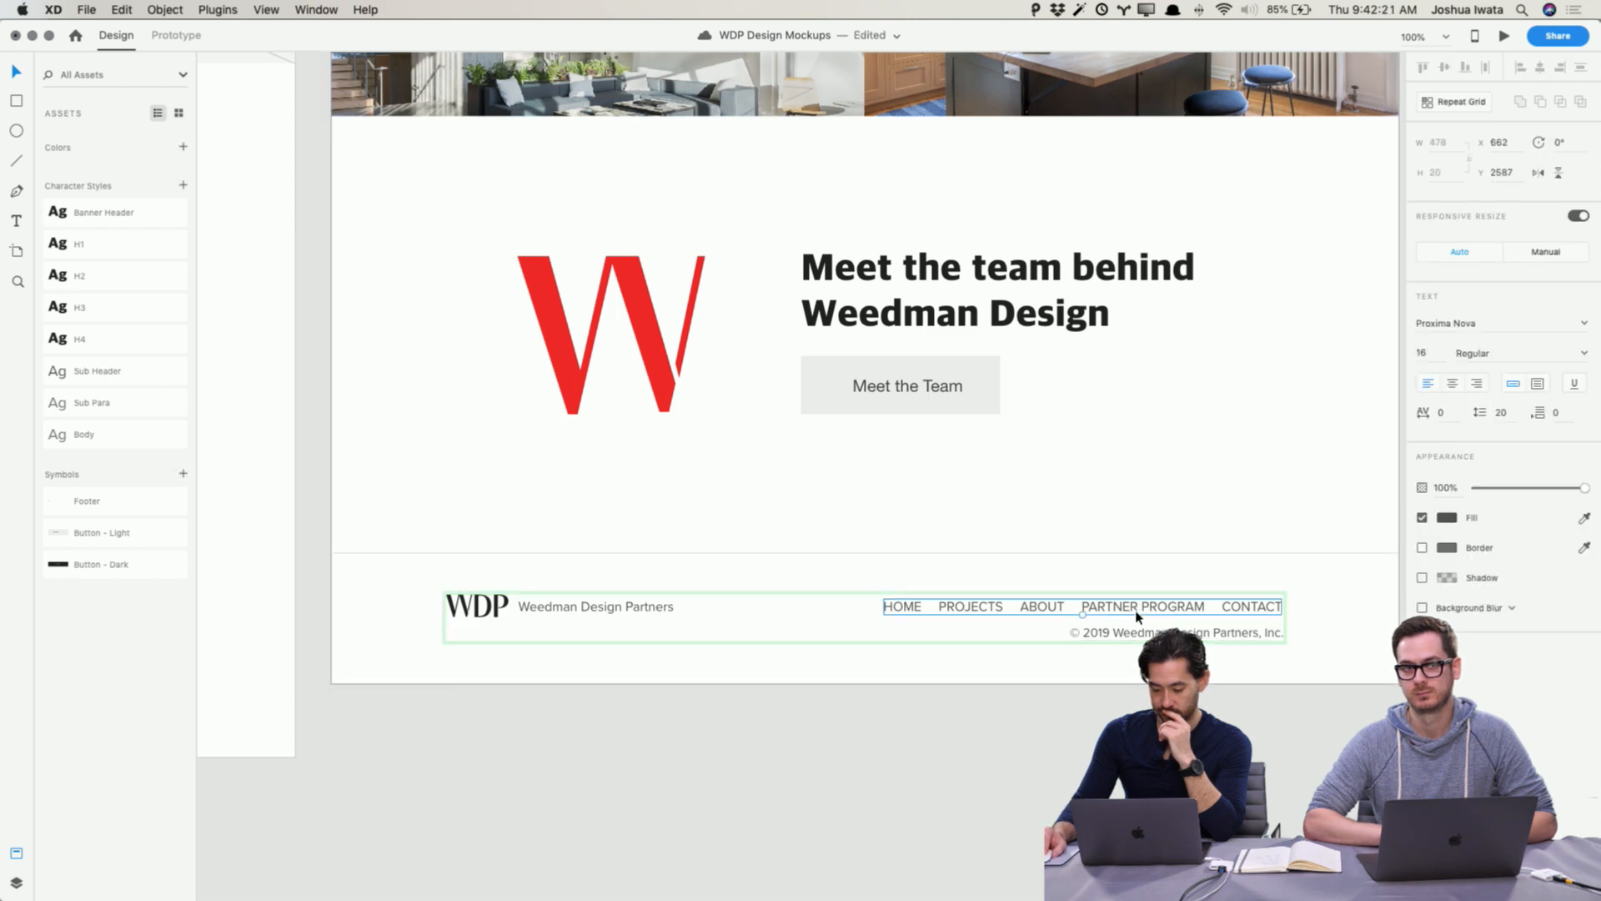
pyautogui.click(1445, 518)
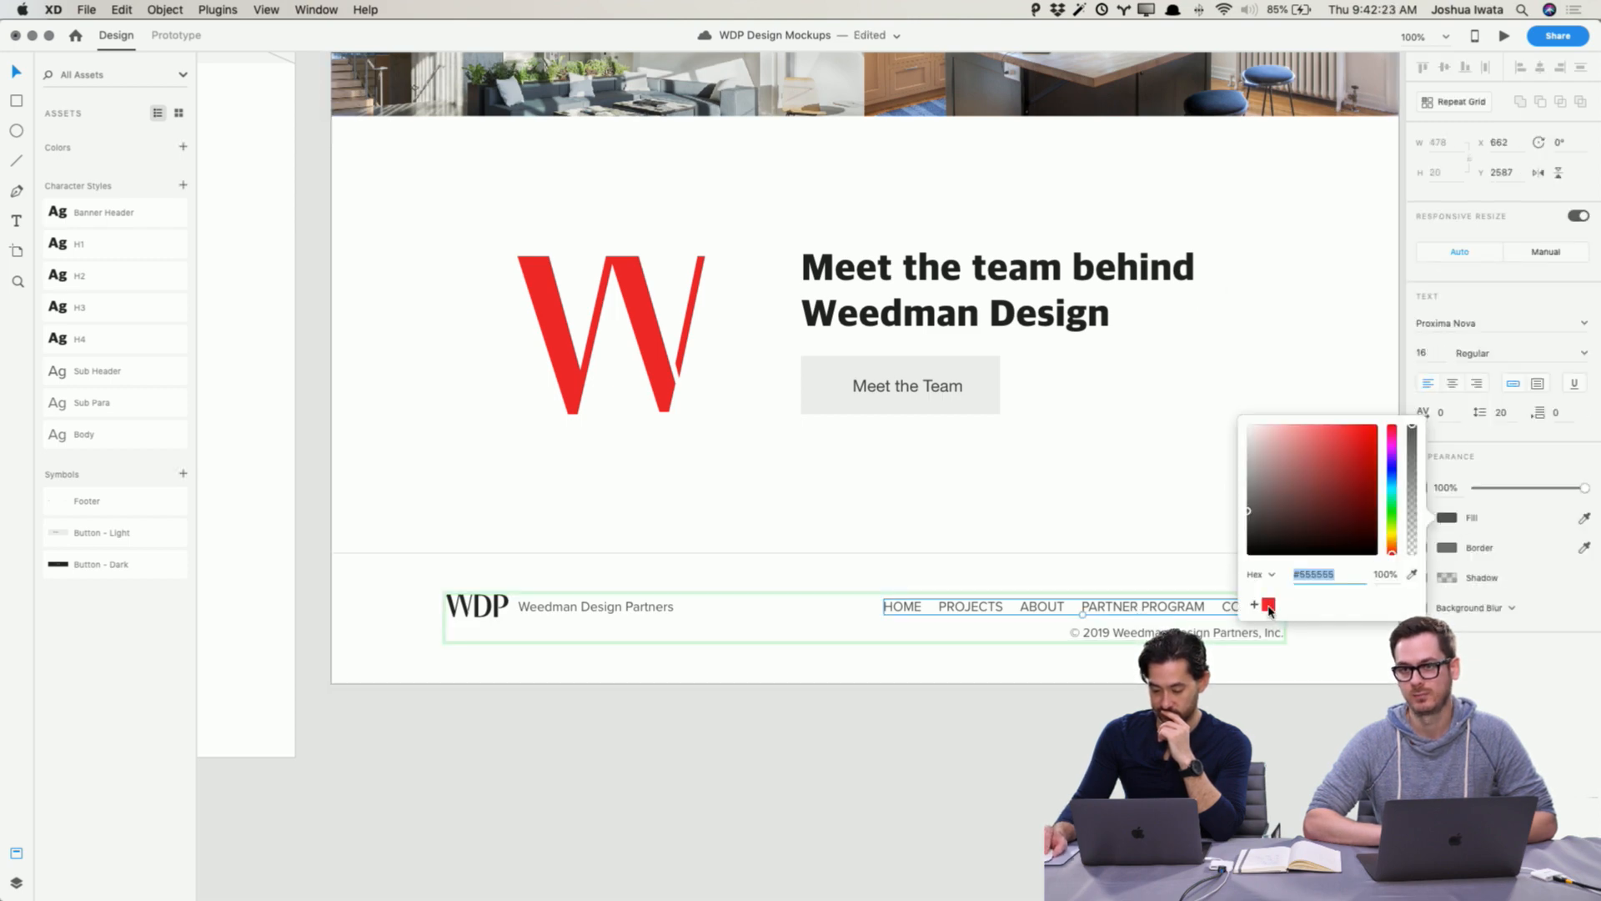
pyautogui.click(1268, 606)
pyautogui.click(1306, 782)
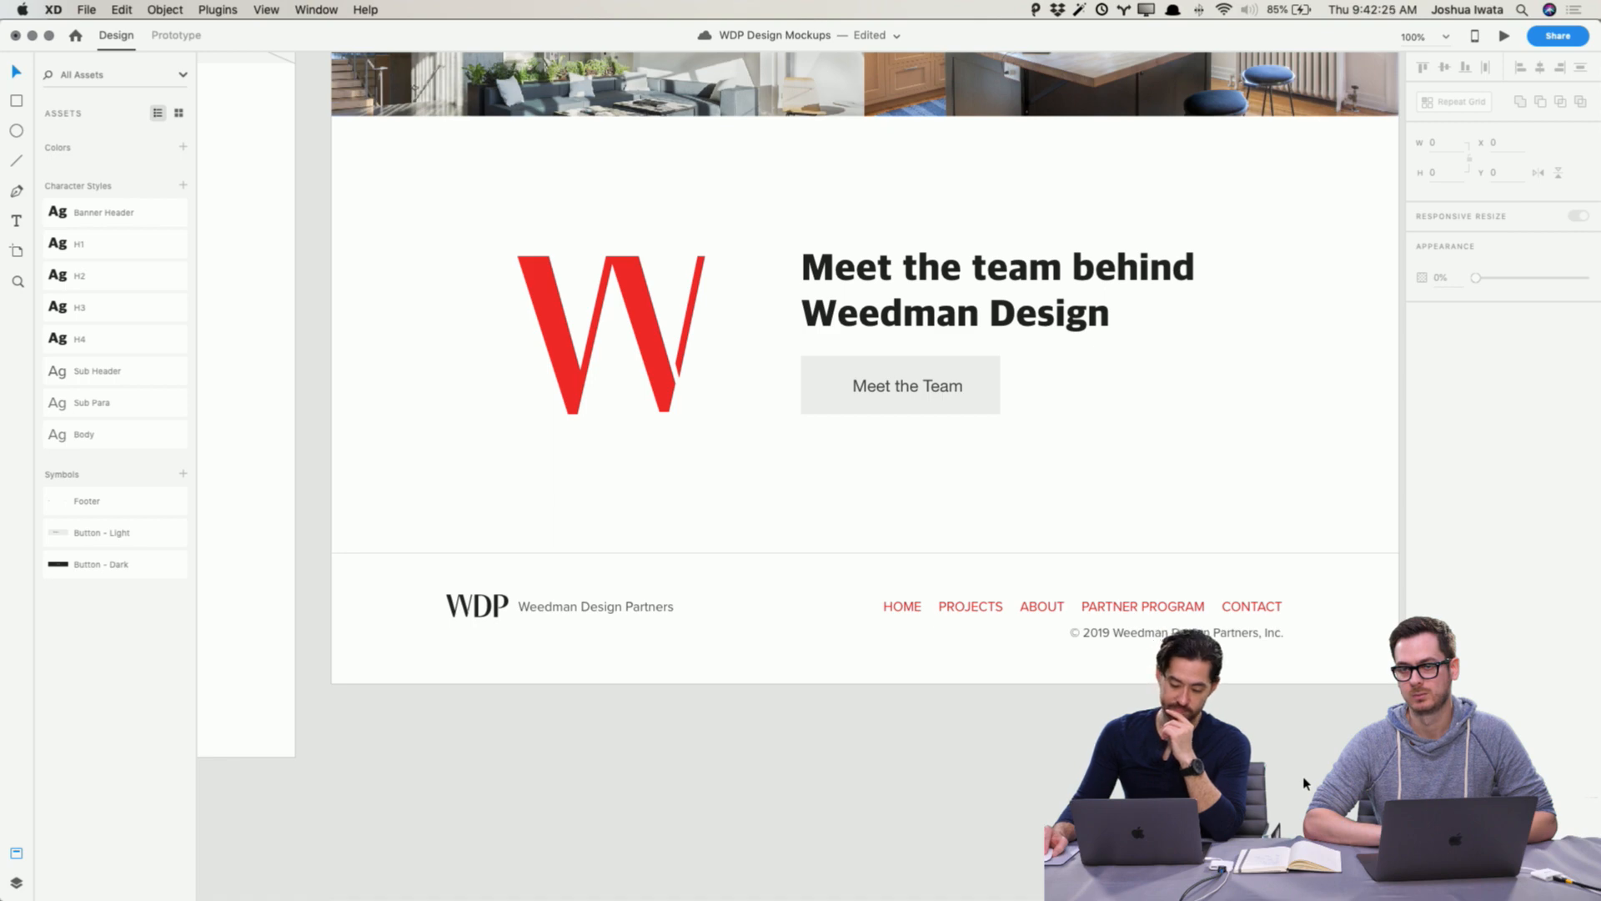
# Step: Lengthen the Home Wireframe artboard to a height of about 2877
pyautogui.scroll(2, 1305, 782)
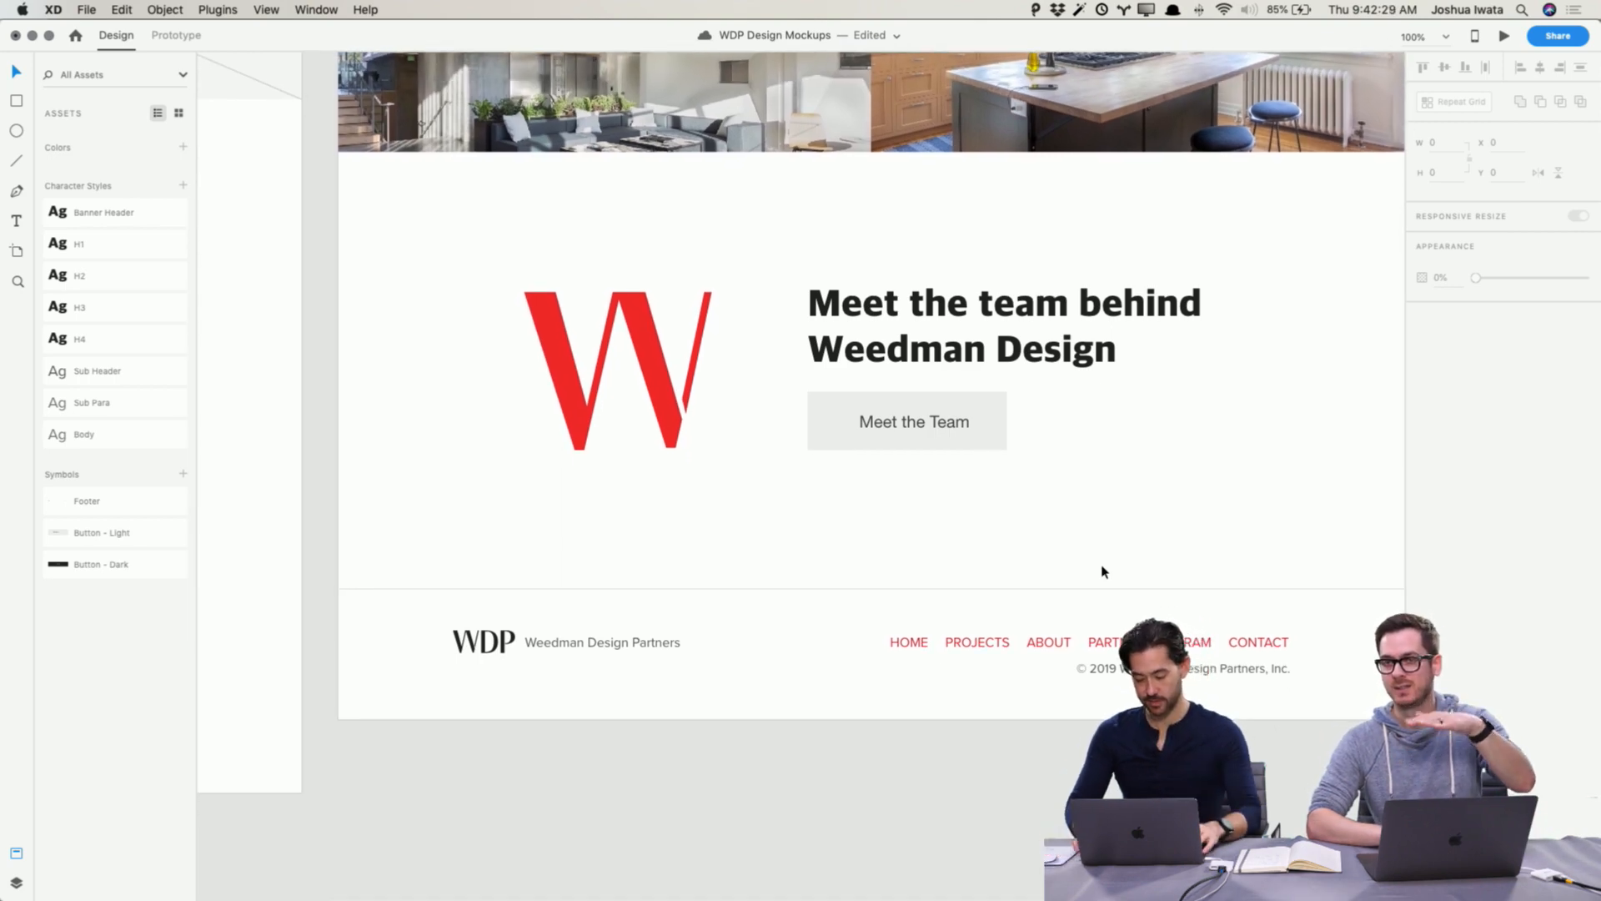
pyautogui.press('super+minus')
pyautogui.press('super+minus')
pyautogui.scroll(2, 1102, 573)
pyautogui.scroll(10, 1102, 572)
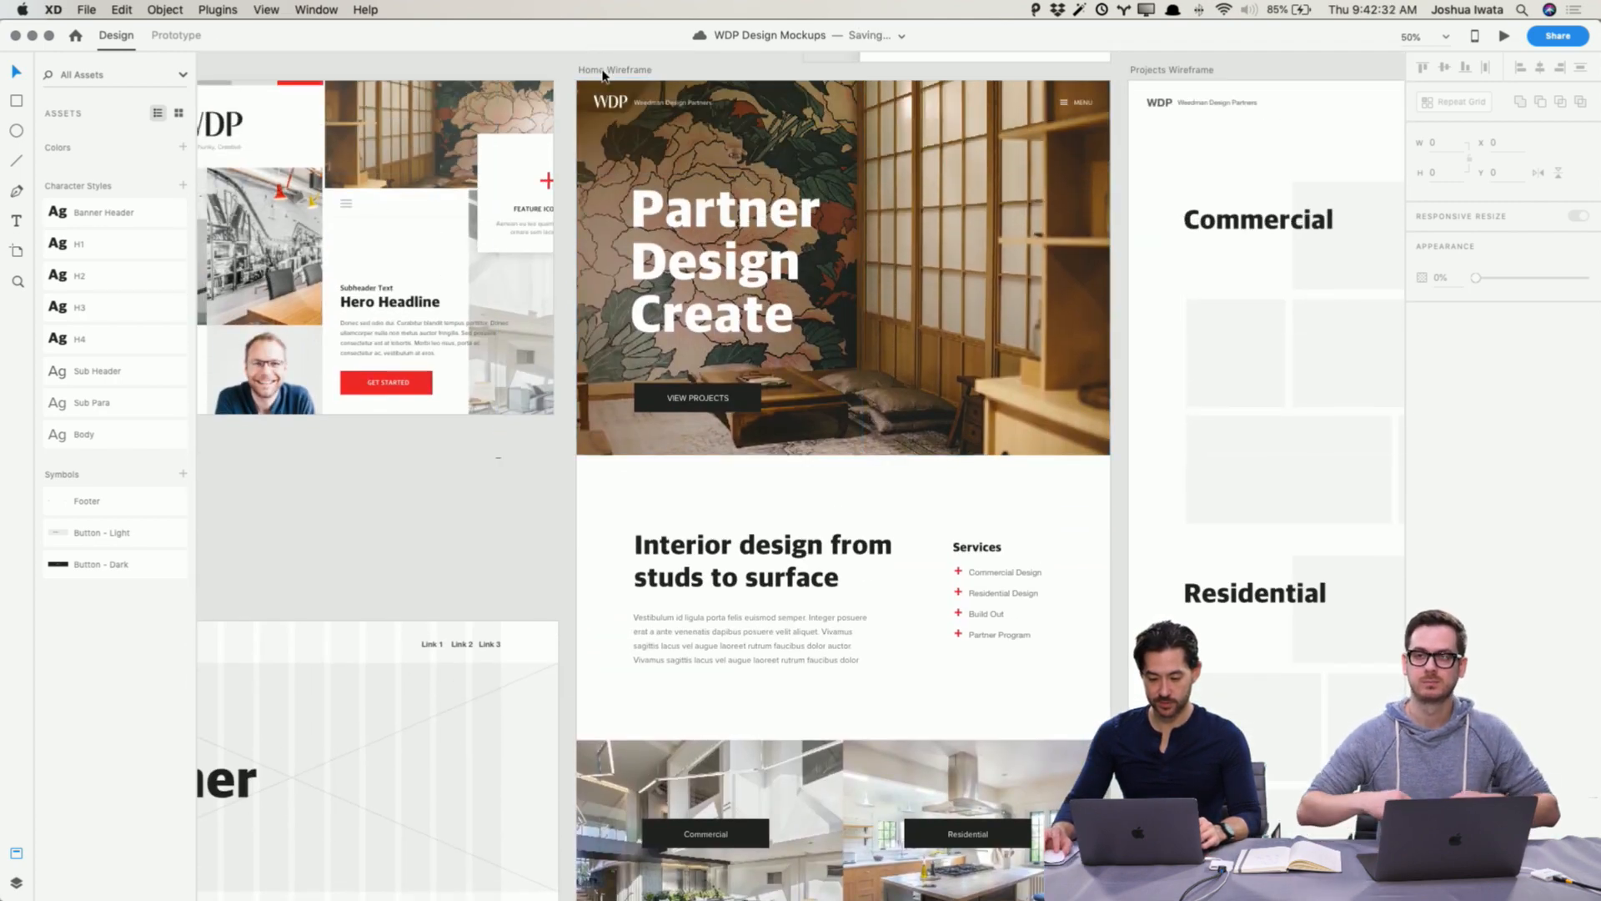
pyautogui.click(604, 72)
pyautogui.scroll(-12, 838, 484)
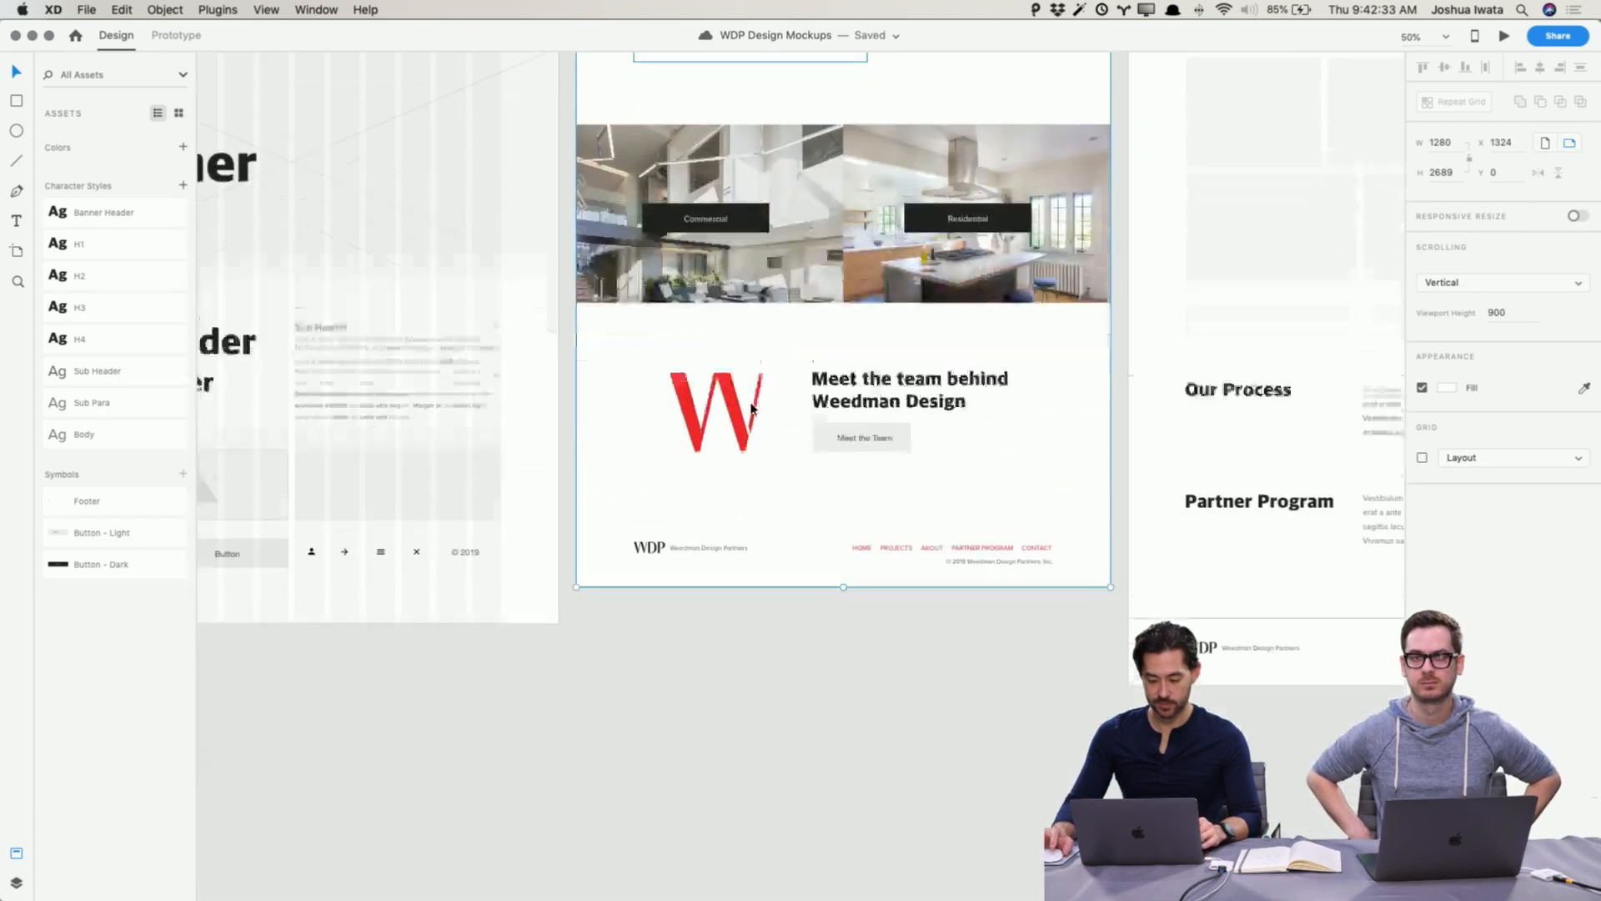
pyautogui.moveTo(846, 521); pyautogui.dragTo(843, 558)
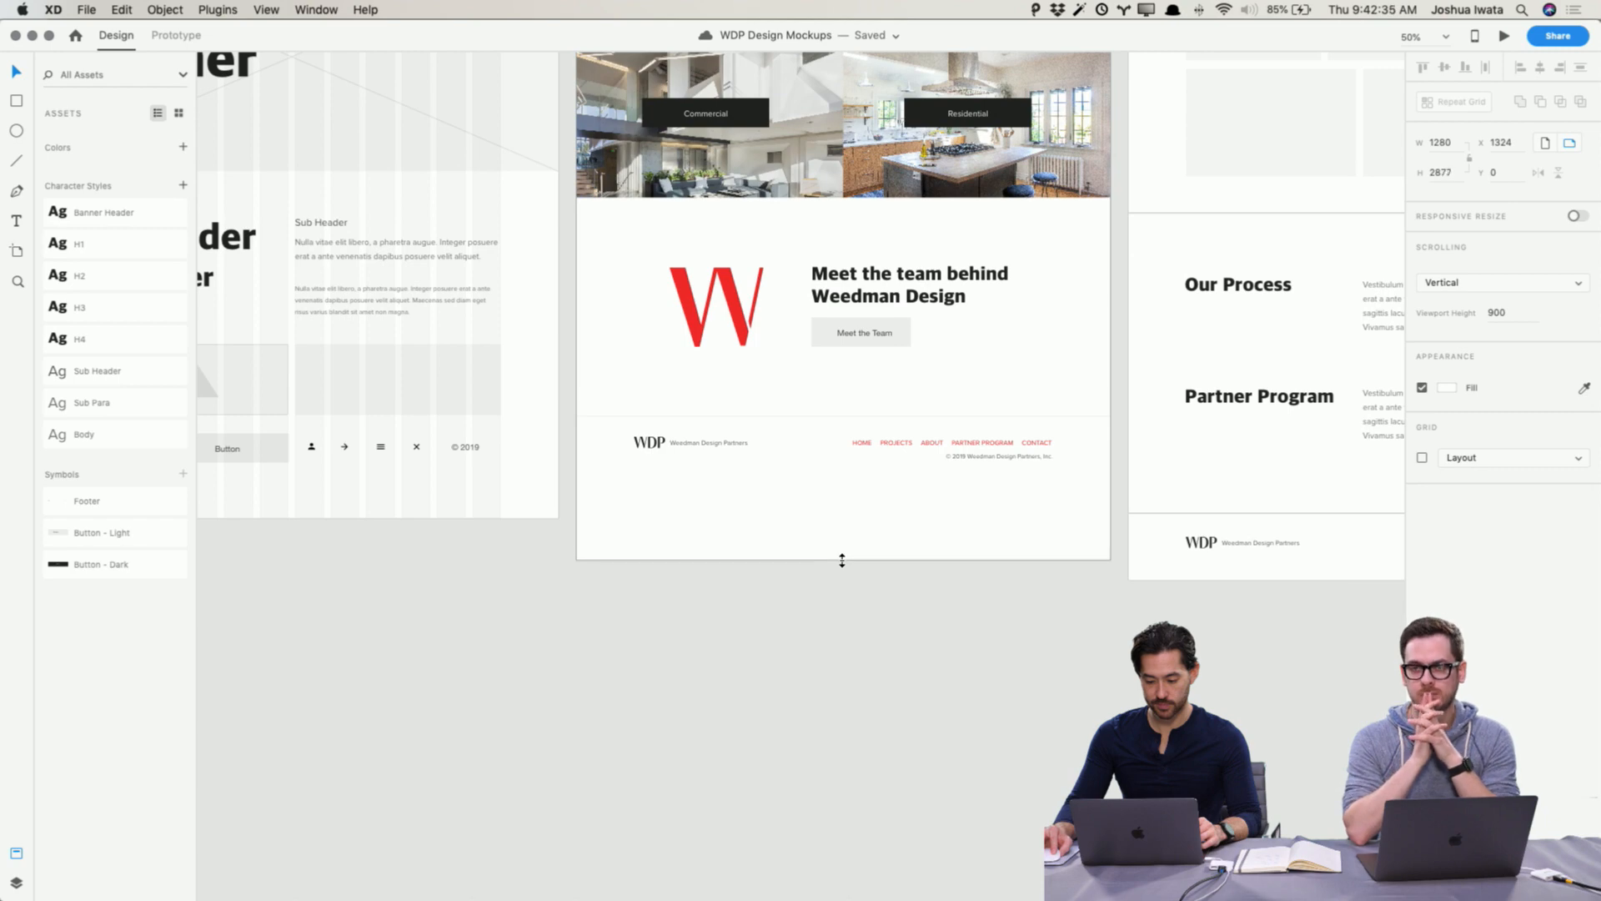
# Step: Move the footer and the Meet the team section lower on the lengthened artboard
pyautogui.click(1058, 518)
pyautogui.moveTo(964, 479); pyautogui.dragTo(658, 474)
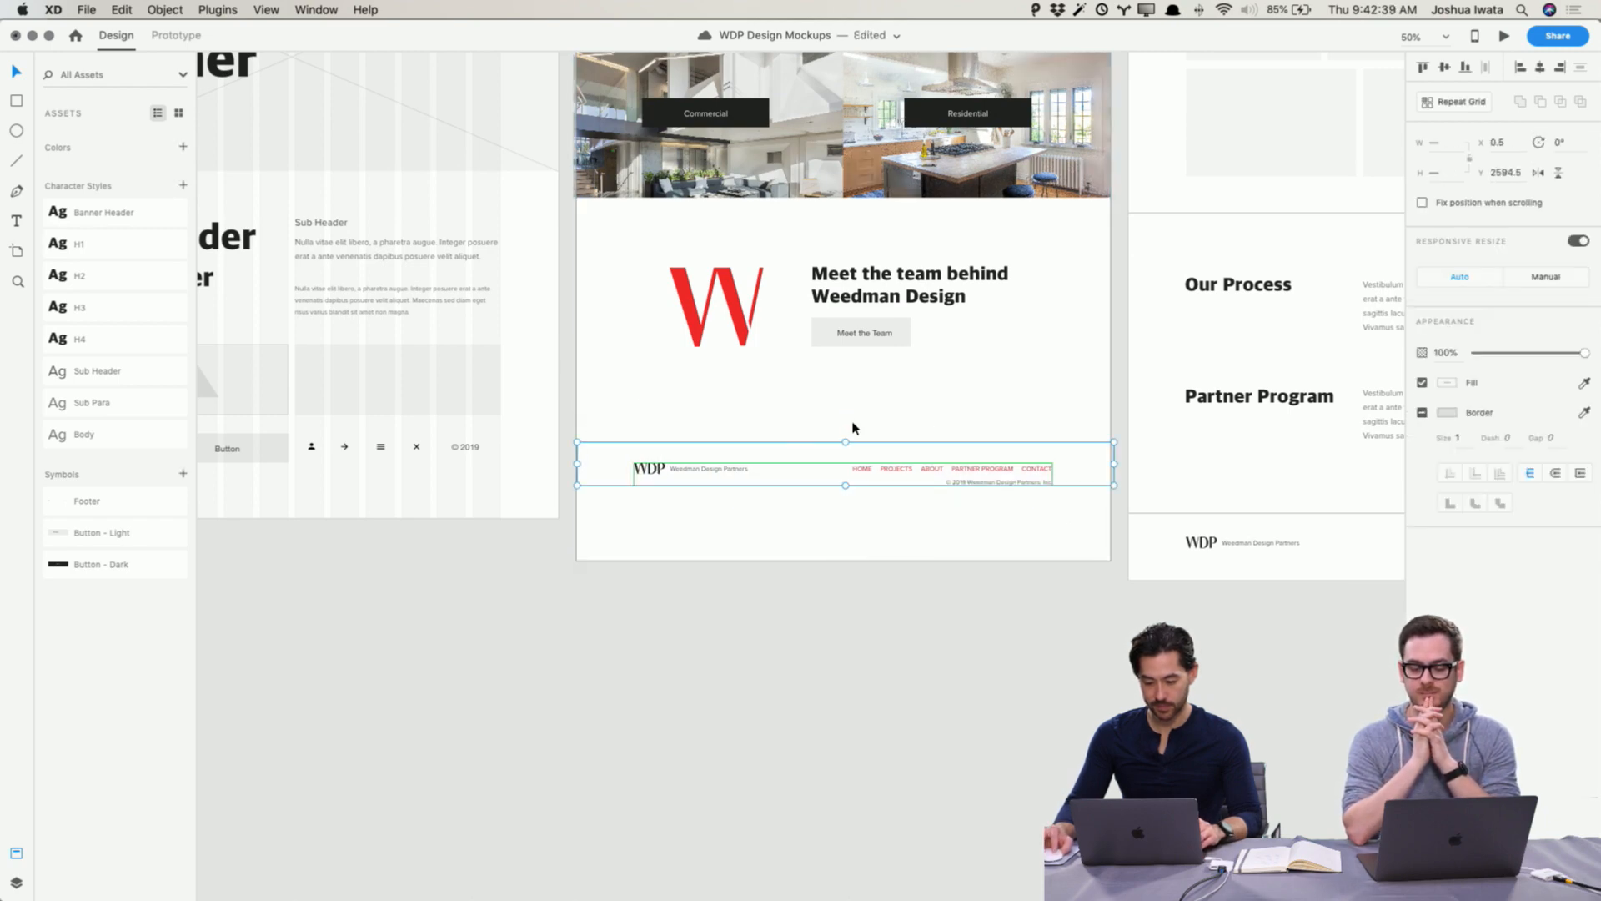
pyautogui.moveTo(1029, 398); pyautogui.dragTo(610, 252)
pyautogui.moveTo(733, 320); pyautogui.dragTo(734, 323)
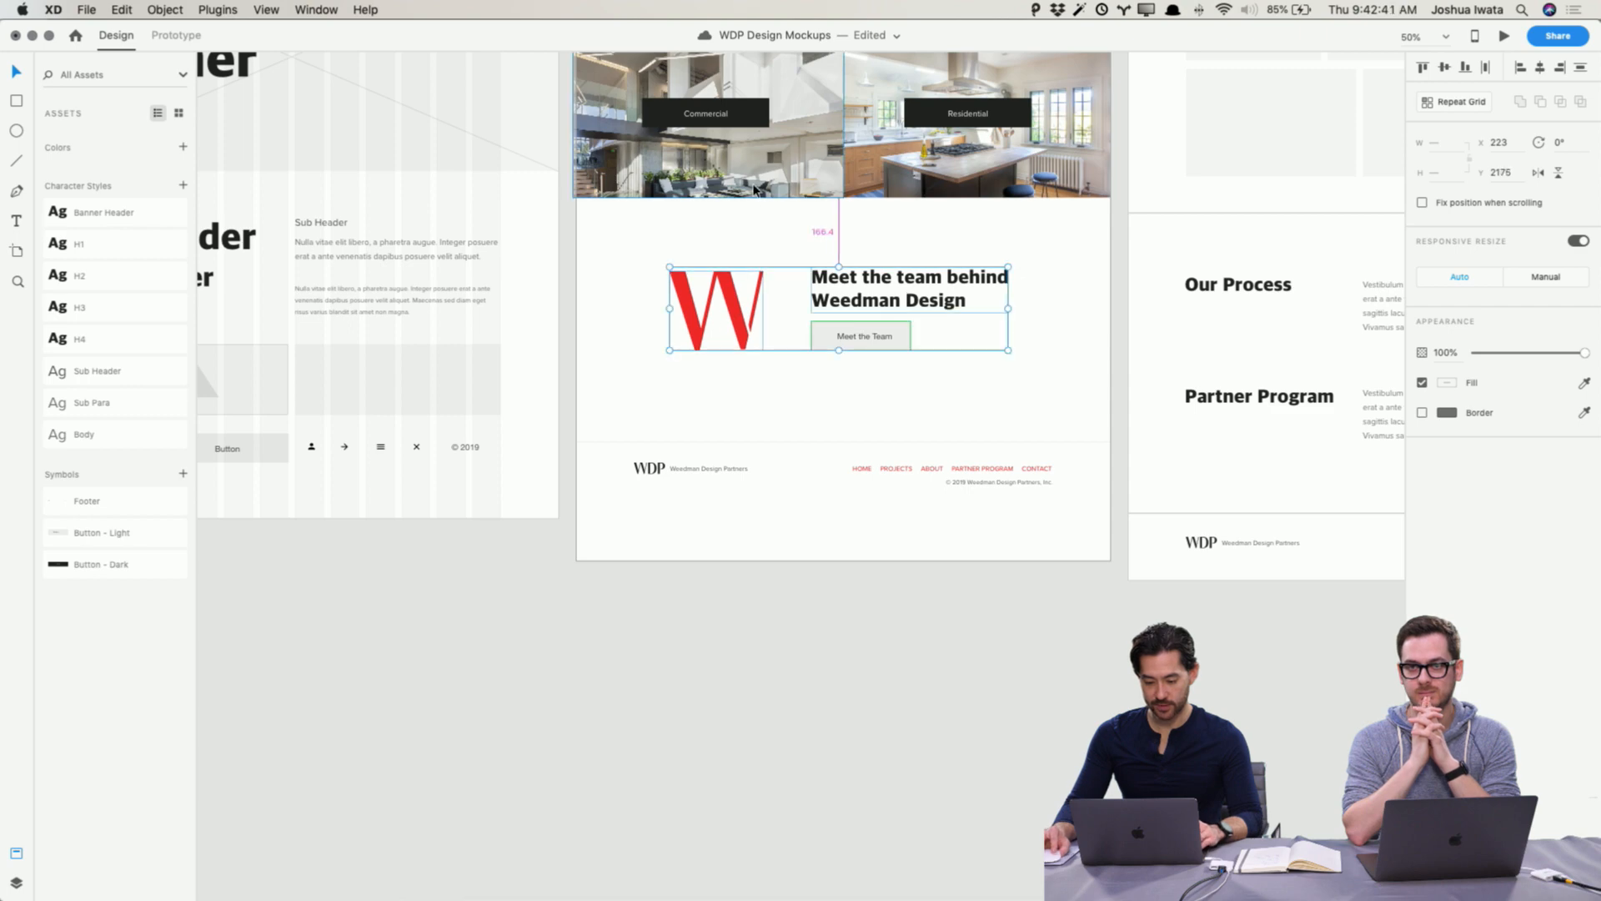
pyautogui.hotkey('shift', 'Down')
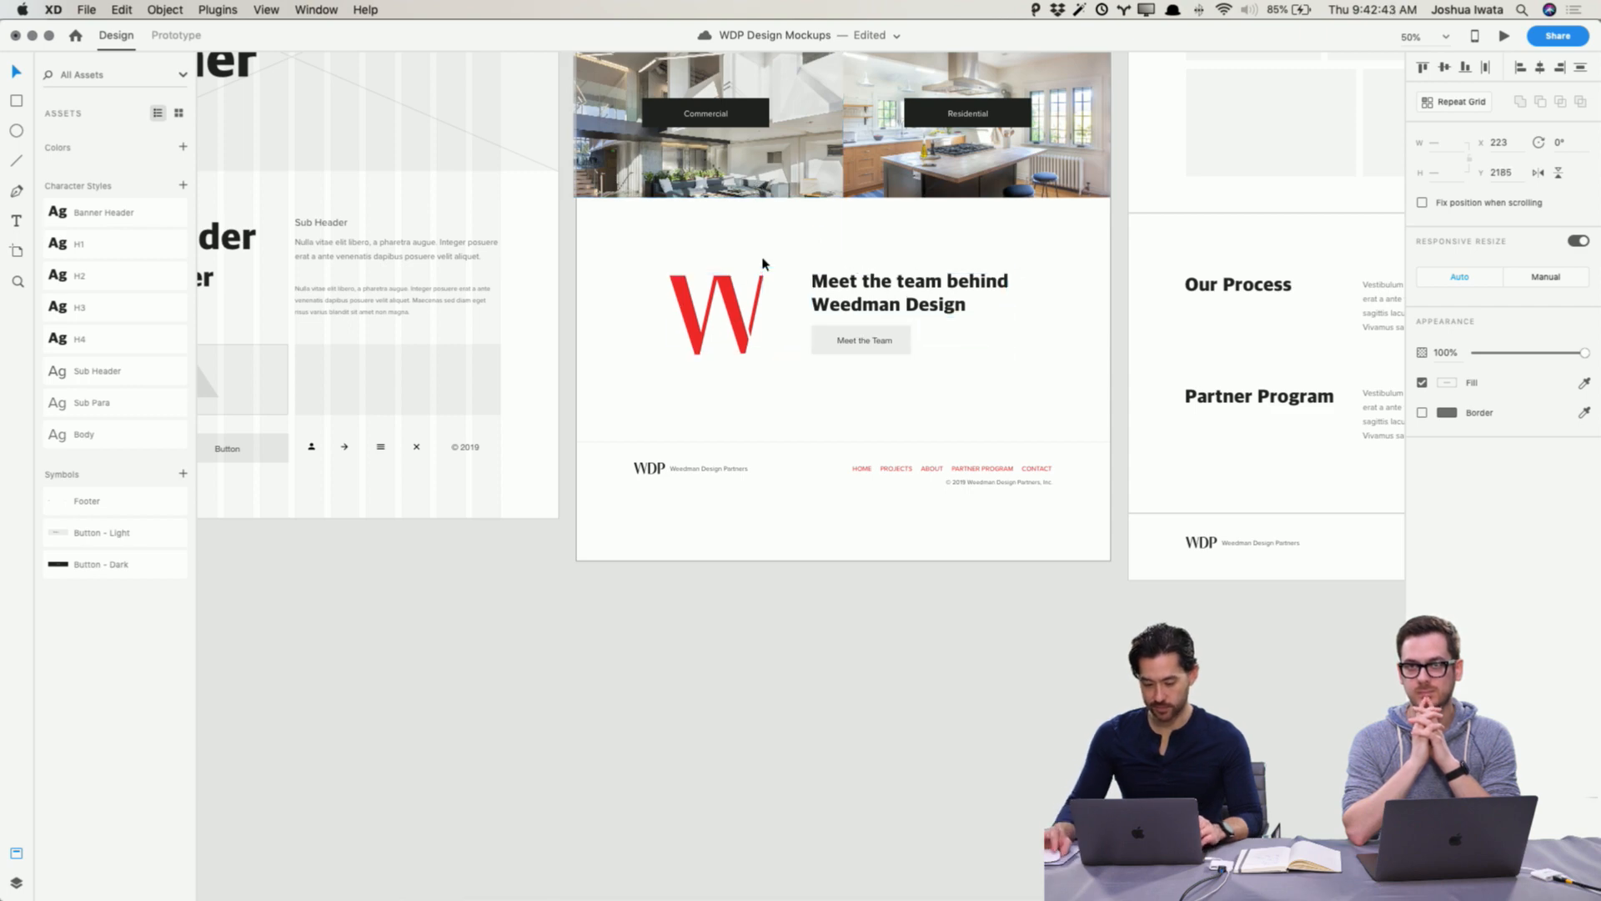
pyautogui.click(780, 327)
# Step: Shift the project image row and everything below it down, and lower the interior design intro section slightly
pyautogui.scroll(5, 1084, 539)
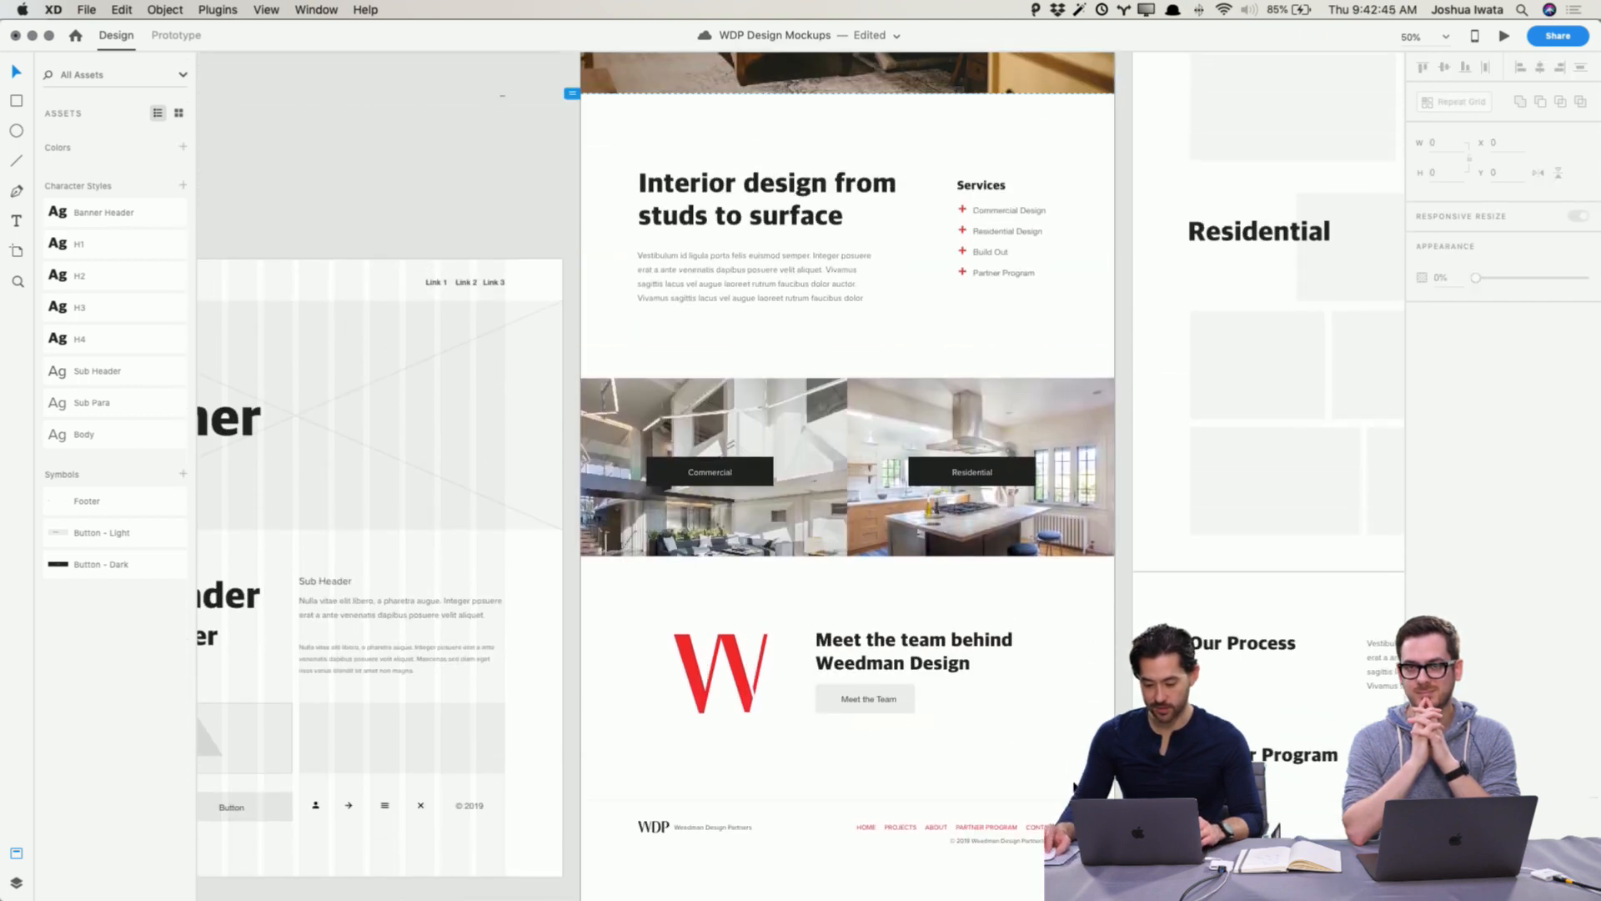
pyautogui.moveTo(1072, 865); pyautogui.dragTo(598, 353)
pyautogui.hotkey('shift', 'Down')
pyautogui.hotkey('shift', 'Down')
pyautogui.hotkey('shift', 'Down')
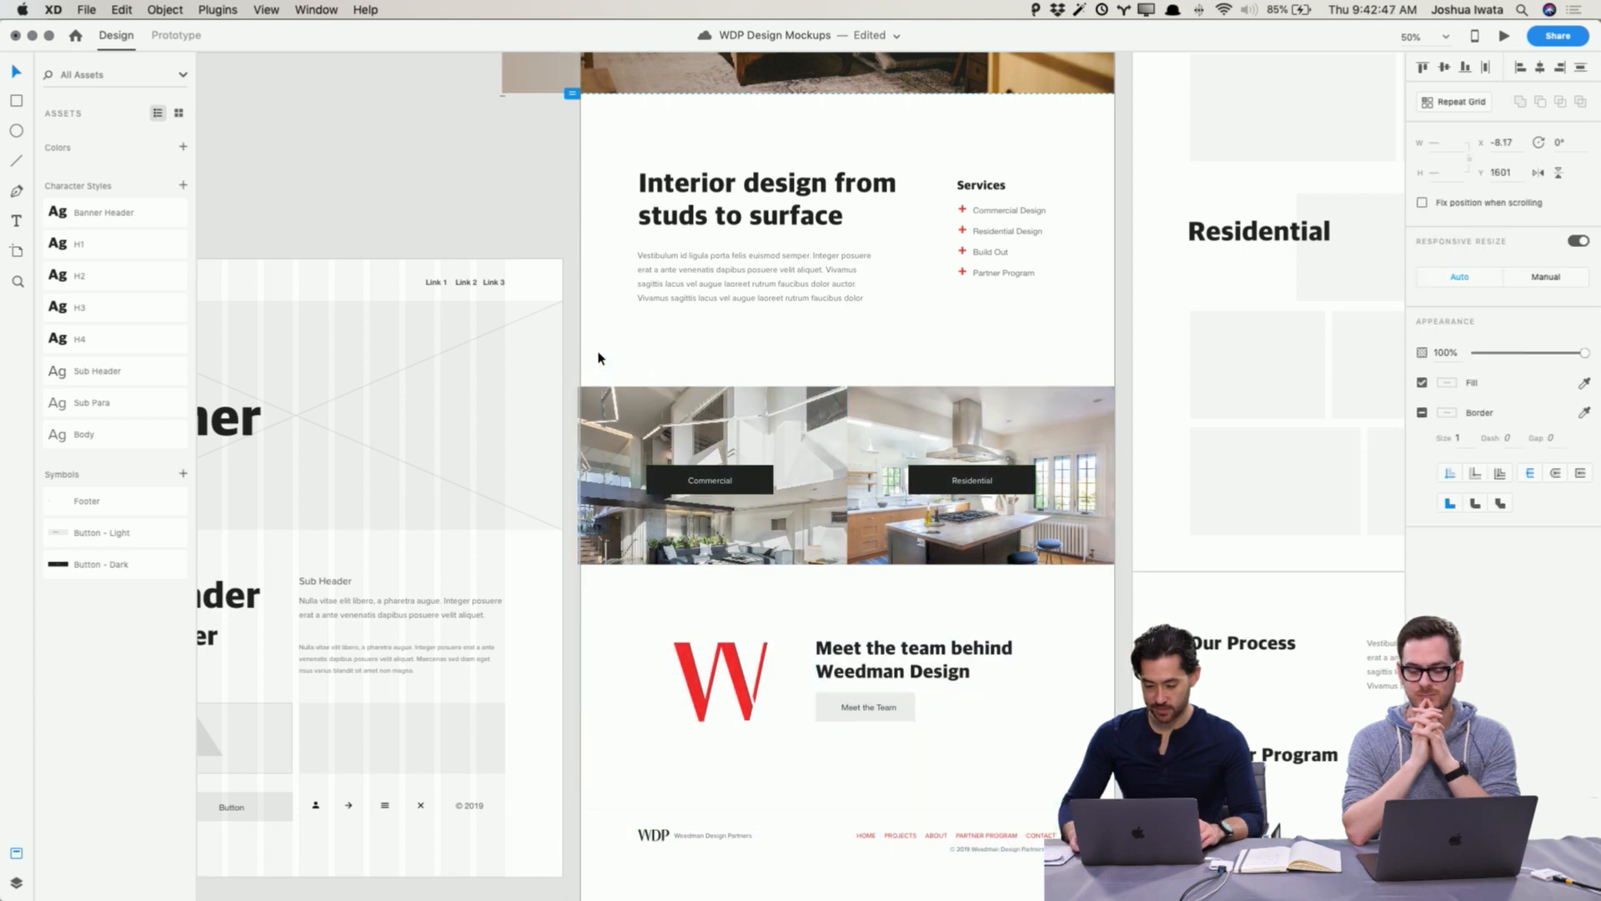
pyautogui.hotkey('shift', 'Down')
pyautogui.moveTo(610, 150); pyautogui.dragTo(1020, 339)
pyautogui.hotkey('shift', 'Down')
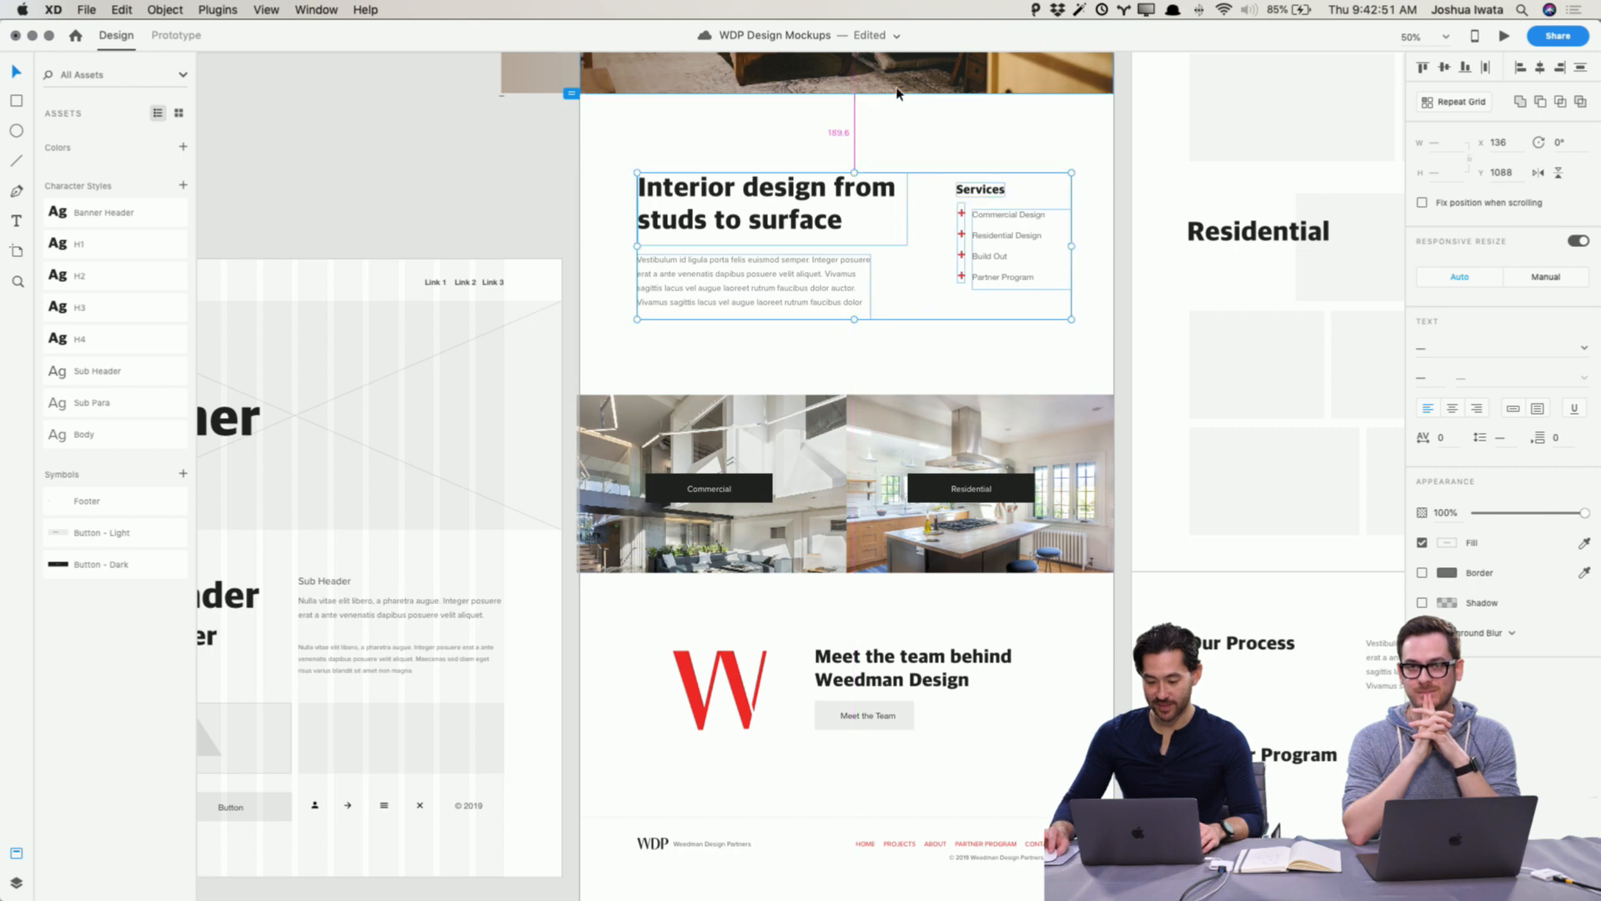
pyautogui.press('Down')
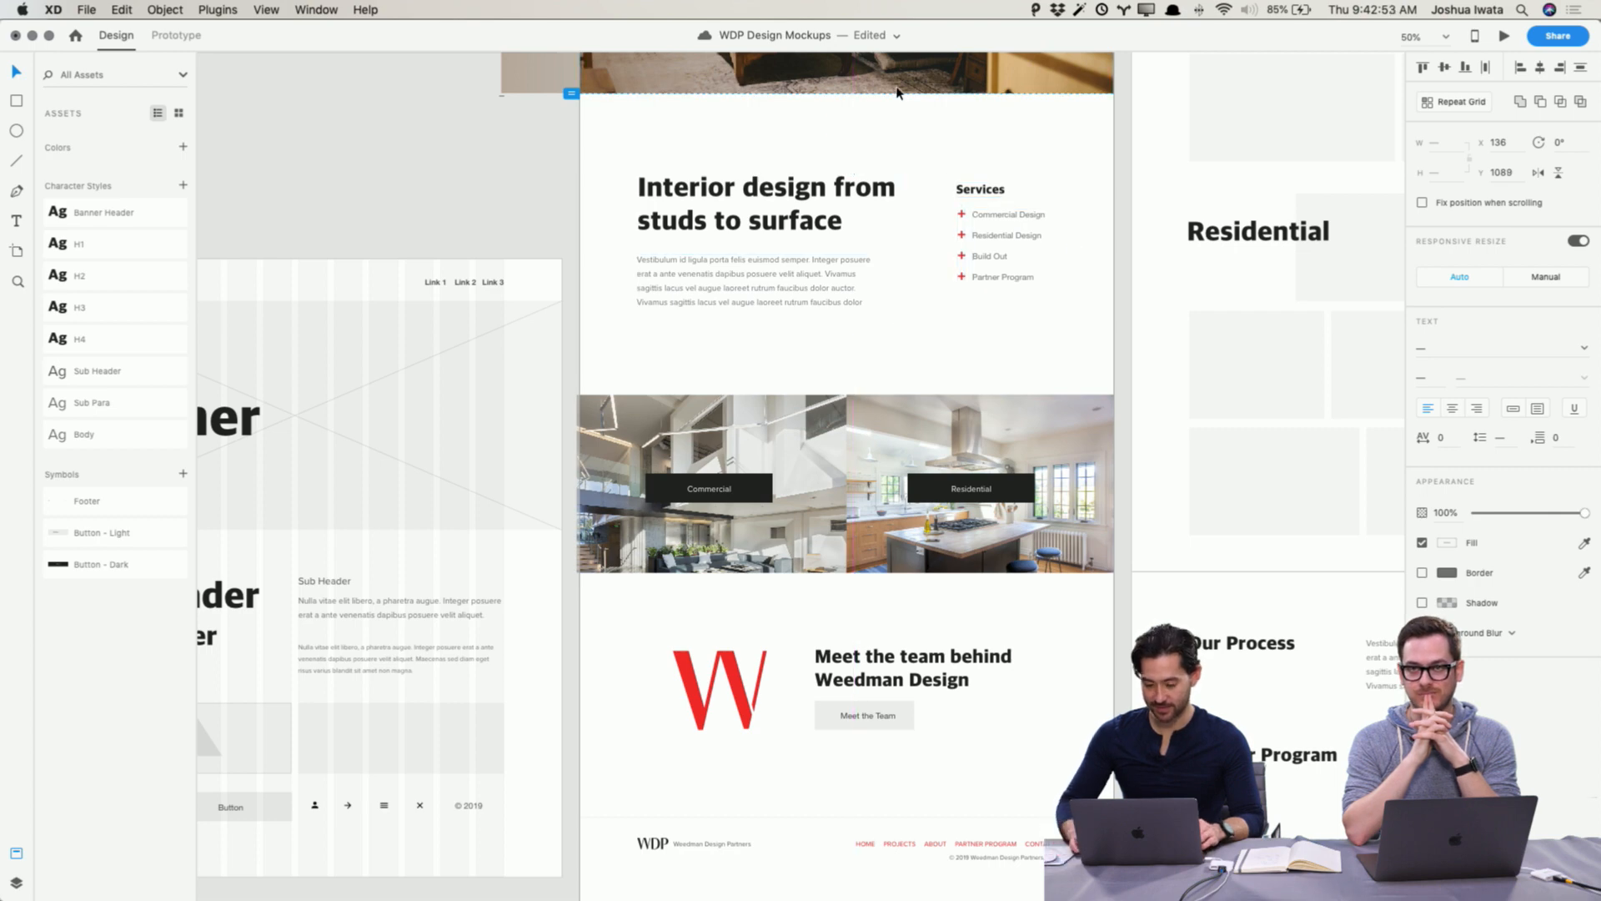
pyautogui.click(905, 149)
pyautogui.scroll(-4, 923, 203)
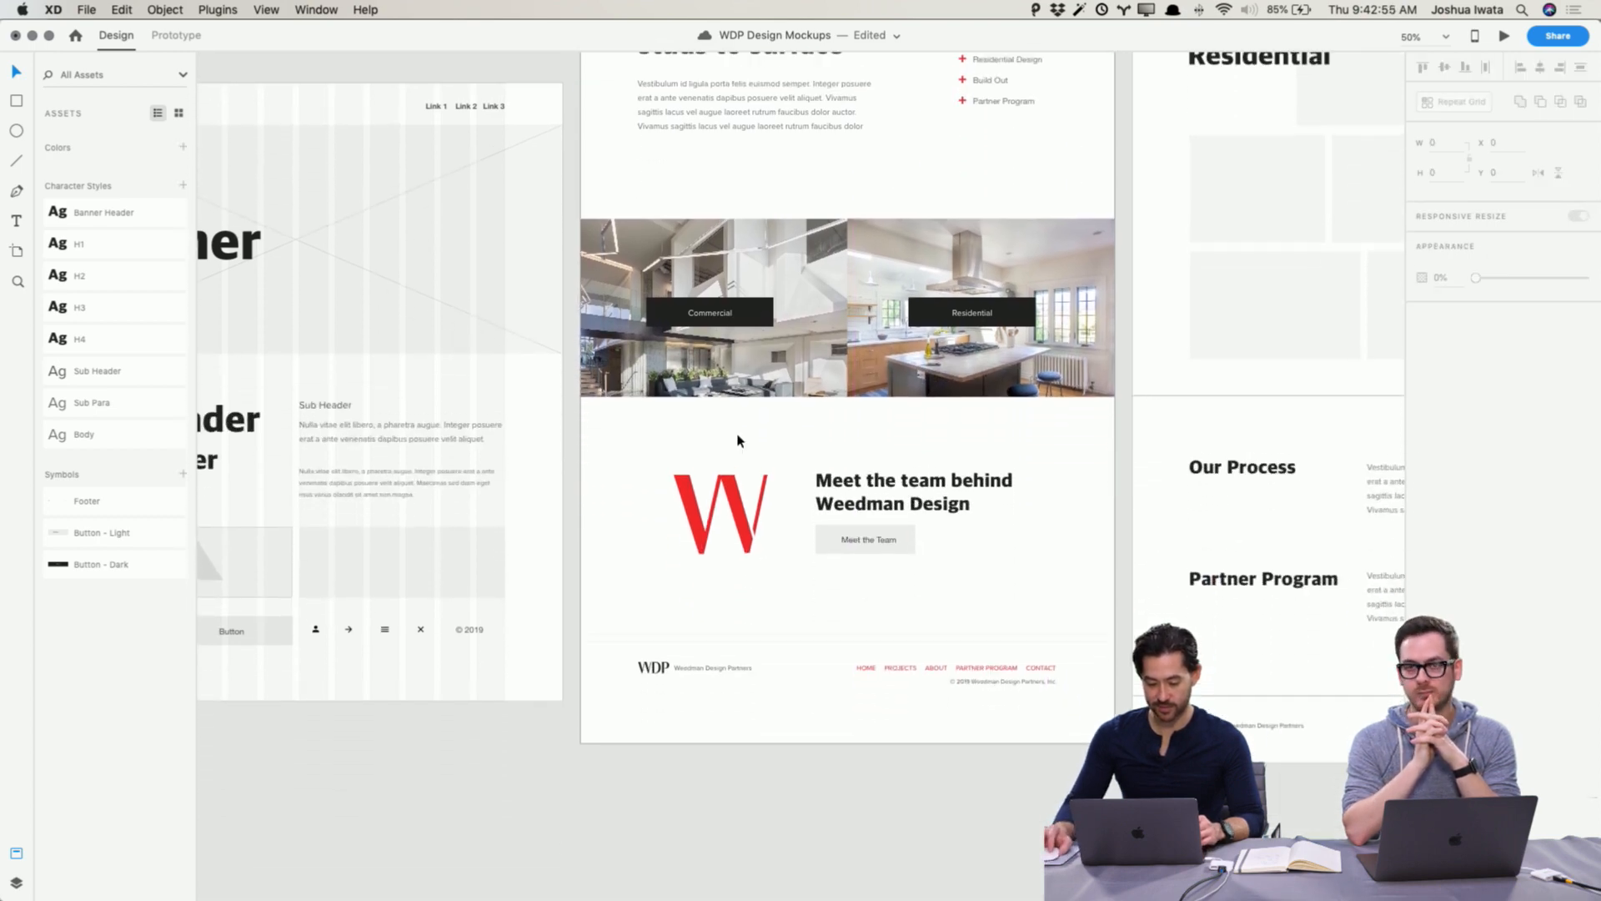
pyautogui.scroll(12, 779, 529)
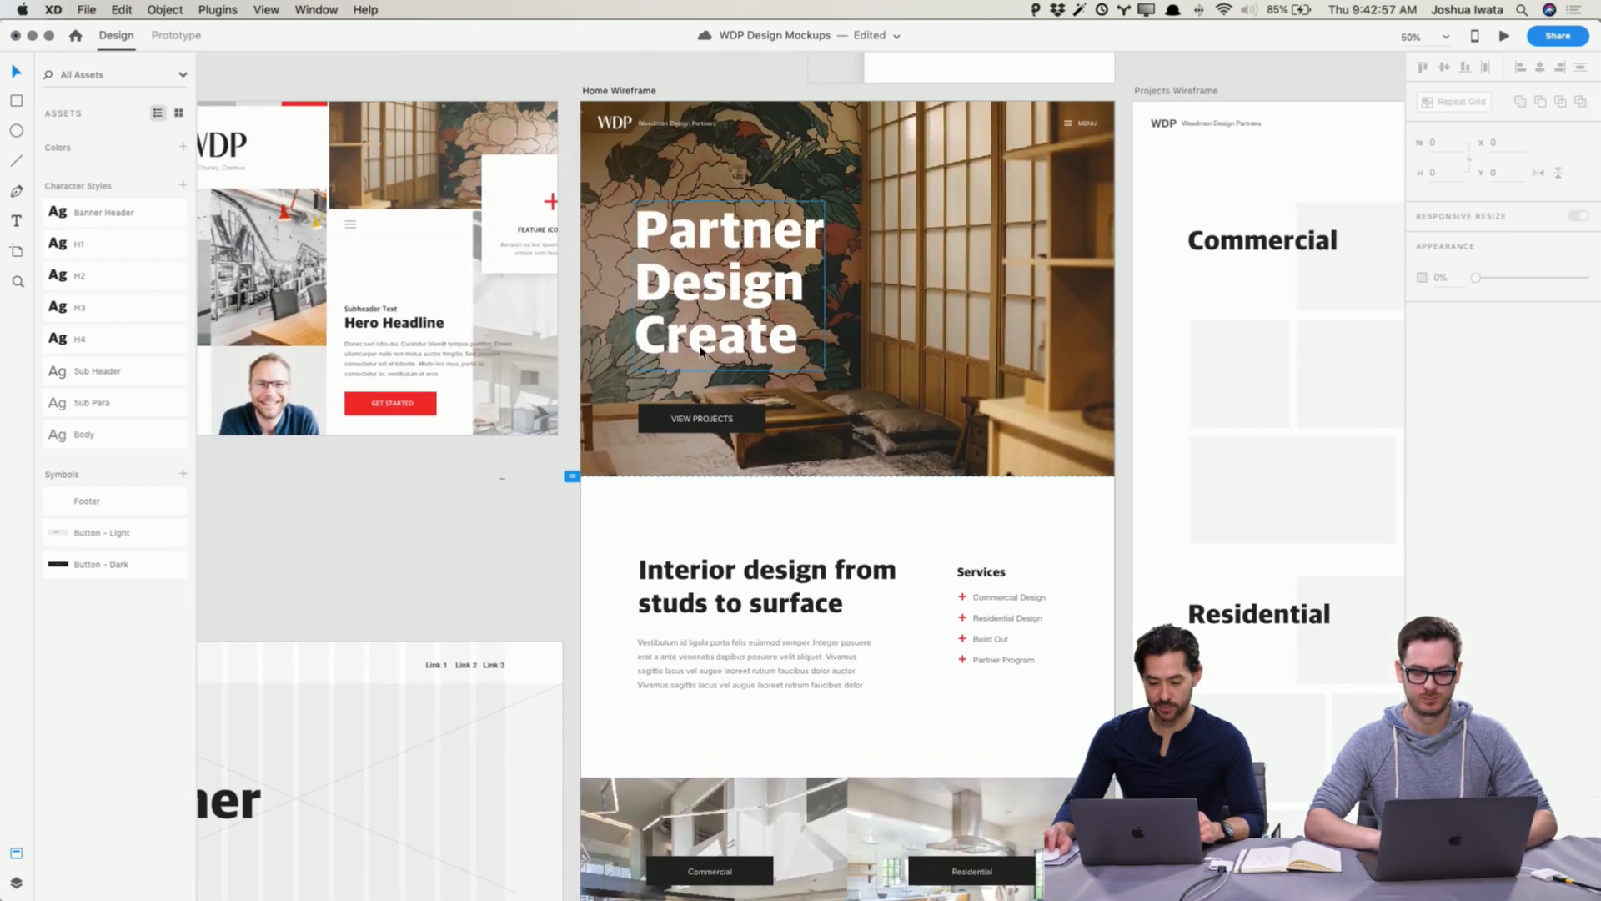
# Step: Shorten the Home Wireframe artboard to a height of about 2794 so it ends just below the footer
pyautogui.click(875, 552)
pyautogui.scroll(-10, 876, 542)
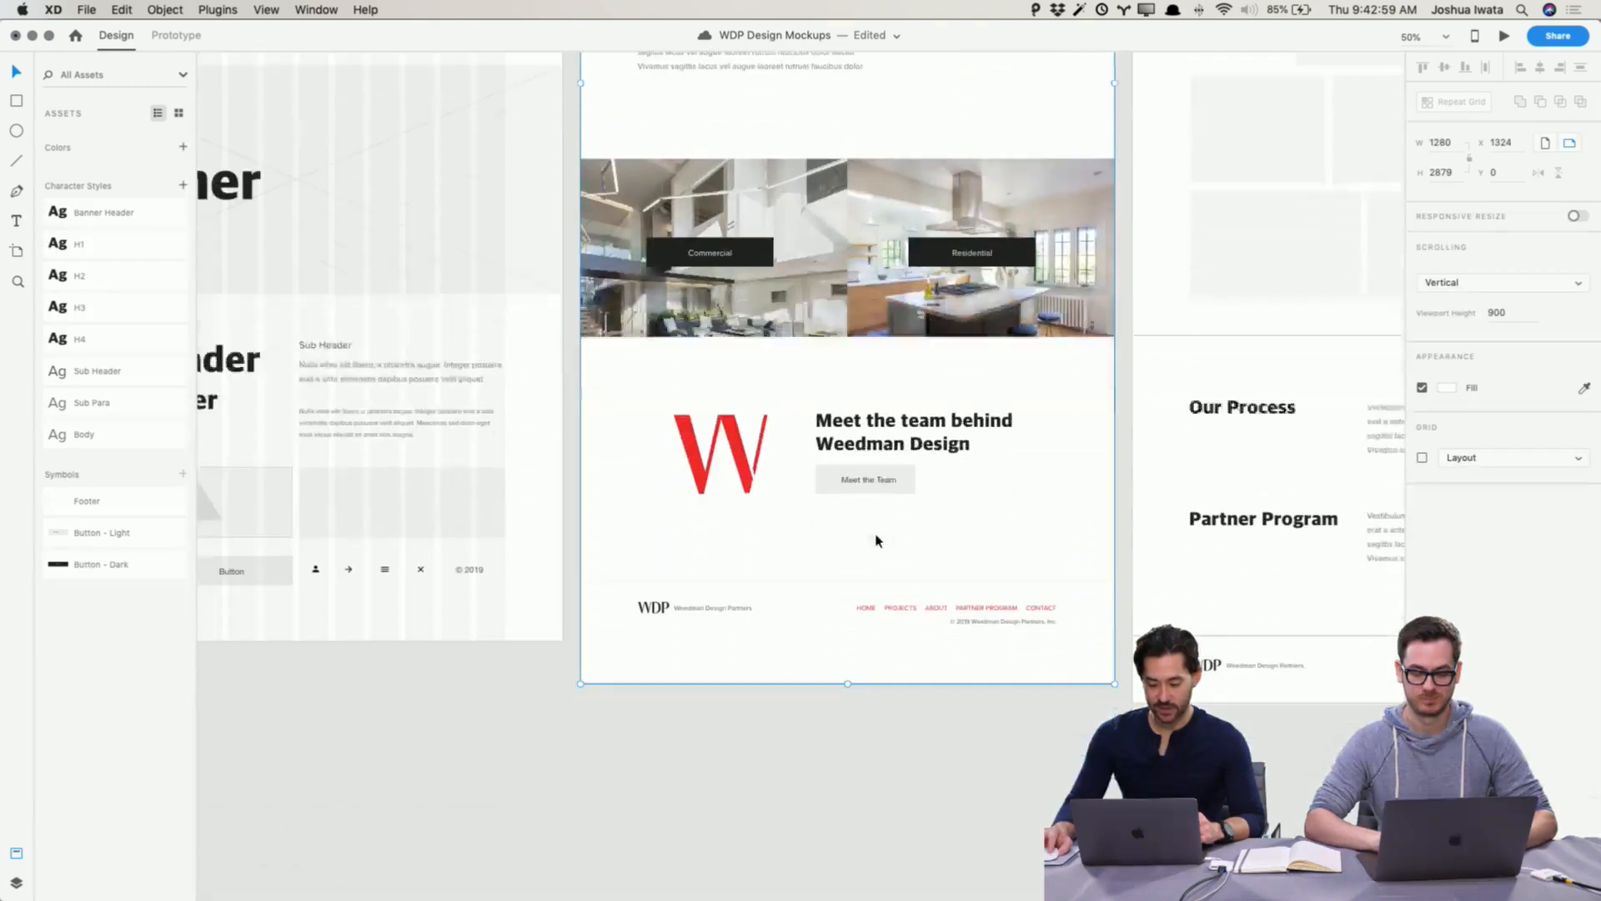
pyautogui.moveTo(848, 609); pyautogui.dragTo(845, 575)
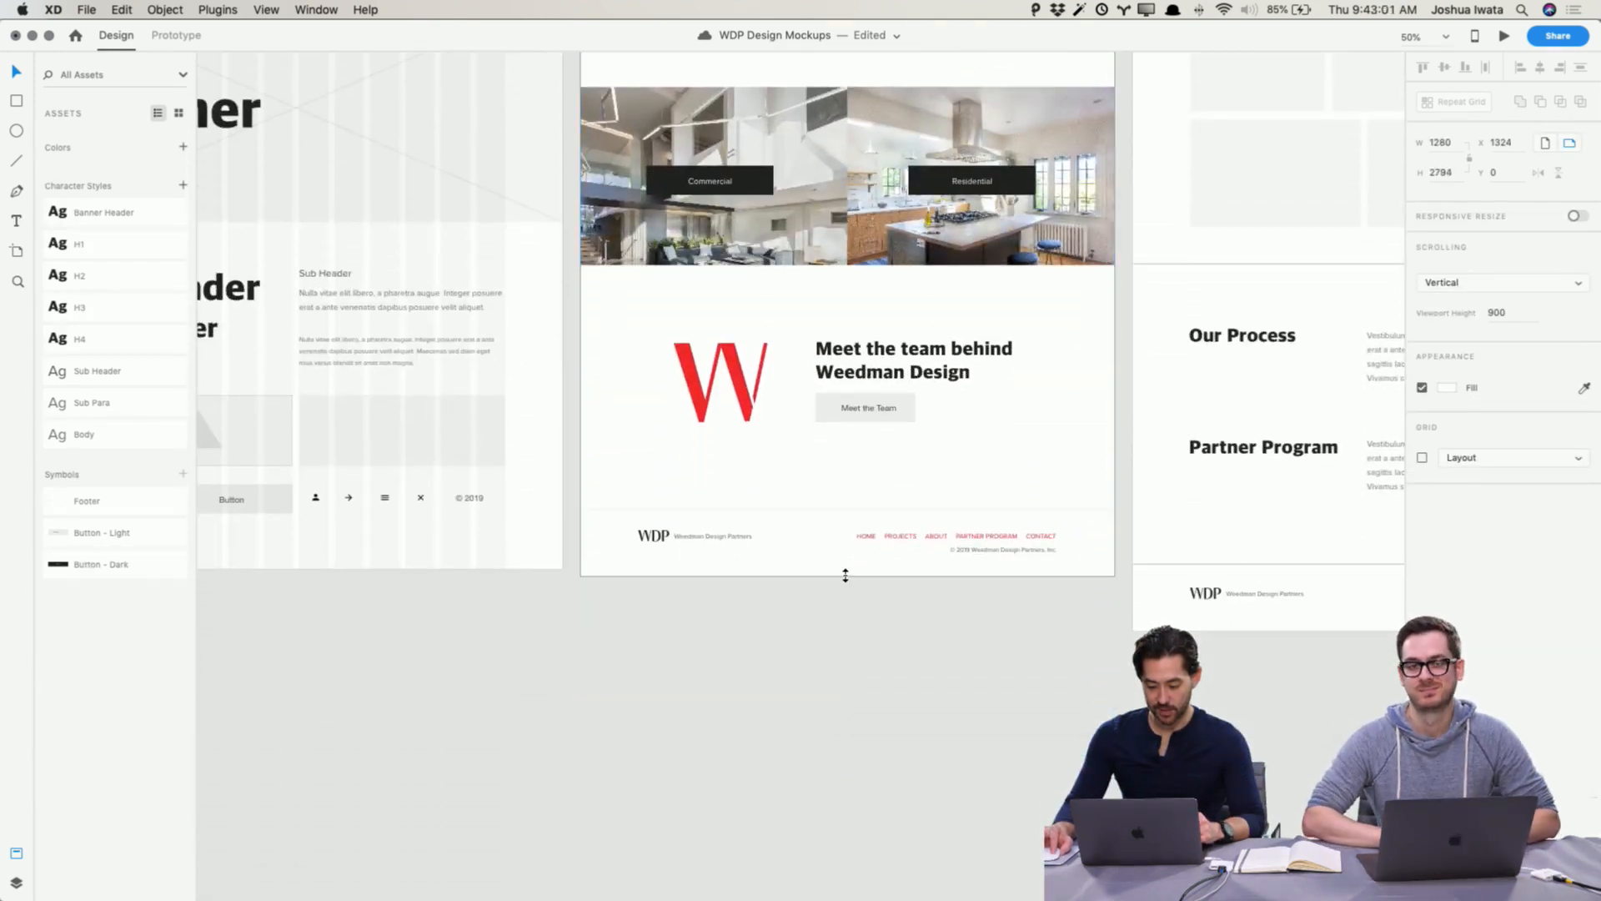
pyautogui.click(870, 616)
pyautogui.scroll(6, 871, 614)
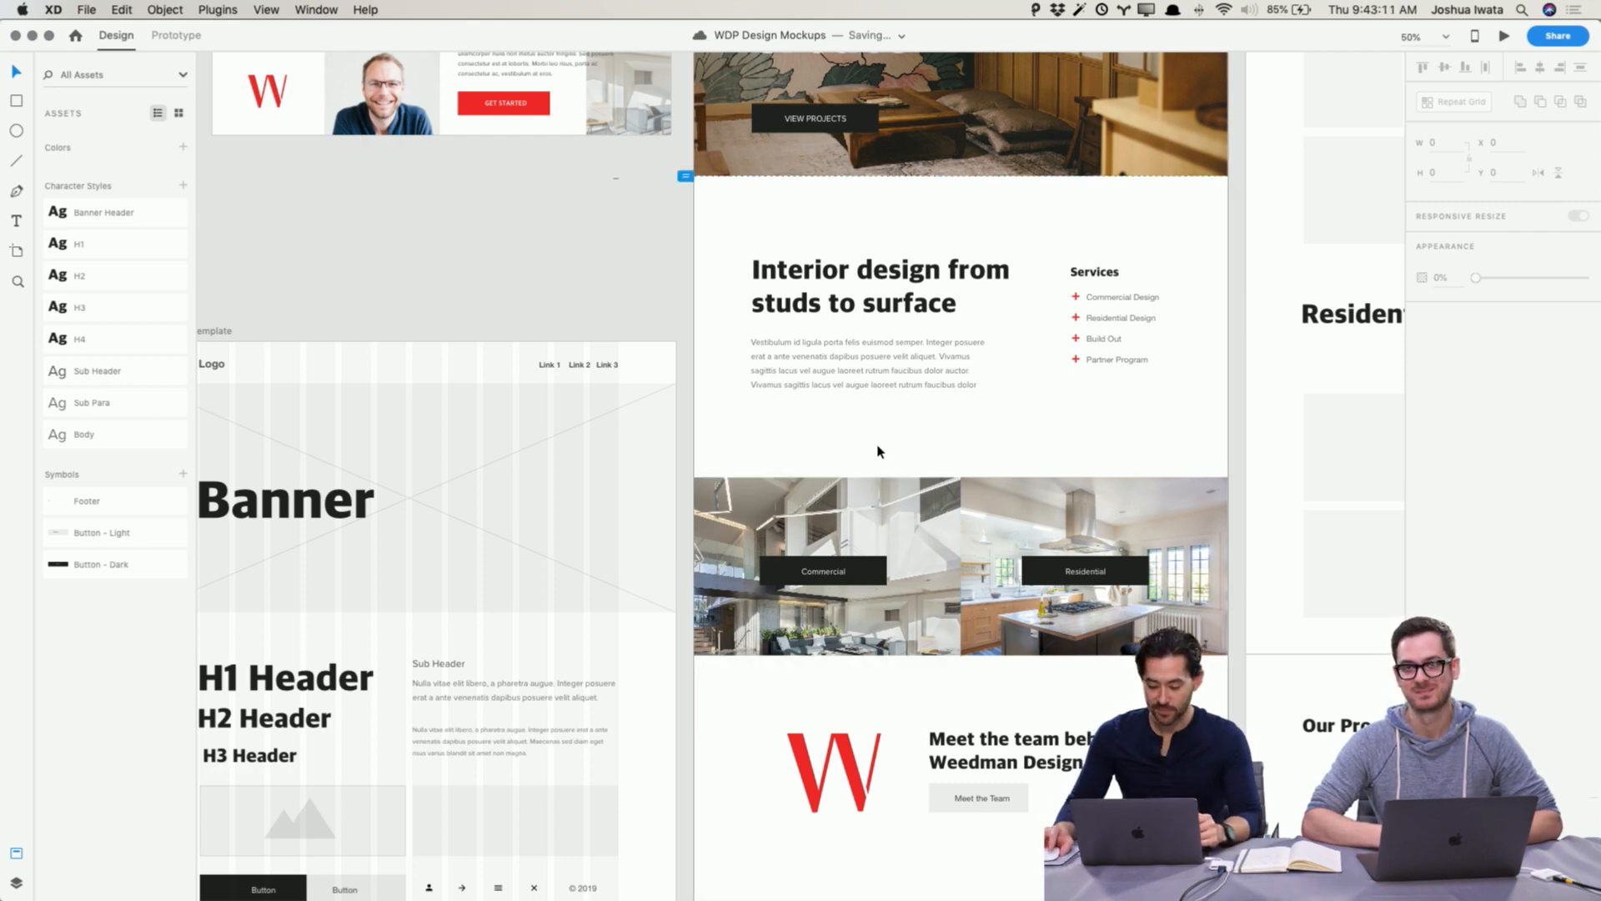
# Step: Preview the Home Wireframe artboard and scroll through the whole page from hero to footer
pyautogui.scroll(5, 877, 452)
pyautogui.click(739, 143)
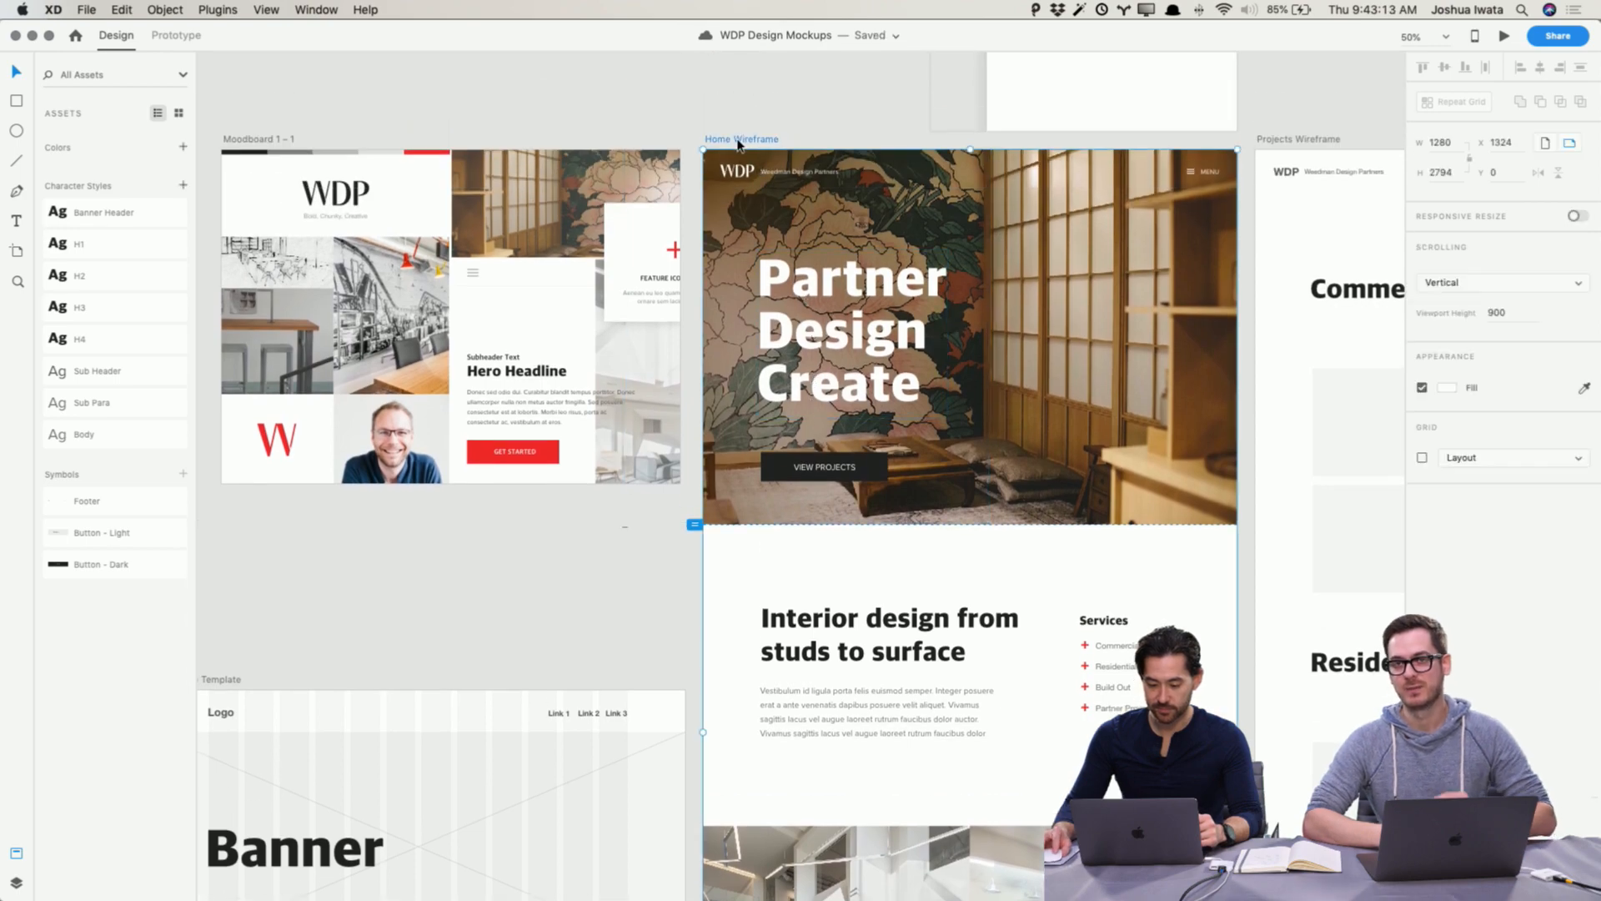
pyautogui.click(1504, 37)
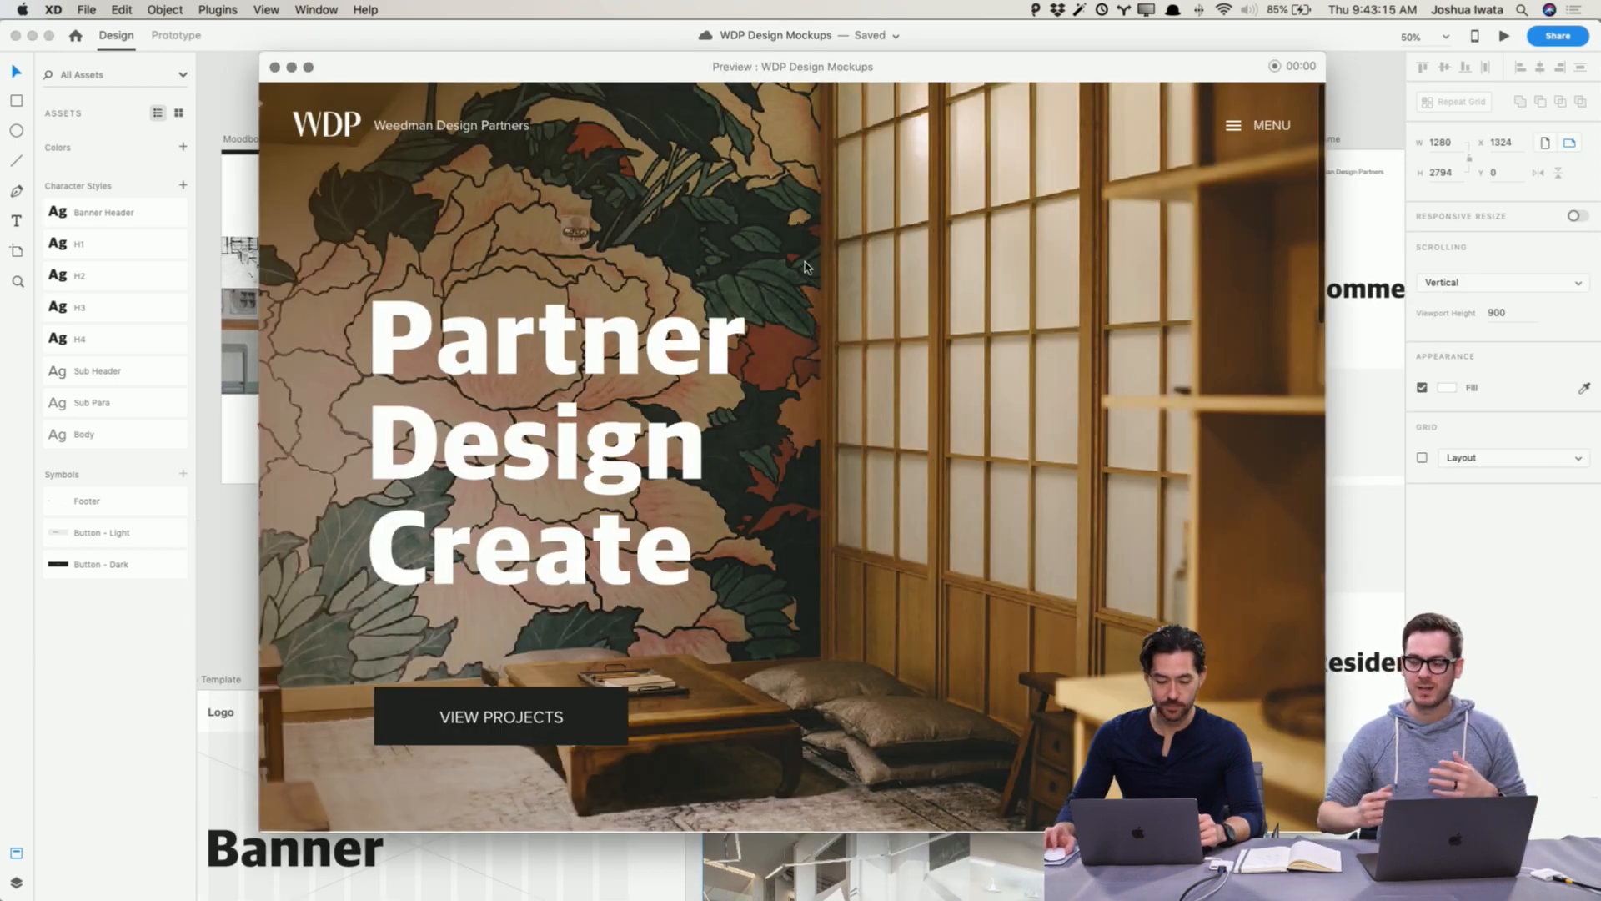
pyautogui.scroll(-10, 806, 267)
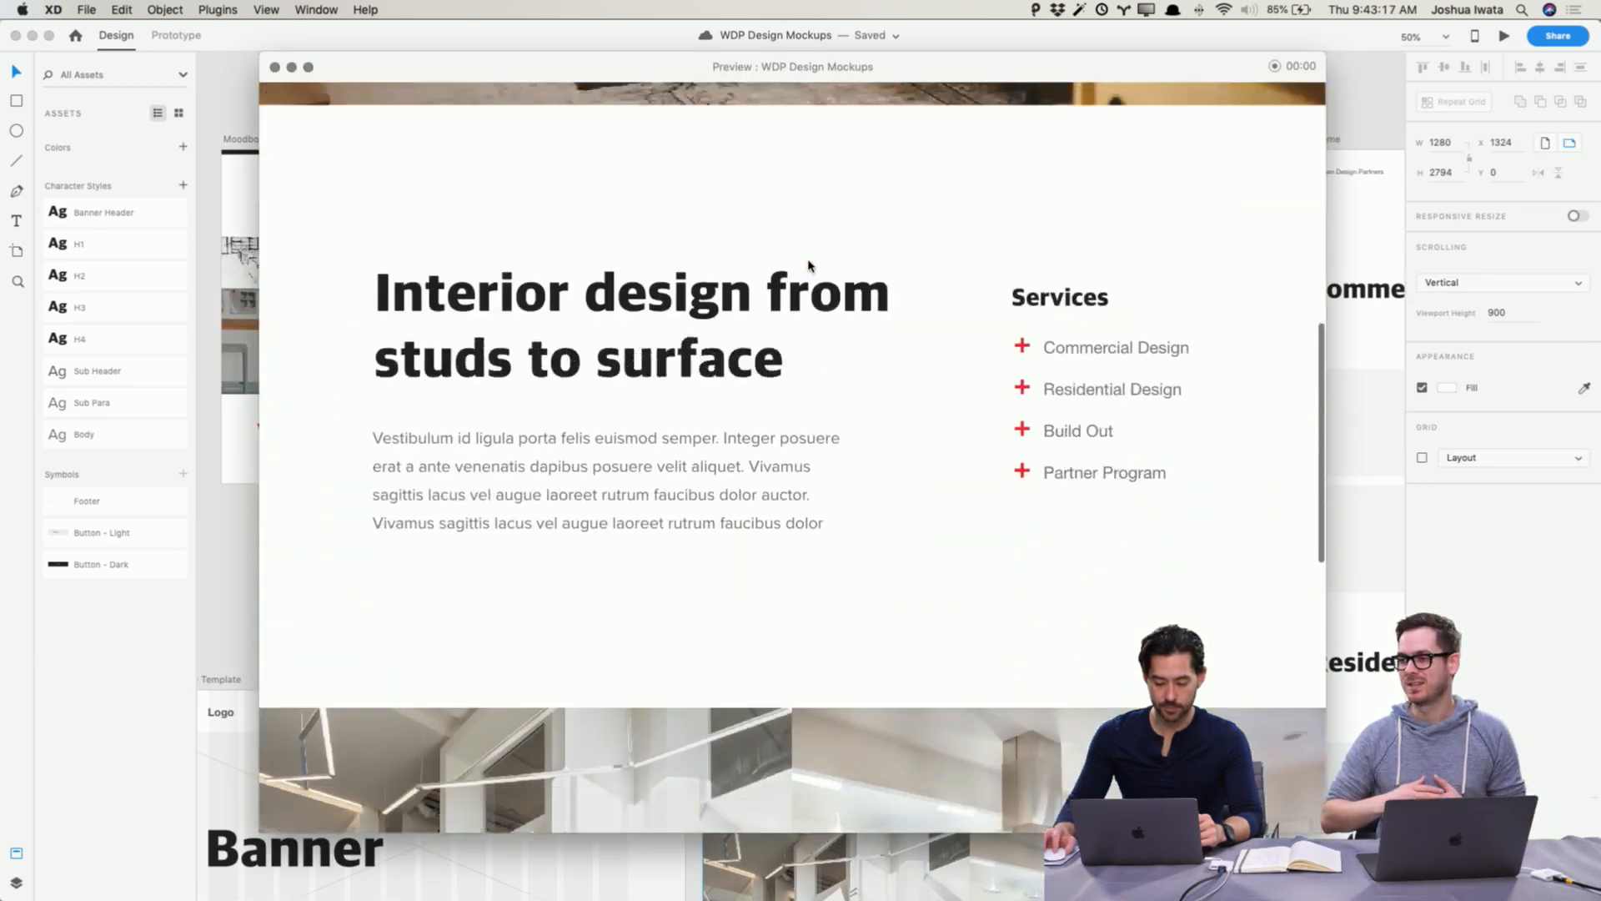
pyautogui.scroll(-10, 808, 266)
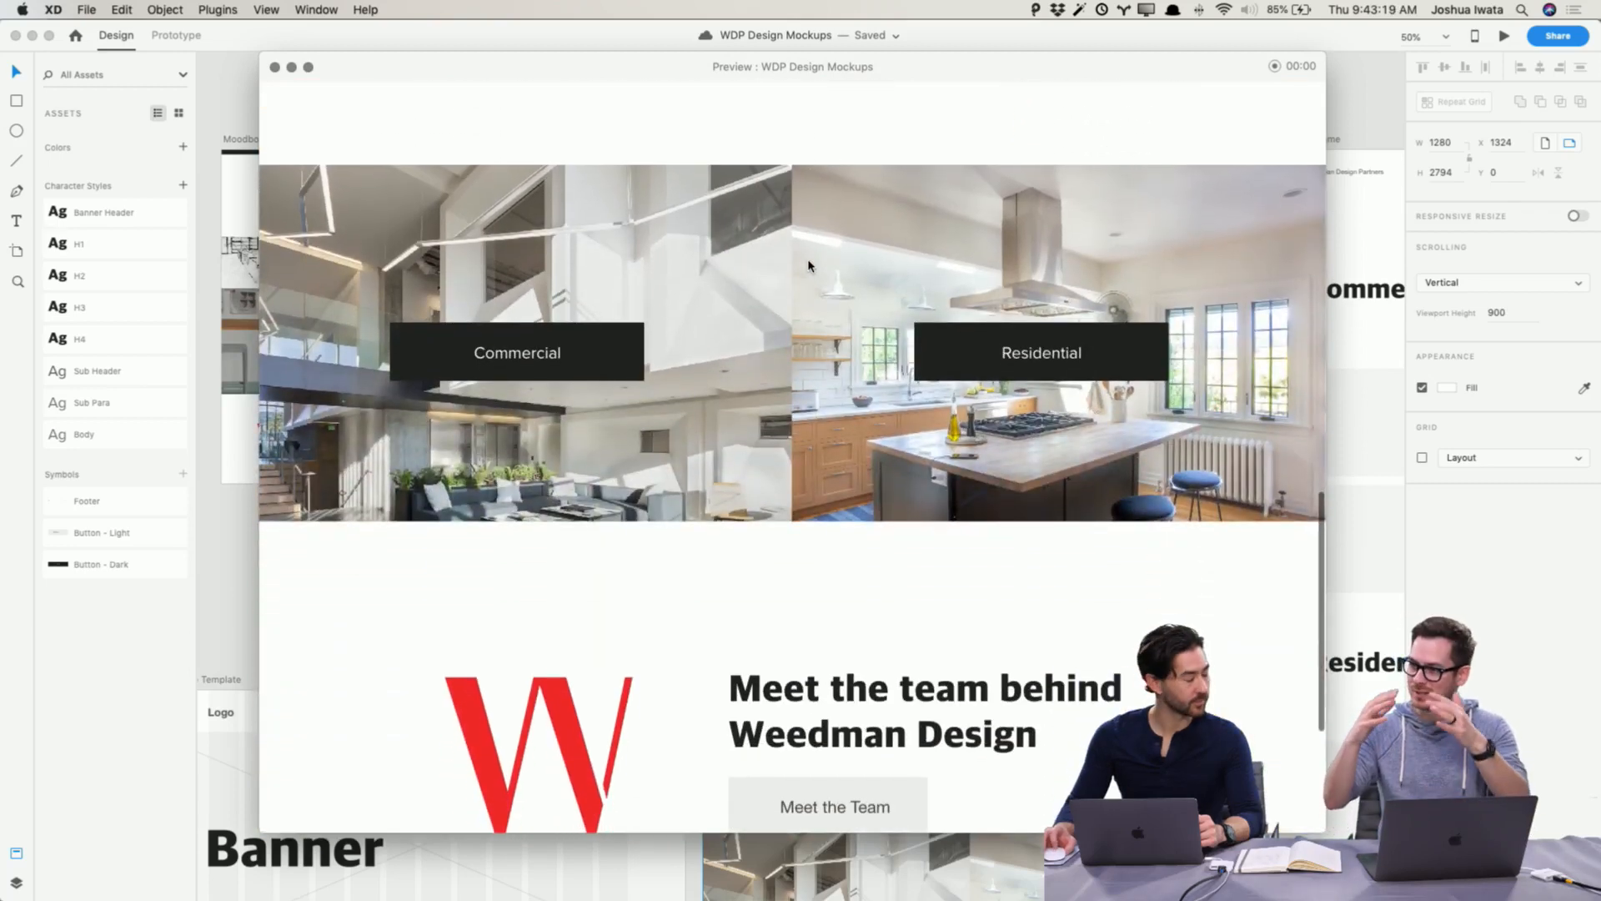
pyautogui.scroll(-5, 806, 266)
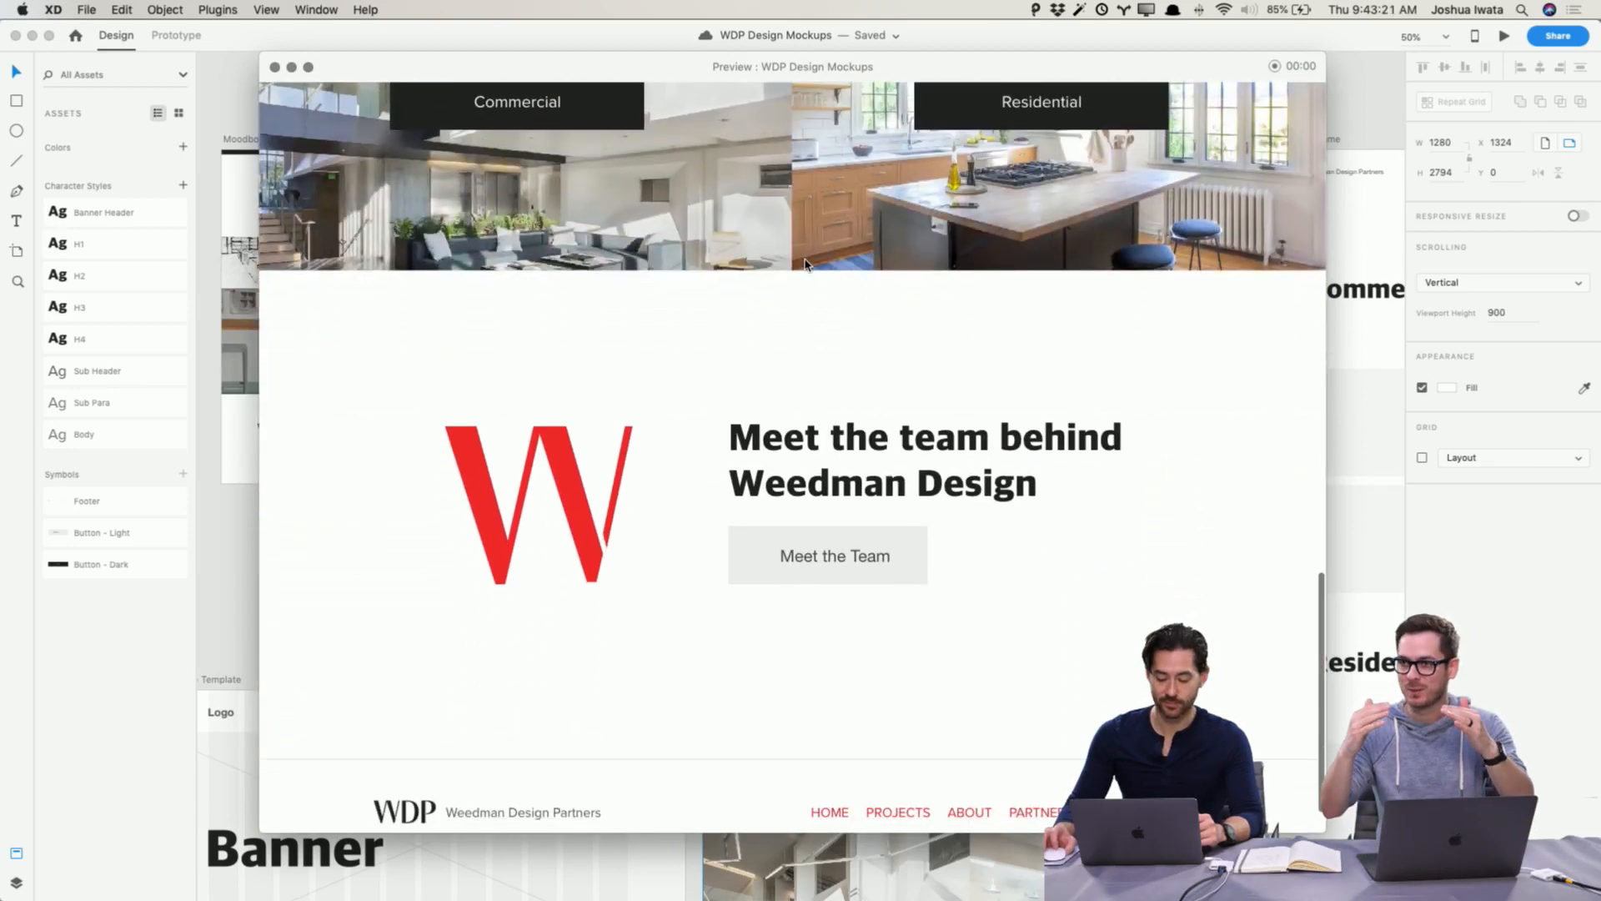
pyautogui.scroll(5, 806, 265)
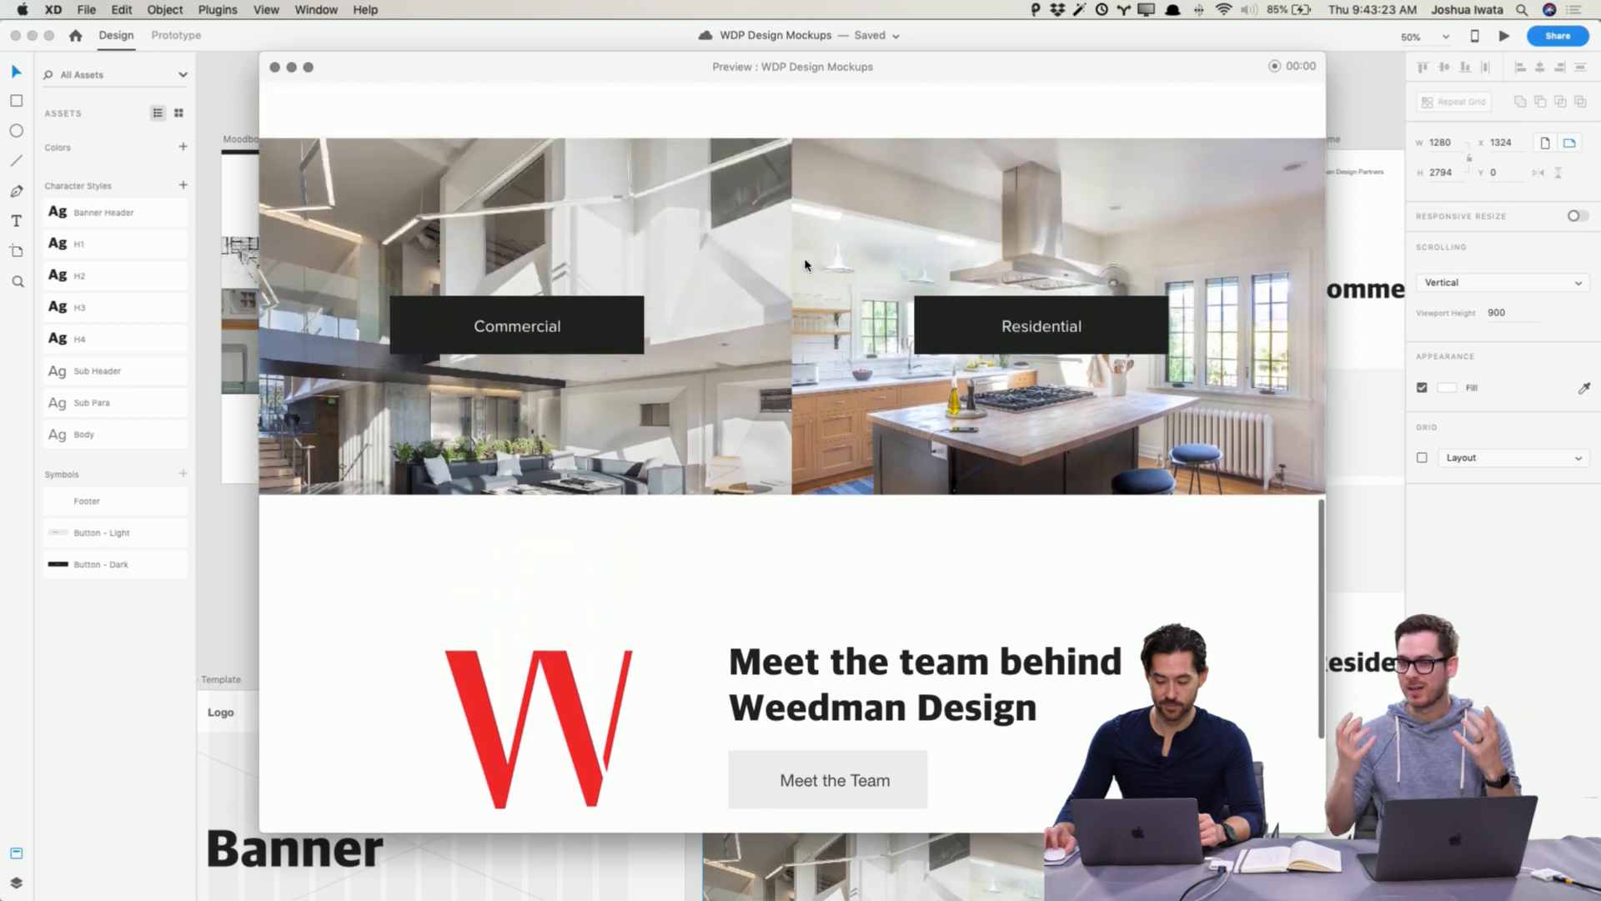
pyautogui.scroll(-5, 805, 266)
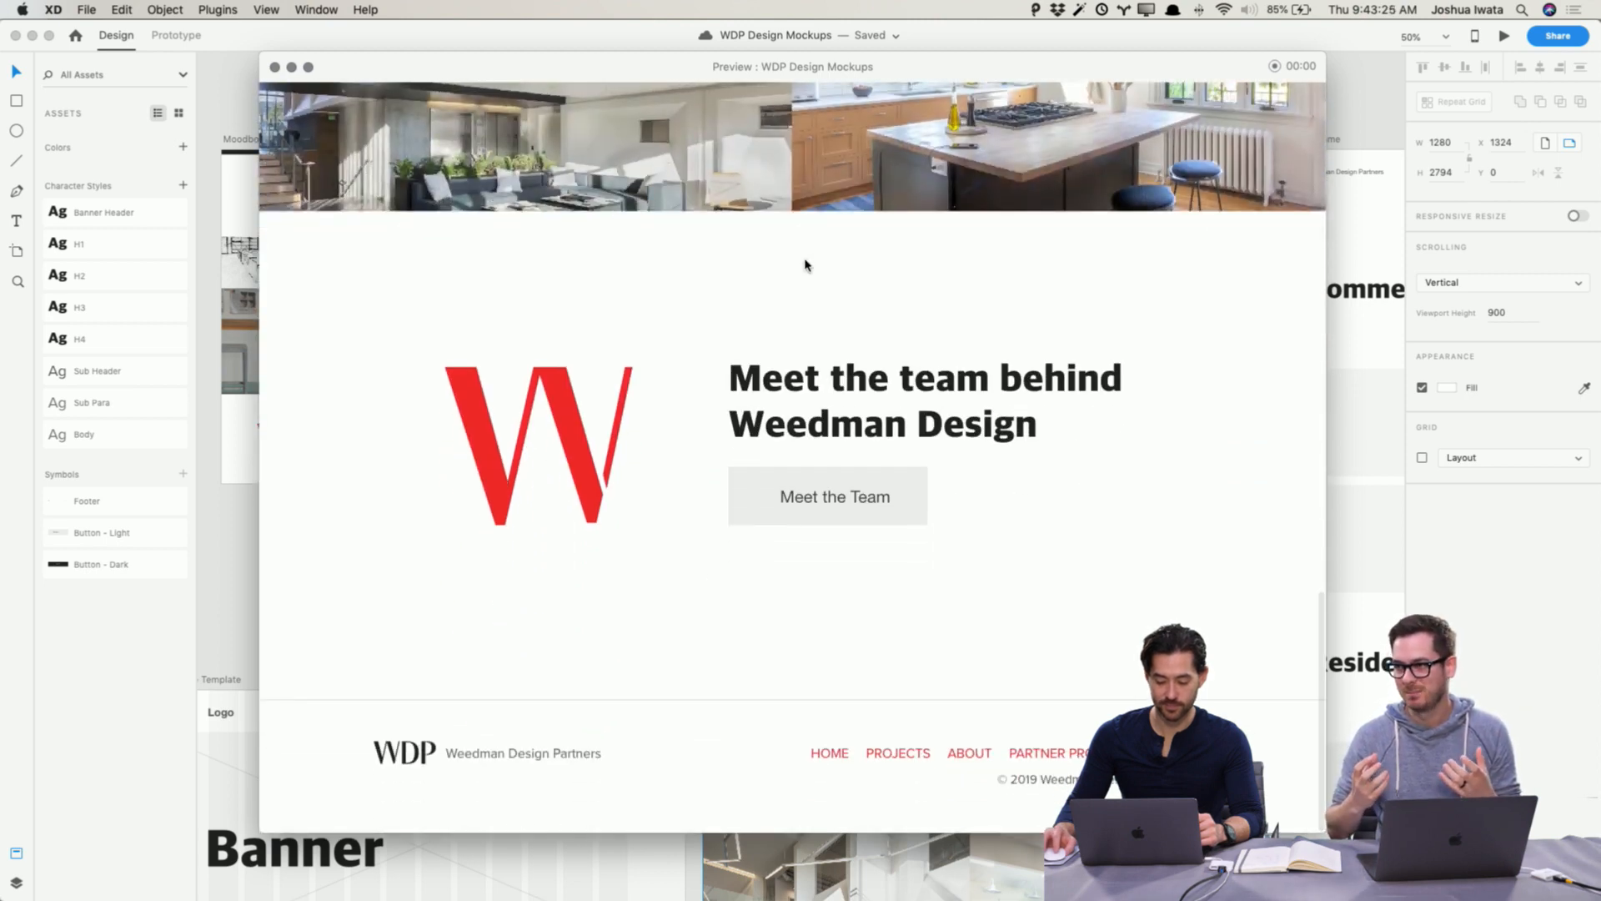
pyautogui.scroll(8, 806, 265)
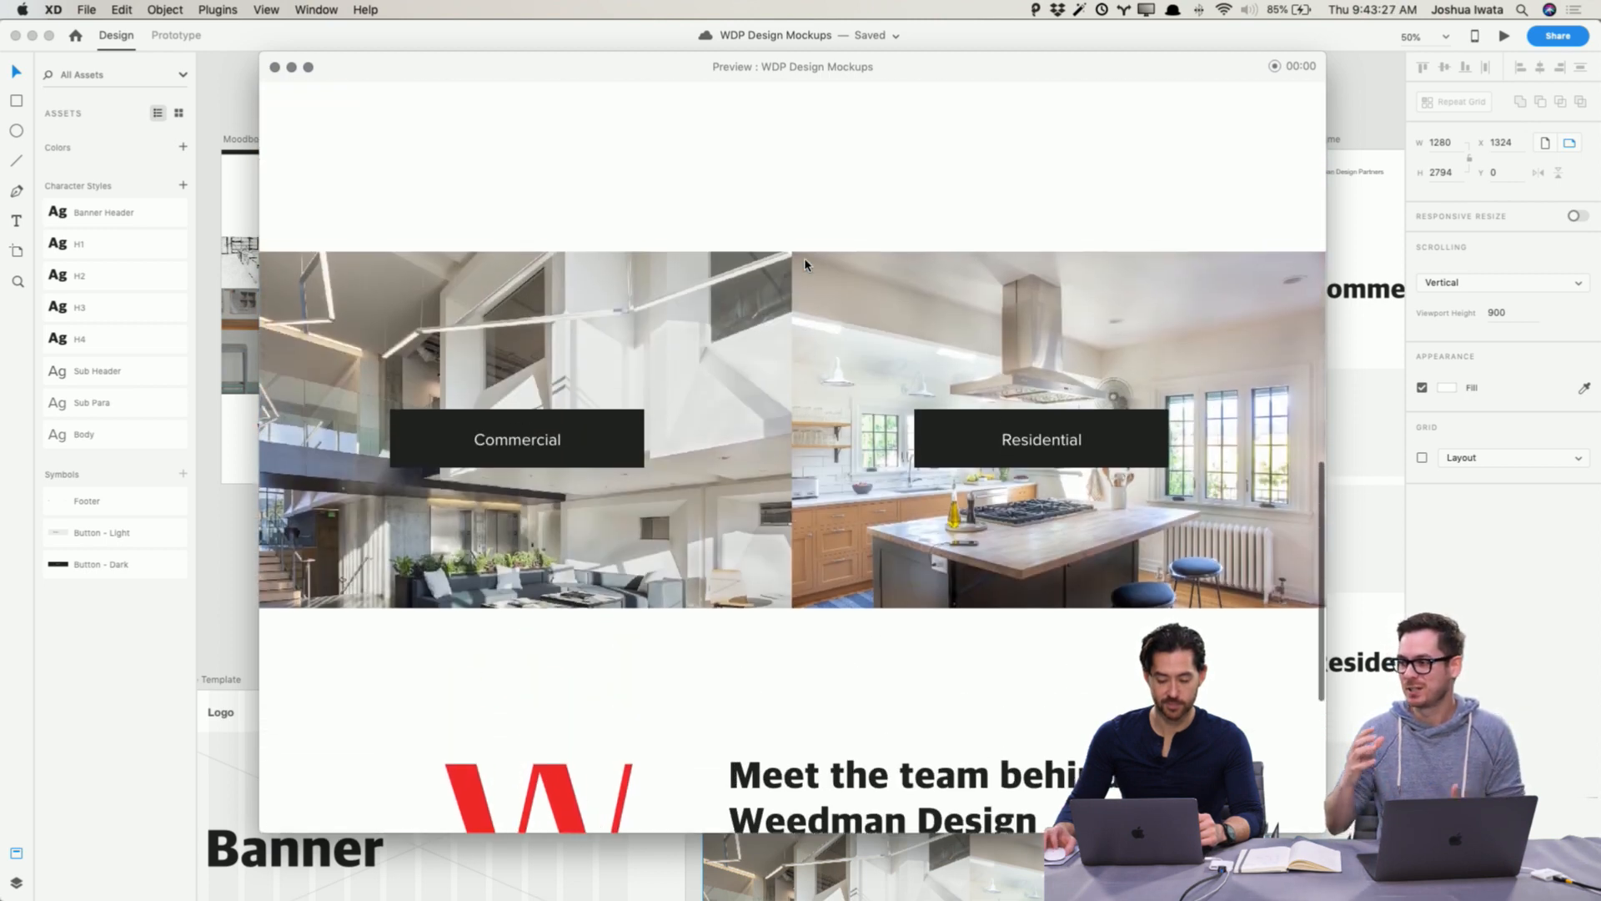
pyautogui.scroll(6, 806, 265)
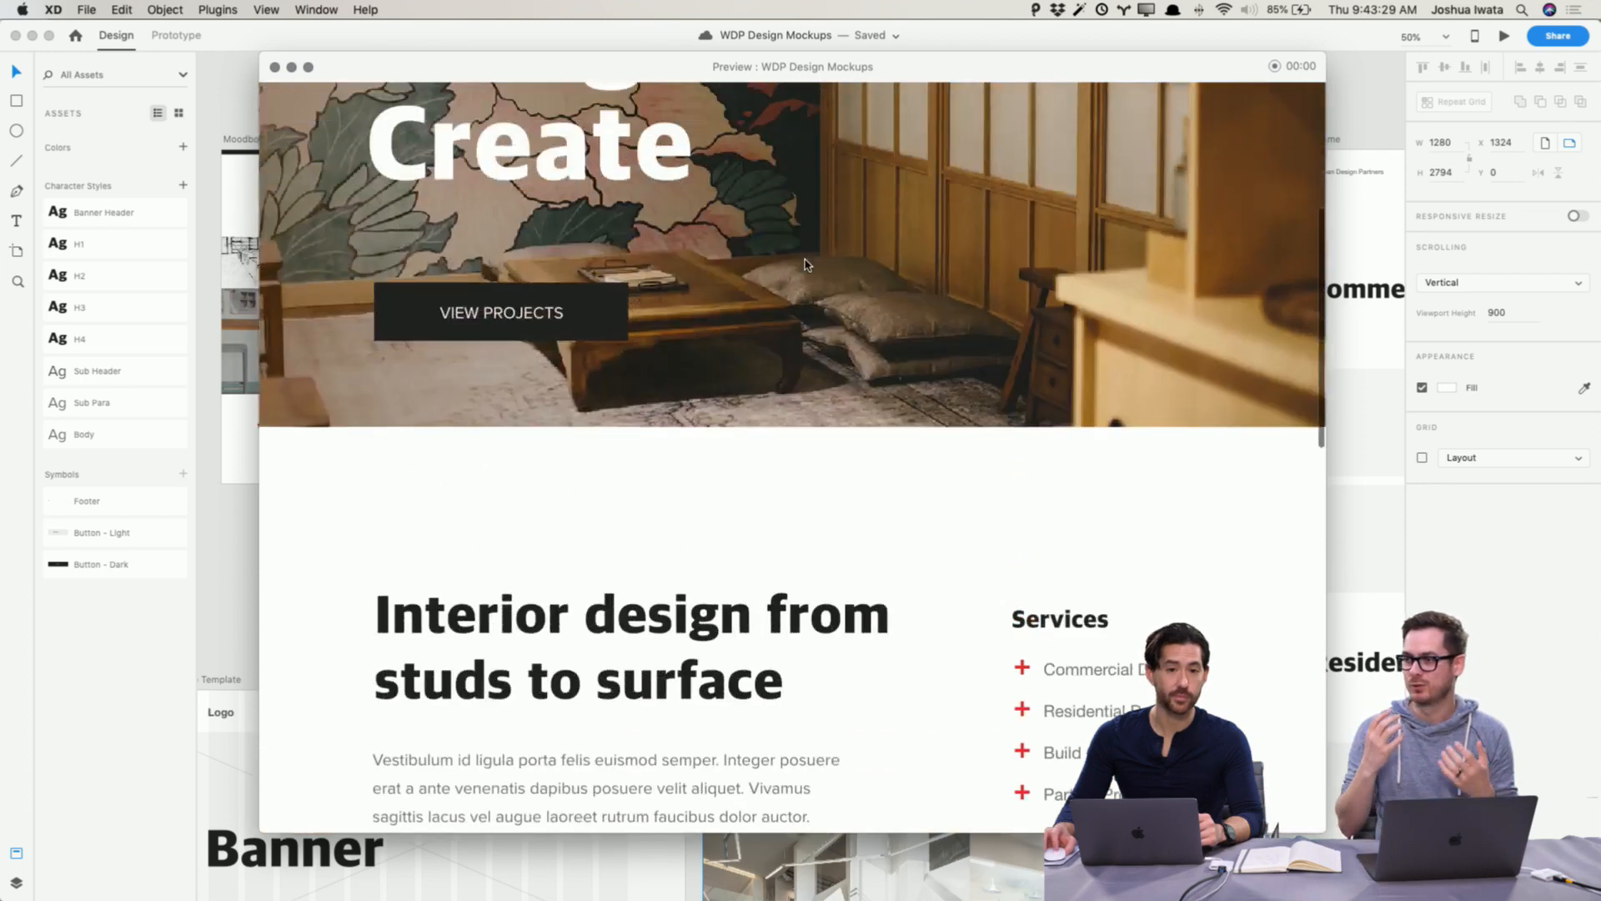
pyautogui.scroll(3, 806, 265)
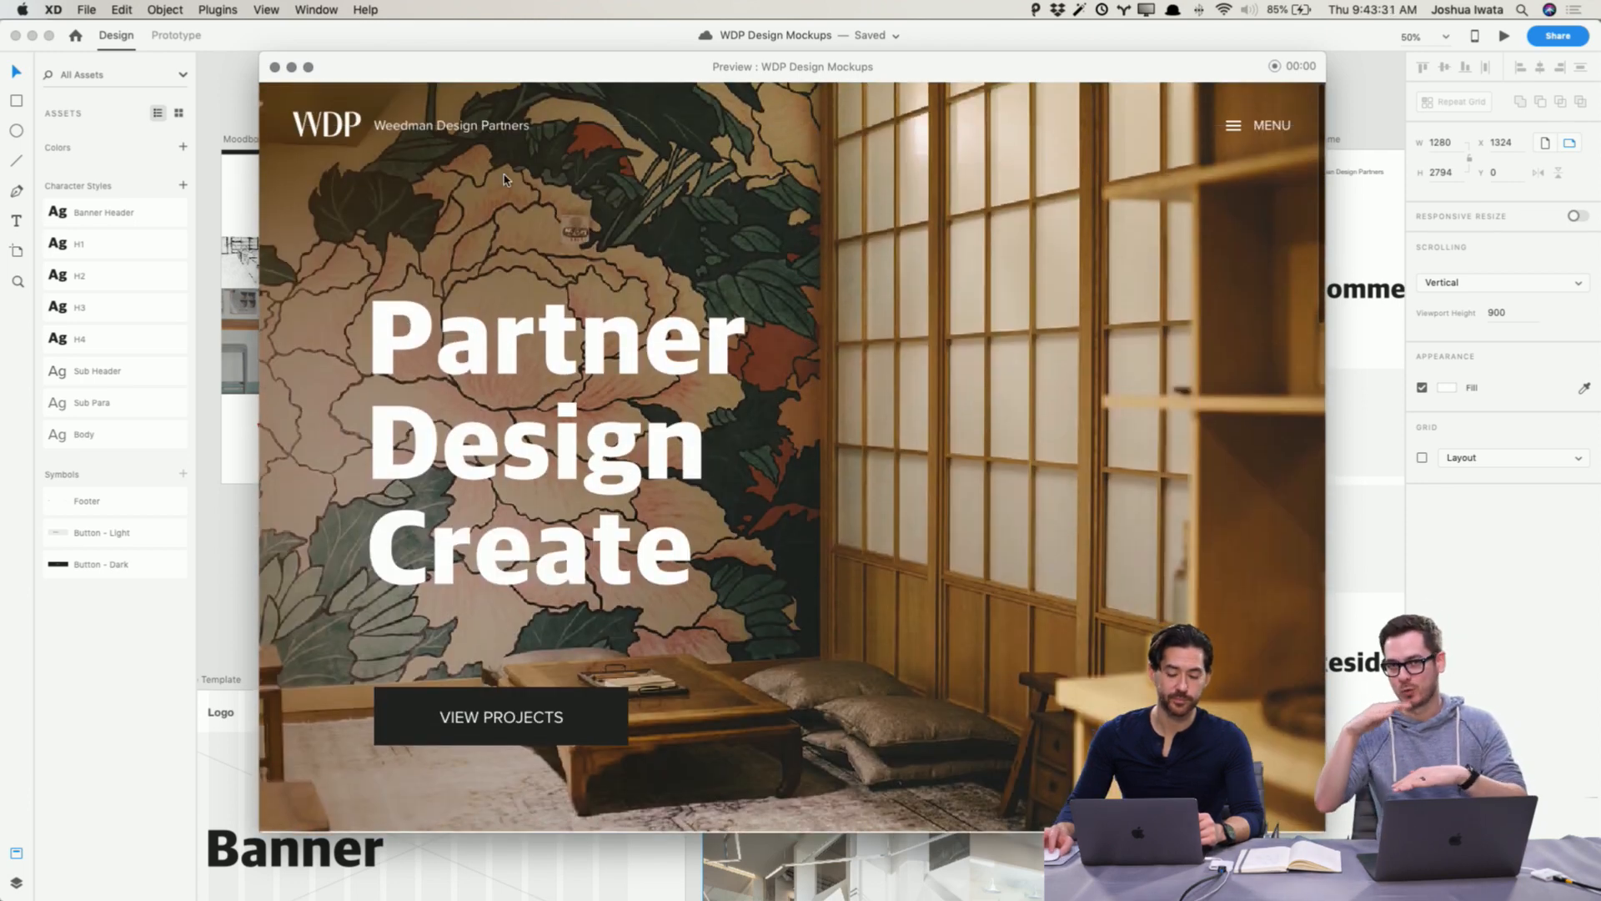
pyautogui.click(272, 70)
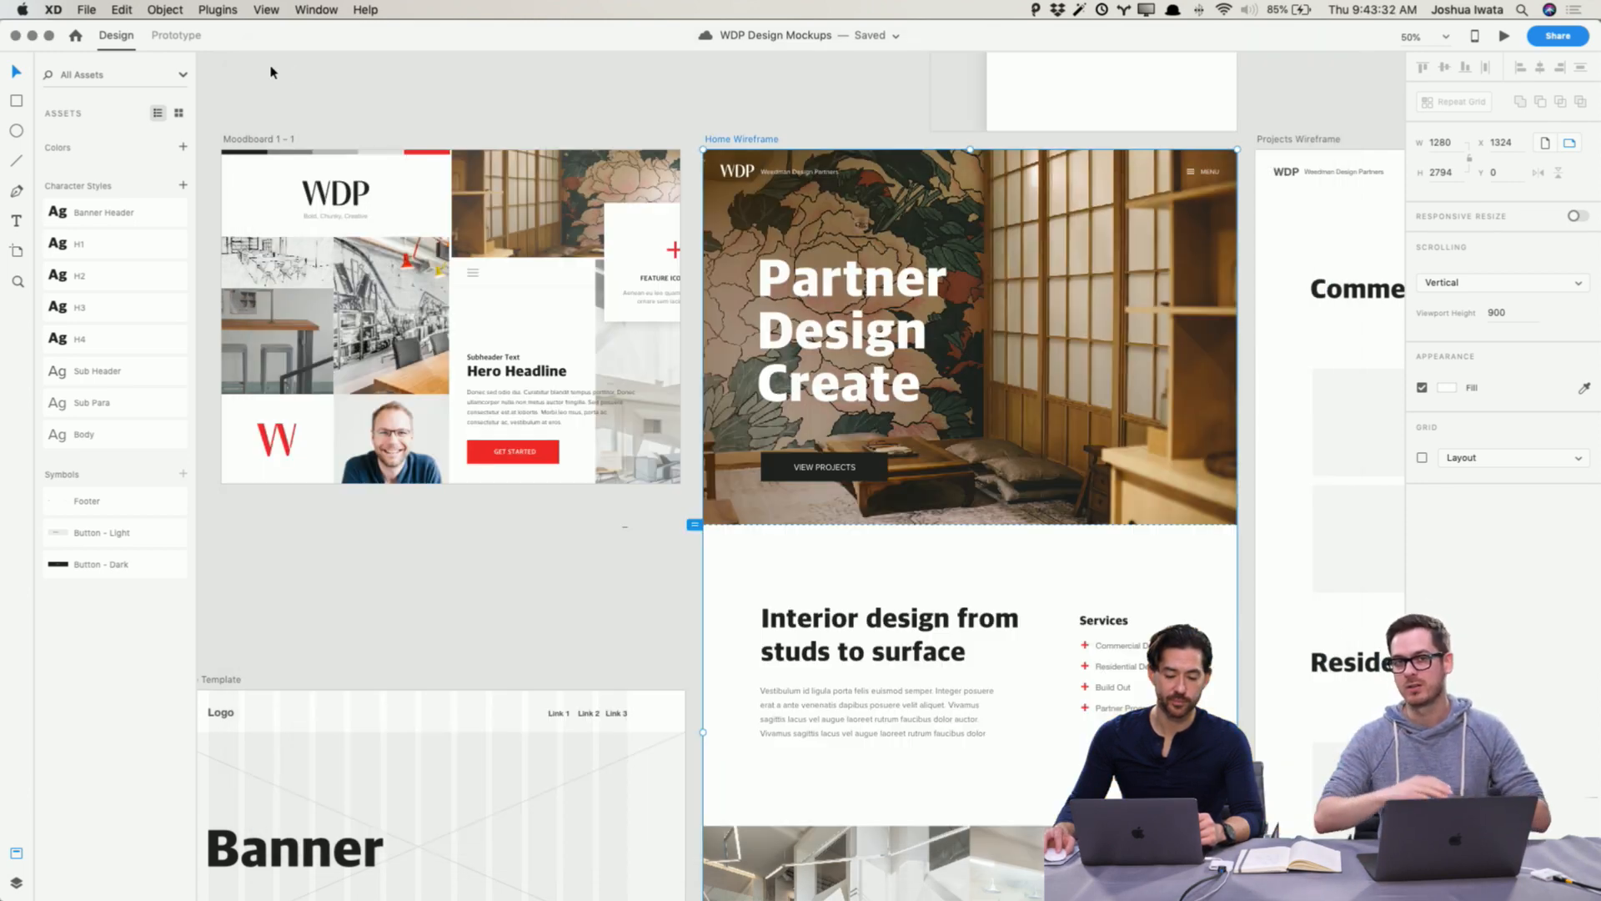
# Step: Ungroup the View Projects button symbol in the hero and fill its background white
pyautogui.click(357, 92)
pyautogui.scroll(-15, 605, 311)
pyautogui.hscroll(3, 605, 311)
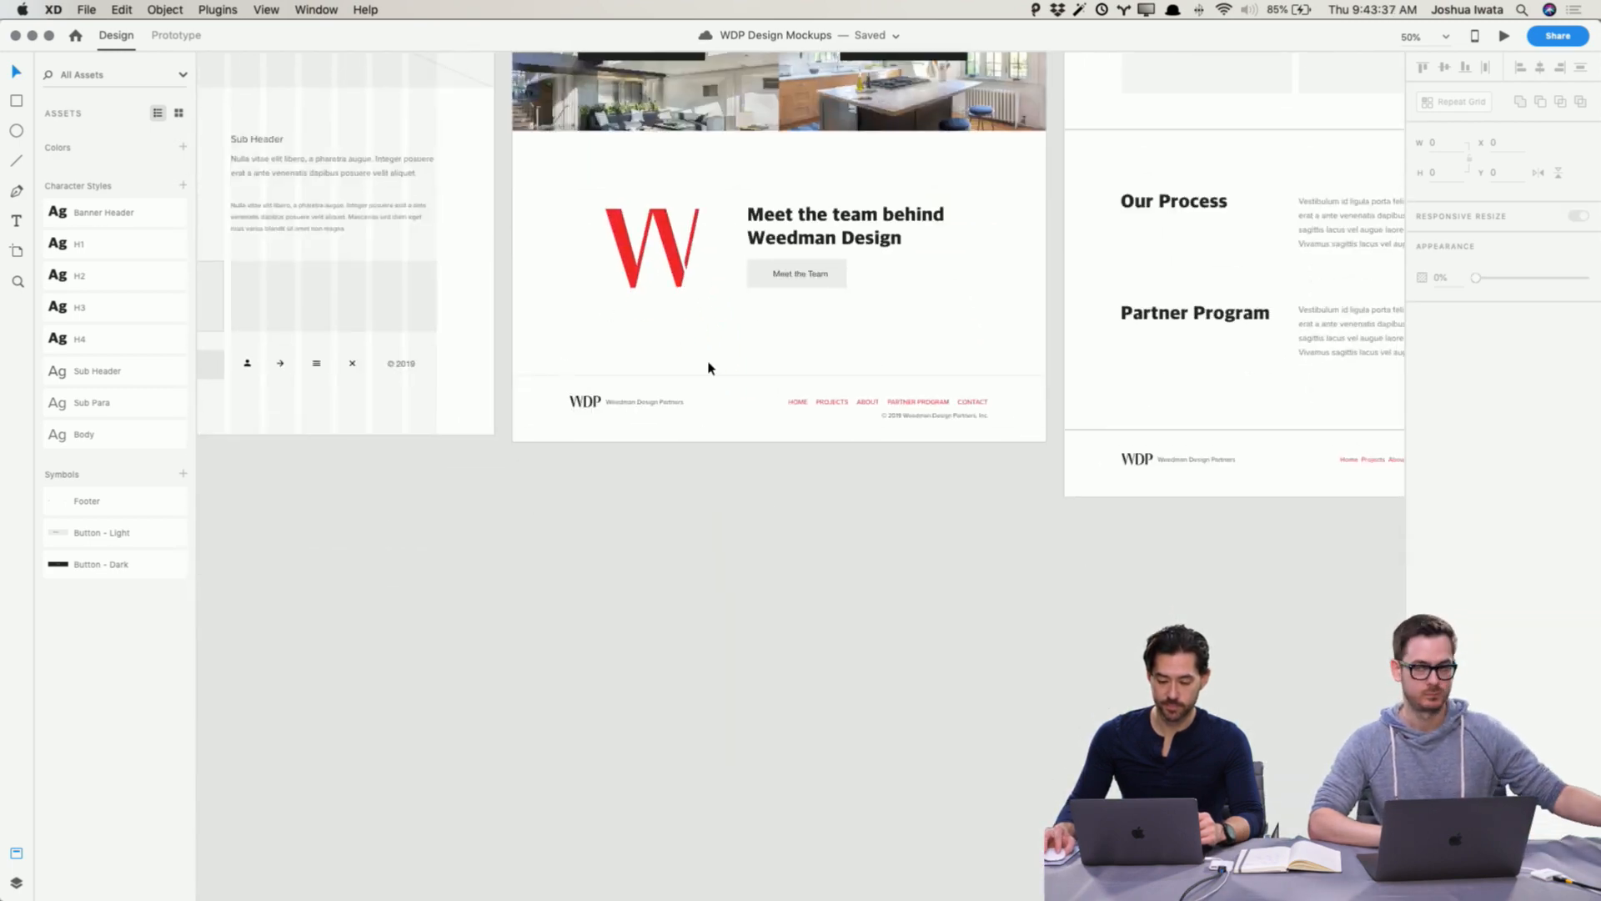
pyautogui.scroll(10, 718, 367)
pyautogui.scroll(5, 717, 369)
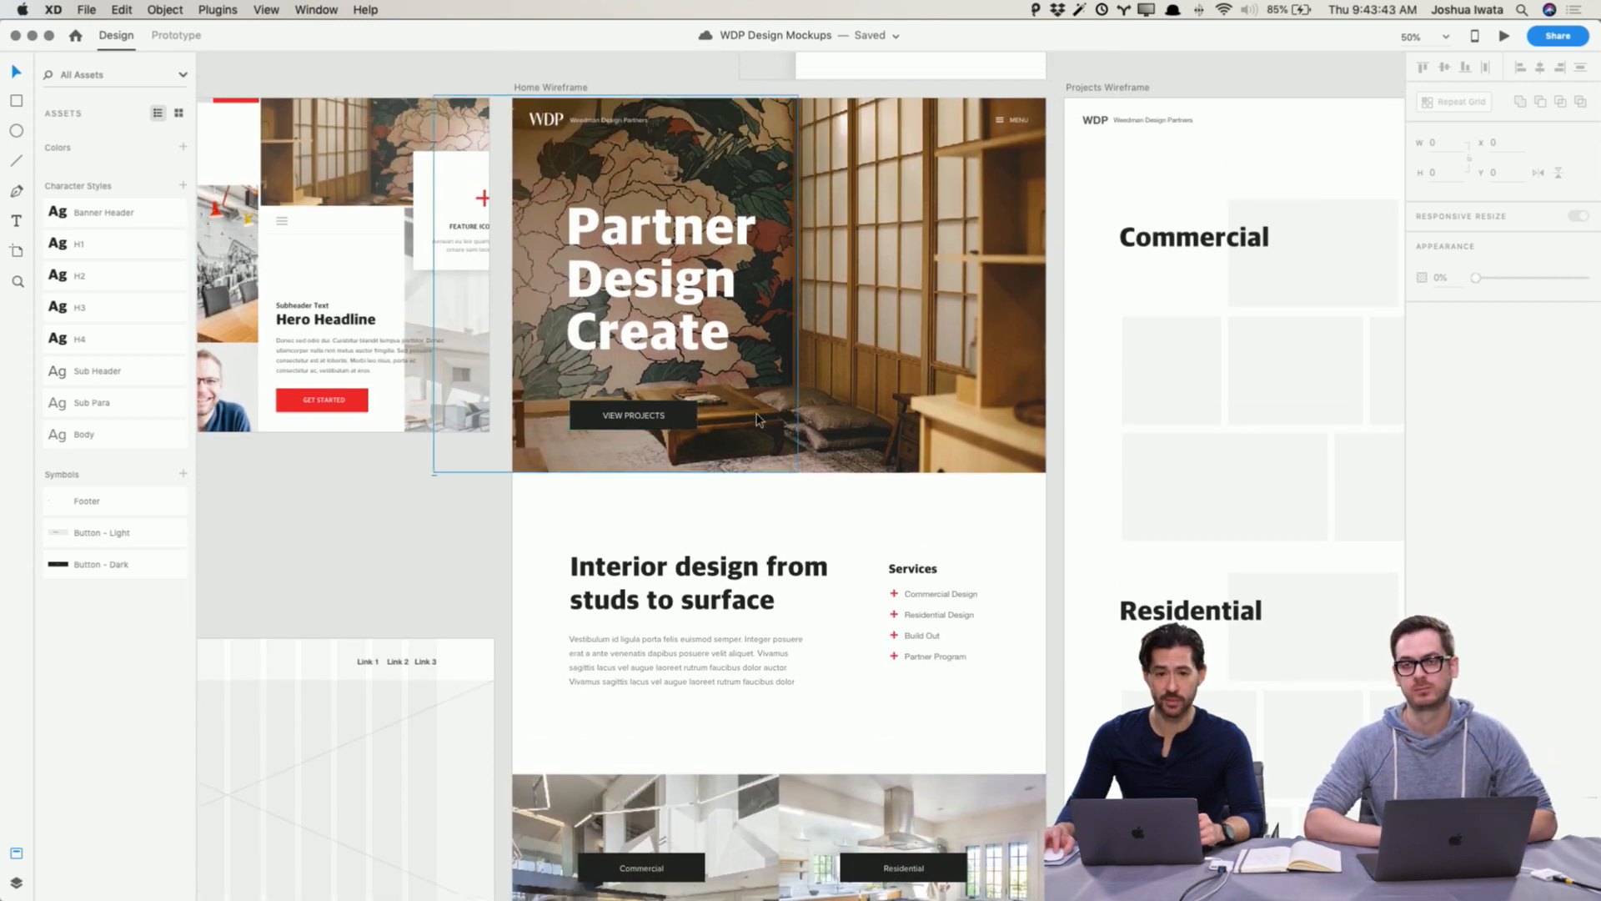
pyautogui.click(713, 423)
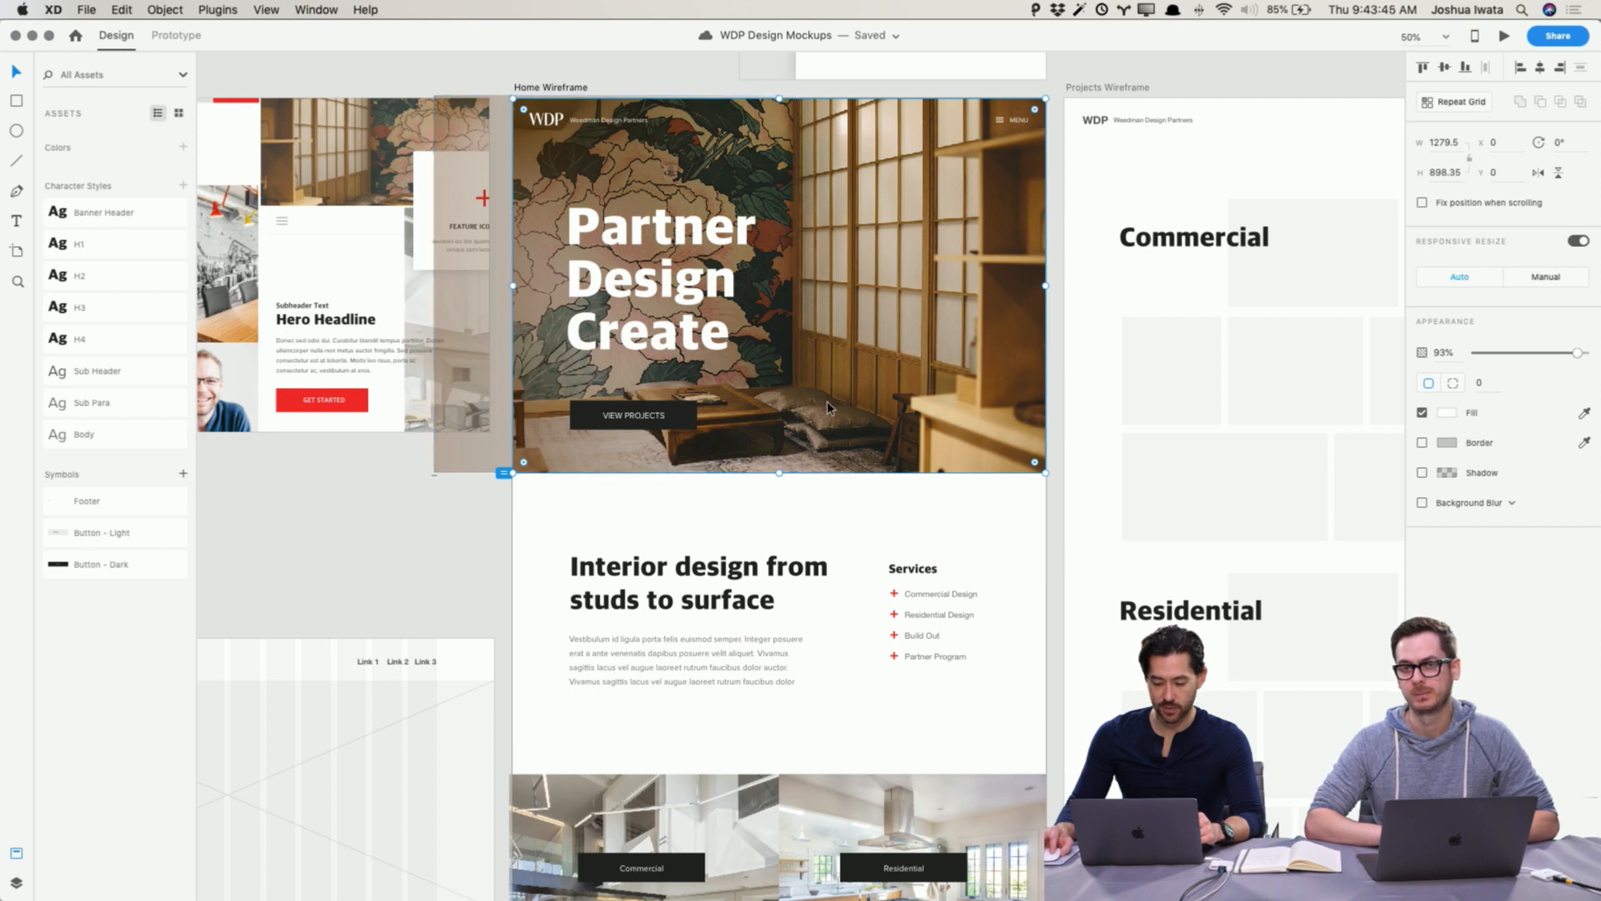
pyautogui.doubleClick(678, 419)
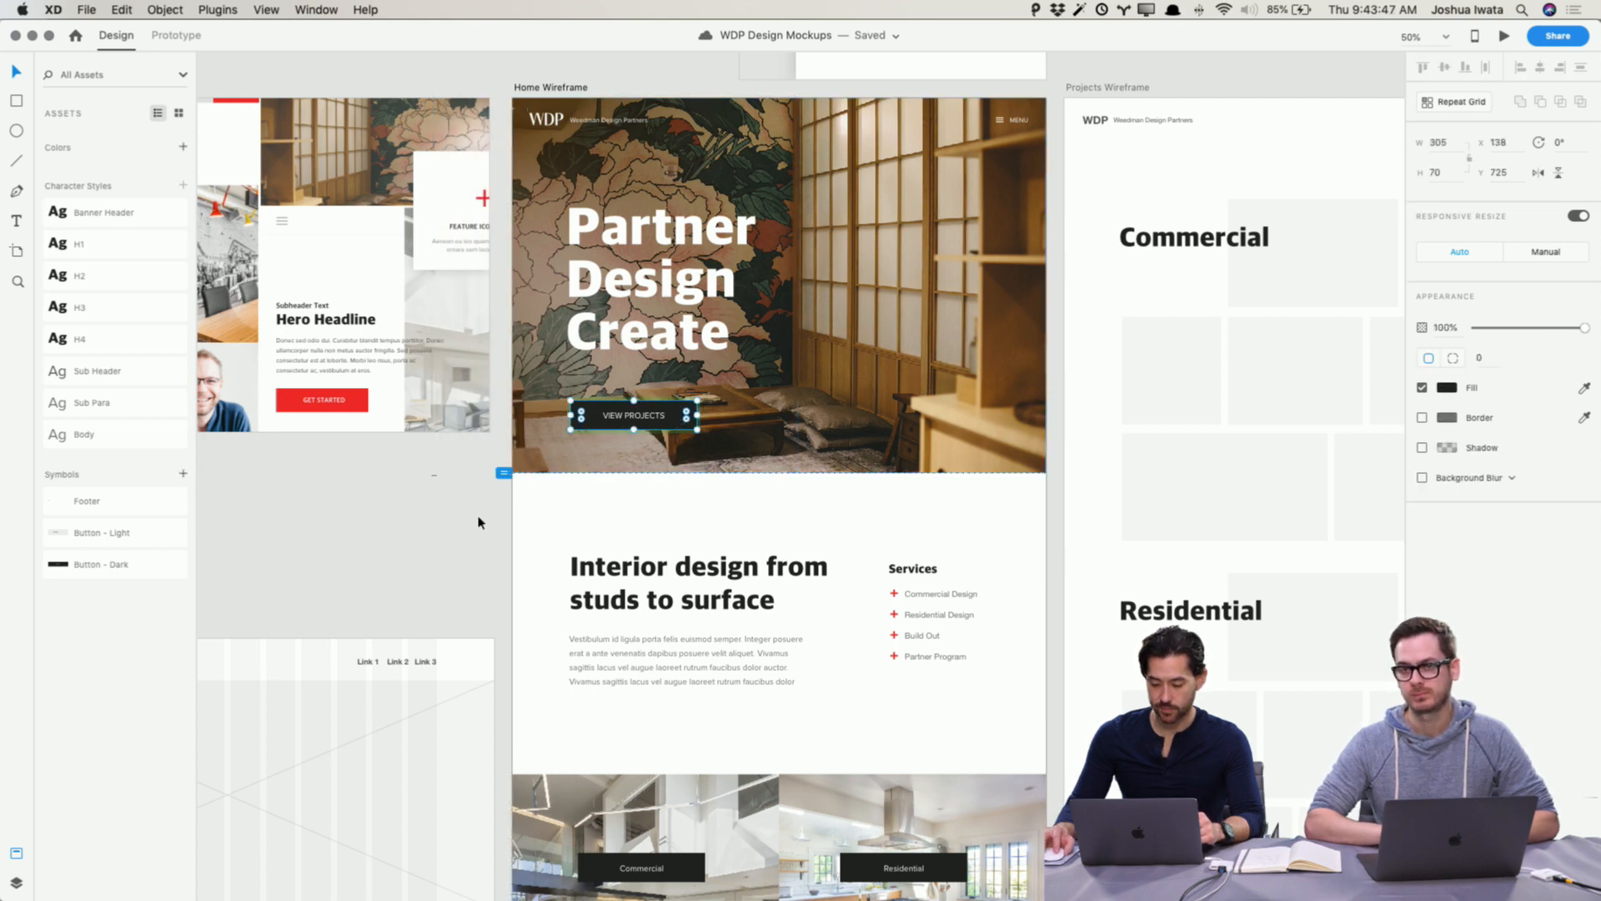
pyautogui.click(645, 417)
pyautogui.rightClick(683, 420)
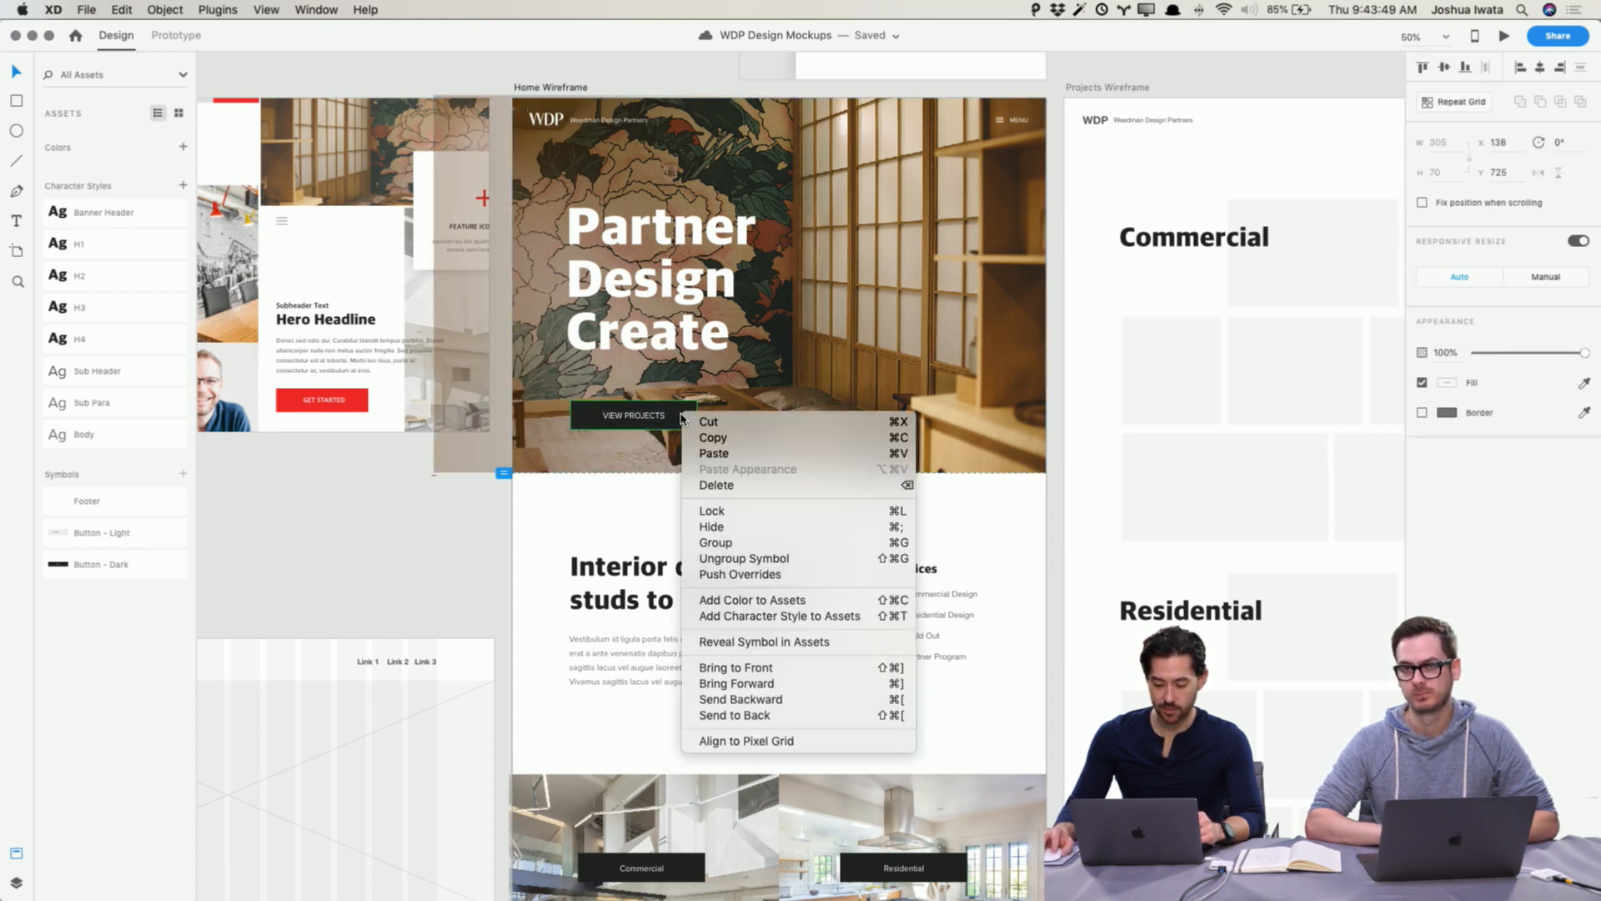
pyautogui.click(780, 564)
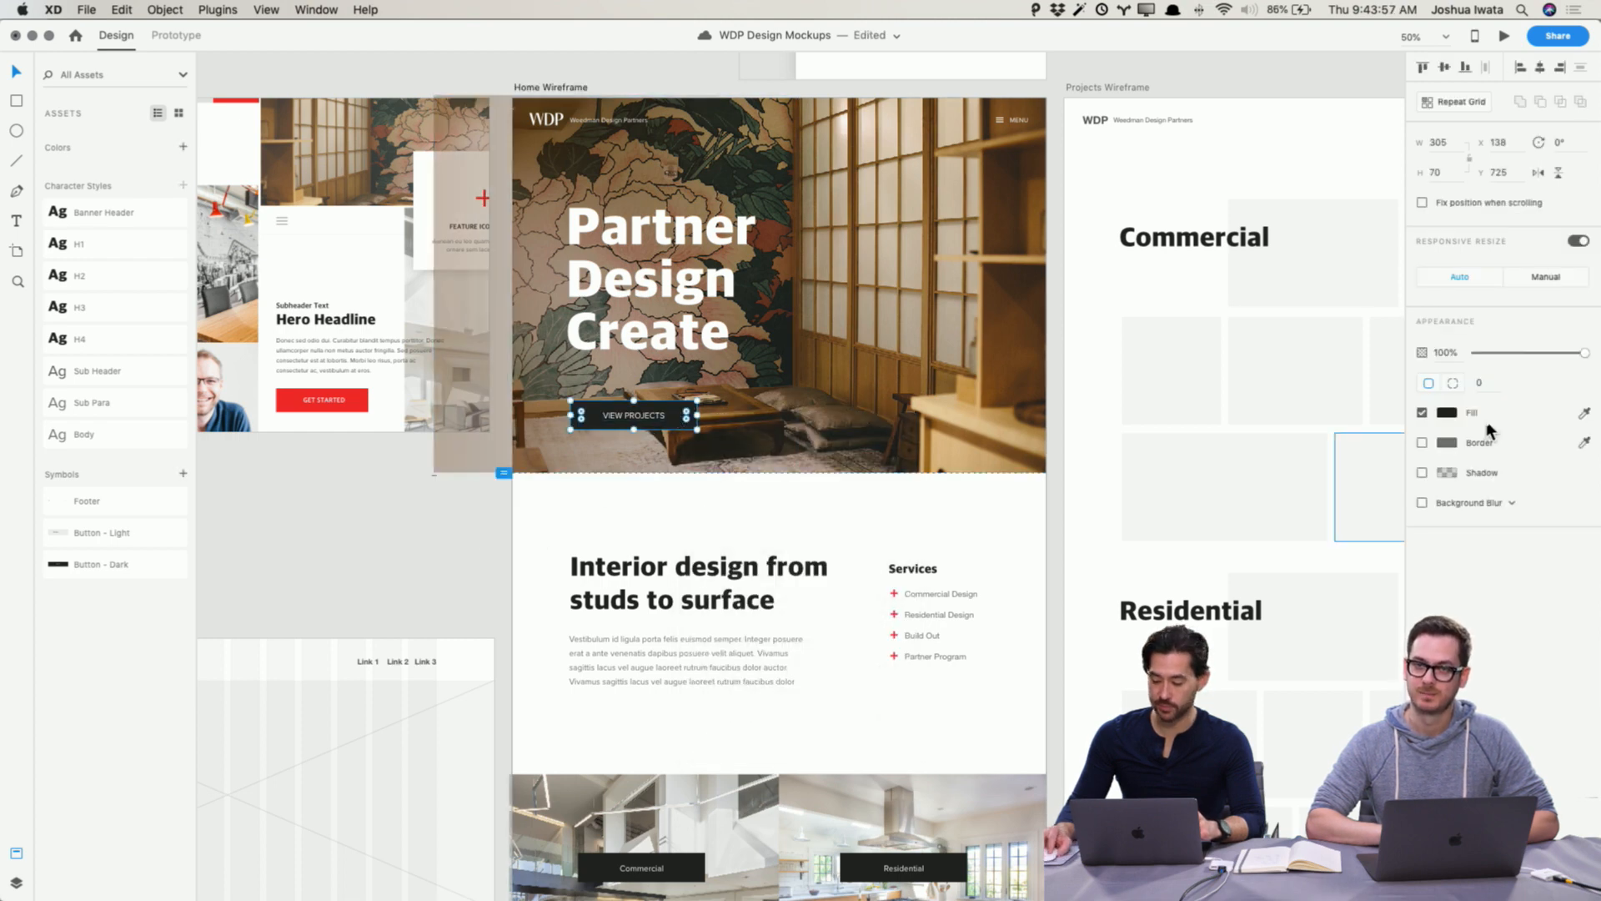
pyautogui.click(1446, 415)
pyautogui.moveTo(1307, 412); pyautogui.dragTo(1173, 285)
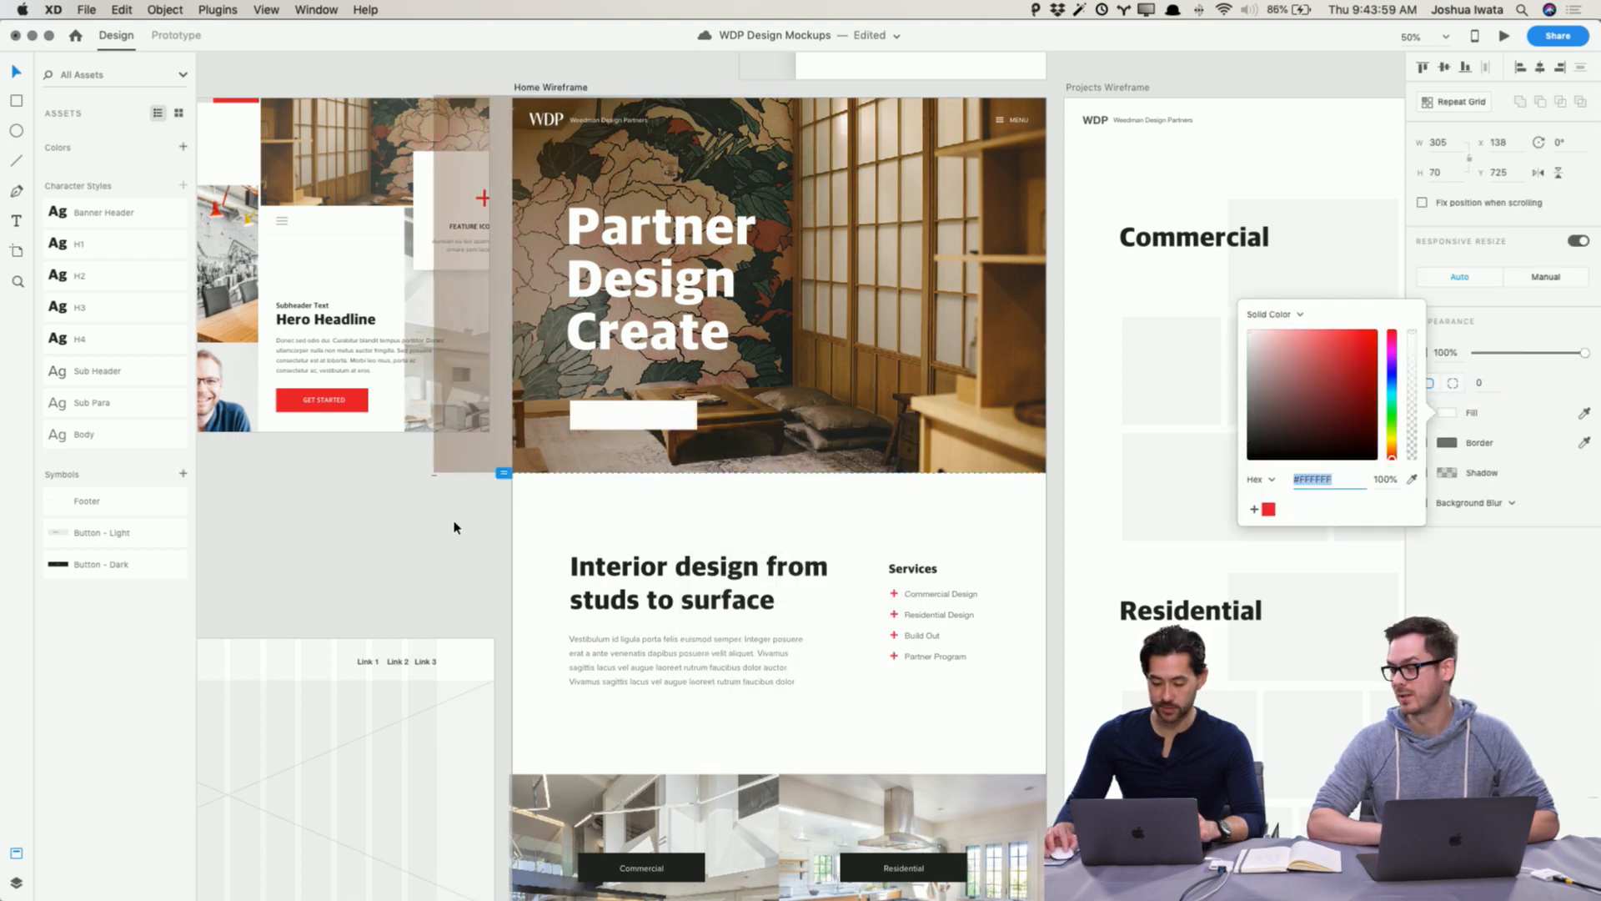
pyautogui.click(360, 538)
# Step: Set the View Projects label text color to #222222
pyautogui.click(624, 422)
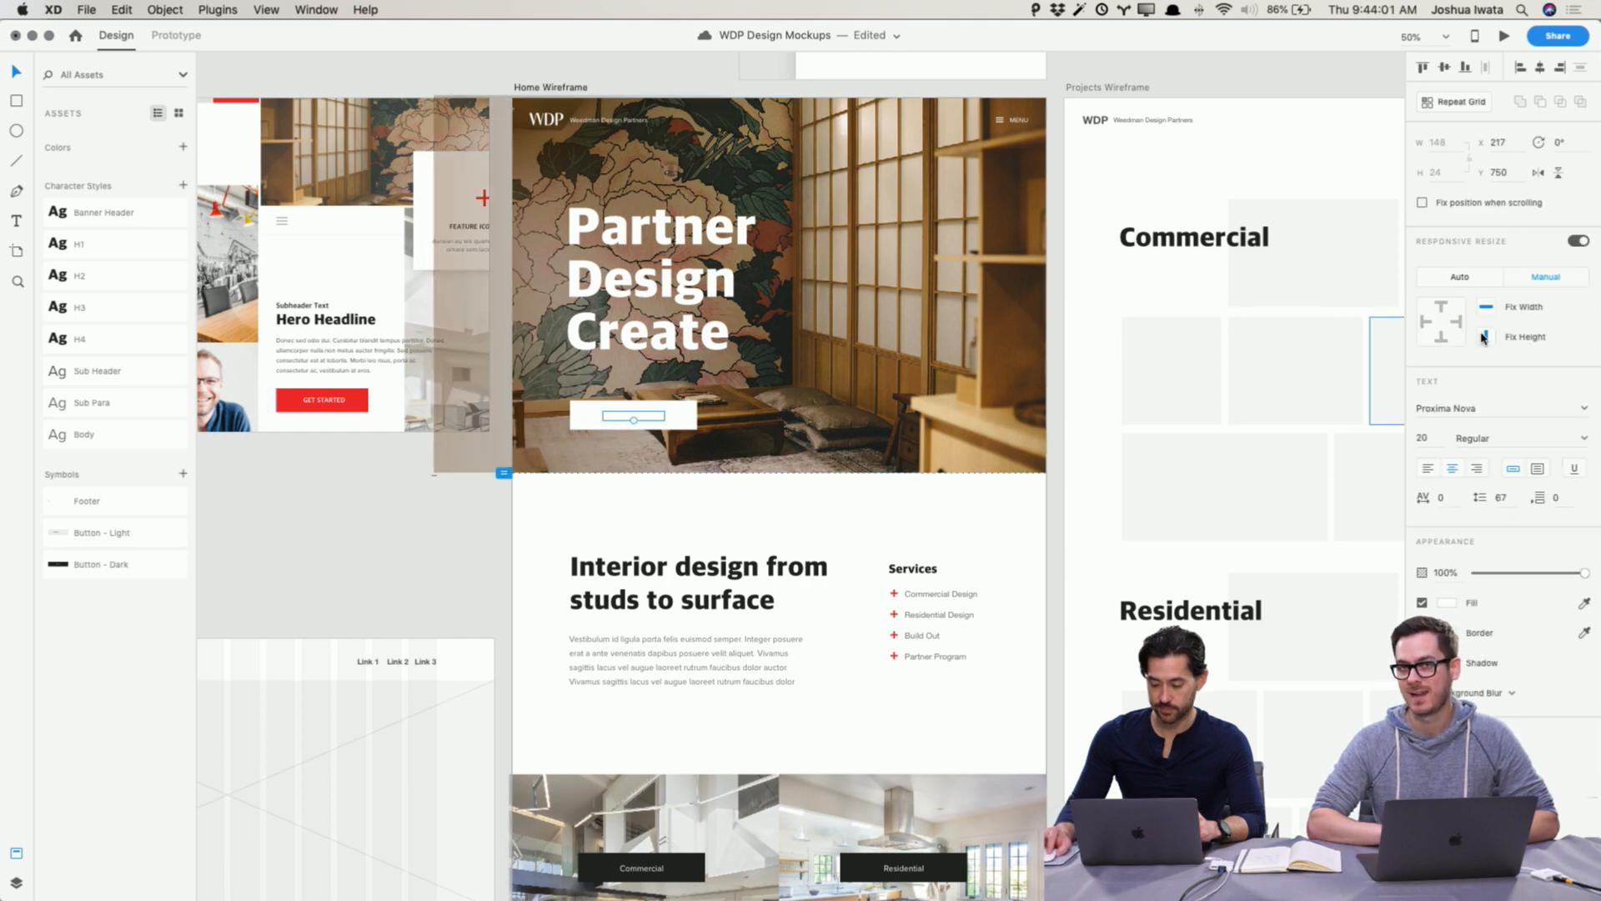
pyautogui.click(1445, 605)
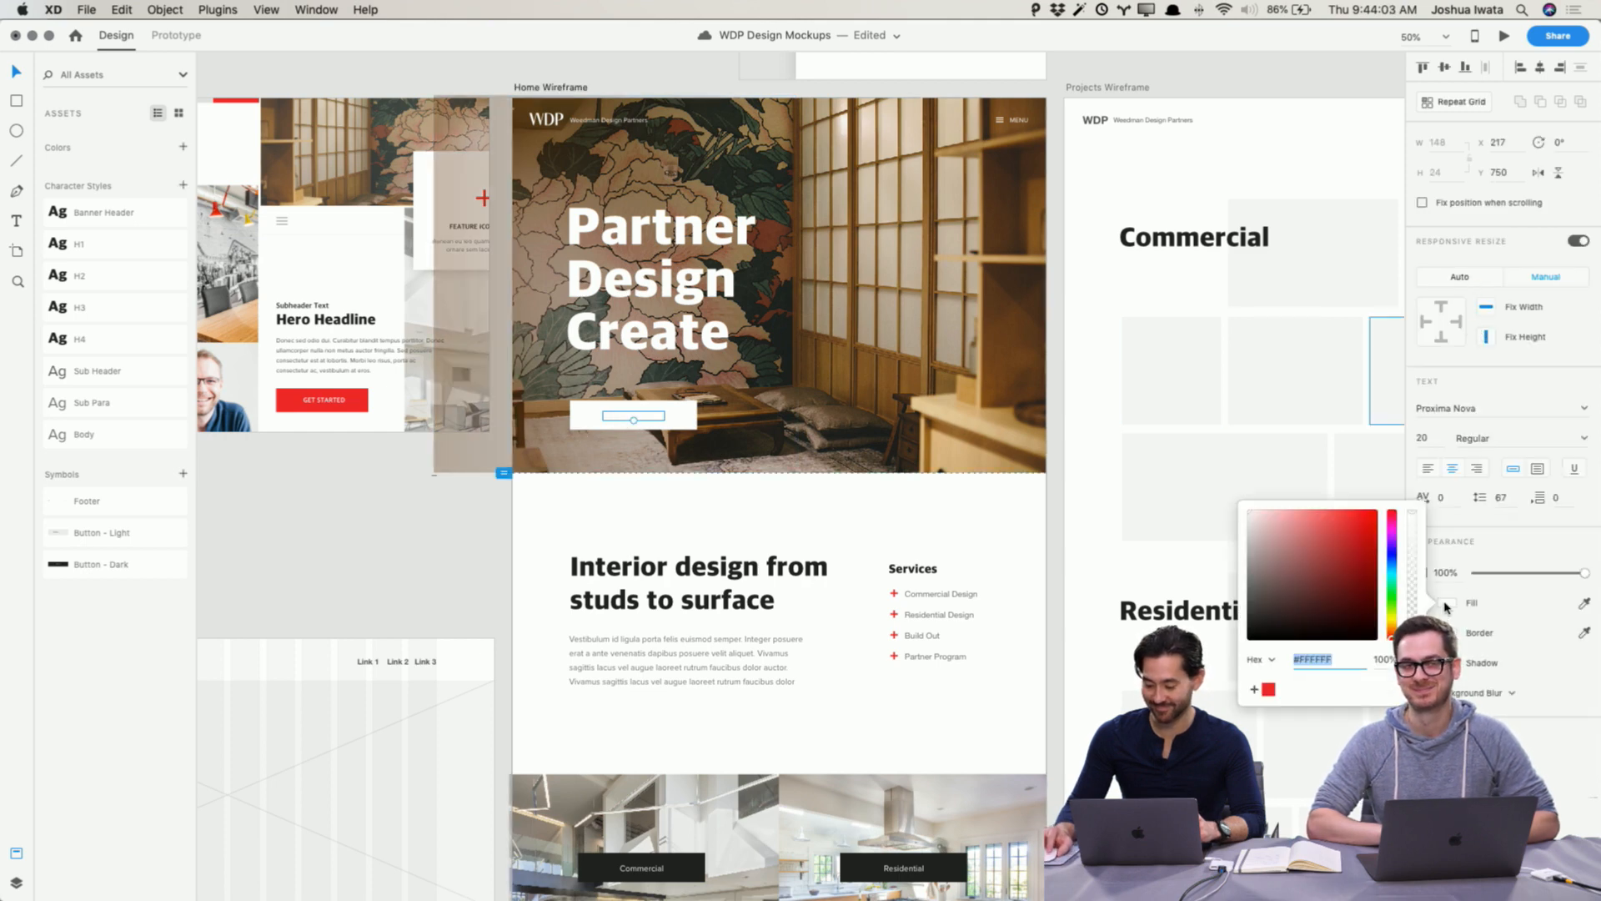
pyautogui.write('222222')
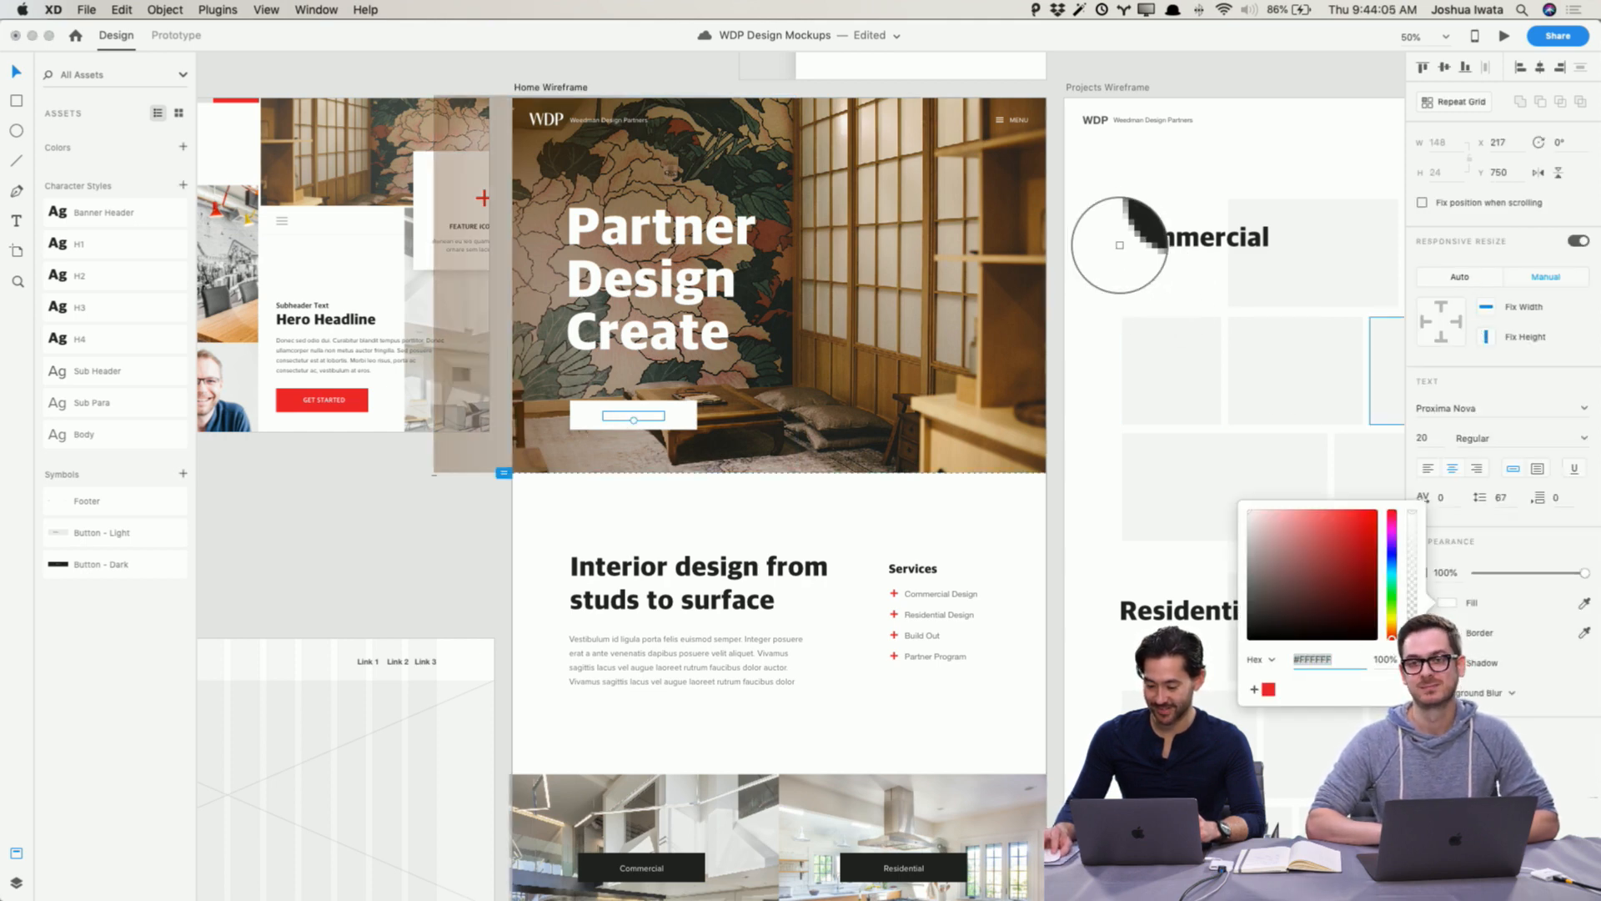
pyautogui.press('Return')
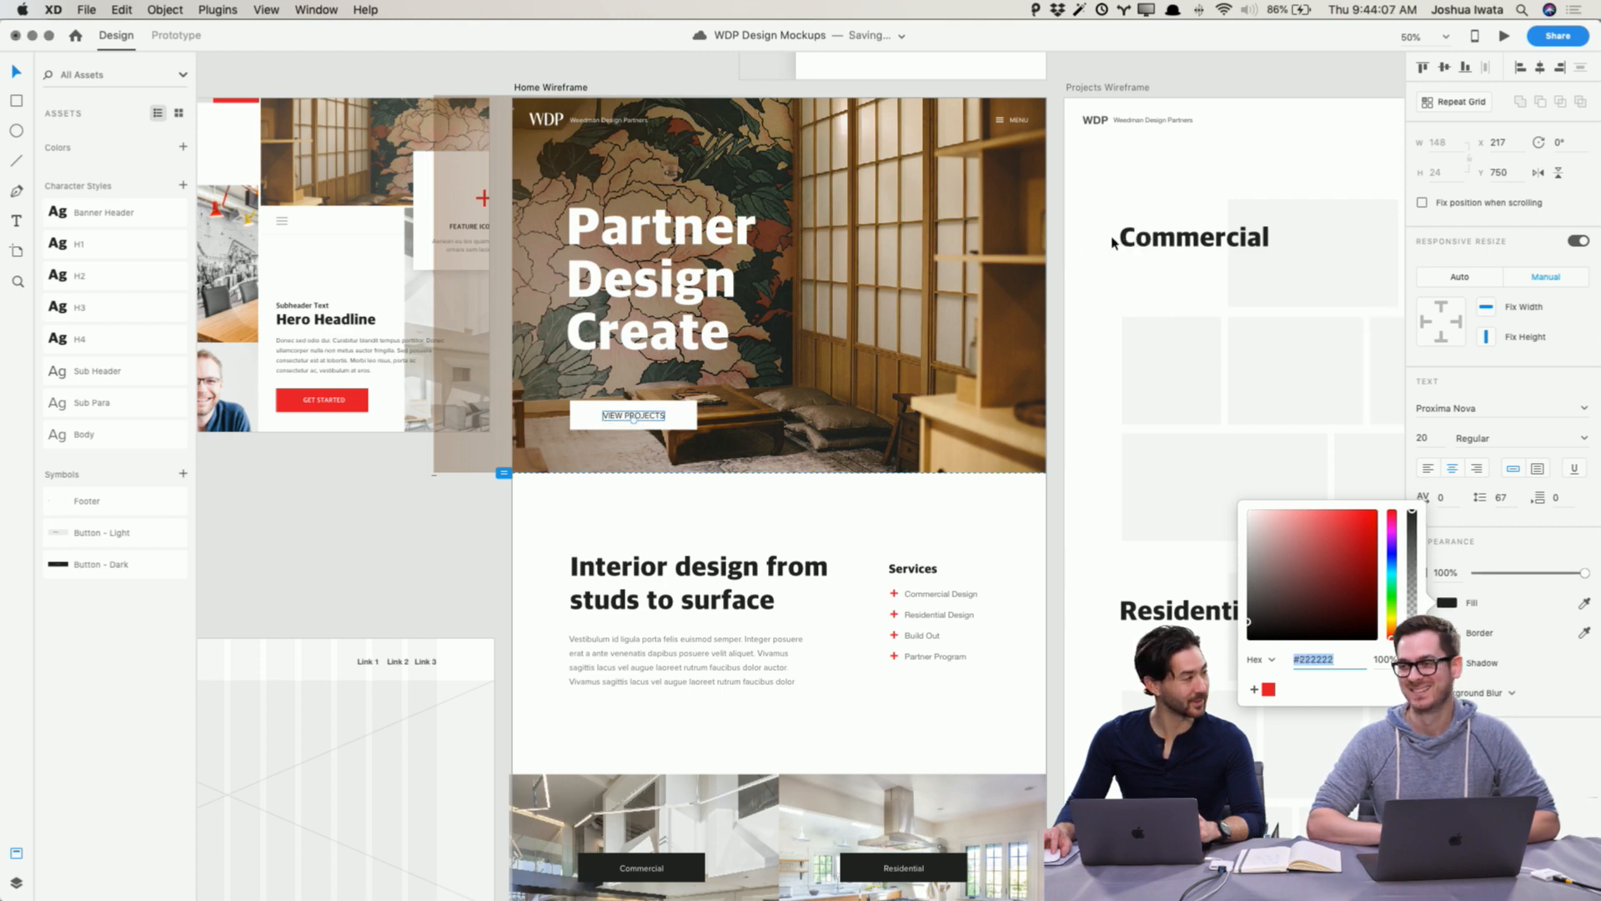
pyautogui.click(364, 540)
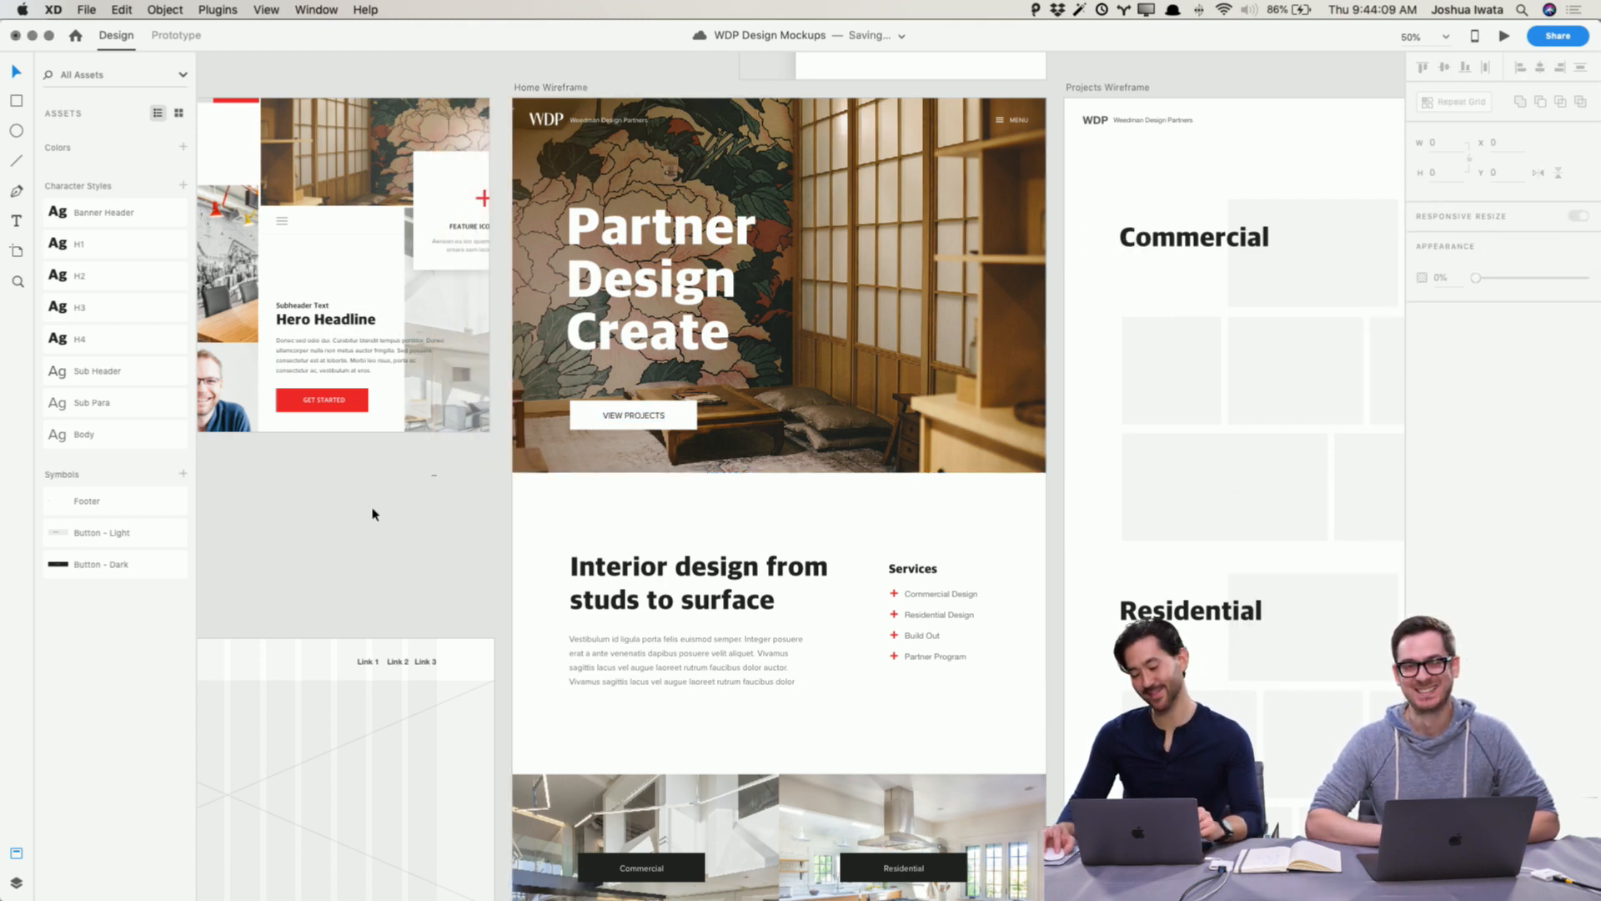
# Step: Nudge the View Projects button upward in three steps within the hero
pyautogui.click(643, 431)
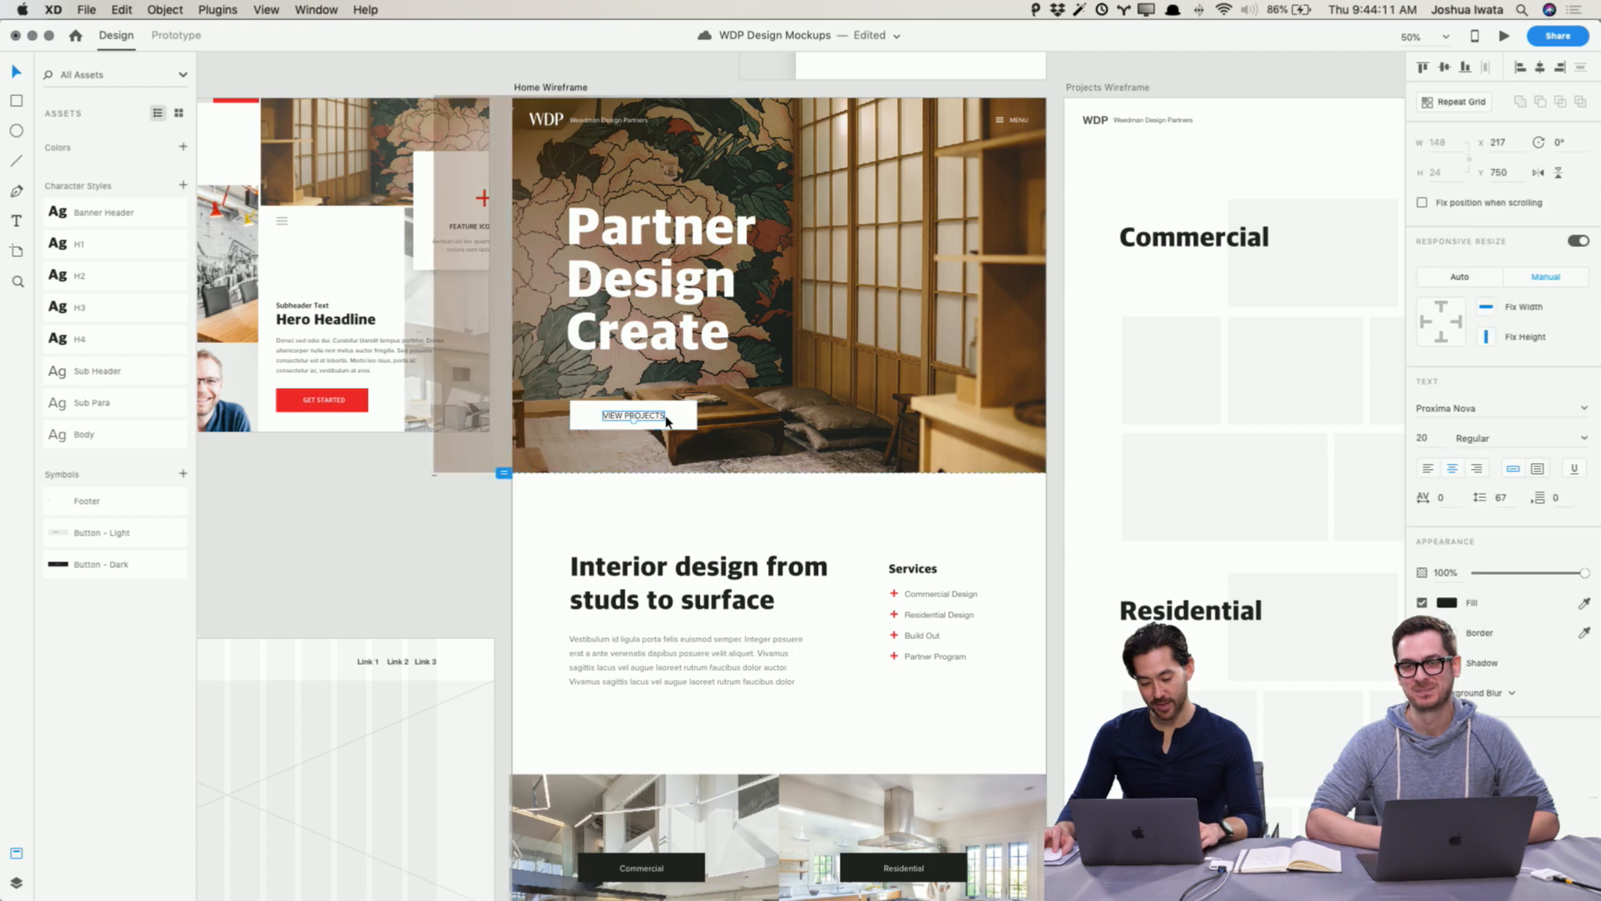
pyautogui.hotkey('shift', 'Up')
pyautogui.hotkey('shift', 'Up')
pyautogui.hotkey('shift', 'Up')
pyautogui.hotkey('shift', 'Up')
pyautogui.hotkey('shift', 'Up')
pyautogui.click(364, 534)
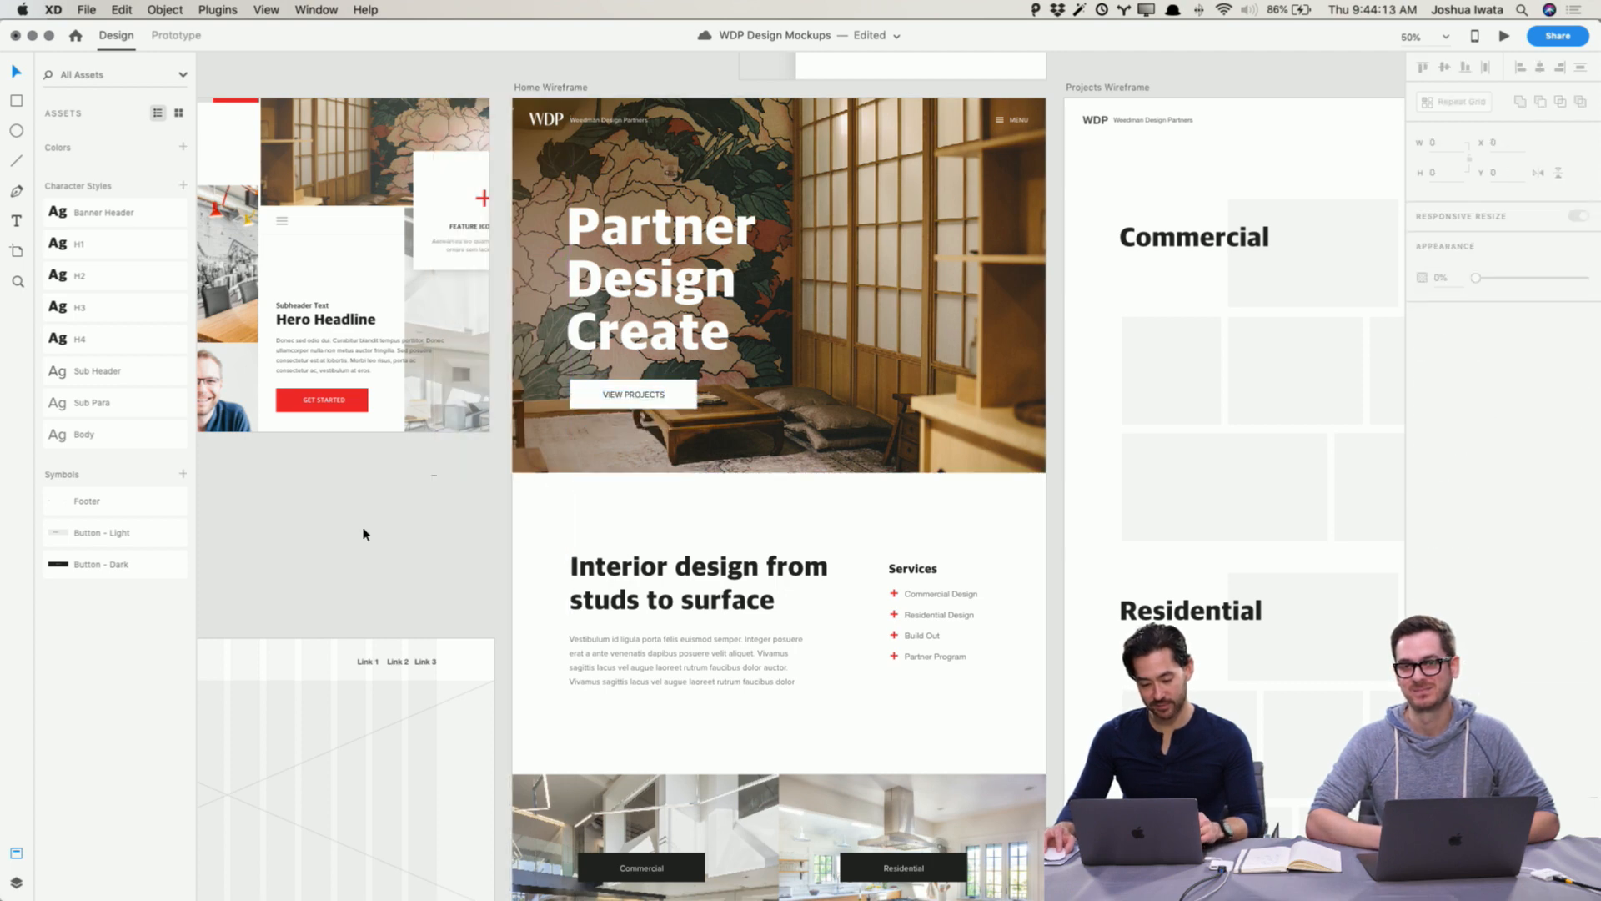
# Step: Undo the last three changes to the View Projects button
pyautogui.hscroll(-1, 365, 535)
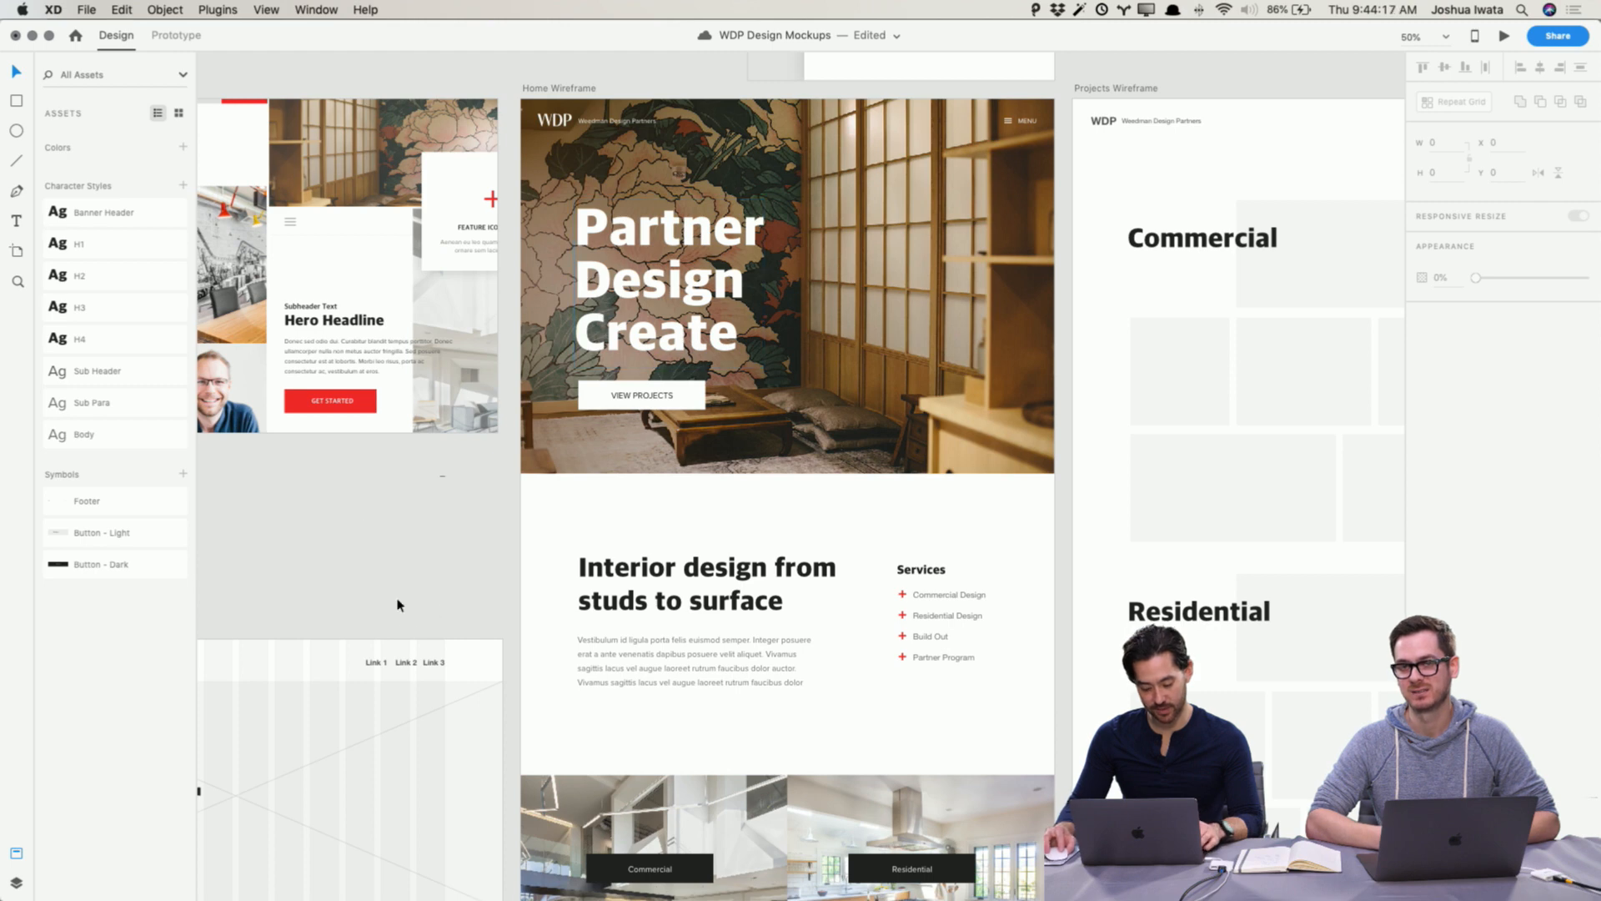
pyautogui.press('super+z')
pyautogui.press('super+z')
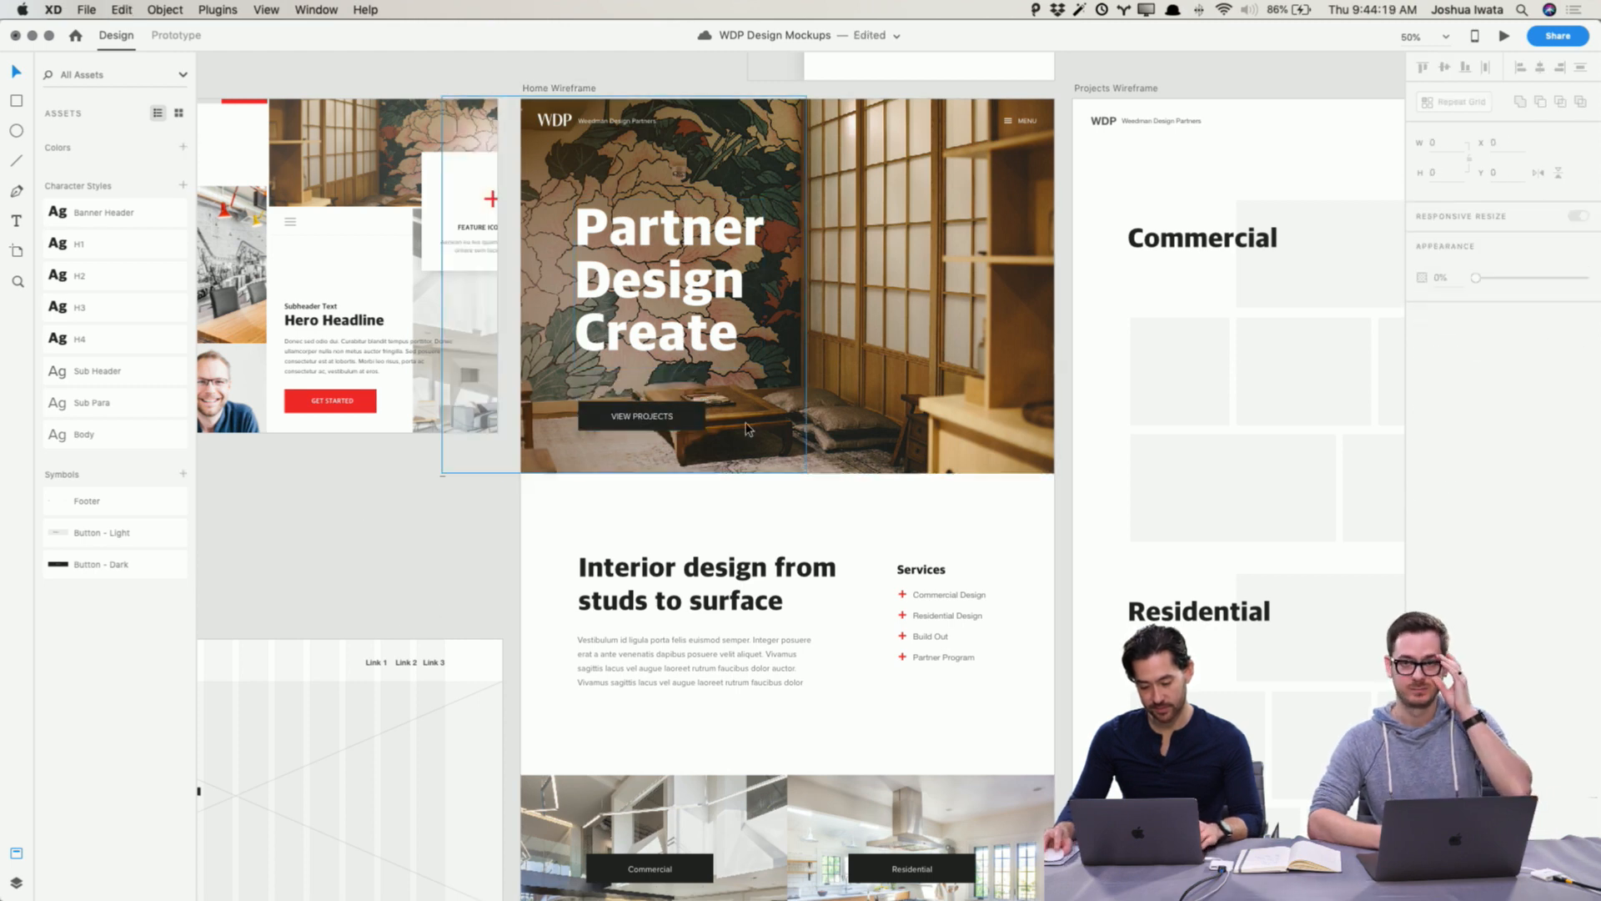
pyautogui.press('super+z')
# Step: Fill the View Projects button background with the red swatch
pyautogui.doubleClick(689, 409)
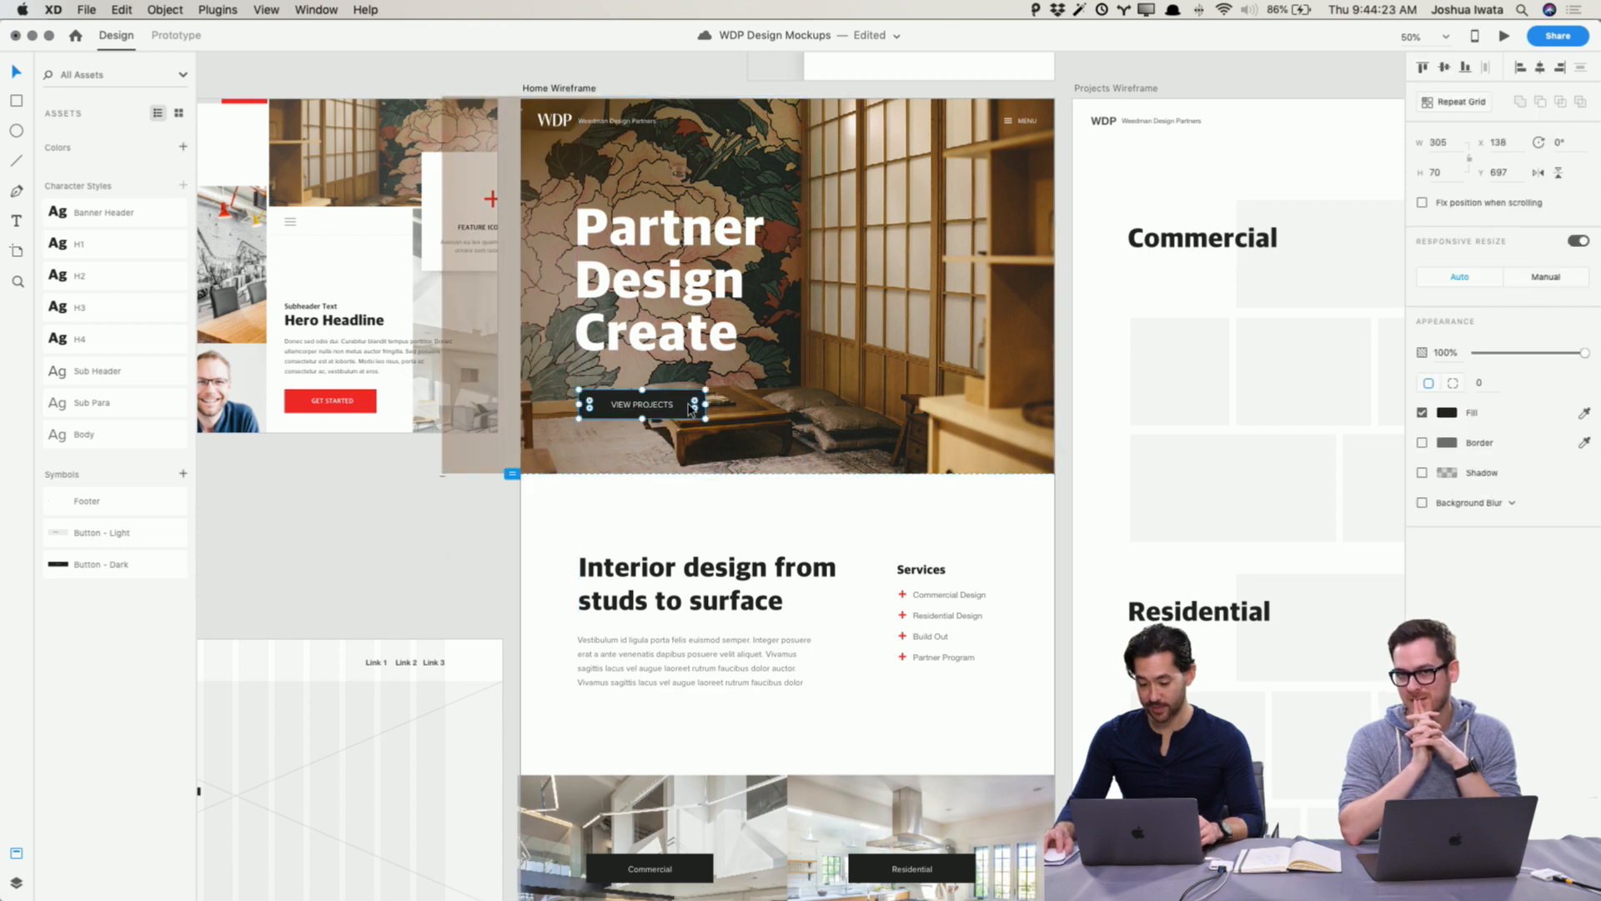
pyautogui.click(1439, 414)
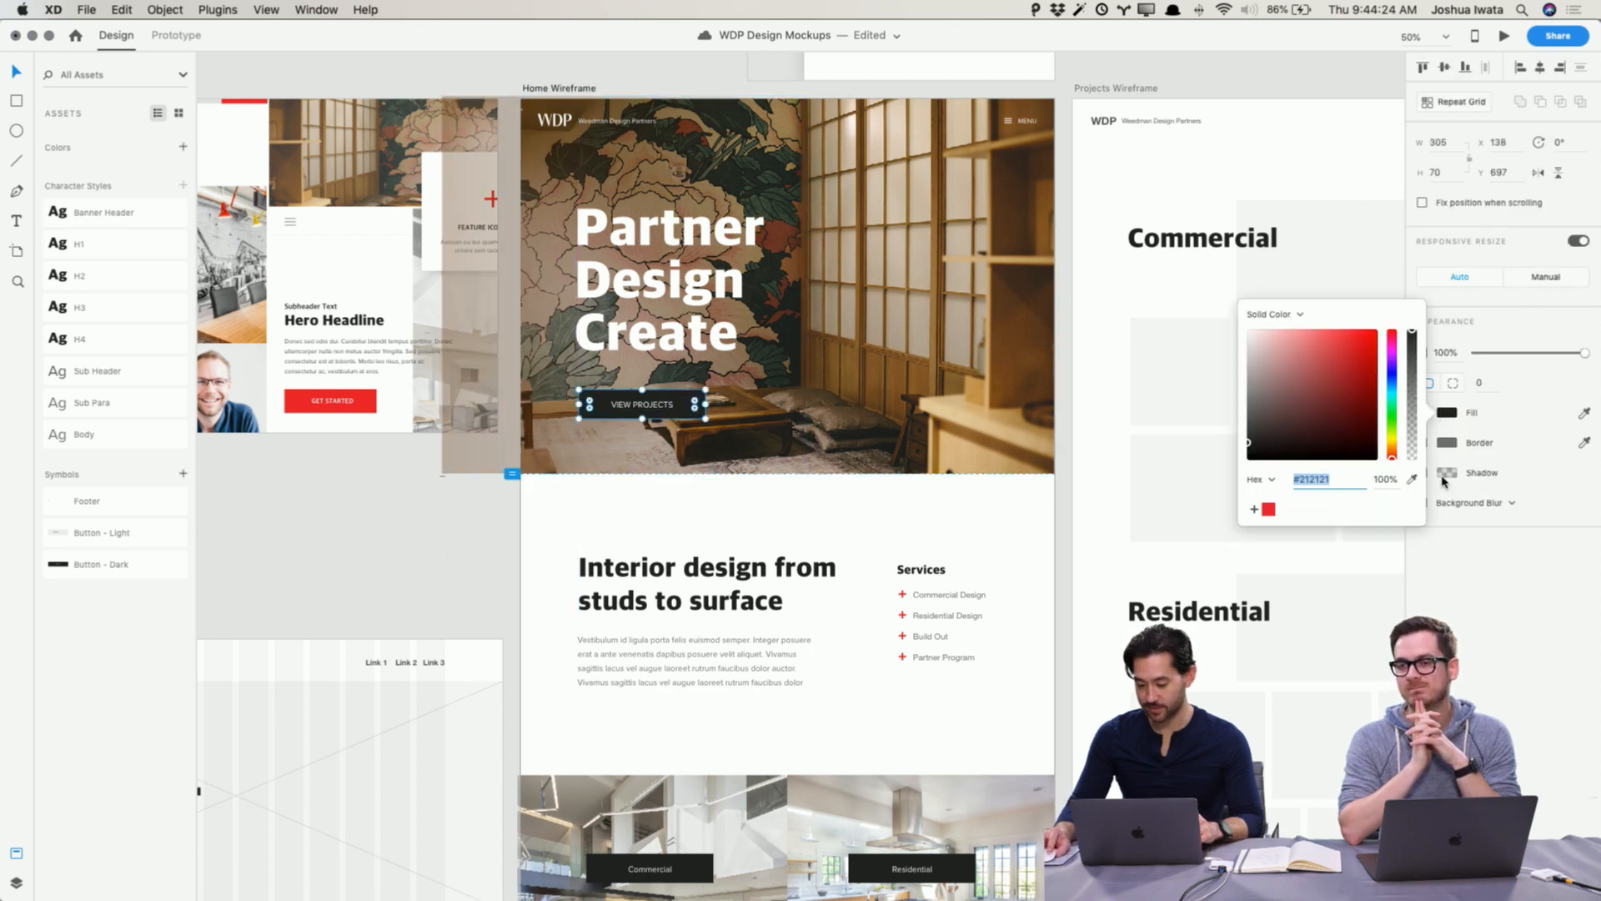
pyautogui.click(1268, 510)
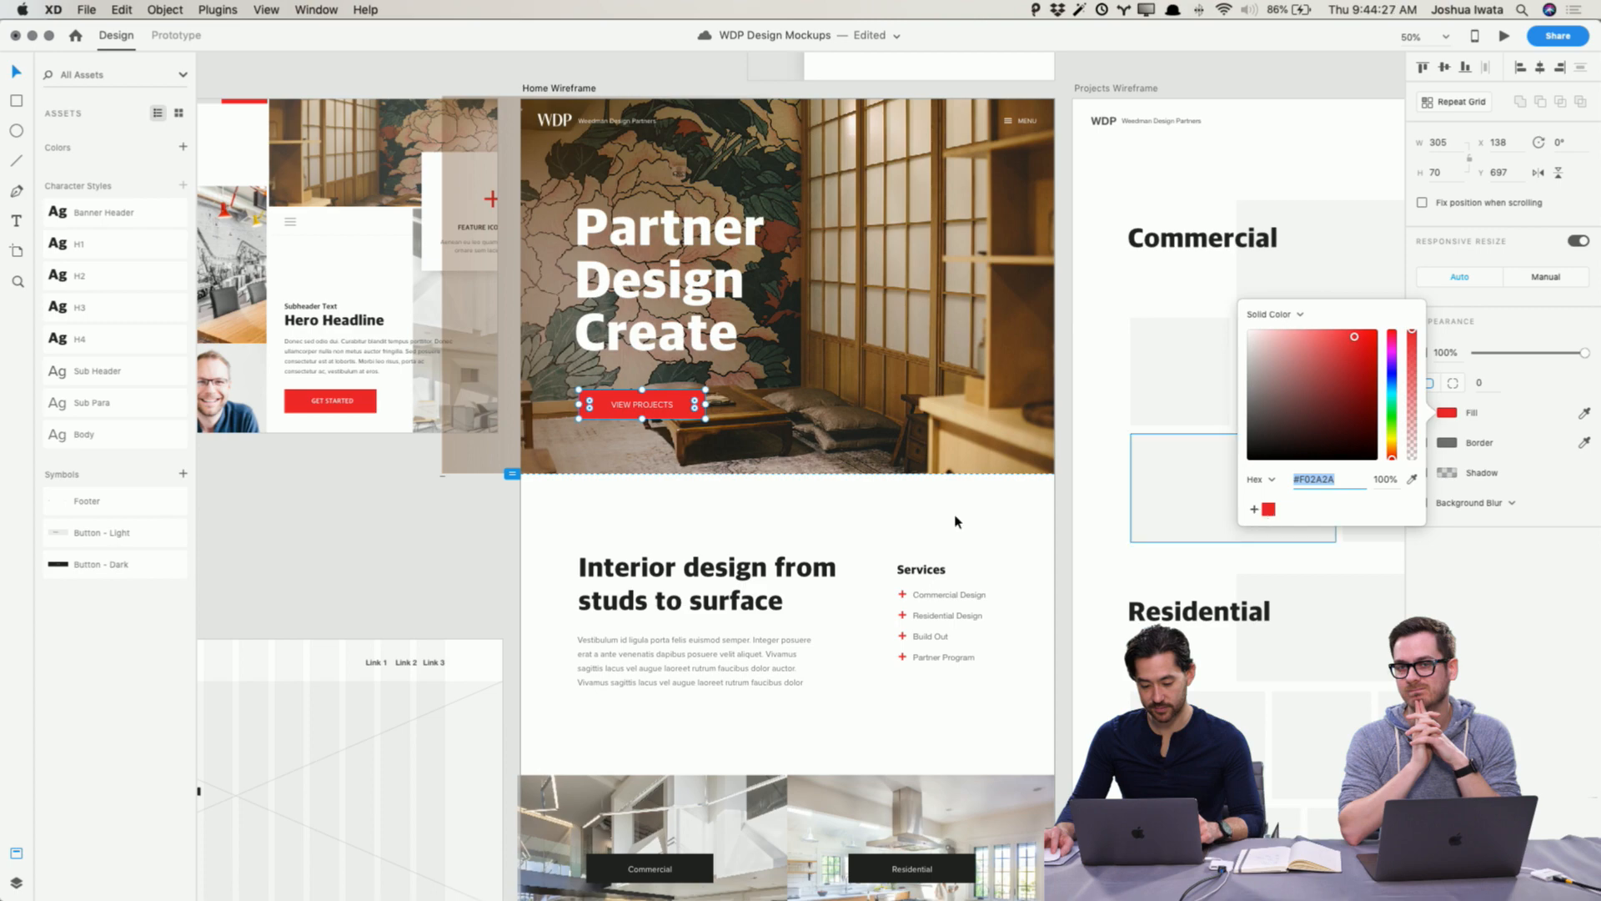
pyautogui.click(482, 547)
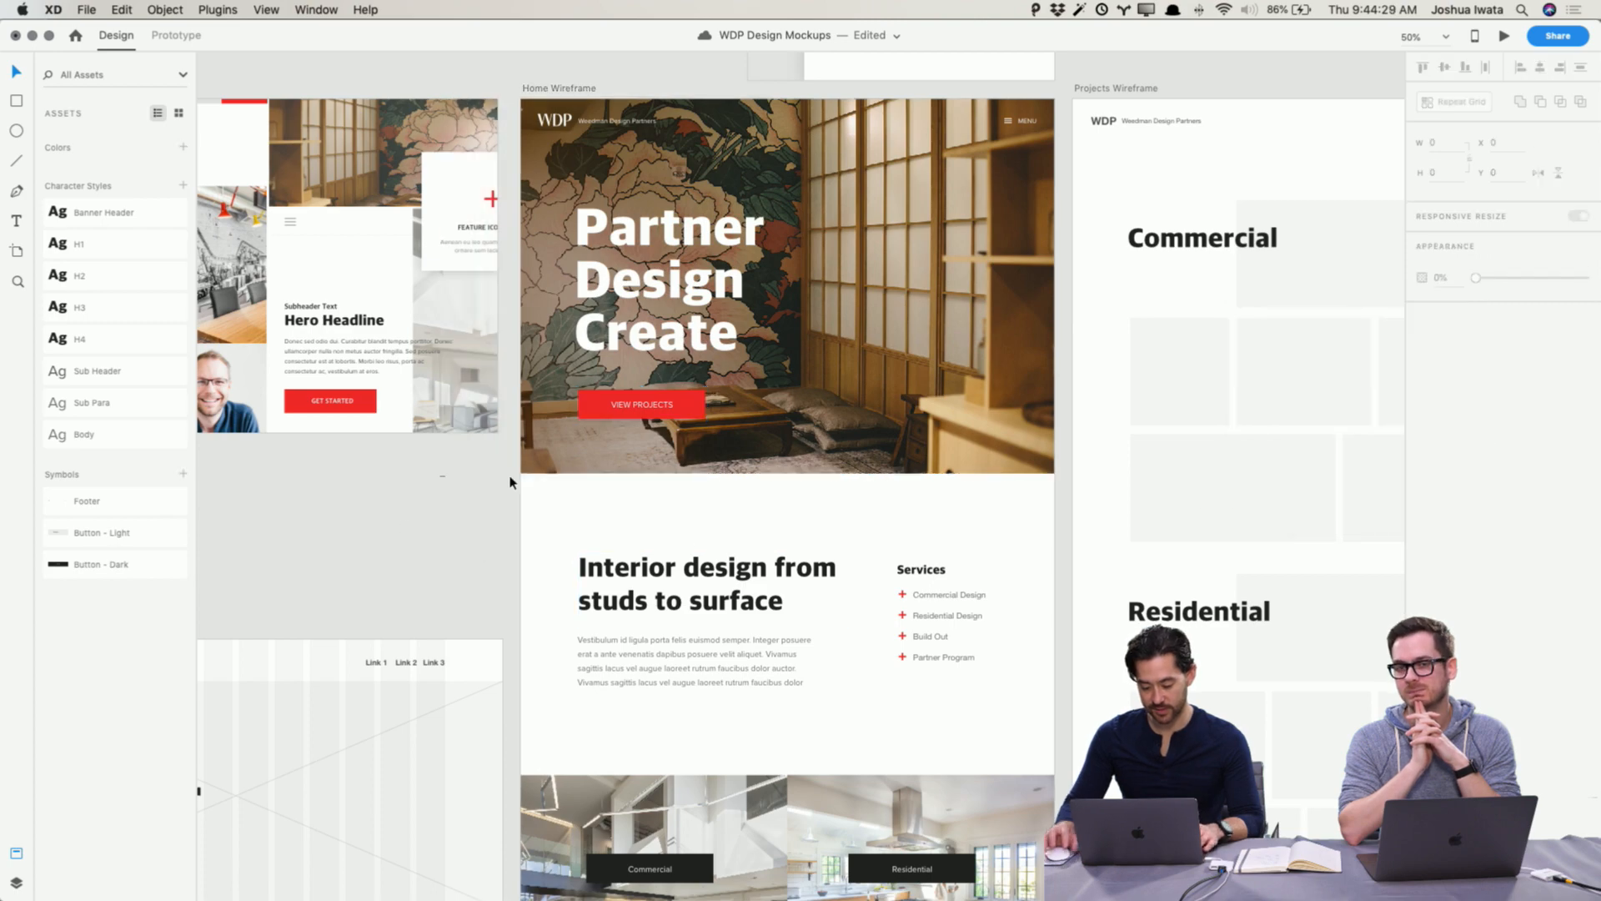
# Step: Undo the red fill on the View Projects button
pyautogui.press('super+1')
pyautogui.scroll(5, 512, 483)
pyautogui.press('super+z')
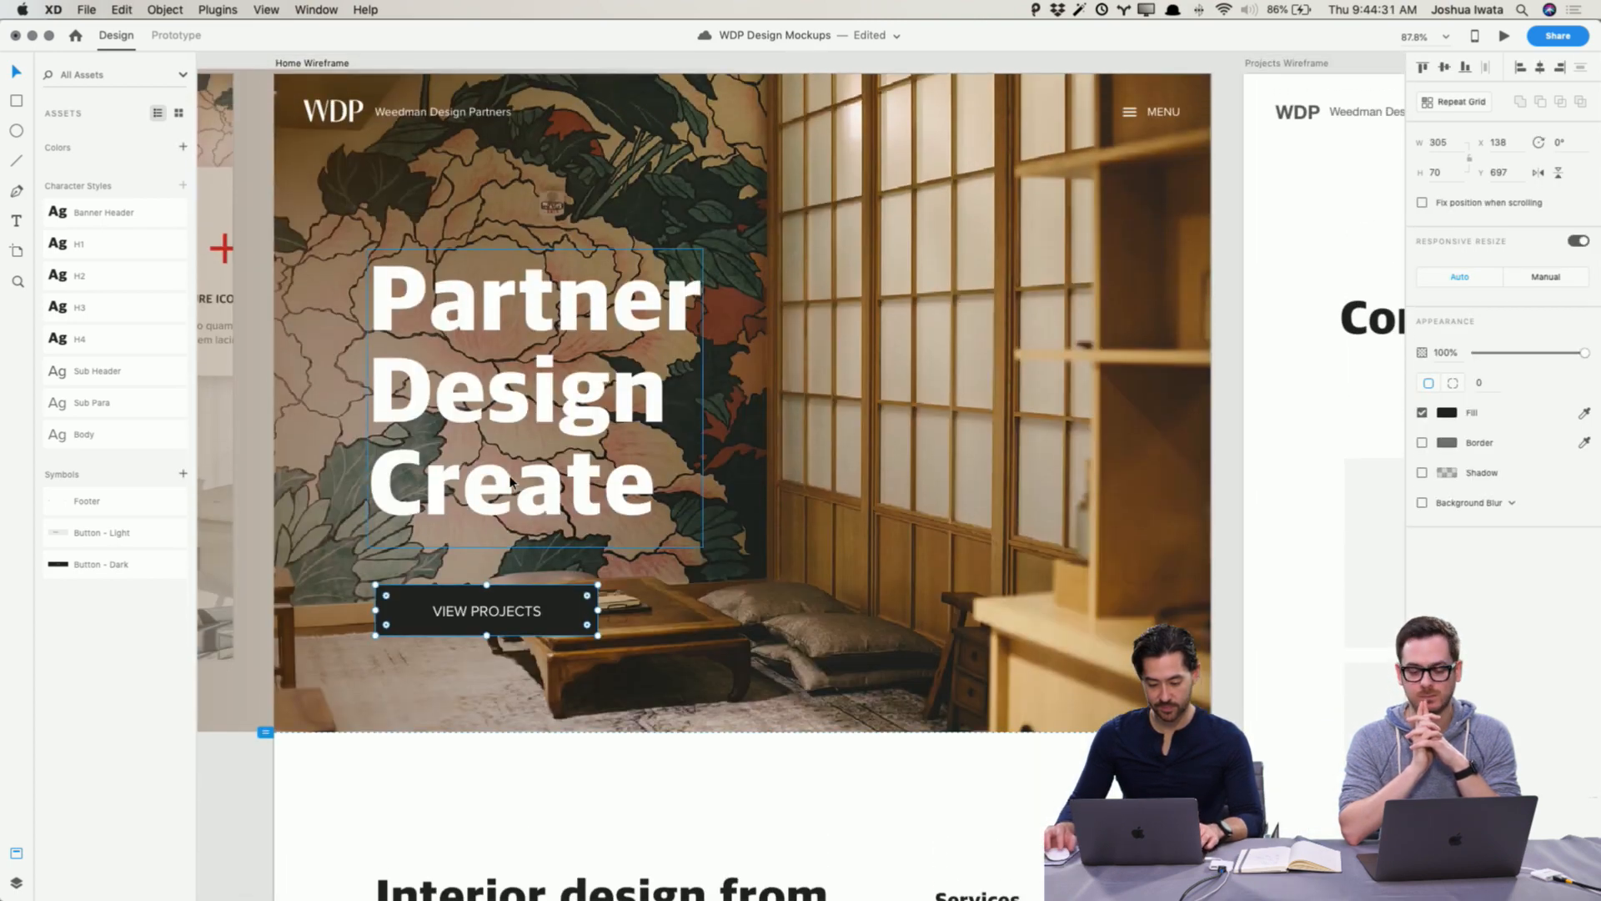
# Step: Lower the hero background image's opacity to 62%
pyautogui.press('Escape')
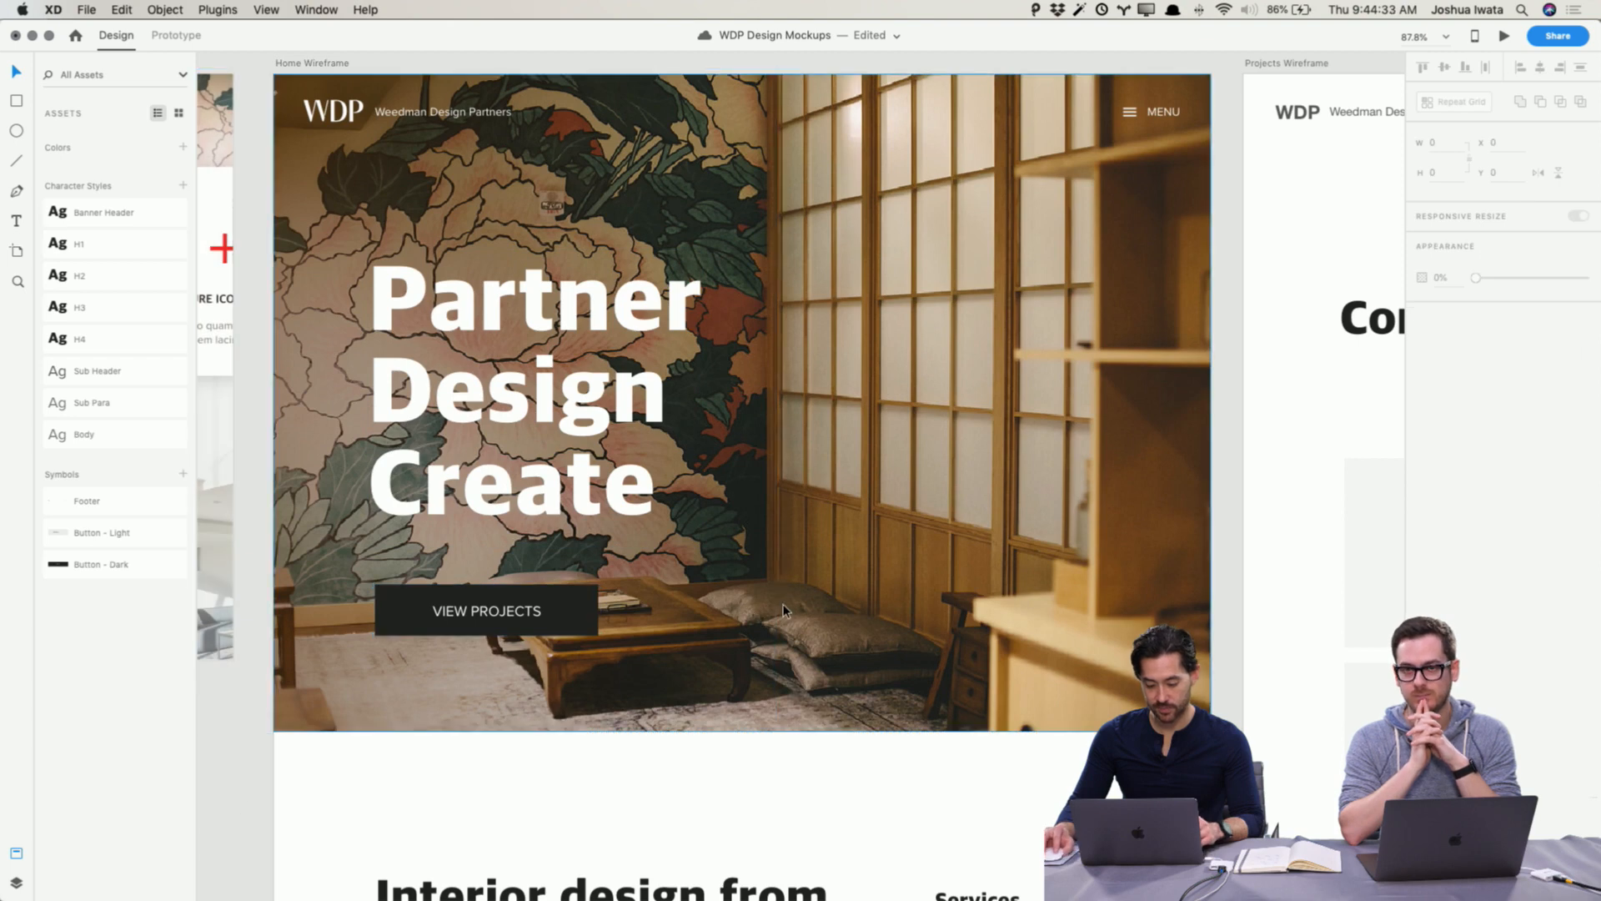
pyautogui.click(724, 608)
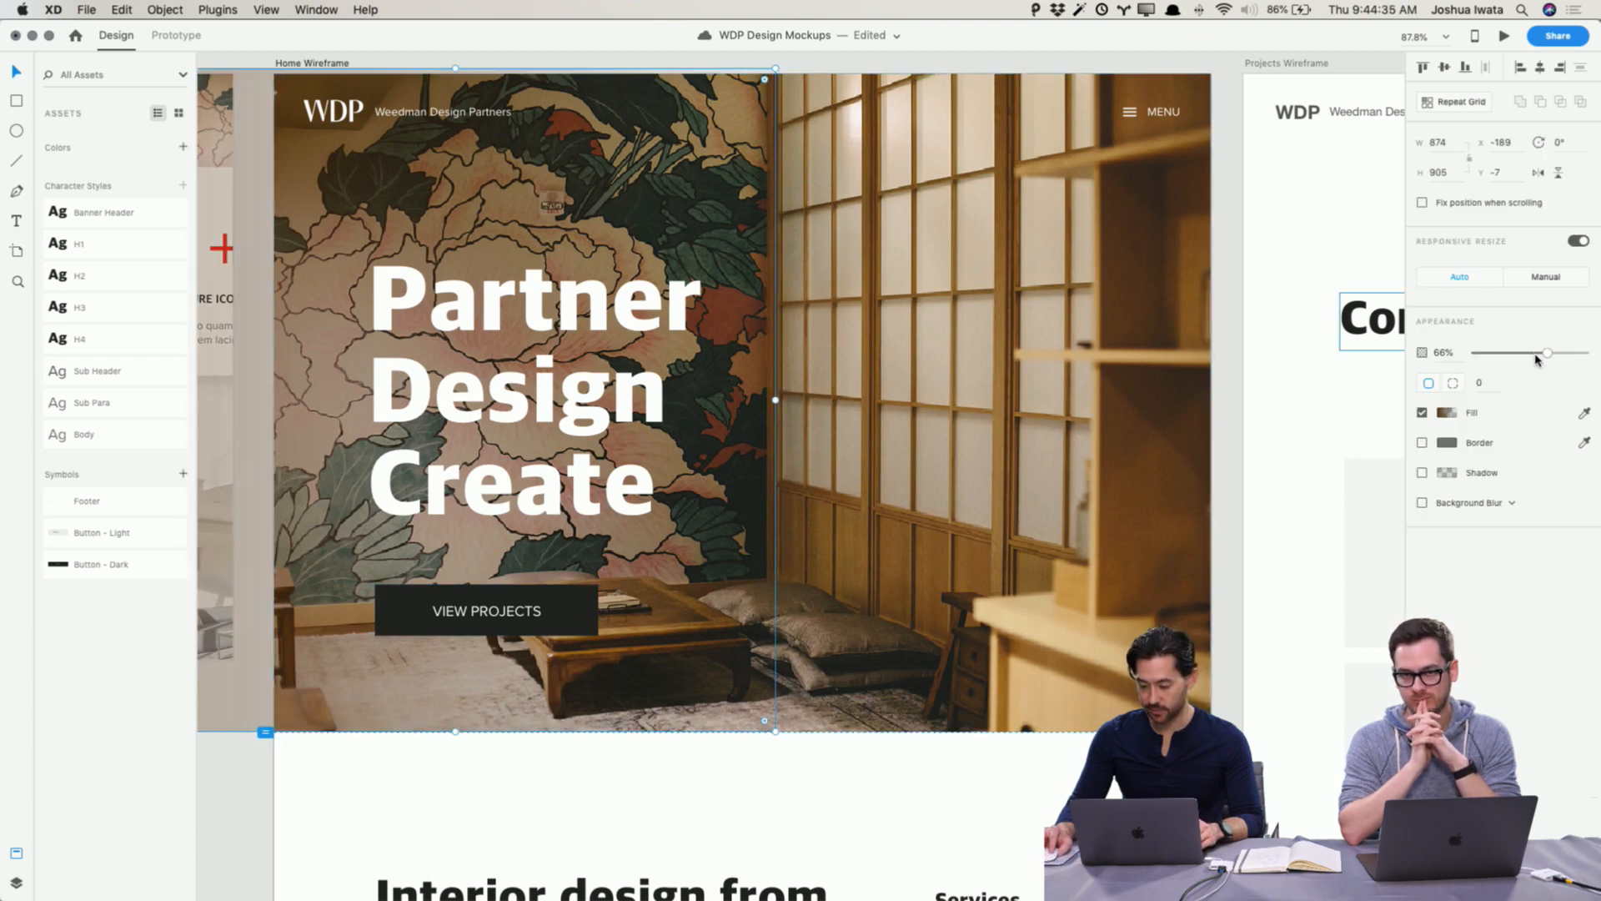
pyautogui.moveTo(1538, 360); pyautogui.dragTo(1534, 357)
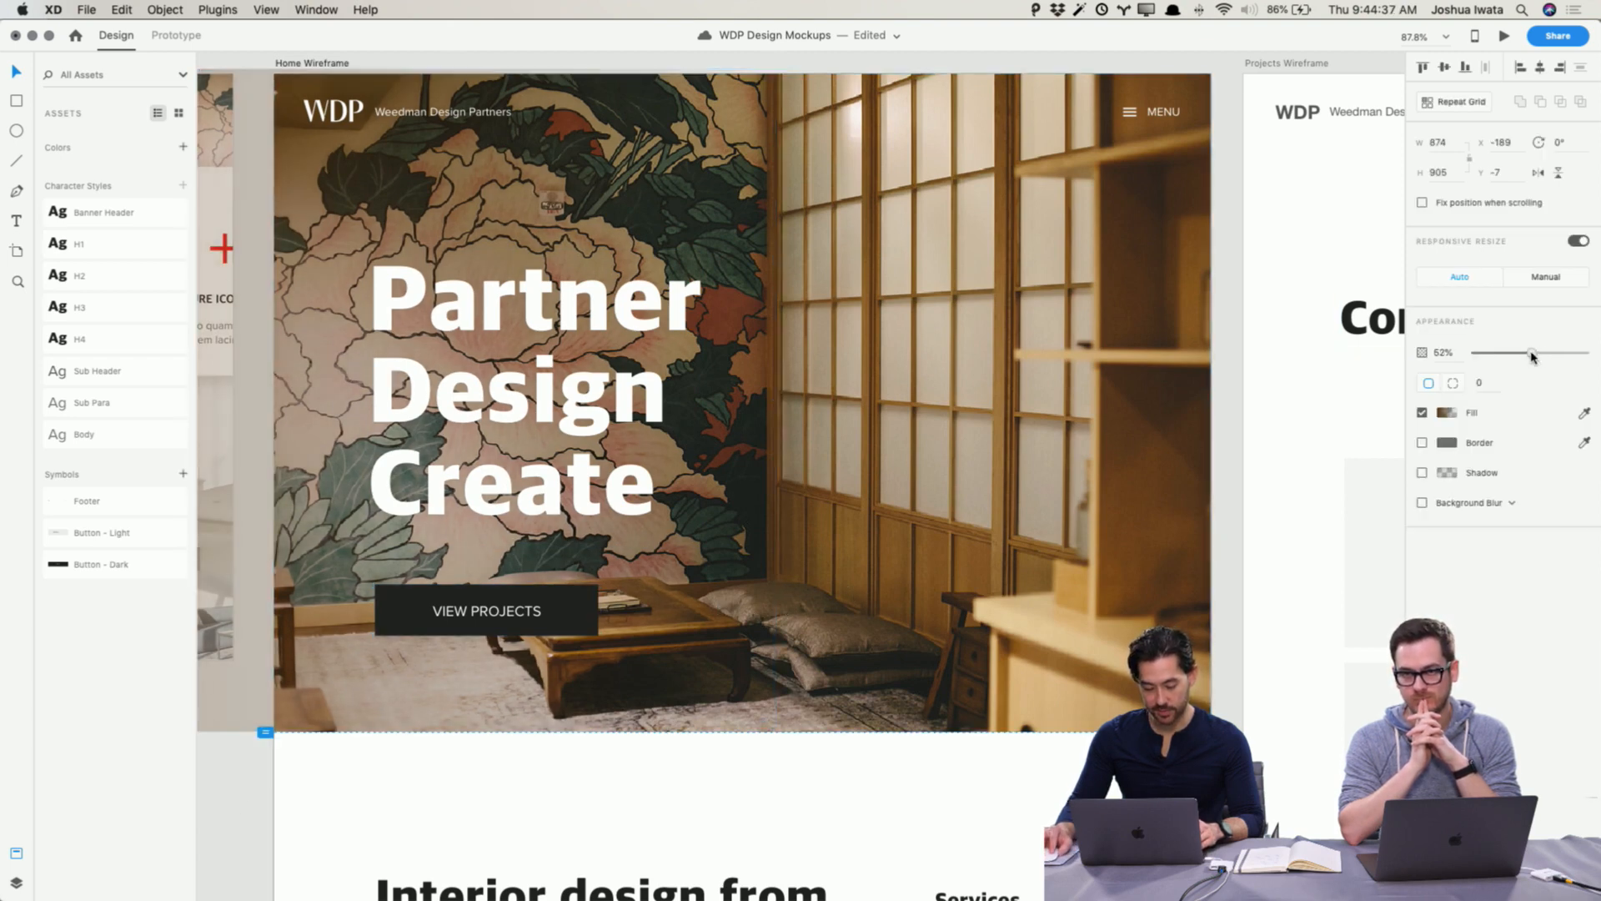
pyautogui.click(250, 821)
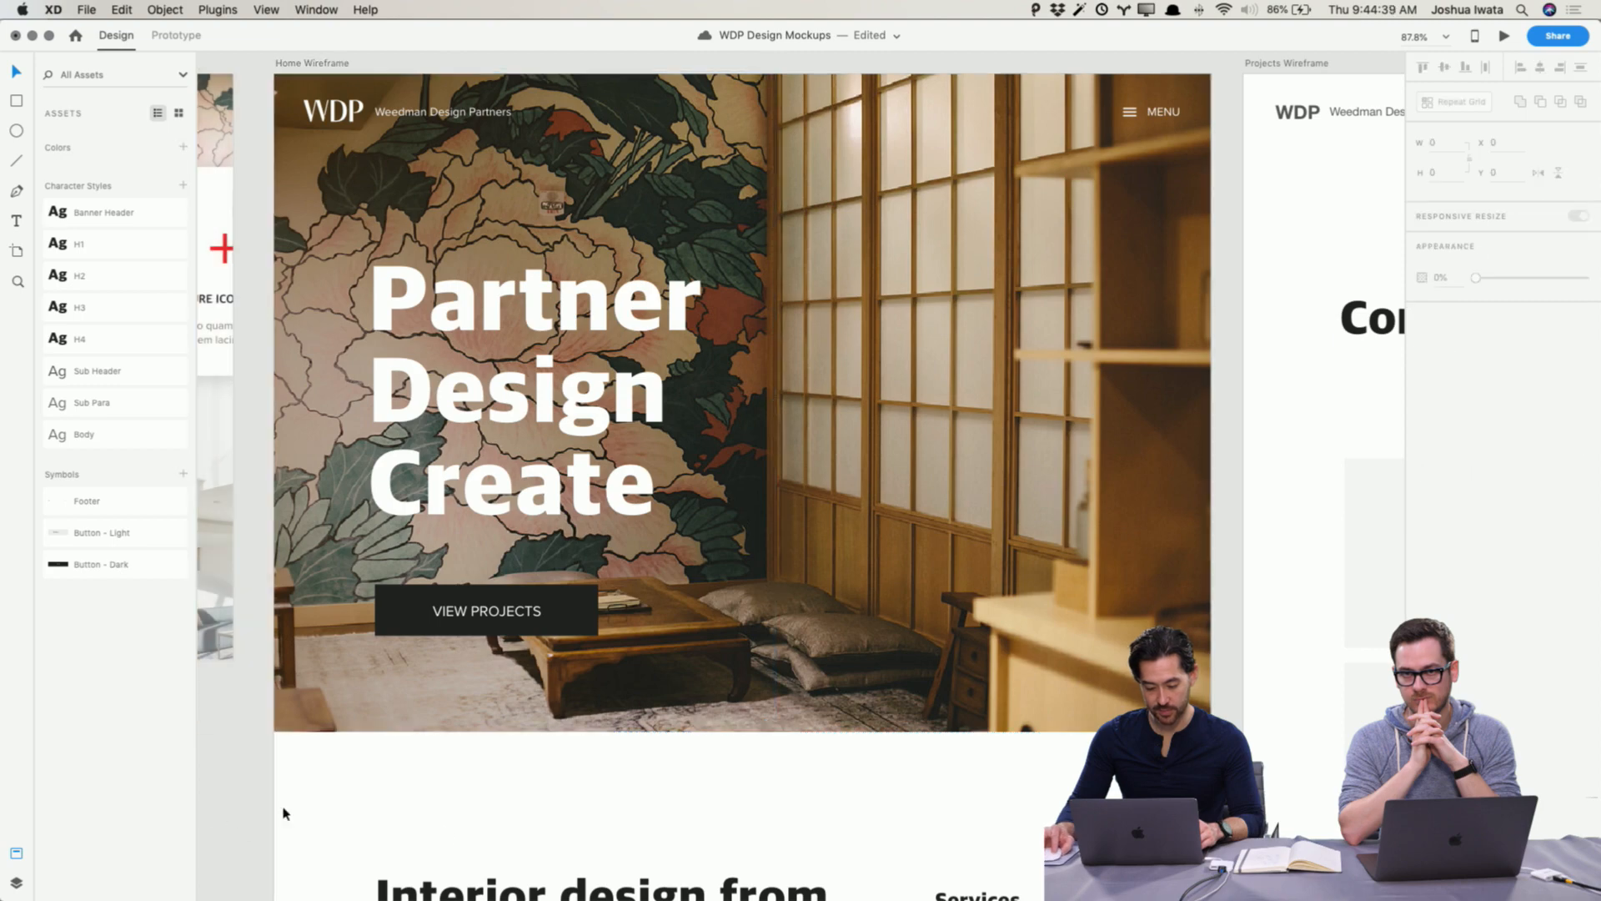
# Step: Select the photo inside the hero image group to check its settings
pyautogui.scroll(2, 978, 574)
pyautogui.doubleClick(976, 557)
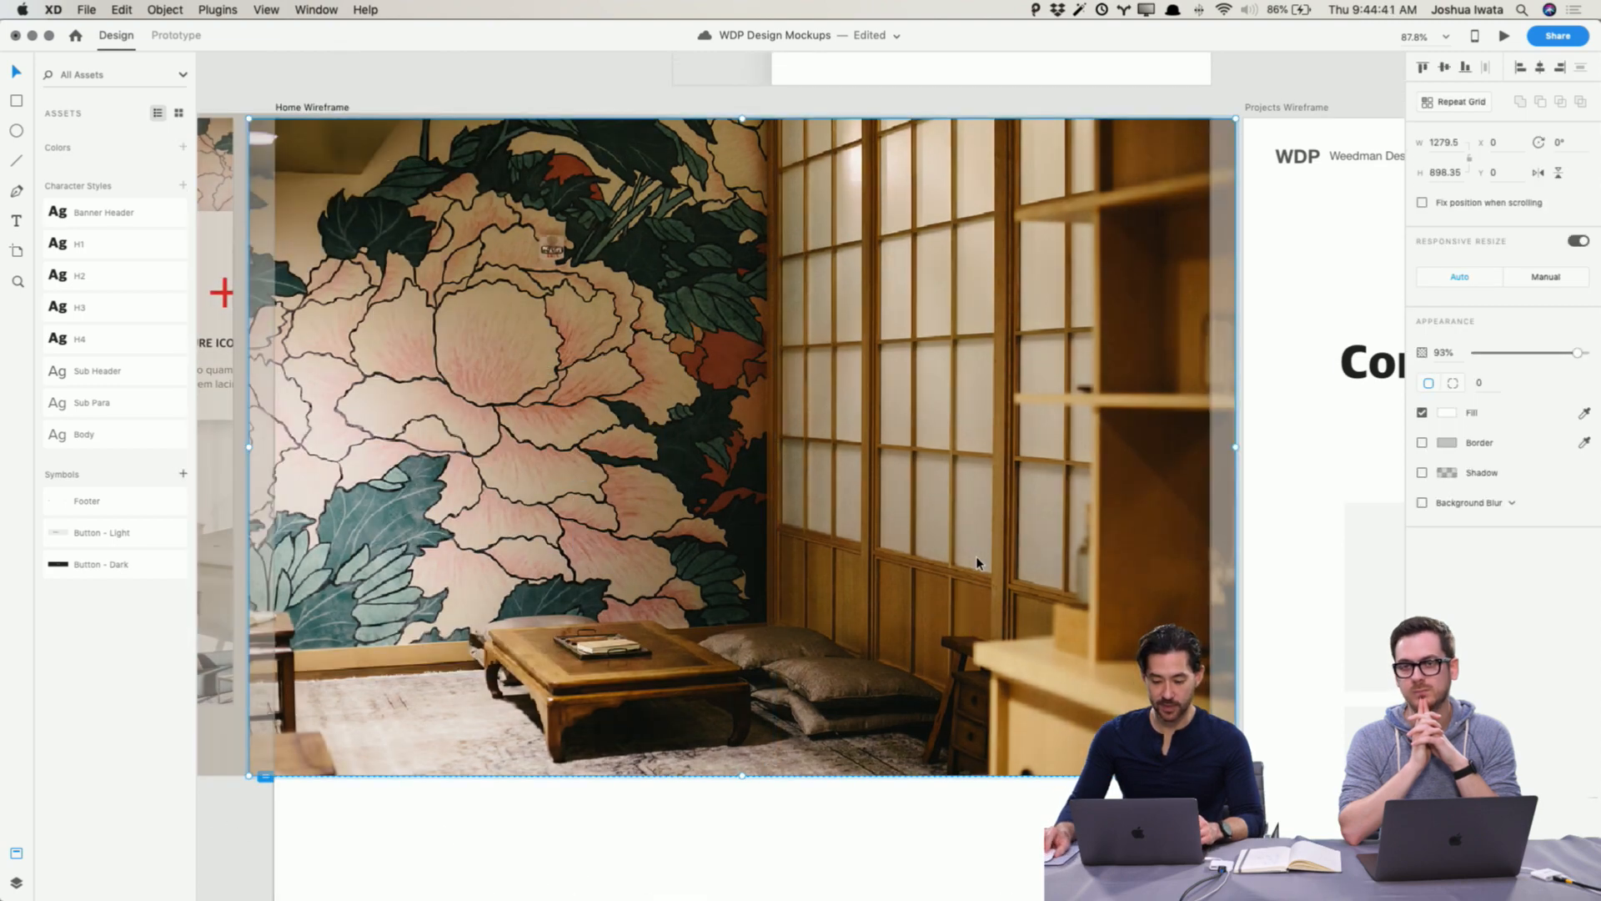
pyautogui.click(258, 814)
# Step: Nudge the Meet the Team label left to centre it within its button
pyautogui.scroll(-15, 409, 726)
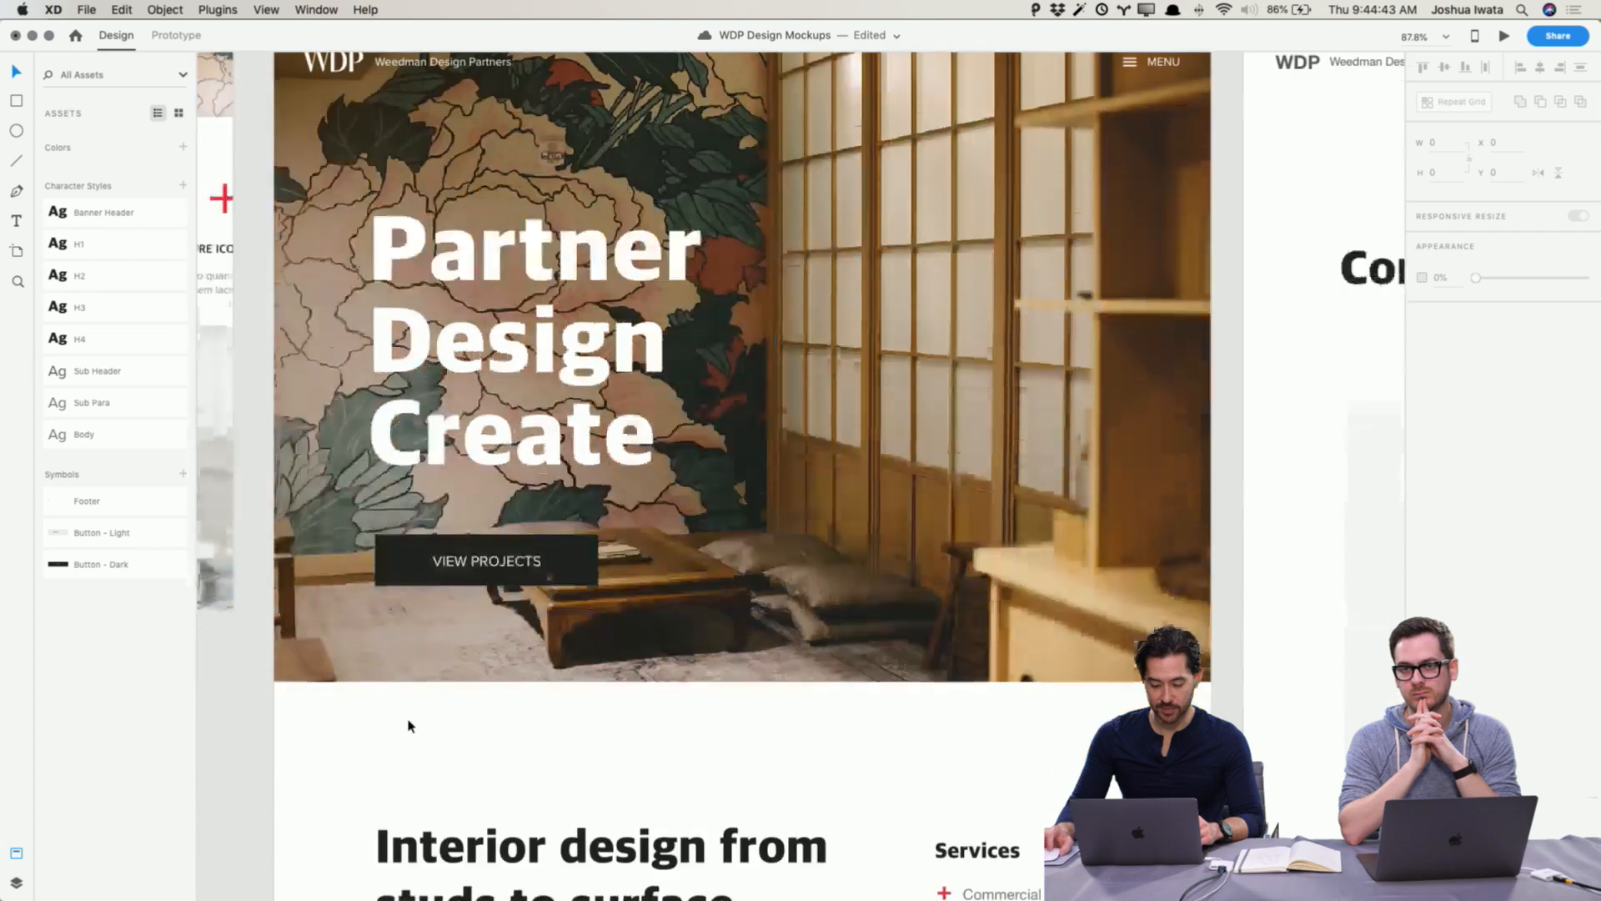
pyautogui.scroll(-20, 409, 726)
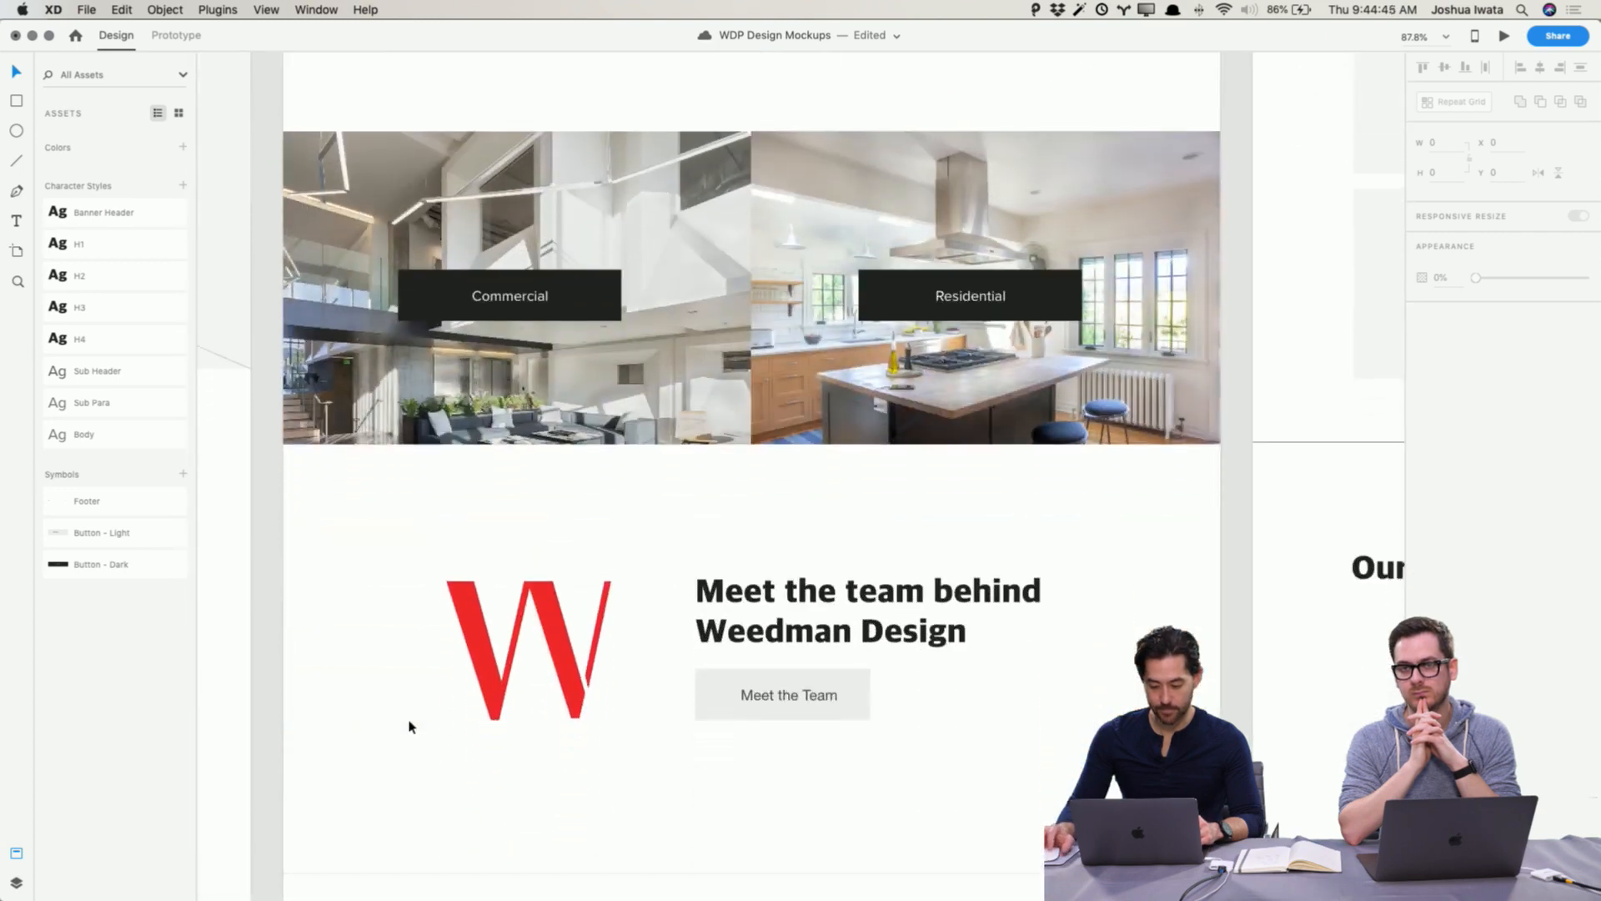
pyautogui.scroll(-12, 409, 726)
pyautogui.click(769, 344)
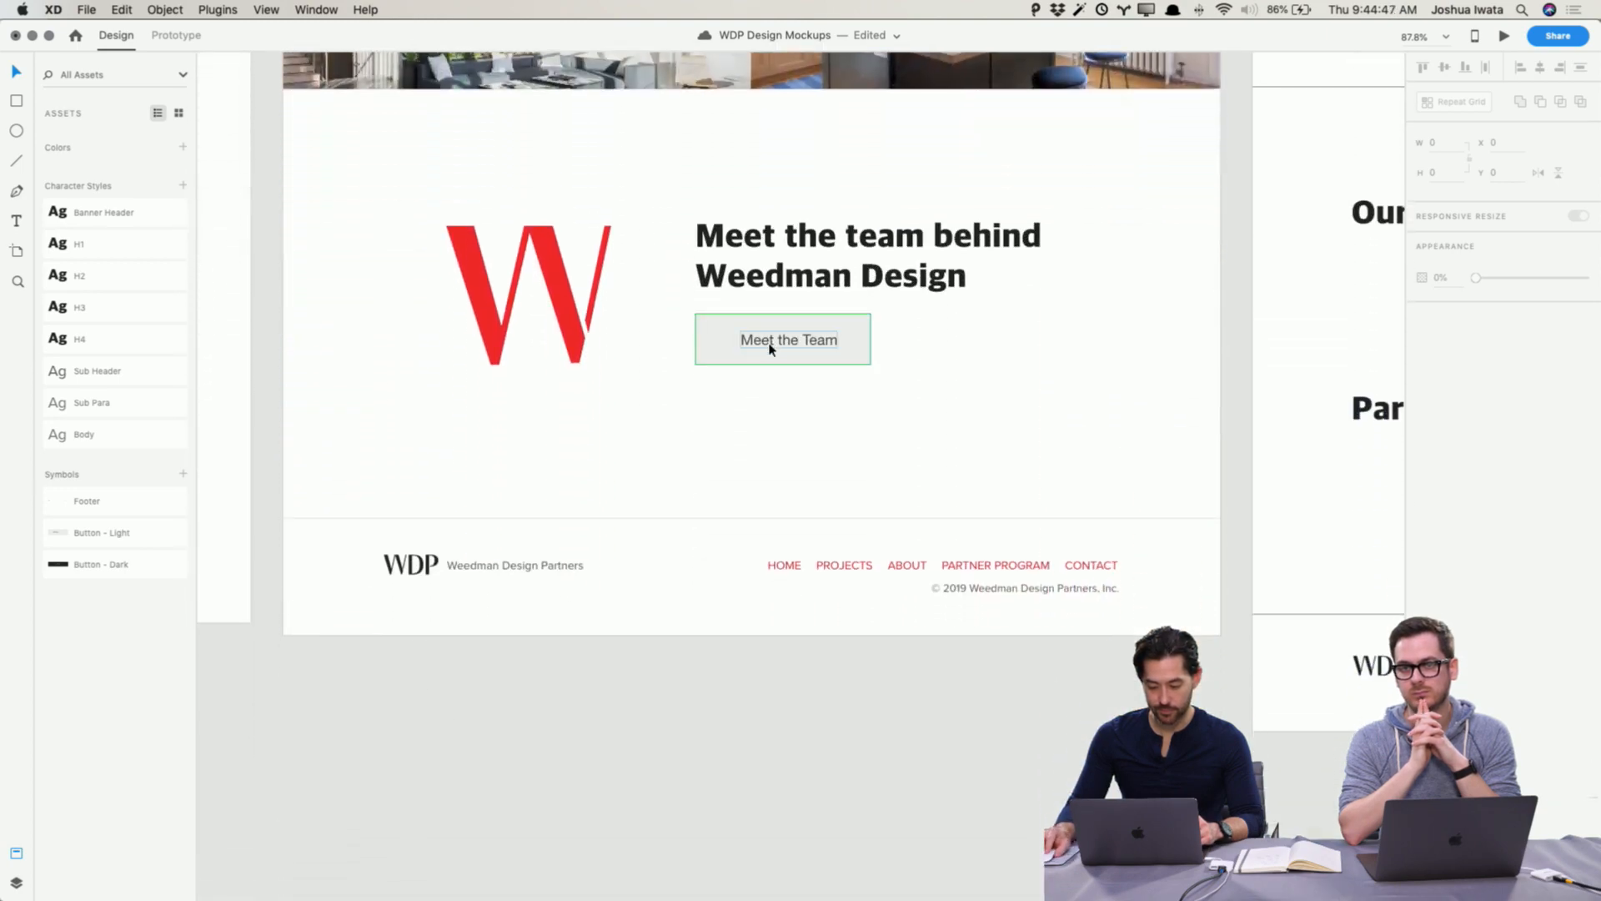
pyautogui.doubleClick(771, 342)
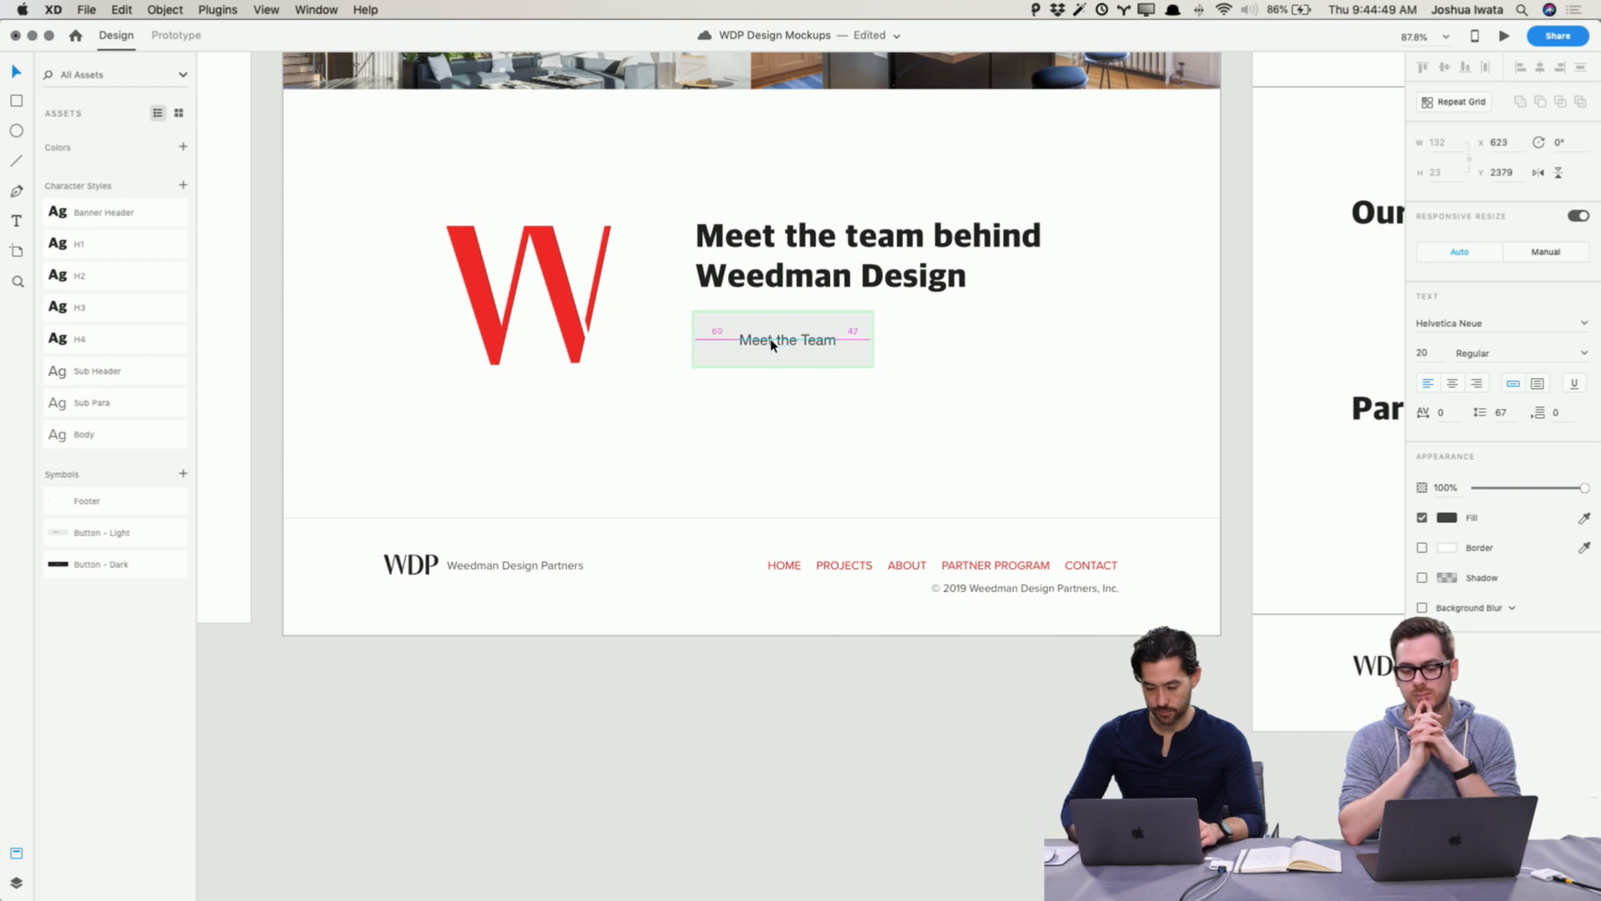
pyautogui.press('Left')
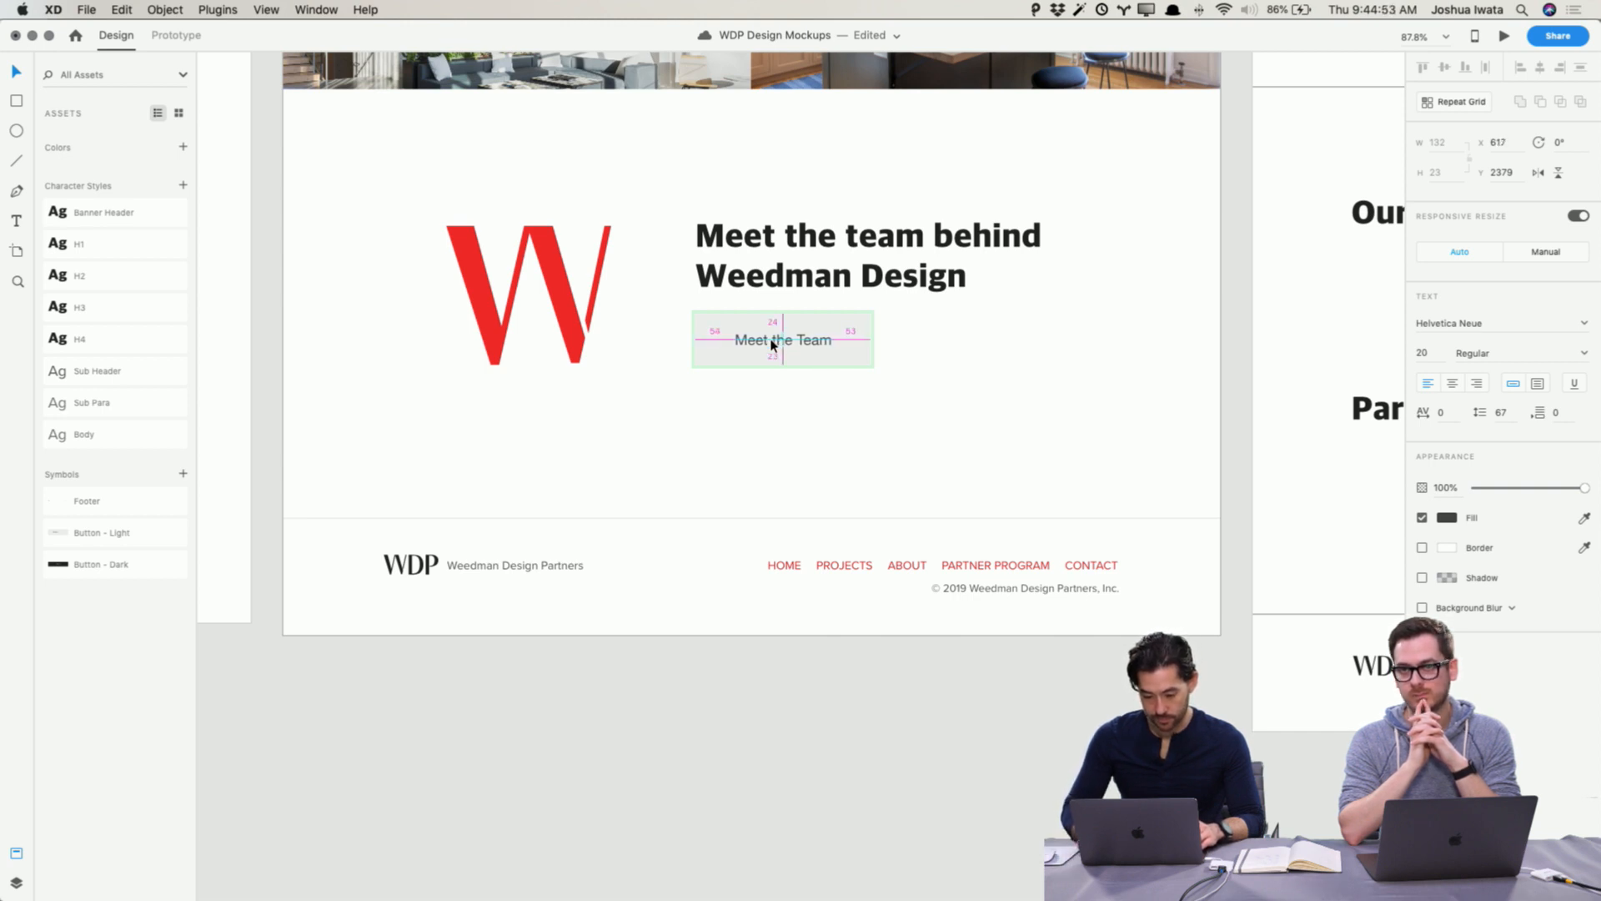
pyautogui.click(787, 752)
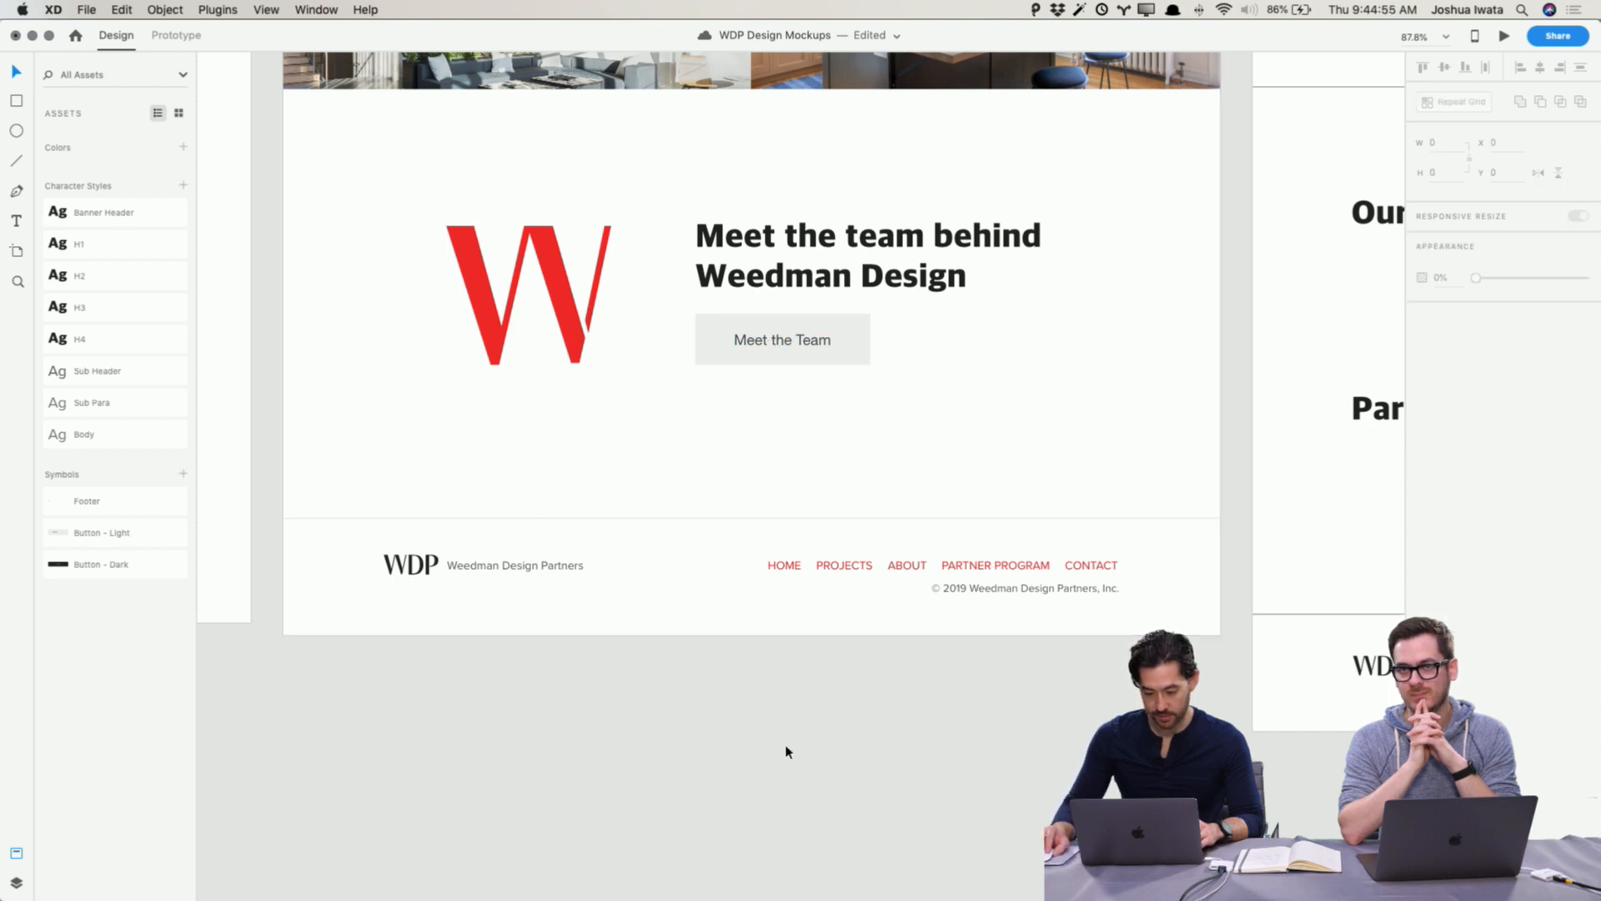
# Step: Group the WDP logo, company name and menu in the hero header together
pyautogui.scroll(8, 965, 548)
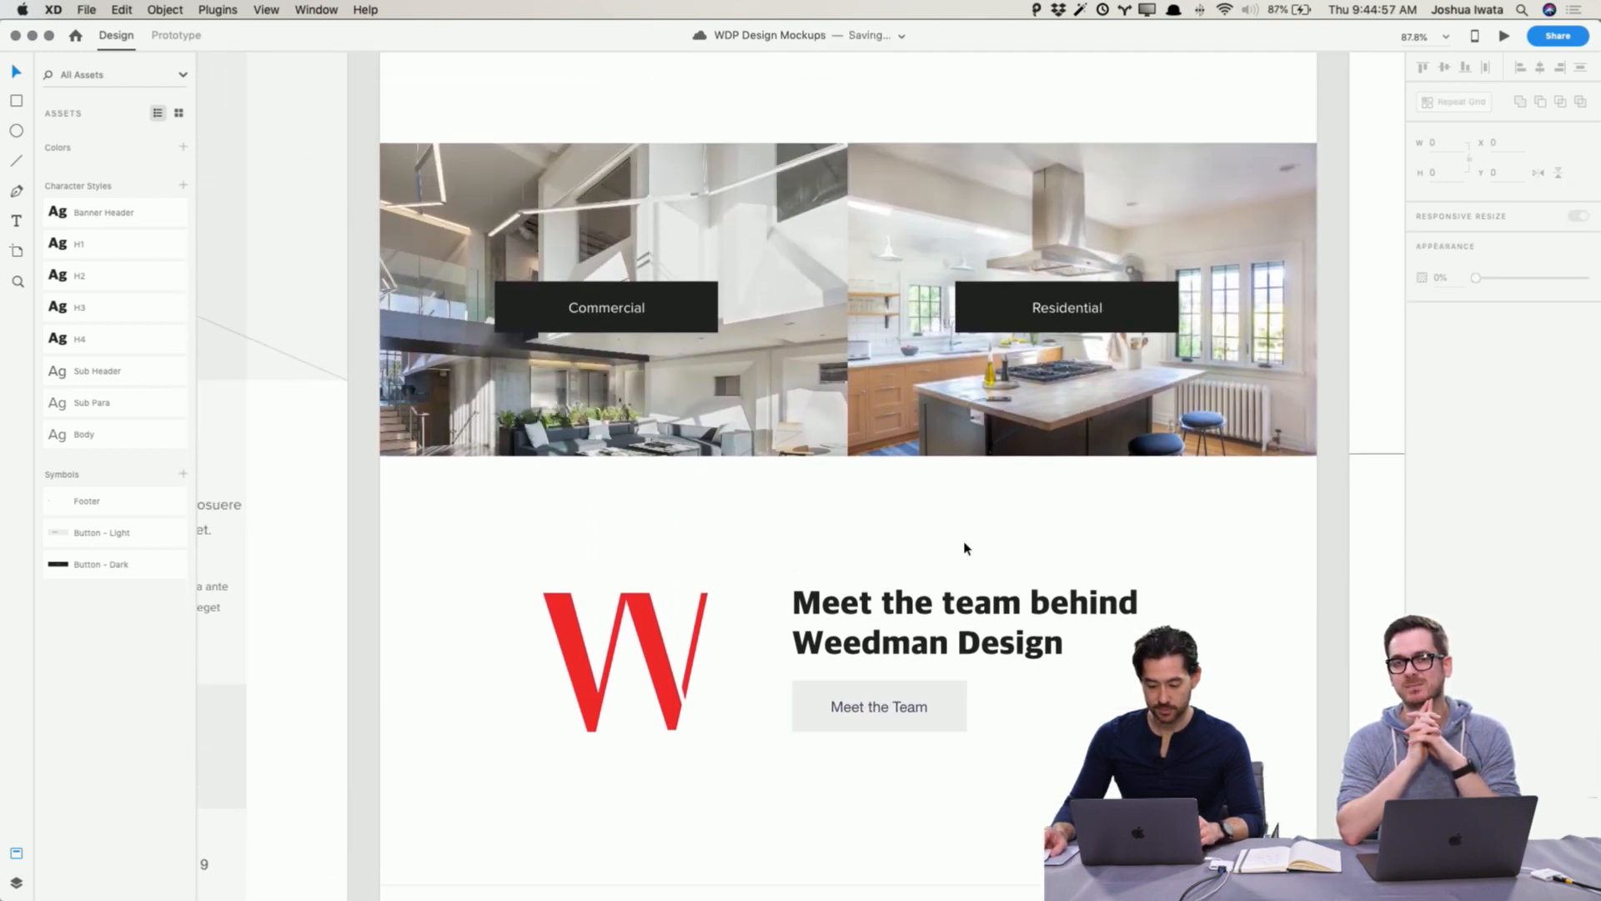
pyautogui.scroll(20, 965, 548)
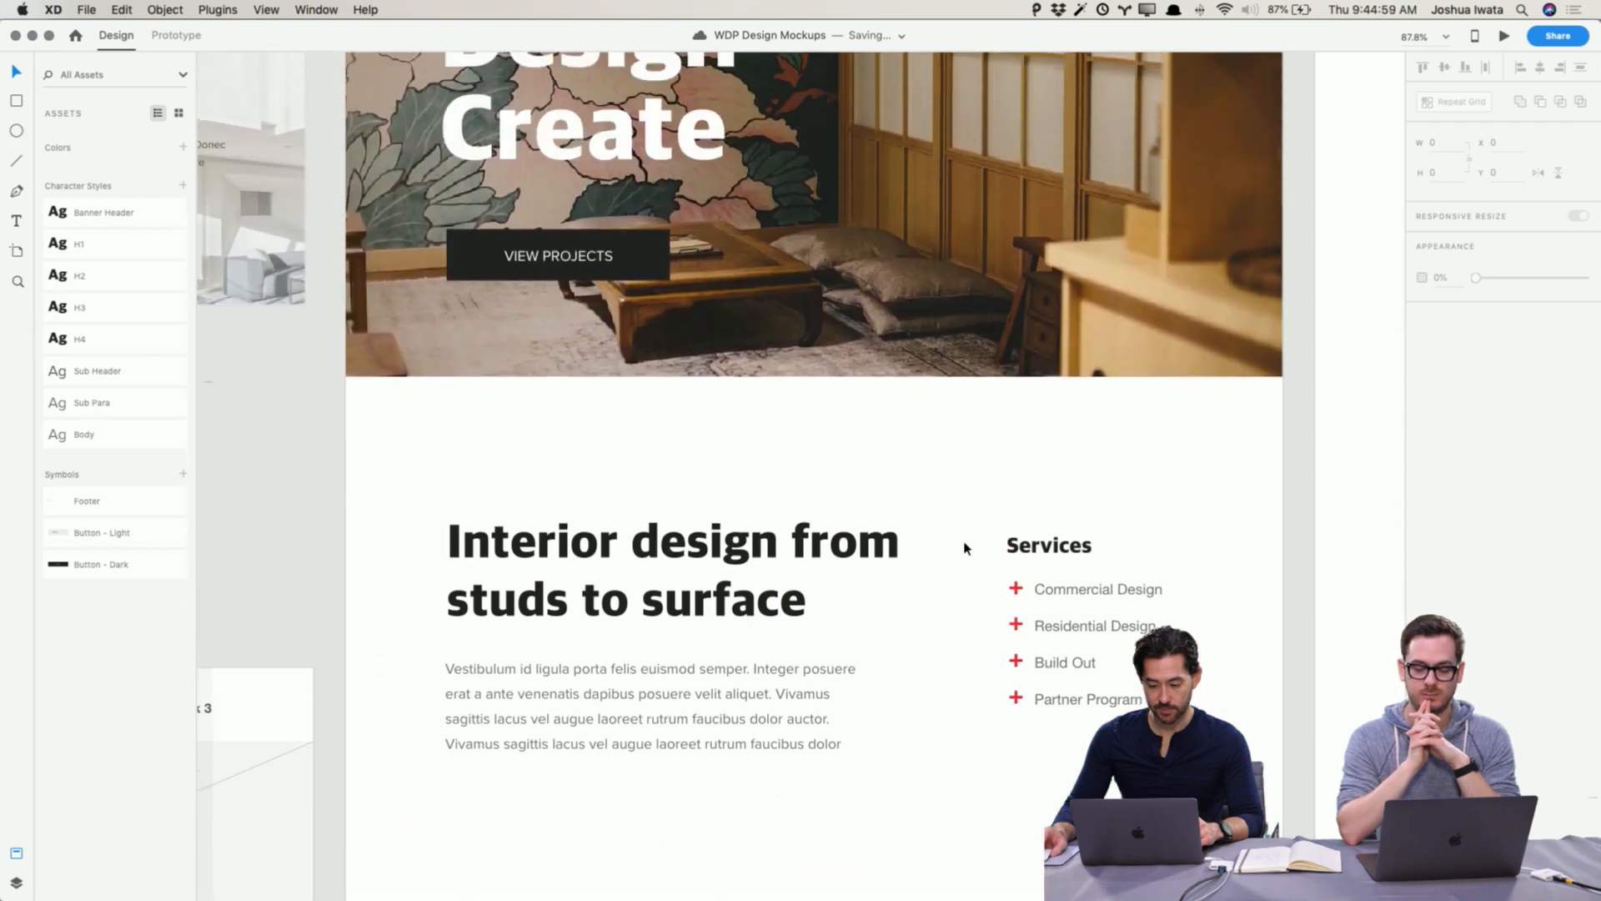
pyautogui.scroll(3, 963, 541)
pyautogui.hscroll(3, 963, 540)
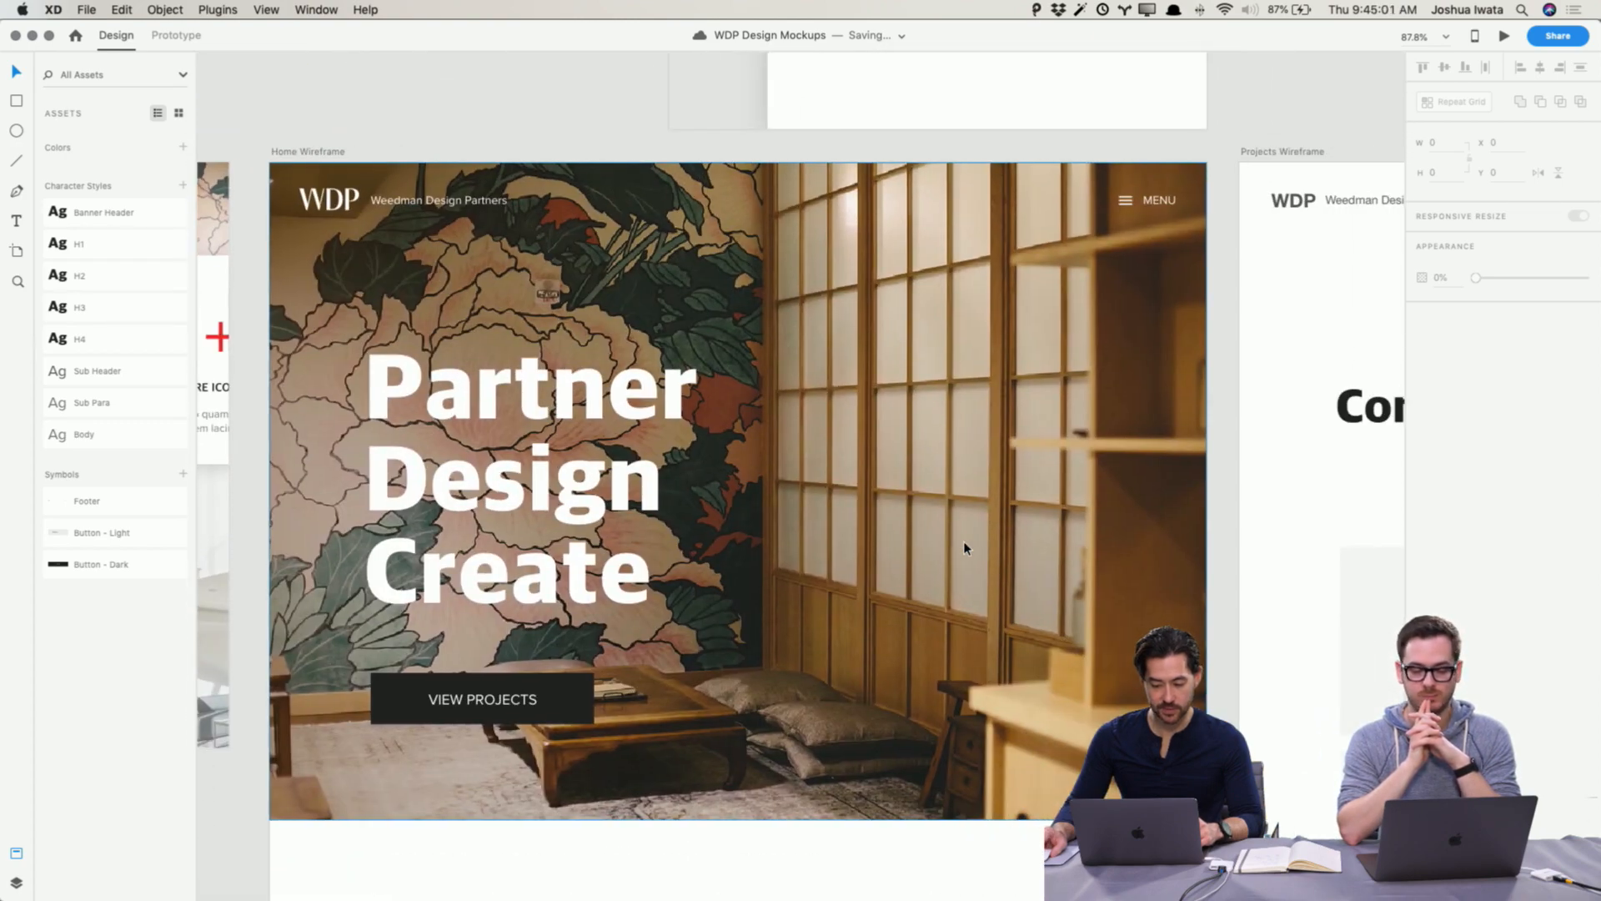
pyautogui.scroll(-20, 356, 216)
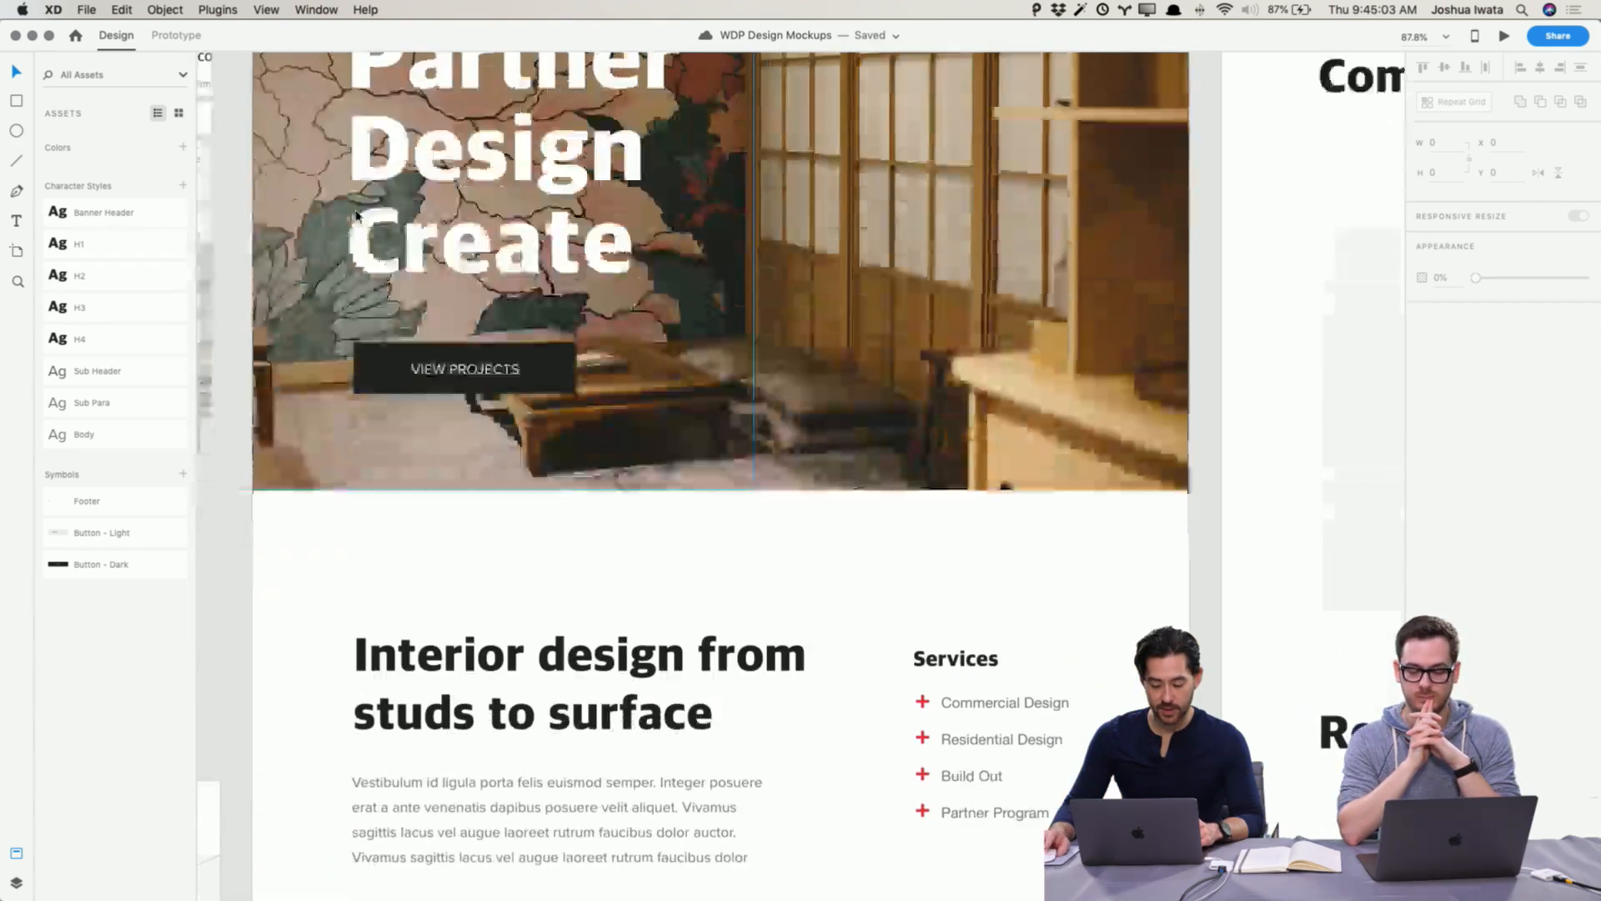
pyautogui.scroll(20, 356, 215)
pyautogui.scroll(-7, 354, 218)
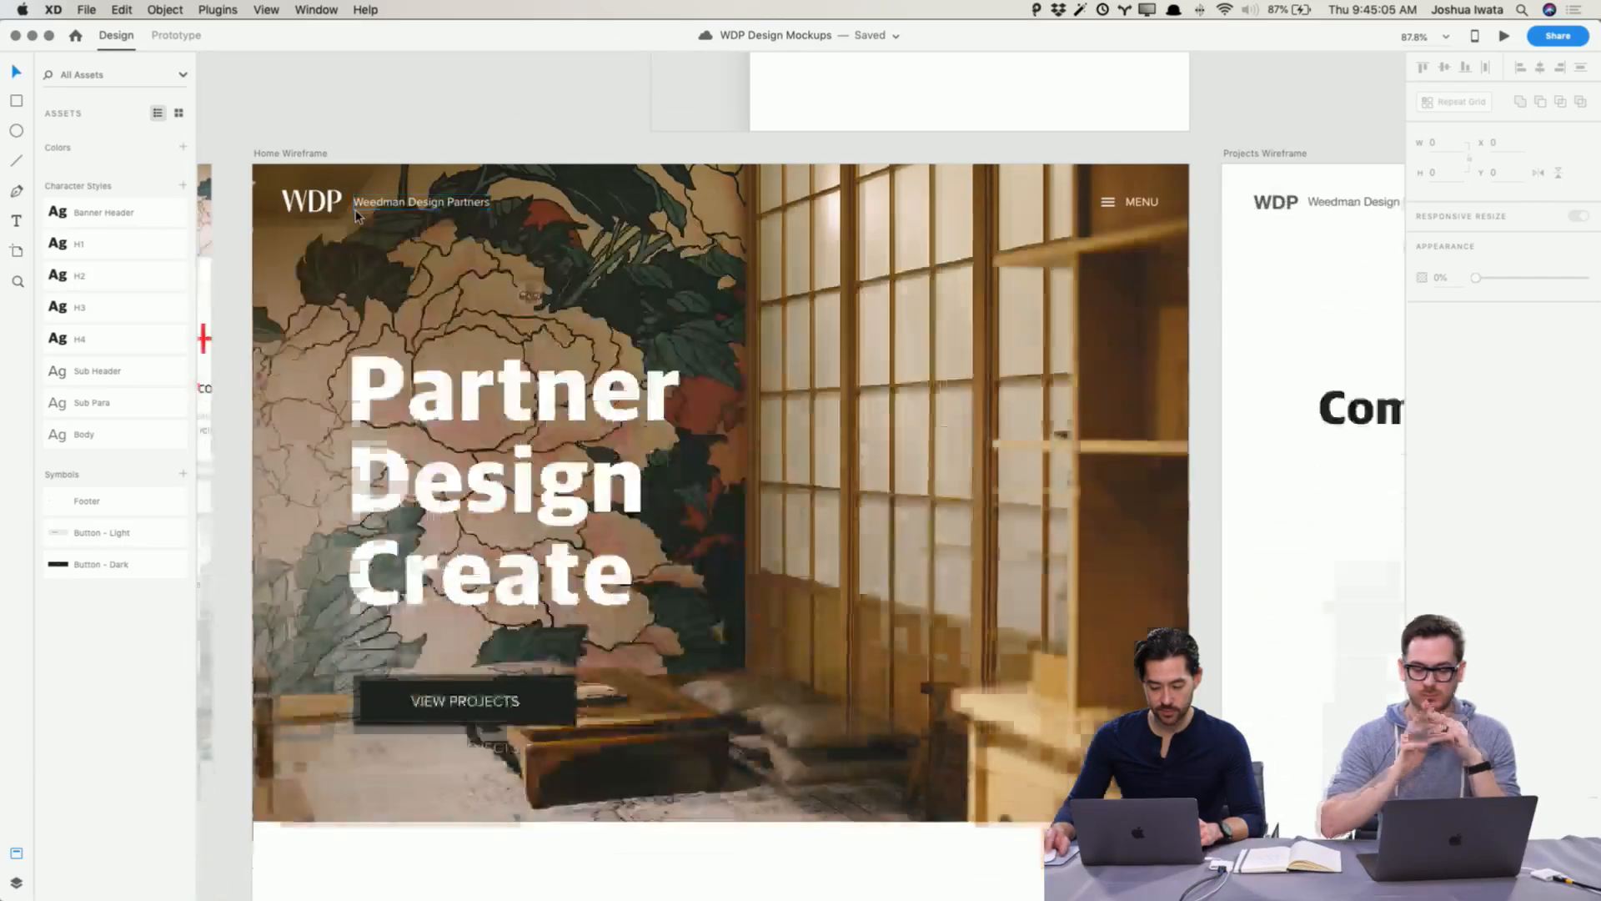
pyautogui.click(287, 214)
pyautogui.keyDown('shift'); pyautogui.click(397, 210); pyautogui.keyUp('shift')
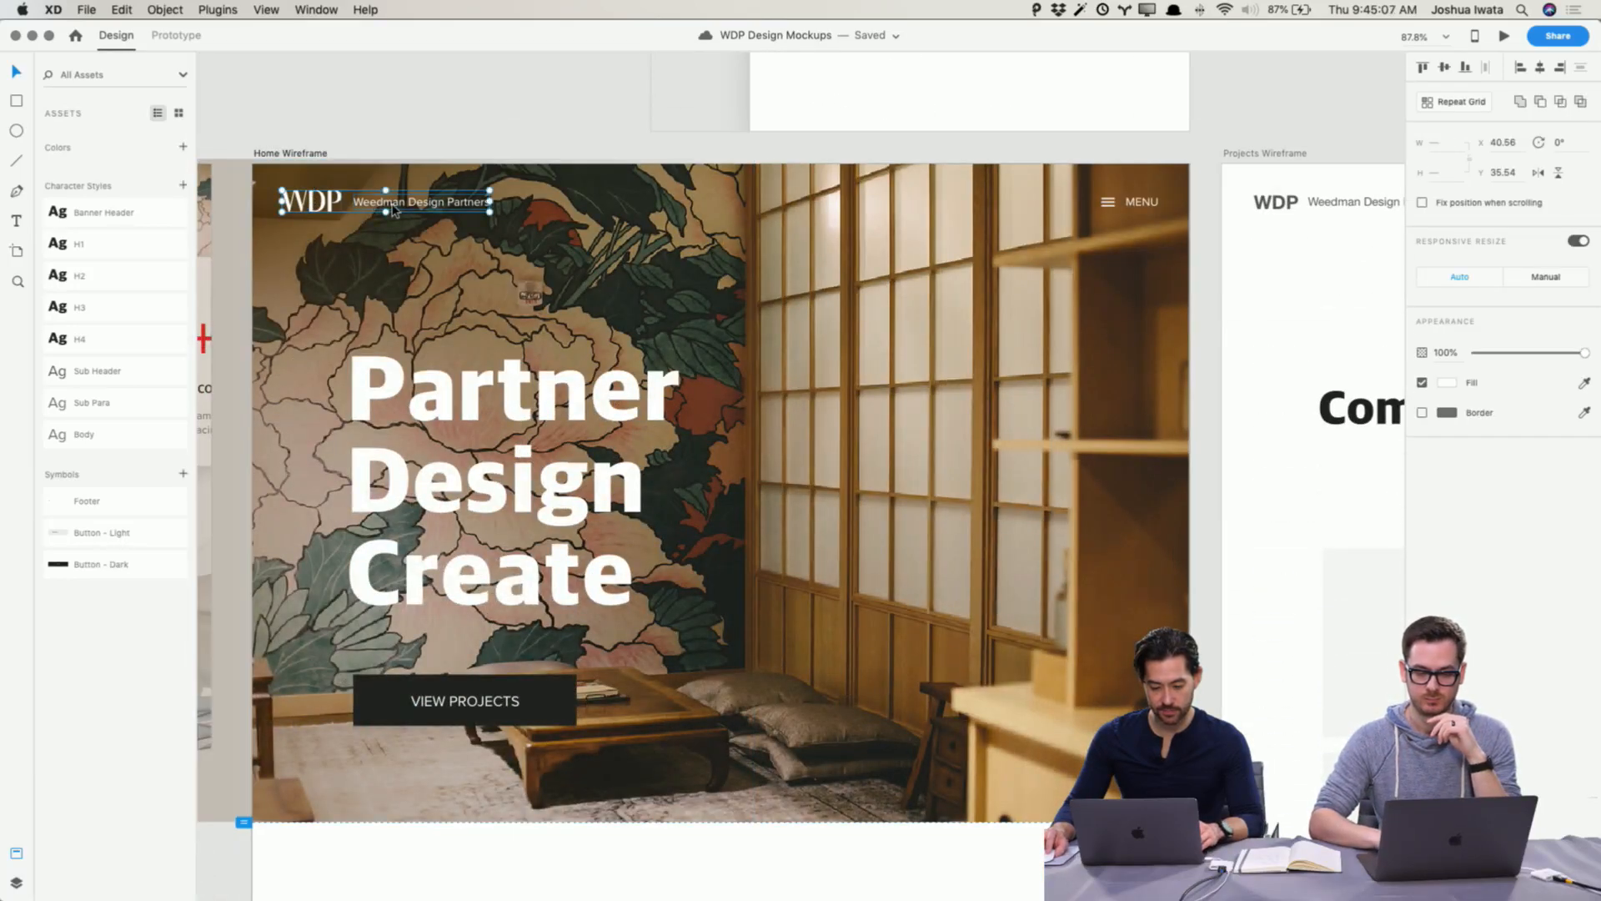
pyautogui.keyDown('shift'); pyautogui.click(1110, 205); pyautogui.keyUp('shift')
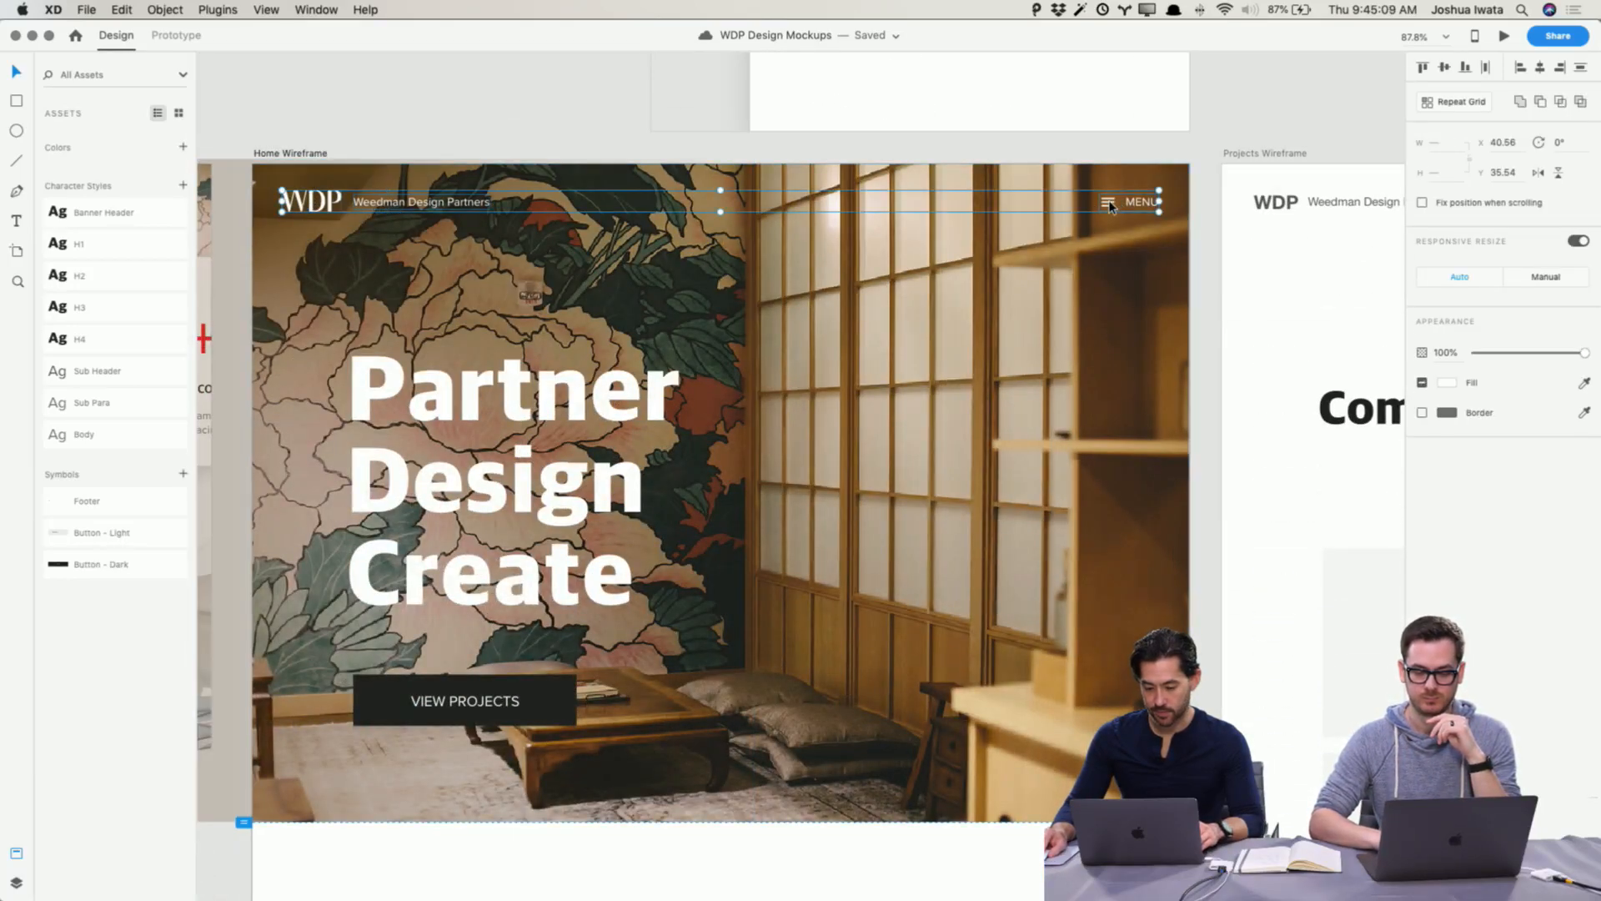
pyautogui.press('super+g')
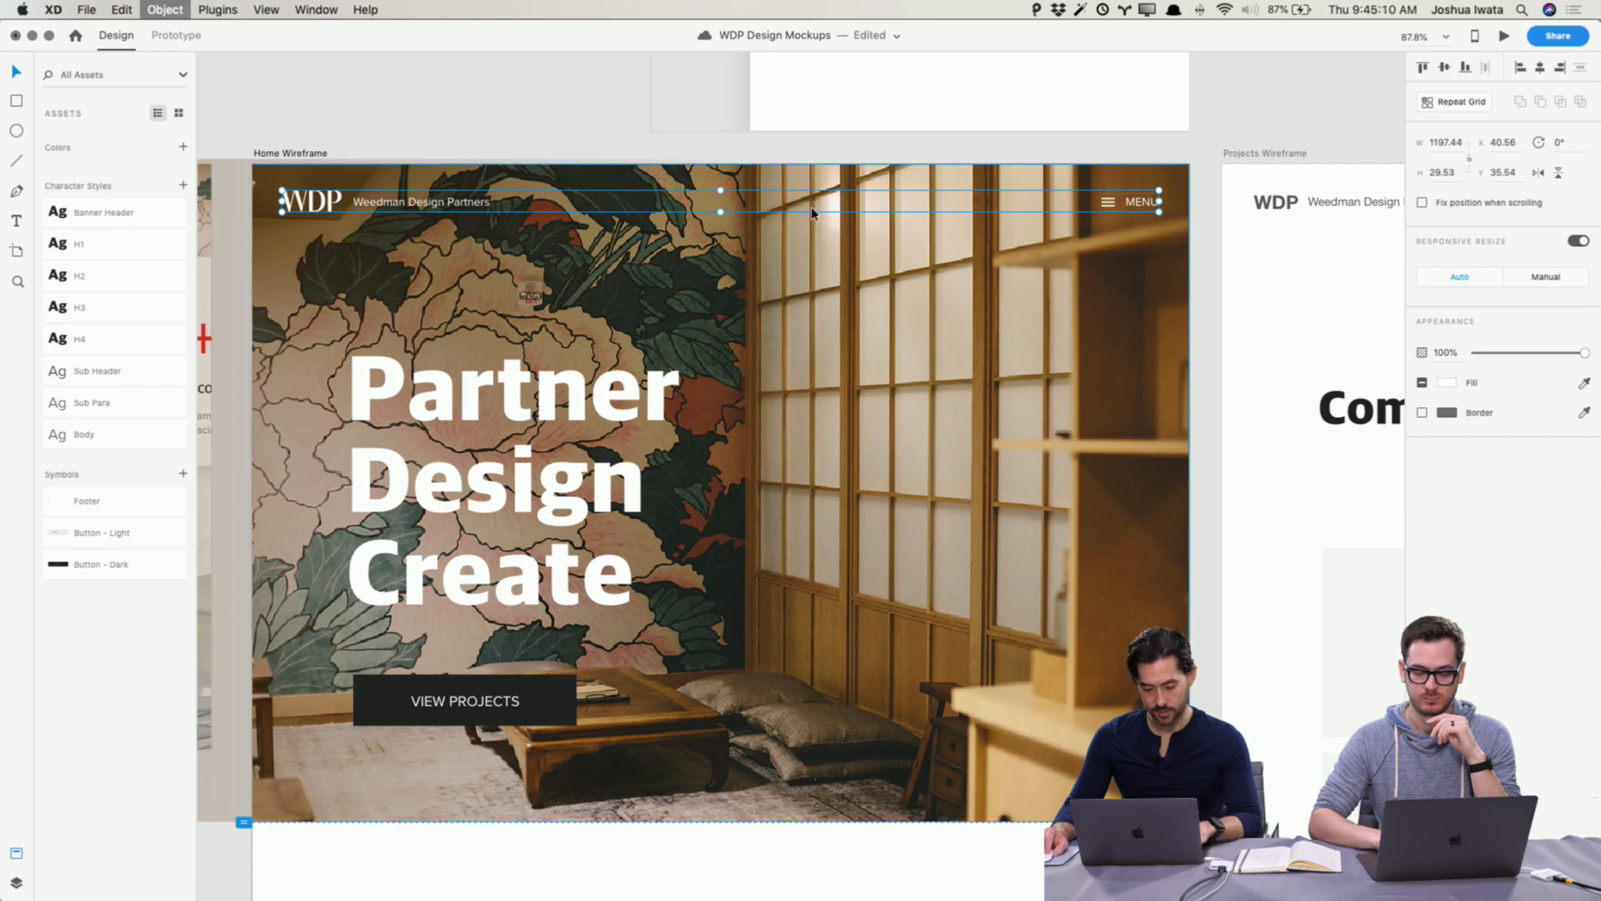
# Step: Make the header group a symbol and rename it Header - White
pyautogui.rightClick(422, 208)
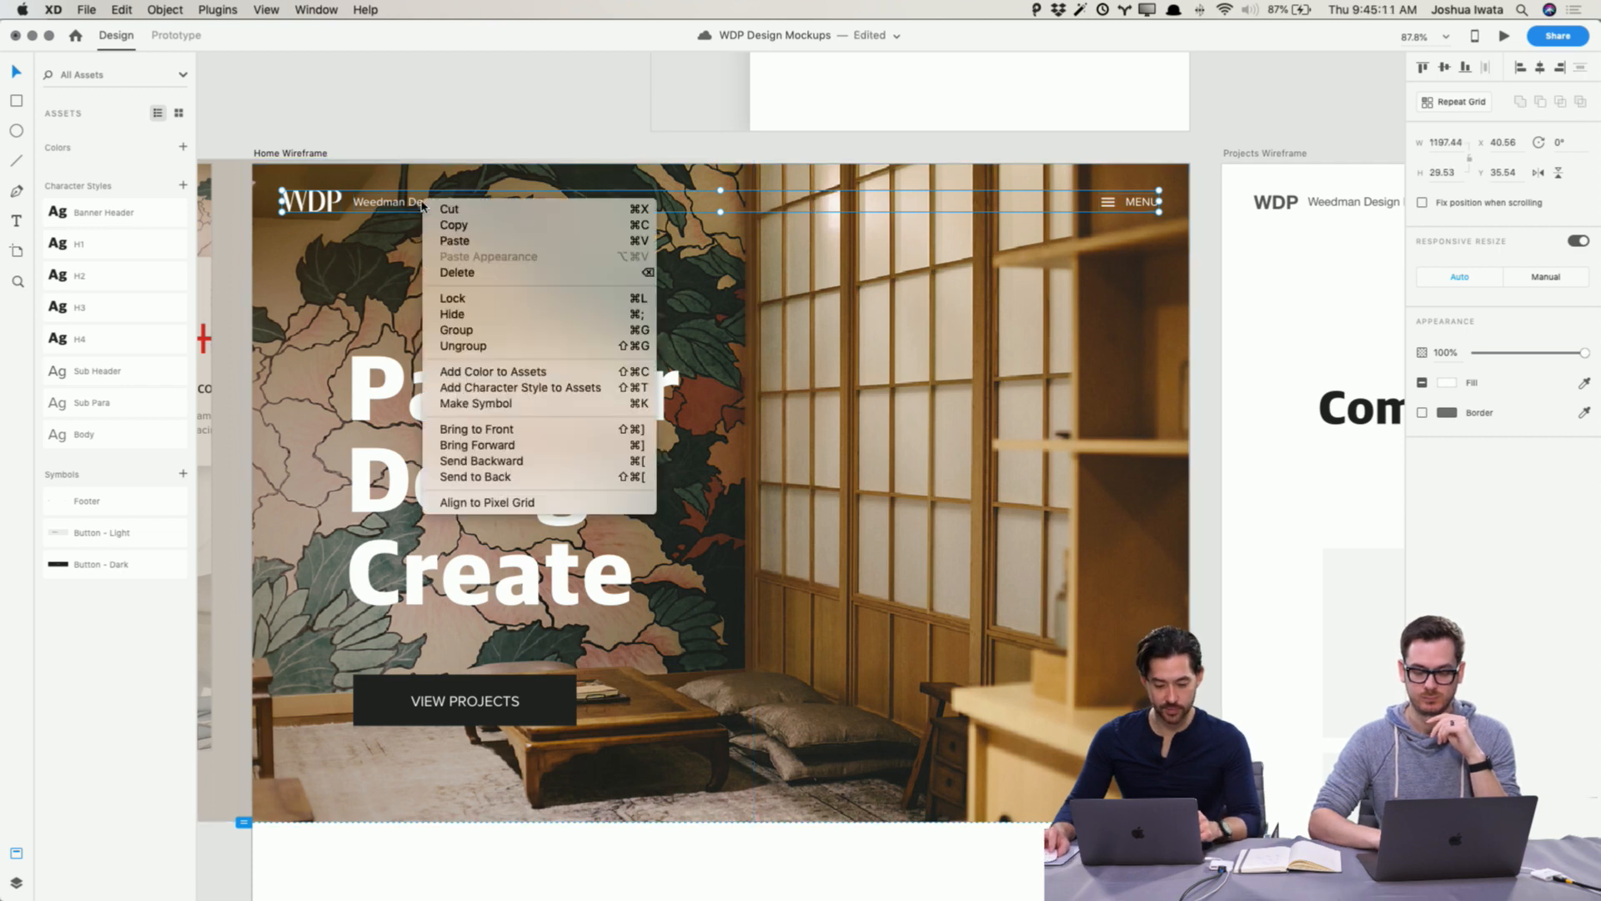
pyautogui.click(507, 405)
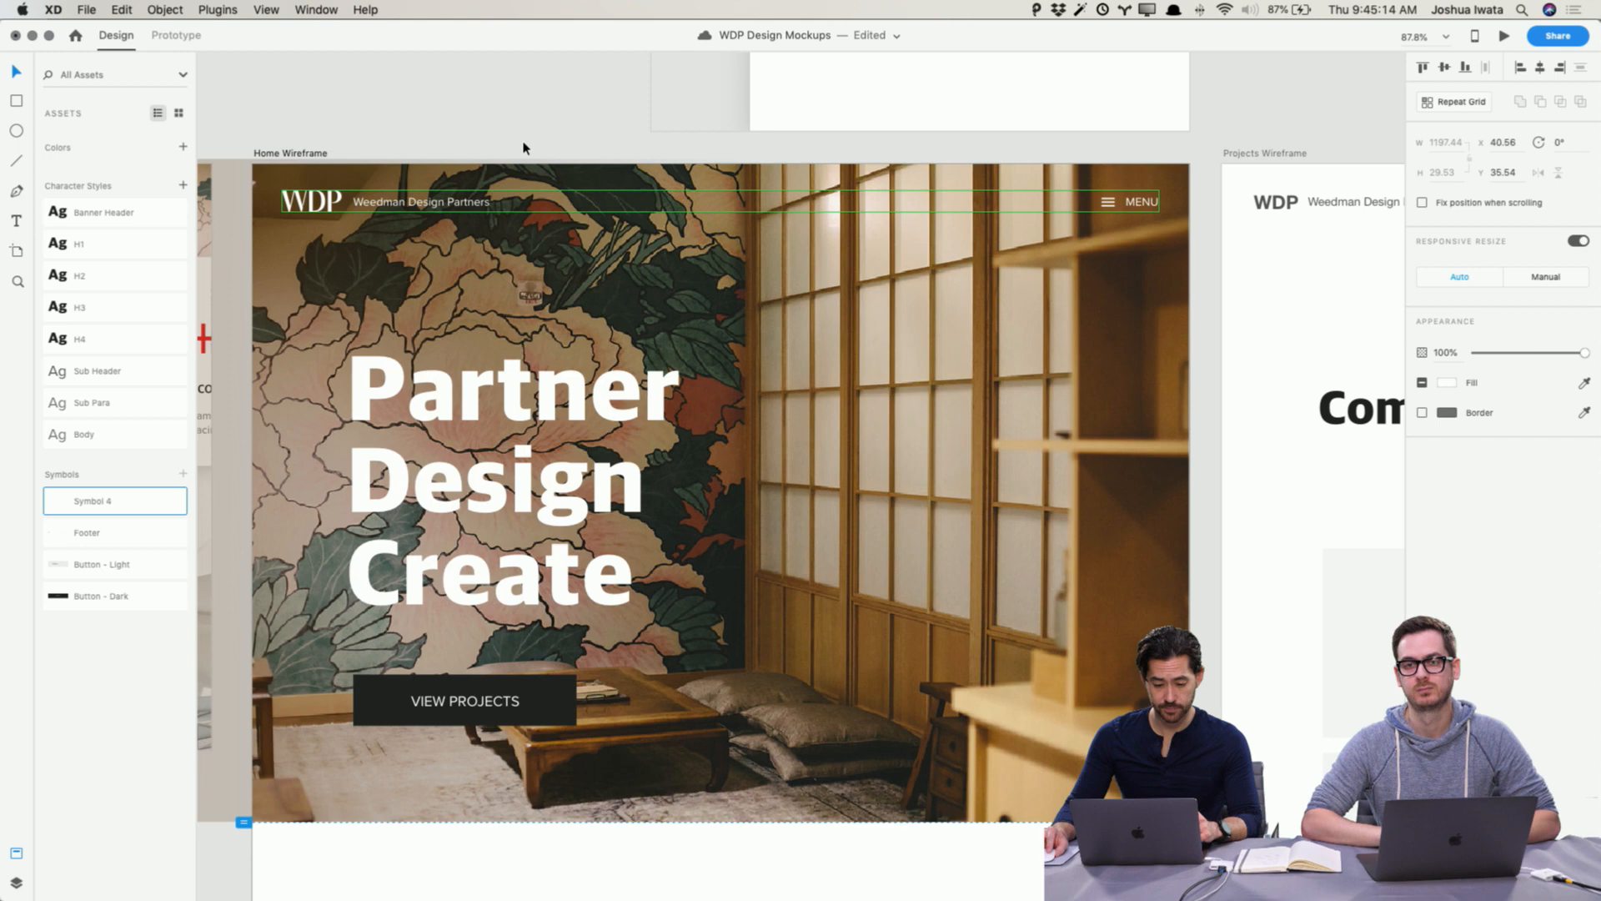
pyautogui.rightClick(106, 503)
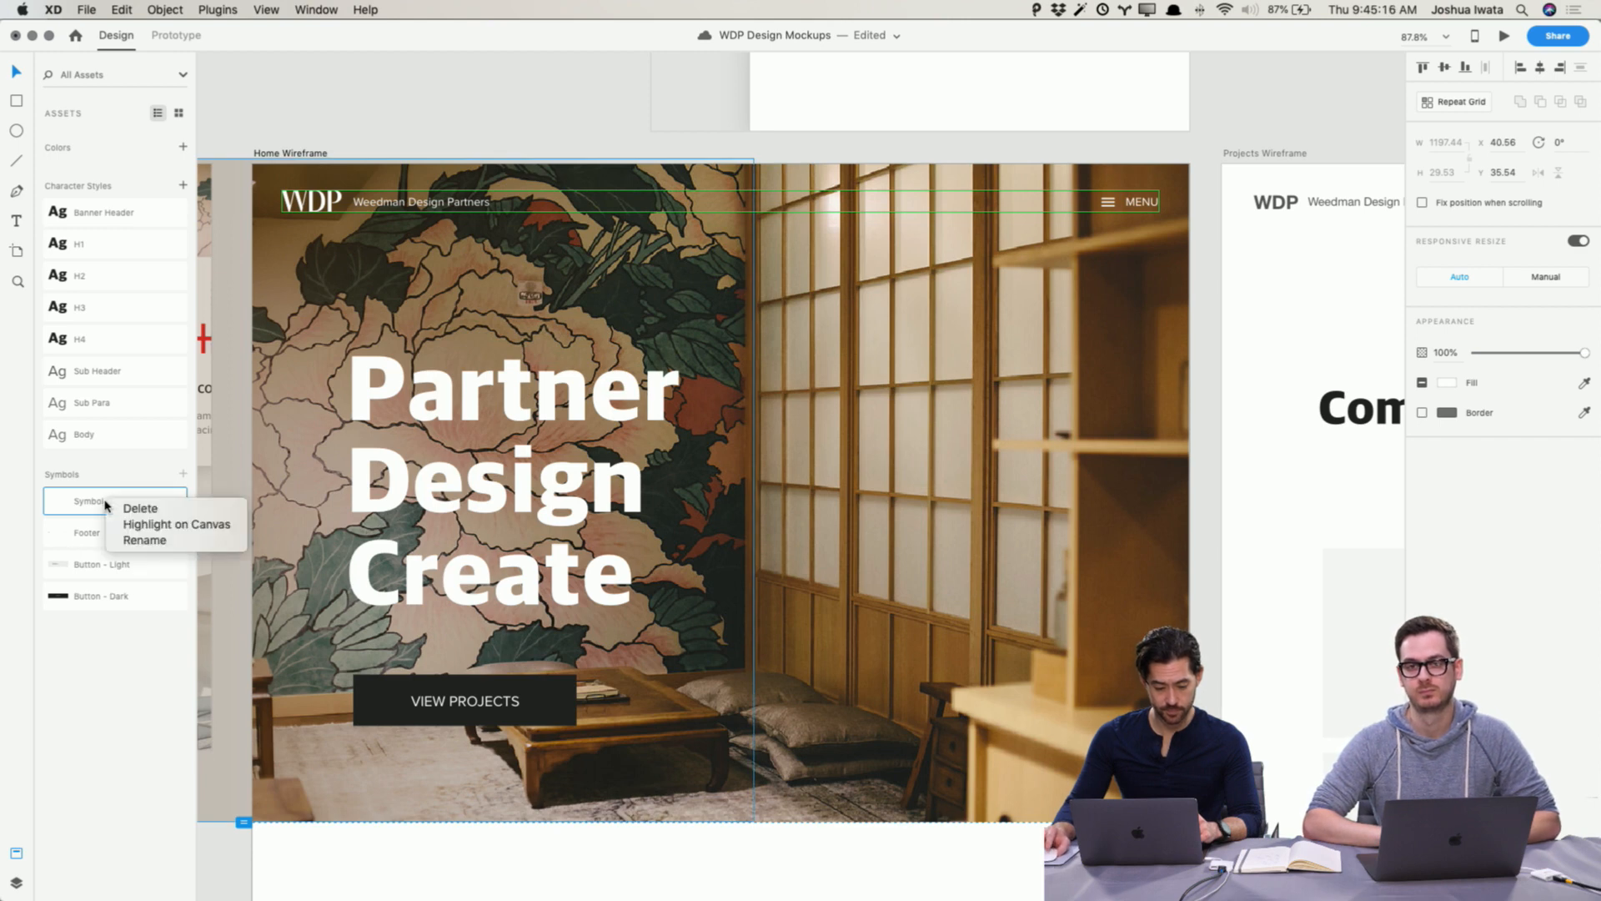
pyautogui.click(135, 540)
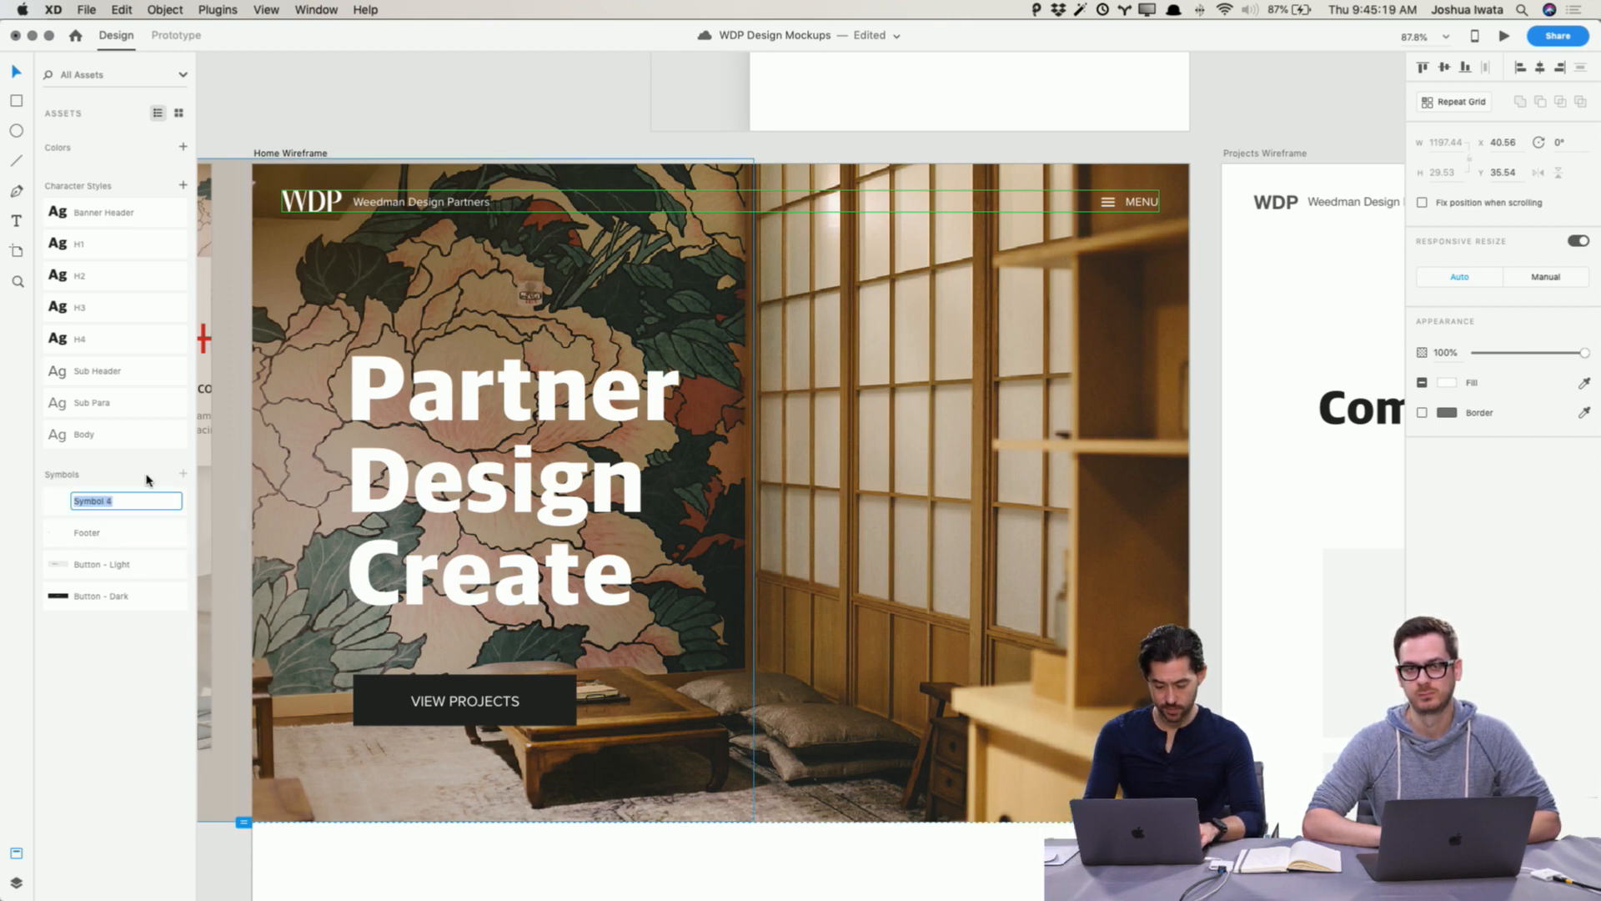
pyautogui.write('Header - Wh')
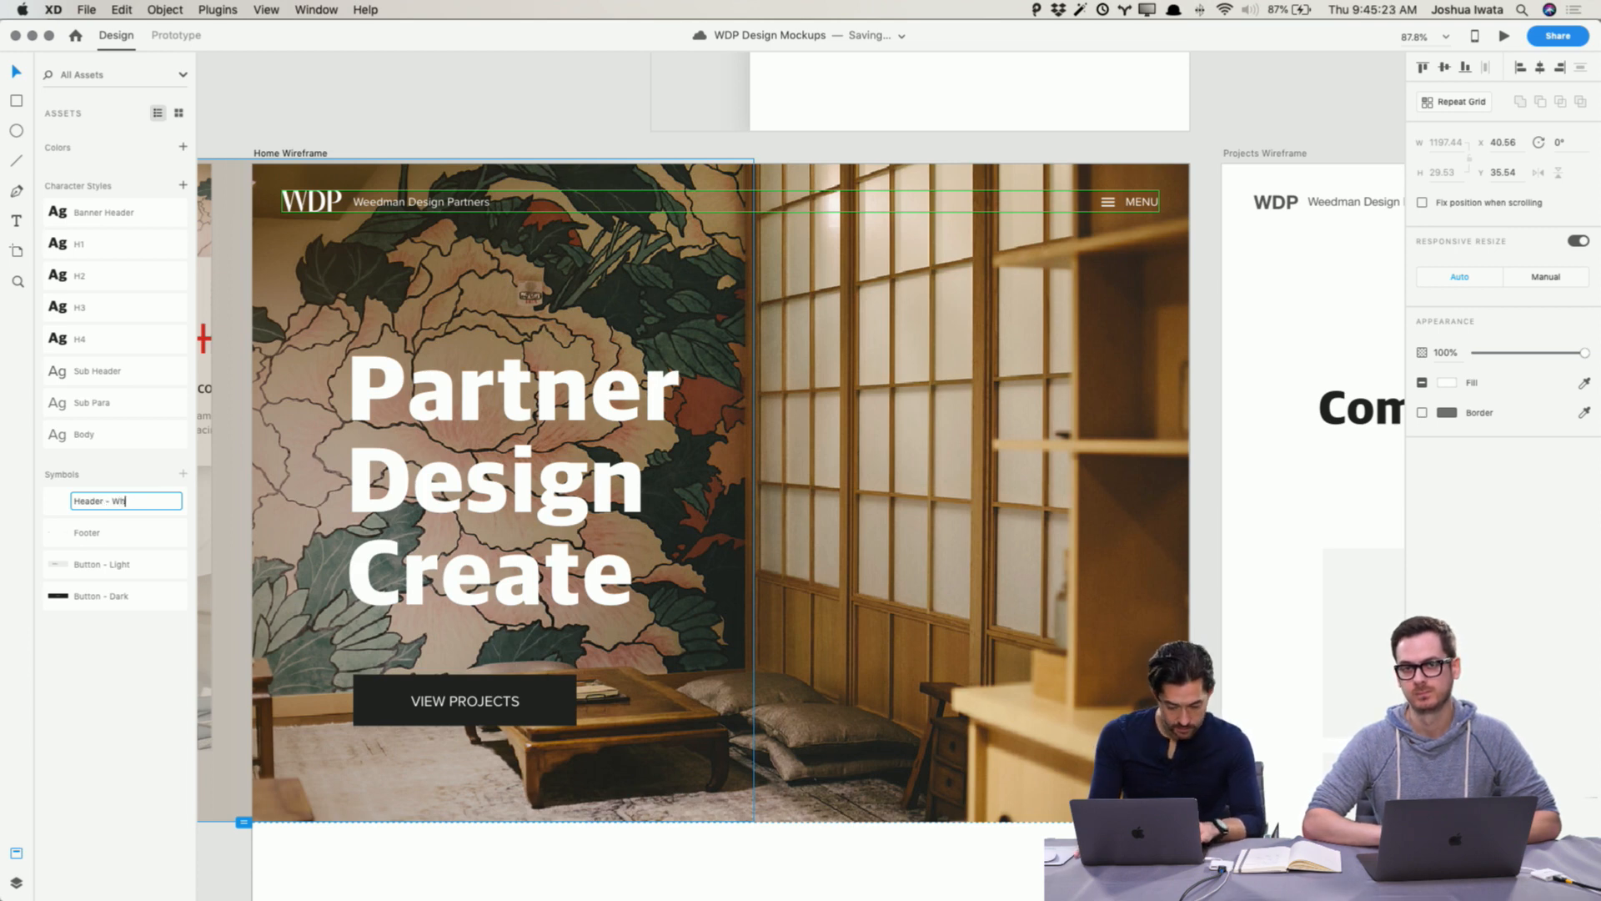
pyautogui.write('ite')
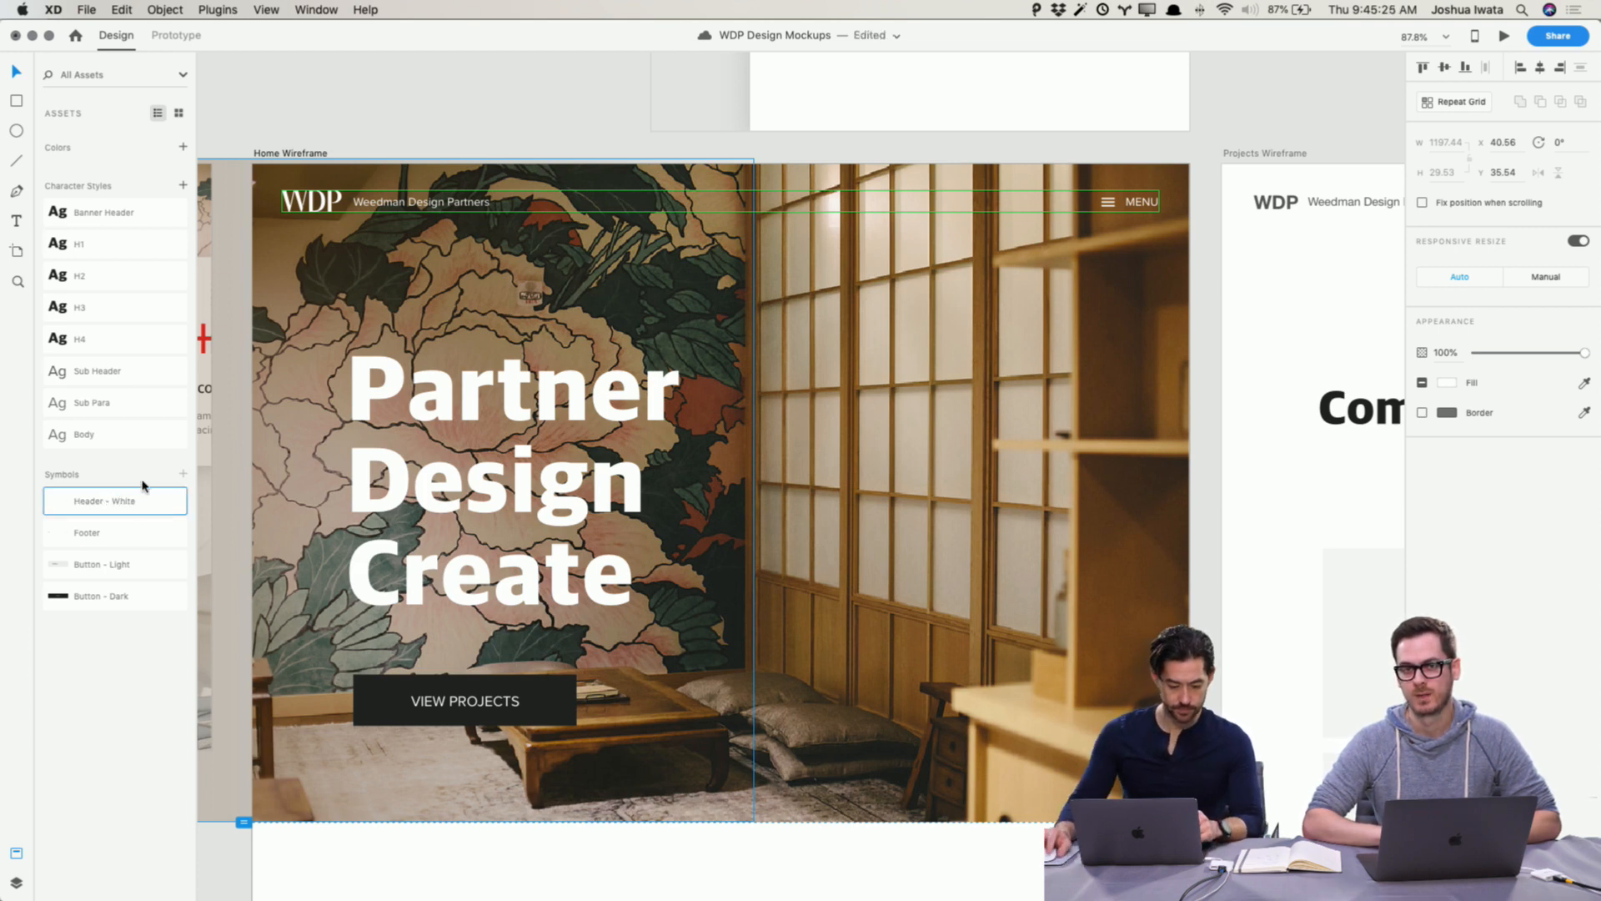
pyautogui.click(136, 705)
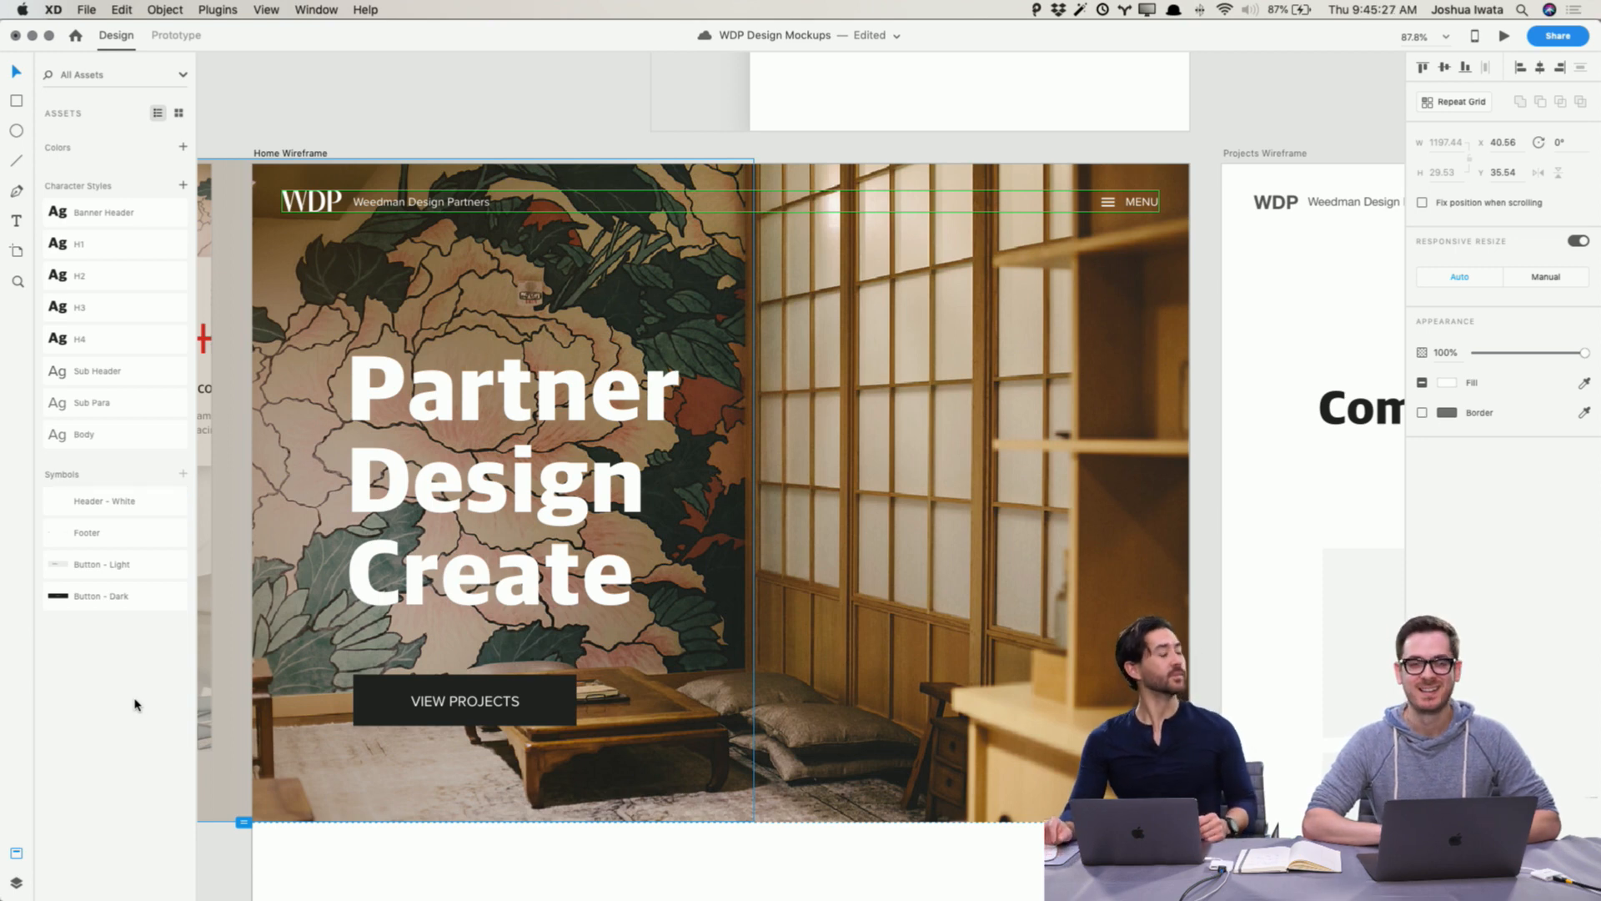
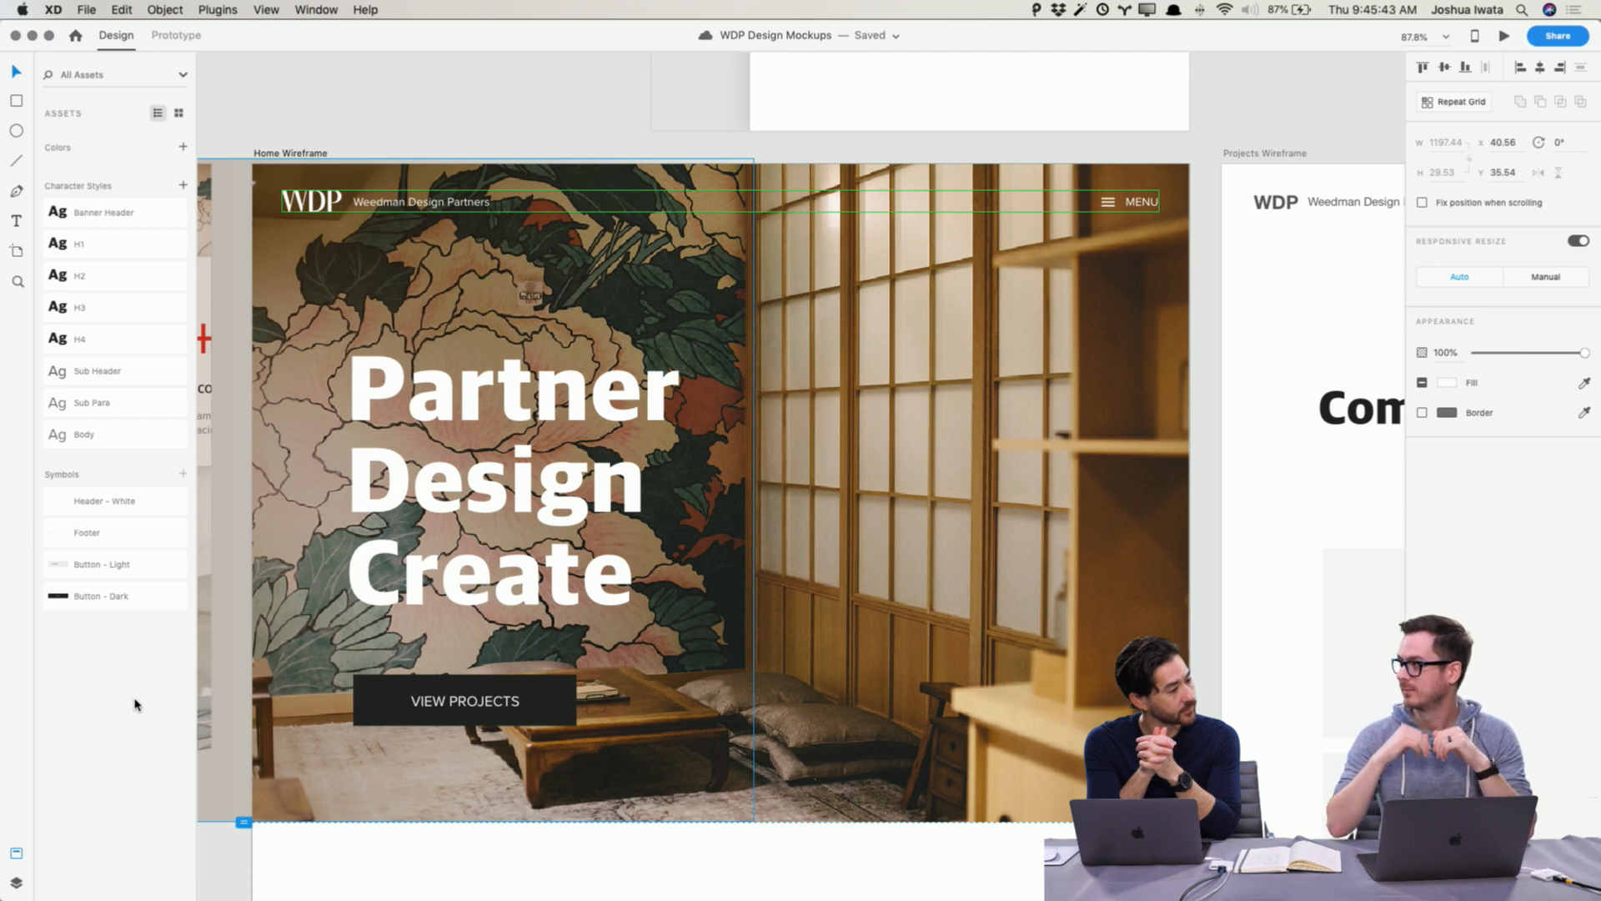
# Step: Inspect the rename field and context options of the Header - White symbol in the assets list
pyautogui.doubleClick(104, 502)
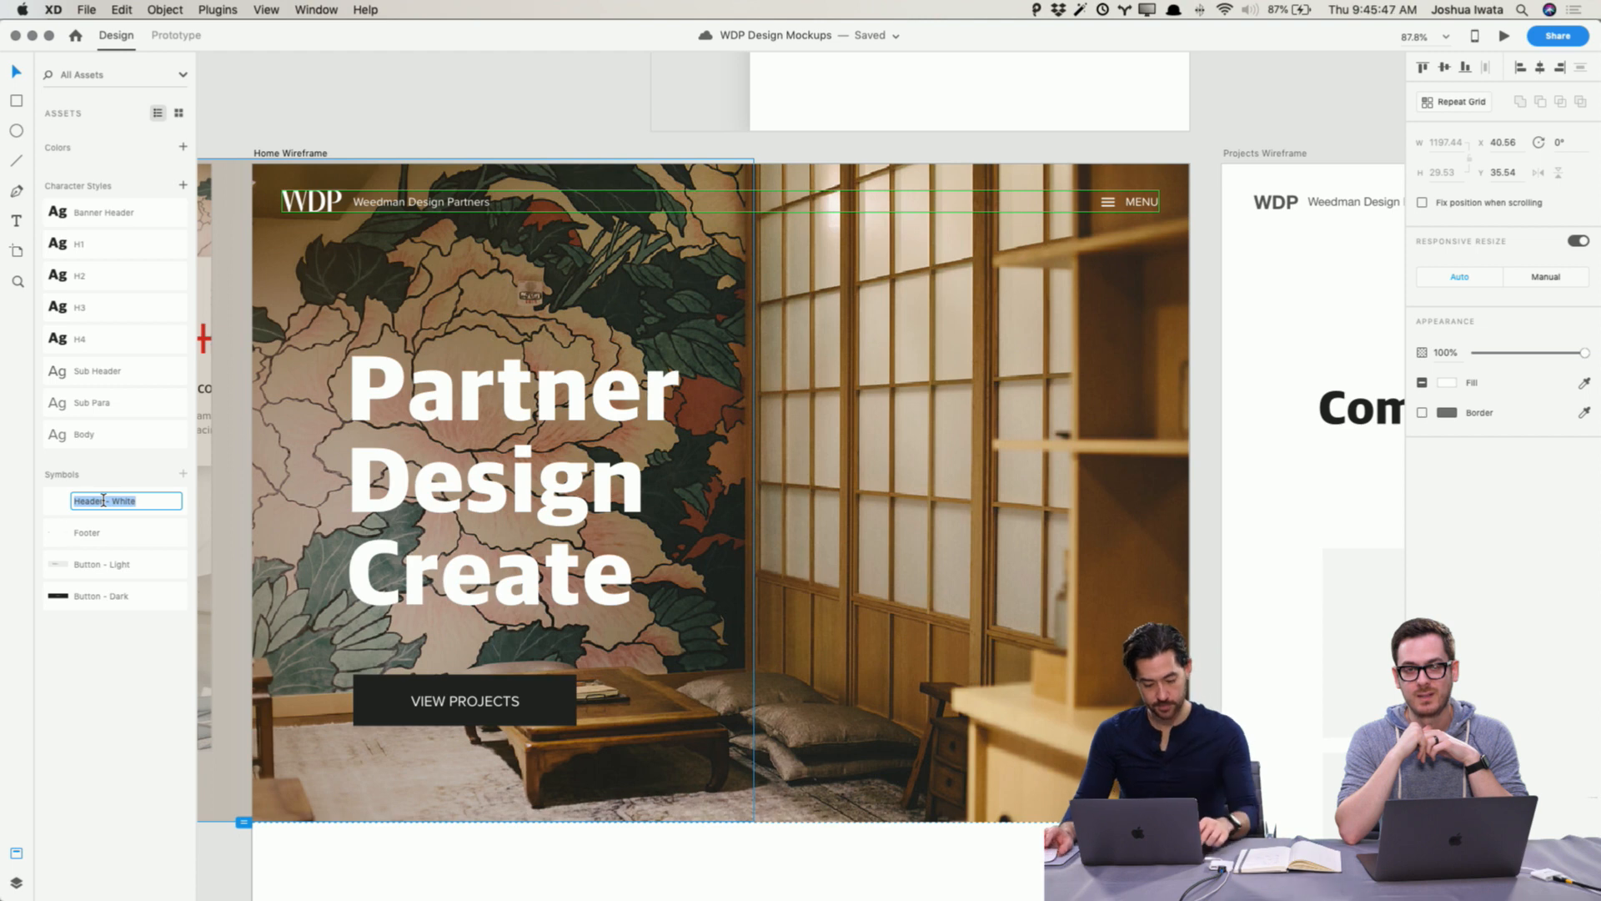
pyautogui.press('Tab')
pyautogui.press('Tab')
pyautogui.press('Tab')
pyautogui.press('Return')
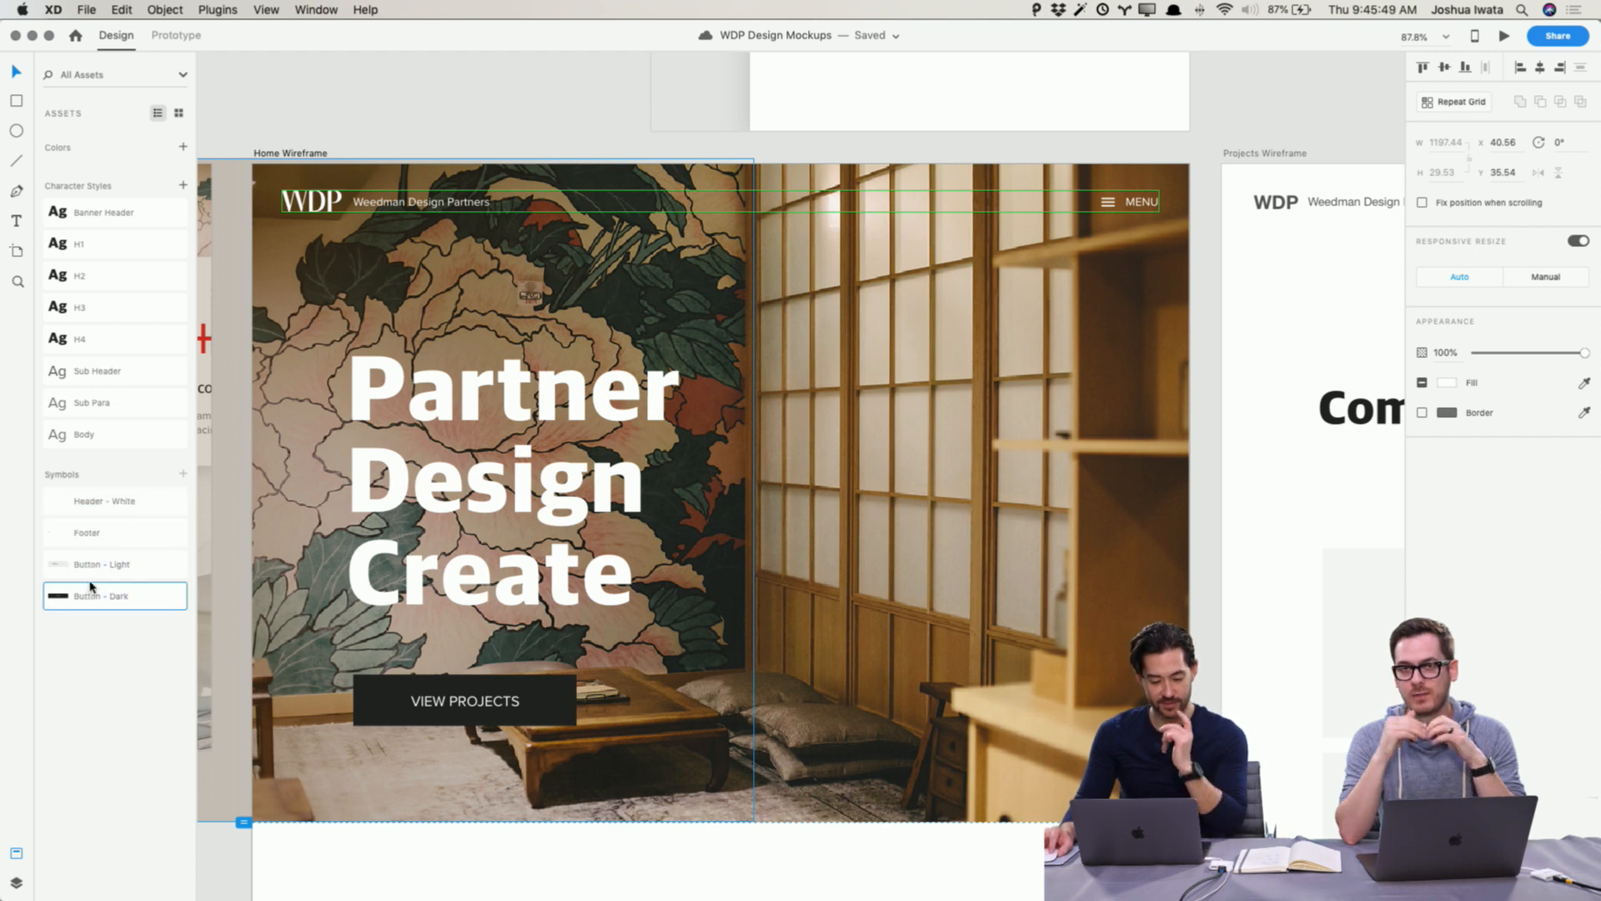
pyautogui.click(115, 708)
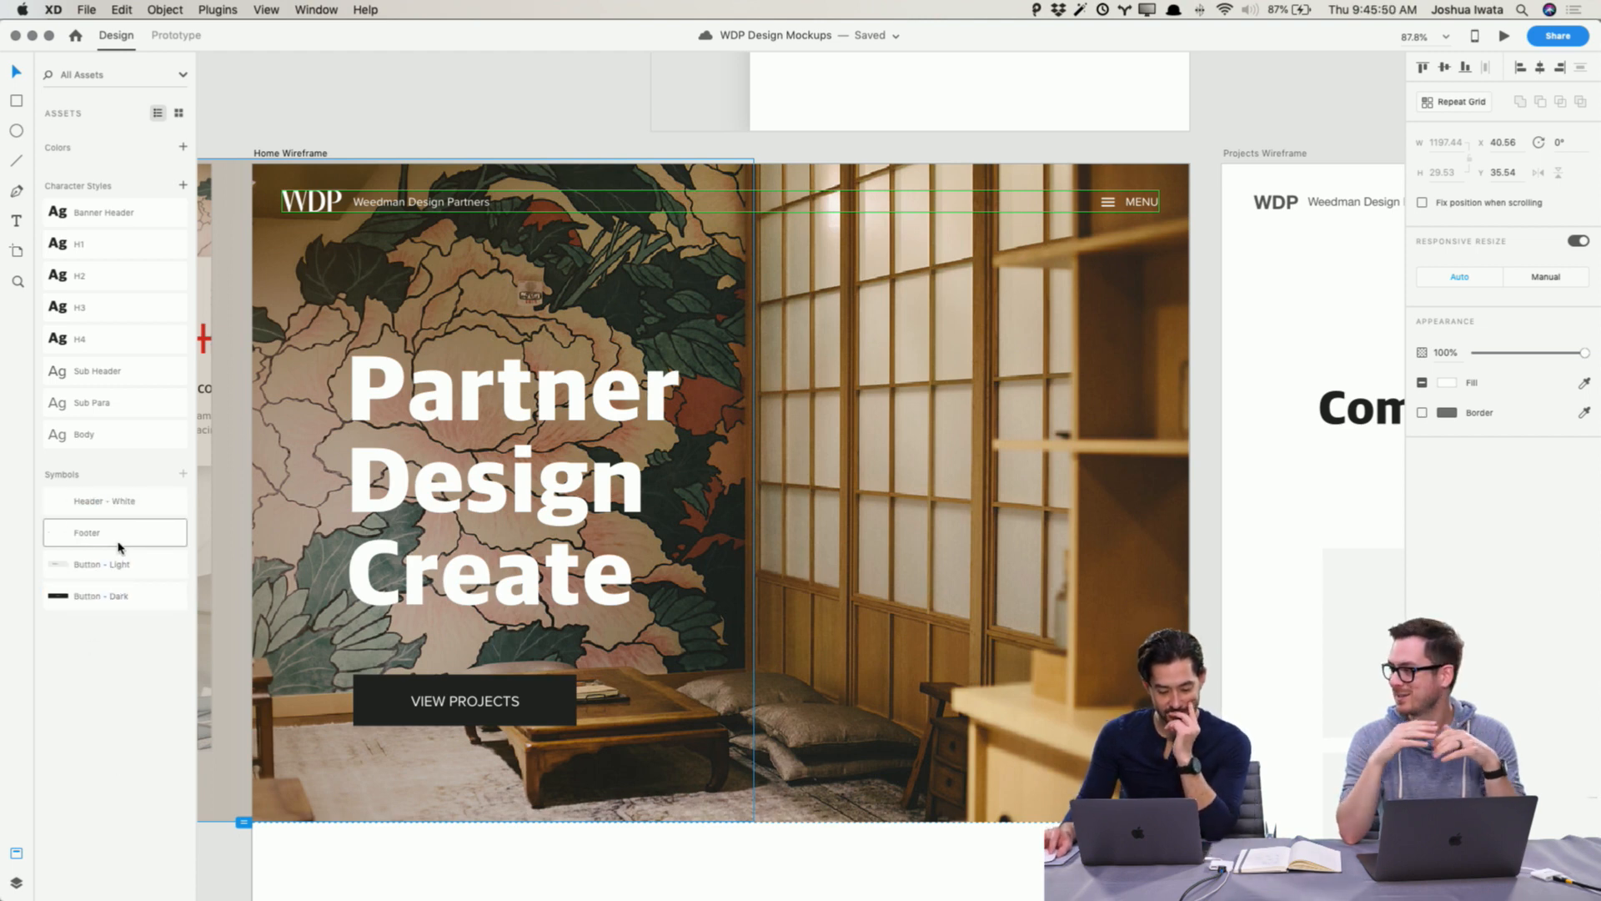
pyautogui.rightClick(133, 503)
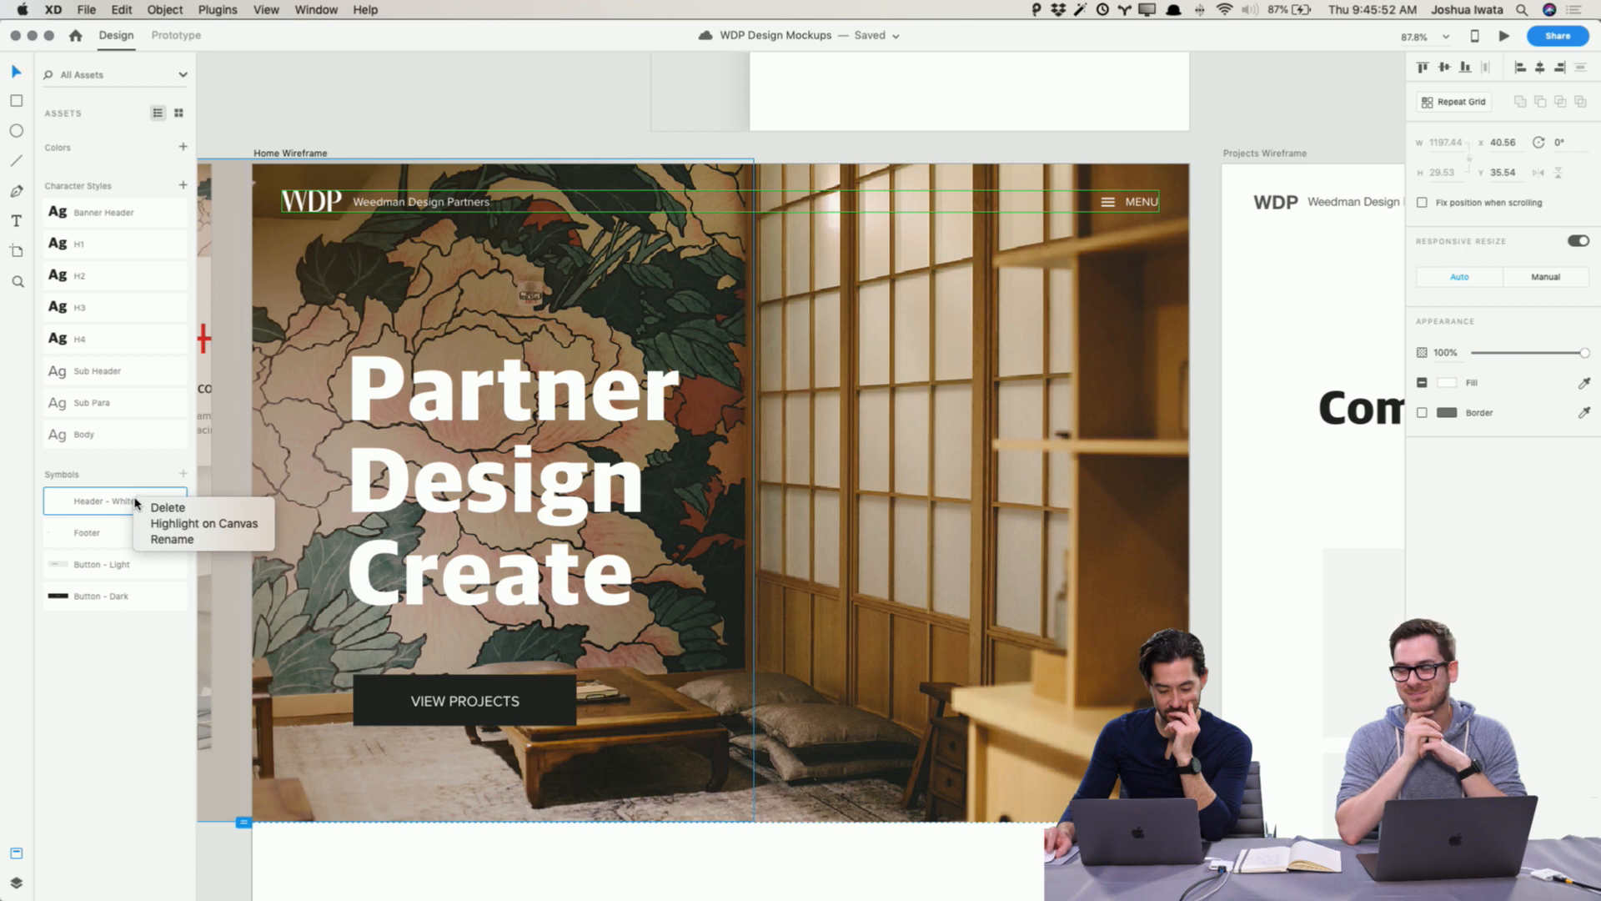
pyautogui.click(150, 738)
pyautogui.rightClick(131, 504)
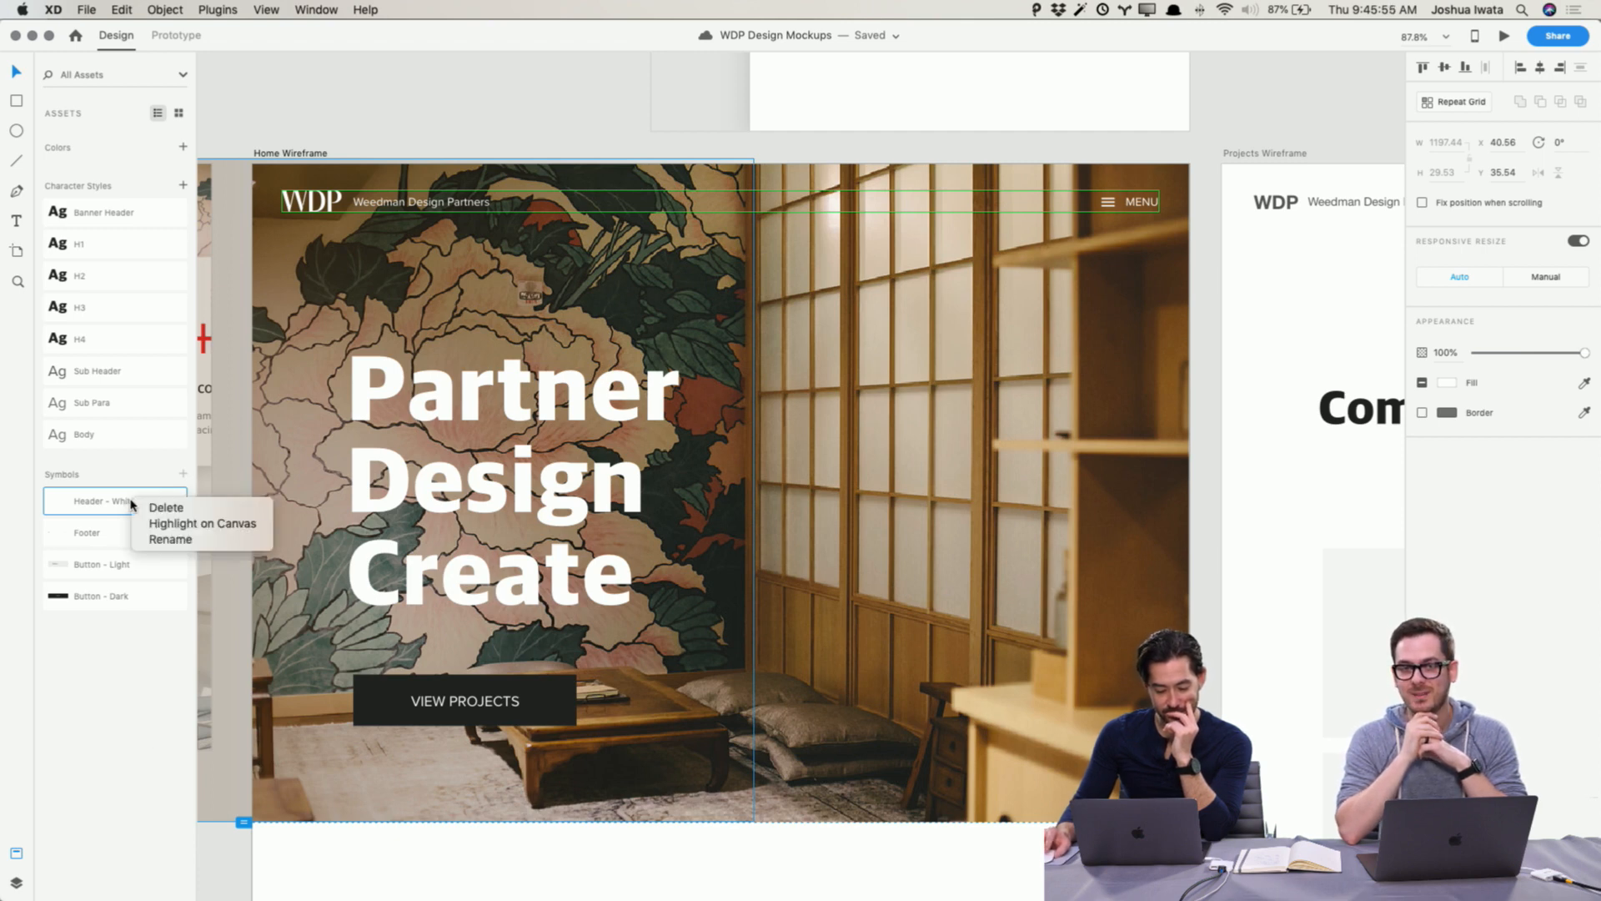
pyautogui.click(132, 744)
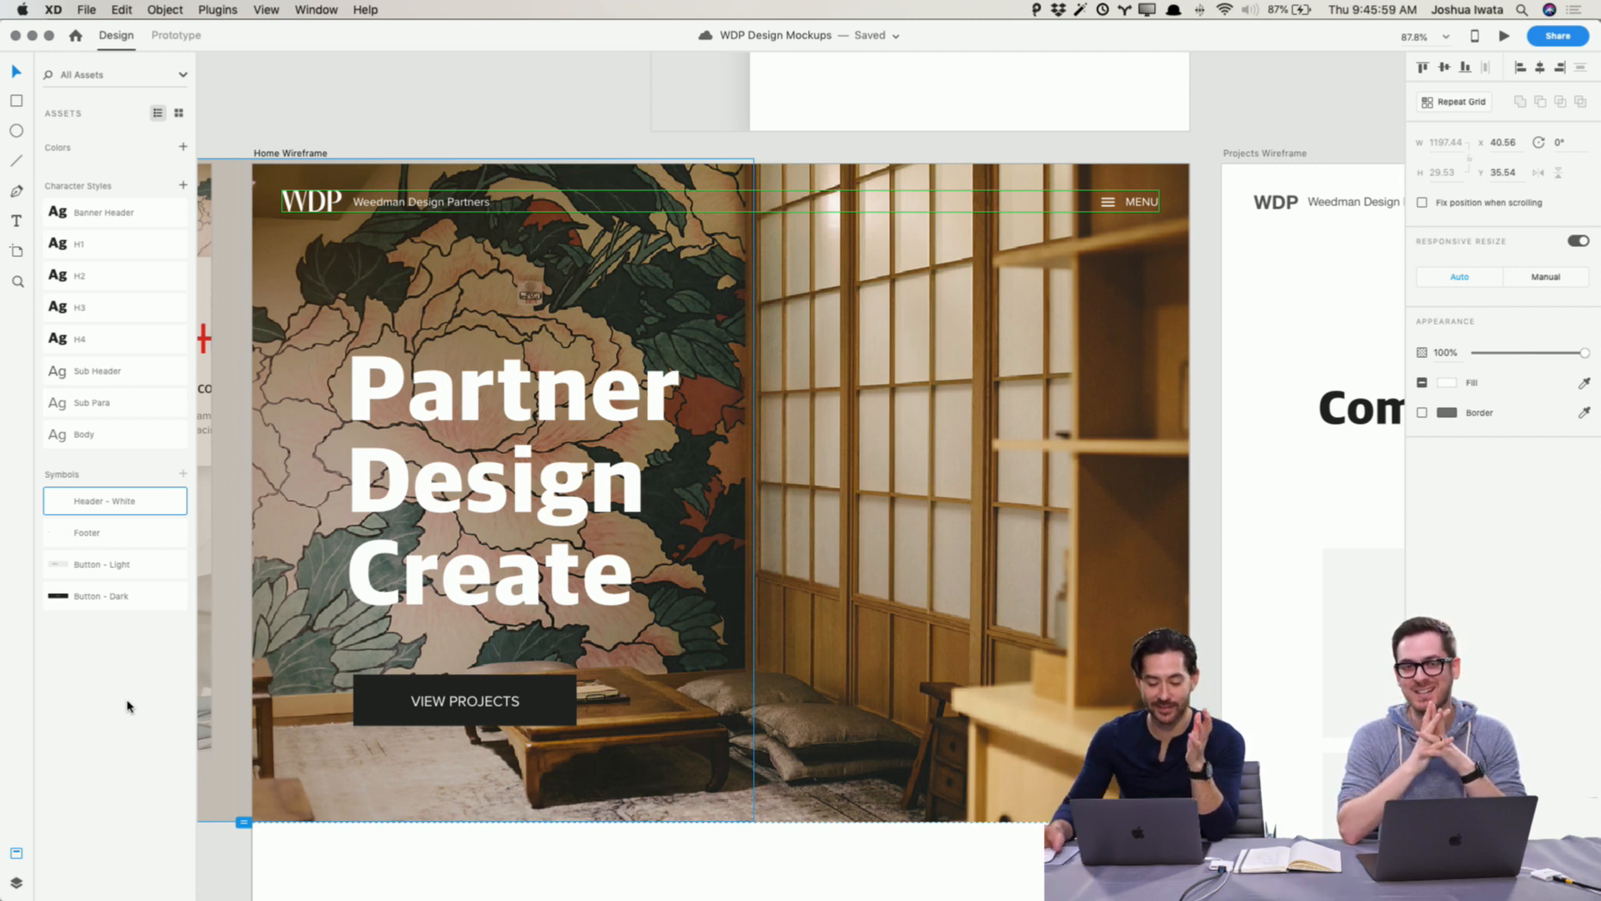
pyautogui.click(1122, 854)
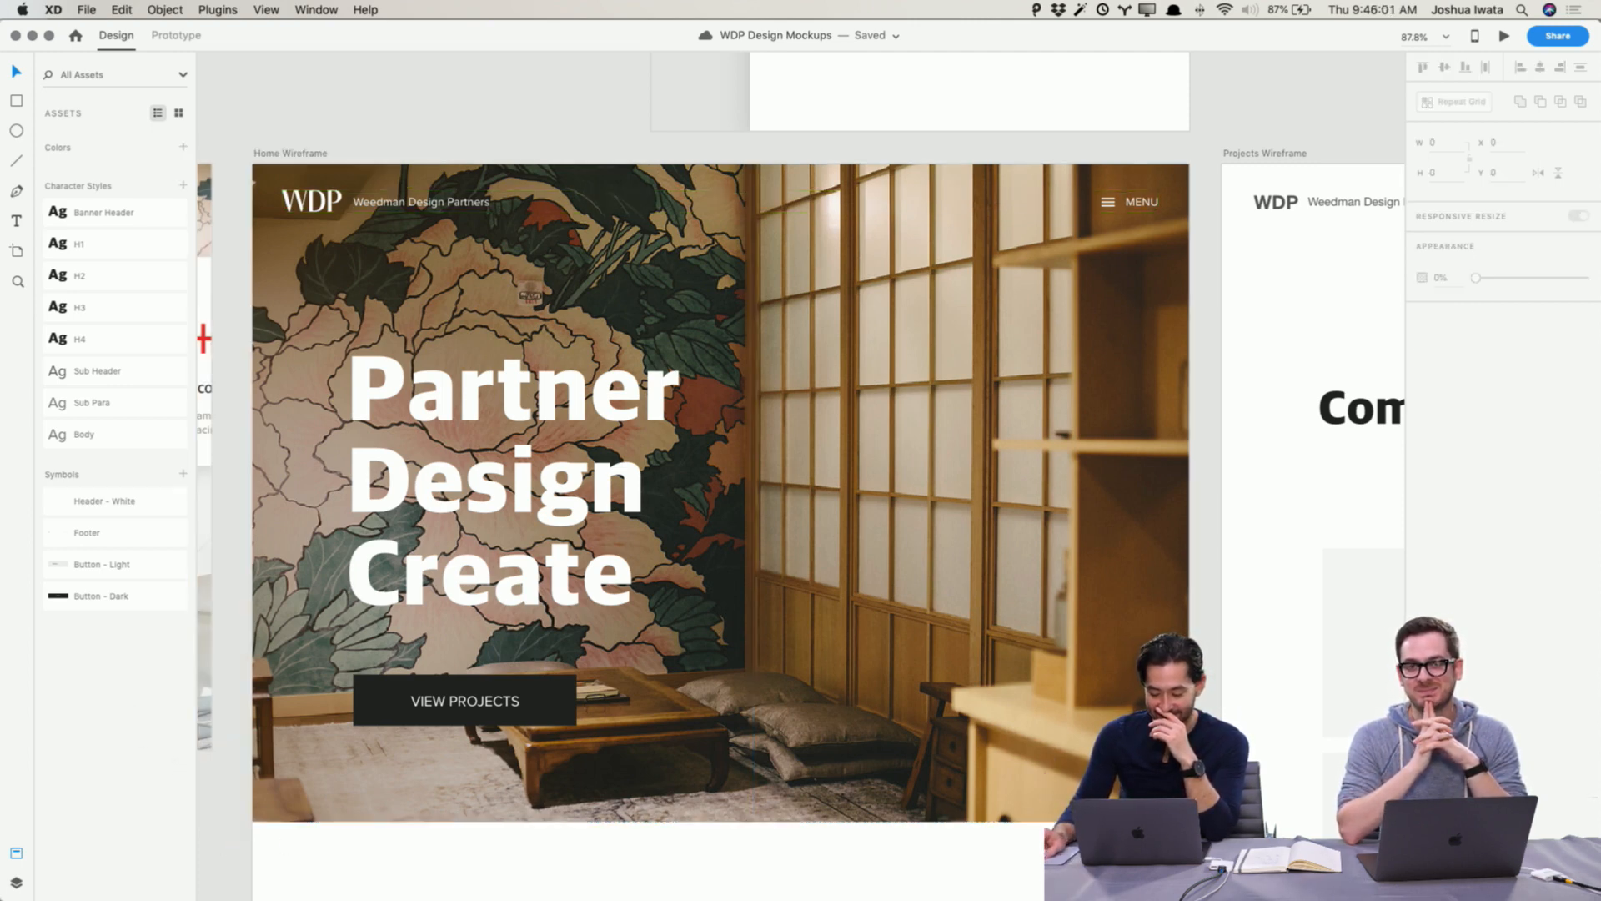
pyautogui.hscroll(9, 1122, 854)
pyautogui.hscroll(3, 1122, 854)
pyautogui.scroll(-1, 1122, 854)
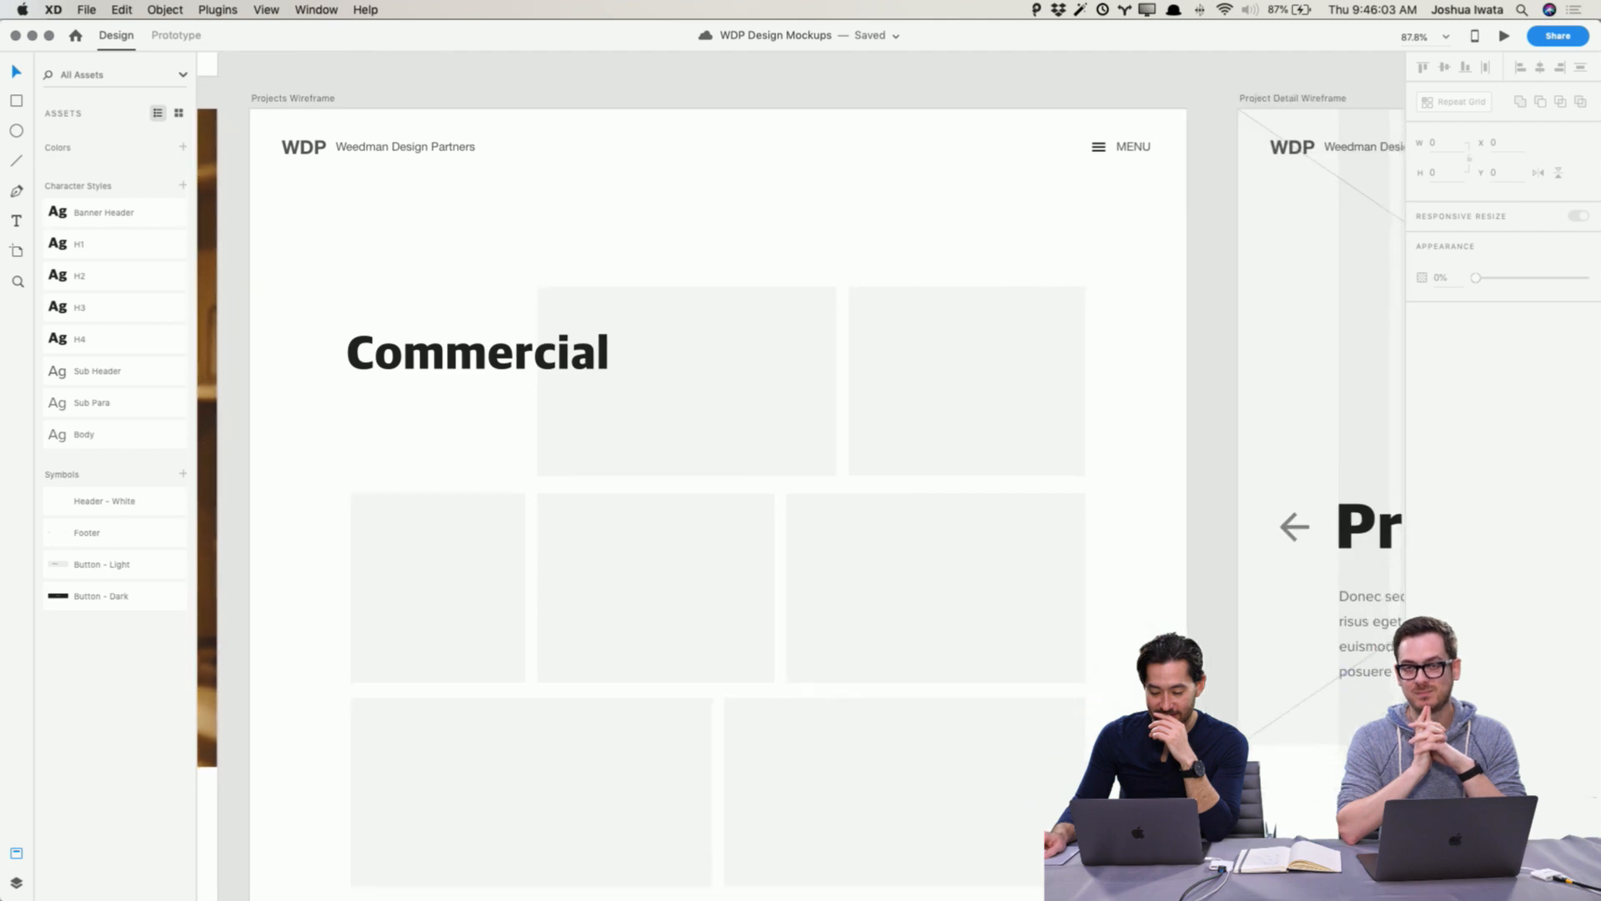
pyautogui.hscroll(-13, 1122, 855)
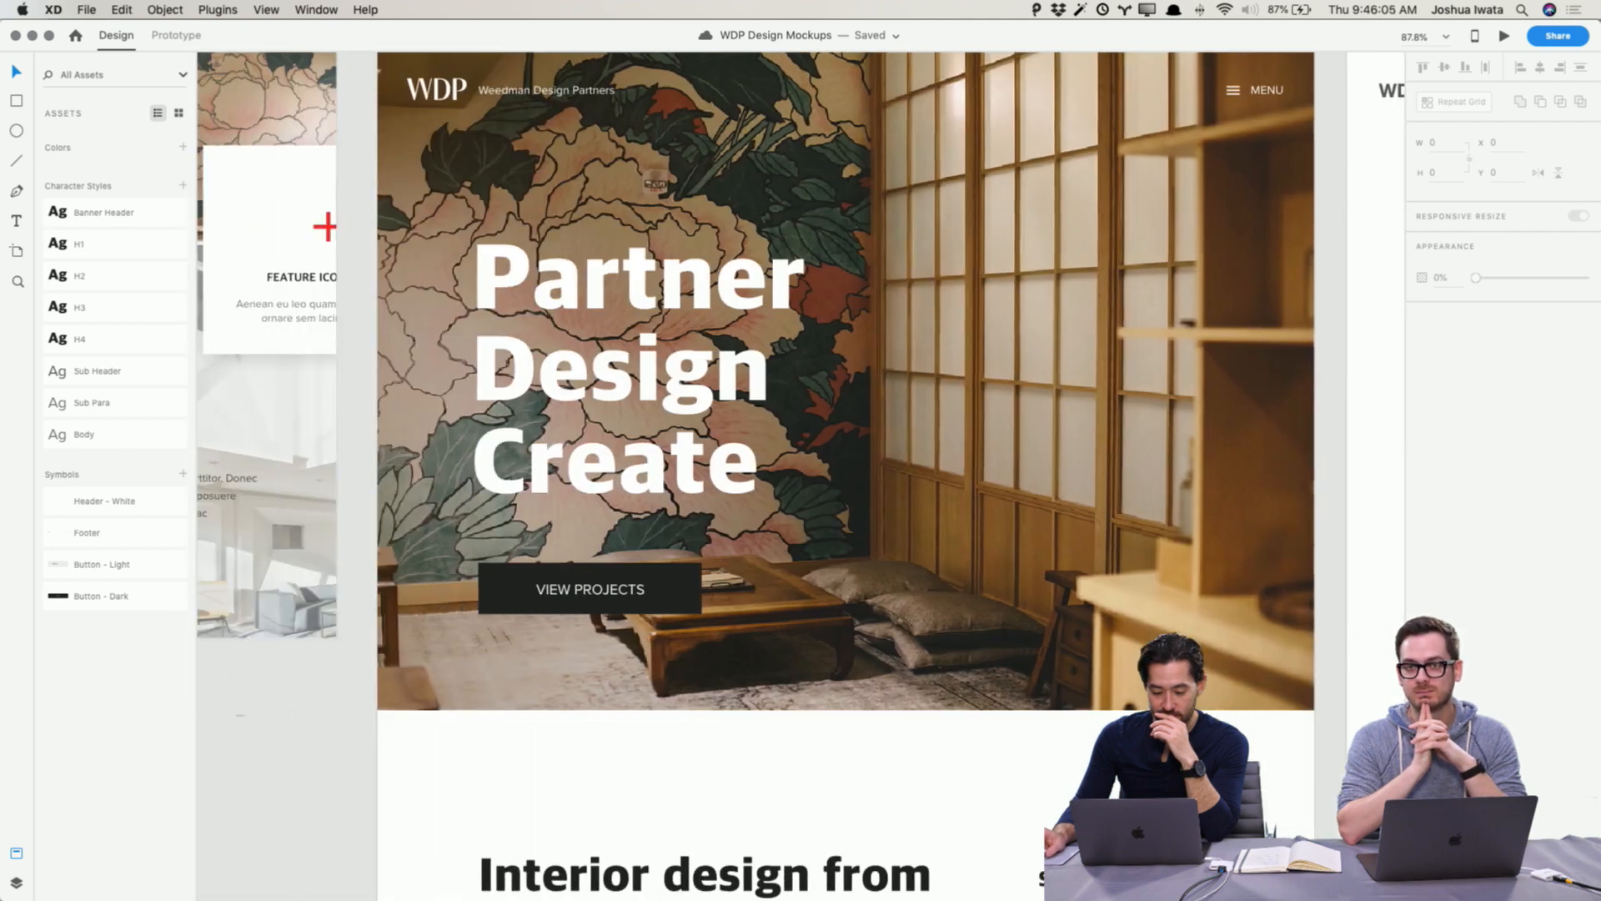
pyautogui.click(458, 88)
pyautogui.hscroll(5, 567, 209)
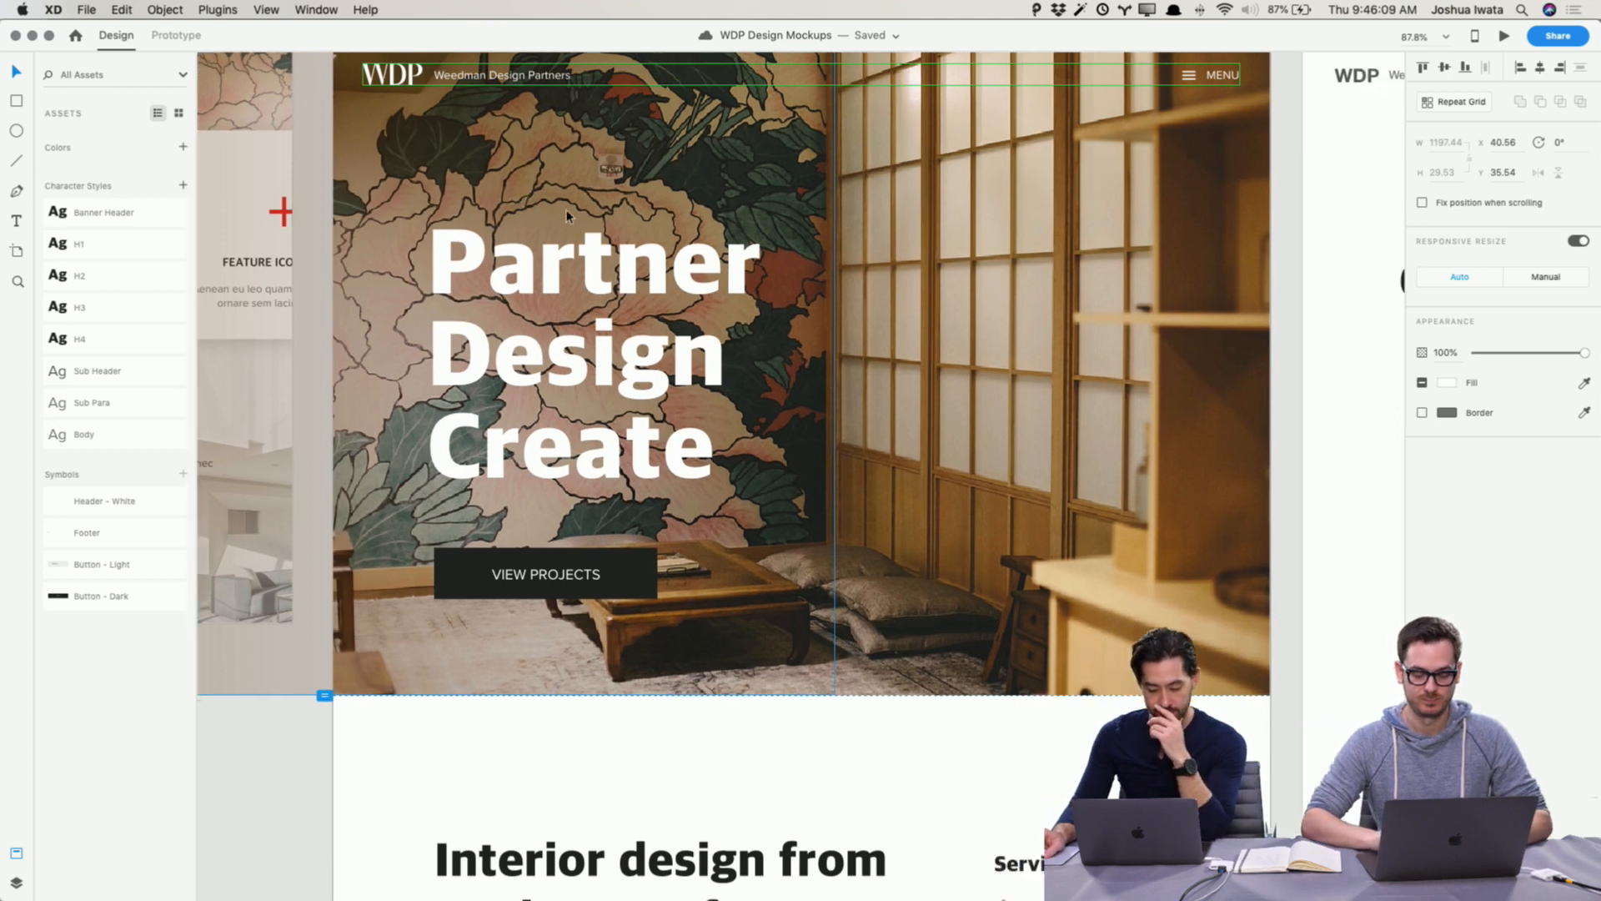
pyautogui.scroll(1, 567, 209)
pyautogui.hscroll(-4, 566, 217)
pyautogui.scroll(1, 566, 217)
pyautogui.click(540, 127)
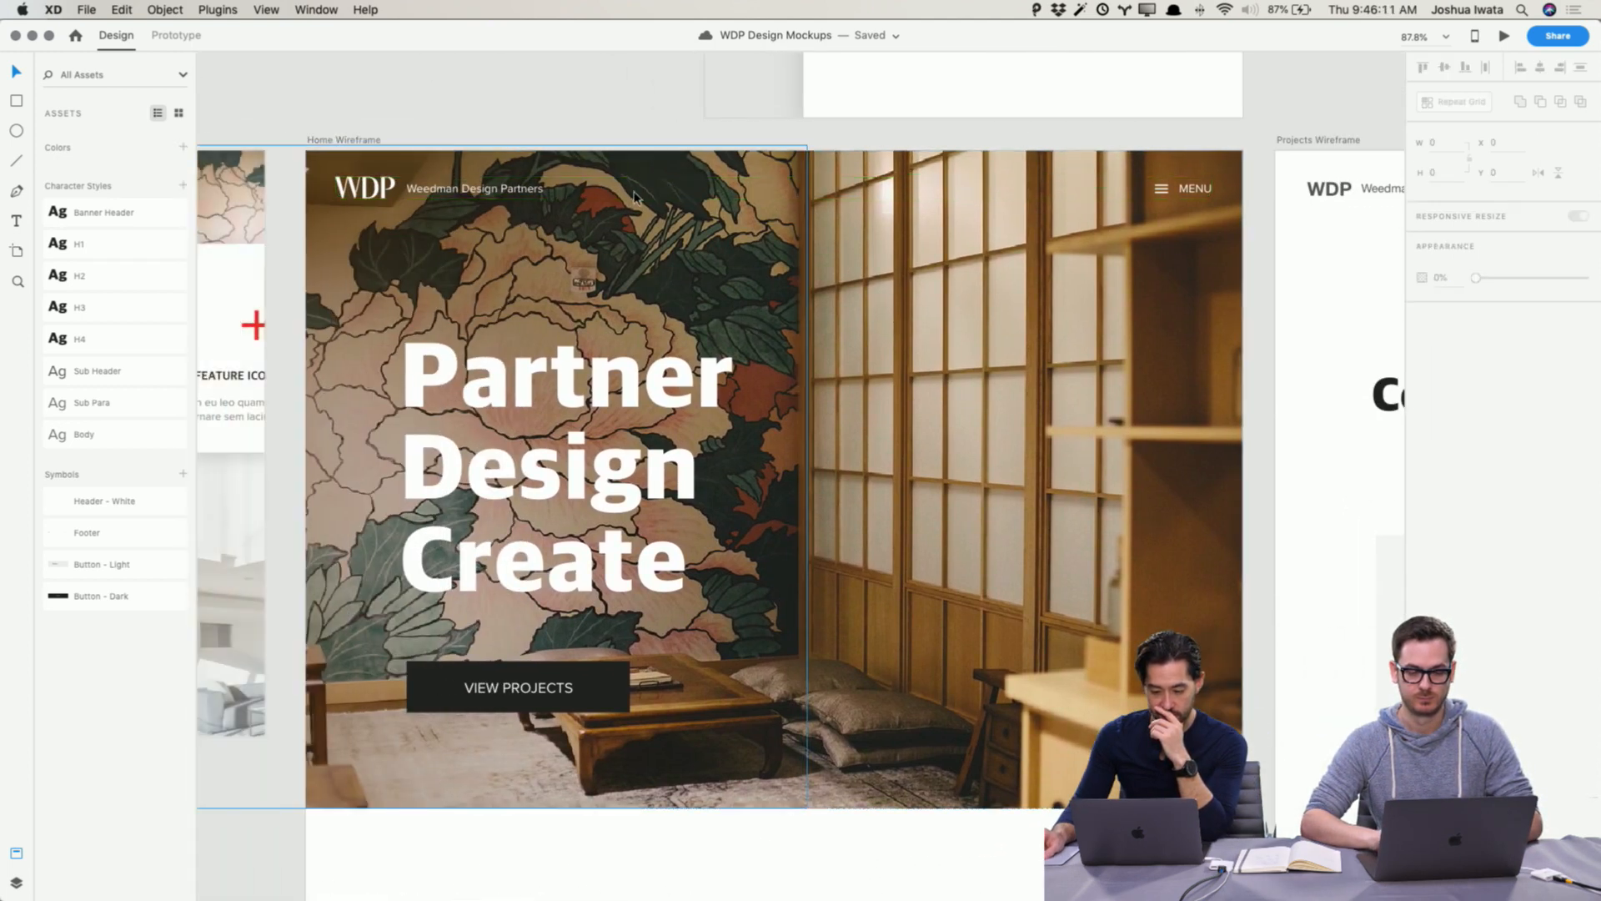
# Step: Set the mobile menu navigation text fill colour to #222222
pyautogui.scroll(5, 632, 201)
pyautogui.scroll(5, 629, 201)
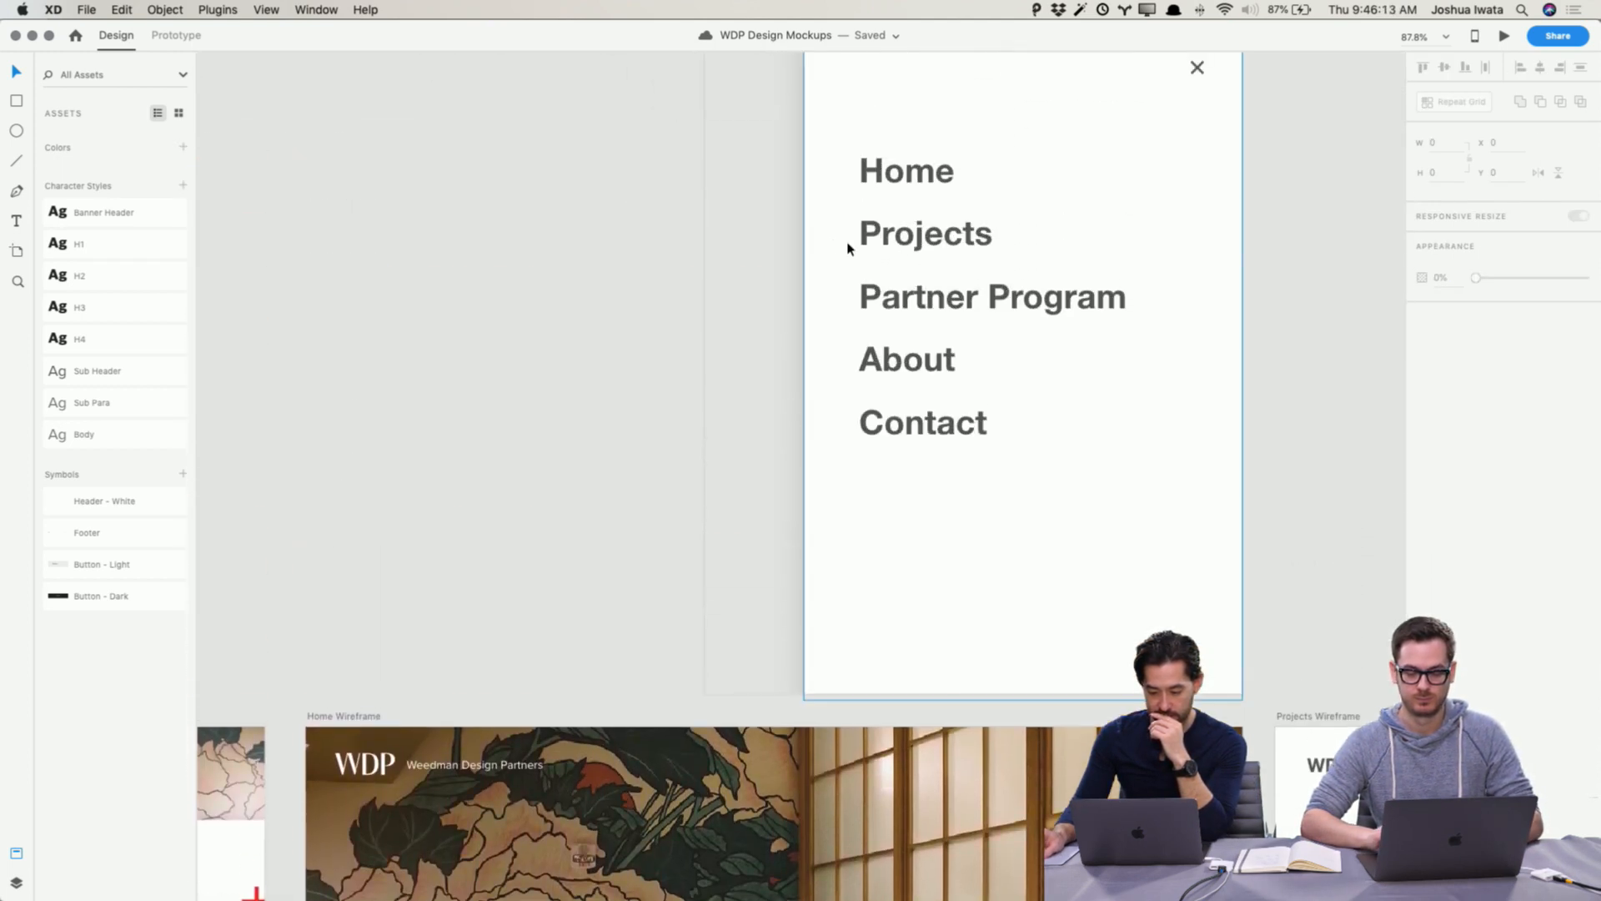
pyautogui.click(879, 261)
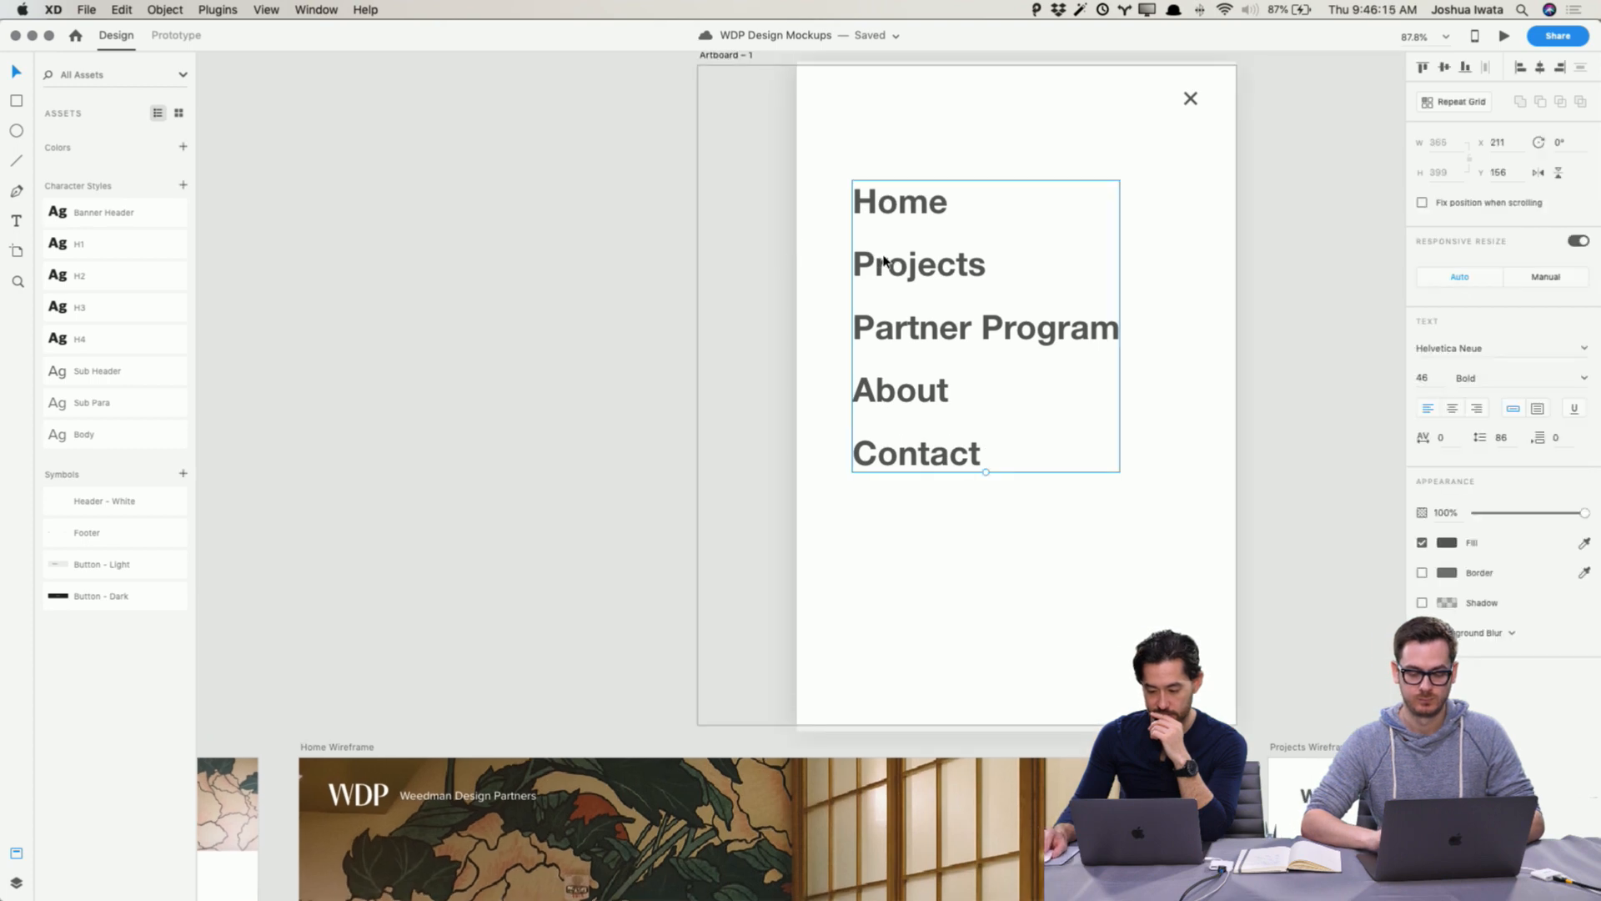
pyautogui.click(1447, 546)
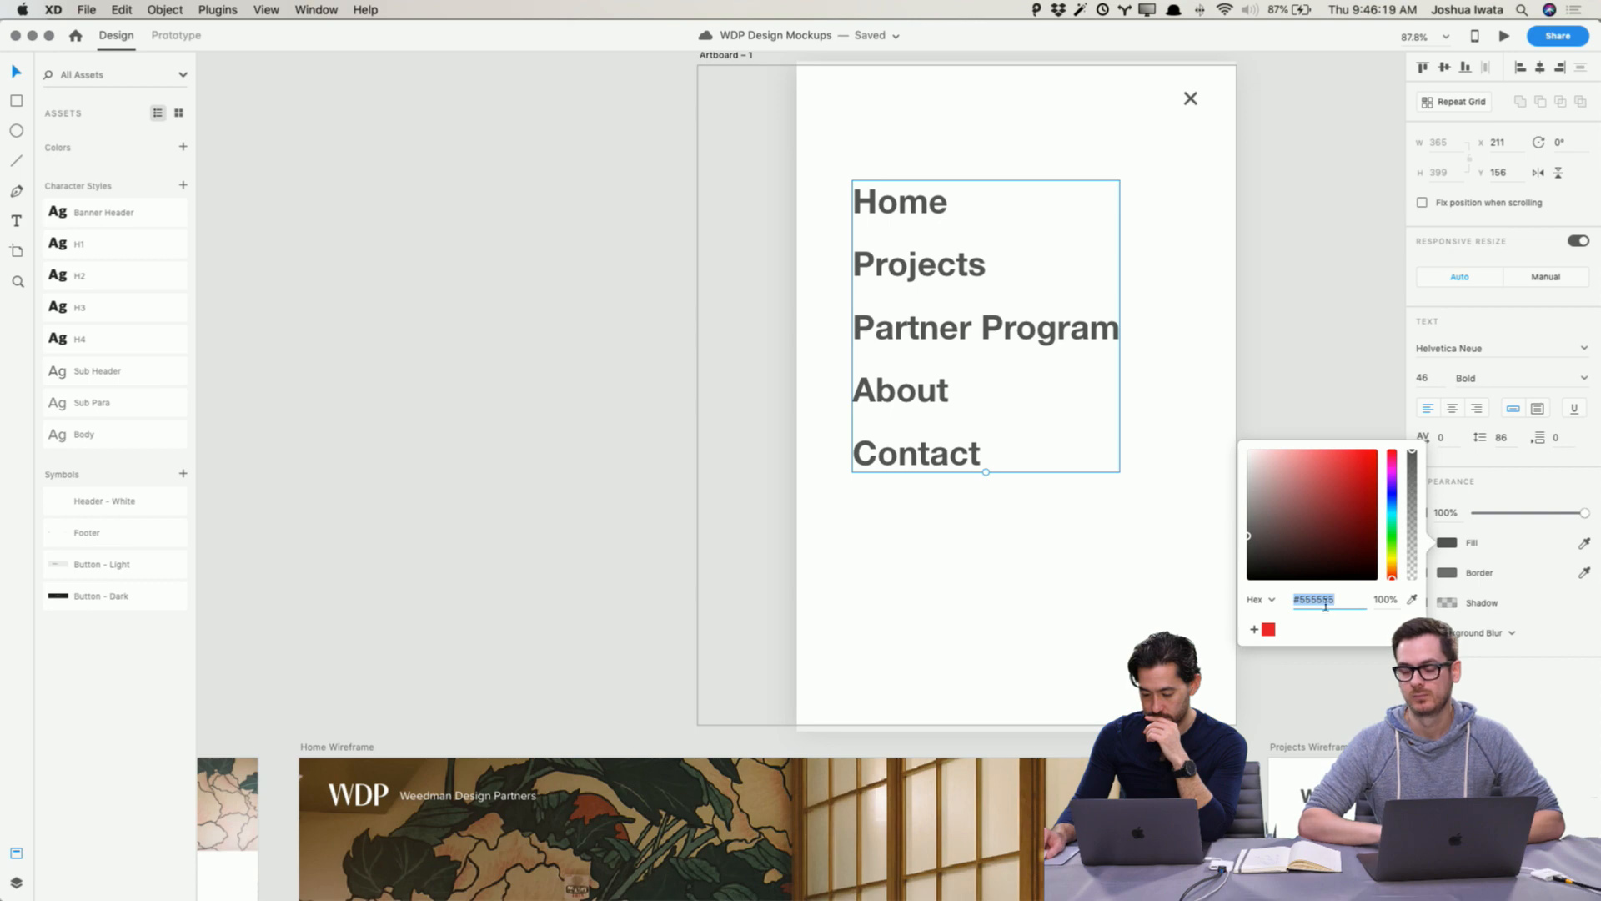
pyautogui.write('222222')
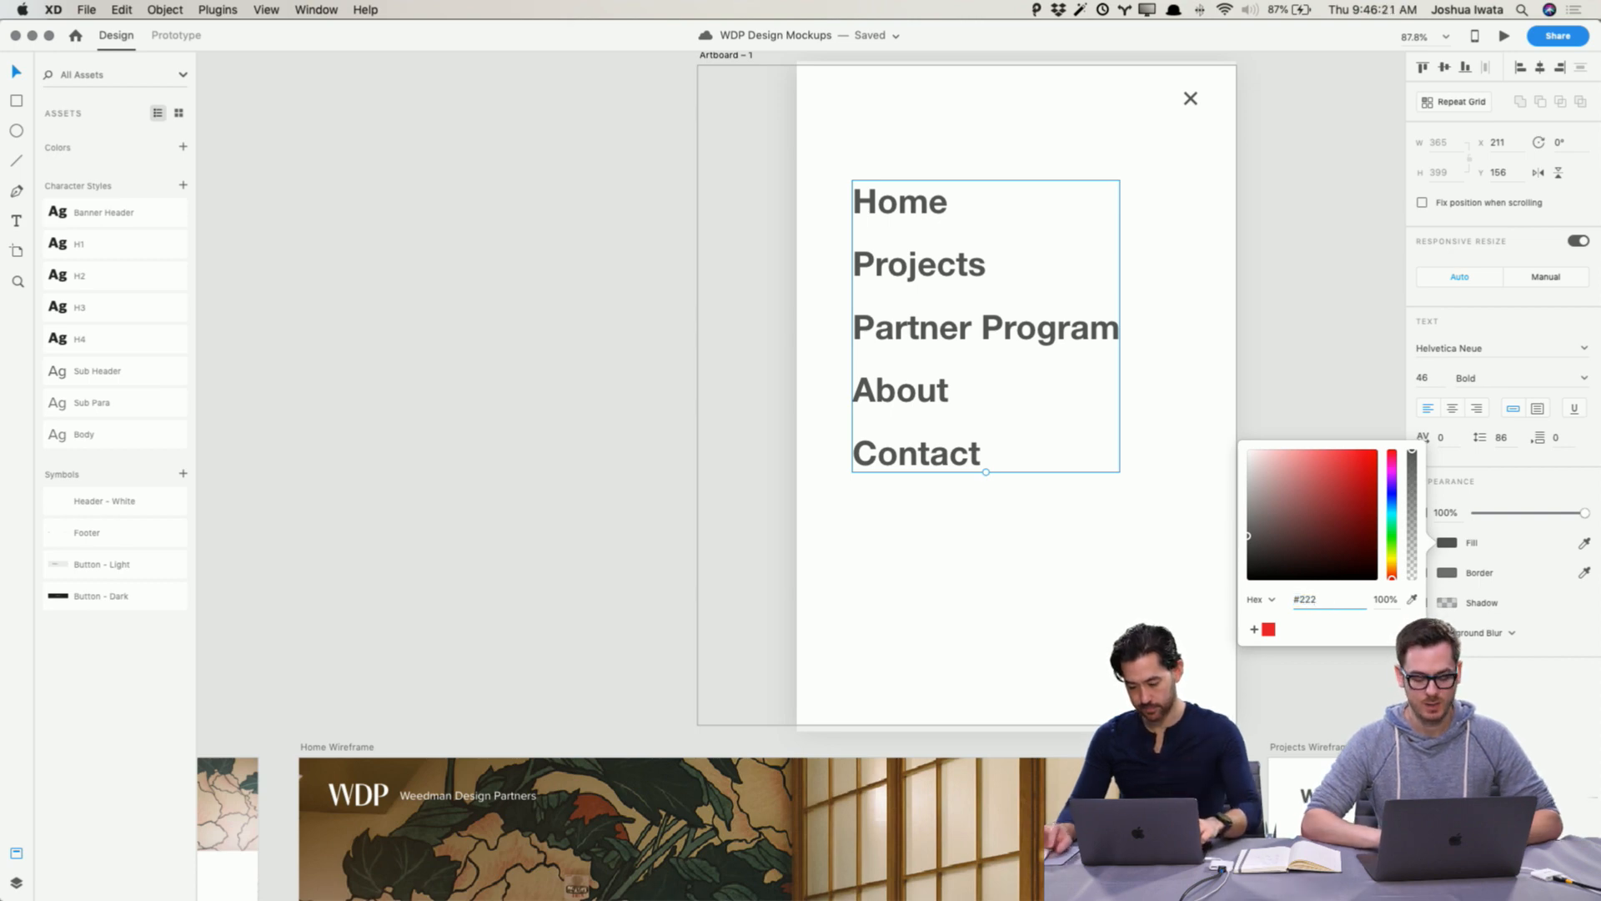
pyautogui.press('Return')
pyautogui.click(433, 366)
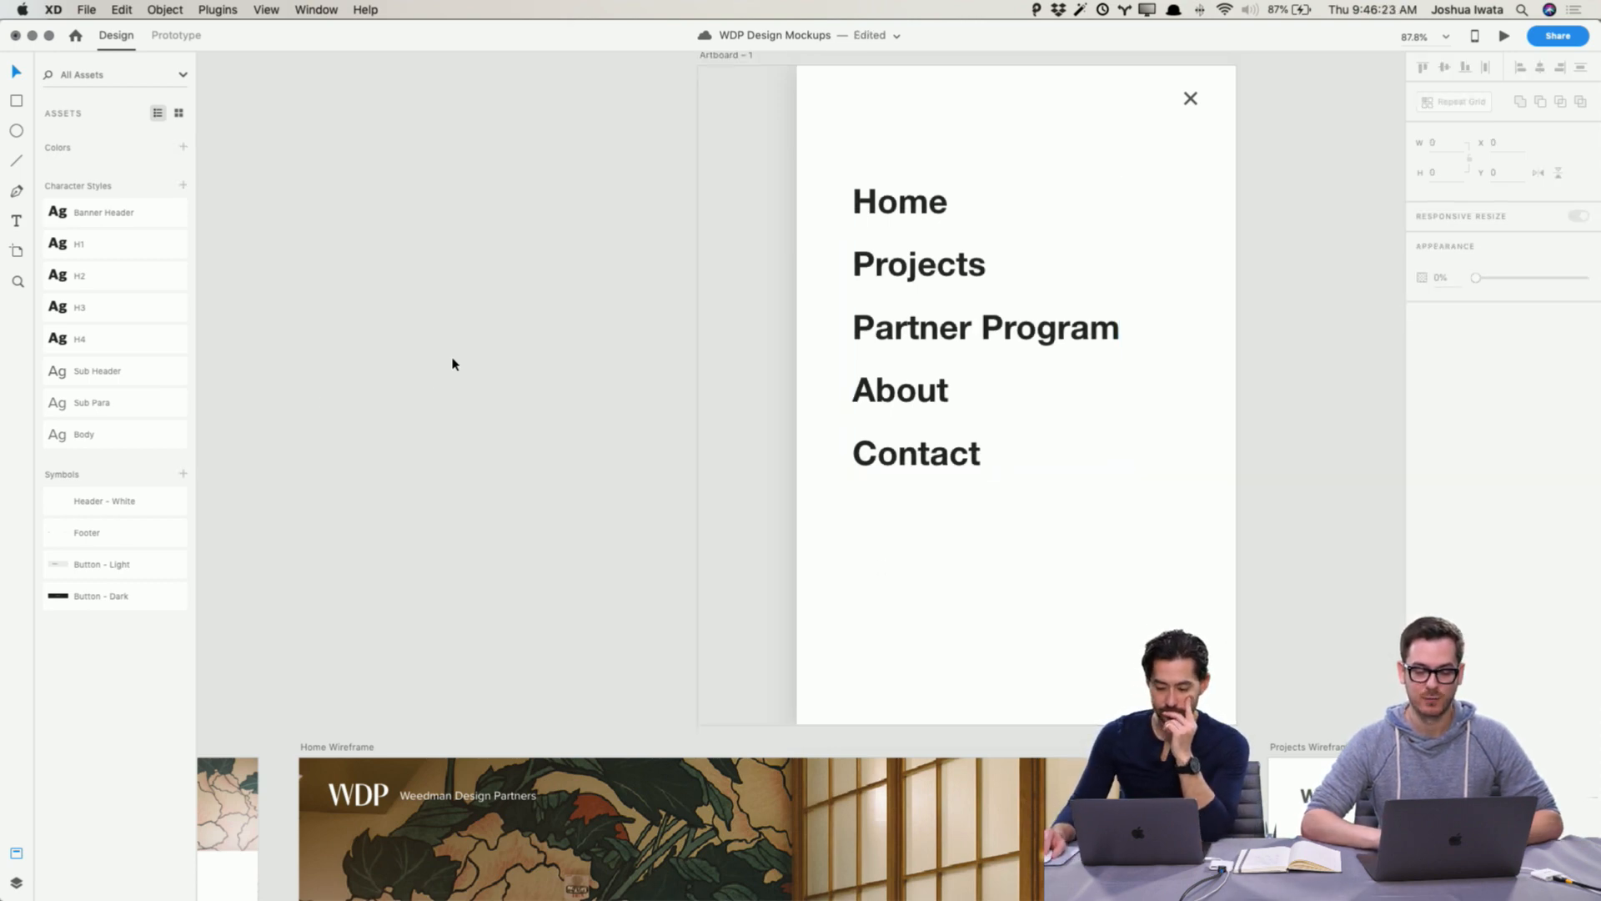
# Step: Try moving the Partner Design Create headline down towards the View Projects button
pyautogui.scroll(-10, 453, 365)
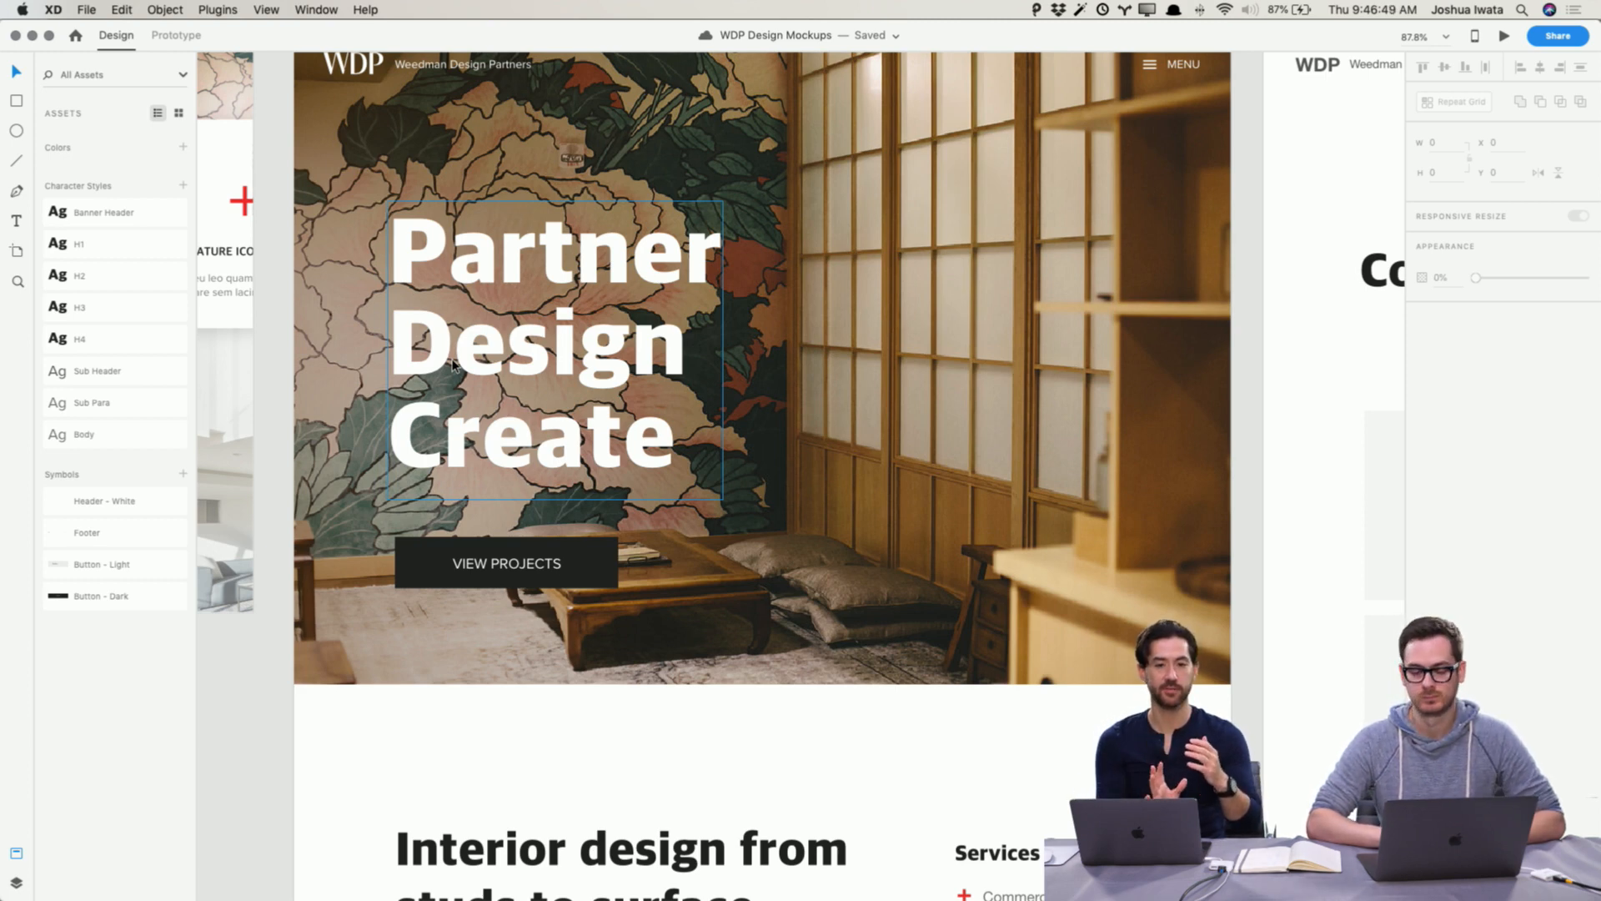
pyautogui.click(515, 255)
pyautogui.click(220, 777)
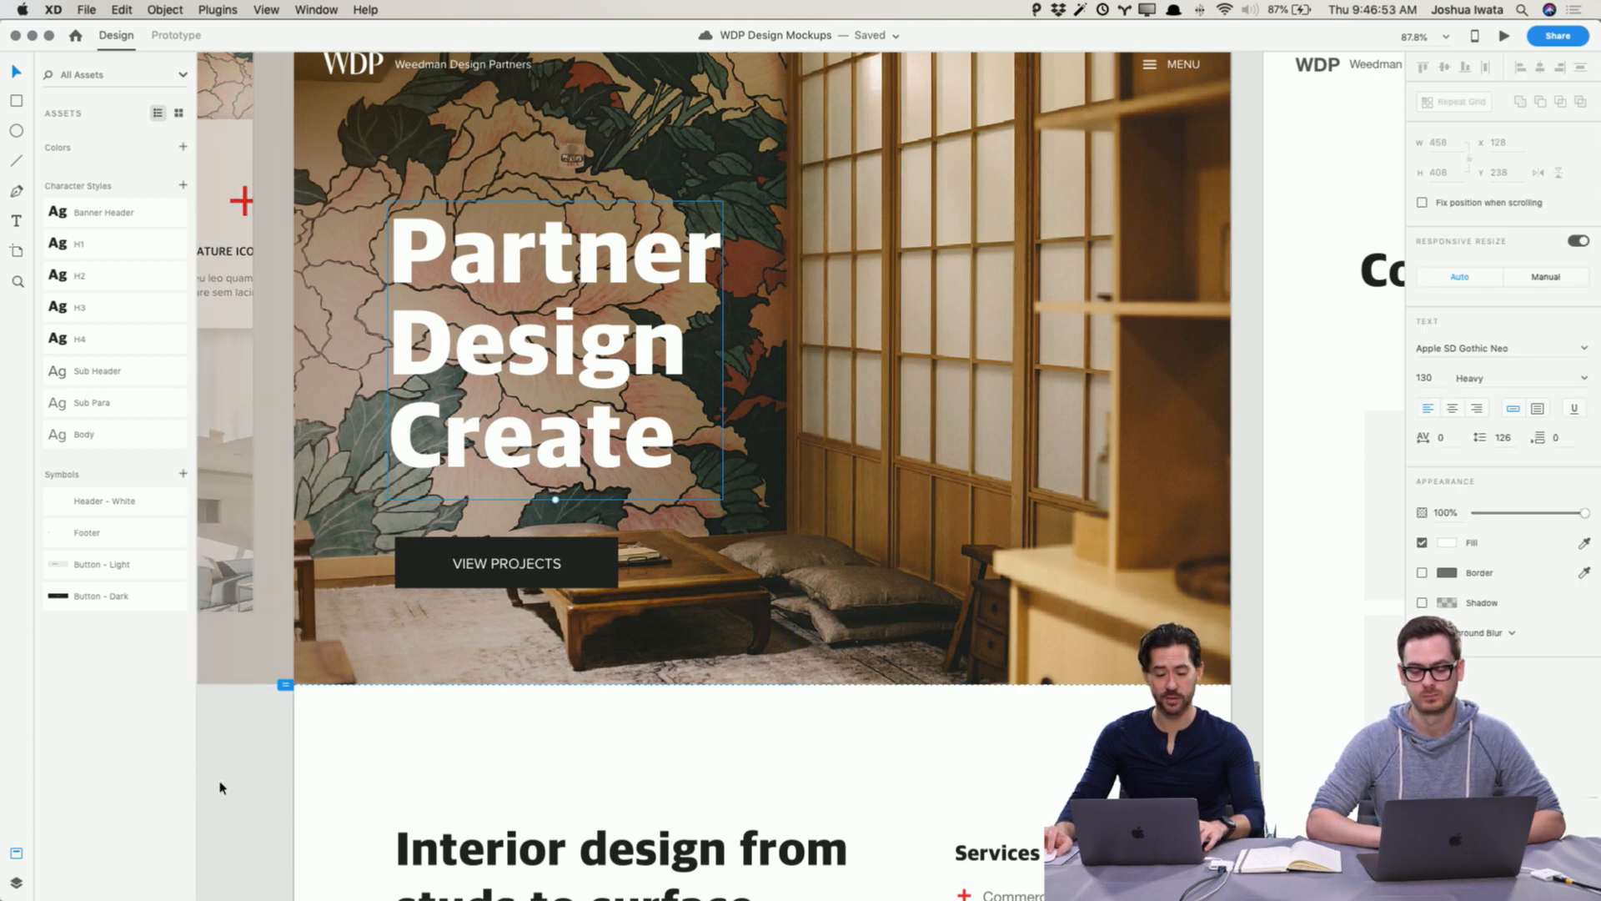
pyautogui.moveTo(548, 249); pyautogui.dragTo(545, 330)
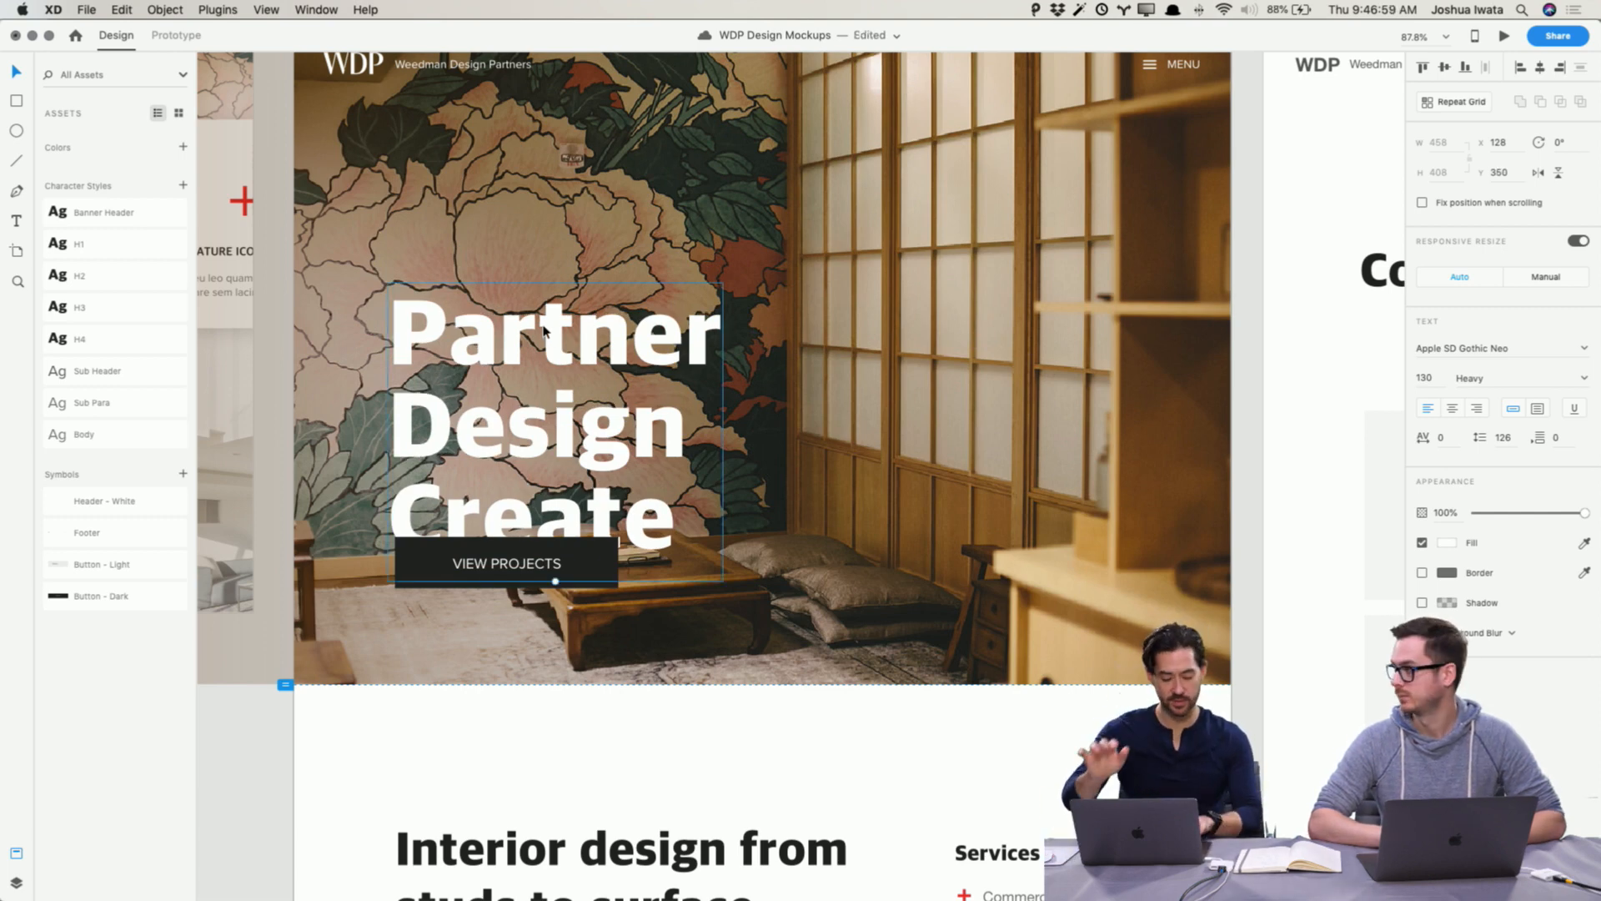
pyautogui.press('super+z')
pyautogui.press('Escape')
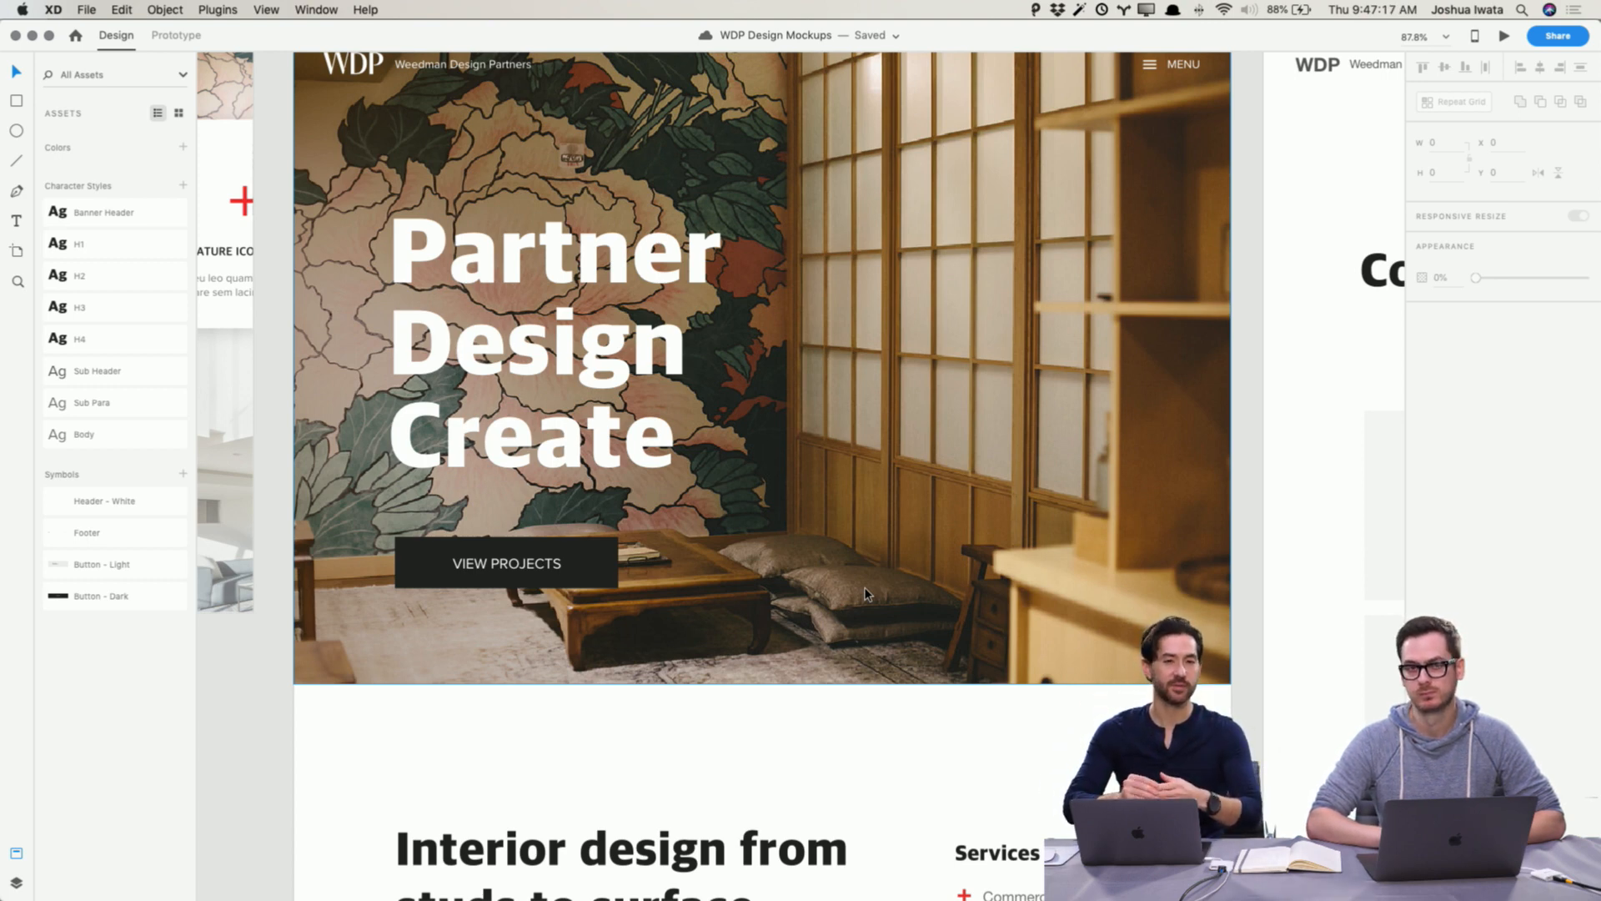
pyautogui.scroll(2, 867, 594)
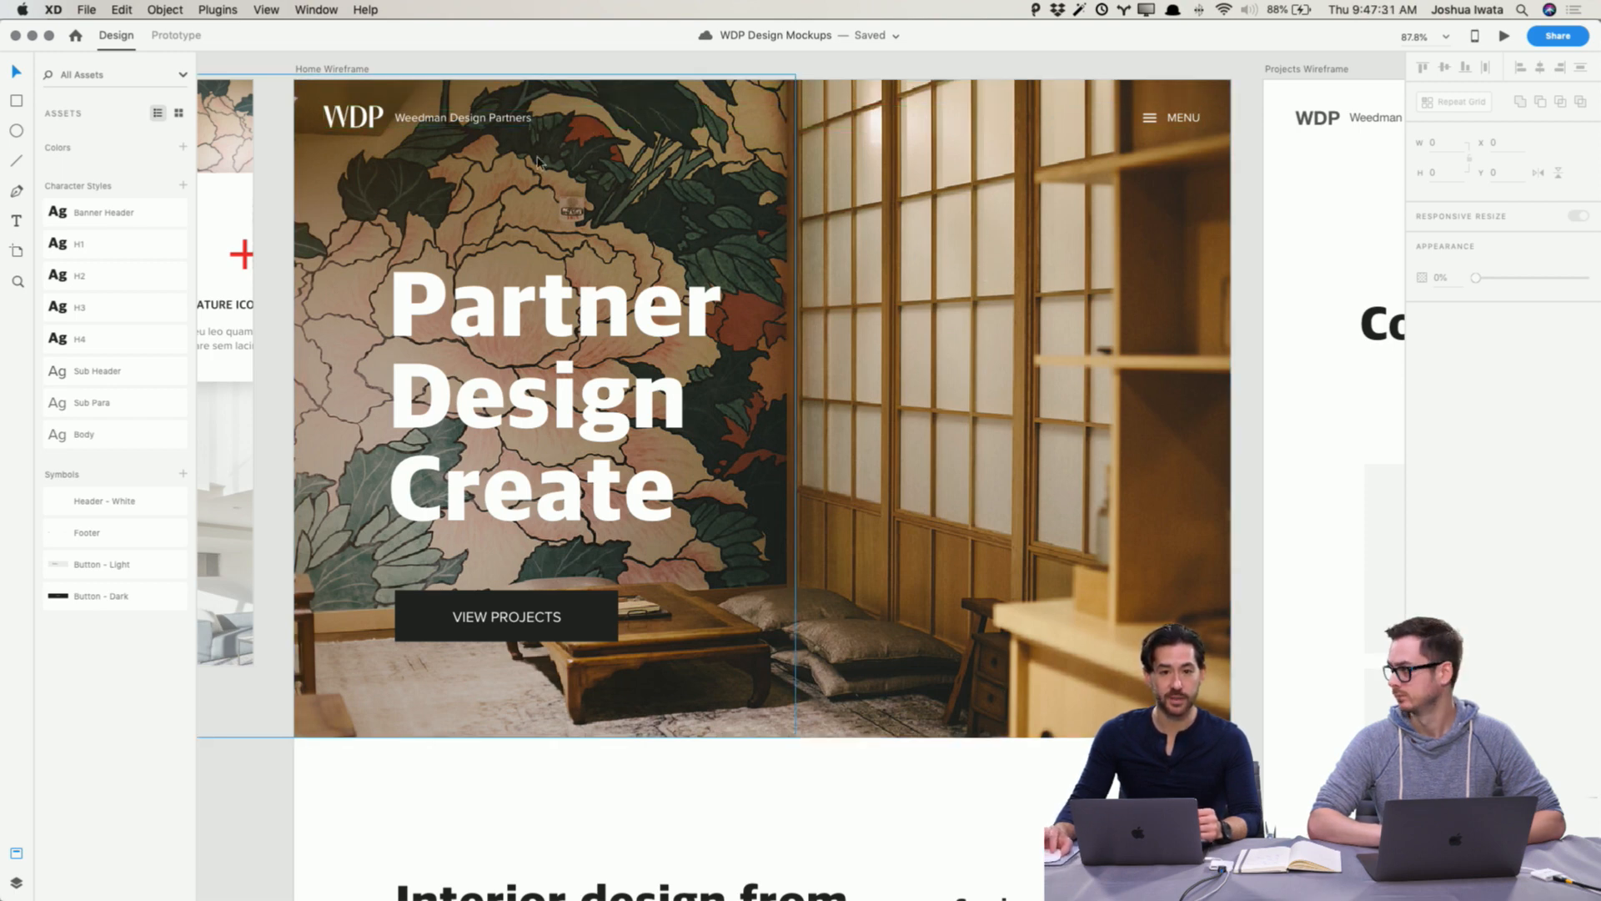
pyautogui.scroll(-5, 1111, 449)
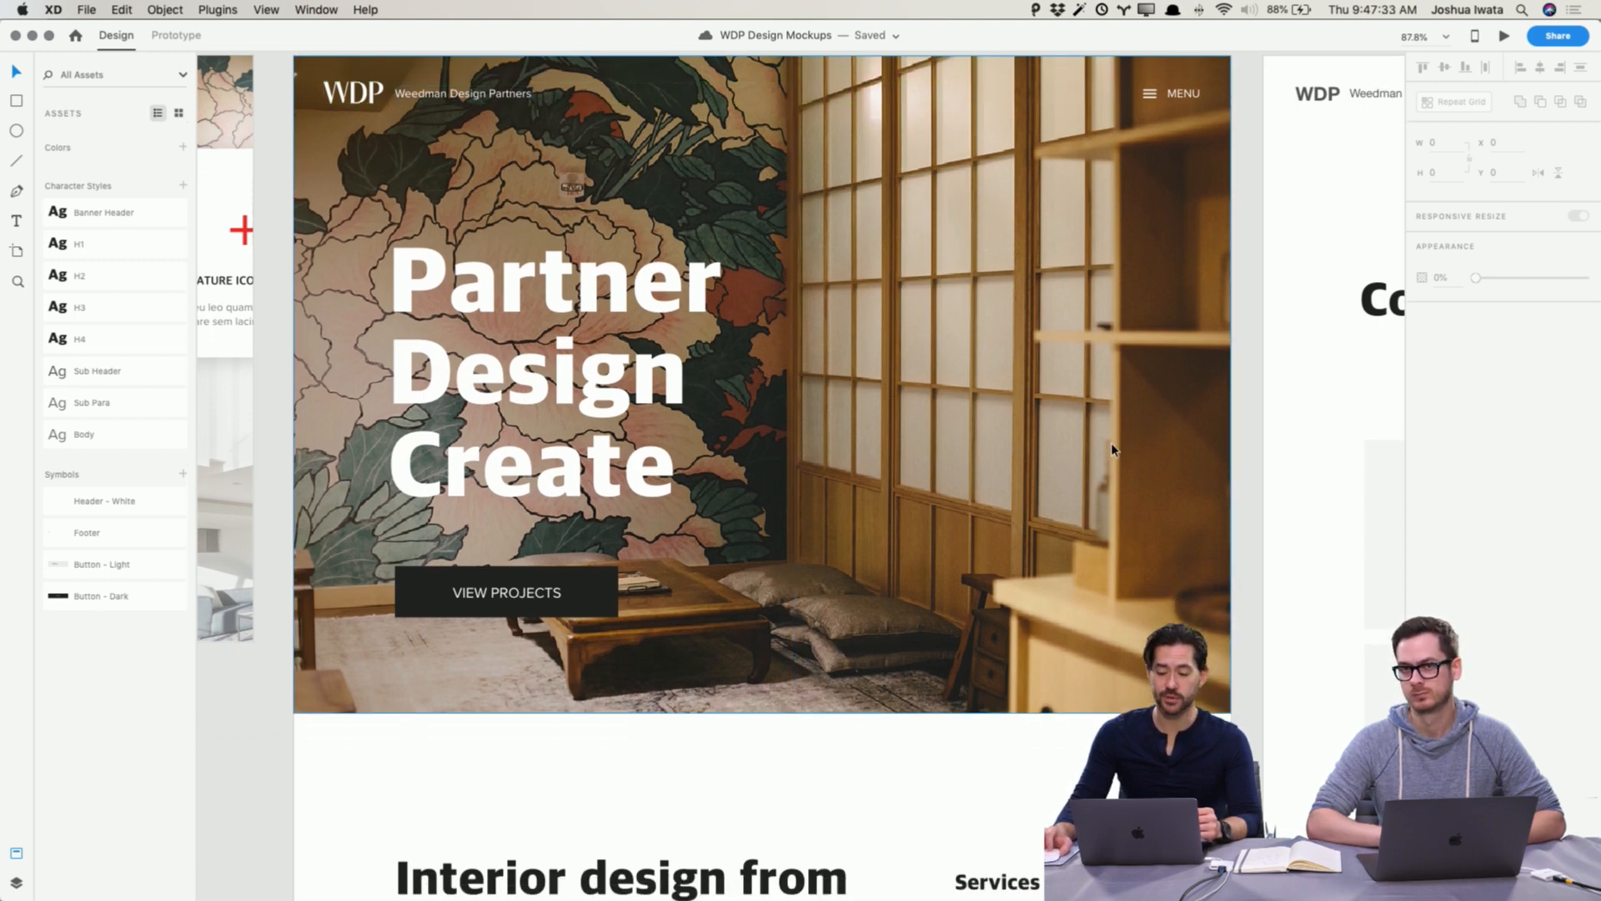
pyautogui.scroll(4, 1111, 448)
pyautogui.scroll(1, 1111, 448)
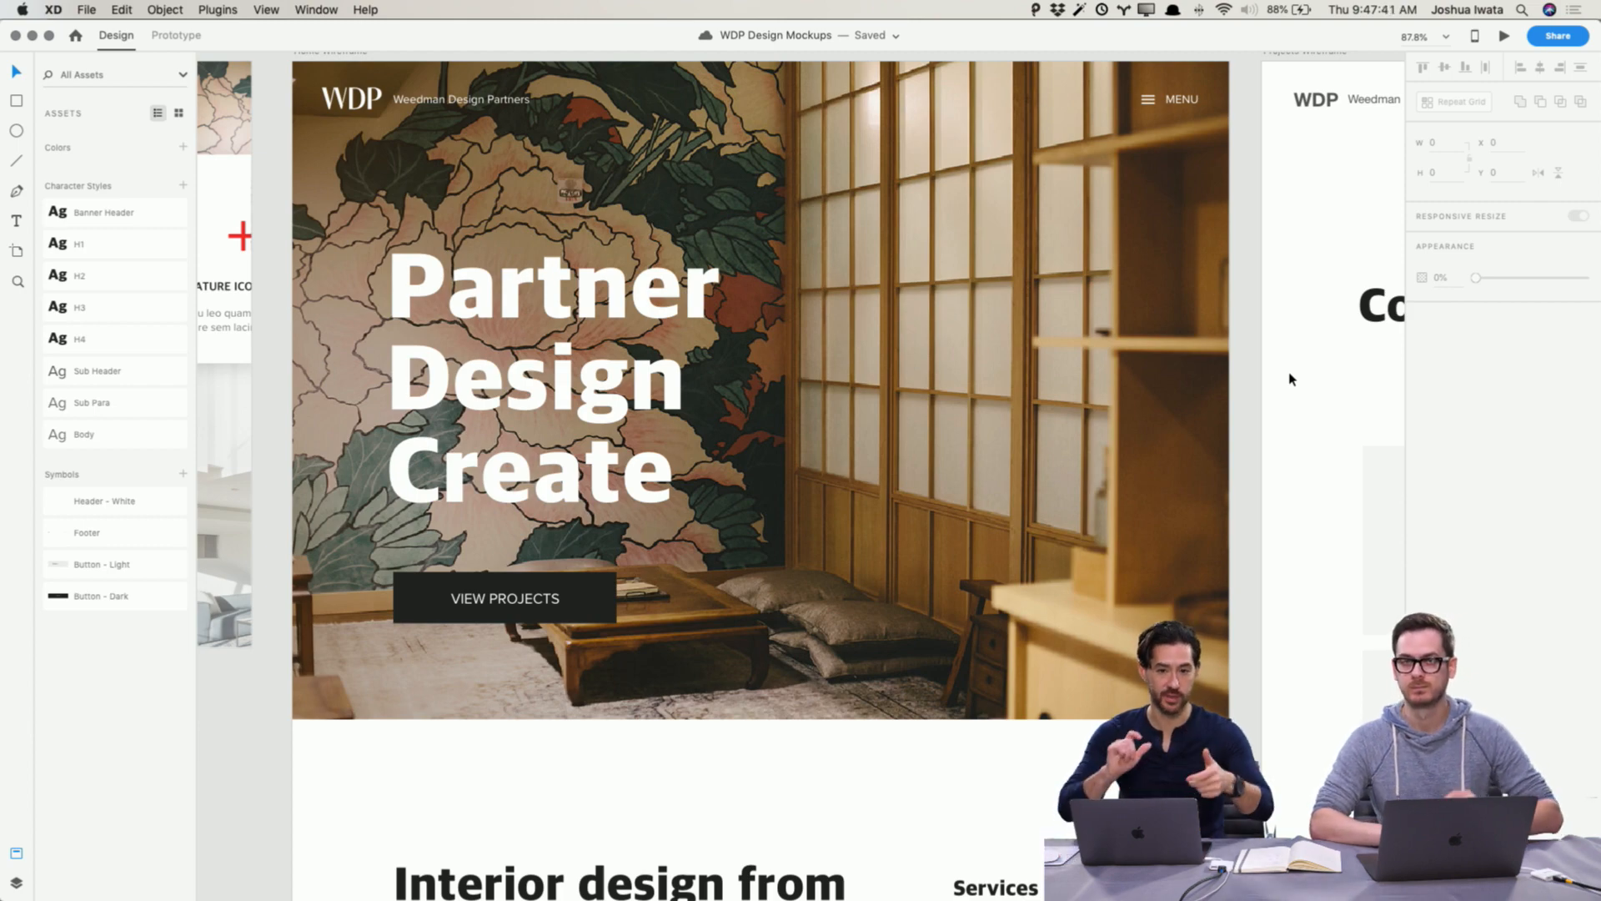
pyautogui.scroll(-10, 800, 572)
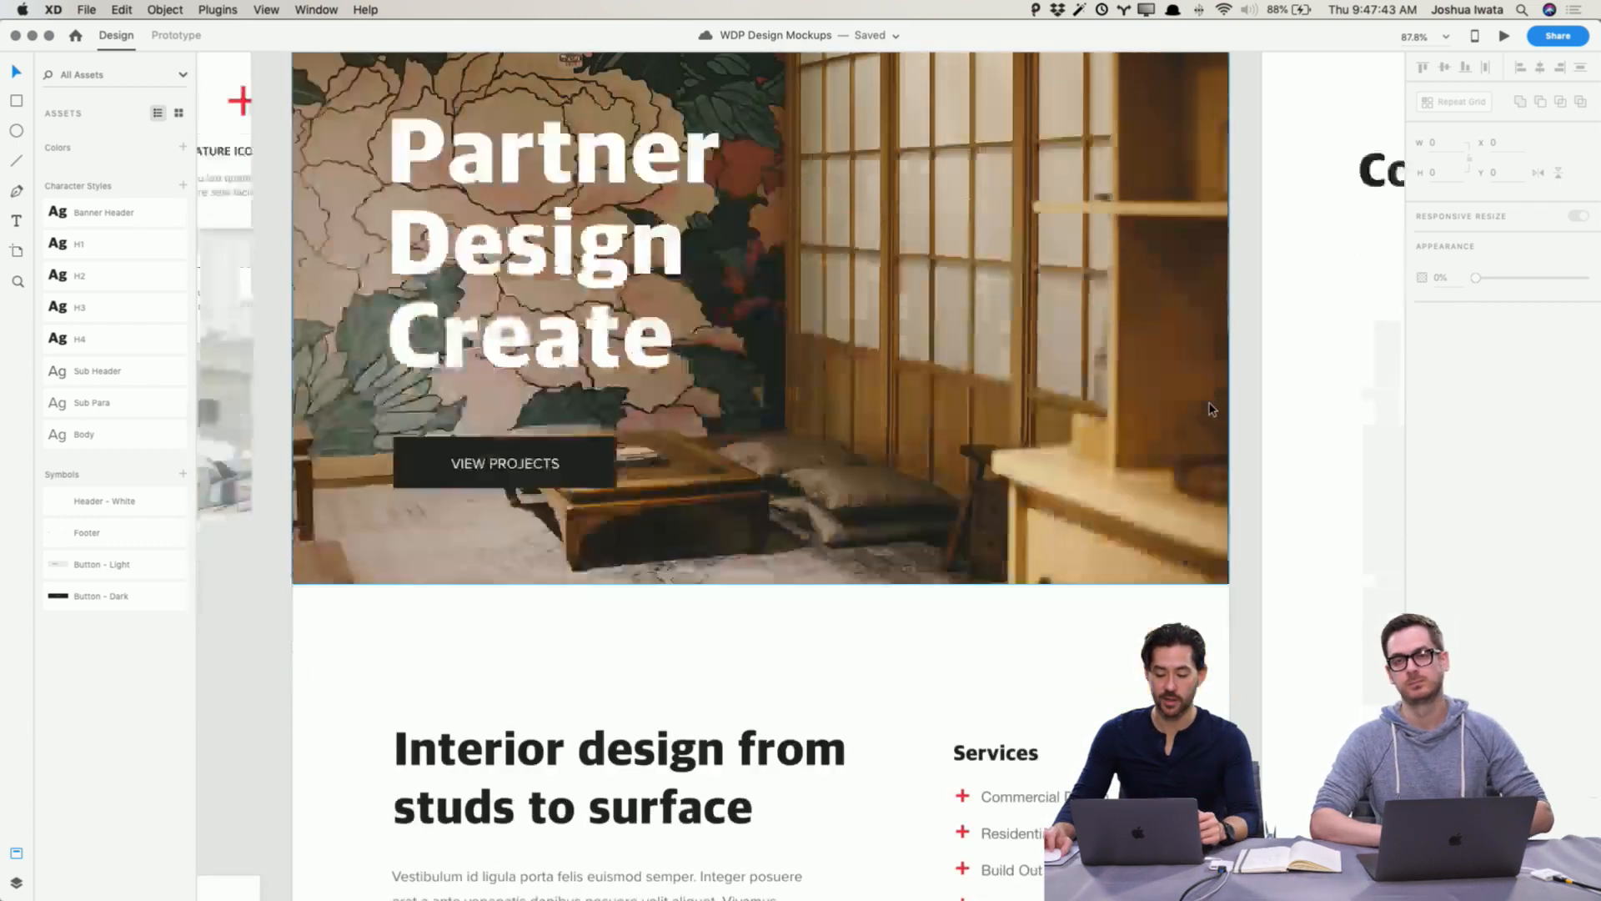
pyautogui.scroll(15, 815, 563)
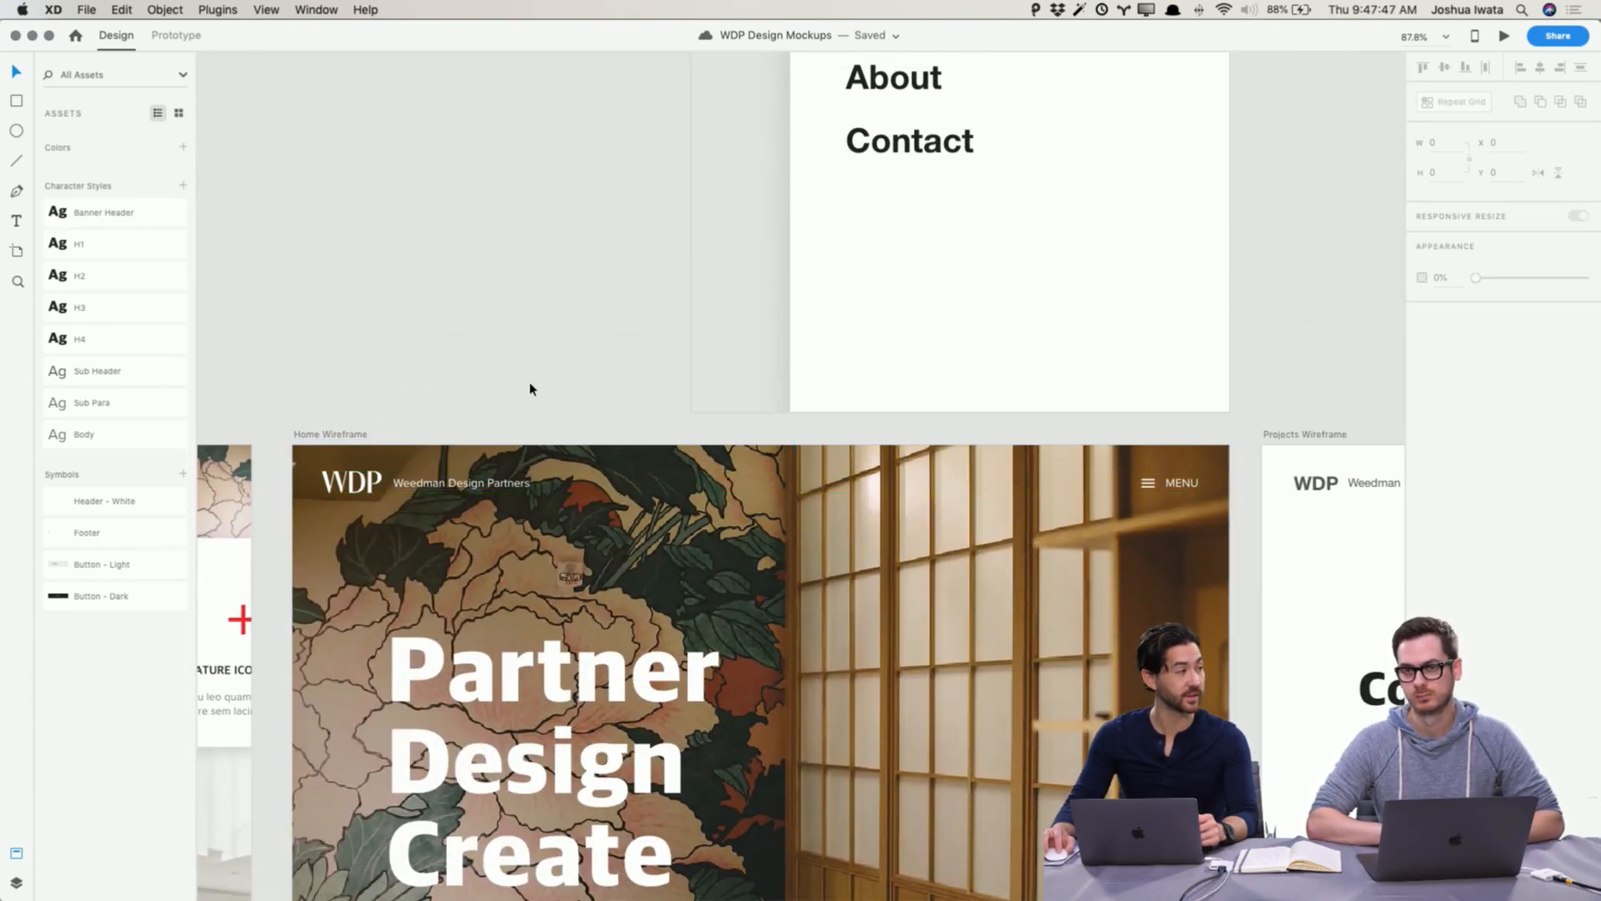
pyautogui.scroll(-5, 529, 388)
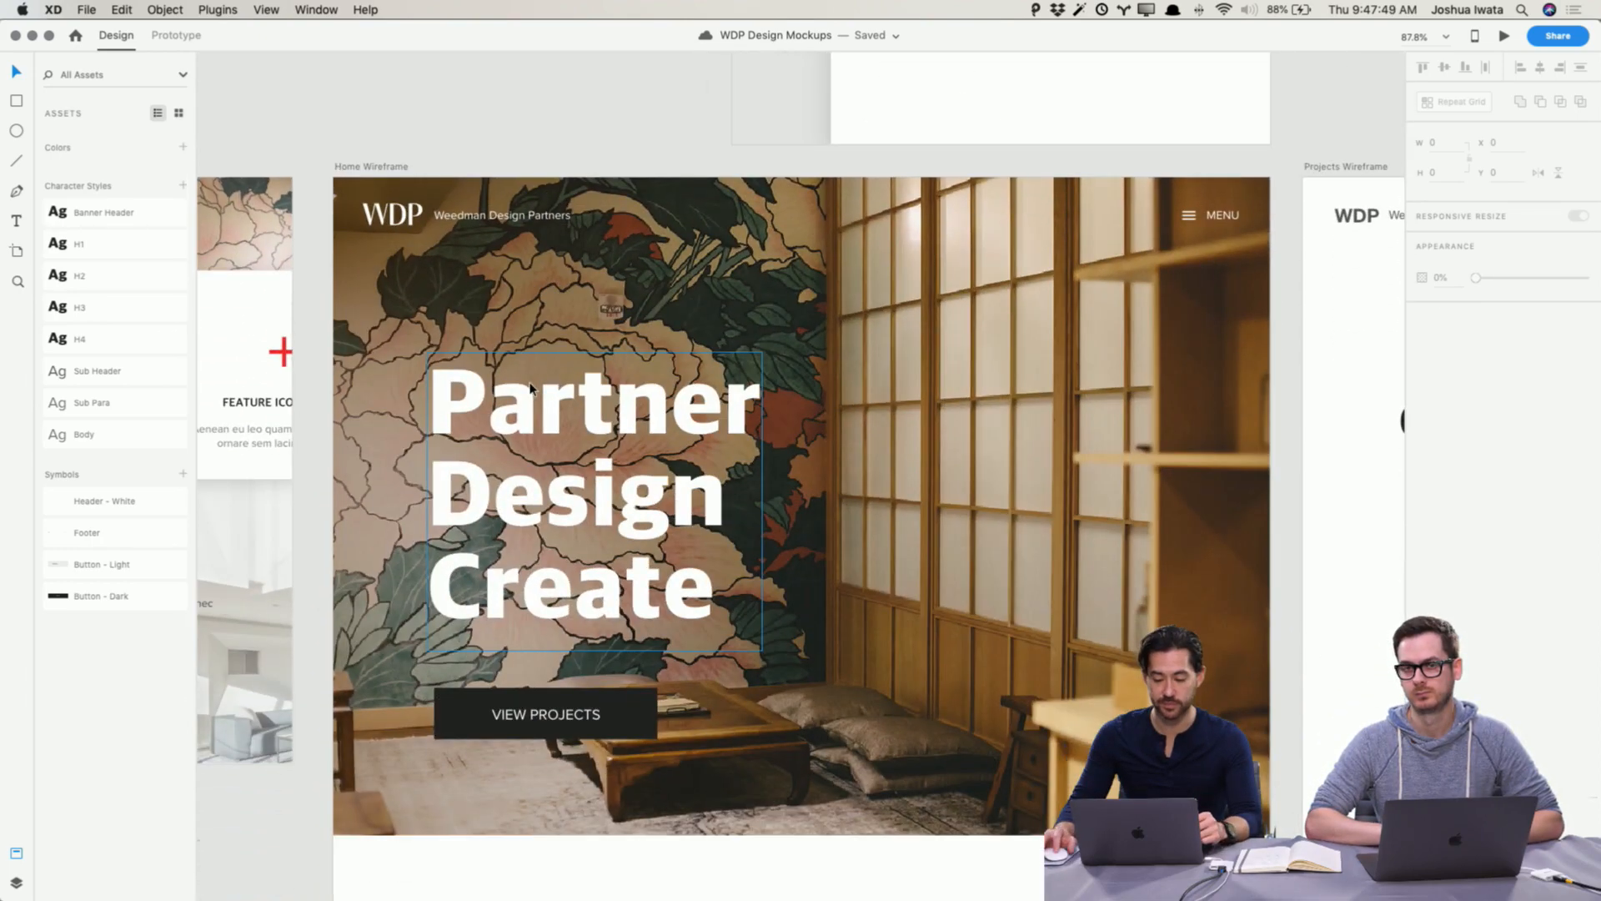
pyautogui.scroll(-2, 529, 387)
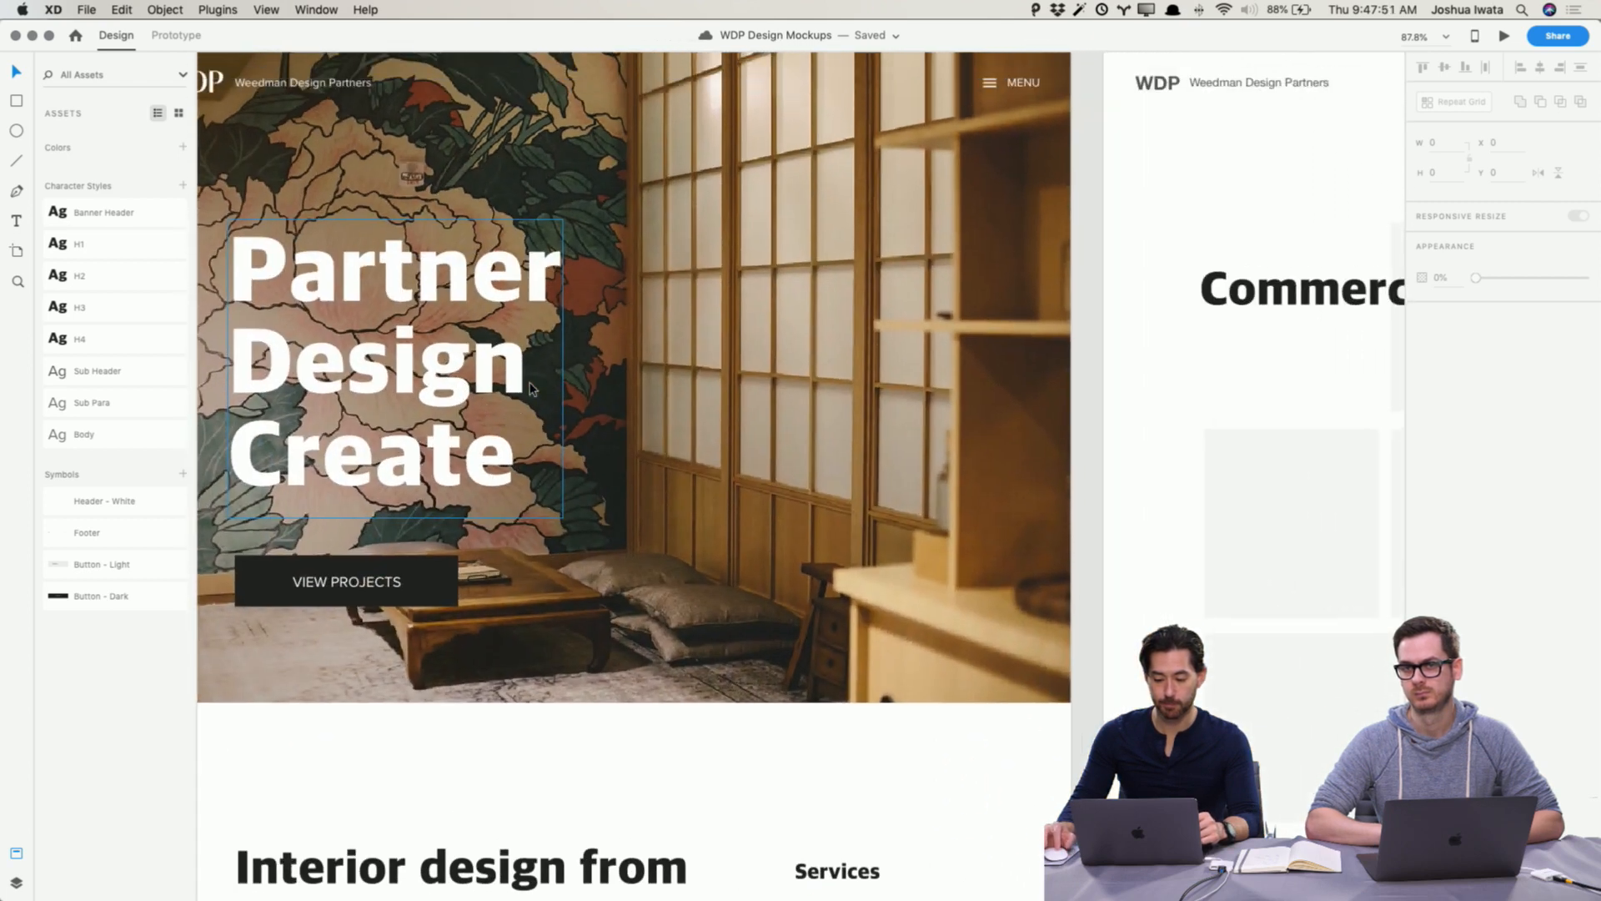
pyautogui.hscroll(8, 529, 387)
pyautogui.hscroll(-7, 531, 387)
pyautogui.hscroll(1, 531, 387)
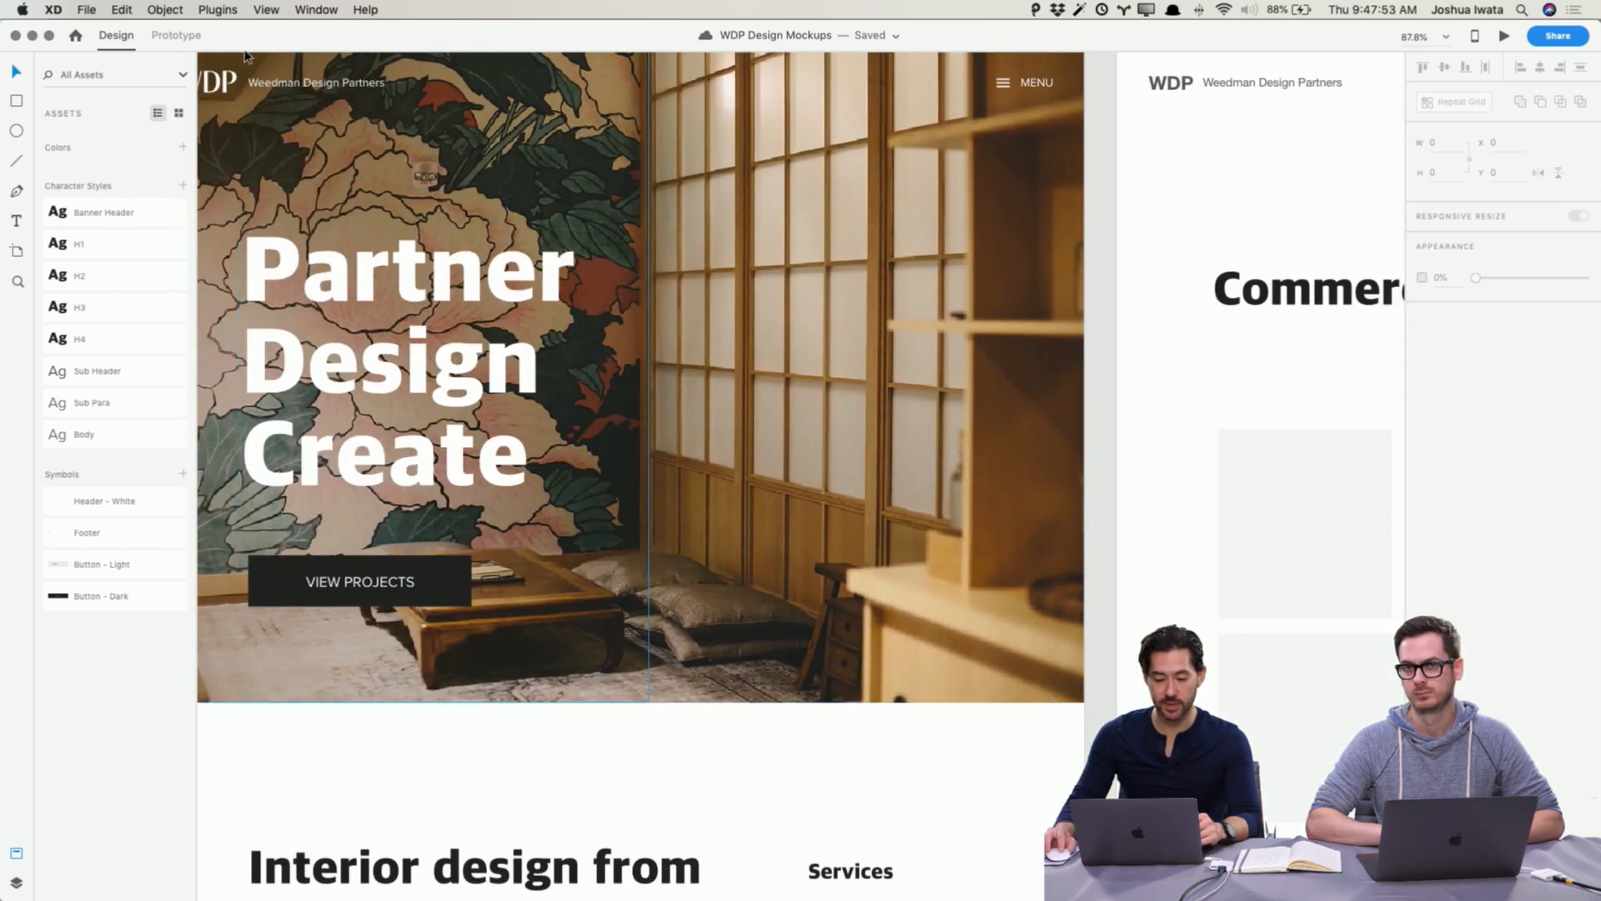
# Step: Replace the Projects Wireframe header elements with a pasted copy of the Header - White symbol
pyautogui.click(265, 87)
pyautogui.hscroll(10, 642, 172)
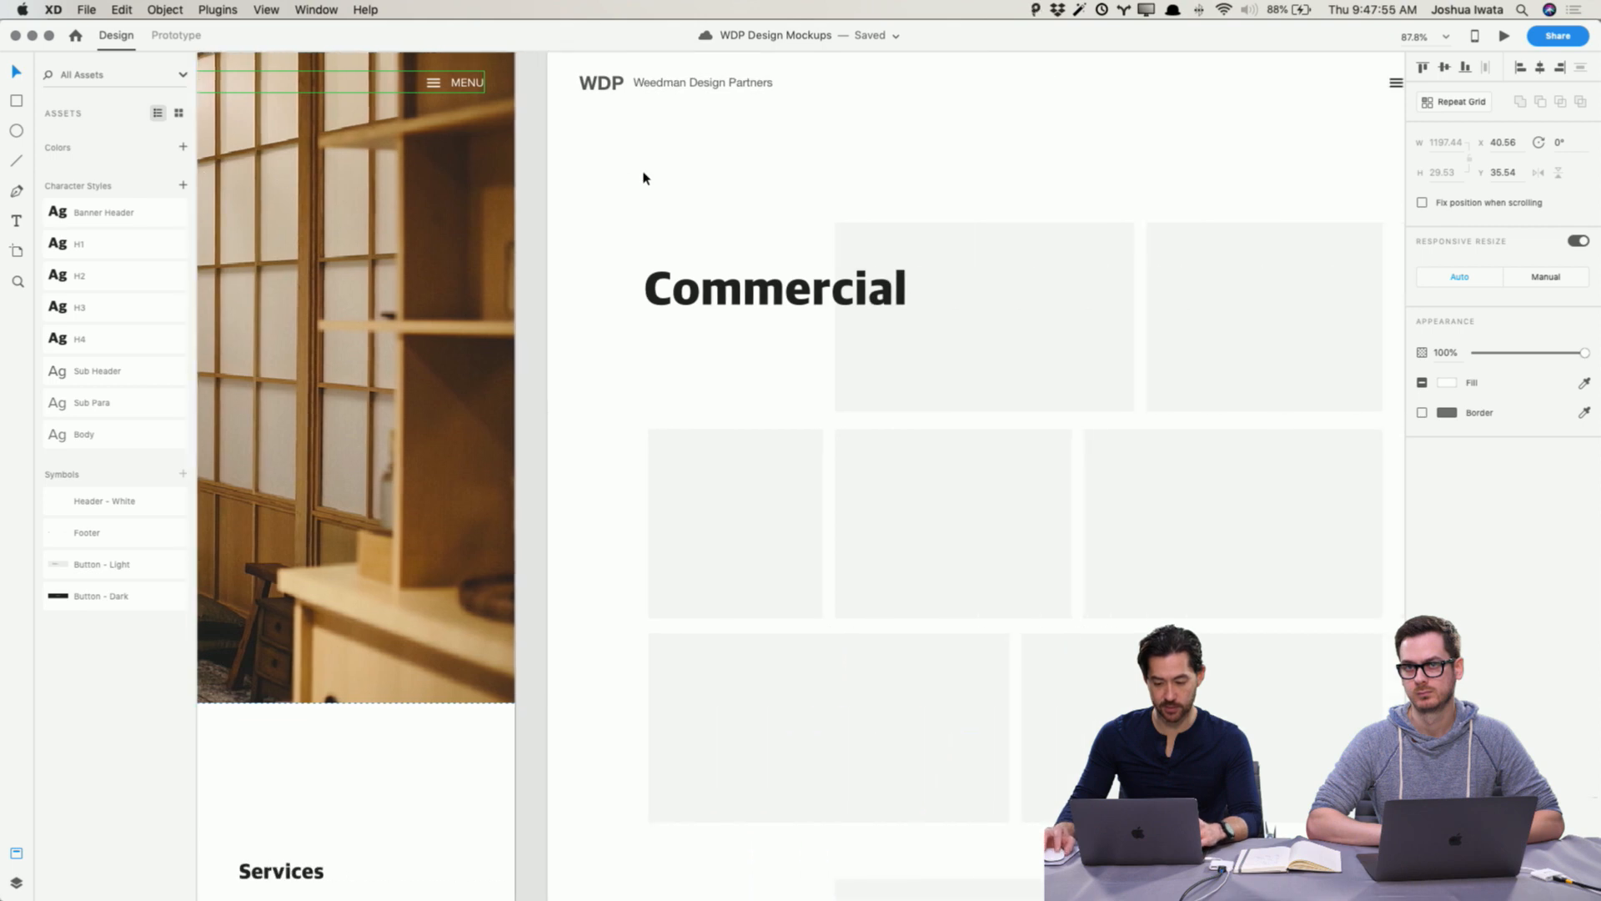
pyautogui.scroll(2, 644, 172)
pyautogui.hscroll(3, 644, 172)
pyautogui.moveTo(1306, 210); pyautogui.dragTo(443, 123)
pyautogui.press('Delete')
pyautogui.press('super+v')
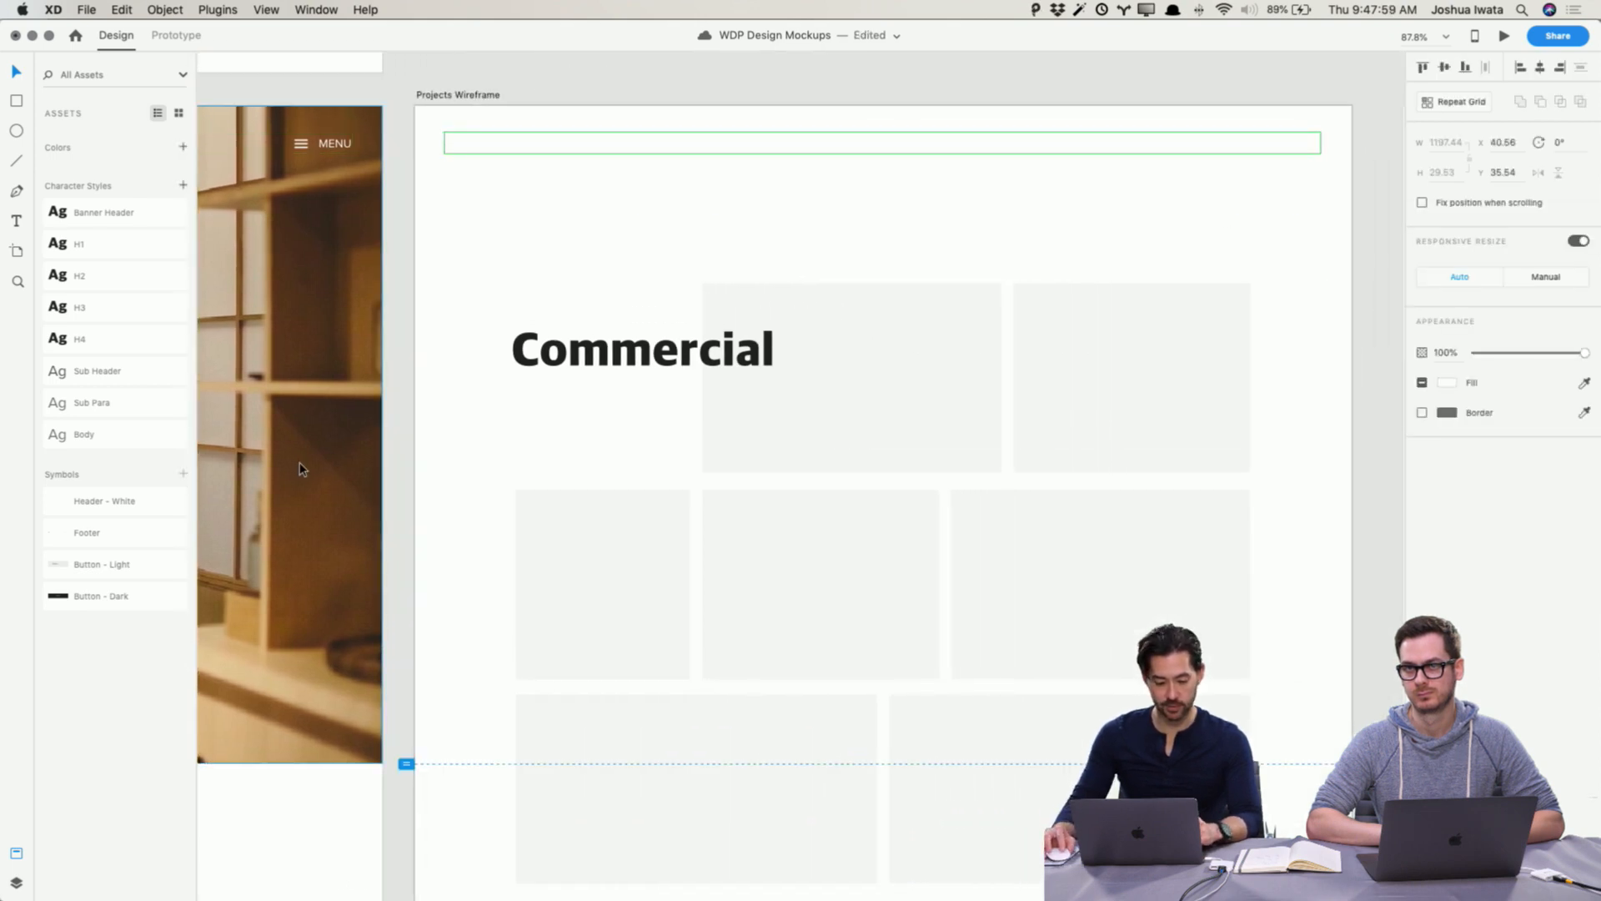
# Step: Ungroup the pasted header symbol on the Projects Wireframe and make it into a new separate symbol
pyautogui.rightClick(558, 152)
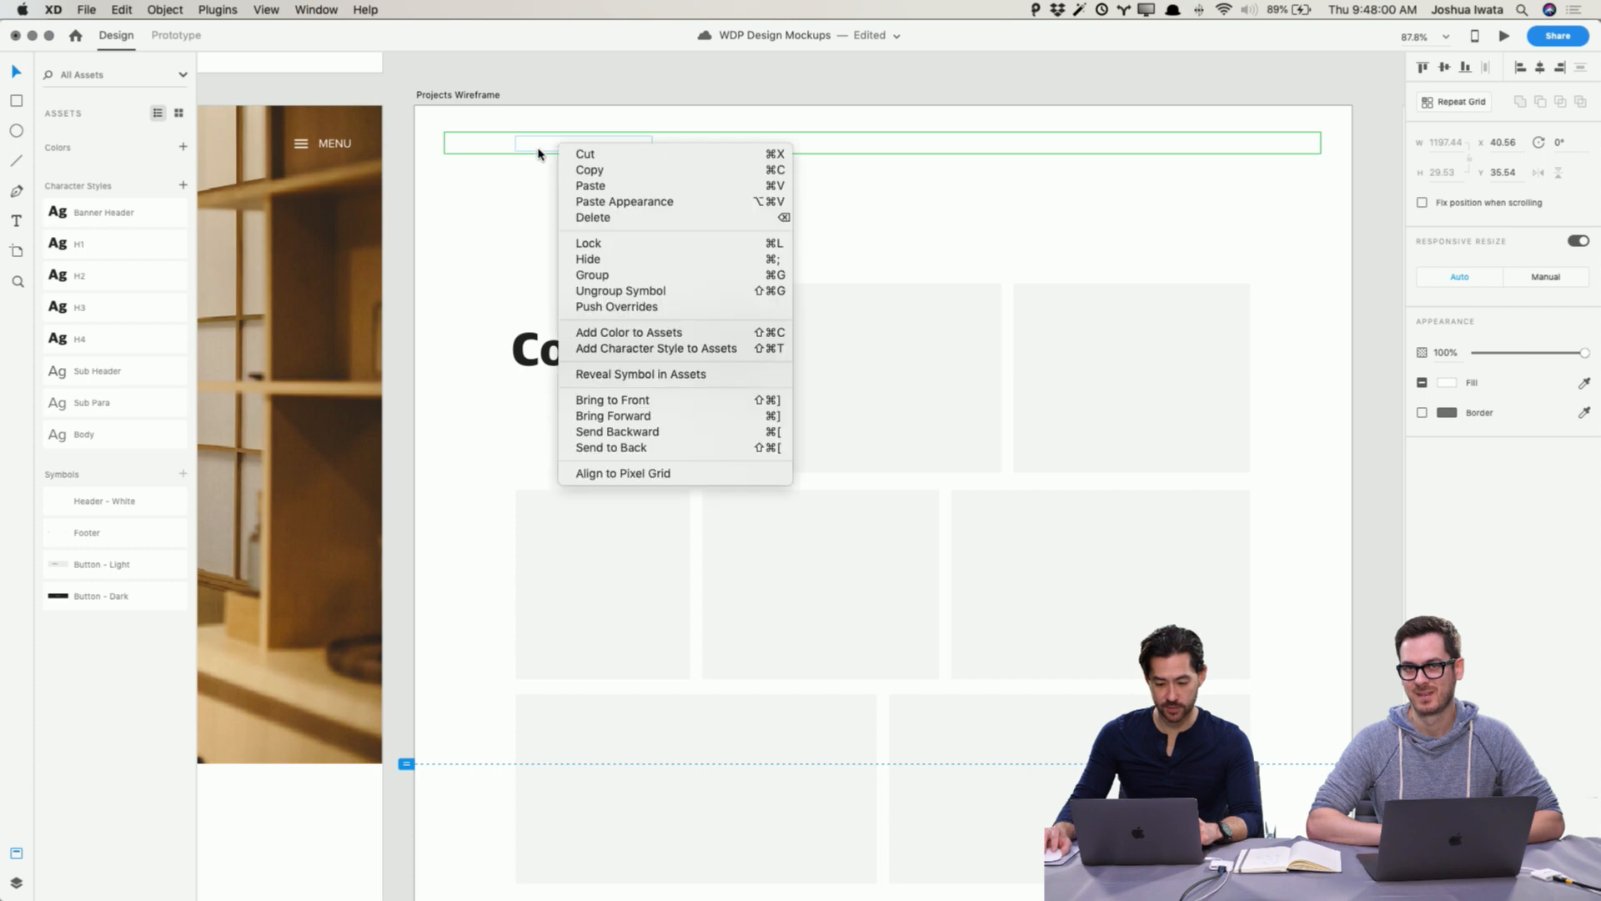
pyautogui.click(626, 373)
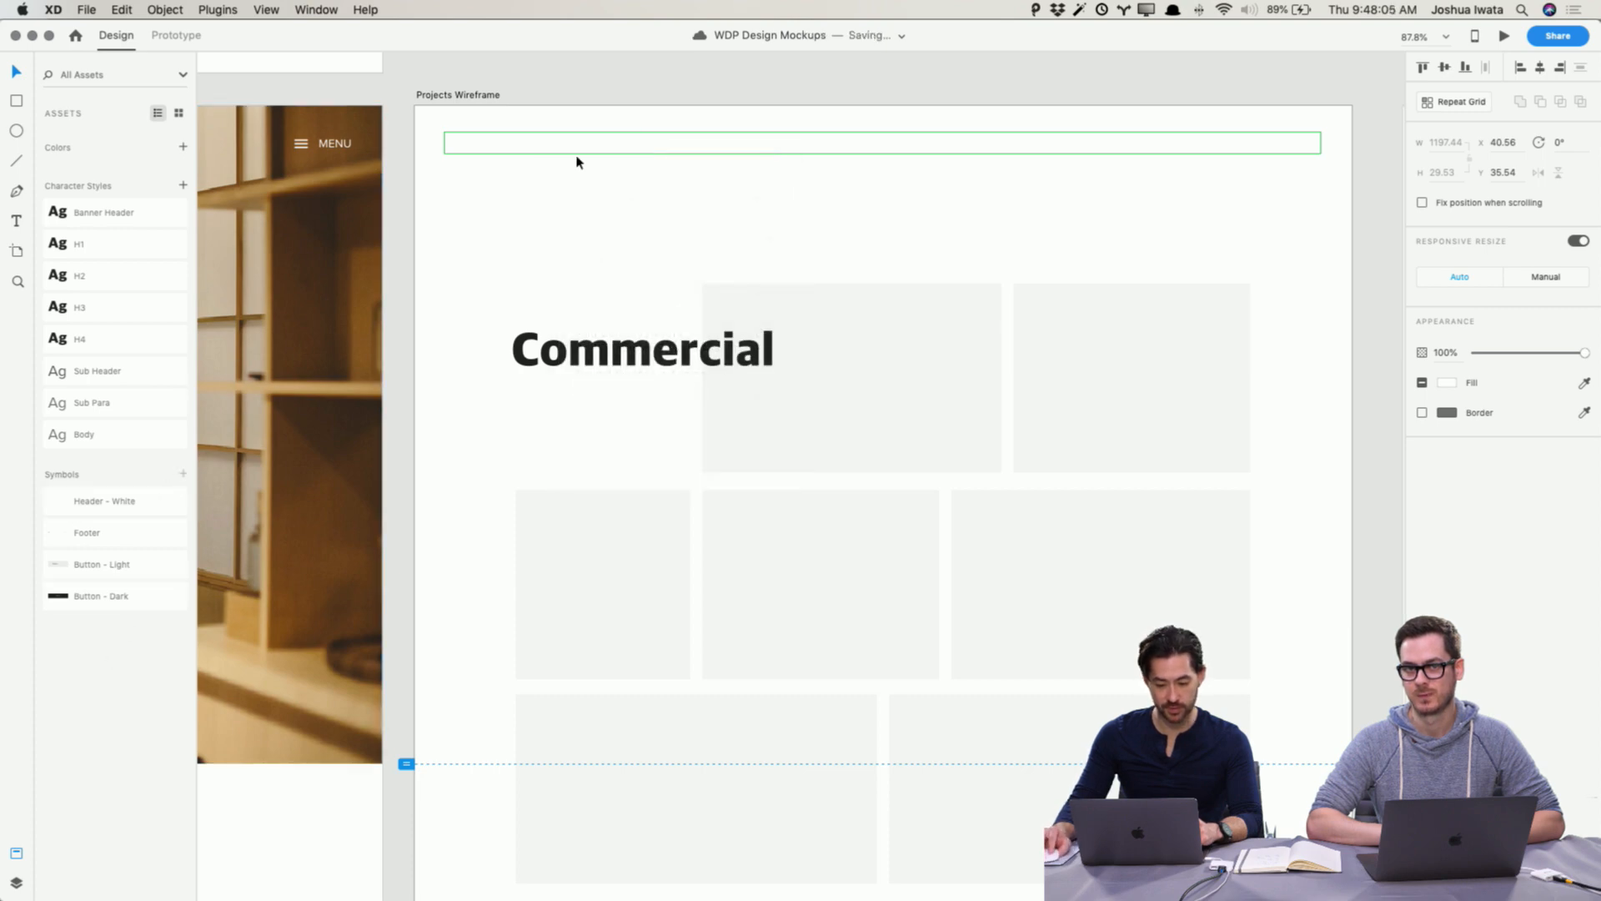
pyautogui.rightClick(629, 152)
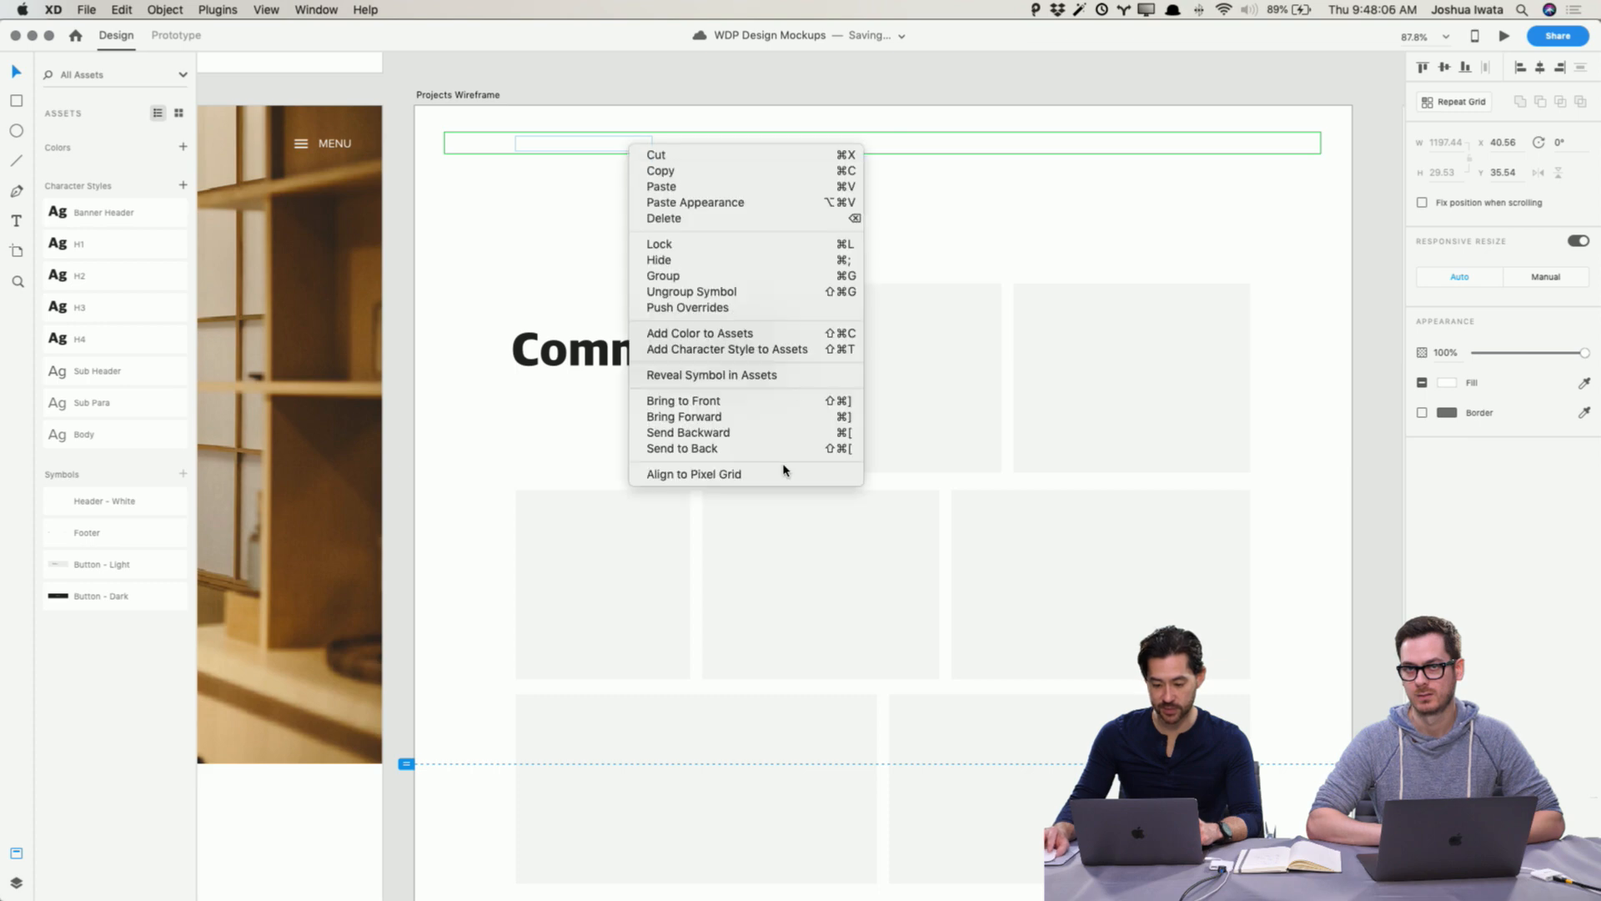
pyautogui.click(734, 294)
pyautogui.rightClick(599, 149)
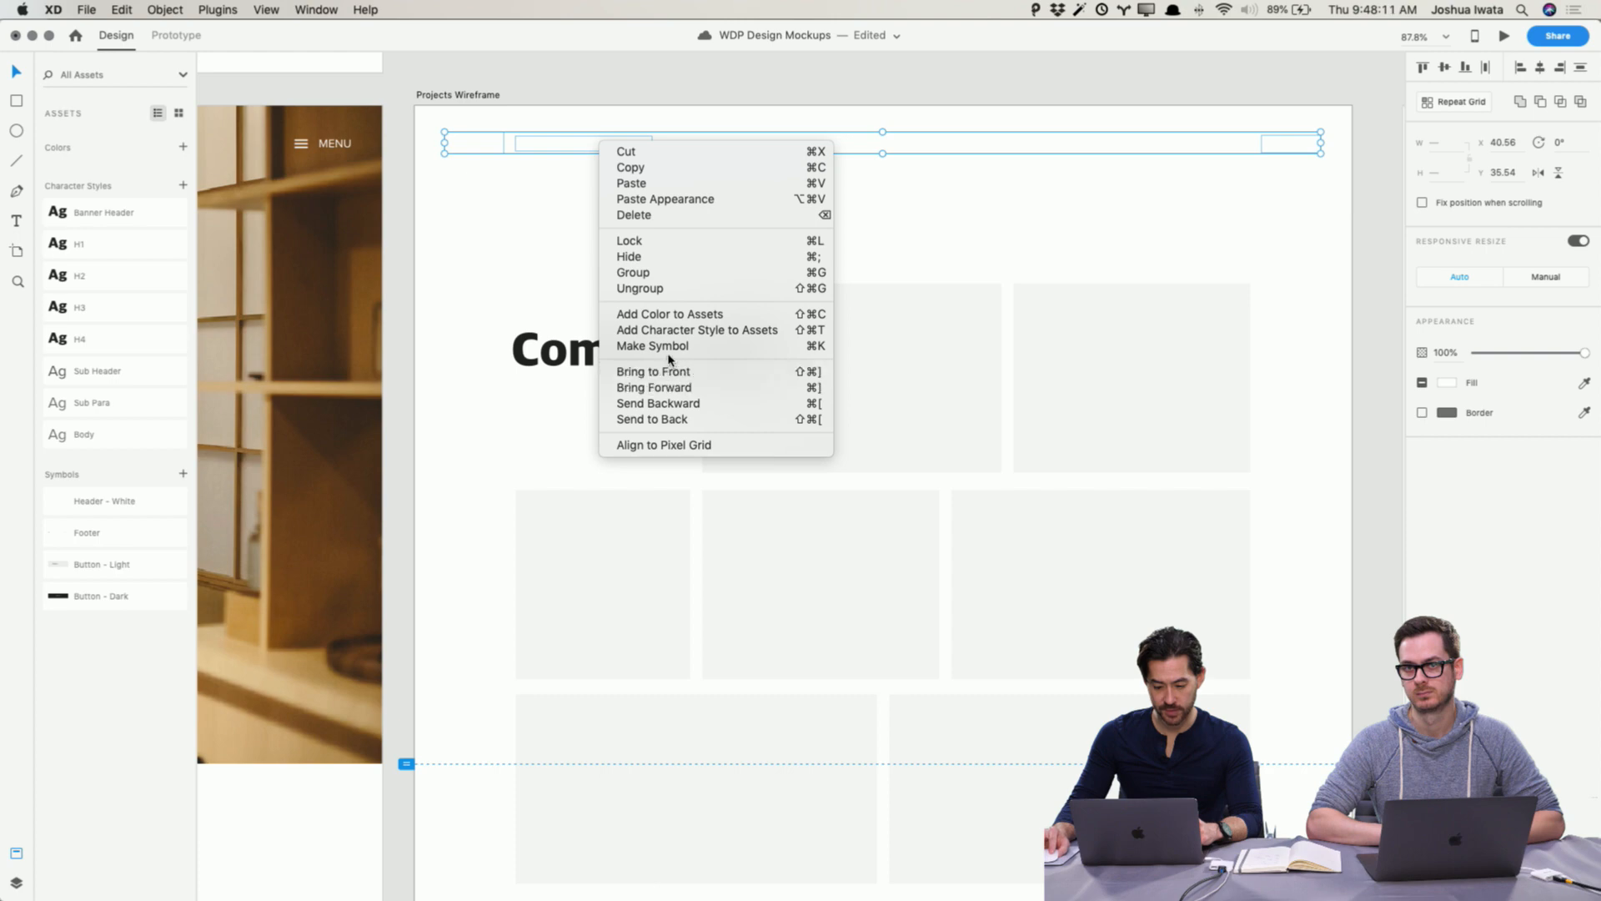
pyautogui.click(695, 347)
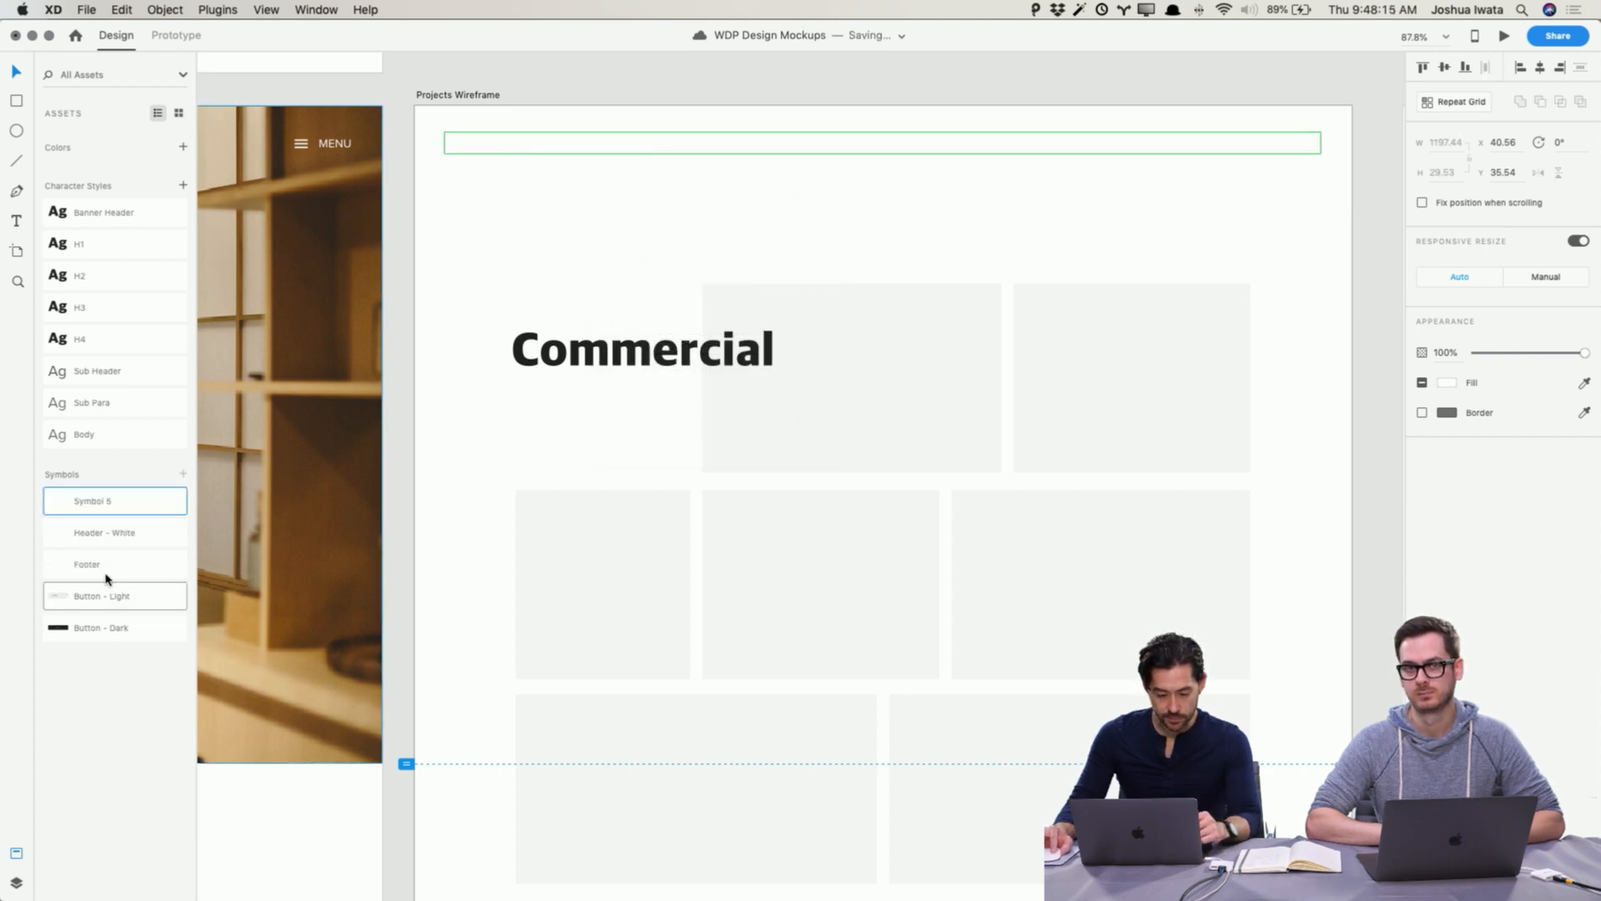
# Step: Rename the new header symbol as "Header - Dark" and deselect it
pyautogui.doubleClick(98, 501)
pyautogui.write('He')
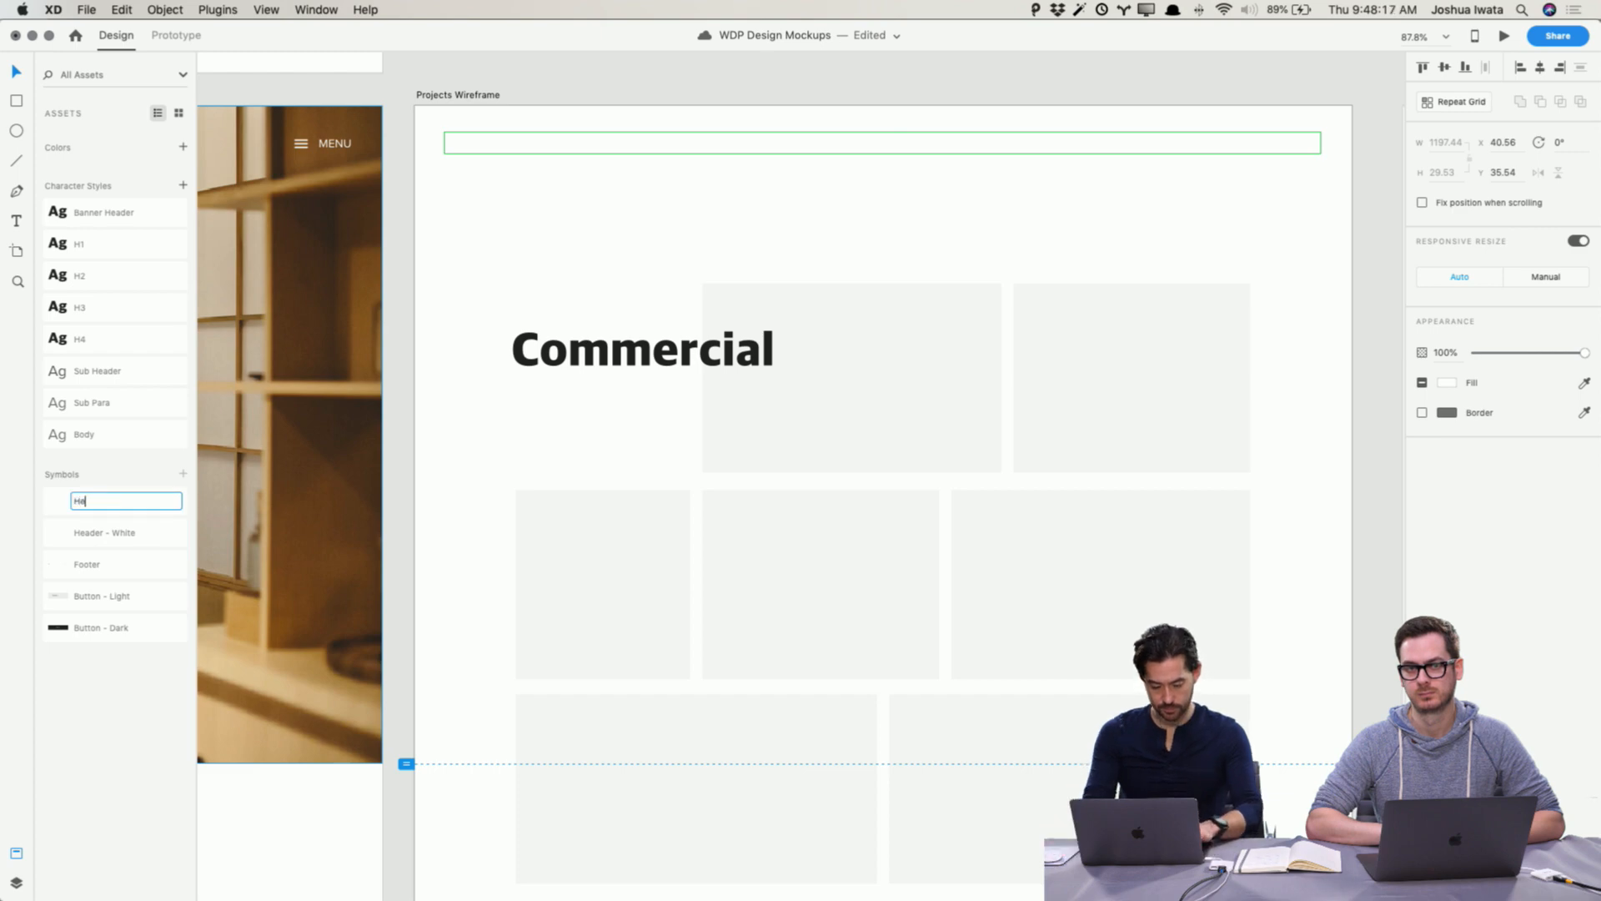
pyautogui.write('ader - Dark')
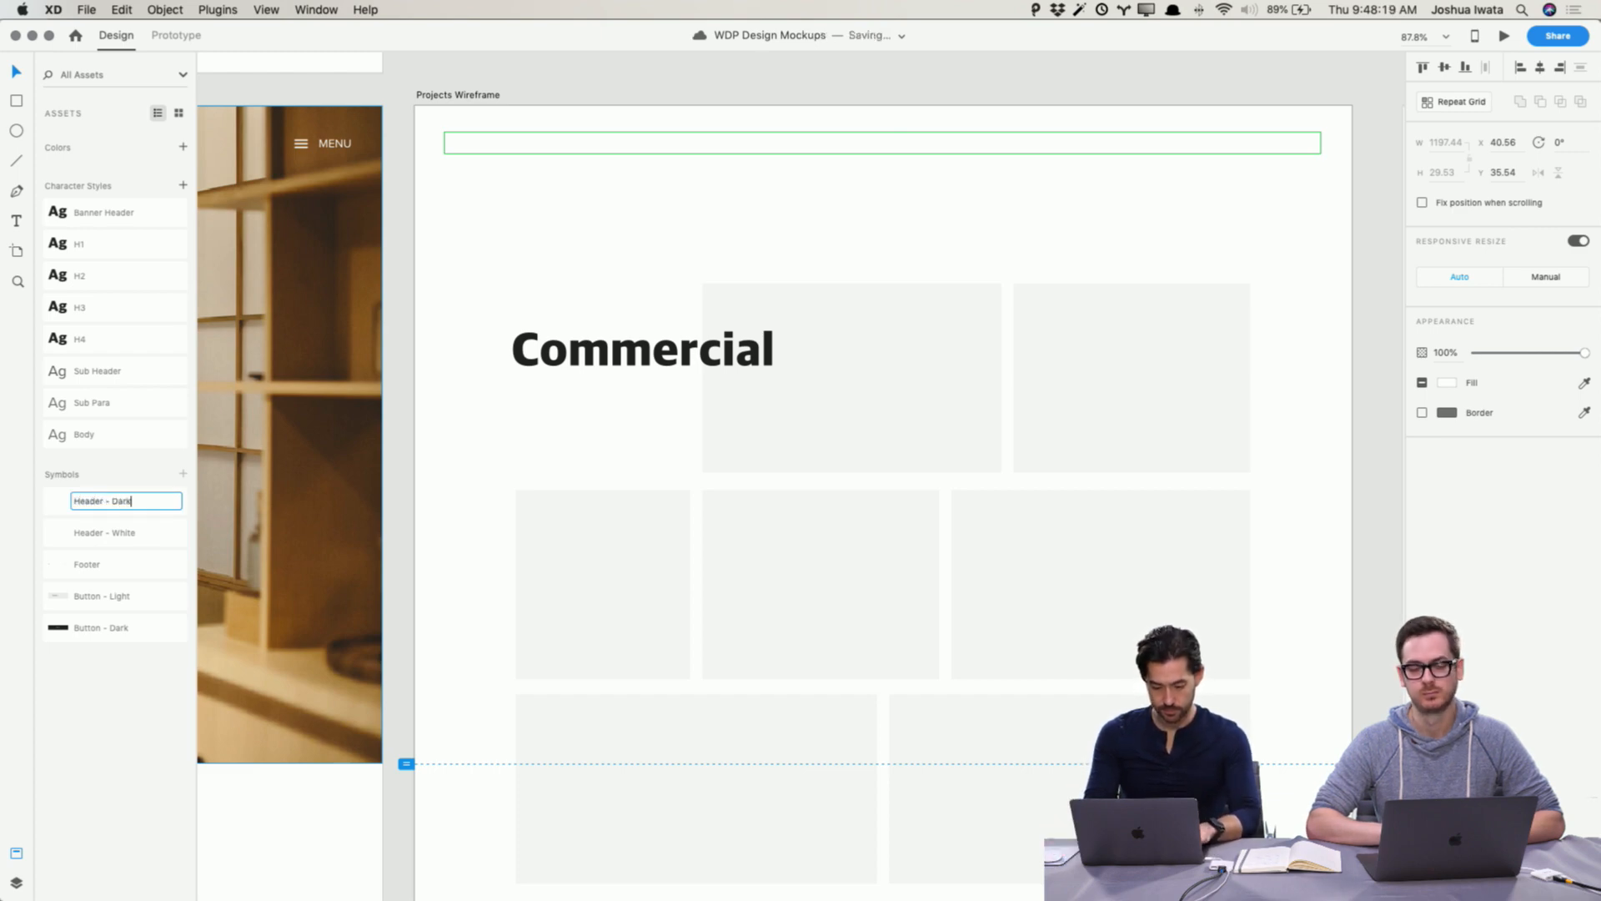
pyautogui.press('Return')
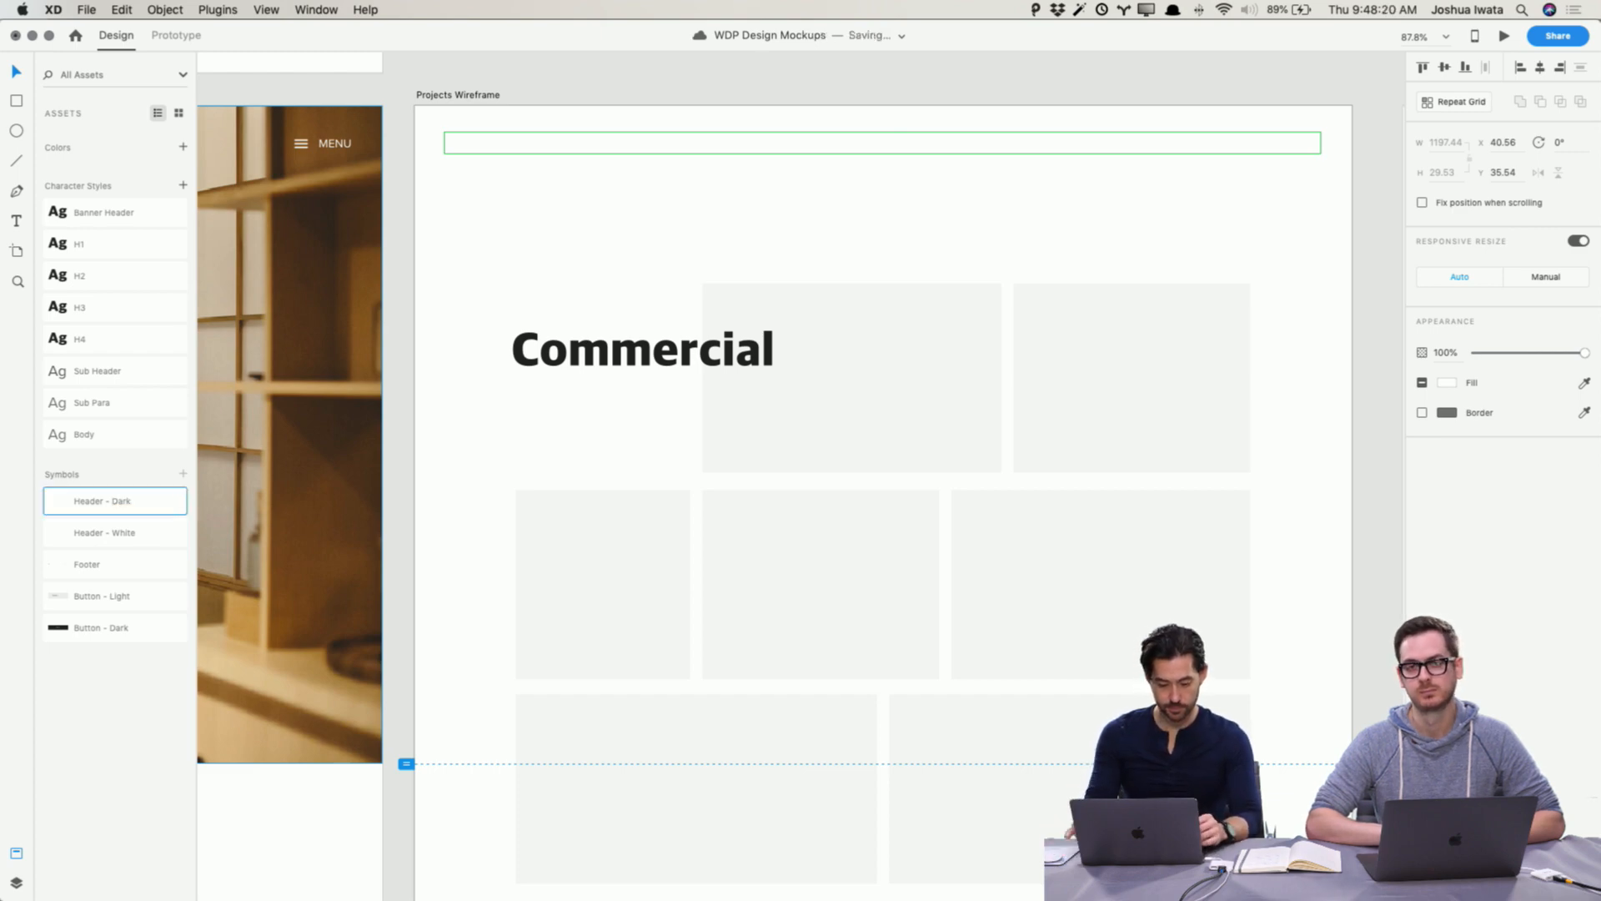
pyautogui.click(471, 91)
pyautogui.click(500, 146)
pyautogui.click(503, 71)
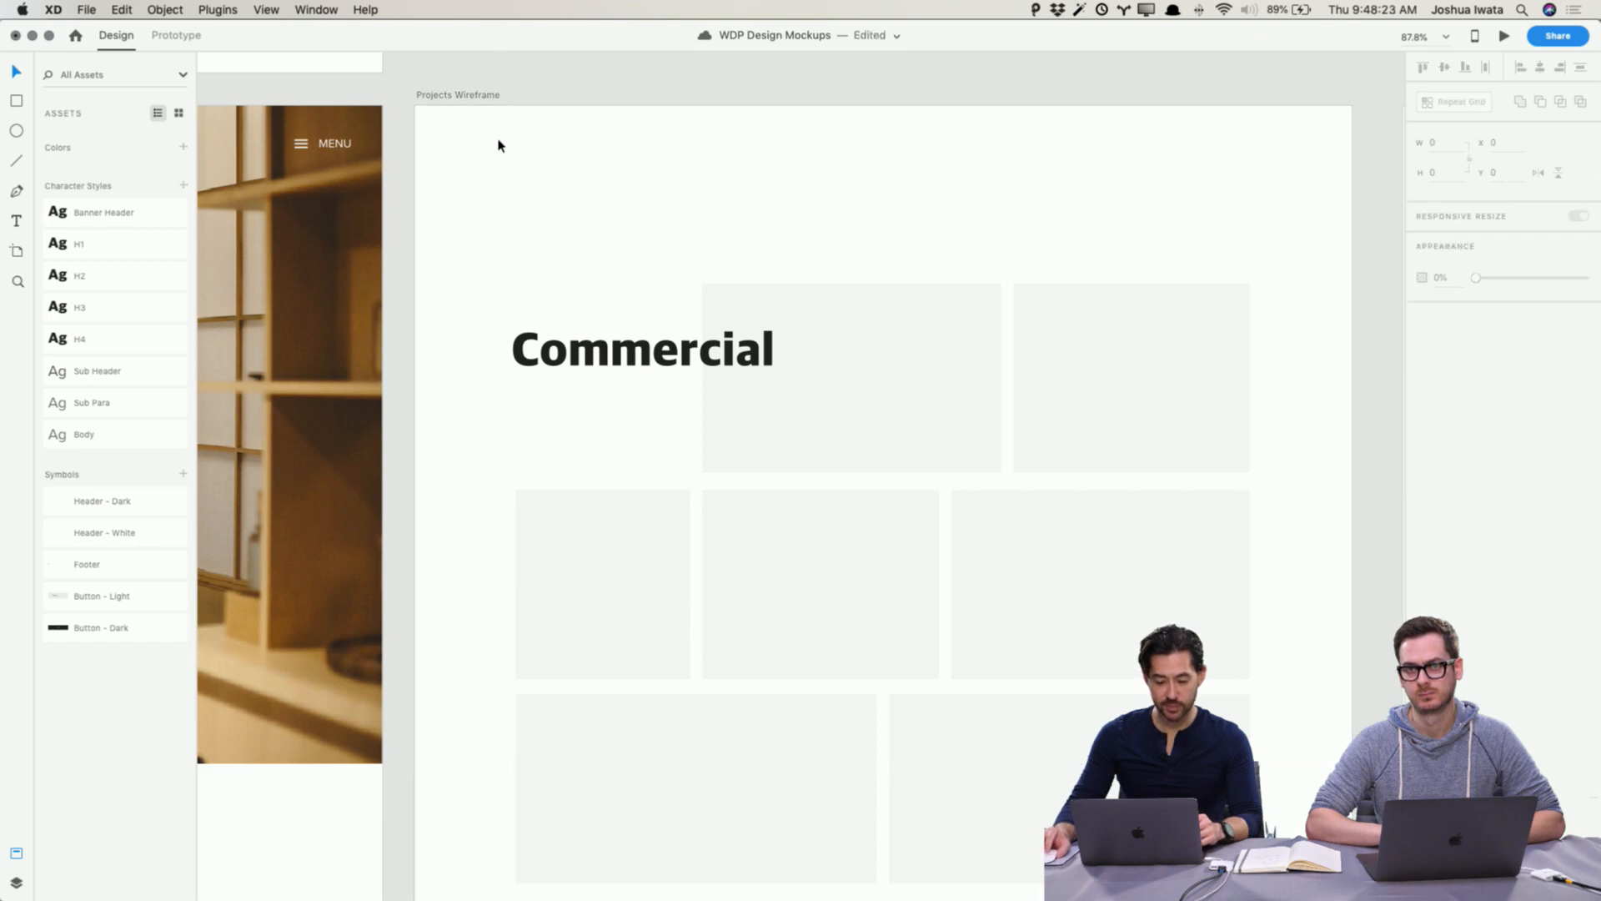
# Step: Place the Header - White symbol at the top of the Projects Wireframe artboard
pyautogui.hscroll(-5, 497, 143)
pyautogui.hscroll(1, 498, 145)
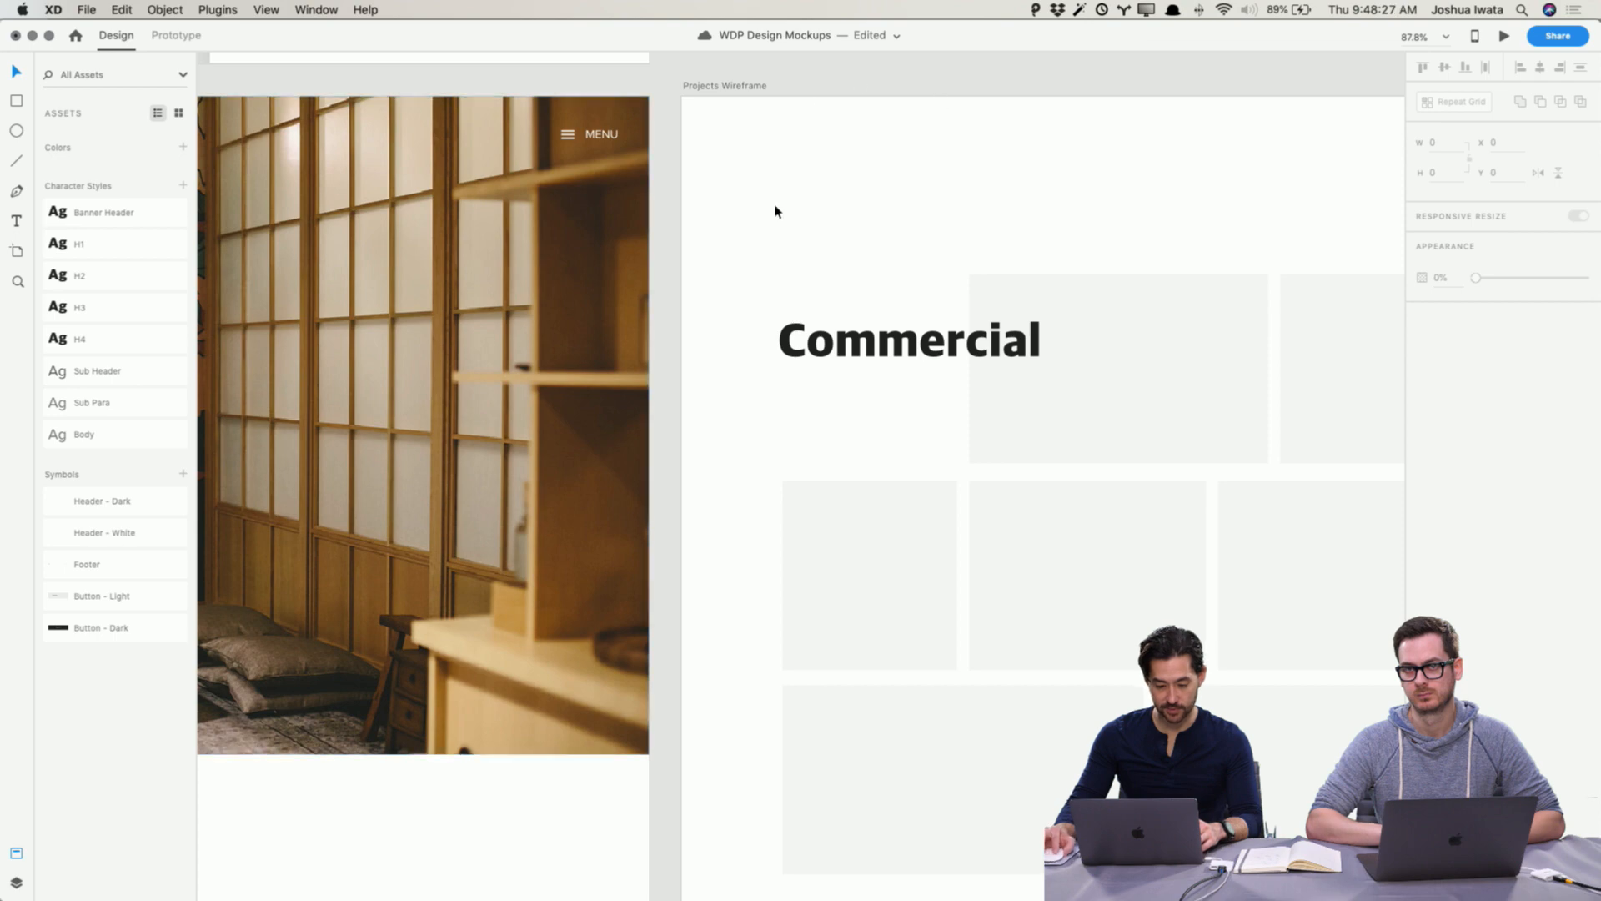
pyautogui.click(834, 134)
pyautogui.moveTo(145, 538); pyautogui.dragTo(851, 136)
pyautogui.click(857, 64)
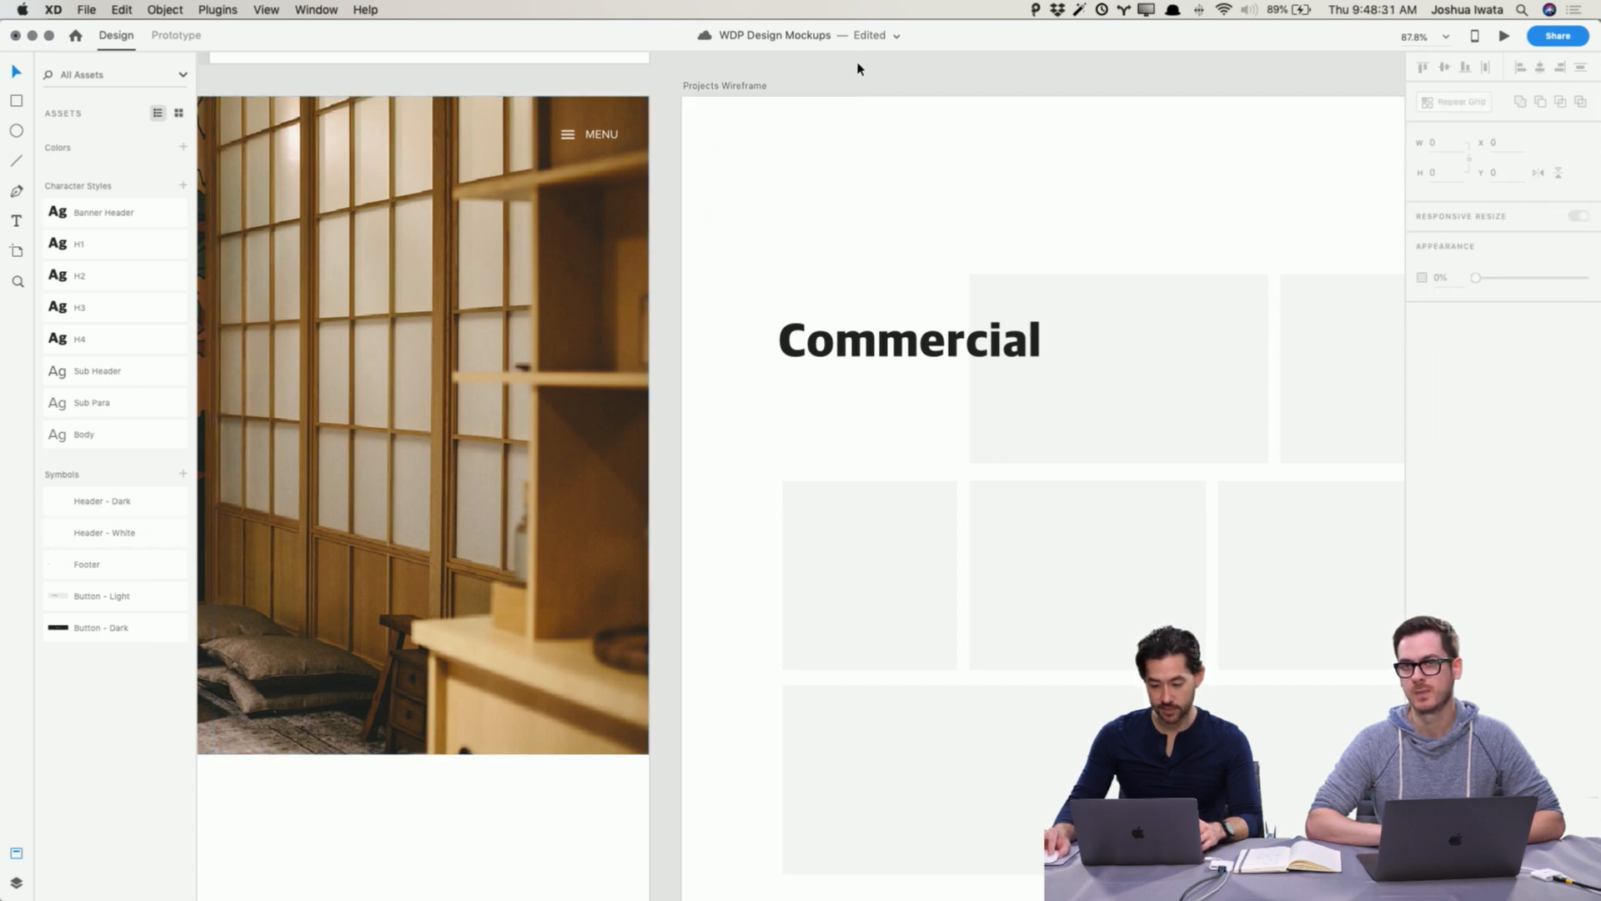
# Step: Set the Projects Wireframe artboard background to #222222 by sampling the Commercial headline colour
pyautogui.hscroll(5, 833, 107)
pyautogui.scroll(1, 535, 133)
pyautogui.hscroll(1, 535, 133)
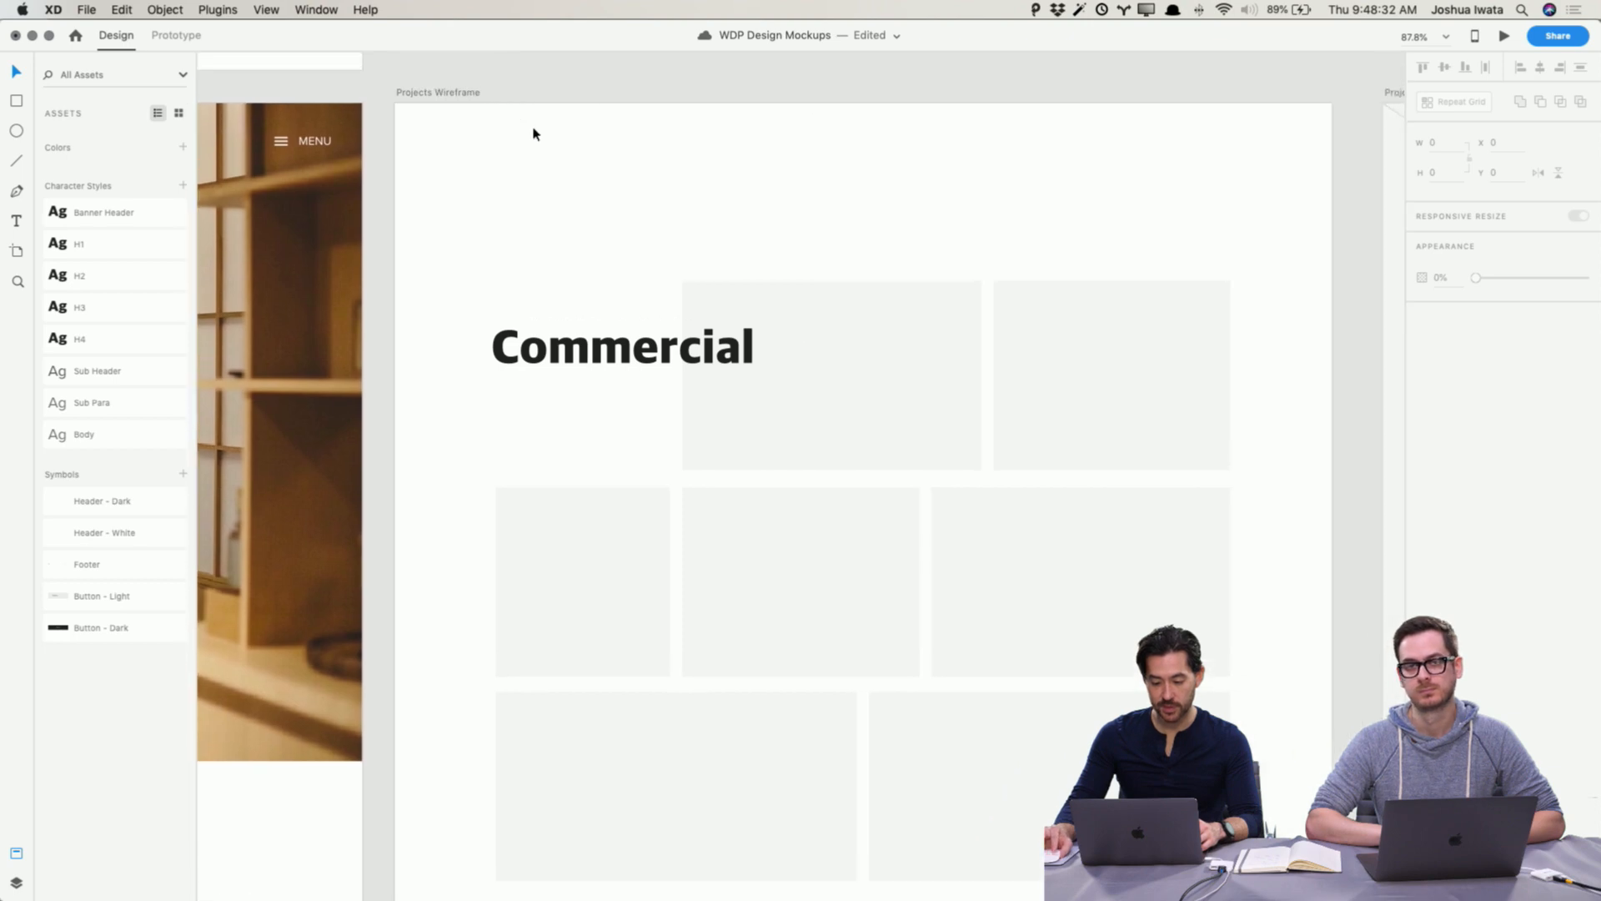
pyautogui.click(464, 94)
pyautogui.click(1448, 390)
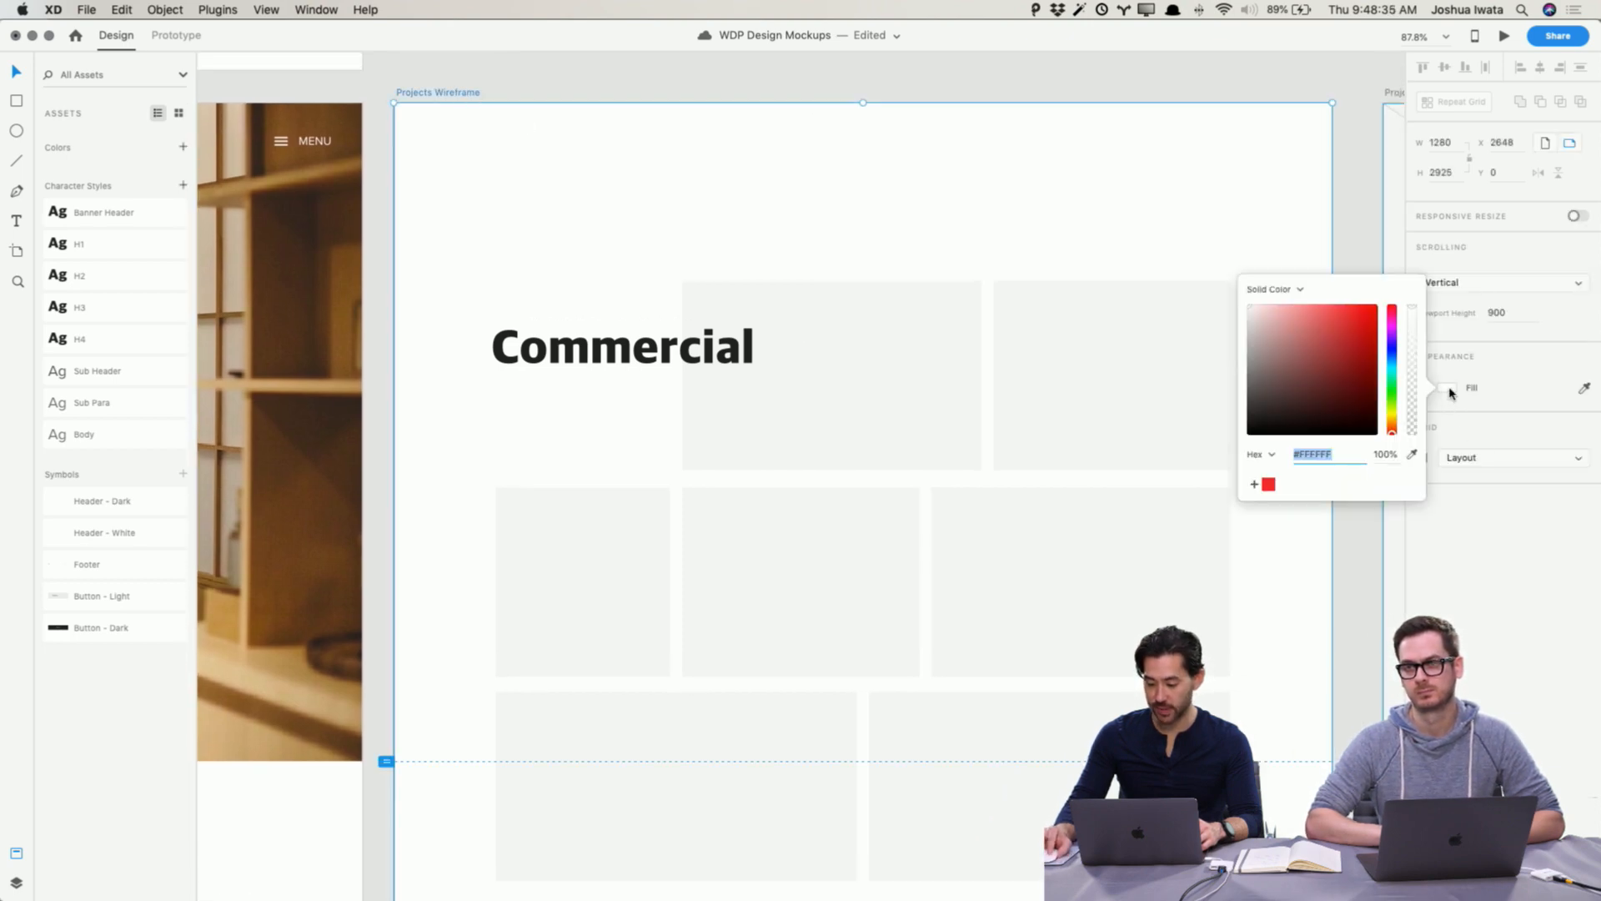
pyautogui.click(1412, 454)
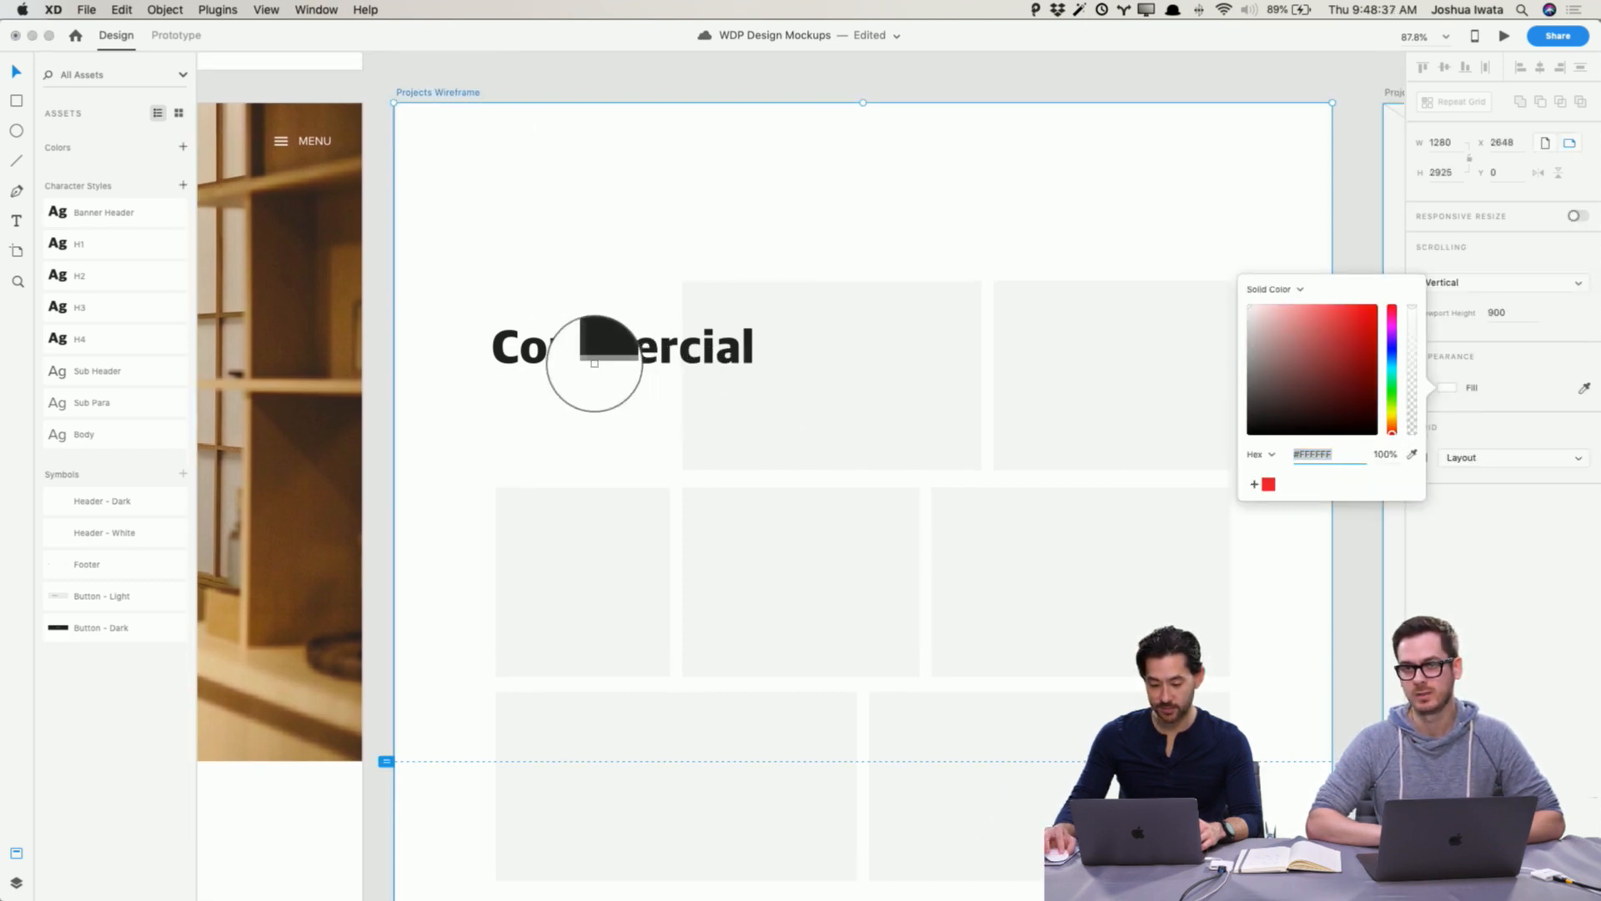
pyautogui.click(553, 359)
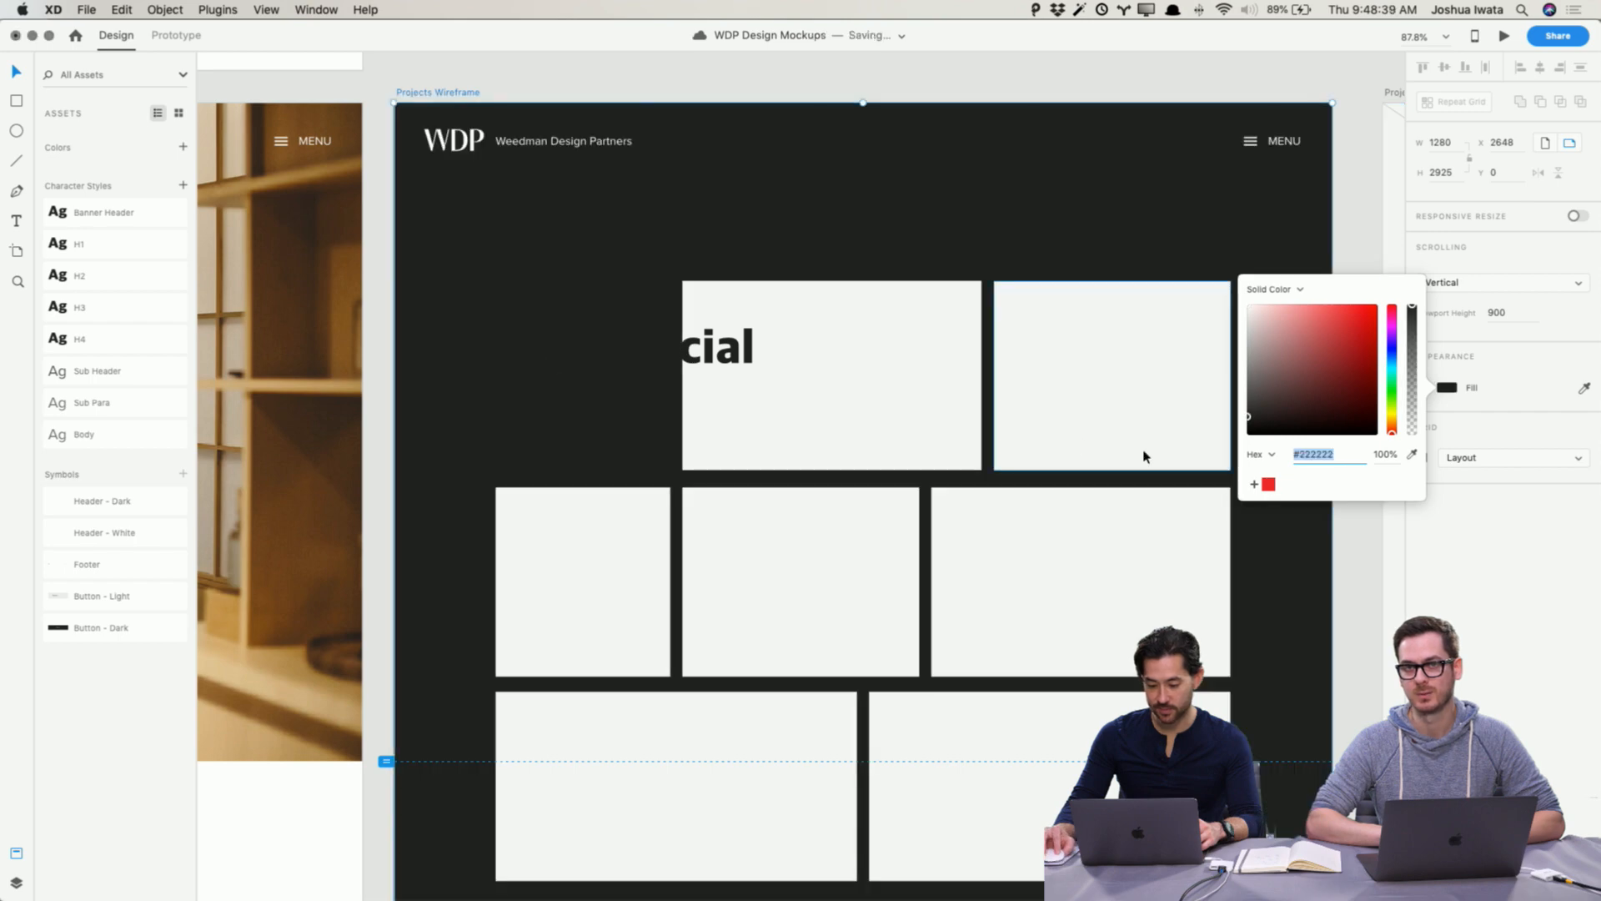
pyautogui.click(840, 76)
# Step: Set the Commercial headline fill colour to #ffffff
pyautogui.hscroll(-10, 840, 75)
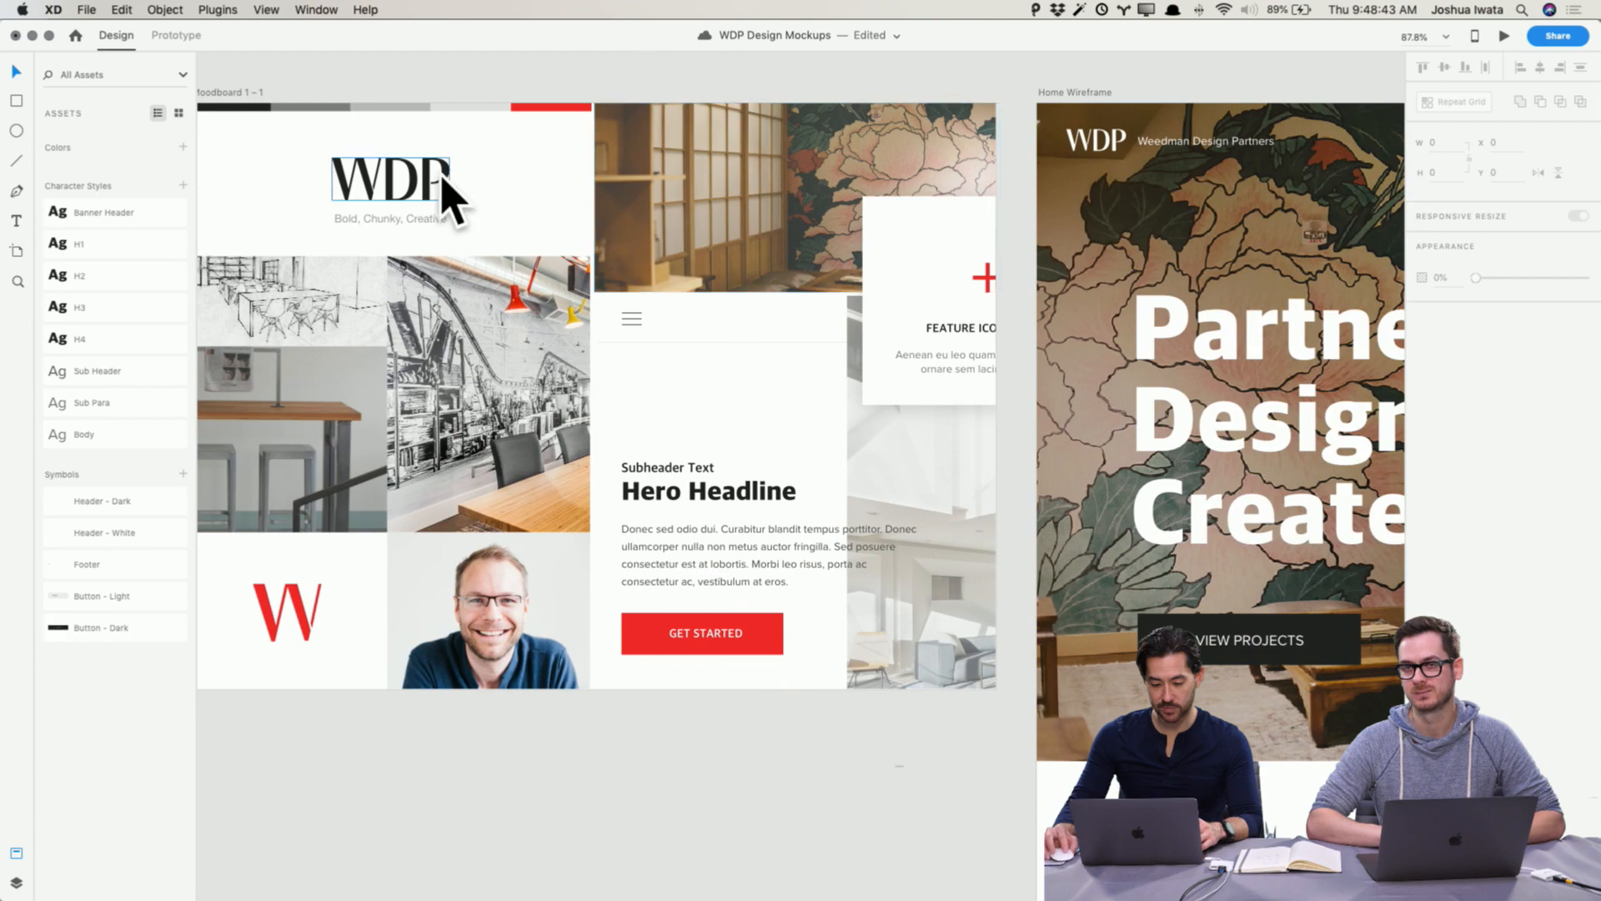
pyautogui.hscroll(2, 776, 264)
pyautogui.hscroll(11, 776, 264)
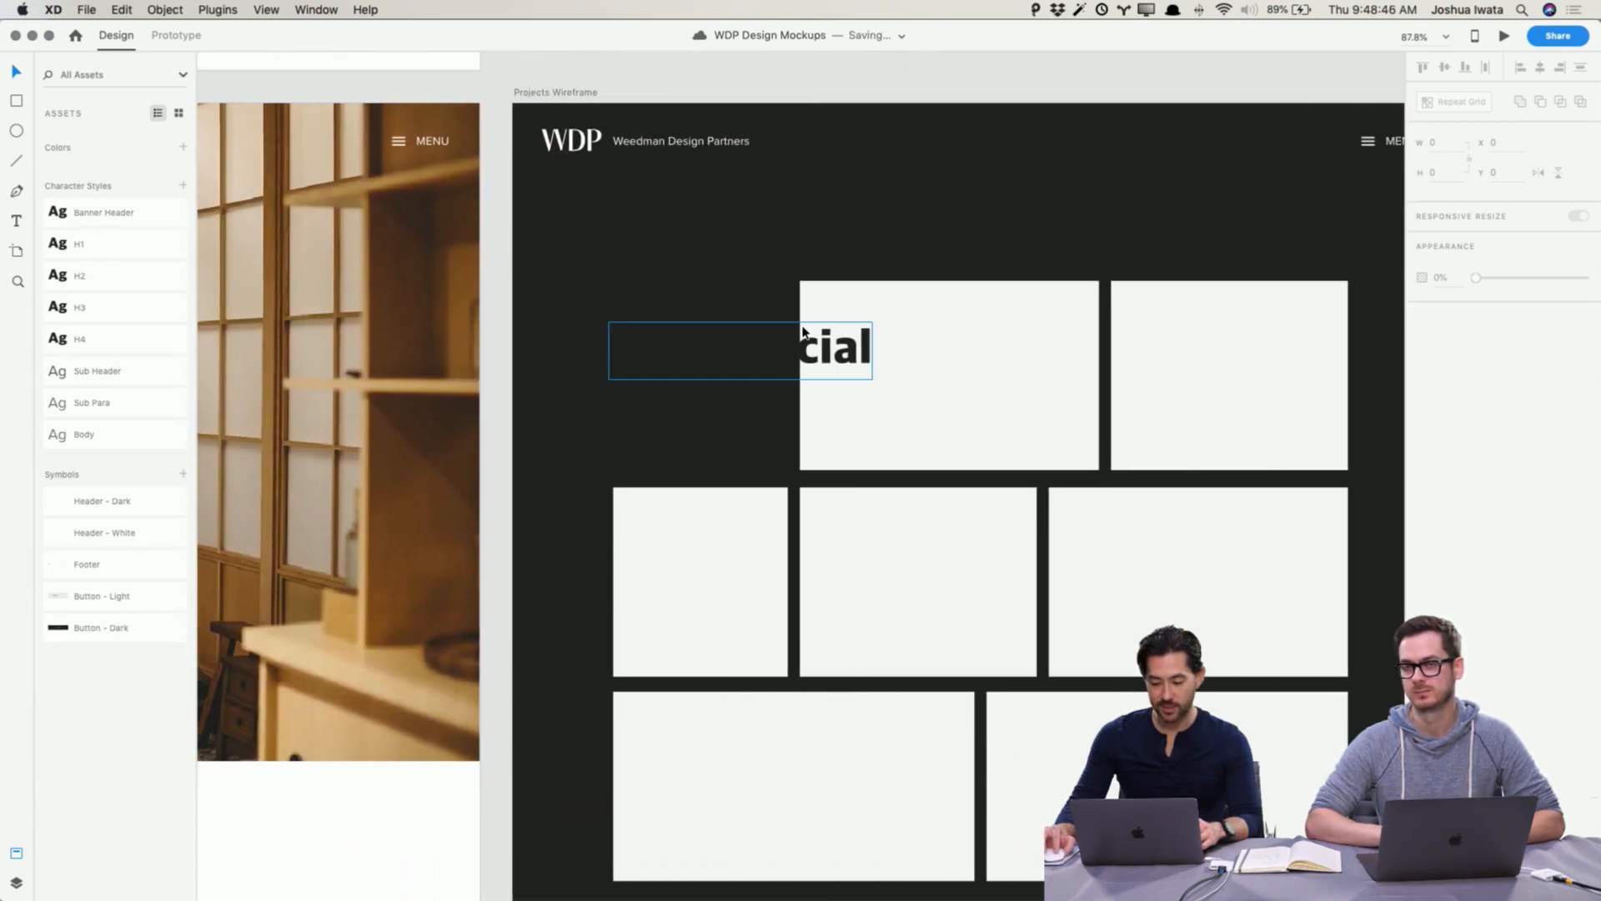
pyautogui.click(802, 332)
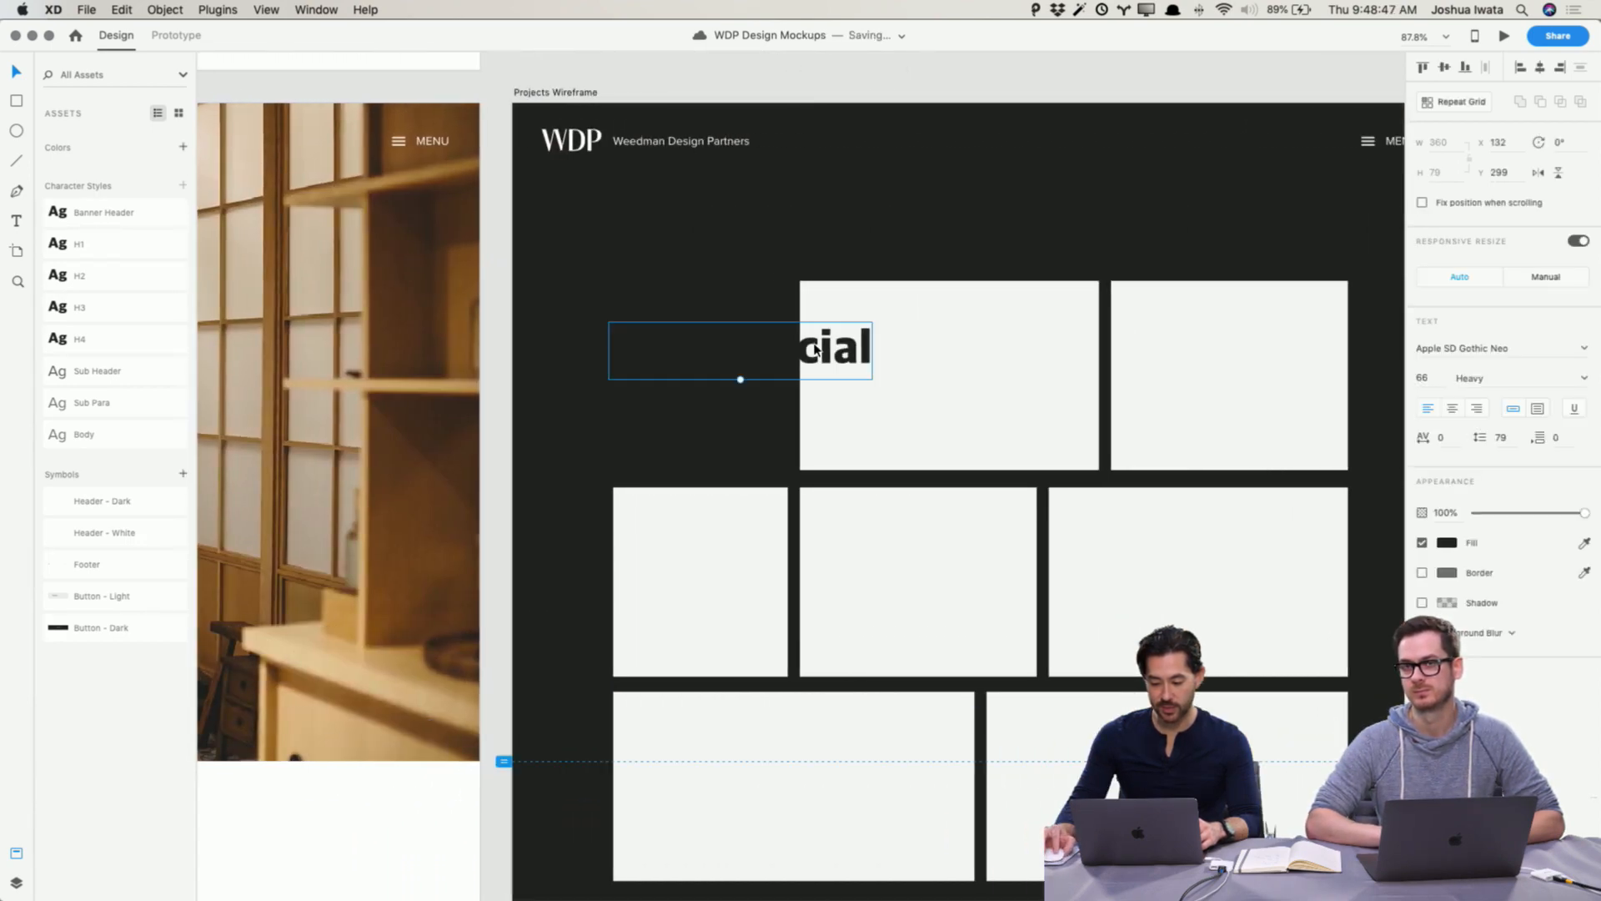
pyautogui.click(1448, 542)
pyautogui.write('ffffff')
pyautogui.press('Return')
pyautogui.click(1002, 112)
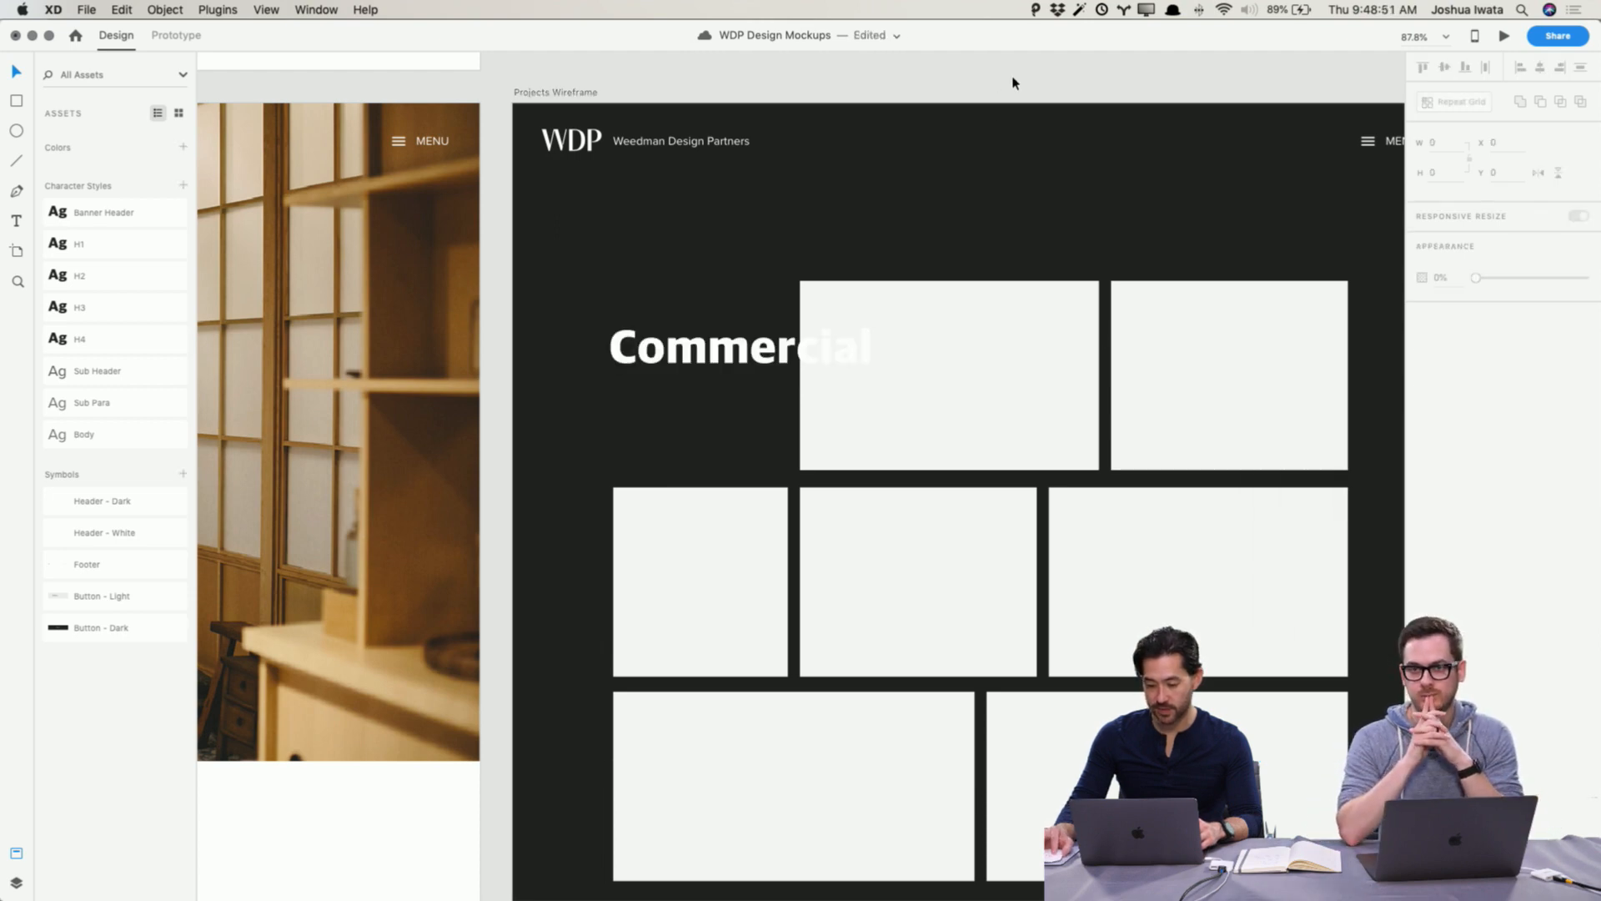
# Step: Save the document
pyautogui.scroll(-2, 1010, 129)
pyautogui.hscroll(1, 1009, 129)
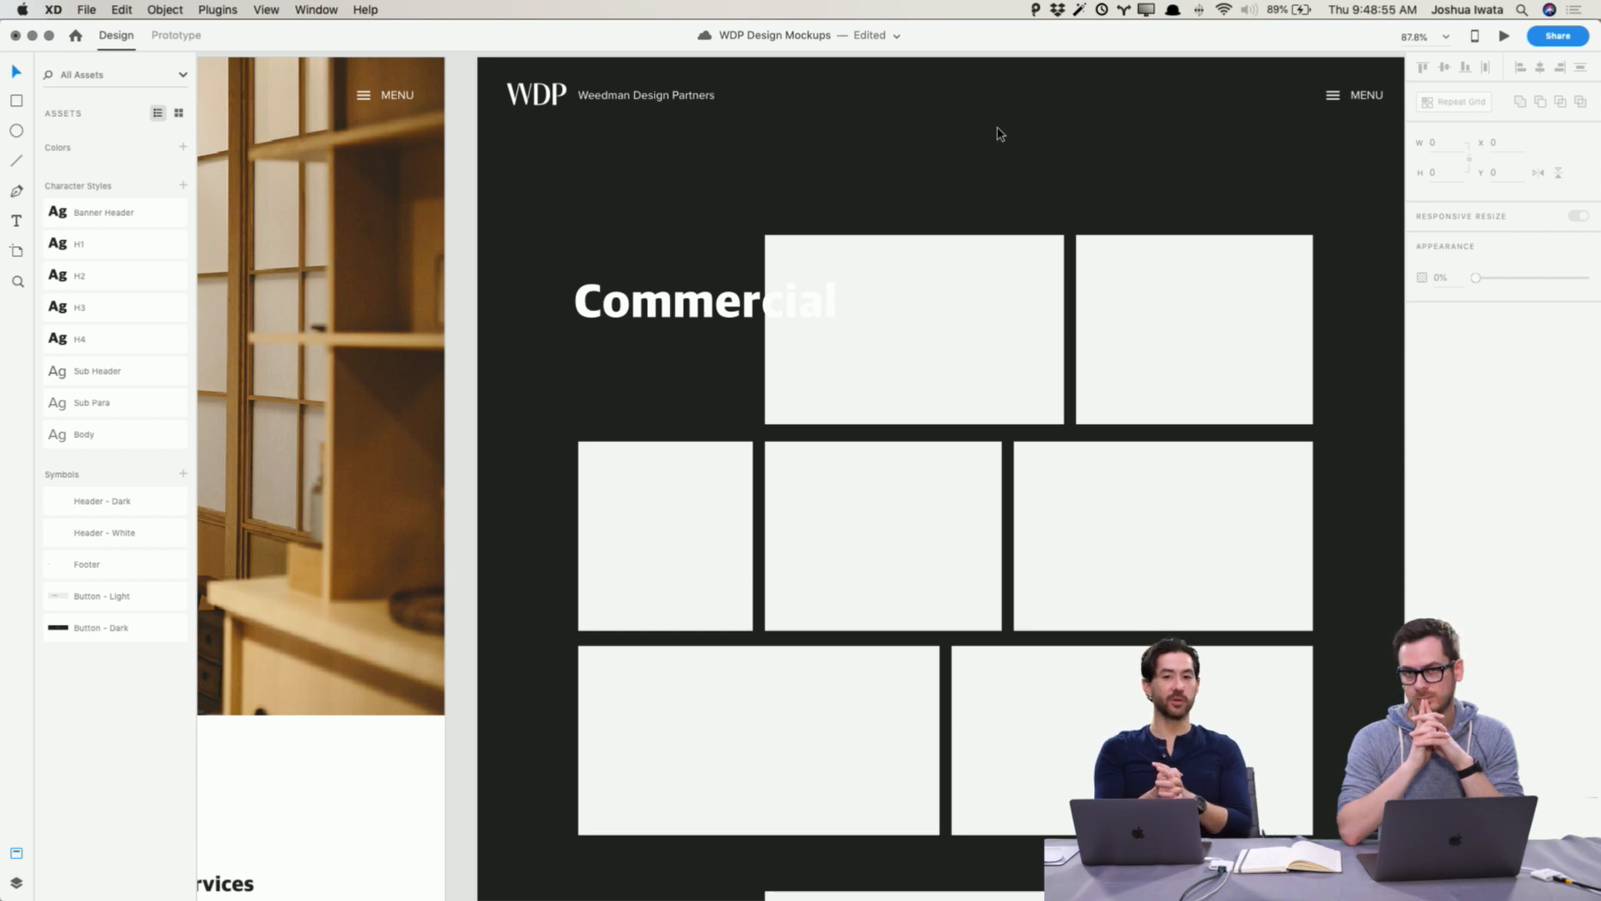
pyautogui.press('super+s')
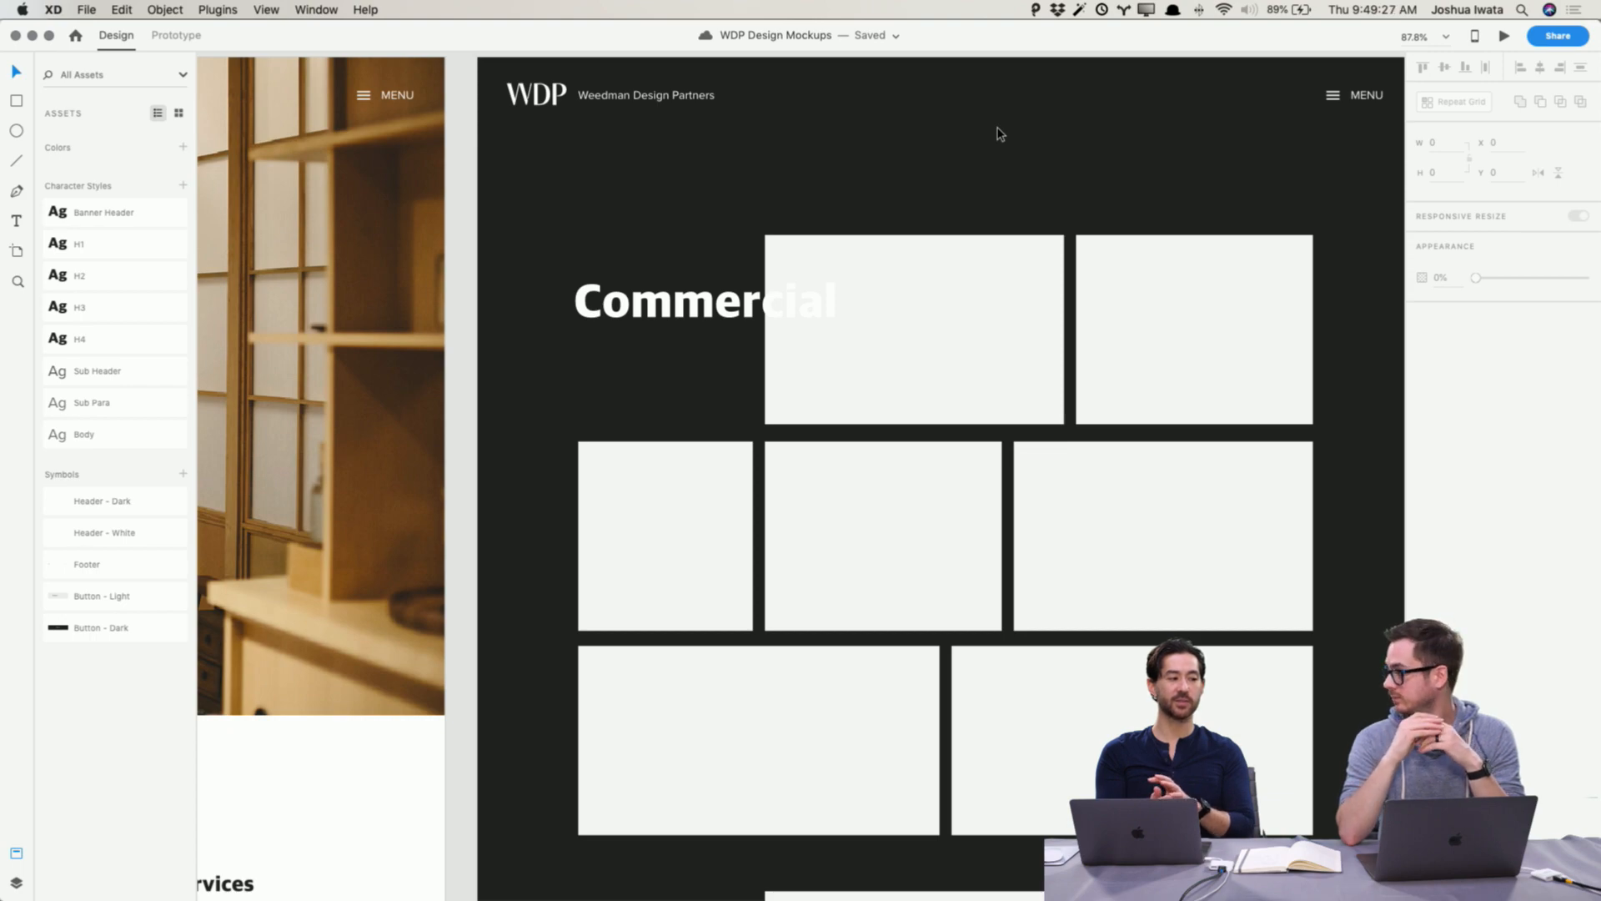
# Step: Review the Home and Projects wireframes side by side with the new dark styling
pyautogui.hscroll(-10, 869, 411)
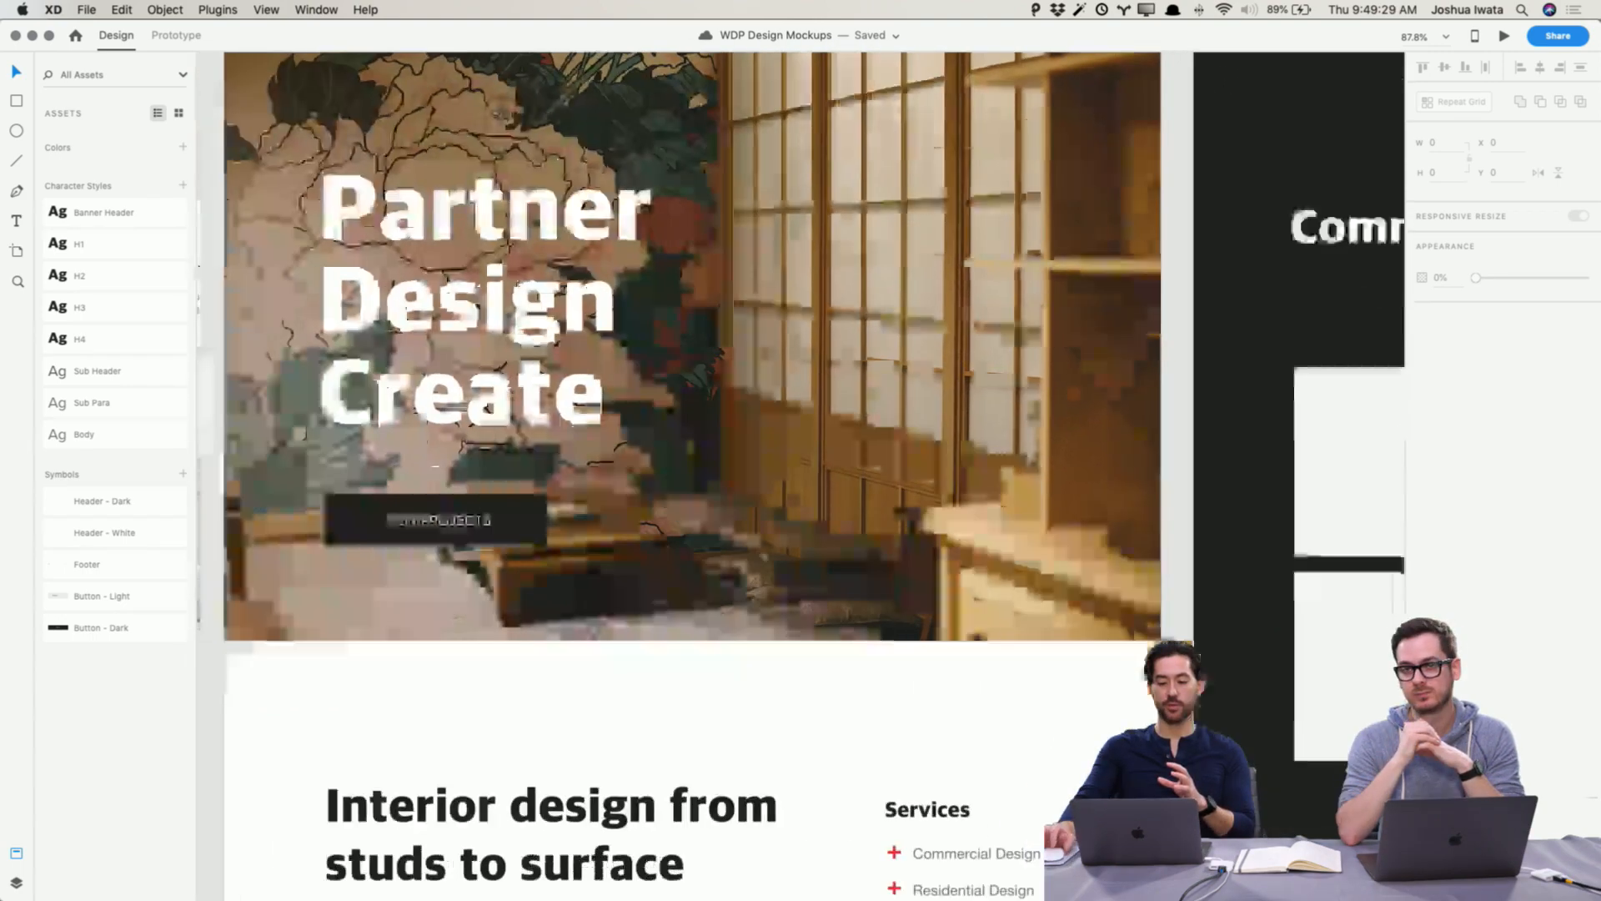
pyautogui.scroll(-6, 884, 406)
pyautogui.hscroll(-5, 901, 401)
pyautogui.scroll(8, 902, 401)
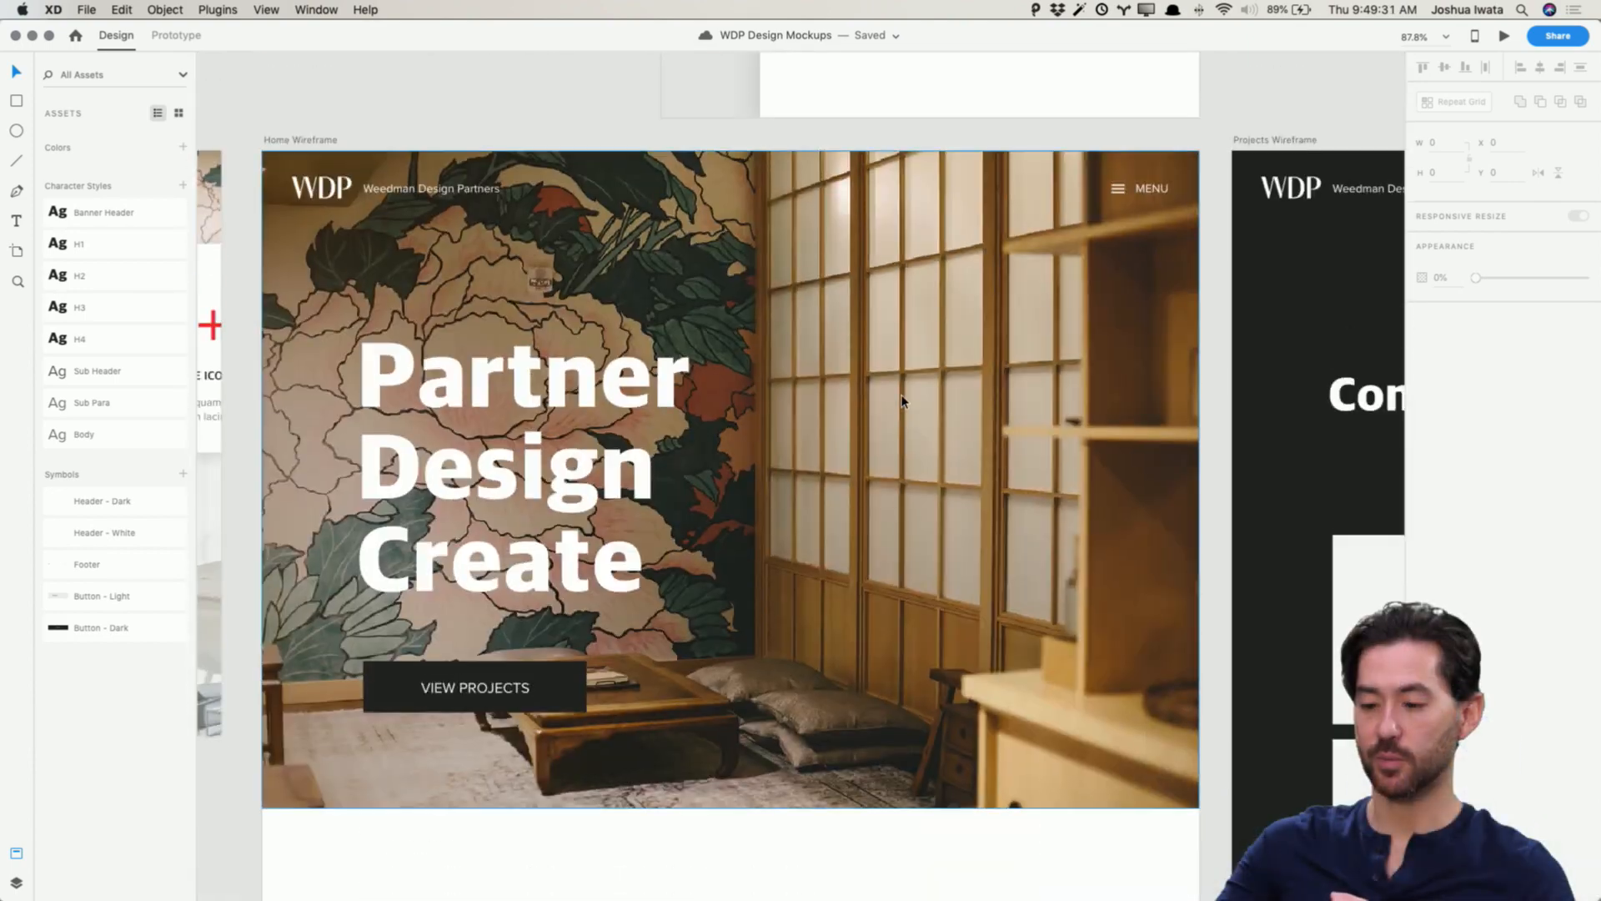
pyautogui.scroll(-7, 901, 401)
pyautogui.scroll(-3, 902, 401)
pyautogui.scroll(8, 901, 401)
pyautogui.hscroll(12, 901, 401)
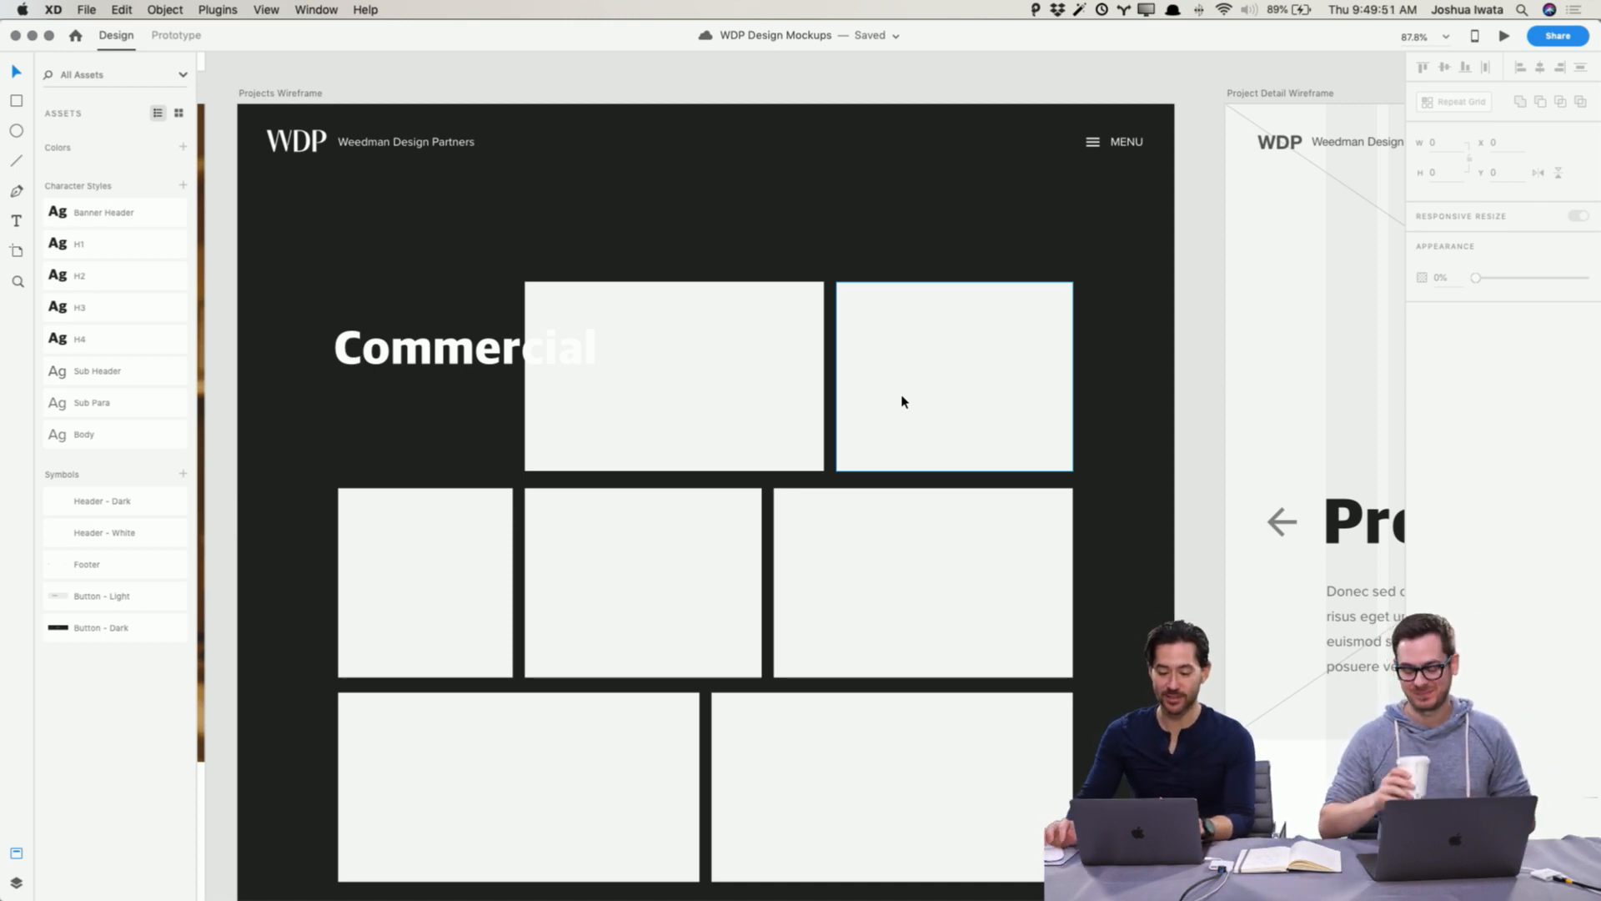
pyautogui.scroll(-1, 834, 409)
pyautogui.click(692, 405)
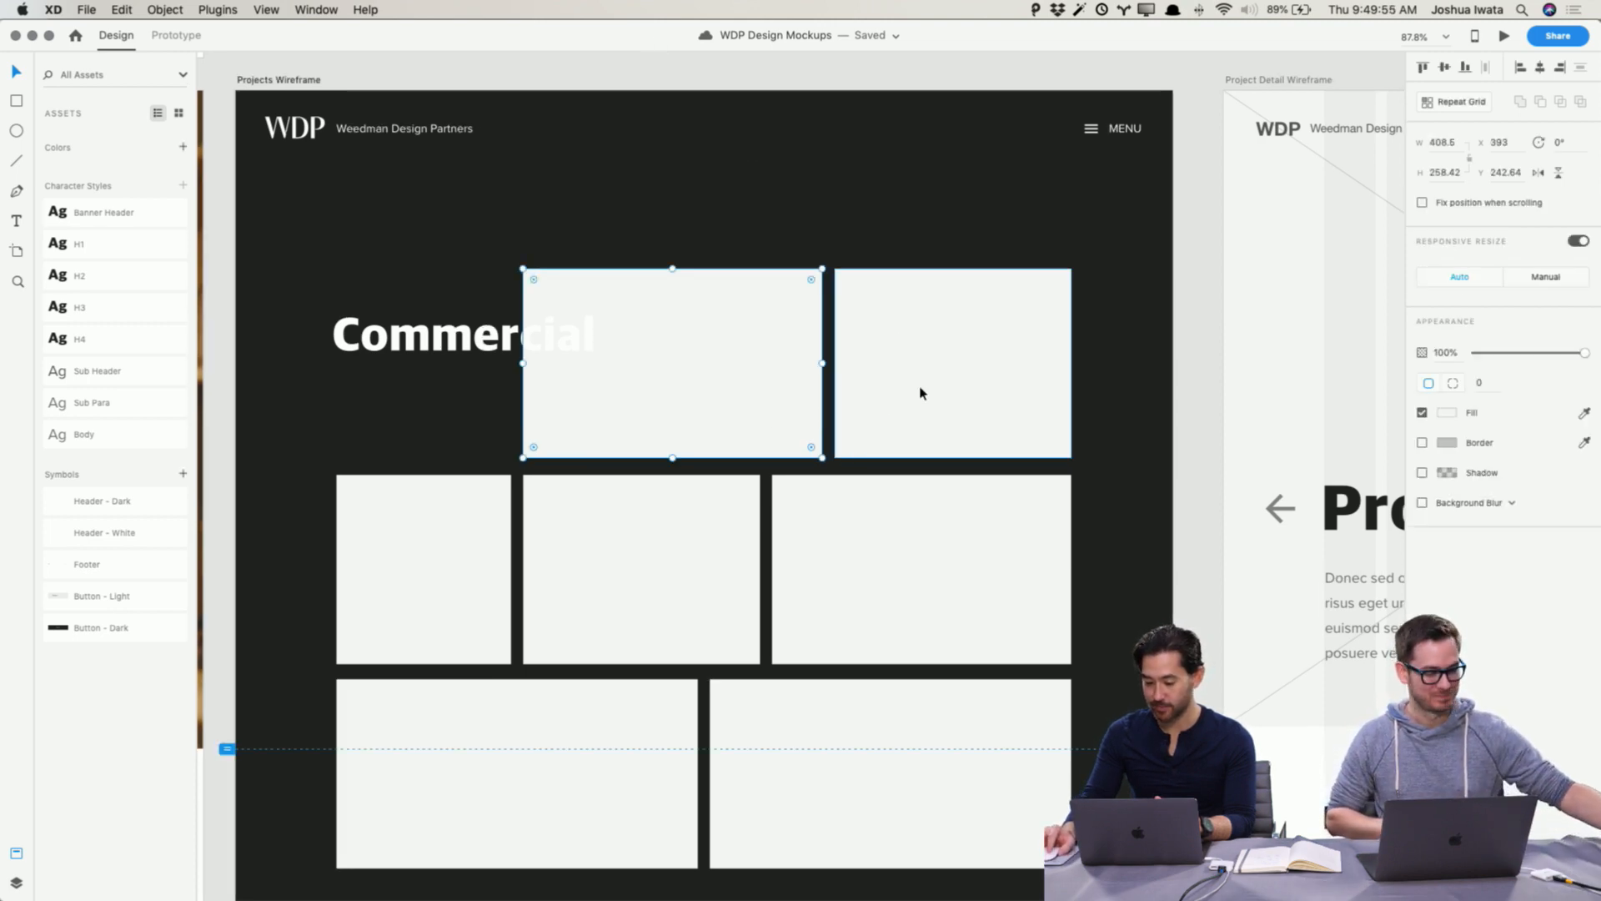
pyautogui.scroll(-3, 921, 393)
pyautogui.click(1201, 474)
# Step: Set the Residential headline fill colour to white
pyautogui.scroll(-6, 1189, 474)
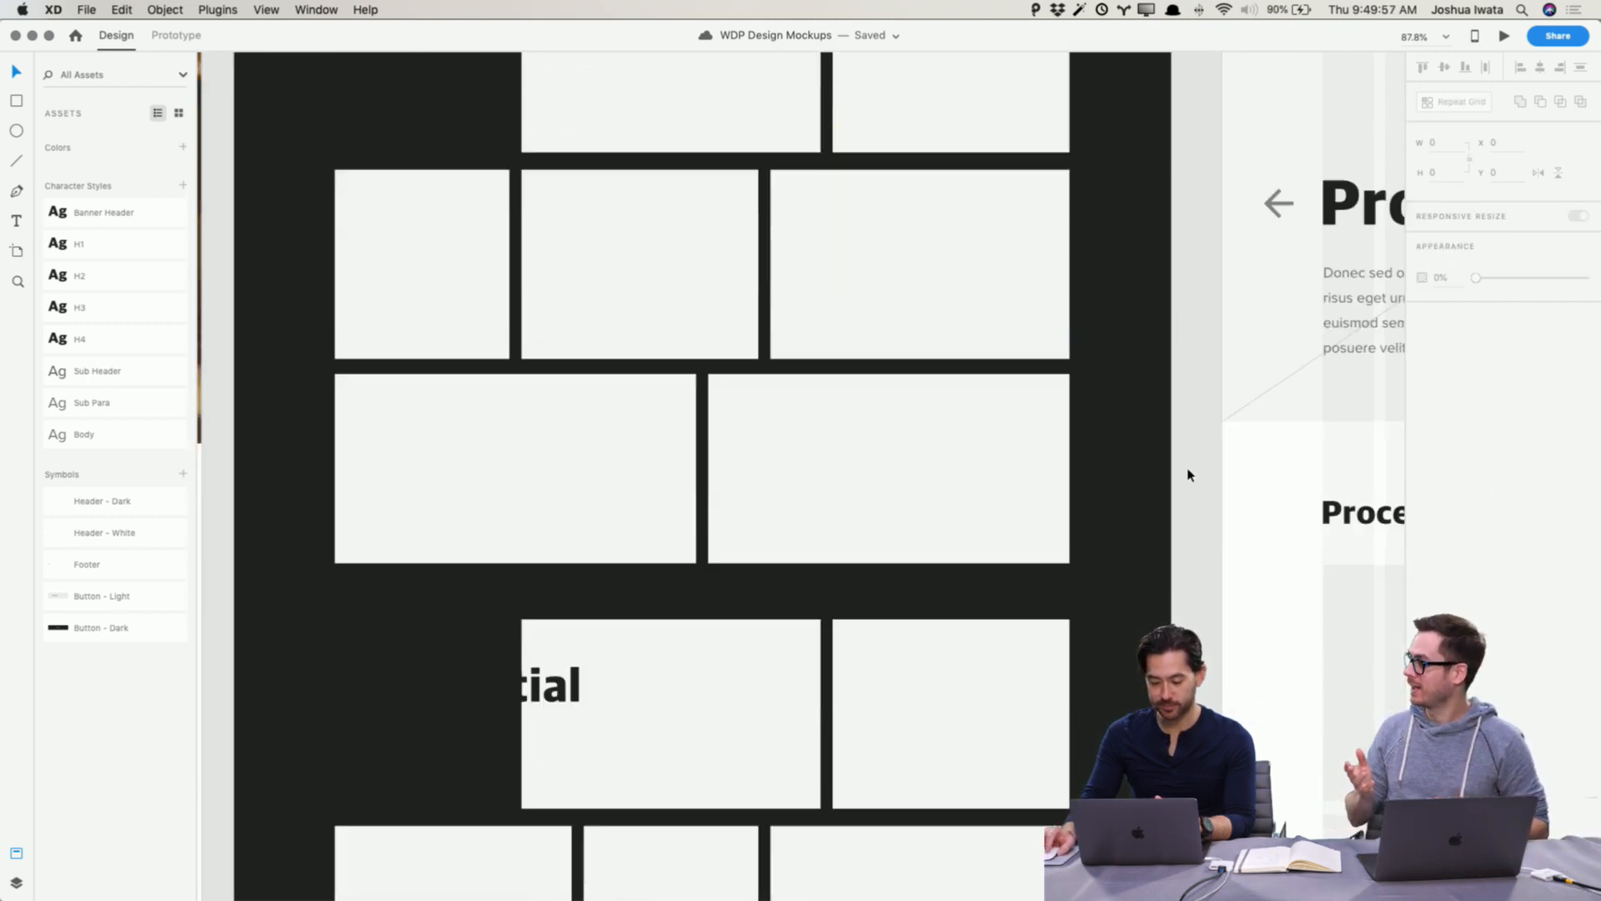
pyautogui.scroll(-5, 1189, 475)
pyautogui.click(454, 367)
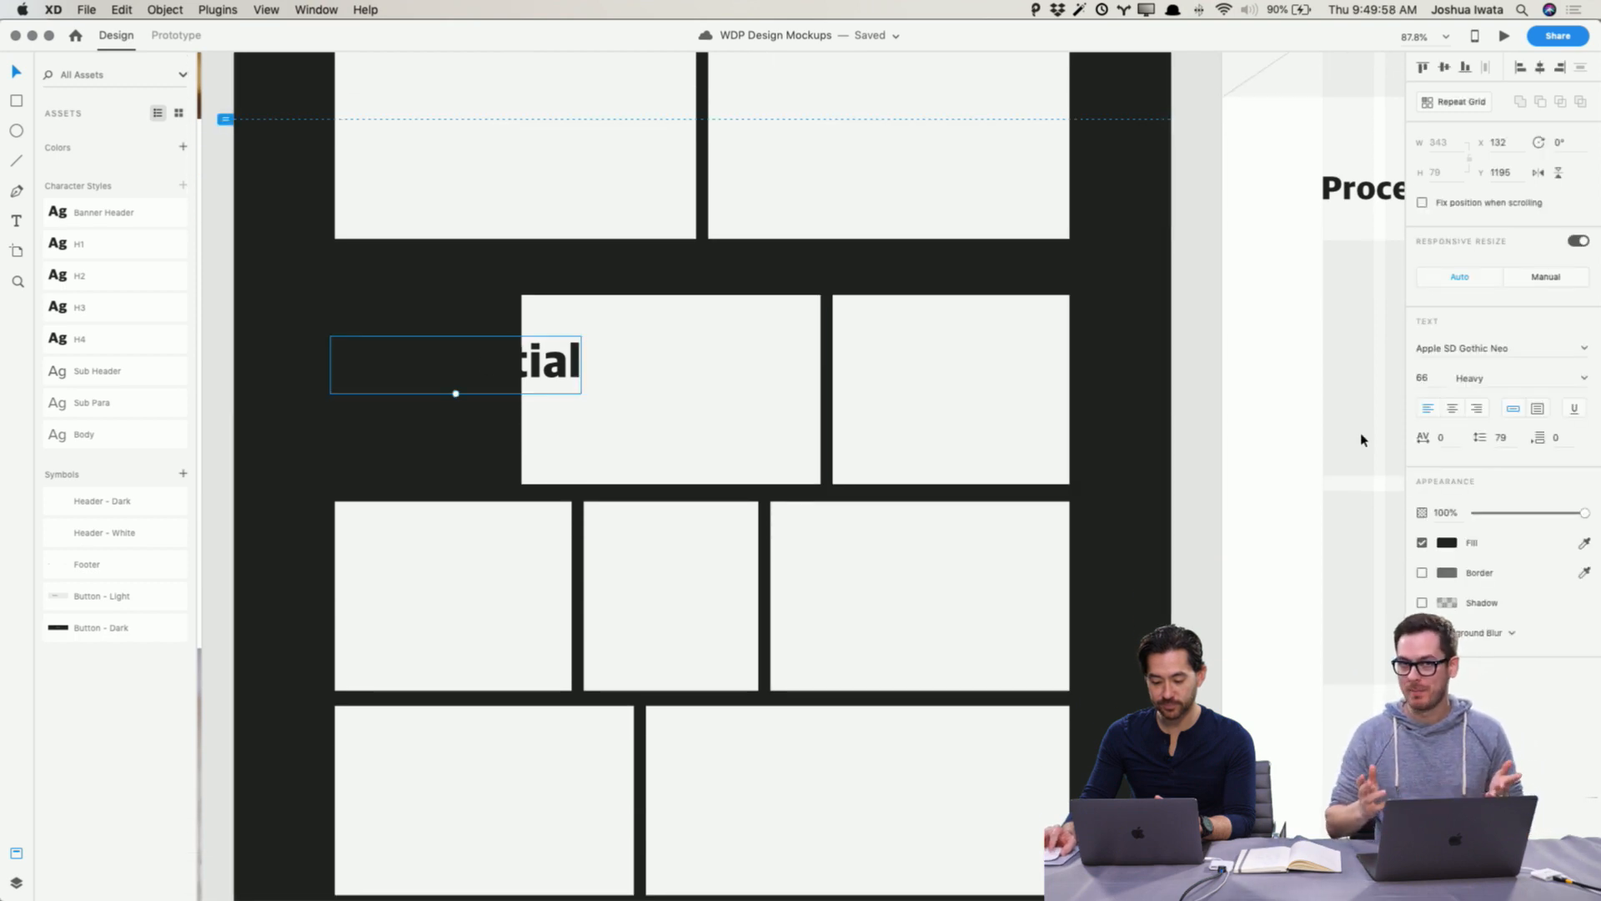
pyautogui.click(1446, 544)
pyautogui.moveTo(1267, 480); pyautogui.dragTo(1208, 403)
pyautogui.click(1204, 402)
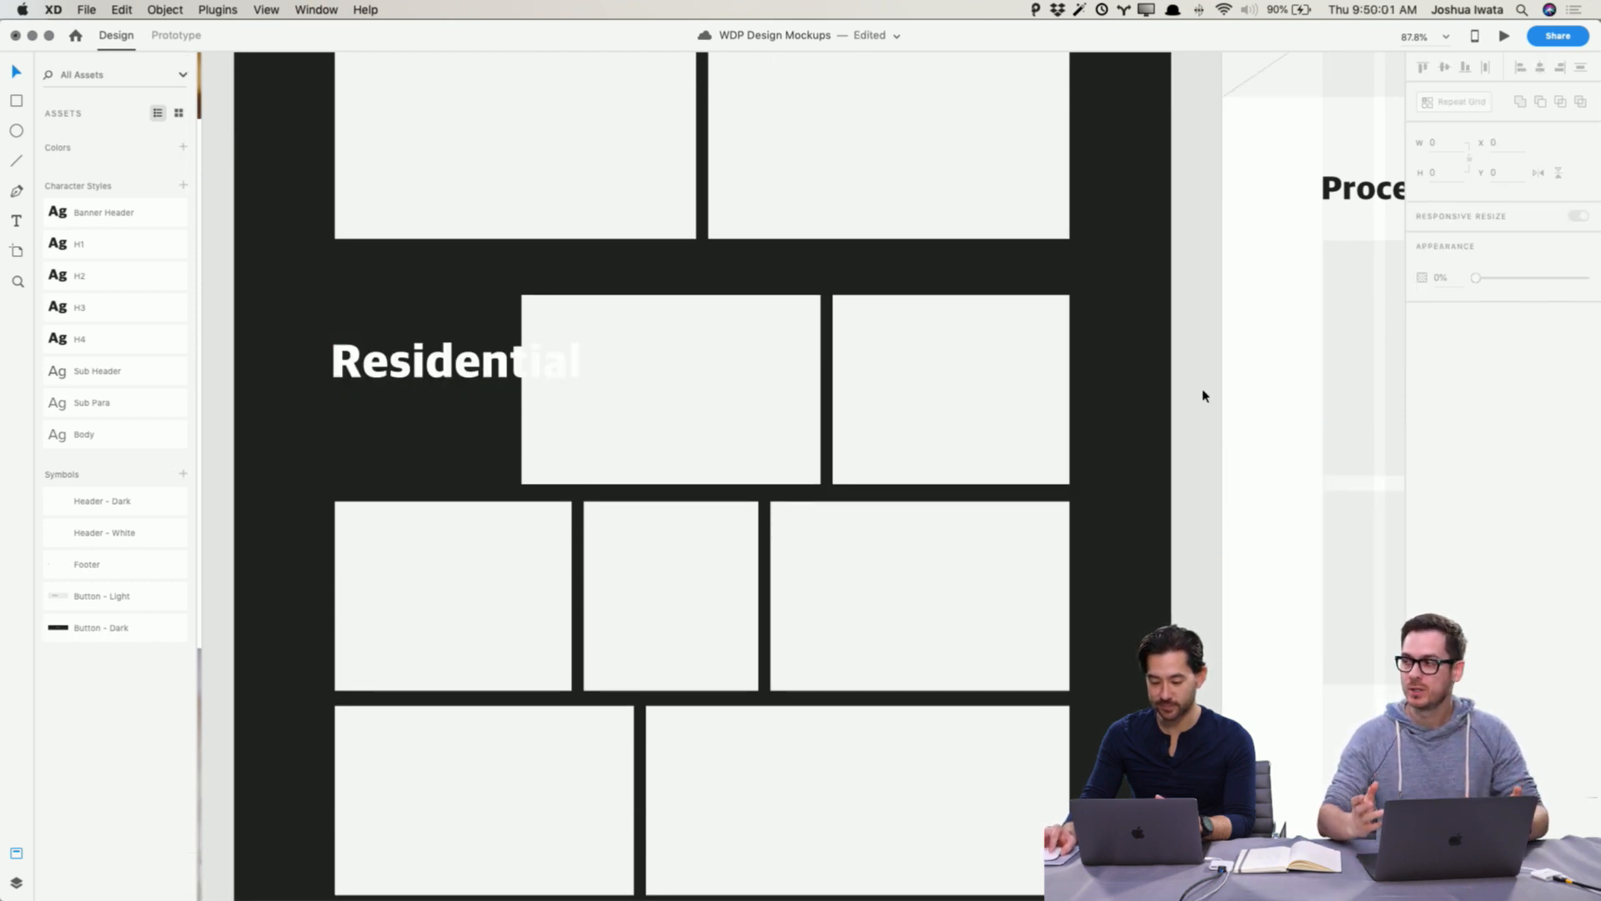
# Step: Apply the H3 character style to the mobile menu navigation text
pyautogui.scroll(7, 1204, 396)
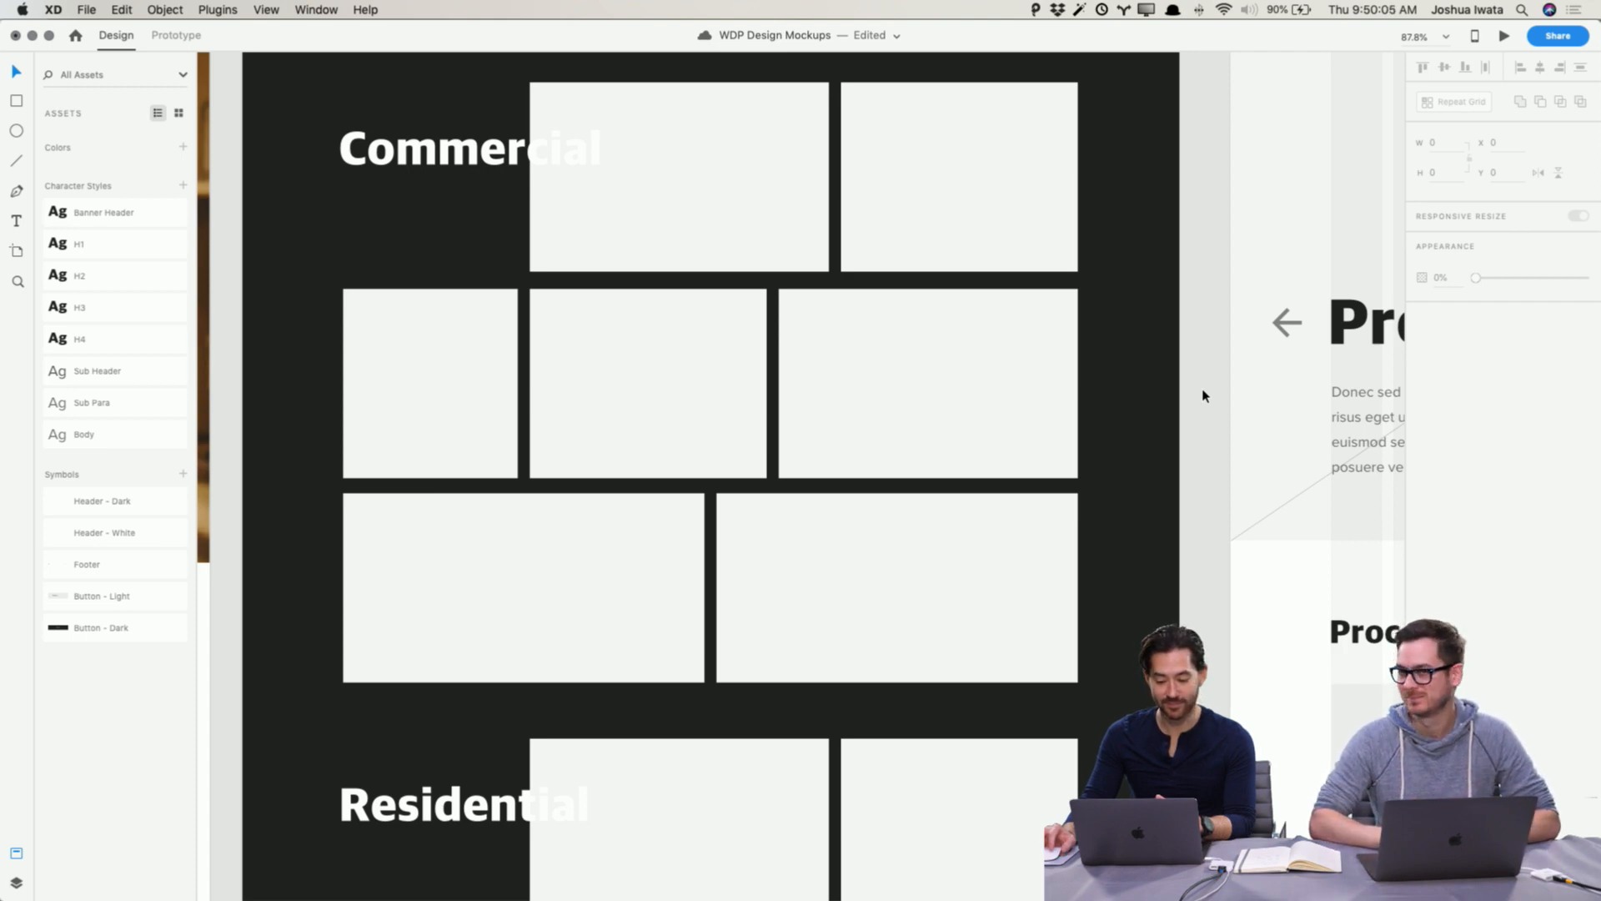
pyautogui.hscroll(-15, 1203, 395)
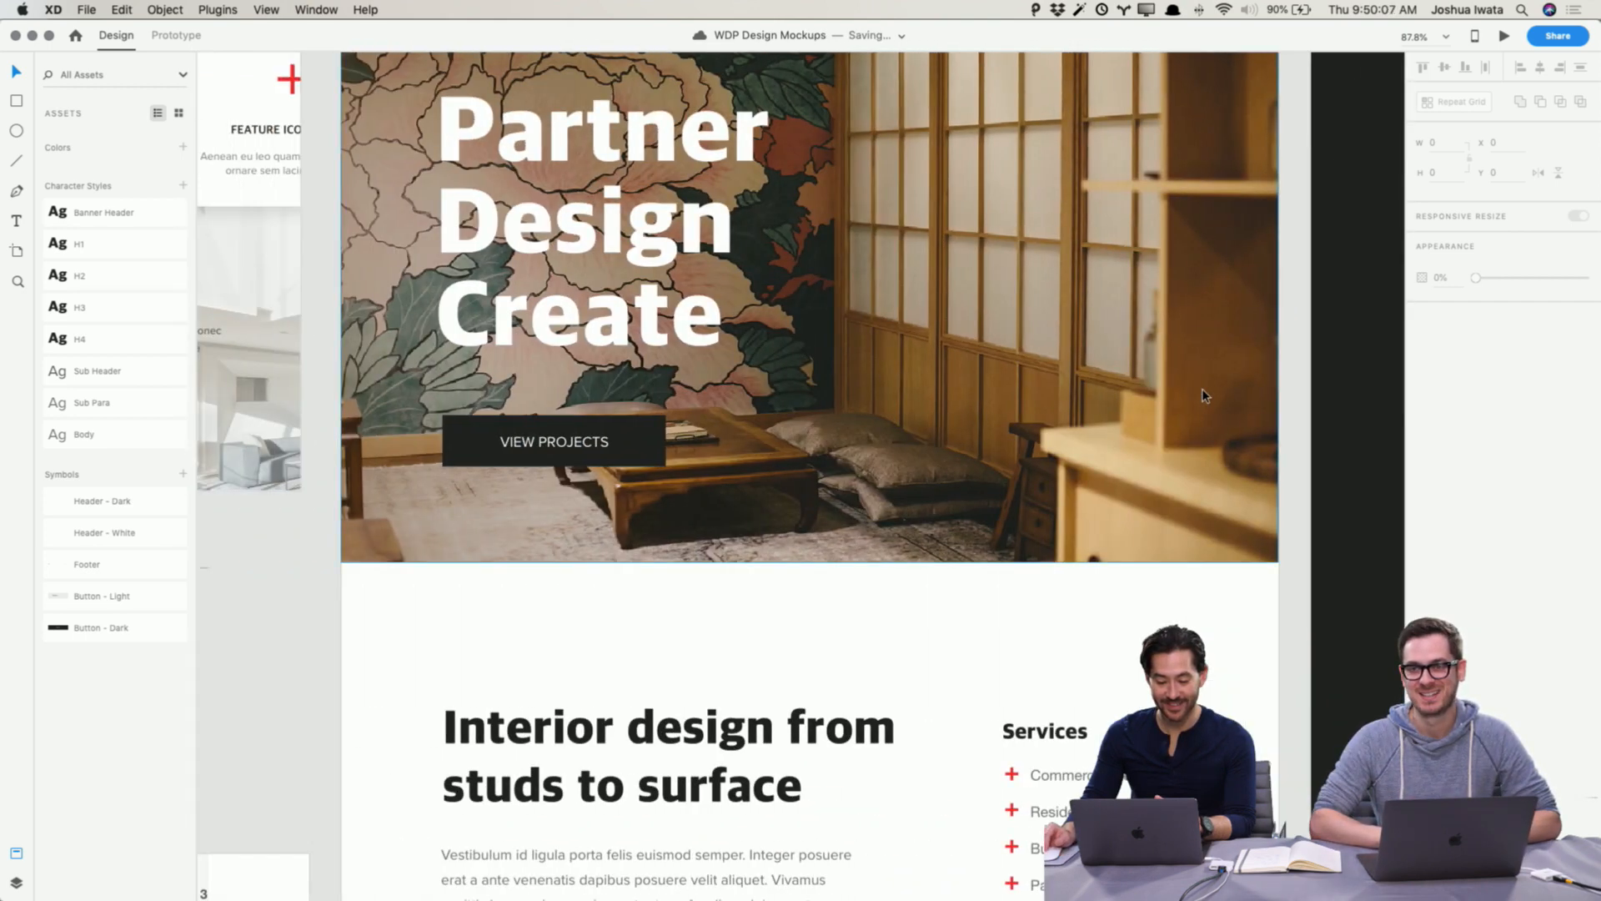
pyautogui.hscroll(15, 1204, 396)
pyautogui.scroll(5, 1204, 395)
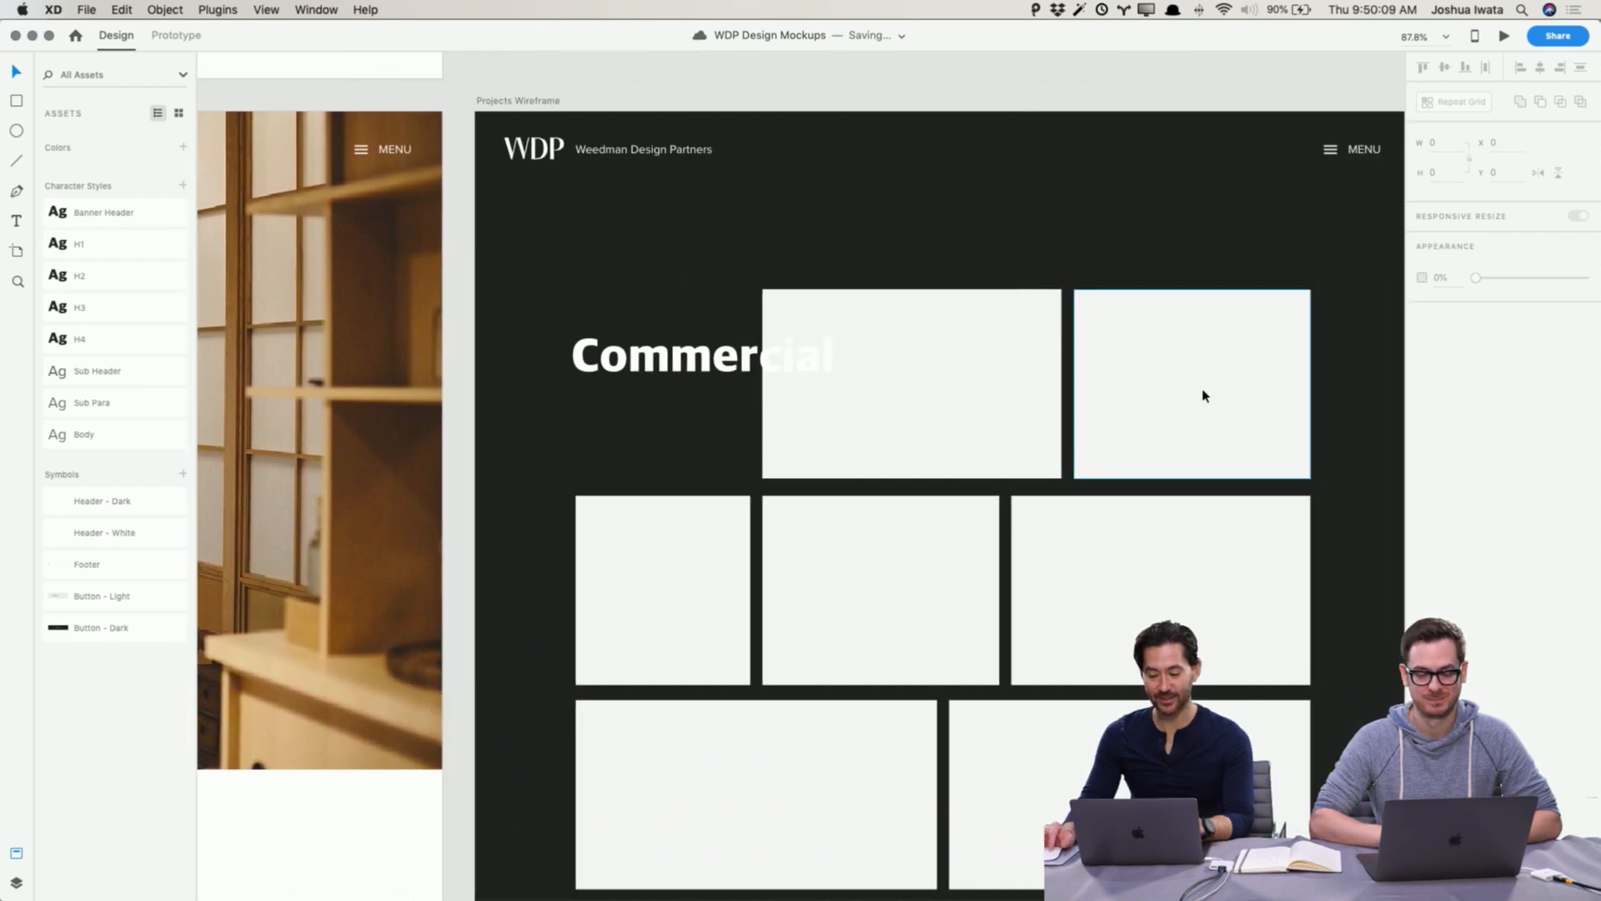
pyautogui.scroll(8, 1204, 395)
pyautogui.hscroll(-4, 1203, 396)
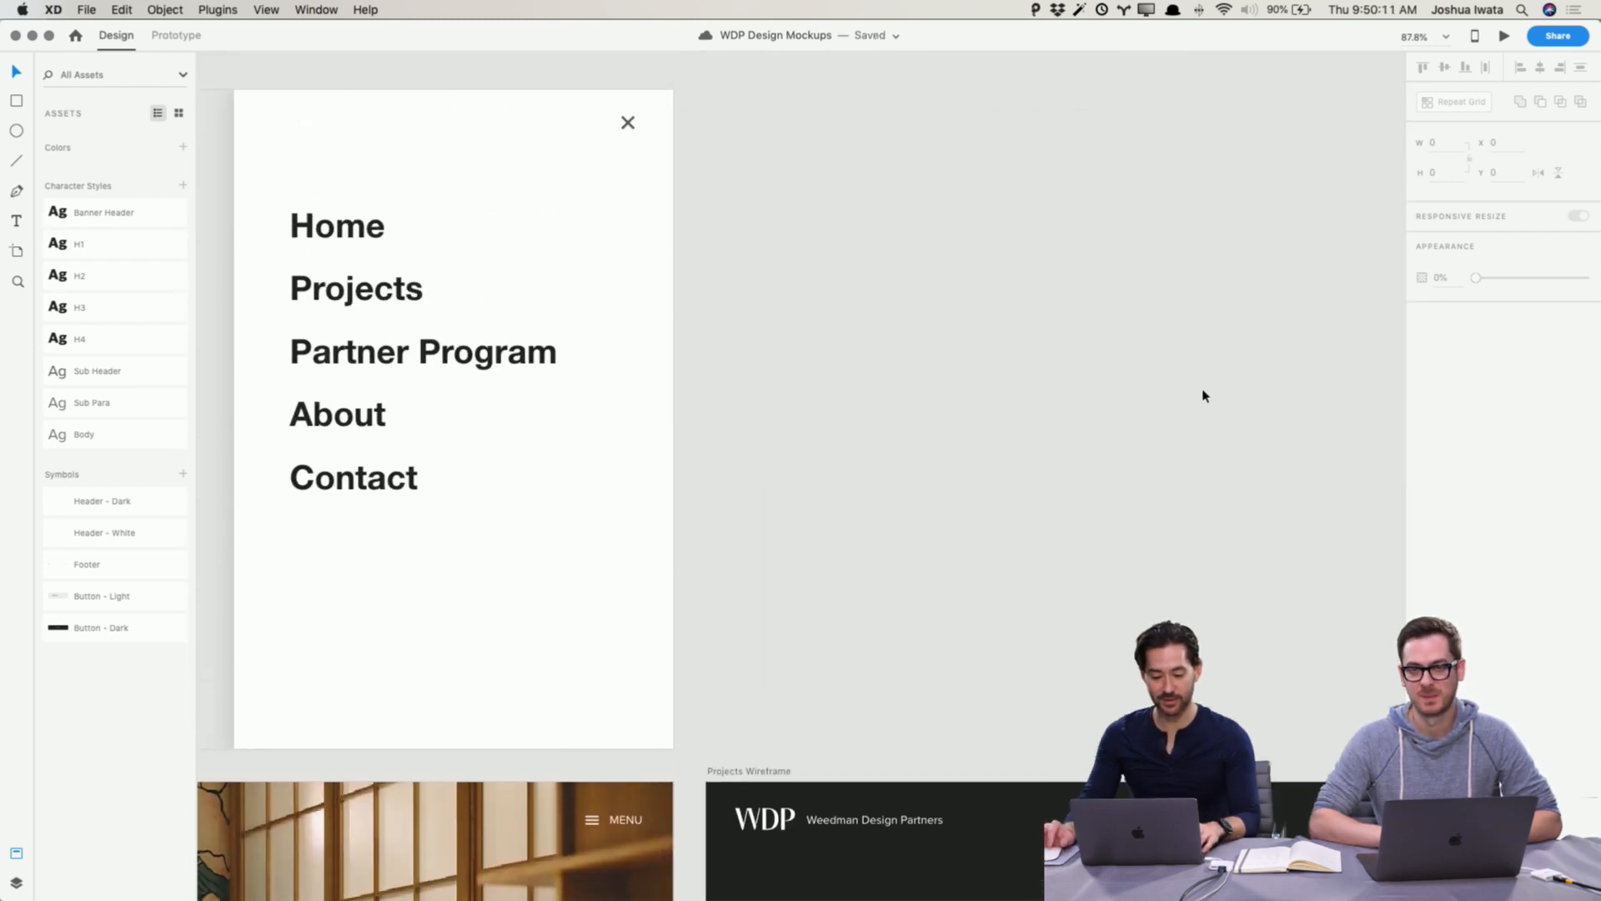
pyautogui.click(354, 350)
pyautogui.click(1498, 350)
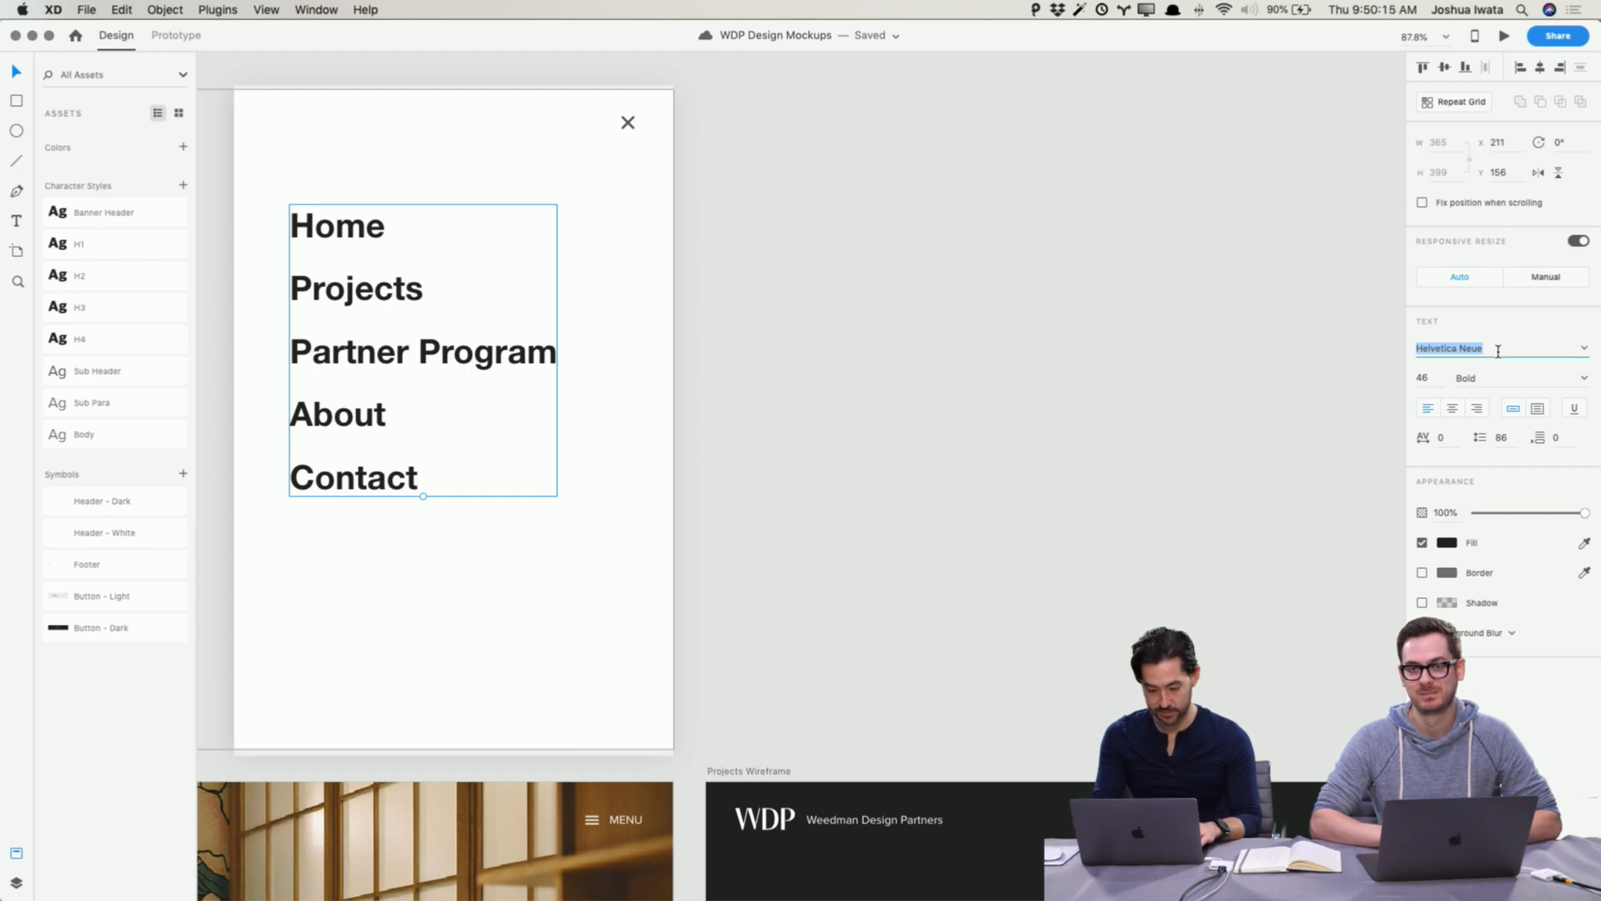
pyautogui.click(78, 309)
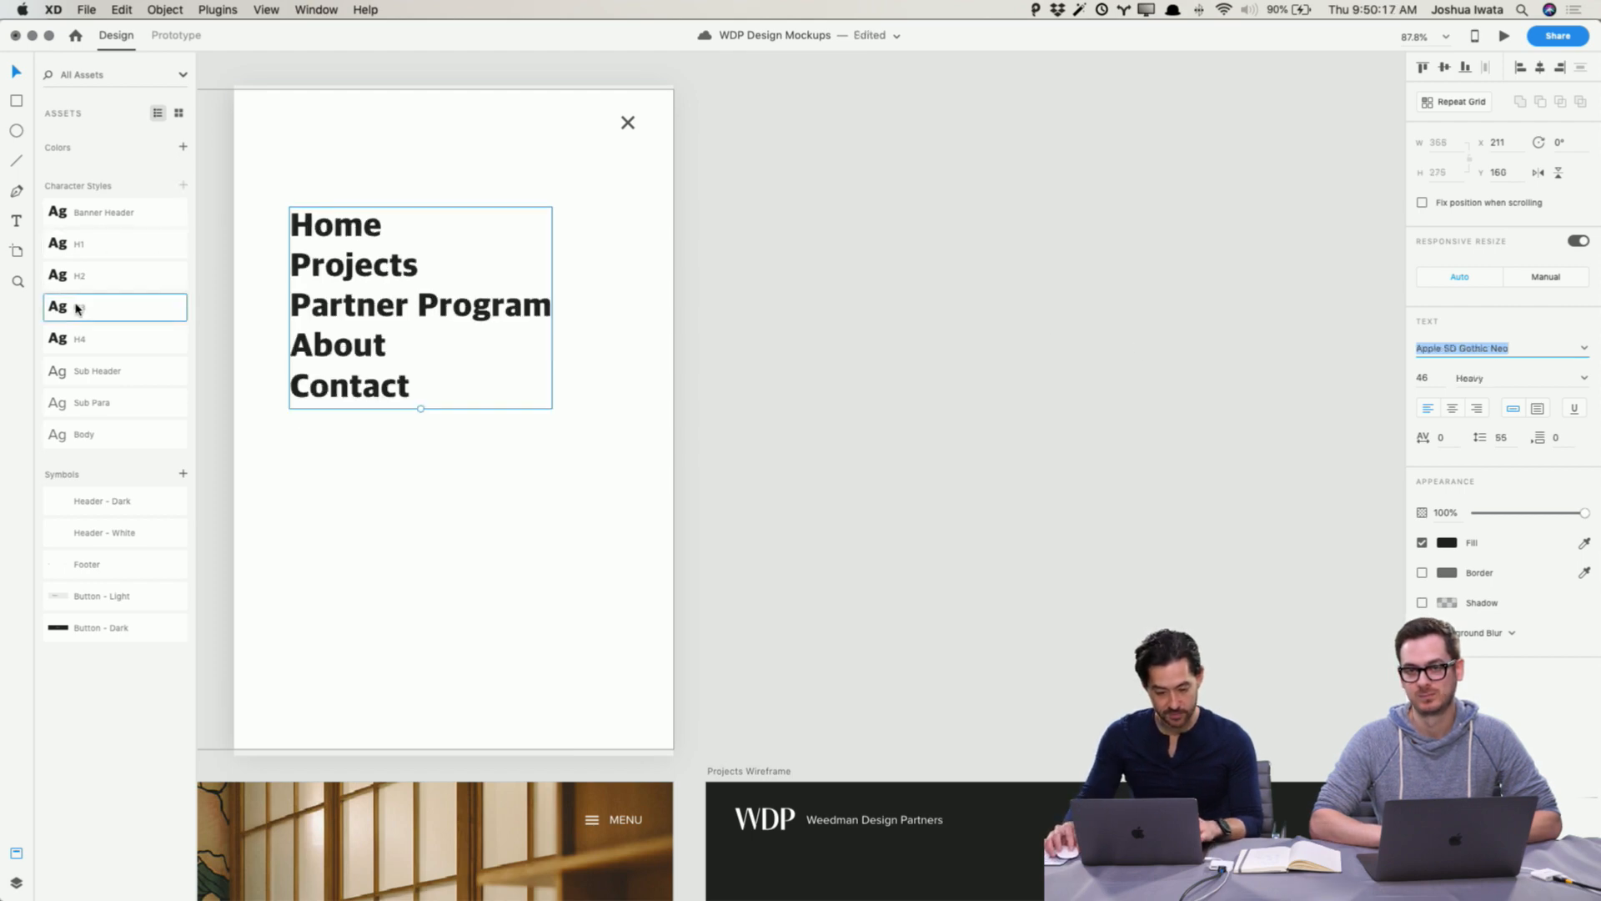
# Step: Set the mobile menu navigation line spacing to 84
pyautogui.click(1502, 438)
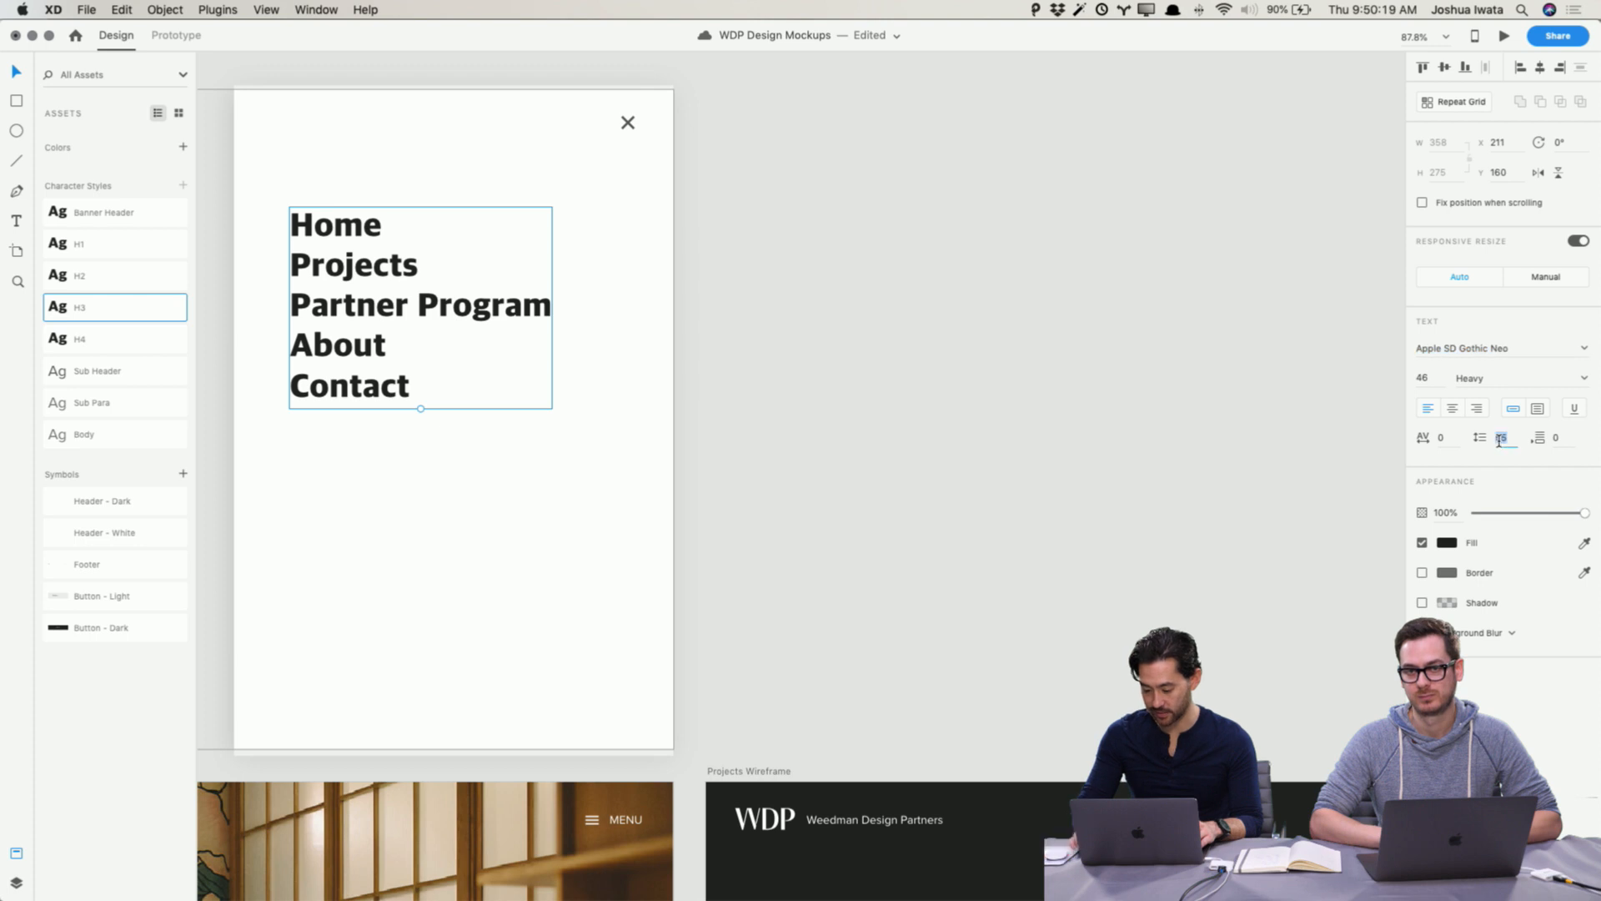
pyautogui.hotkey('shift', 'Up')
pyautogui.hotkey('shift', 'Up')
pyautogui.hotkey('shift', 'Up')
pyautogui.hotkey('shift', 'Up')
pyautogui.press('Down')
pyautogui.press('Down')
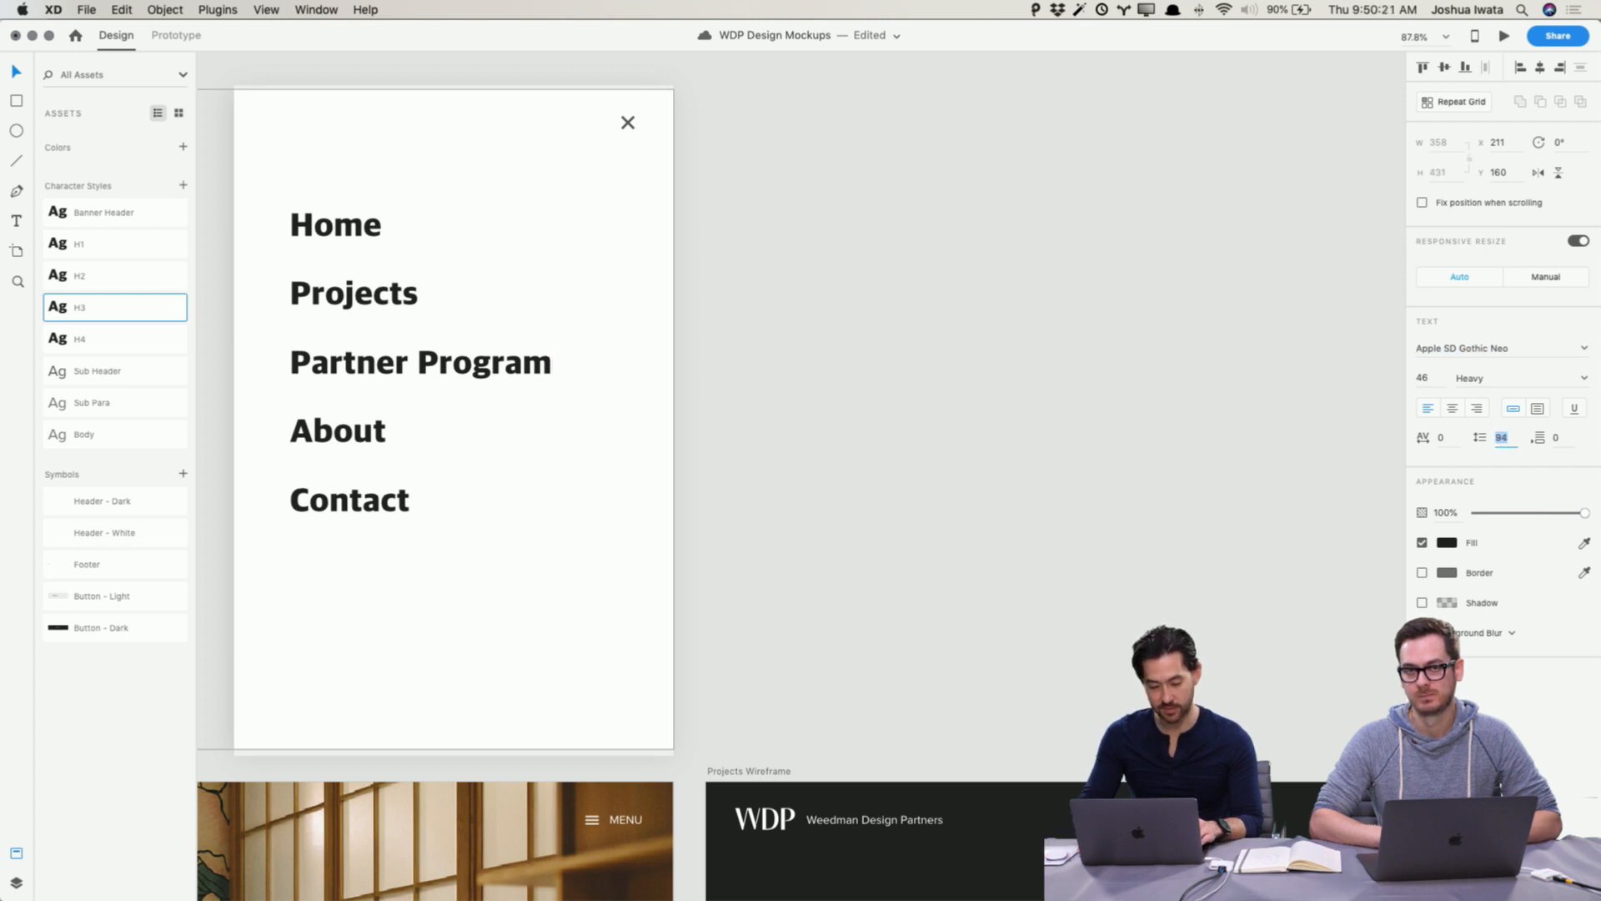
# Step: Draw a short vertical line about 32 px tall just left of the Home menu item and give it a red stroke
pyautogui.click(1101, 322)
pyautogui.moveTo(944, 312); pyautogui.dragTo(1160, 326)
pyautogui.click(583, 307)
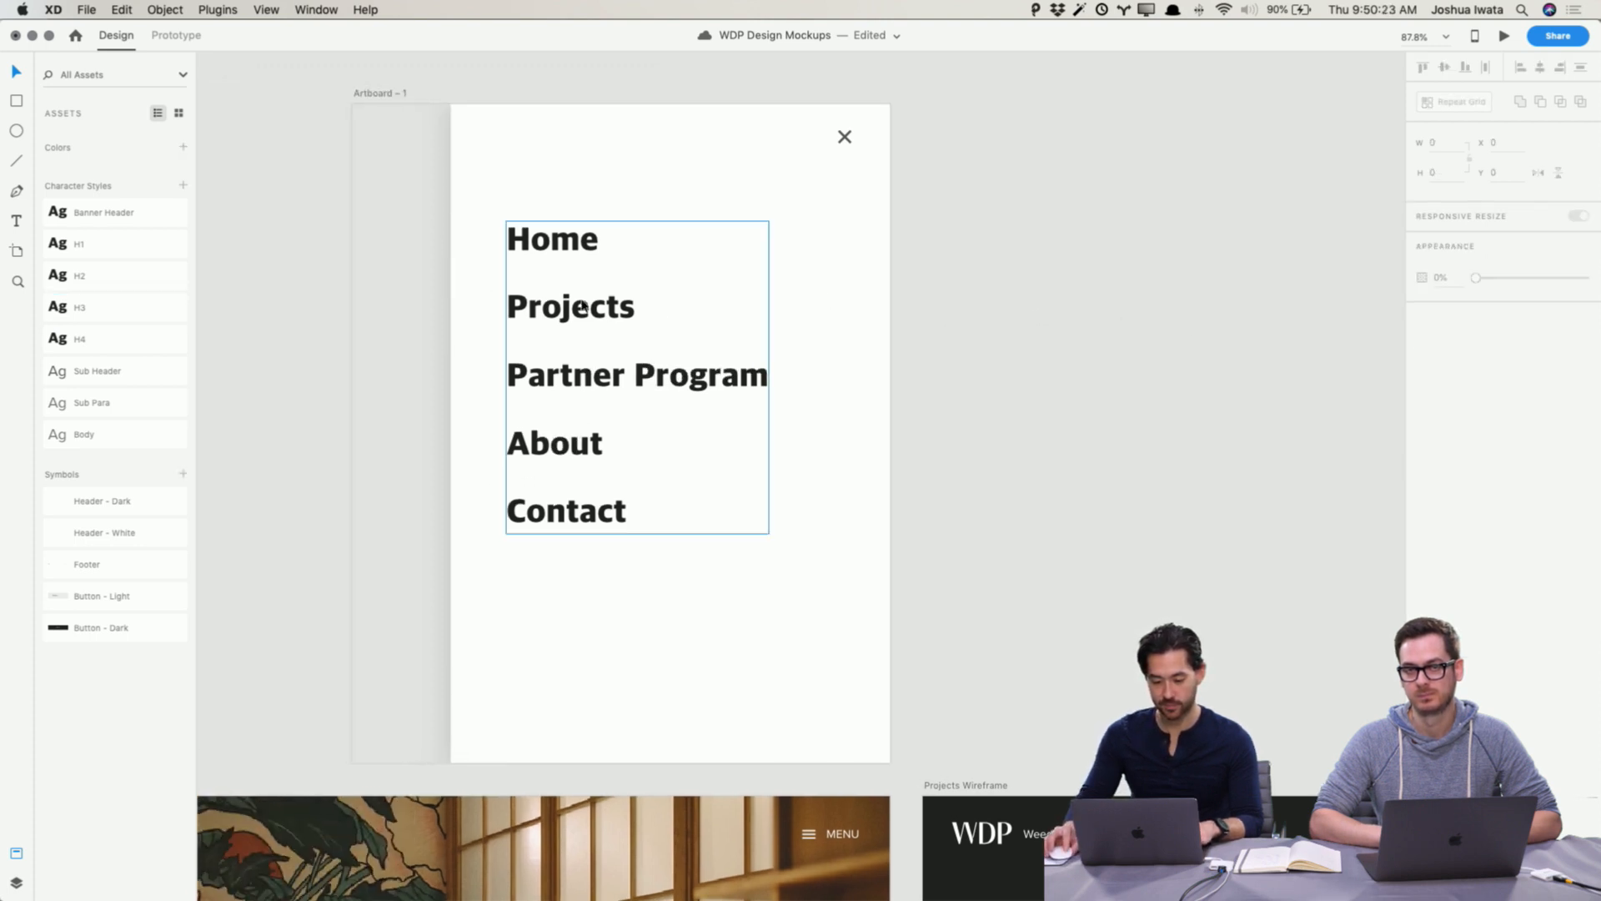
pyautogui.press('l')
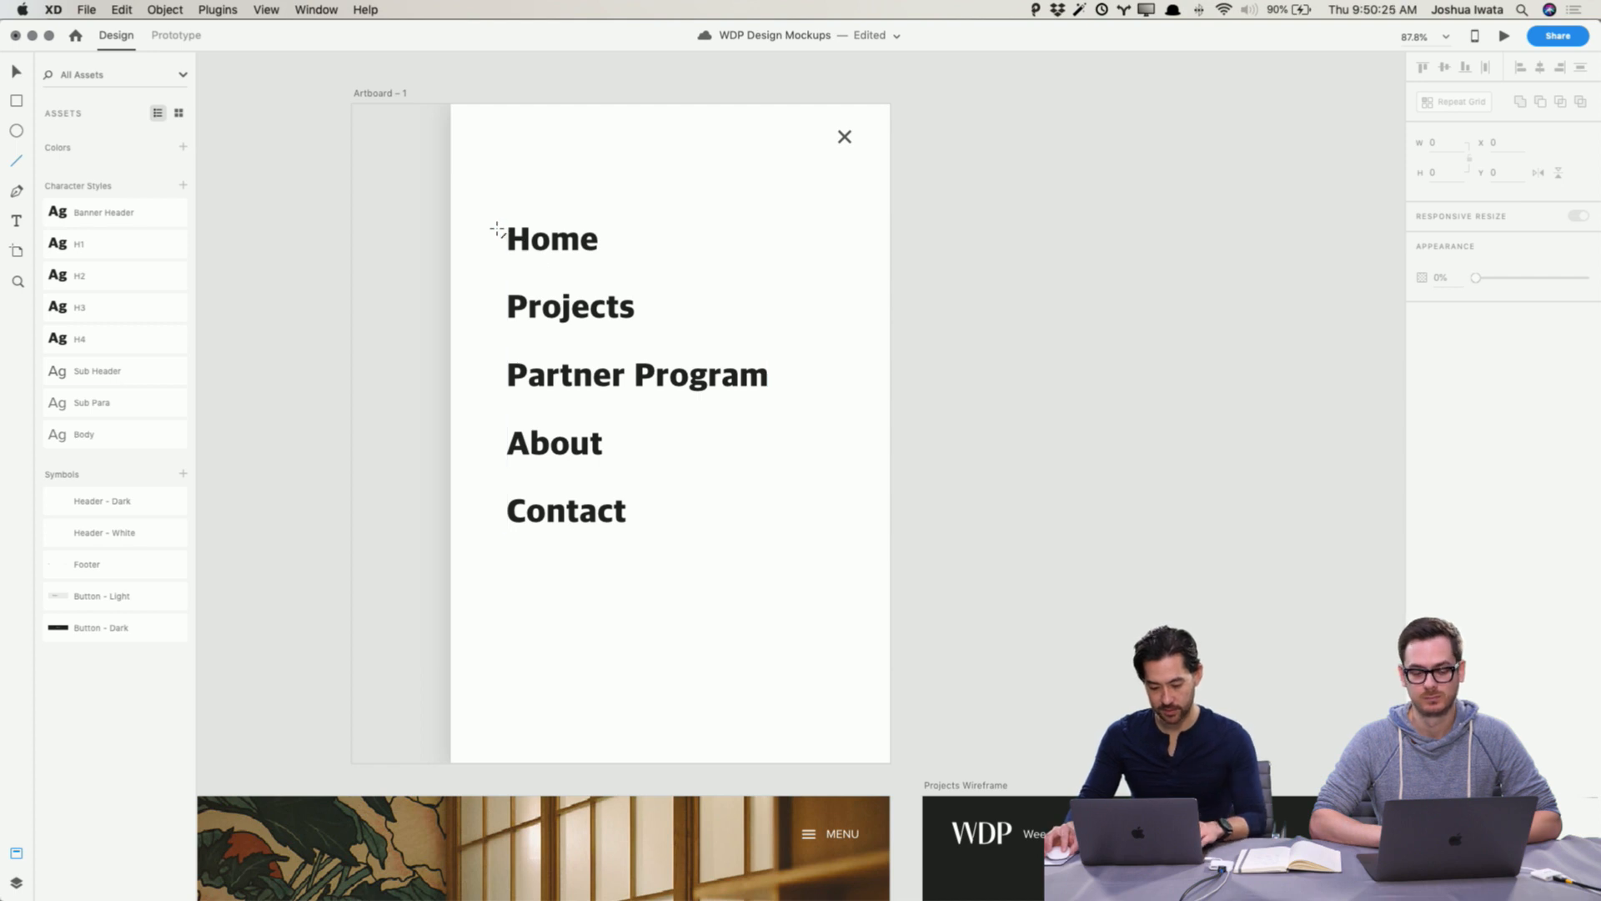
pyautogui.moveTo(497, 228); pyautogui.dragTo(499, 253)
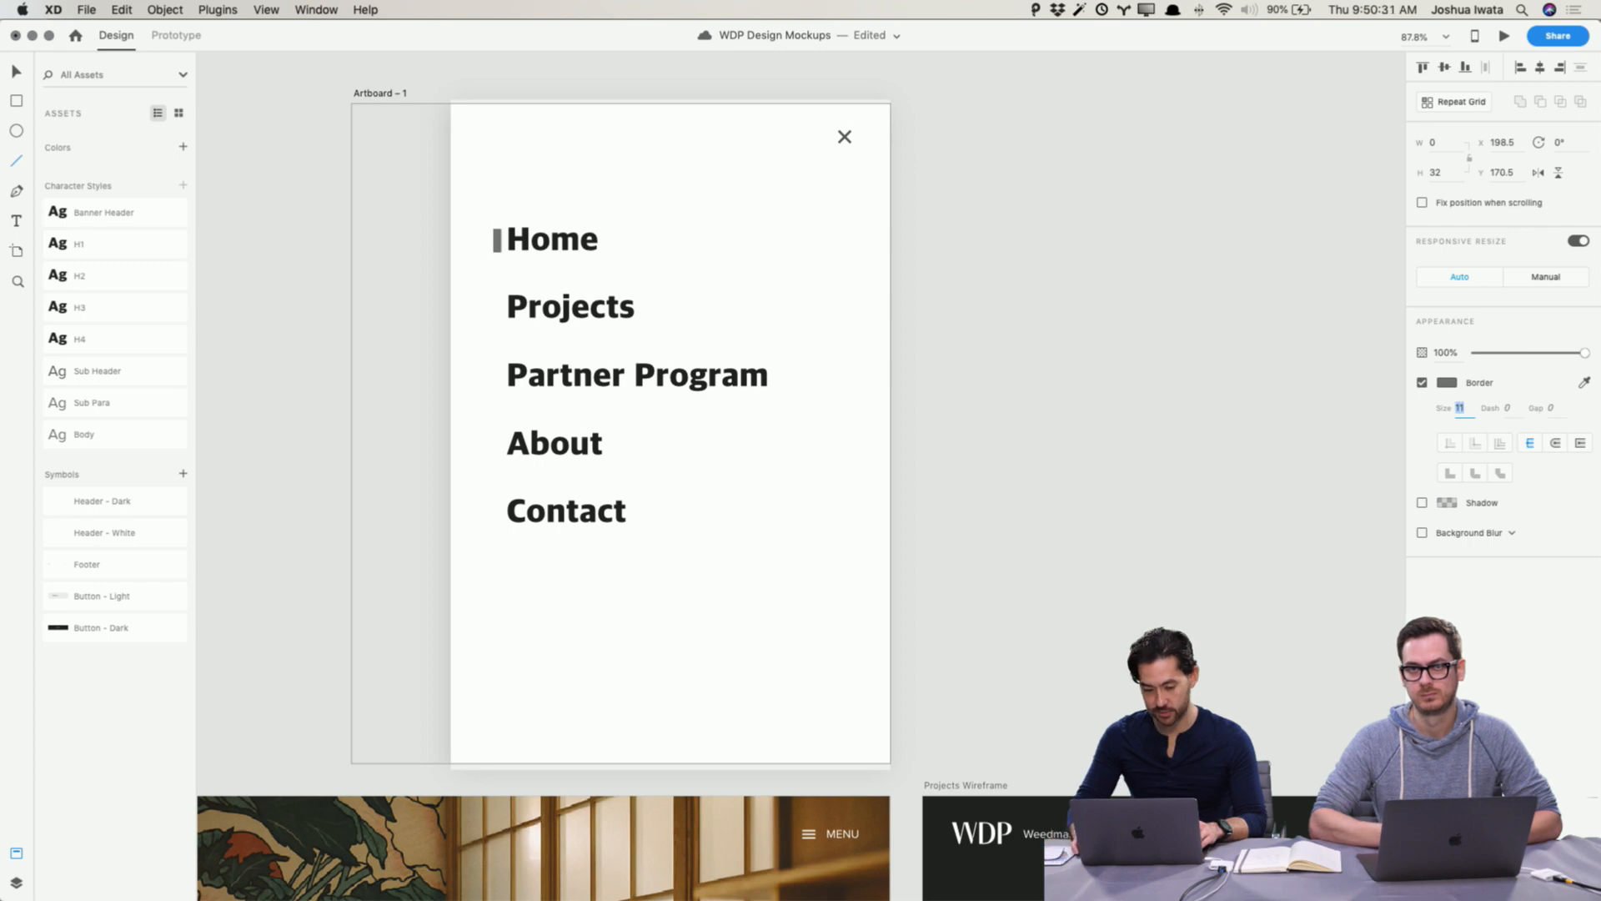
pyautogui.click(1448, 383)
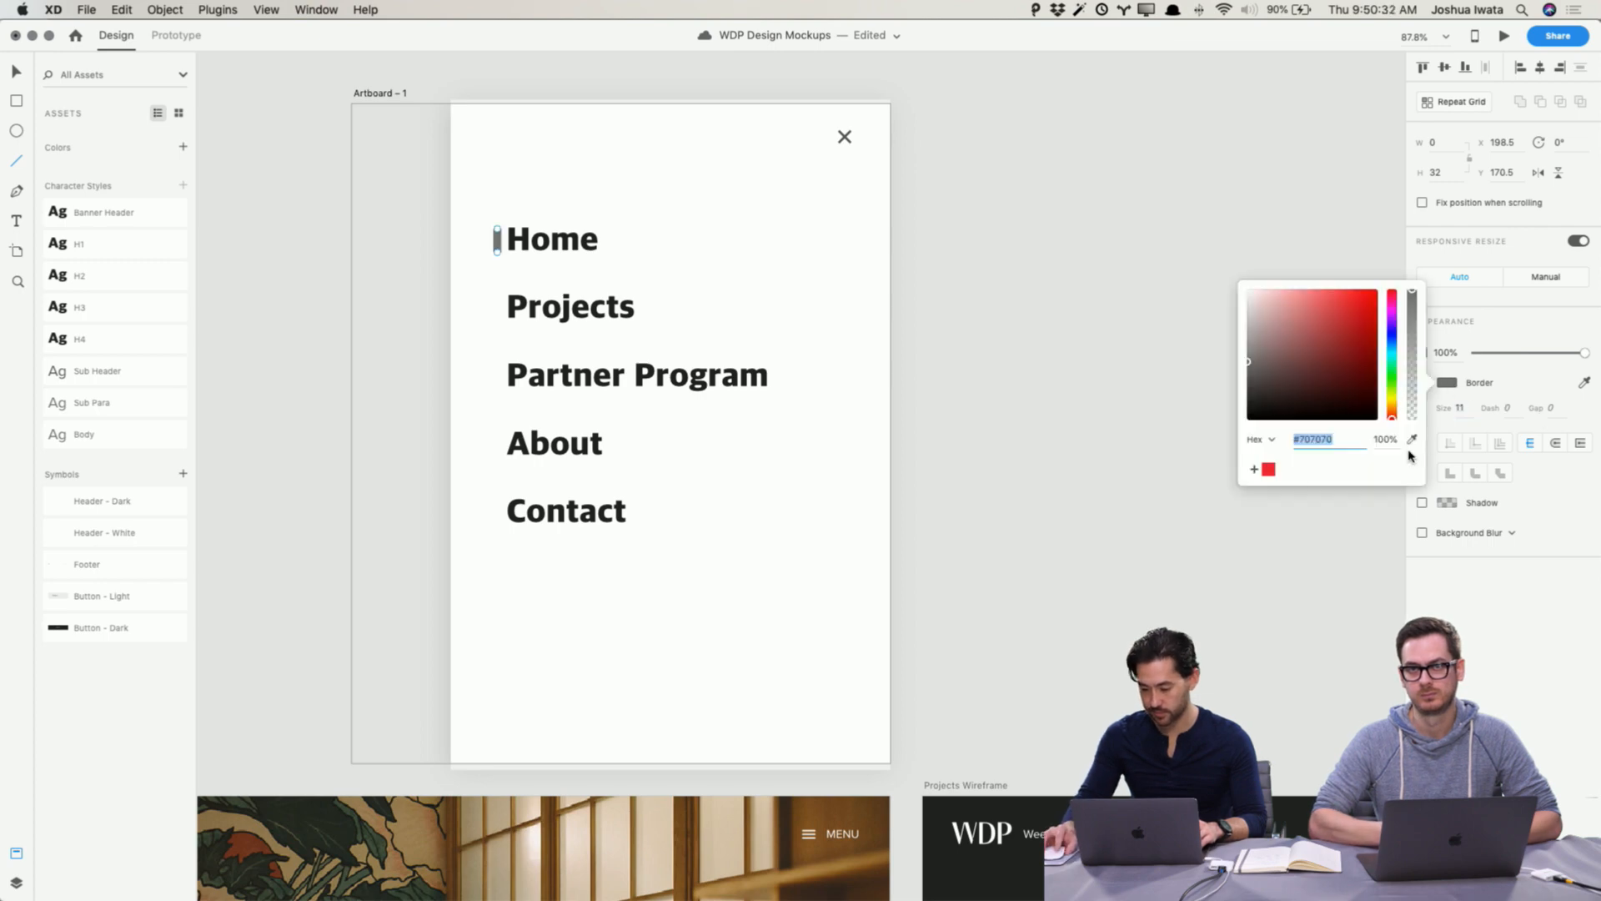
pyautogui.click(1267, 471)
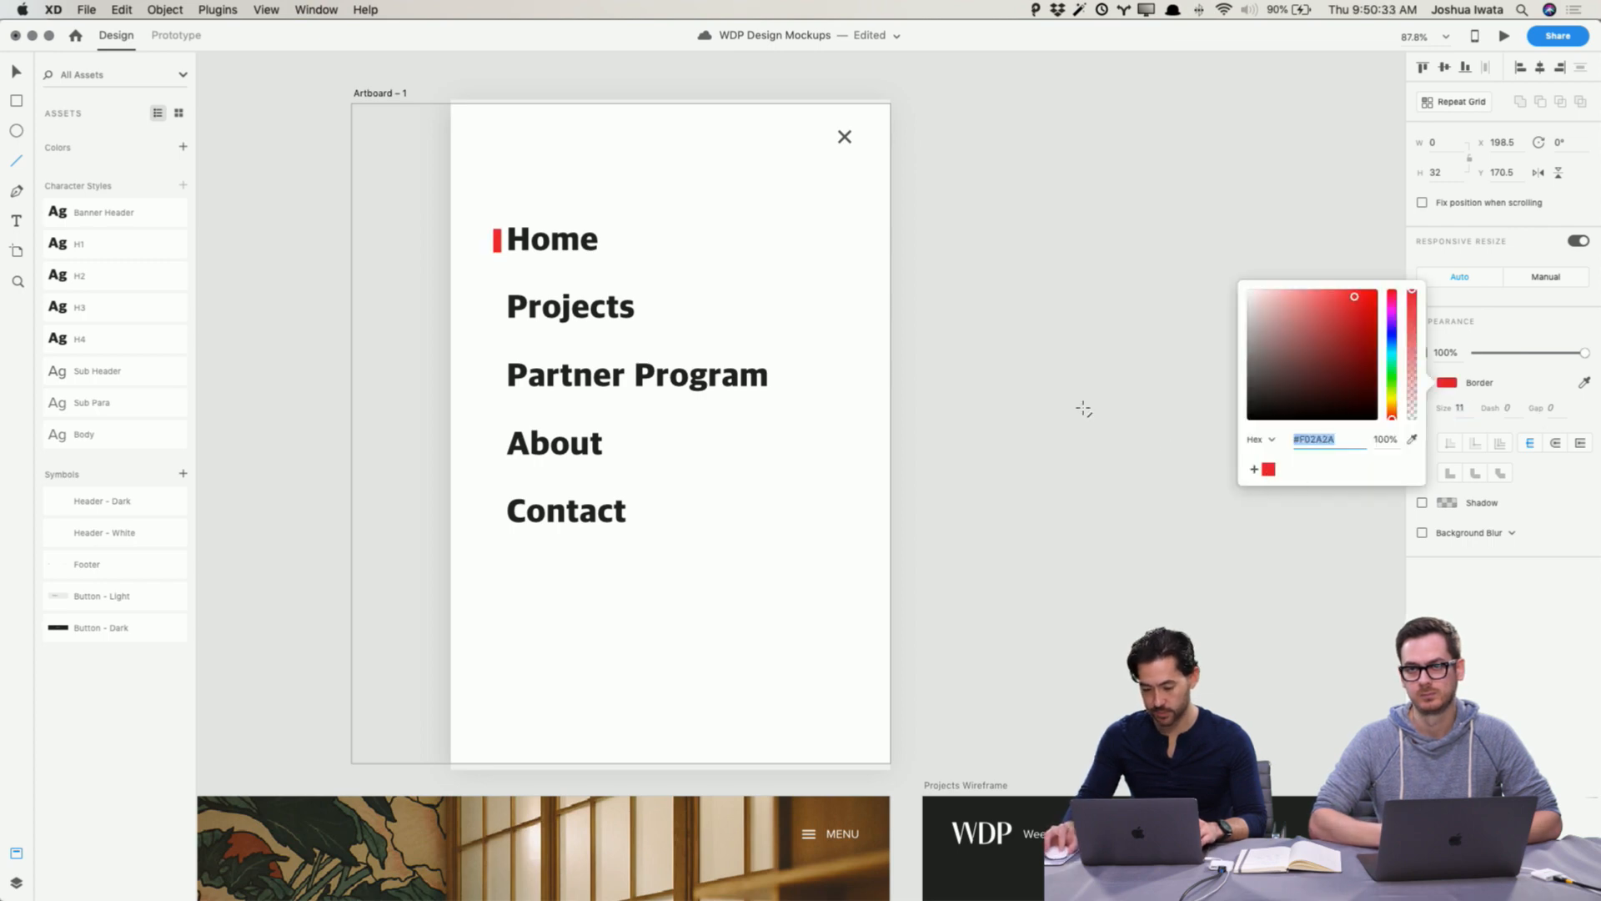
pyautogui.click(498, 241)
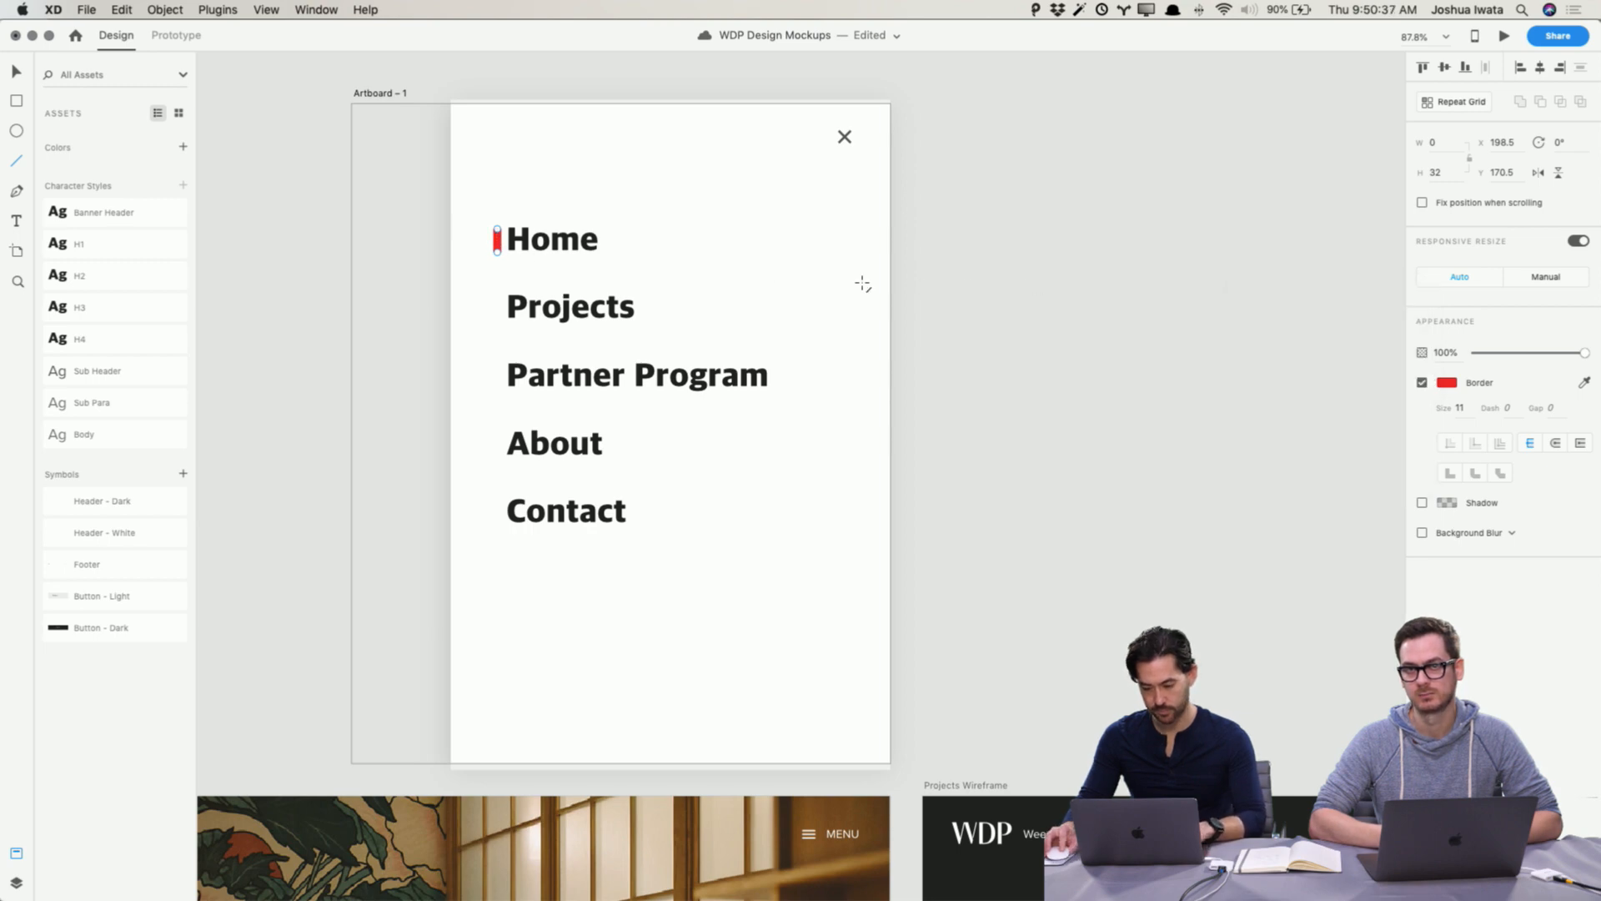
# Step: Refine the red line beside Home: set its stroke size to 10, adjust its height, and nudge it left and up
pyautogui.press('v')
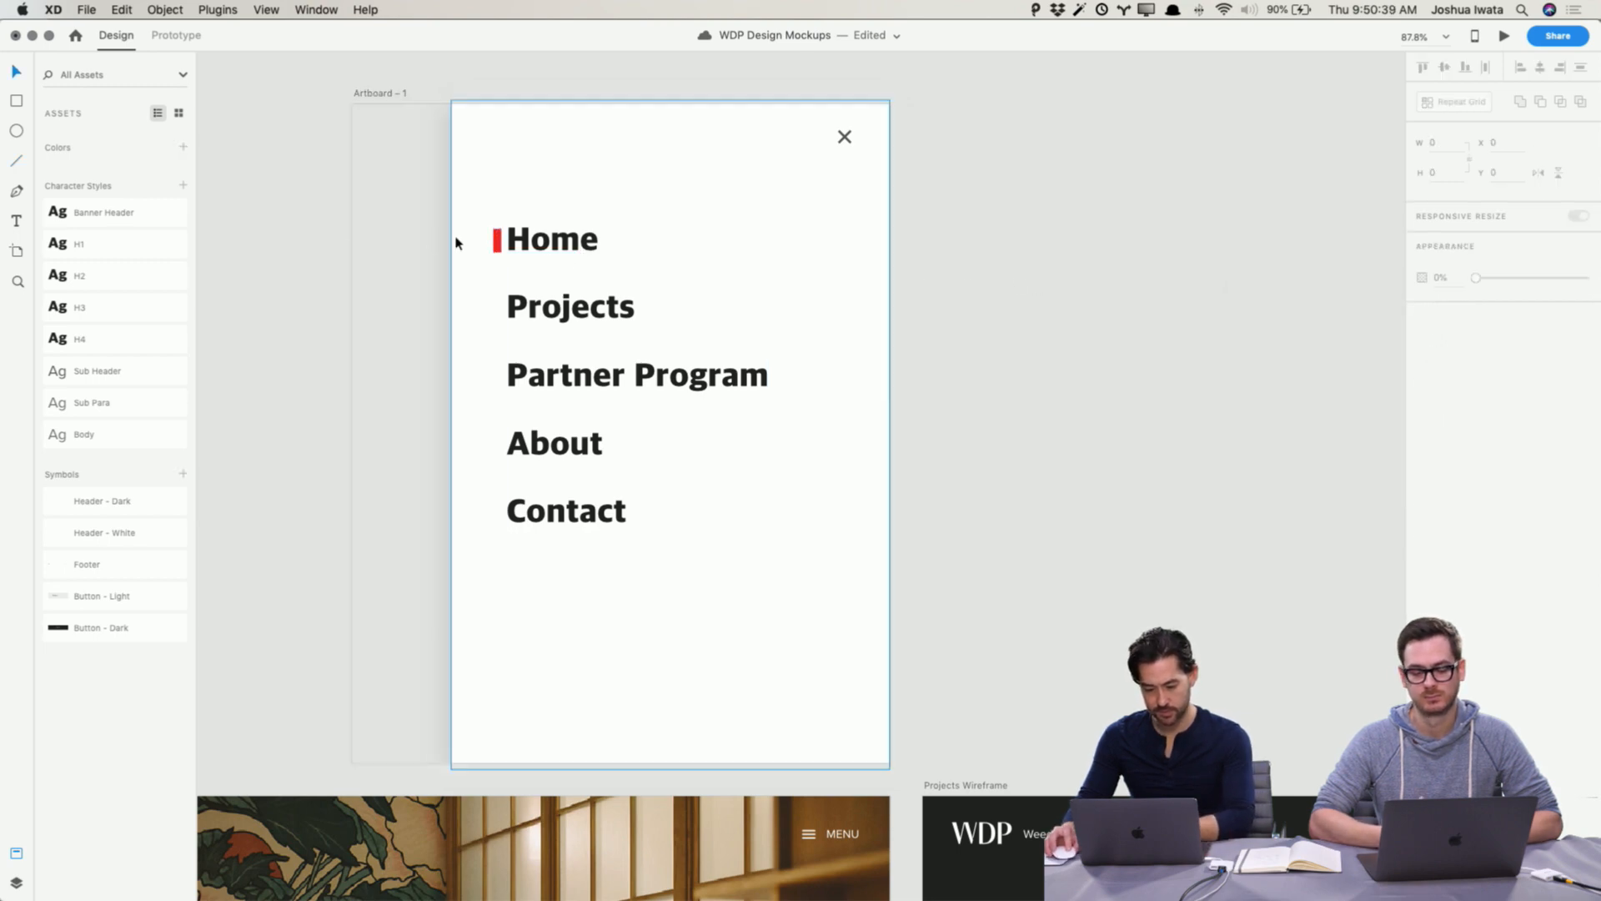
pyautogui.press('Up')
pyautogui.press('Up')
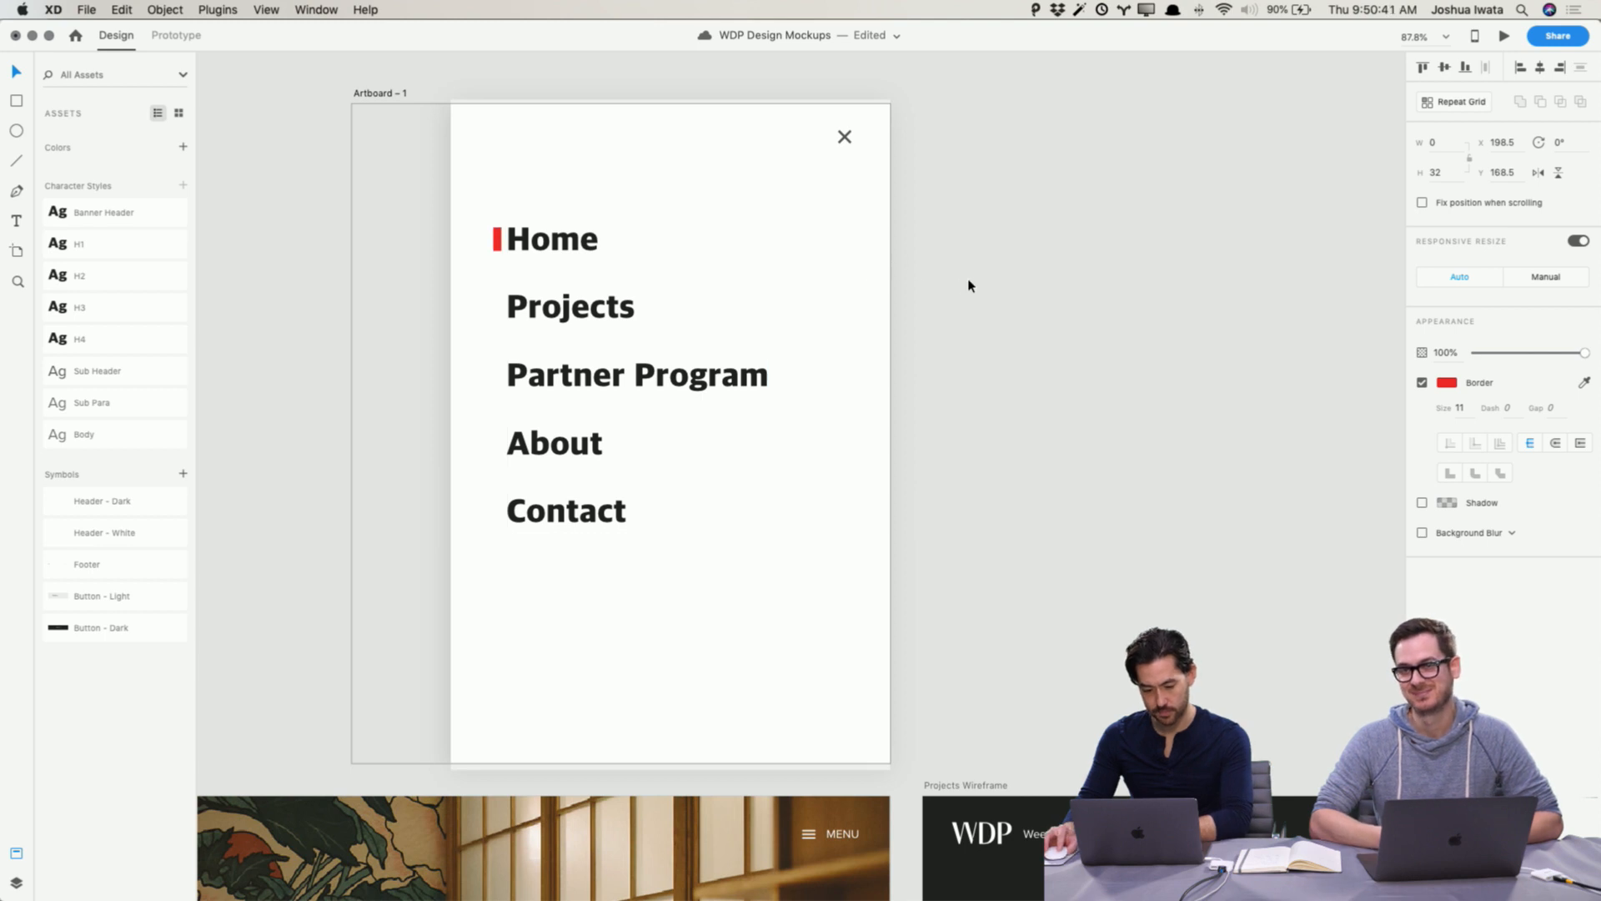
pyautogui.click(1459, 407)
pyautogui.press('Down')
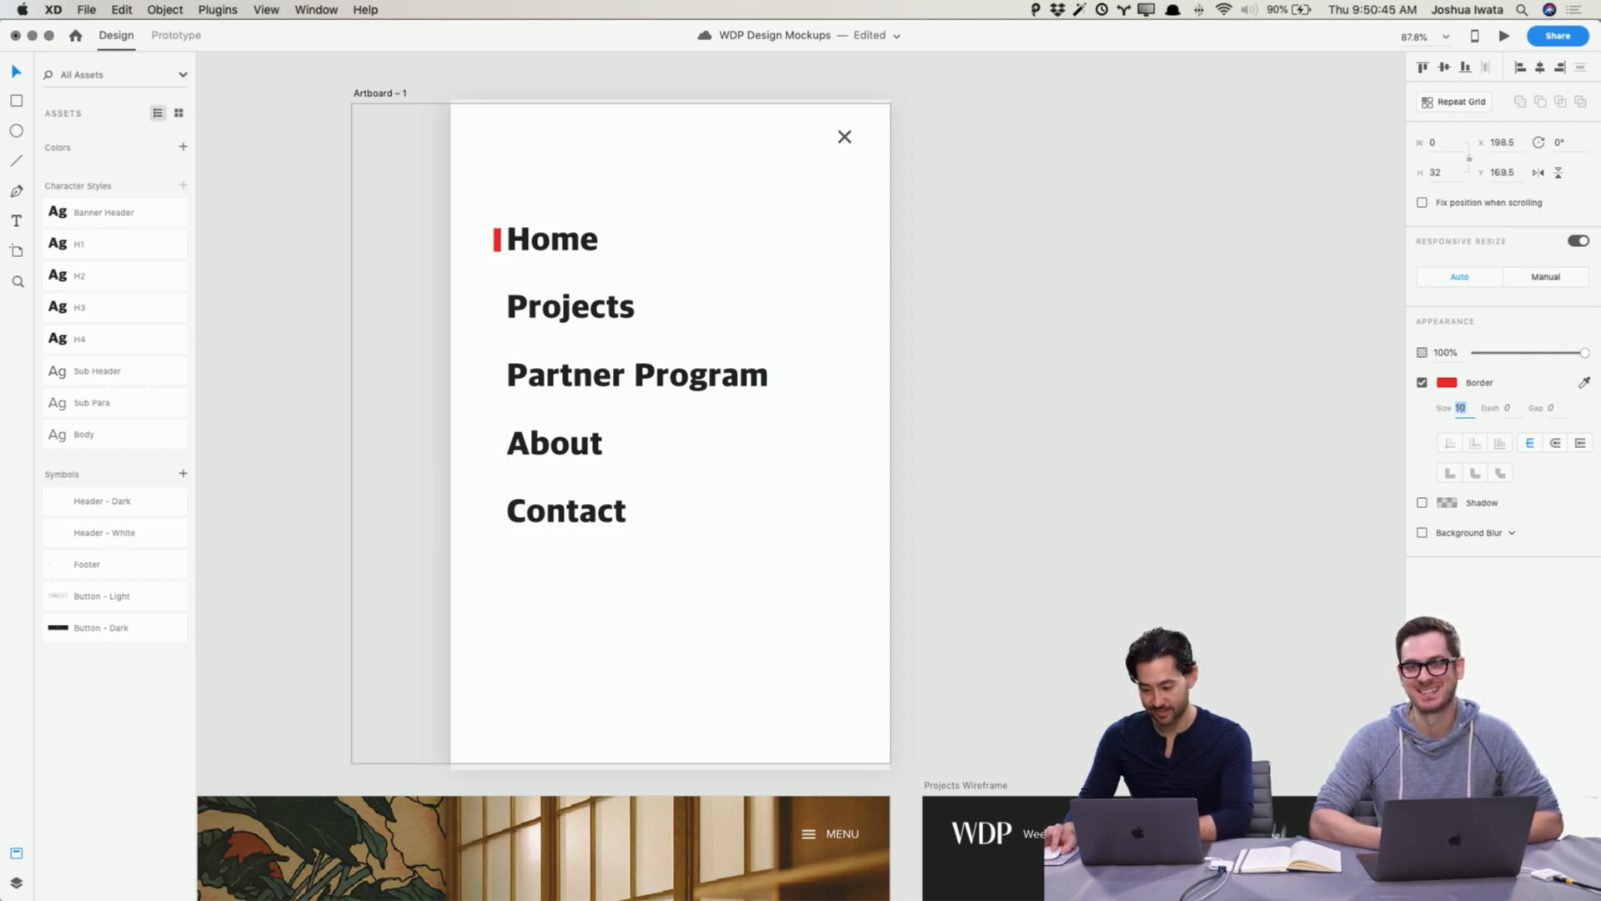
pyautogui.click(1449, 175)
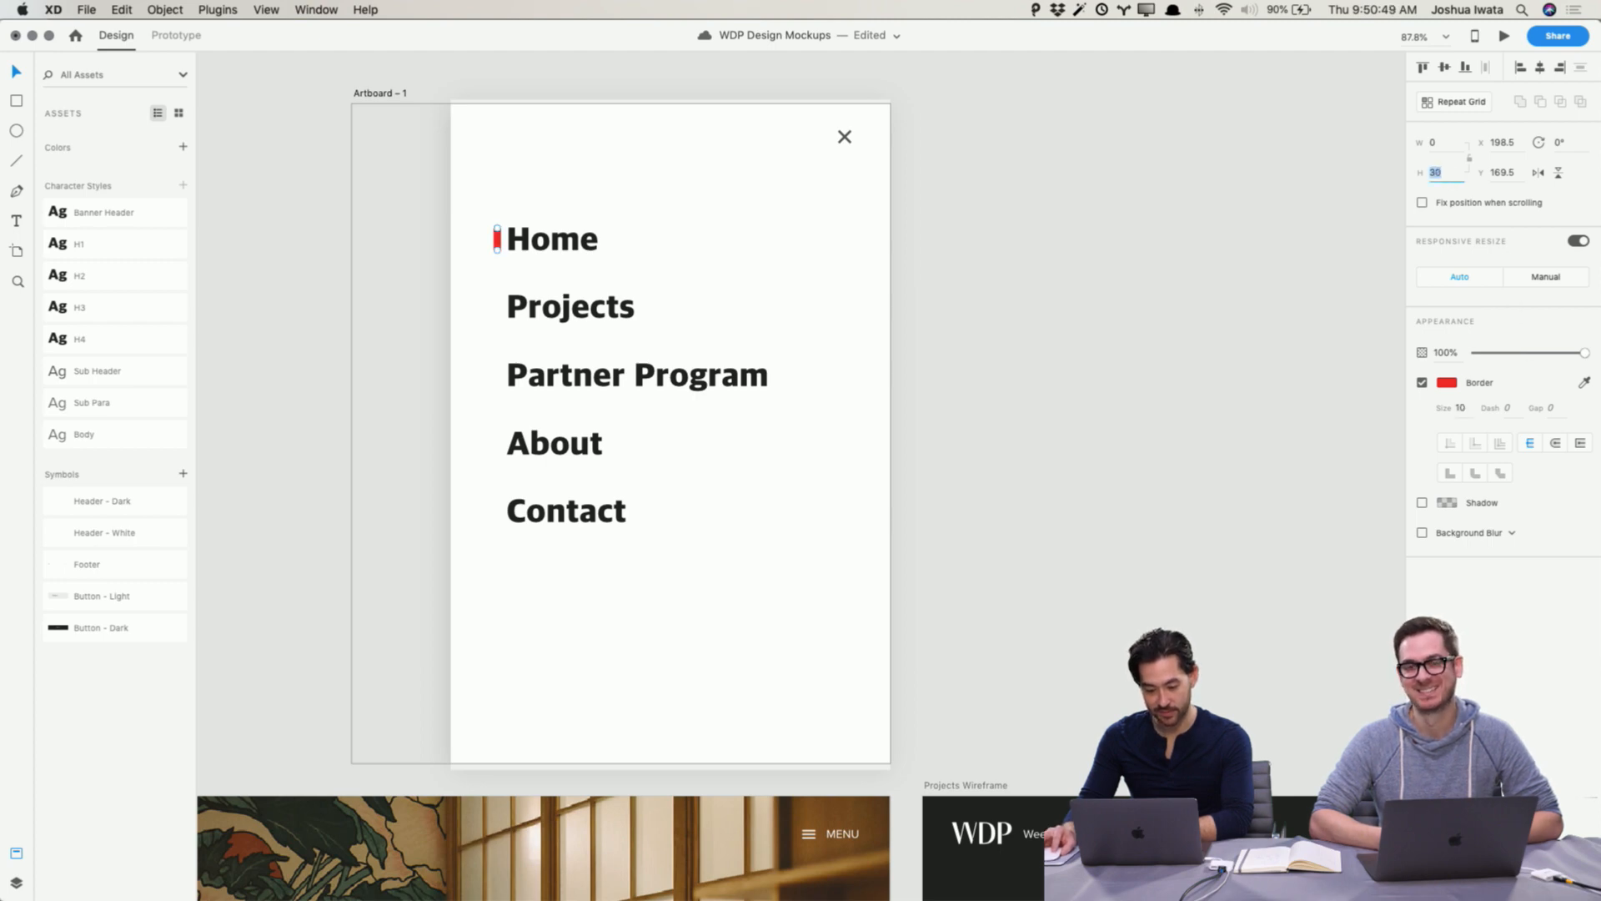
pyautogui.click(1190, 248)
pyautogui.click(497, 240)
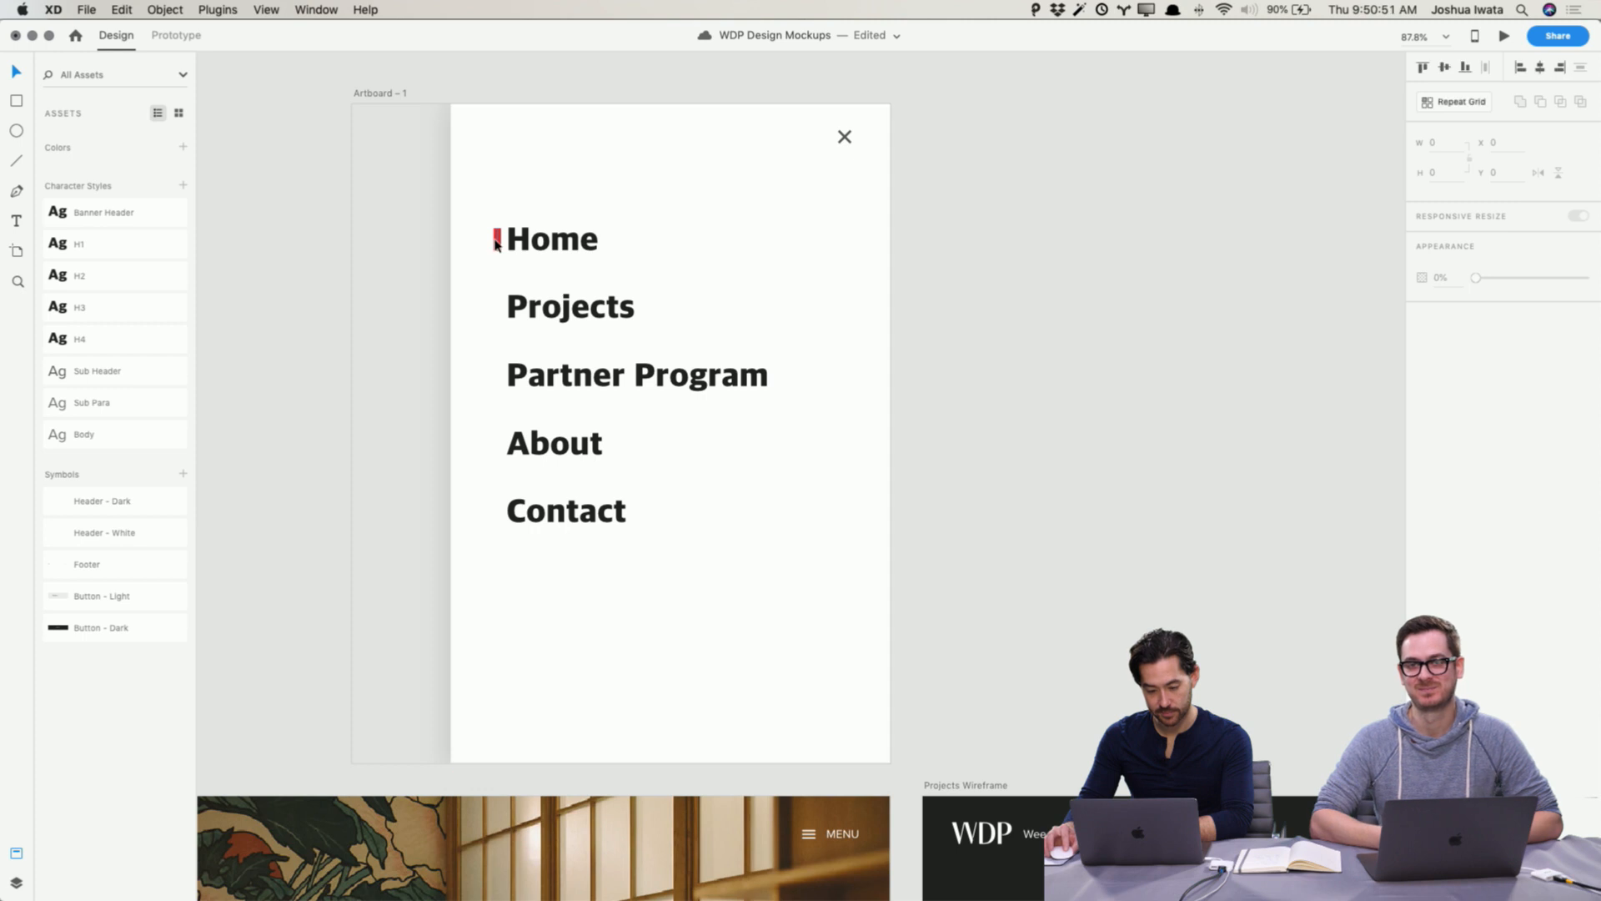
pyautogui.press('Left')
pyautogui.press('Left')
pyautogui.press('Left')
pyautogui.press('Up')
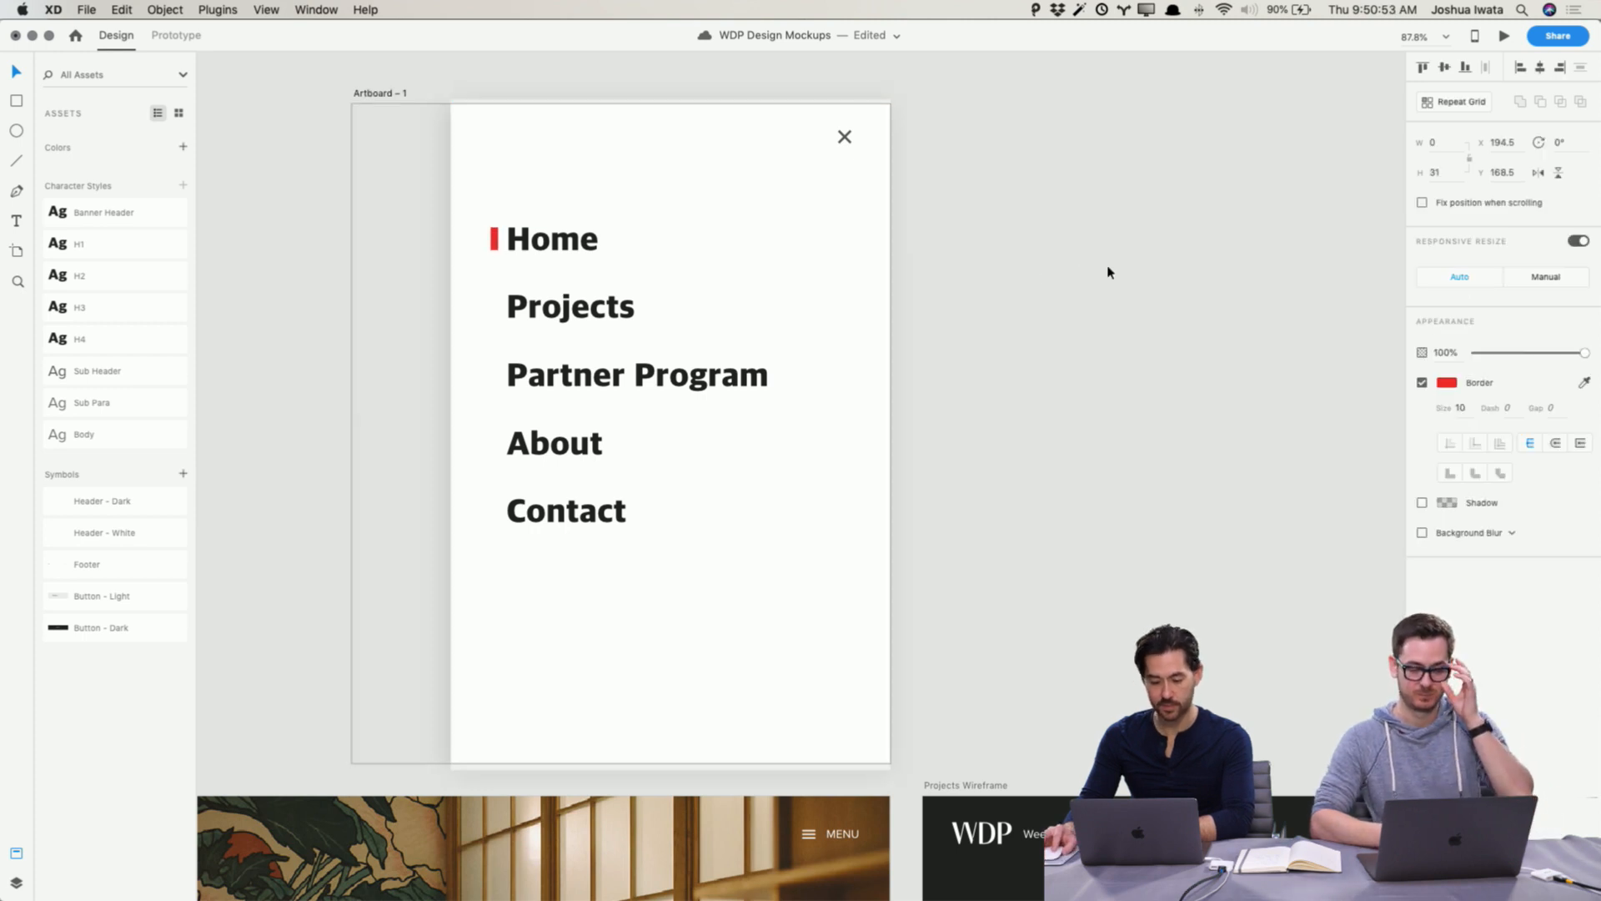
# Step: Preview the Home Wireframe and test opening and closing the menu overlay
pyautogui.click(1110, 272)
pyautogui.scroll(-2, 1109, 272)
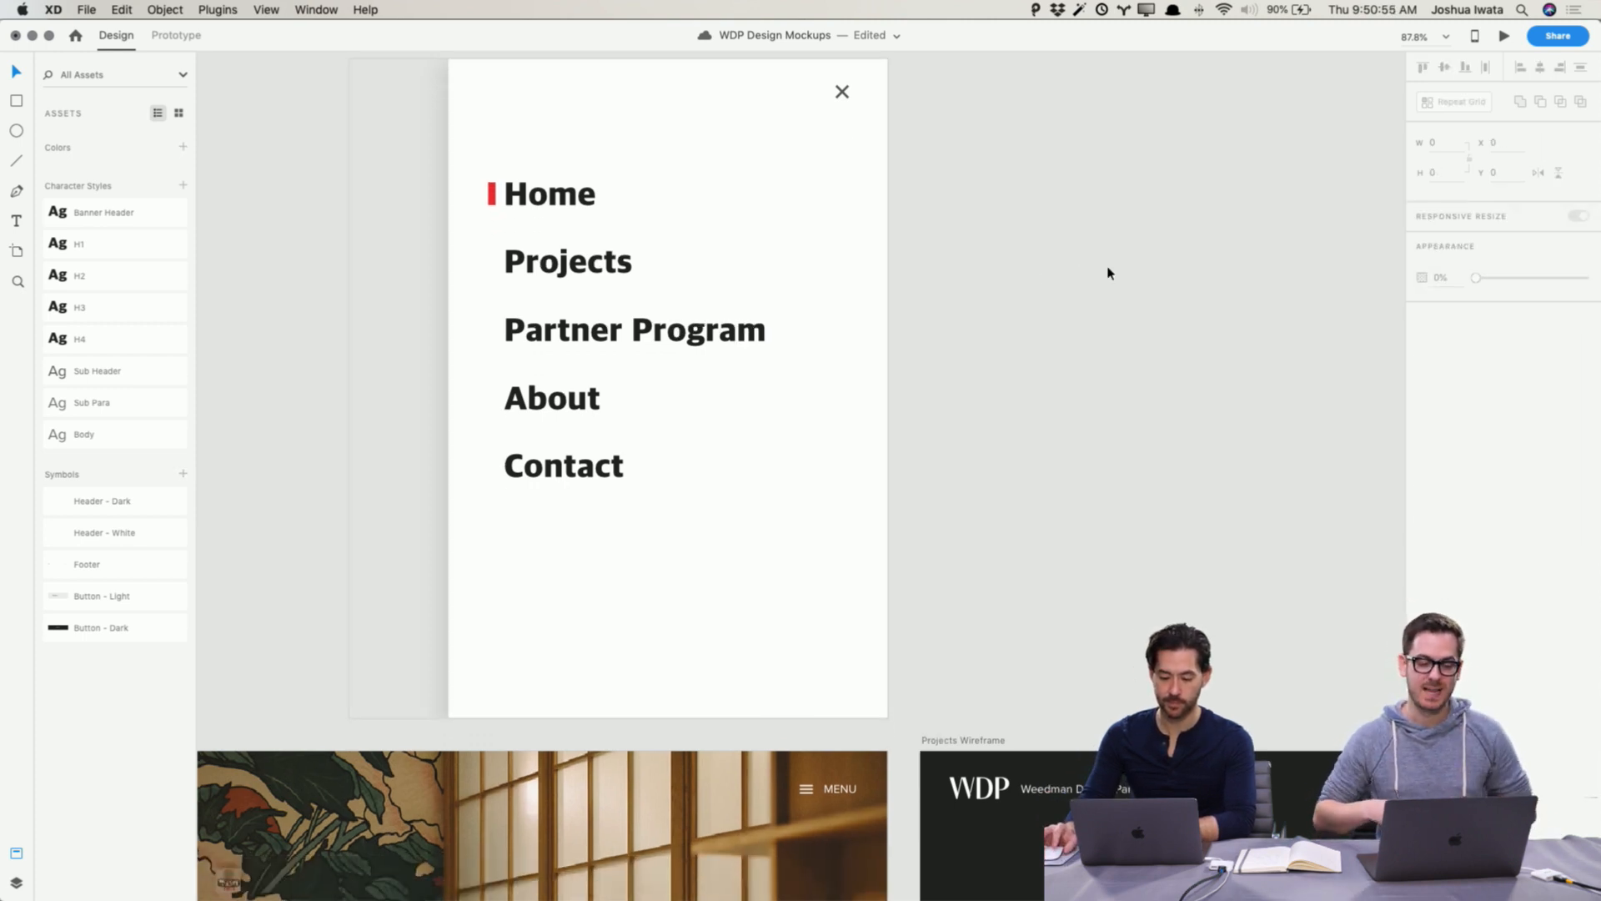
pyautogui.scroll(-10, 1108, 272)
pyautogui.hscroll(-5, 1107, 270)
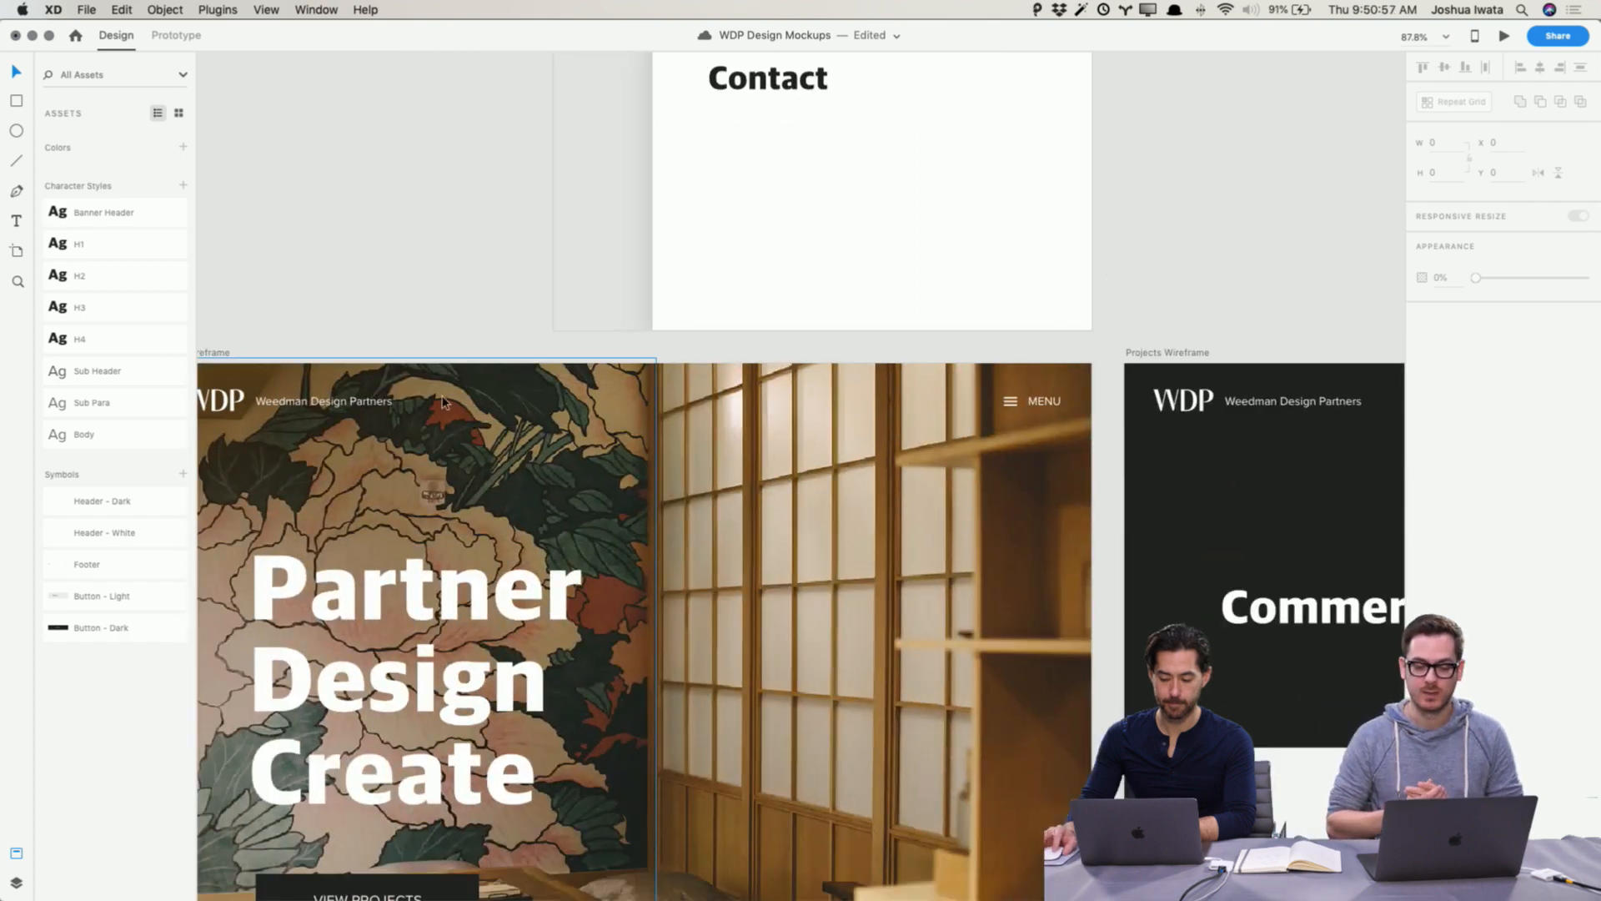
pyautogui.hscroll(-2, 443, 402)
pyautogui.click(275, 353)
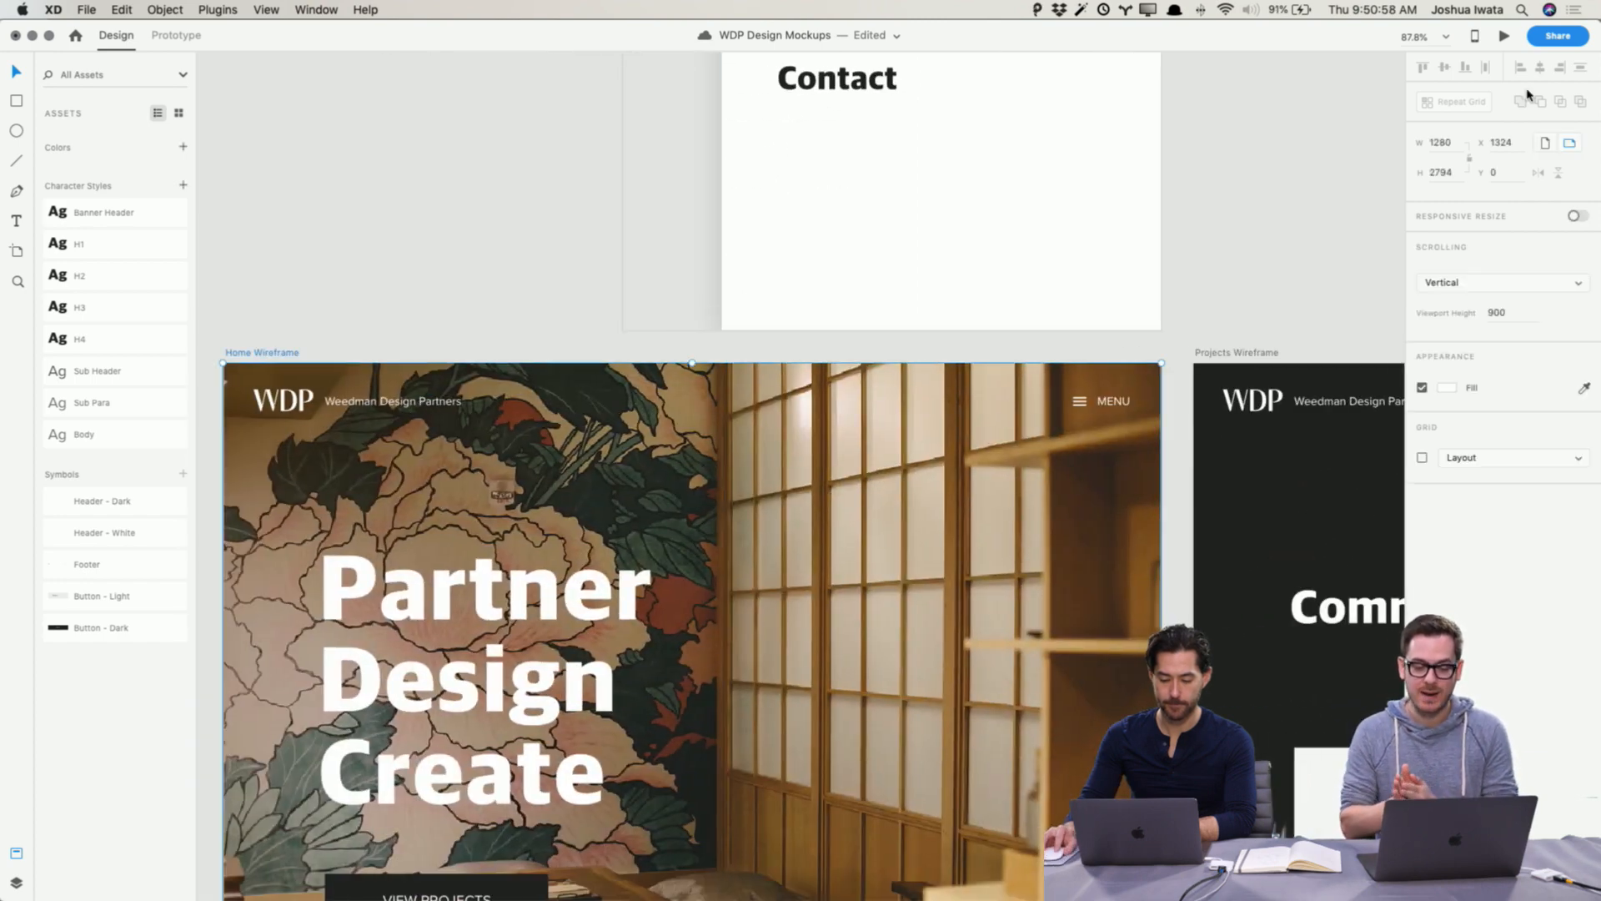
pyautogui.click(1505, 39)
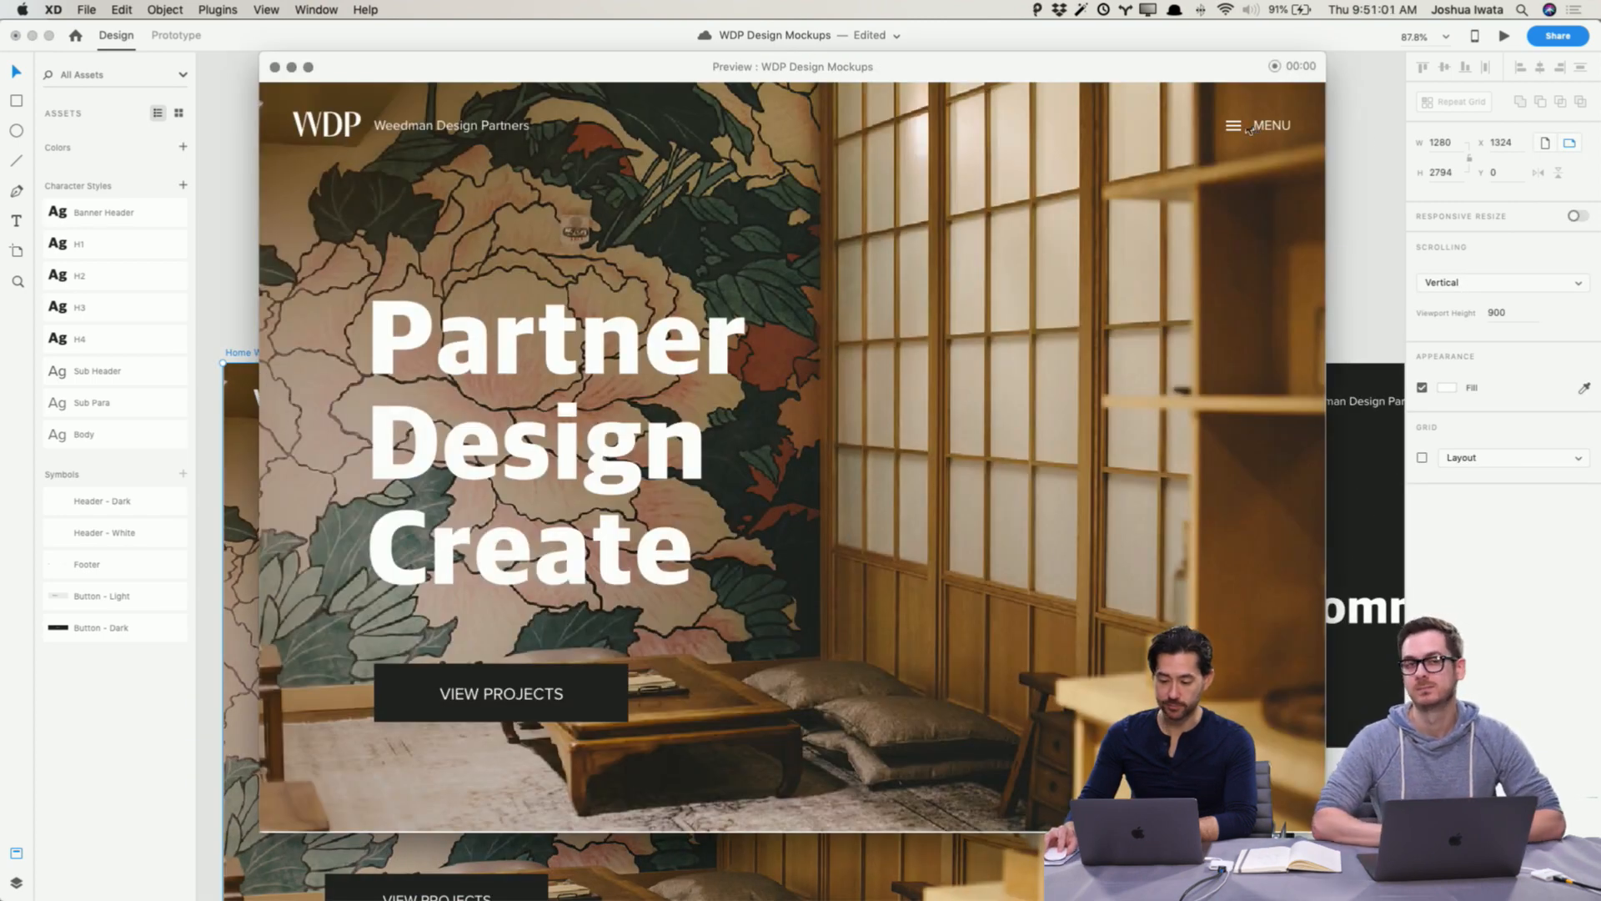
pyautogui.click(1256, 130)
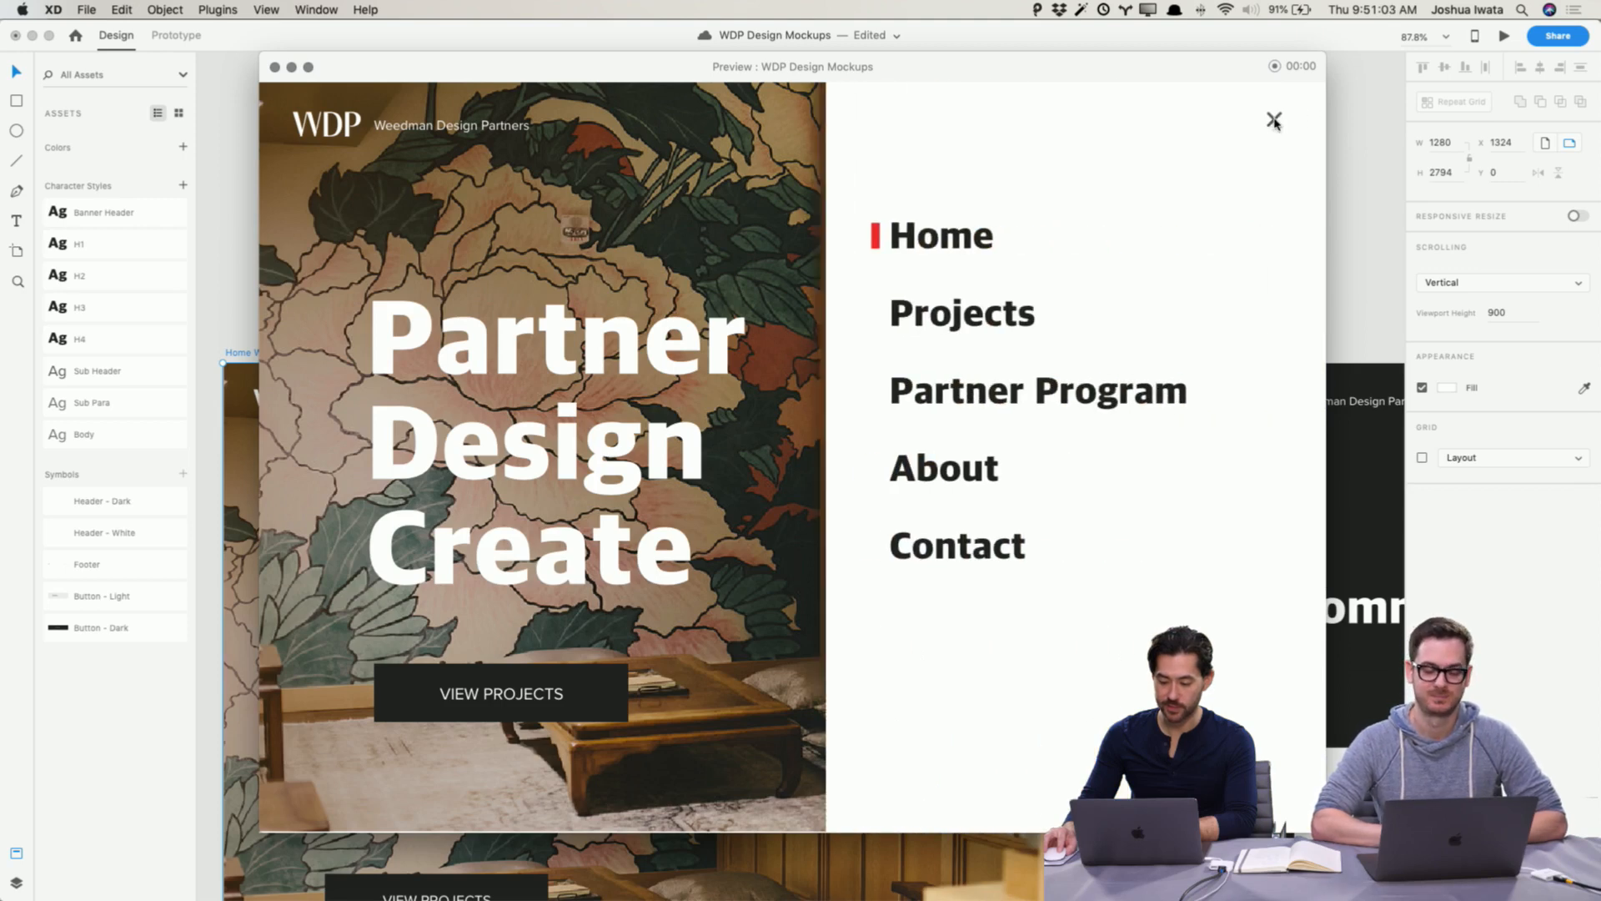
pyautogui.click(1273, 121)
pyautogui.click(1263, 132)
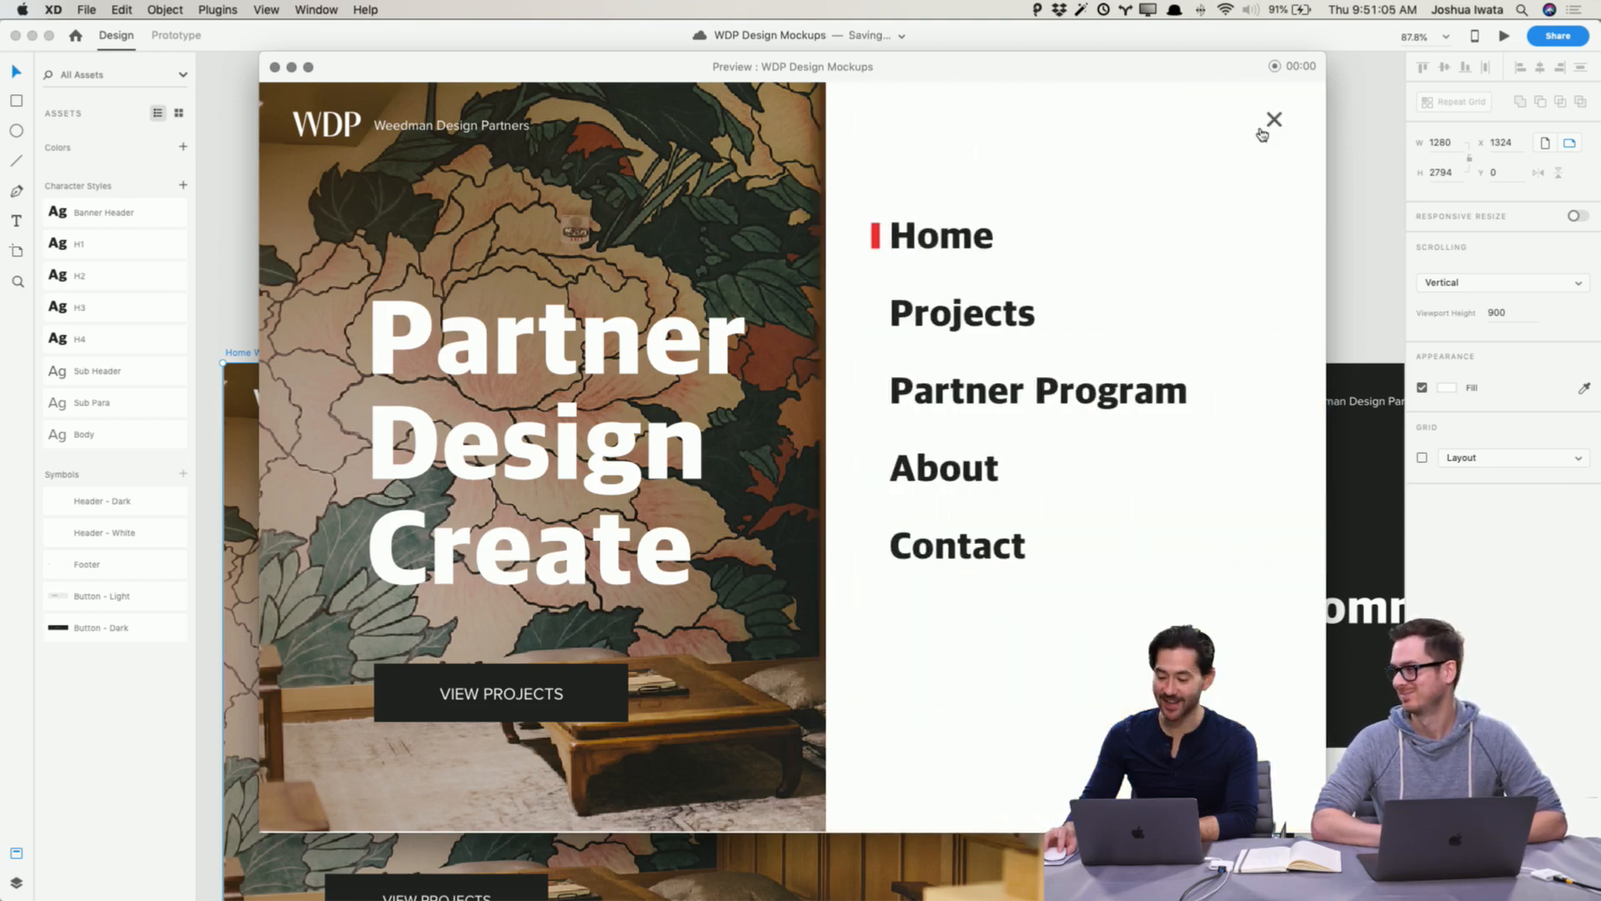
pyautogui.click(1274, 121)
pyautogui.click(276, 68)
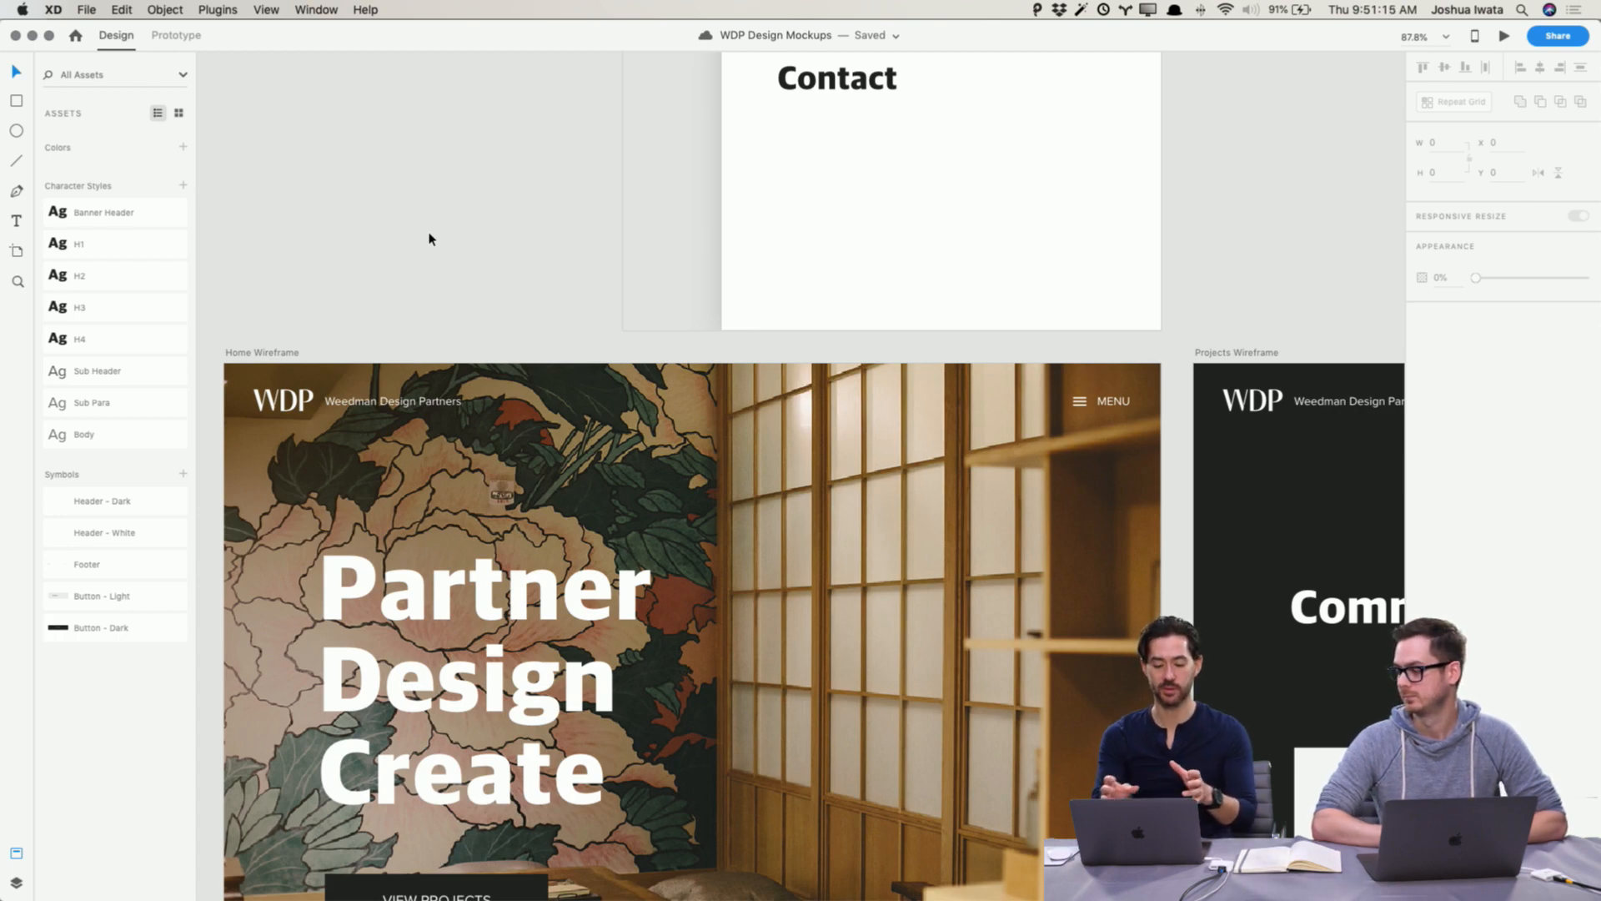
# Step: Examine the moodboard's colours, imagery and hero styling alongside the Home Wireframe
pyautogui.scroll(-5, 429, 237)
pyautogui.hscroll(-8, 429, 233)
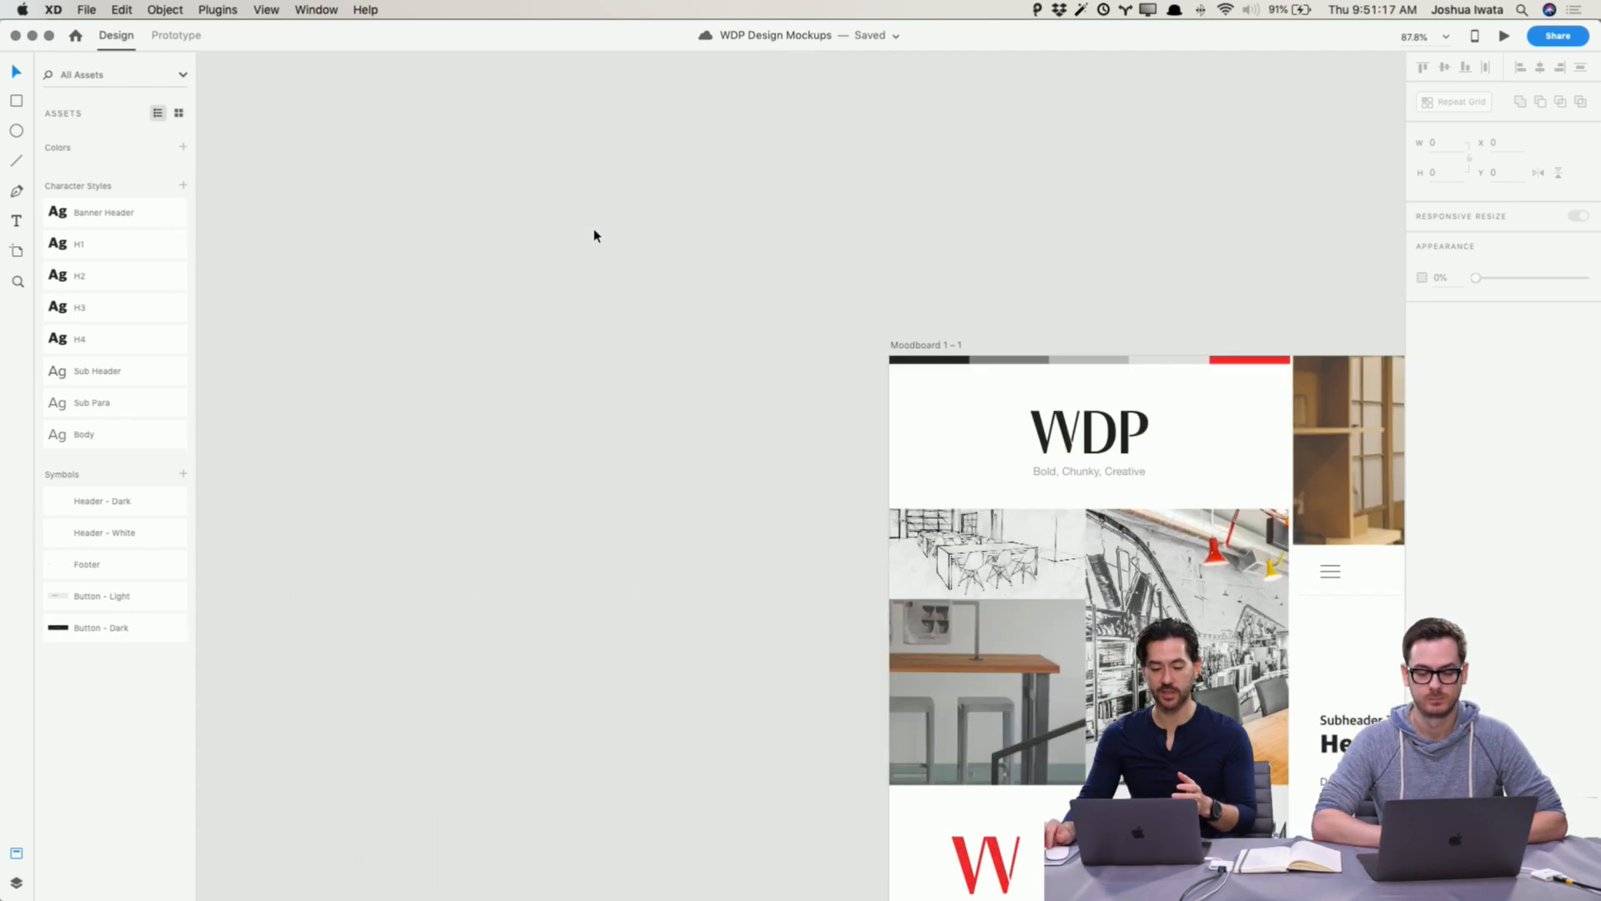
pyautogui.hscroll(10, 1076, 453)
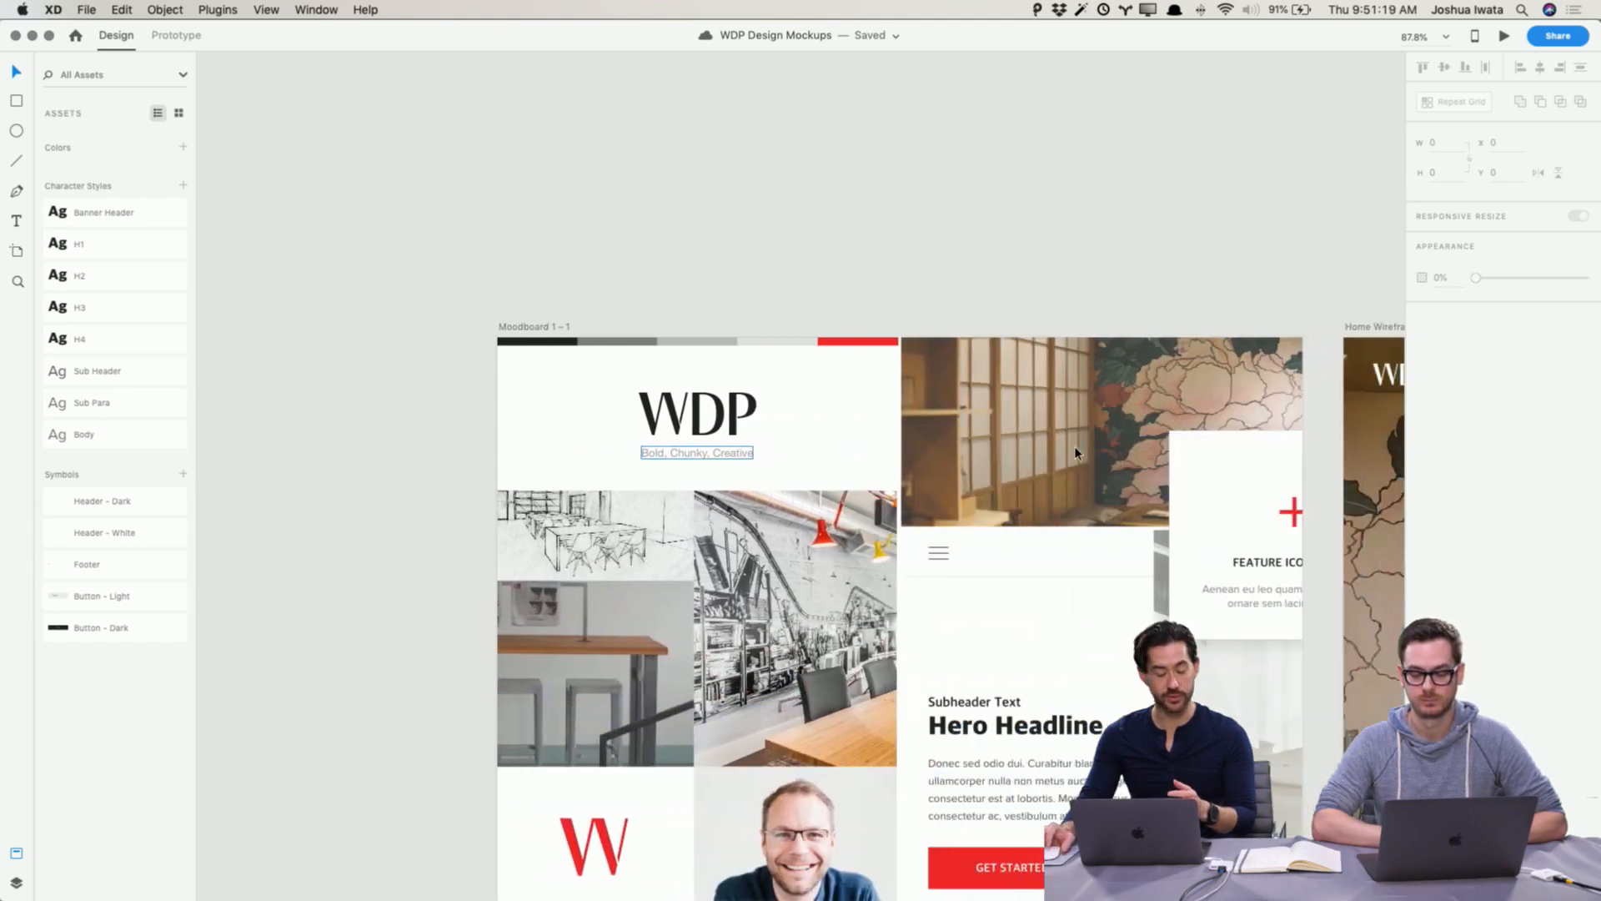
pyautogui.scroll(-5, 1076, 454)
pyautogui.hscroll(5, 1076, 454)
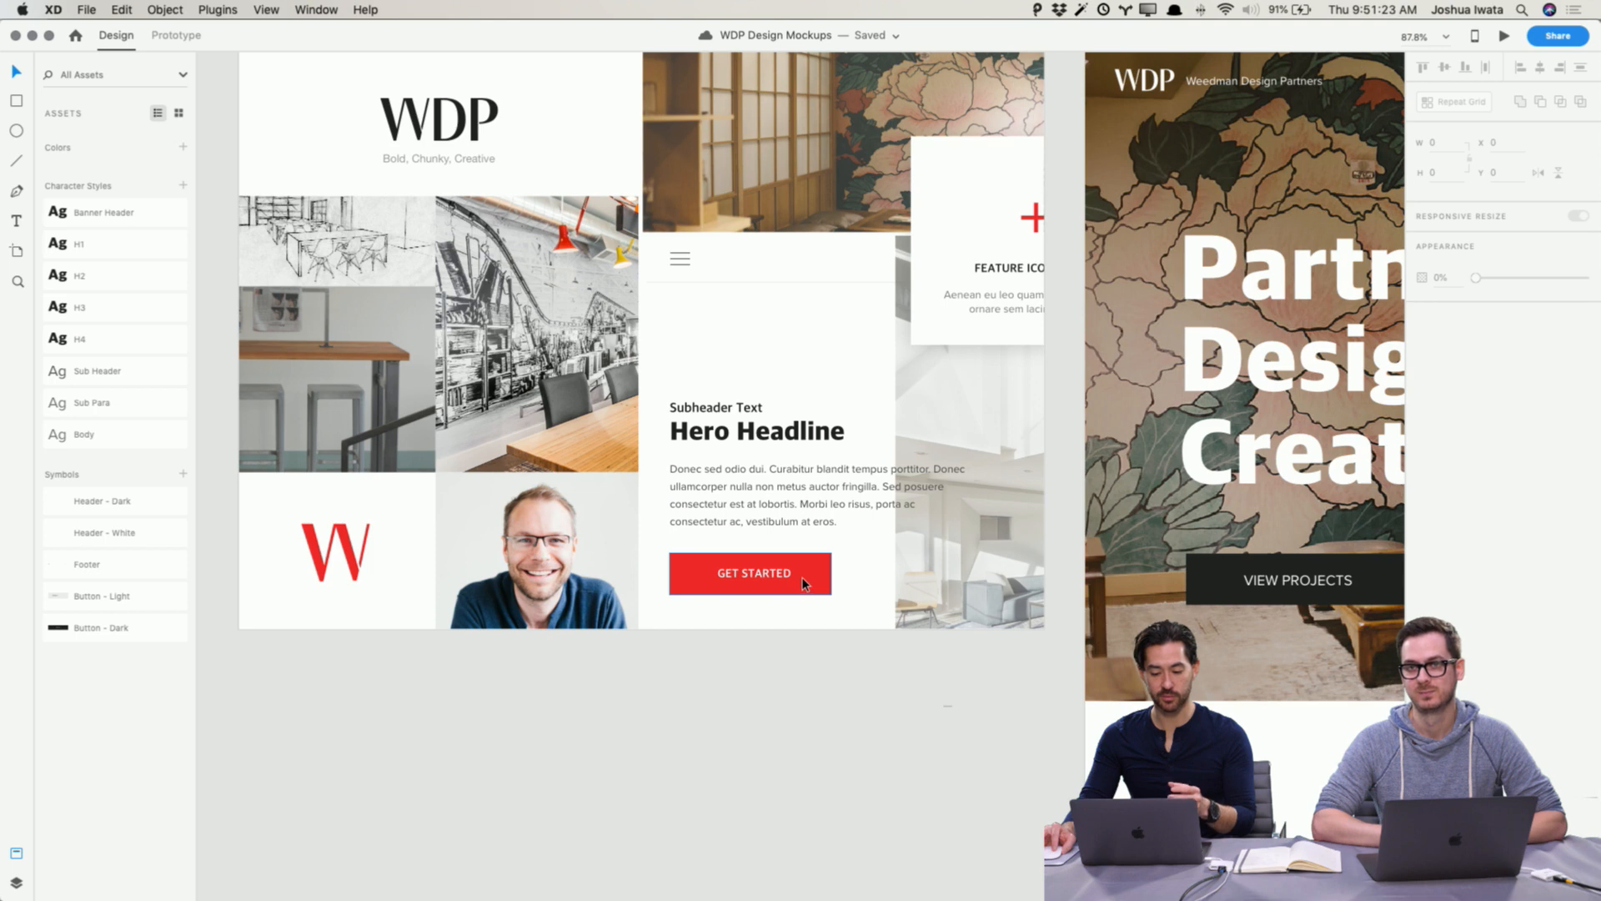
pyautogui.scroll(5, 802, 577)
pyautogui.hscroll(-1, 803, 577)
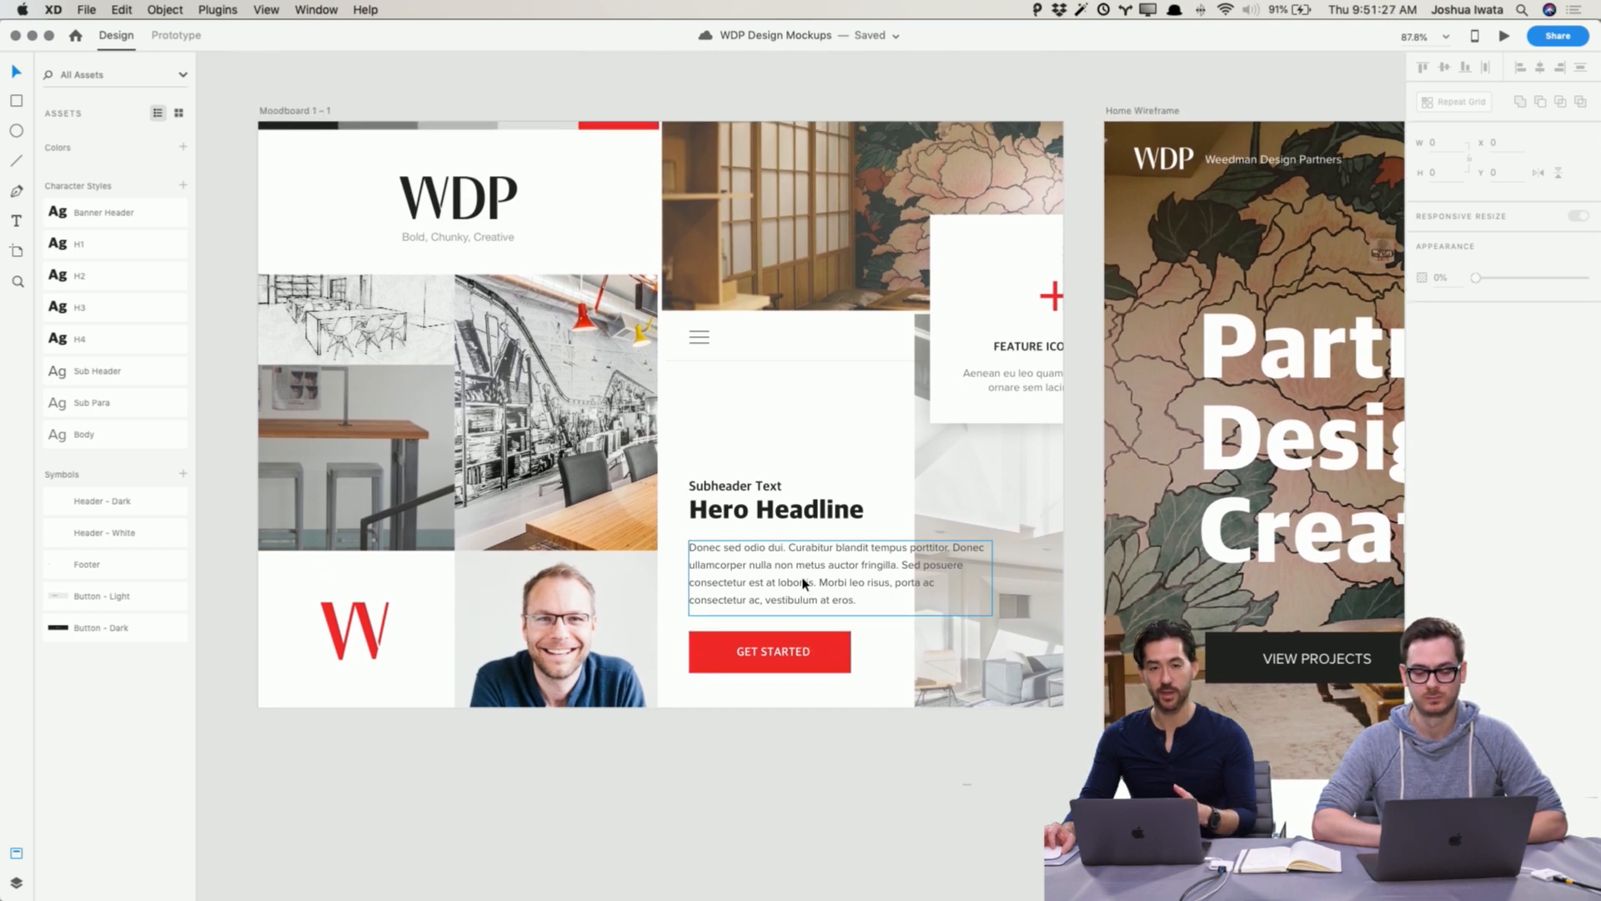
pyautogui.moveTo(418, 337); pyautogui.dragTo(408, 339)
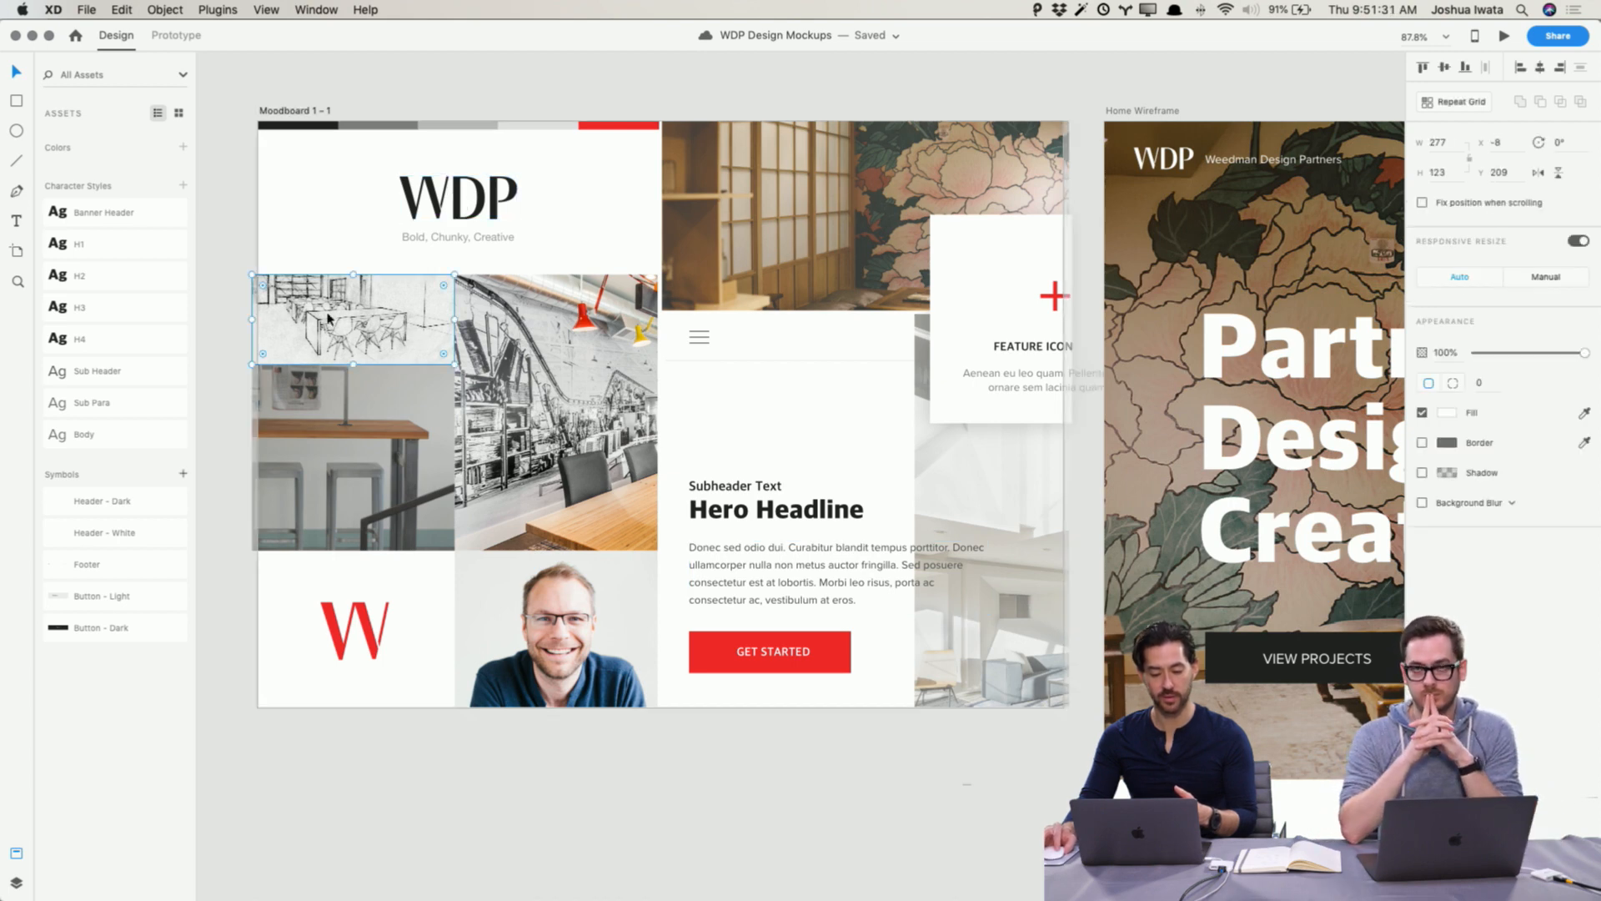
pyautogui.hscroll(10, 519, 385)
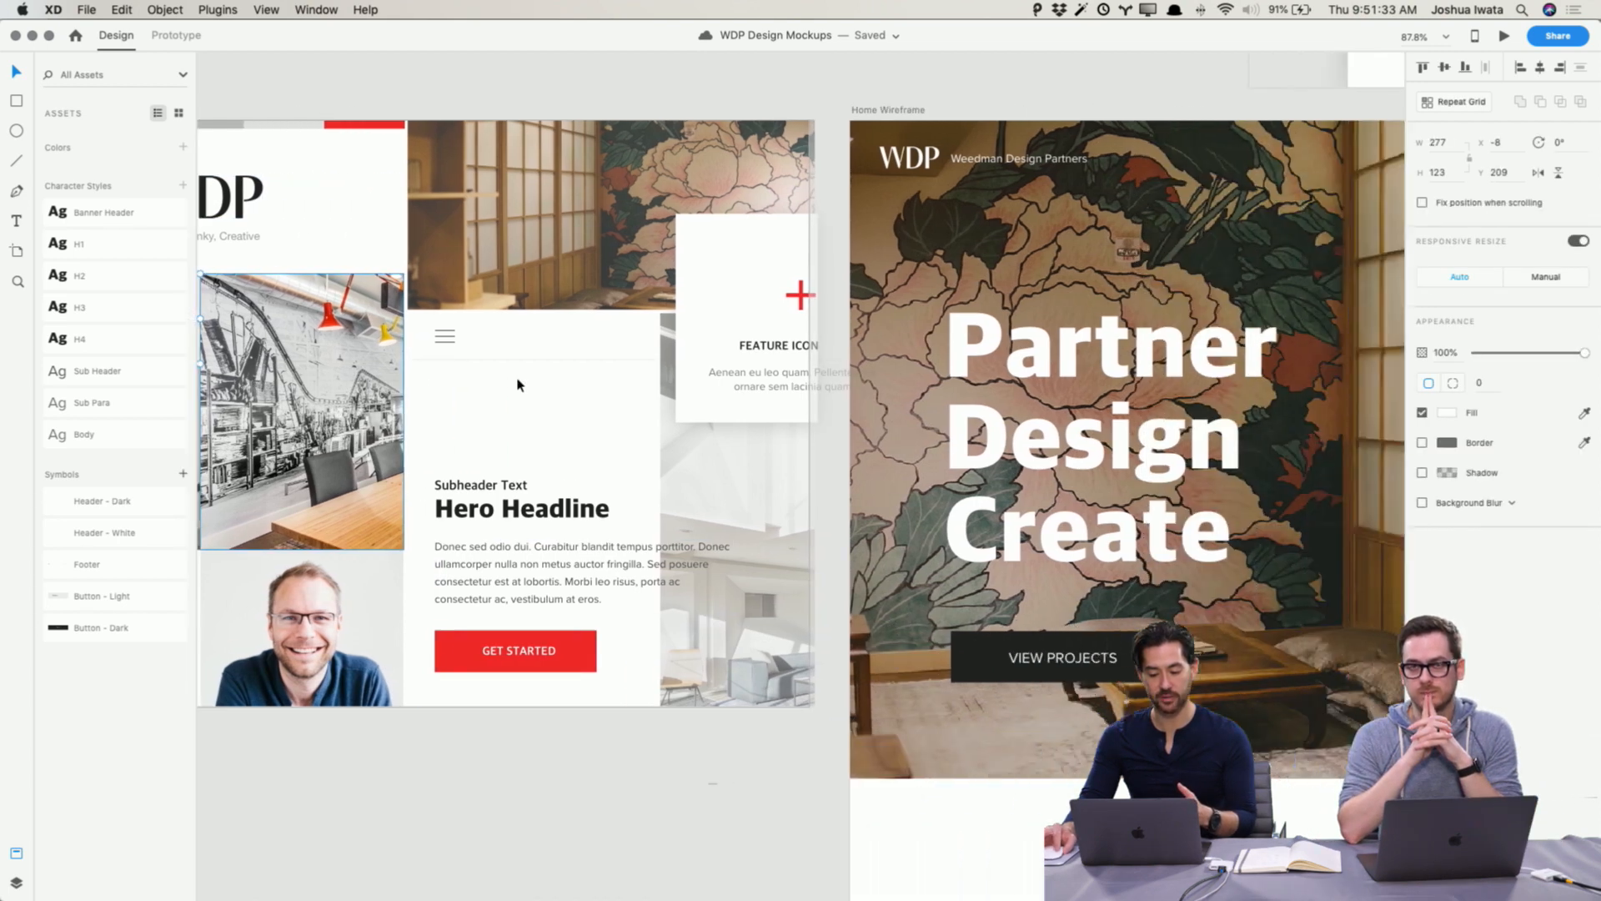
pyautogui.hscroll(8, 517, 386)
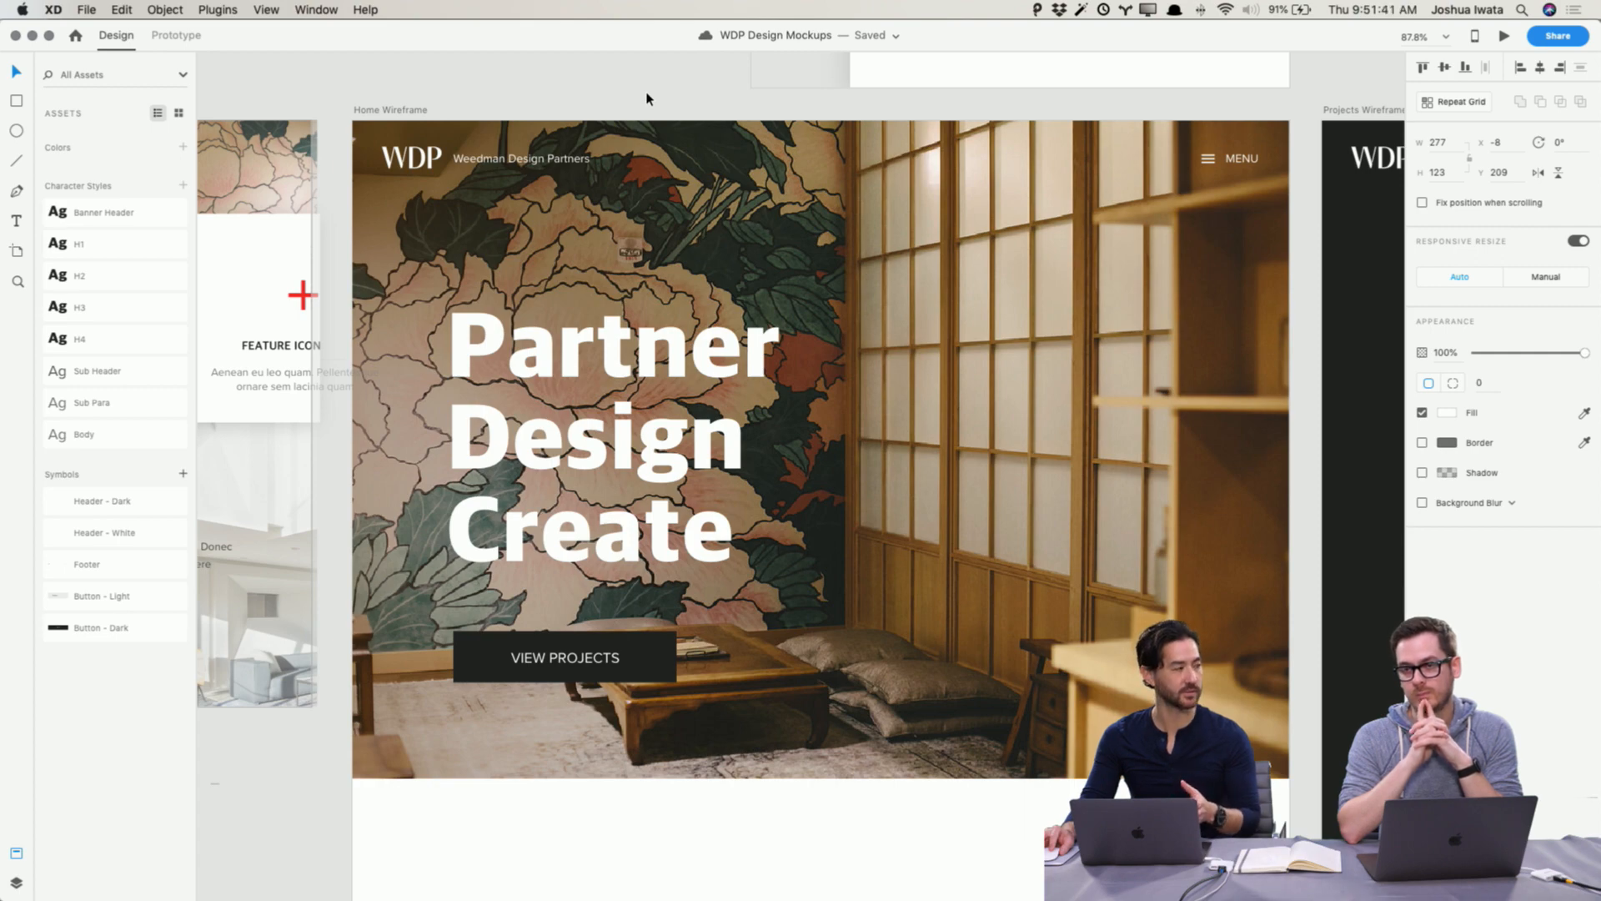
pyautogui.scroll(5, 671, 221)
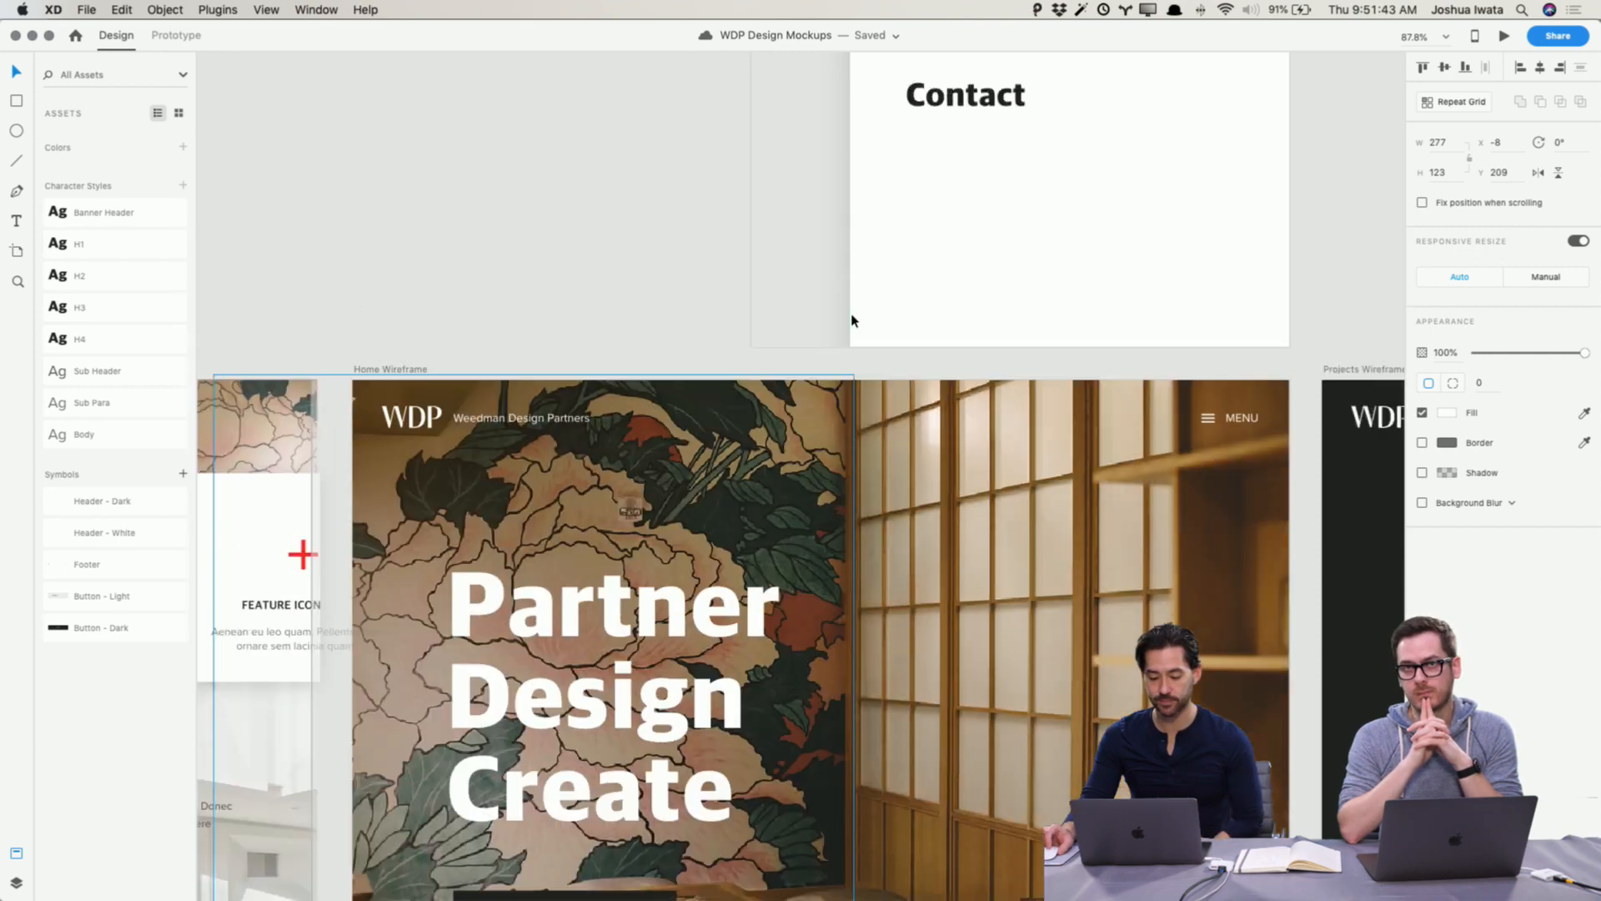
pyautogui.hscroll(3, 850, 322)
pyautogui.scroll(-3, 851, 322)
# Step: Inspect the menu button's prototype interaction settings linking it to the menu overlay artboard
pyautogui.click(1018, 246)
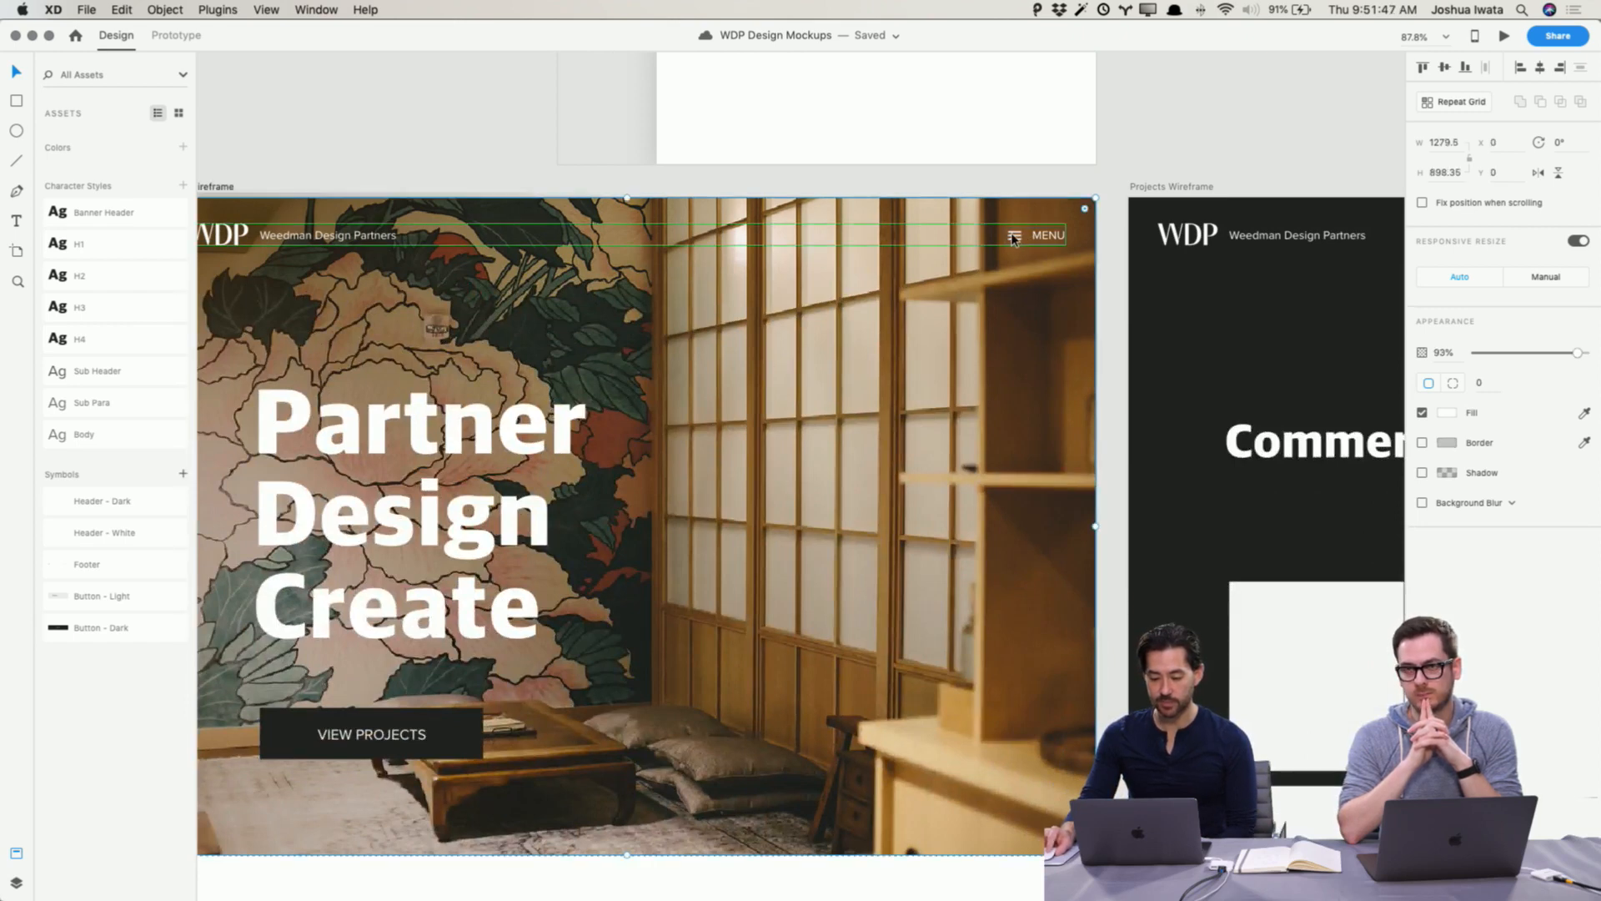
pyautogui.click(169, 36)
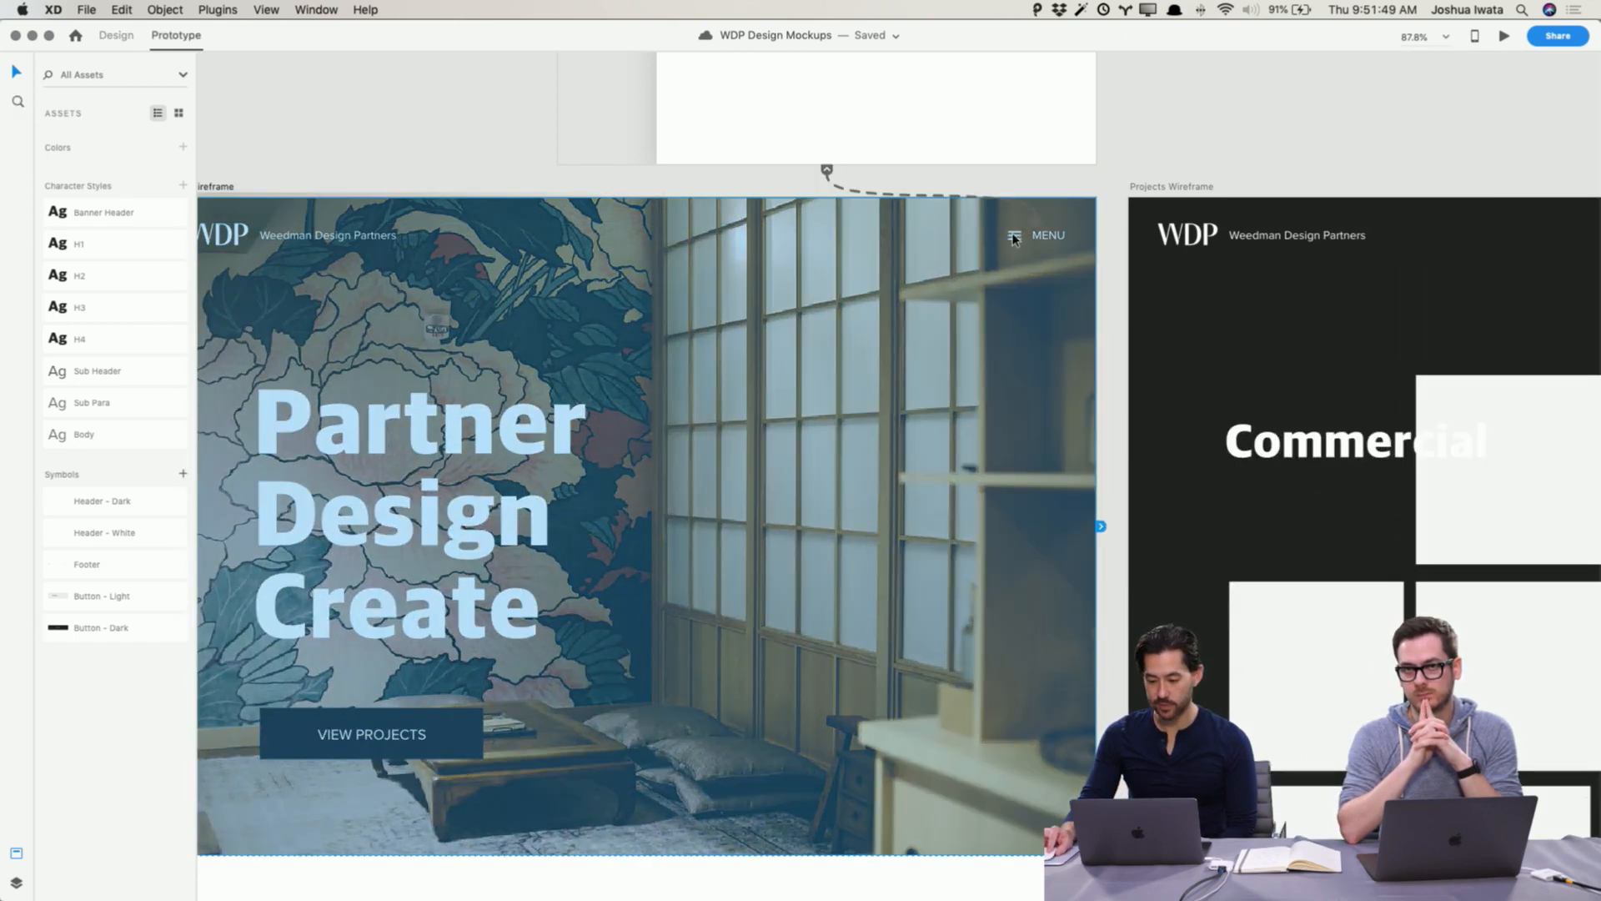
pyautogui.click(828, 171)
pyautogui.click(828, 171)
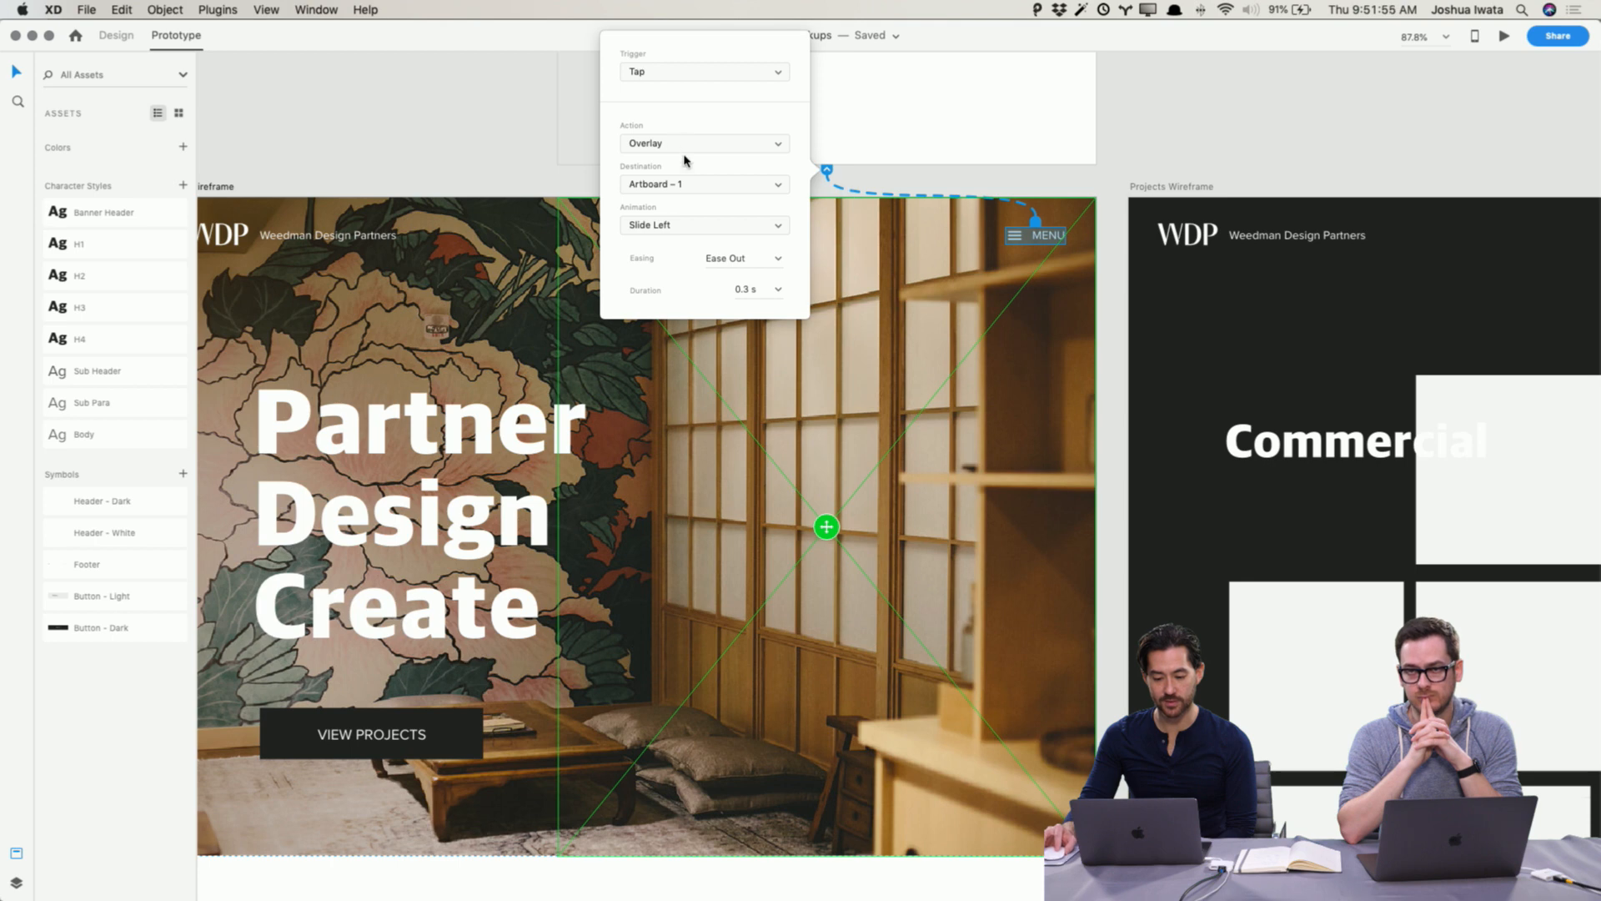
pyautogui.click(501, 177)
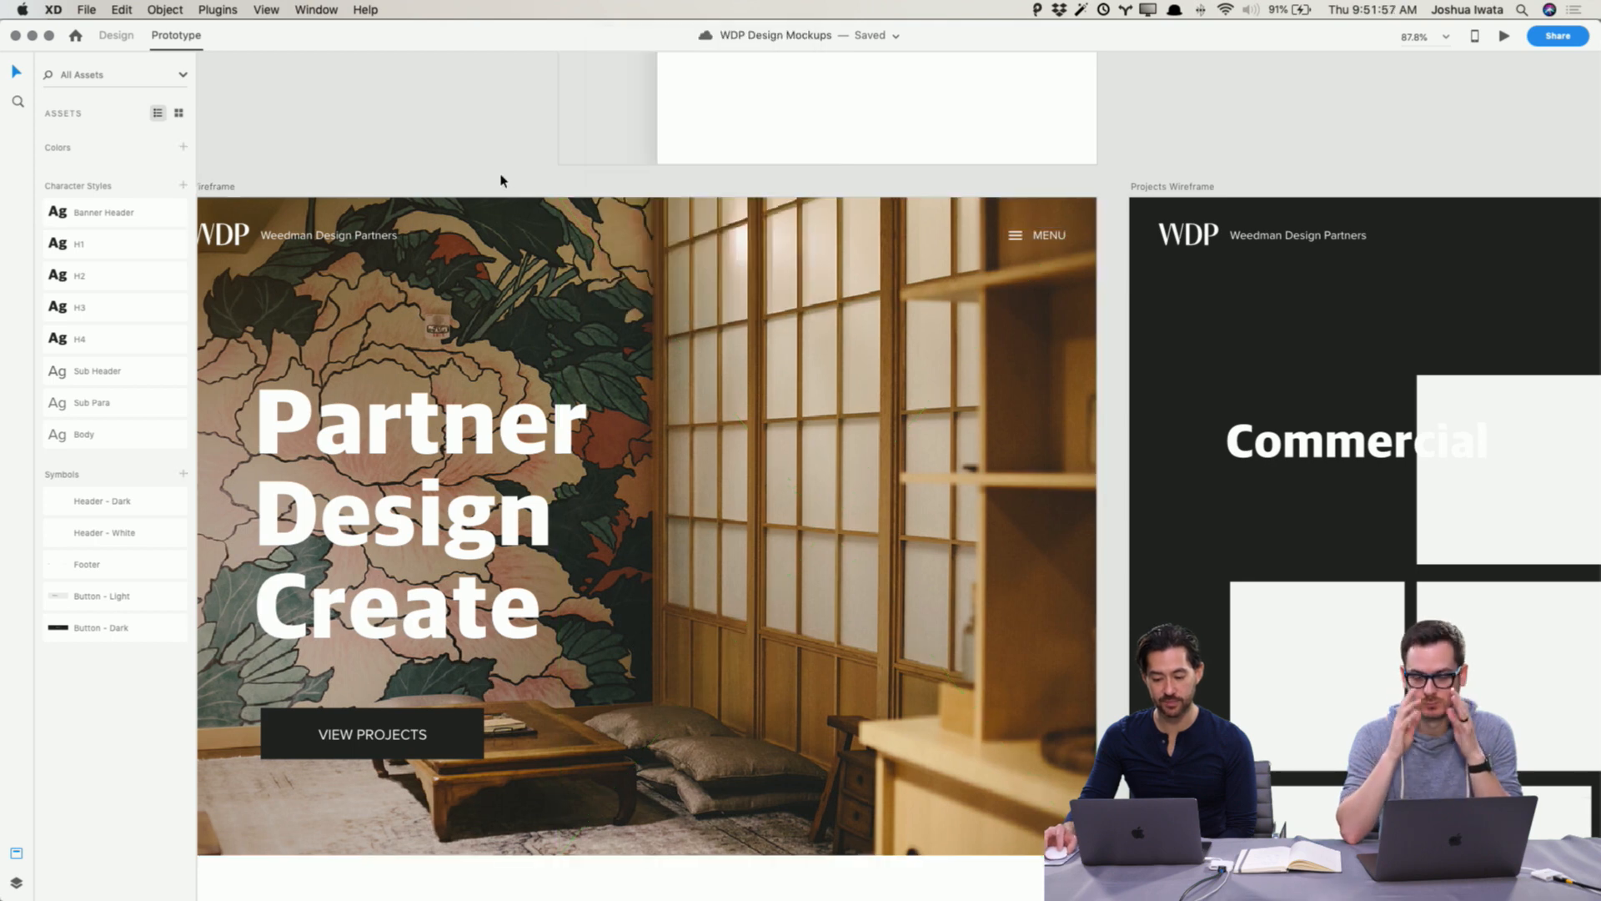
# Step: Preview the Home page again, opening the menu overlay and closing it with the X
pyautogui.hscroll(-3, 501, 180)
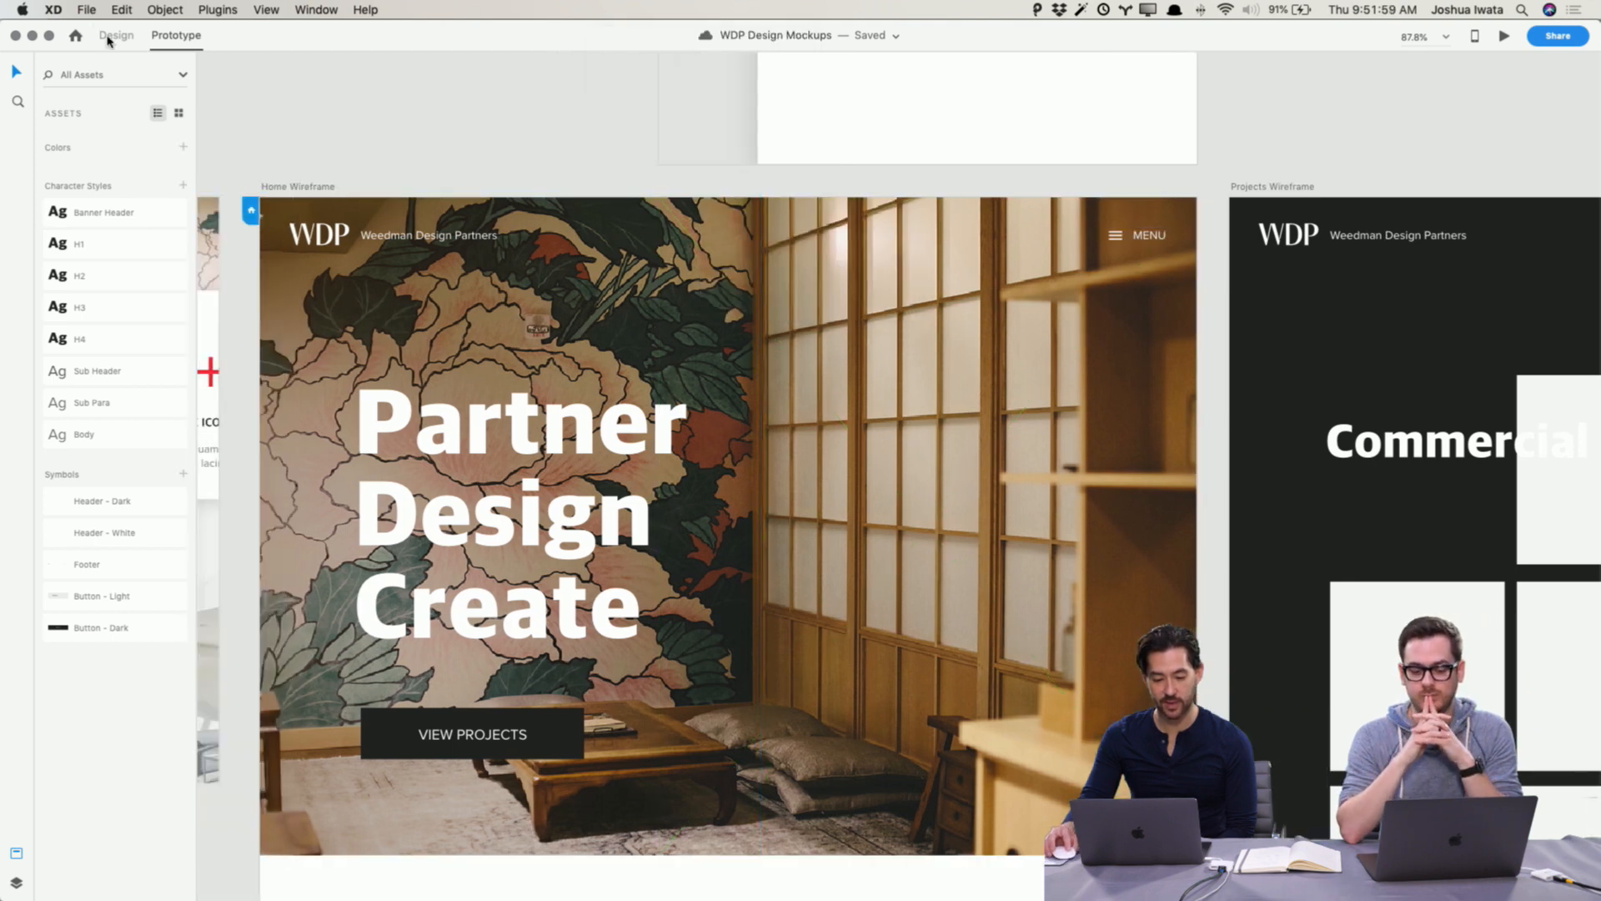
pyautogui.click(108, 40)
pyautogui.click(1506, 36)
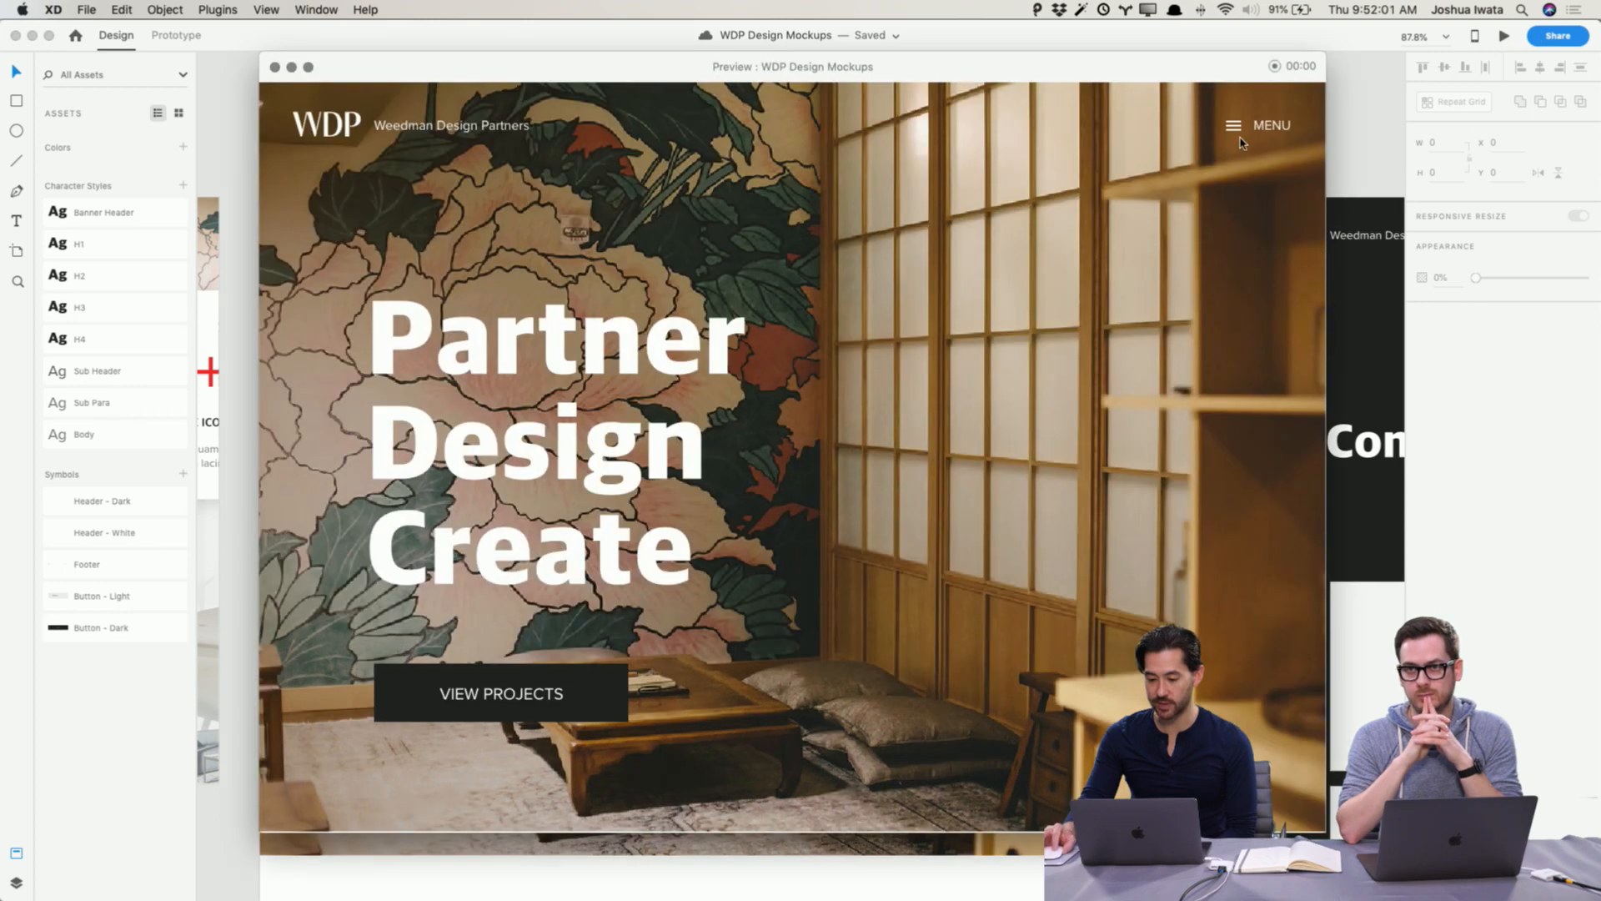
pyautogui.click(1262, 128)
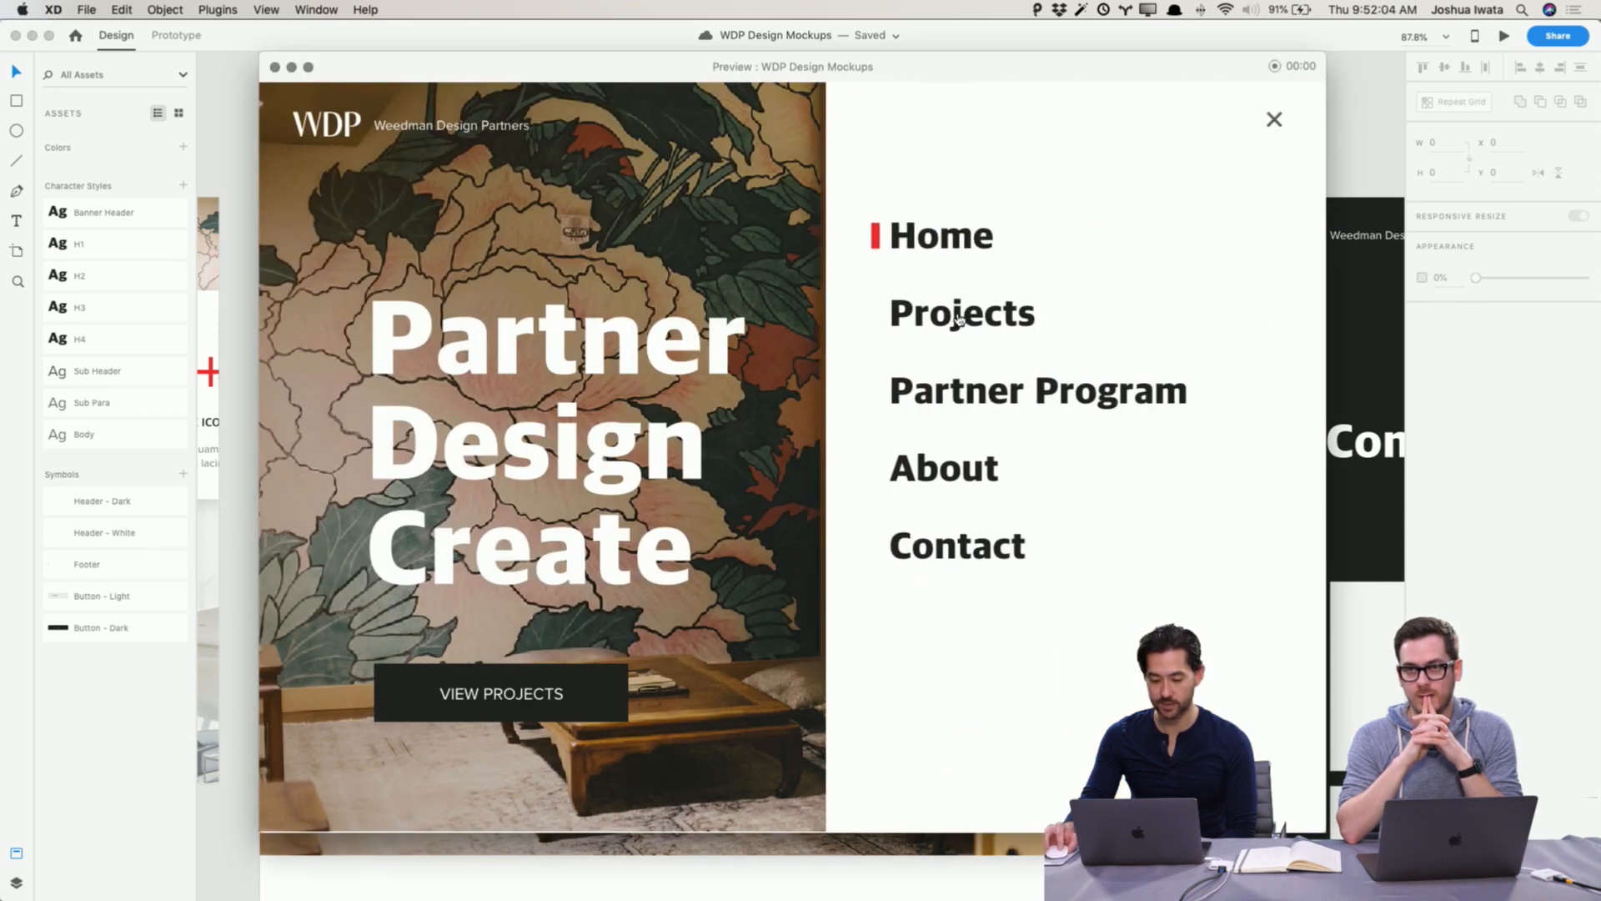
pyautogui.click(1274, 119)
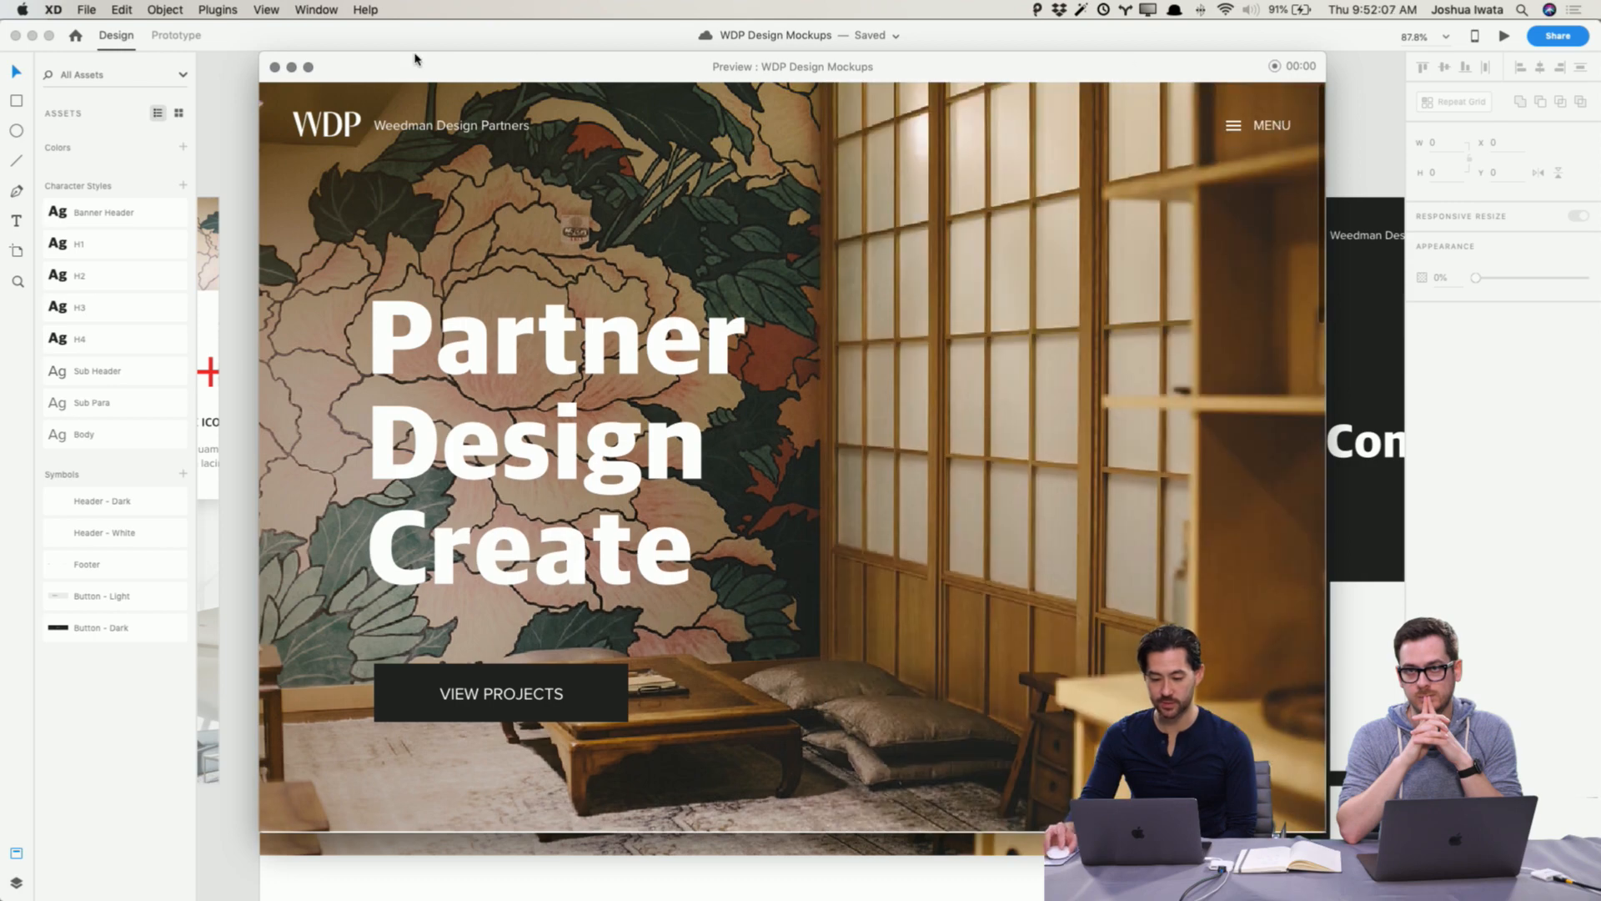
# Step: Close the preview and delete every menu line except Home from the overlay's text block
pyautogui.click(274, 68)
pyautogui.scroll(10, 801, 193)
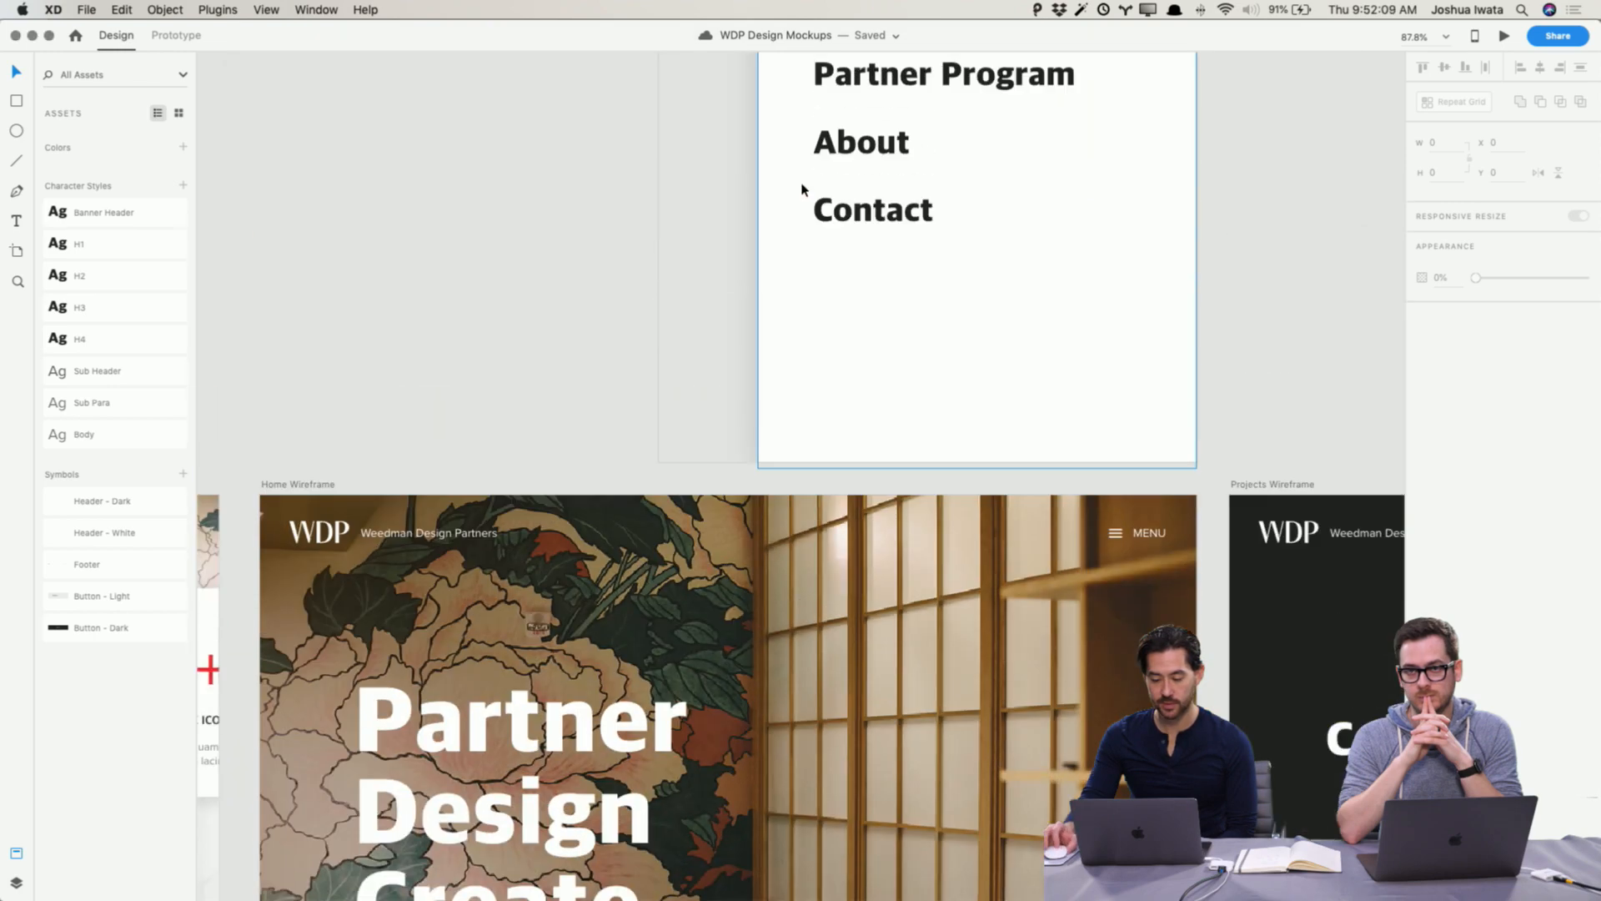
pyautogui.doubleClick(956, 292)
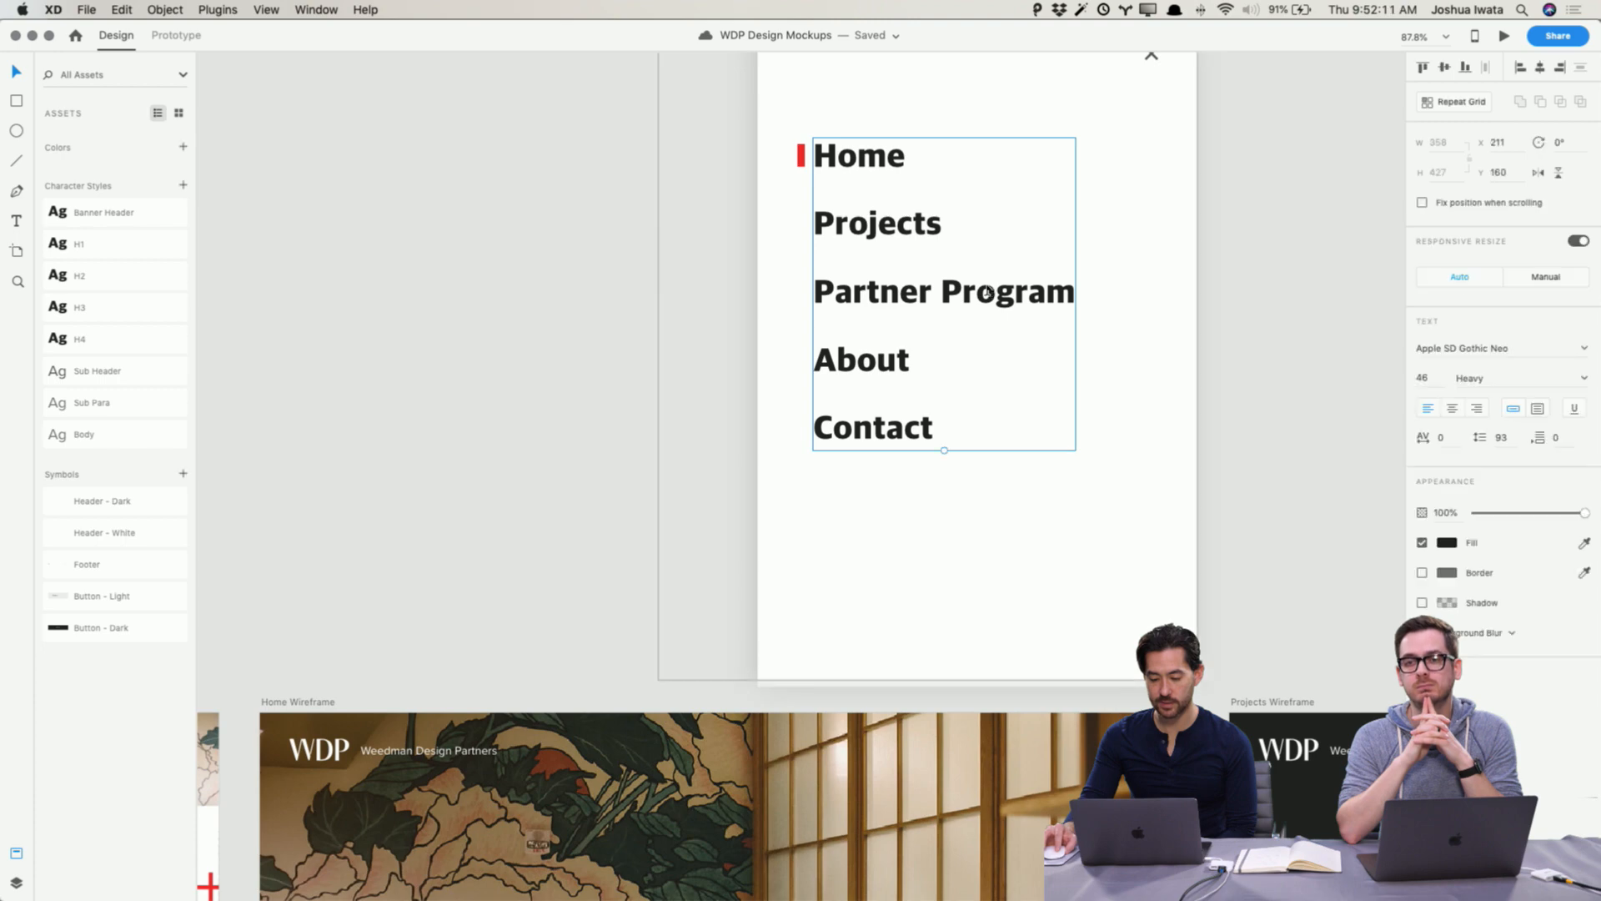
pyautogui.click(938, 292)
pyautogui.moveTo(952, 419); pyautogui.dragTo(799, 220)
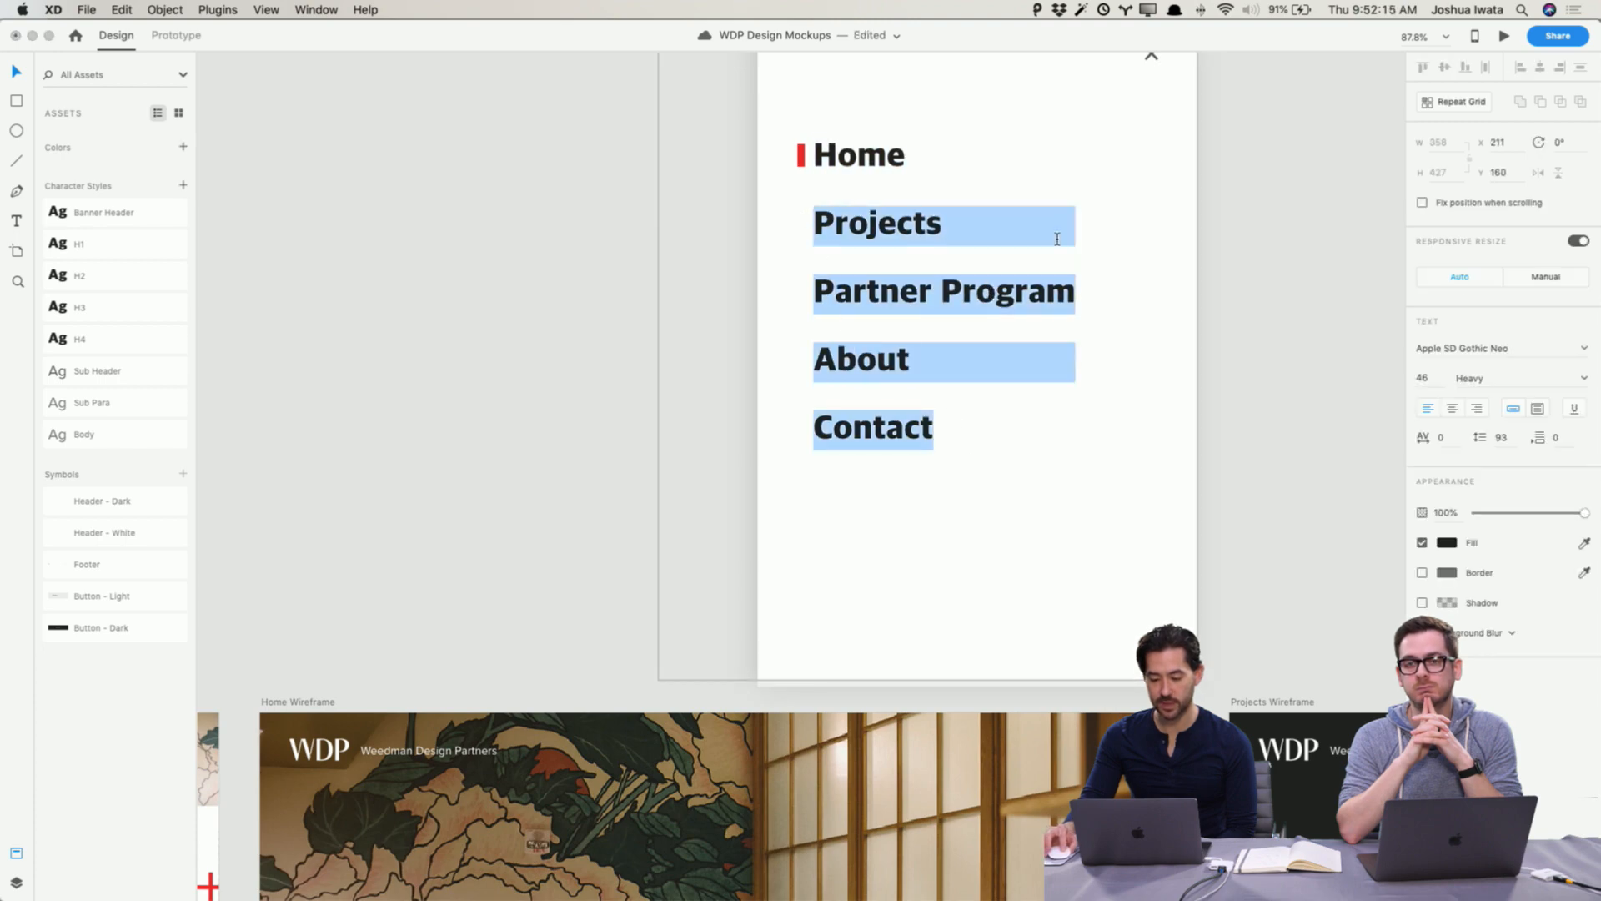
pyautogui.press('Escape')
pyautogui.doubleClick(917, 215)
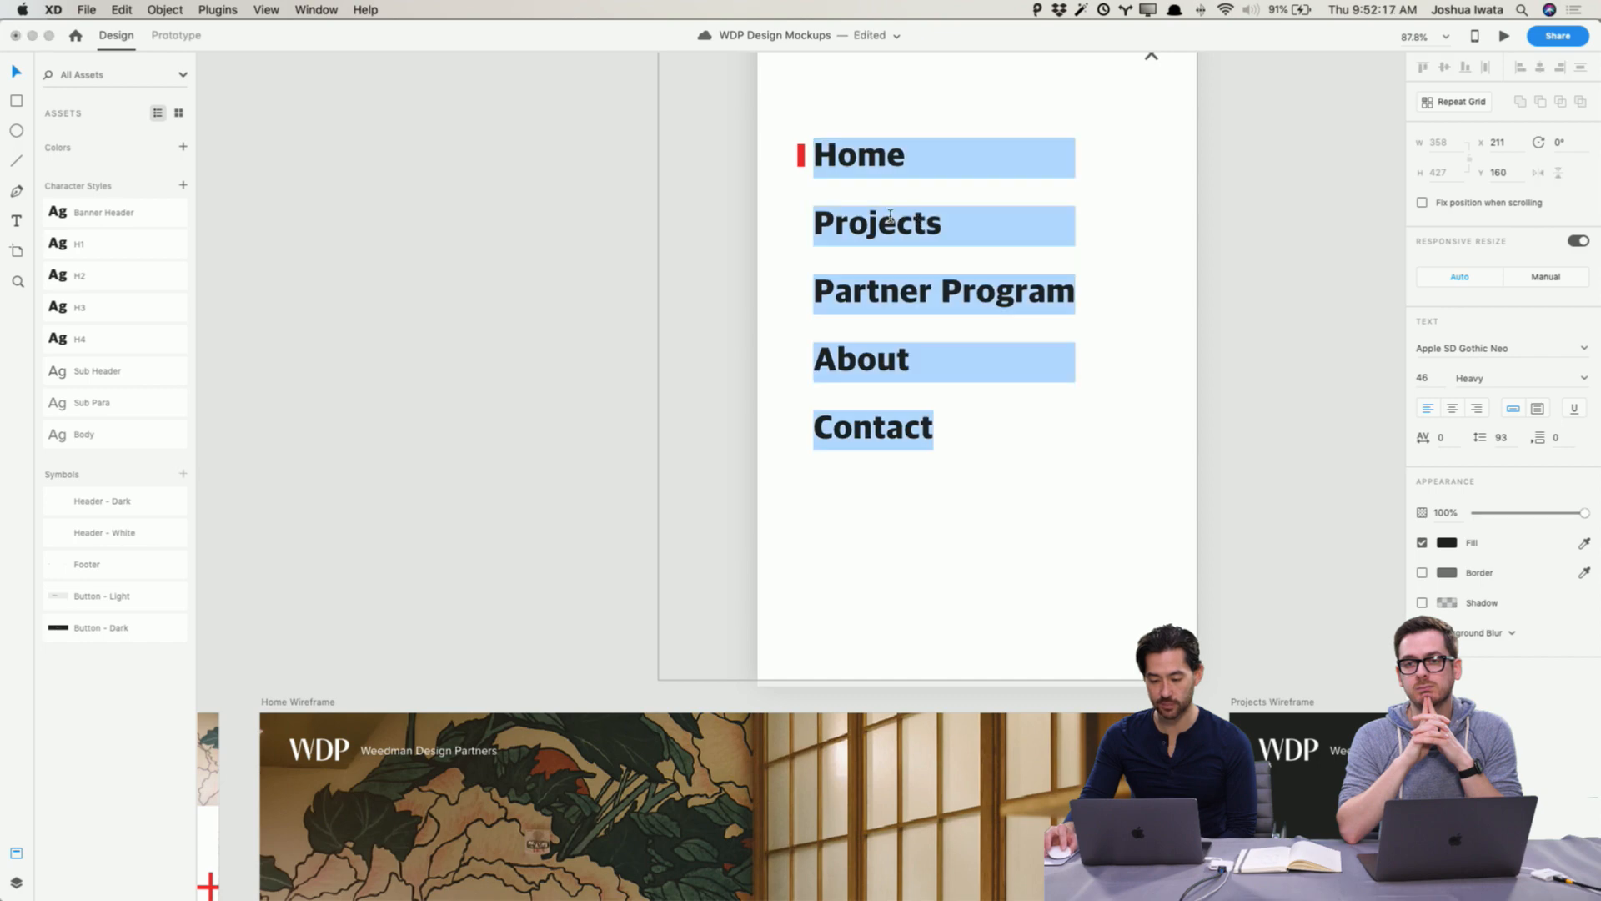
pyautogui.doubleClick(890, 216)
pyautogui.press('Escape')
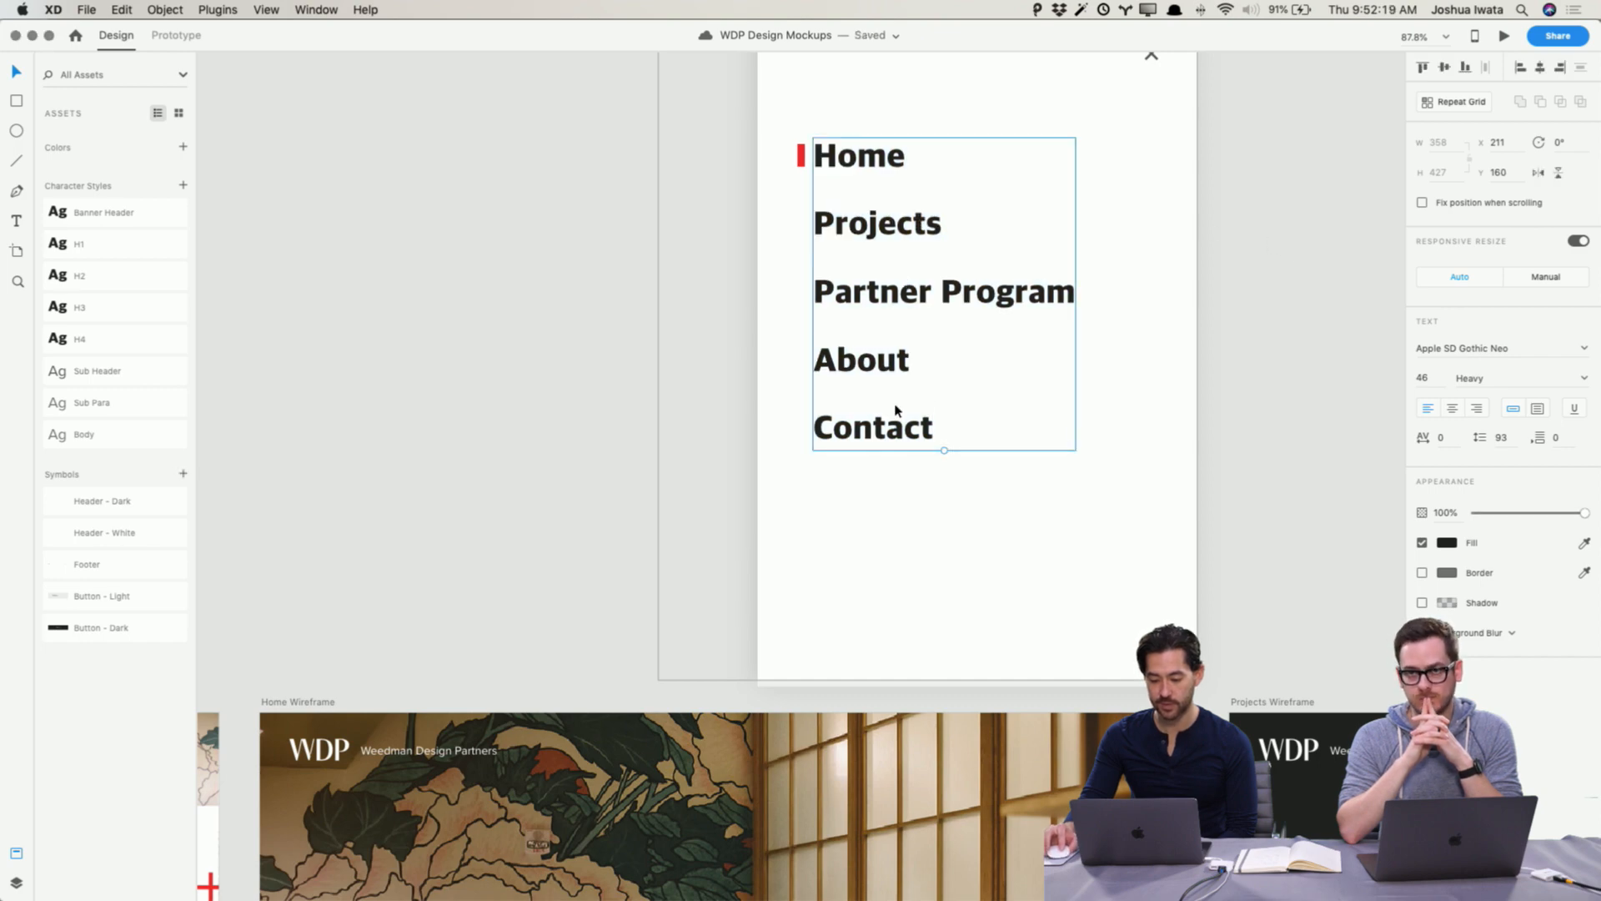
pyautogui.doubleClick(937, 427)
pyautogui.moveTo(937, 427); pyautogui.dragTo(803, 213)
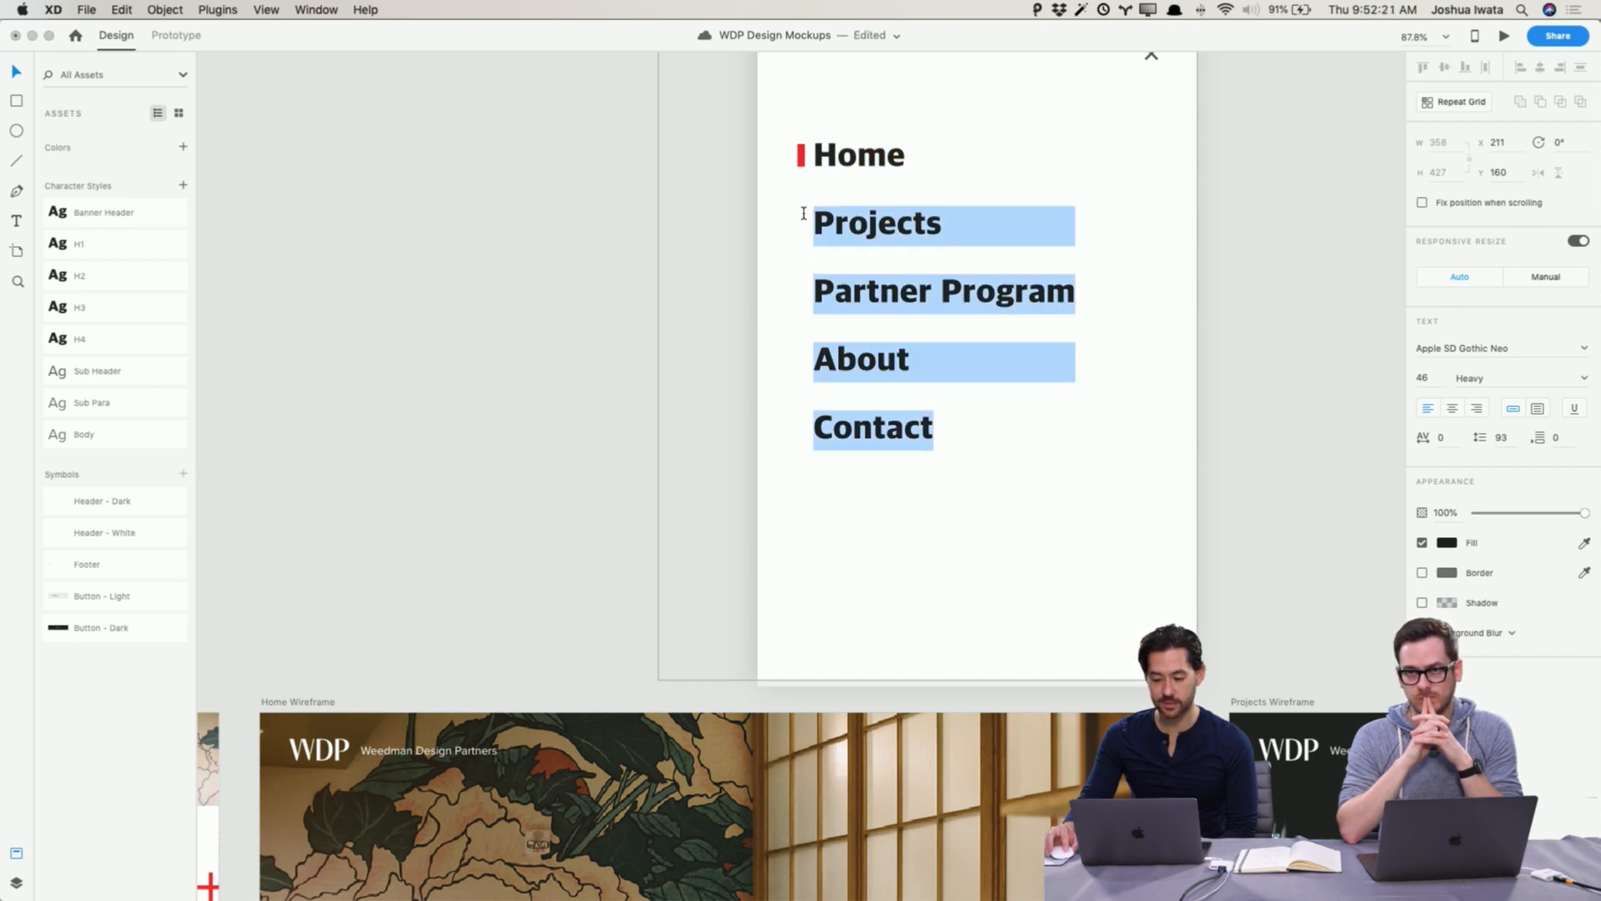
pyautogui.press('BackSpace')
pyautogui.press('BackSpace')
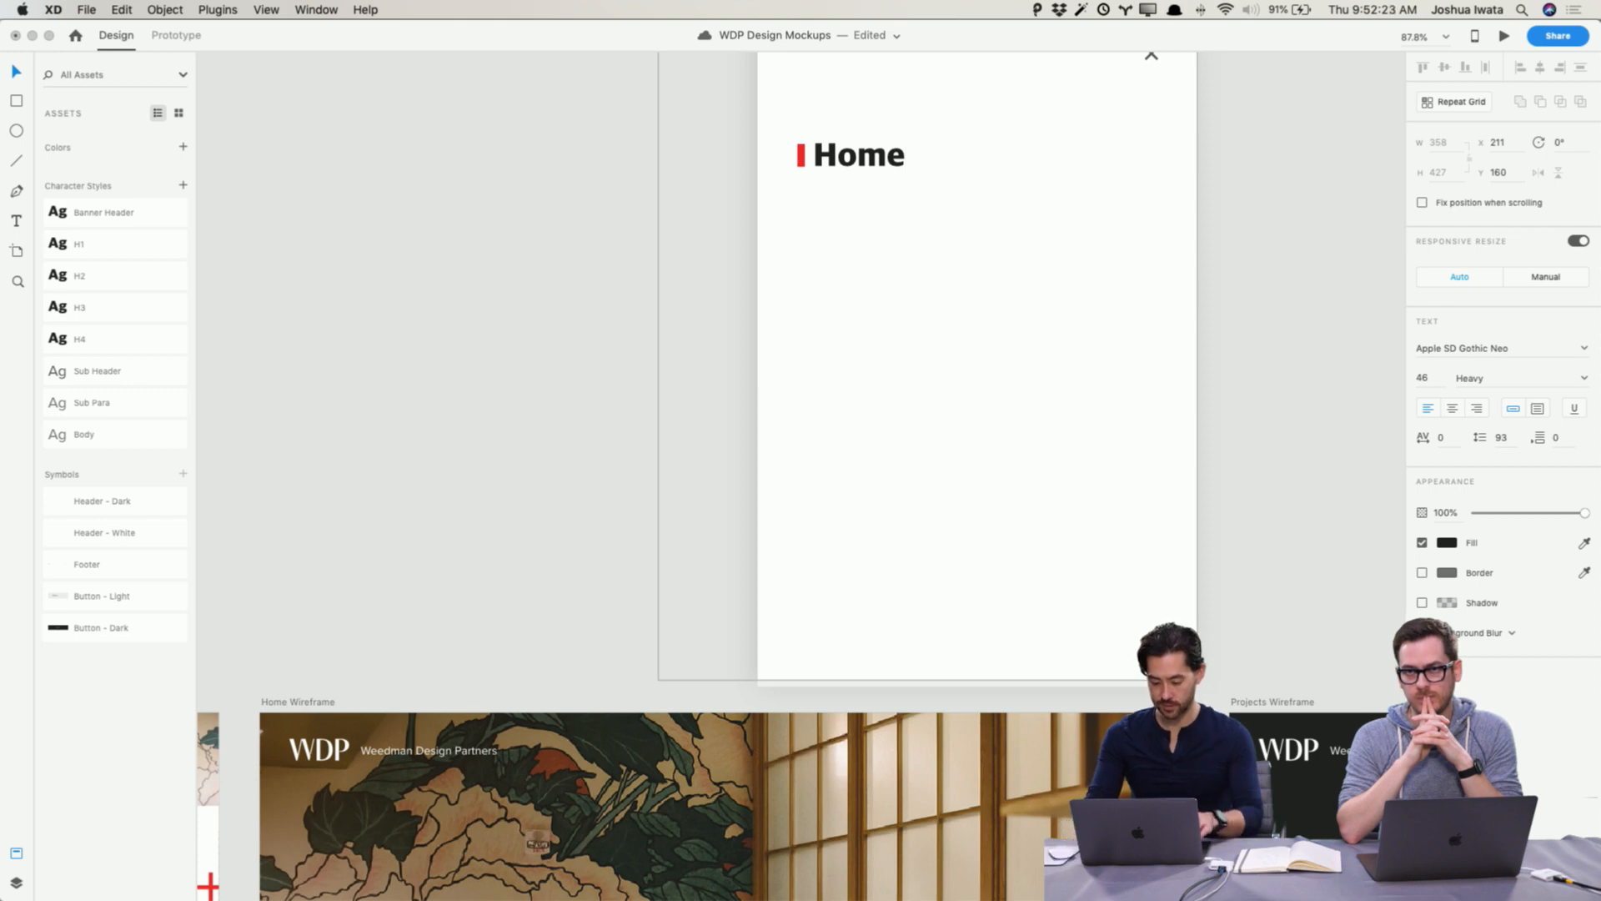
pyautogui.press('Escape')
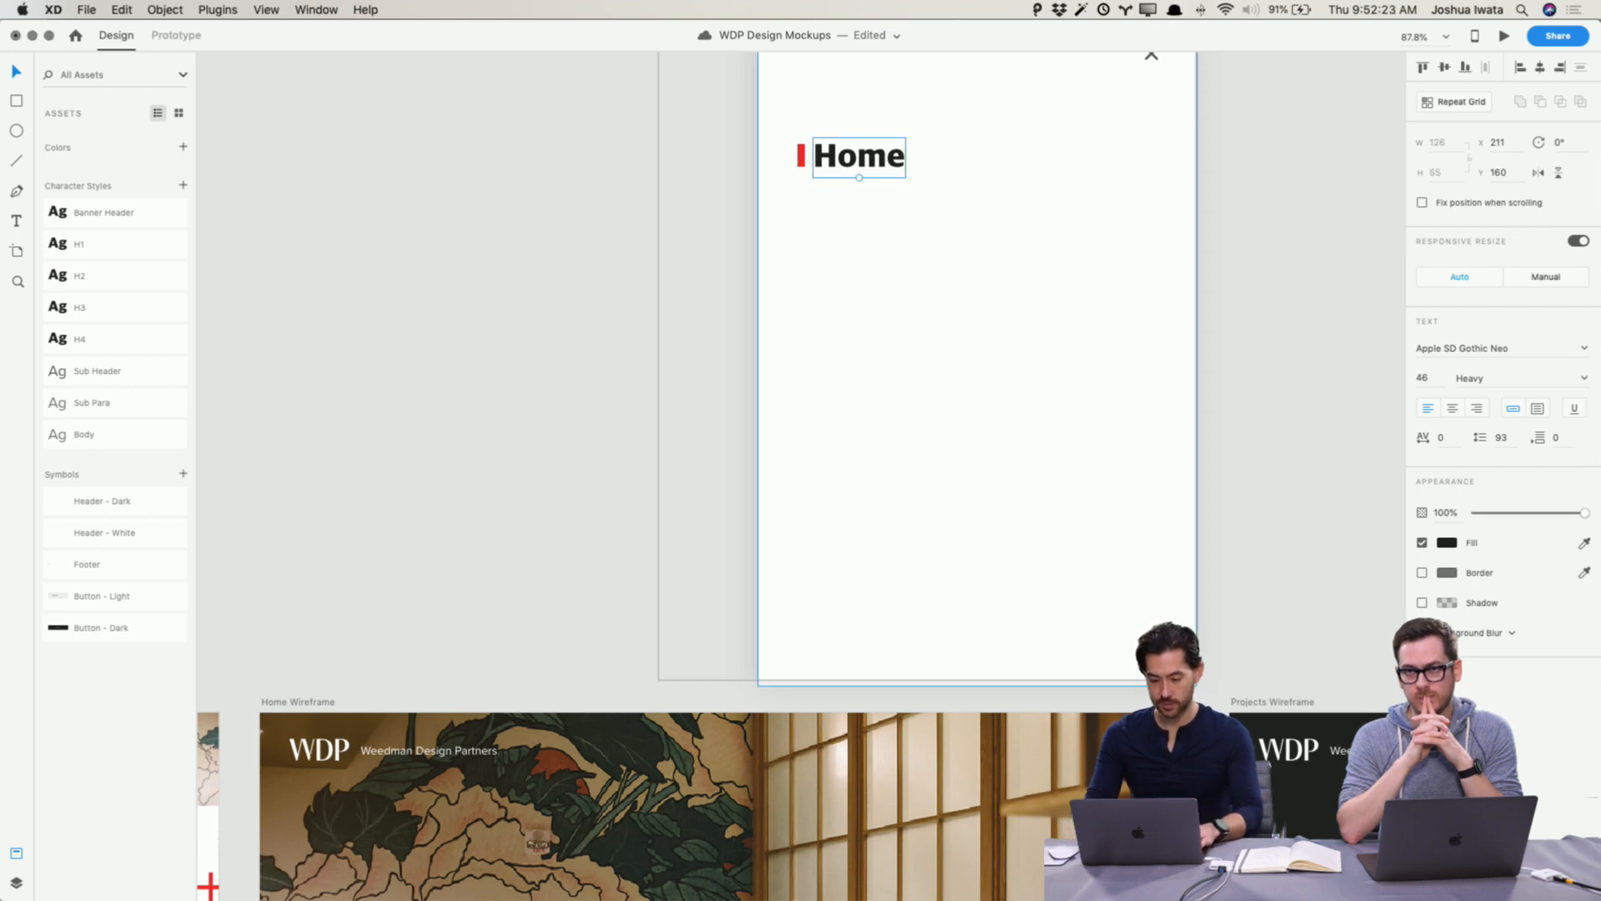
# Step: Turn the Home text into a repeat grid of five rows spaced 45 apart
pyautogui.click(1456, 102)
pyautogui.moveTo(859, 178); pyautogui.dragTo(862, 407)
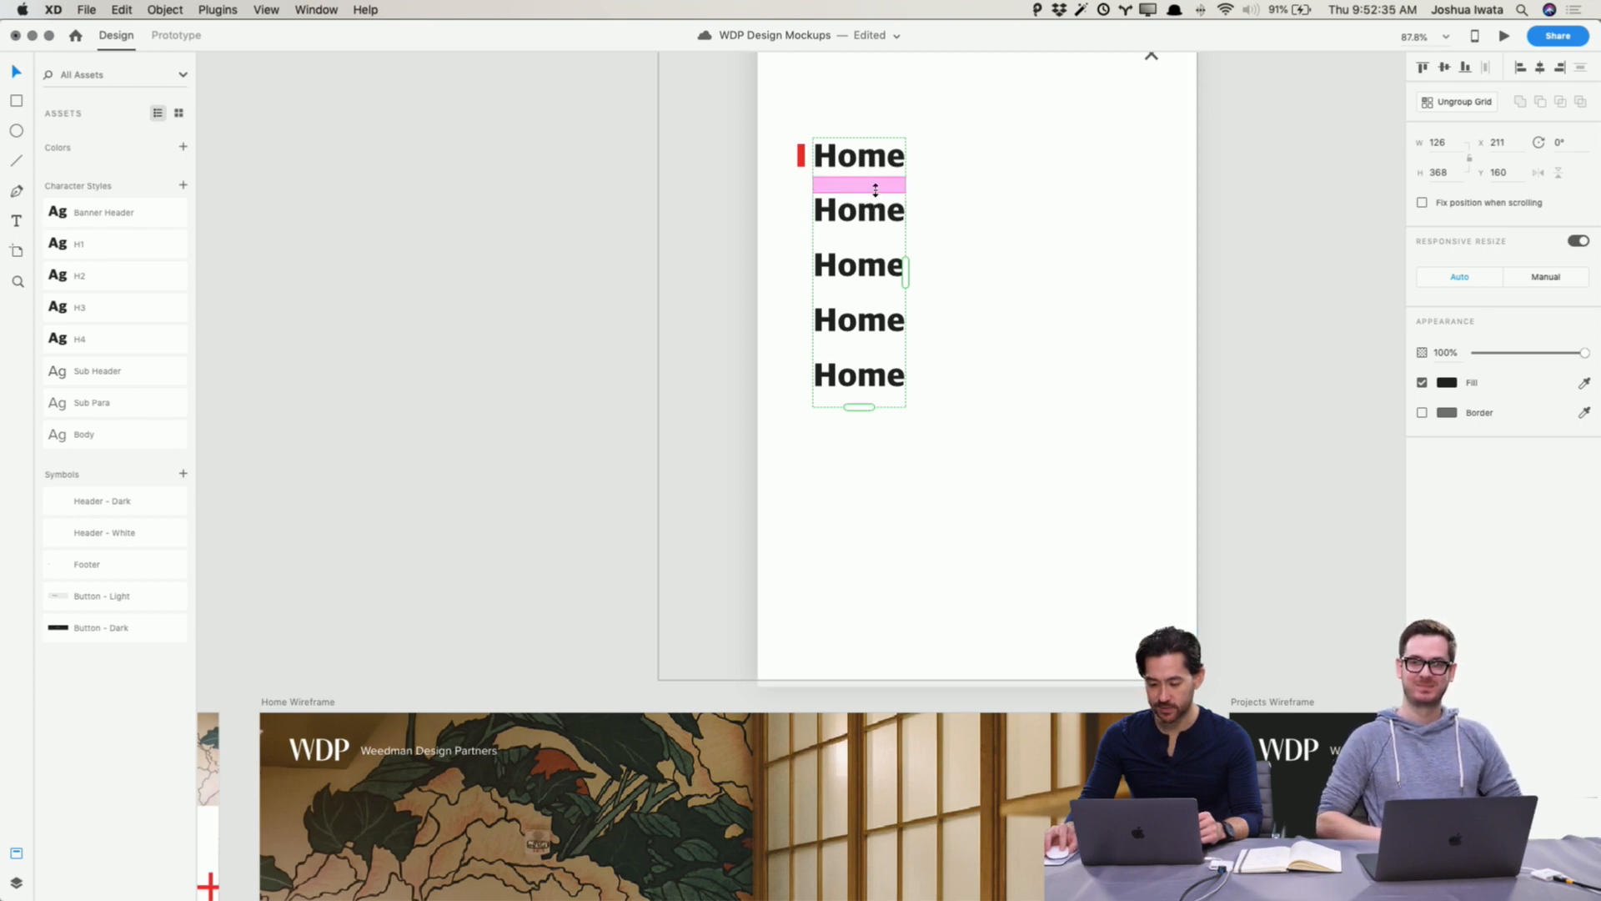
pyautogui.moveTo(875, 187); pyautogui.dragTo(875, 207)
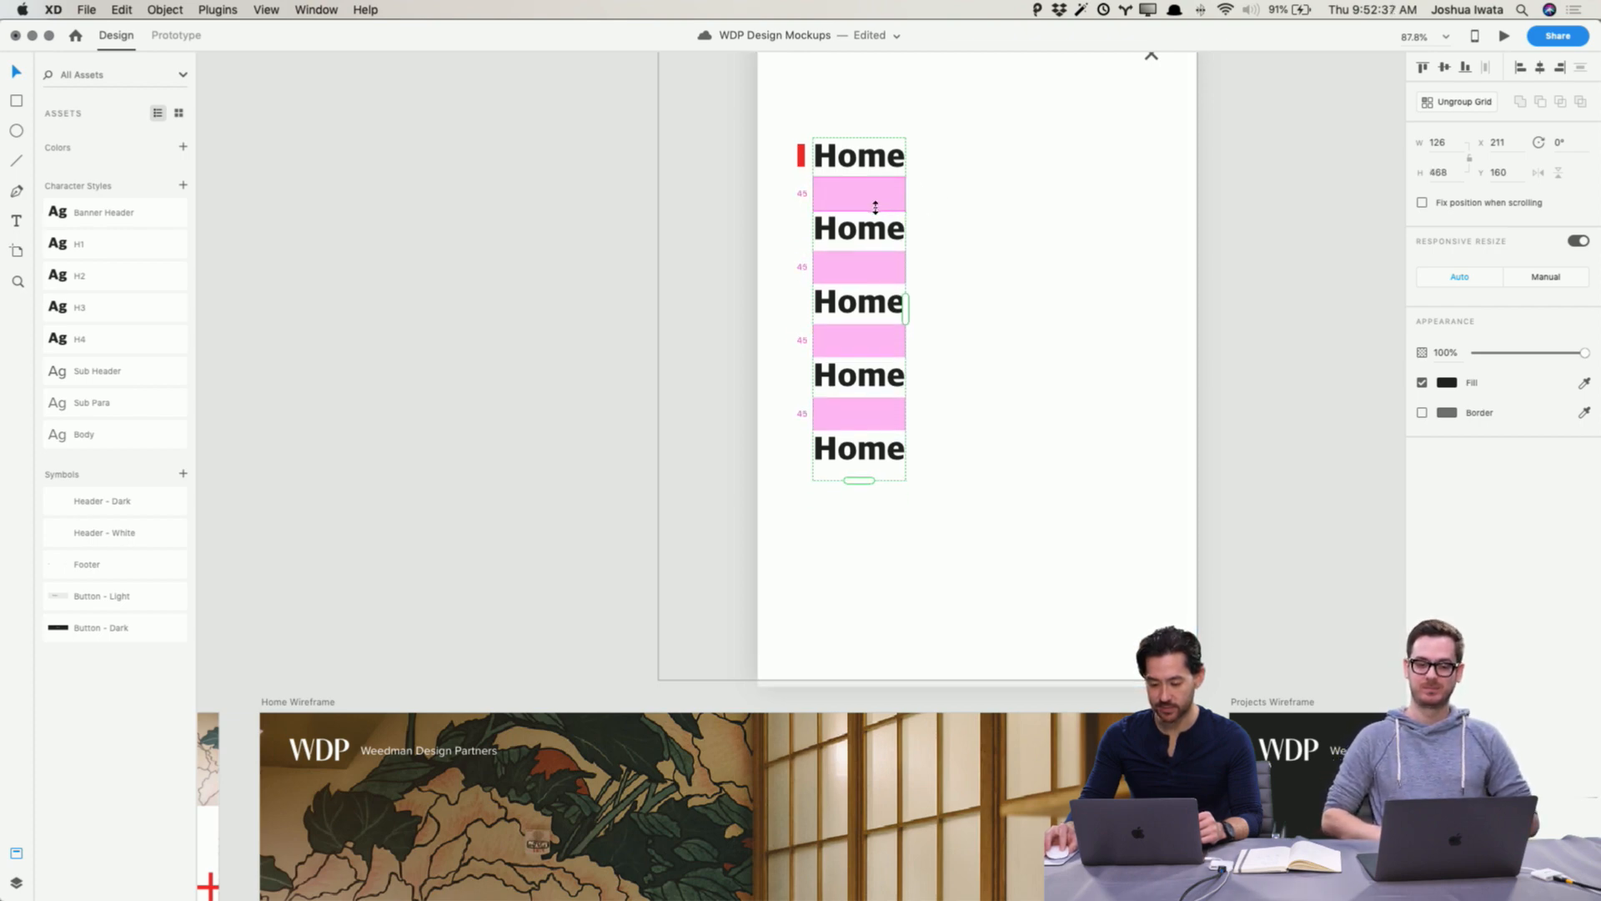
pyautogui.click(1330, 254)
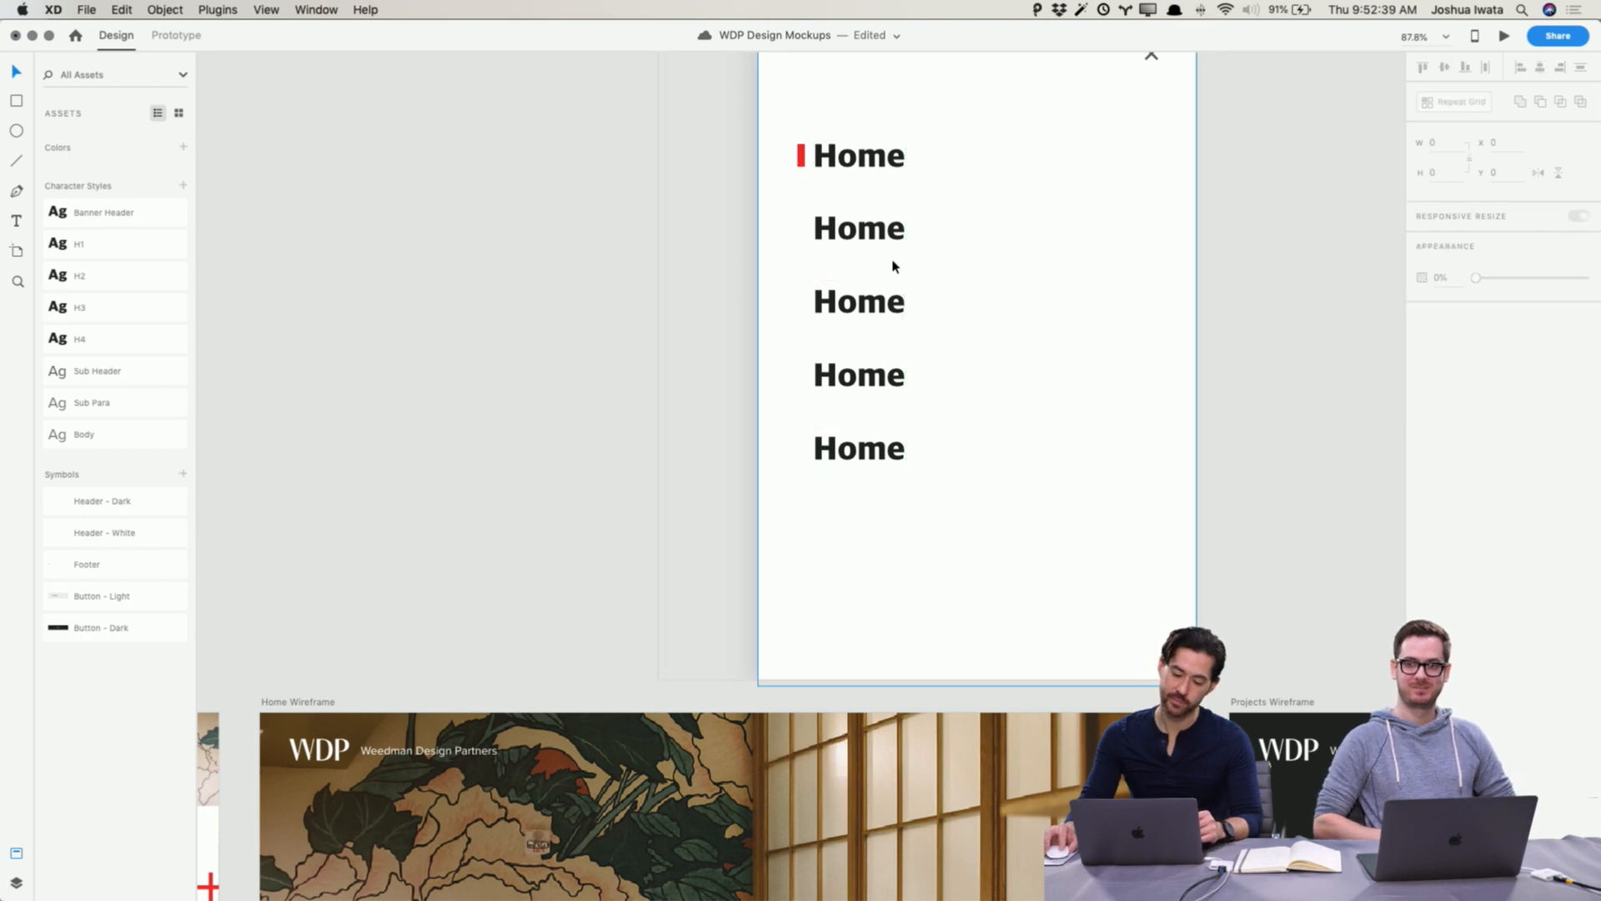
# Step: Rename the second grid item to Projects
pyautogui.doubleClick(870, 231)
pyautogui.doubleClick(870, 232)
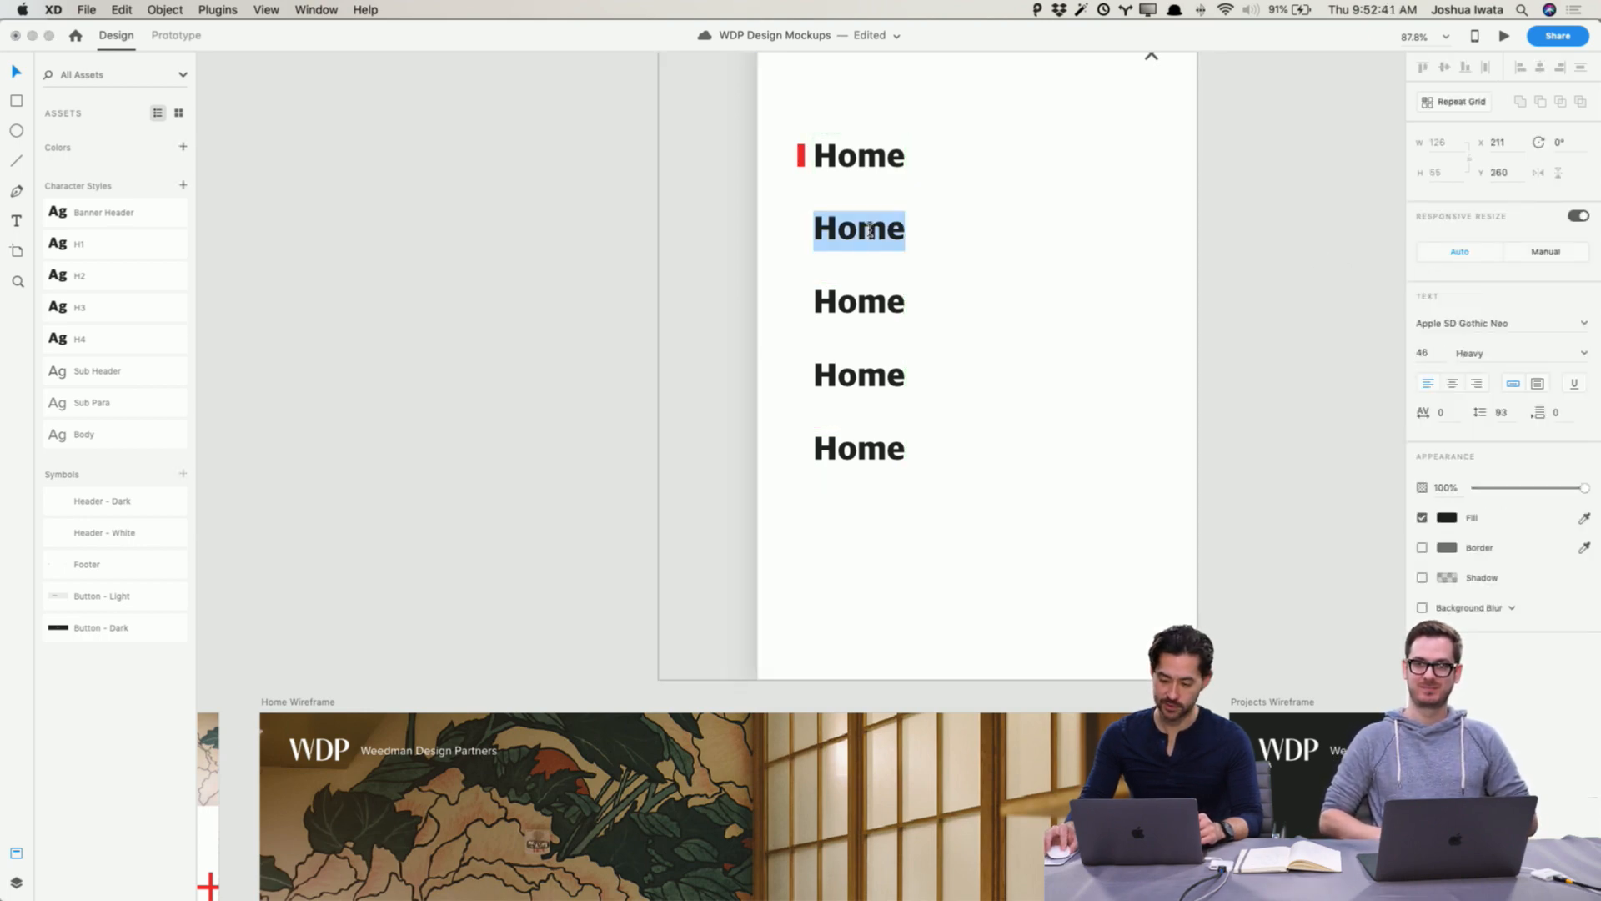
pyautogui.write('Proejct')
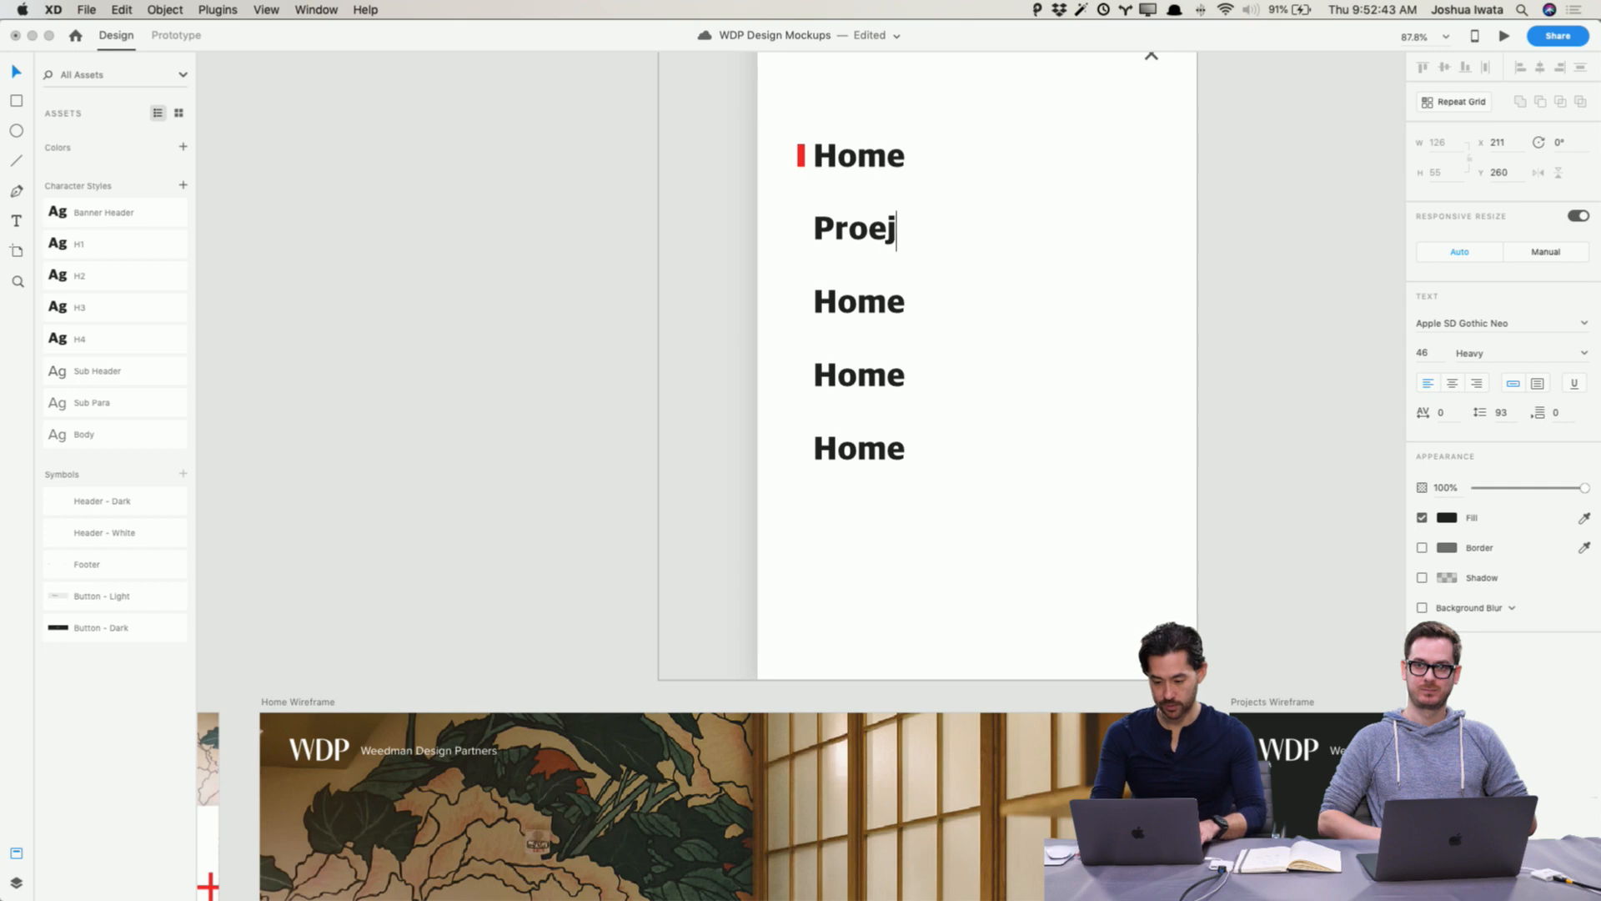
pyautogui.press('BackSpace')
pyautogui.press('BackSpace')
pyautogui.write('jects')
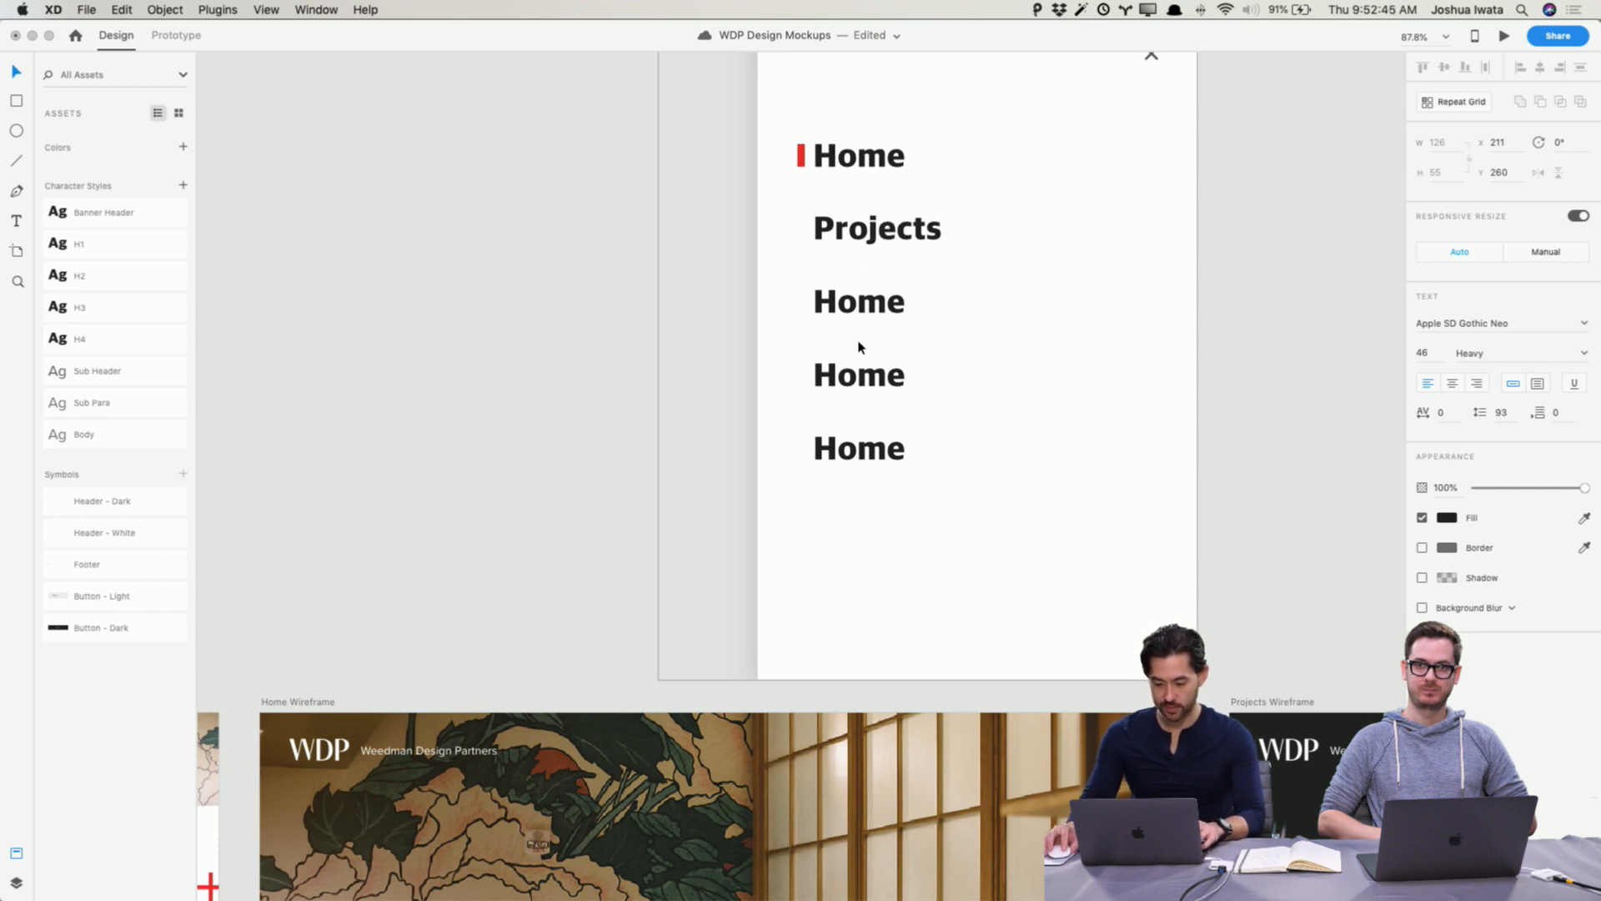
pyautogui.press('Escape')
# Step: Rename the third grid item to Partner Program
pyautogui.click(868, 304)
pyautogui.doubleClick(868, 305)
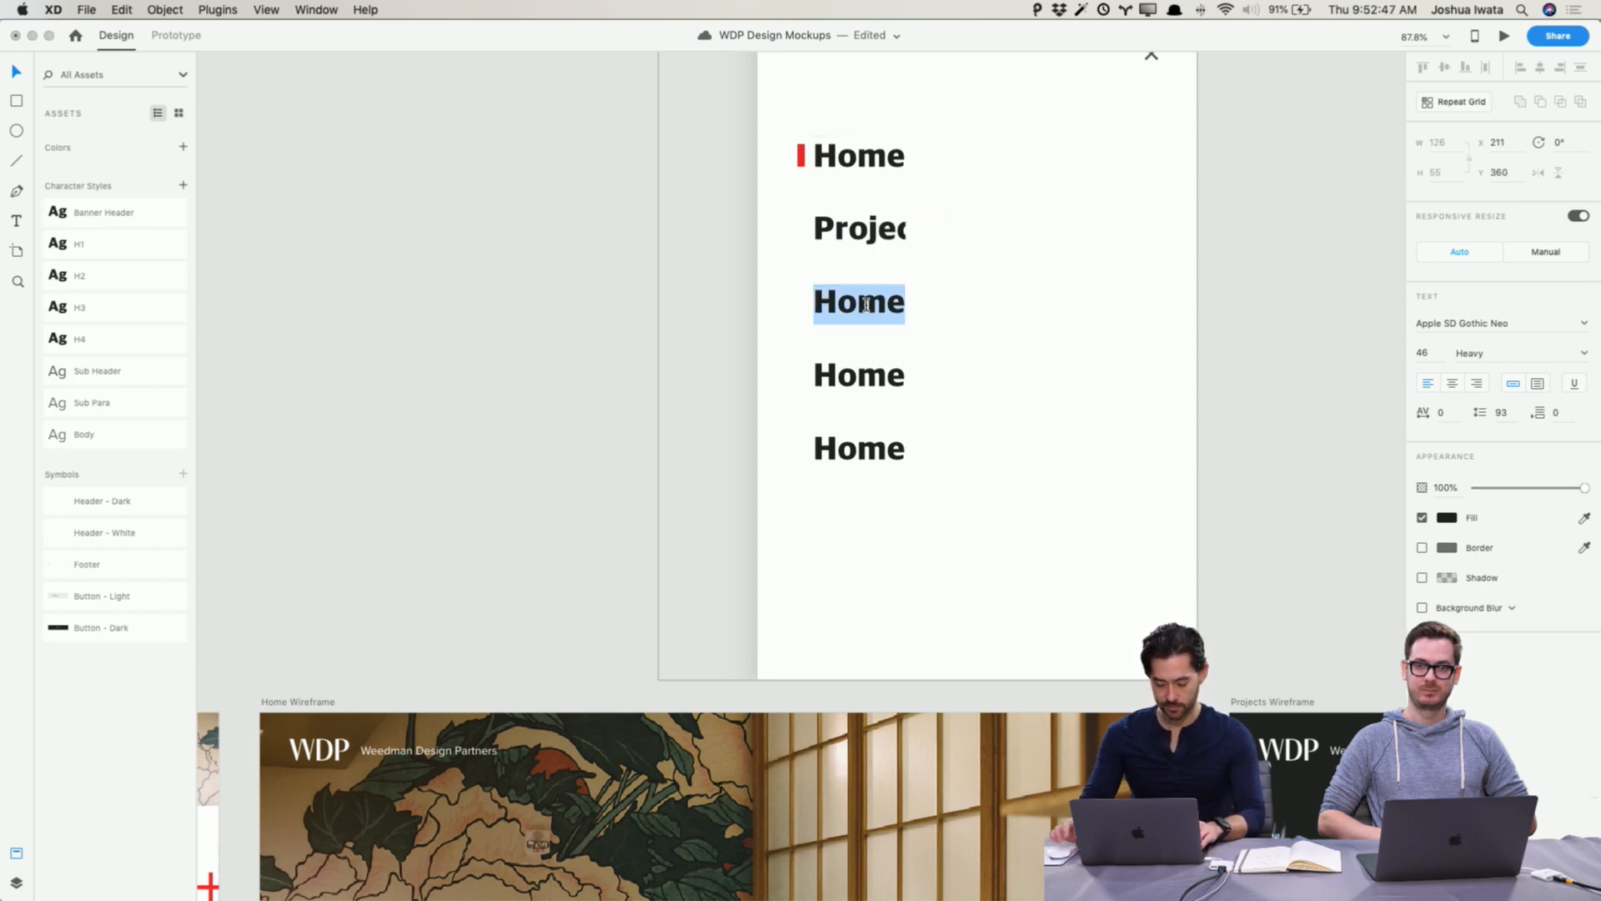
pyautogui.write('Partner ')
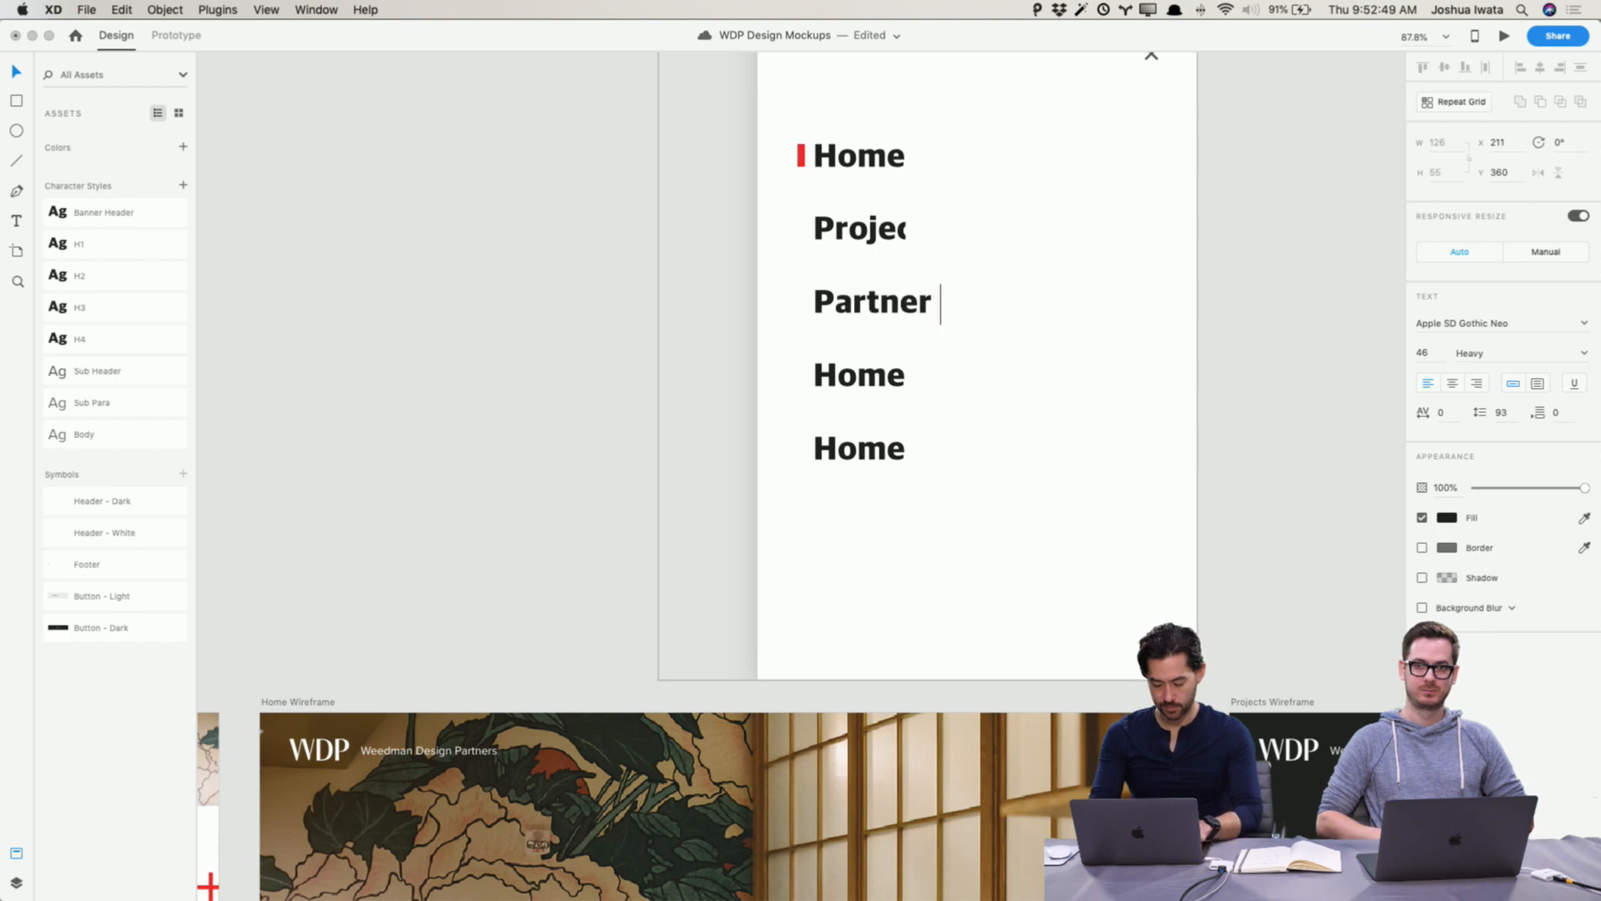
pyautogui.write('Program')
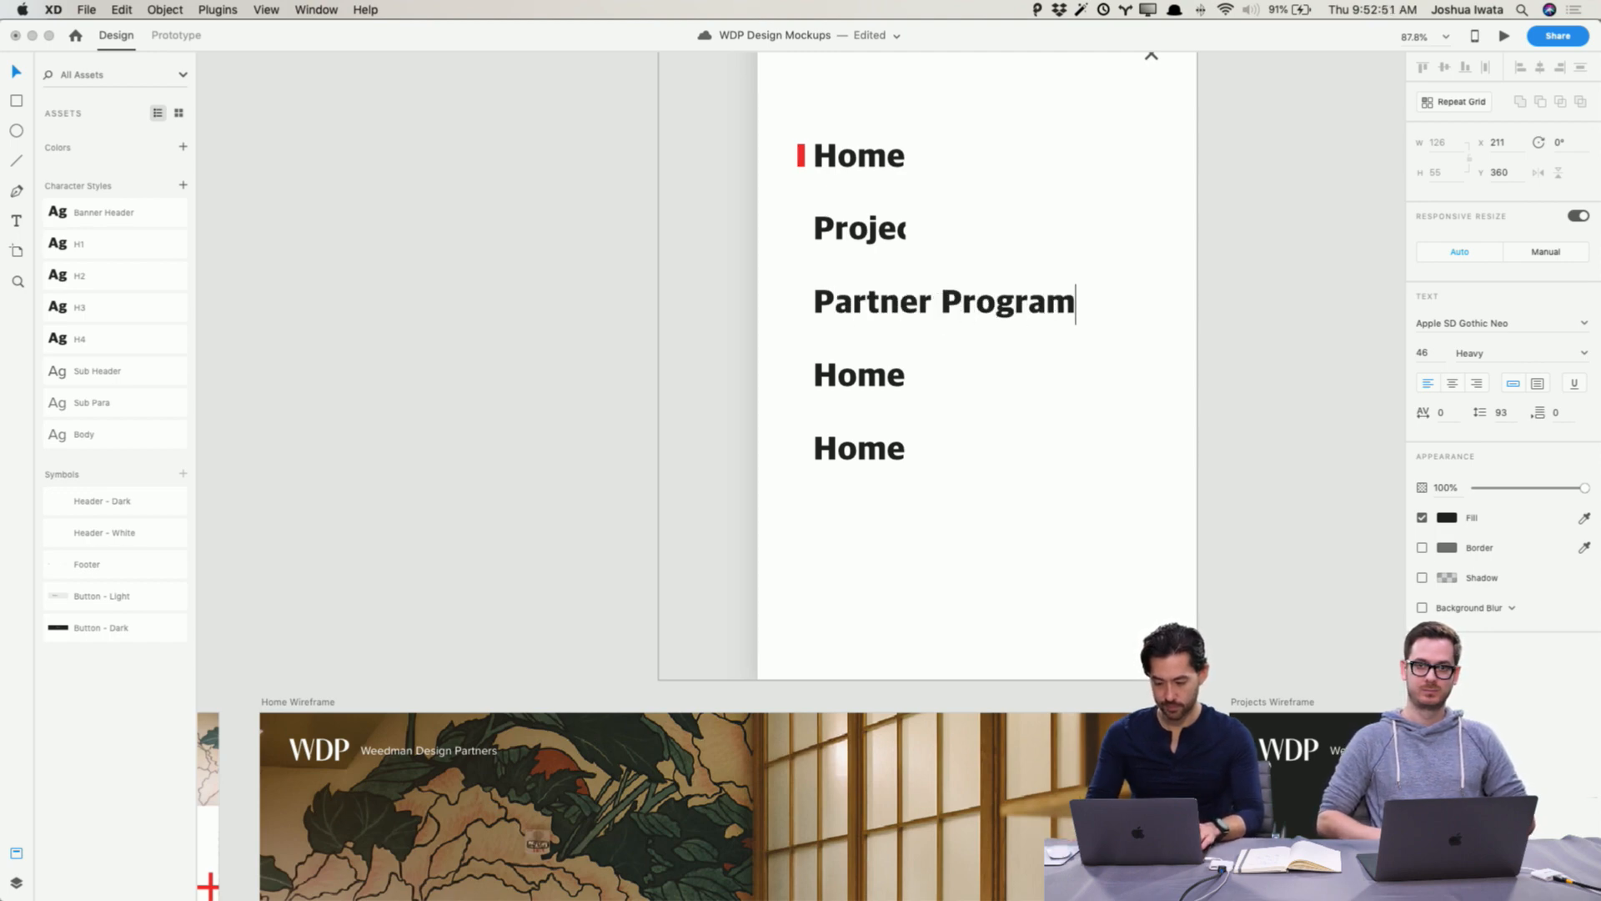
pyautogui.press('super+a')
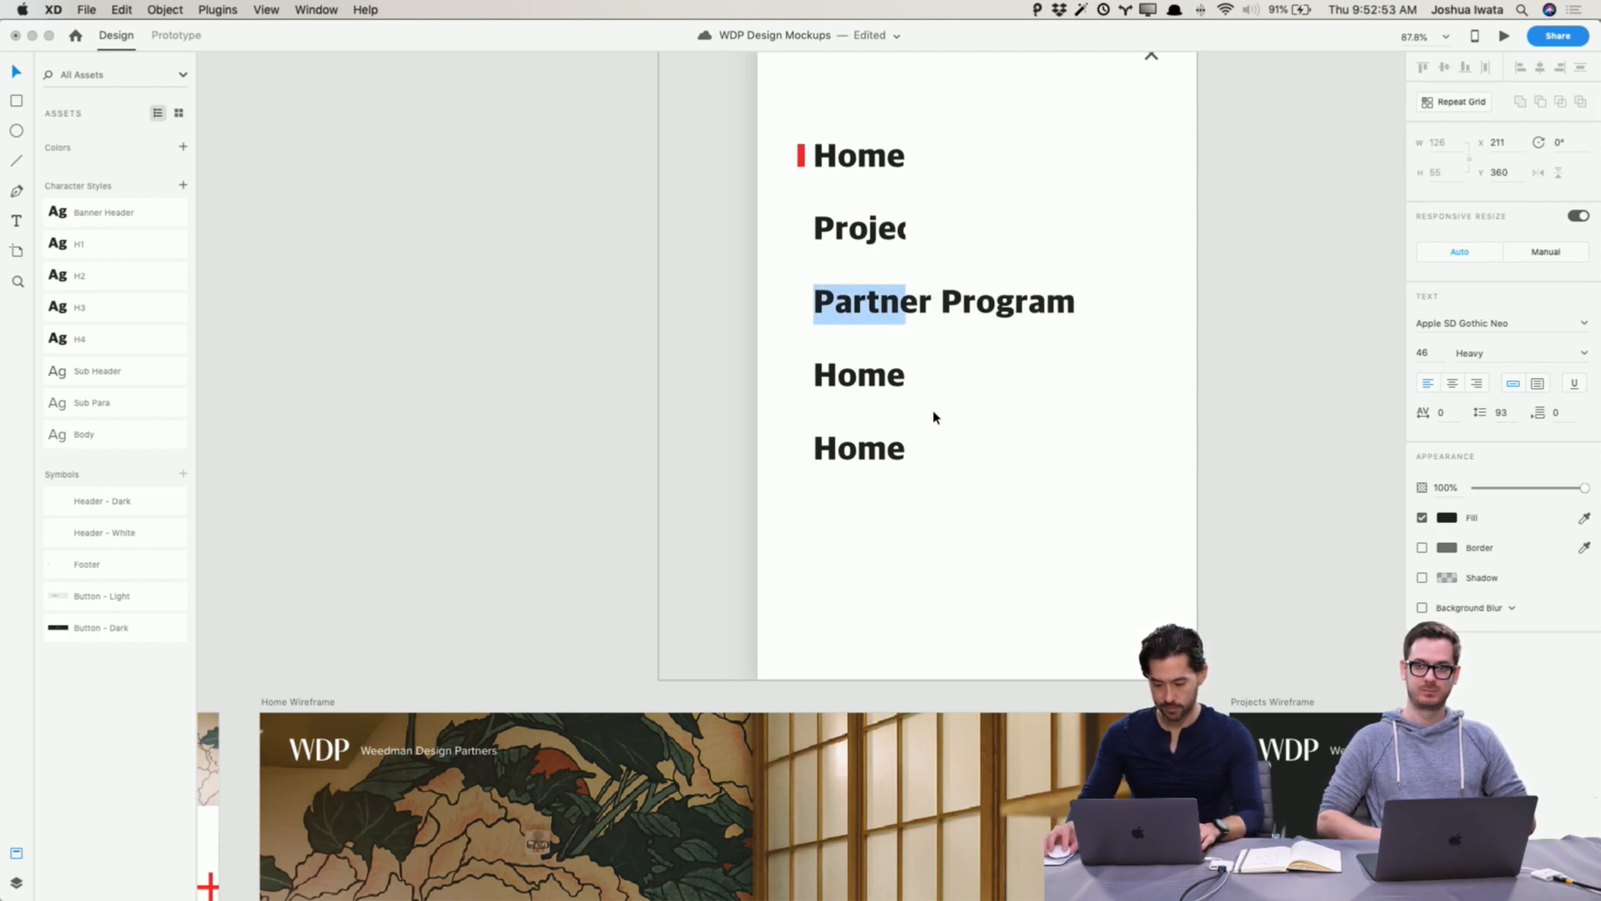
# Step: Rename the fourth and fifth grid items to About and Contact
pyautogui.doubleClick(864, 377)
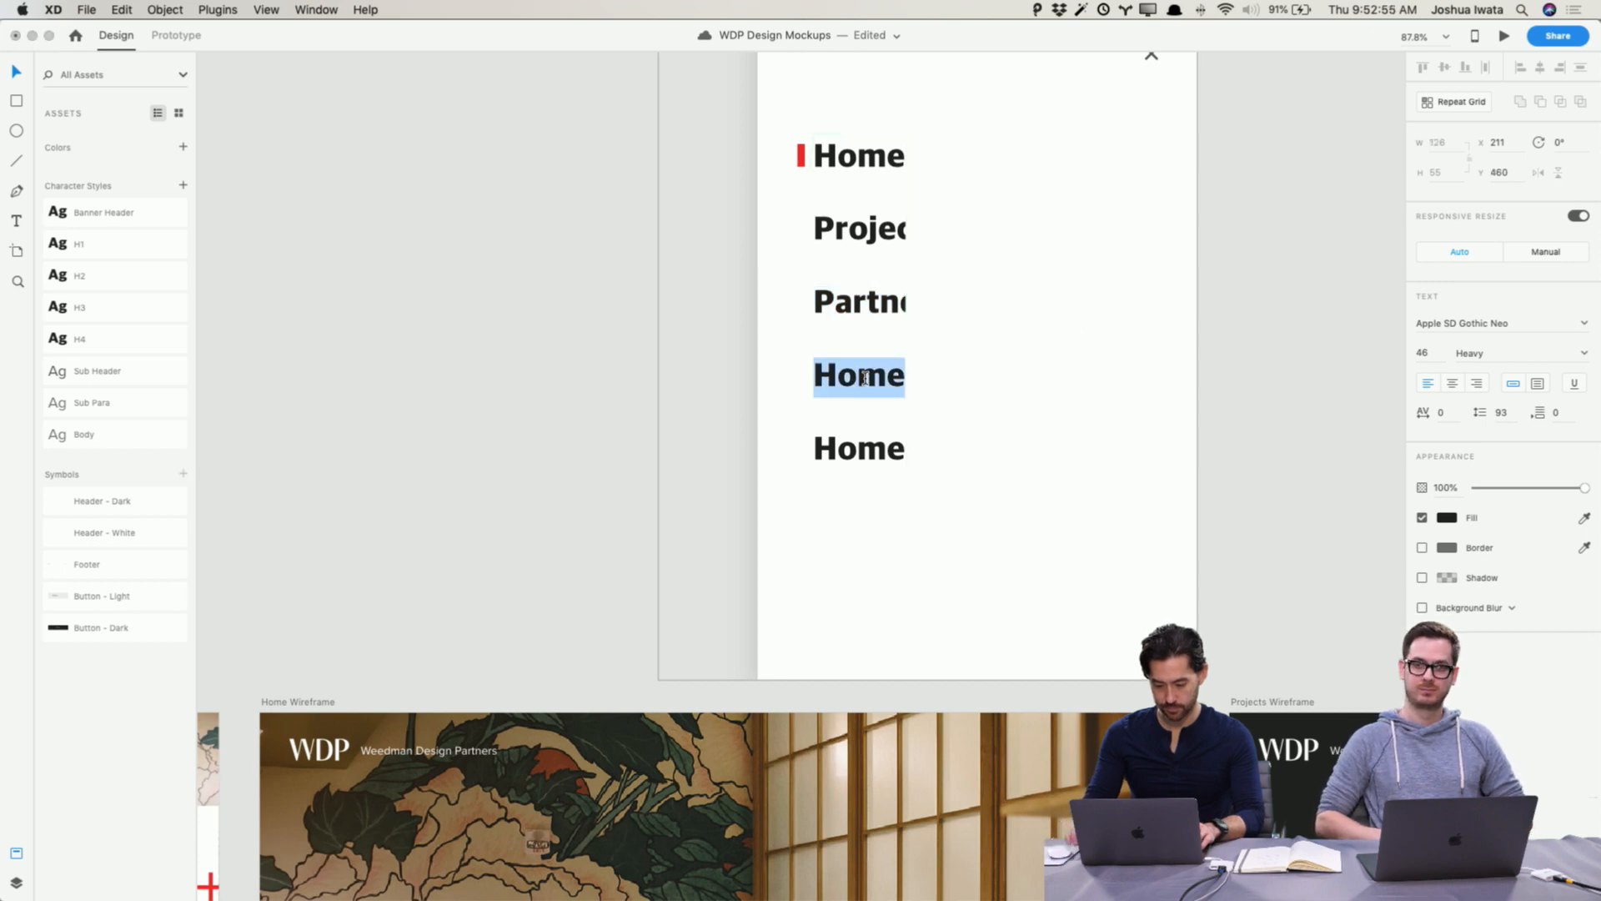
pyautogui.write('About')
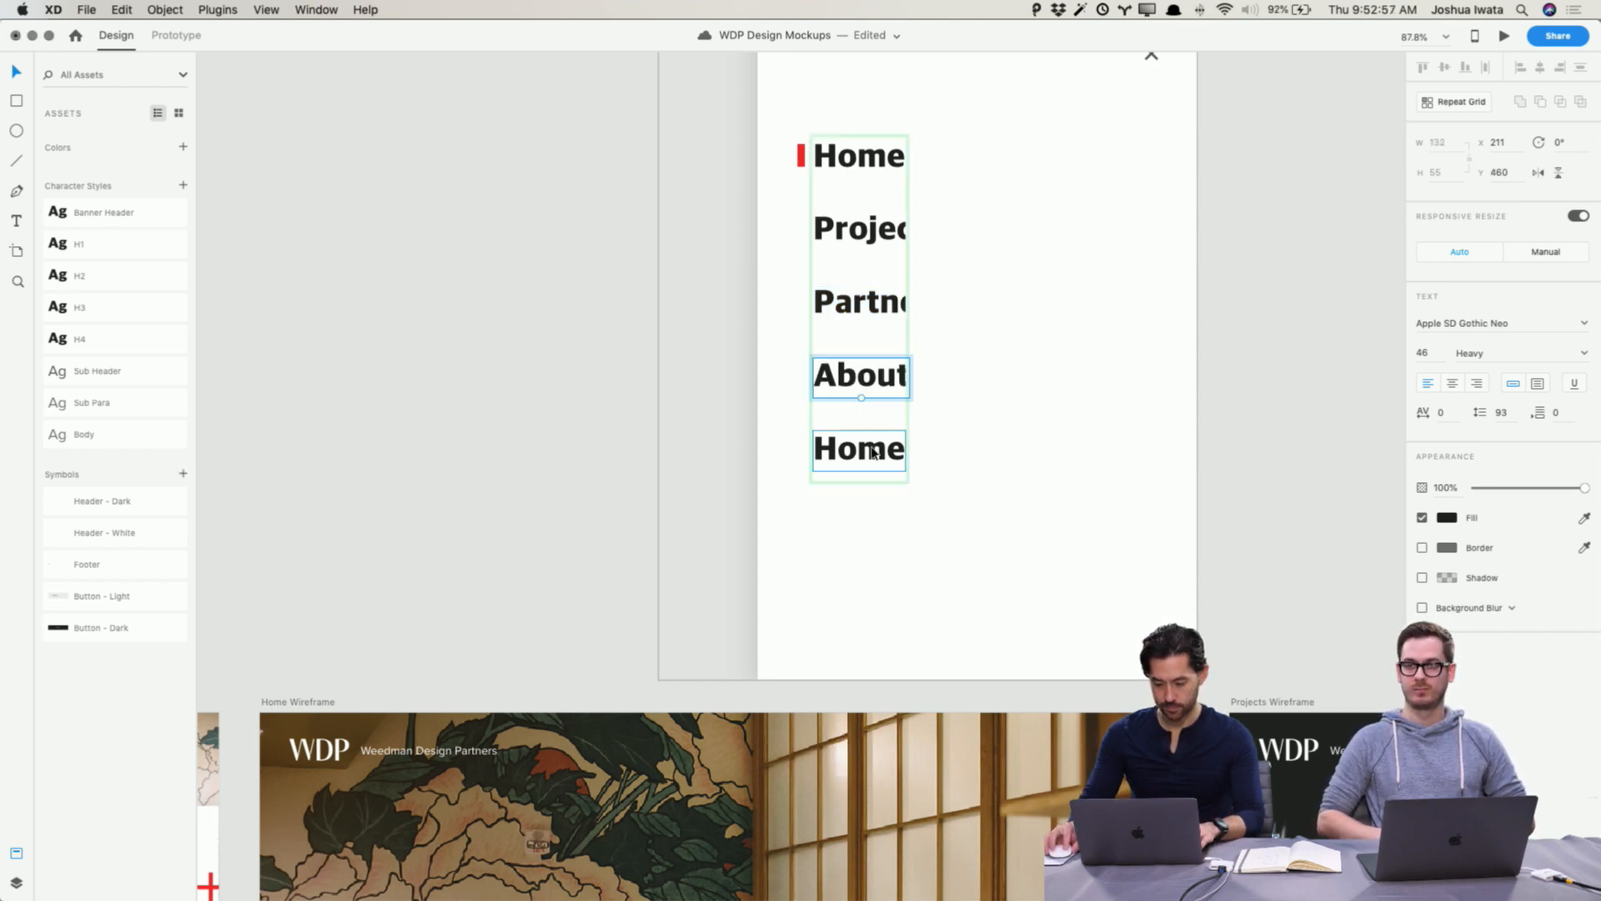
pyautogui.doubleClick(875, 447)
pyautogui.write('Contact')
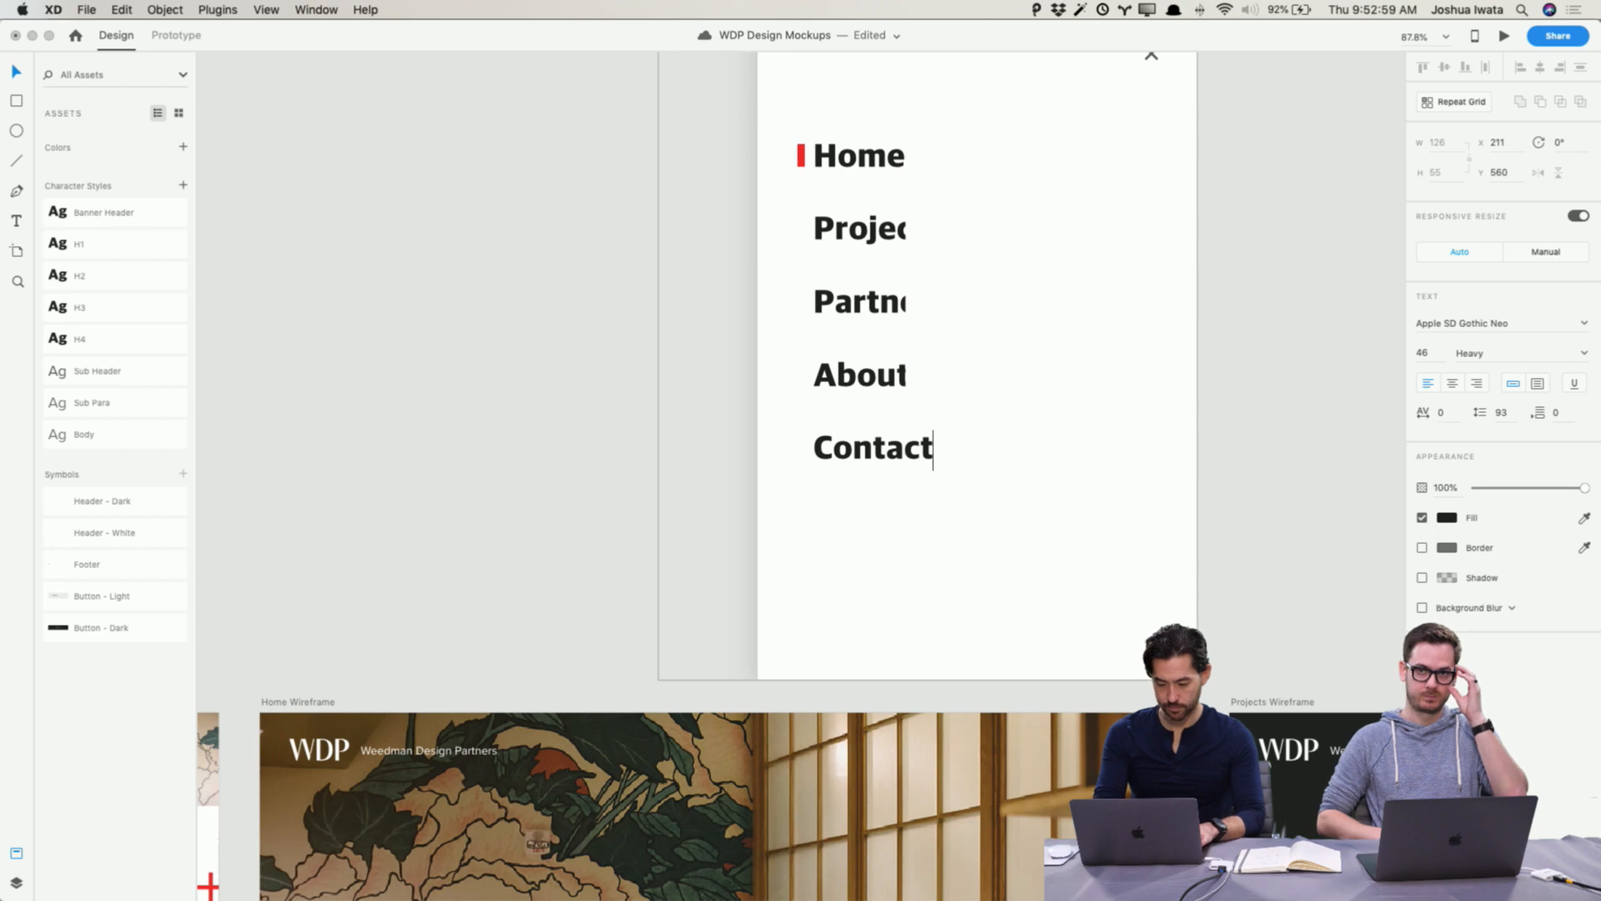
pyautogui.press('Escape')
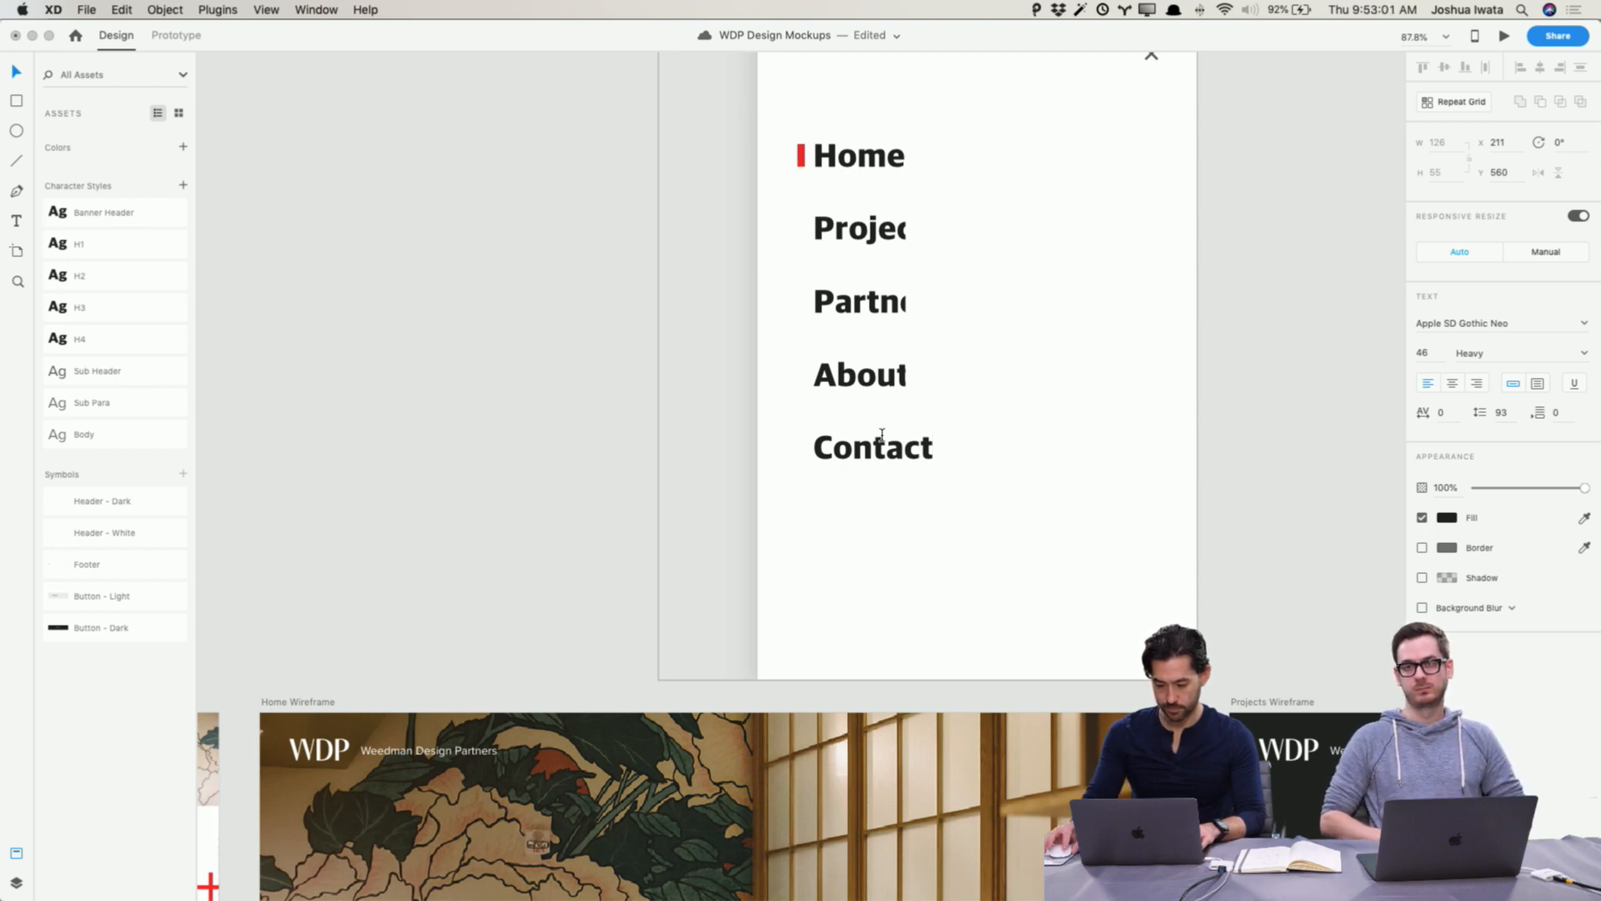
# Step: Extend the fourth item's label to About Us
pyautogui.press('Escape')
pyautogui.click(891, 375)
pyautogui.doubleClick(892, 375)
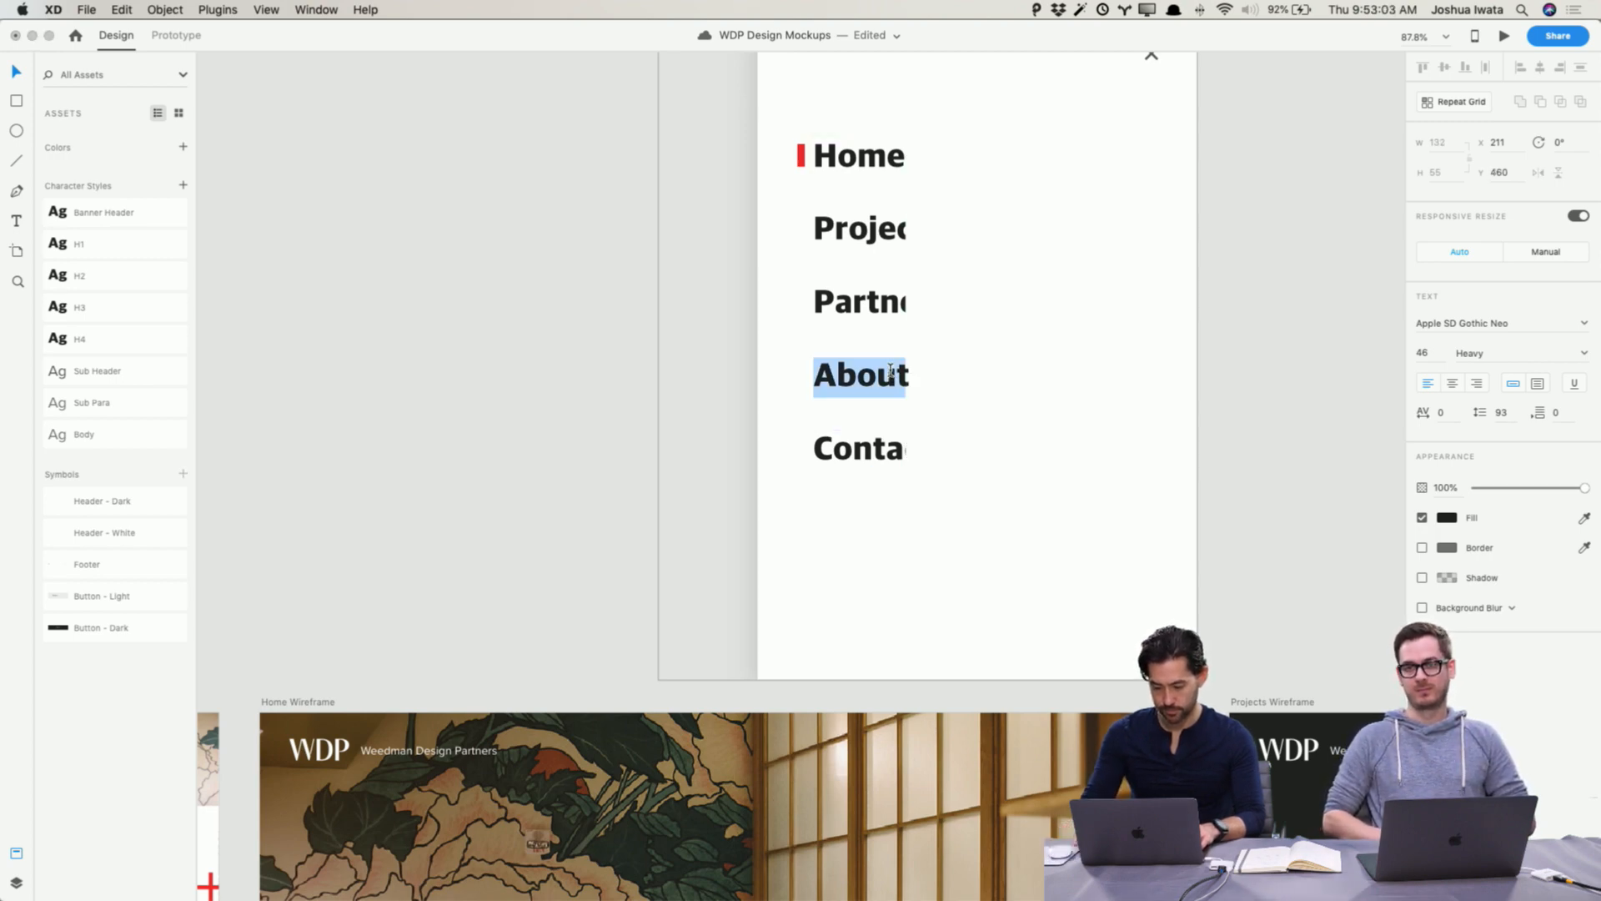
pyautogui.press('Right')
pyautogui.write('Us')
pyautogui.press('Escape')
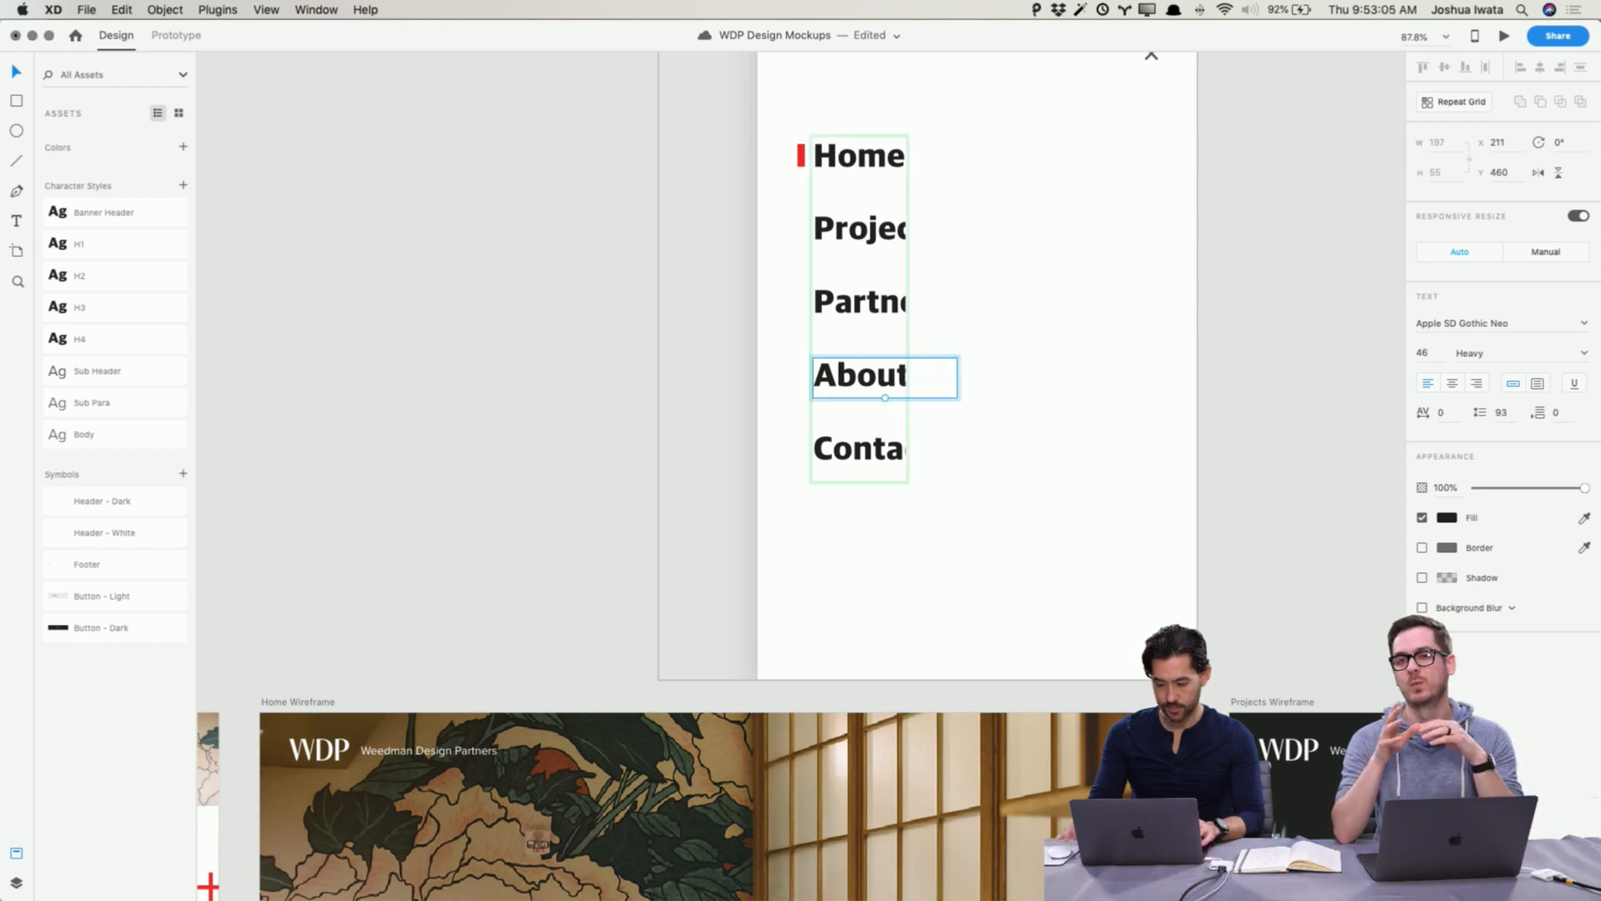
pyautogui.click(1258, 330)
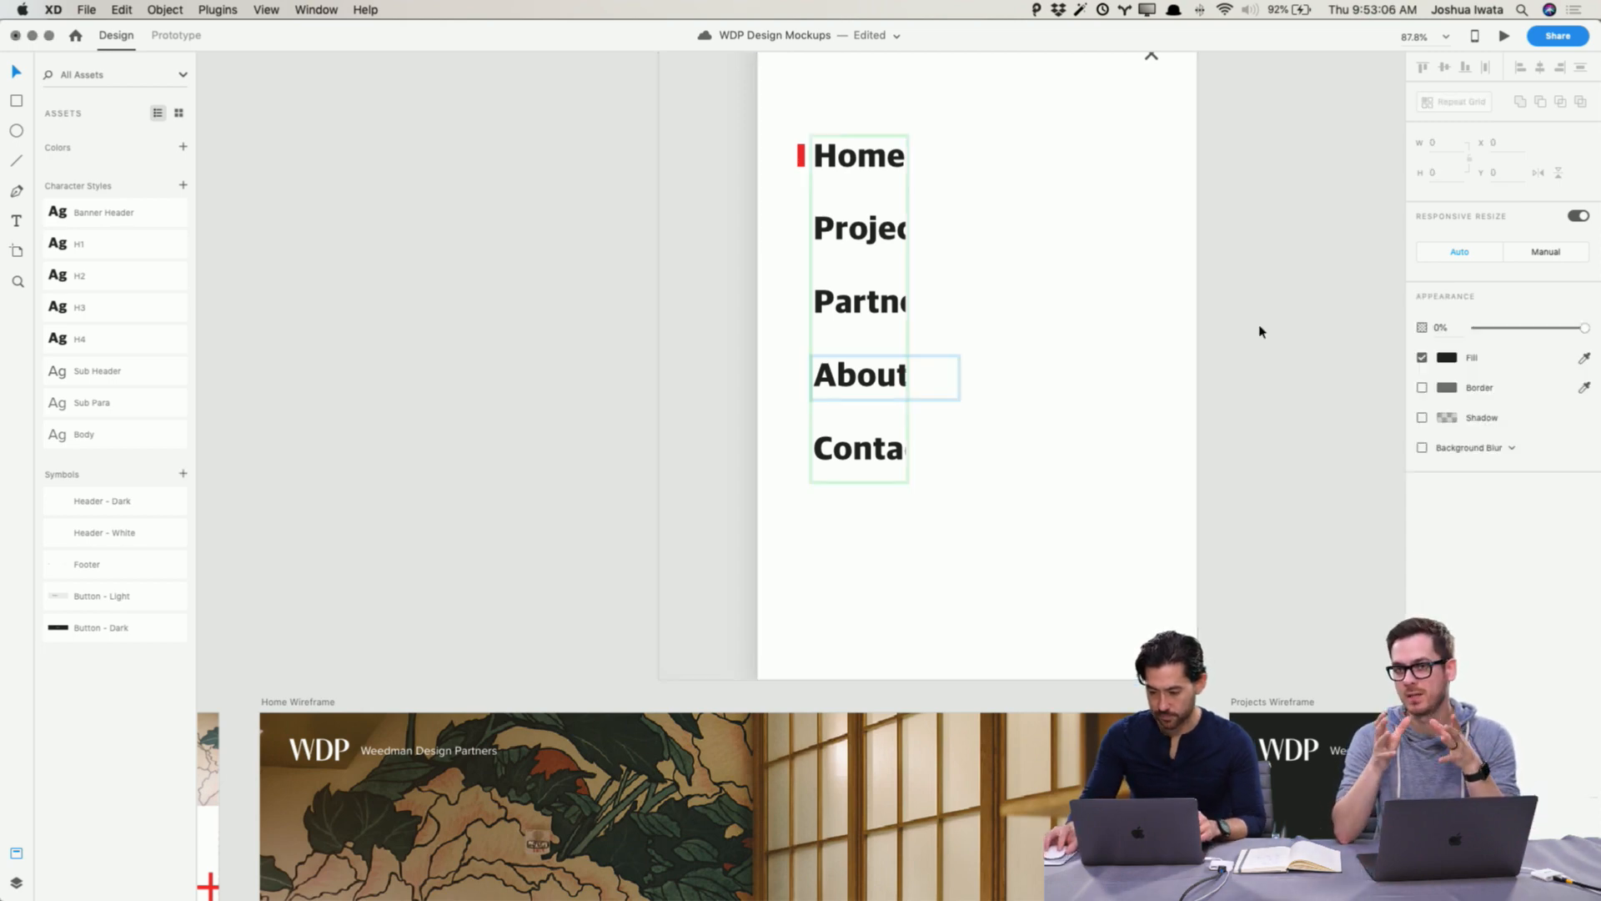
pyautogui.click(871, 248)
pyautogui.moveTo(909, 306); pyautogui.dragTo(961, 306)
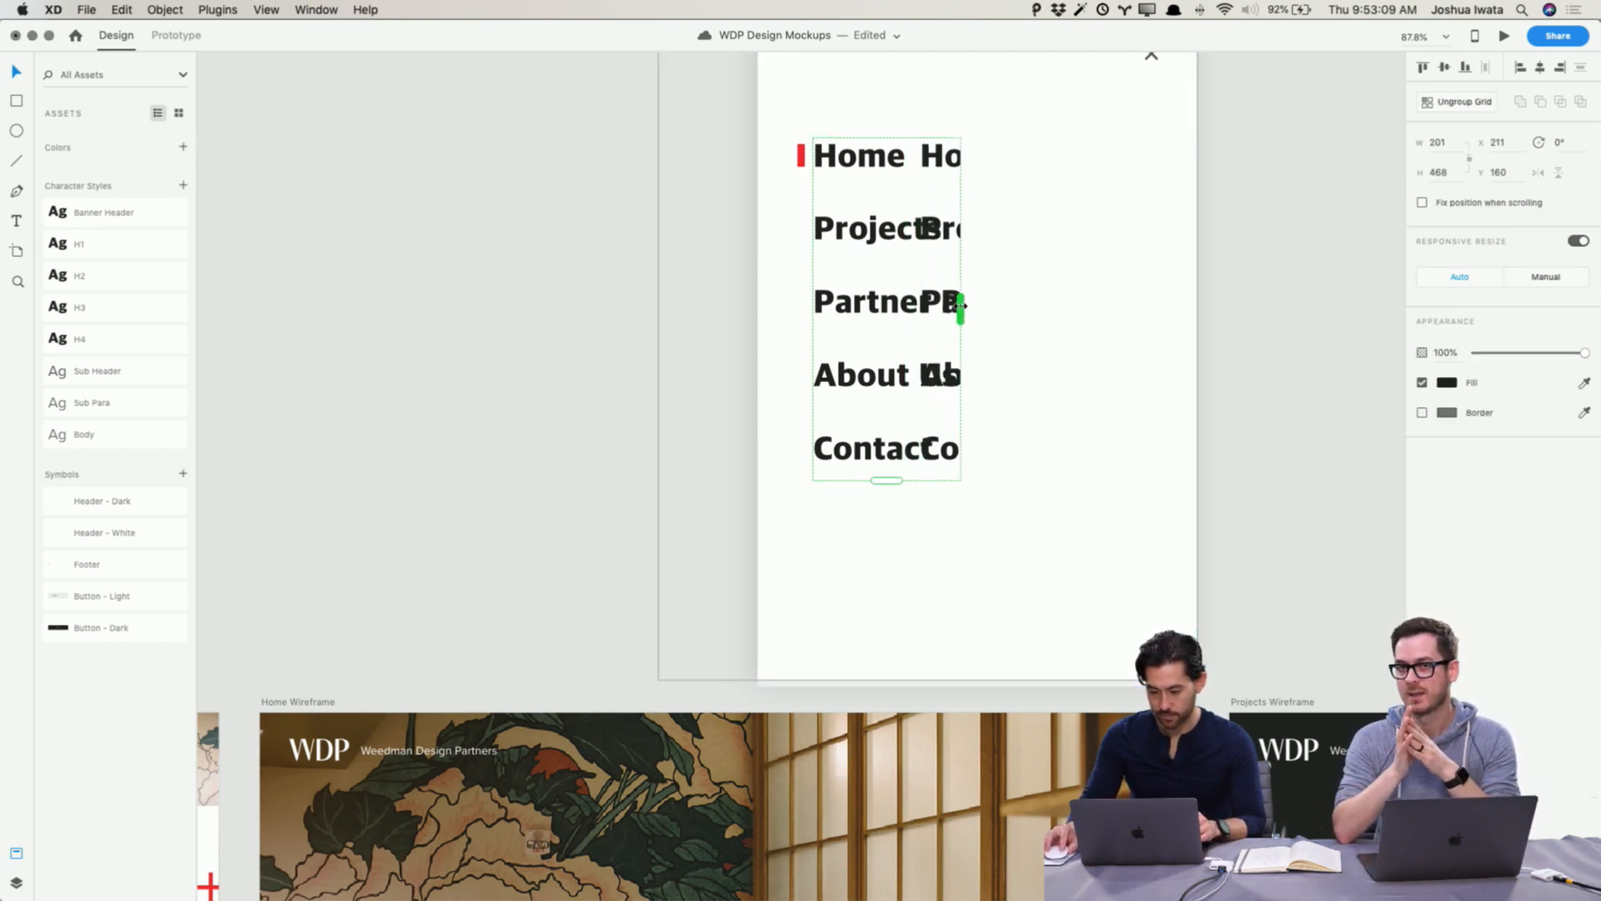
pyautogui.press('super+z')
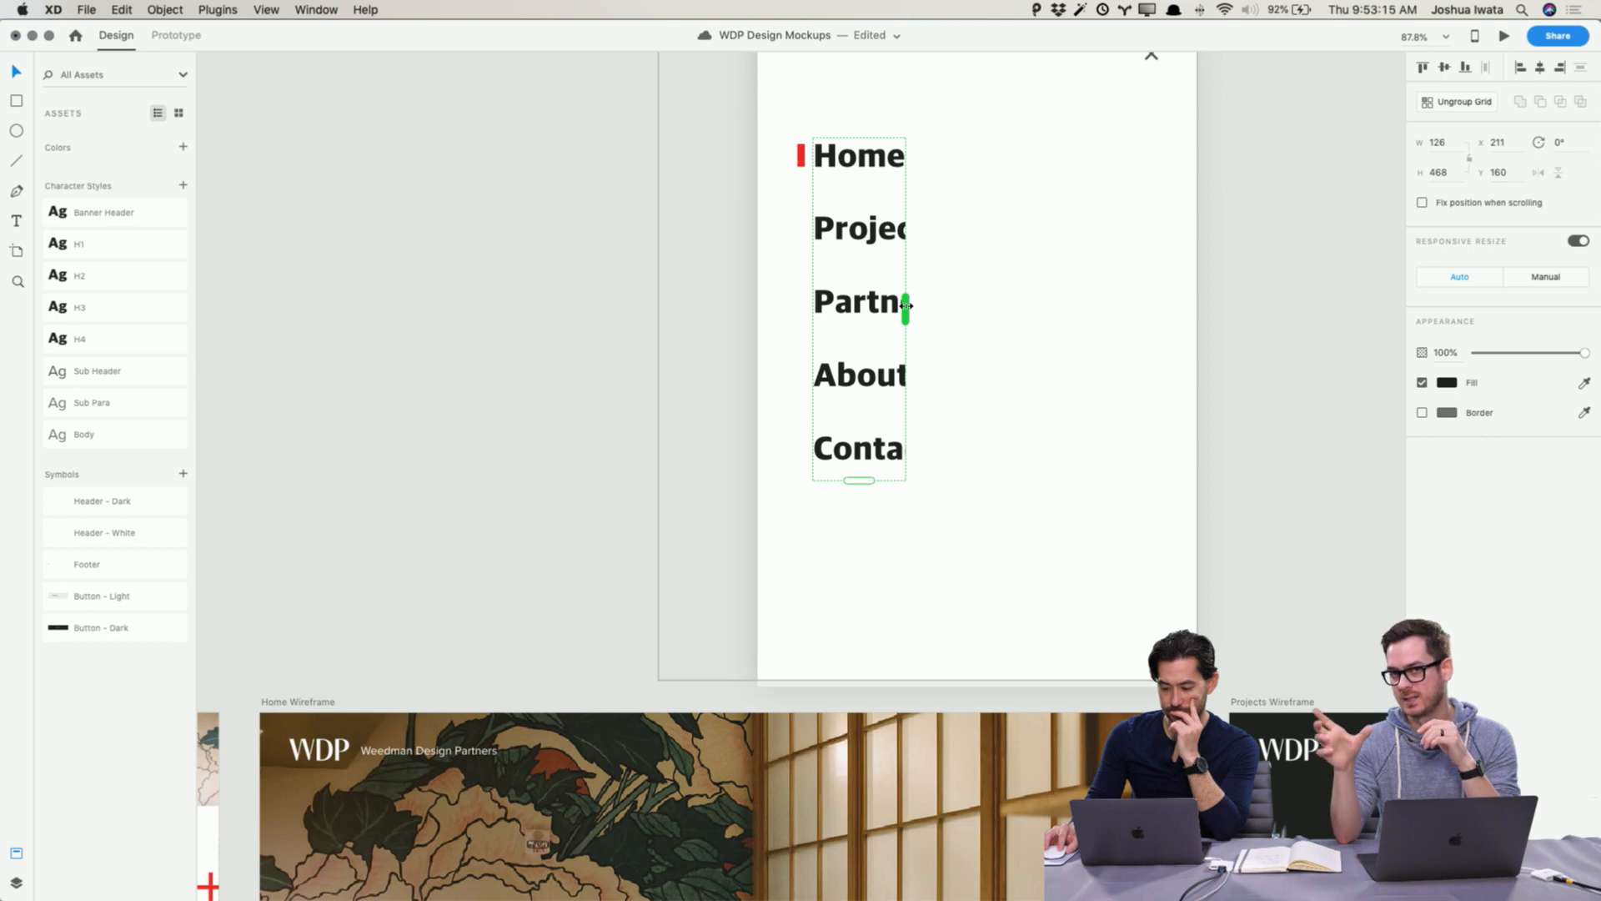
# Step: Widen the repeat grid so the full menu item names fit on one line
pyautogui.moveTo(906, 304); pyautogui.dragTo(998, 305)
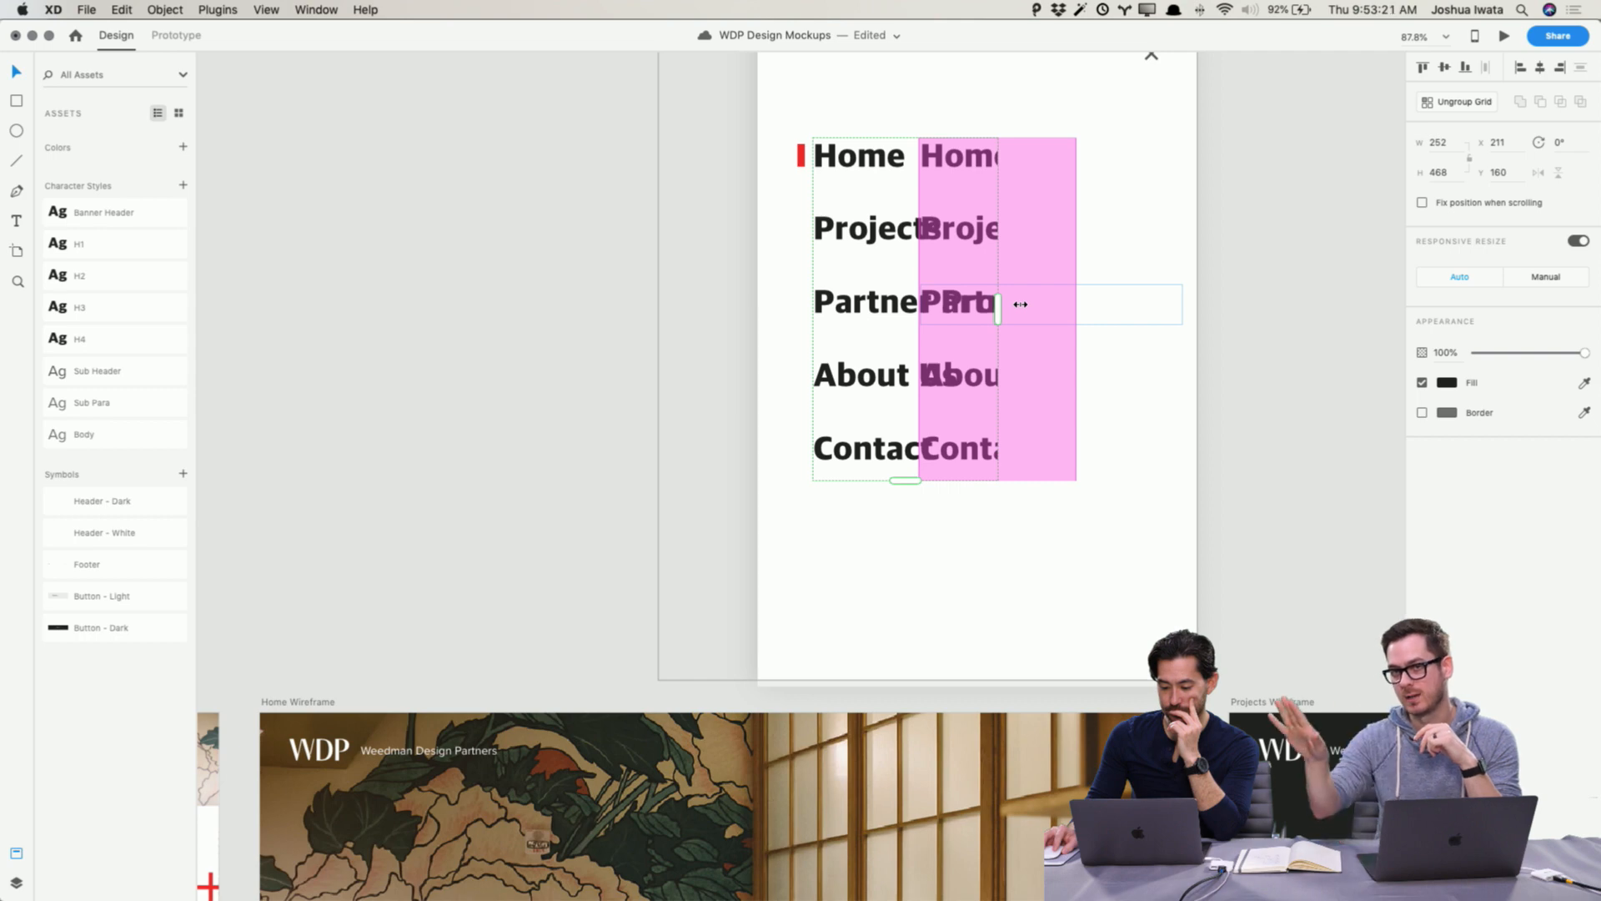
pyautogui.moveTo(1020, 305); pyautogui.dragTo(1207, 297)
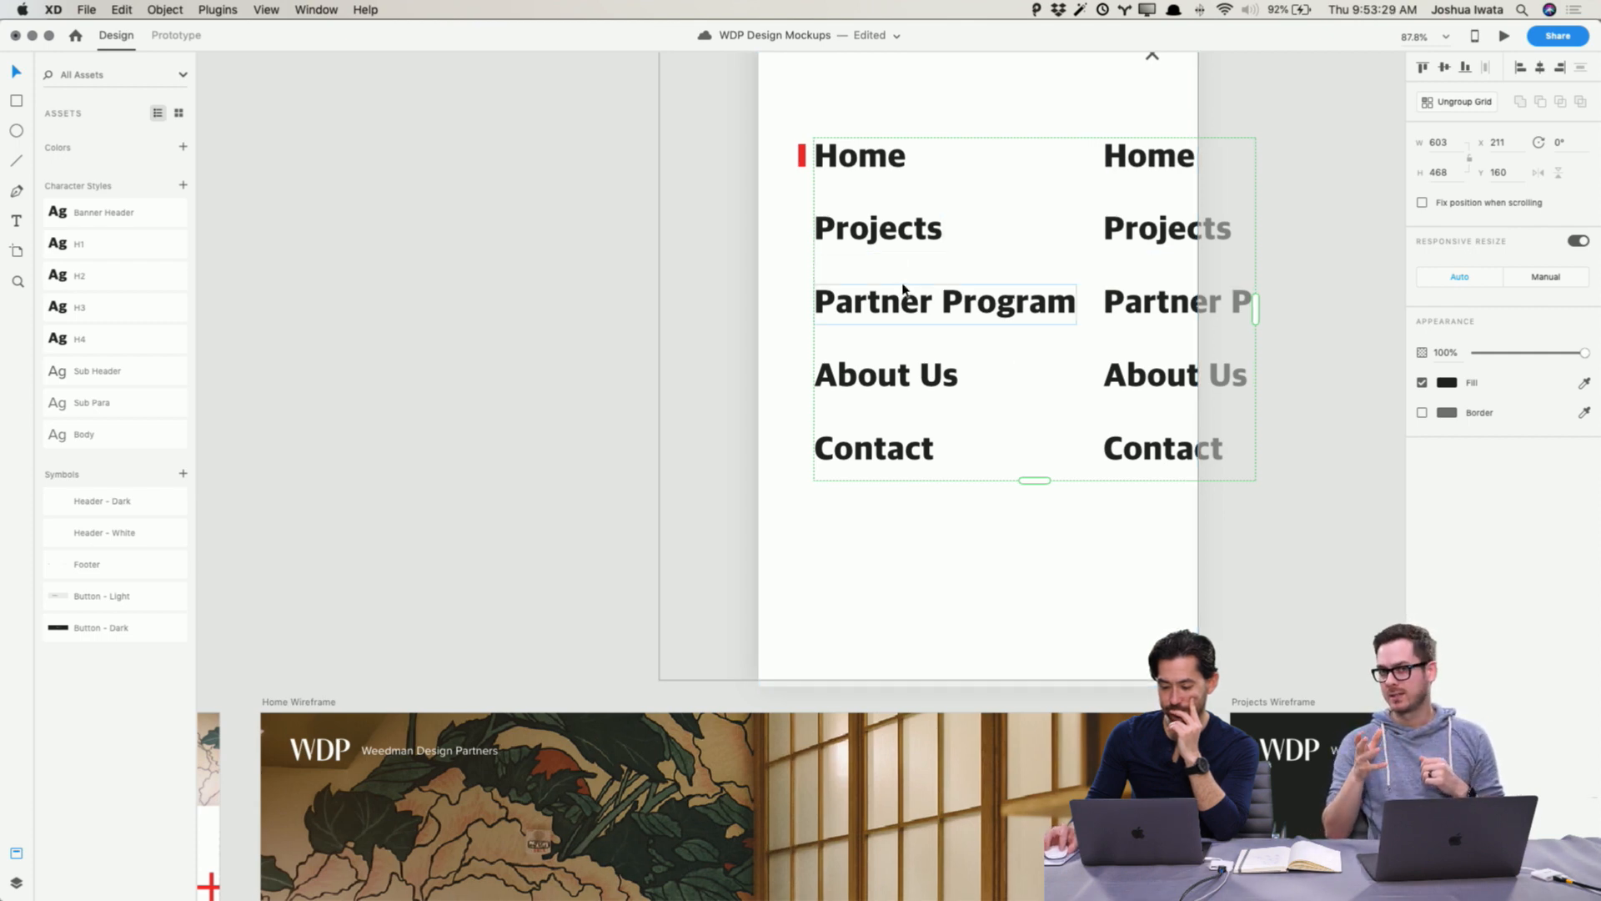
pyautogui.moveTo(904, 276); pyautogui.dragTo(909, 271)
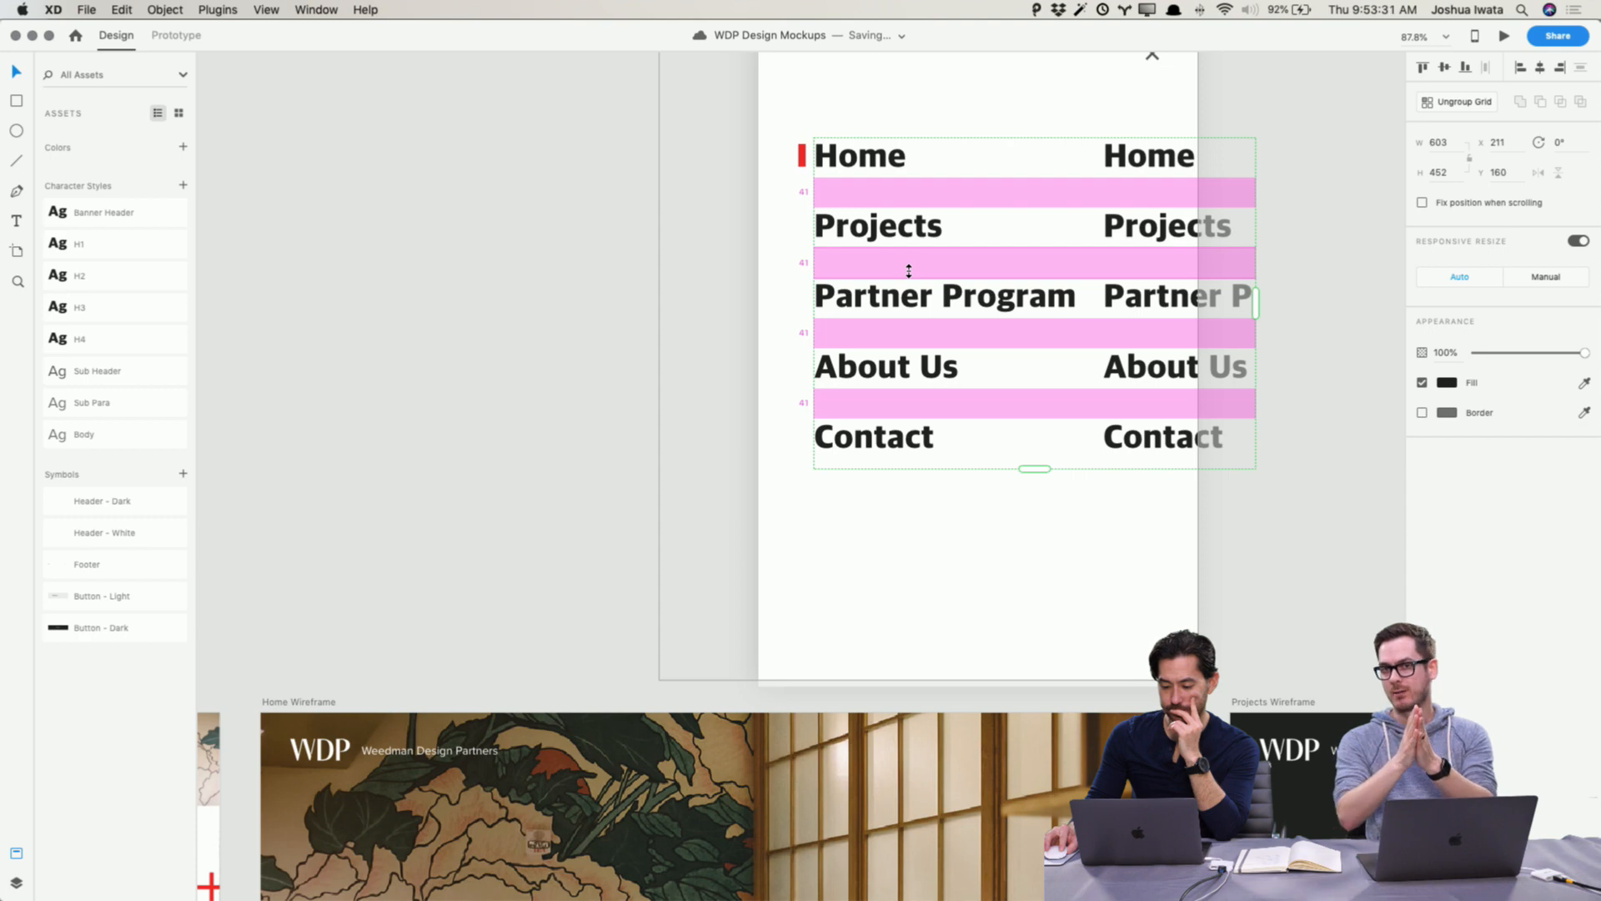
pyautogui.click(1365, 561)
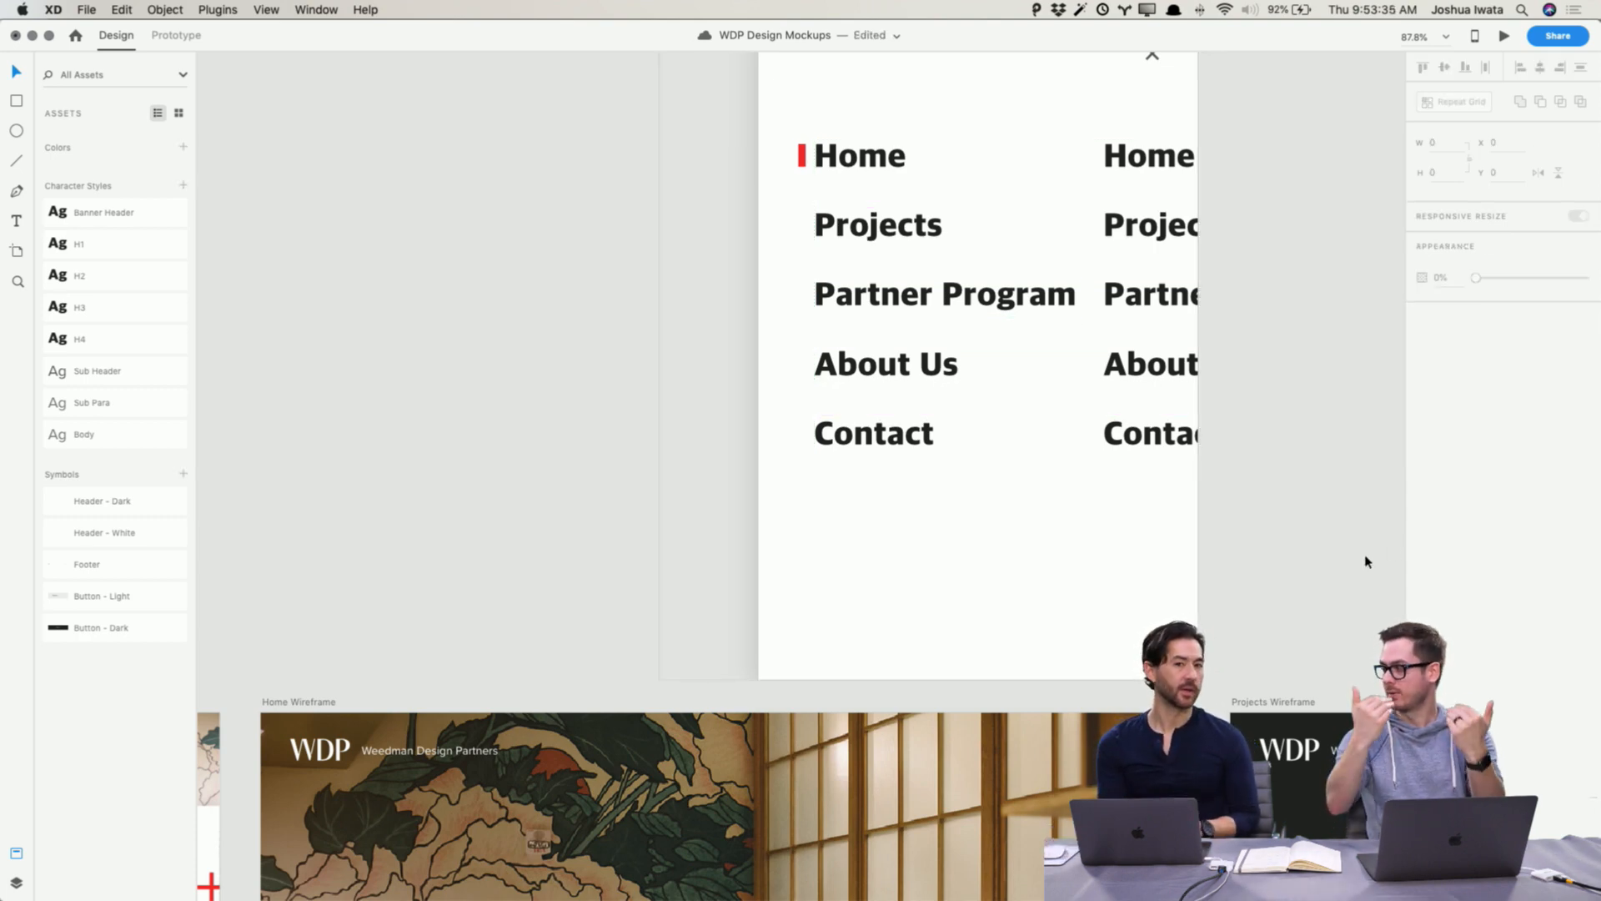
# Step: Tighten the row spacing of the menu repeat grid
pyautogui.click(886, 261)
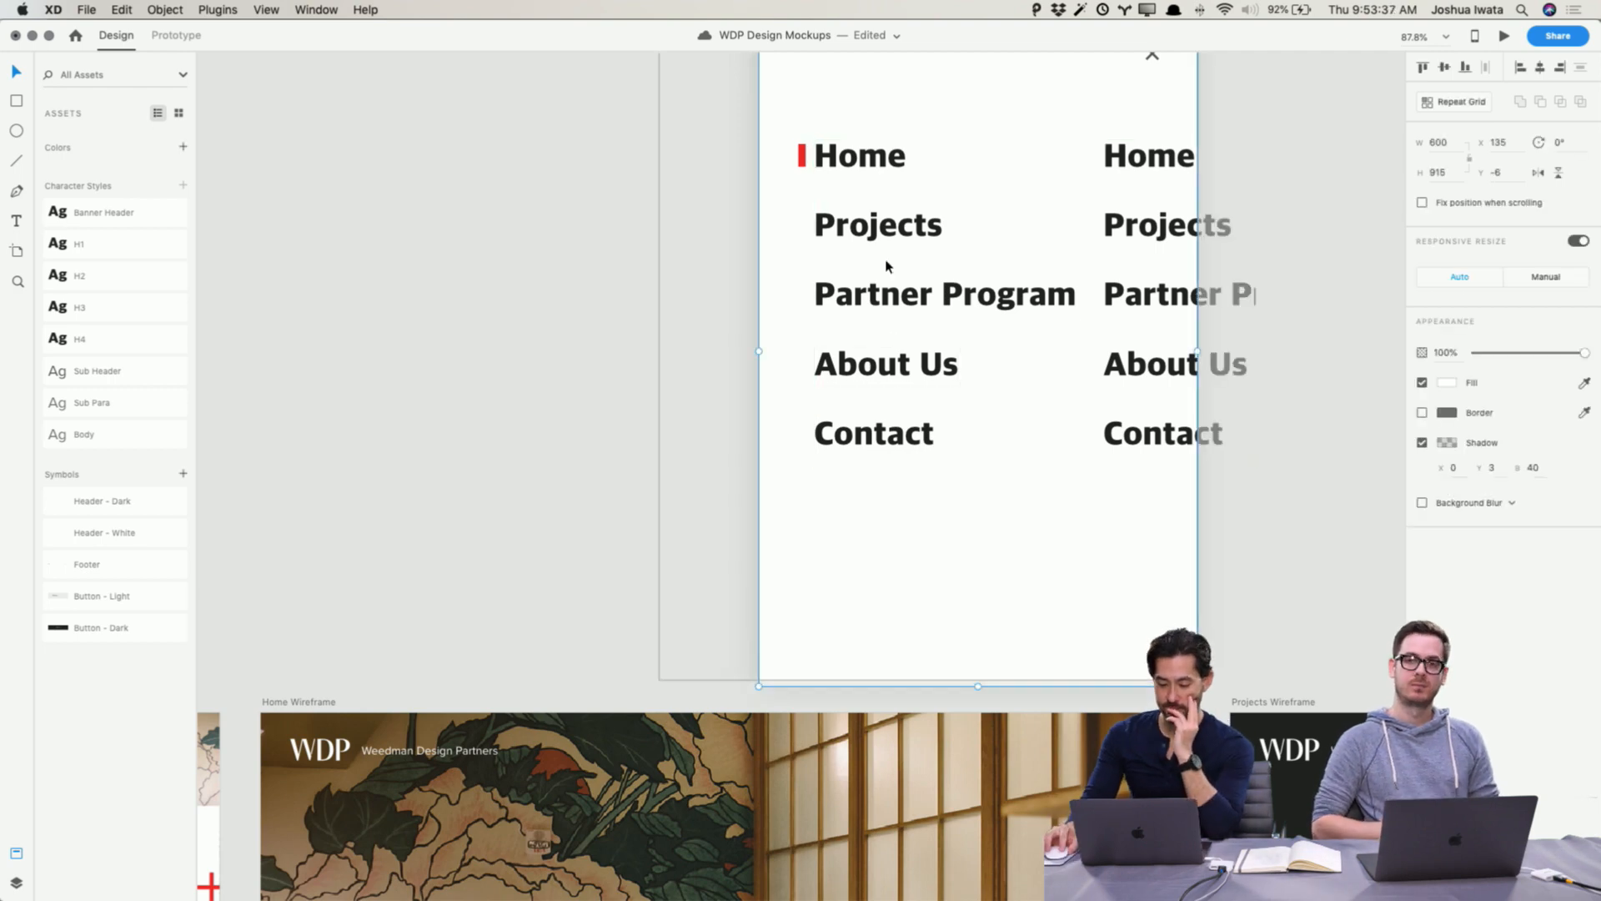
pyautogui.doubleClick(874, 288)
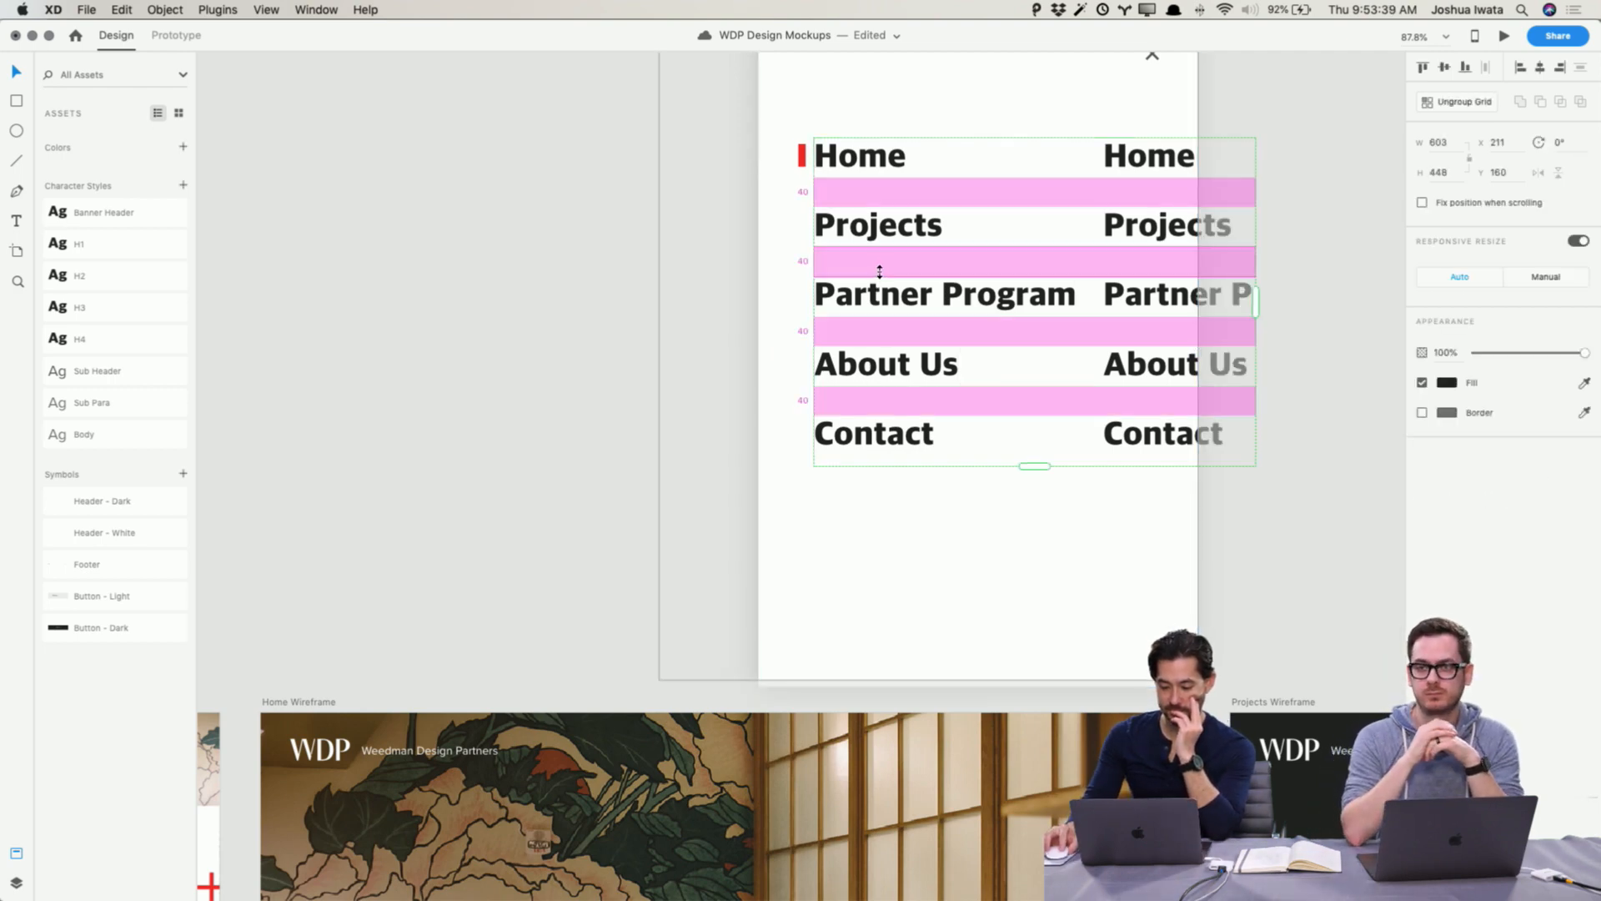
pyautogui.moveTo(879, 265); pyautogui.dragTo(883, 258)
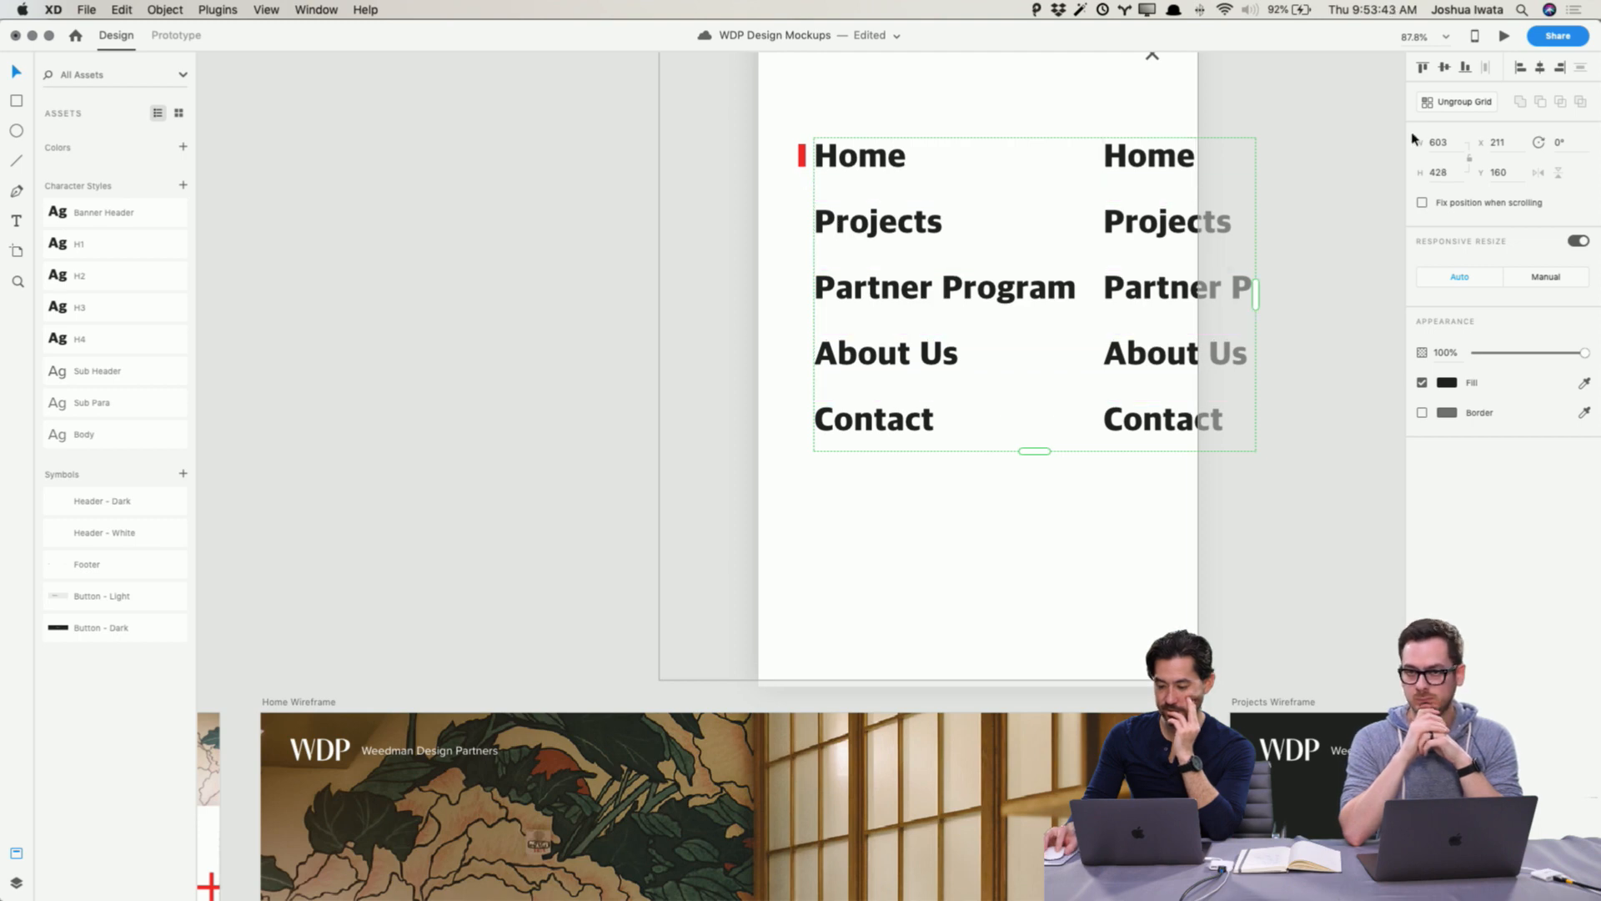
# Step: Ungroup the menu repeat grid, undoing a stray drag made afterwards
pyautogui.click(1457, 104)
pyautogui.click(1288, 237)
pyautogui.moveTo(1135, 109); pyautogui.dragTo(1149, 403)
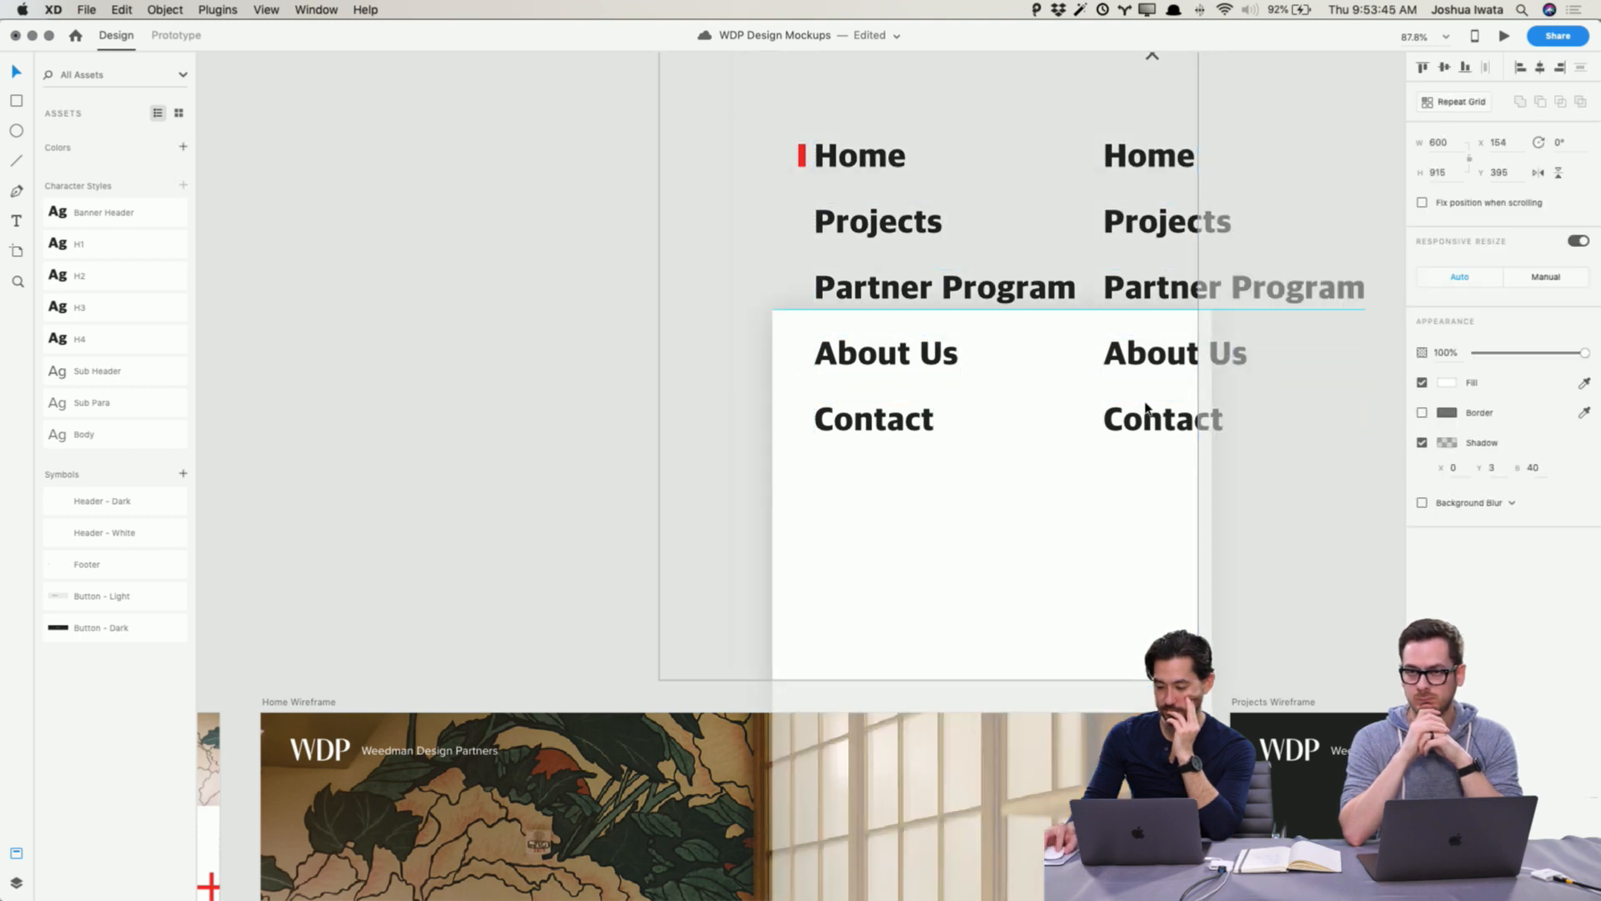
pyautogui.press('super+z')
# Step: Select all five labels in the duplicate second column of the menu and delete them
pyautogui.click(1097, 159)
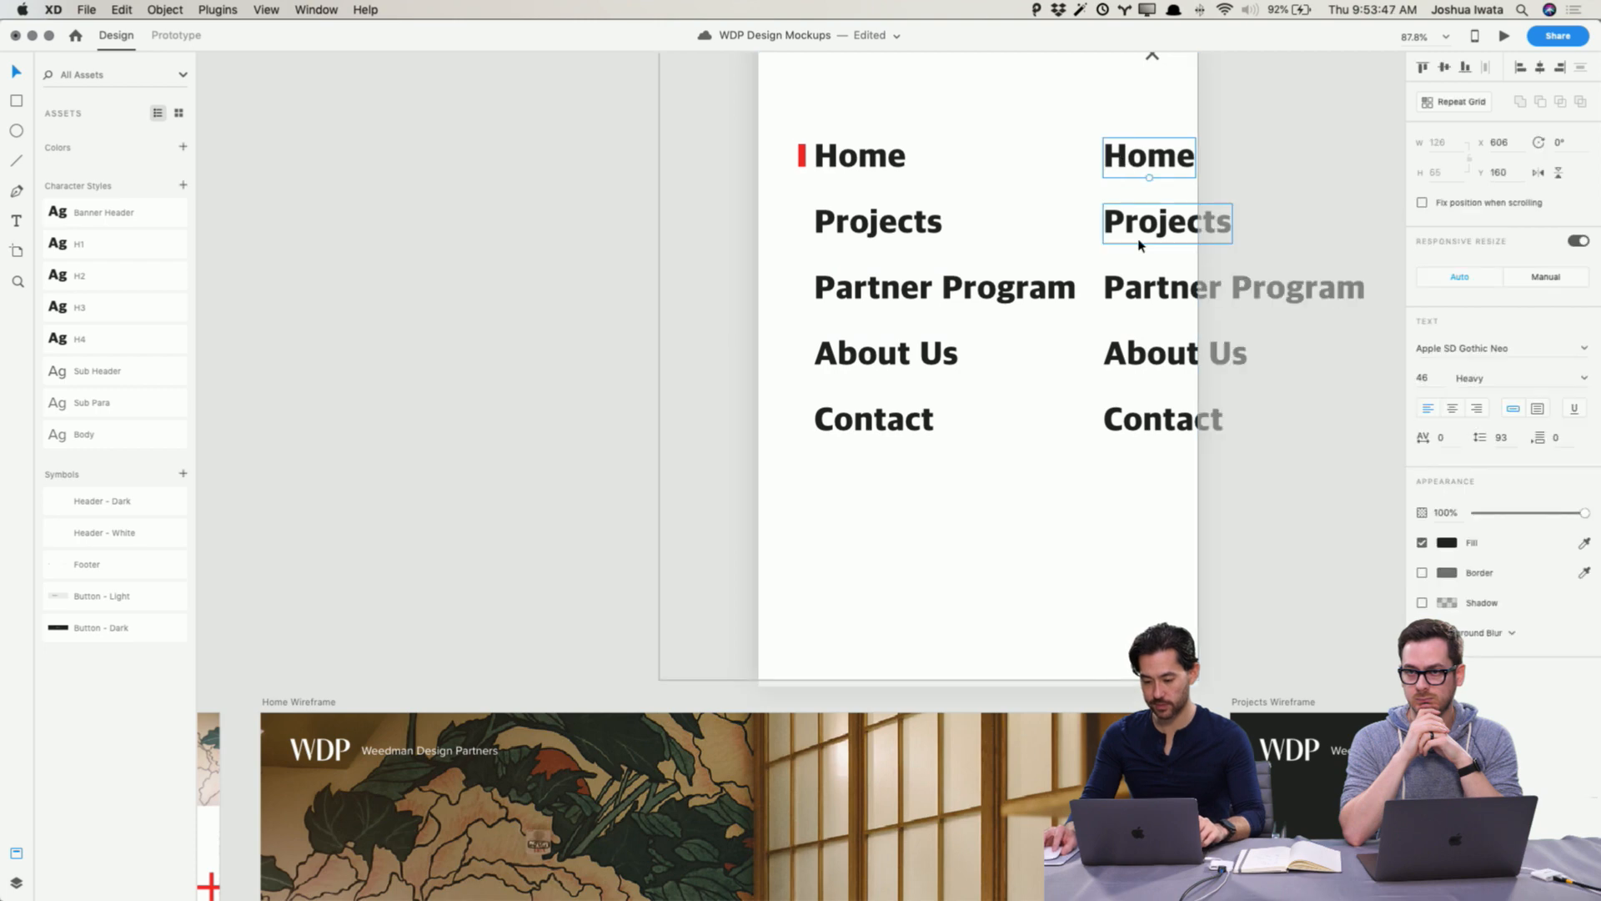
pyautogui.keyDown('shift'); pyautogui.click(1141, 241); pyautogui.keyUp('shift')
pyautogui.keyDown('shift'); pyautogui.click(1137, 289); pyautogui.keyUp('shift')
pyautogui.keyDown('shift'); pyautogui.click(1139, 354); pyautogui.keyUp('shift')
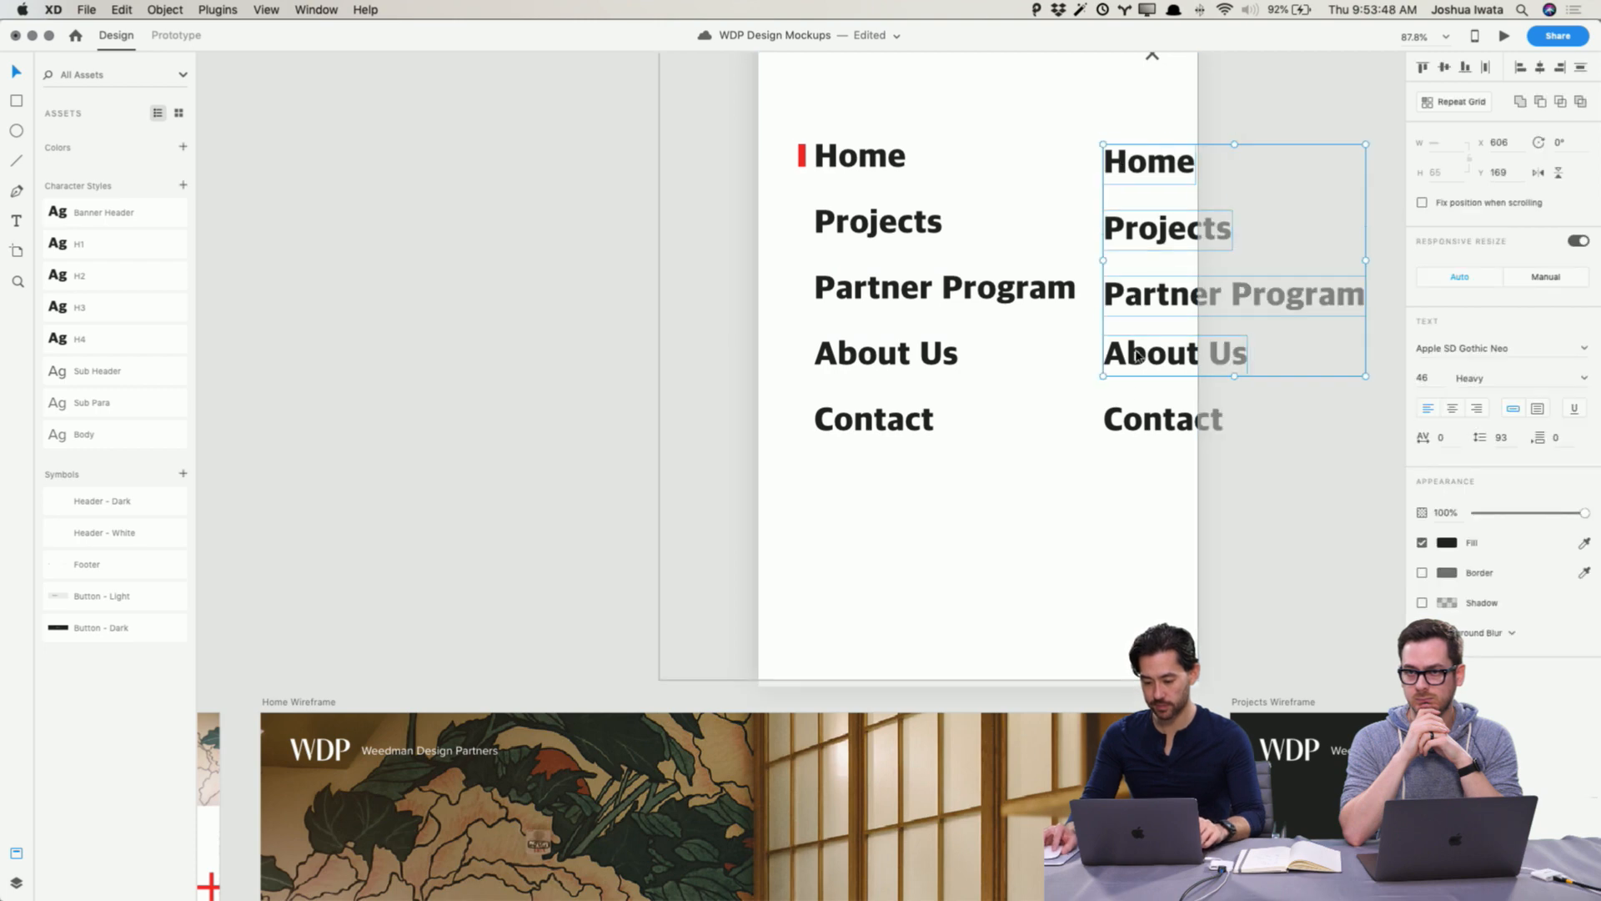
pyautogui.keyDown('shift'); pyautogui.click(1136, 421); pyautogui.keyUp('shift')
pyautogui.press('Delete')
# Step: Switch to Prototype mode and link the Projects menu item to the Projects wireframe artboard
pyautogui.scroll(-3, 1129, 250)
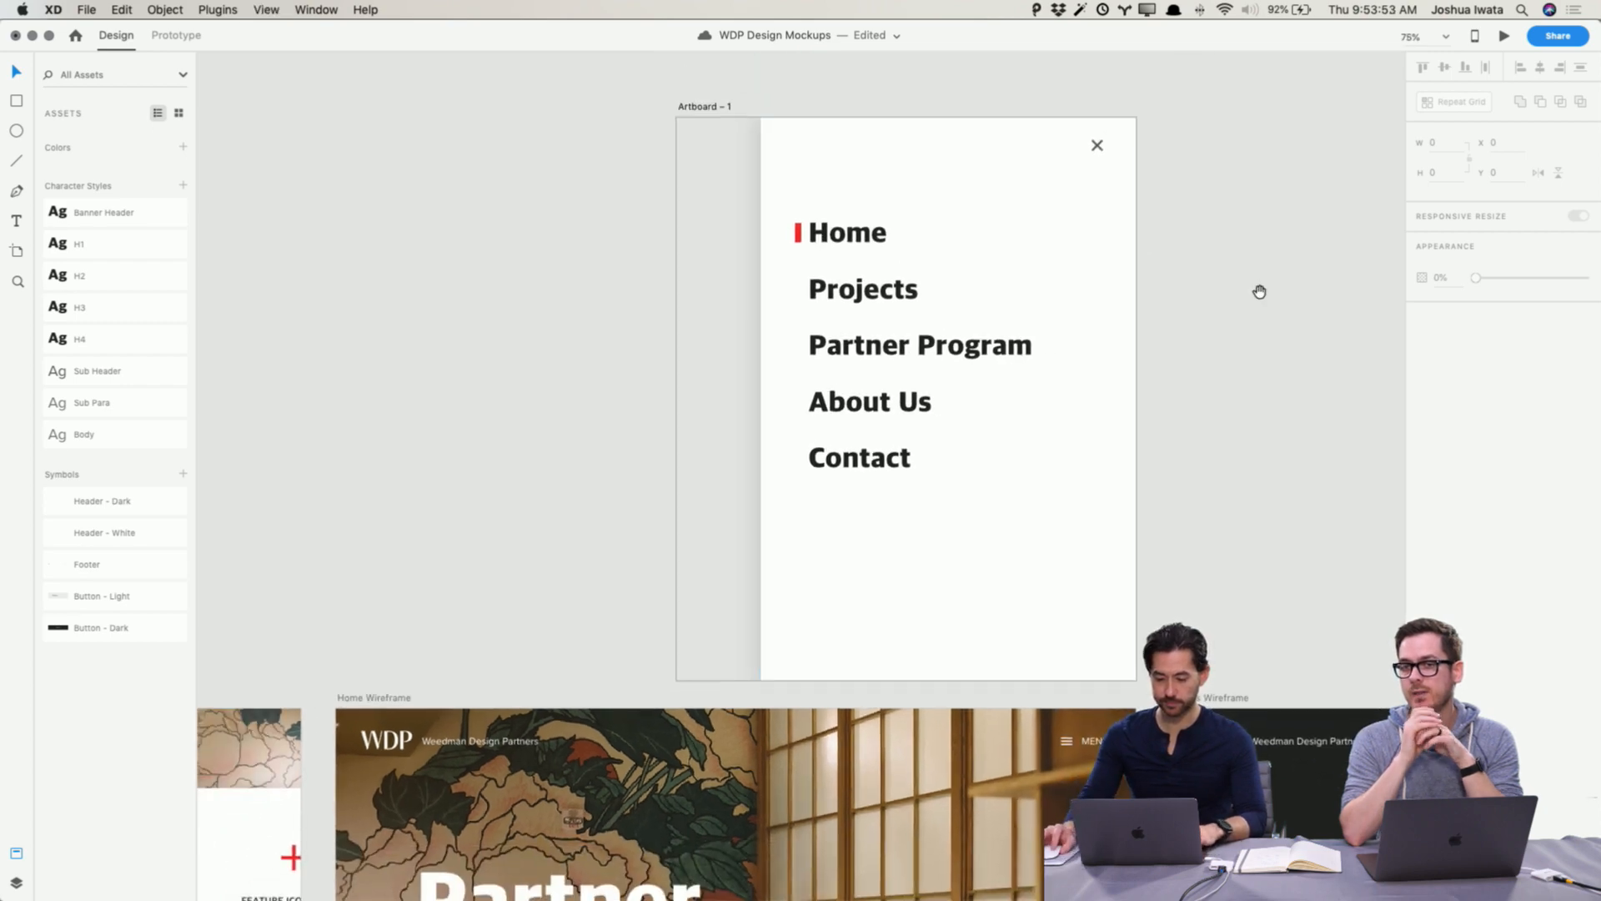
pyautogui.moveTo(1258, 289); pyautogui.dragTo(991, 227)
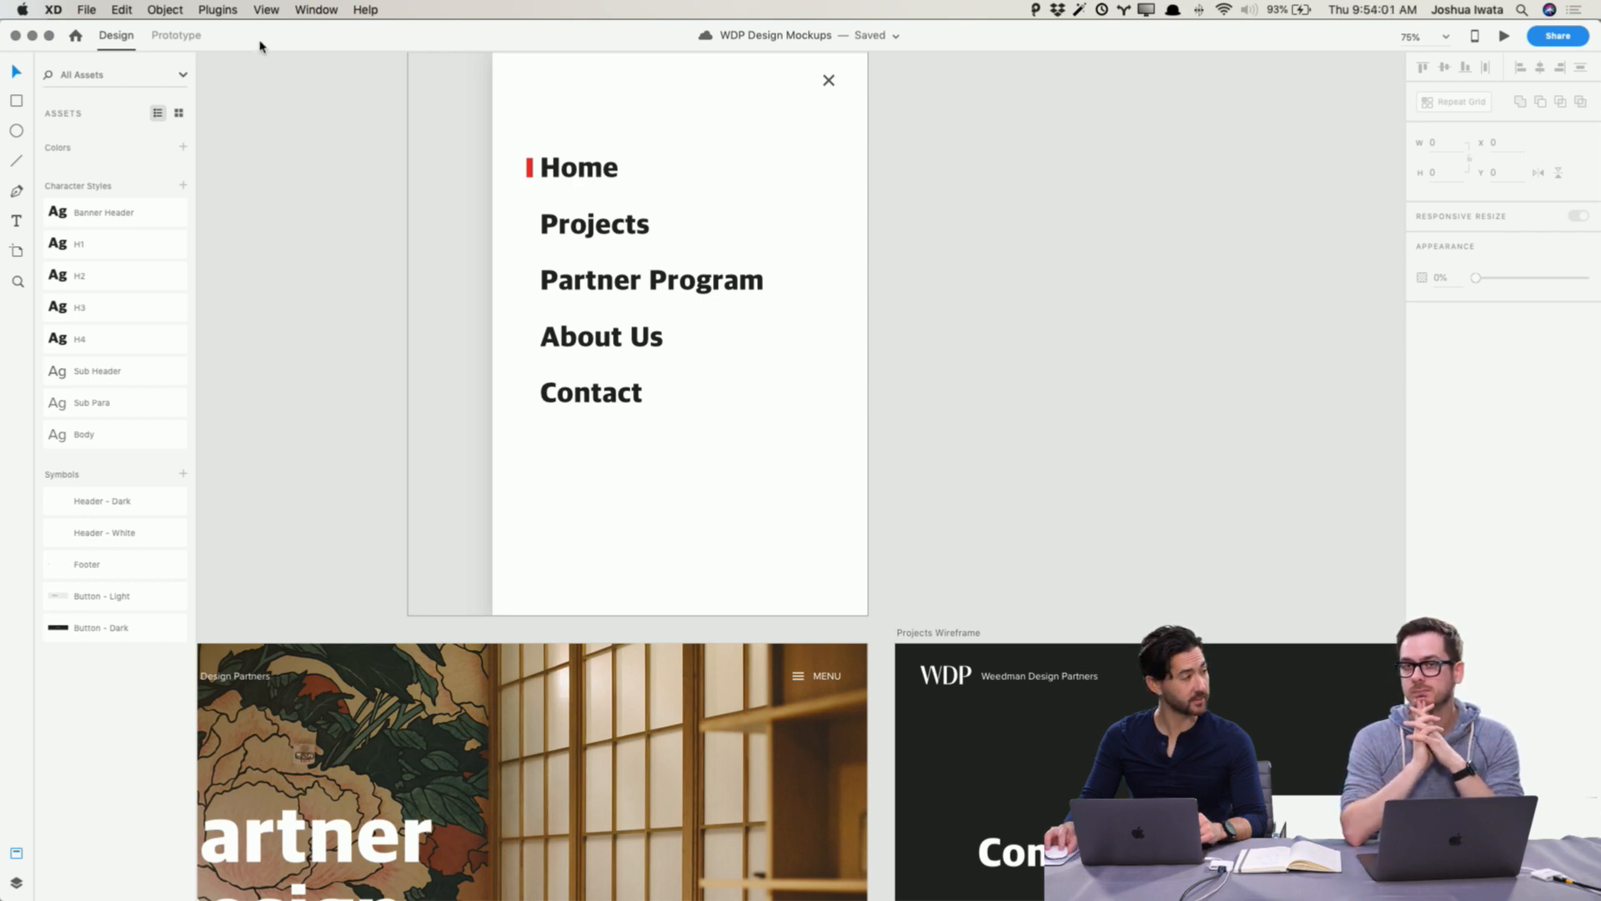
pyautogui.click(178, 37)
pyautogui.click(689, 280)
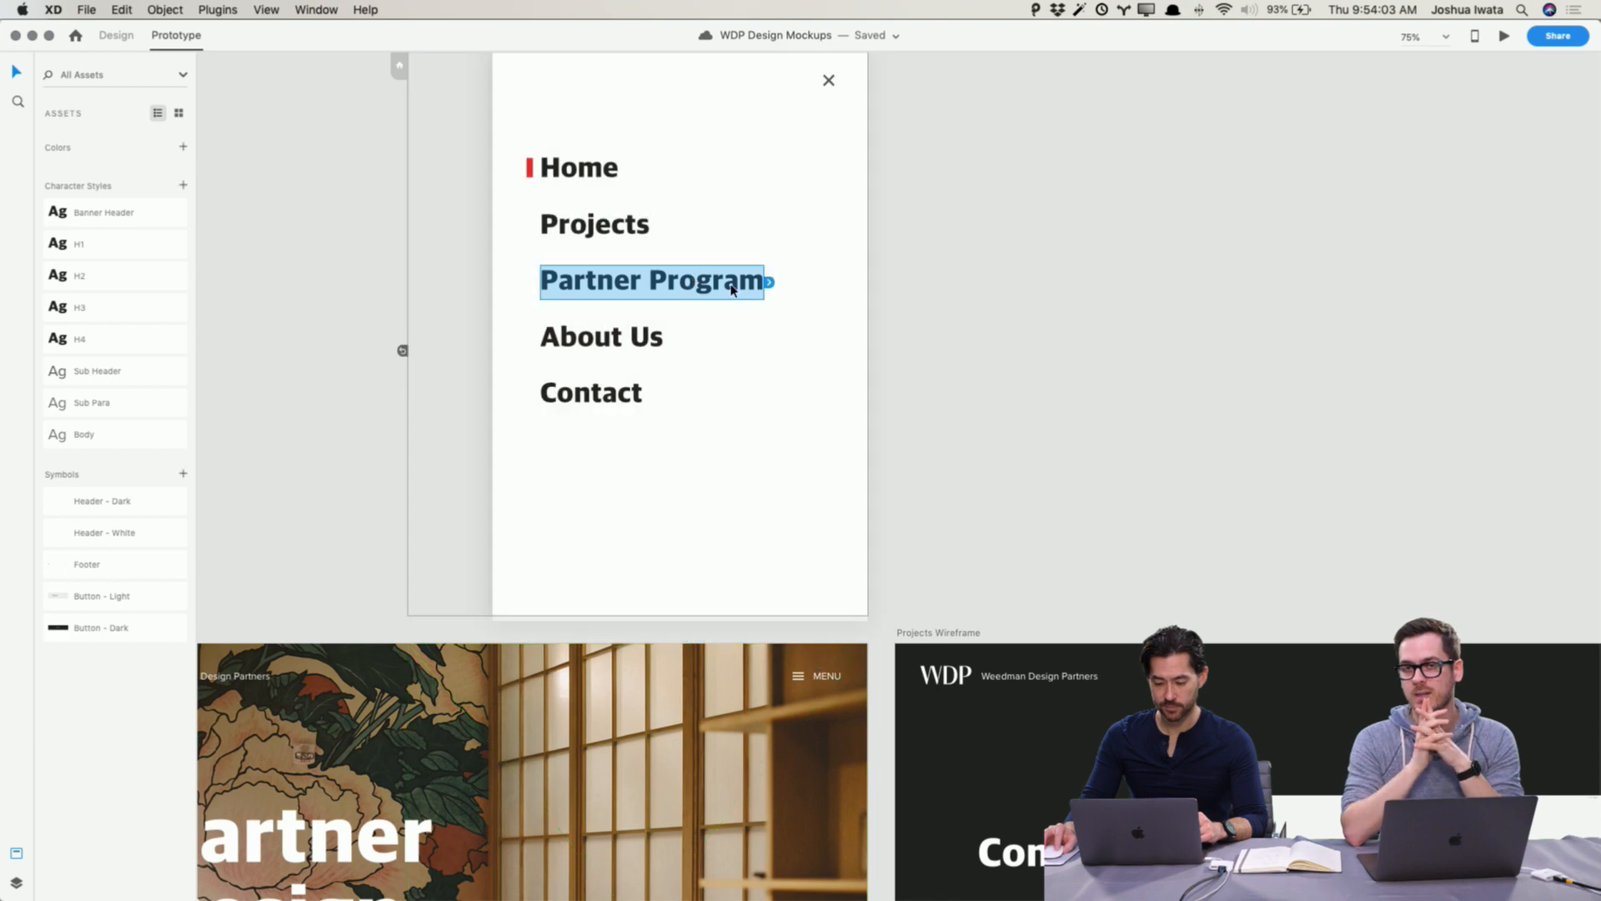
pyautogui.click(626, 227)
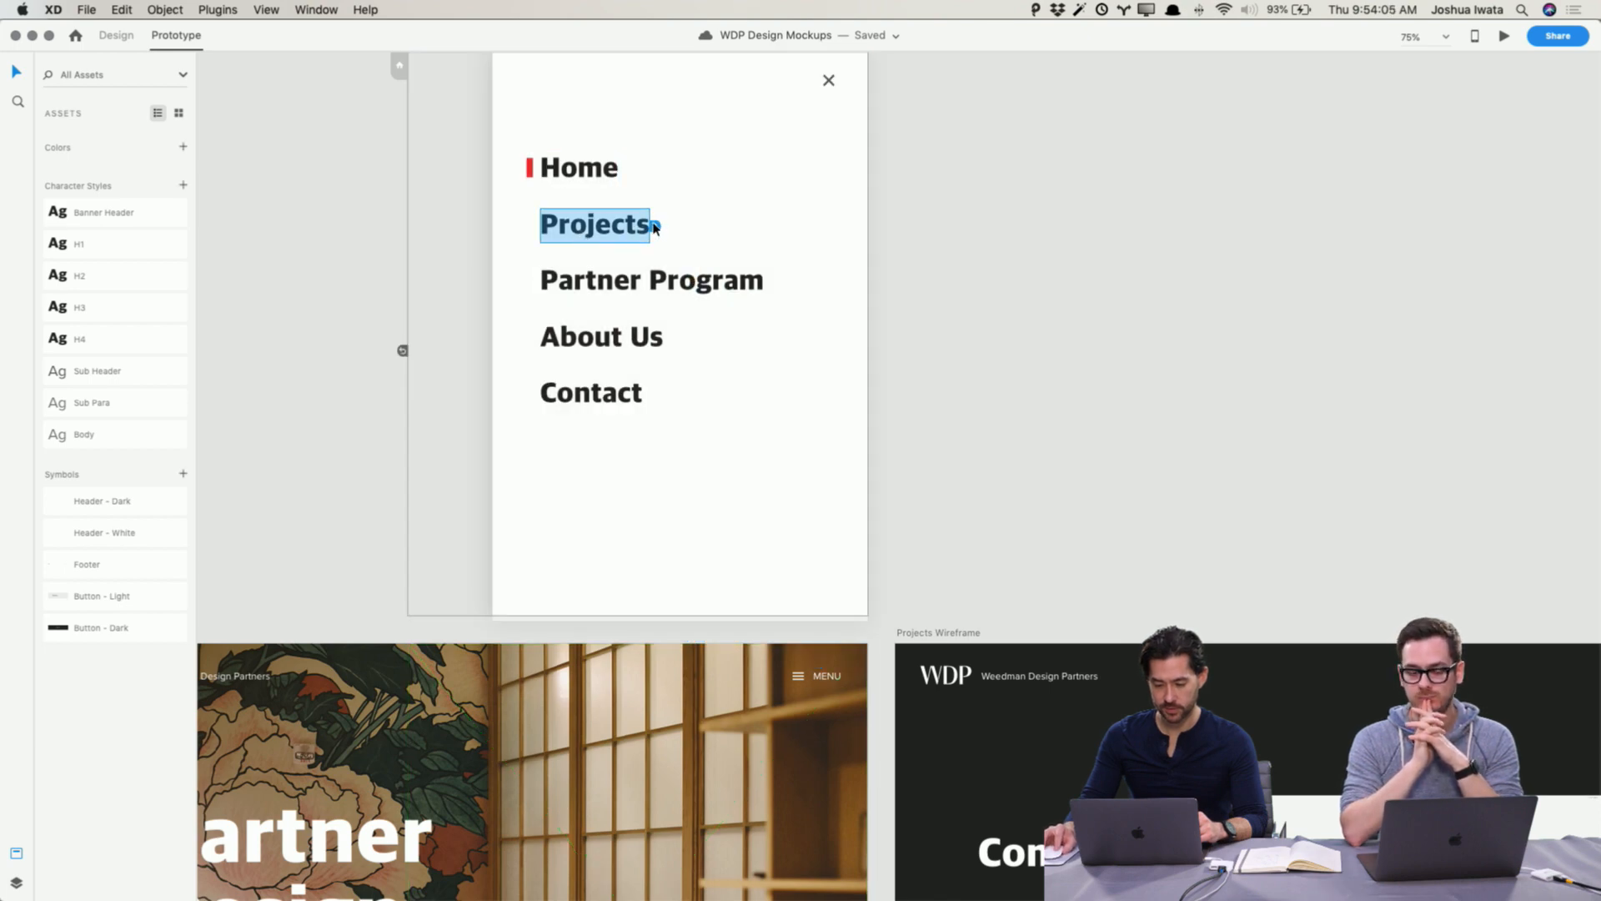
pyautogui.moveTo(655, 228); pyautogui.dragTo(759, 663)
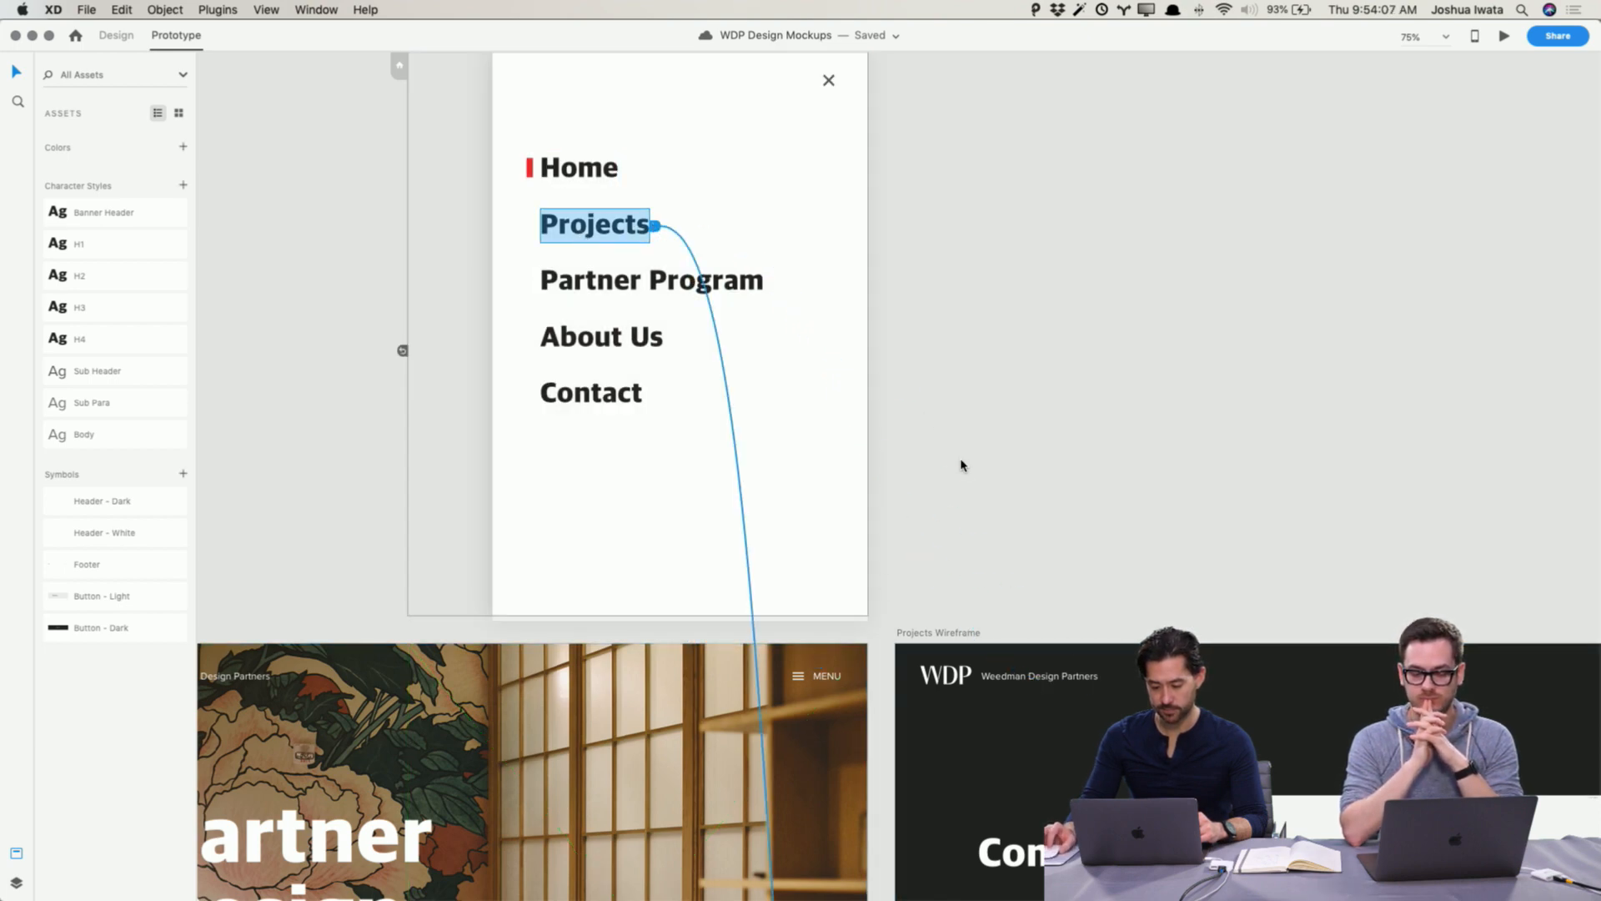
pyautogui.scroll(-10, 943, 425)
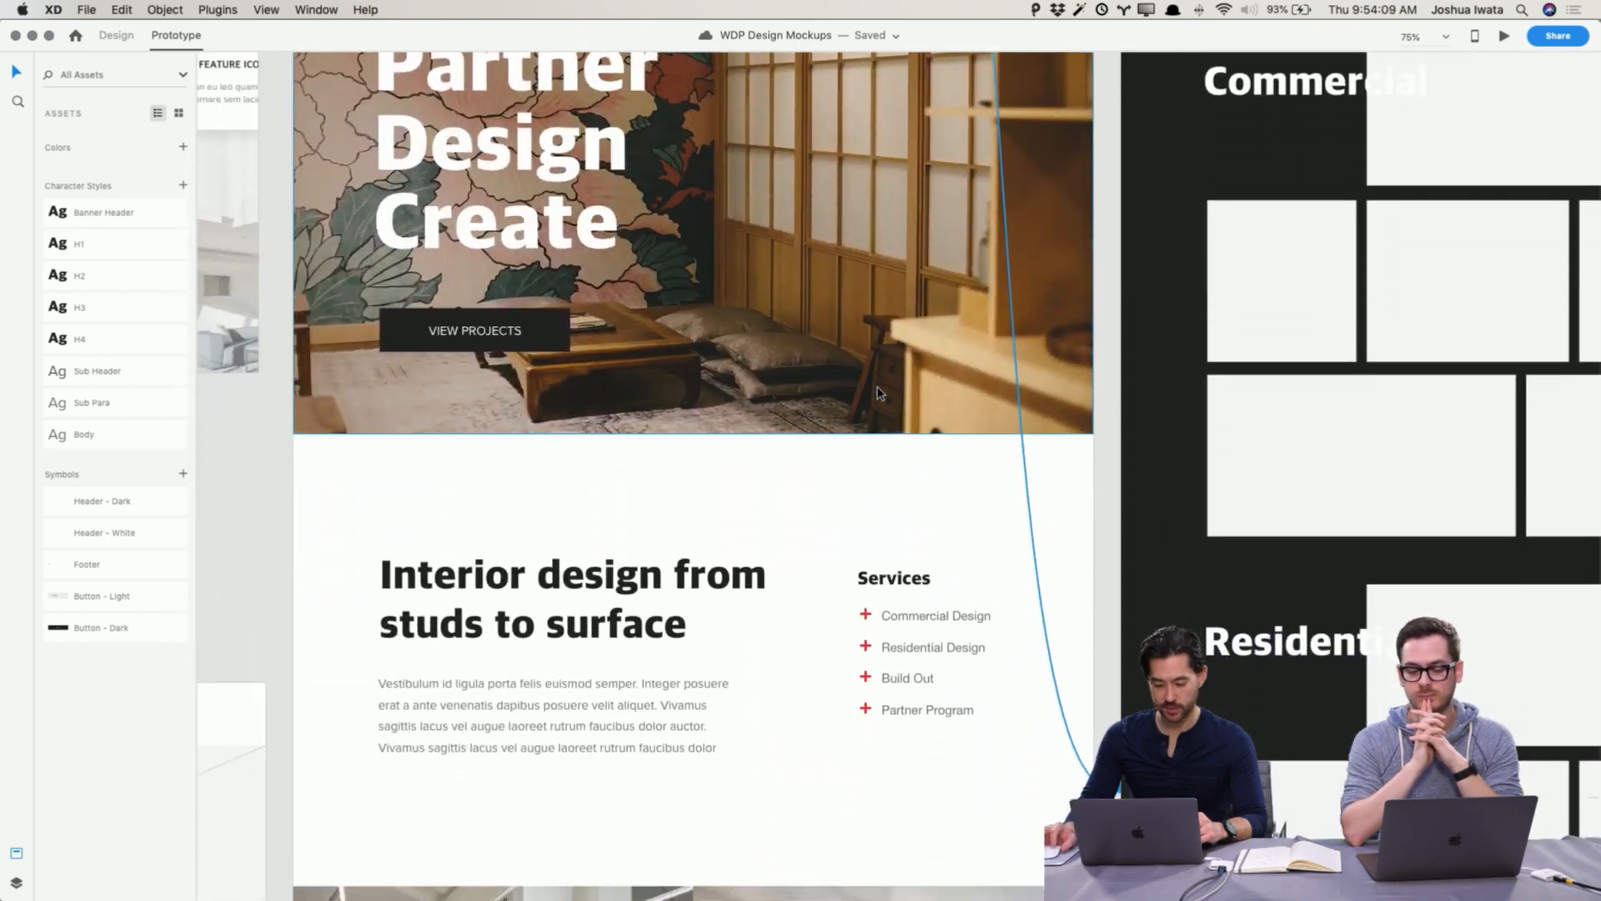
pyautogui.scroll(10, 877, 390)
pyautogui.click(940, 458)
pyautogui.scroll(-3, 940, 458)
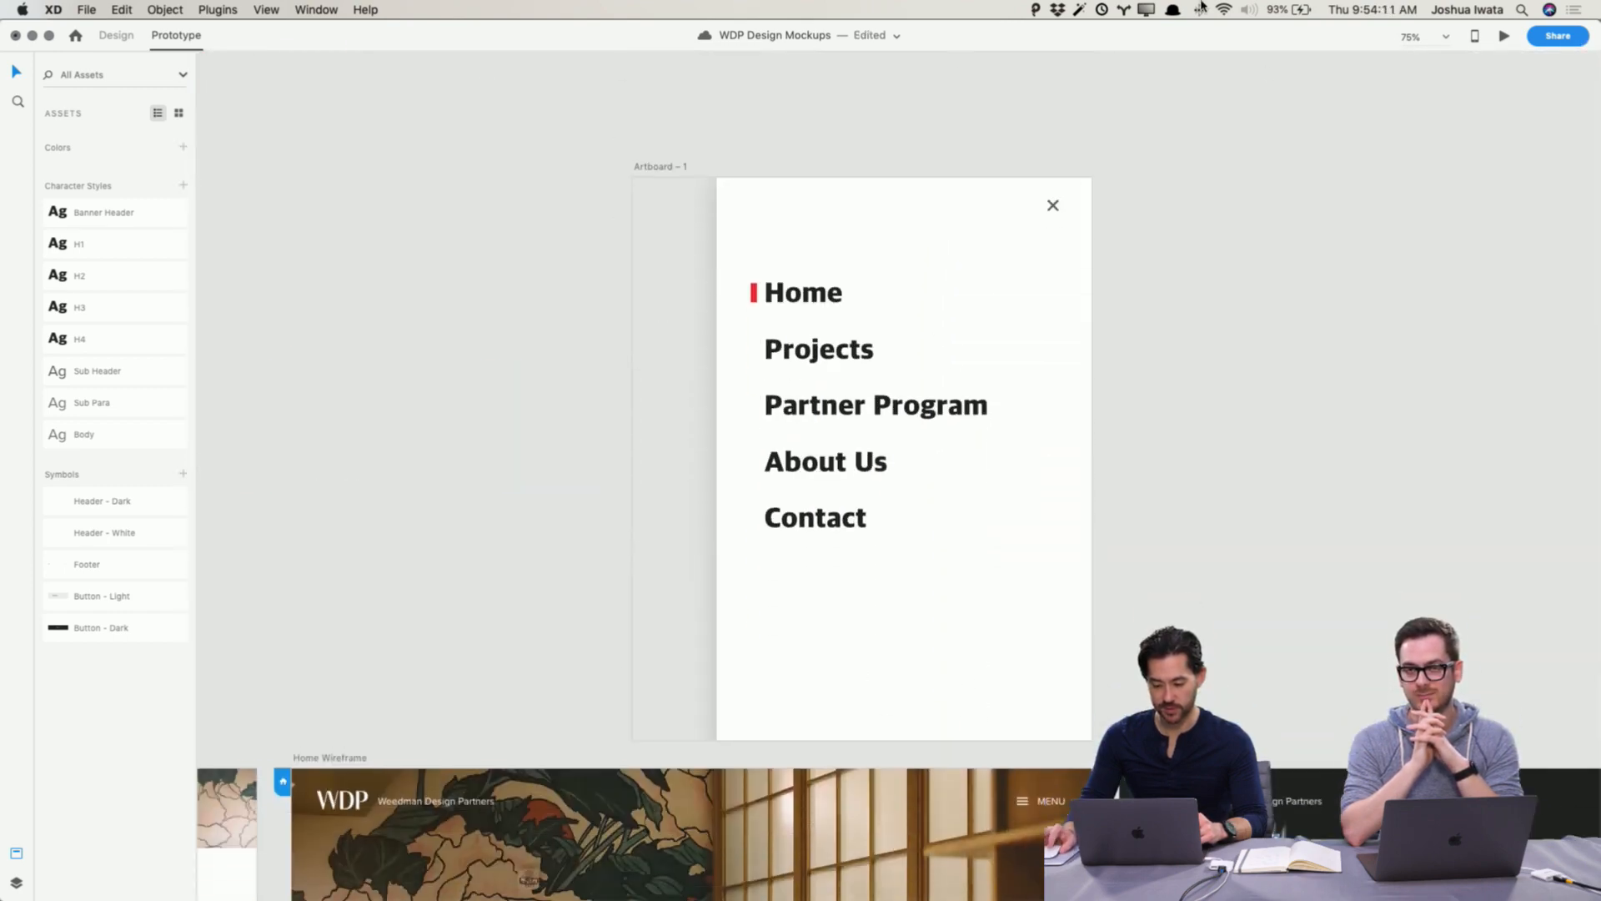
# Step: Preview the prototype, opening the menu and following the Projects link, then close the preview
pyautogui.click(1503, 40)
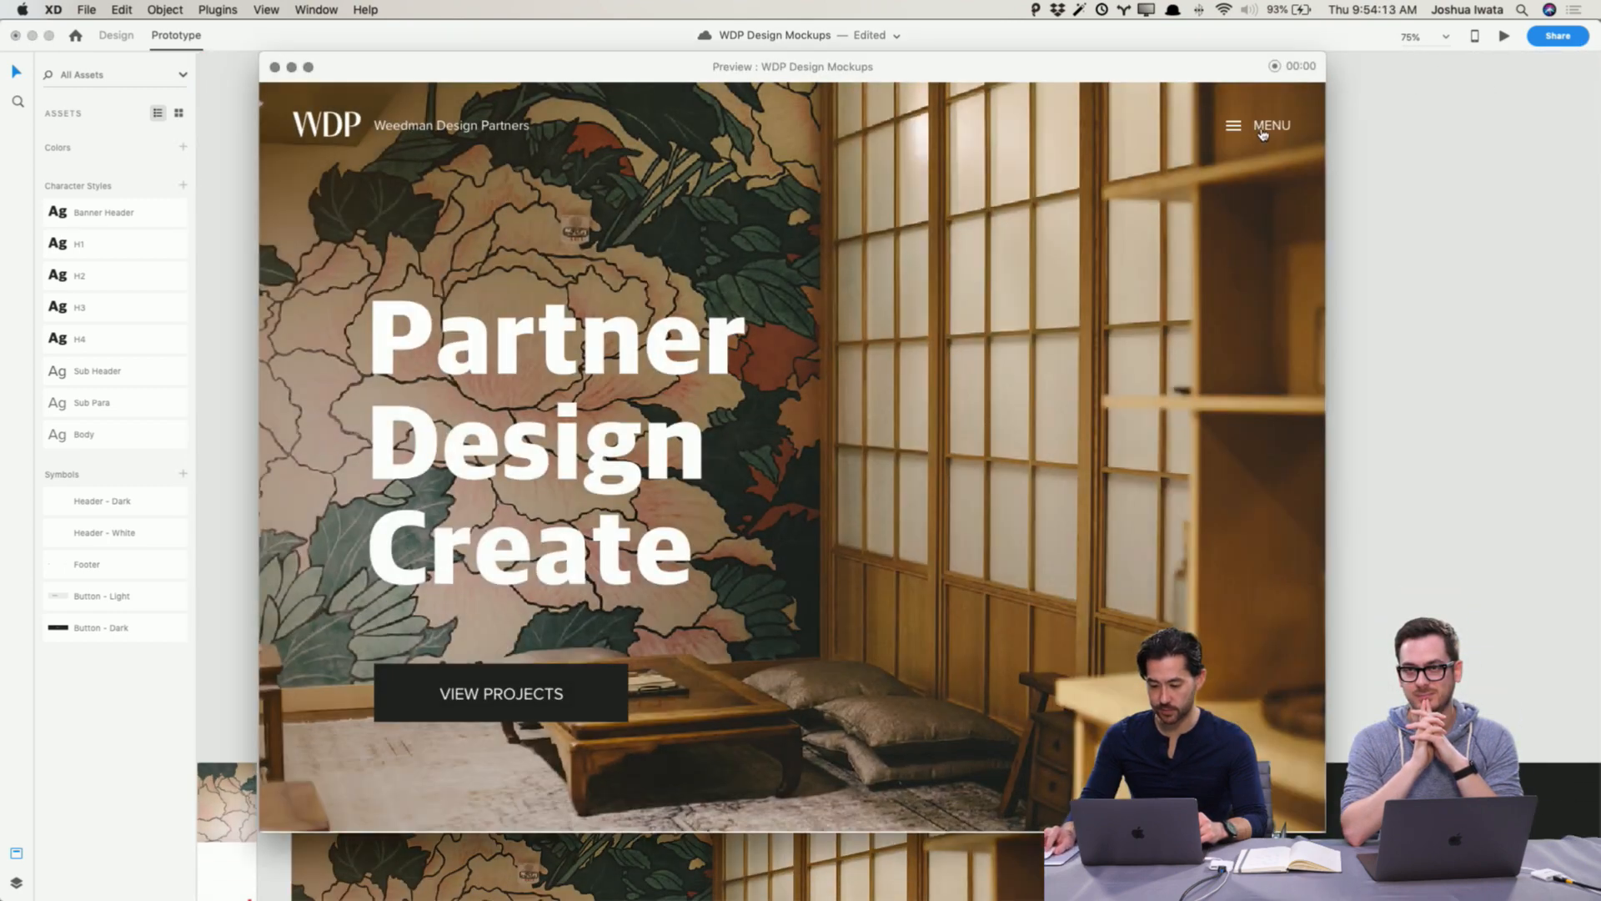
pyautogui.click(1264, 133)
pyautogui.click(986, 318)
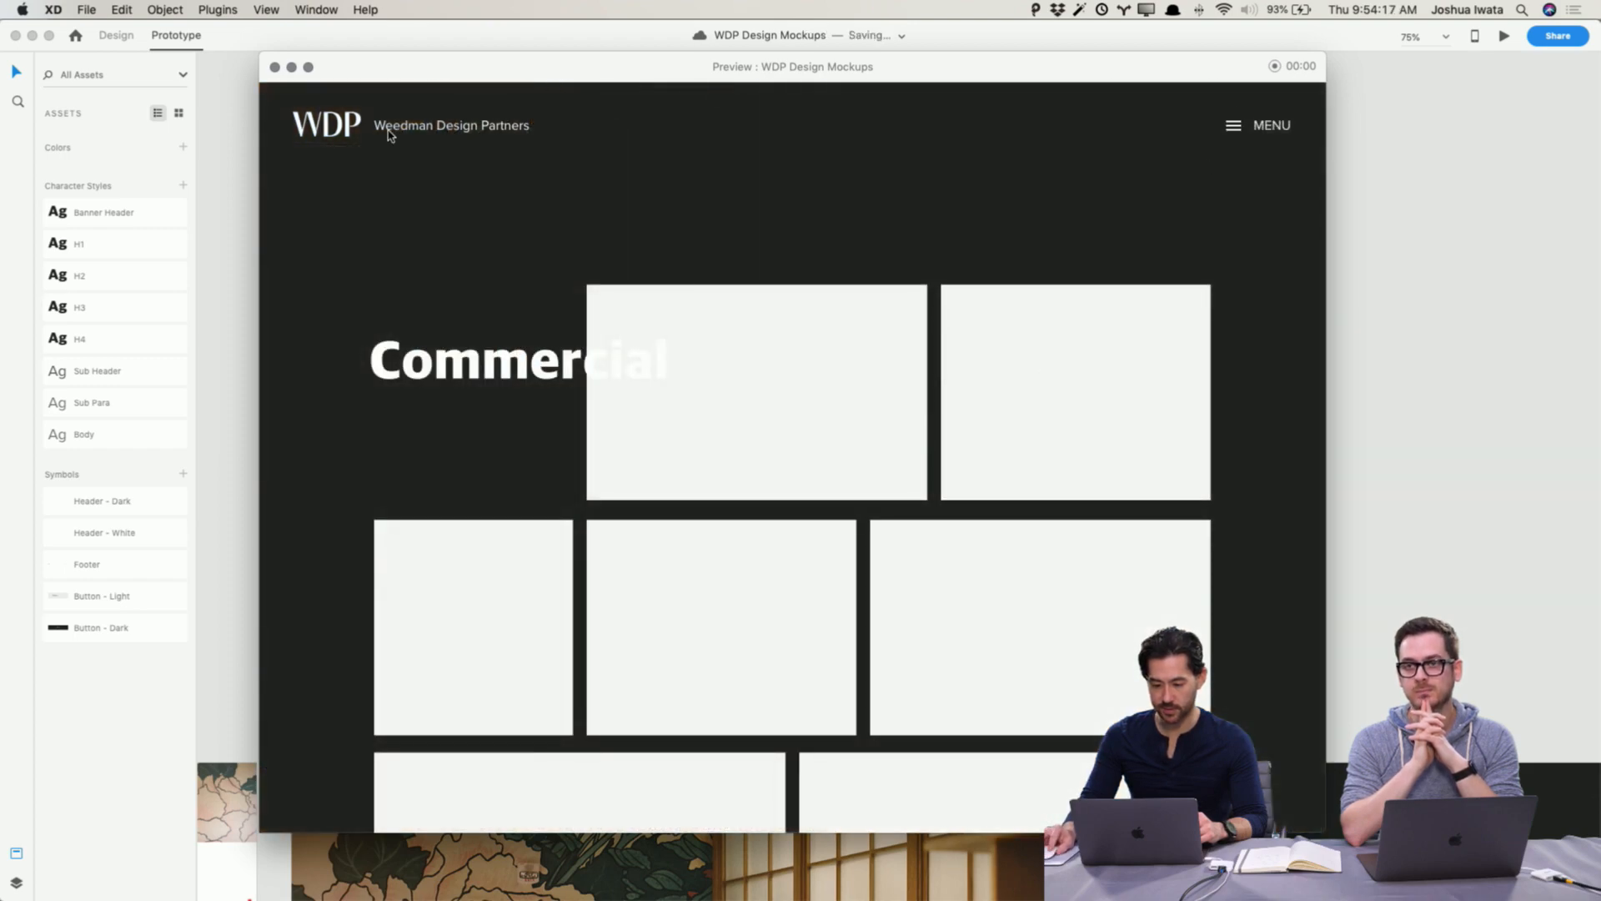
pyautogui.click(275, 67)
# Step: Browse the Projects page and open the Project Thumbs folder in Finder
pyautogui.hscroll(10, 1194, 502)
pyautogui.scroll(-9, 1194, 502)
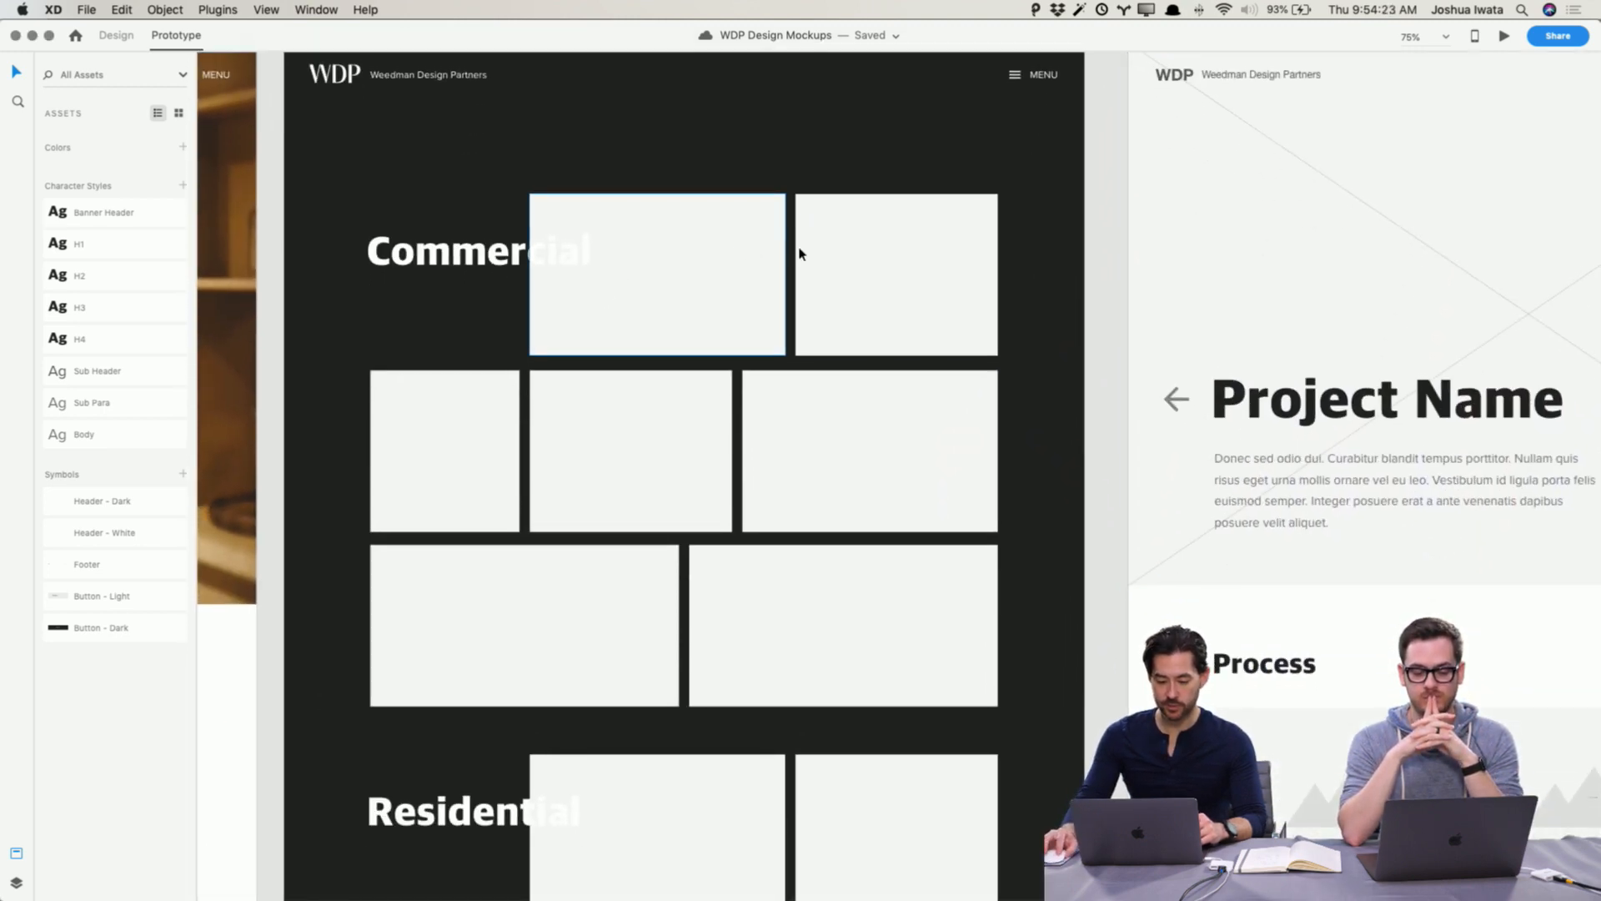
pyautogui.scroll(-7, 672, 464)
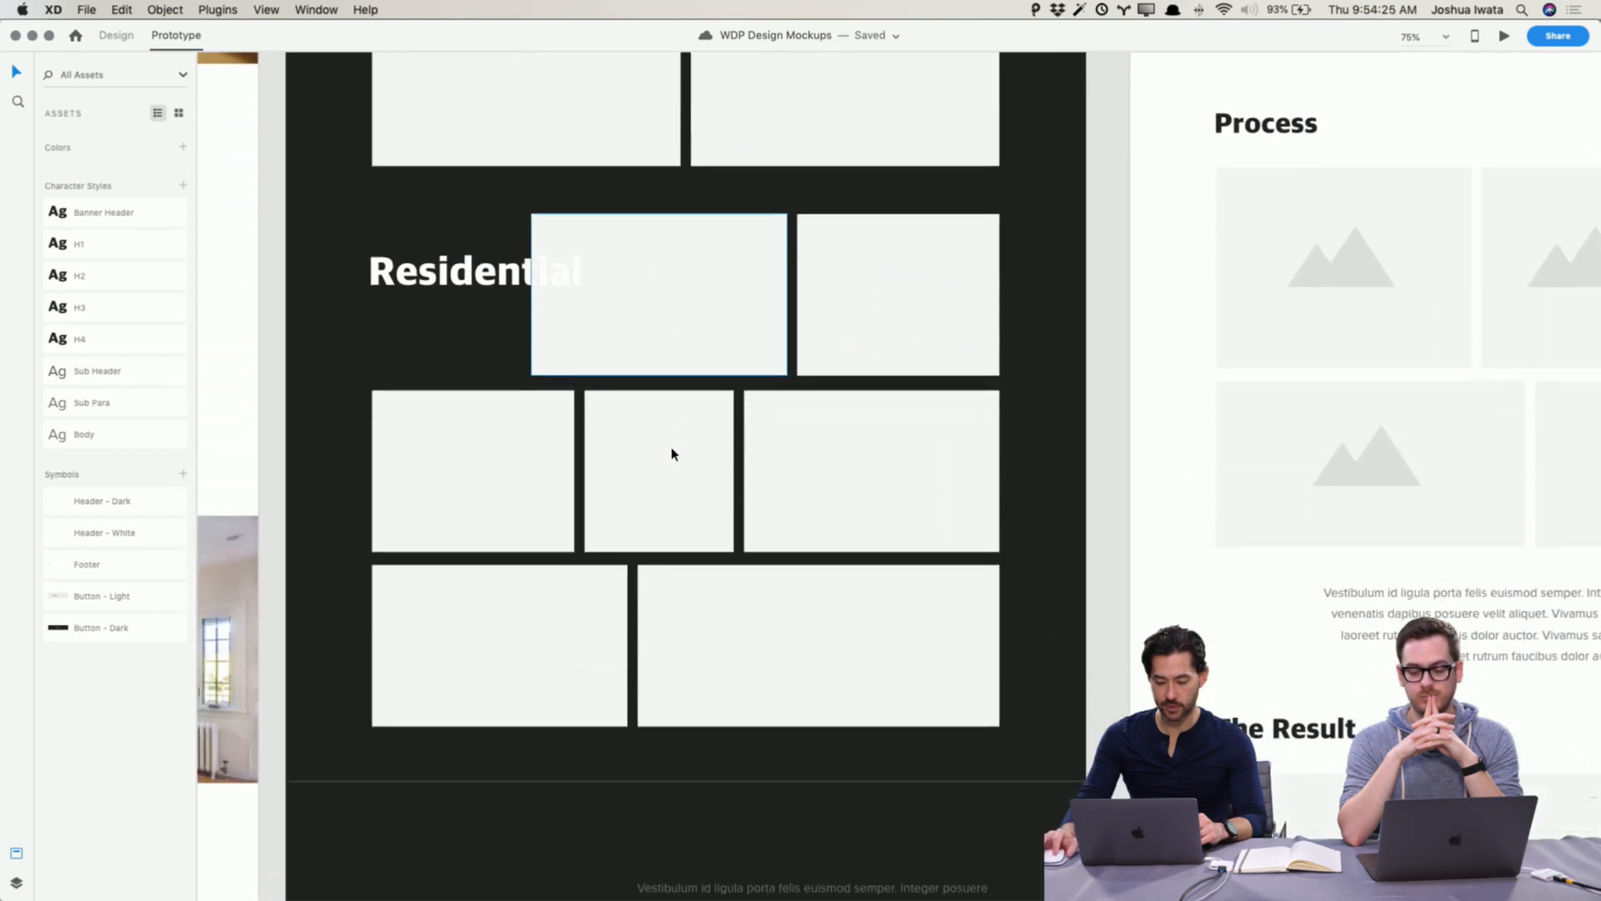
pyautogui.scroll(8, 674, 453)
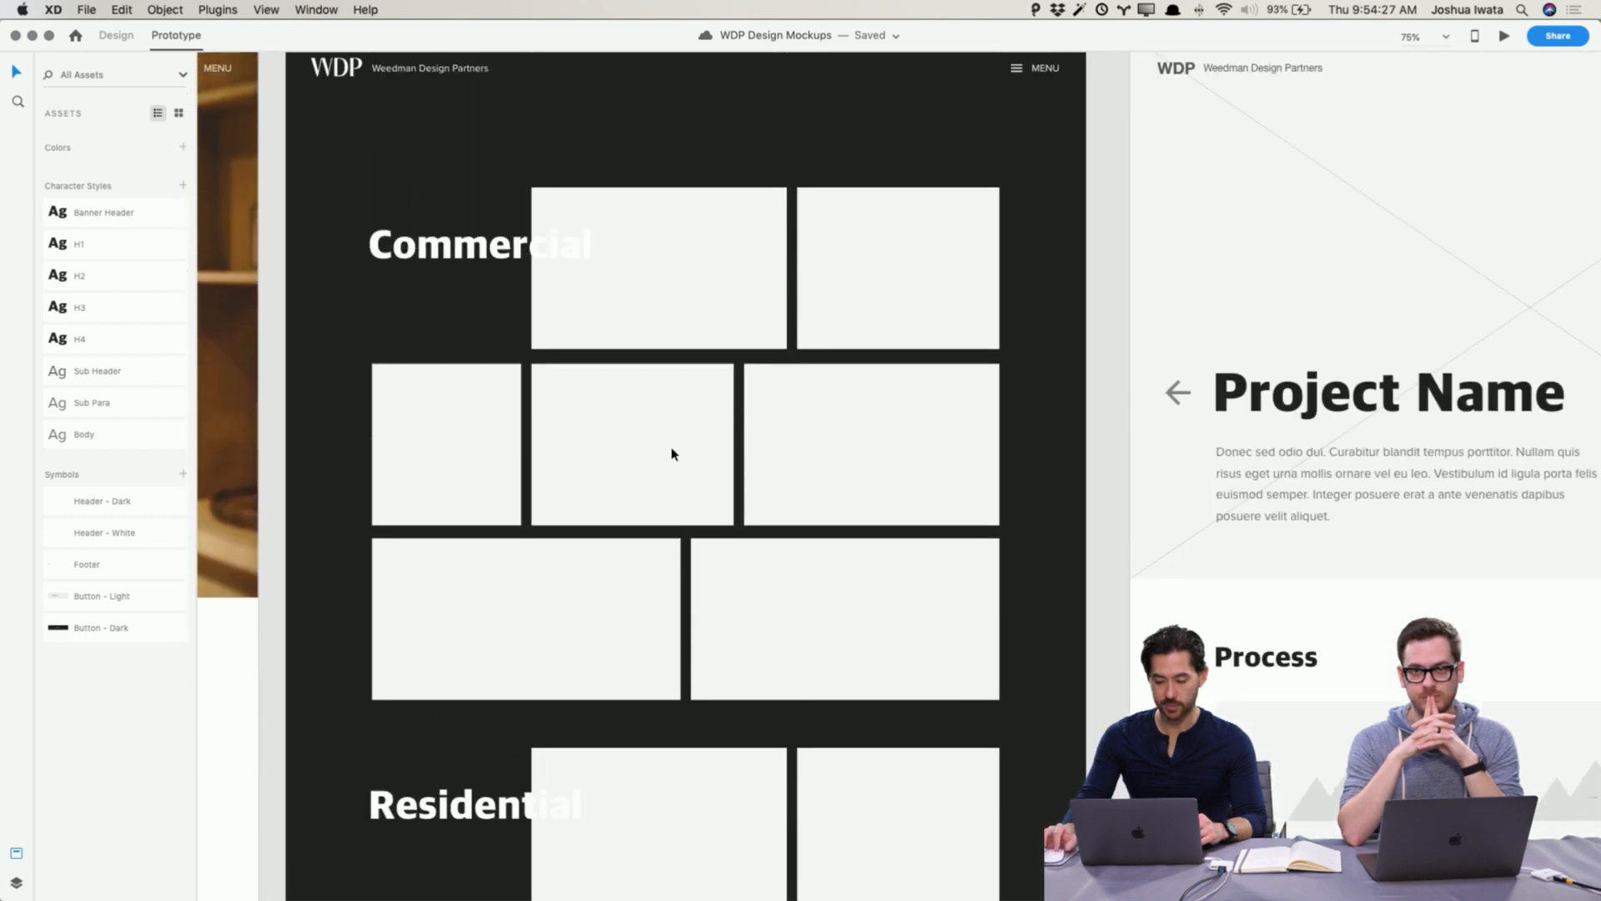
pyautogui.press('super+Tab')
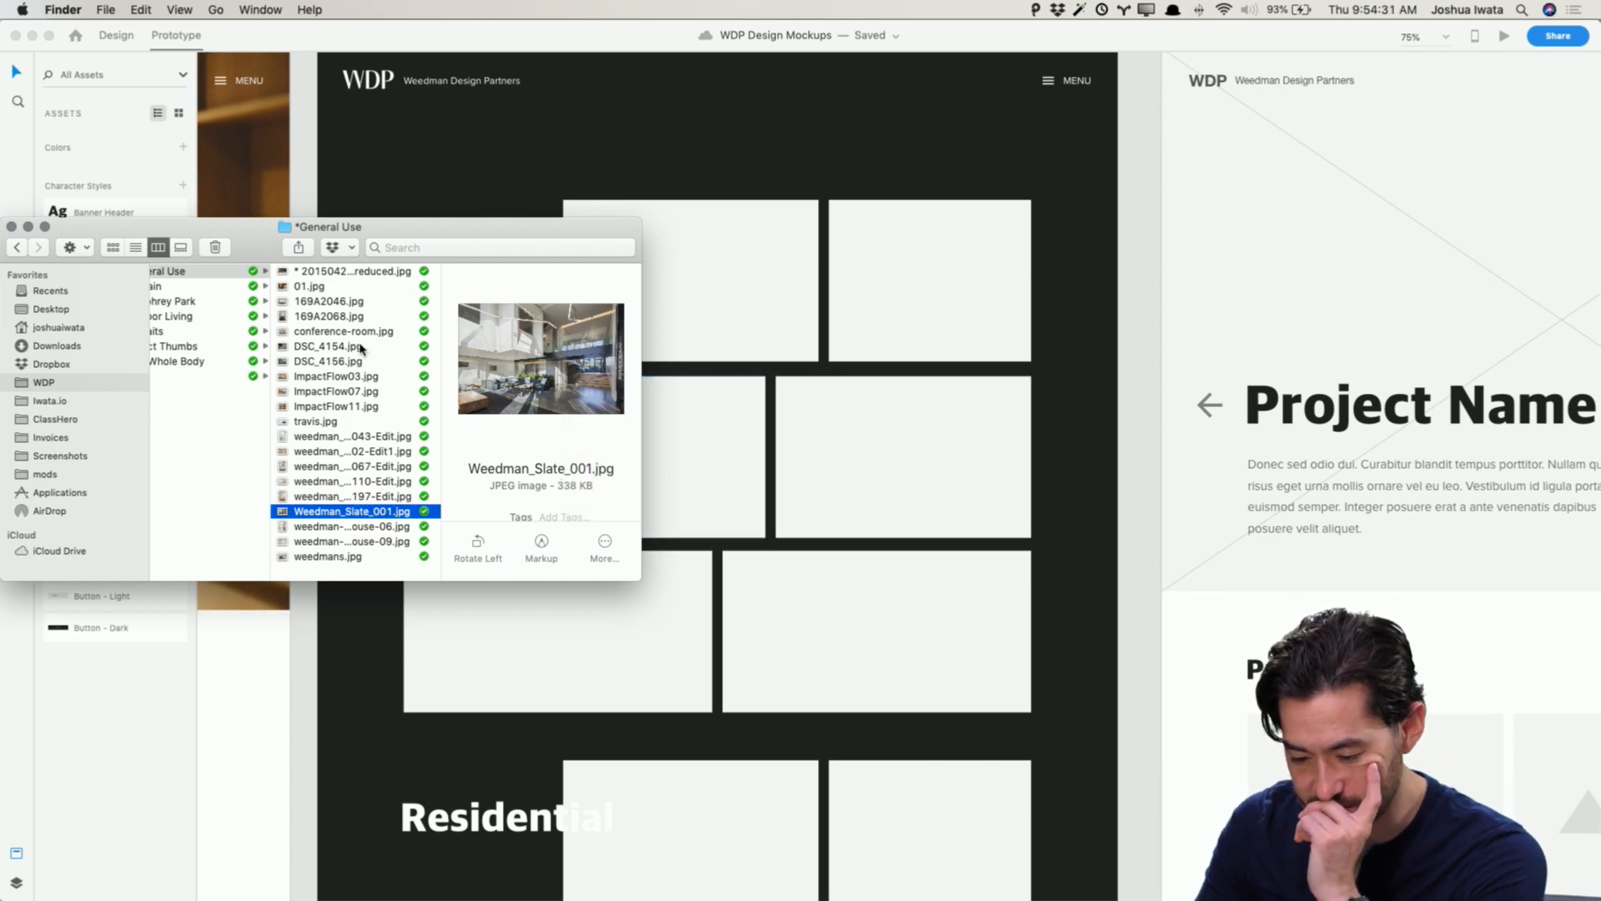
pyautogui.hscroll(-3, 222, 337)
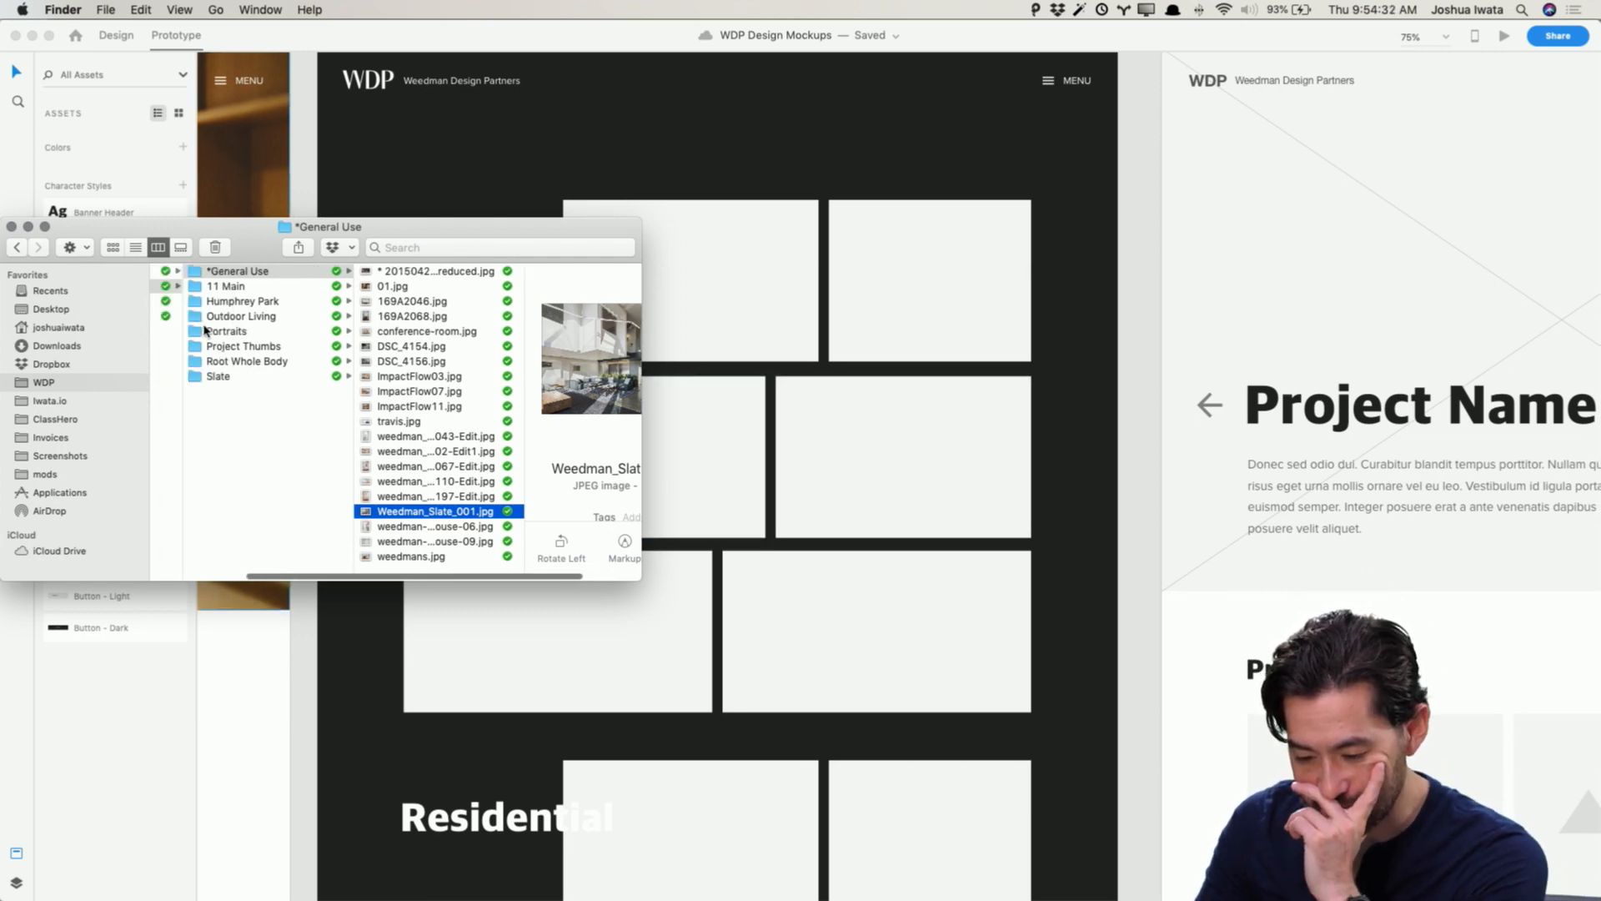
pyautogui.click(294, 346)
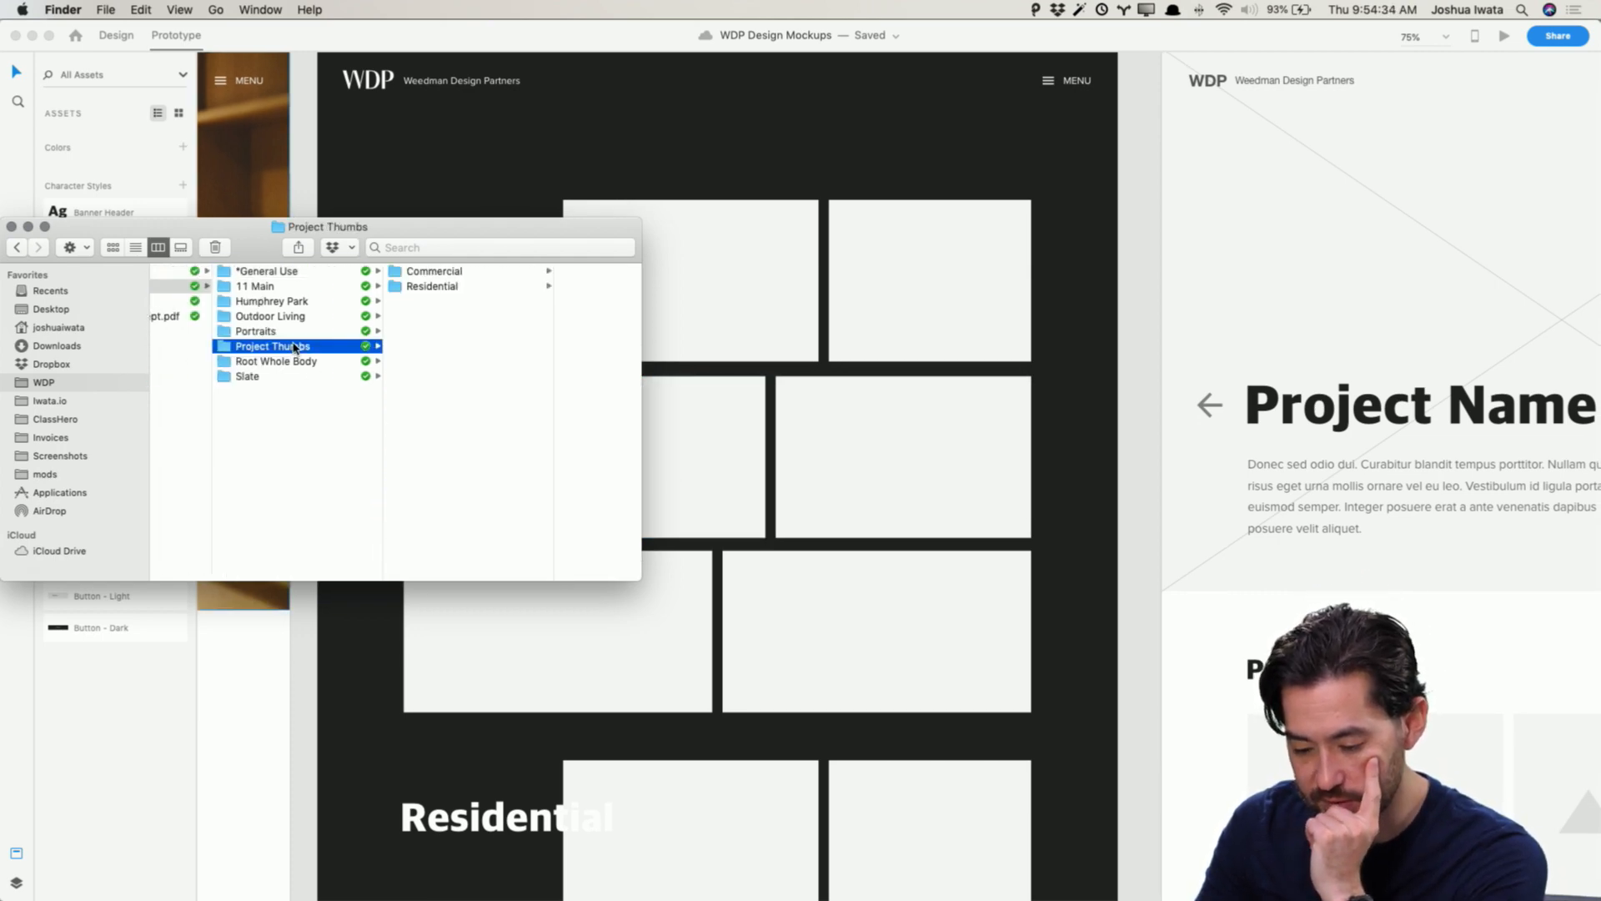
pyautogui.click(411, 272)
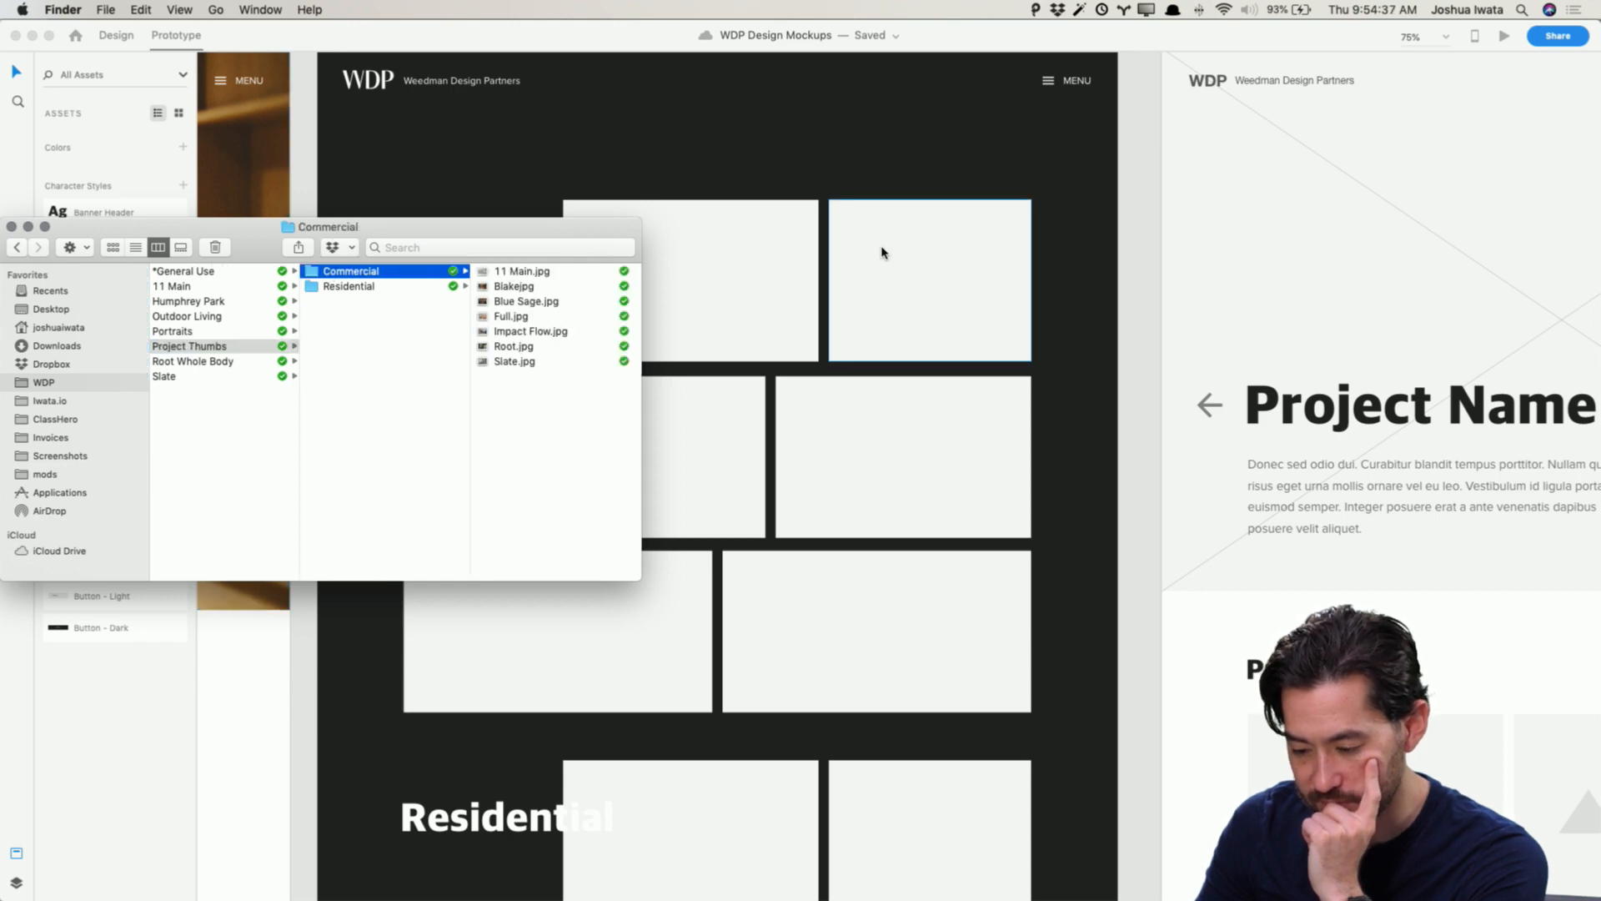
# Step: Drop 11 Main.jpg from the Commercial folder into the first Commercial thumbnail placeholder
pyautogui.click(861, 265)
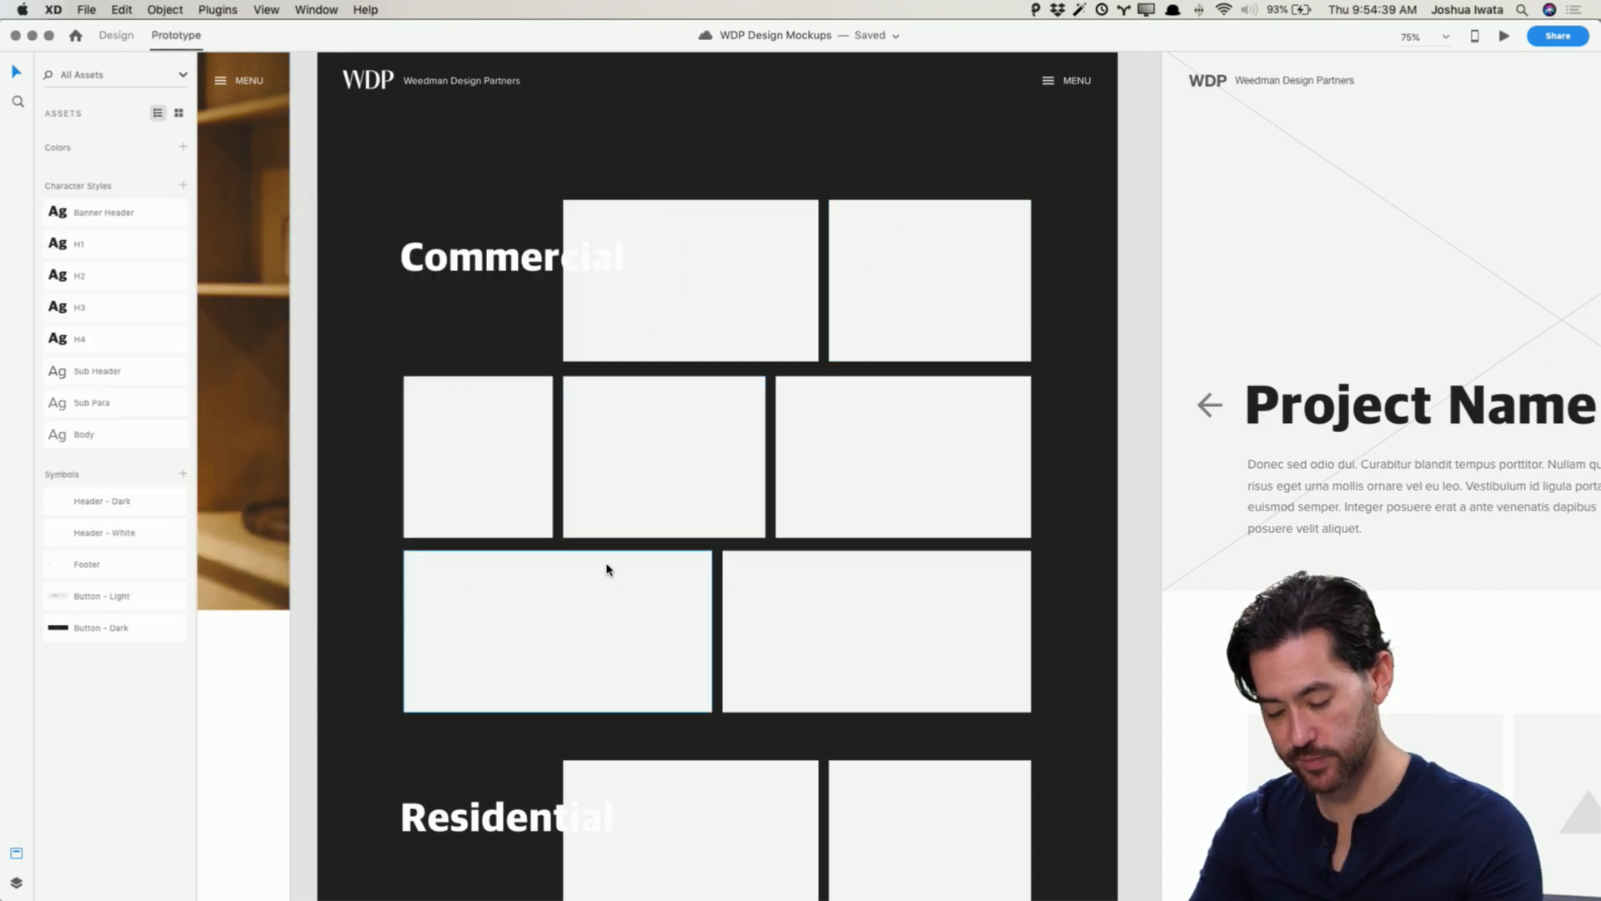
pyautogui.press('super+Tab')
pyautogui.moveTo(573, 450); pyautogui.dragTo(528, 257)
pyautogui.click(540, 386)
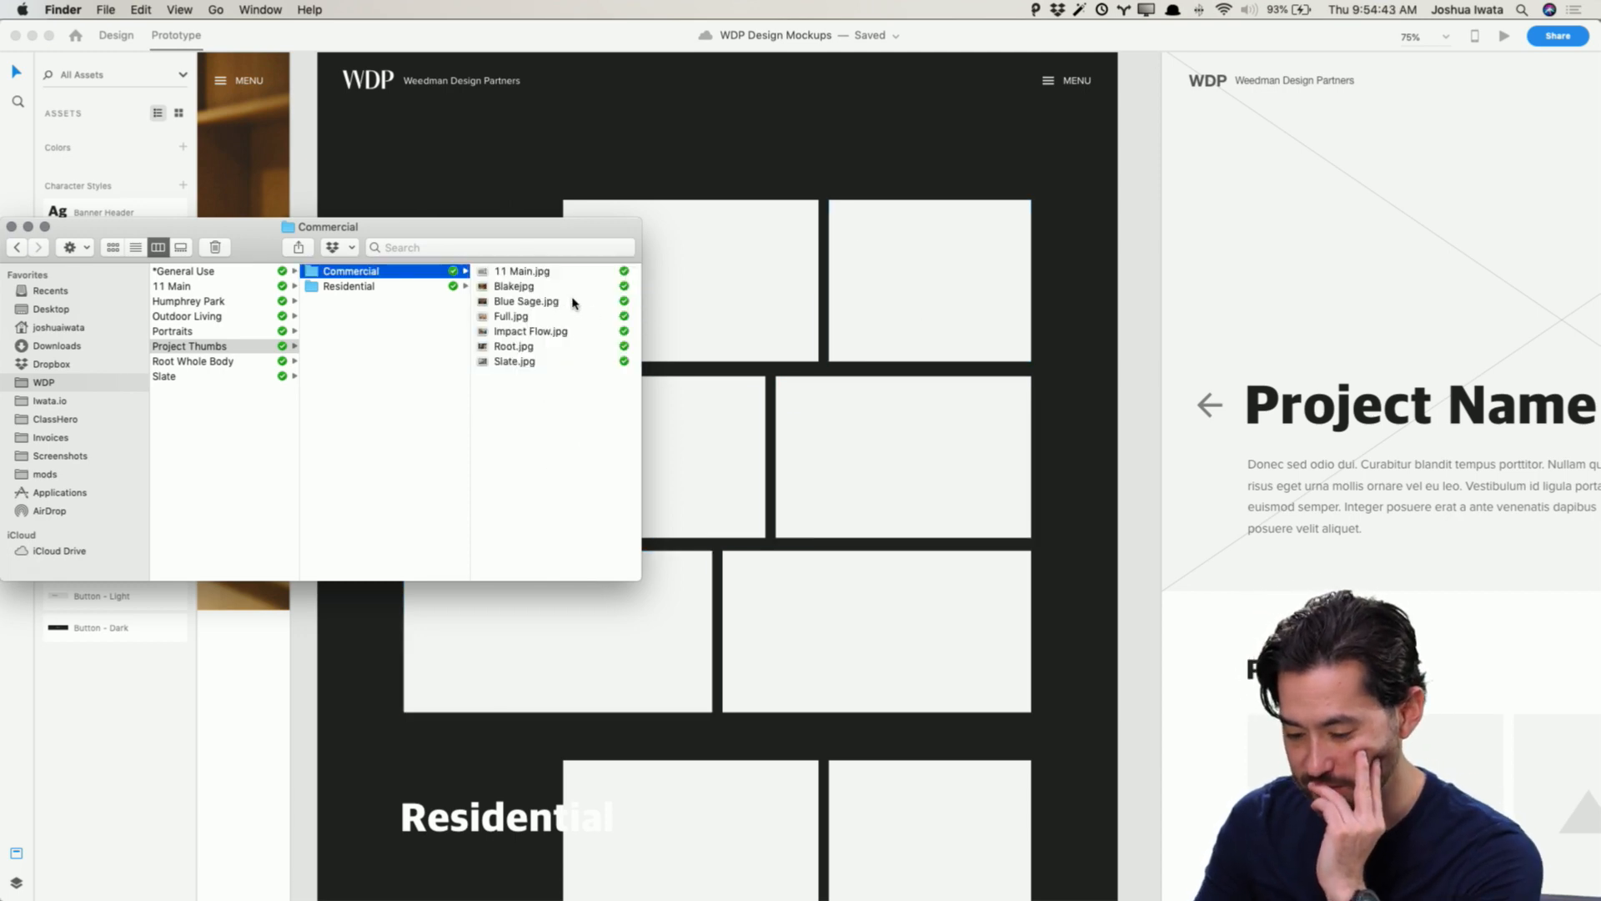
pyautogui.click(531, 272)
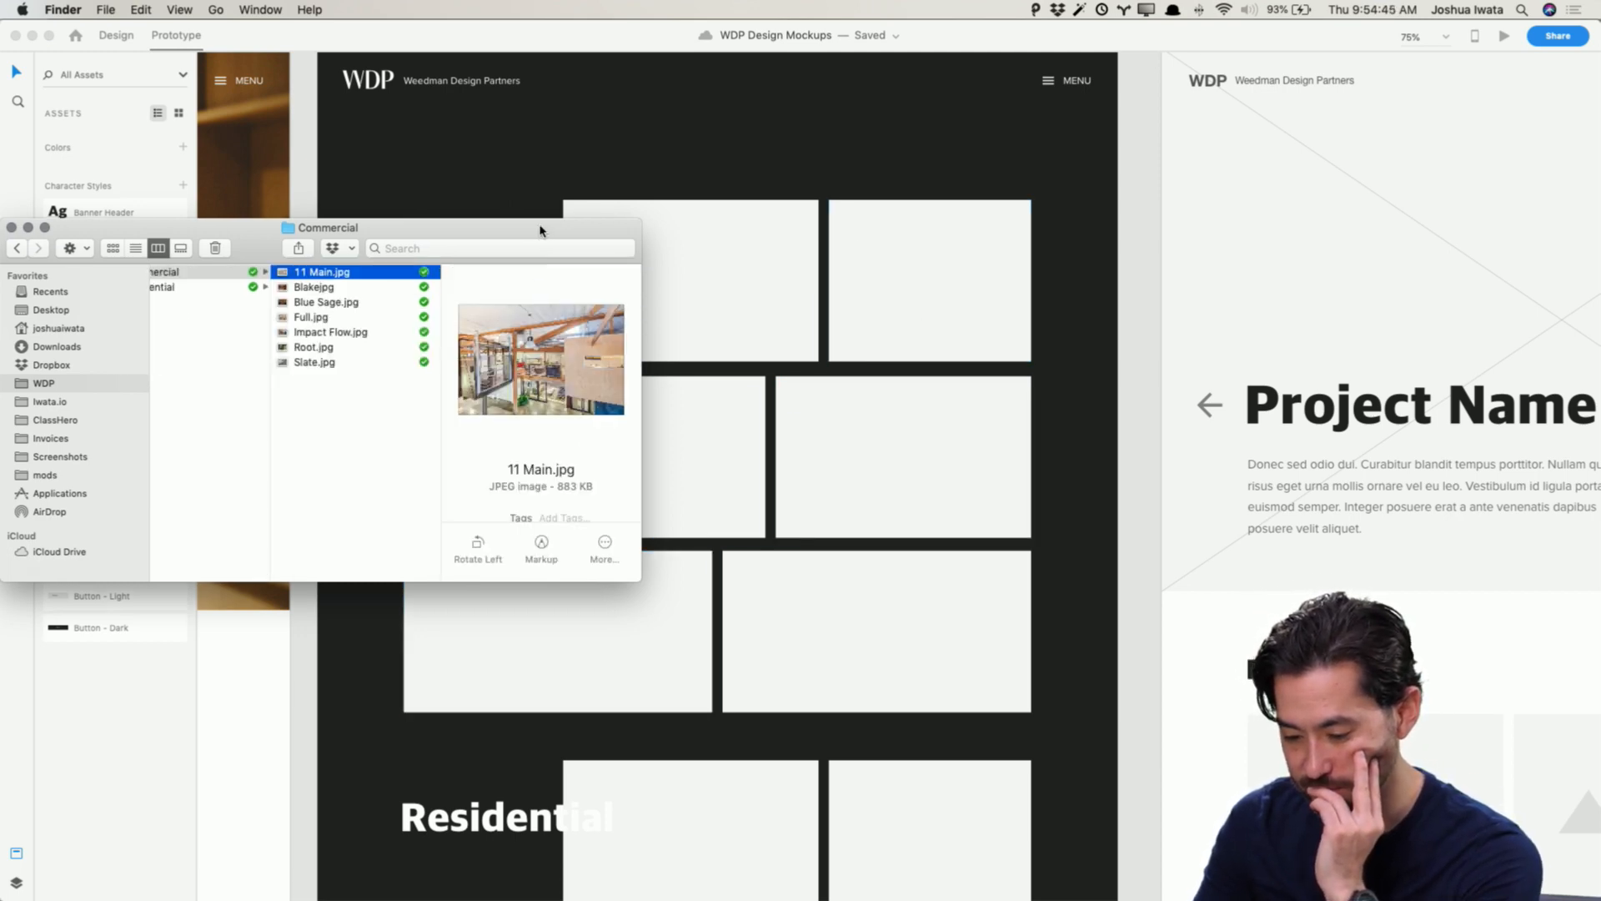
pyautogui.moveTo(541, 228); pyautogui.dragTo(397, 244)
pyautogui.moveTo(209, 294); pyautogui.dragTo(754, 296)
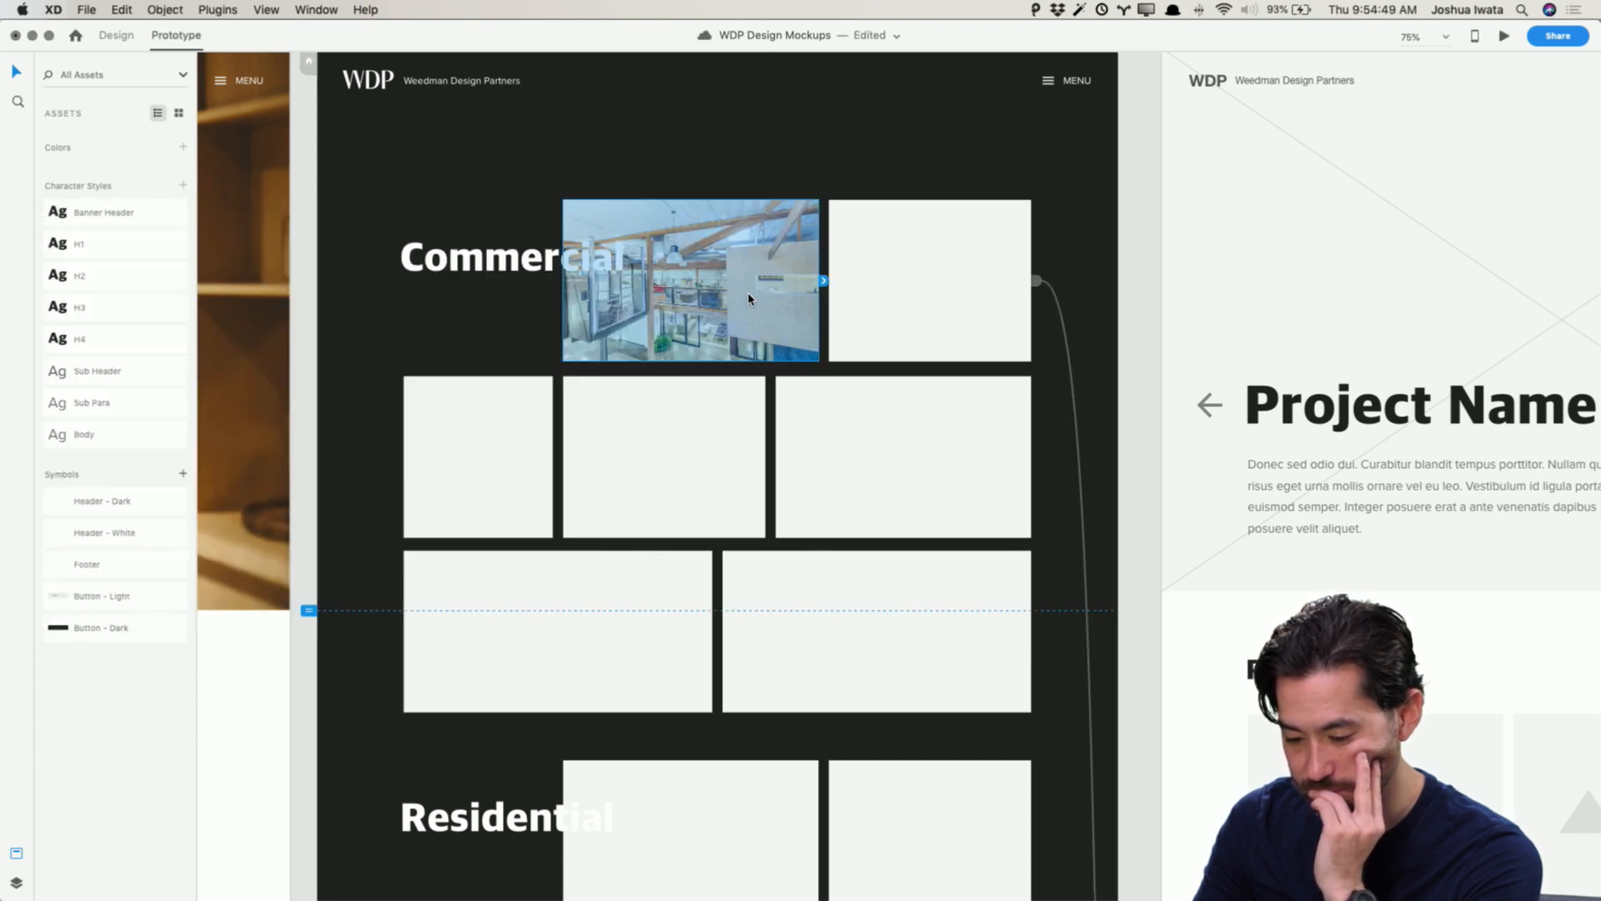
# Step: Navigate back to Project Thumbs > Commercial and drop Blakejpg into the right placeholder of the second row
pyautogui.press('super+Tab')
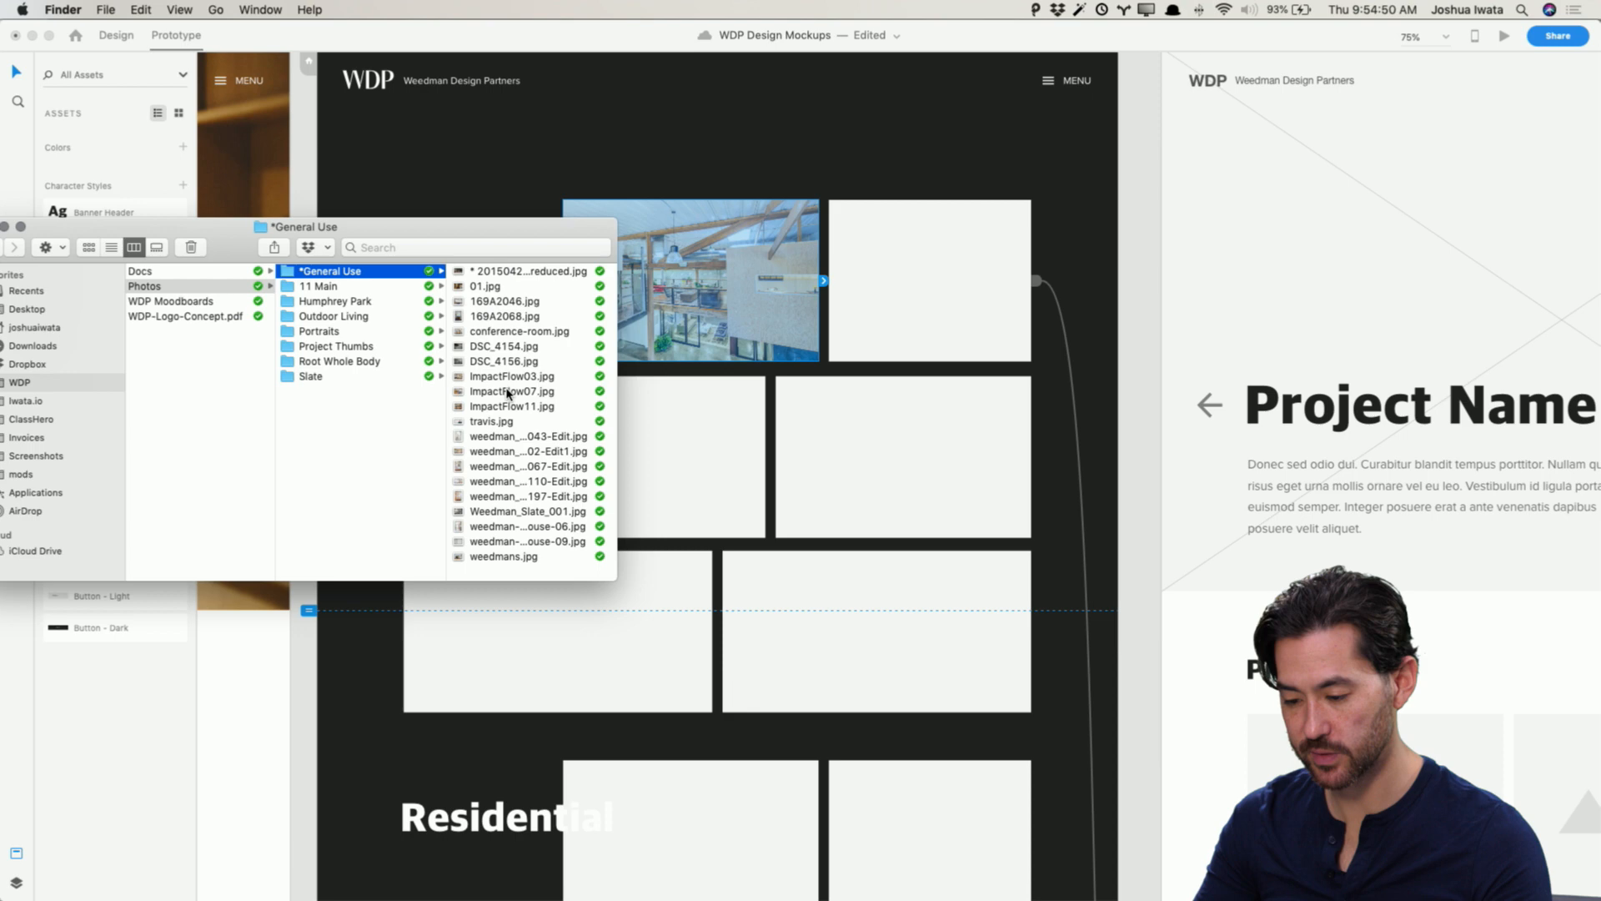
pyautogui.click(324, 285)
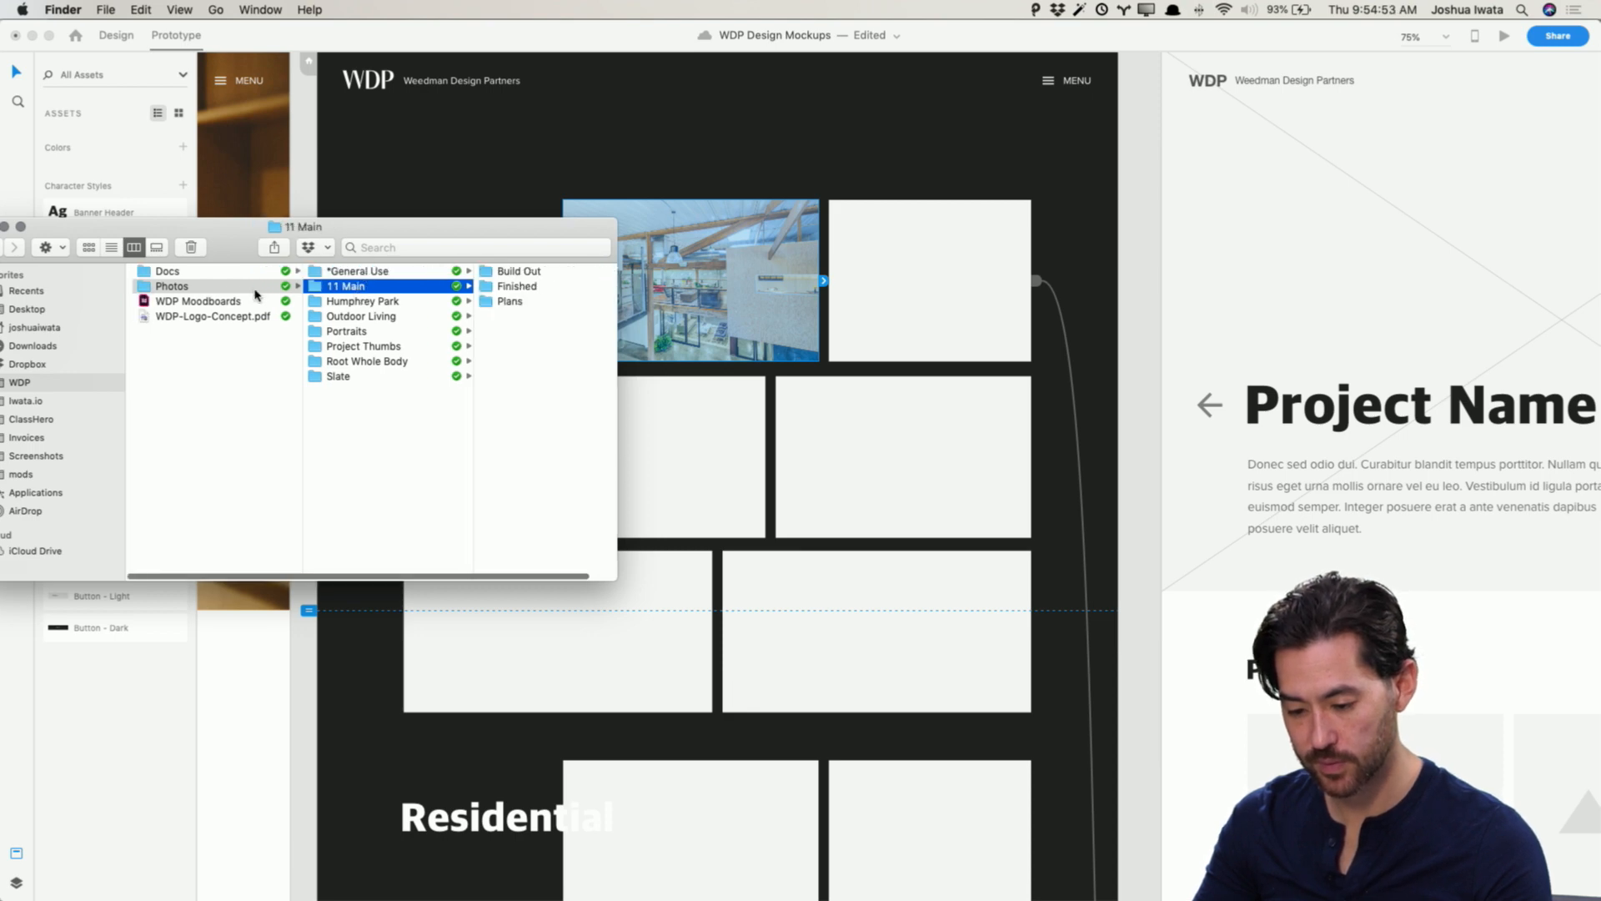
pyautogui.click(356, 346)
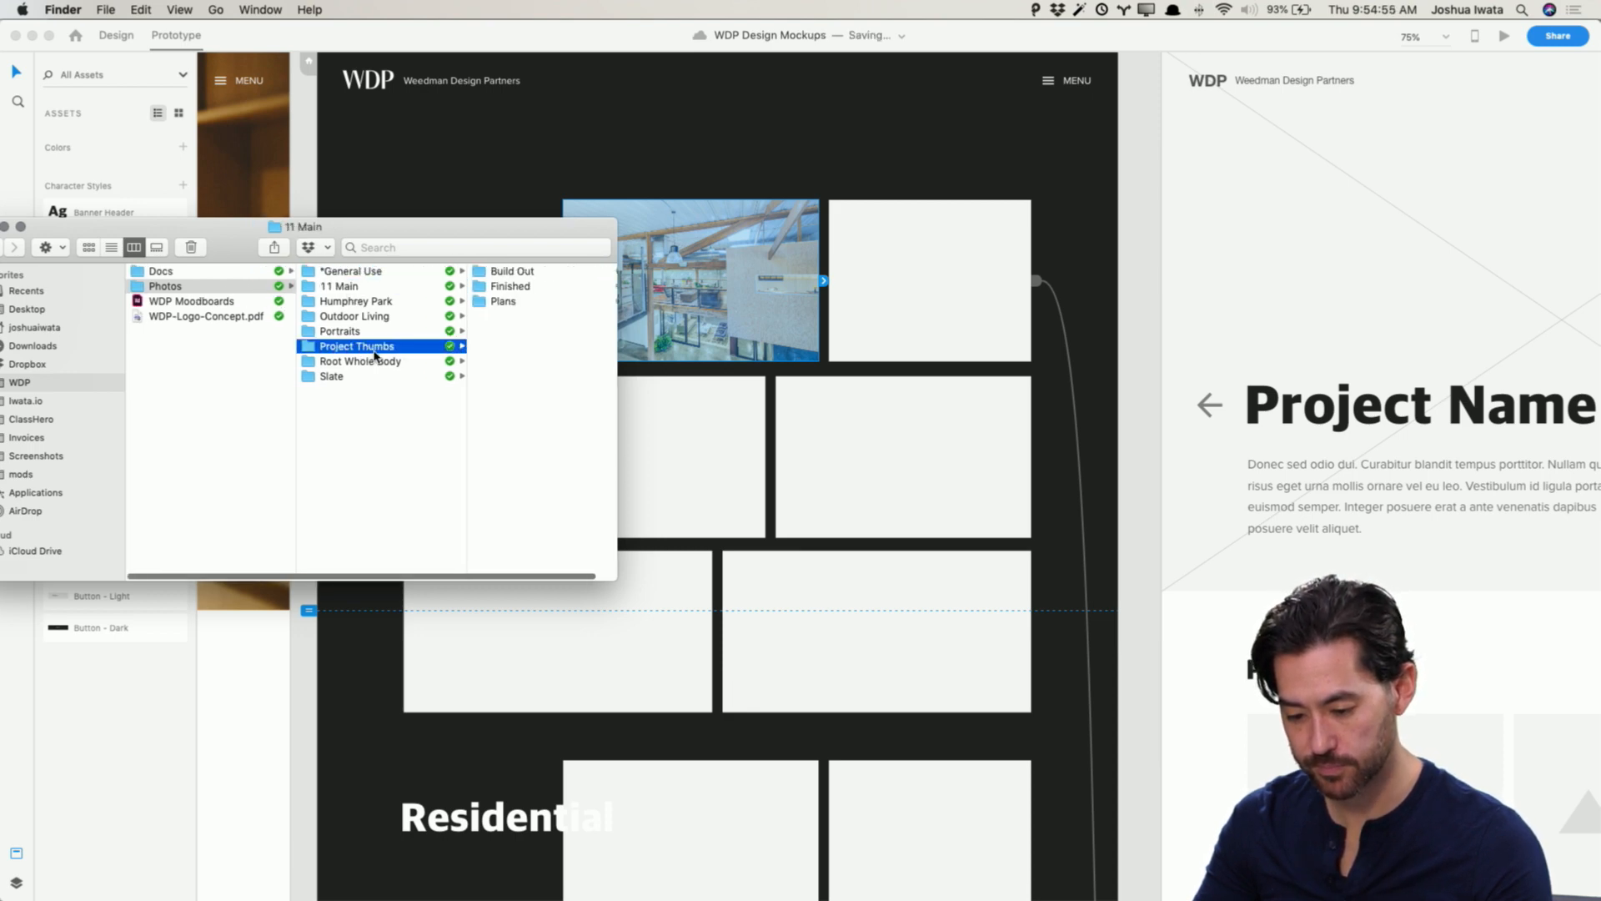
pyautogui.click(501, 272)
pyautogui.click(457, 286)
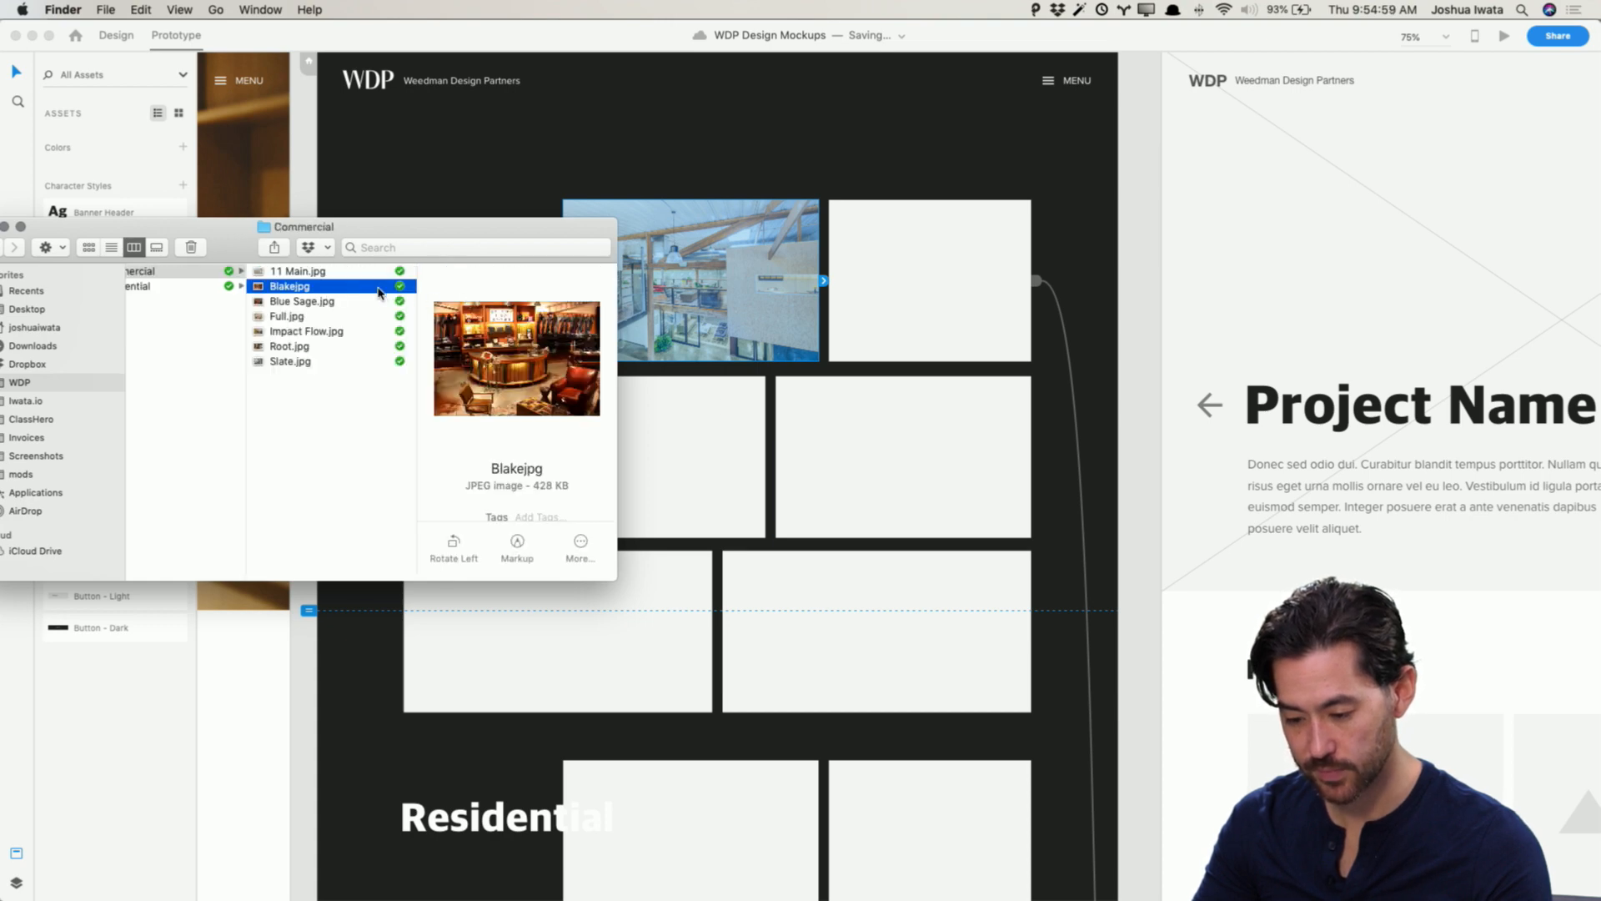
pyautogui.moveTo(378, 291); pyautogui.dragTo(898, 439)
# Step: Drop Full.jpg into the bottom-left Commercial thumbnail placeholder
pyautogui.click(342, 302)
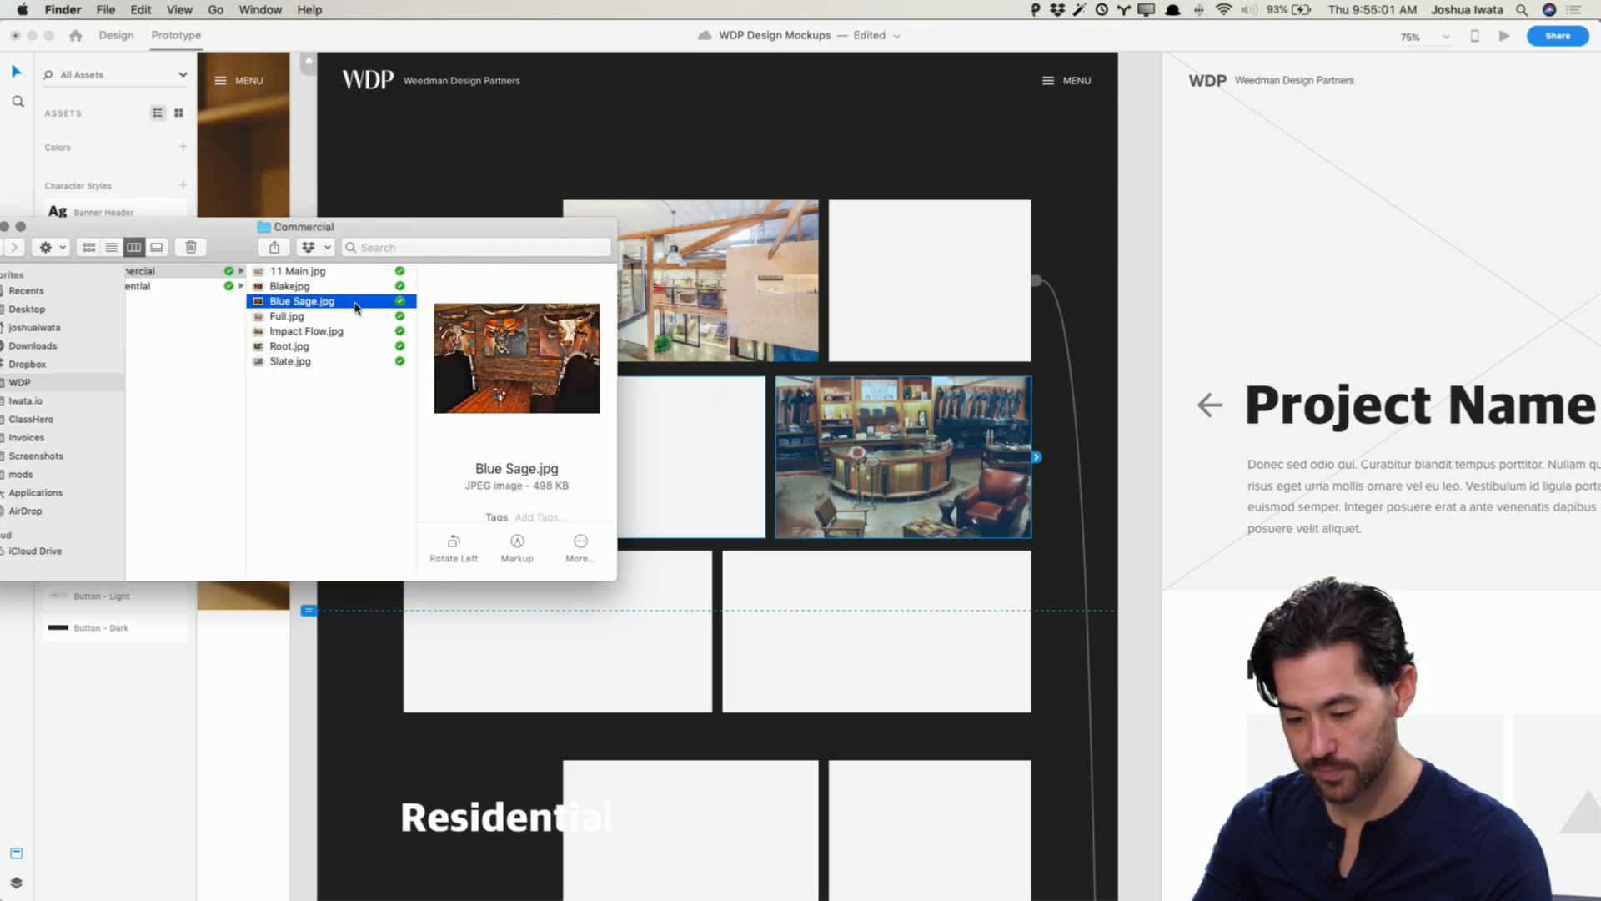
pyautogui.click(343, 320)
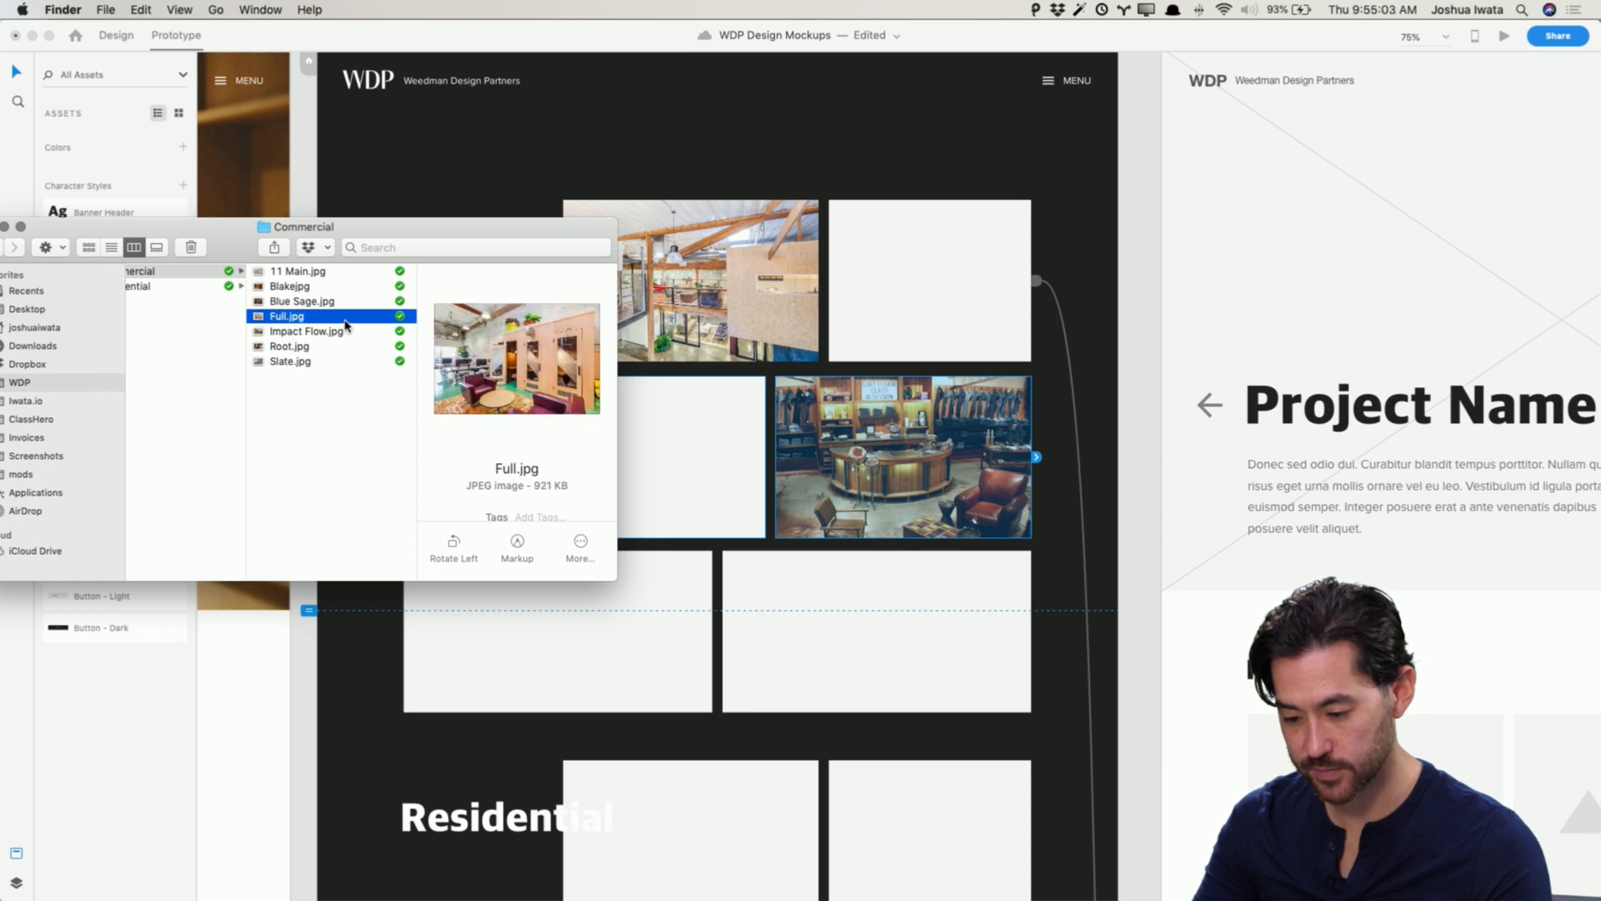
pyautogui.moveTo(346, 324); pyautogui.dragTo(672, 614)
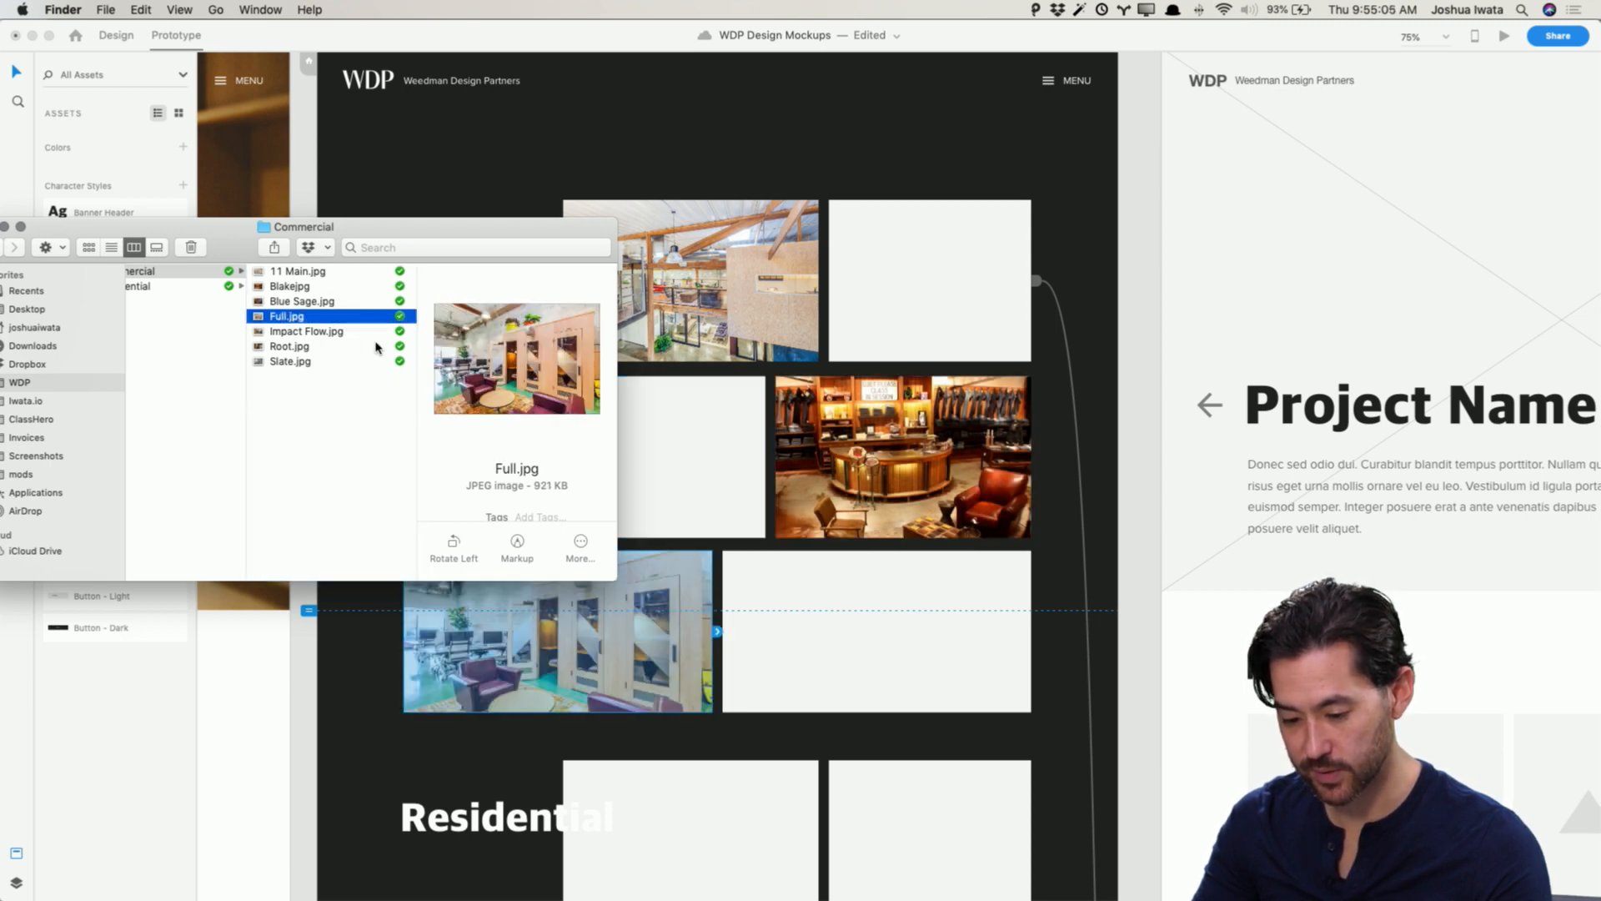
# Step: Drop Impact Flow.jpg into the second row's middle placeholder and Root.jpg into the top-right placeholder
pyautogui.click(365, 342)
pyautogui.click(338, 331)
pyautogui.moveTo(337, 331); pyautogui.dragTo(667, 440)
pyautogui.click(322, 347)
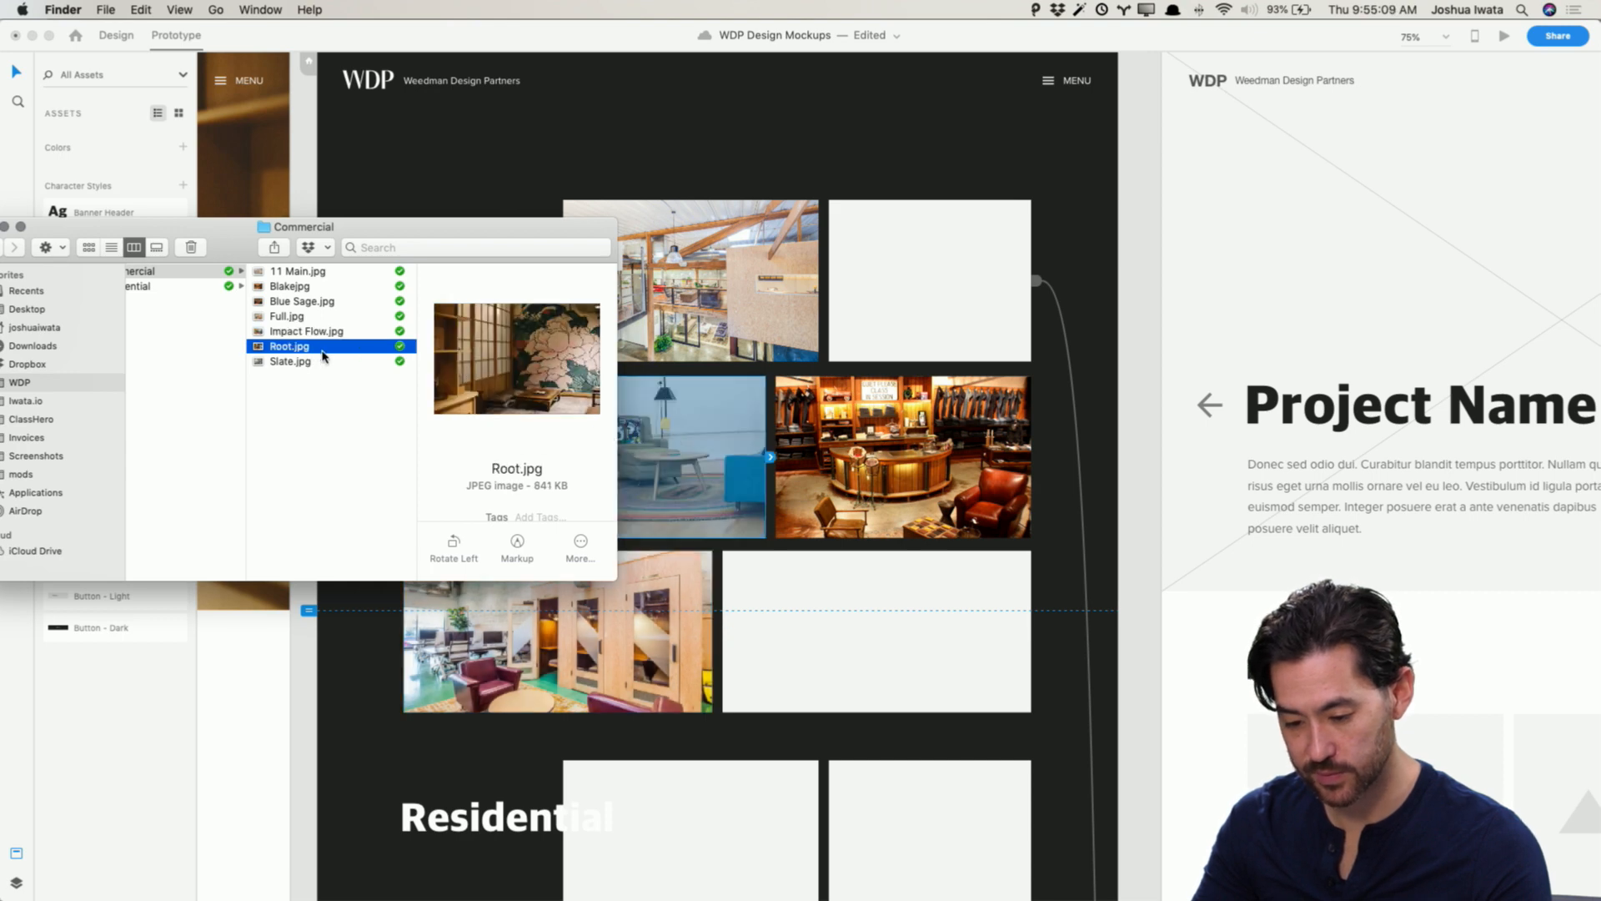
pyautogui.moveTo(313, 347); pyautogui.dragTo(886, 310)
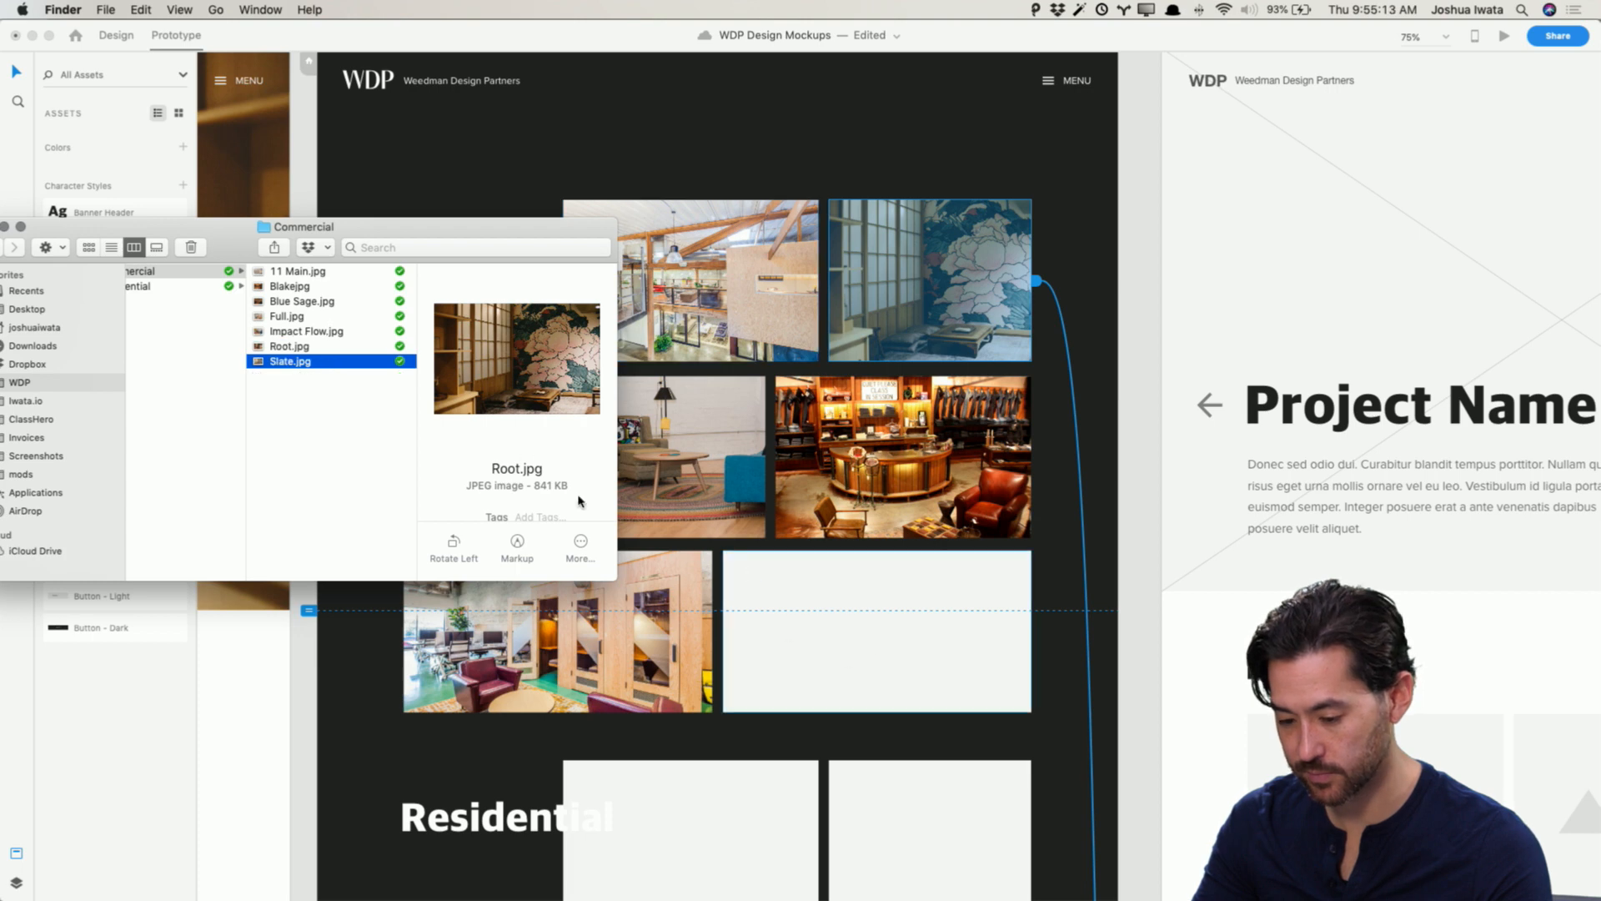
# Step: Drop Slate.jpg into the bottom-right Commercial thumbnail placeholder
pyautogui.click(349, 361)
pyautogui.moveTo(375, 361); pyautogui.dragTo(832, 617)
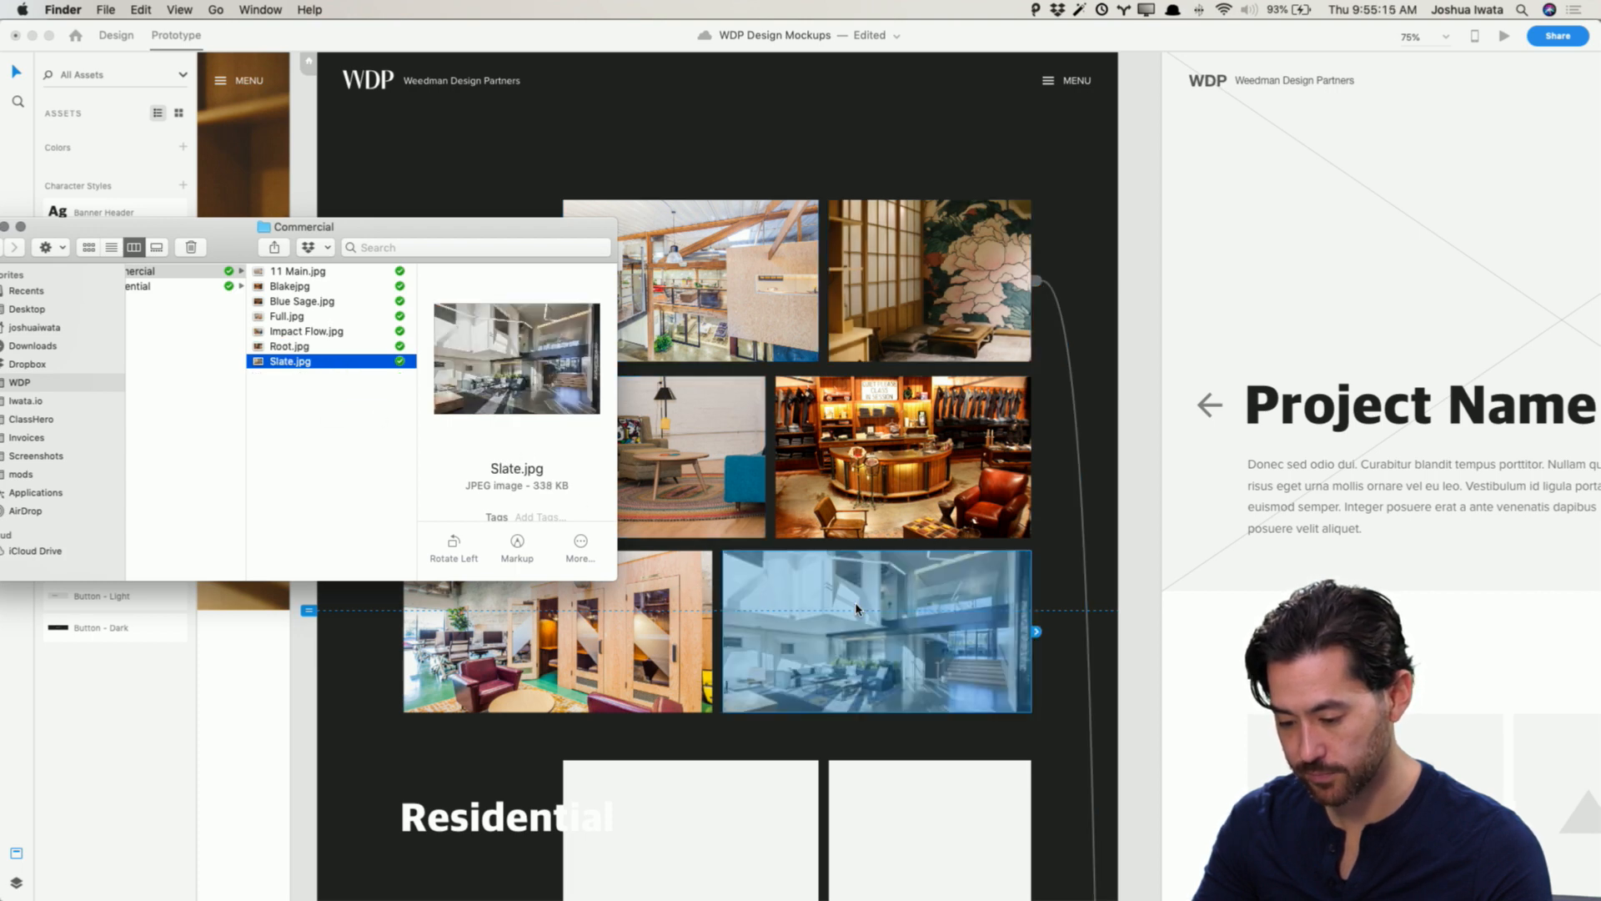
pyautogui.click(417, 38)
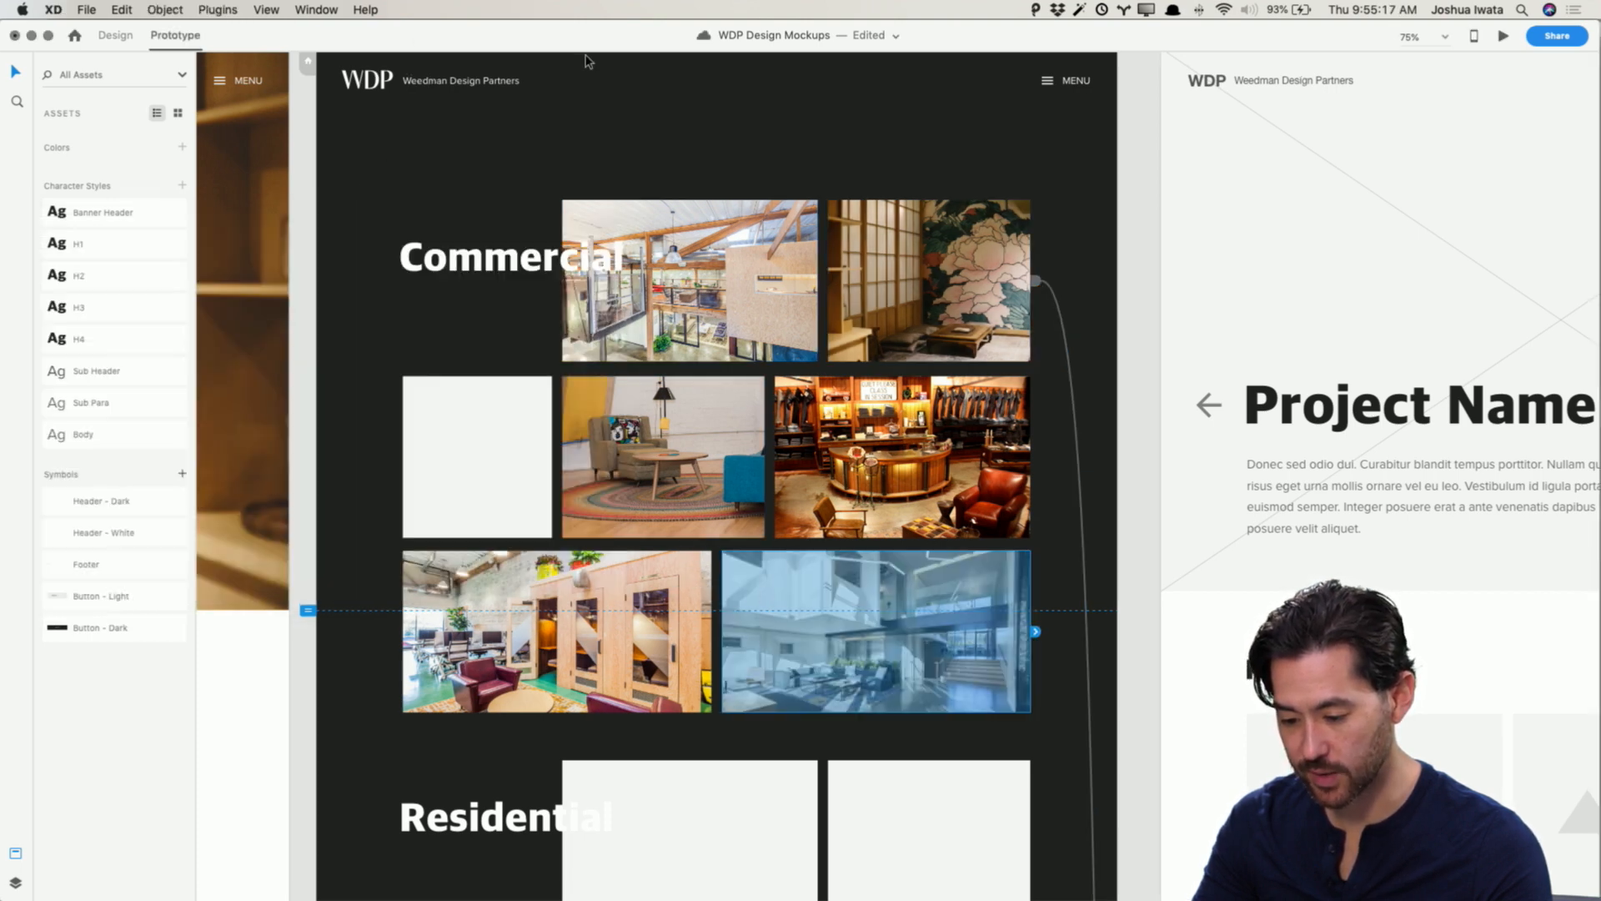
pyautogui.press('super+Tab')
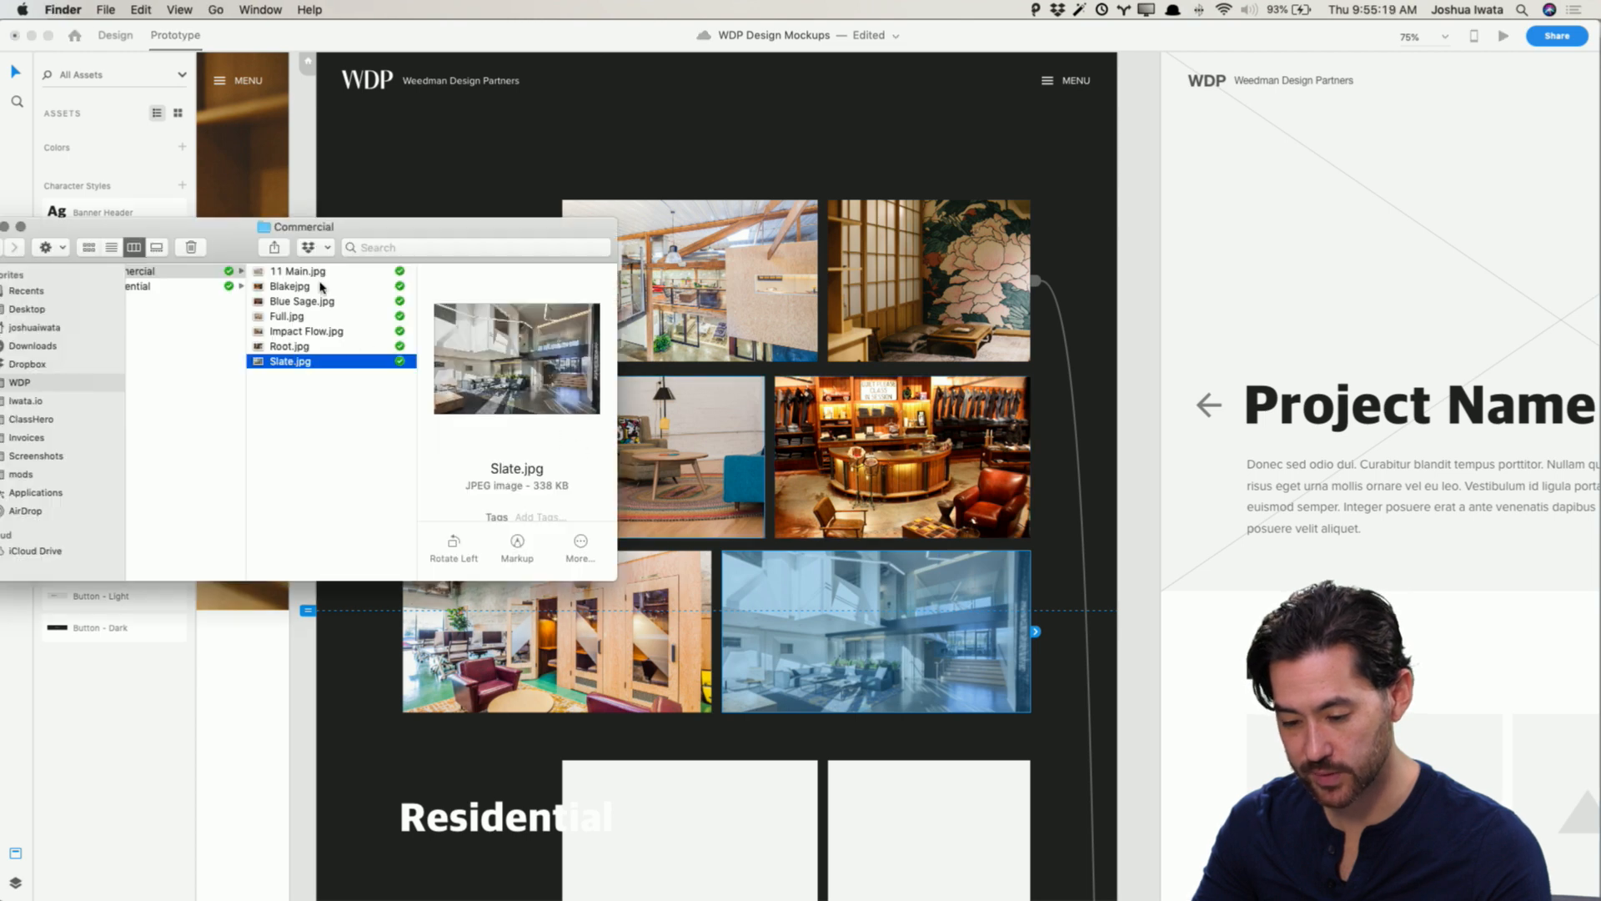
pyautogui.click(321, 273)
pyautogui.click(321, 287)
pyautogui.click(324, 306)
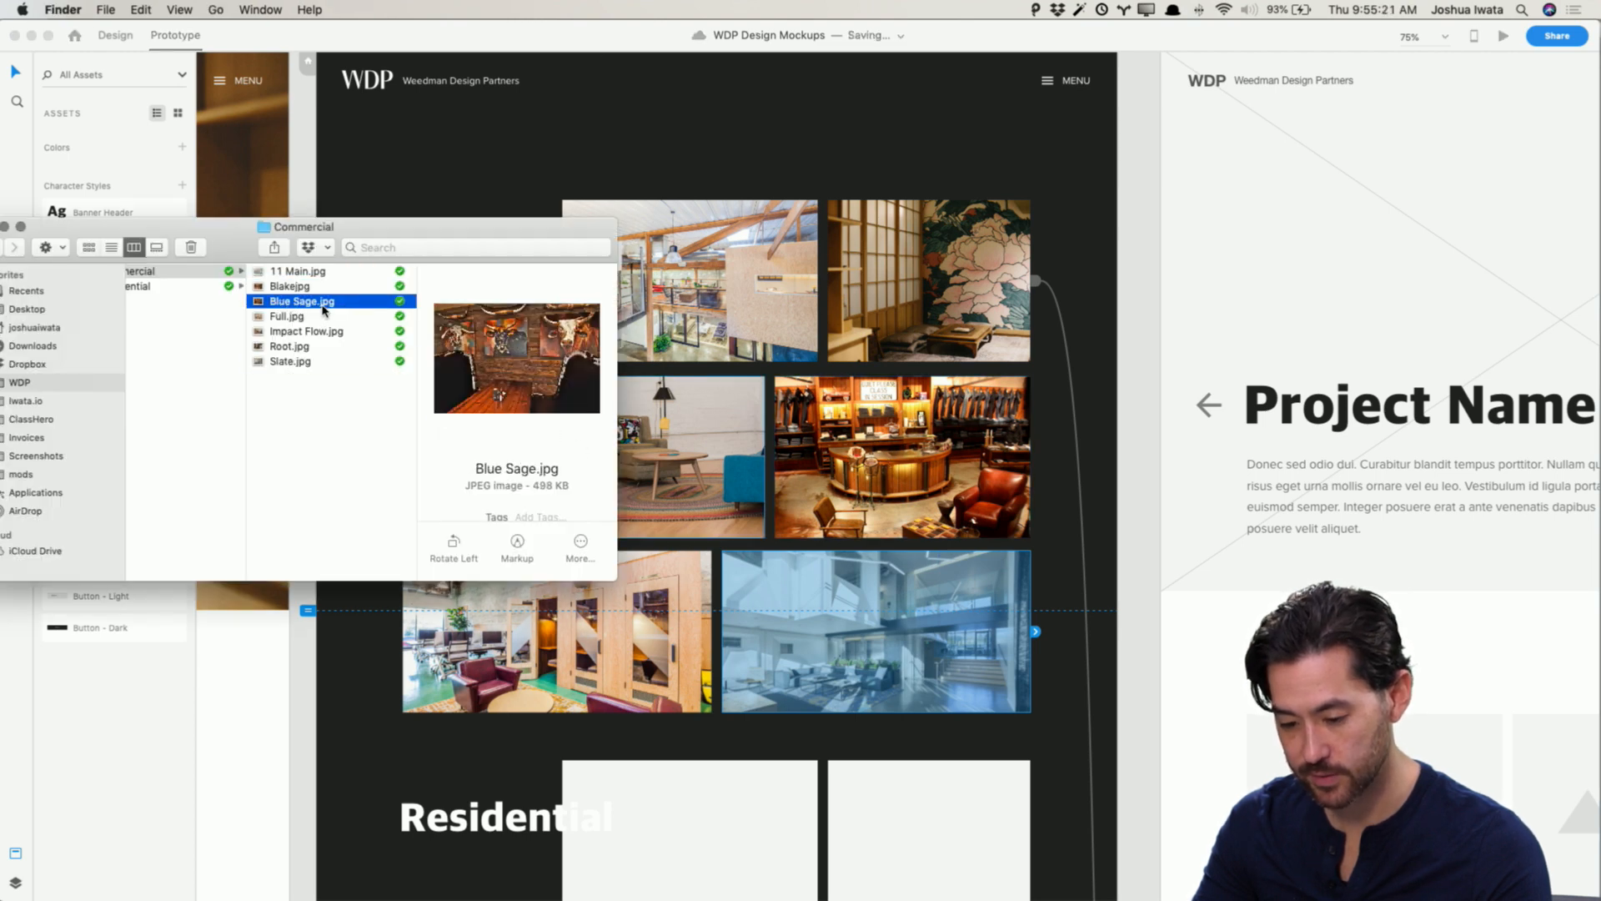
pyautogui.click(305, 801)
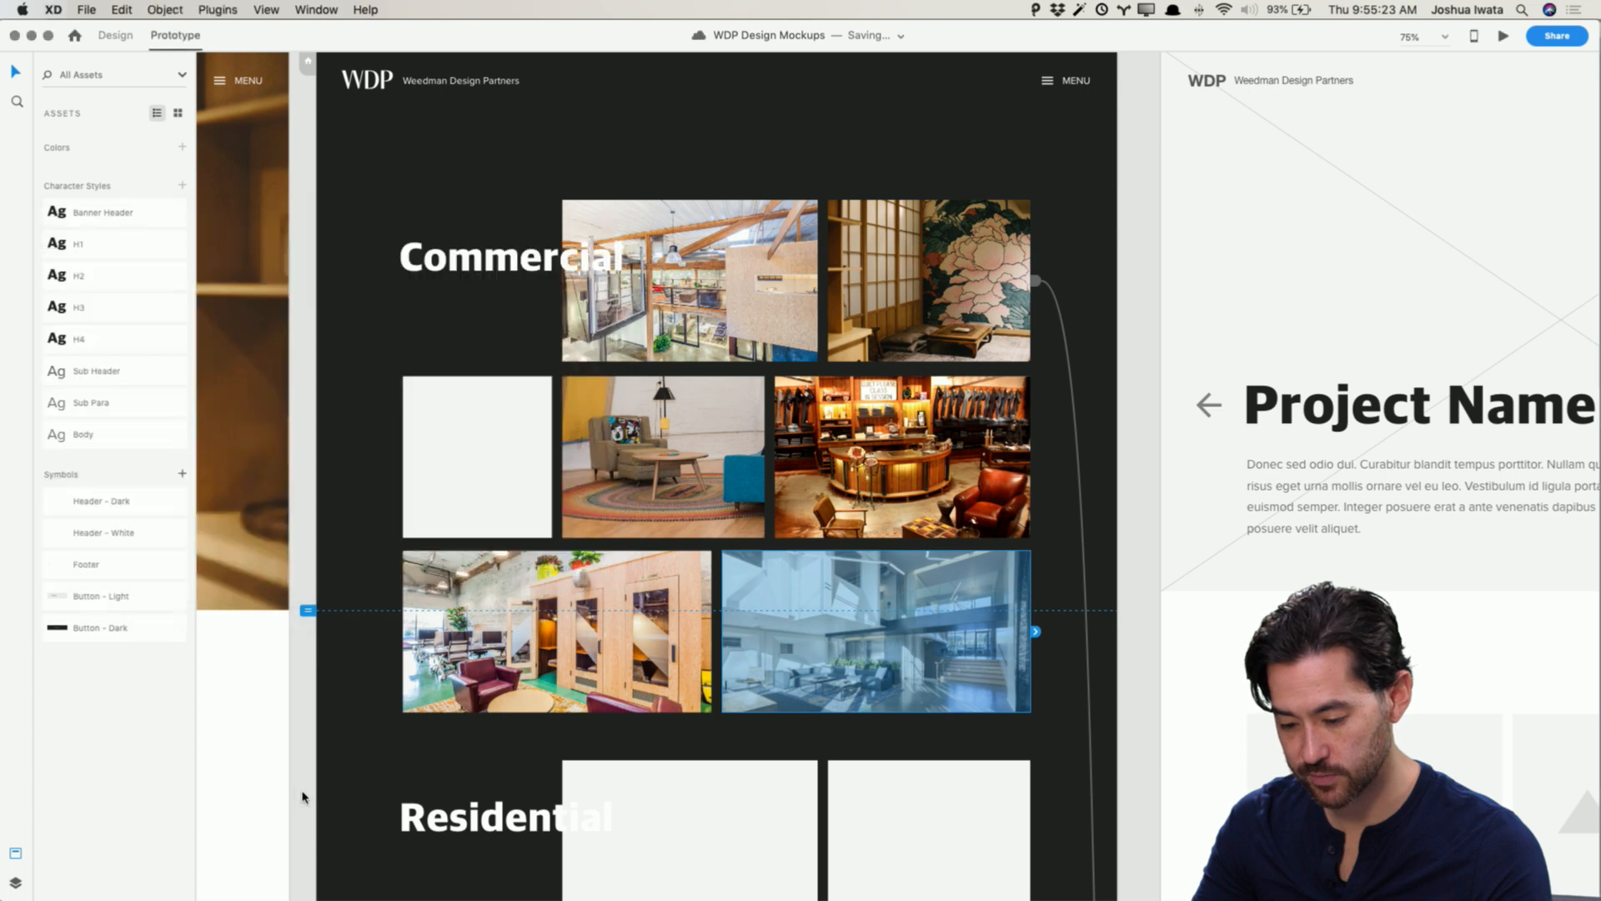
# Step: Try removing the empty second-row placeholder and widening the neighbouring thumbnails to fill the row, then undo those changes
pyautogui.click(475, 473)
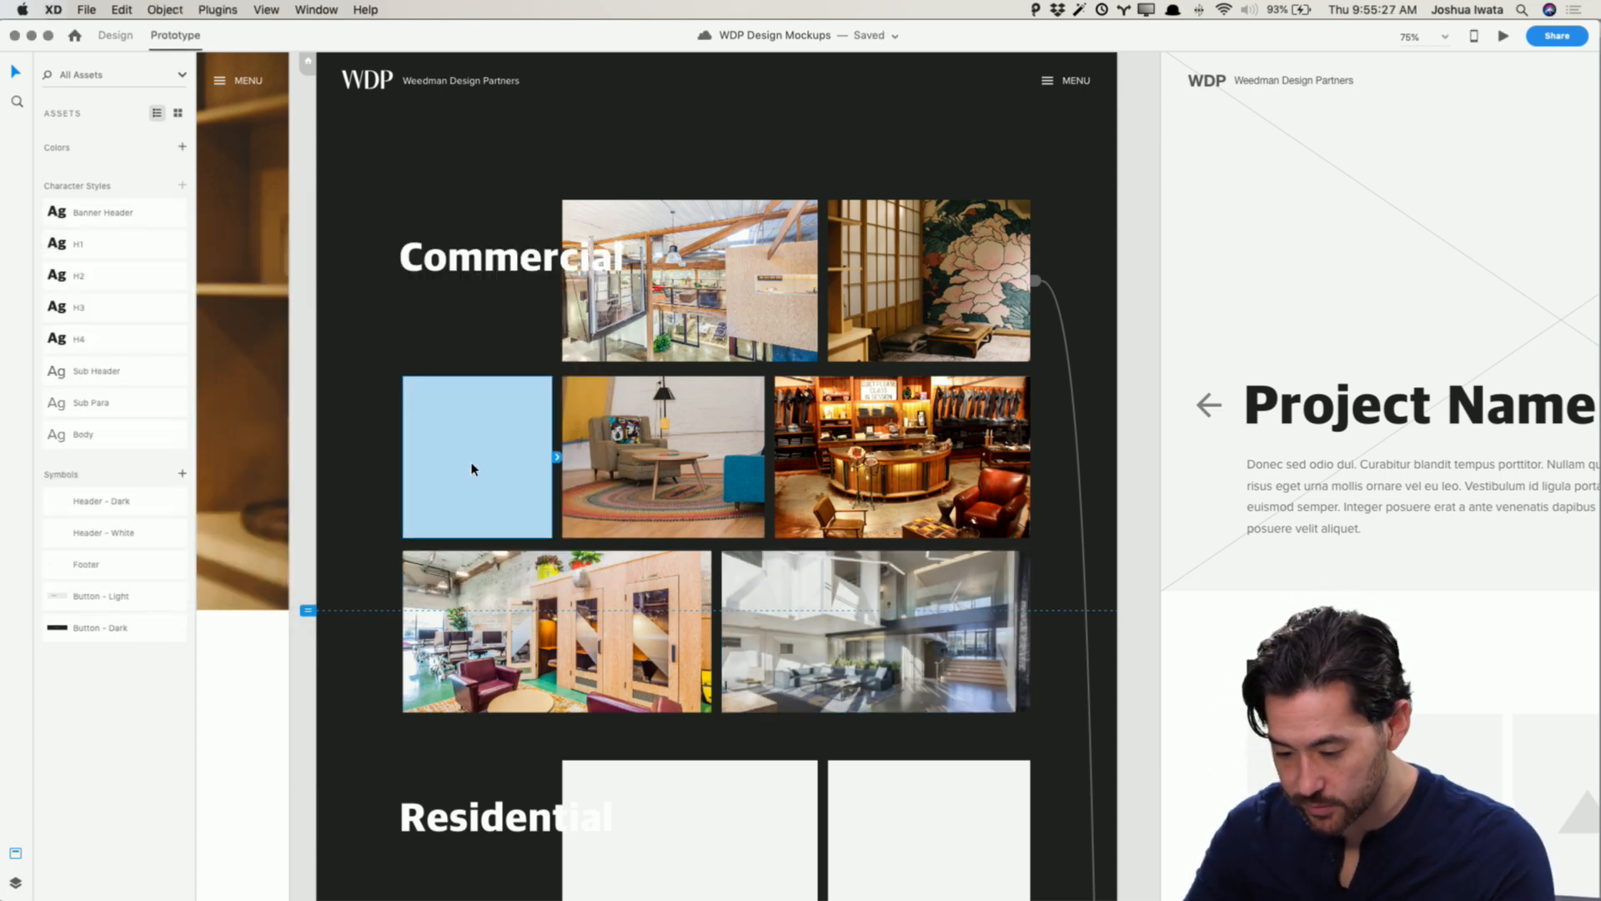
pyautogui.press('Delete')
pyautogui.click(471, 468)
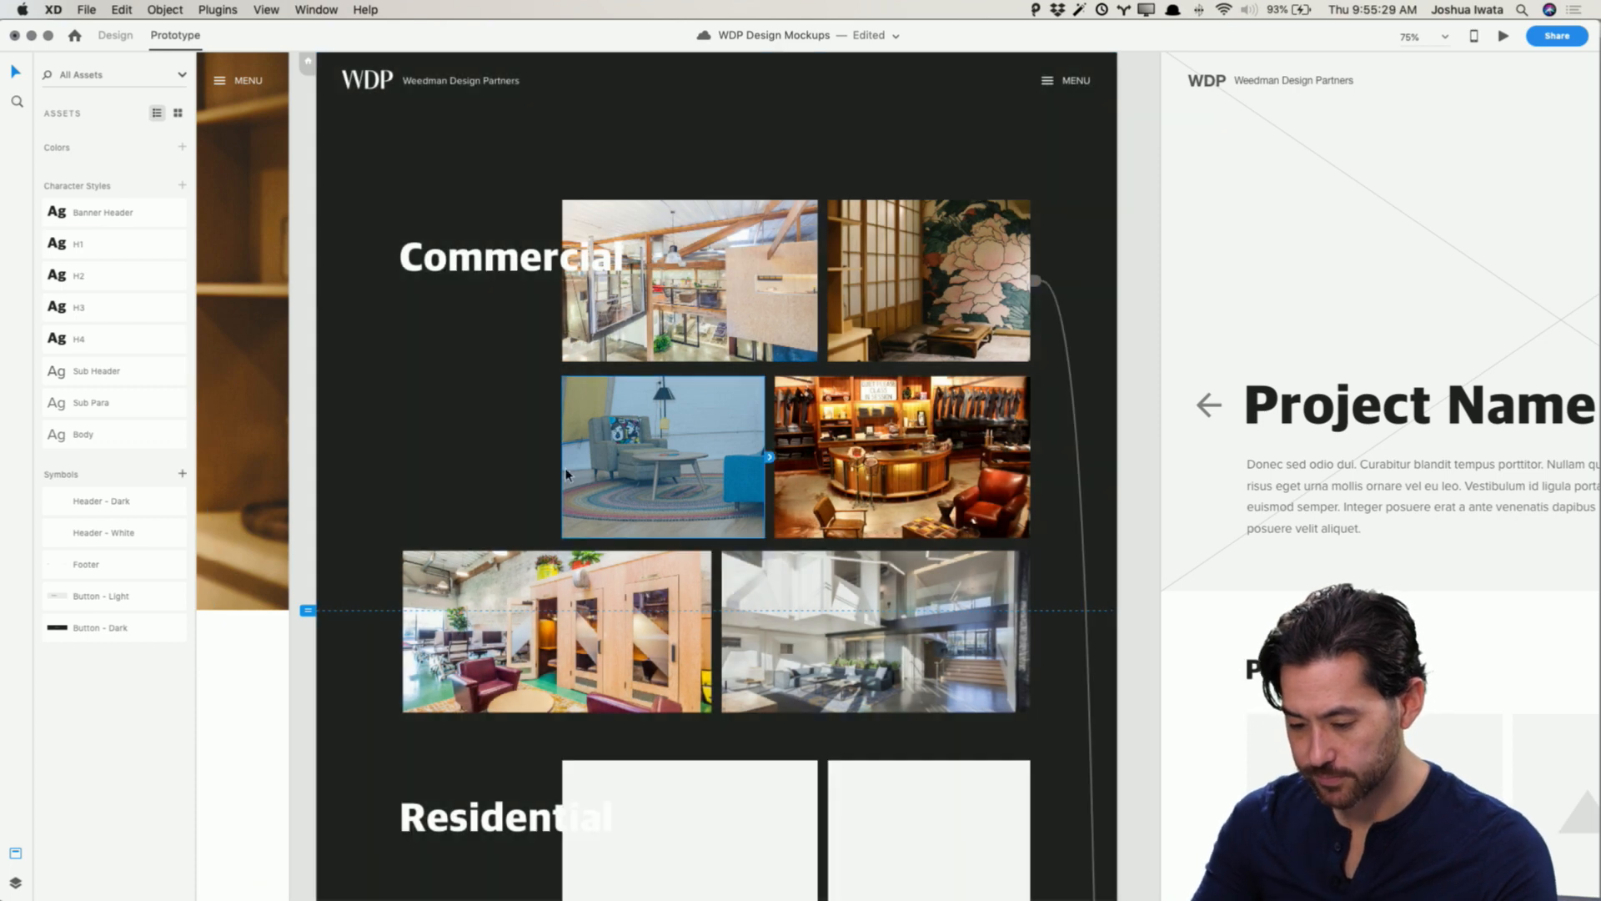
pyautogui.press('super+1')
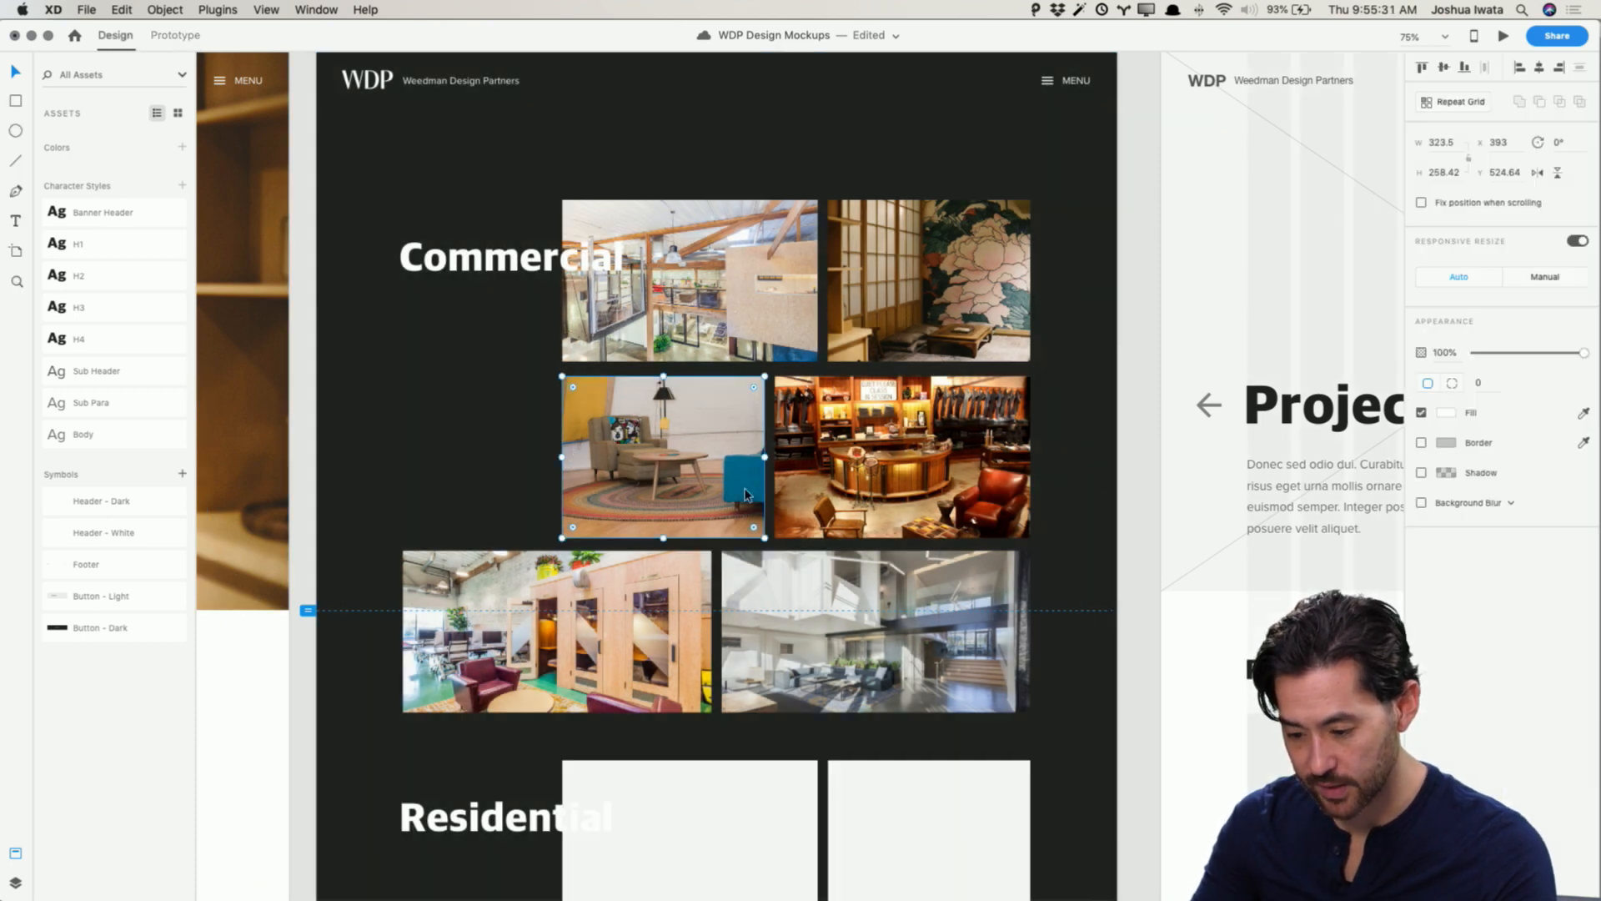
pyautogui.moveTo(560, 457); pyautogui.dragTo(404, 457)
pyautogui.doubleClick(579, 469)
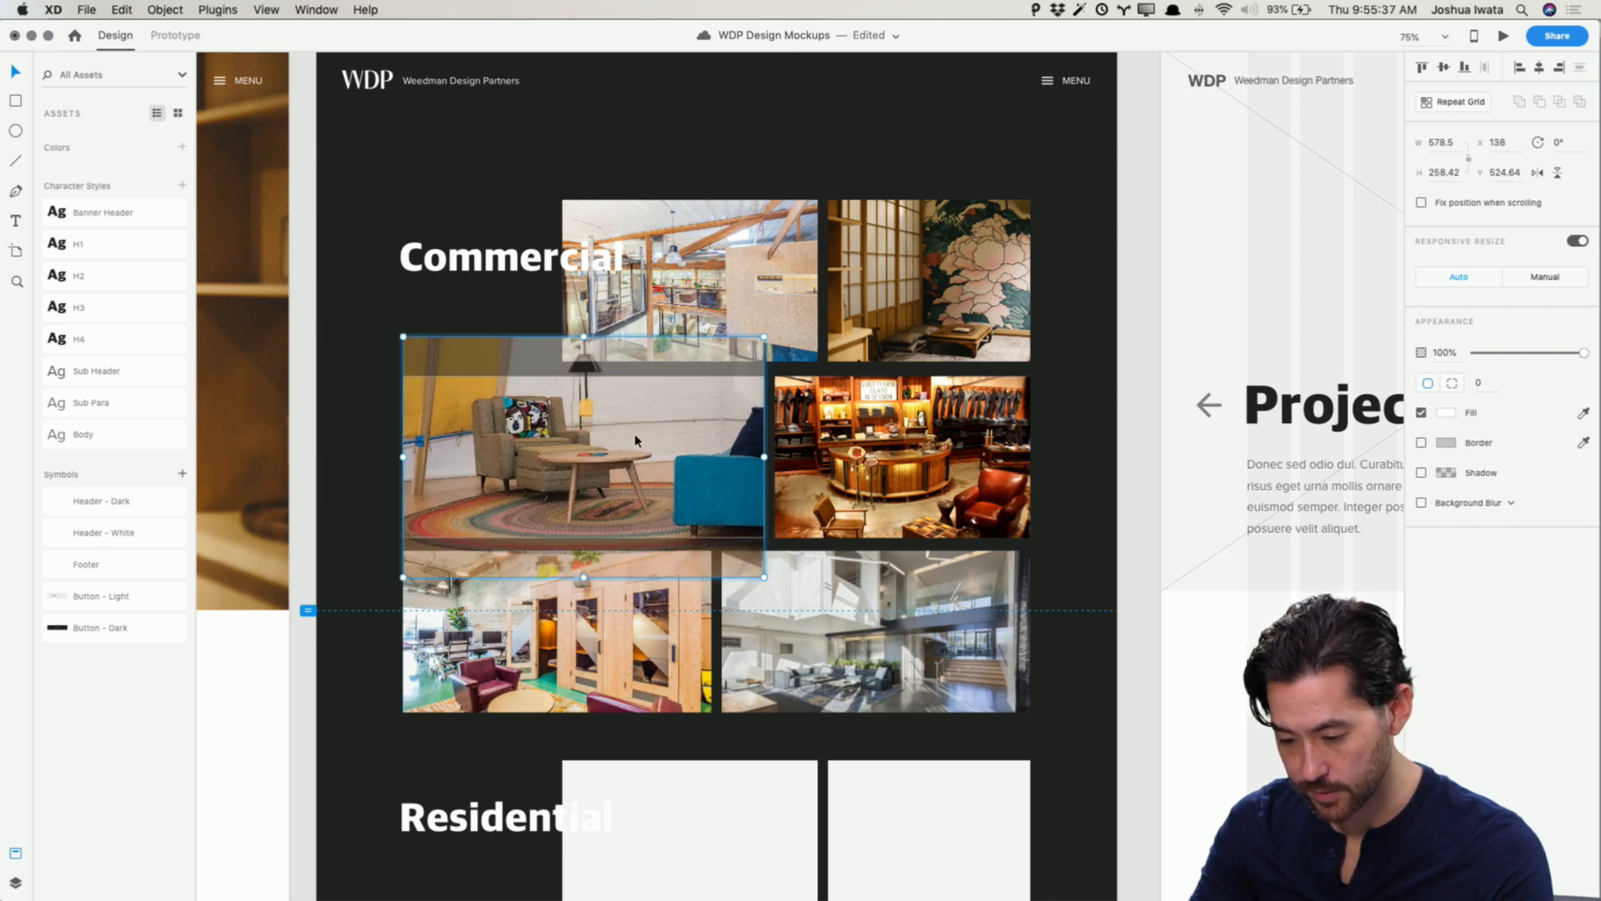
pyautogui.click(310, 580)
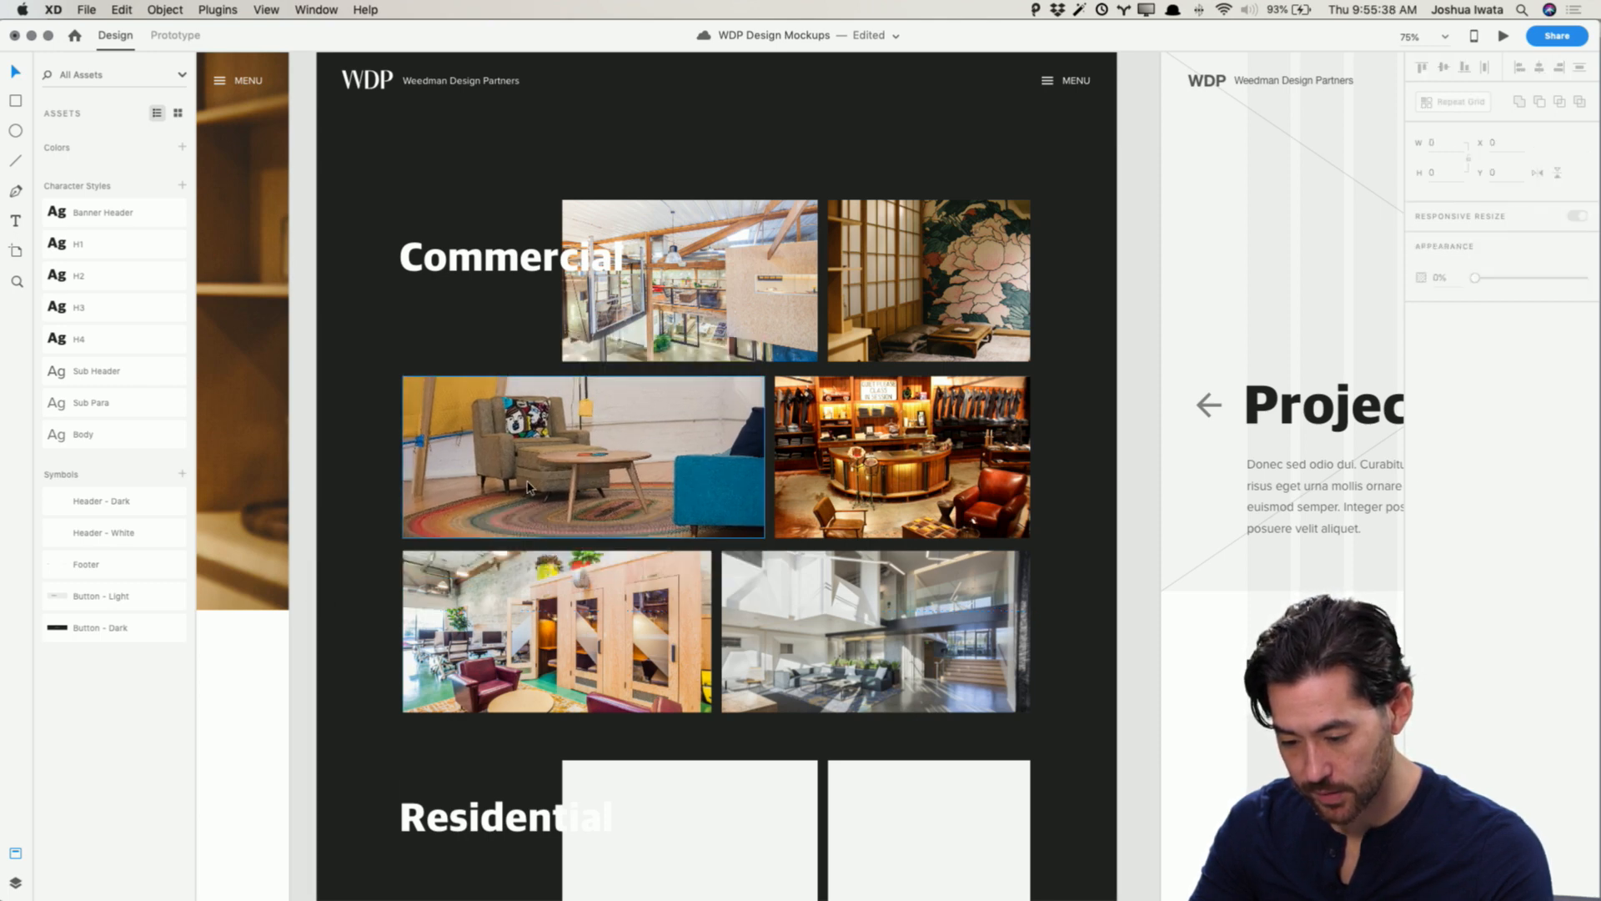
pyautogui.click(750, 470)
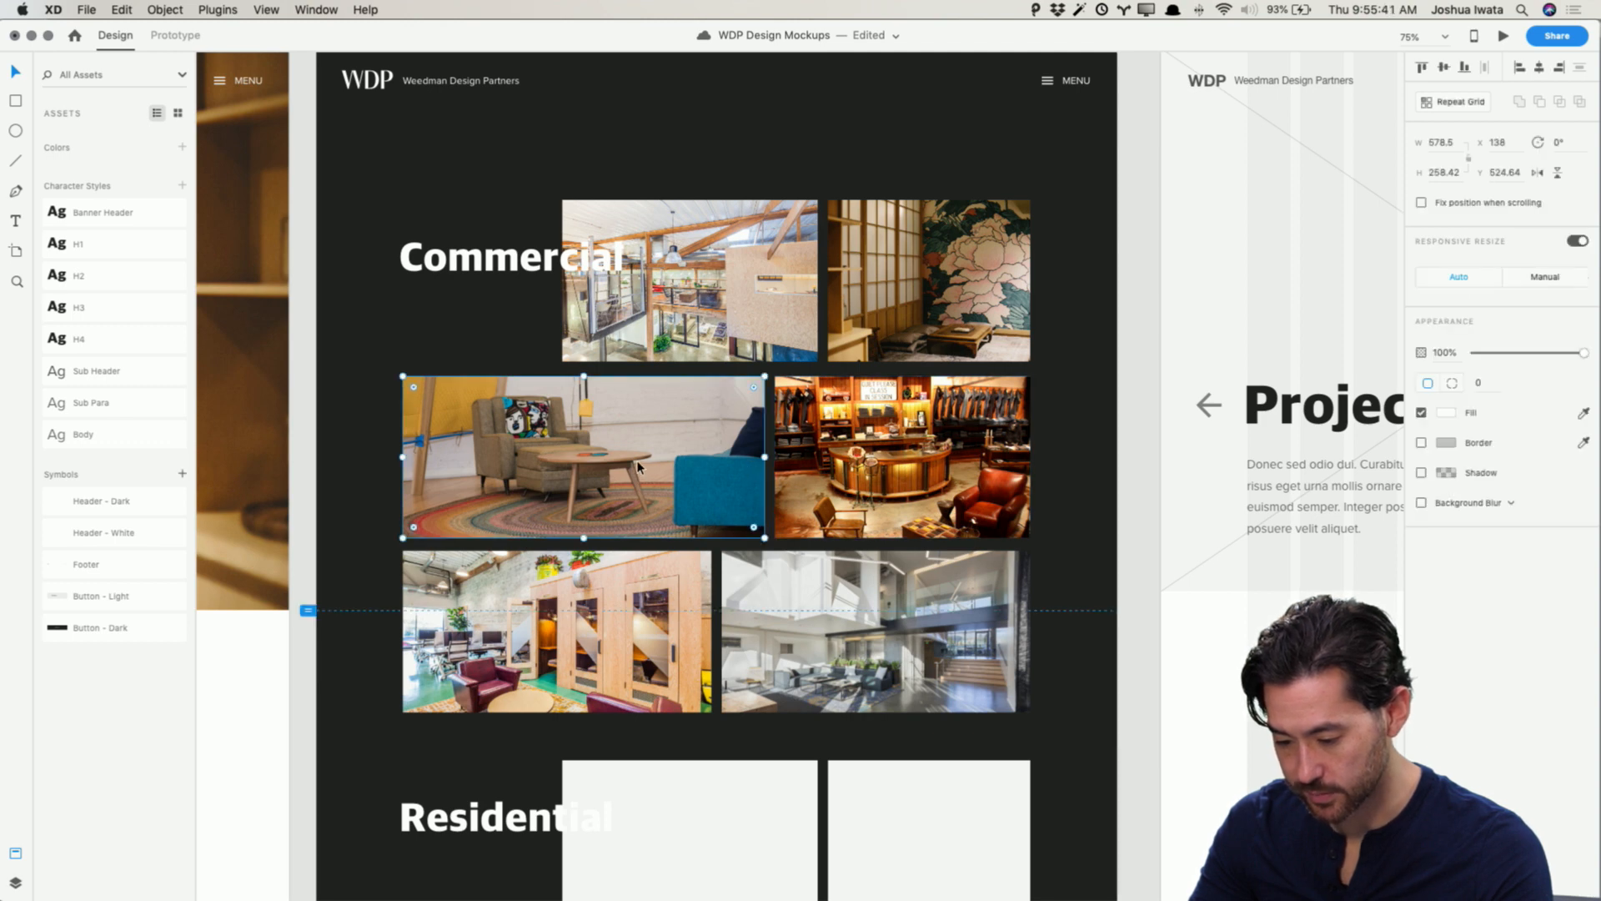
pyautogui.moveTo(637, 467); pyautogui.dragTo(1000, 453)
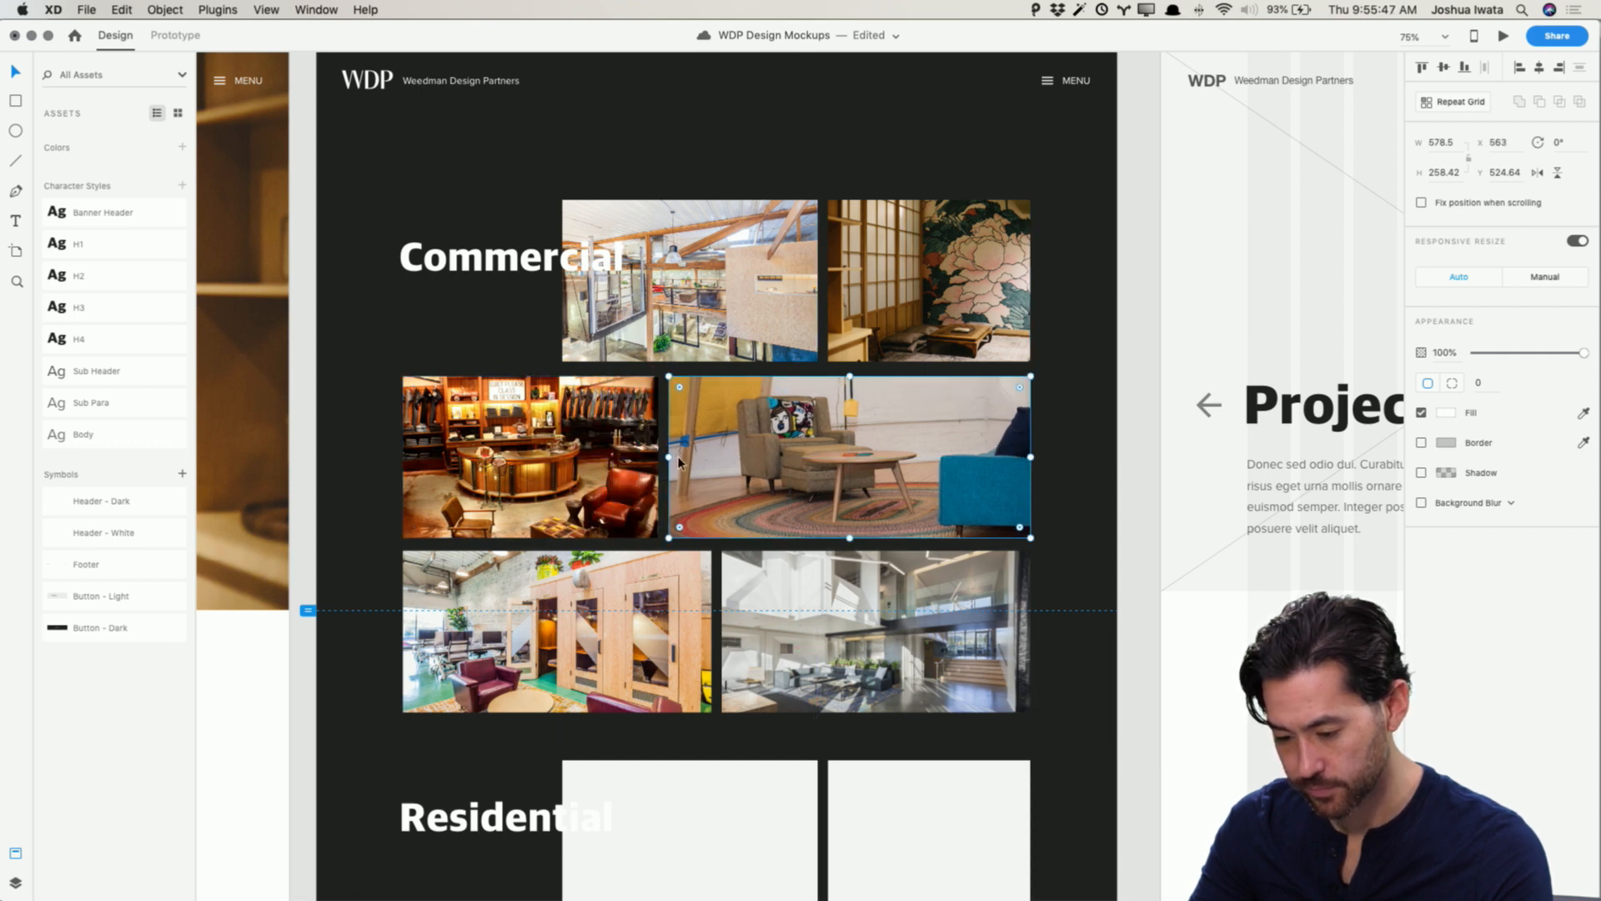
pyautogui.moveTo(668, 454); pyautogui.dragTo(764, 455)
pyautogui.click(599, 469)
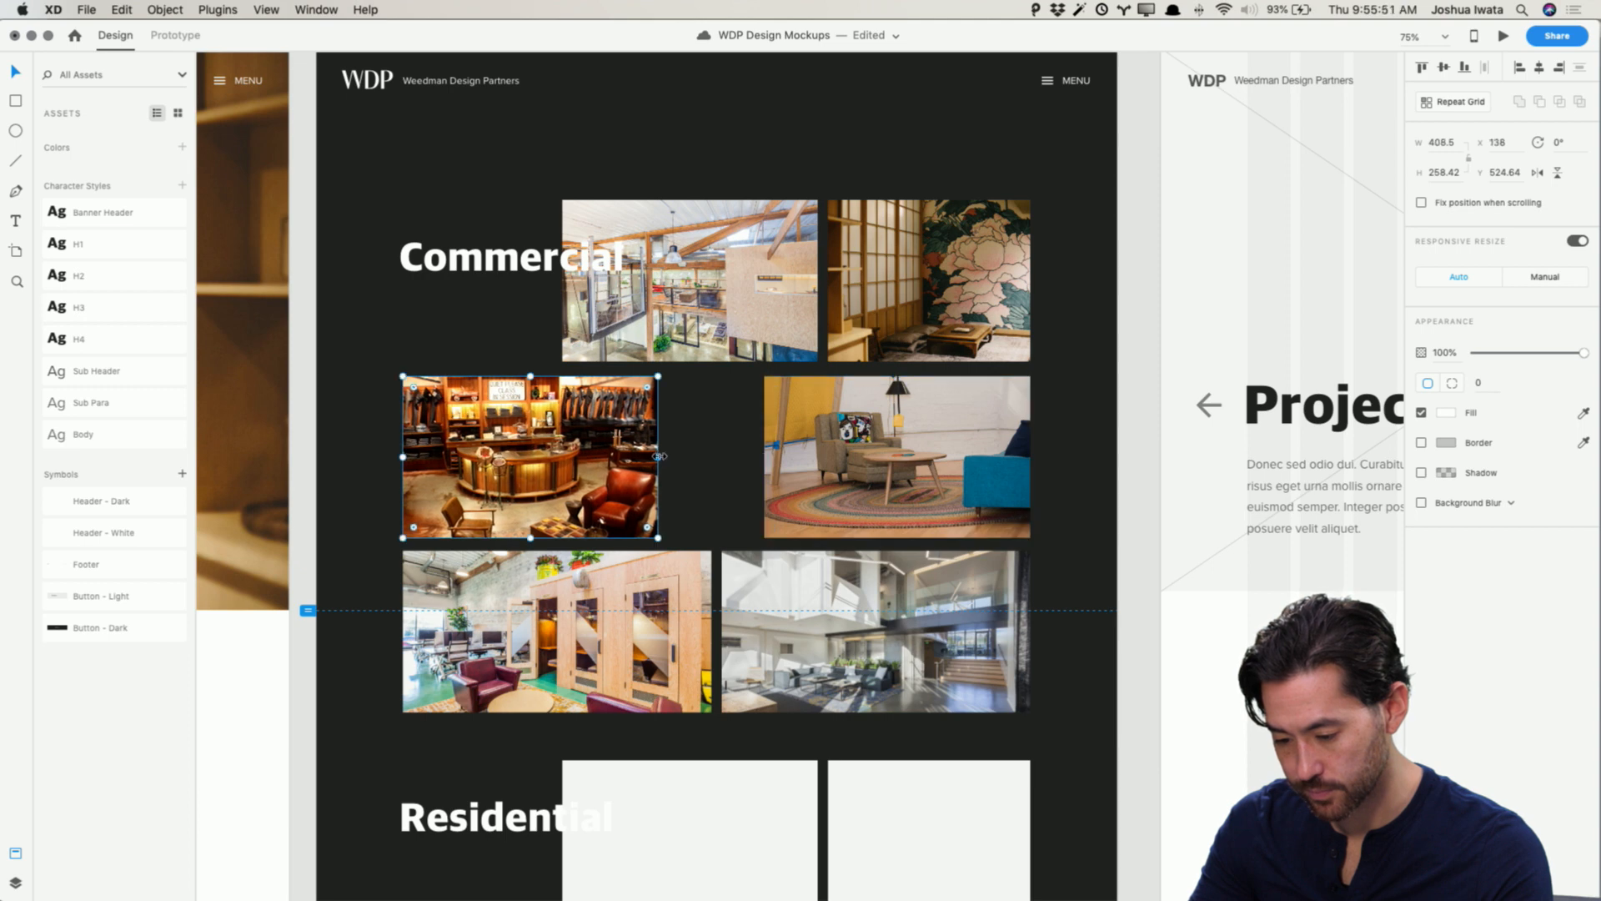
pyautogui.moveTo(658, 456); pyautogui.dragTo(755, 459)
pyautogui.click(907, 477)
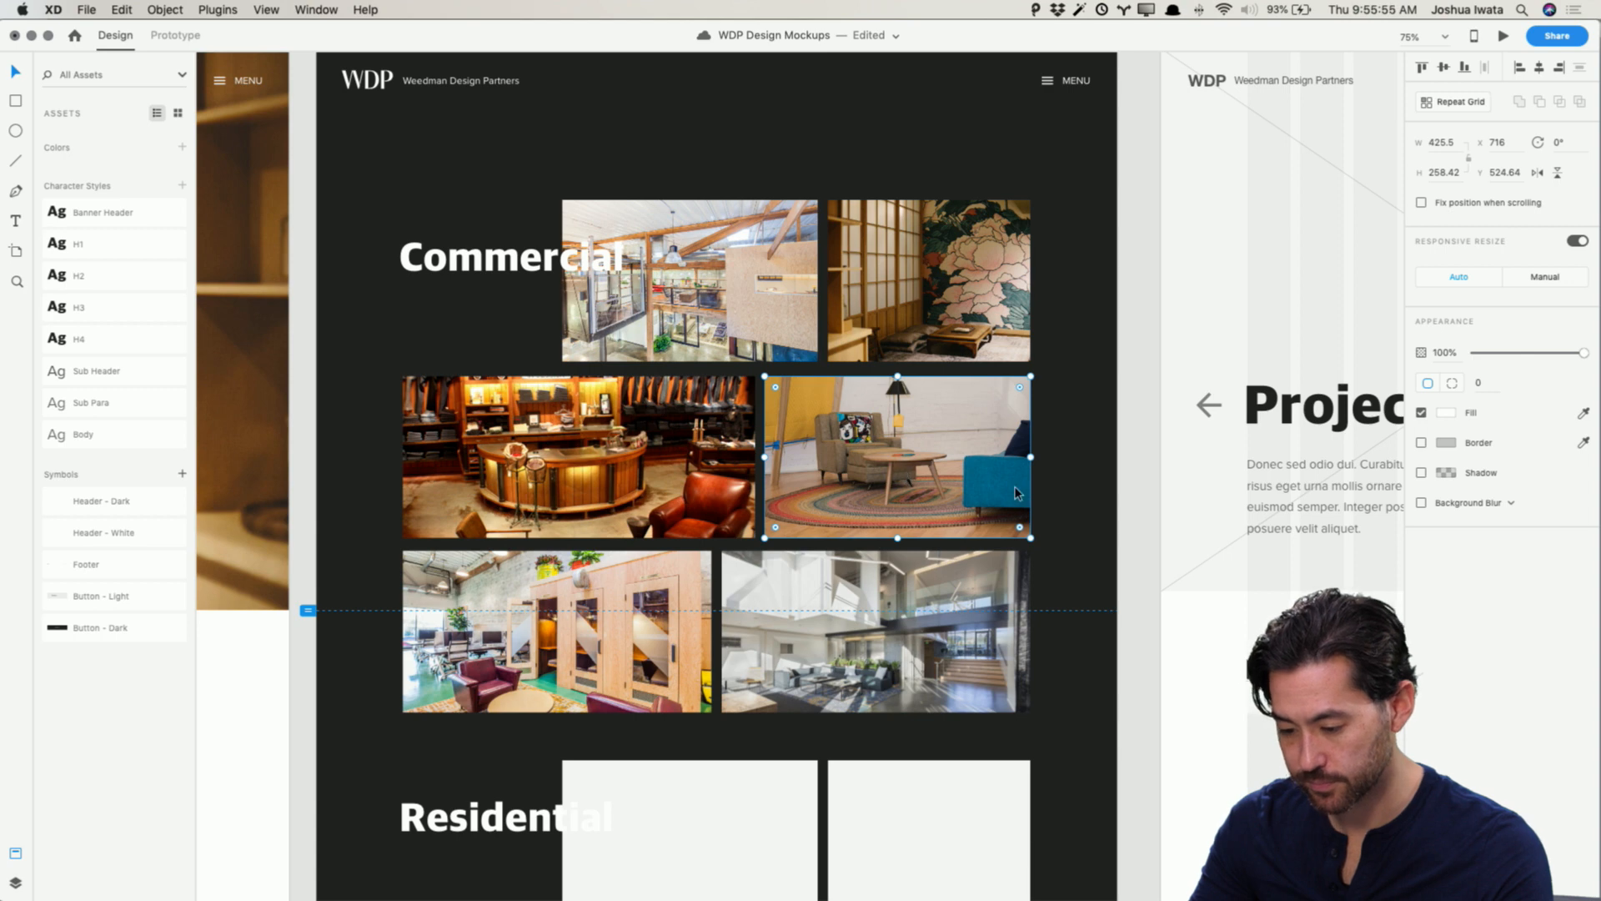
pyautogui.click(1137, 559)
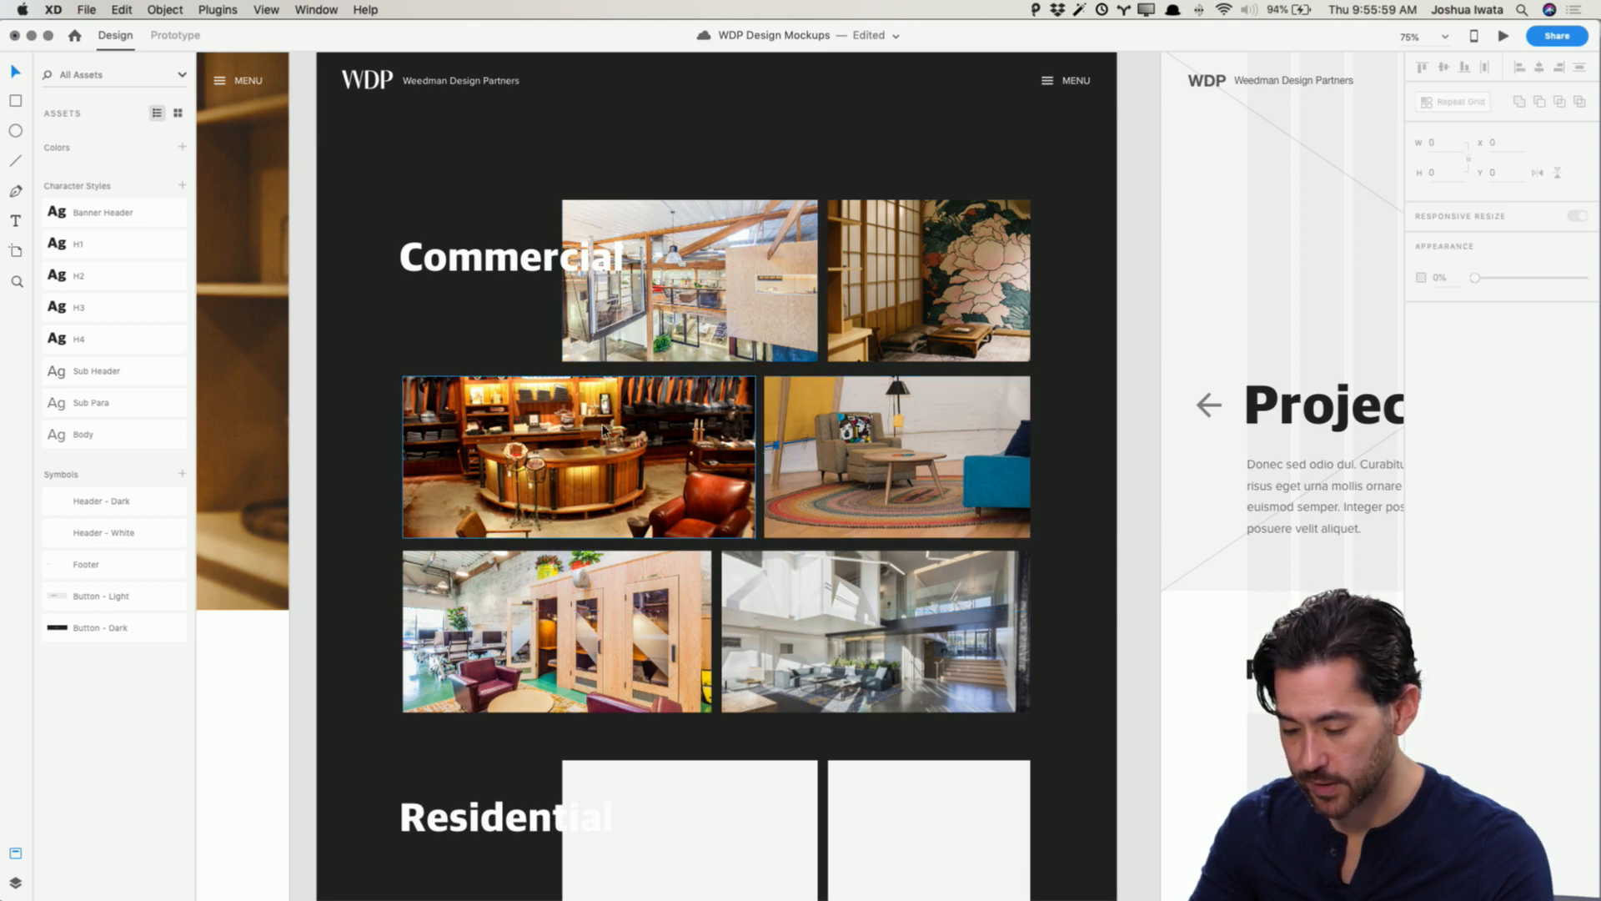
pyautogui.press('super+Tab')
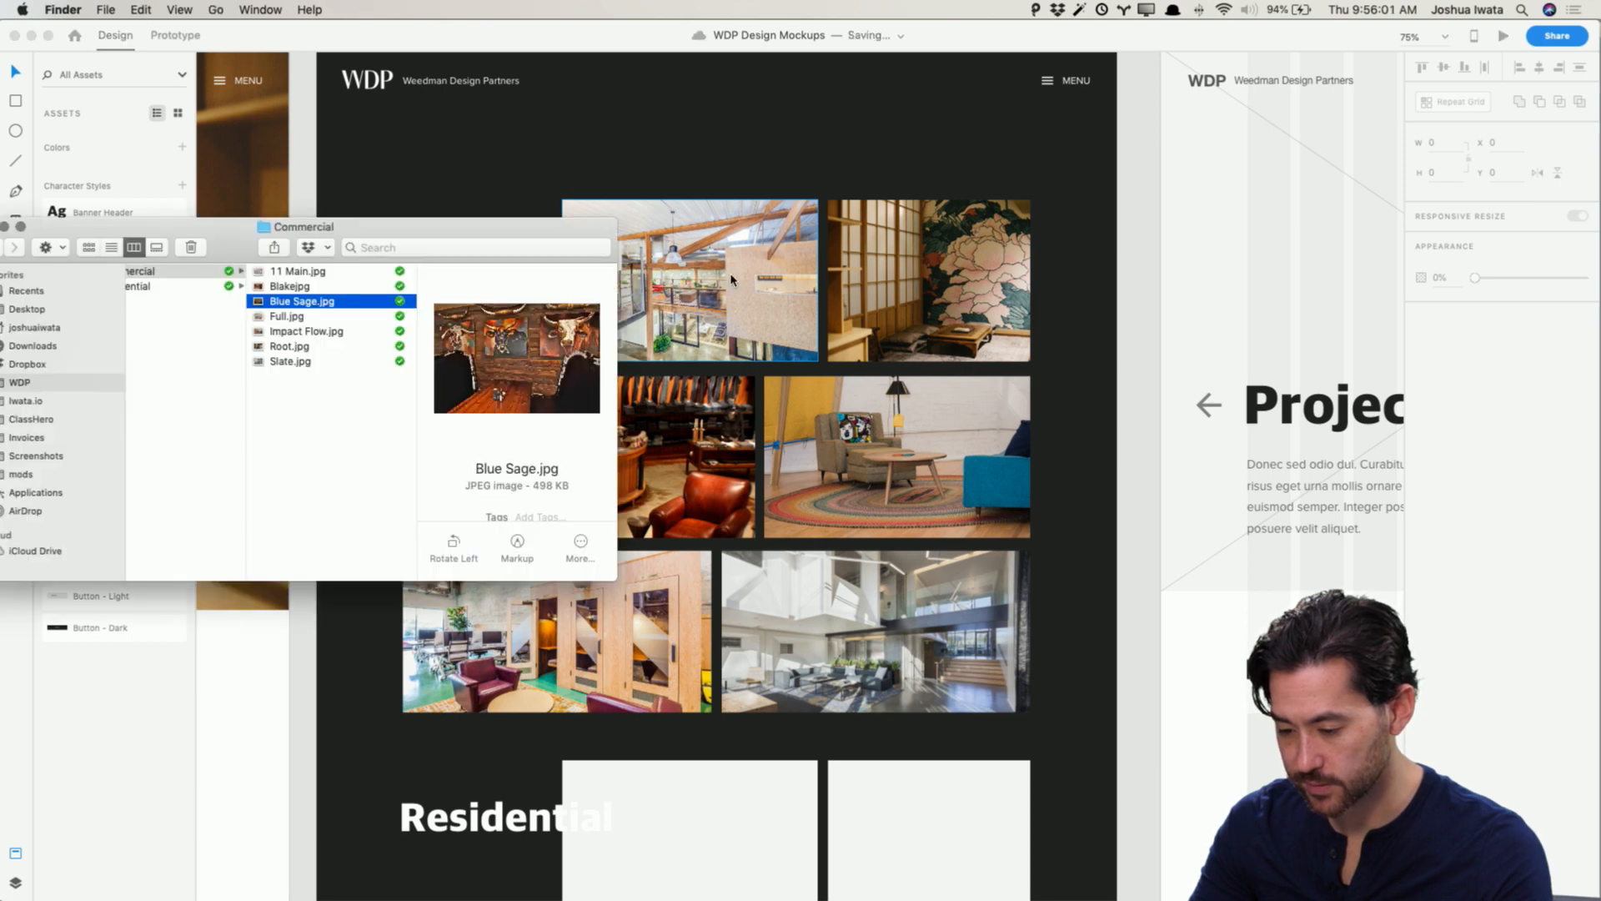
pyautogui.click(710, 287)
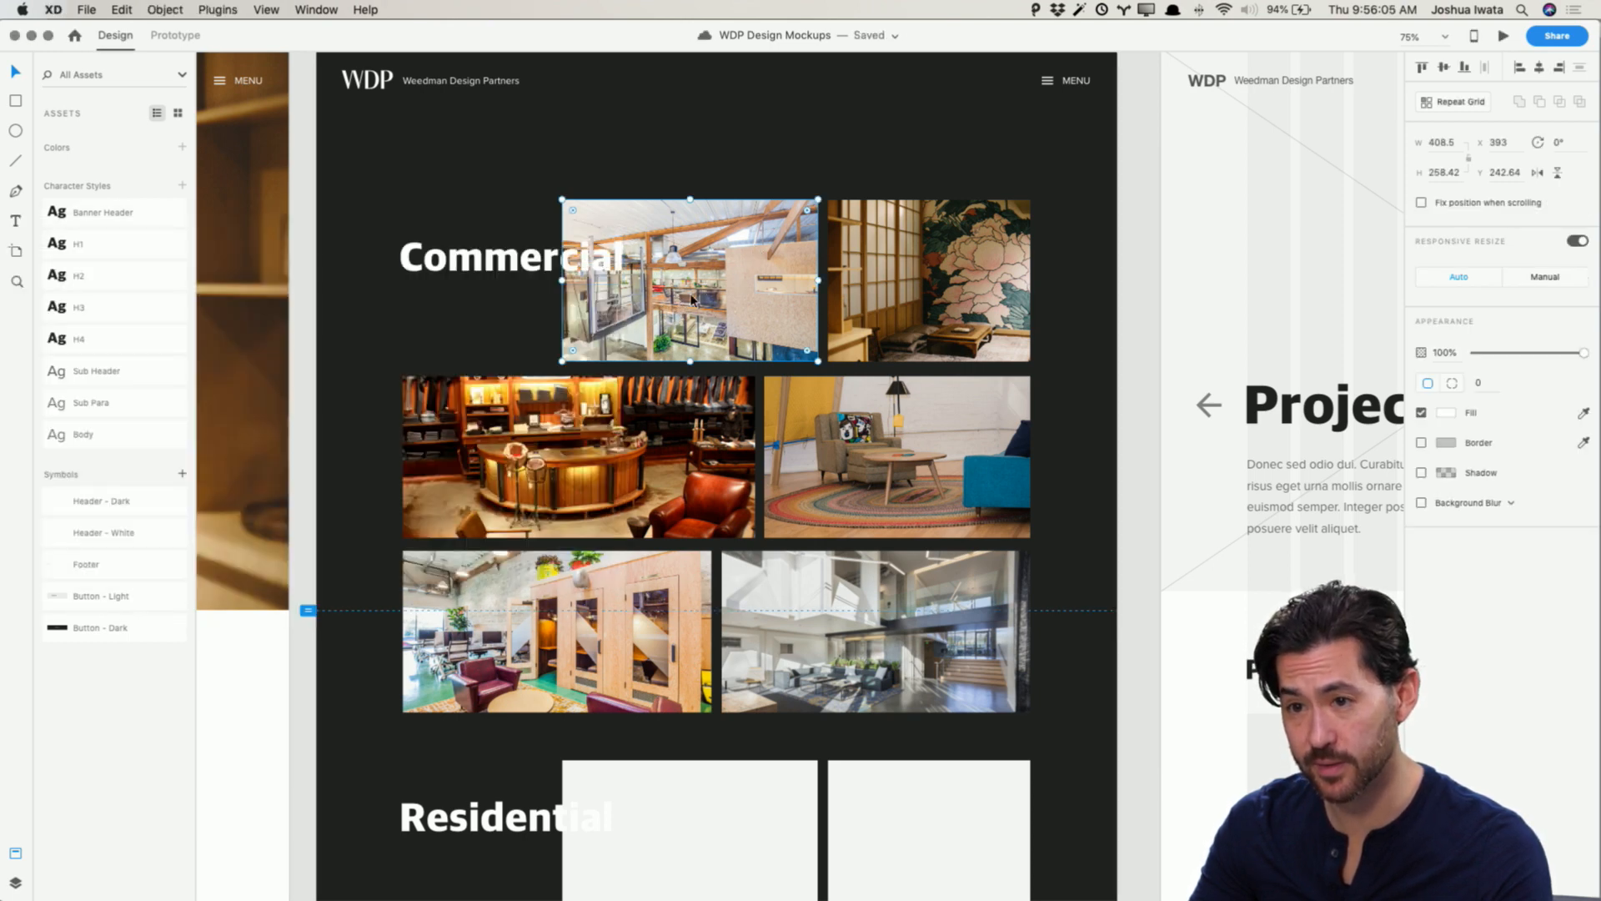
pyautogui.press('super+Tab')
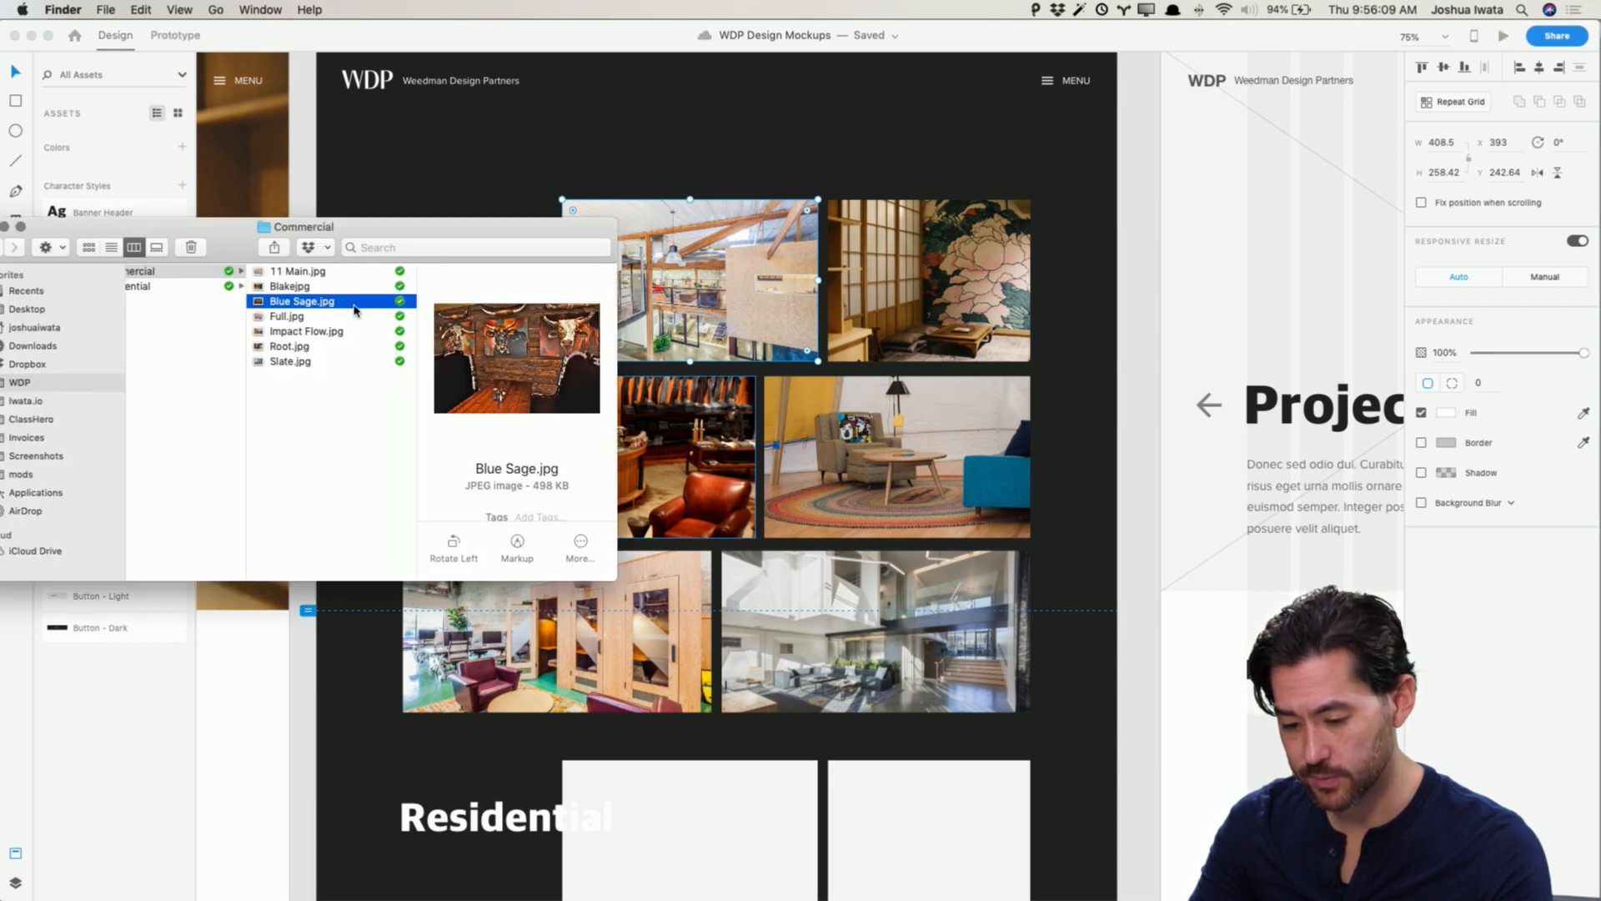
pyautogui.press('super+Tab')
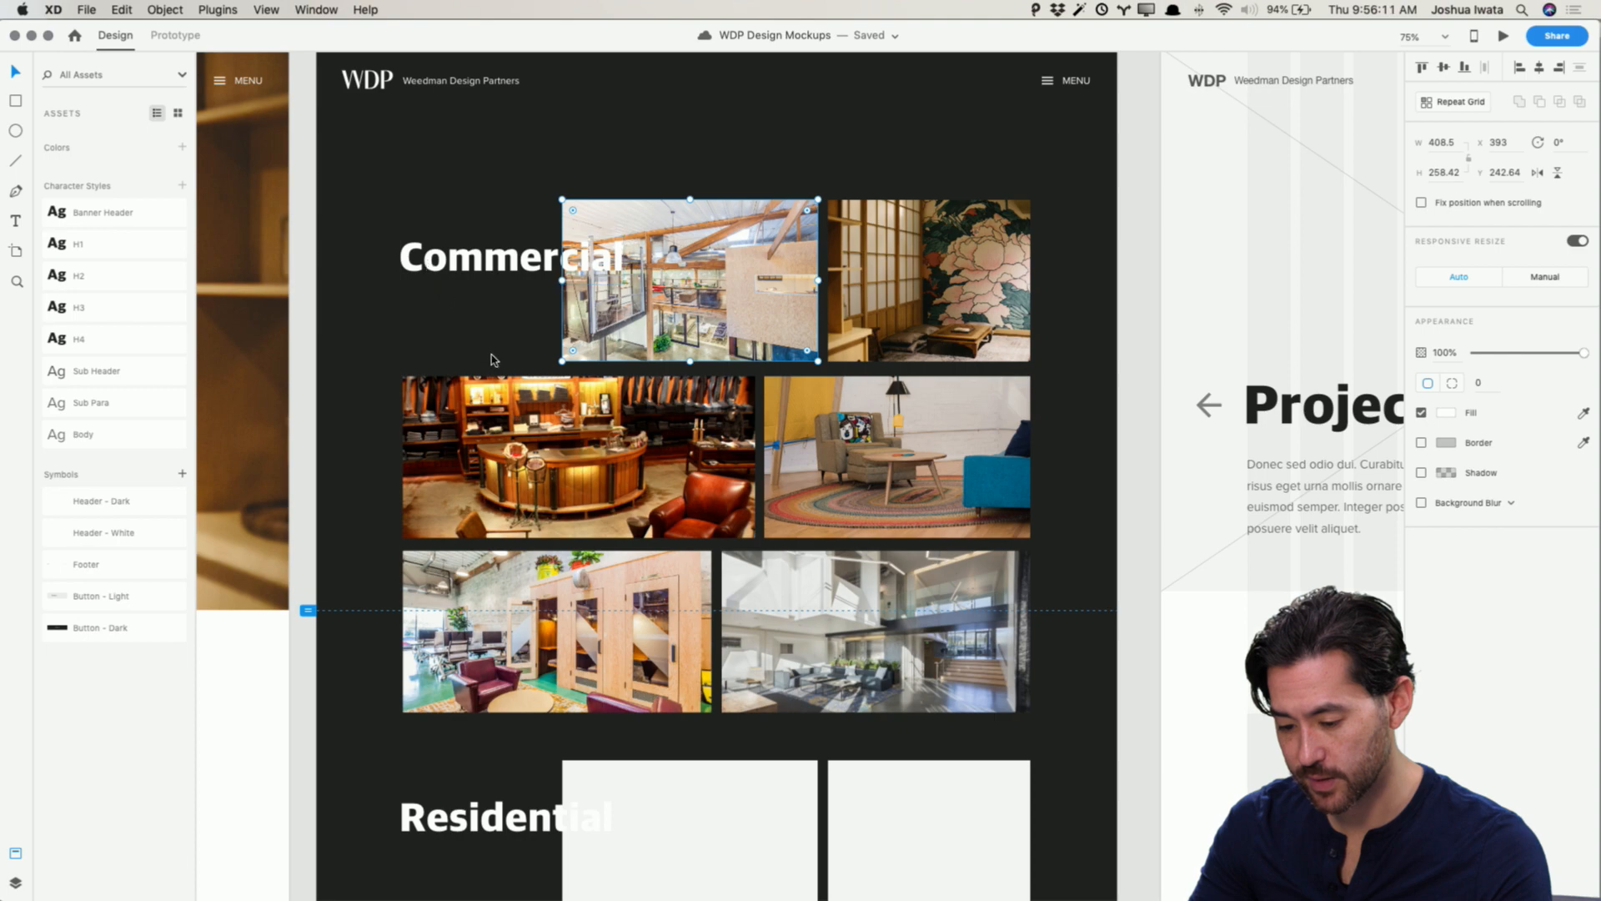
pyautogui.press('super+Tab')
pyautogui.press('super+Tab')
pyautogui.press('super+z')
pyautogui.press('super+z')
pyautogui.press('super+z')
pyautogui.press('super+z')
pyautogui.press('super+z')
pyautogui.press('super+z')
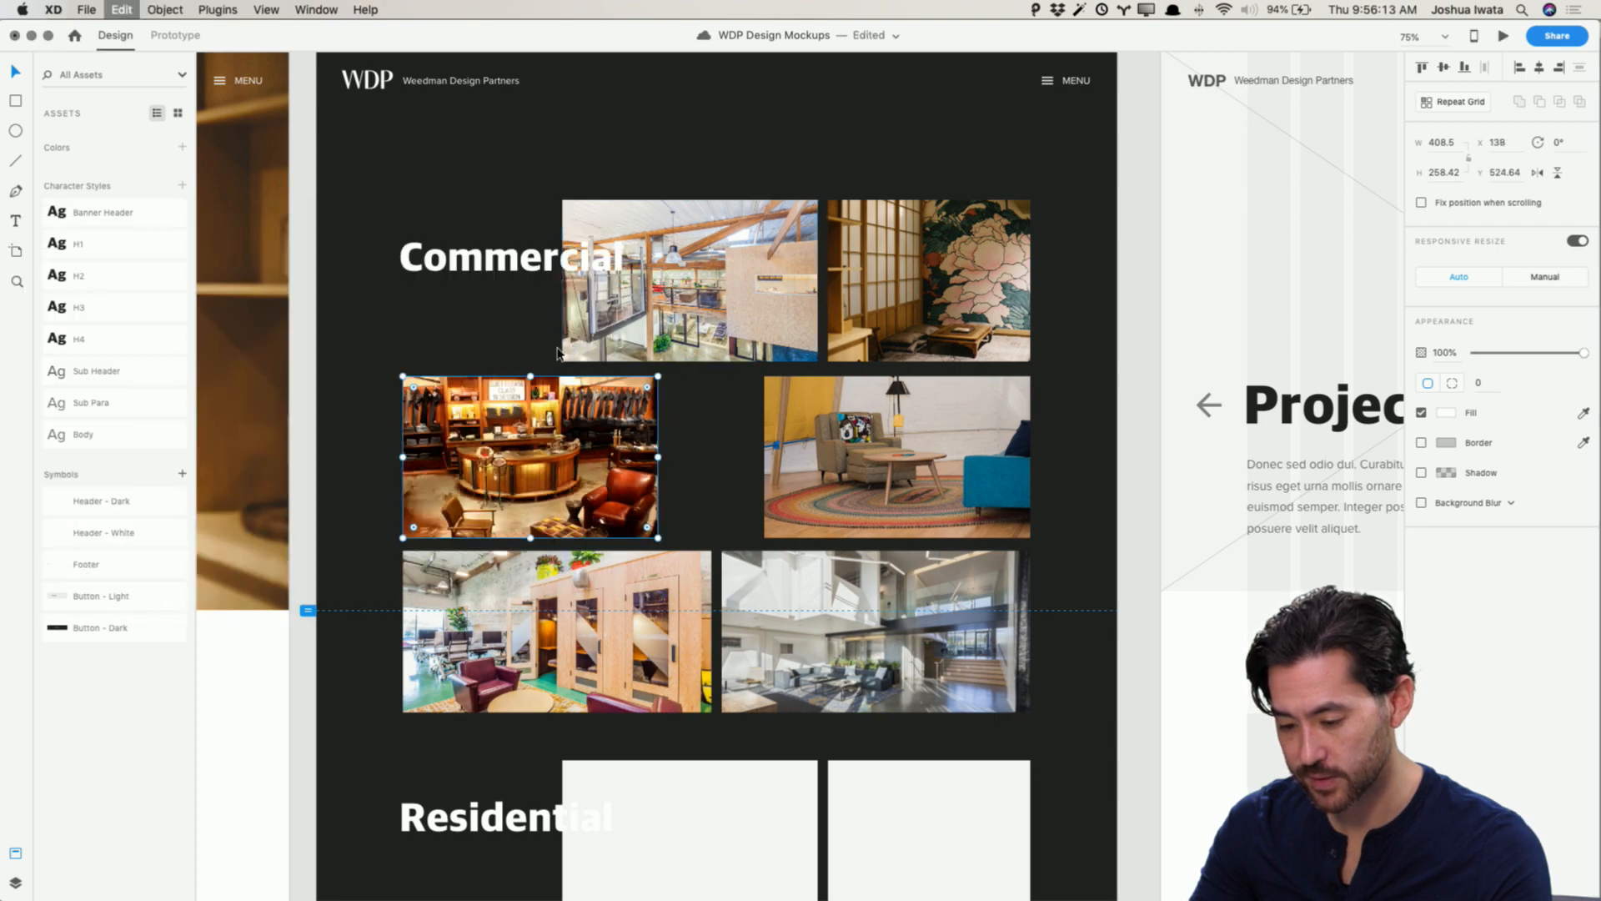
pyautogui.press('super+z')
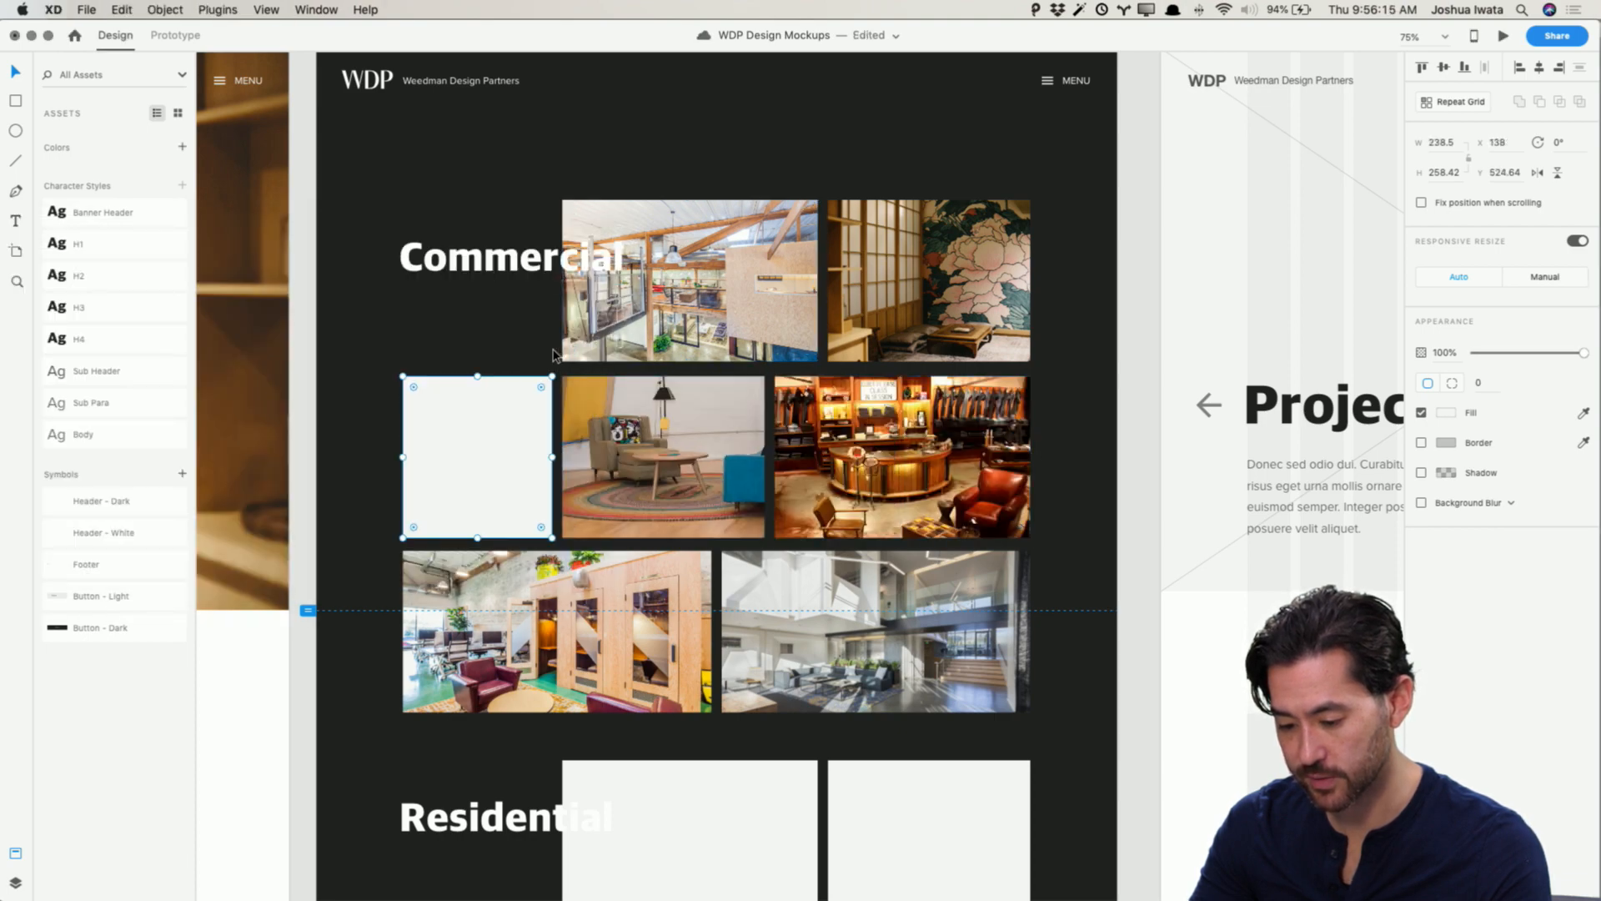
# Step: Drop Blue Sage.jpg onto the top-left Commercial thumbnail, replacing its photo
pyautogui.press('super+Tab')
pyautogui.moveTo(367, 309); pyautogui.dragTo(692, 300)
pyautogui.press('super+Tab')
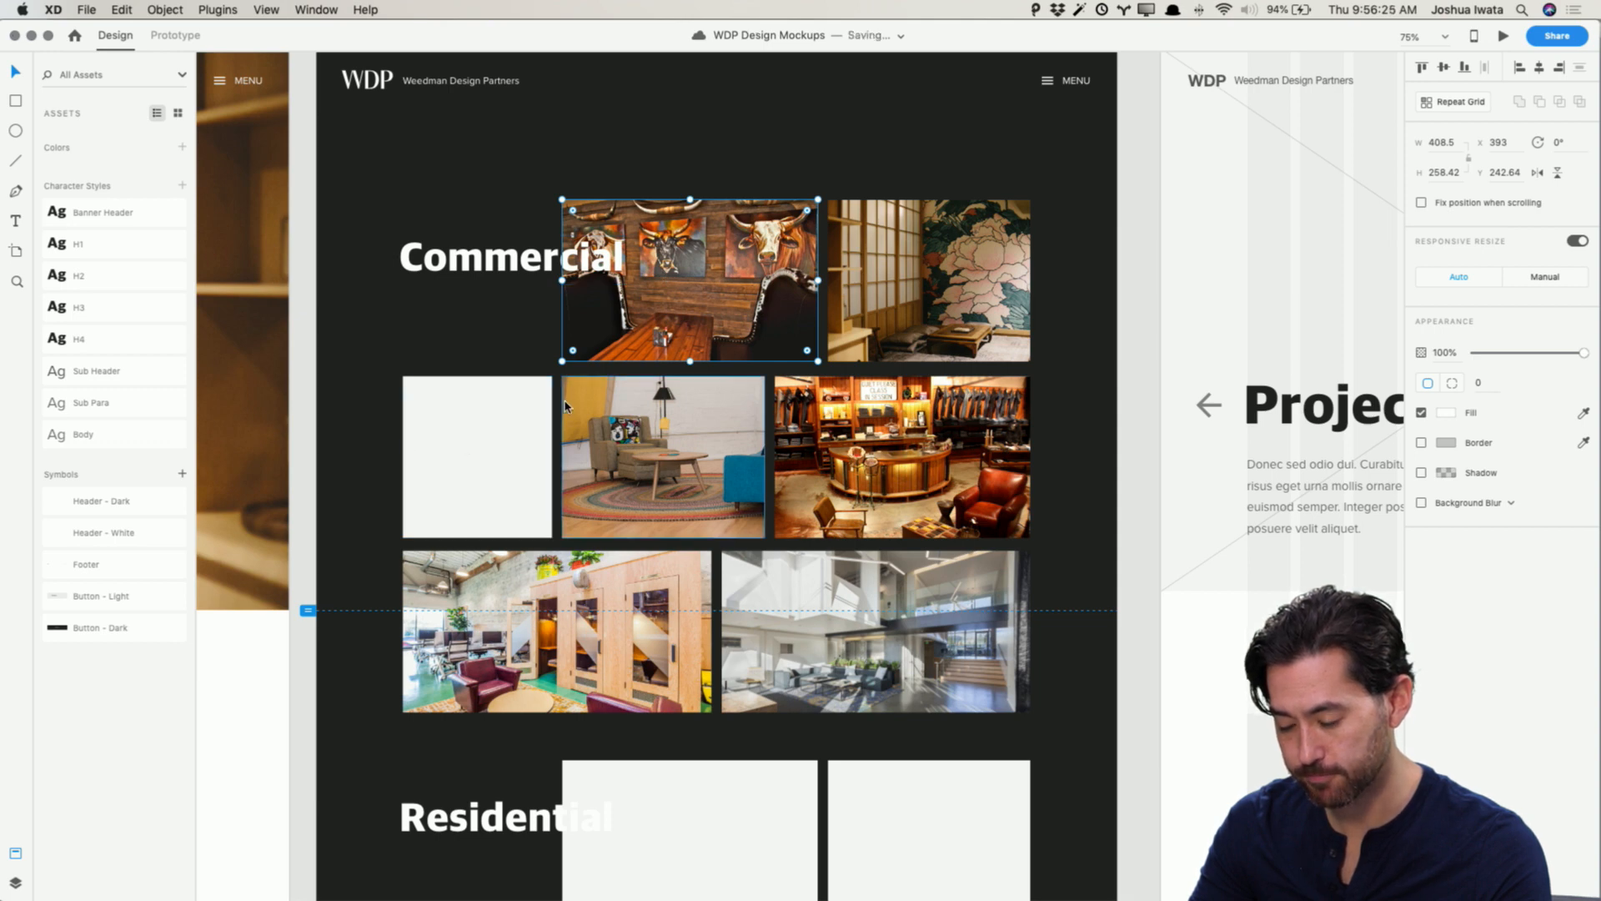
# Step: Drop 11 Main.jpg into the empty left placeholder of the second Commercial row
pyautogui.press('super+Tab')
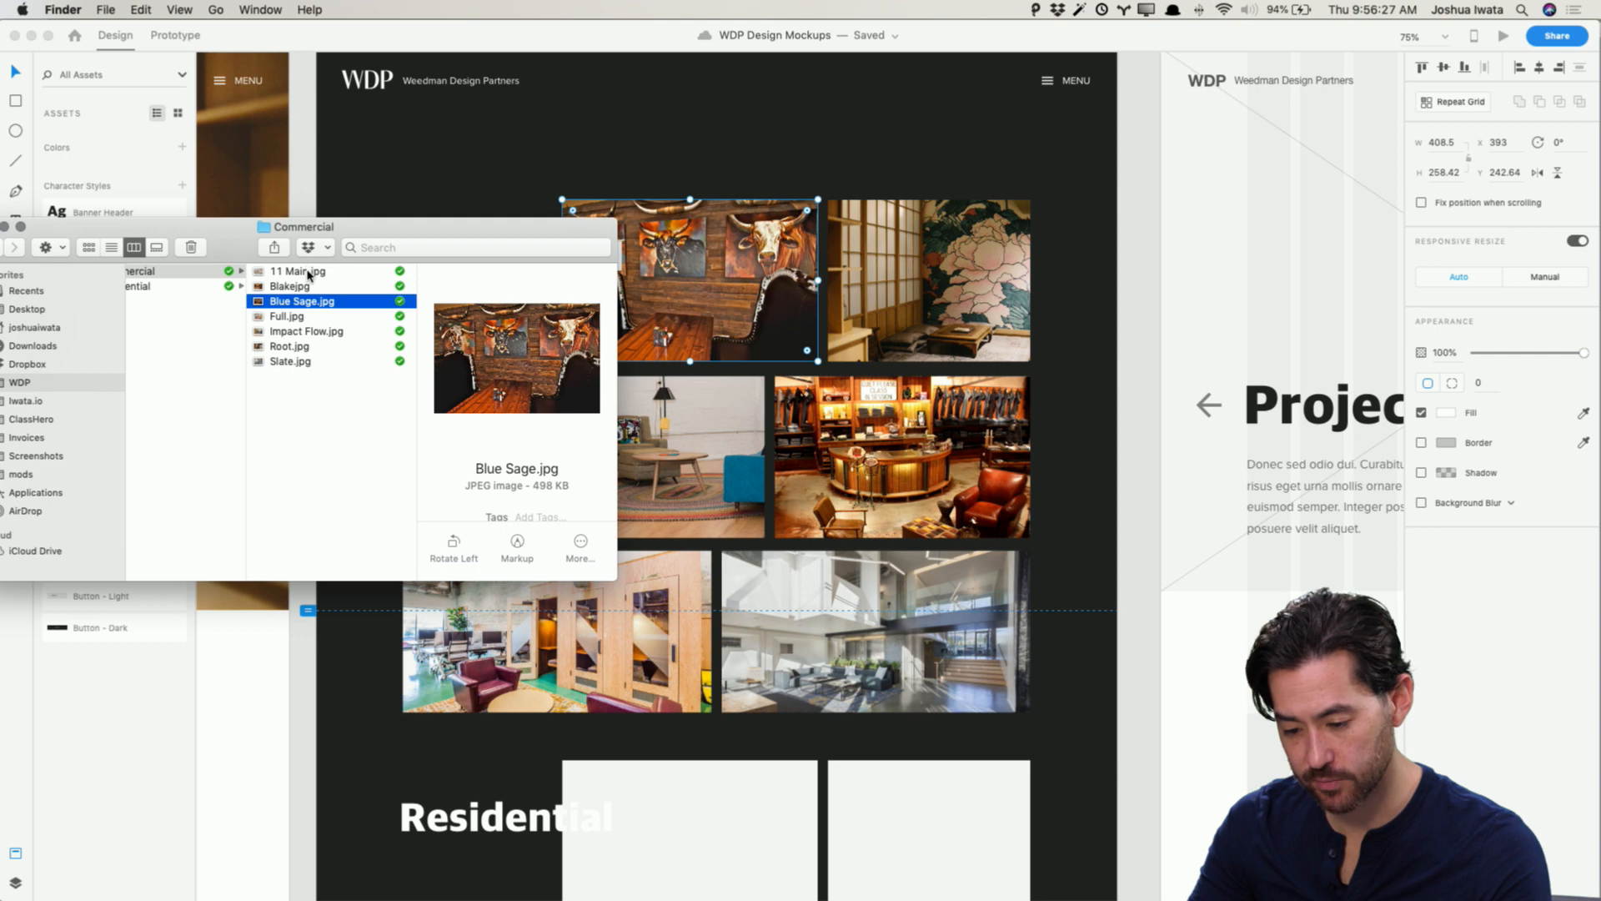
pyautogui.press('super+Tab')
pyautogui.moveTo(308, 275); pyautogui.dragTo(521, 430)
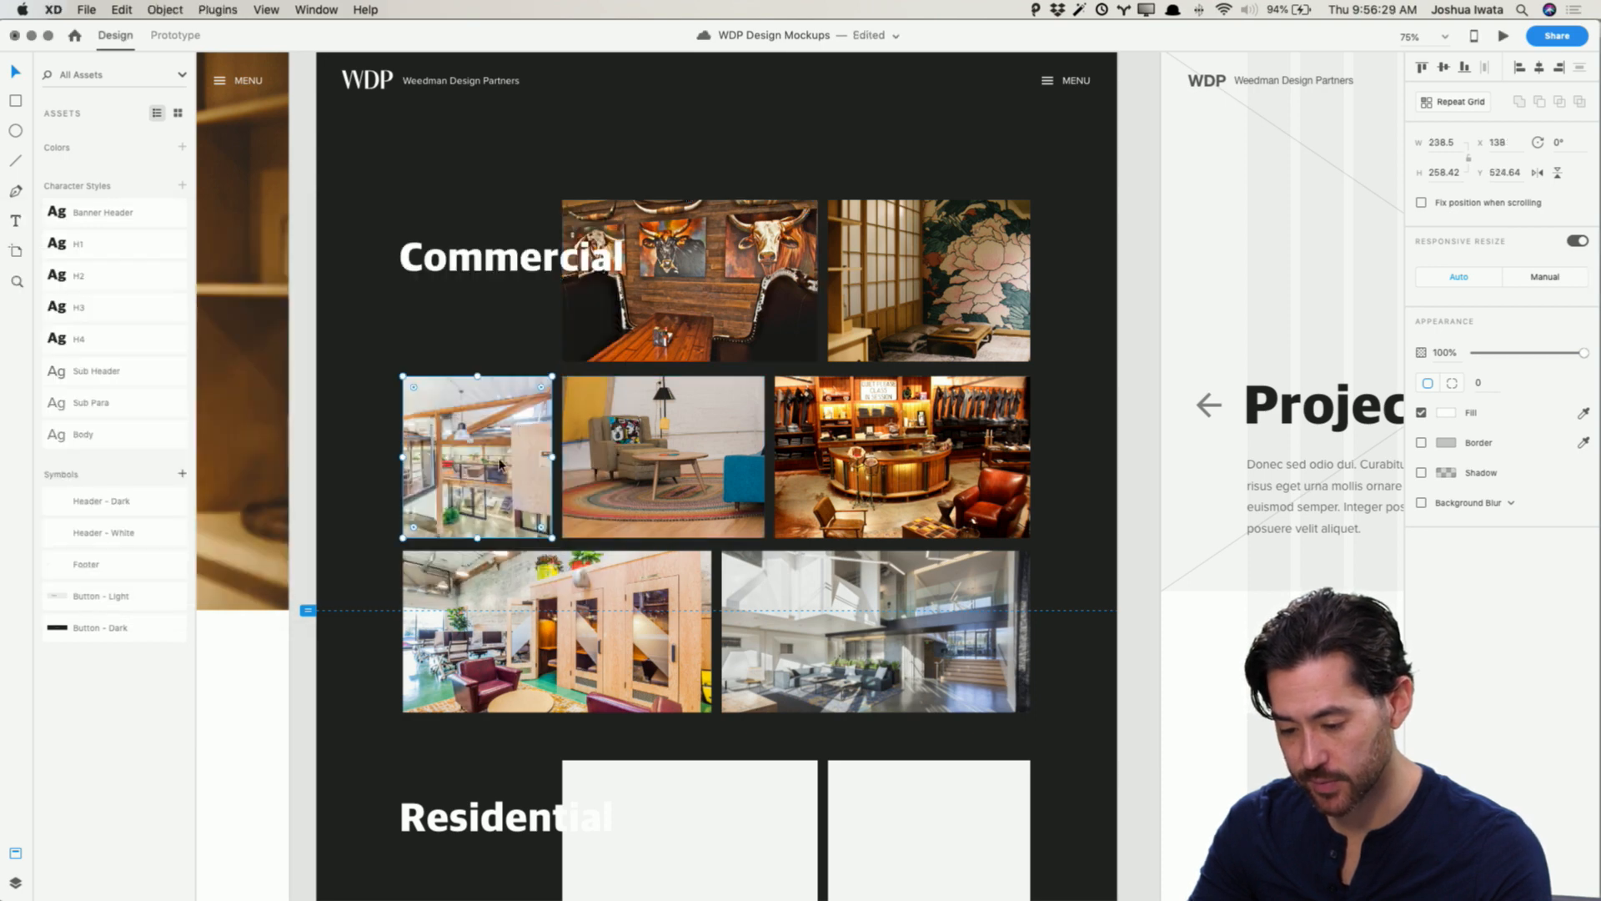
pyautogui.click(1056, 554)
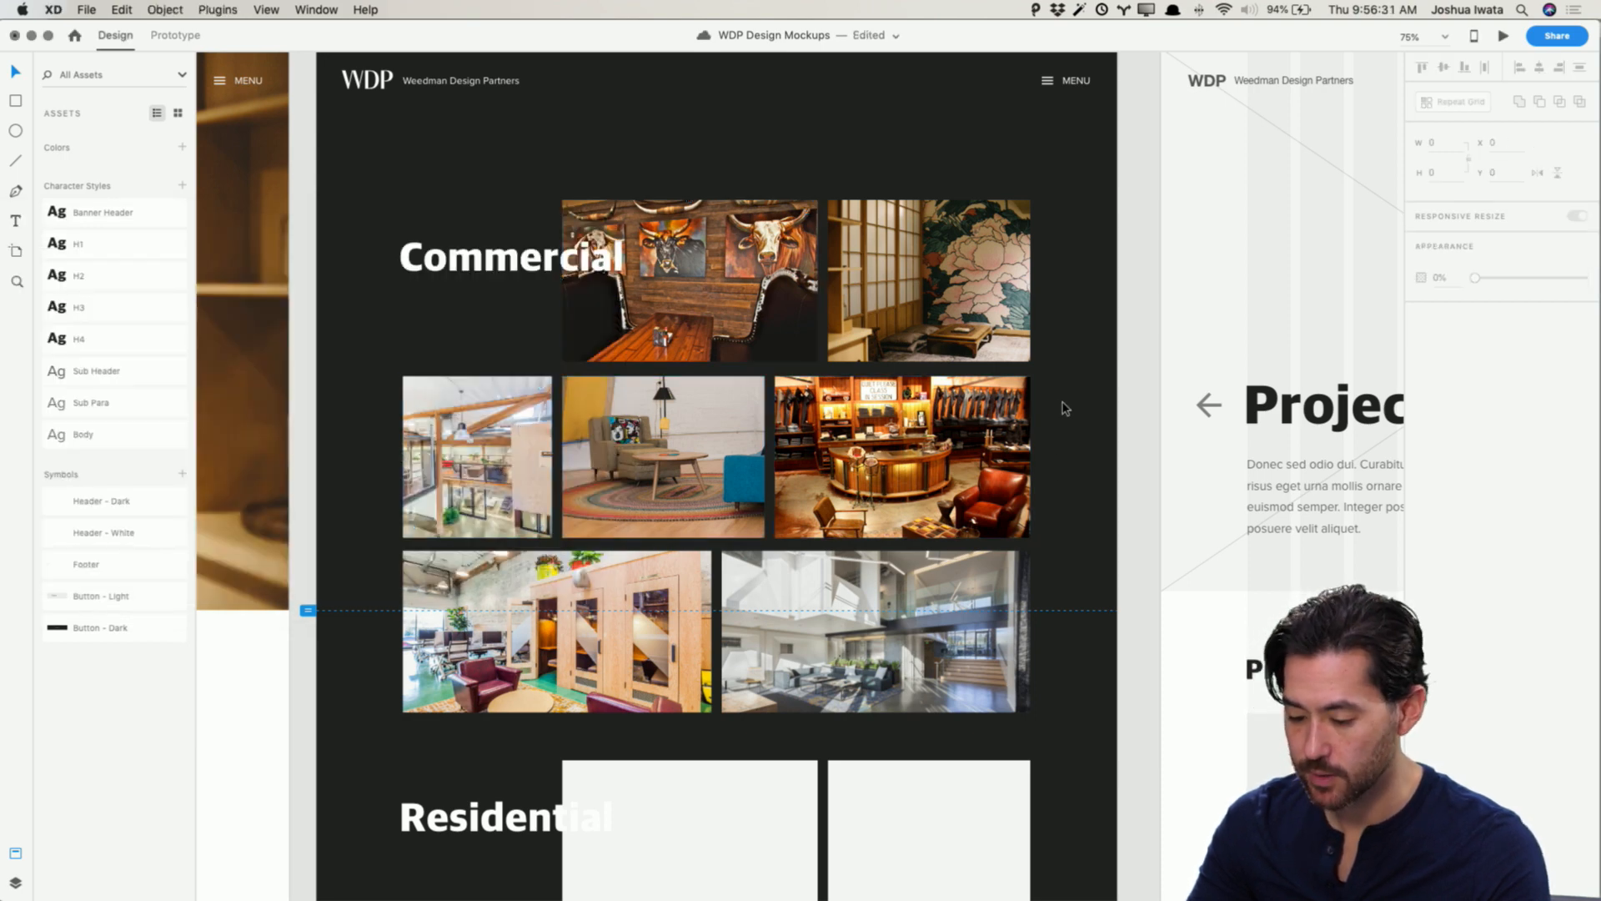
# Step: Duplicate the Commercial heading onto the top-right thumbnail and retype it as Root Whole Body over two lines
pyautogui.click(546, 260)
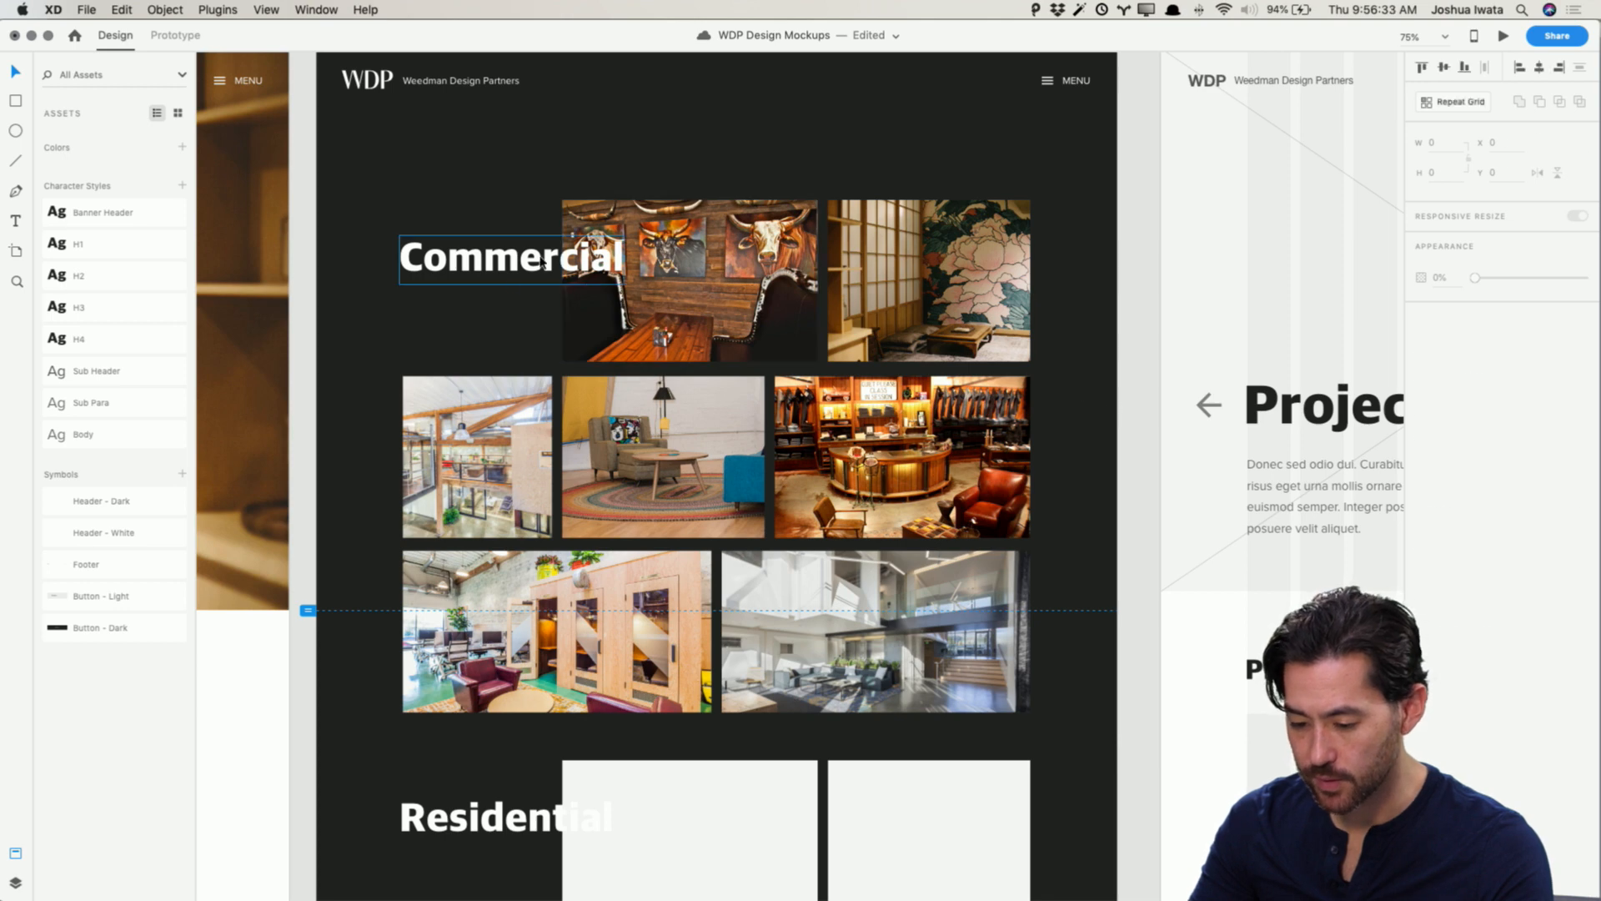
pyautogui.keyDown('alt'); pyautogui.moveTo(521, 265); pyautogui.dragTo(959, 315); pyautogui.keyUp('alt')
pyautogui.doubleClick(959, 313)
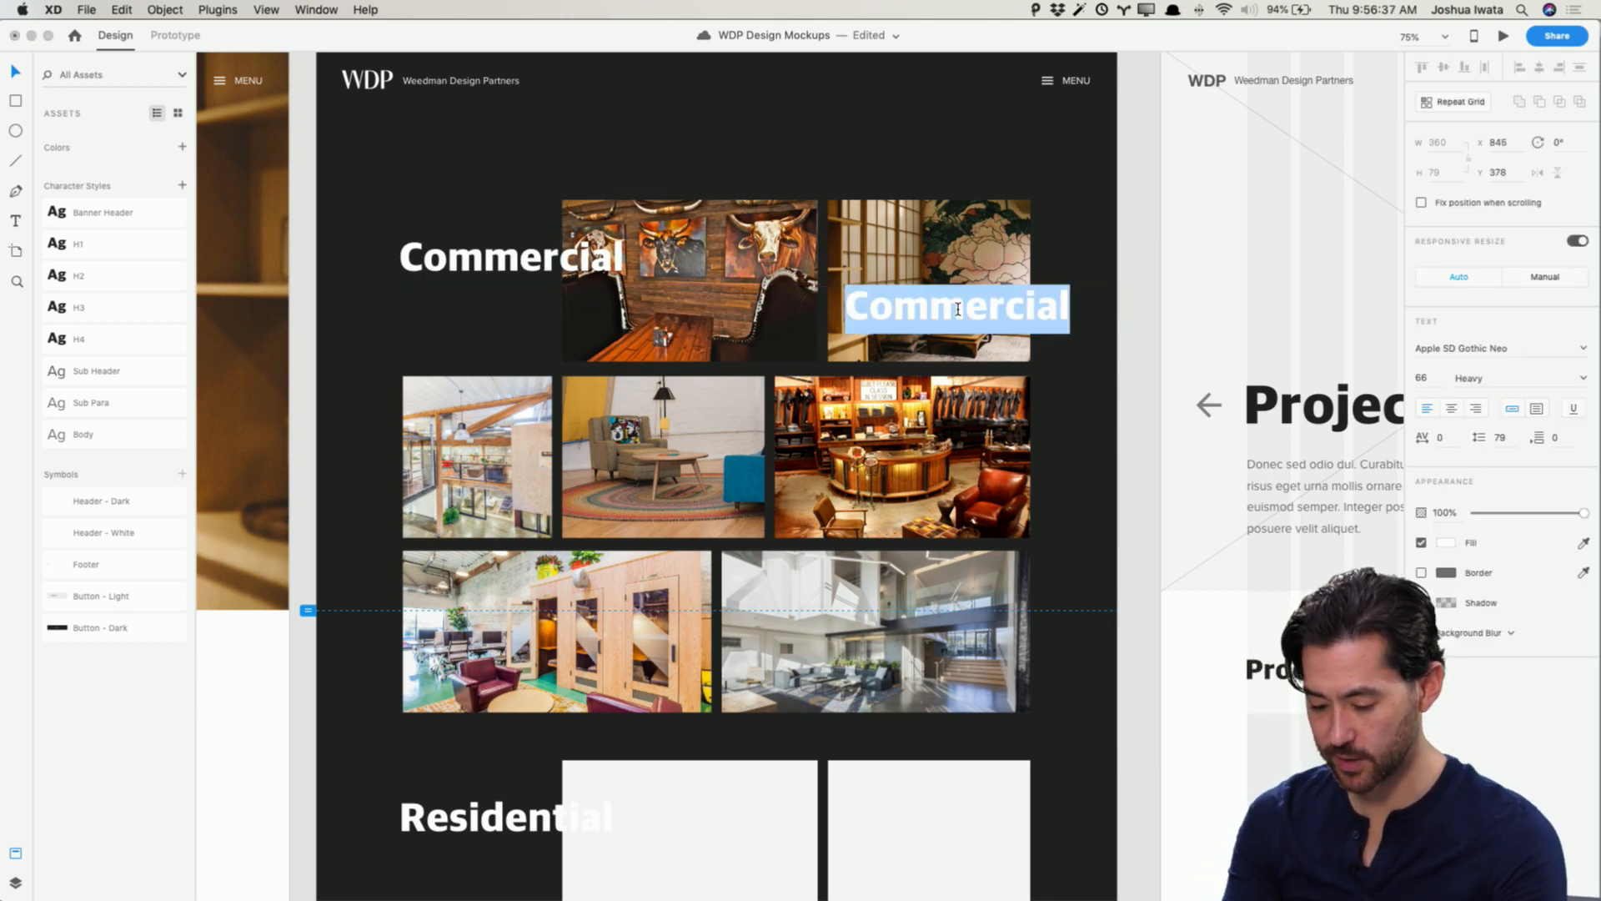
pyautogui.write('Root Whole')
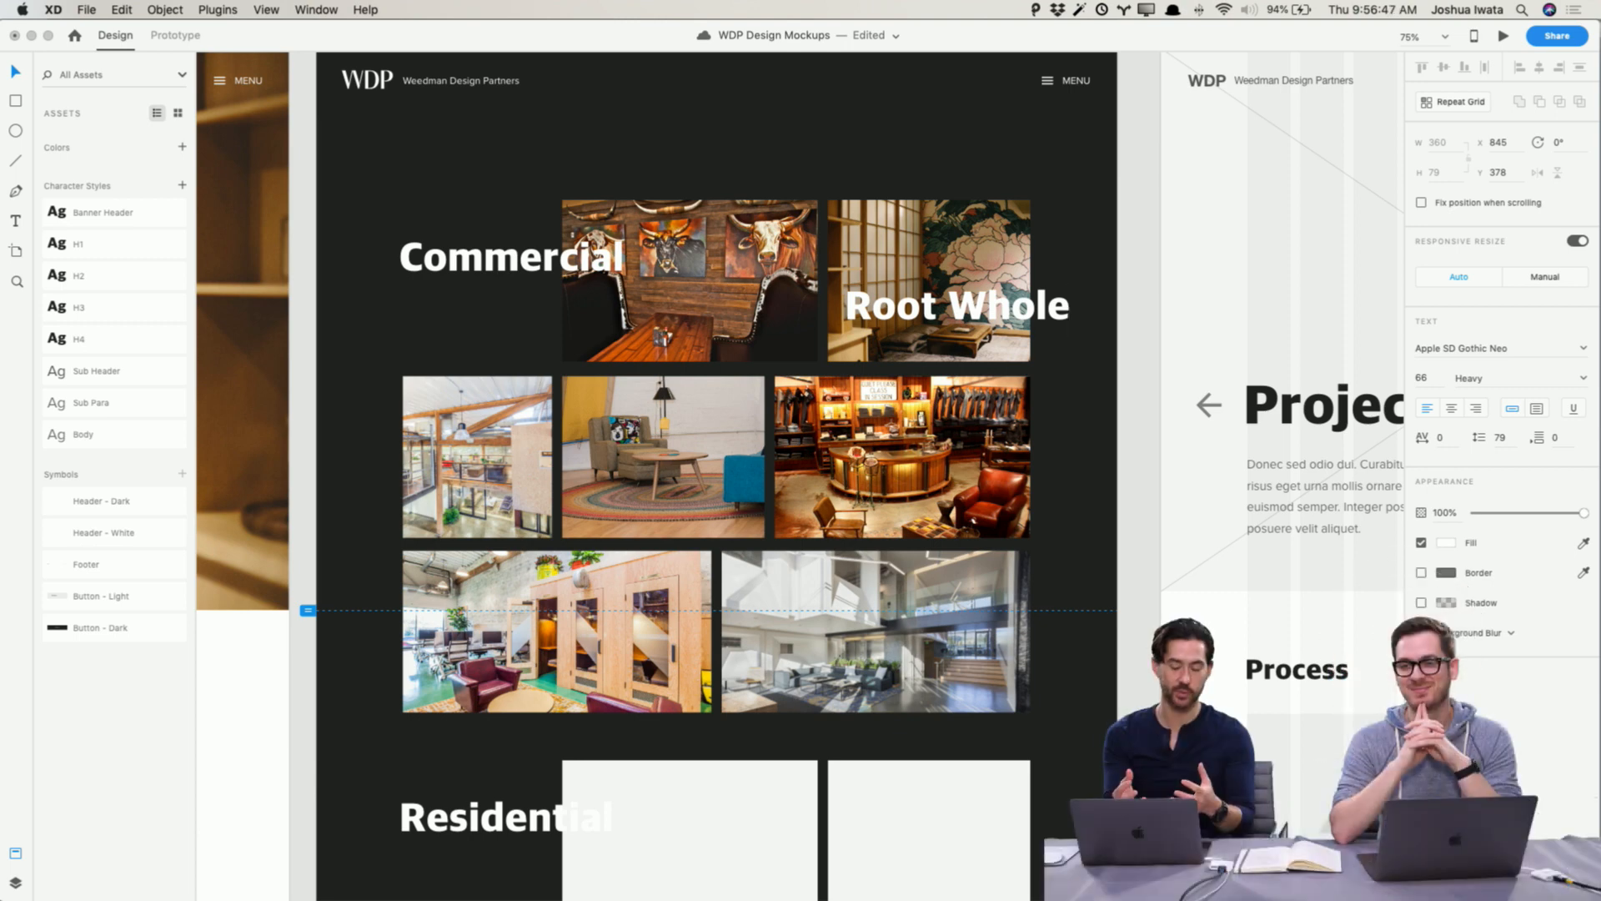
pyautogui.press('Return')
pyautogui.write('Body')
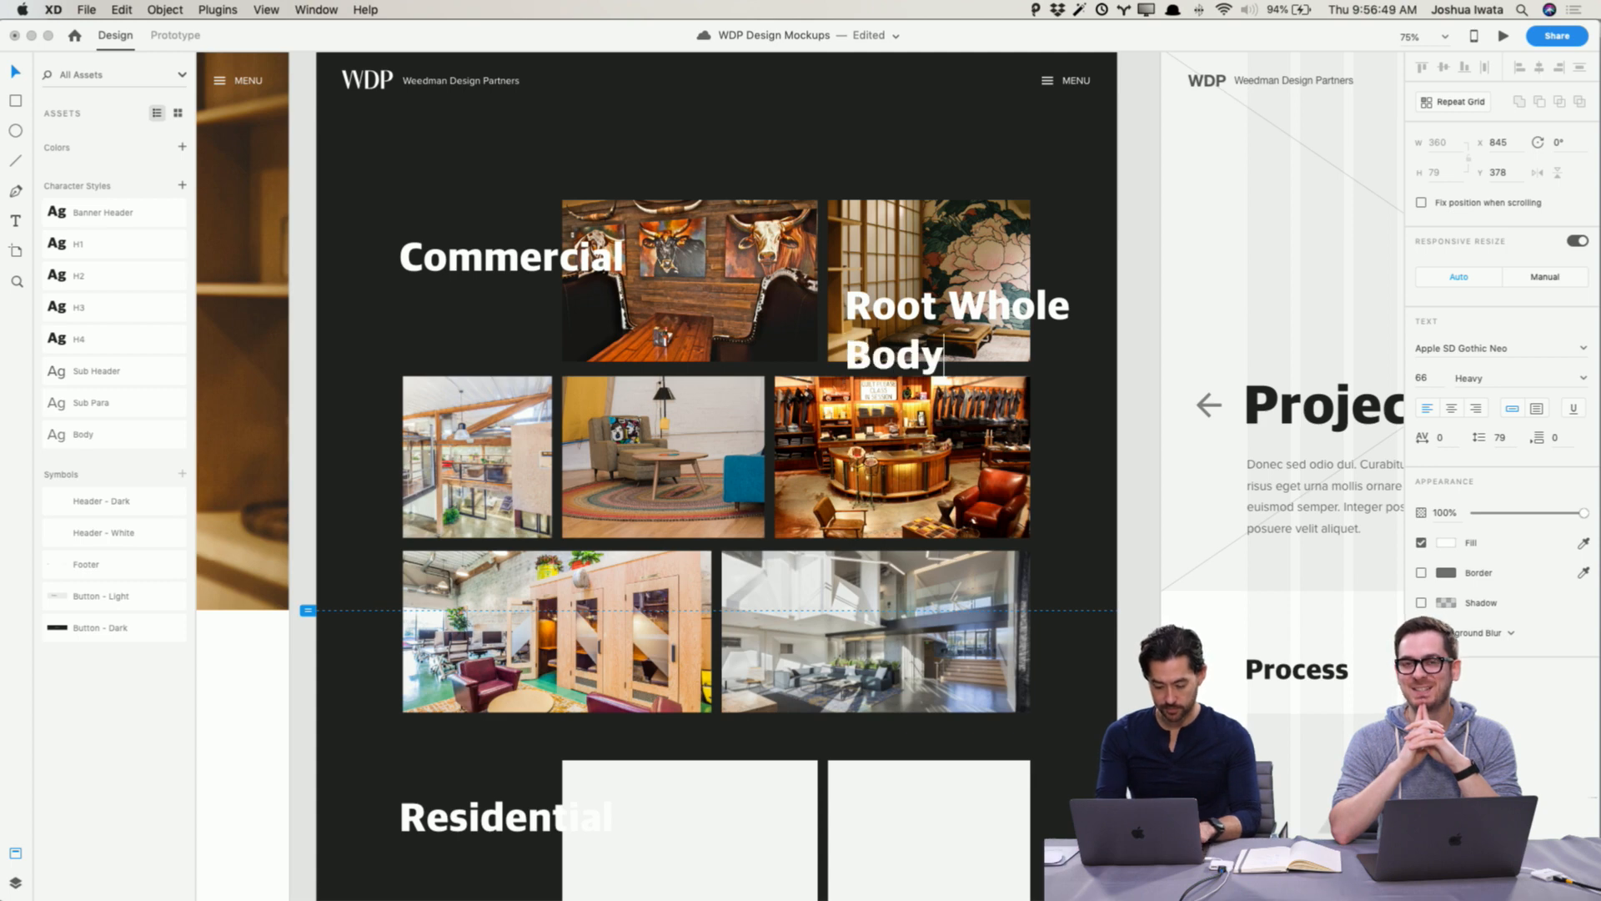
pyautogui.press('Escape')
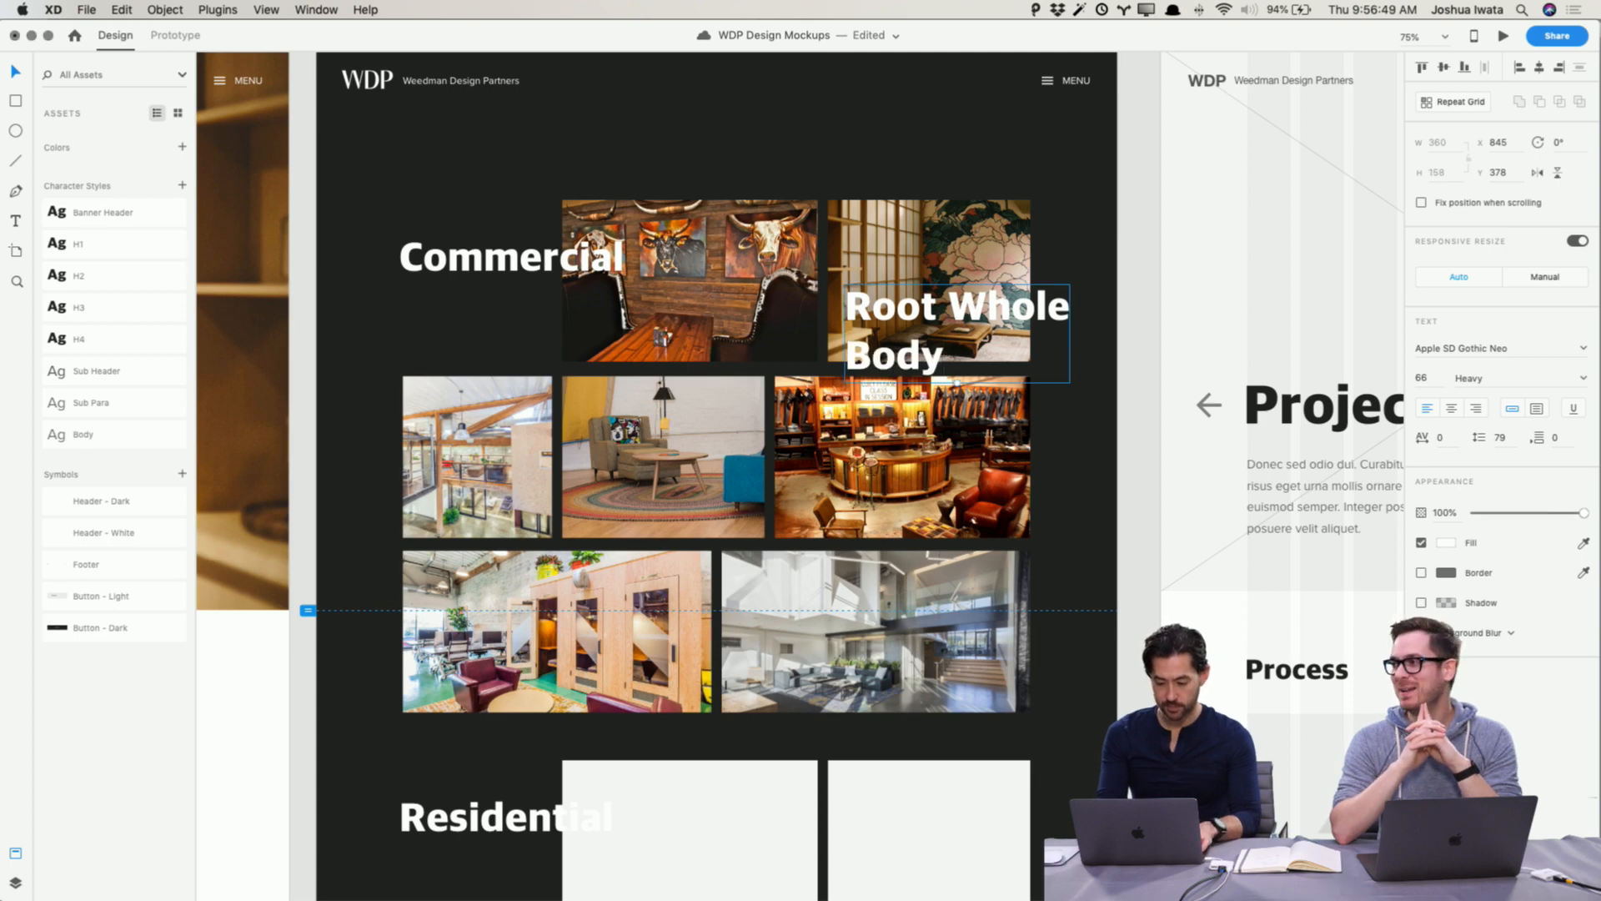
# Step: Apply the H3 character style to the Root Whole Body label and reduce its line spacing to 49
pyautogui.click(109, 337)
pyautogui.click(115, 311)
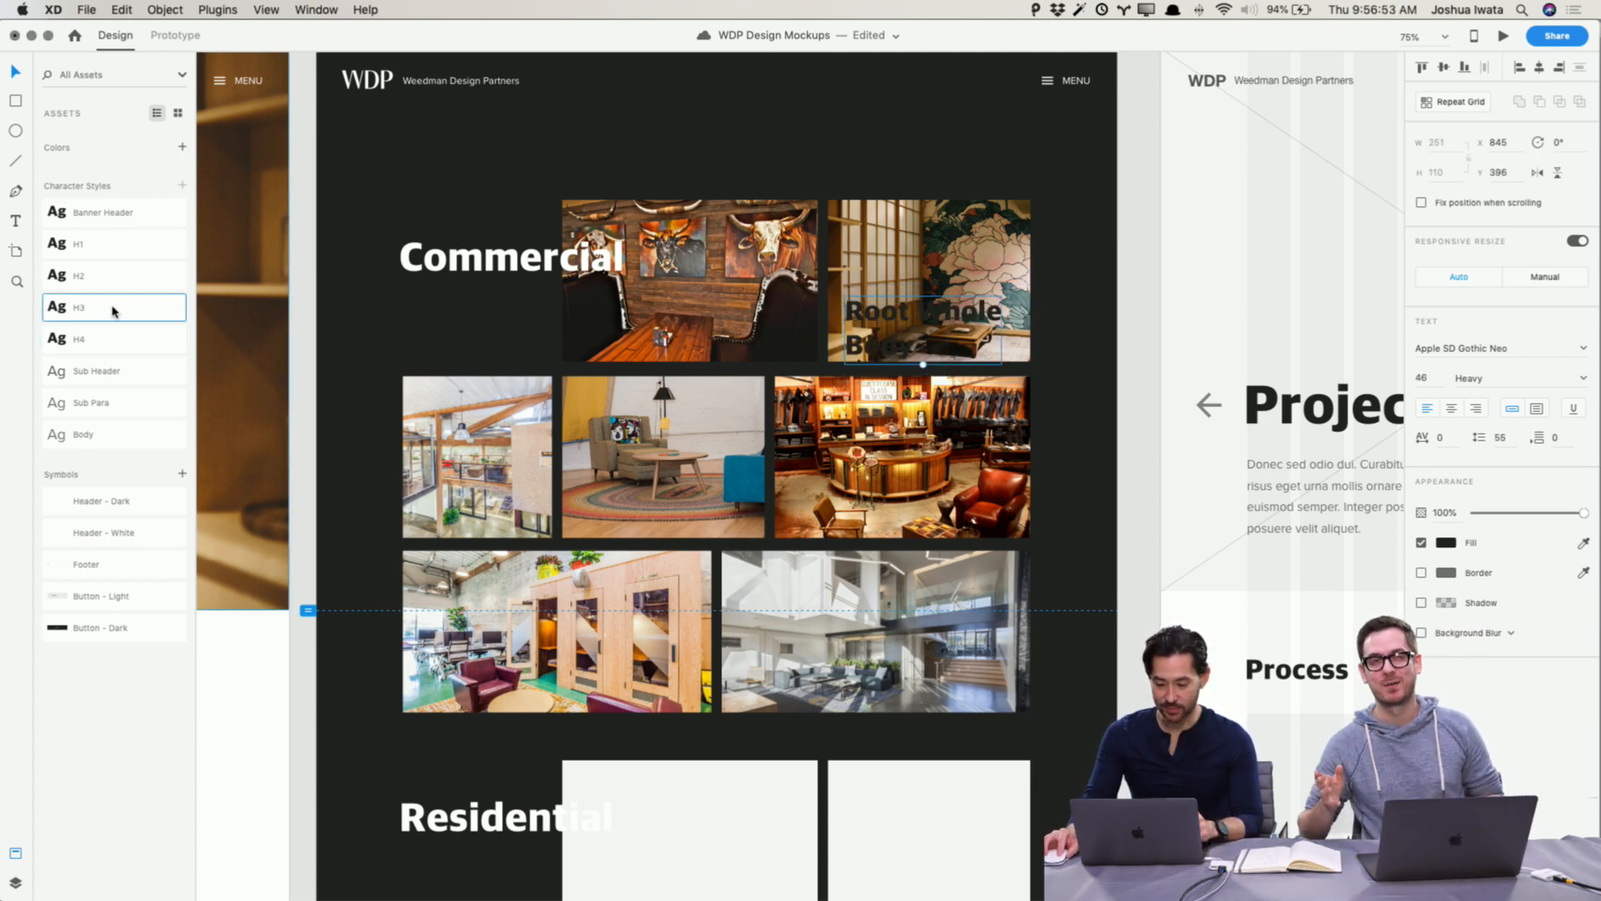
pyautogui.click(1504, 437)
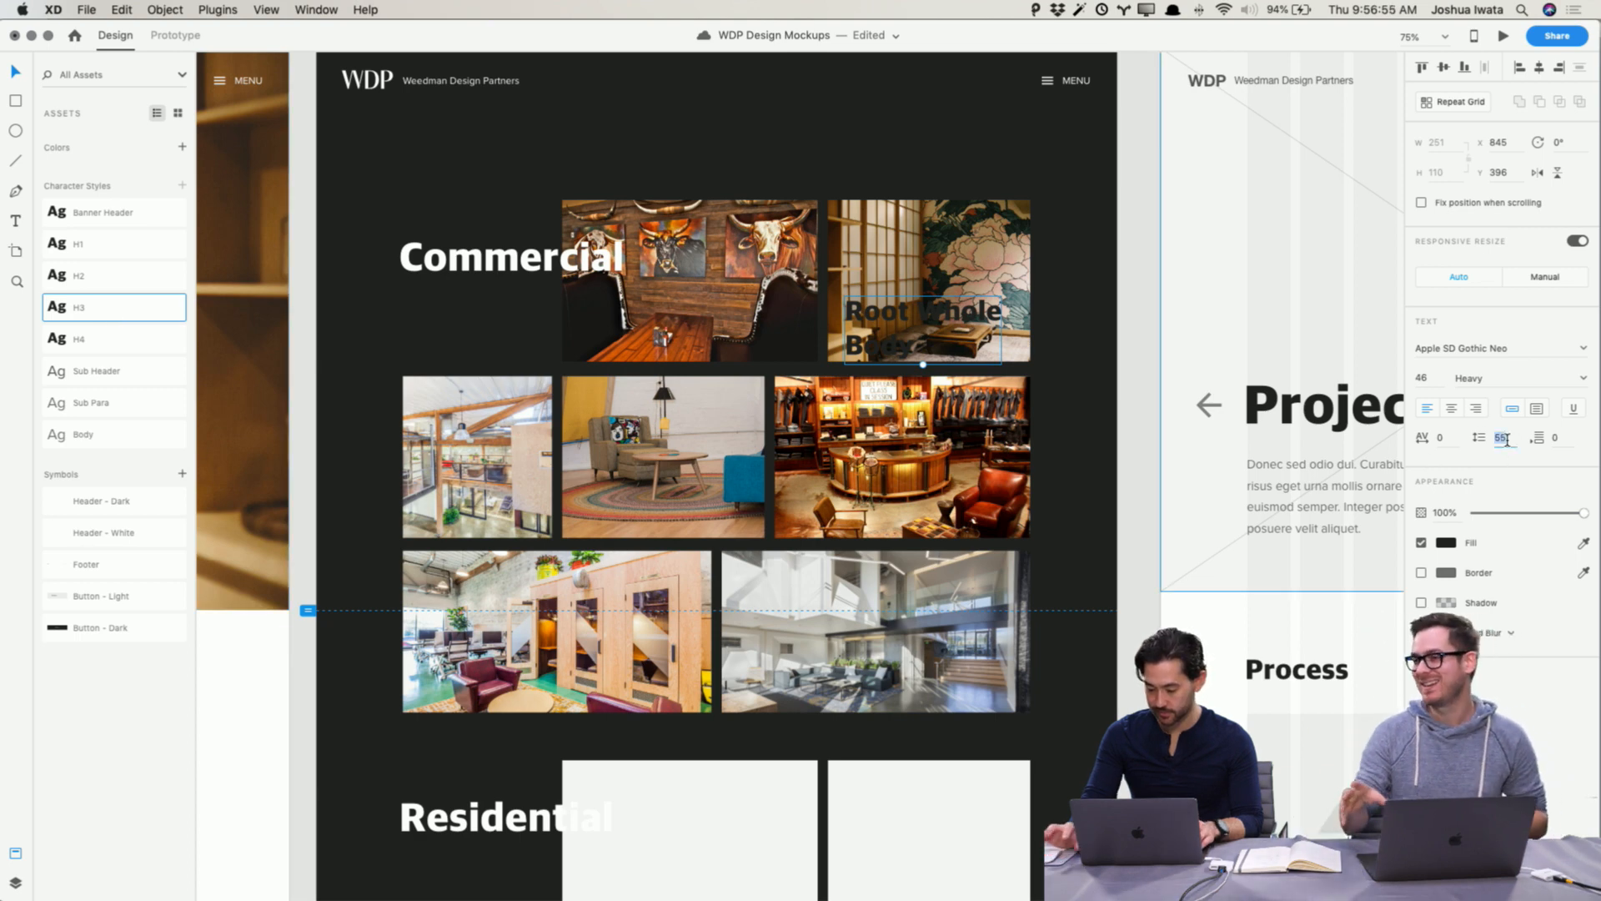
pyautogui.press('Down')
pyautogui.press('Down')
pyautogui.press('Down')
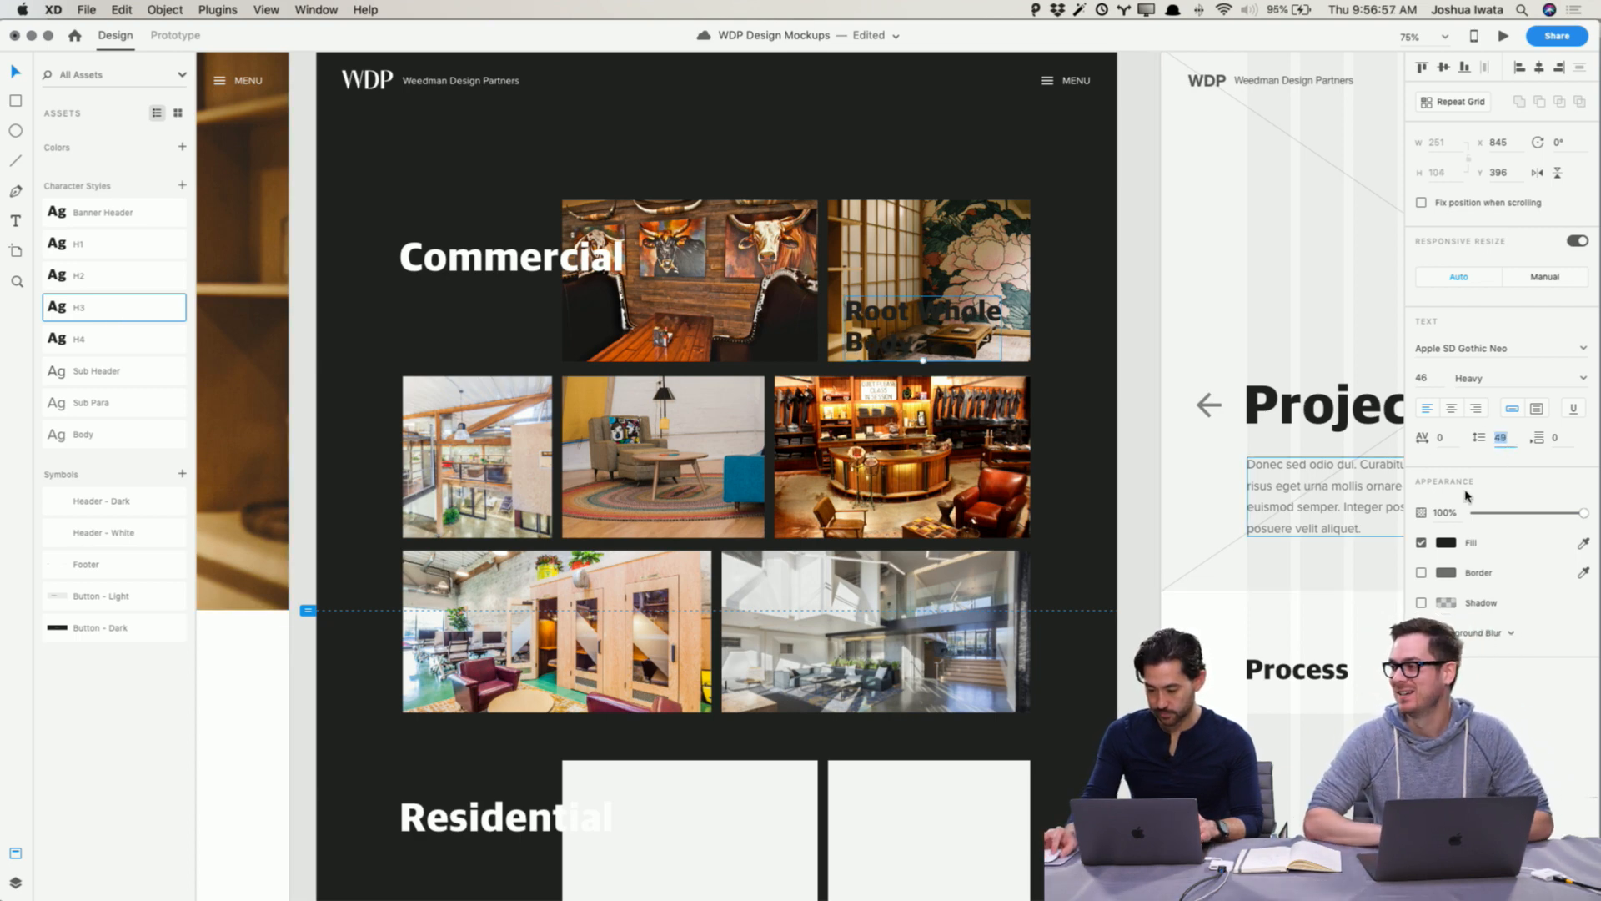
# Step: Set the label's fill colour to white and nudge it into place on the thumbnail
pyautogui.click(1447, 543)
pyautogui.moveTo(1372, 548); pyautogui.dragTo(1139, 368)
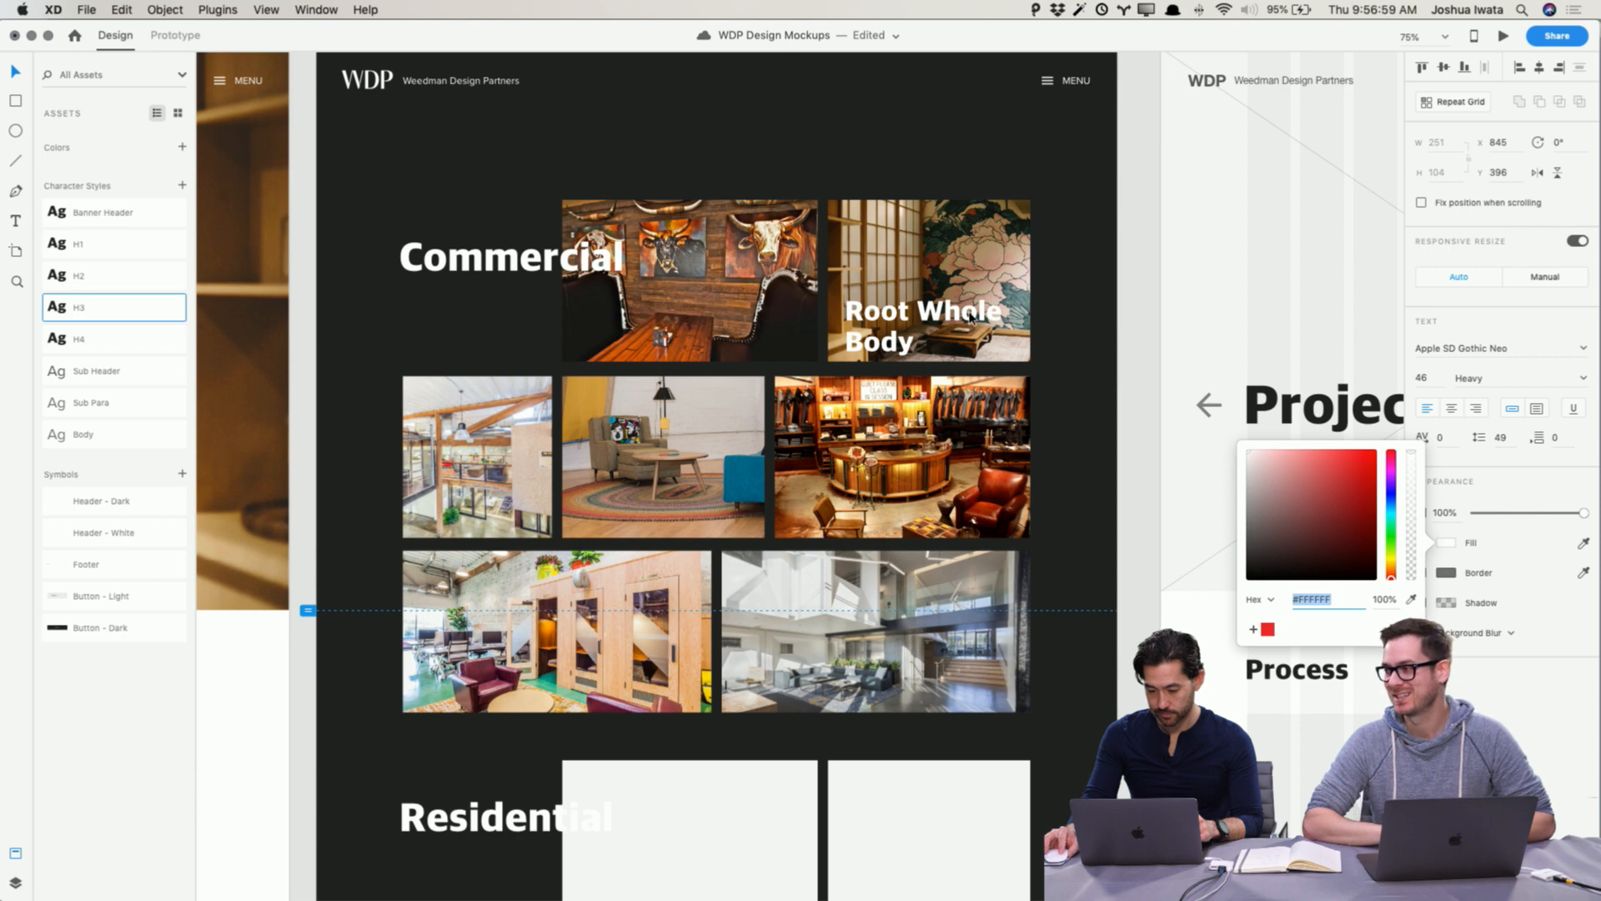
pyautogui.click(970, 315)
pyautogui.moveTo(970, 315); pyautogui.dragTo(965, 309)
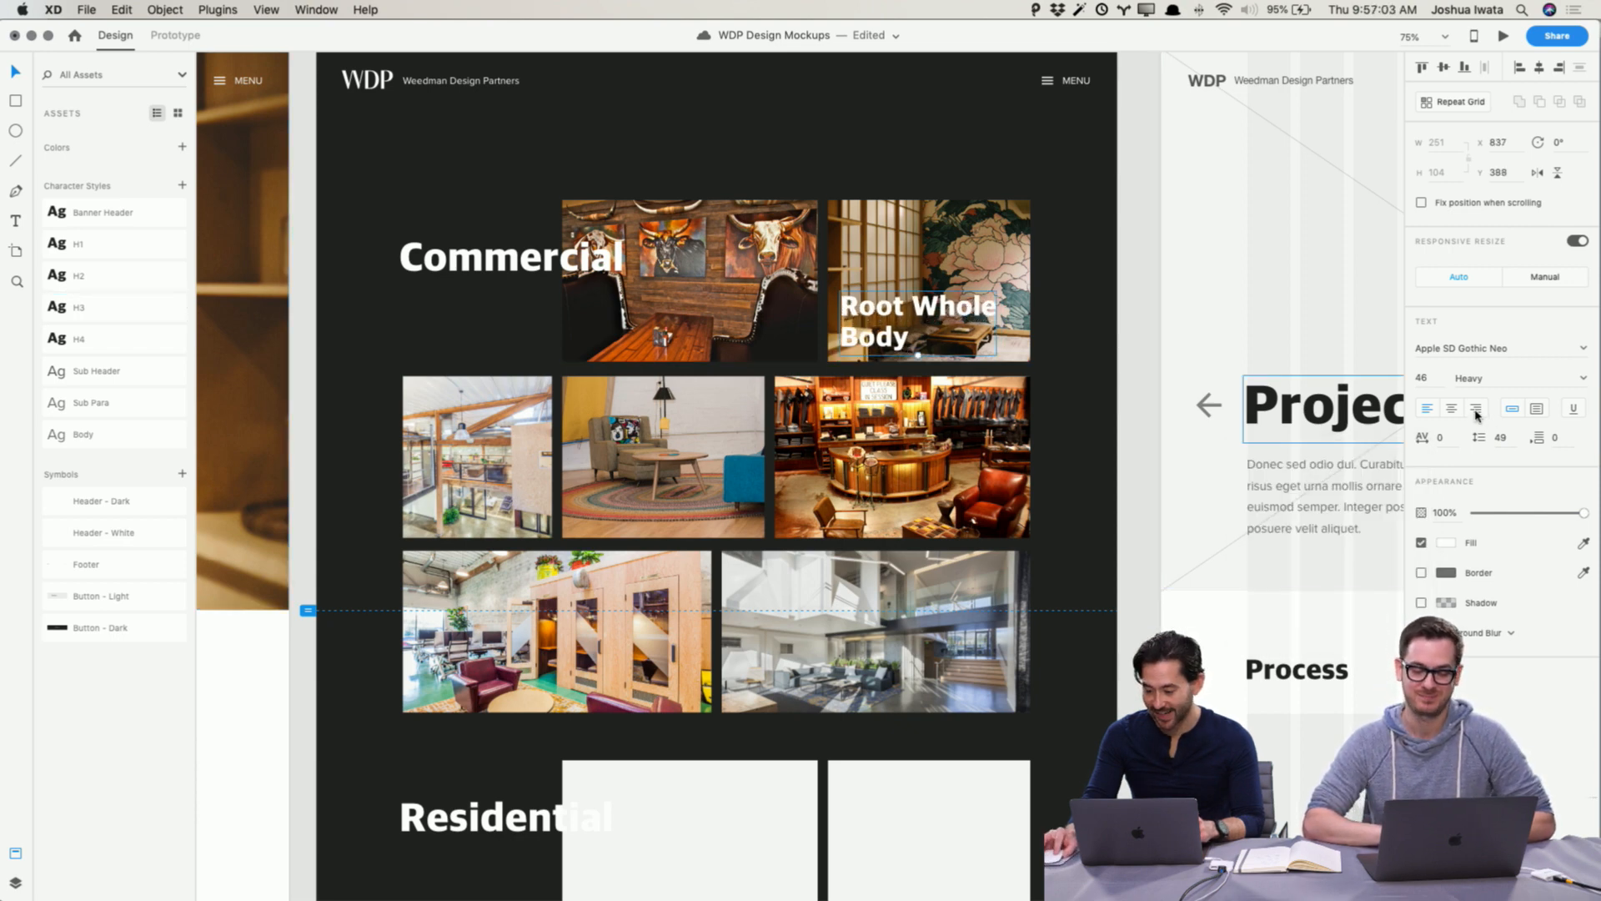
# Step: Reduce the label's font size to 40 and set its line spacing to 45
pyautogui.press('Down')
pyautogui.press('Down')
pyautogui.press('Down')
pyautogui.press('Down')
pyautogui.press('Down')
pyautogui.press('Down')
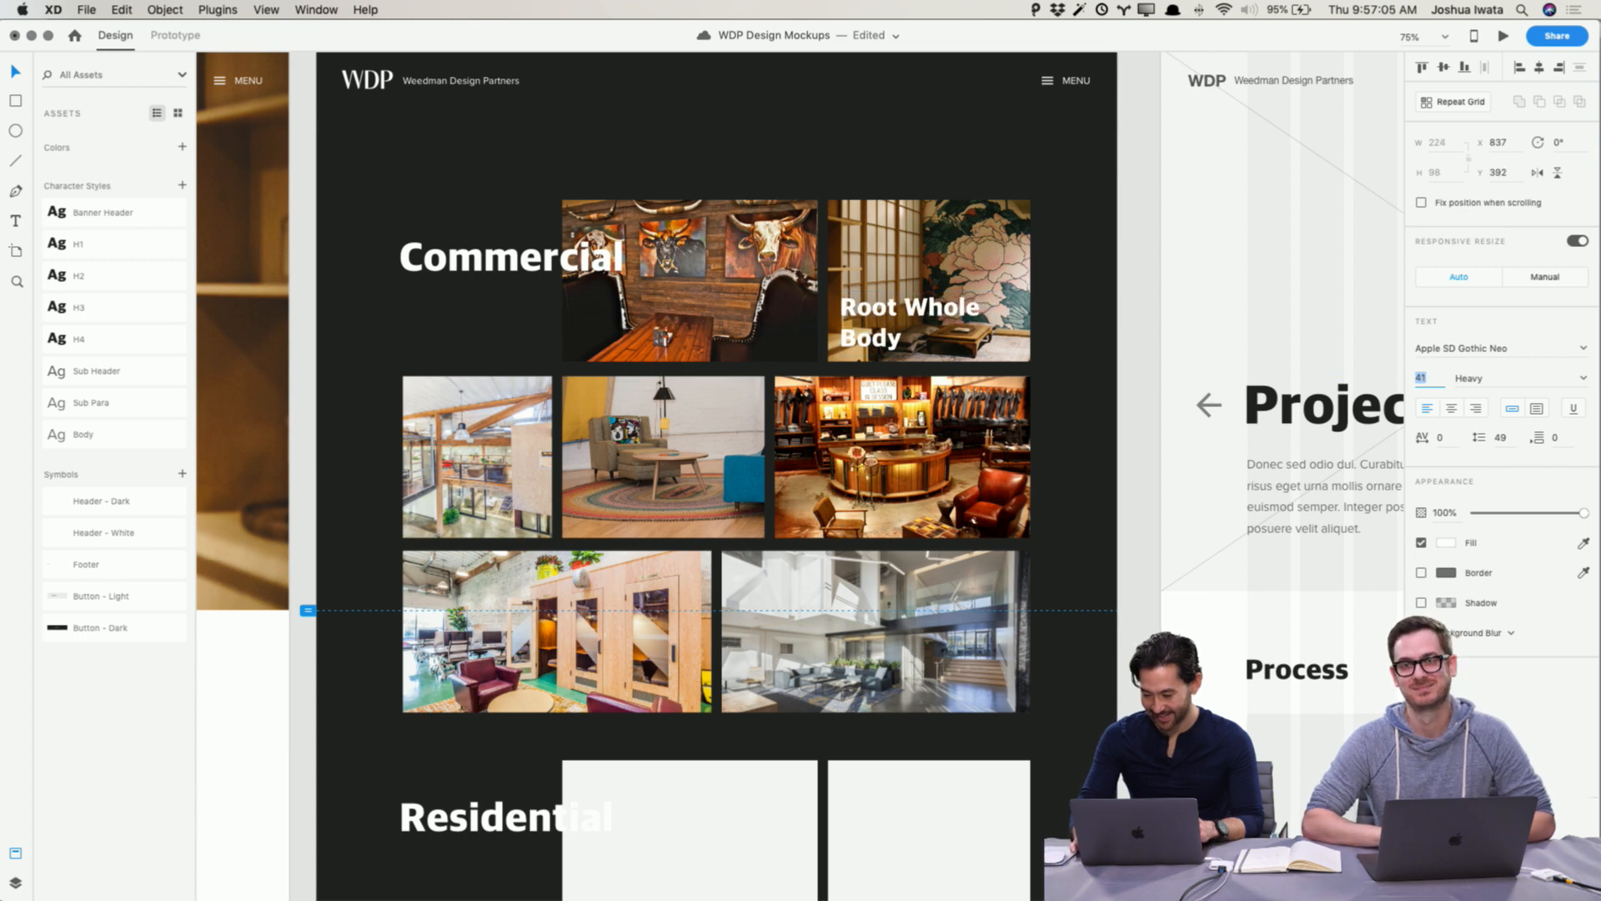
pyautogui.click(1500, 437)
pyautogui.write('45')
pyautogui.press('Return')
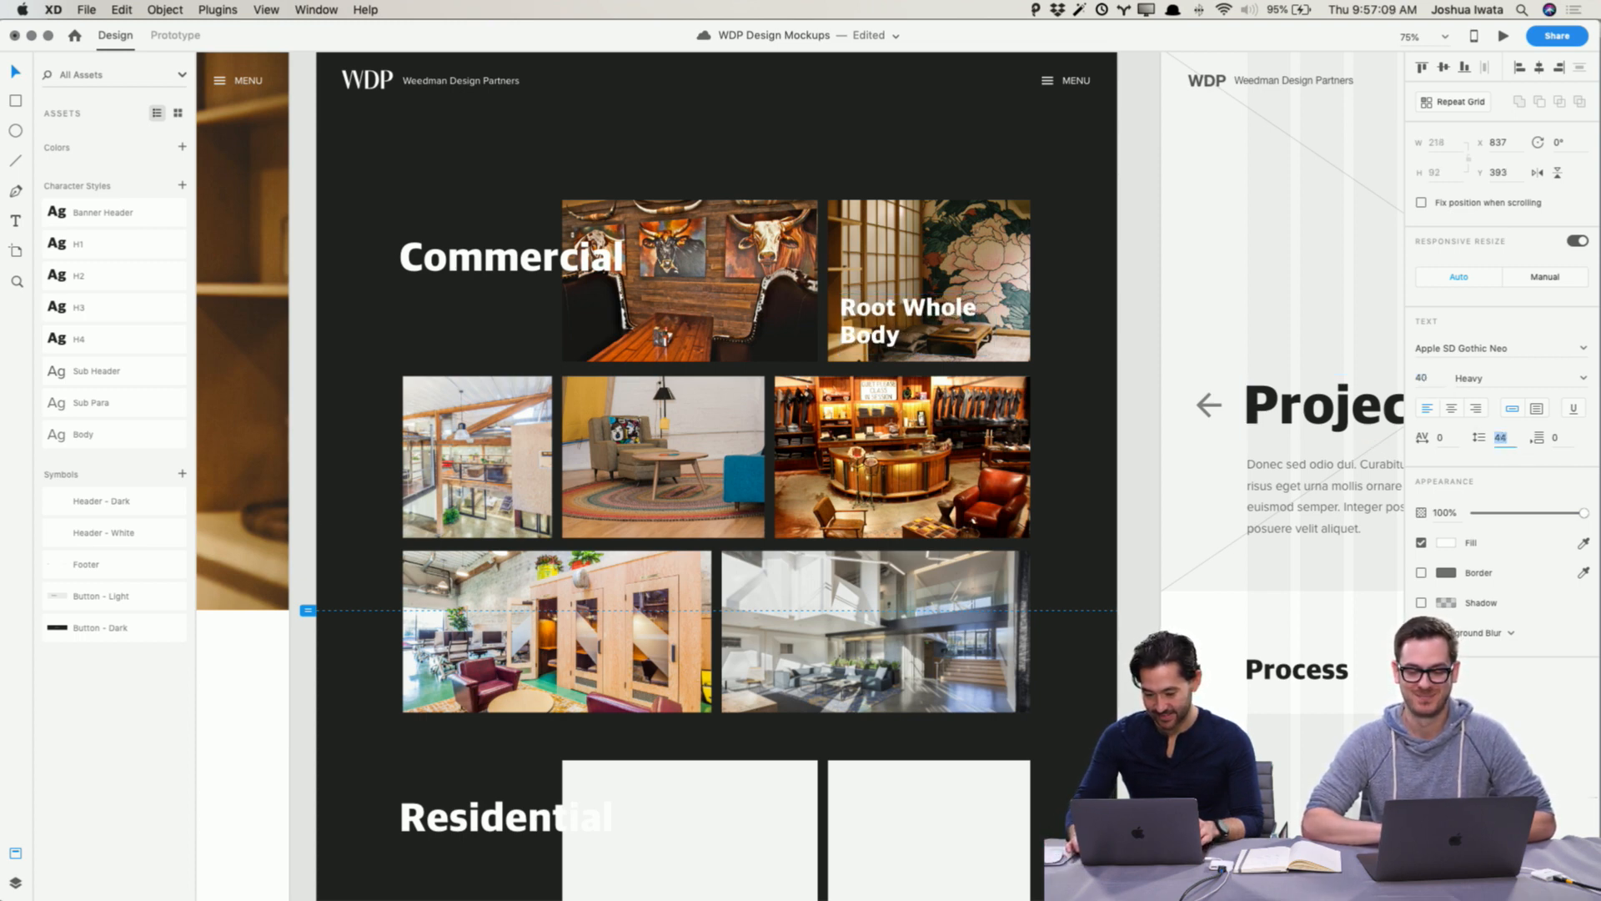
pyautogui.press('Escape')
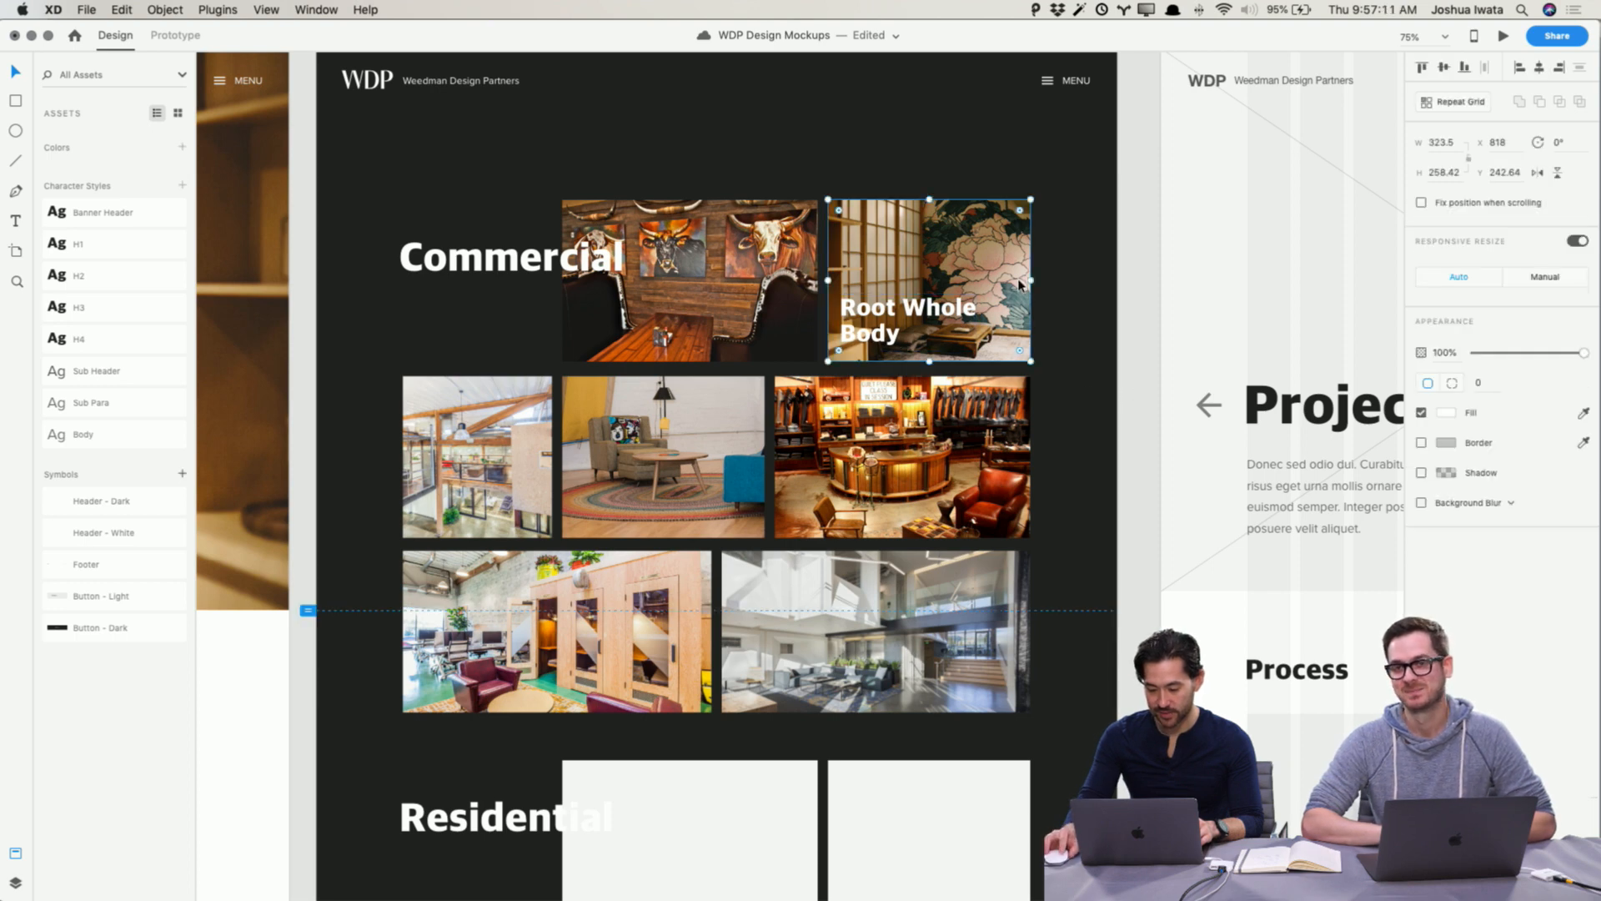
# Step: Lower the opacity of the Root Whole Body thumbnail photo to about 71%
pyautogui.moveTo(868, 314); pyautogui.dragTo(869, 317)
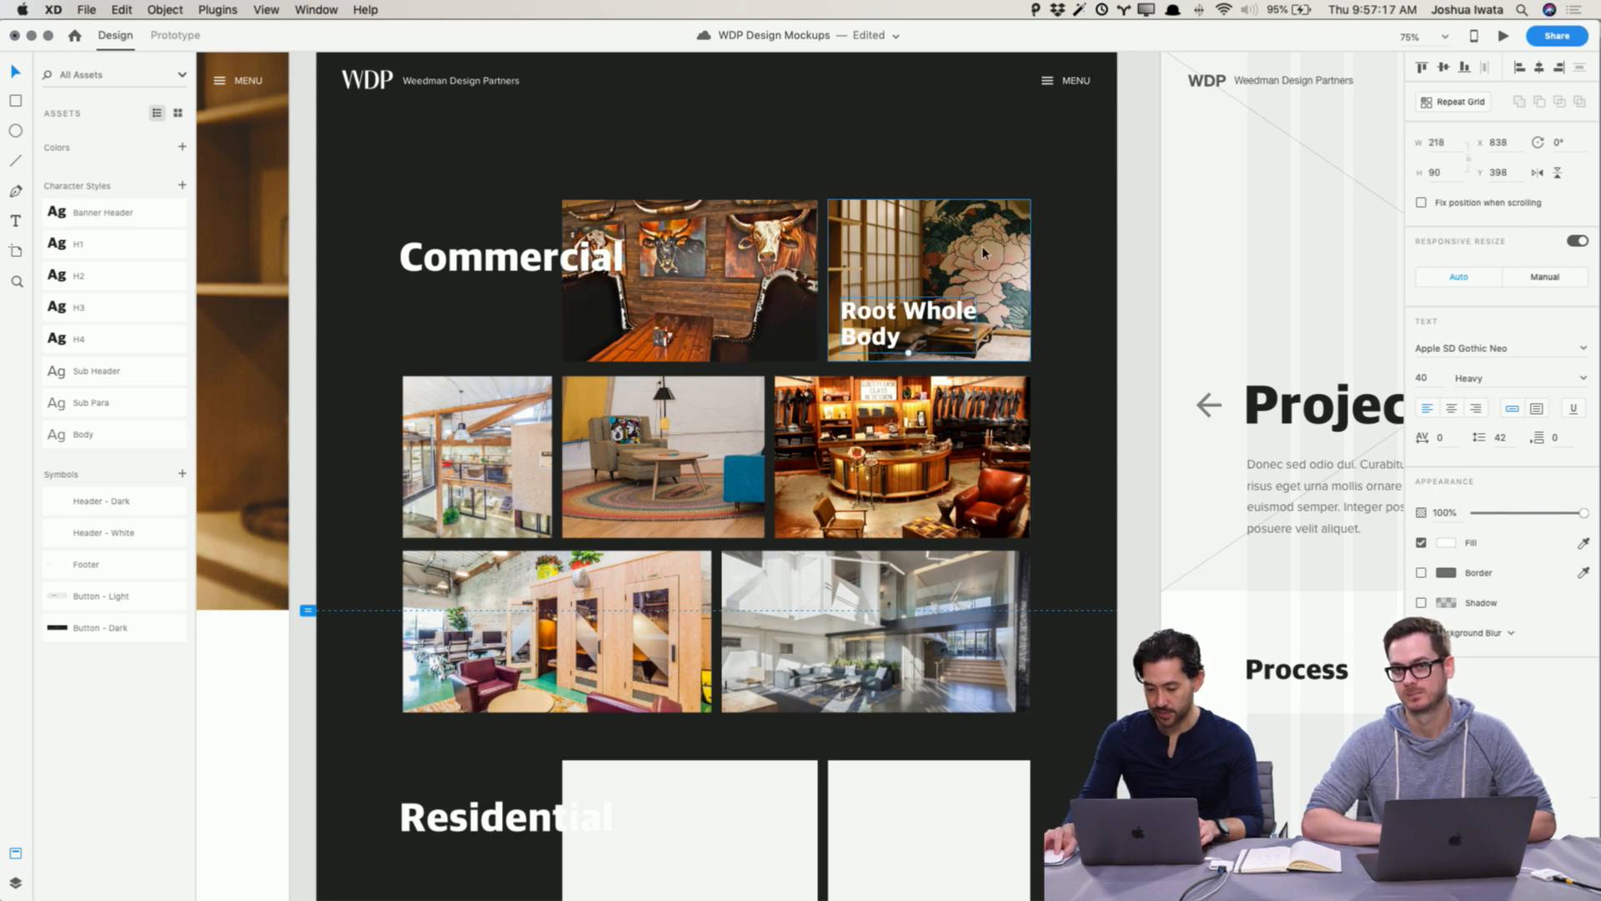
pyautogui.press('Escape')
pyautogui.moveTo(1578, 357); pyautogui.dragTo(1559, 359)
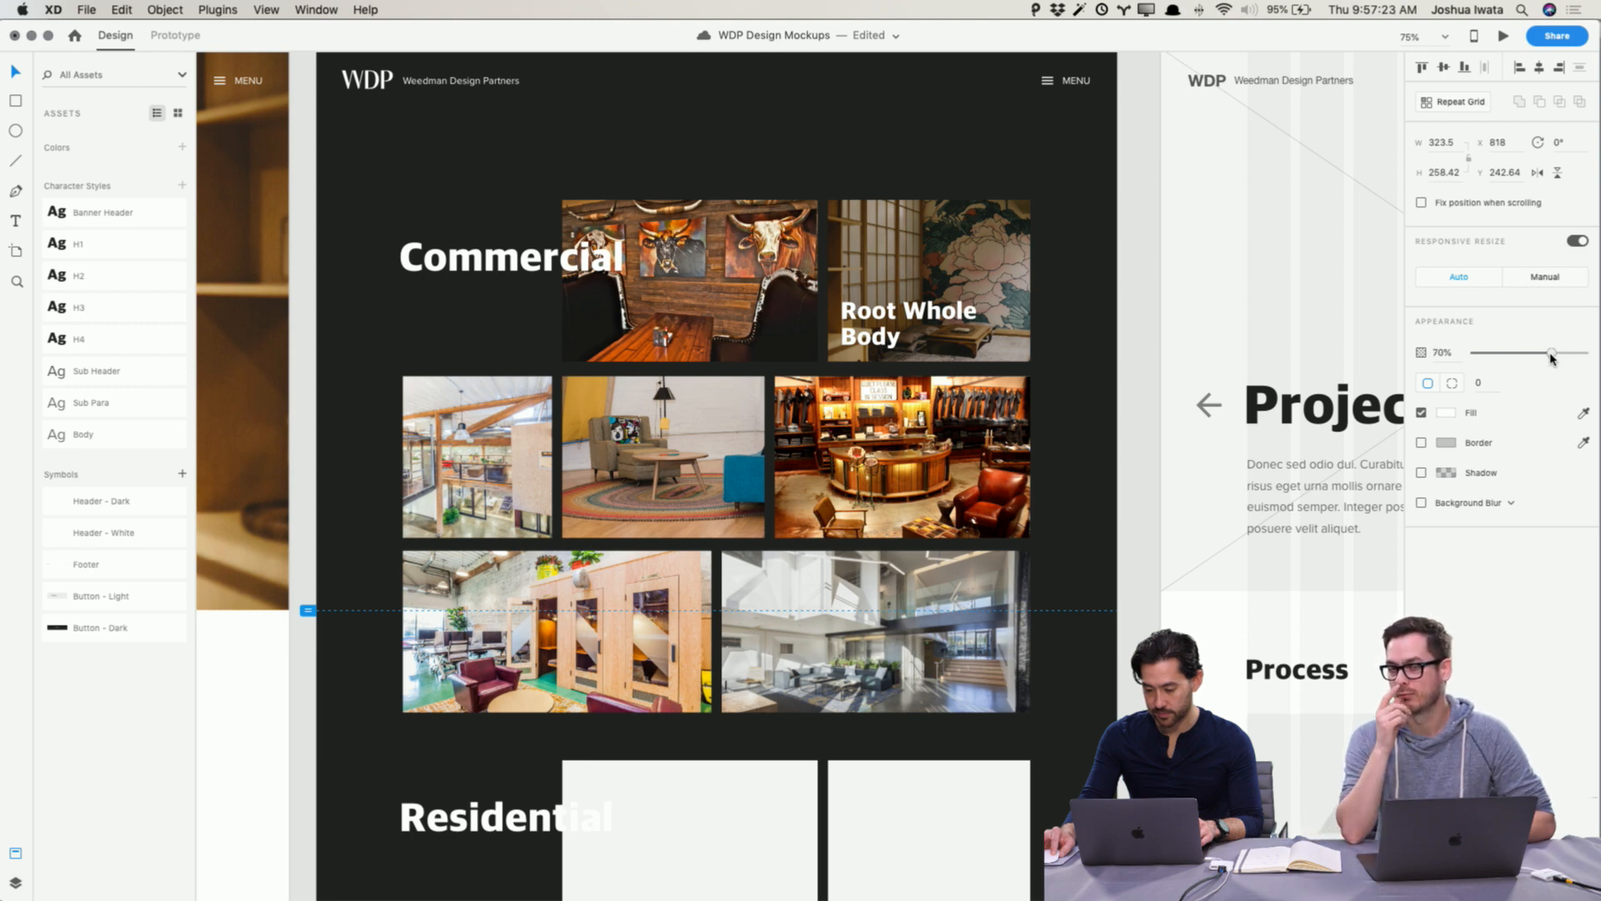
pyautogui.moveTo(1552, 359); pyautogui.dragTo(1552, 354)
pyautogui.click(1143, 410)
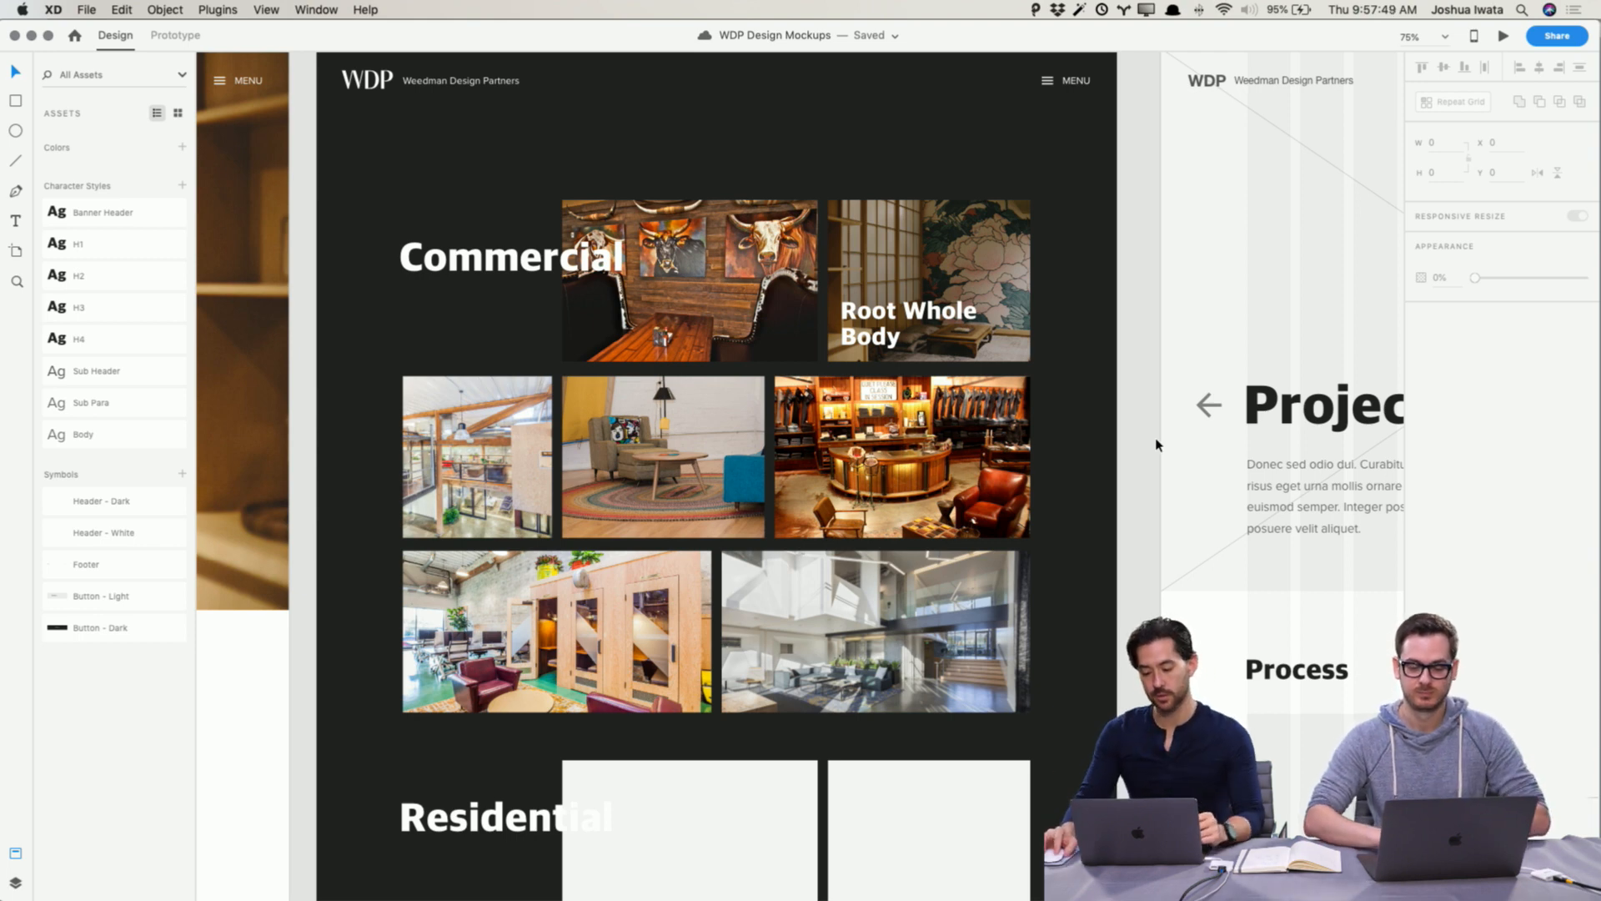
pyautogui.click(907, 223)
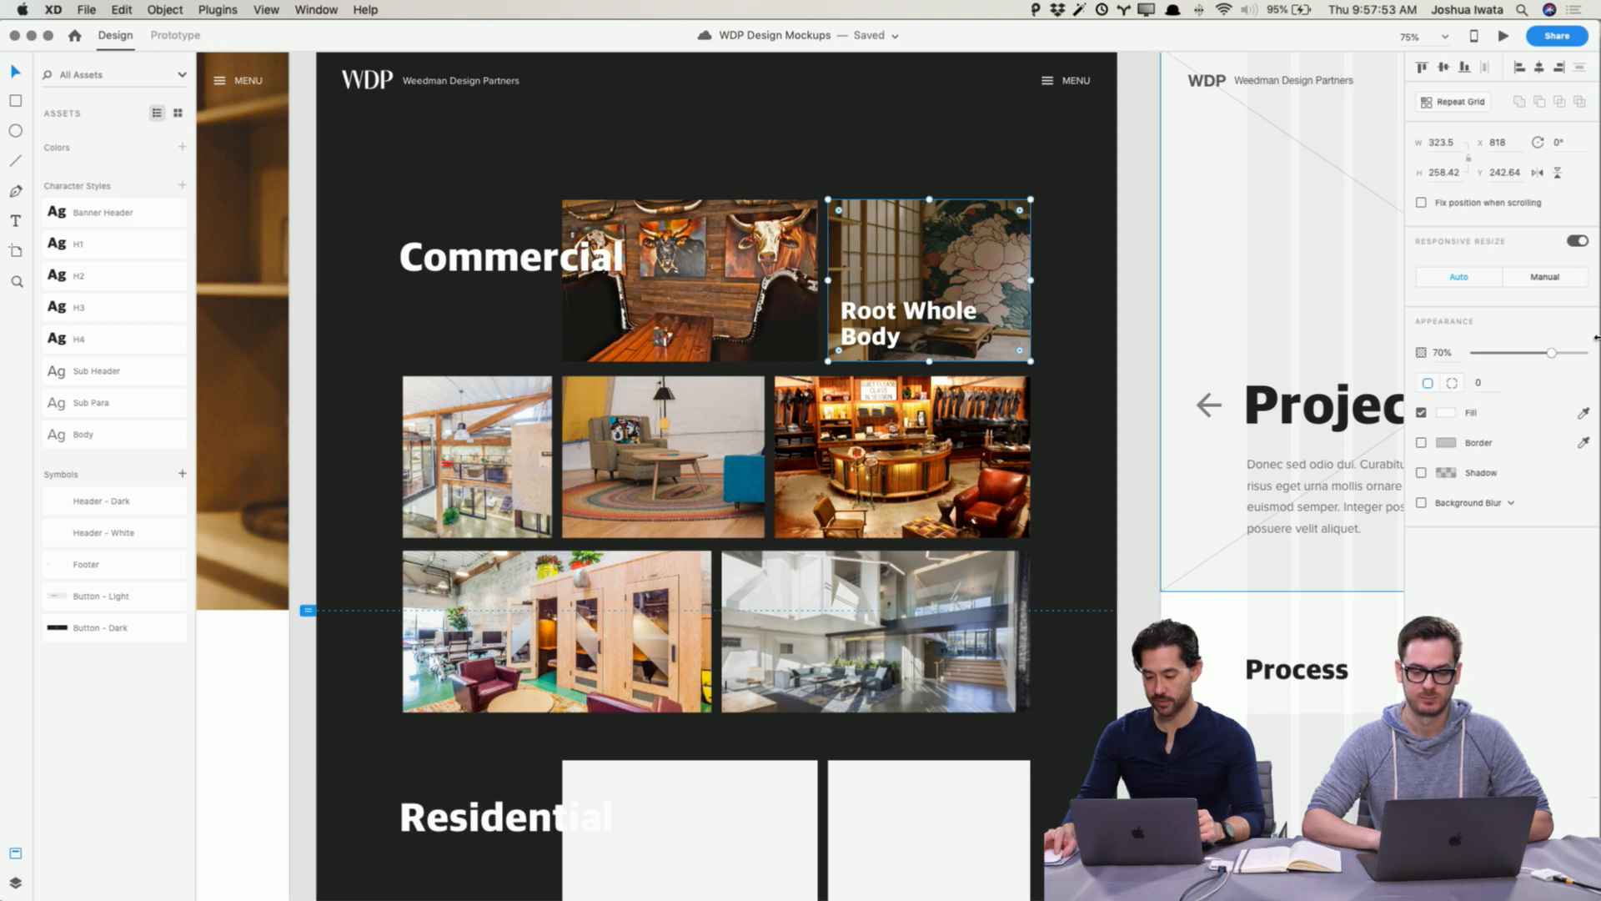
pyautogui.moveTo(1550, 356)
pyautogui.mouseDown()
pyautogui.moveTo(1499, 357)
pyautogui.moveTo(1550, 358)
pyautogui.mouseUp()
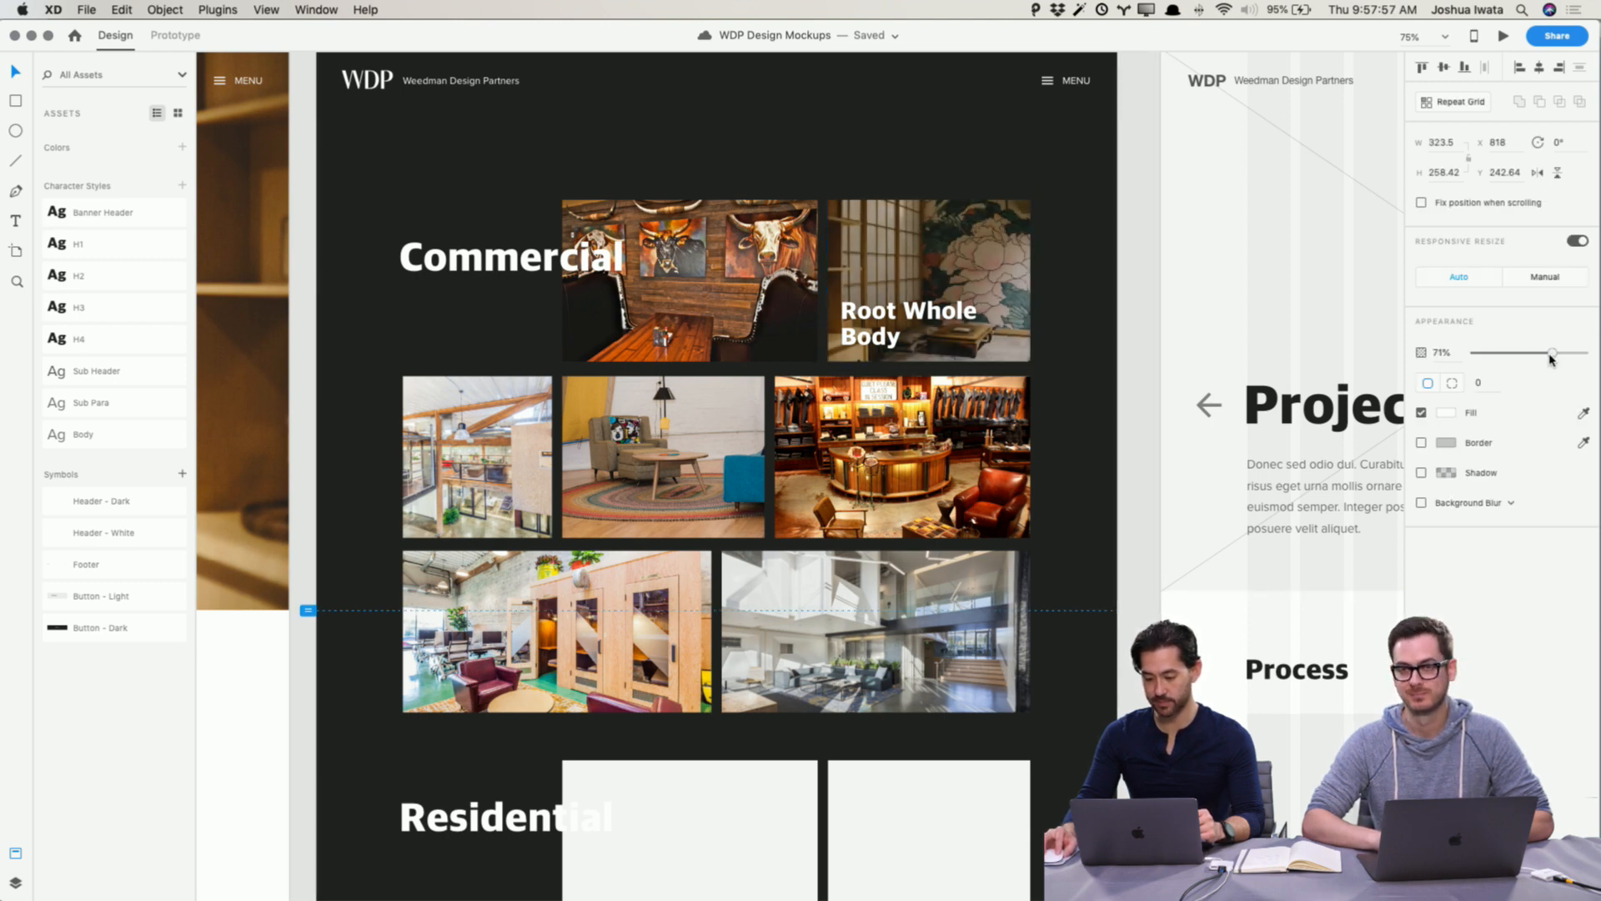
pyautogui.click(1152, 424)
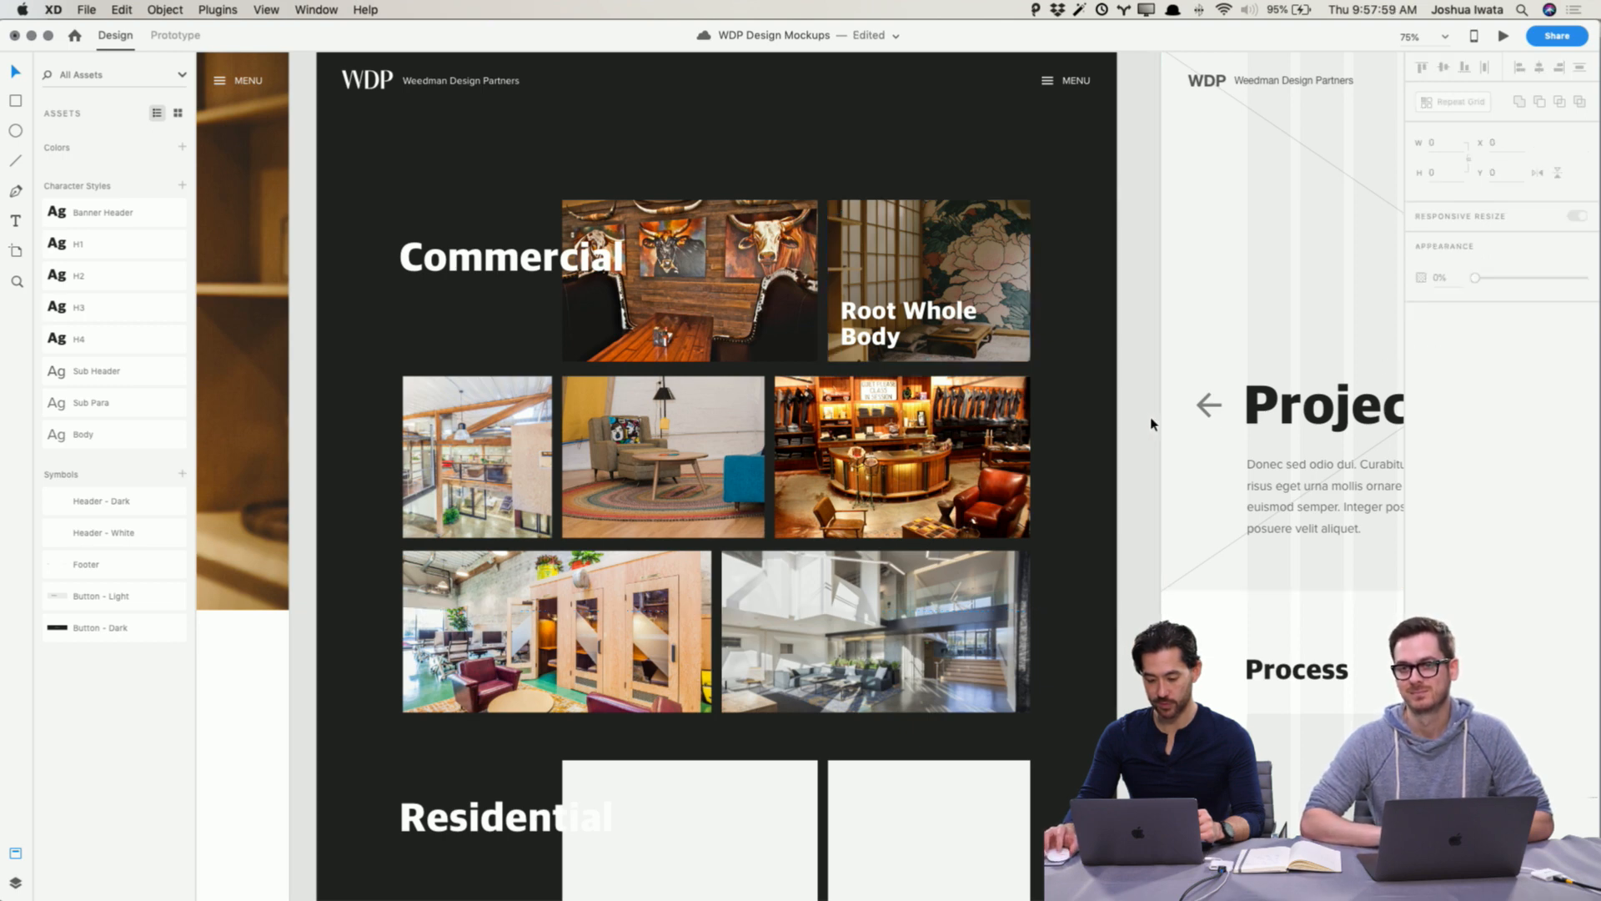
# Step: Copy the Root Whole Body thumbnail photo
pyautogui.scroll(-5, 1152, 423)
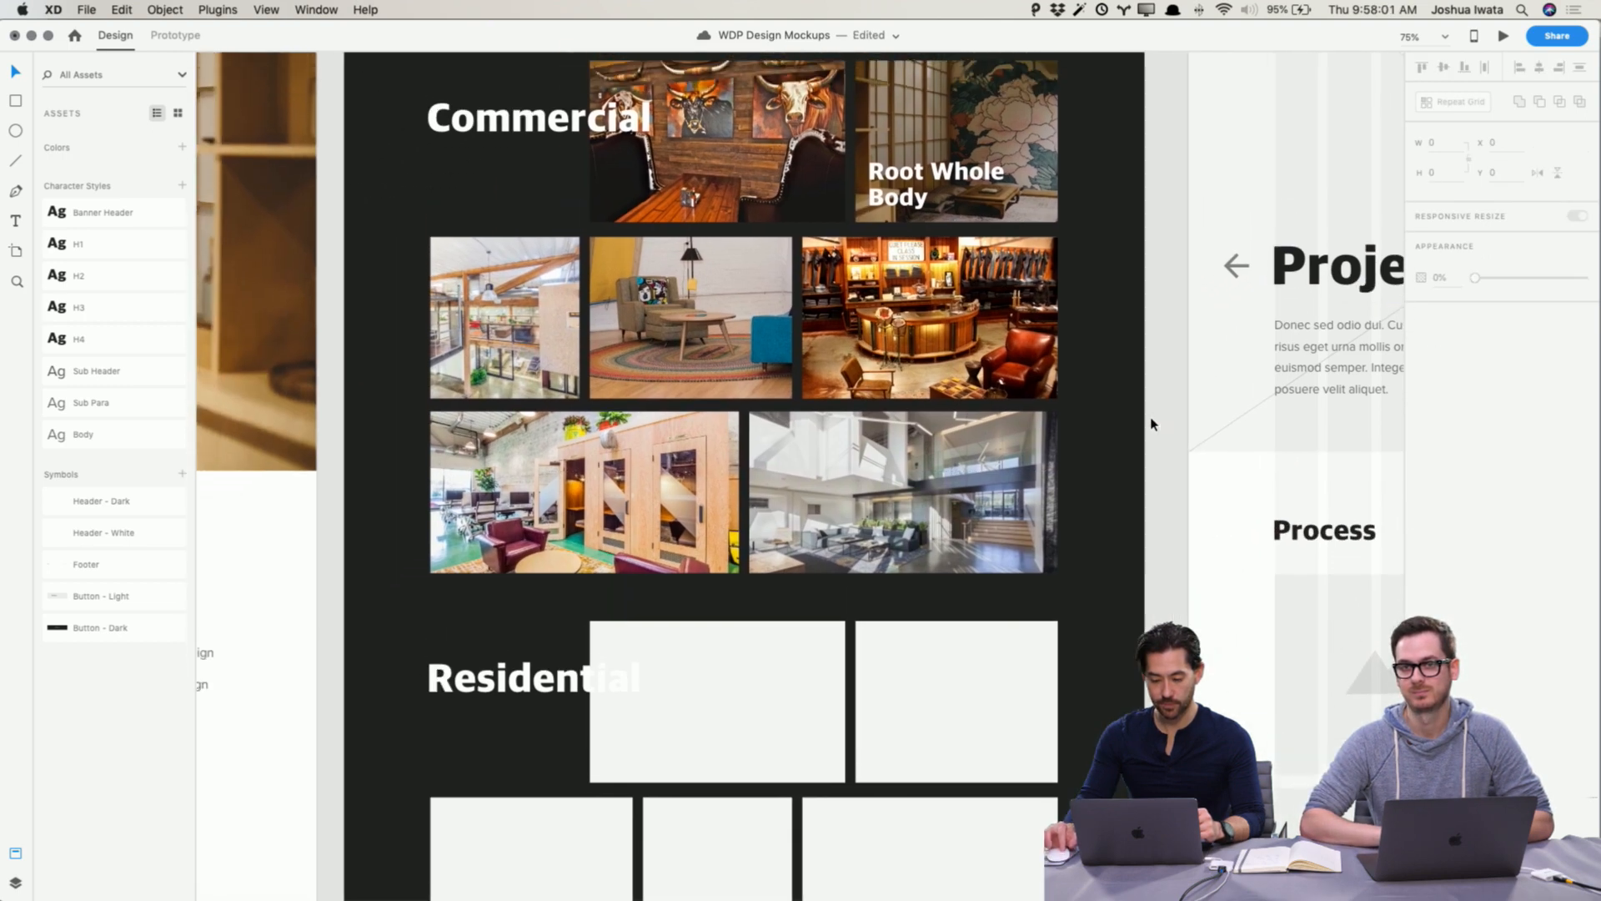
pyautogui.scroll(4, 1152, 424)
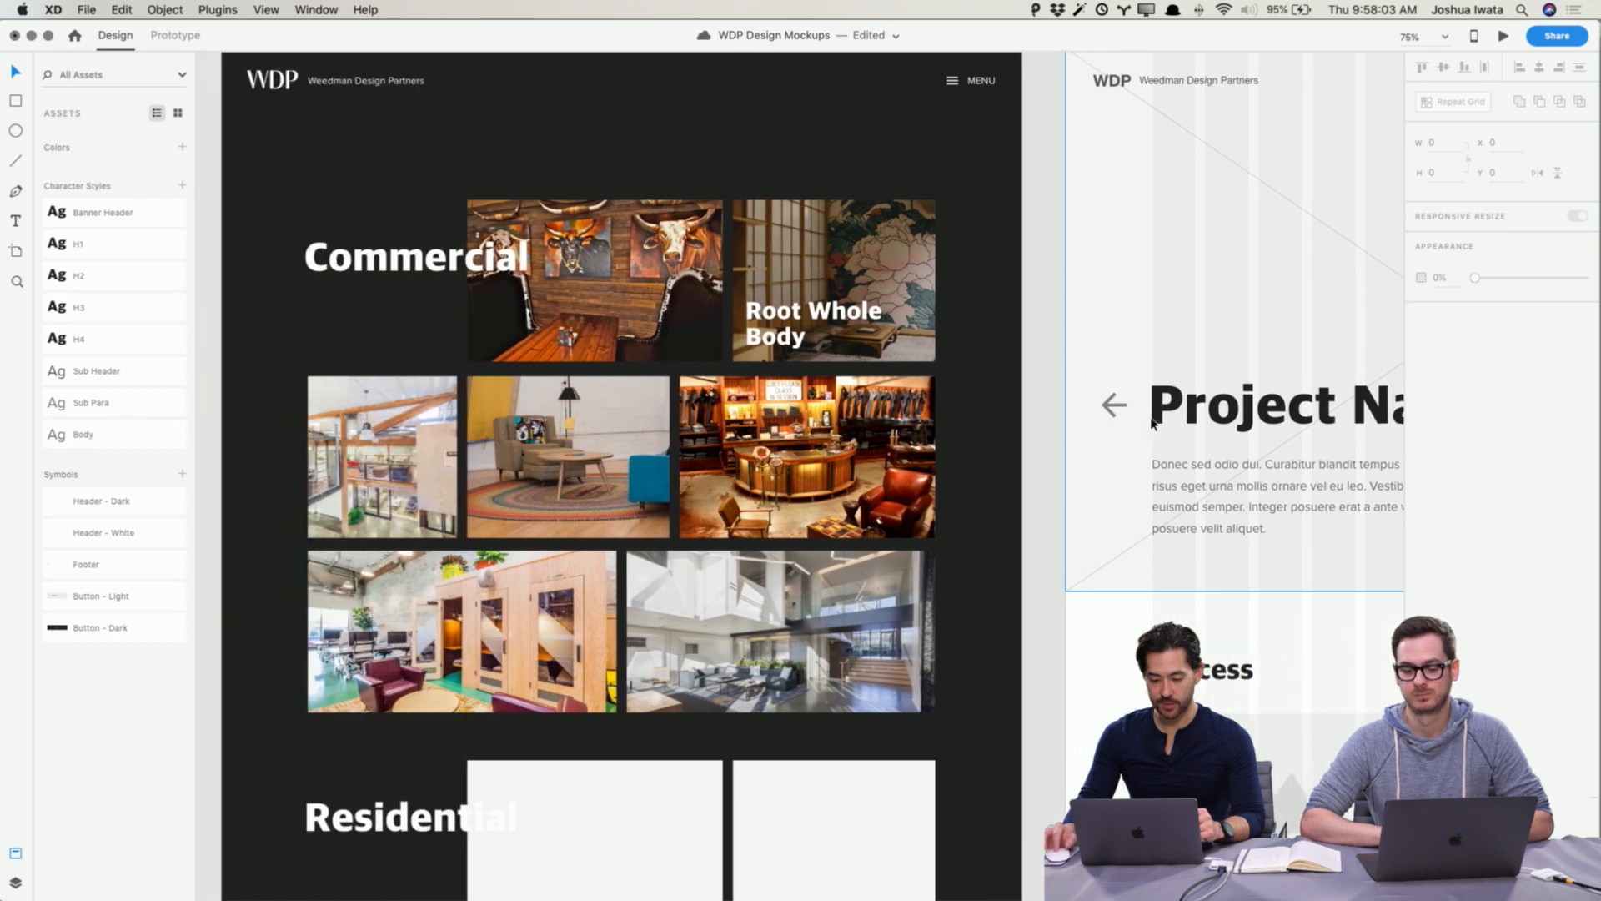
pyautogui.hscroll(5, 1152, 423)
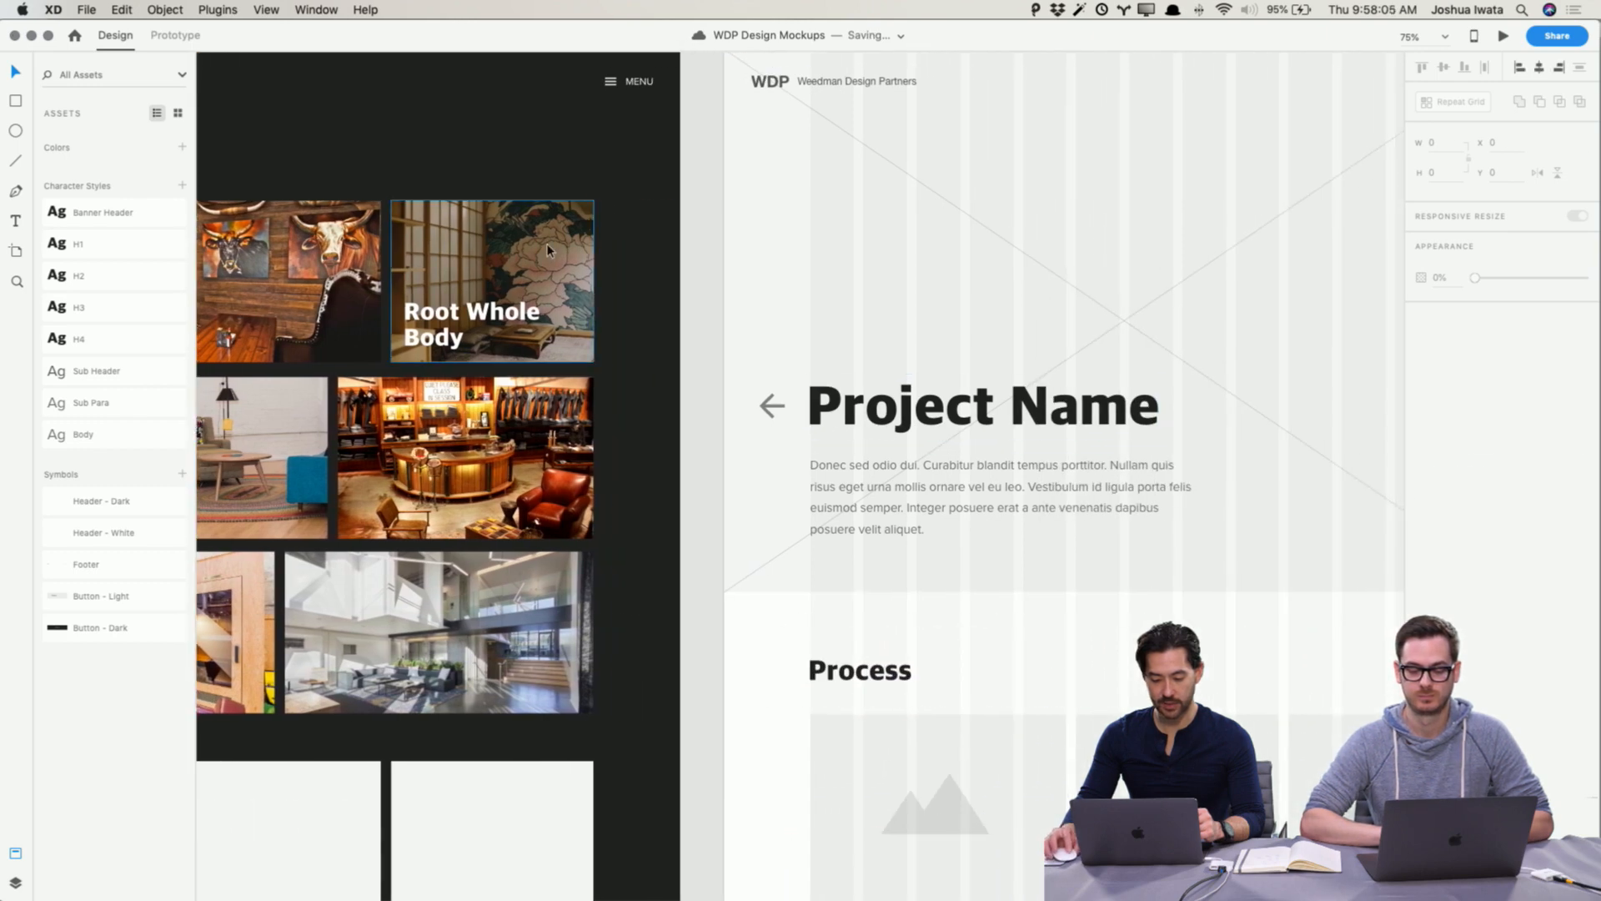
pyautogui.click(547, 243)
pyautogui.hscroll(-6, 553, 244)
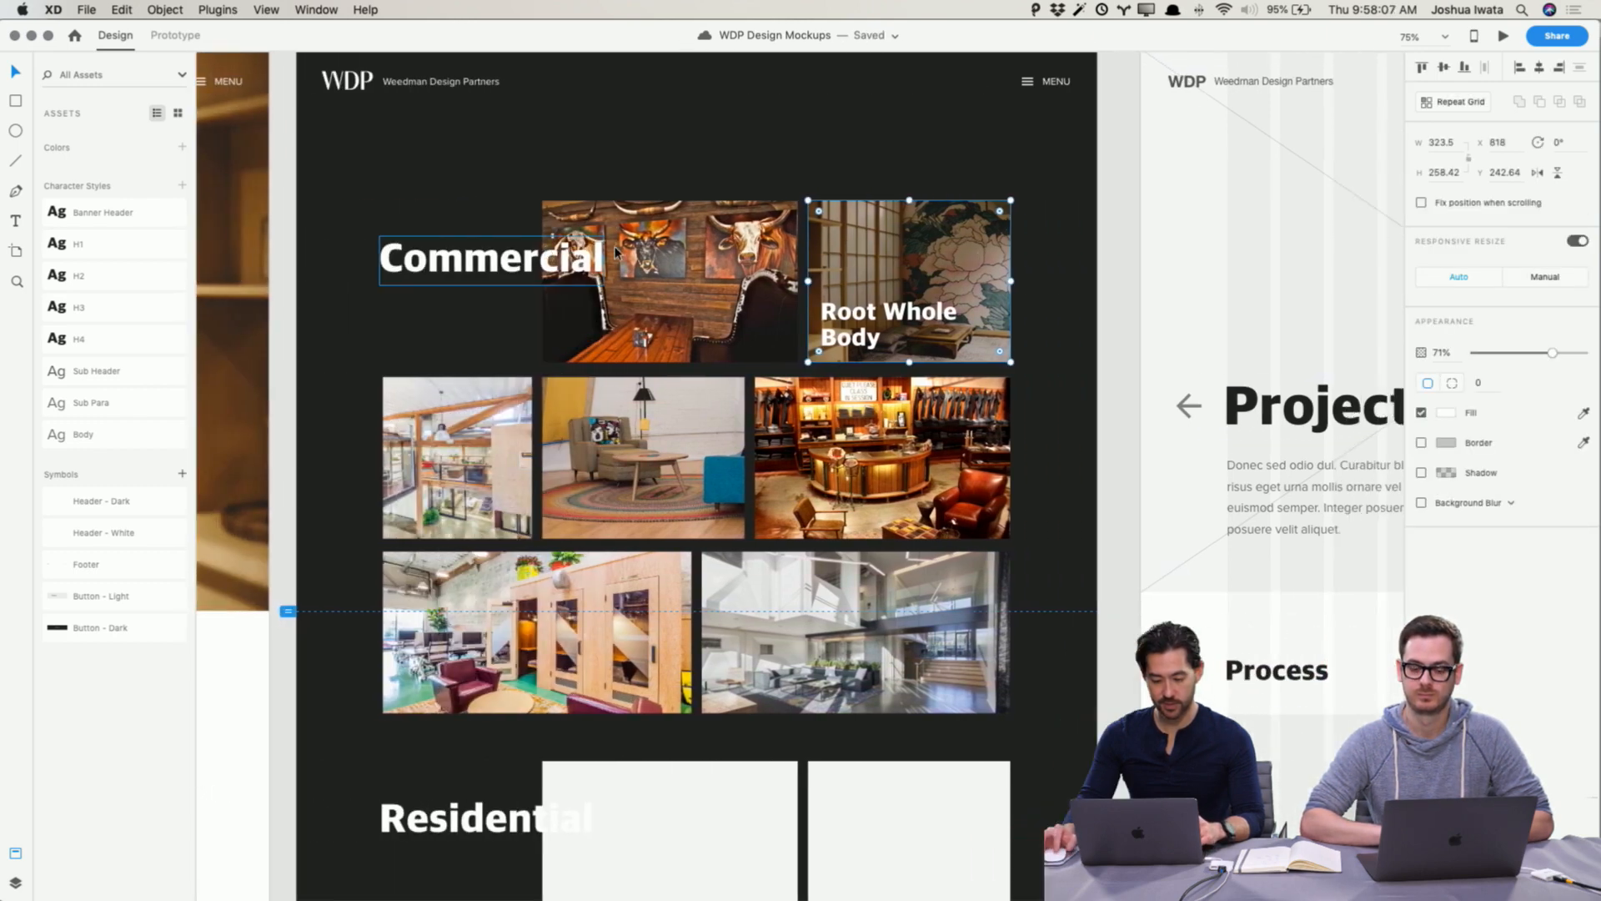
pyautogui.hscroll(7, 615, 249)
pyautogui.scroll(2, 614, 251)
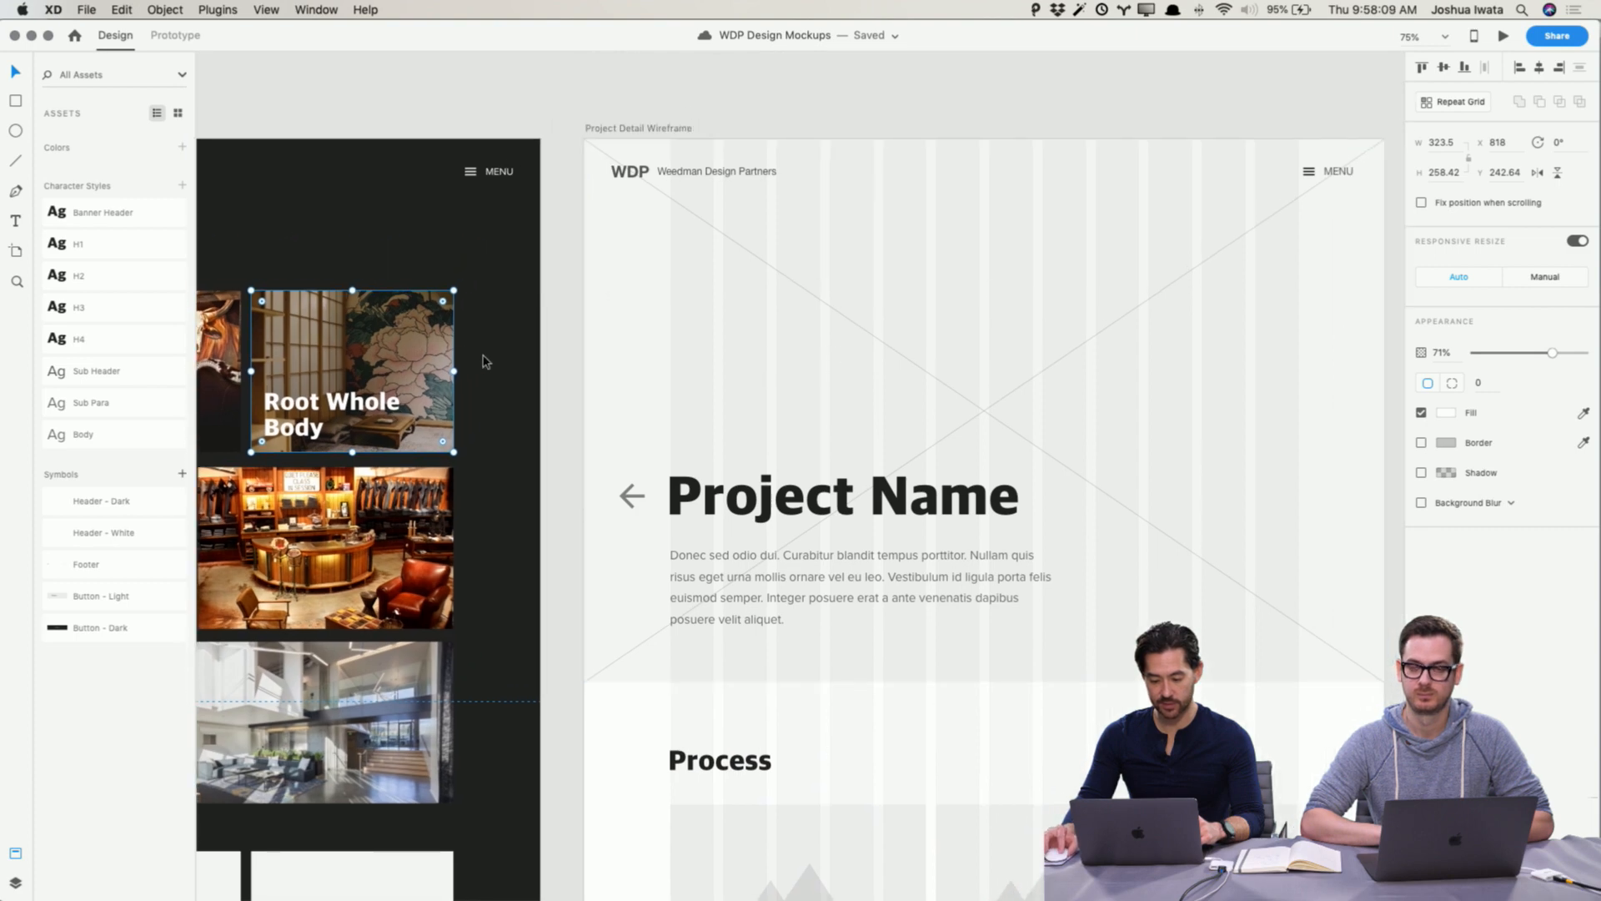
pyautogui.hscroll(1, 814, 322)
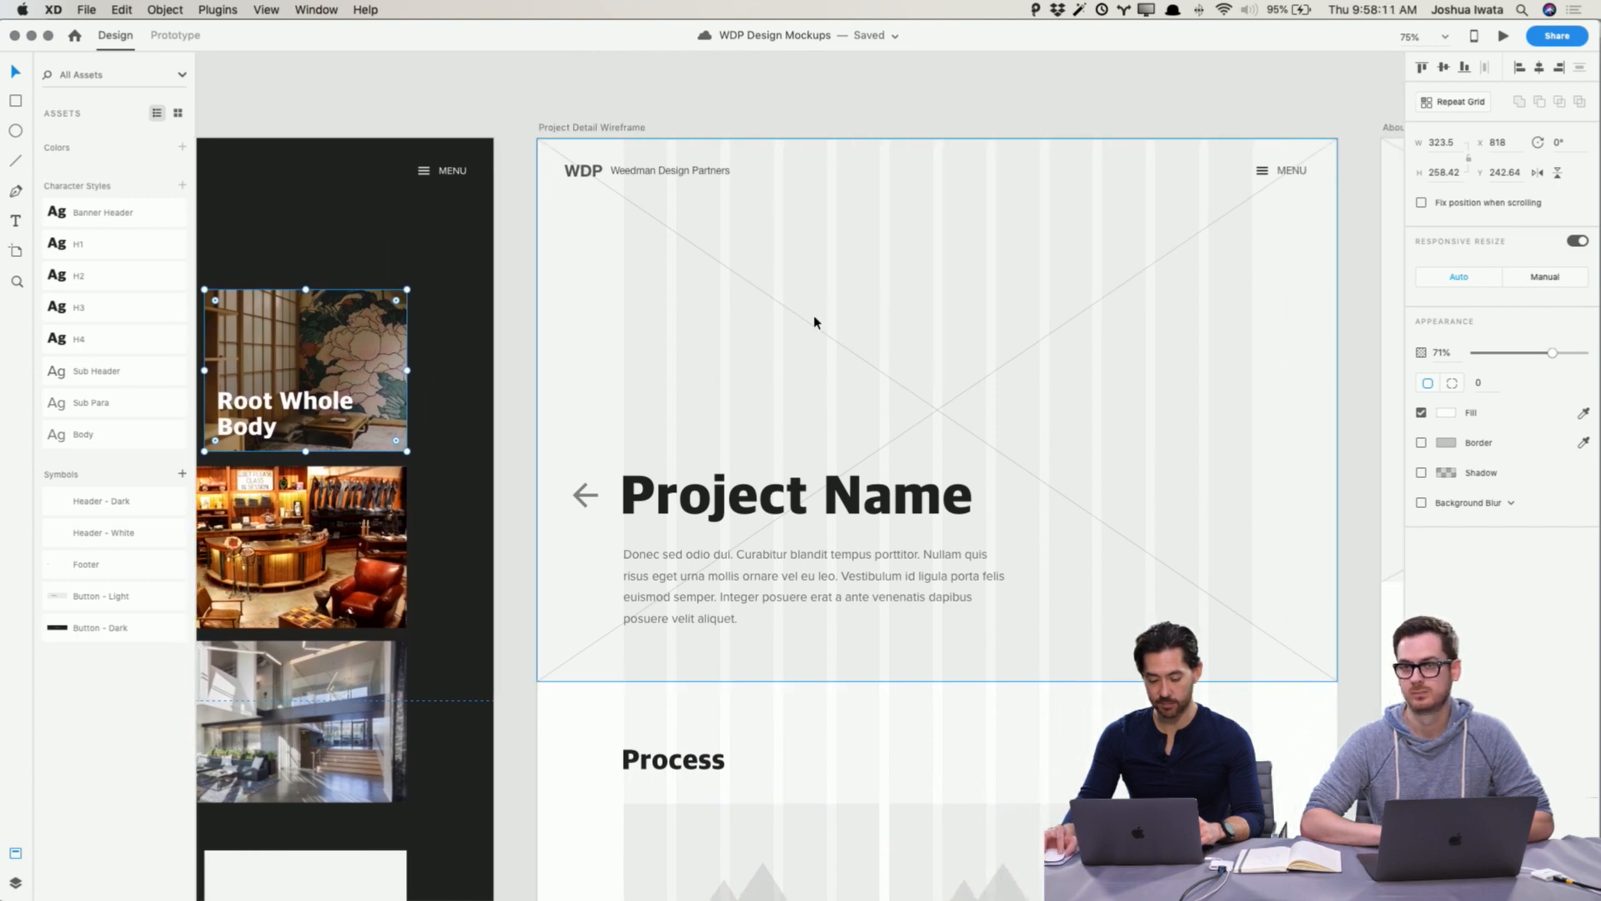
pyautogui.hscroll(-6, 814, 322)
pyautogui.hscroll(1, 780, 321)
pyautogui.press('super+c')
# Step: Delete the hero image placeholder on the Project Detail Wireframe and paste the copied photo there
pyautogui.hscroll(1, 864, 310)
pyautogui.scroll(-1, 864, 310)
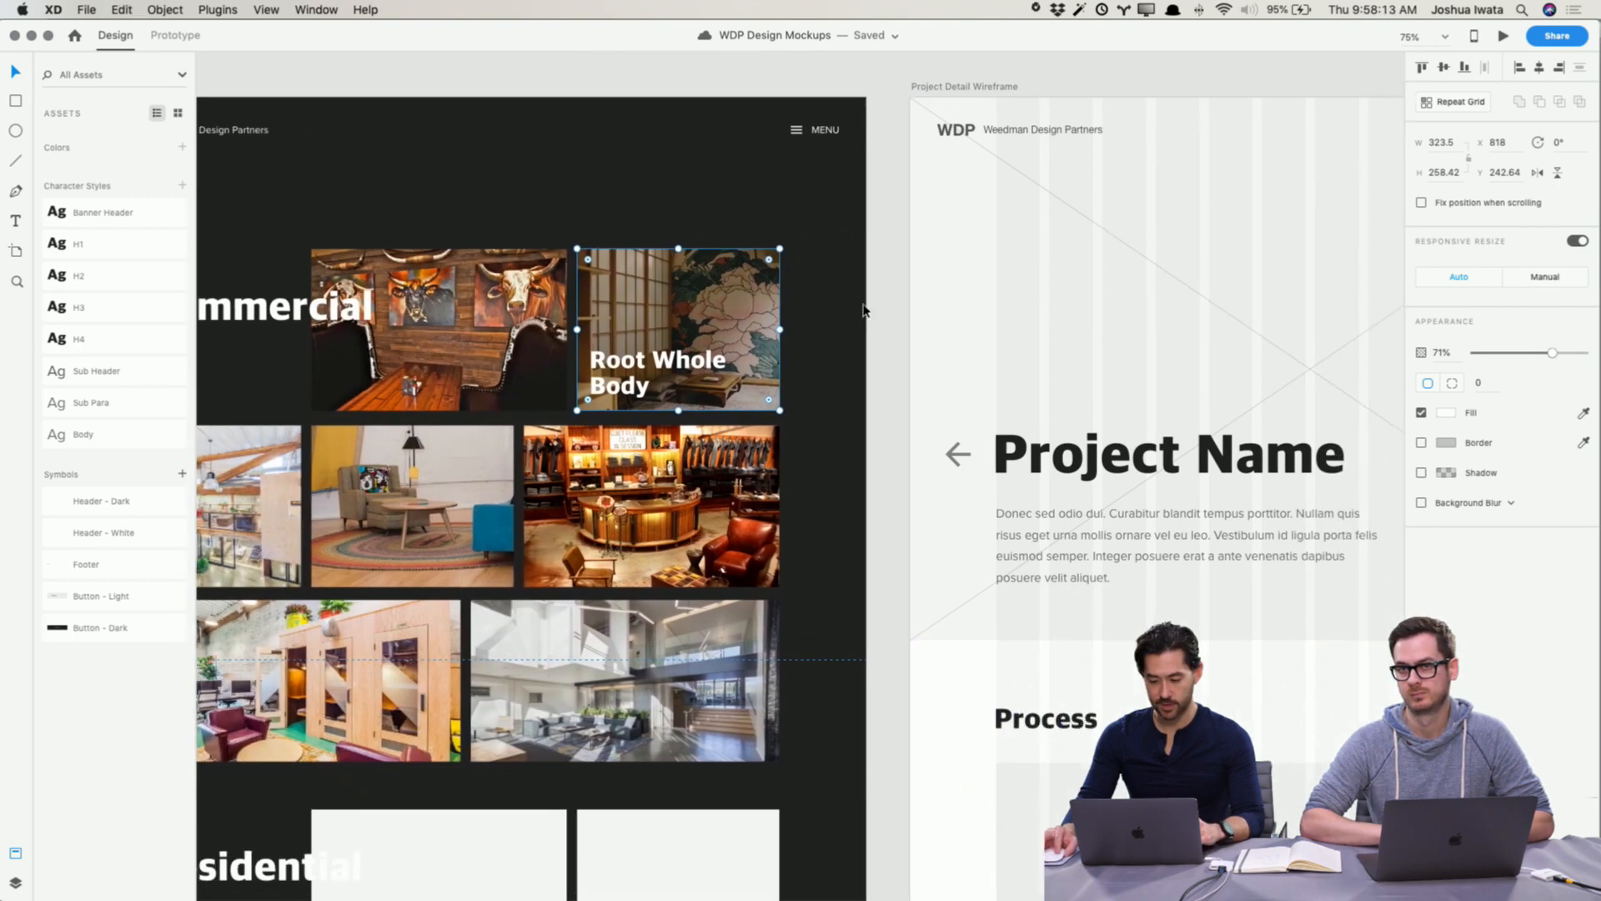
pyautogui.hscroll(3, 863, 310)
pyautogui.scroll(-1, 863, 310)
pyautogui.click(1090, 254)
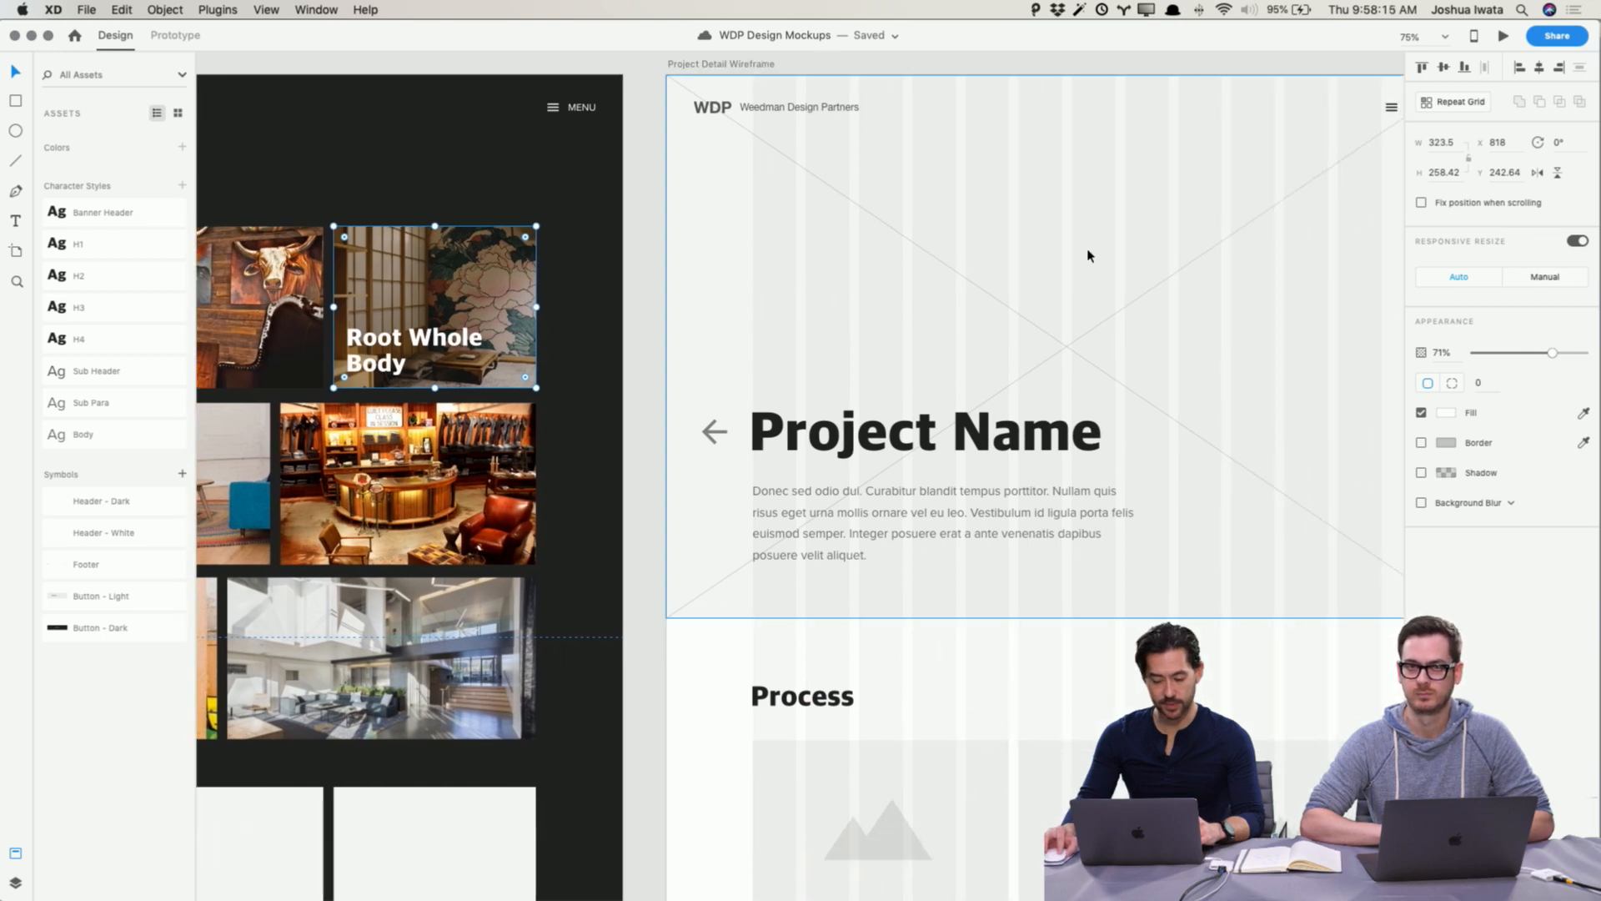
pyautogui.press('Delete')
pyautogui.press('super+v')
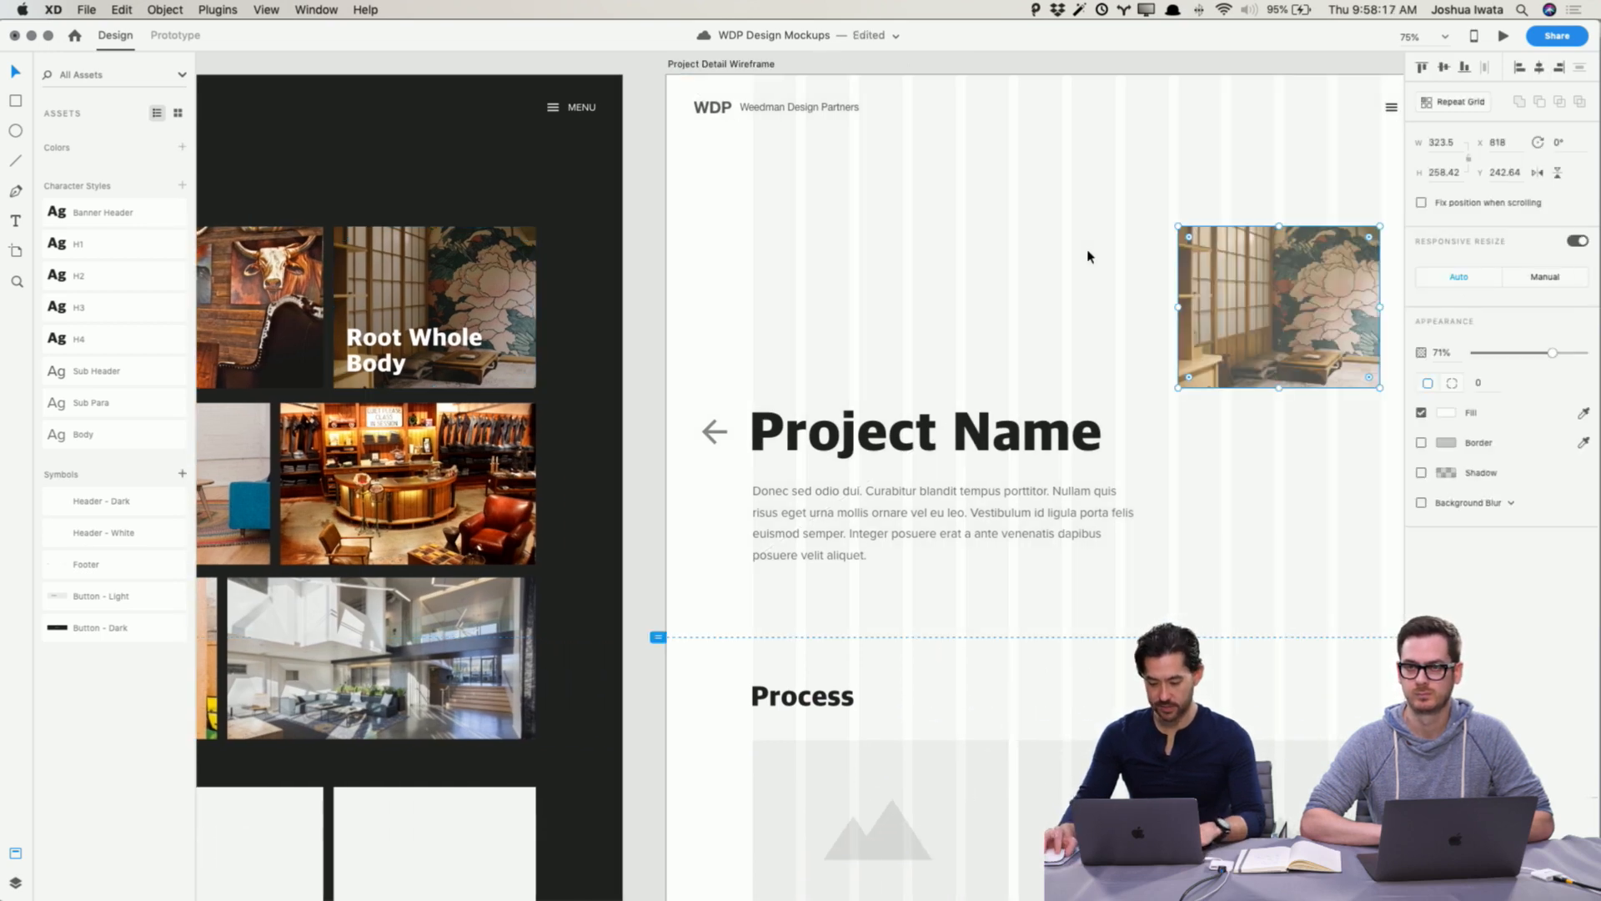
# Step: Restore the pasted photo's opacity to 100%
pyautogui.hscroll(3, 1090, 254)
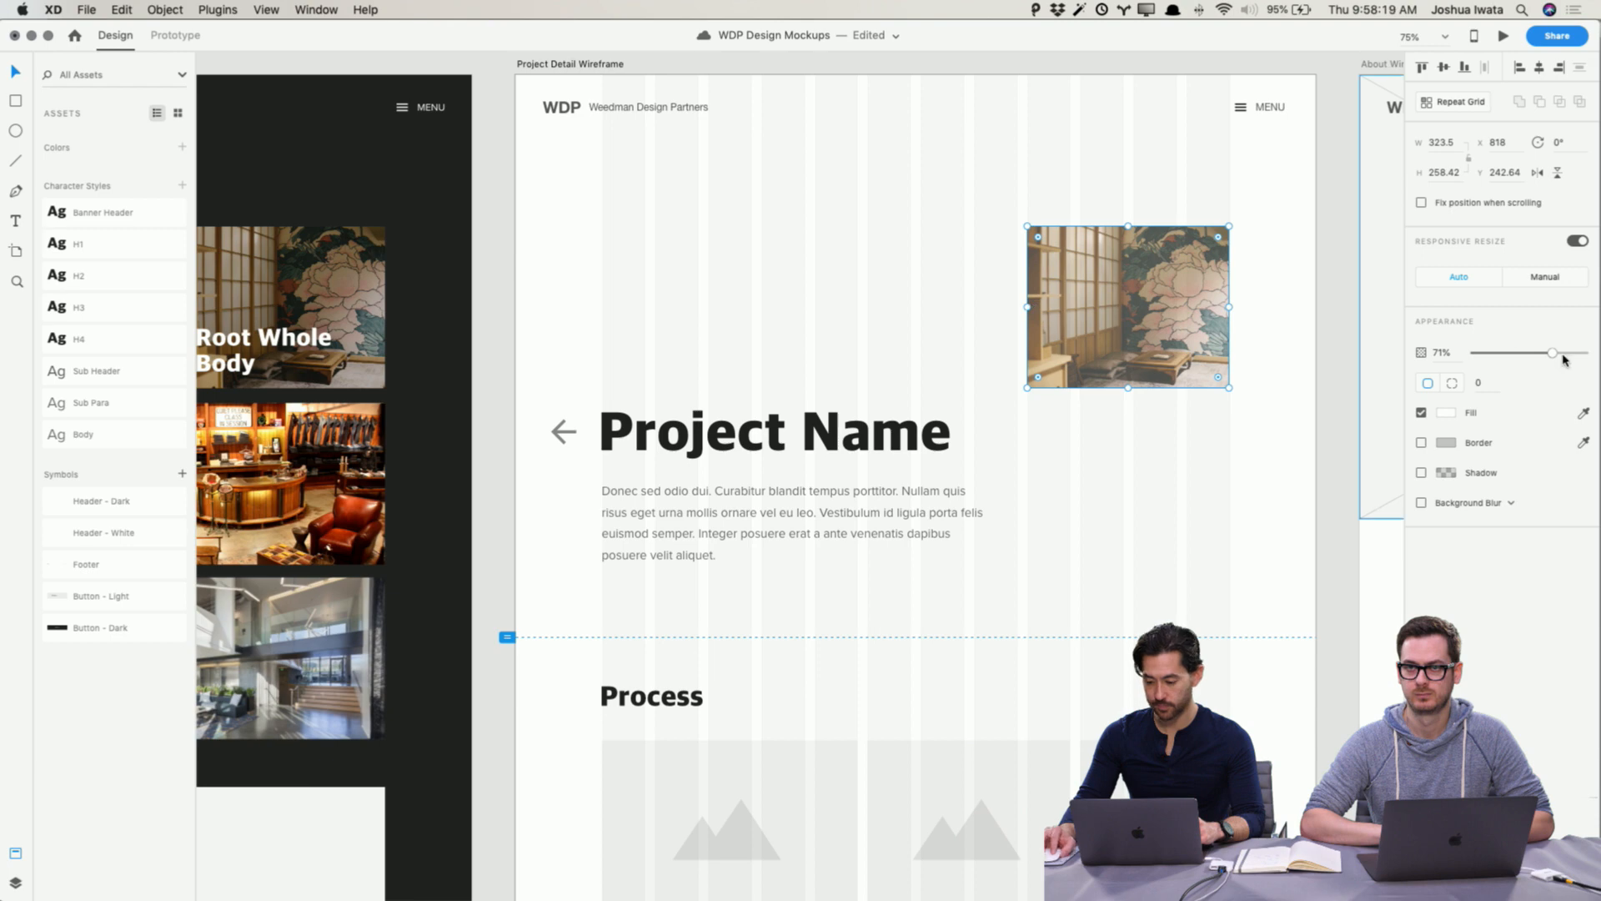
pyautogui.moveTo(1552, 353); pyautogui.dragTo(1586, 353)
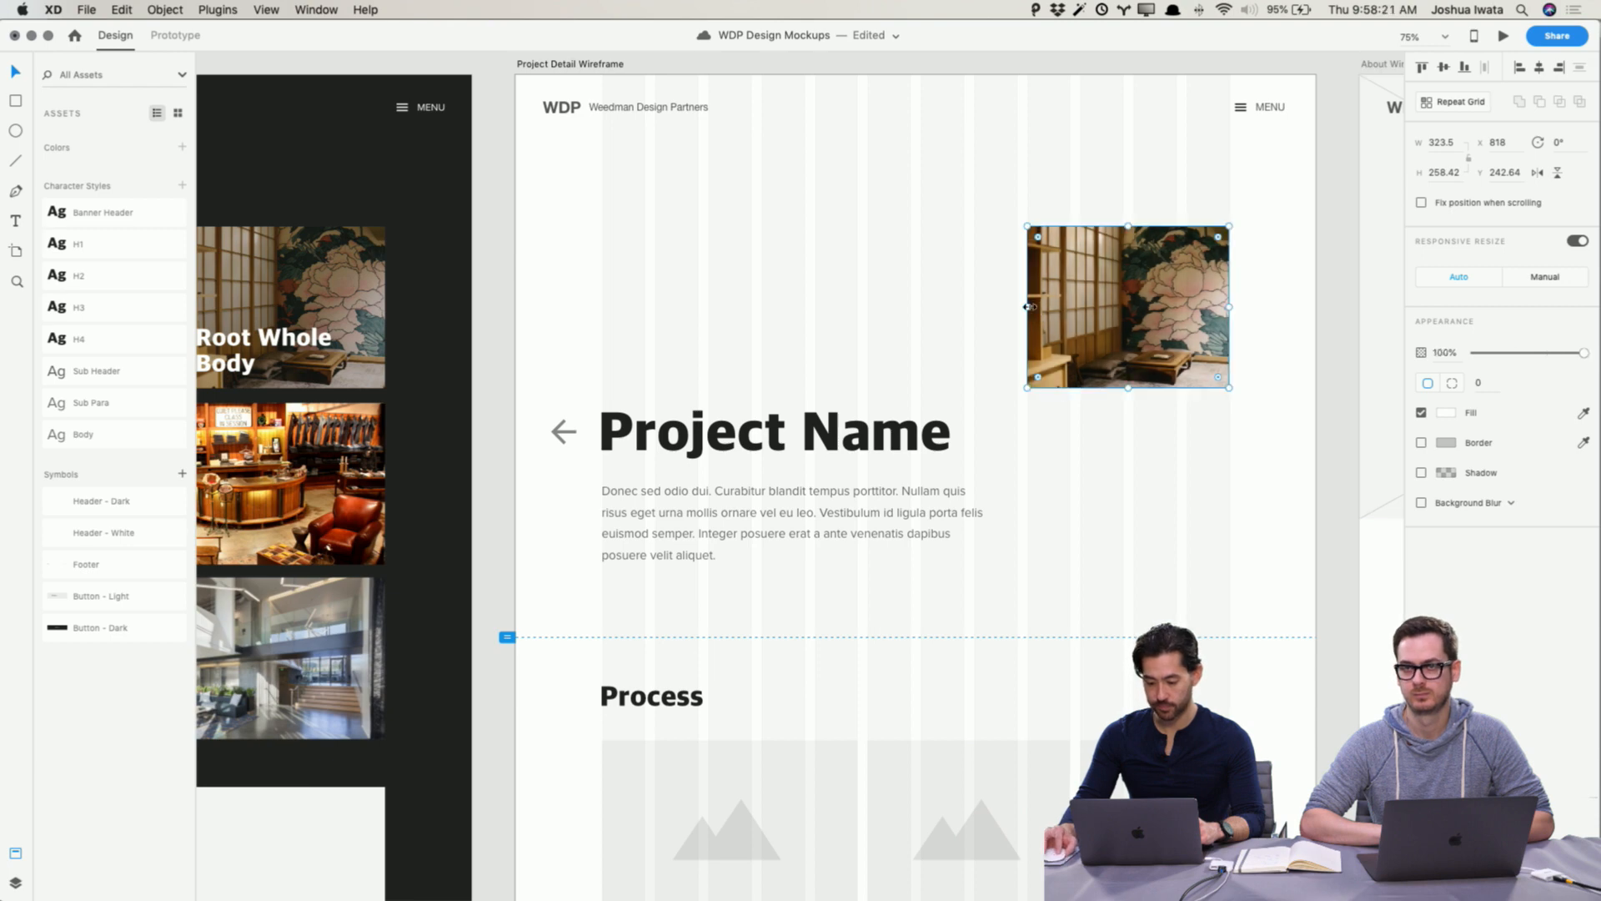
# Step: Stretch the photo across the top of the artboard to about 1280.5 by 900 and send it behind the header text
pyautogui.moveTo(1034, 307); pyautogui.dragTo(538, 298)
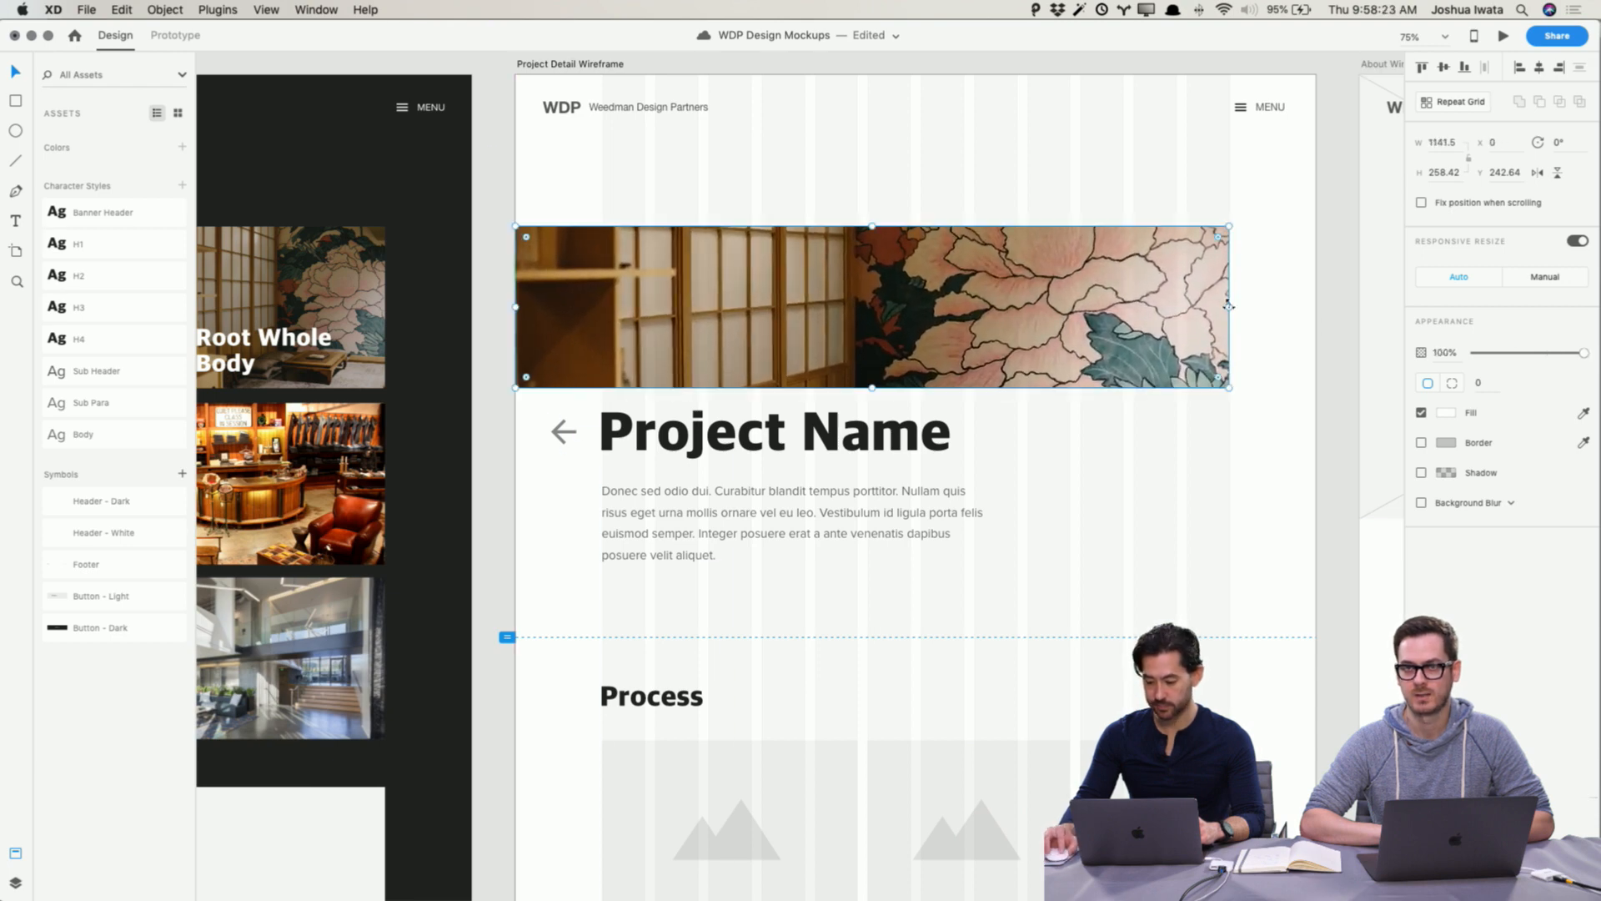
pyautogui.moveTo(1230, 306); pyautogui.dragTo(1315, 306)
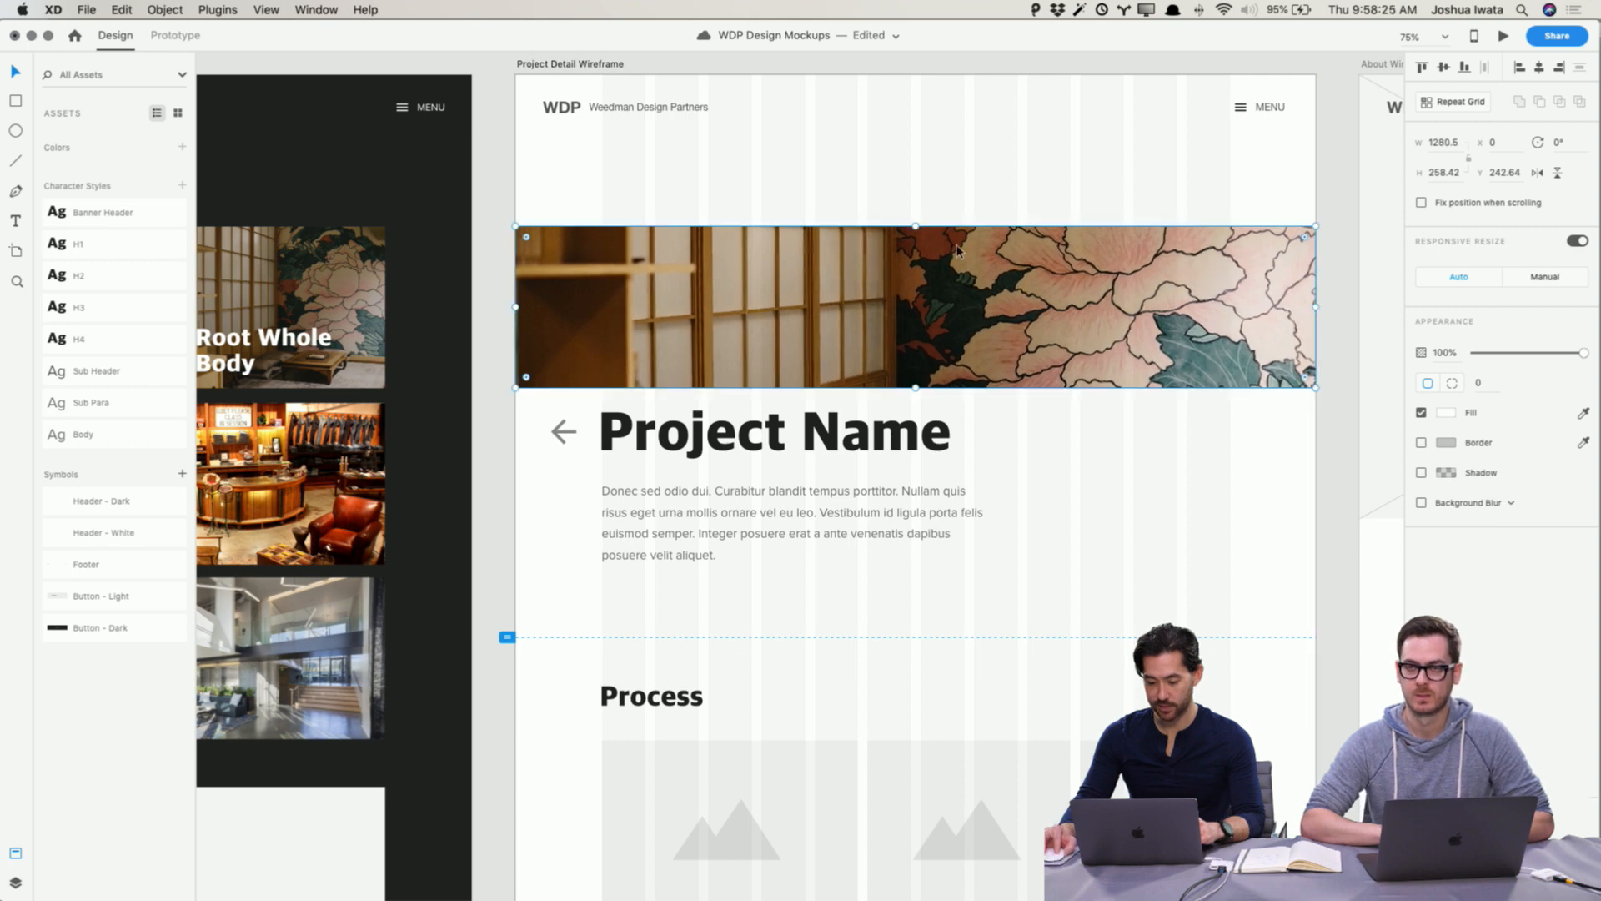
pyautogui.moveTo(913, 225); pyautogui.dragTo(910, 75)
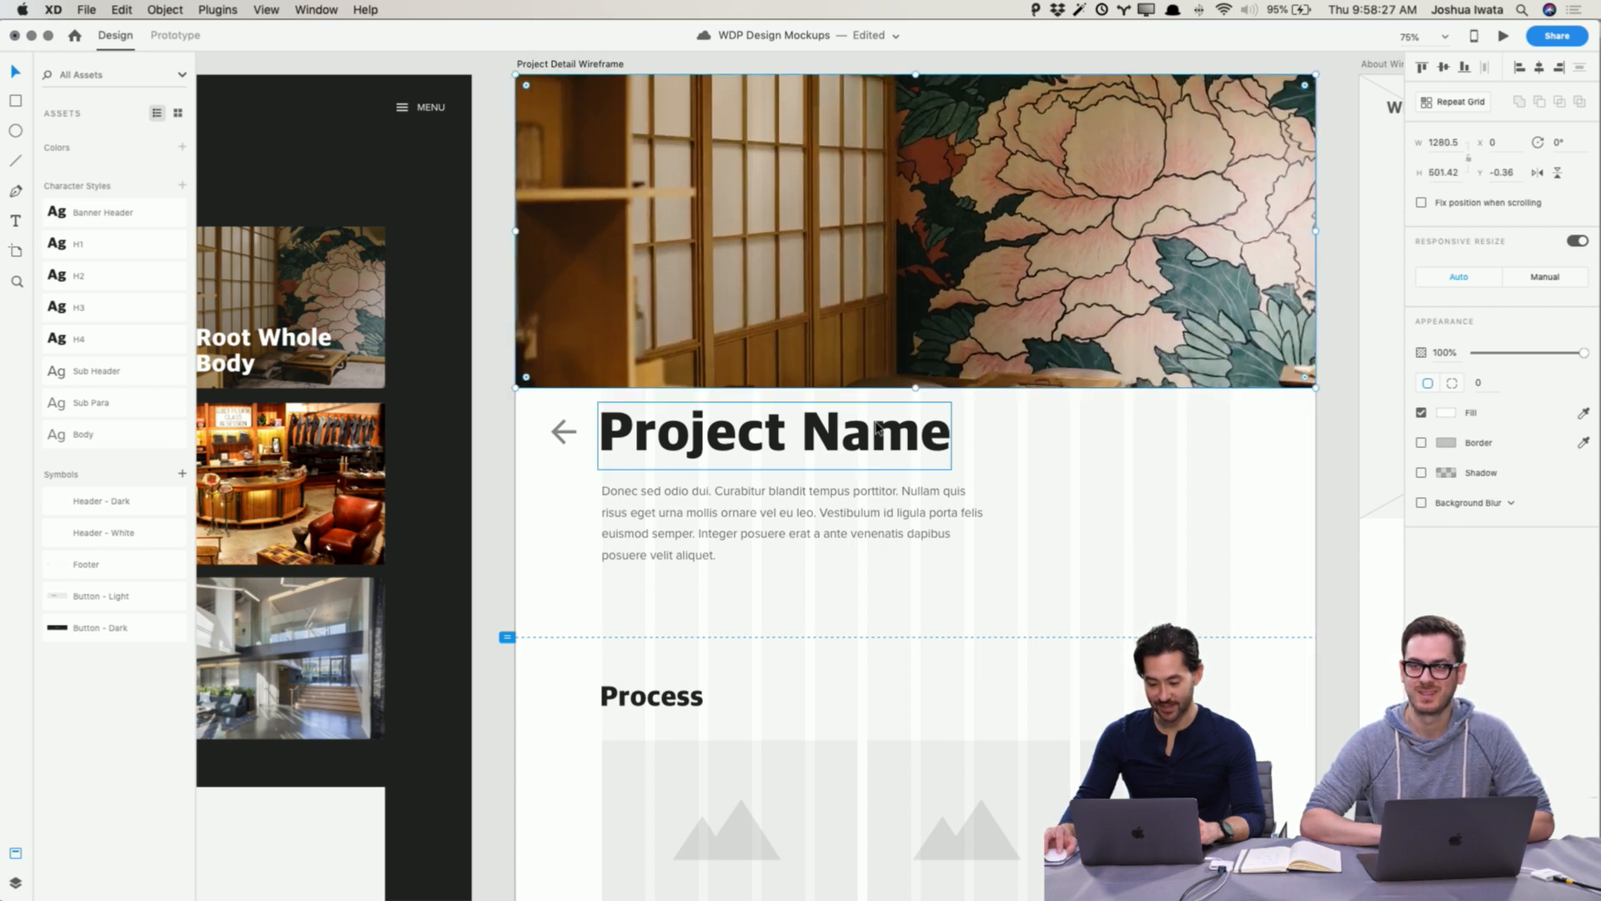
pyautogui.moveTo(915, 386); pyautogui.dragTo(949, 637)
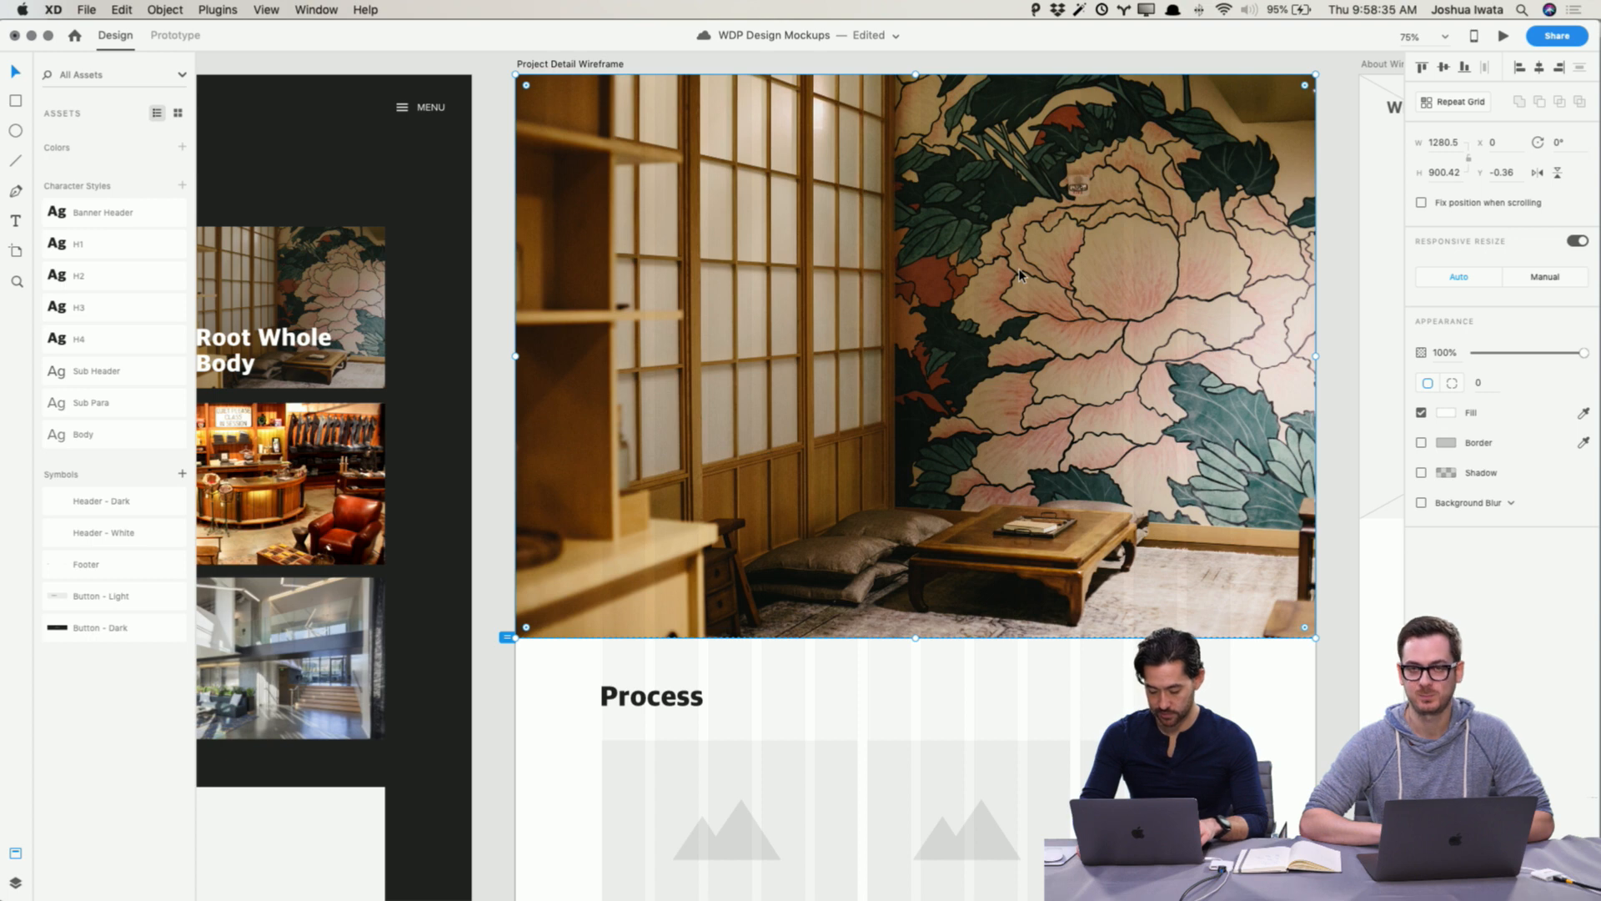
pyautogui.press('super+bracketleft')
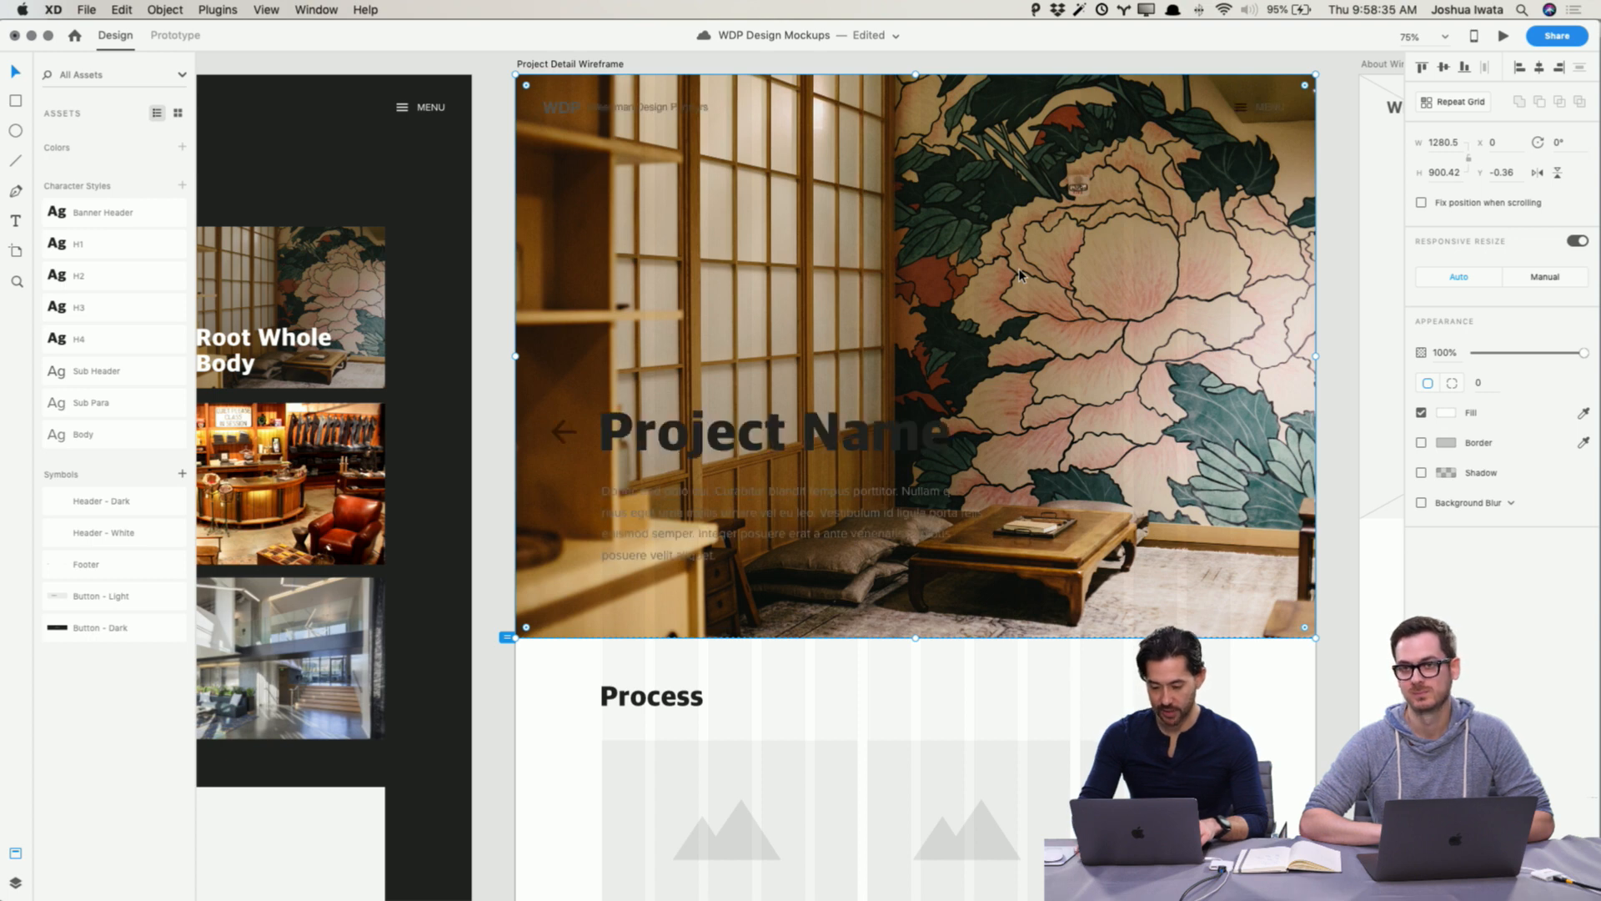
pyautogui.click(1348, 716)
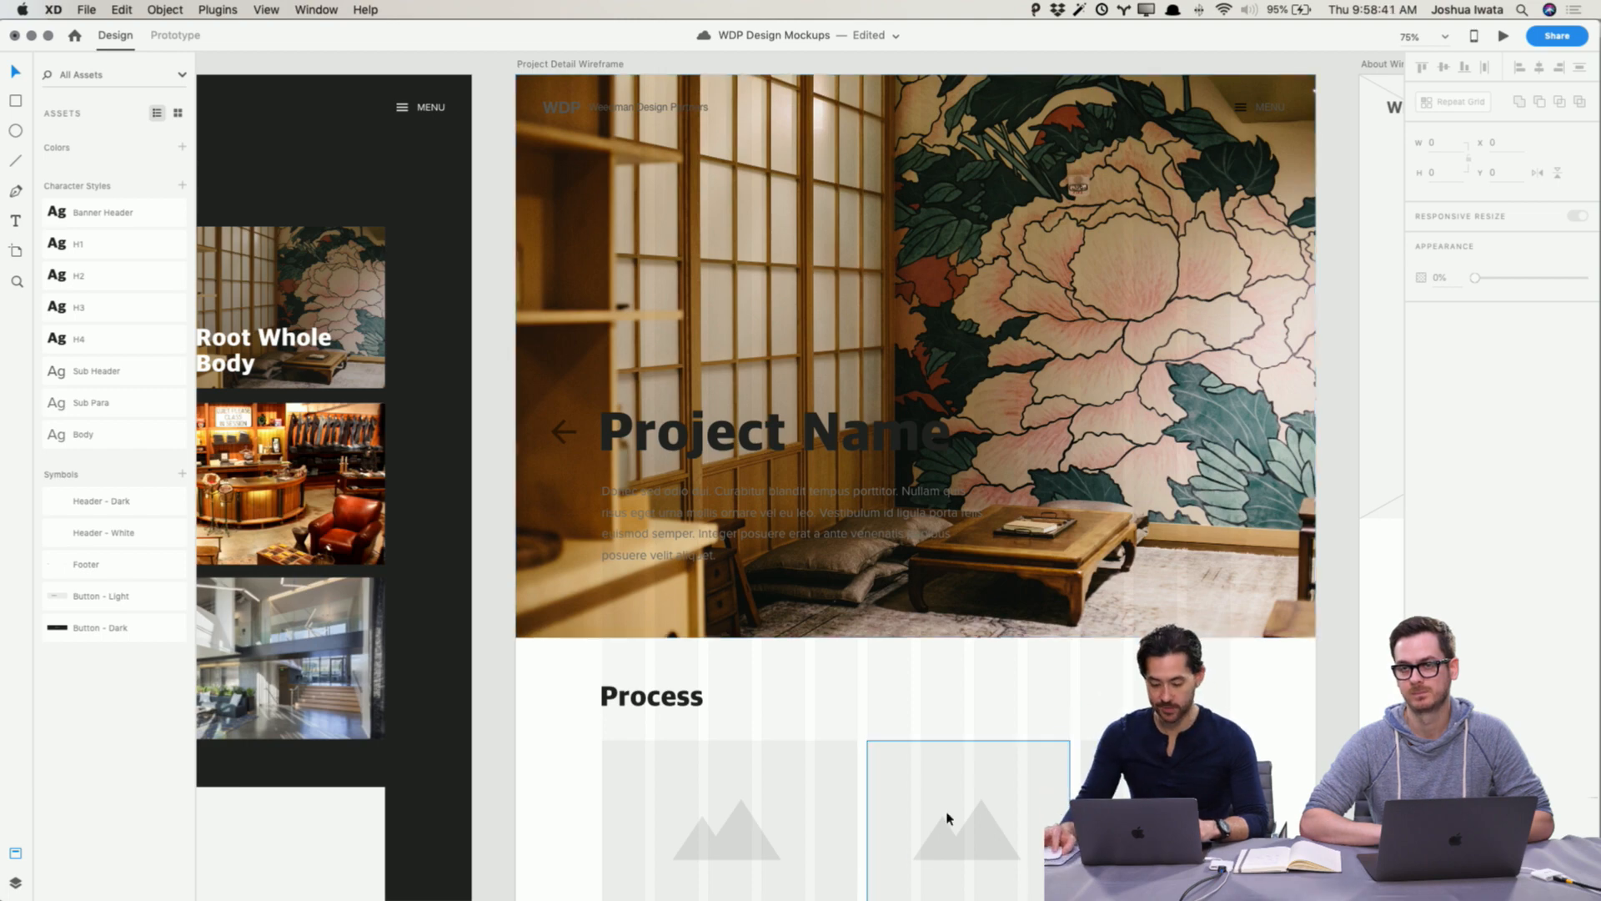
# Step: Open the Residential photo folder in Finder to find images for the Residential section
pyautogui.hscroll(-2, 518, 739)
pyautogui.hscroll(-10, 518, 739)
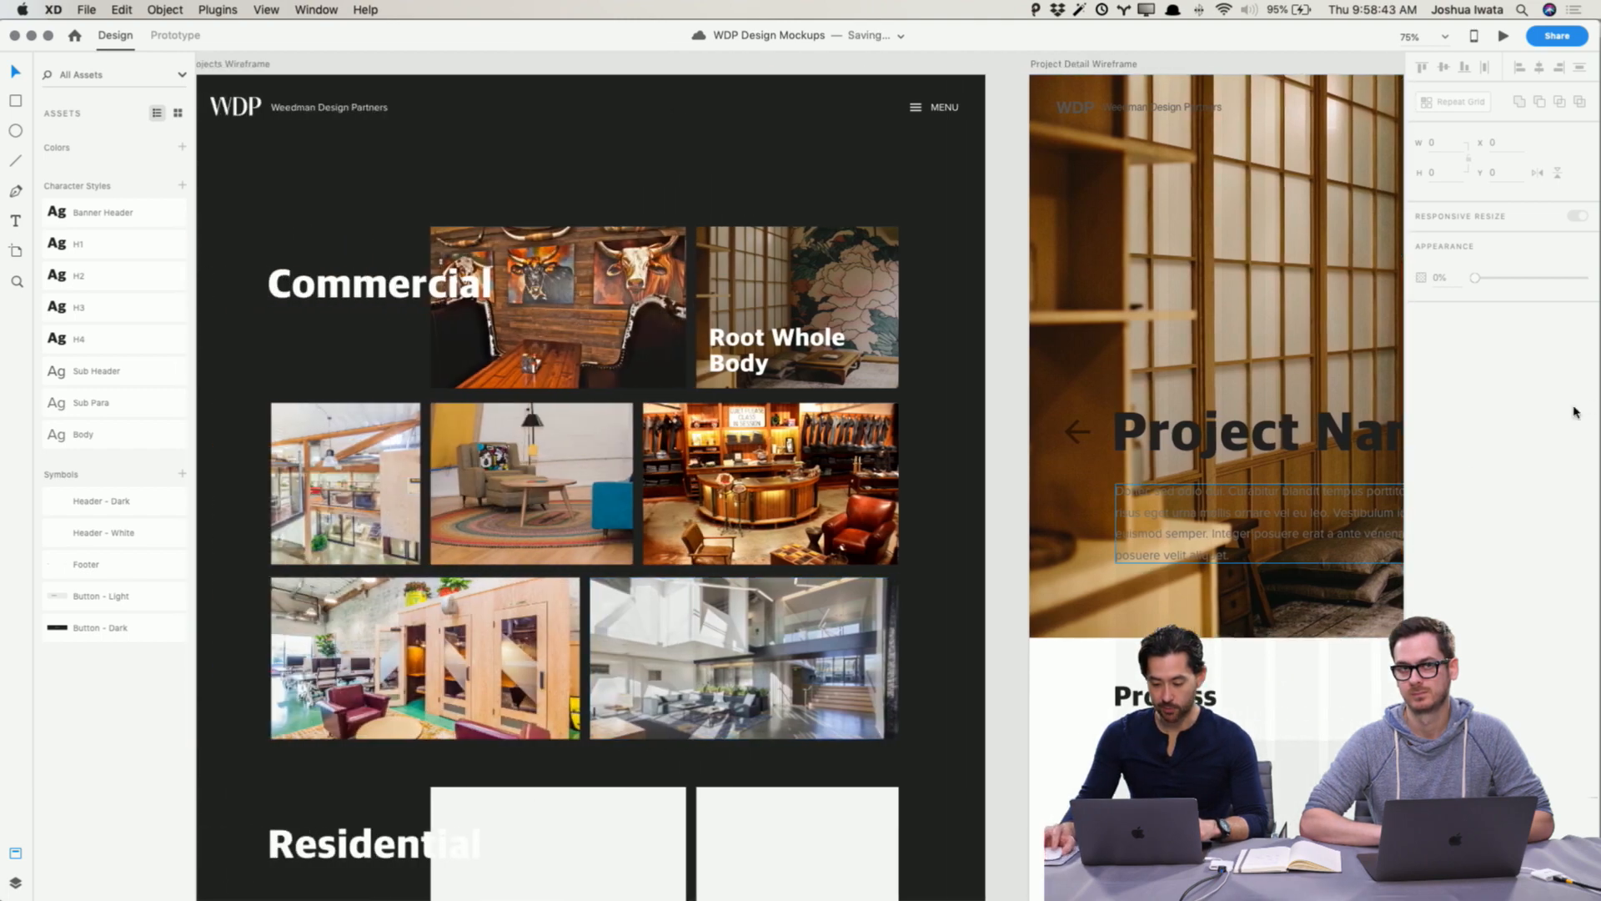
pyautogui.hscroll(-1, 1076, 394)
pyautogui.scroll(-2, 1081, 393)
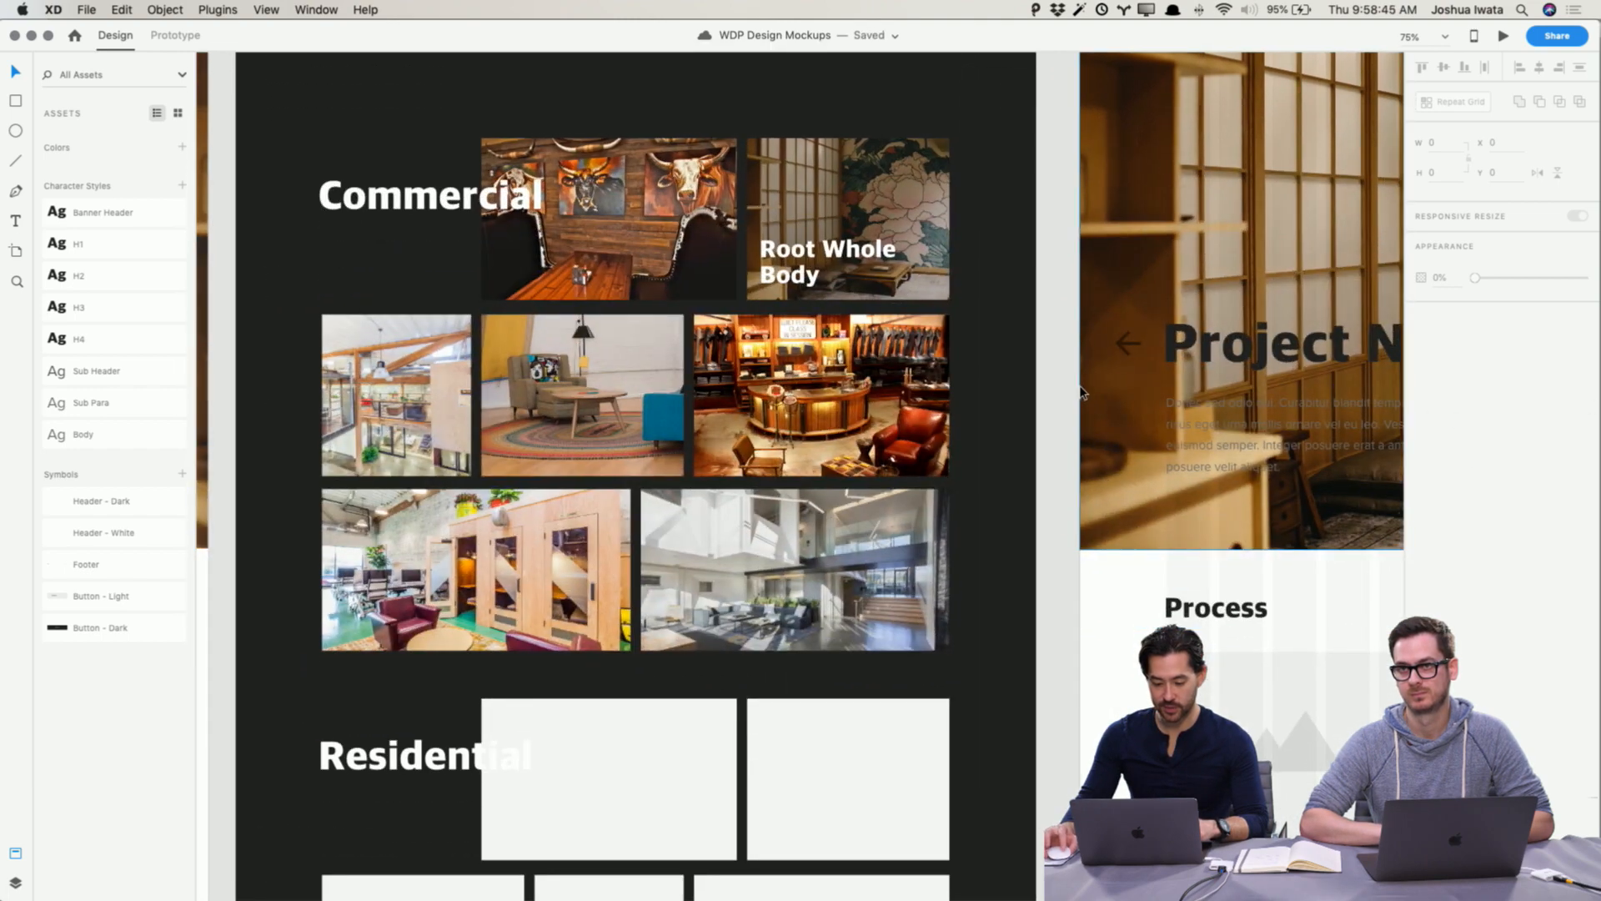
pyautogui.hscroll(-2, 1082, 392)
pyautogui.hscroll(-15, 1083, 392)
pyautogui.hscroll(12, 1082, 389)
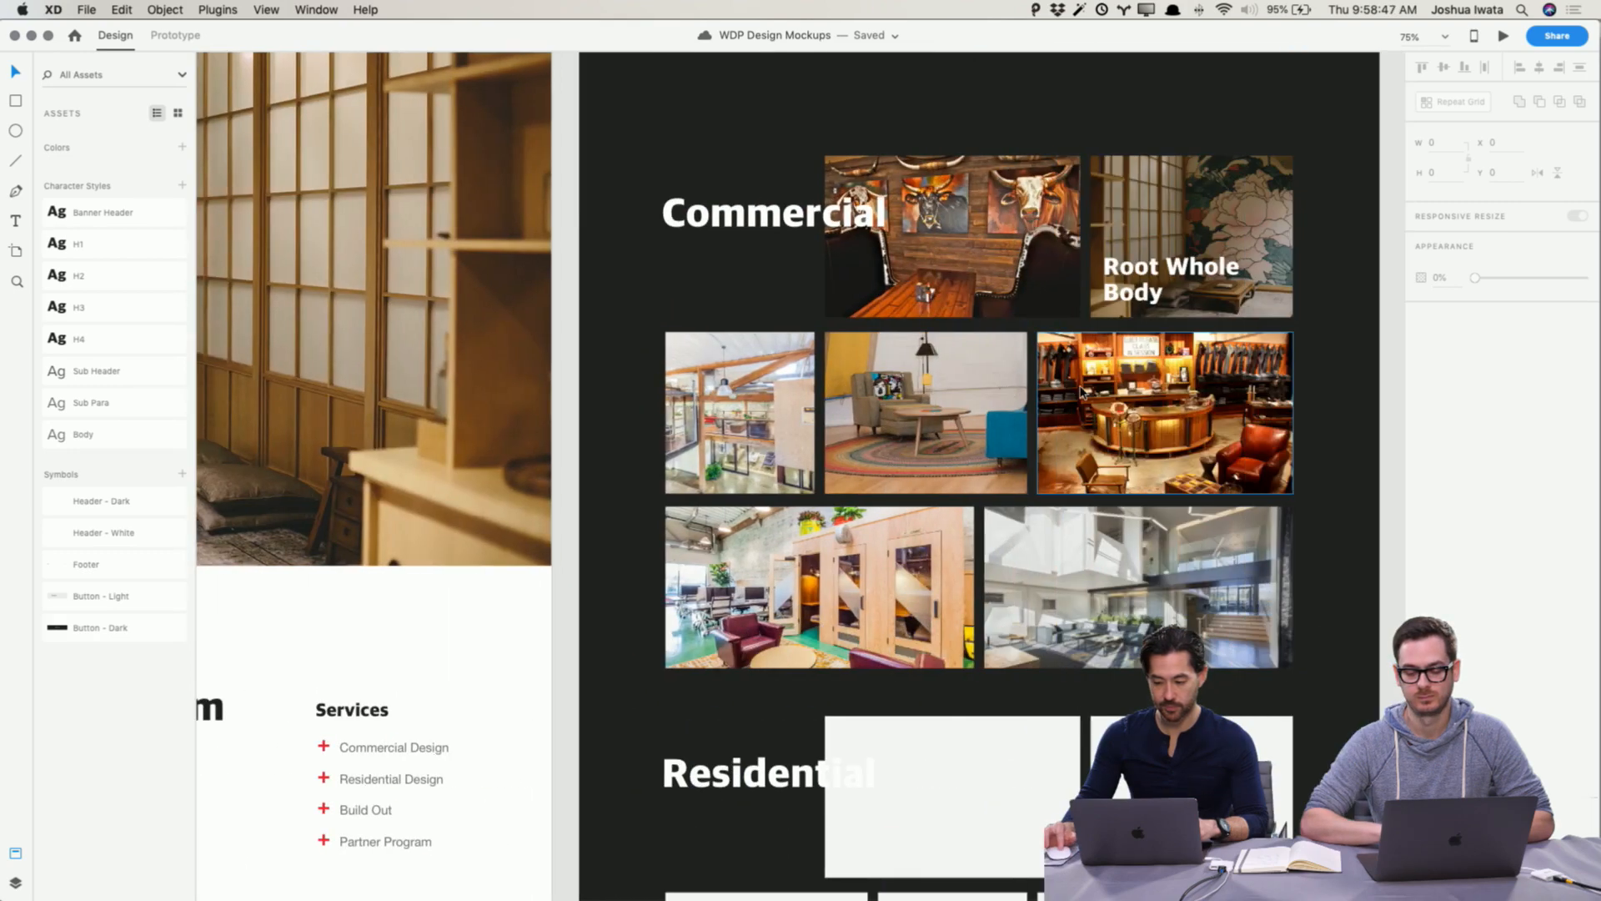
pyautogui.scroll(-8, 1082, 391)
pyautogui.scroll(-3, 1081, 392)
pyautogui.hscroll(1, 1081, 392)
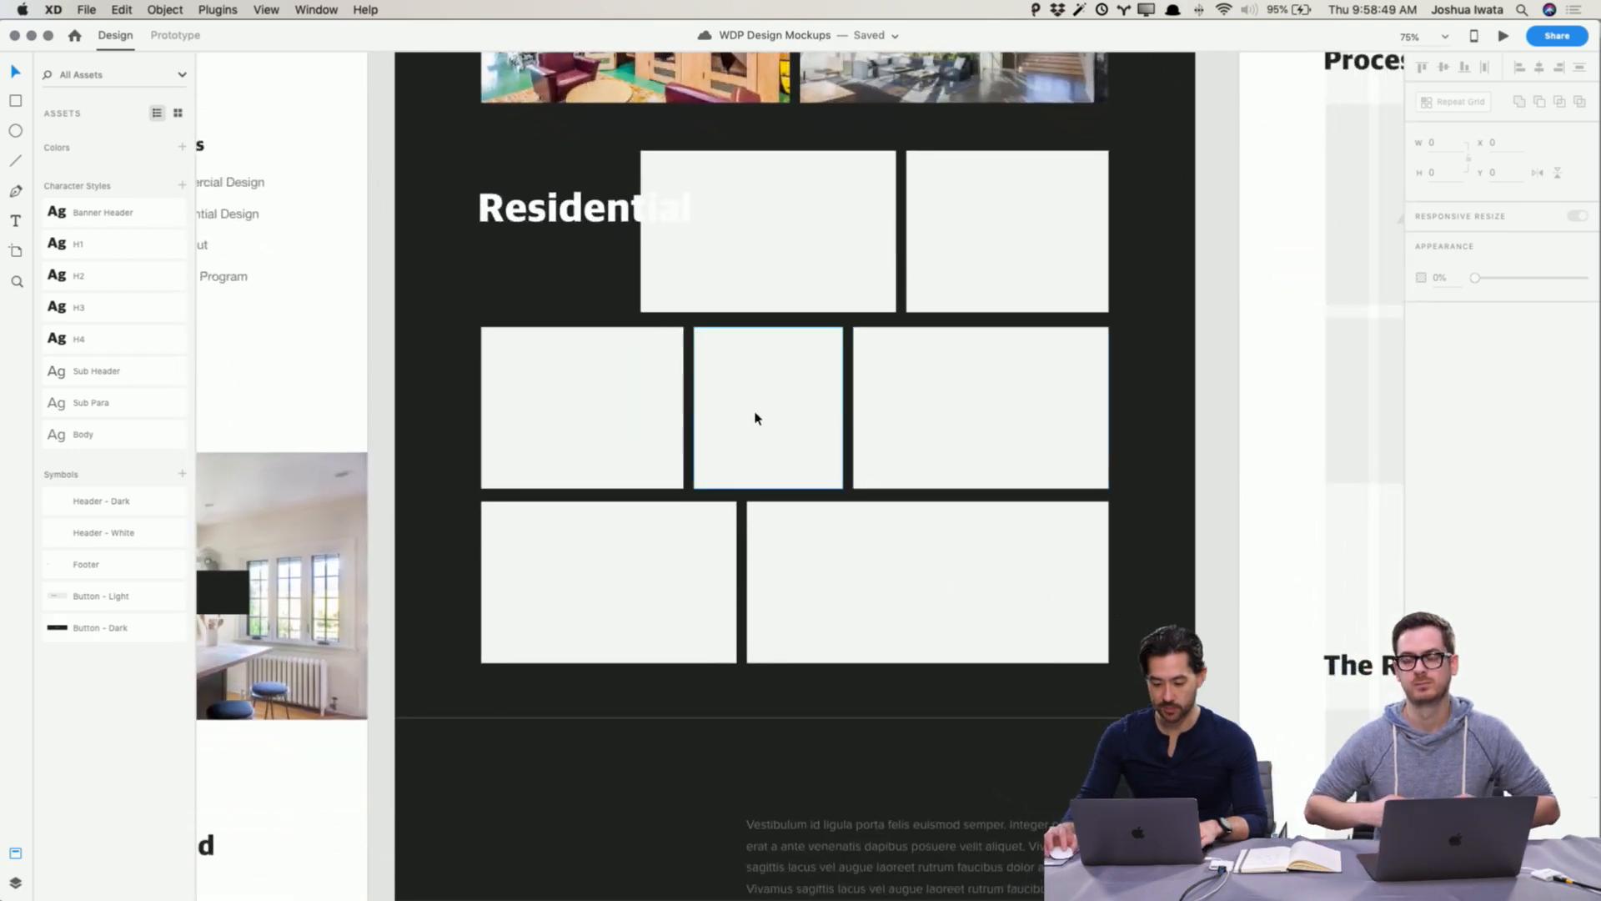
pyautogui.press('super+Tab')
pyautogui.hscroll(-2, 250, 334)
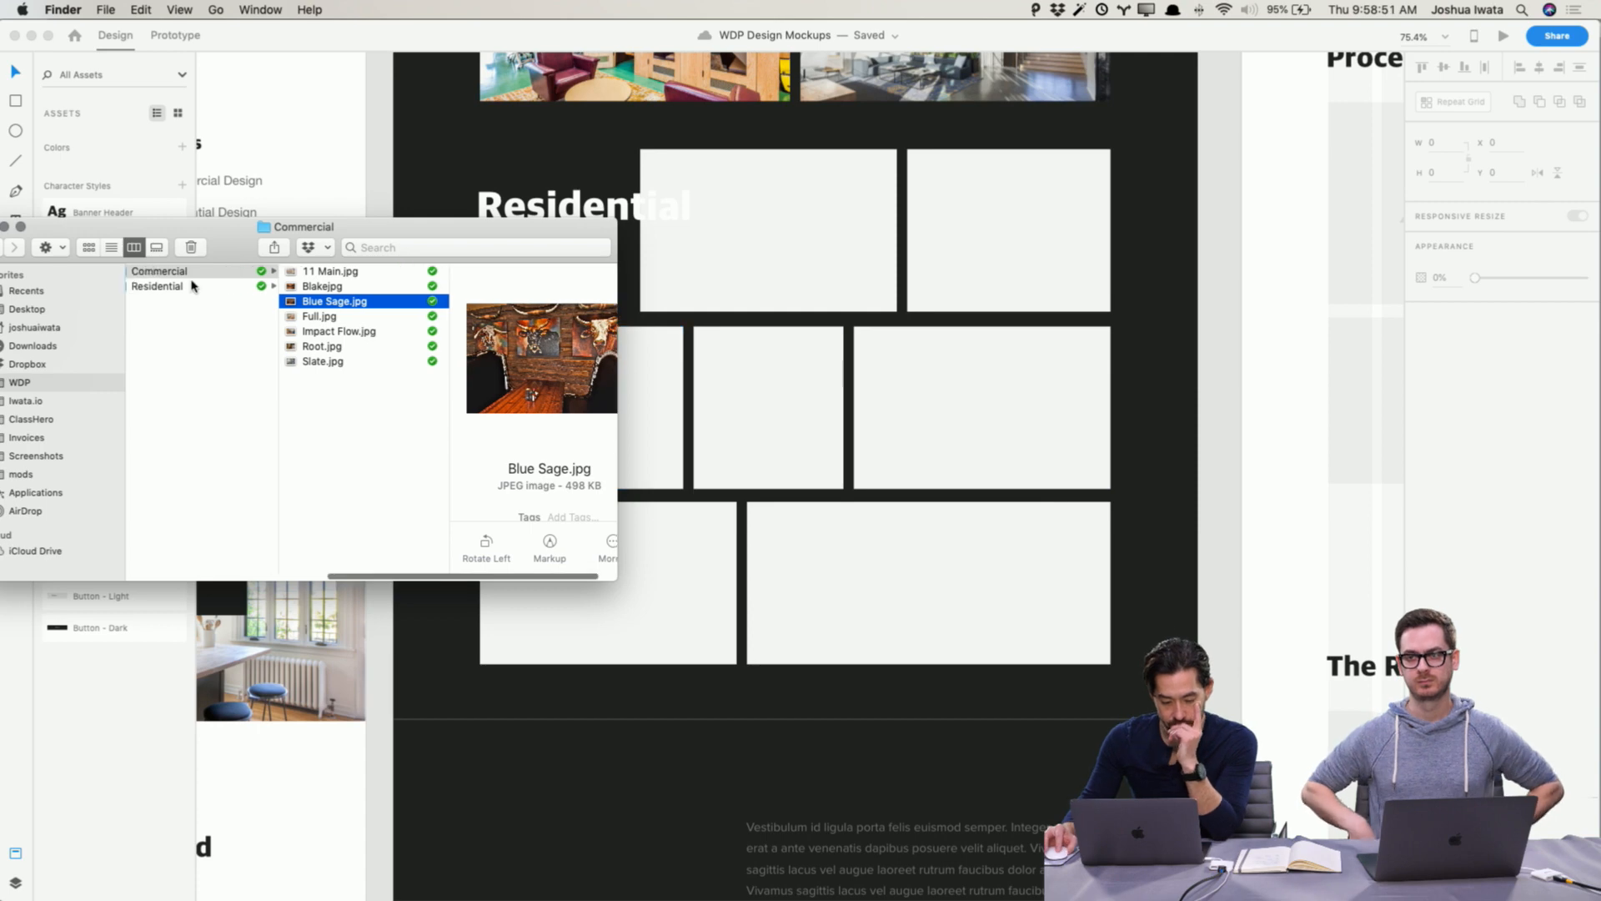
pyautogui.click(193, 286)
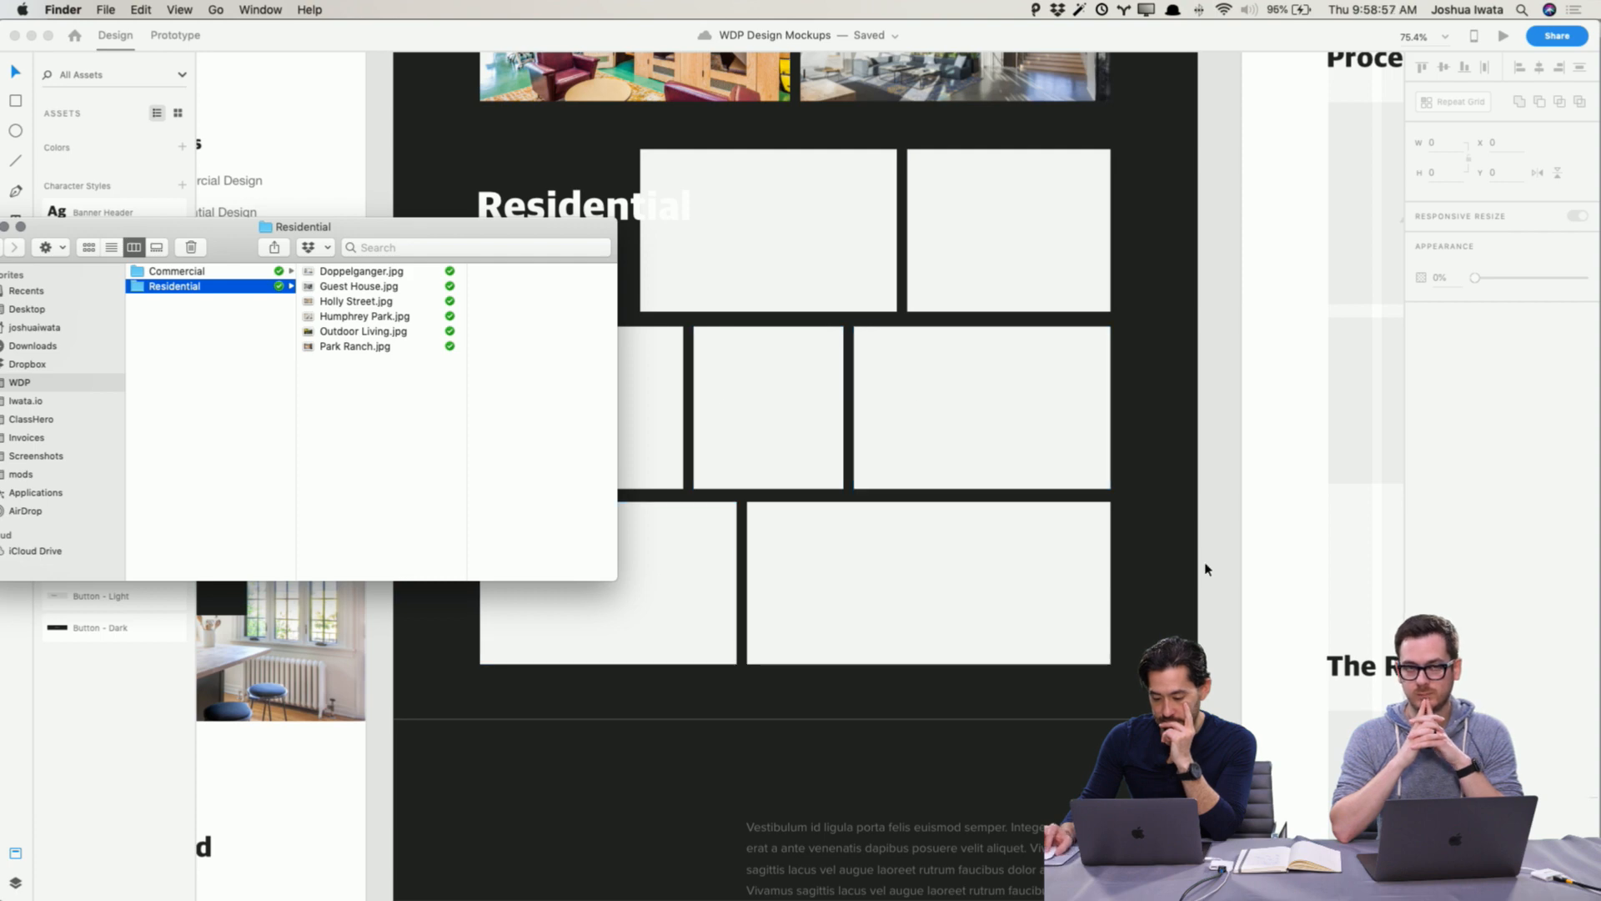
# Step: Delete the small middle placeholder in the Residential grid's second row and widen the left placeholder to about 577.5 to fill the gap
pyautogui.click(1225, 578)
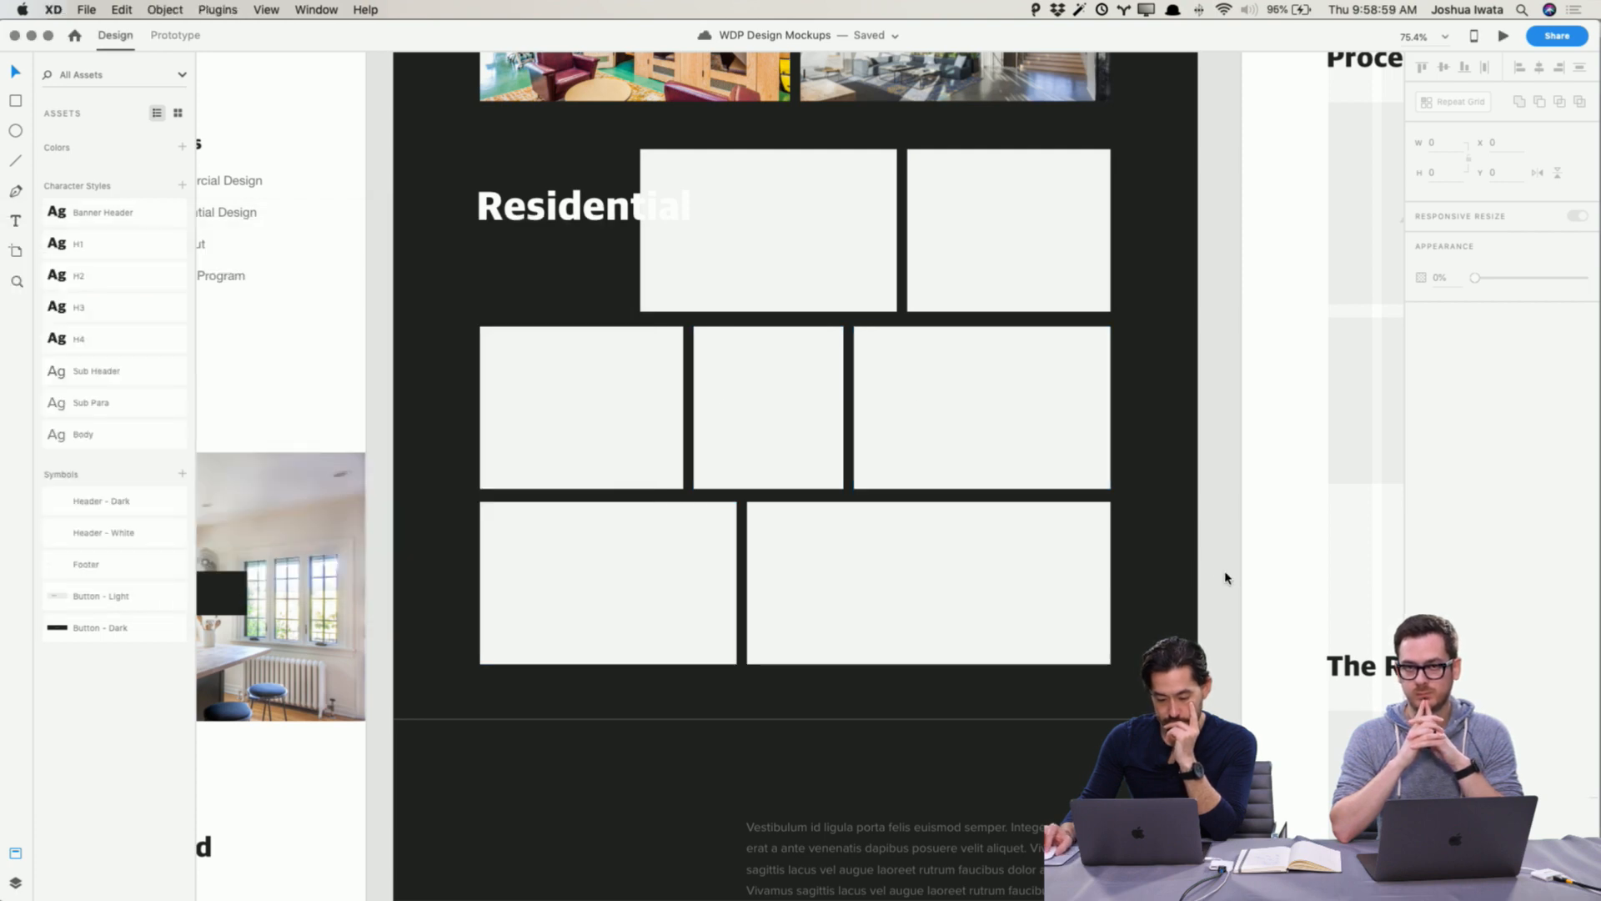
pyautogui.click(984, 276)
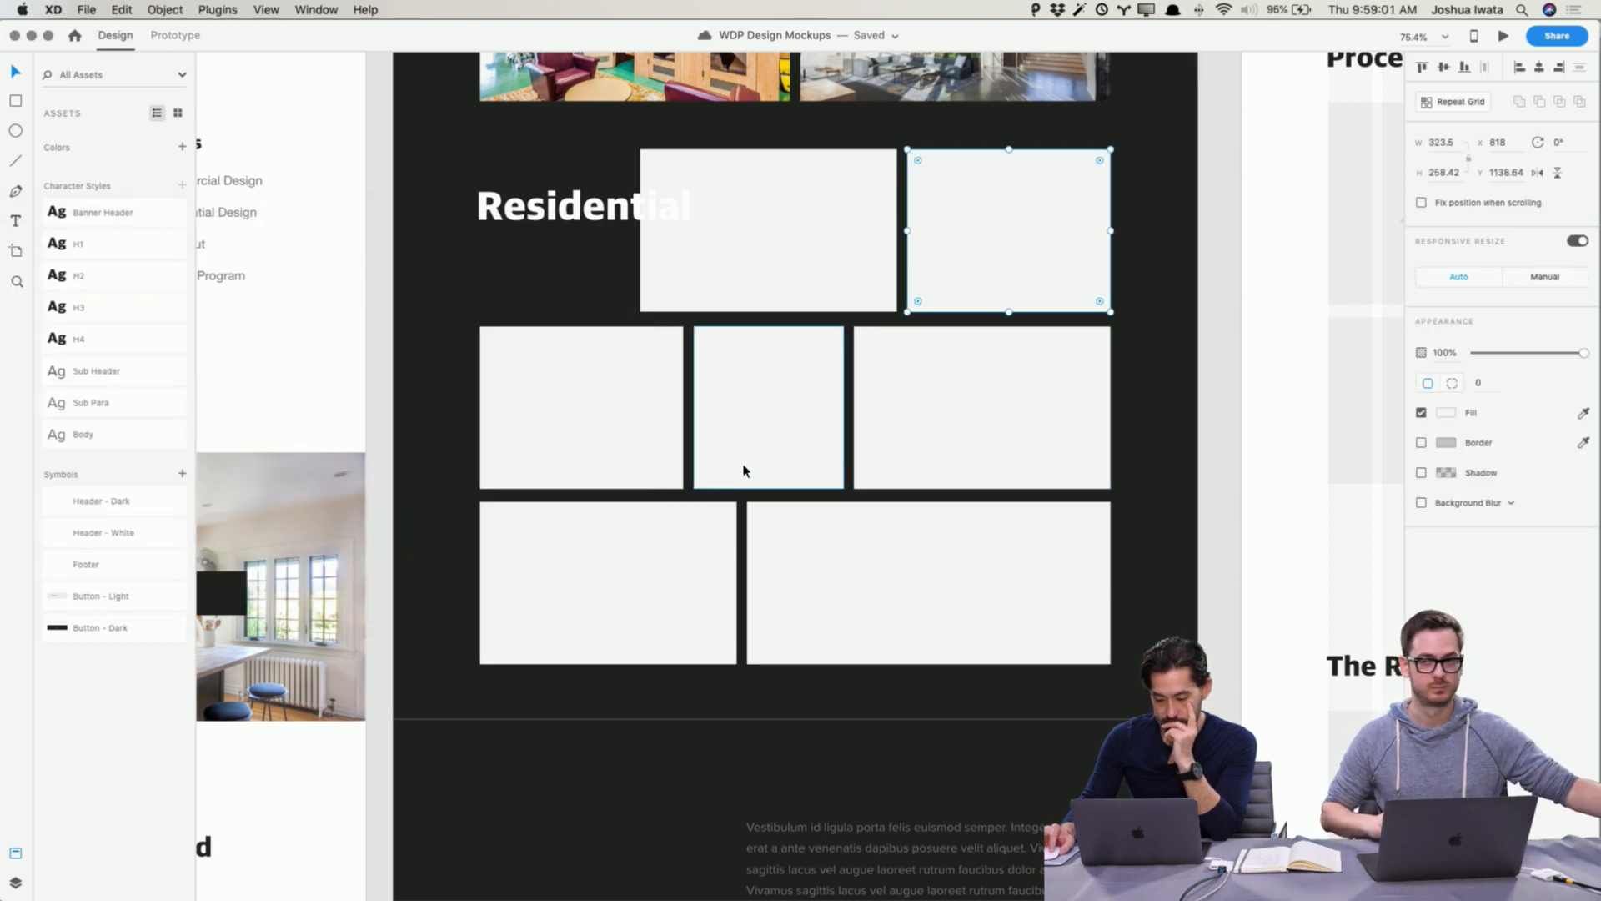
pyautogui.click(769, 453)
pyautogui.press('Delete')
pyautogui.click(608, 422)
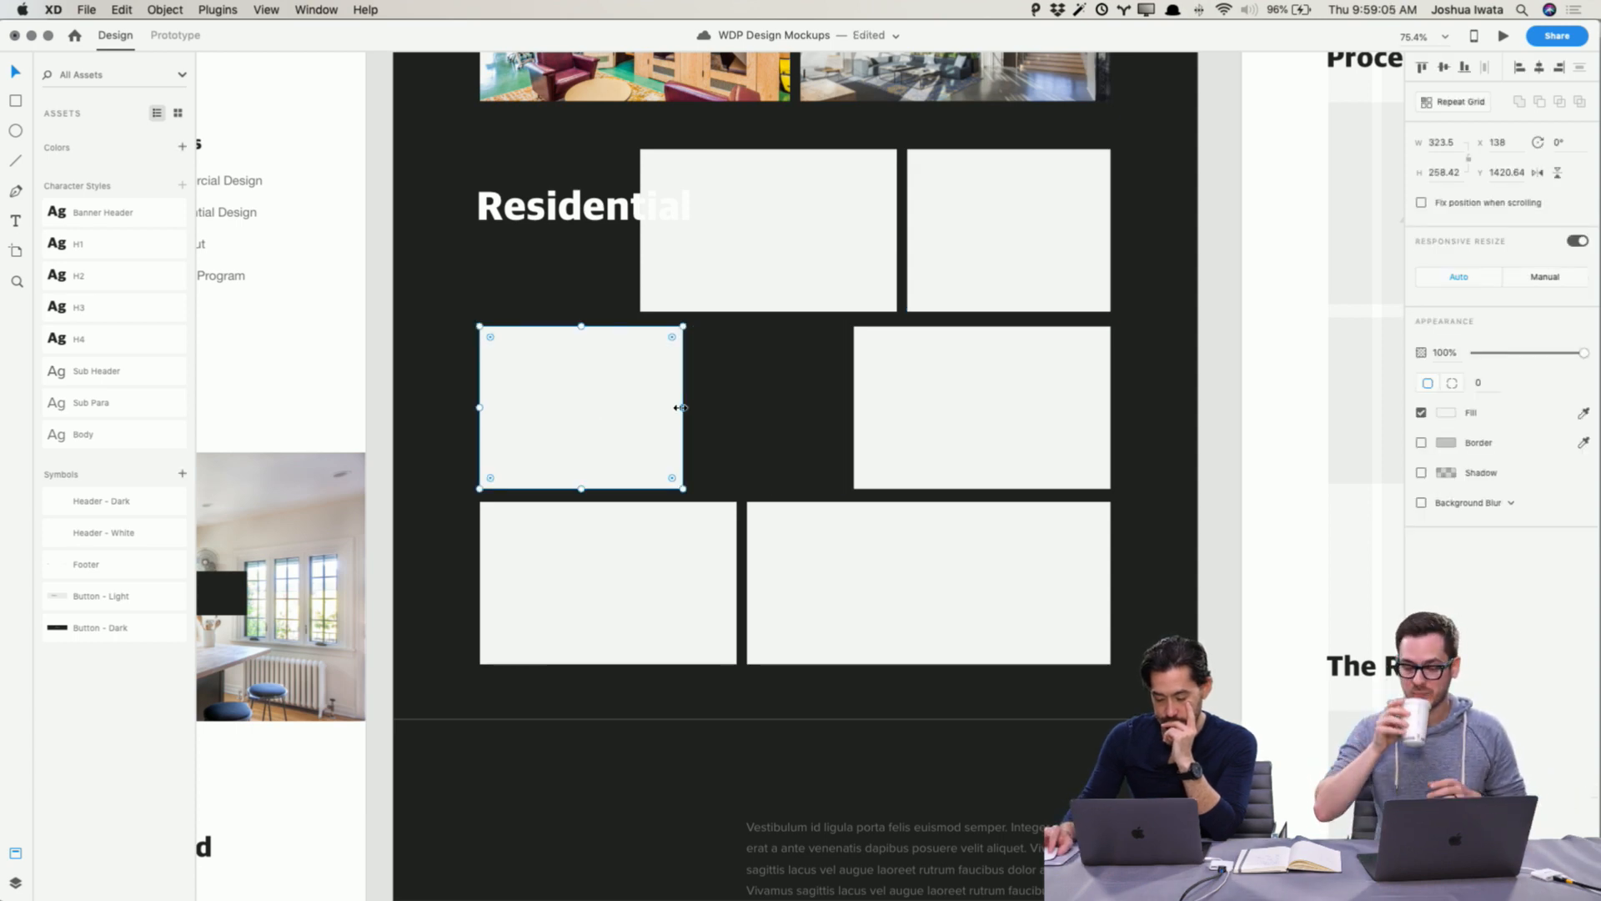
pyautogui.moveTo(682, 407); pyautogui.dragTo(841, 402)
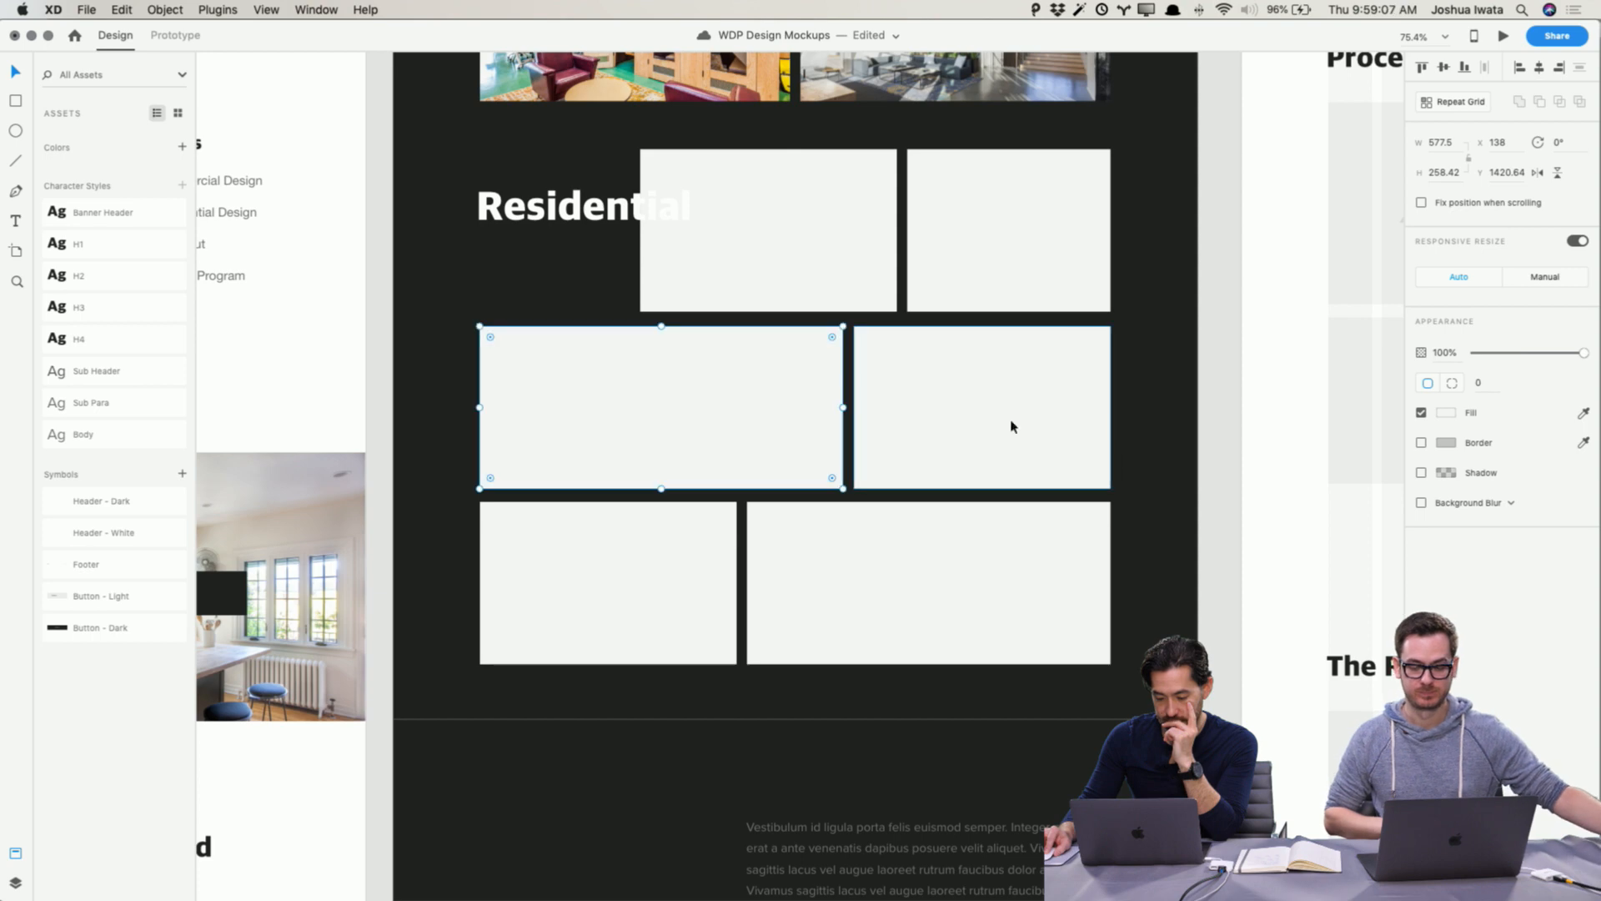
pyautogui.press('Escape')
# Step: Switch to Finder and preview the photos in the Residential folder to choose images for the grid
pyautogui.scroll(1, 1047, 615)
pyautogui.press('super+Tab')
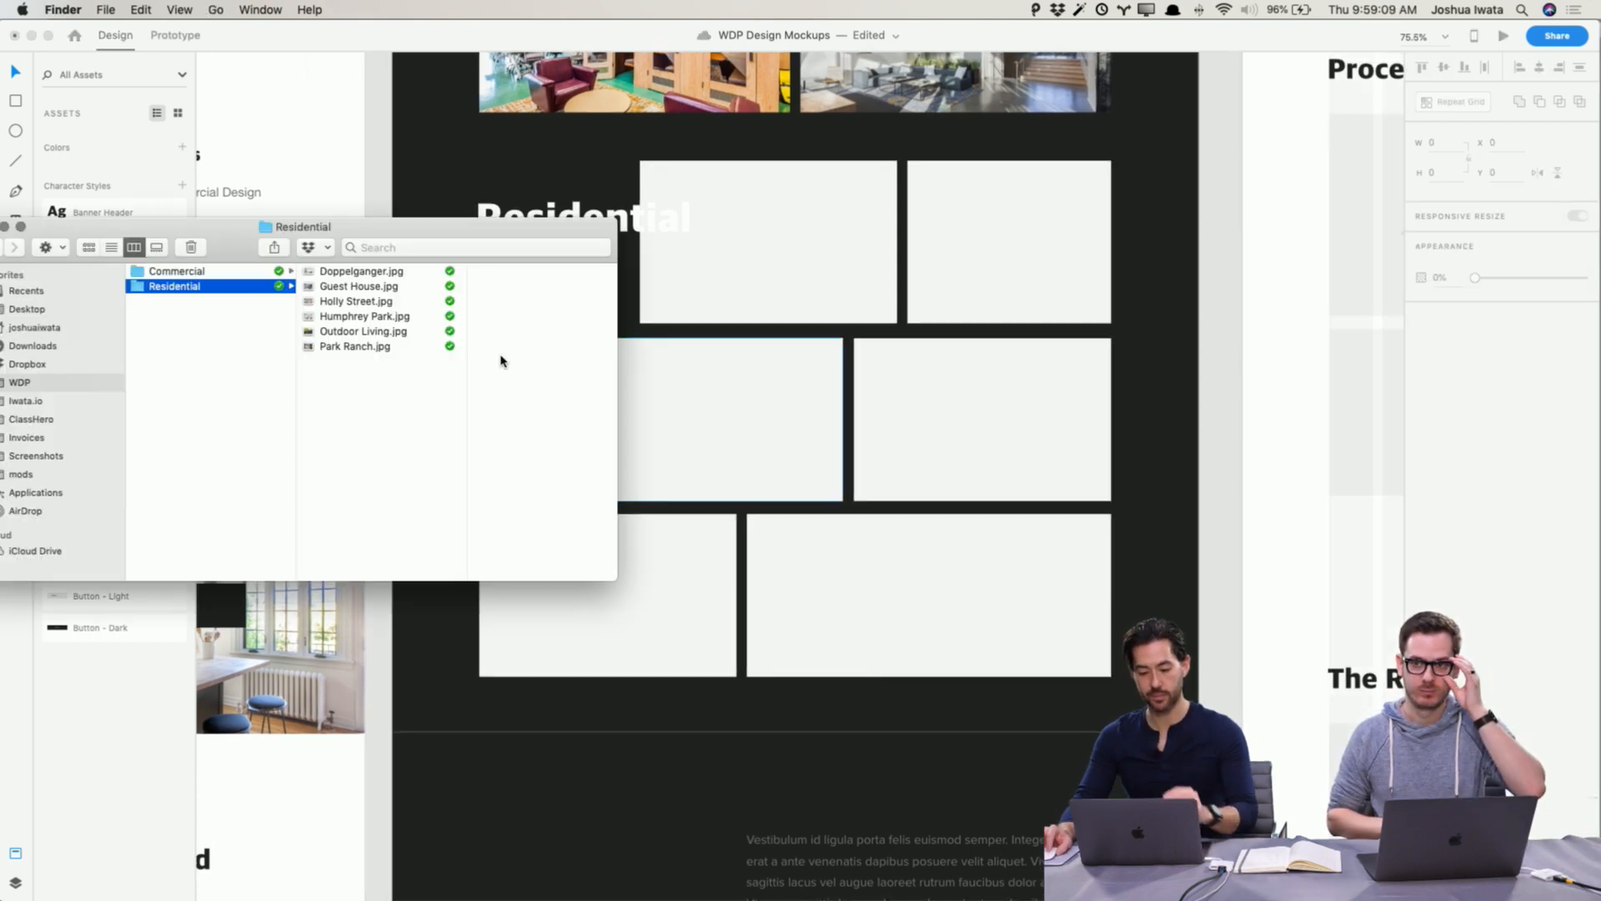
pyautogui.click(350, 271)
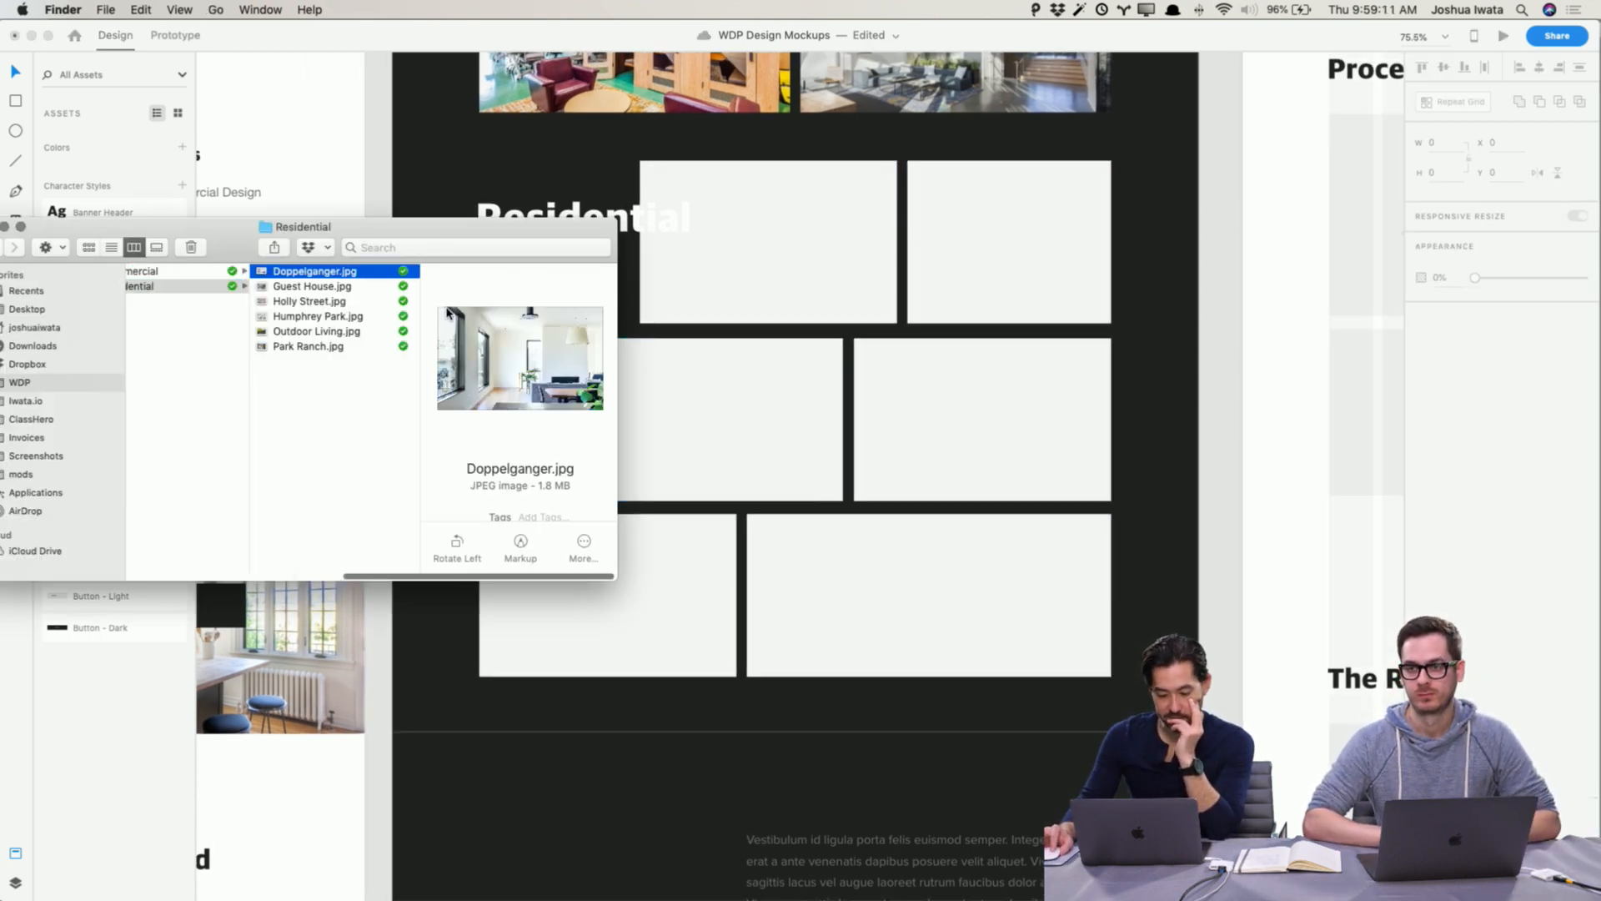
pyautogui.click(349, 300)
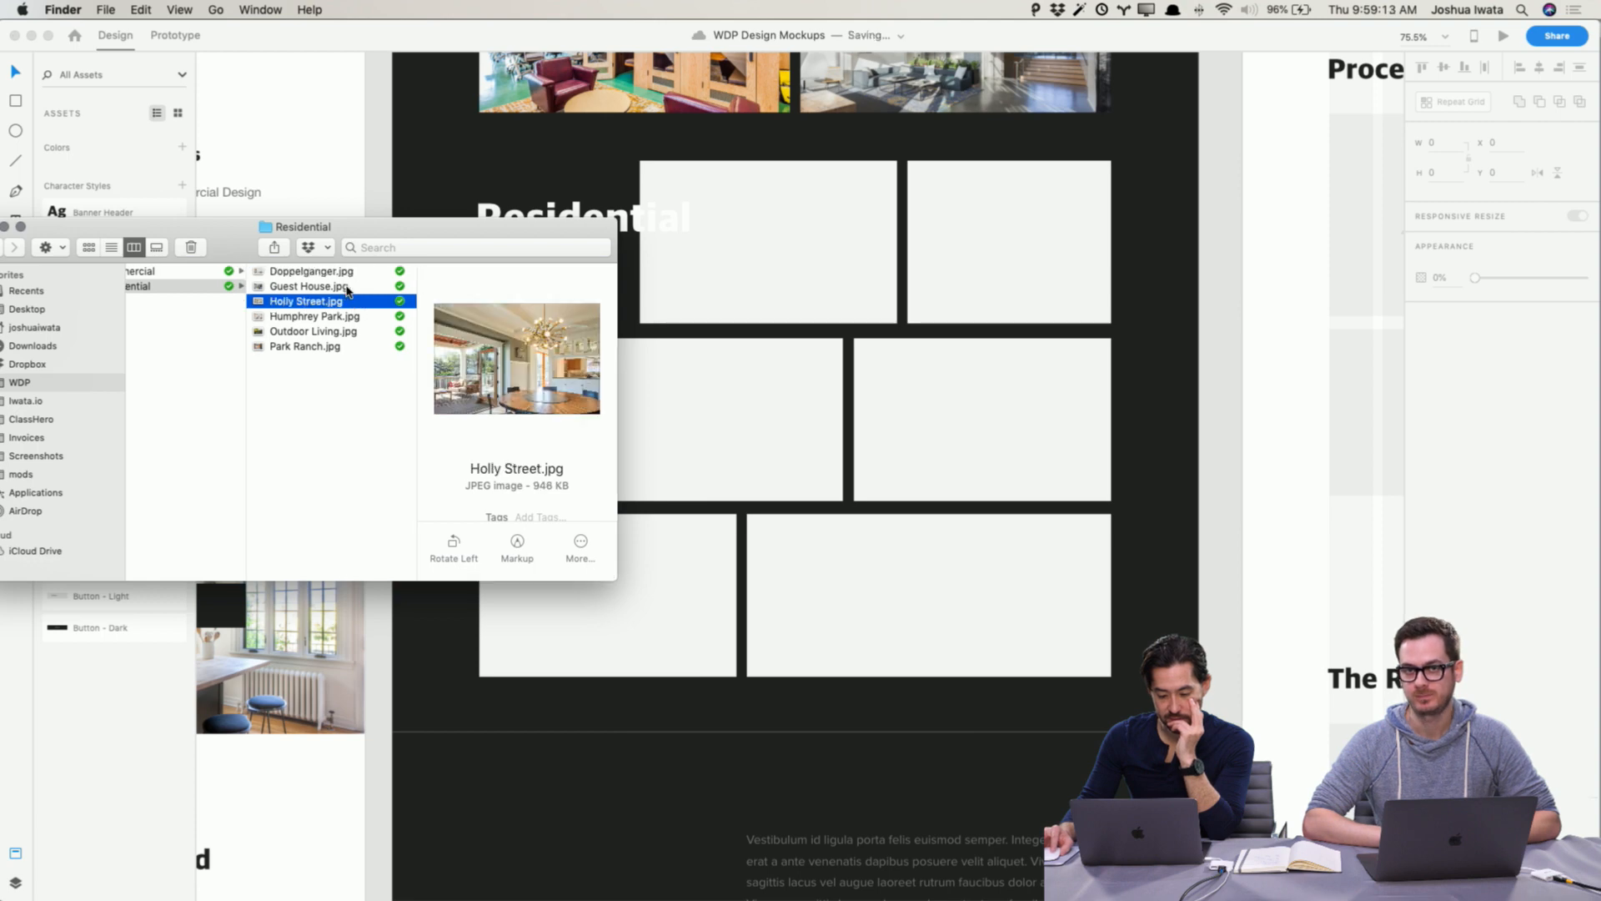
pyautogui.click(333, 315)
pyautogui.click(336, 331)
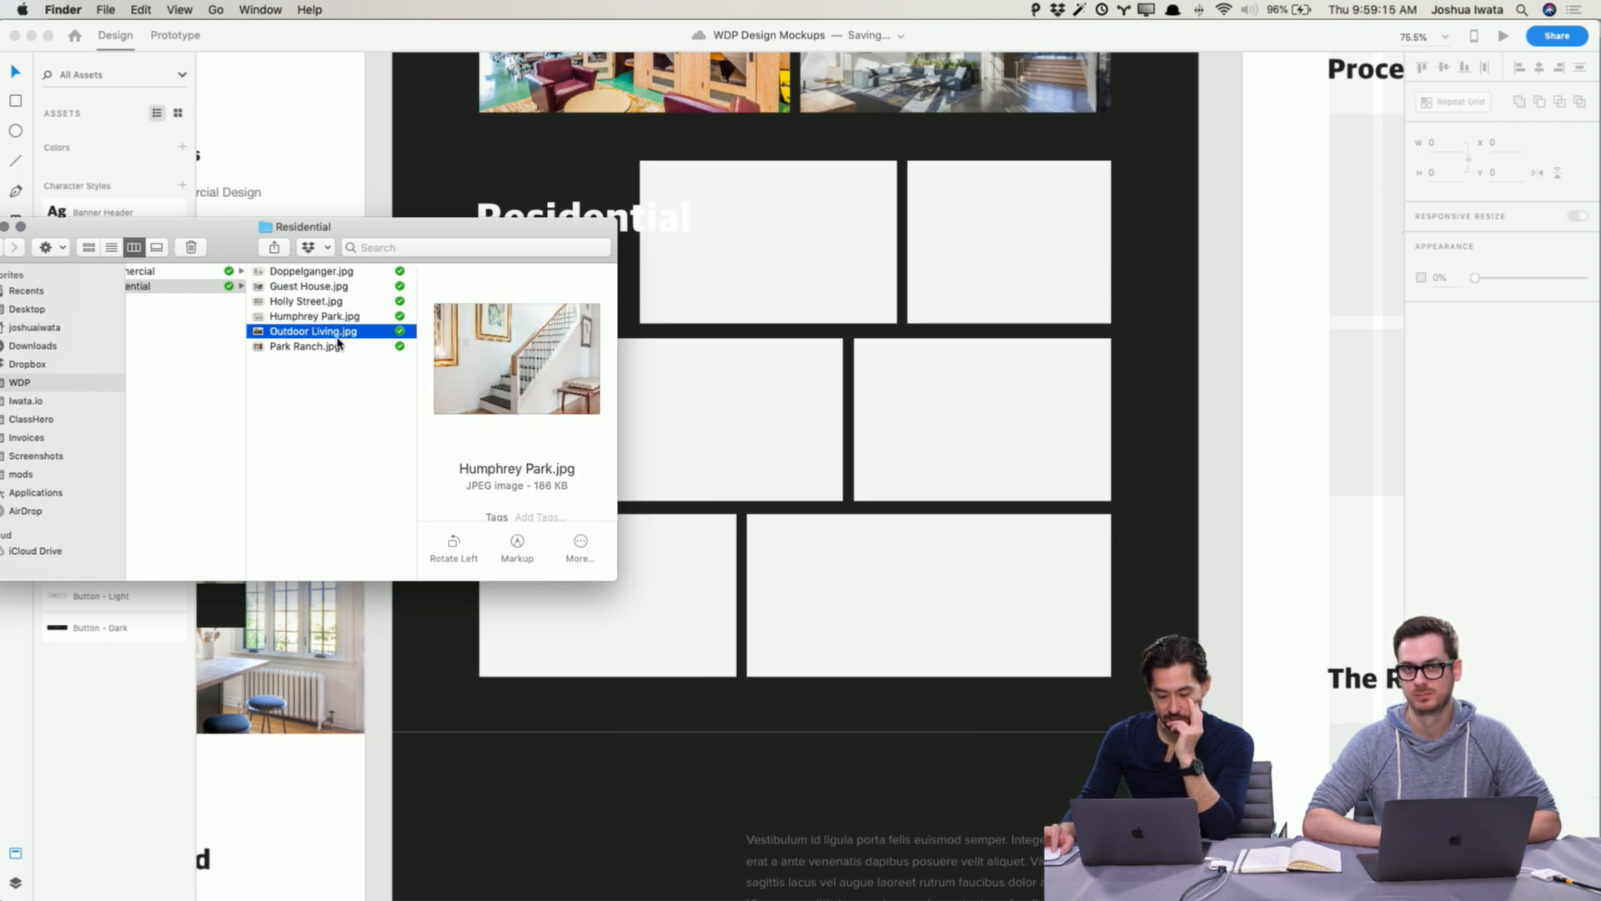
pyautogui.click(334, 350)
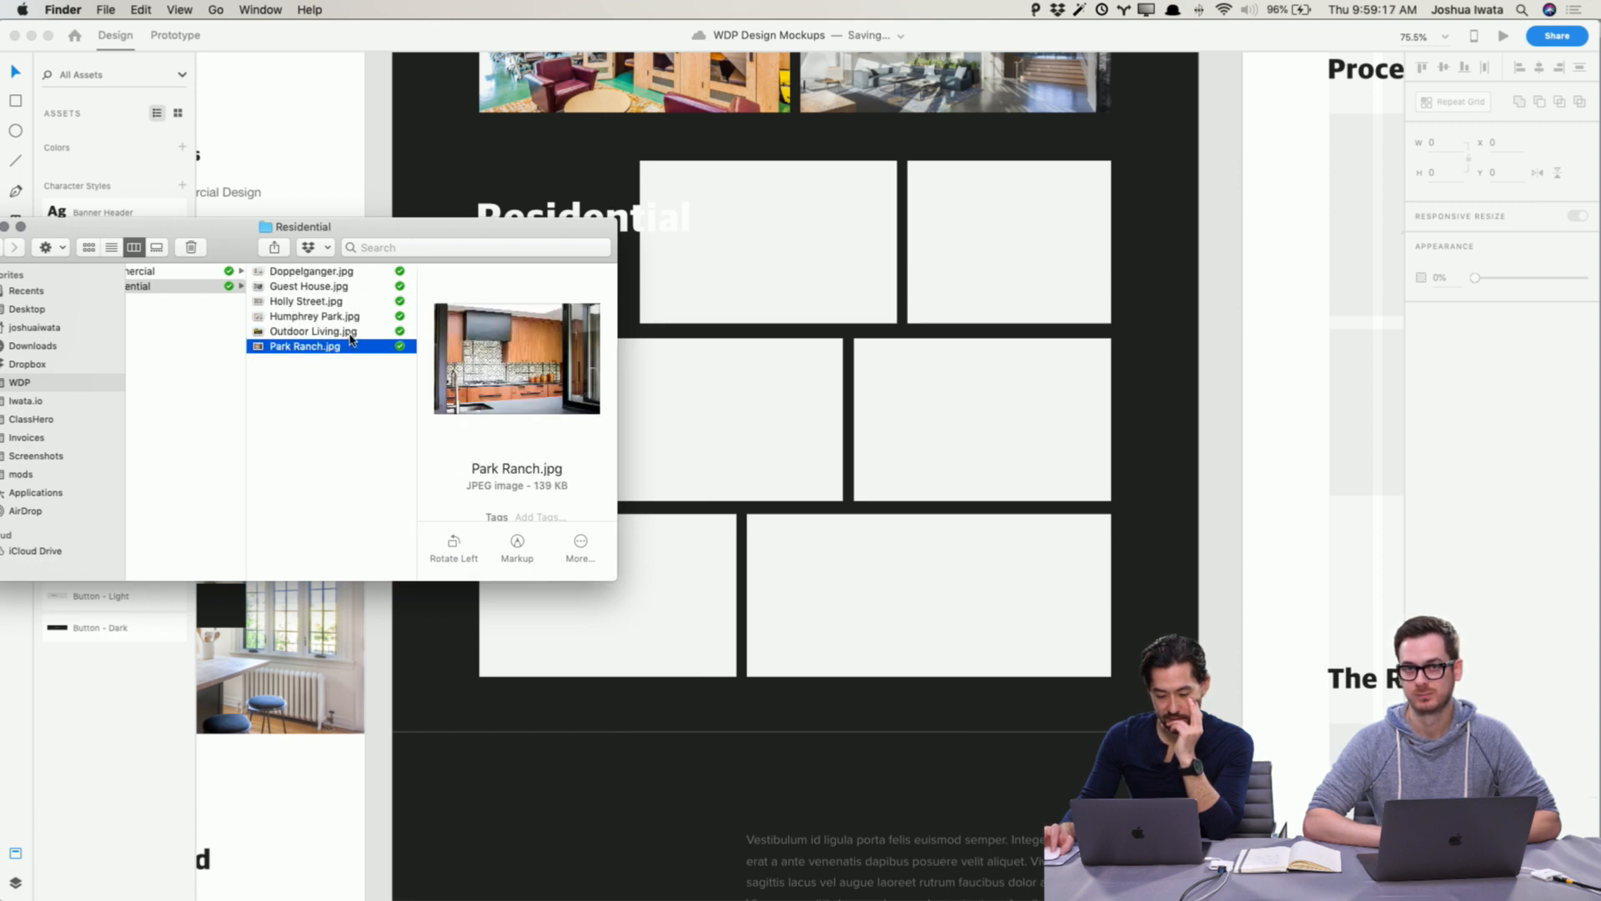
pyautogui.click(352, 332)
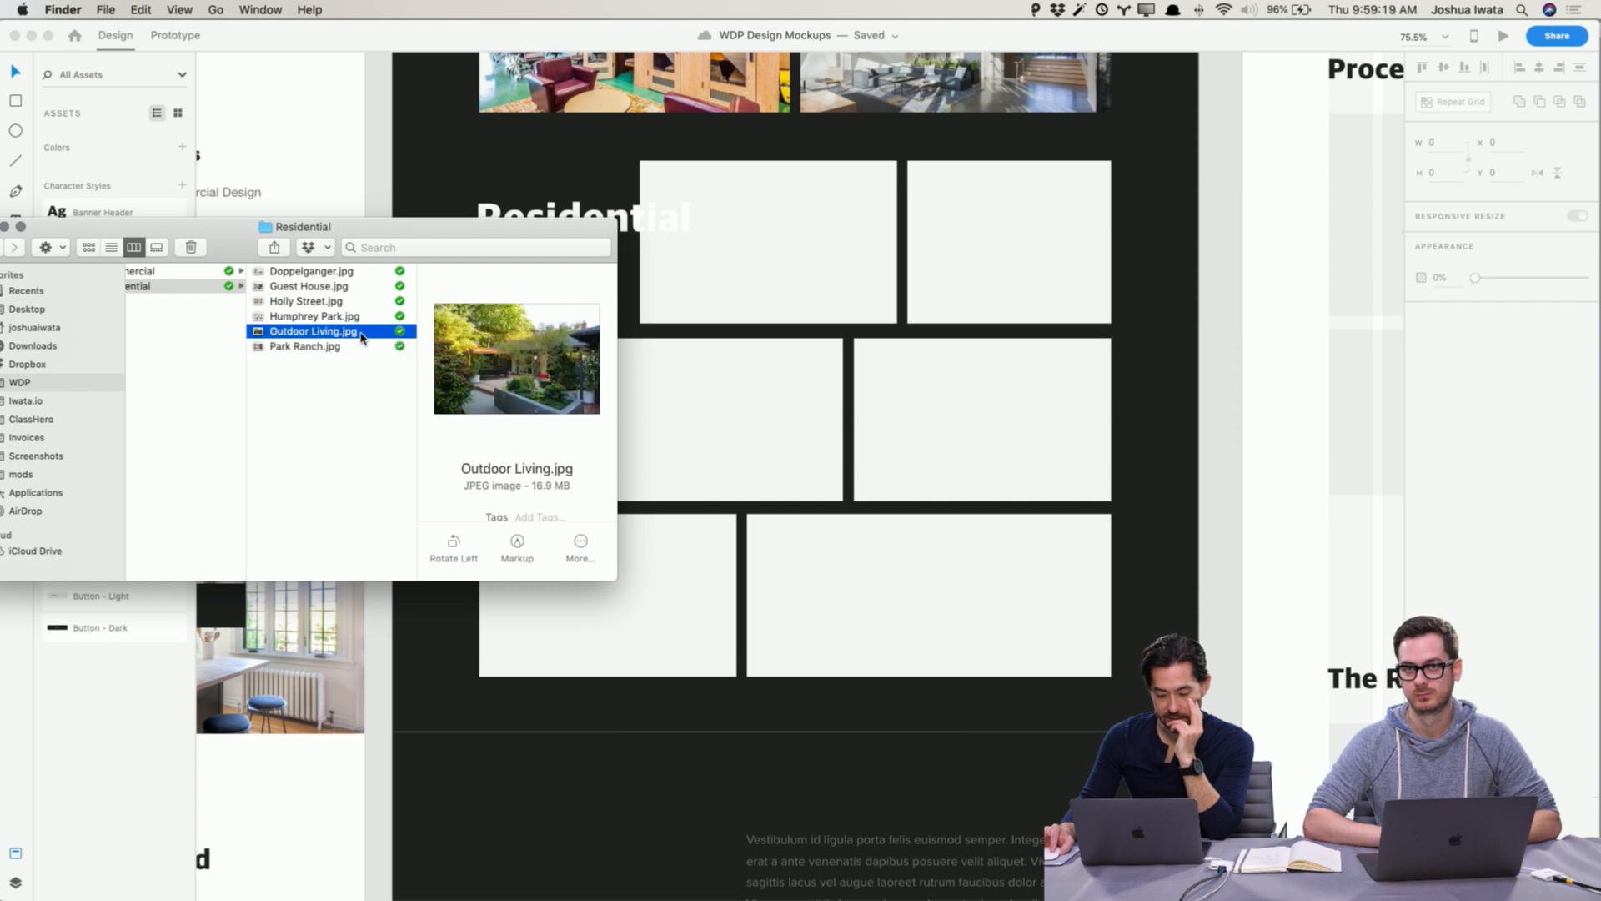
# Step: Drop Outdoor Living.jpg into the top-left placeholder of the Residential grid
pyautogui.moveTo(361, 334); pyautogui.dragTo(815, 276)
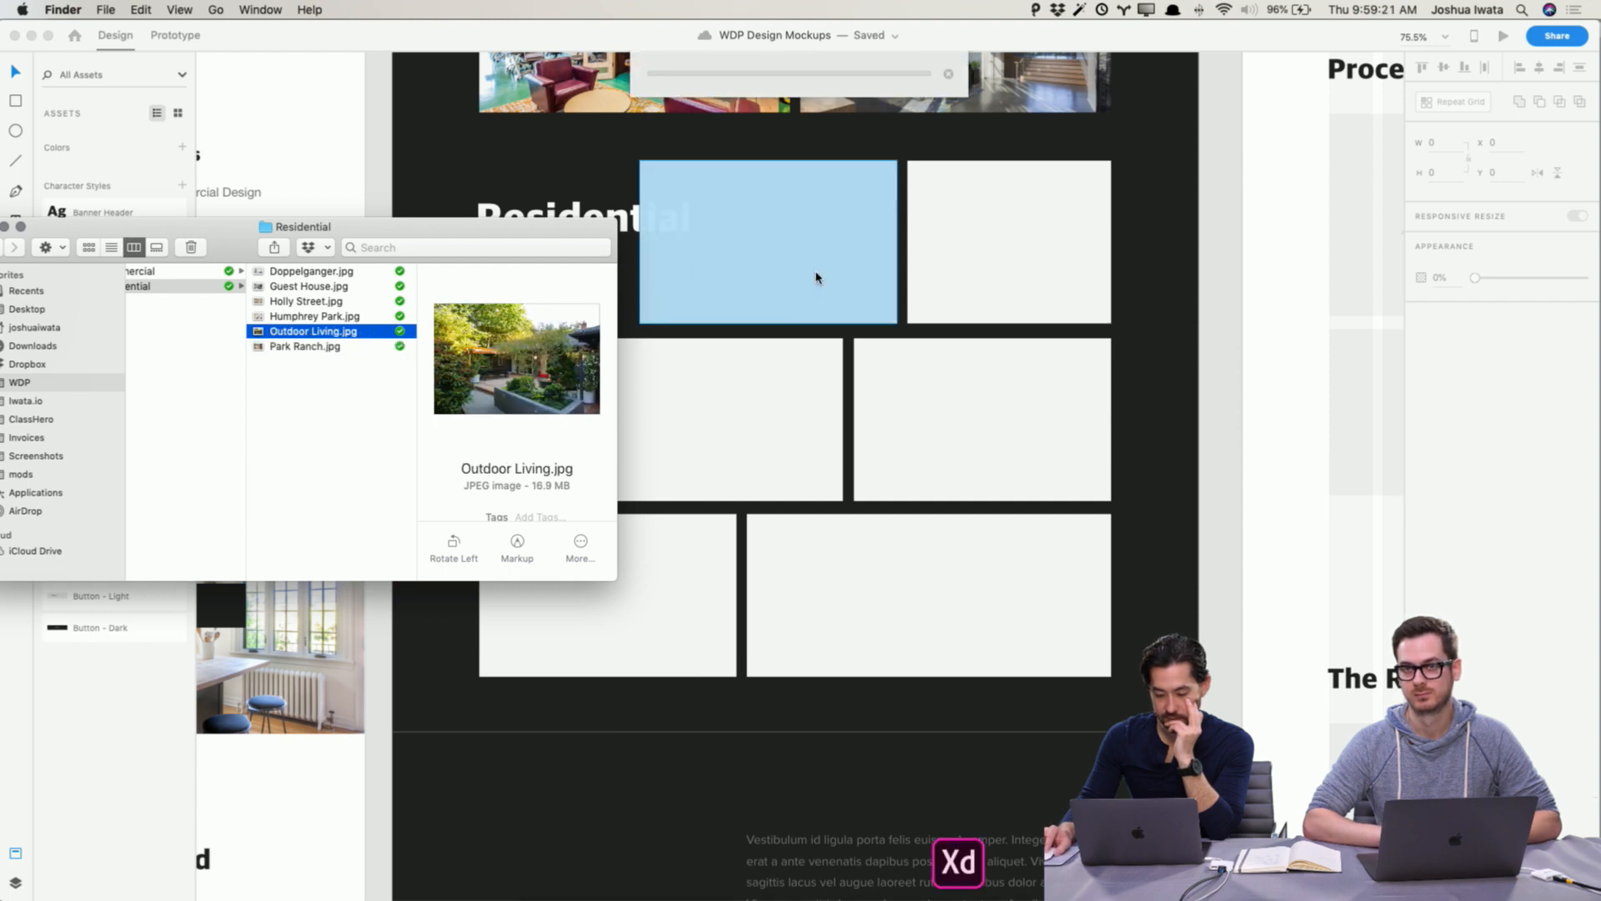
pyautogui.click(1156, 388)
pyautogui.scroll(5, 1156, 388)
pyautogui.click(1176, 483)
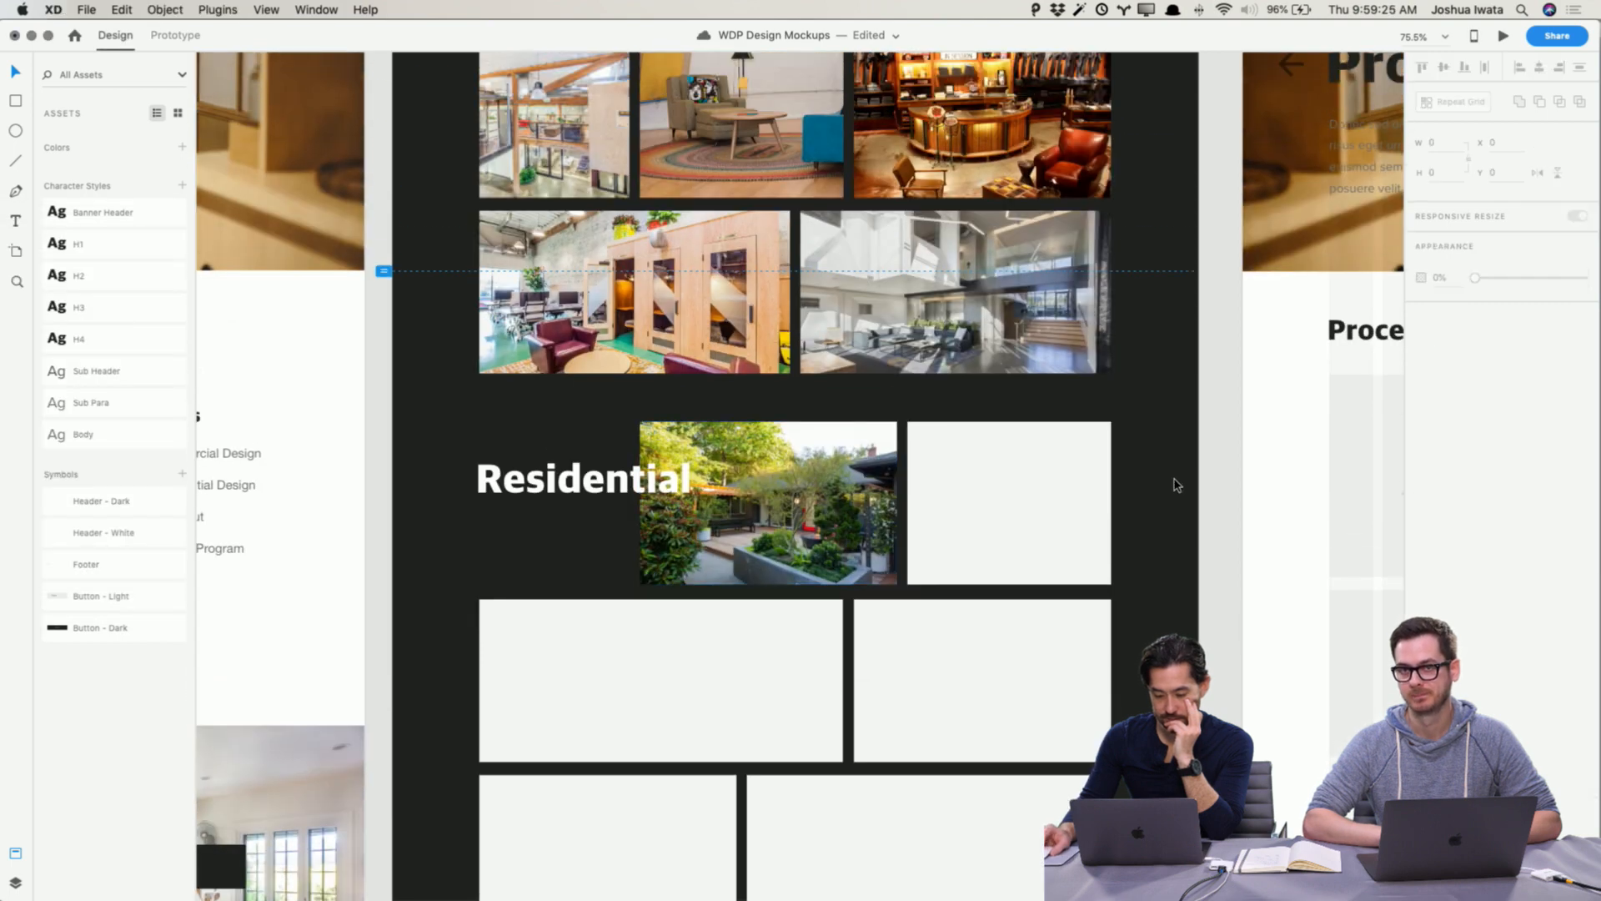
# Step: Reposition and enlarge the Outdoor Living photo inside its frame to adjust the visible crop
pyautogui.scroll(-1, 1176, 484)
pyautogui.click(769, 379)
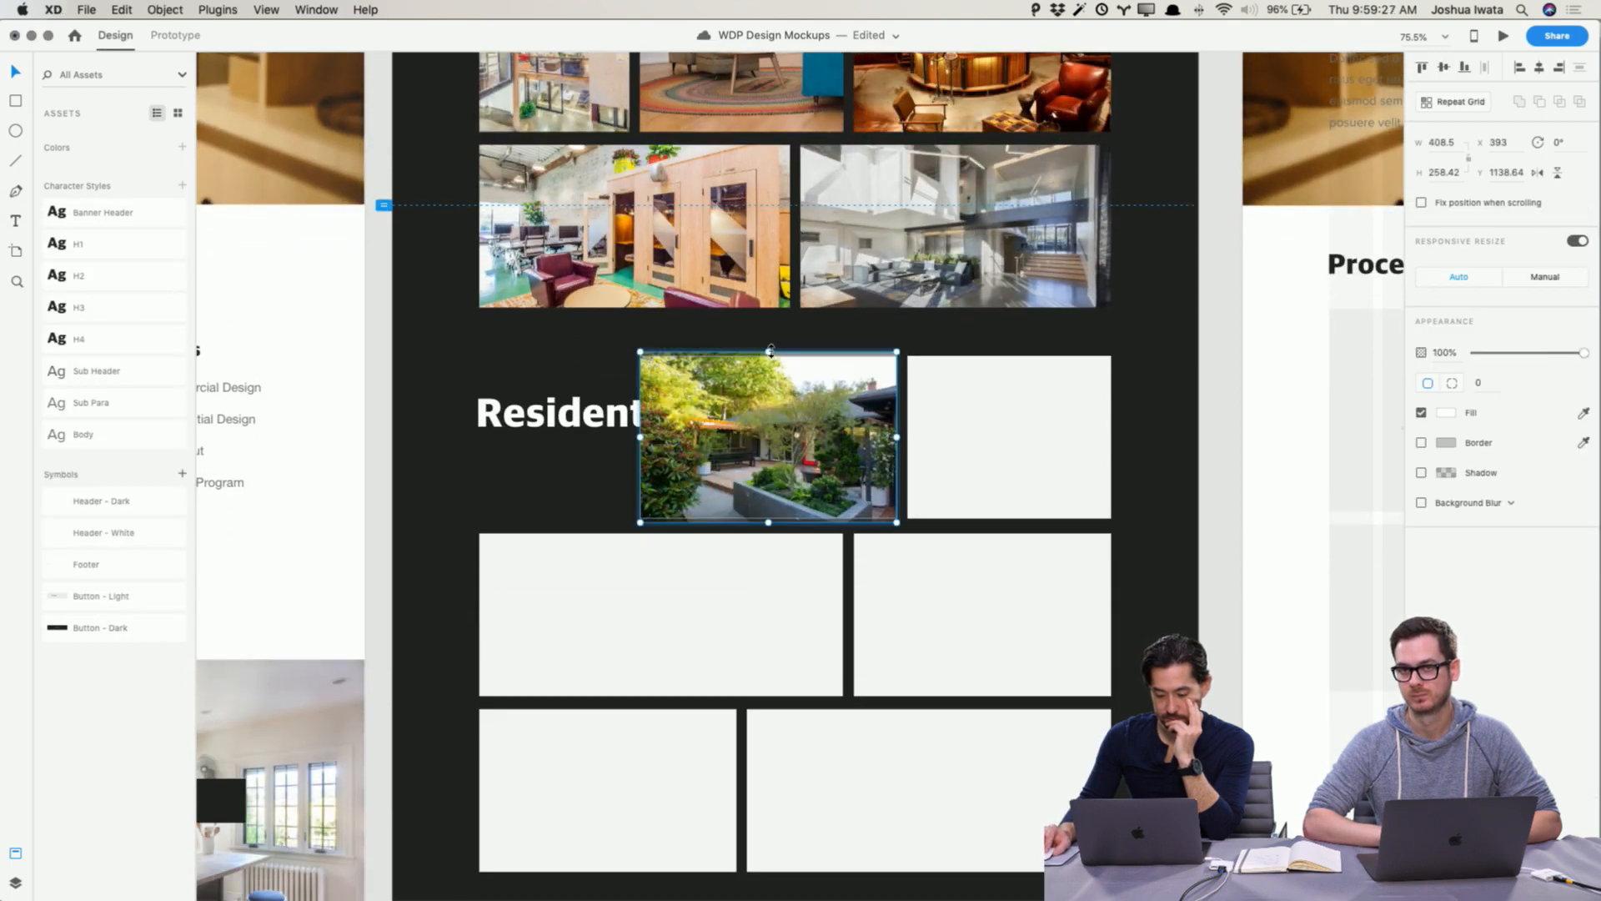
pyautogui.moveTo(770, 351); pyautogui.dragTo(768, 332)
pyautogui.moveTo(795, 438); pyautogui.dragTo(806, 434)
pyautogui.scroll(1, 1001, 392)
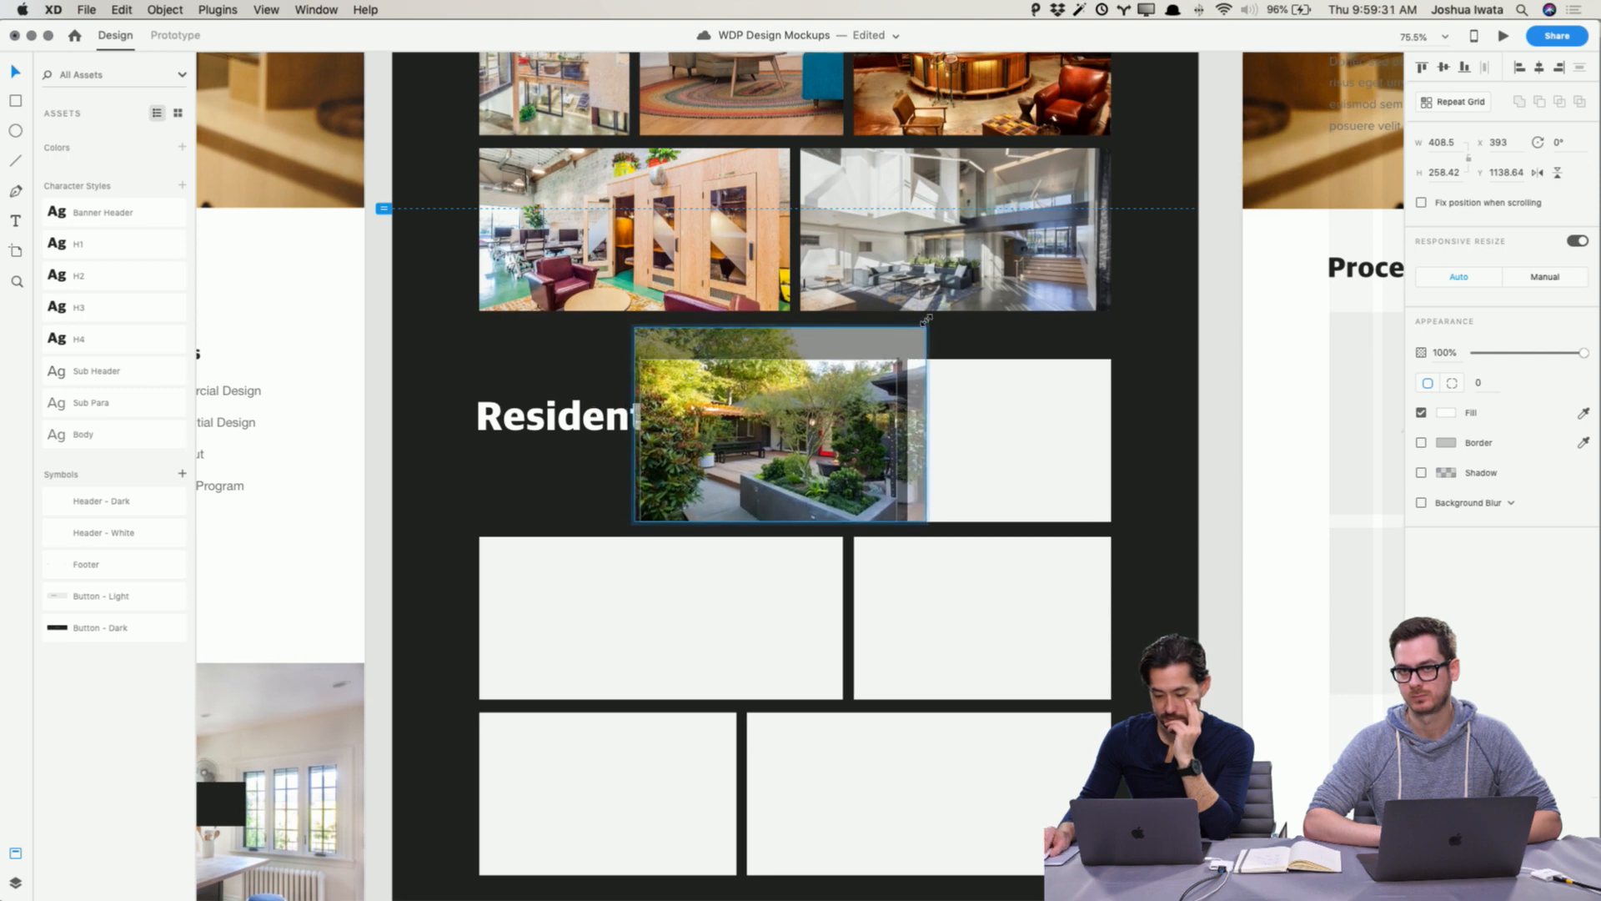
pyautogui.click(1172, 451)
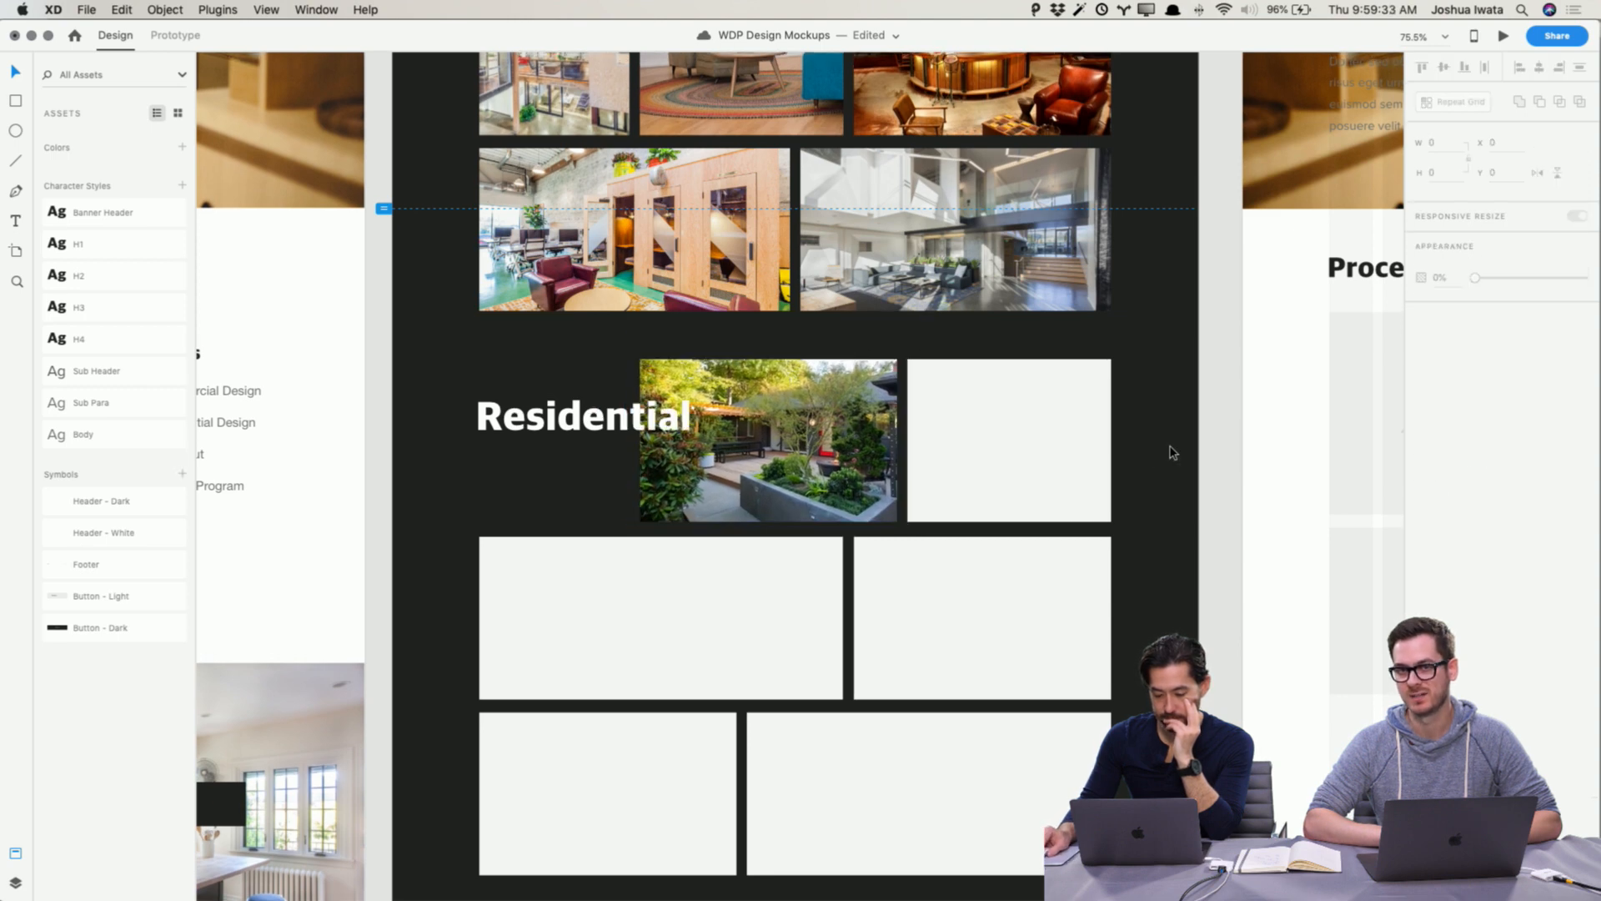
pyautogui.doubleClick(813, 459)
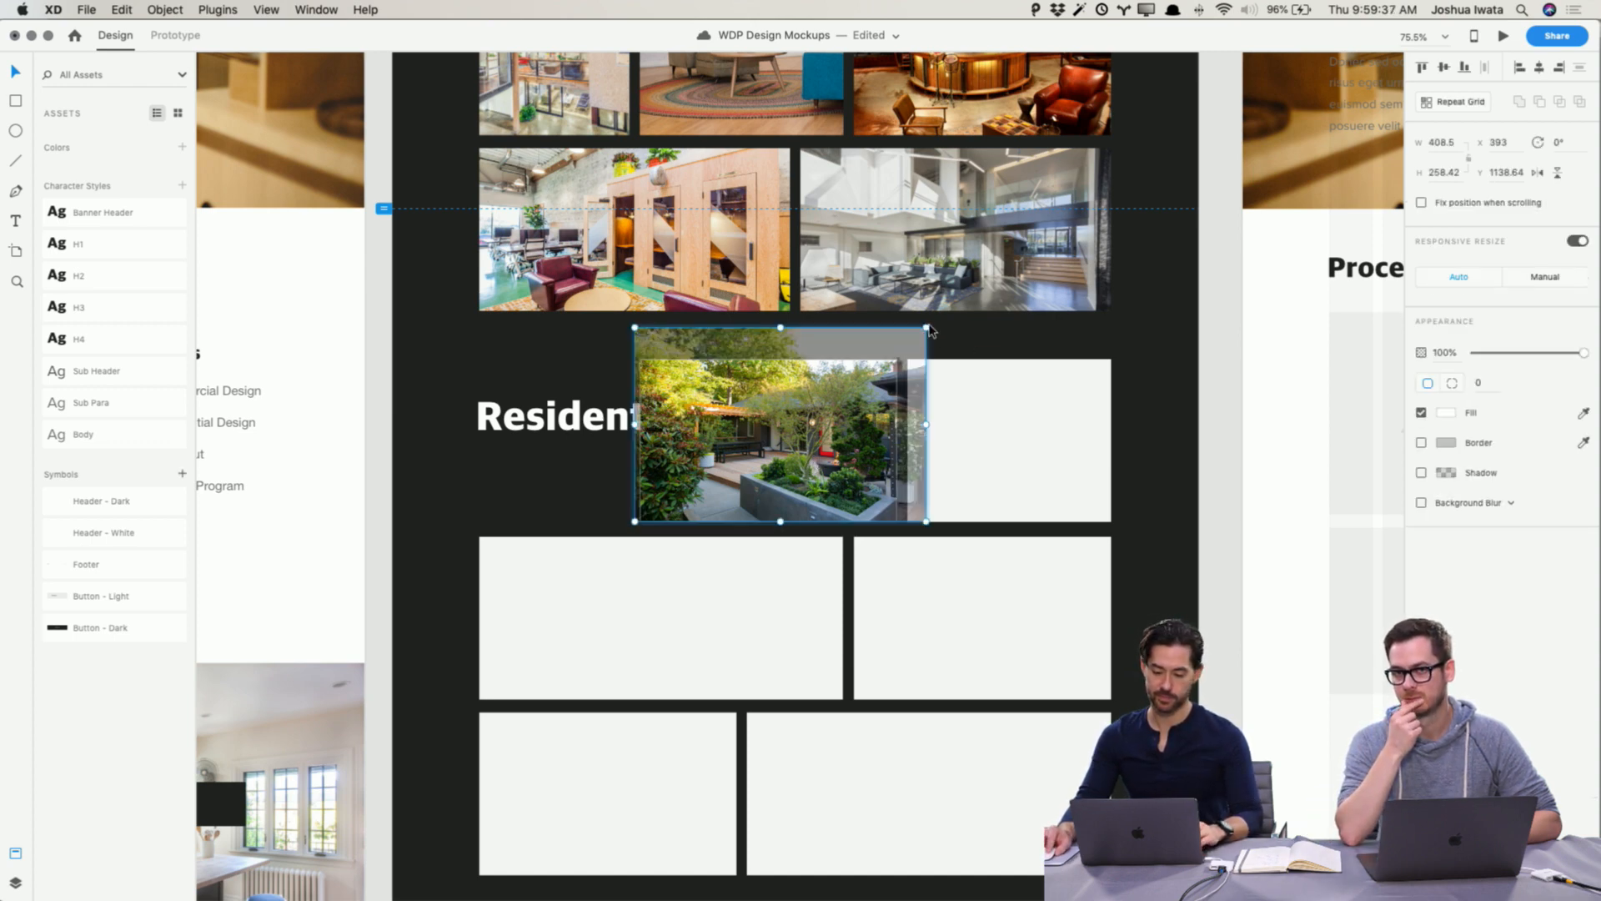
pyautogui.moveTo(926, 328); pyautogui.dragTo(955, 303)
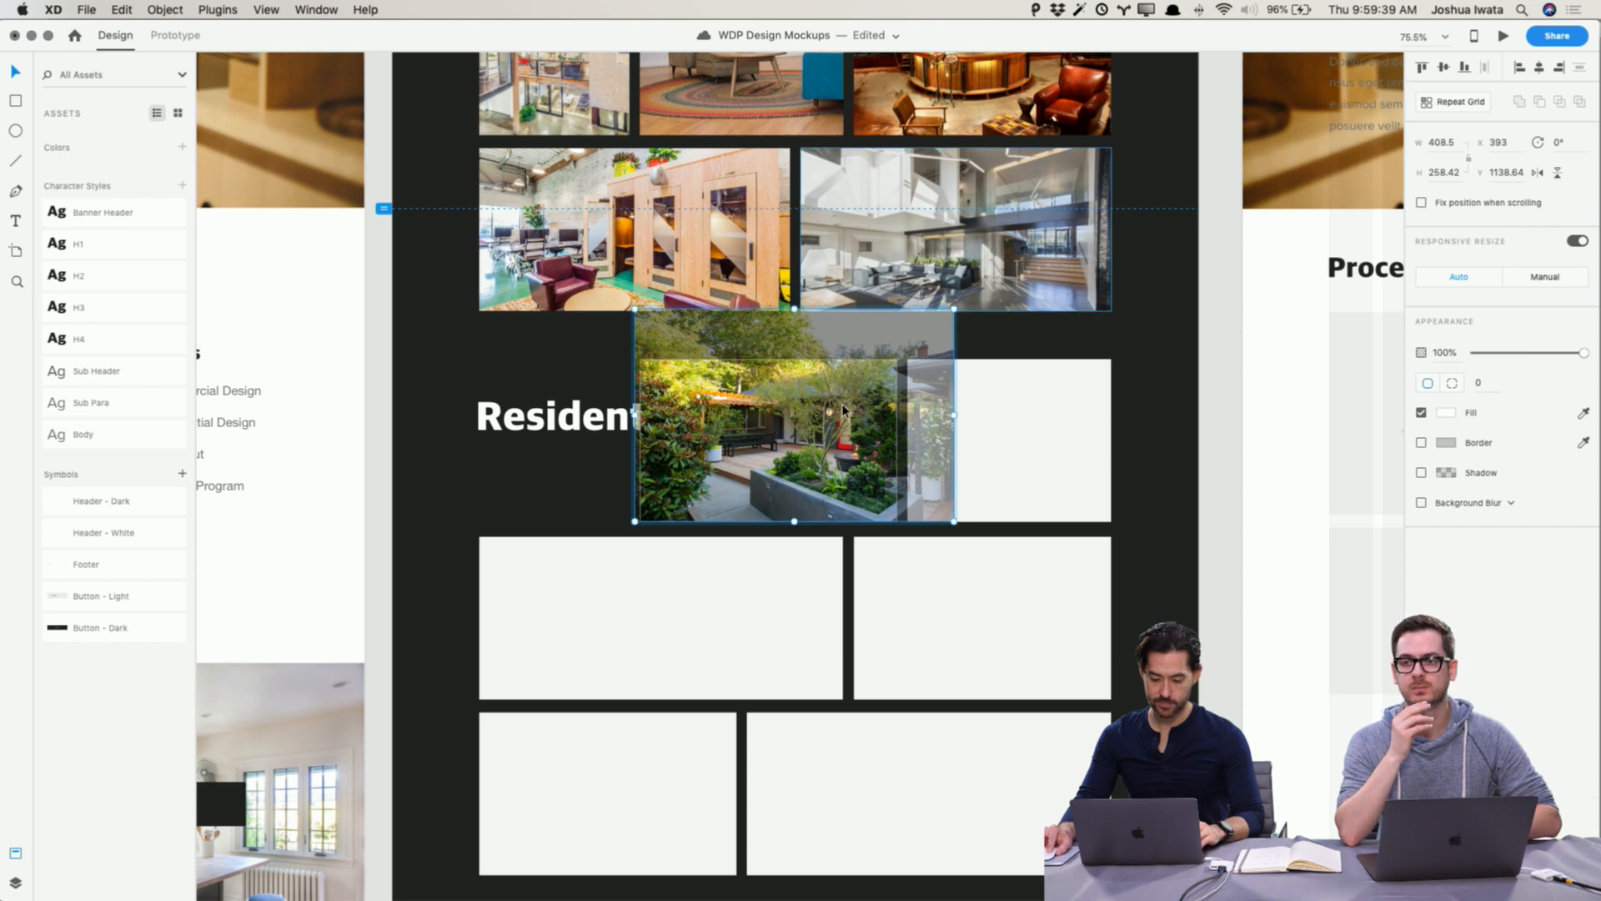
pyautogui.click(1098, 418)
pyautogui.click(1215, 418)
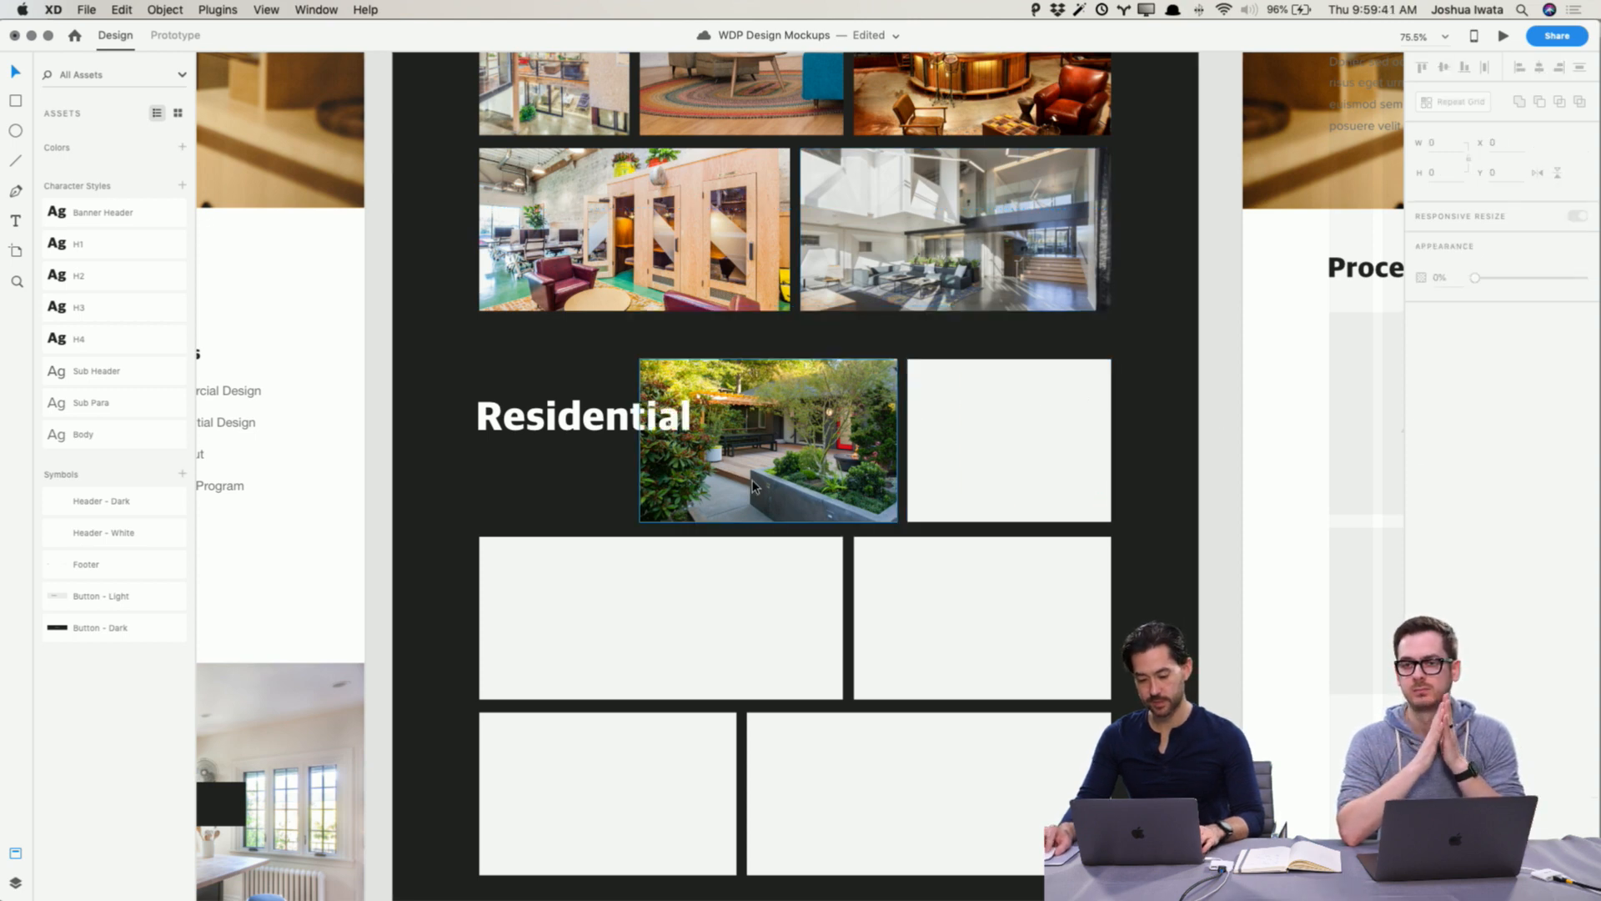
# Step: Drop Humphrey Park.jpg into the top-right placeholder of the Residential grid
pyautogui.press('super+Tab')
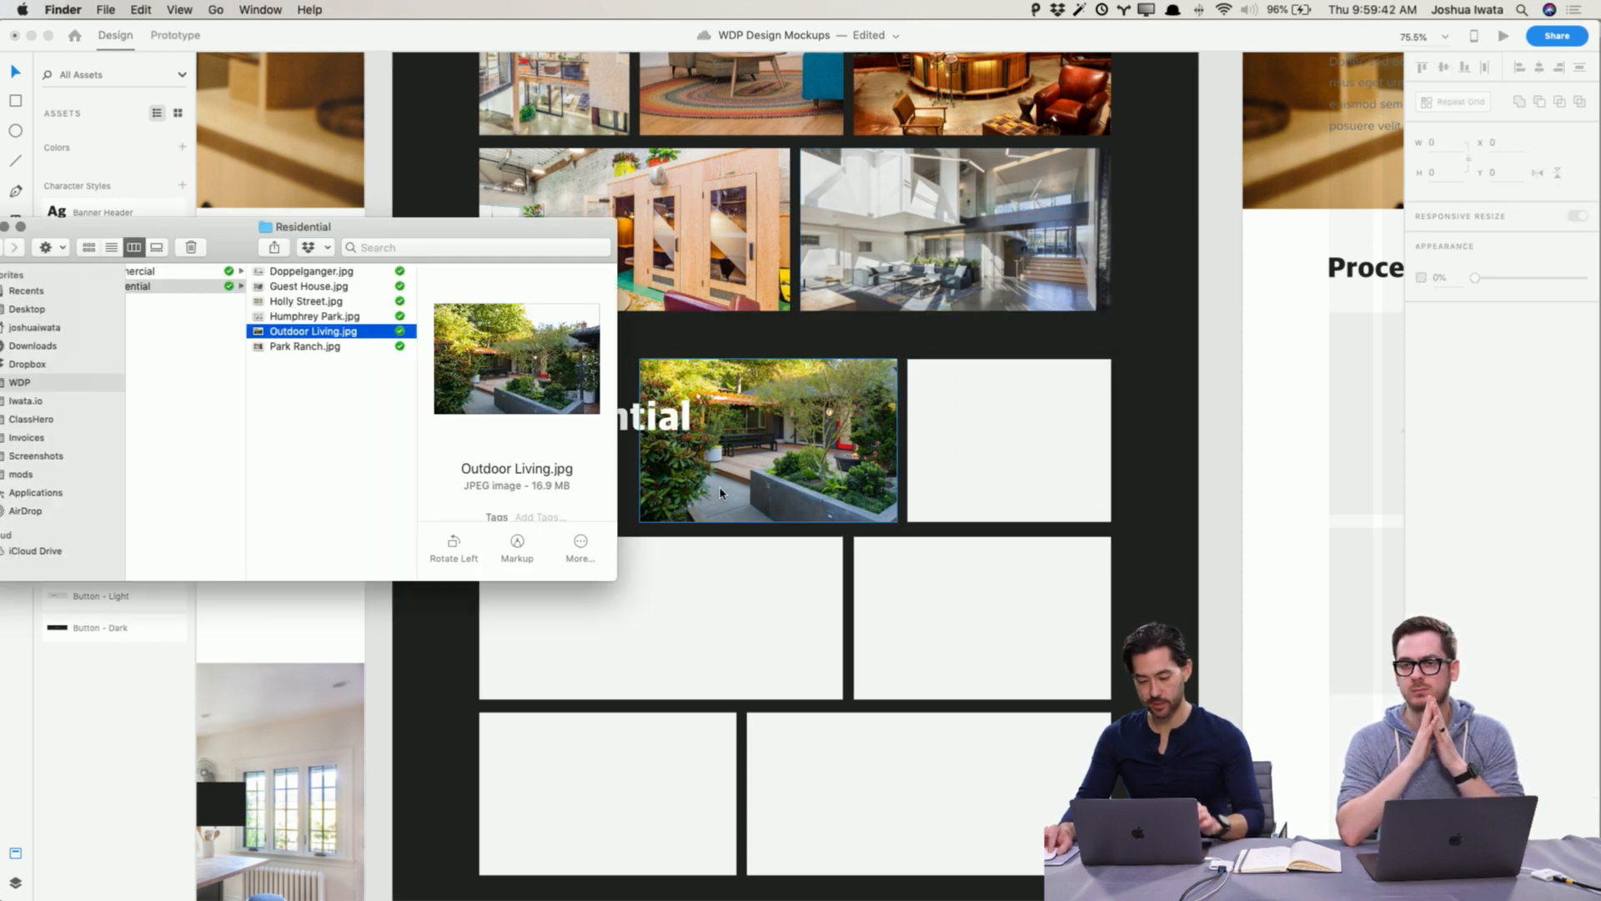
pyautogui.click(317, 318)
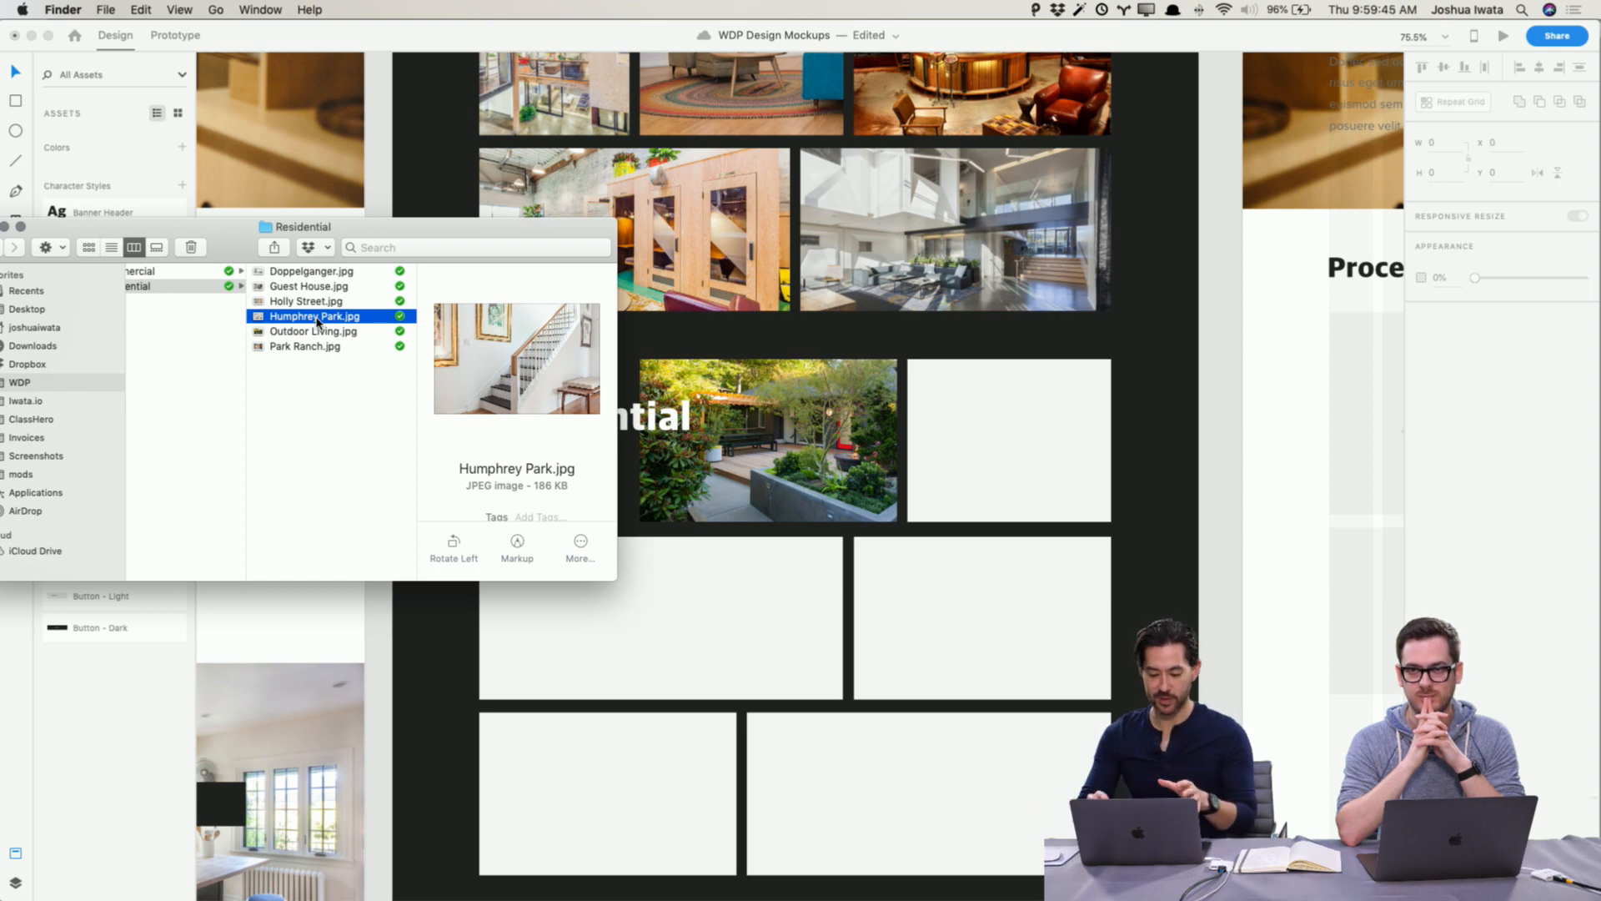
pyautogui.moveTo(257, 318); pyautogui.dragTo(934, 406)
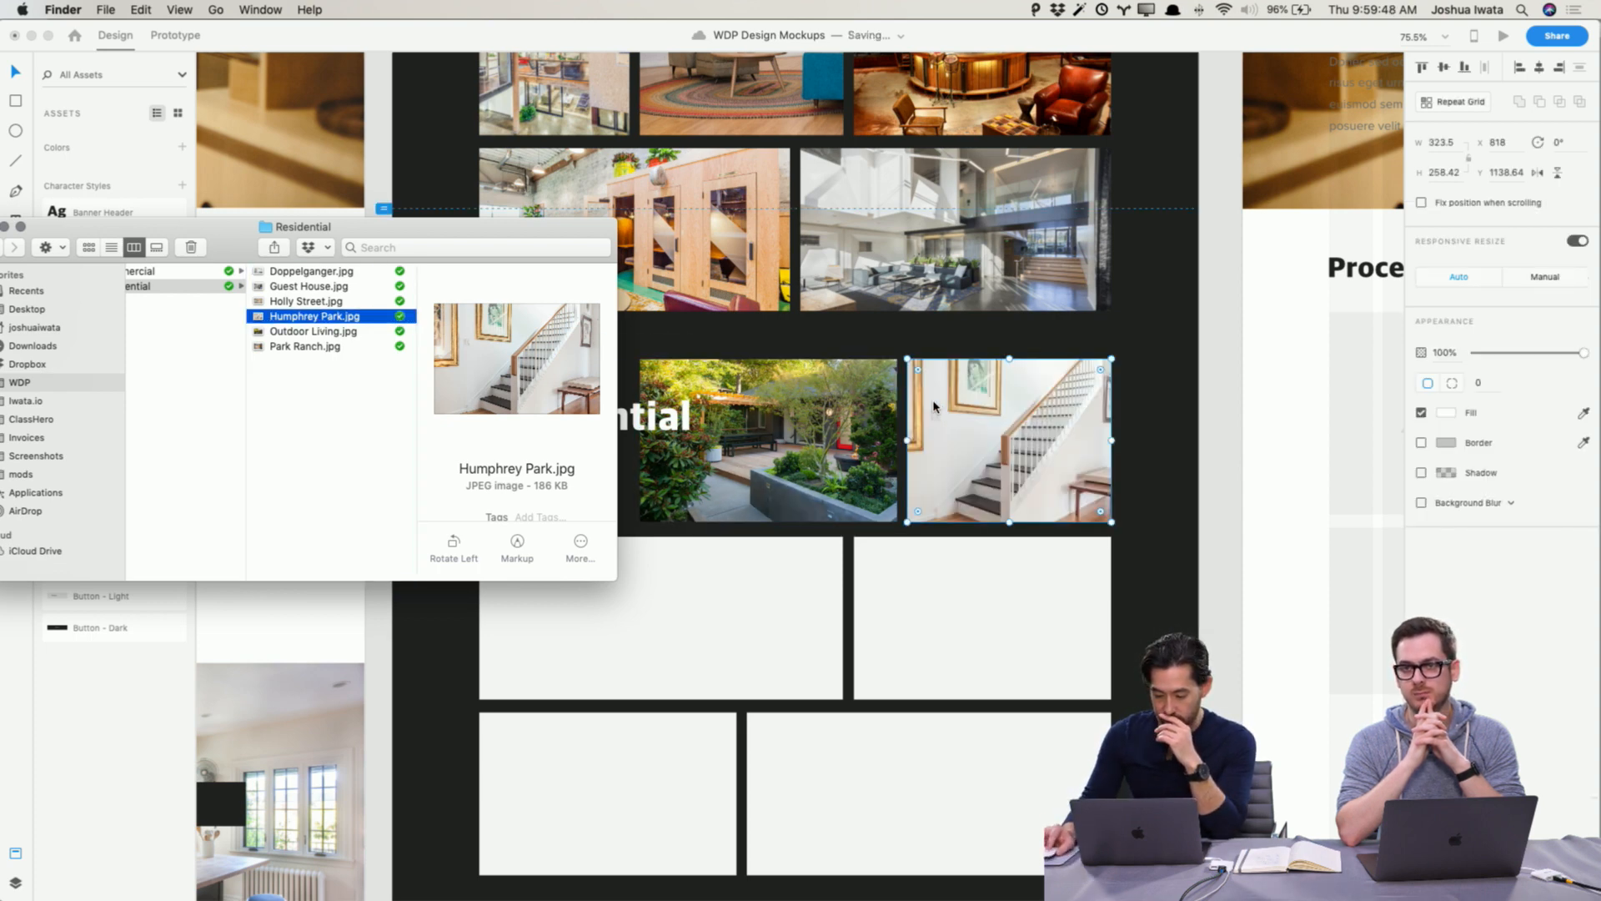
# Step: Fill the Residential grid's second row with Park Ranch.jpg on the right and Guest House.jpg on the left
pyautogui.click(313, 333)
pyautogui.click(311, 347)
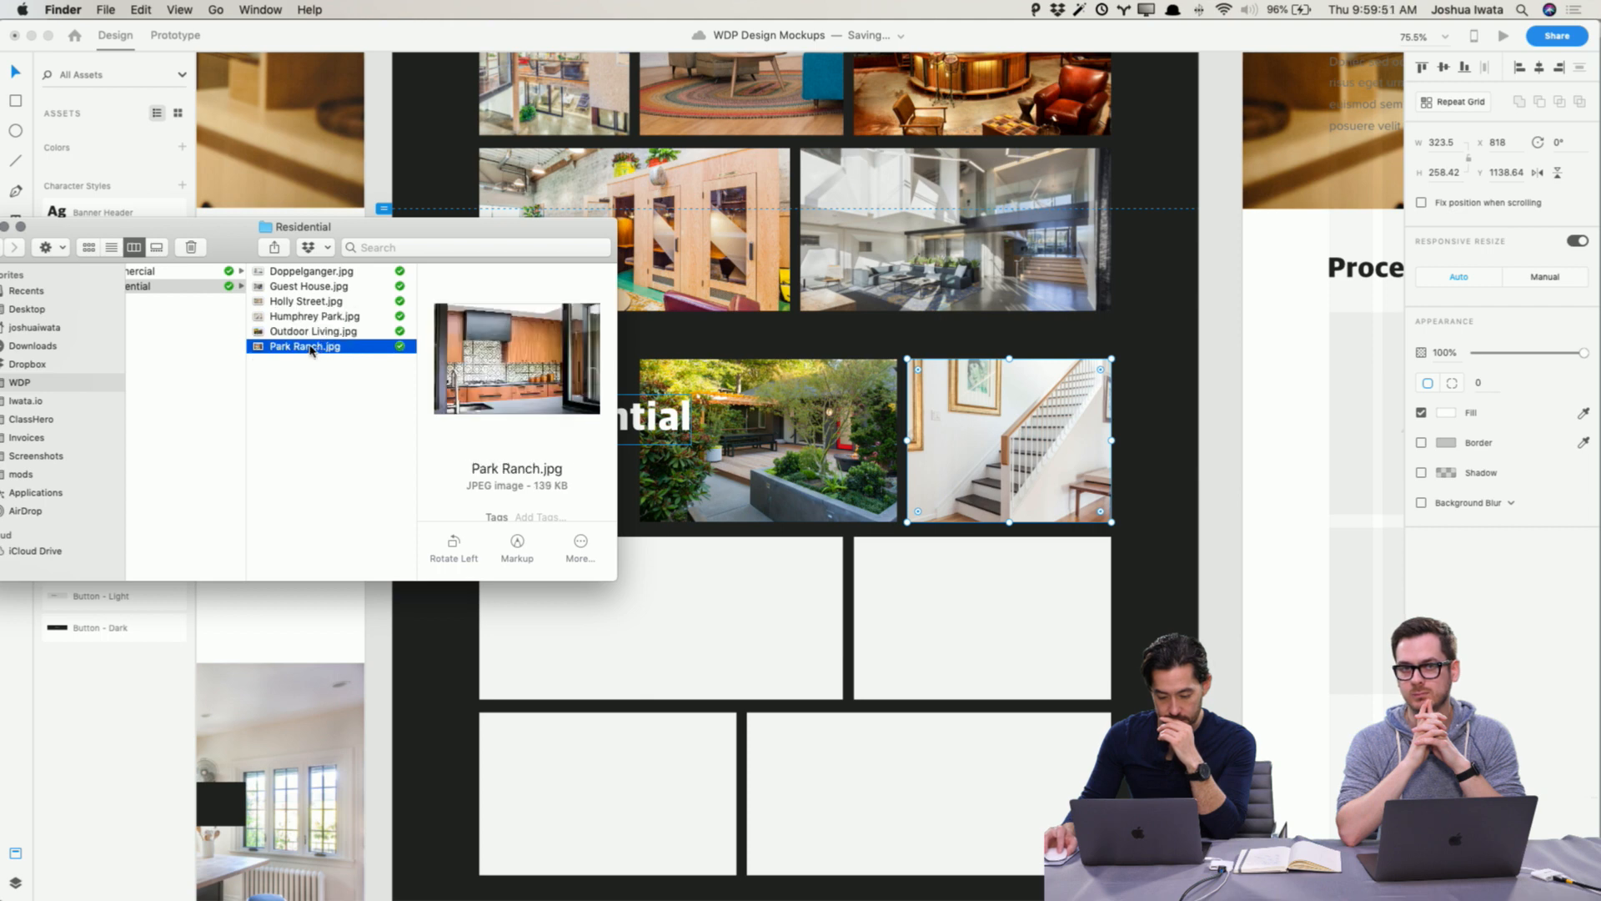
pyautogui.moveTo(311, 349); pyautogui.dragTo(1033, 623)
pyautogui.click(332, 305)
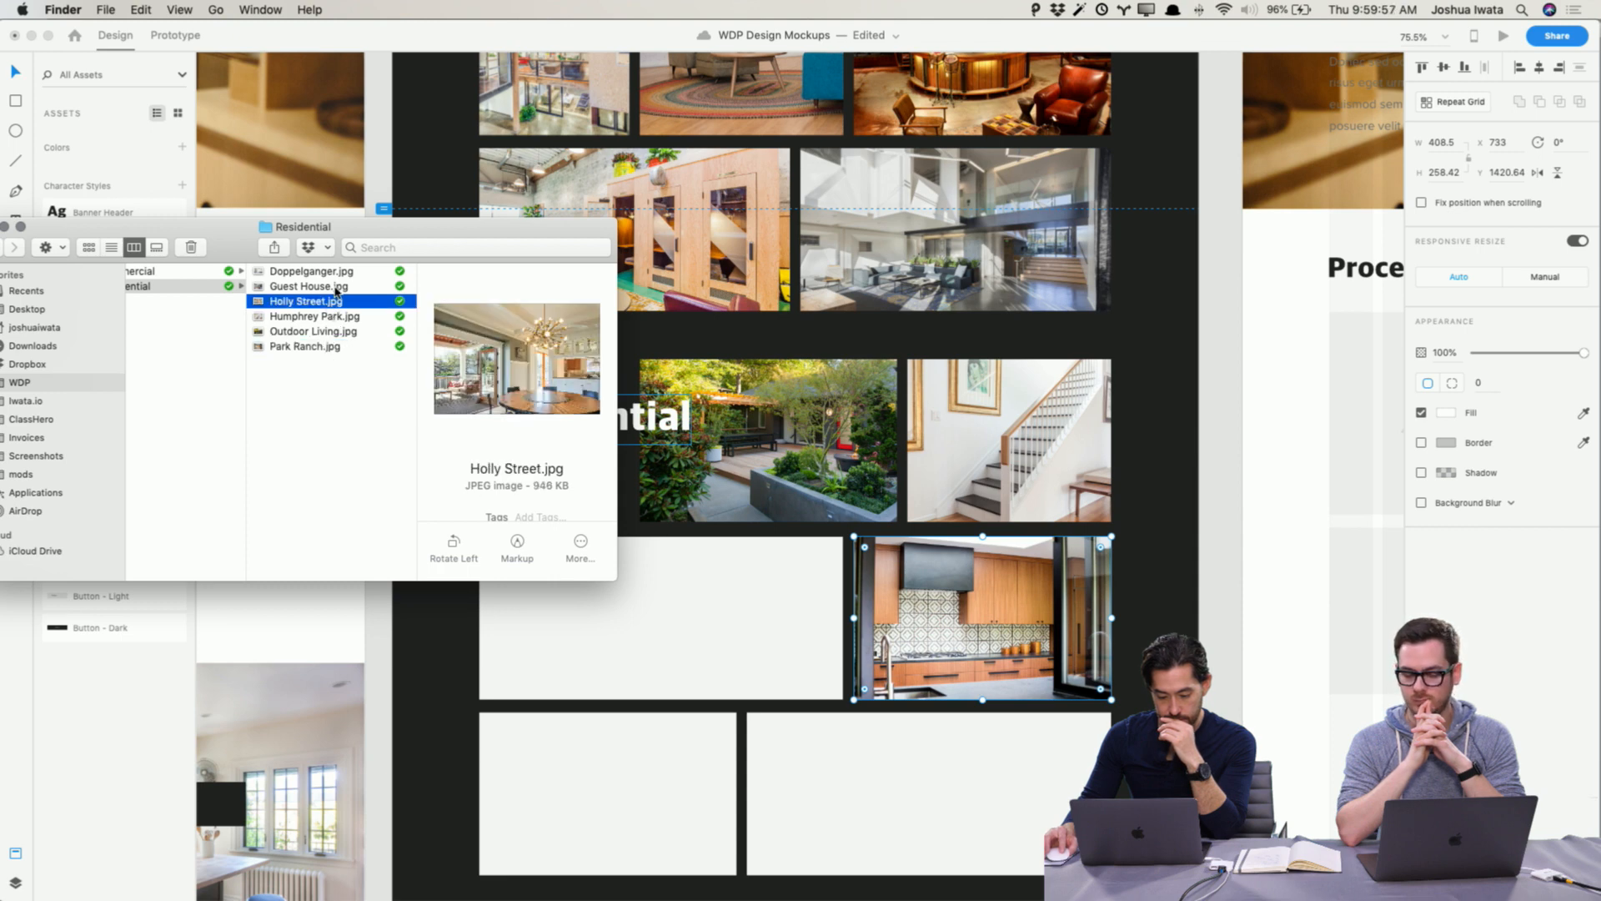
pyautogui.click(336, 287)
pyautogui.moveTo(342, 287); pyautogui.dragTo(747, 593)
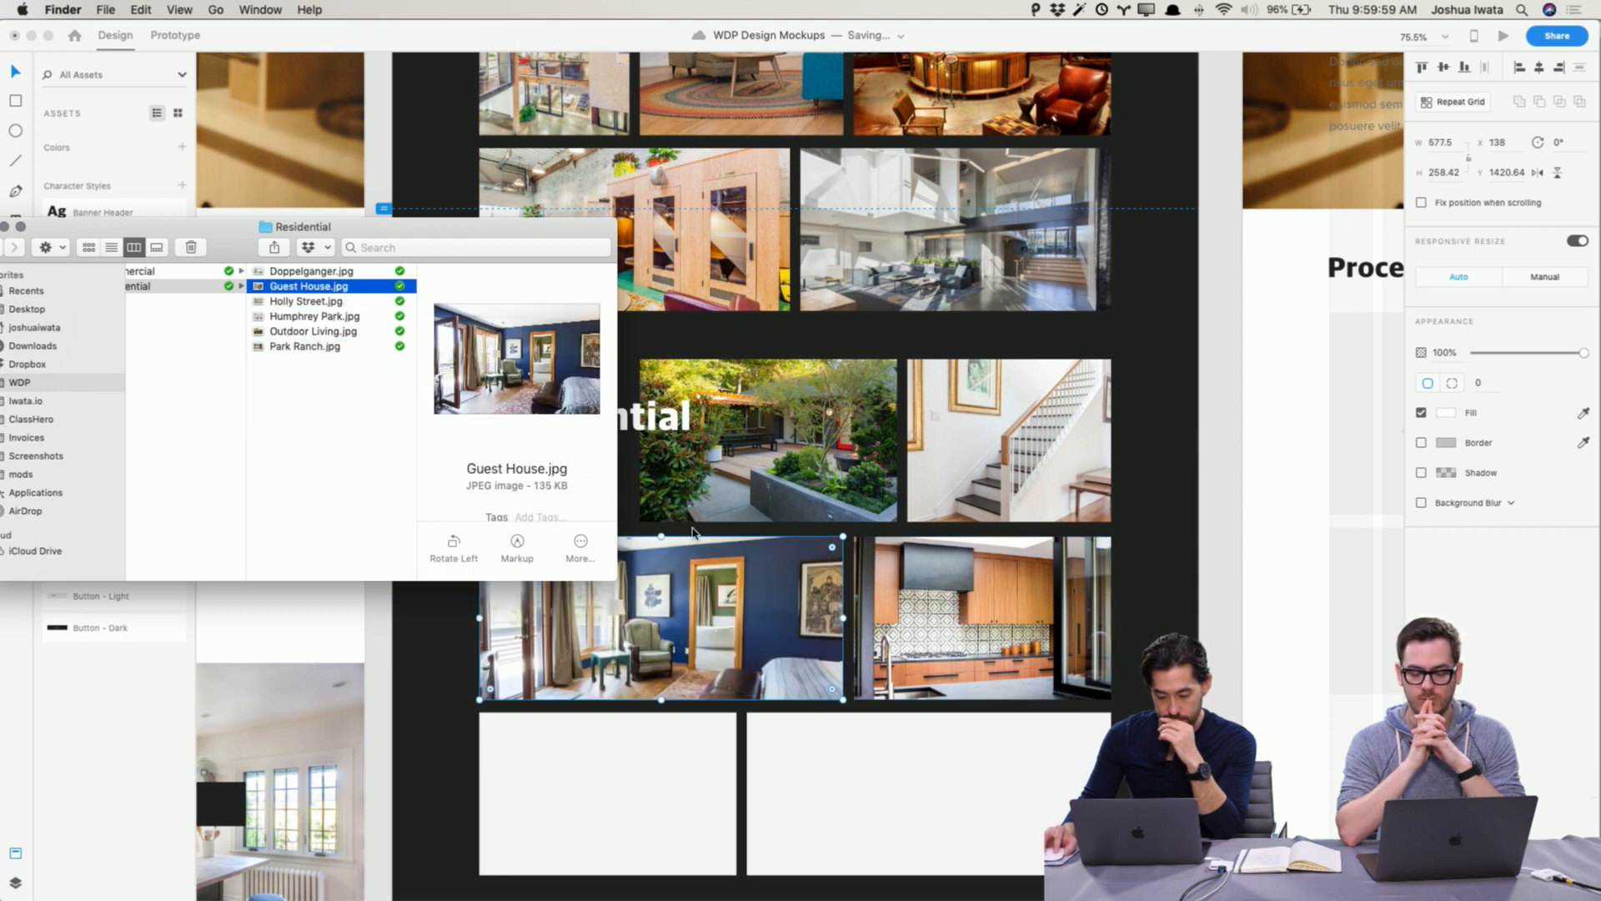
# Step: Fill the bottom row with Doppelganger.jpg in the wide right placeholder and Holly Street.jpg in the left one
pyautogui.click(362, 273)
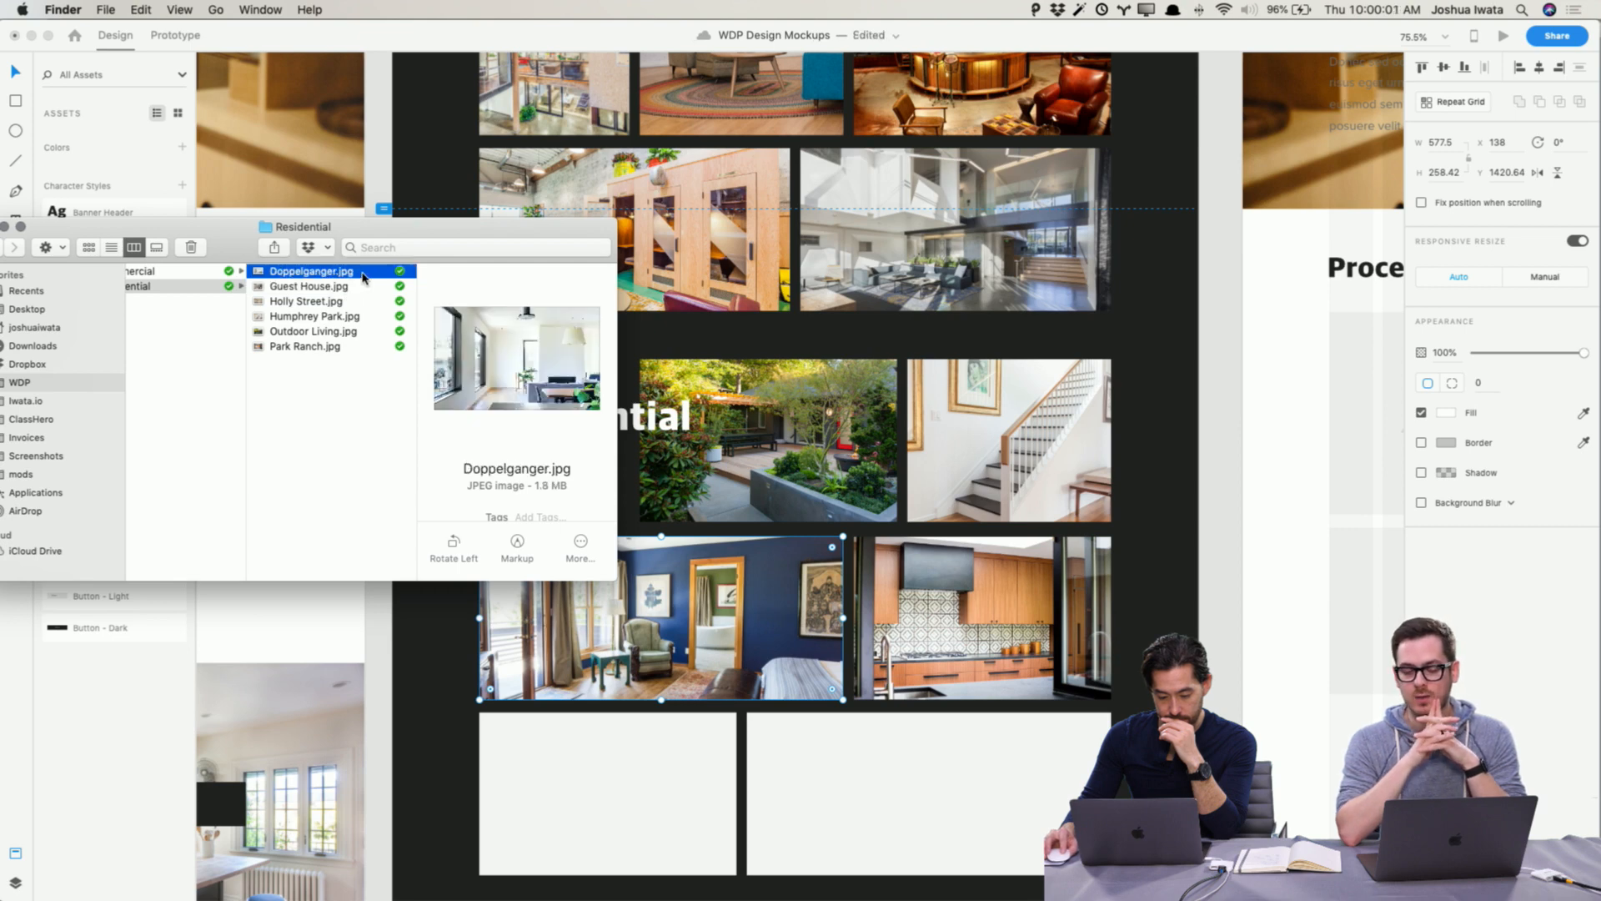
pyautogui.moveTo(362, 272); pyautogui.dragTo(949, 772)
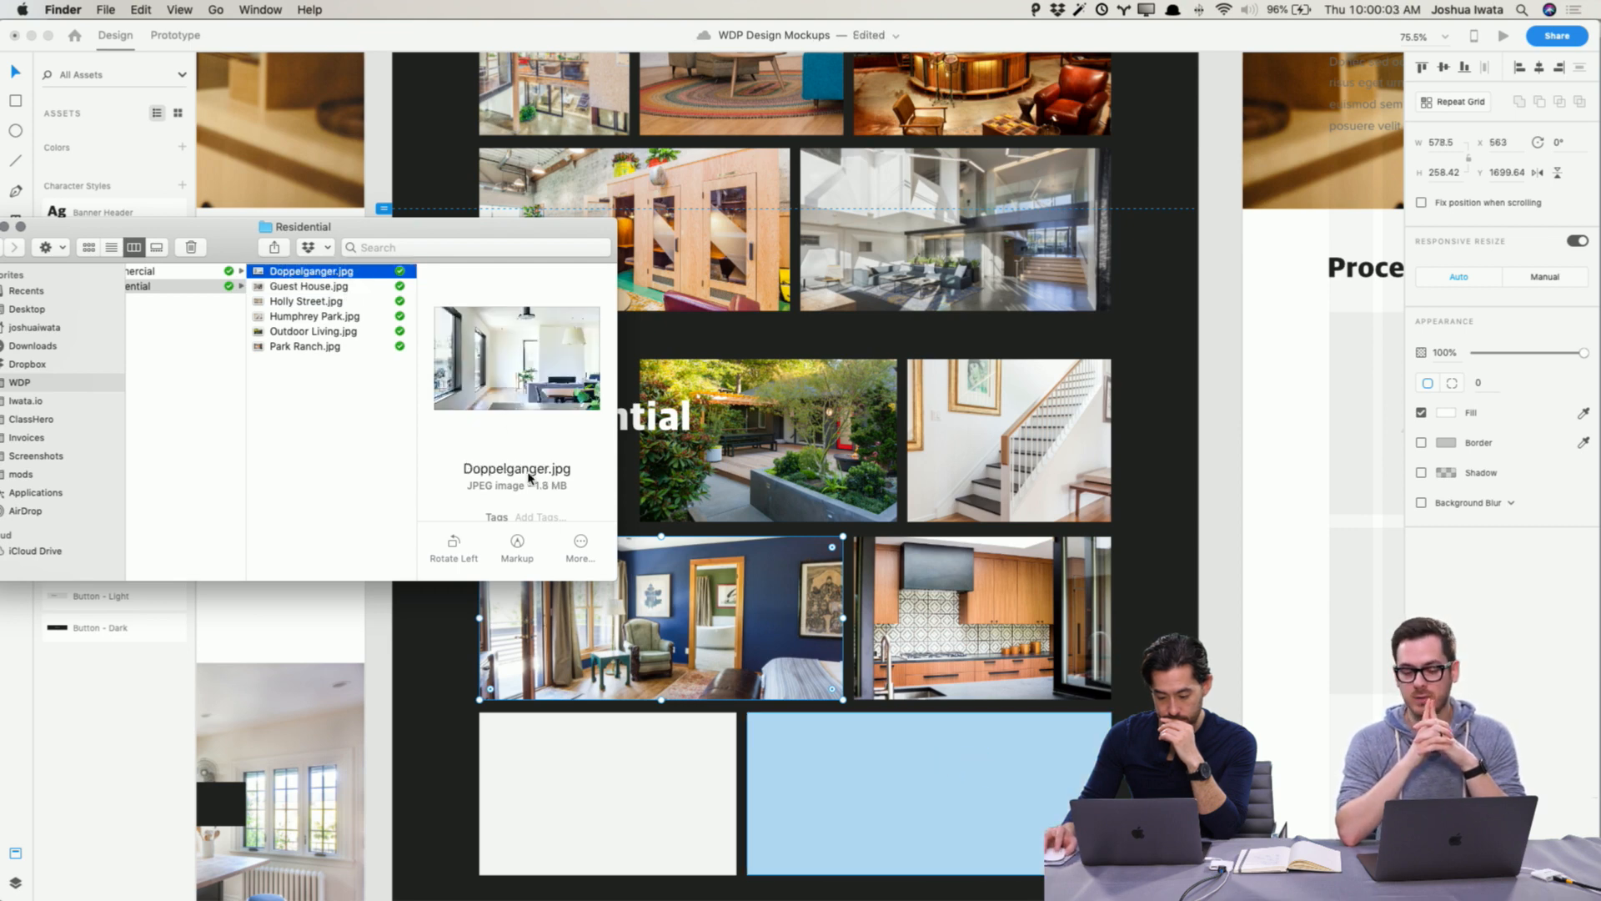
pyautogui.click(338, 288)
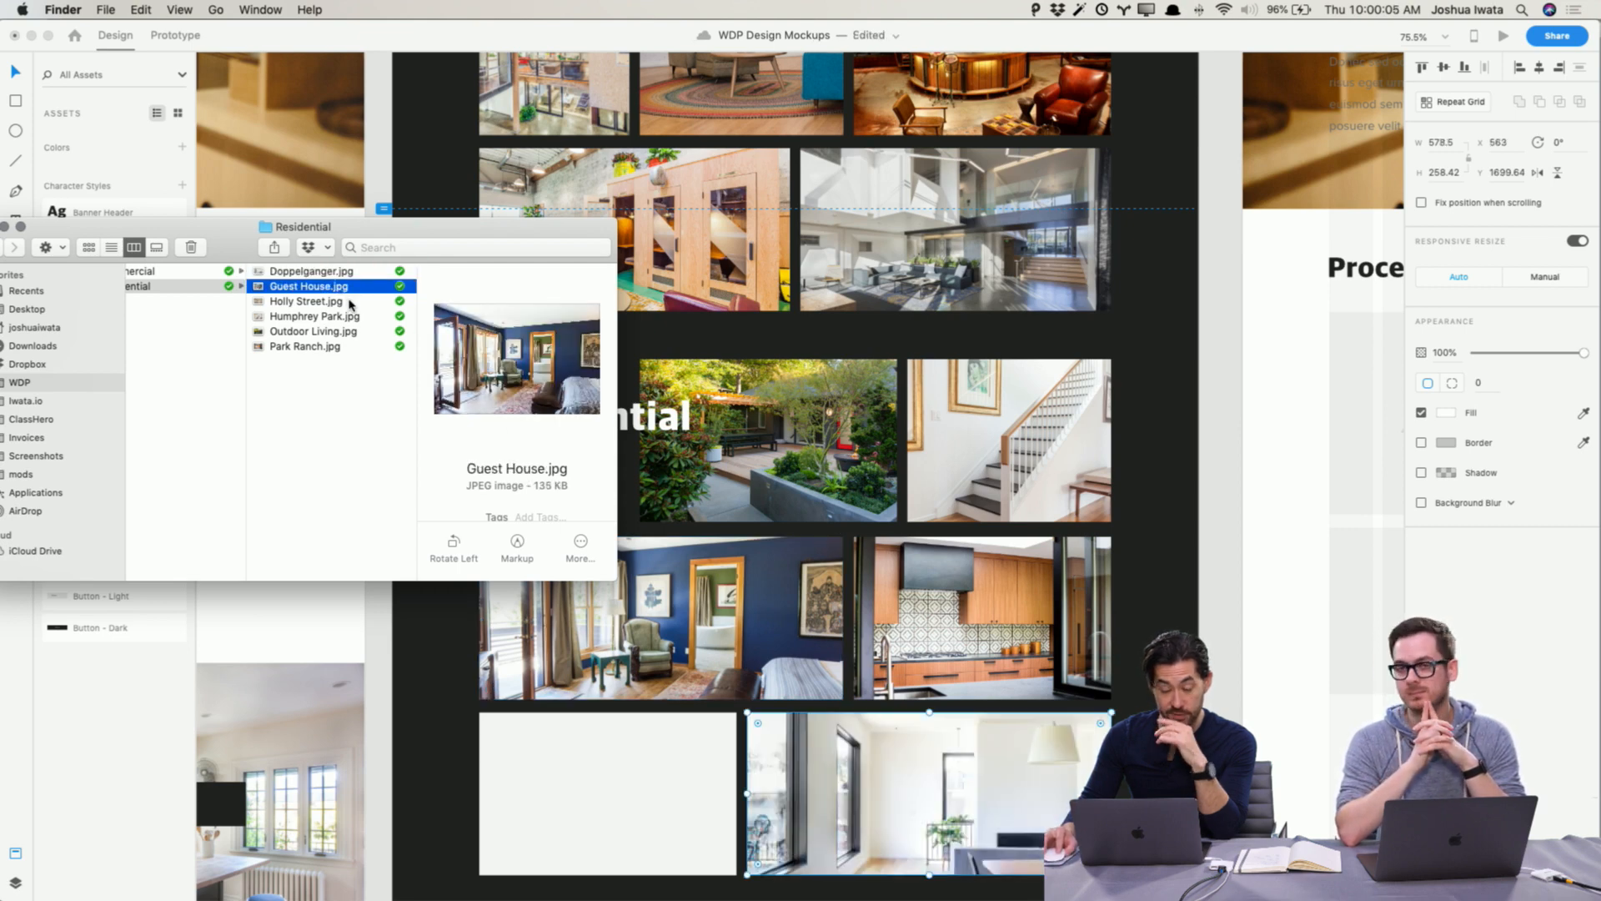
pyautogui.click(352, 307)
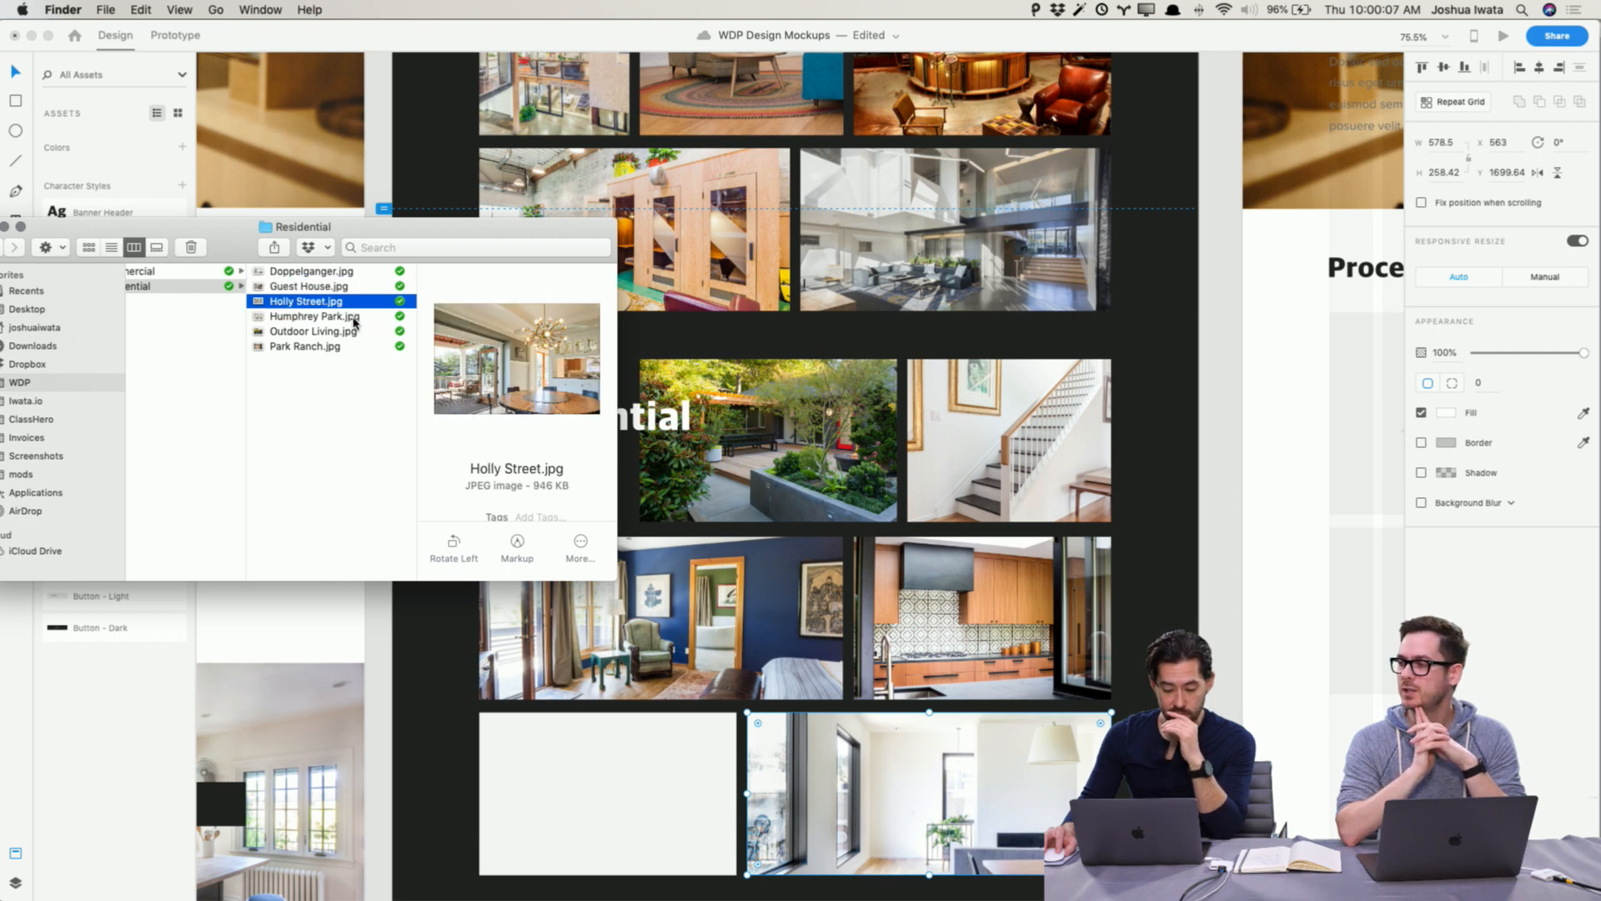
pyautogui.moveTo(365, 304); pyautogui.dragTo(678, 780)
pyautogui.click(1185, 767)
pyautogui.click(1184, 767)
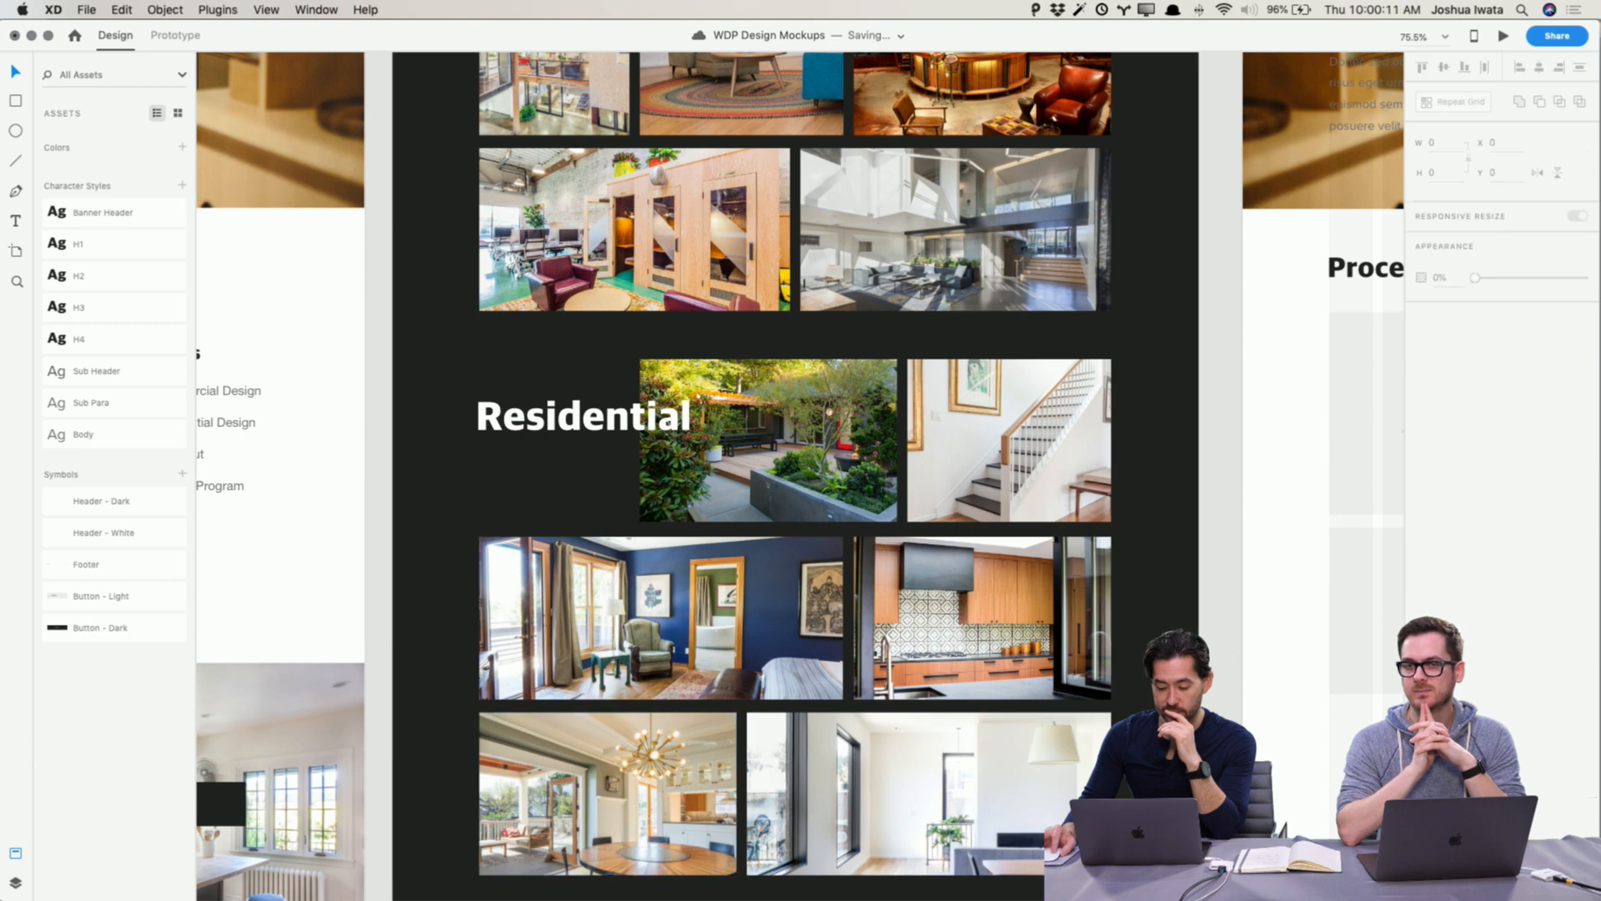
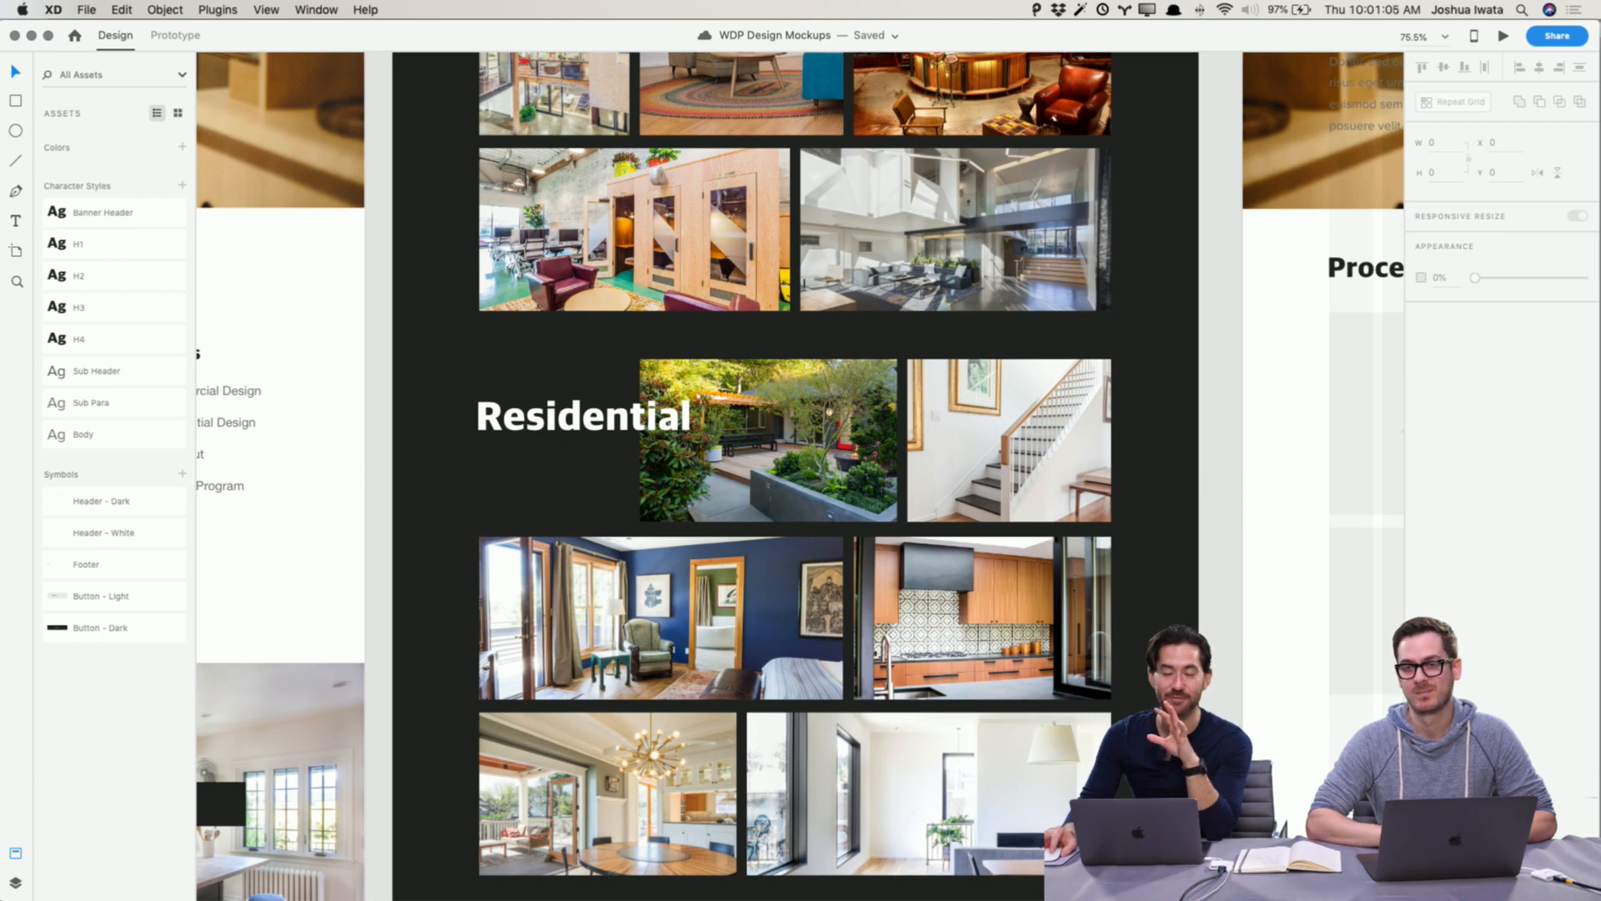
# Step: Scroll through the Projects Wireframe artboard to review its layout from header to footer
pyautogui.scroll(-5, 792, 476)
pyautogui.scroll(10, 792, 476)
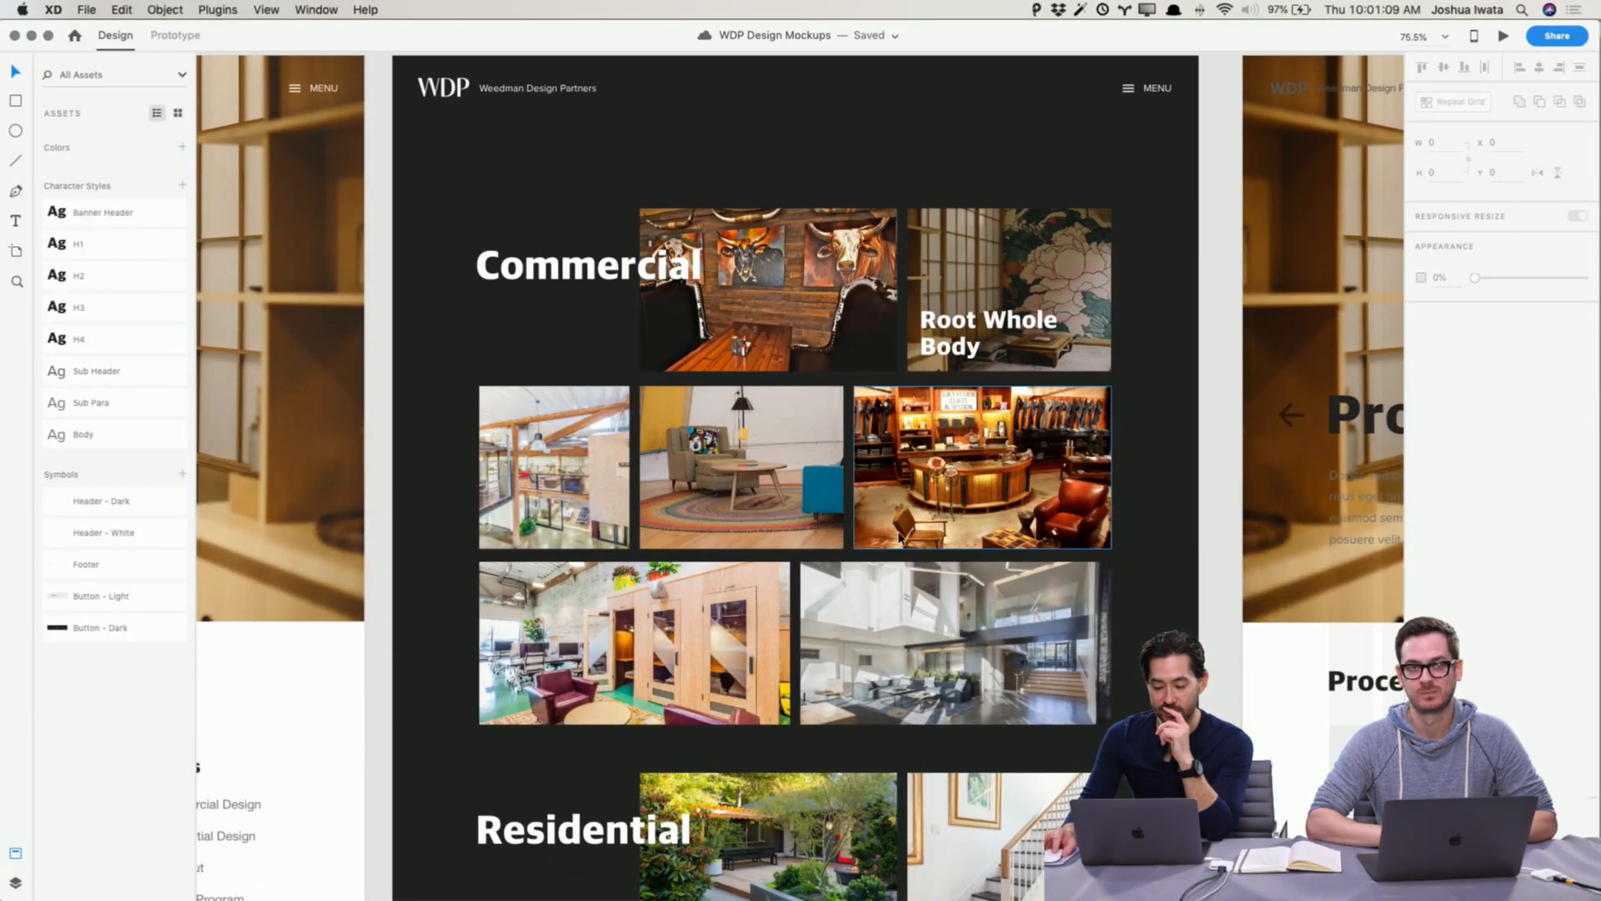
pyautogui.scroll(-6, 840, 594)
pyautogui.scroll(-5, 840, 593)
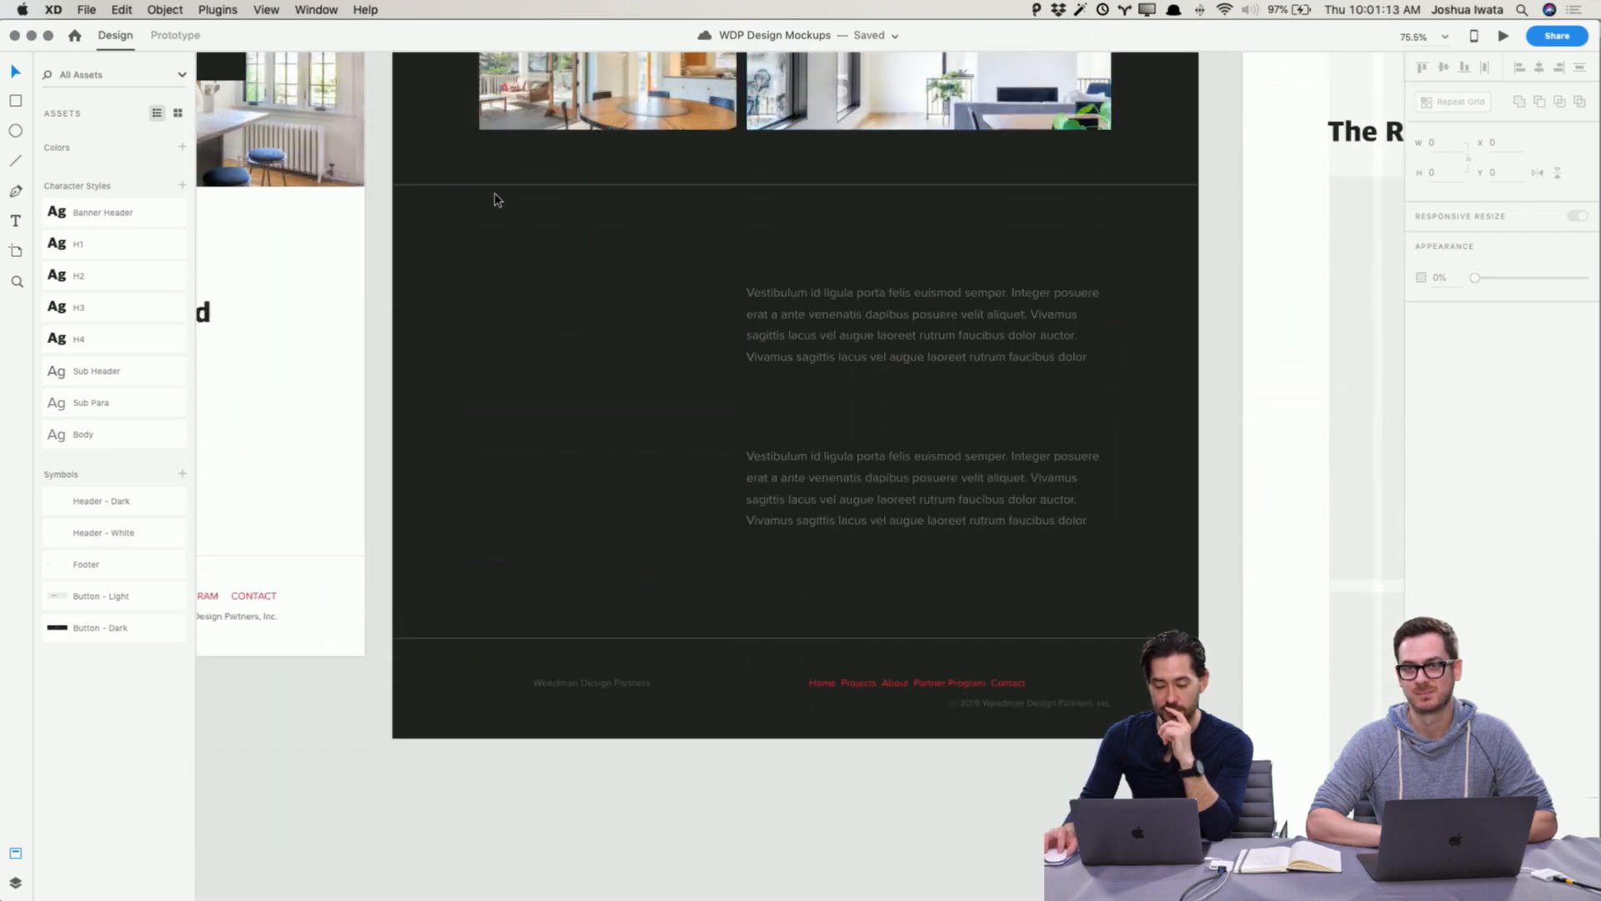
pyautogui.scroll(6, 535, 256)
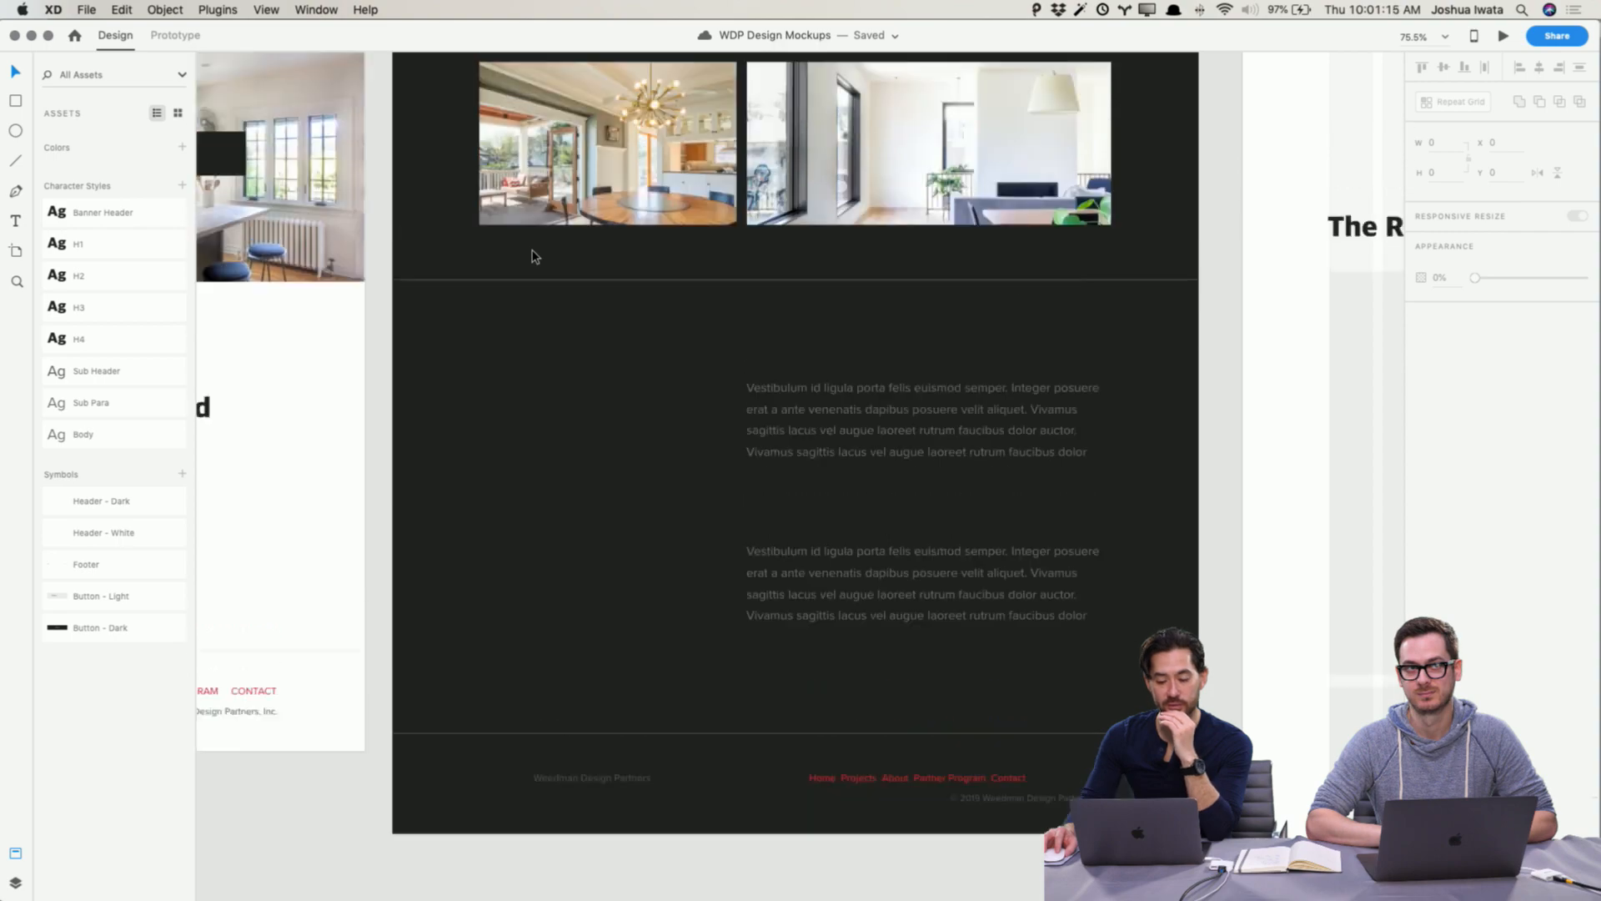
pyautogui.scroll(-7, 534, 256)
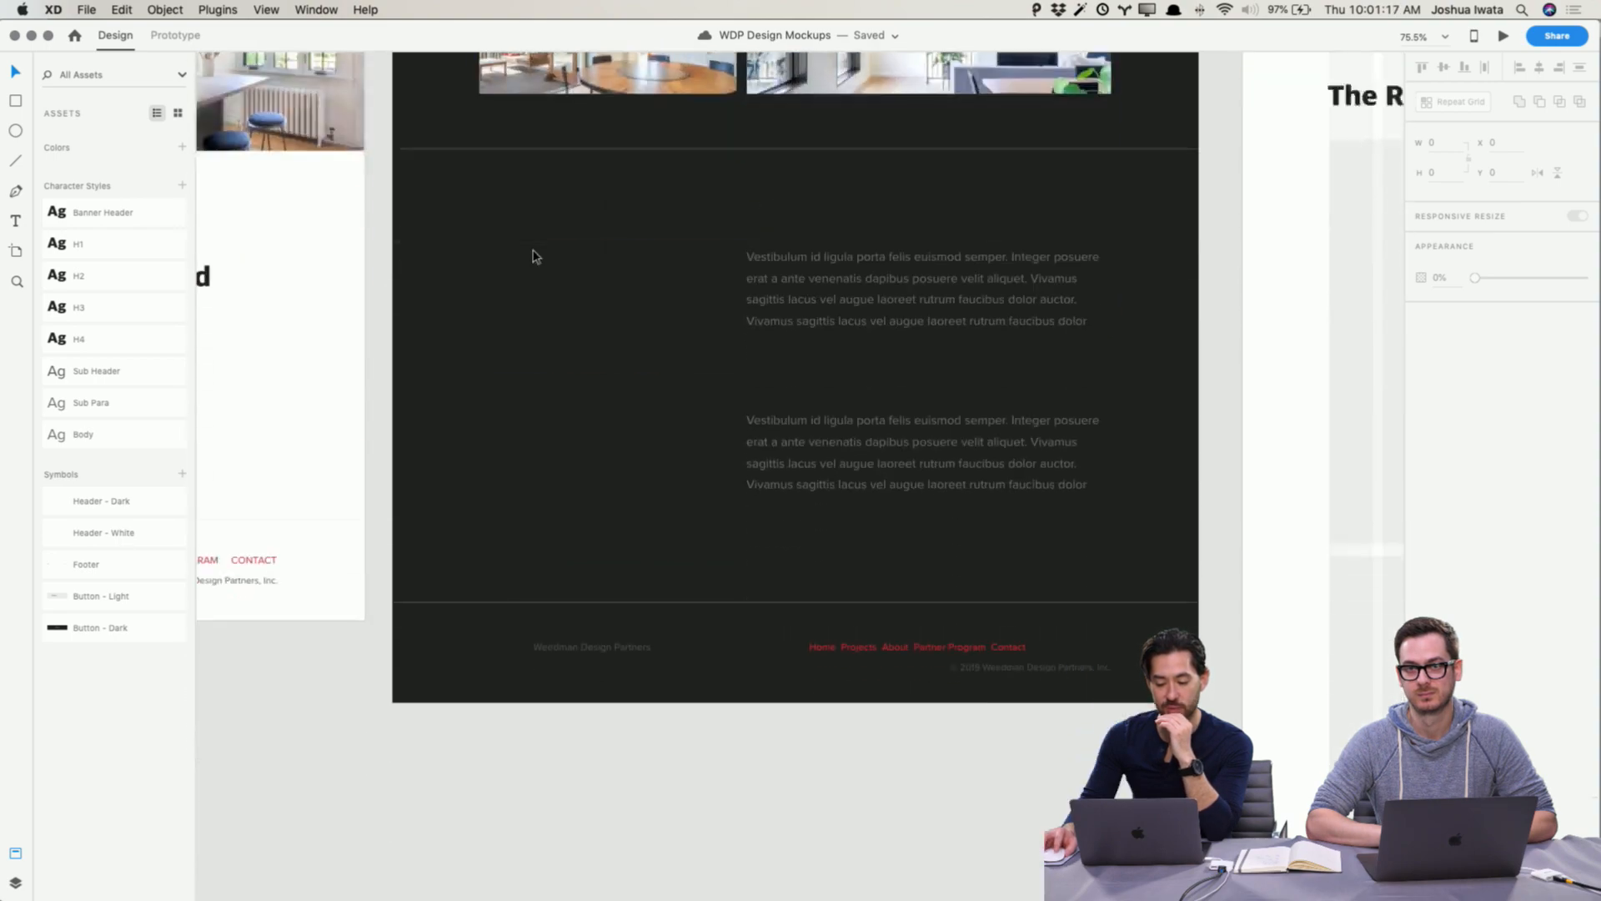
pyautogui.scroll(6, 531, 167)
pyautogui.scroll(8, 564, 246)
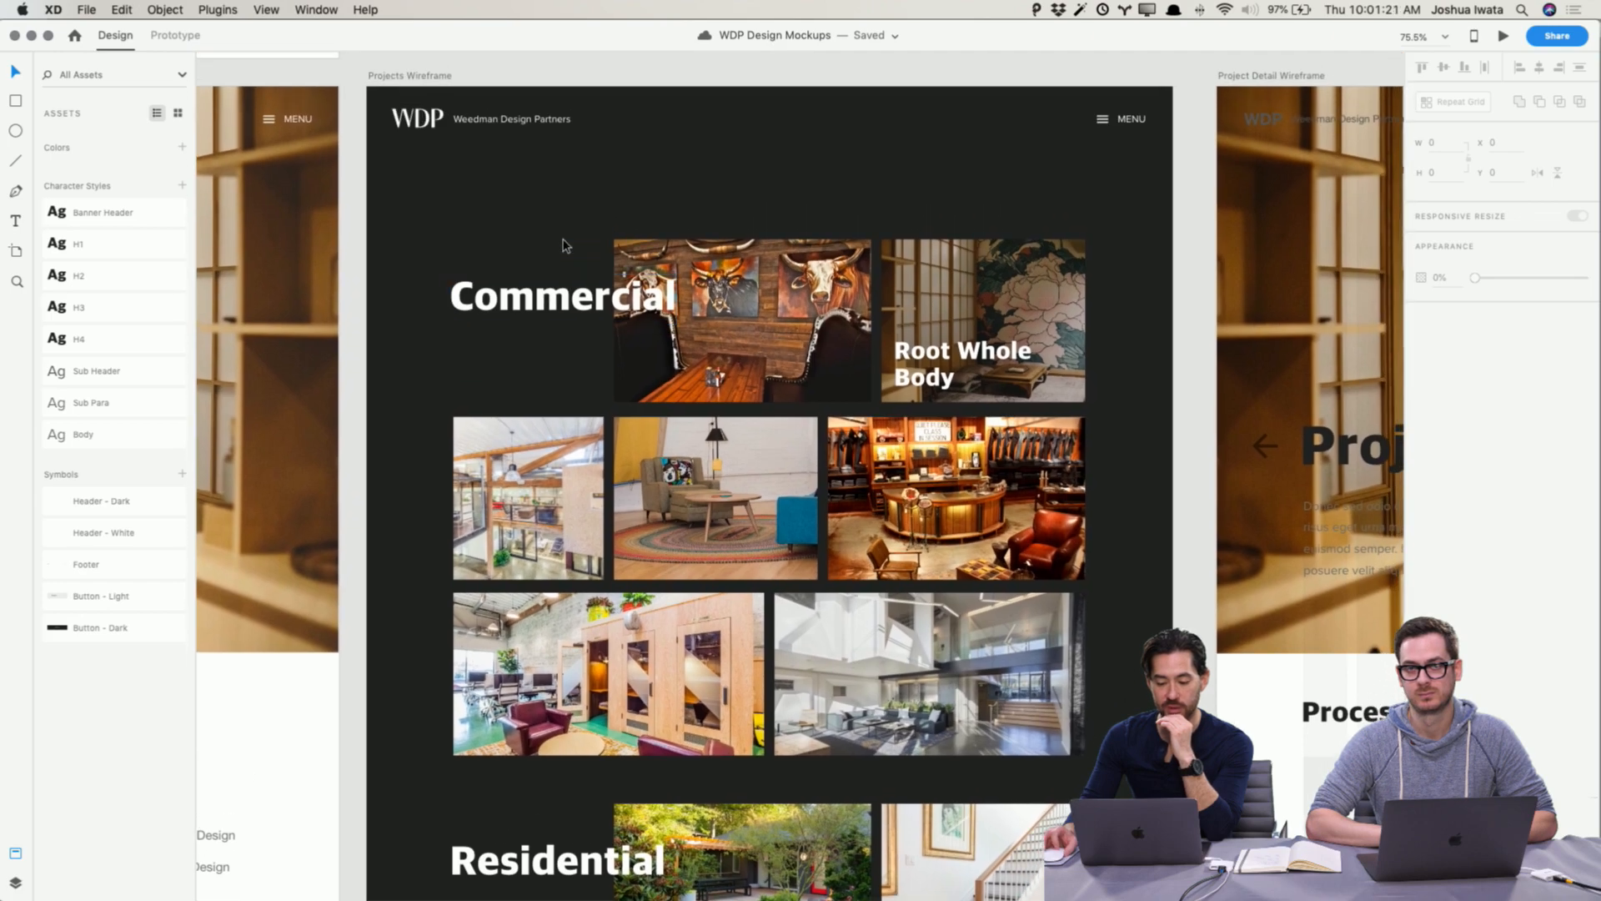
pyautogui.scroll(-12, 564, 245)
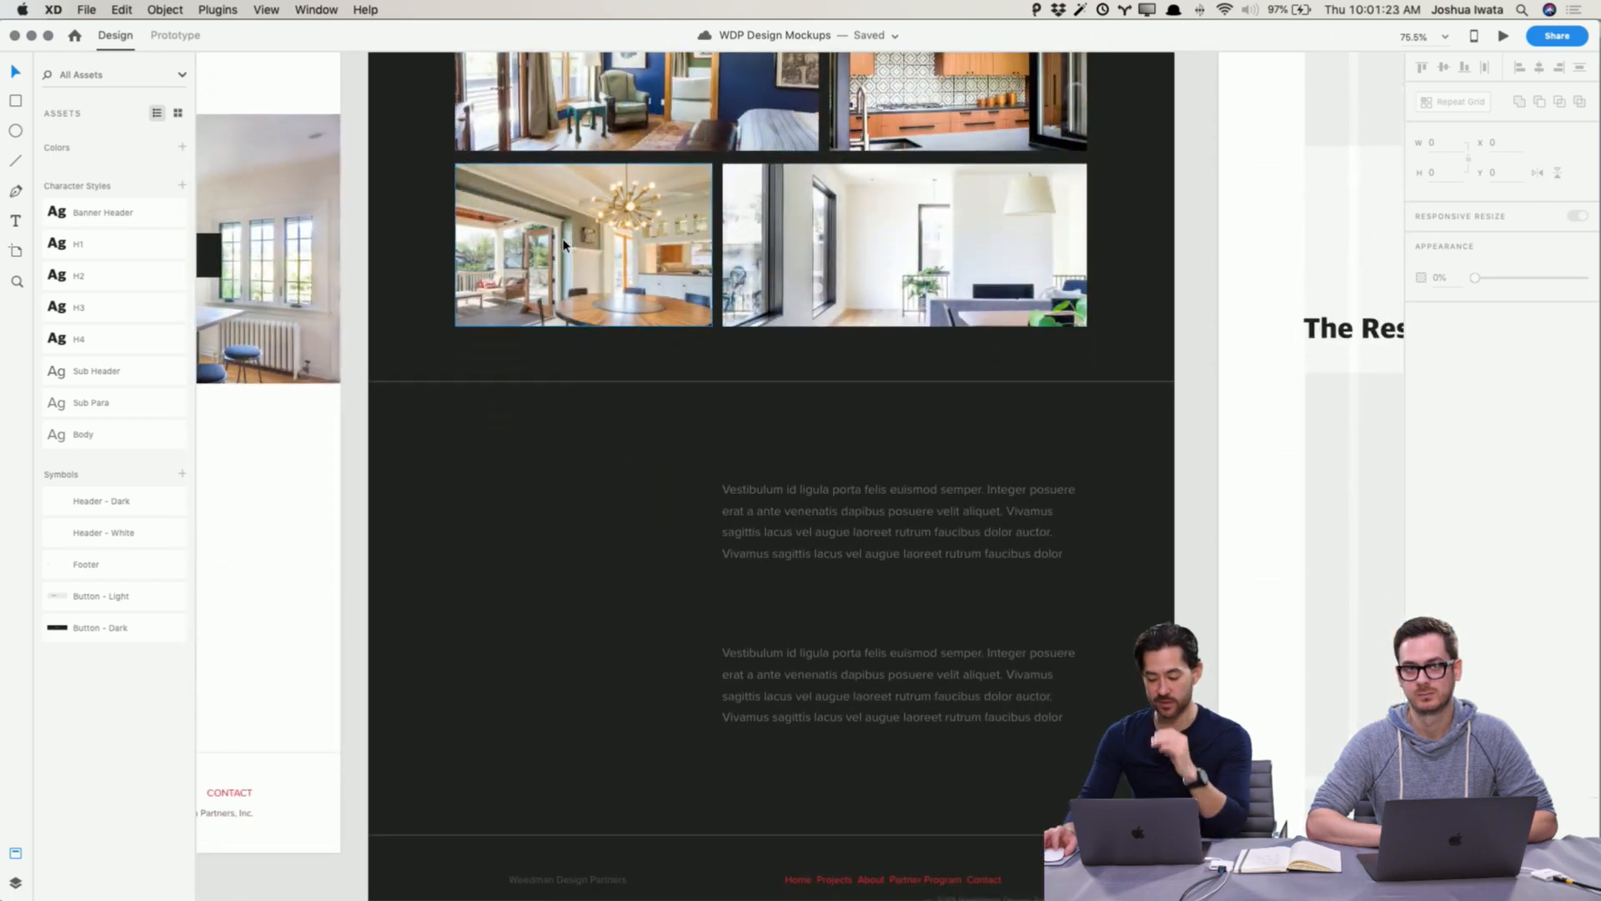
pyautogui.press('super+minus')
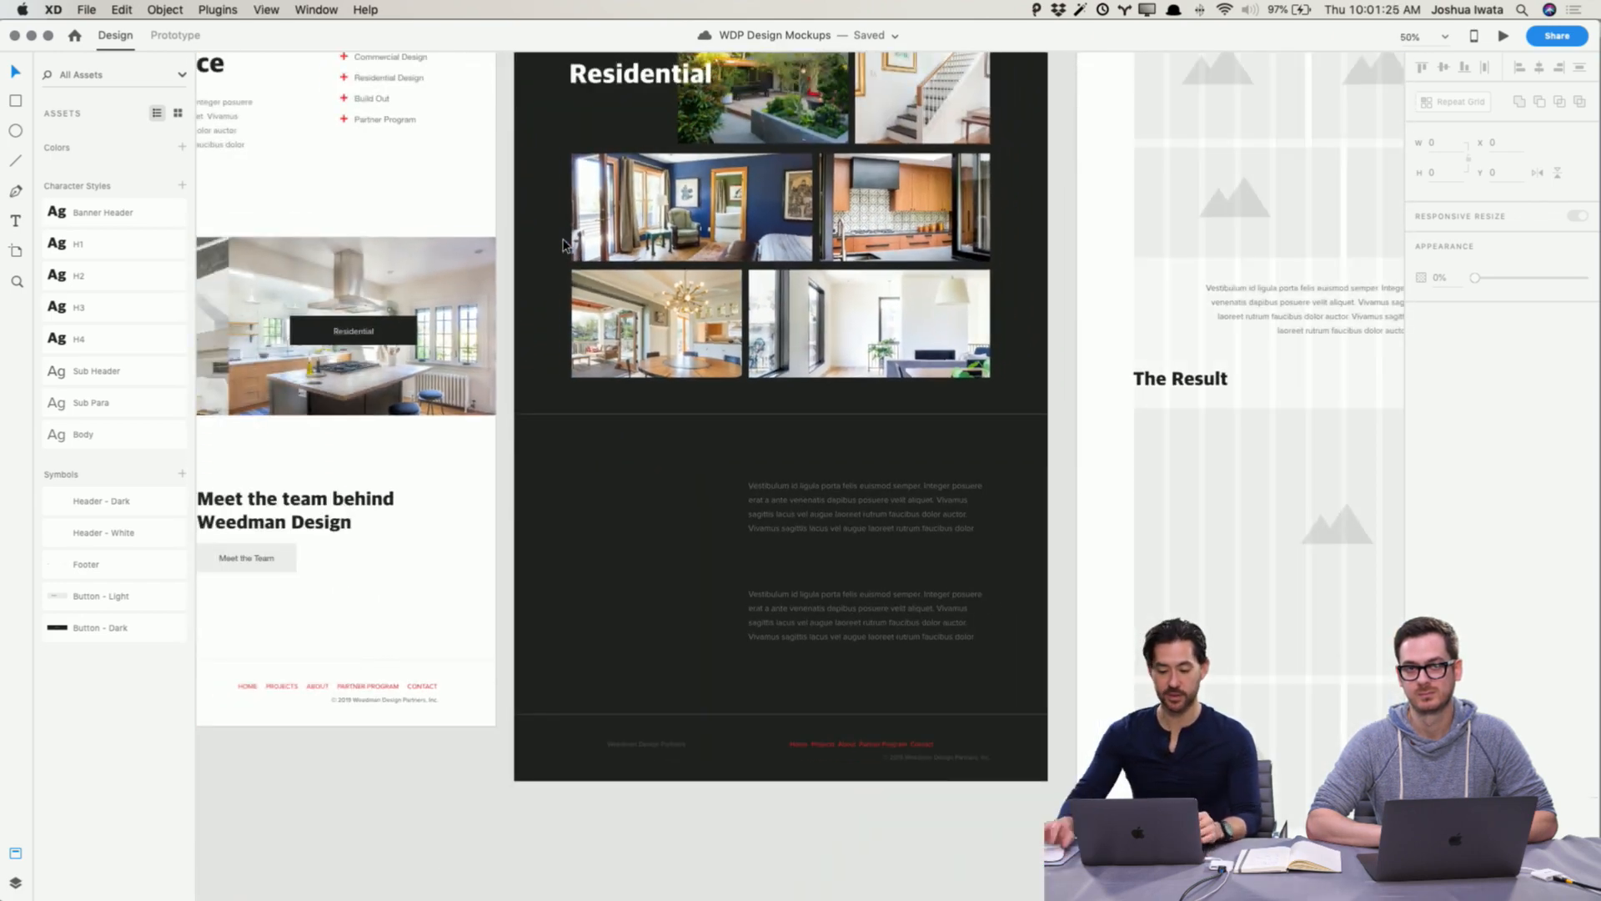
pyautogui.scroll(10, 741, 435)
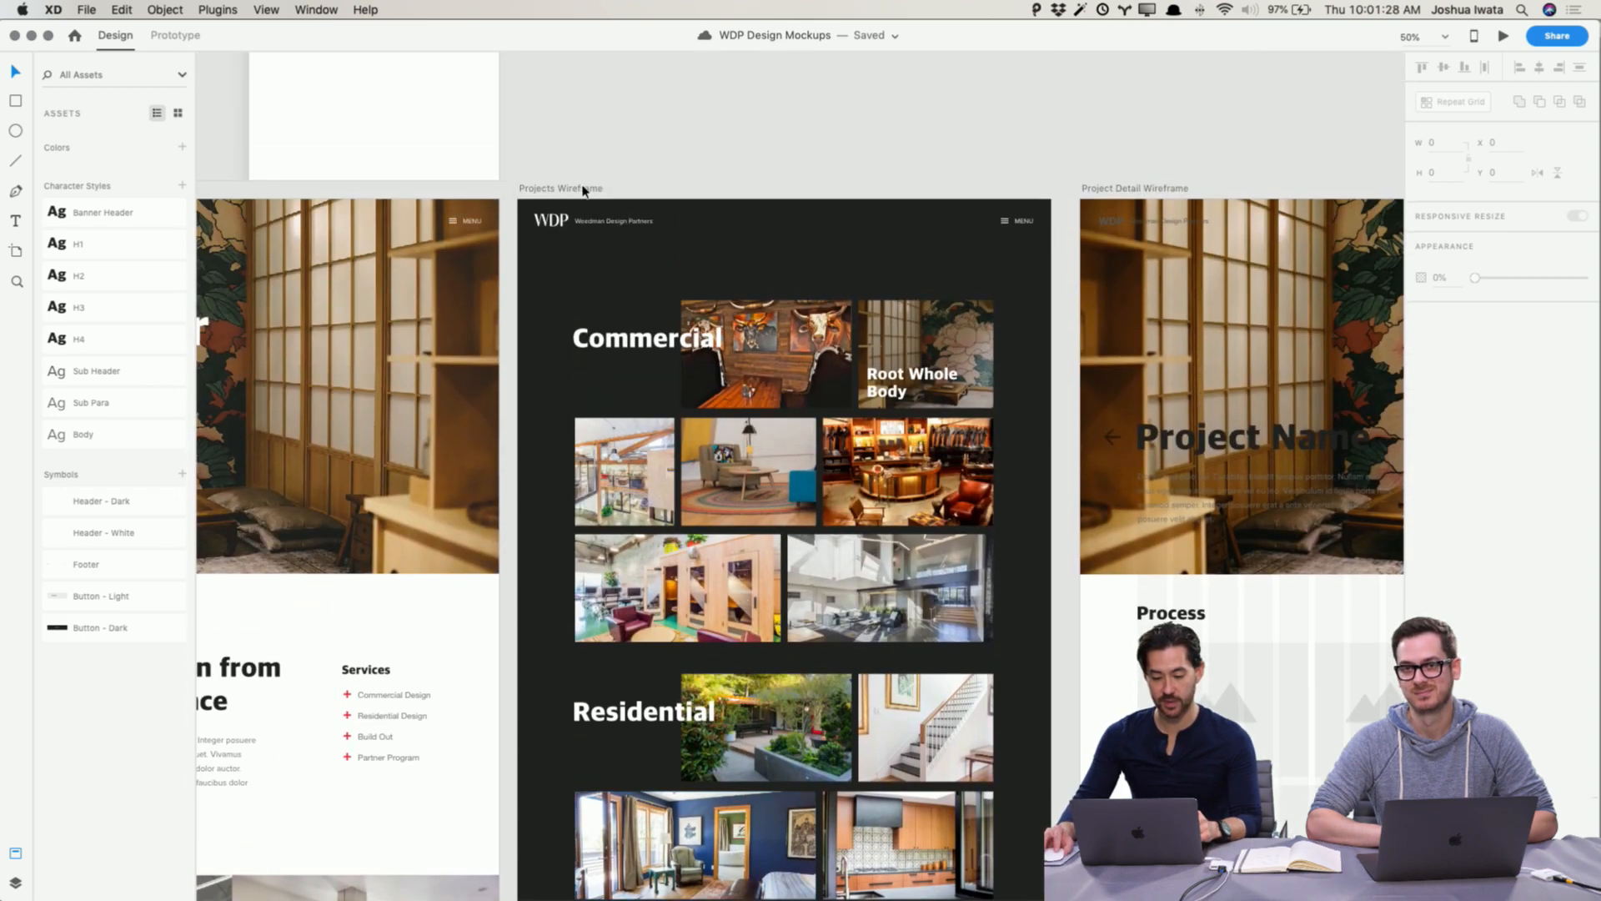
# Step: Extend the Projects Wireframe artboard downward to about 3206 px tall
pyautogui.click(584, 190)
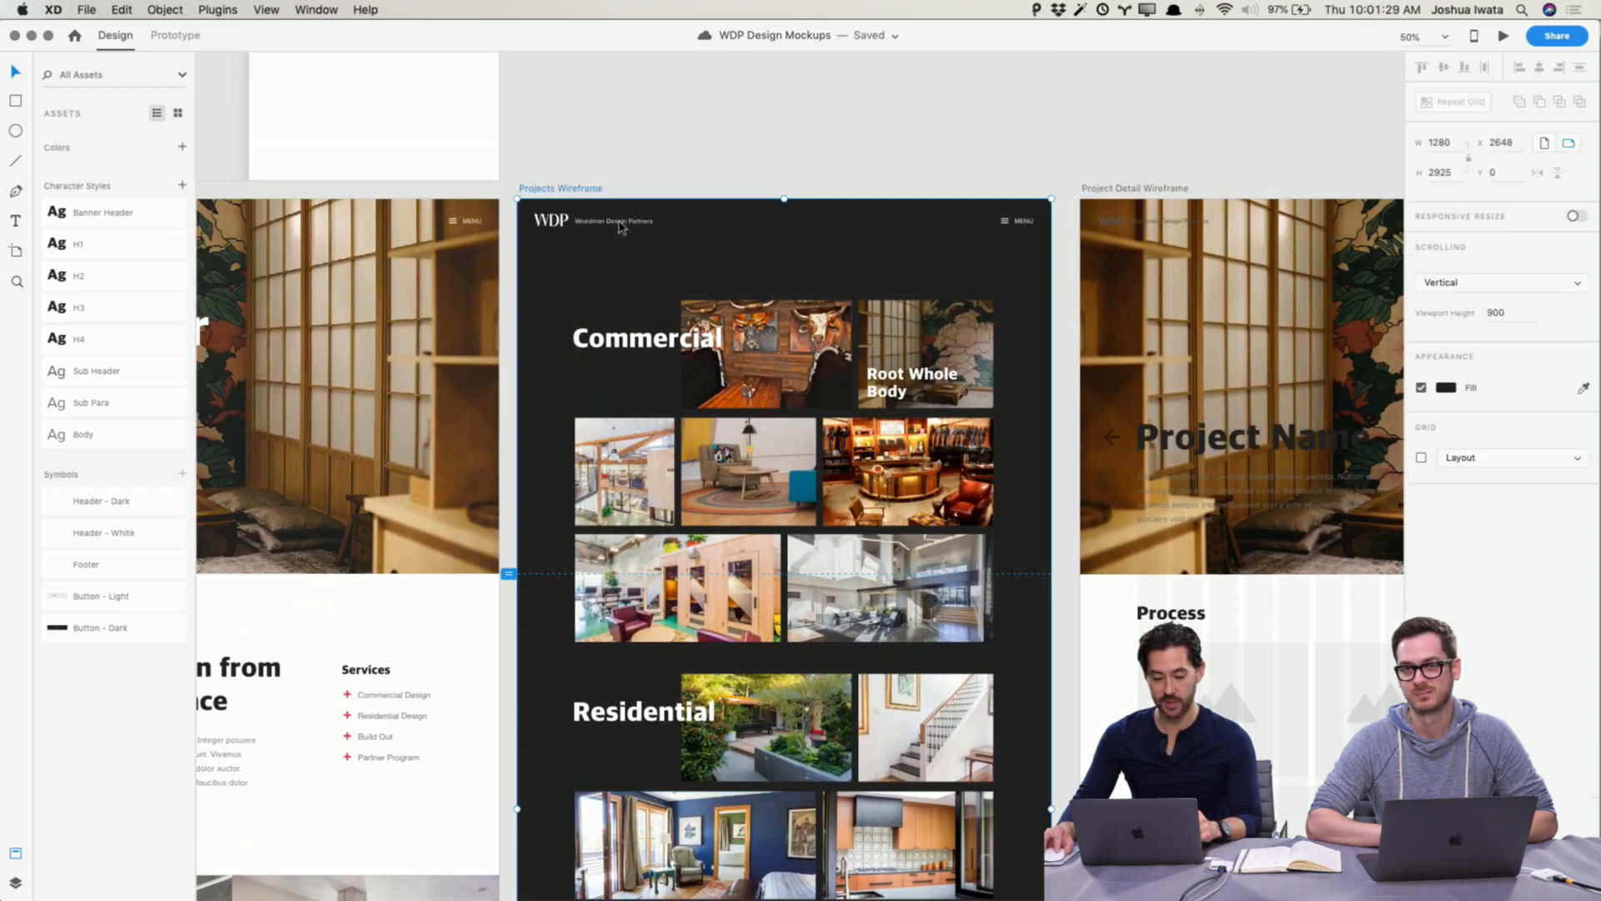
pyautogui.scroll(-15, 776, 333)
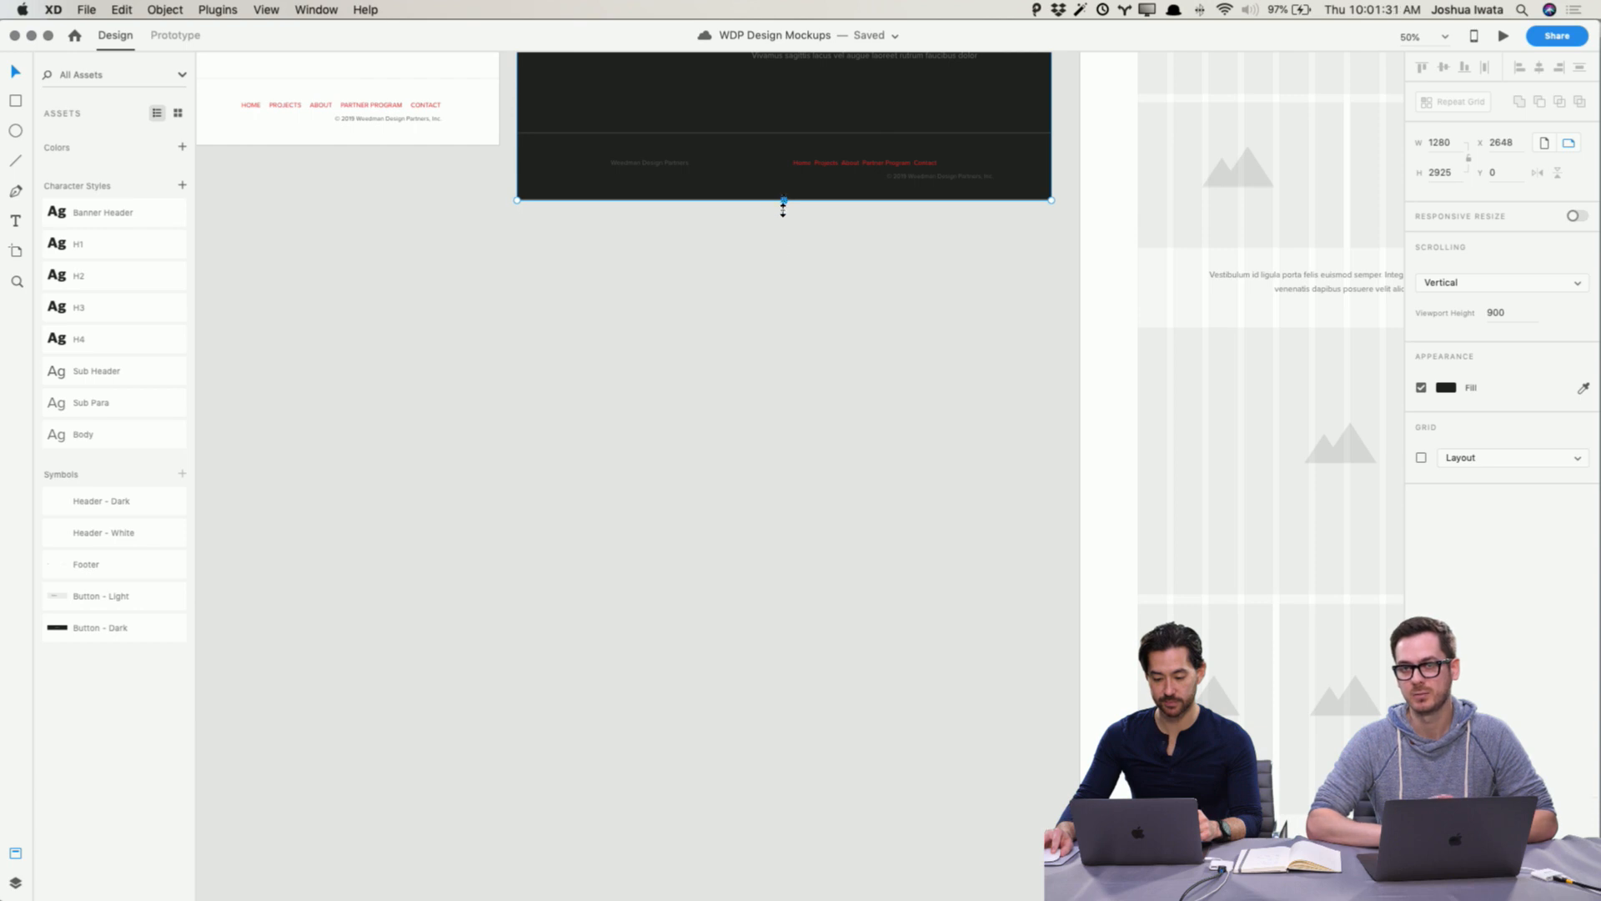
pyautogui.moveTo(784, 200); pyautogui.dragTo(787, 315)
pyautogui.scroll(5, 787, 322)
pyautogui.scroll(2, 830, 503)
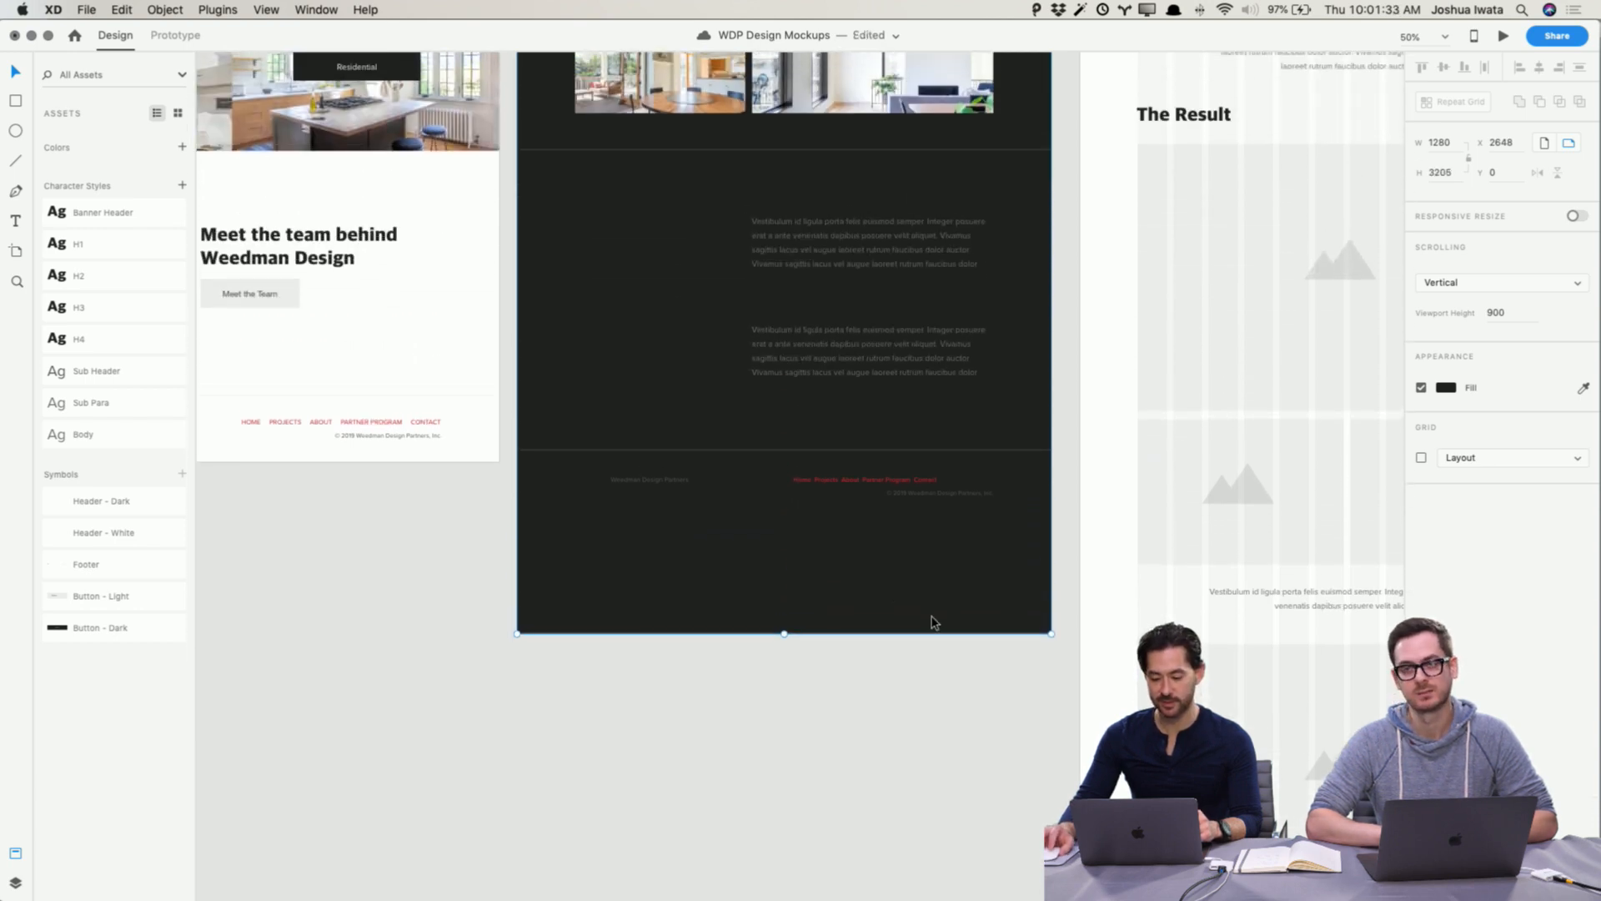
# Step: Select the lower text blocks and footer and shift them down slightly
pyautogui.moveTo(1019, 580); pyautogui.dragTo(572, 180)
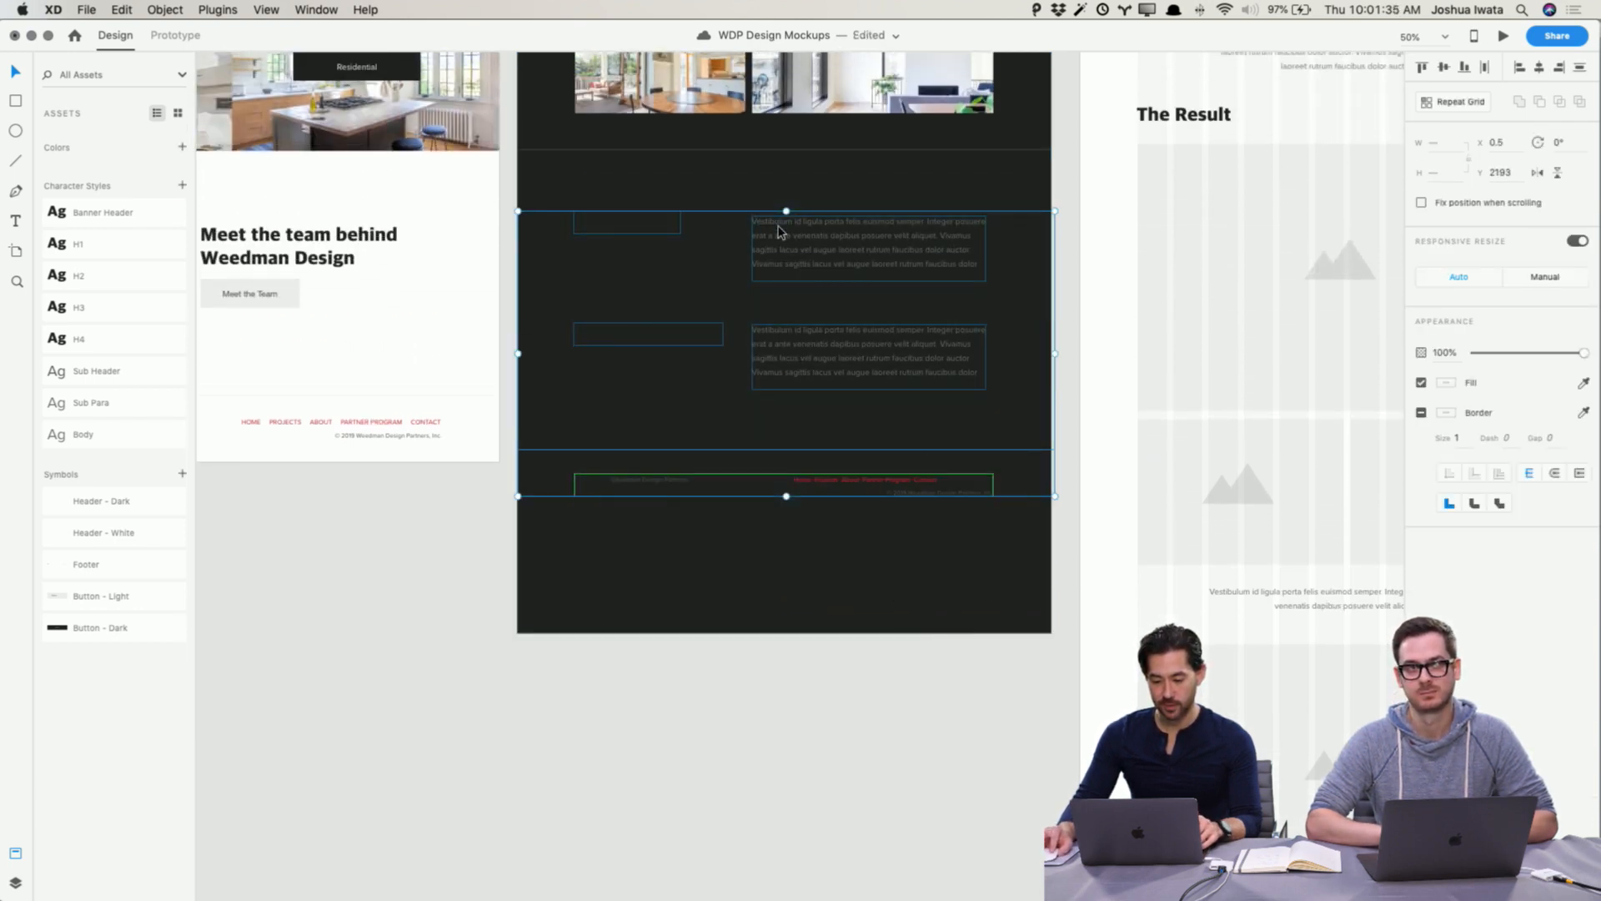
pyautogui.moveTo(778, 231); pyautogui.dragTo(779, 256)
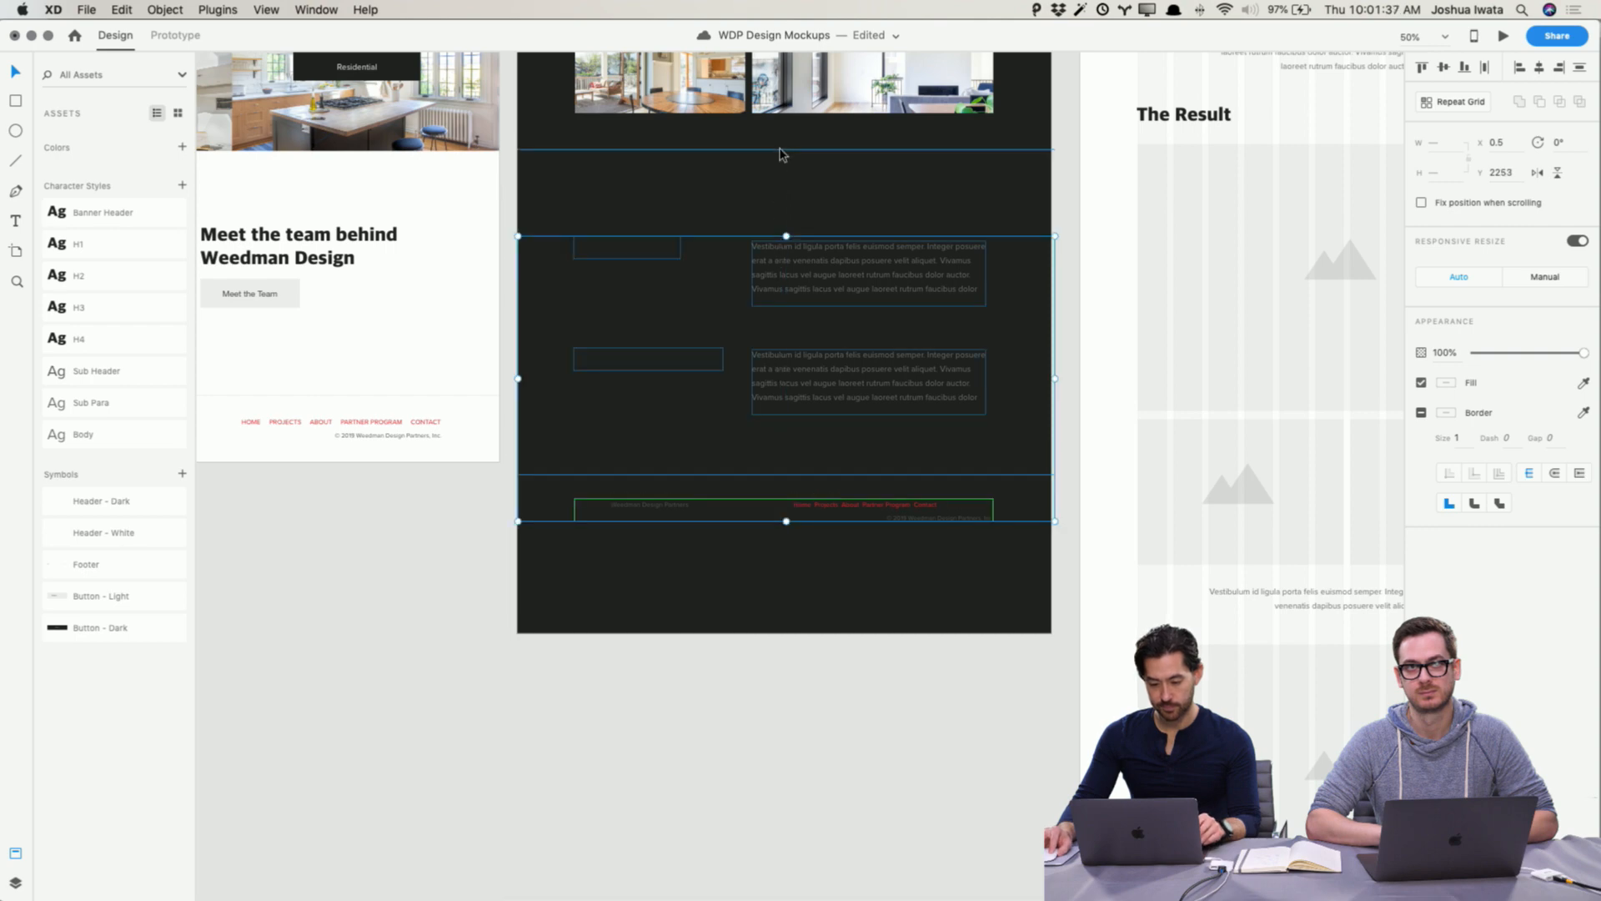
# Step: Draw a light rectangle covering the lower section of the artboard and send it to the back
pyautogui.click(782, 155)
pyautogui.press('r')
pyautogui.moveTo(519, 163)
pyautogui.mouseDown()
pyautogui.moveTo(530, 465)
pyautogui.moveTo(859, 468)
pyautogui.moveTo(1053, 638)
pyautogui.mouseUp()
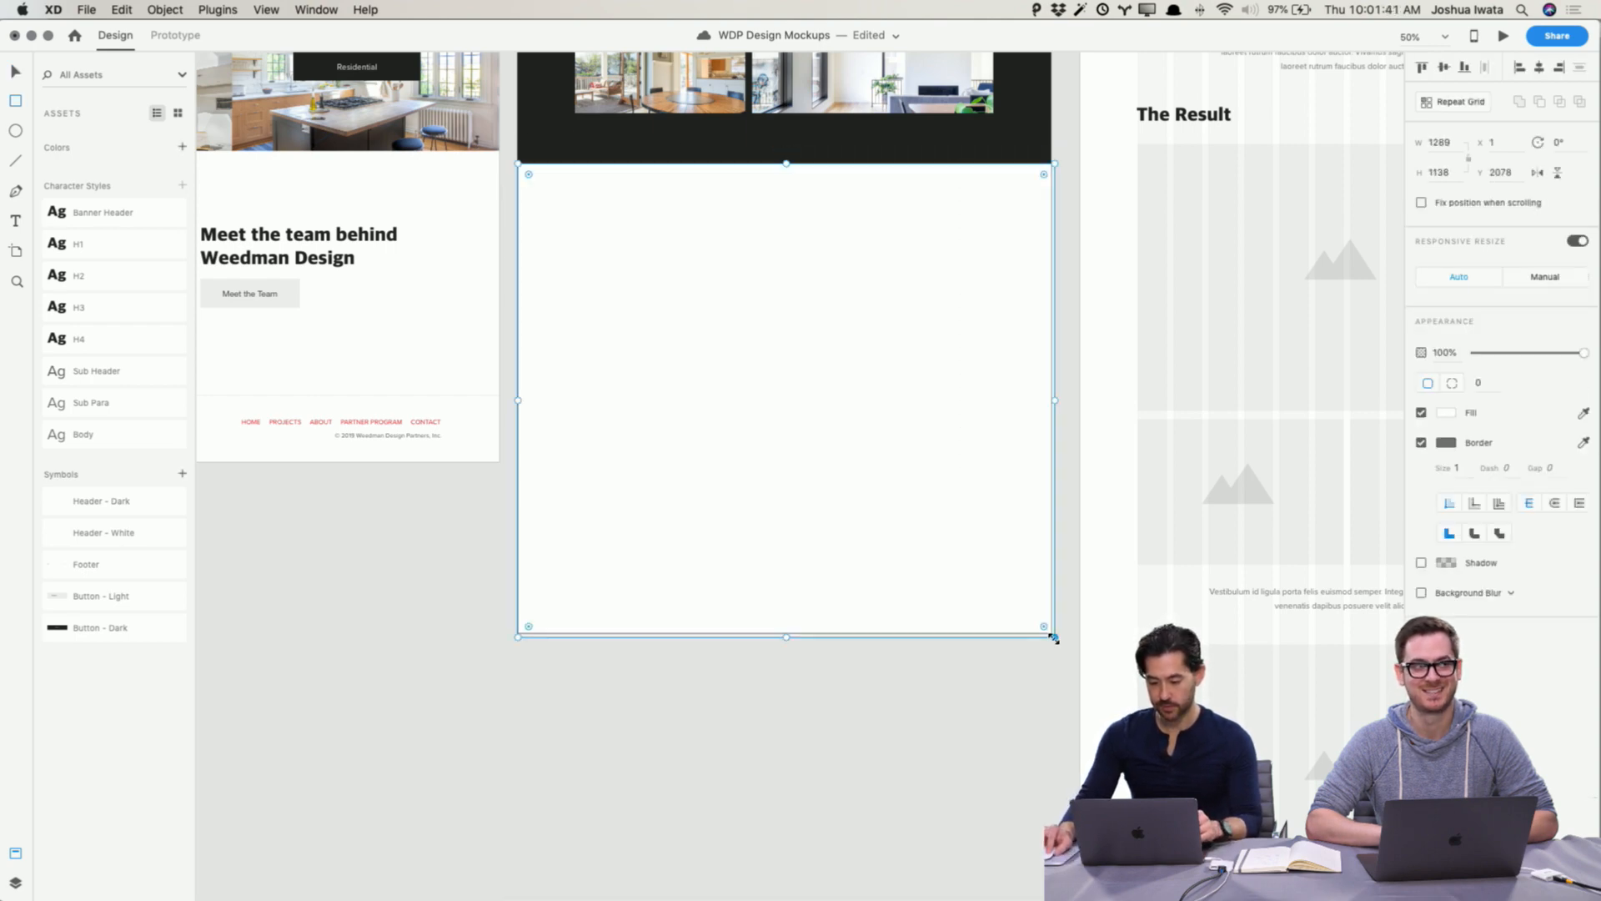
pyautogui.press('v')
pyautogui.press('super+shift+bracketleft')
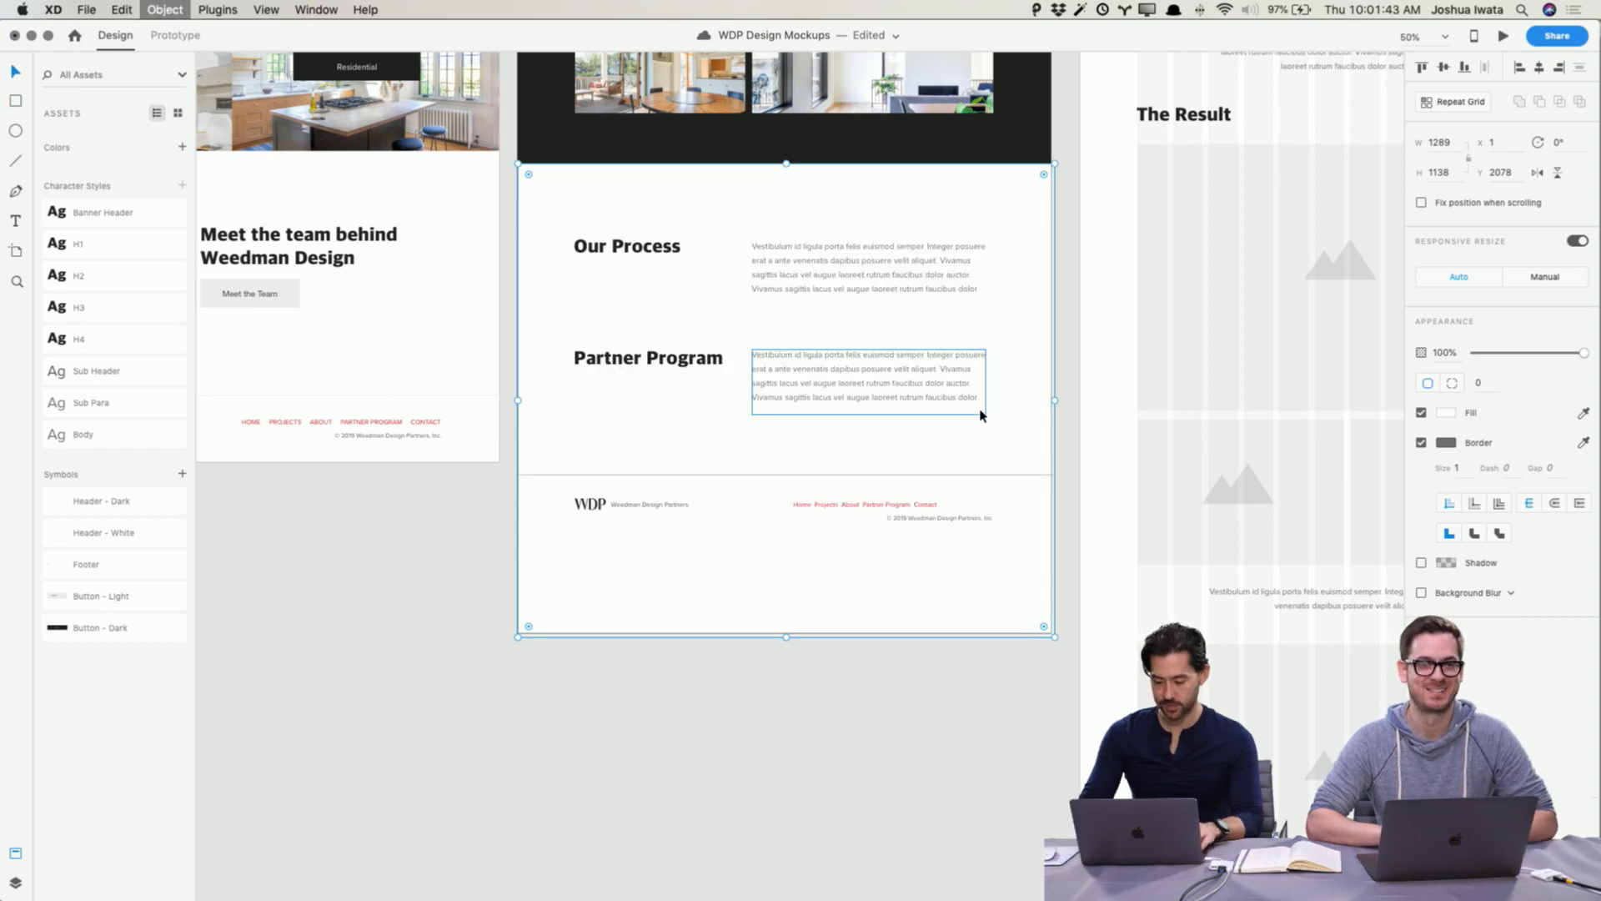
pyautogui.click(847, 665)
pyautogui.scroll(5, 837, 608)
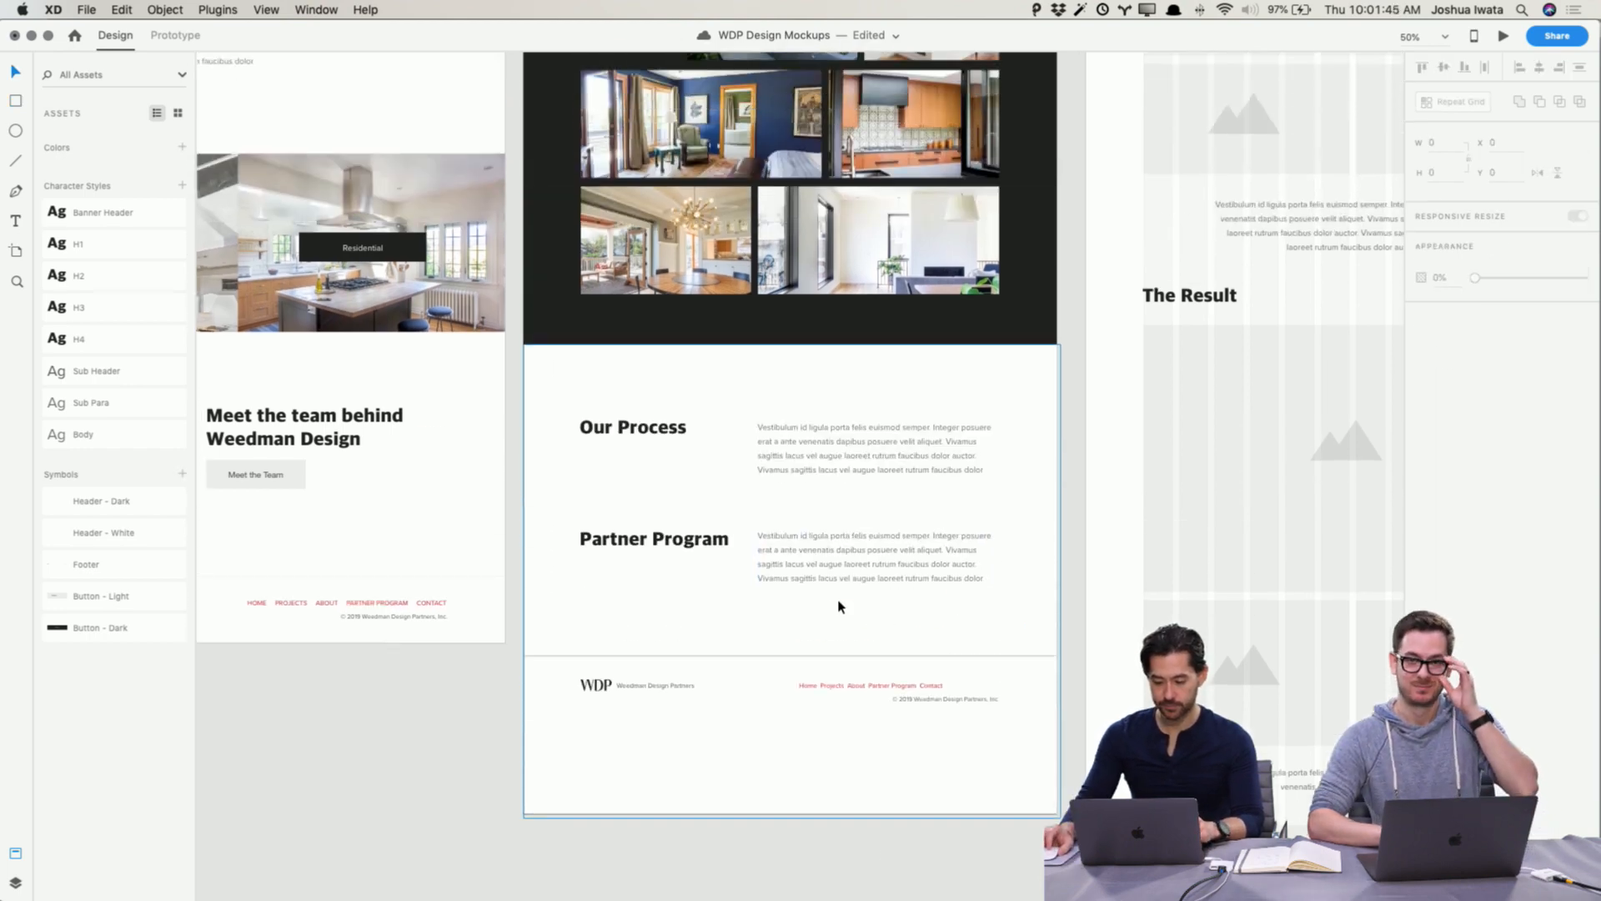
pyautogui.moveTo(836, 505); pyautogui.dragTo(836, 500)
pyautogui.click(1085, 601)
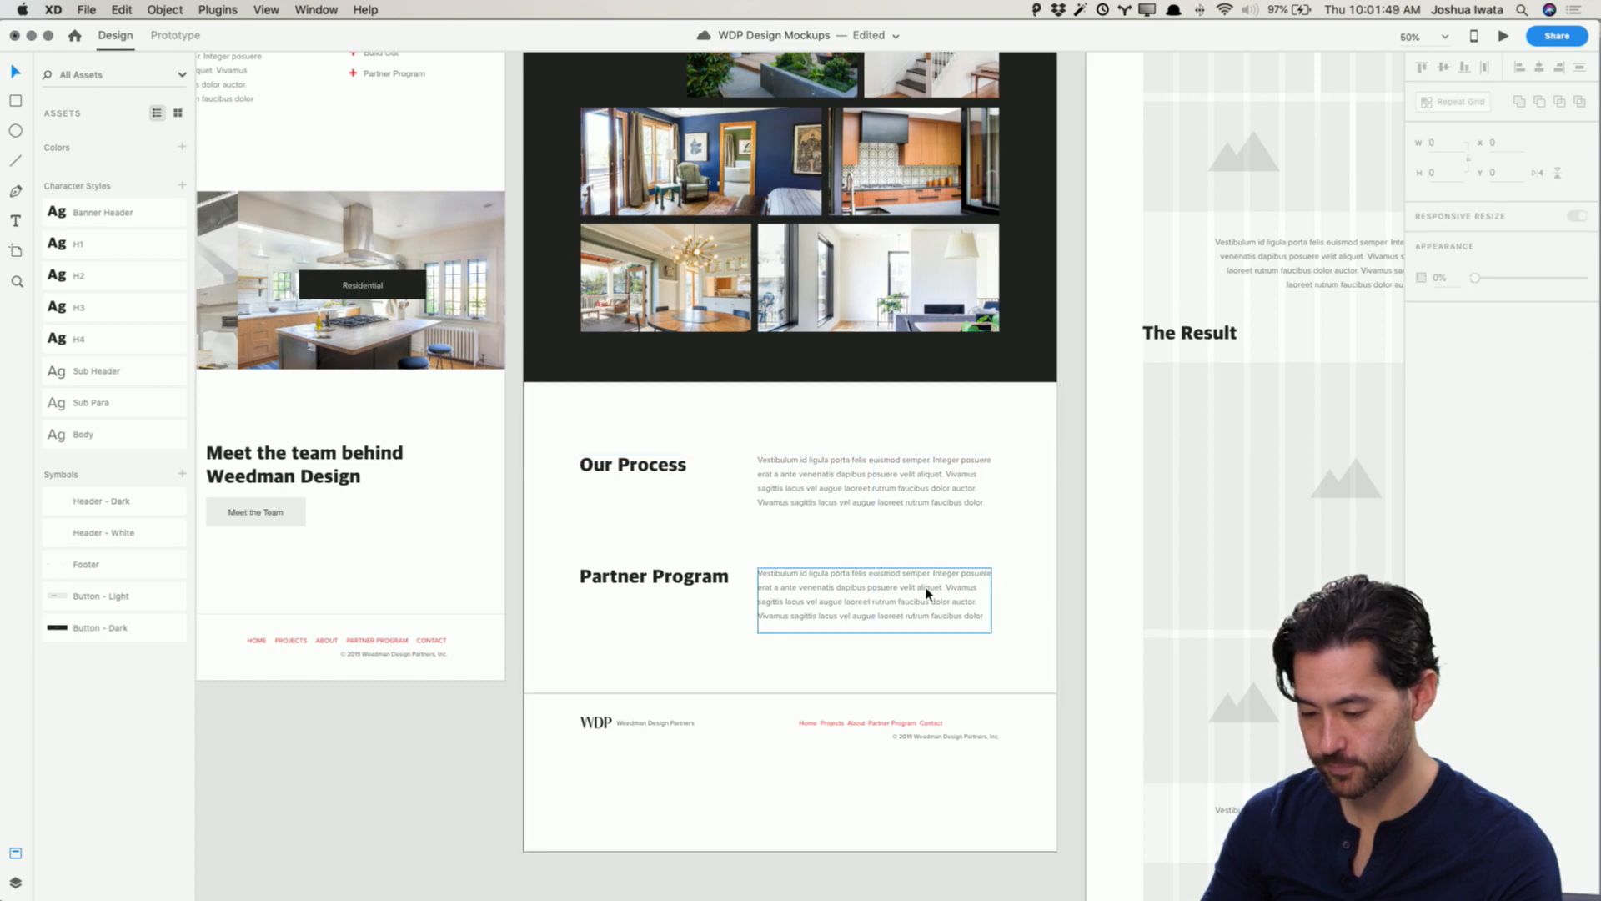
pyautogui.click(794, 484)
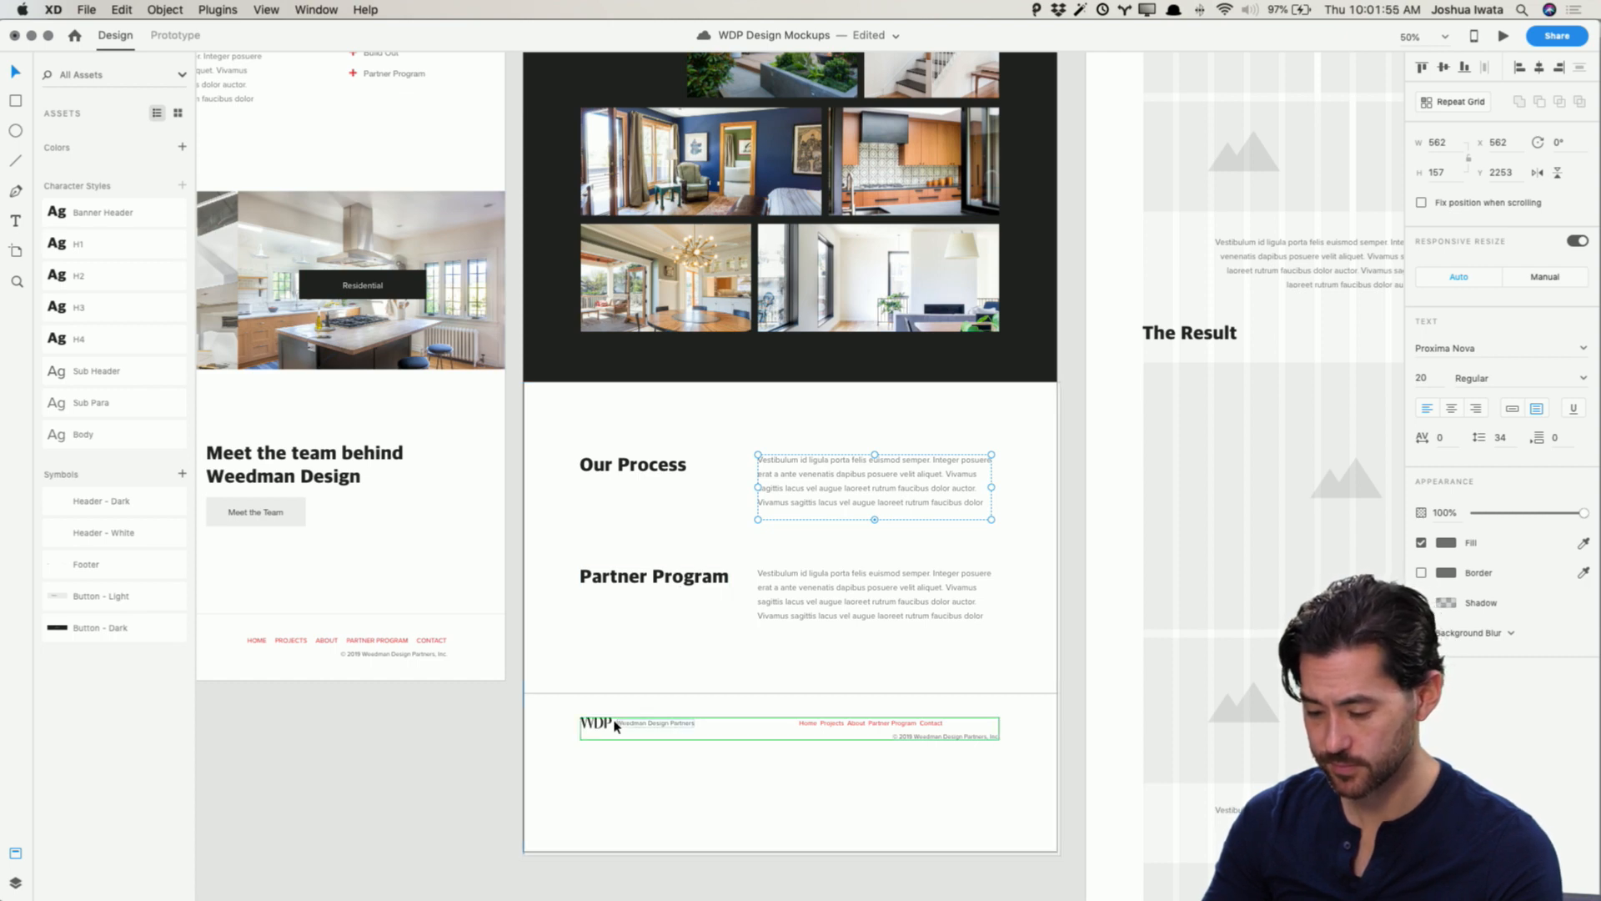
# Step: Move the Projects footer group down about 15 px to match the Home page footer placement
pyautogui.hscroll(-5, 405, 711)
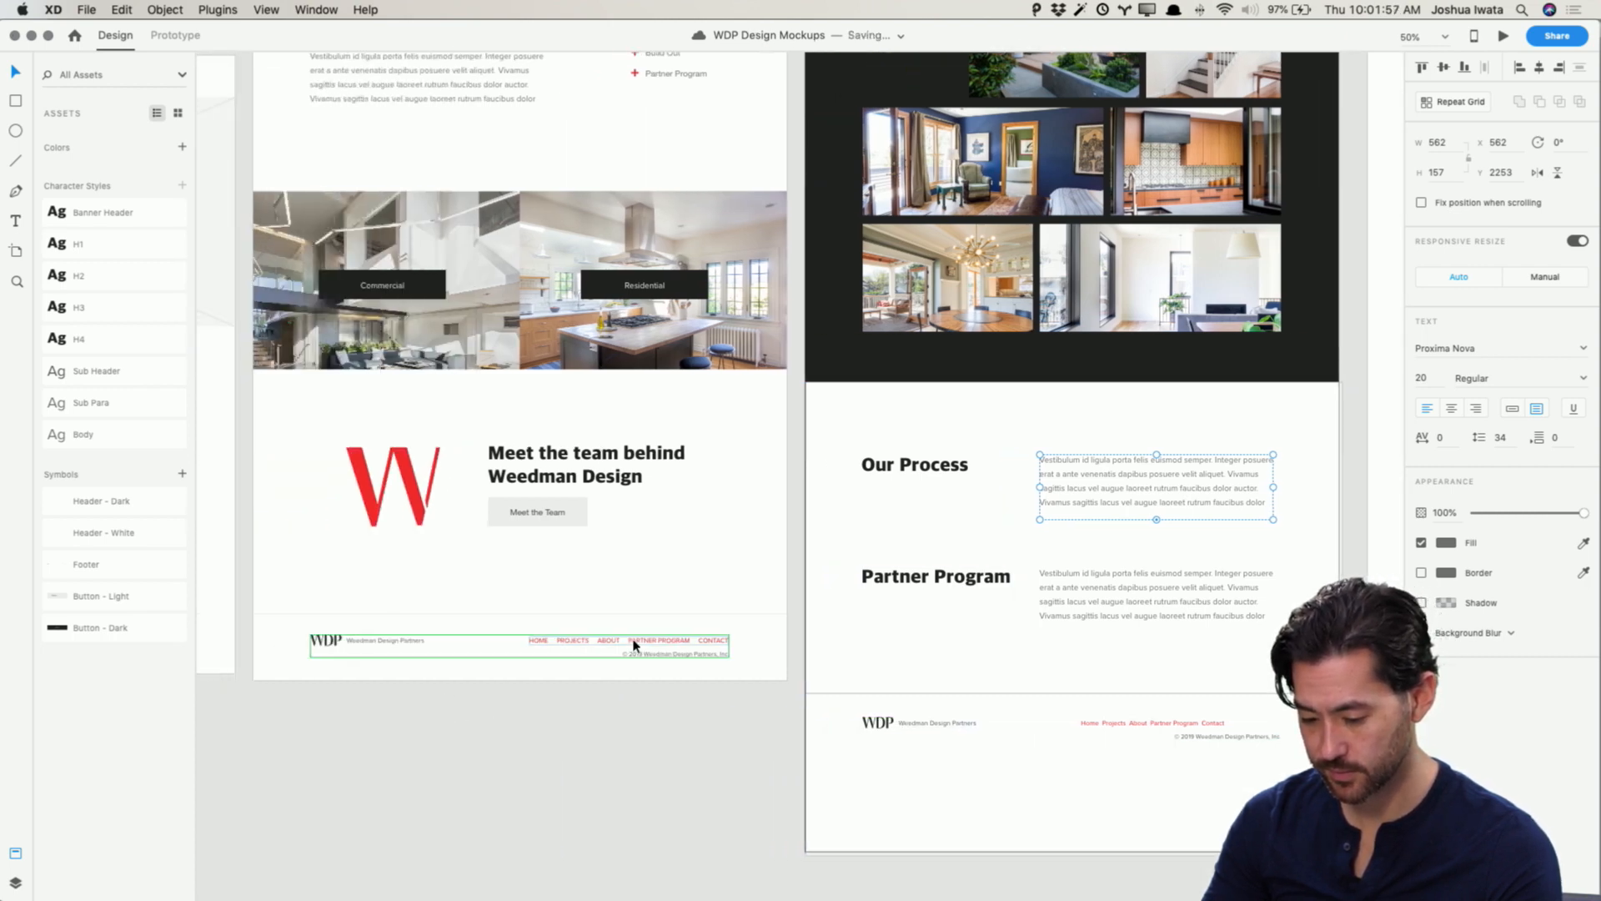
pyautogui.click(634, 643)
pyautogui.hscroll(4, 890, 726)
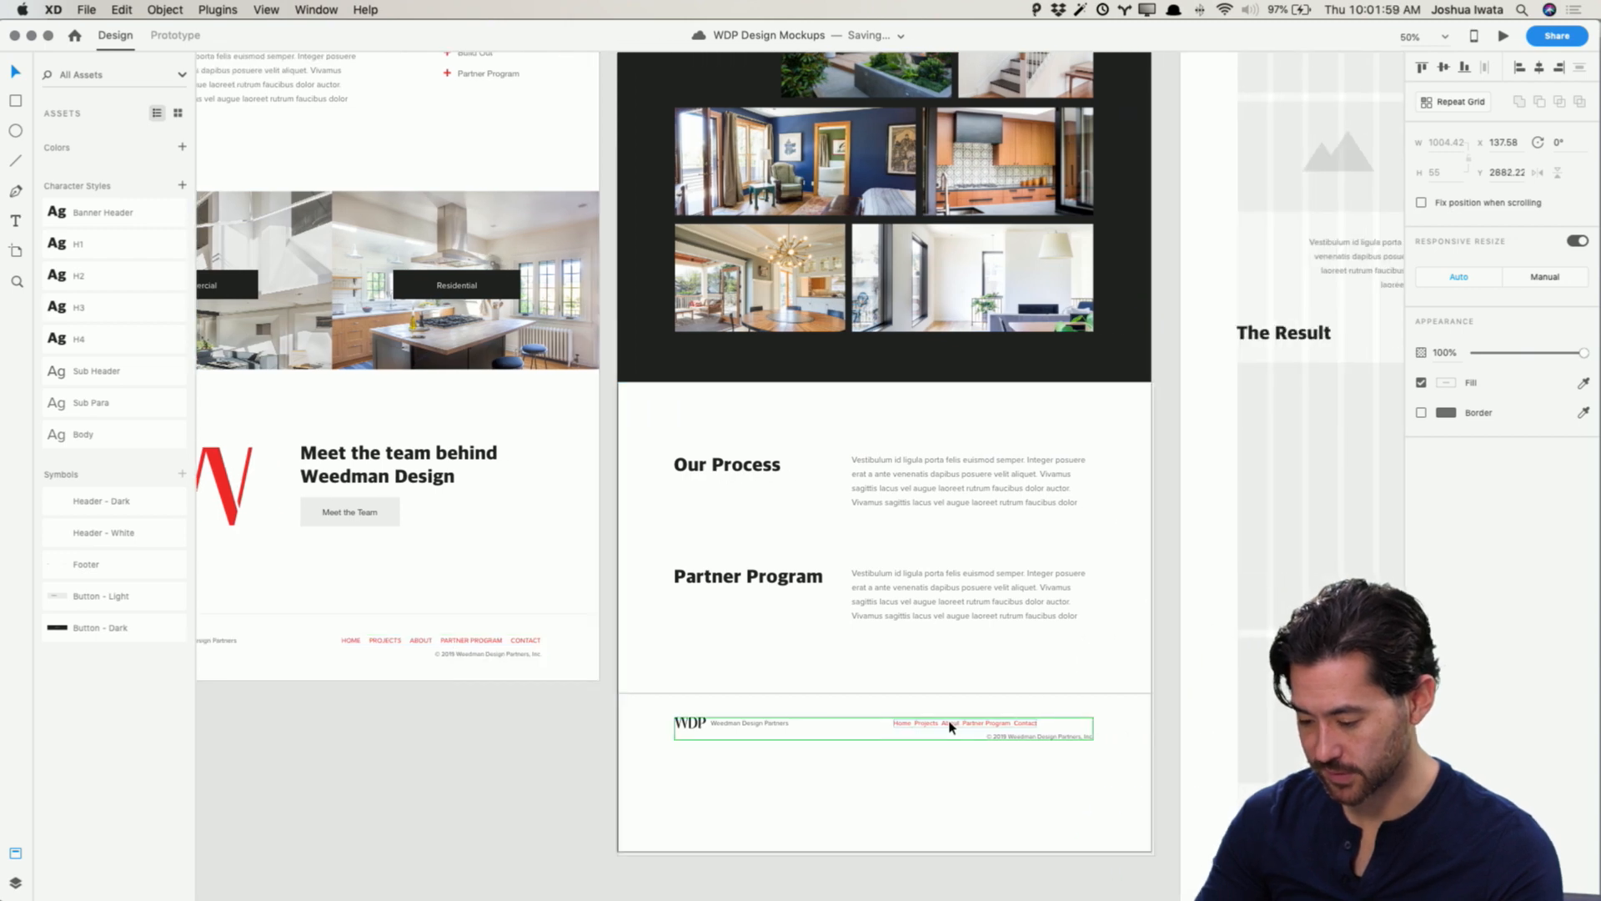
pyautogui.moveTo(949, 727); pyautogui.dragTo(1039, 736)
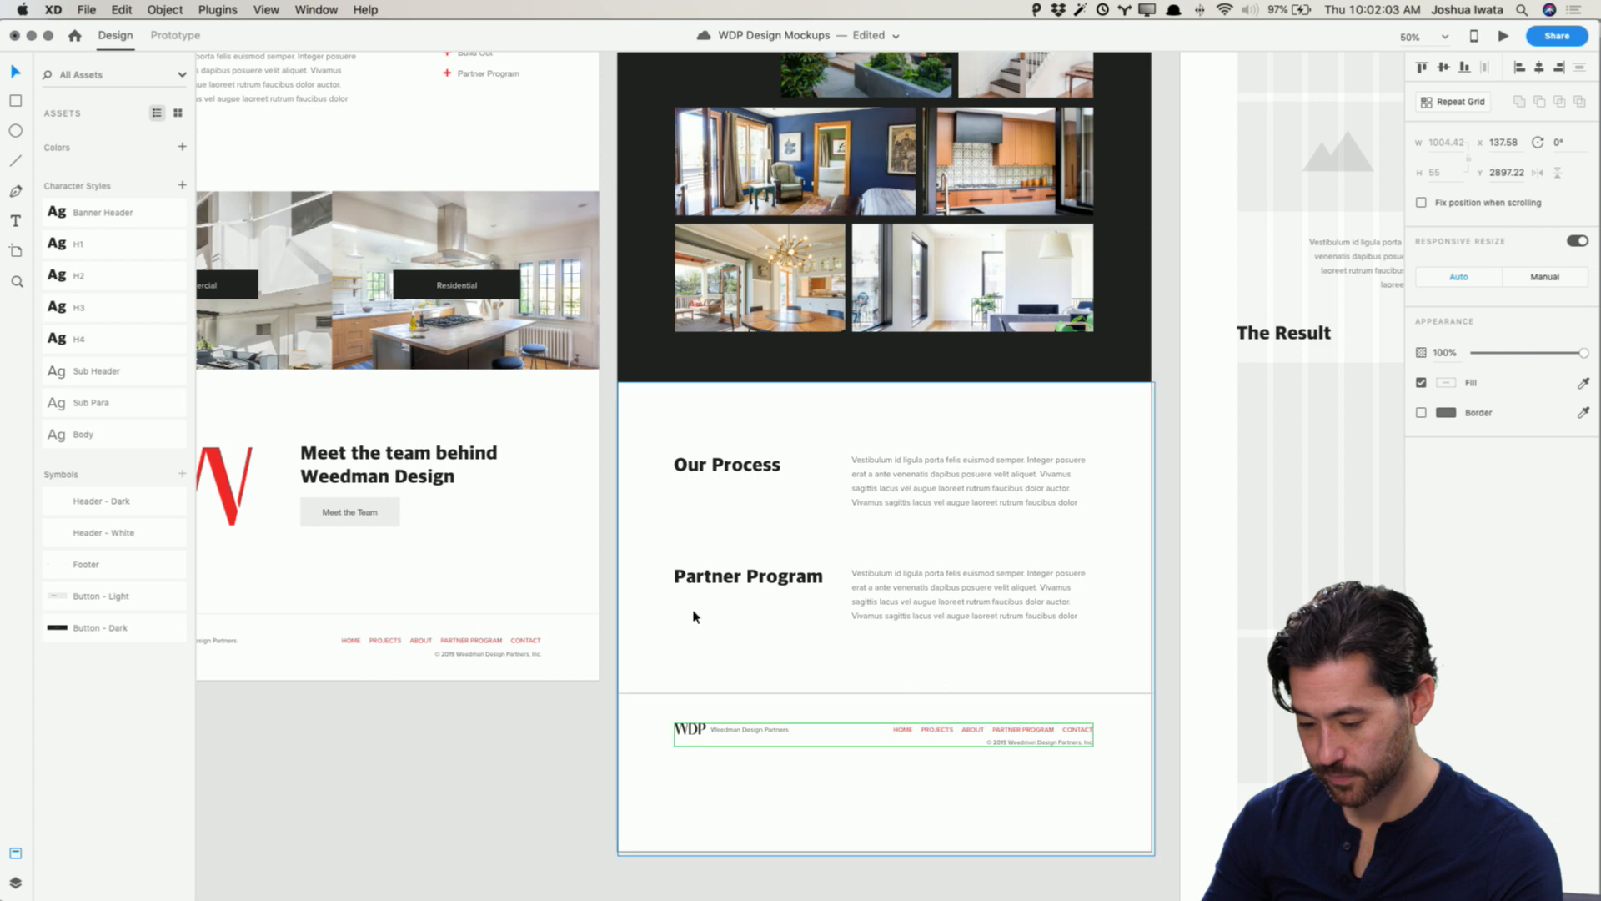
pyautogui.press('Escape')
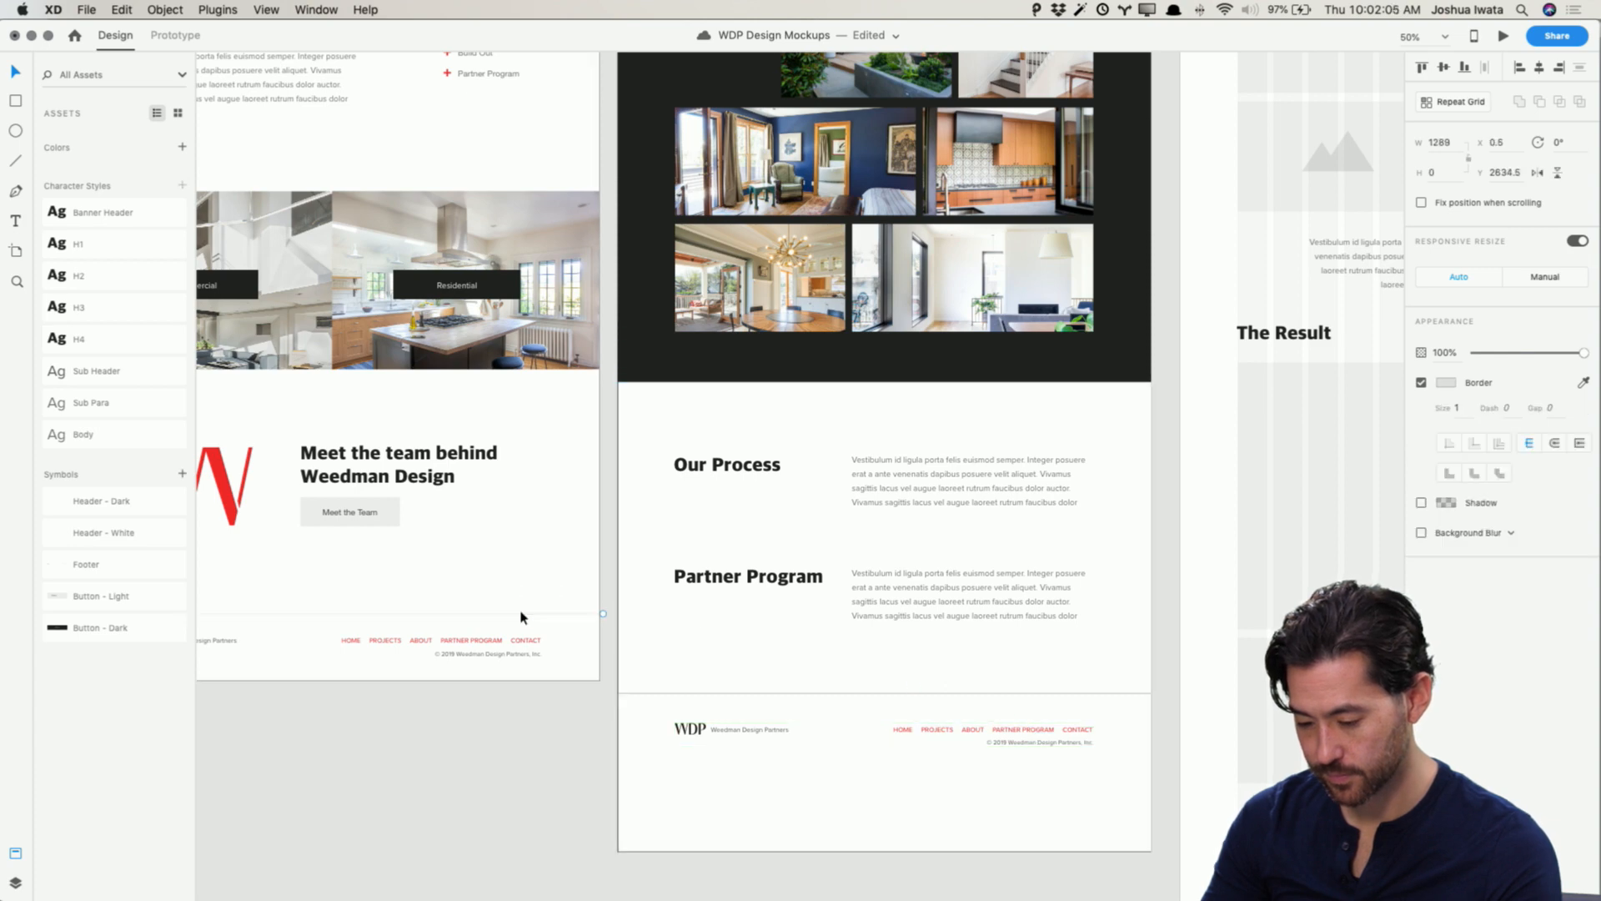
# Step: Paste a full-width divider line and position it above the Home page footer
pyautogui.doubleClick(469, 642)
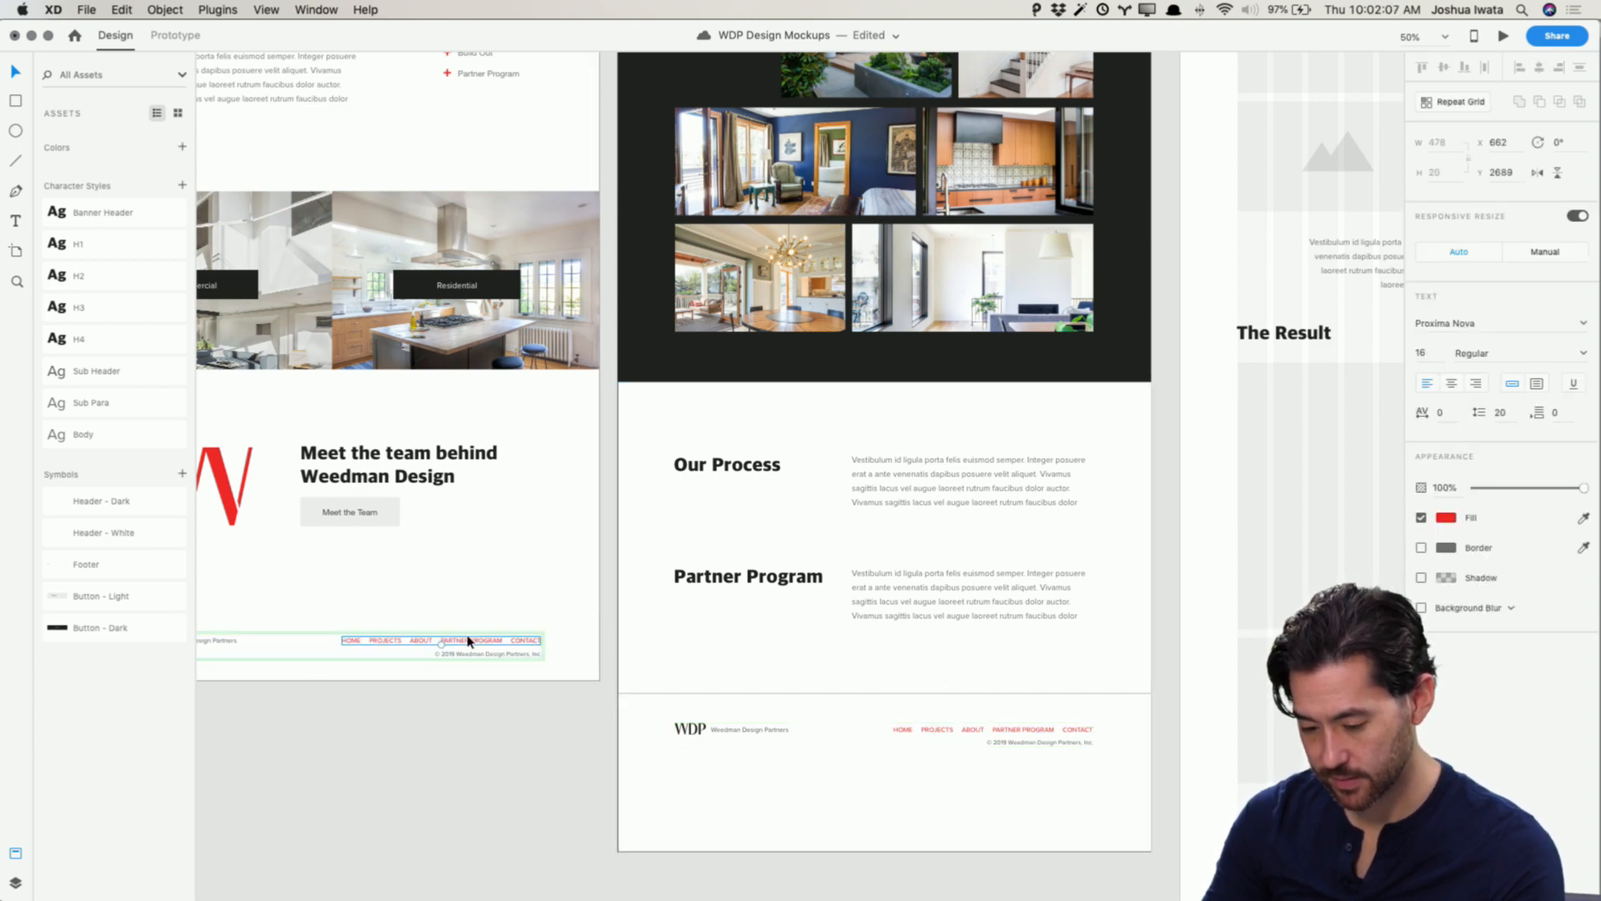
pyautogui.press('super+v')
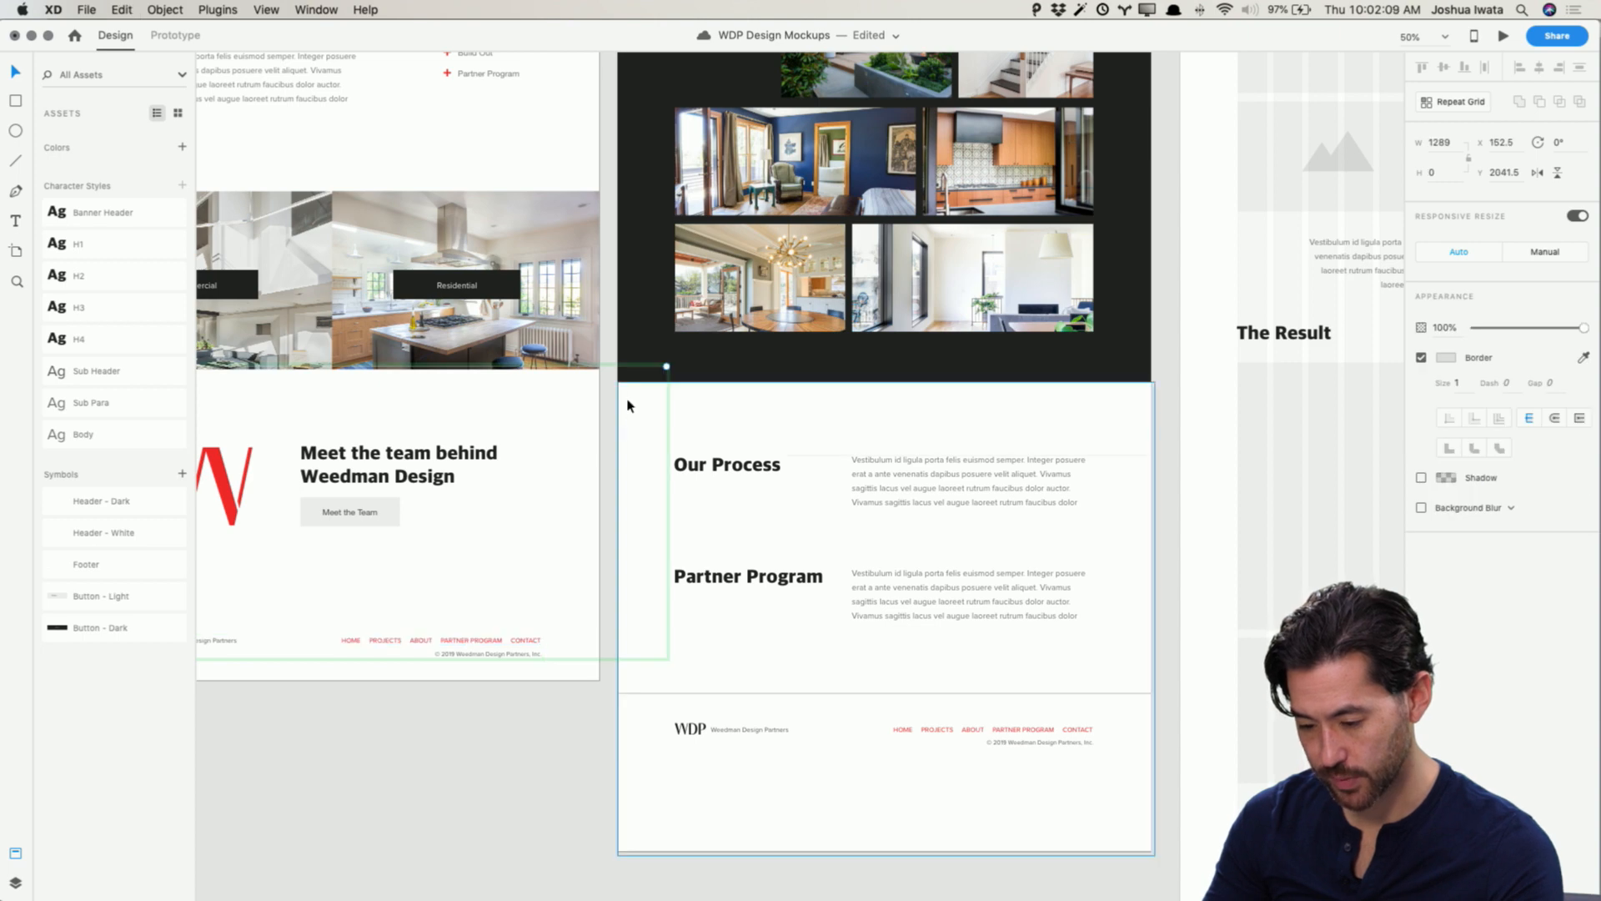
pyautogui.hotkey('shift', 'Down')
pyautogui.hotkey('shift', 'Down')
pyautogui.hotkey('shift', 'Down')
pyautogui.hotkey('shift', 'Down')
pyautogui.hotkey('shift', 'Down')
pyautogui.hotkey('shift', 'Down')
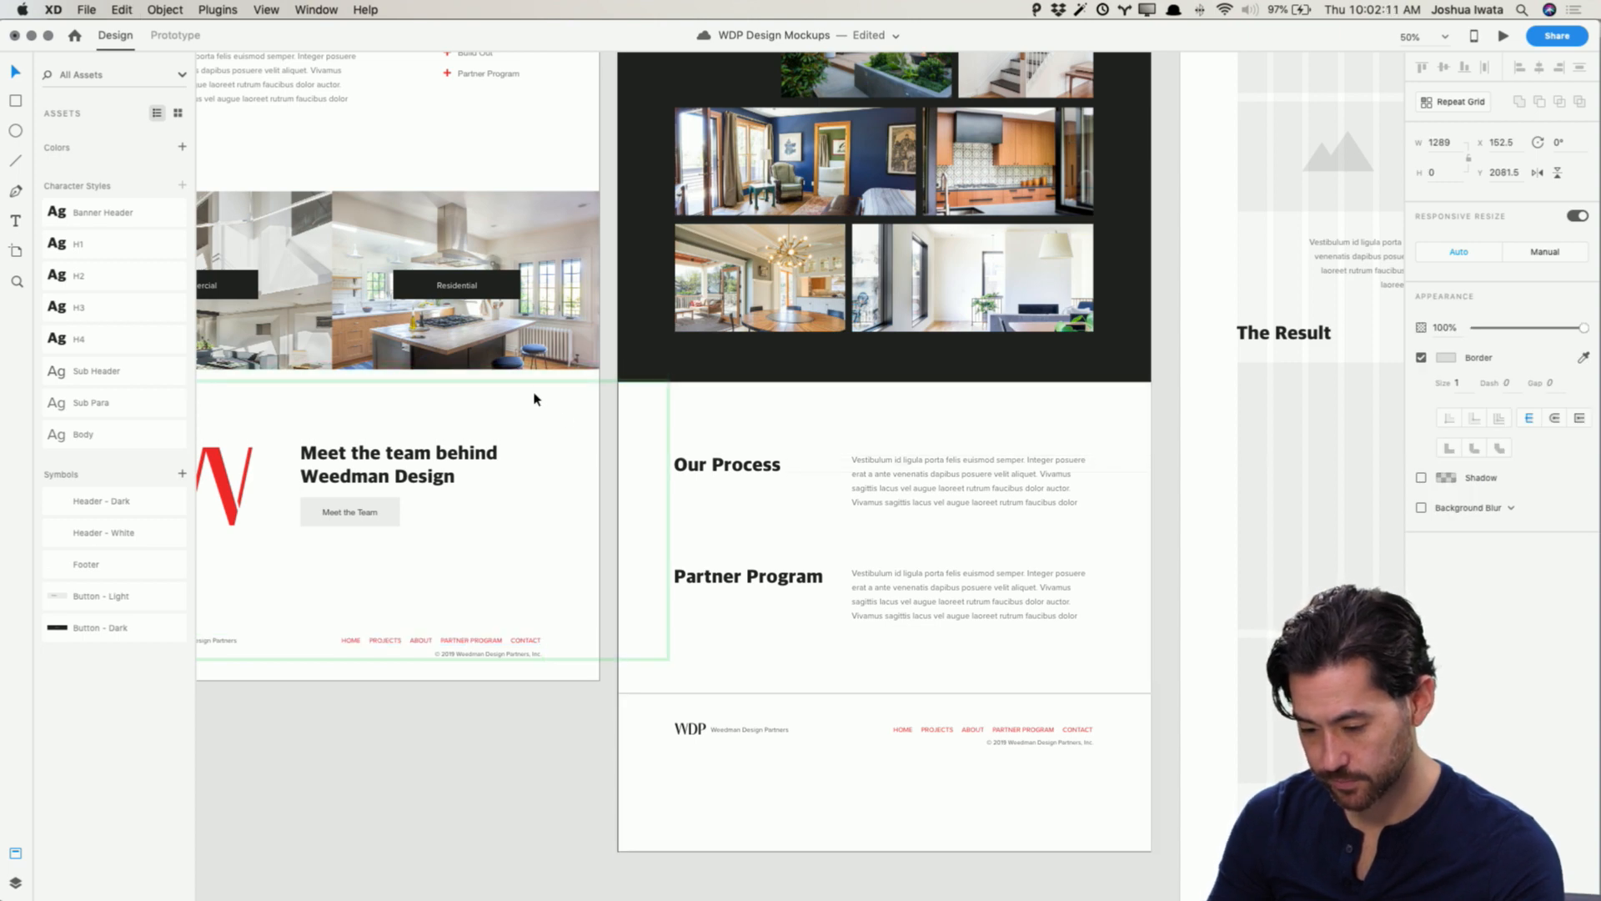
pyautogui.moveTo(535, 397); pyautogui.dragTo(464, 617)
pyautogui.hscroll(-3, 518, 611)
pyautogui.hscroll(-2, 518, 611)
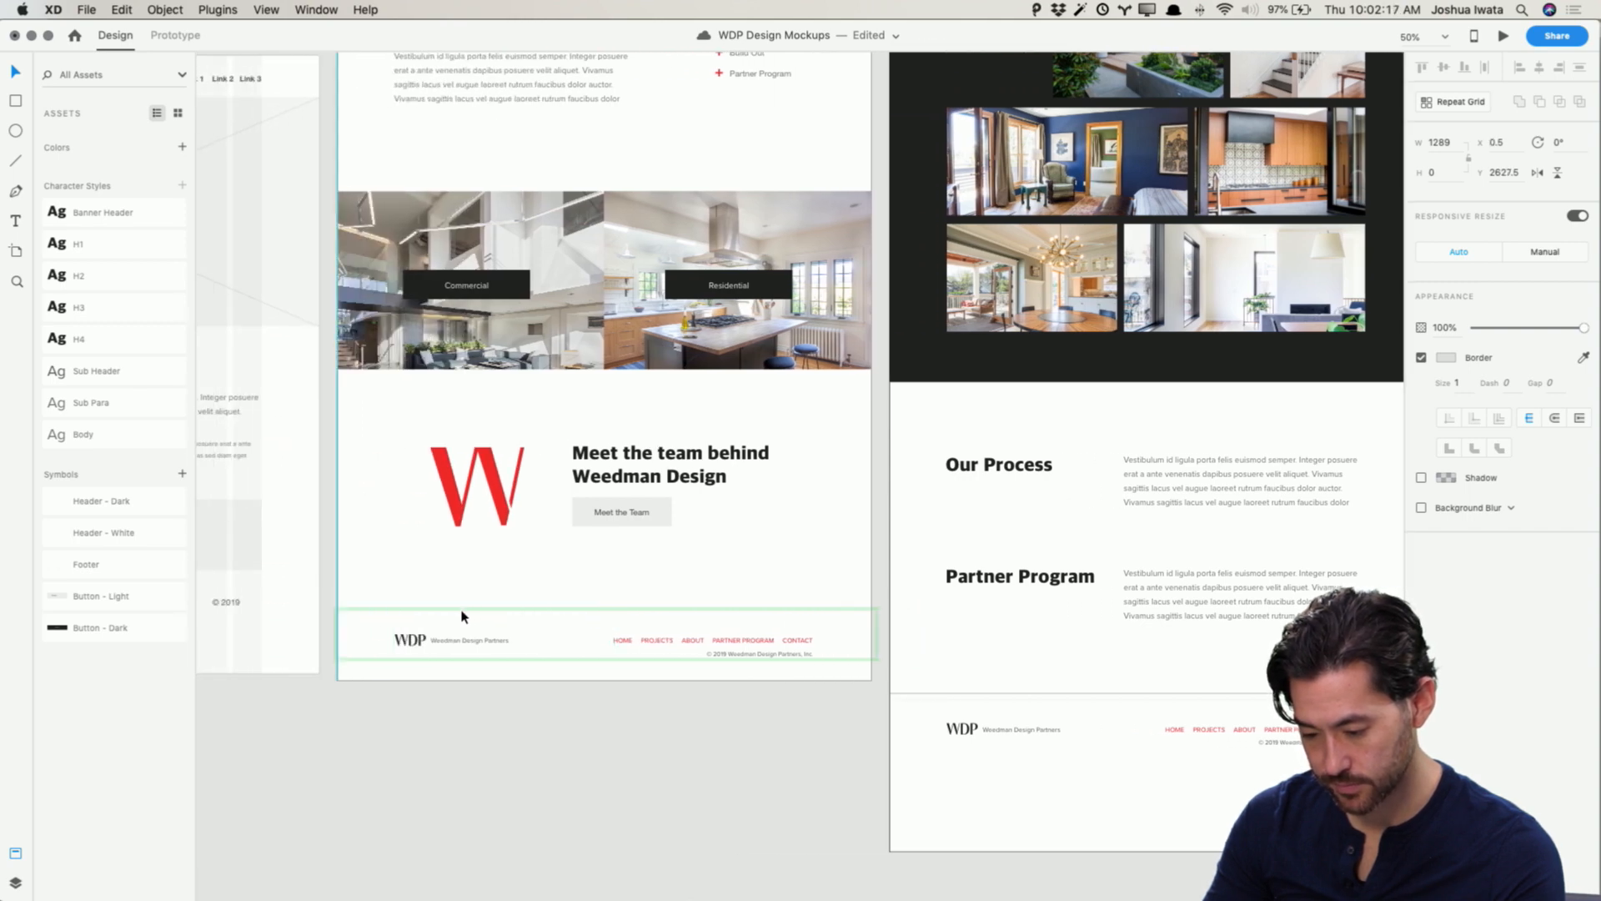
pyautogui.click(621, 813)
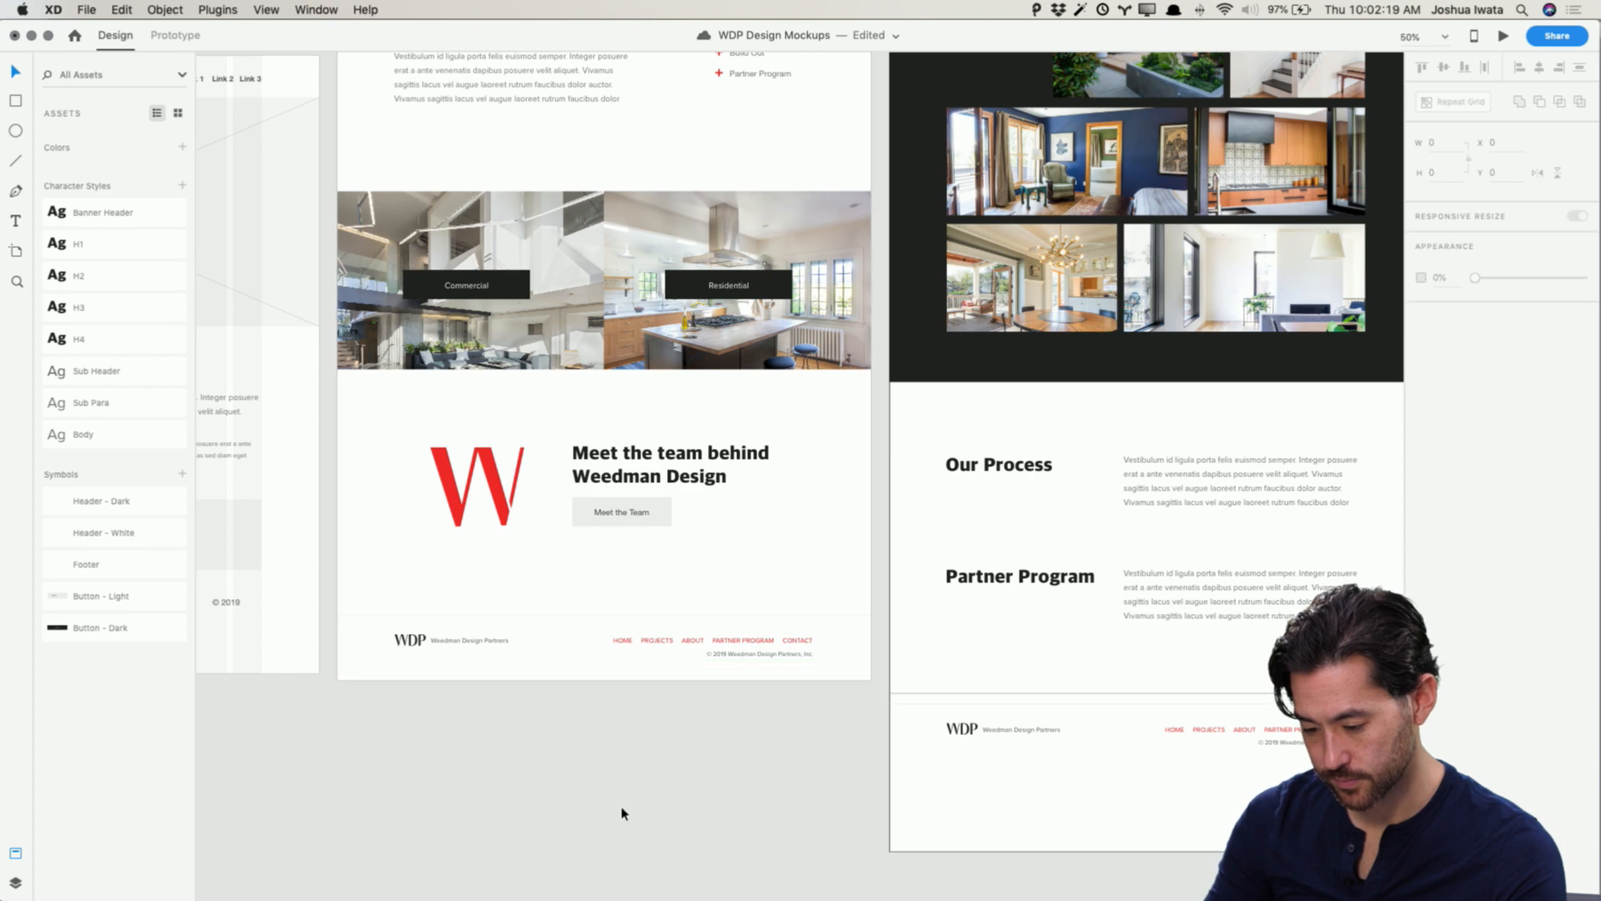
# Step: Delete the divider line above the Projects page footer
pyautogui.click(1039, 693)
pyautogui.press('Delete')
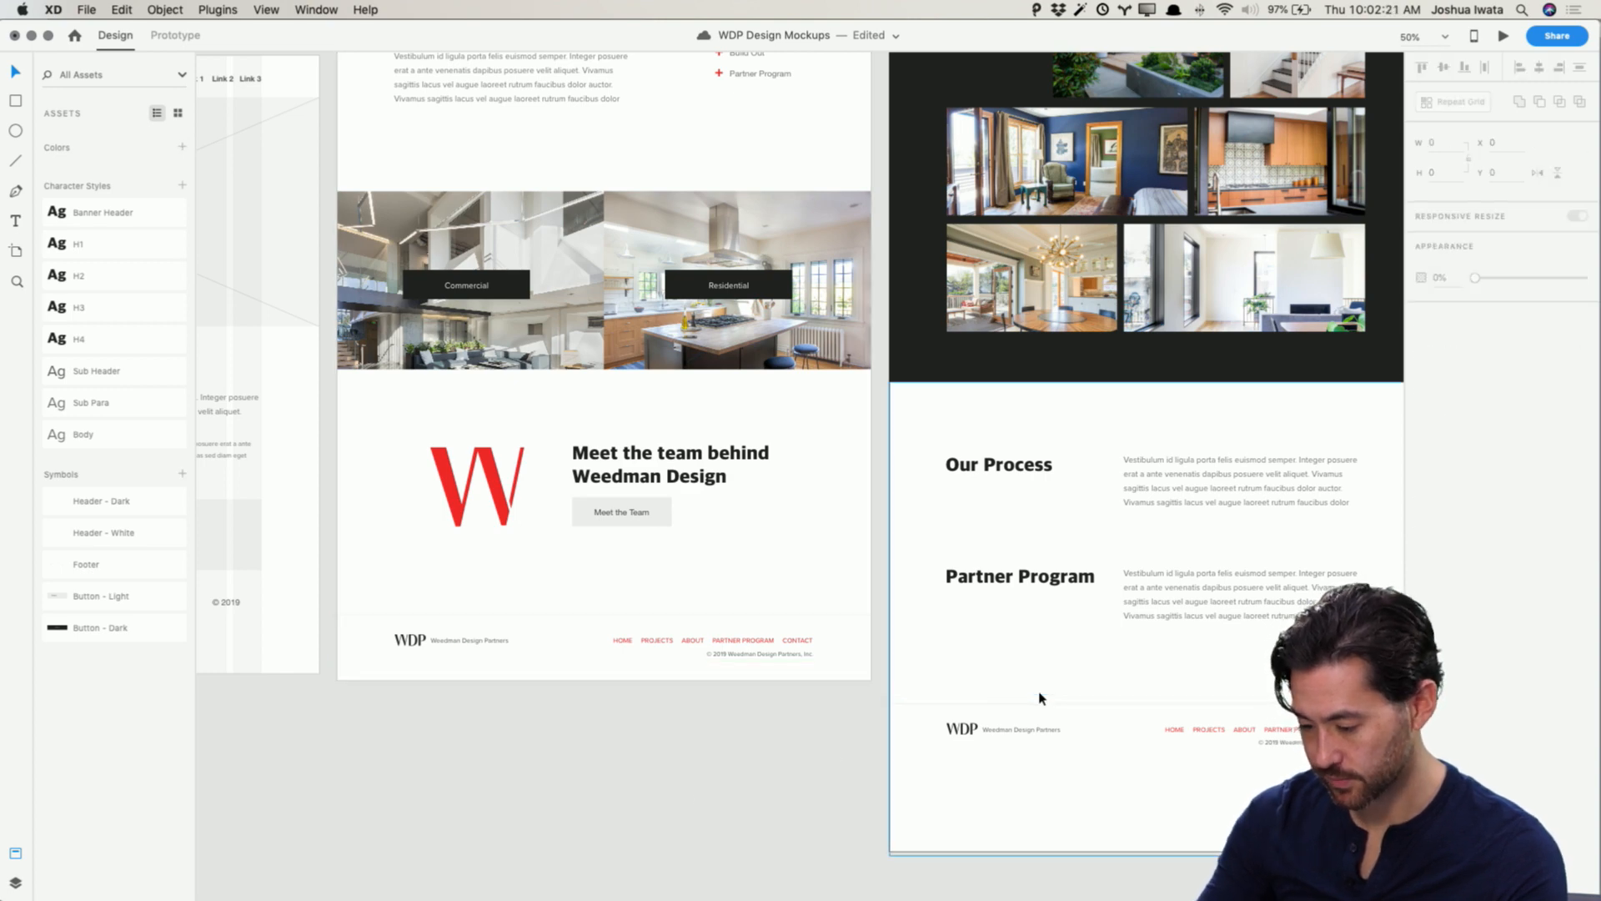
# Step: Shorten the Projects Wireframe artboard so it ends just below the footer
pyautogui.press('super+equal')
pyautogui.hscroll(5, 1084, 711)
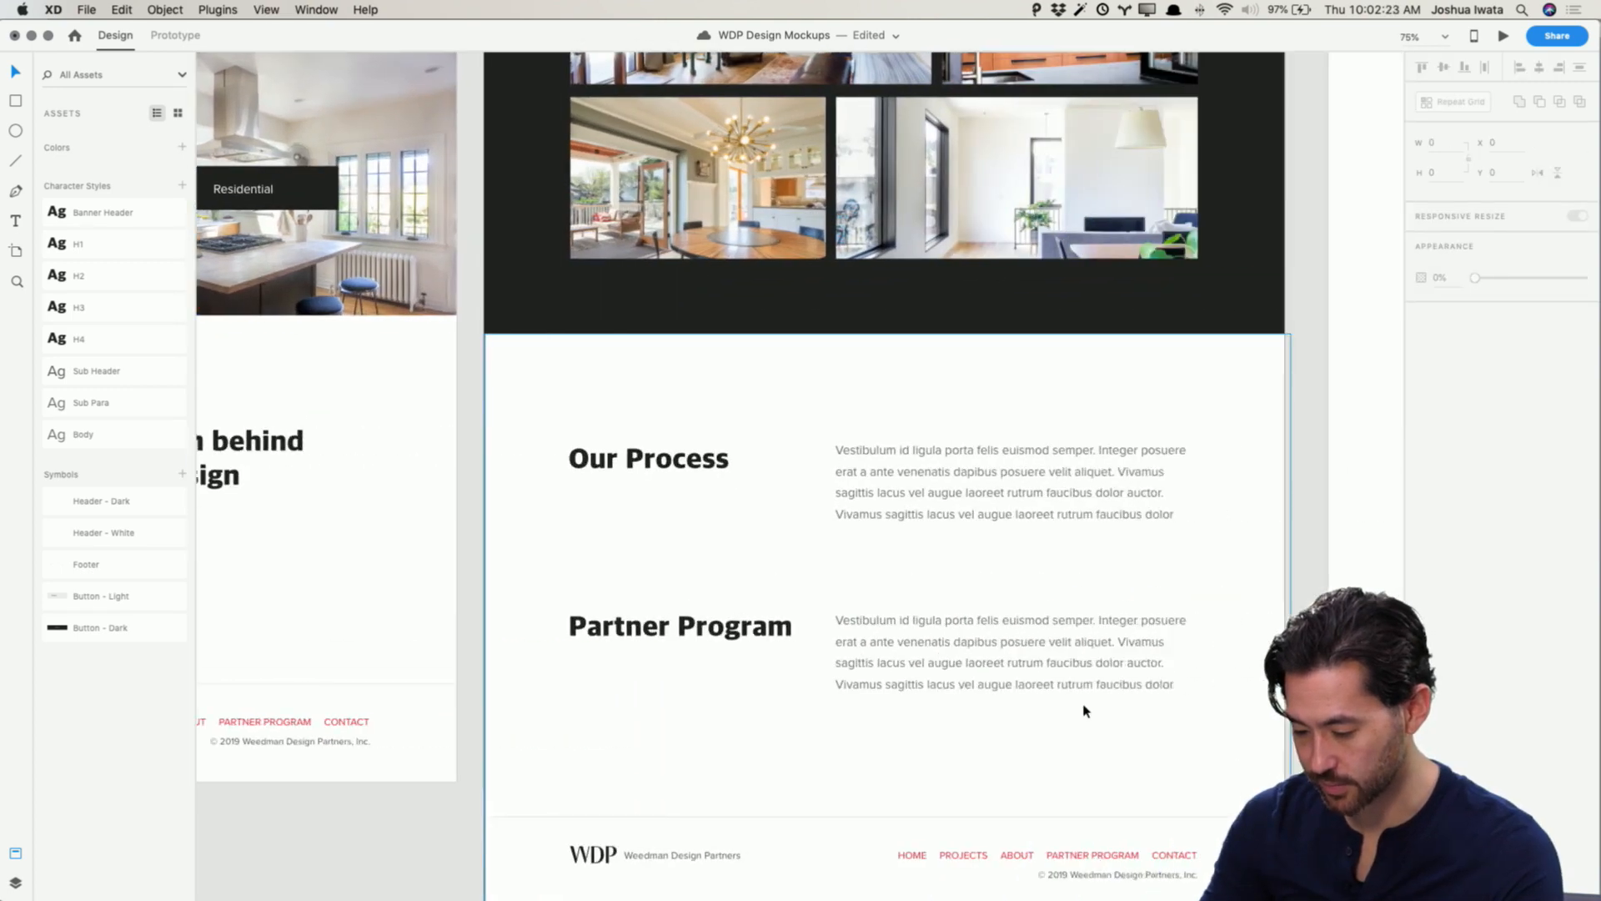
pyautogui.hscroll(2, 1084, 710)
pyautogui.scroll(15, 1063, 687)
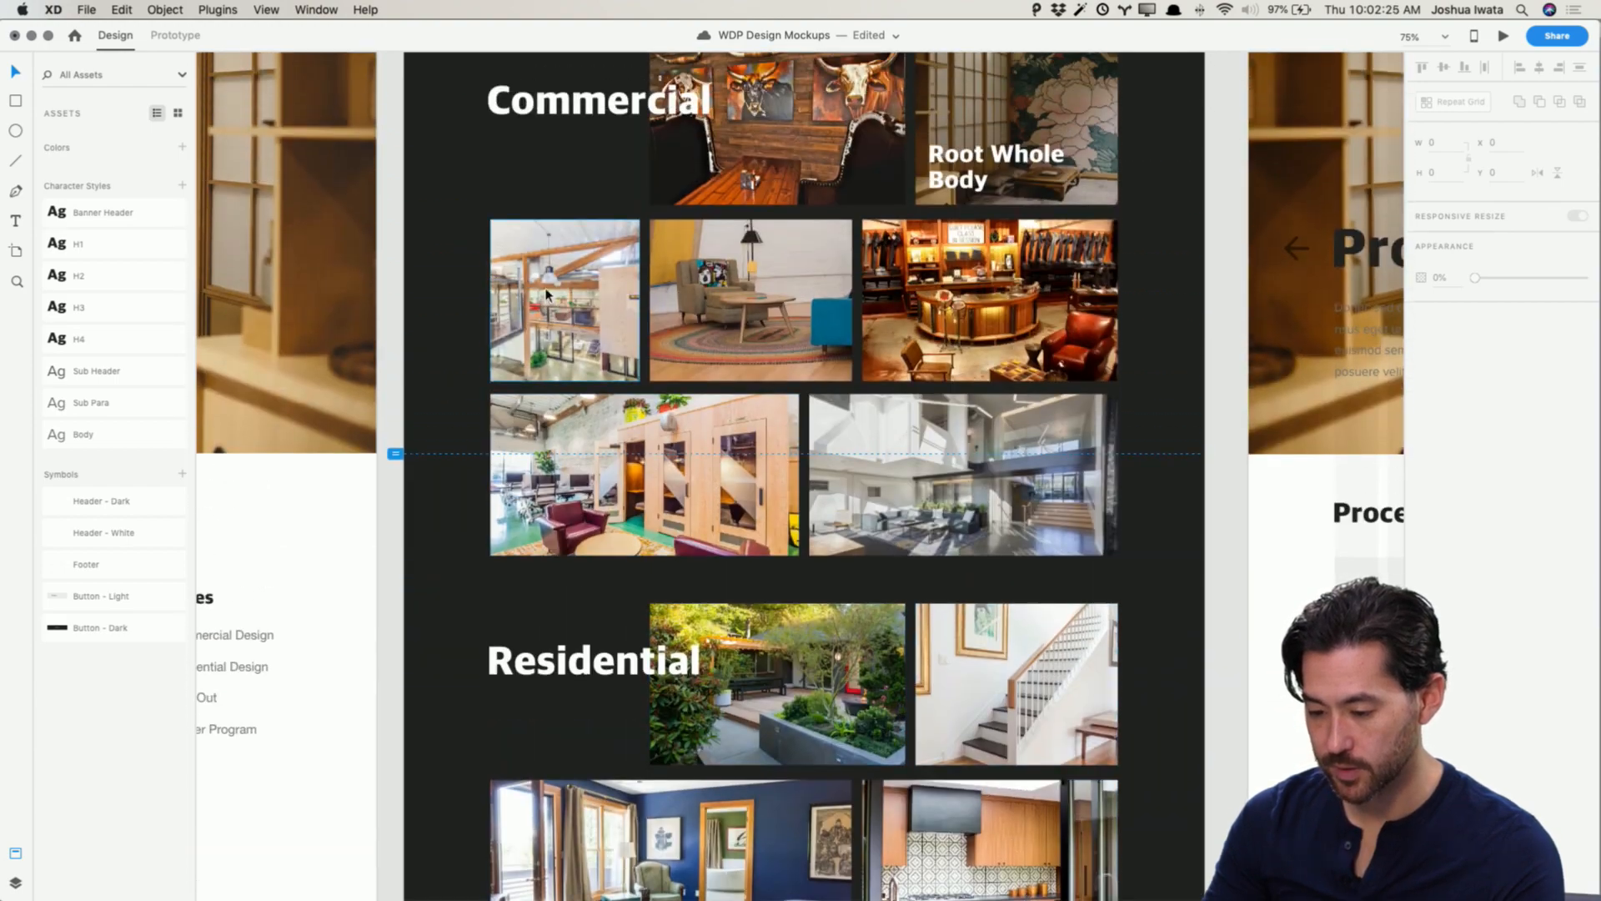
pyautogui.scroll(3, 547, 293)
pyautogui.click(476, 104)
pyautogui.scroll(-13, 759, 521)
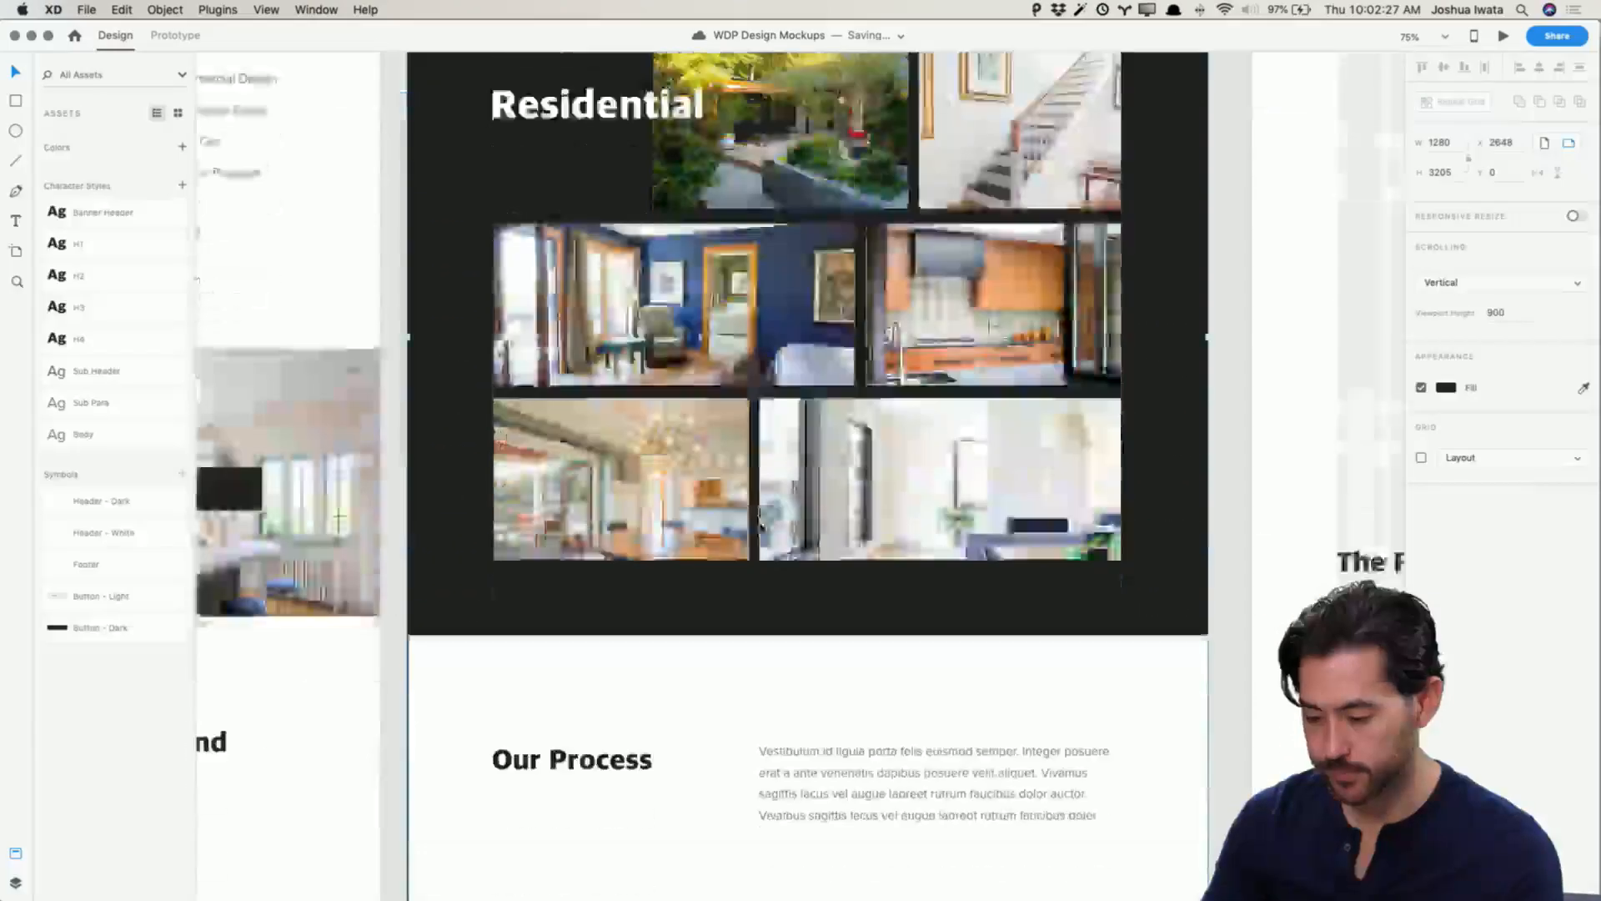
pyautogui.scroll(-12, 759, 522)
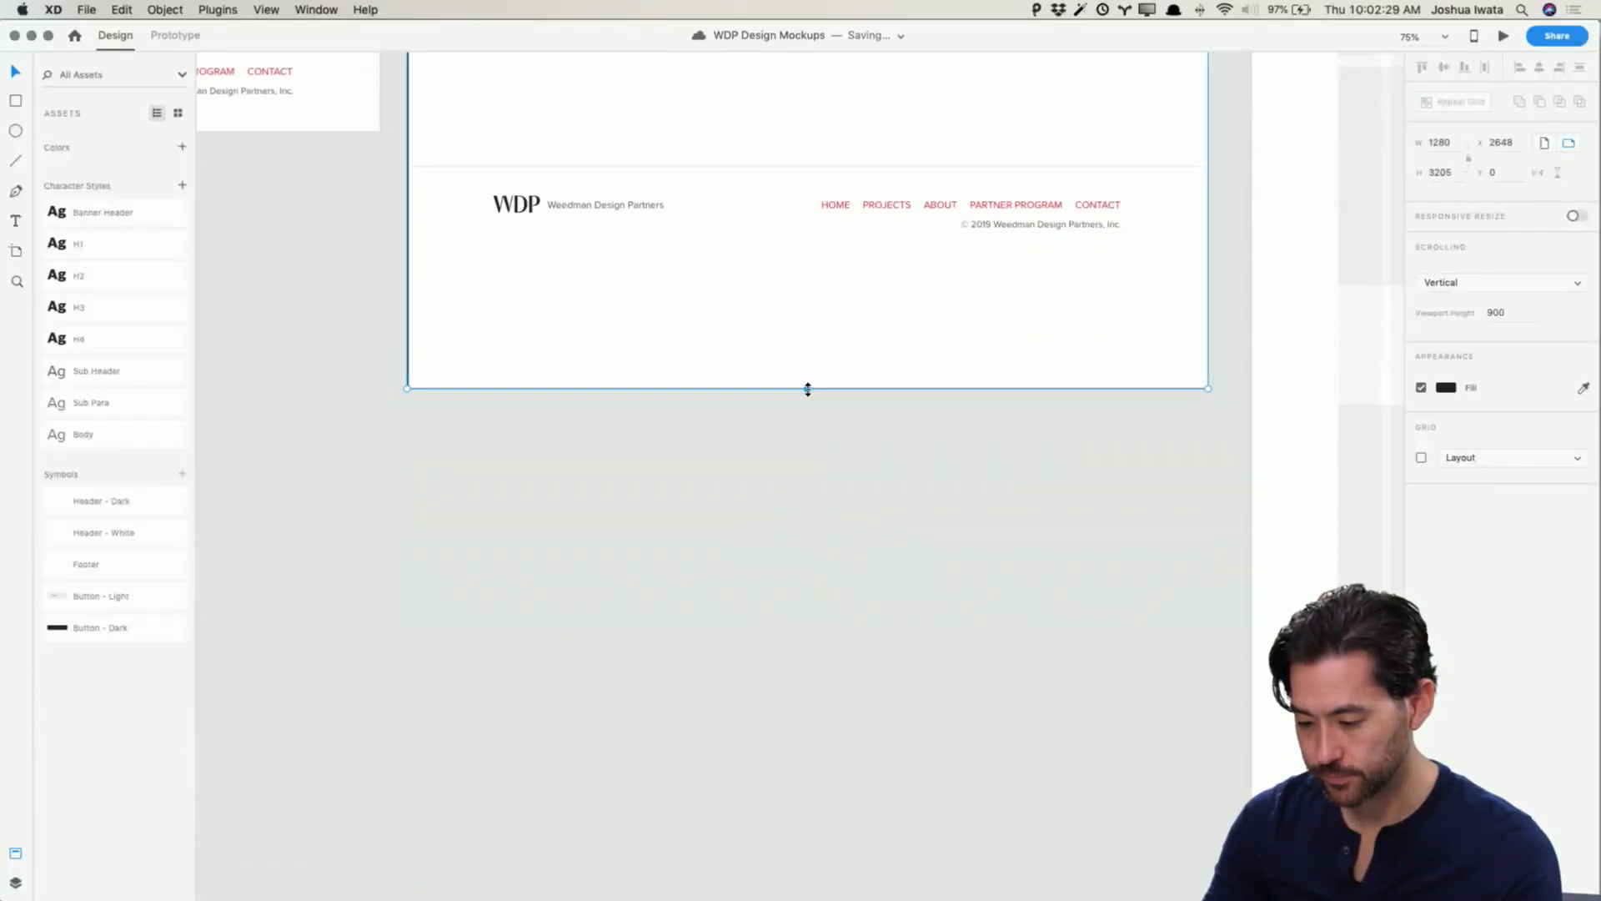
pyautogui.moveTo(808, 389); pyautogui.dragTo(808, 271)
pyautogui.click(889, 340)
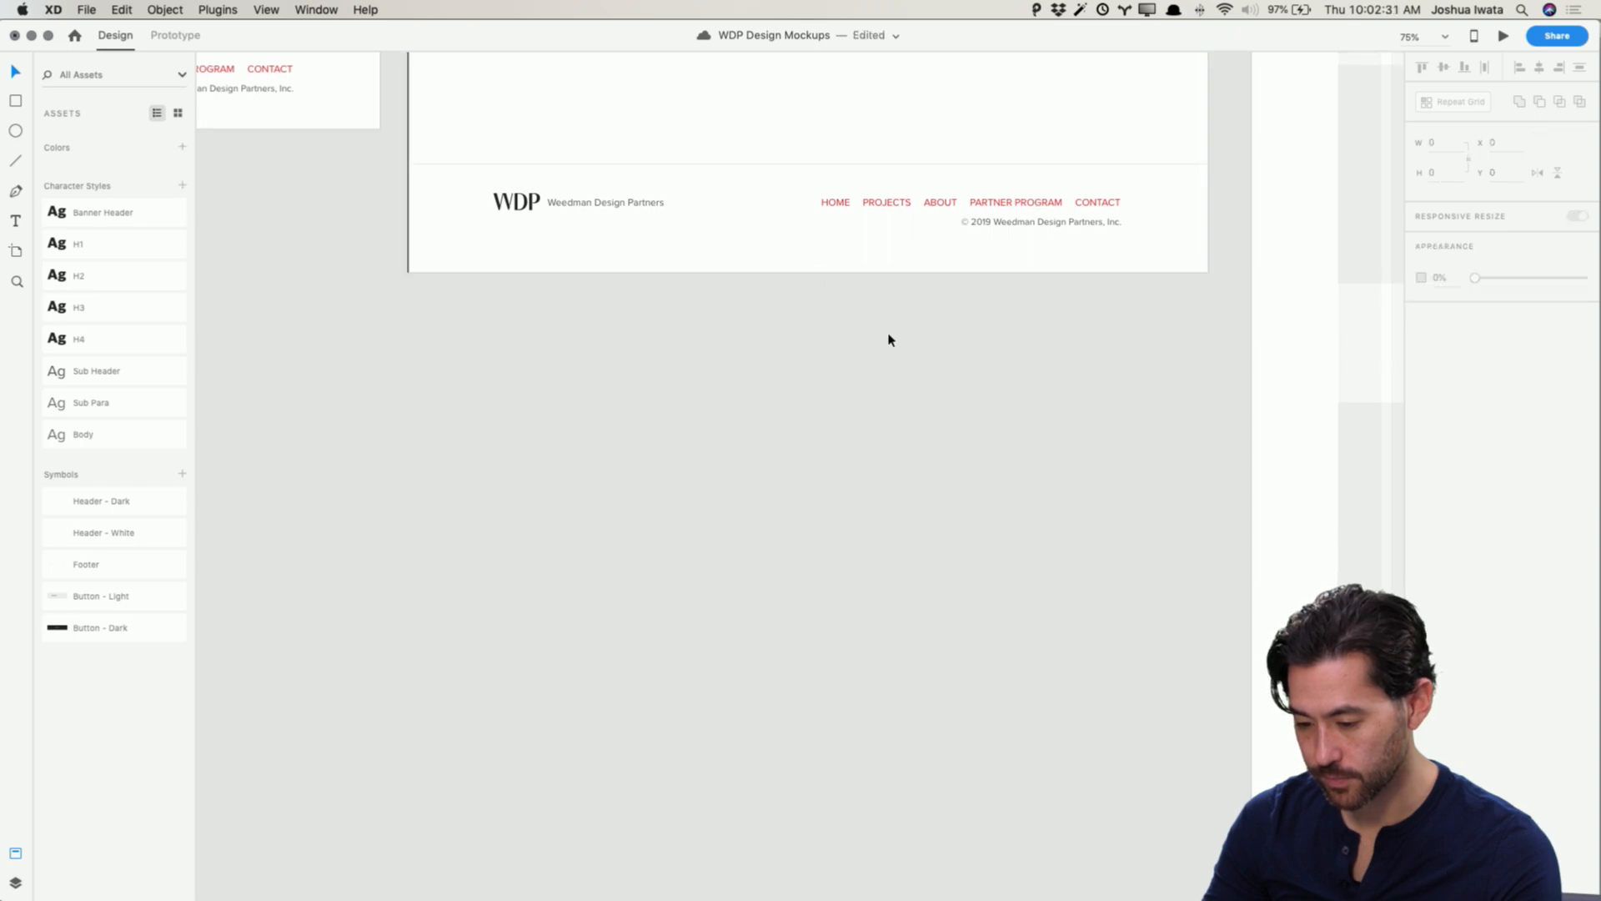
pyautogui.scroll(10, 889, 339)
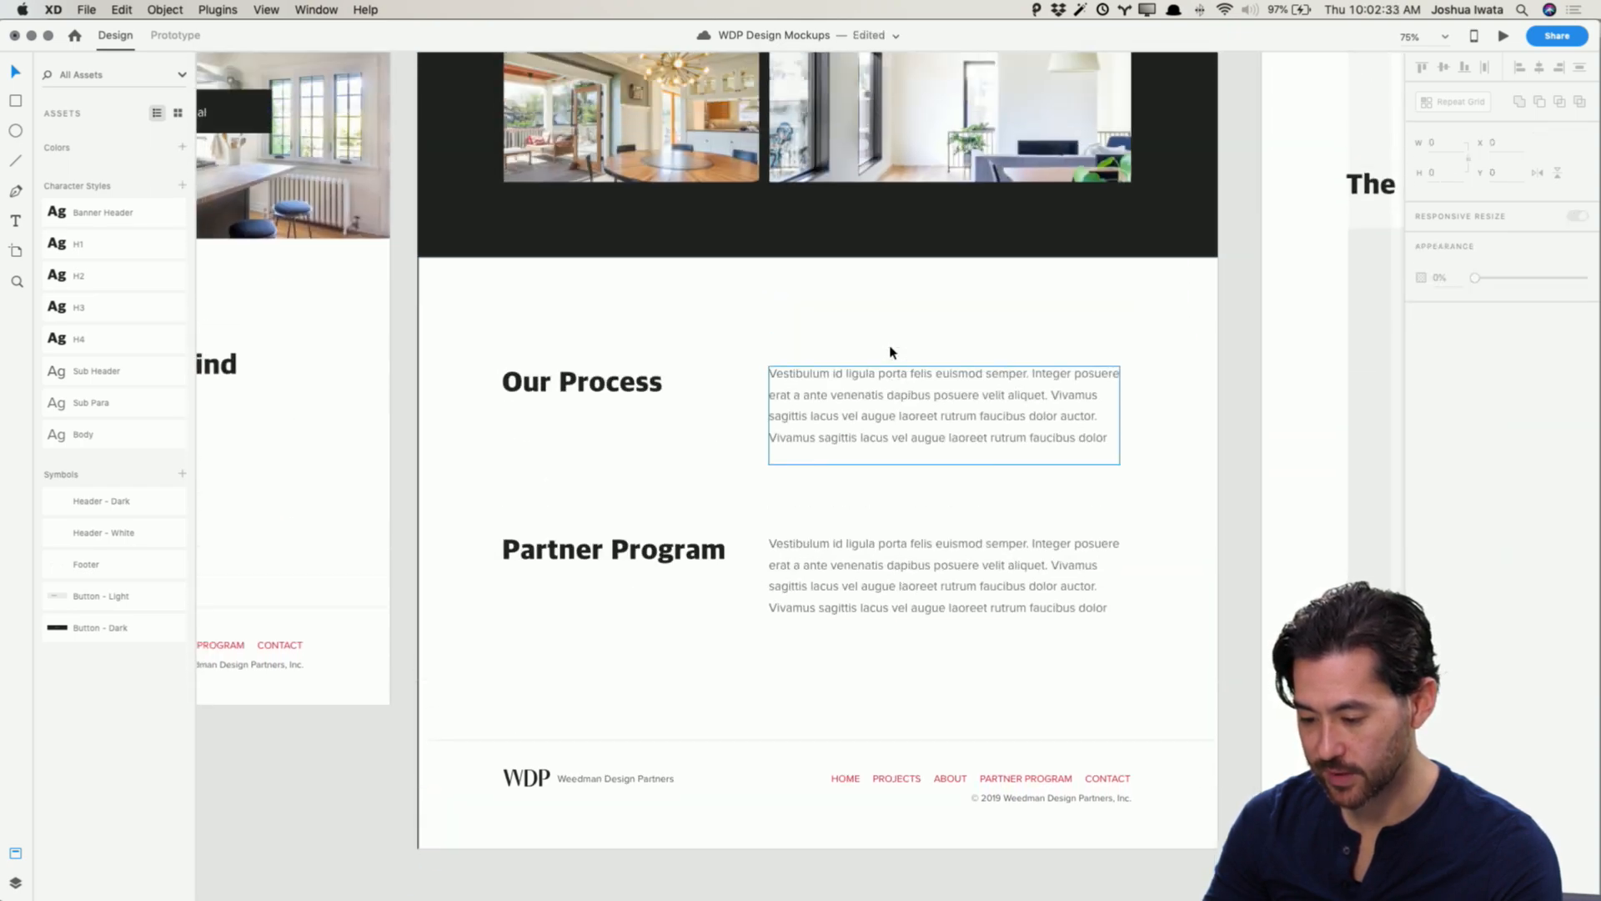
pyautogui.scroll(-5, 959, 417)
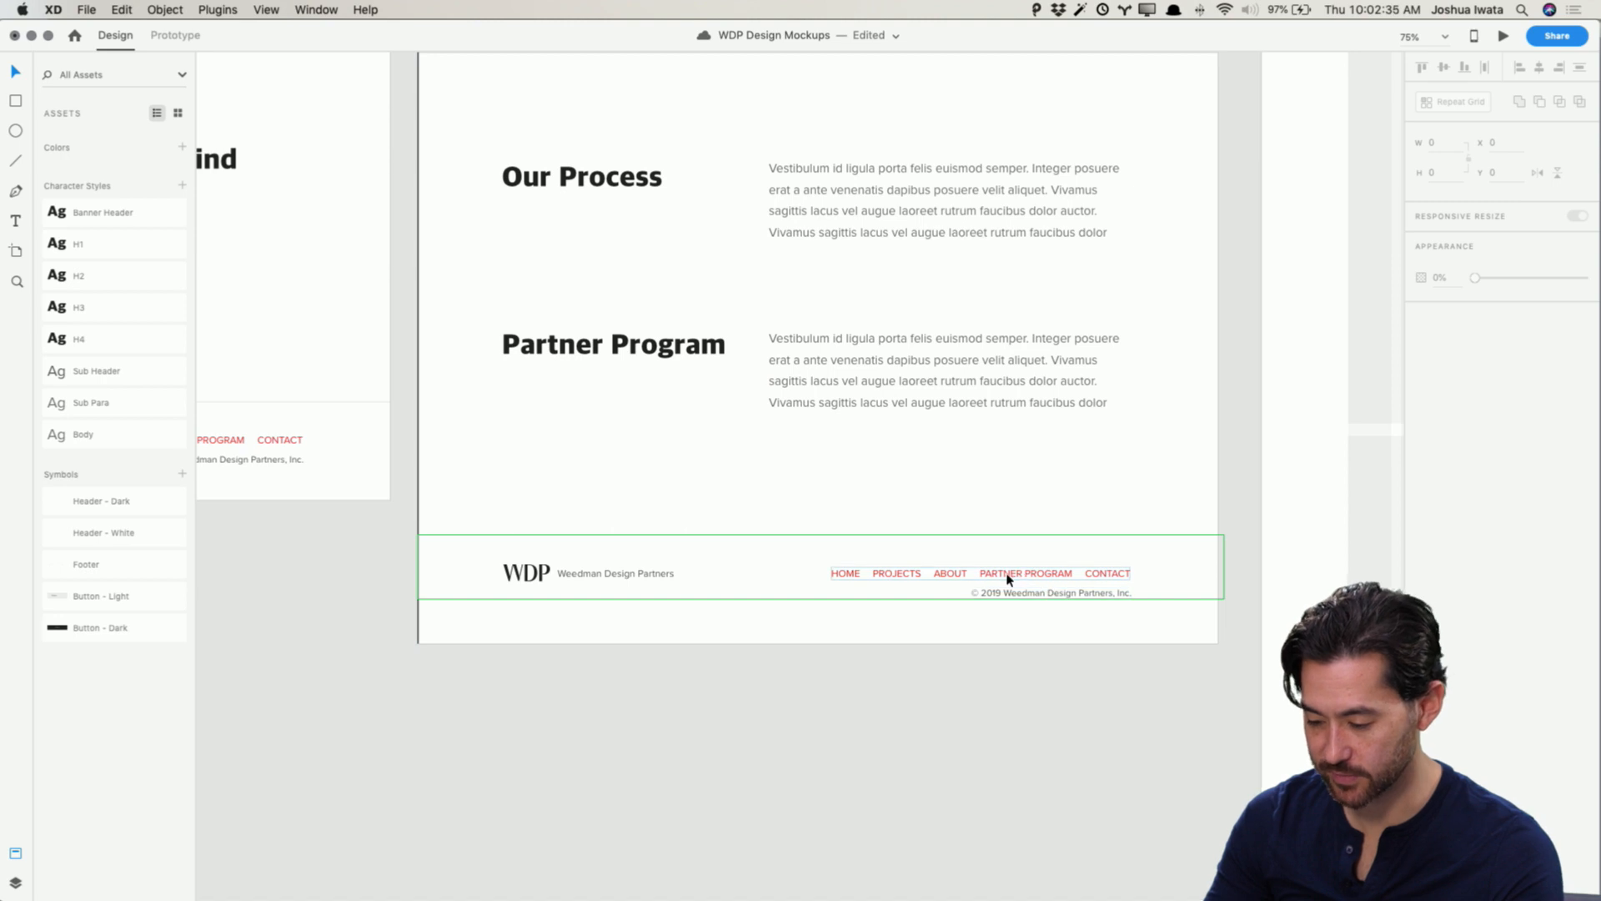
# Step: Change the fill of the Projects footer navigation links to dark gray #222
pyautogui.scroll(-1, 1009, 582)
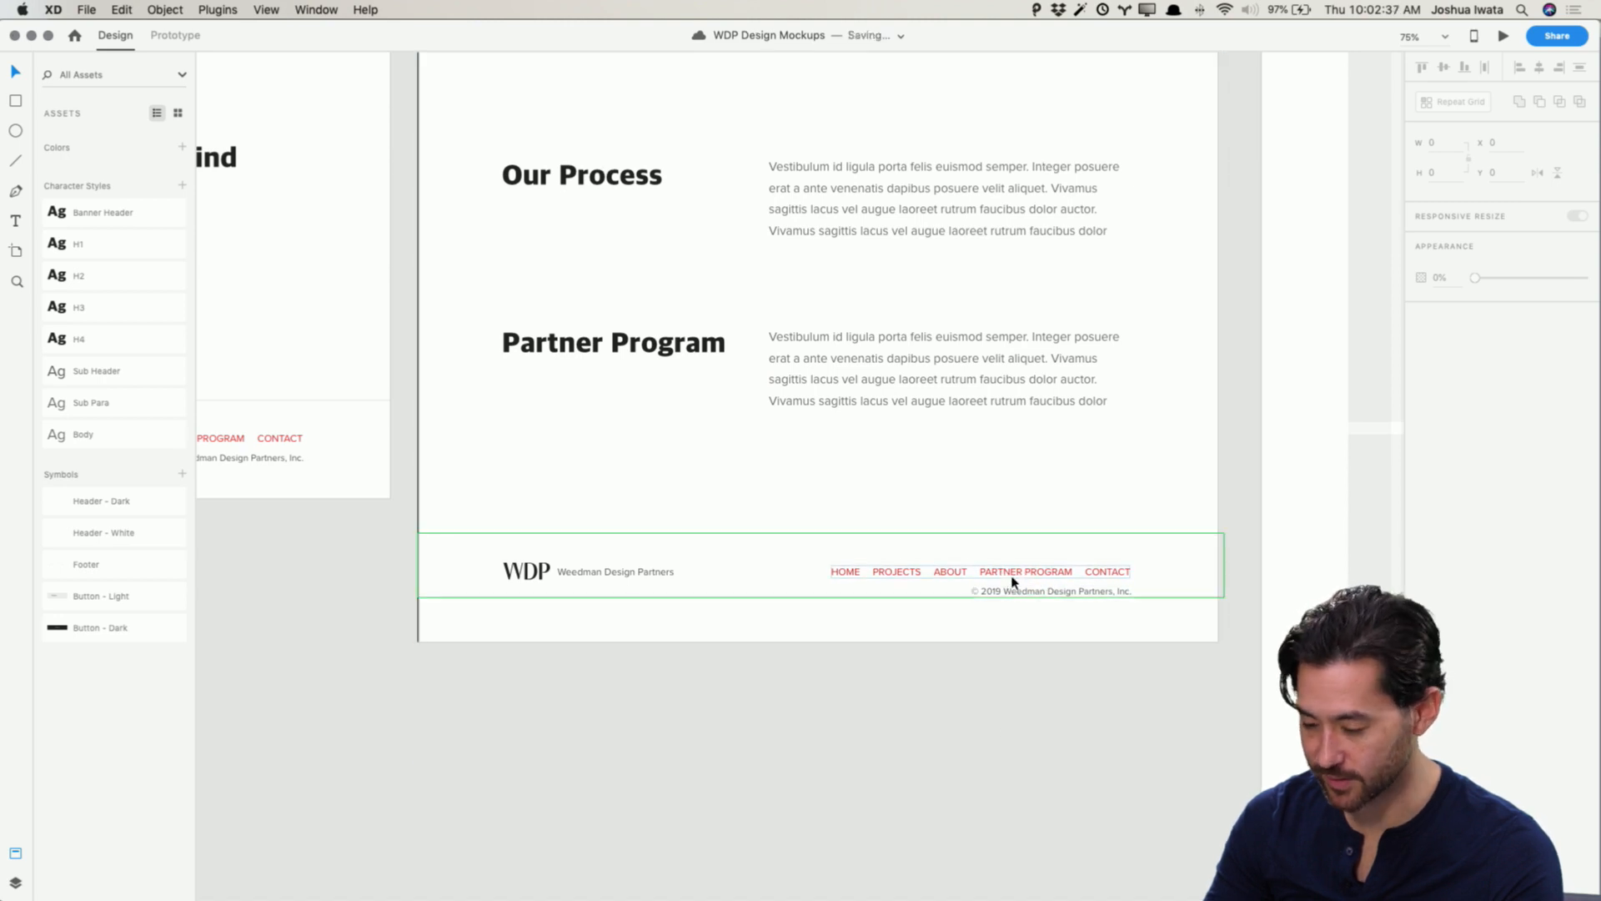
pyautogui.doubleClick(1005, 570)
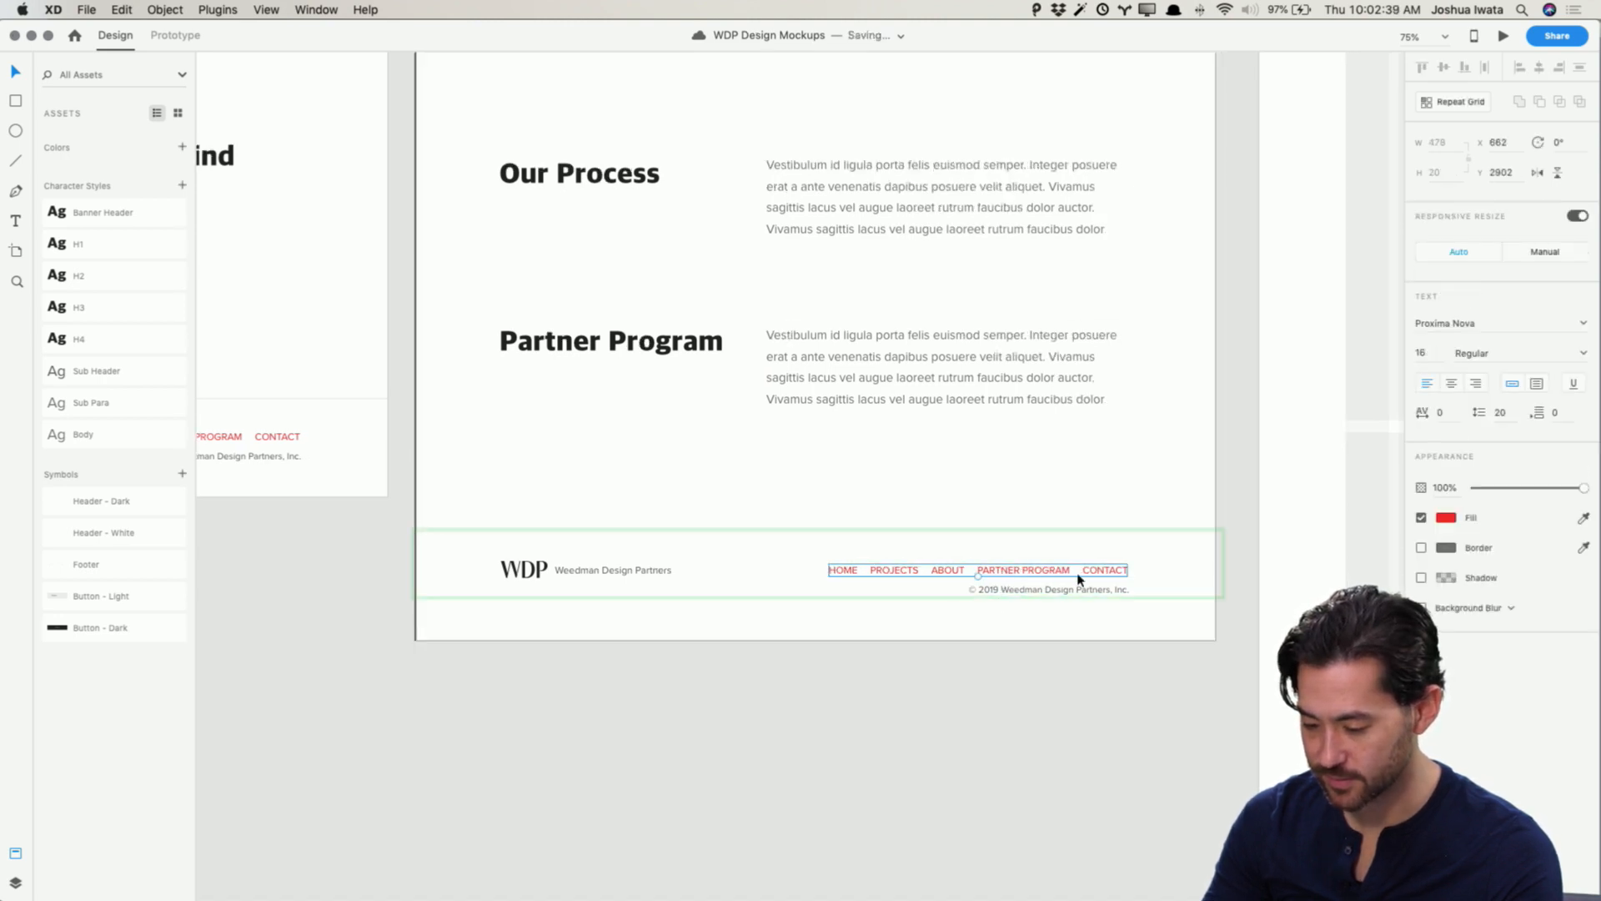
pyautogui.click(1443, 517)
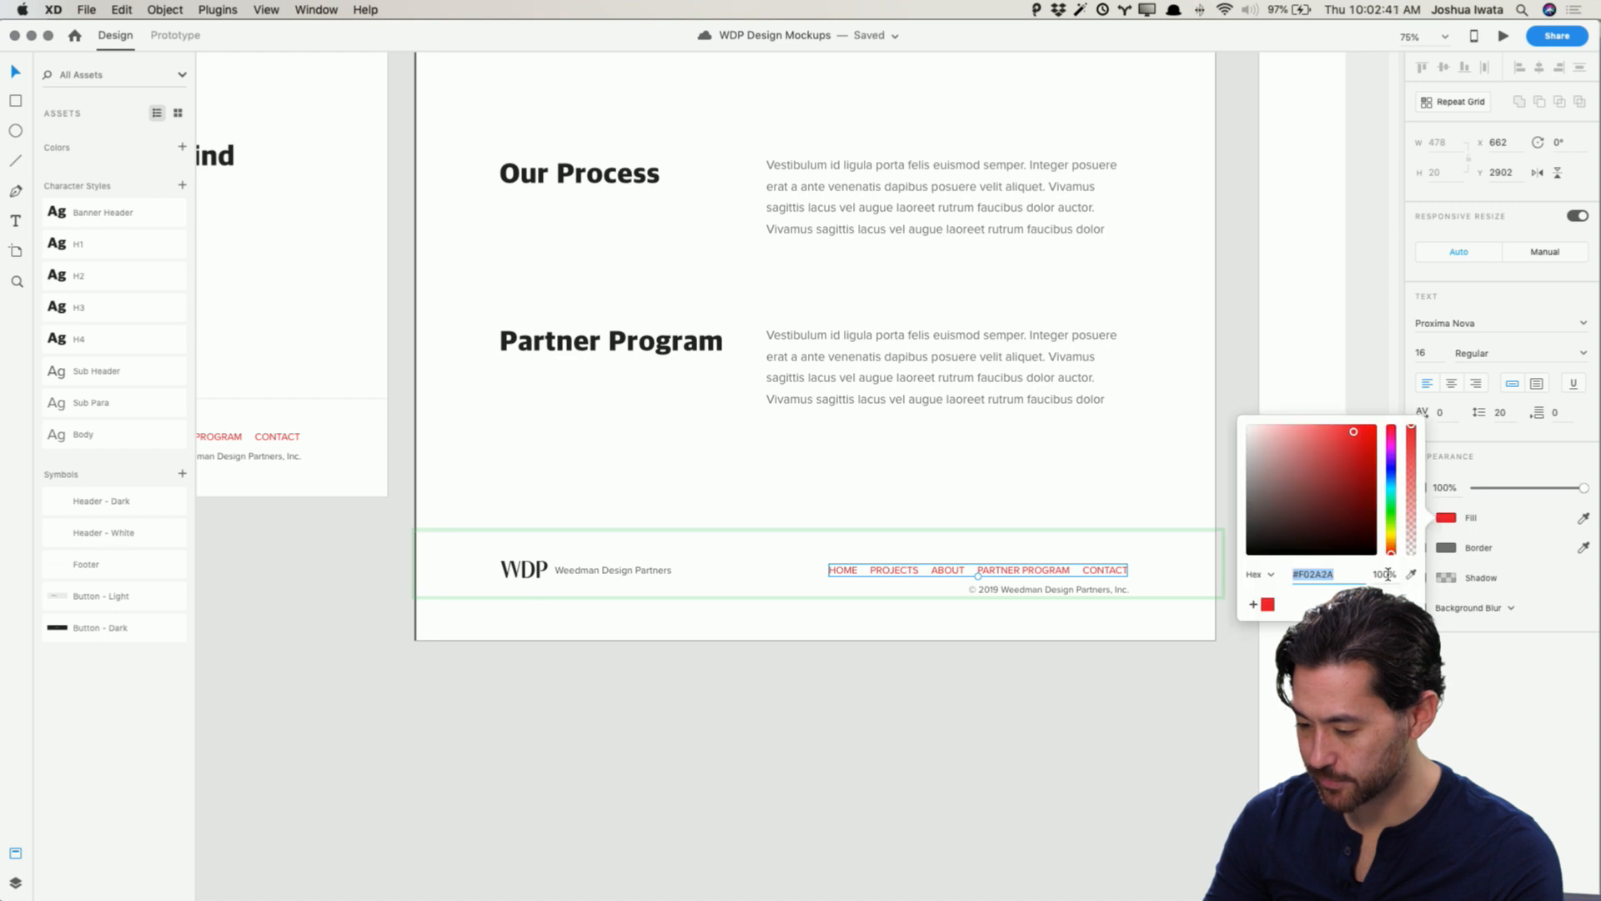
pyautogui.moveTo(1261, 521)
pyautogui.mouseDown()
pyautogui.moveTo(1212, 503)
pyautogui.moveTo(1214, 534)
pyautogui.mouseUp()
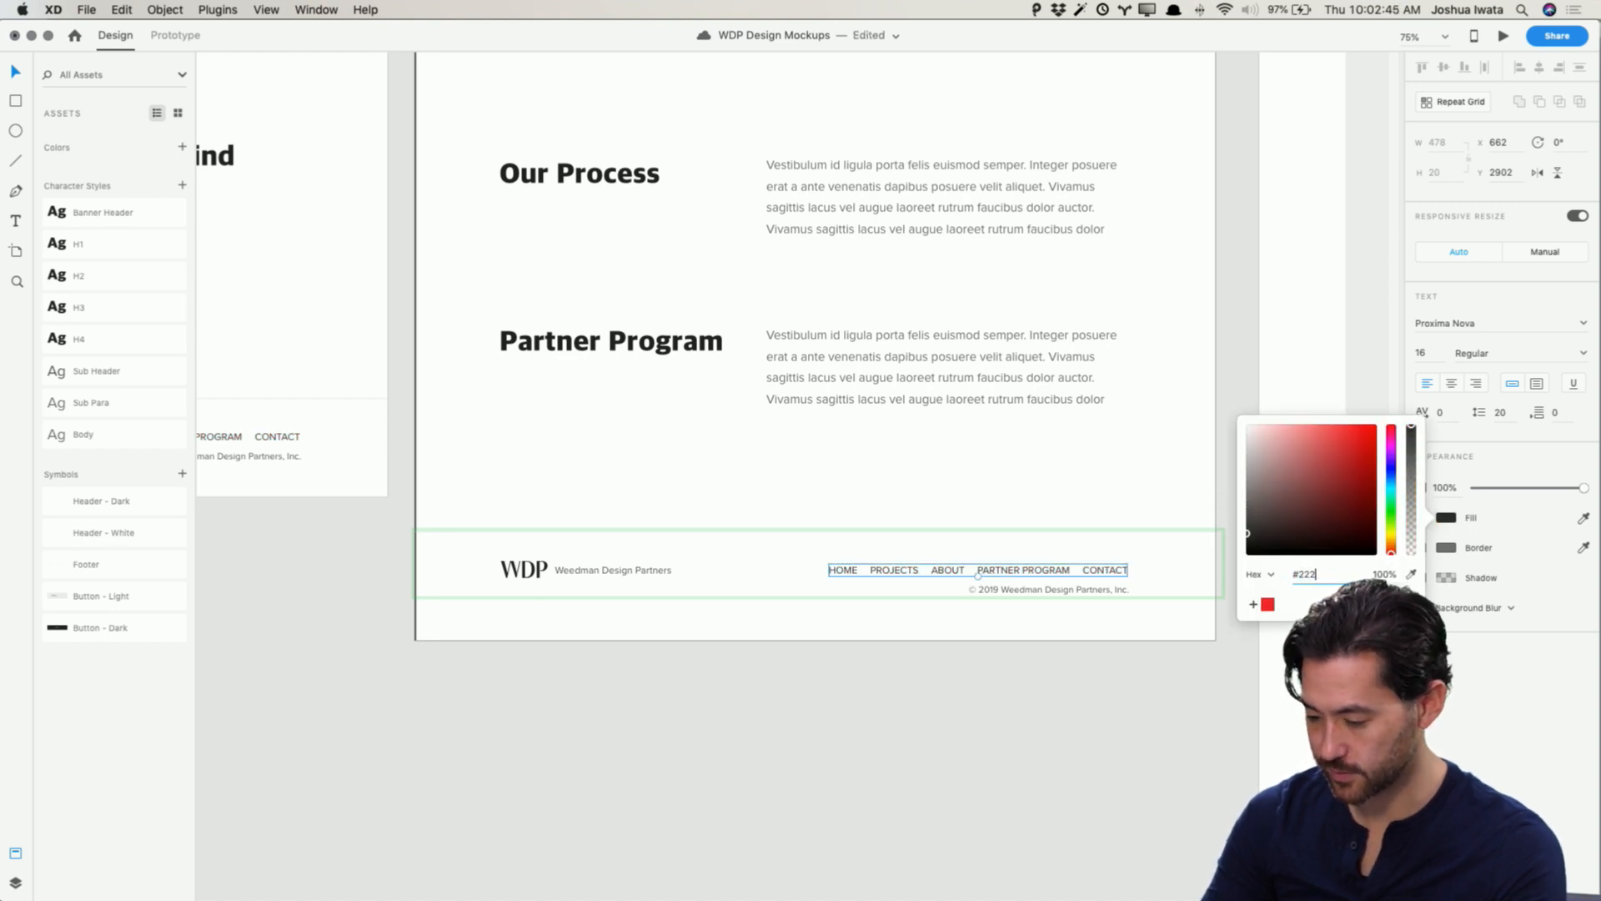
pyautogui.click(1119, 783)
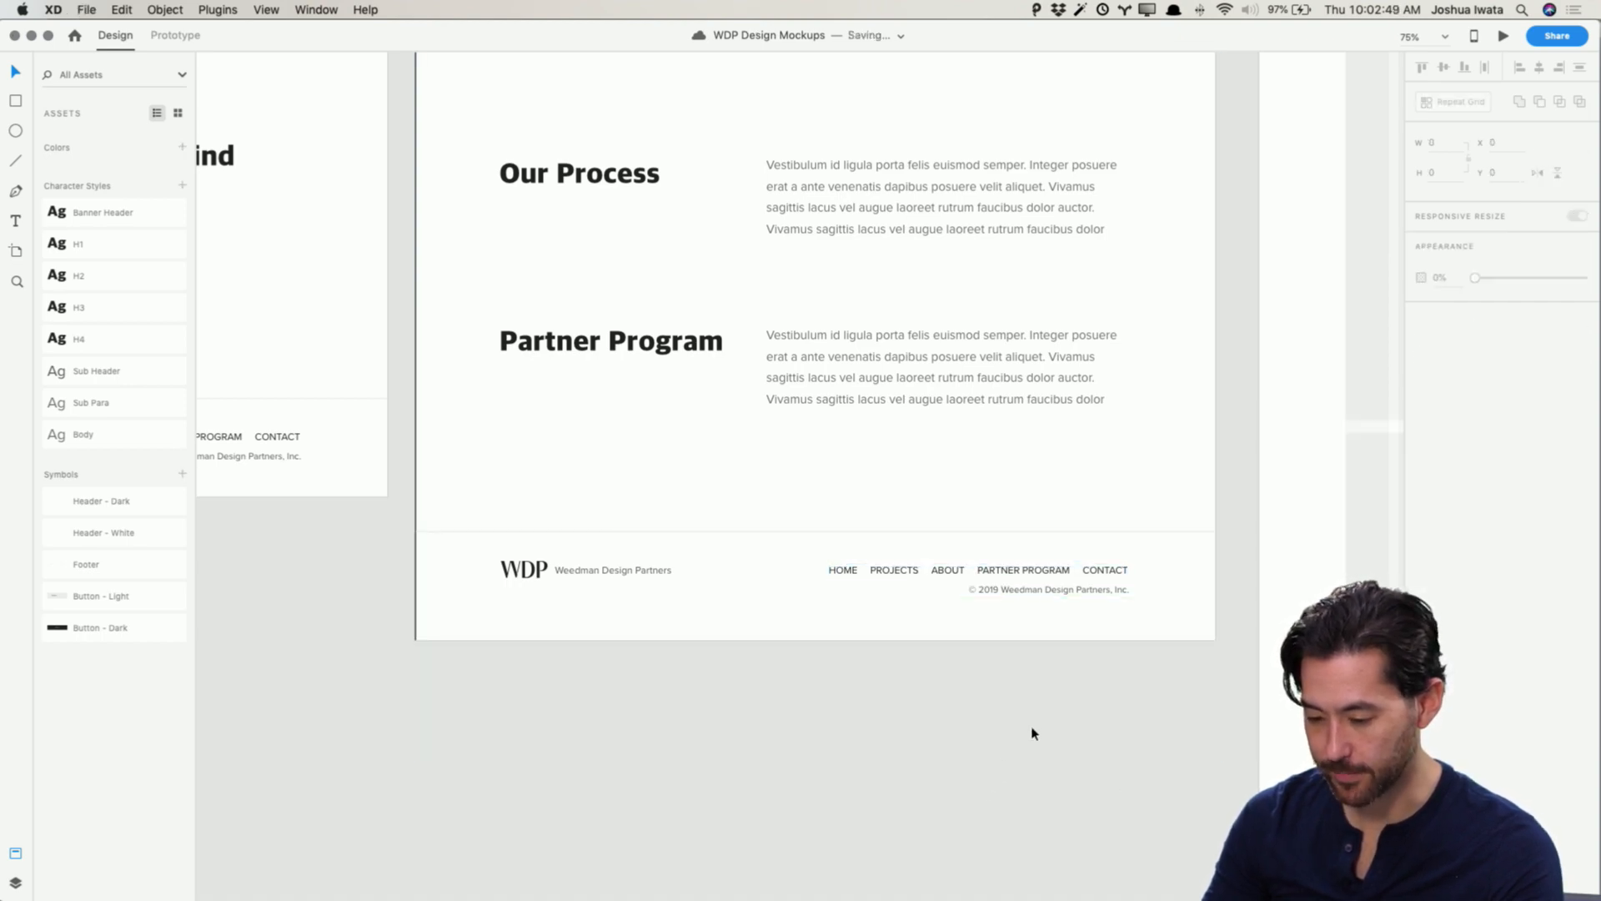
# Step: Preview the Projects Wireframe artboard and scroll through the whole page to review it
pyautogui.scroll(15, 1032, 733)
pyautogui.scroll(4, 1033, 733)
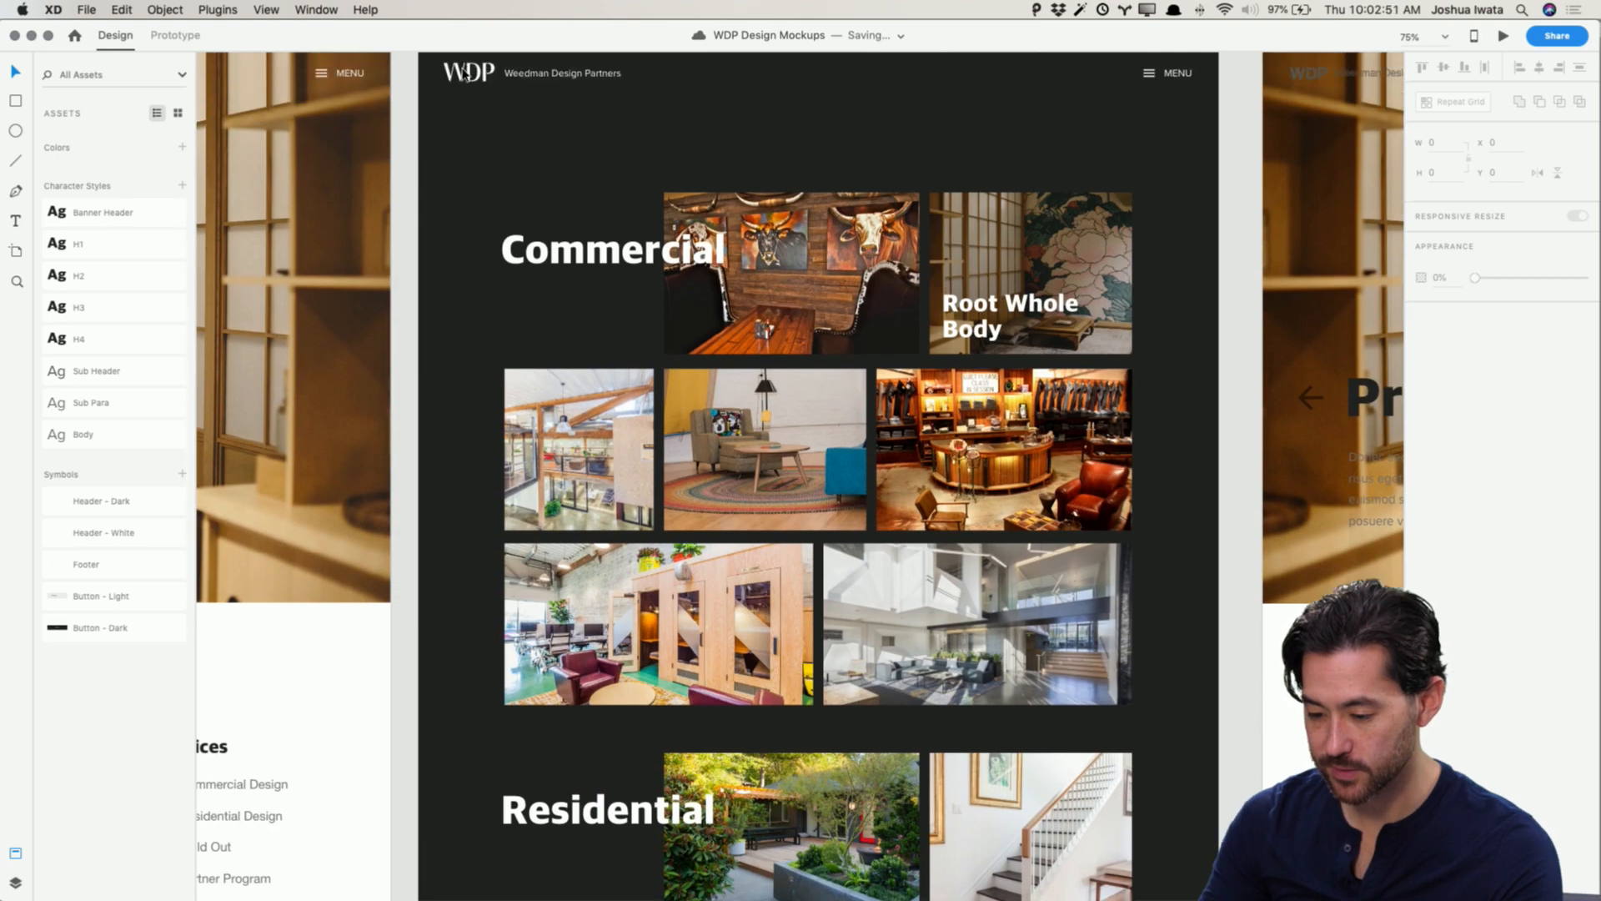
pyautogui.click(472, 93)
pyautogui.click(1504, 36)
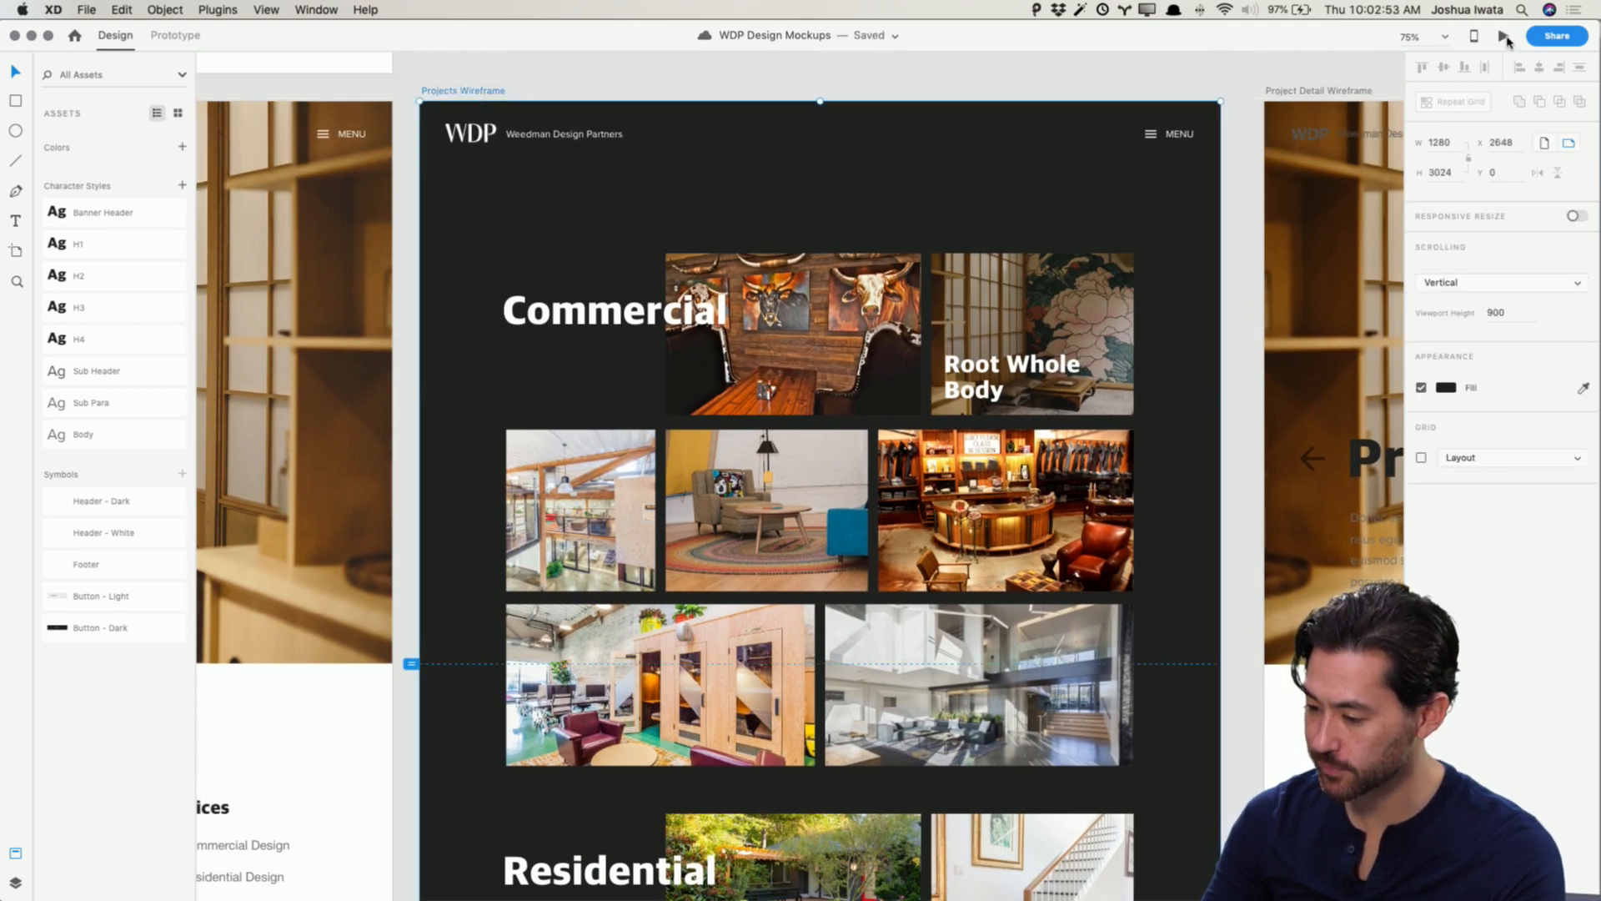
pyautogui.scroll(-10, 1073, 345)
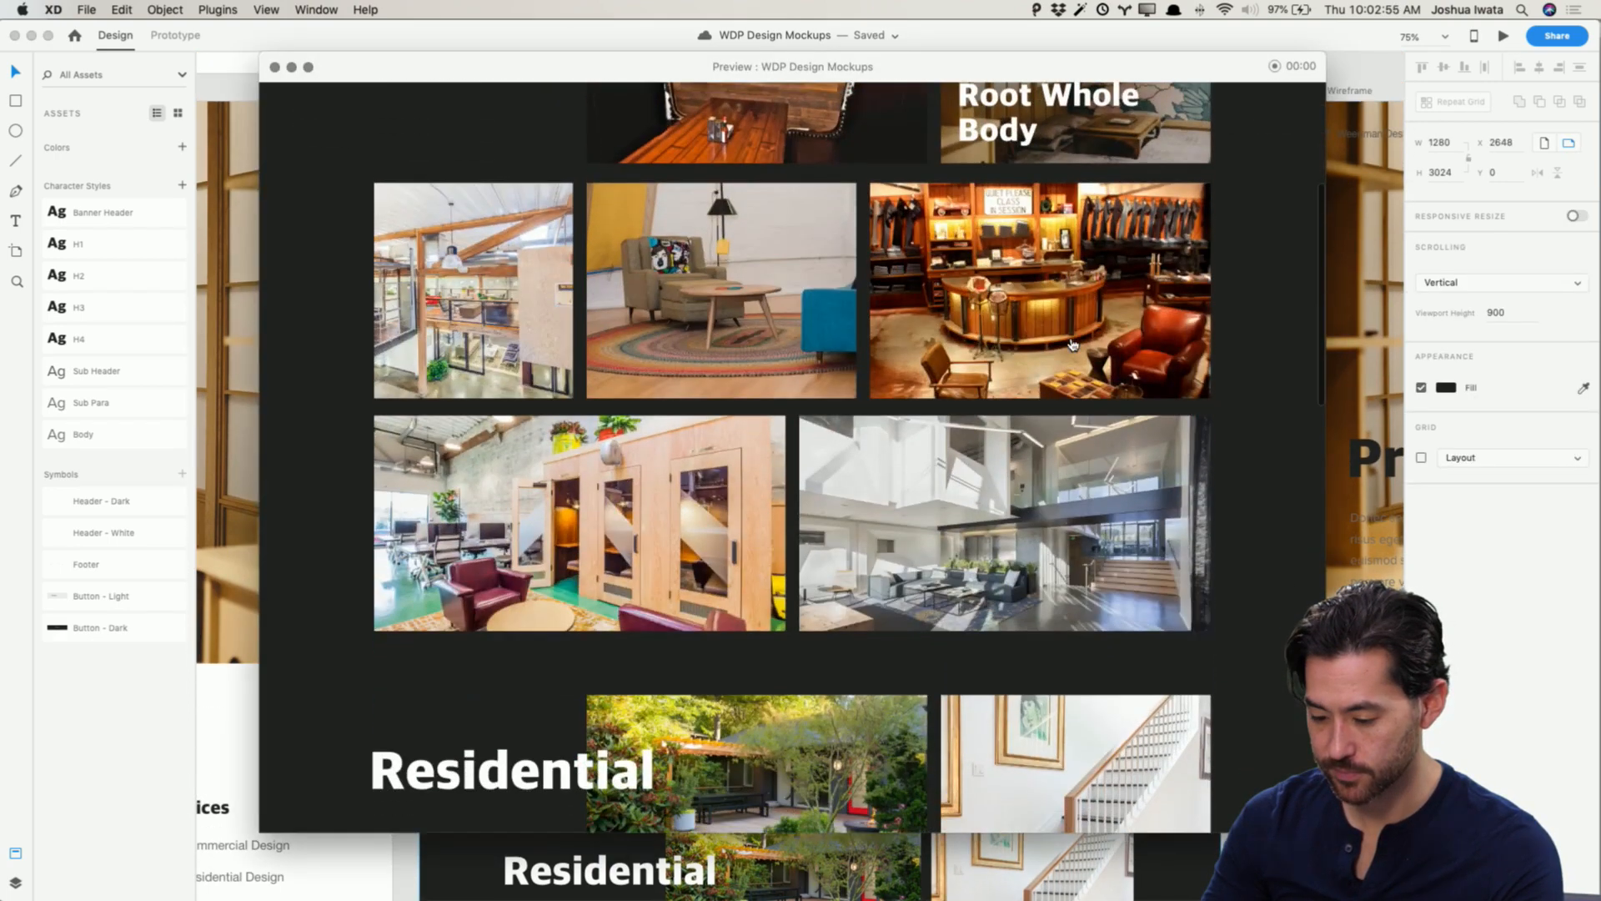
pyautogui.scroll(-10, 1073, 344)
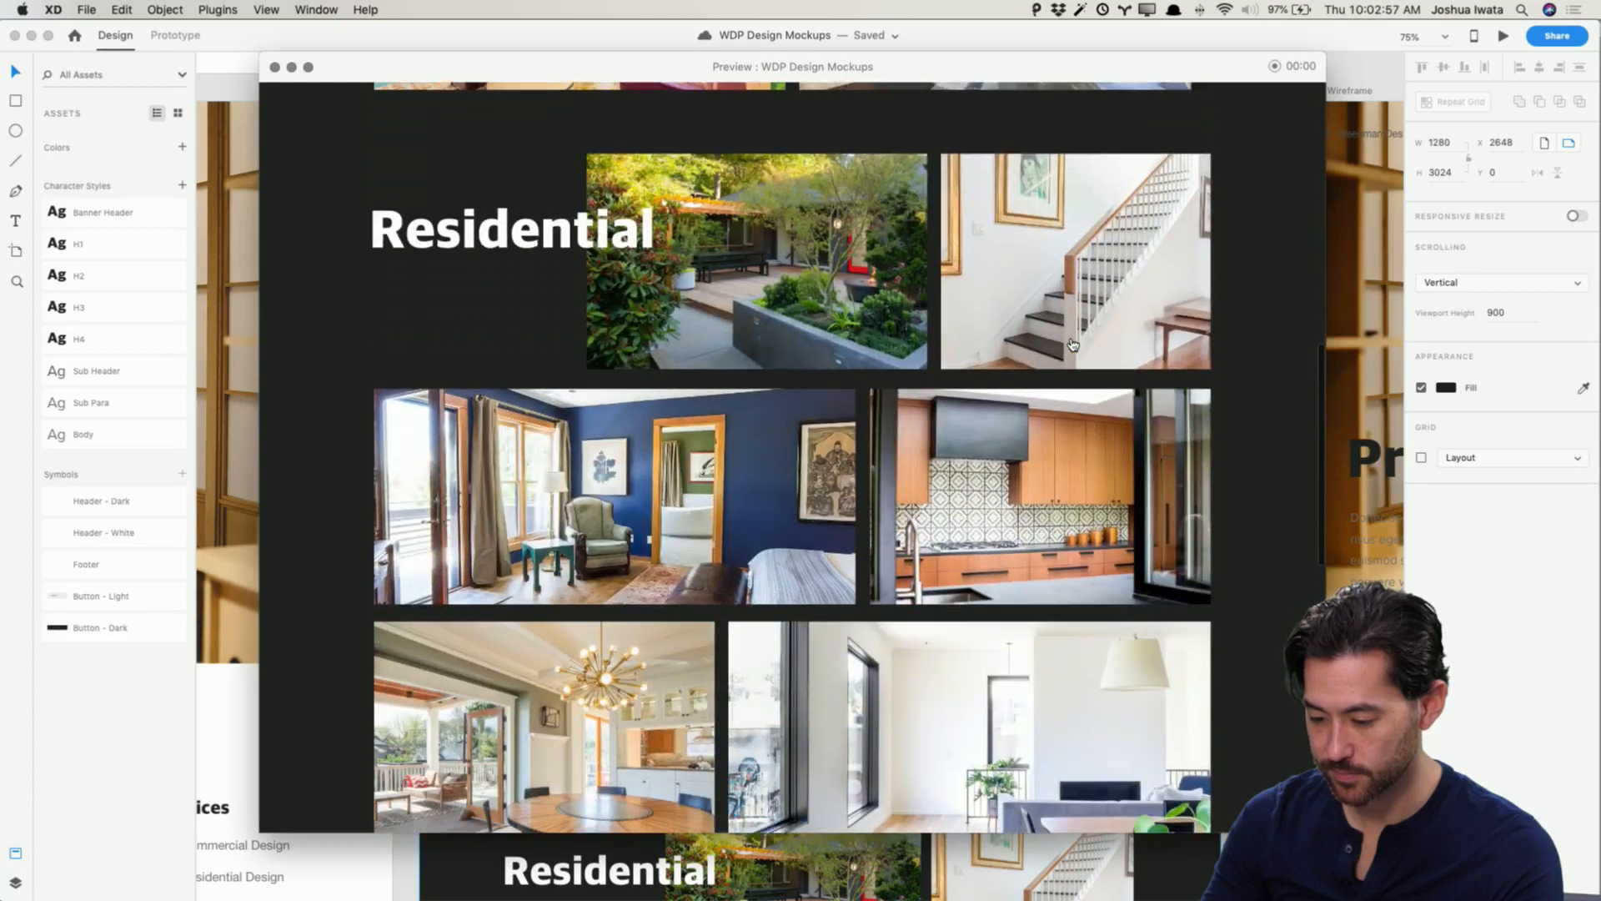
pyautogui.scroll(-5, 1073, 344)
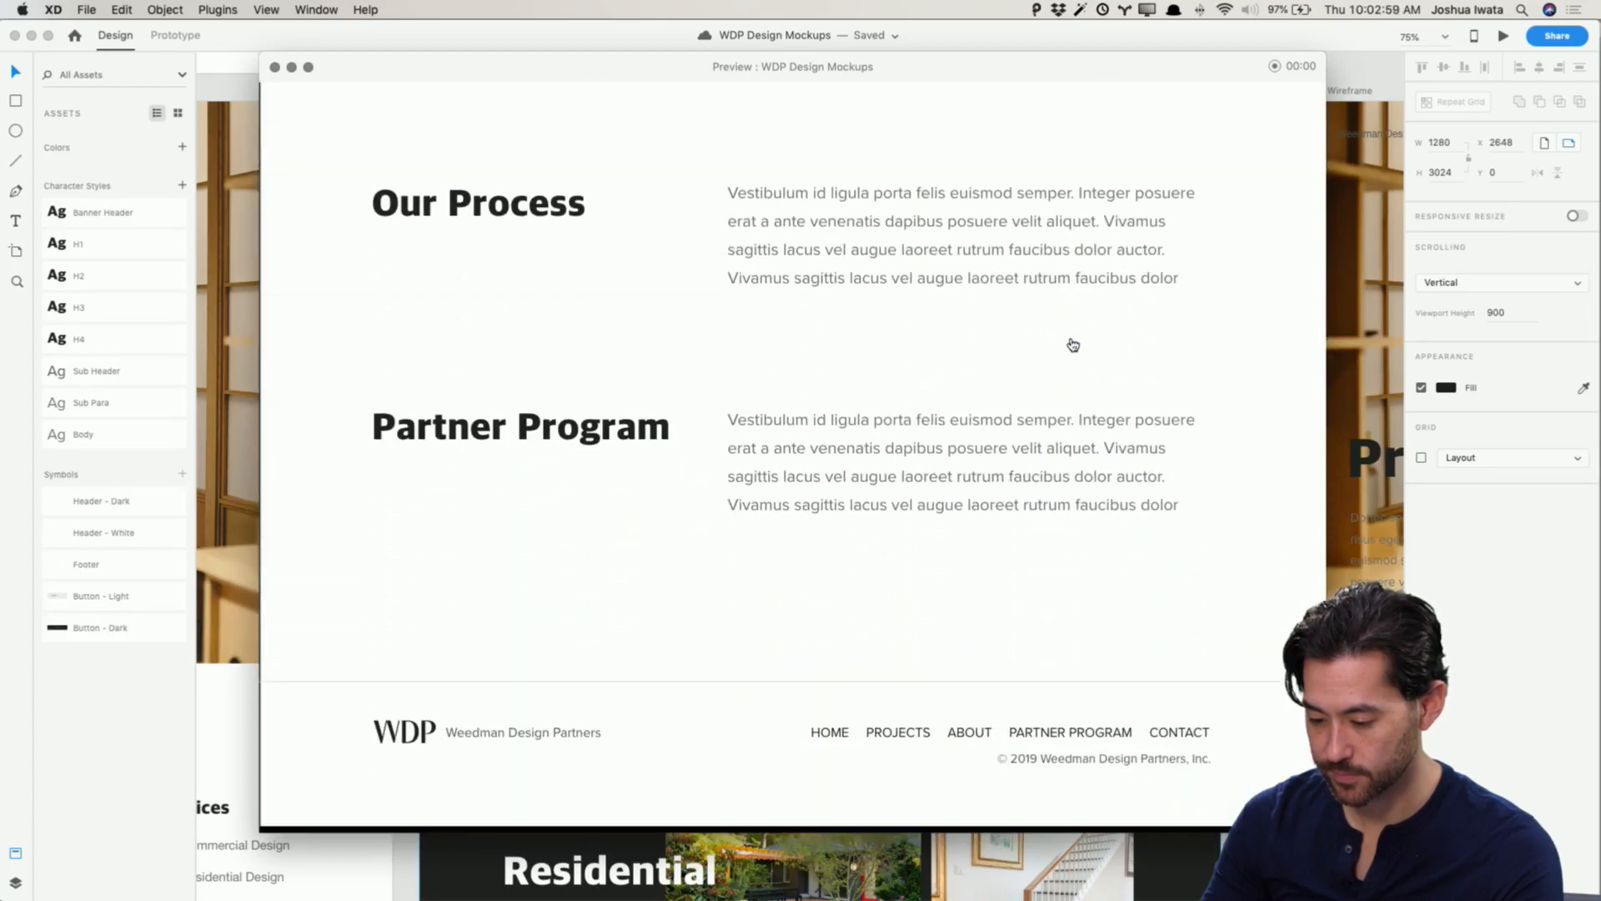
pyautogui.scroll(8, 1072, 344)
pyautogui.scroll(10, 1072, 344)
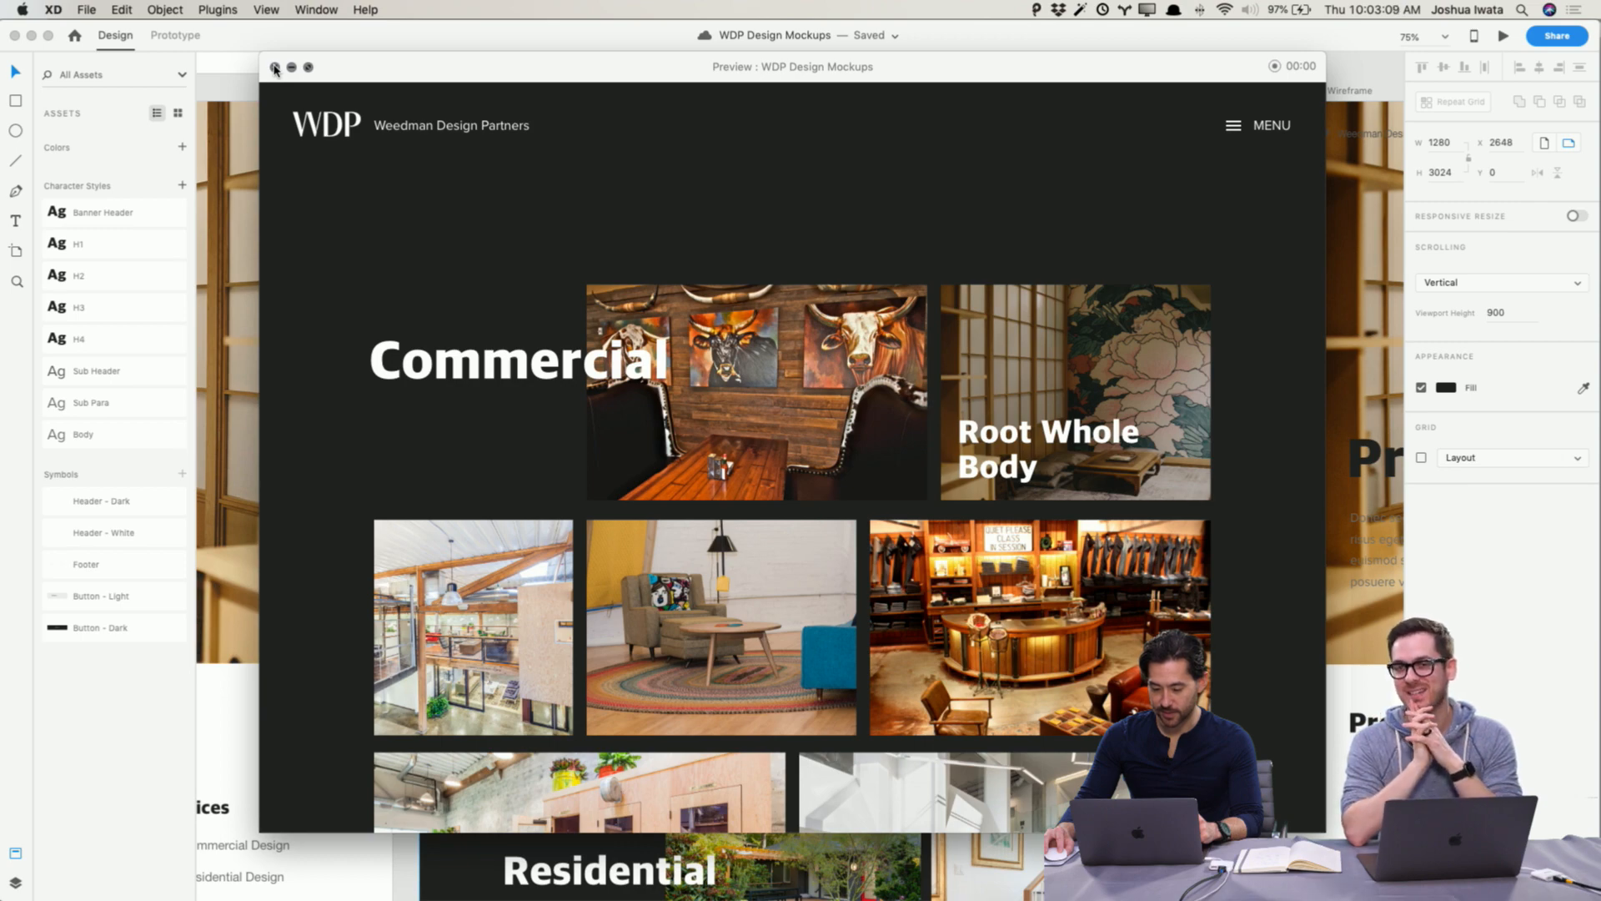
pyautogui.click(274, 68)
# Step: Enlarge and reposition the Commercial photo inside its frame to recrop the image
pyautogui.click(842, 333)
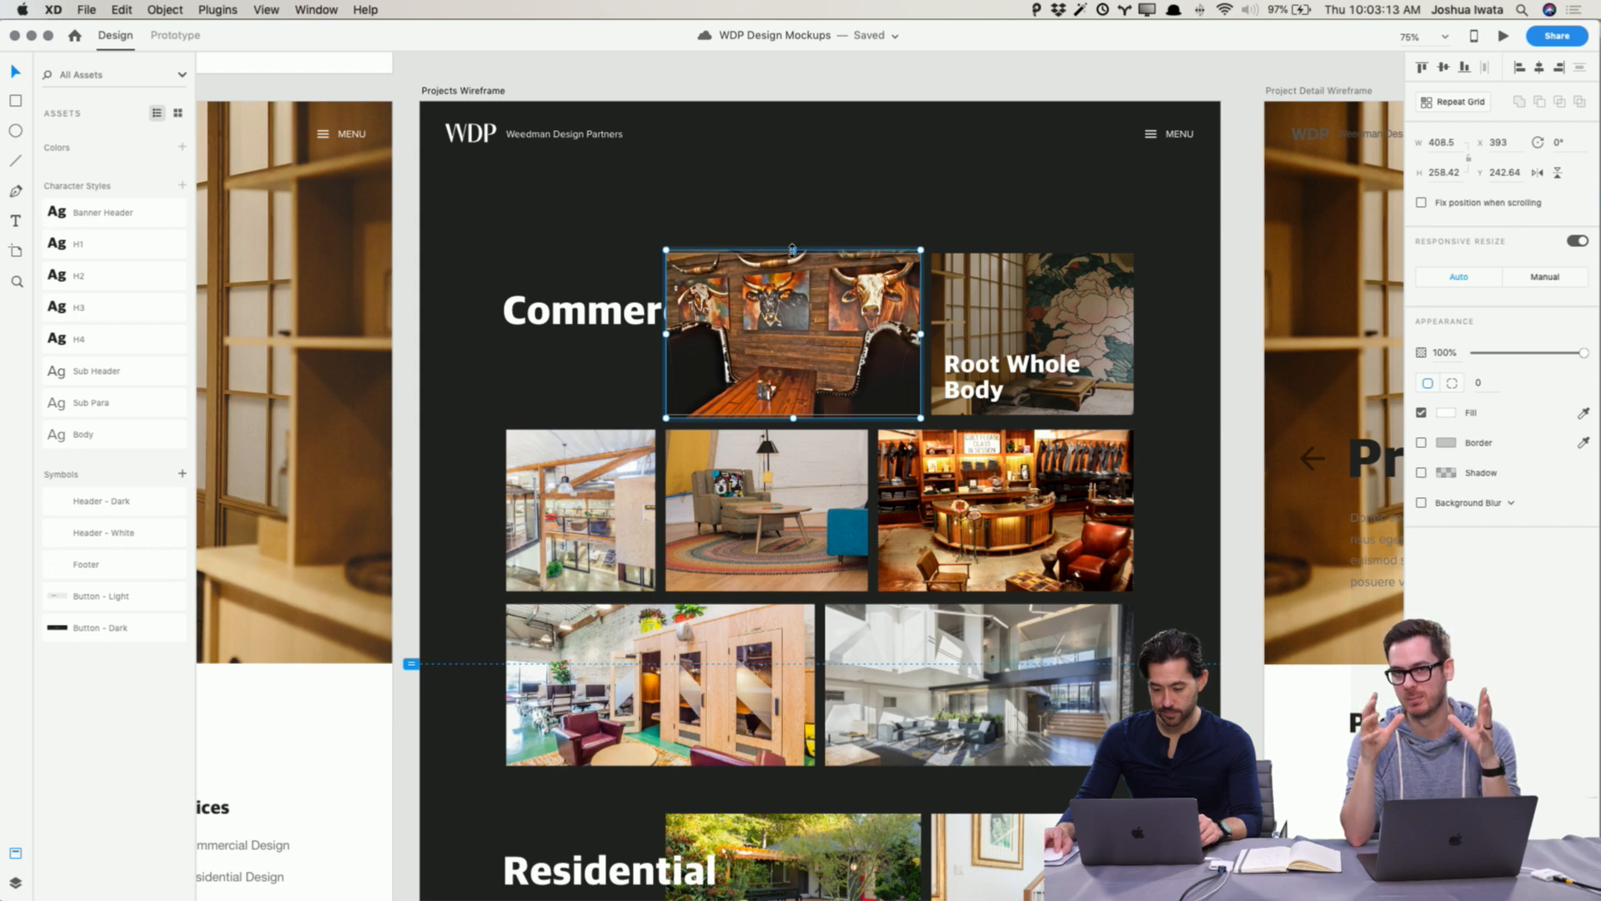
pyautogui.moveTo(793, 250); pyautogui.dragTo(793, 215)
pyautogui.moveTo(883, 346); pyautogui.dragTo(883, 327)
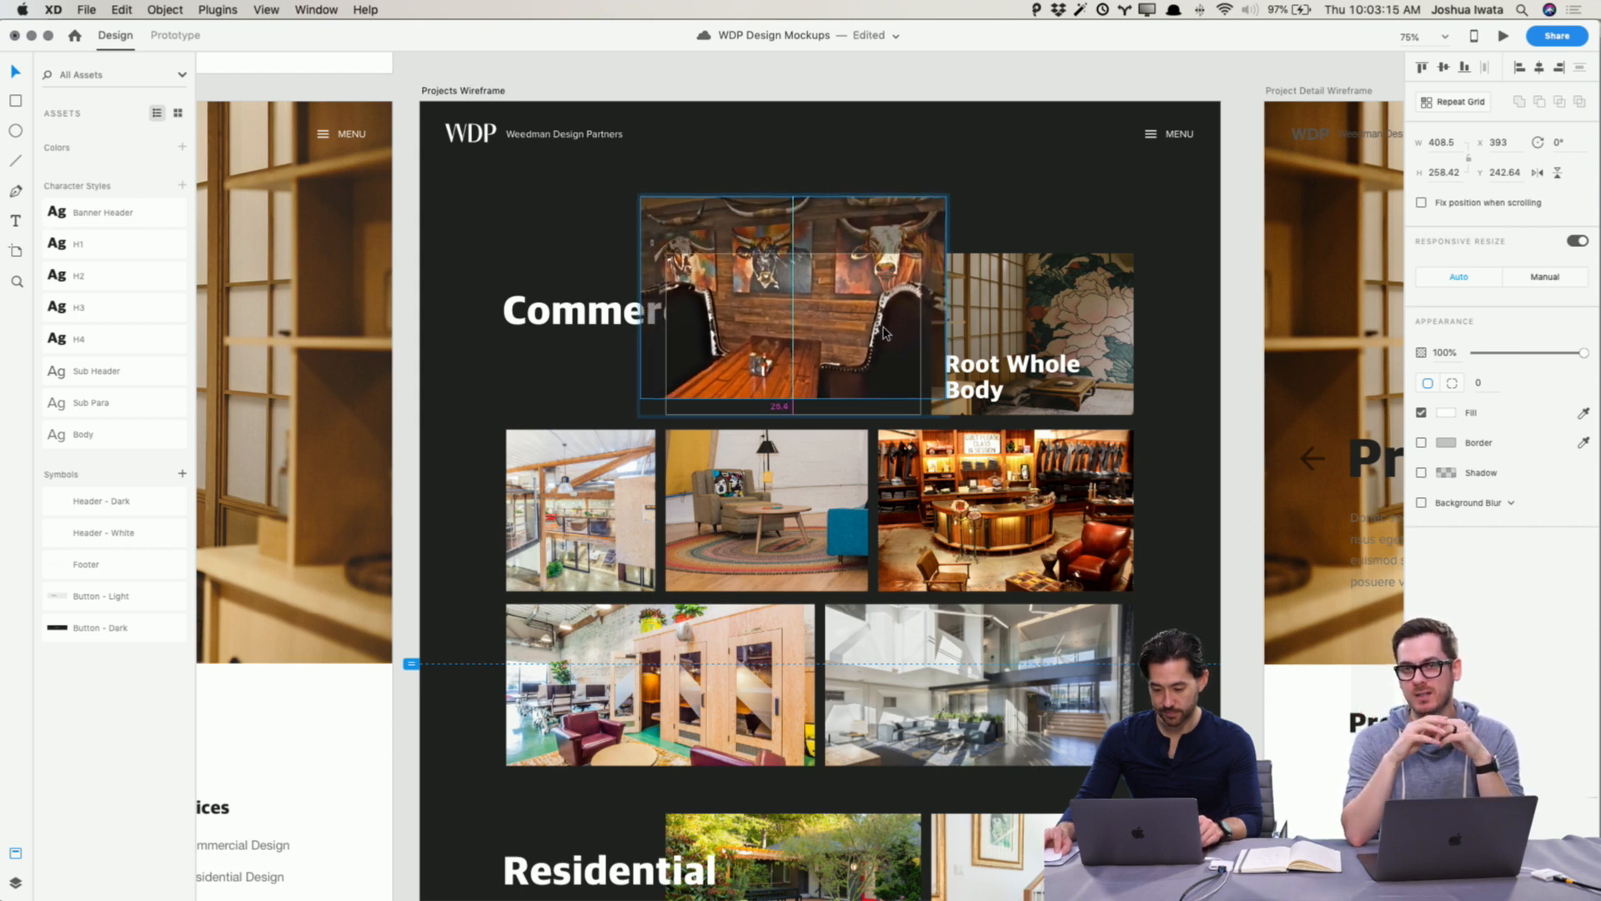
pyautogui.moveTo(793, 399); pyautogui.dragTo(840, 392)
pyautogui.scroll(1, 840, 379)
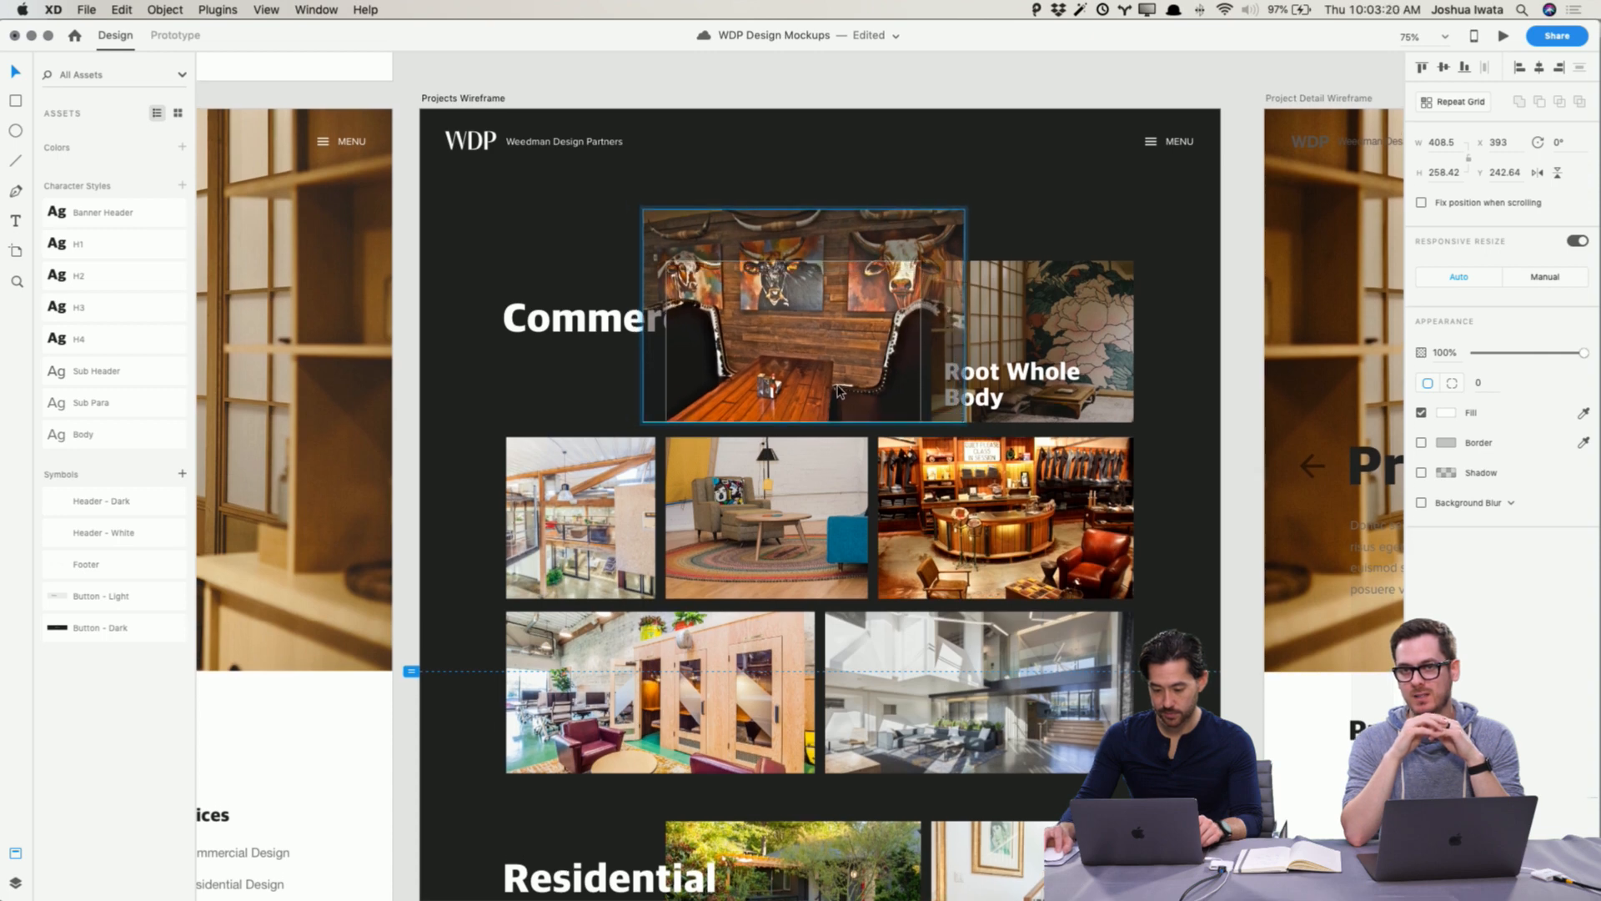
pyautogui.click(1231, 469)
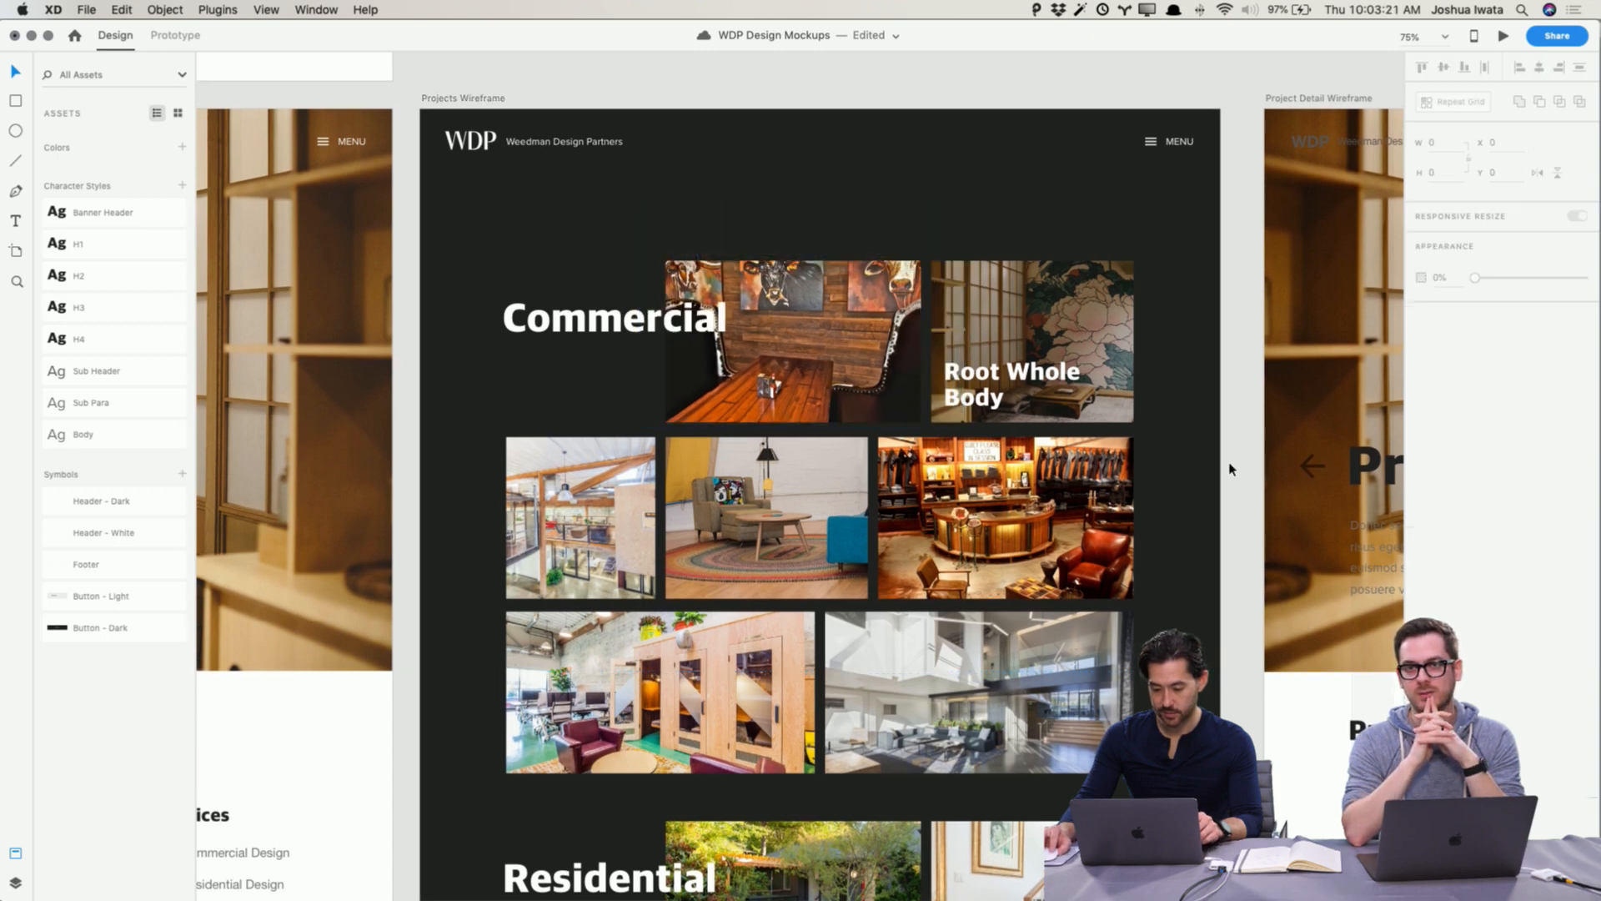
pyautogui.doubleClick(841, 327)
pyautogui.moveTo(965, 208); pyautogui.dragTo(973, 203)
pyautogui.click(1186, 356)
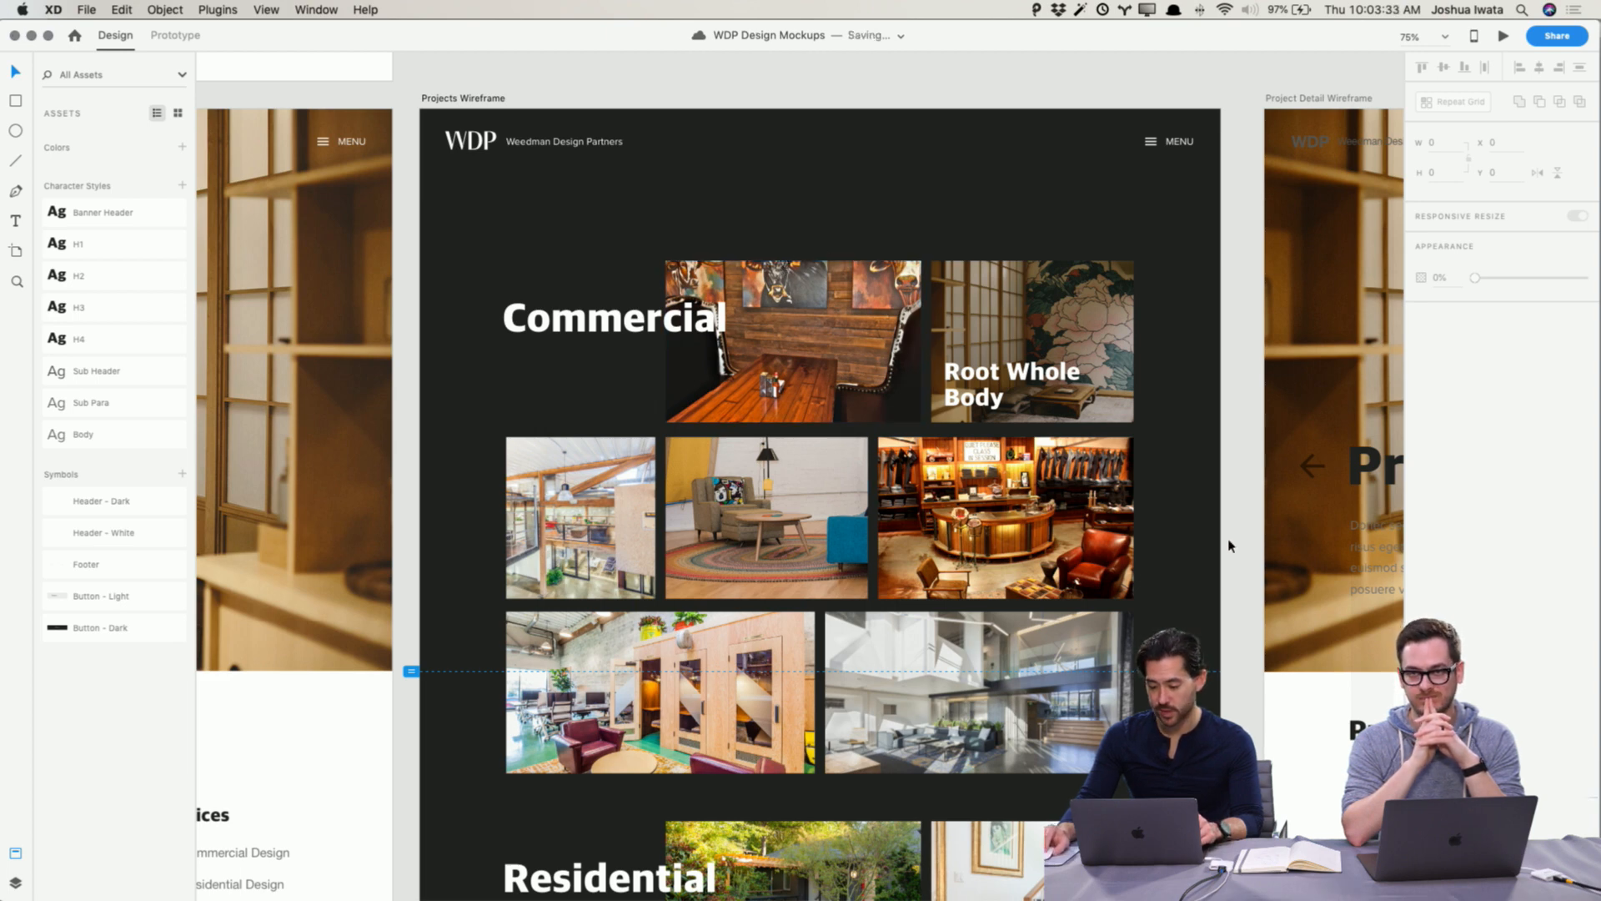
# Step: Set the Commercial photo's opacity to 95%
pyautogui.click(773, 338)
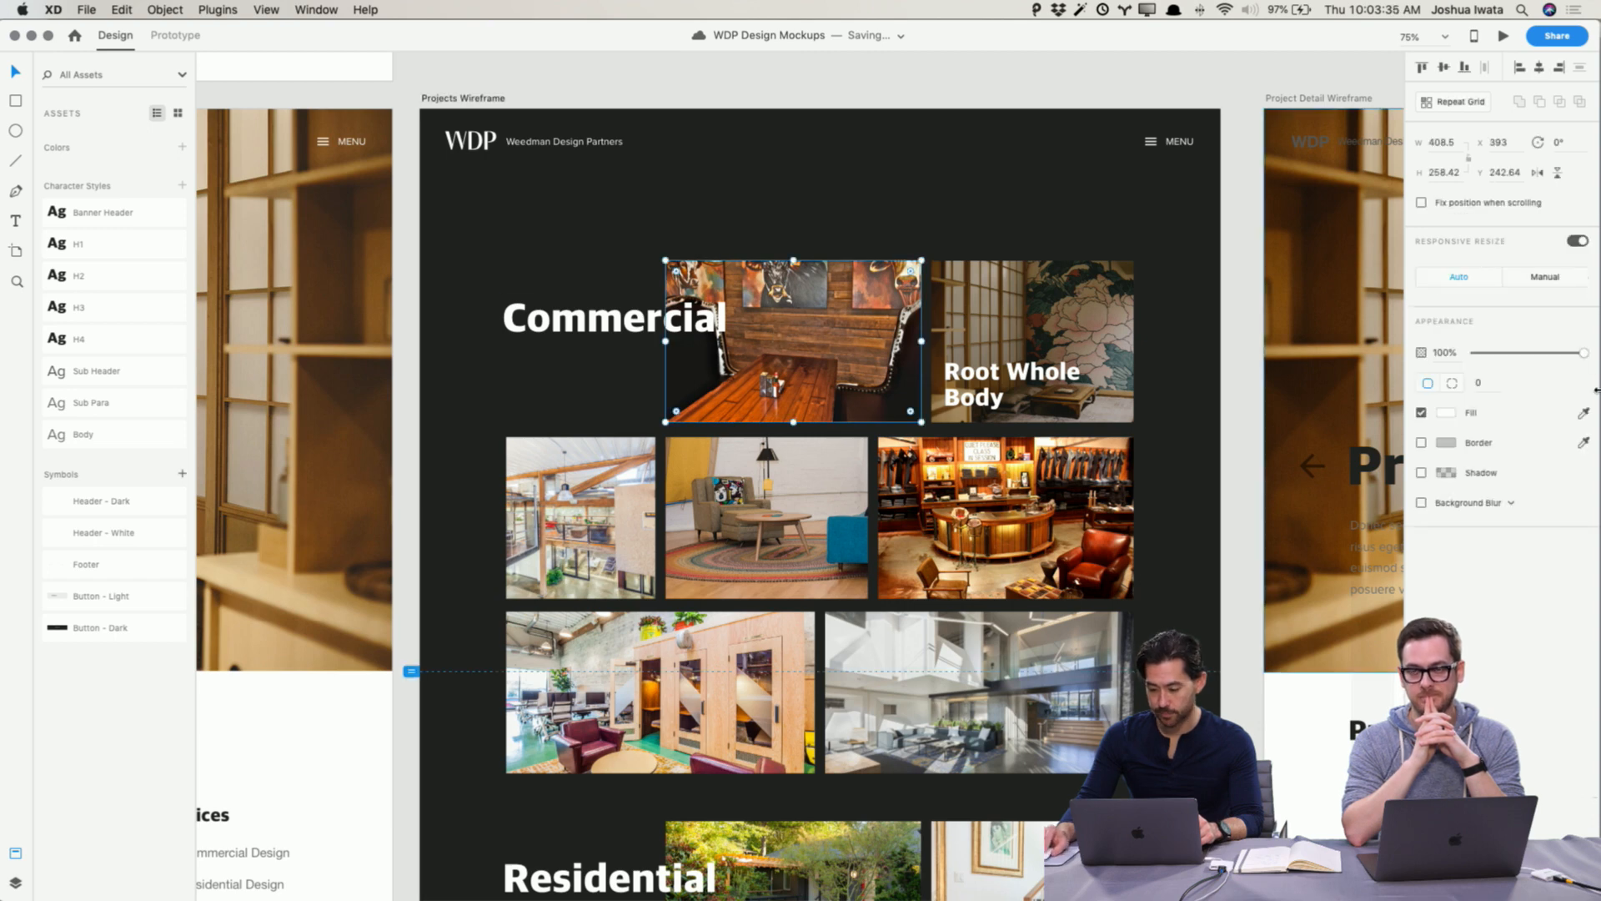
pyautogui.moveTo(1582, 354); pyautogui.dragTo(1575, 358)
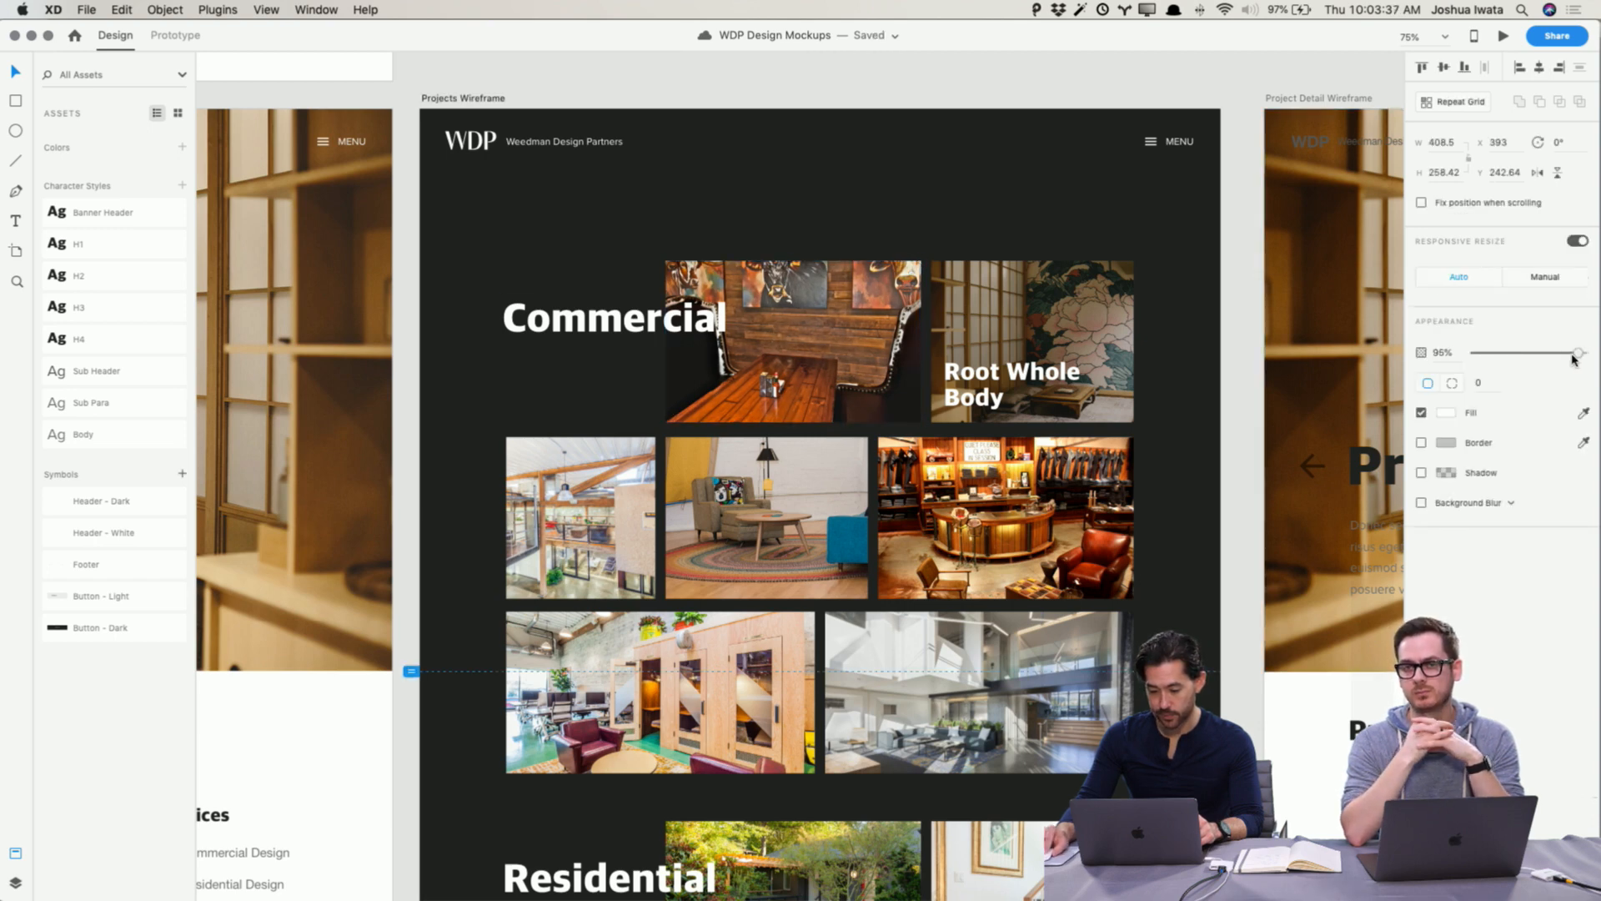
pyautogui.click(1165, 561)
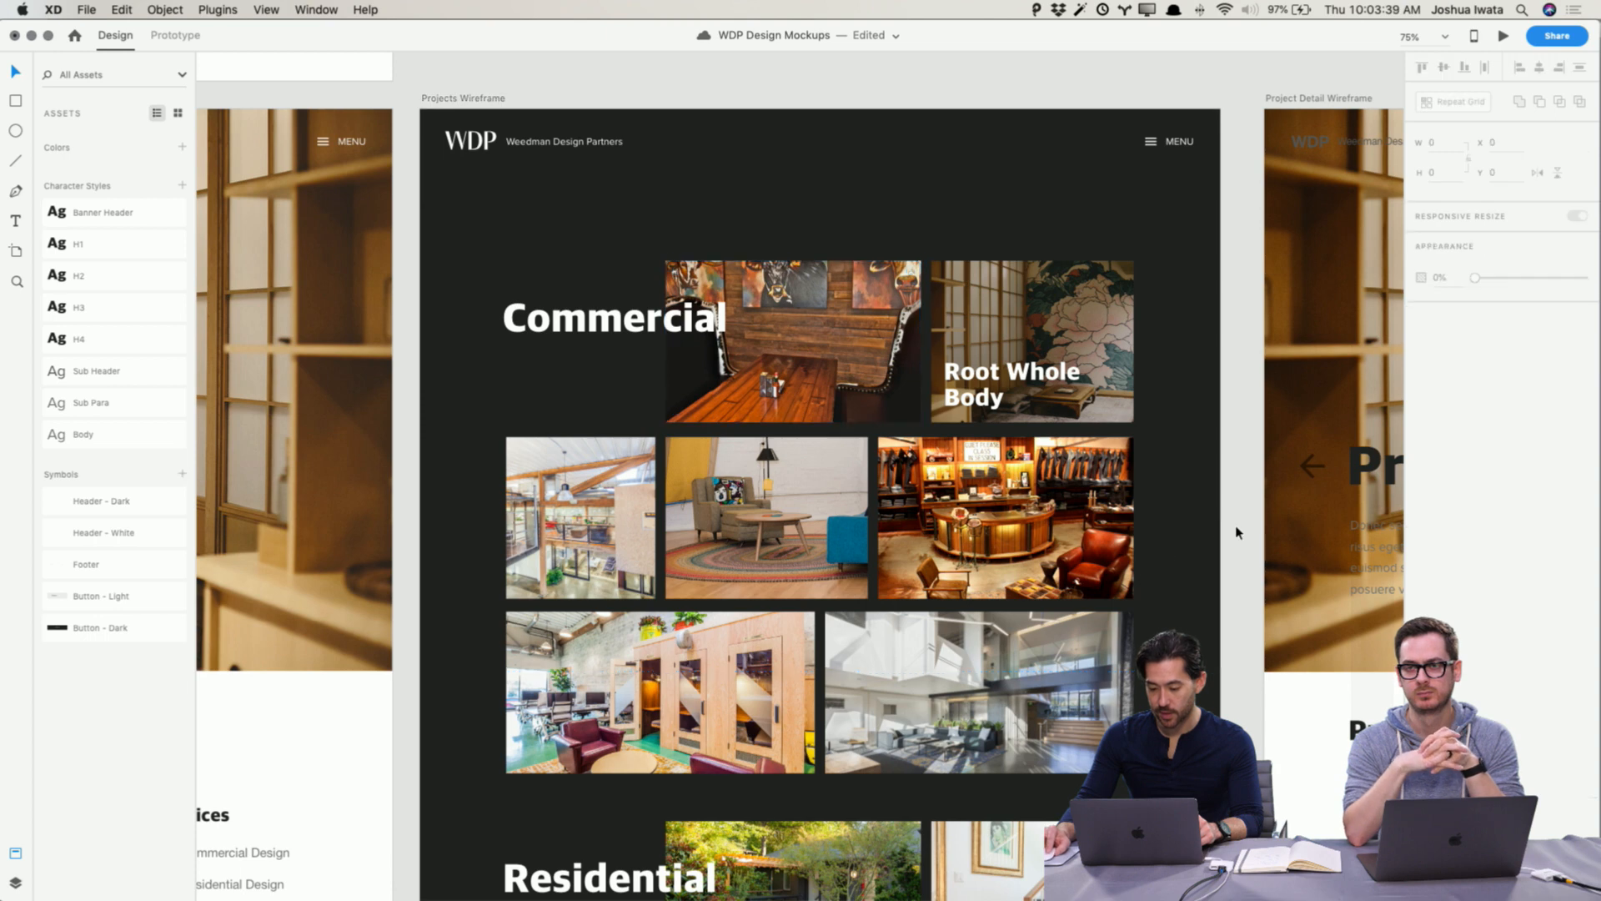
# Step: Add a drop shadow with a blur of 46 to both the Commercial and Residential headings
pyautogui.scroll(-1, 1209, 529)
pyautogui.click(615, 262)
pyautogui.keyDown('shift'); pyautogui.click(672, 828); pyautogui.keyUp('shift')
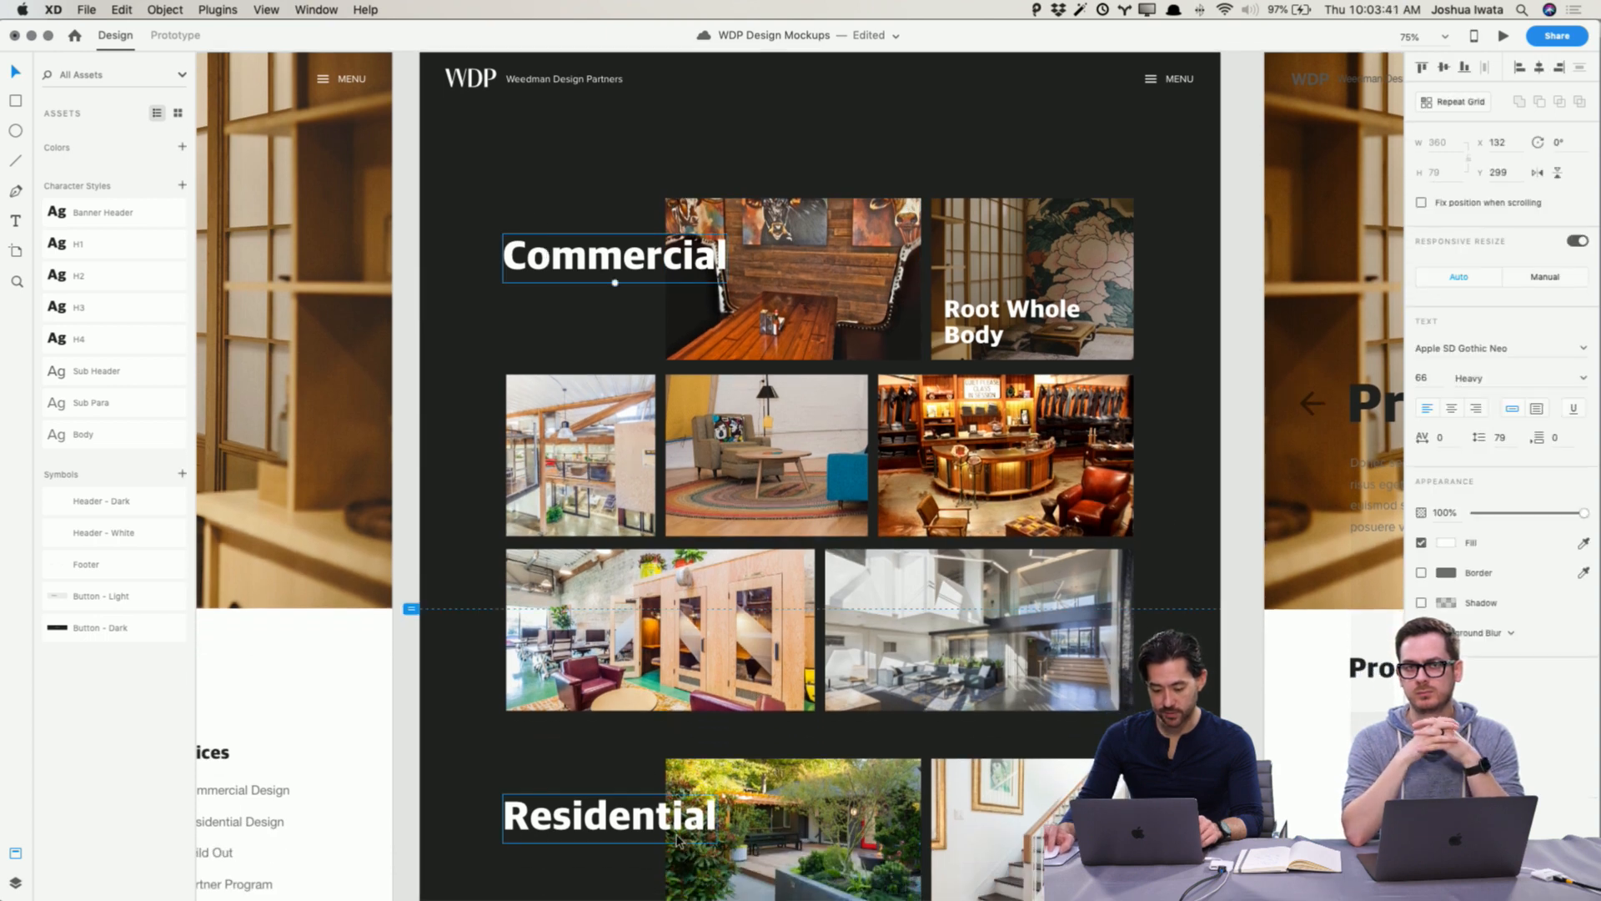
pyautogui.keyDown('shift'); pyautogui.click(668, 830); pyautogui.keyUp('shift')
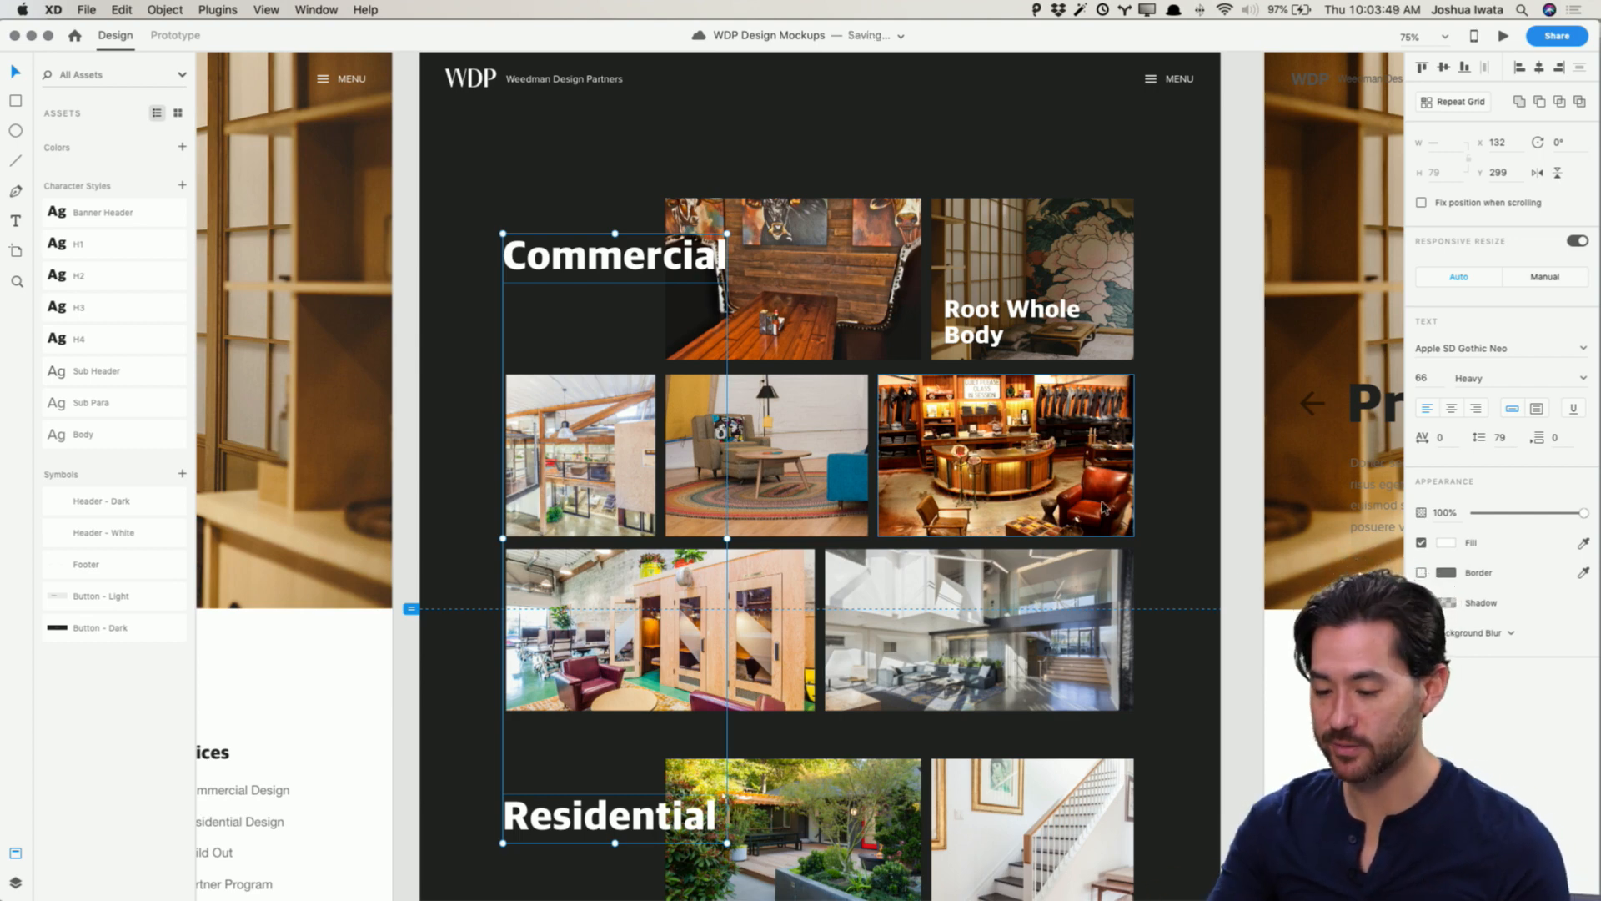
pyautogui.click(1422, 602)
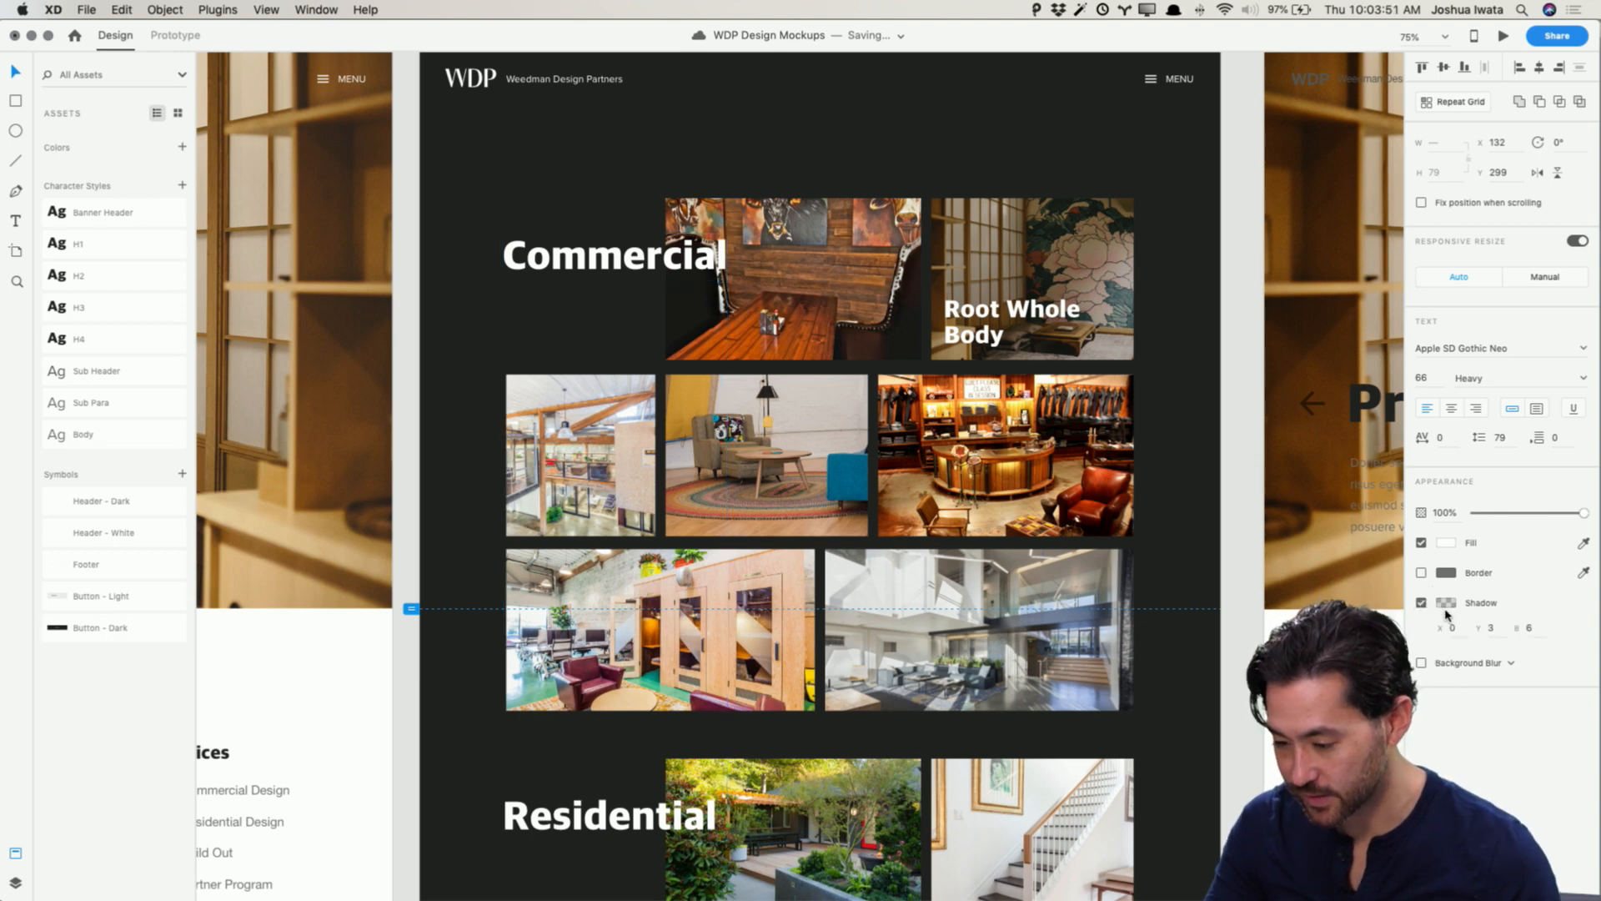
pyautogui.scroll(1, 714, 279)
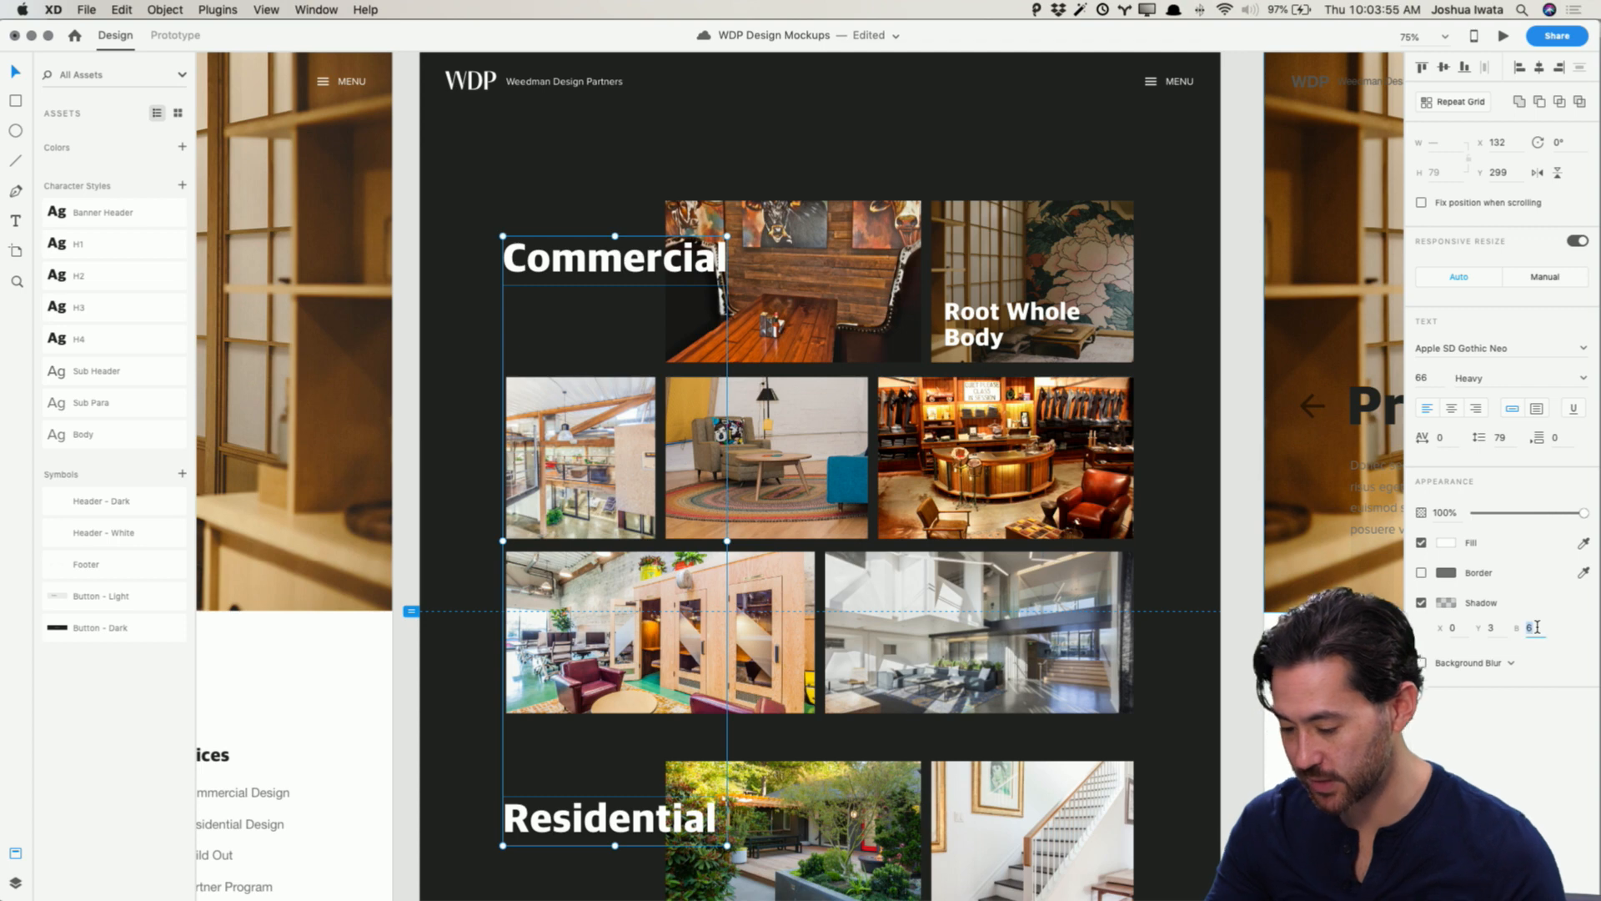
pyautogui.write('26')
pyautogui.press('Return')
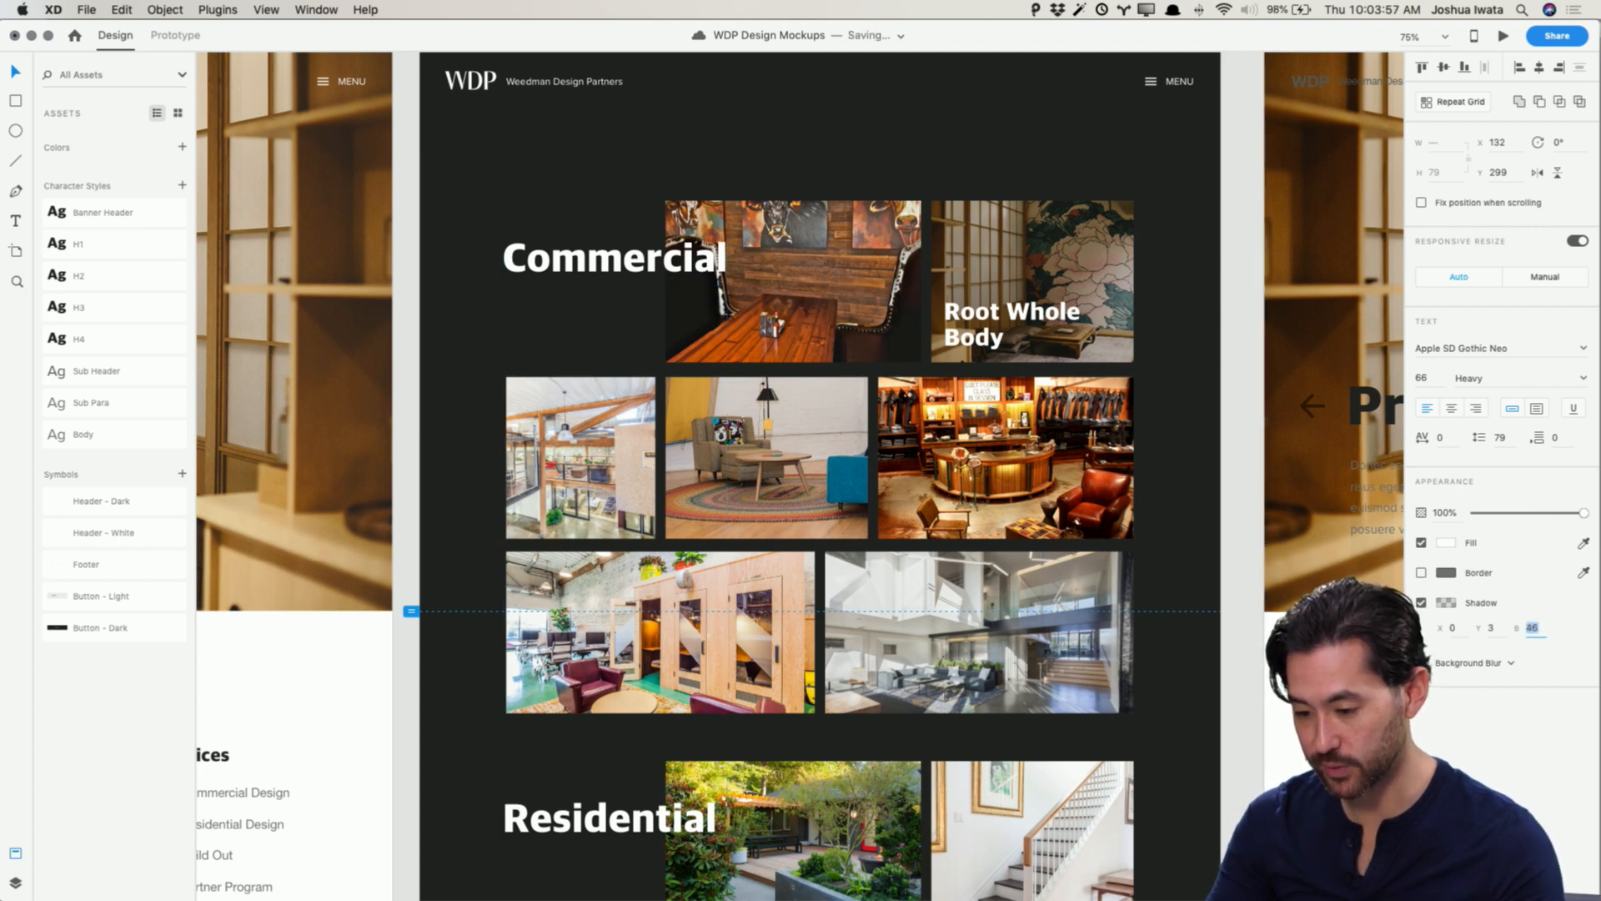
# Step: Adjust the headings' shadow colour opacity in the colour picker
pyautogui.click(1491, 627)
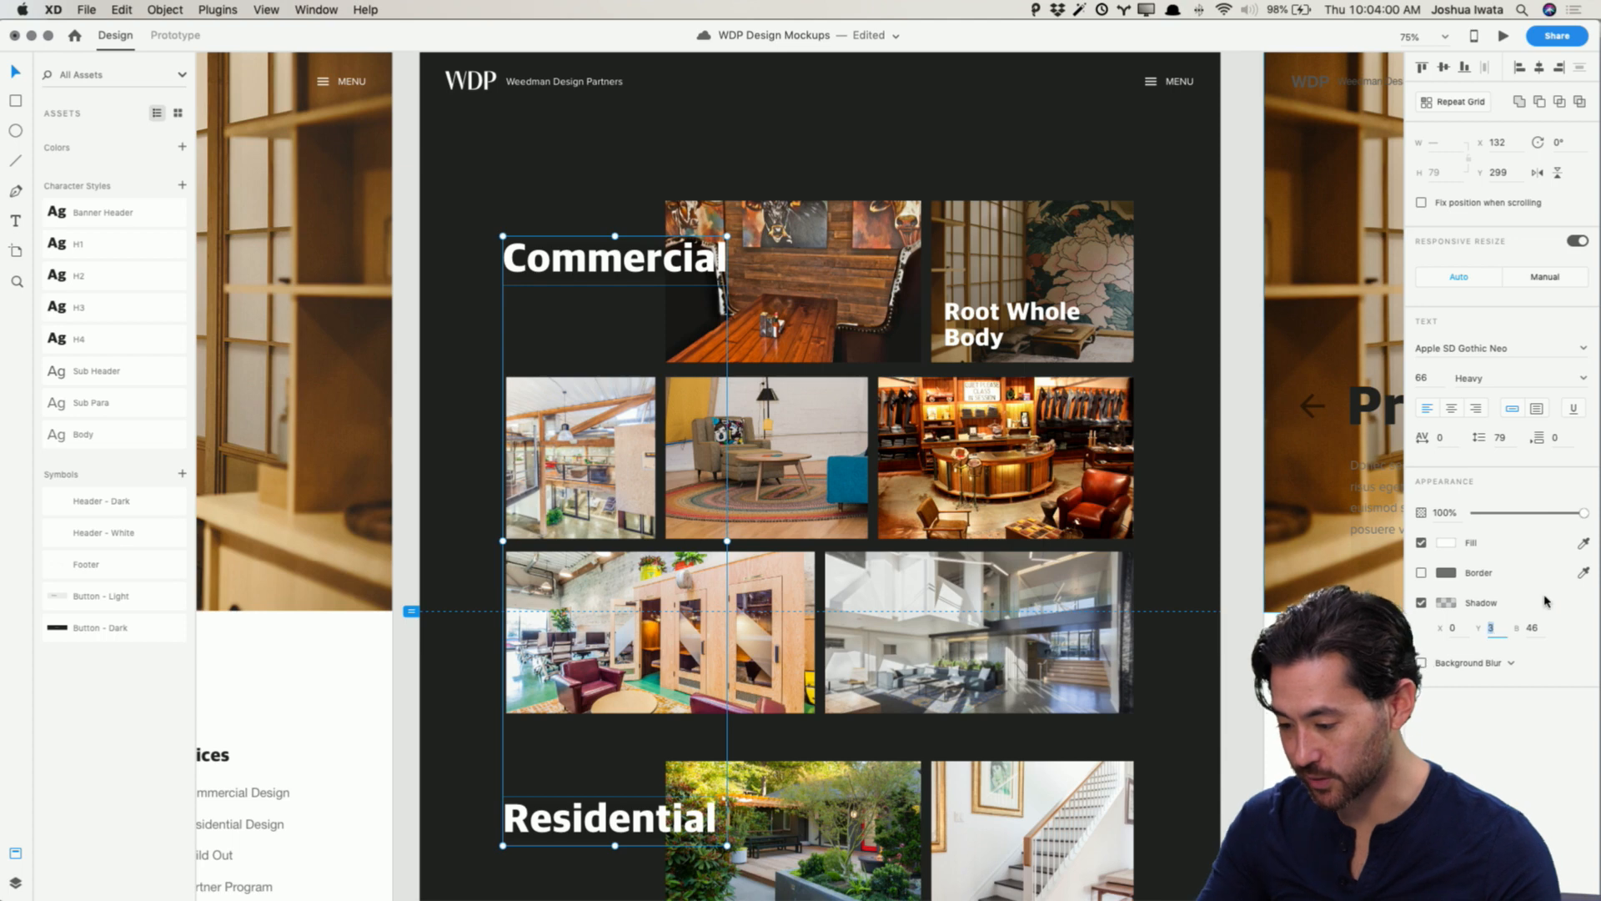
pyautogui.click(1447, 604)
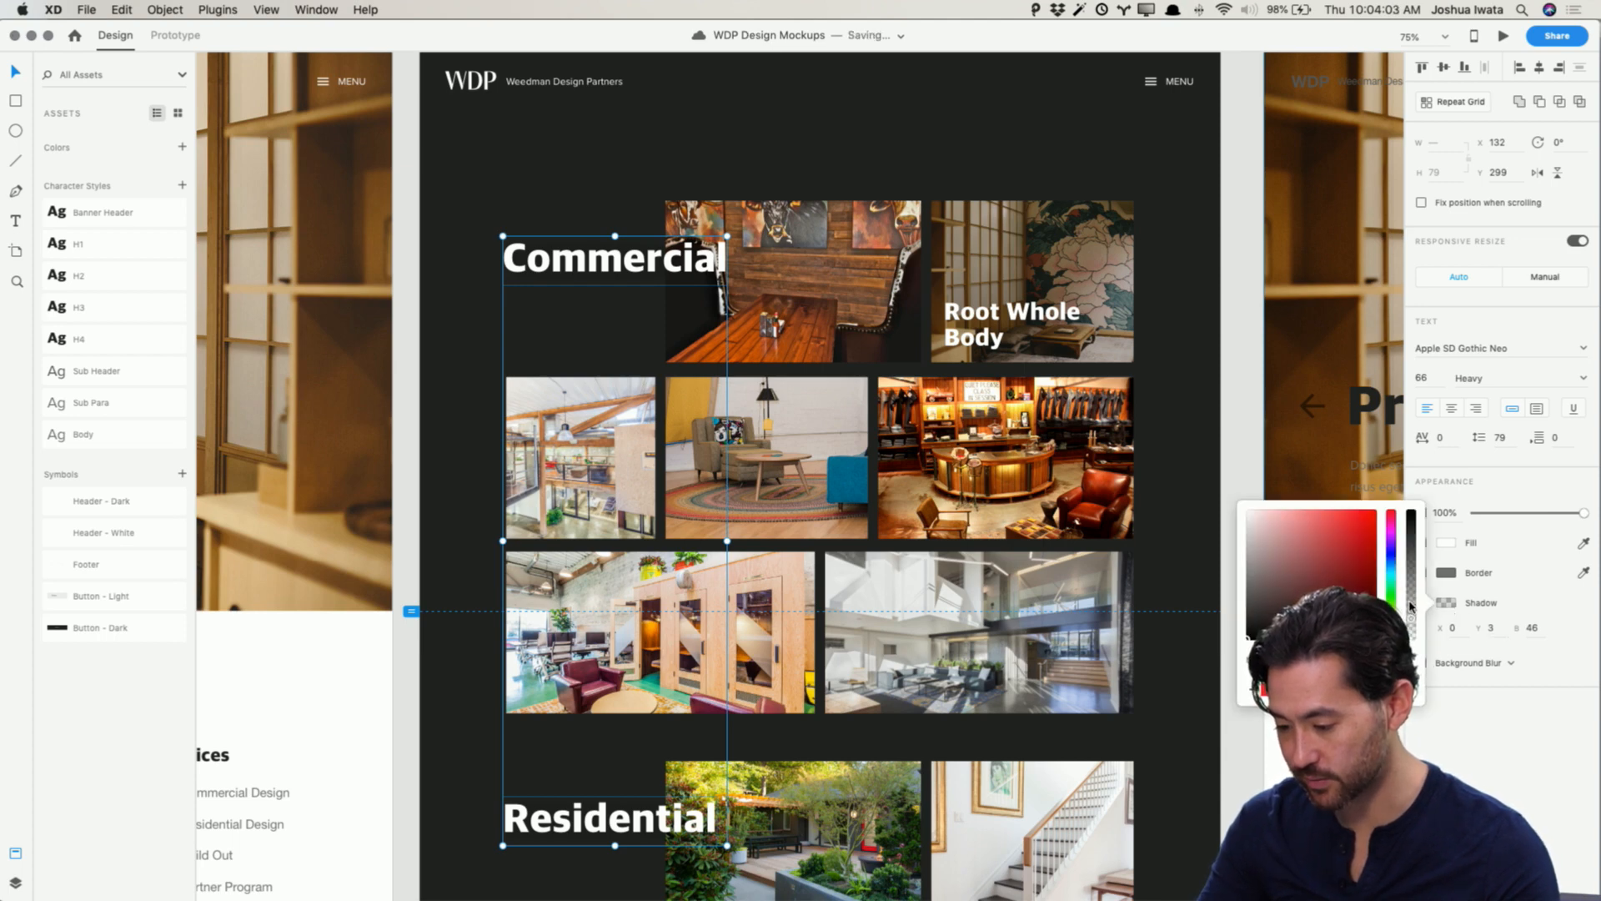
pyautogui.moveTo(1411, 606); pyautogui.dragTo(1412, 465)
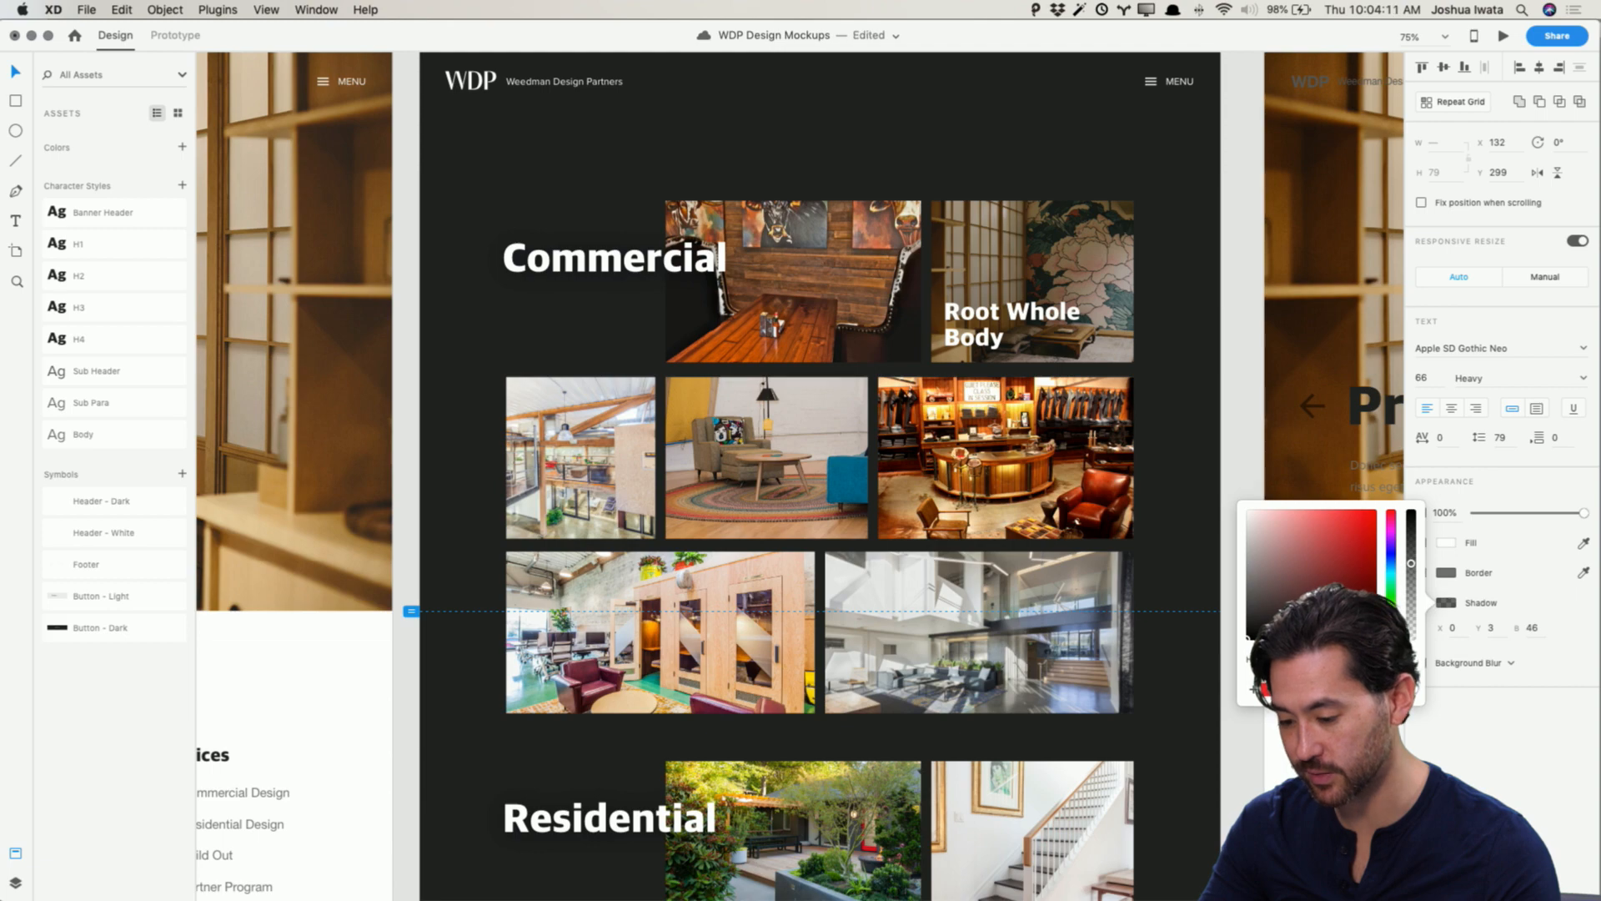
pyautogui.click(1249, 792)
# Step: Scroll across the canvas to compare the Projects Wireframe with the Home page design
pyautogui.scroll(-5, 1249, 792)
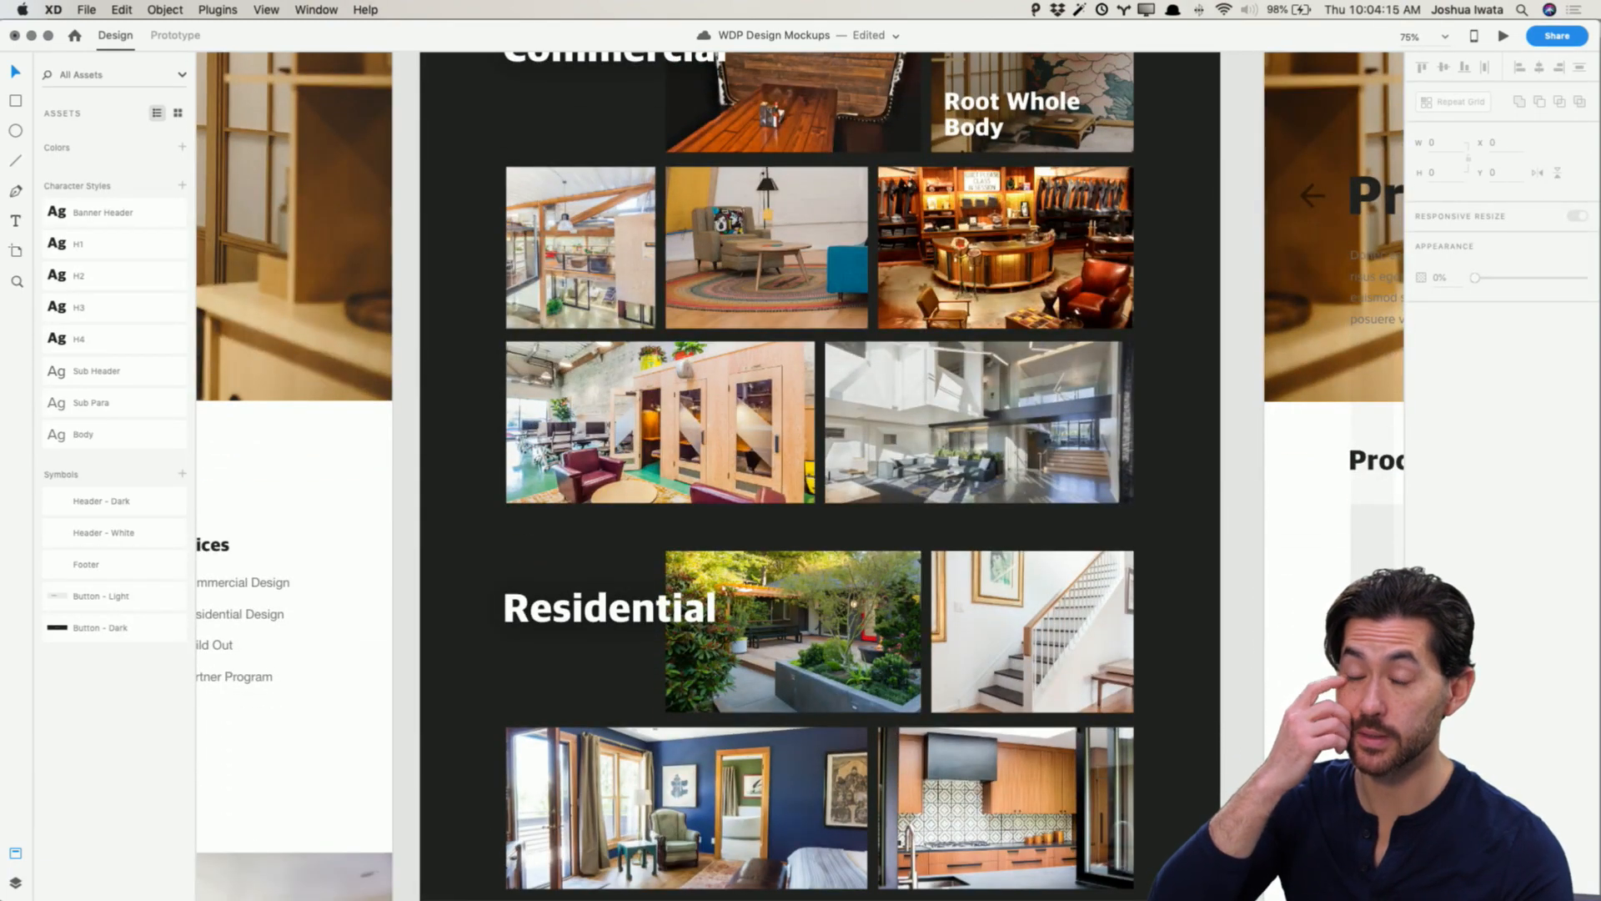
pyautogui.hscroll(1, 1047, 799)
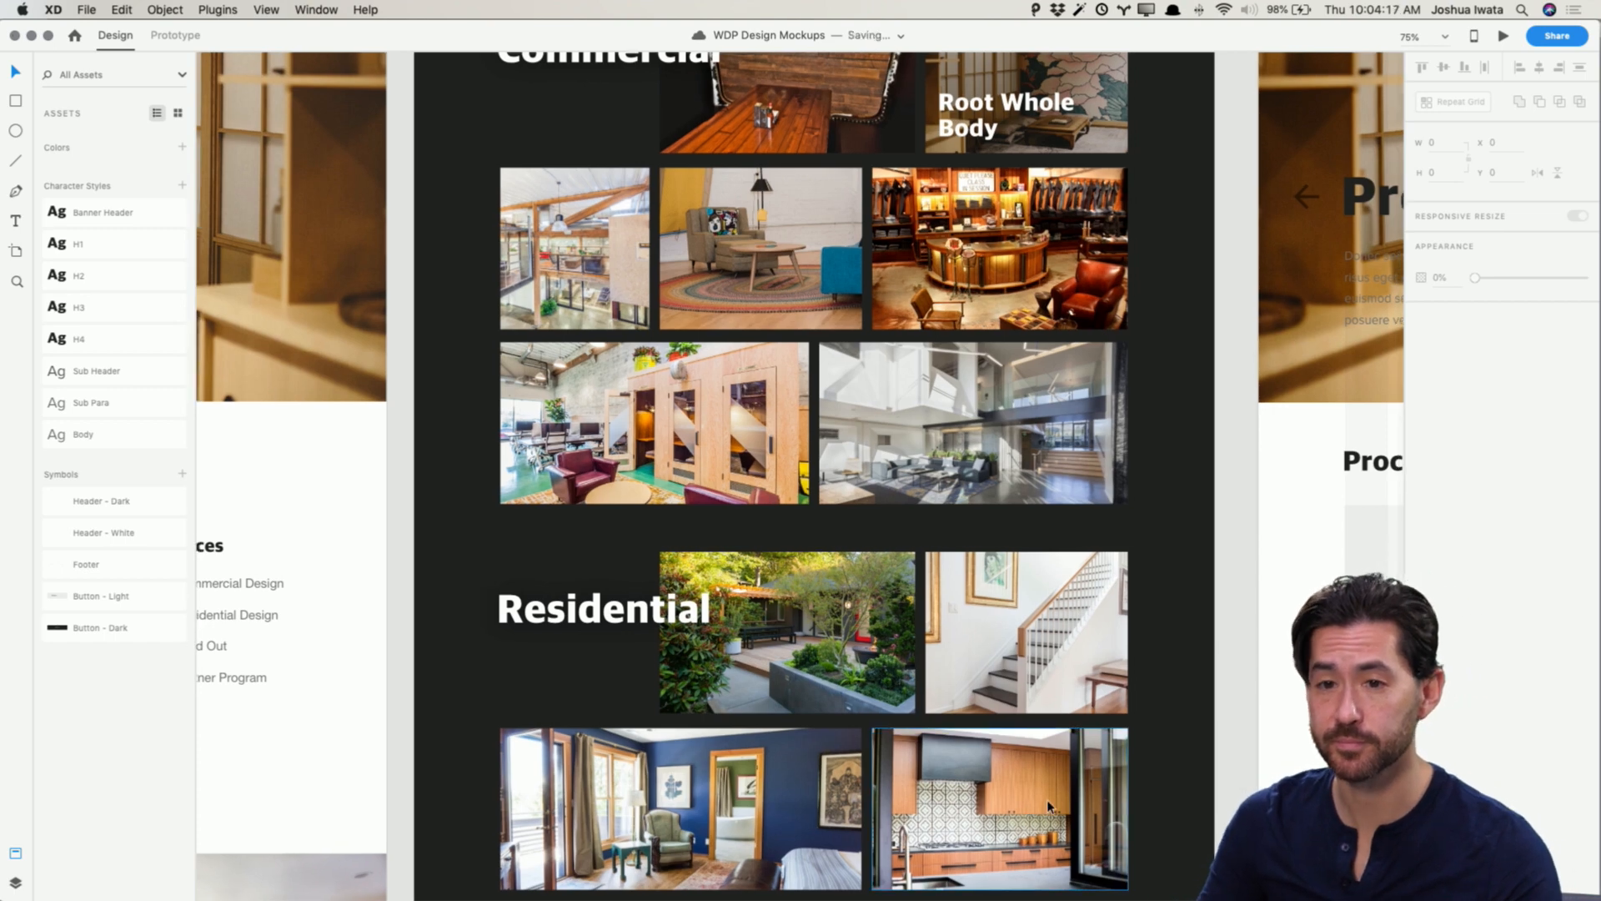
pyautogui.scroll(5, 1042, 799)
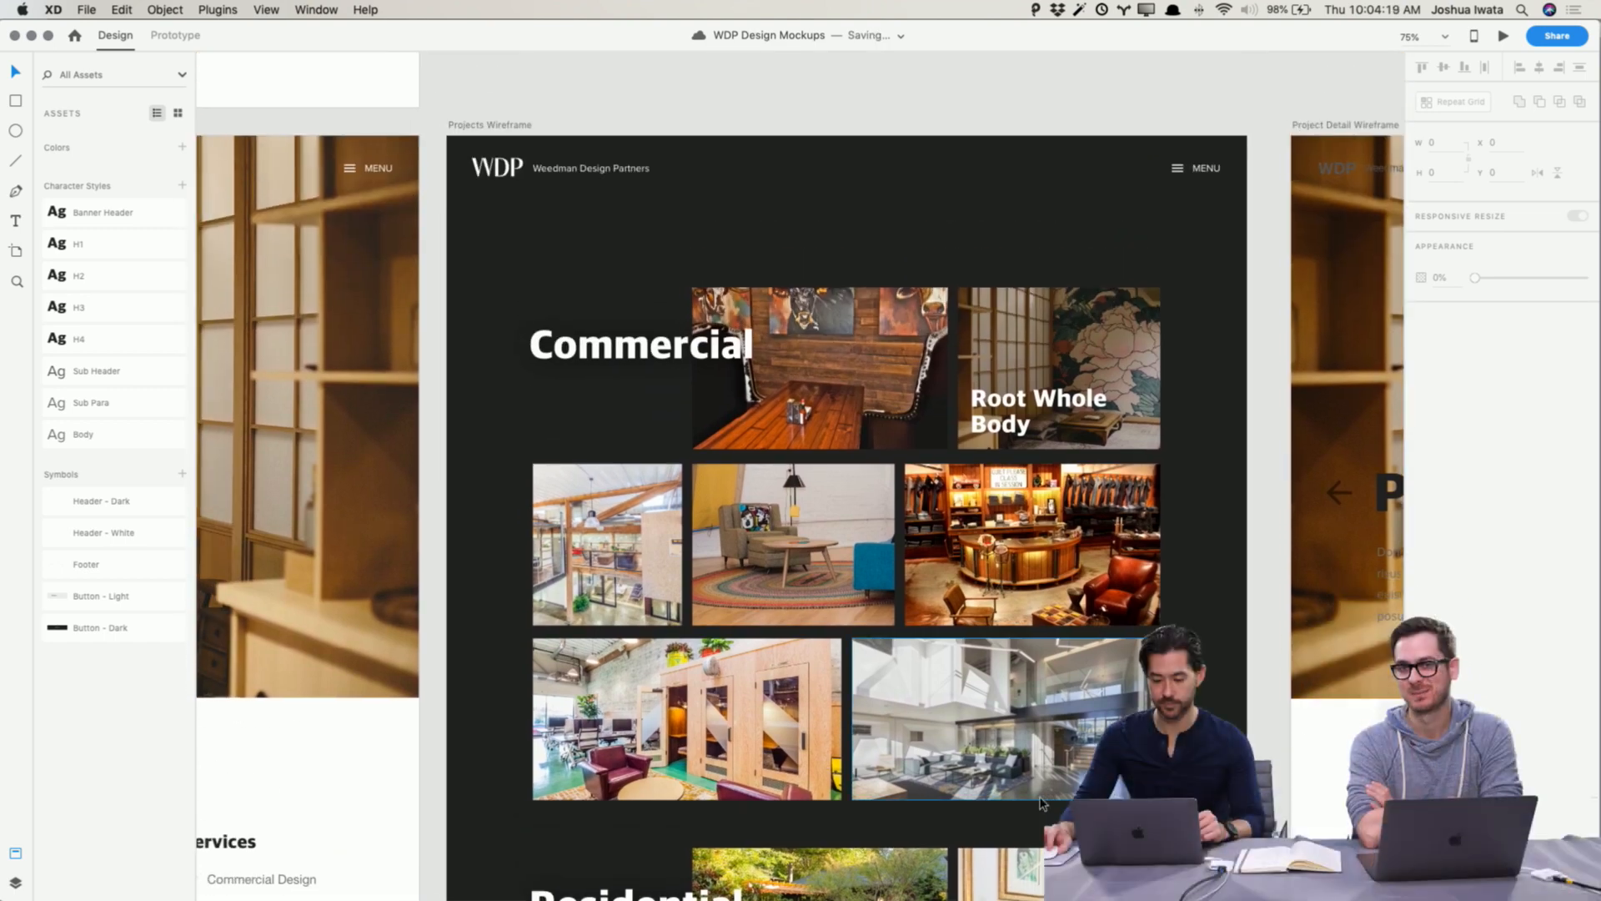
pyautogui.hscroll(-1, 860, 101)
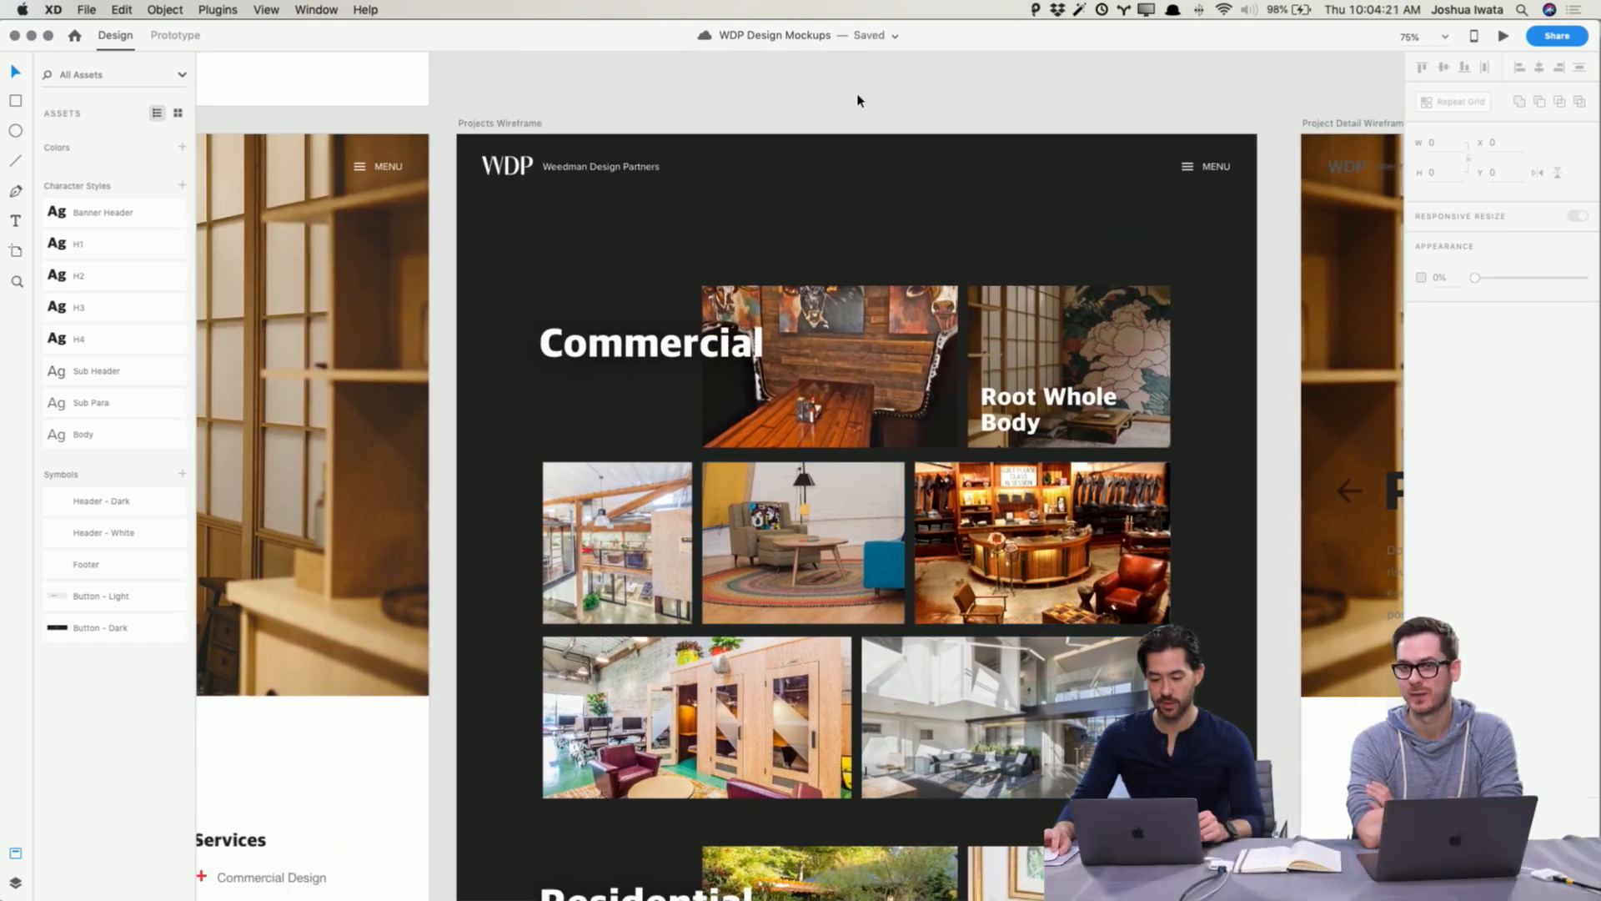
pyautogui.hscroll(-10, 870, 305)
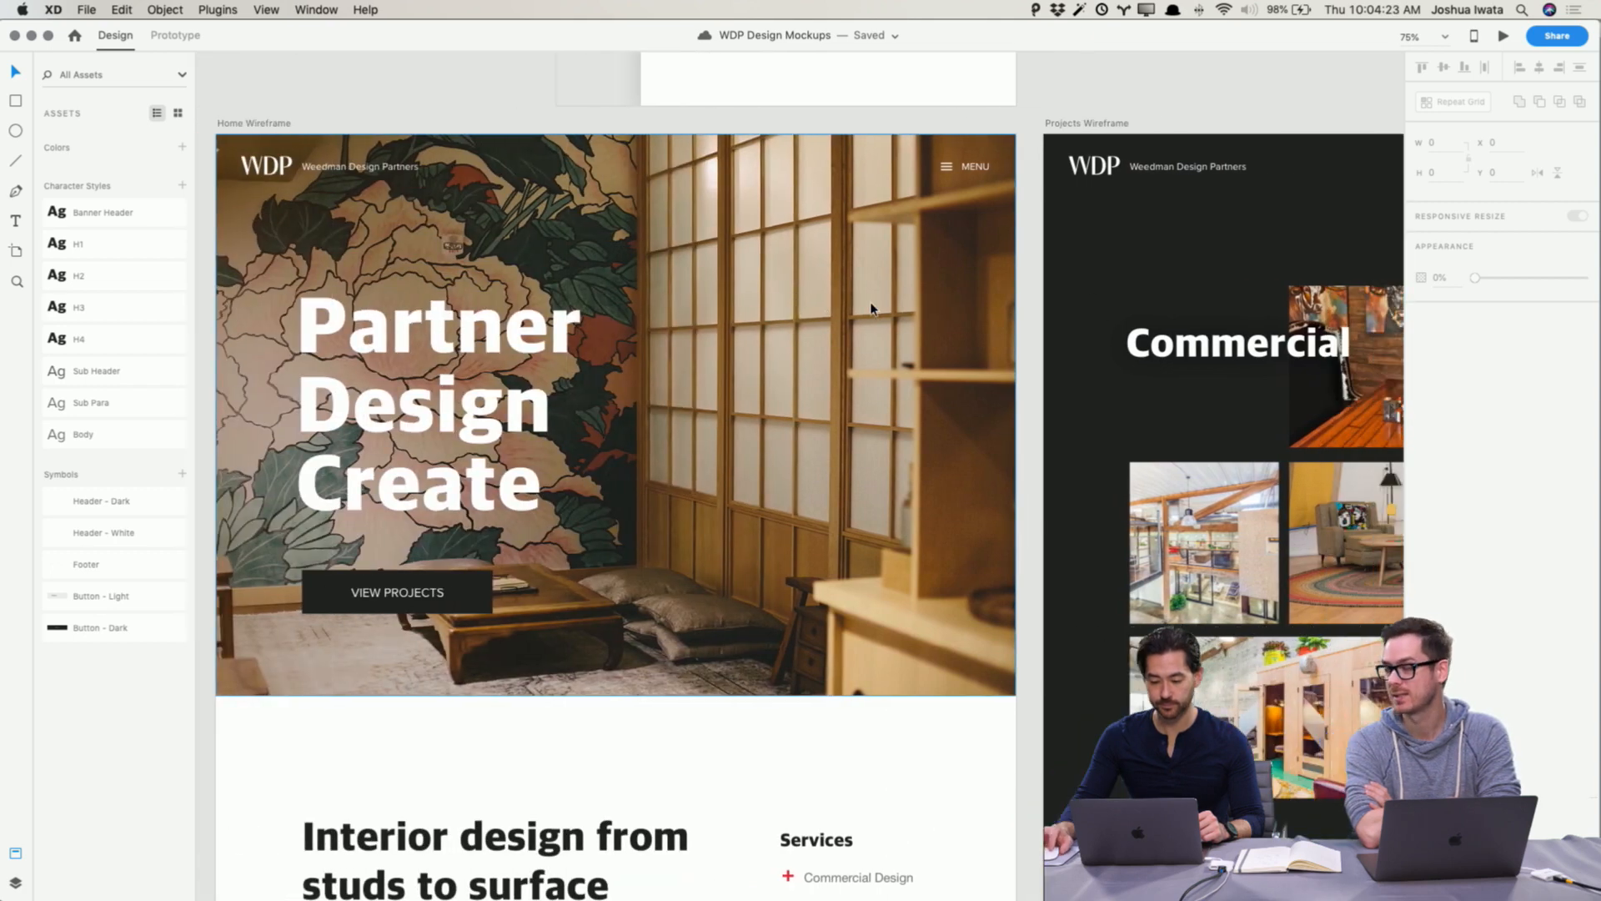
pyautogui.hscroll(3, 870, 305)
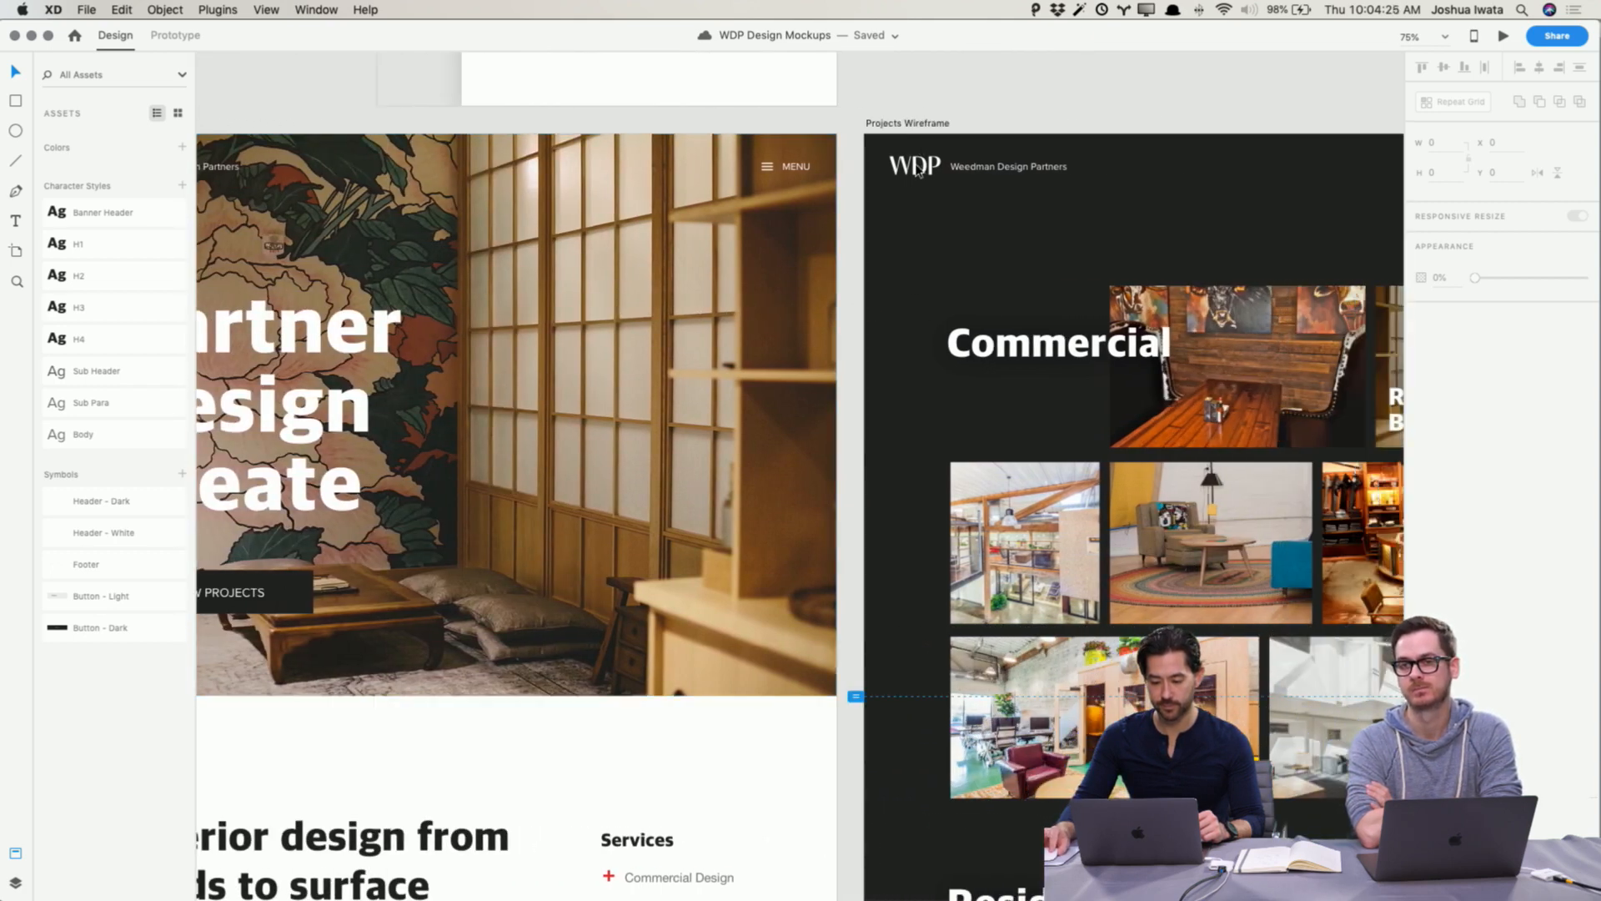
# Step: Link the WDP logo in the Projects Wireframe header to the Home Wireframe artboard in prototype mode
pyautogui.doubleClick(921, 173)
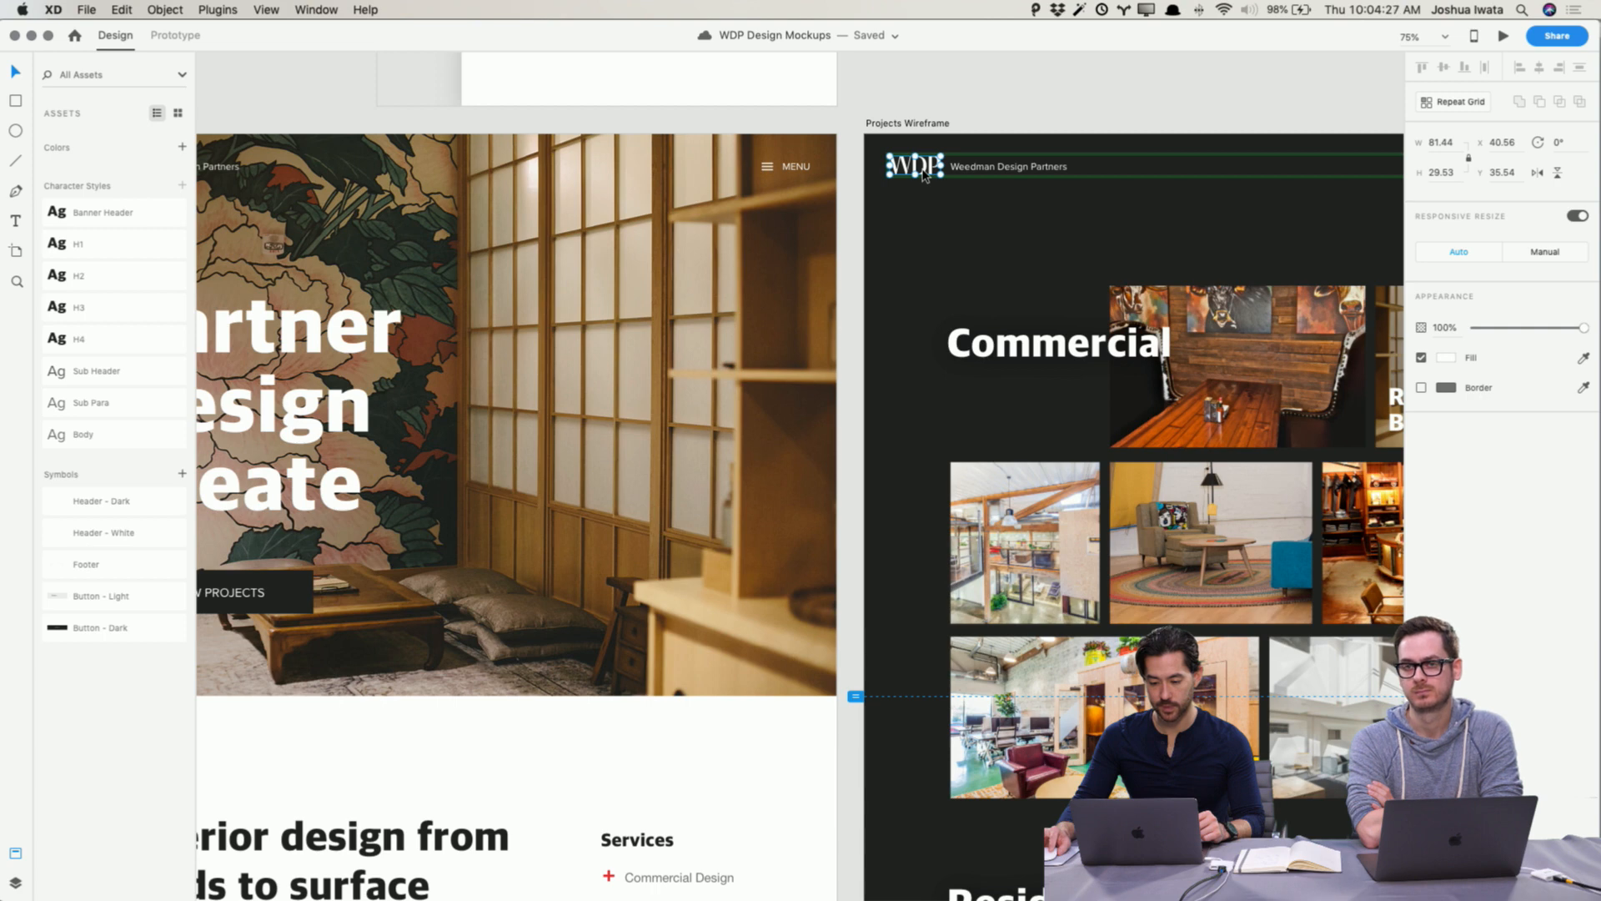
pyautogui.hscroll(-2, 923, 175)
pyautogui.click(176, 35)
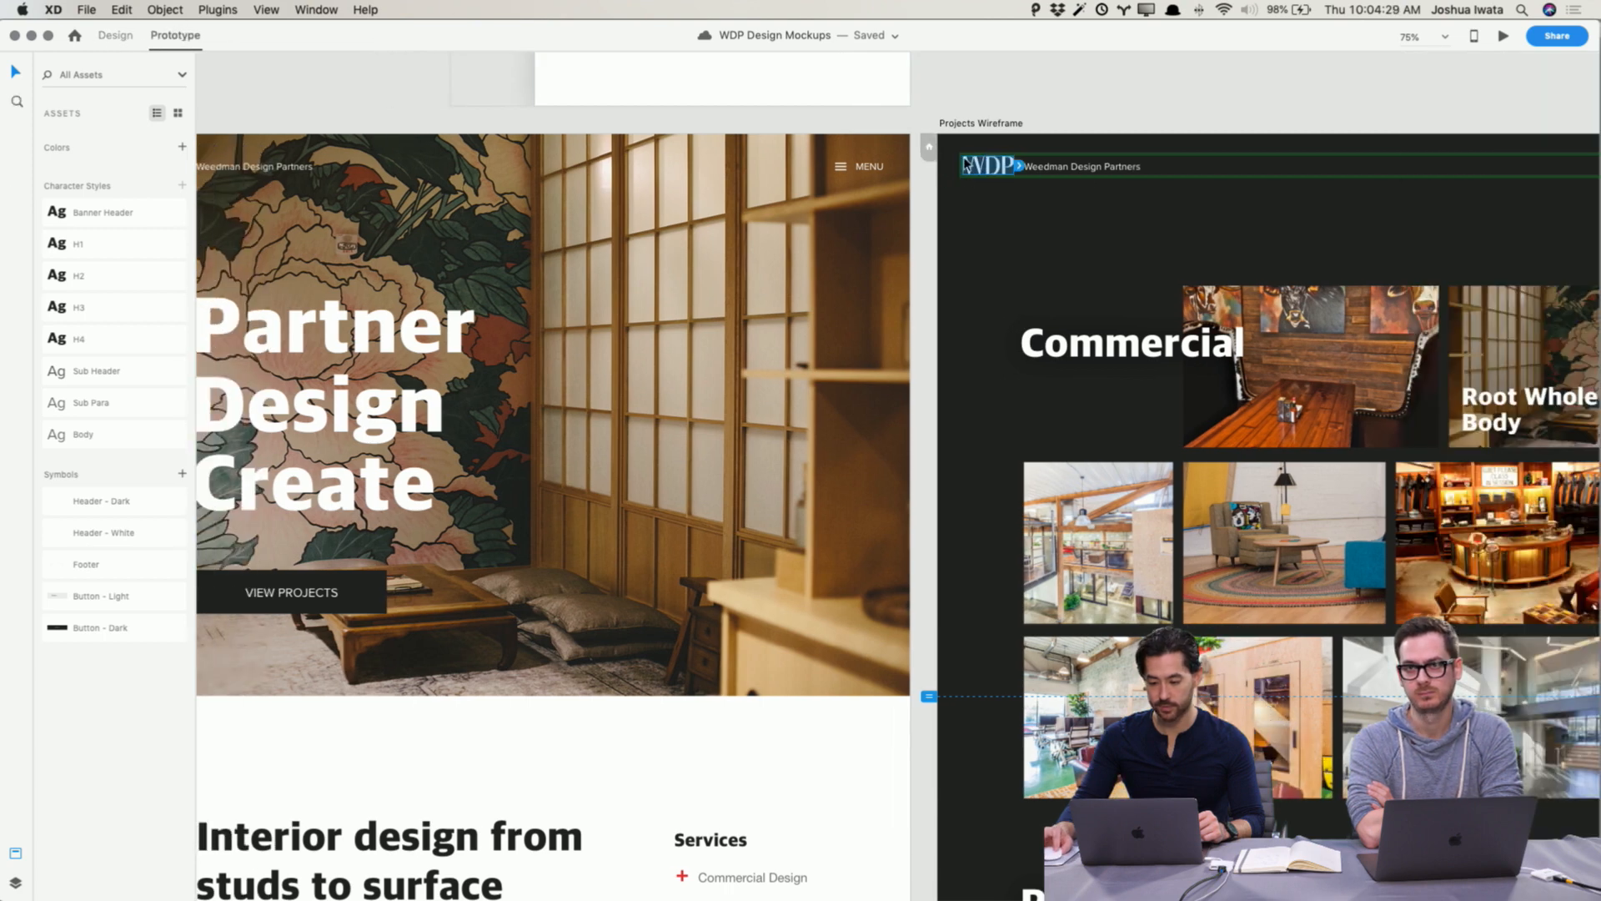
pyautogui.moveTo(1017, 165); pyautogui.dragTo(879, 212)
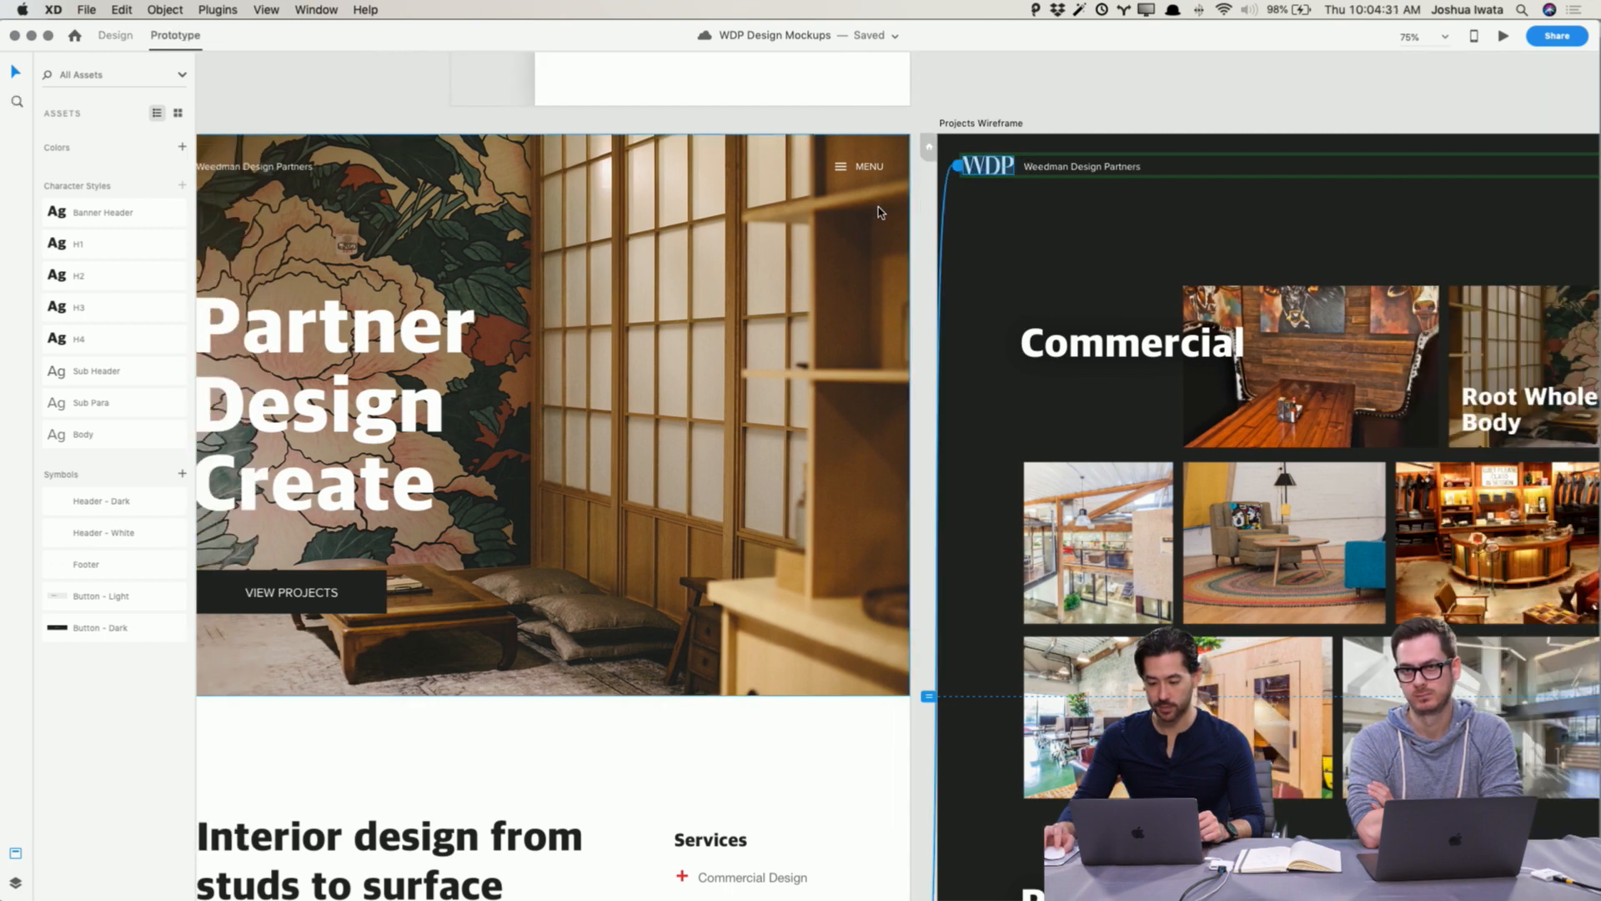
pyautogui.click(977, 95)
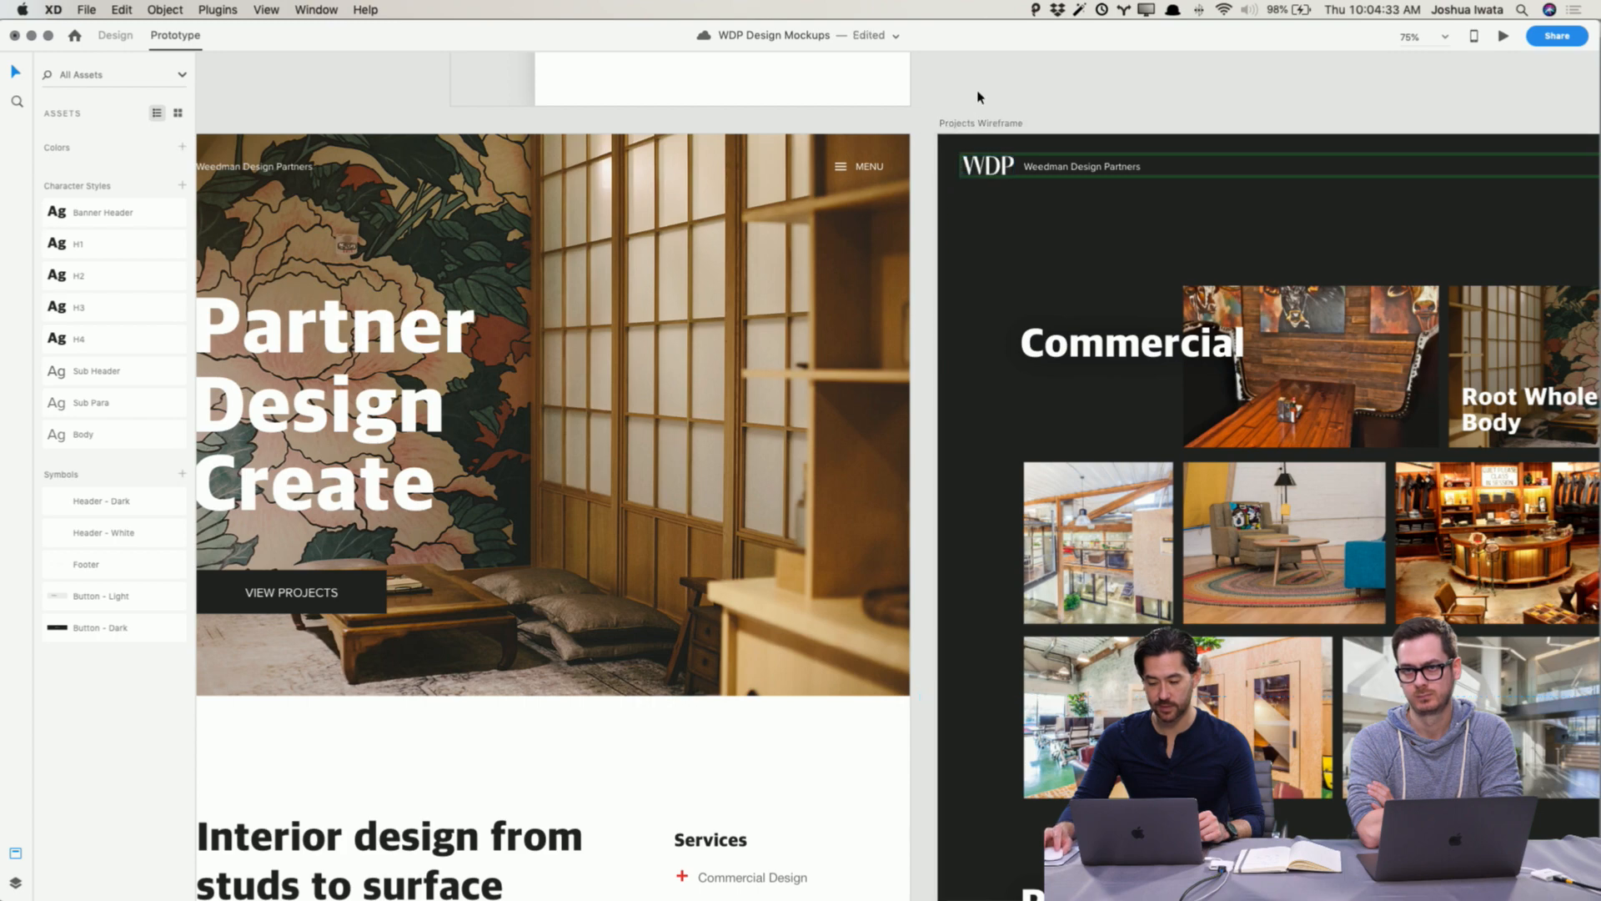
# Step: Preview the prototype from the Home Wireframe, testing the menu, the Projects link and the logo link back home
pyautogui.hscroll(-3, 996, 150)
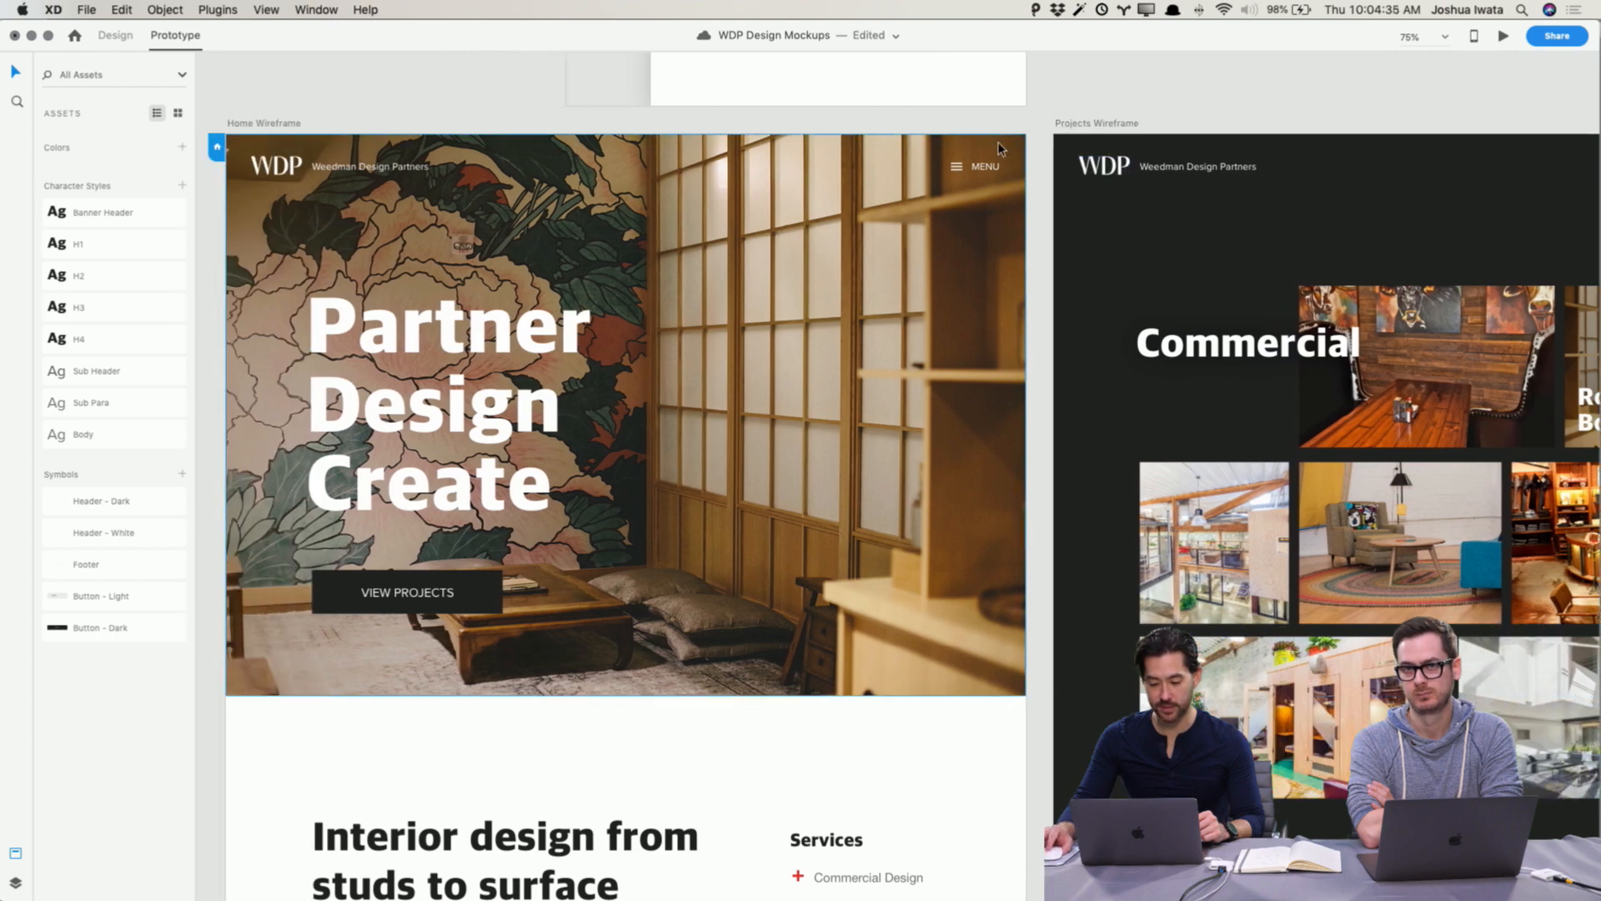
pyautogui.scroll(-2, 1001, 149)
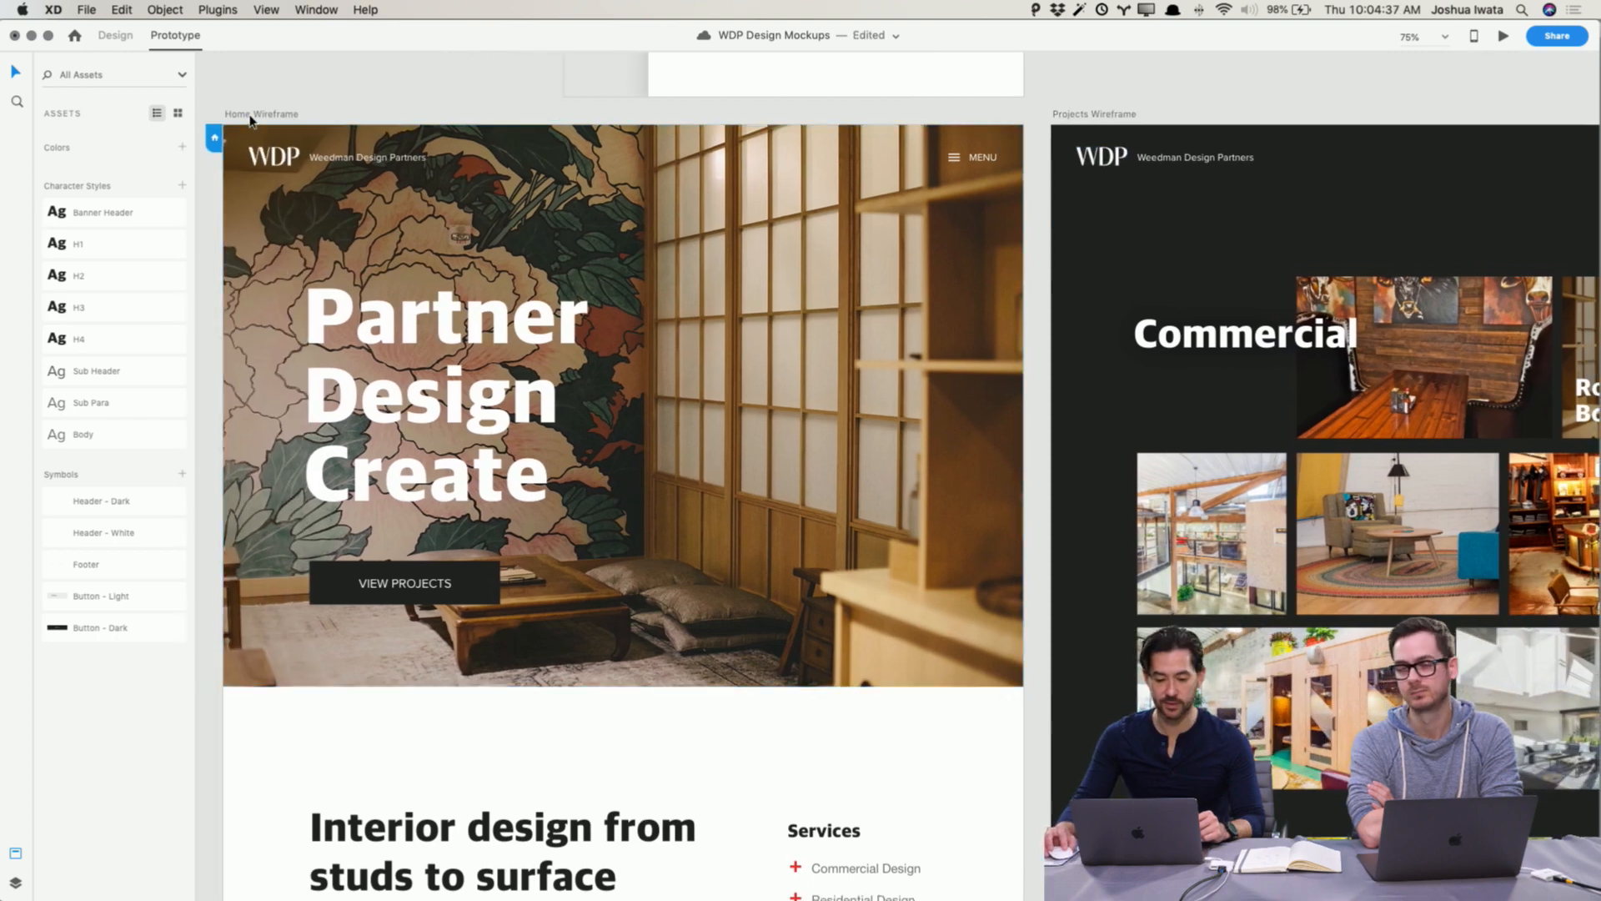
pyautogui.click(250, 115)
pyautogui.click(1505, 37)
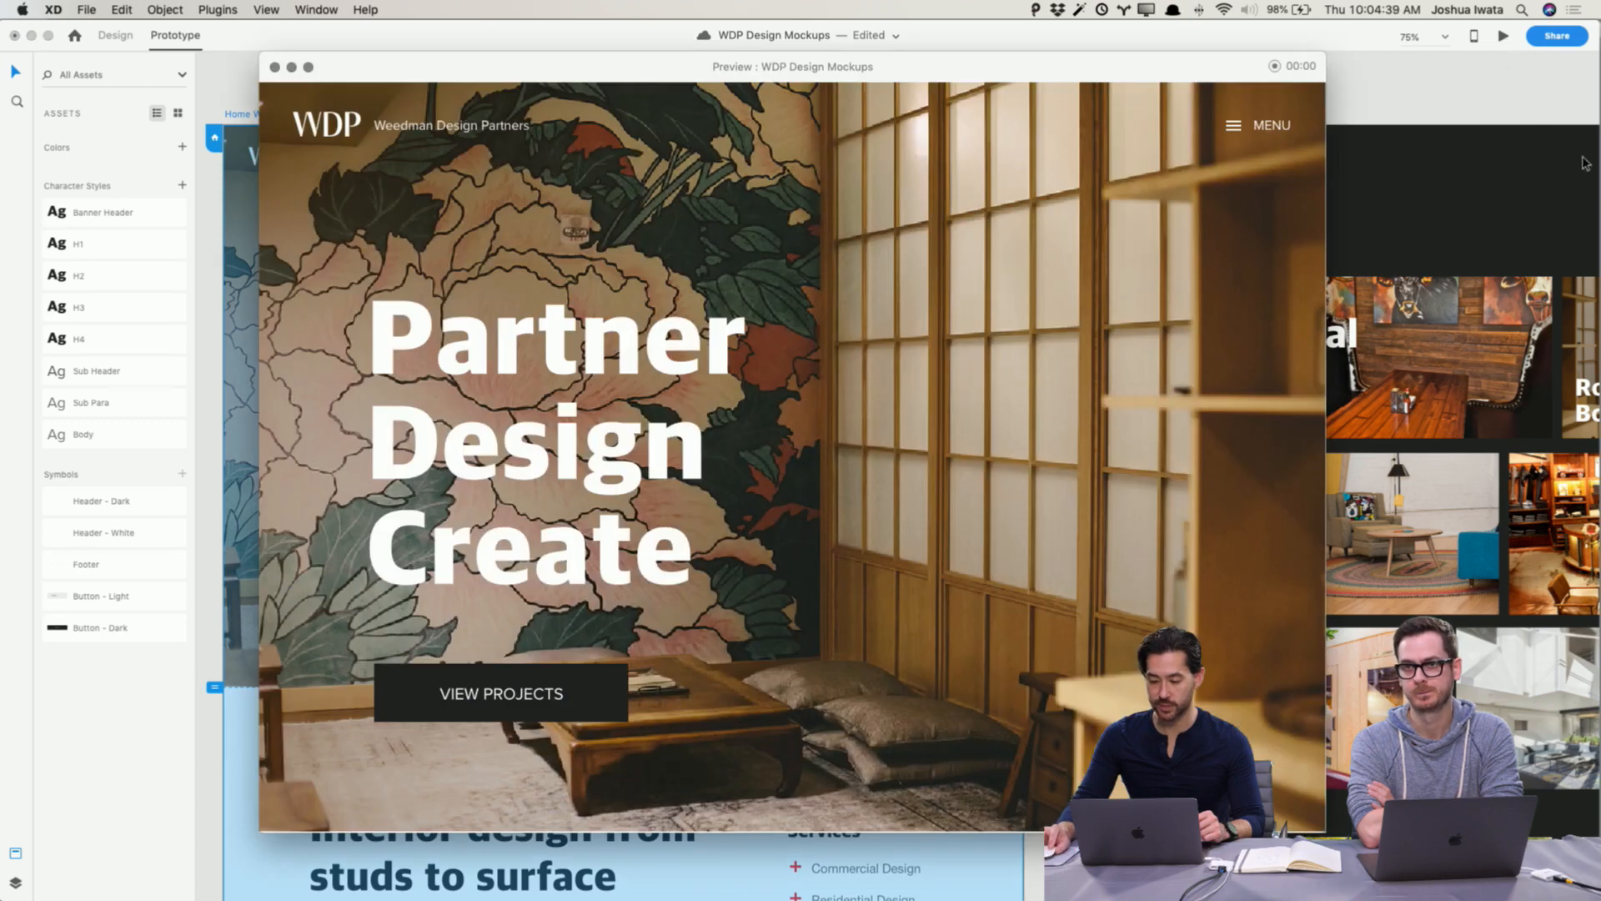
pyautogui.click(1236, 128)
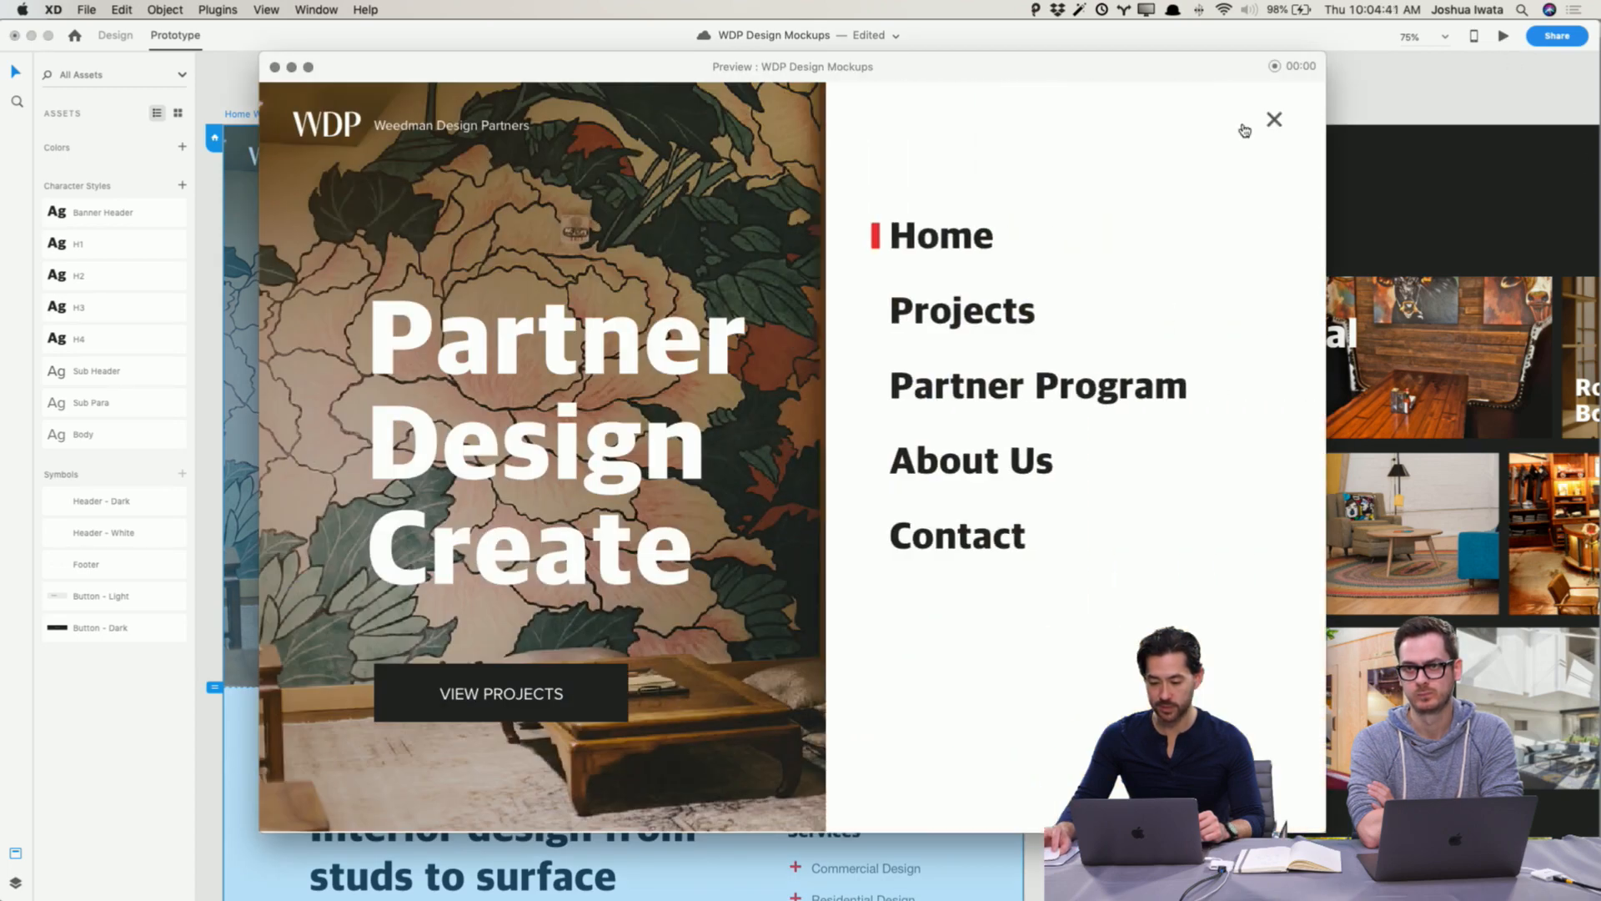
pyautogui.click(1274, 123)
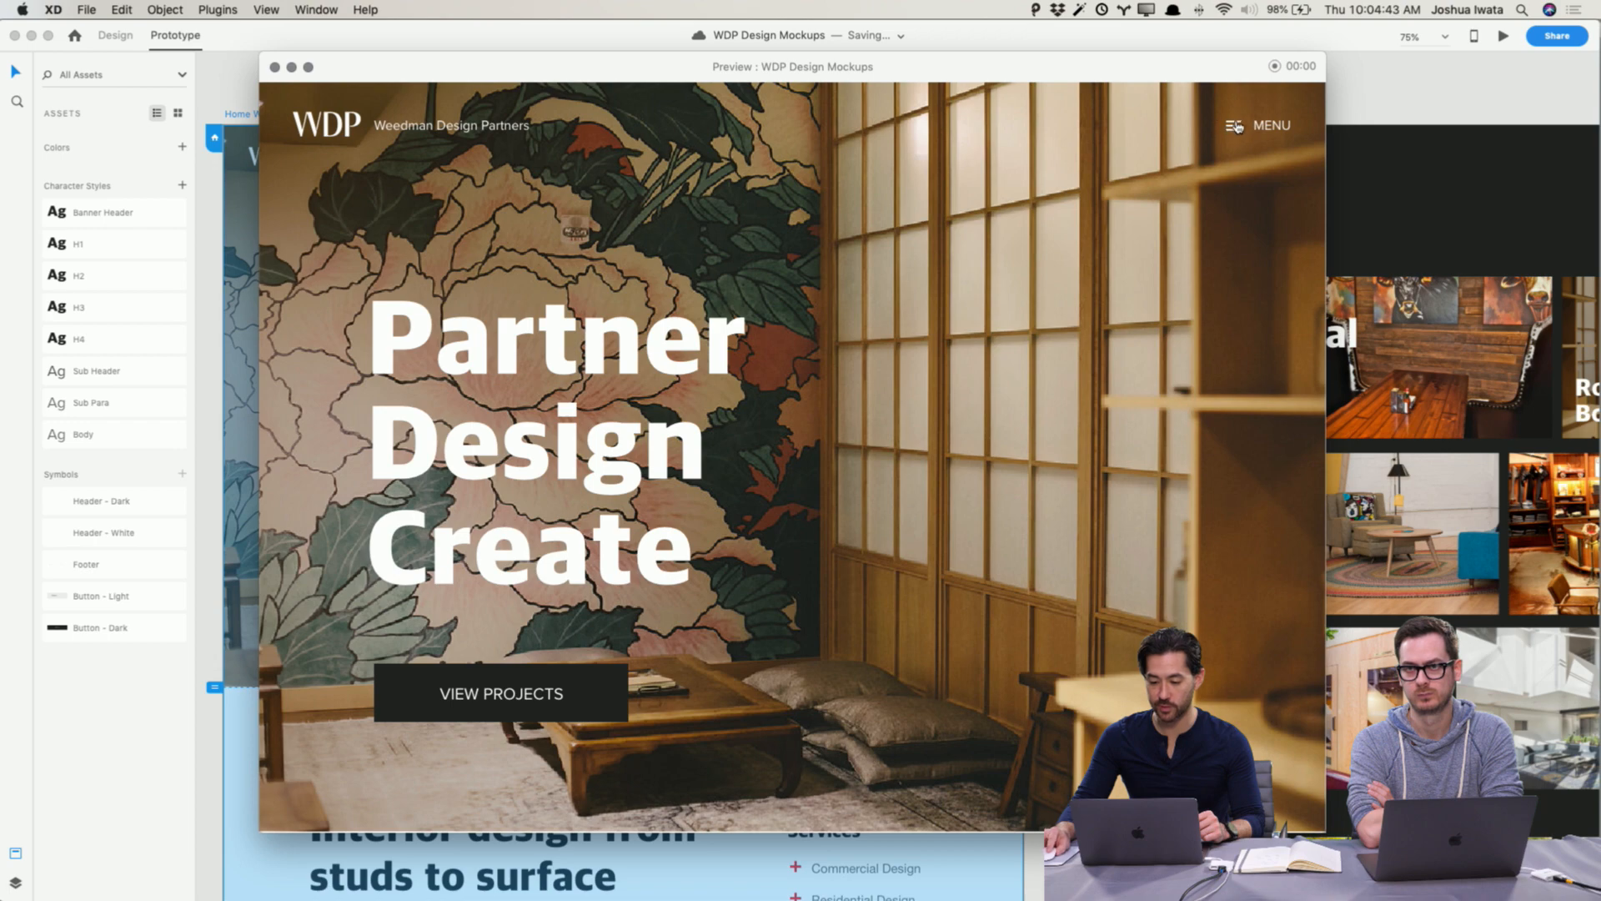
pyautogui.click(1236, 127)
pyautogui.click(978, 323)
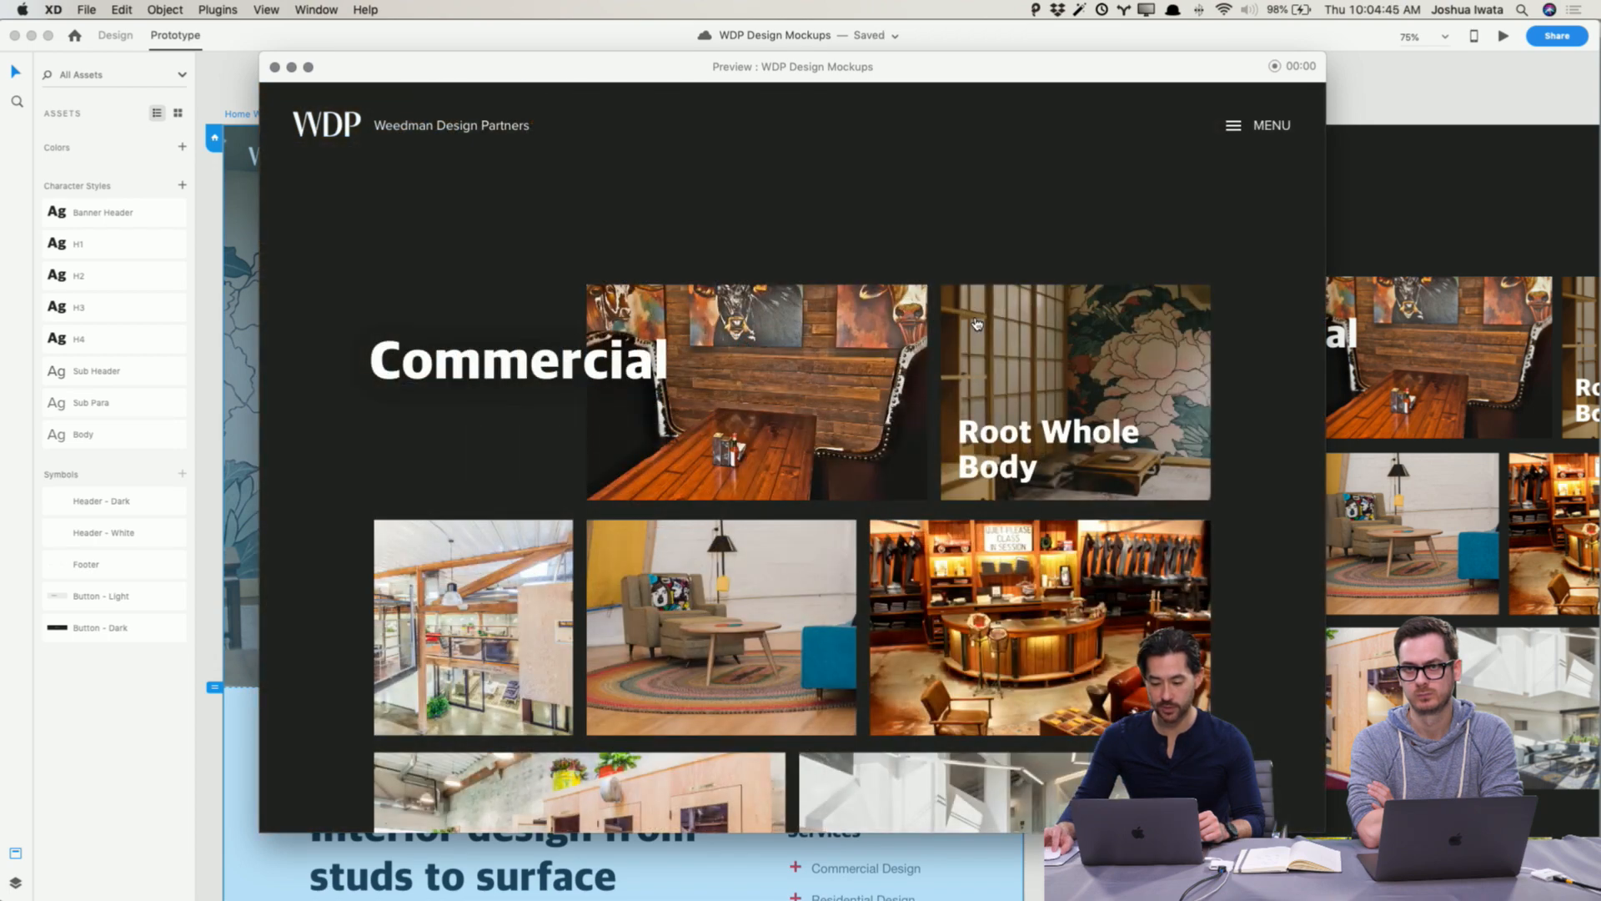
pyautogui.scroll(-15, 977, 323)
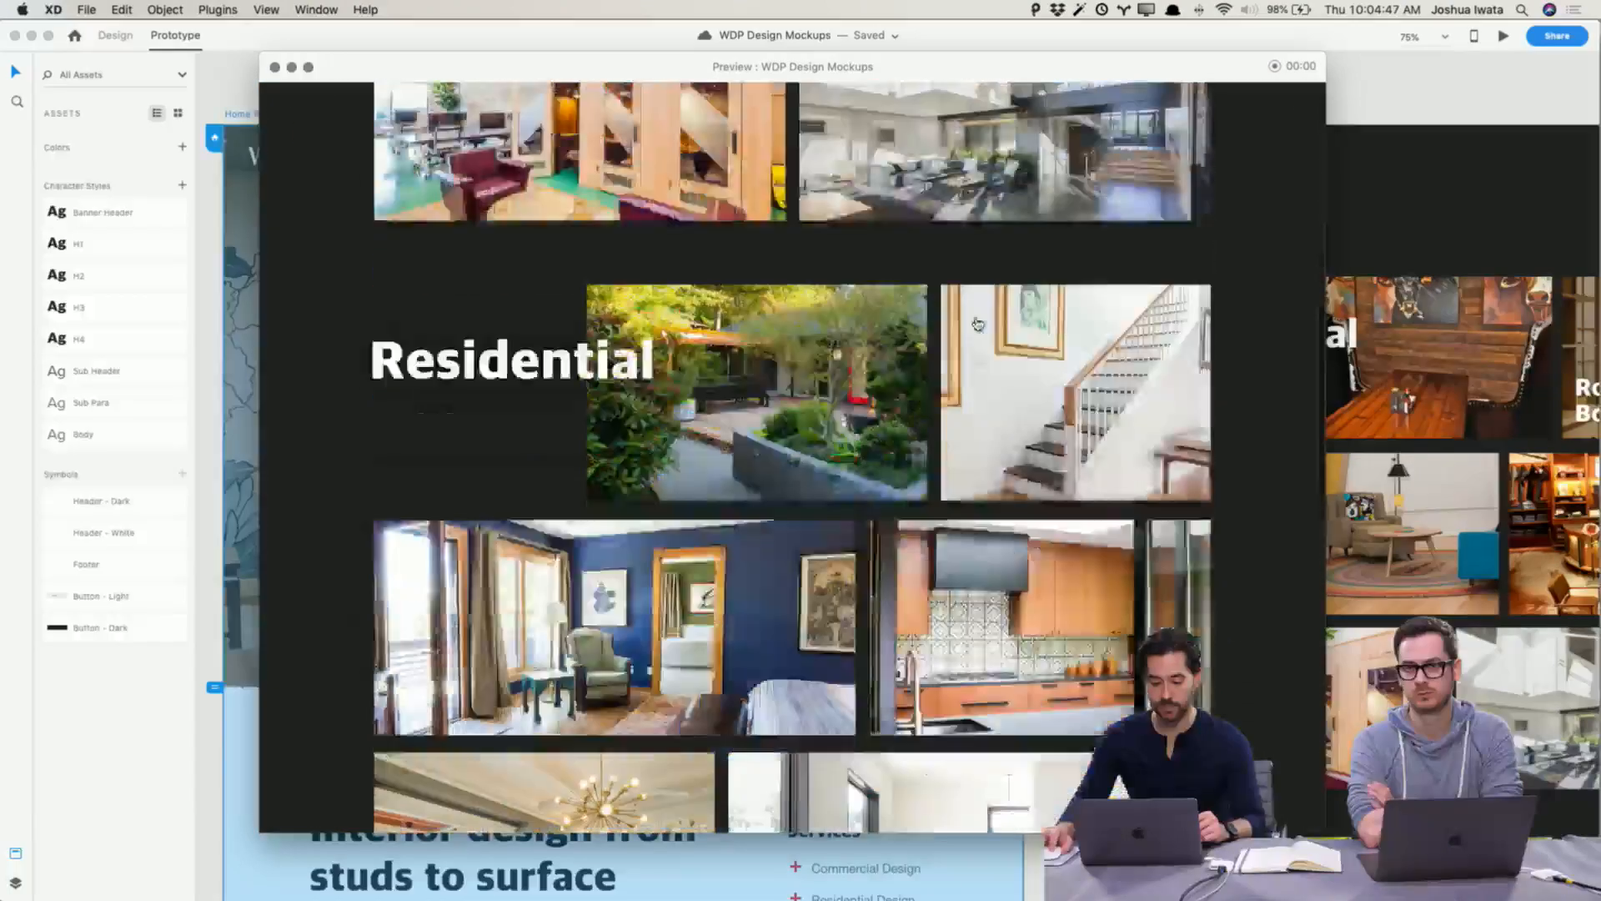
pyautogui.scroll(15, 975, 322)
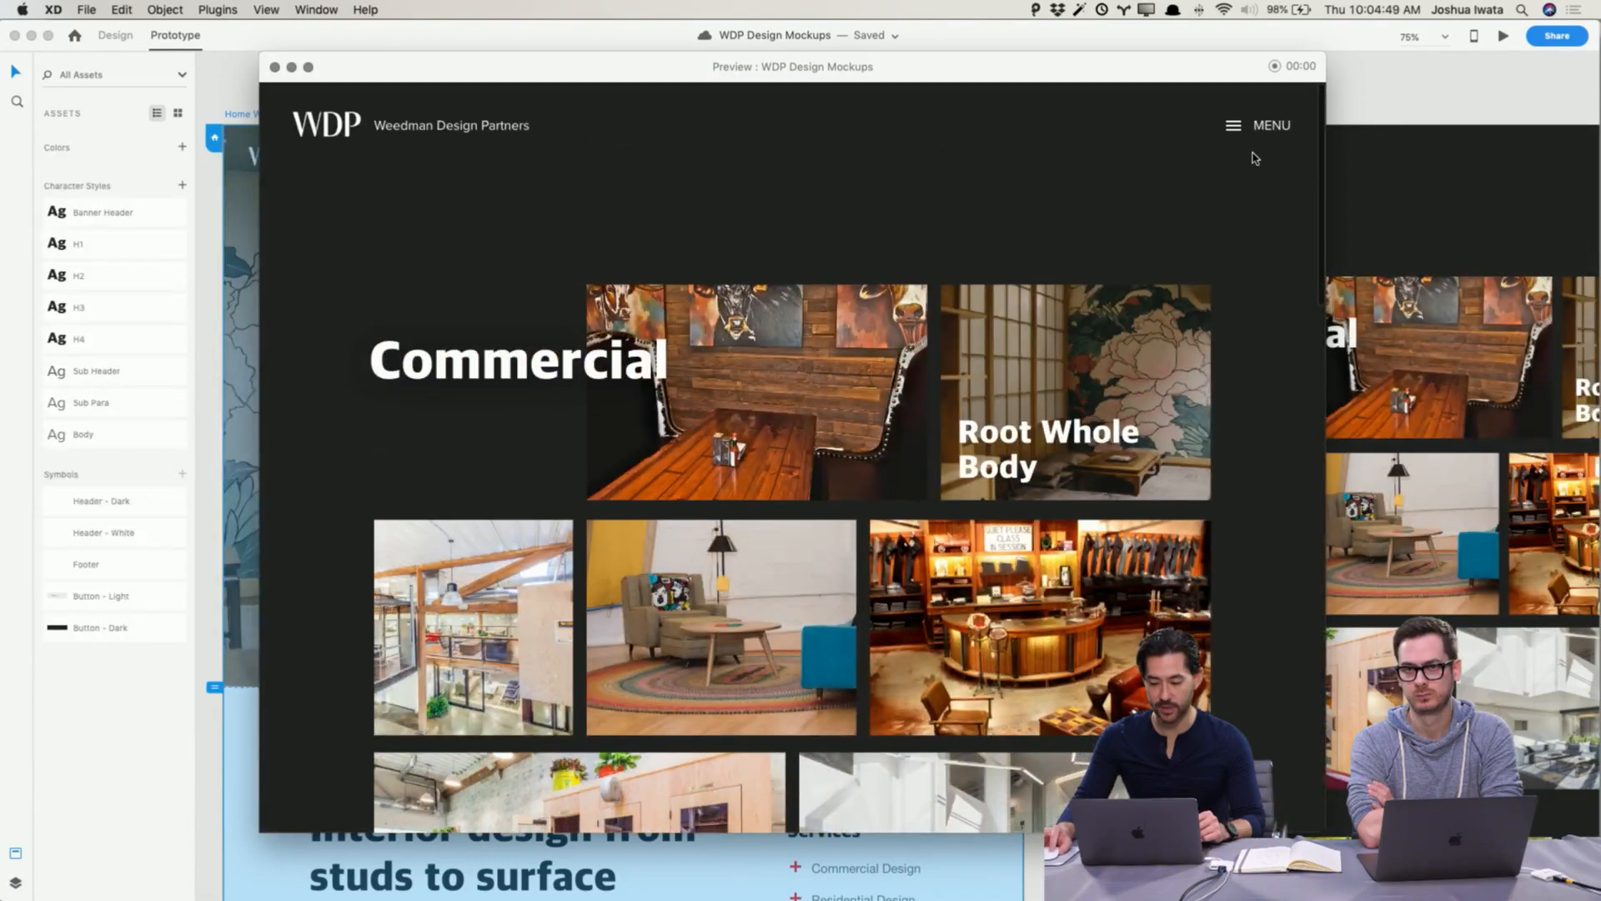
pyautogui.click(341, 130)
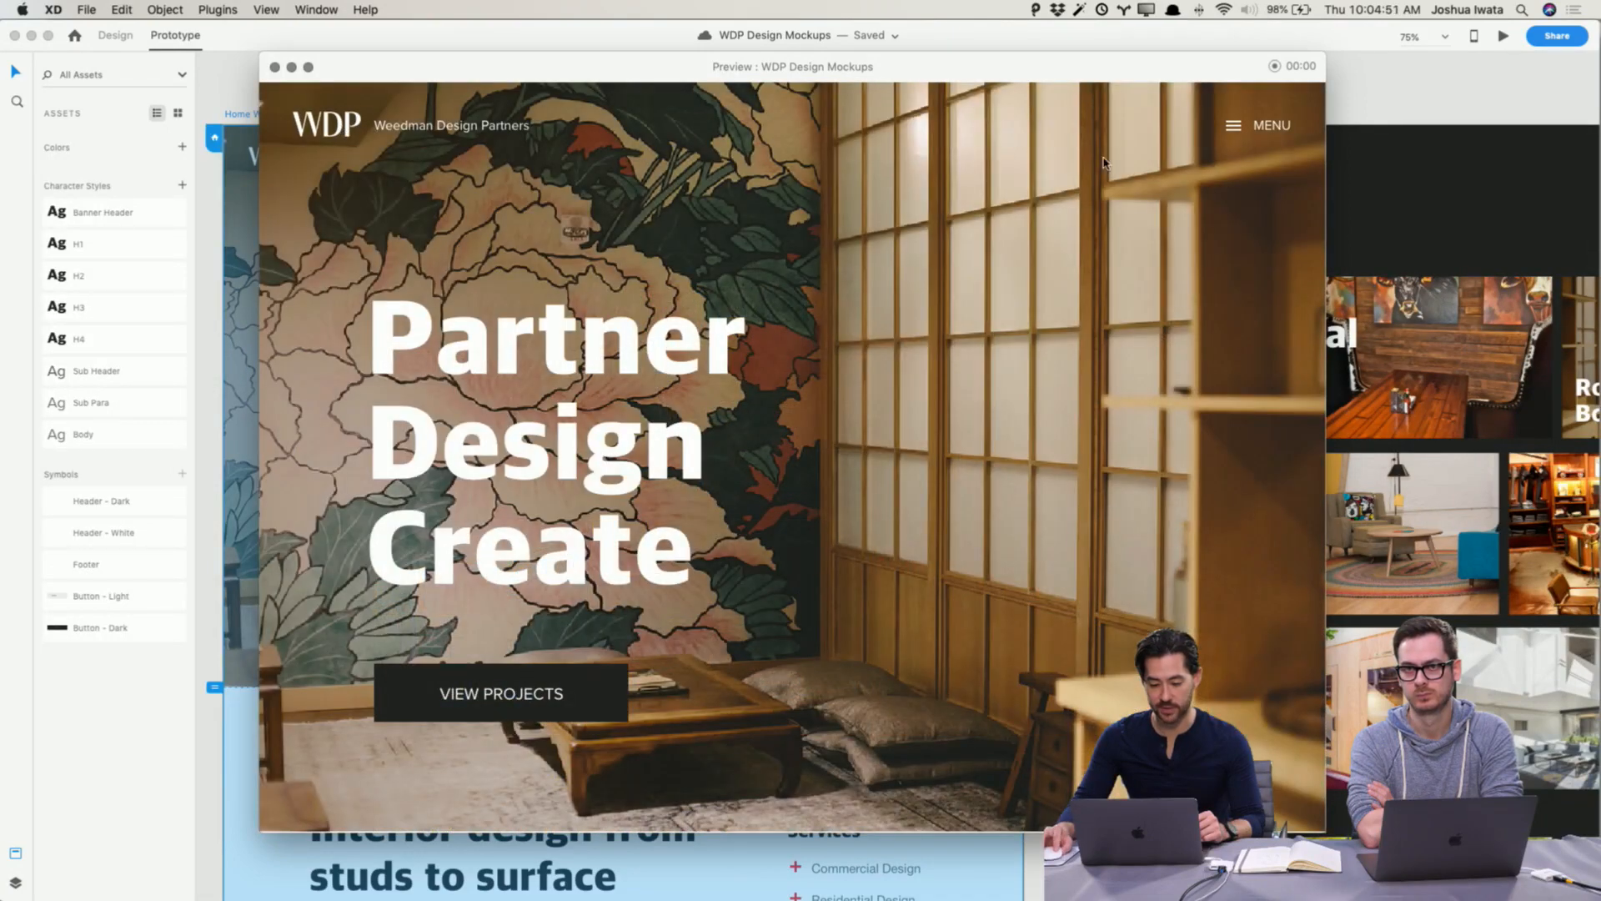
pyautogui.click(1267, 142)
pyautogui.click(959, 307)
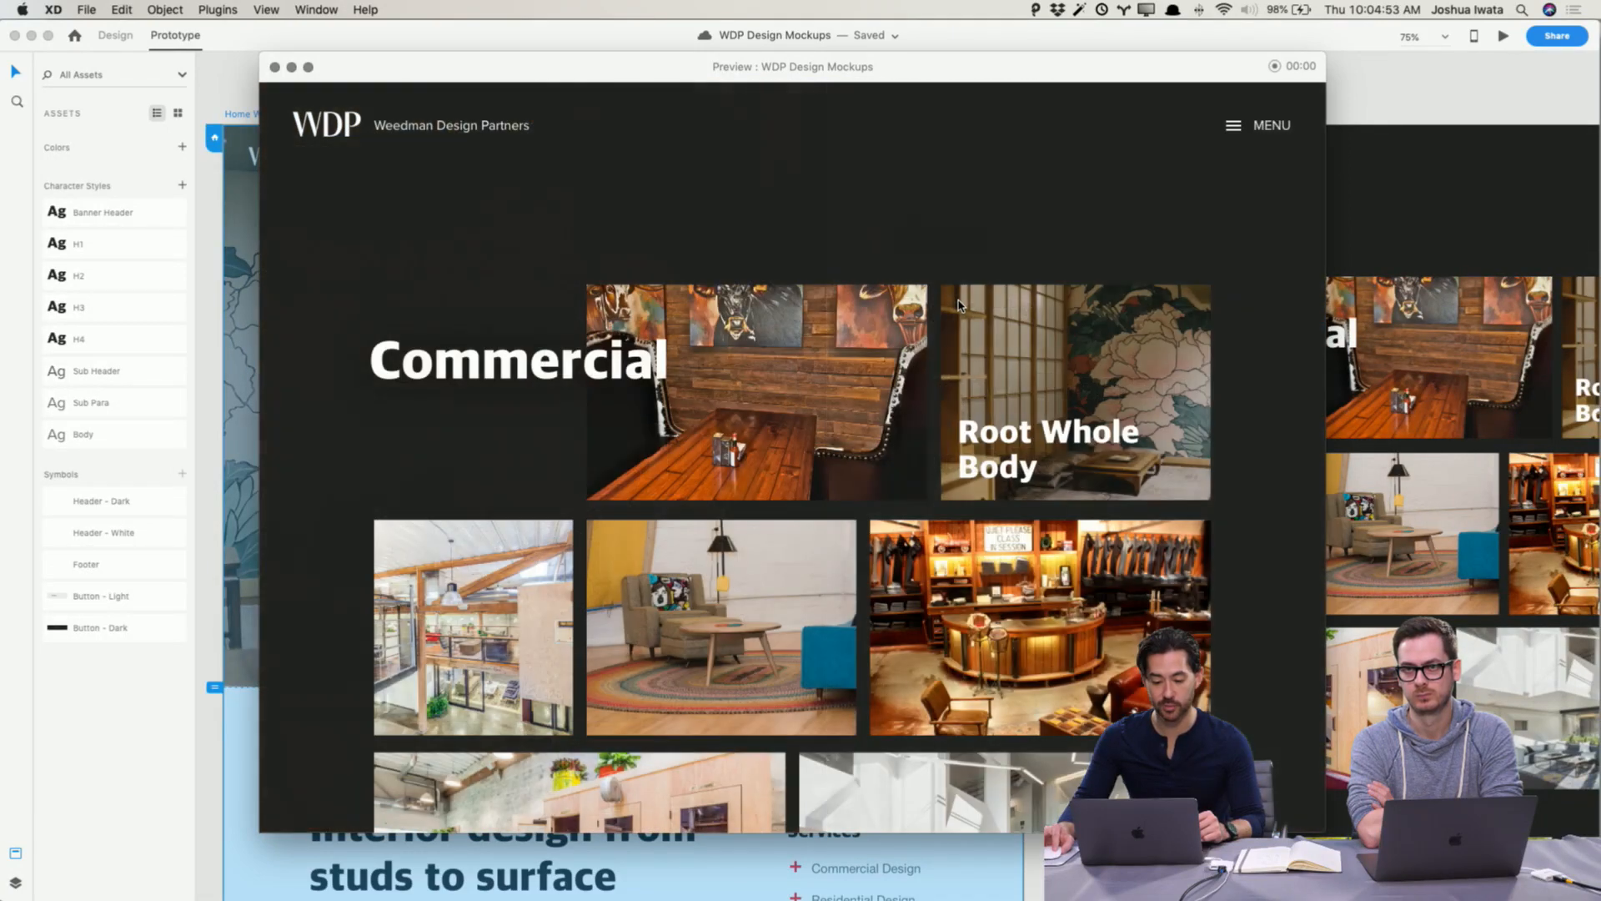
pyautogui.click(274, 66)
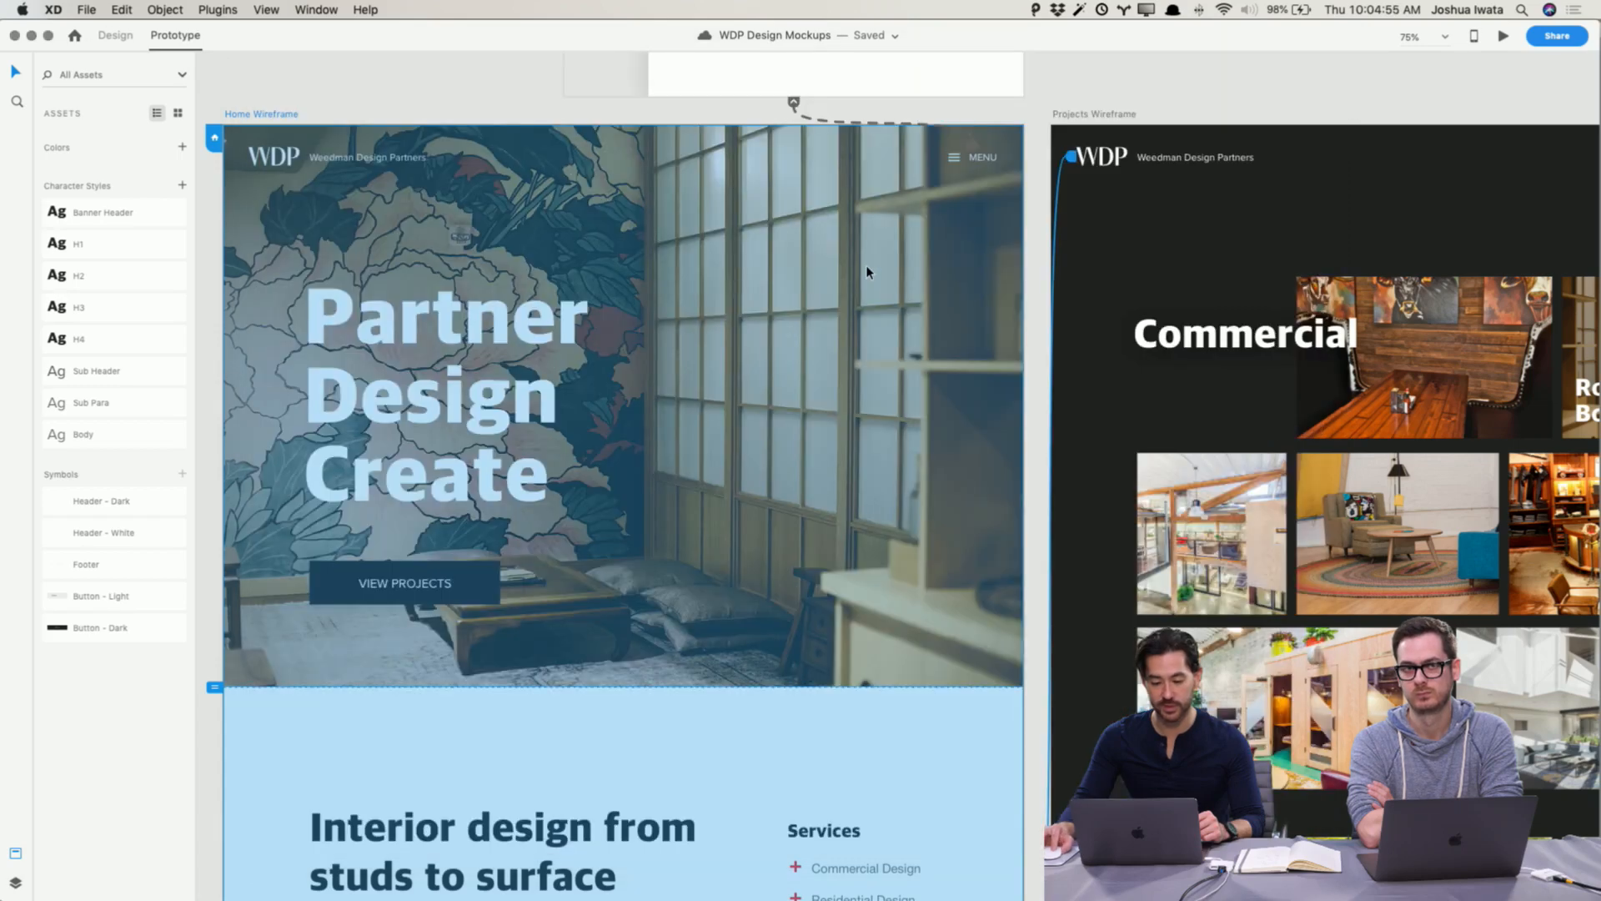
# Step: Increase the Projects Wireframe artboard's height to 3492
pyautogui.hscroll(5, 747, 226)
pyautogui.click(1040, 96)
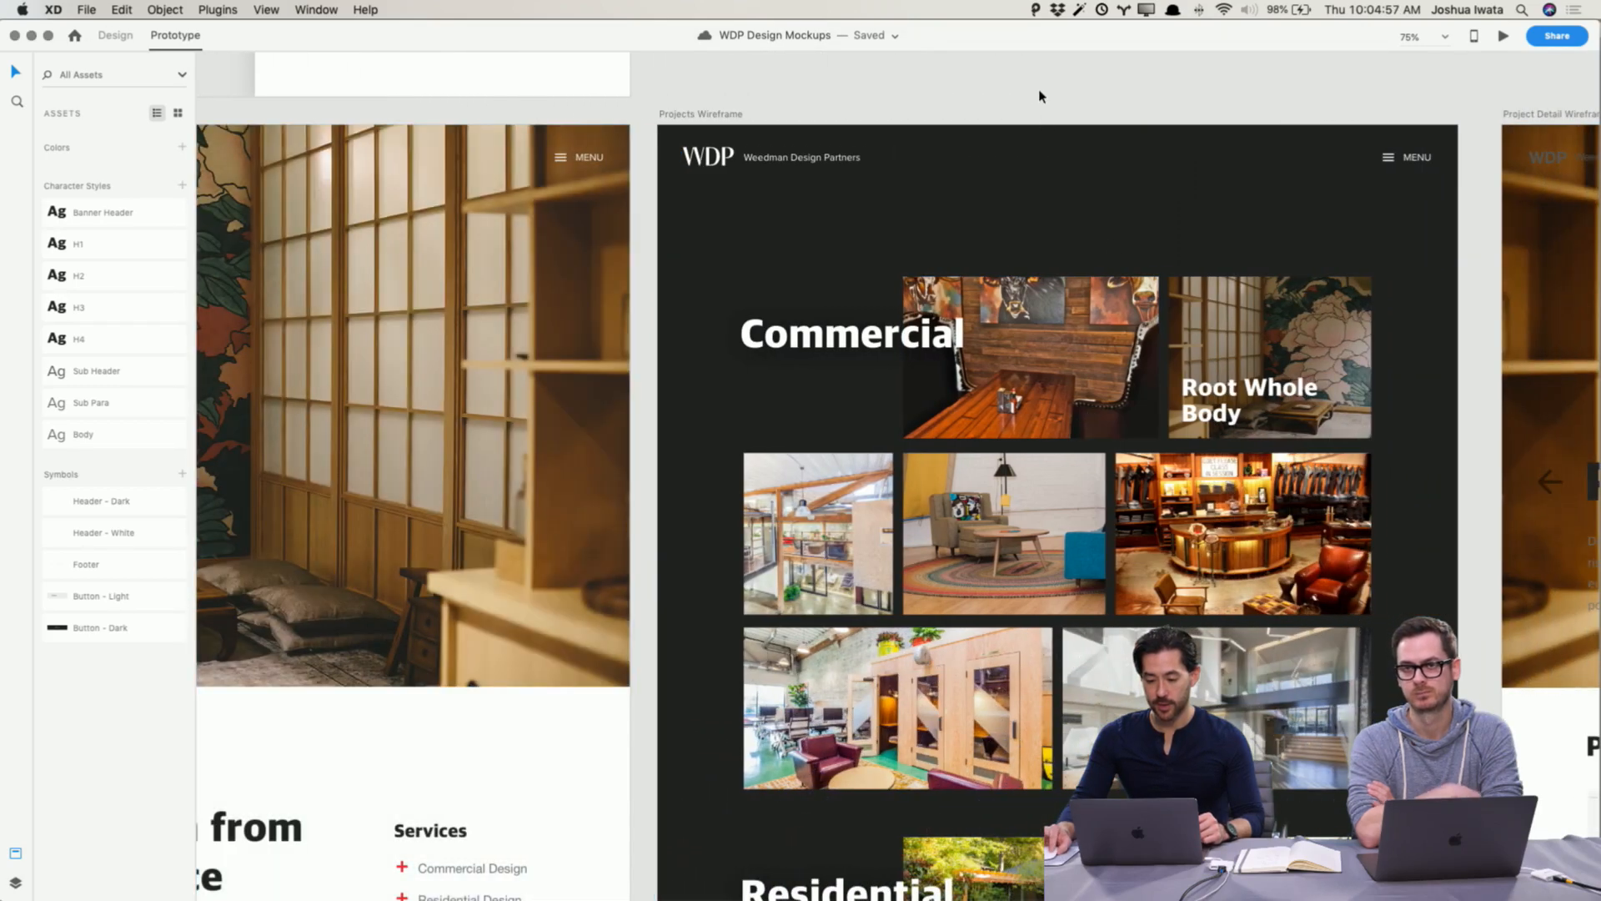
pyautogui.press('super+minus')
pyautogui.press('super+minus')
pyautogui.scroll(-10, 1034, 254)
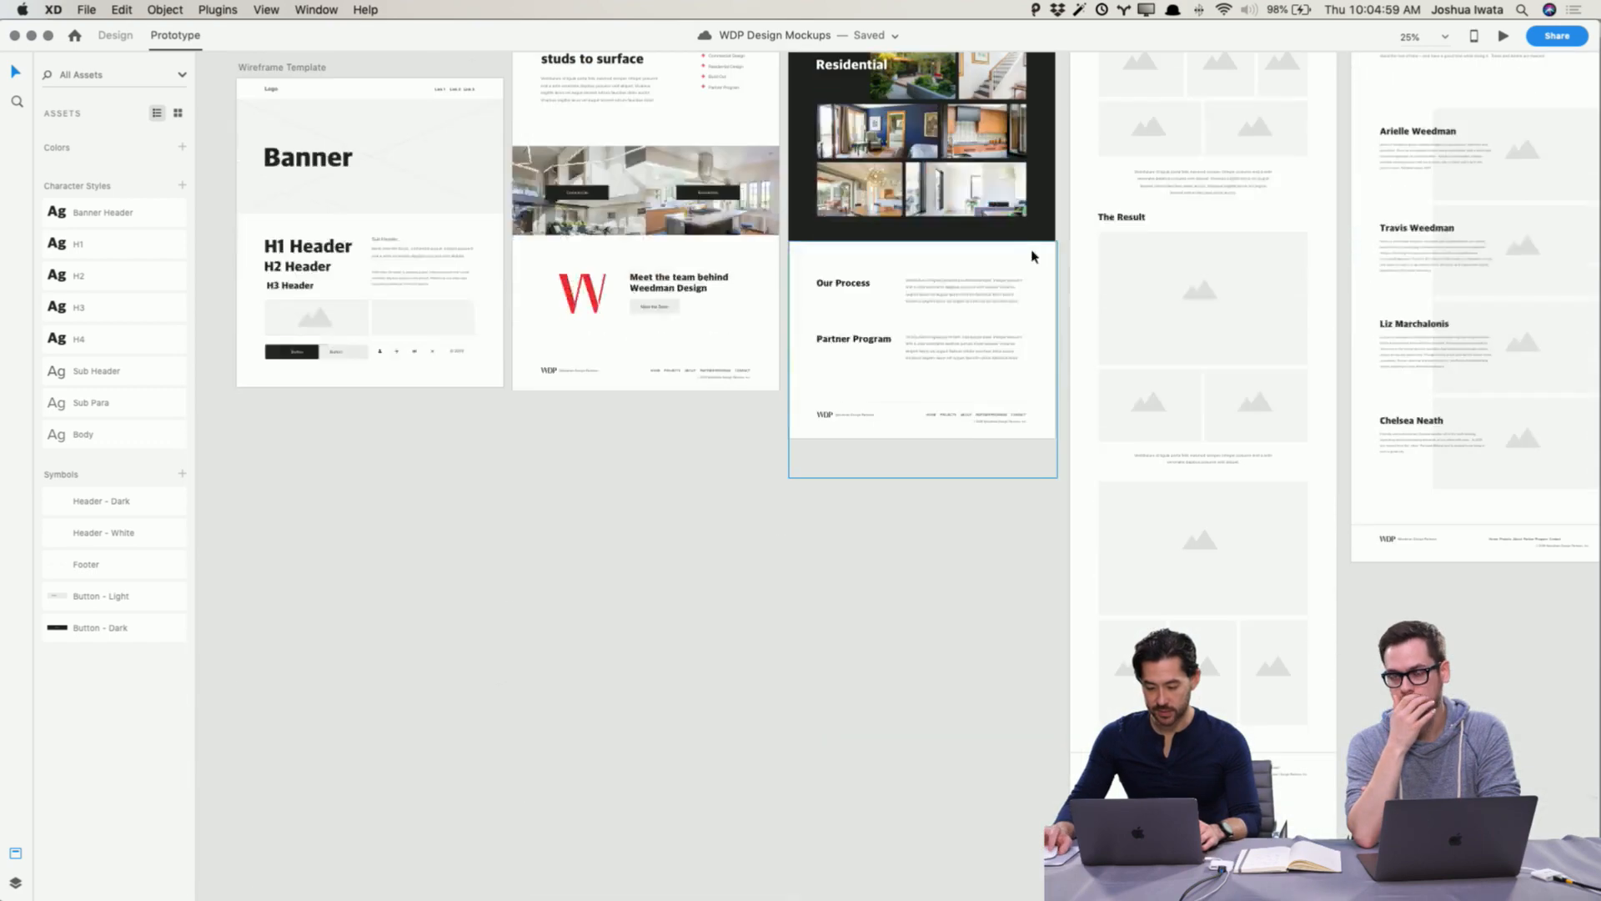
pyautogui.scroll(5, 1034, 254)
pyautogui.scroll(3, 1032, 256)
pyautogui.click(809, 142)
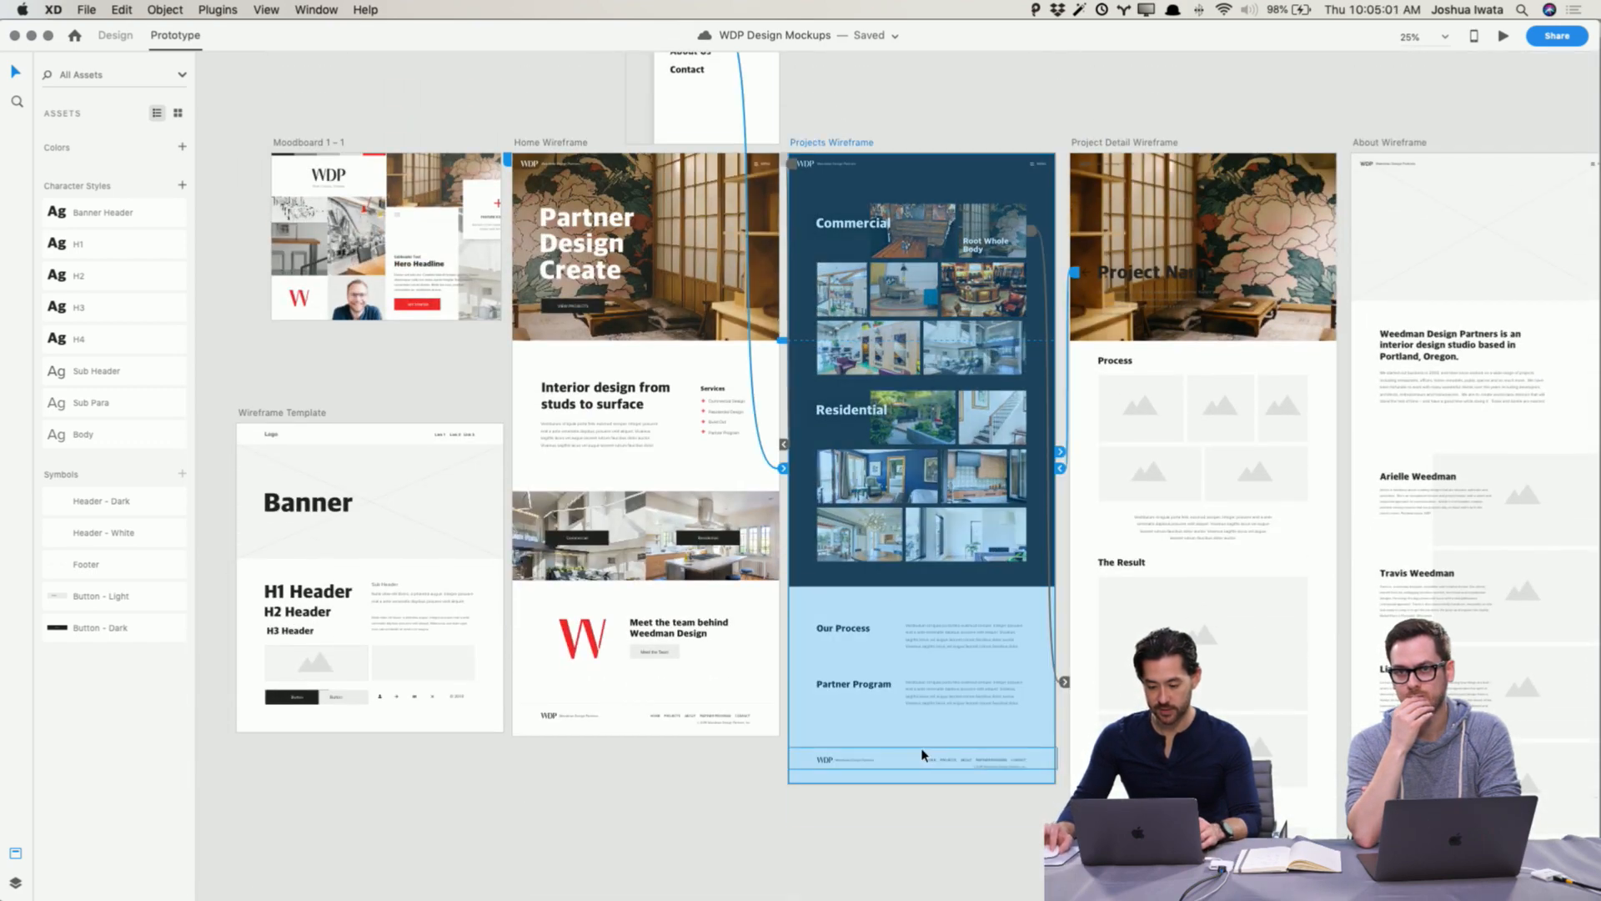
pyautogui.click(854, 118)
pyautogui.click(844, 140)
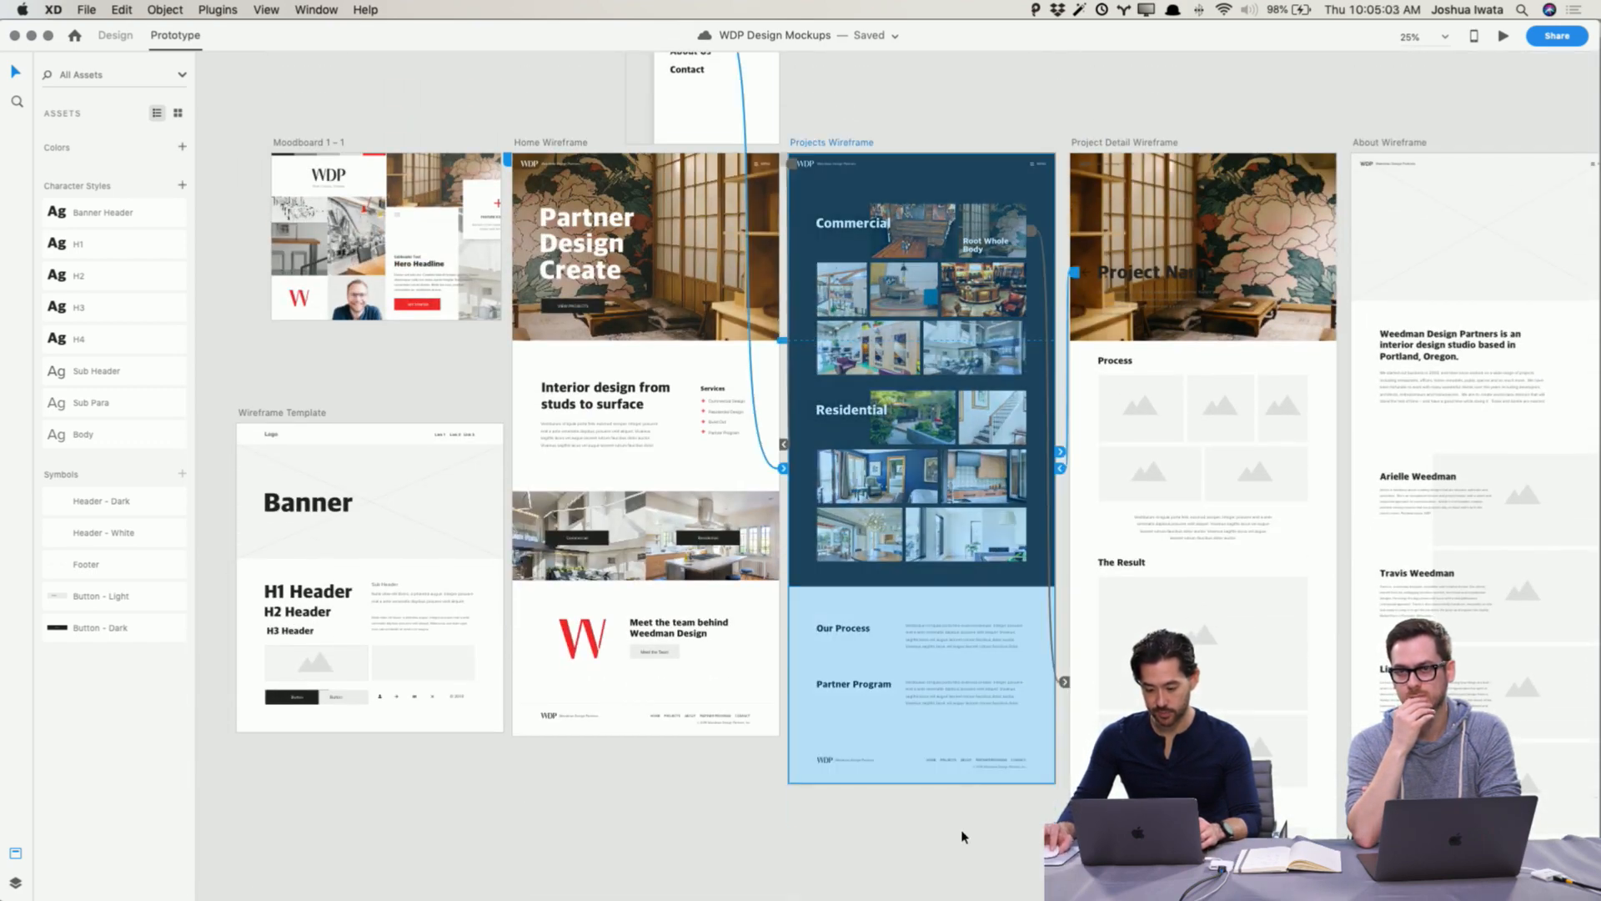
pyautogui.press('super+1')
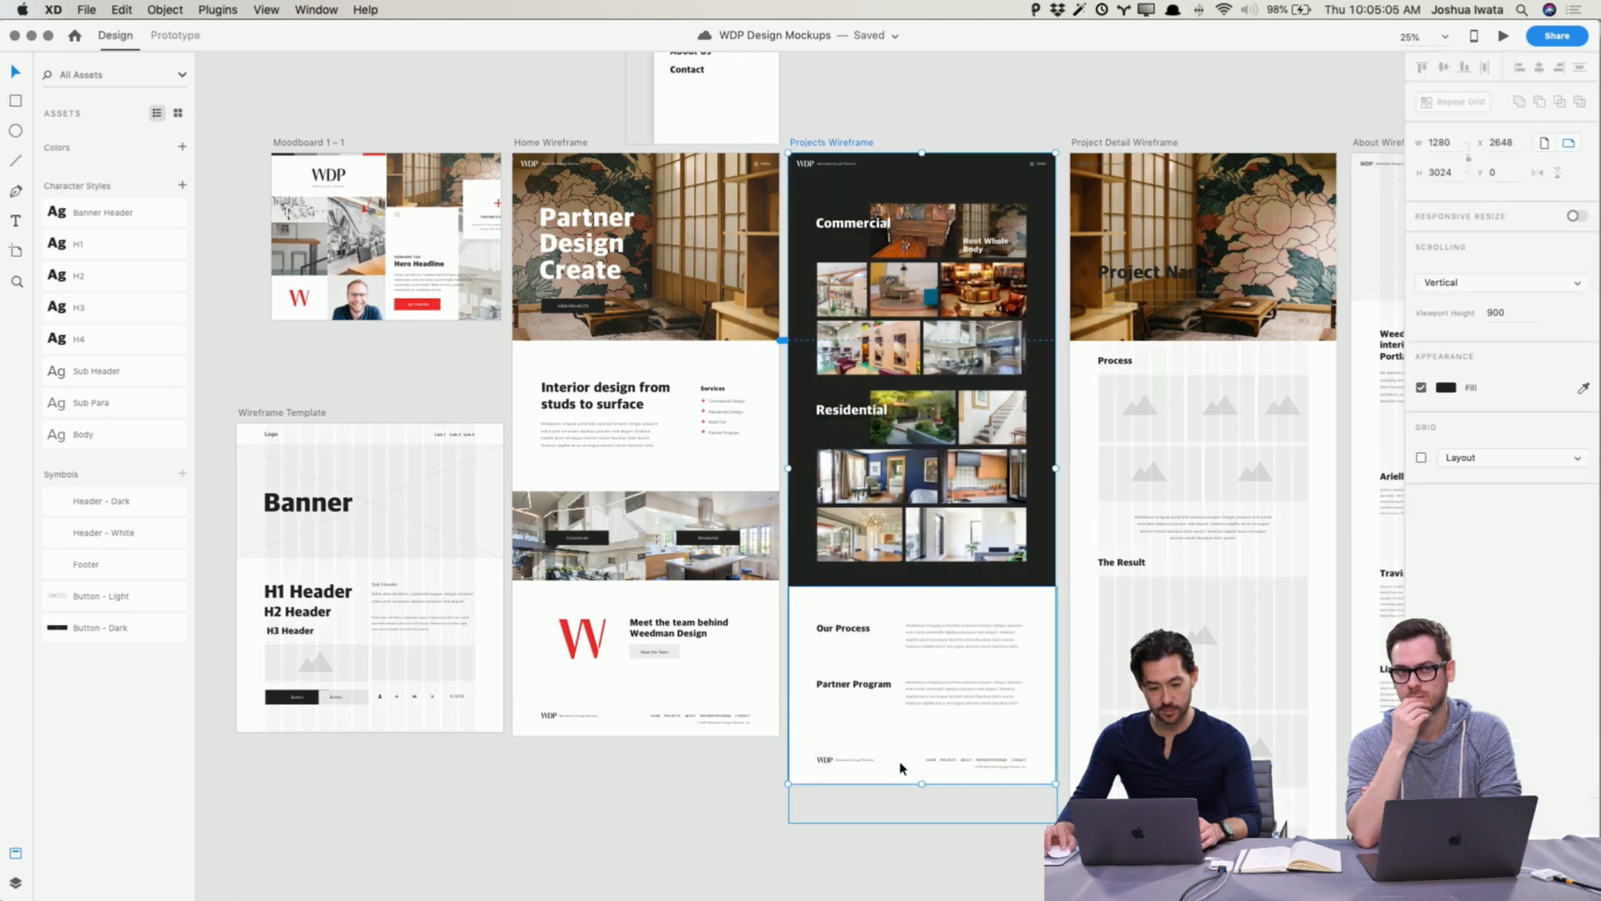
pyautogui.moveTo(922, 784); pyautogui.dragTo(922, 880)
# Step: Select the Residential section and everything below it and nudge them down
pyautogui.moveTo(1063, 788); pyautogui.dragTo(805, 412)
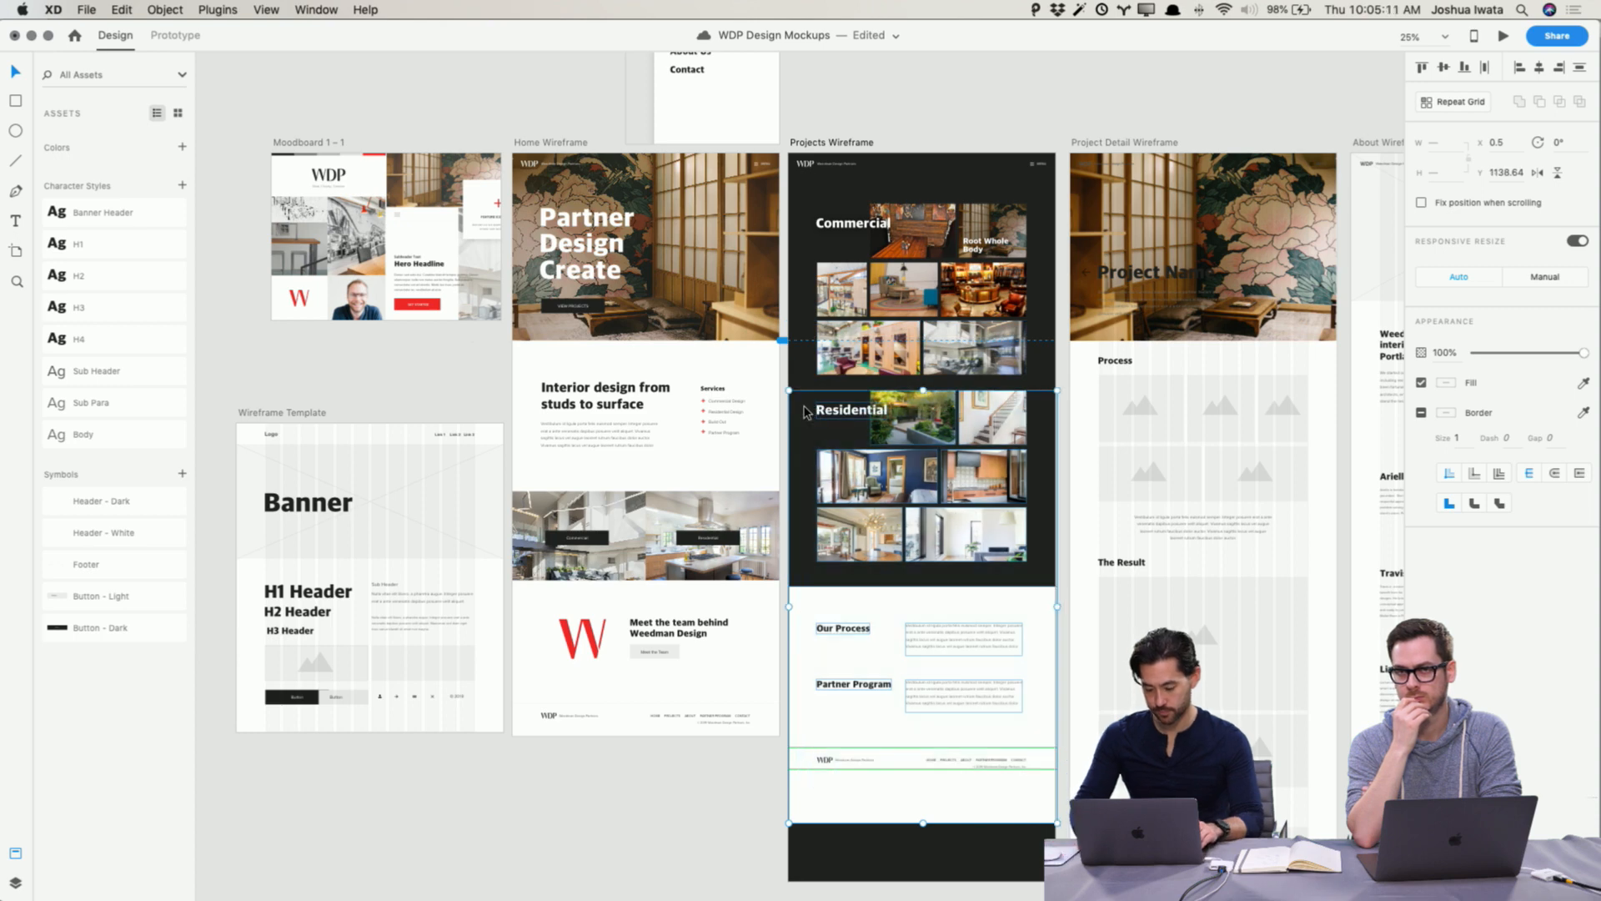
pyautogui.hotkey('shift', 'Down')
pyautogui.hotkey('shift', 'Down')
pyautogui.hotkey('shift', 'Down')
pyautogui.hotkey('shift', 'Down')
pyautogui.hotkey('shift', 'Down')
pyautogui.hotkey('shift', 'Down')
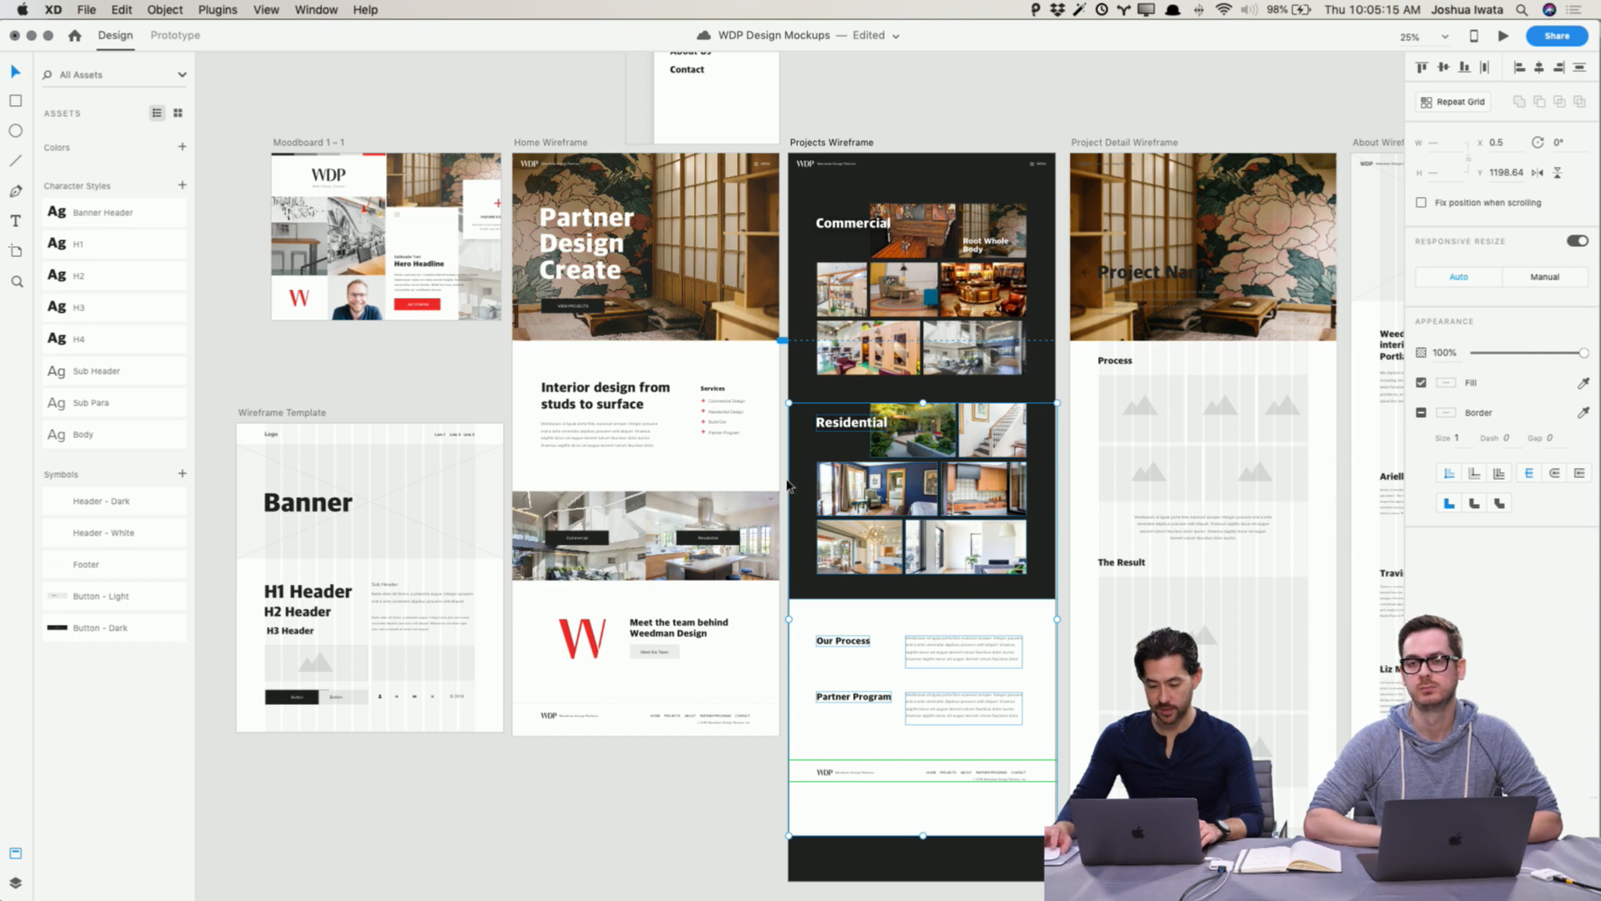
pyautogui.click(731, 748)
# Step: Select the Our Process, Partner Program and footer content and nudge it further down
pyautogui.scroll(-3, 824, 741)
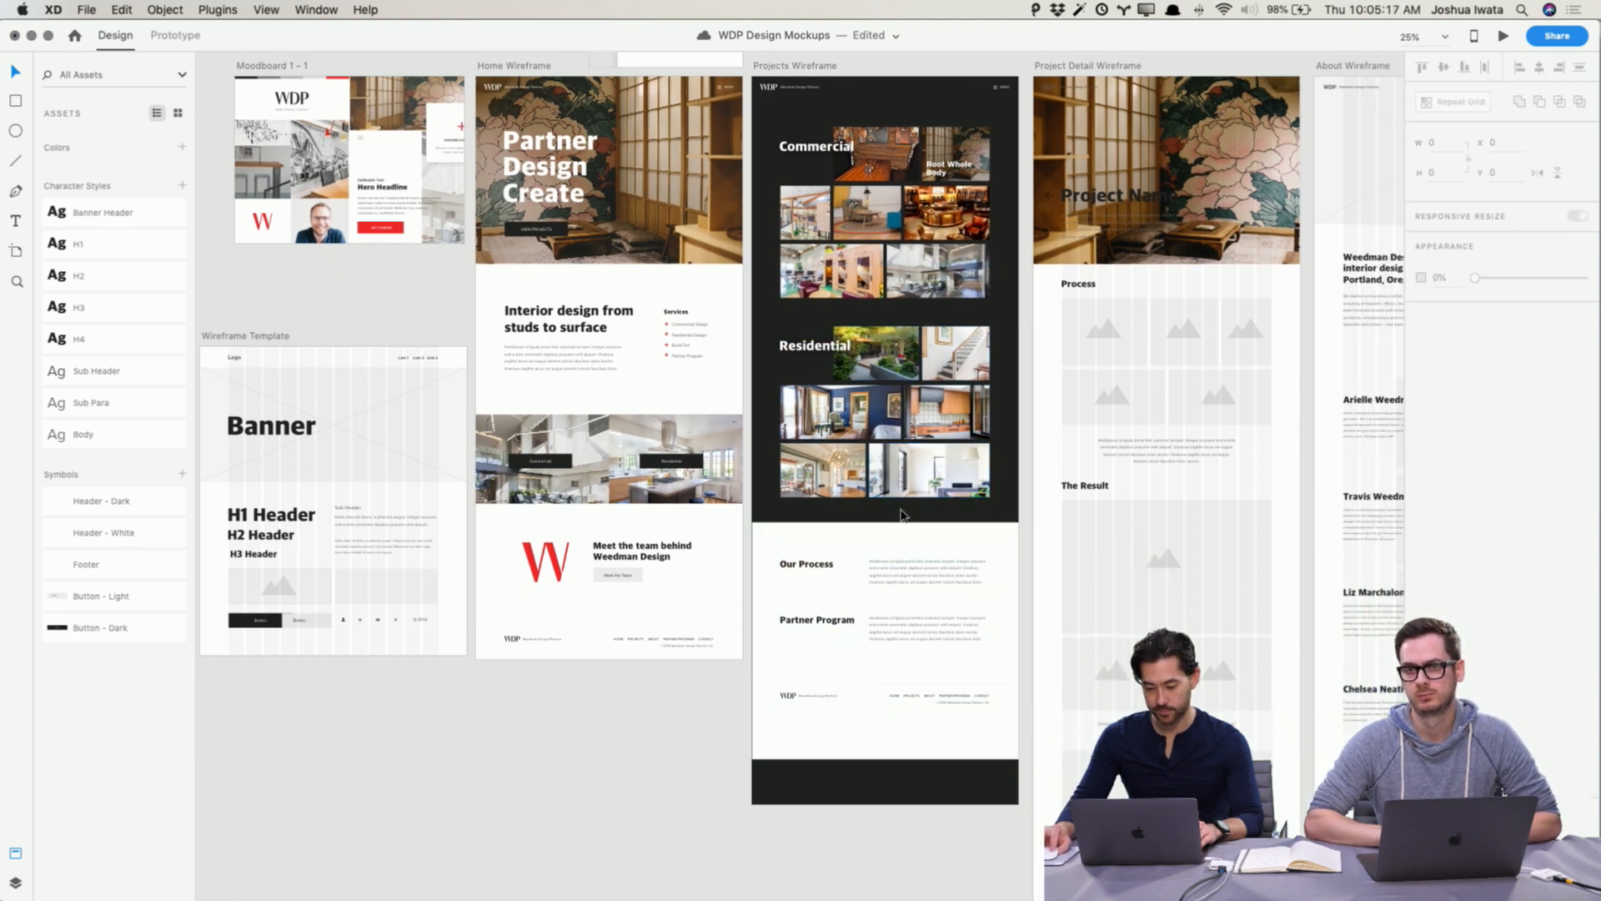
pyautogui.click(892, 527)
pyautogui.click(893, 534)
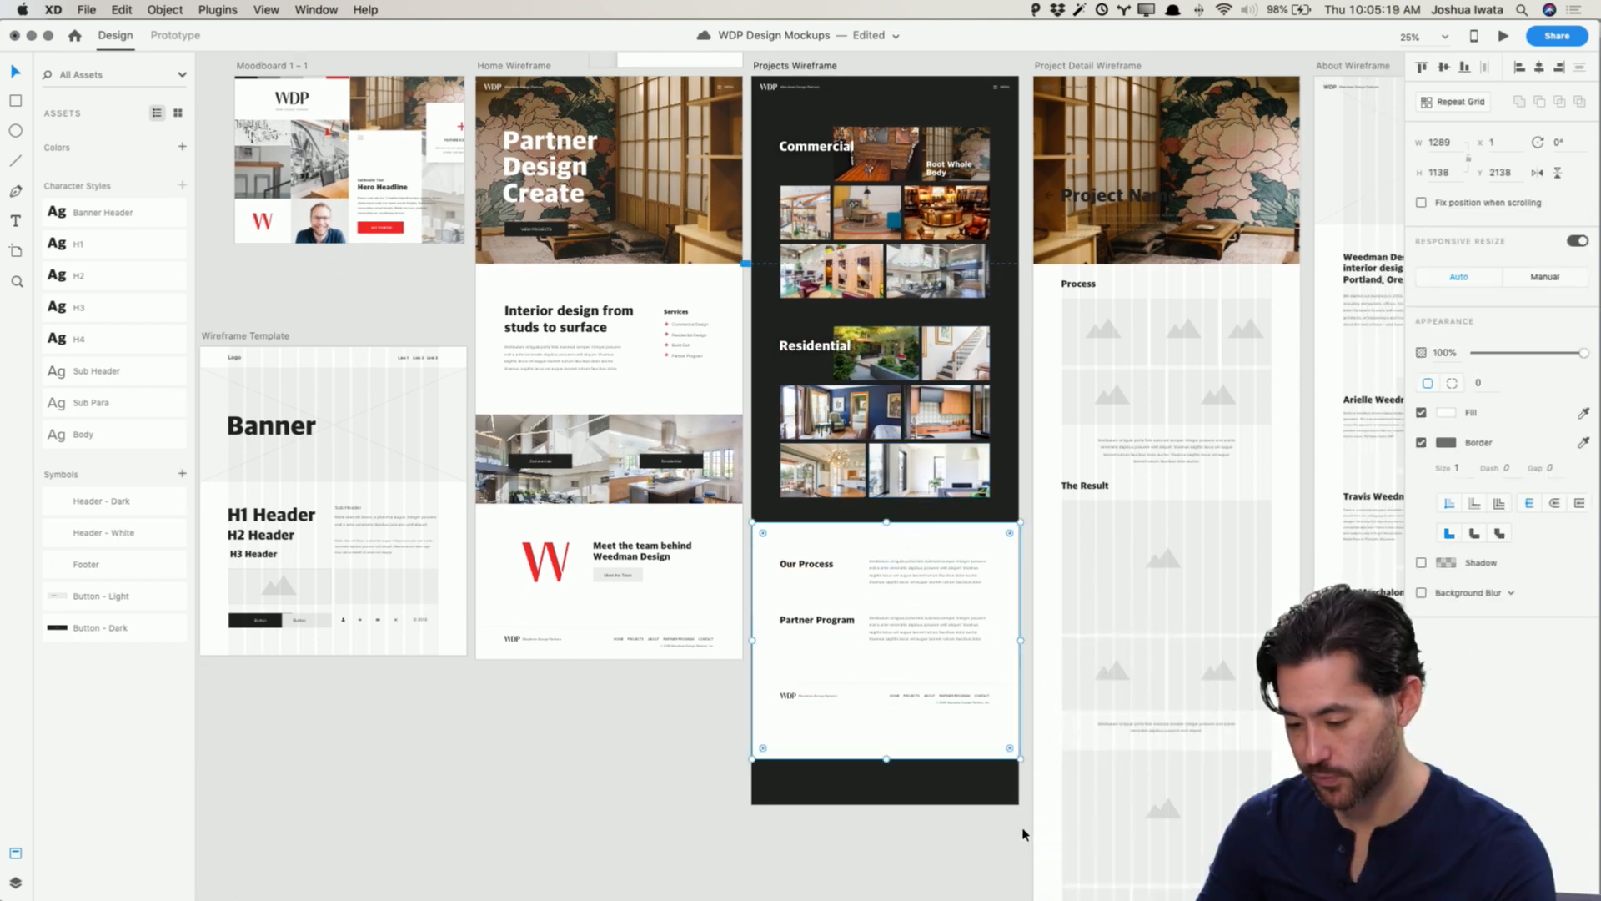
pyautogui.moveTo(1019, 824); pyautogui.dragTo(784, 559)
pyautogui.hotkey('shift', 'Down')
pyautogui.hotkey('shift', 'Down')
pyautogui.hotkey('shift', 'Down')
pyautogui.hotkey('shift', 'Down')
pyautogui.hotkey('shift', 'Down')
pyautogui.hotkey('shift', 'Down')
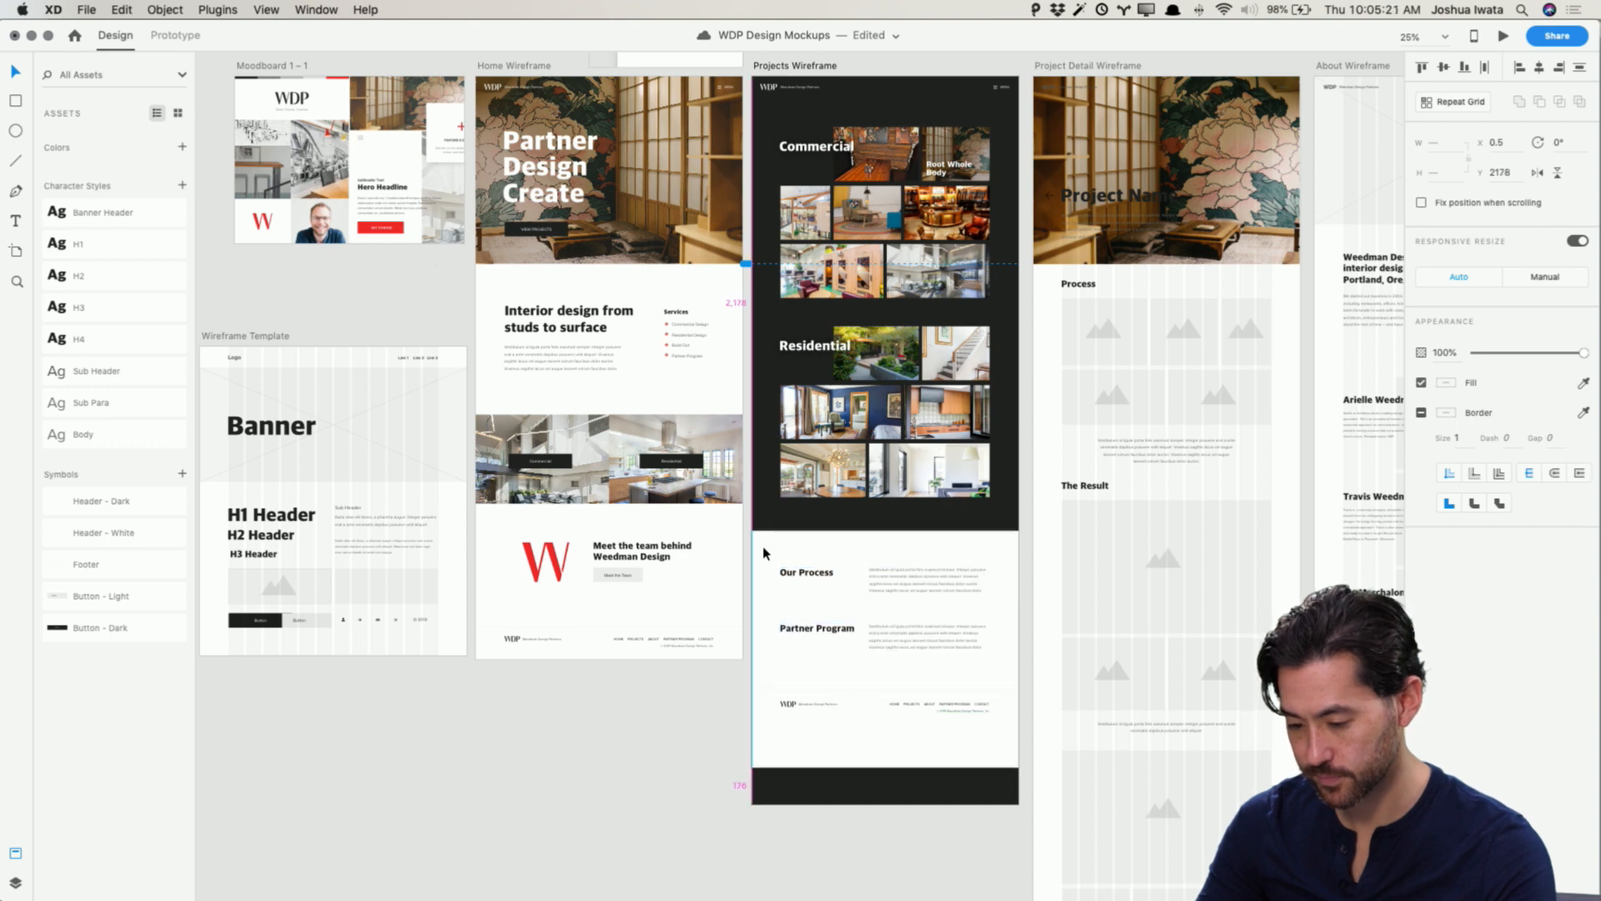
pyautogui.hotkey('shift', 'Down')
pyautogui.hotkey('shift', 'Down')
pyautogui.hotkey('shift', 'Down')
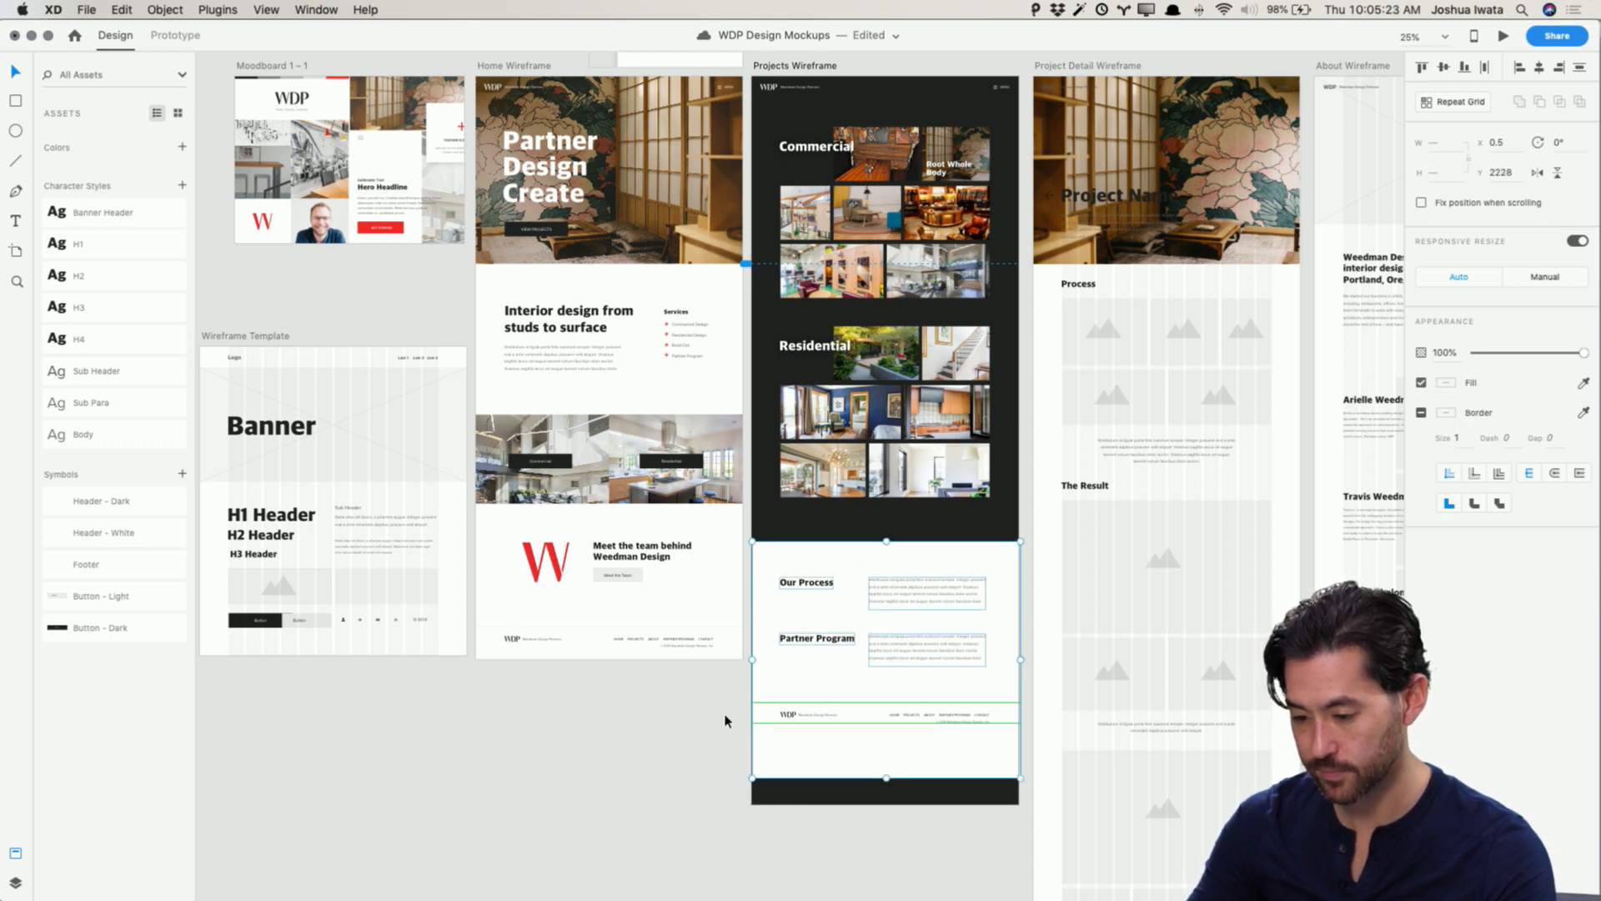
pyautogui.click(726, 722)
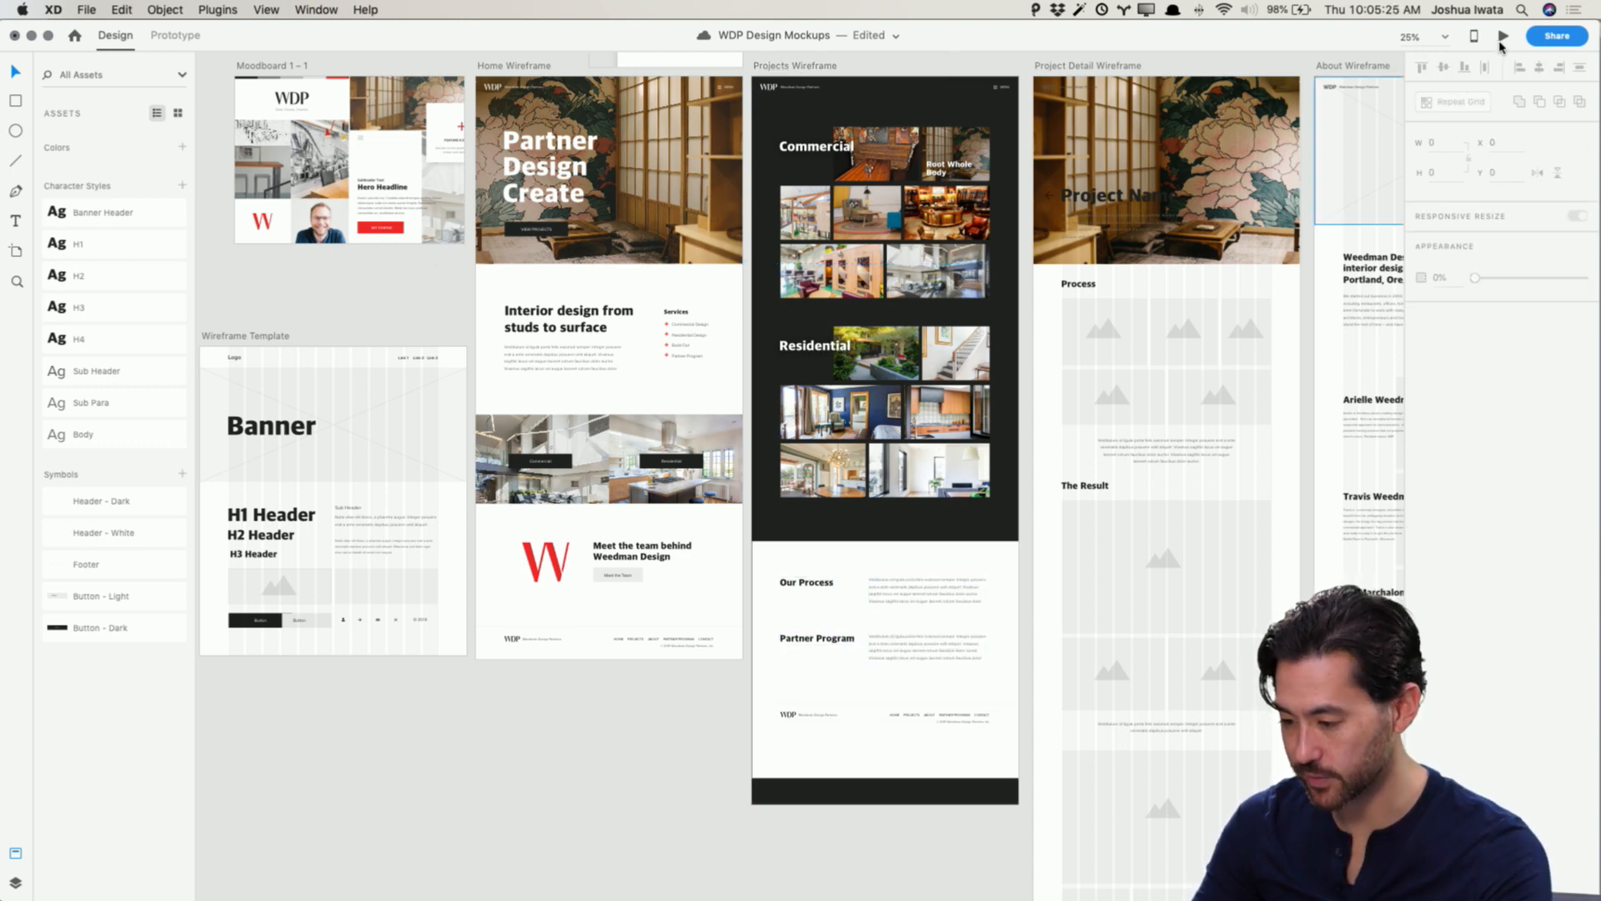
# Step: Preview the Projects Wireframe and scroll through the whole page
pyautogui.click(830, 67)
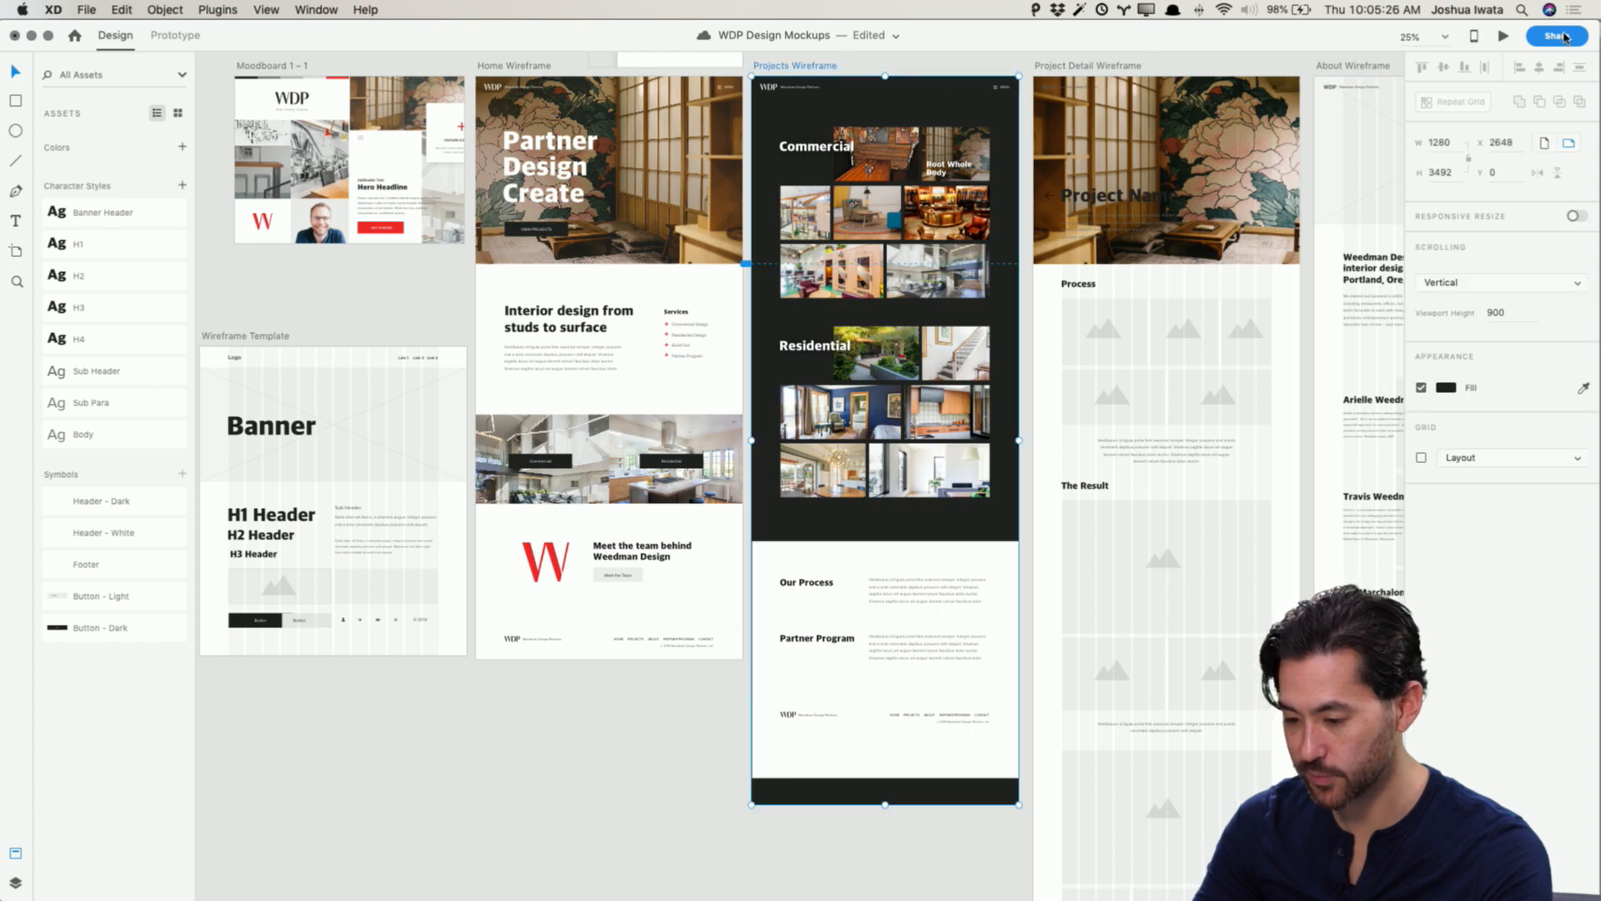
pyautogui.click(1504, 37)
pyautogui.scroll(-8, 944, 361)
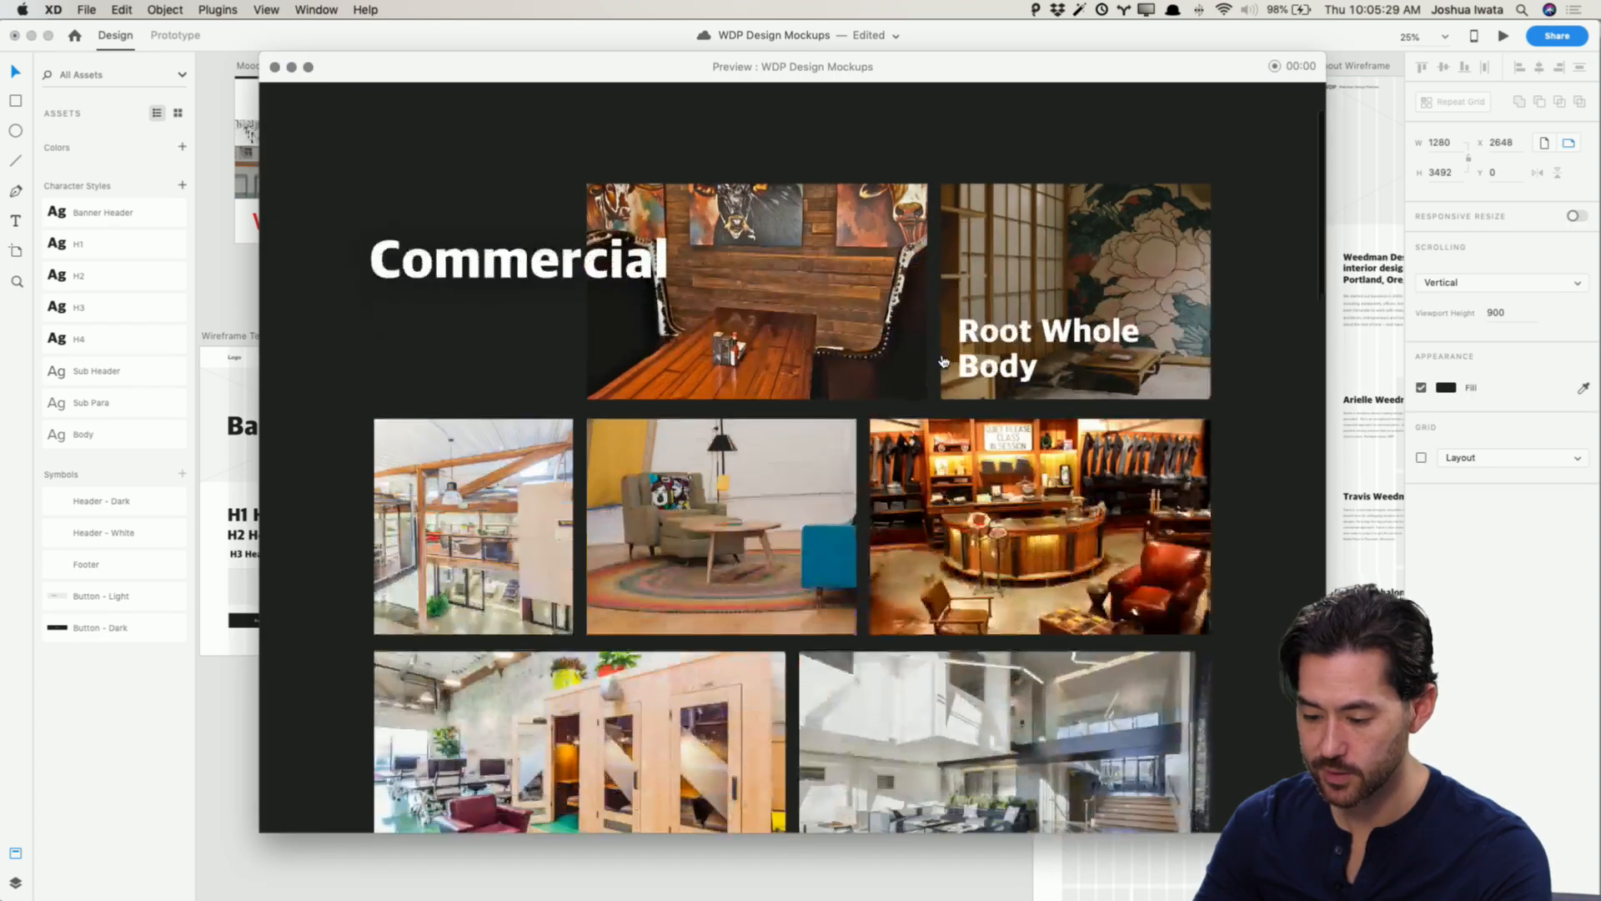
pyautogui.scroll(-10, 944, 361)
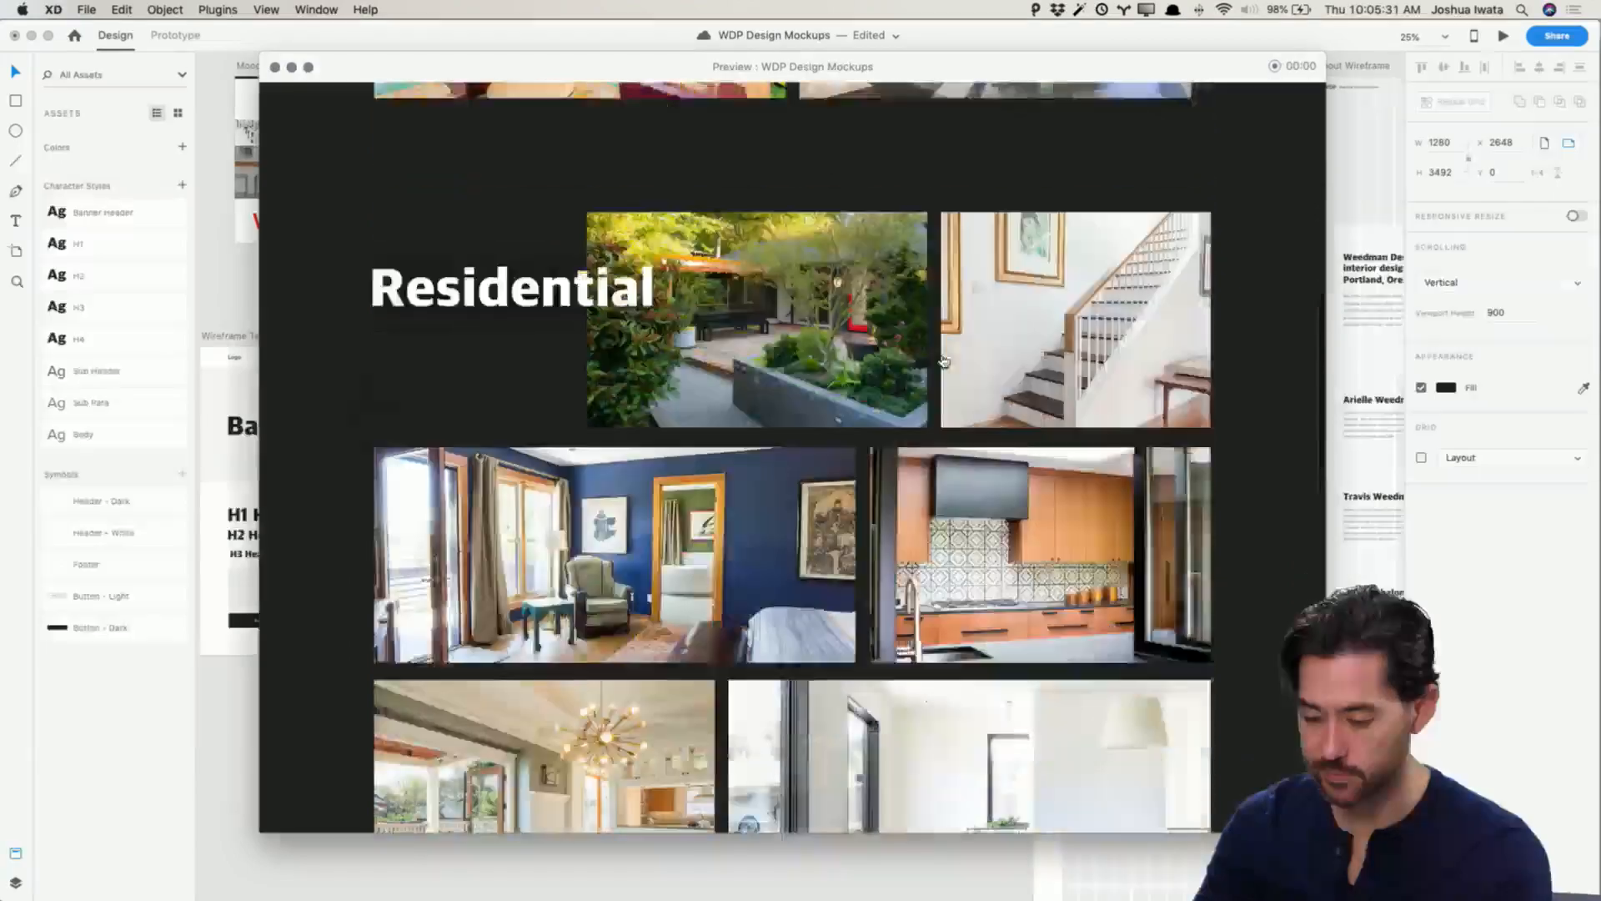
pyautogui.scroll(-6, 943, 361)
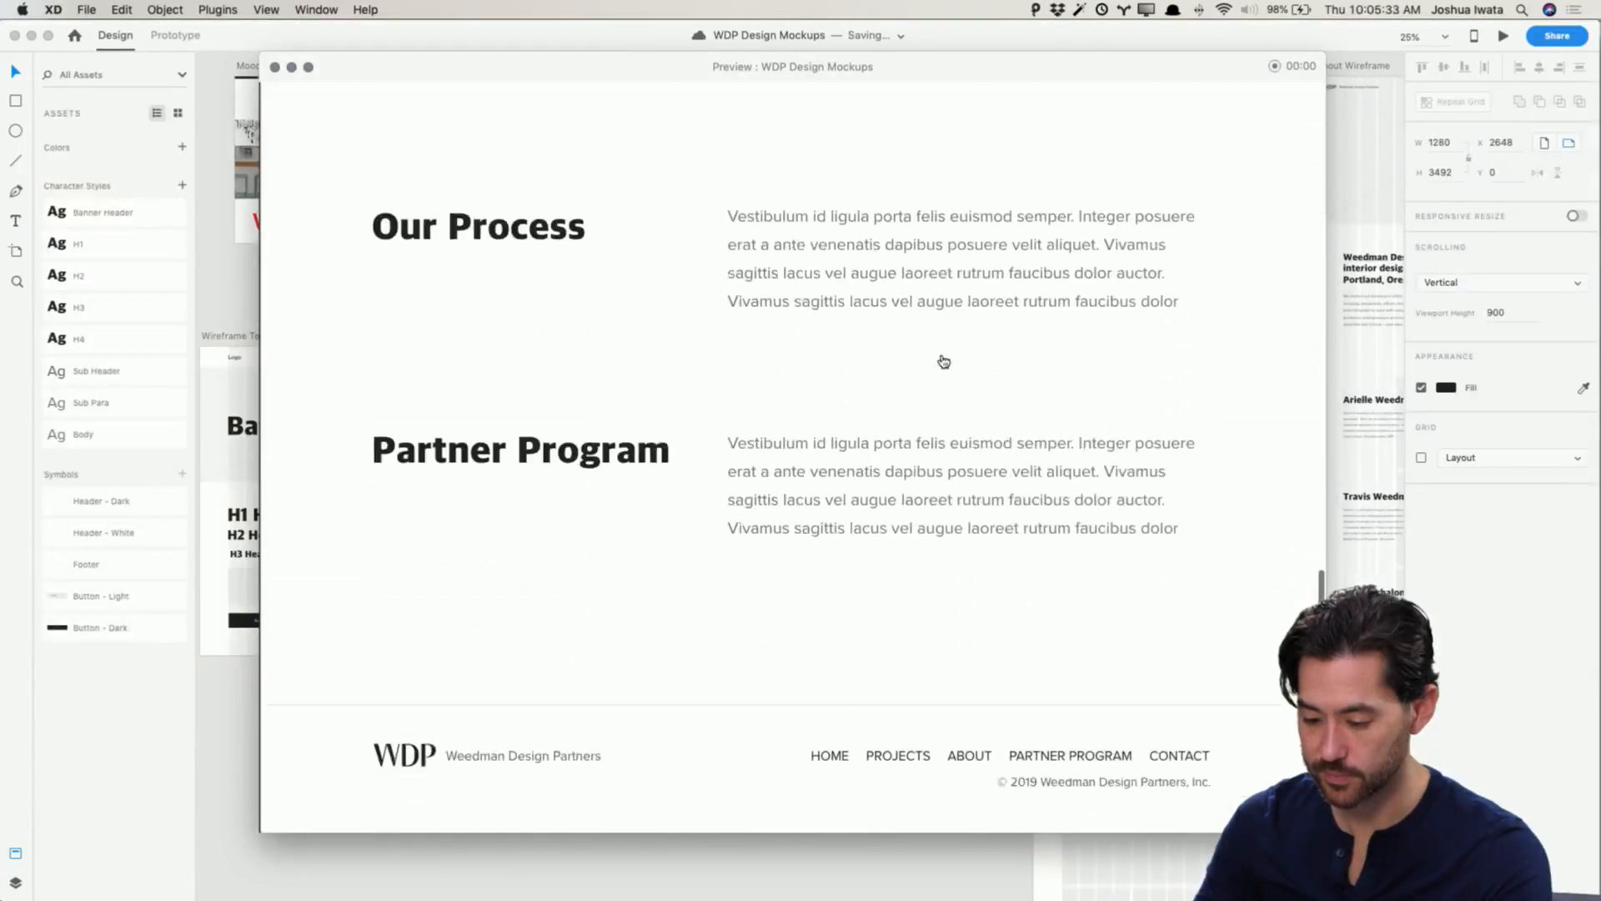
pyautogui.scroll(20, 943, 361)
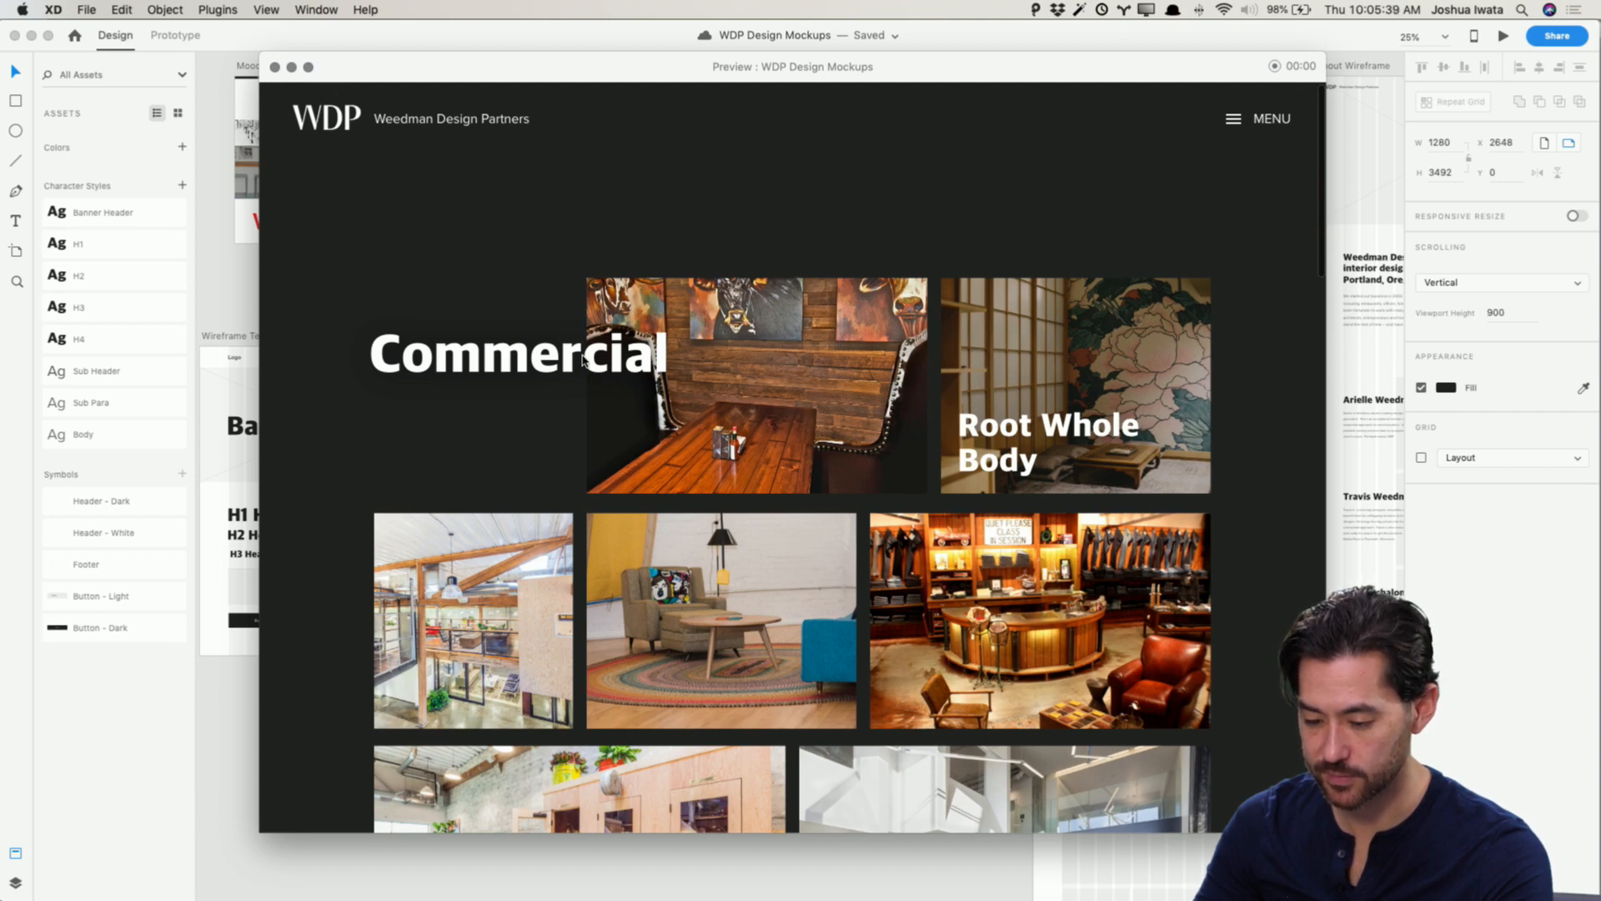
pyautogui.click(275, 67)
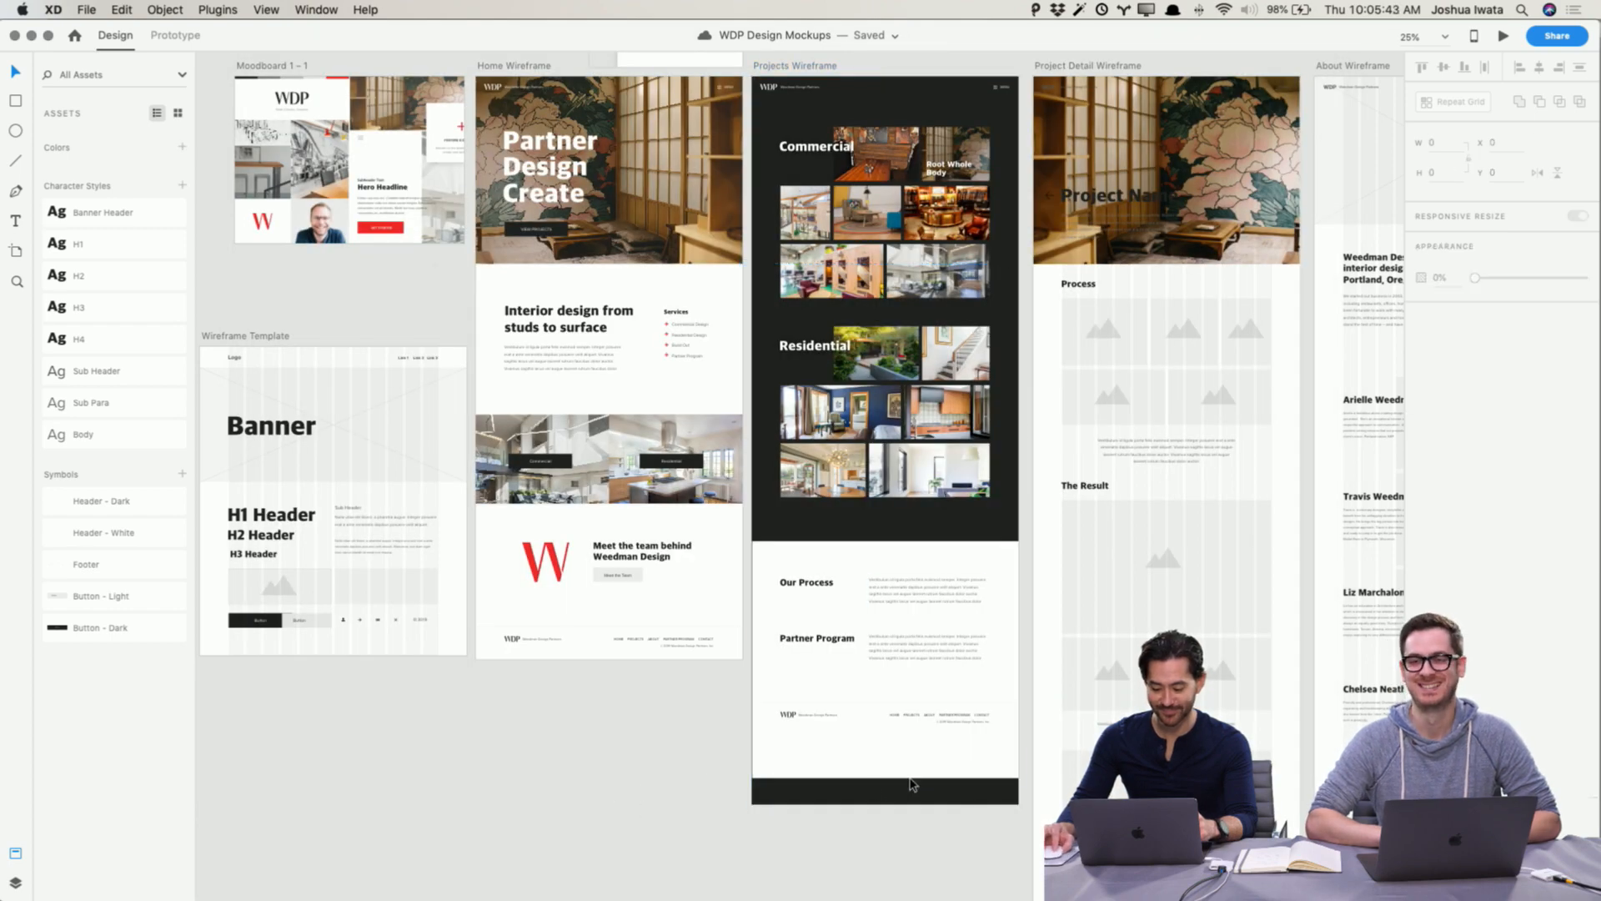
# Step: Select the Commercial section and all content below it and nudge it up slightly
pyautogui.moveTo(997, 830); pyautogui.dragTo(776, 139)
pyautogui.hotkey('shift', 'Up')
pyautogui.hotkey('shift', 'Up')
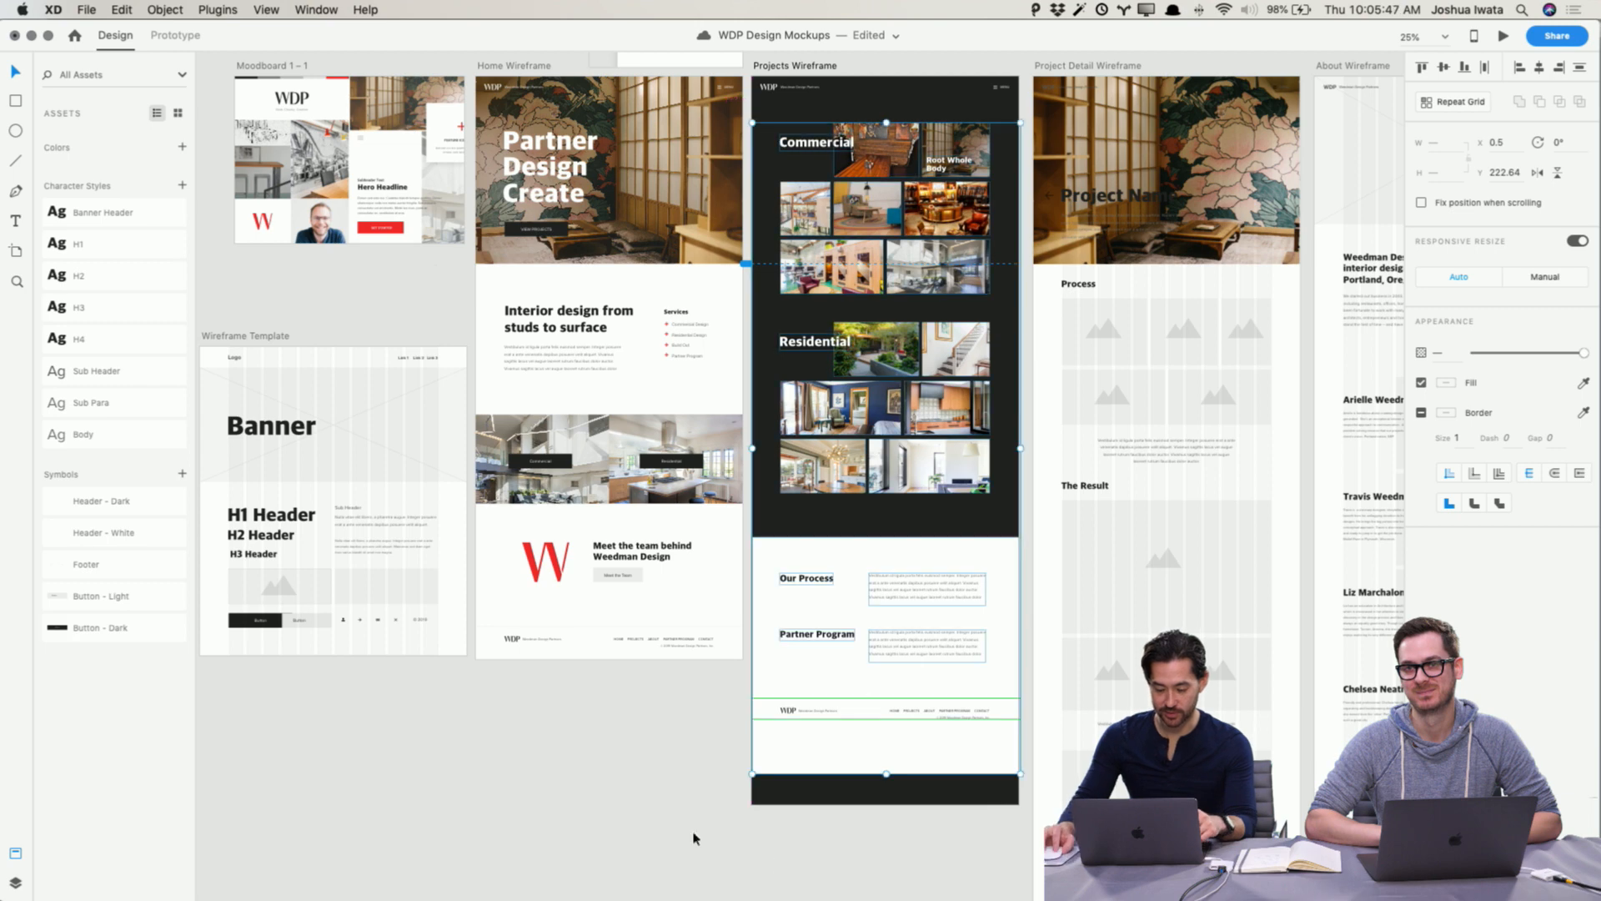
pyautogui.click(693, 837)
pyautogui.click(816, 67)
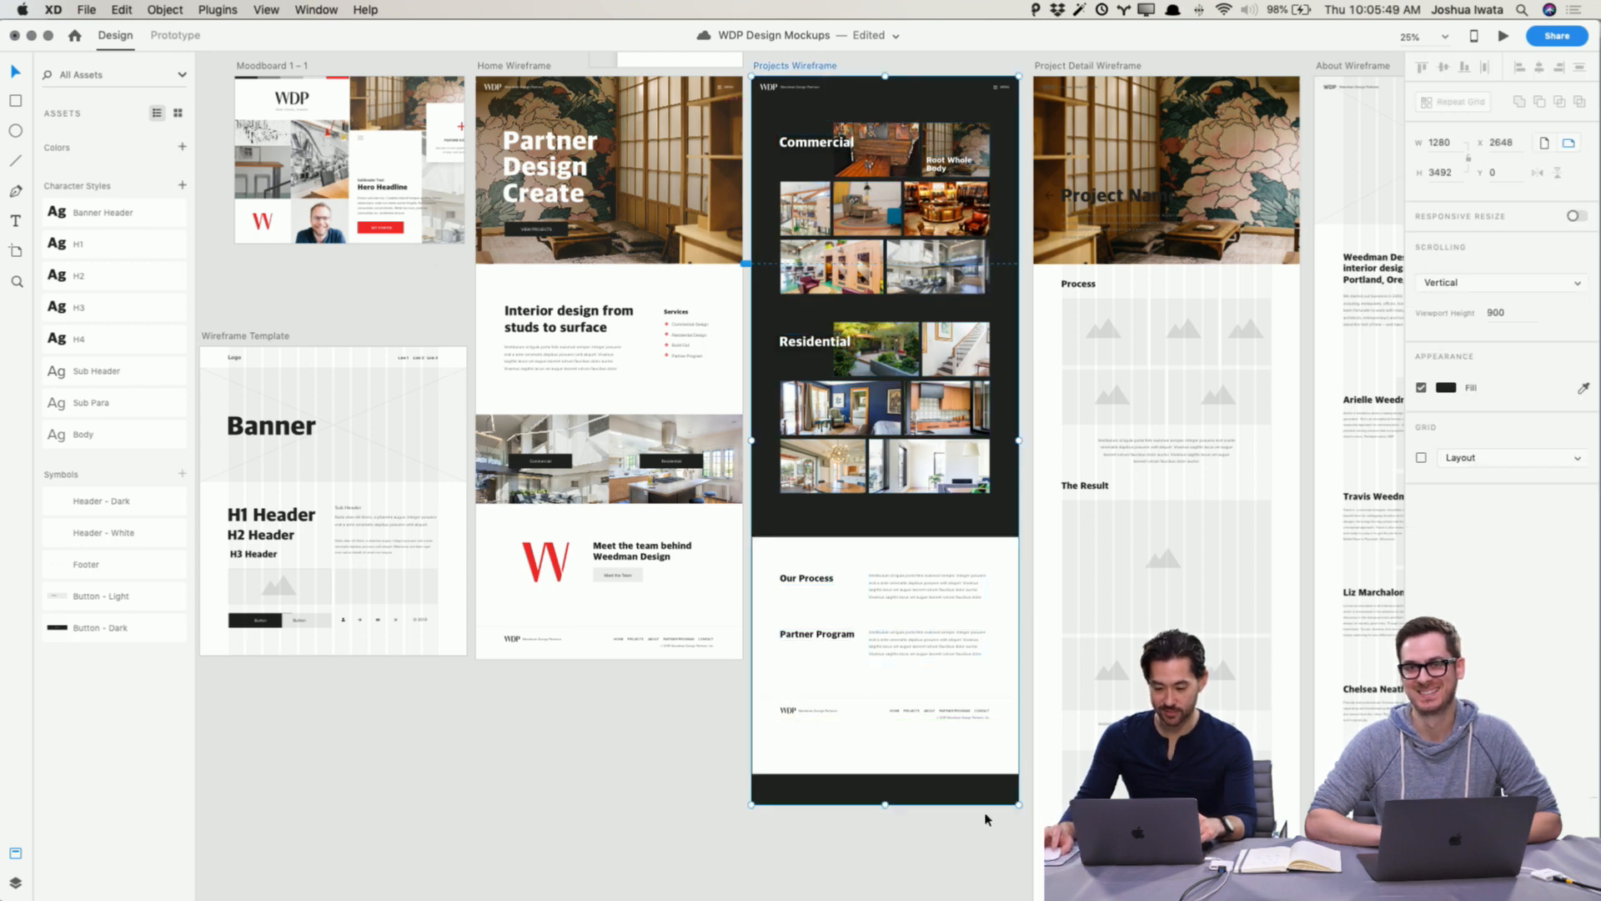
# Step: Shorten the Projects Wireframe artboard so it ends just below the footer
pyautogui.moveTo(885, 804); pyautogui.dragTo(886, 732)
pyautogui.click(891, 758)
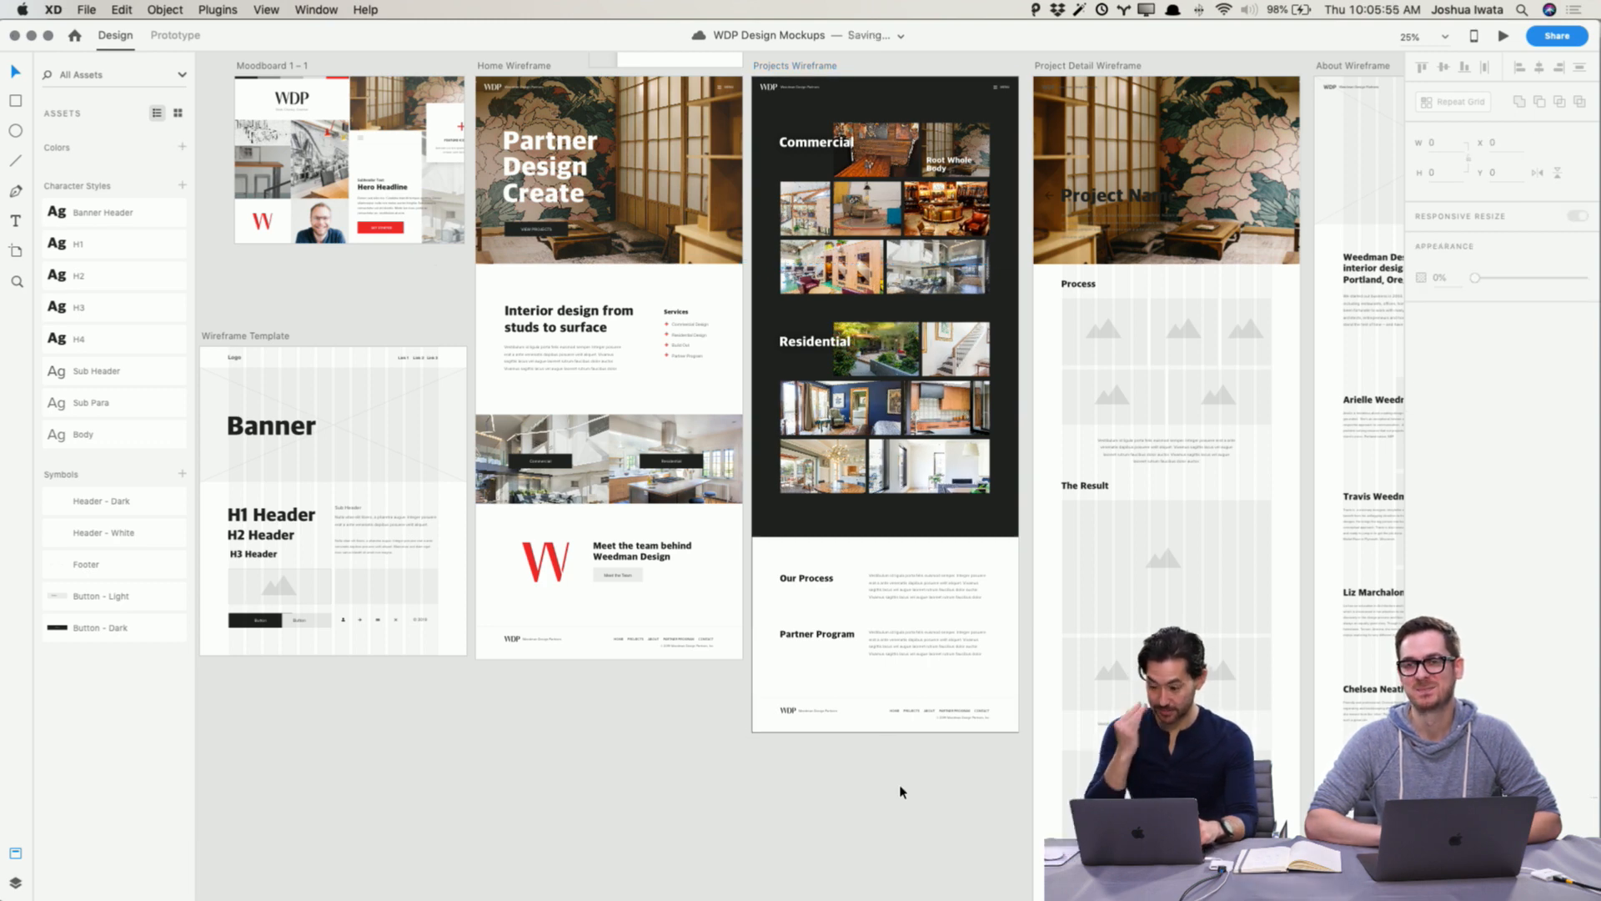
# Step: Delete the wireframe header from the top of the Project Detail Wireframe
pyautogui.scroll(5, 900, 792)
pyautogui.hscroll(2, 901, 792)
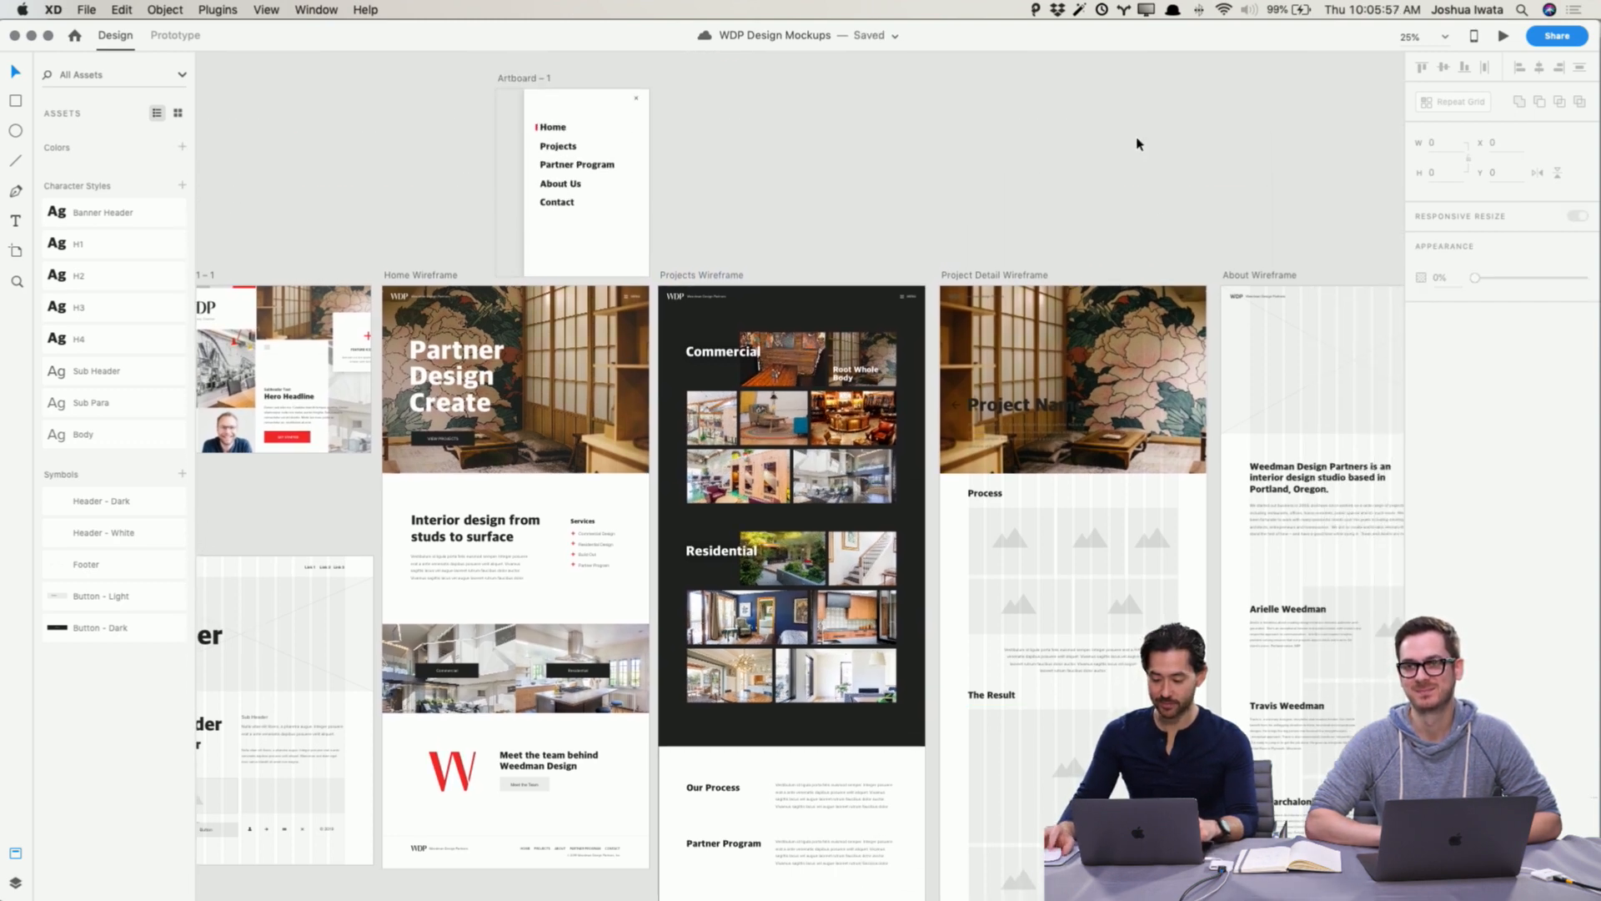
pyautogui.scroll(-3, 1137, 143)
pyautogui.hscroll(3, 1137, 142)
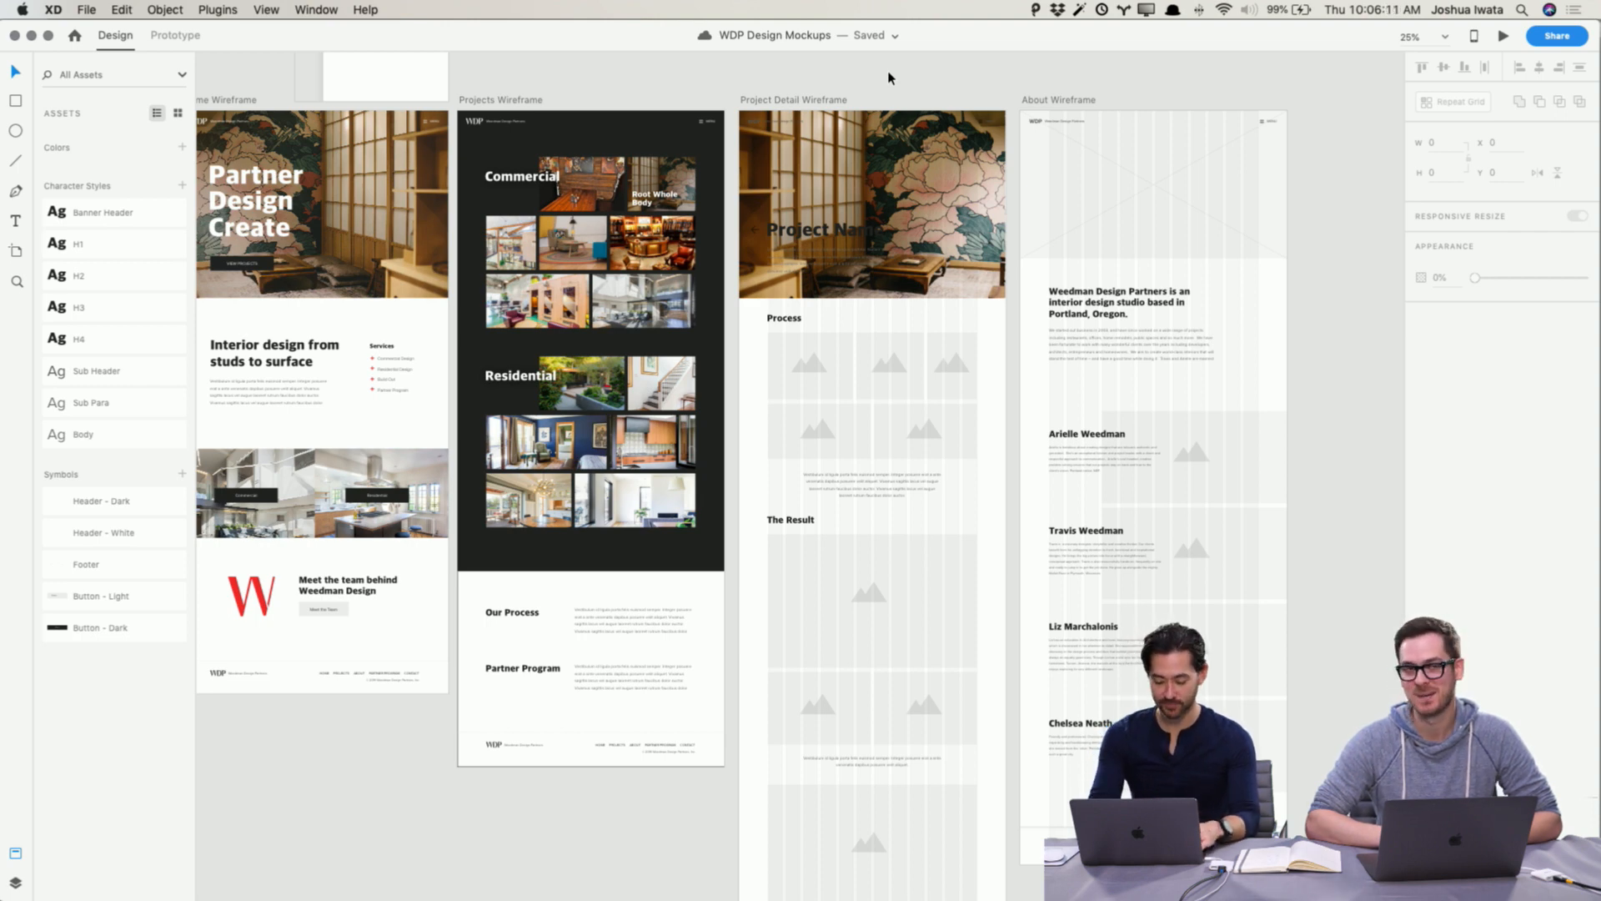
pyautogui.press('super+equal')
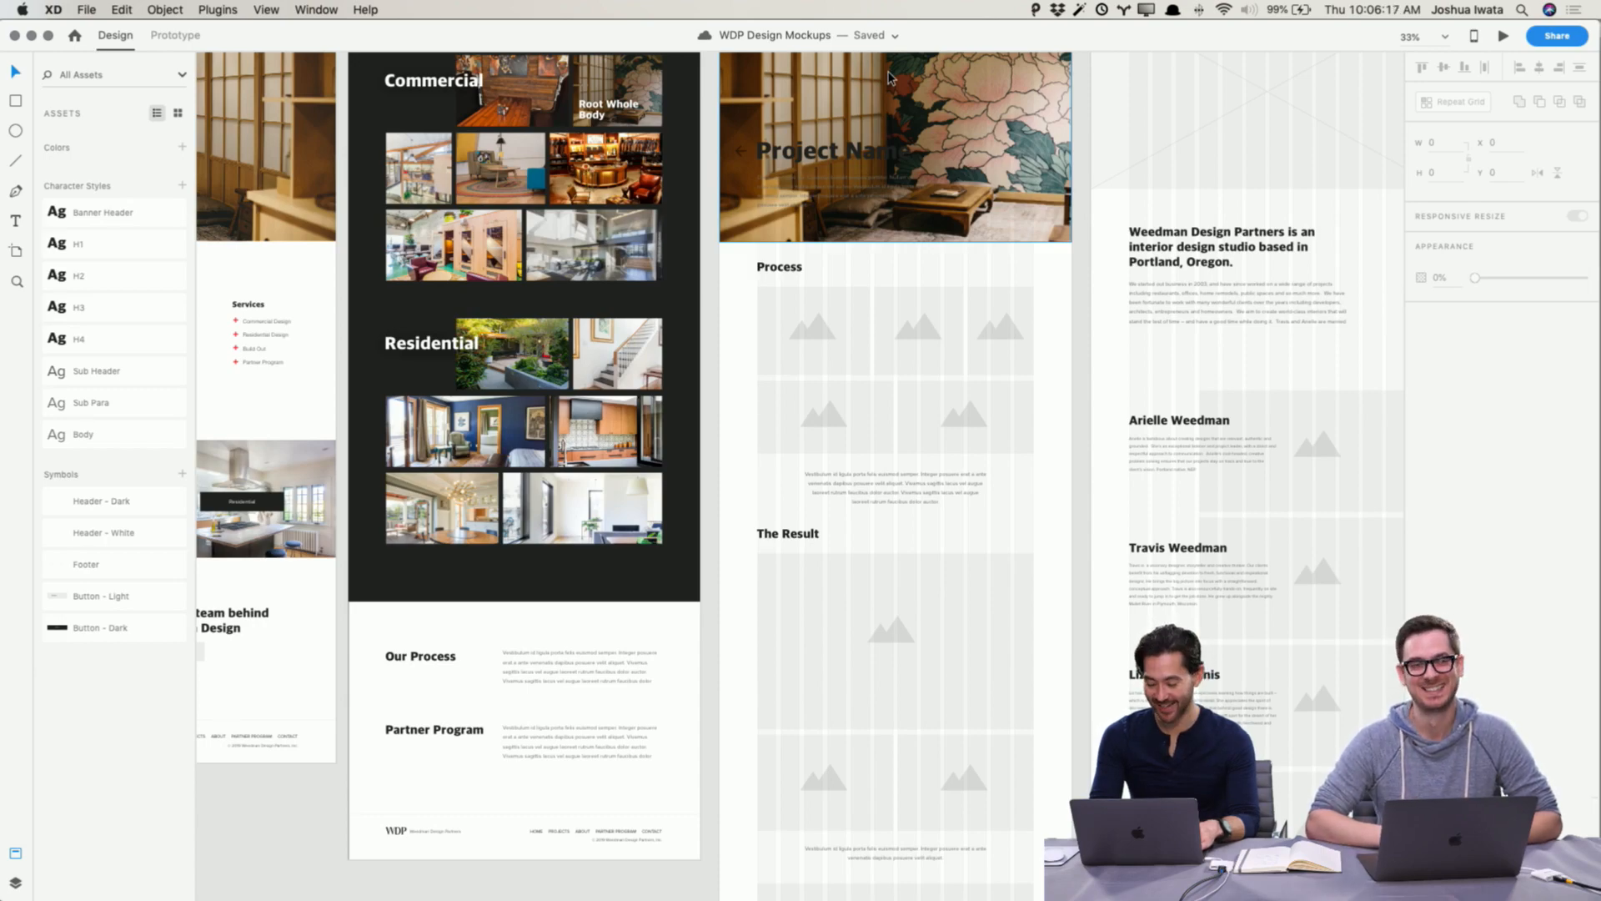
pyautogui.press('super+equal')
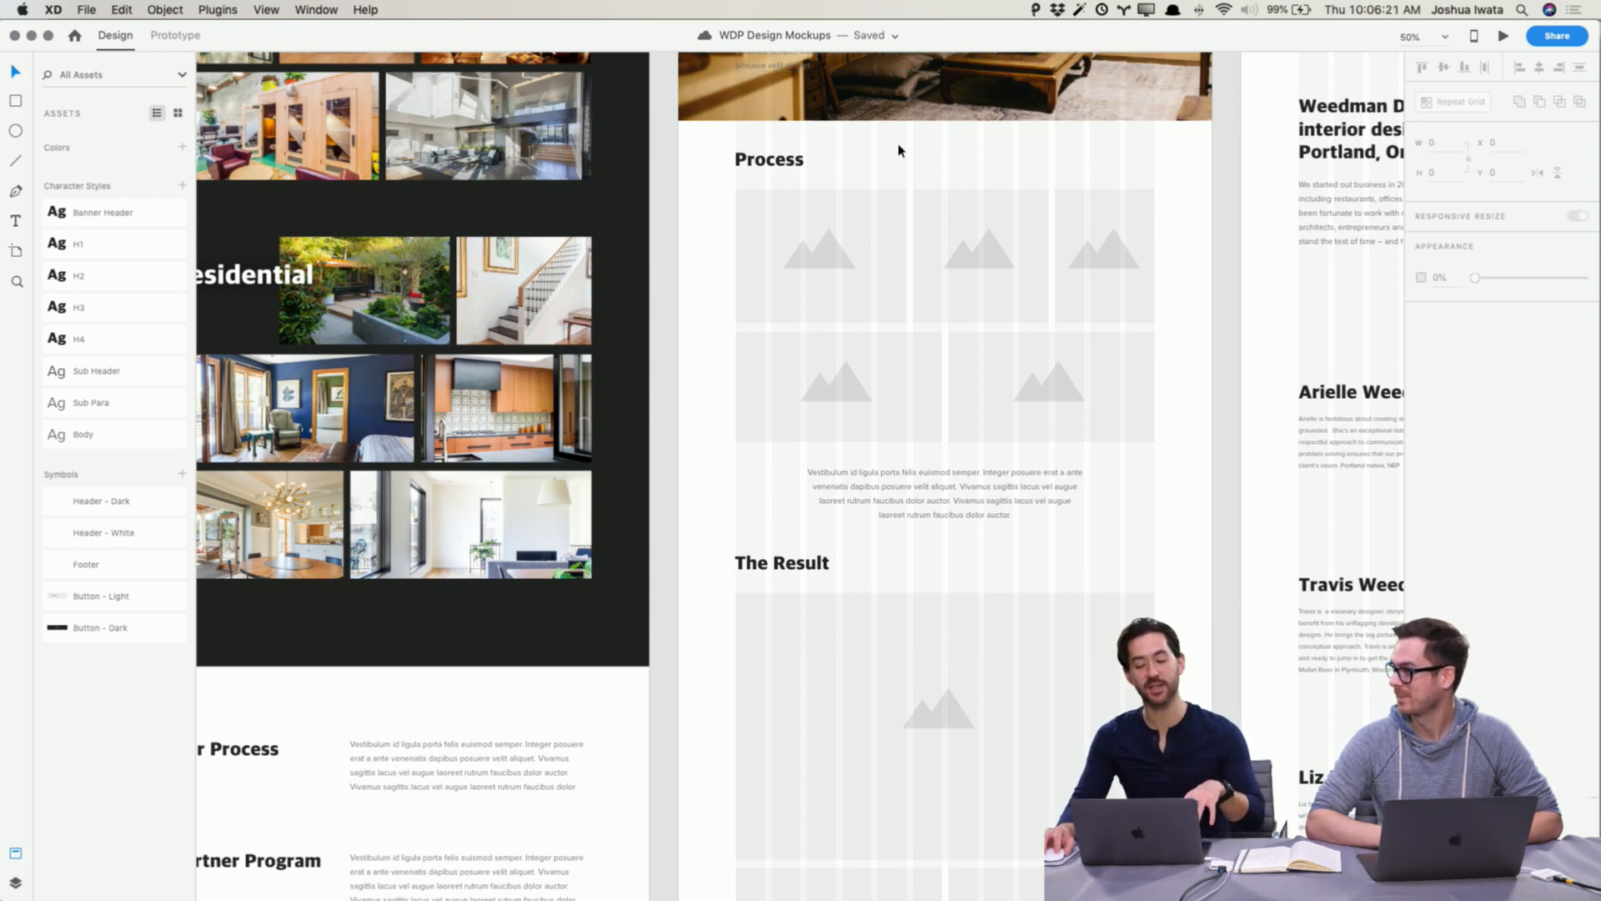
pyautogui.scroll(5, 894, 143)
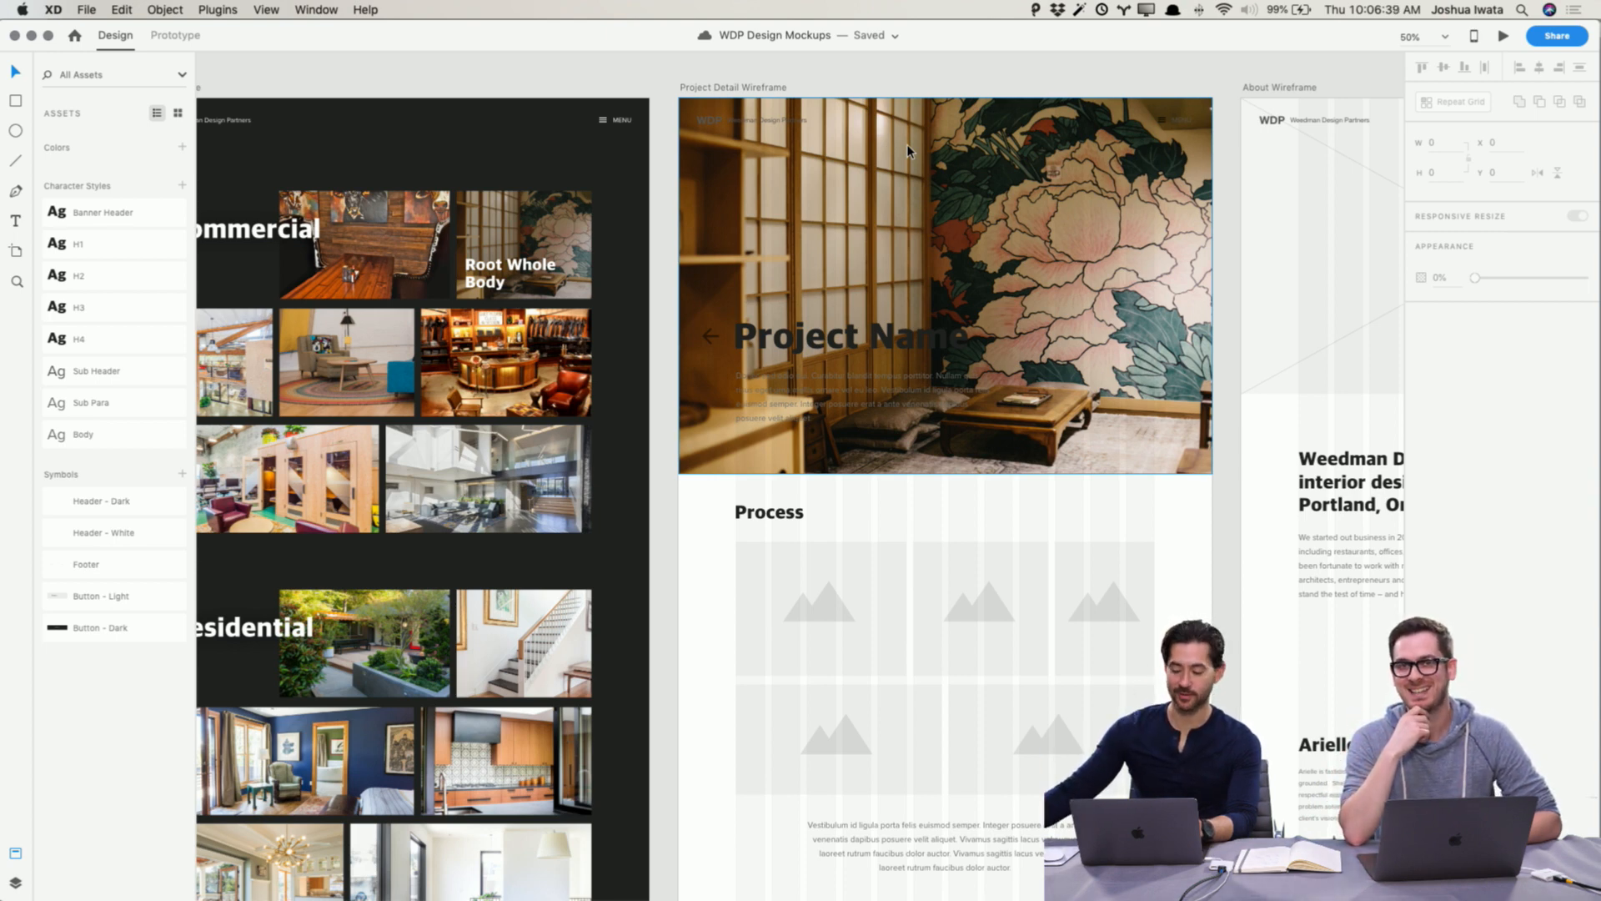
pyautogui.scroll(-1, 907, 143)
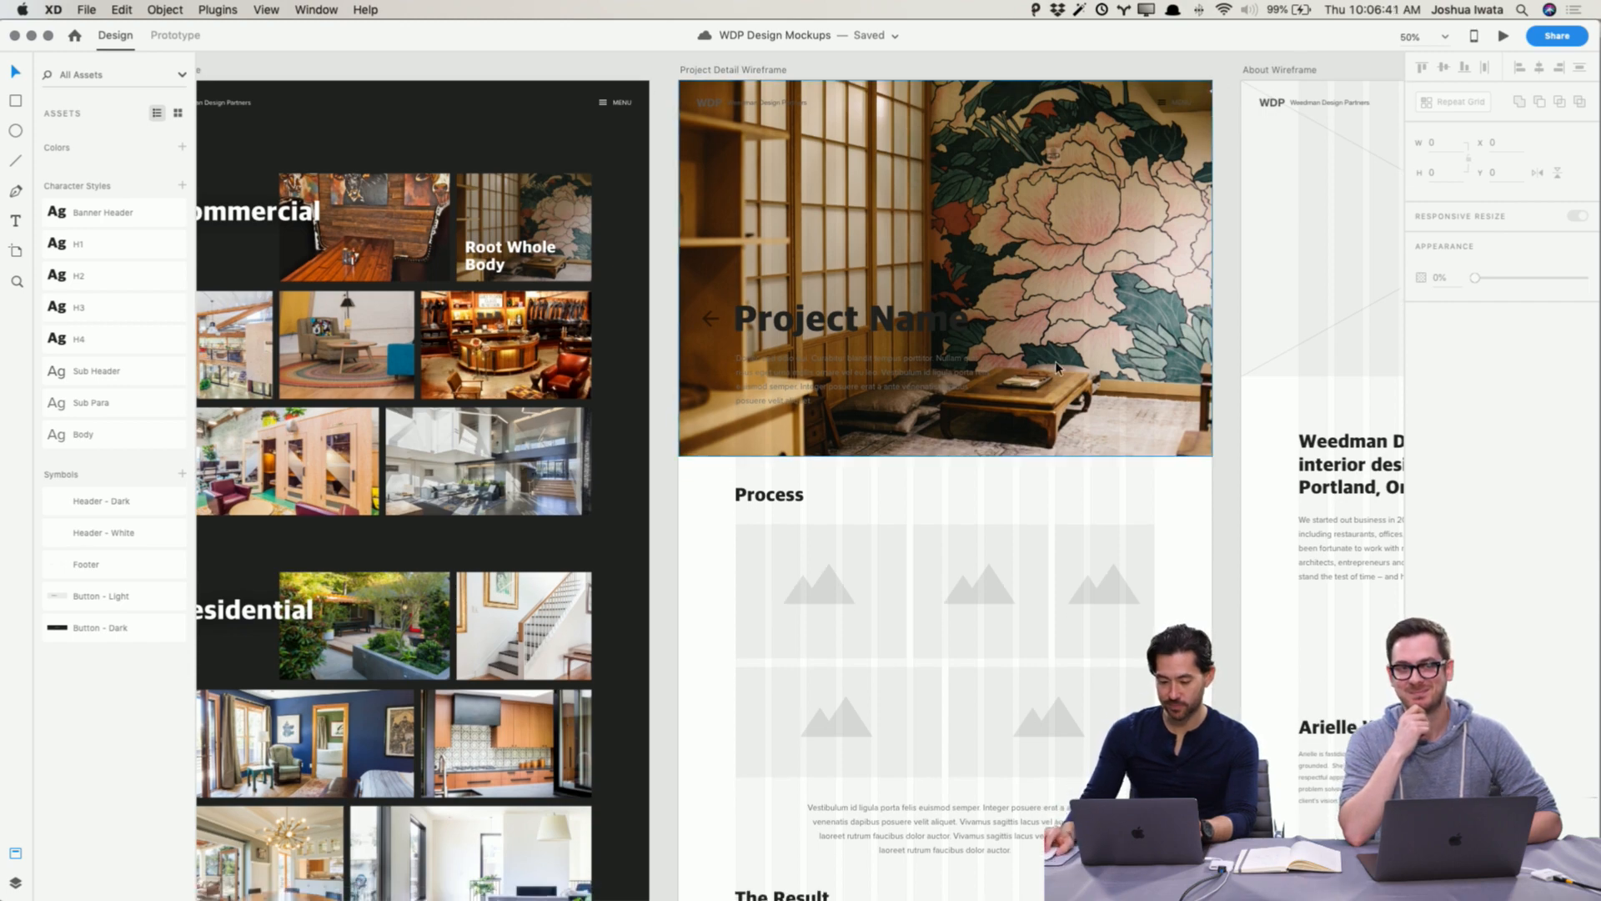
pyautogui.scroll(3, 1056, 367)
pyautogui.hscroll(2, 1056, 367)
pyautogui.scroll(3, 1056, 367)
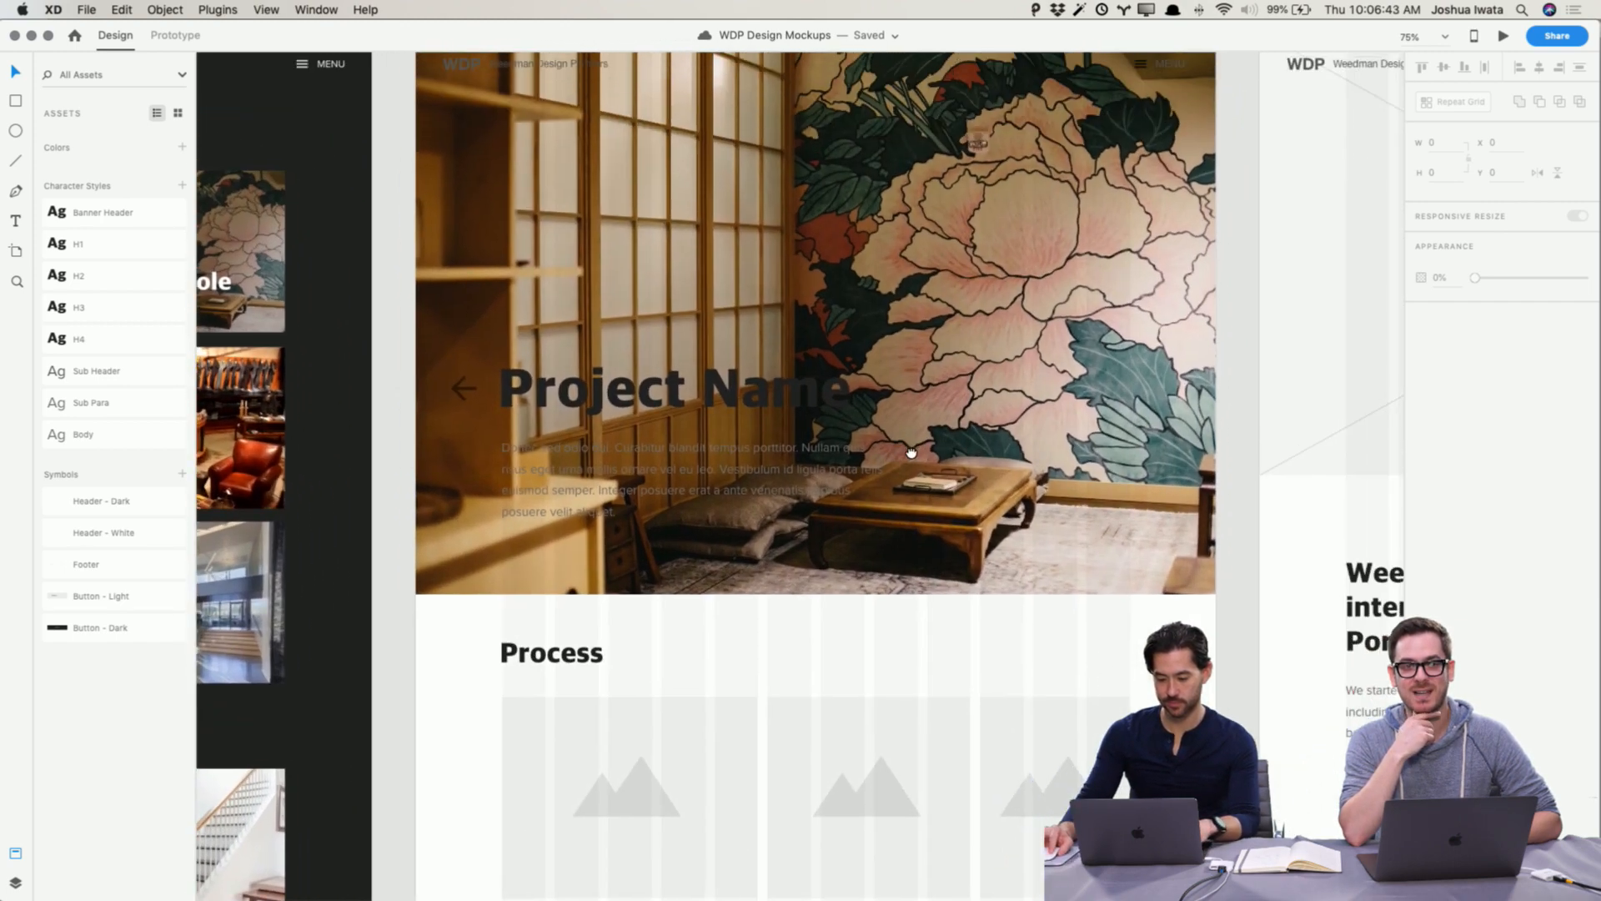
pyautogui.moveTo(911, 452); pyautogui.dragTo(826, 505)
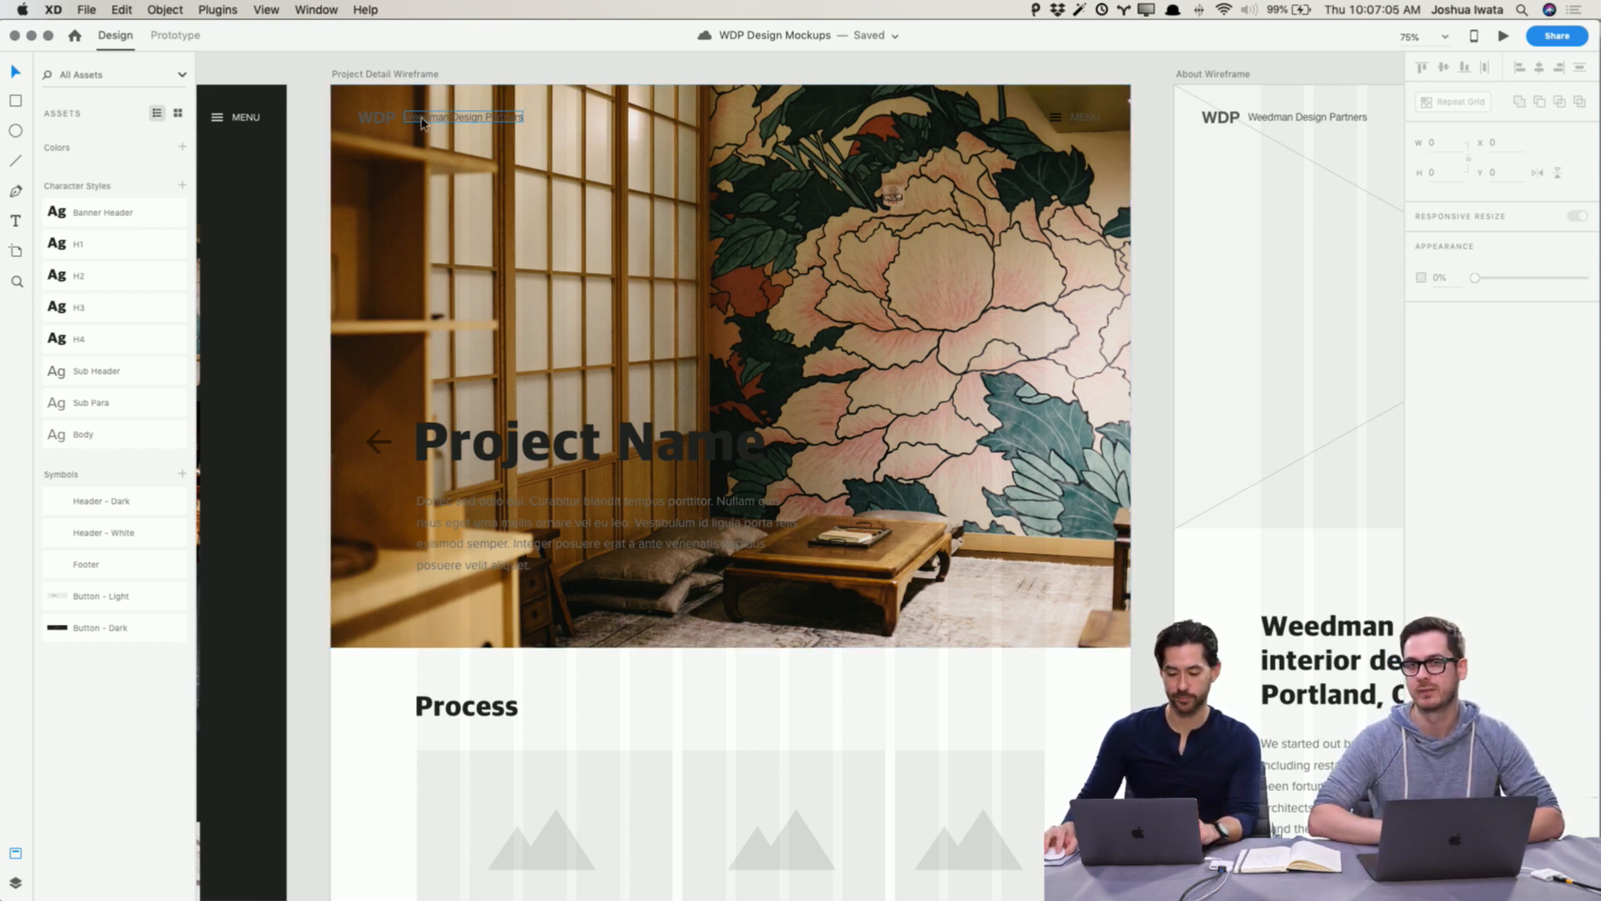
pyautogui.click(373, 121)
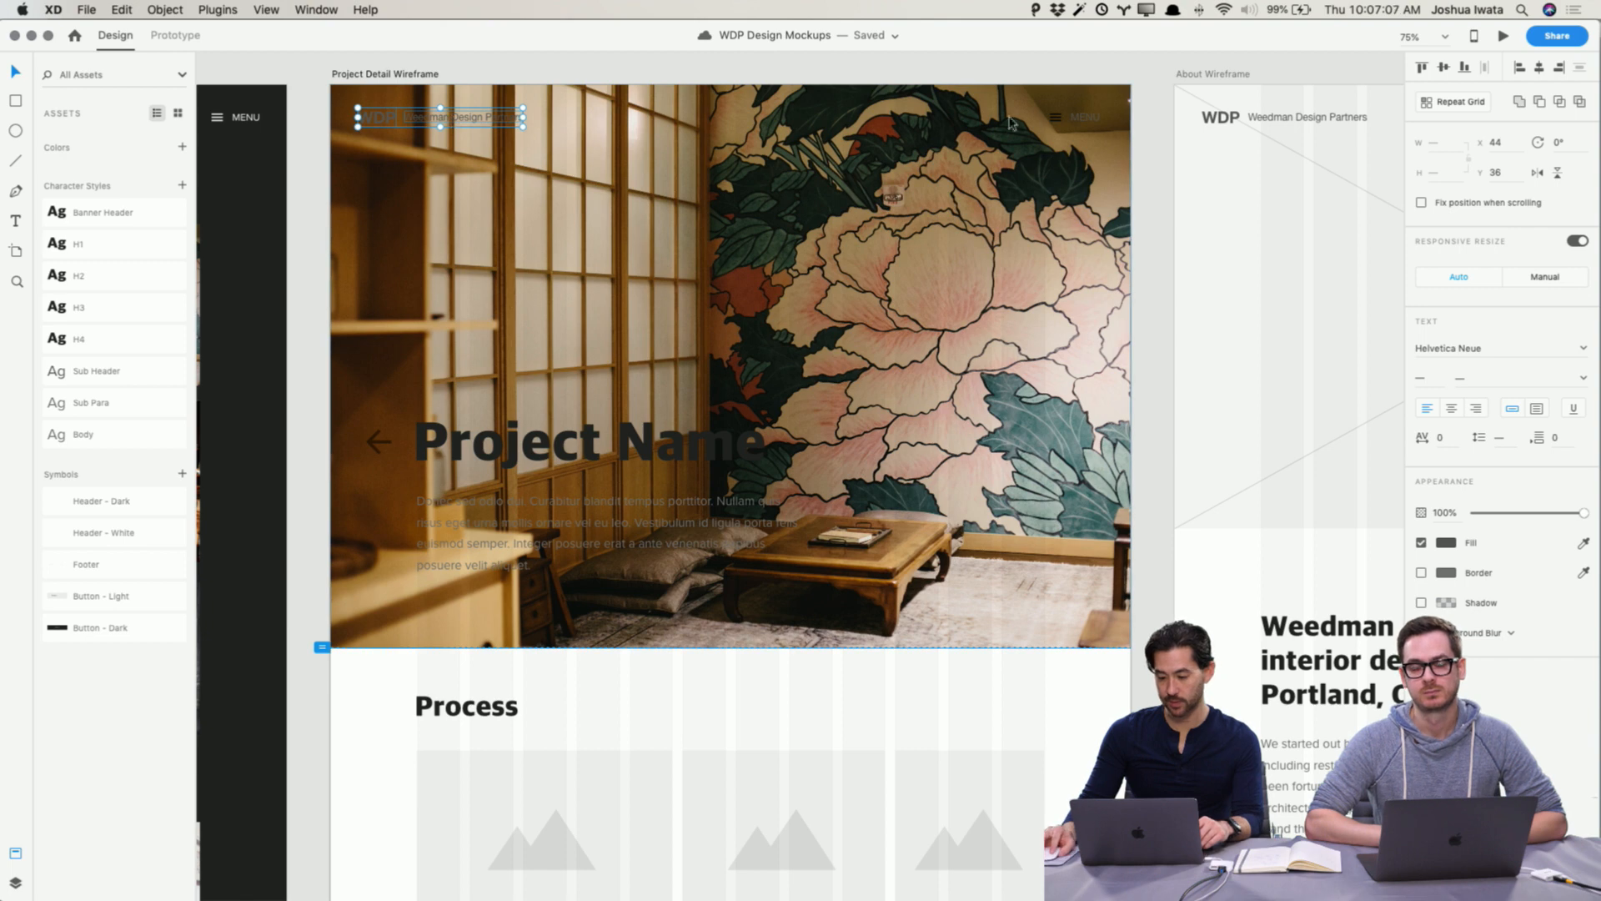
pyautogui.click(1053, 122)
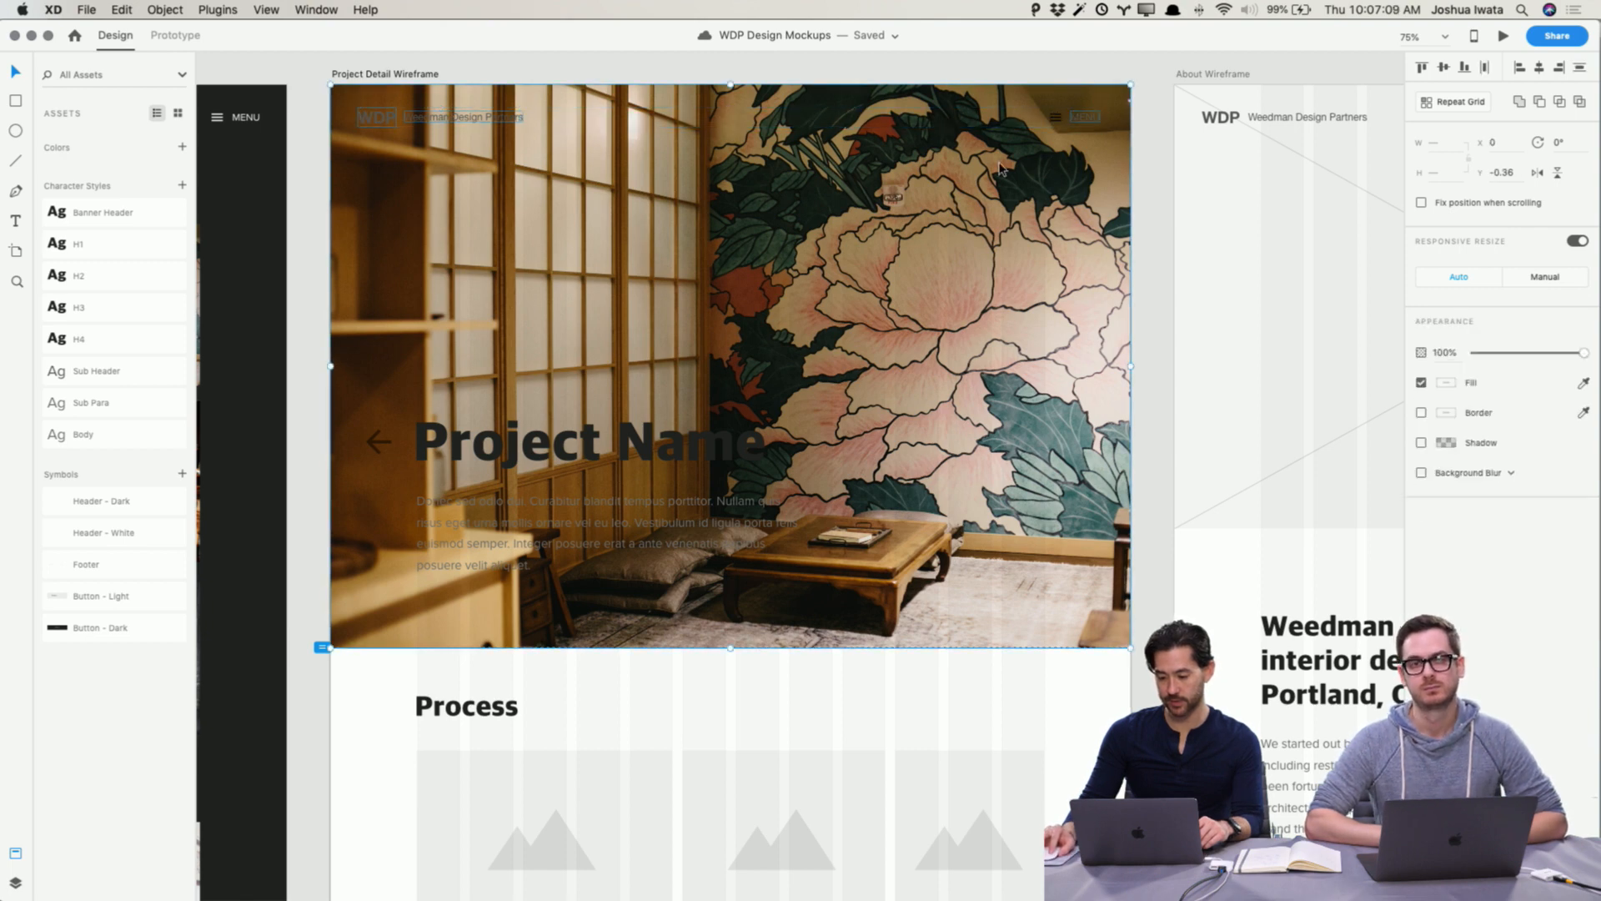
pyautogui.doubleClick(1054, 121)
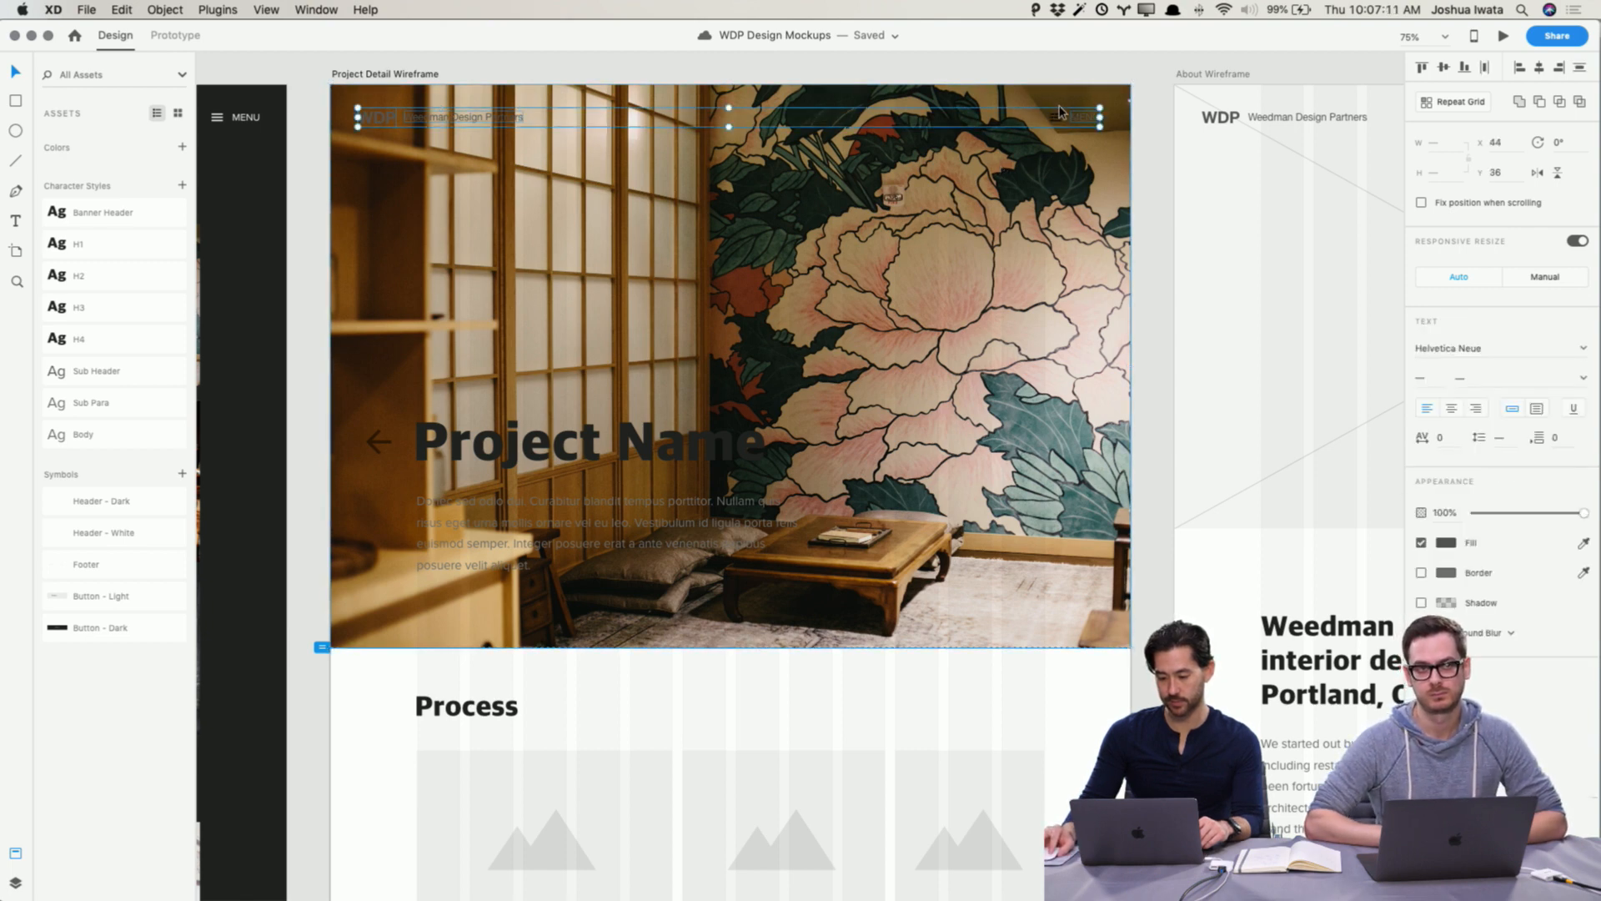
pyautogui.press('Delete')
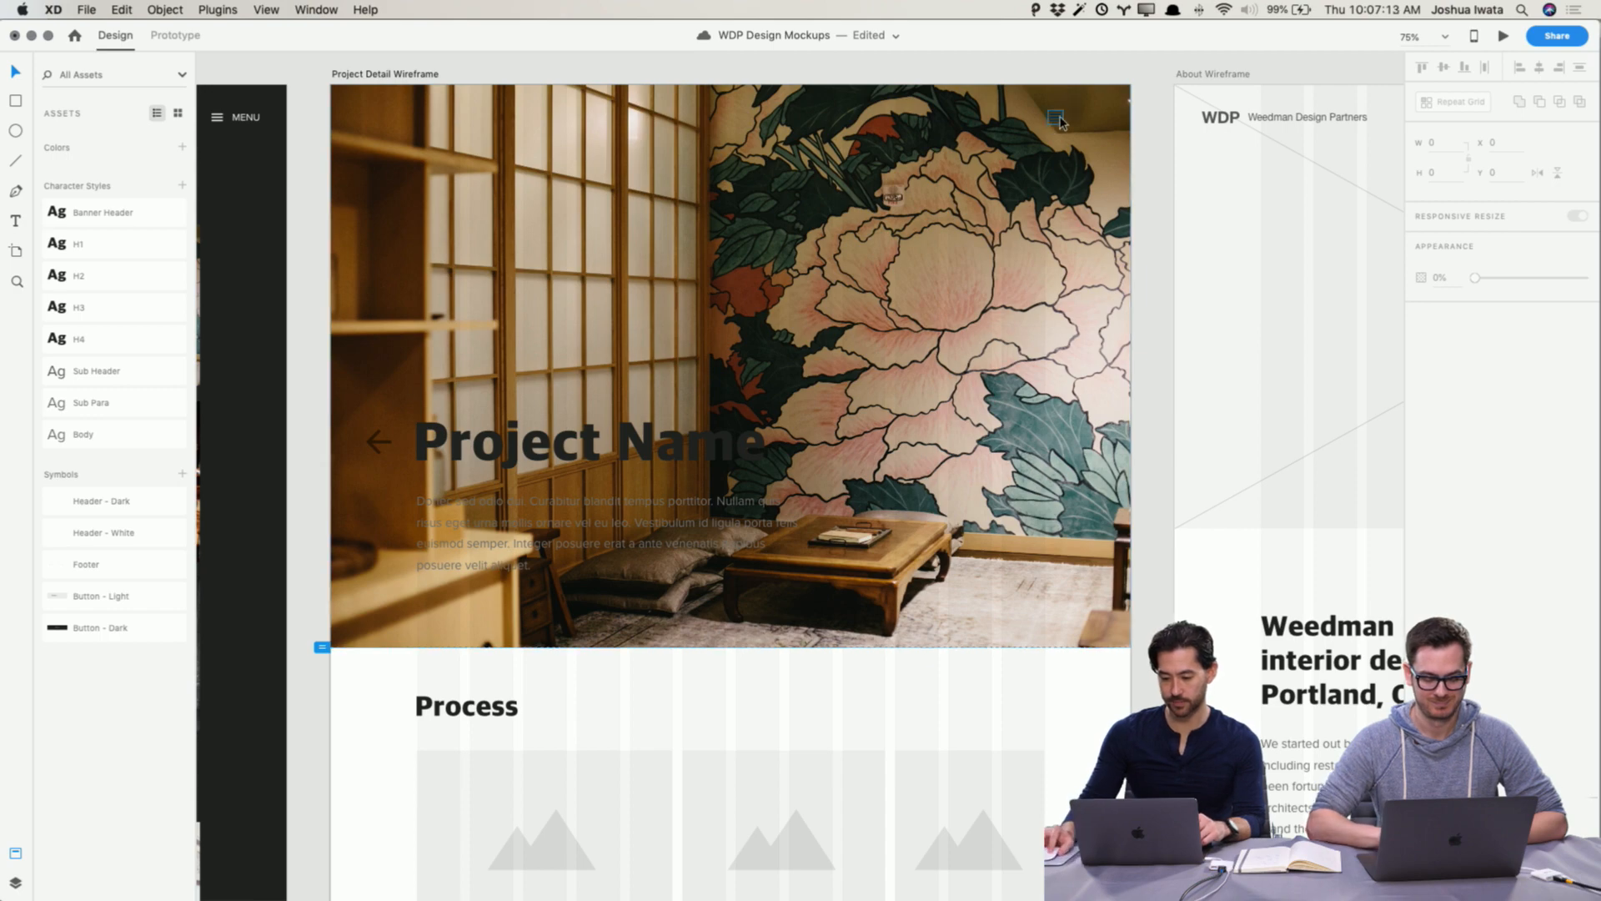
# Step: Copy the dark WDP header from the Projects Wireframe, paste it onto the Project Detail Wireframe, and save
pyautogui.hscroll(-10, 907, 123)
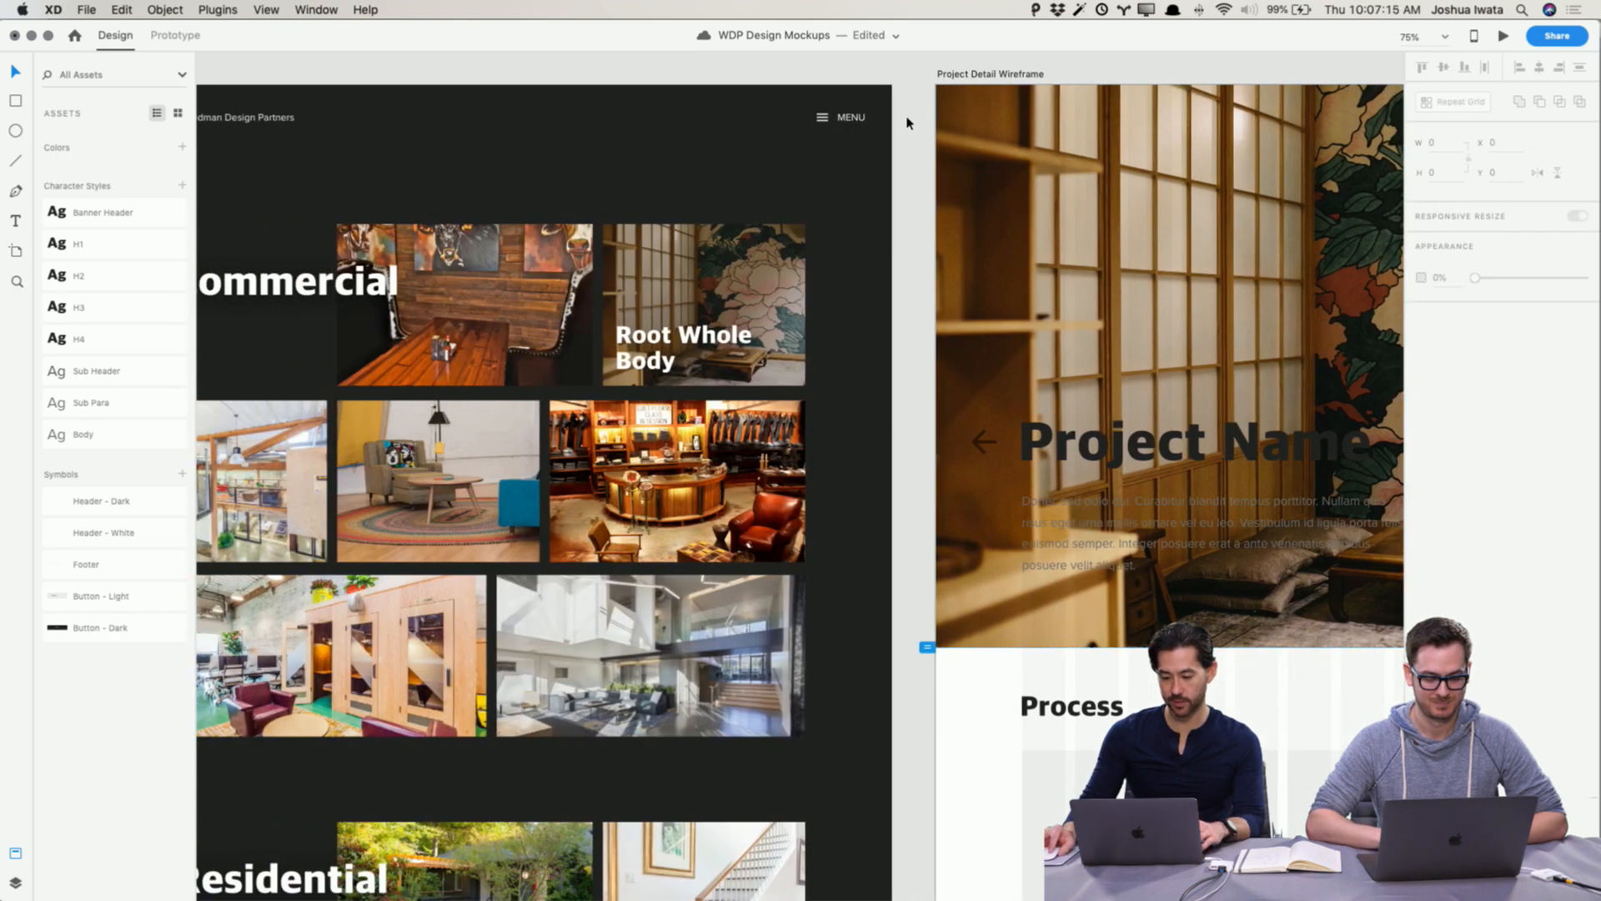
pyautogui.click(863, 119)
pyautogui.hscroll(10, 501, 88)
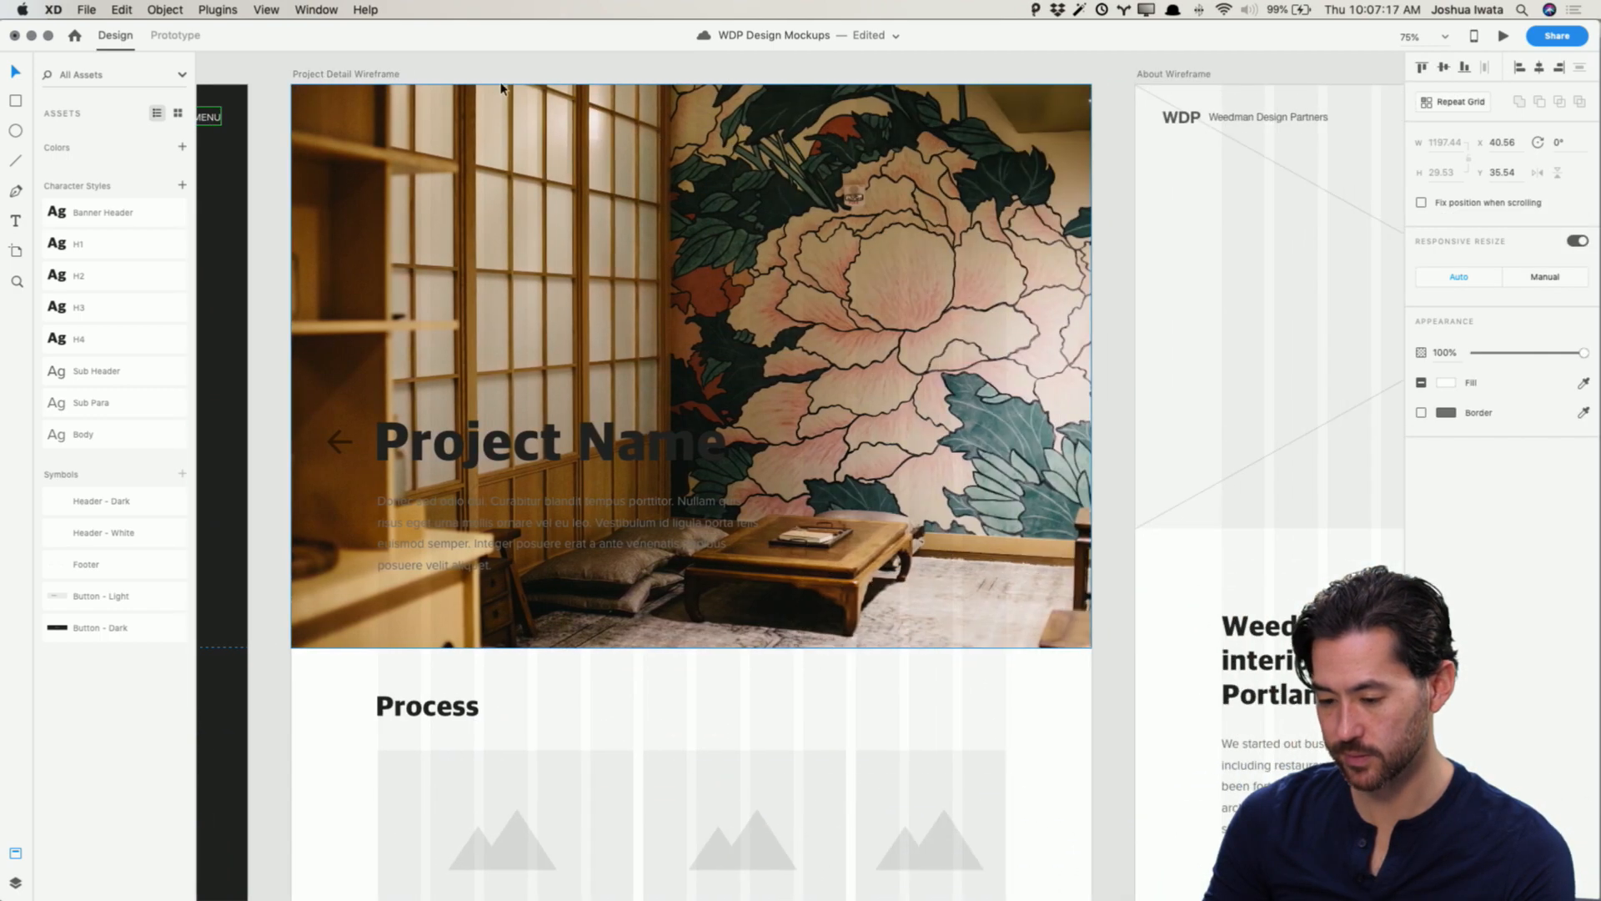
pyautogui.press('super+v')
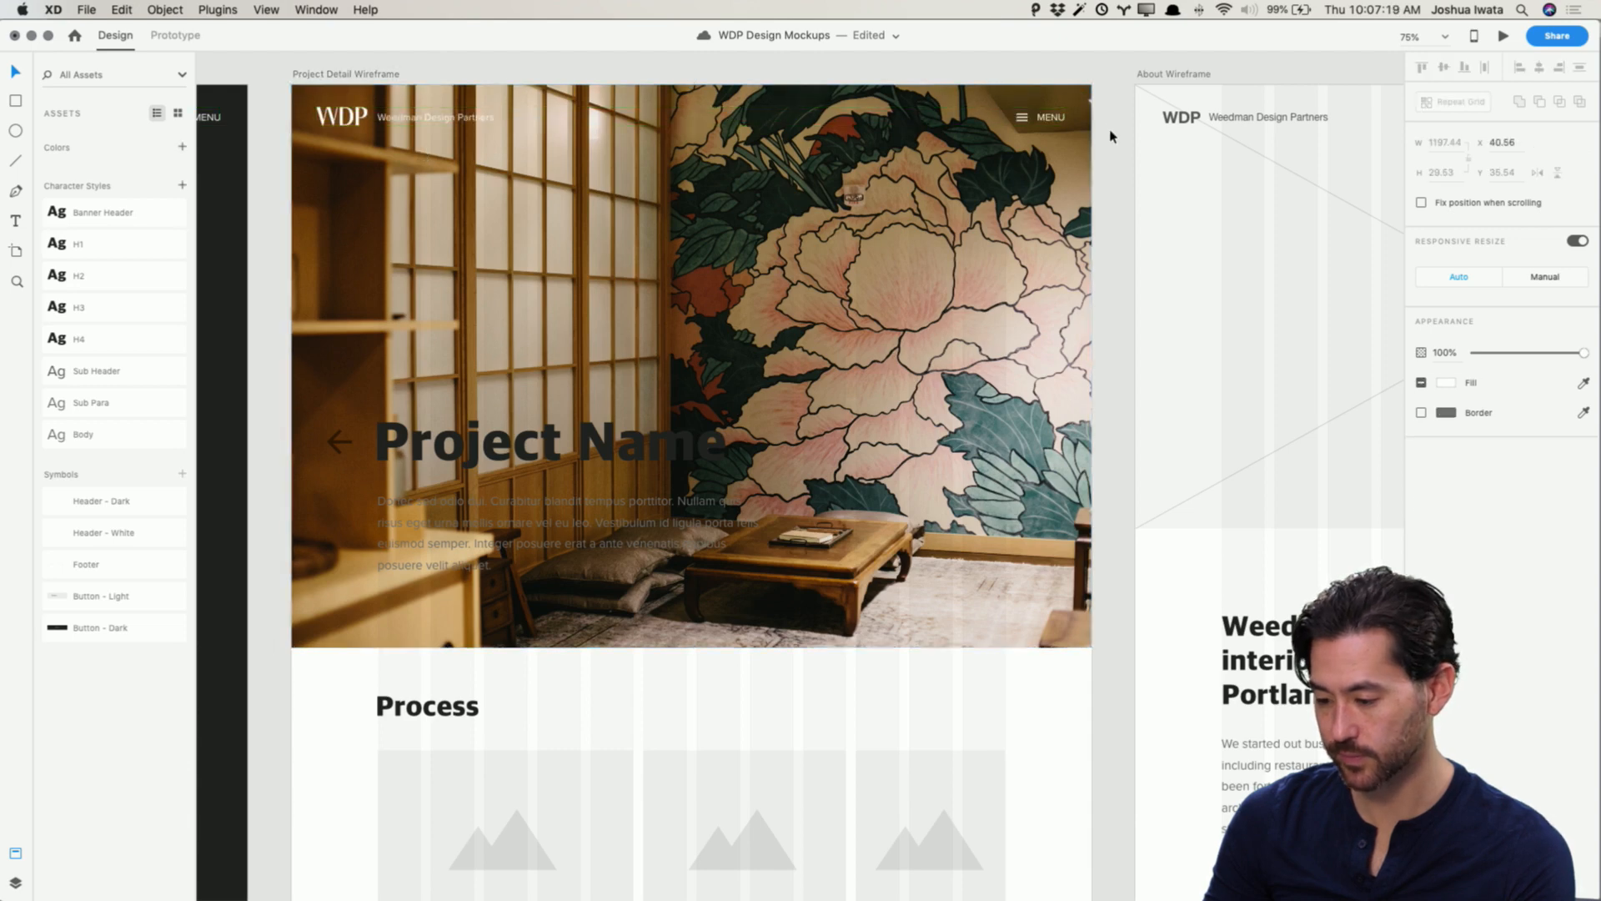
pyautogui.click(1111, 136)
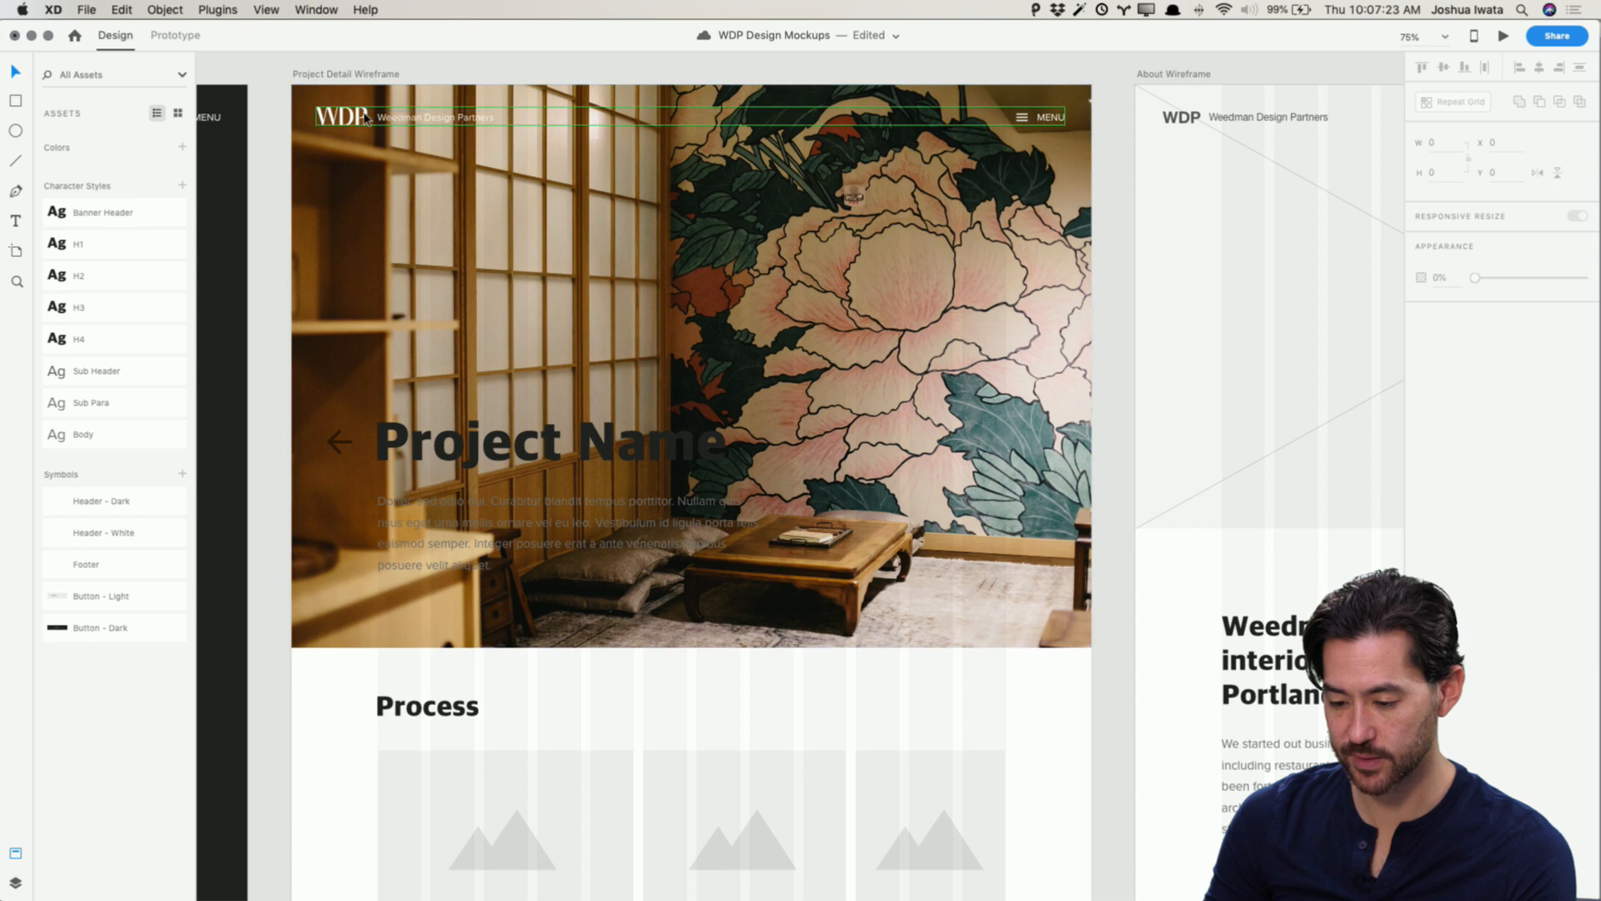
pyautogui.press('super+s')
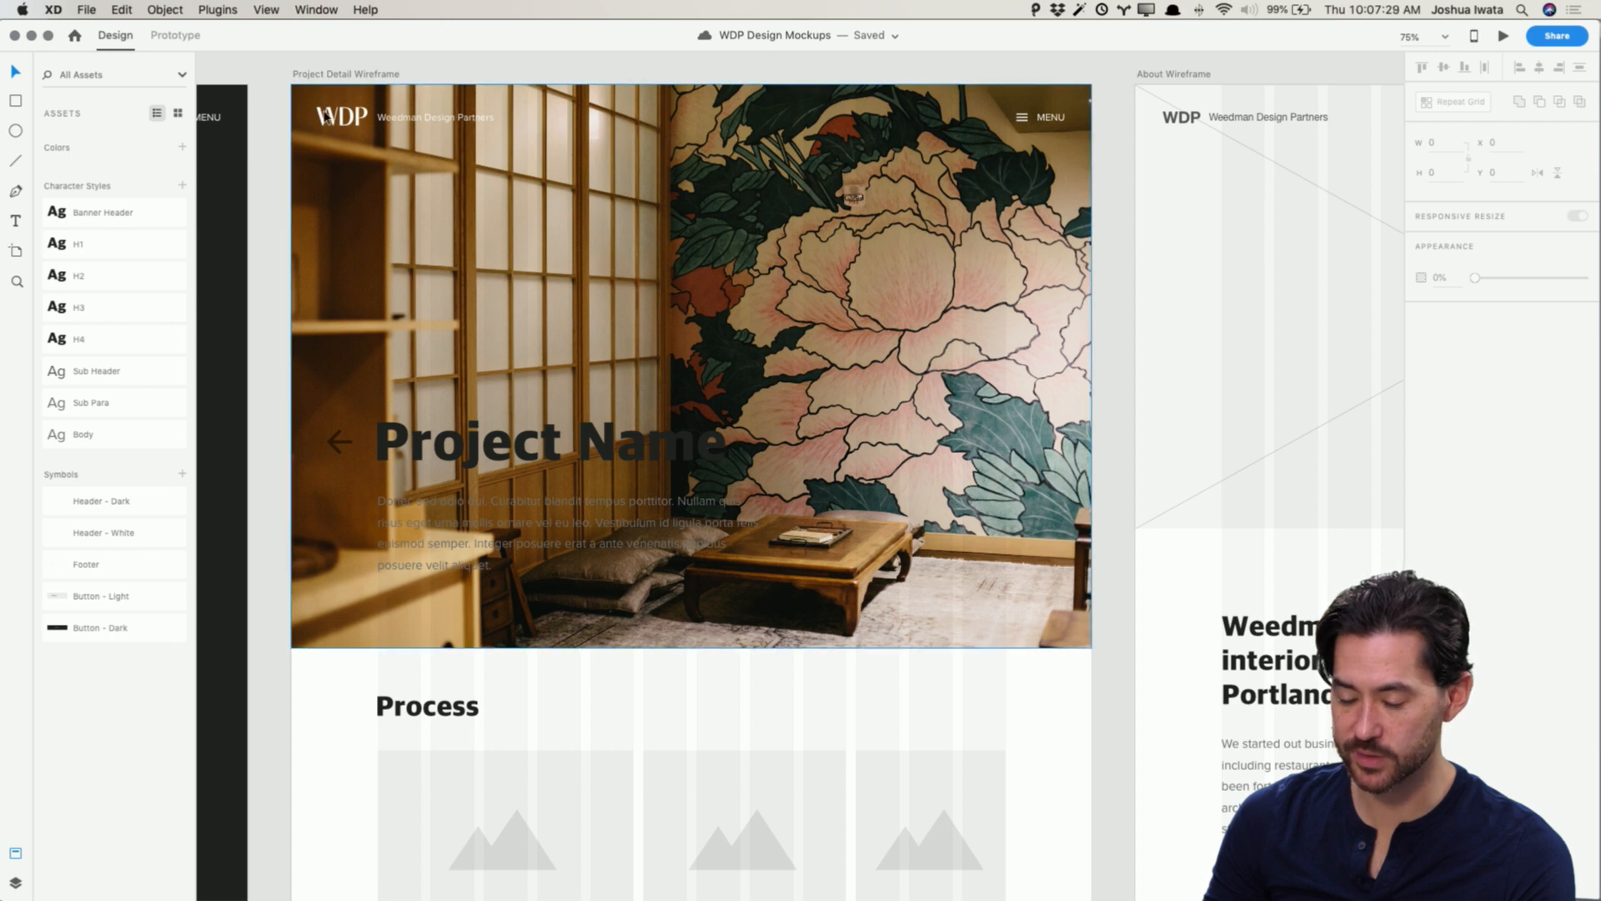
pyautogui.hscroll(-10, 372, 238)
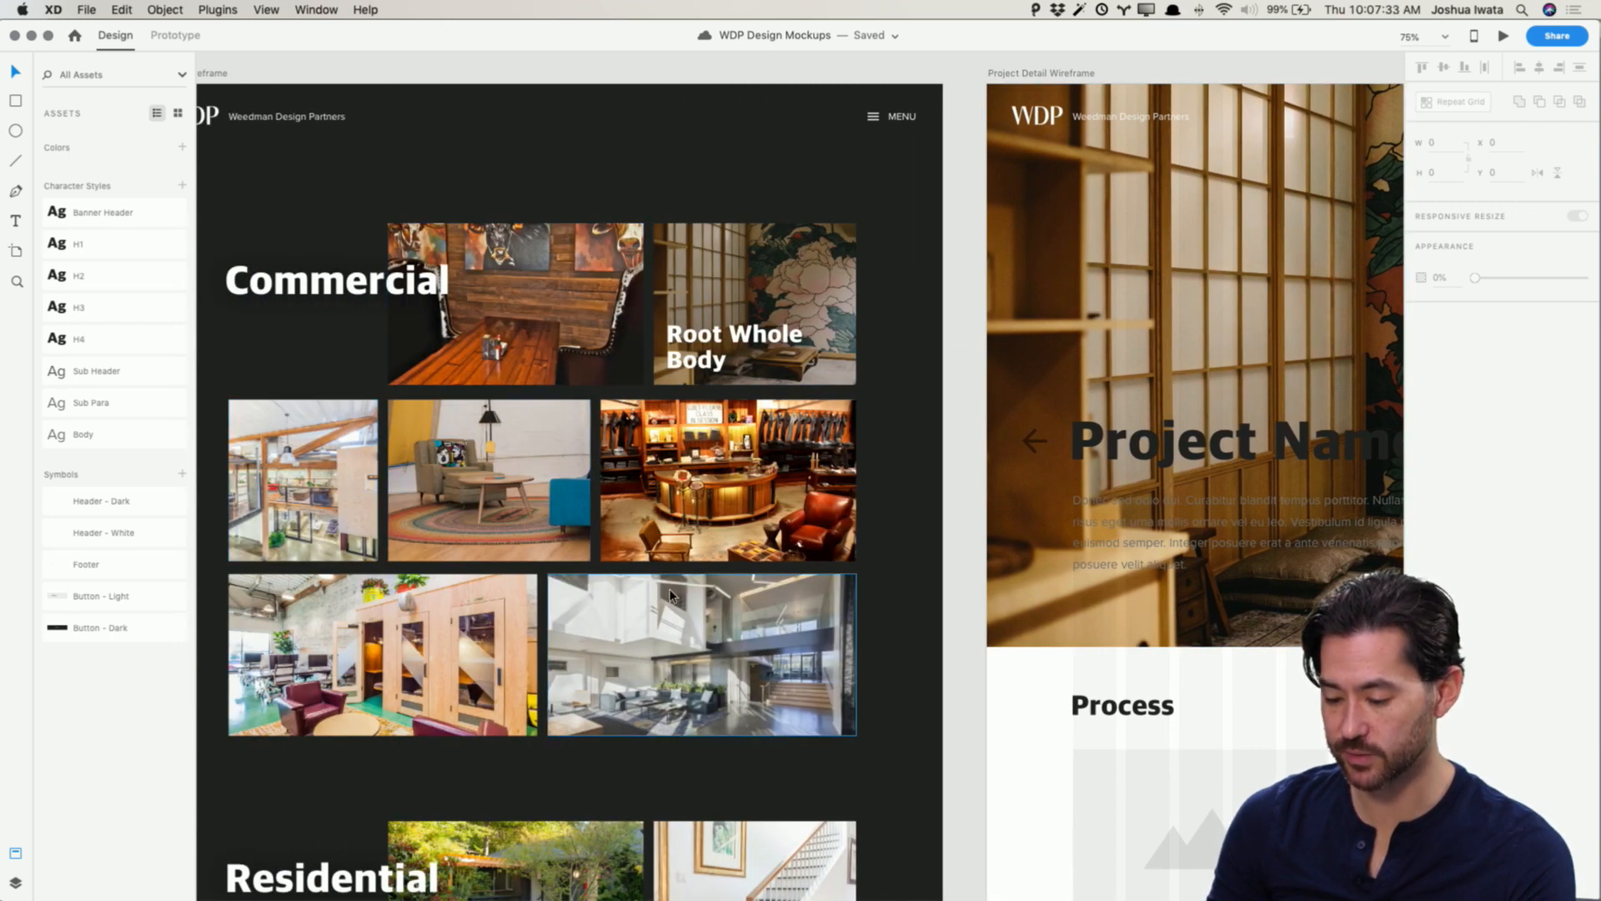
pyautogui.hscroll(10, 671, 596)
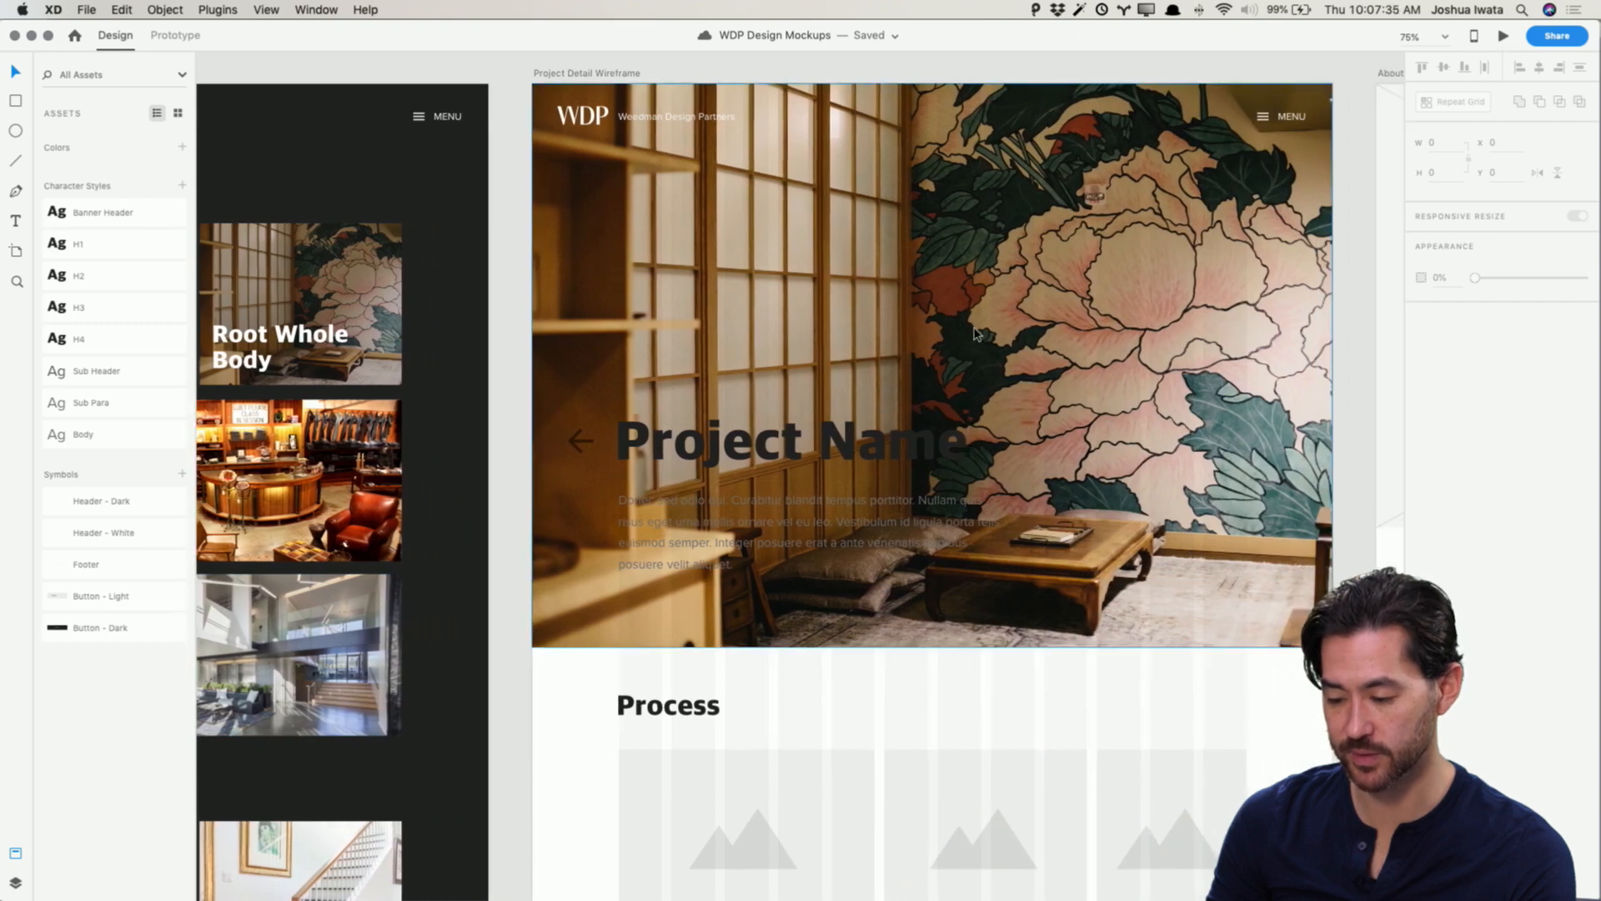
pyautogui.hscroll(3, 977, 334)
pyautogui.hscroll(-10, 438, 446)
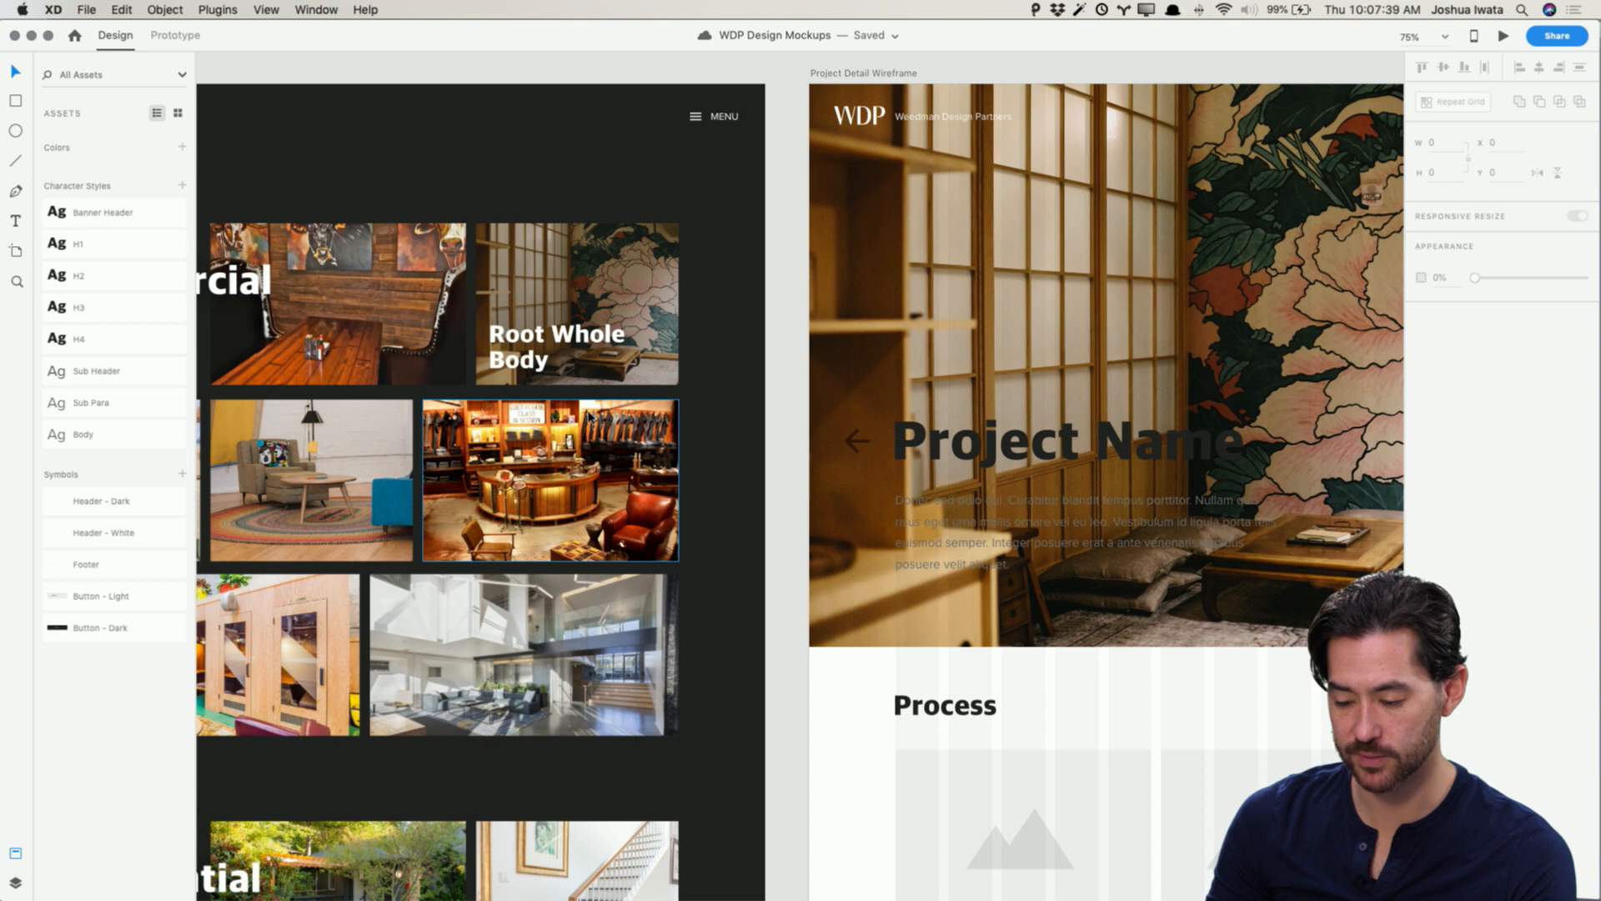
pyautogui.hscroll(10, 750, 405)
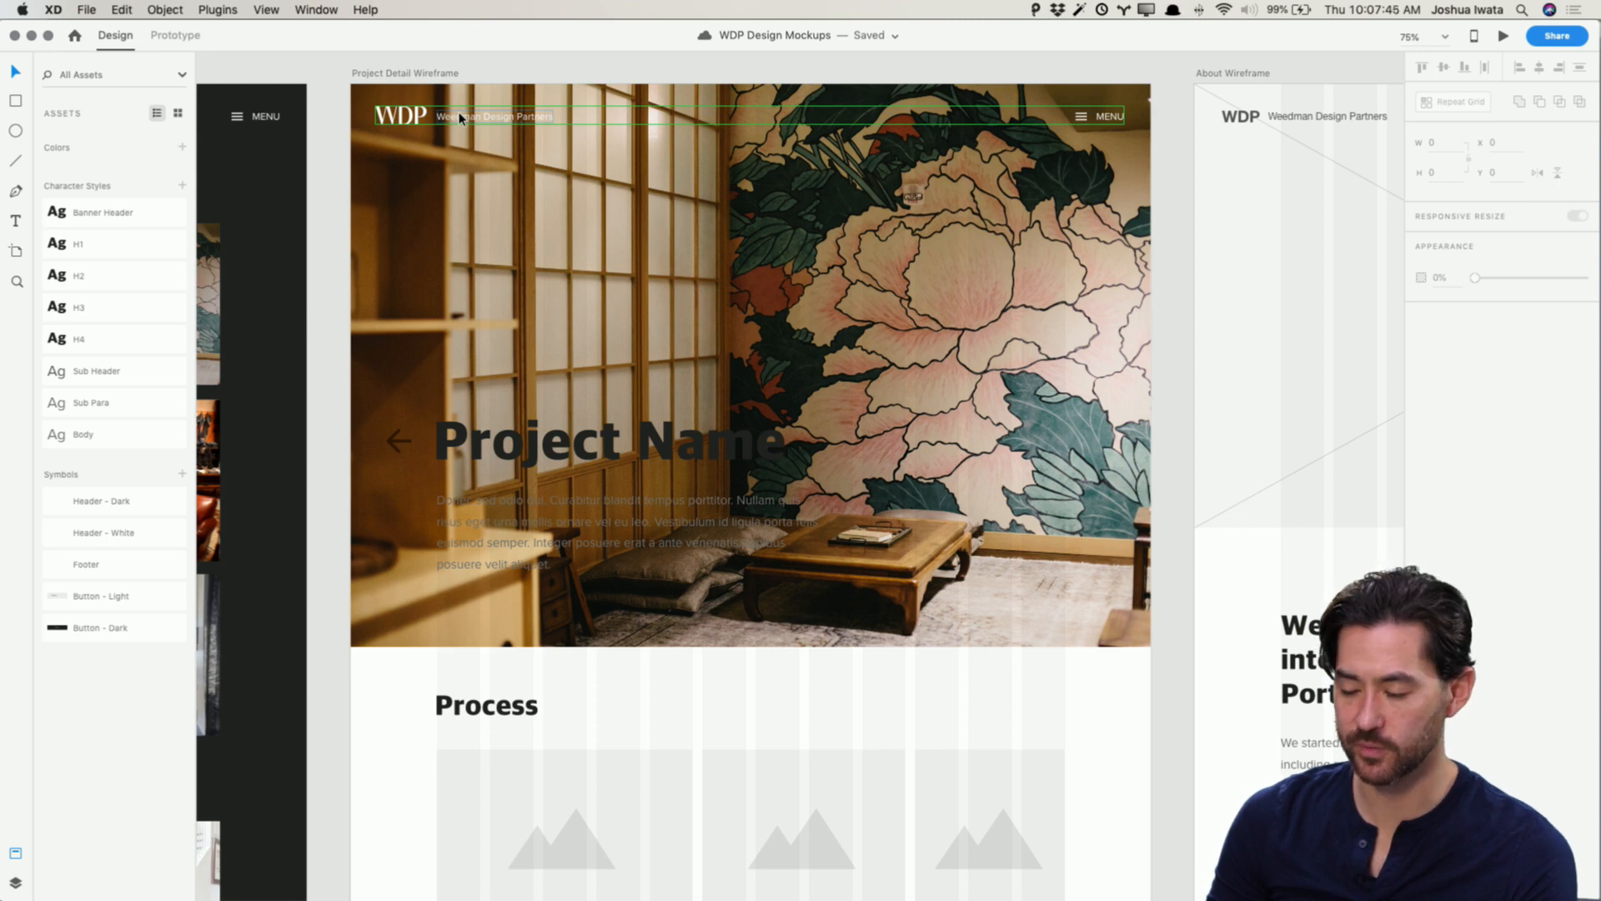
# Step: Try moving the Project Detail hero image down below the header, and undo the move
pyautogui.click(788, 152)
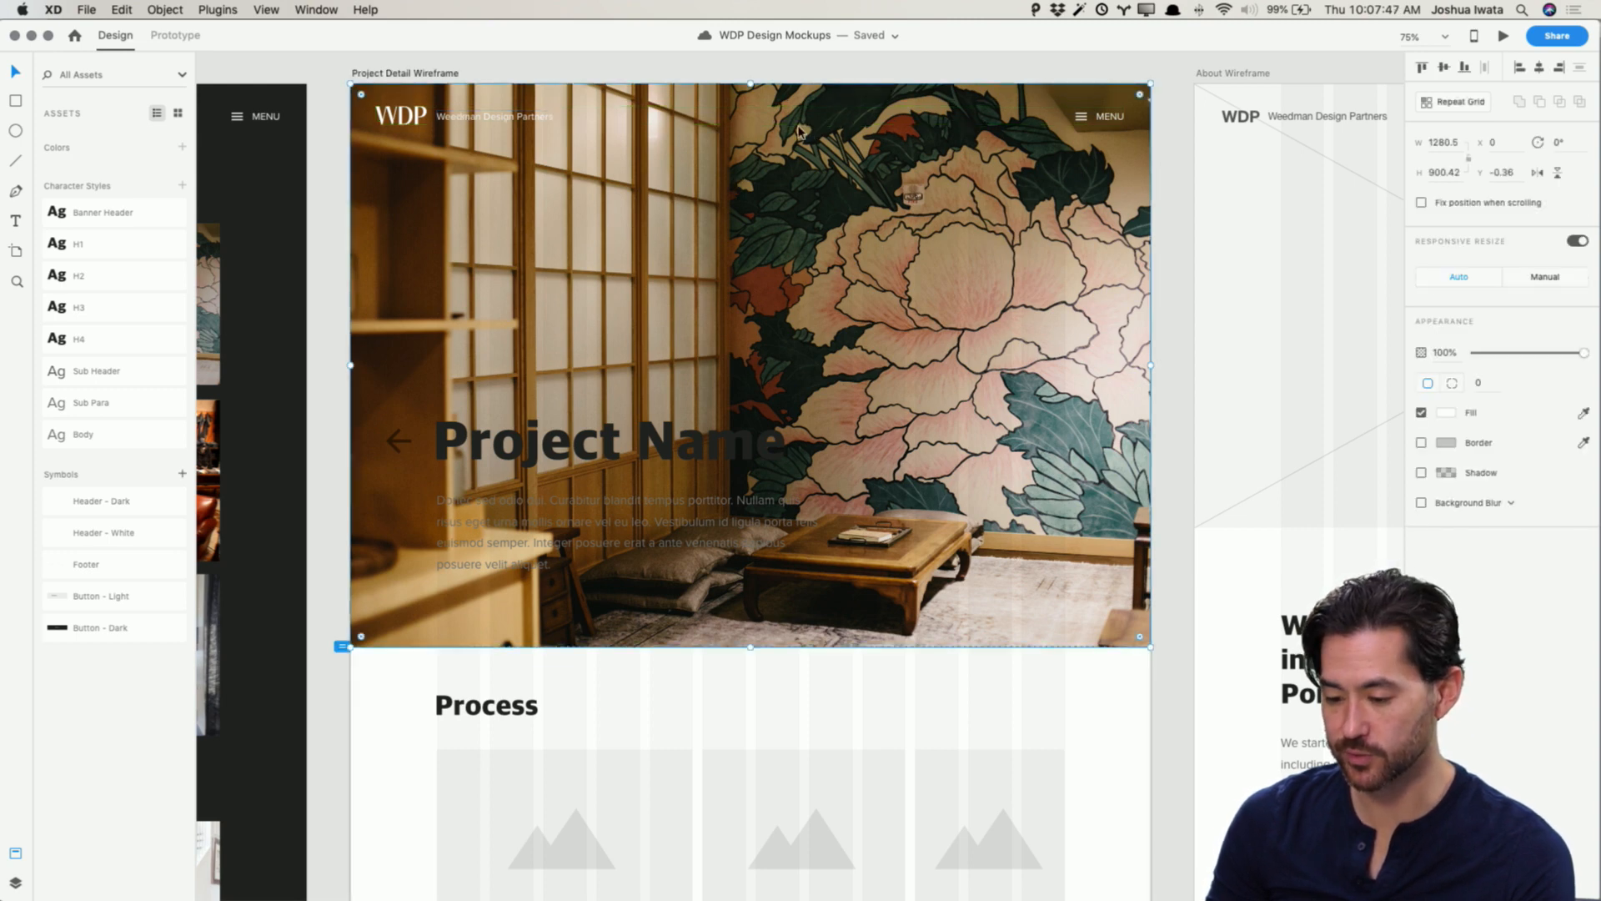
pyautogui.moveTo(799, 131); pyautogui.dragTo(798, 198)
pyautogui.click(595, 80)
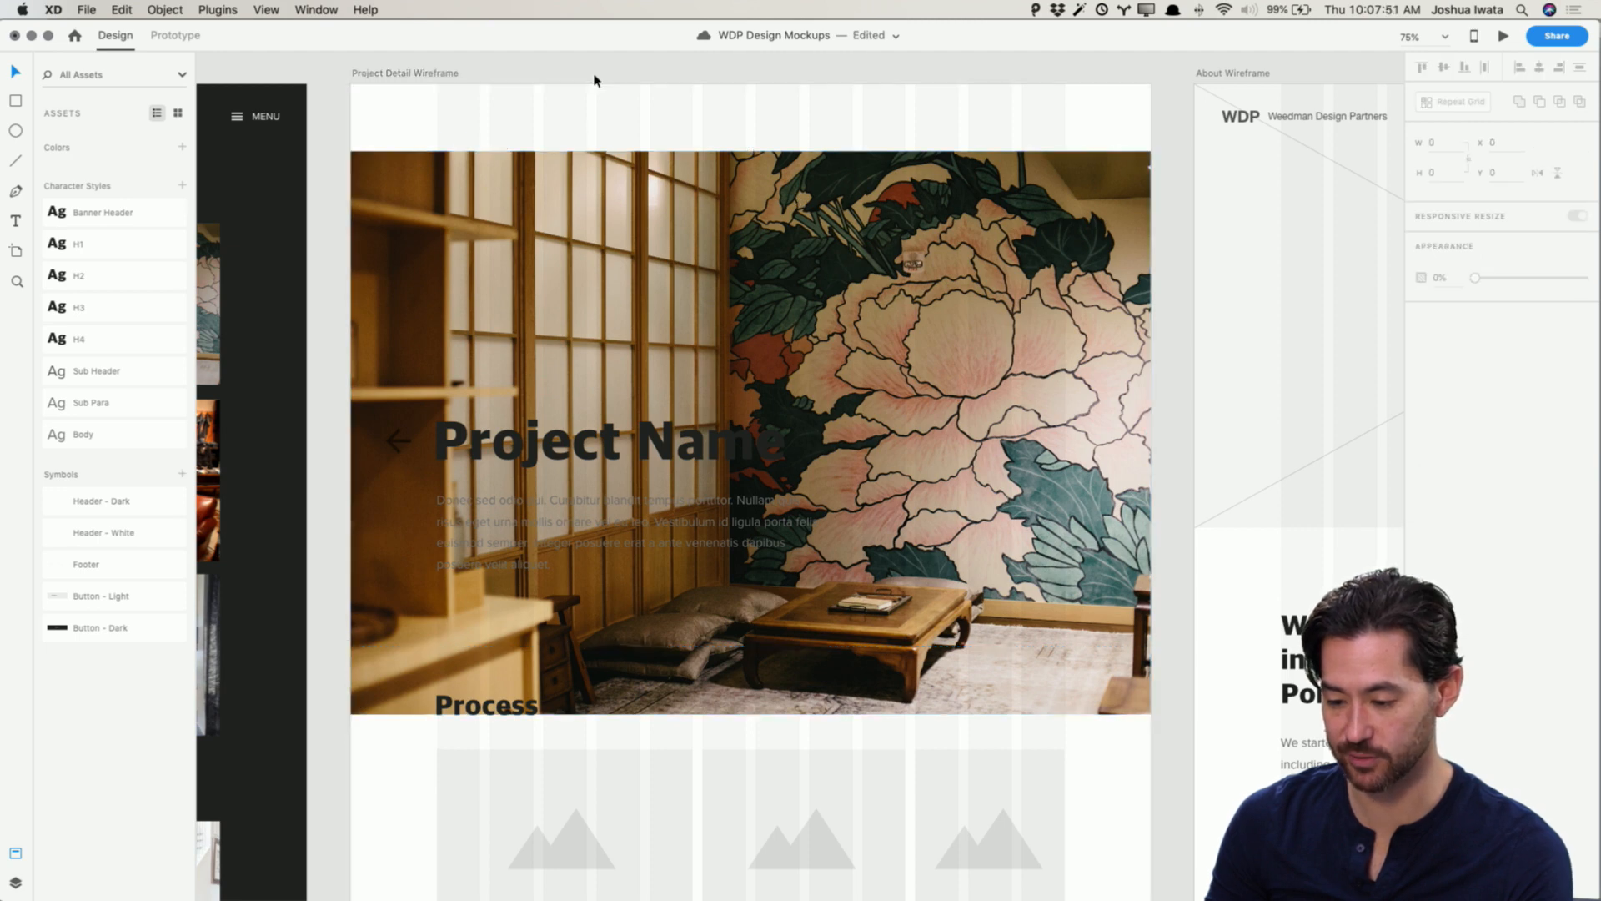
pyautogui.press('super+z')
pyautogui.click(597, 62)
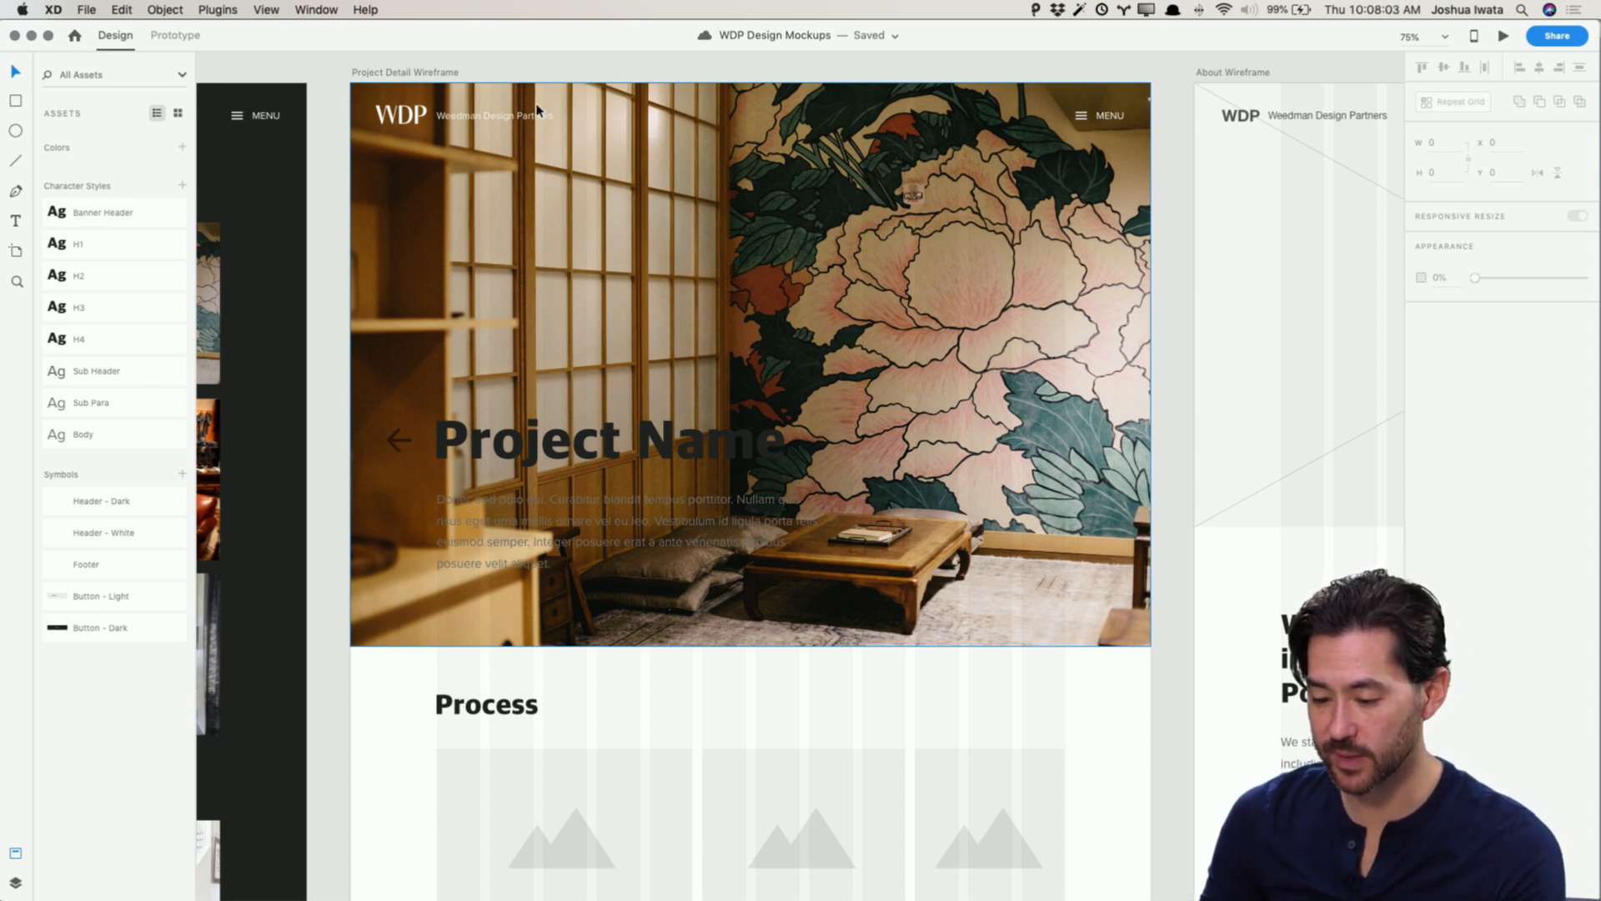
# Step: Draw a rectangle about 1295 by 148 across the top of the Project Detail hero, aligned to the artboard's top edge
pyautogui.hscroll(-10, 555, 88)
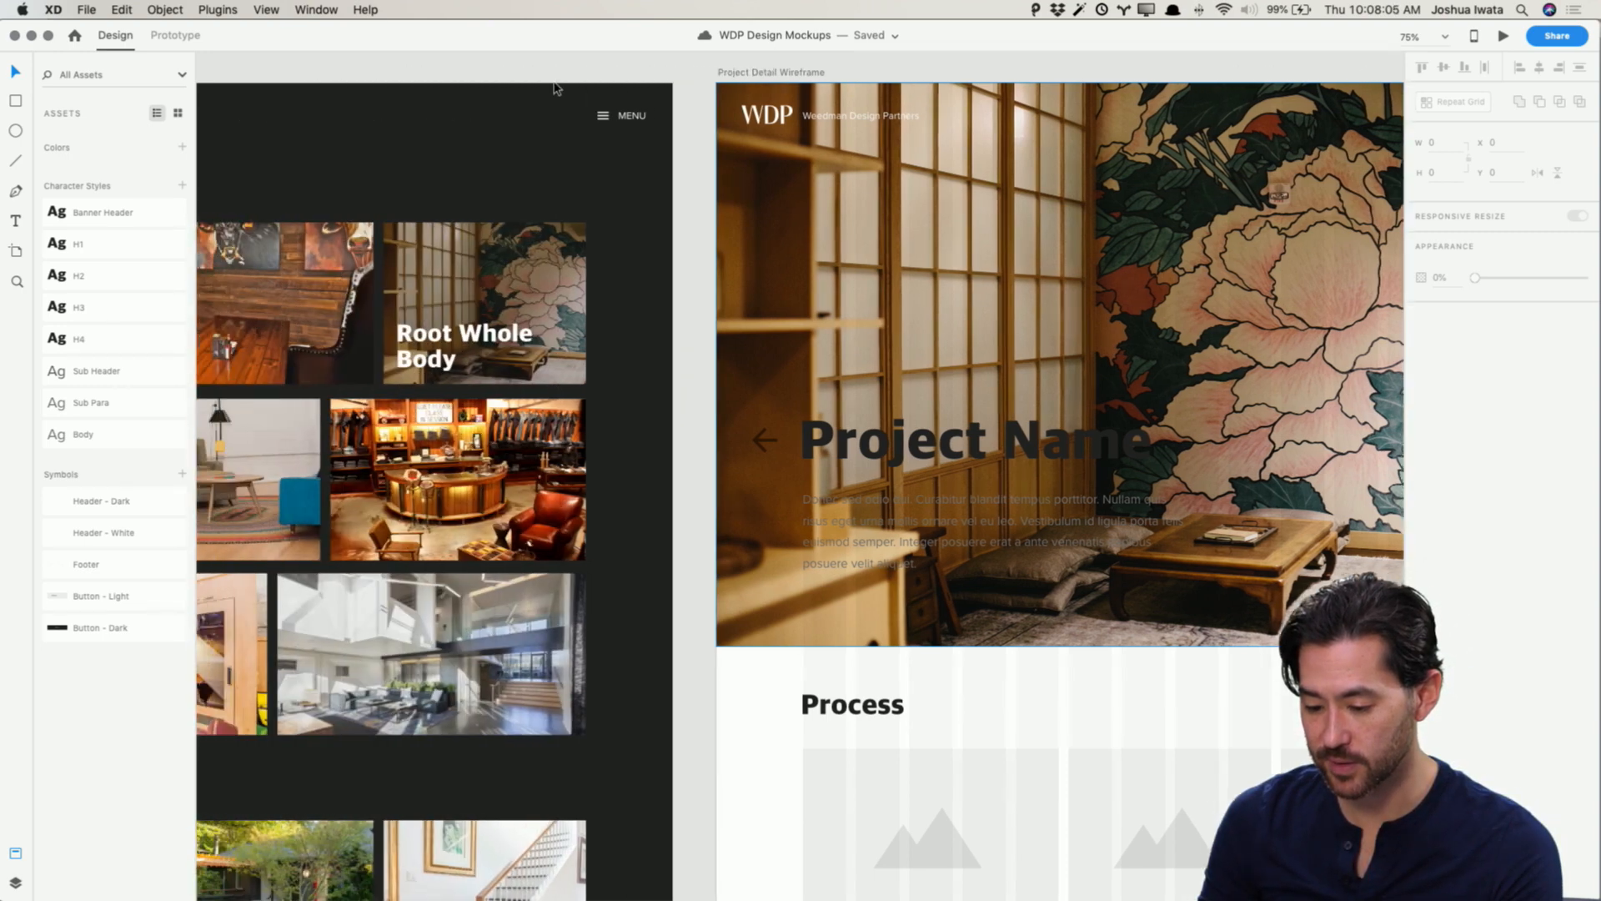
pyautogui.hscroll(6, 567, 90)
pyautogui.hscroll(6, 568, 90)
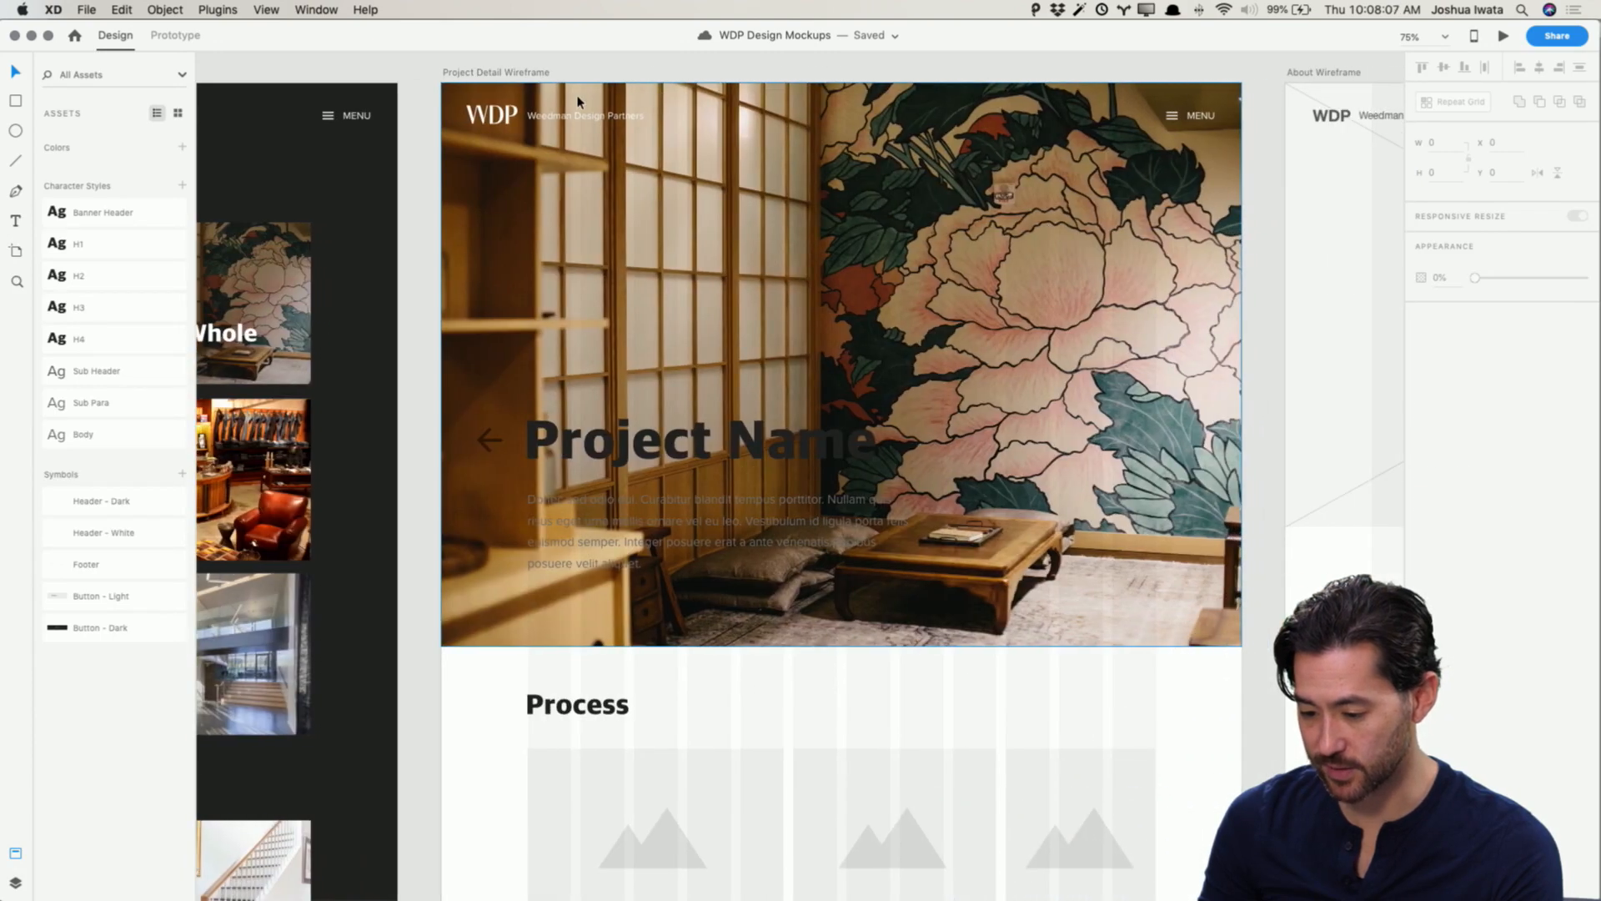
pyautogui.click(557, 102)
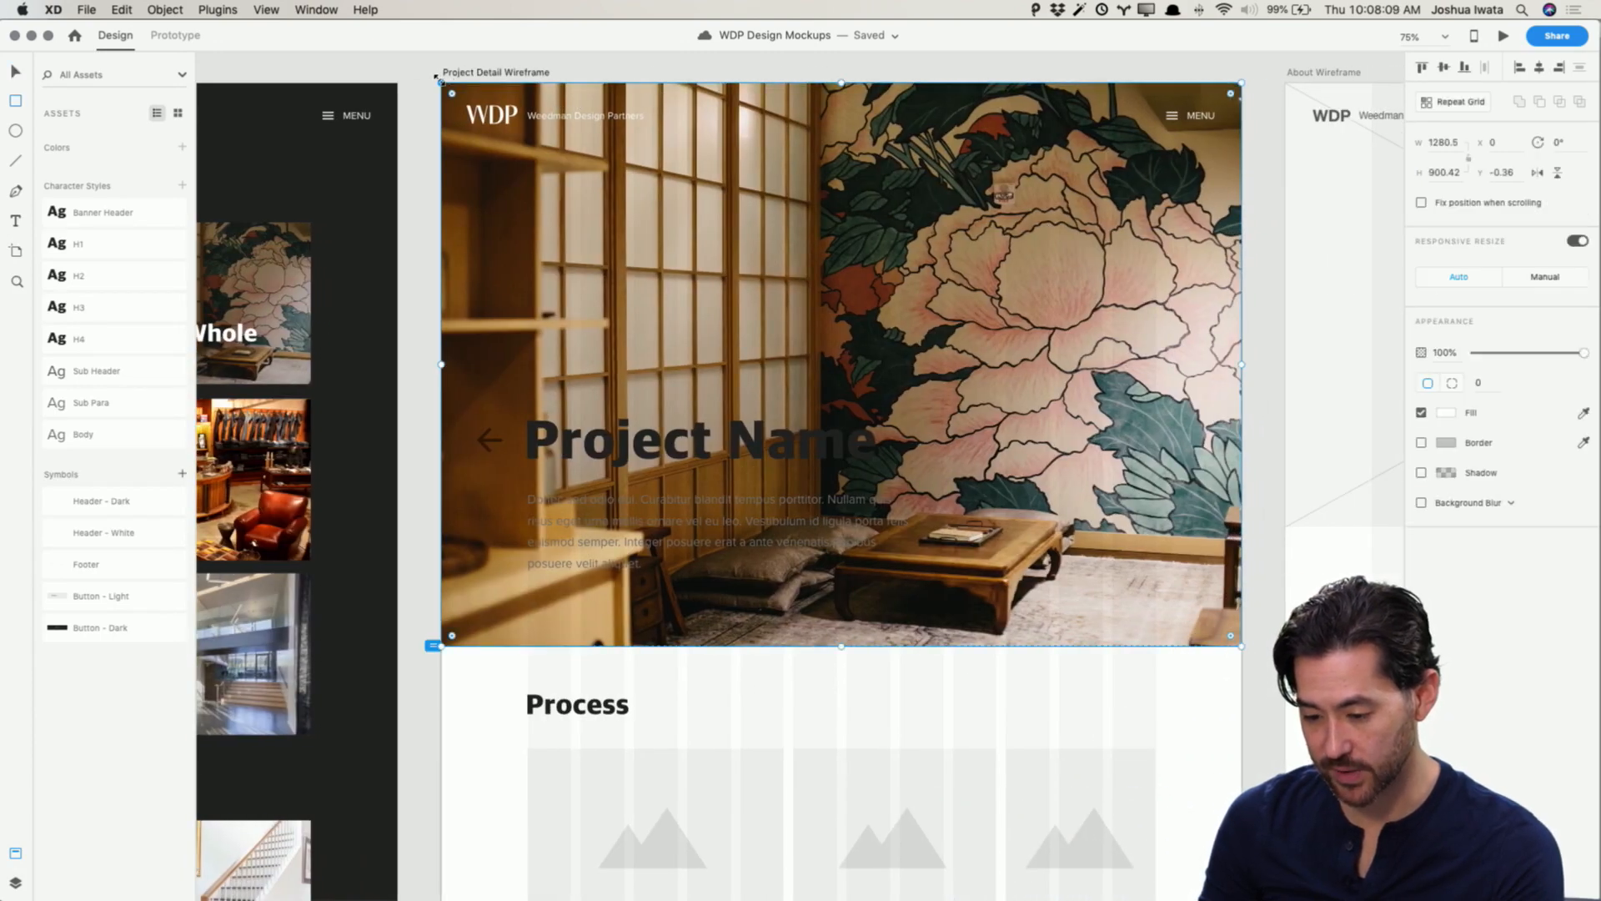
pyautogui.press('r')
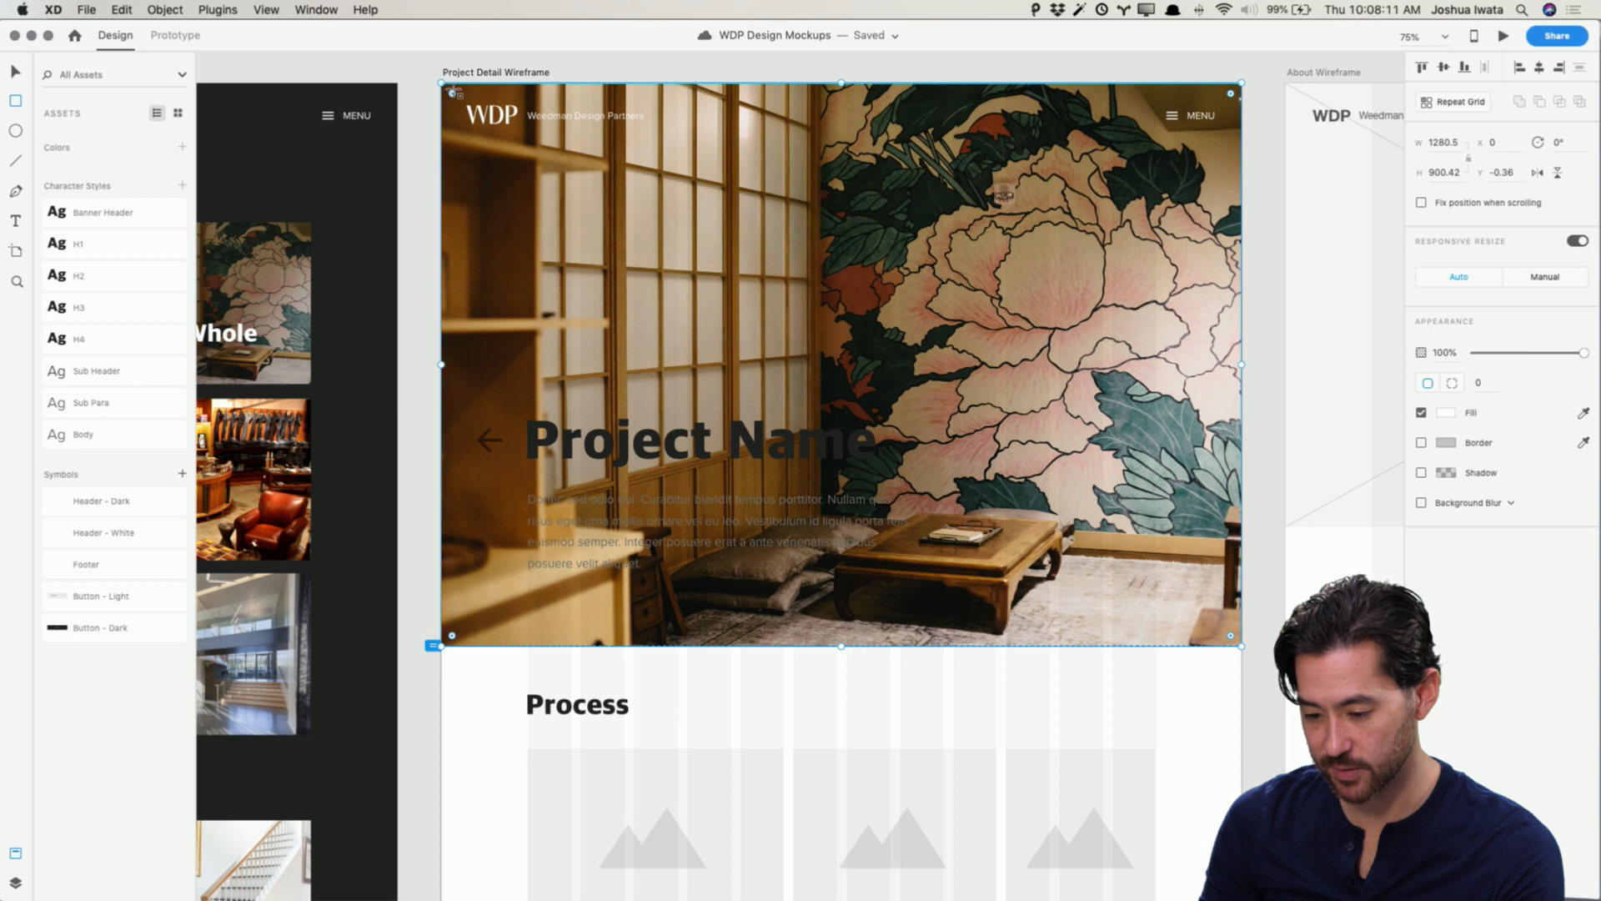
pyautogui.moveTo(453, 87)
pyautogui.mouseDown()
pyautogui.moveTo(1241, 155)
pyautogui.moveTo(1284, 180)
pyautogui.moveTo(1251, 175)
pyautogui.mouseUp()
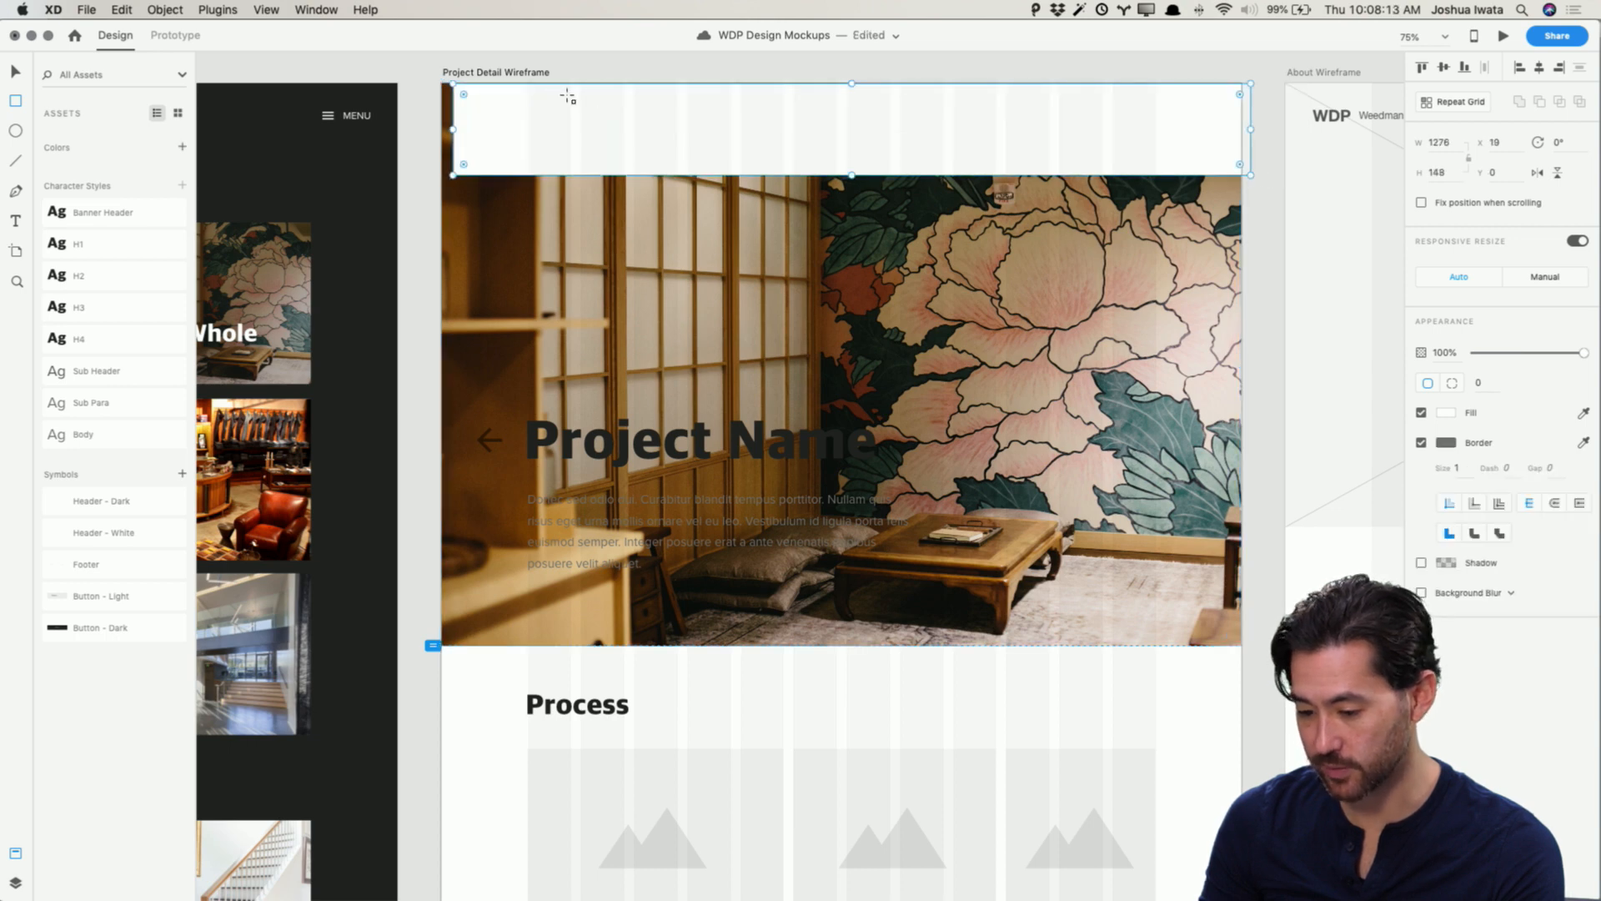
pyautogui.moveTo(452, 129); pyautogui.dragTo(442, 129)
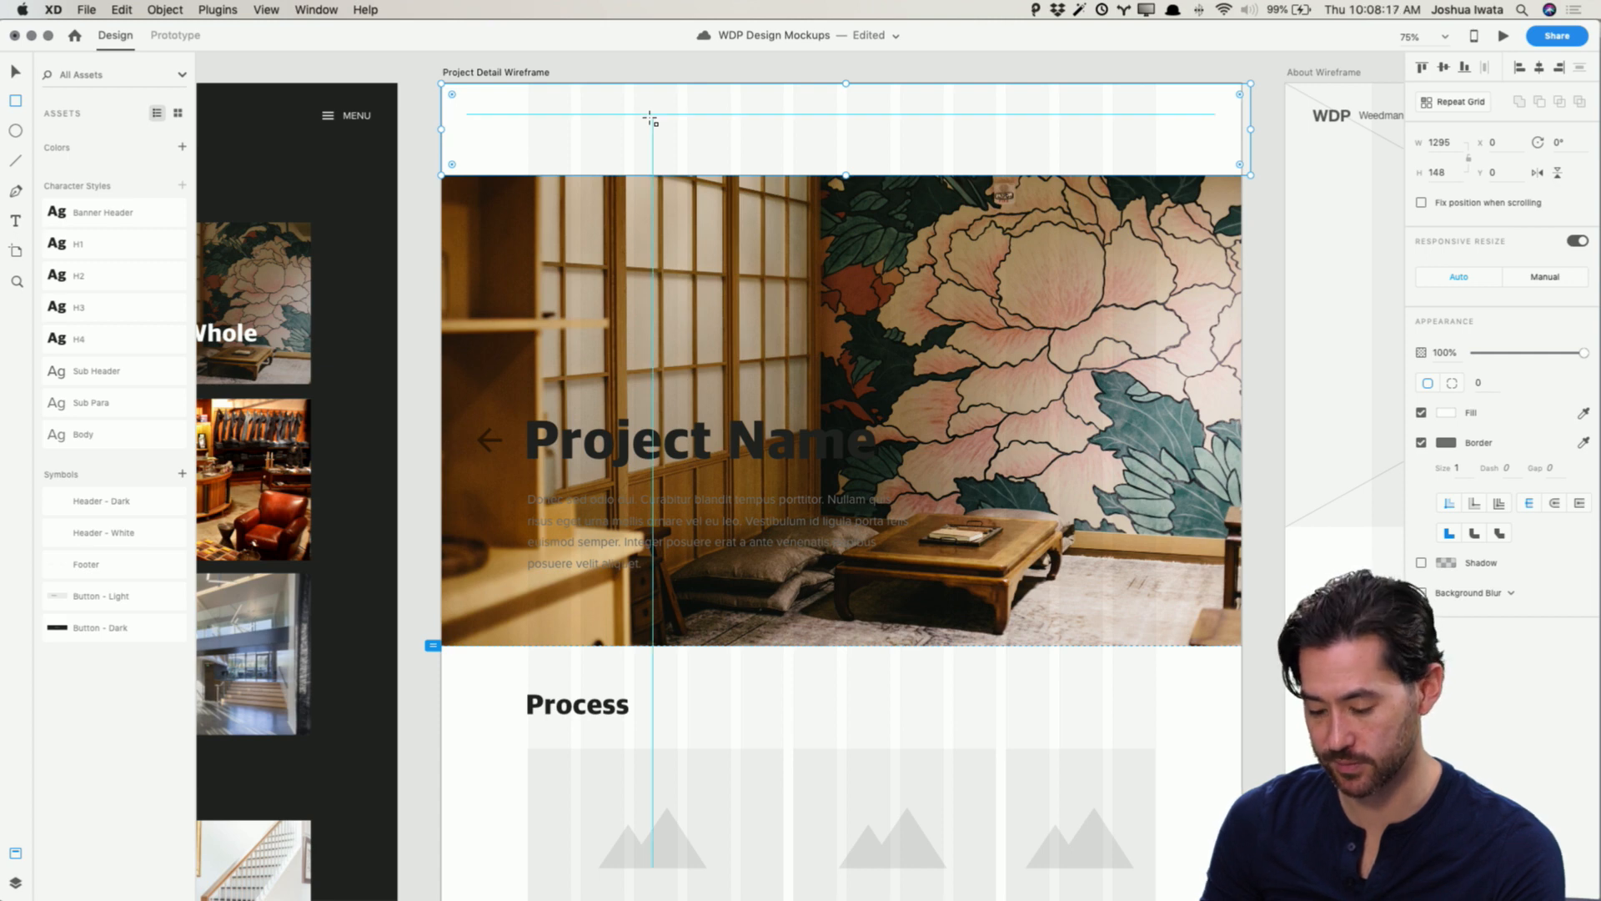
pyautogui.press('v')
pyautogui.press('Up')
pyautogui.press('Up')
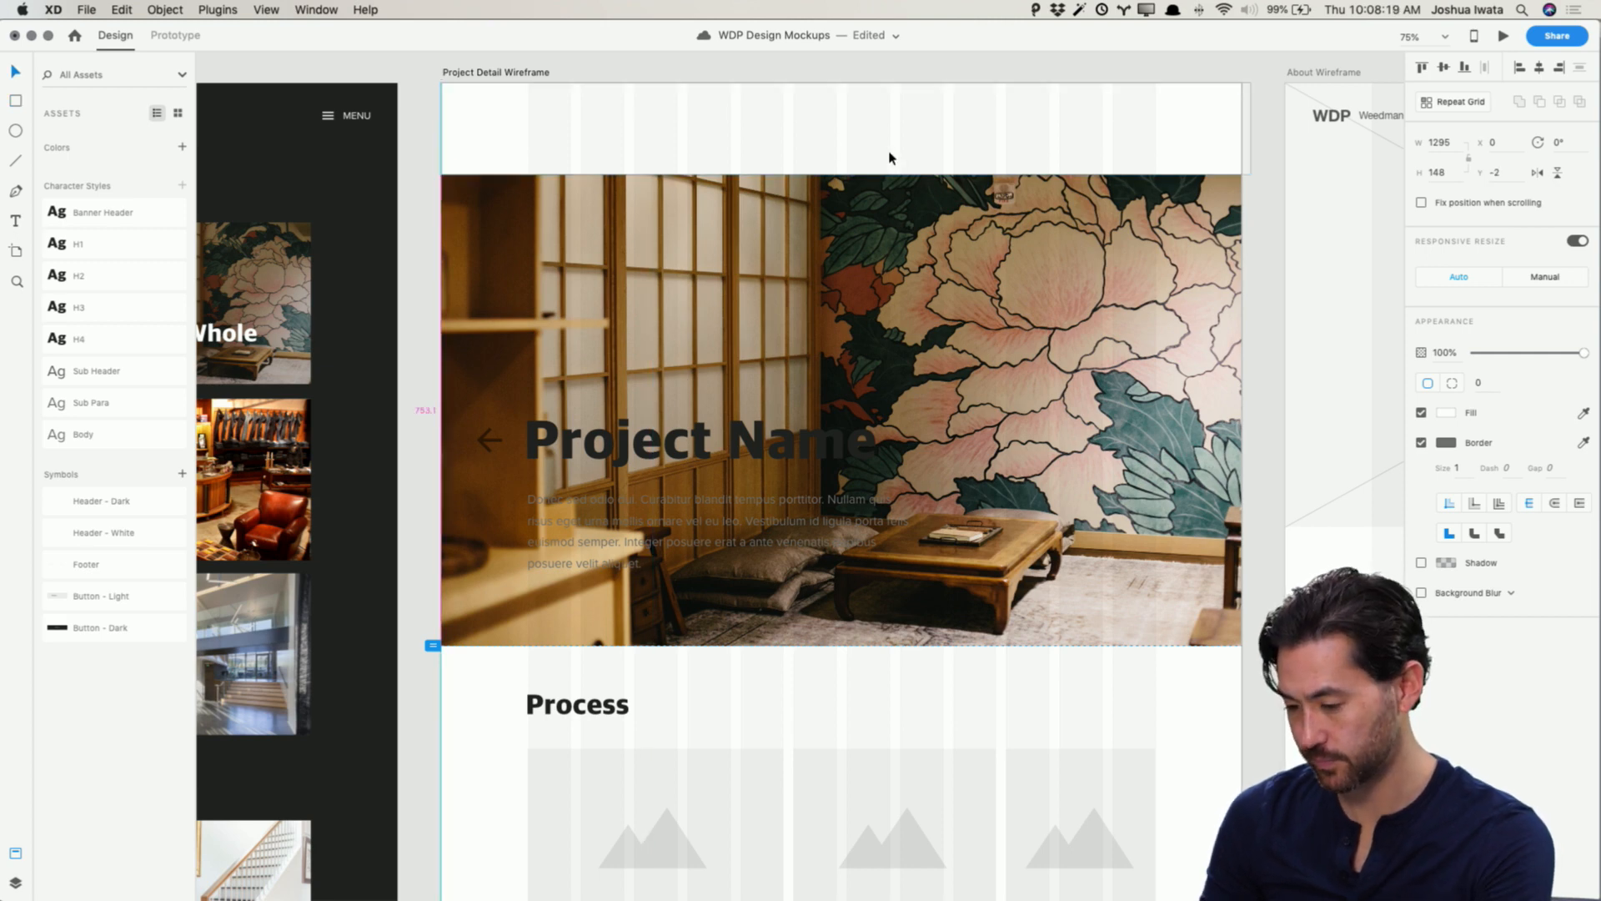
# Step: Fill the top rectangle with a linear gradient running from black to fully transparent
pyautogui.click(1448, 413)
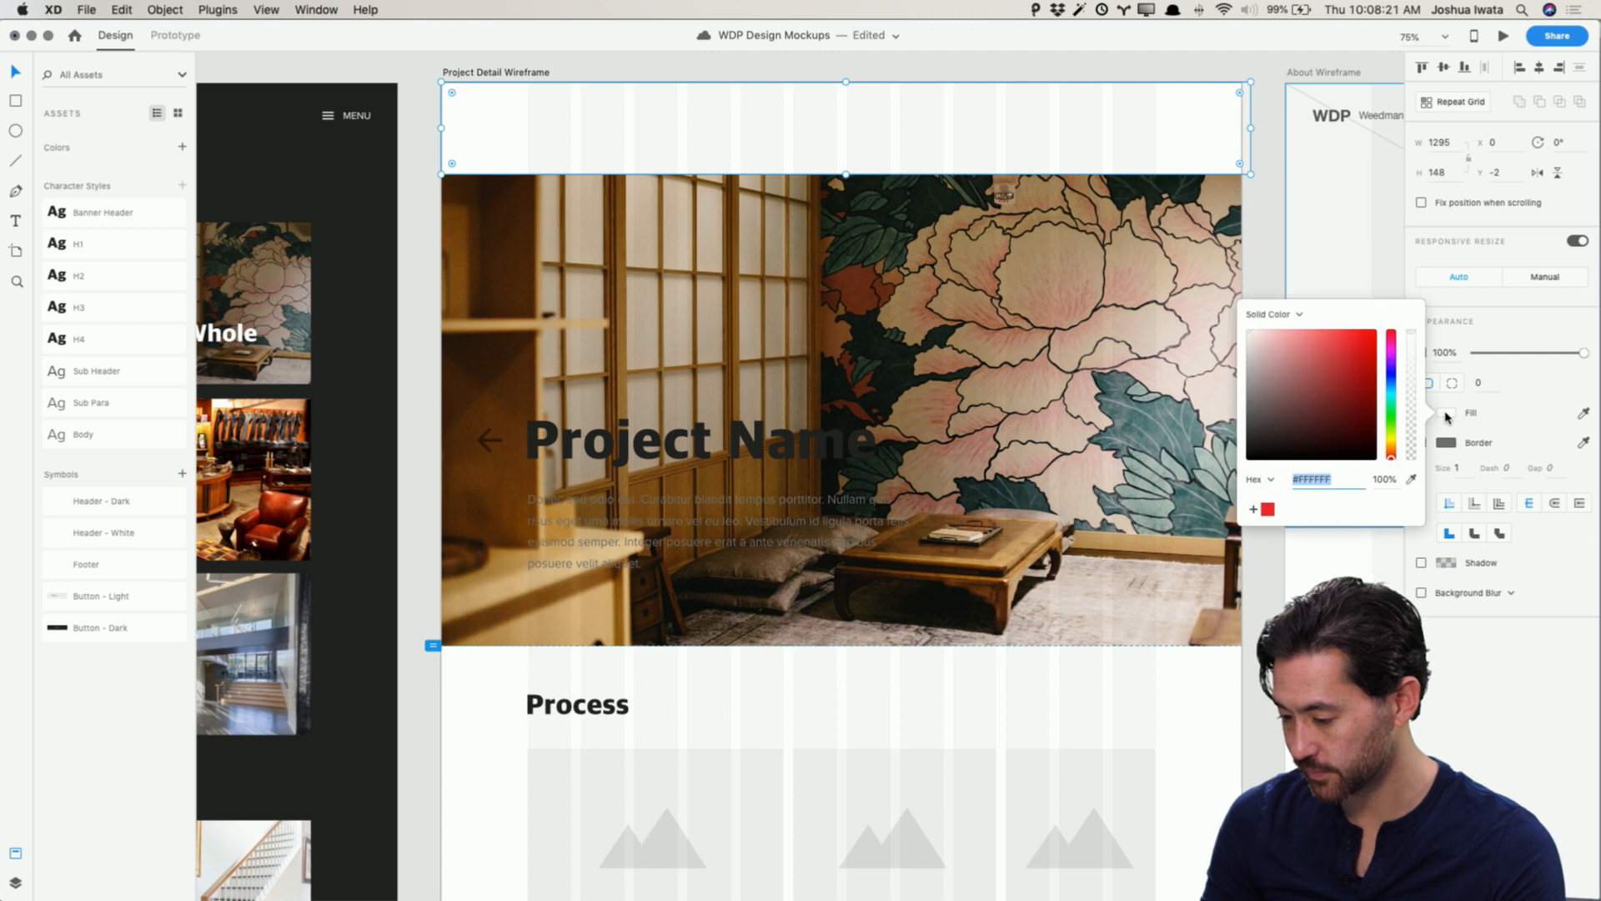
pyautogui.click(1292, 315)
pyautogui.click(1290, 328)
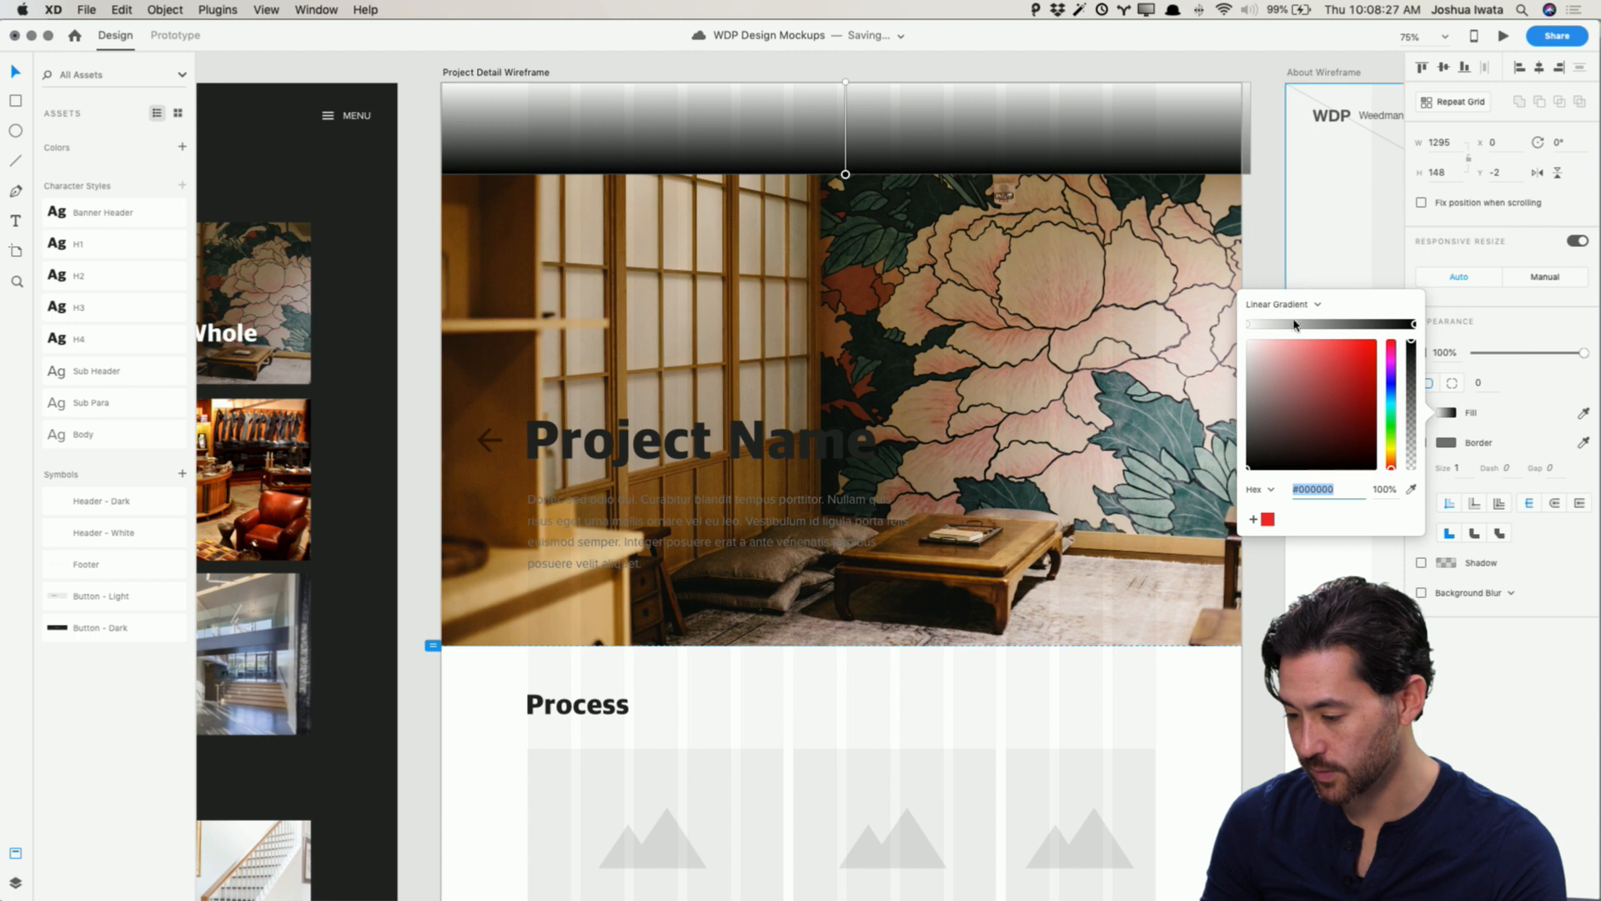
pyautogui.click(1249, 326)
pyautogui.moveTo(1276, 398); pyautogui.dragTo(1242, 475)
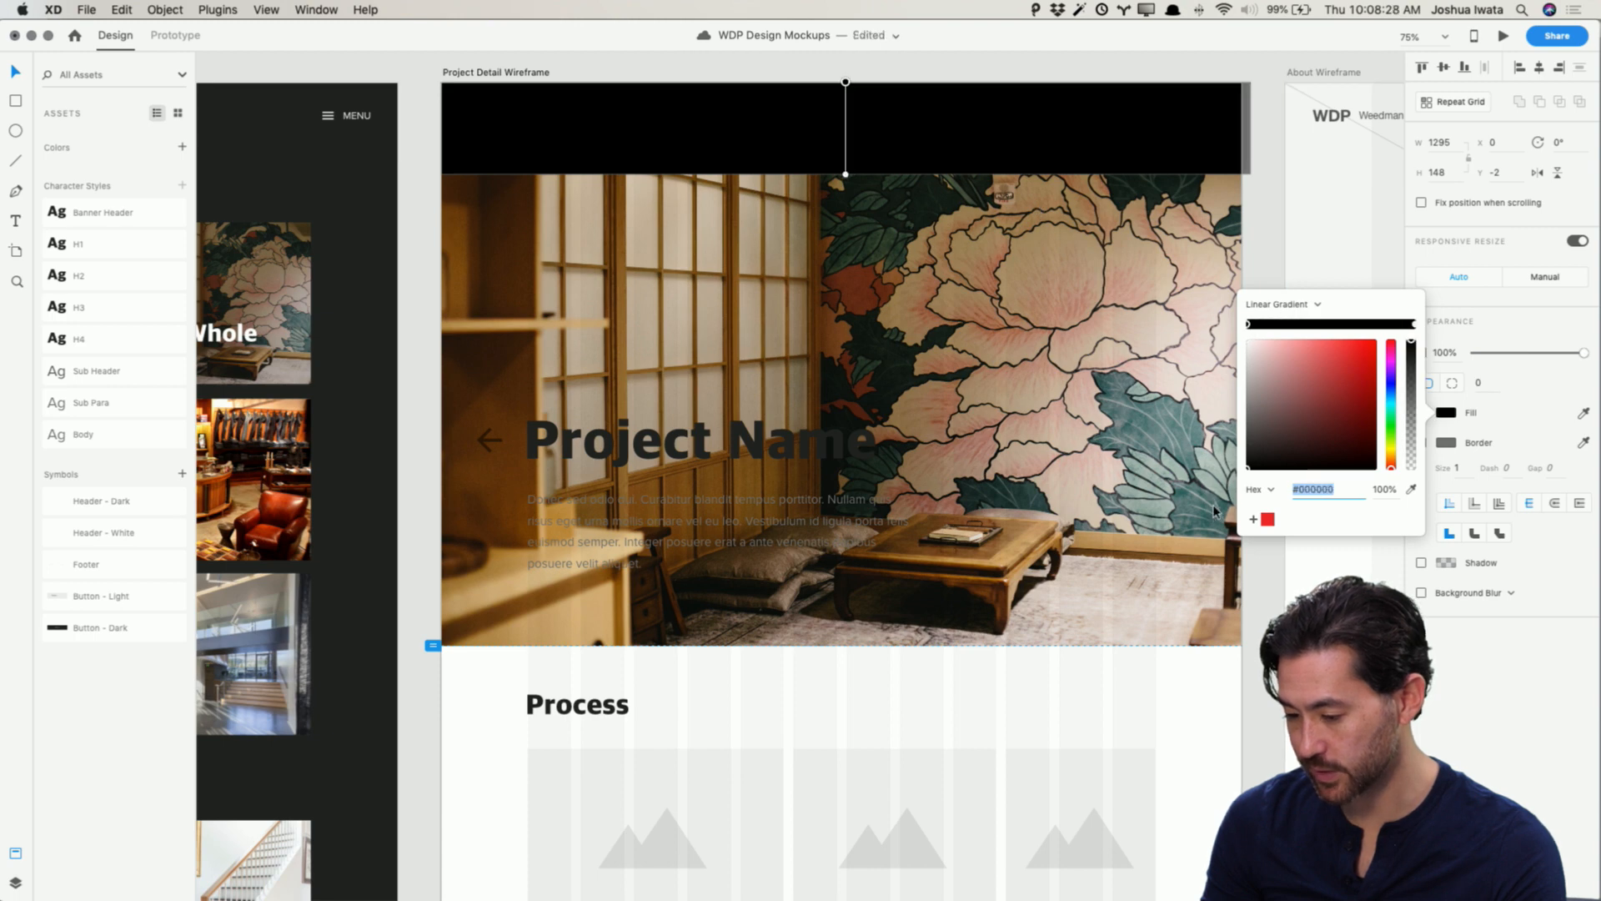
pyautogui.click(1415, 326)
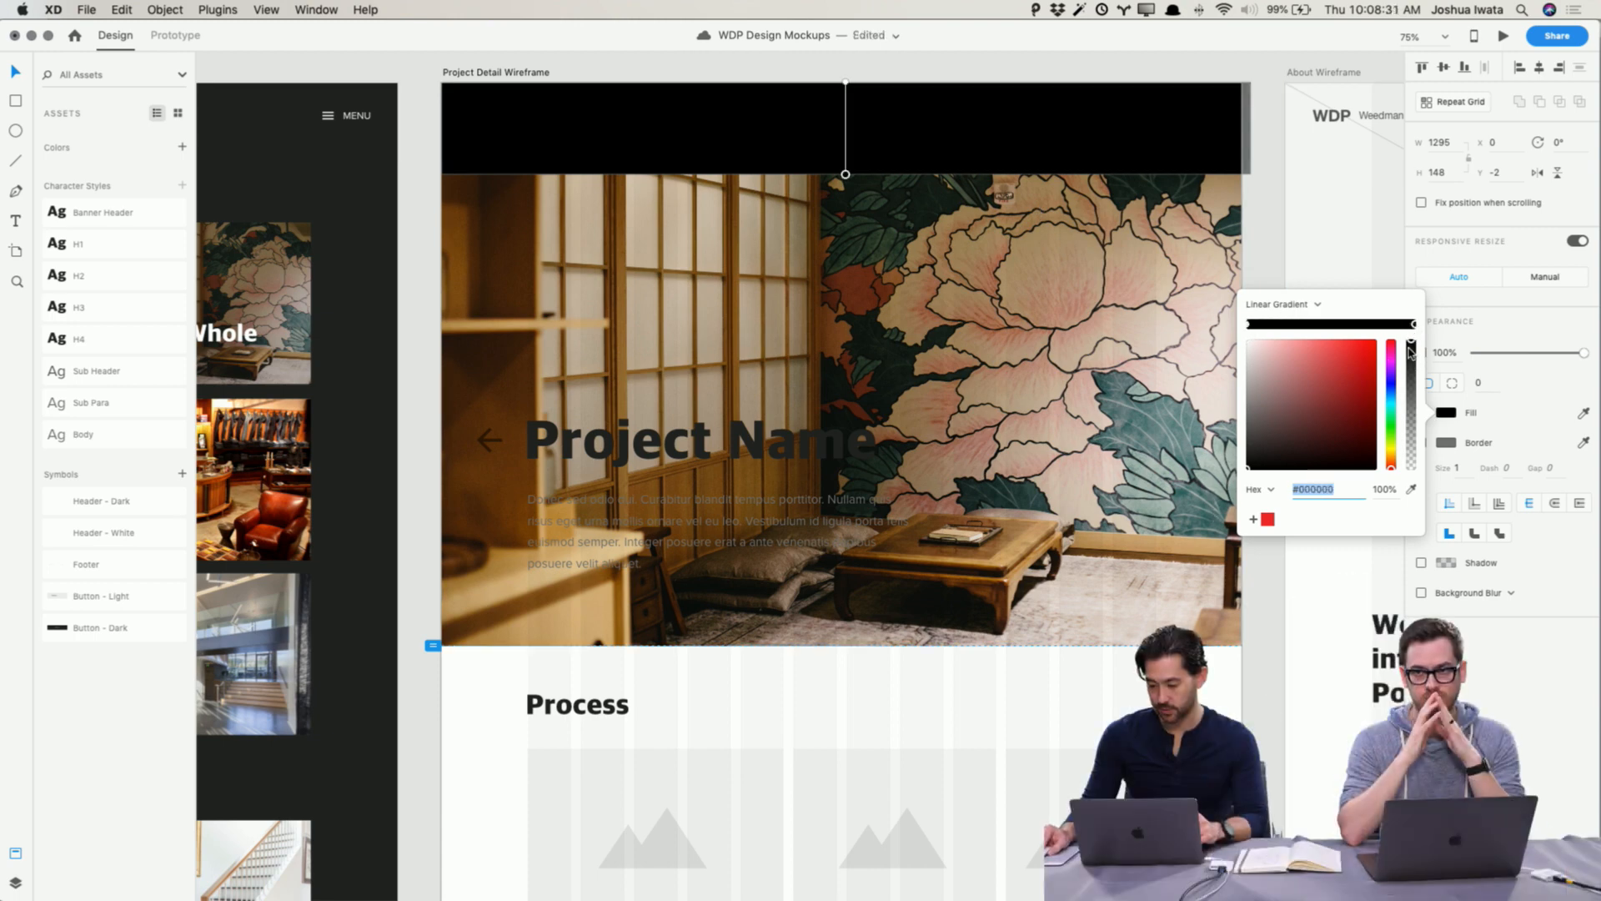
pyautogui.moveTo(1410, 342); pyautogui.dragTo(1415, 517)
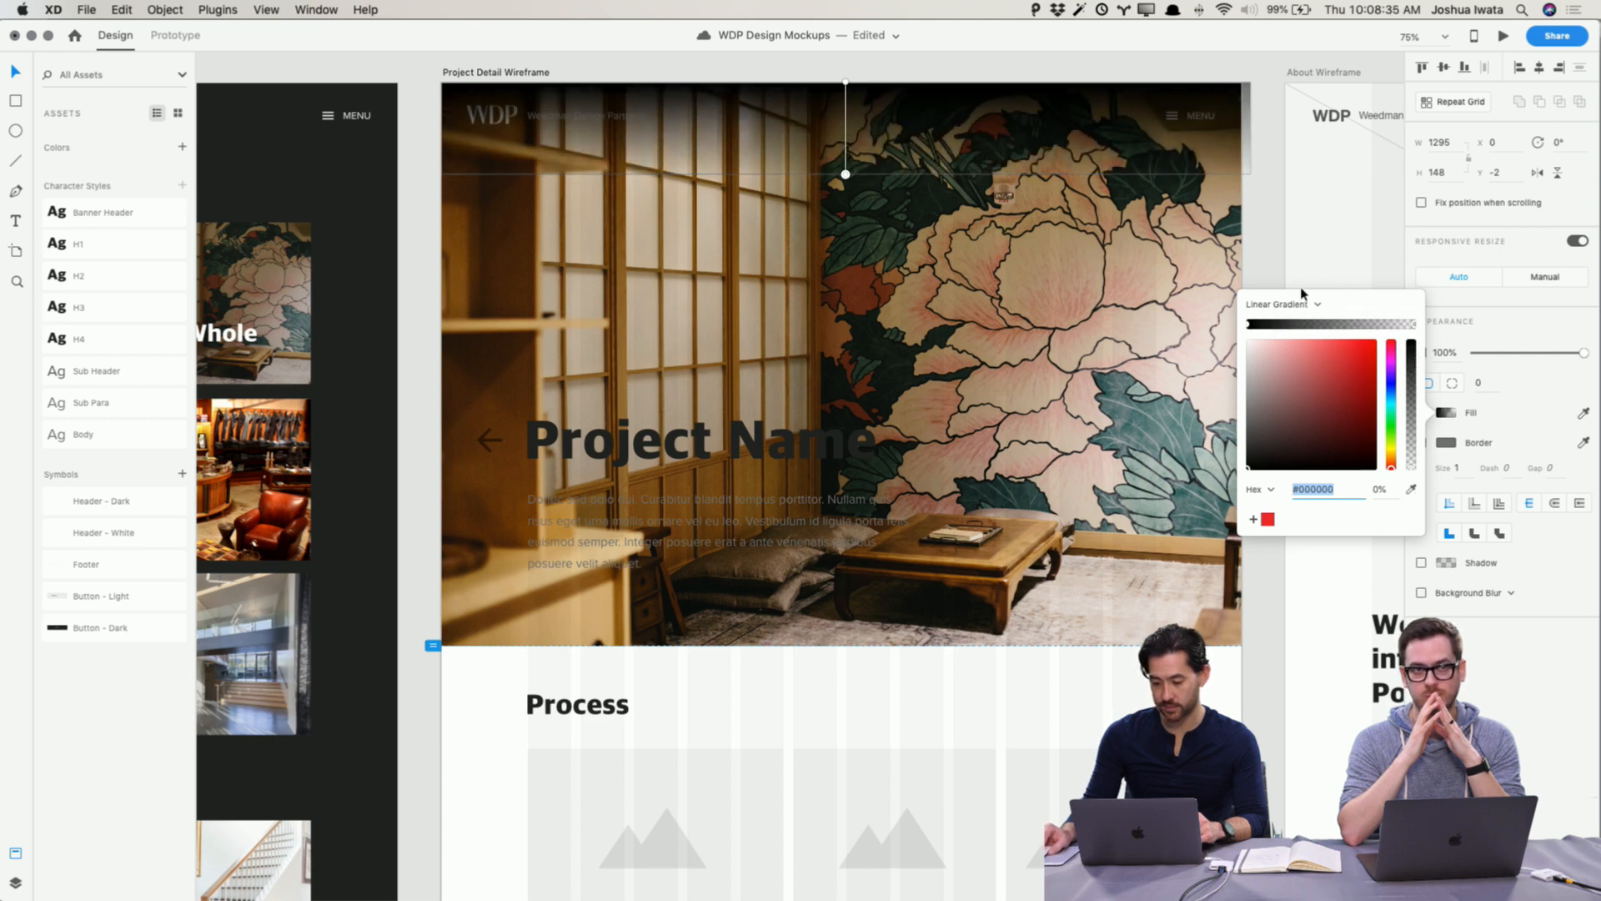
pyautogui.click(1264, 246)
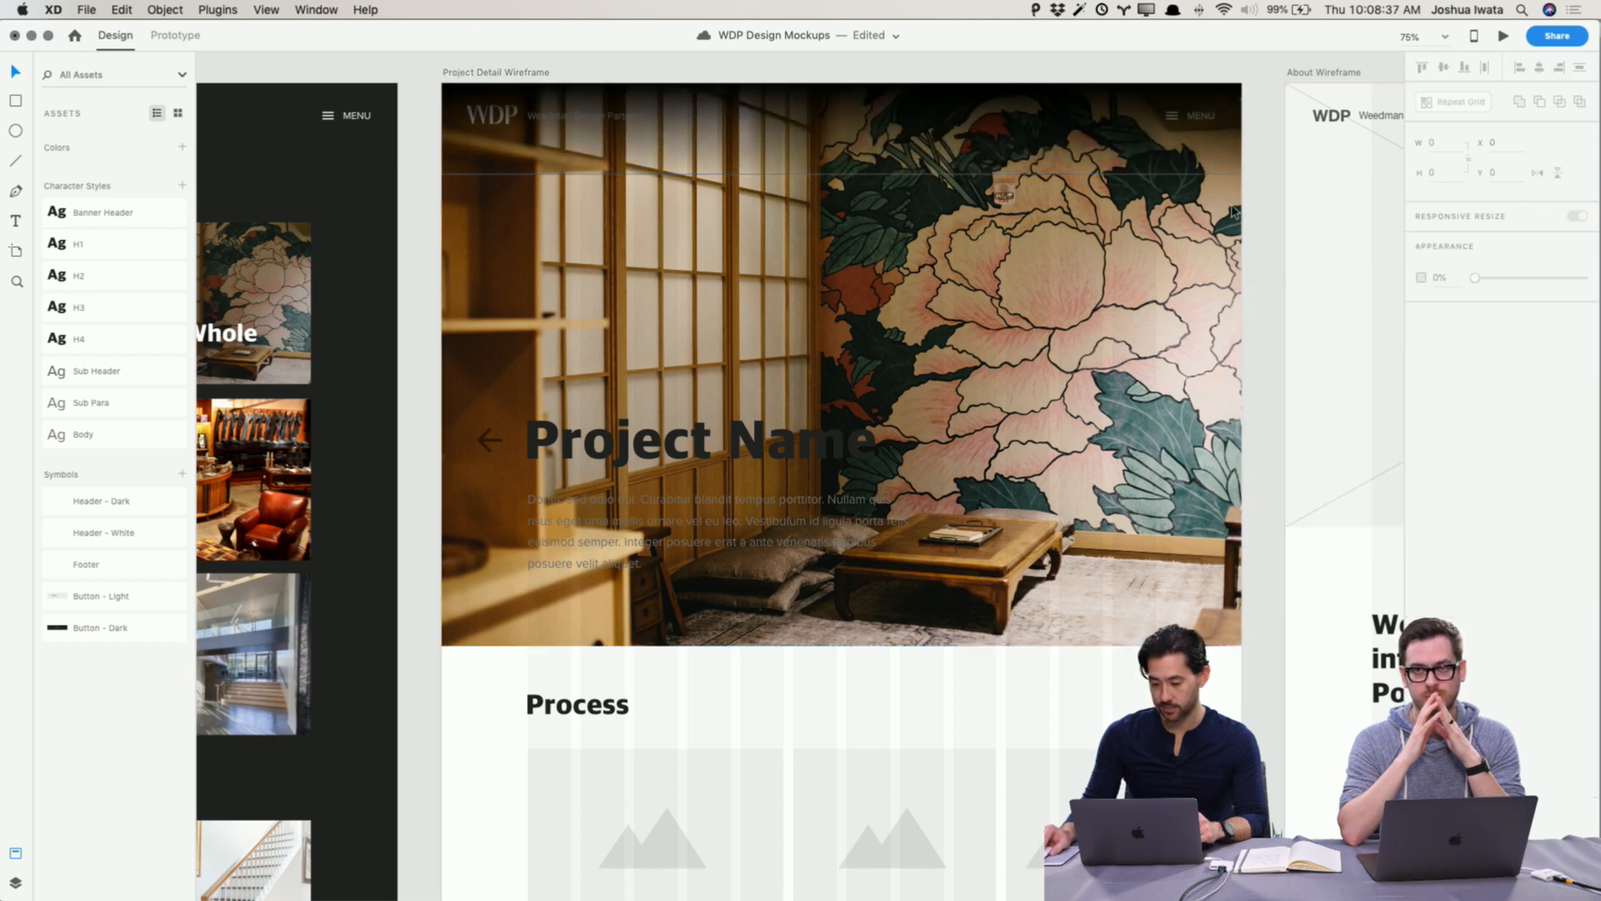
# Step: Turn off the gradient rectangle's border and shorten it to about 1280 by 116
pyautogui.click(1231, 165)
pyautogui.click(1421, 443)
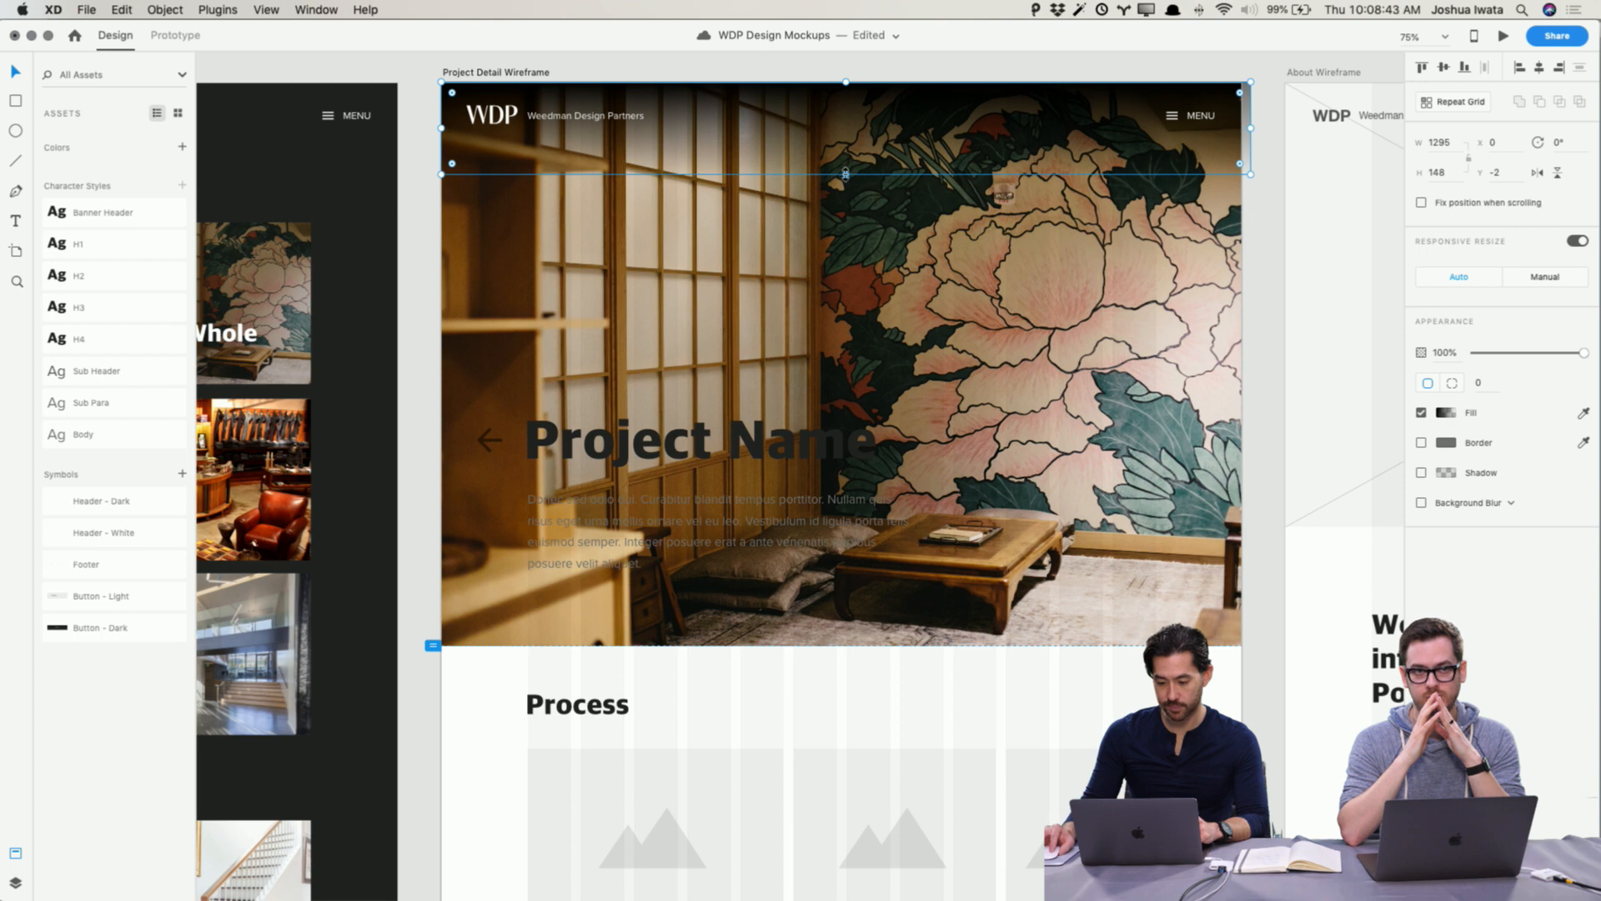
pyautogui.moveTo(844, 173); pyautogui.dragTo(845, 154)
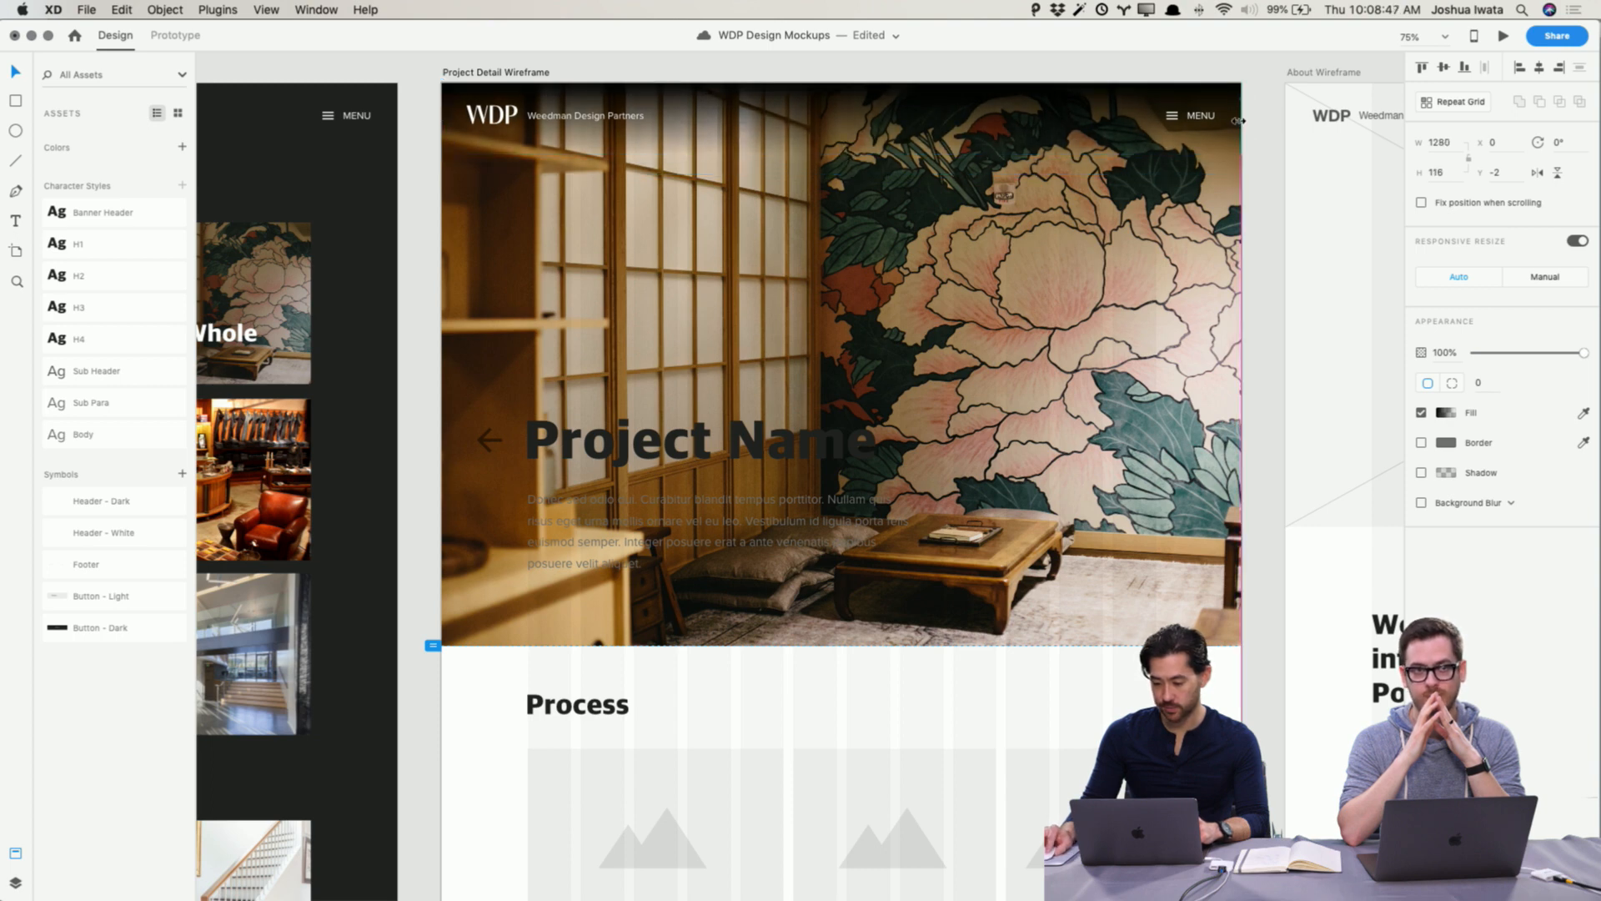
pyautogui.click(1271, 125)
# Step: Nudge the gradient rectangle down one pixel, set its opacity to 48%, and extend its height to about 169
pyautogui.click(655, 116)
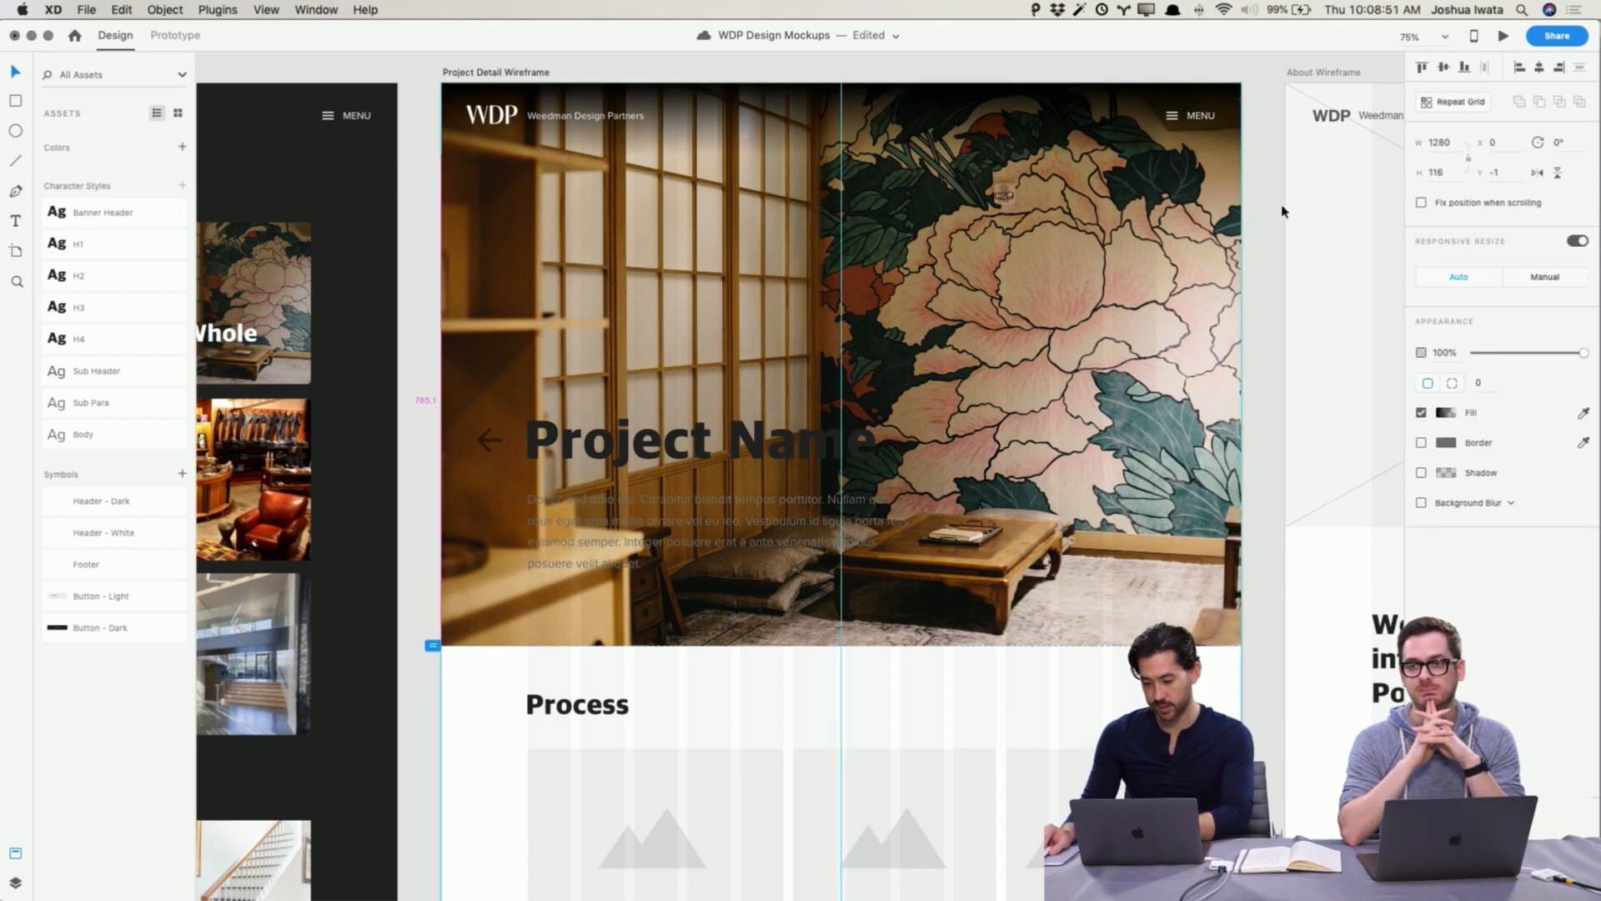
pyautogui.press('Down')
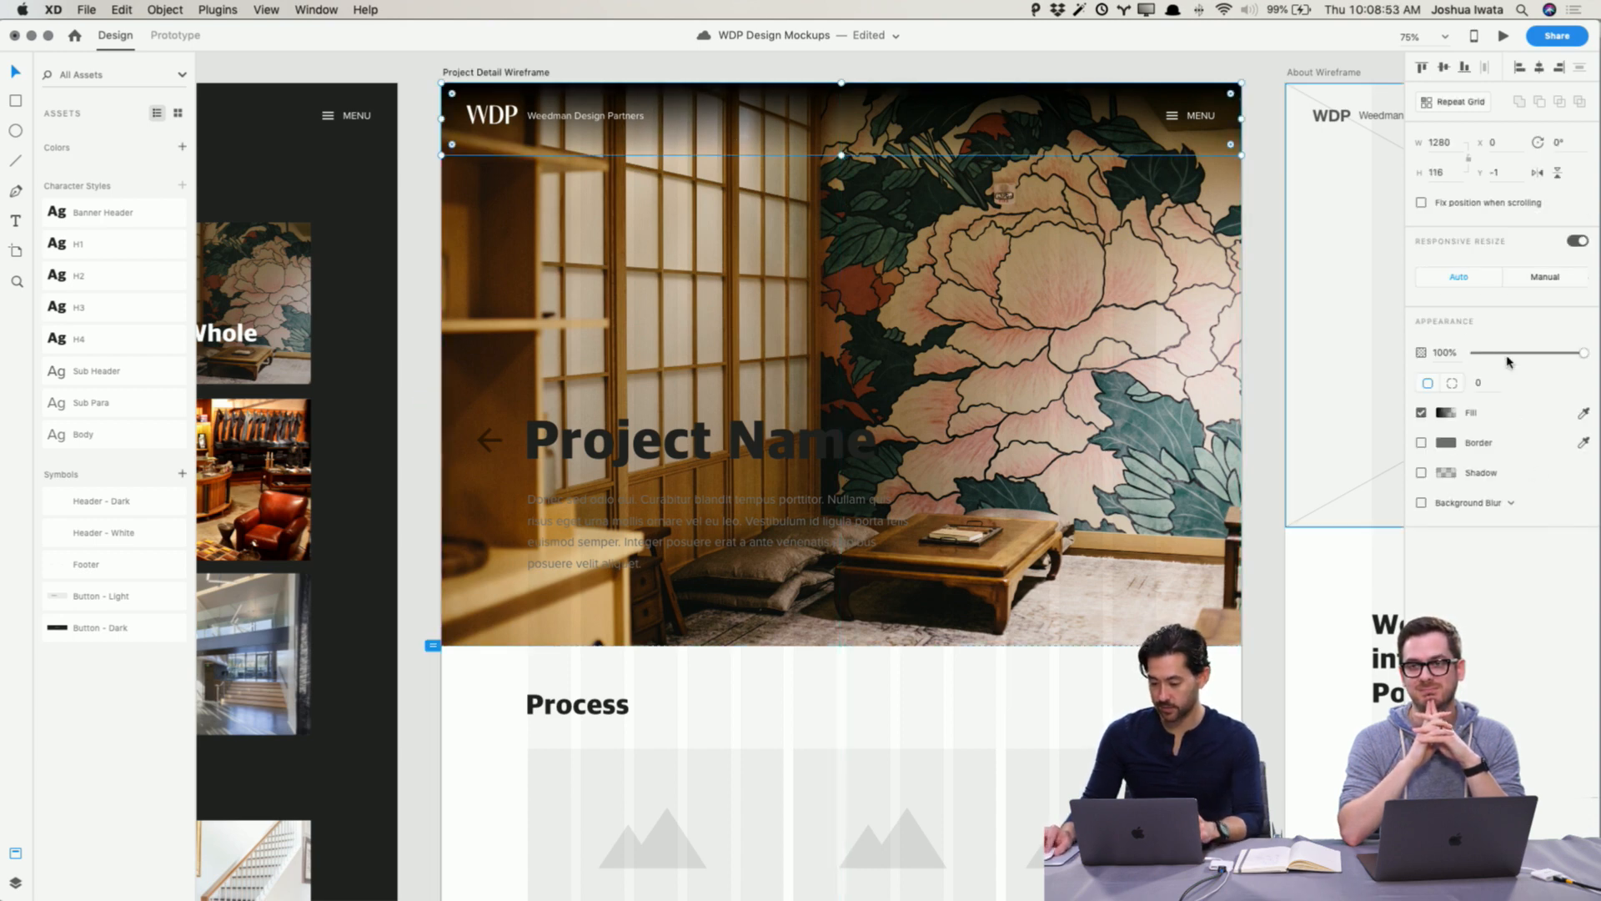
pyautogui.moveTo(1514, 353); pyautogui.dragTo(1529, 355)
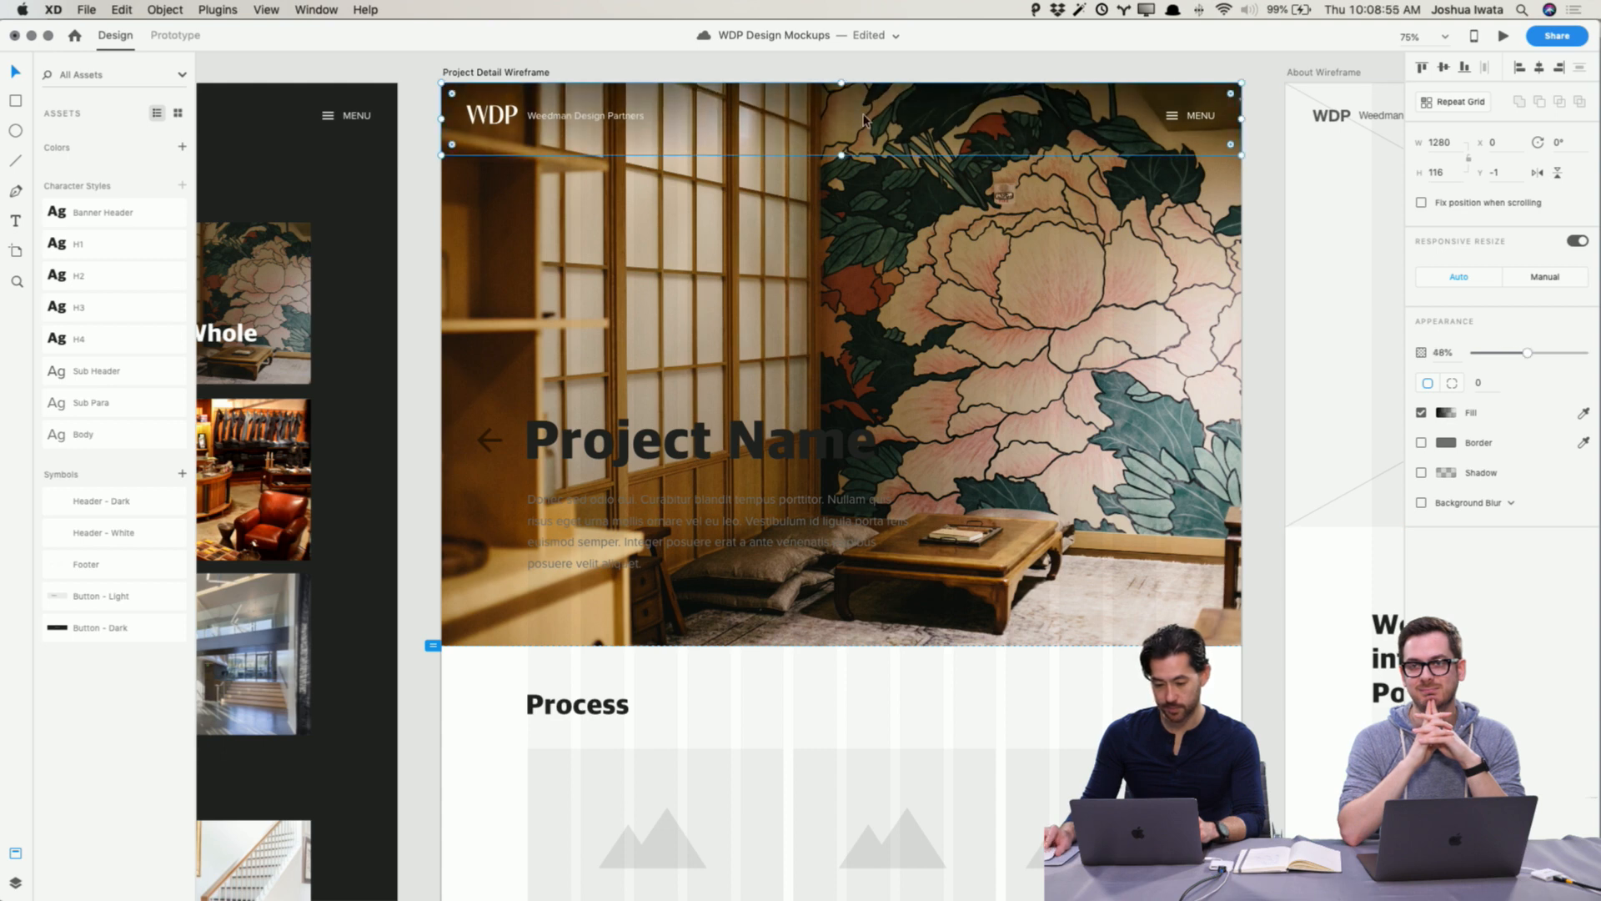
pyautogui.moveTo(843, 155); pyautogui.dragTo(840, 187)
pyautogui.click(1260, 250)
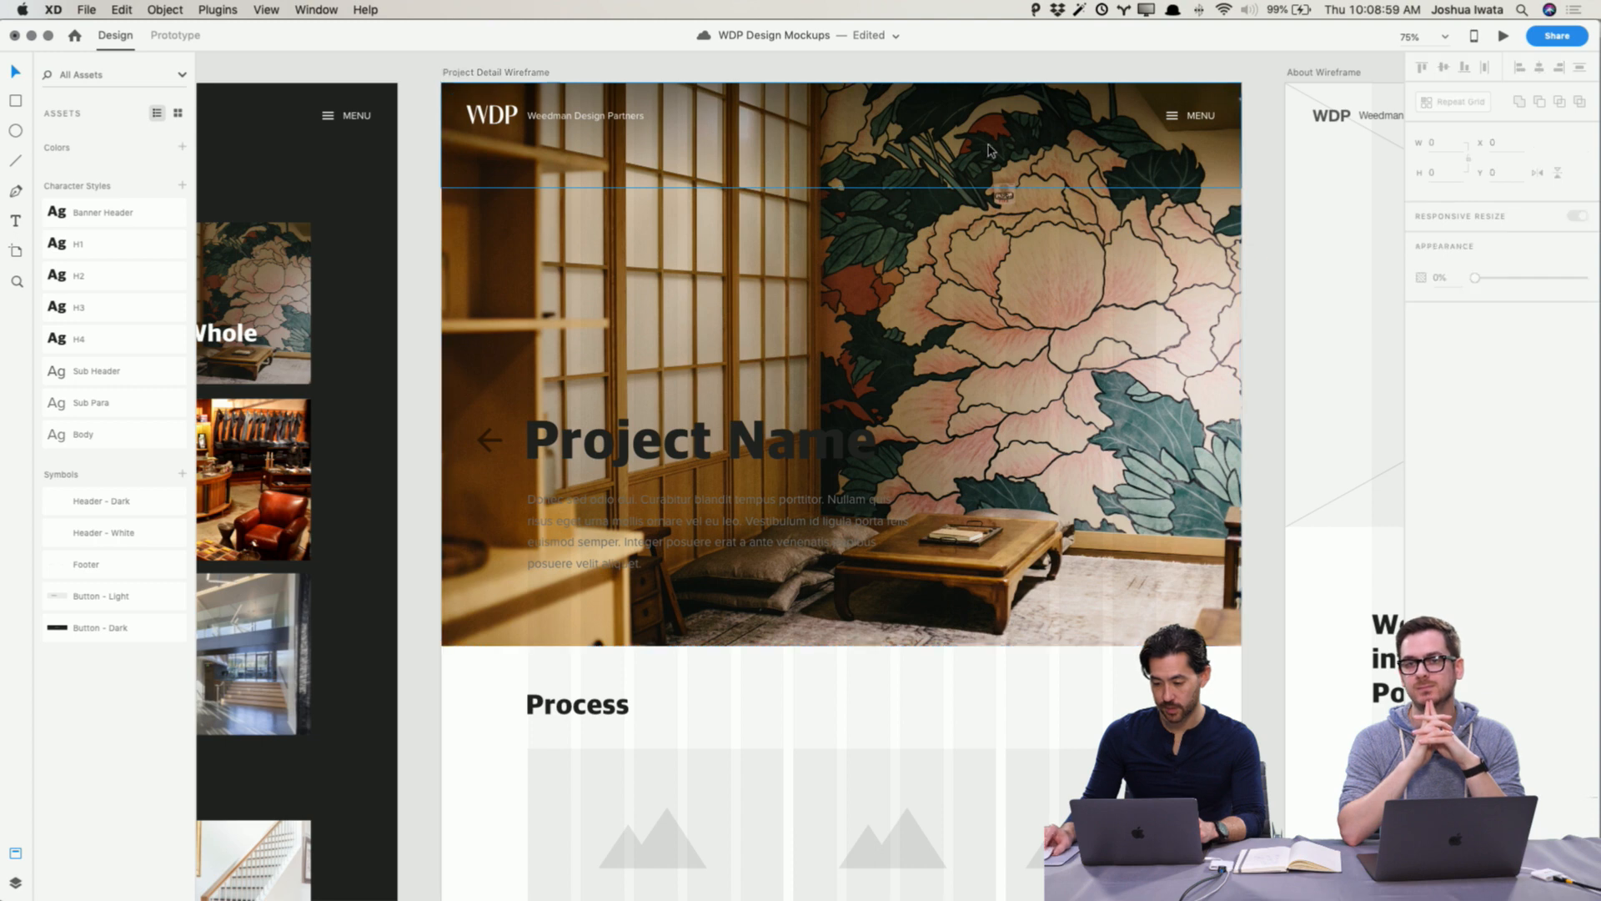
# Step: Delete the gradient rectangle and undo the deletion
pyautogui.click(983, 141)
pyautogui.press('Delete')
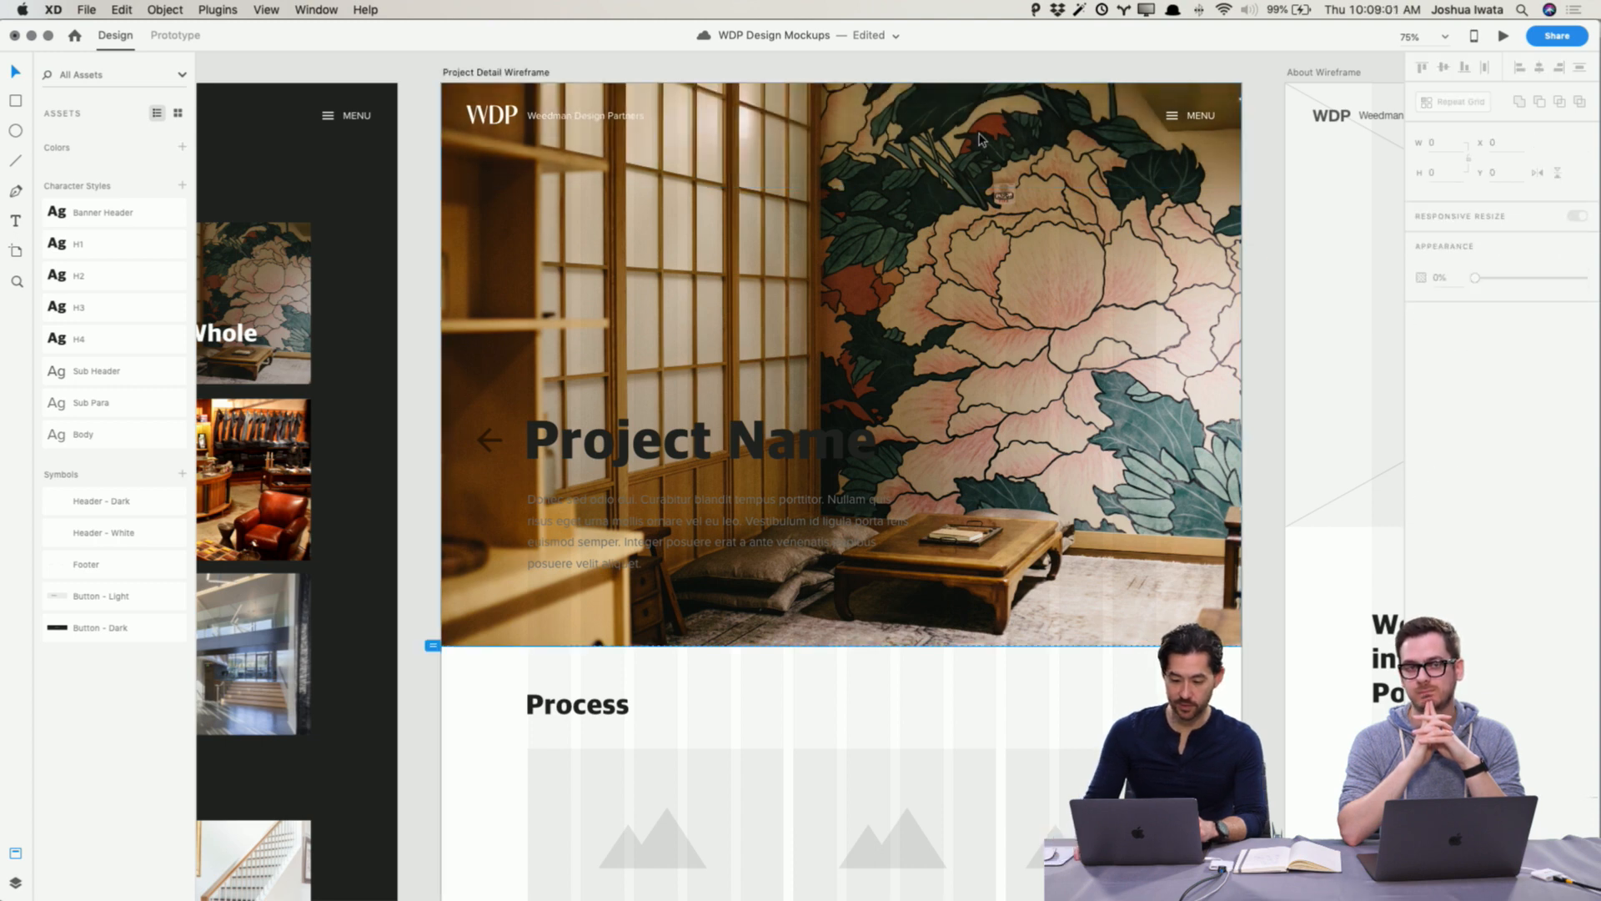
pyautogui.press('super+z')
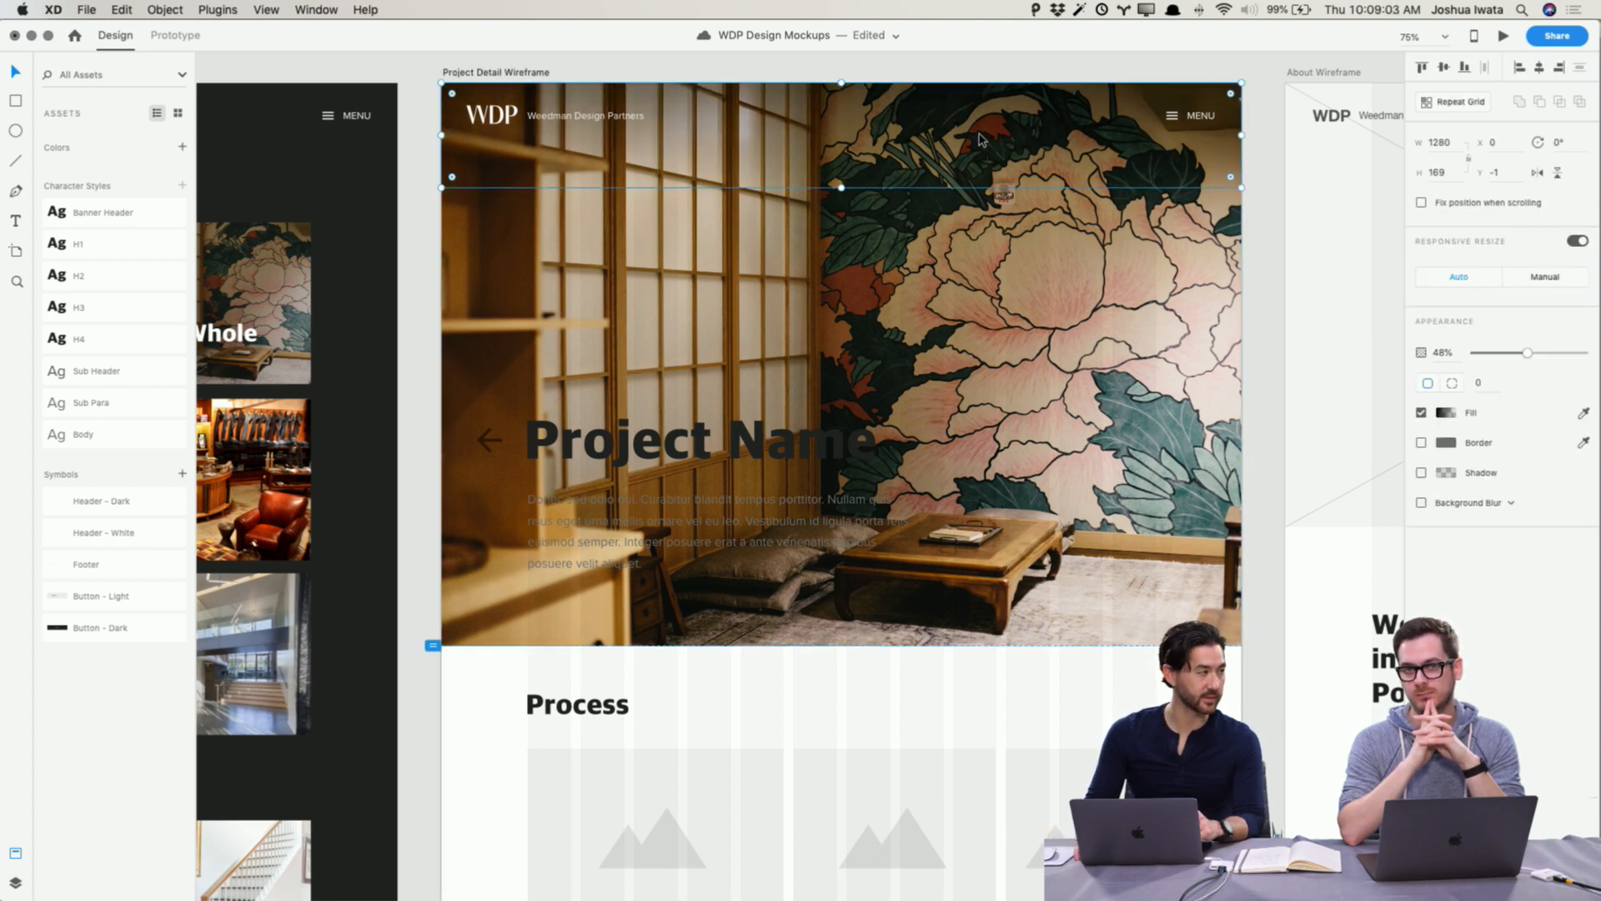
# Step: Compare the Project Detail hero with the Home and Projects pages at 100% zoom
pyautogui.press('super+1')
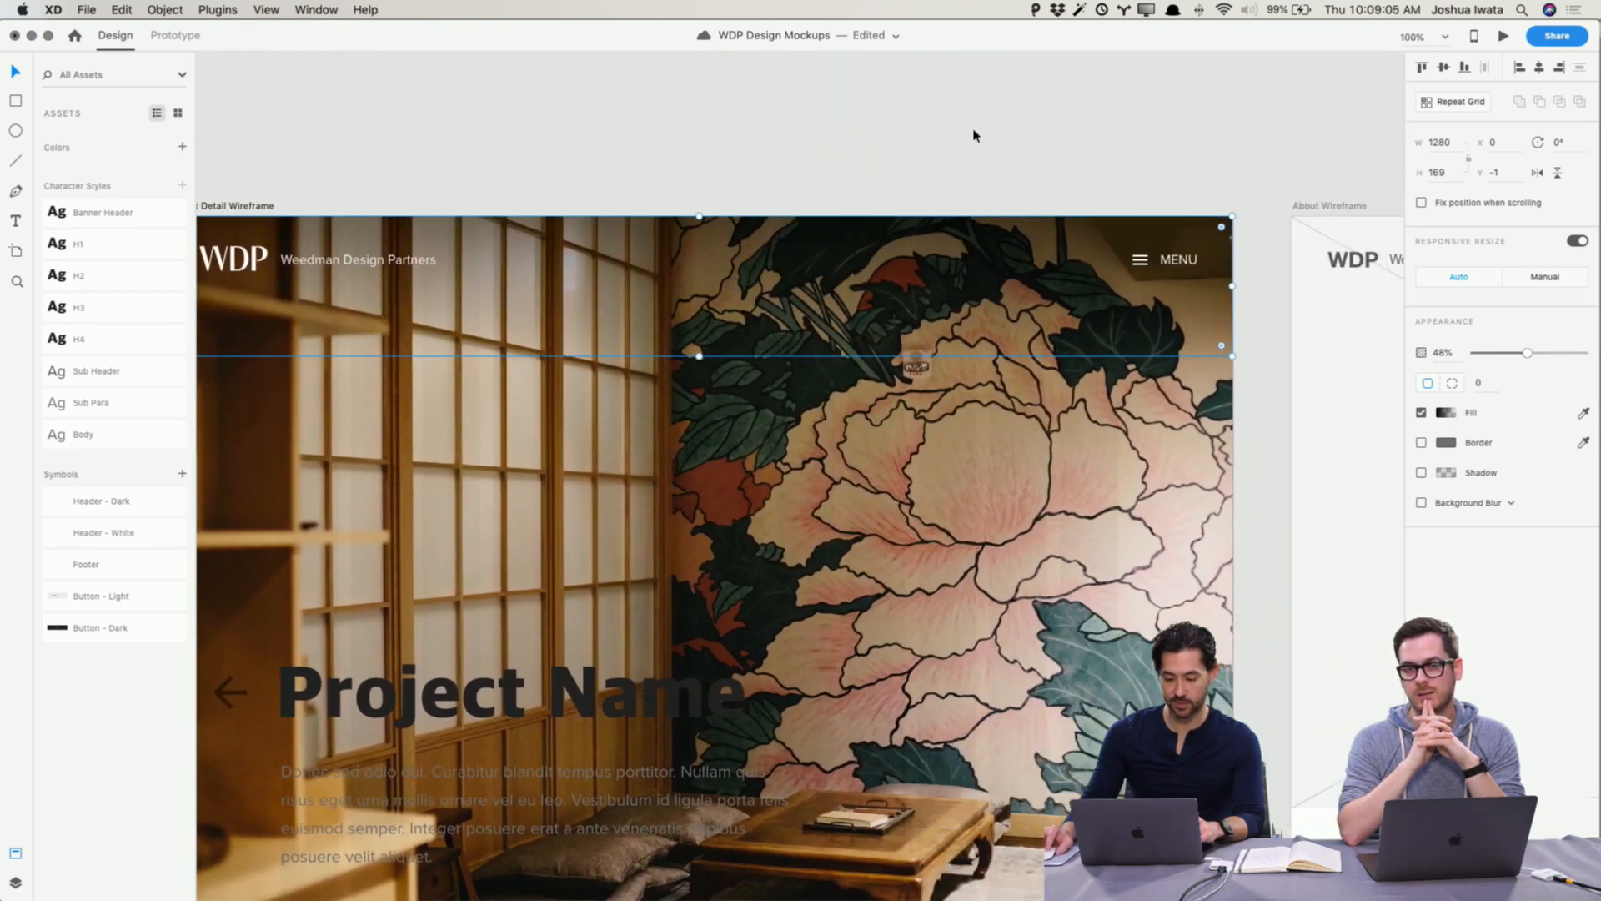
pyautogui.click(974, 135)
pyautogui.scroll(-5, 955, 154)
pyautogui.hscroll(-2, 955, 155)
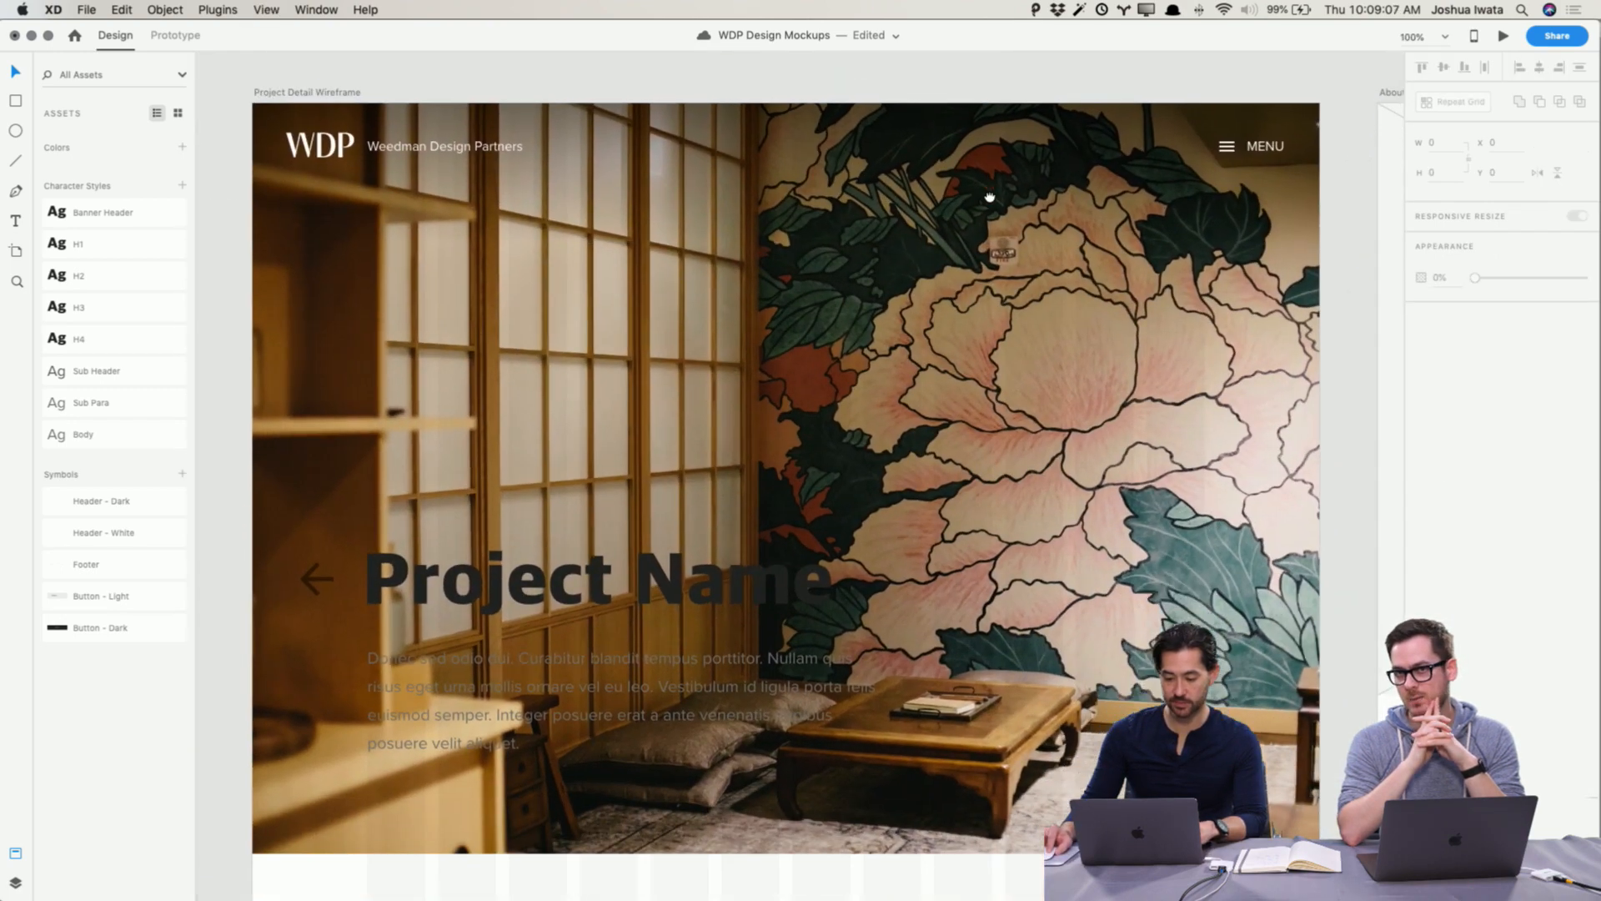
pyautogui.moveTo(990, 196); pyautogui.dragTo(990, 154)
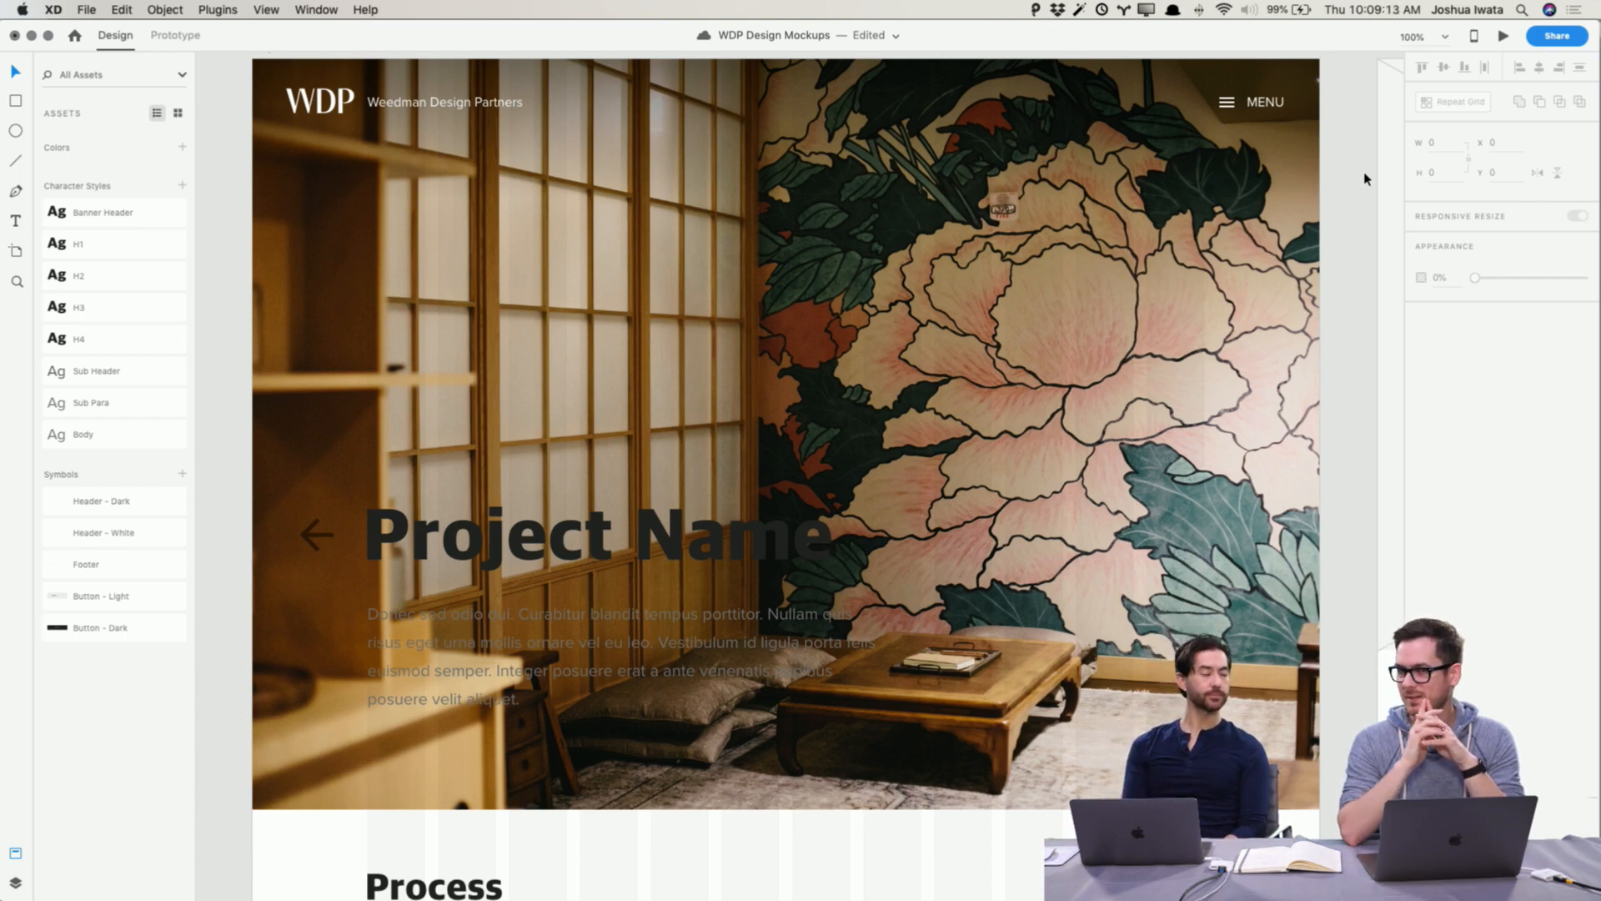
pyautogui.hscroll(-2, 915, 280)
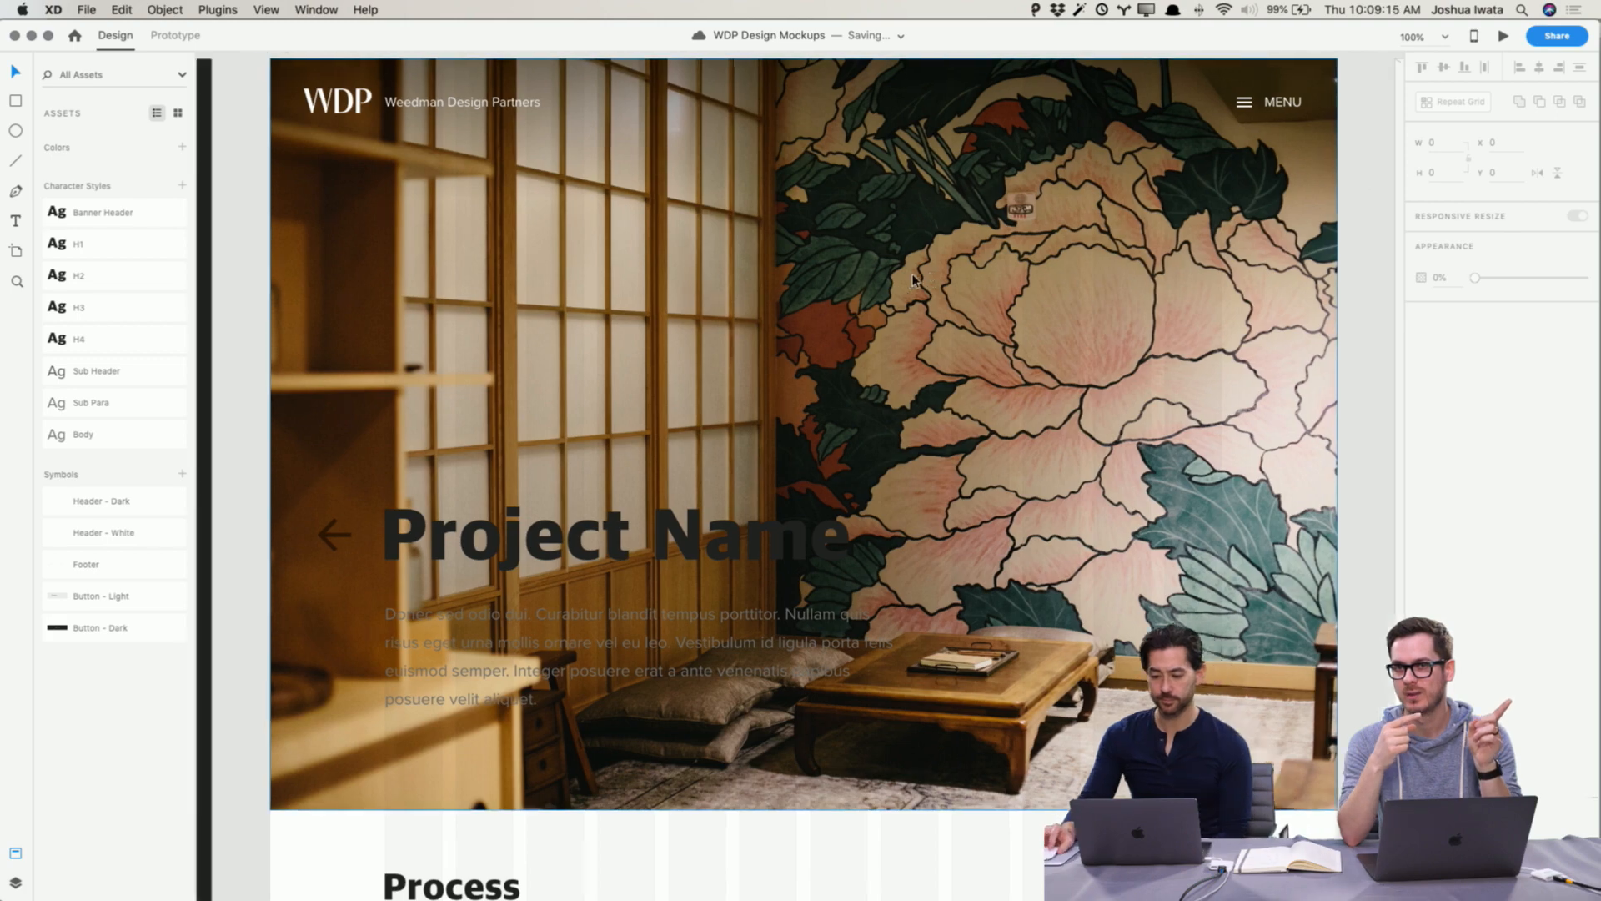
pyautogui.hscroll(-15, 914, 279)
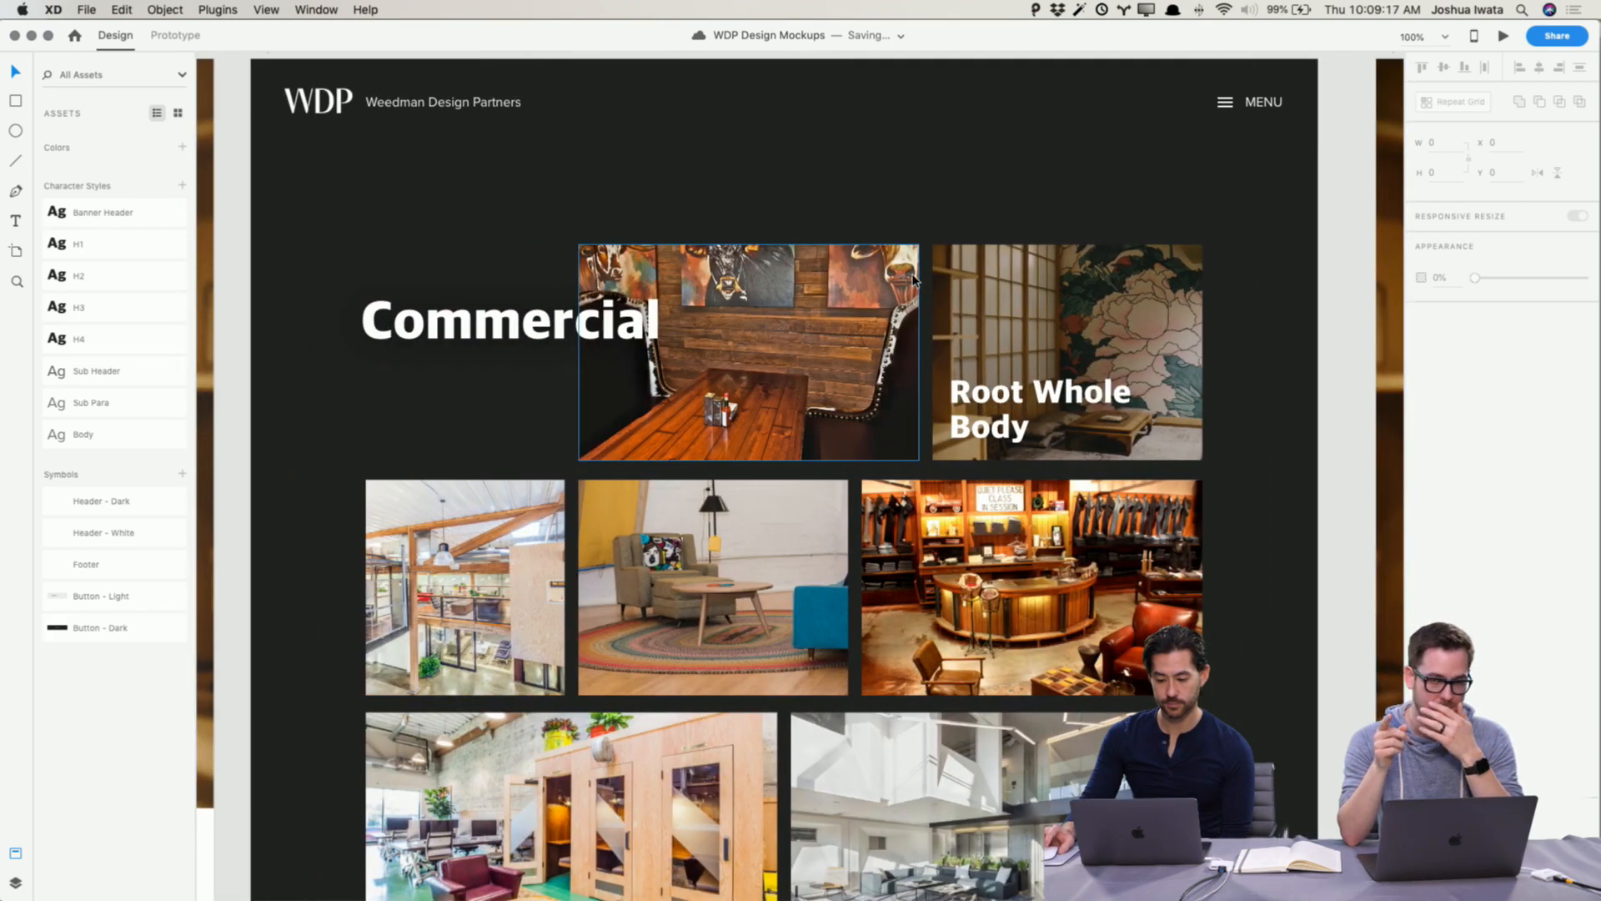
pyautogui.hscroll(-20, 914, 277)
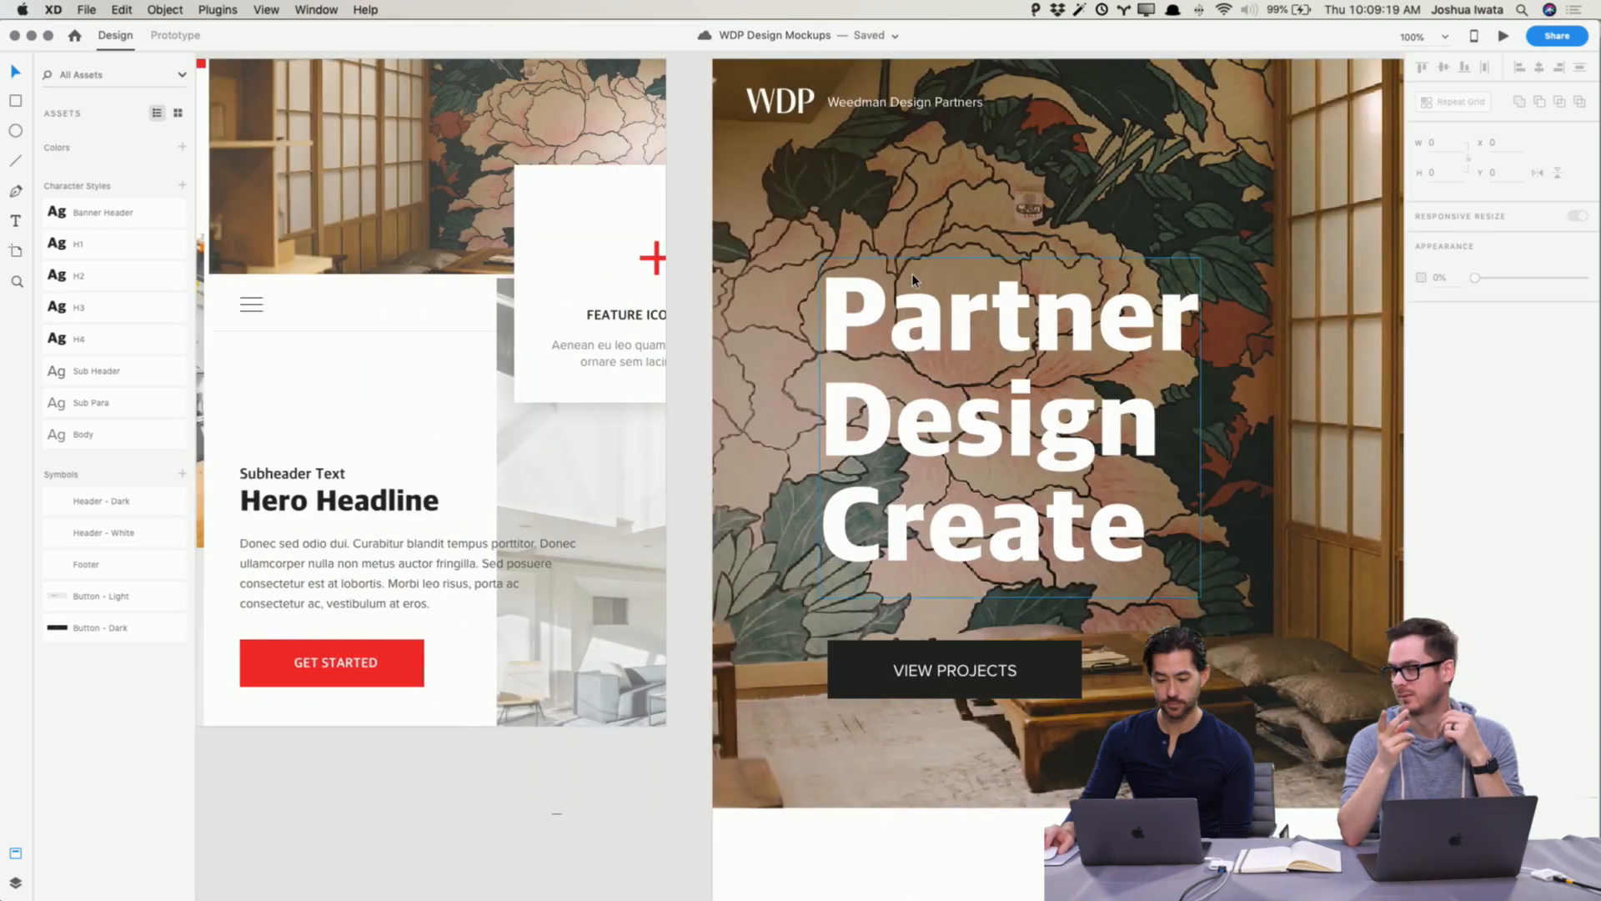
pyautogui.hscroll(3, 914, 279)
pyautogui.hscroll(5, 913, 278)
pyautogui.click(915, 280)
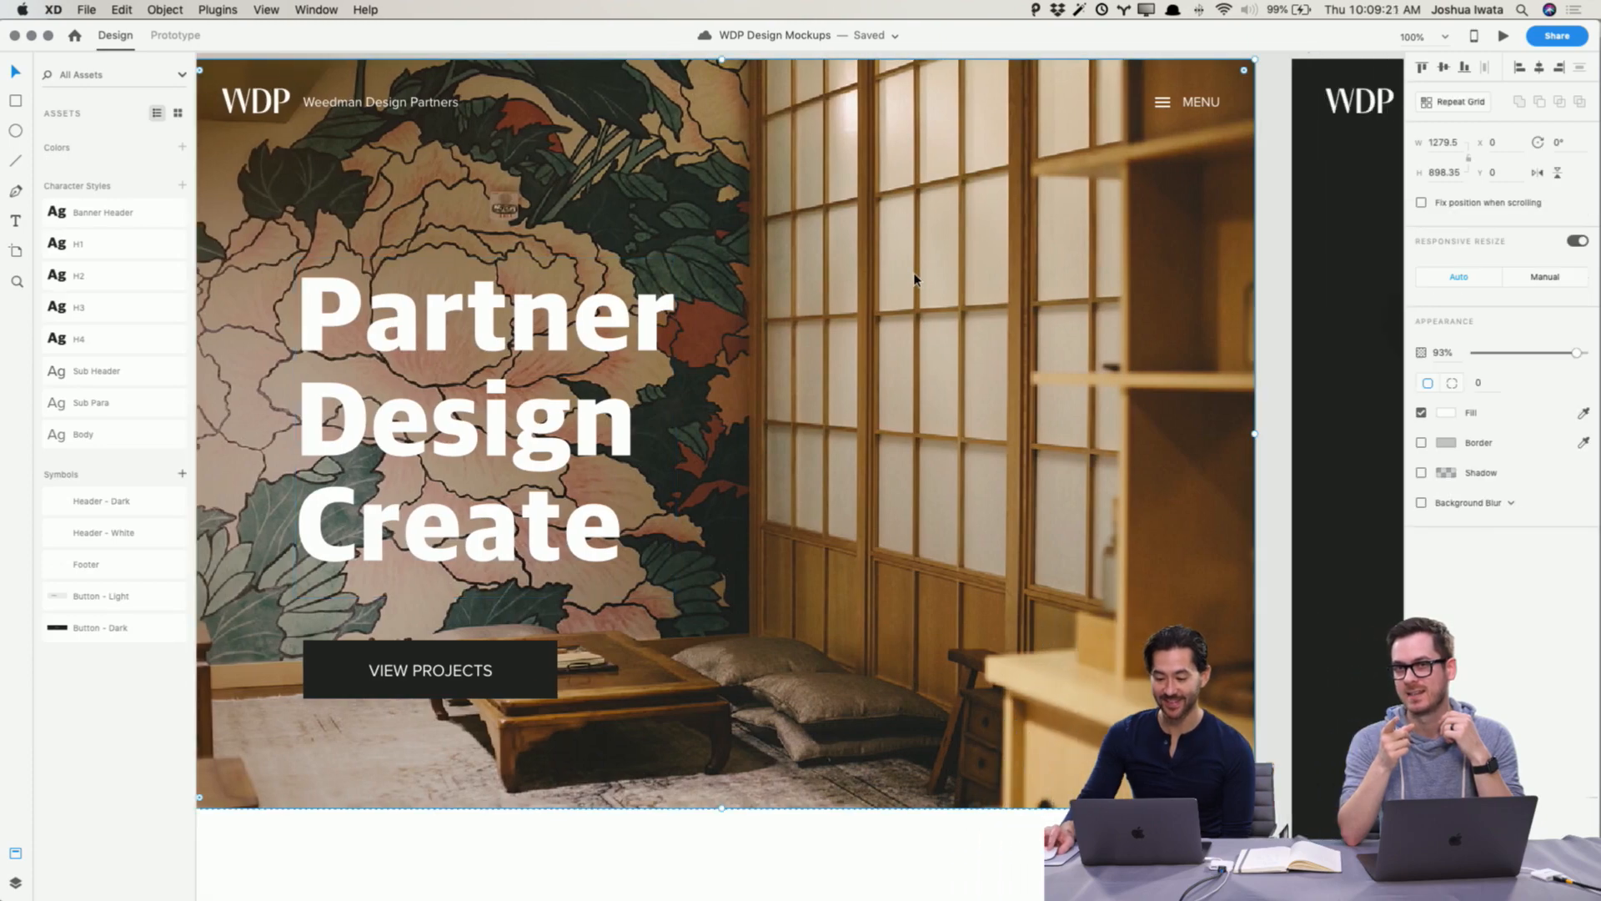
pyautogui.hscroll(20, 915, 279)
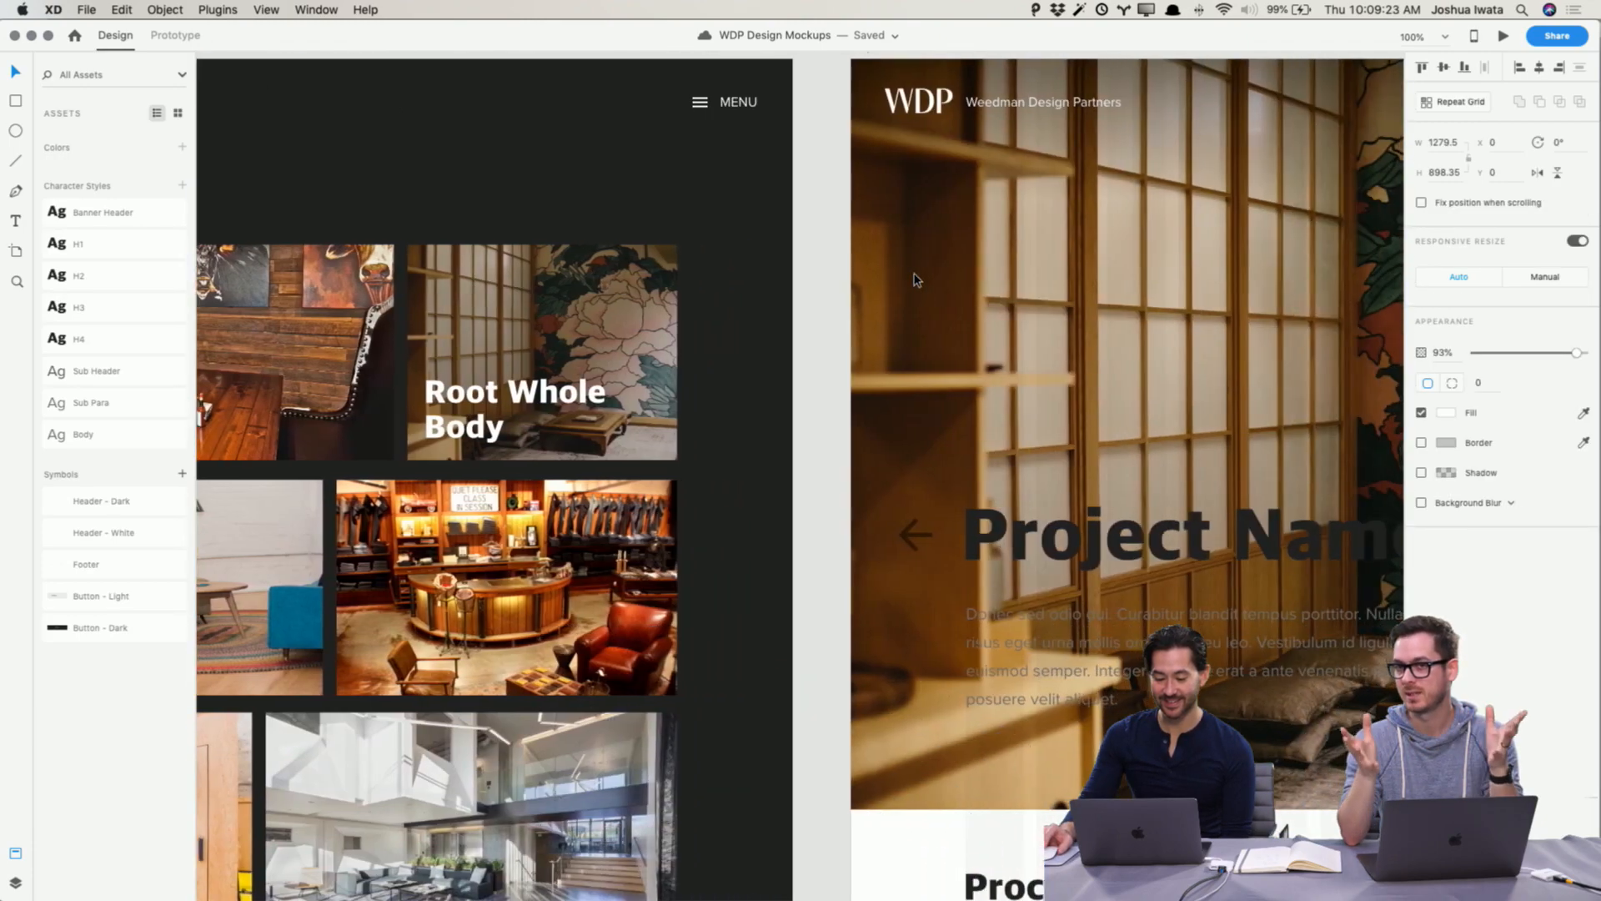
pyautogui.hscroll(-20, 915, 279)
pyautogui.hscroll(15, 916, 277)
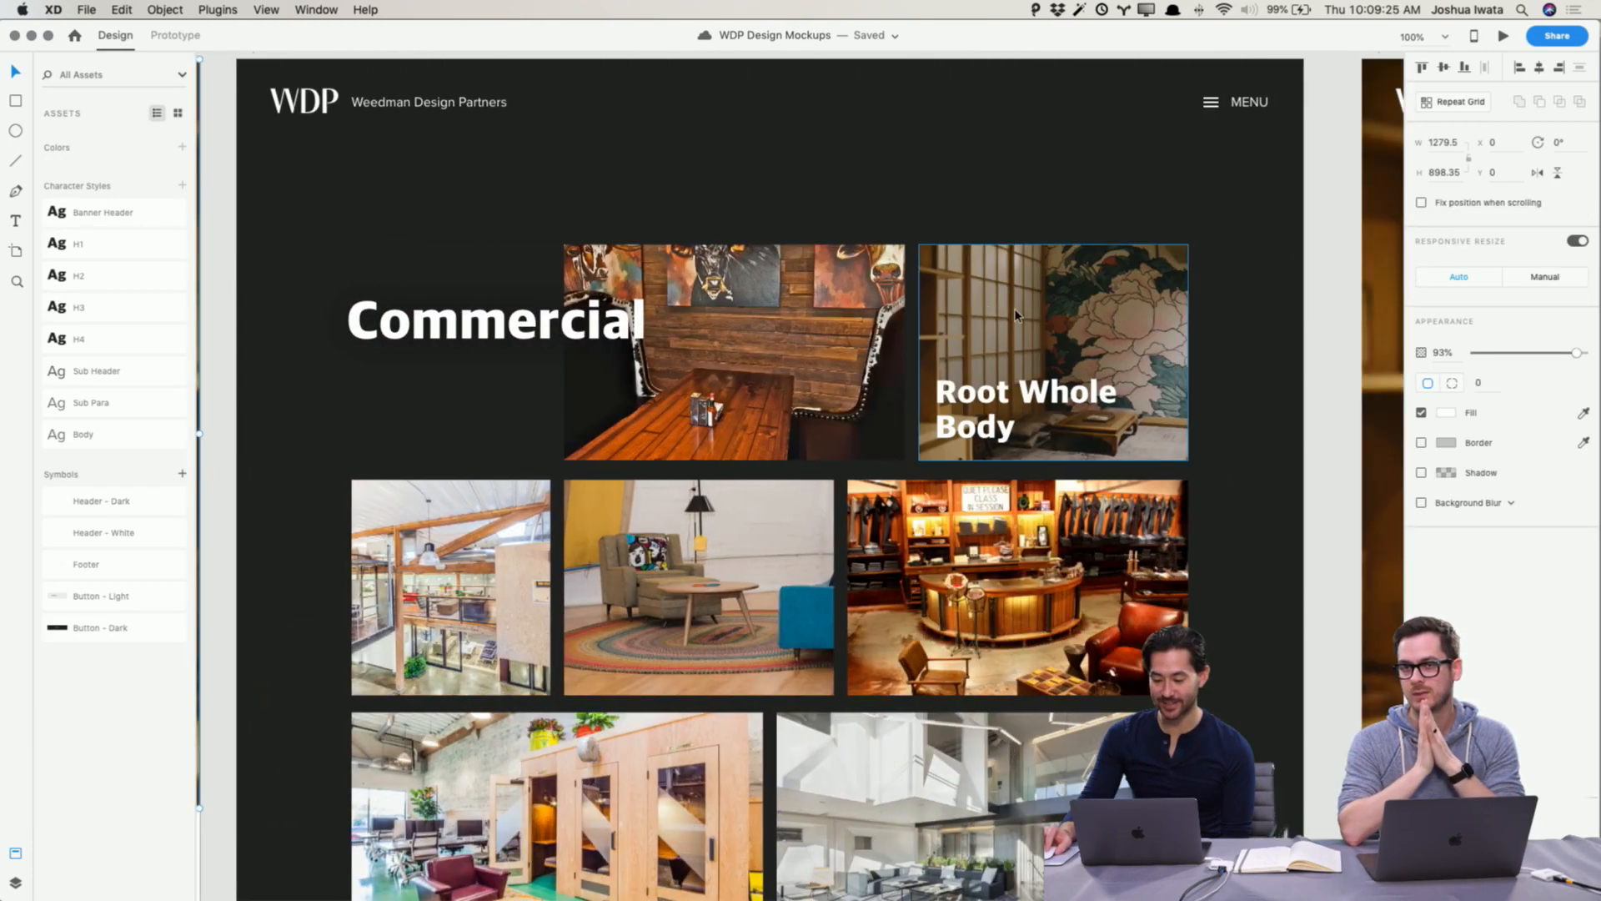
# Step: Flip the Root Whole Body thumbnail on the Projects page horizontally
pyautogui.click(1015, 315)
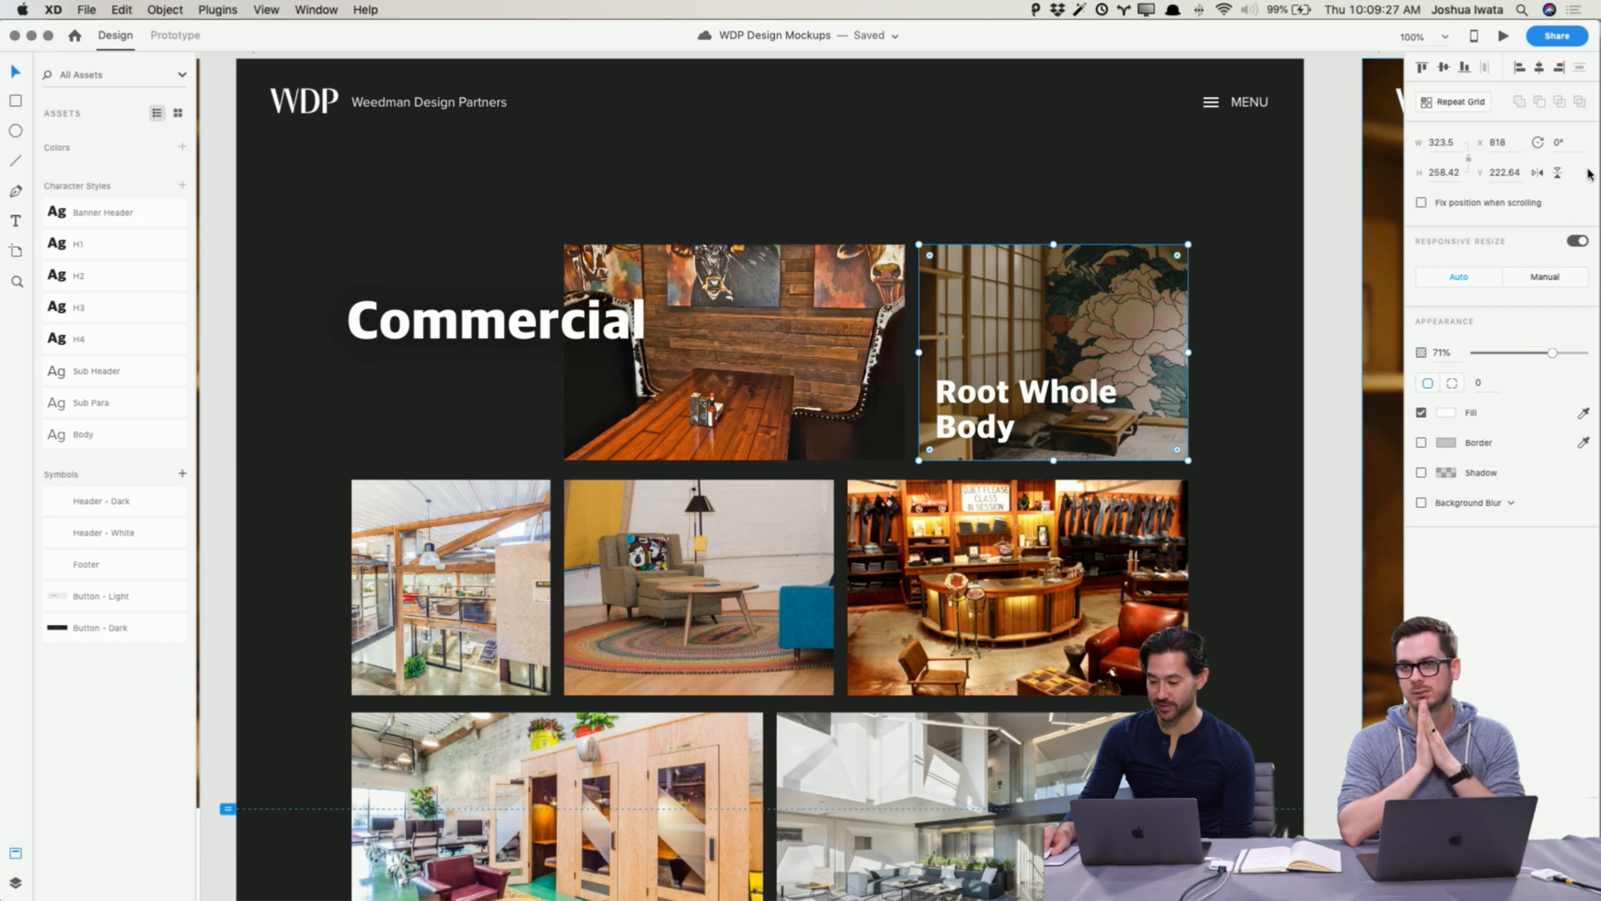
pyautogui.click(1539, 172)
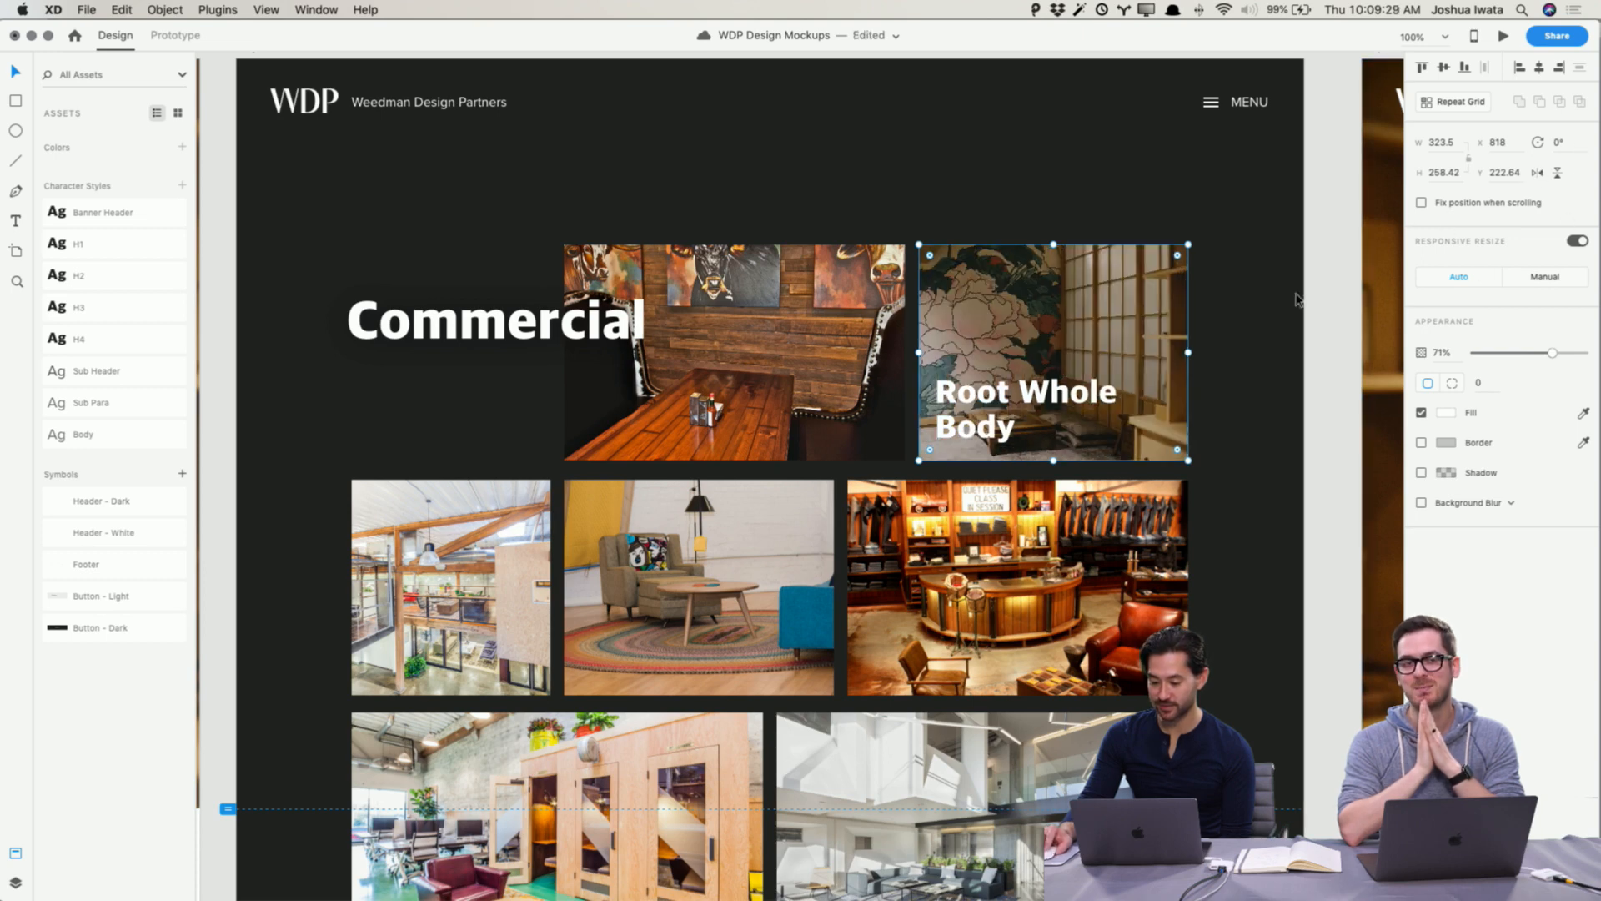
# Step: Flip the Project Detail hero image horizontally and save the document
pyautogui.hscroll(5, 1118, 328)
pyautogui.click(1118, 328)
pyautogui.hscroll(20, 1118, 327)
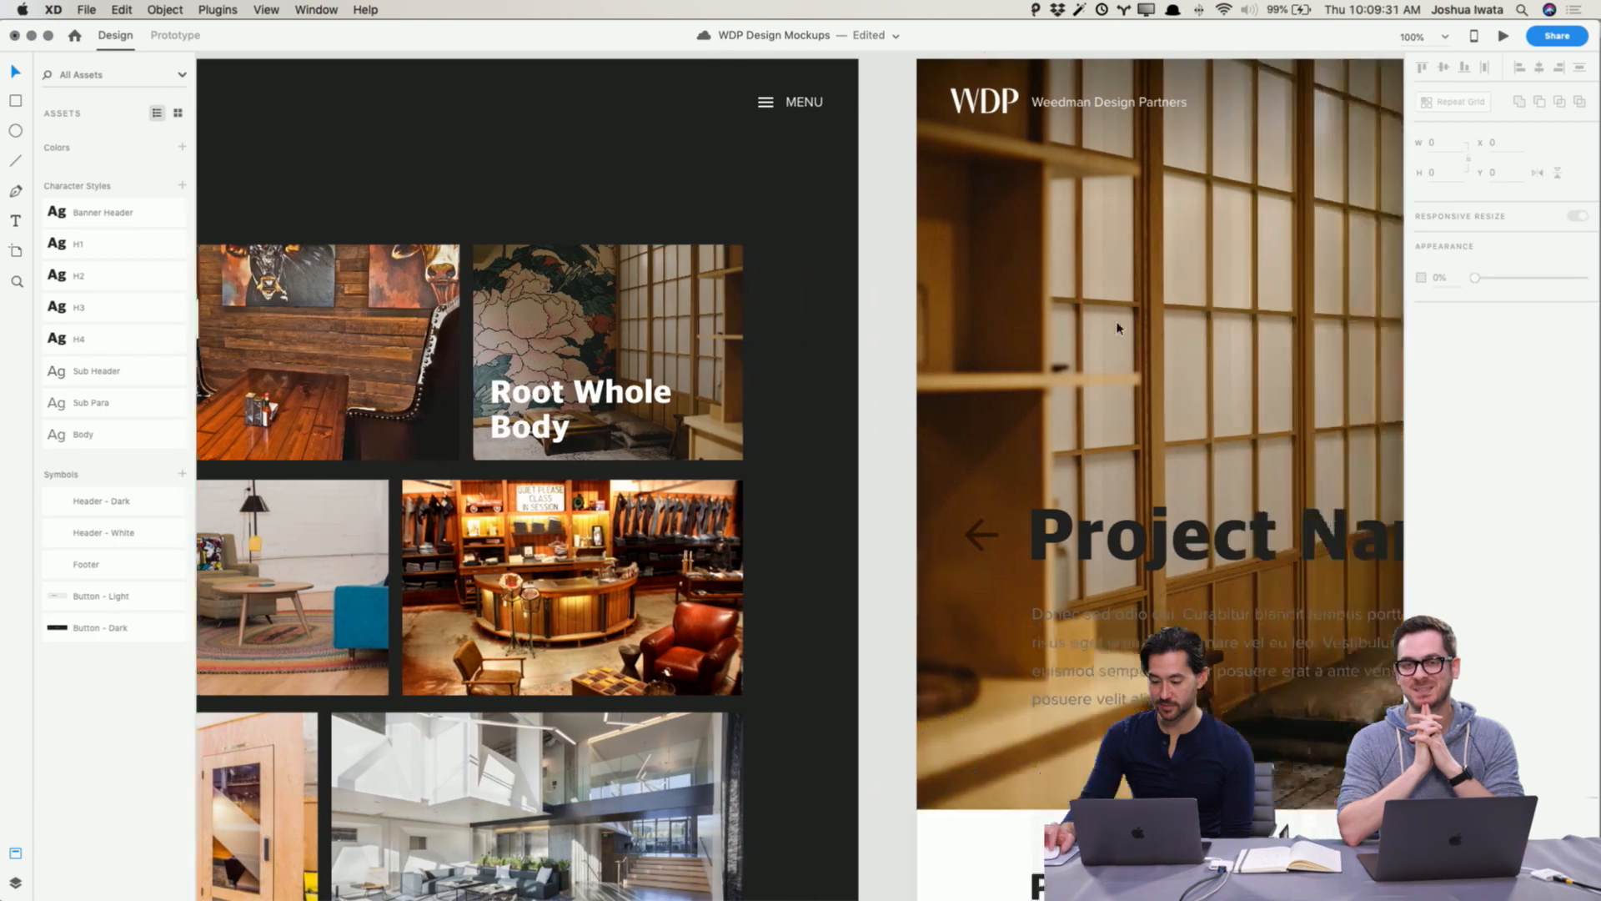
pyautogui.click(1119, 328)
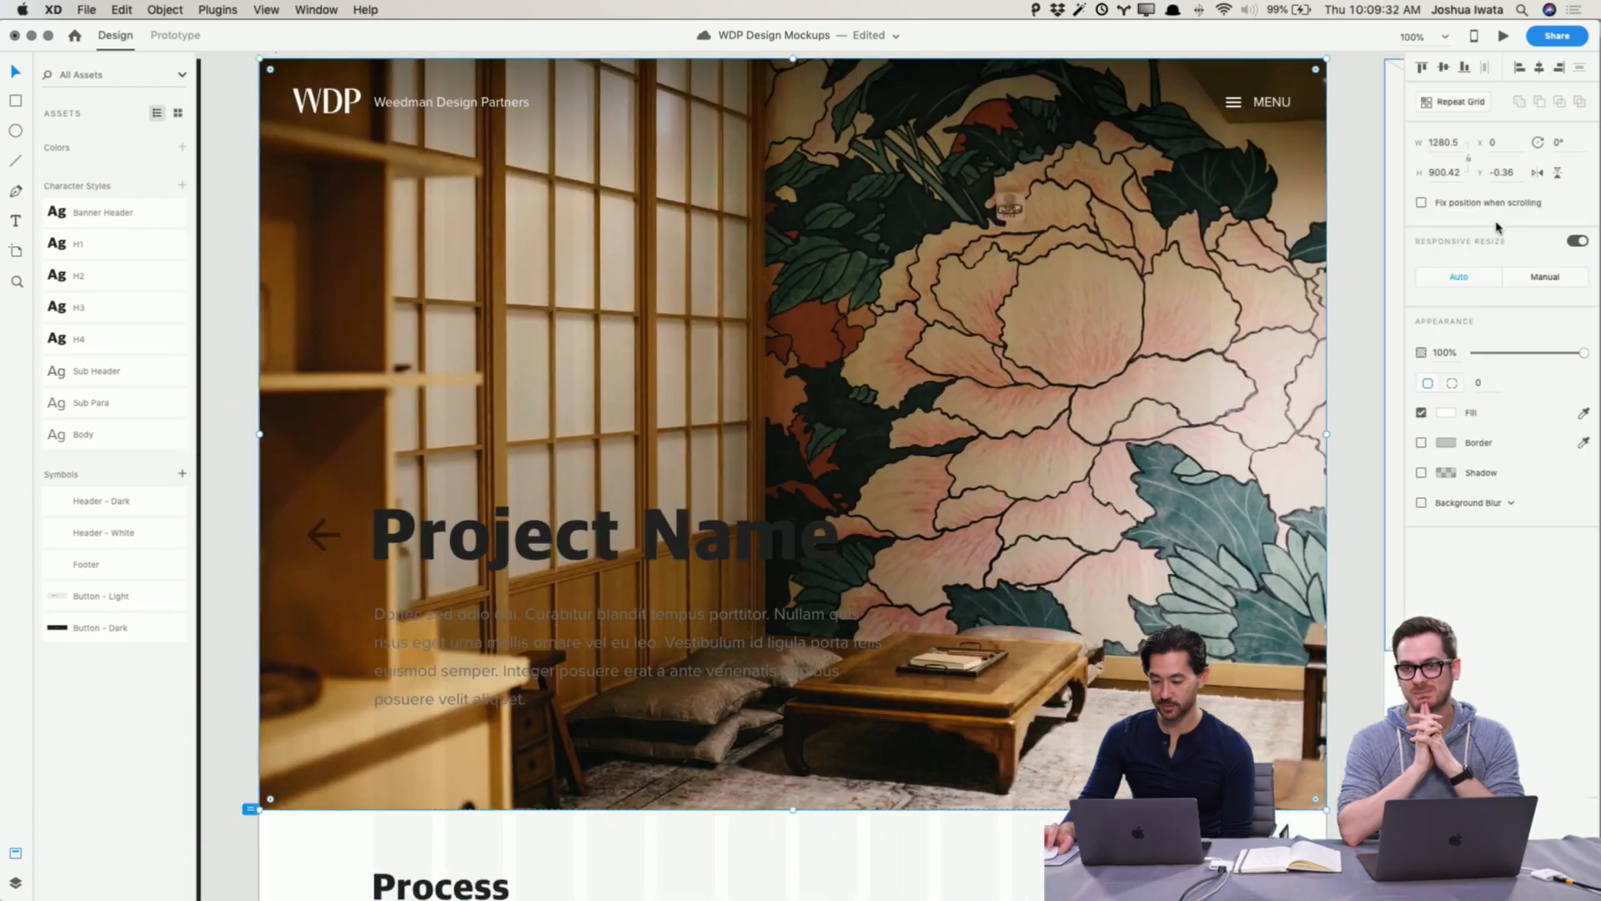
pyautogui.click(1538, 173)
pyautogui.click(1352, 286)
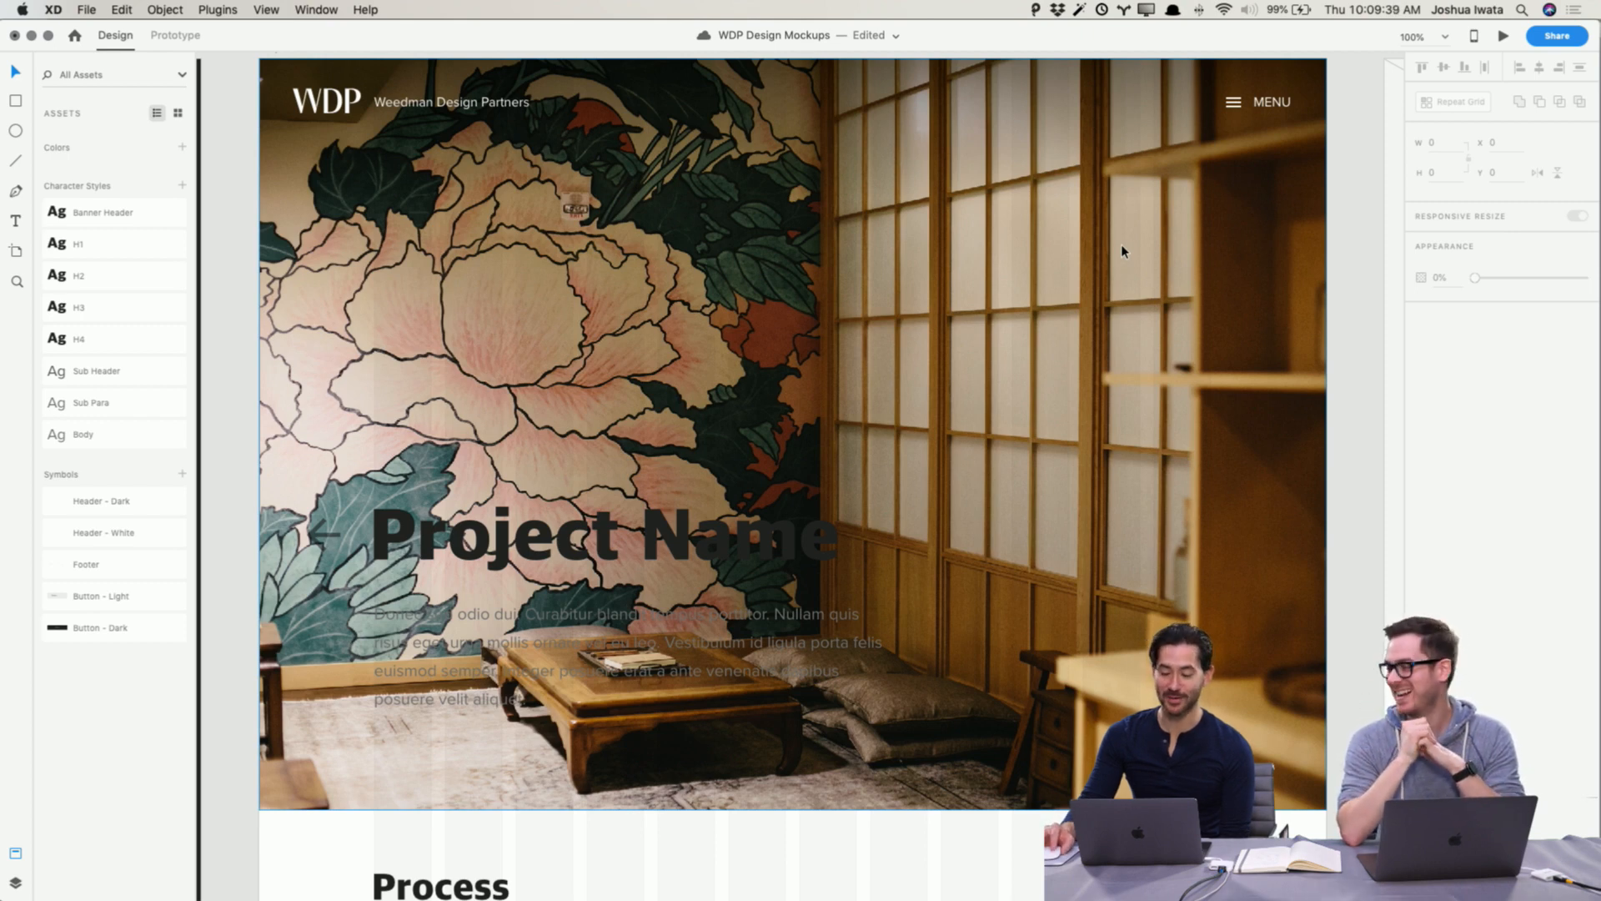
pyautogui.press('super+s')
# Step: Copy the half-transparent image overlay from the Home hero and paste it onto the Project Detail hero
pyautogui.hscroll(20, 1121, 244)
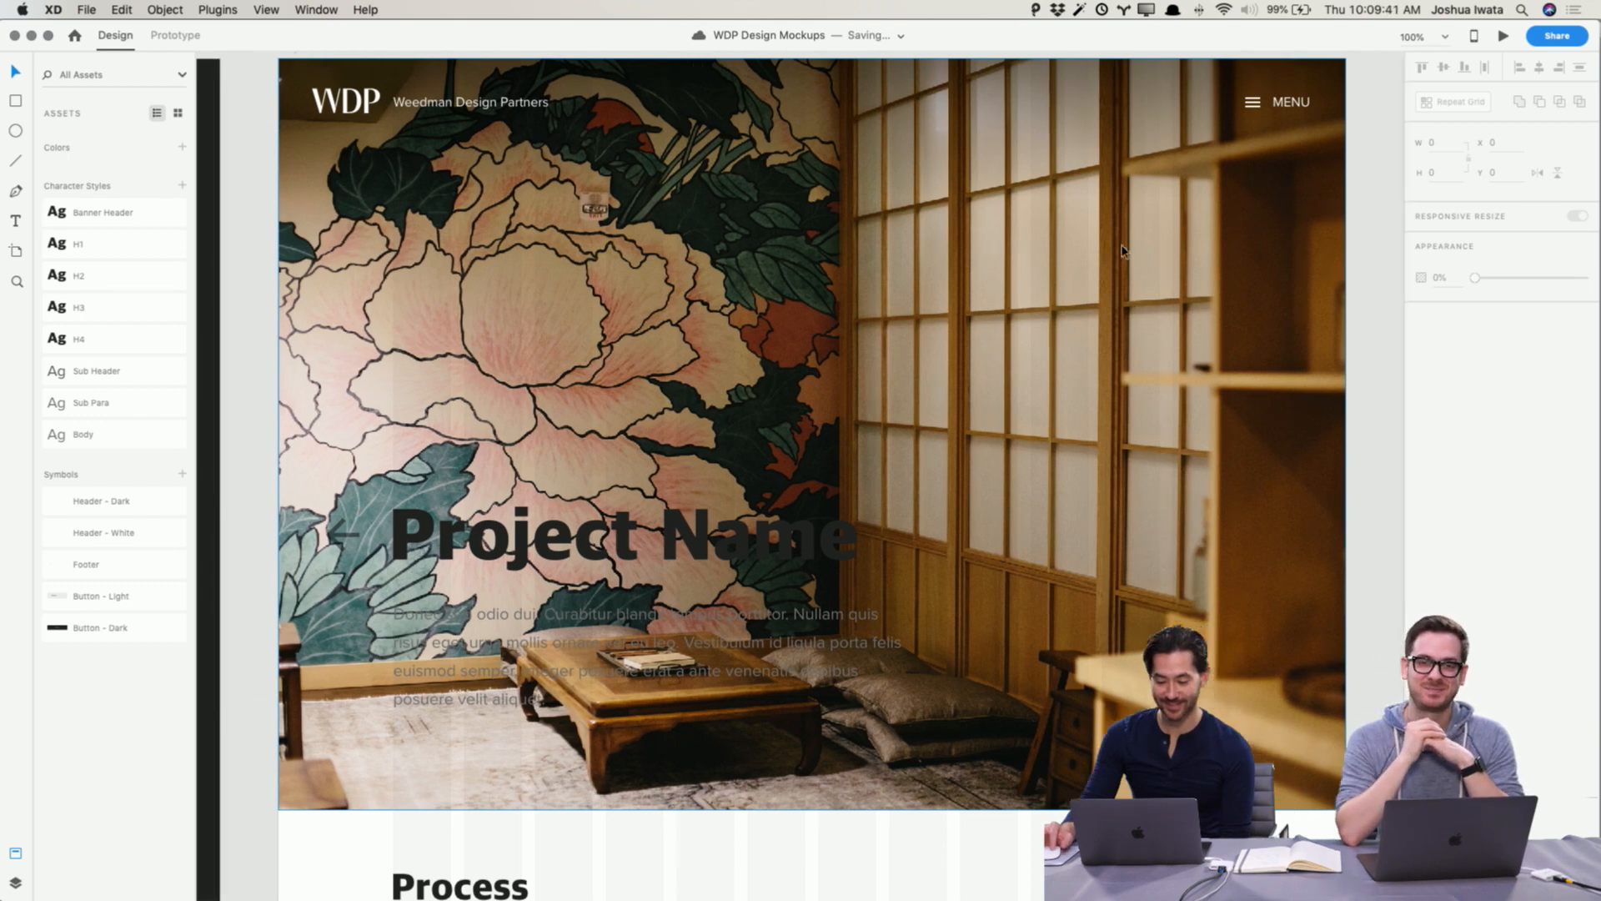
pyautogui.hscroll(-20, 1123, 252)
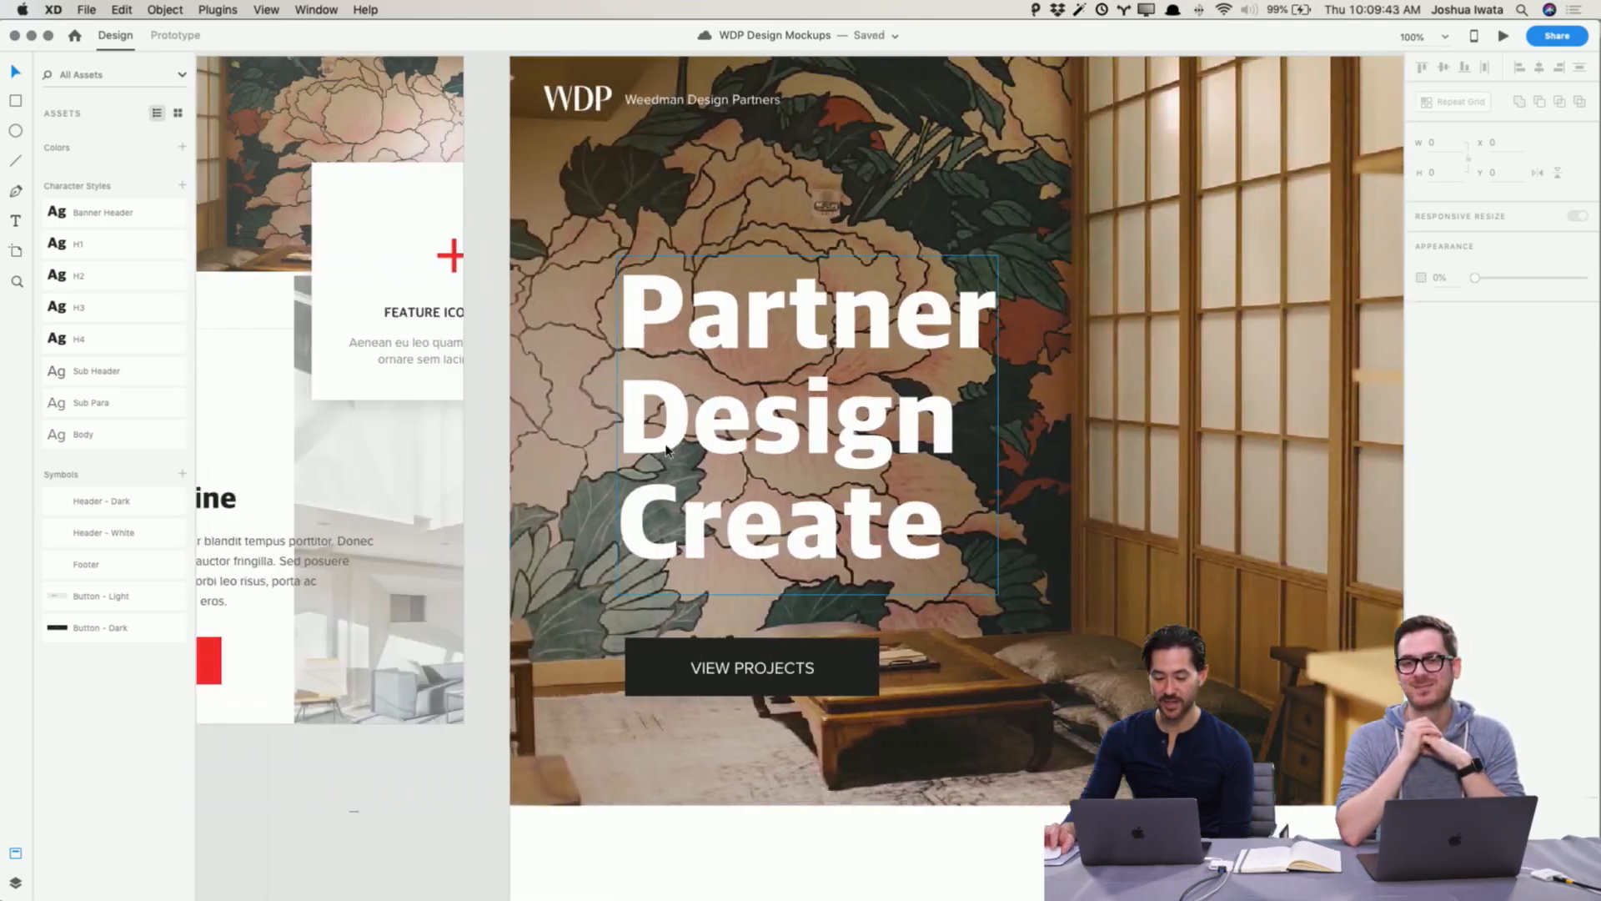
pyautogui.click(581, 699)
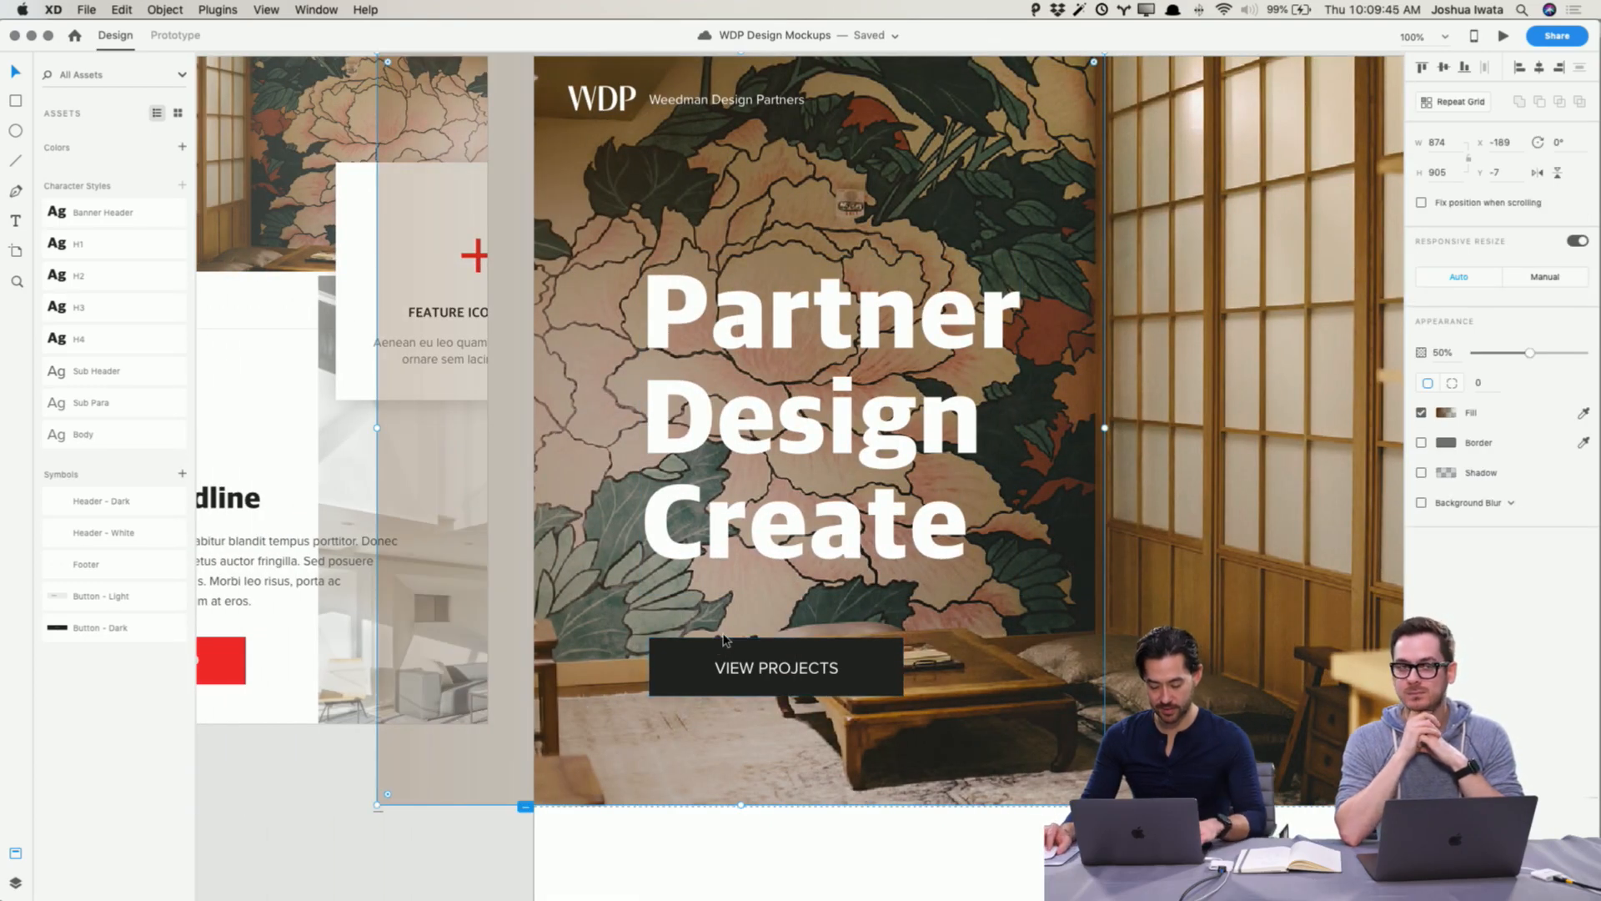
pyautogui.hscroll(20, 667, 667)
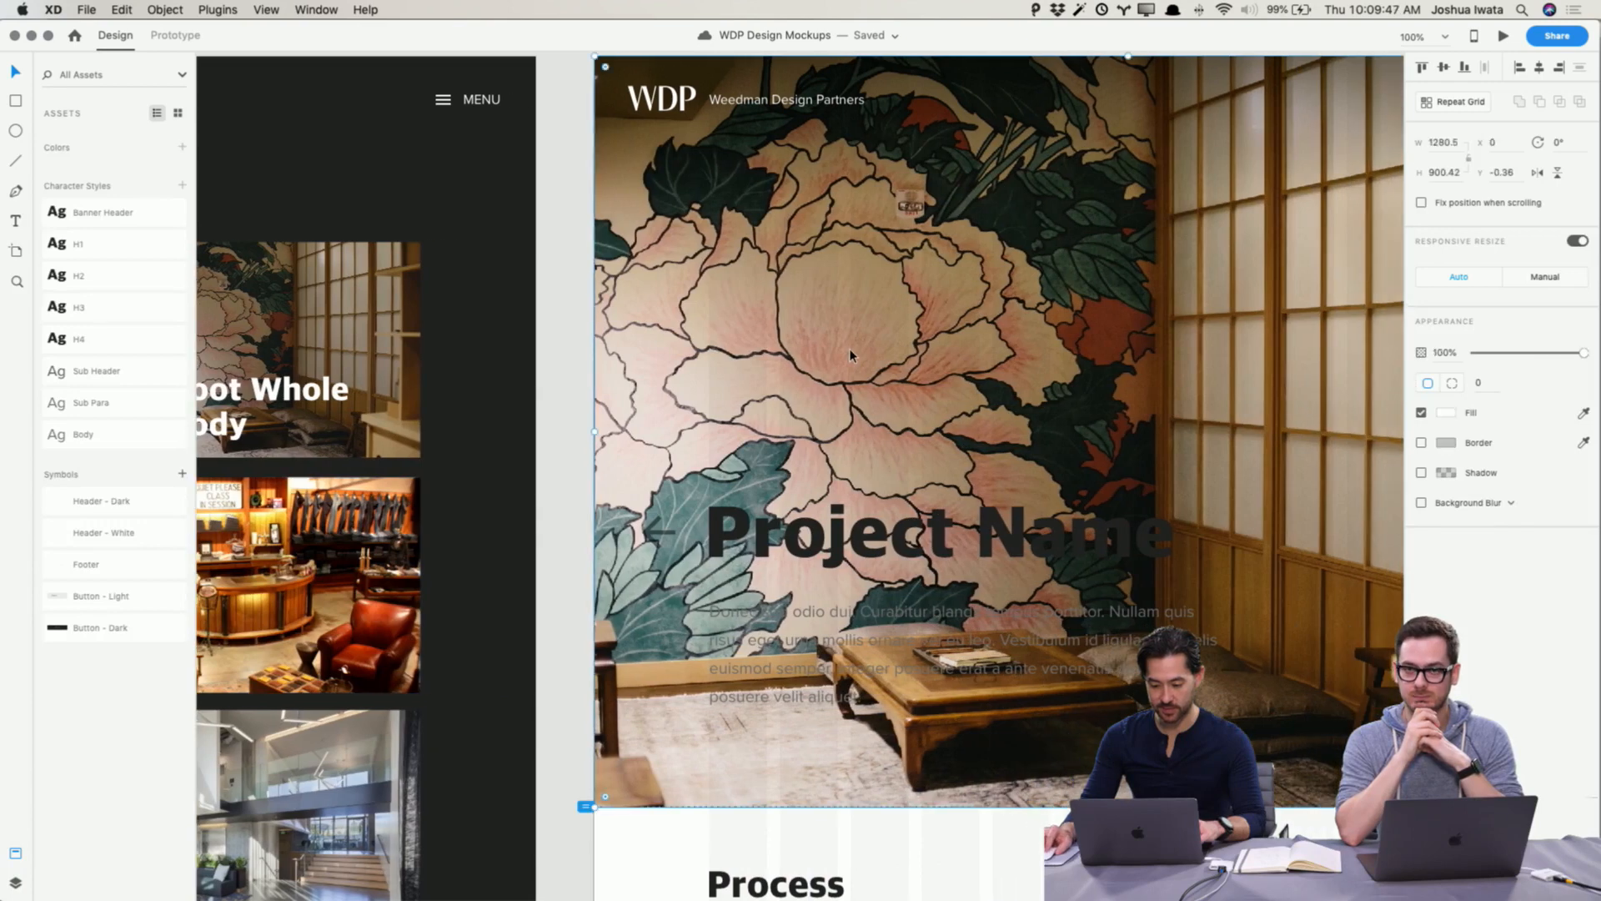
pyautogui.press('cmd+v')
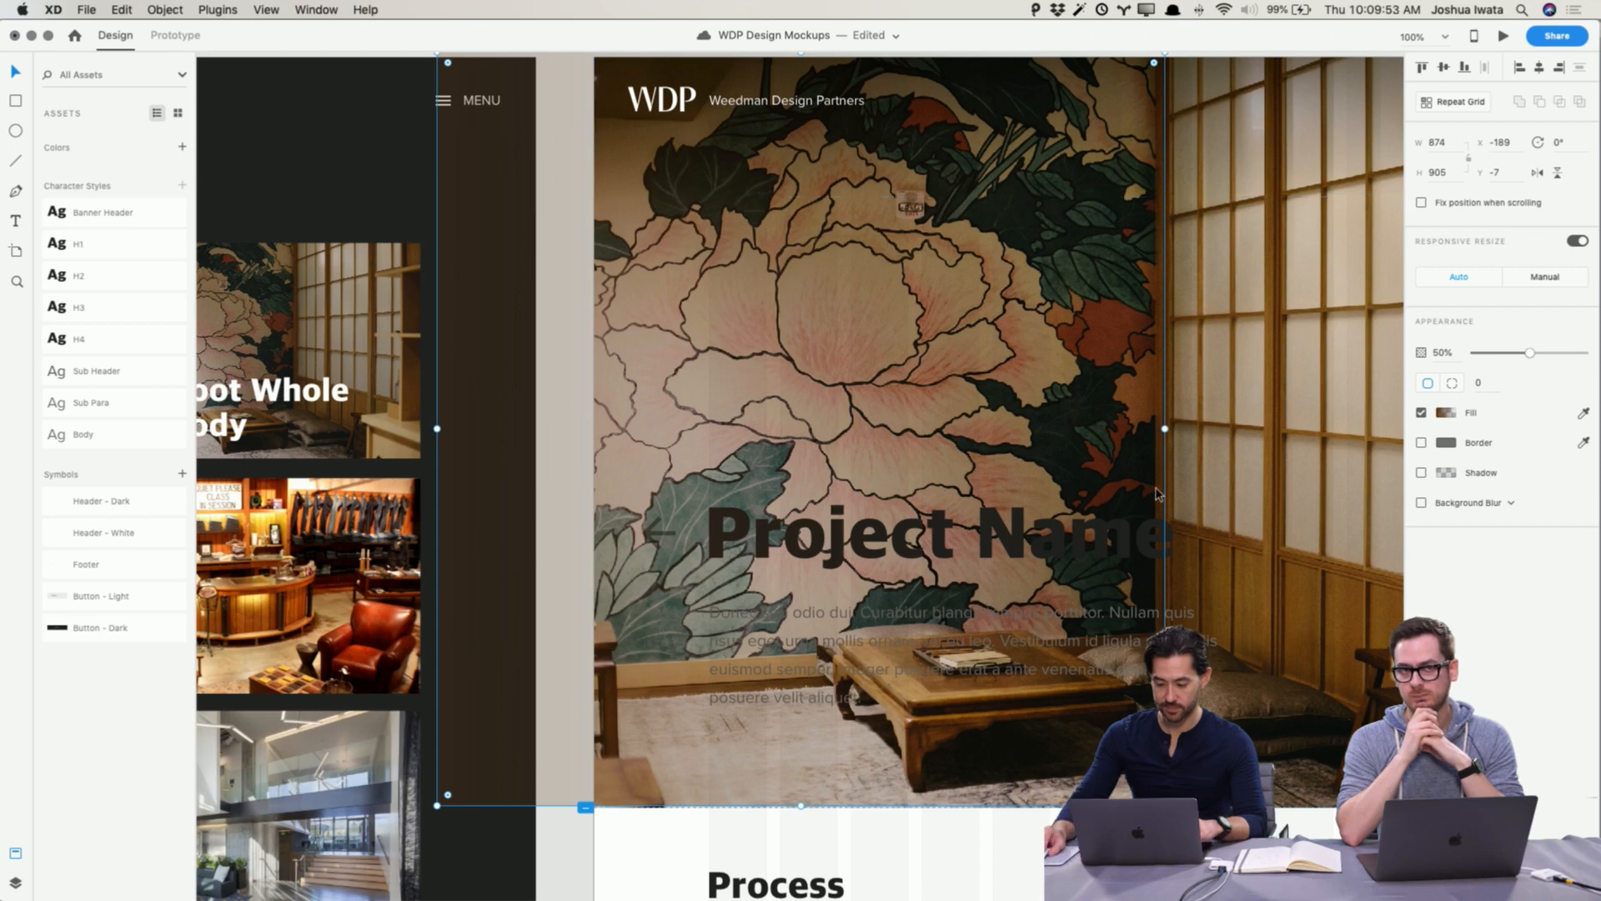
pyautogui.hscroll(-1, 1047, 546)
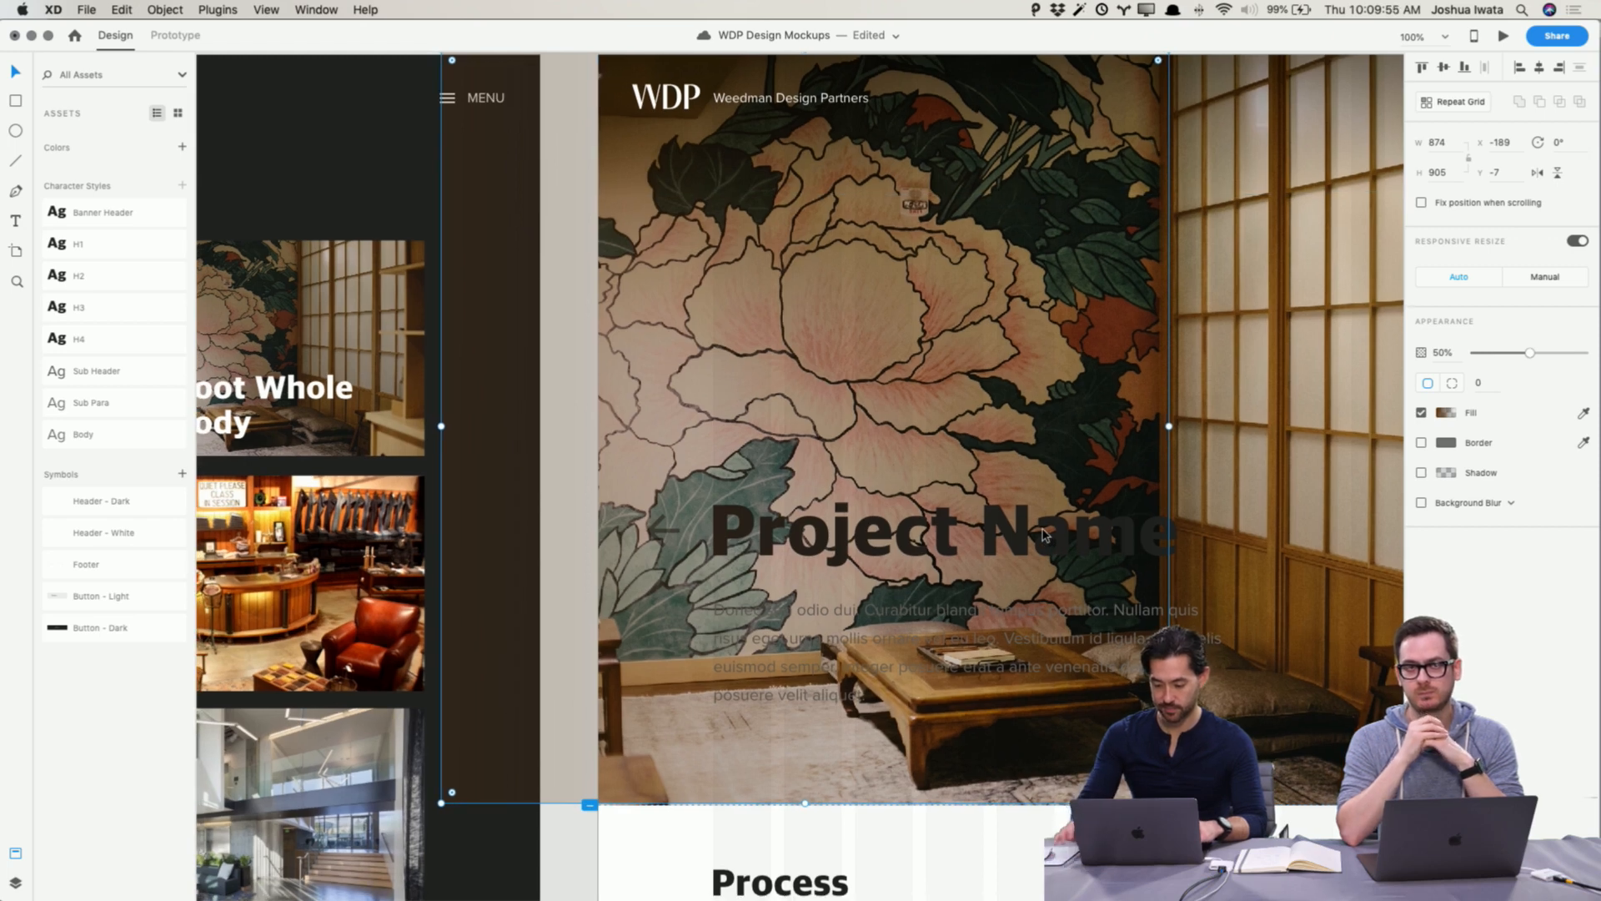
pyautogui.hscroll(1, 1043, 533)
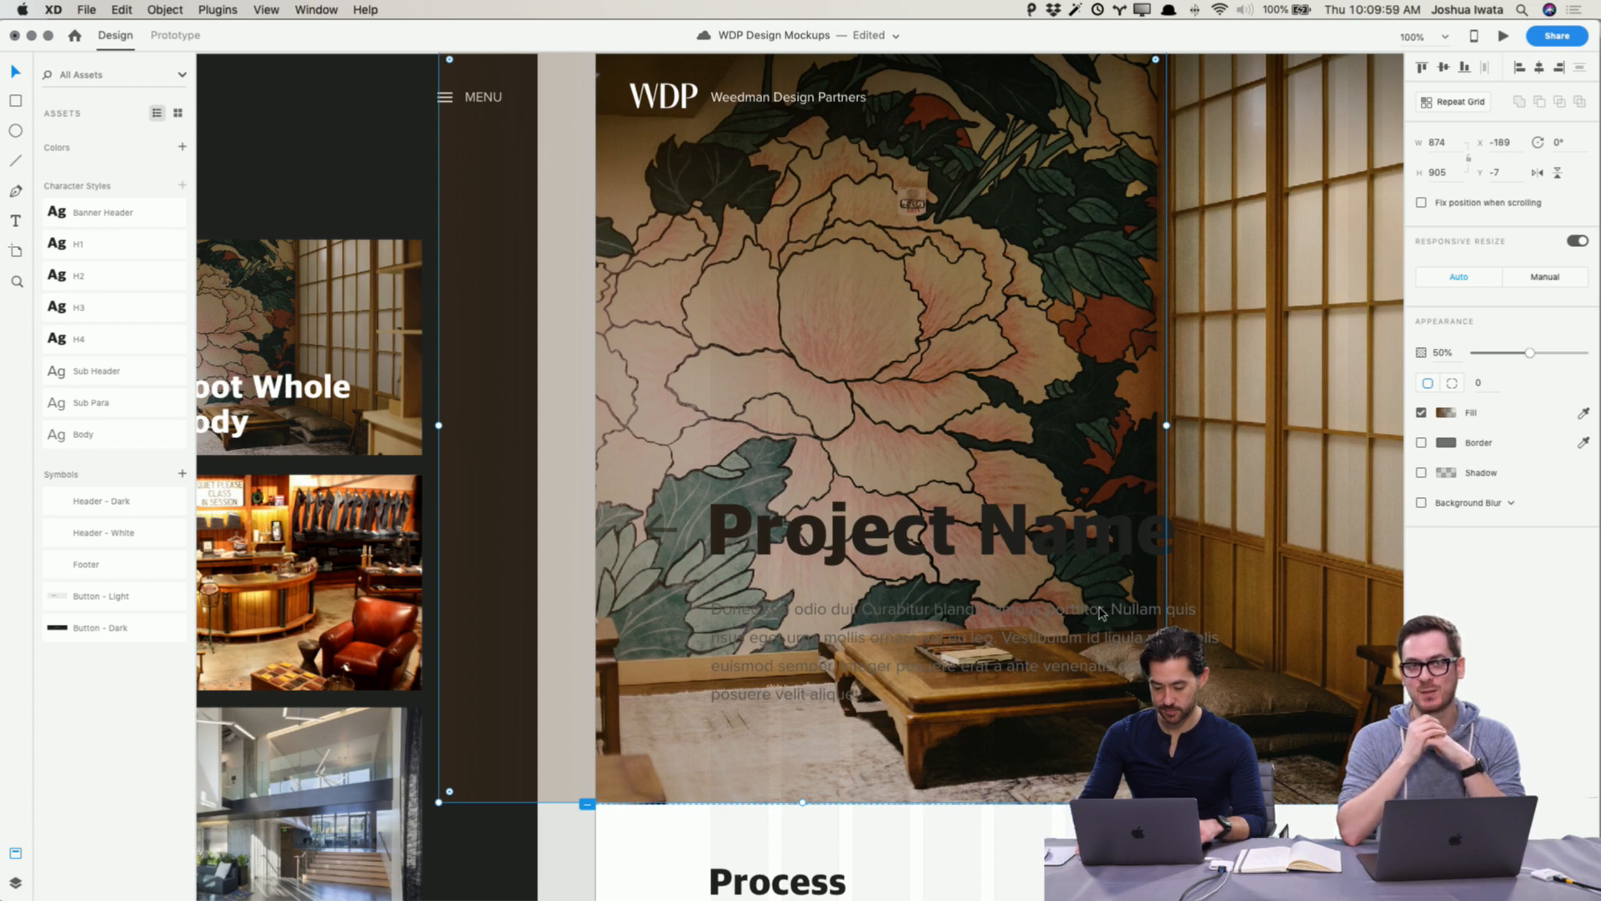
# Step: Send the pasted overlay backward in the layer order so it sits behind the hero title and paragraph
pyautogui.press('super+bracketleft')
pyautogui.press('super+bracketleft')
pyautogui.press('super+bracketleft')
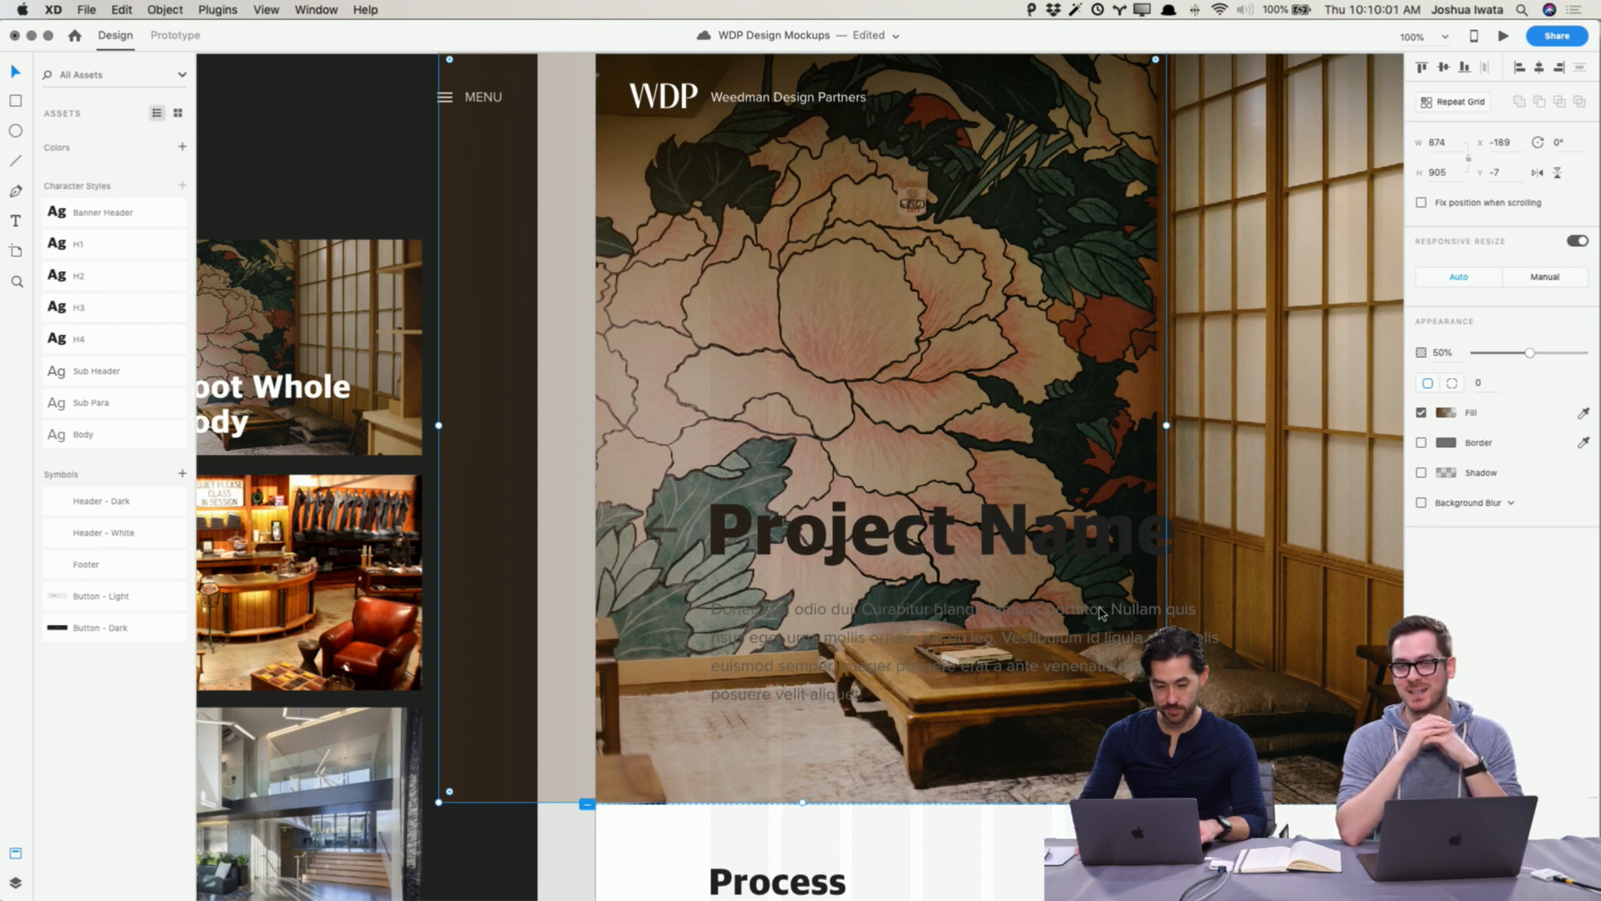
pyautogui.hscroll(-5, 1101, 613)
pyautogui.click(14, 883)
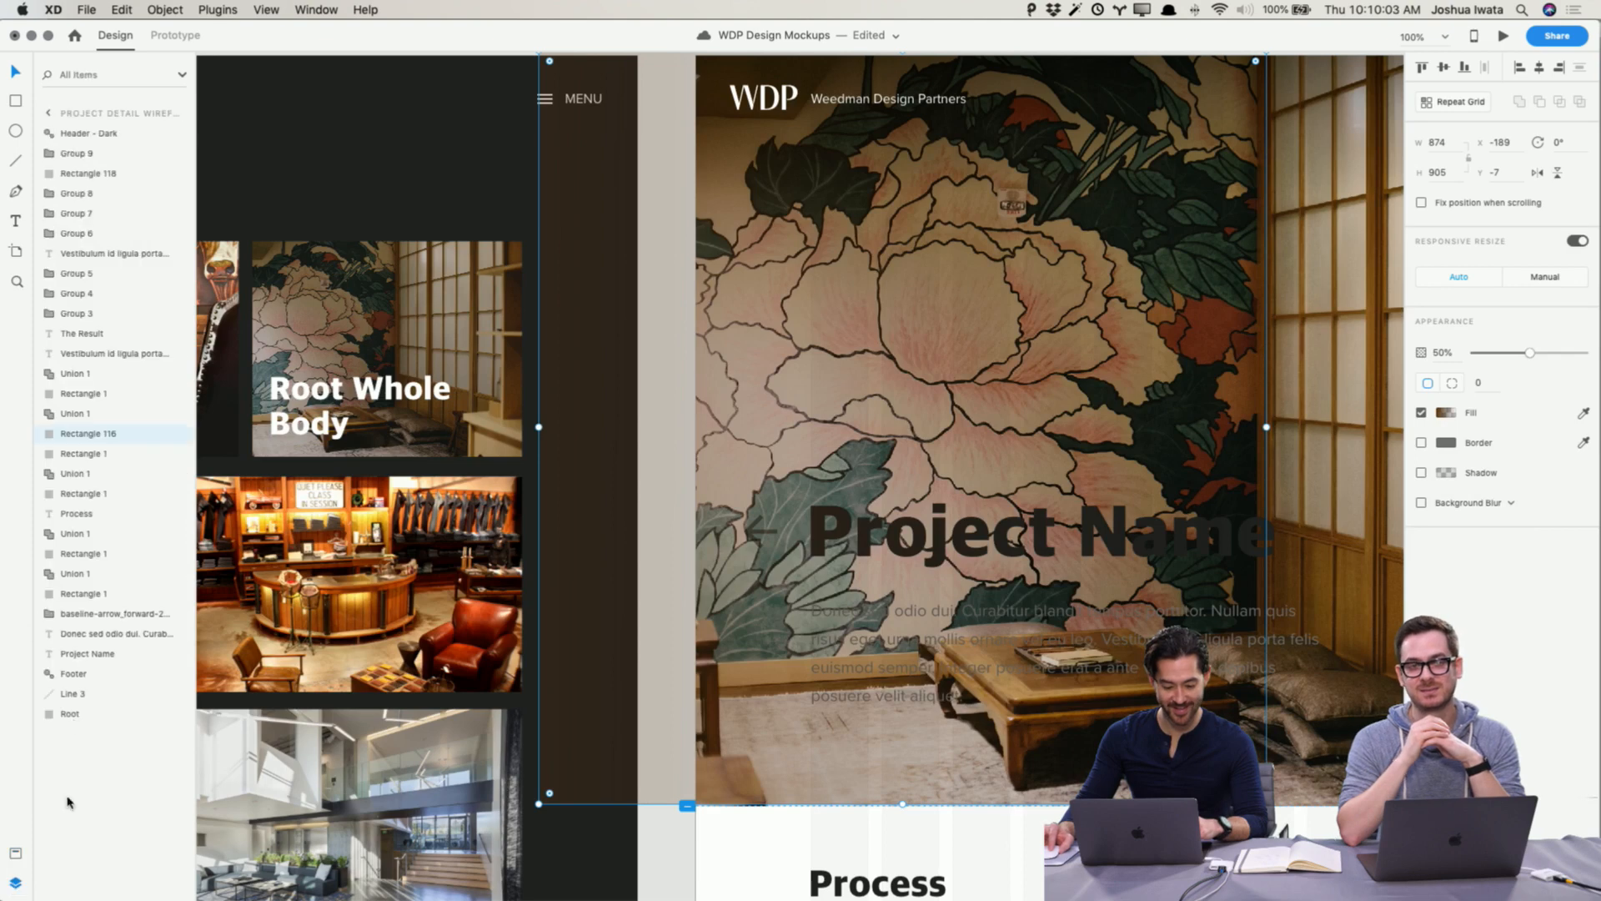
pyautogui.press('super+bracketleft')
pyautogui.press('super+bracketleft')
pyautogui.press('super+bracketleft')
pyautogui.press('super+bracketleft')
pyautogui.press('super+bracketleft')
pyautogui.press('super+bracketleft')
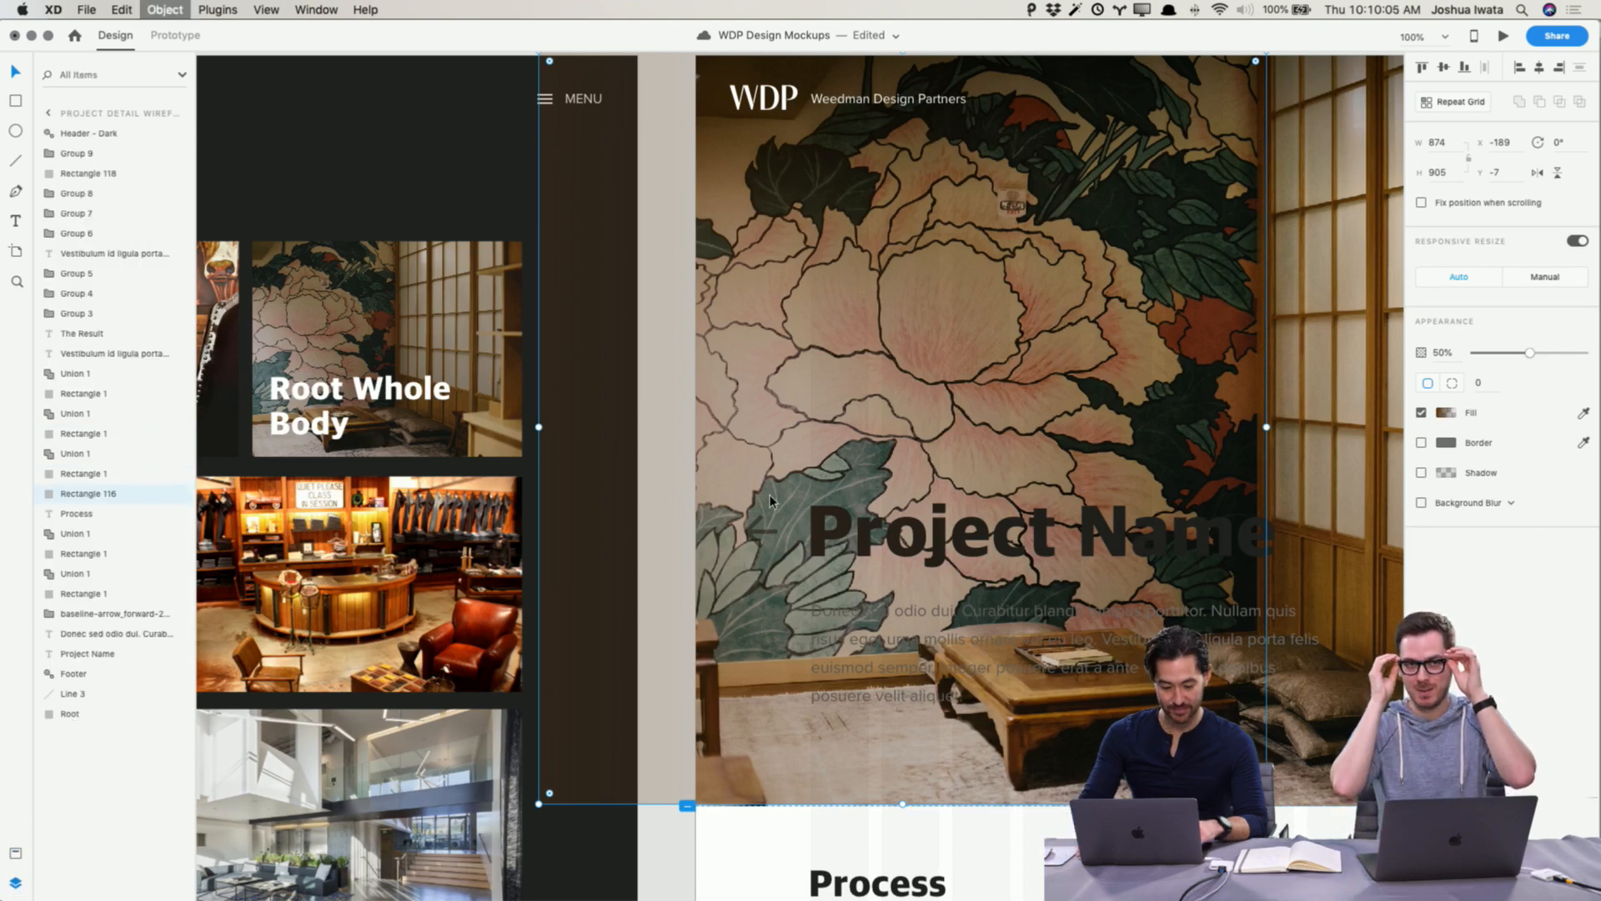
pyautogui.press('super+bracketleft')
pyautogui.press('super+bracketleft')
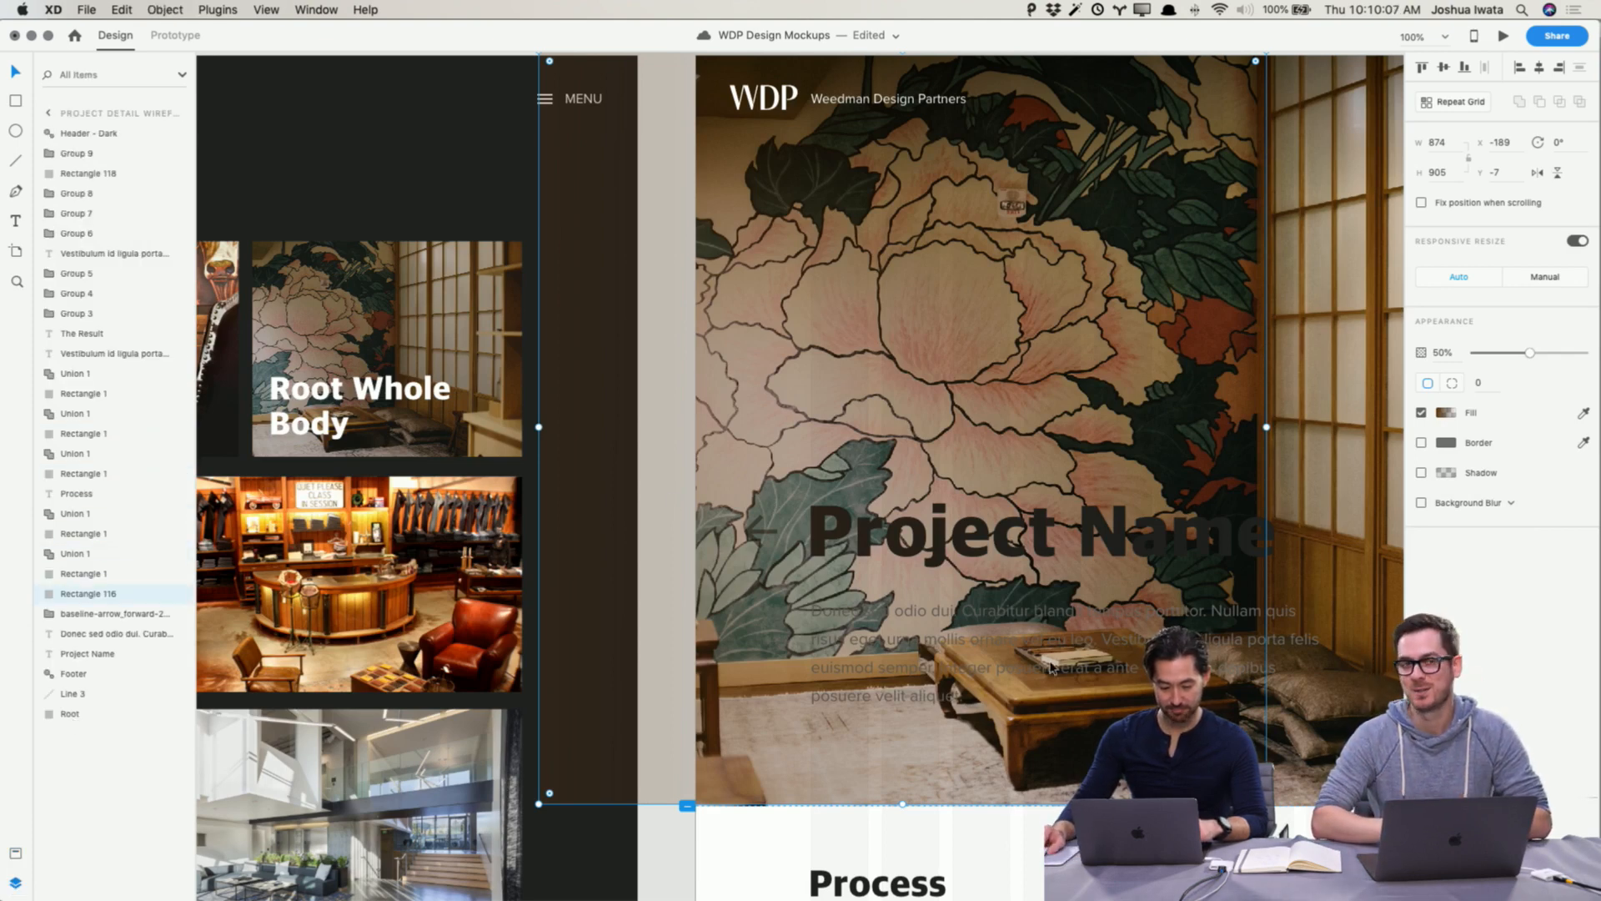
pyautogui.press('super+bracketleft')
pyautogui.press('super+bracketleft')
pyautogui.press('super+bracketleft')
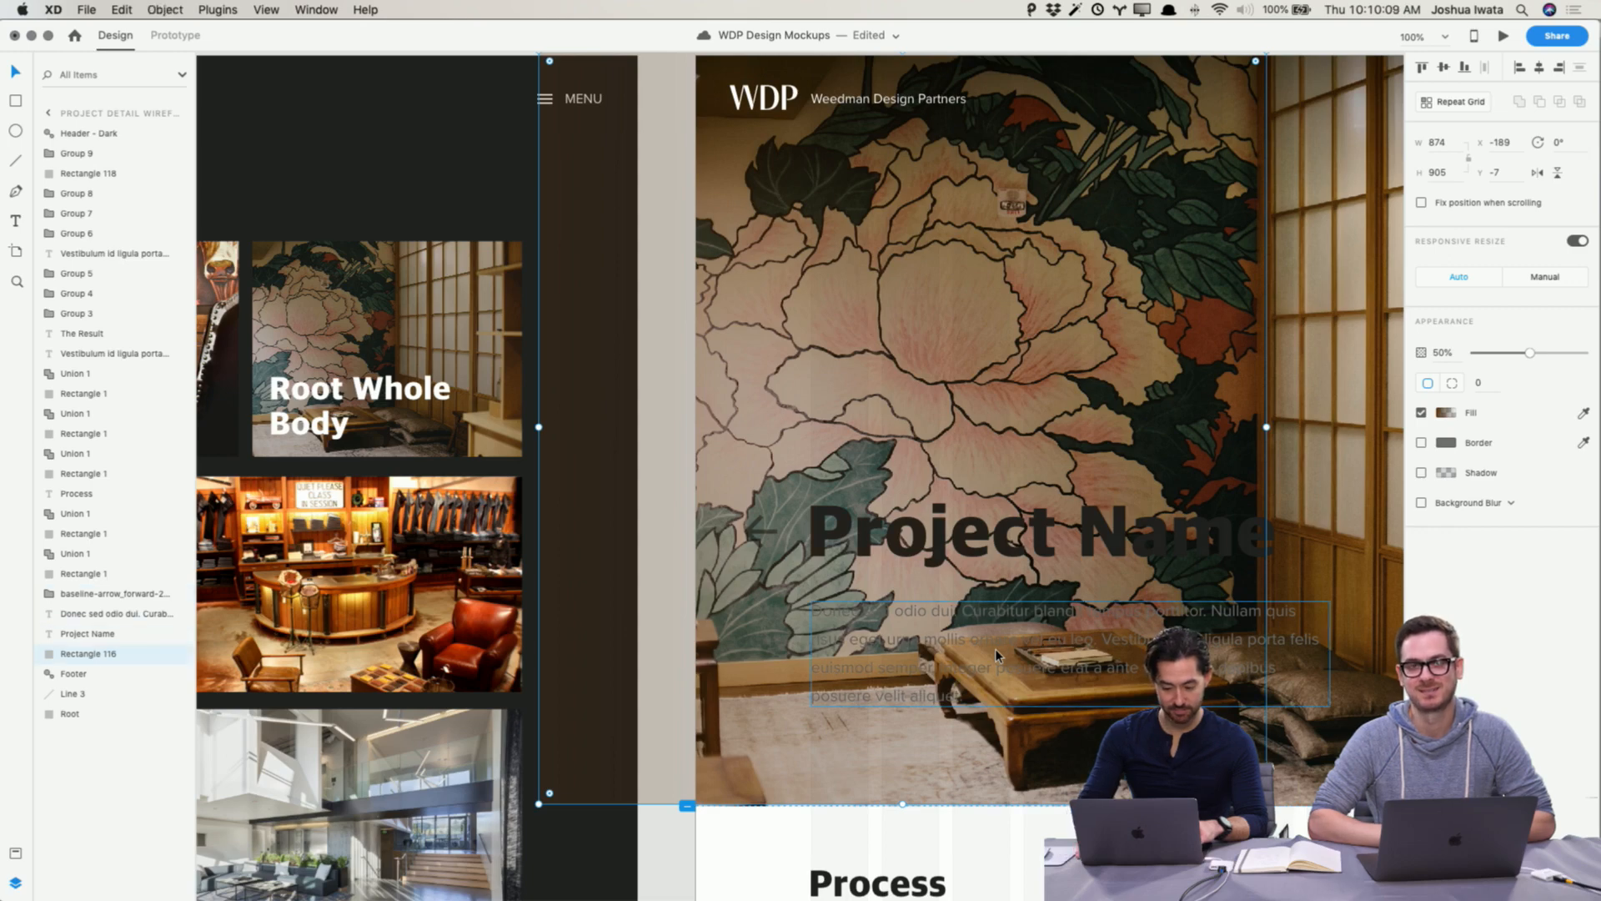
pyautogui.press('Delete')
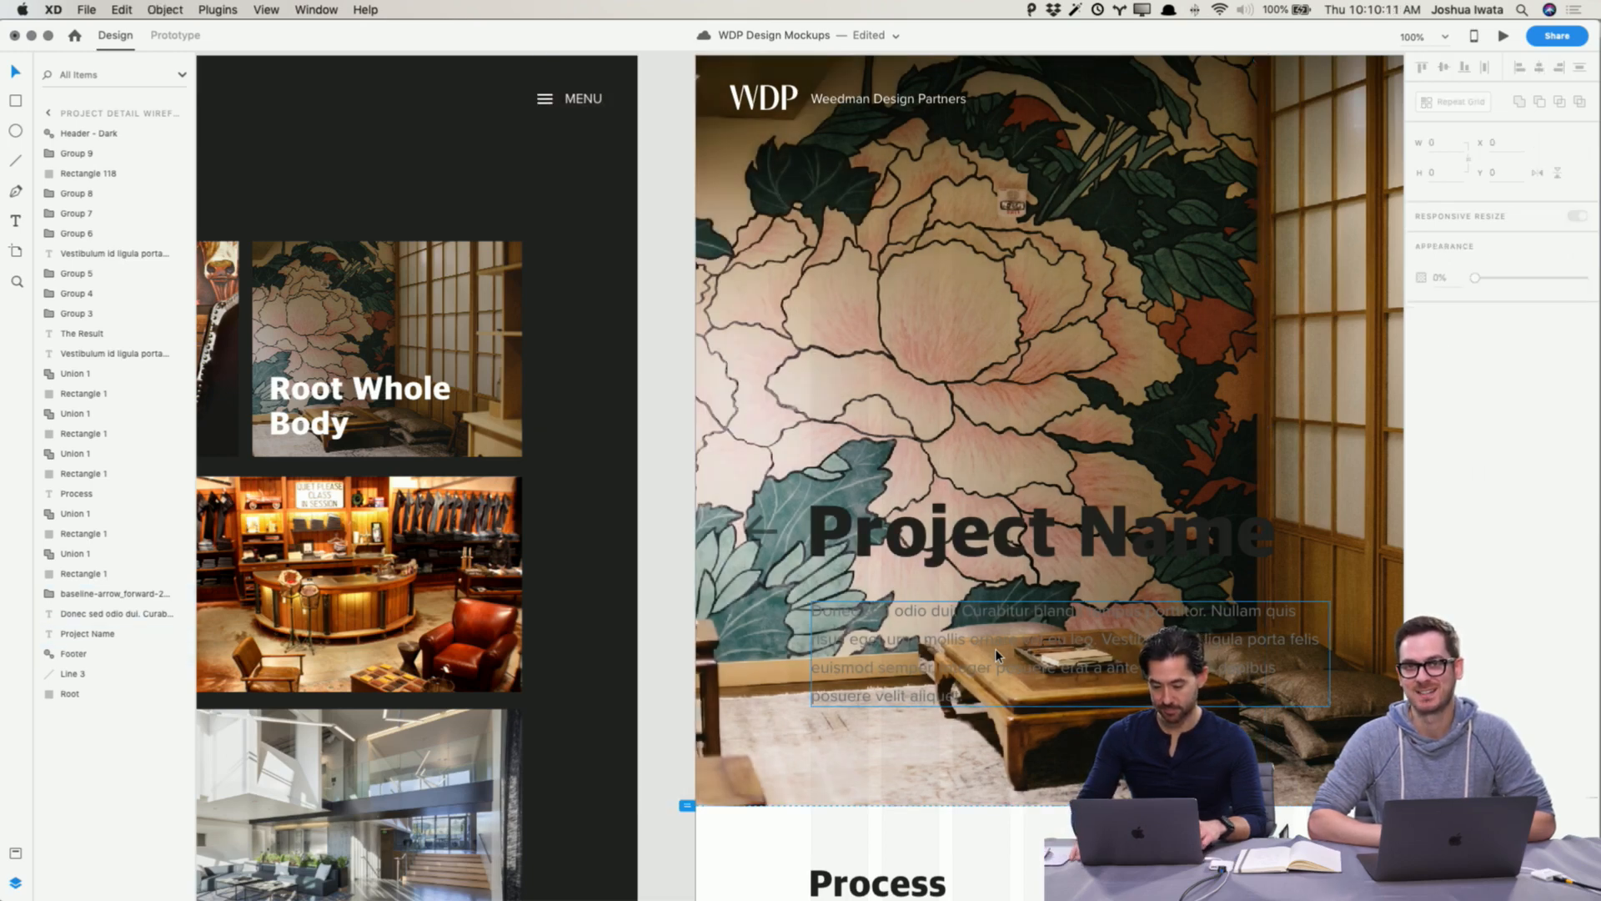
pyautogui.press('super+z')
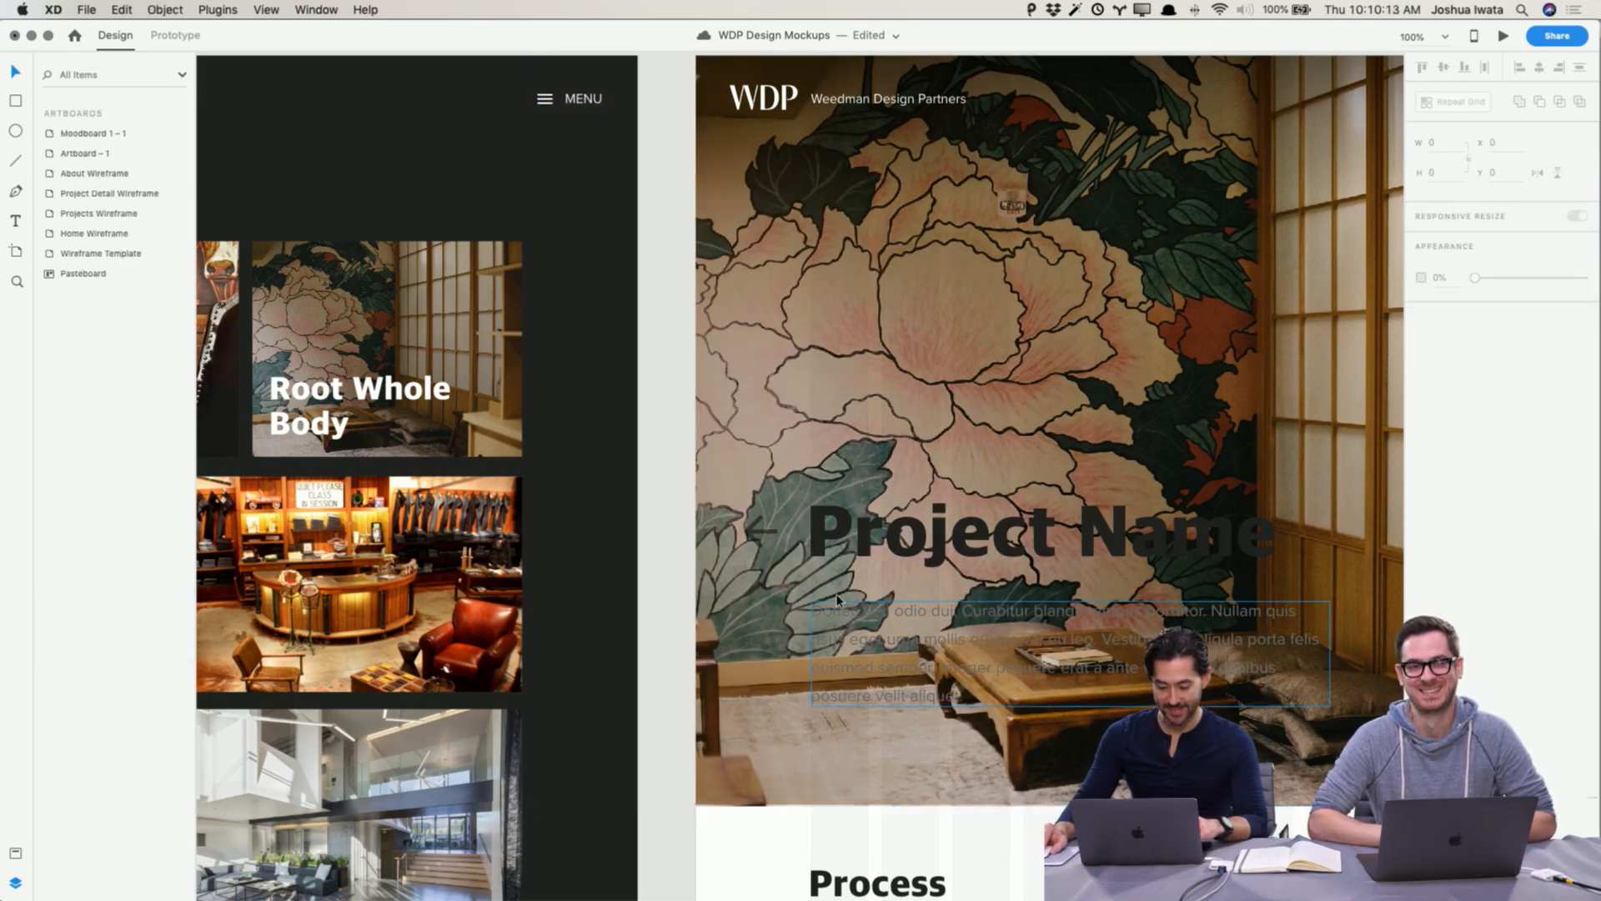
# Step: Set the fill of the hero title and paragraph text to white
pyautogui.click(661, 844)
pyautogui.click(894, 543)
pyautogui.keyDown('shift'); pyautogui.click(901, 613); pyautogui.keyUp('shift')
pyautogui.hscroll(5, 905, 617)
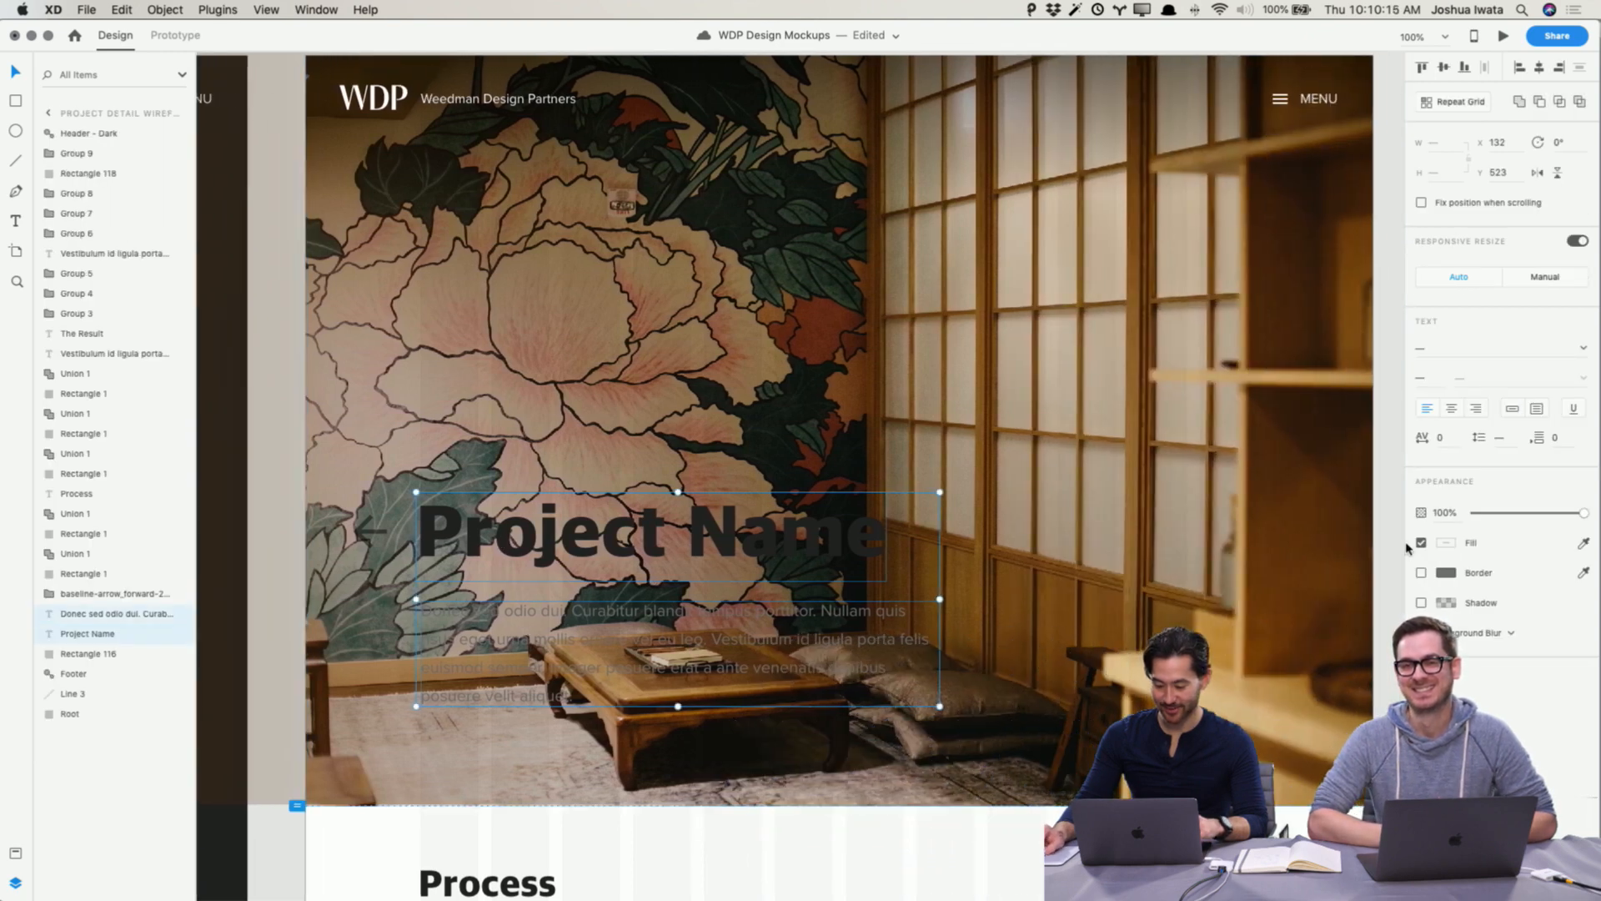
pyautogui.click(1443, 545)
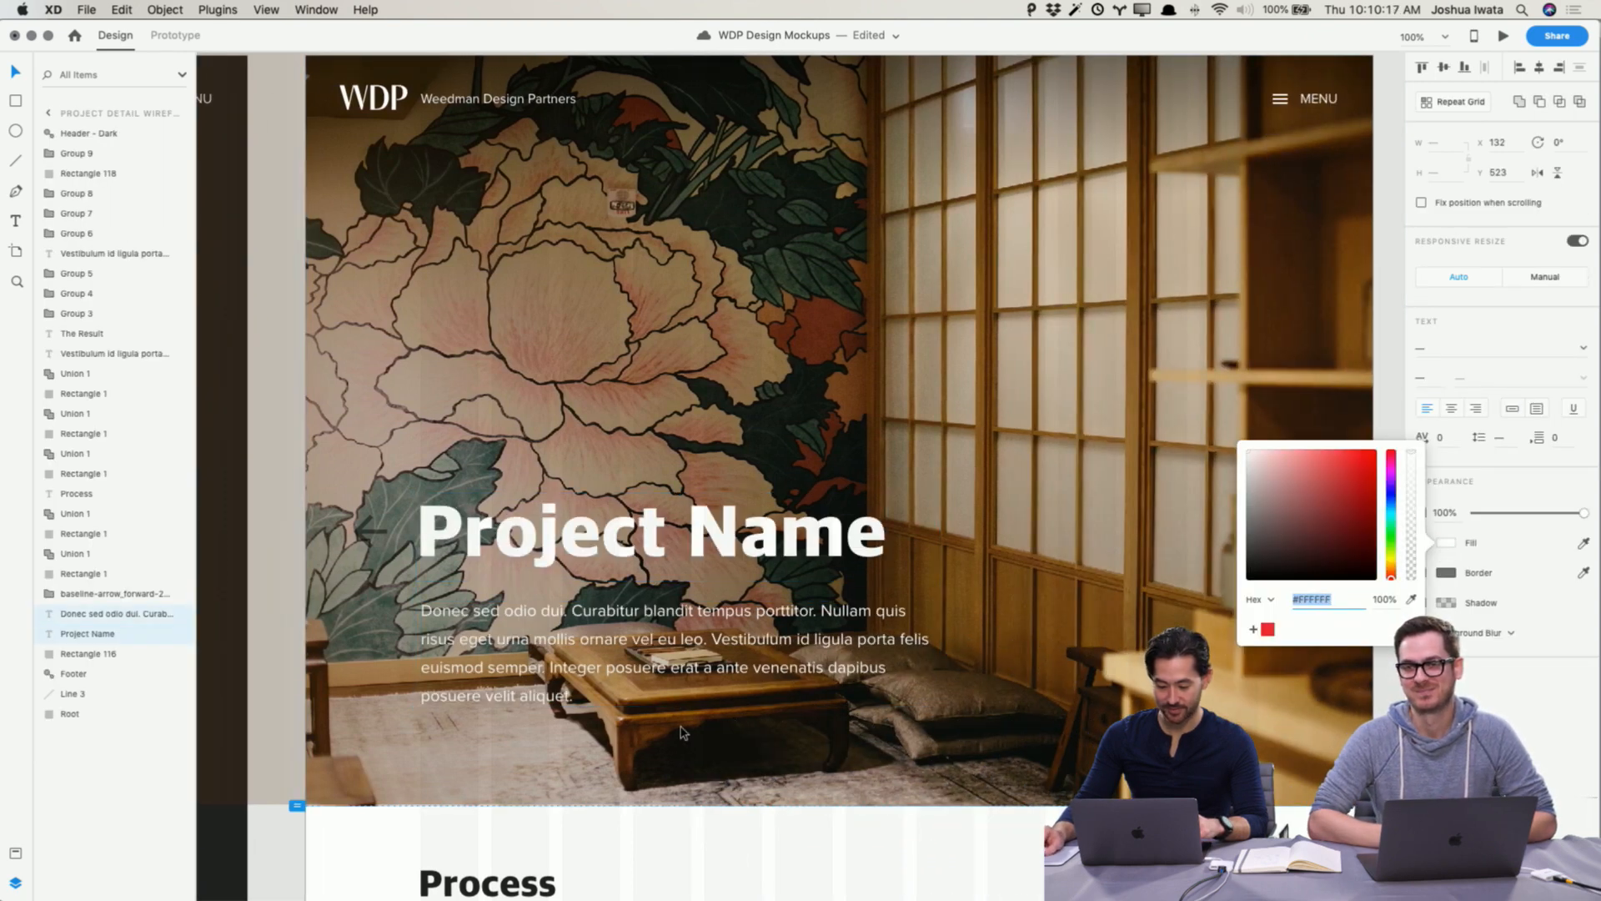
pyautogui.click(283, 865)
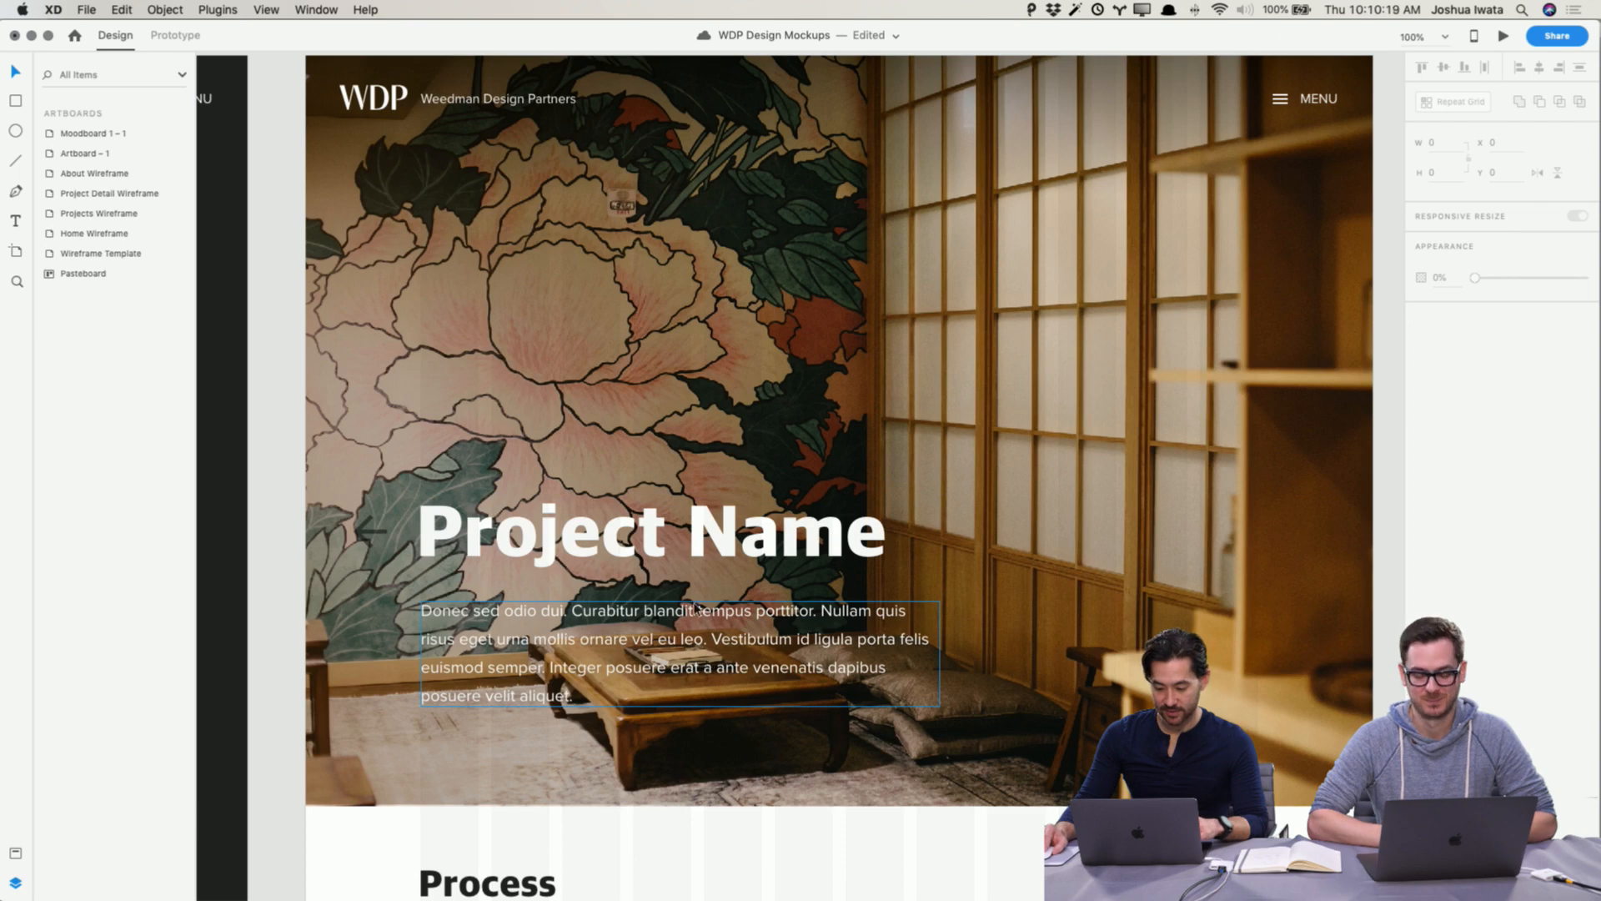
# Step: Lower the hero image overlay's opacity to 40%
pyautogui.click(467, 745)
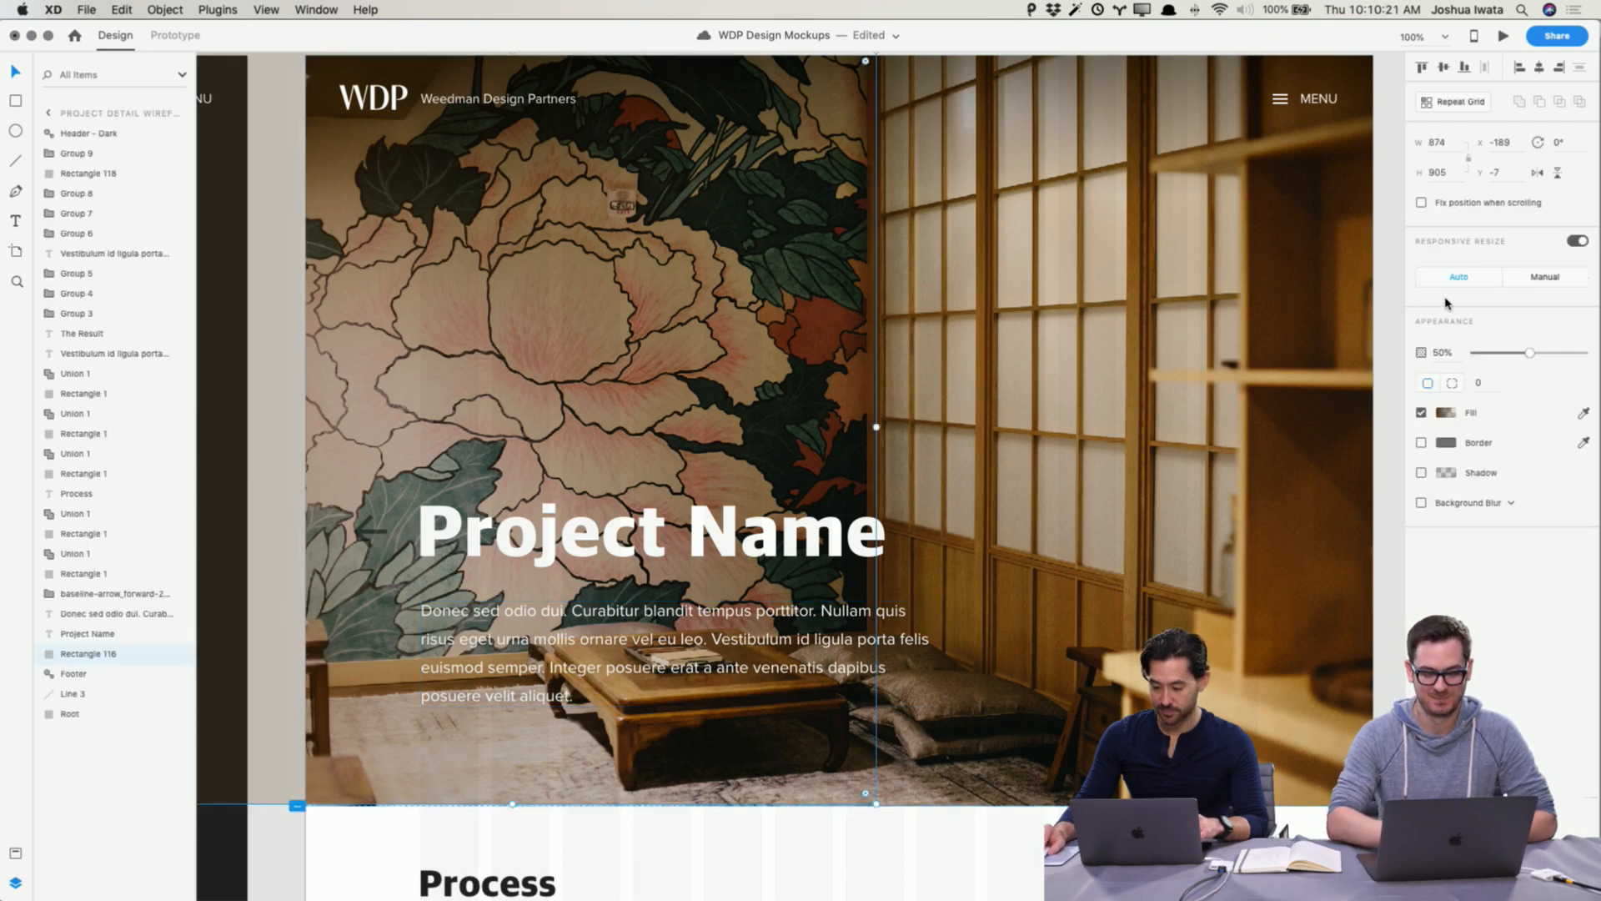
pyautogui.click(1541, 354)
pyautogui.moveTo(1541, 355); pyautogui.dragTo(1518, 354)
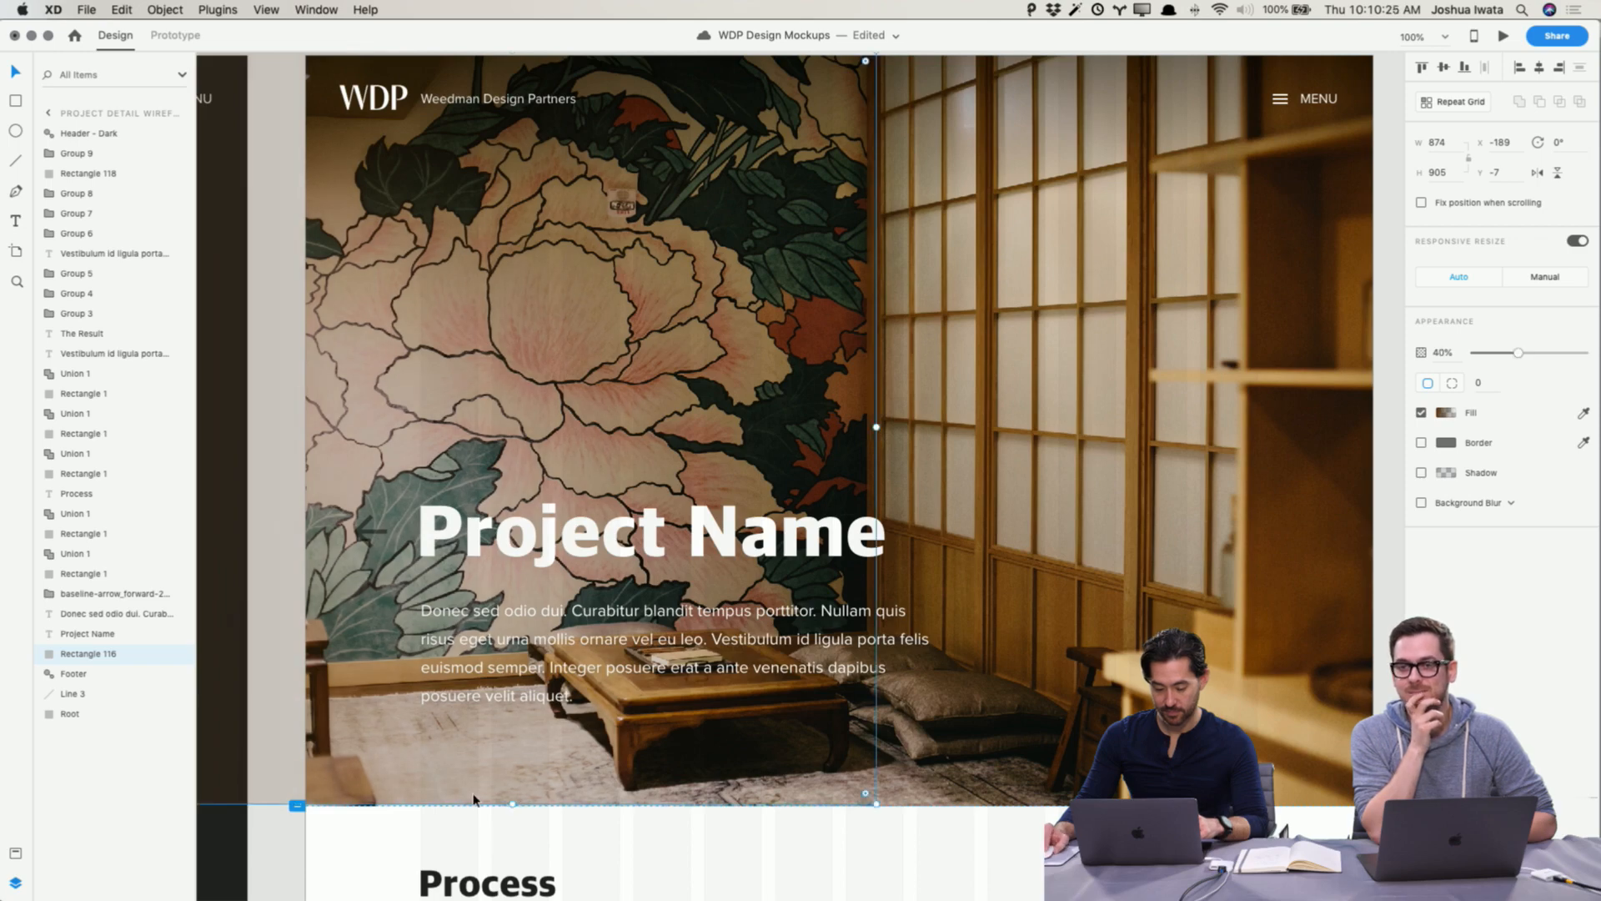
pyautogui.click(293, 860)
# Step: Rename the hero title from Project Name to Root Whole Body
pyautogui.scroll(-1, 327, 816)
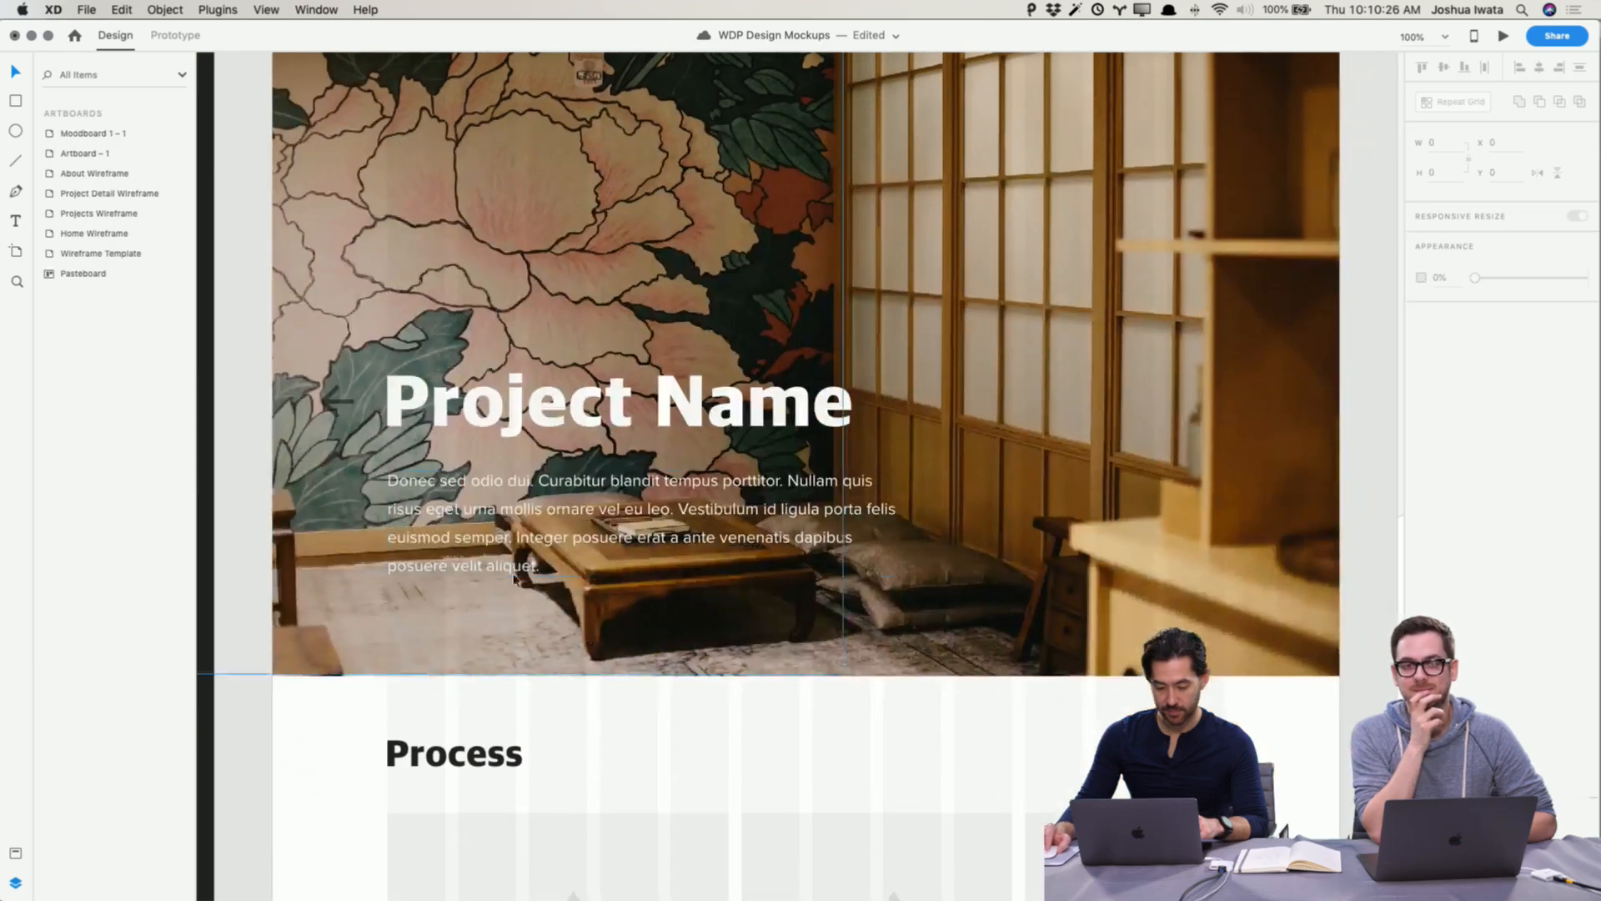
pyautogui.click(617, 413)
pyautogui.doubleClick(617, 413)
pyautogui.write('Root')
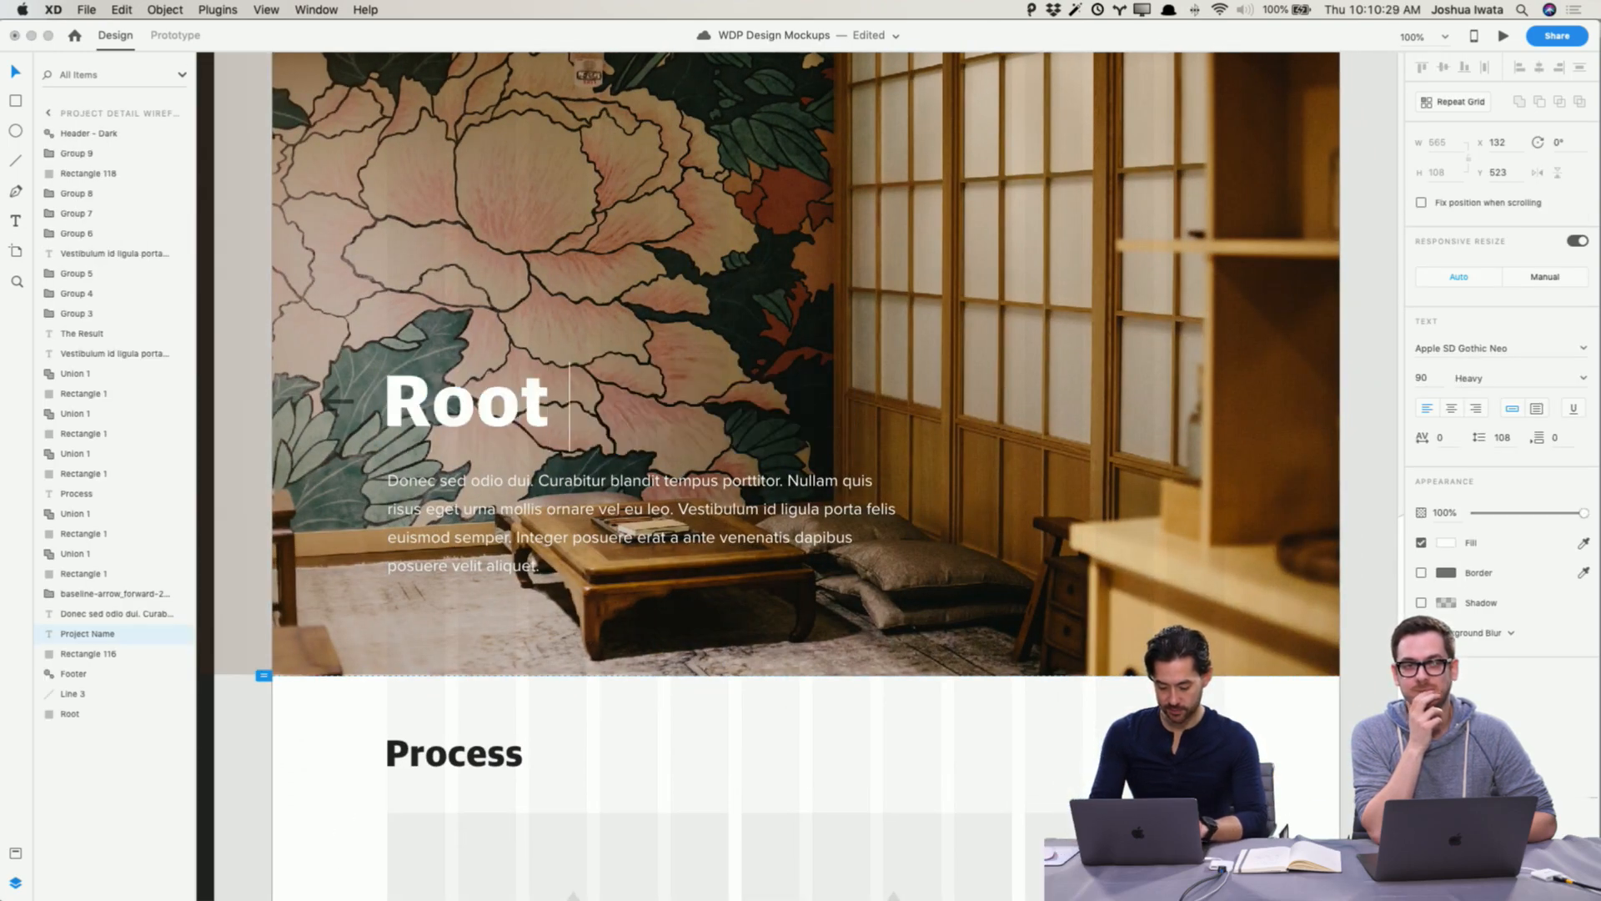
pyautogui.write(' Whole Body')
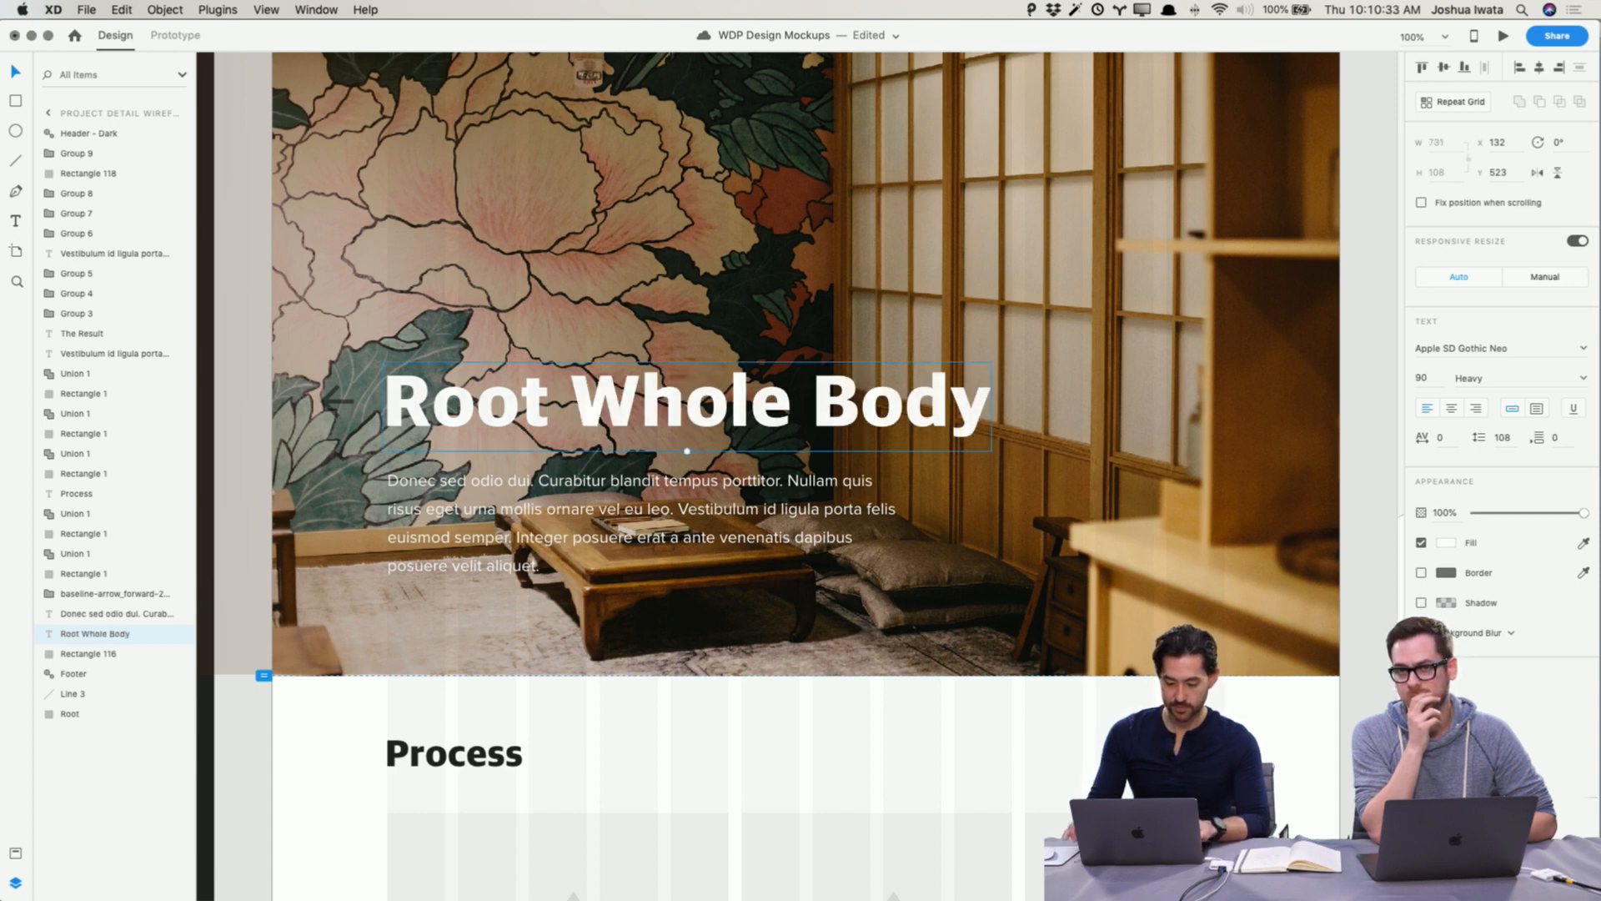
pyautogui.click(222, 751)
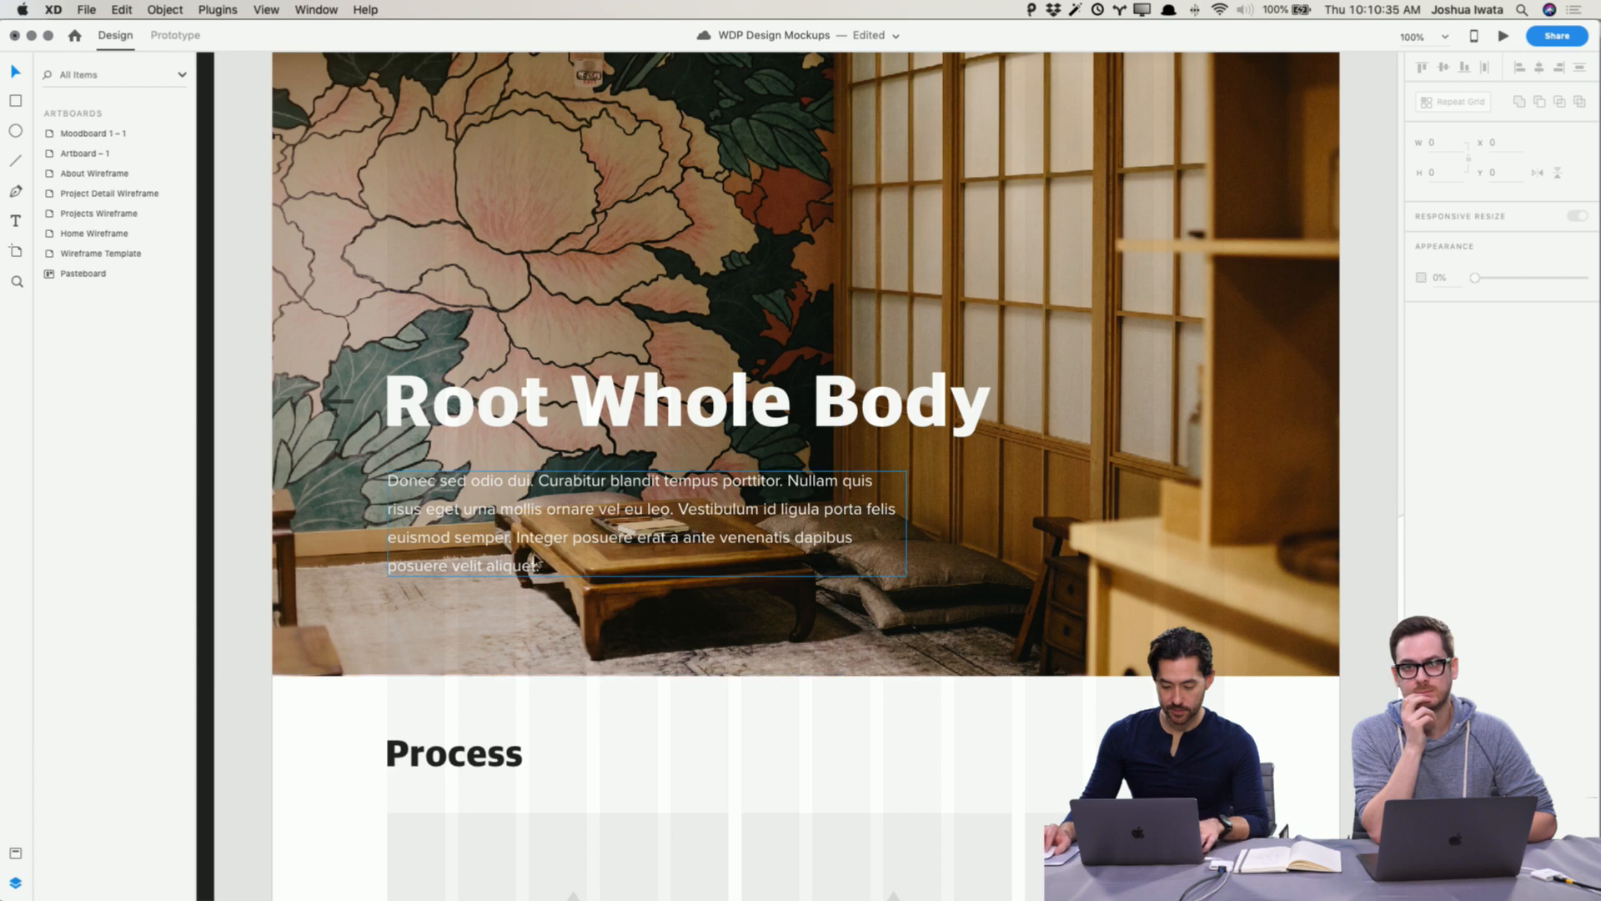
# Step: Switch to Bear, open the Copy - Projects note and select the Root Whole Body description paragraph
pyautogui.press('super+Tab')
pyautogui.press('super+Tab')
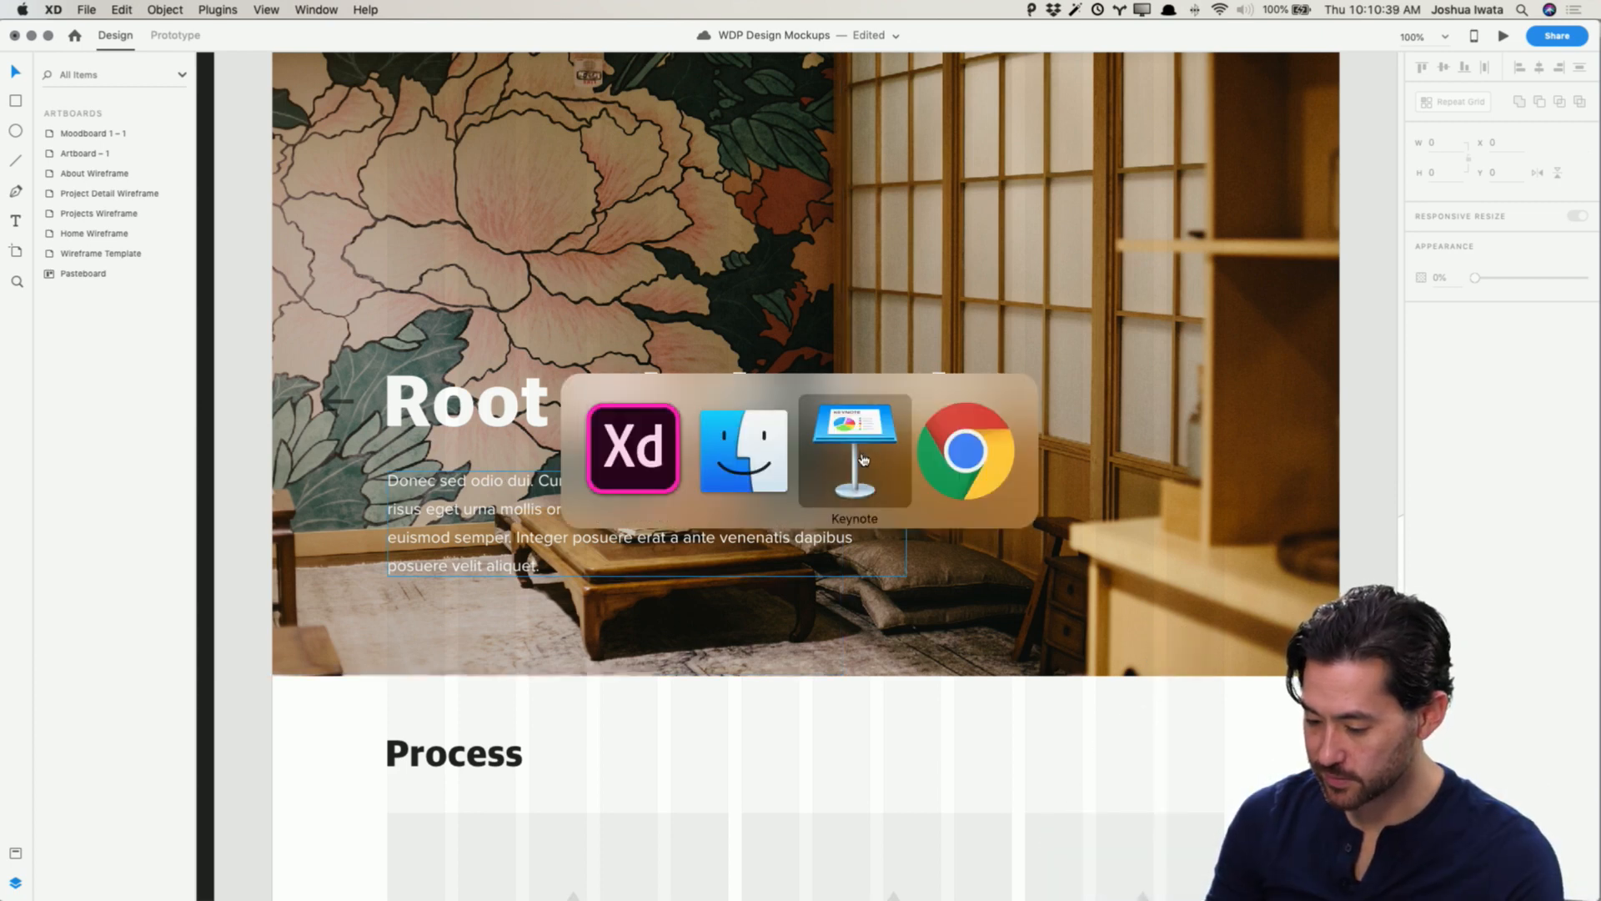
pyautogui.click(506, 427)
pyautogui.hotkey('alt', 'space')
pyautogui.write('b')
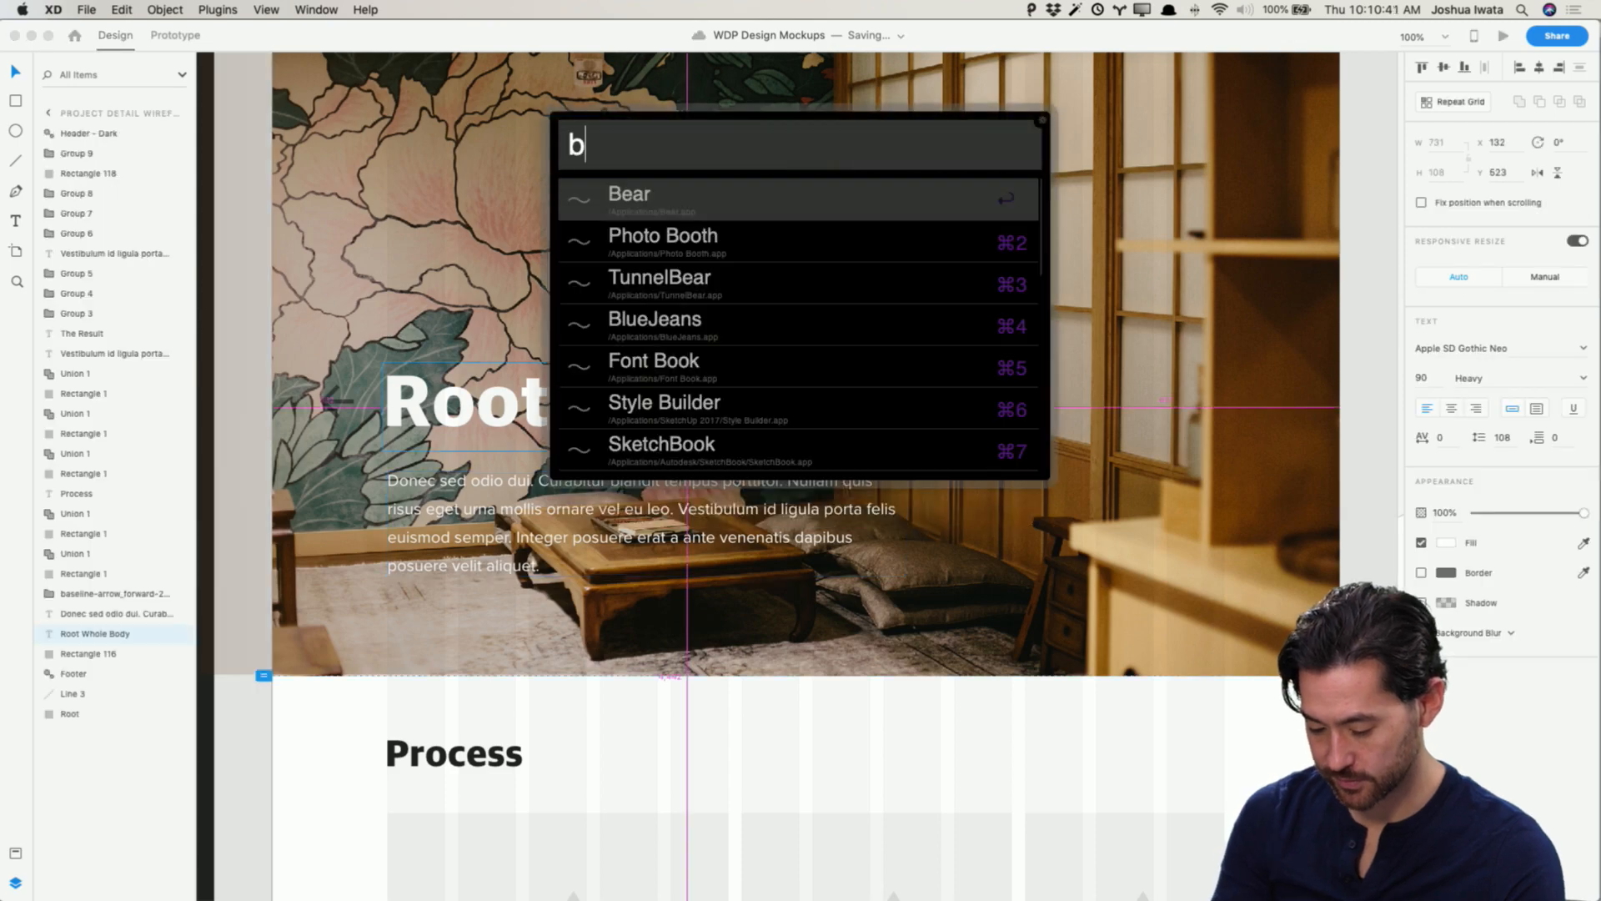
pyautogui.write('ear')
pyautogui.press('Return')
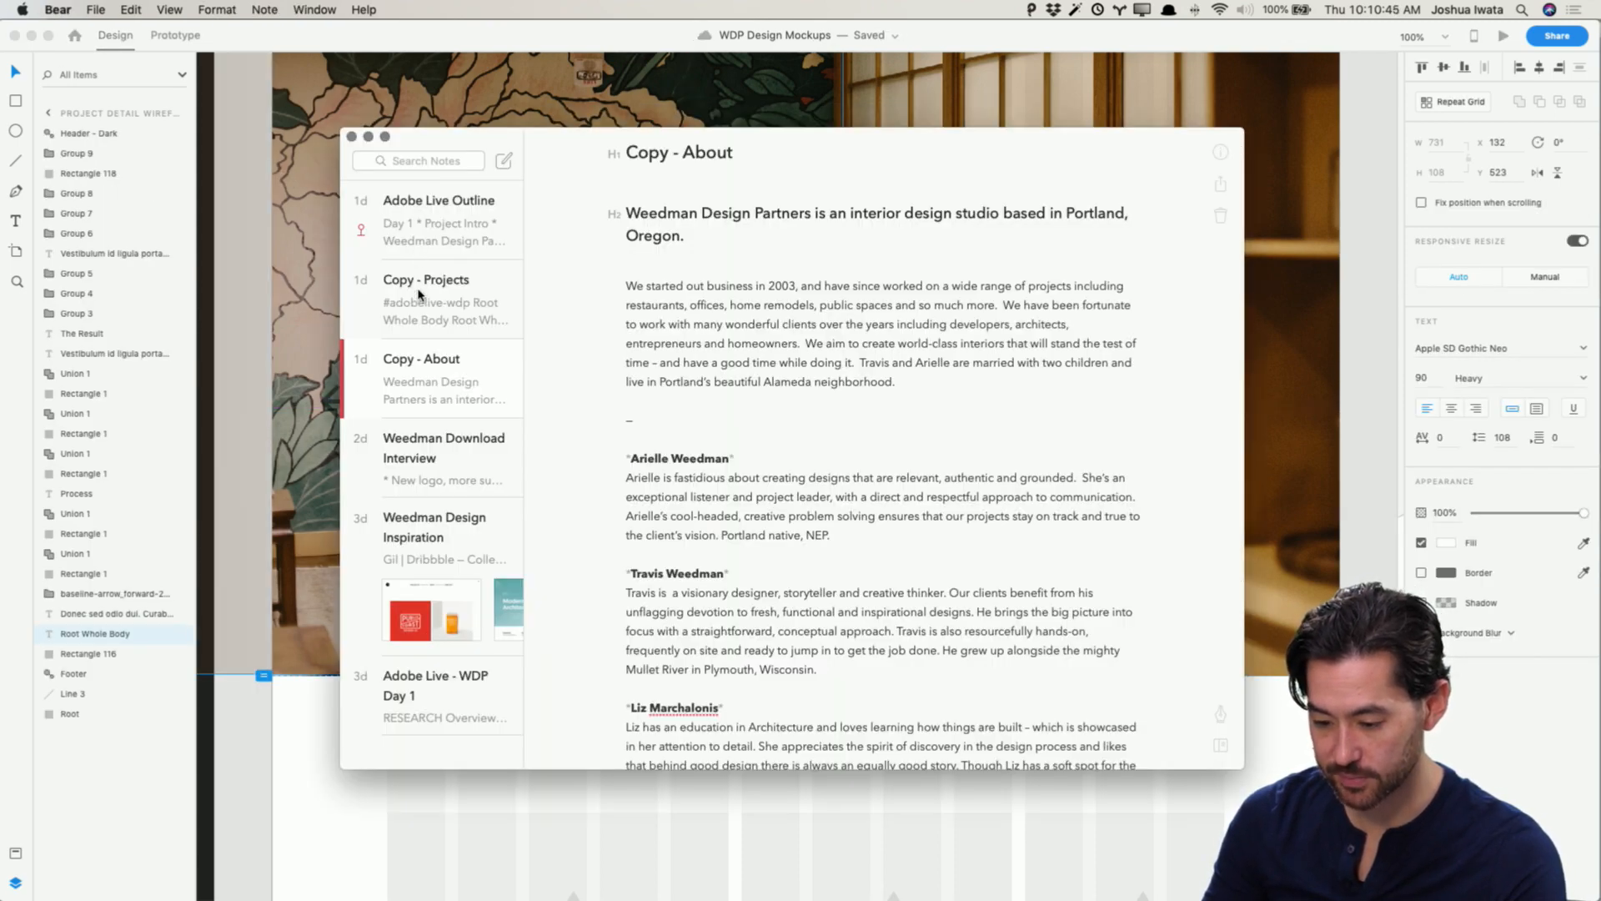
pyautogui.click(471, 312)
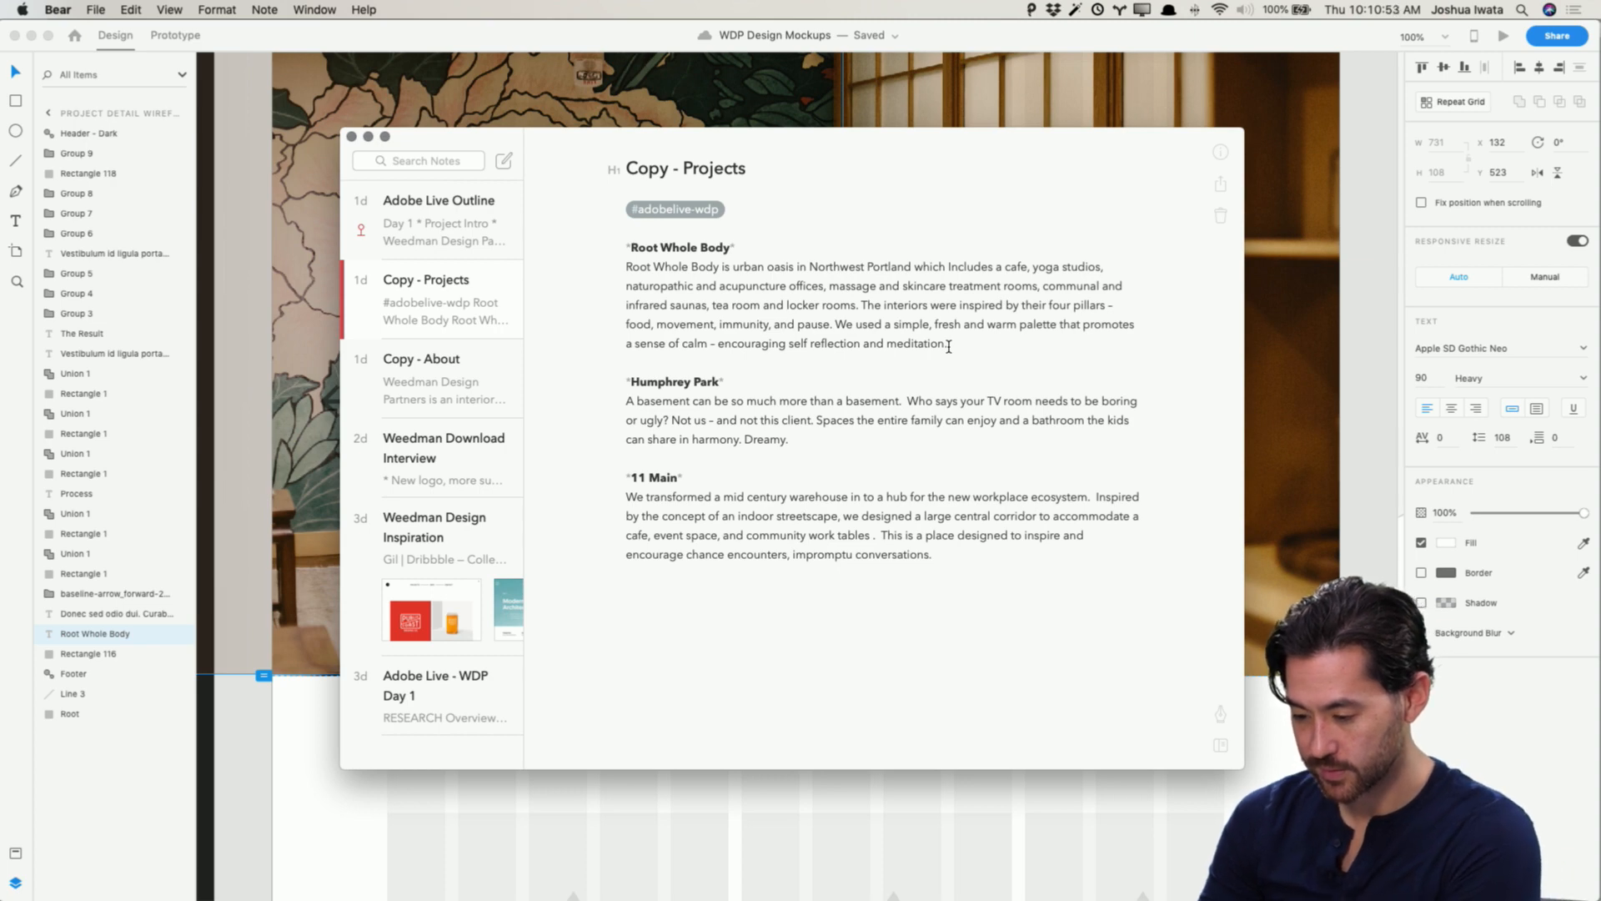
pyautogui.moveTo(948, 346); pyautogui.dragTo(625, 265)
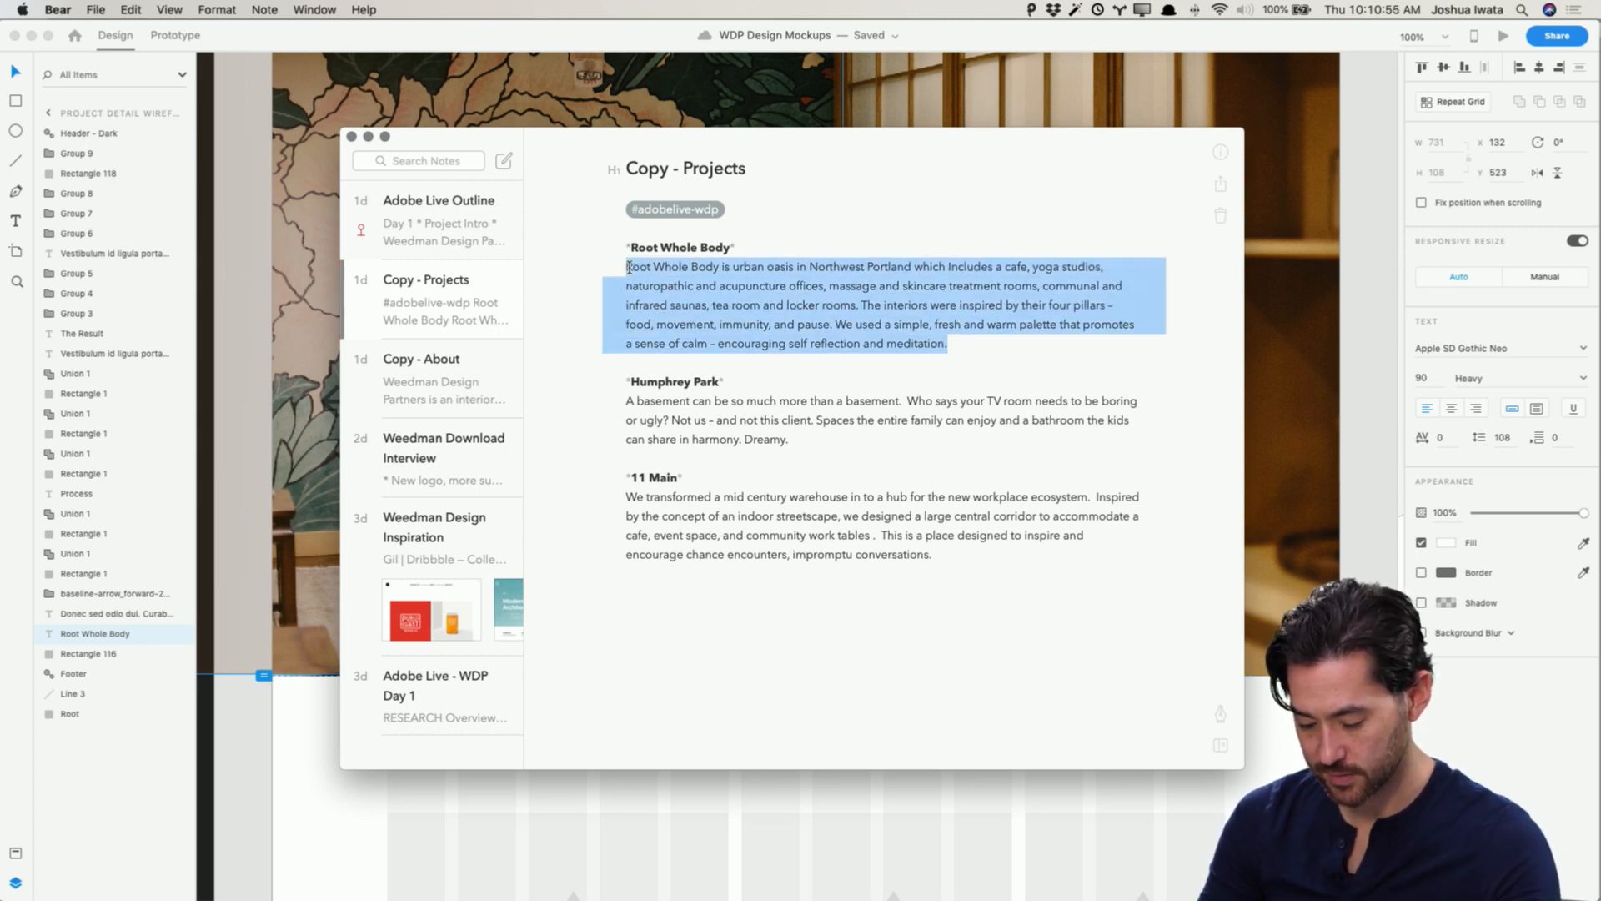
# Step: Replace the hero paragraph with the copied Root Whole Body description and enlarge its text box to fit
pyautogui.press('super+Tab')
pyautogui.doubleClick(702, 492)
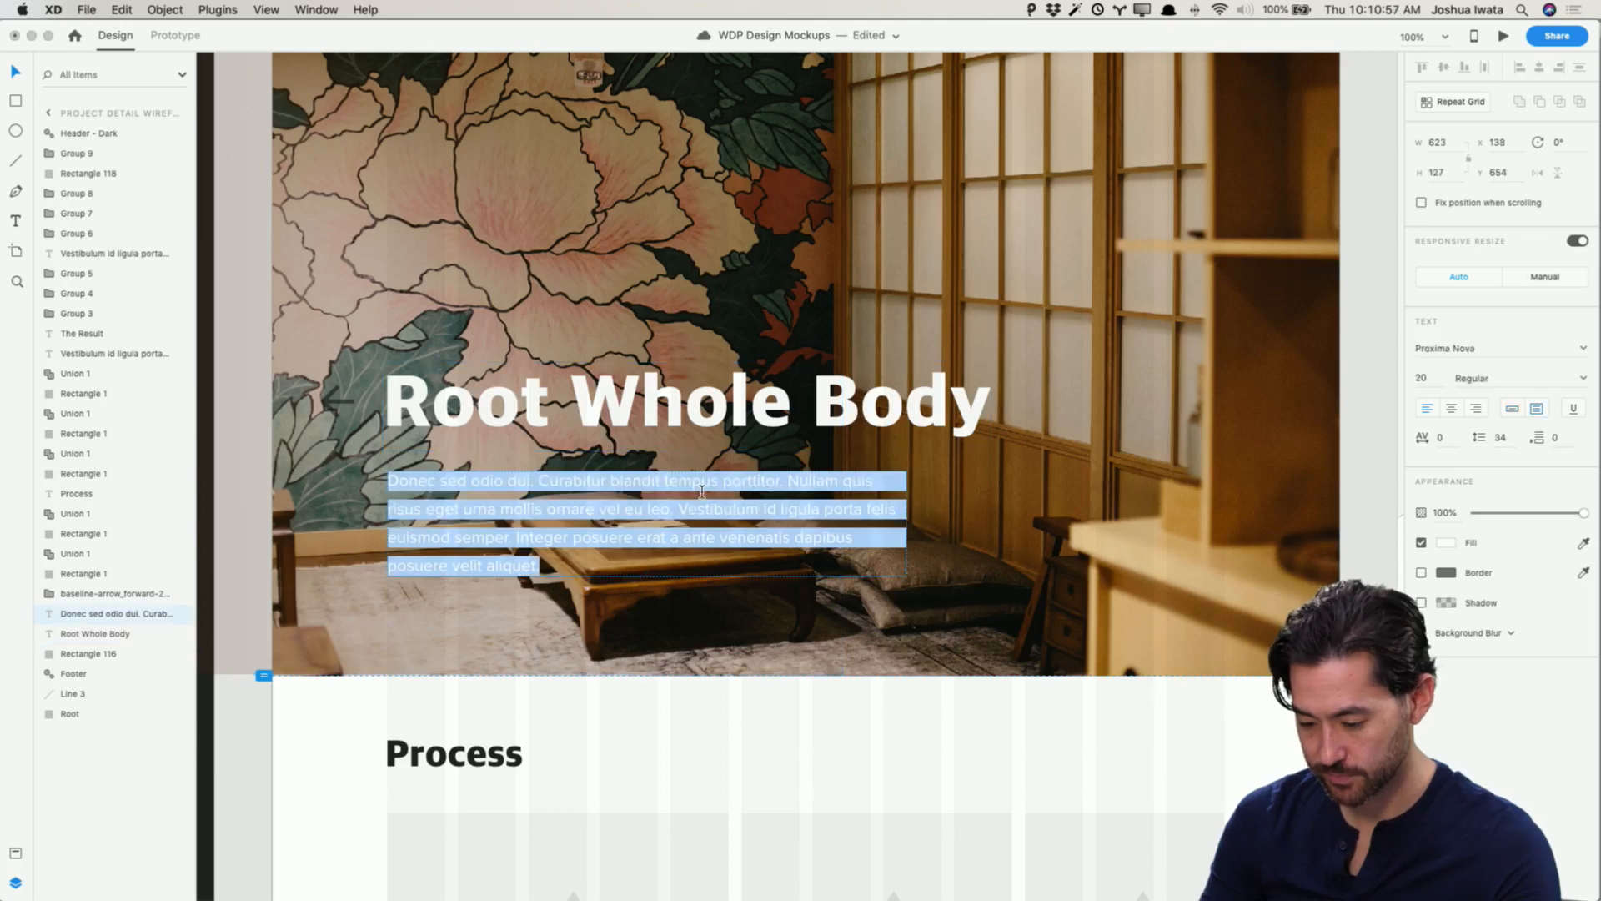
pyautogui.press('super+v')
pyautogui.press('Escape')
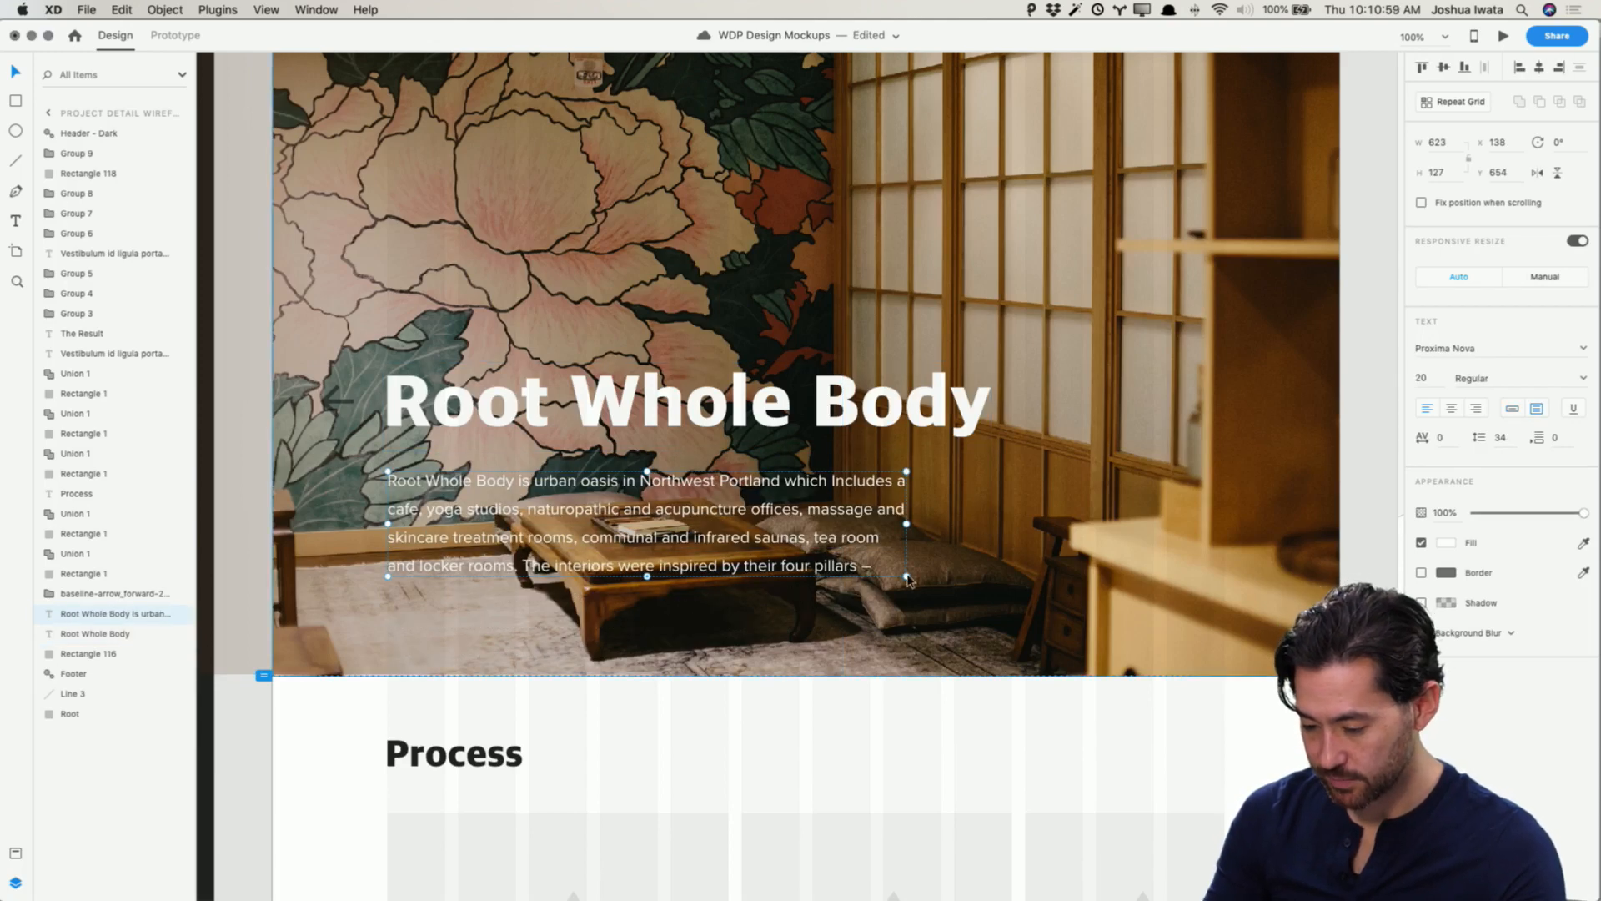
pyautogui.moveTo(648, 575); pyautogui.dragTo(642, 670)
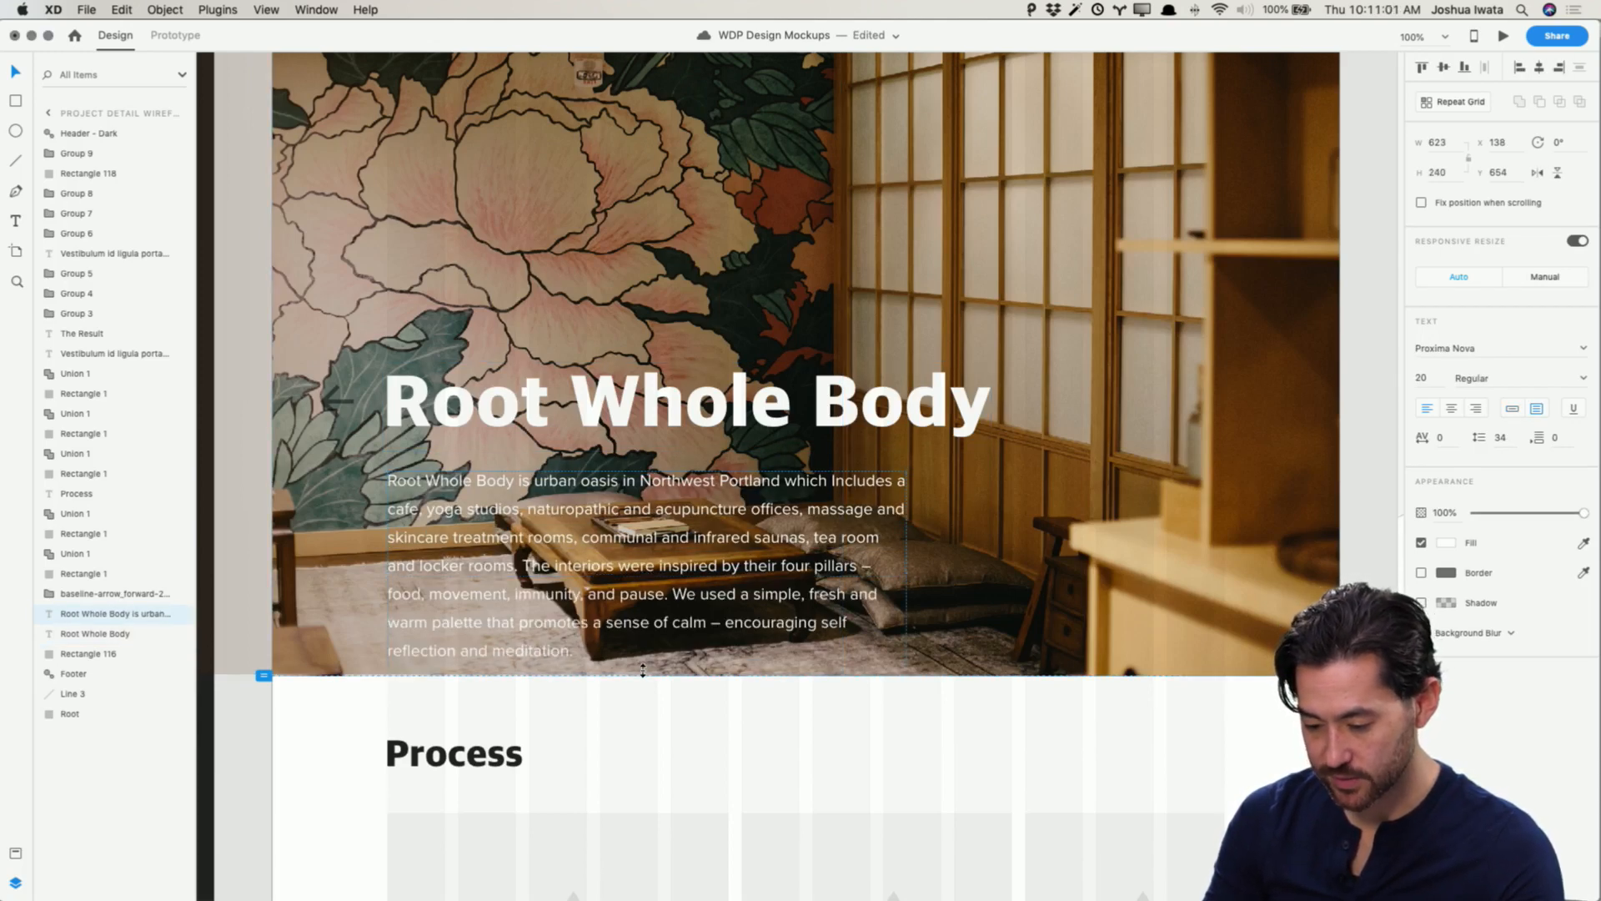
pyautogui.scroll(4, 659, 631)
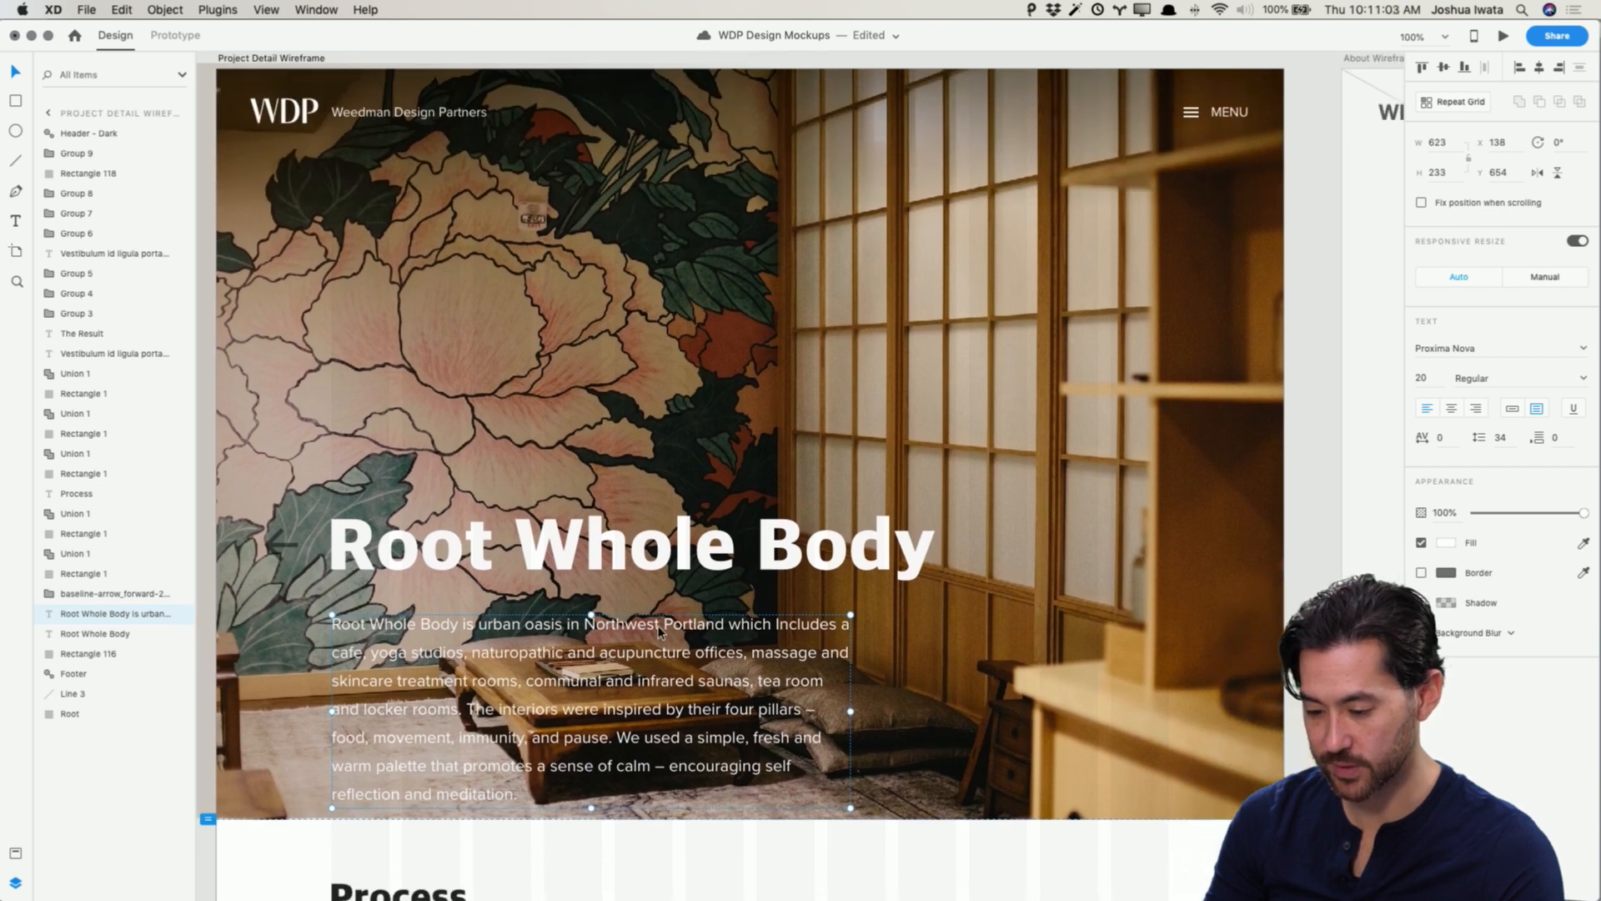
pyautogui.scroll(-2, 659, 631)
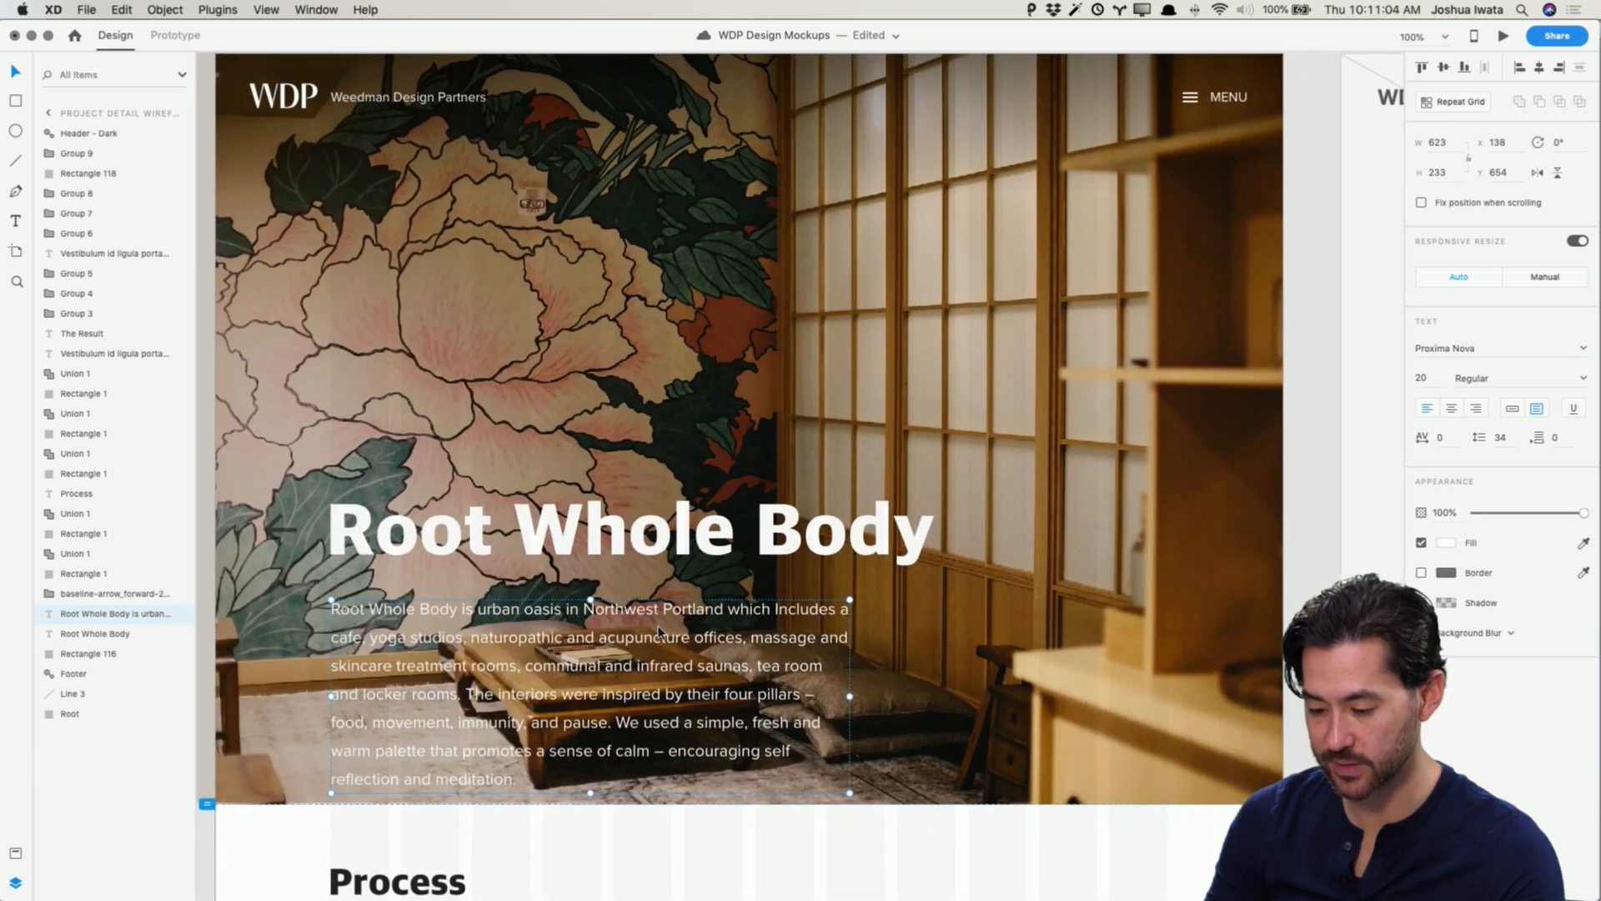
# Step: Move the back arrow, title and paragraph up together by about 22 px
pyautogui.keyDown('shift'); pyautogui.click(658, 542); pyautogui.keyUp('shift')
pyautogui.keyDown('shift'); pyautogui.click(277, 532); pyautogui.keyUp('shift')
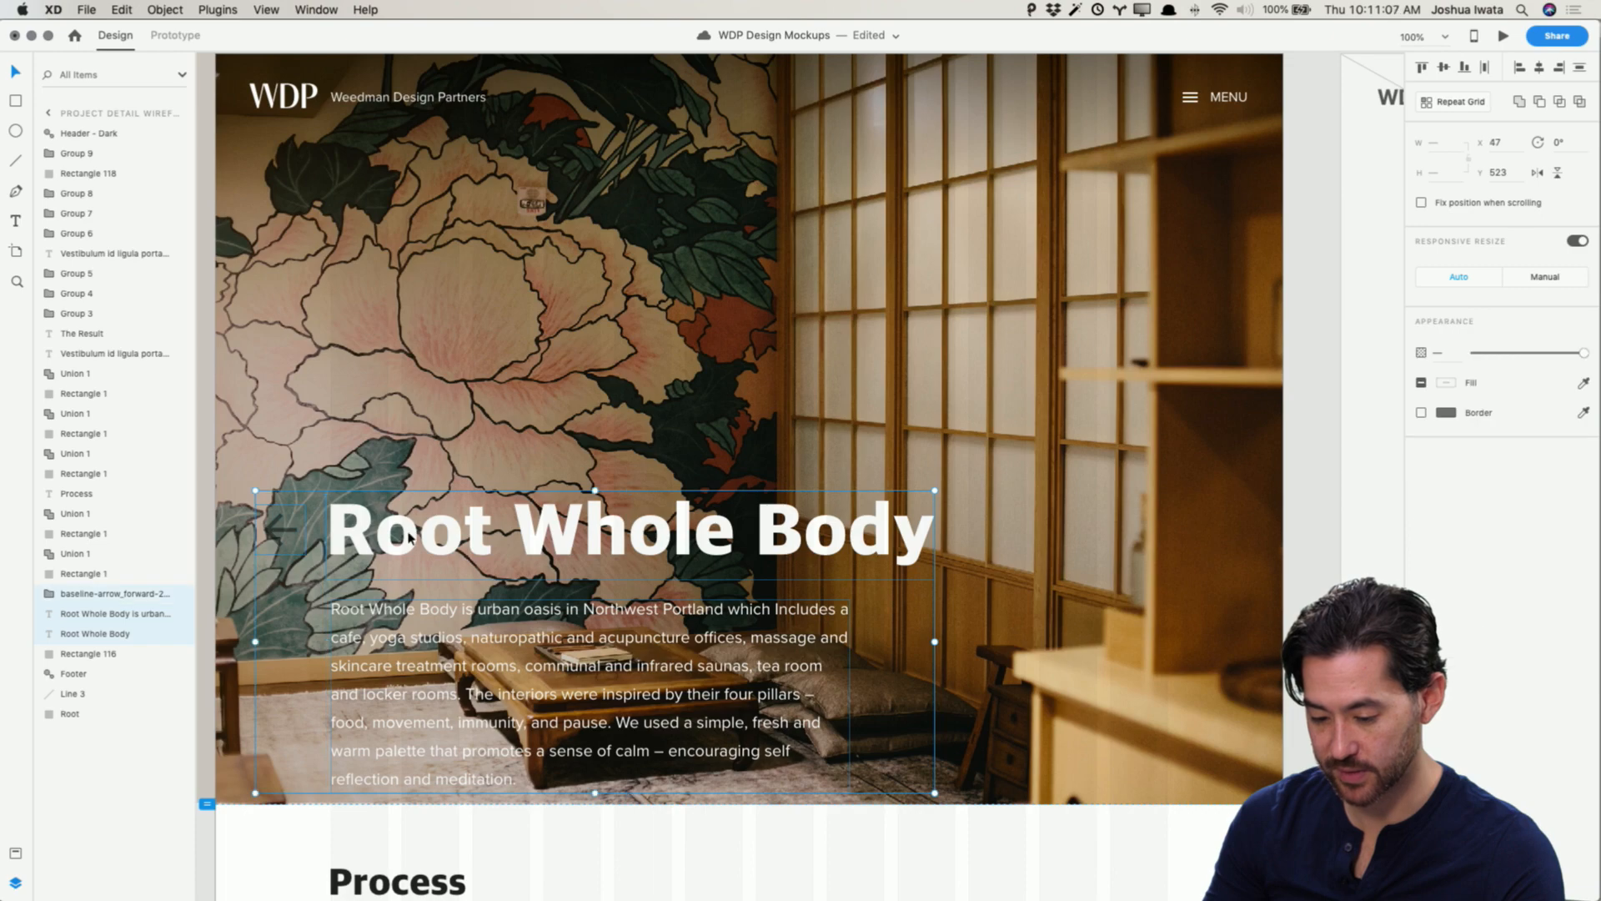
pyautogui.moveTo(409, 538); pyautogui.dragTo(411, 503)
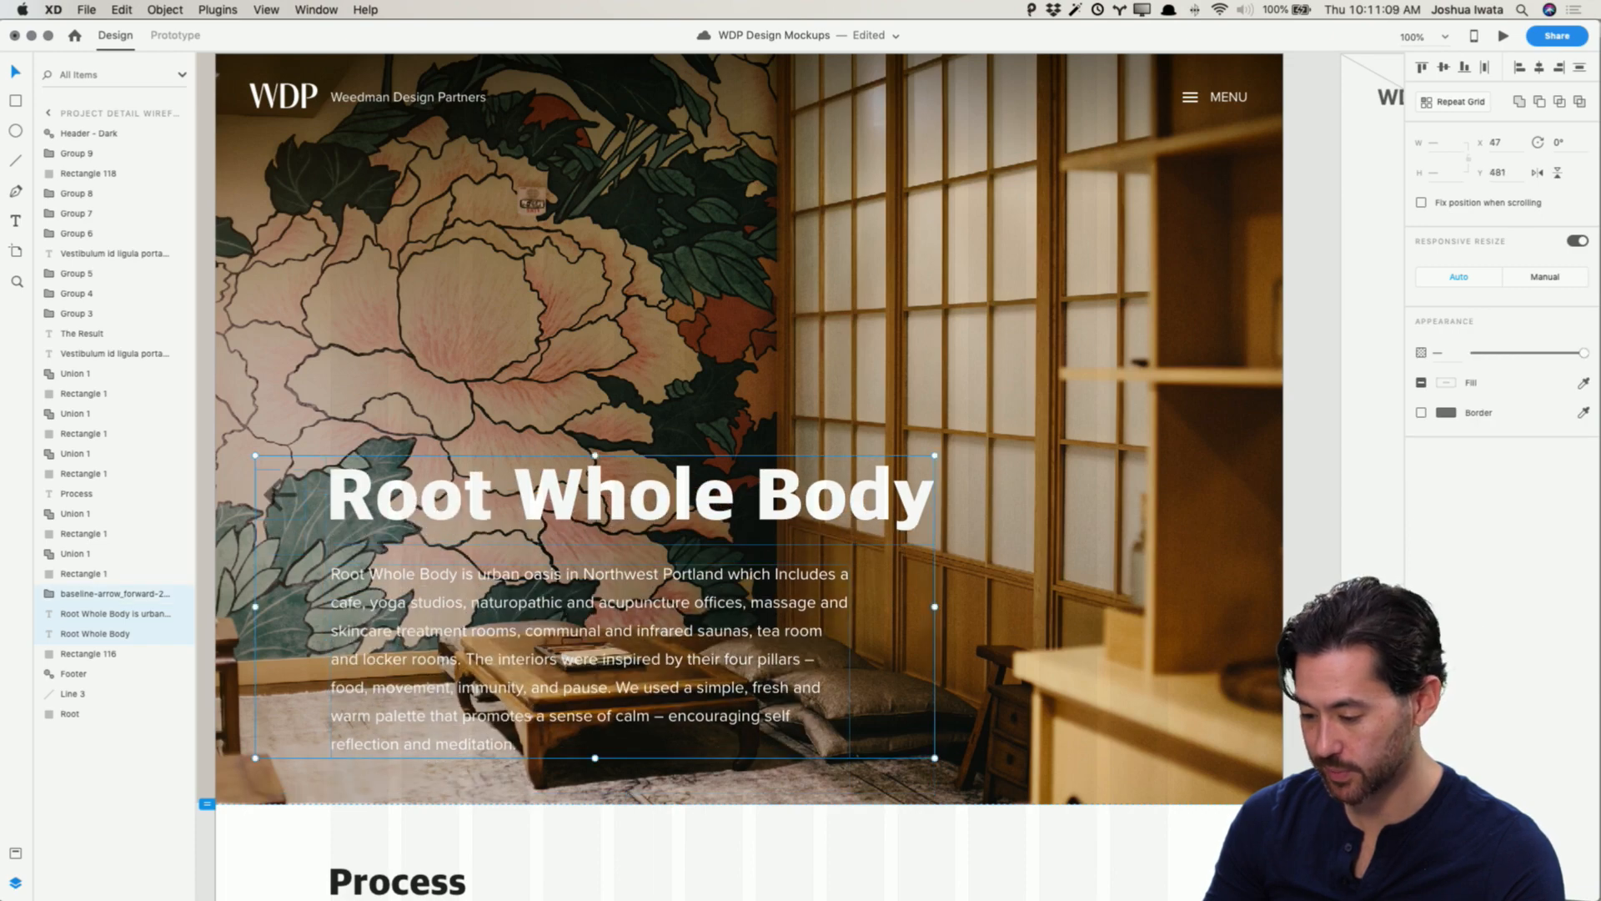
pyautogui.press('Escape')
# Step: Set the back arrow's fill to white at 100% opacity
pyautogui.click(282, 498)
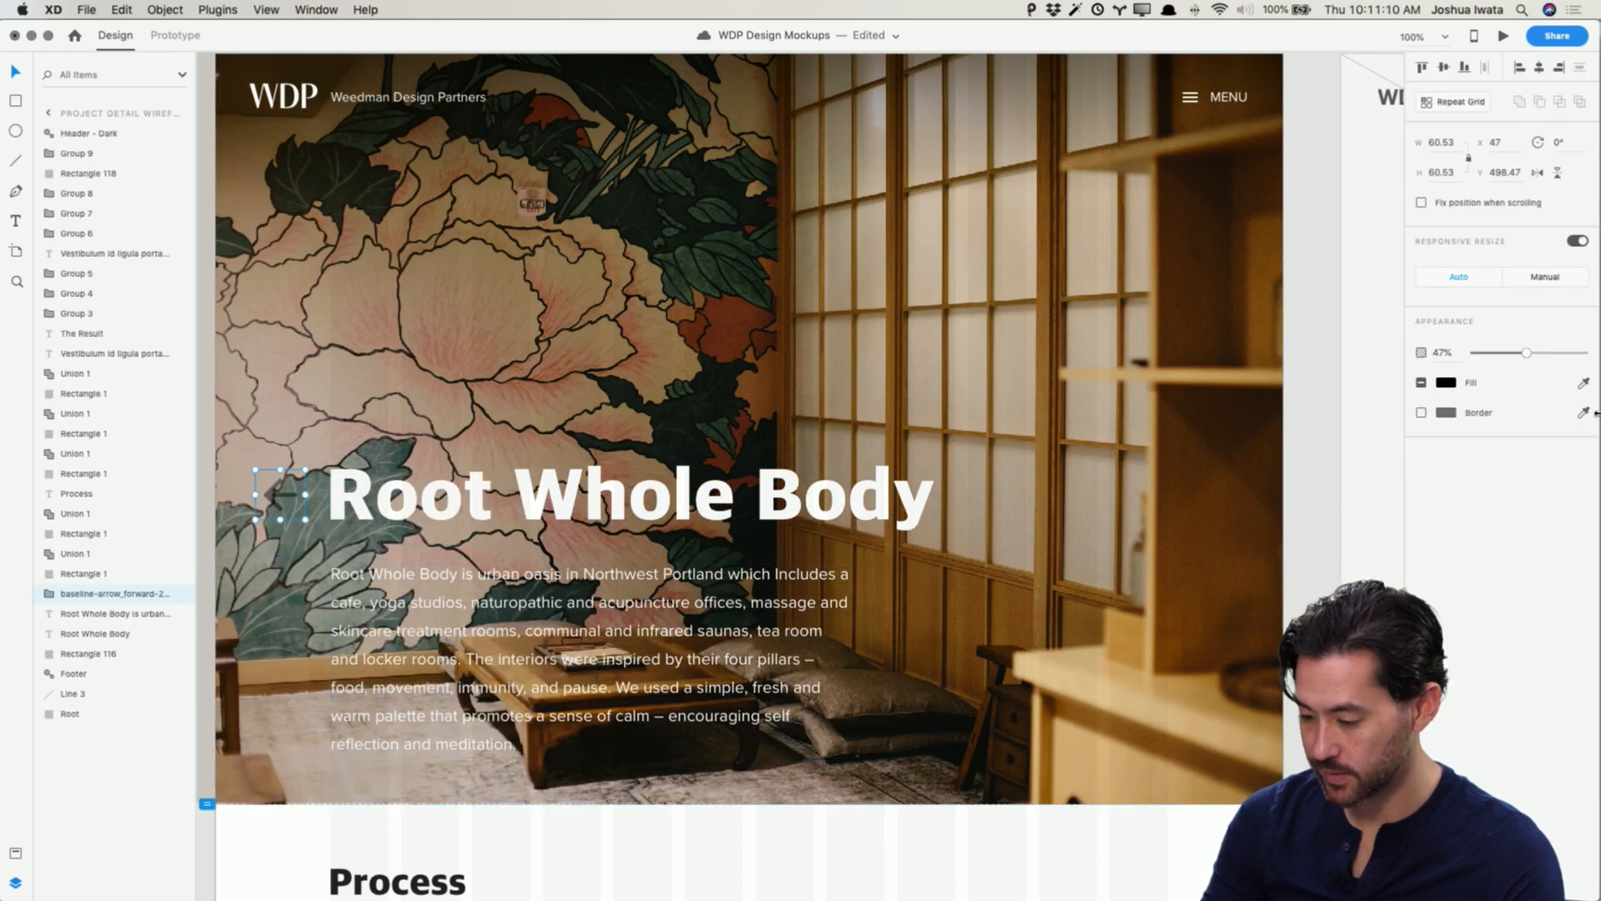
pyautogui.click(1442, 382)
pyautogui.moveTo(1338, 404); pyautogui.dragTo(1100, 218)
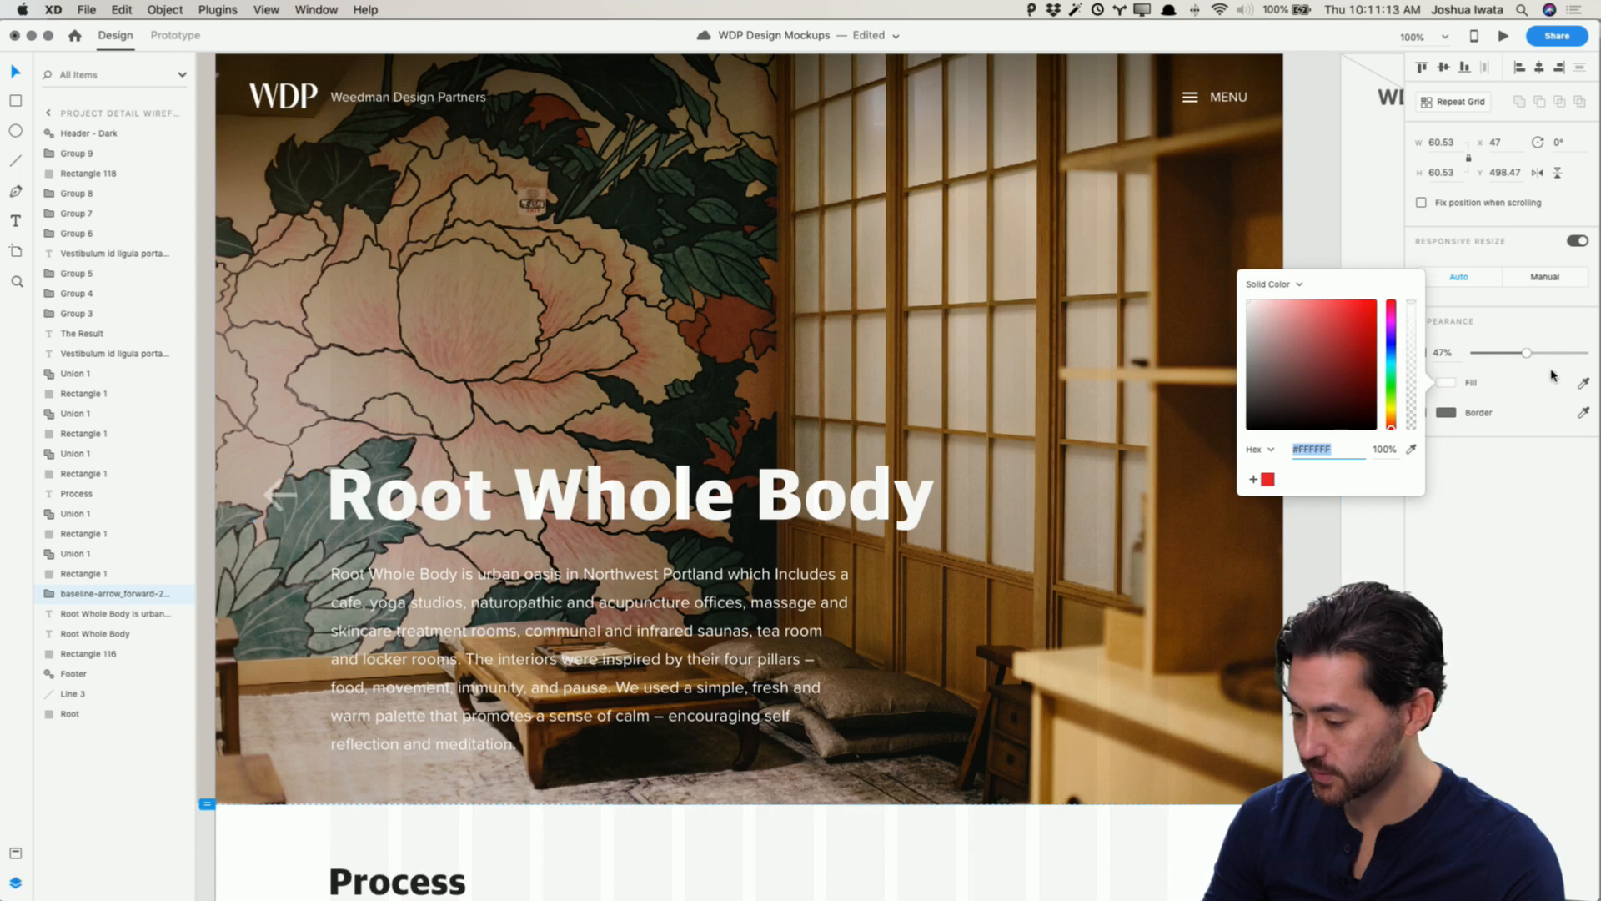
pyautogui.moveTo(1553, 353); pyautogui.dragTo(1590, 356)
pyautogui.click(1323, 622)
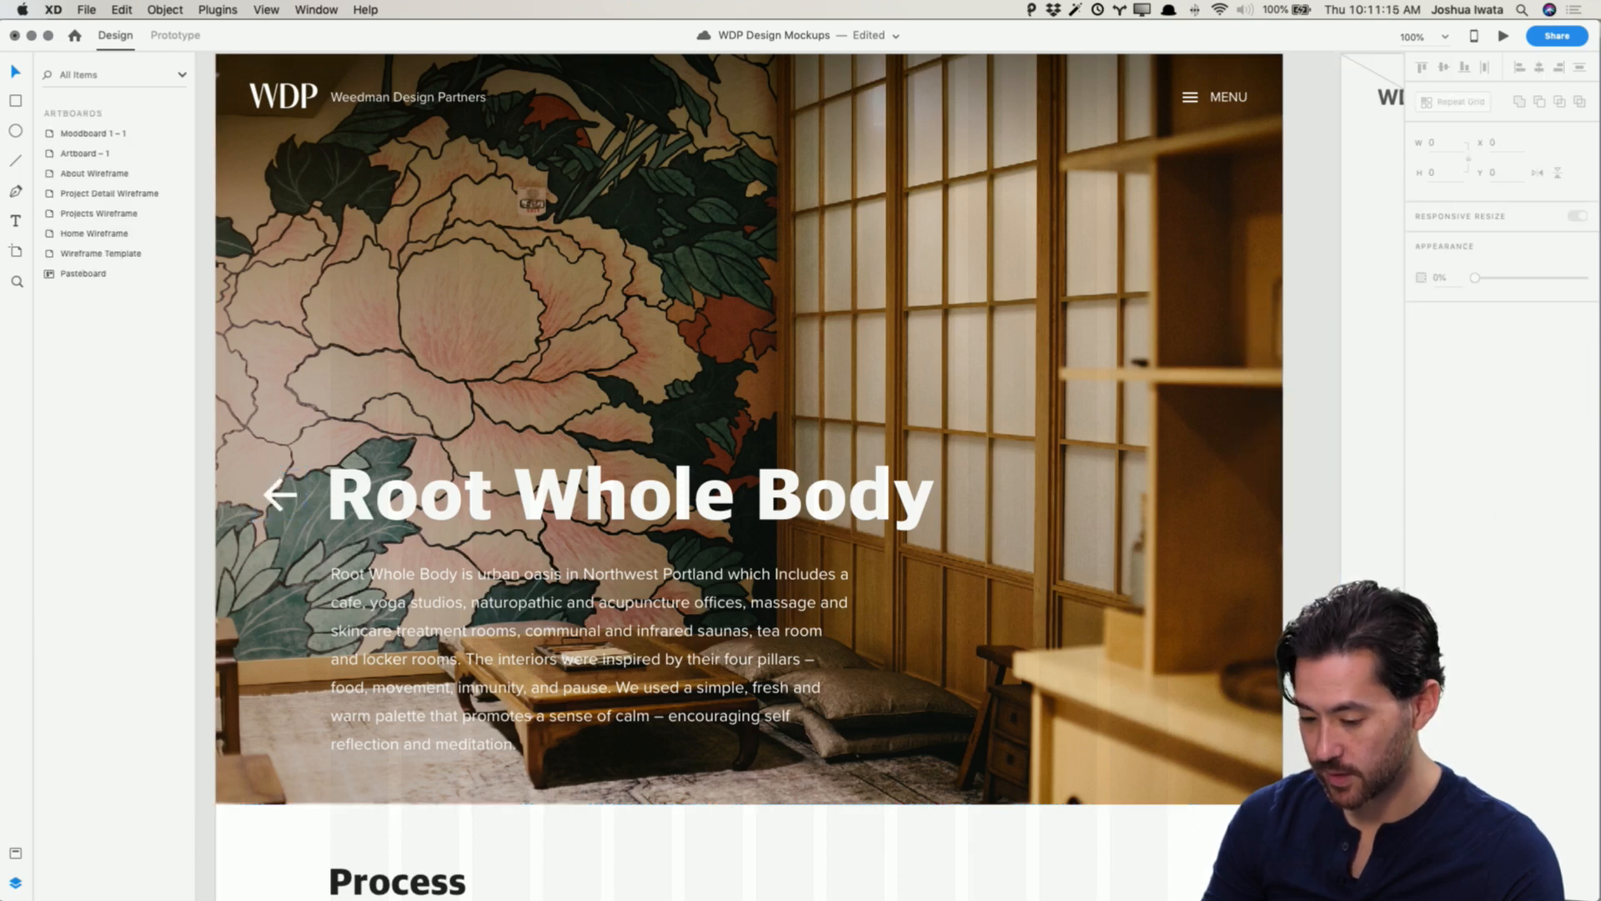
# Step: Duplicate the hero's 40% gradient overlay rectangle on the Project Detail wireframe
pyautogui.click(331, 205)
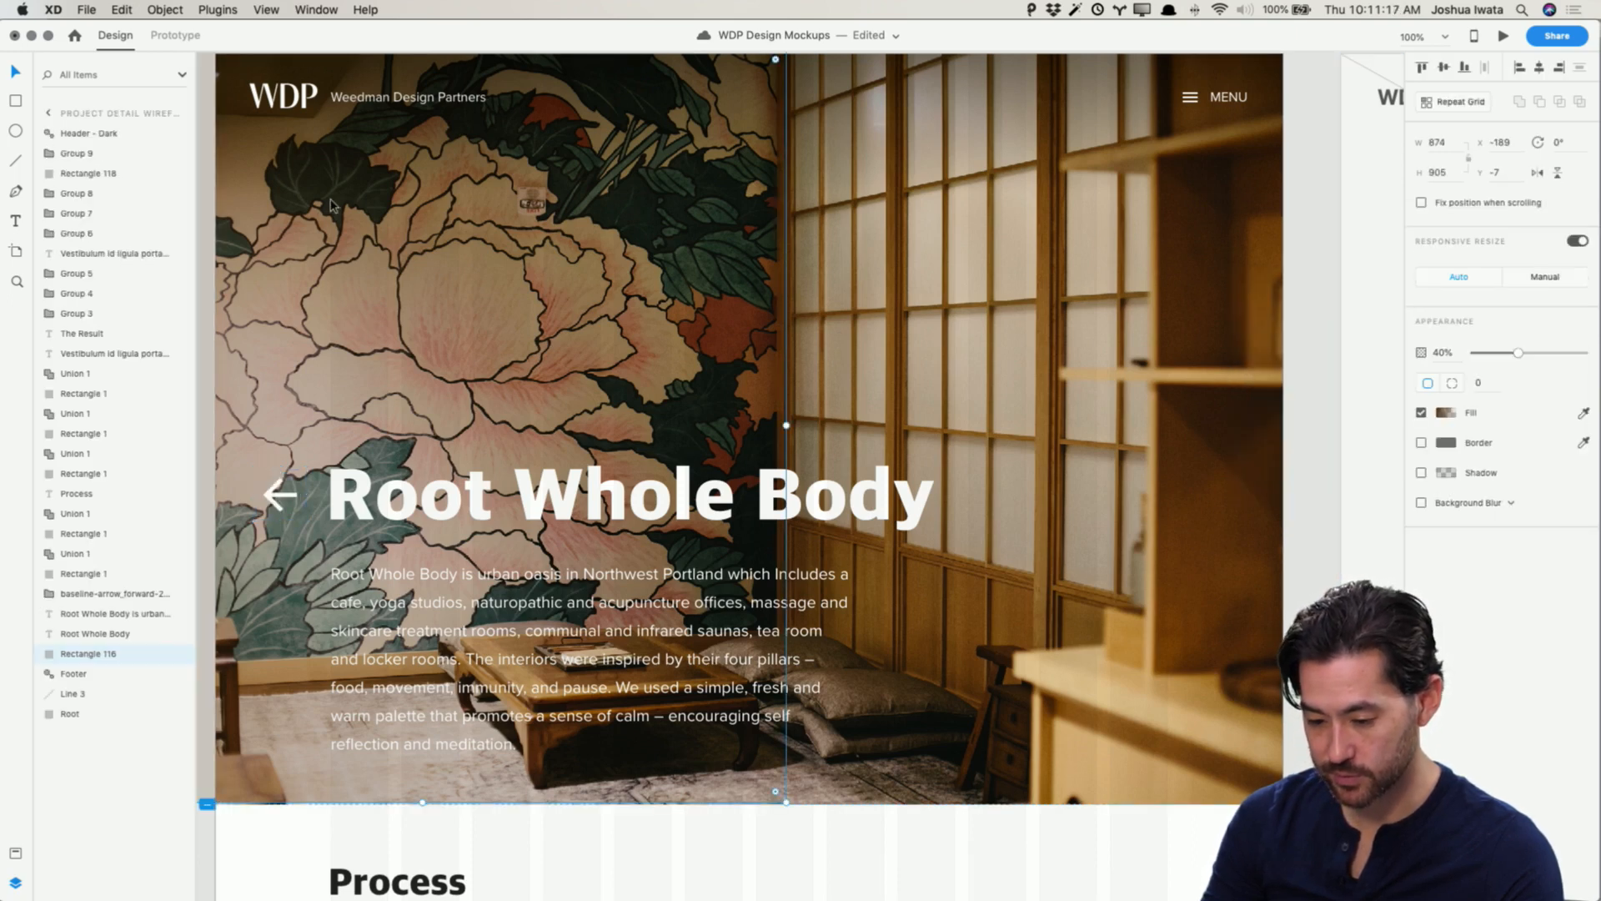
pyautogui.press('super+c')
pyautogui.click(1324, 559)
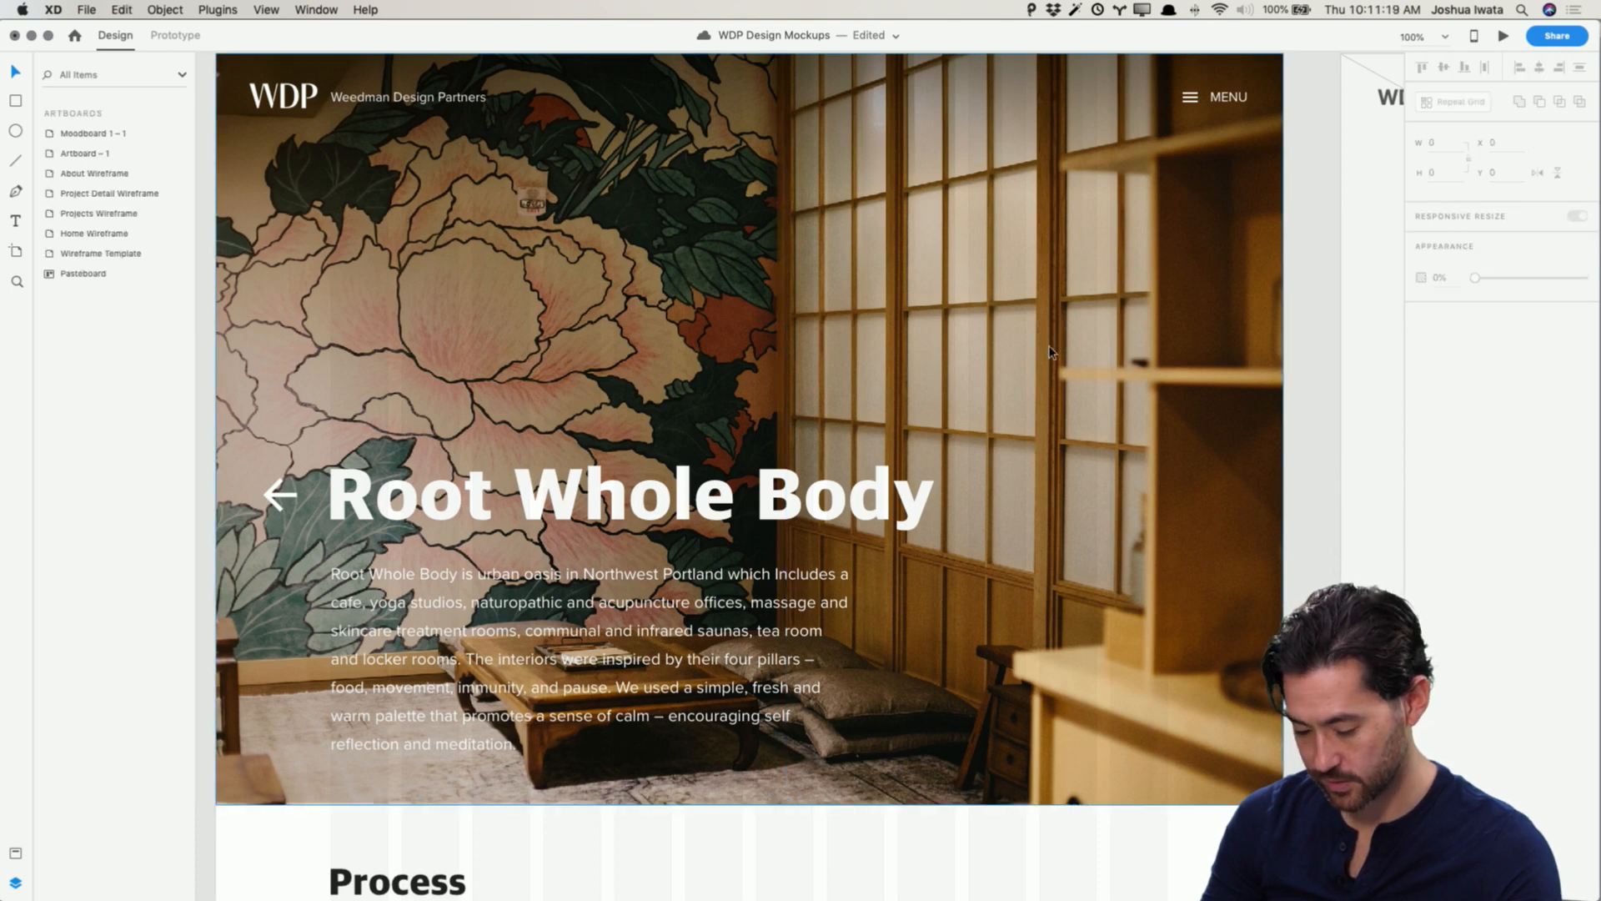
pyautogui.press('super+v')
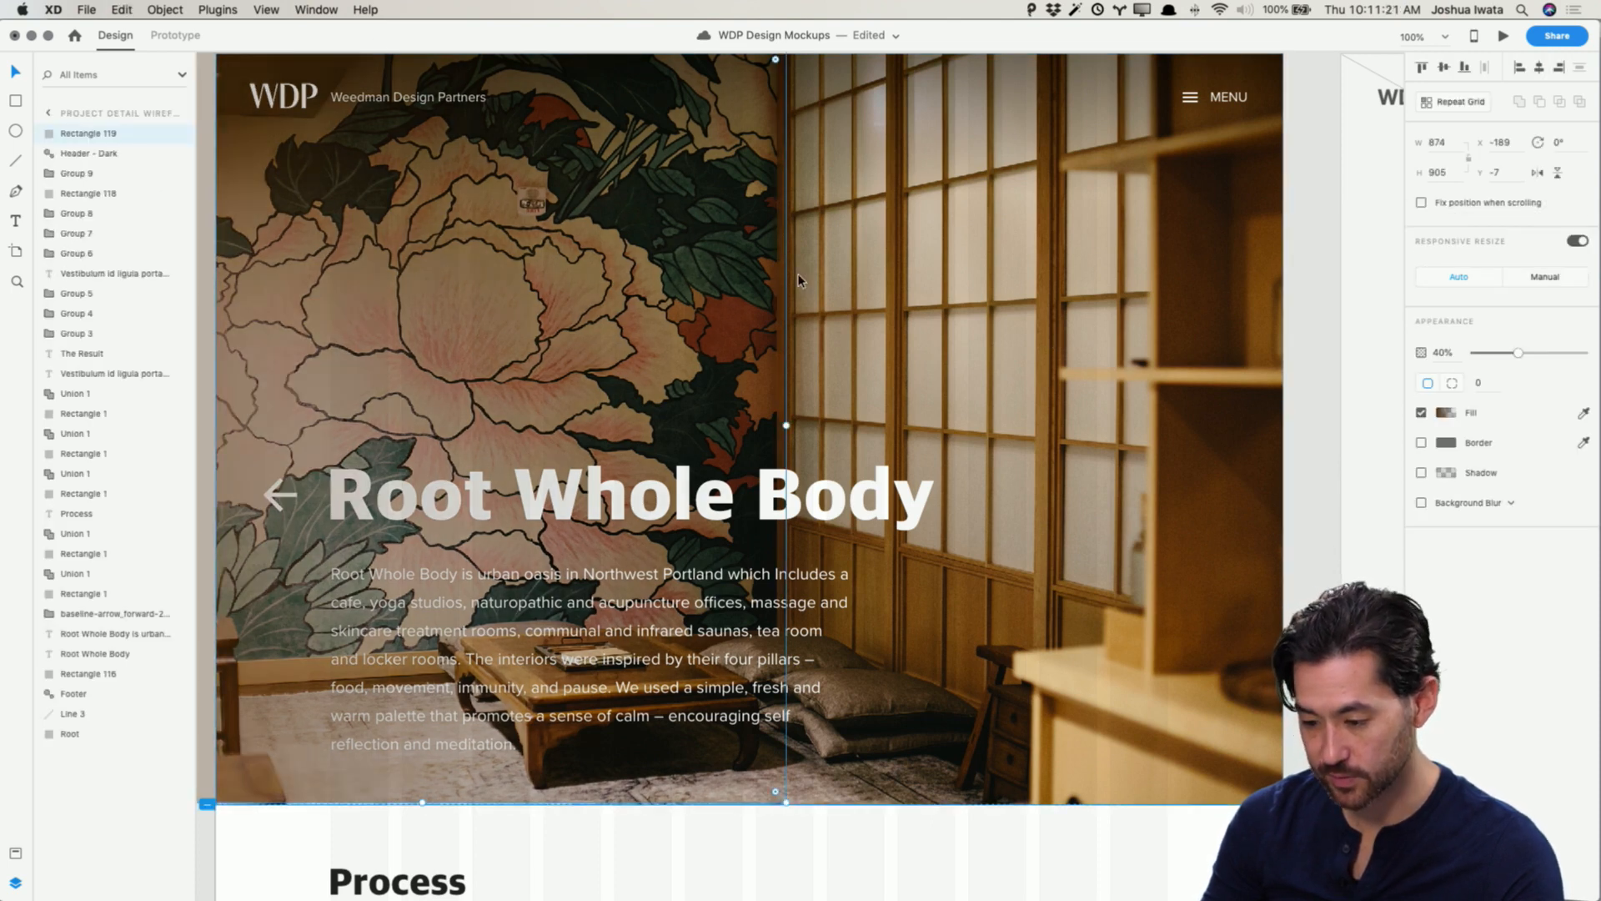
# Step: Resize the duplicated overlay to span the hero's full 1280 px width along its bottom 270 px
pyautogui.scroll(2, 784, 75)
pyautogui.moveTo(803, 75); pyautogui.dragTo(1299, 607)
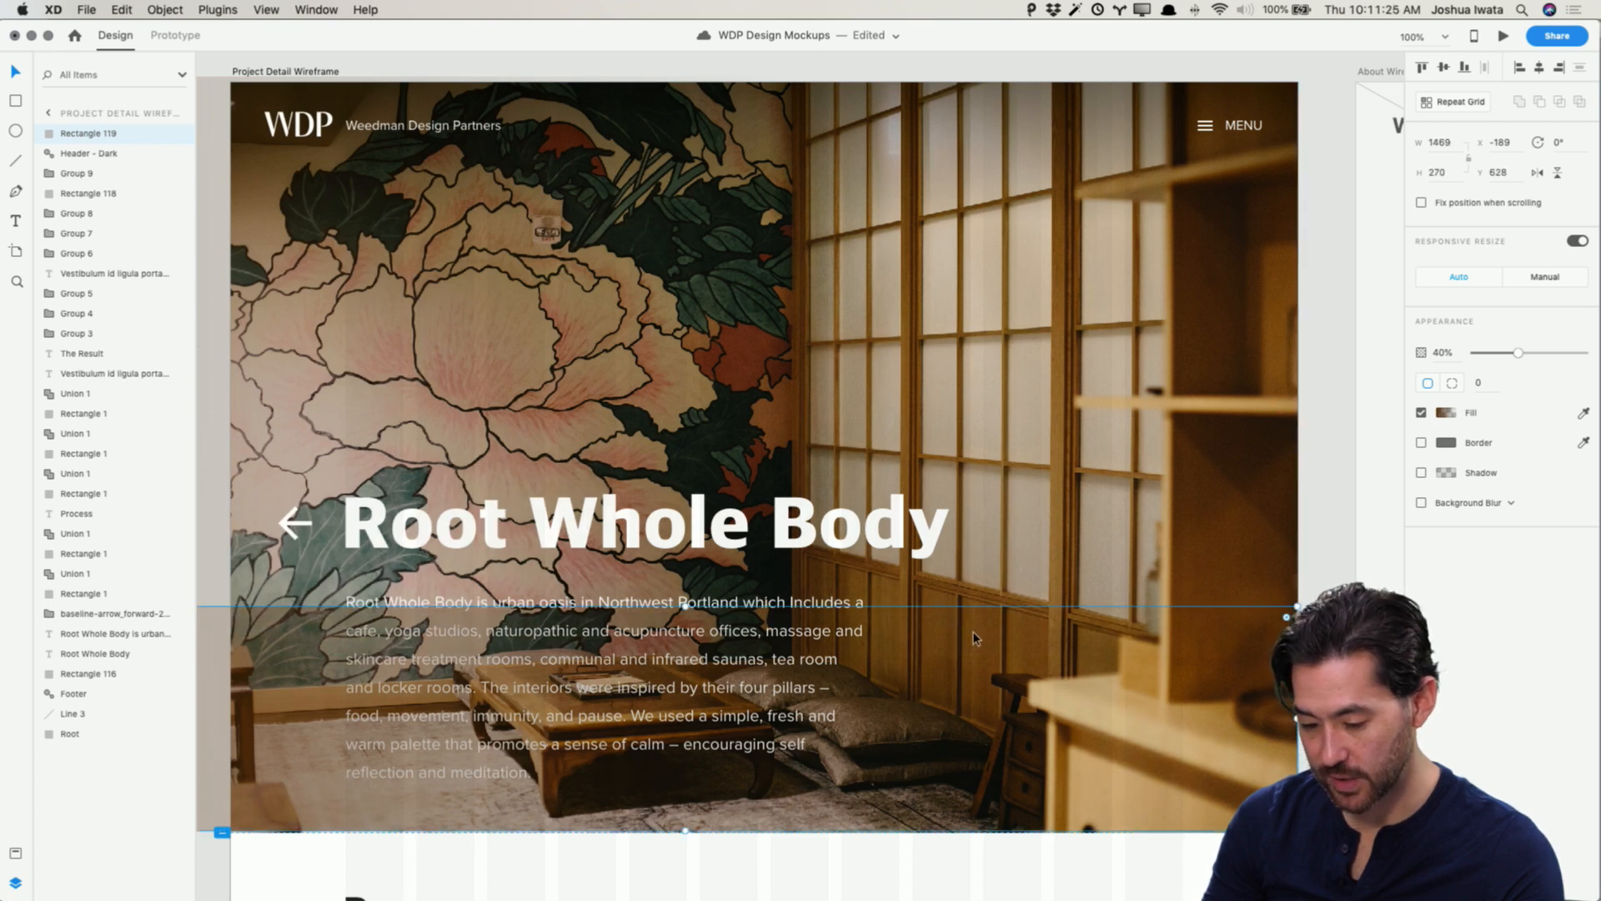
pyautogui.hscroll(-3, 243, 632)
pyautogui.hscroll(-8, 244, 632)
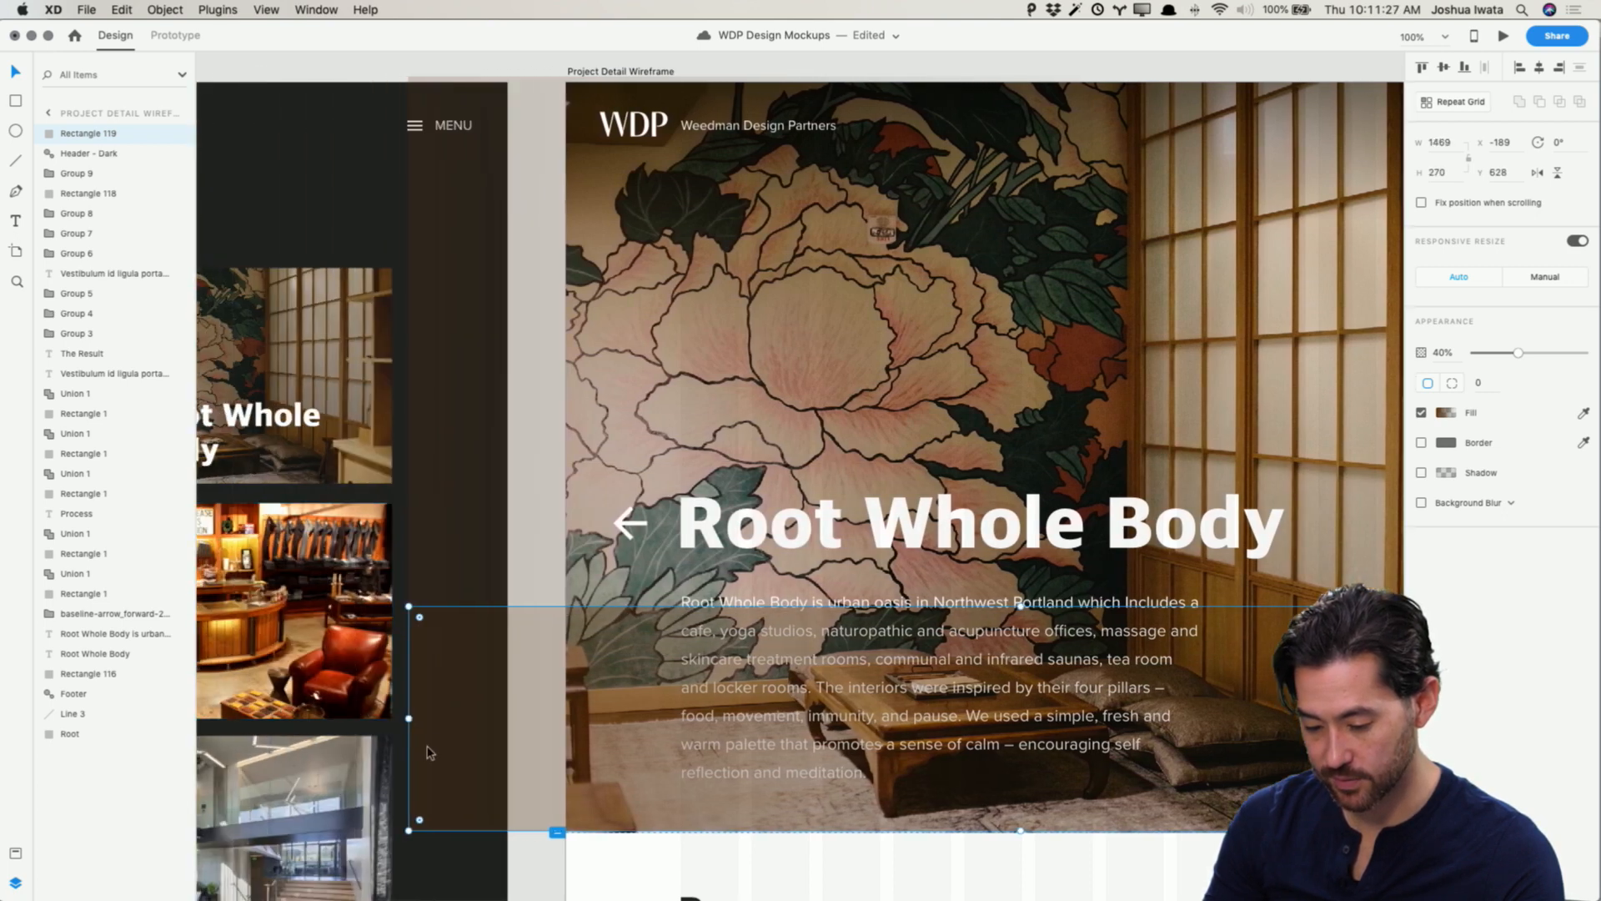
pyautogui.moveTo(409, 719); pyautogui.dragTo(564, 717)
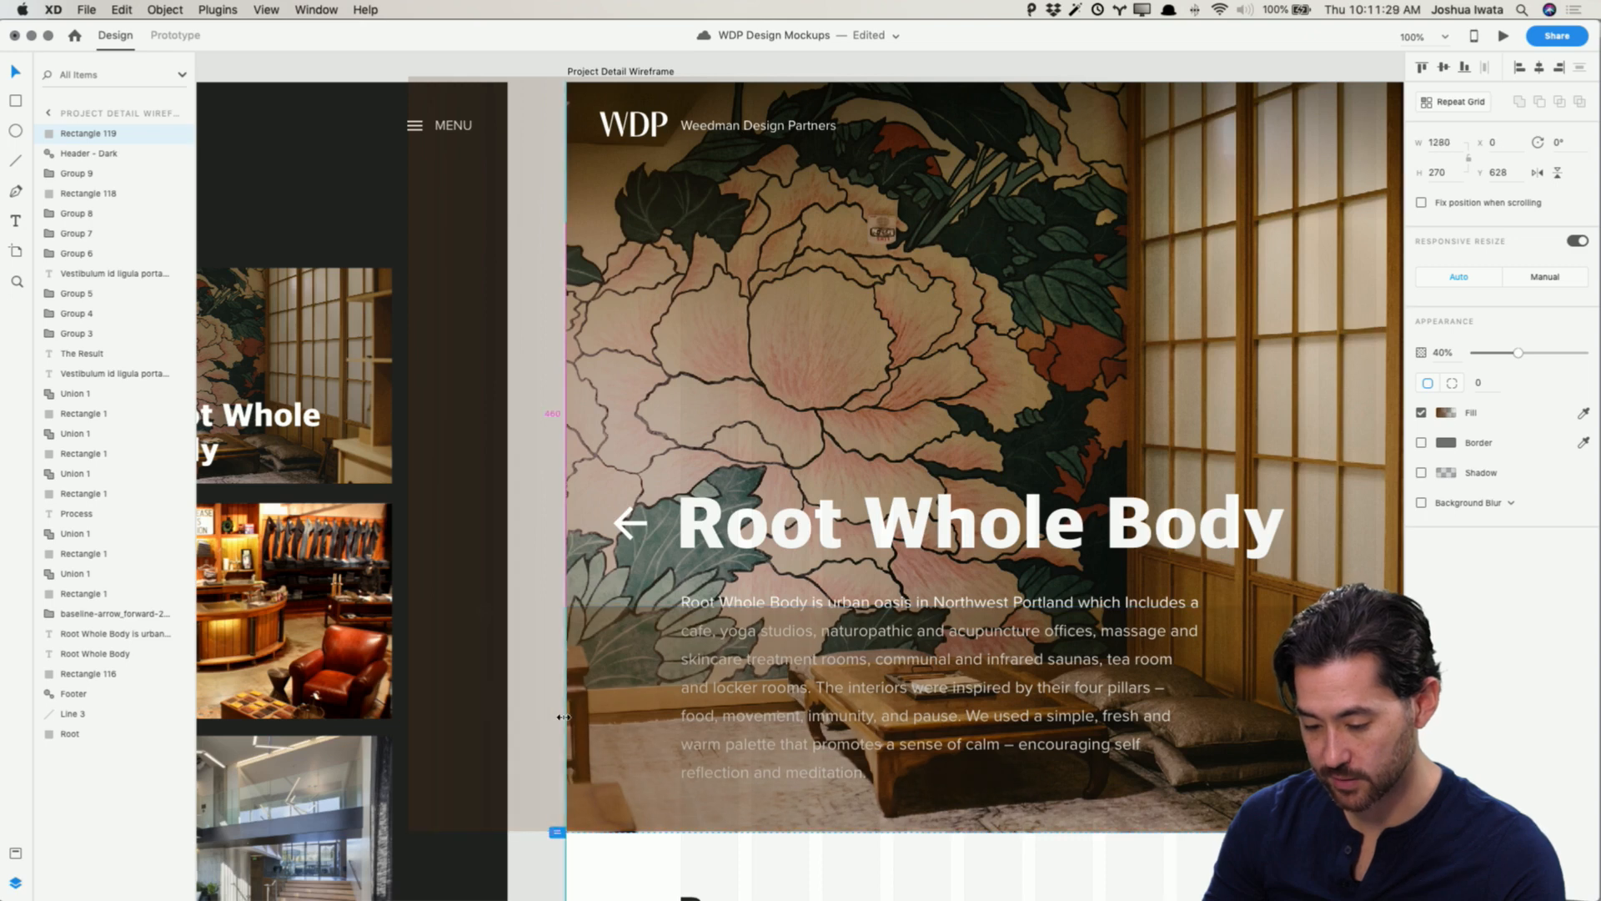
pyautogui.hscroll(7, 543, 679)
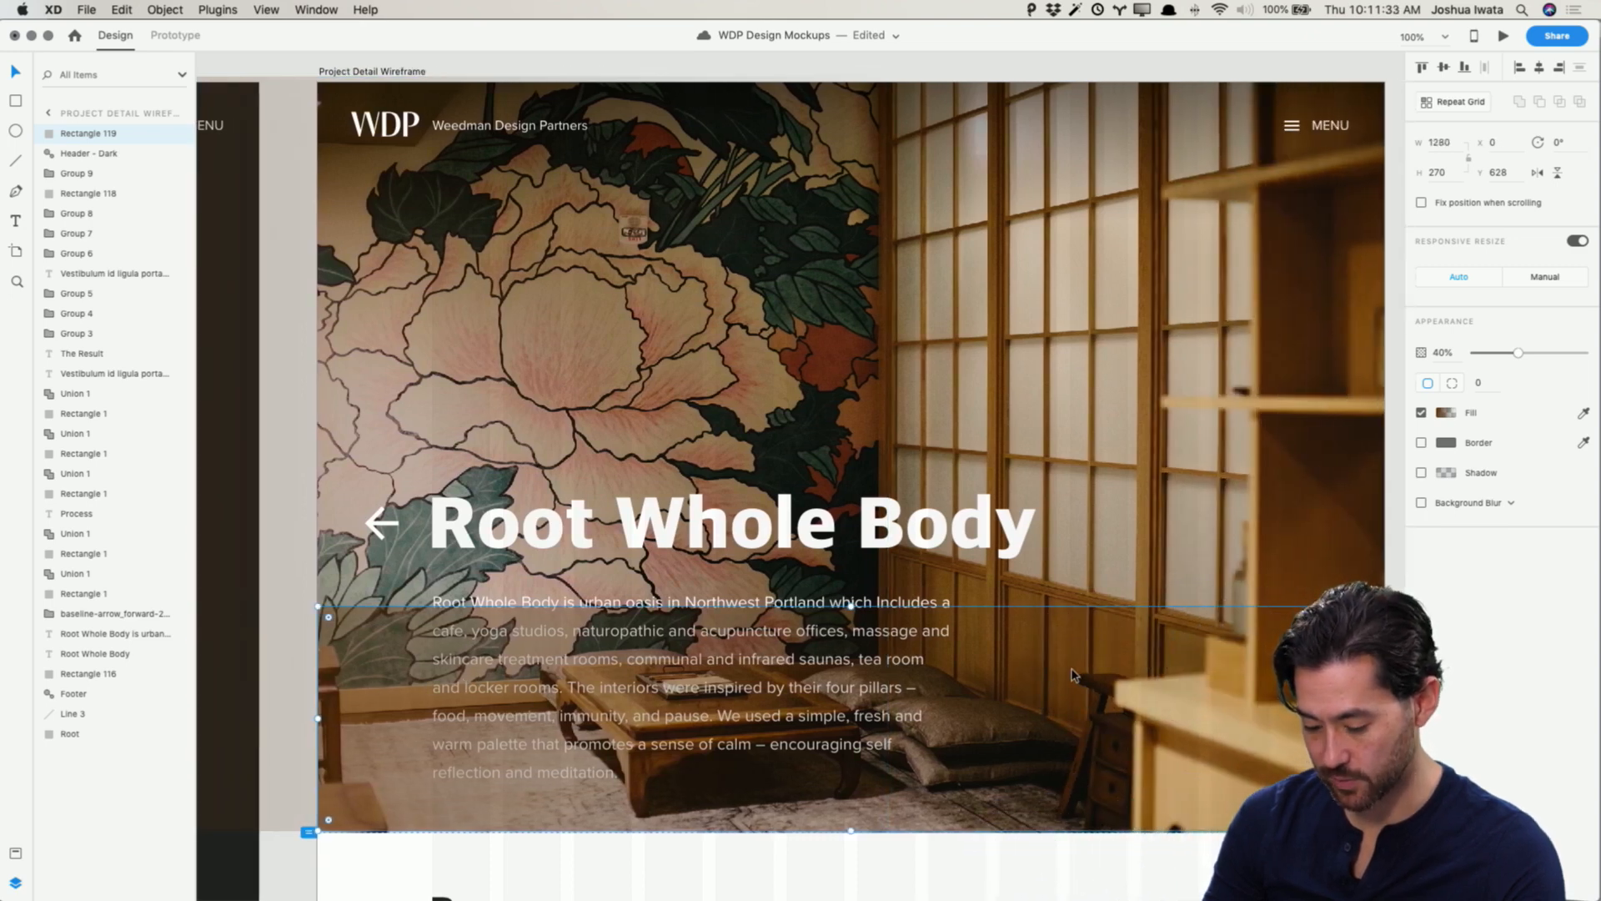
# Step: Reorder the new overlay in the layer stack so it sits behind the hero paragraph and title
pyautogui.press('super+x')
pyautogui.click(1072, 676)
pyautogui.press('super+v')
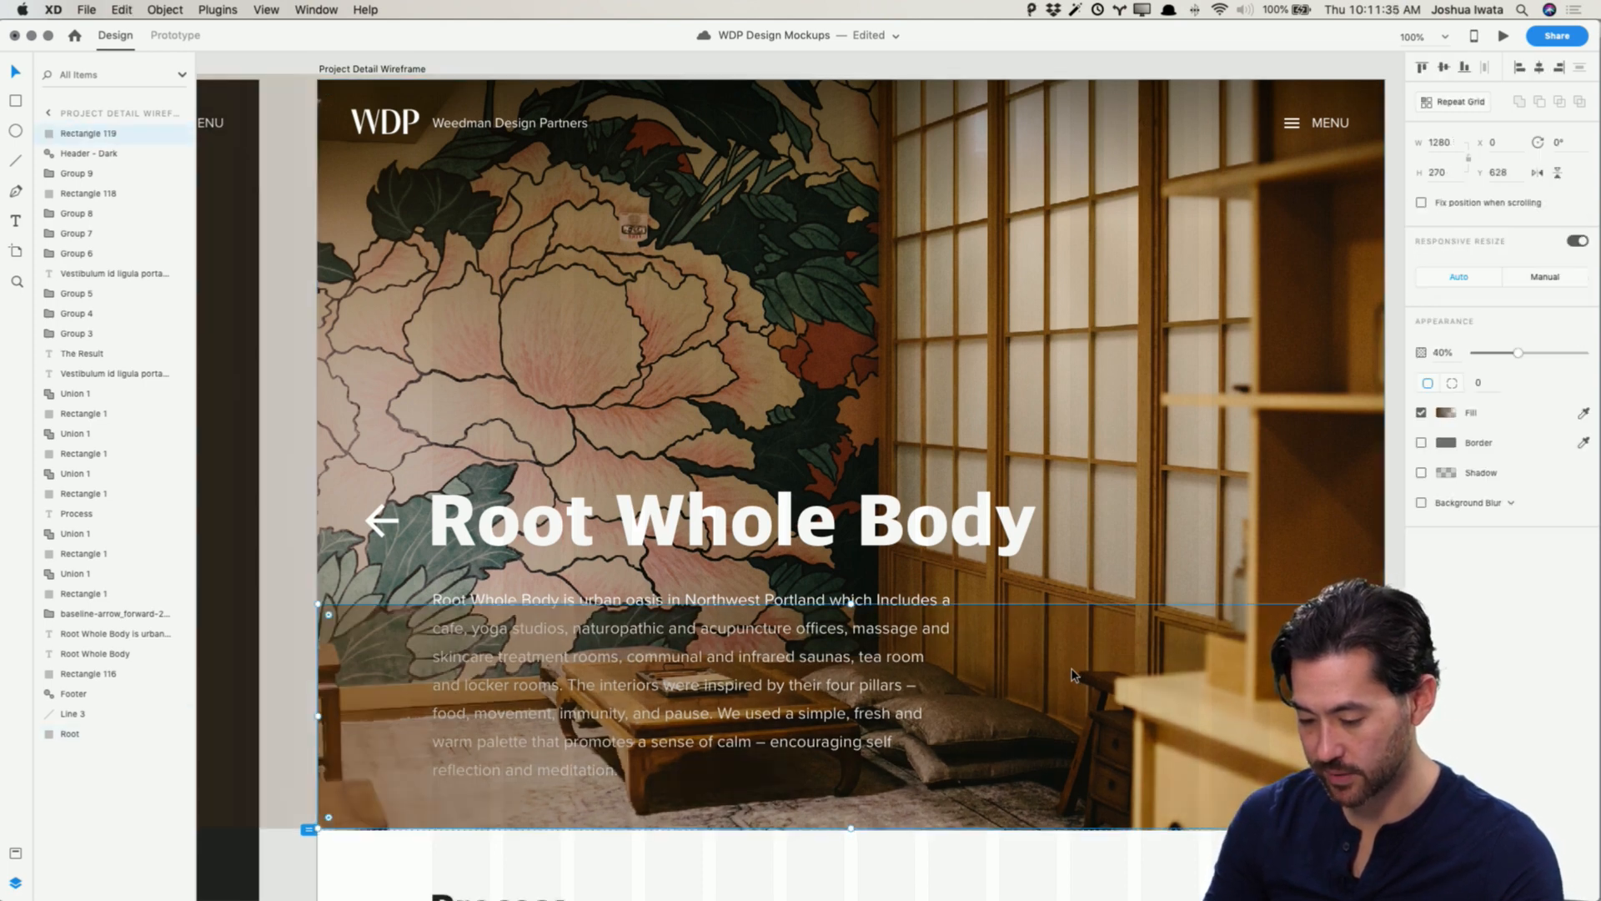
pyautogui.hscroll(3, 1071, 672)
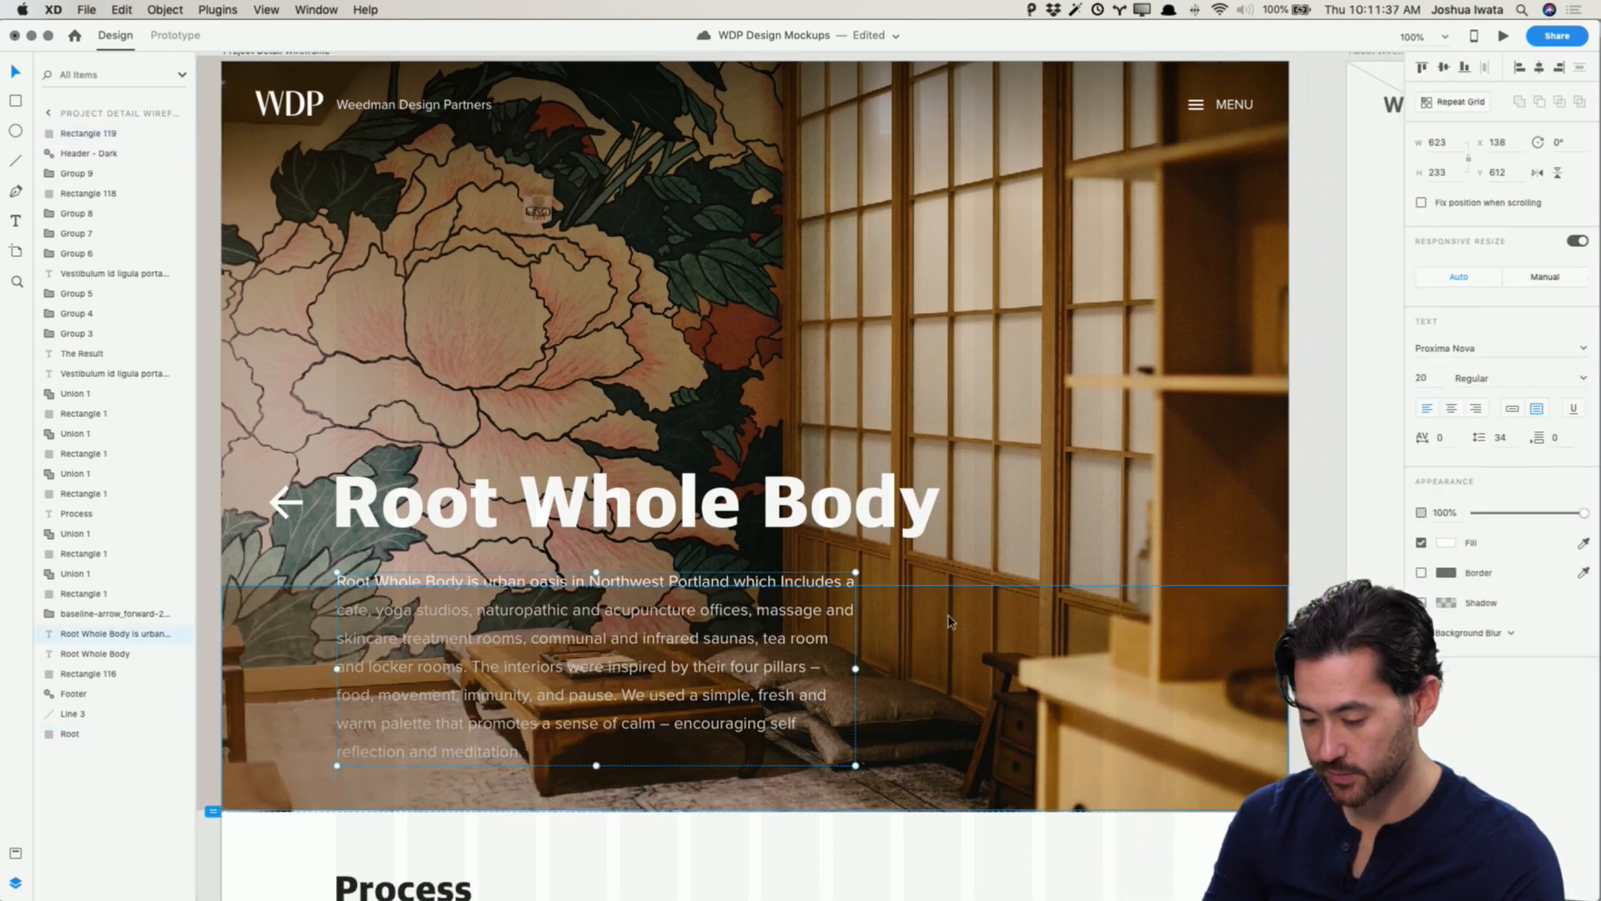
pyautogui.press('super+bracketleft')
pyautogui.press('super+bracketleft')
pyautogui.press('super+bracketleft')
pyautogui.press('super+bracketleft')
pyautogui.press('super+bracketleft')
pyautogui.press('super+bracketleft')
pyautogui.press('super+bracketleft')
pyautogui.press('super+bracketleft')
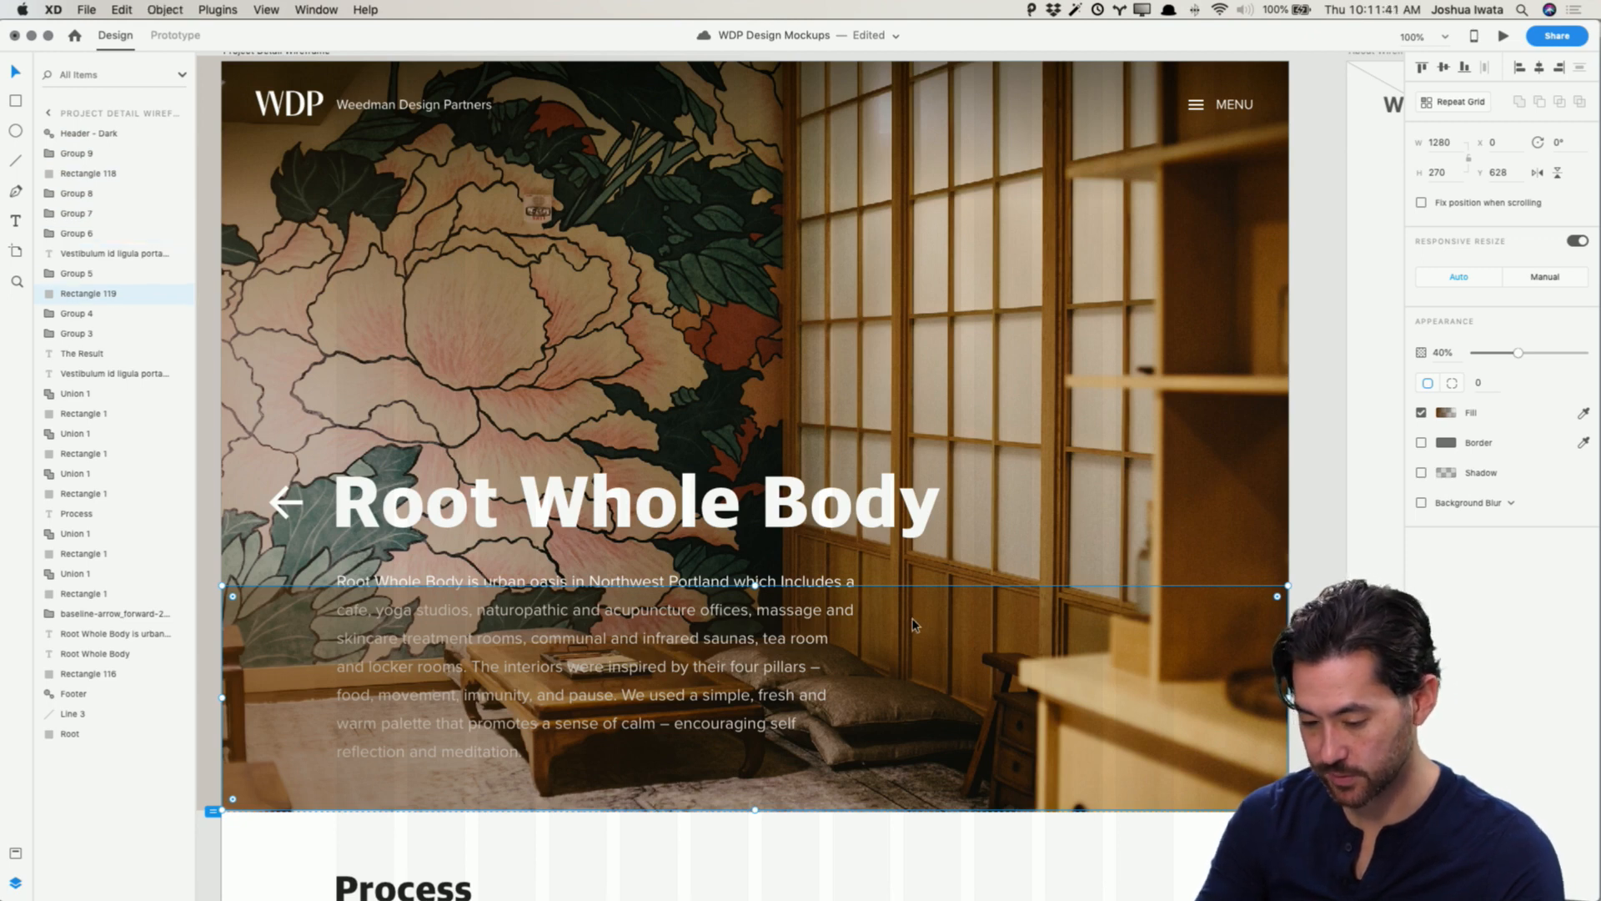
pyautogui.hscroll(1, 912, 624)
pyautogui.click(828, 584)
pyautogui.press('super+x')
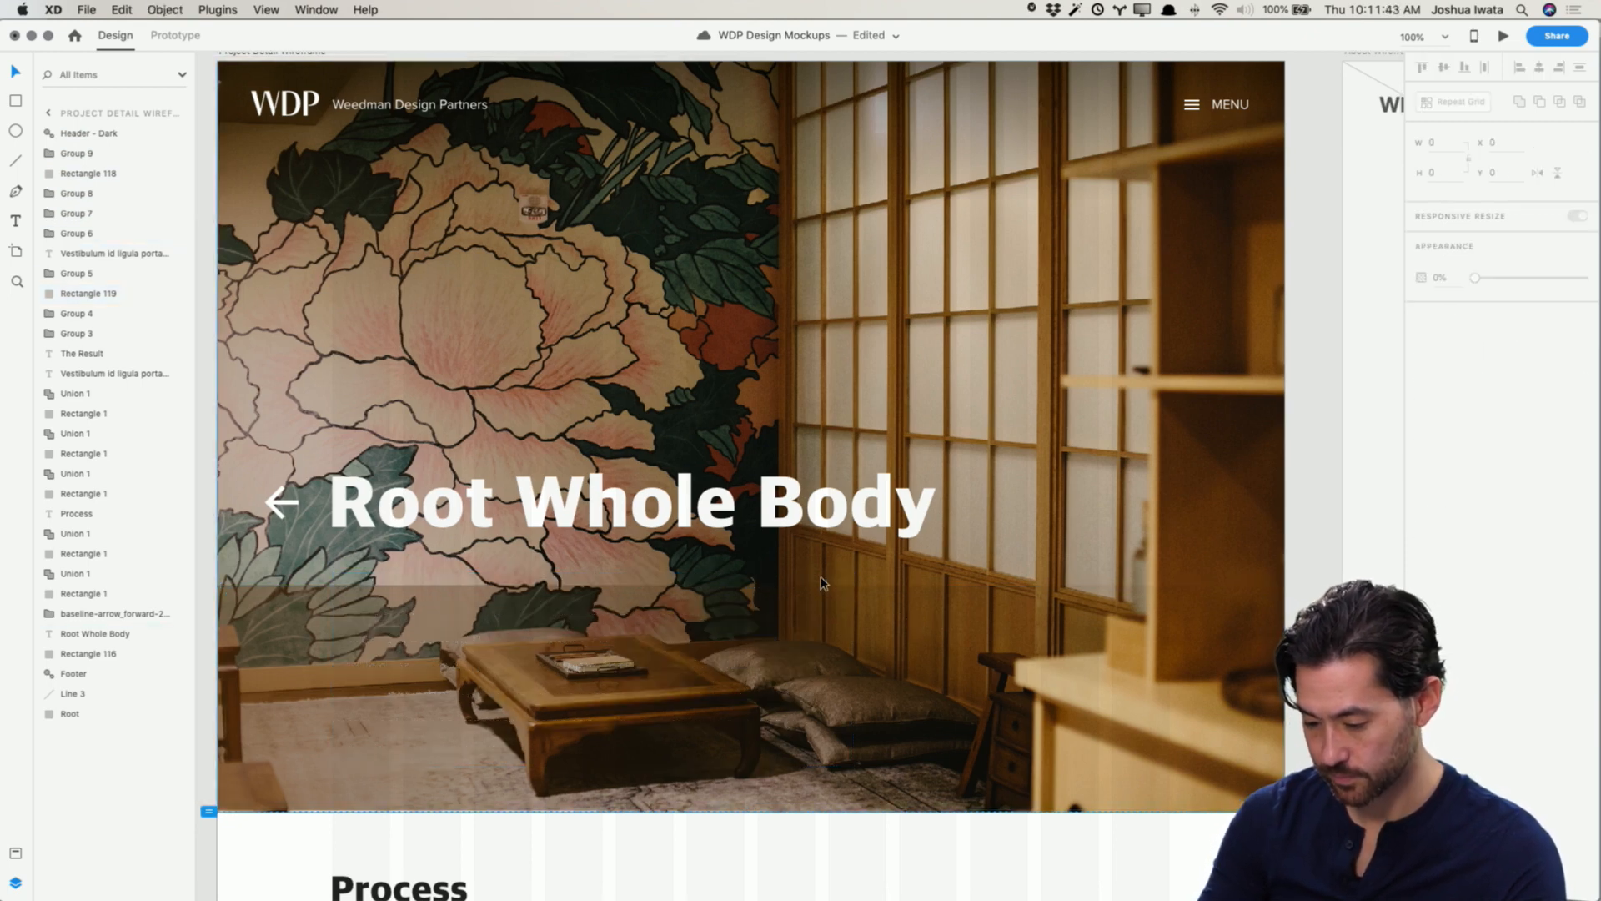
pyautogui.press('super+v')
pyautogui.click(947, 621)
# Step: Turn the overlay's gradient vertical and sample its stop colours from the hero photo
pyautogui.click(1446, 414)
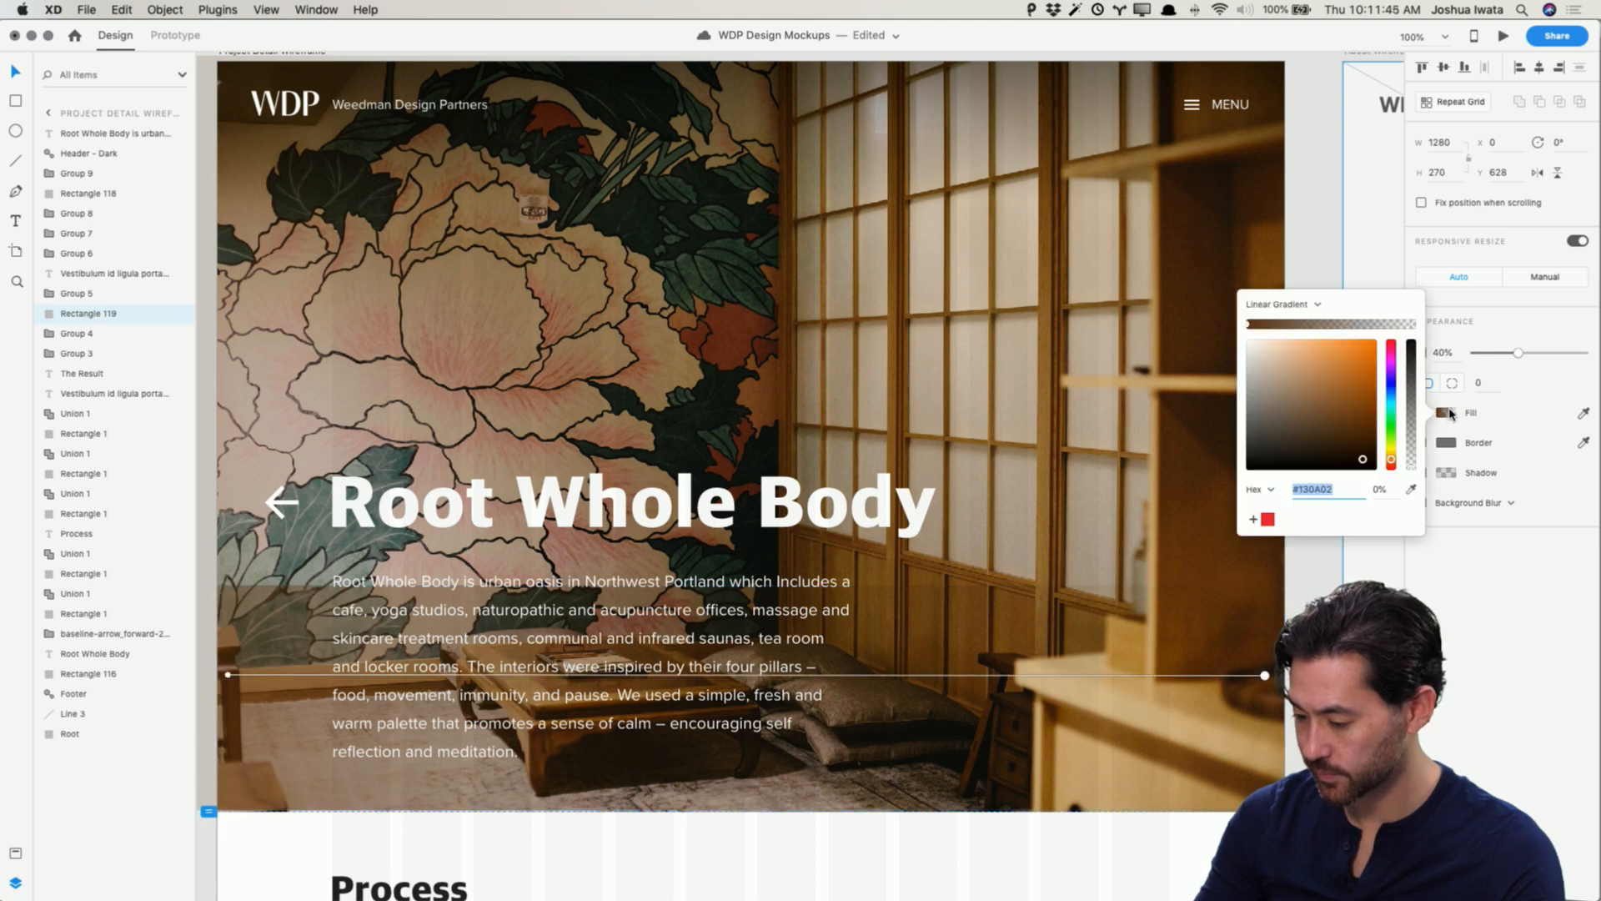
pyautogui.moveTo(1265, 673); pyautogui.dragTo(807, 606)
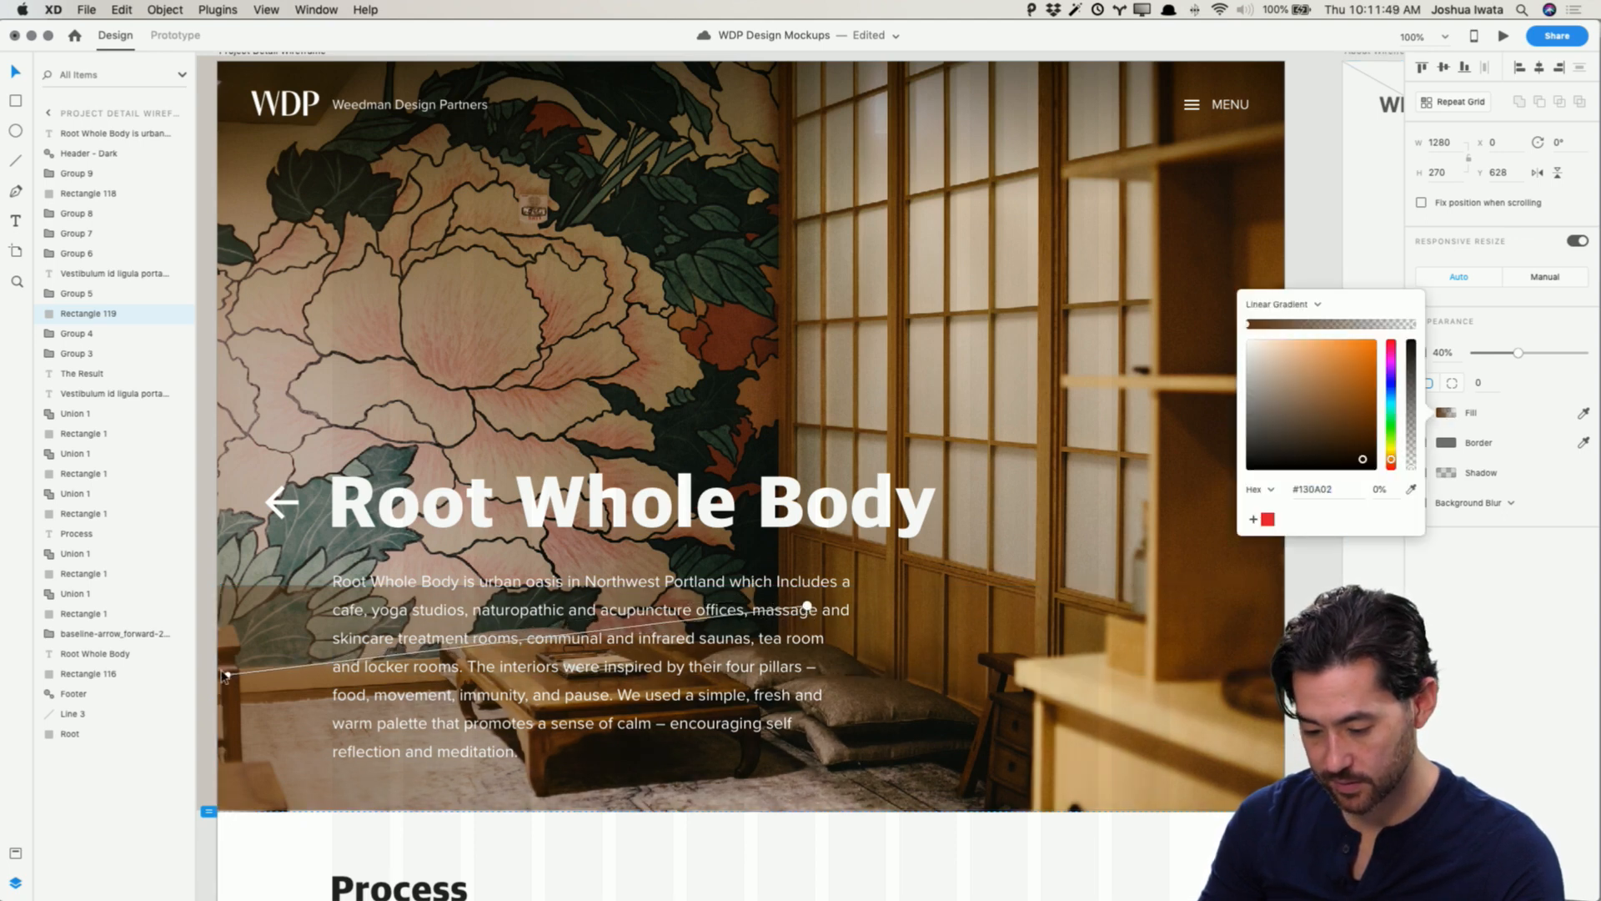
pyautogui.moveTo(225, 676); pyautogui.dragTo(810, 768)
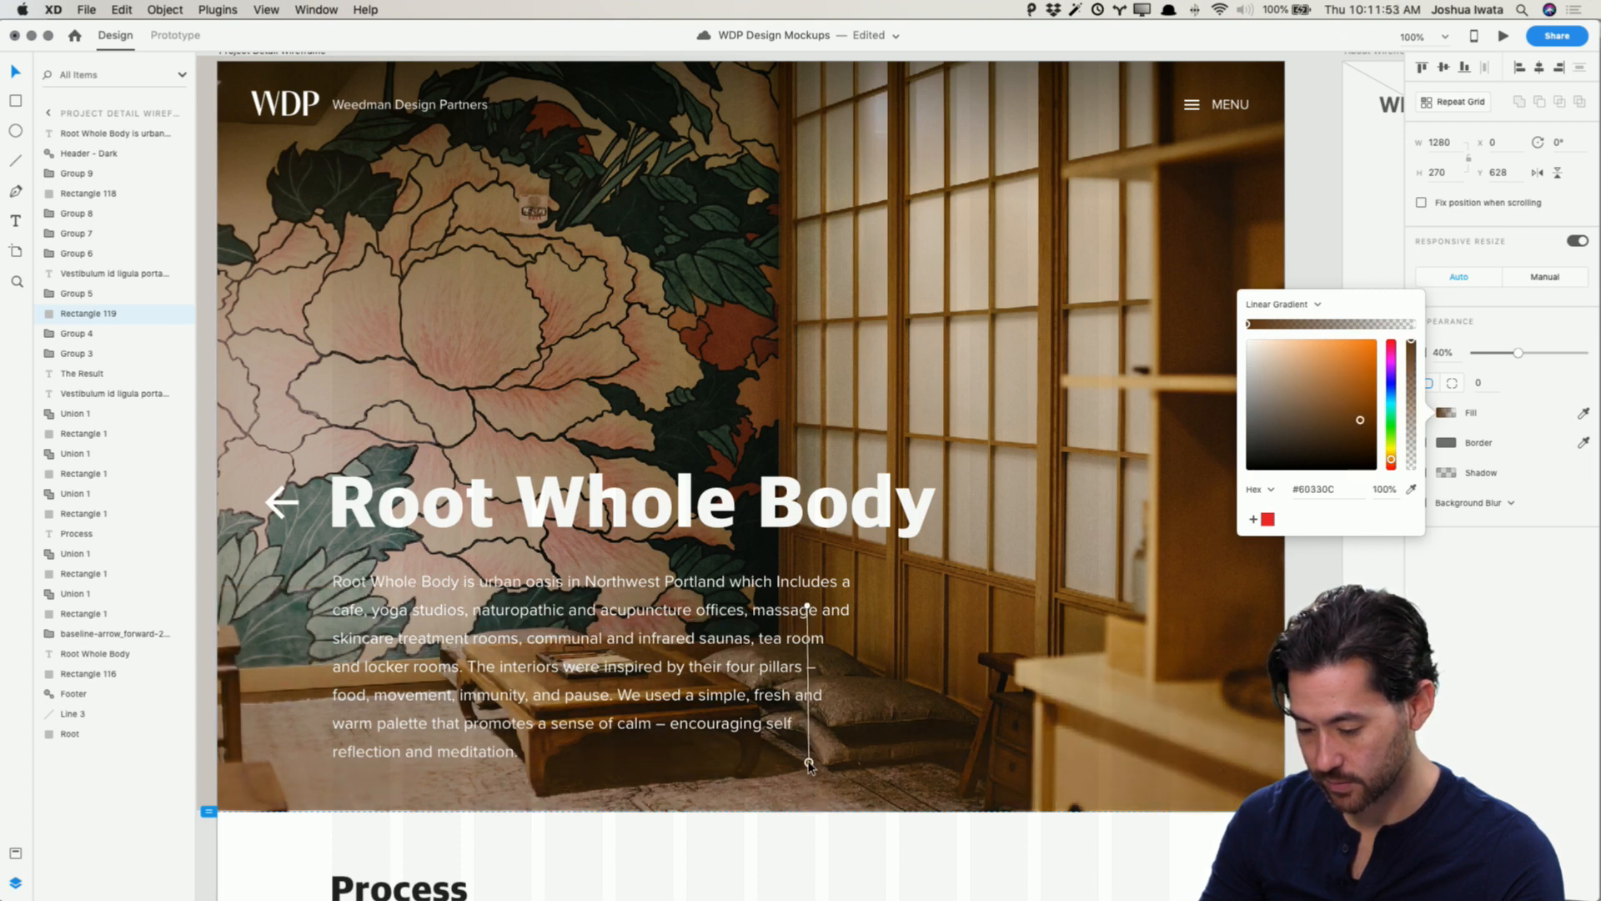
pyautogui.click(1411, 492)
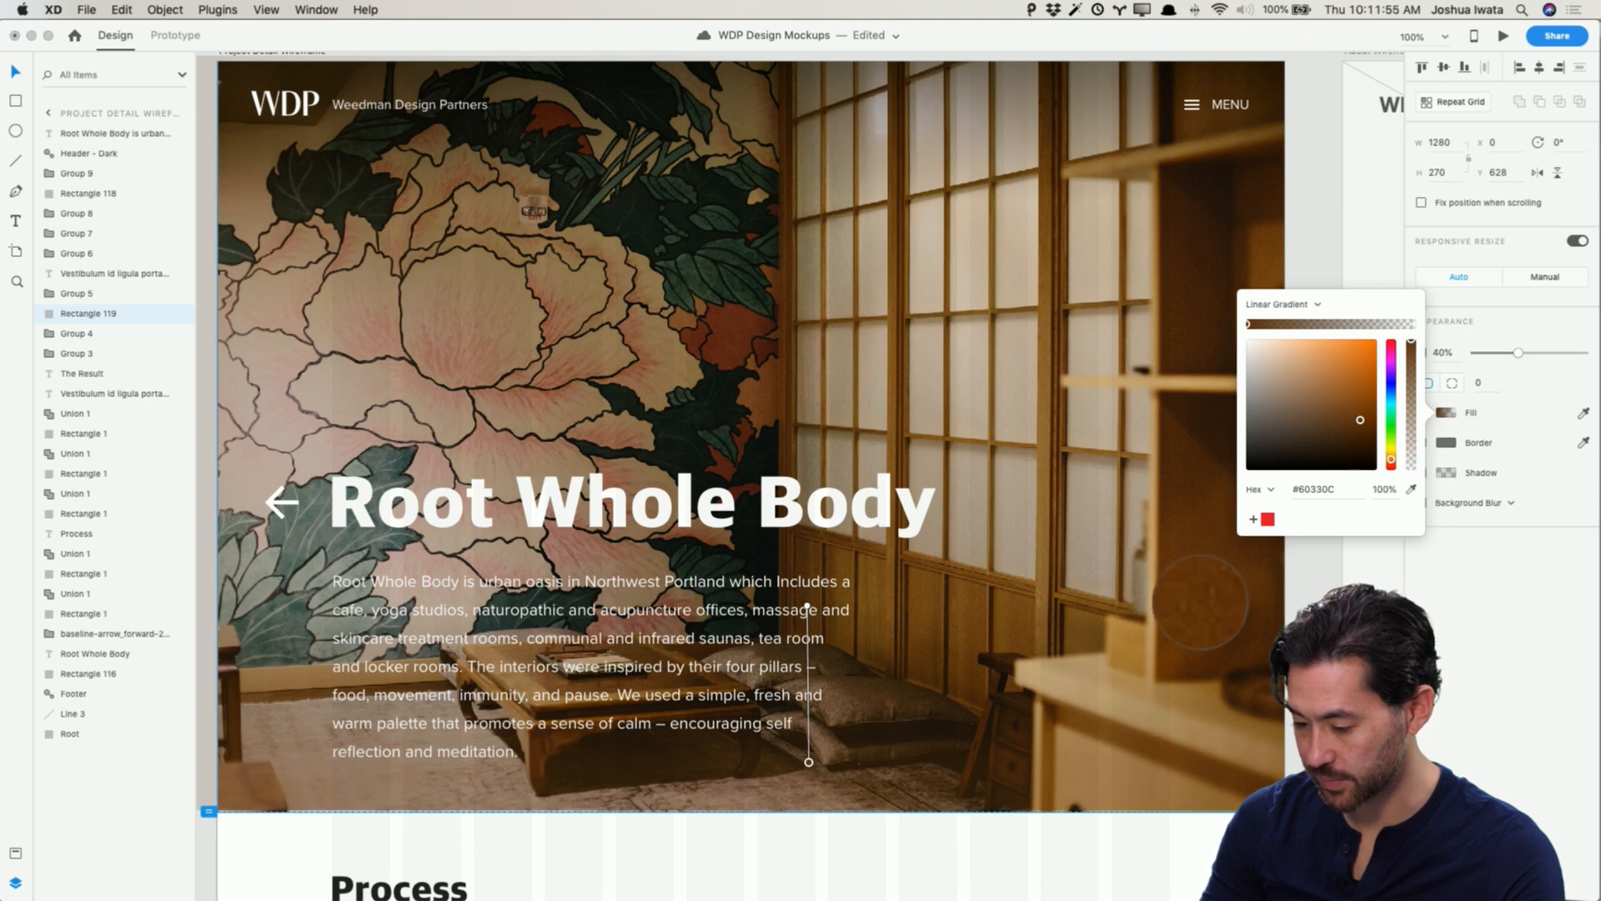
pyautogui.click(1127, 771)
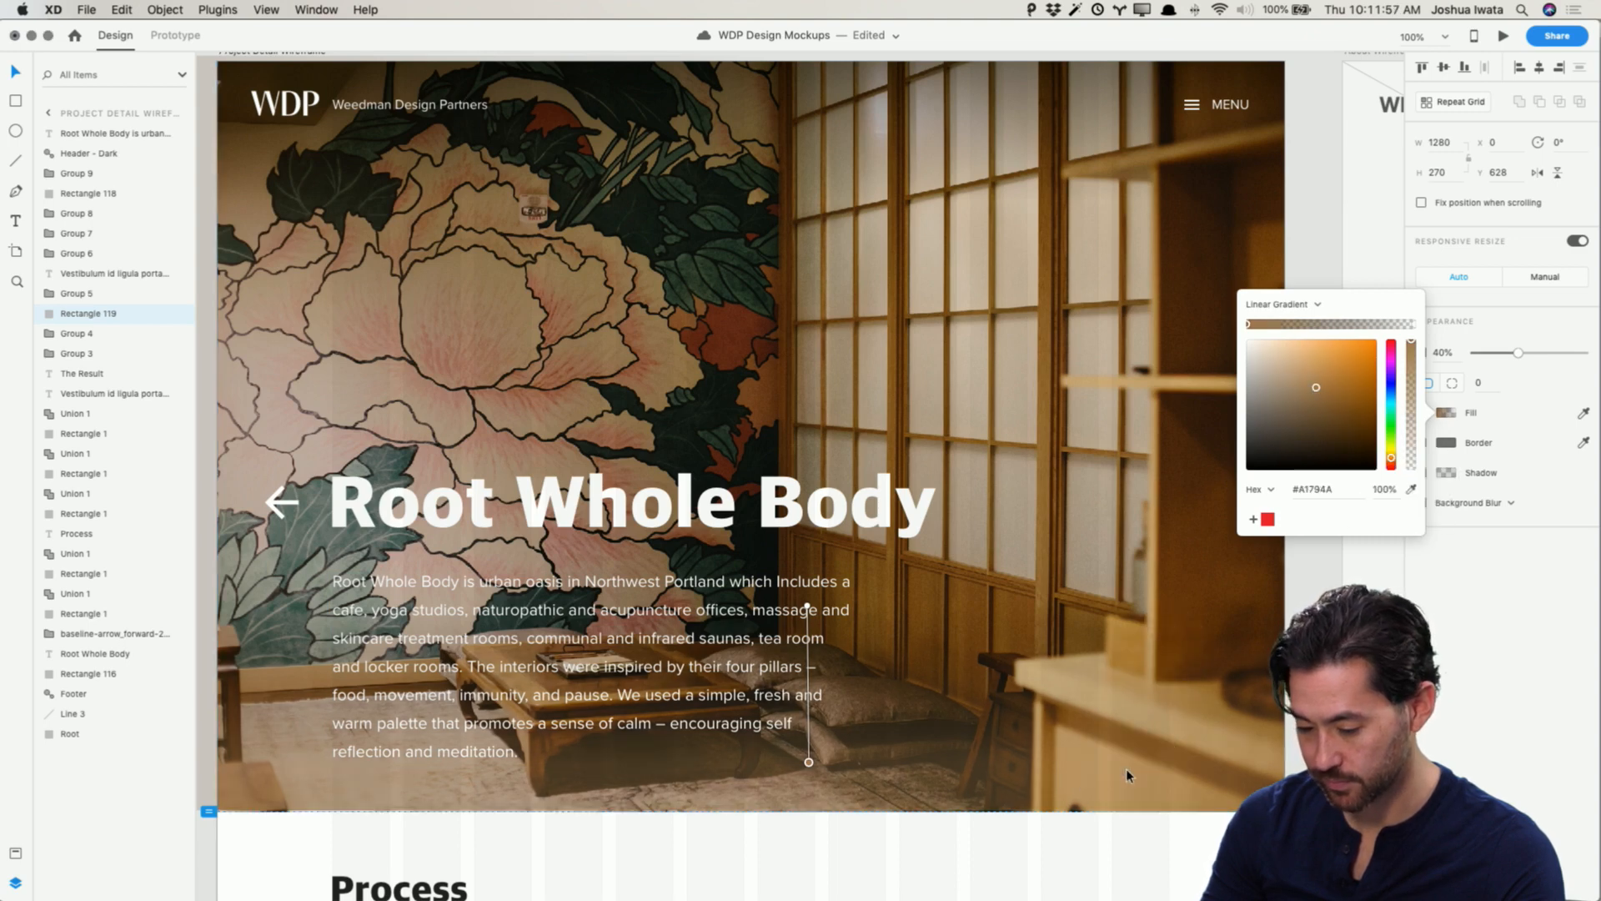
pyautogui.click(1412, 489)
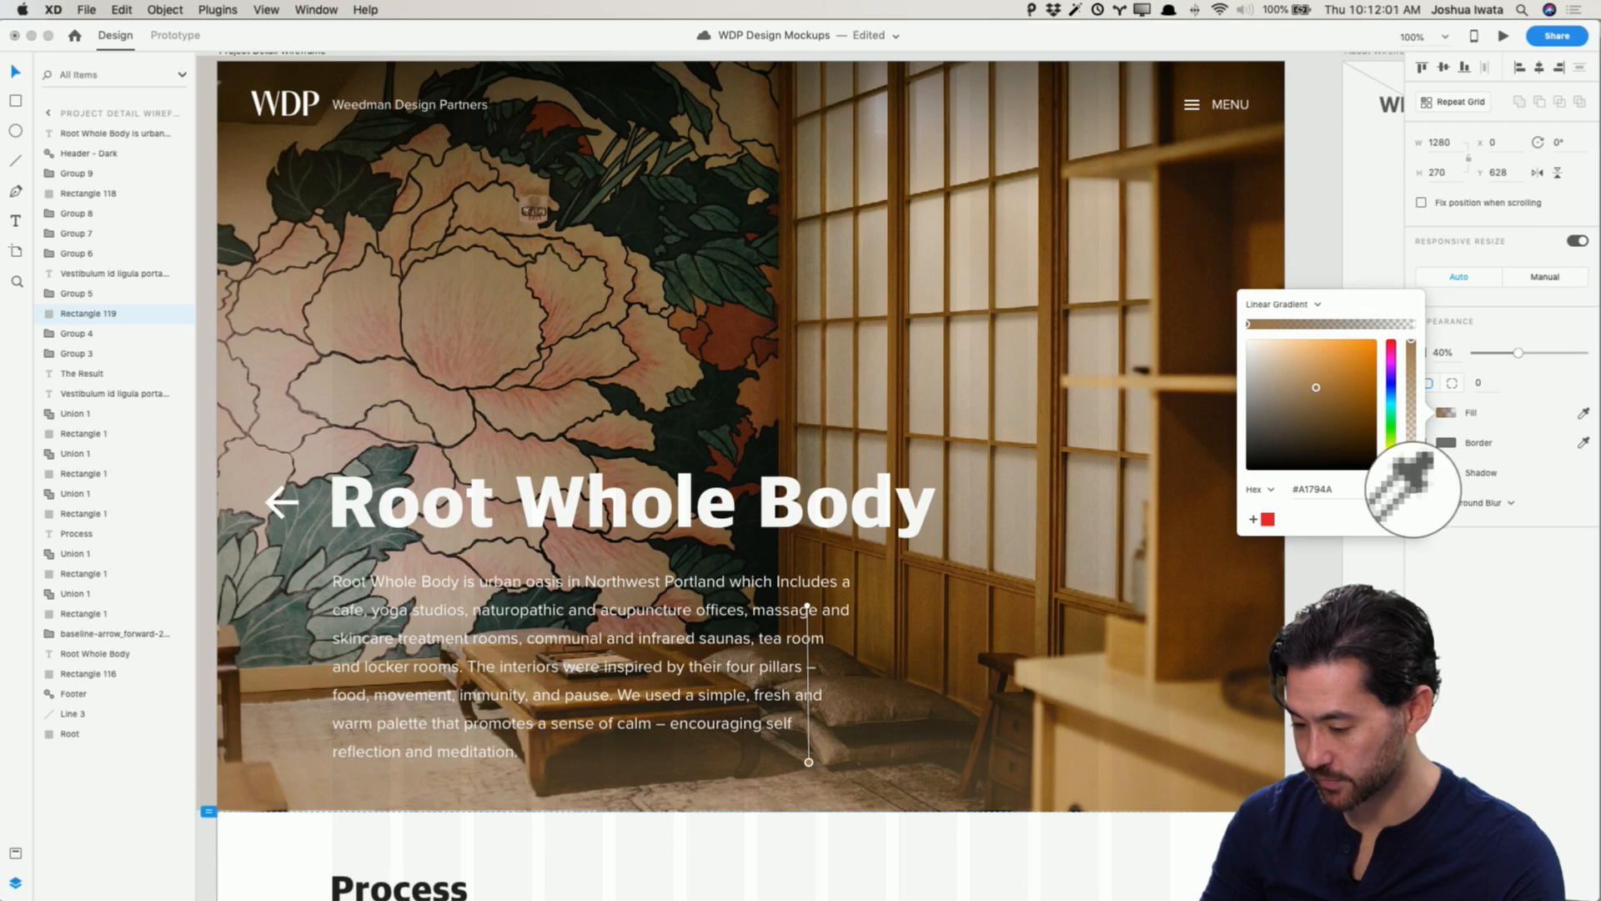
pyautogui.click(1019, 660)
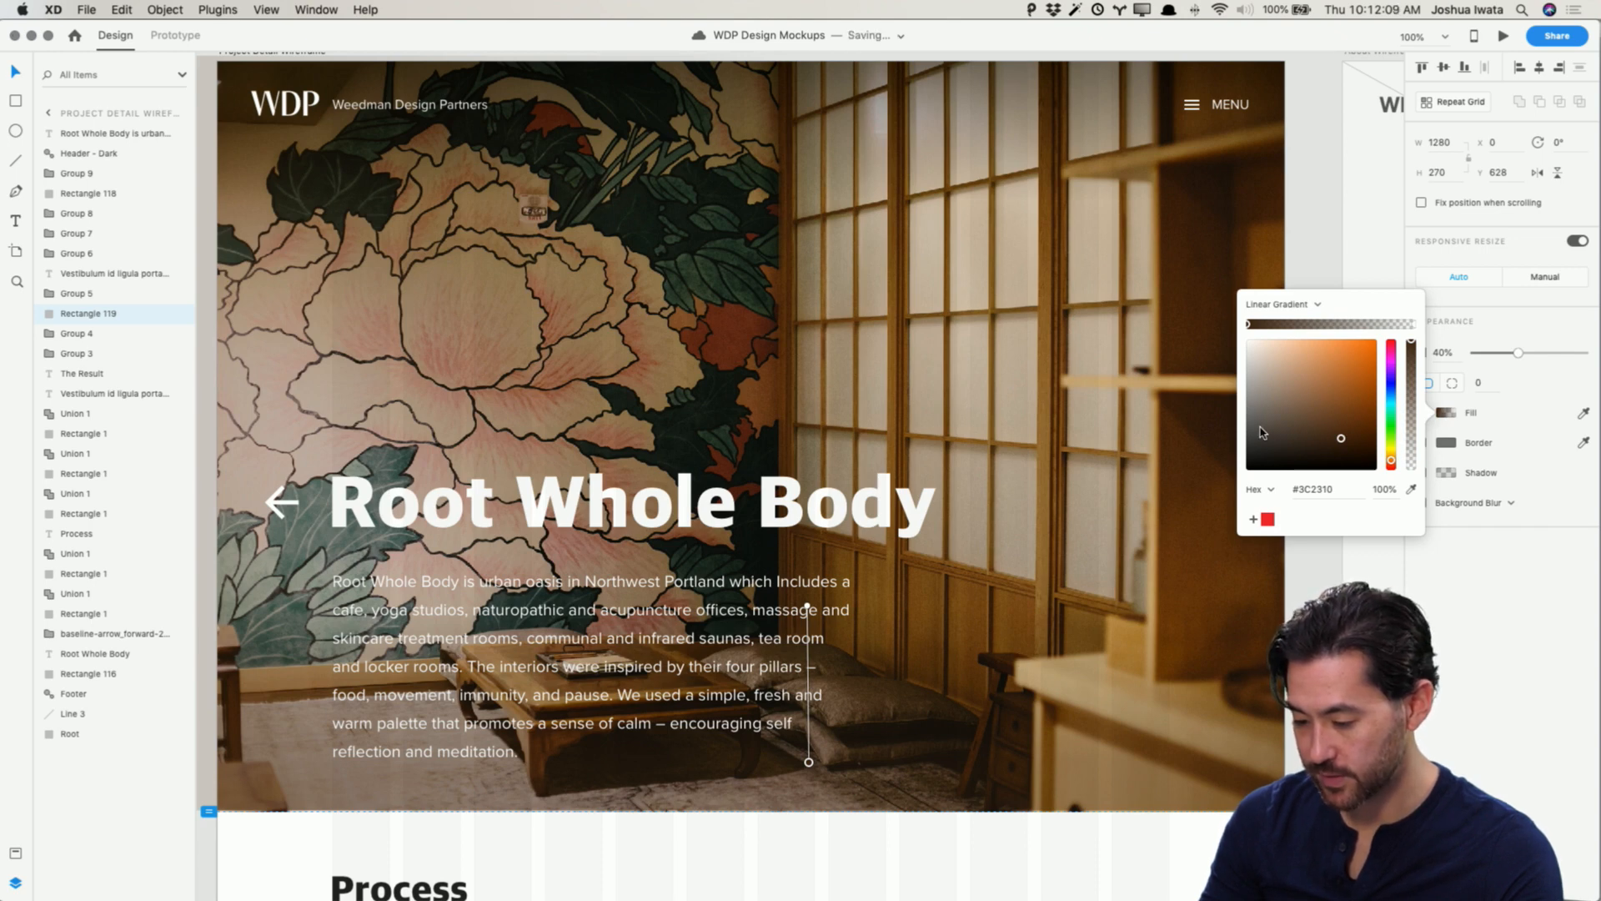
pyautogui.moveTo(1261, 433); pyautogui.dragTo(1234, 431)
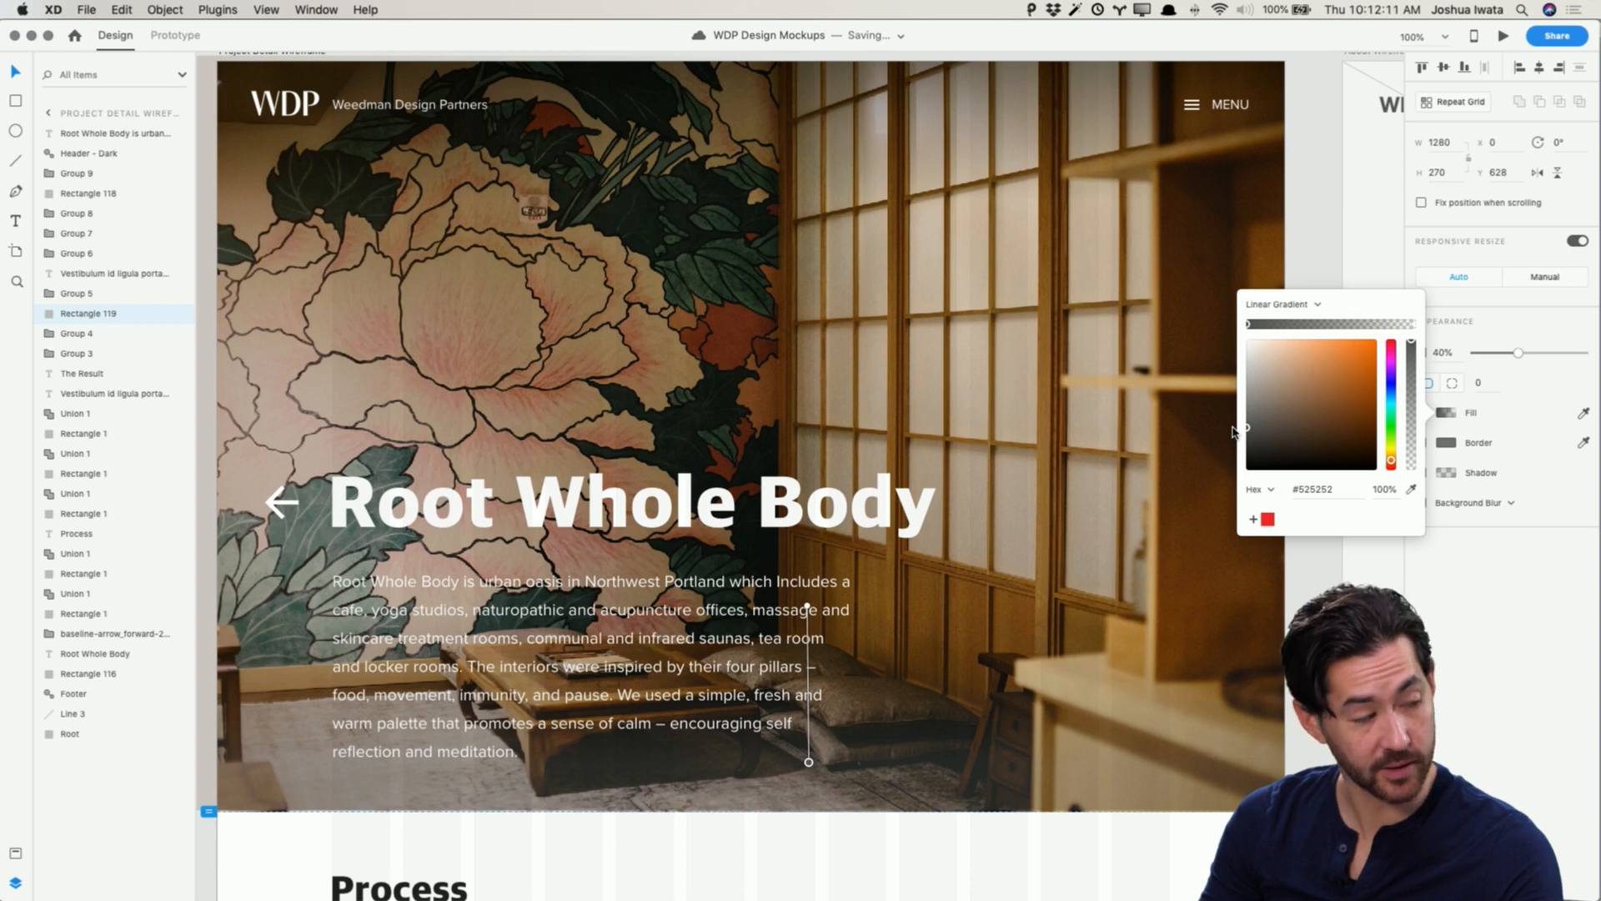
pyautogui.press('cmd+z')
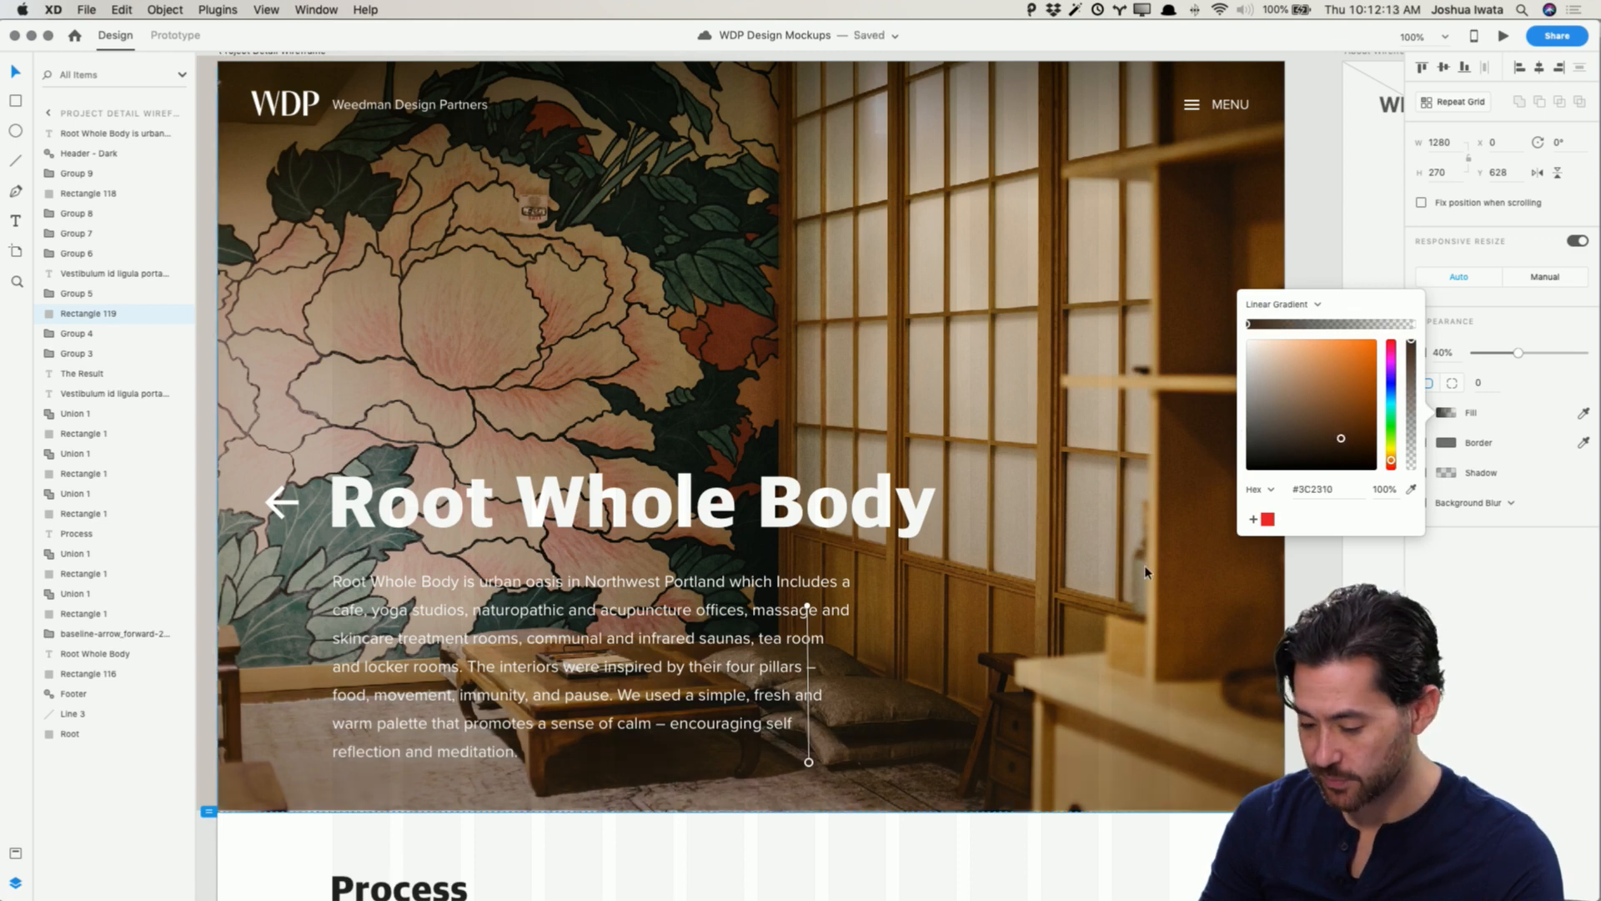
pyautogui.click(1315, 567)
# Step: Extend the overlay upward to 400 px tall and raise its opacity to 69%
pyautogui.click(967, 642)
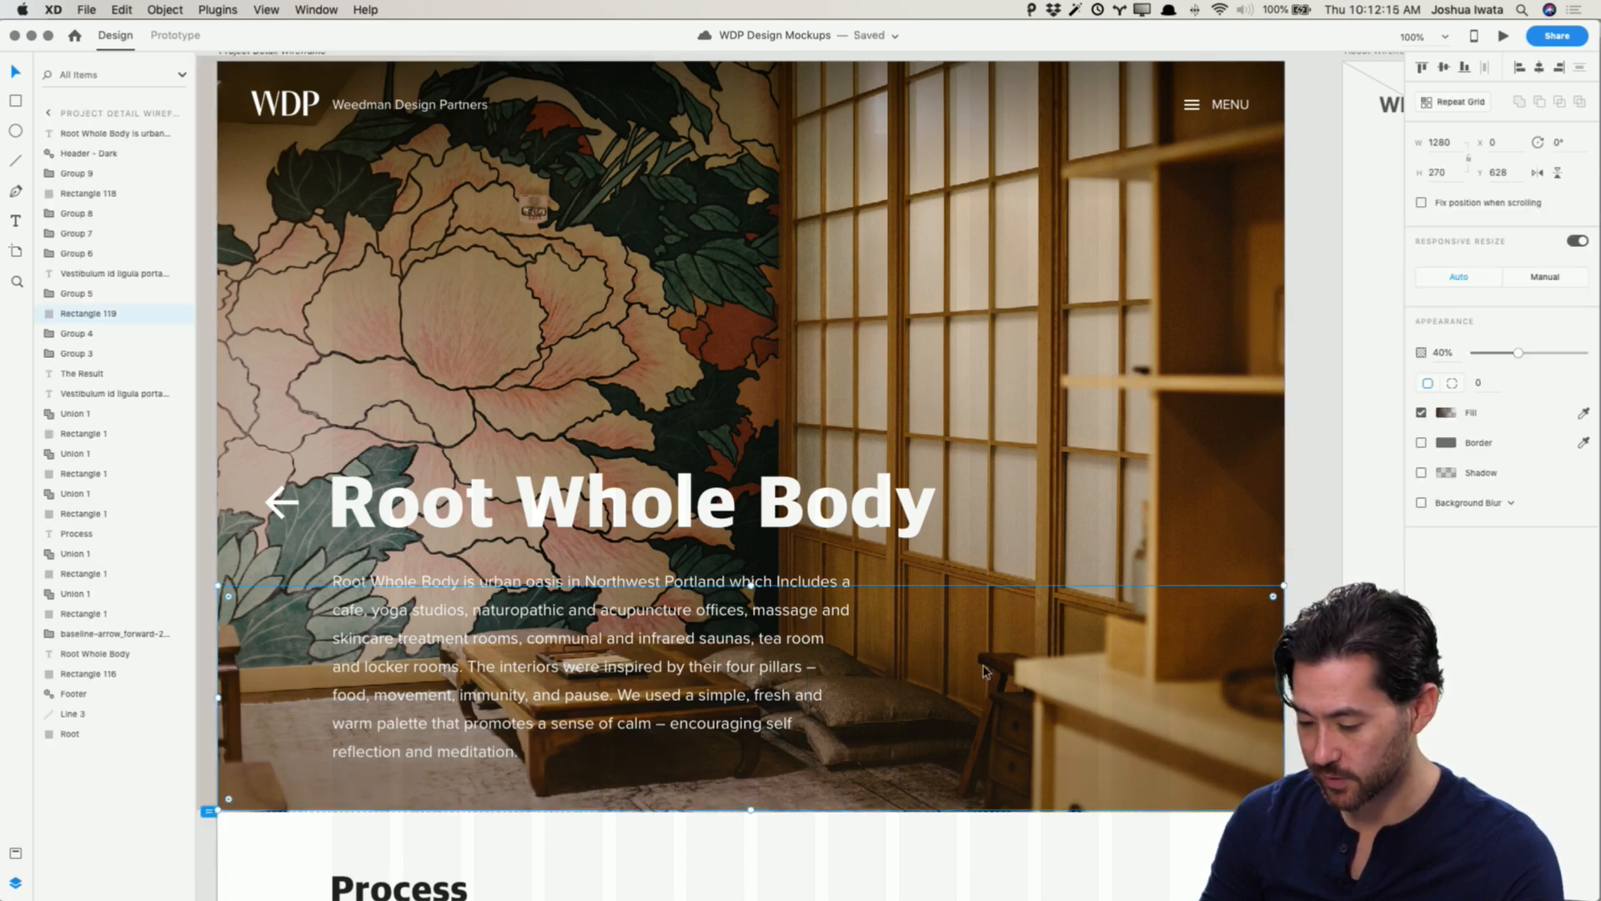
pyautogui.moveTo(751, 586); pyautogui.dragTo(775, 468)
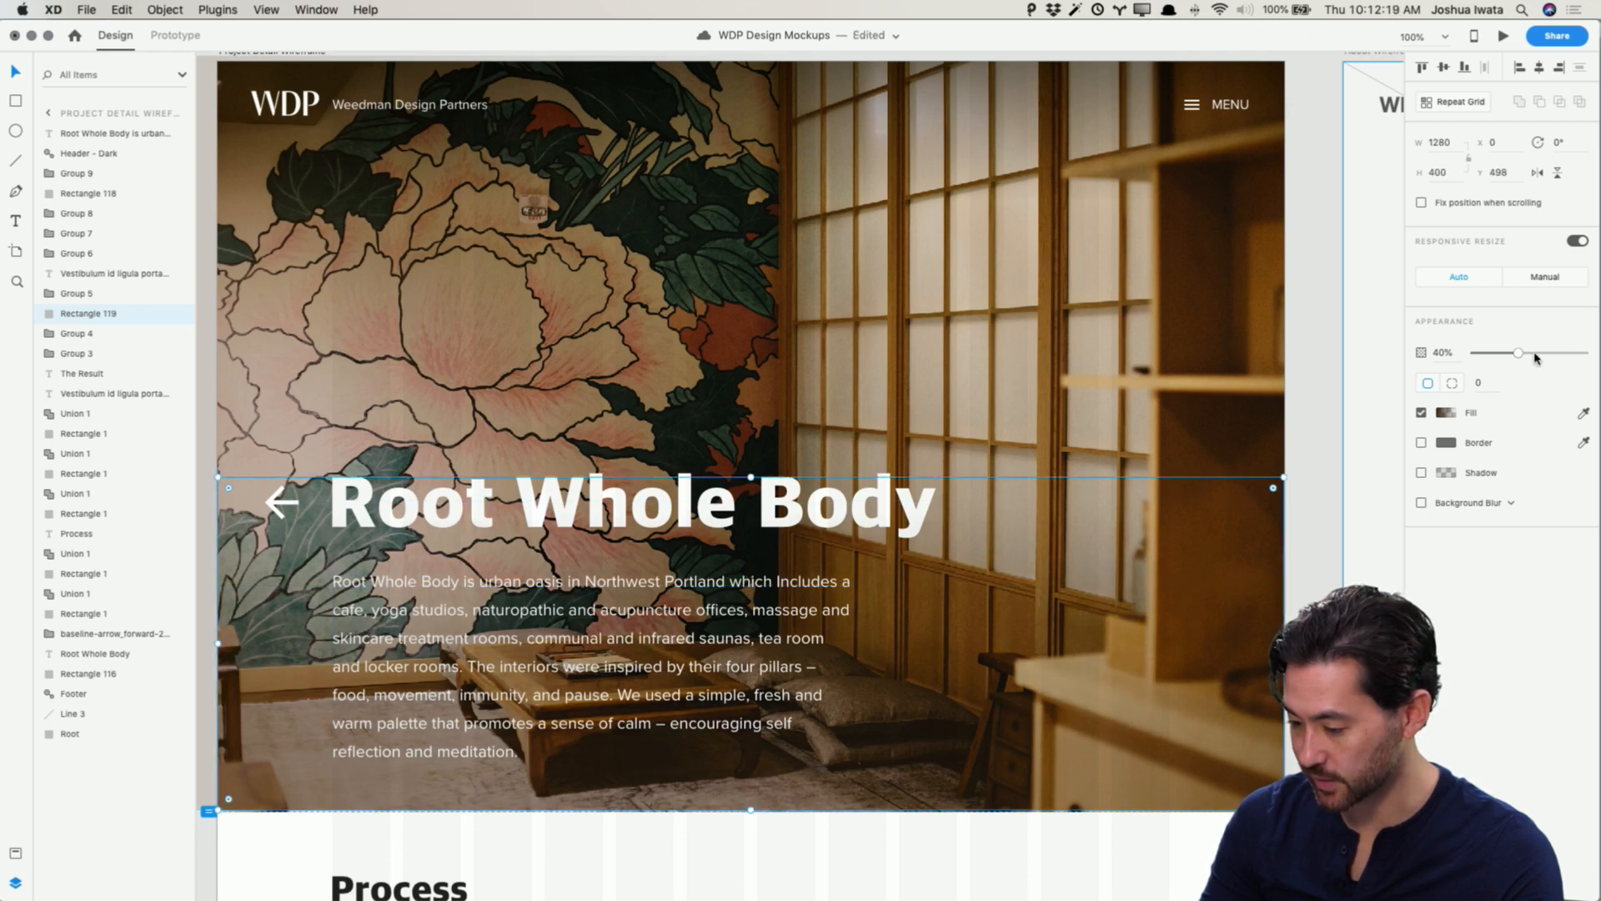
pyautogui.click(1537, 354)
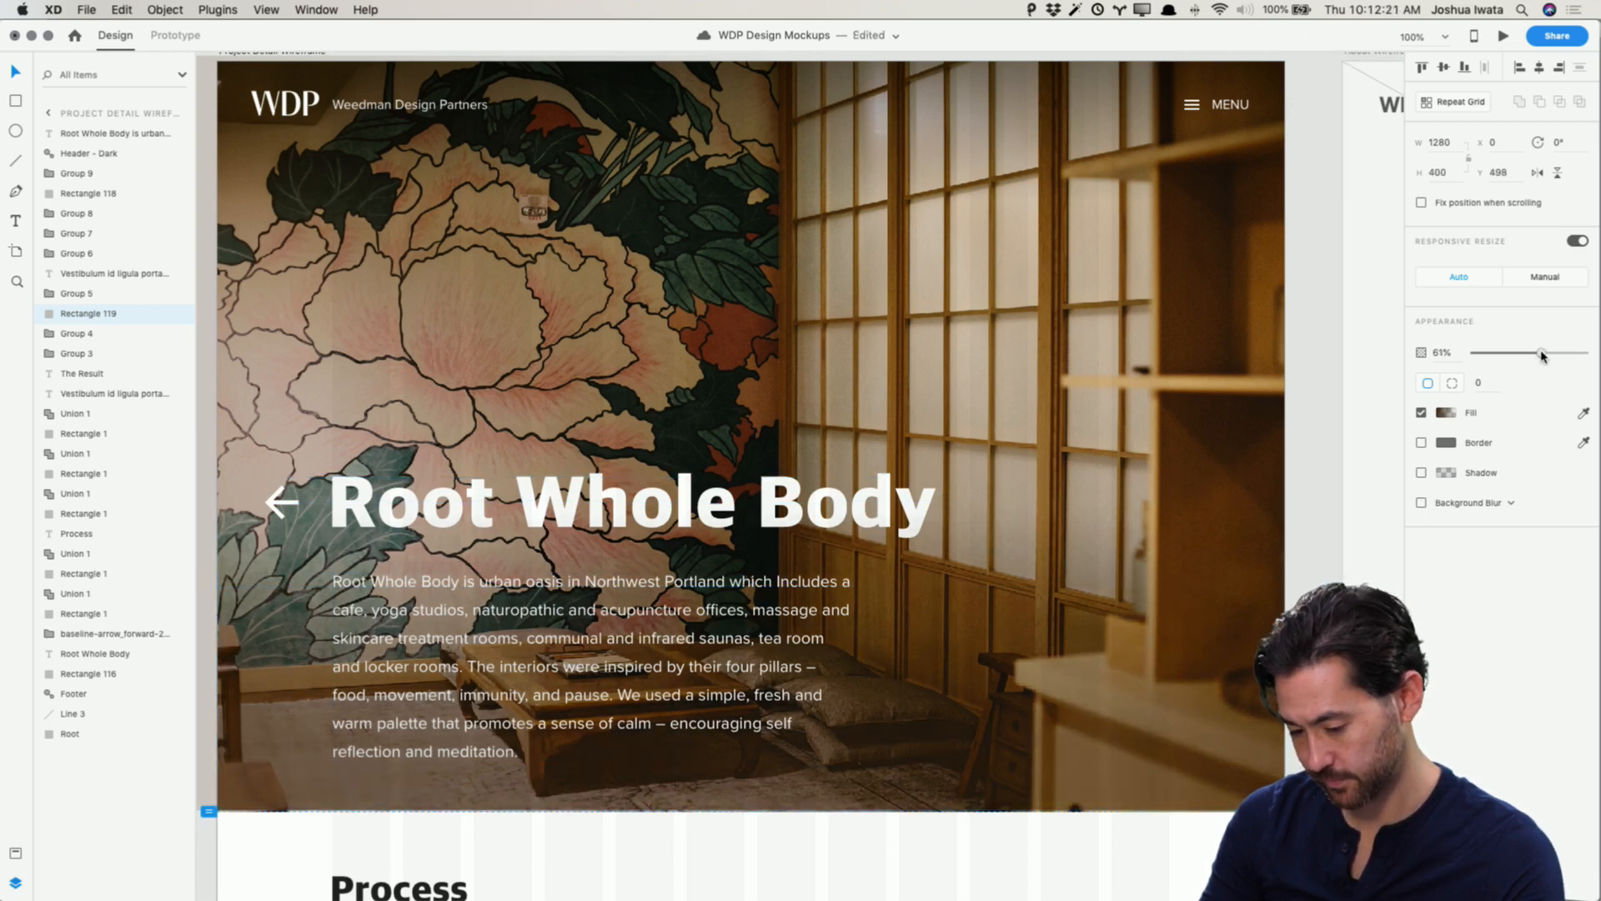
pyautogui.moveTo(1549, 354)
pyautogui.mouseDown()
pyautogui.moveTo(1567, 351)
pyautogui.moveTo(1550, 356)
pyautogui.mouseUp()
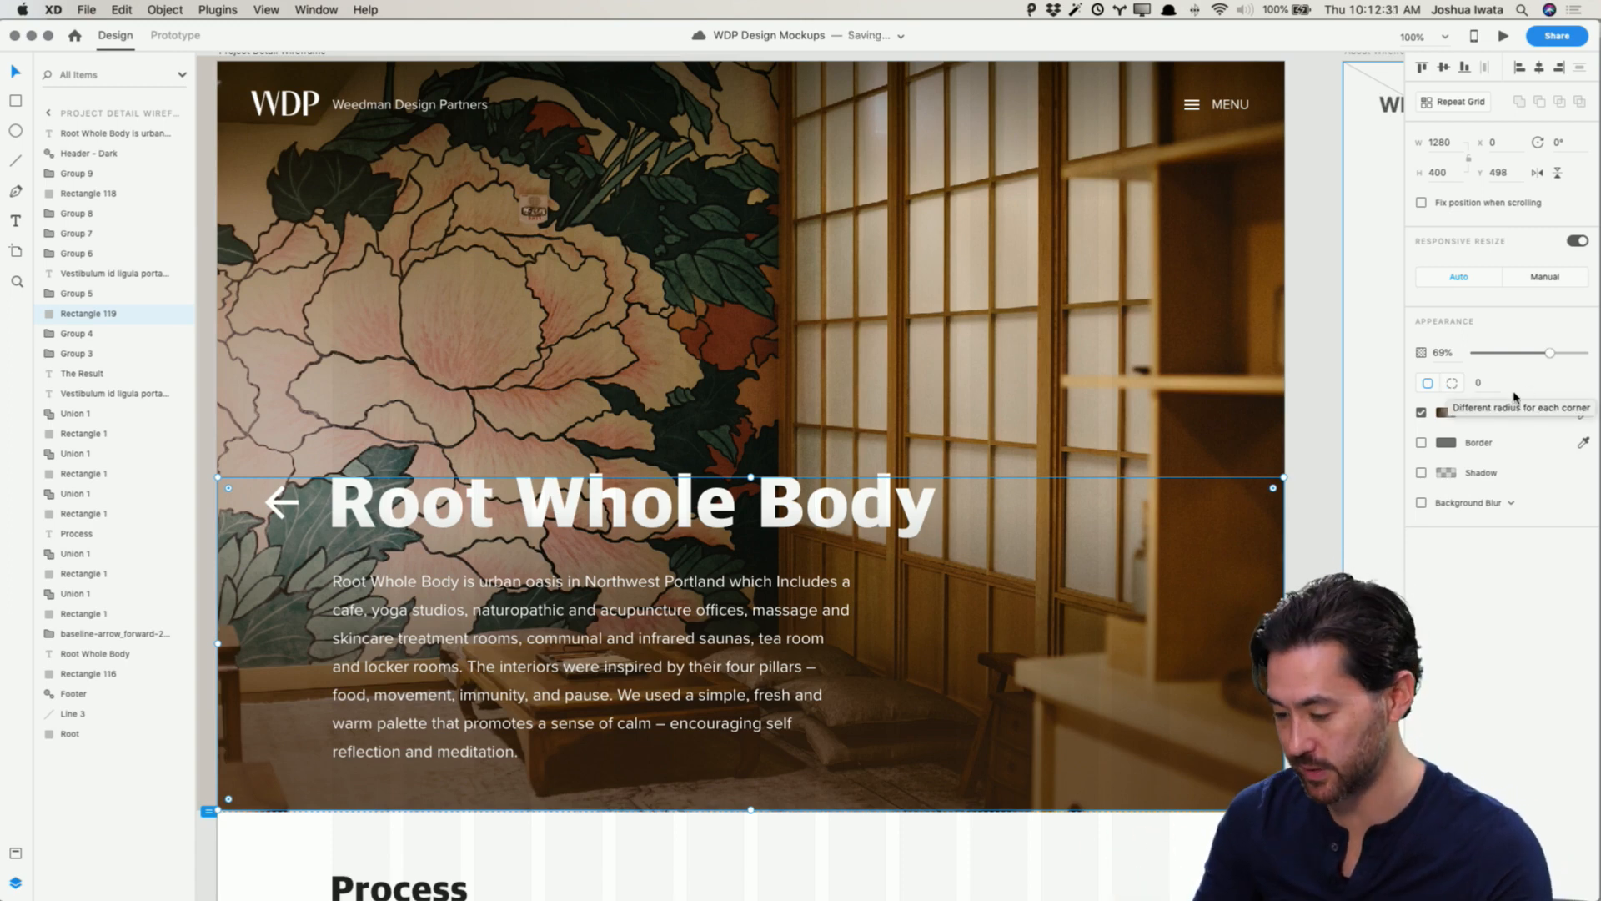
# Step: Darken the overlay gradient's stop colours and raise the overlay's opacity to 74%
pyautogui.click(1447, 412)
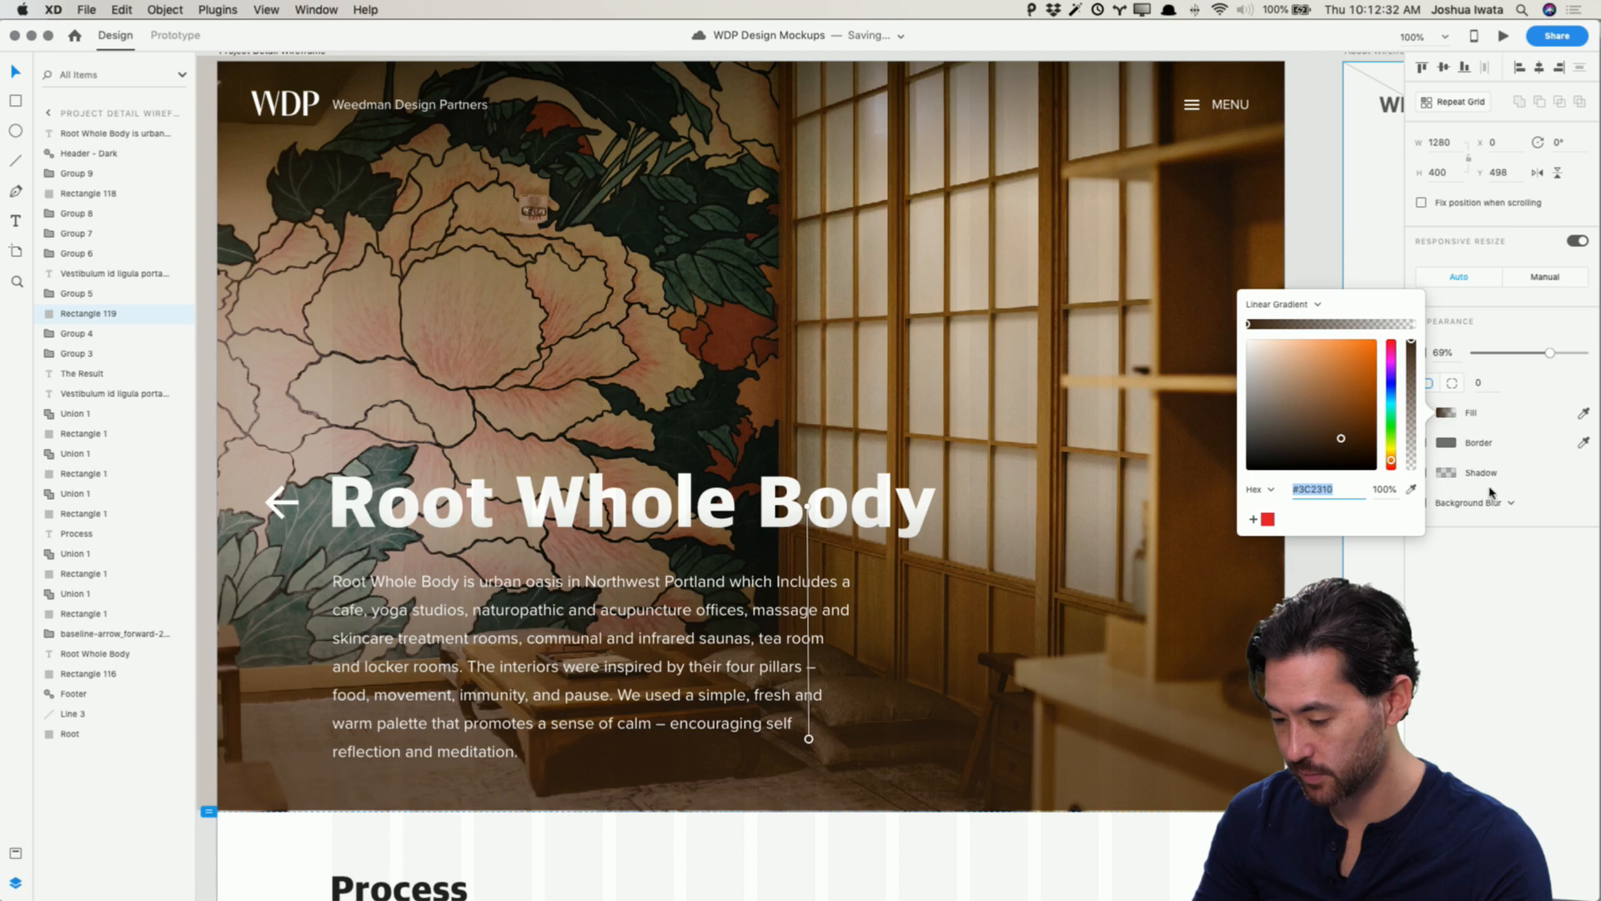
pyautogui.click(1412, 346)
pyautogui.click(1342, 428)
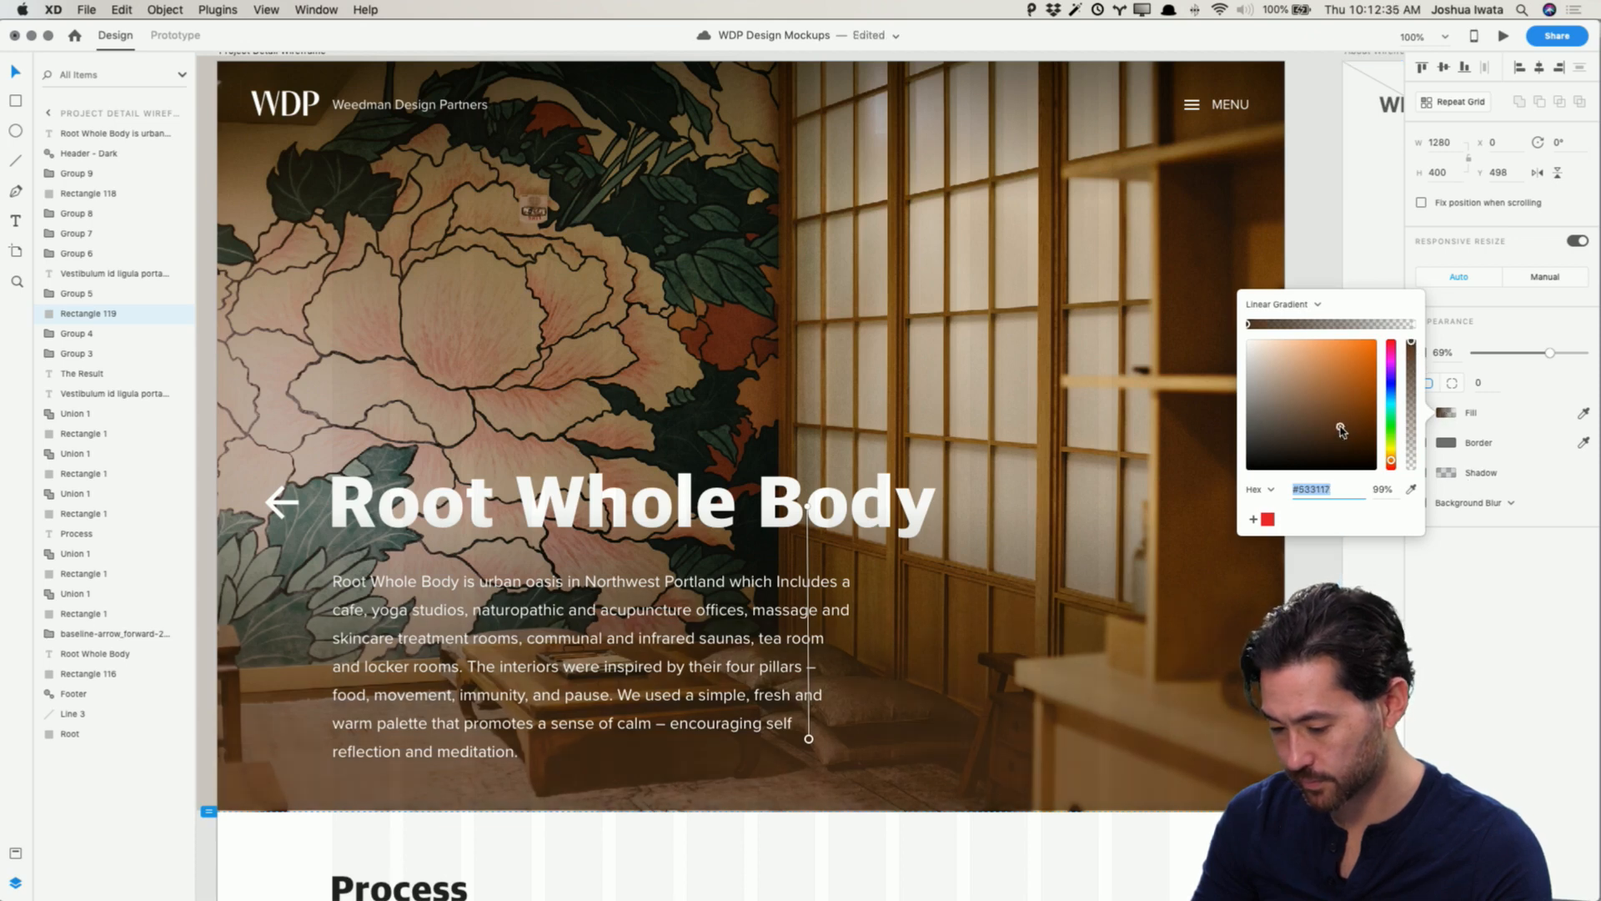
pyautogui.click(1310, 275)
pyautogui.click(965, 729)
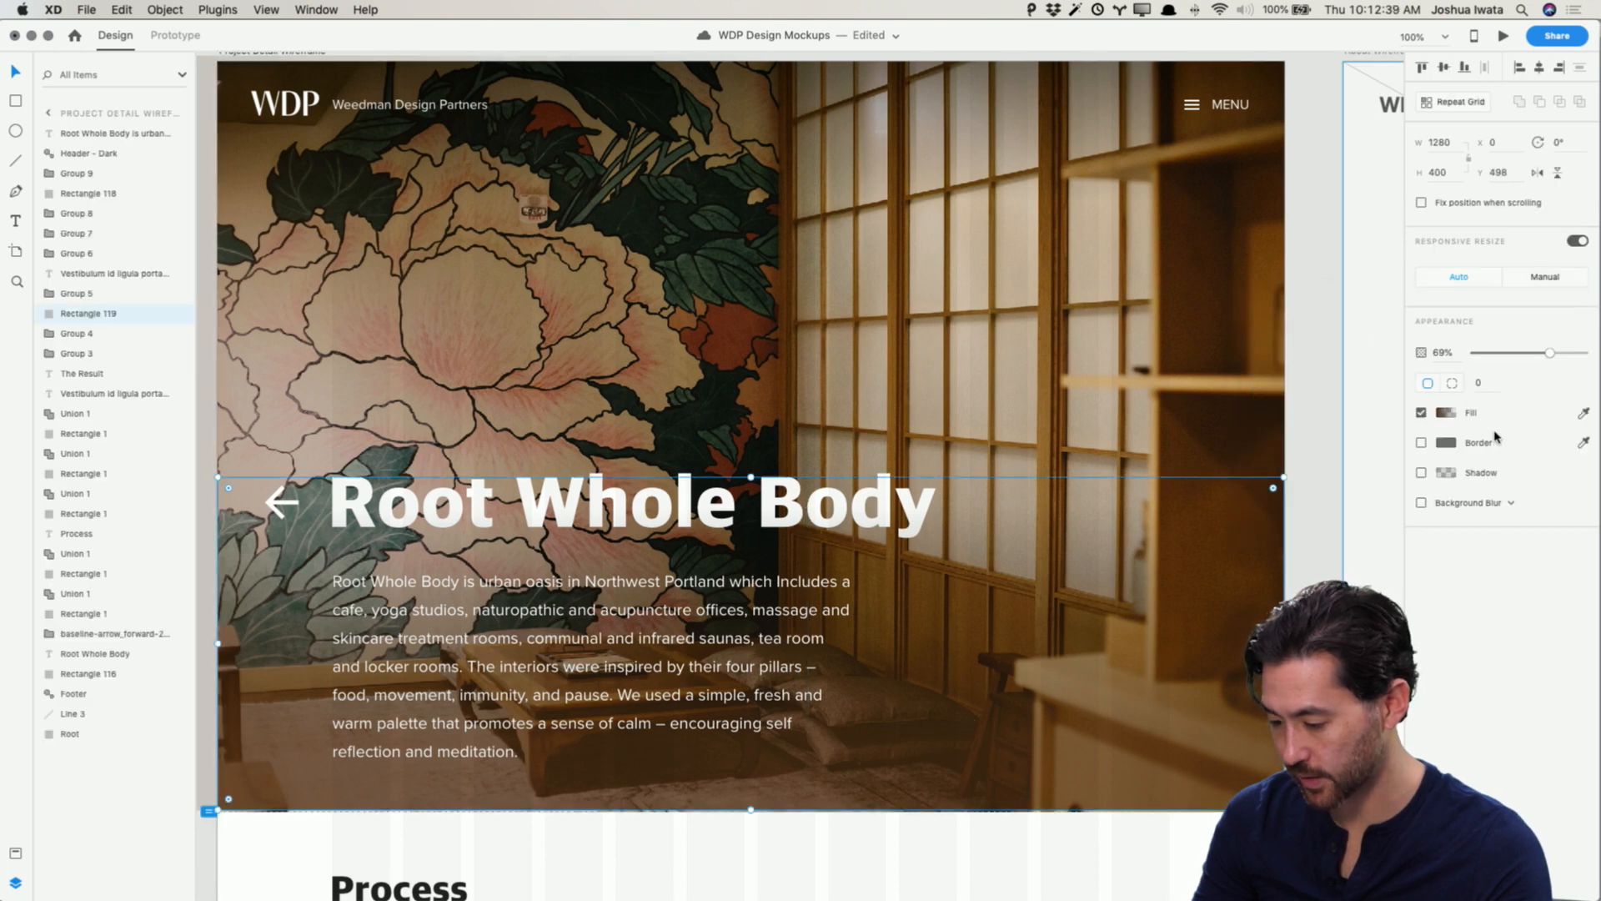
pyautogui.click(1445, 415)
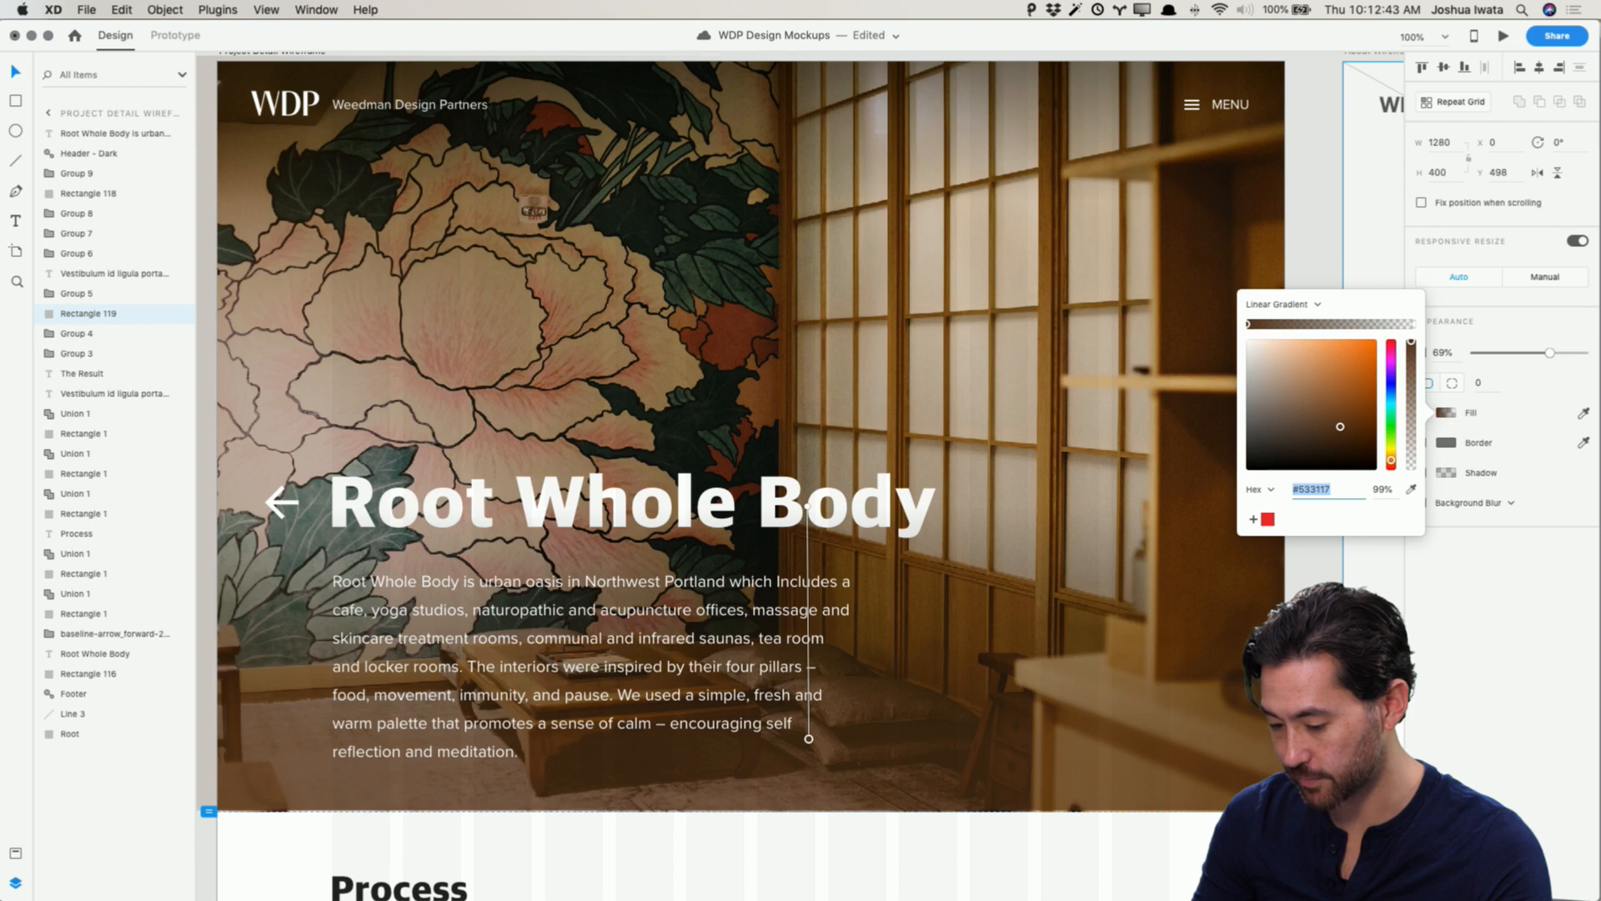
pyautogui.click(1314, 557)
pyautogui.click(1184, 693)
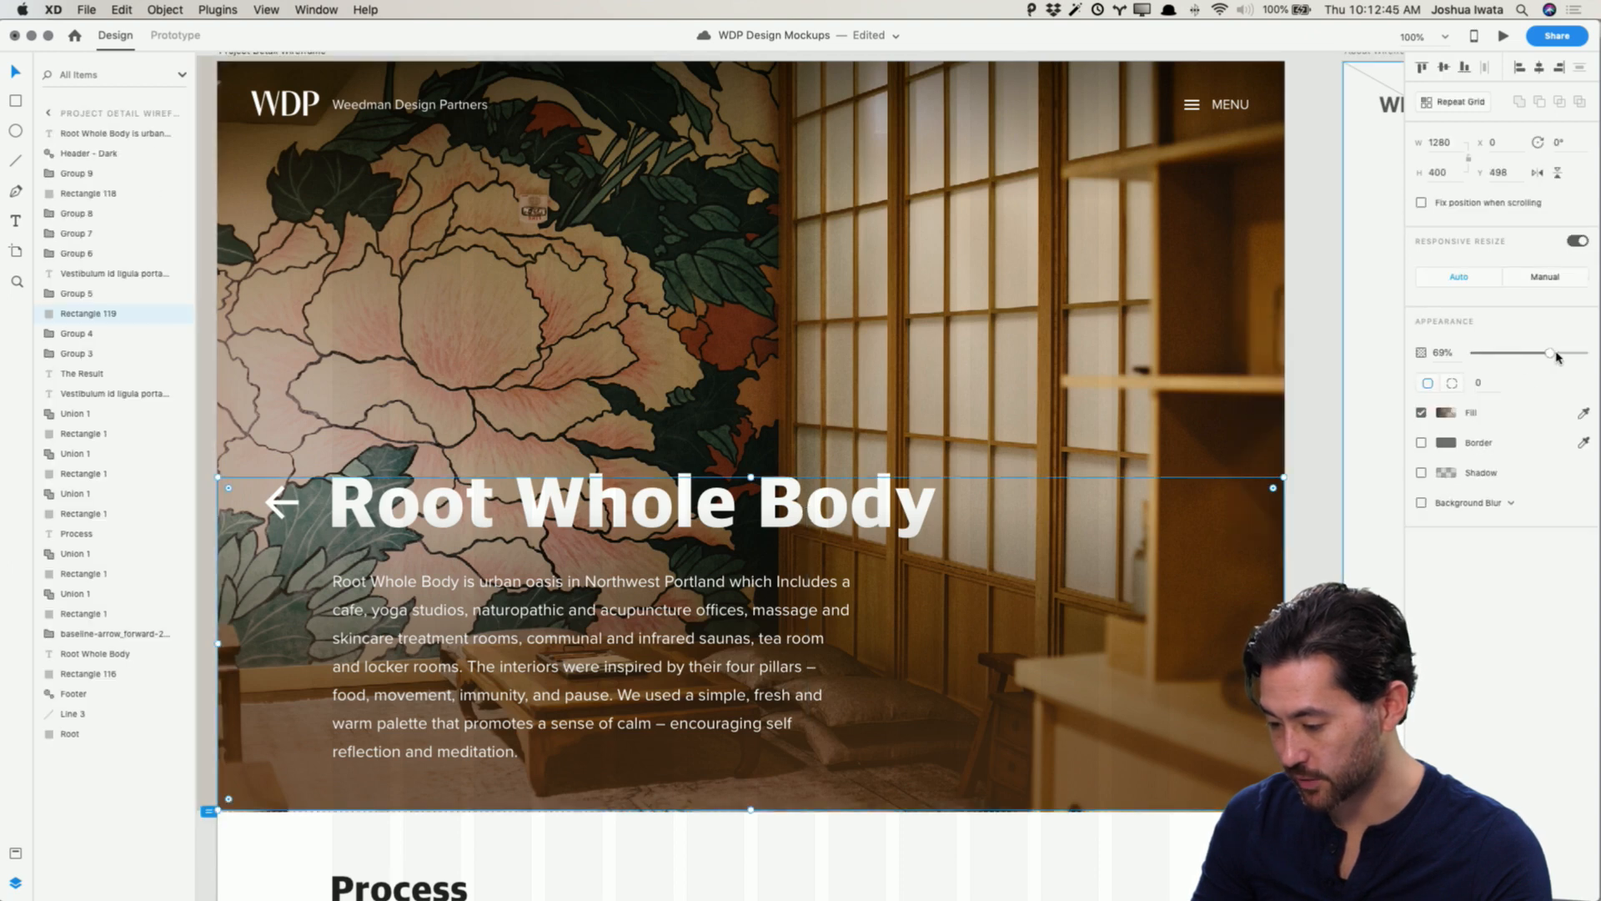
pyautogui.moveTo(1556, 357); pyautogui.dragTo(1558, 356)
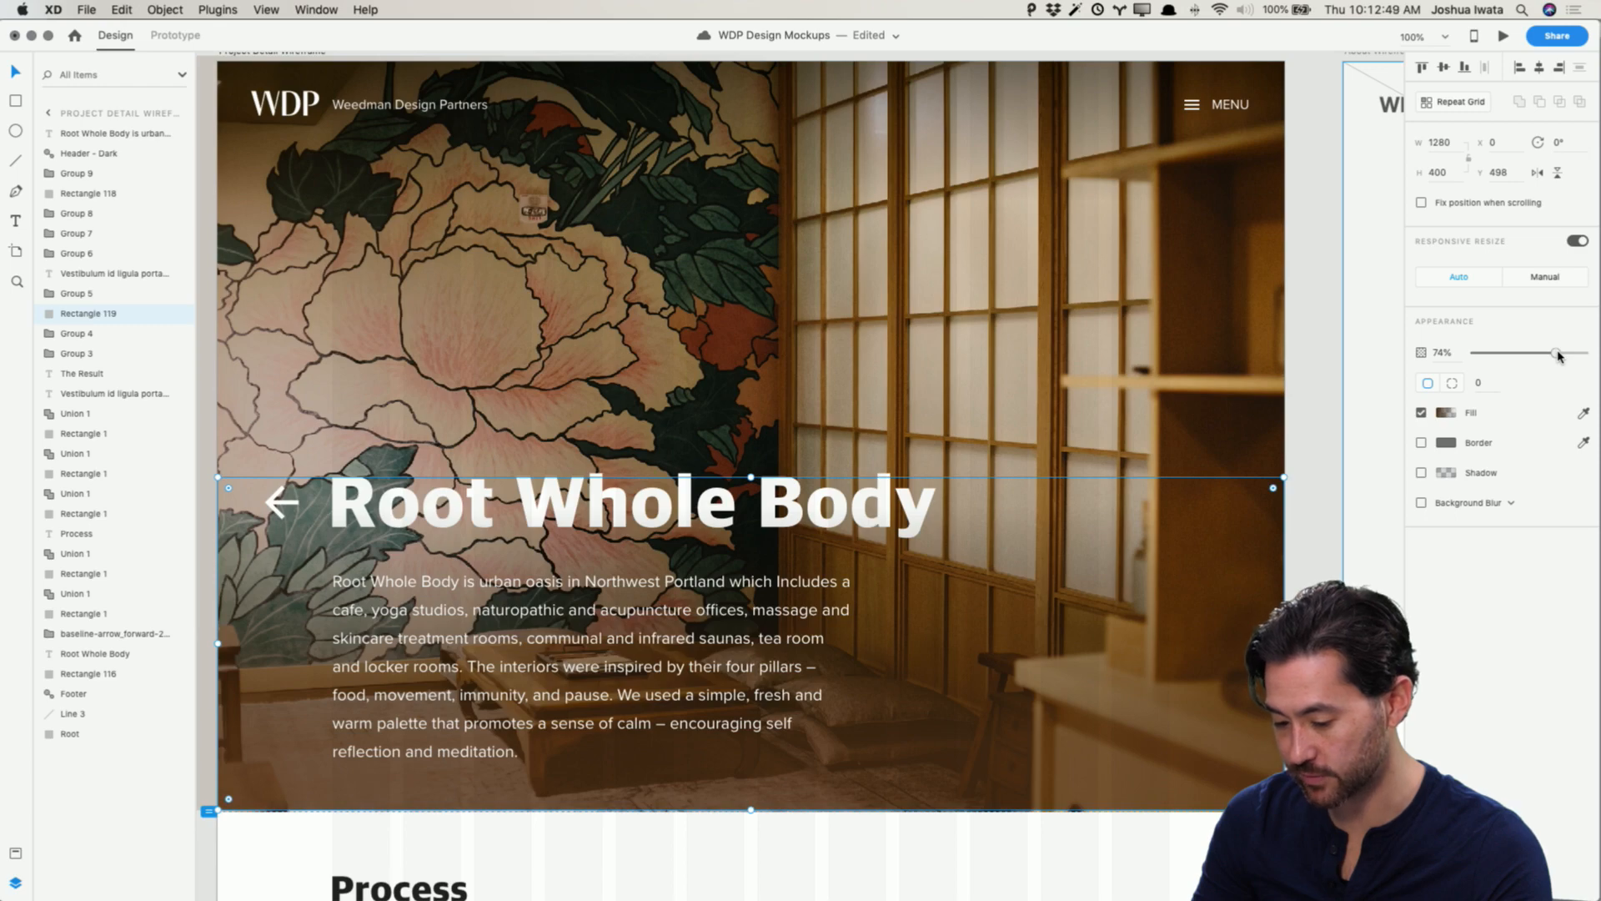
pyautogui.click(1329, 465)
# Step: Review the Project Detail hero with its new overlay from top to Process section
pyautogui.scroll(-5, 1332, 464)
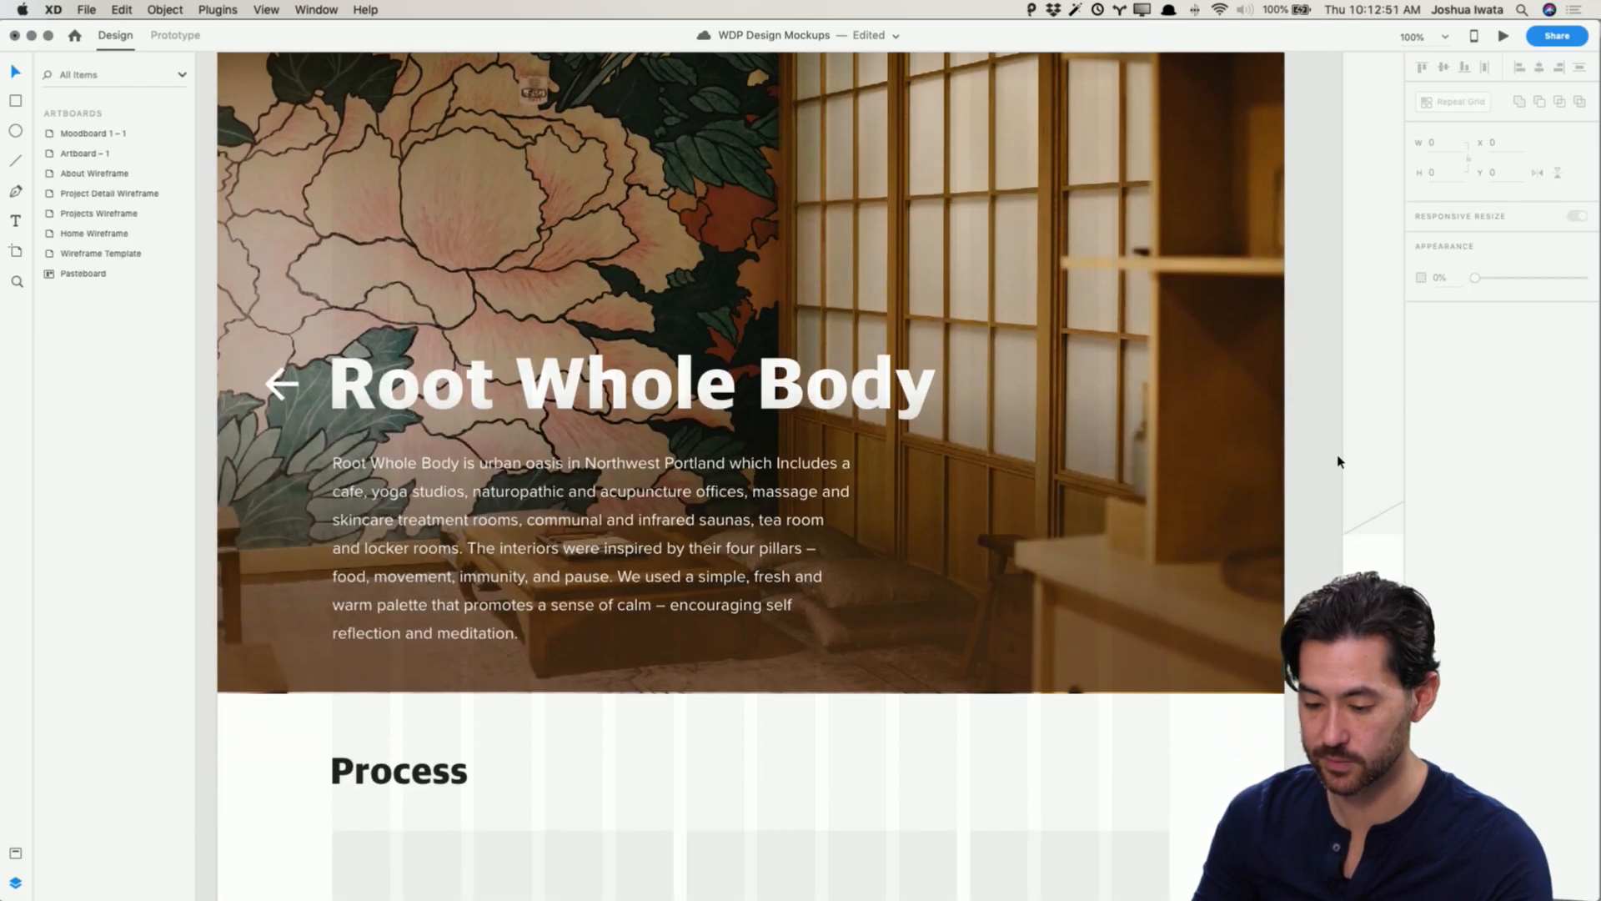
pyautogui.scroll(5, 1338, 461)
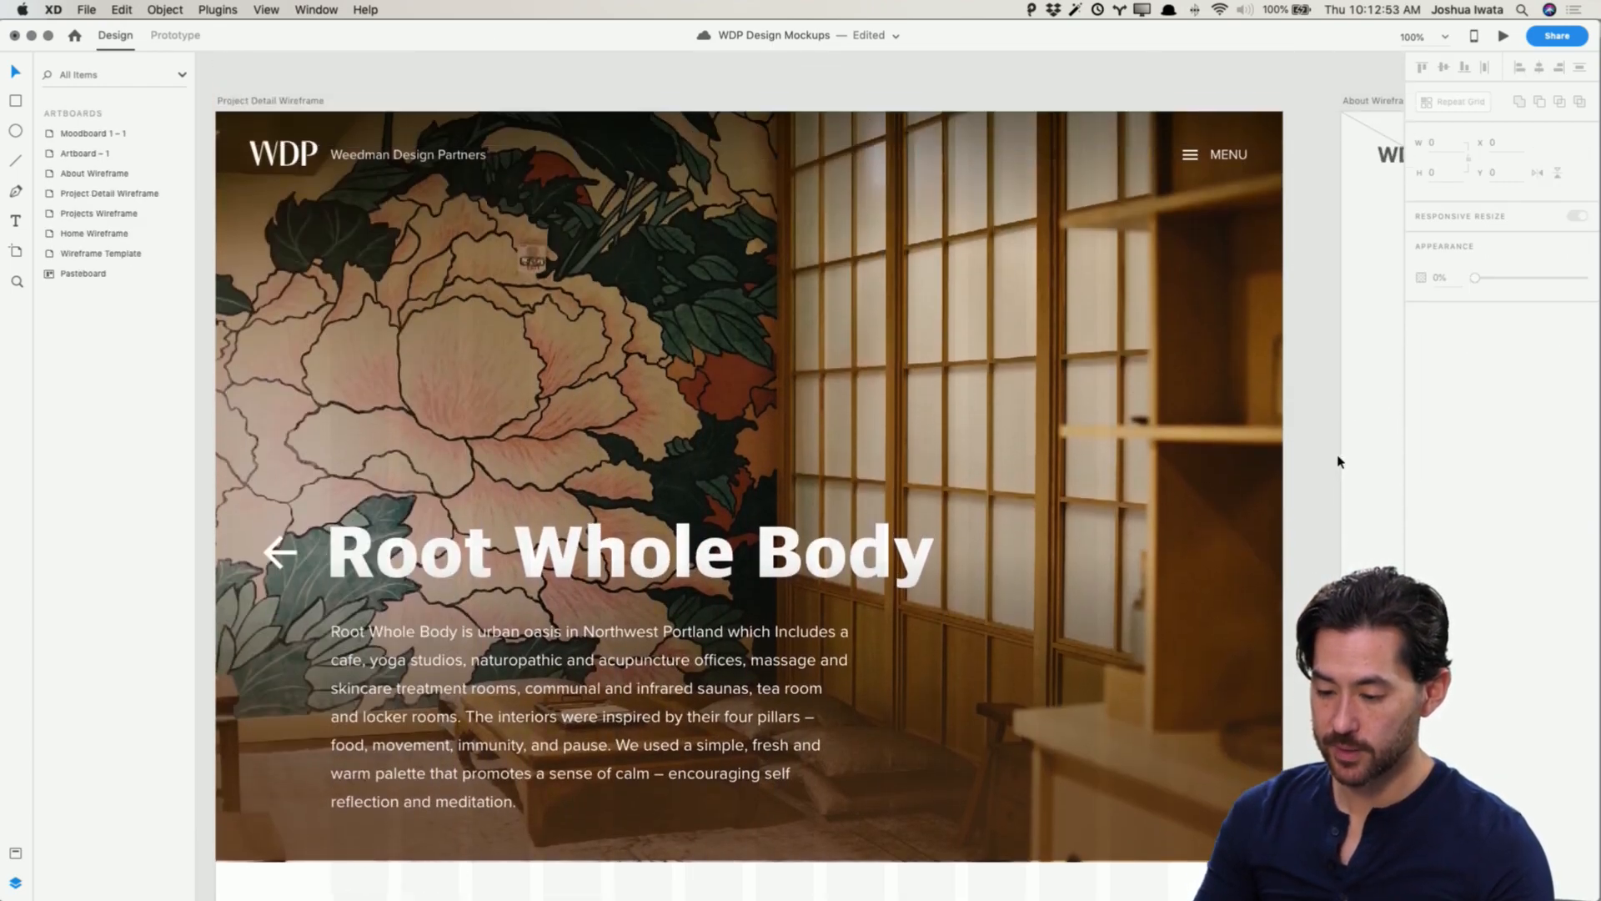
pyautogui.scroll(1, 242, 81)
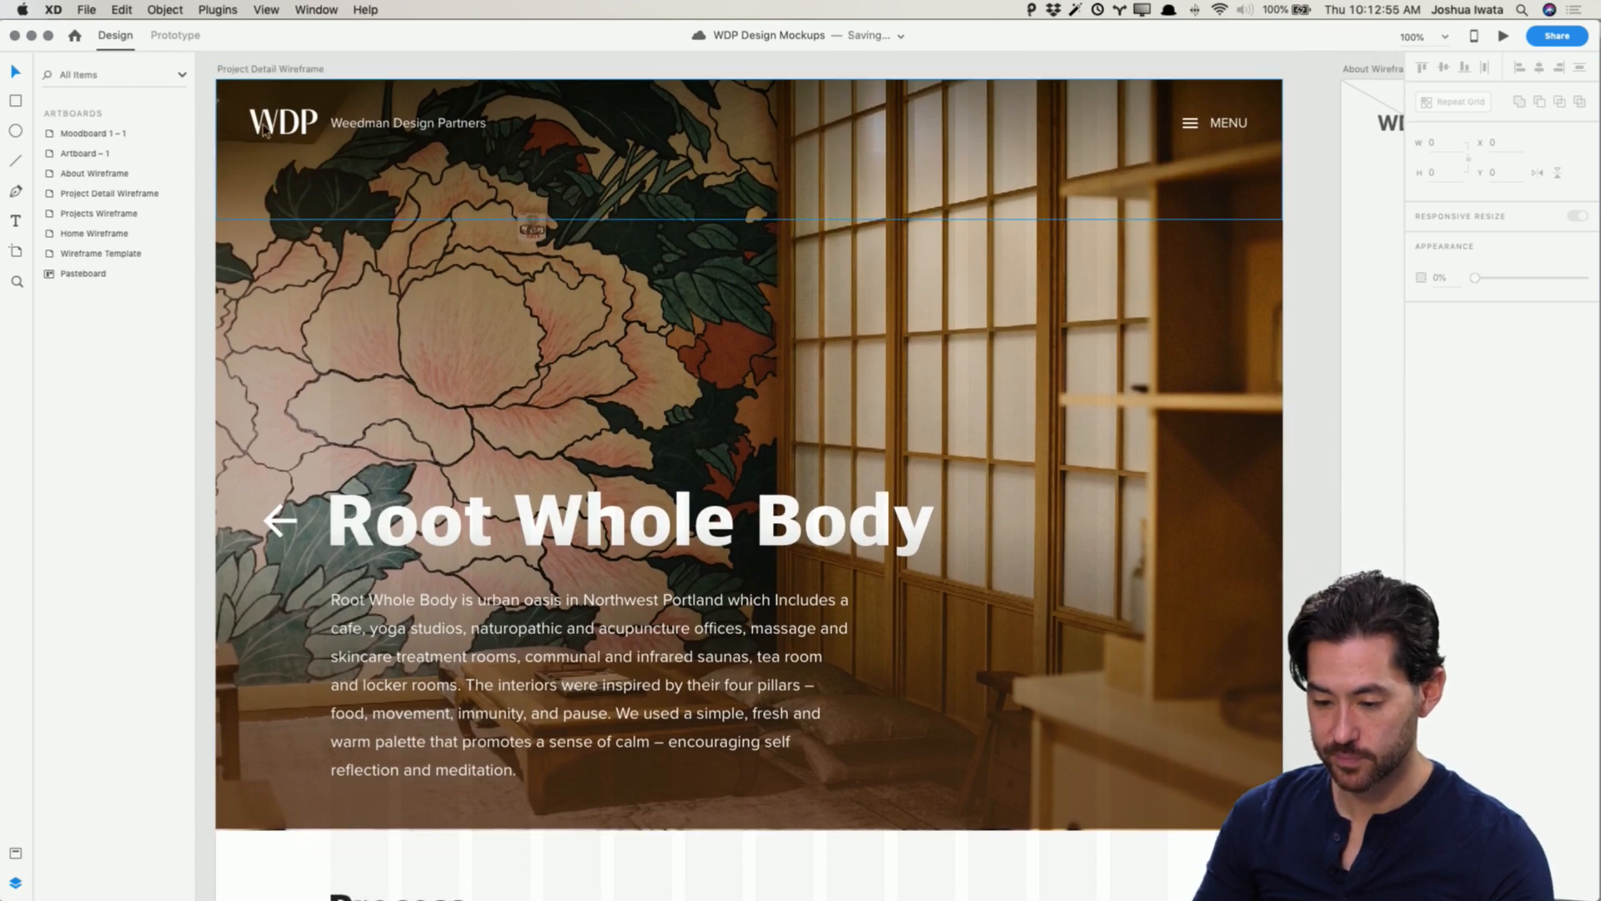
pyautogui.scroll(-12, 274, 86)
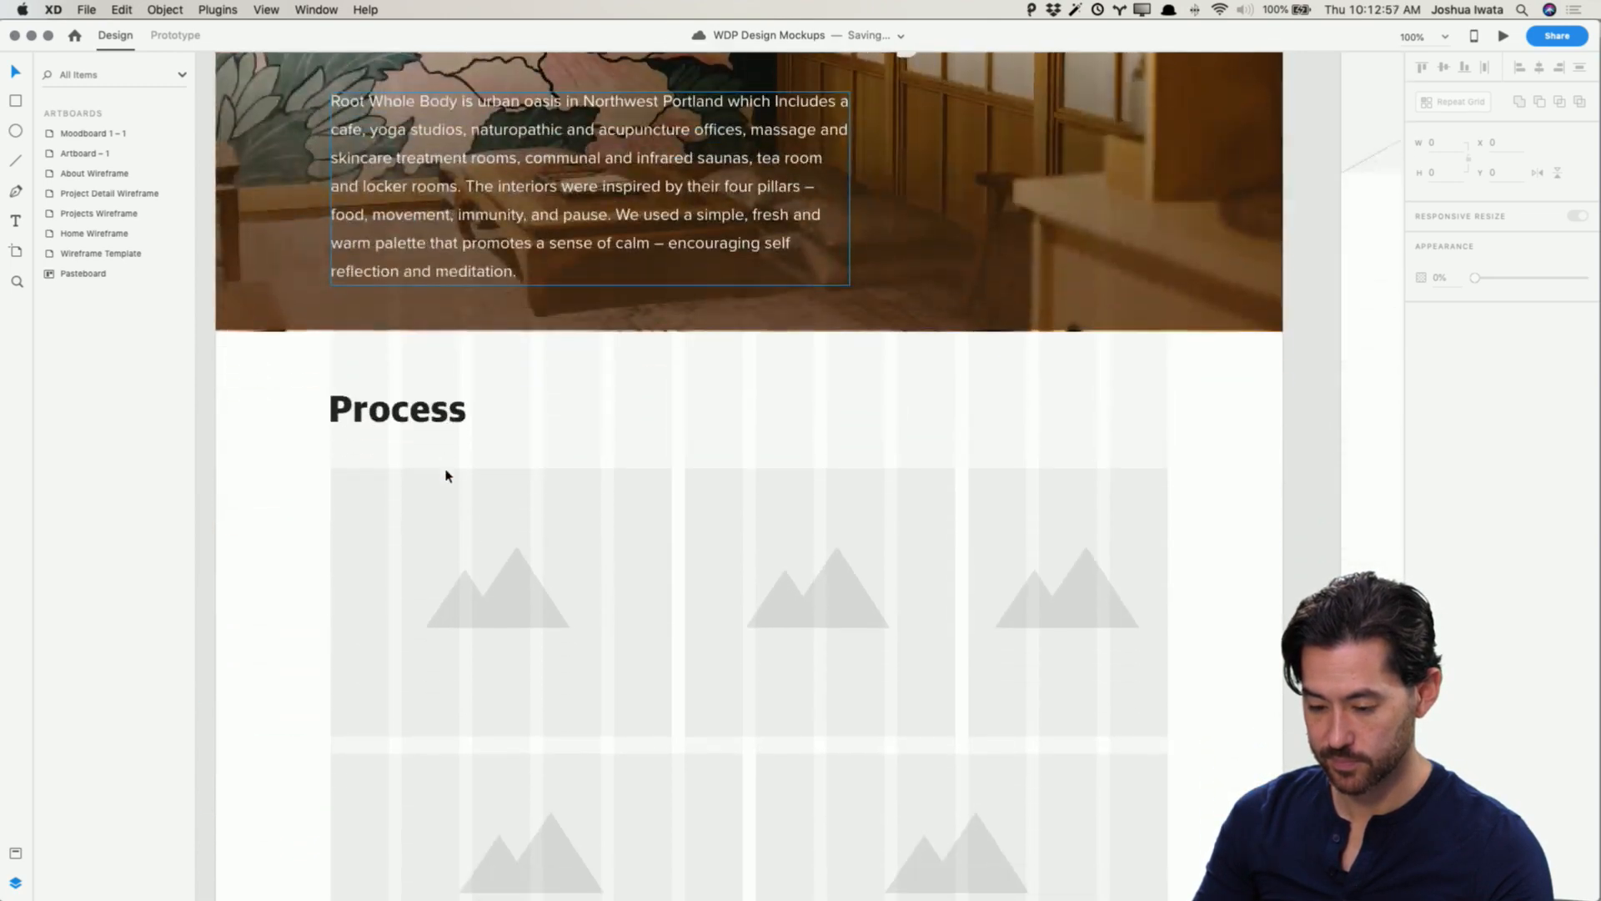
pyautogui.click(274, 318)
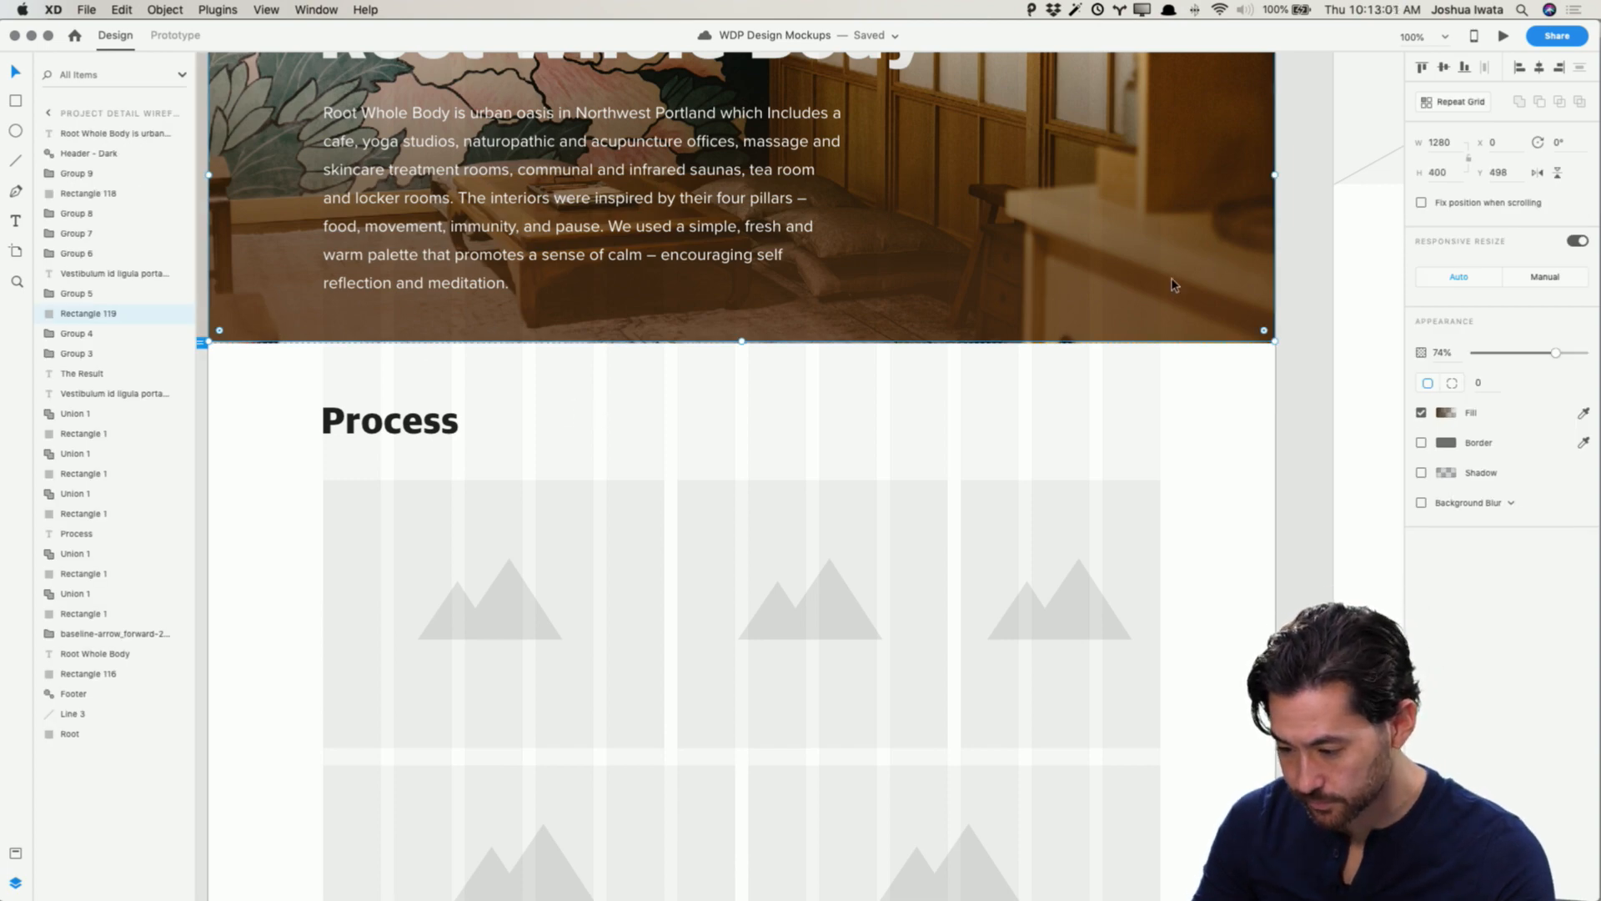
# Step: Nudge the hero background photo slightly upward on the Project Detail artboard
pyautogui.scroll(7, 1173, 286)
pyautogui.click(1097, 200)
pyautogui.press('Up')
pyautogui.press('Up')
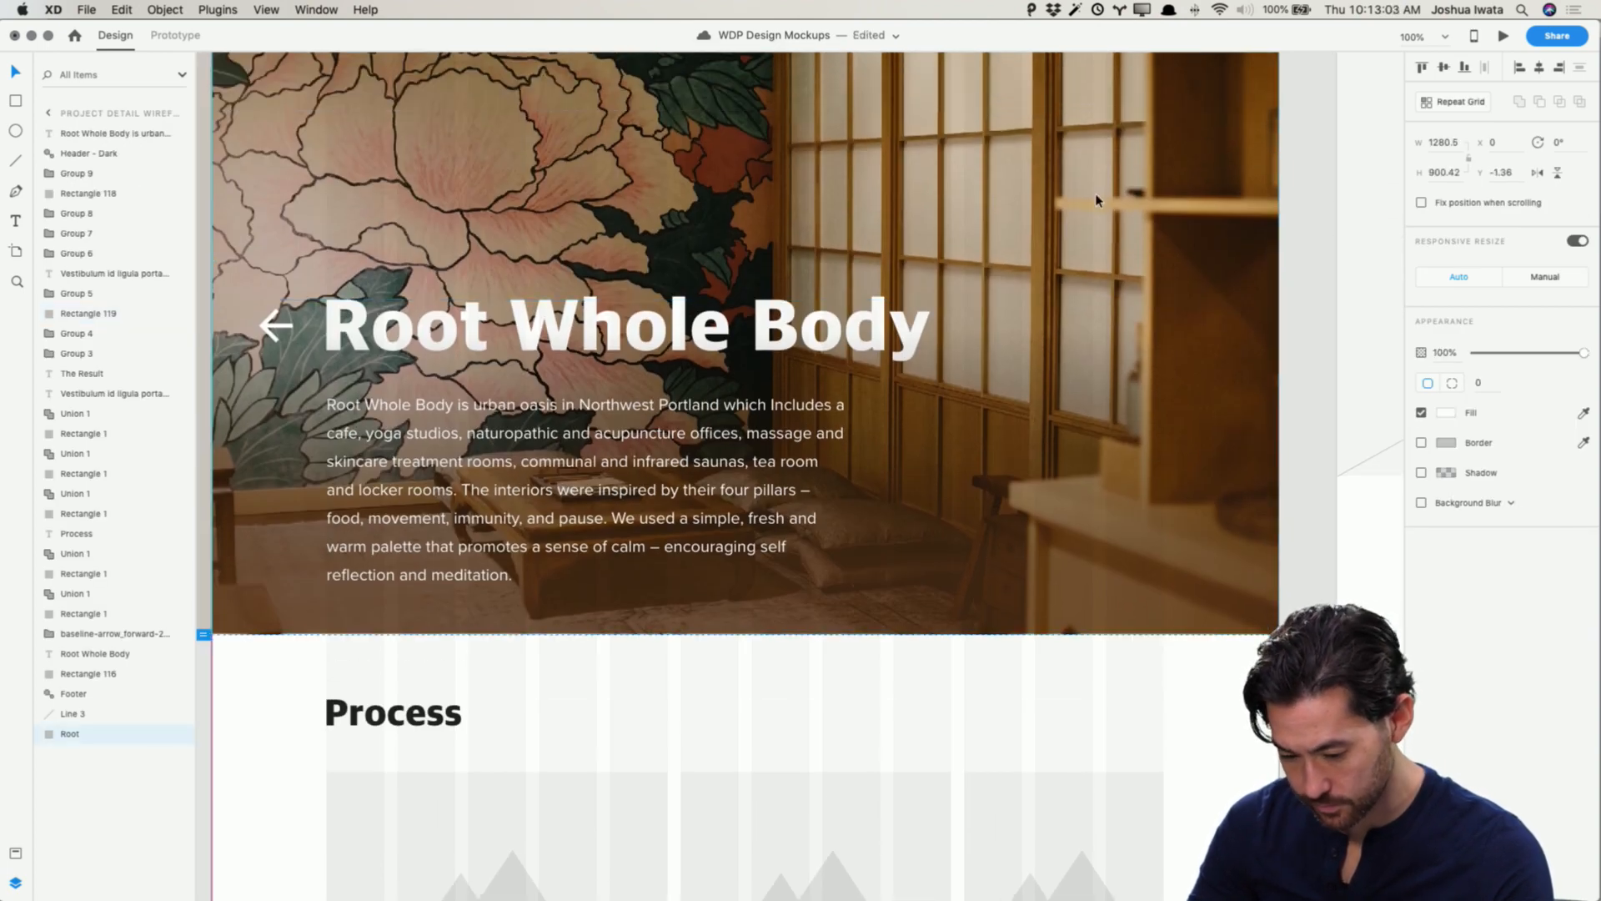
pyautogui.scroll(-1, 1280, 703)
pyautogui.click(1280, 703)
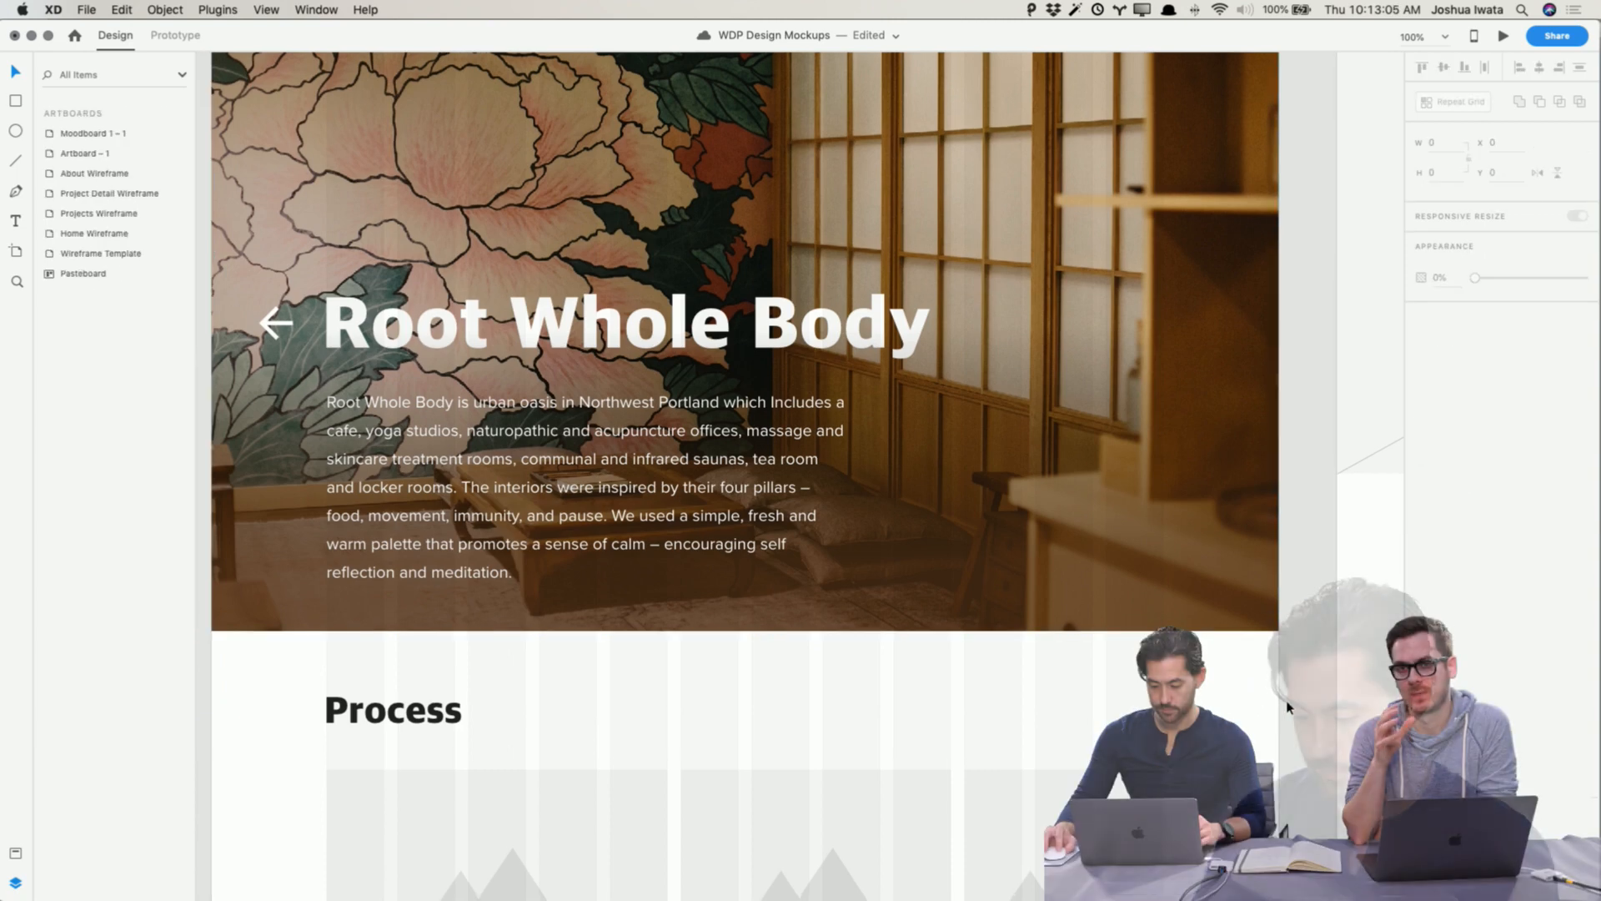
# Step: Pan across the artboards to compare the Project Detail hero with the neighbouring wireframes
pyautogui.scroll(4, 1281, 707)
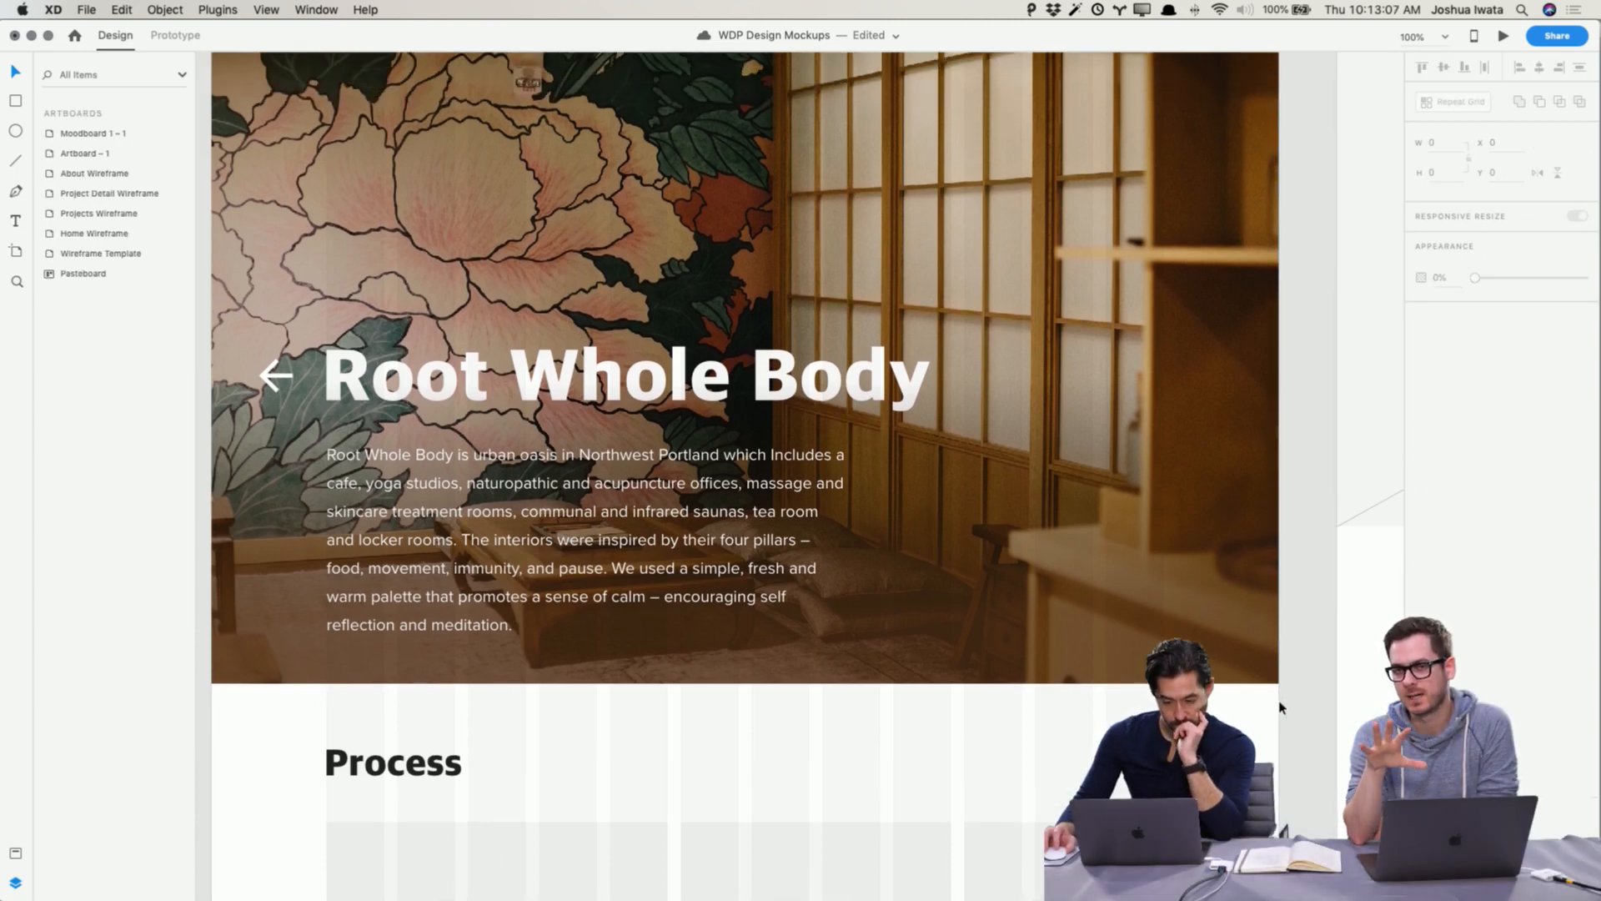
pyautogui.hscroll(-12, 1280, 707)
pyautogui.hscroll(-2, 1282, 707)
pyautogui.hscroll(9, 1281, 707)
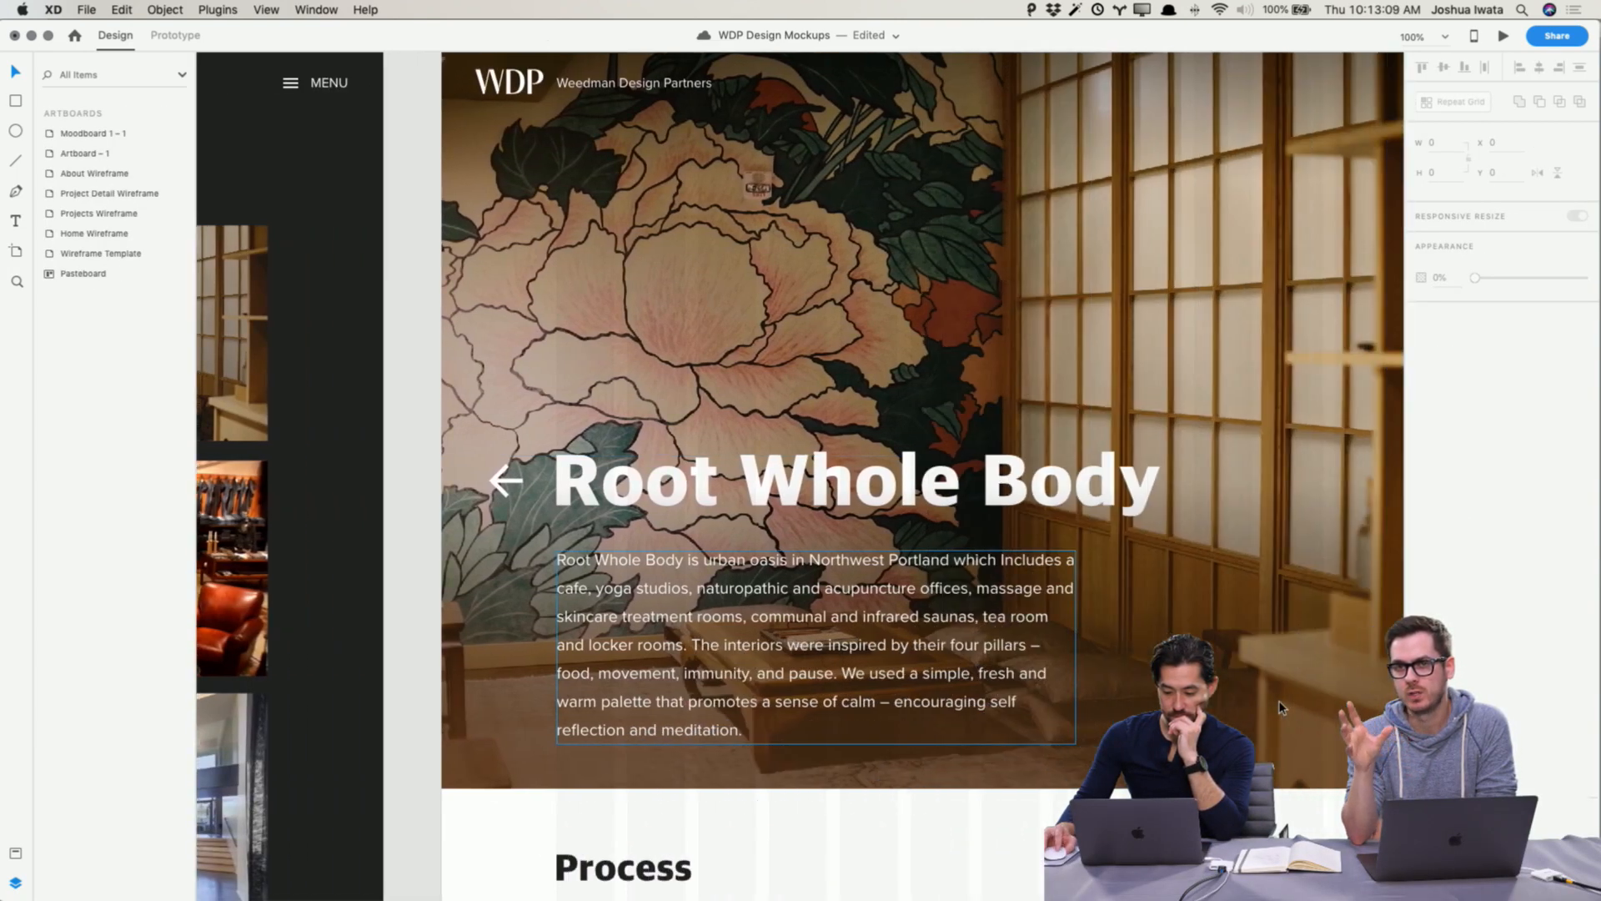
pyautogui.hscroll(-5, 1282, 707)
pyautogui.hscroll(12, 1282, 707)
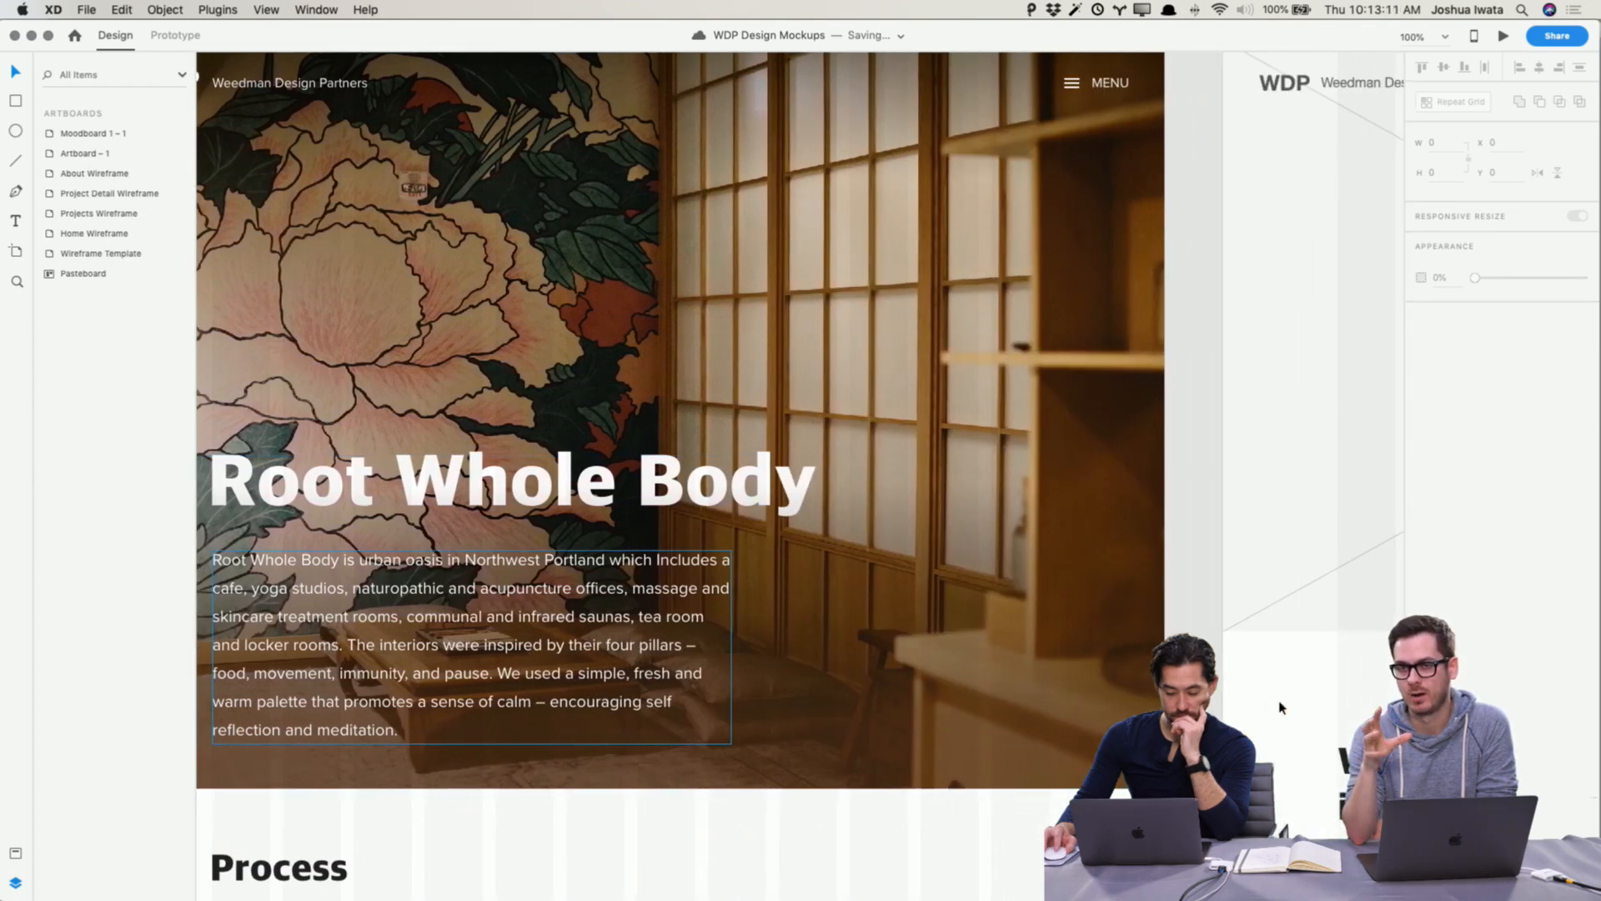
pyautogui.scroll(1, 1282, 707)
pyautogui.hscroll(-2, 1282, 707)
pyautogui.scroll(-2, 1281, 707)
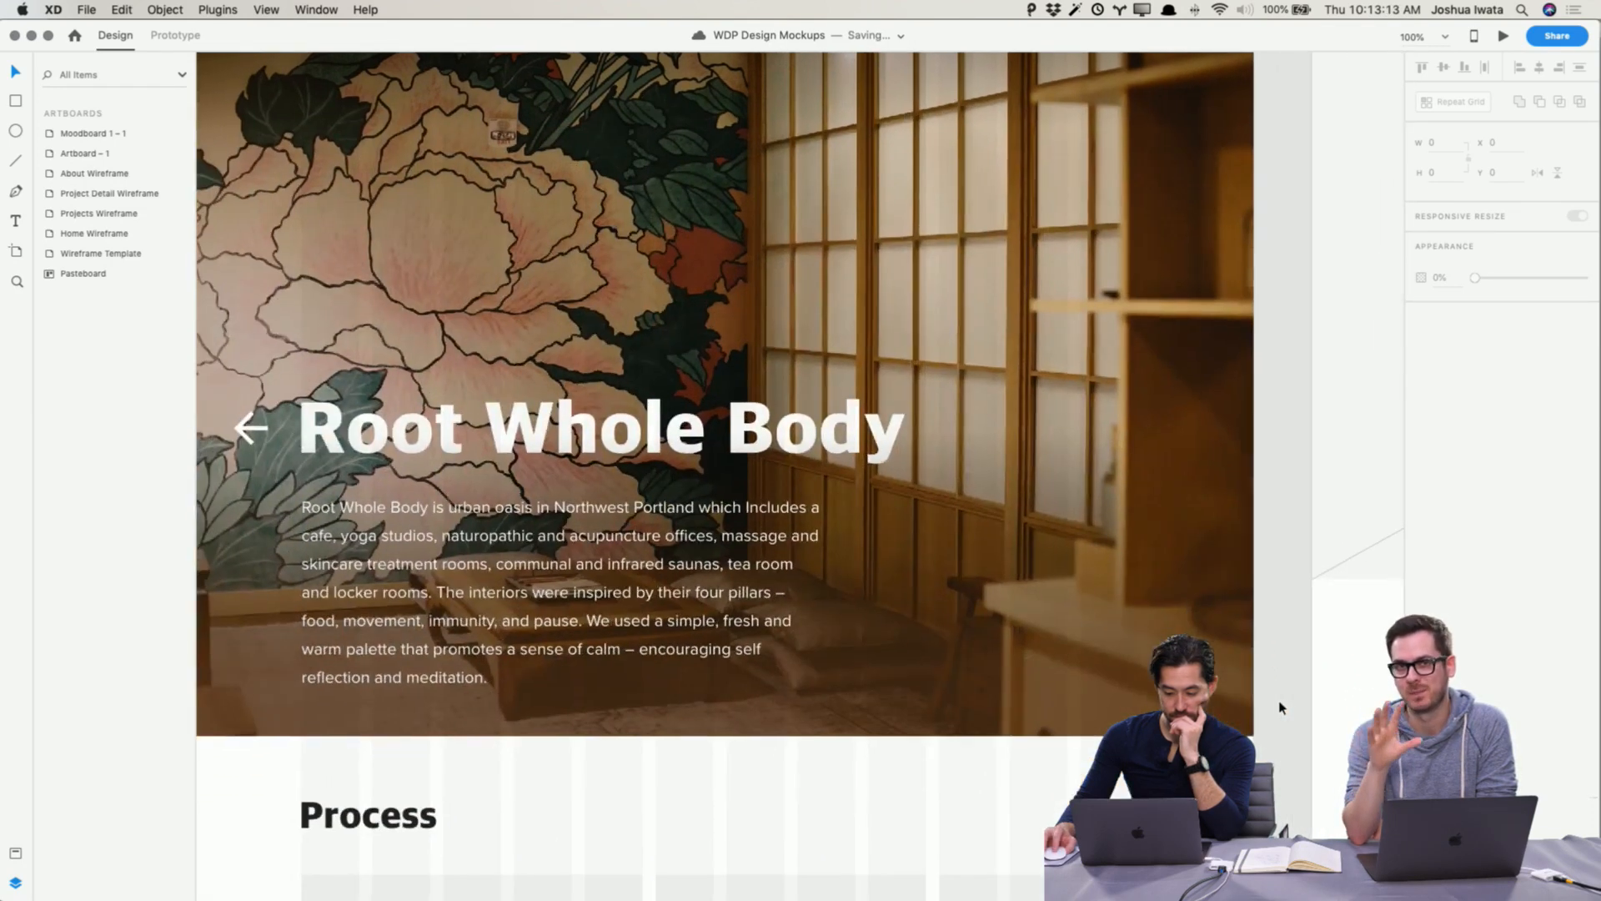
pyautogui.moveTo(1263, 763); pyautogui.dragTo(1224, 724)
pyautogui.hscroll(-2, 859, 763)
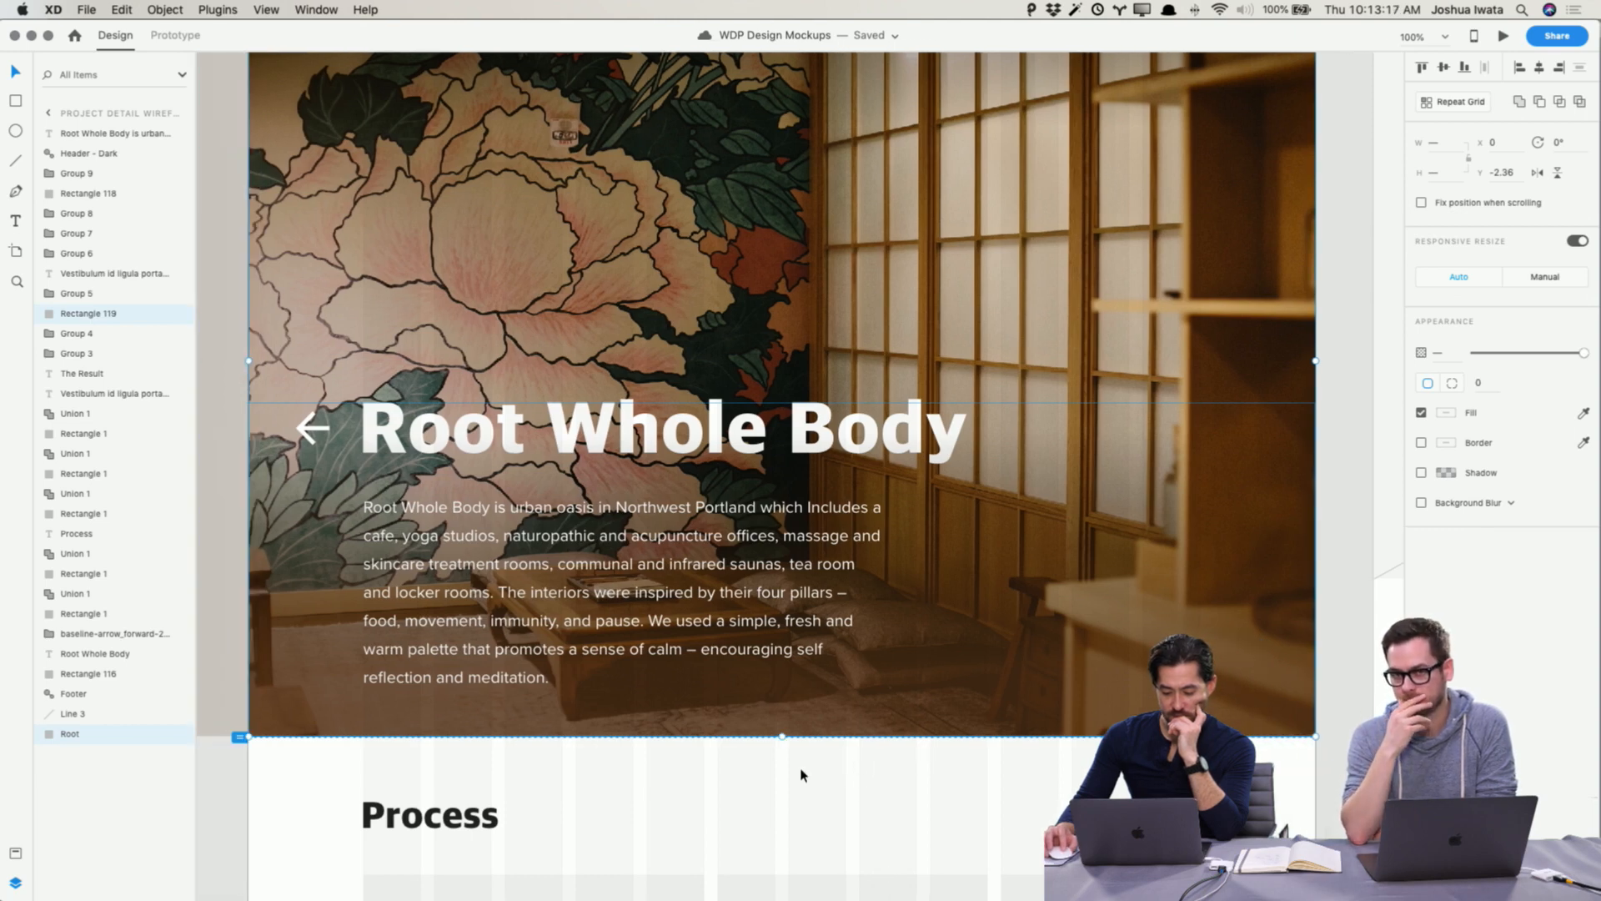
pyautogui.click(802, 775)
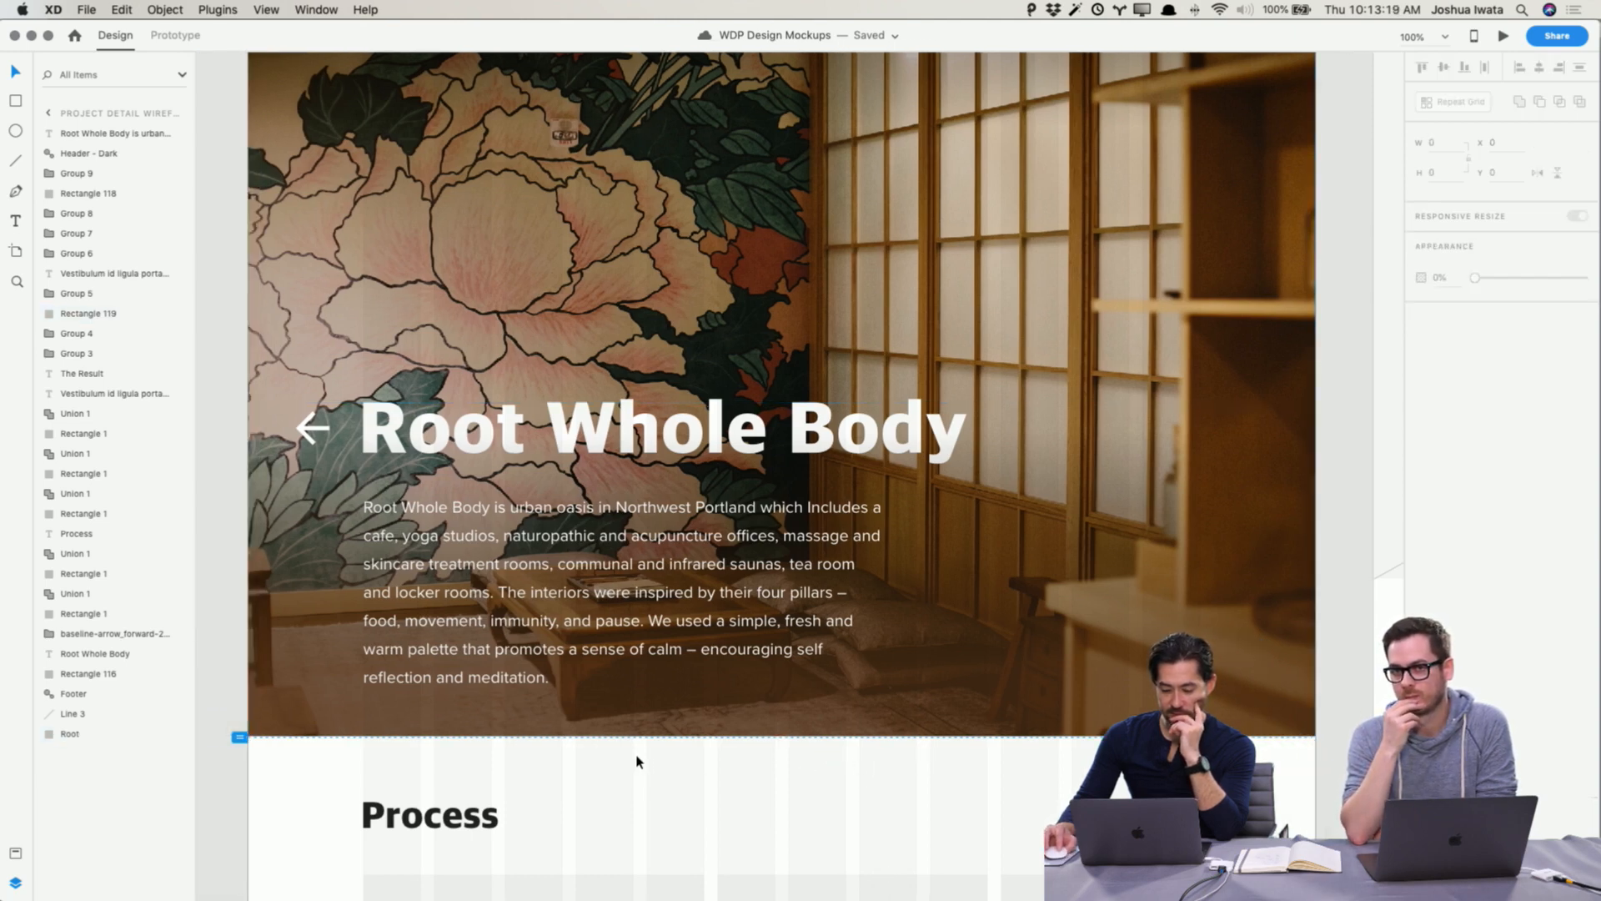
pyautogui.scroll(3, 636, 761)
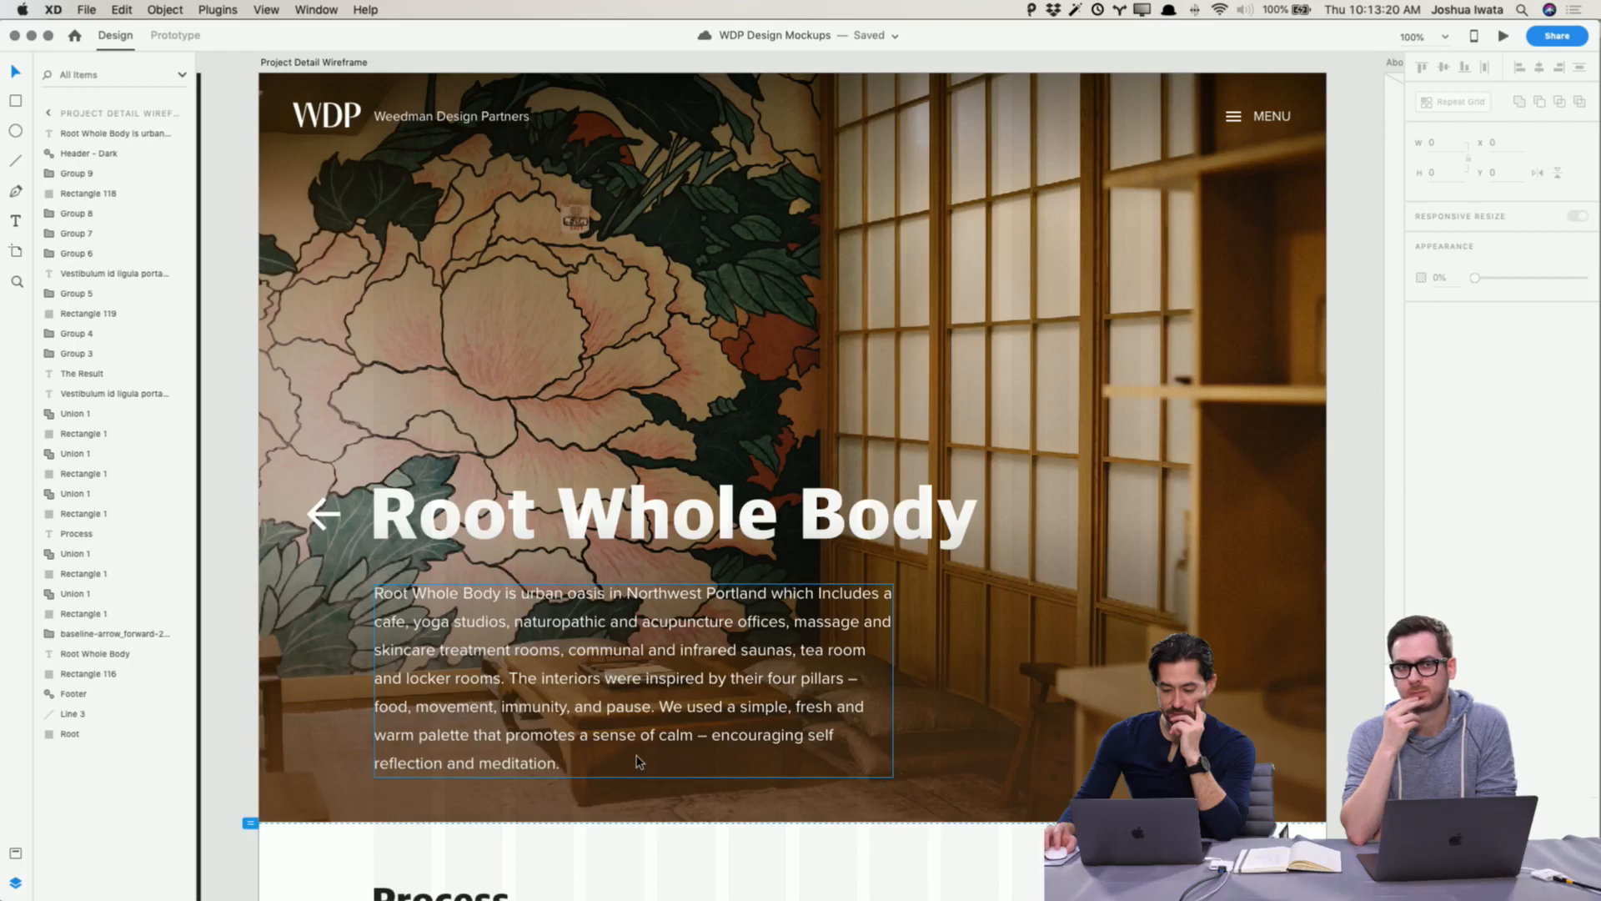
# Step: Select the Project Detail Wireframe artboard and compare its hero against the Home page hero
pyautogui.click(326, 63)
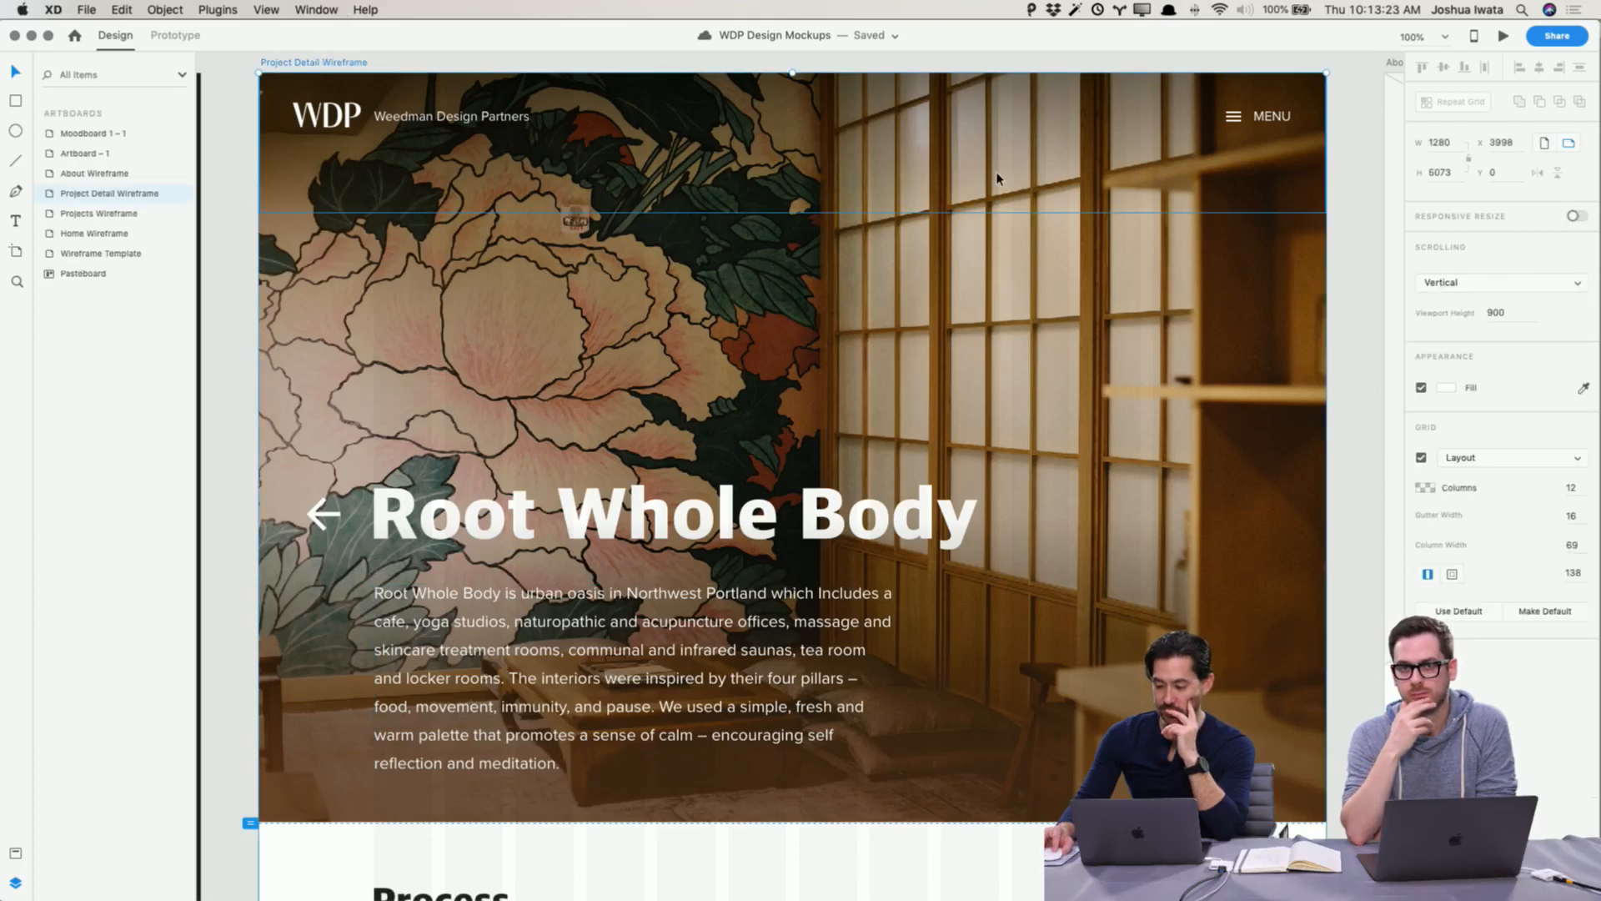
pyautogui.click(1337, 77)
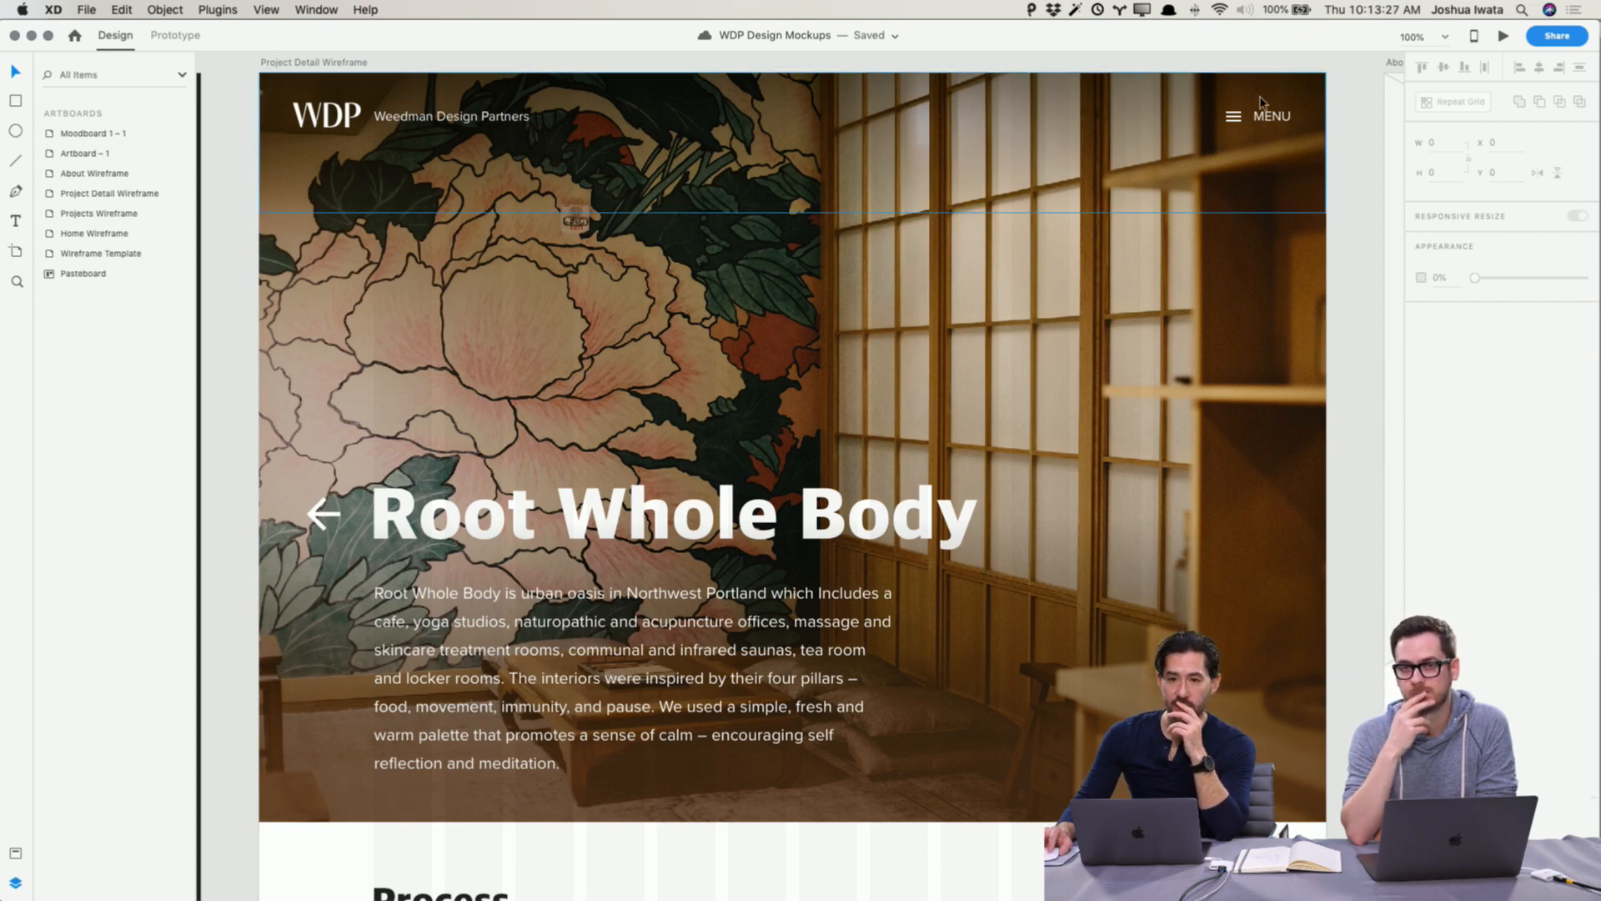
pyautogui.hscroll(-5, 1101, 206)
pyautogui.hscroll(-15, 1102, 203)
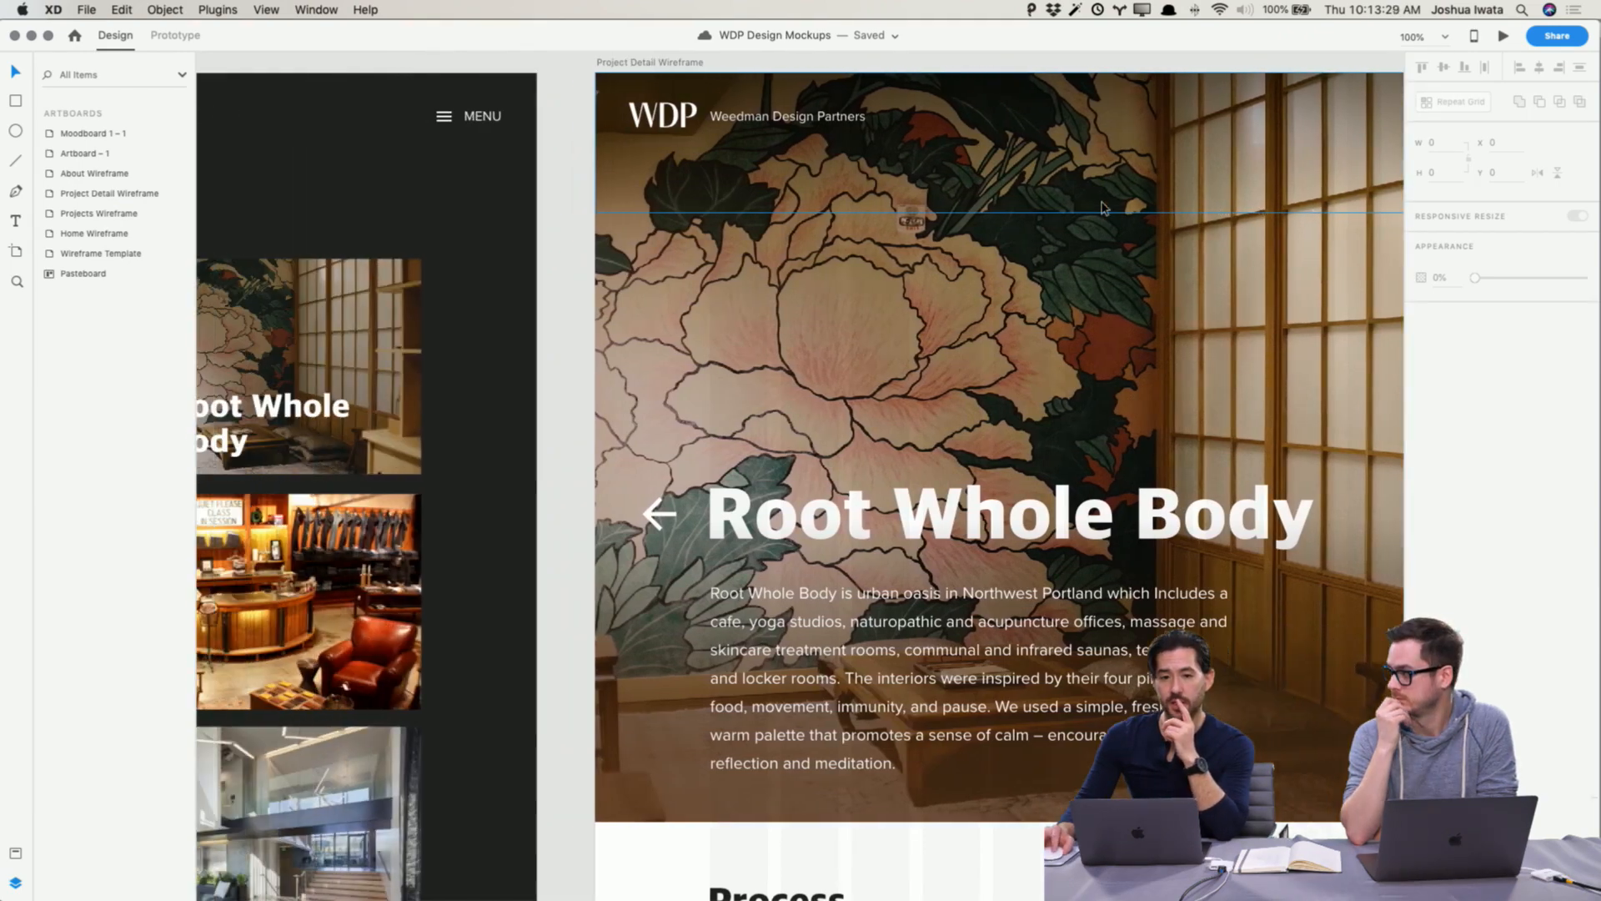
pyautogui.hscroll(-5, 1102, 206)
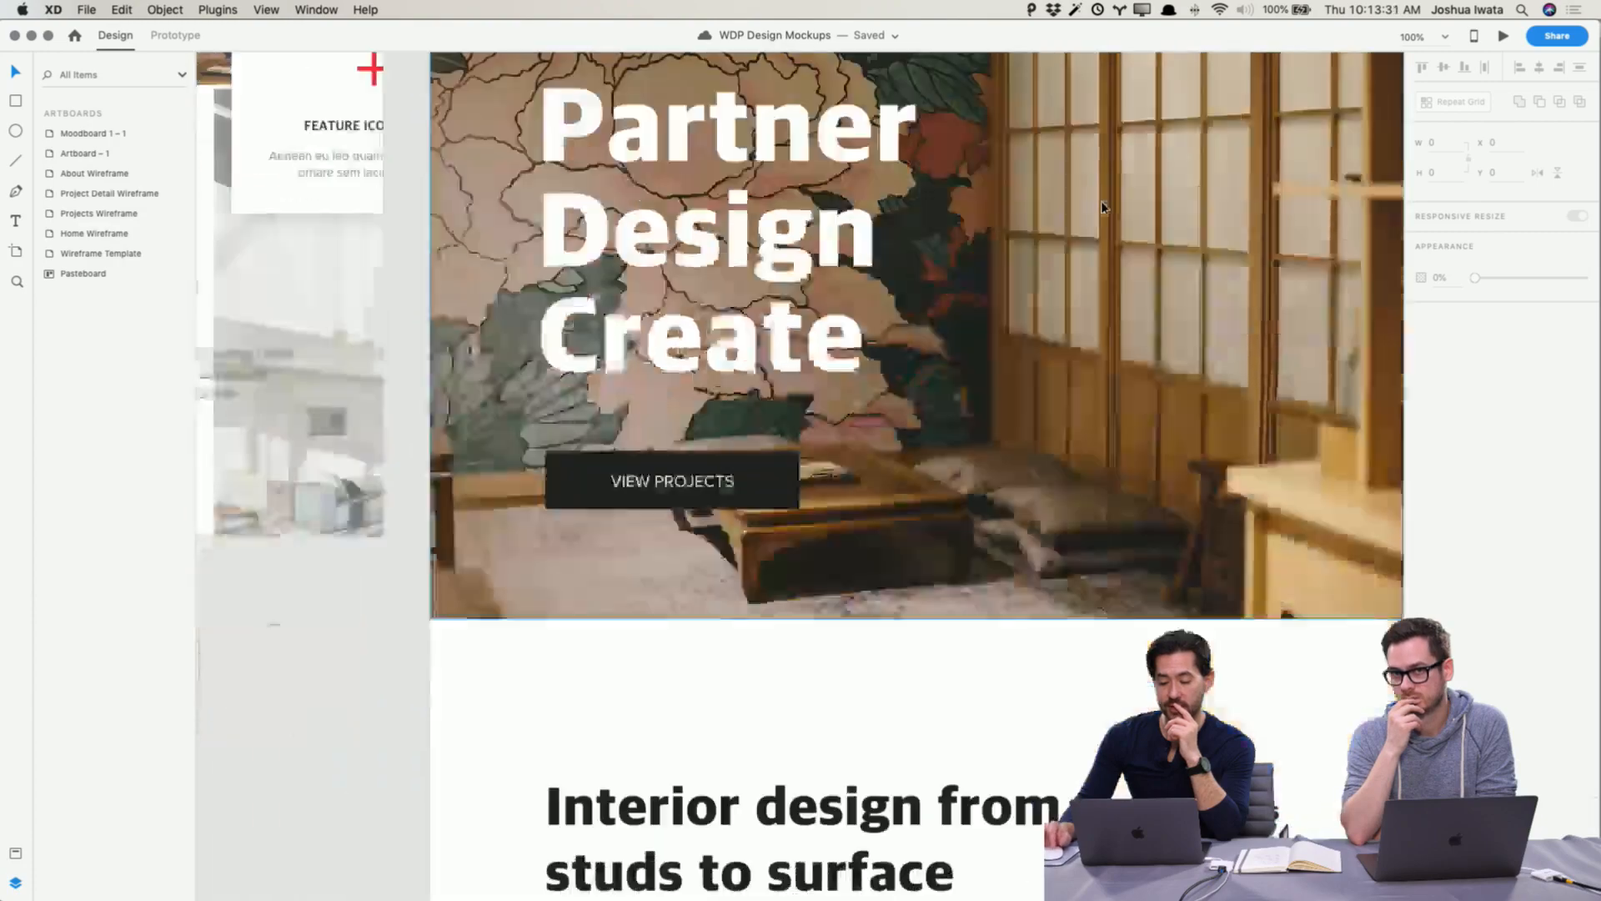
pyautogui.scroll(-10, 1102, 206)
pyautogui.hscroll(4, 1103, 206)
pyautogui.scroll(10, 1101, 207)
pyautogui.hscroll(15, 1101, 207)
pyautogui.scroll(4, 1101, 206)
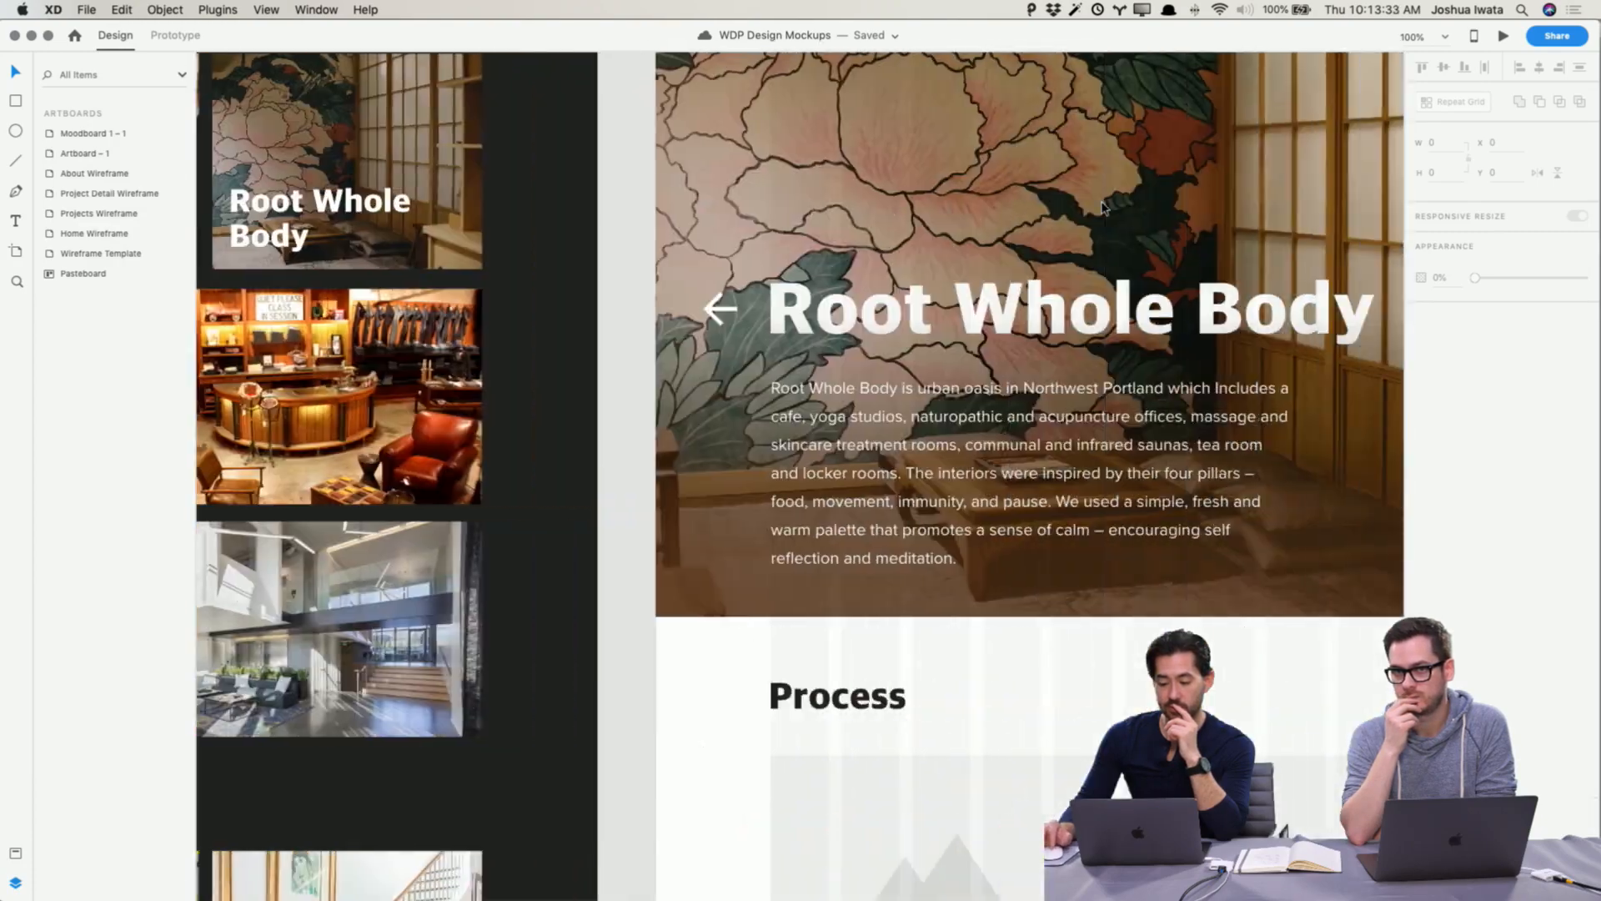
pyautogui.scroll(3, 1101, 206)
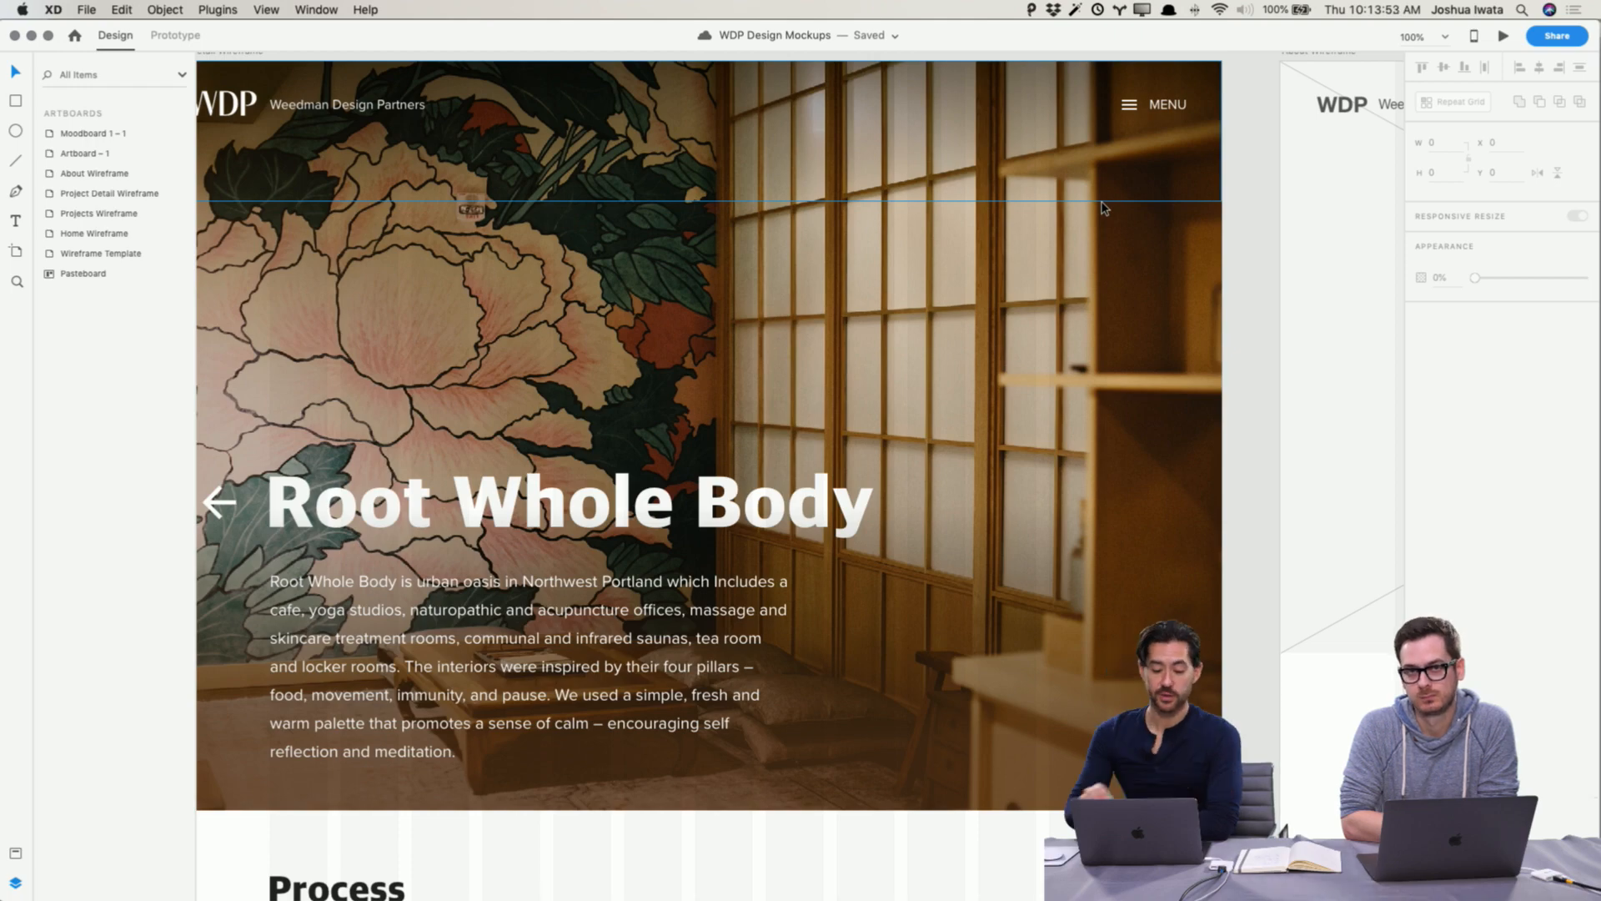
pyautogui.scroll(-5, 1098, 407)
pyautogui.hscroll(-3, 1098, 407)
pyautogui.scroll(-5, 1097, 407)
pyautogui.hscroll(-2, 1098, 407)
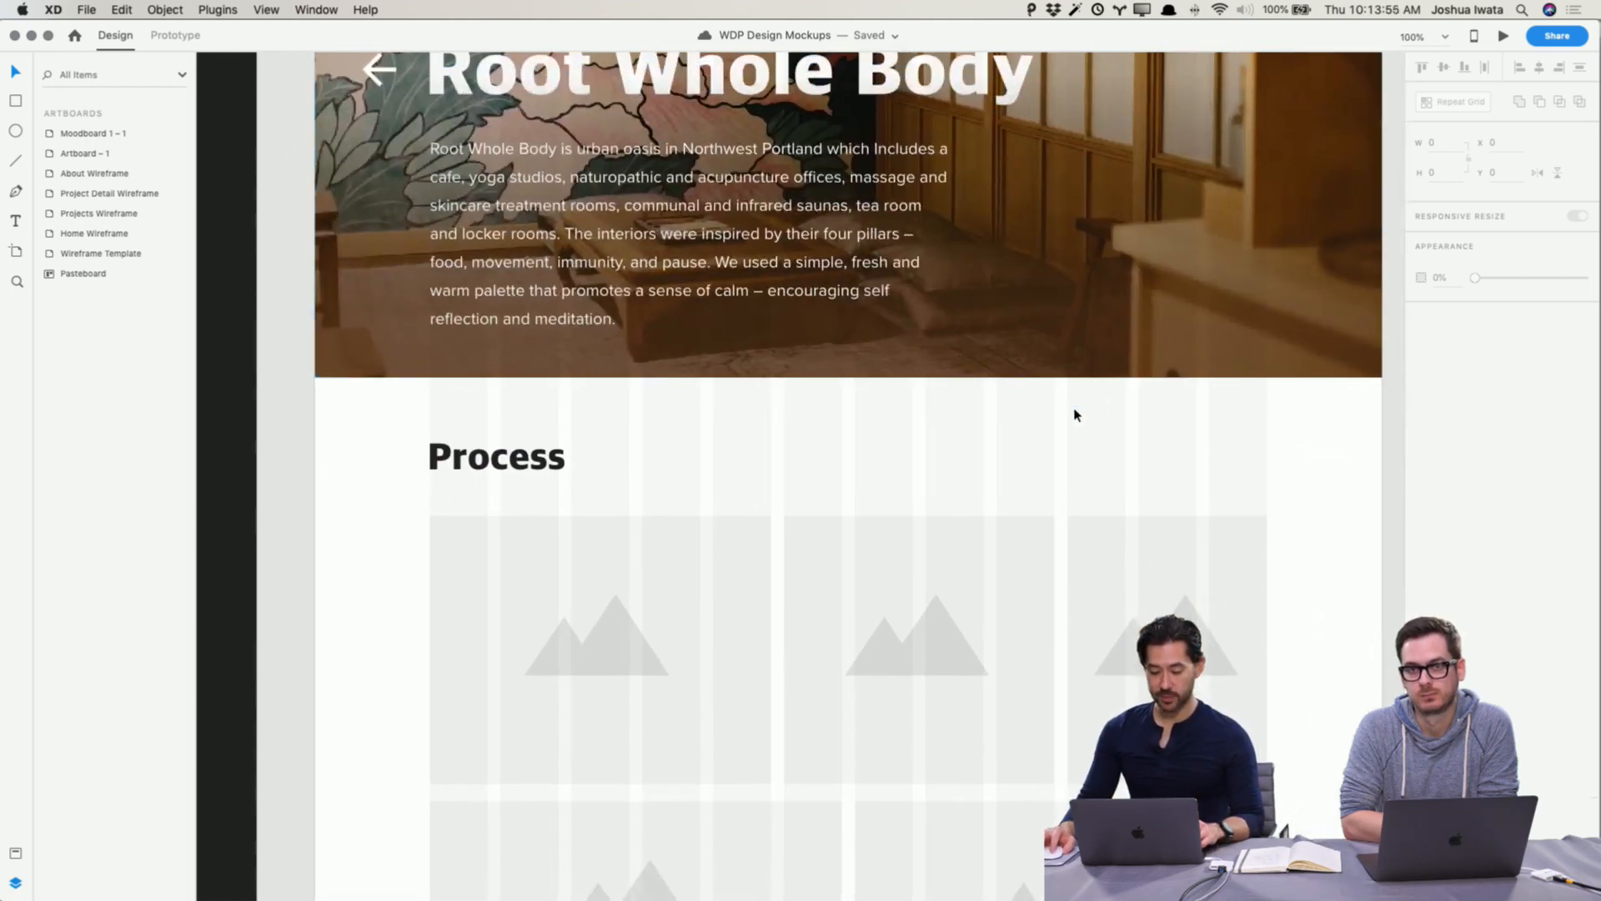
# Step: Draw a 1290 × 586 px rectangle over the Process section and send it to the back
pyautogui.press('r')
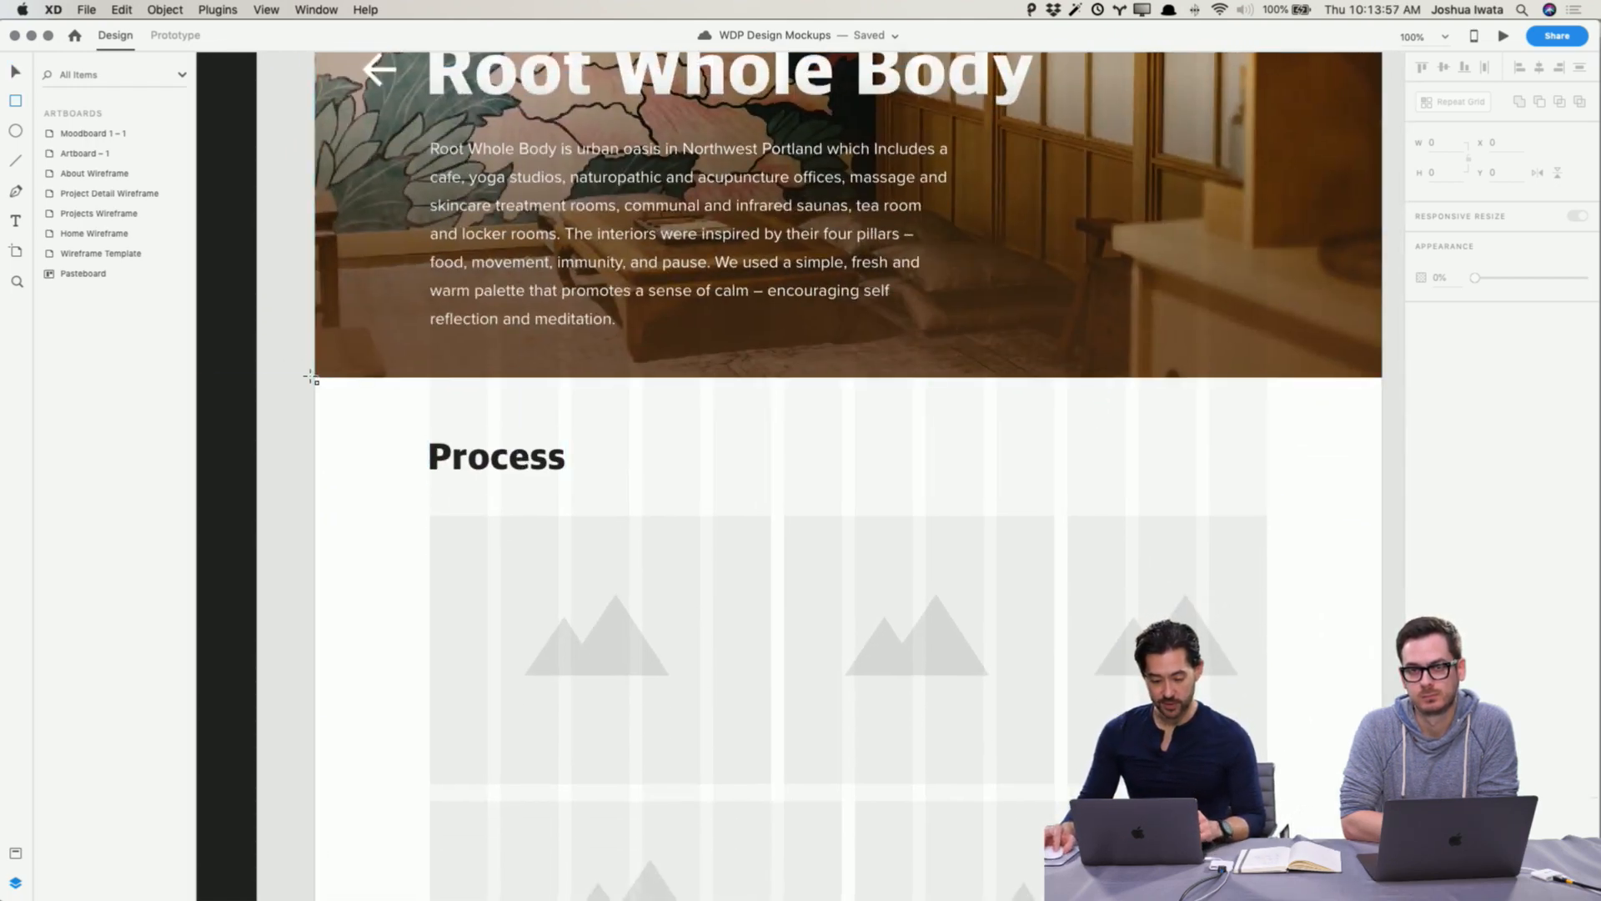
pyautogui.moveTo(311, 378); pyautogui.dragTo(1385, 865)
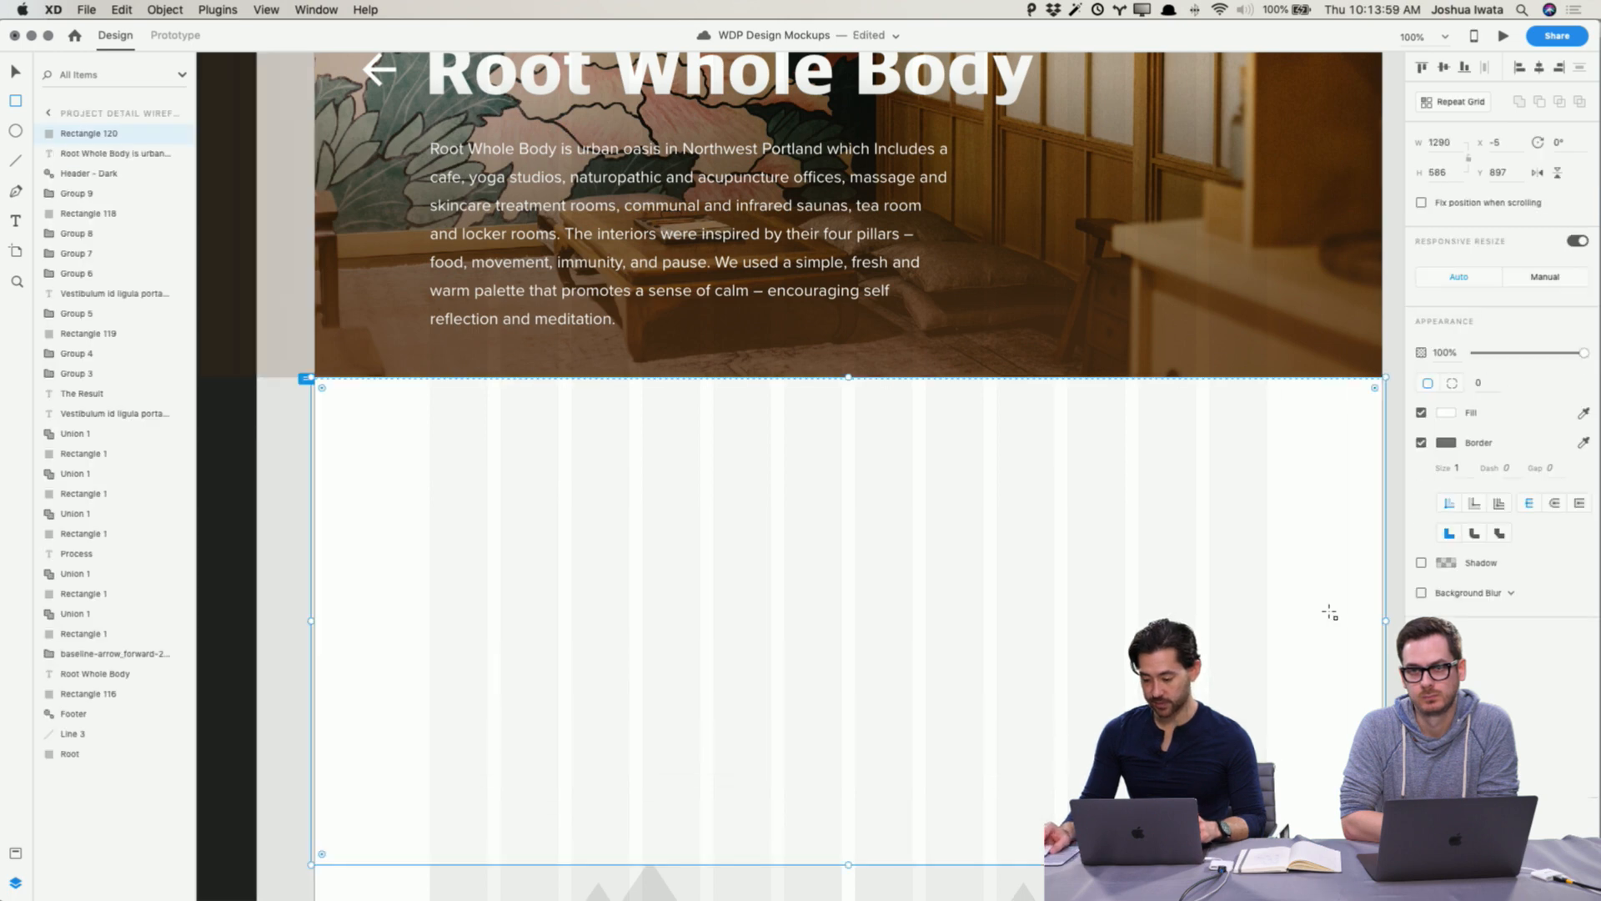
pyautogui.press('v')
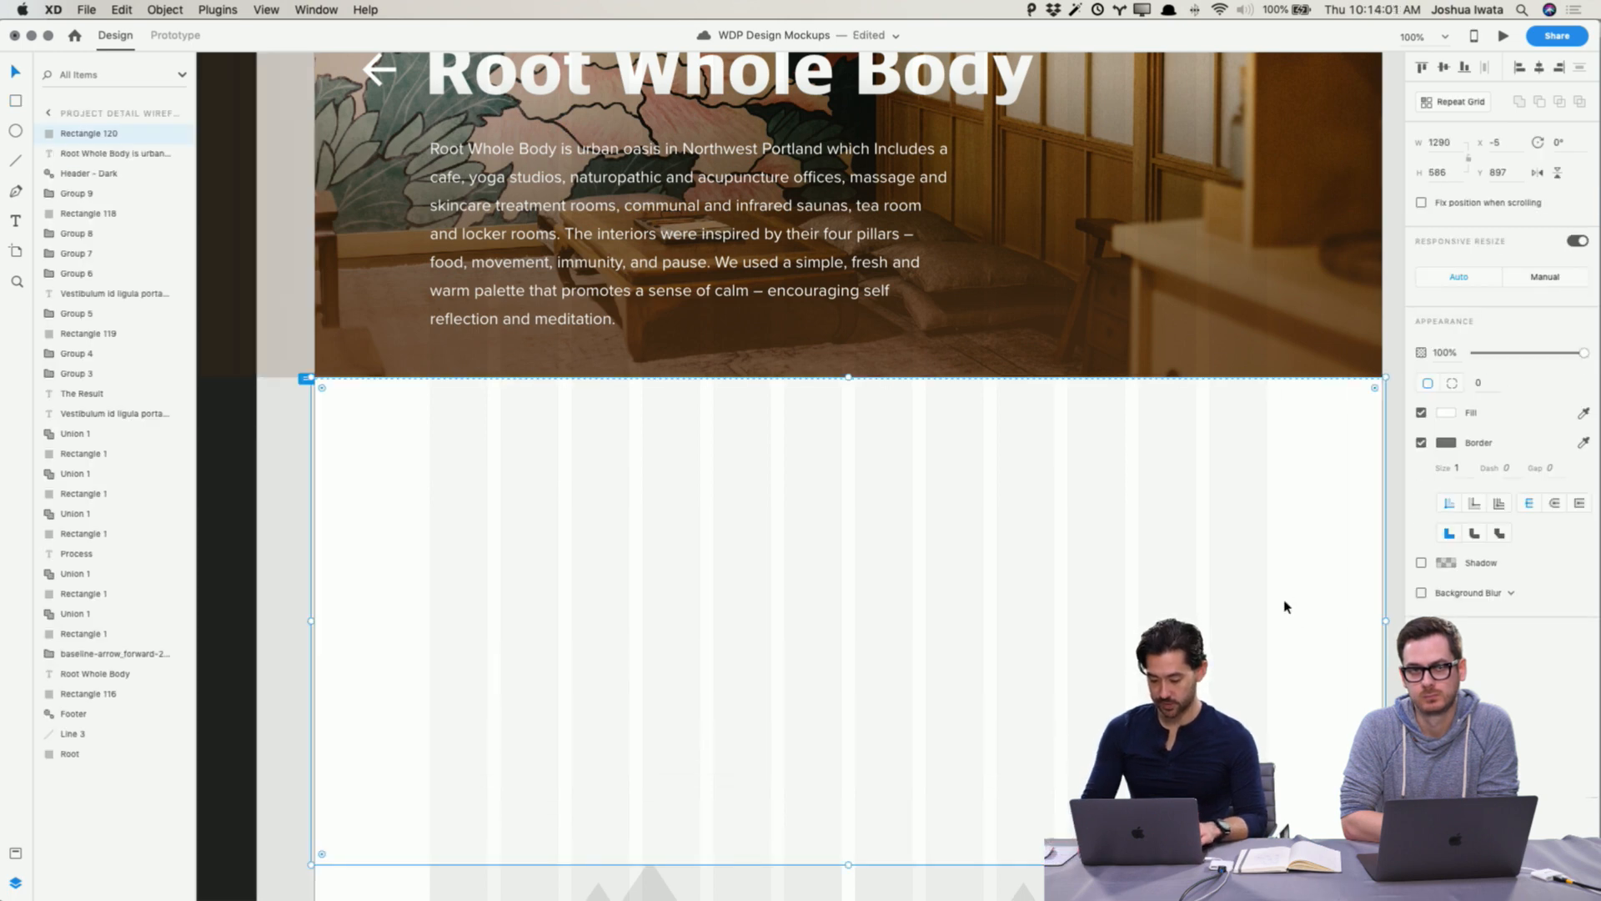
pyautogui.press('super+shift+bracketleft')
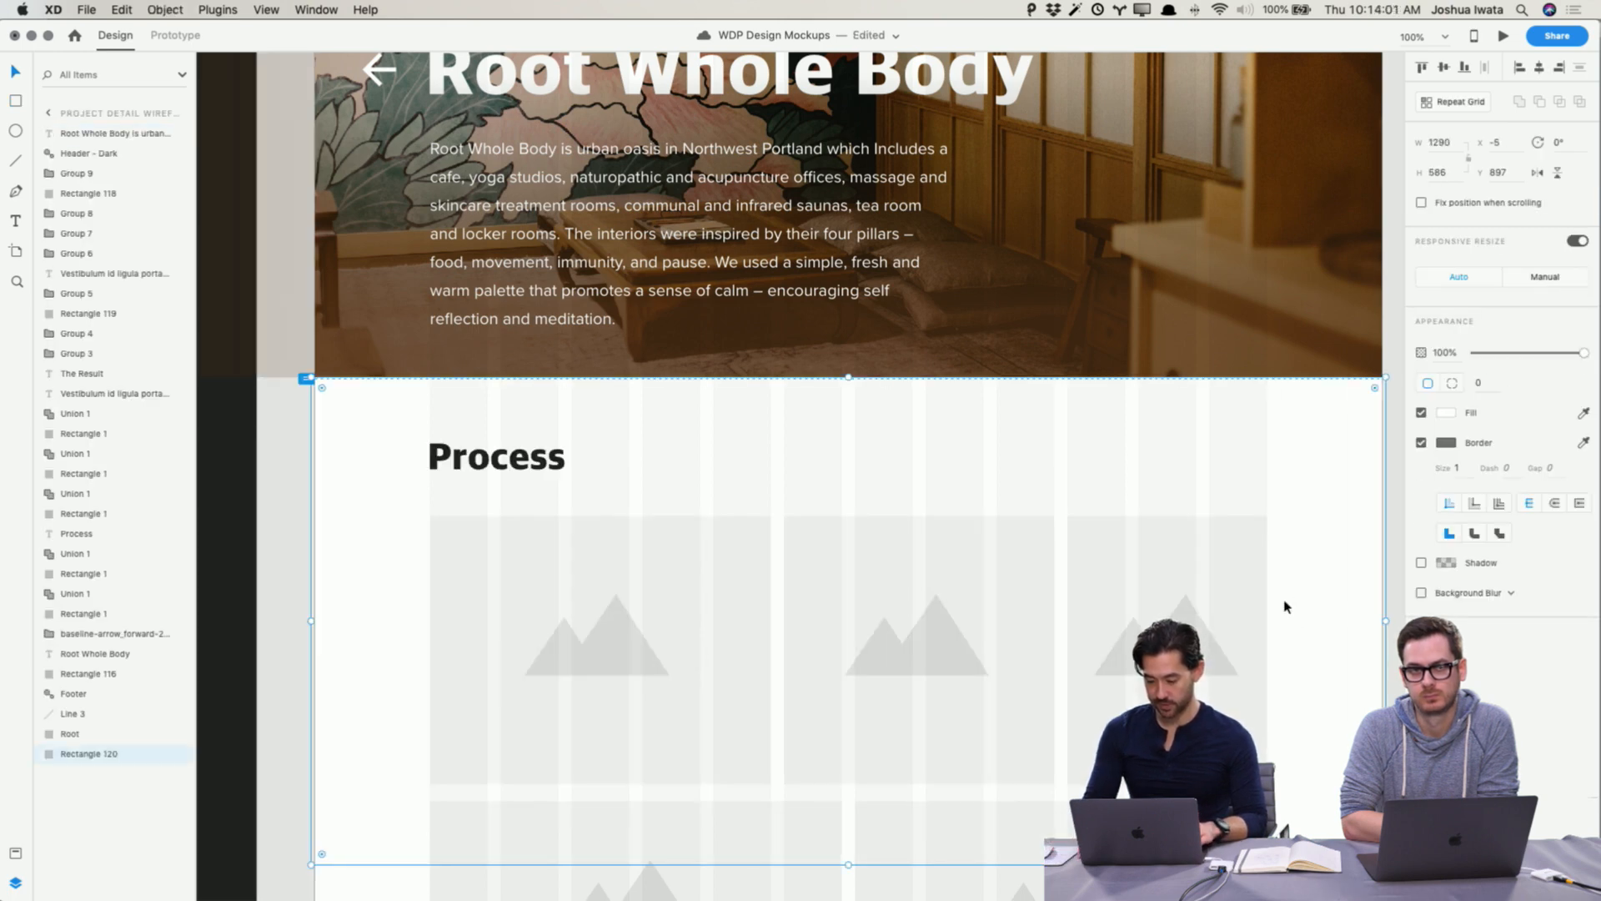
# Step: Remove the rectangle's border and sample its fill colour from the hero photo's warm wood tone
pyautogui.click(1421, 443)
pyautogui.scroll(5, 1376, 442)
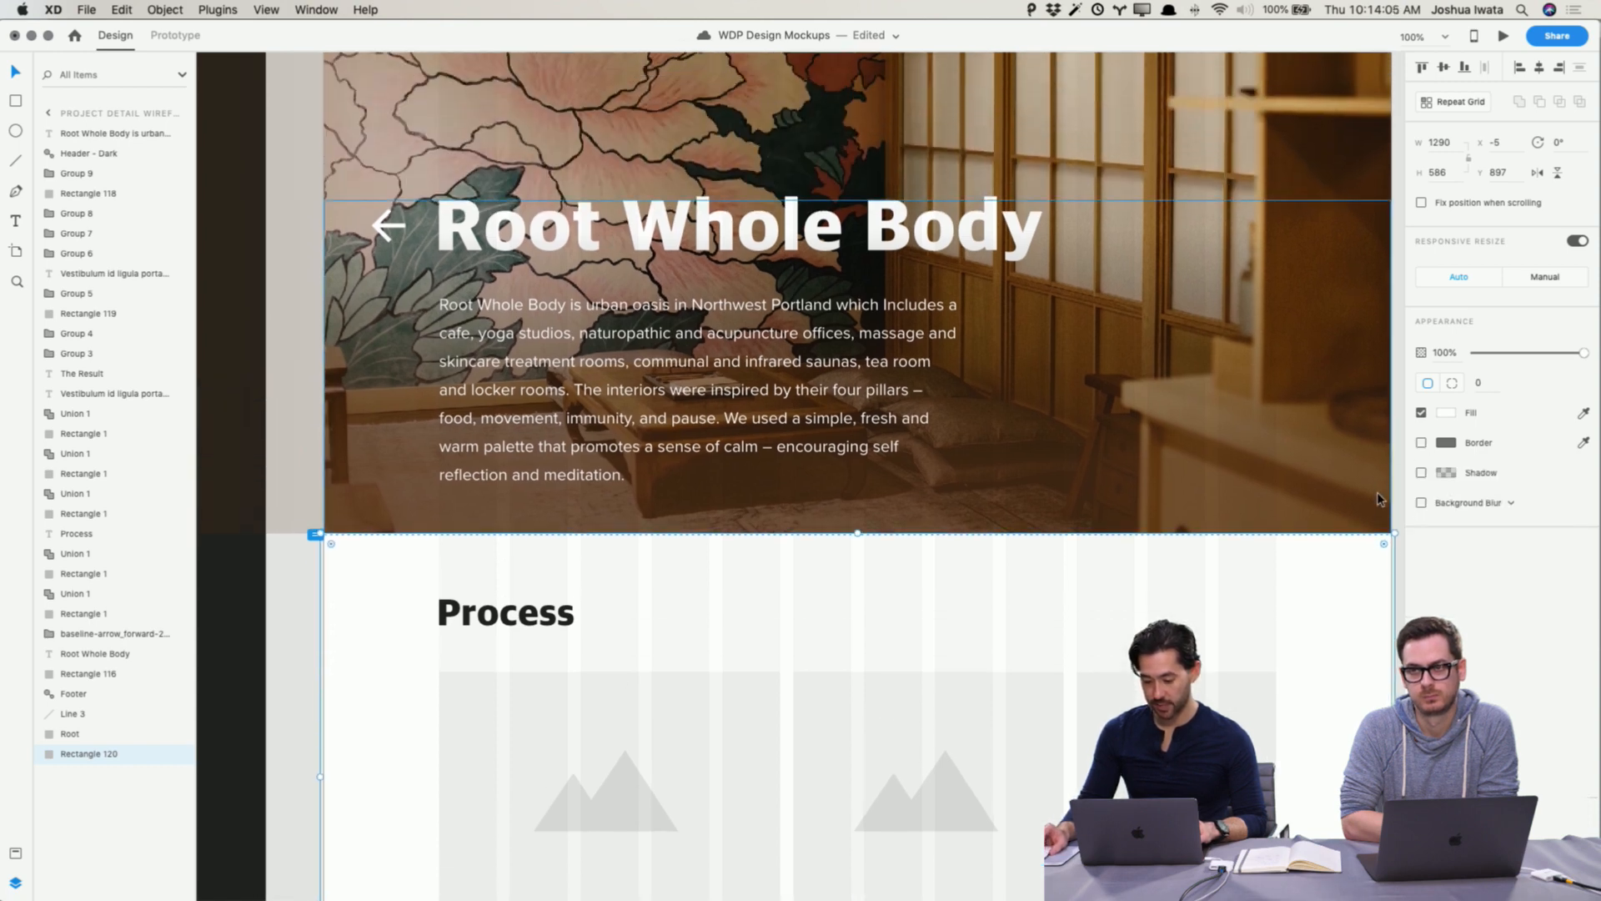
pyautogui.click(1444, 413)
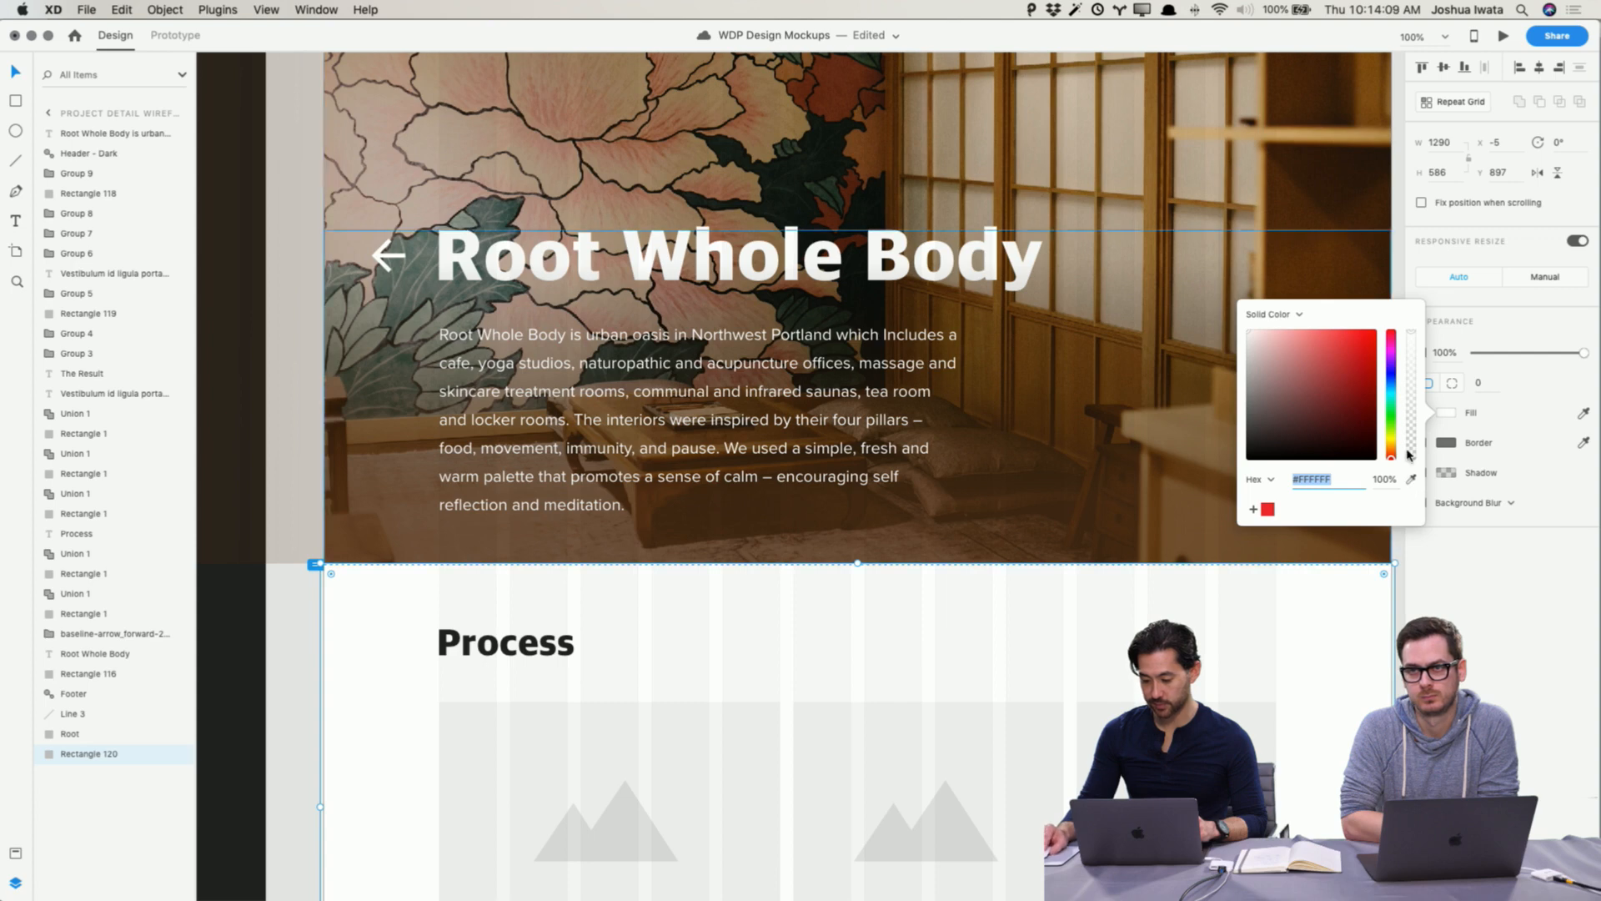
pyautogui.click(1413, 480)
pyautogui.click(1282, 140)
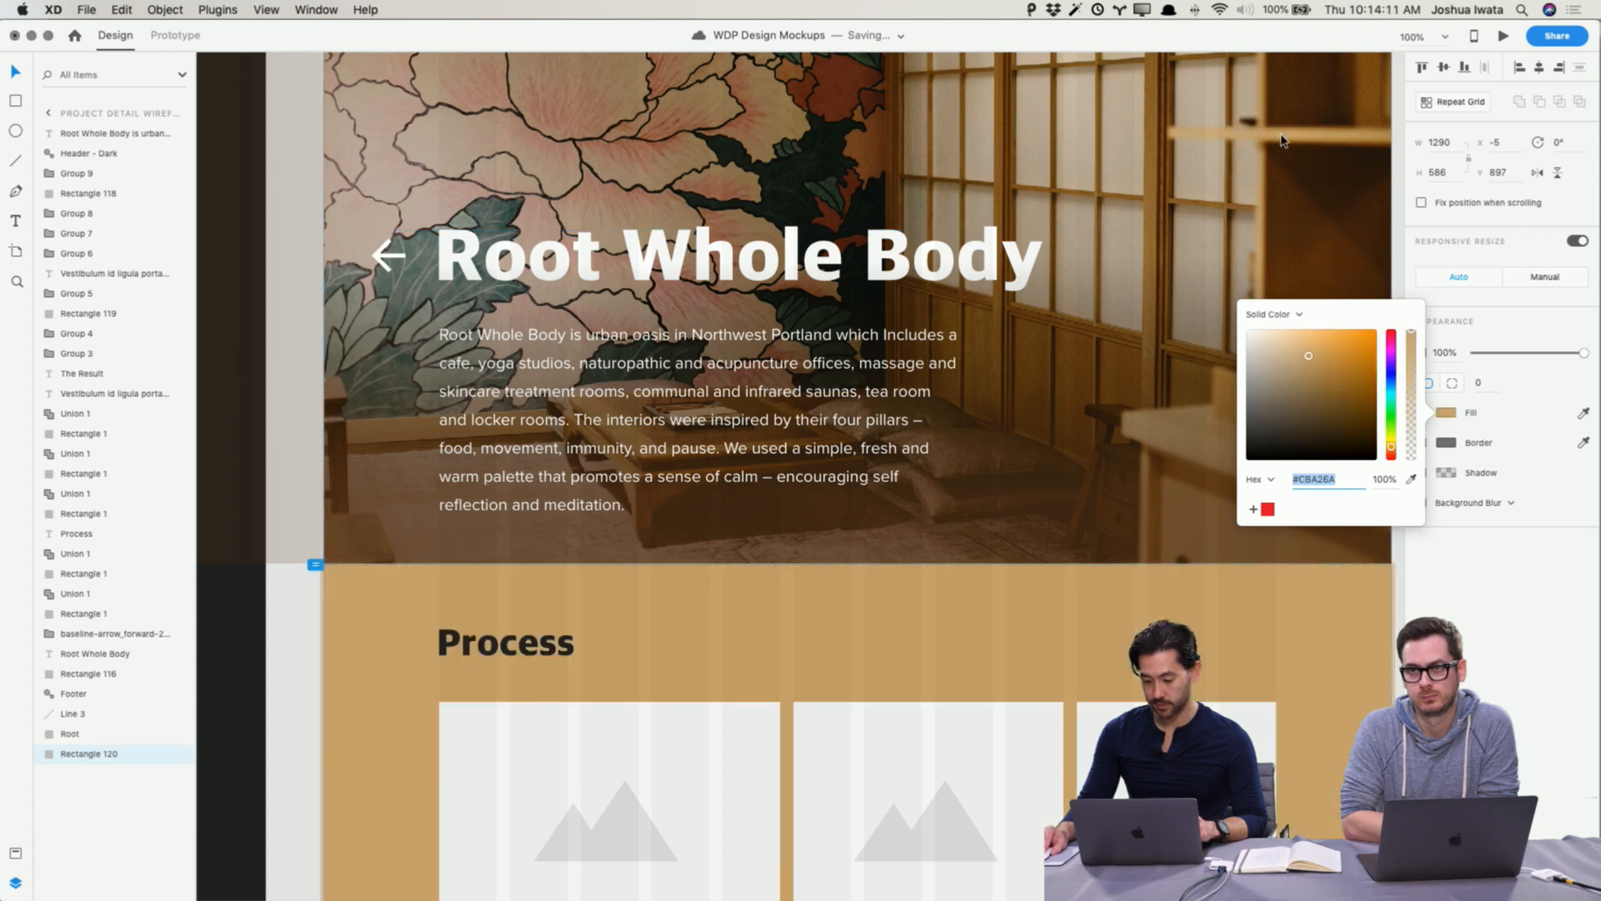
# Step: Lower the background rectangle's opacity to 10%
pyautogui.click(1481, 353)
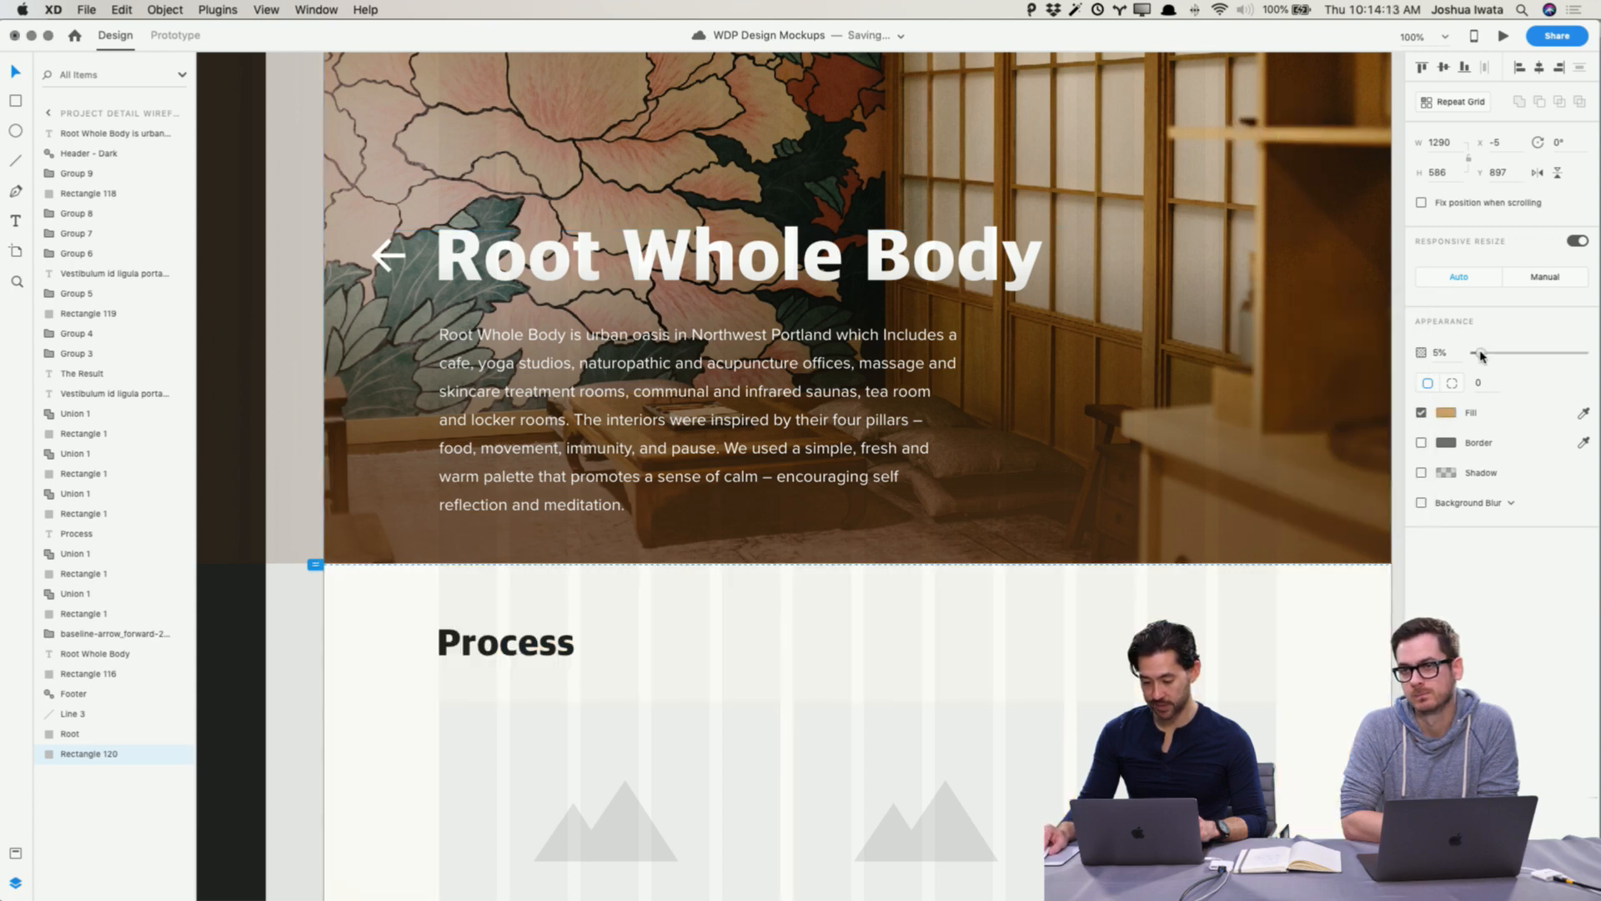
pyautogui.moveTo(1482, 353); pyautogui.dragTo(1483, 354)
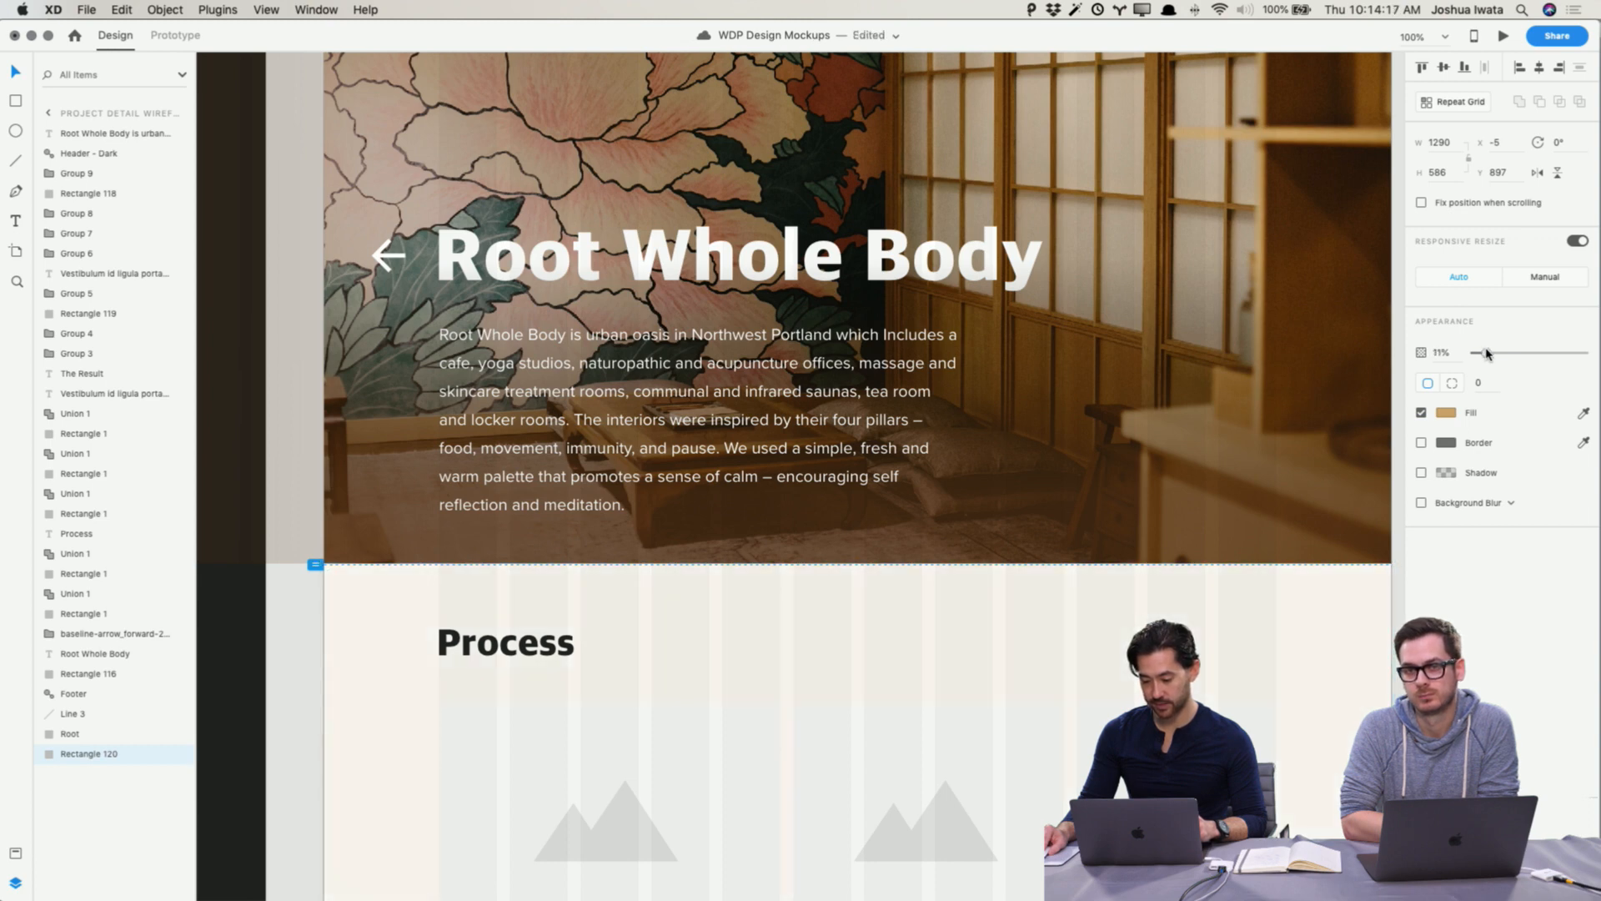
pyautogui.click(1396, 556)
pyautogui.scroll(-3, 1402, 590)
pyautogui.click(1400, 586)
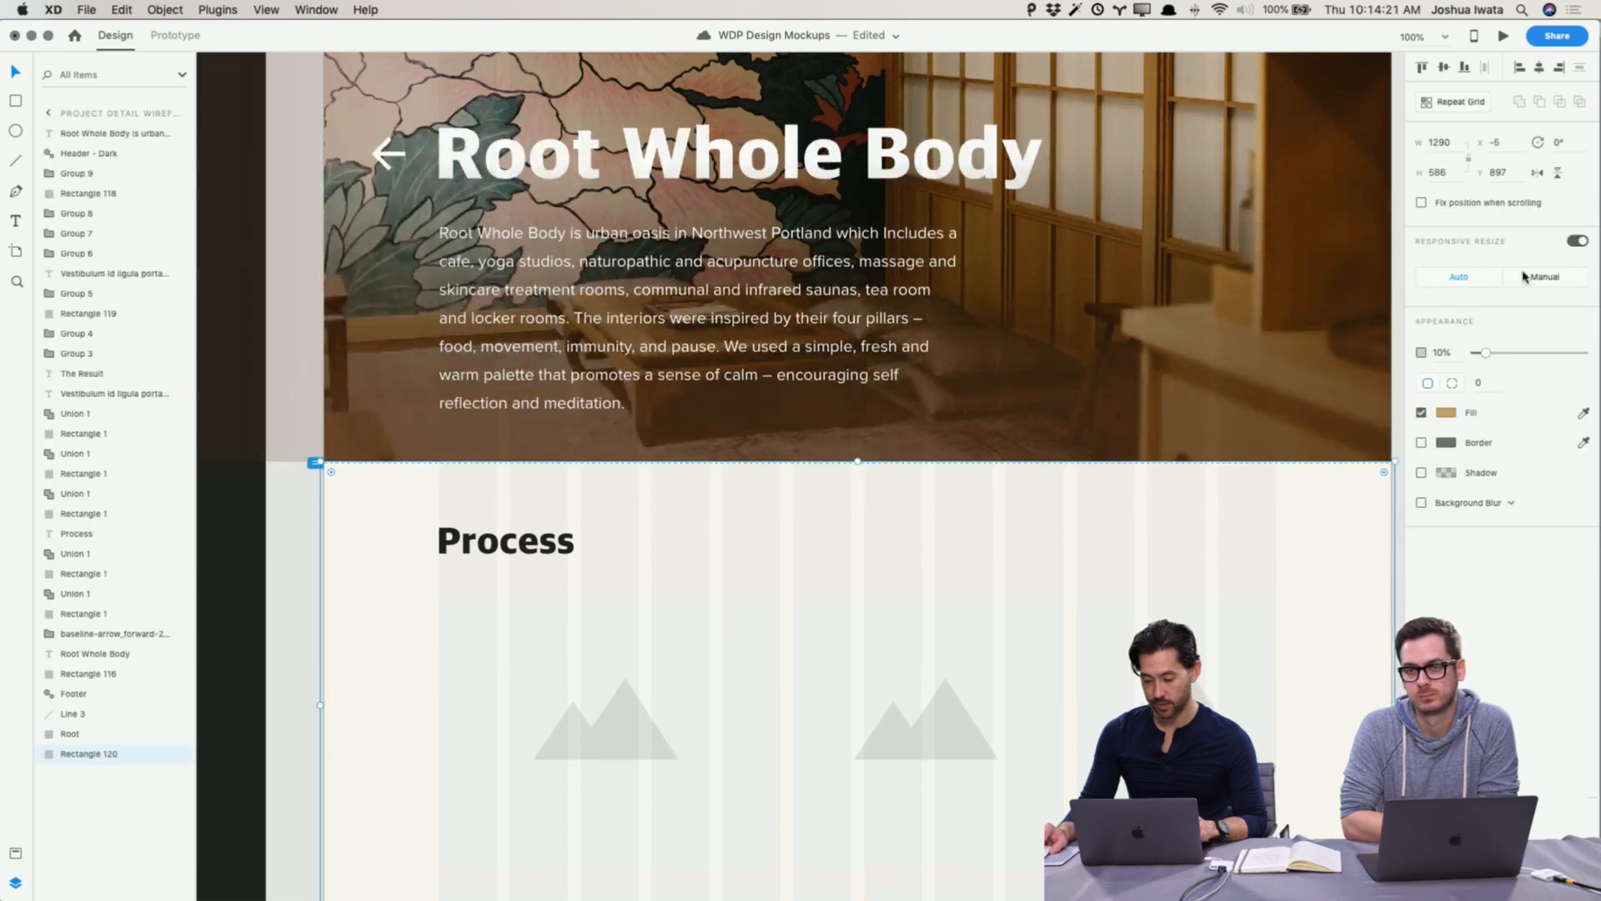
pyautogui.click(1445, 414)
pyautogui.moveTo(1282, 367); pyautogui.dragTo(1190, 411)
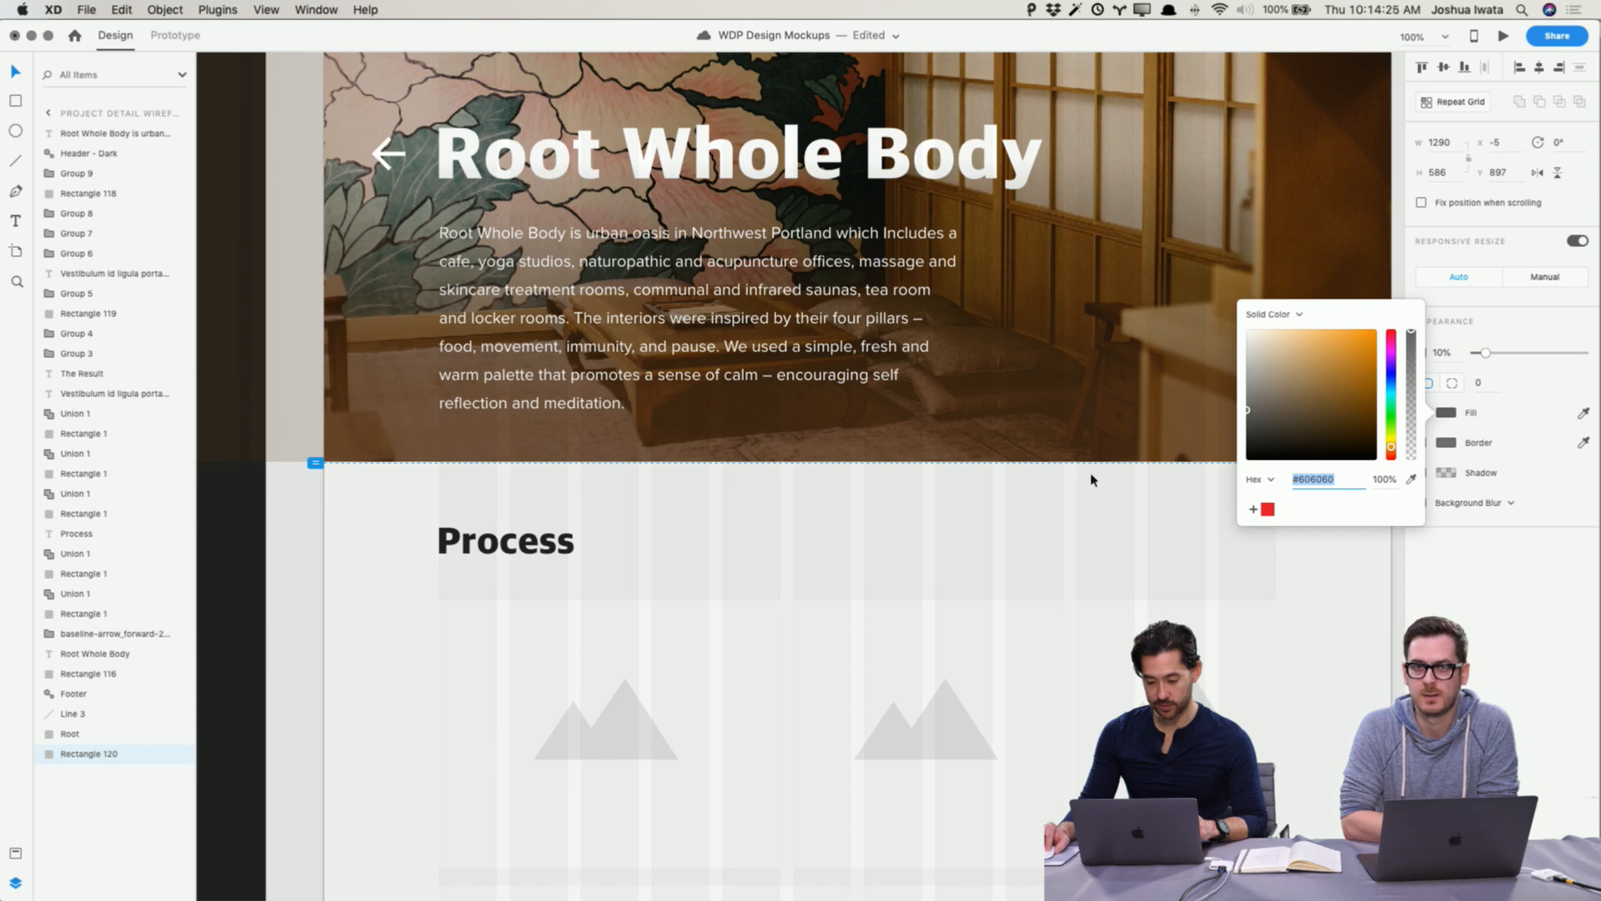
pyautogui.click(286, 686)
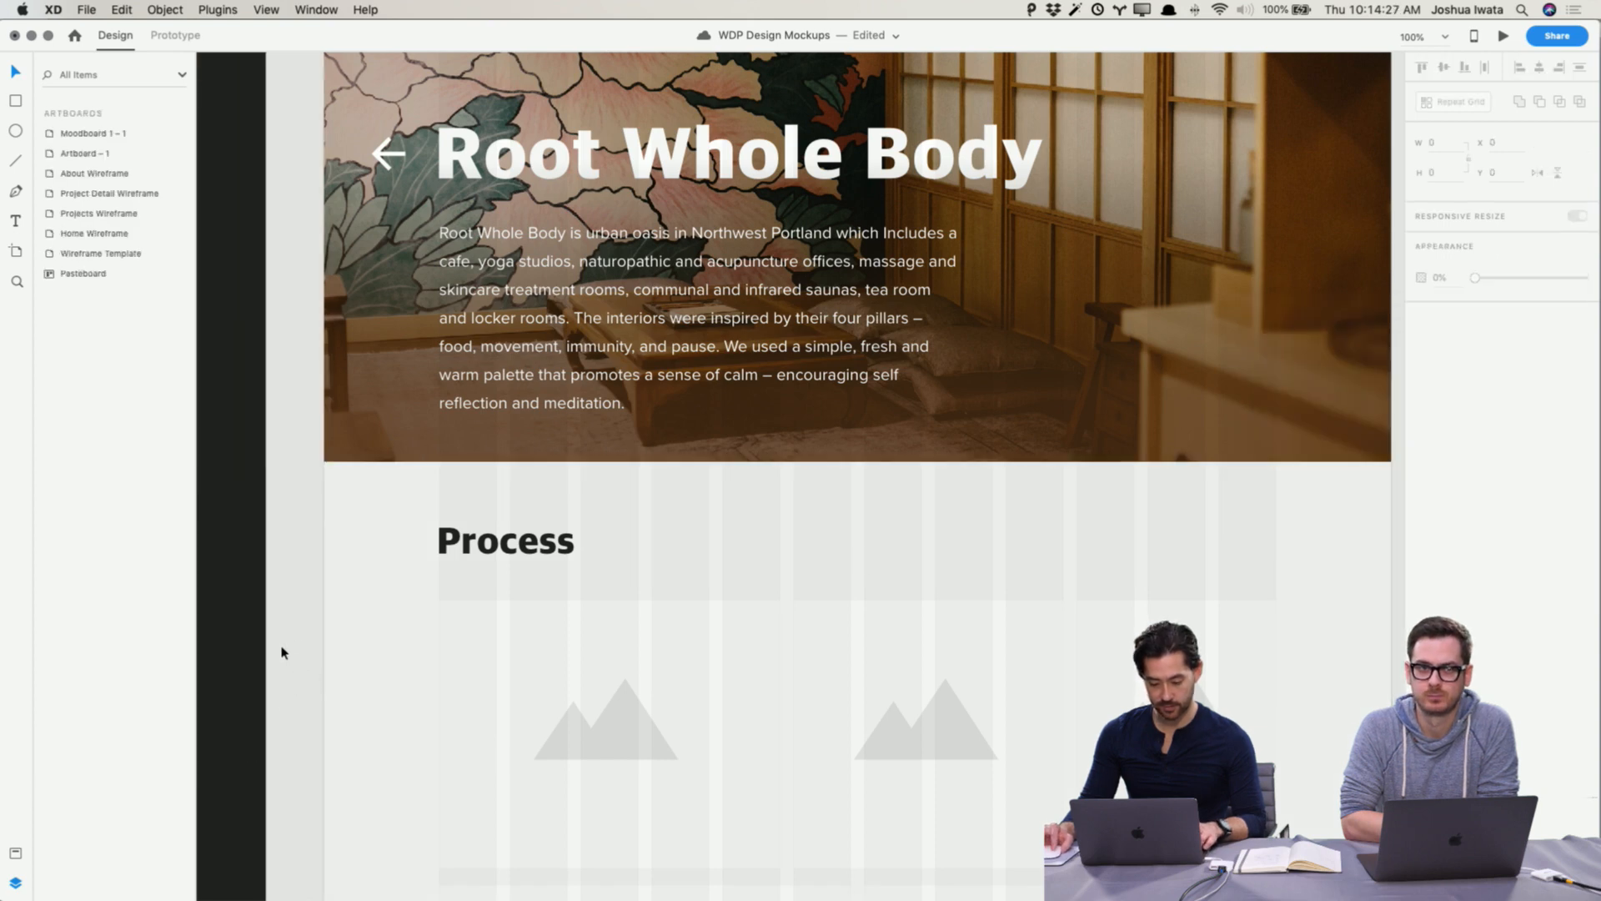
pyautogui.click(325, 643)
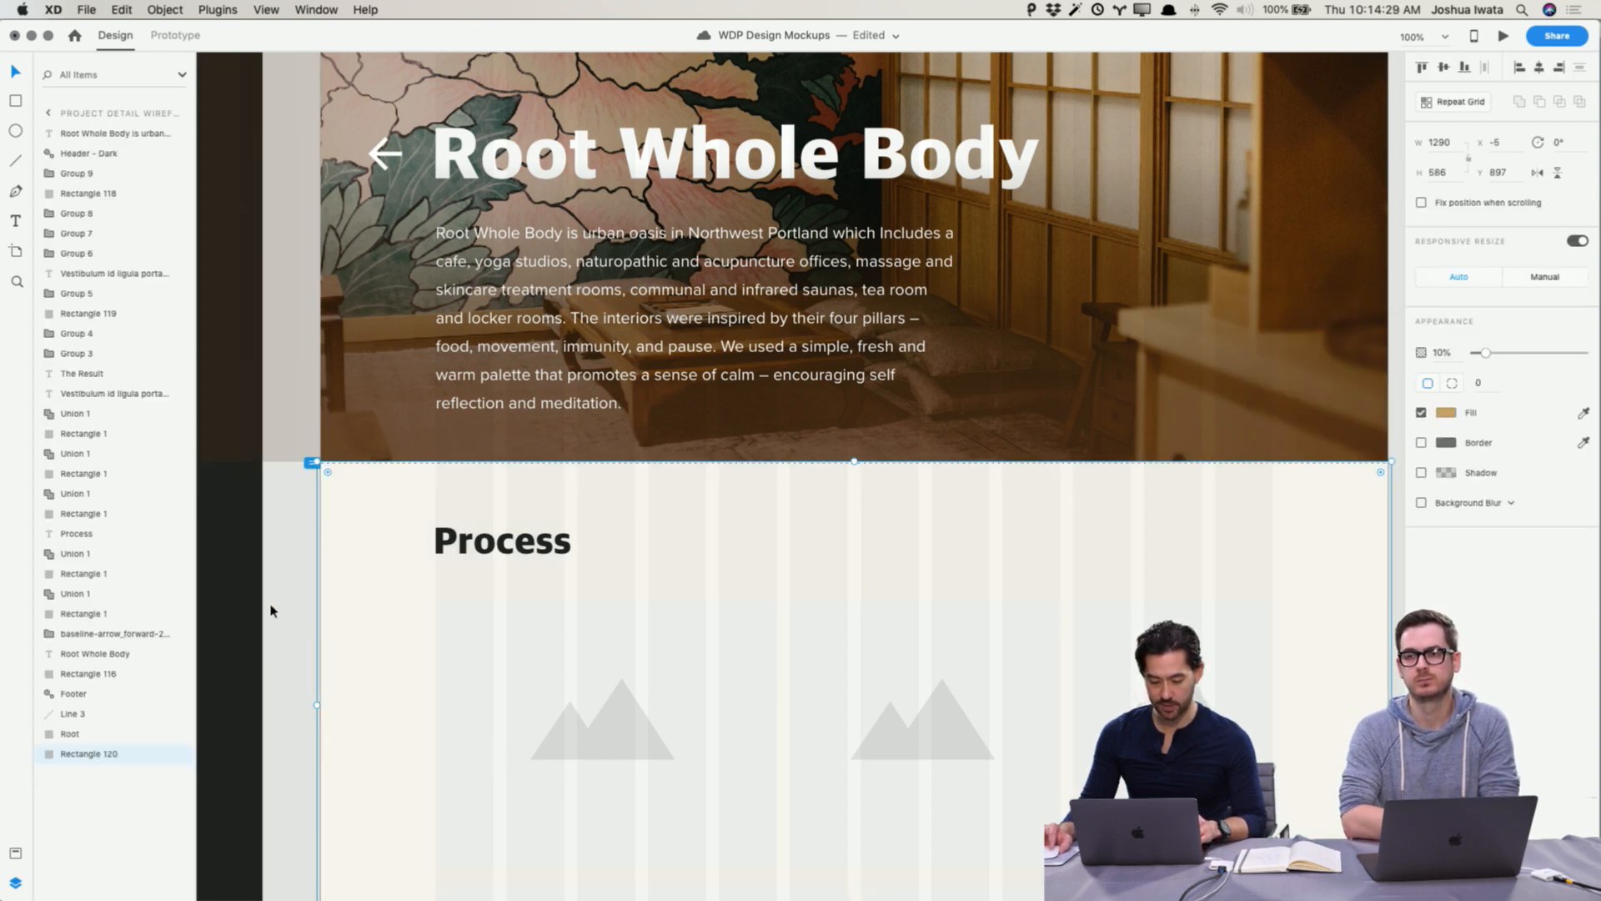
pyautogui.click(271, 612)
pyautogui.scroll(10, 273, 608)
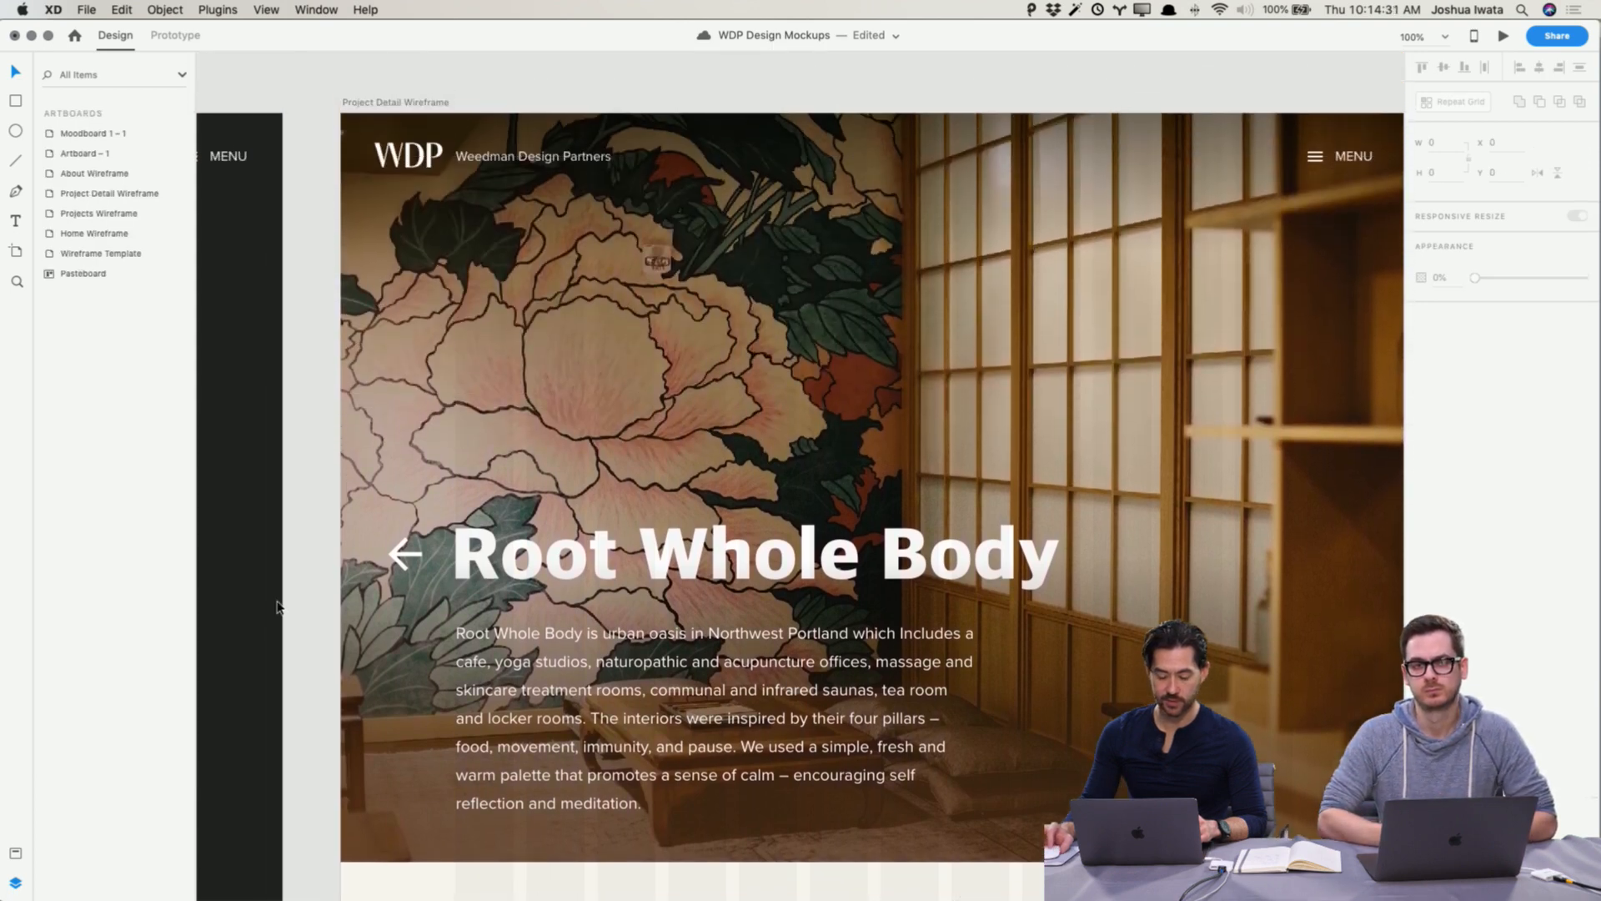
pyautogui.scroll(-3, 277, 606)
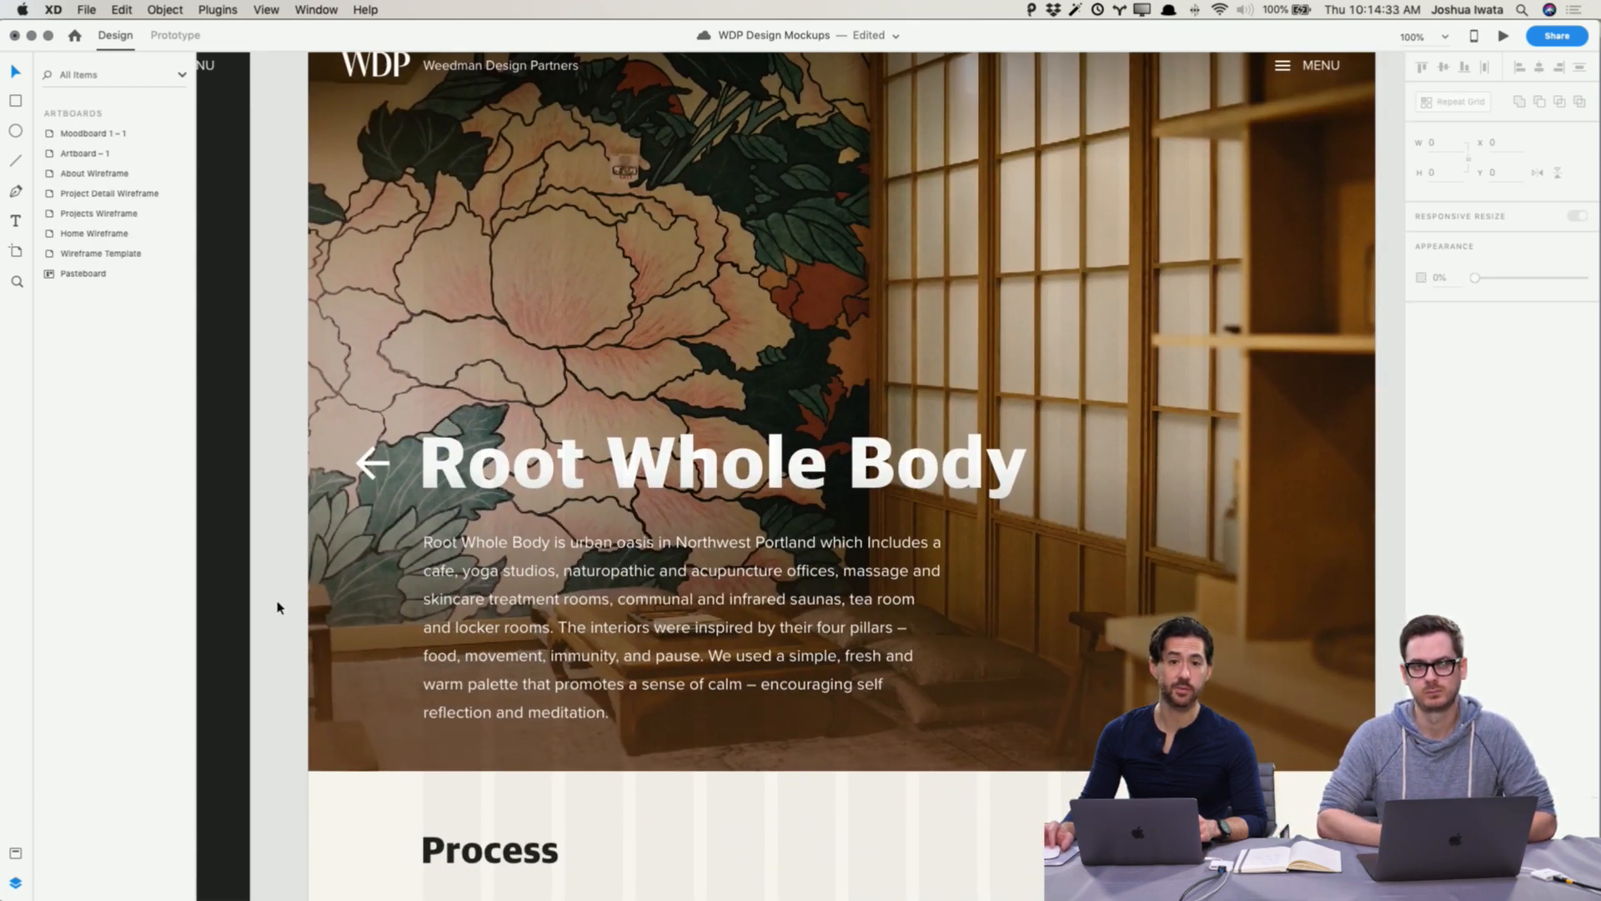
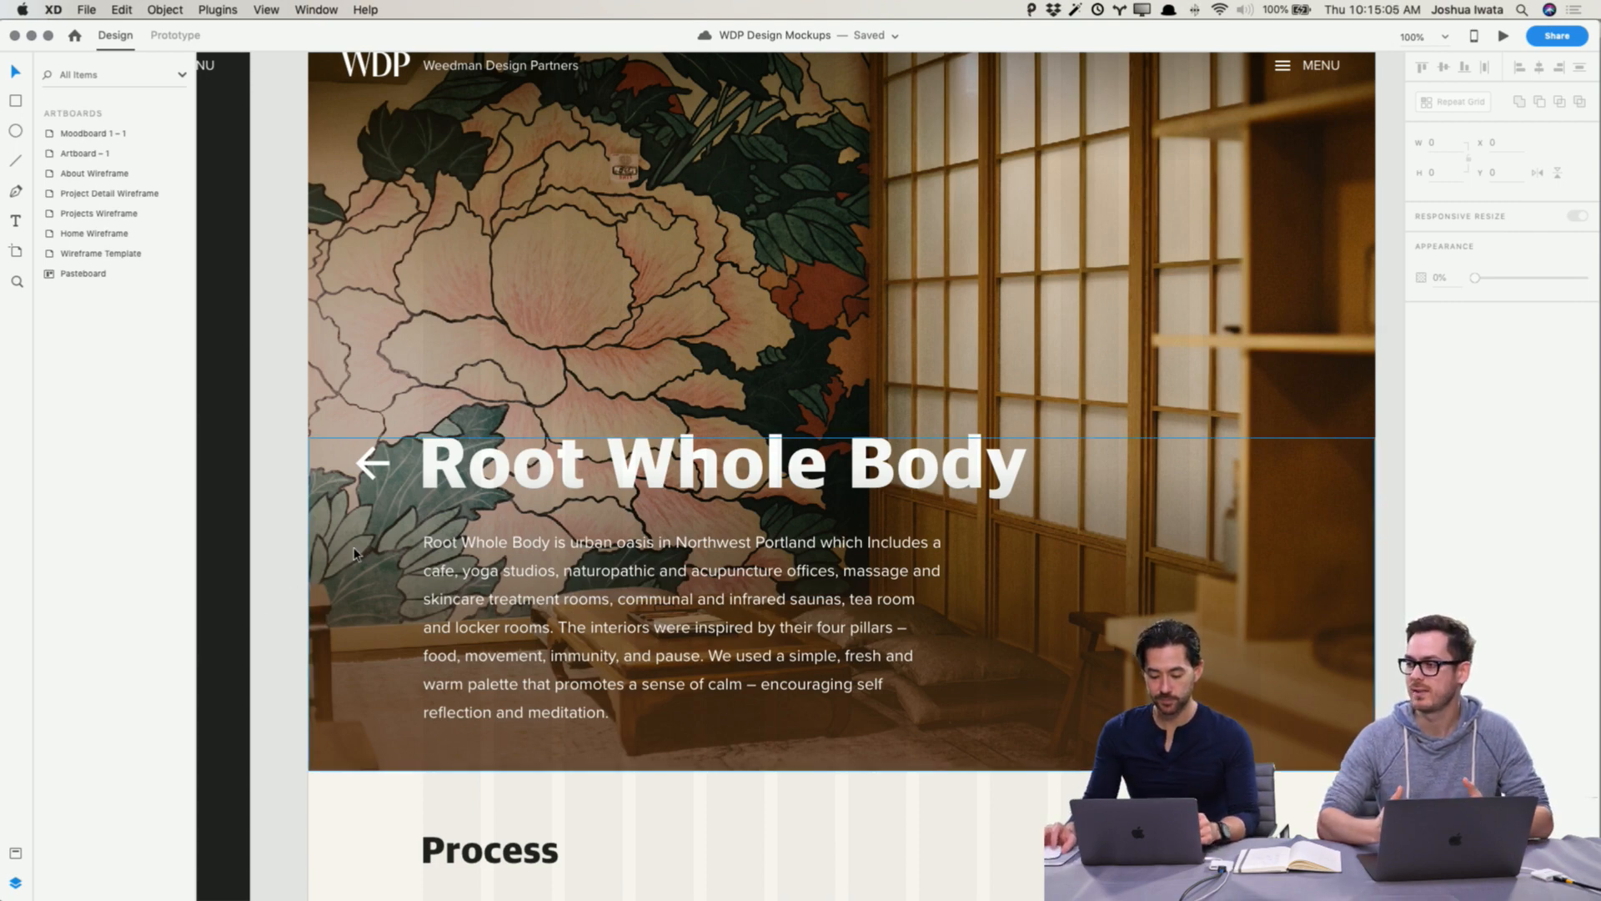
# Step: Select the five Process image placeholder frames and set their fill to #C8C8C8
pyautogui.scroll(-10, 354, 547)
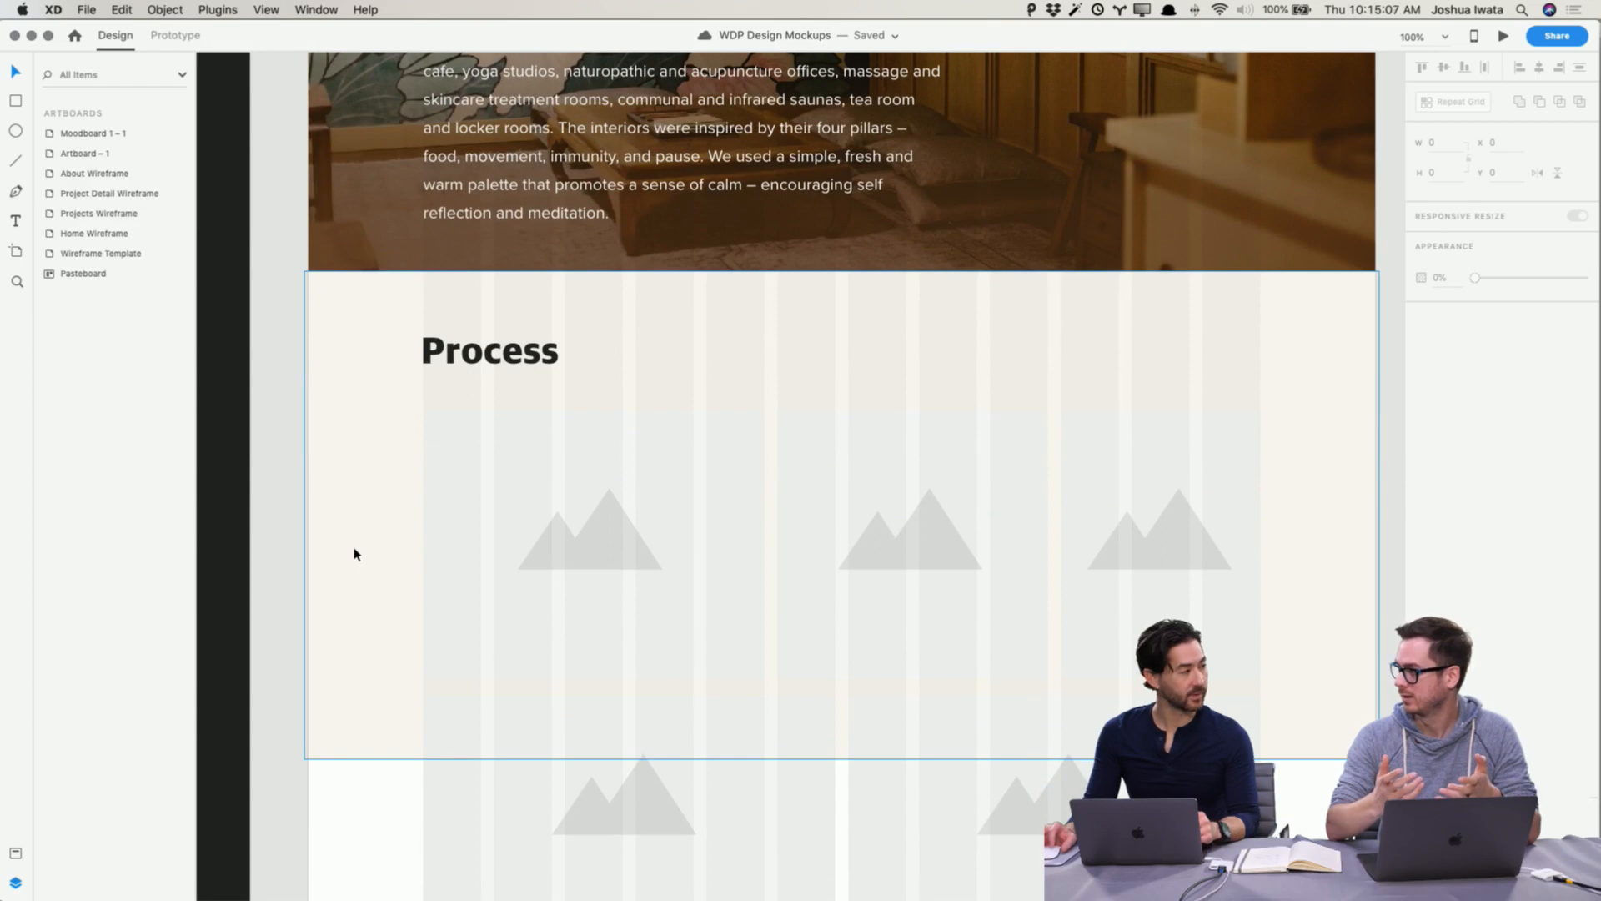
pyautogui.scroll(-3, 618, 543)
pyautogui.hscroll(2, 609, 483)
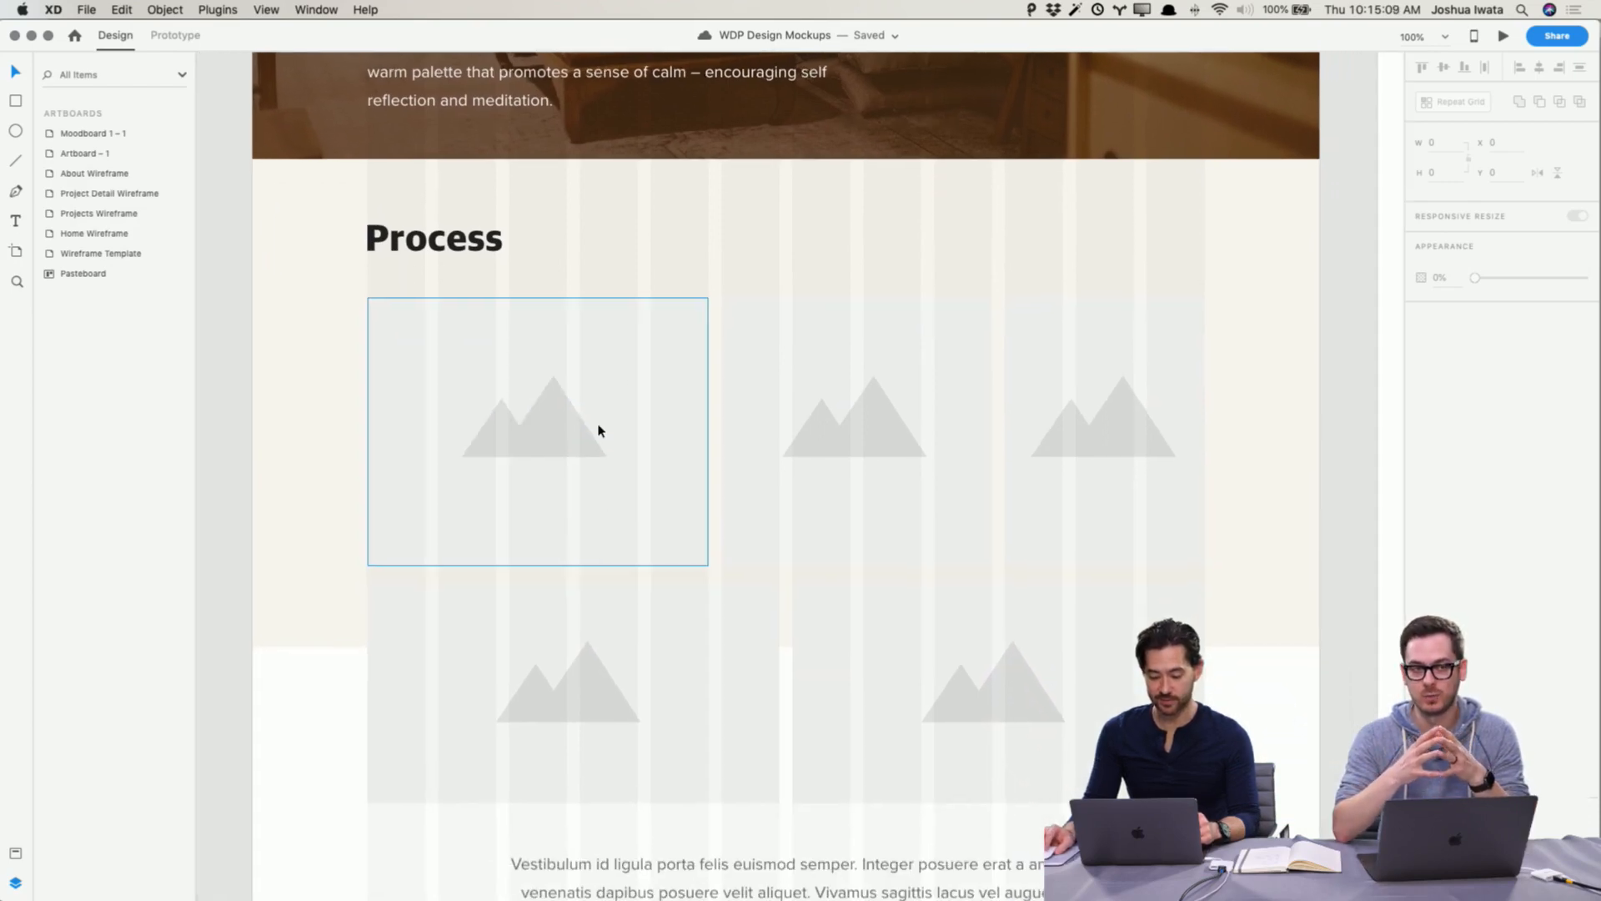
pyautogui.click(639, 353)
pyautogui.keyDown('shift'); pyautogui.click(786, 339); pyautogui.keyUp('shift')
pyautogui.keyDown('shift'); pyautogui.click(1043, 329); pyautogui.keyUp('shift')
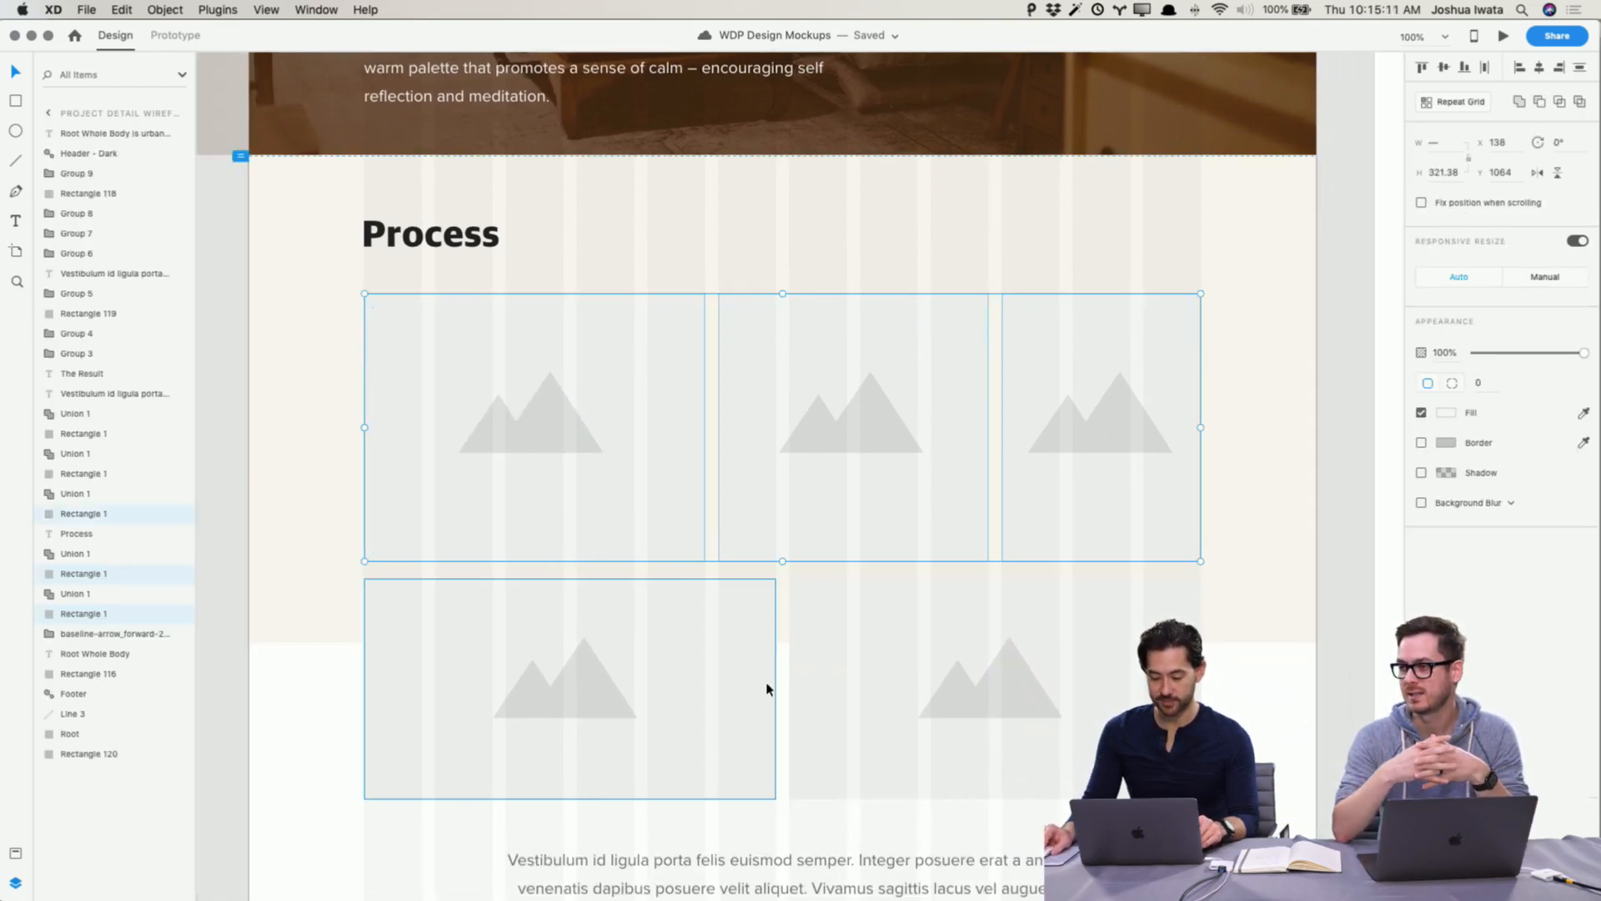
pyautogui.keyDown('shift'); pyautogui.click(918, 675); pyautogui.keyUp('shift')
pyautogui.keyDown('shift'); pyautogui.click(751, 643); pyautogui.keyUp('shift')
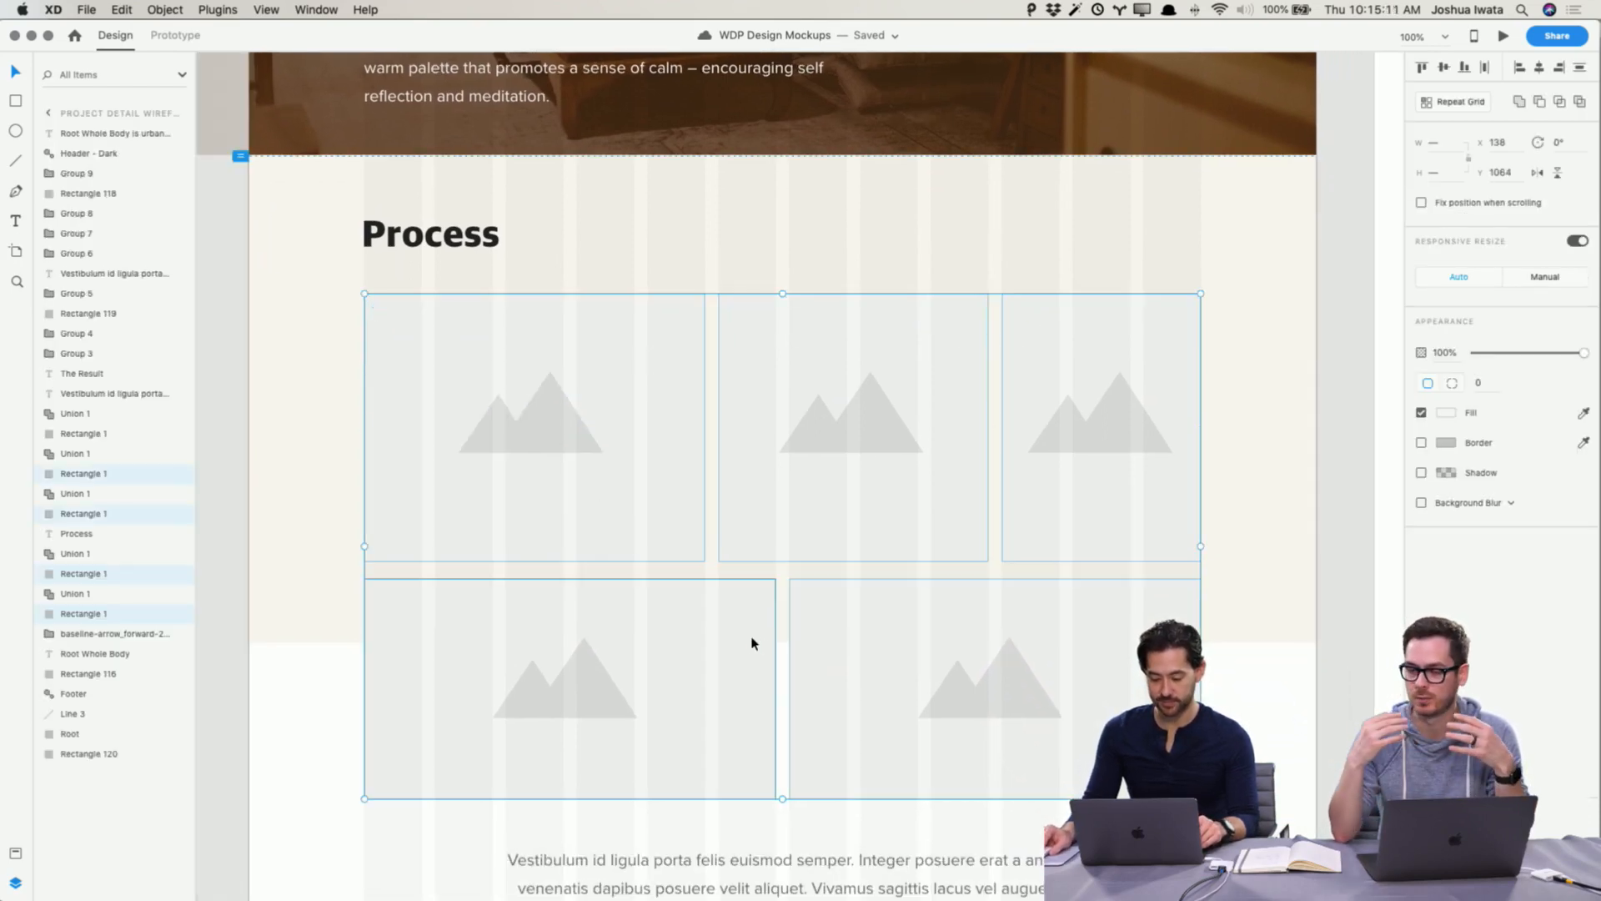
pyautogui.click(1448, 414)
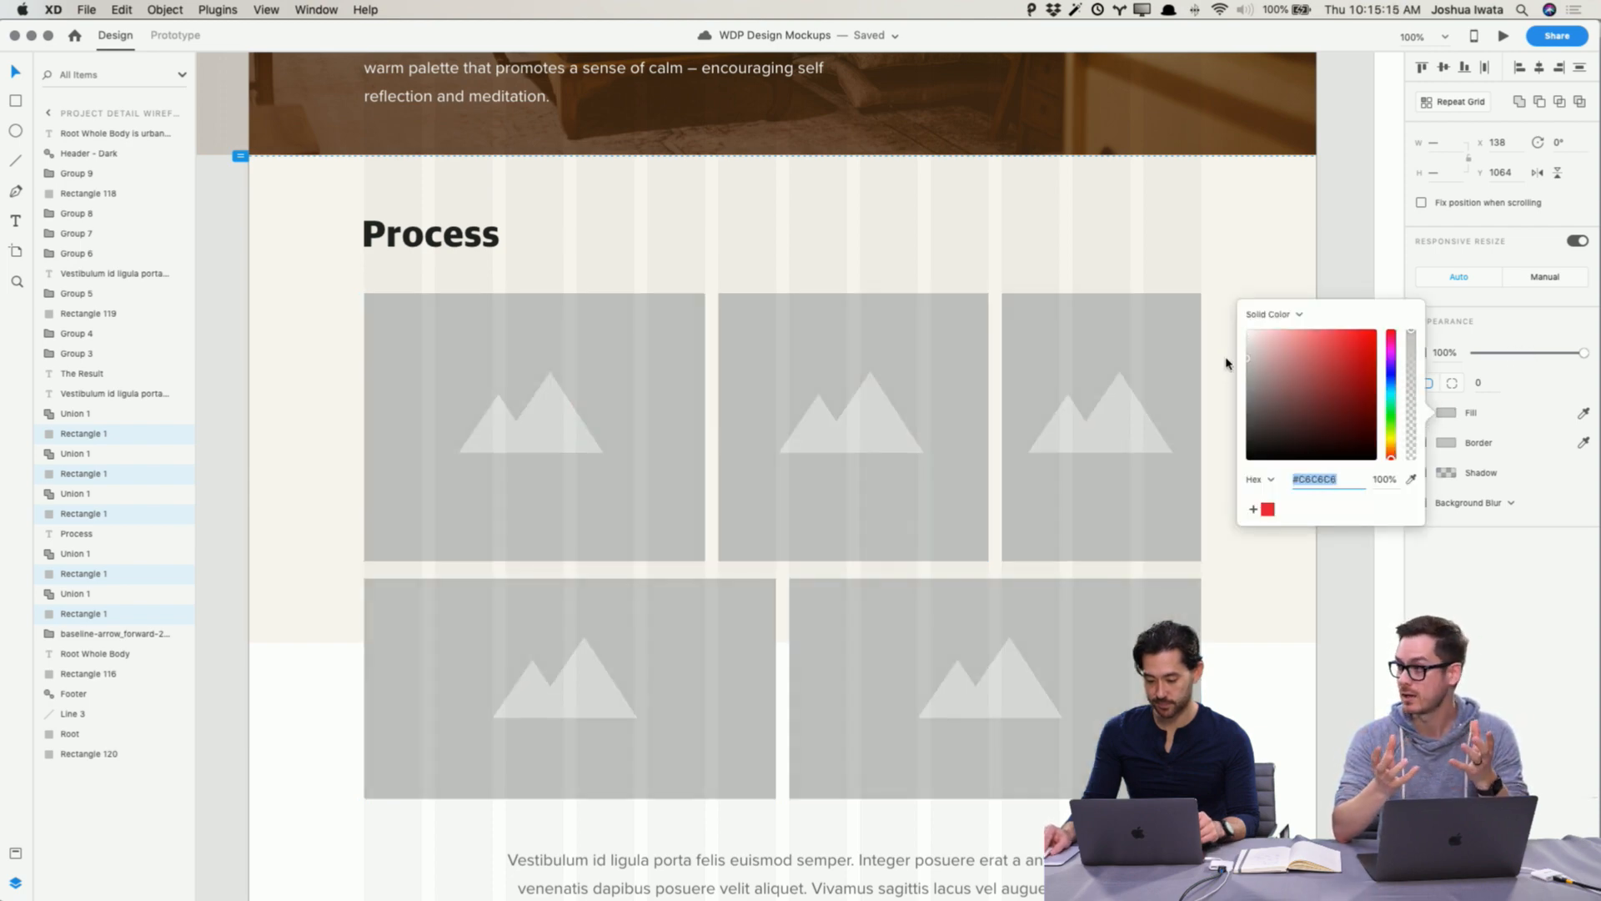
pyautogui.click(1282, 596)
# Step: Delete the mountain icons from all five Process placeholder frames
pyautogui.click(1115, 451)
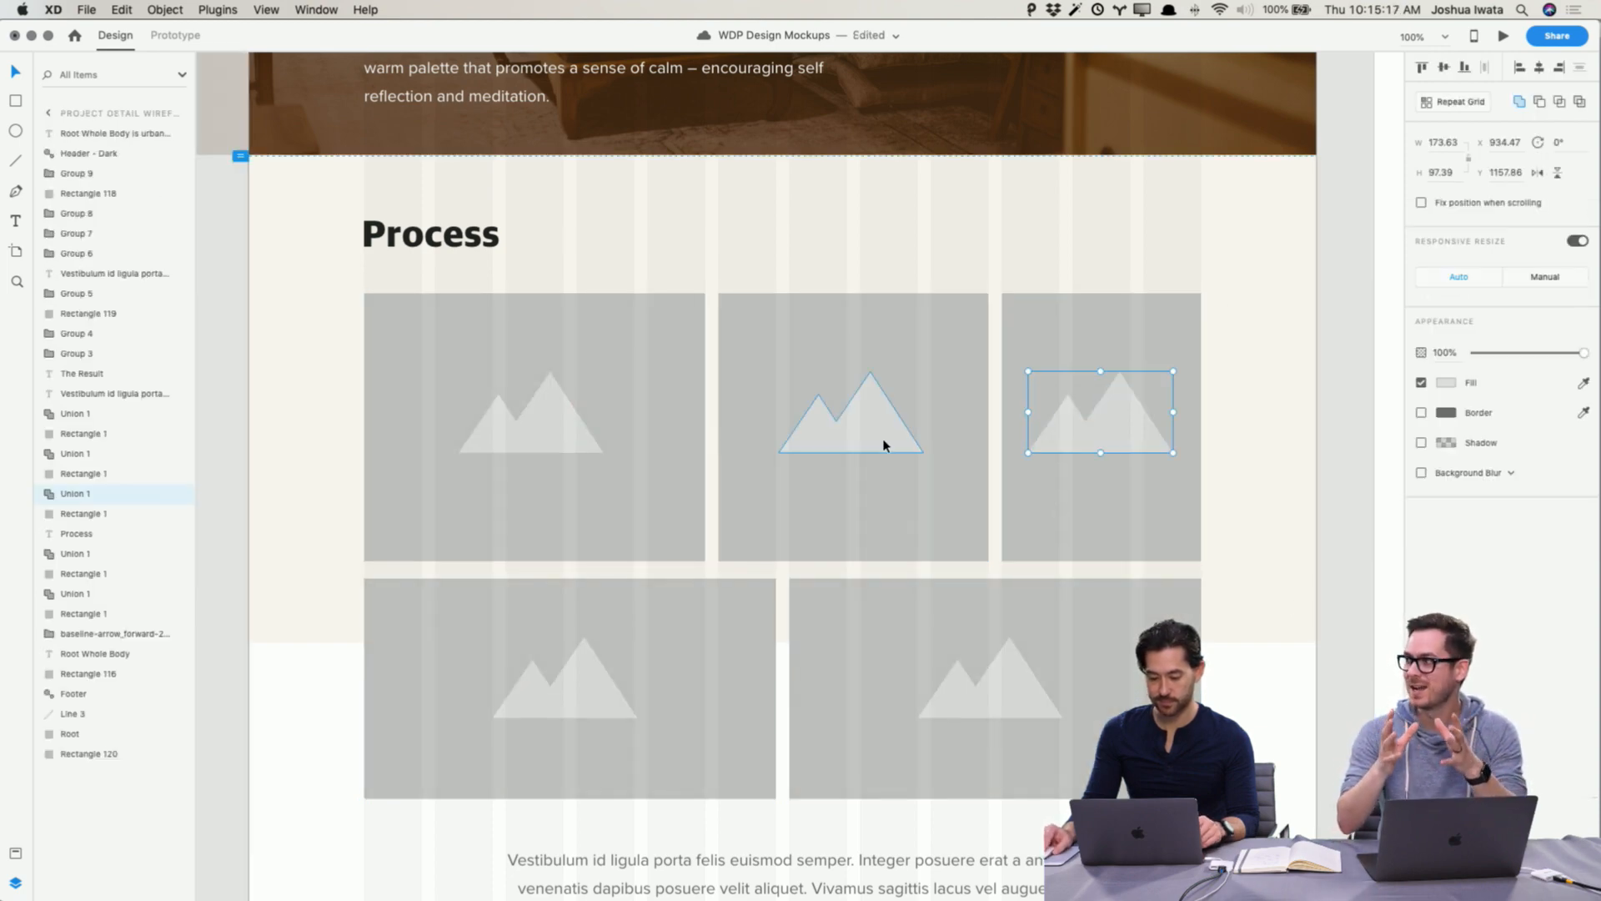
pyautogui.keyDown('shift'); pyautogui.click(882, 443); pyautogui.keyUp('shift')
pyautogui.keyDown('shift'); pyautogui.click(523, 418); pyautogui.keyUp('shift')
pyautogui.press('Delete')
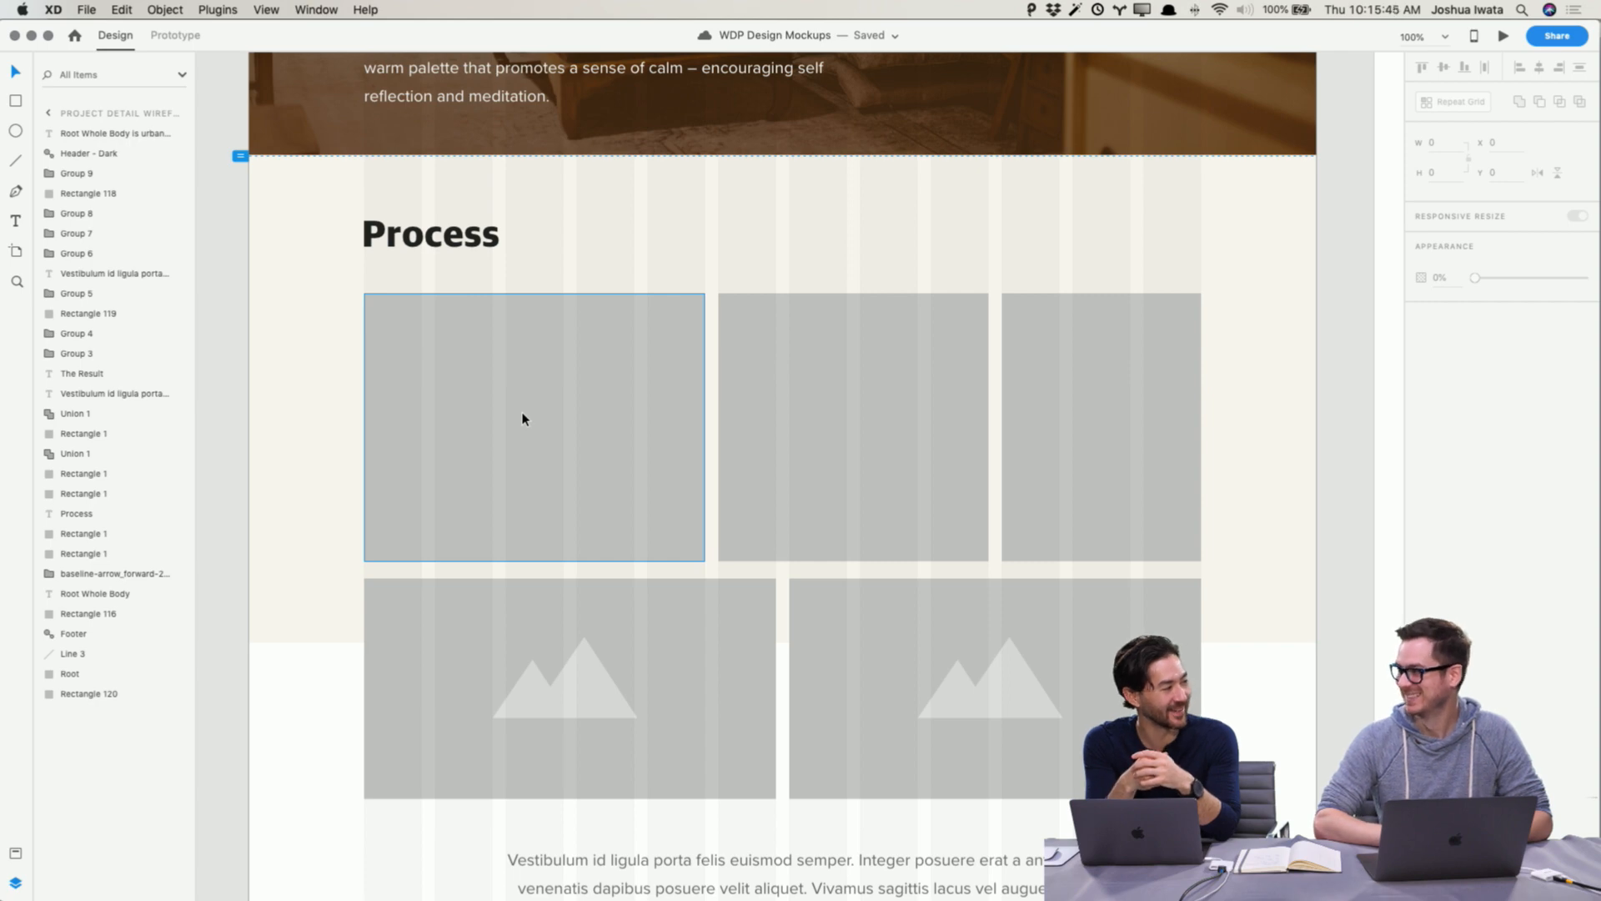
pyautogui.click(551, 703)
pyautogui.keyDown('shift'); pyautogui.click(1034, 705); pyautogui.keyUp('shift')
pyautogui.press('Delete')
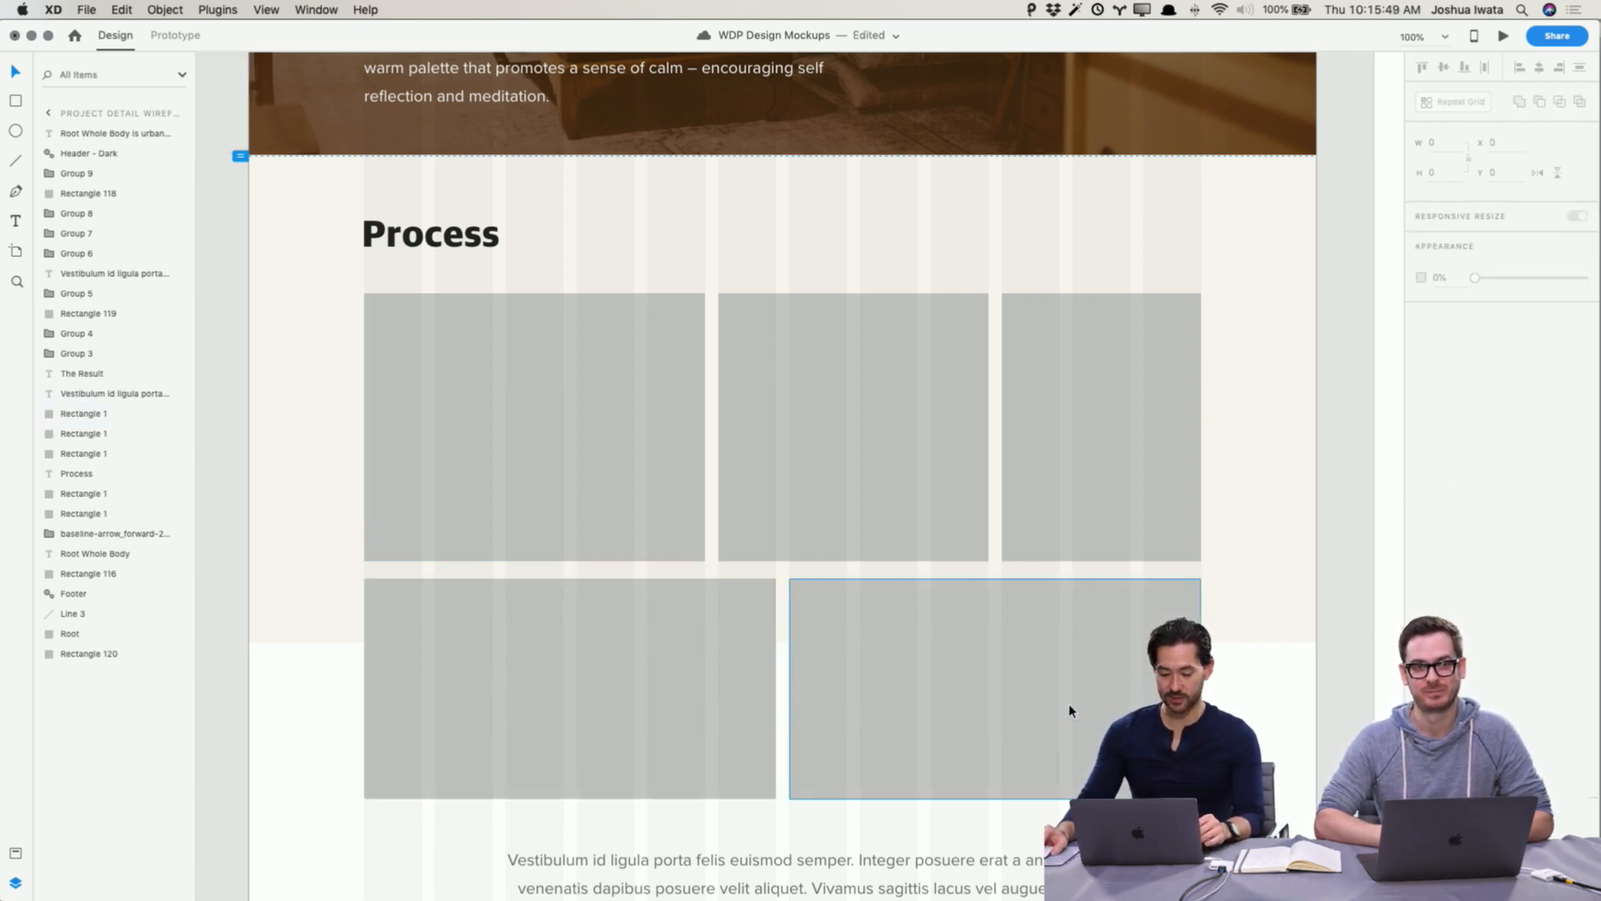
# Step: Extend the Process background rectangle down to 1050 px tall so it covers the paragraph
pyautogui.scroll(-4, 1076, 684)
pyautogui.click(1242, 467)
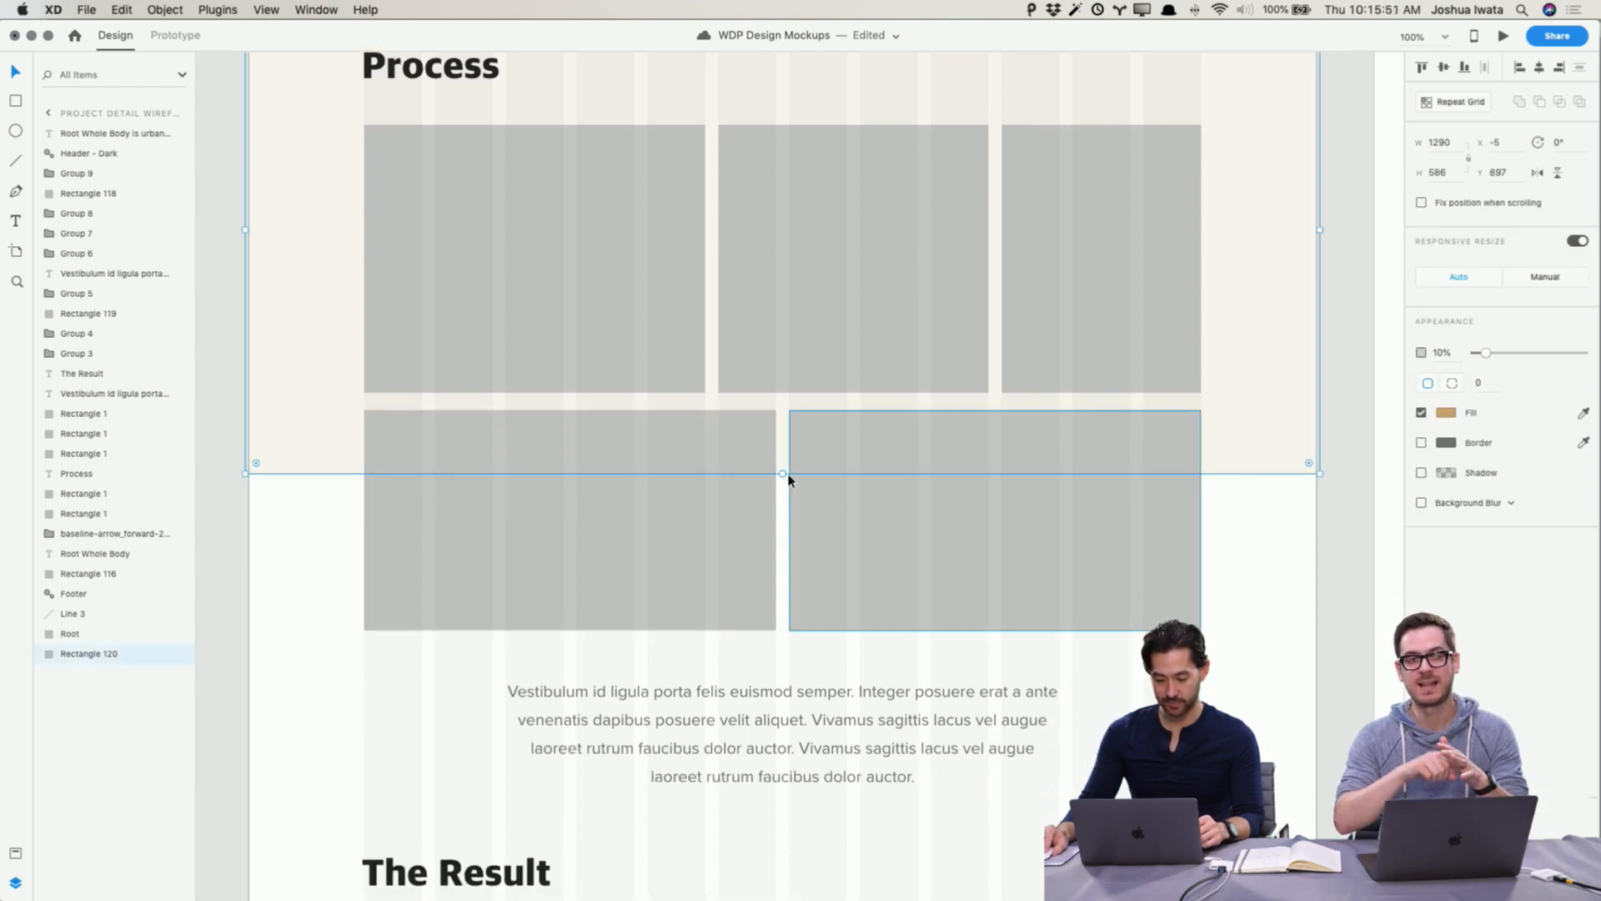
pyautogui.moveTo(783, 473); pyautogui.dragTo(806, 863)
pyautogui.scroll(15, 786, 743)
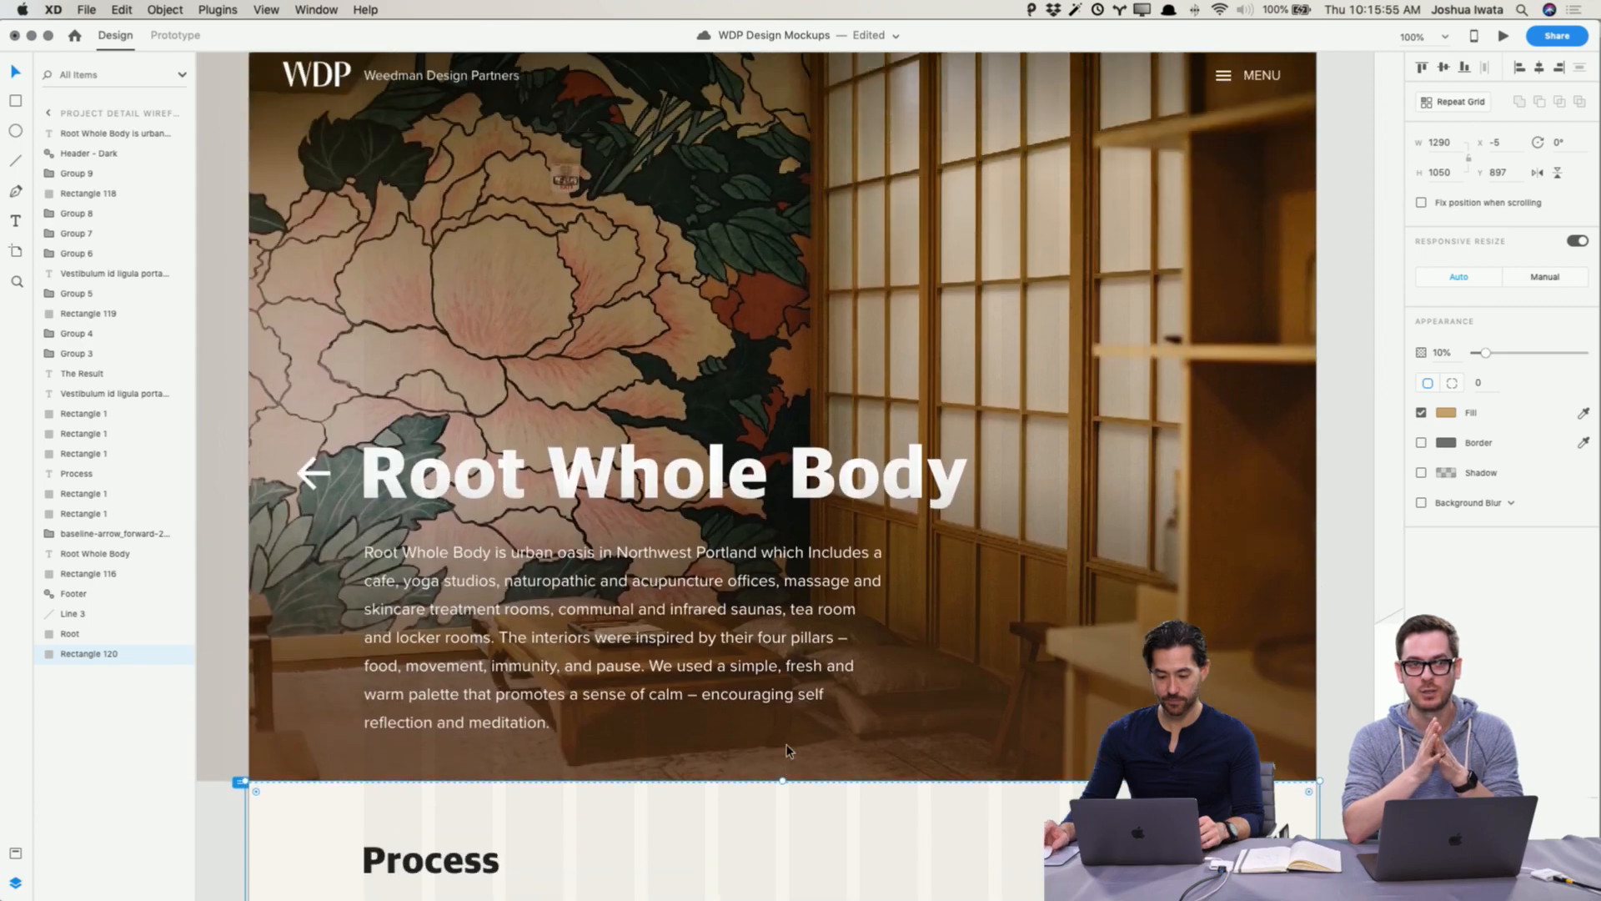
# Step: Shift the Result section and the content below it down to open space beneath the Process paragraph
pyautogui.scroll(-15, 786, 749)
pyautogui.press('super+minus')
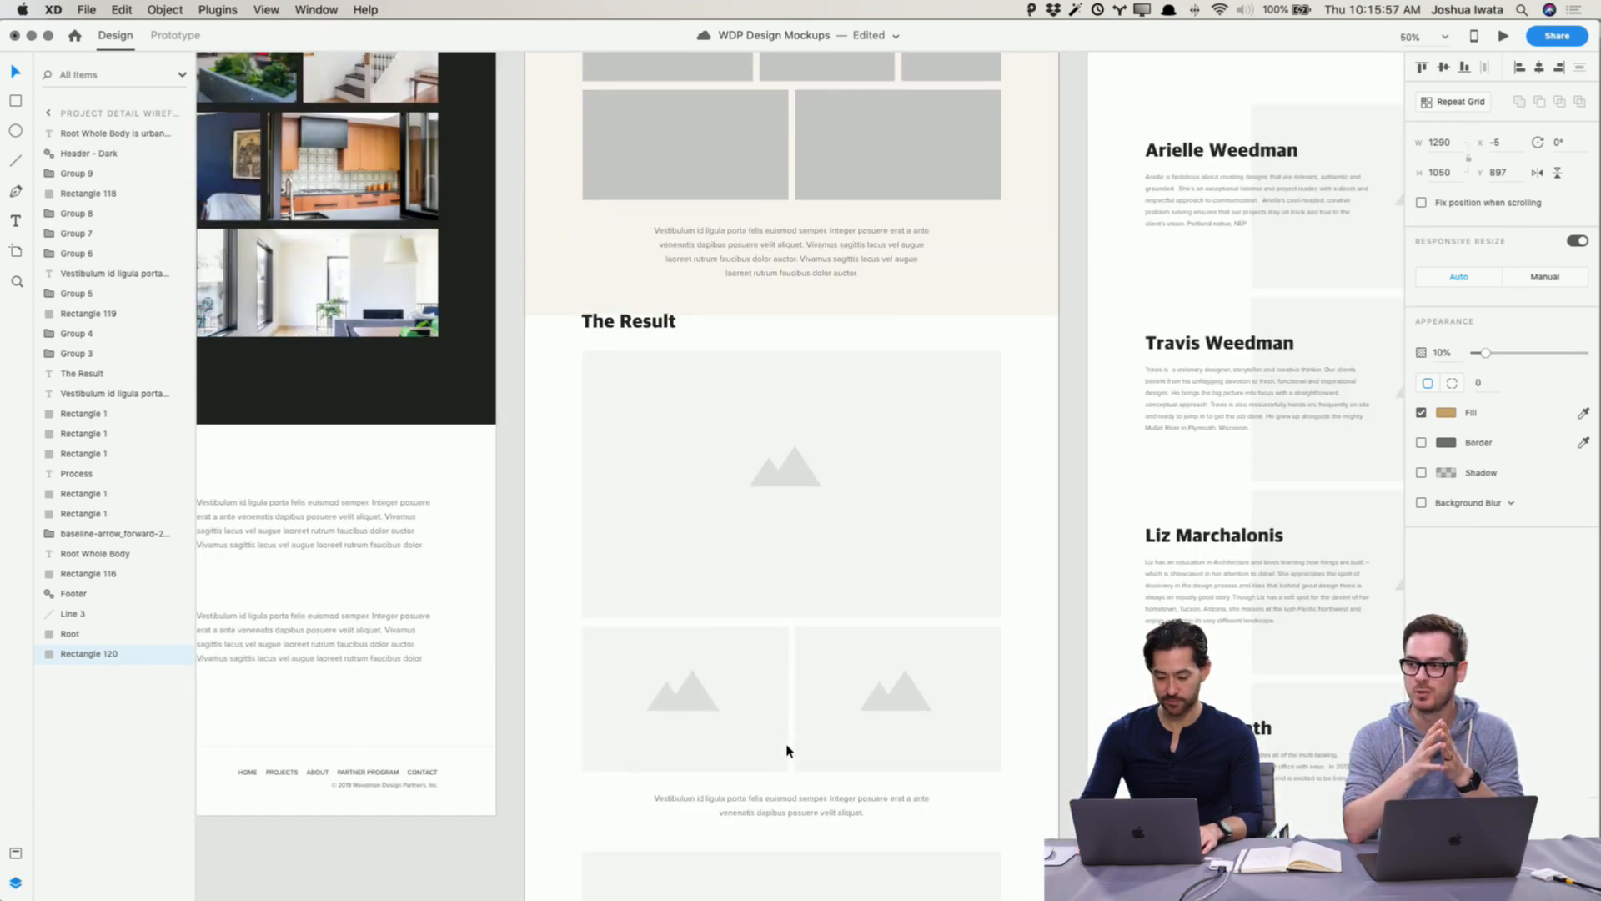
pyautogui.press('shift+super+apostrophe')
pyautogui.press('super+minus')
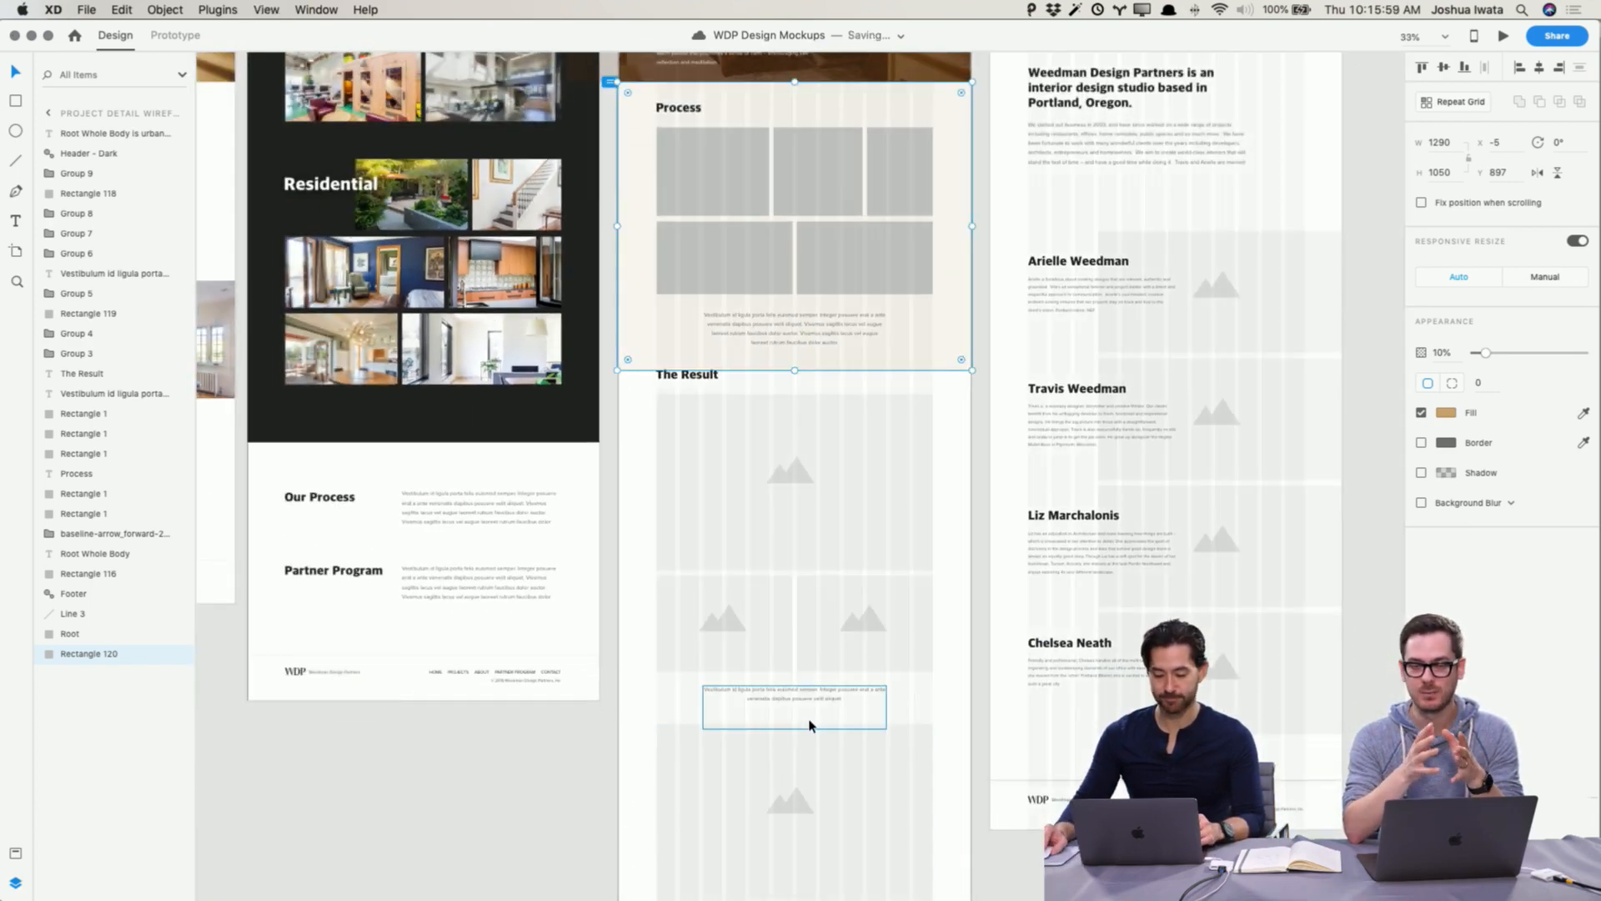
pyautogui.click(939, 762)
pyautogui.scroll(-5, 940, 763)
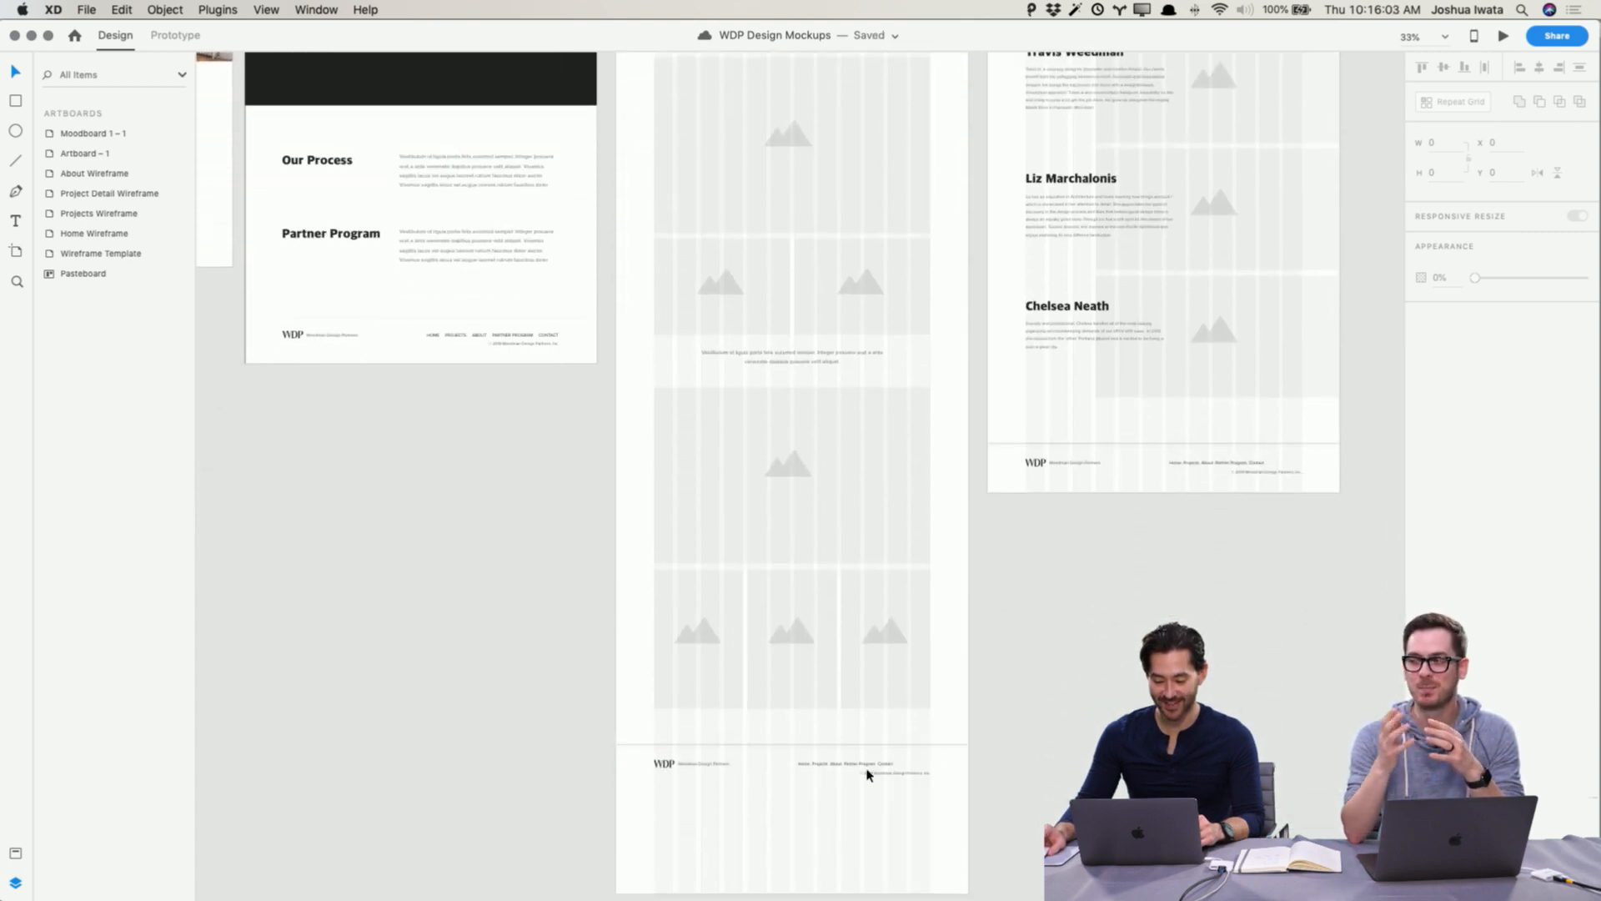
pyautogui.moveTo(936, 835); pyautogui.dragTo(635, 107)
pyautogui.moveTo(699, 118); pyautogui.dragTo(699, 190)
pyautogui.scroll(7, 698, 194)
pyautogui.moveTo(697, 511); pyautogui.dragTo(698, 578)
# Step: Extend the Process background rectangle to 1112 px tall to fill the new gap
pyautogui.click(799, 475)
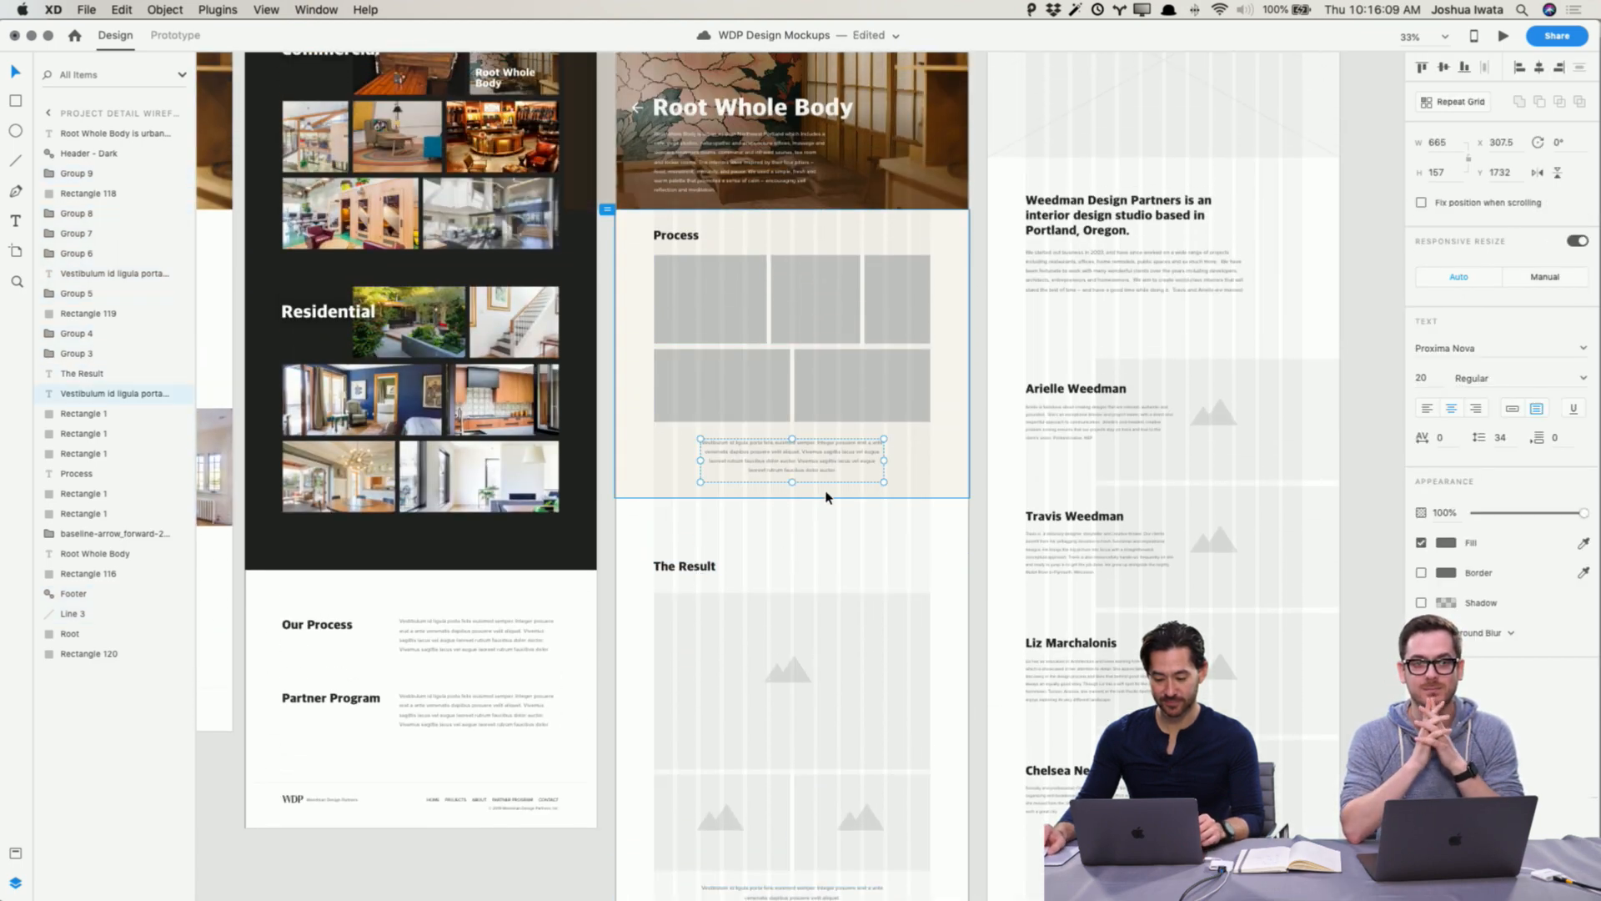
pyautogui.click(821, 497)
pyautogui.moveTo(792, 496); pyautogui.dragTo(787, 515)
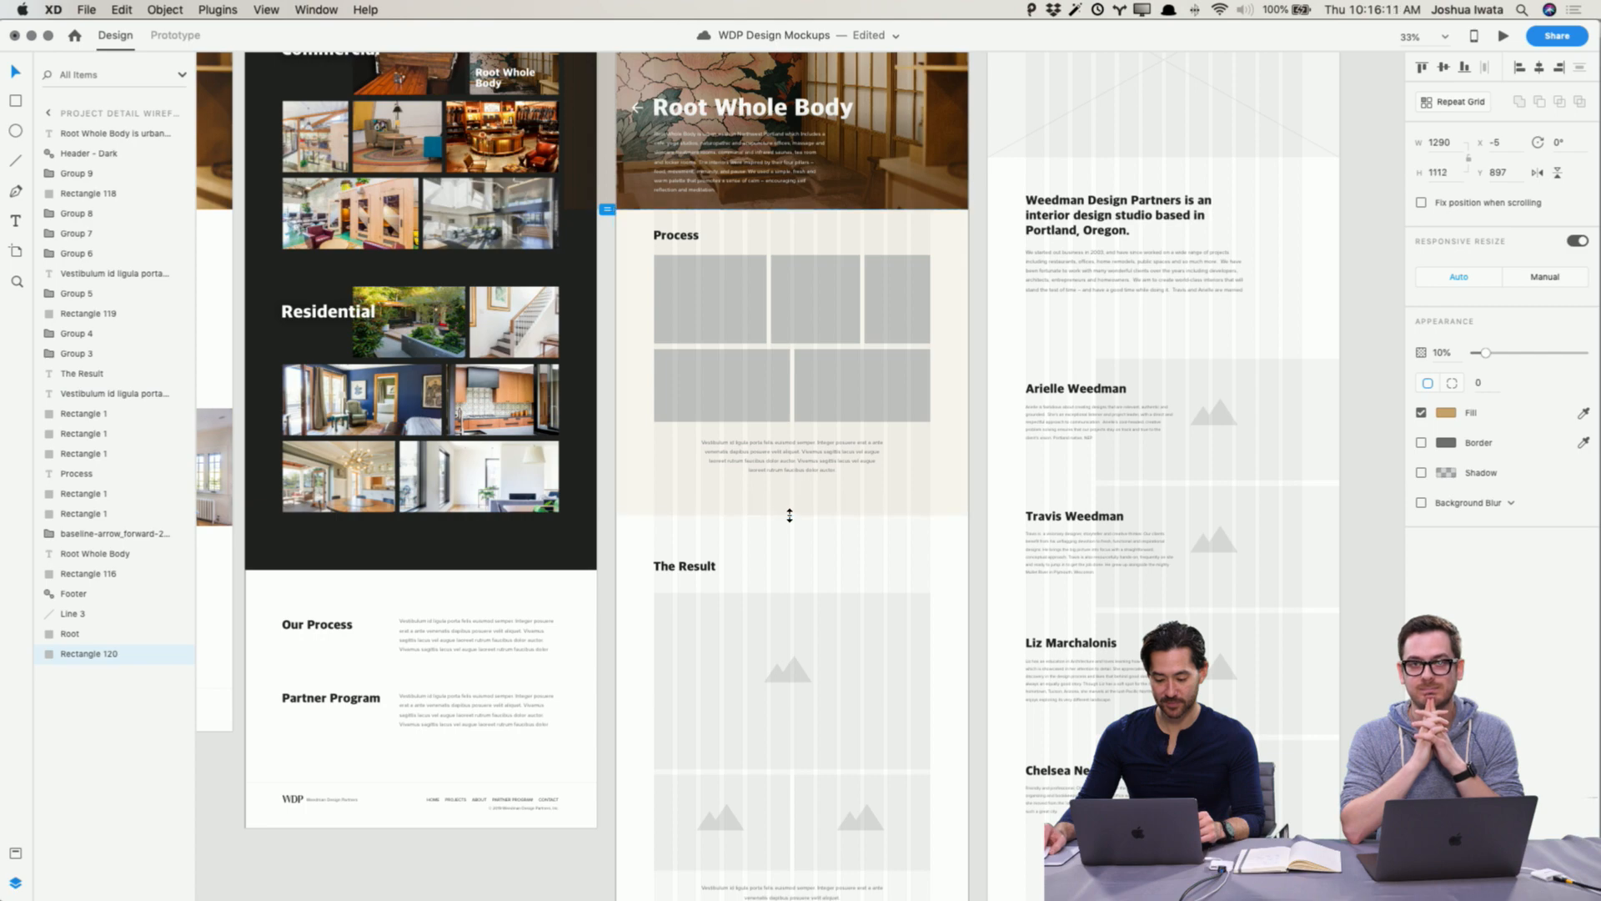
pyautogui.press('Escape')
# Step: Preview the Project Detail page and scroll through the Process and Result sections
pyautogui.scroll(5, 869, 397)
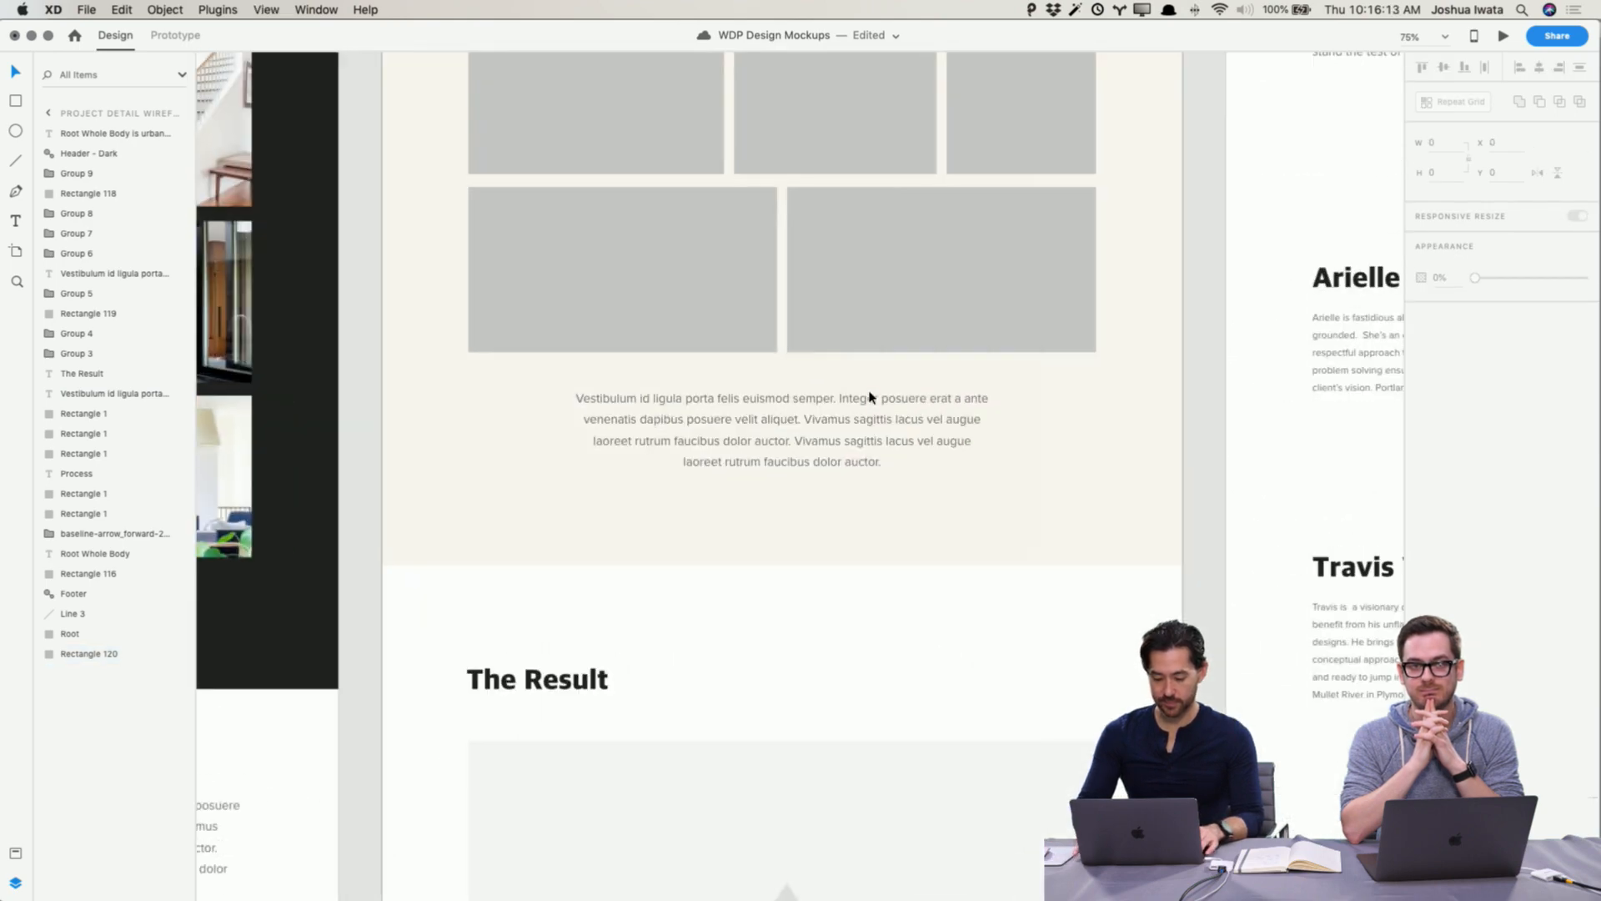
pyautogui.moveTo(865, 393); pyautogui.dragTo(850, 649)
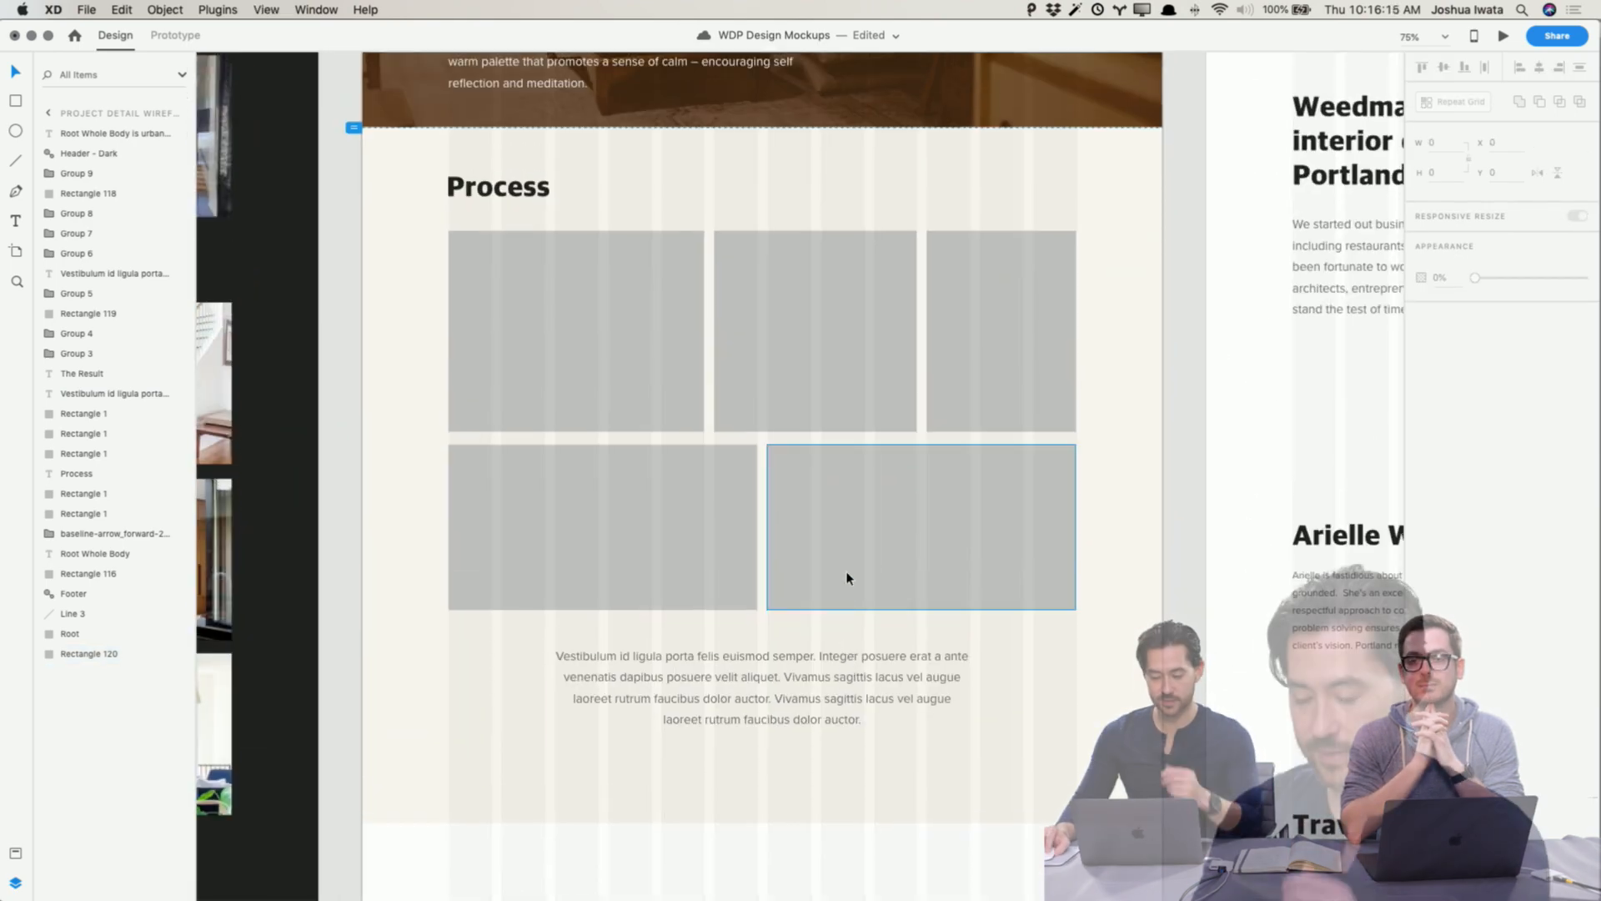
pyautogui.scroll(4, 844, 562)
pyautogui.scroll(4, 845, 569)
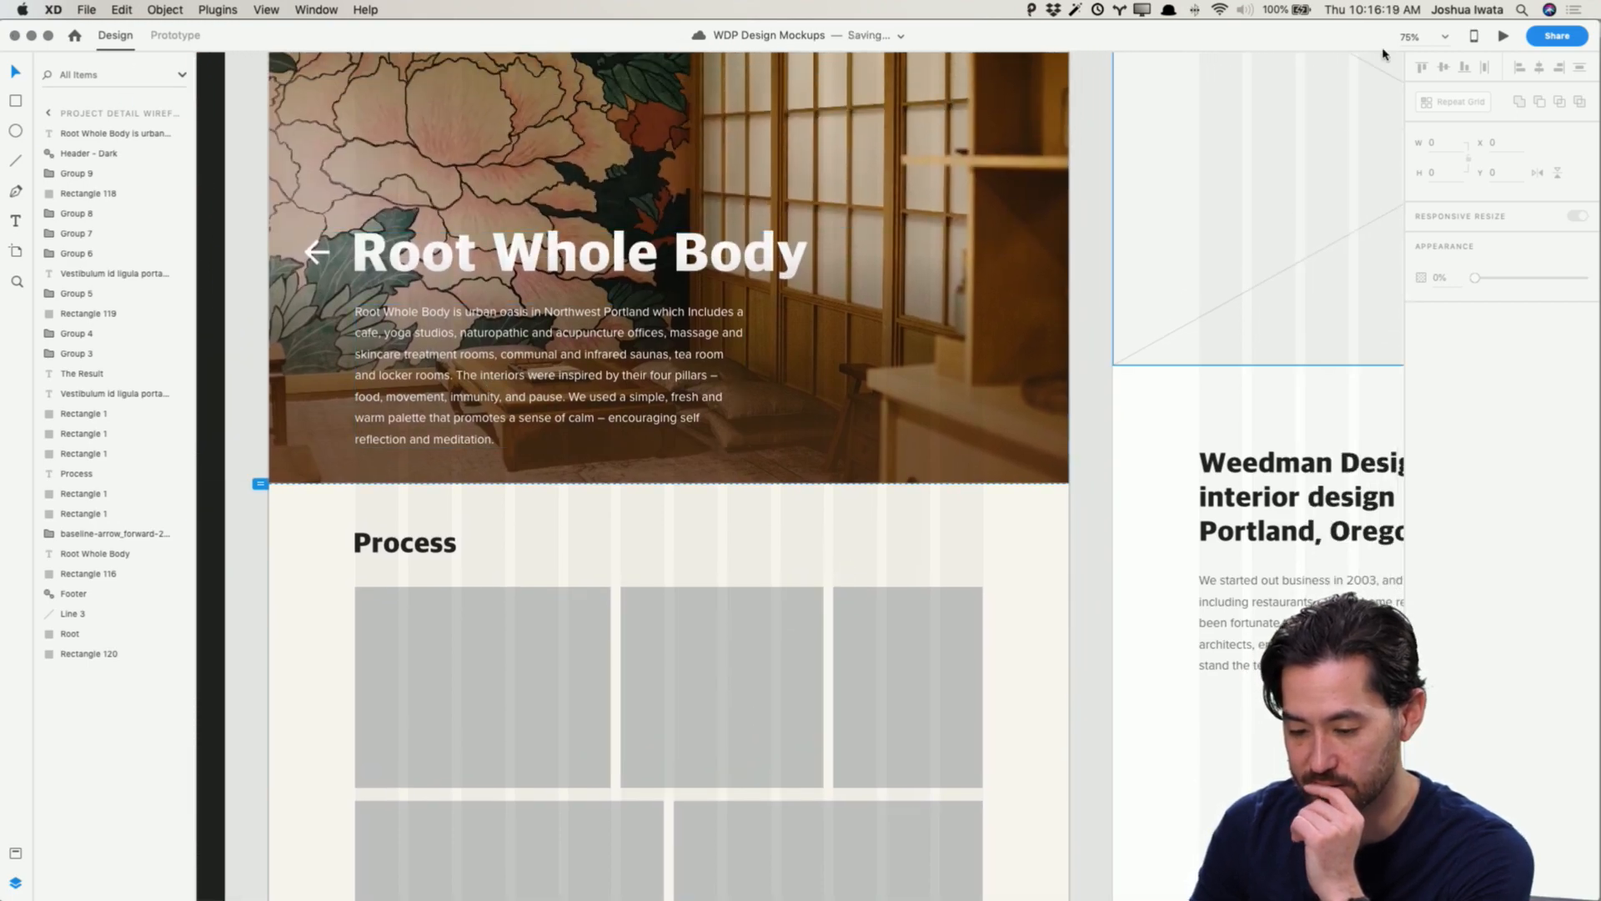
pyautogui.press('super+Return')
pyautogui.scroll(-10, 934, 375)
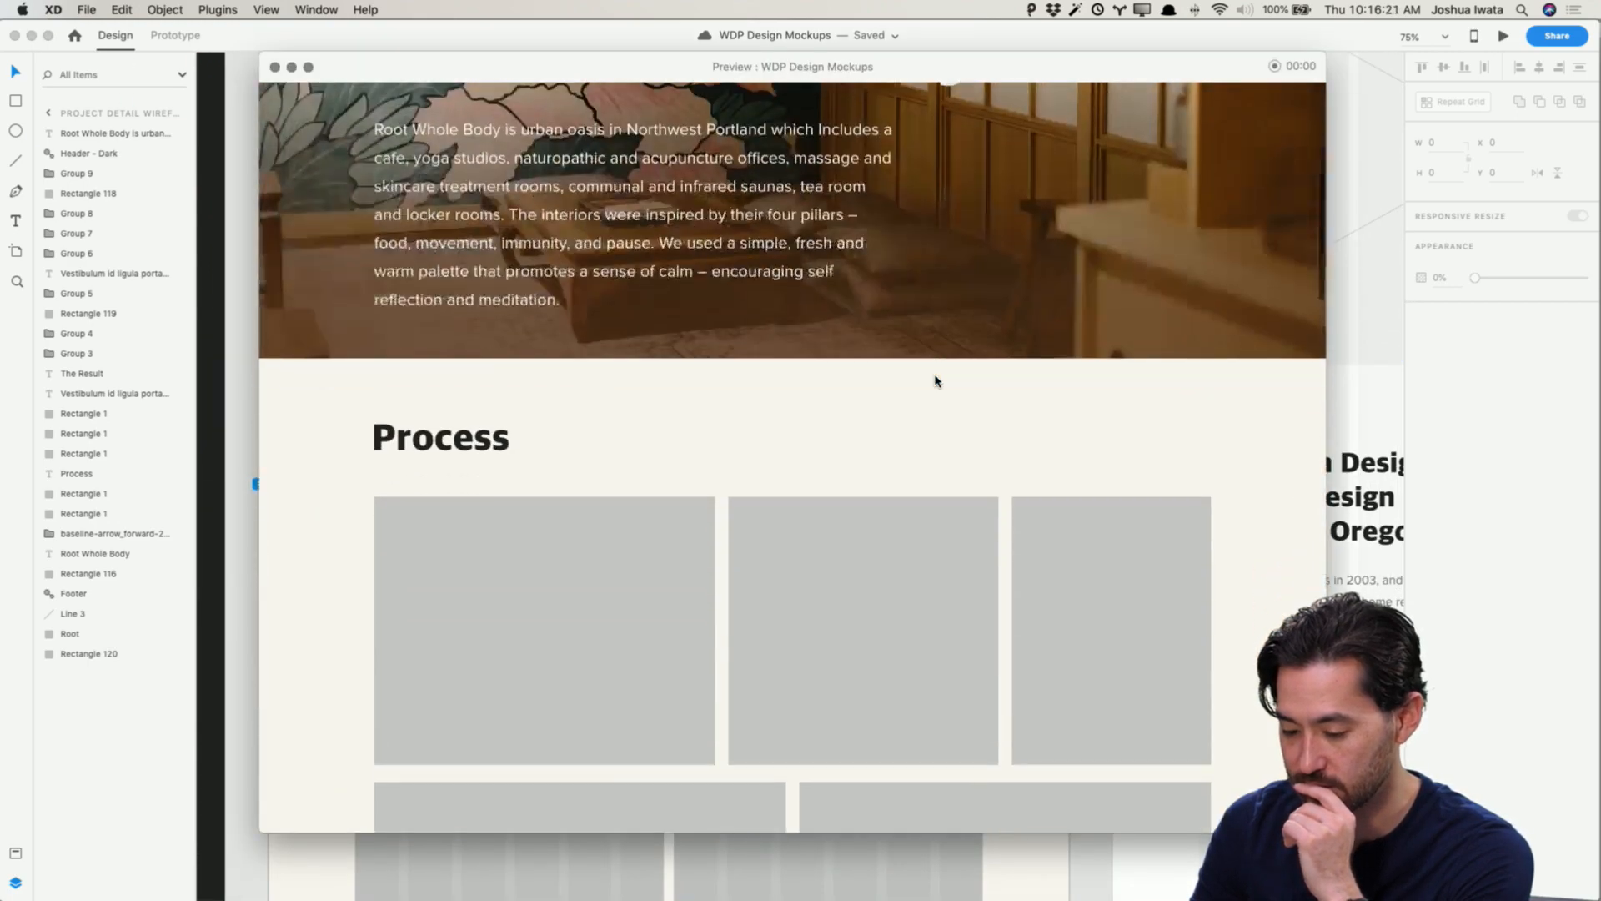
pyautogui.scroll(-10, 935, 381)
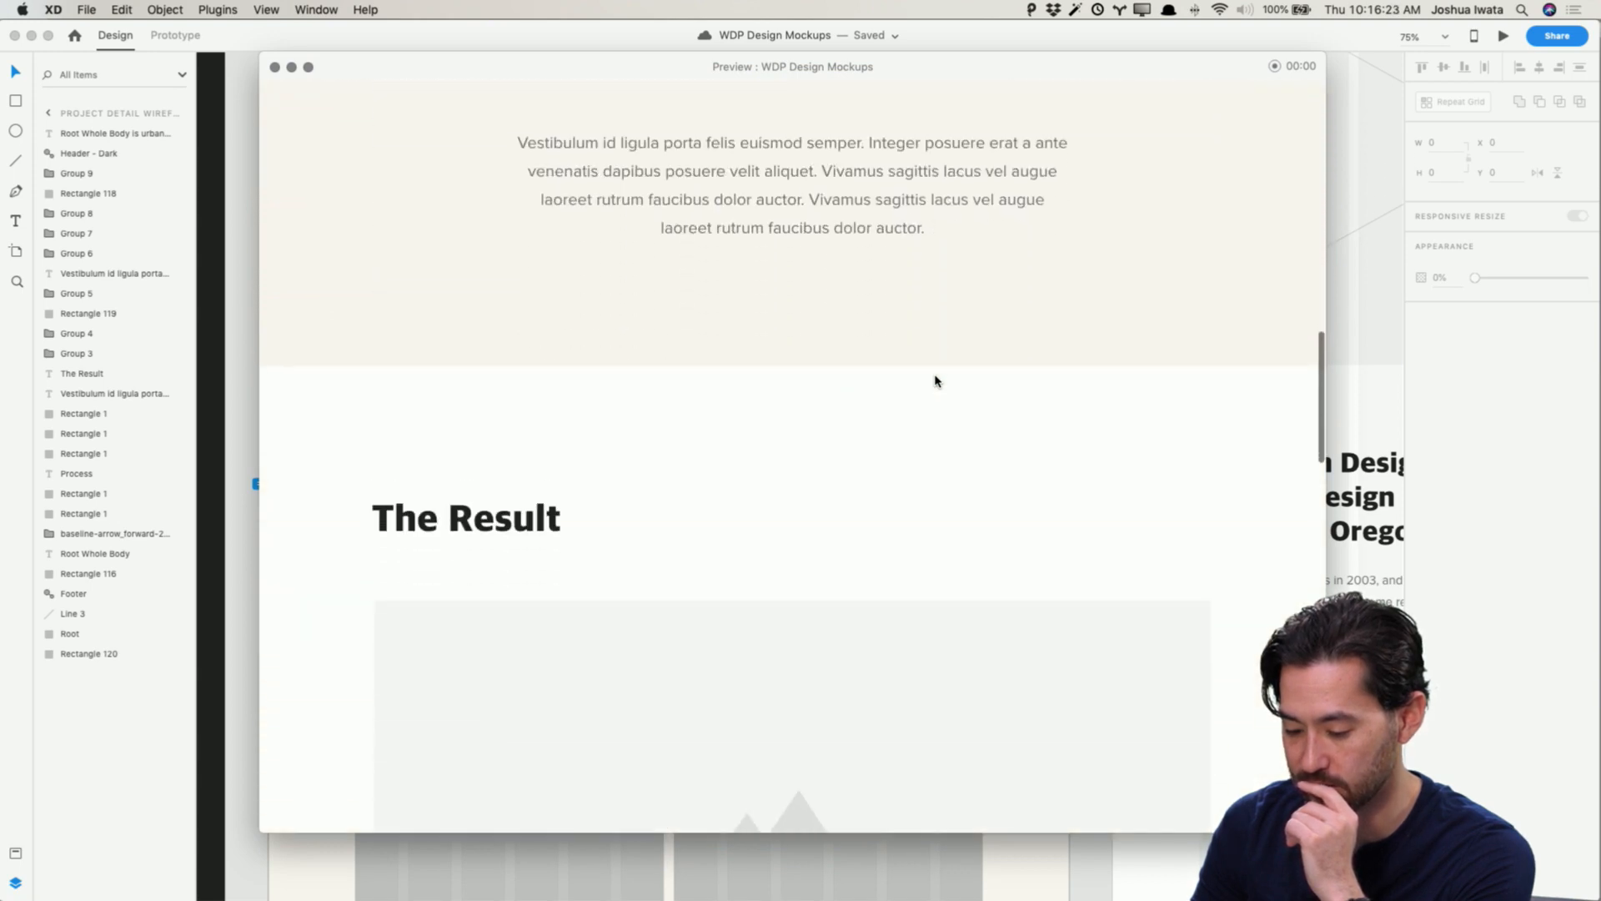
pyautogui.scroll(-3, 934, 379)
pyautogui.scroll(10, 934, 378)
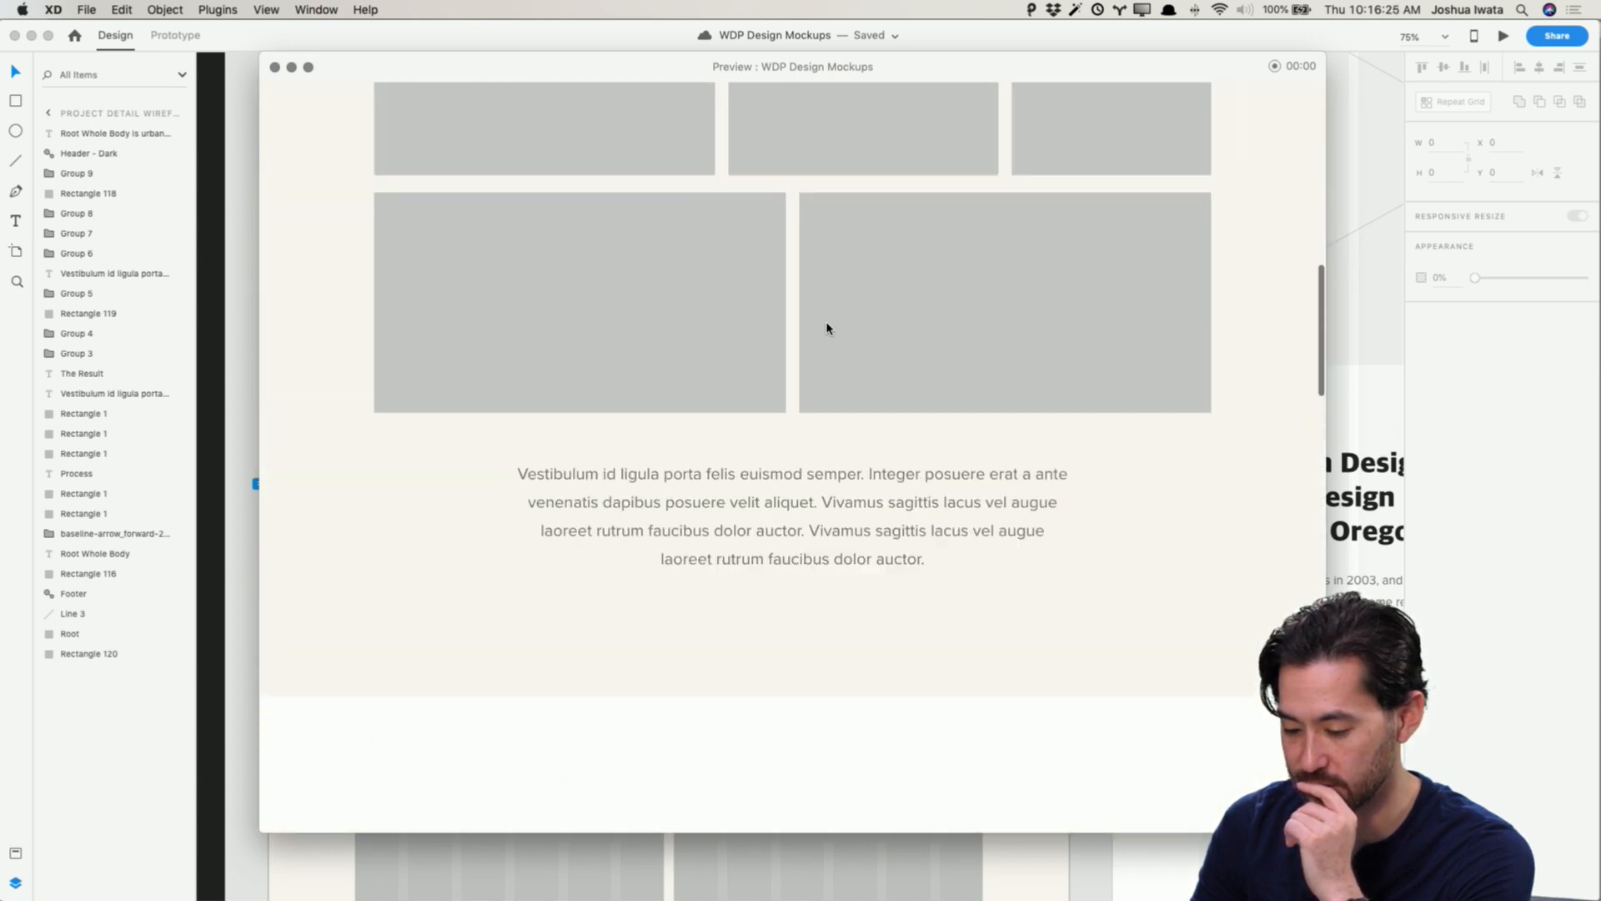
pyautogui.click(274, 68)
# Step: Try to widen the five placeholder frames by stretching their selection, then undo it
pyautogui.scroll(-10, 698, 500)
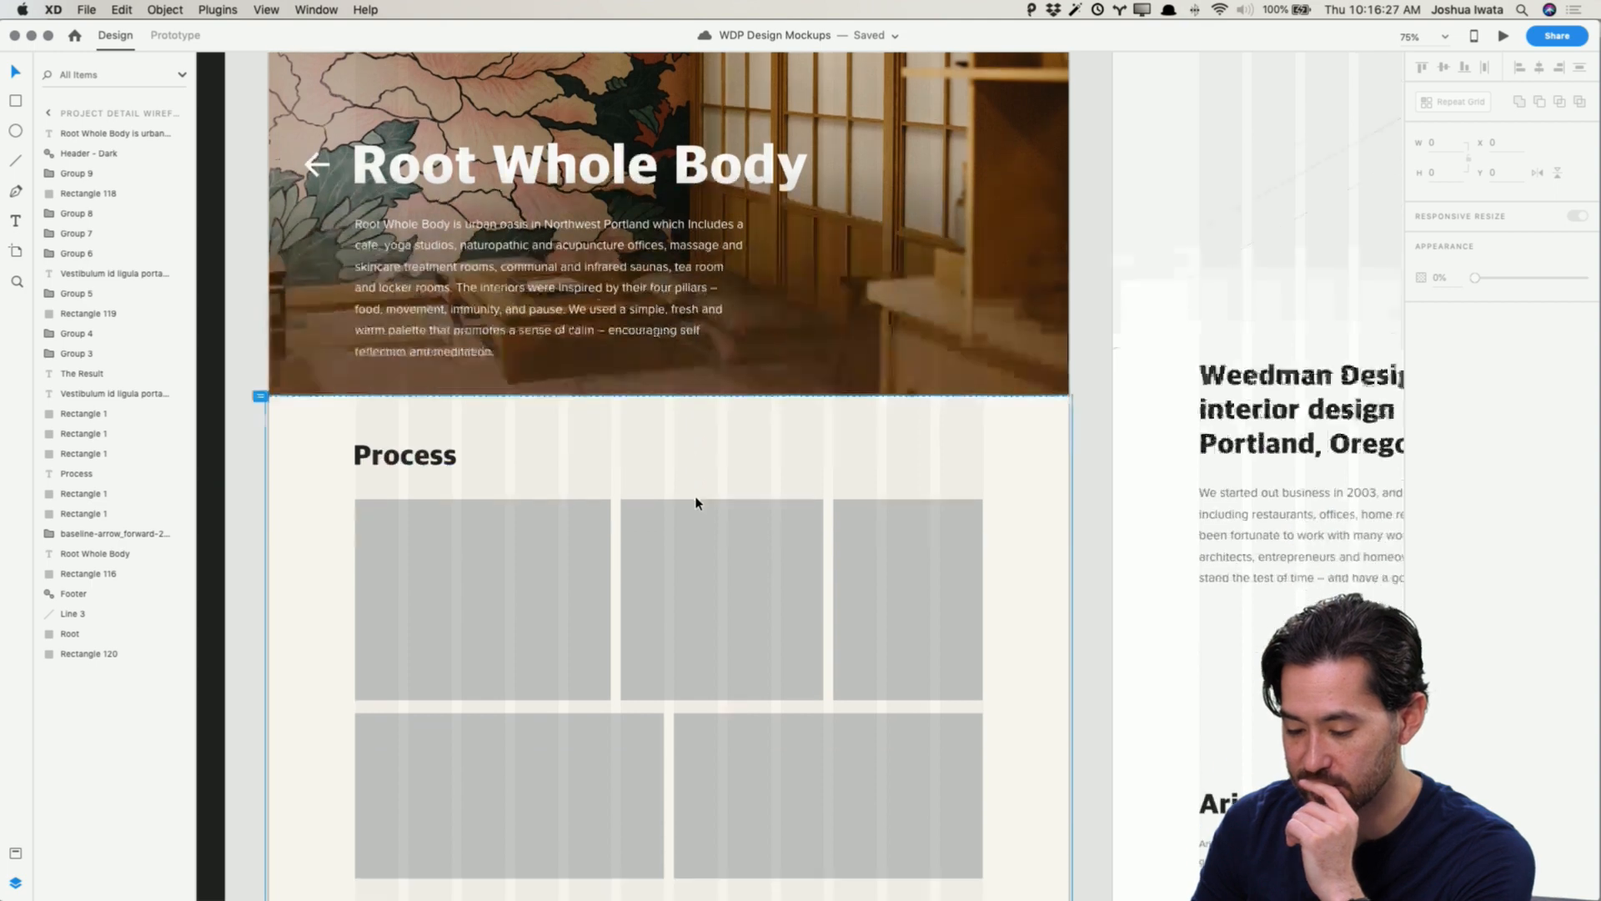
pyautogui.moveTo(1083, 458); pyautogui.dragTo(419, 200)
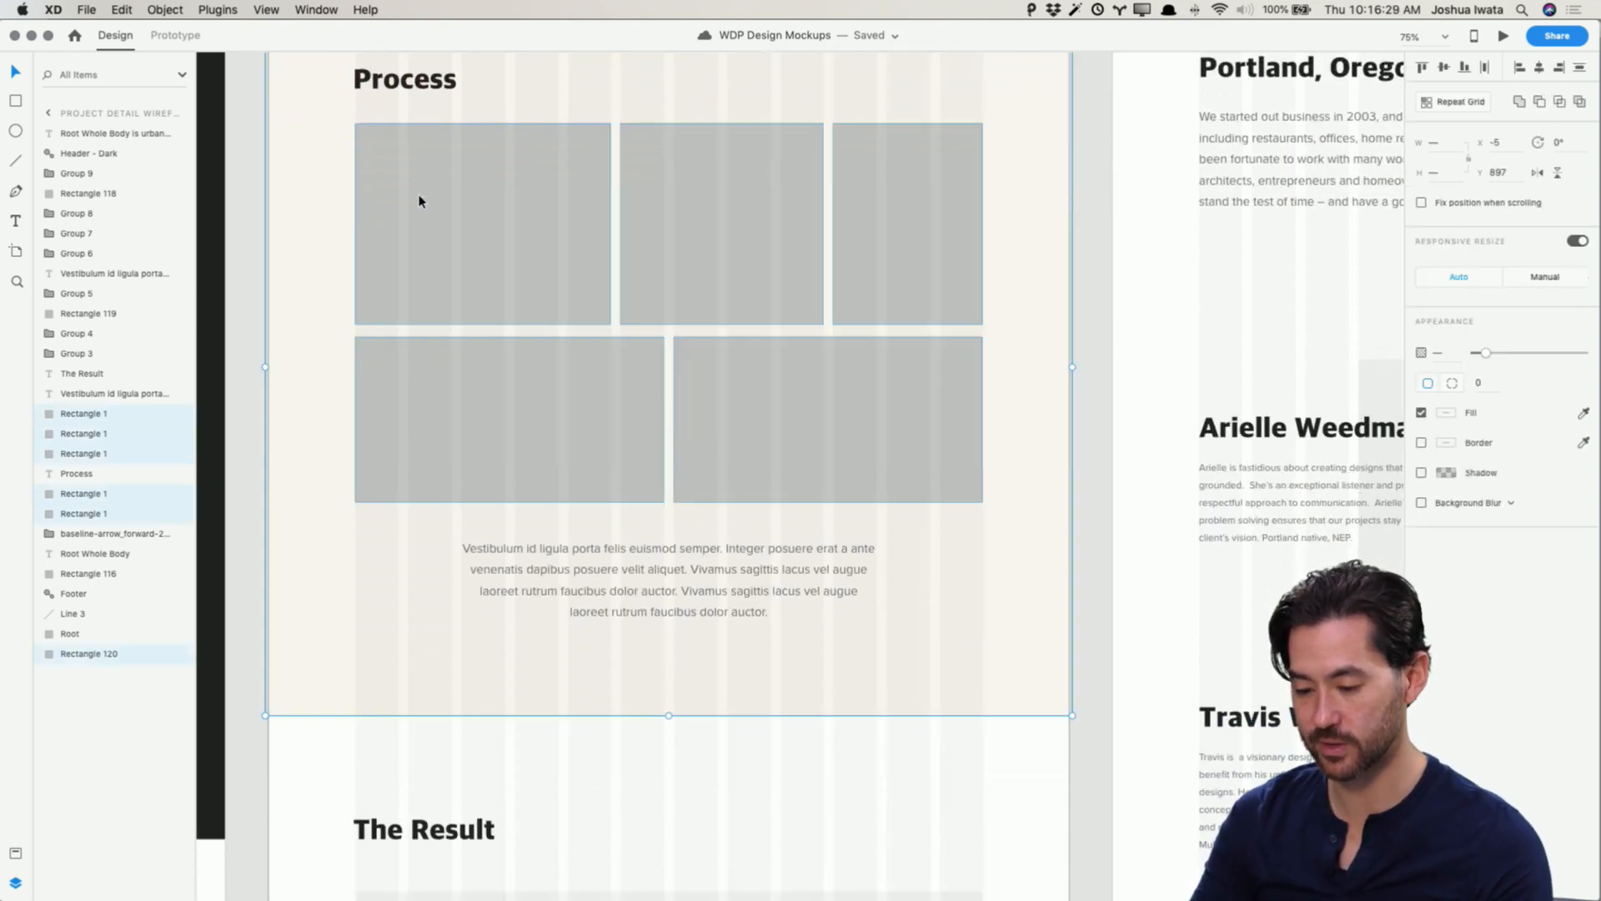
pyautogui.keyDown('shift'); pyautogui.click(318, 252); pyautogui.keyUp('shift')
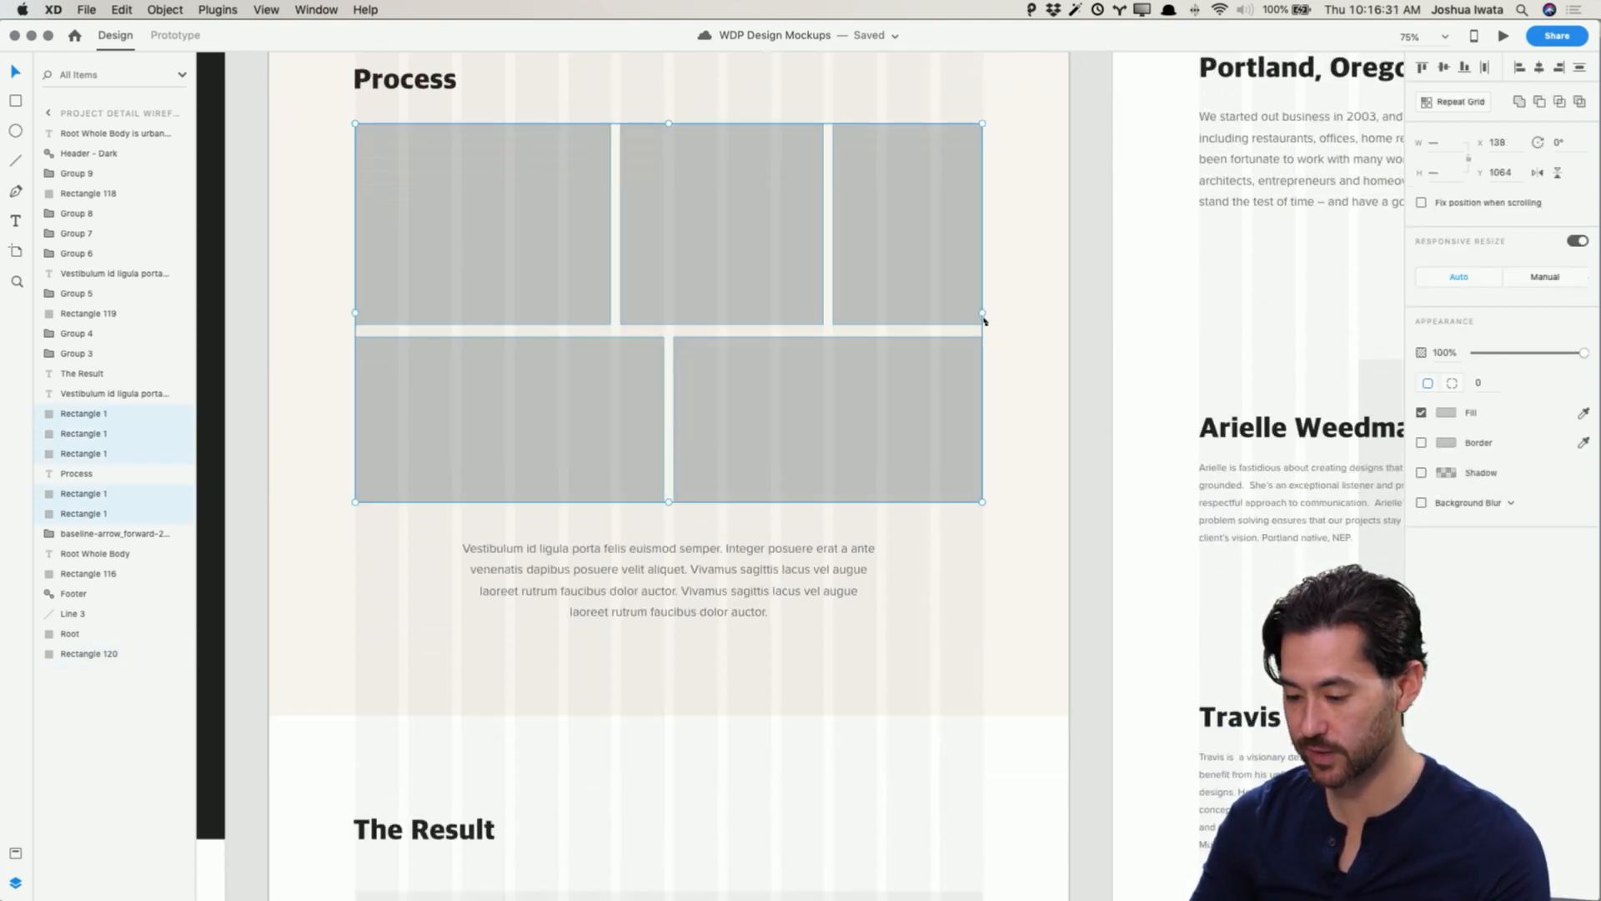
pyautogui.moveTo(983, 312); pyautogui.dragTo(997, 308)
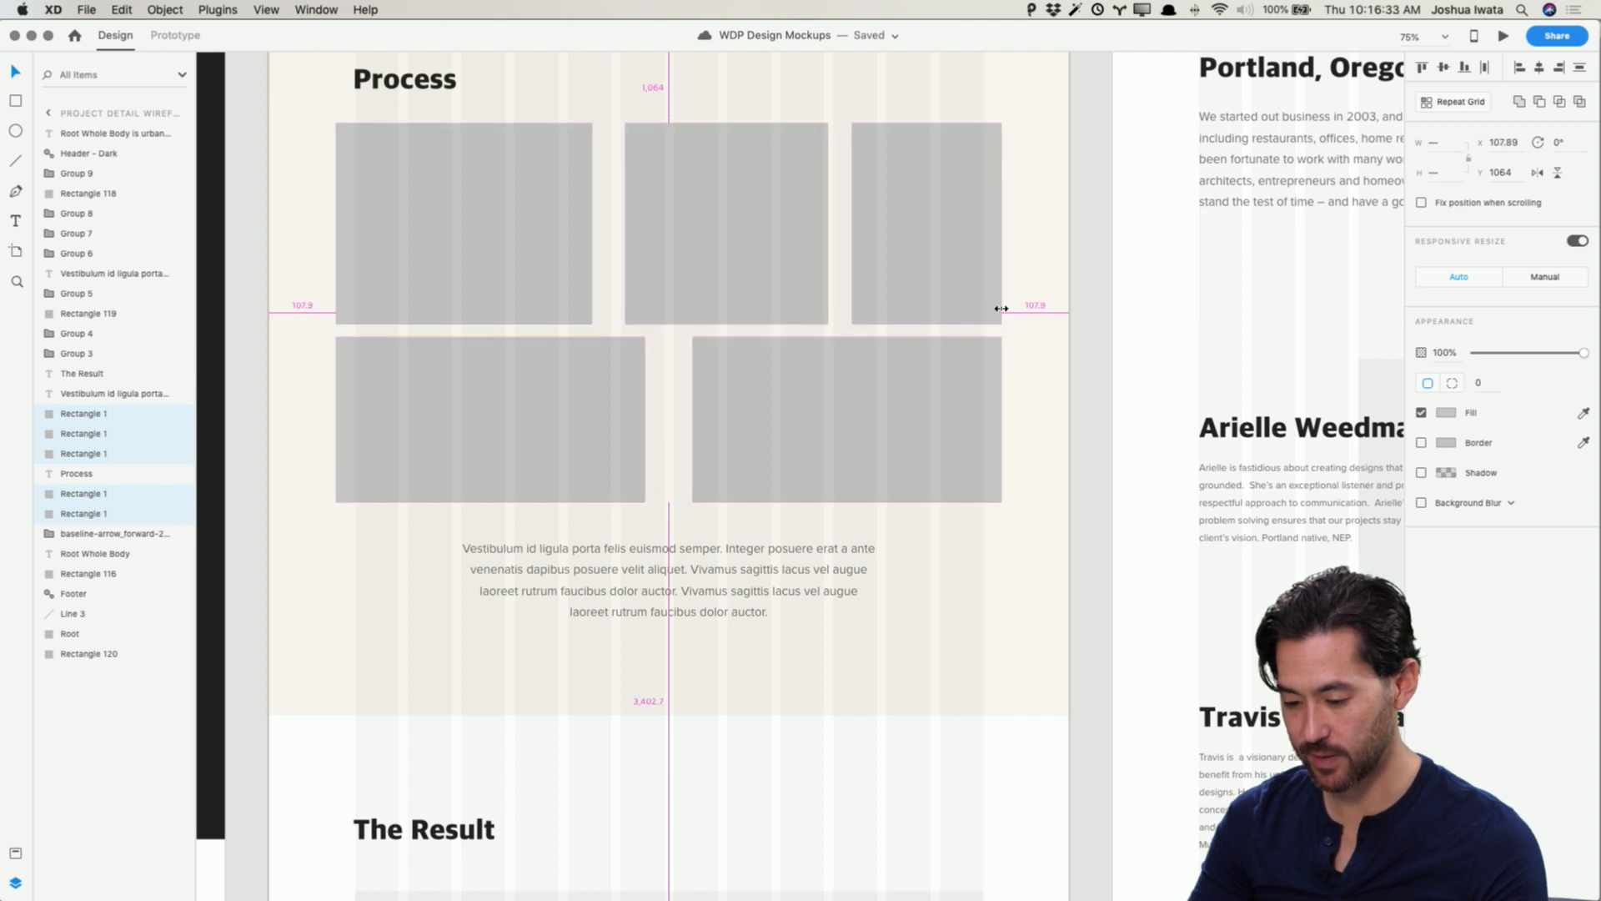
pyautogui.press('super+z')
# Step: Group the five placeholder frames and scale the group to about 1199 px wide across the section
pyautogui.press('super+g')
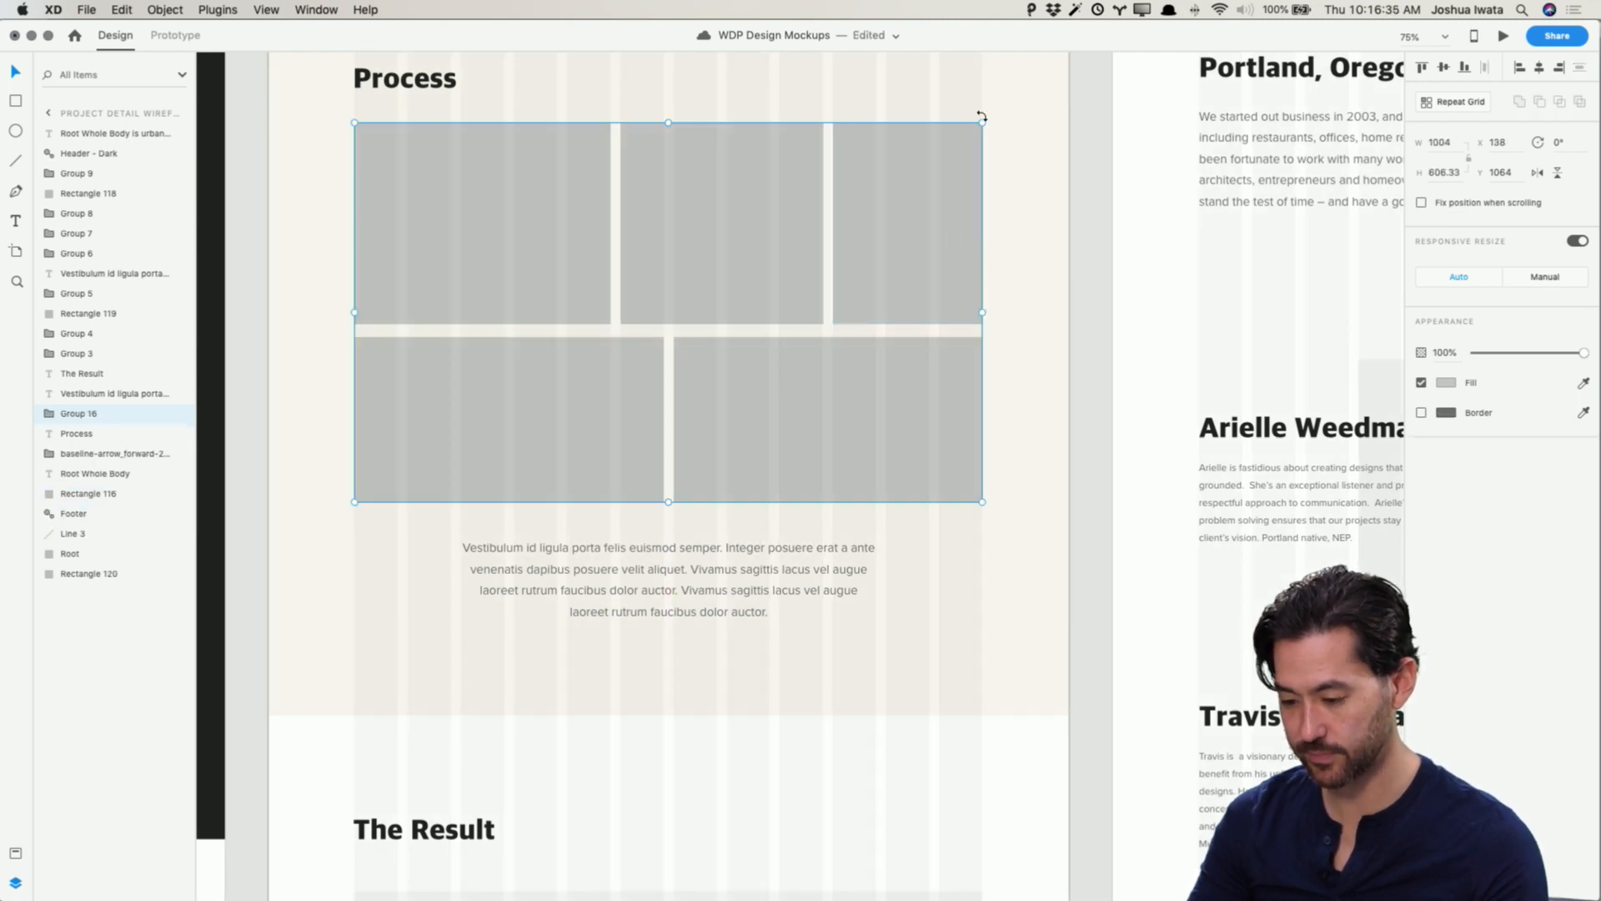
pyautogui.moveTo(982, 124); pyautogui.dragTo(1062, 85)
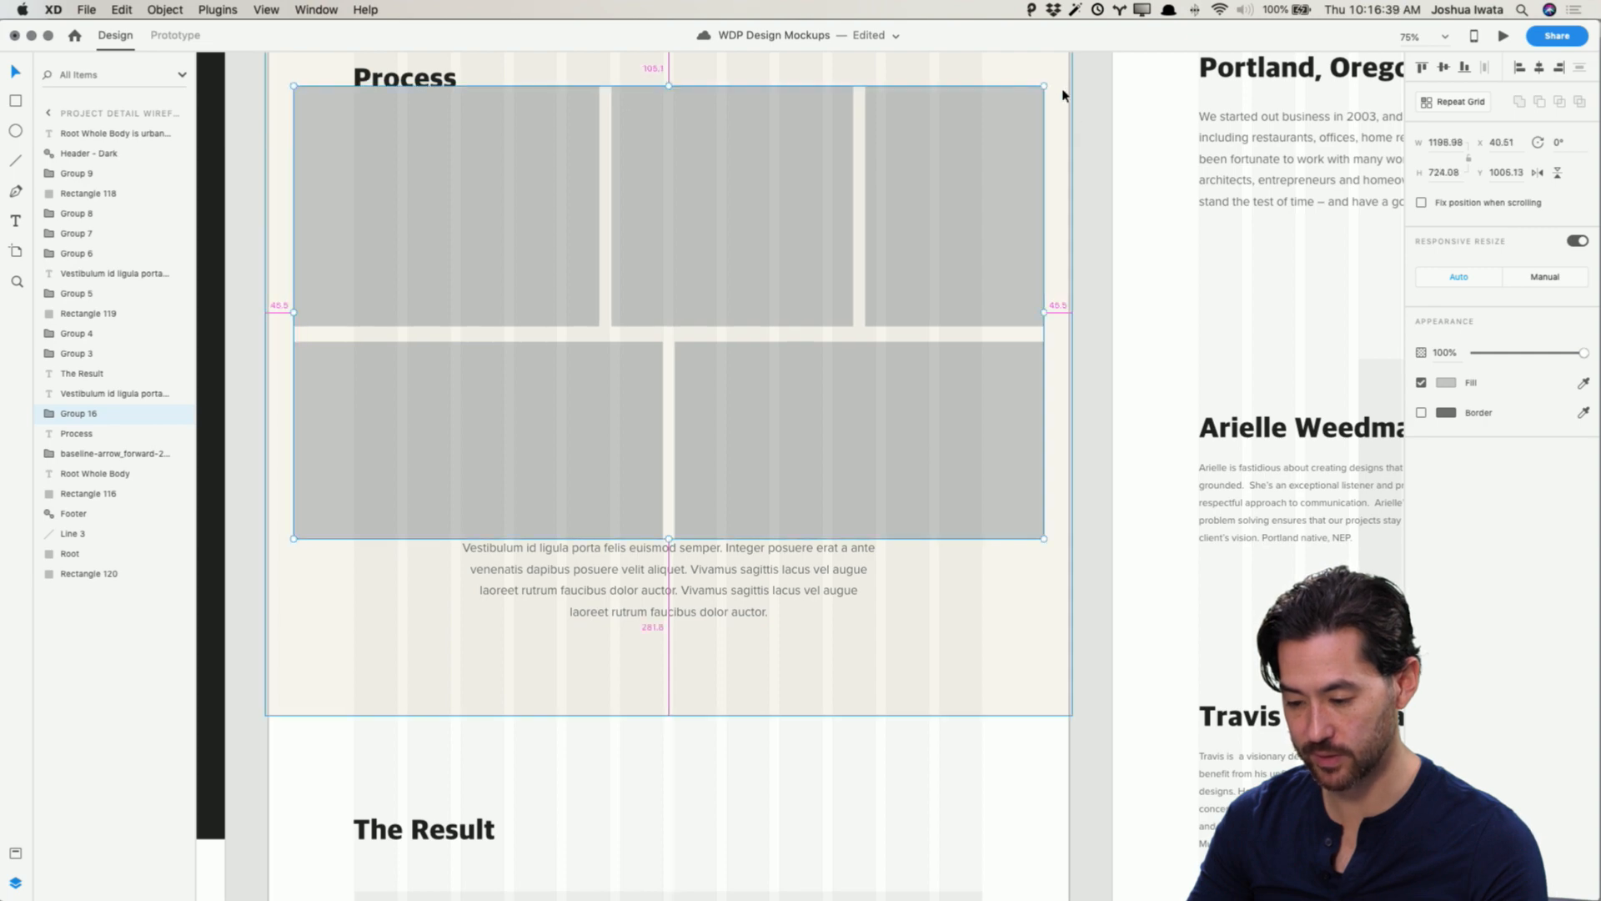
pyautogui.click(1082, 284)
# Step: Delete the Process heading and move the paragraph slightly lower
pyautogui.scroll(9, 1081, 287)
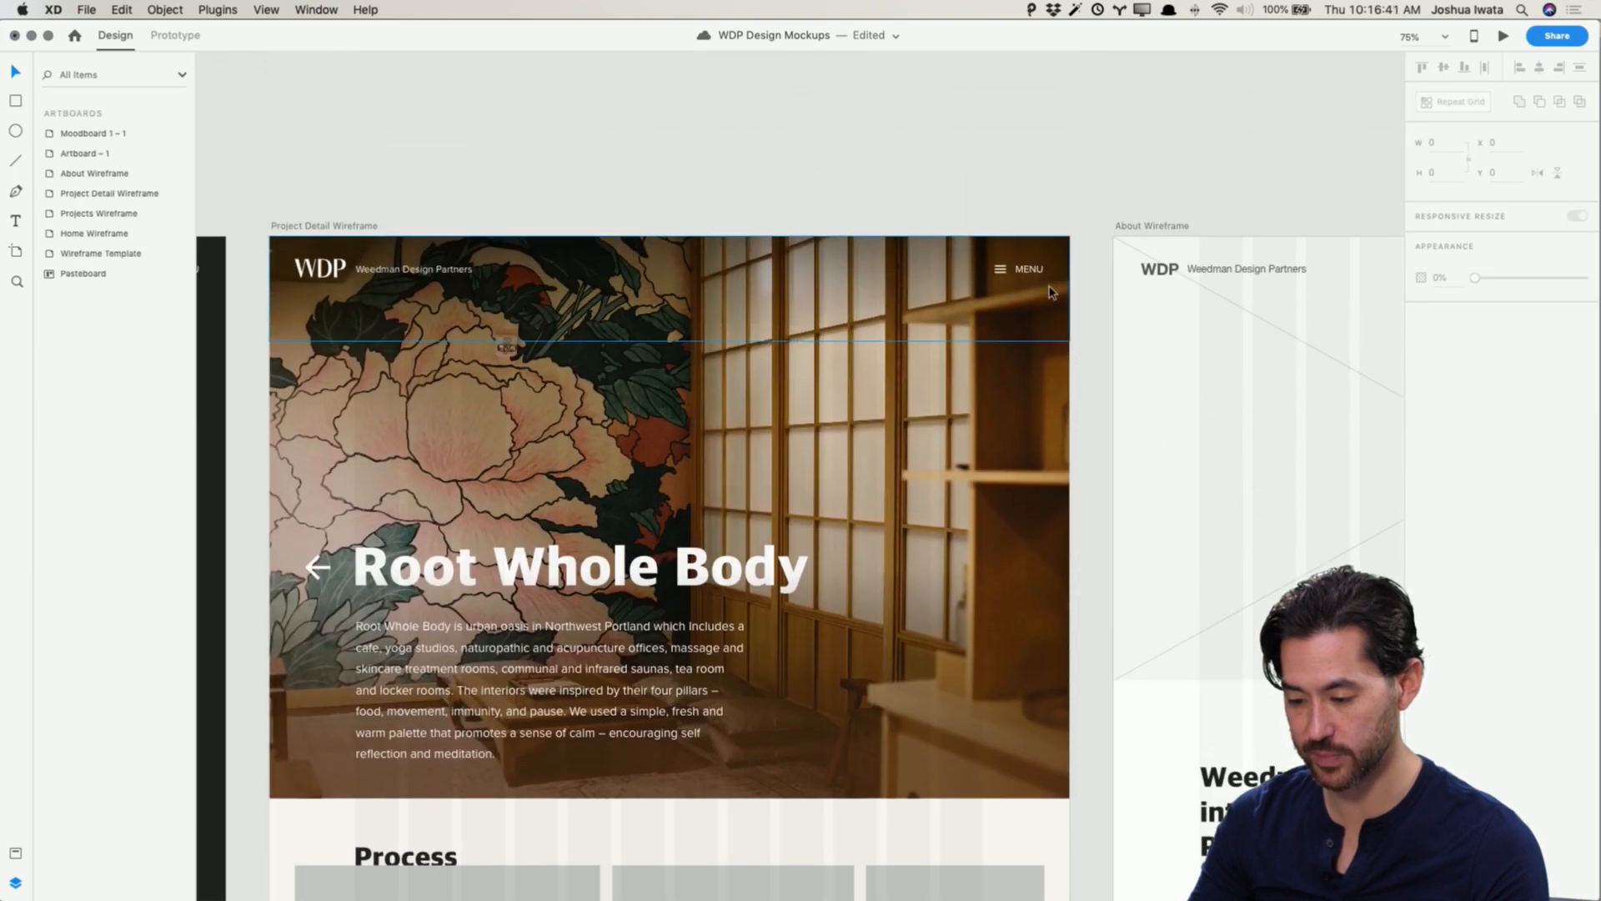
pyautogui.scroll(-10, 634, 327)
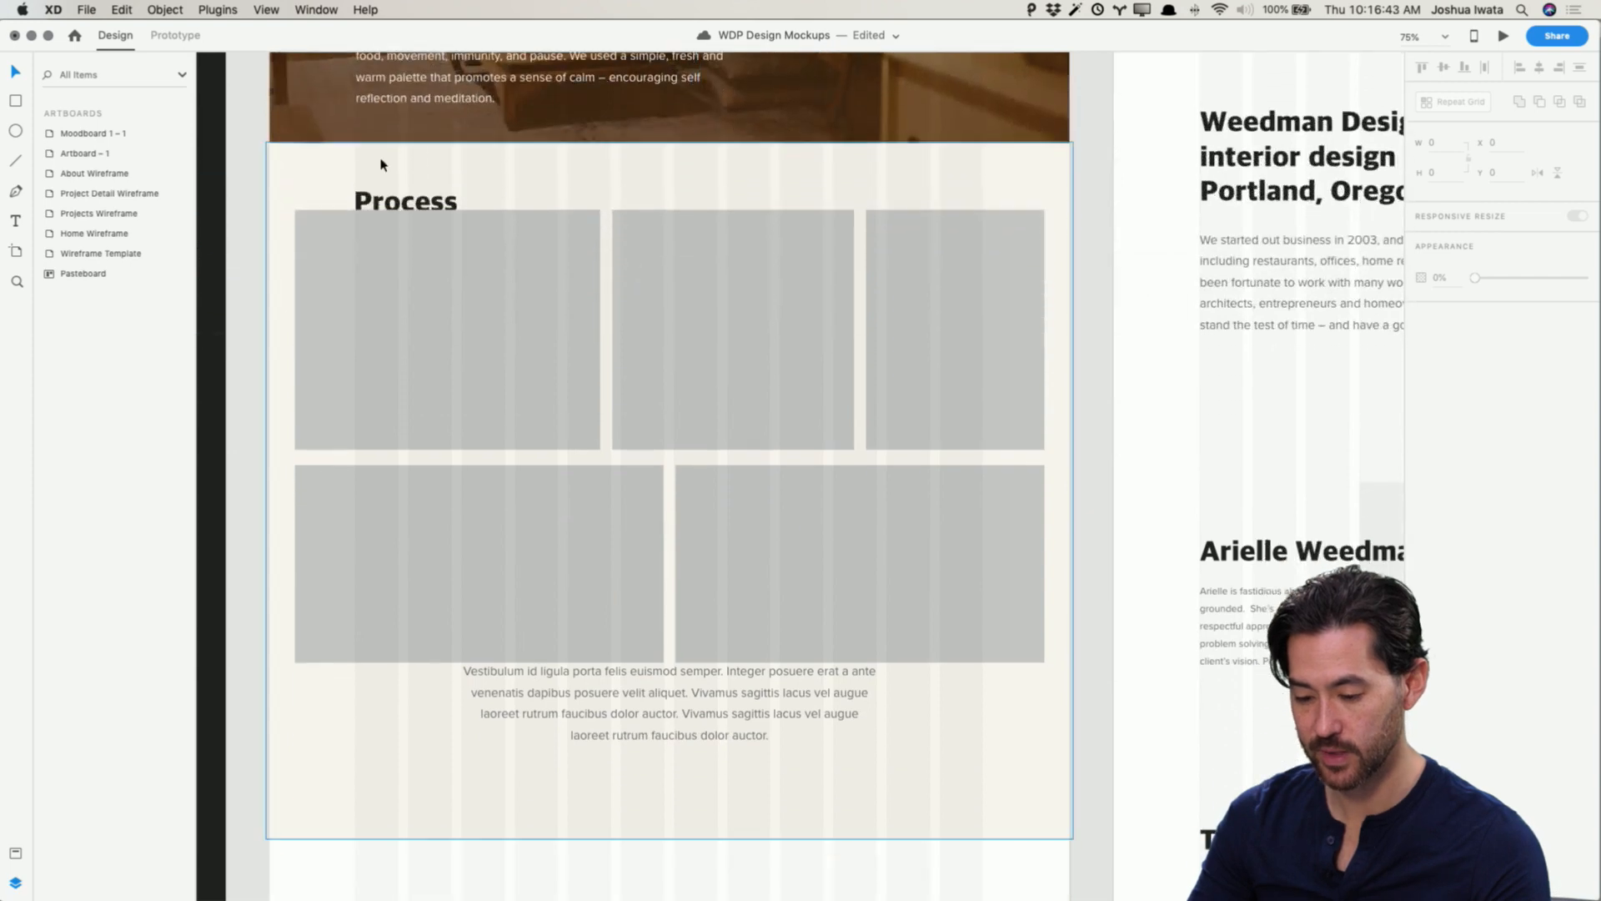
pyautogui.click(400, 204)
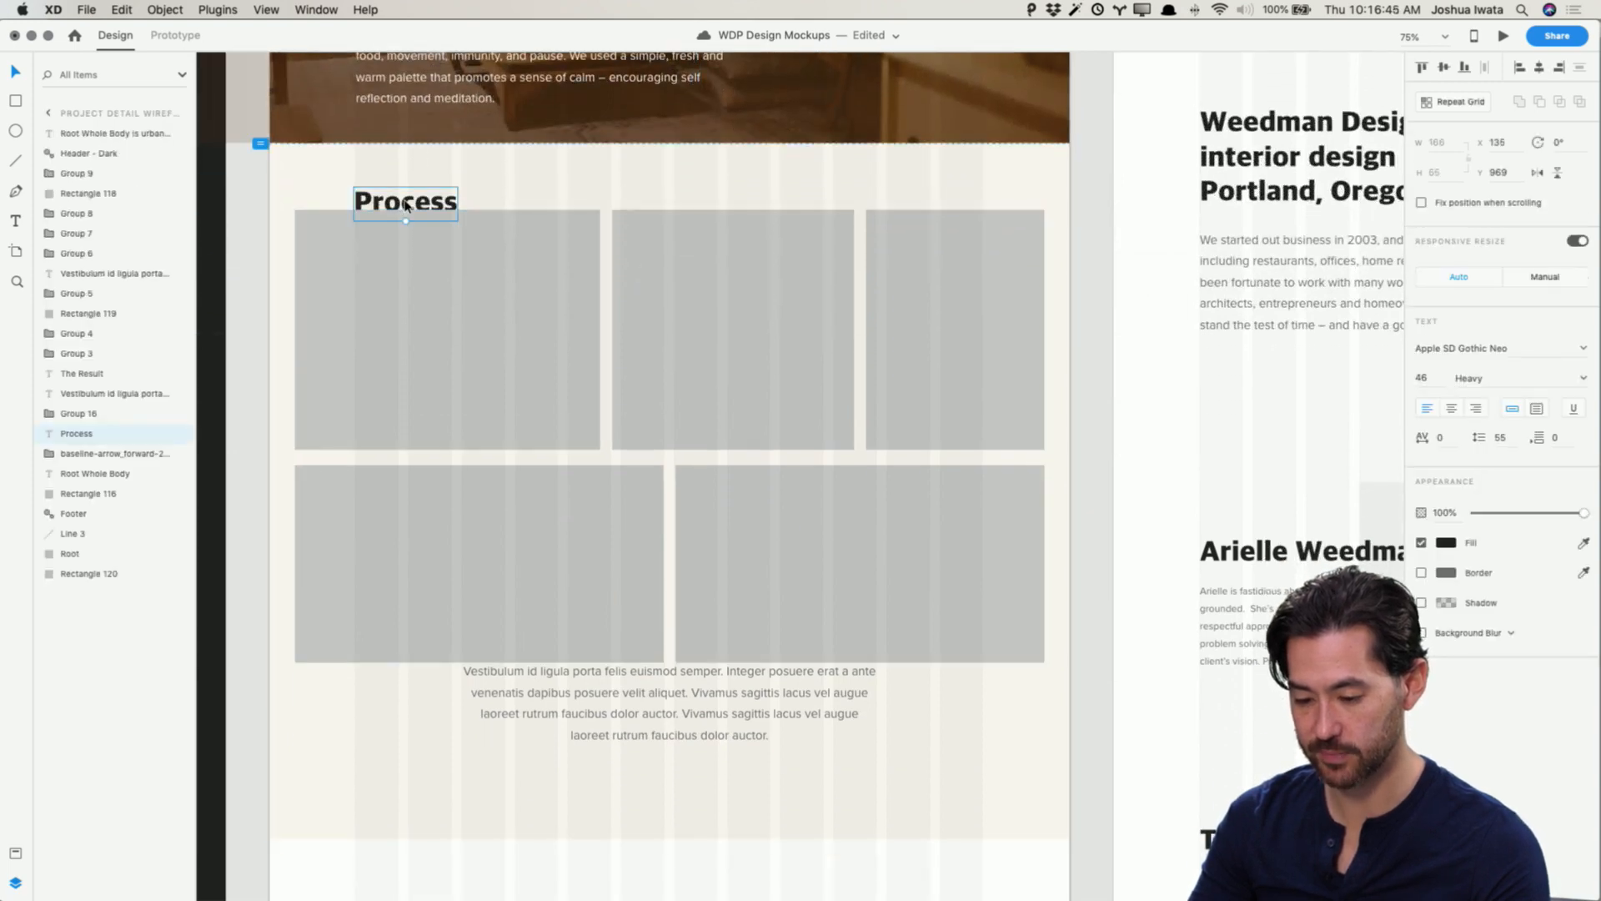
pyautogui.press('Delete')
pyautogui.moveTo(758, 709); pyautogui.dragTo(759, 738)
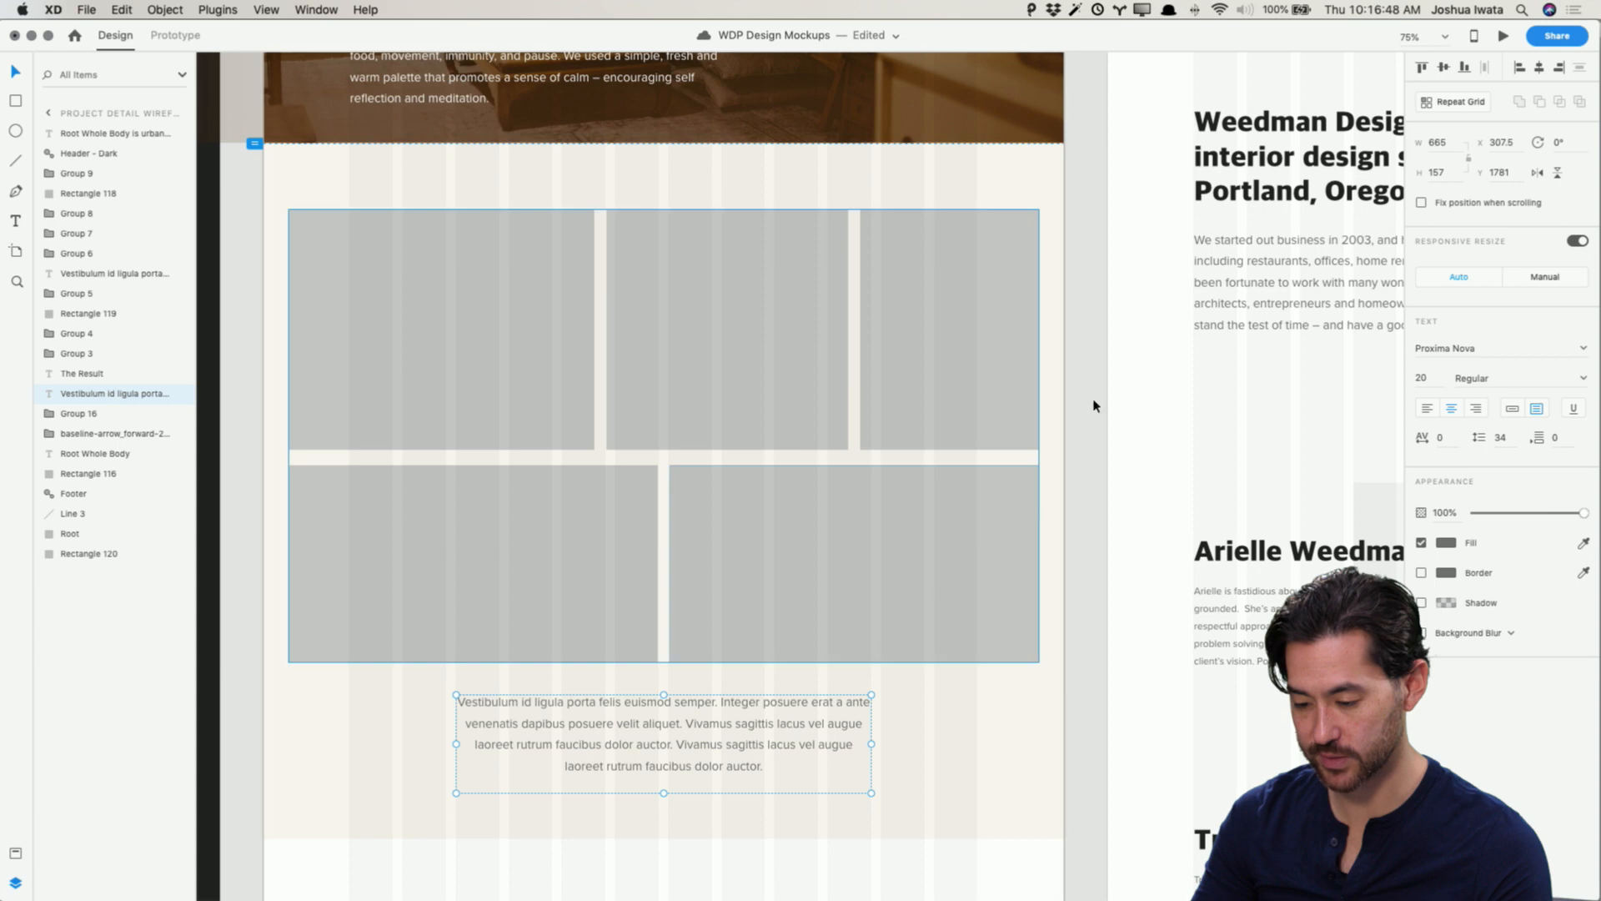
# Step: Preview the page to check the Process section without its heading
pyautogui.click(1504, 36)
pyautogui.scroll(-10, 814, 397)
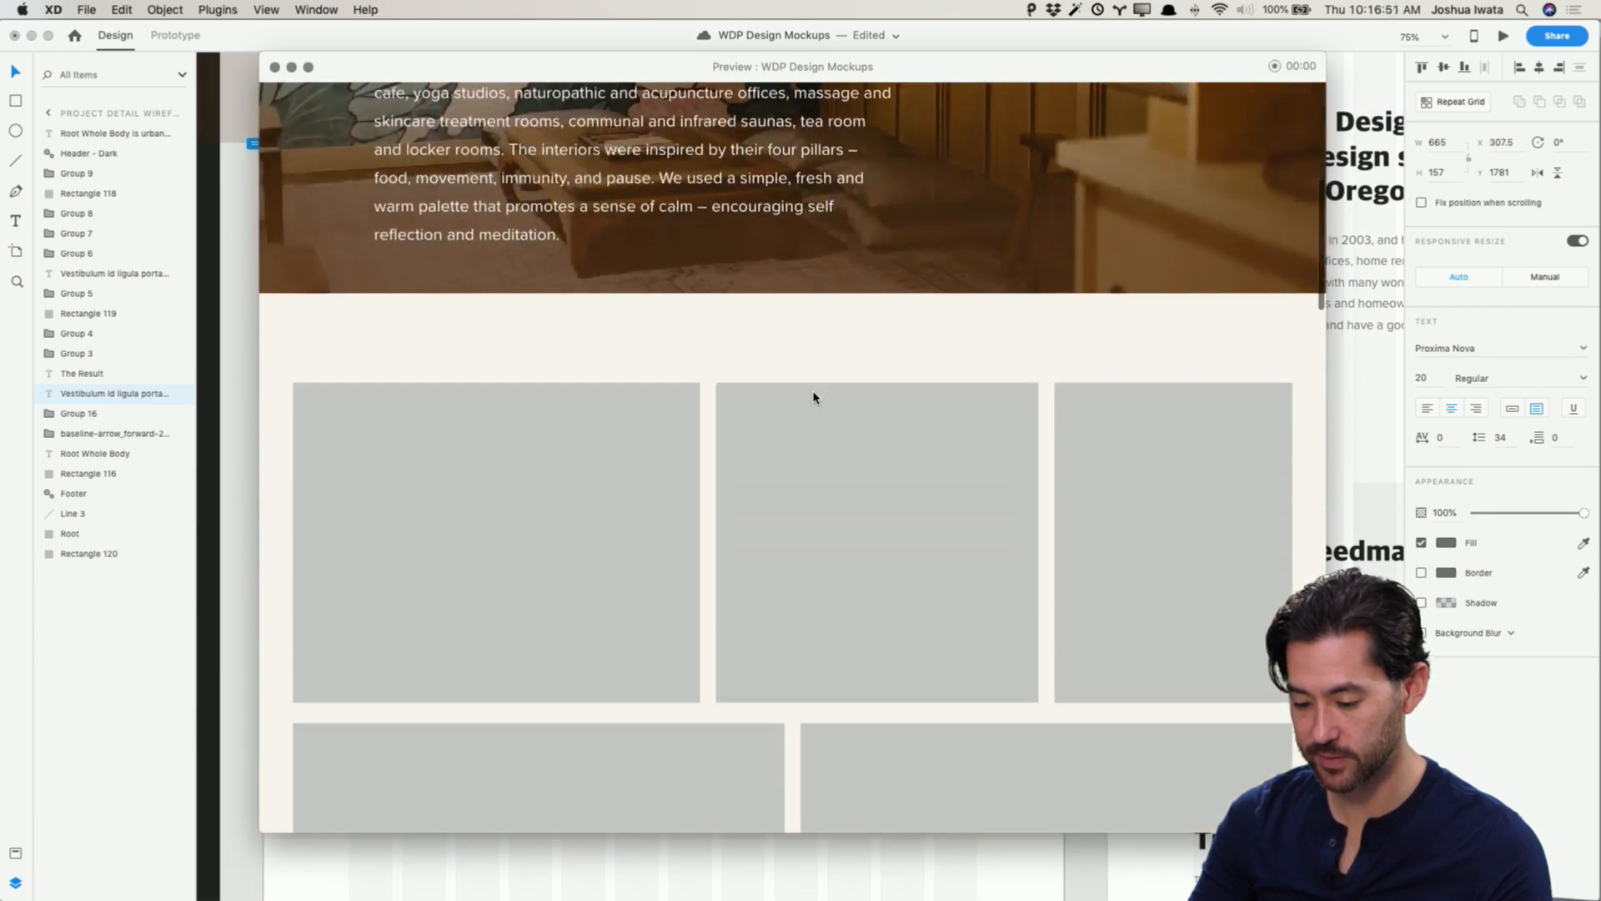
pyautogui.scroll(-5, 815, 397)
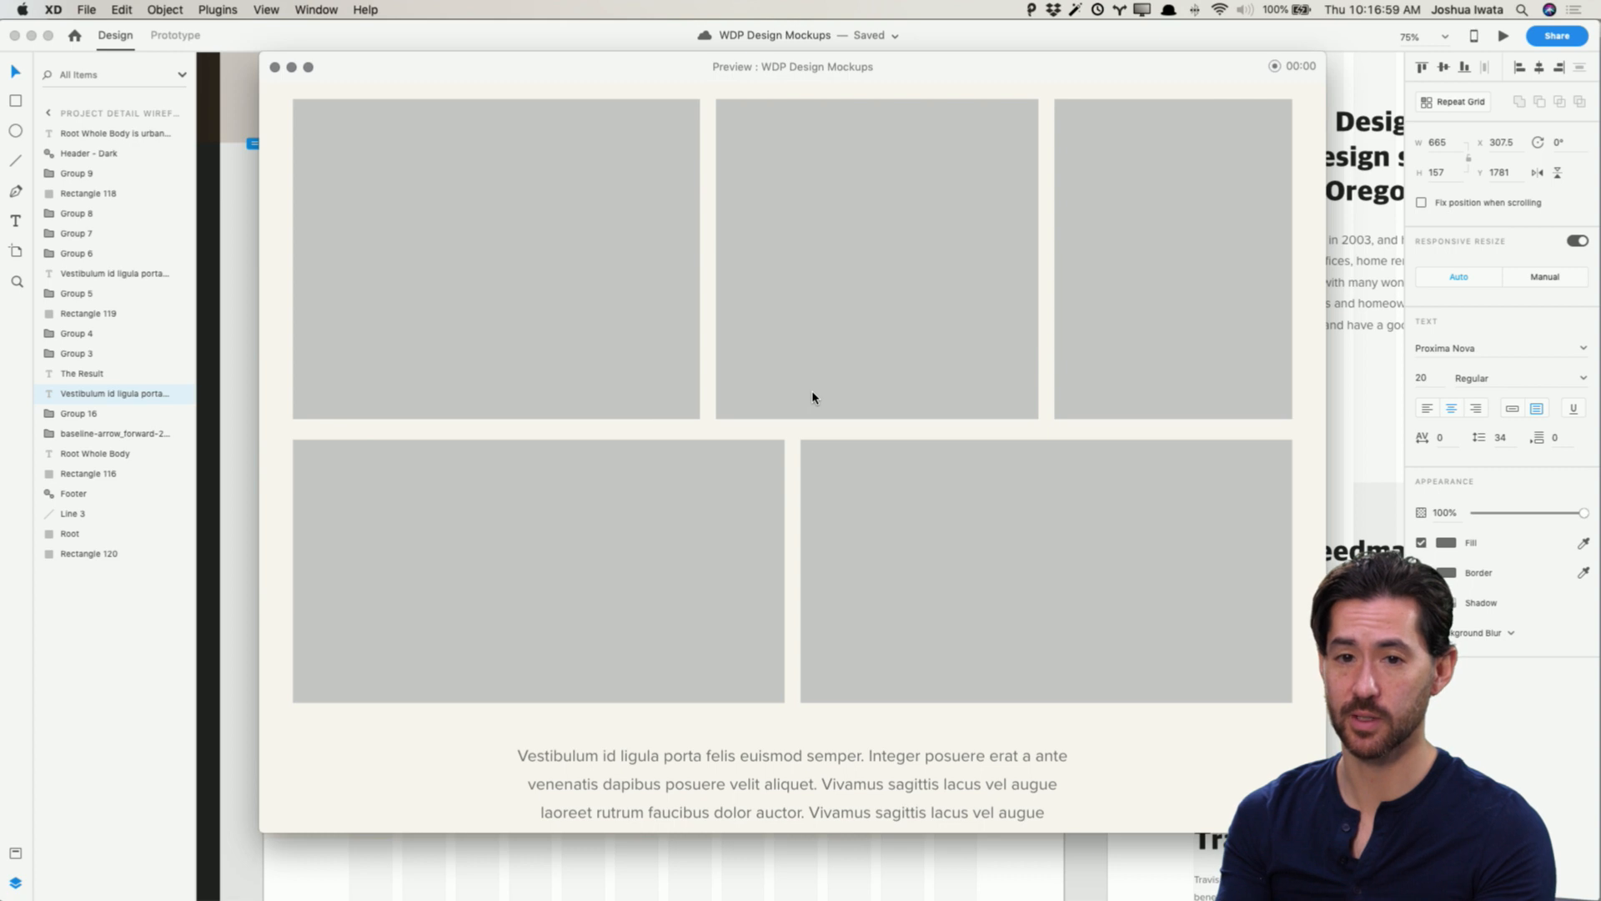
pyautogui.click(275, 67)
# Step: Undo the paragraph move and heading deletion, restoring the scaled placeholder group
pyautogui.press('super+z')
pyautogui.press('super+z')
pyautogui.press('super+z')
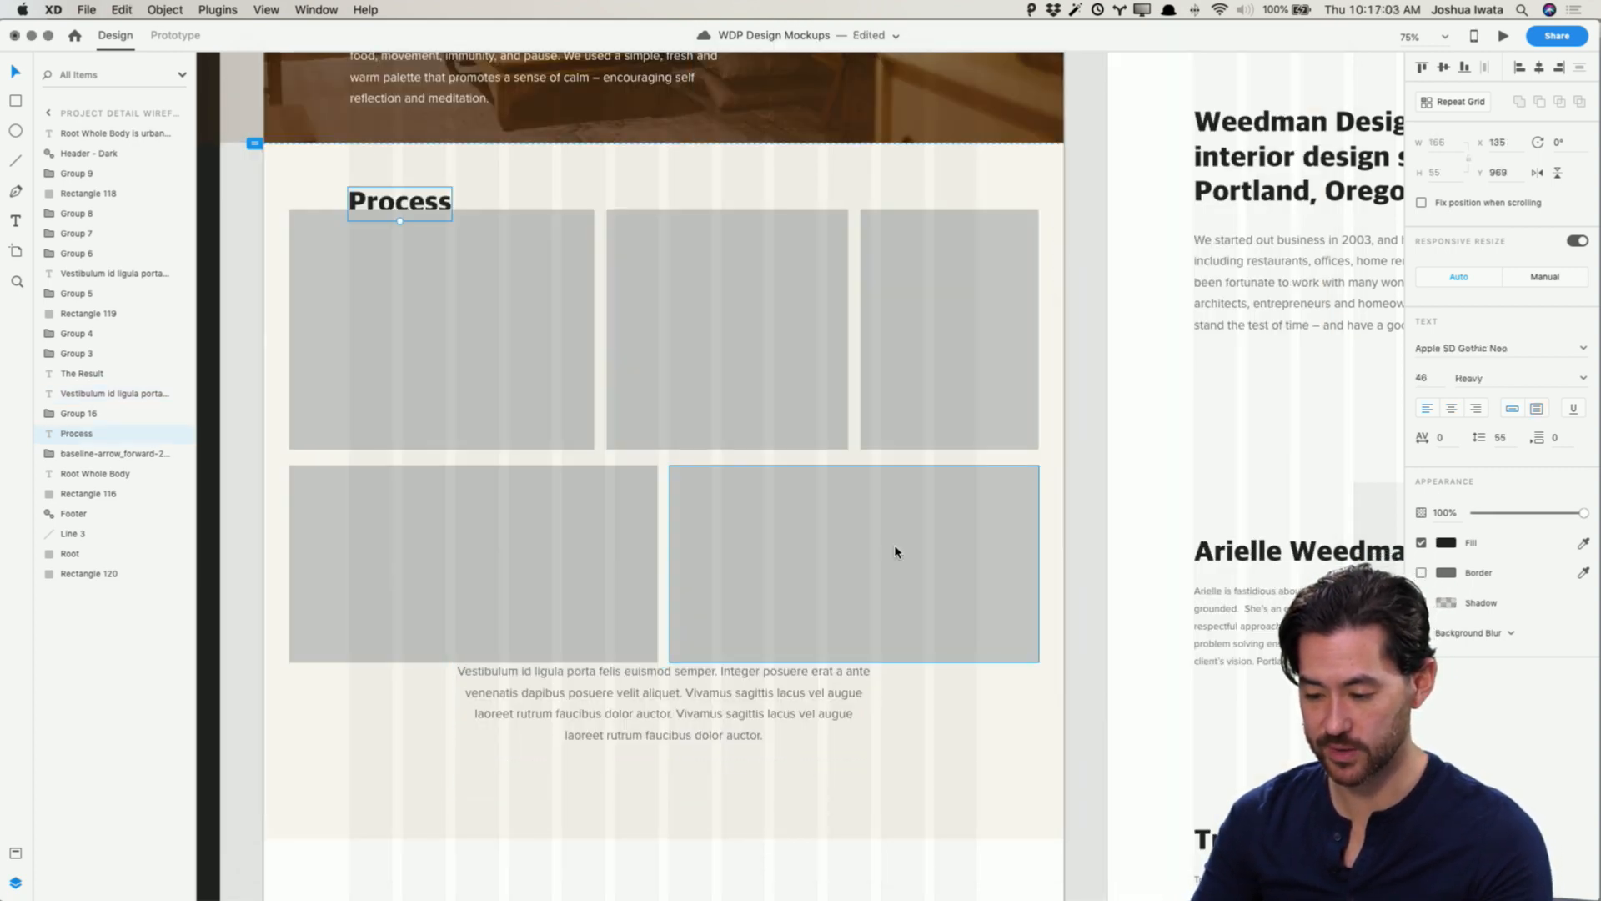
pyautogui.press('super+shift+z')
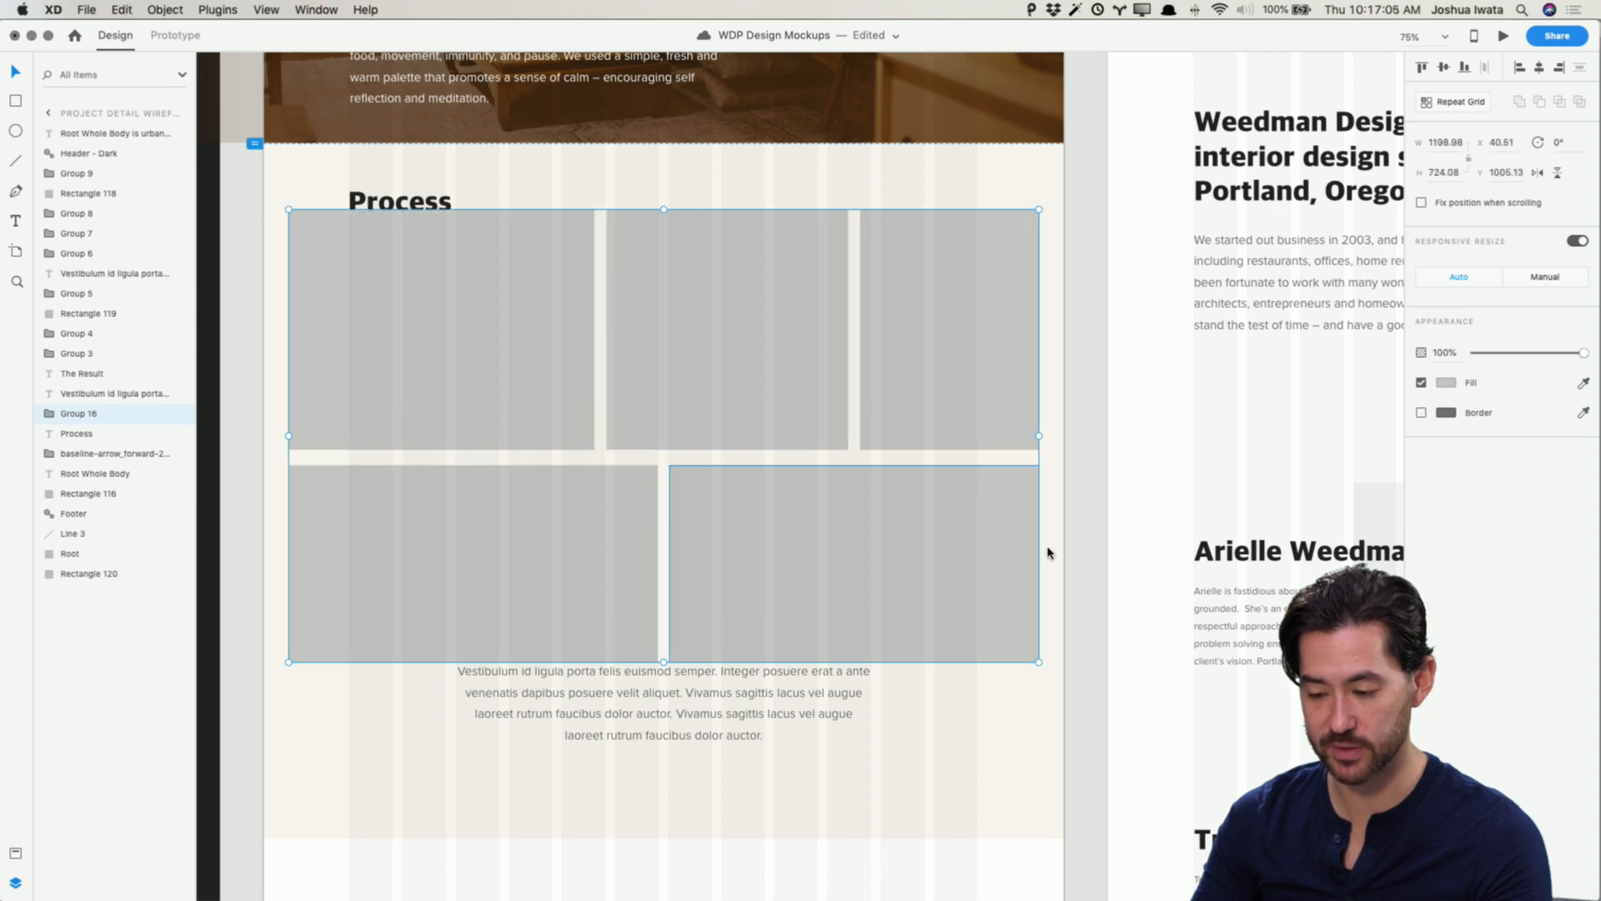
# Step: Delete the Process heading and shift the paragraph below the placeholders slightly lower
pyautogui.click(1086, 543)
pyautogui.press('Delete')
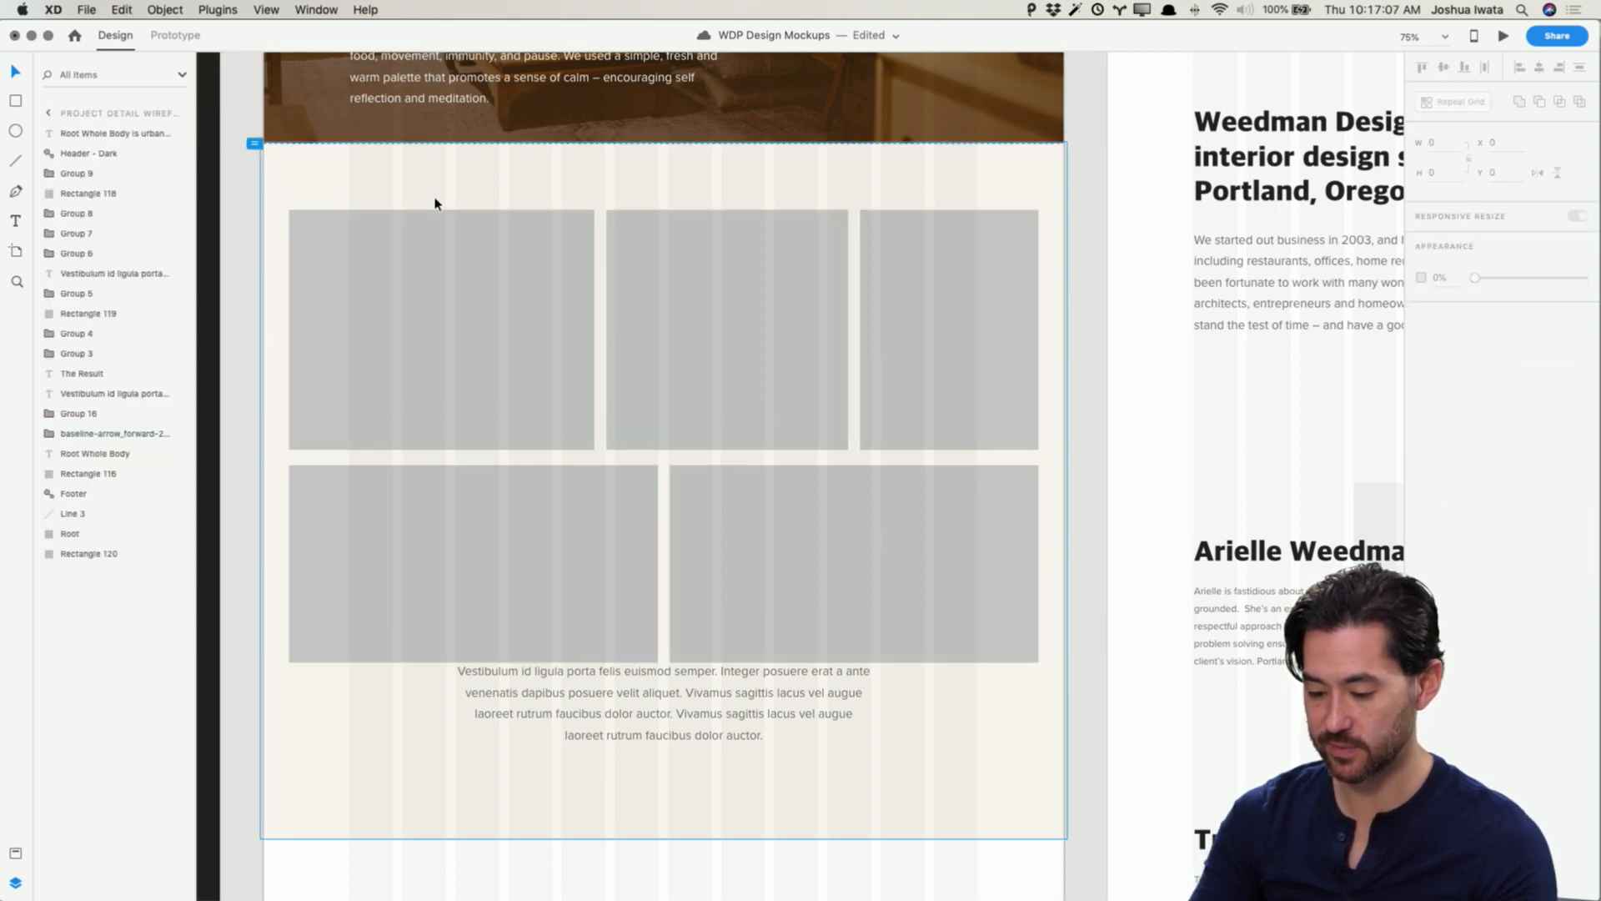
pyautogui.moveTo(743, 737); pyautogui.dragTo(743, 766)
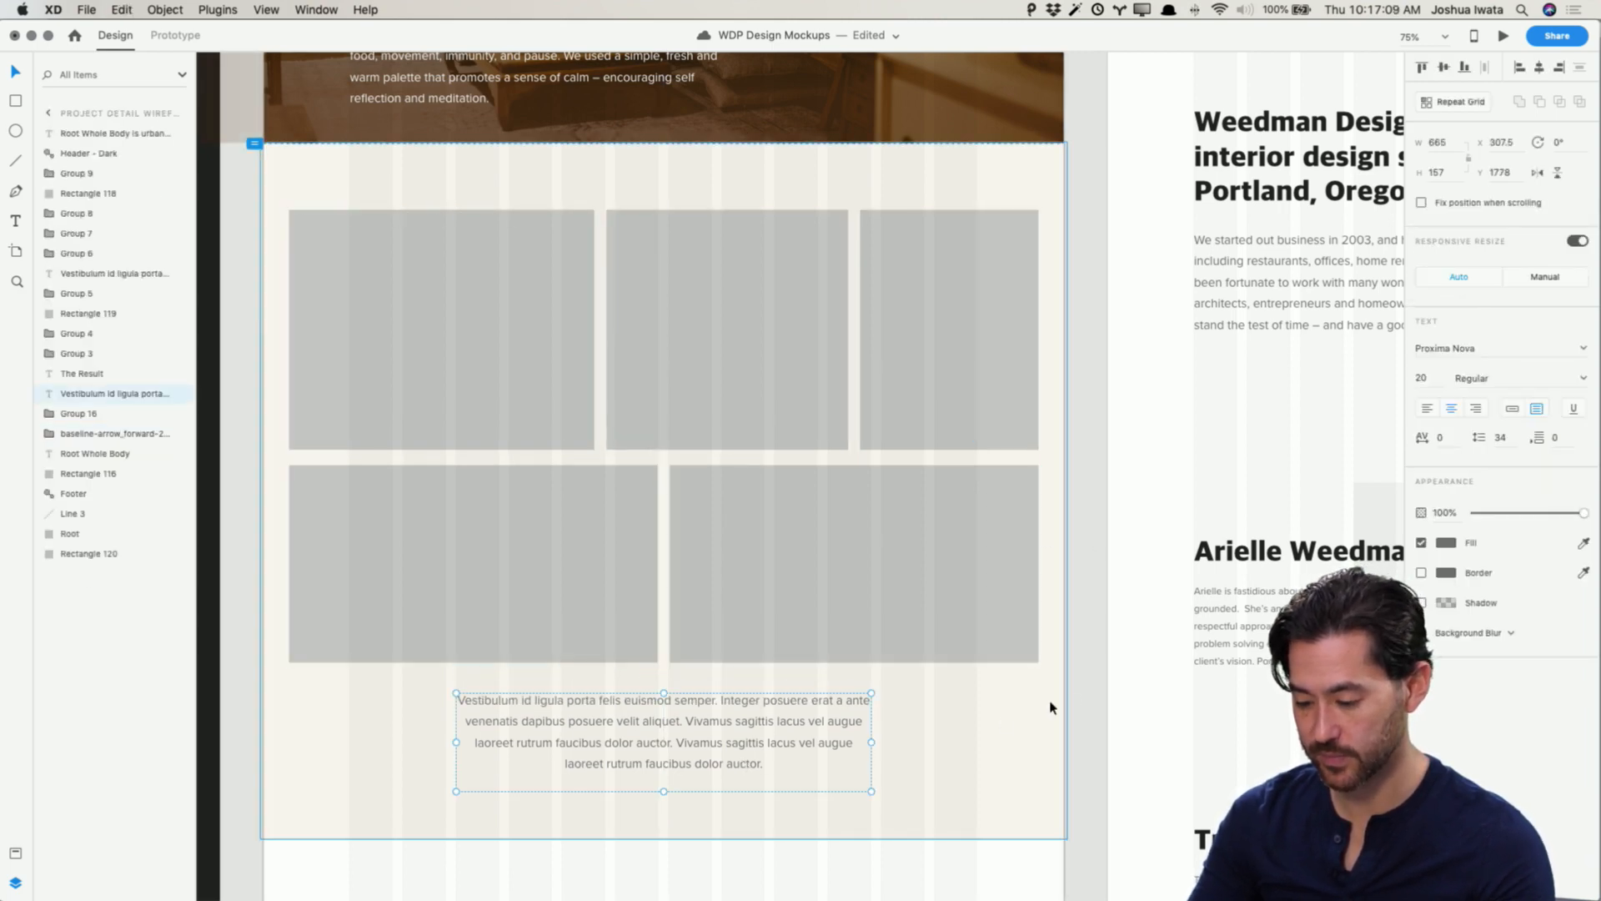
# Step: Open the Root Whole Body Build Out photo folder in Finder and switch it to gallery view
pyautogui.click(1082, 696)
pyautogui.scroll(5, 1082, 697)
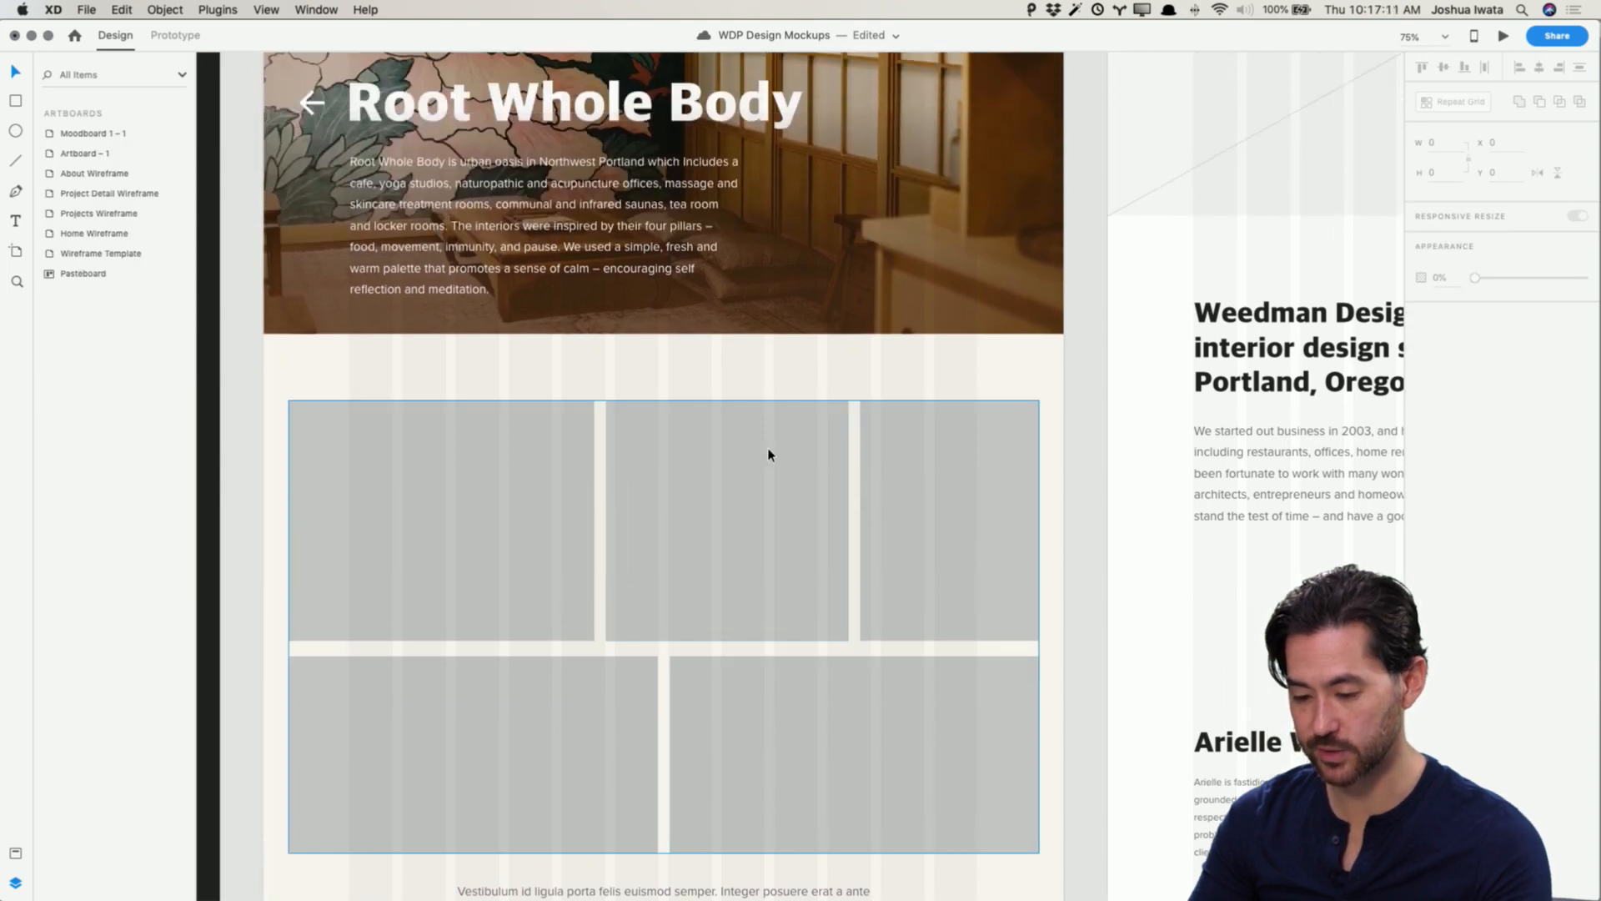
pyautogui.scroll(3, 763, 448)
pyautogui.scroll(1, 748, 444)
pyautogui.press('super+Tab')
pyautogui.press('super+Tab')
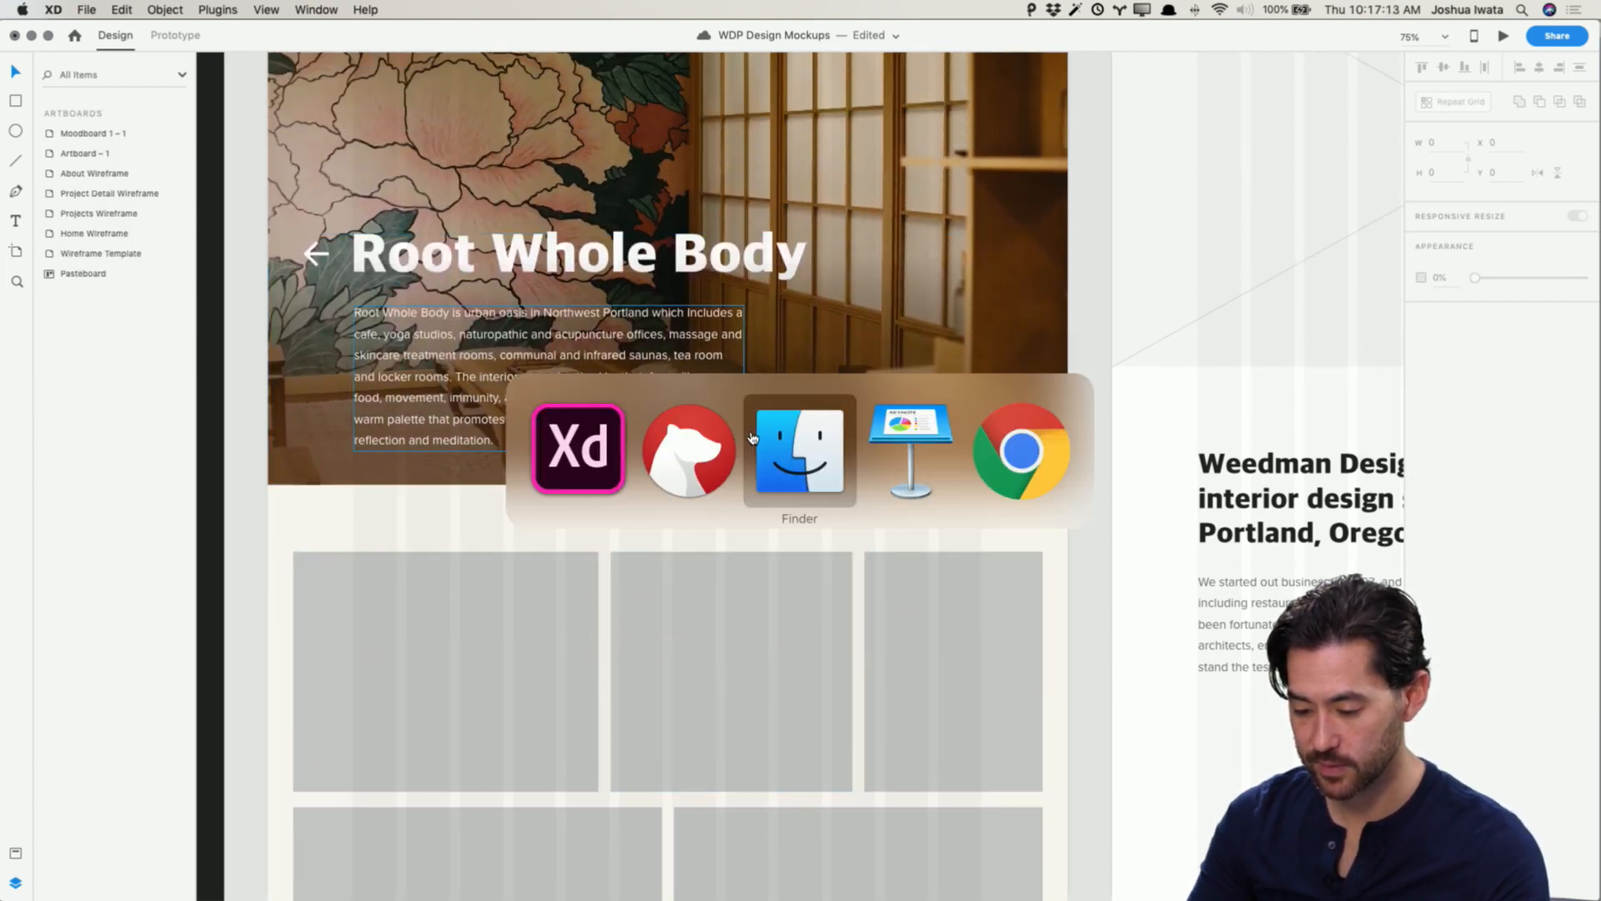
pyautogui.hscroll(-6, 263, 326)
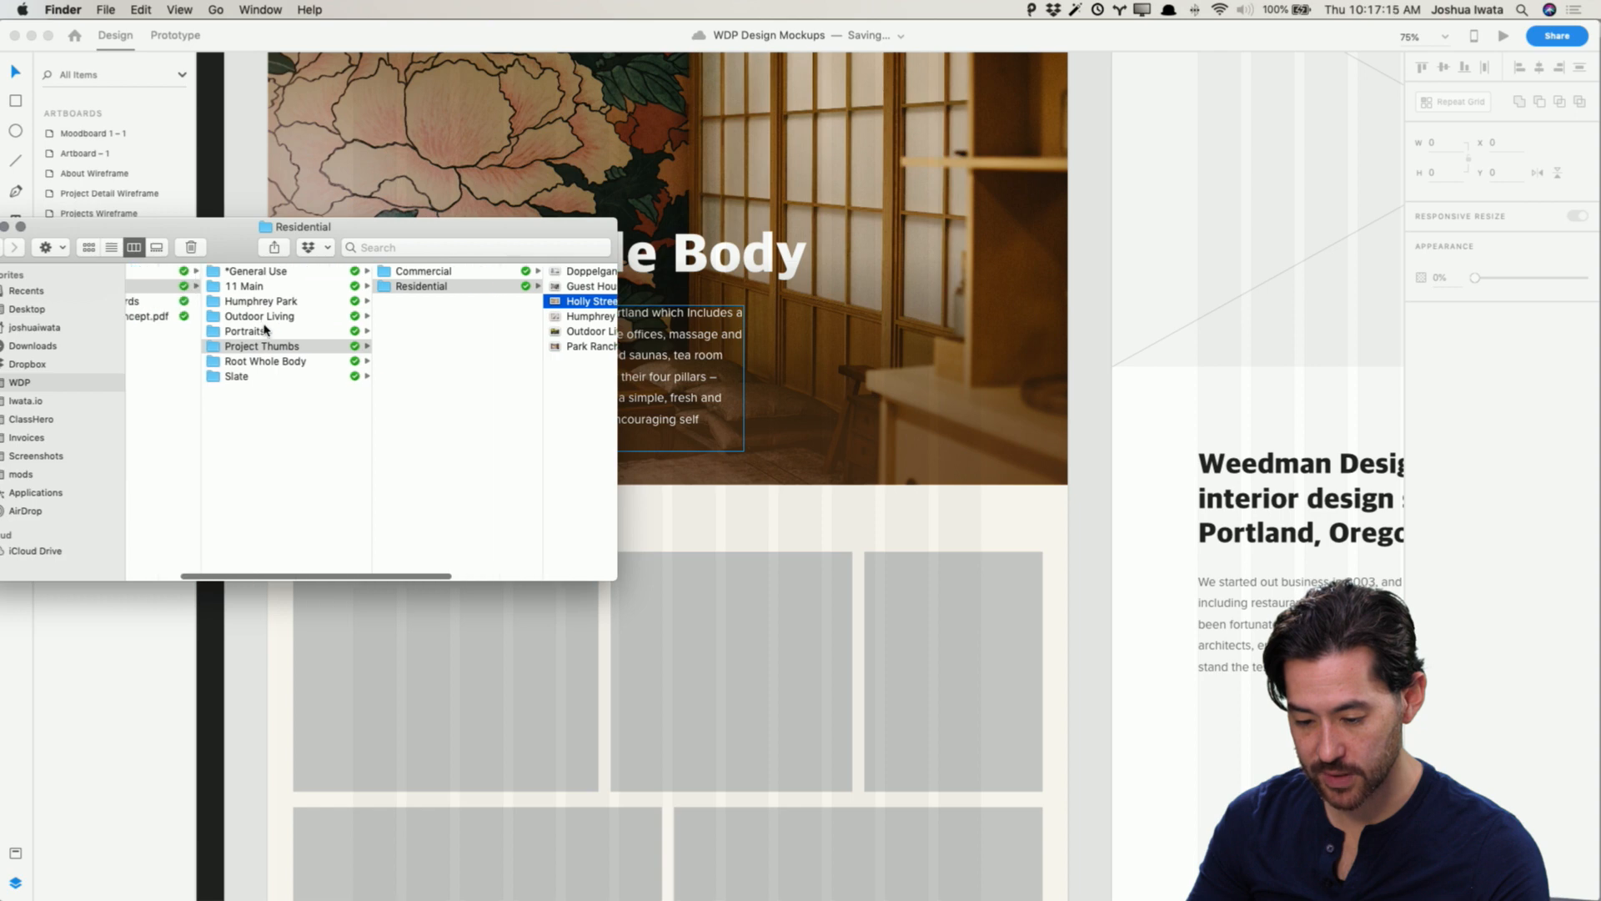
pyautogui.hscroll(-2, 267, 300)
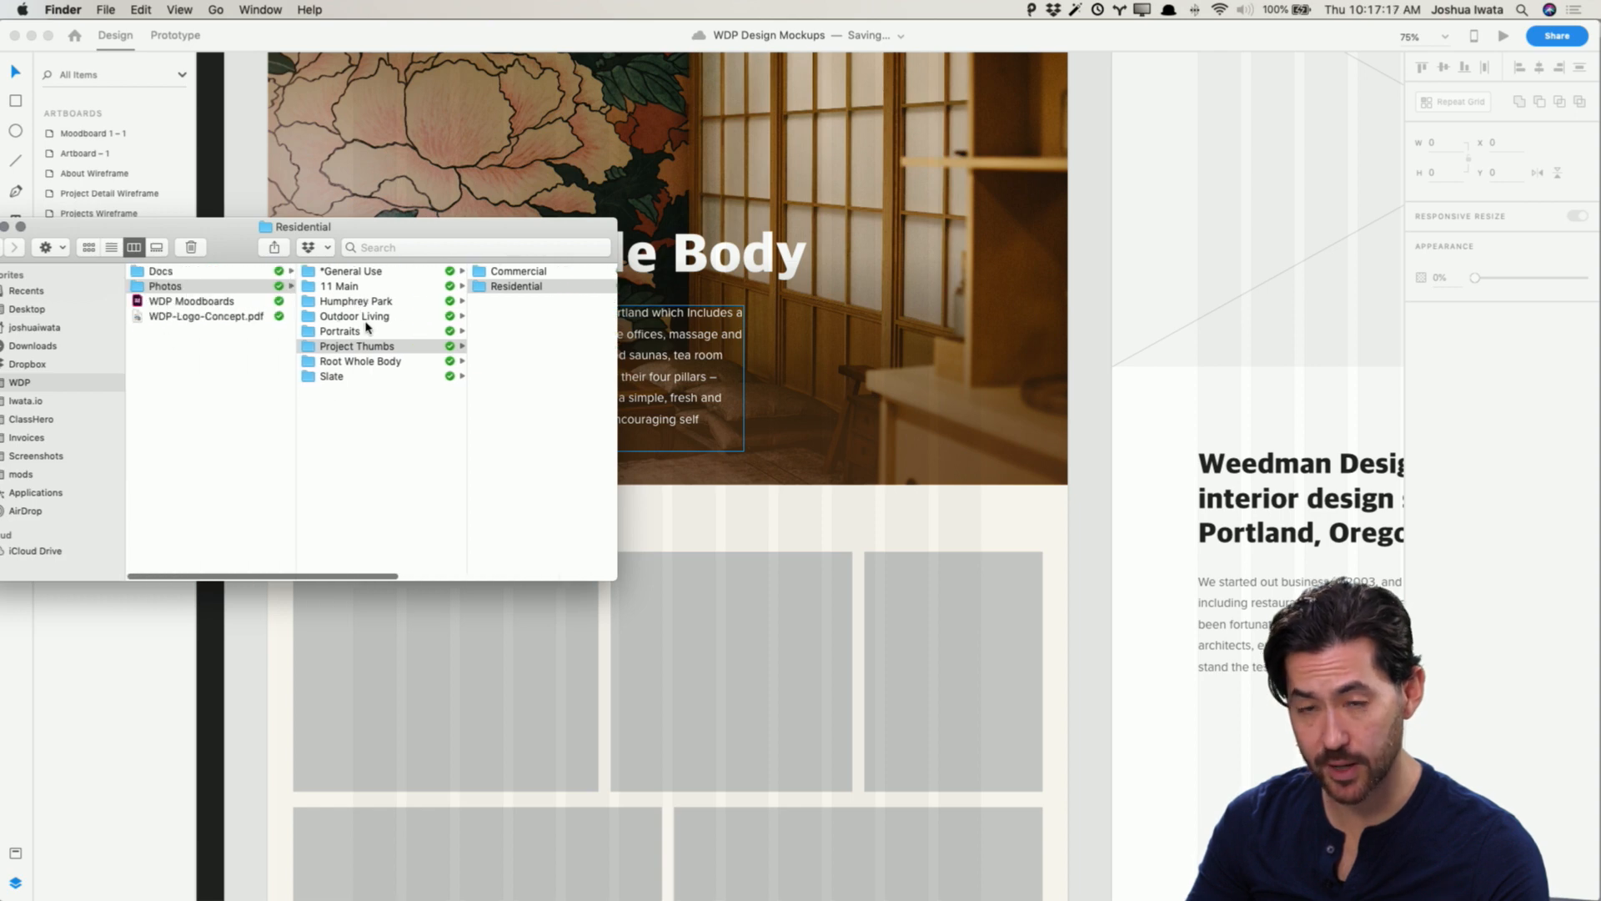
pyautogui.click(364, 363)
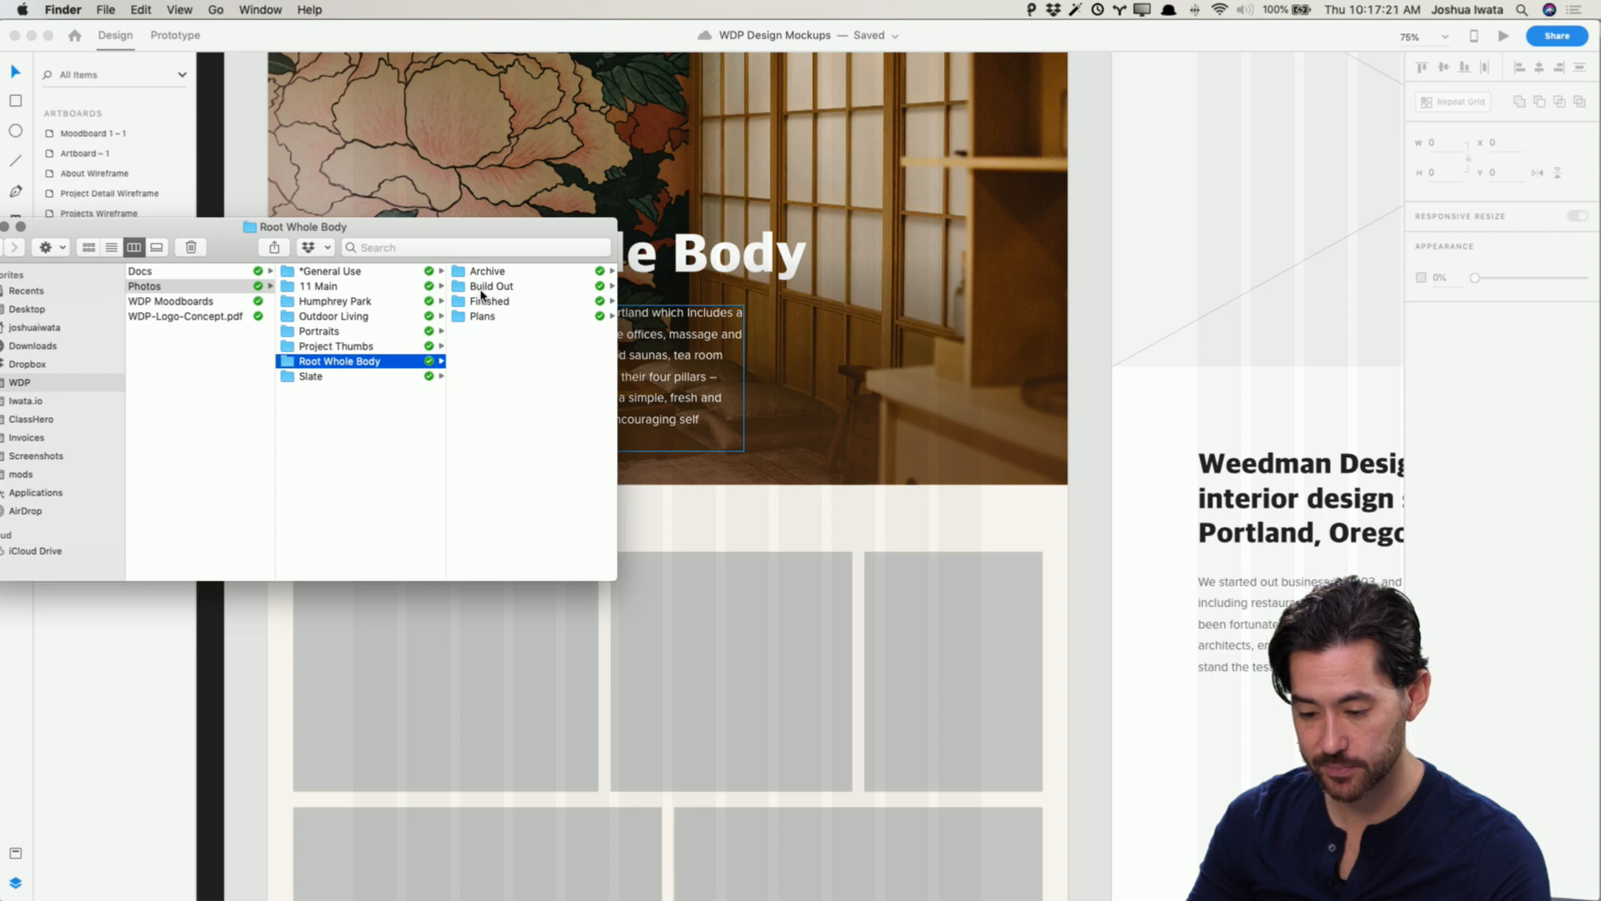
pyautogui.hscroll(1, 367, 302)
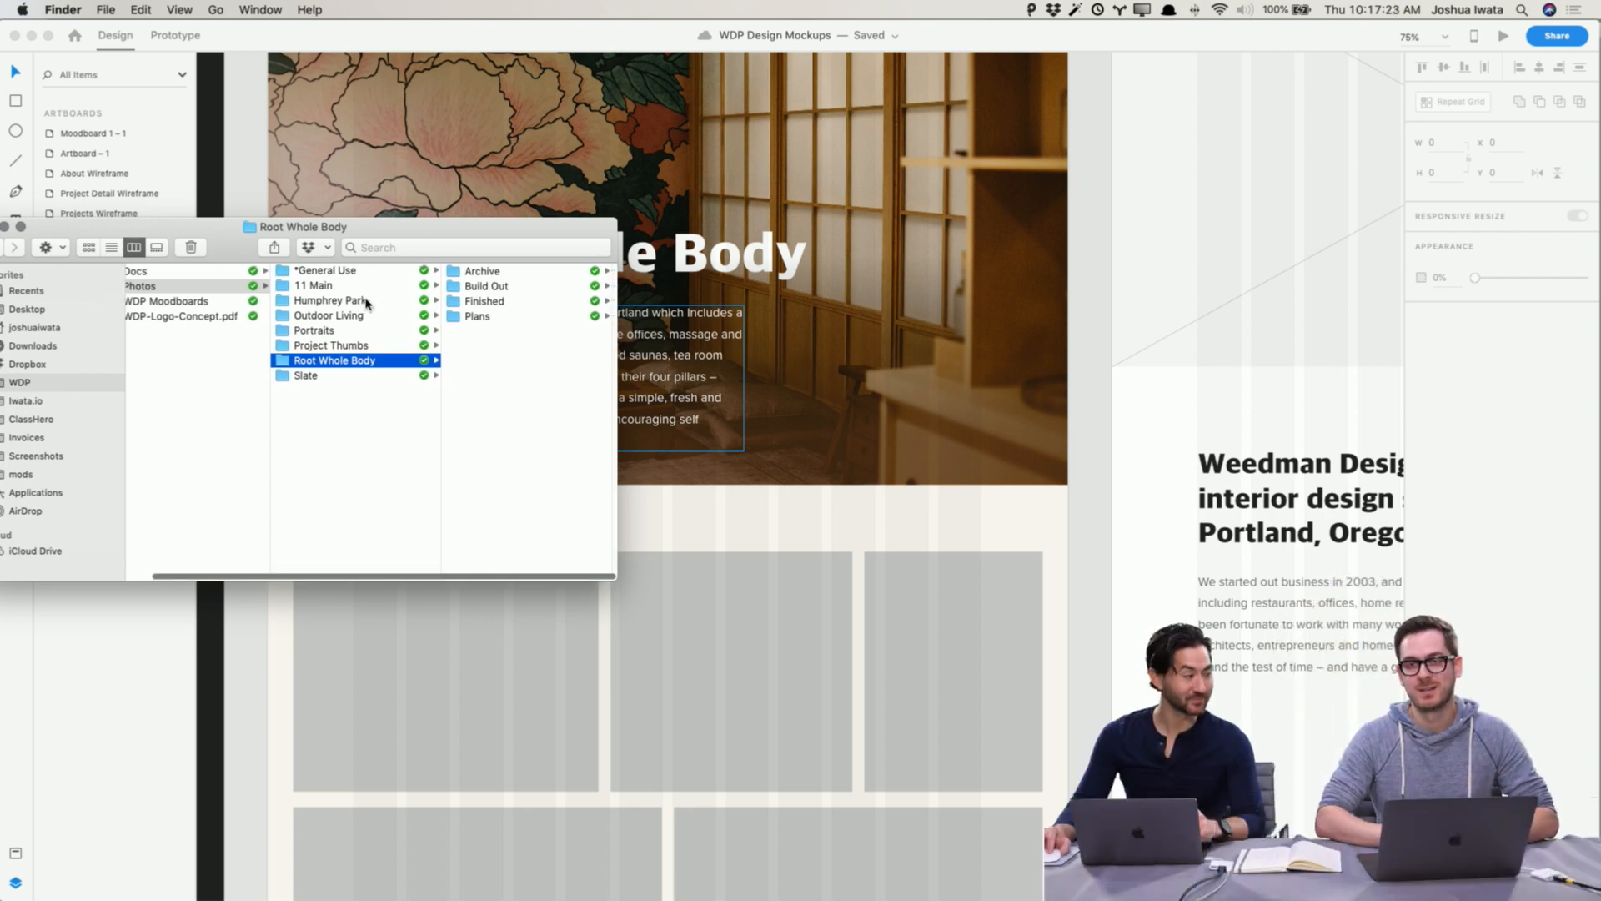
pyautogui.hscroll(-1, 367, 302)
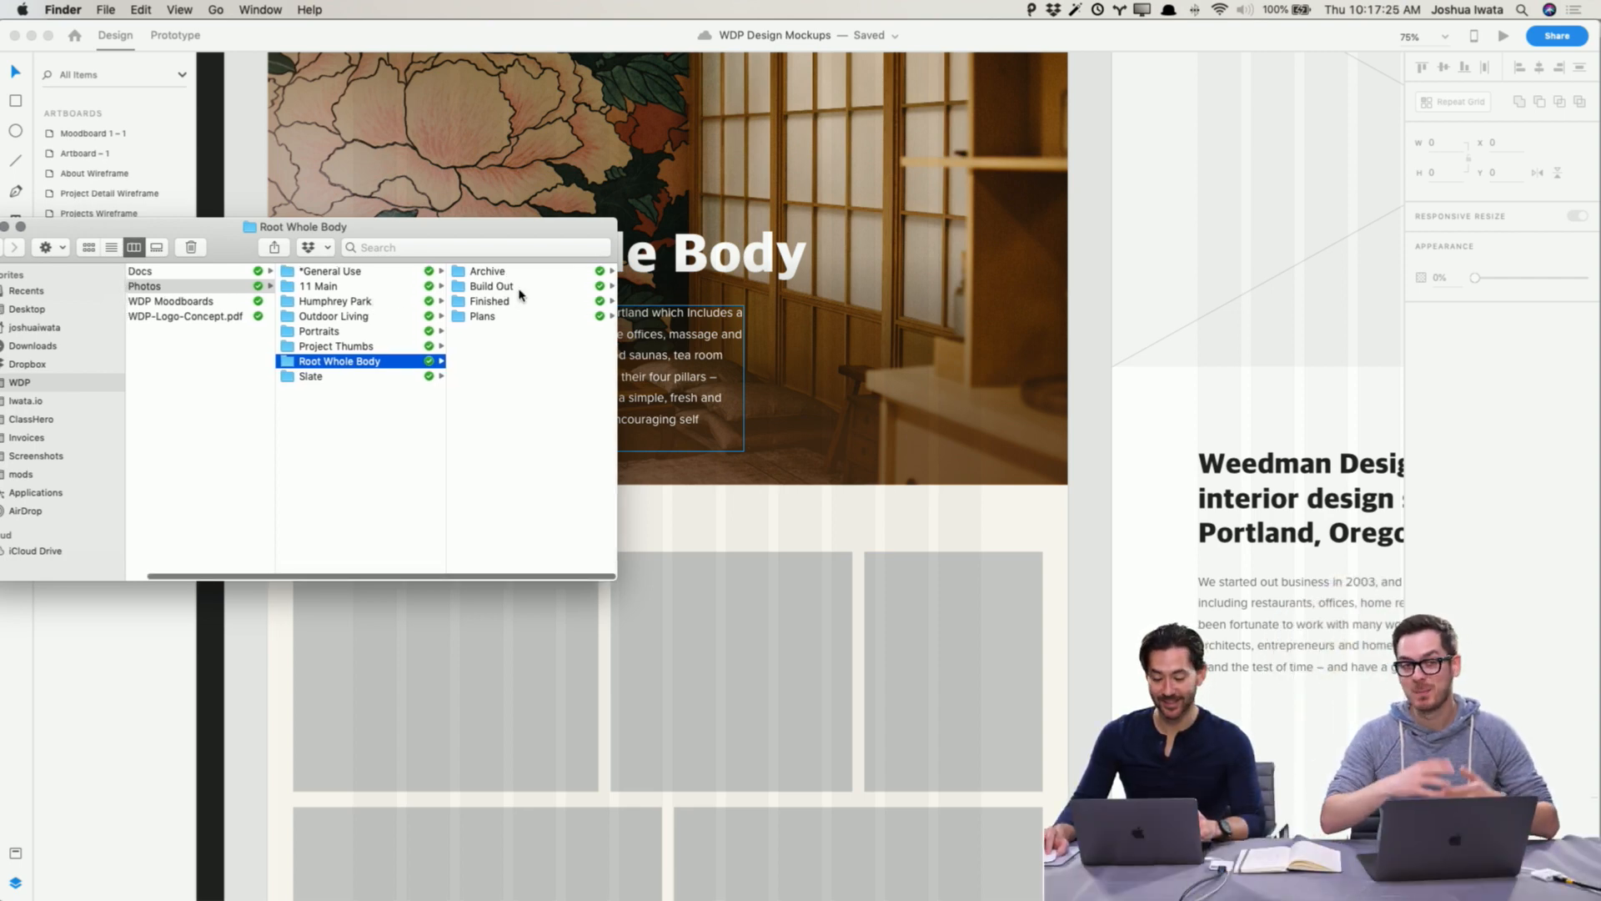
pyautogui.click(520, 292)
pyautogui.click(361, 302)
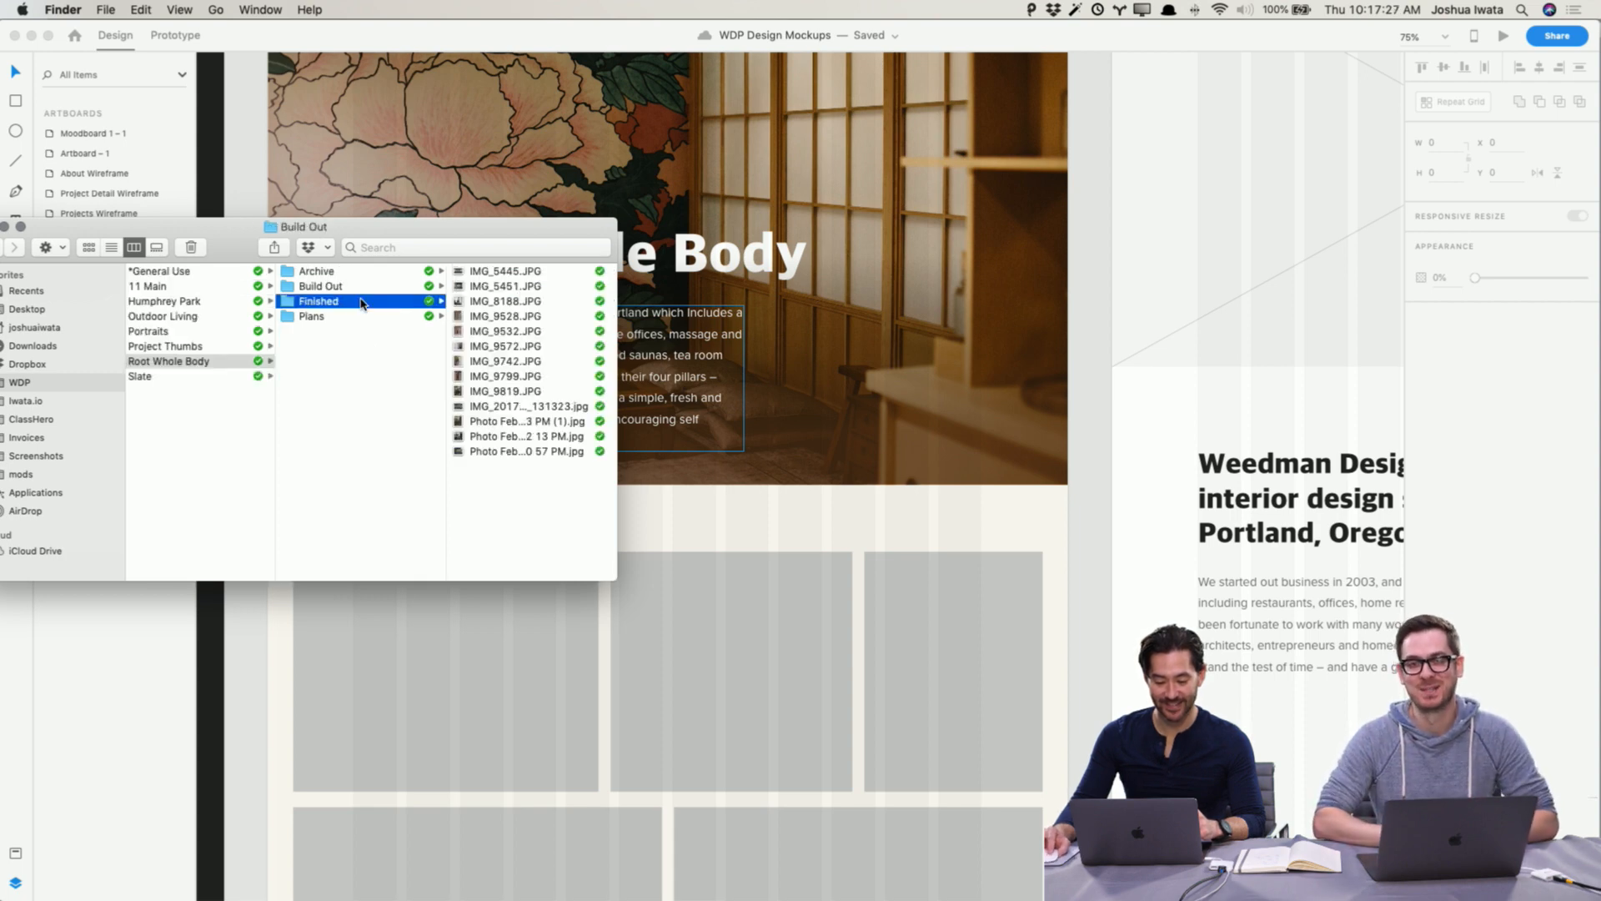
pyautogui.click(364, 316)
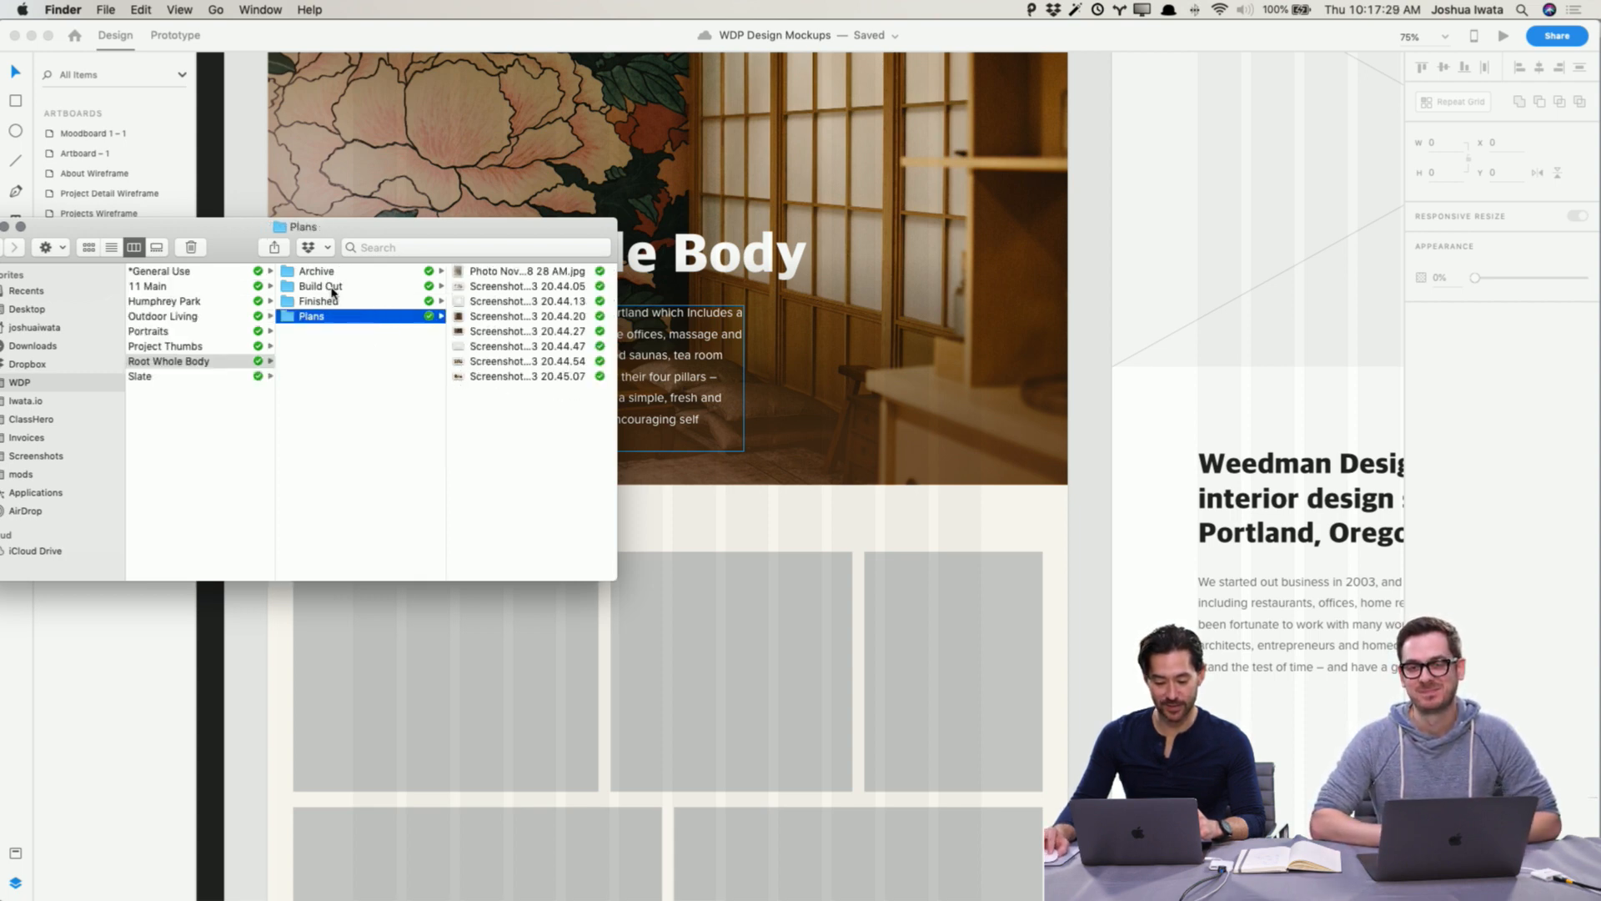
pyautogui.click(331, 290)
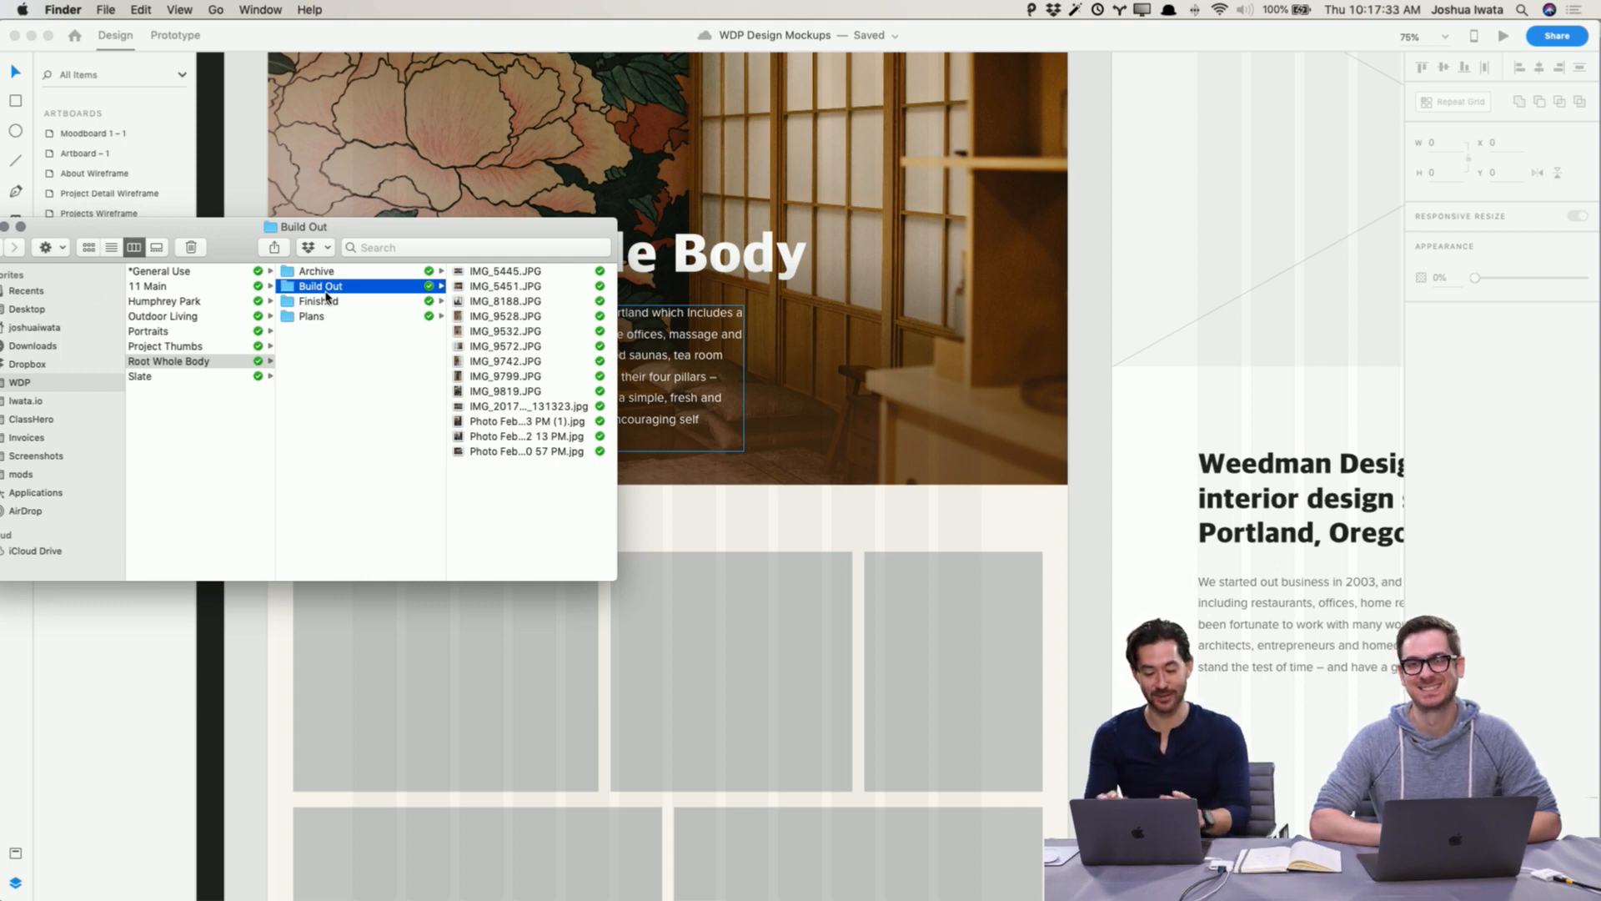
pyautogui.press('Right')
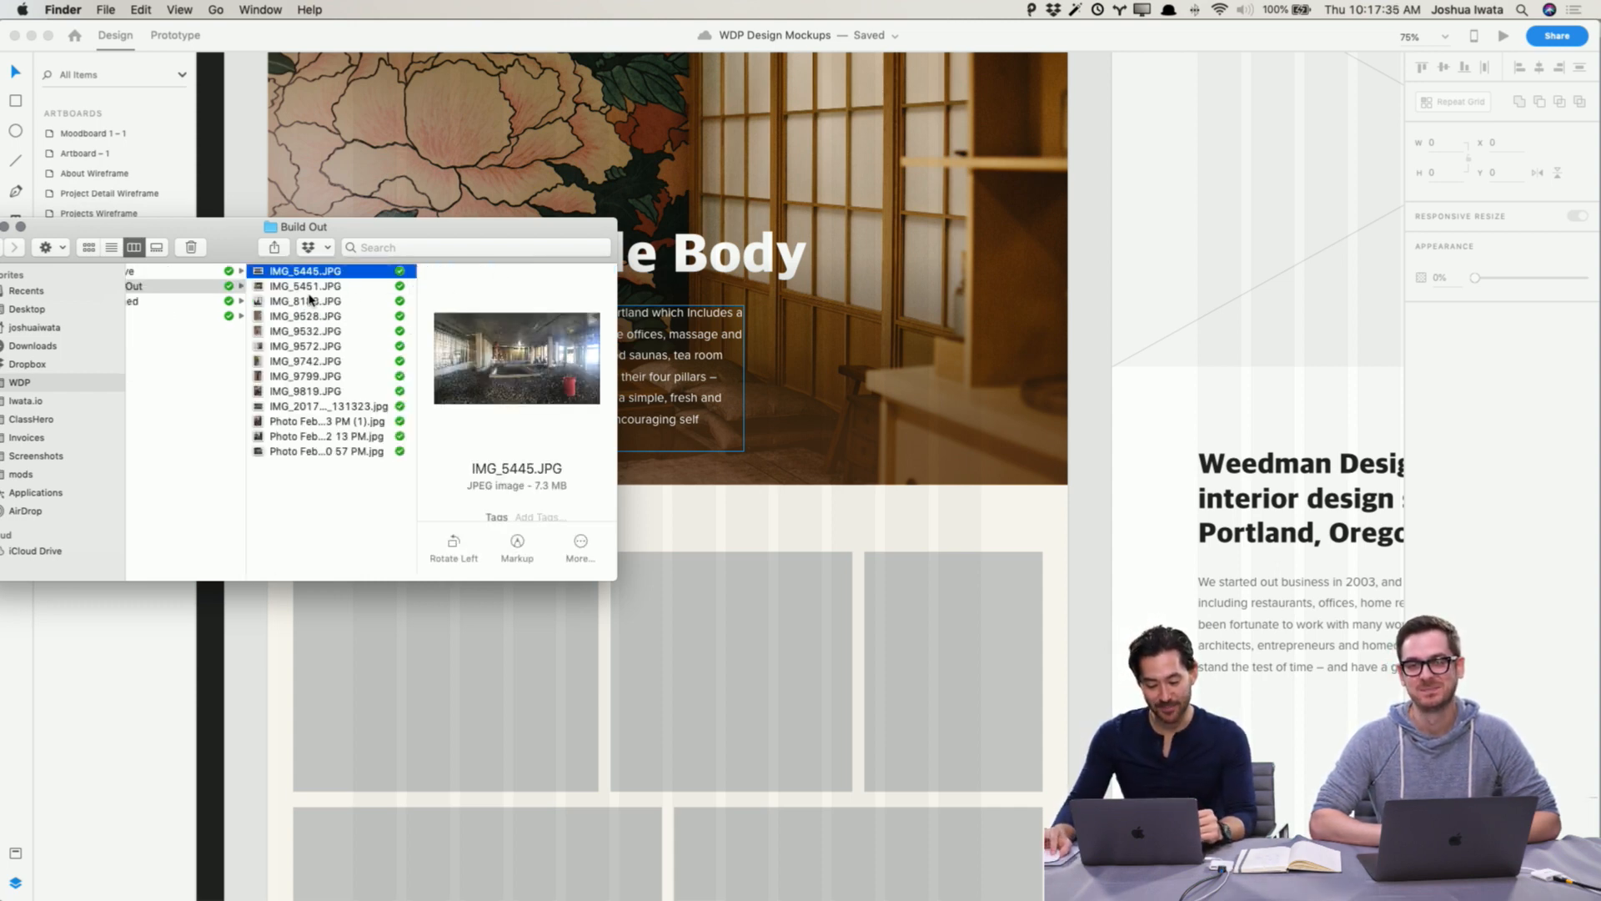
pyautogui.click(156, 247)
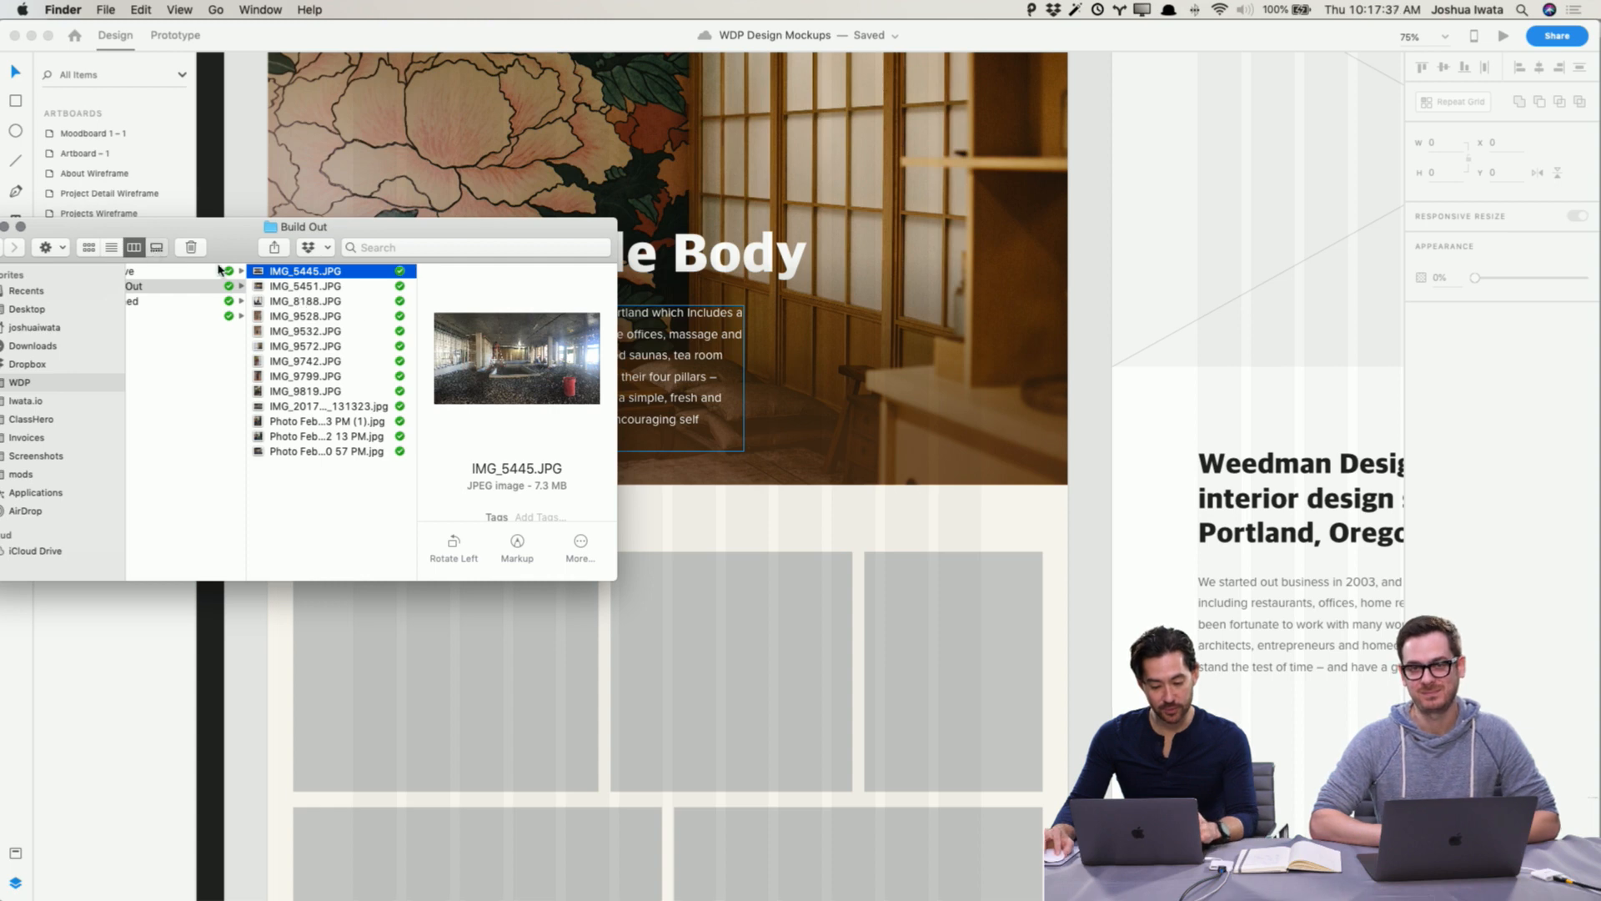
pyautogui.moveTo(615, 579); pyautogui.dragTo(1324, 844)
# Step: Browse through the Build Out photos one by one to choose images for the placeholders
pyautogui.press('Right')
pyautogui.press('Right')
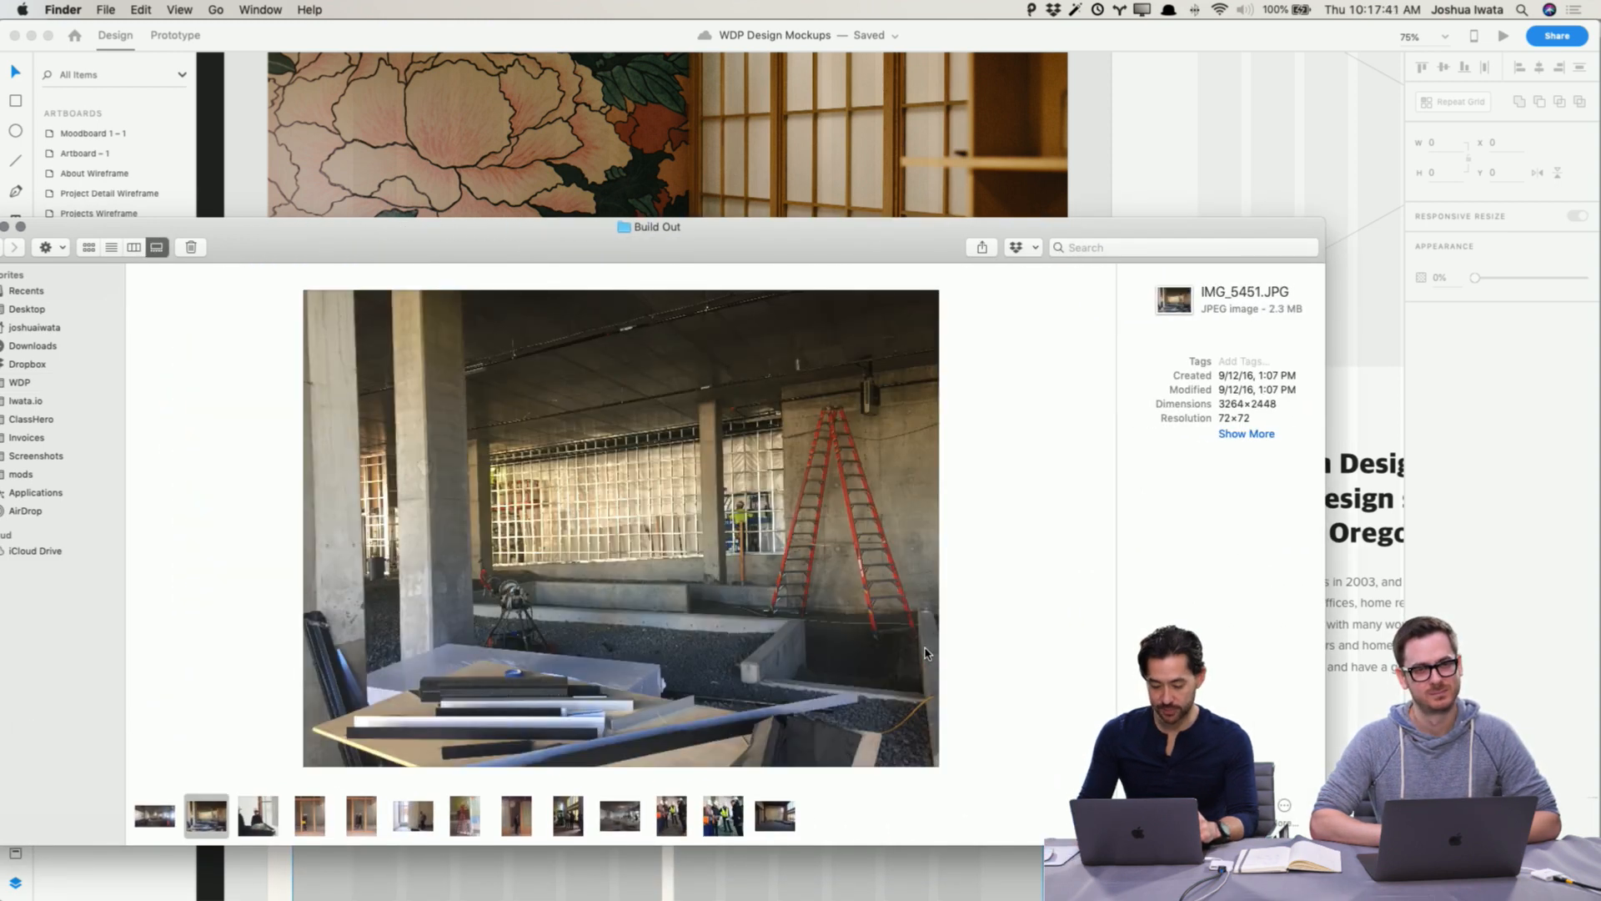
pyautogui.press('Right')
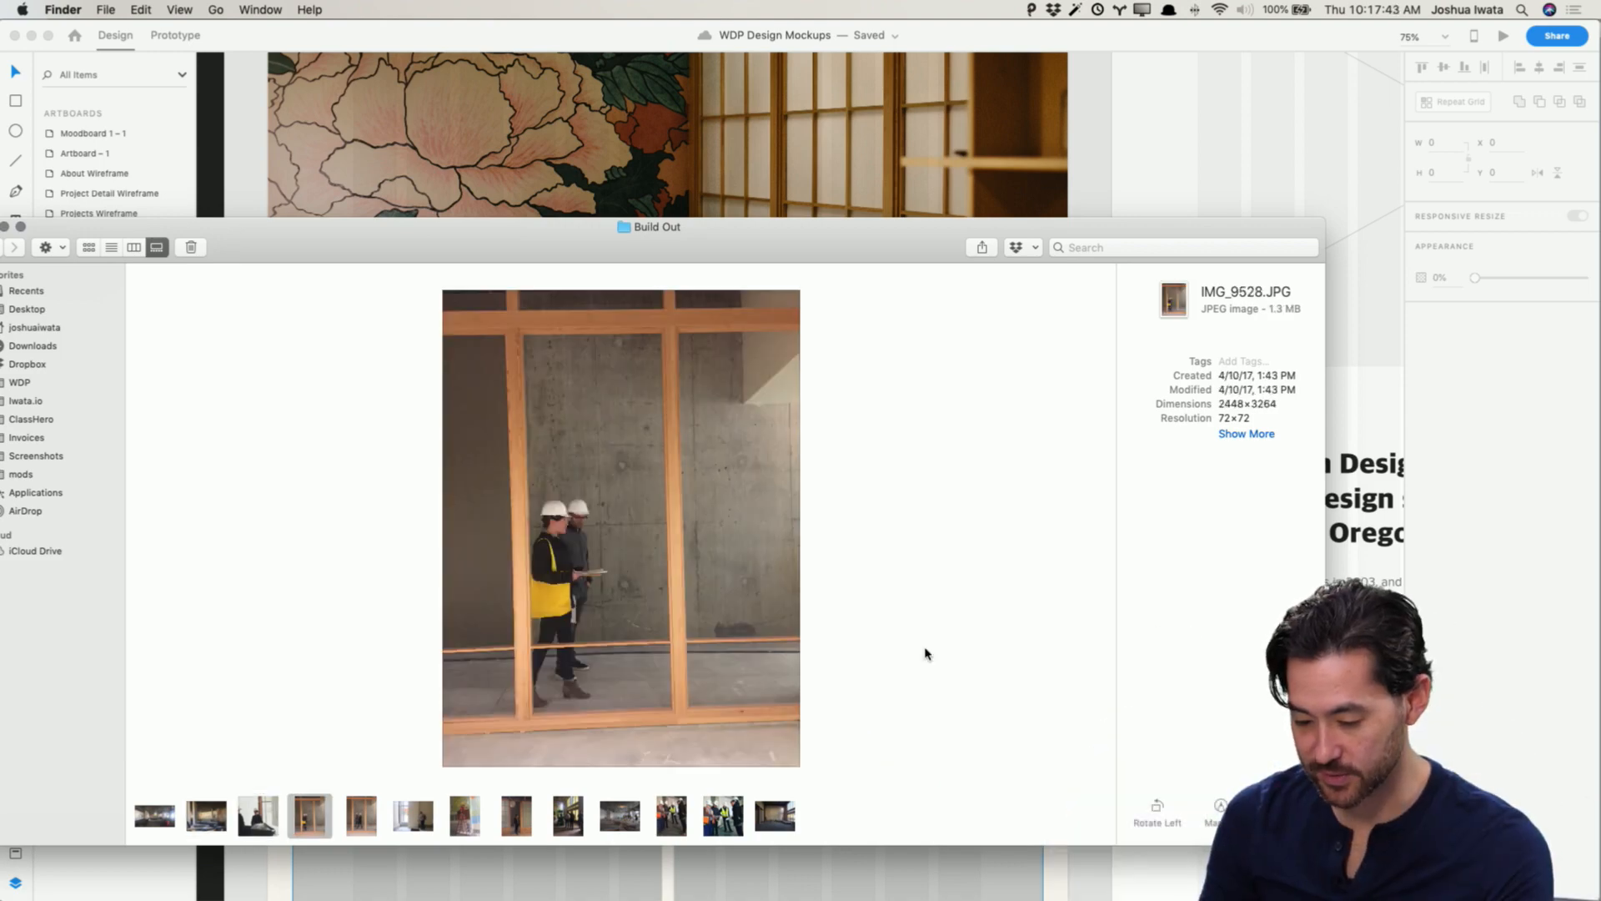
pyautogui.press('Right')
pyautogui.press('Right')
pyautogui.press('Right')
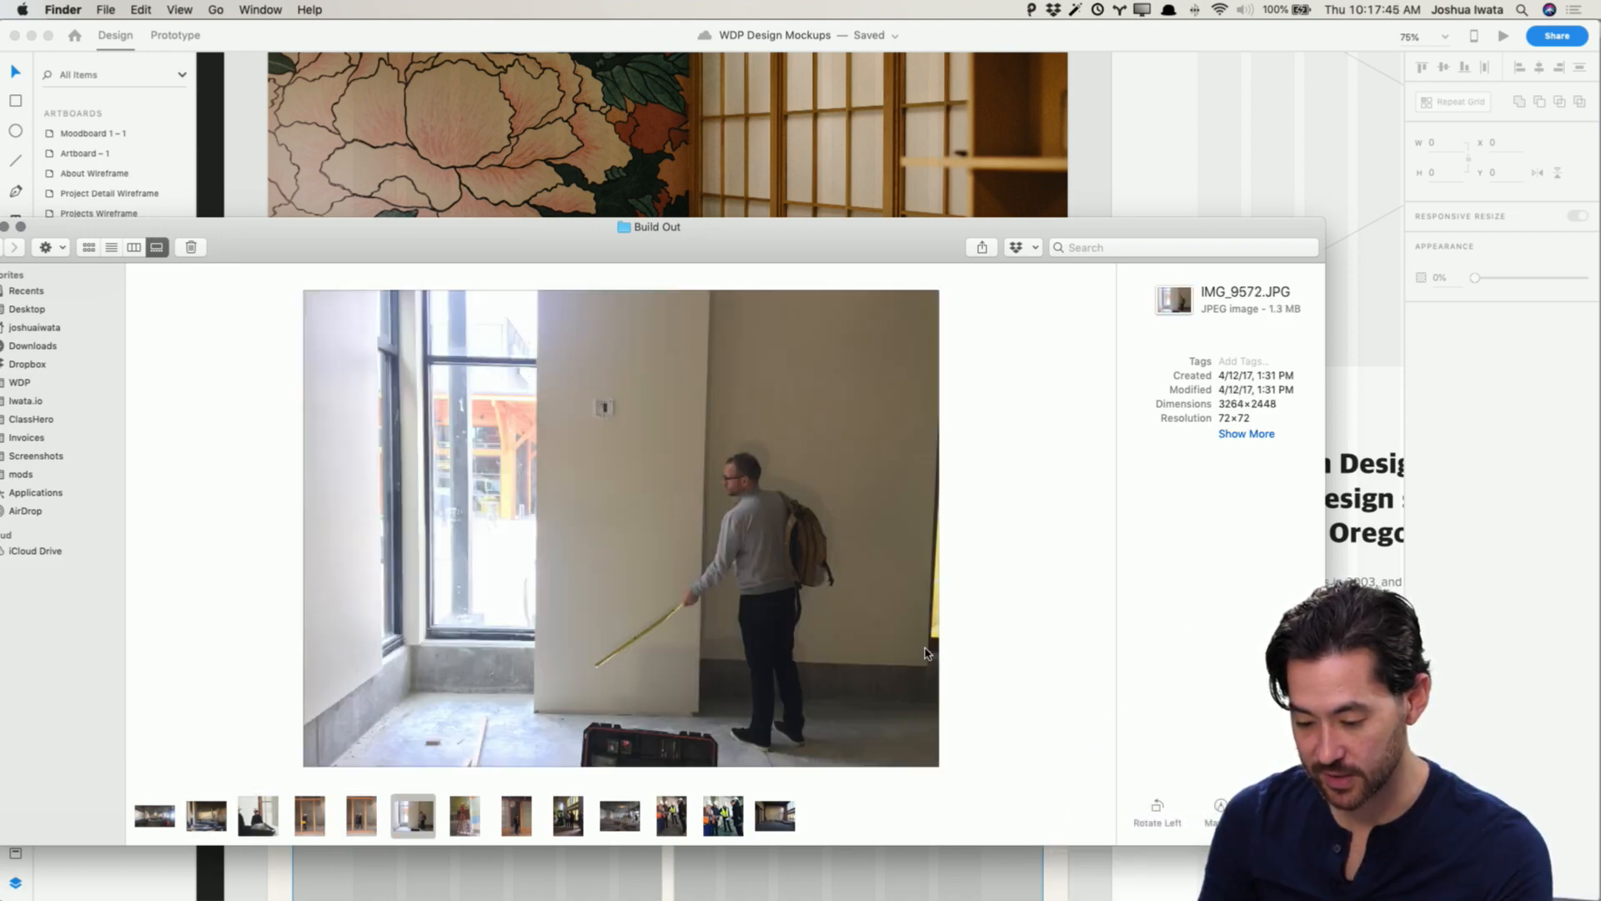
pyautogui.press('Left')
pyautogui.press('Left')
pyautogui.press('Left')
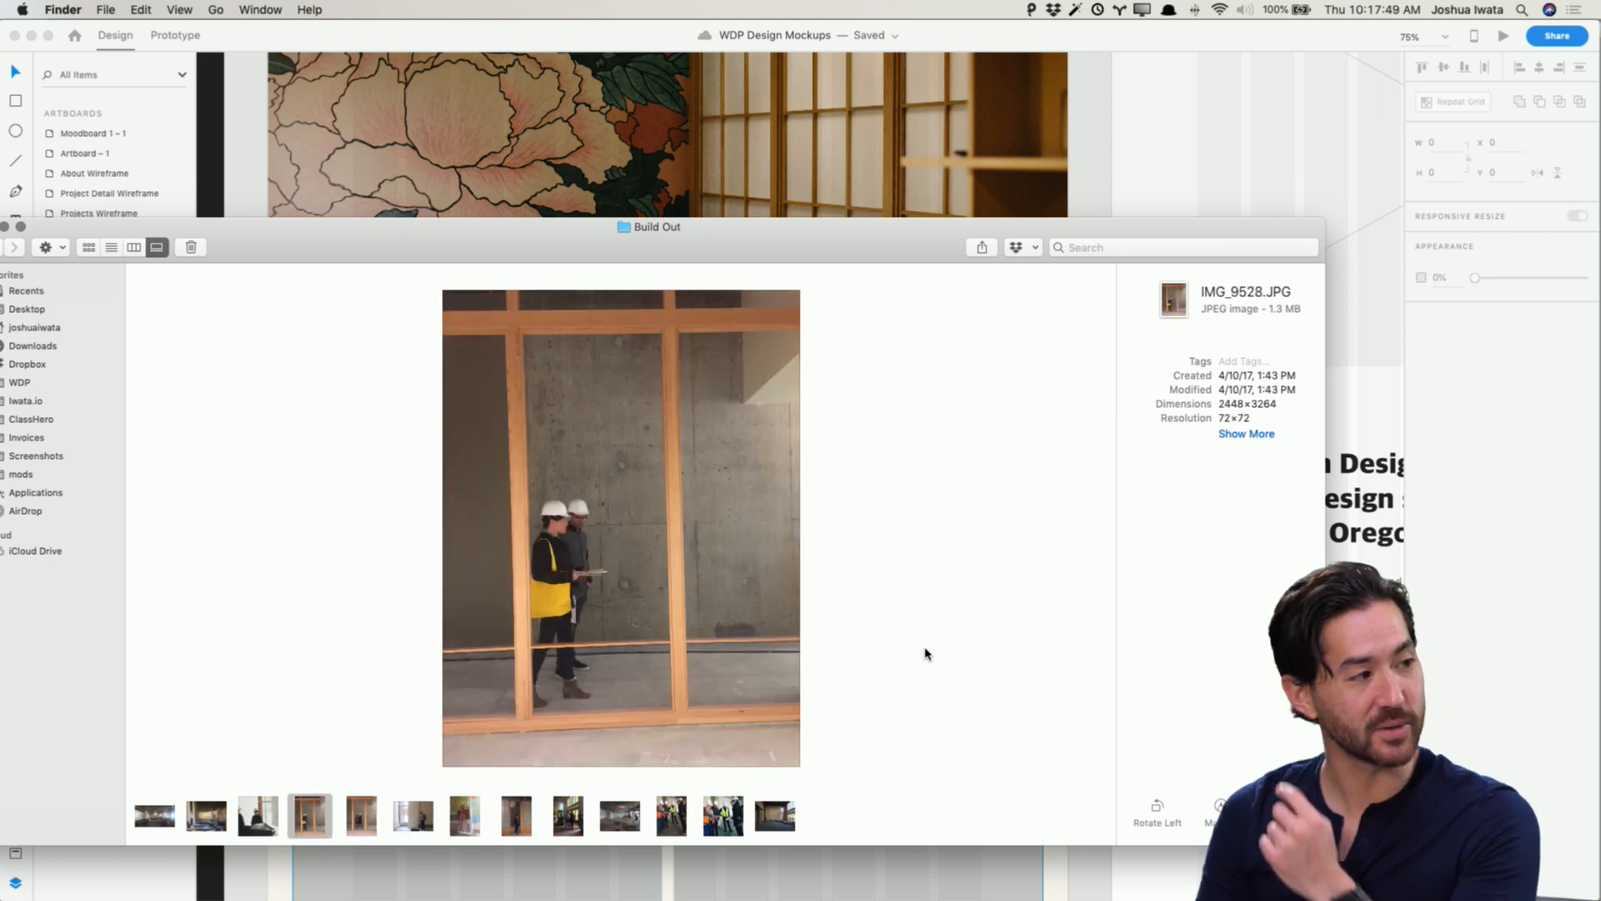
pyautogui.press('Right')
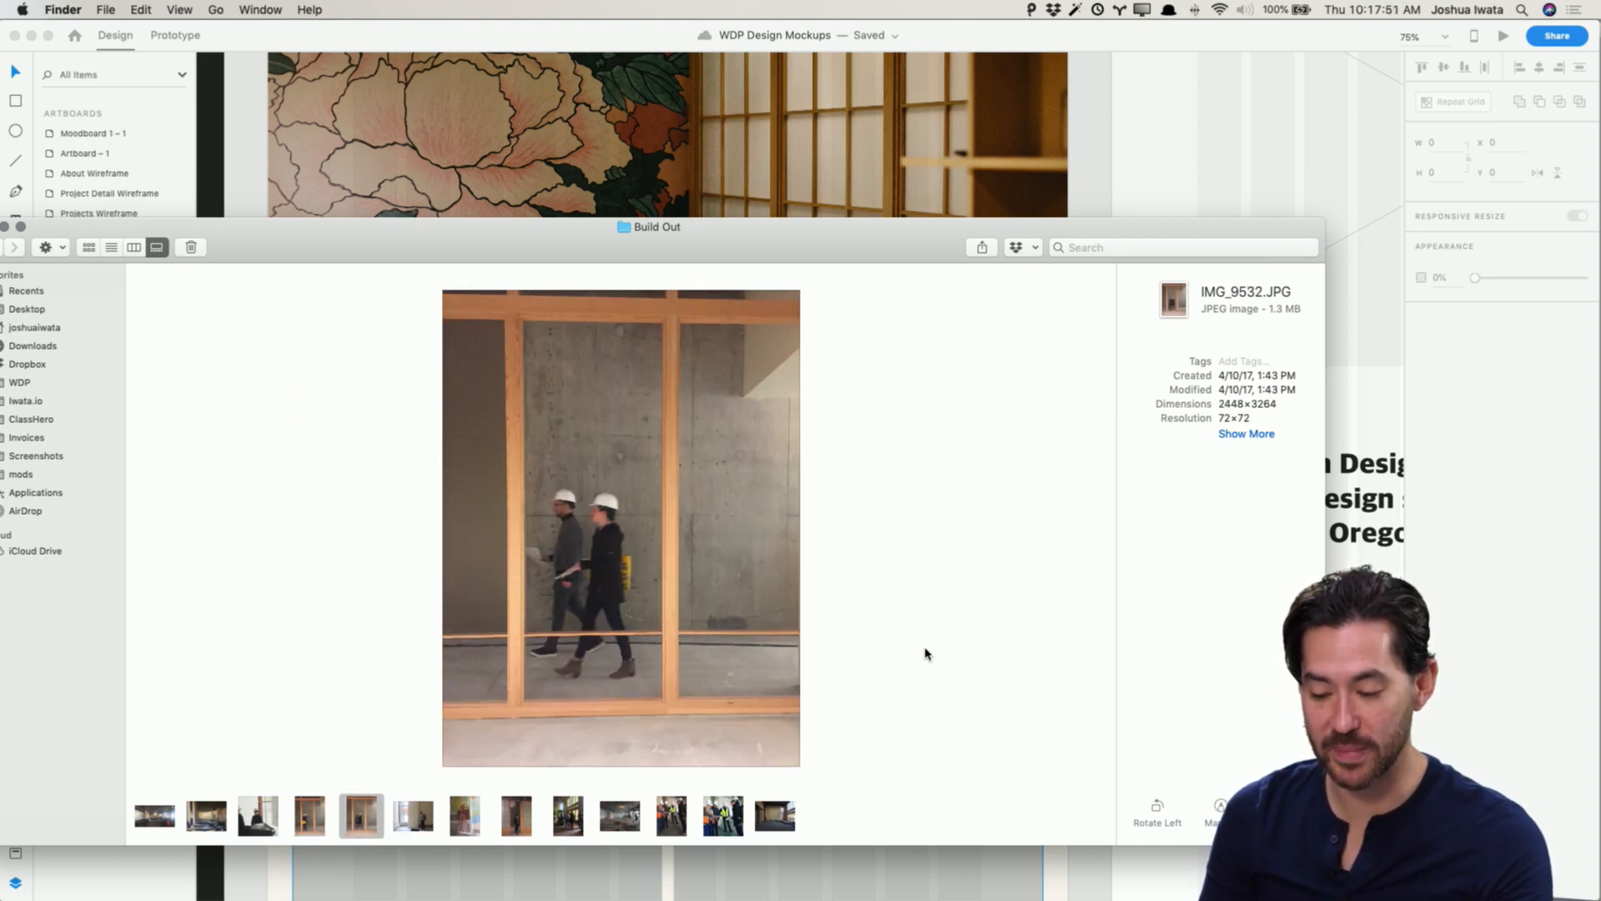
pyautogui.press('Right')
pyautogui.press('Right')
pyautogui.press('Right')
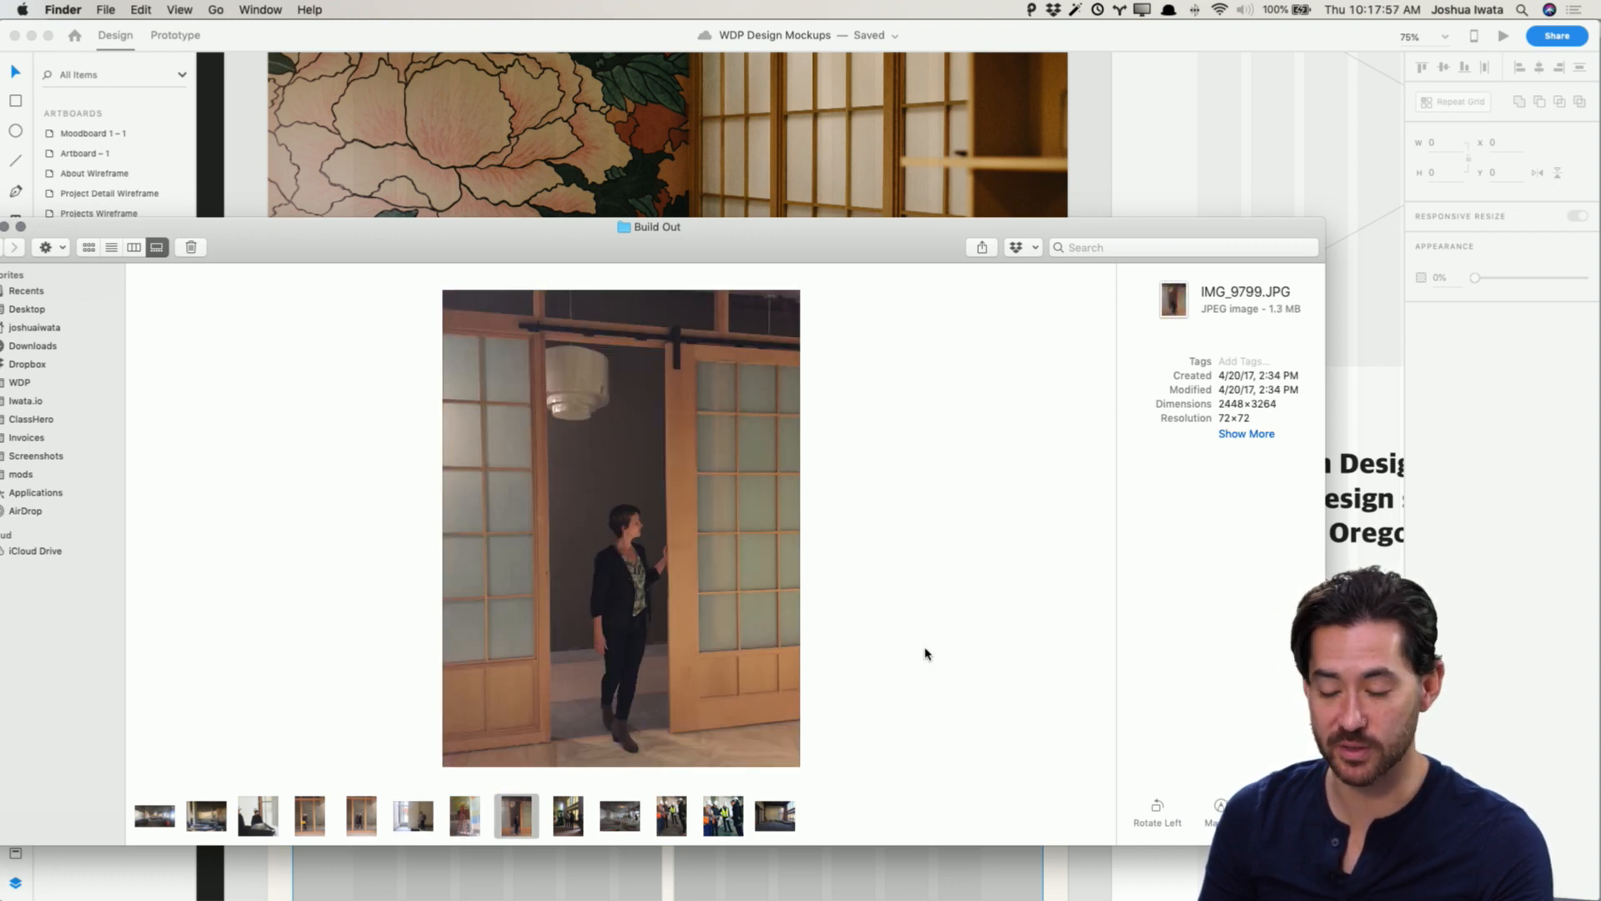
pyautogui.press('Right')
pyautogui.press('Right')
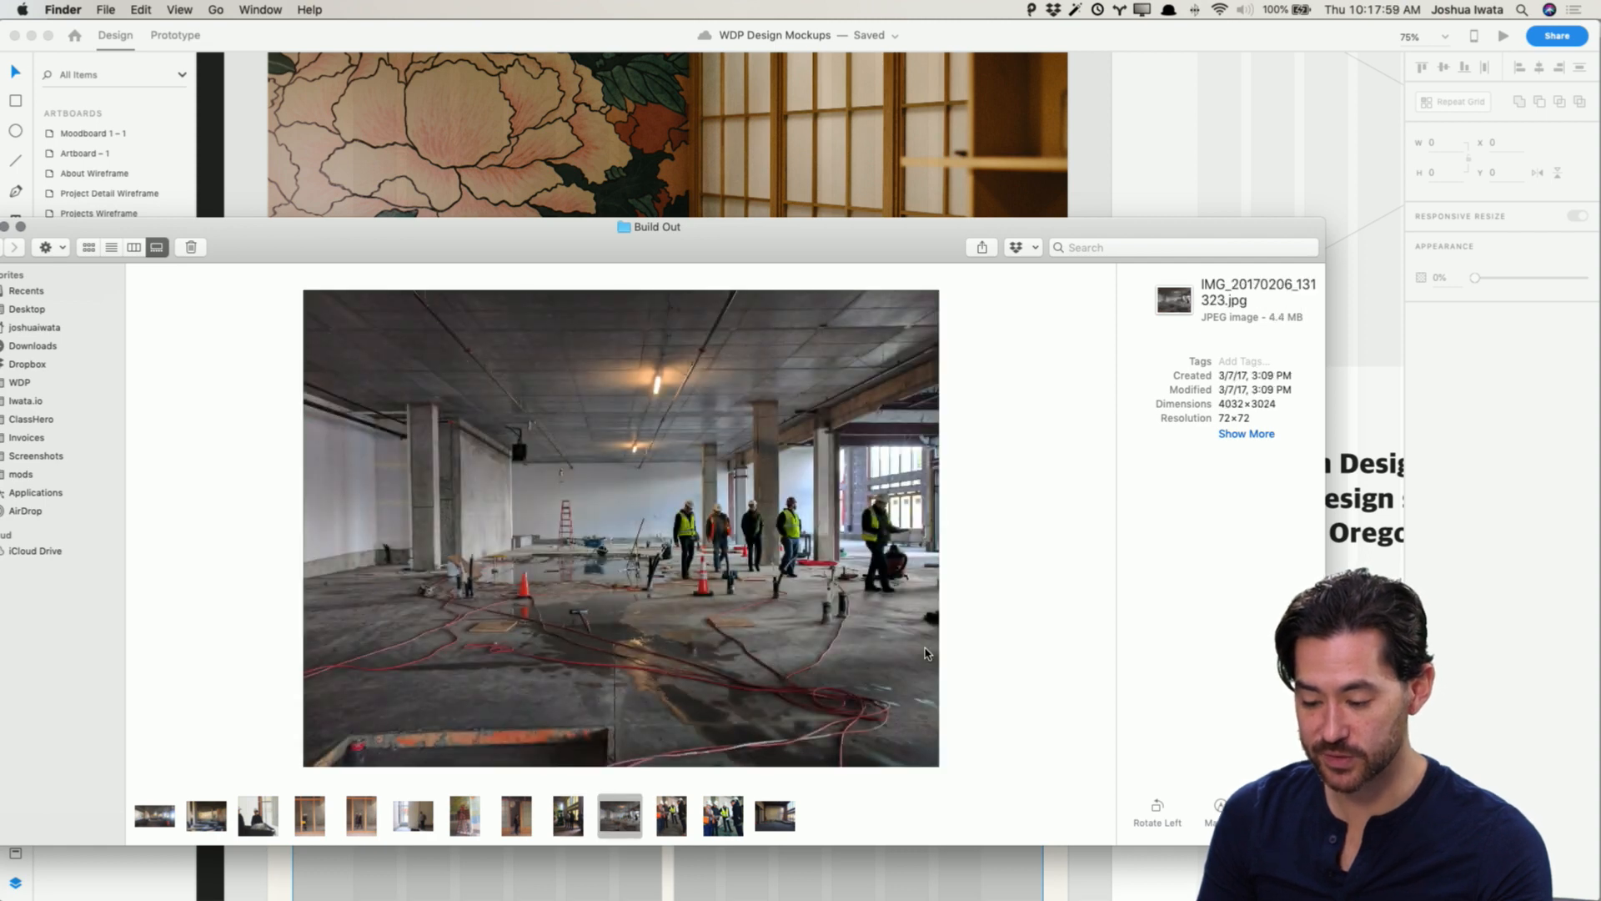
# Step: Place IMG_9742 from the Build Out folder into the third placeholder of the top row
pyautogui.click(1087, 128)
pyautogui.scroll(3, 798, 386)
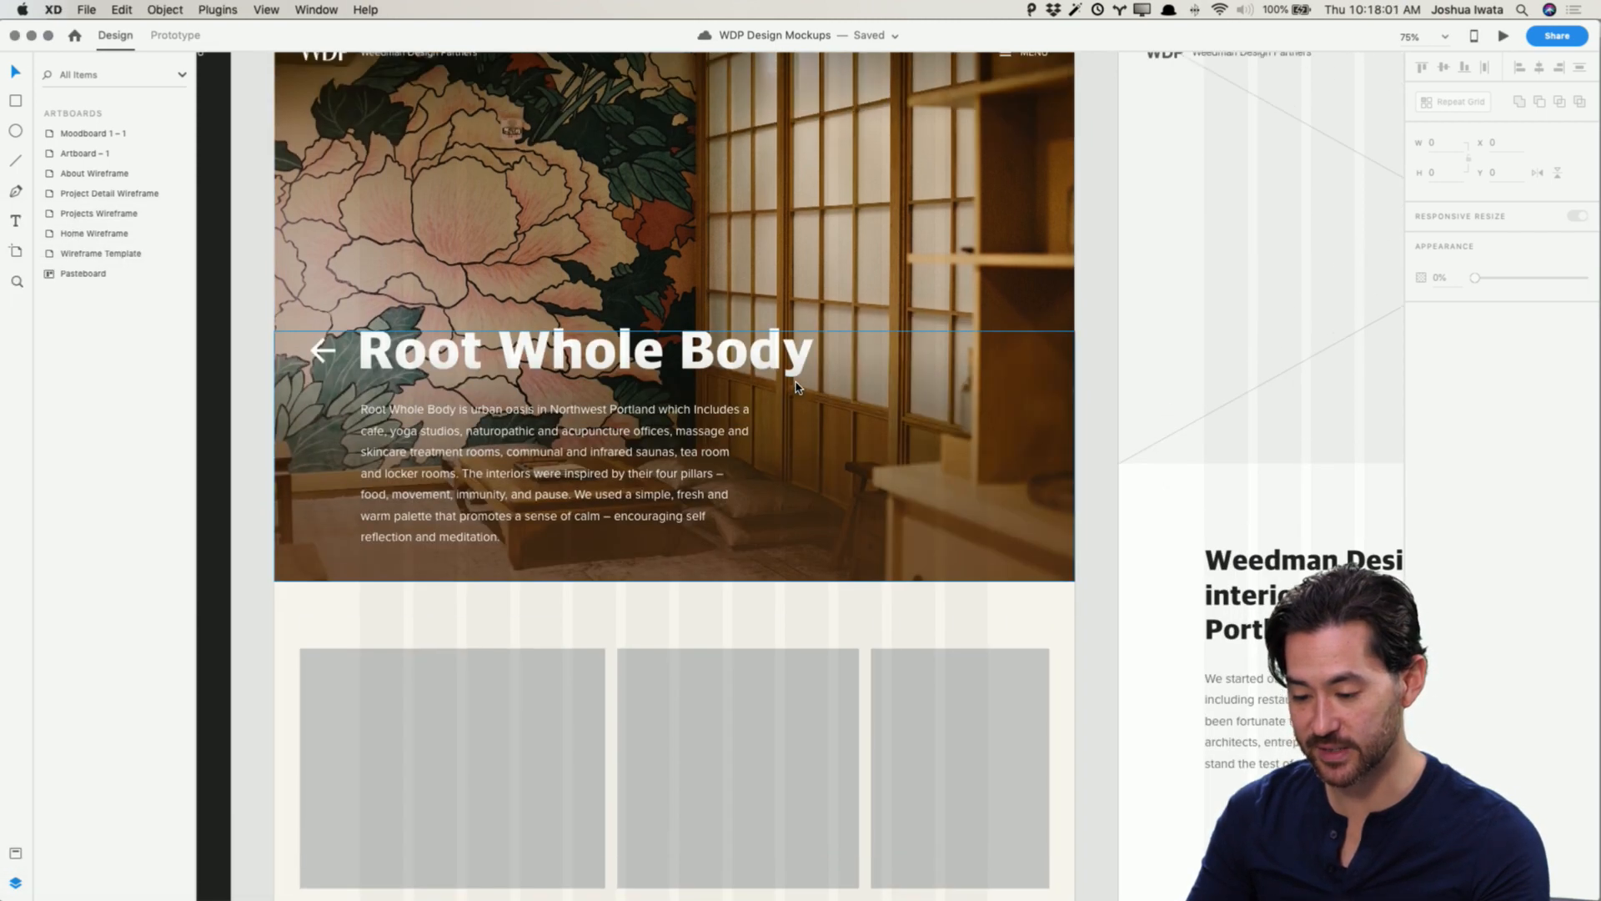
pyautogui.press('super+Tab')
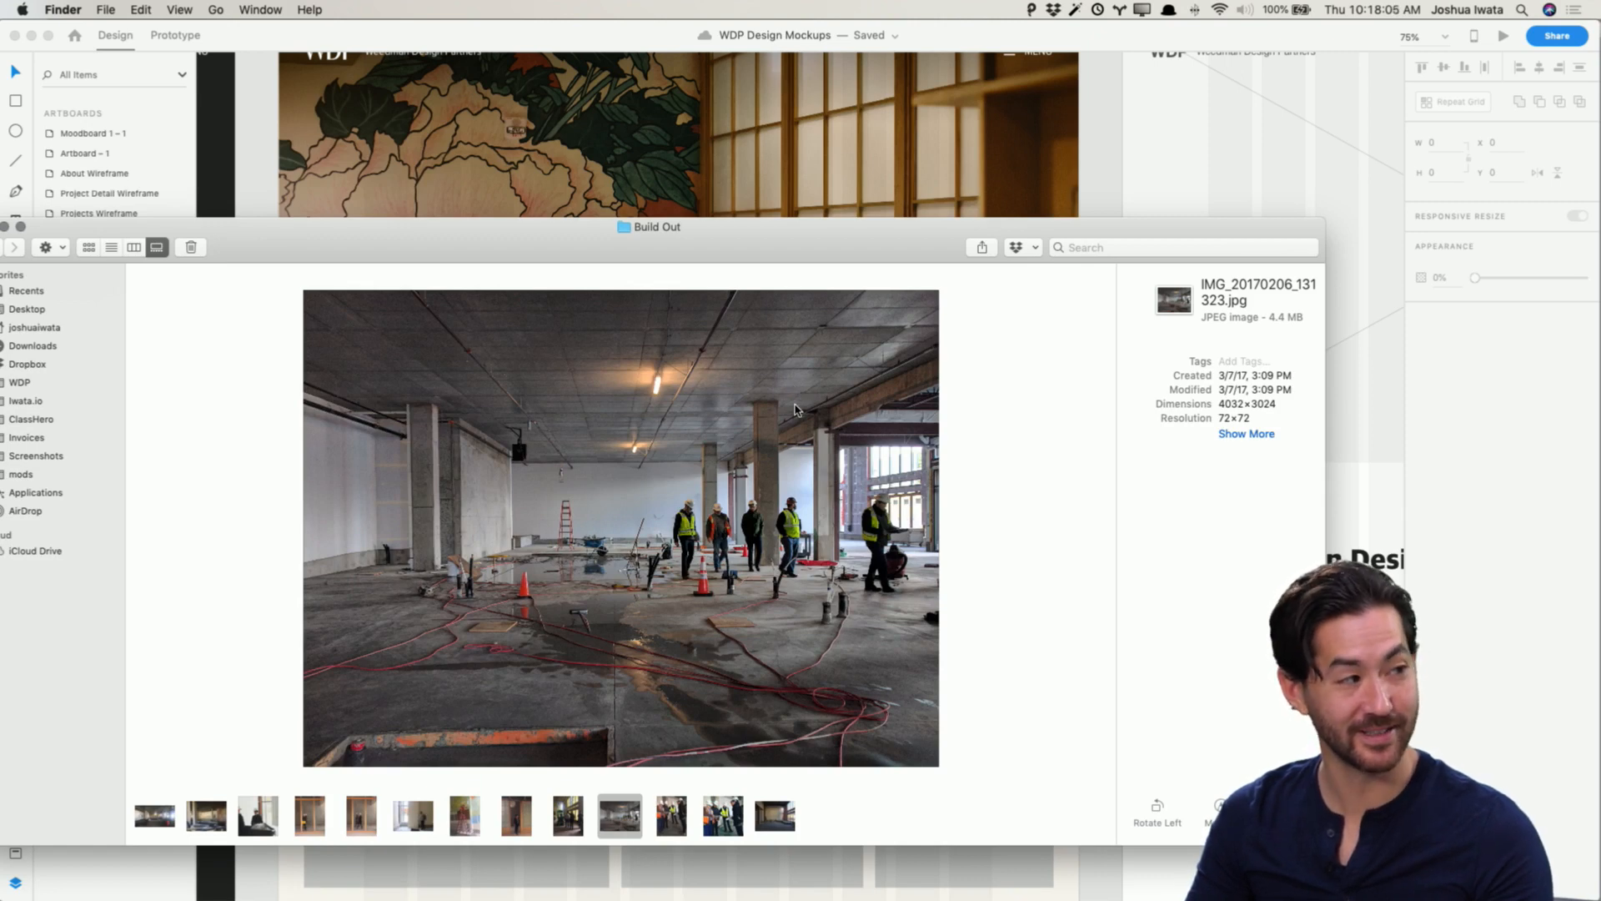
pyautogui.press('Left')
pyautogui.press('Left')
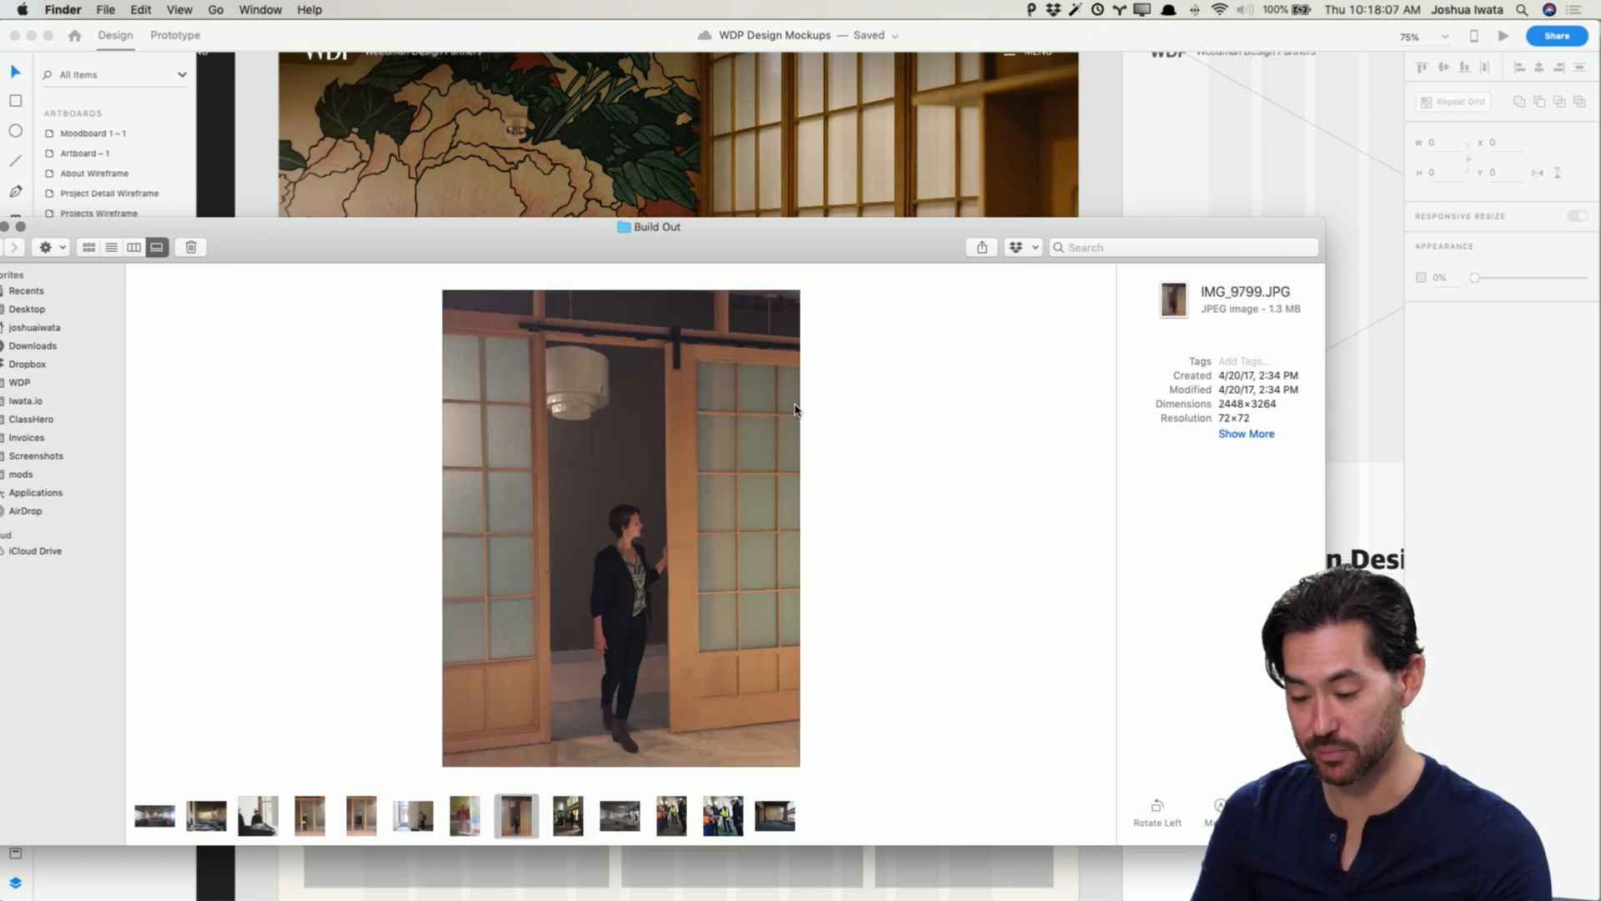
pyautogui.press('Left')
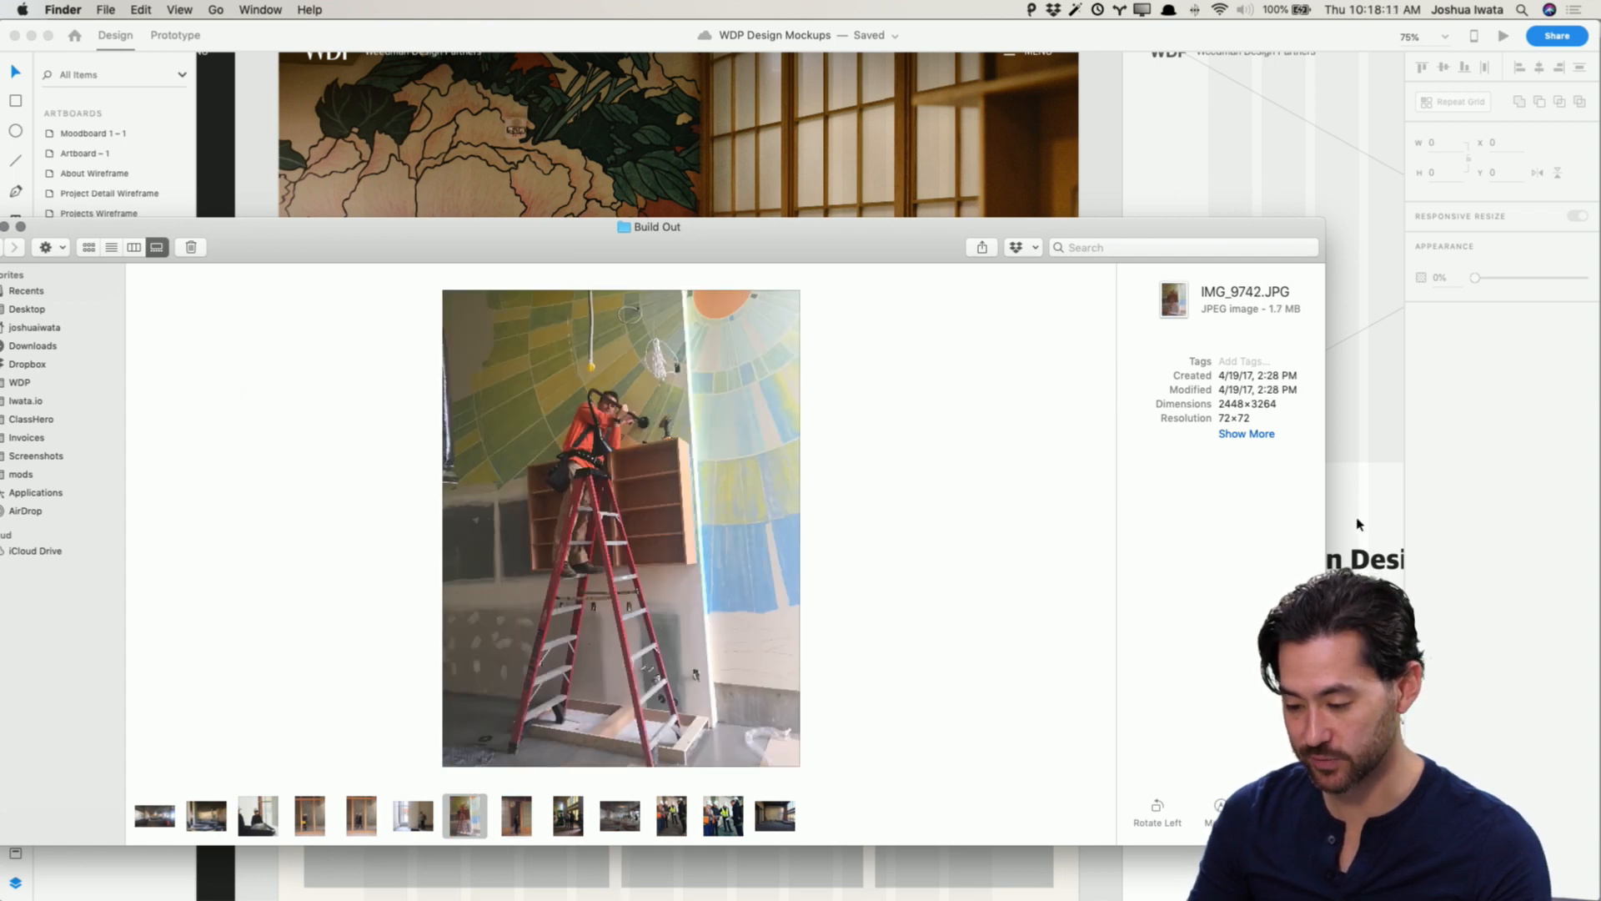
pyautogui.moveTo(1323, 531); pyautogui.dragTo(823, 527)
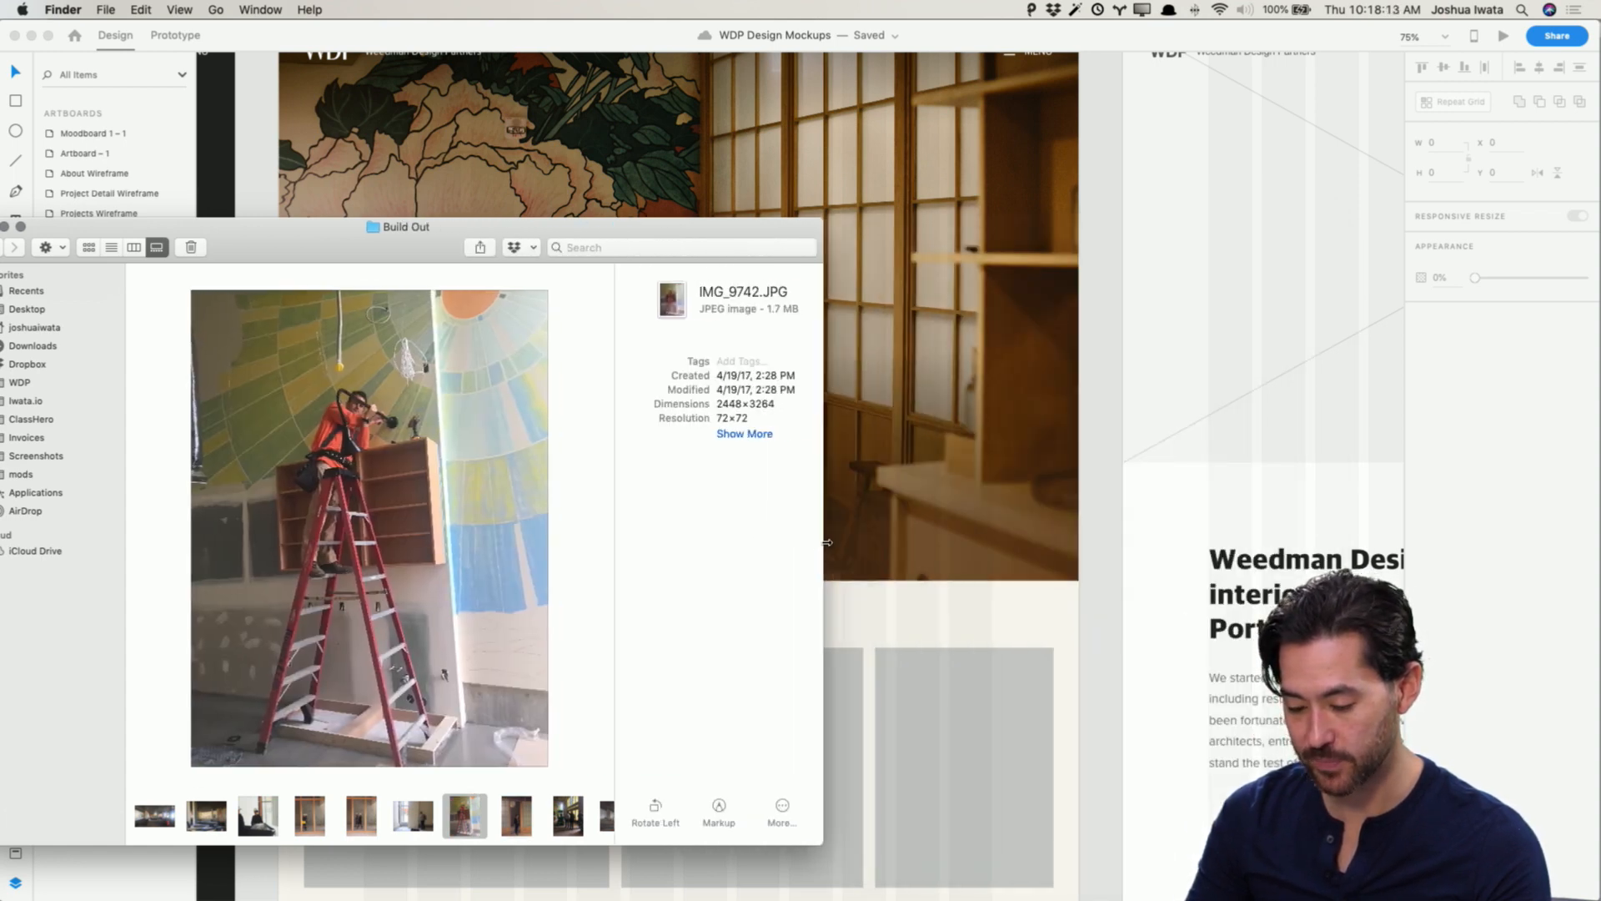
pyautogui.moveTo(296, 227); pyautogui.dragTo(339, 130)
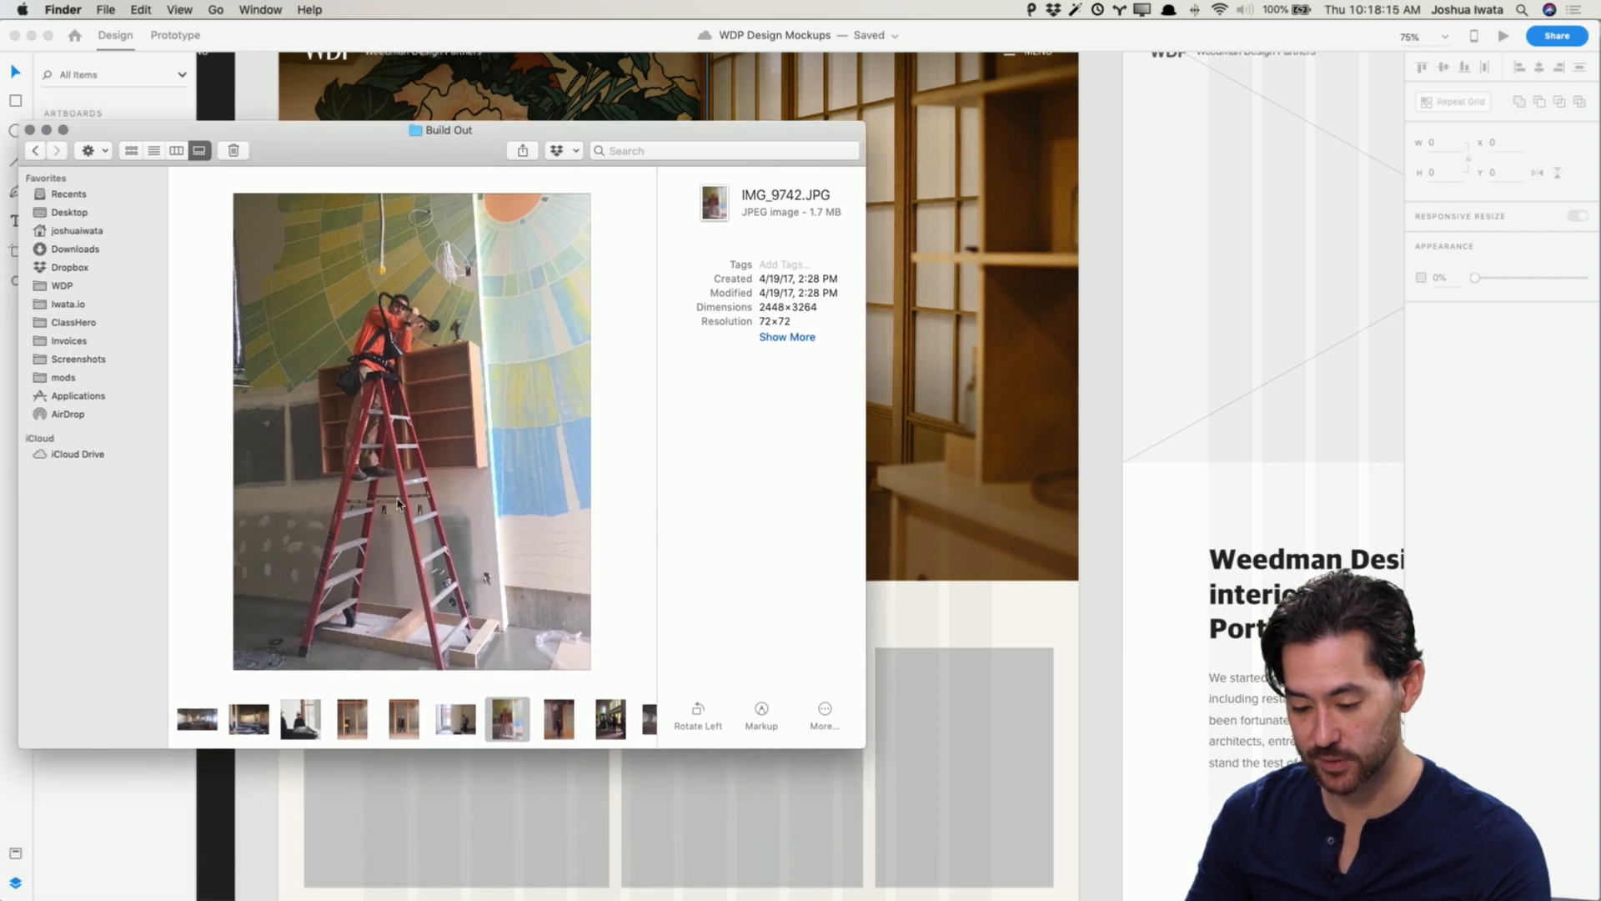
pyautogui.click(175, 151)
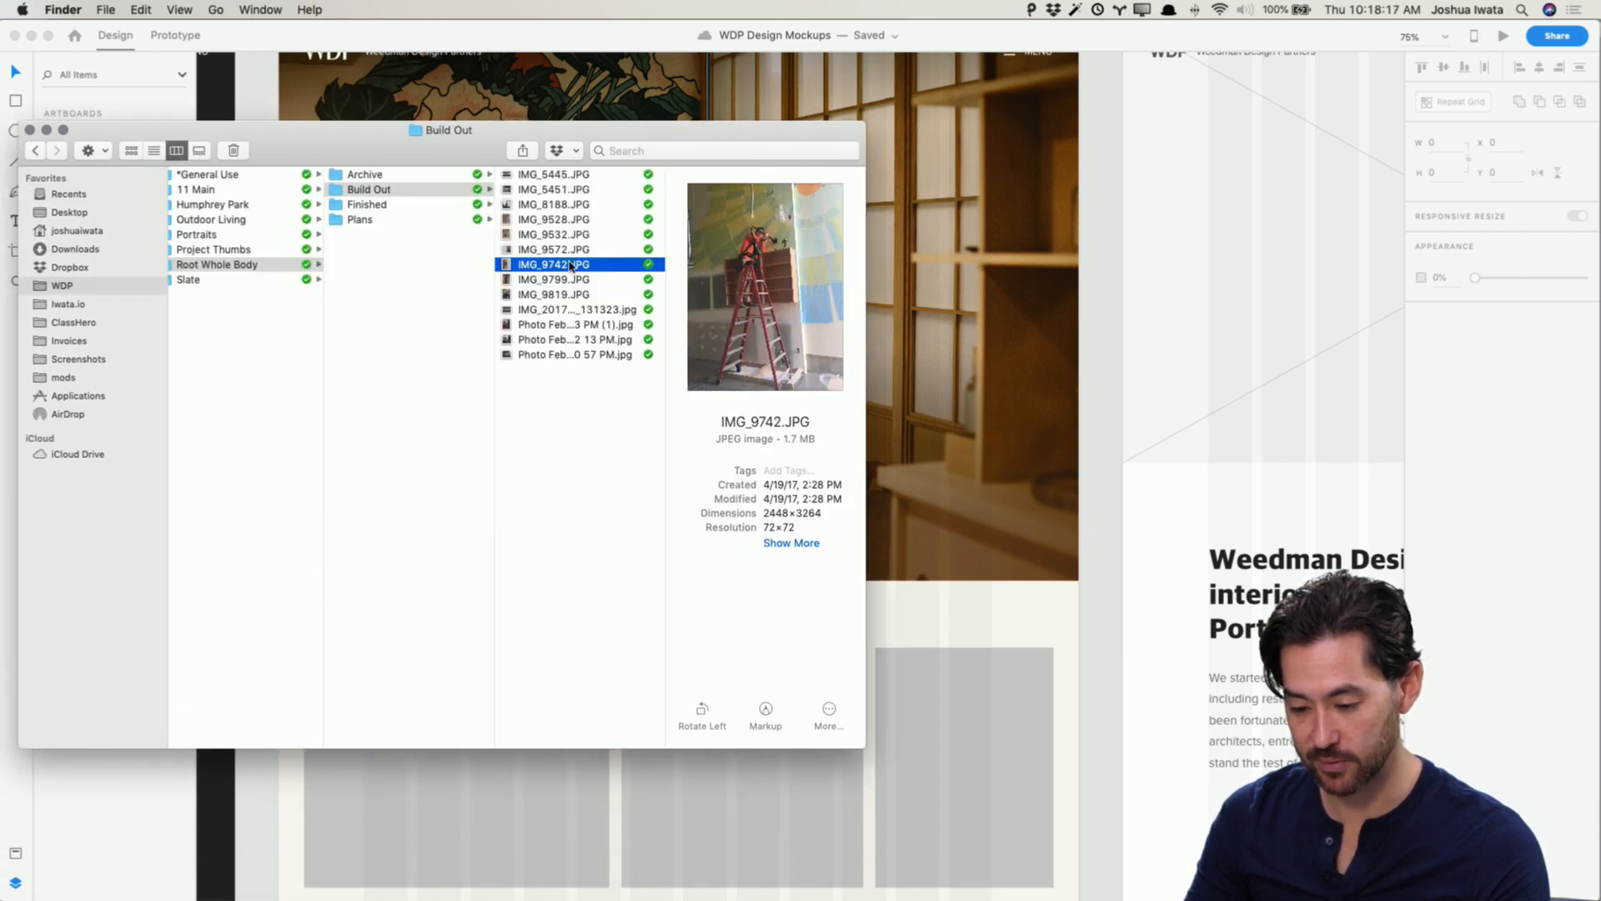
pyautogui.moveTo(551, 265); pyautogui.dragTo(1034, 751)
# Step: Place IMG_5445 from the Build Out folder into the first placeholder of the top row
pyautogui.moveTo(628, 142); pyautogui.dragTo(1374, 61)
pyautogui.click(1274, 158)
pyautogui.click(1282, 141)
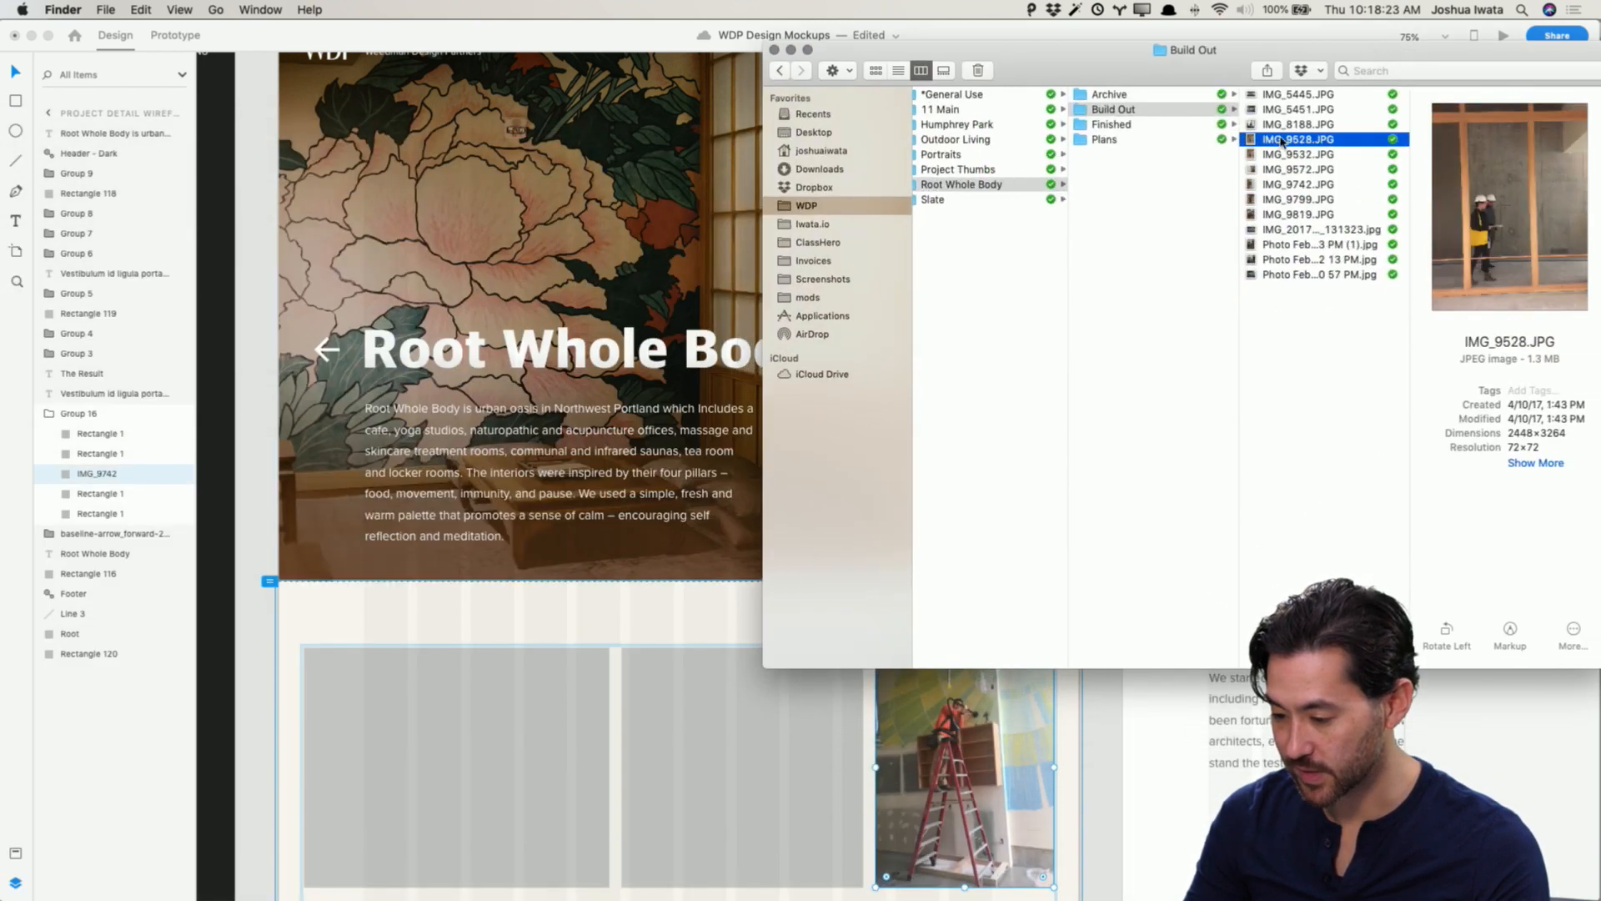
pyautogui.click(1286, 124)
pyautogui.click(1290, 109)
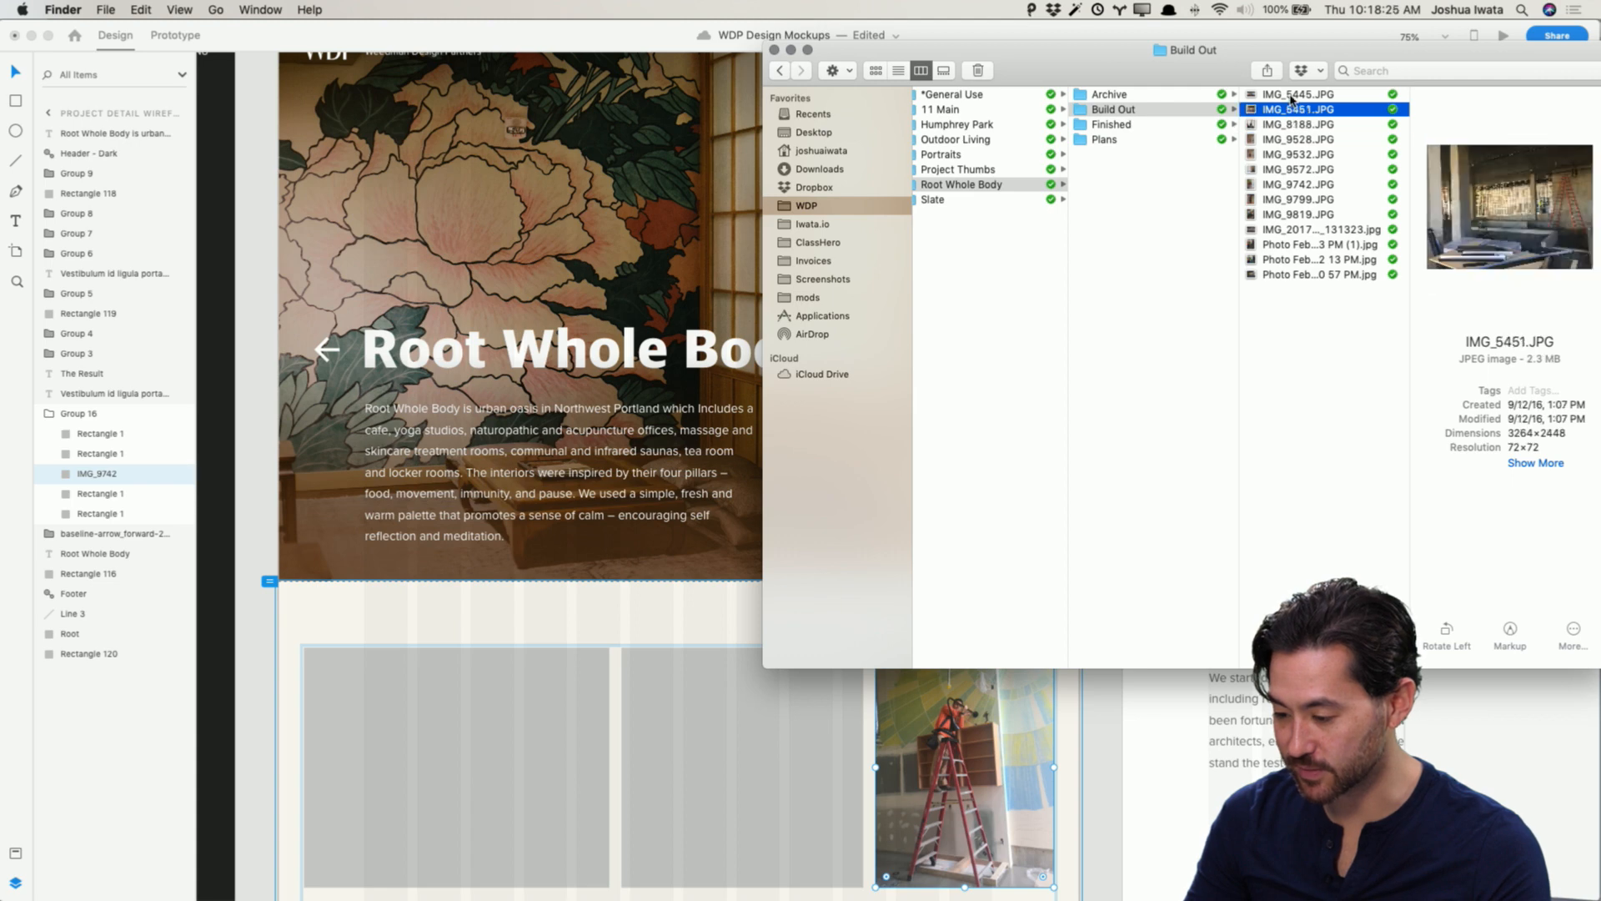
pyautogui.click(1288, 98)
pyautogui.moveTo(1288, 102); pyautogui.dragTo(422, 777)
pyautogui.click(259, 731)
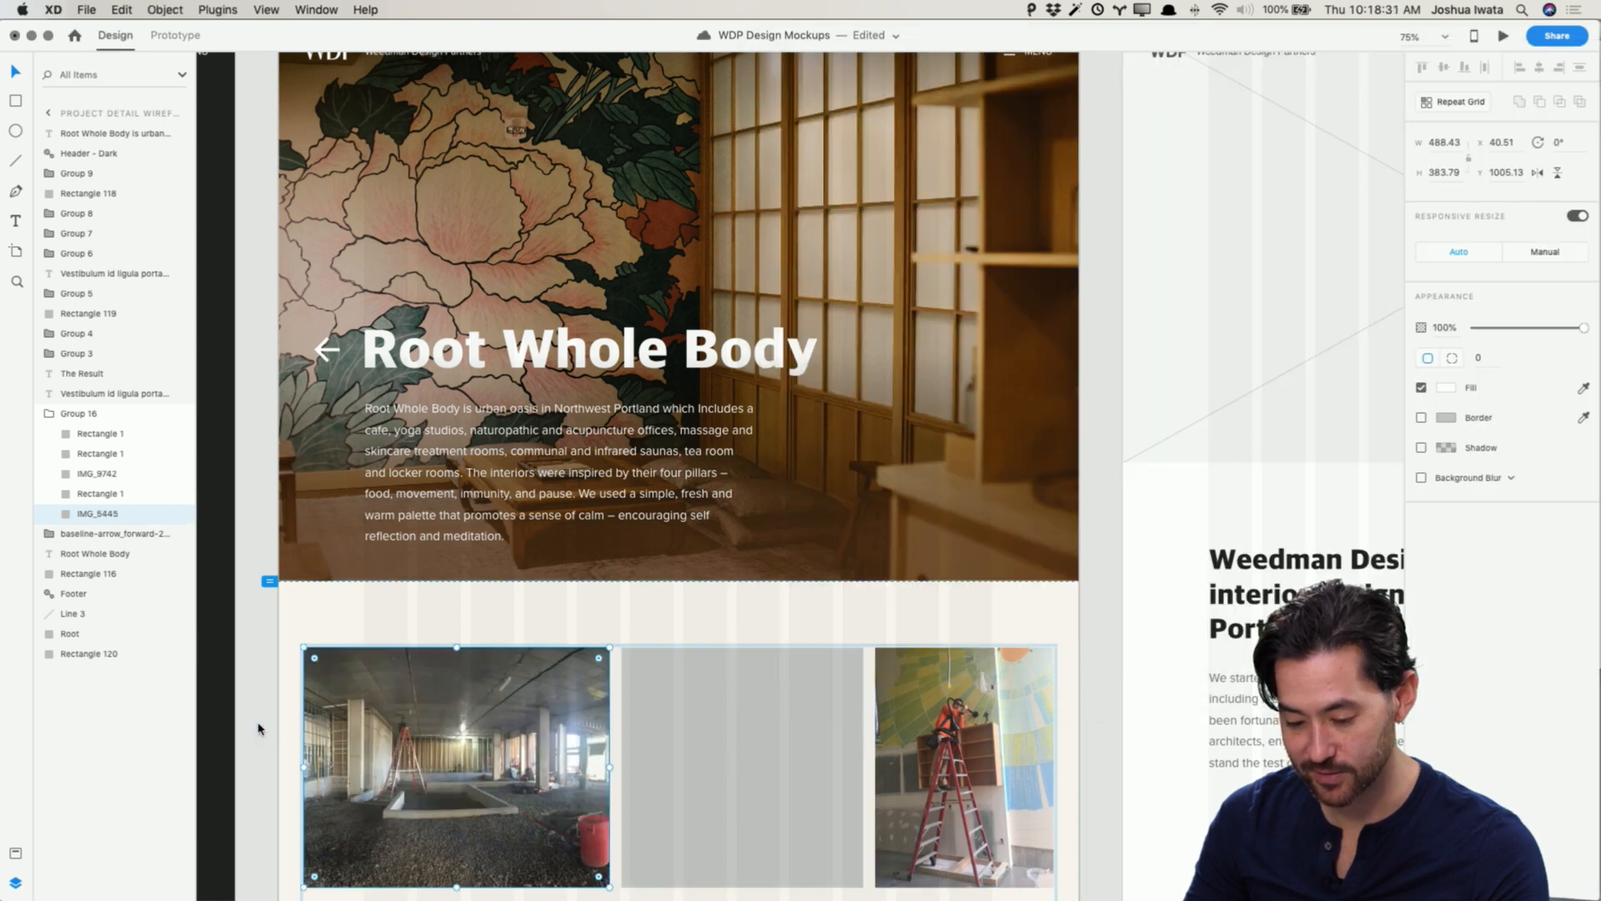
# Step: Place the Photo Feb 13, 2 10 57 PM image from the Build Out folder into the first placeholder of the bottom row
pyautogui.scroll(-5, 271, 715)
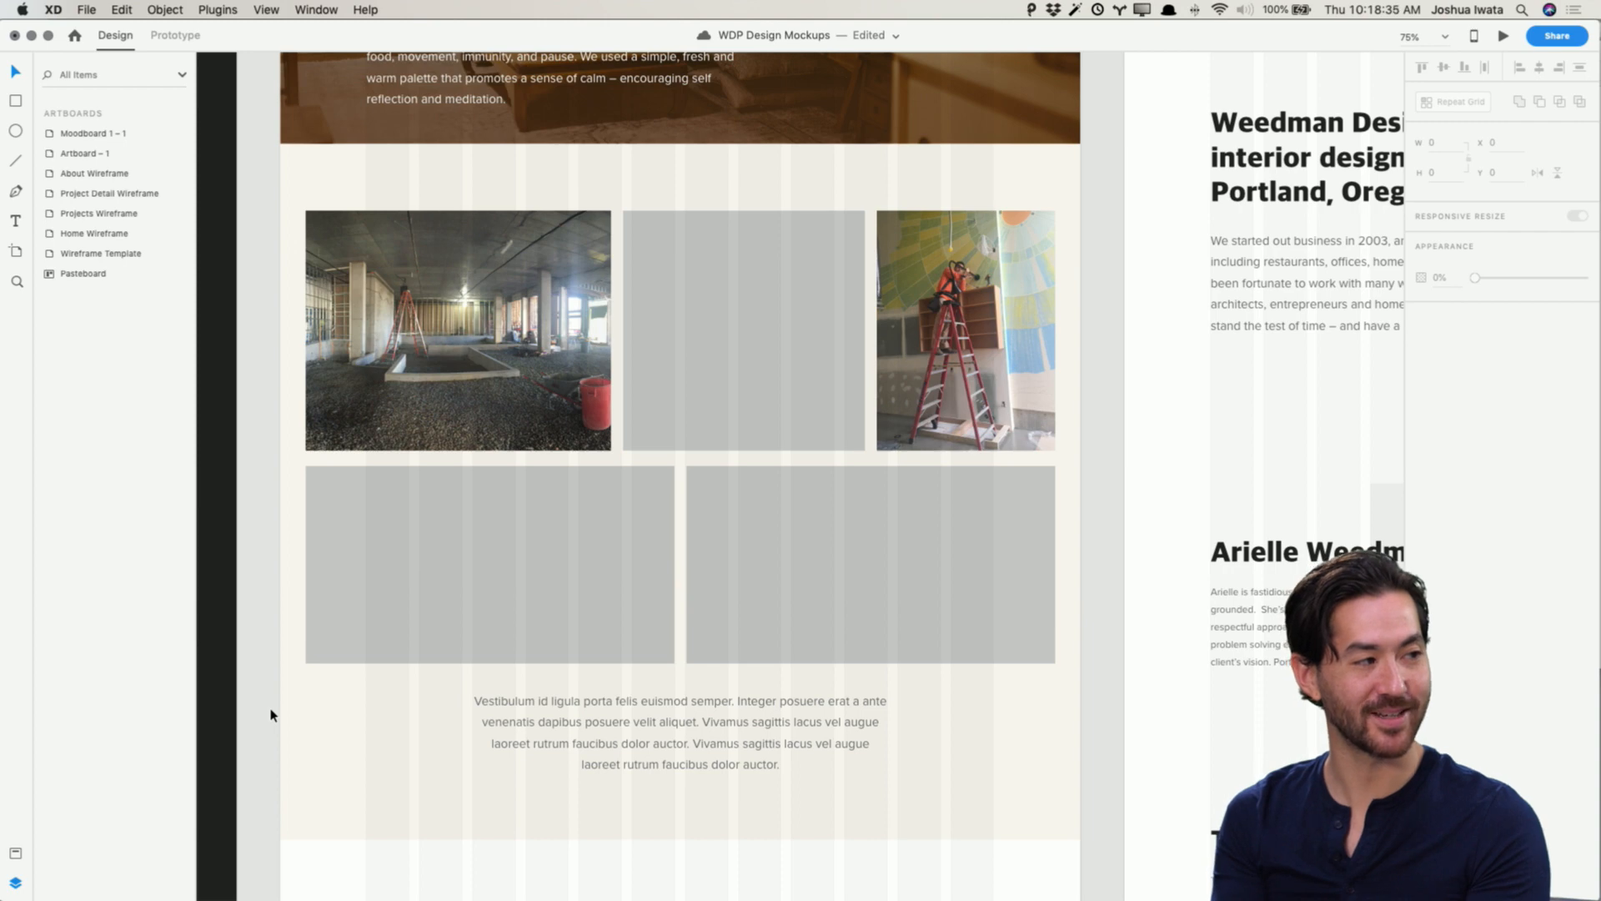
pyautogui.press('super+Tab')
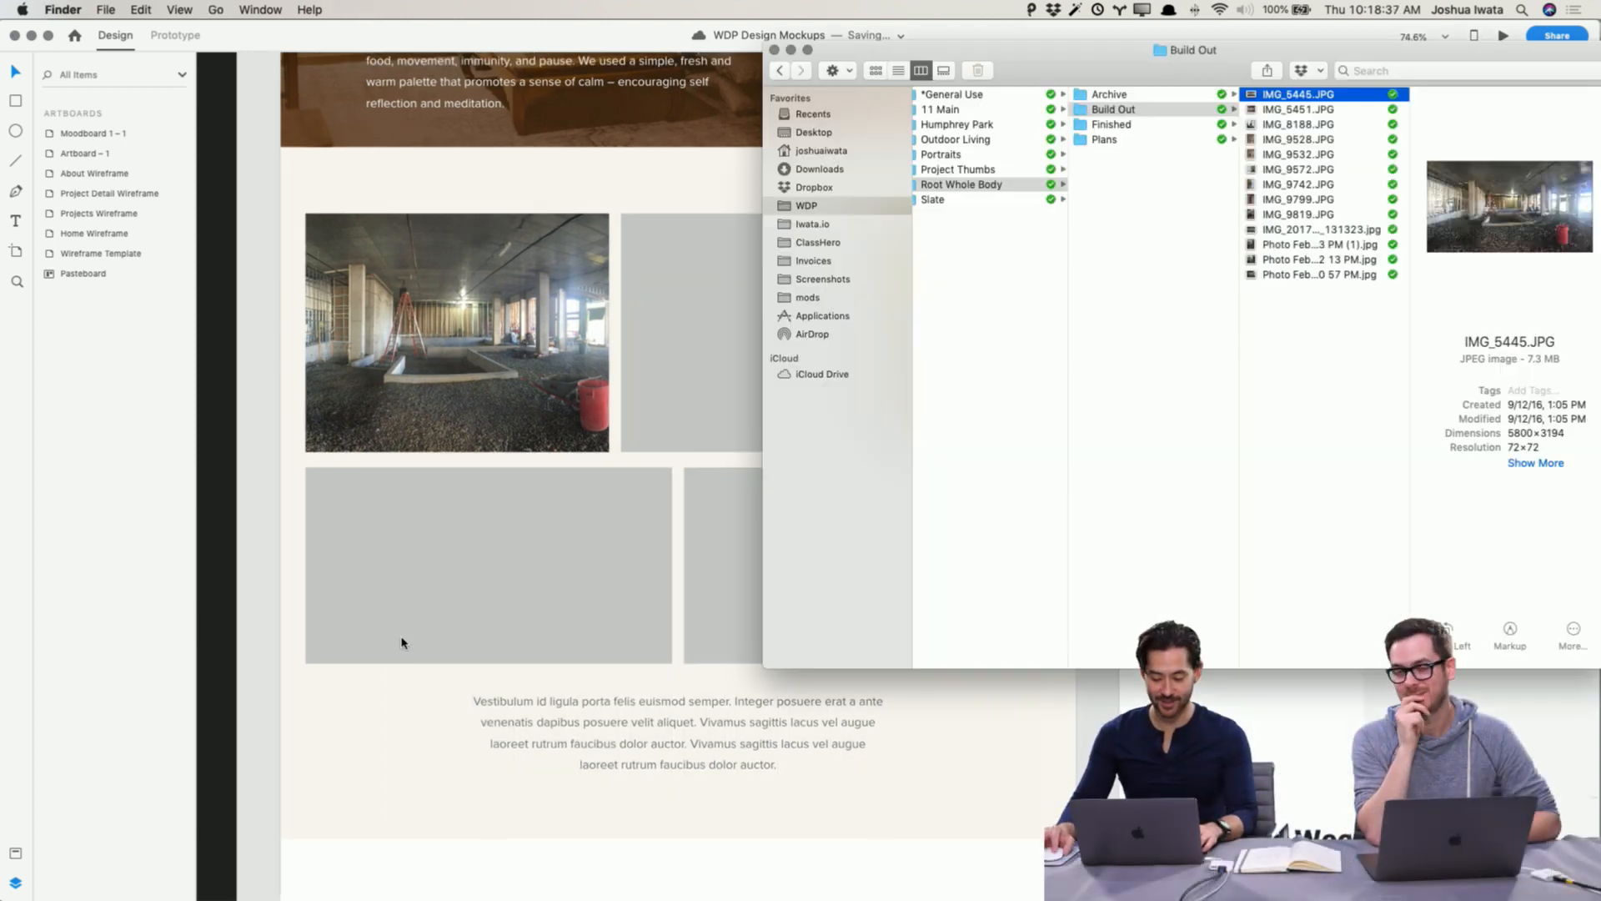
pyautogui.click(1297, 185)
pyautogui.click(1298, 228)
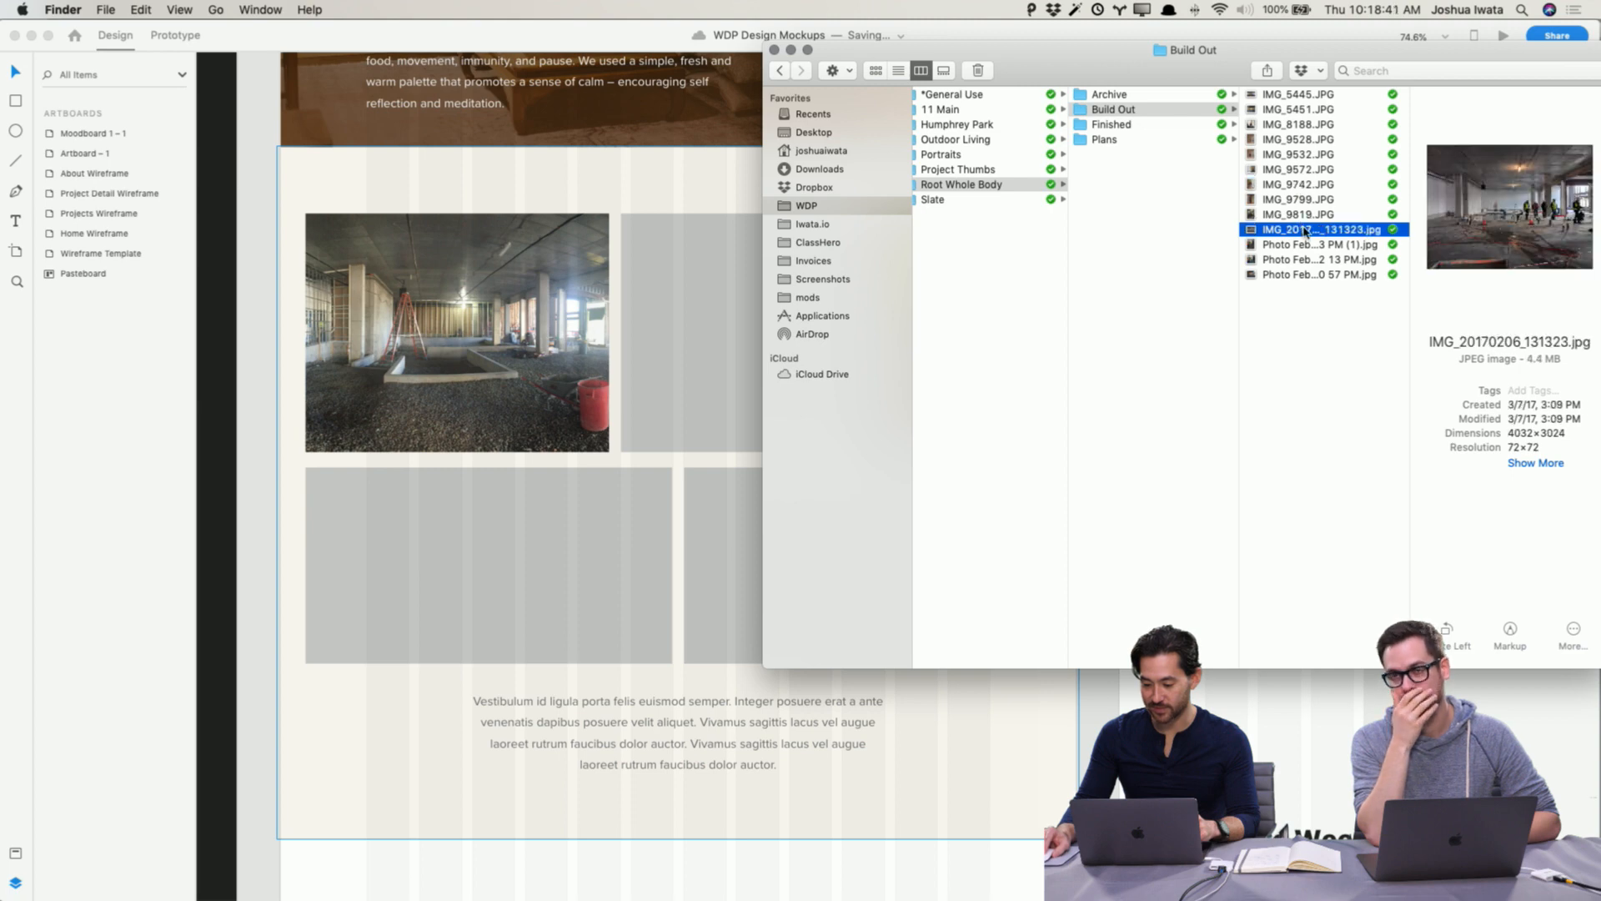
pyautogui.click(1301, 245)
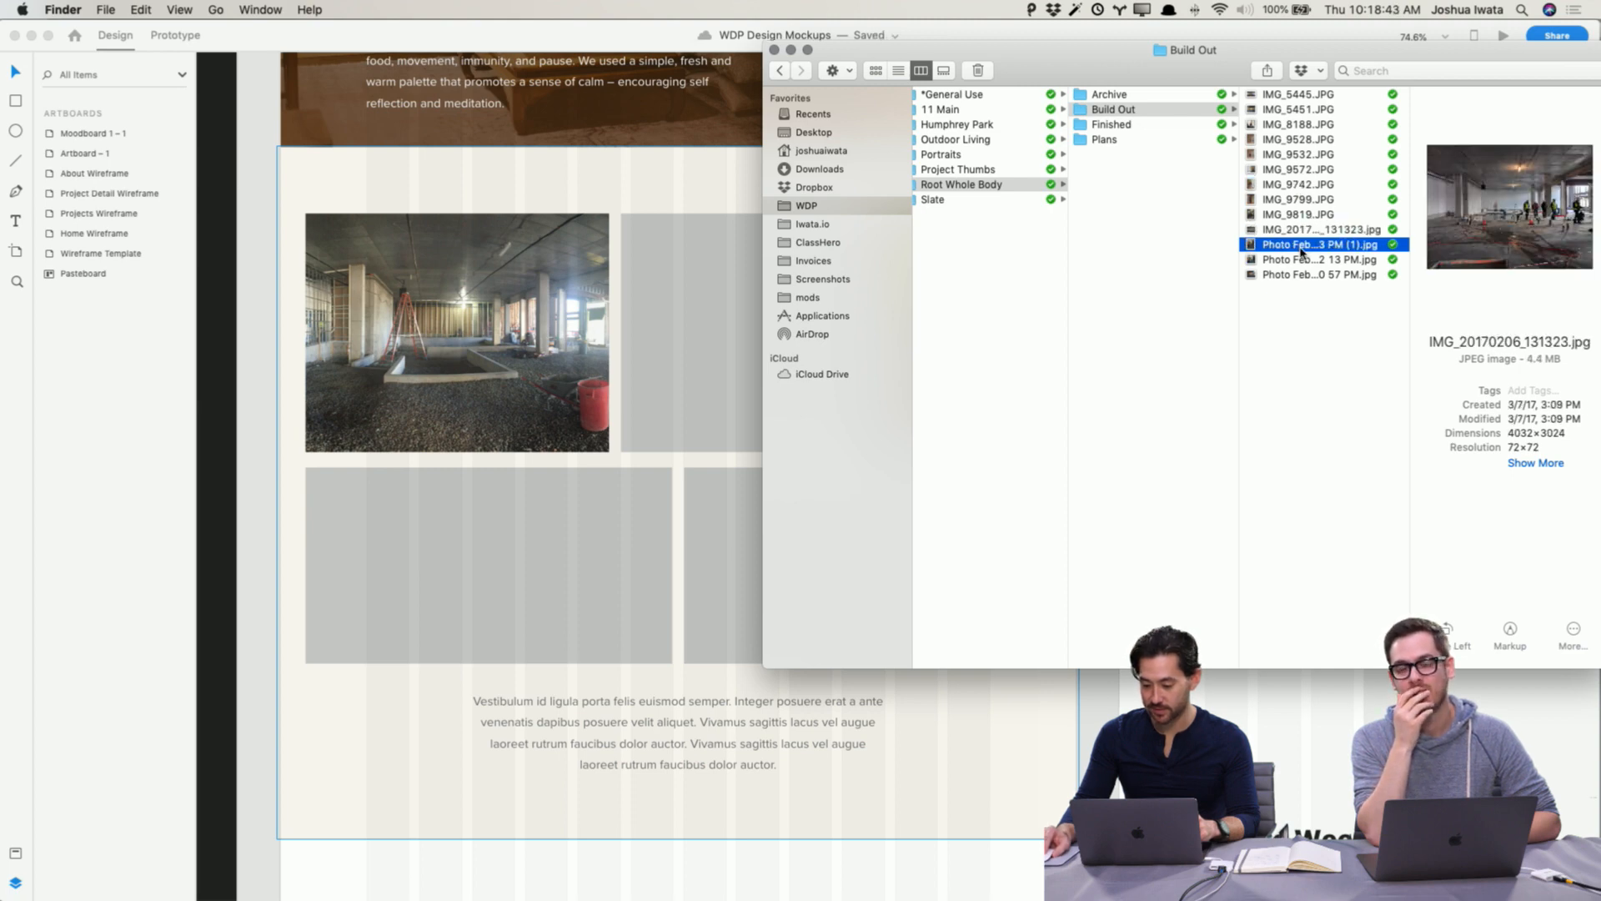
pyautogui.moveTo(1077, 66); pyautogui.dragTo(1129, 84)
pyautogui.click(1380, 280)
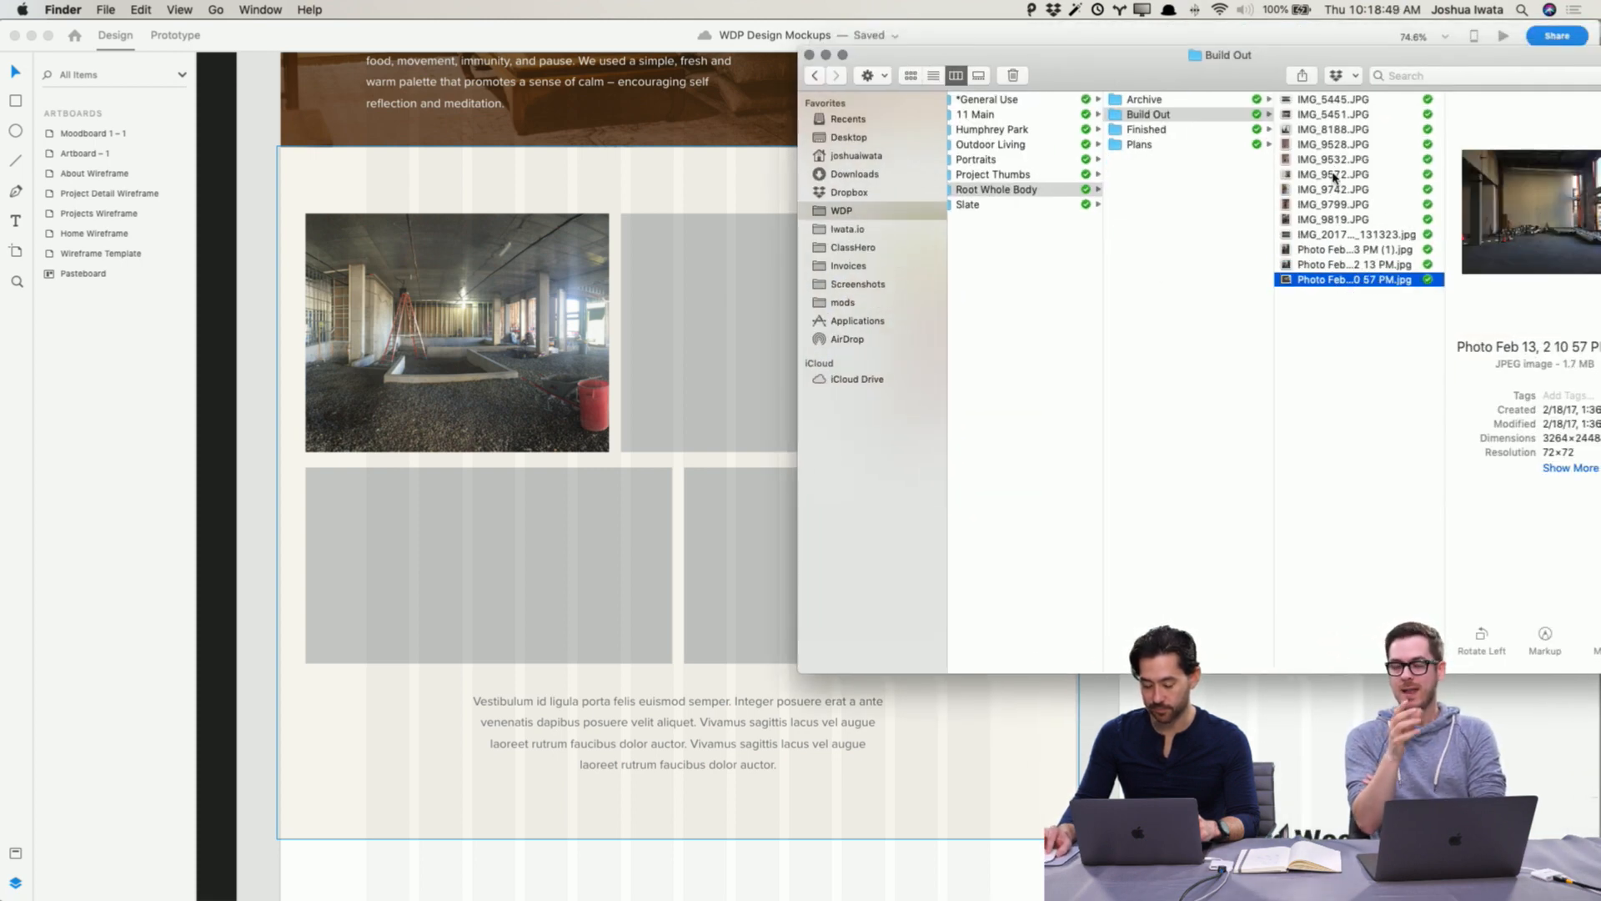
pyautogui.moveTo(1350, 282); pyautogui.dragTo(609, 560)
pyautogui.press('super+Tab')
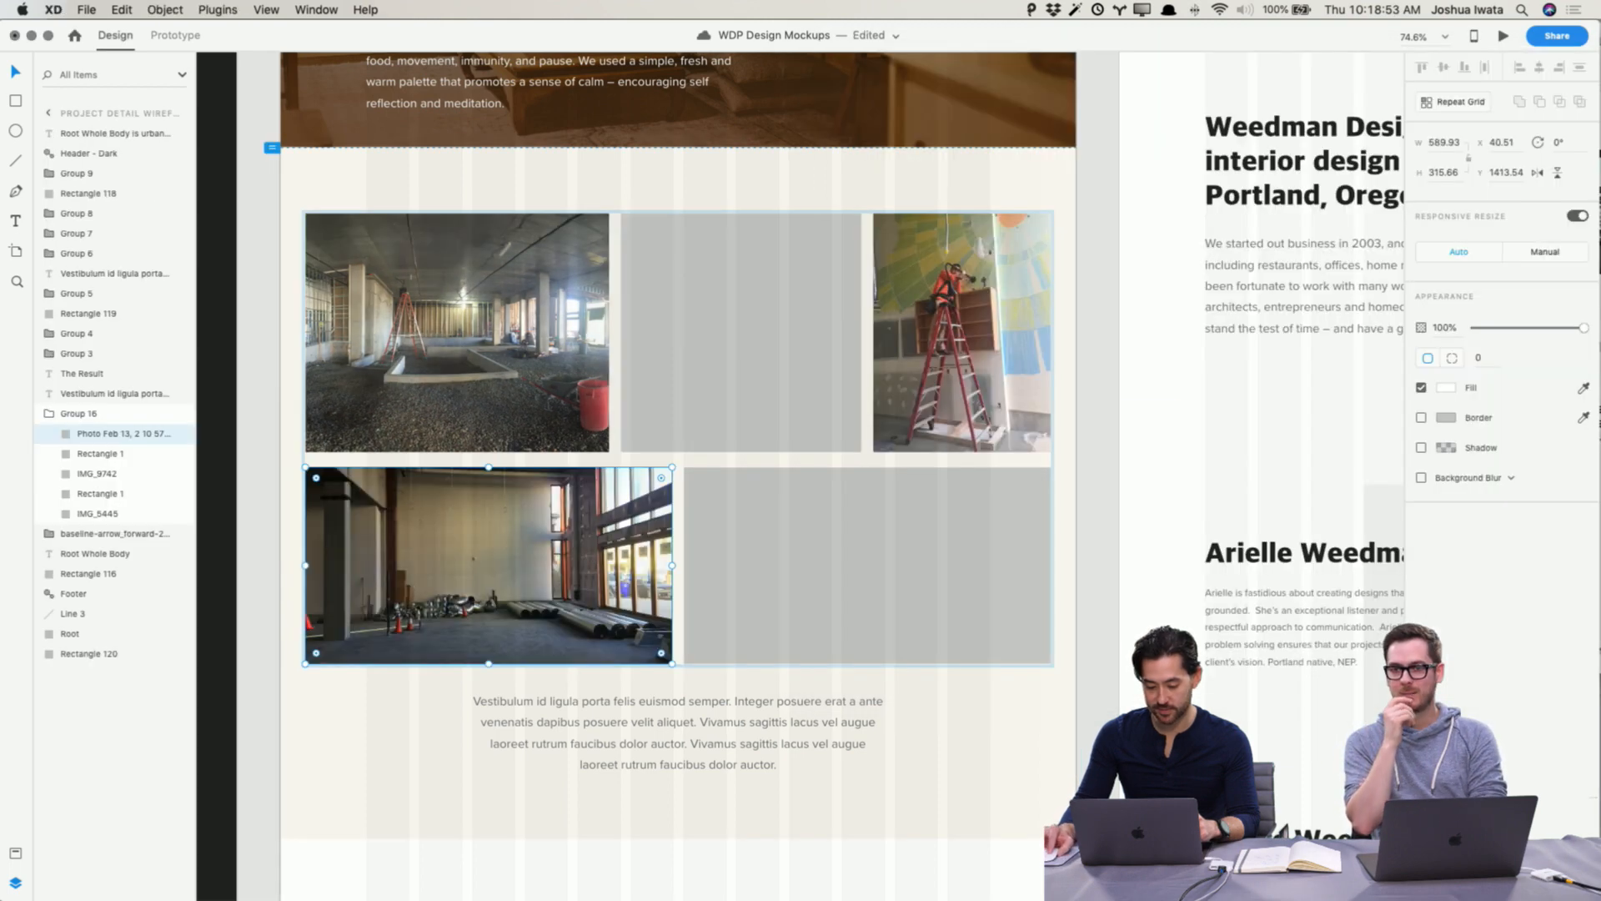
# Step: Undo the last three photo placements in the Process section placeholders
pyautogui.press('super+z')
pyautogui.press('super+z')
pyautogui.press('super+z')
pyautogui.press('super+z')
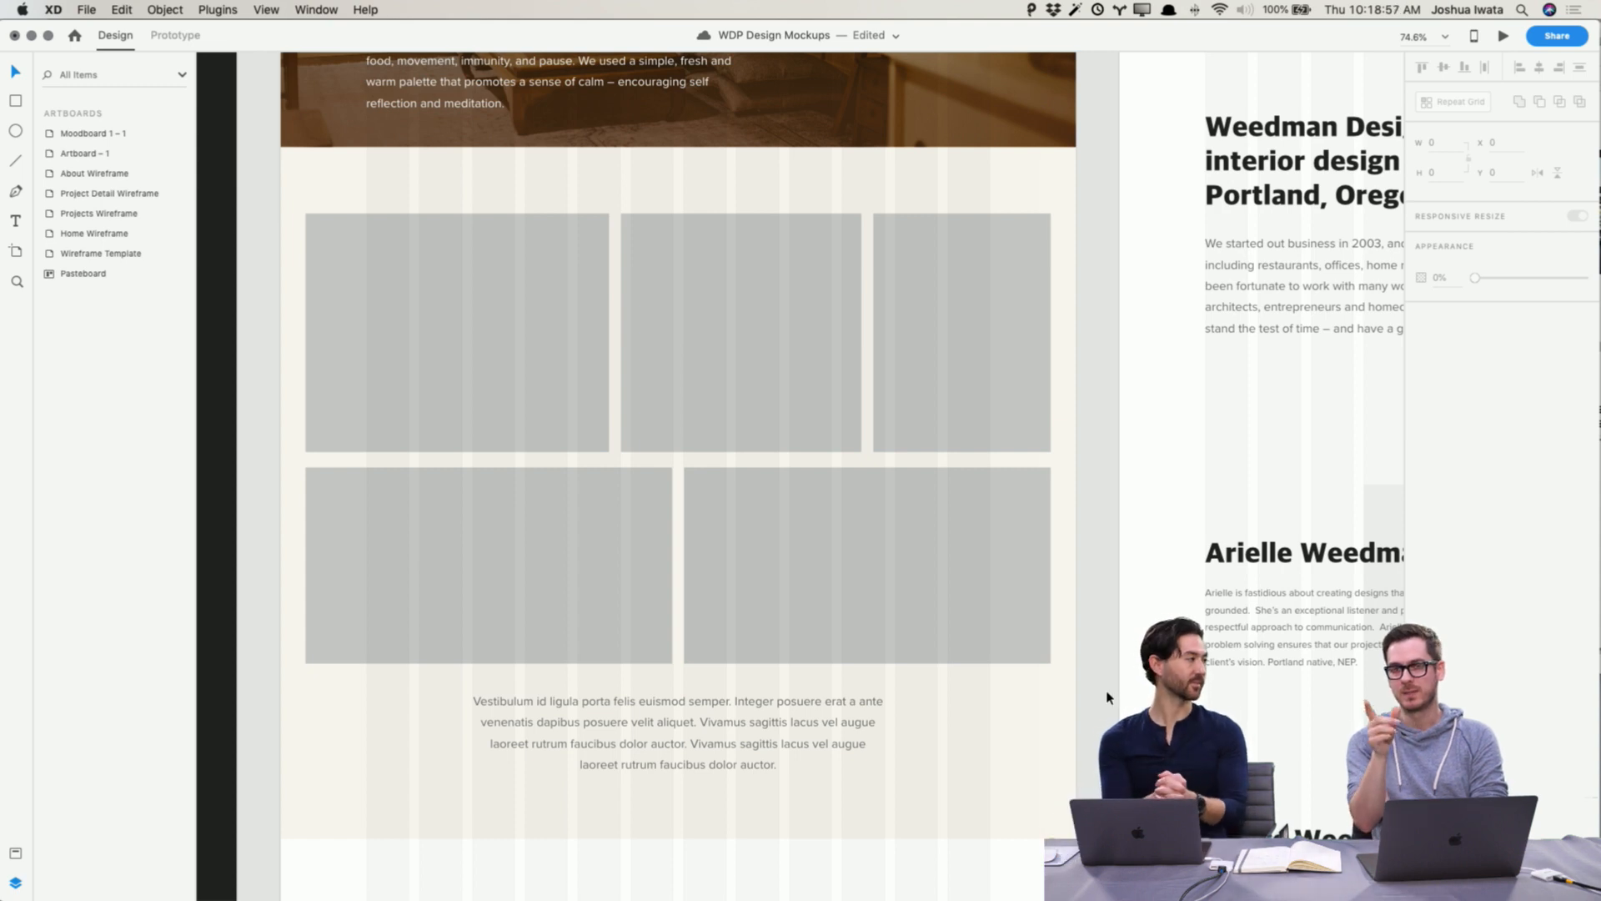
# Step: Try turning the placeholder group into a repeat grid and dropping several selected Build Out photos onto it, then save
pyautogui.scroll(-2, 1090, 690)
pyautogui.hscroll(-1, 1090, 690)
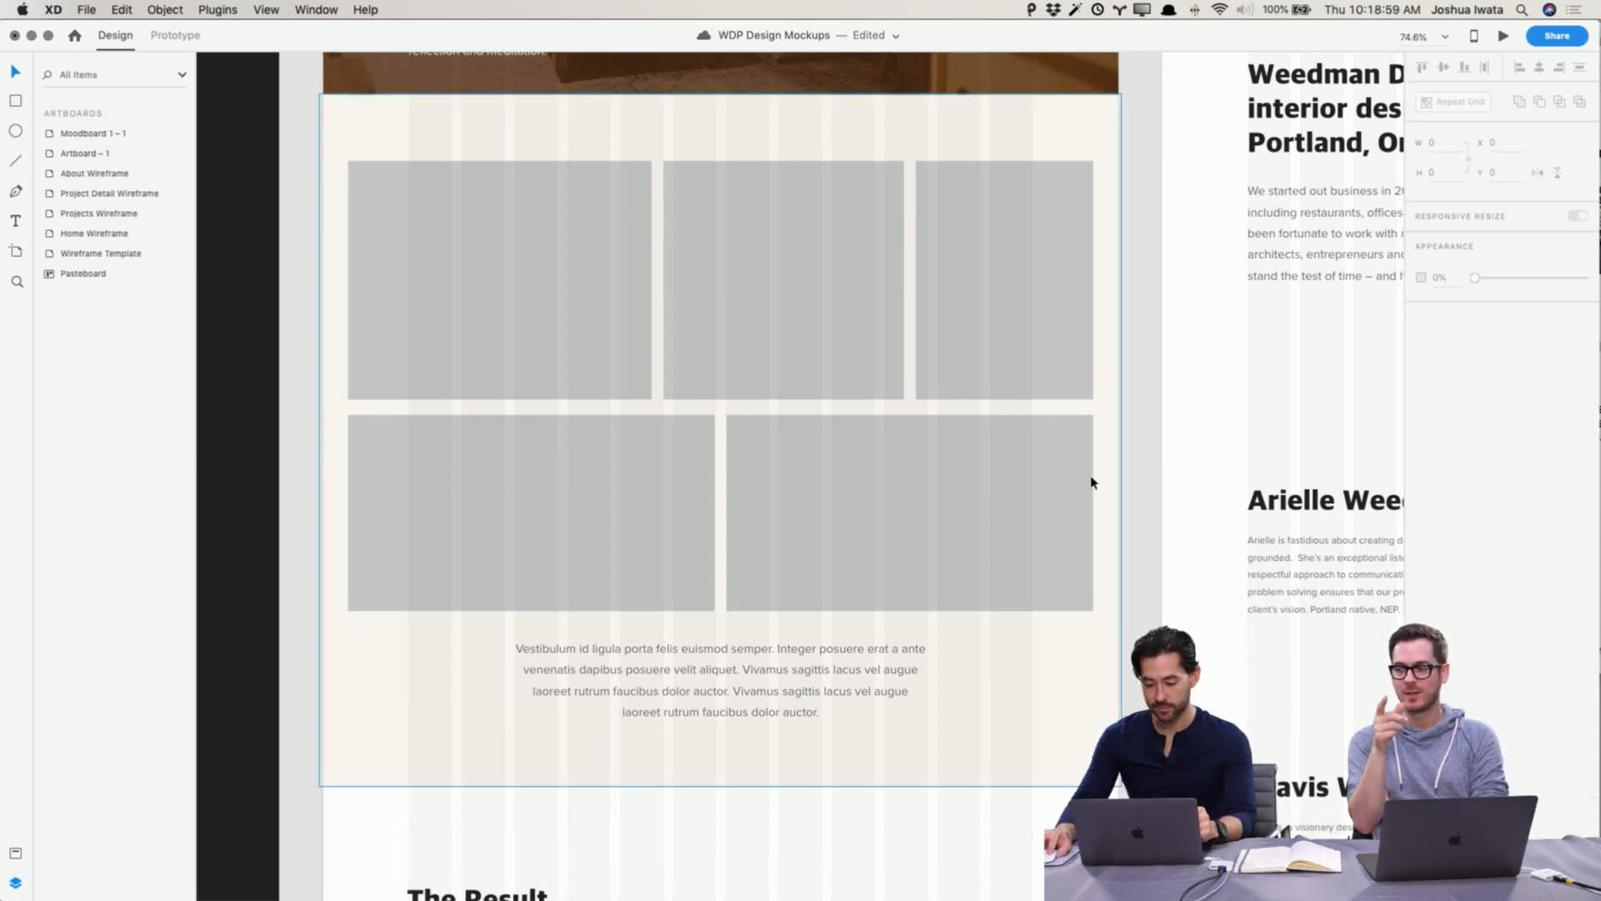
pyautogui.moveTo(1143, 486); pyautogui.dragTo(530, 324)
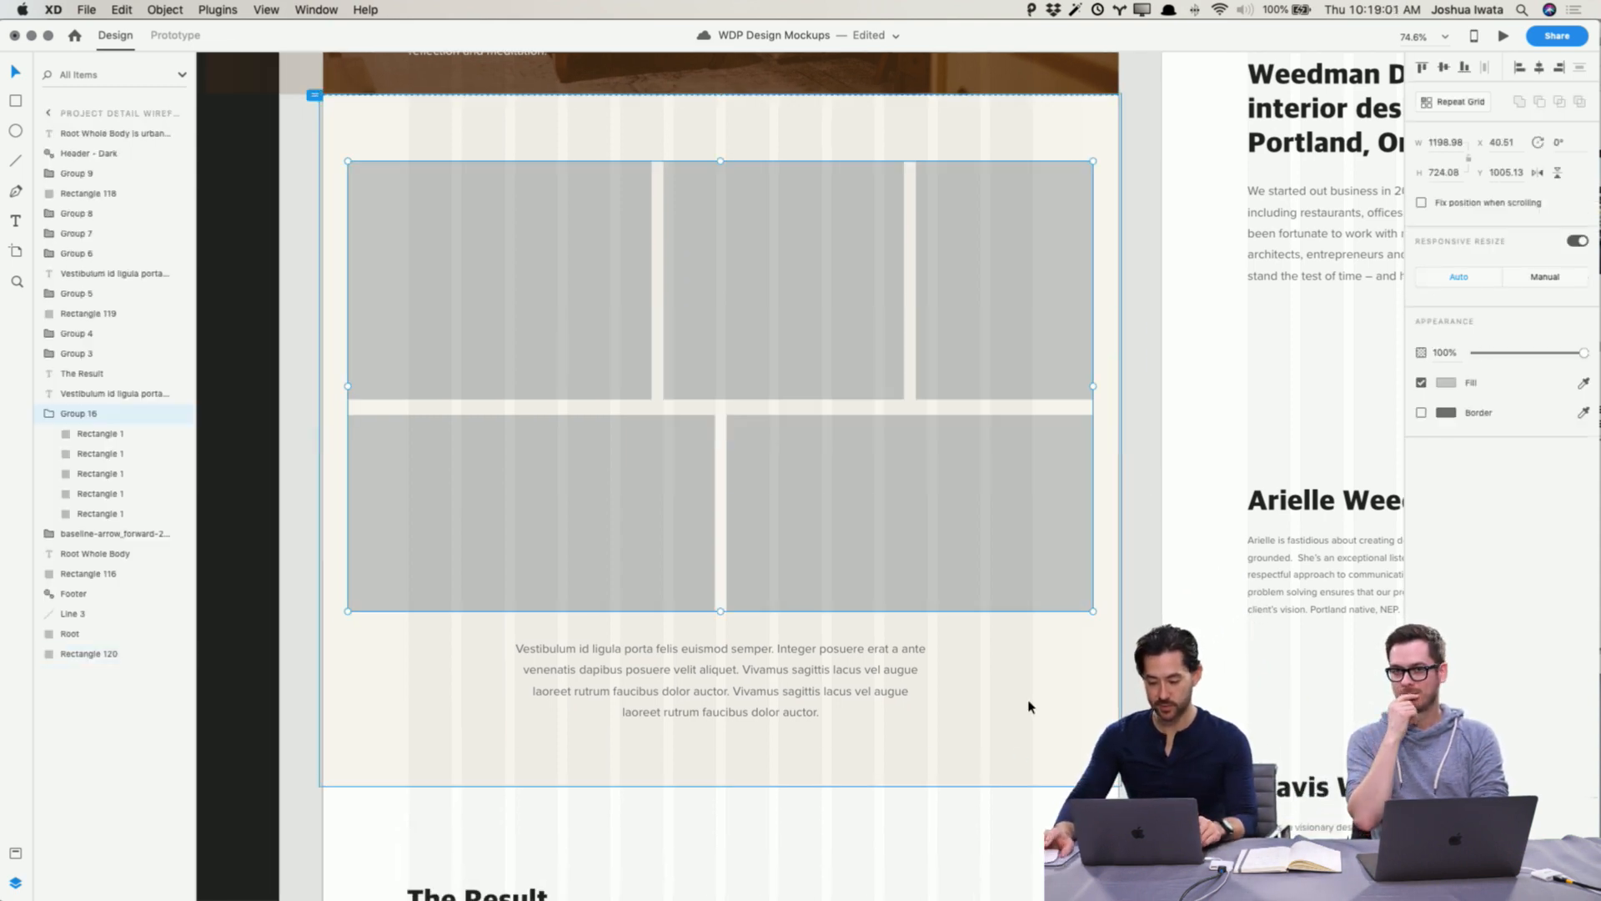
pyautogui.click(1461, 103)
pyautogui.press('super+Tab')
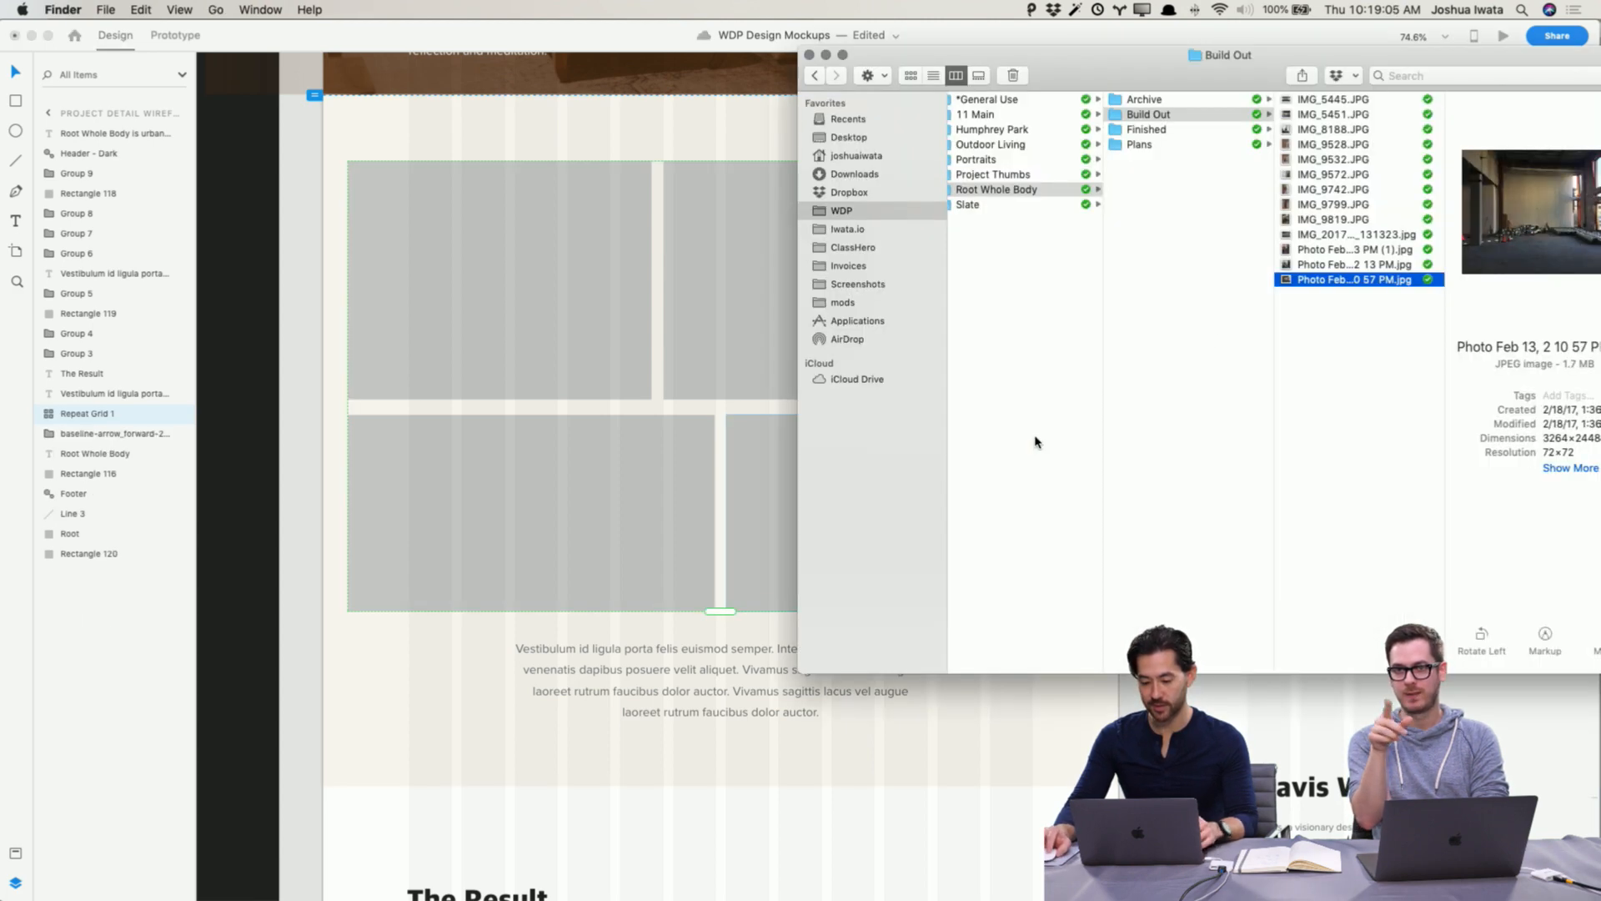
pyautogui.click(1330, 101)
pyautogui.keyDown('super'); pyautogui.click(1332, 159); pyautogui.keyUp('super')
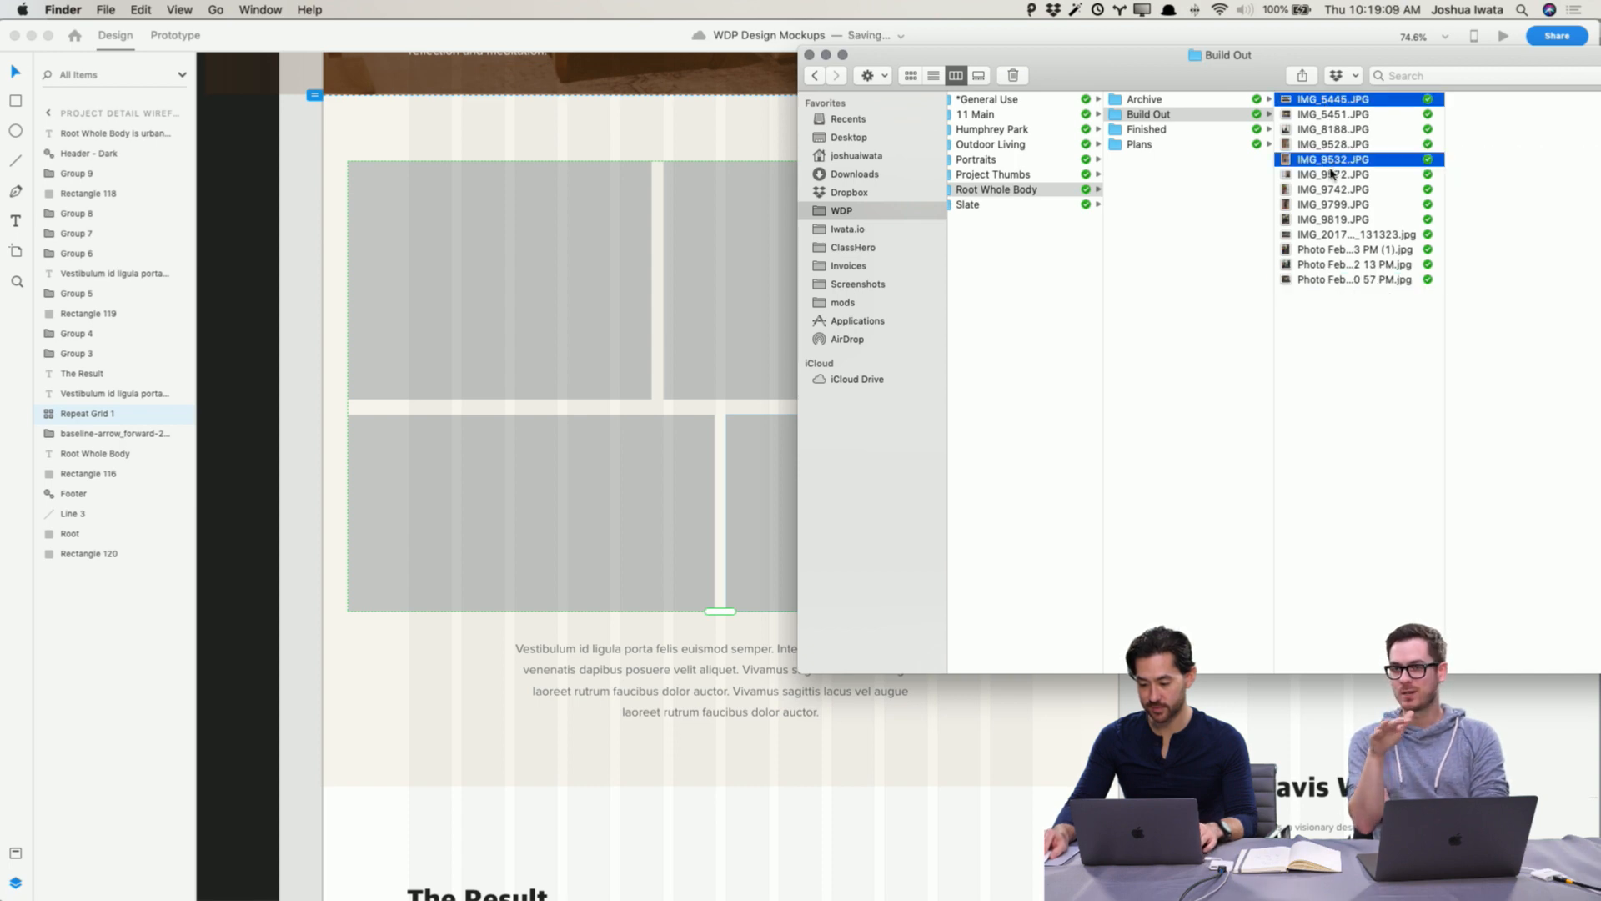
pyautogui.keyDown('super'); pyautogui.click(1333, 174); pyautogui.keyUp('super')
pyautogui.keyDown('super'); pyautogui.click(1343, 235); pyautogui.keyUp('super')
pyautogui.keyDown('super'); pyautogui.click(1343, 250); pyautogui.keyUp('super')
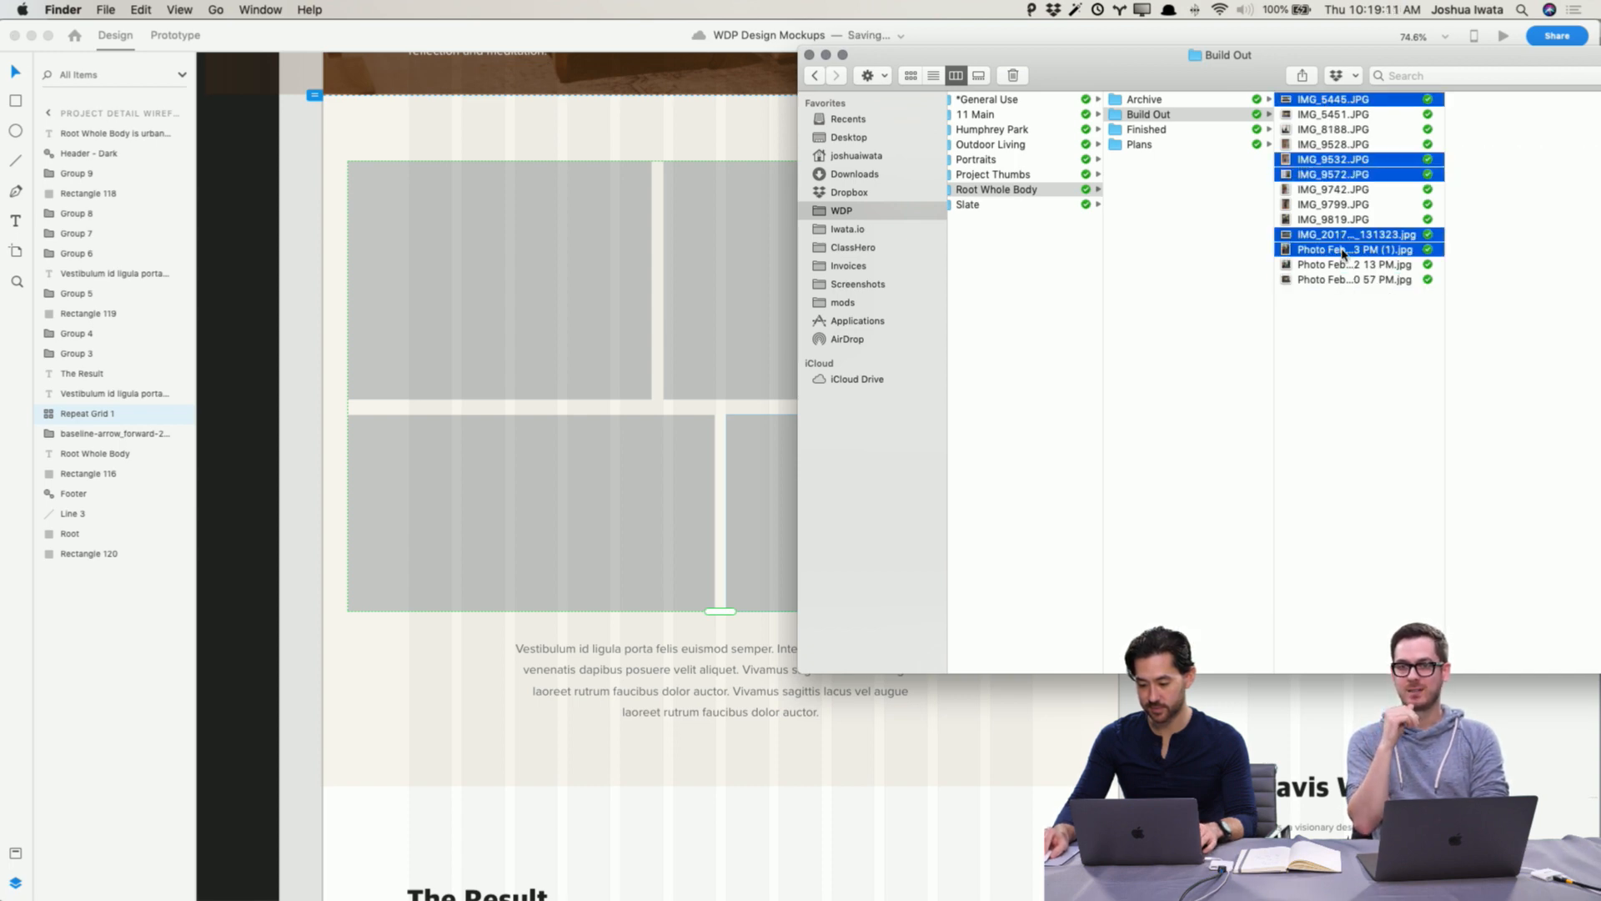
pyautogui.moveTo(1344, 250); pyautogui.dragTo(570, 361)
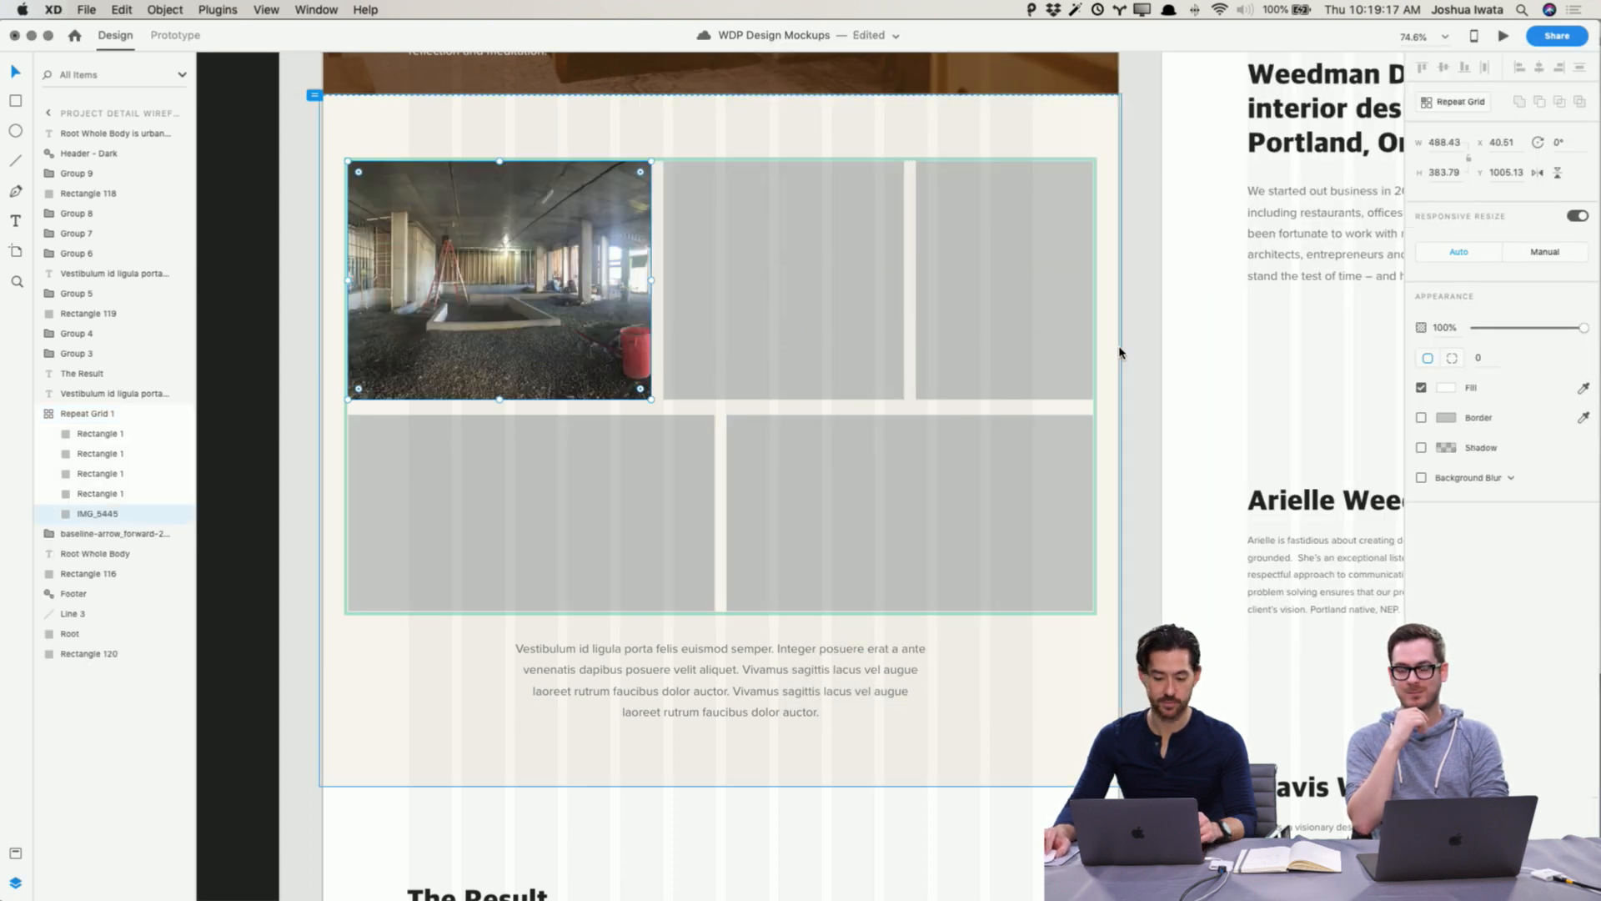
pyautogui.click(1154, 357)
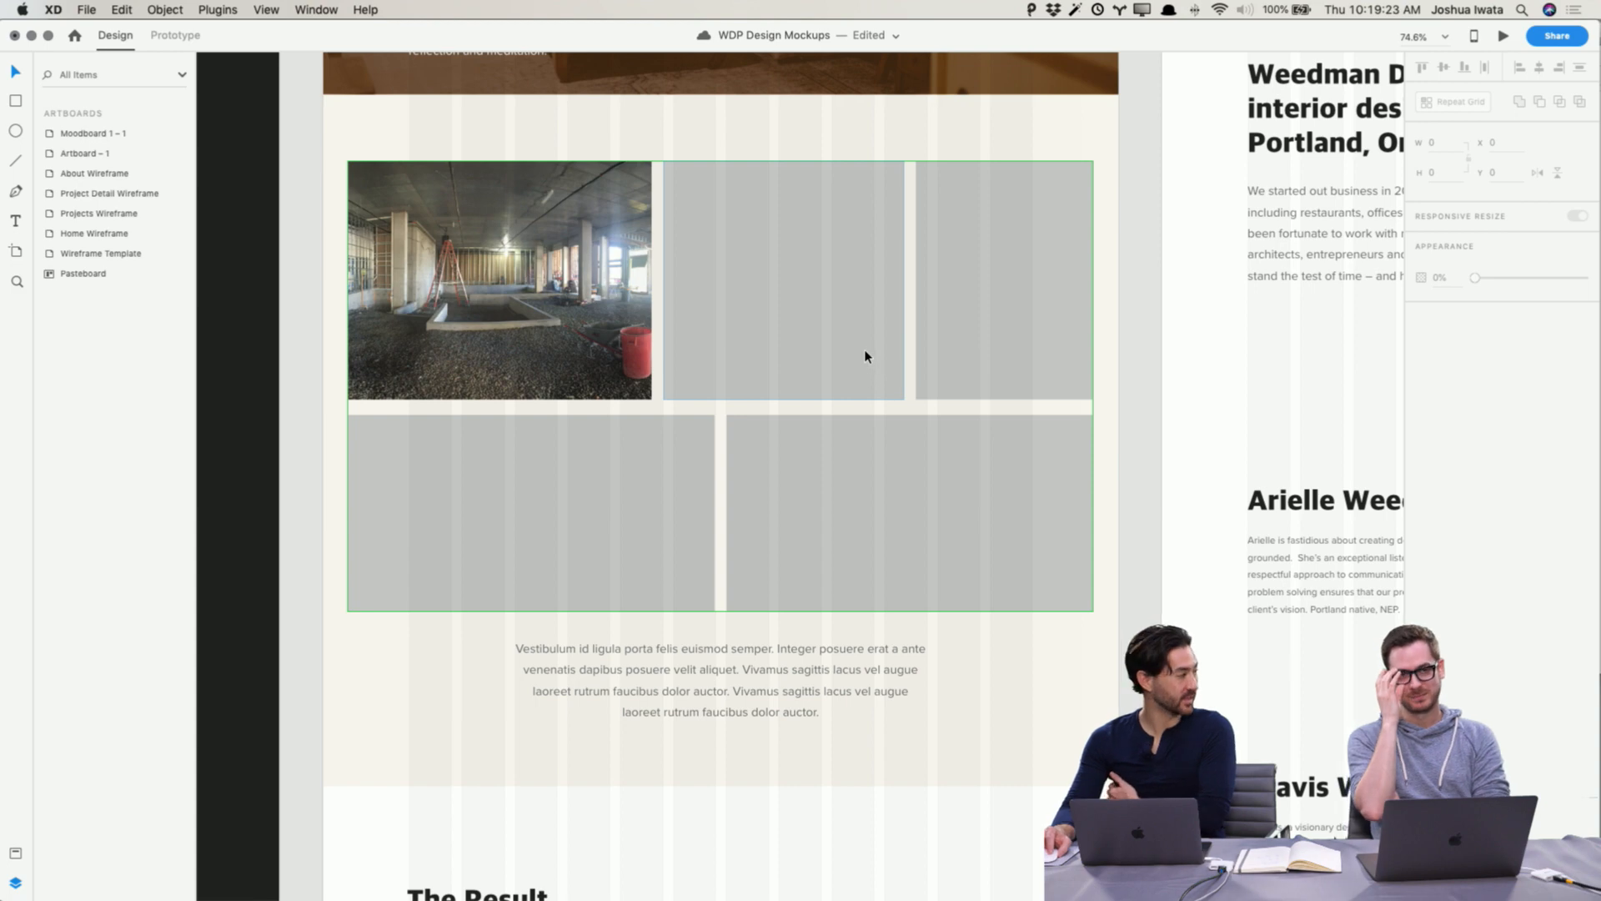
pyautogui.press('super+s')
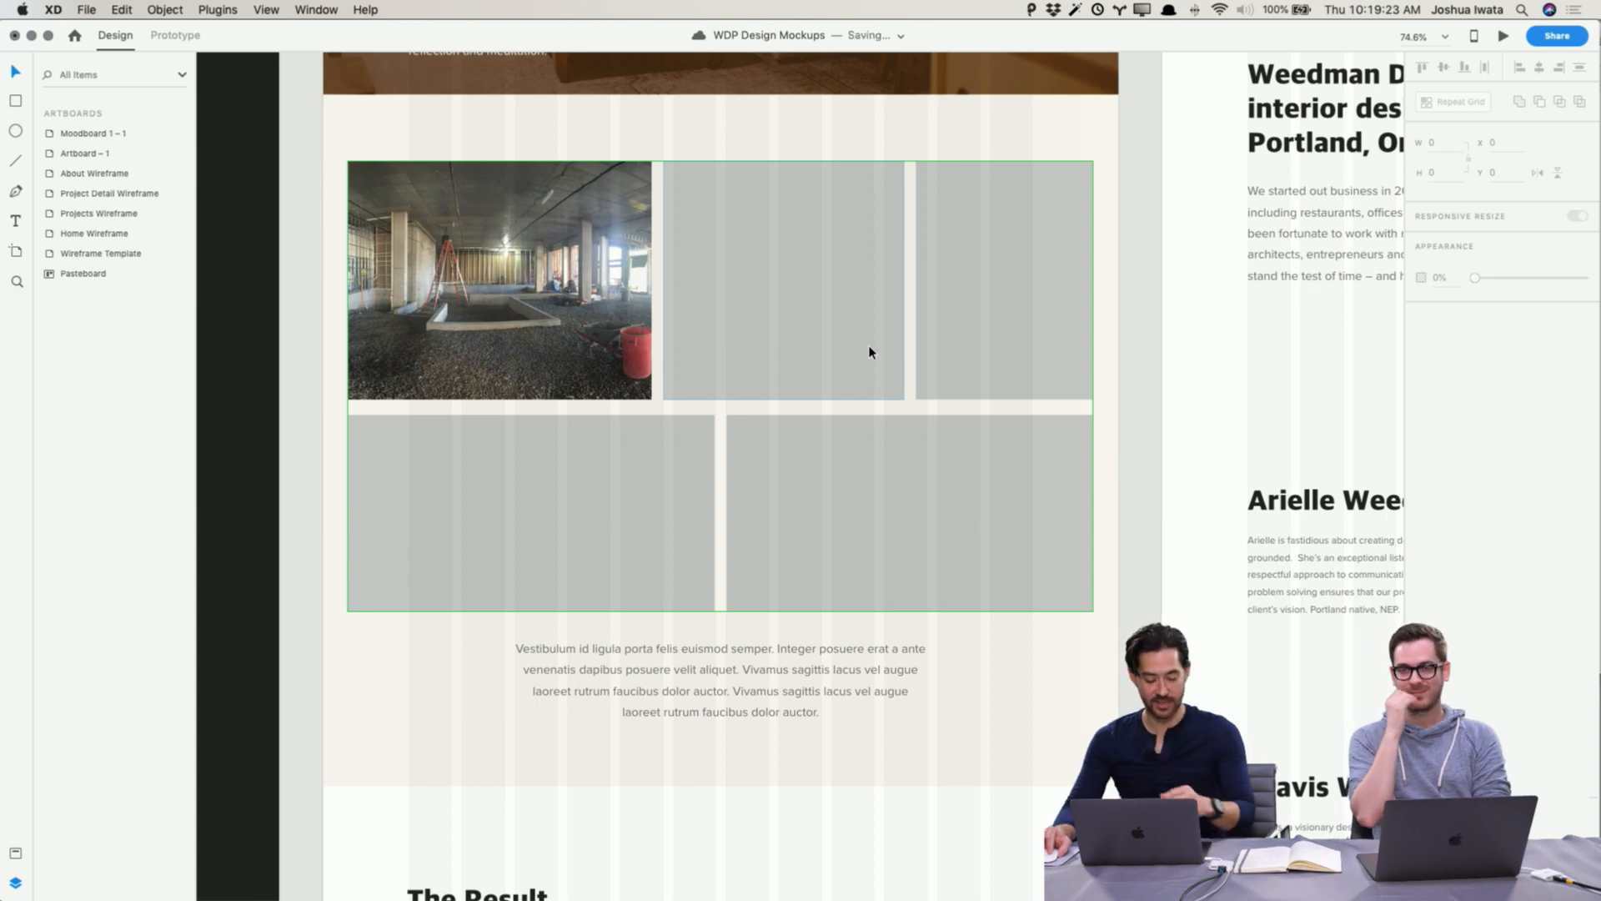
# Step: Undo the repeat grid and its dropped photo, then save the document
pyautogui.press('super+z')
pyautogui.press('super+z')
pyautogui.click(1140, 366)
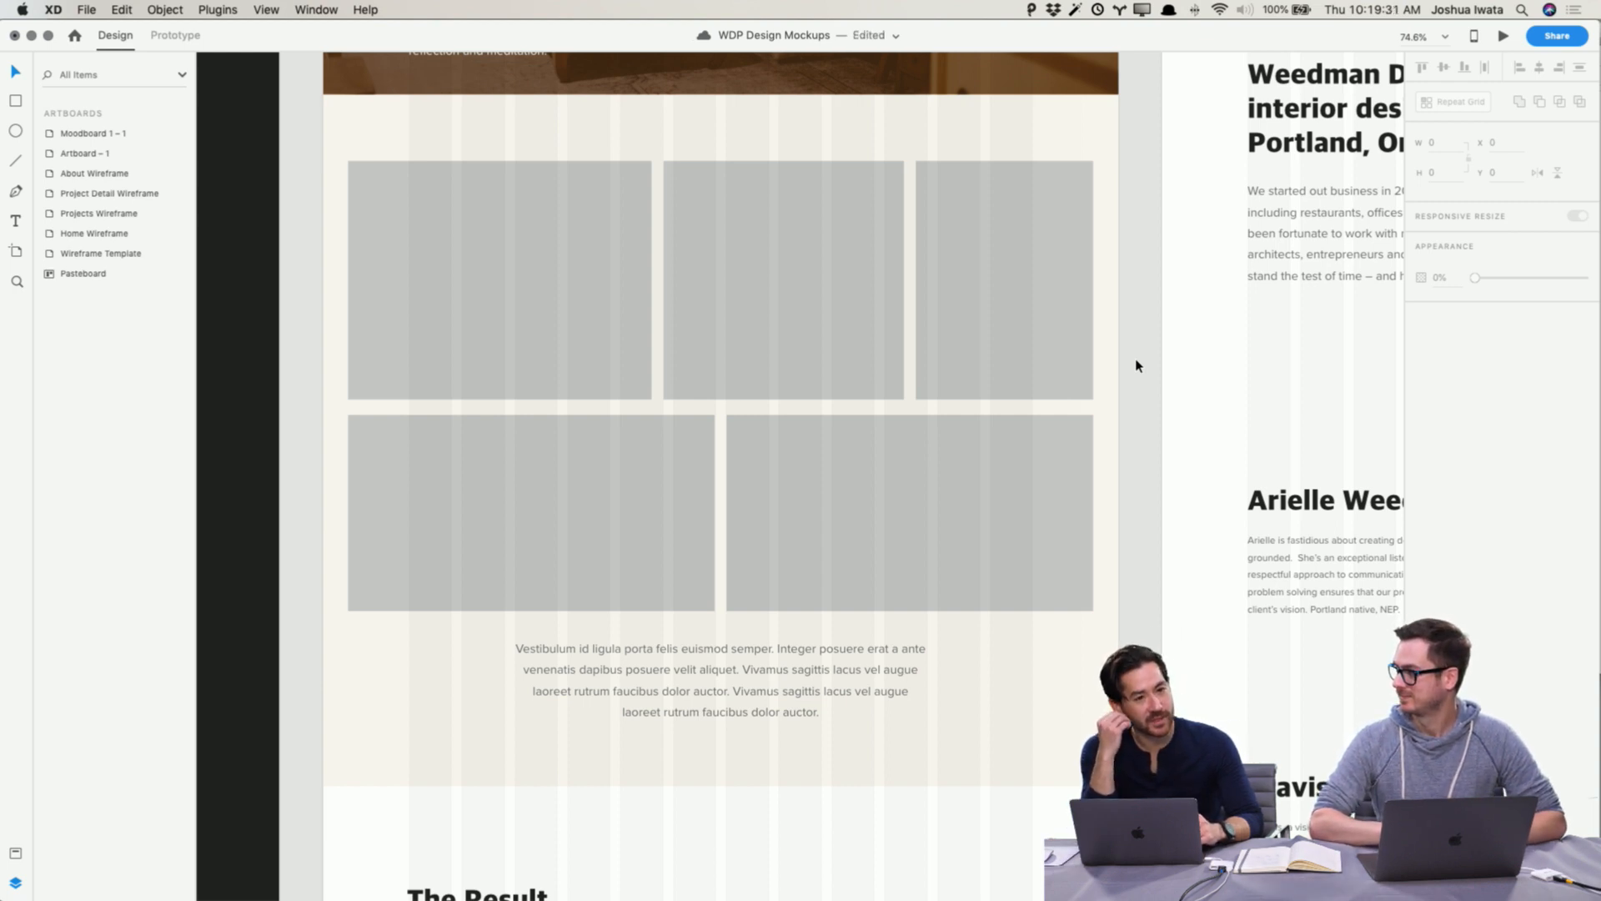
pyautogui.press('super+s')
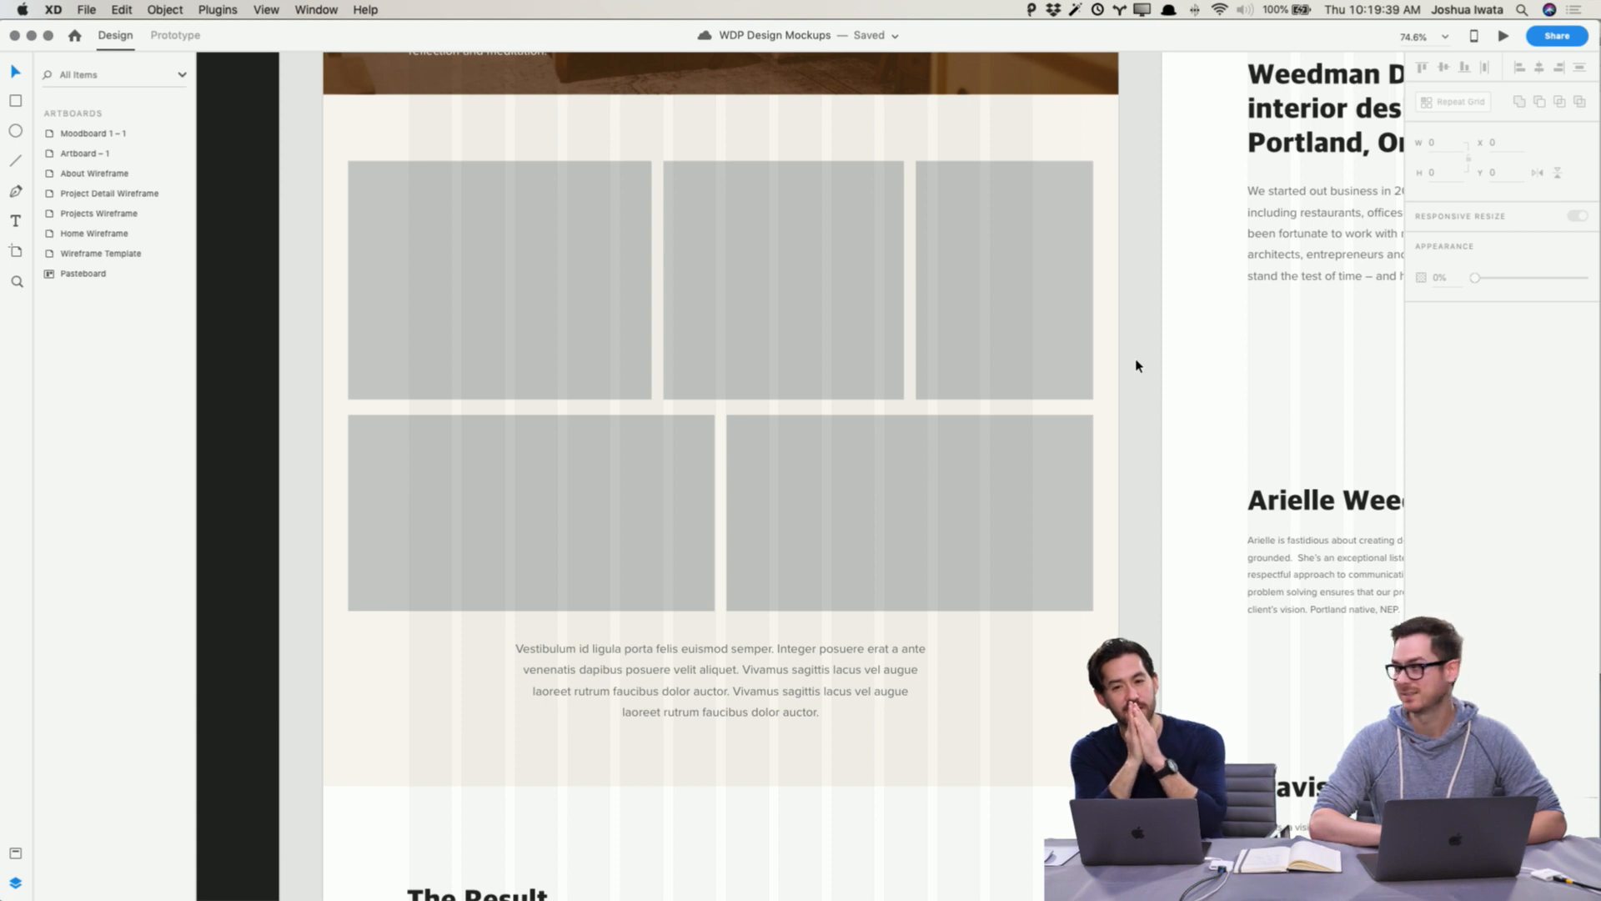
# Step: Shift the placeholder group slightly, re-center it horizontally on the artboard, and save
pyautogui.click(754, 308)
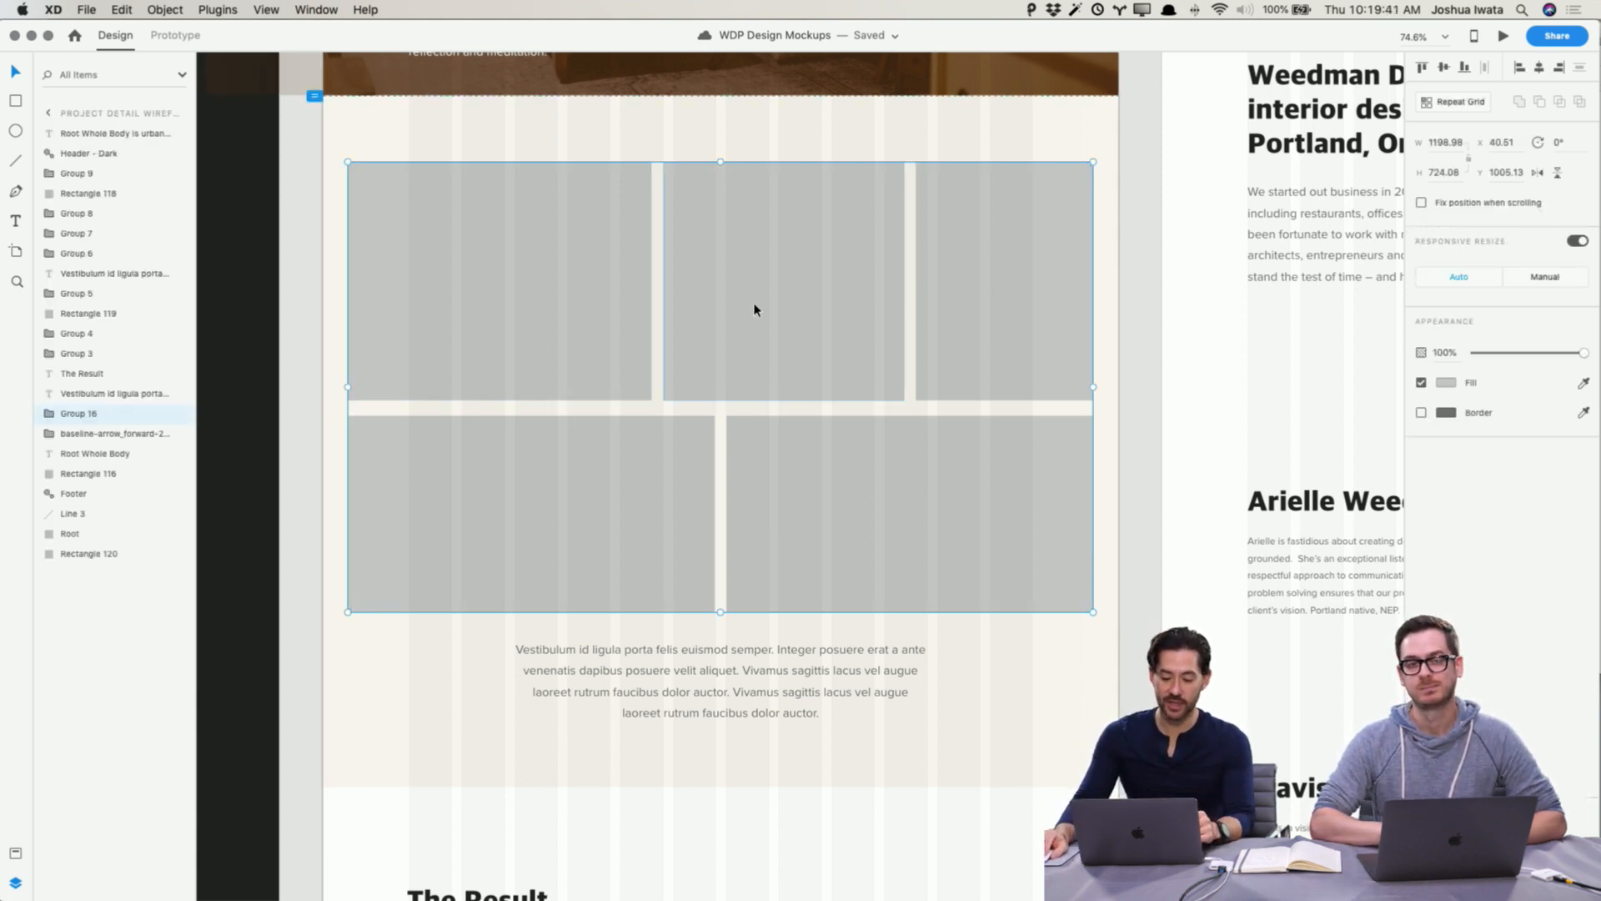
pyautogui.moveTo(826, 308)
pyautogui.mouseDown()
pyautogui.moveTo(848, 318)
pyautogui.moveTo(665, 283)
pyautogui.moveTo(900, 243)
pyautogui.moveTo(836, 290)
pyautogui.mouseUp()
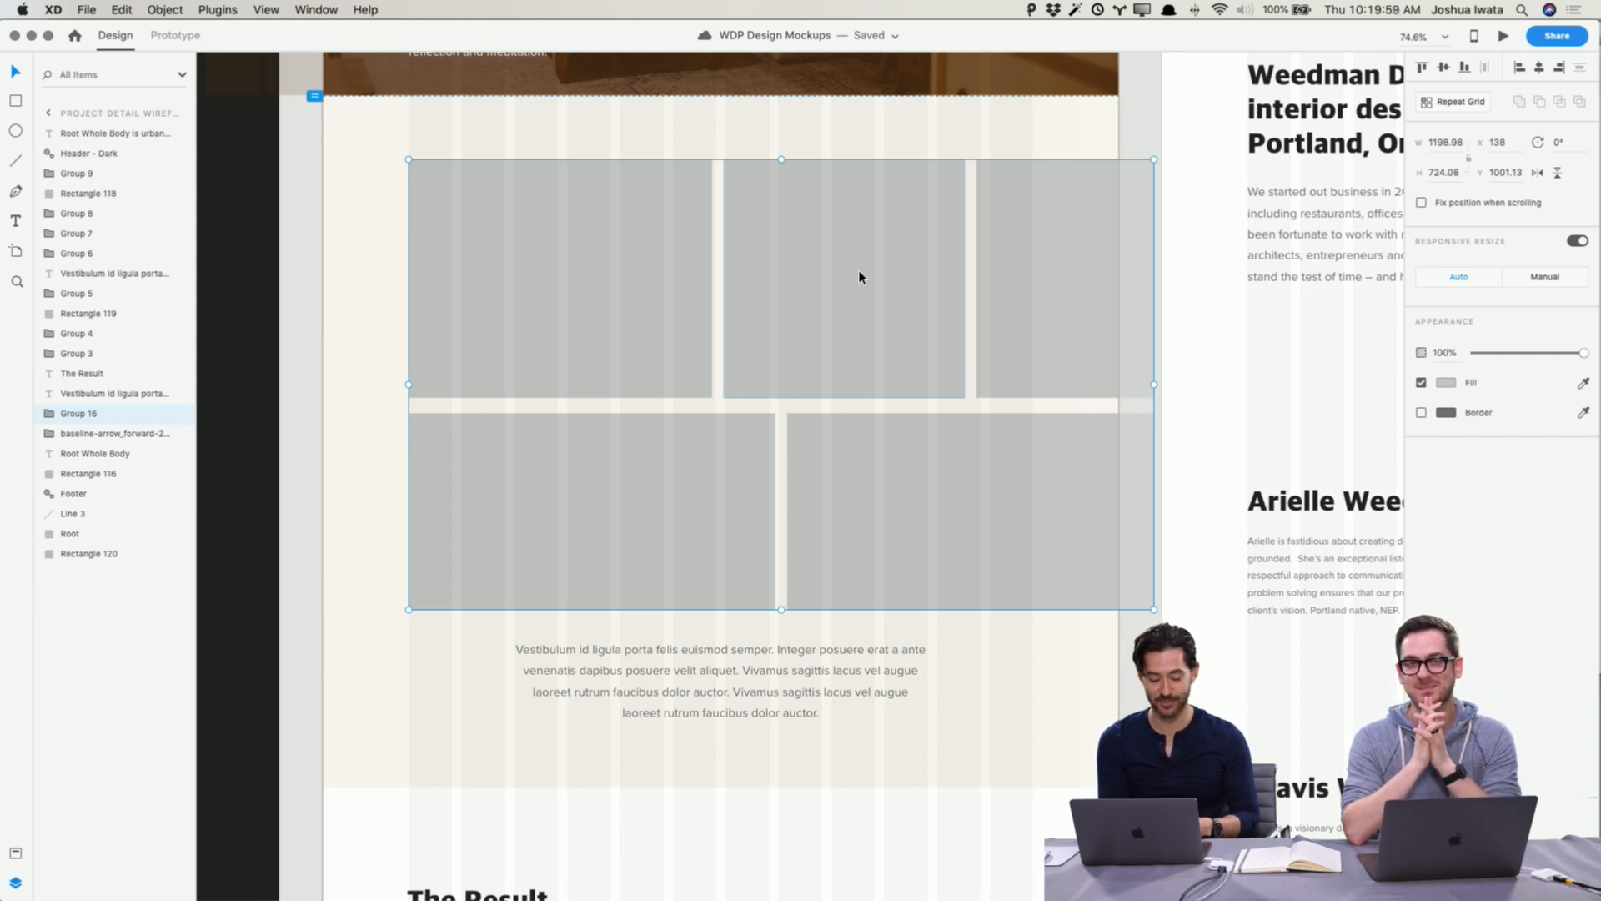
pyautogui.hotkey('shift', 'c')
pyautogui.click(1158, 334)
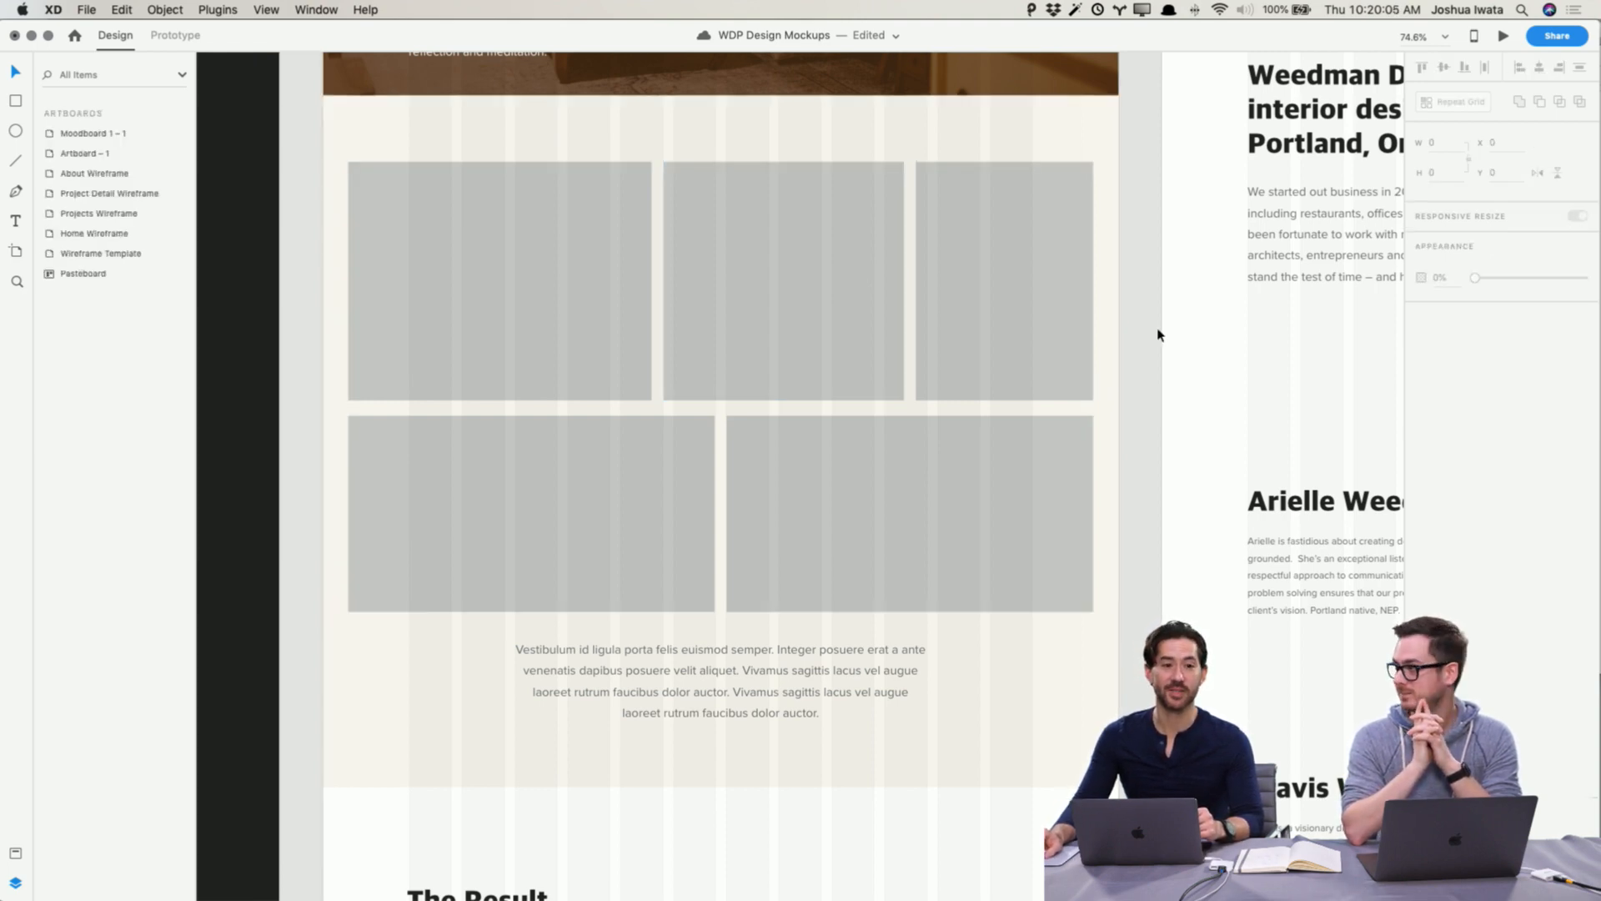
pyautogui.press('super+s')
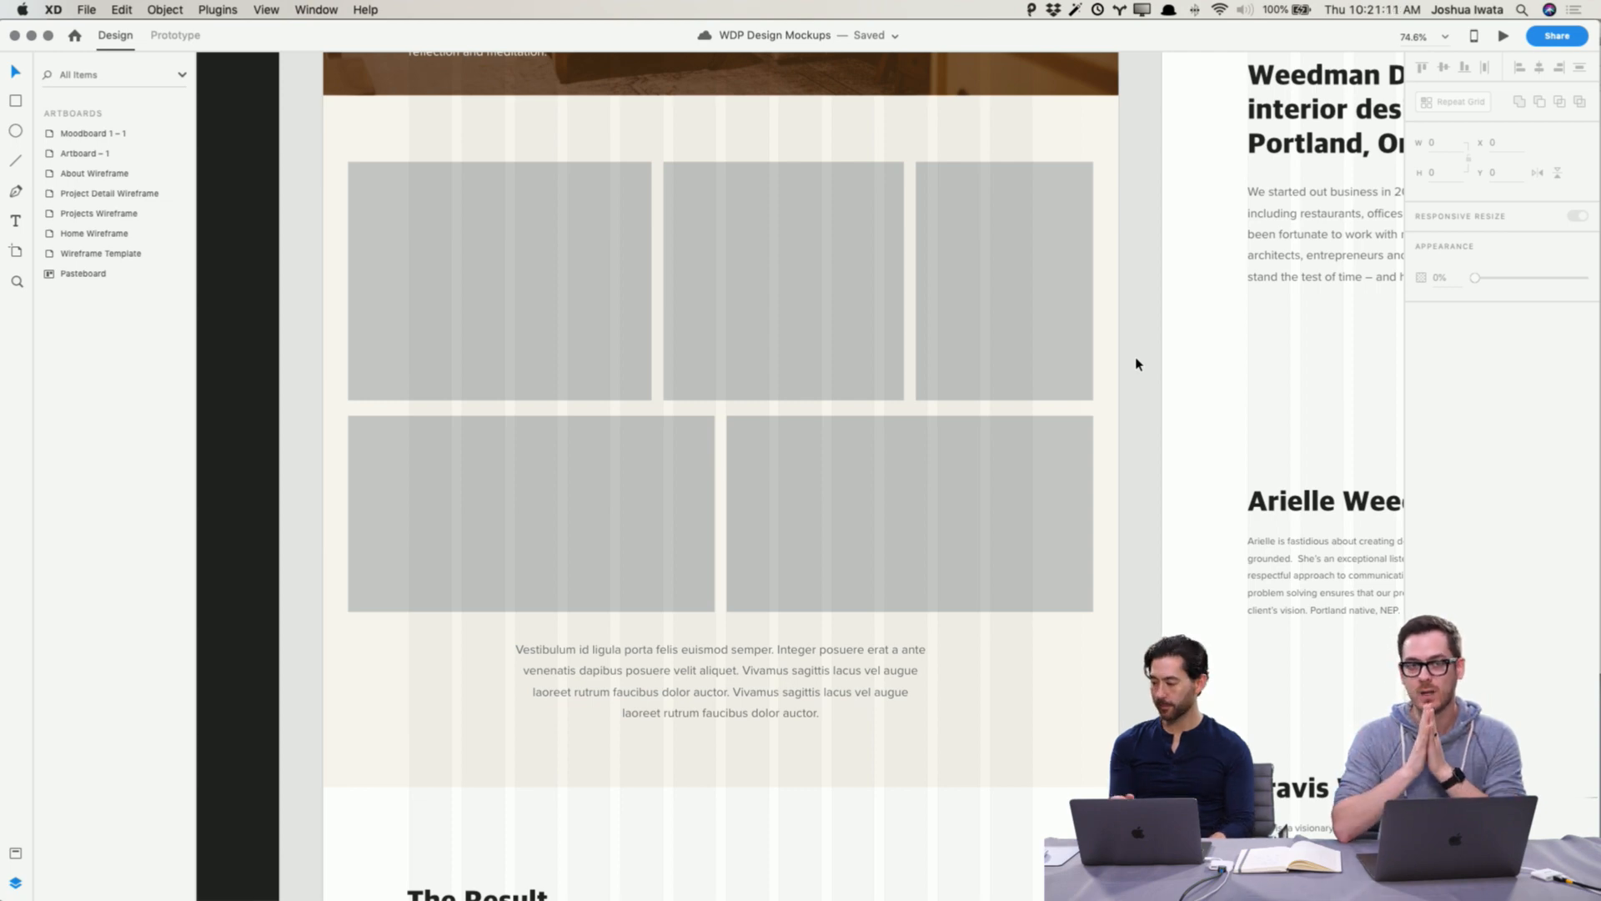
# Step: Place IMG_5445 from the Build Out folder into the first placeholder of the bottom row
pyautogui.scroll(1, 1127, 363)
pyautogui.scroll(5, 1128, 364)
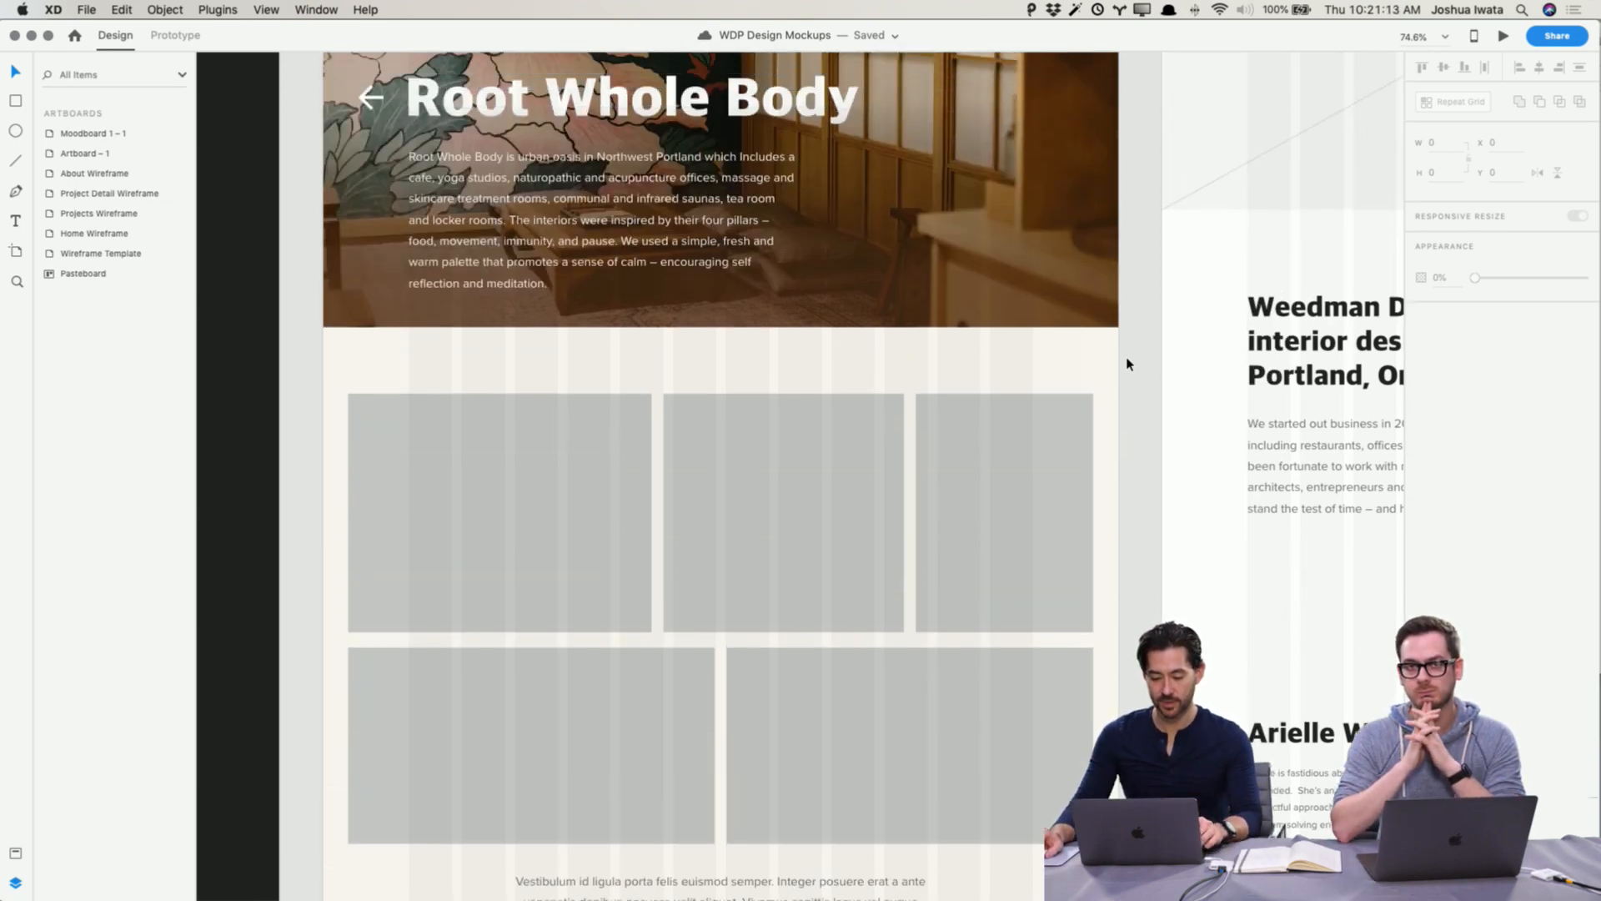
pyautogui.press('super+Tab')
pyautogui.click(1361, 334)
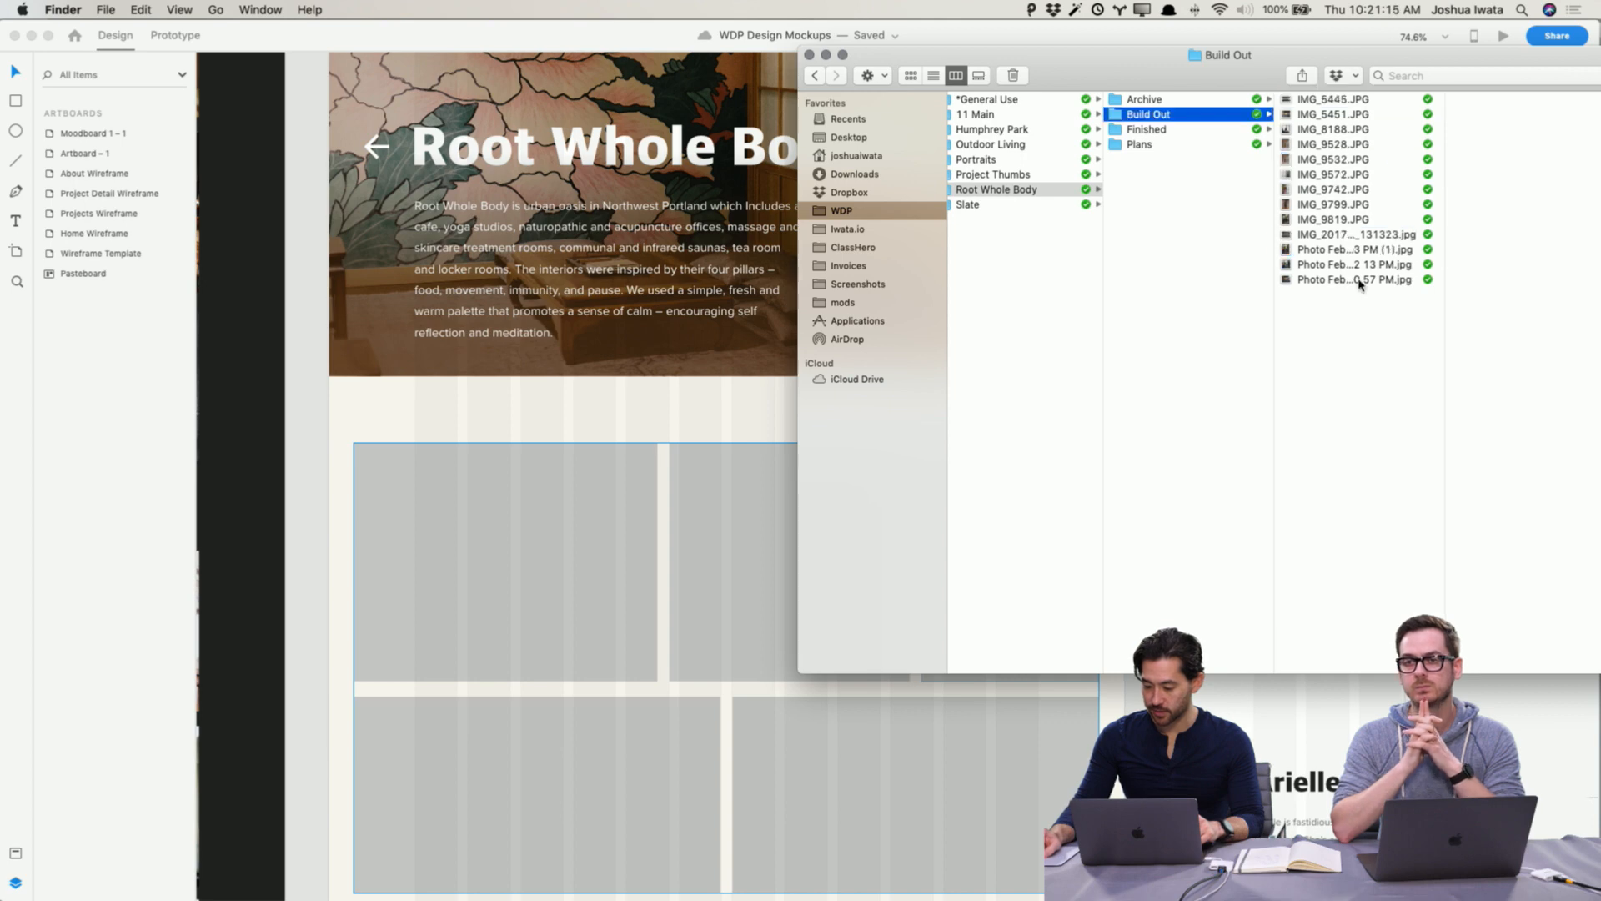
pyautogui.click(1358, 265)
pyautogui.click(1337, 281)
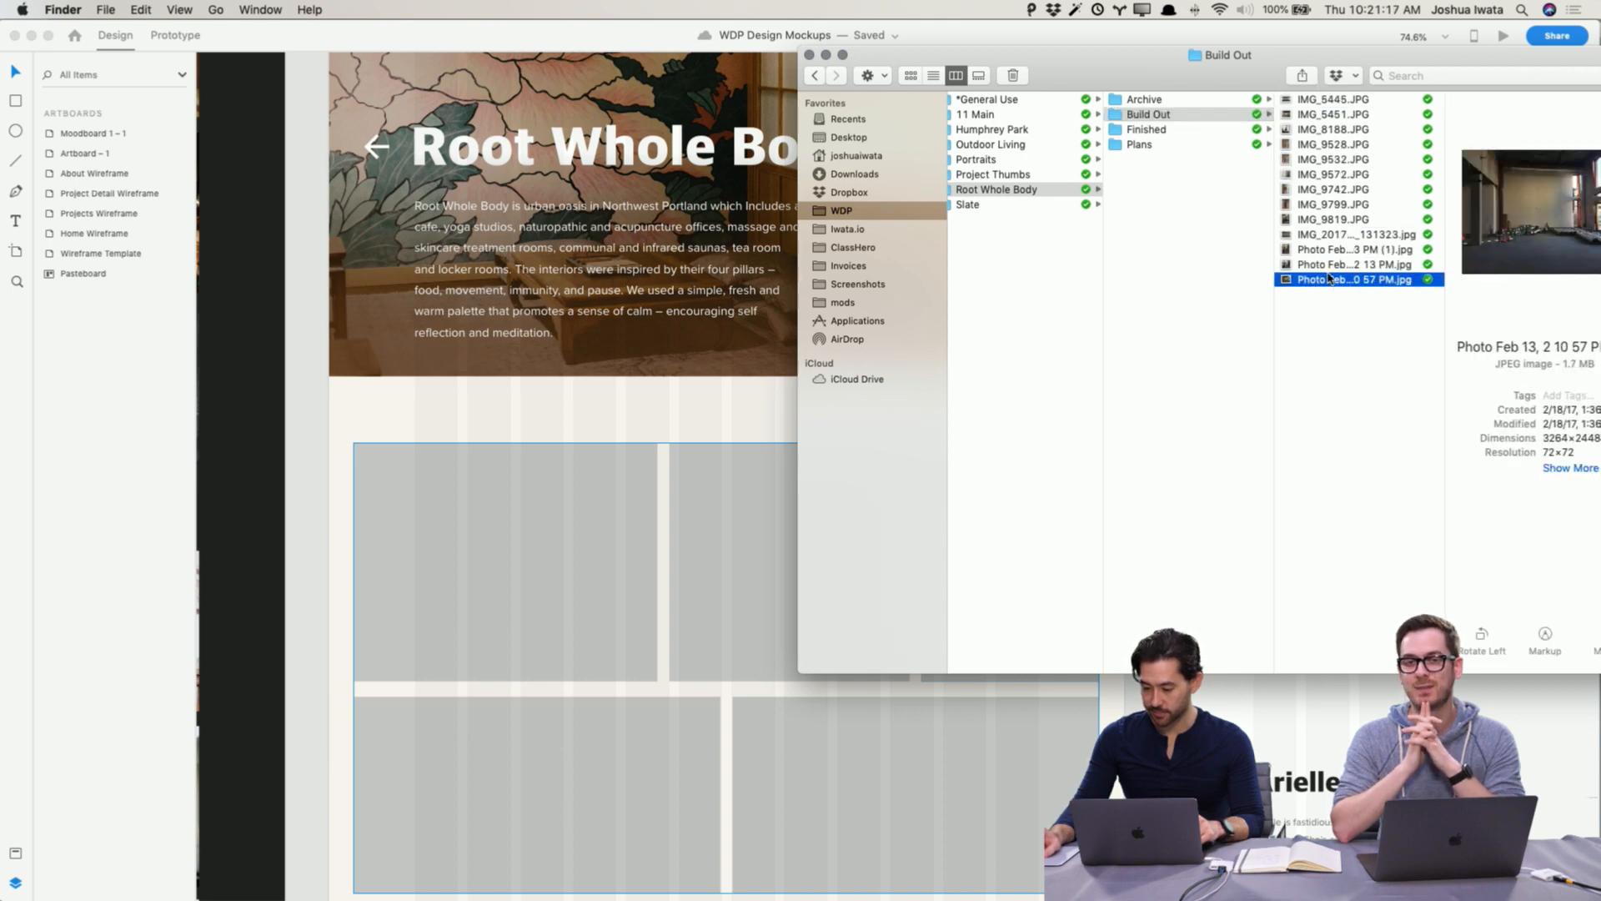
pyautogui.click(1330, 266)
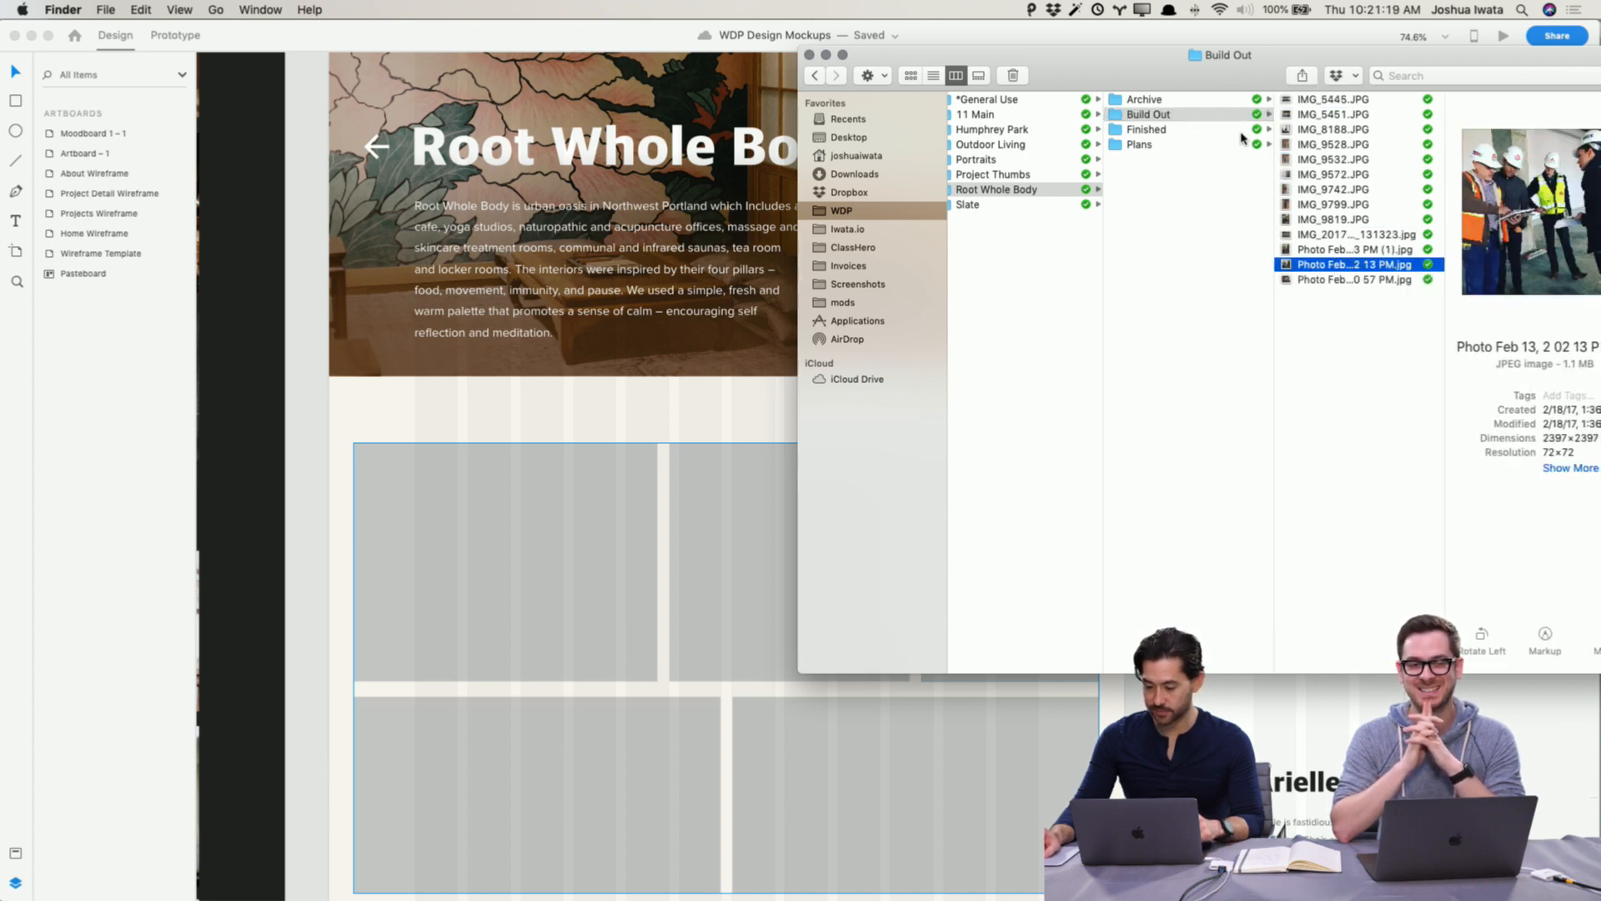
pyautogui.click(1337, 249)
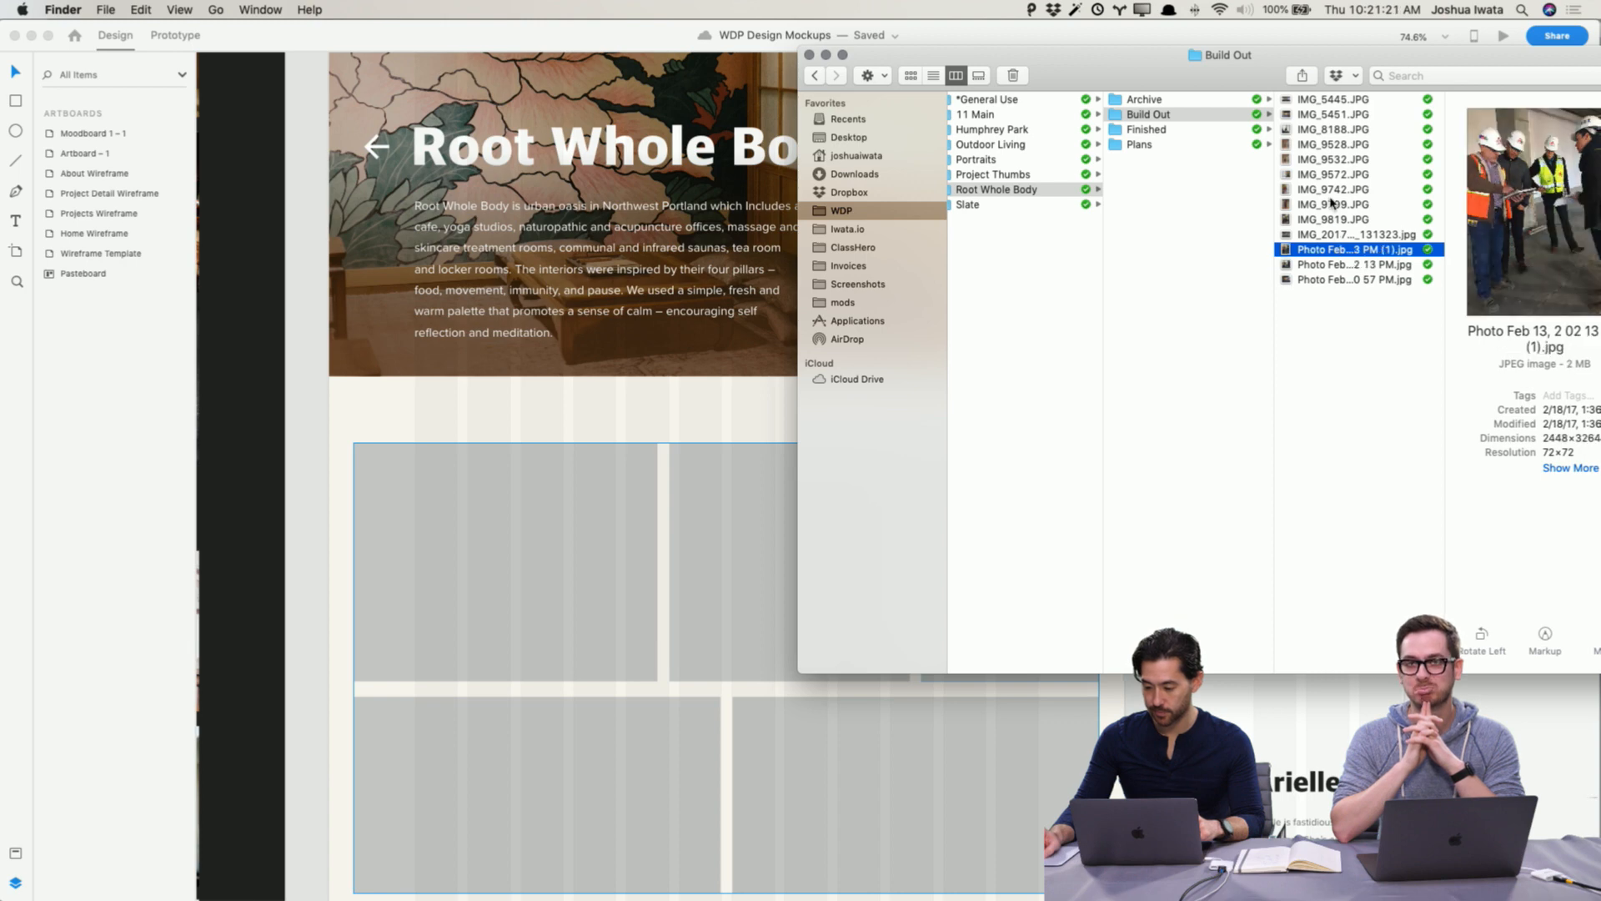
pyautogui.click(1308, 102)
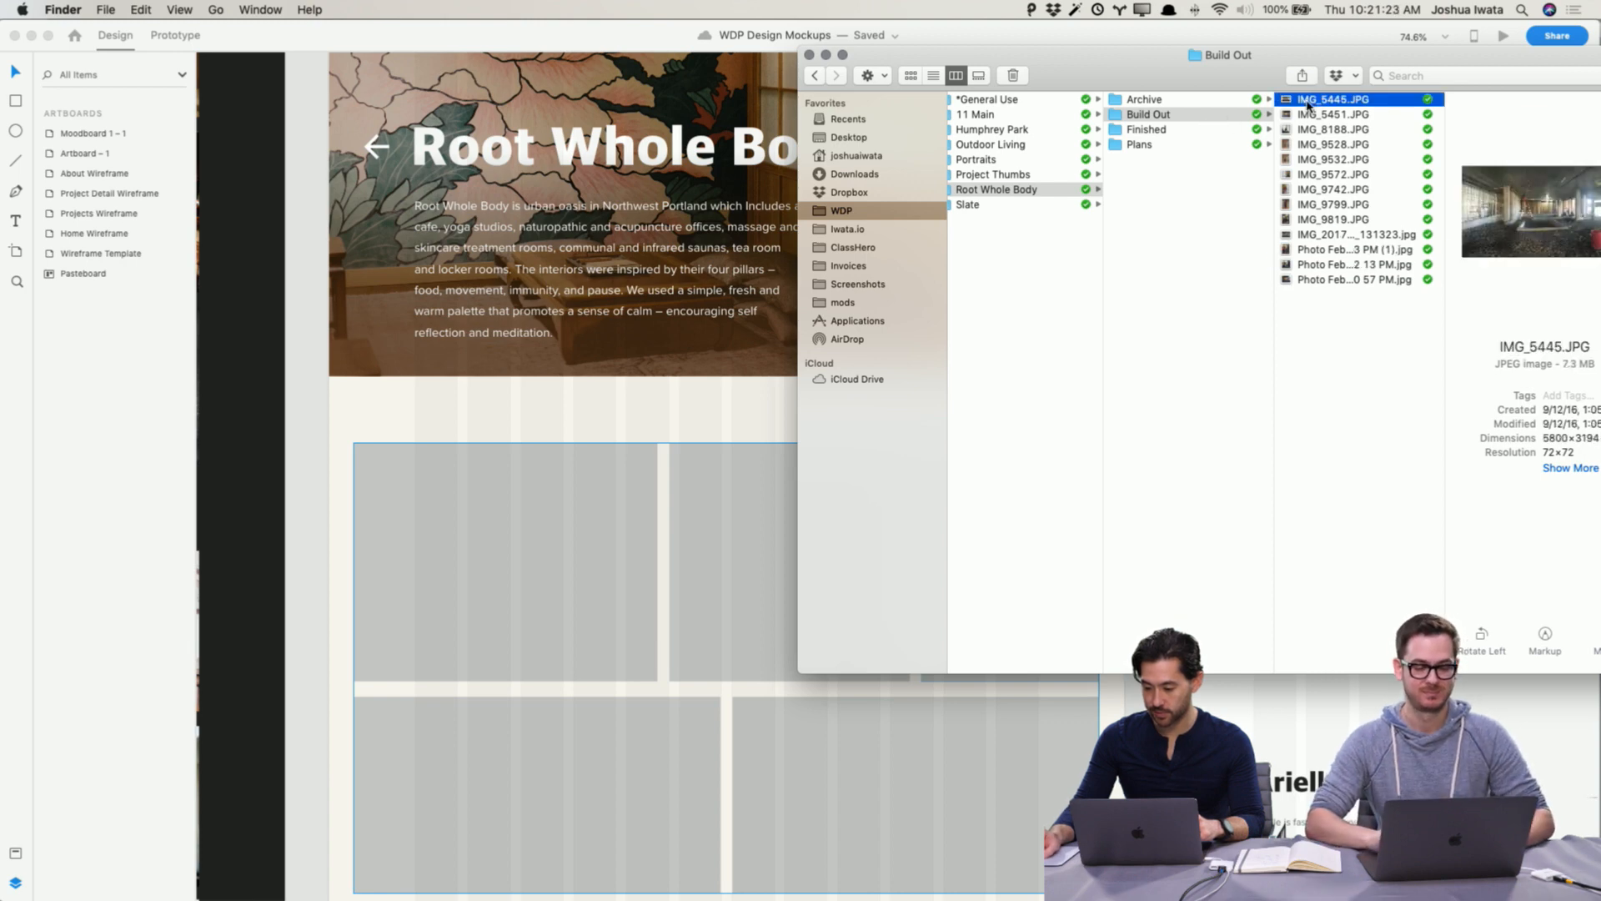
pyautogui.moveTo(1308, 101); pyautogui.dragTo(550, 796)
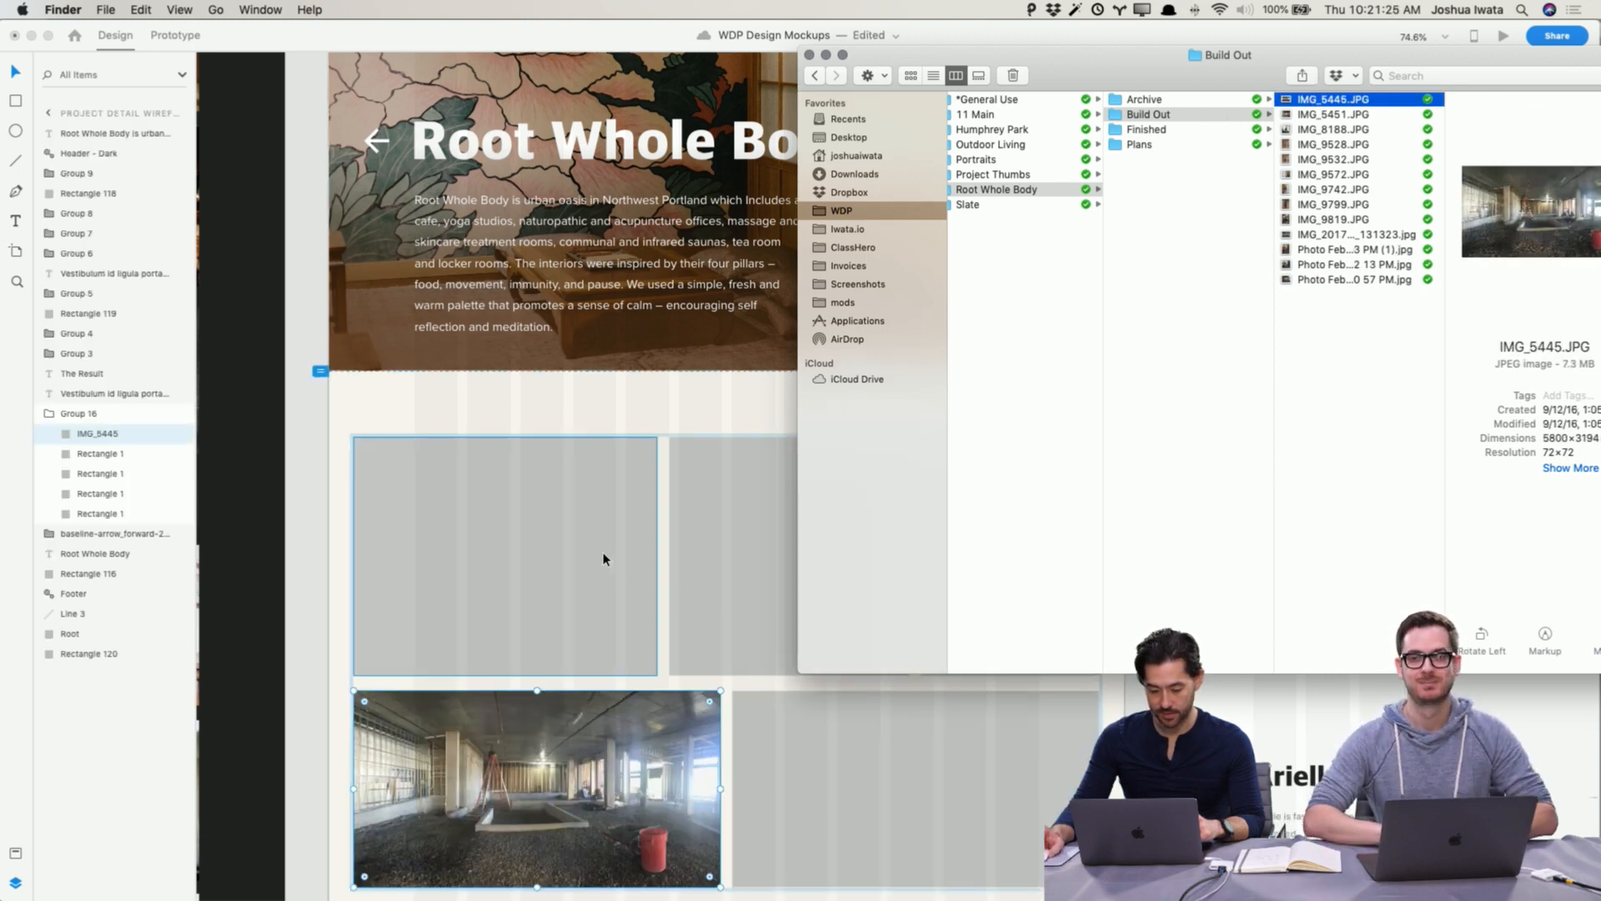
# Step: Place IMG_5451 from the Build Out folder into the middle placeholder of the top row
pyautogui.scroll(-3, 605, 559)
pyautogui.click(1375, 265)
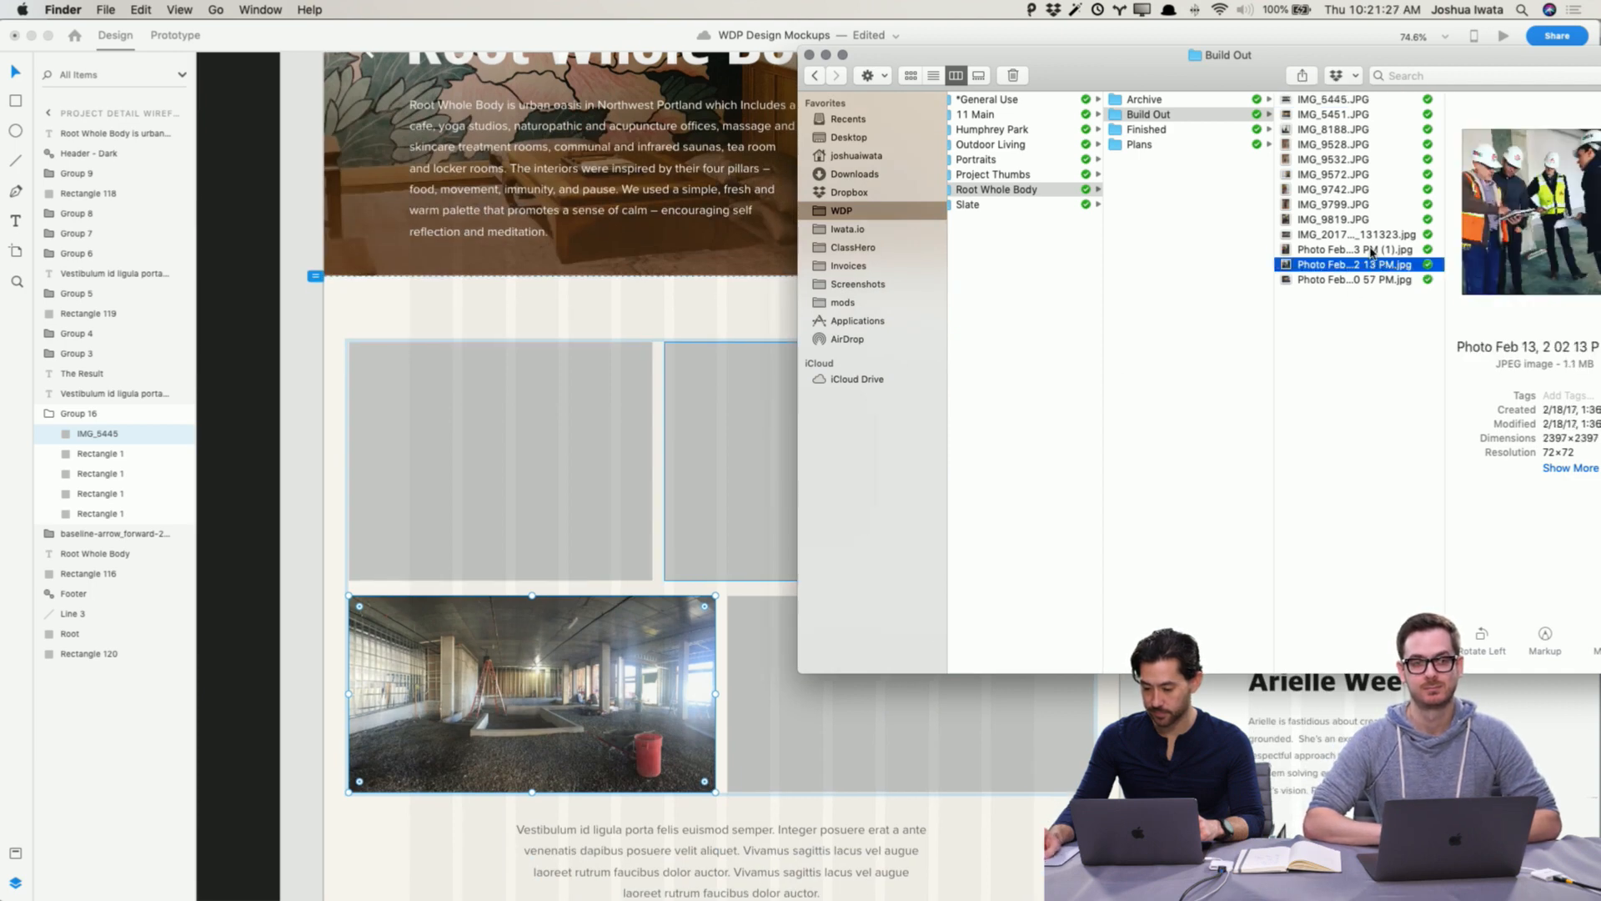
pyautogui.click(1341, 101)
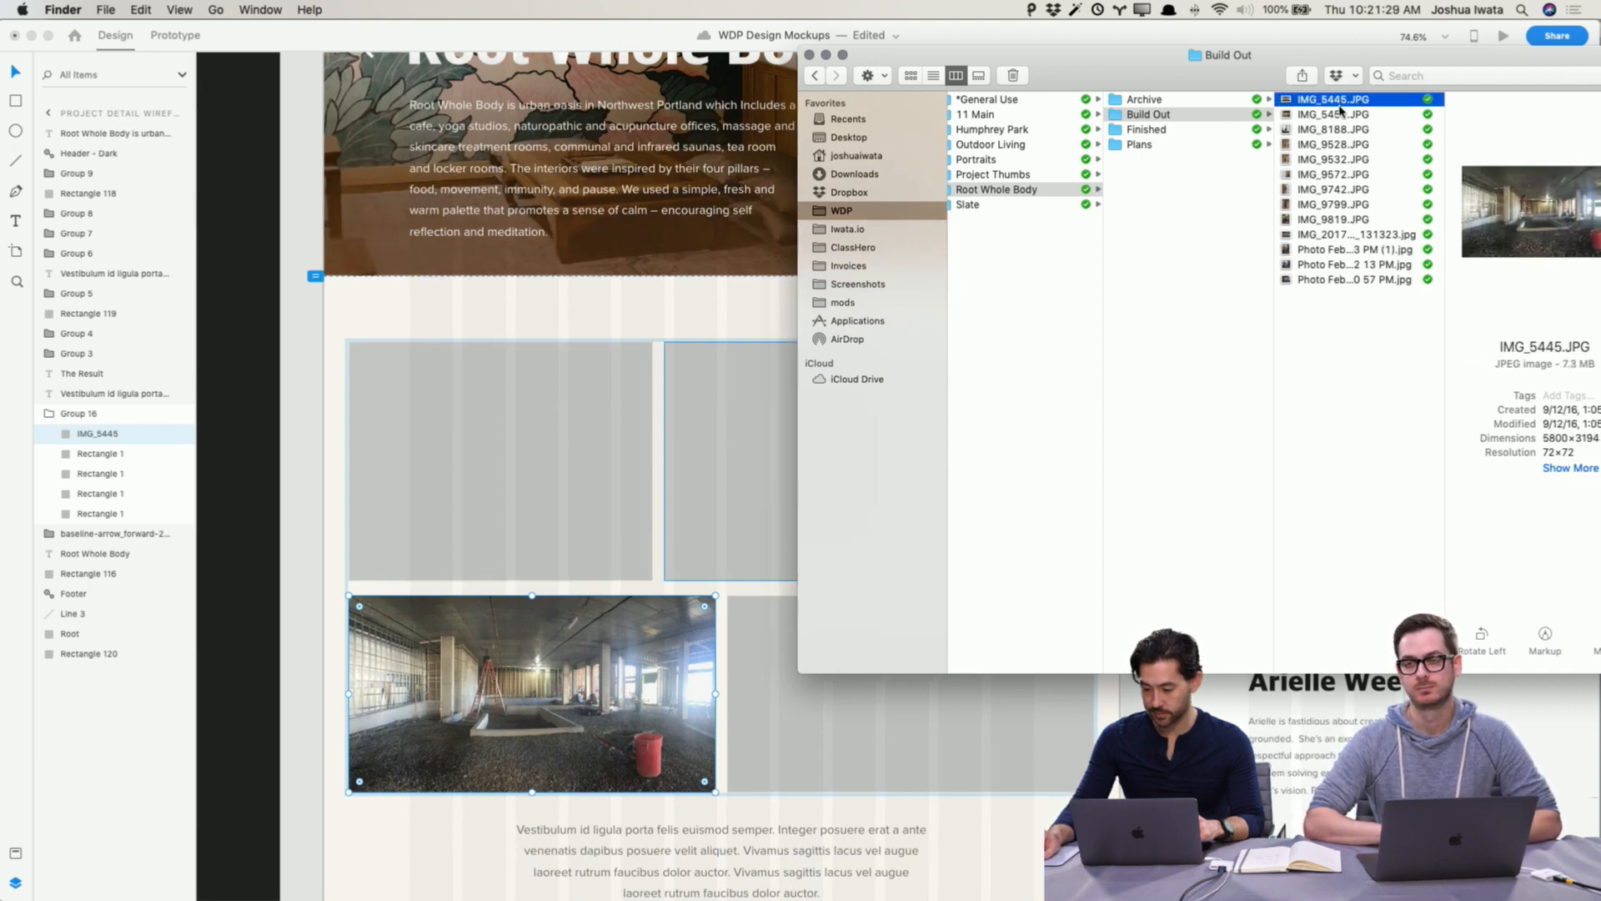
pyautogui.click(1339, 116)
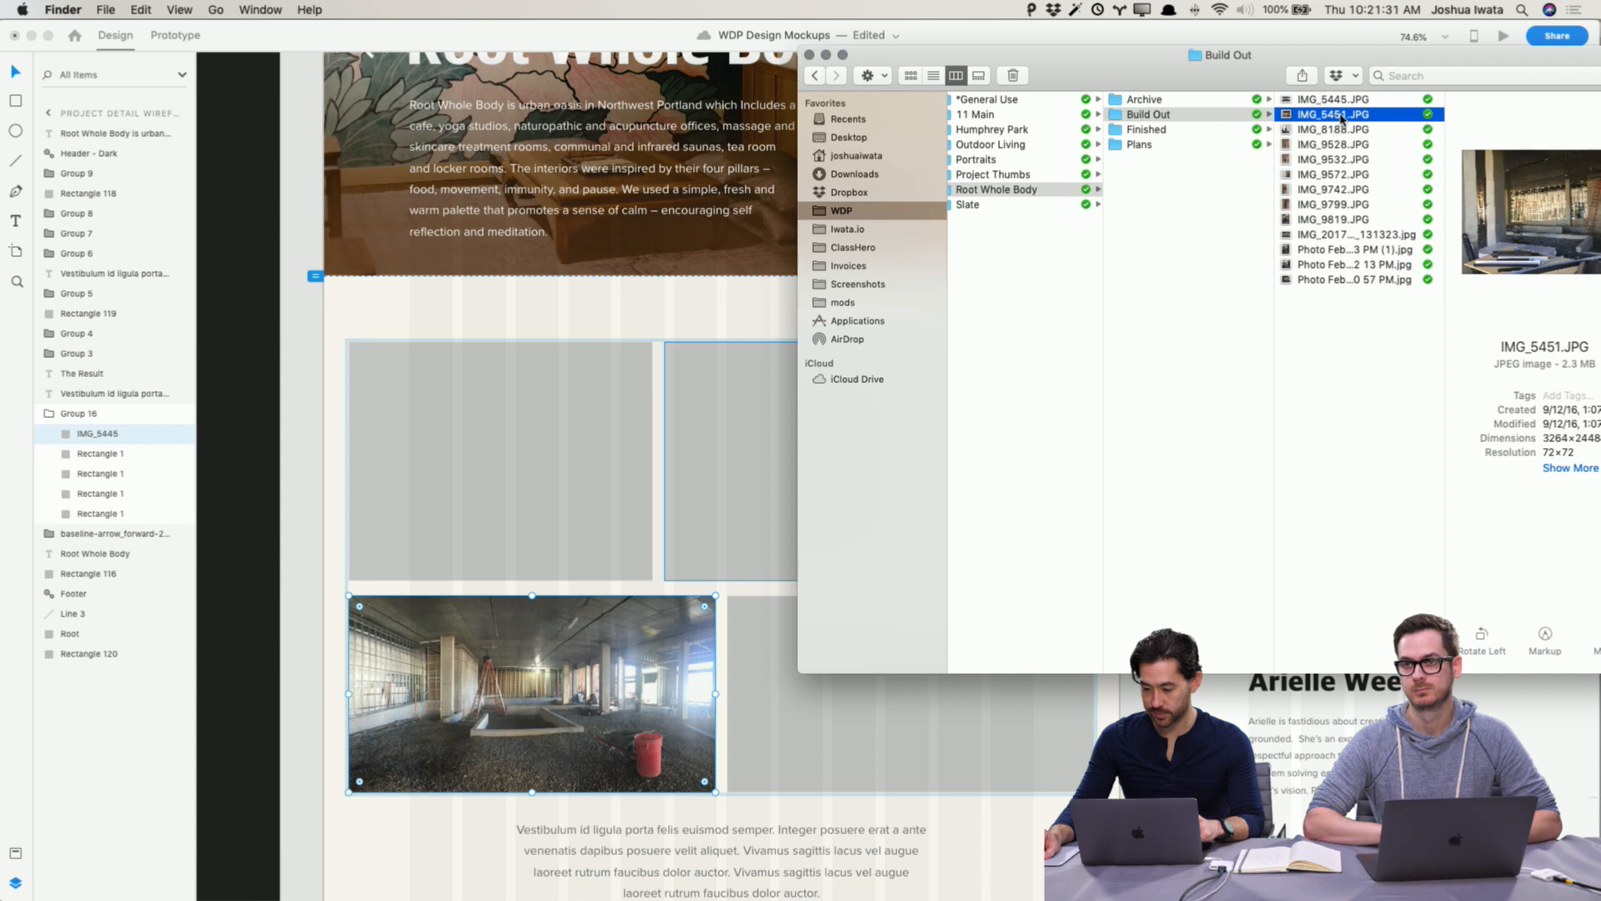
pyautogui.moveTo(1340, 116); pyautogui.dragTo(779, 450)
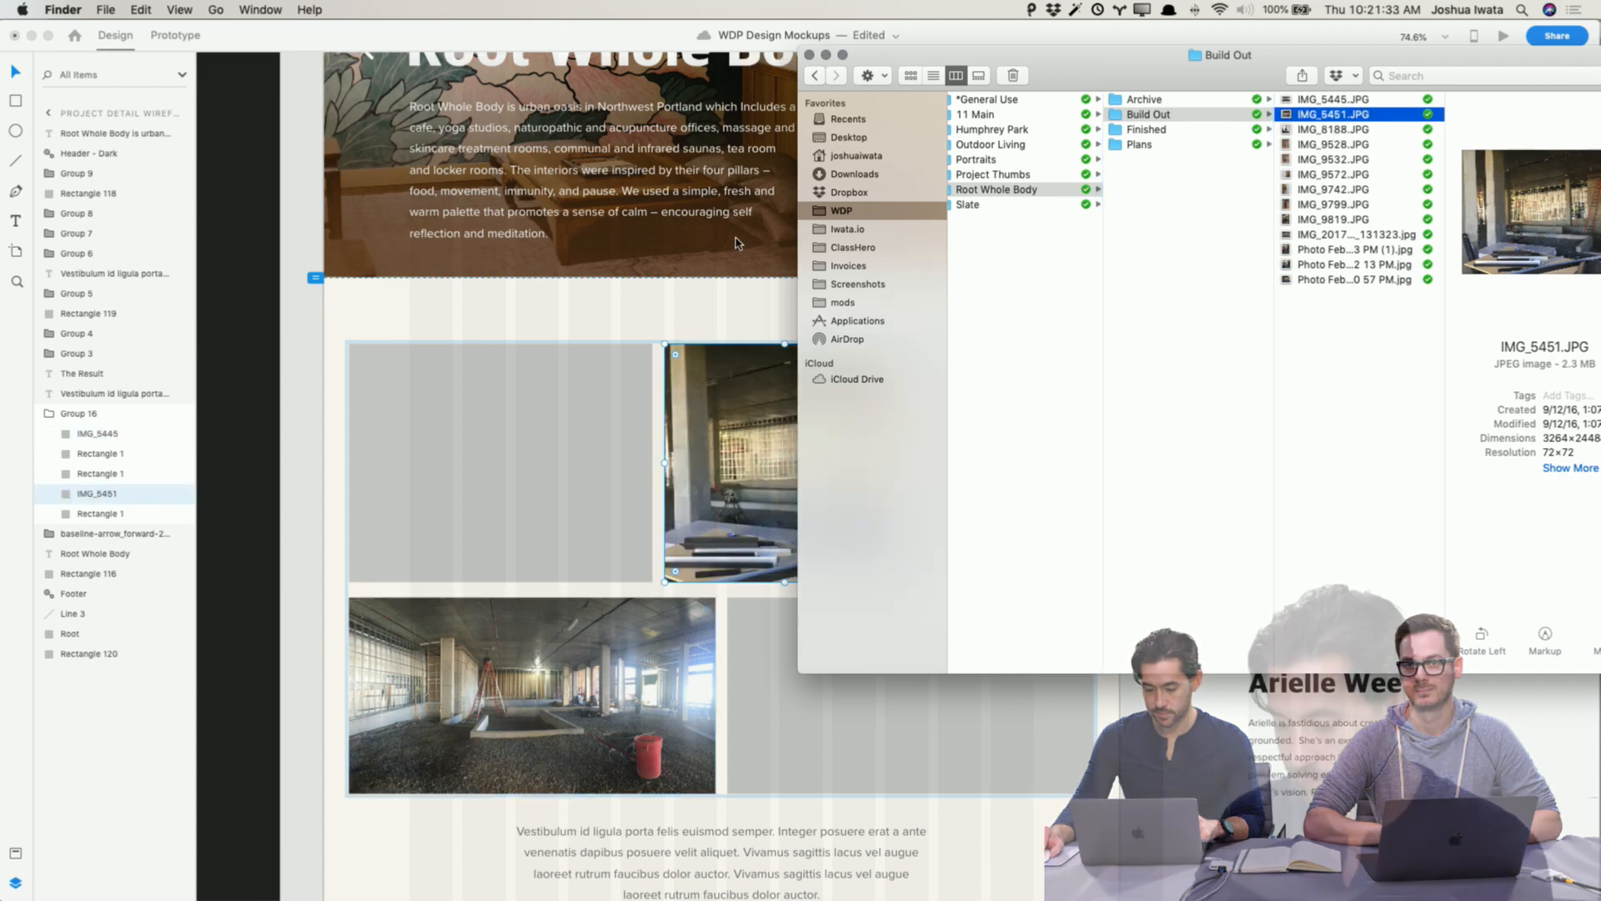
# Step: Place IMG_9742 from the Build Out folder into the third placeholder of the top row
pyautogui.hscroll(3, 689, 232)
pyautogui.hscroll(3, 689, 232)
pyautogui.click(1333, 190)
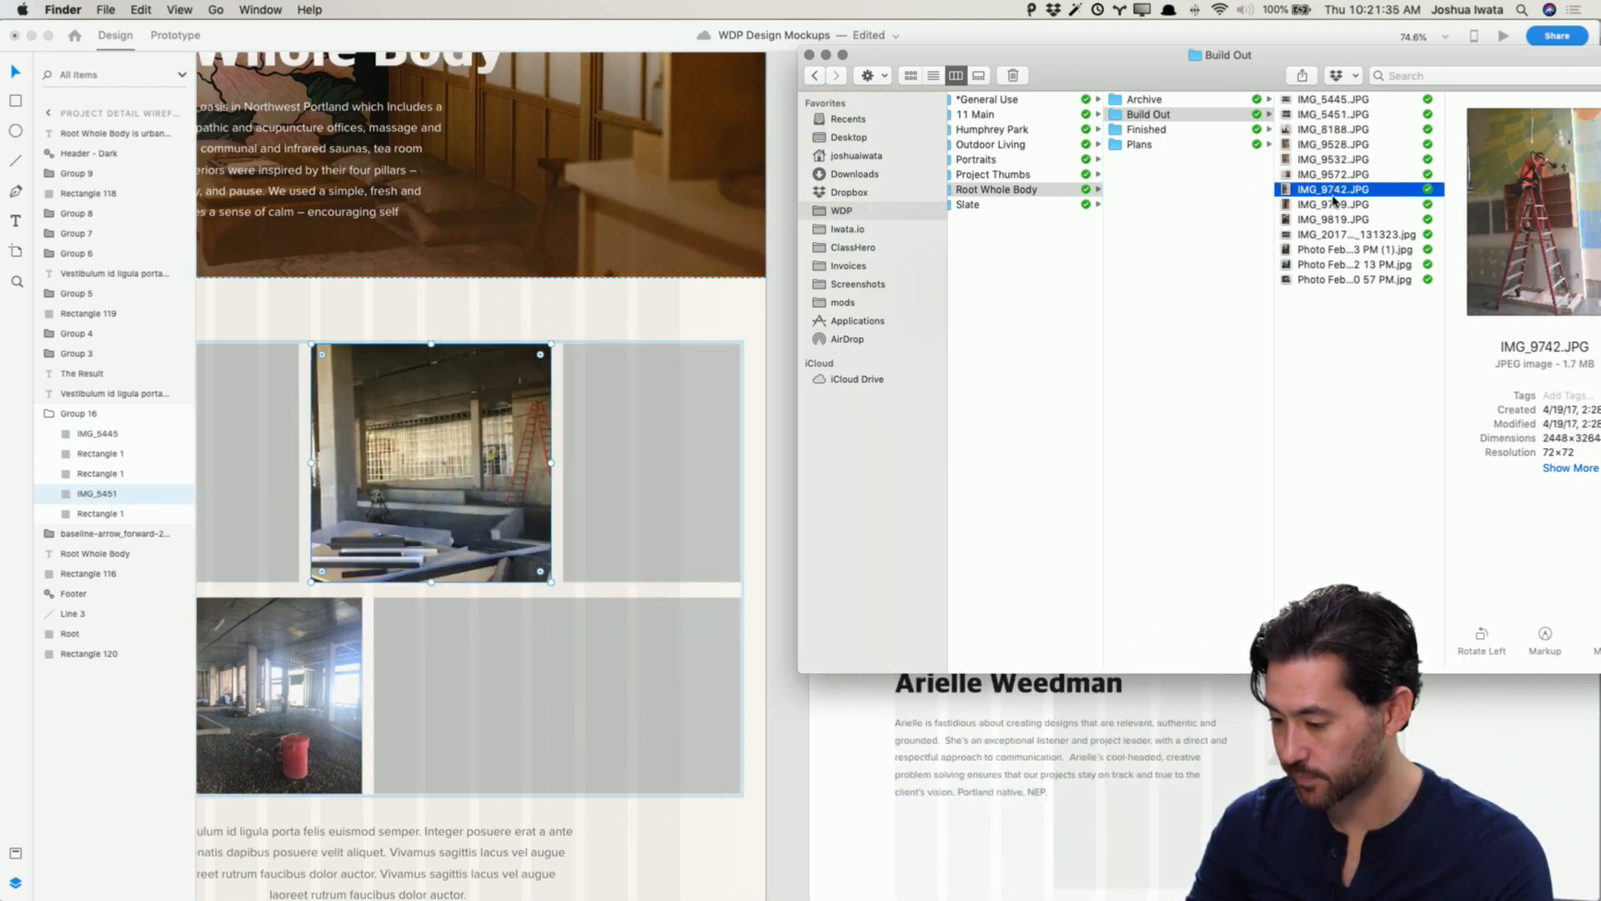
pyautogui.moveTo(1334, 192); pyautogui.dragTo(693, 479)
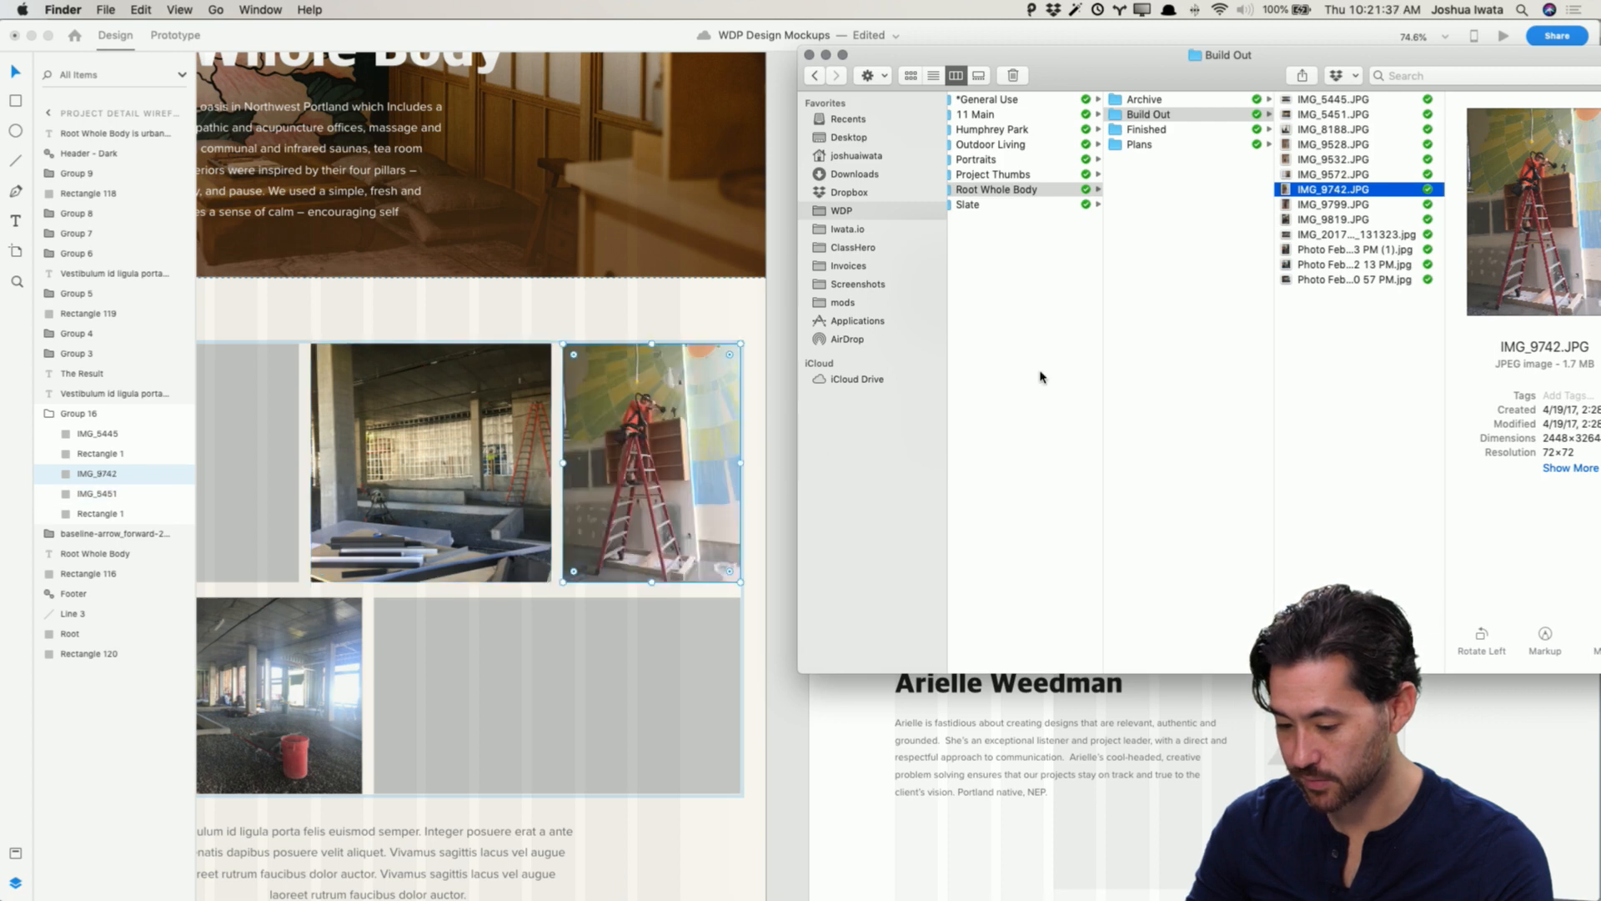
# Step: Place IMG_9532 from the Build Out folder into the first placeholder of the top row
pyautogui.click(1361, 234)
pyautogui.click(1358, 280)
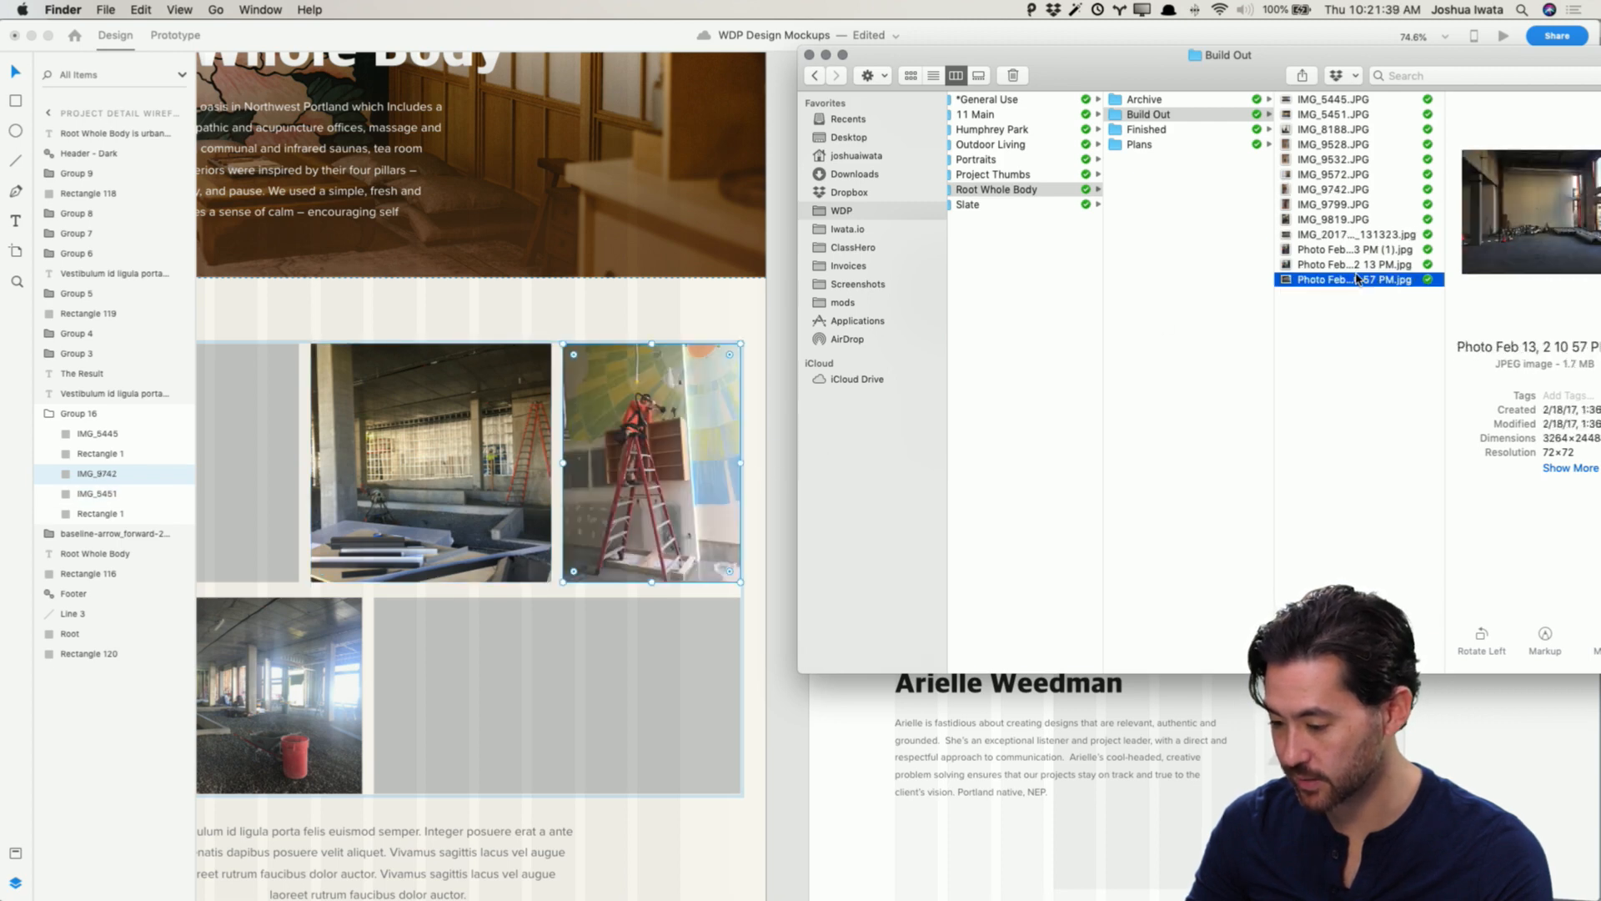
pyautogui.click(1316, 101)
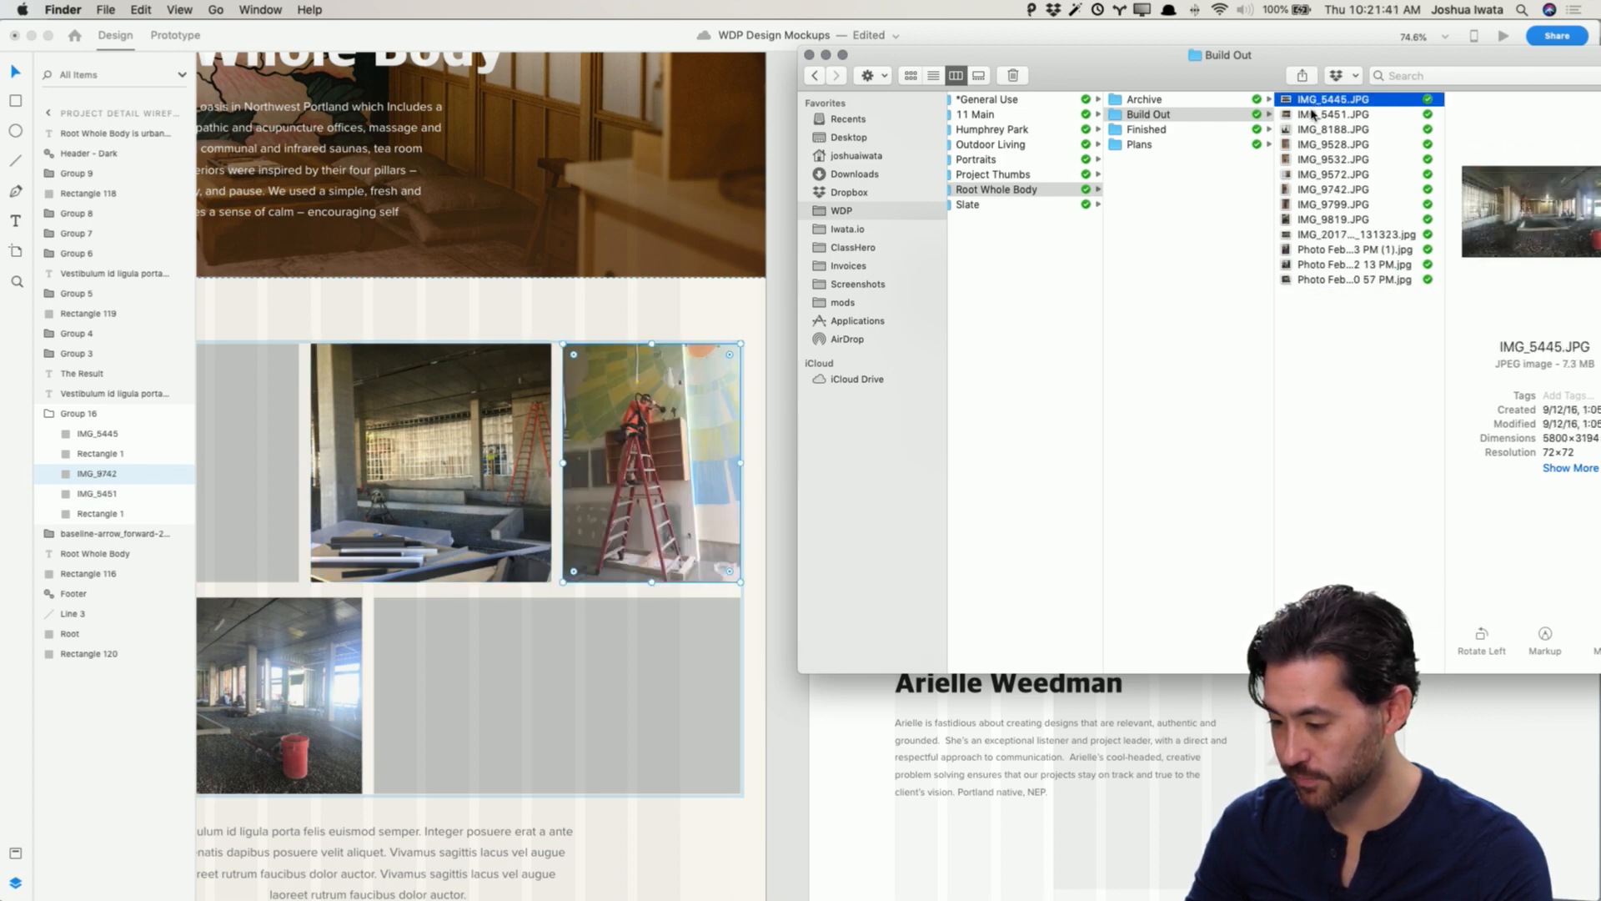
pyautogui.click(1312, 114)
pyautogui.press('Down')
pyautogui.press('Down')
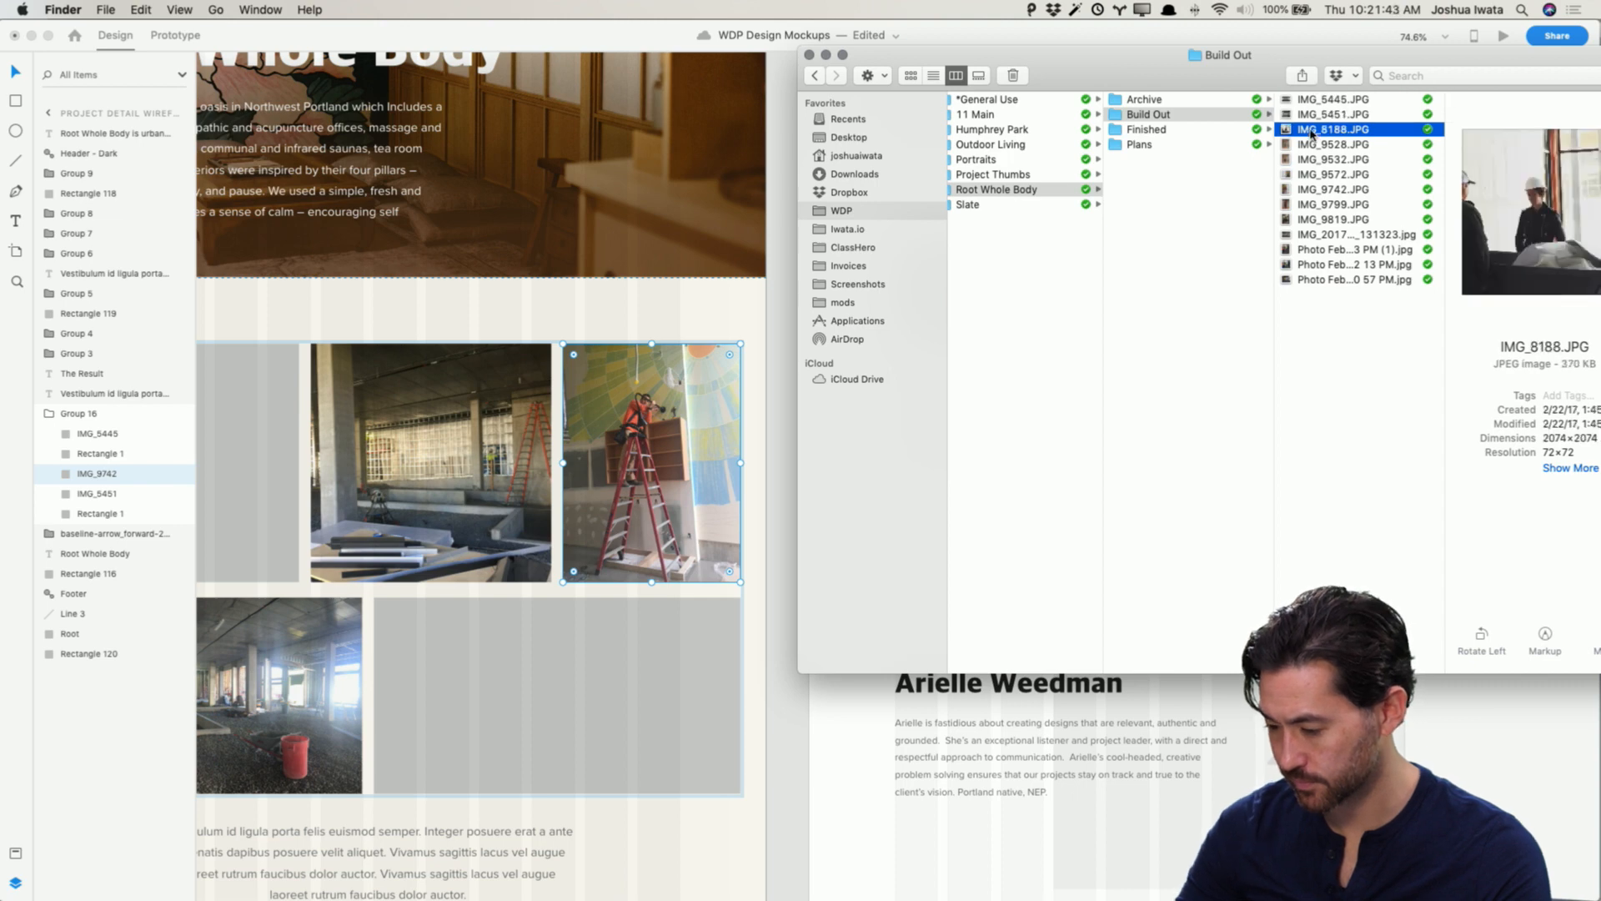
pyautogui.press('Down')
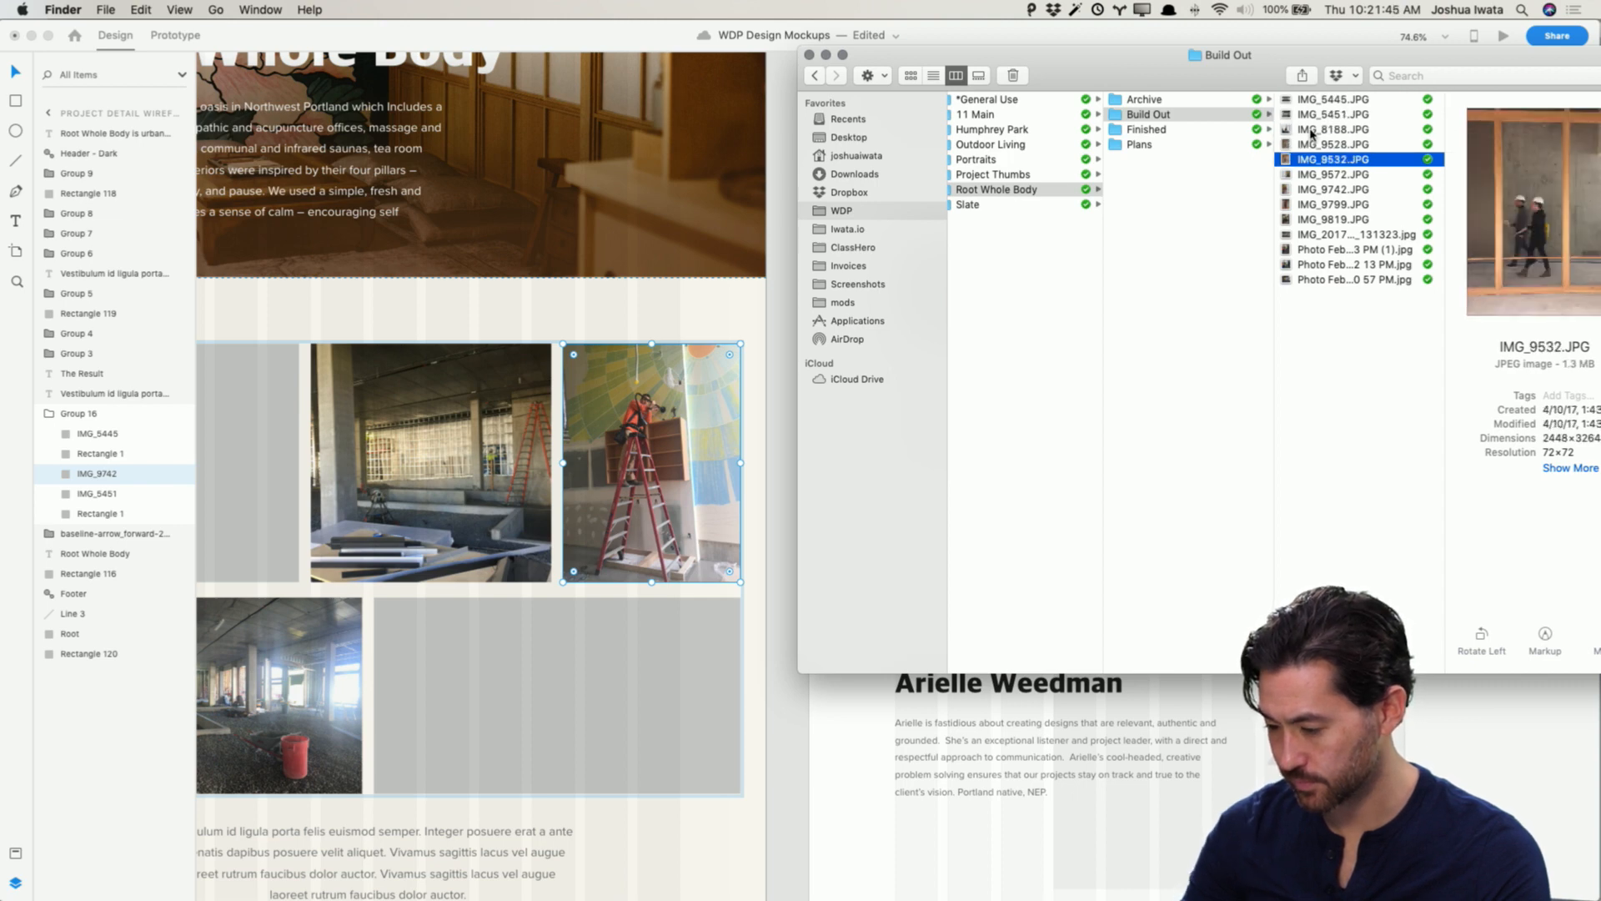
pyautogui.moveTo(1387, 165); pyautogui.dragTo(250, 455)
pyautogui.hscroll(-5, 344, 414)
pyautogui.hscroll(5, 343, 414)
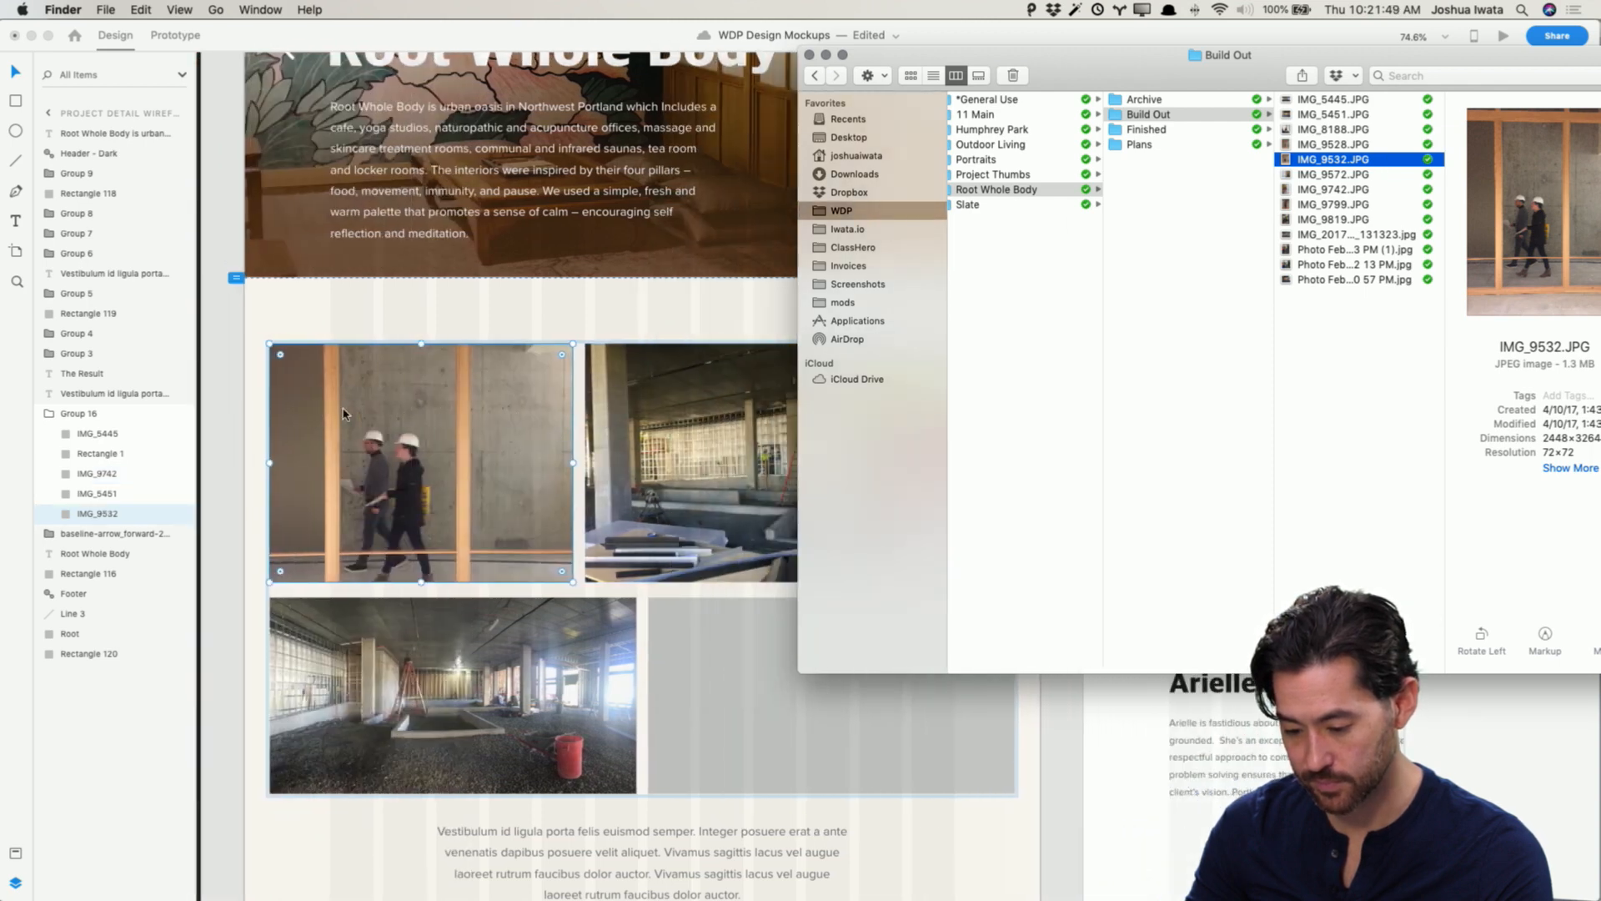
# Step: Preview the renderings and drawings in the Root Whole Body Plans folder
pyautogui.click(1139, 144)
pyautogui.click(1357, 115)
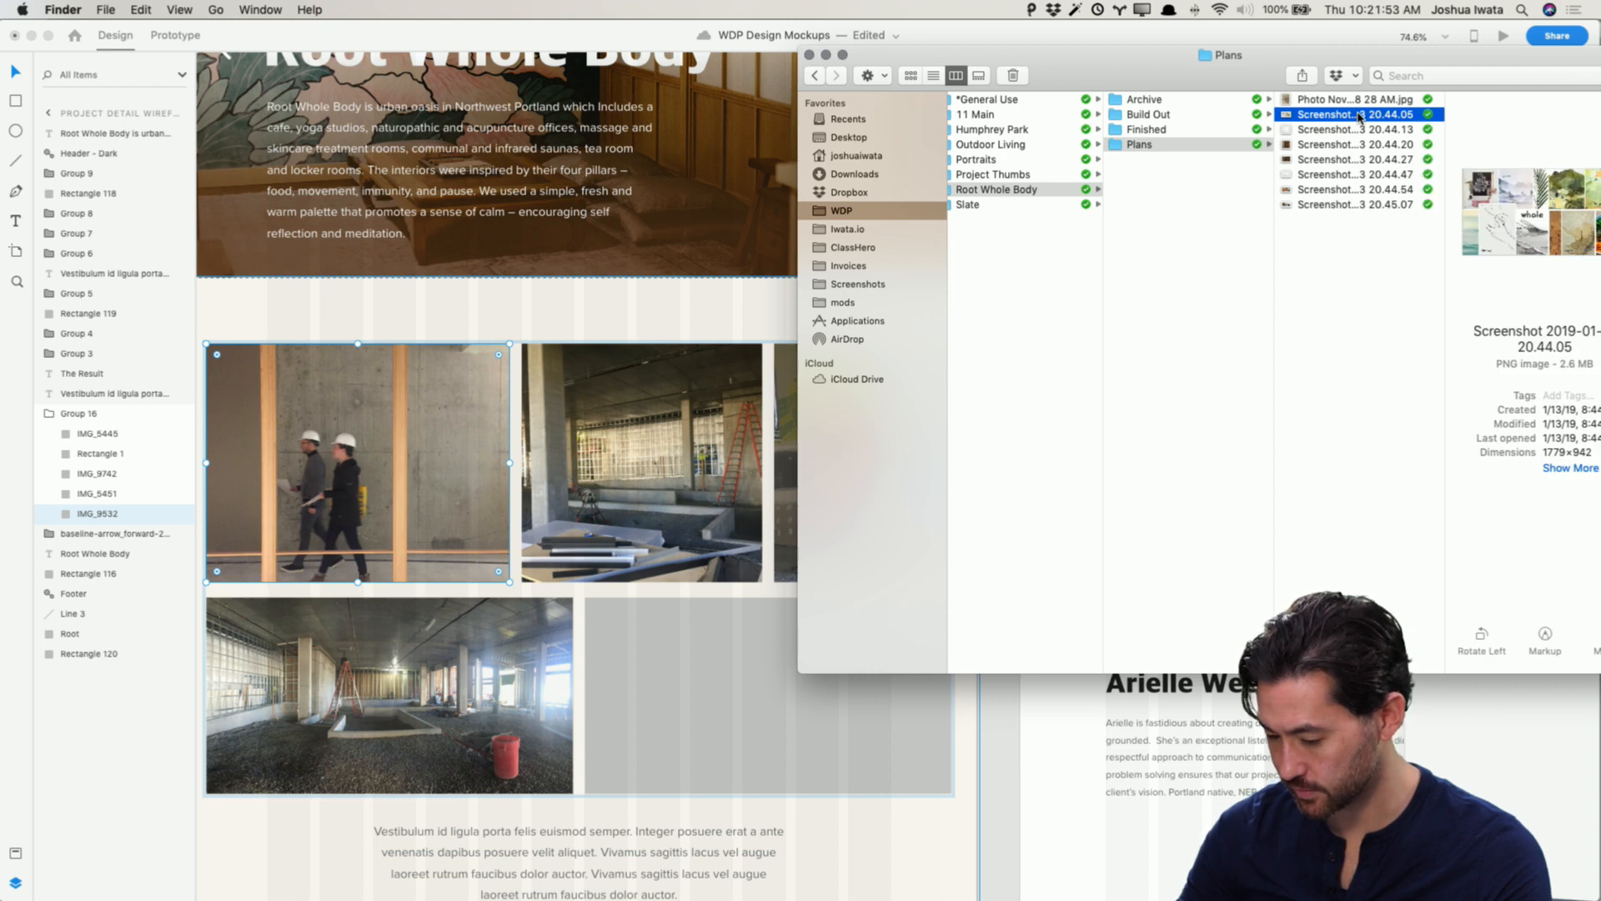
pyautogui.press('Up')
pyautogui.press('Down')
pyautogui.press('Down')
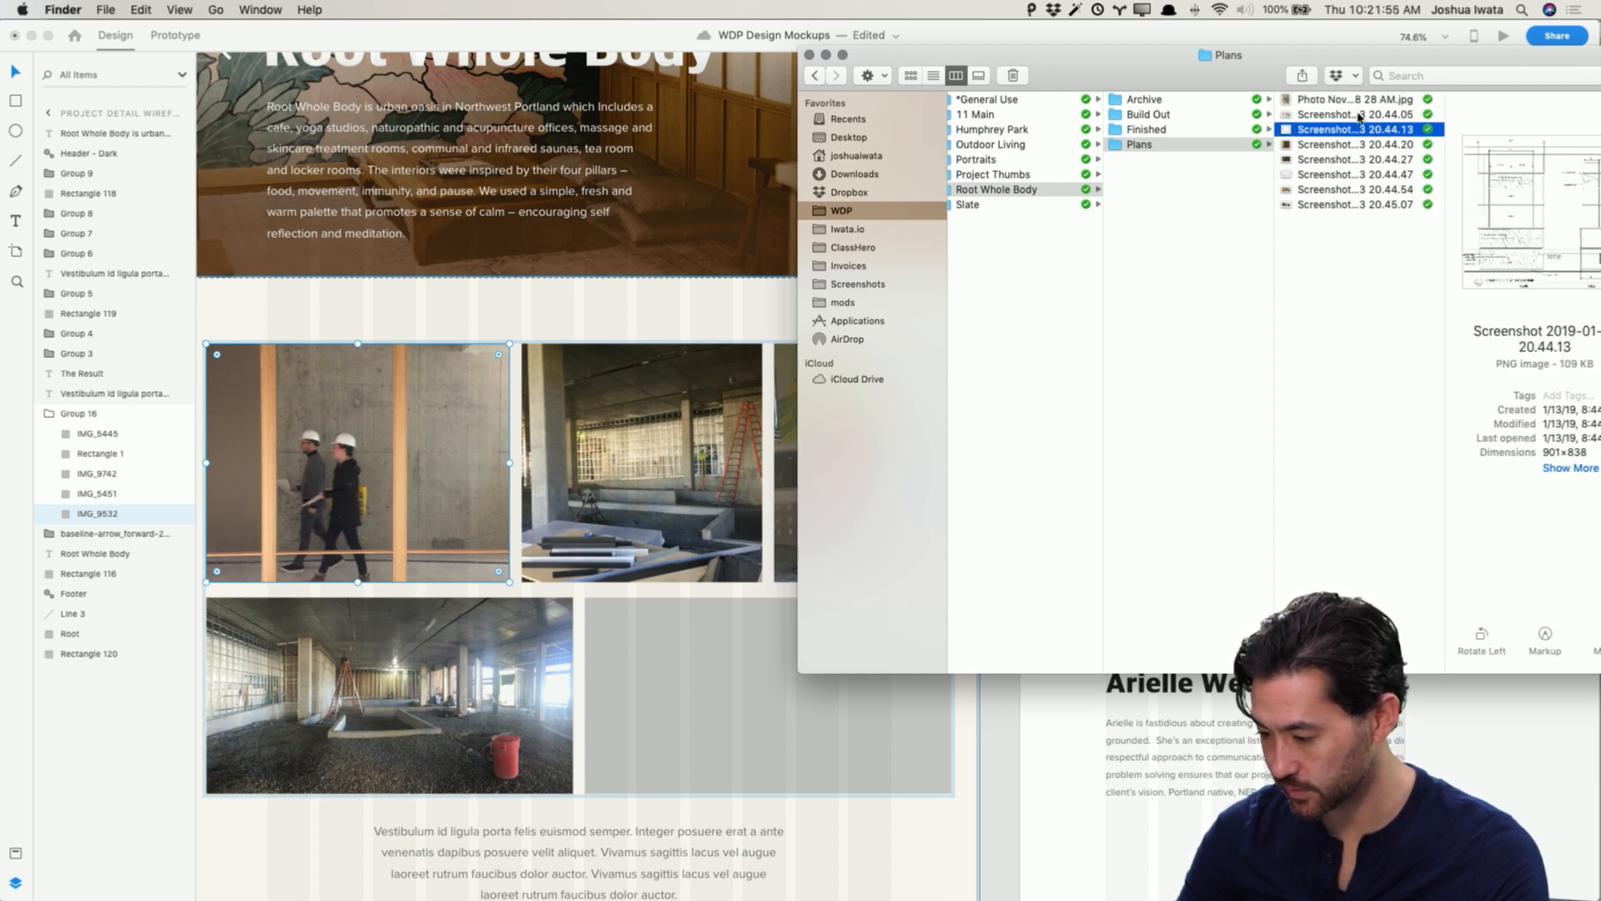
pyautogui.press('space')
pyautogui.press('Down')
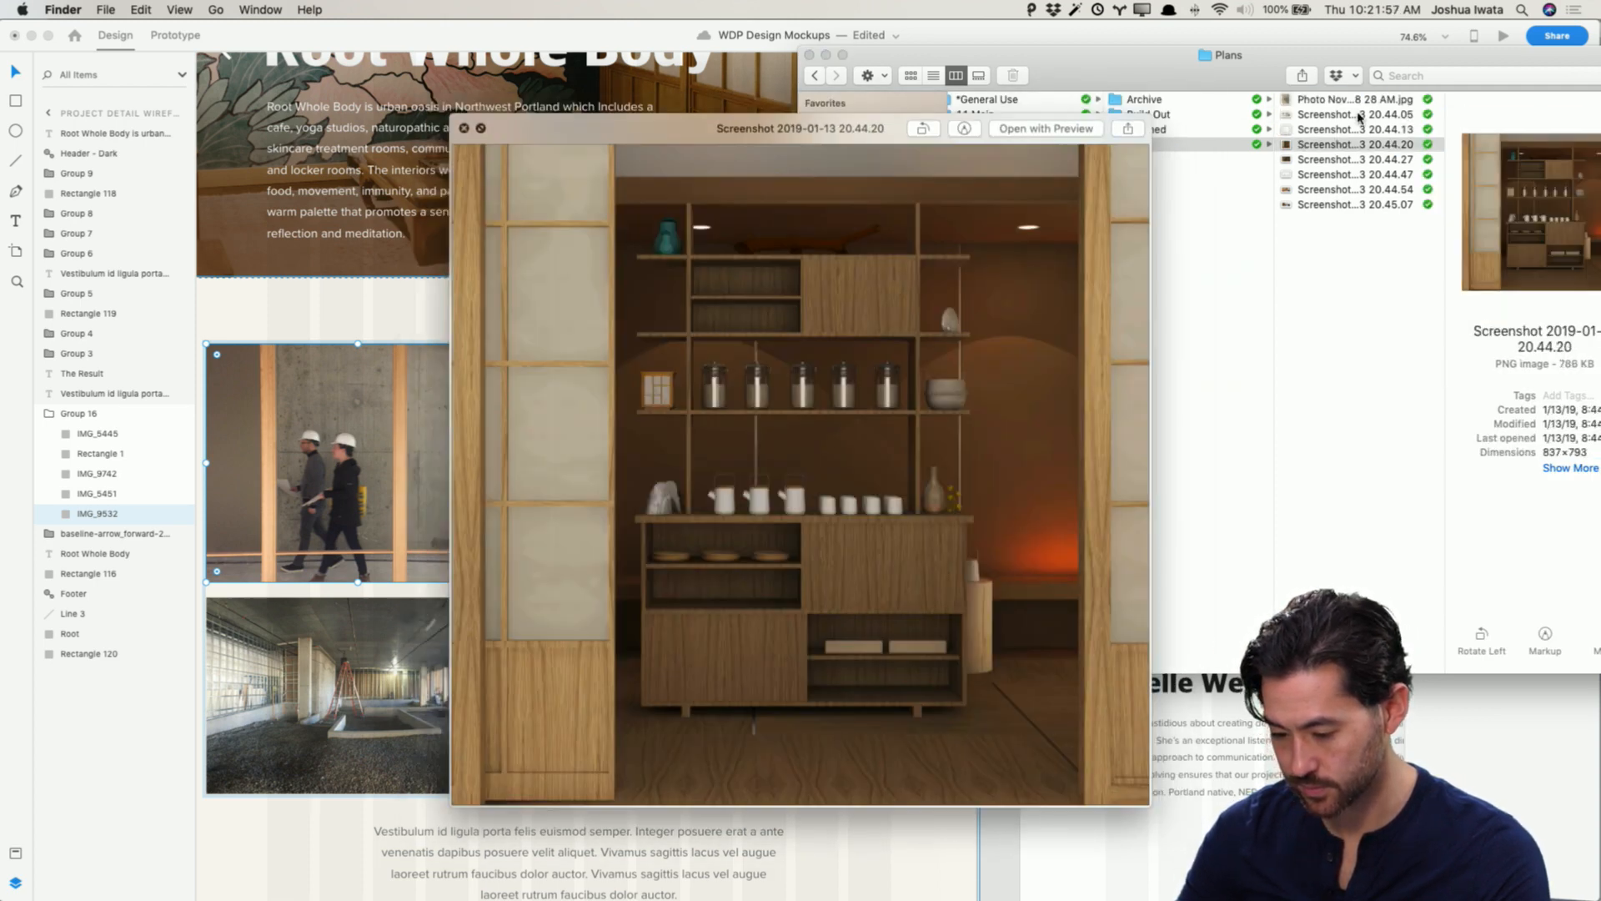
pyautogui.press('Down')
pyautogui.press('Down')
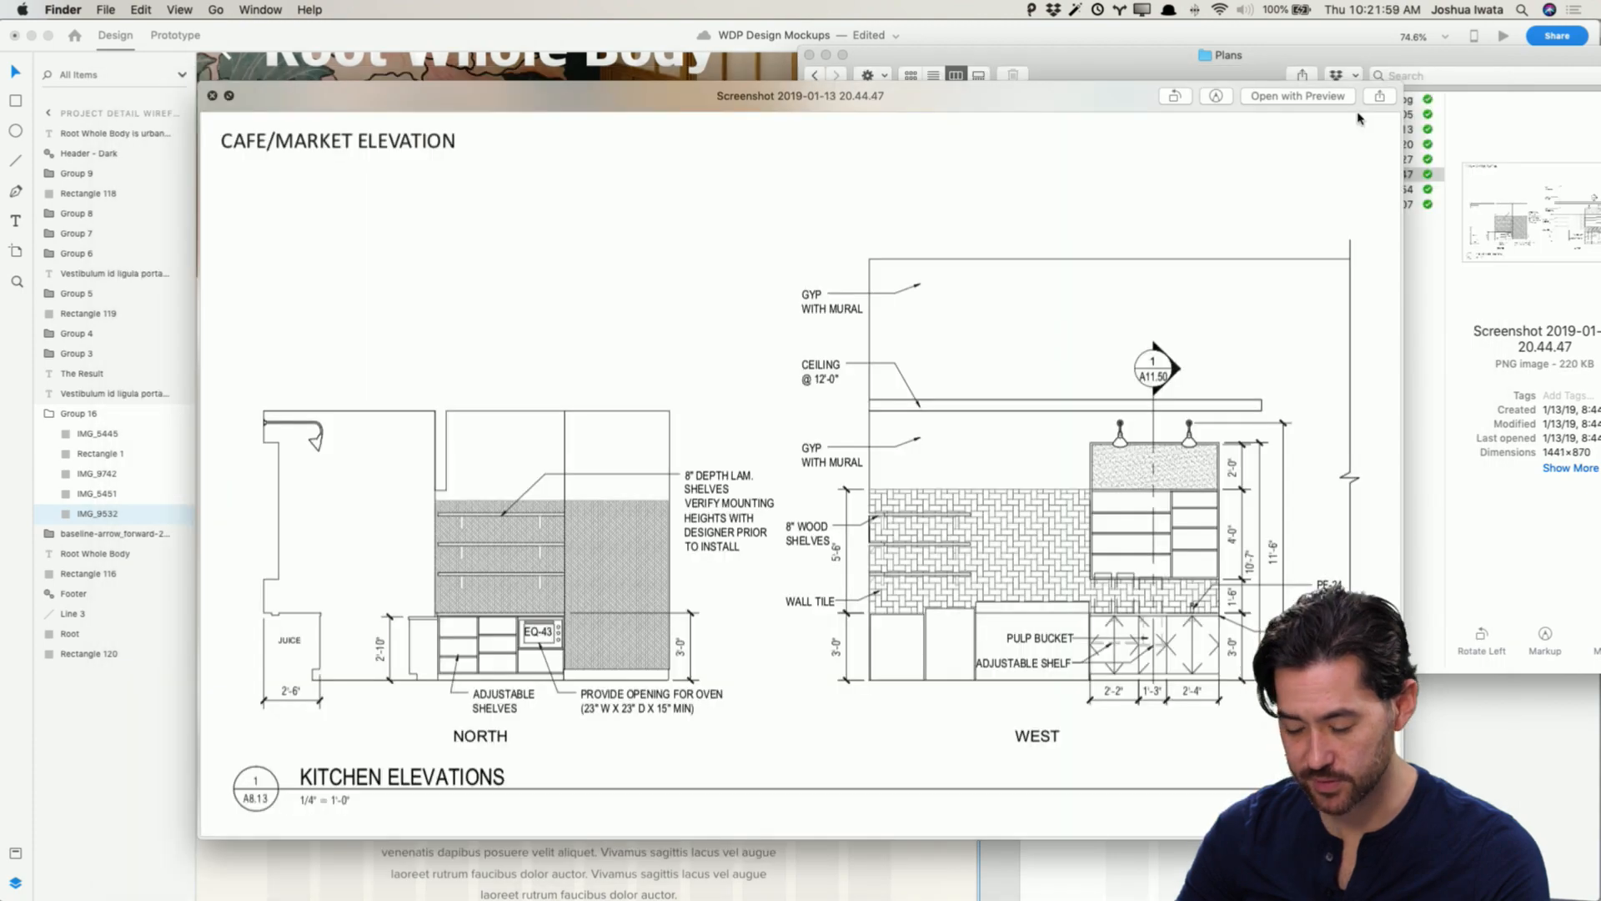
pyautogui.press('Up')
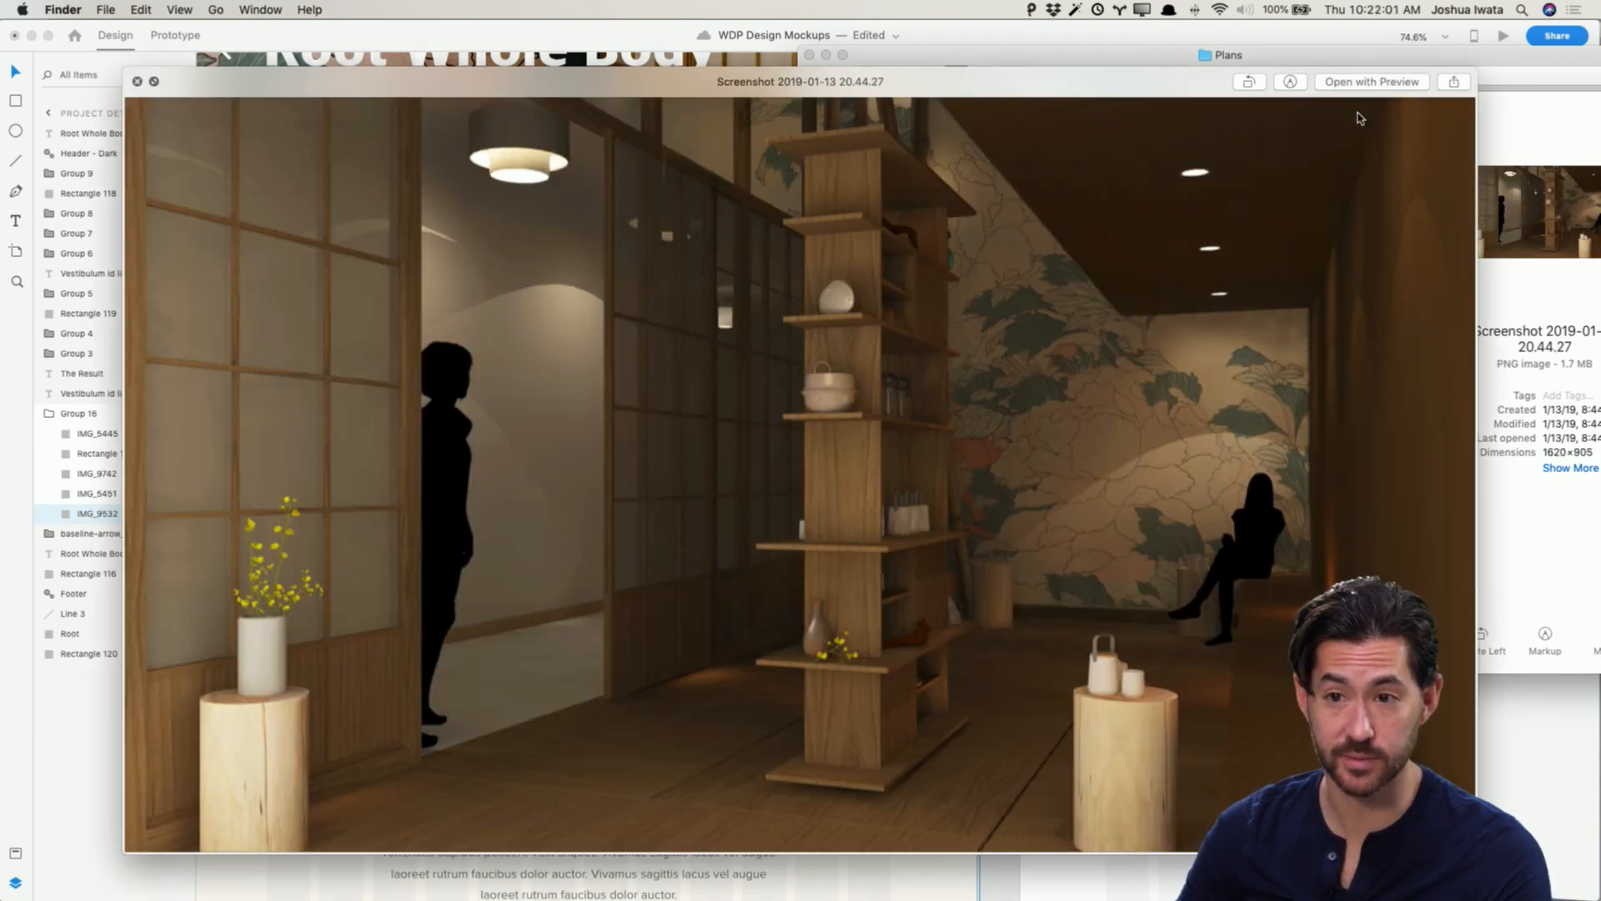
pyautogui.press('Down')
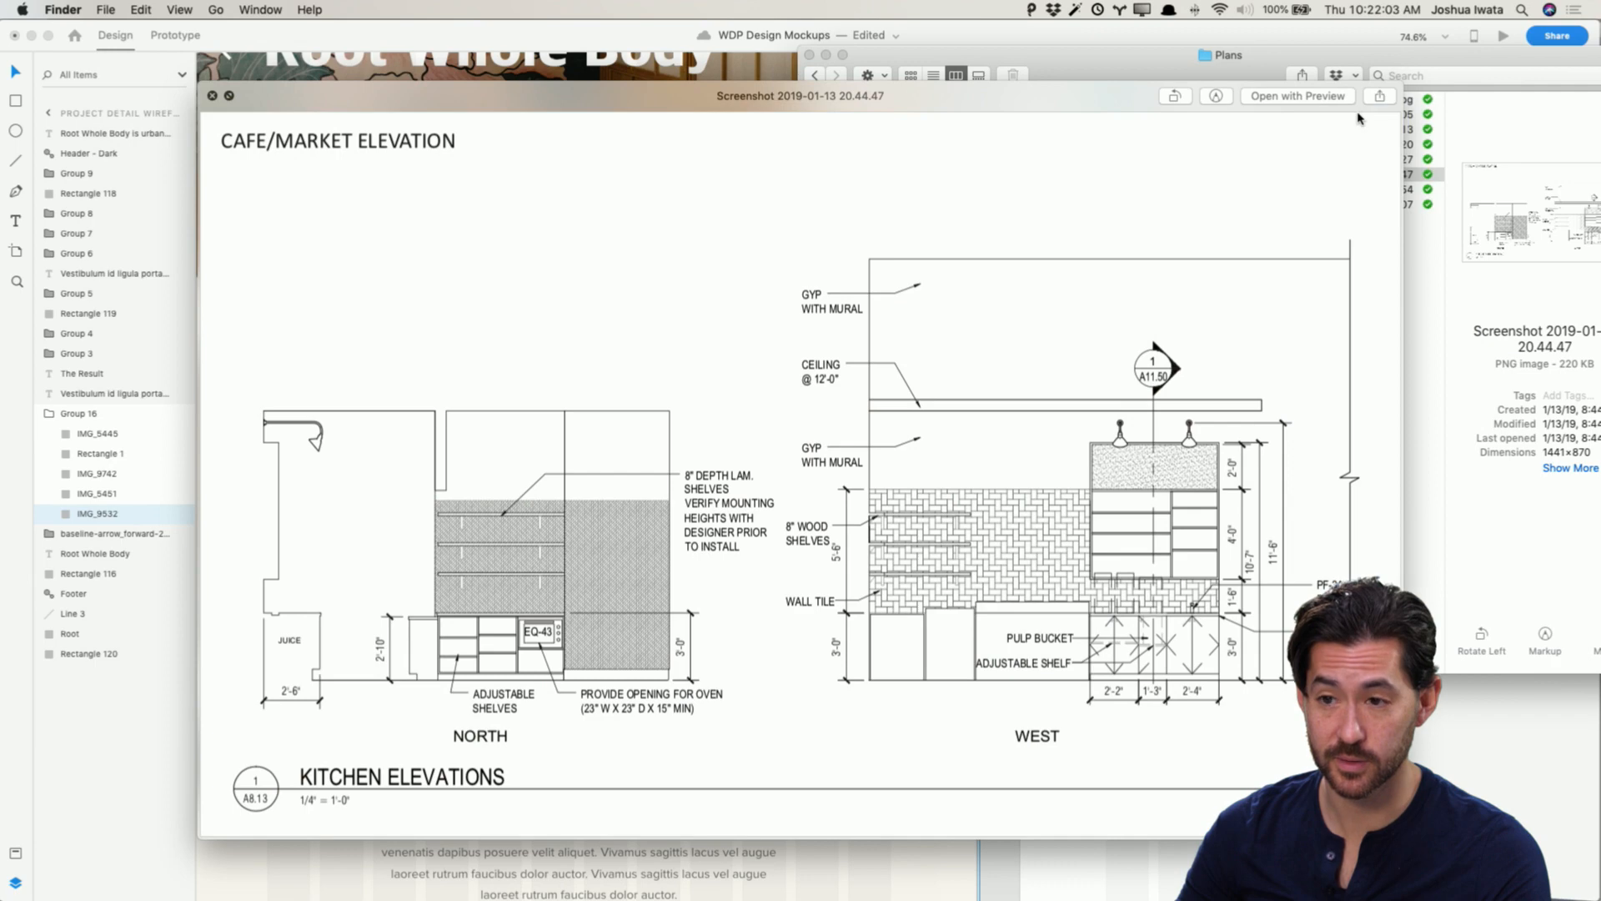
pyautogui.press('Down')
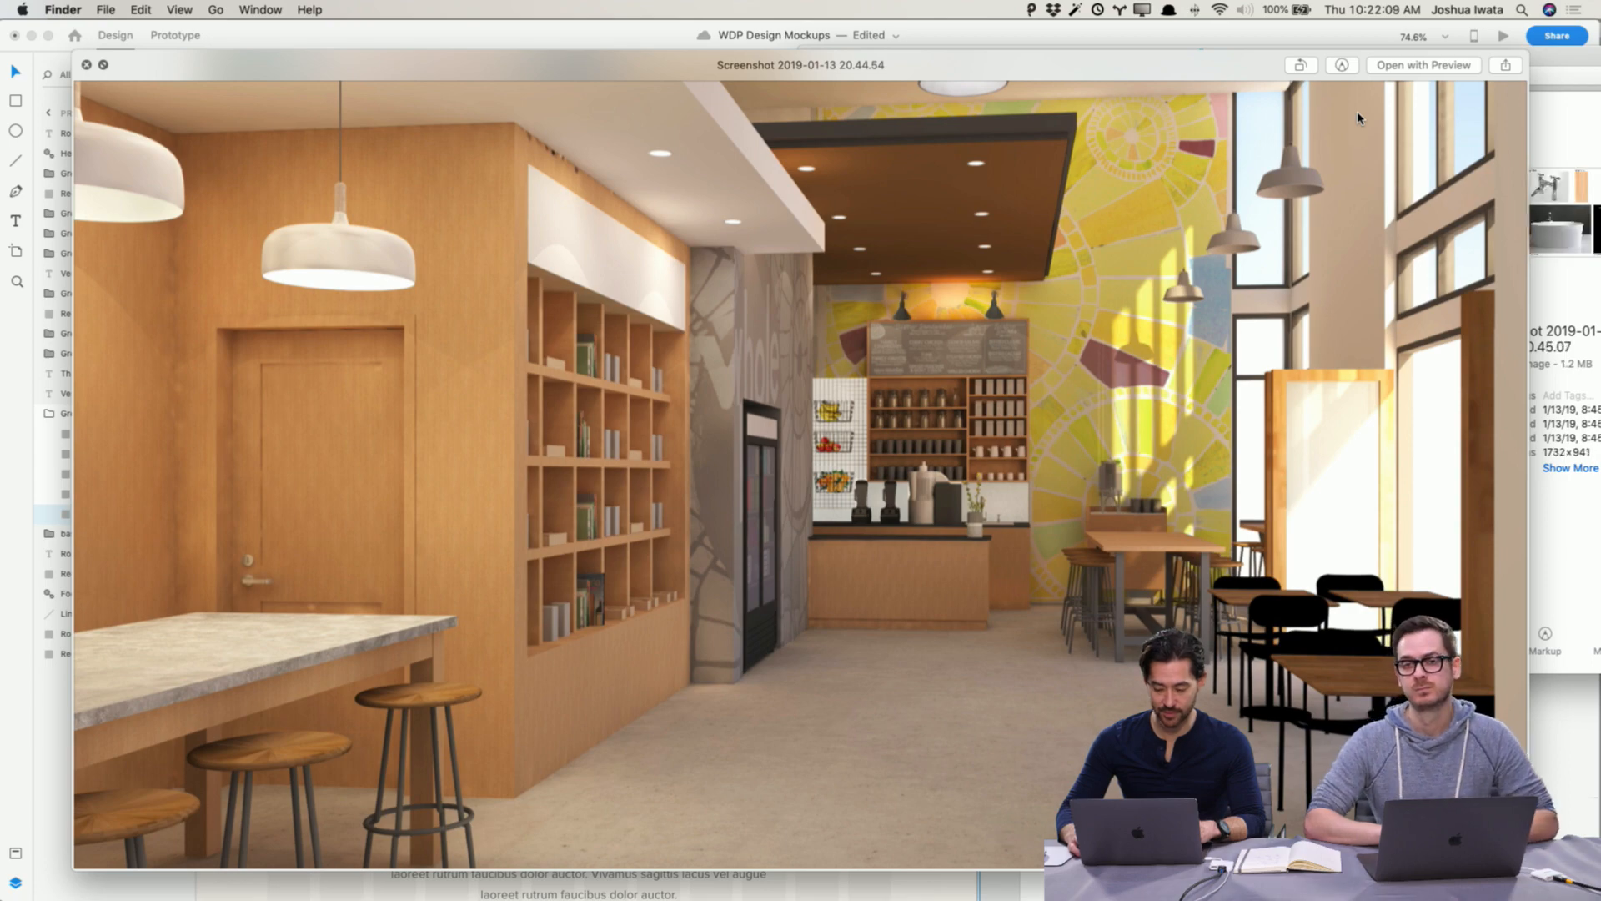
pyautogui.press('Down')
pyautogui.press('Up')
pyautogui.press('space')
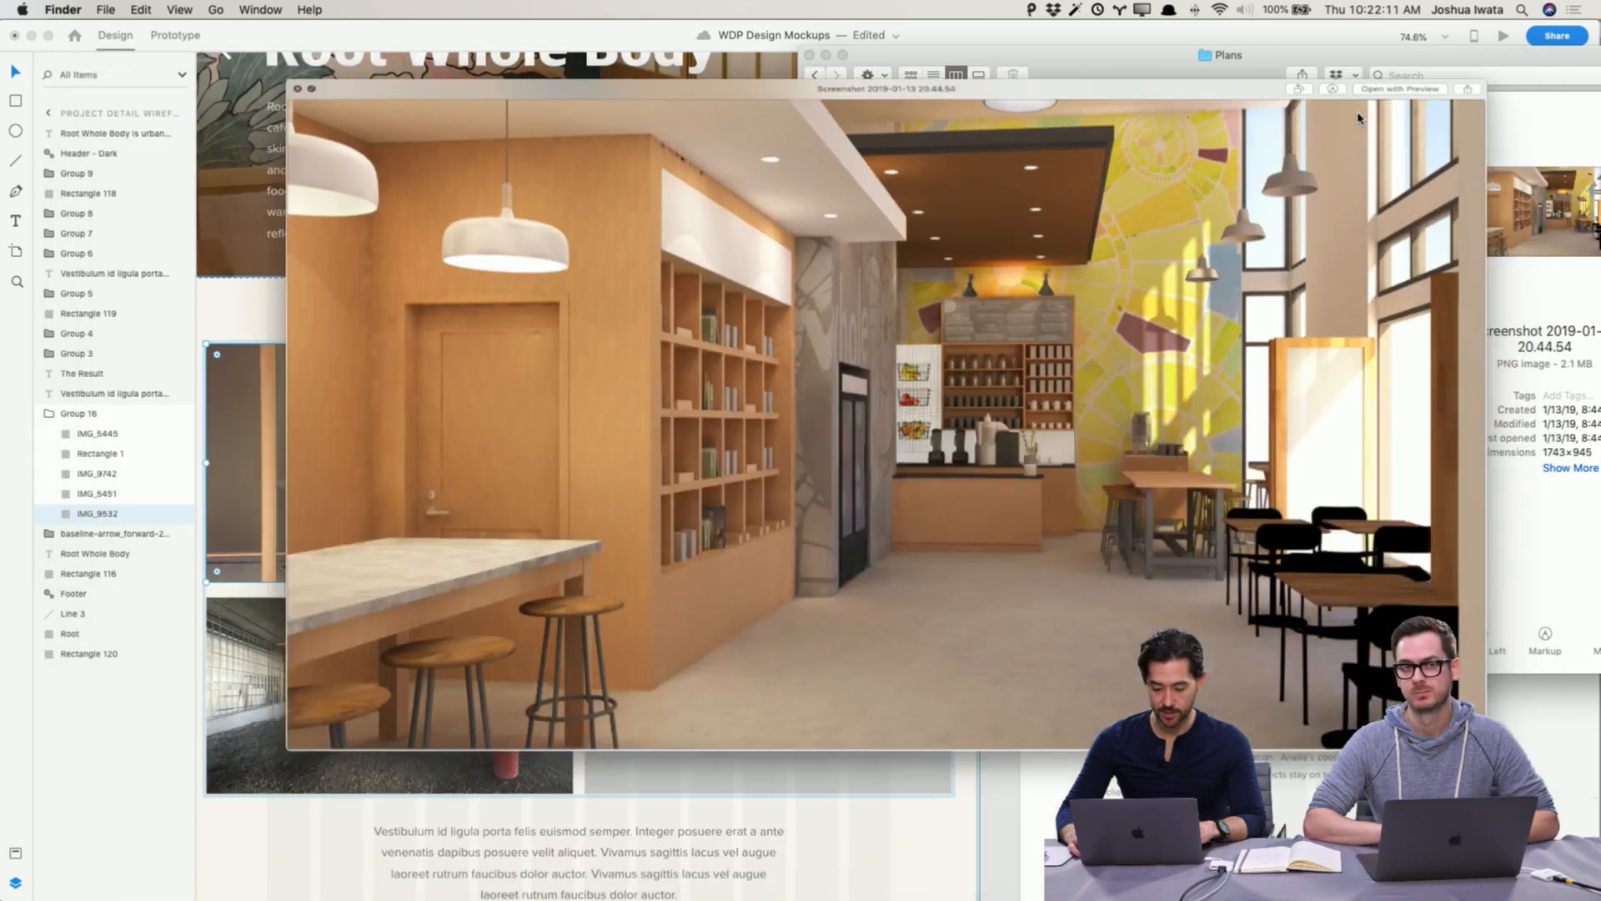
# Step: Place the kitchen elevations image Screenshot 2019-01-13 20.44.47 from Plans into the second placeholder of the bottom row
pyautogui.click(1355, 101)
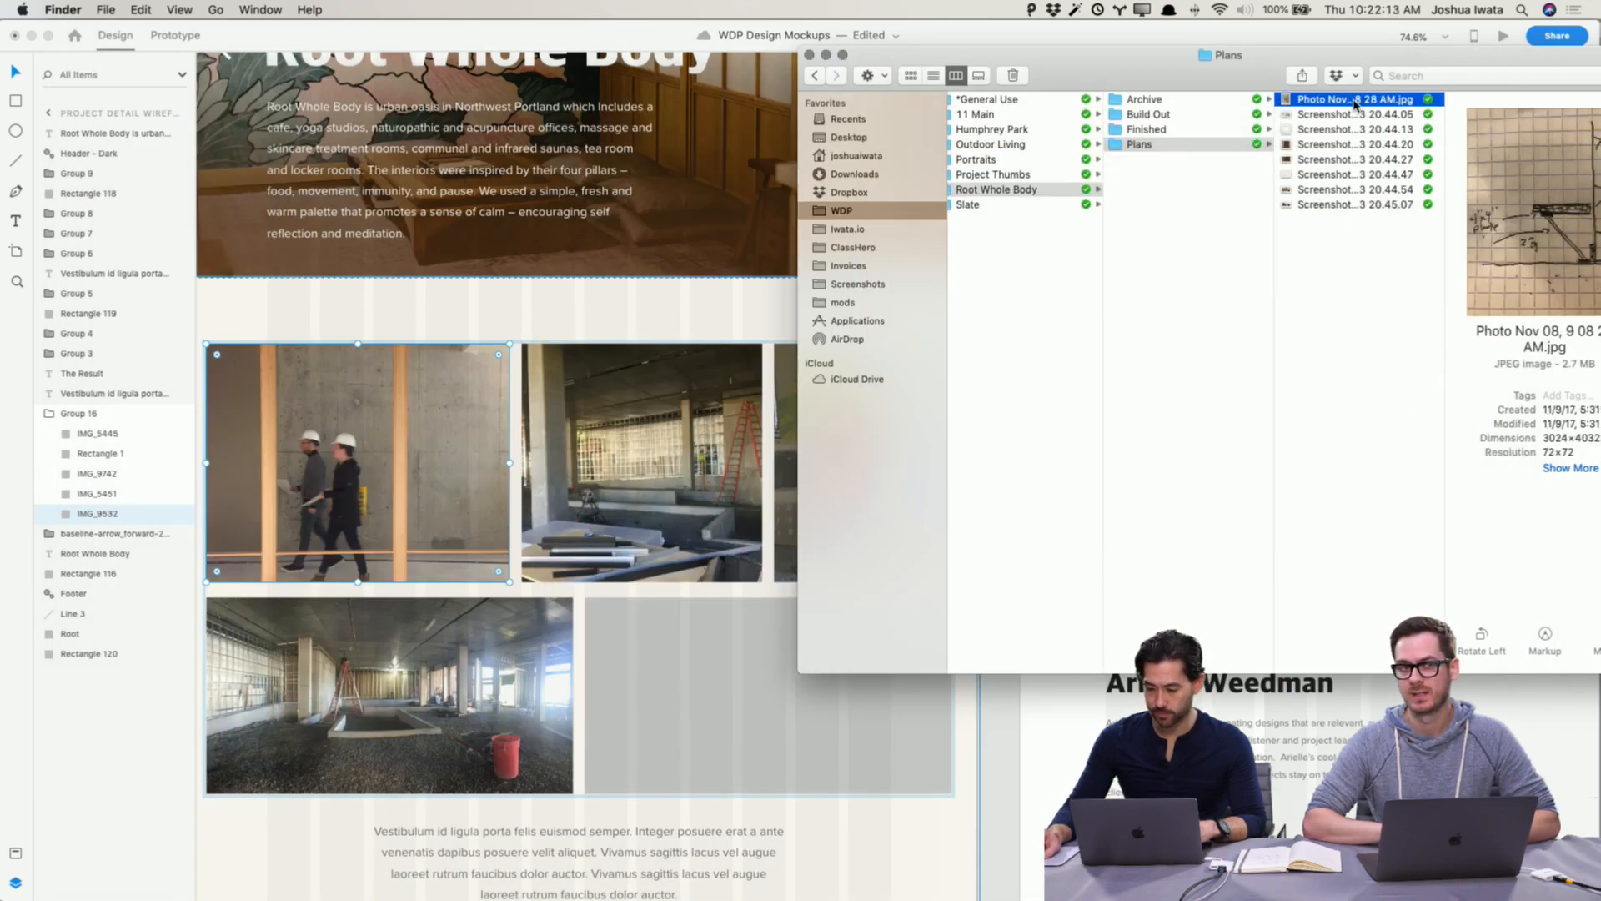
pyautogui.click(1351, 116)
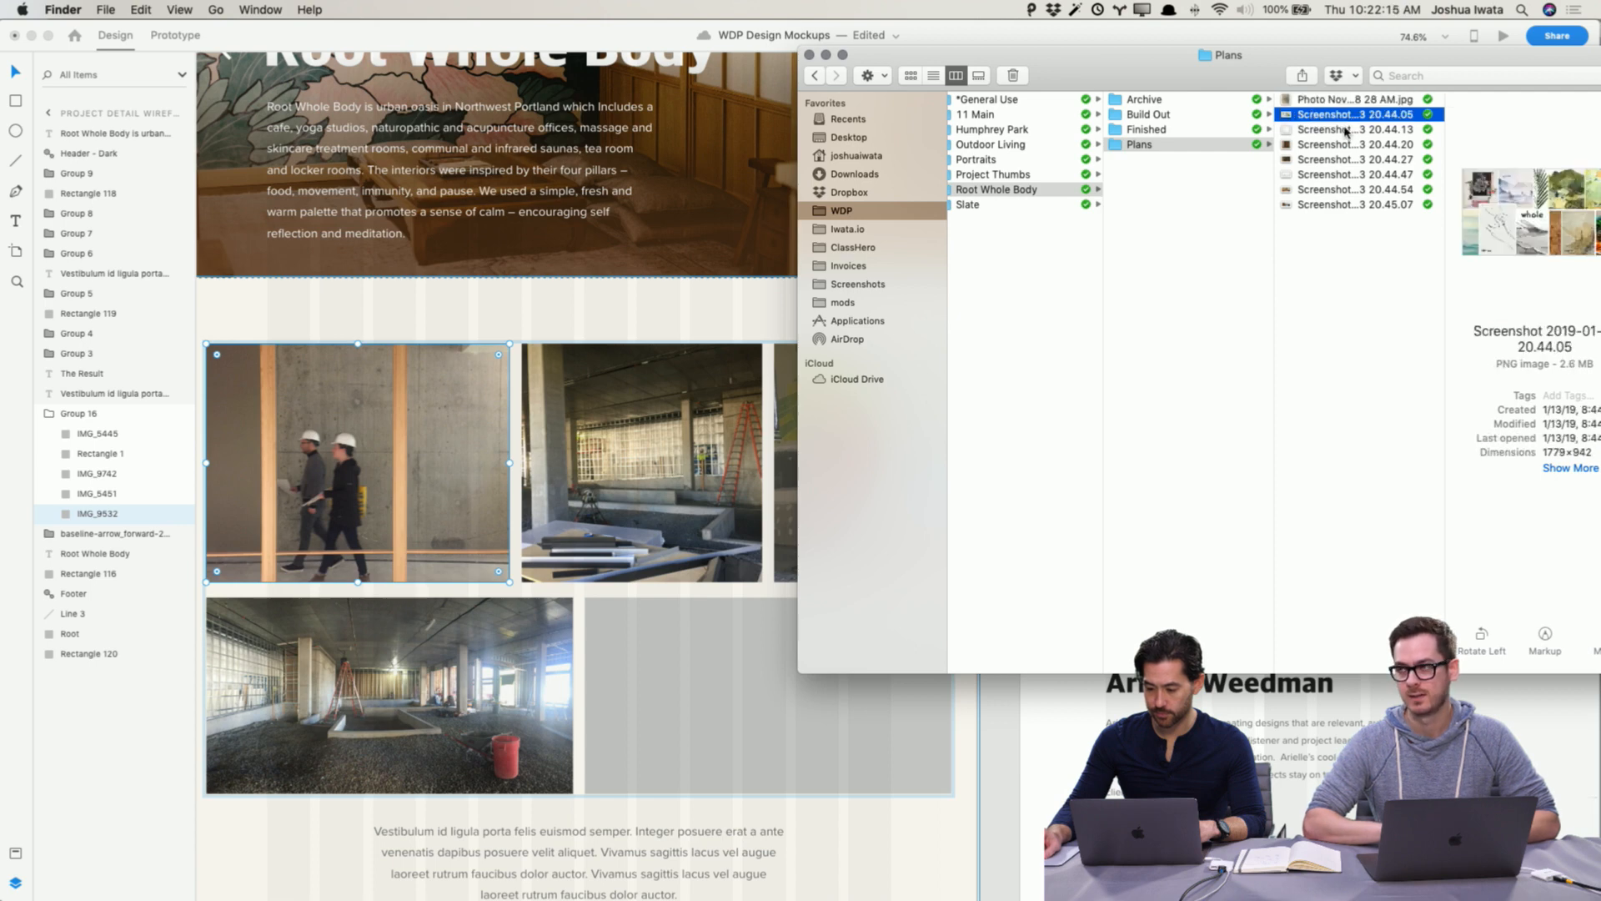
pyautogui.click(1332, 131)
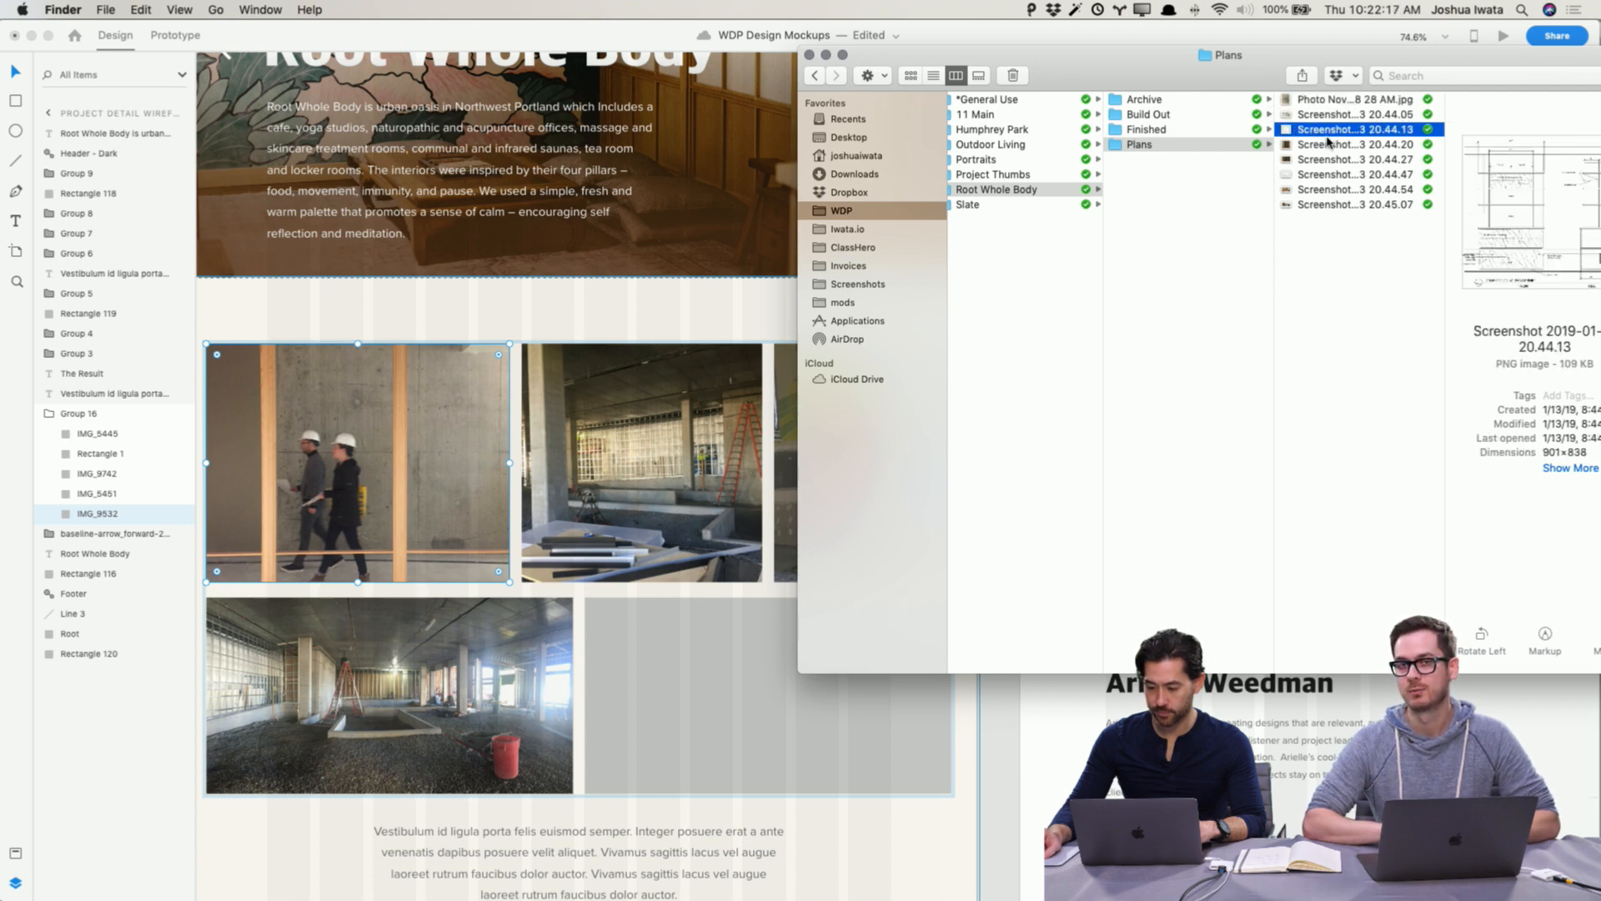
pyautogui.click(1328, 161)
pyautogui.click(1328, 175)
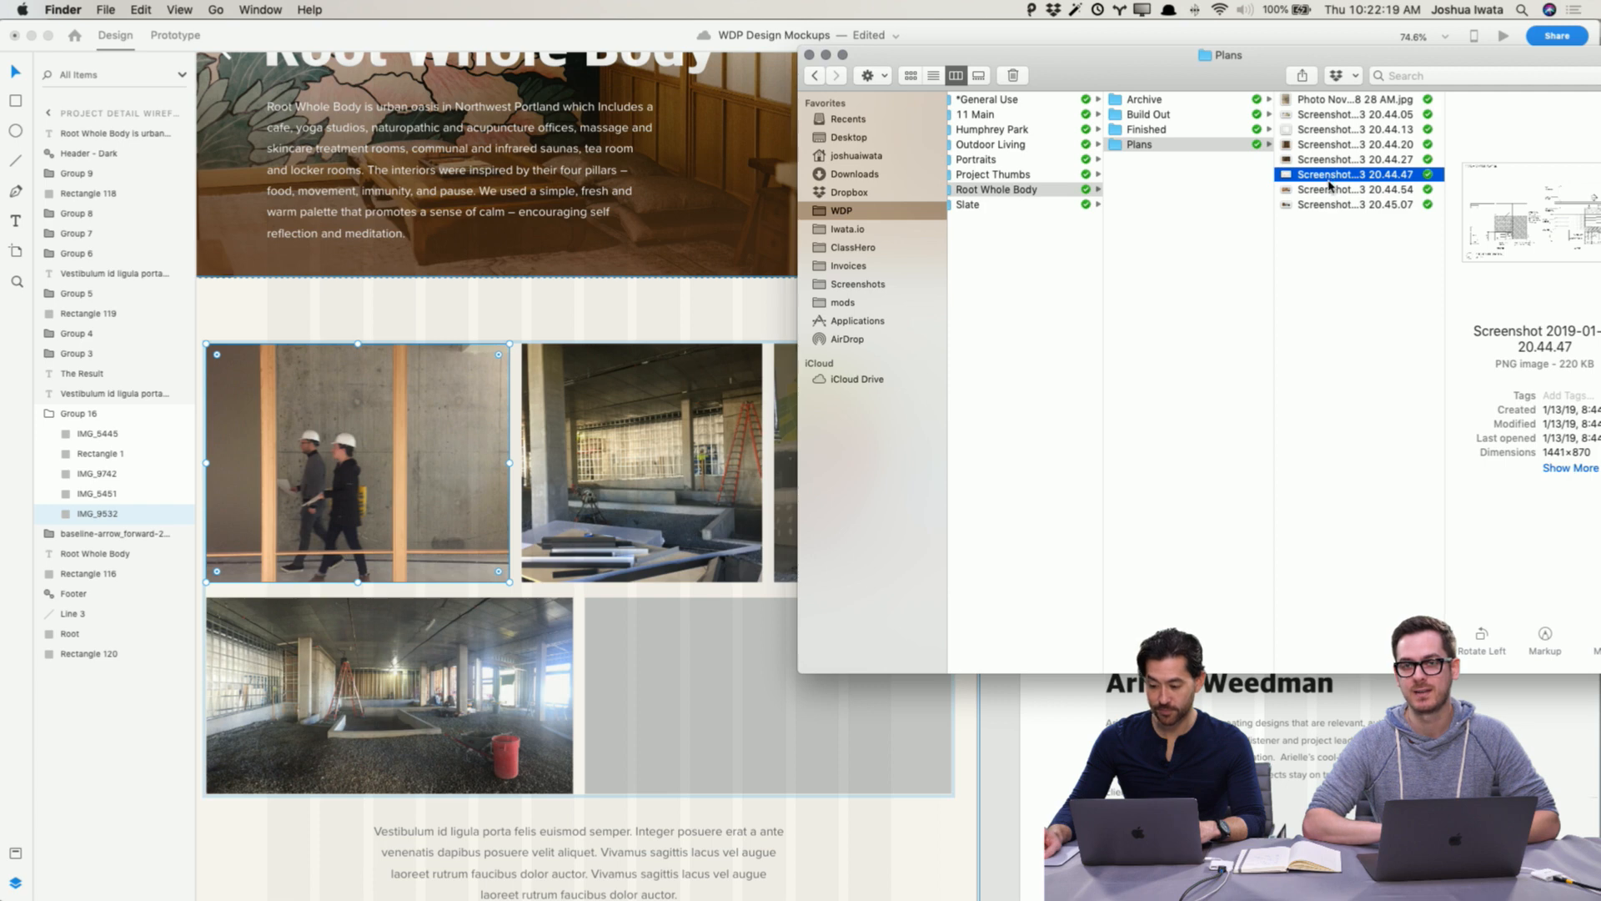
pyautogui.moveTo(1329, 185); pyautogui.dragTo(719, 683)
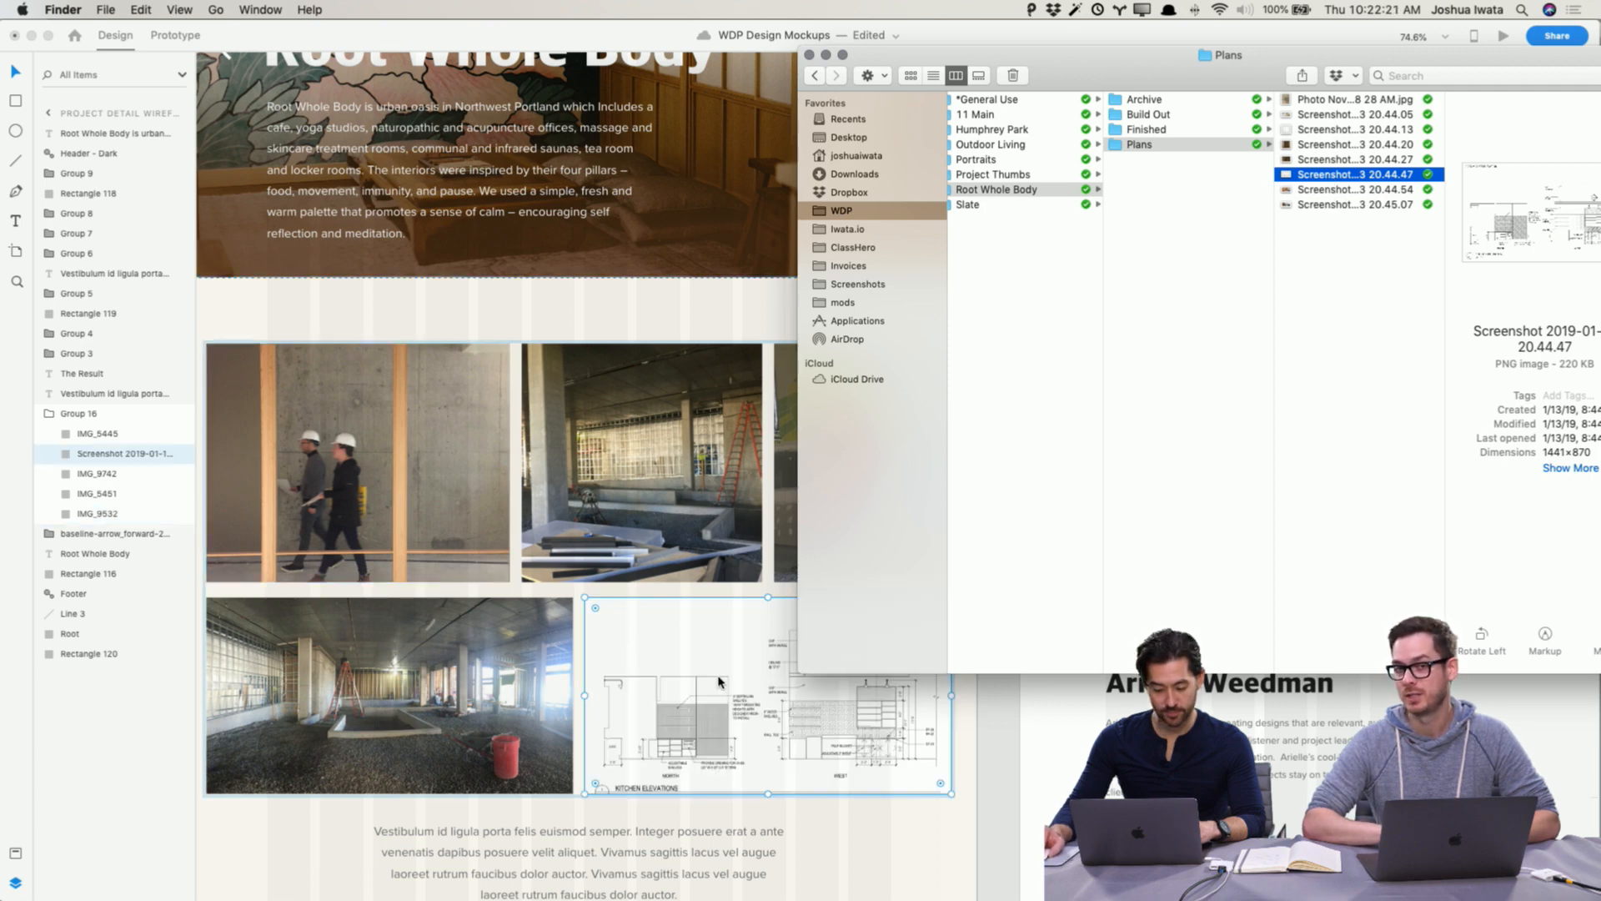
pyautogui.click(981, 809)
pyautogui.click(1005, 752)
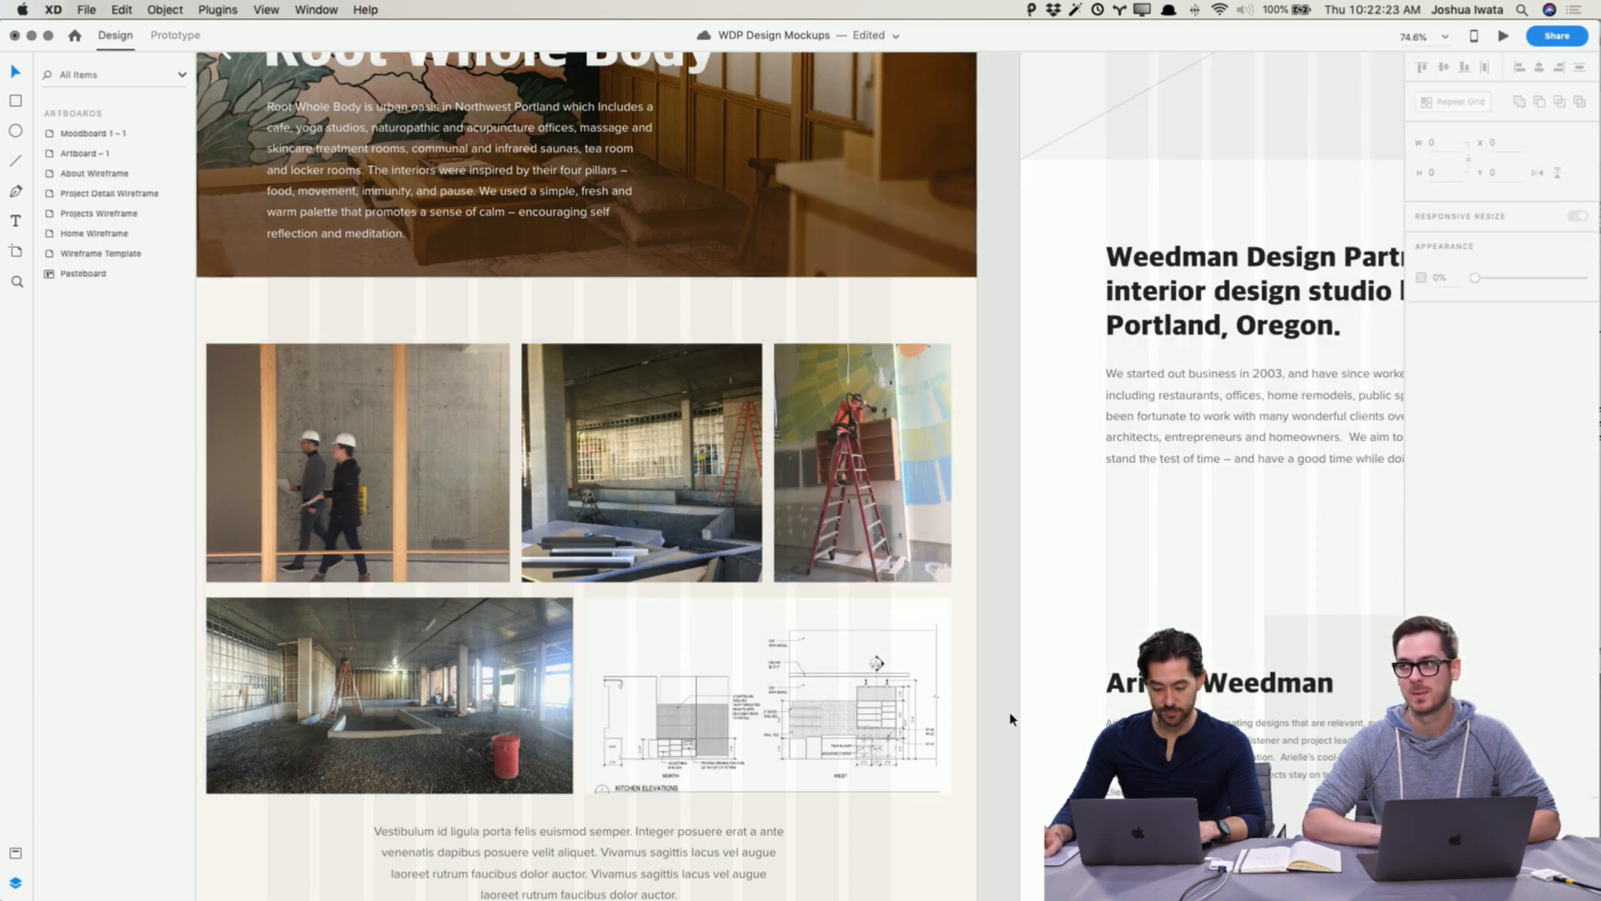
# Step: Reposition the kitchen elevations drawing inside its placeholder frame
pyautogui.hscroll(-5, 1010, 719)
pyautogui.doubleClick(825, 620)
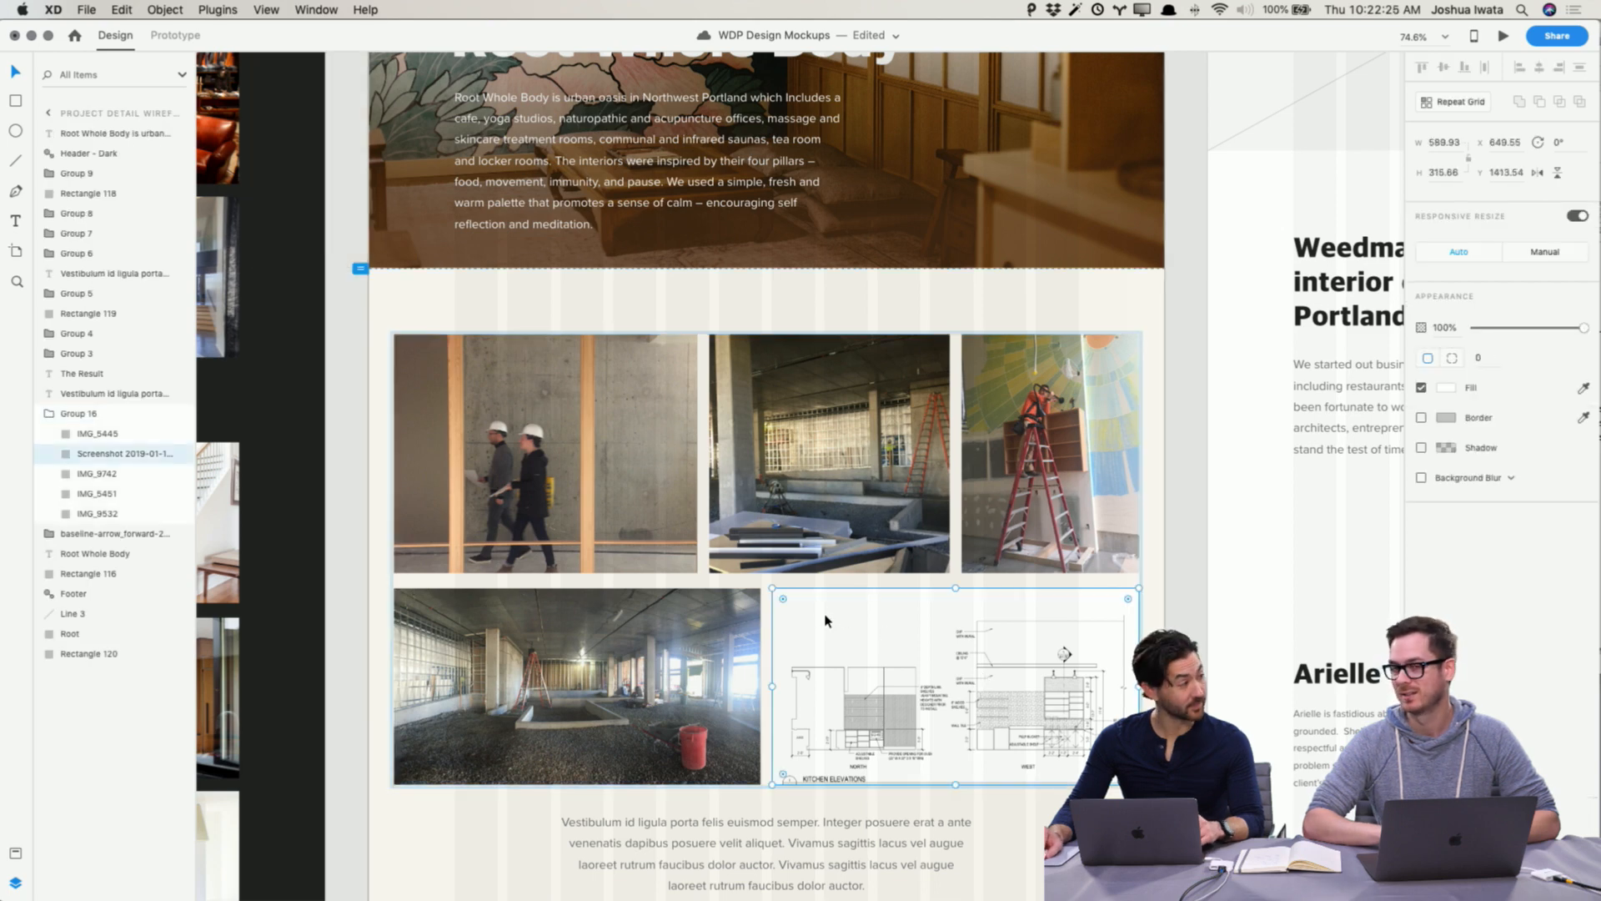
pyautogui.moveTo(773, 589); pyautogui.dragTo(723, 542)
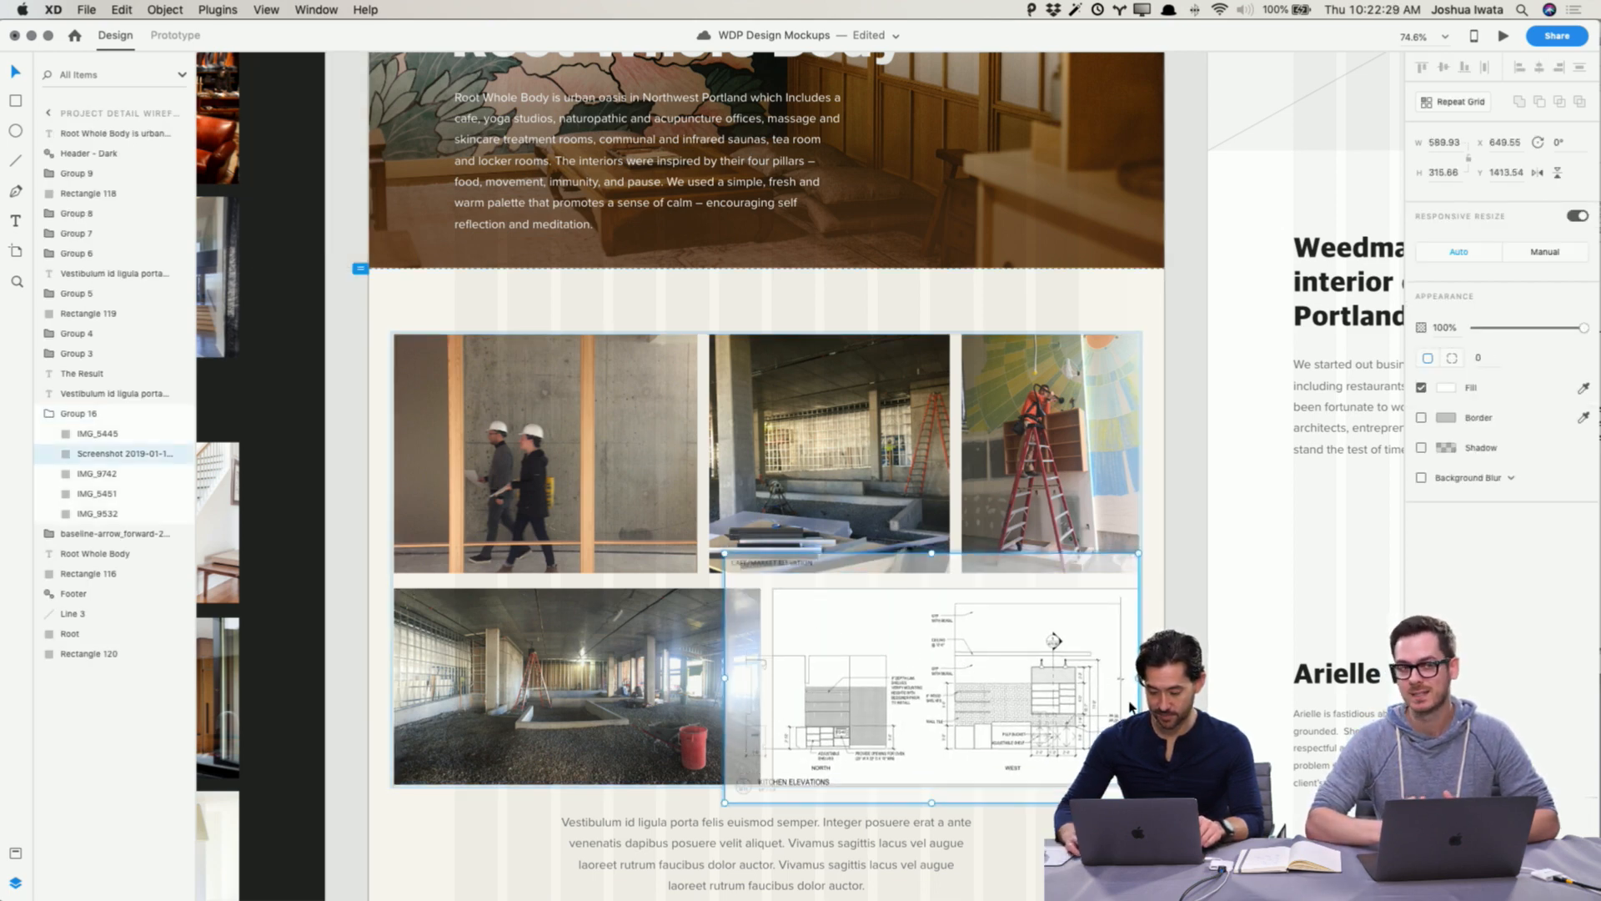
pyautogui.click(1203, 695)
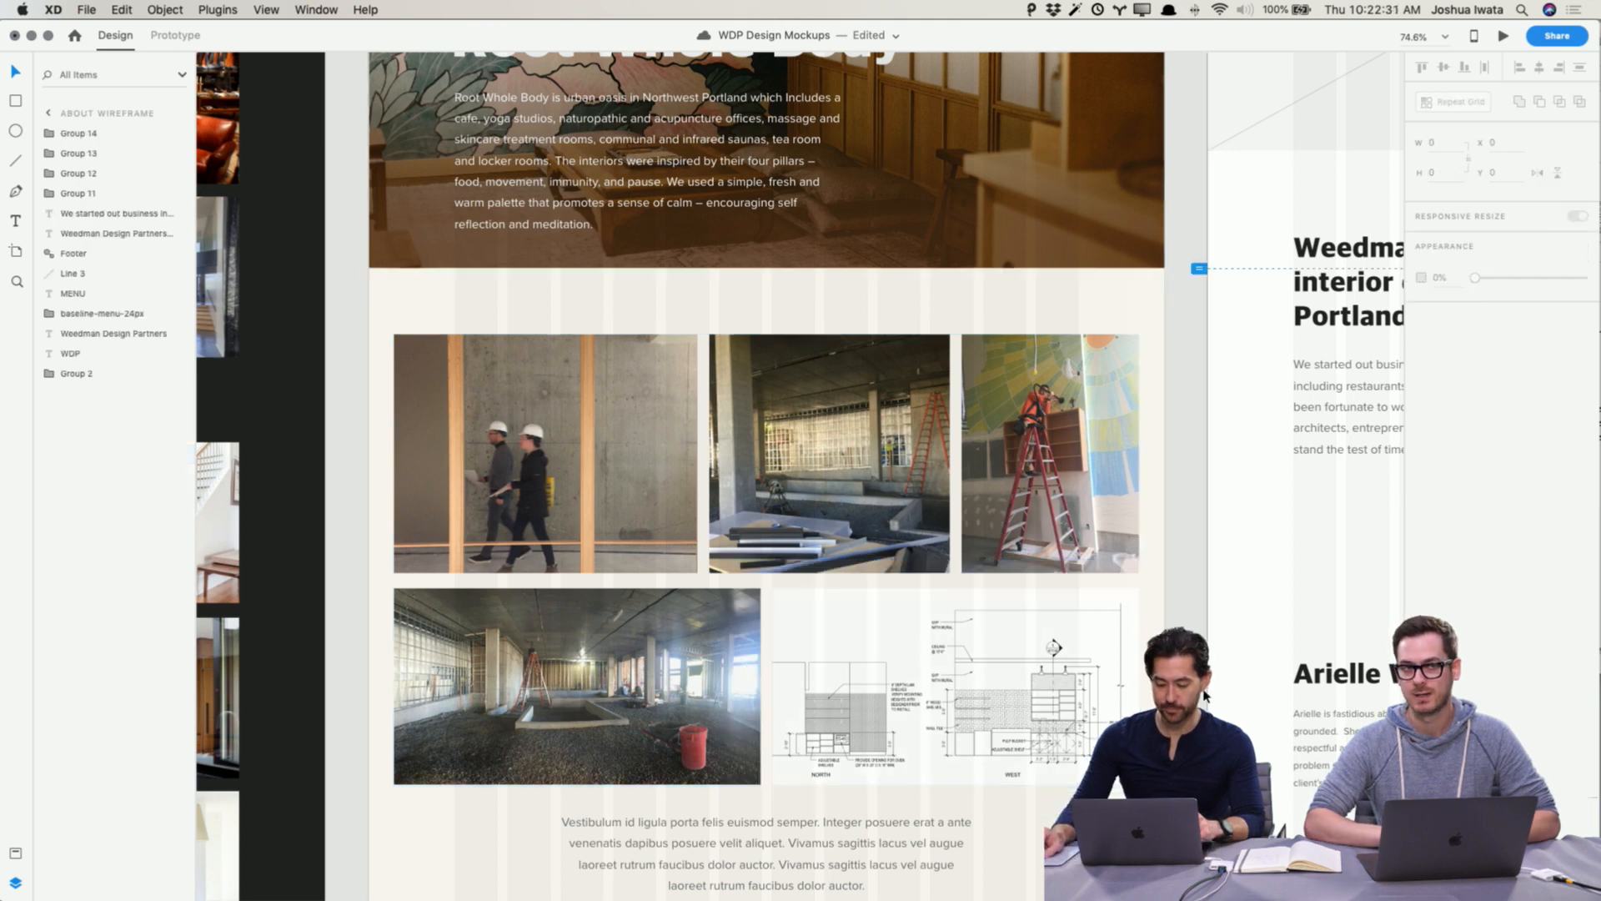
pyautogui.click(1203, 696)
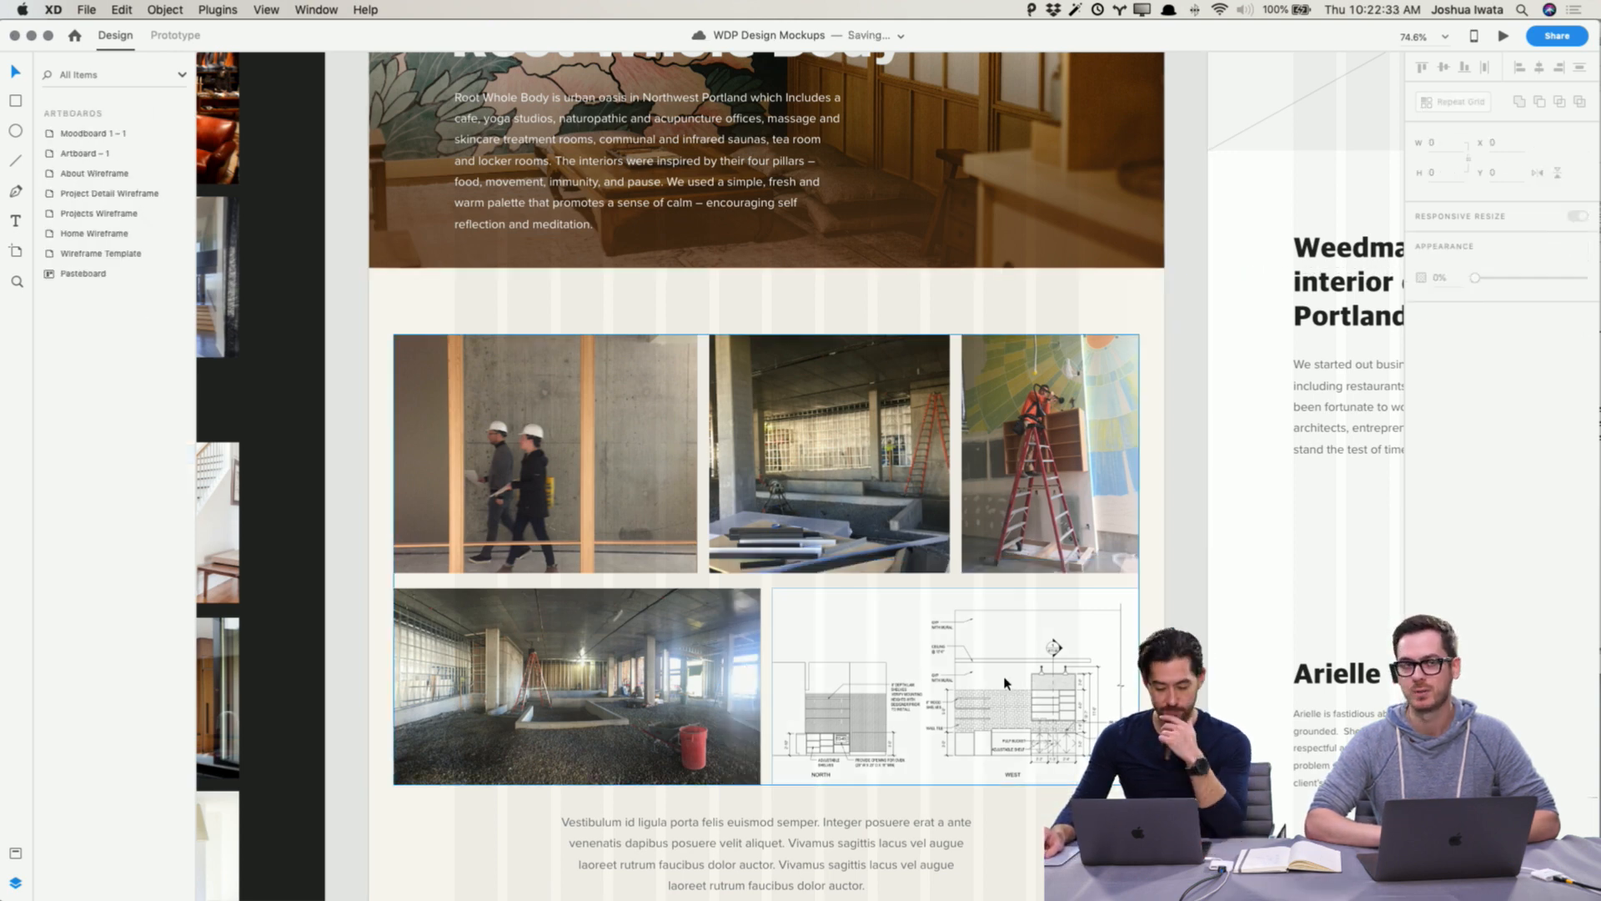
pyautogui.click(979, 676)
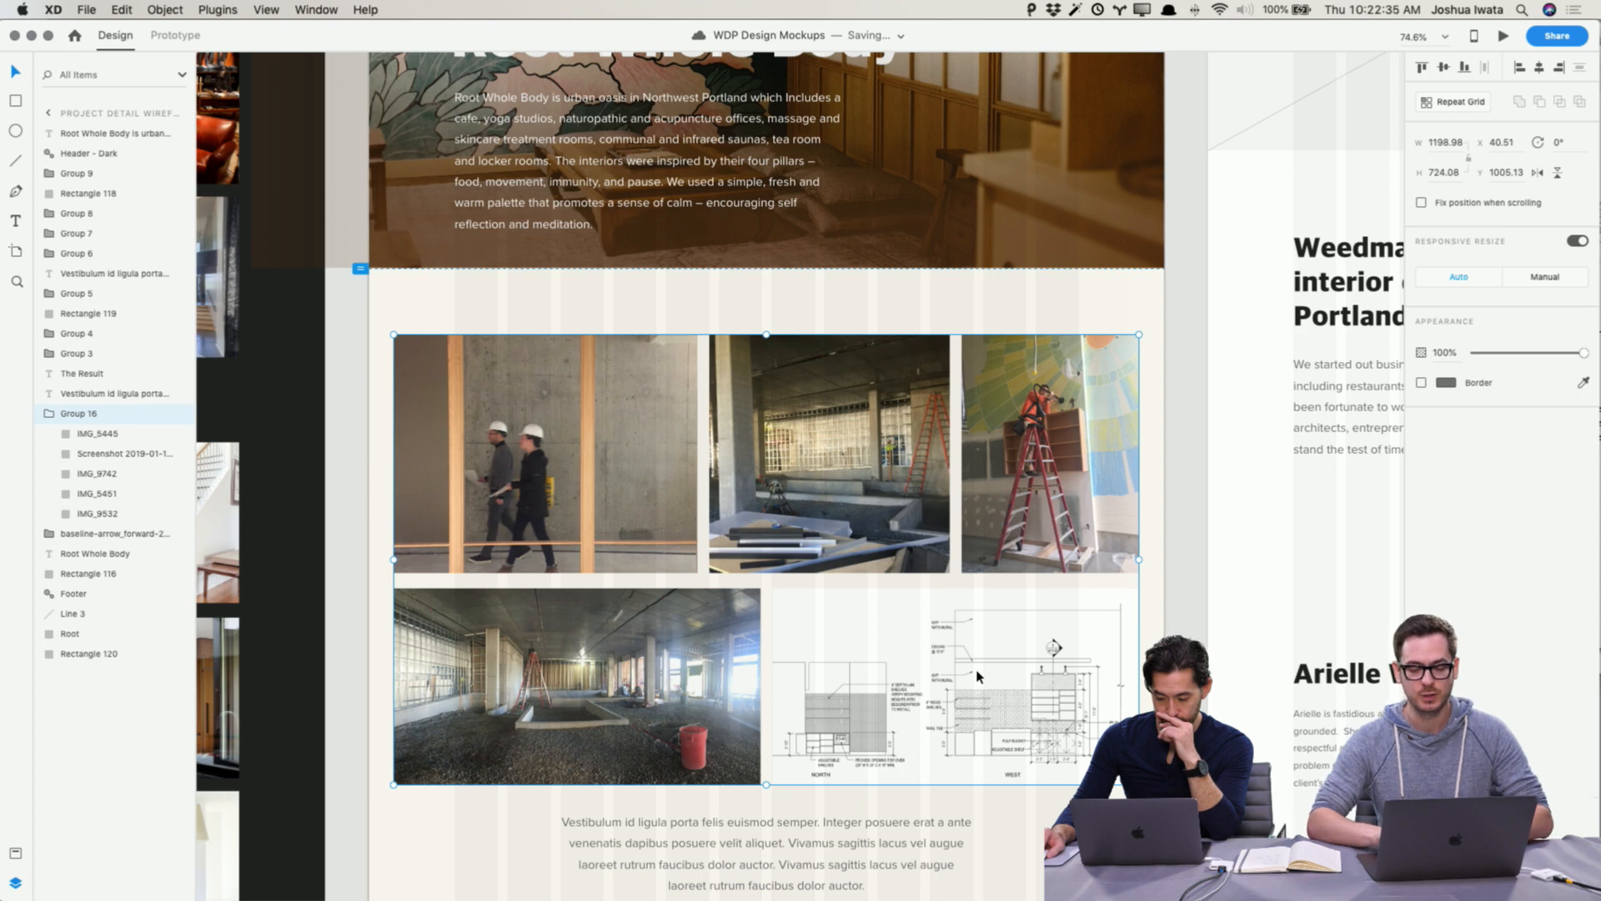
pyautogui.click(1188, 689)
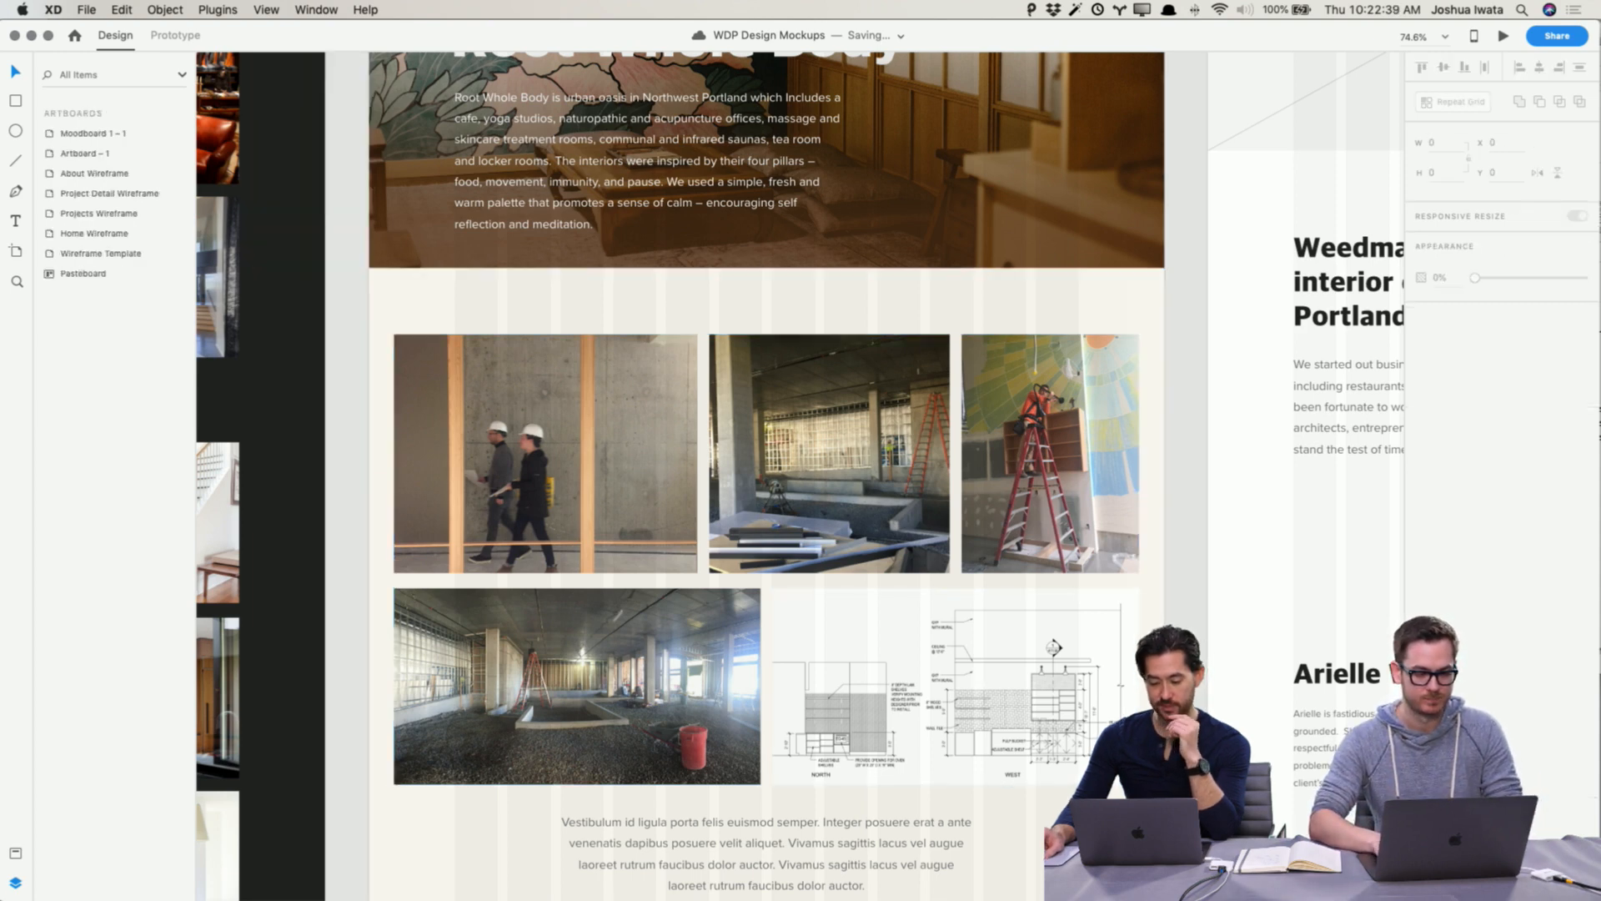
# Step: Try tilting the middle top-row photo to 3° and undo the rotation
pyautogui.scroll(-2, 743, 484)
pyautogui.scroll(5, 742, 484)
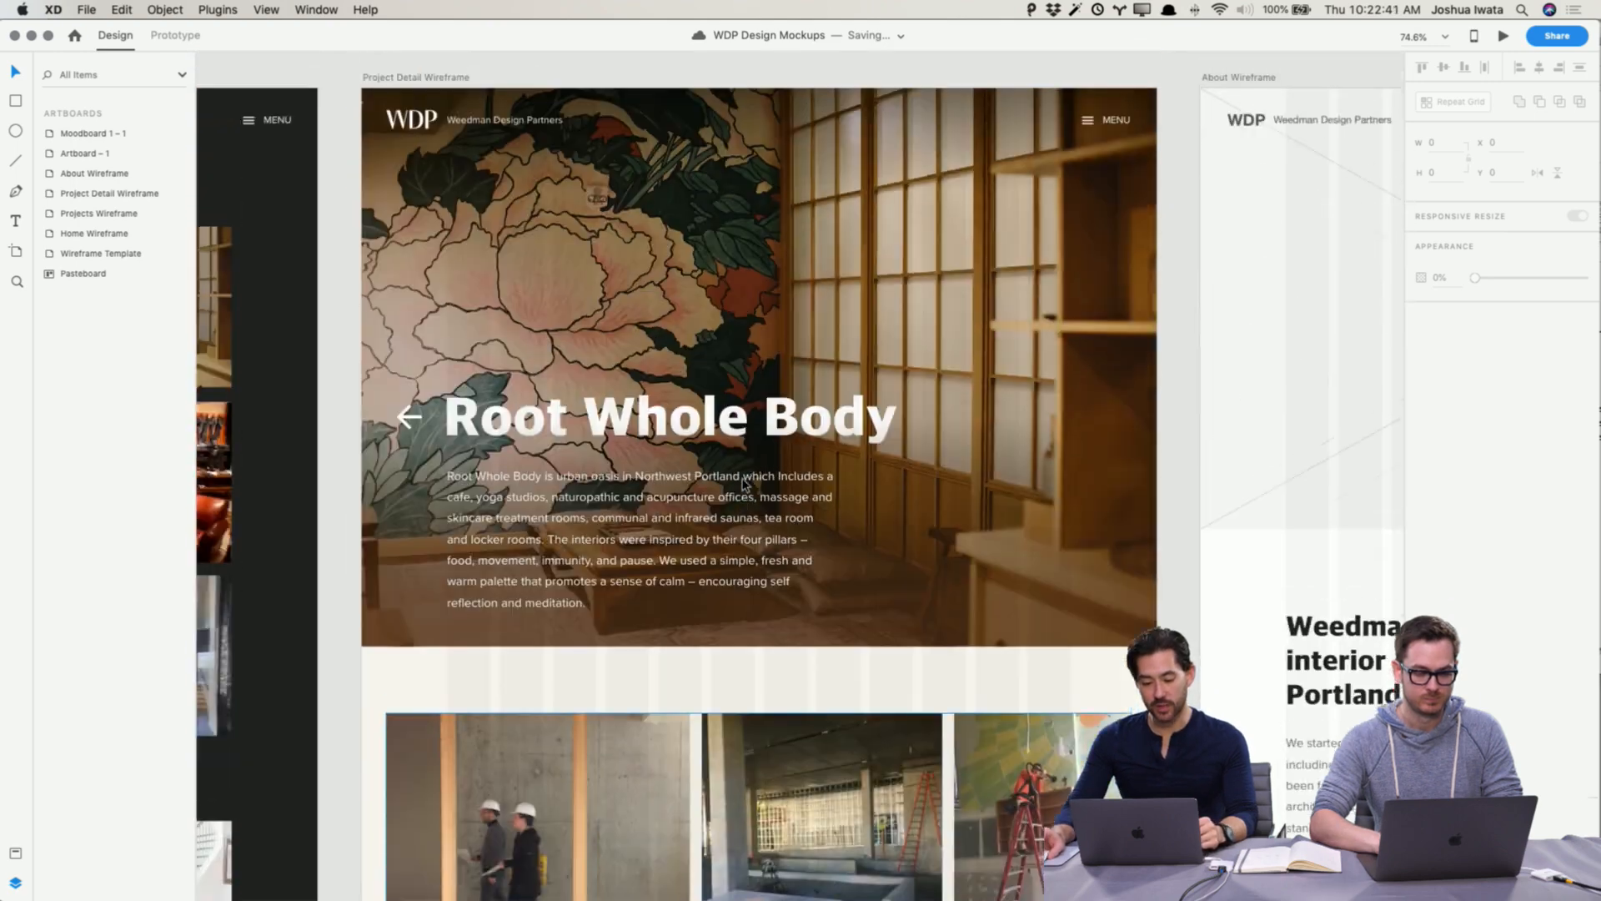
pyautogui.scroll(-5, 792, 450)
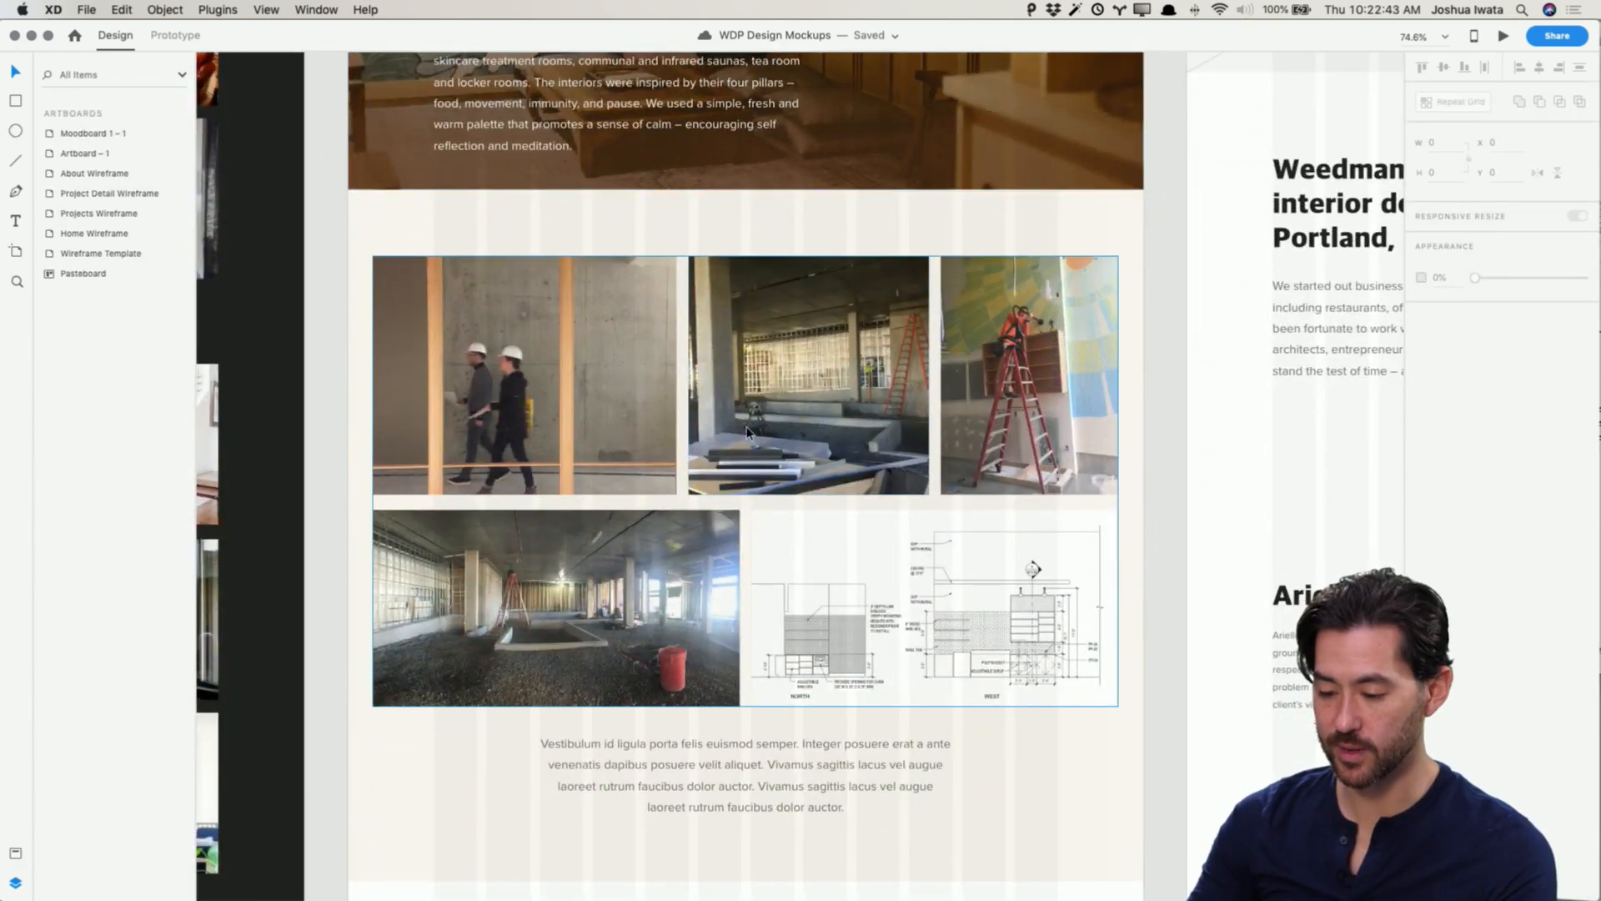
pyautogui.doubleClick(839, 375)
pyautogui.hscroll(-1, 841, 379)
pyautogui.doubleClick(841, 373)
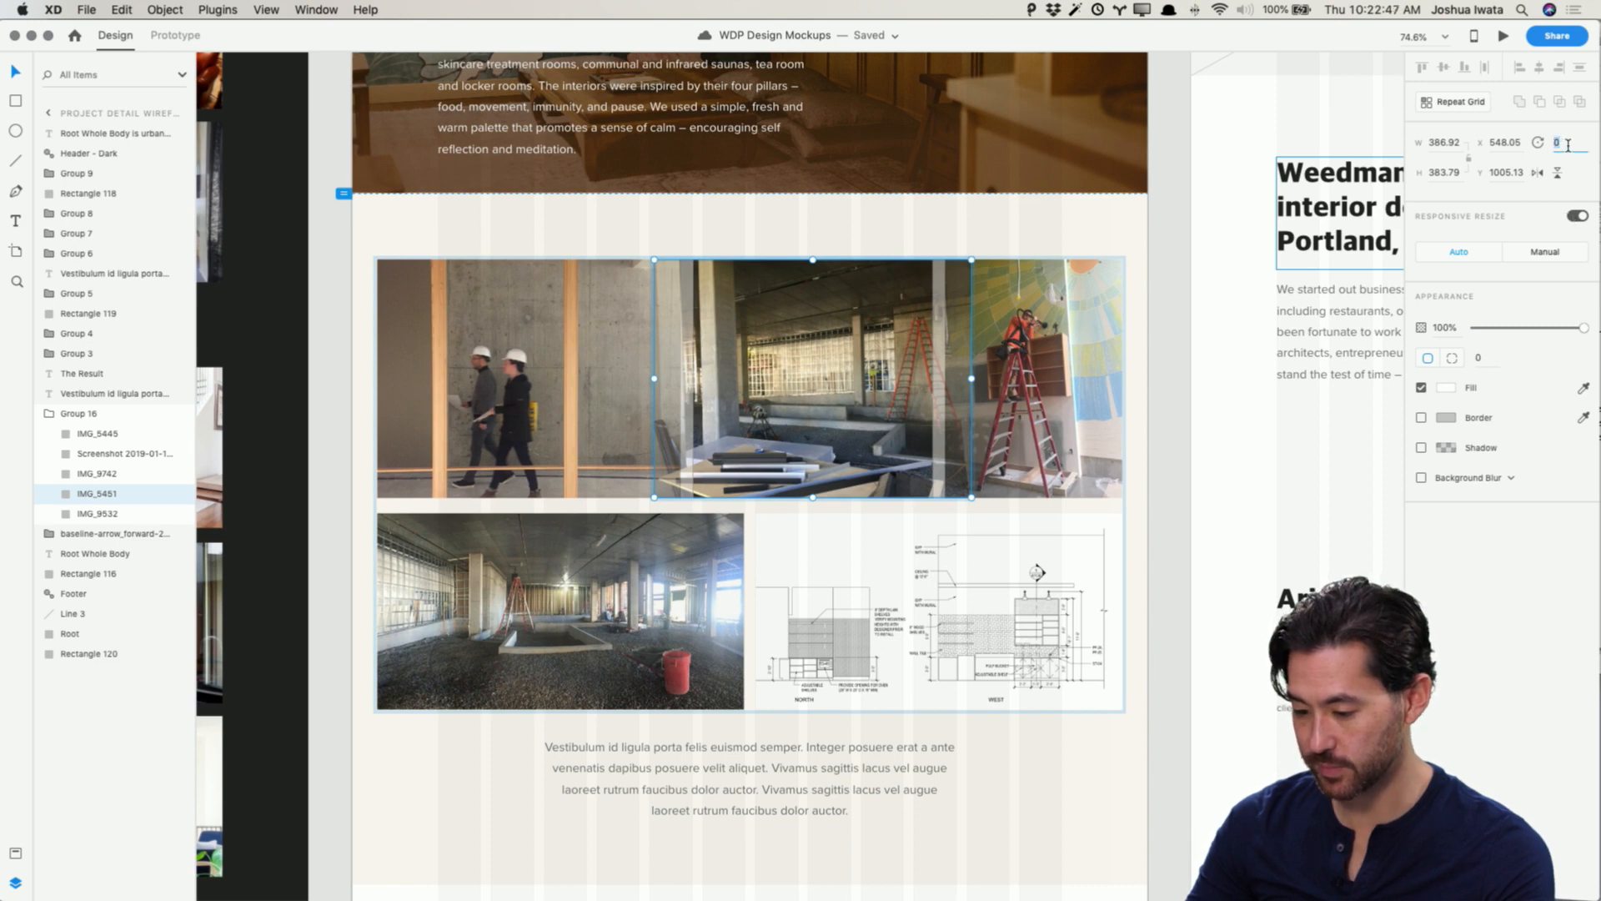
pyautogui.write('2')
pyautogui.press('Return')
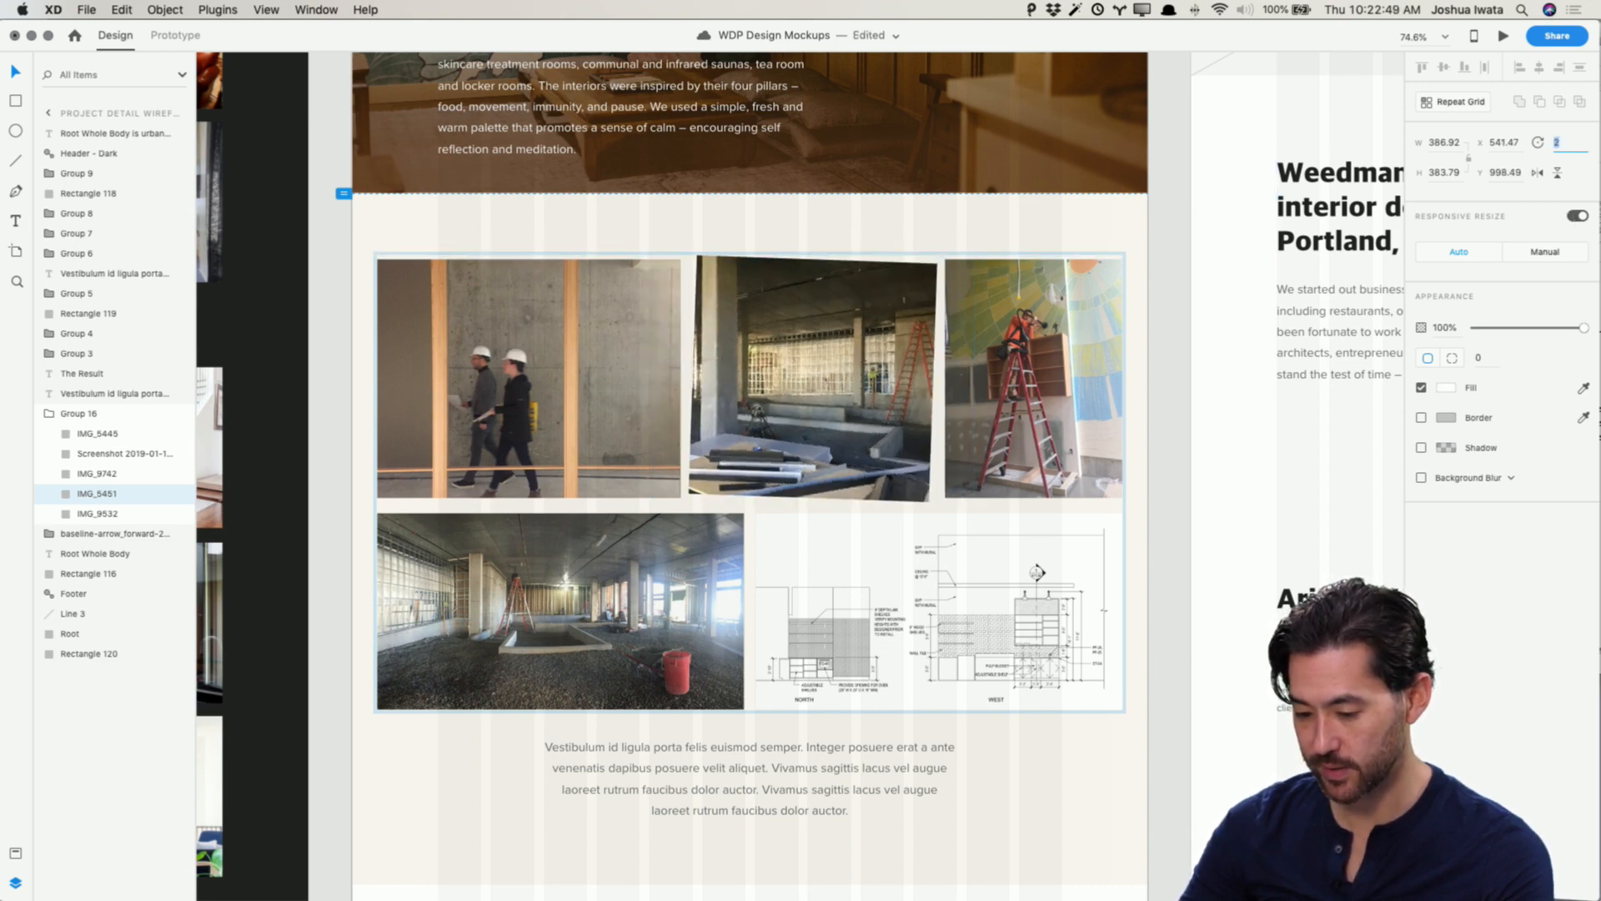
pyautogui.press('Up')
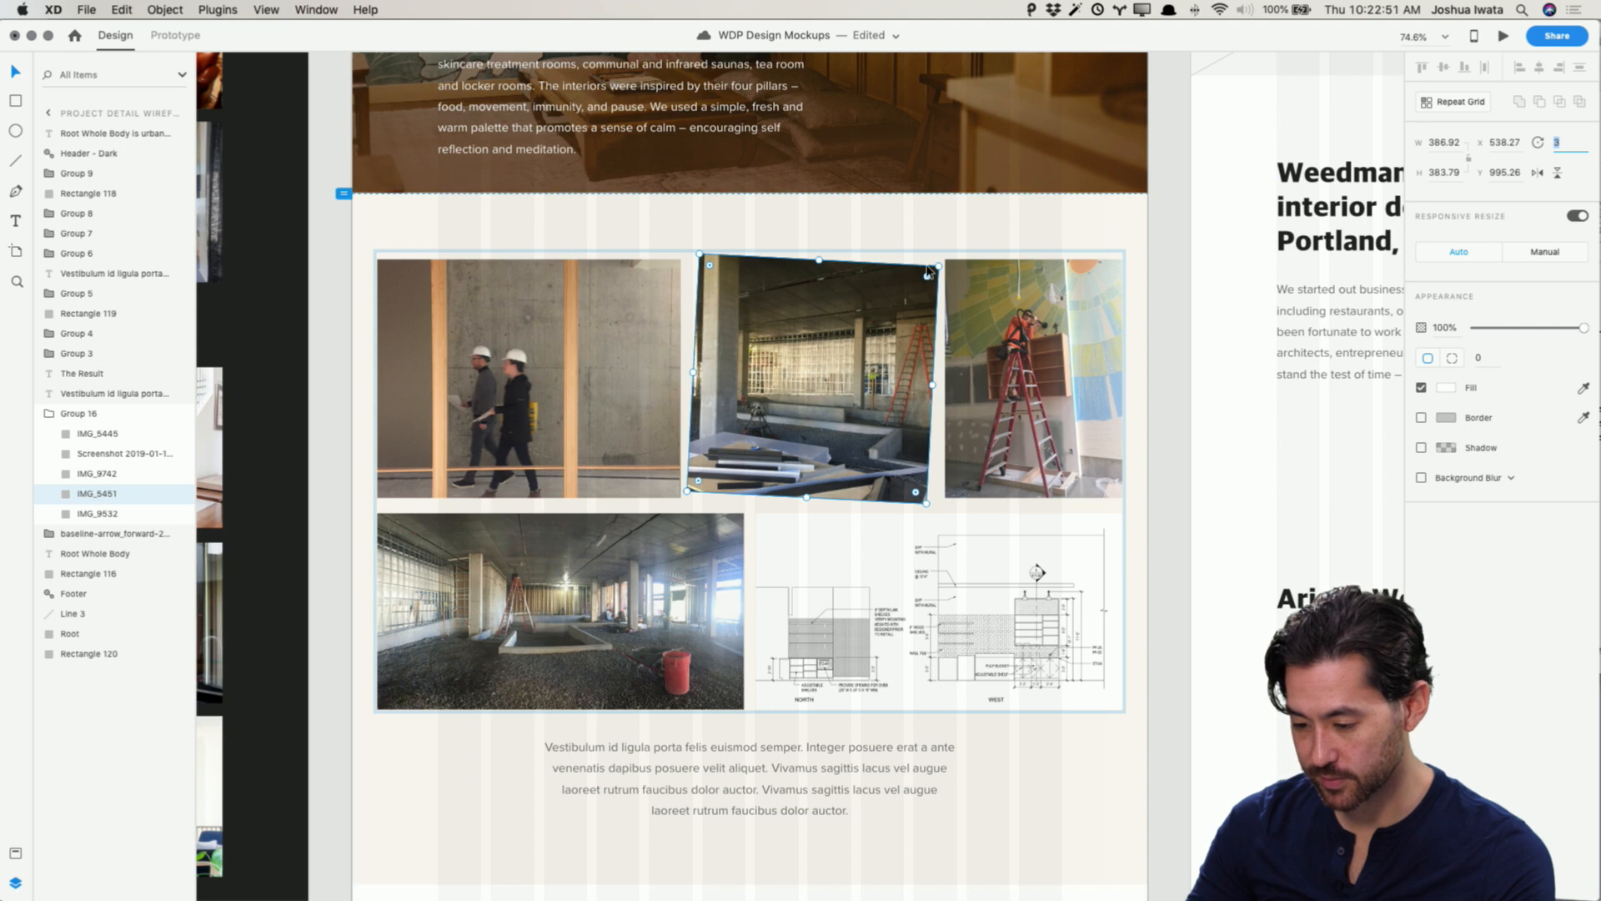
pyautogui.moveTo(940, 266); pyautogui.dragTo(980, 245)
pyautogui.press('super+z')
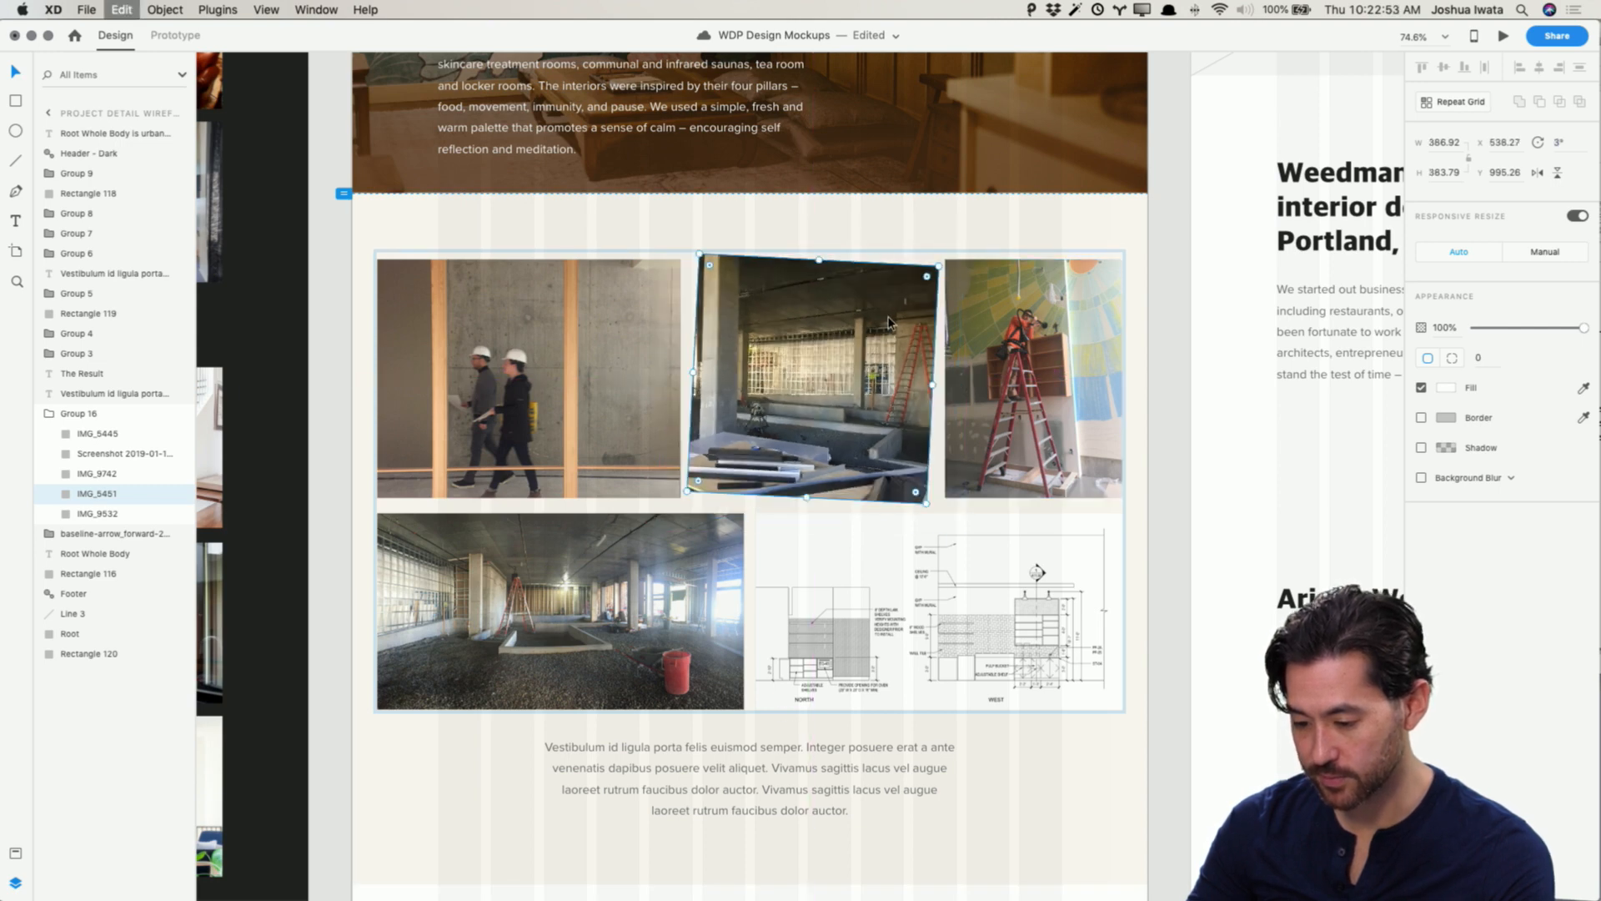
pyautogui.press('super+z')
pyautogui.press('super+z')
# Step: Adjust the middle top-row photo's rotation back to 0°, deselect it, and save the document
pyautogui.doubleClick(885, 325)
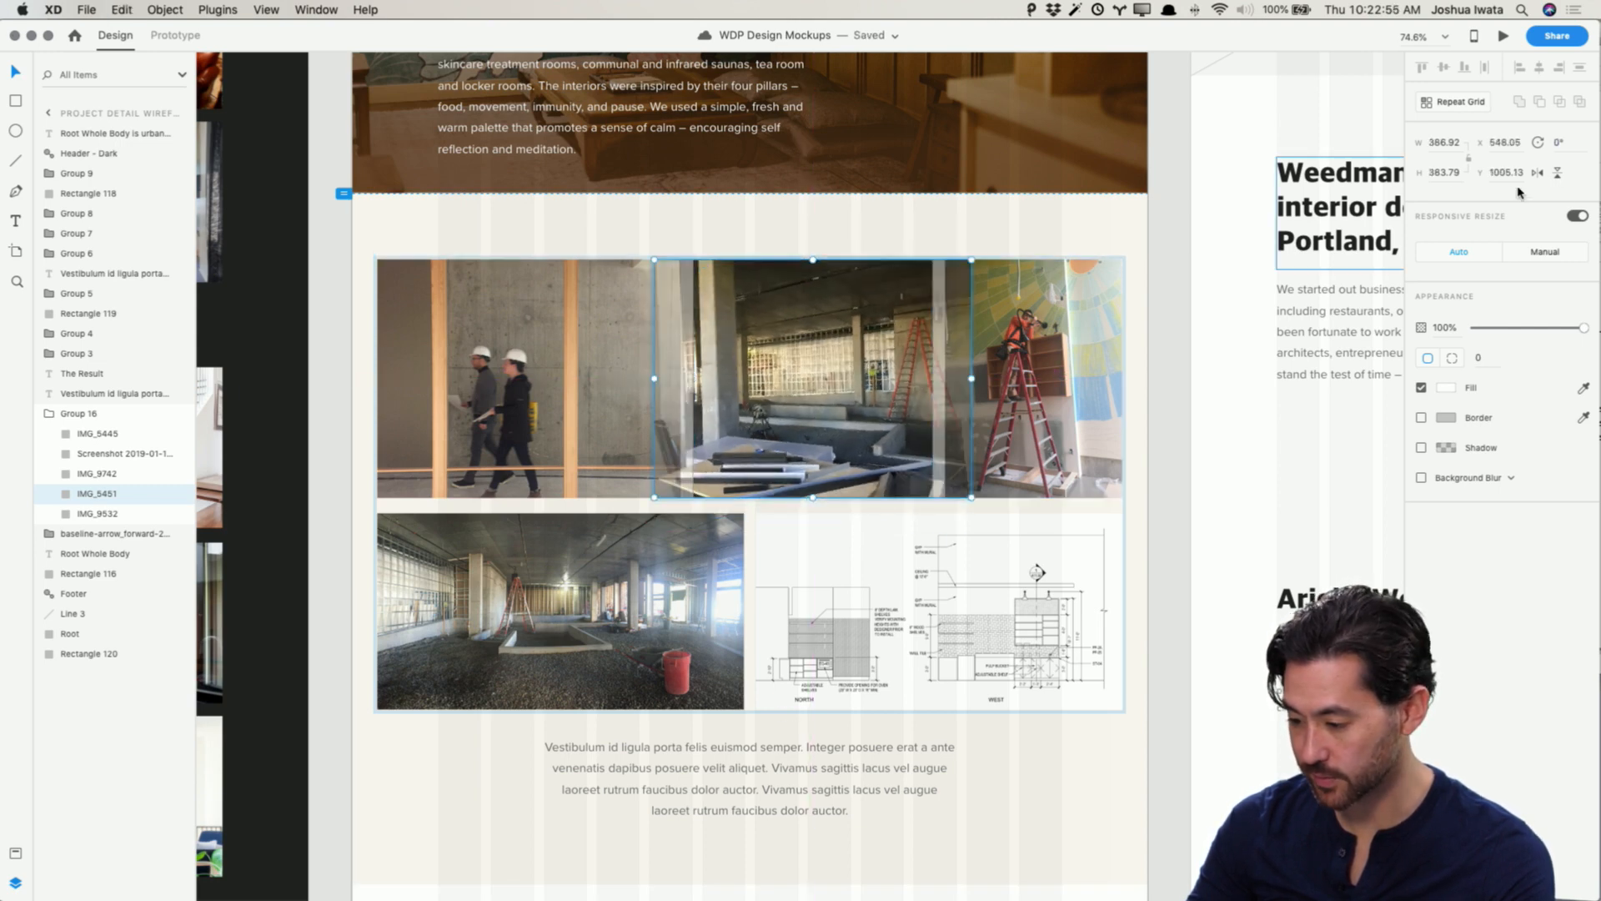
pyautogui.press('Up')
pyautogui.press('Up')
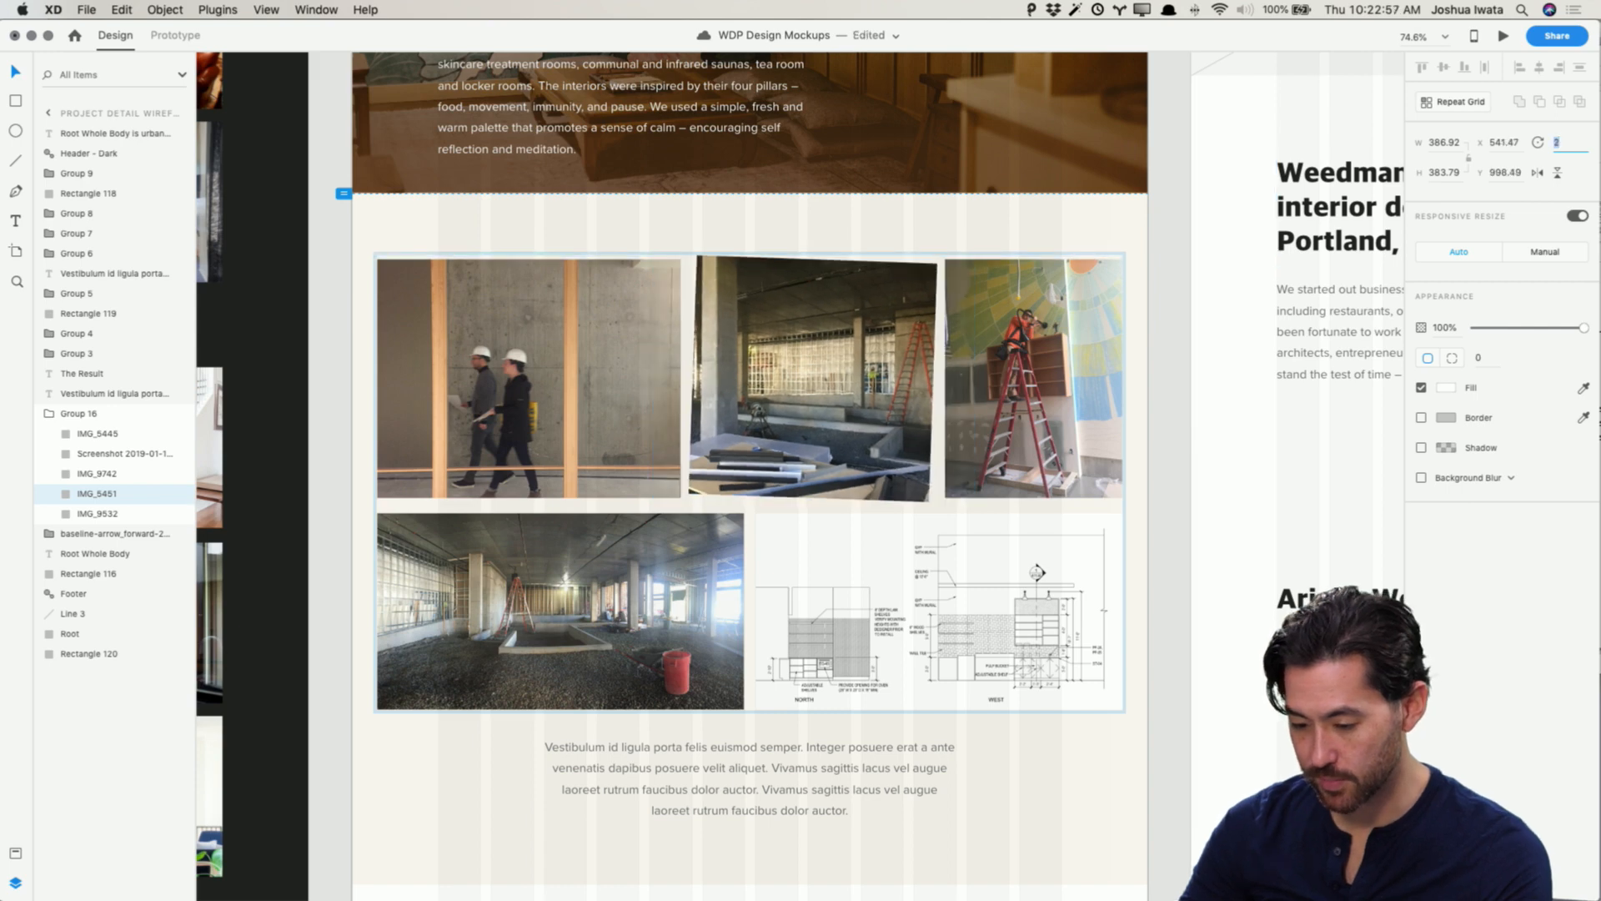
pyautogui.press('Down')
pyautogui.press('Down')
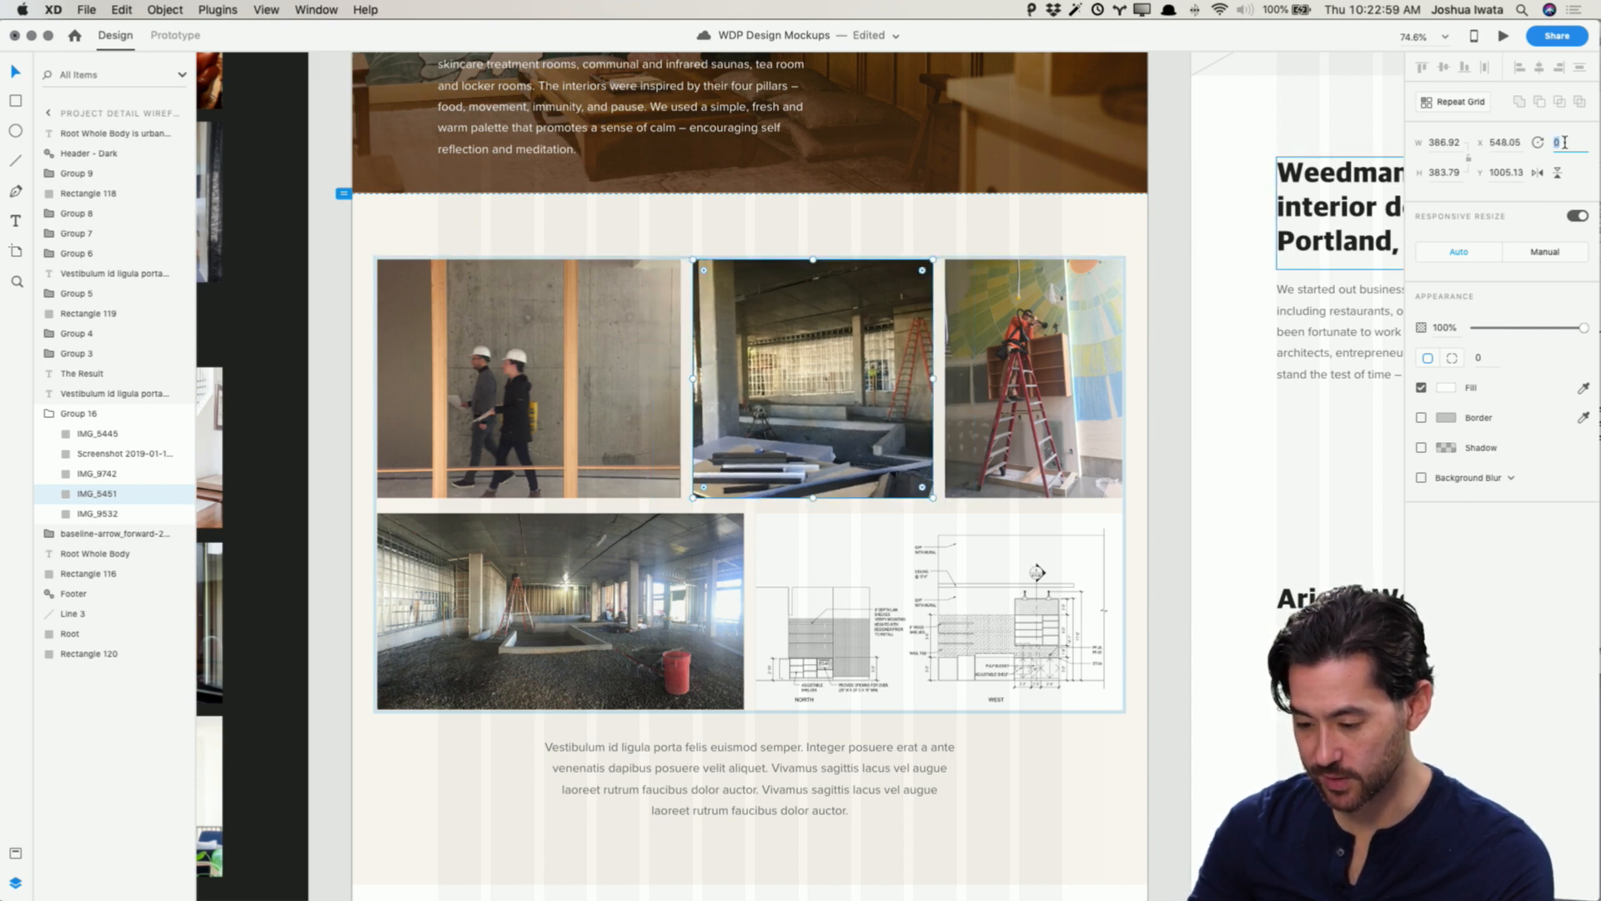
pyautogui.click(1189, 498)
pyautogui.press('super+s')
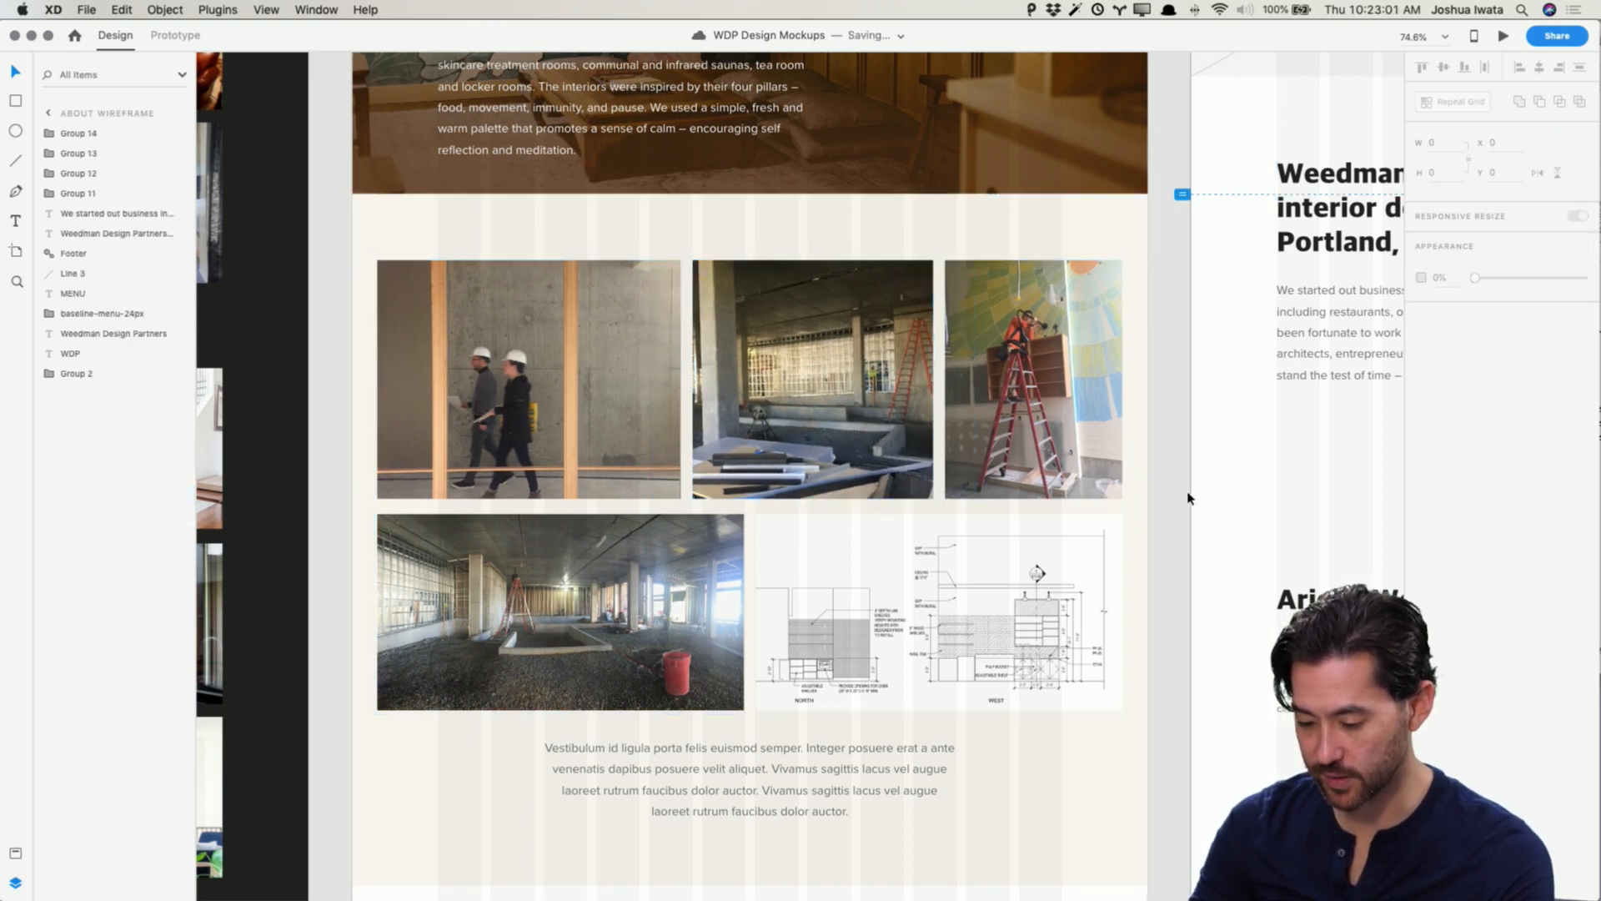
# Step: Browse the Root Whole Body Plans images in Finder, previewing the bathroom board, hand sketch and moodboard screenshots
pyautogui.scroll(3, 1189, 498)
pyautogui.scroll(-5, 1189, 498)
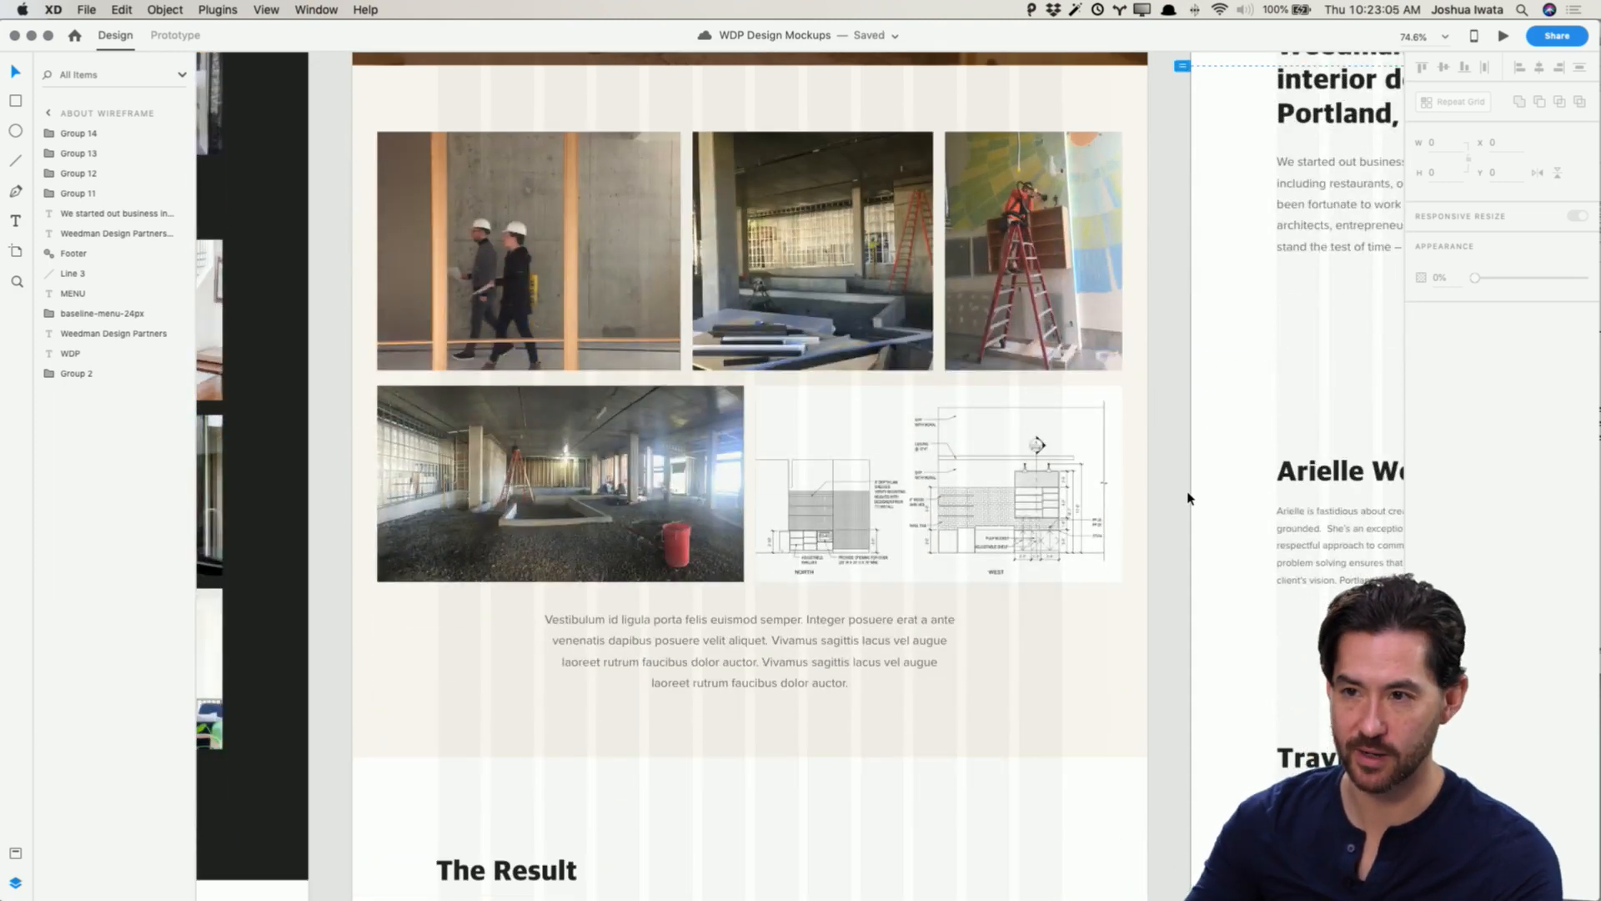
pyautogui.press('super+Tab')
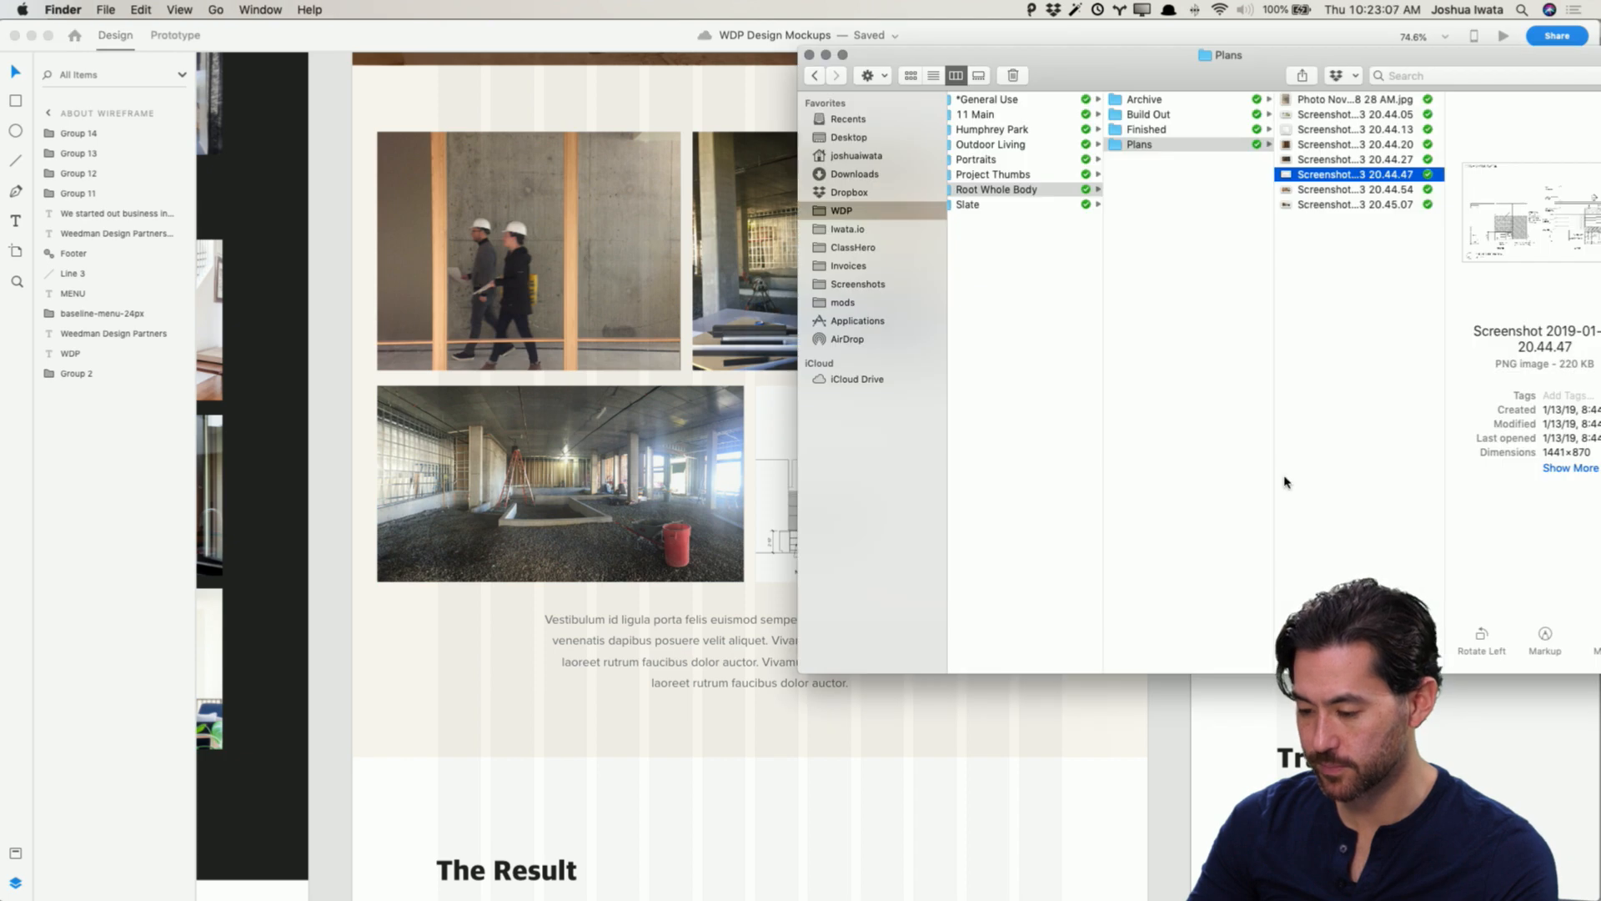
pyautogui.click(1374, 205)
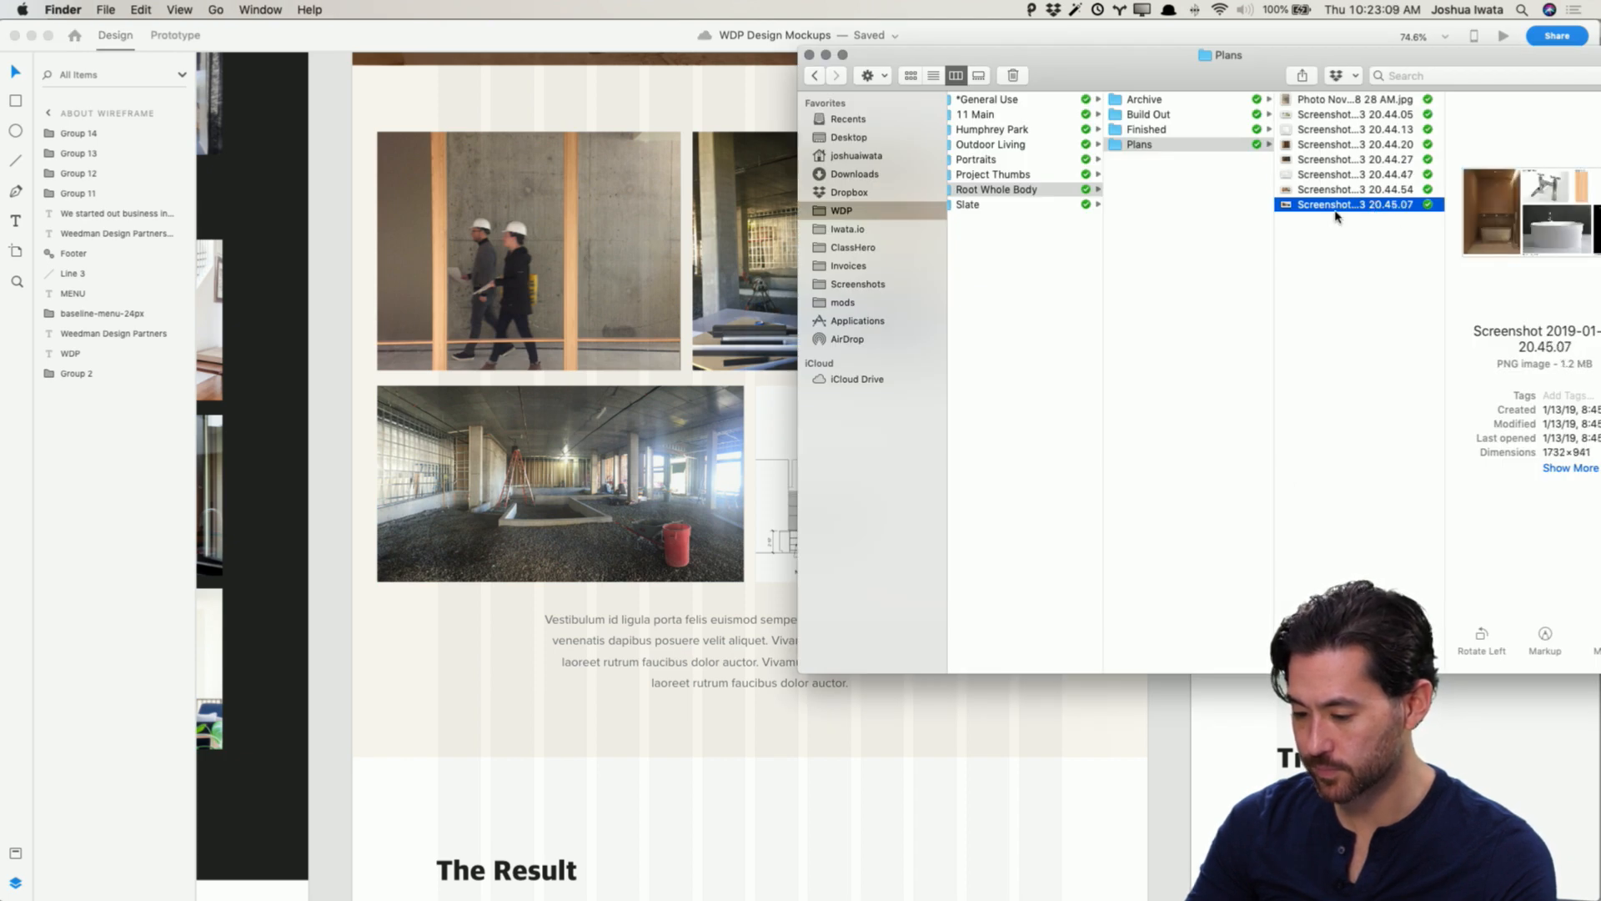
pyautogui.click(1362, 190)
pyautogui.click(1363, 206)
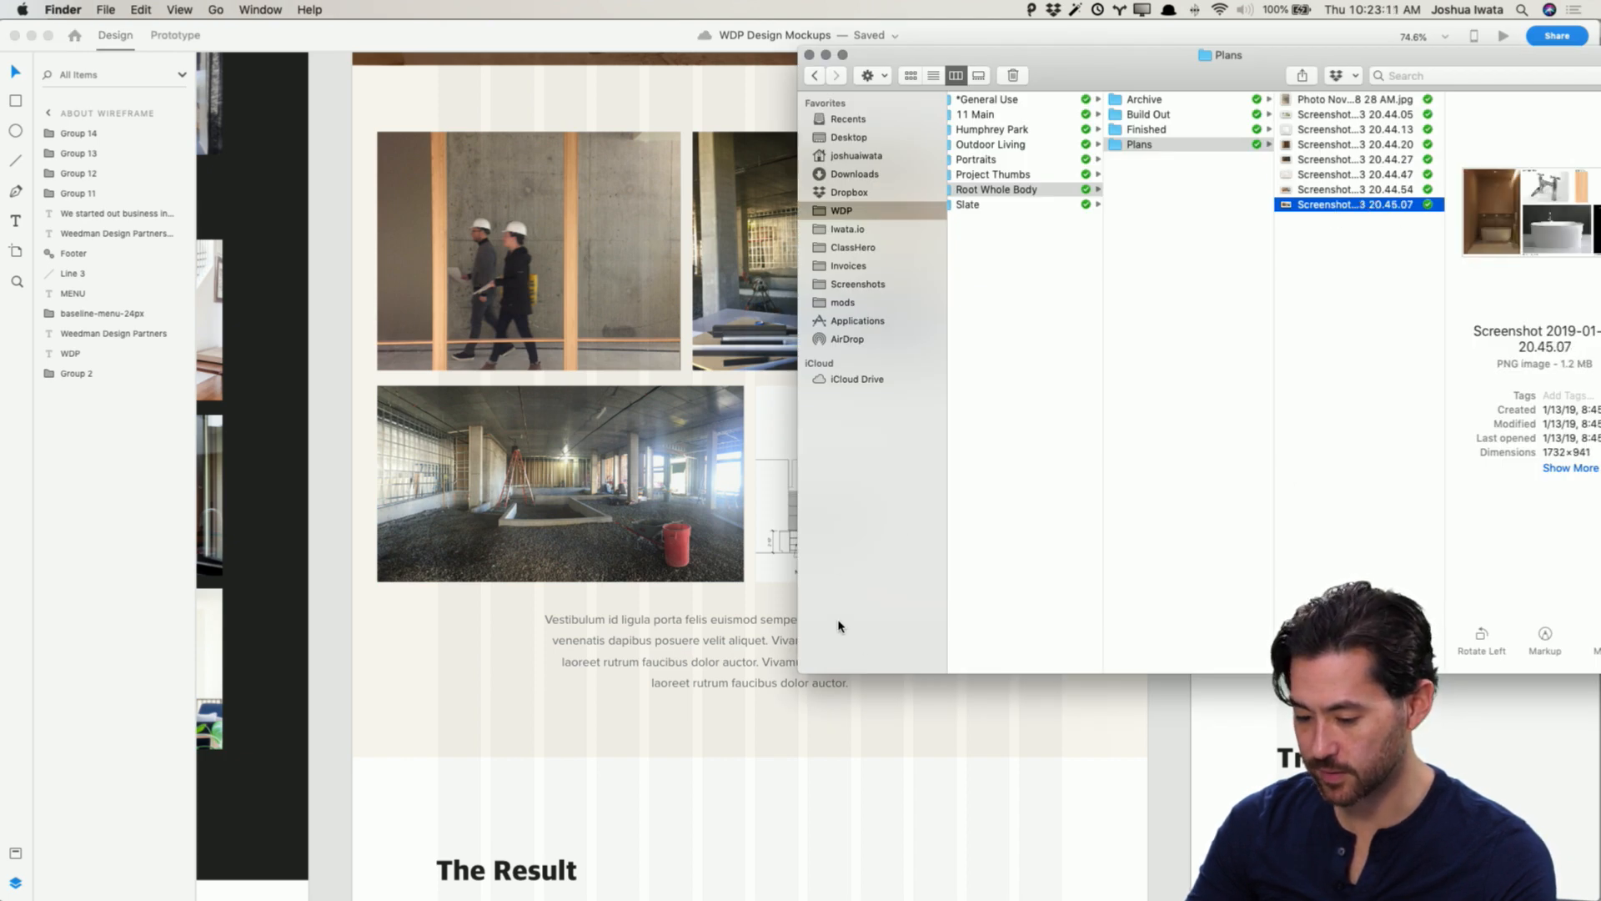
pyautogui.click(941, 741)
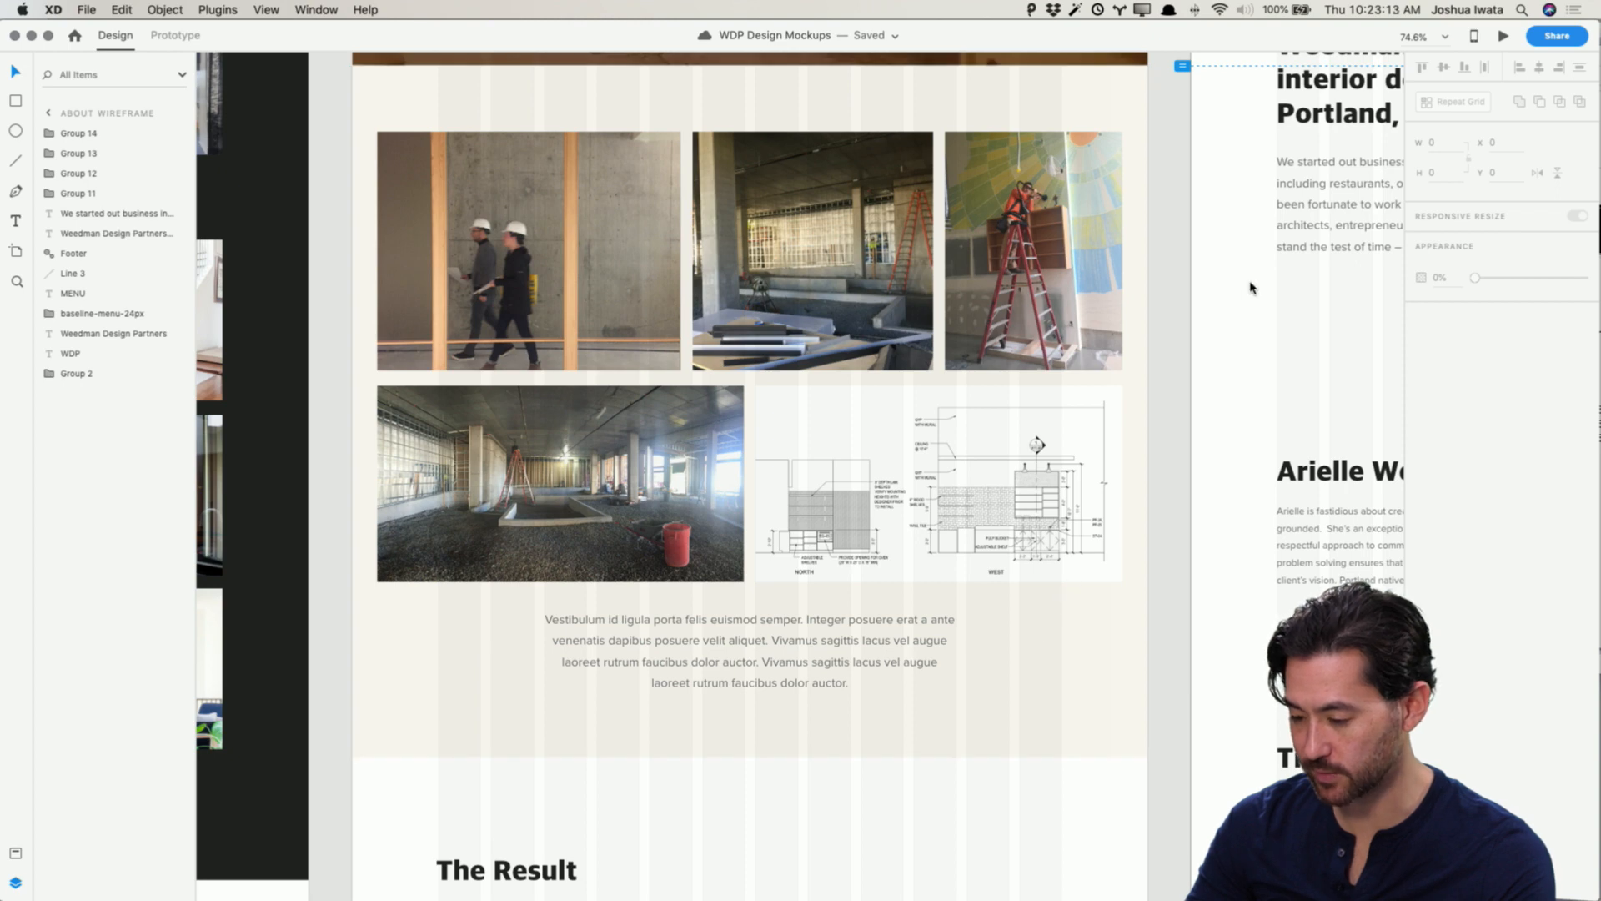
pyautogui.press('super+Tab')
pyautogui.press('space')
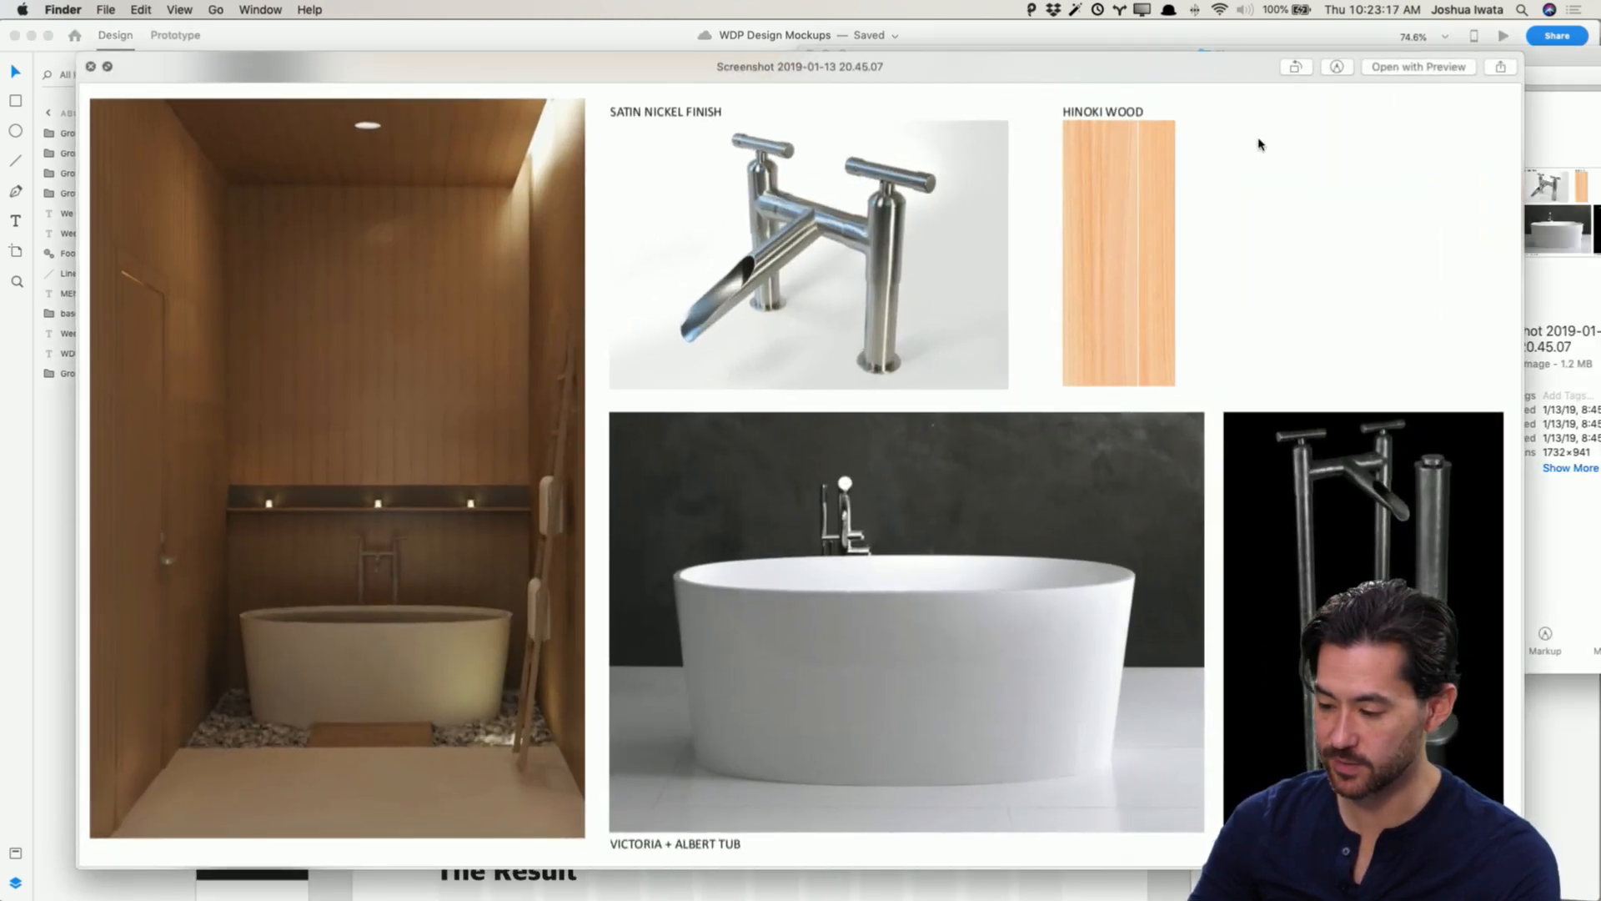
pyautogui.press('Up')
pyautogui.press('space')
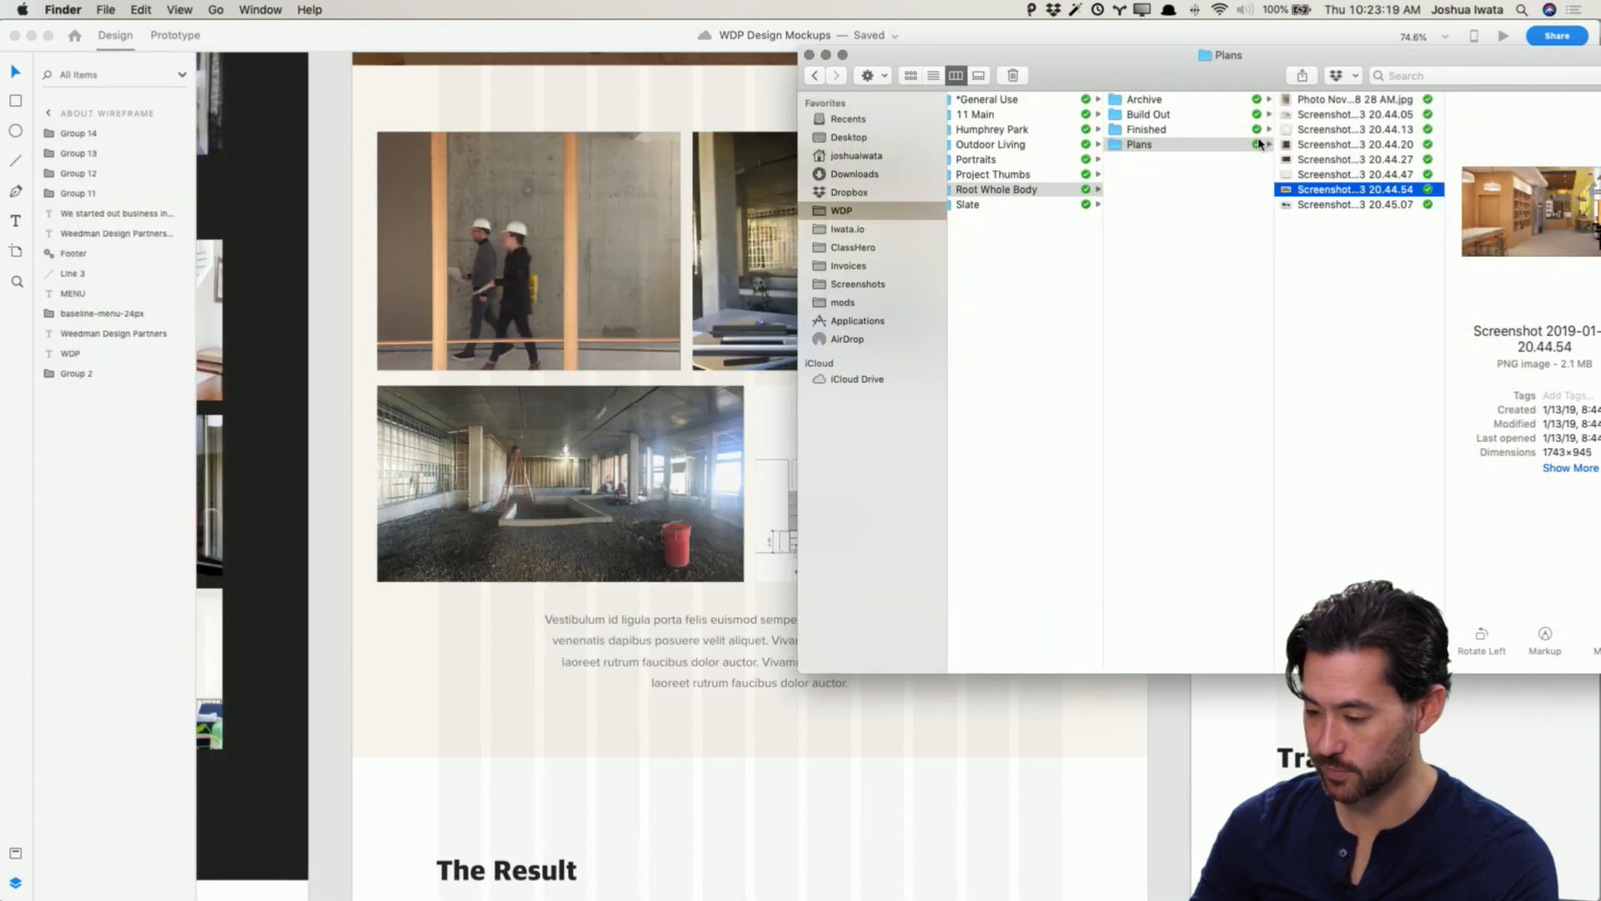
pyautogui.click(1319, 100)
pyautogui.press('space')
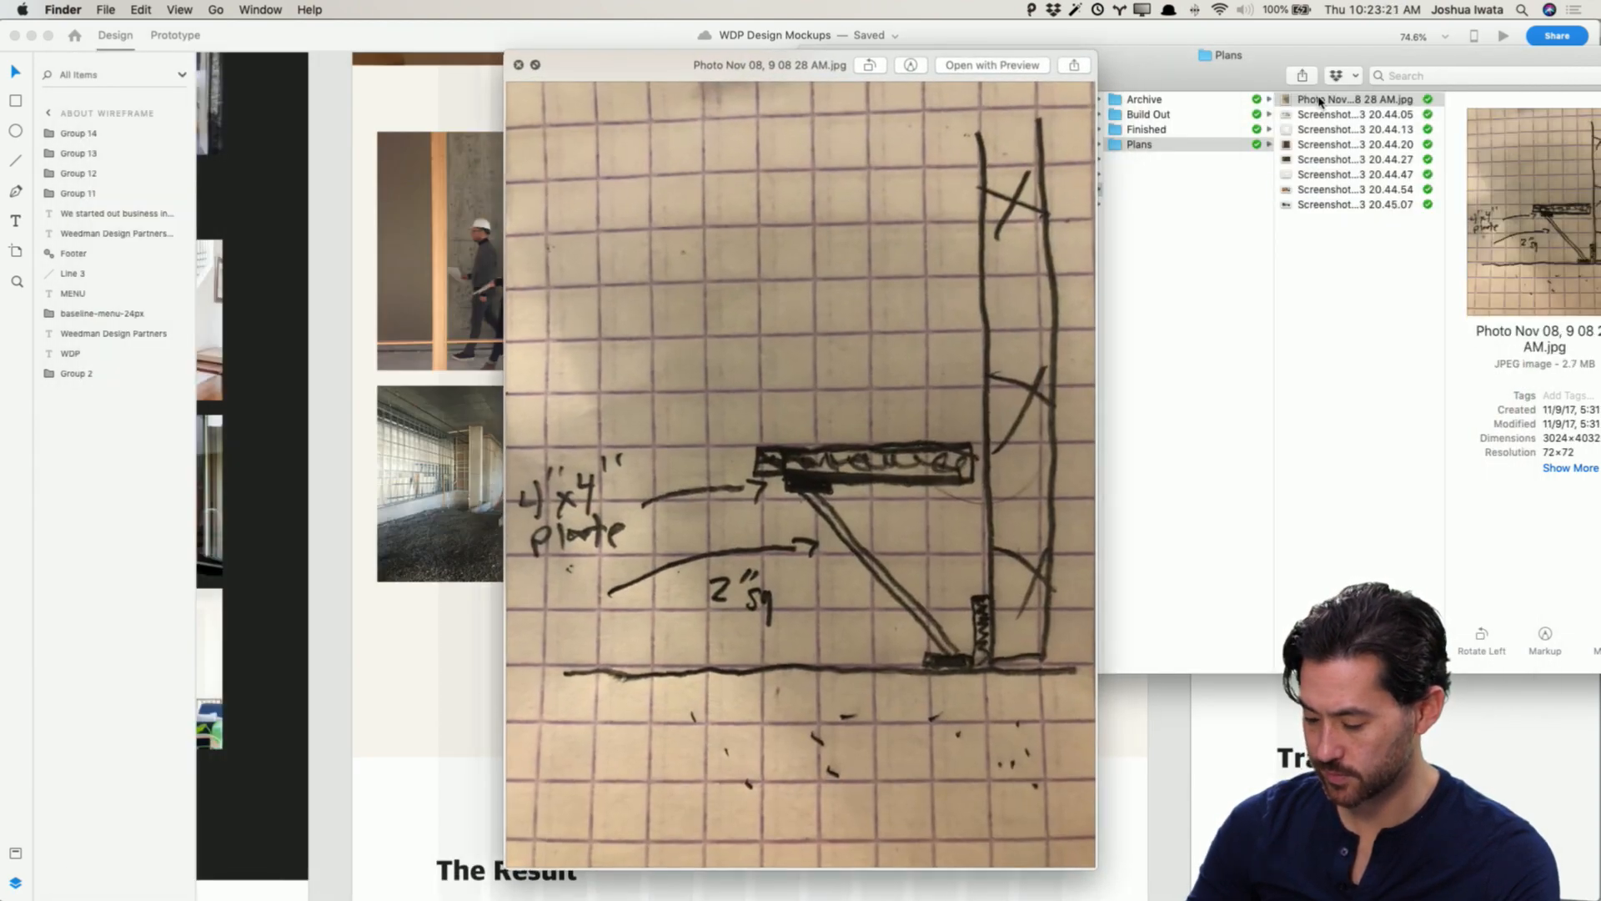
pyautogui.press('Down')
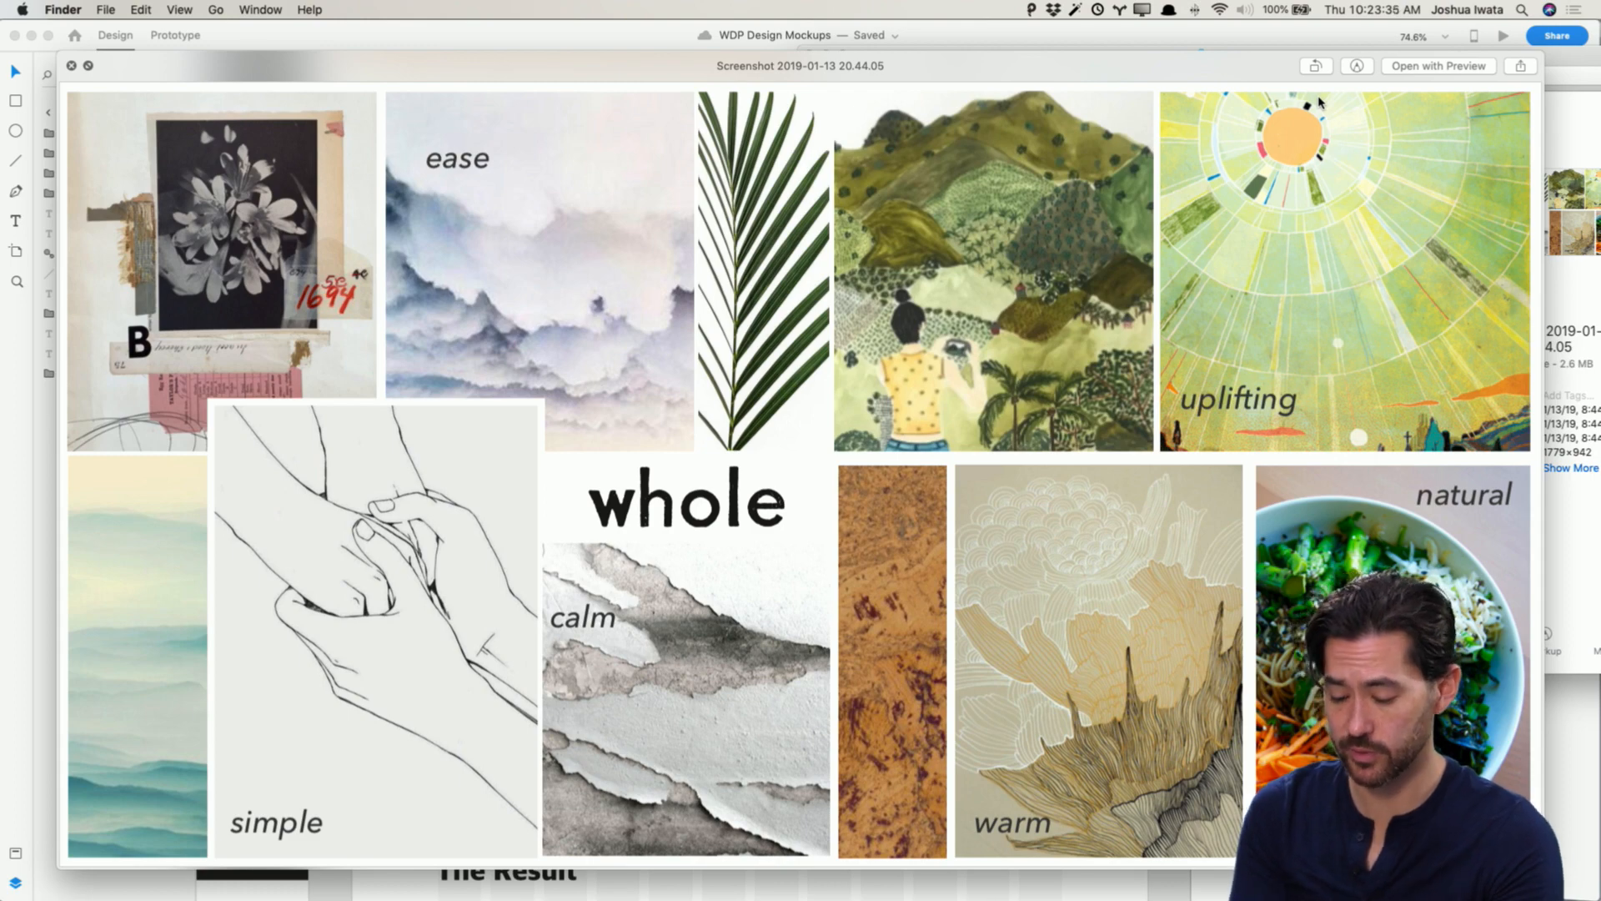
pyautogui.press('space')
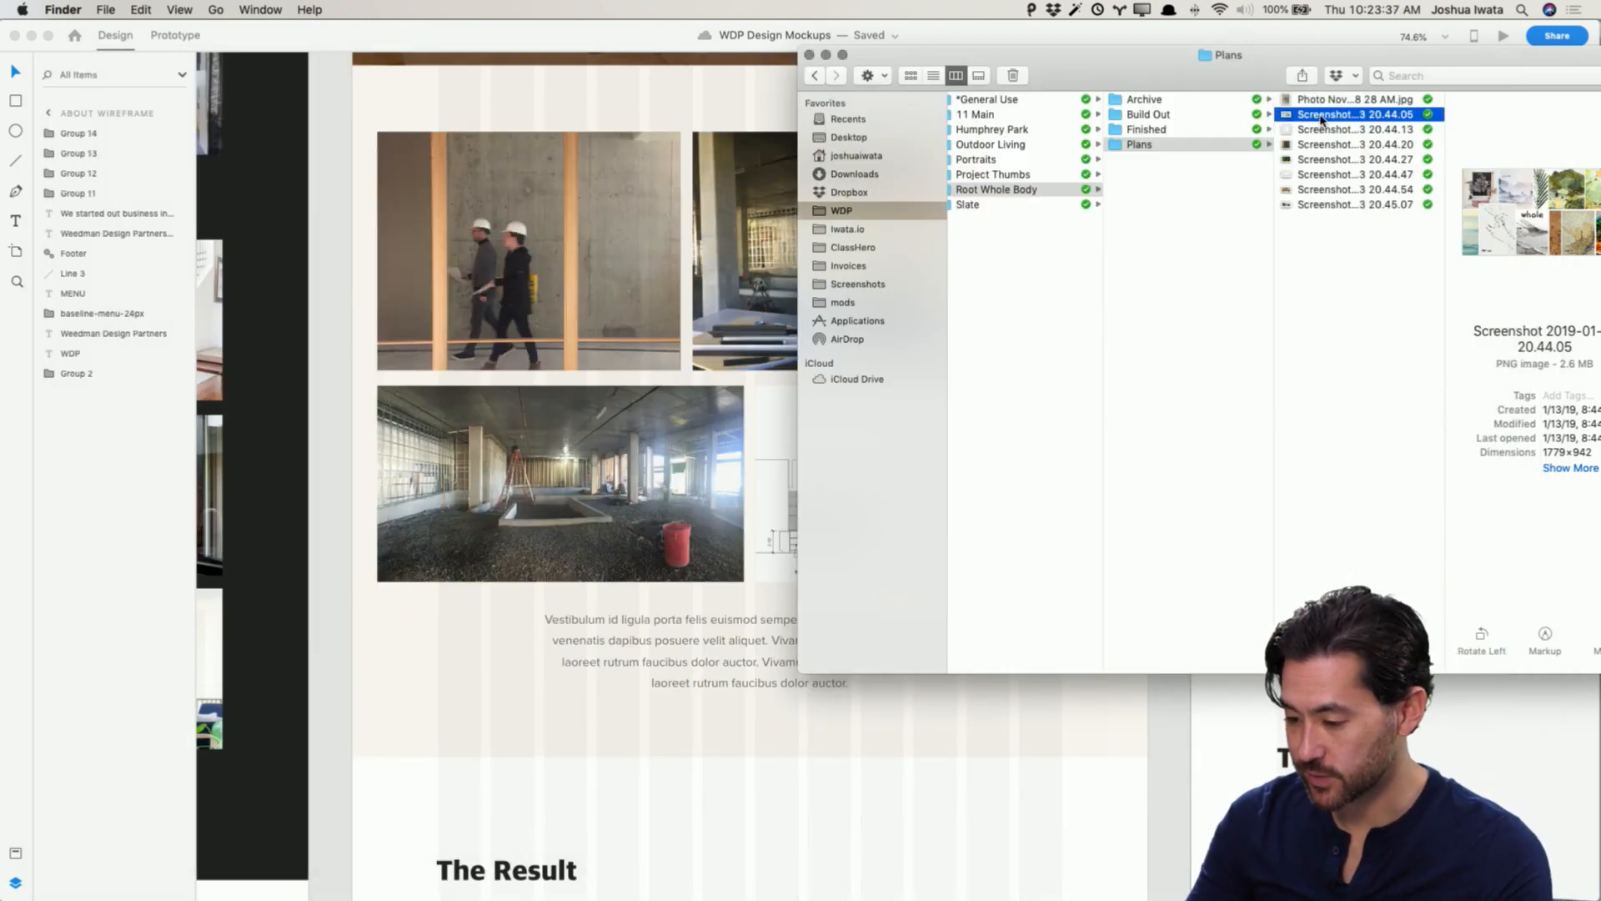
# Step: Try dropping moodboard Screenshot 2019-01-13 20.44.05 onto the Process section, then zoom out over the wireframes
pyautogui.moveTo(1321, 120); pyautogui.dragTo(772, 808)
pyautogui.scroll(-5, 772, 808)
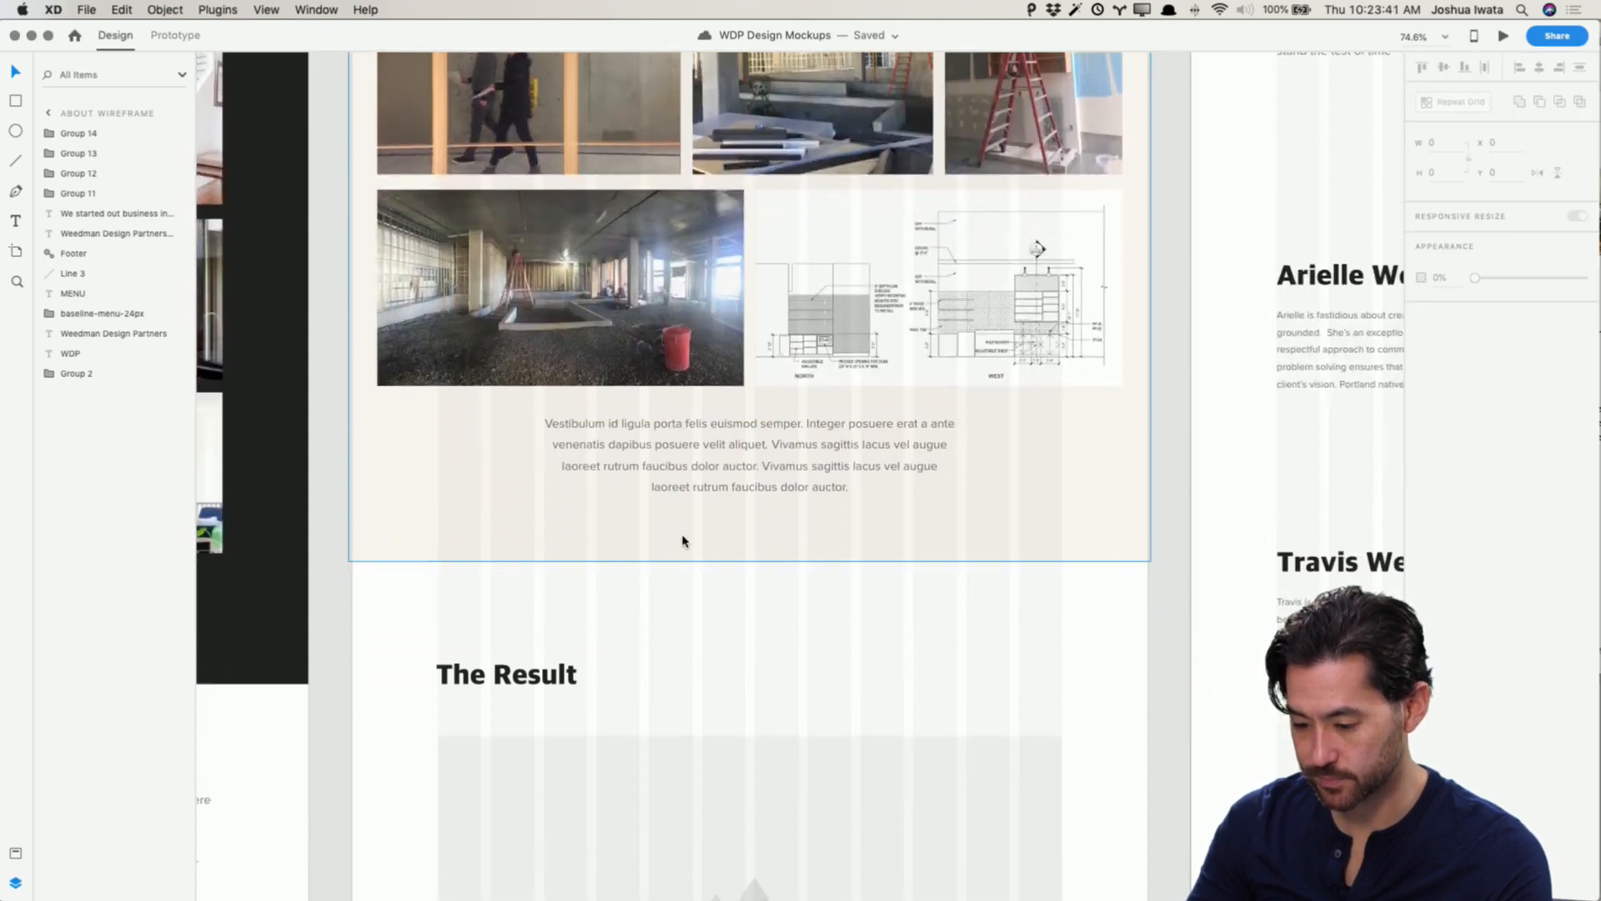
pyautogui.press('super+minus')
pyautogui.press('super+minus')
pyautogui.press('super+minus')
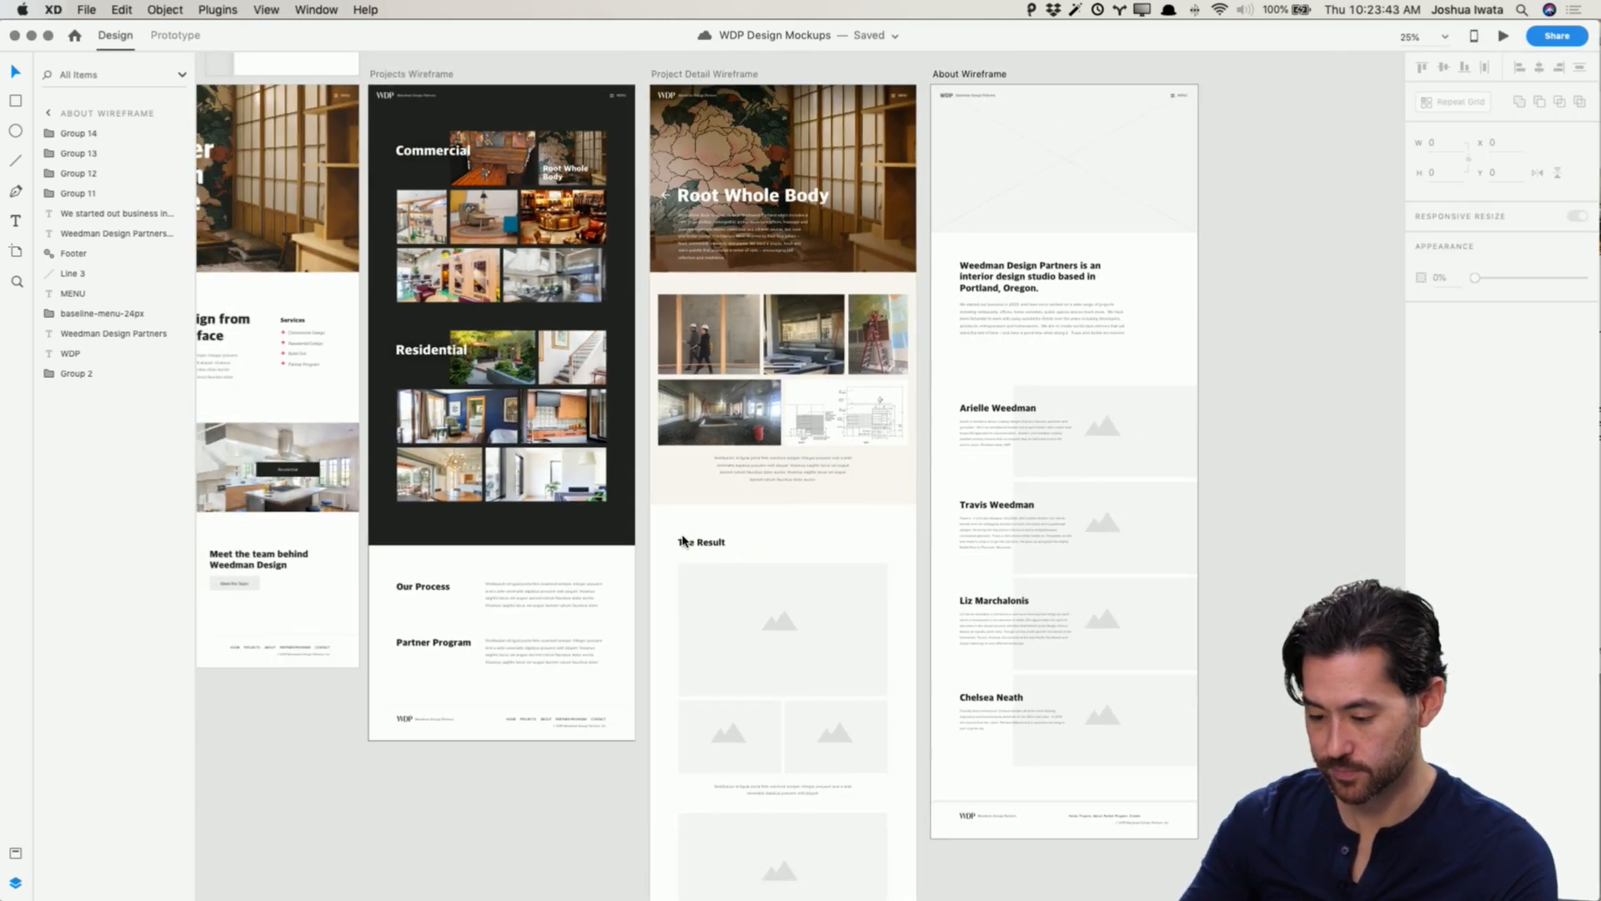
pyautogui.scroll(-3, 682, 540)
pyautogui.hscroll(1, 682, 540)
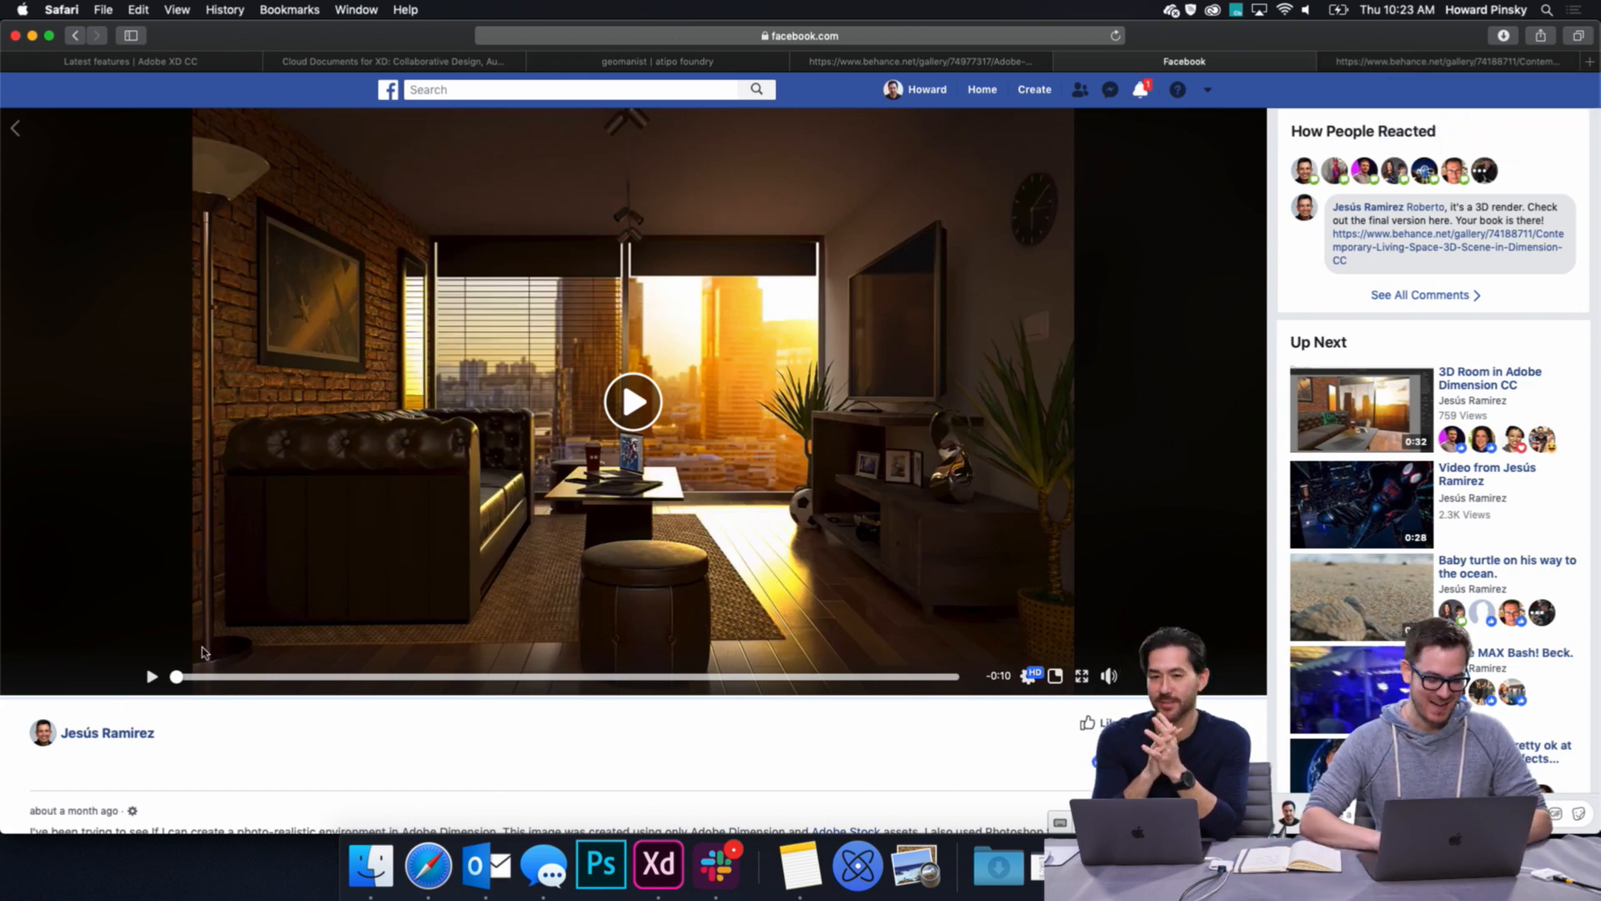
# Step: In Safari, play the living-room render video full screen and replay it
pyautogui.click(1082, 677)
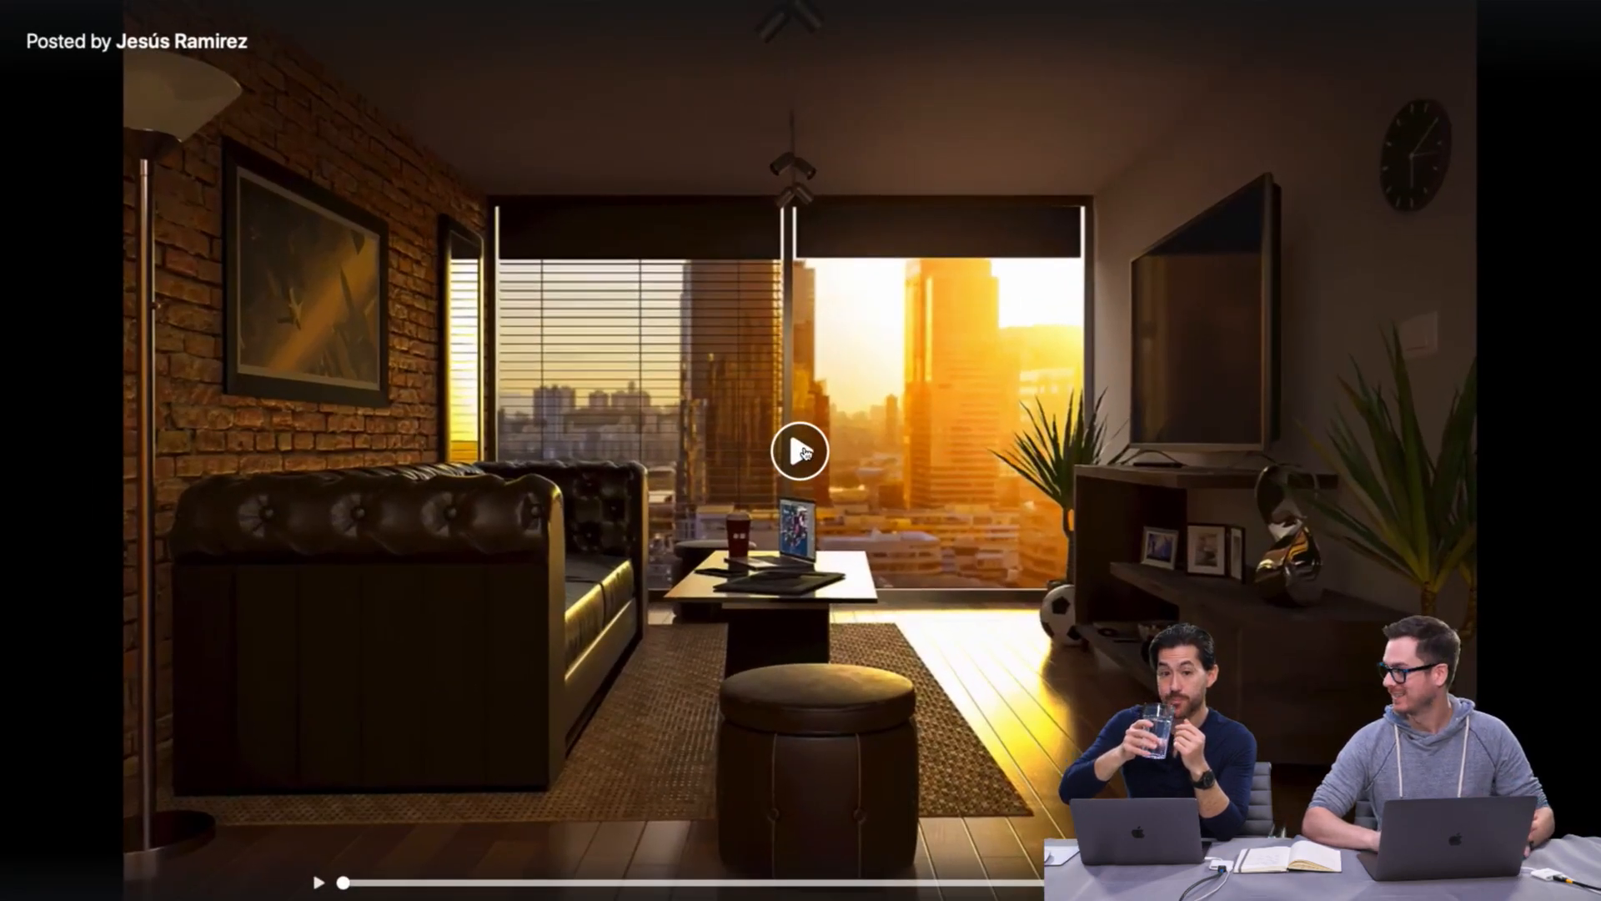
pyautogui.click(801, 452)
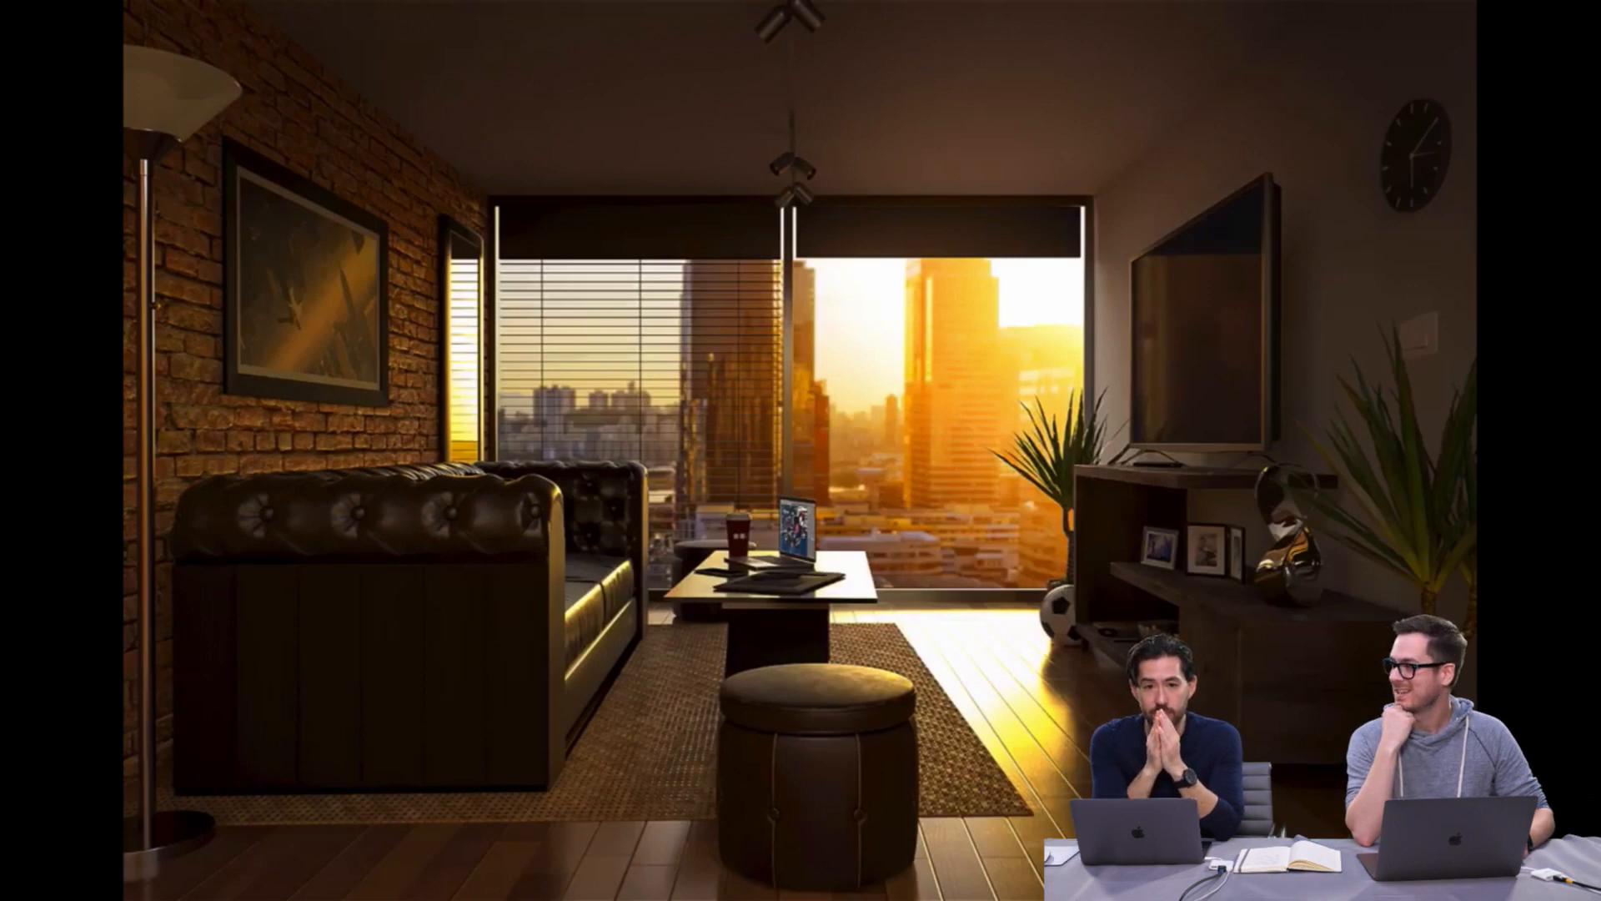
pyautogui.press('Escape')
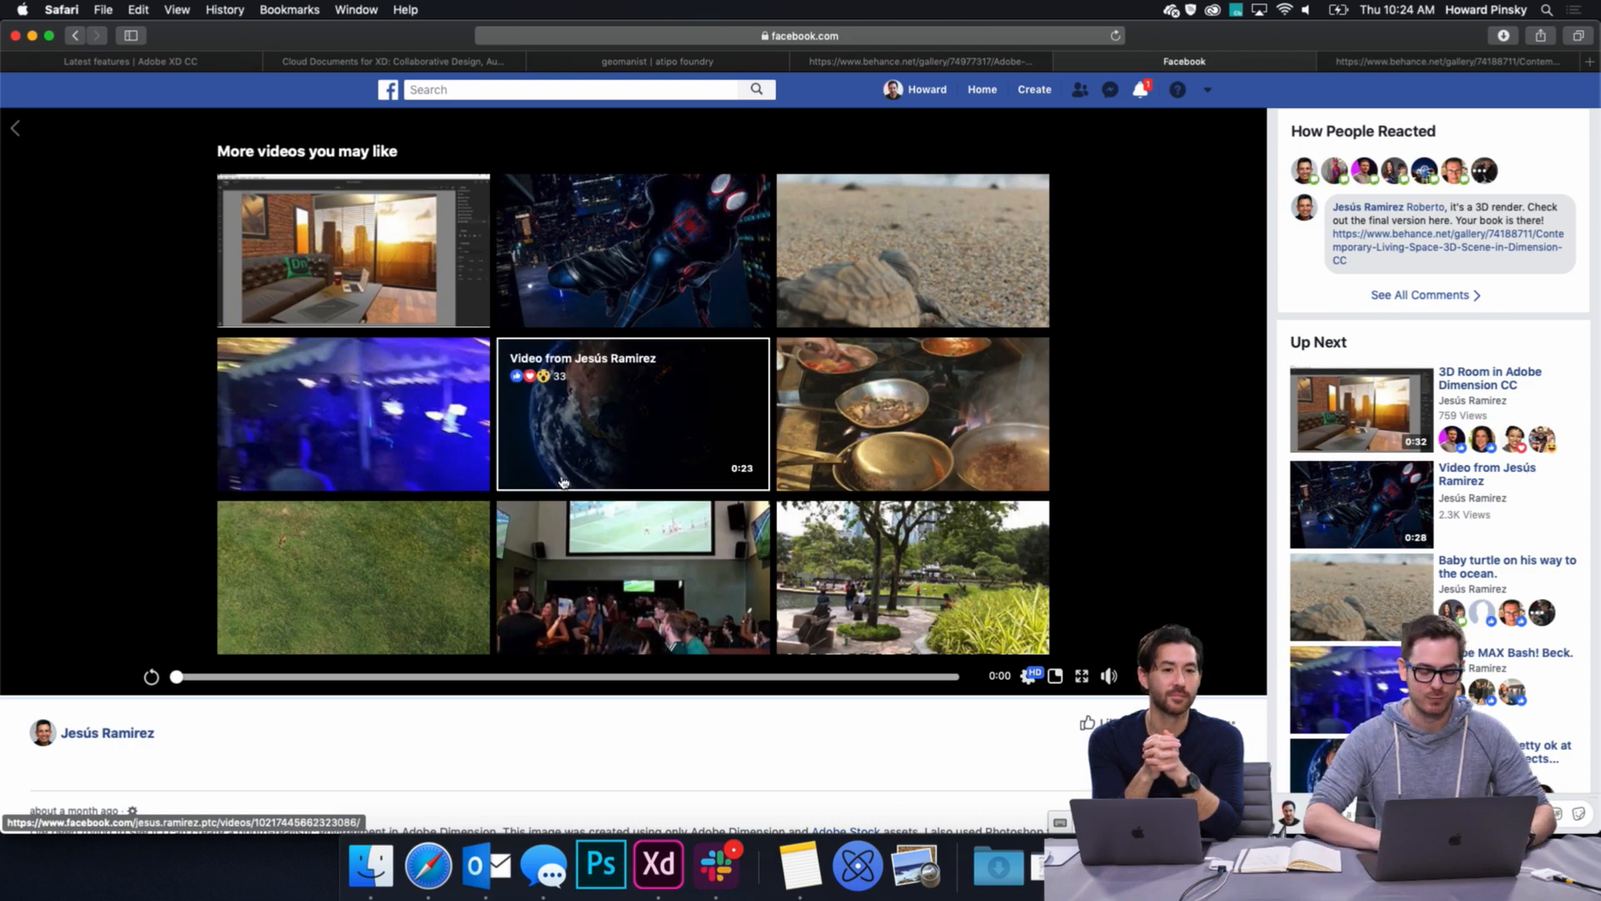
pyautogui.click(211, 677)
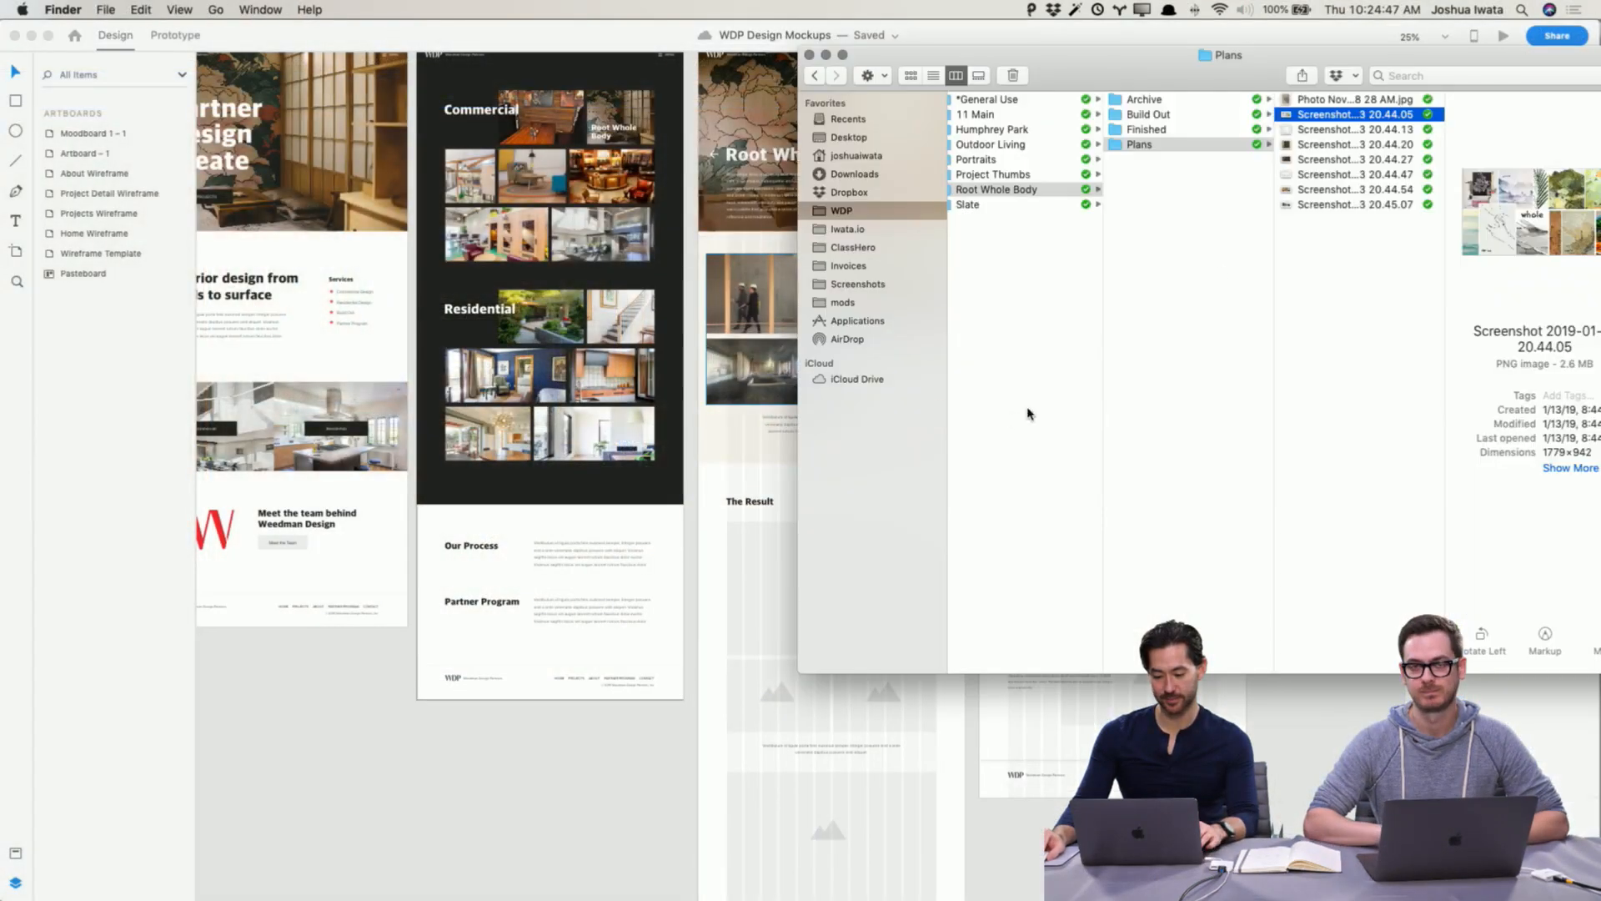
# Step: Replace the kitchen elevations in the bottom row's second placeholder with moodboard Screenshot 2019-01-13 20.44.05 from Plans
pyautogui.moveTo(1343, 117); pyautogui.dragTo(893, 375)
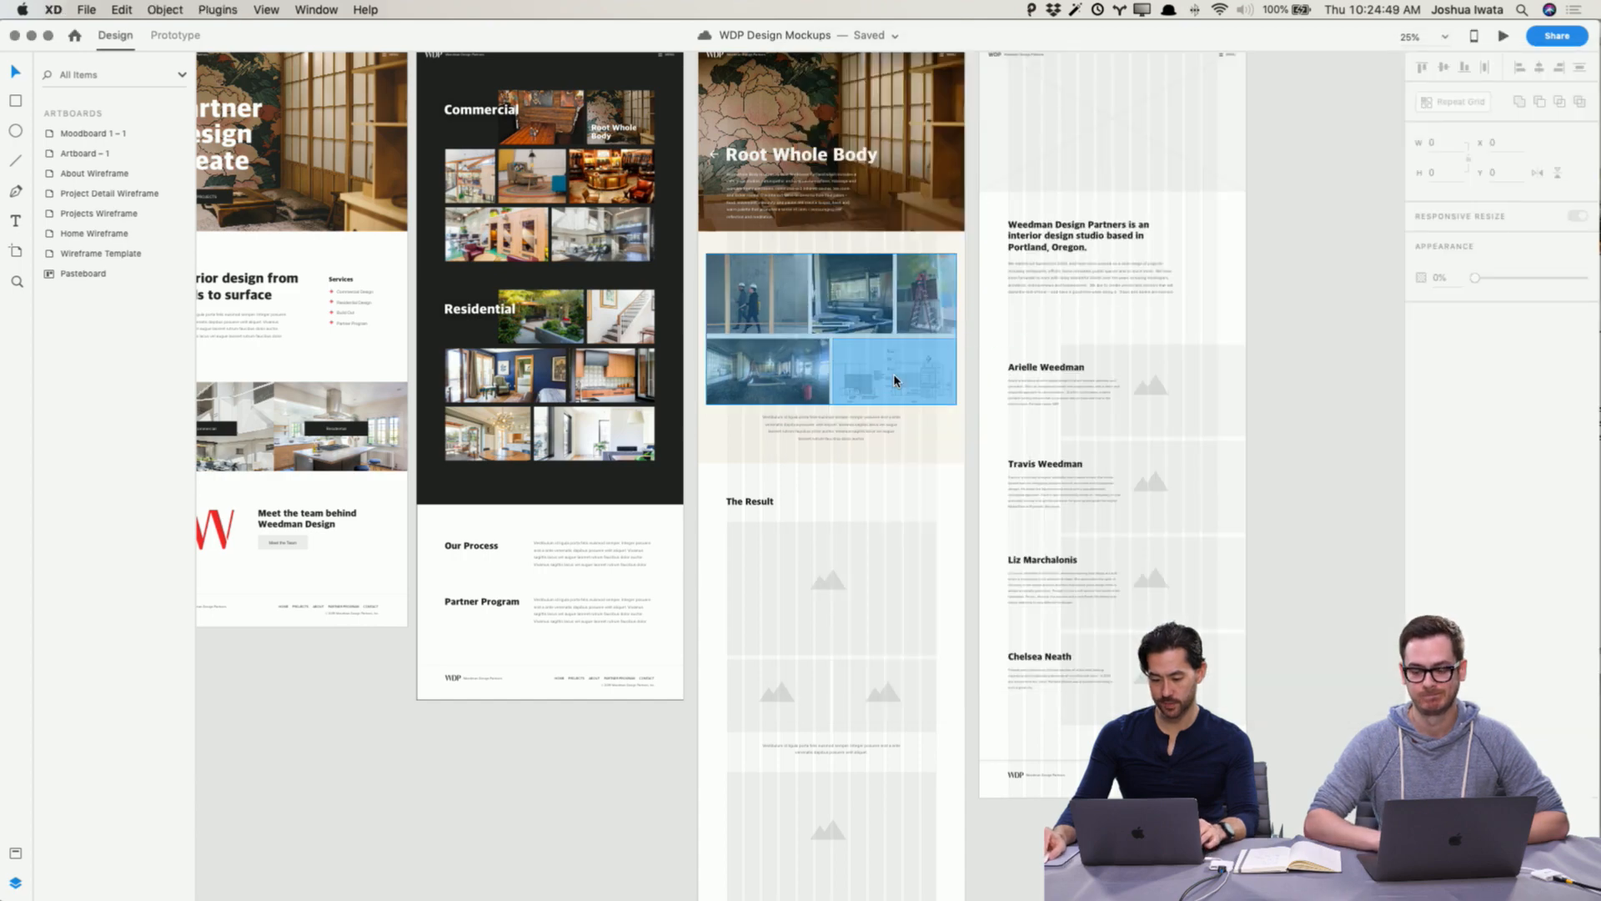
pyautogui.click(1304, 361)
pyautogui.press('super+equal')
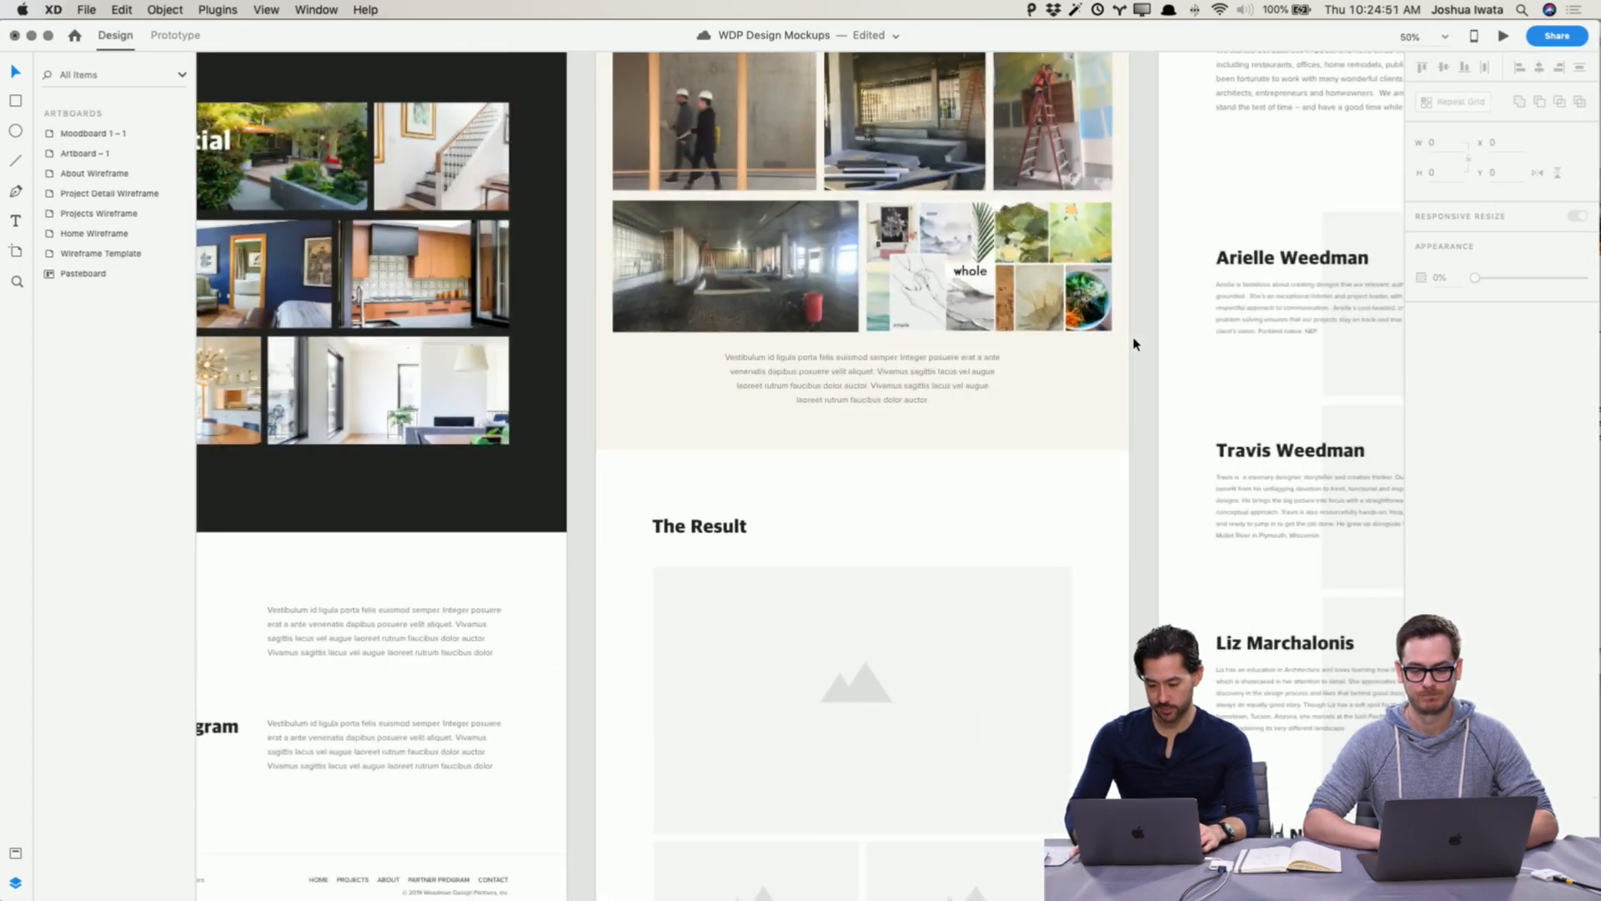
pyautogui.press('super+equal')
pyautogui.scroll(3, 1133, 343)
pyautogui.hscroll(2, 1133, 343)
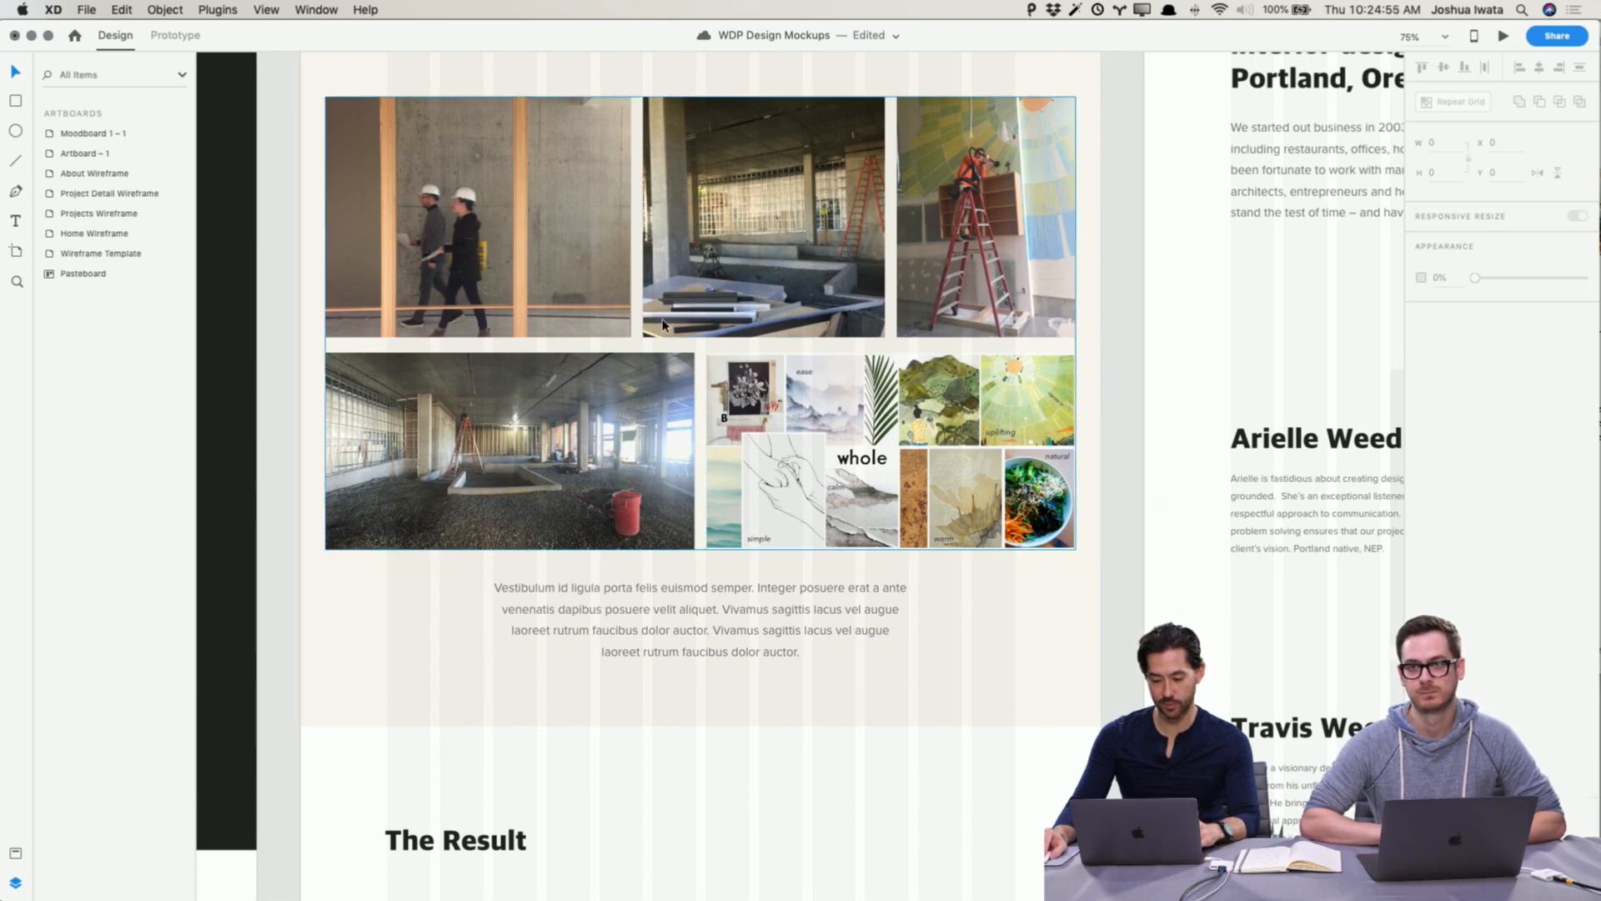
pyautogui.scroll(3, 1139, 505)
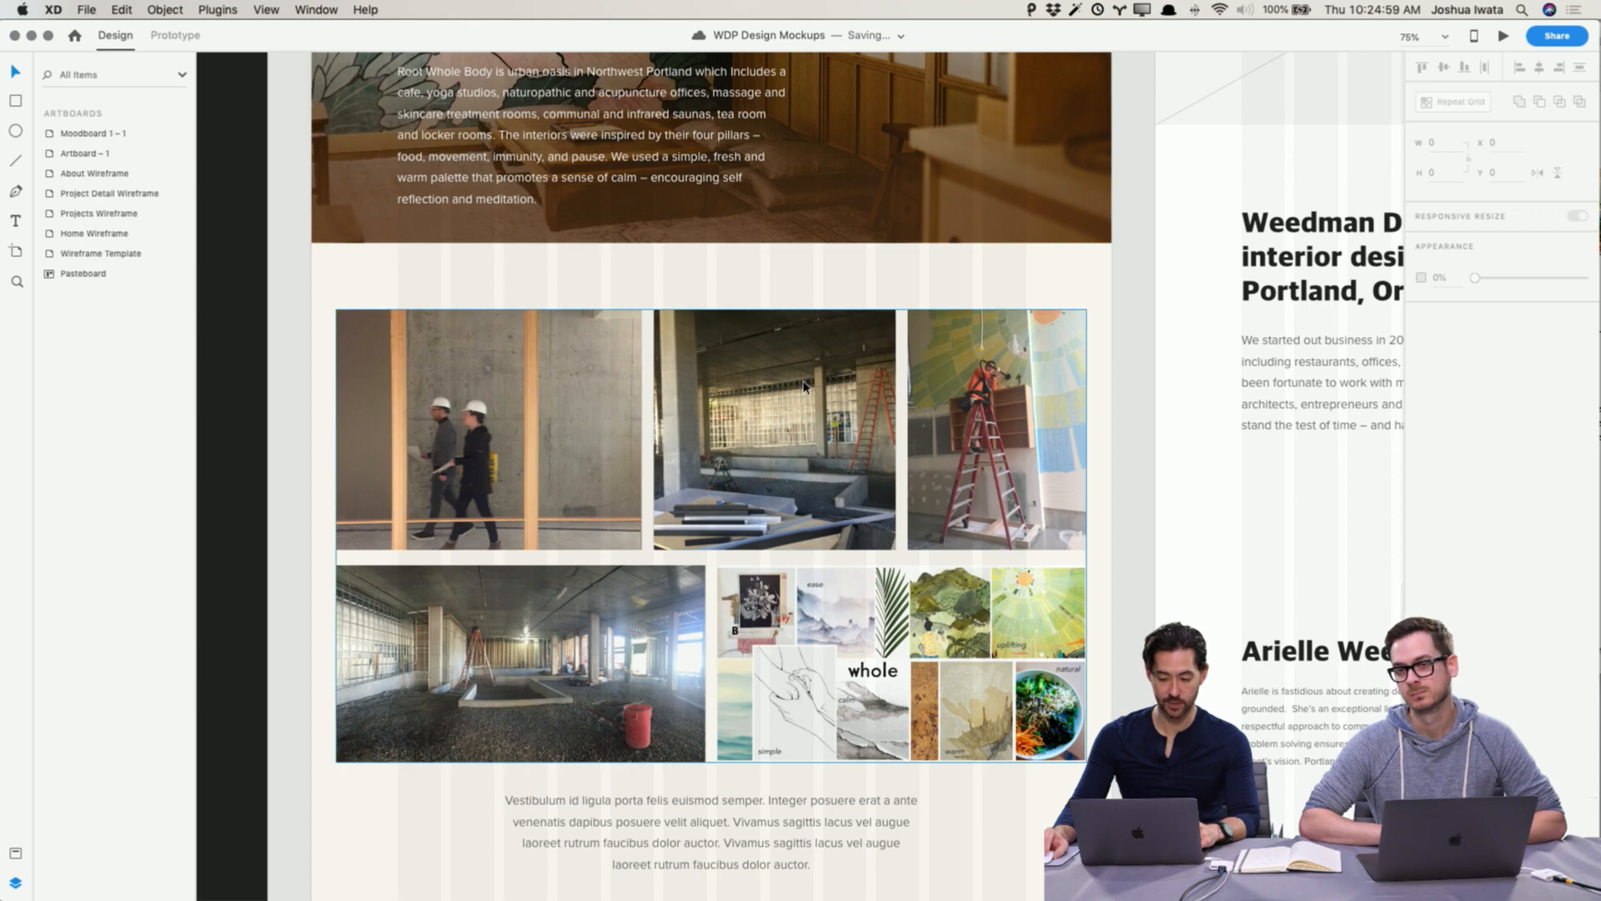
pyautogui.scroll(3, 807, 398)
pyautogui.hscroll(-2, 807, 399)
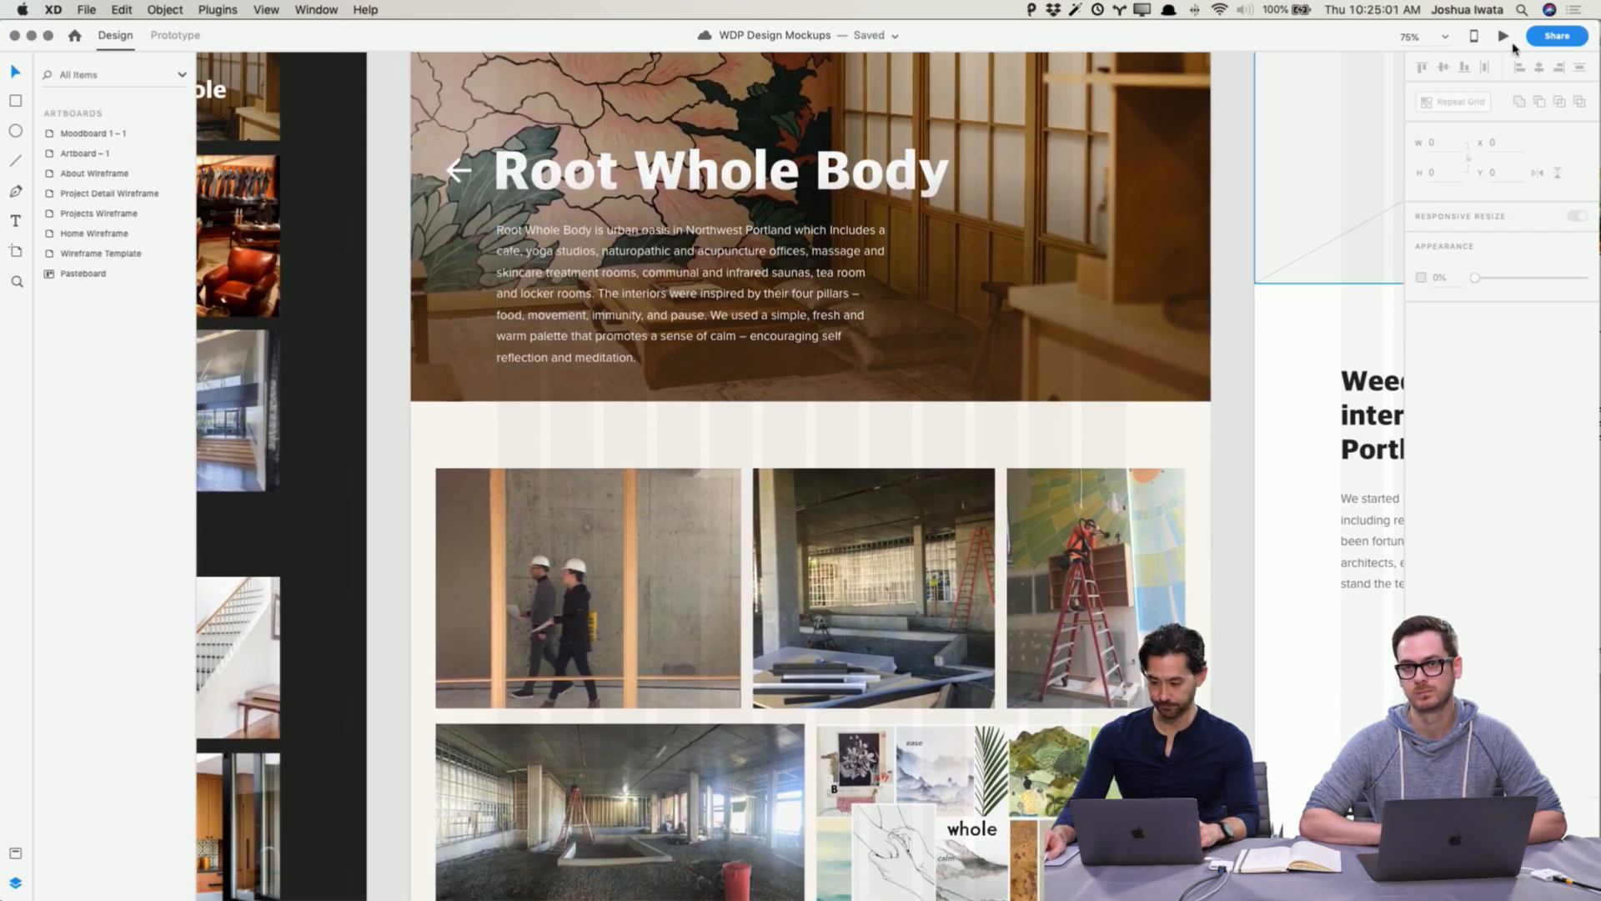
# Step: Preview the Root Whole Body project detail page and scroll through its header and Process images
pyautogui.click(1504, 36)
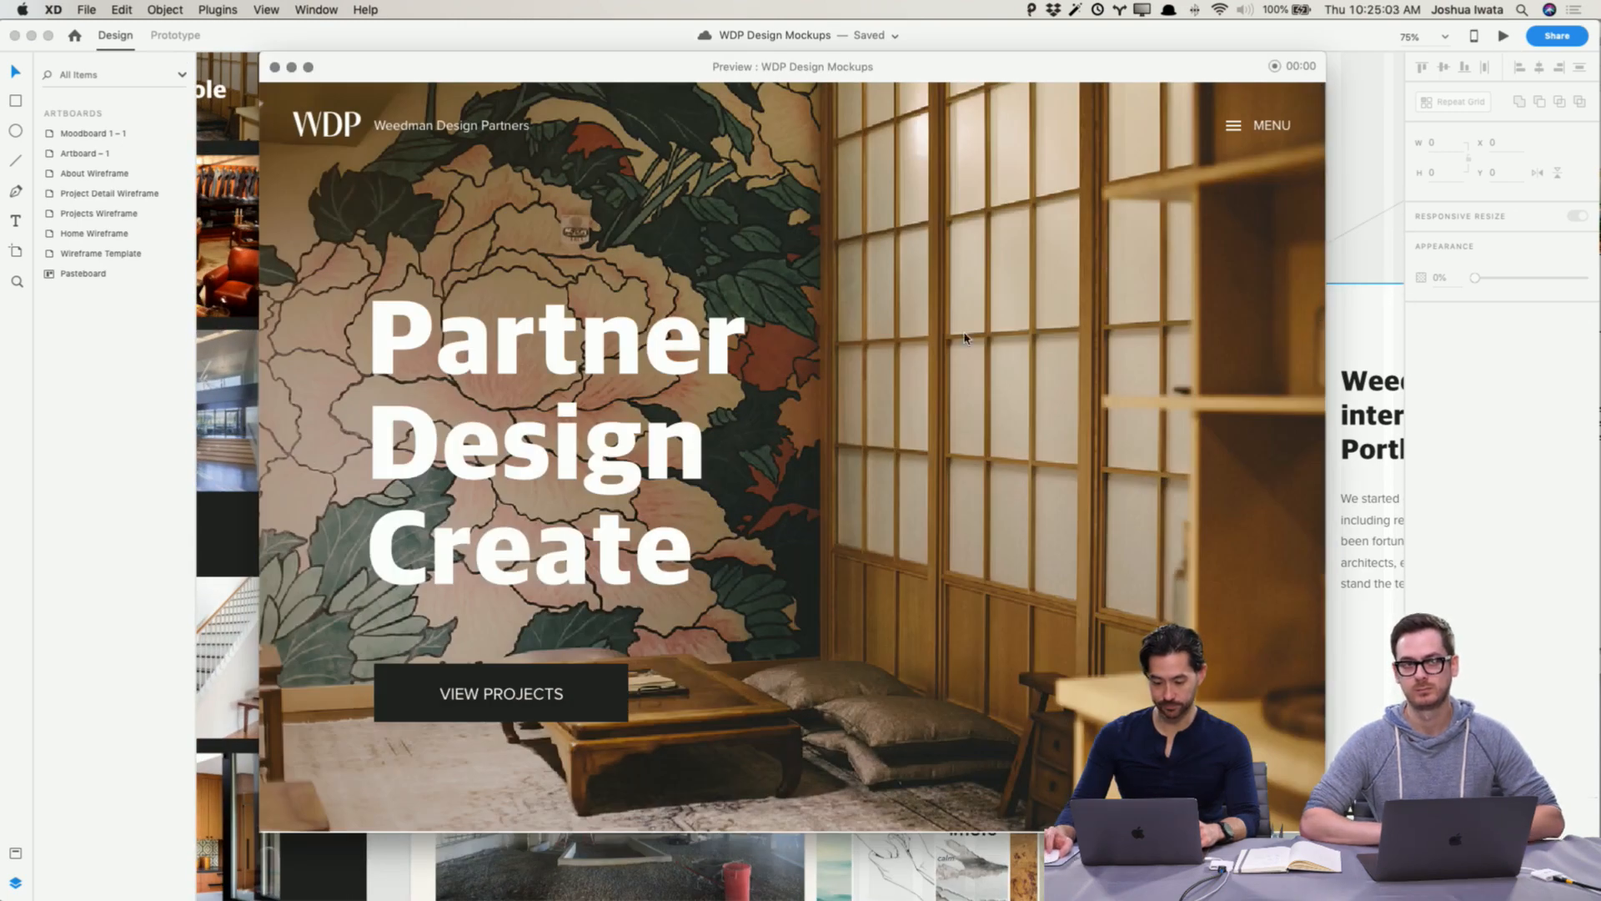
pyautogui.click(275, 67)
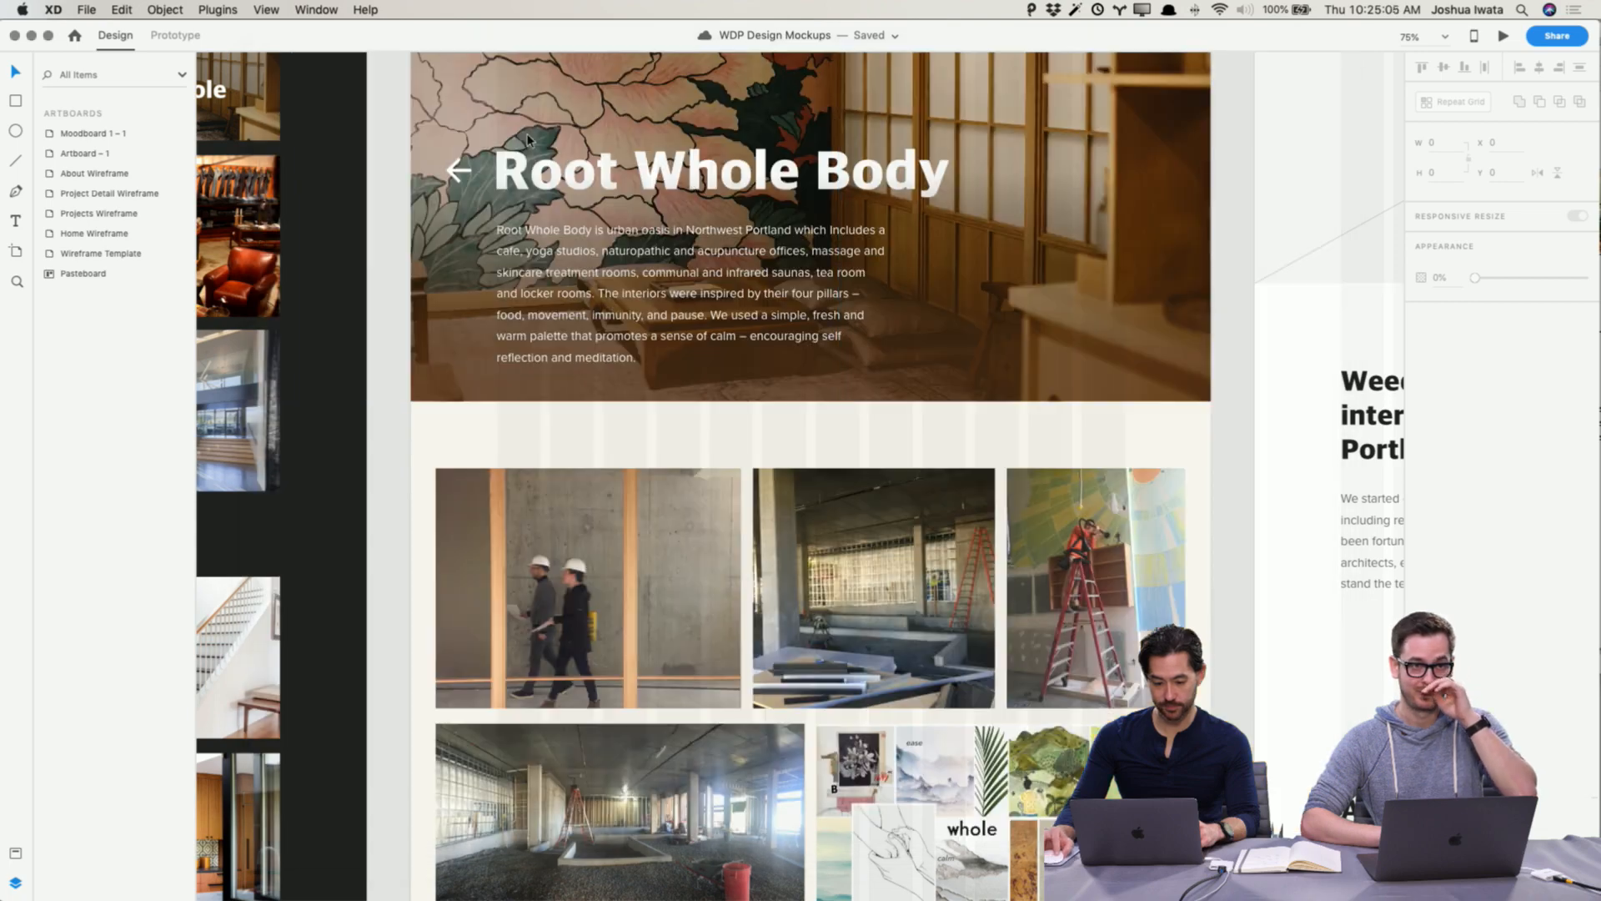
pyautogui.click(815, 186)
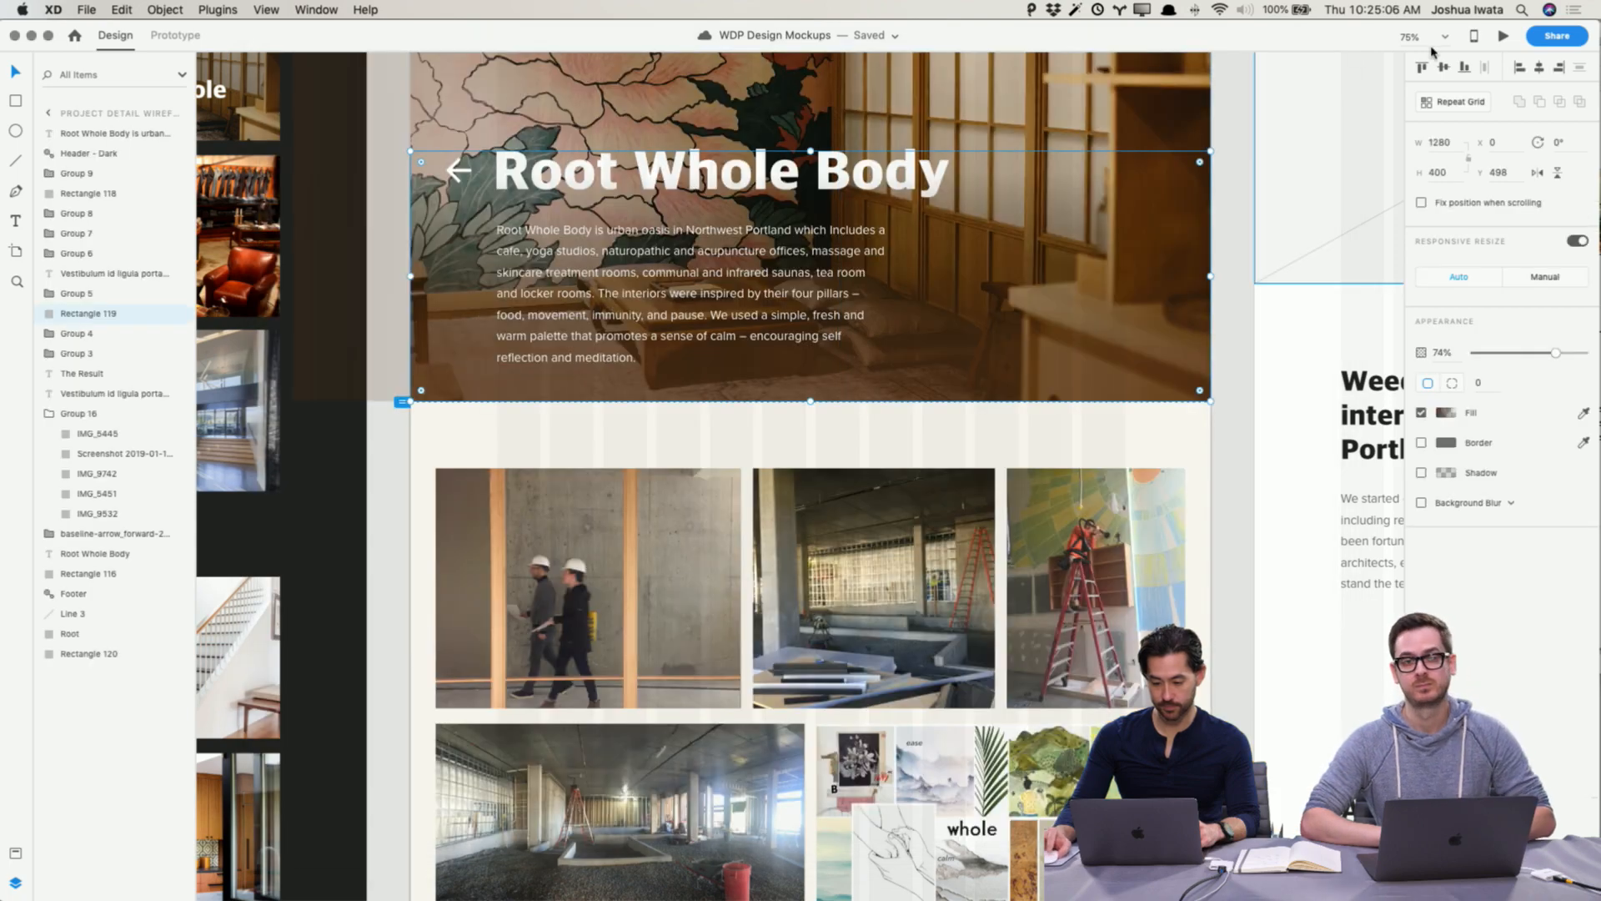
pyautogui.click(1501, 38)
pyautogui.scroll(-10, 815, 333)
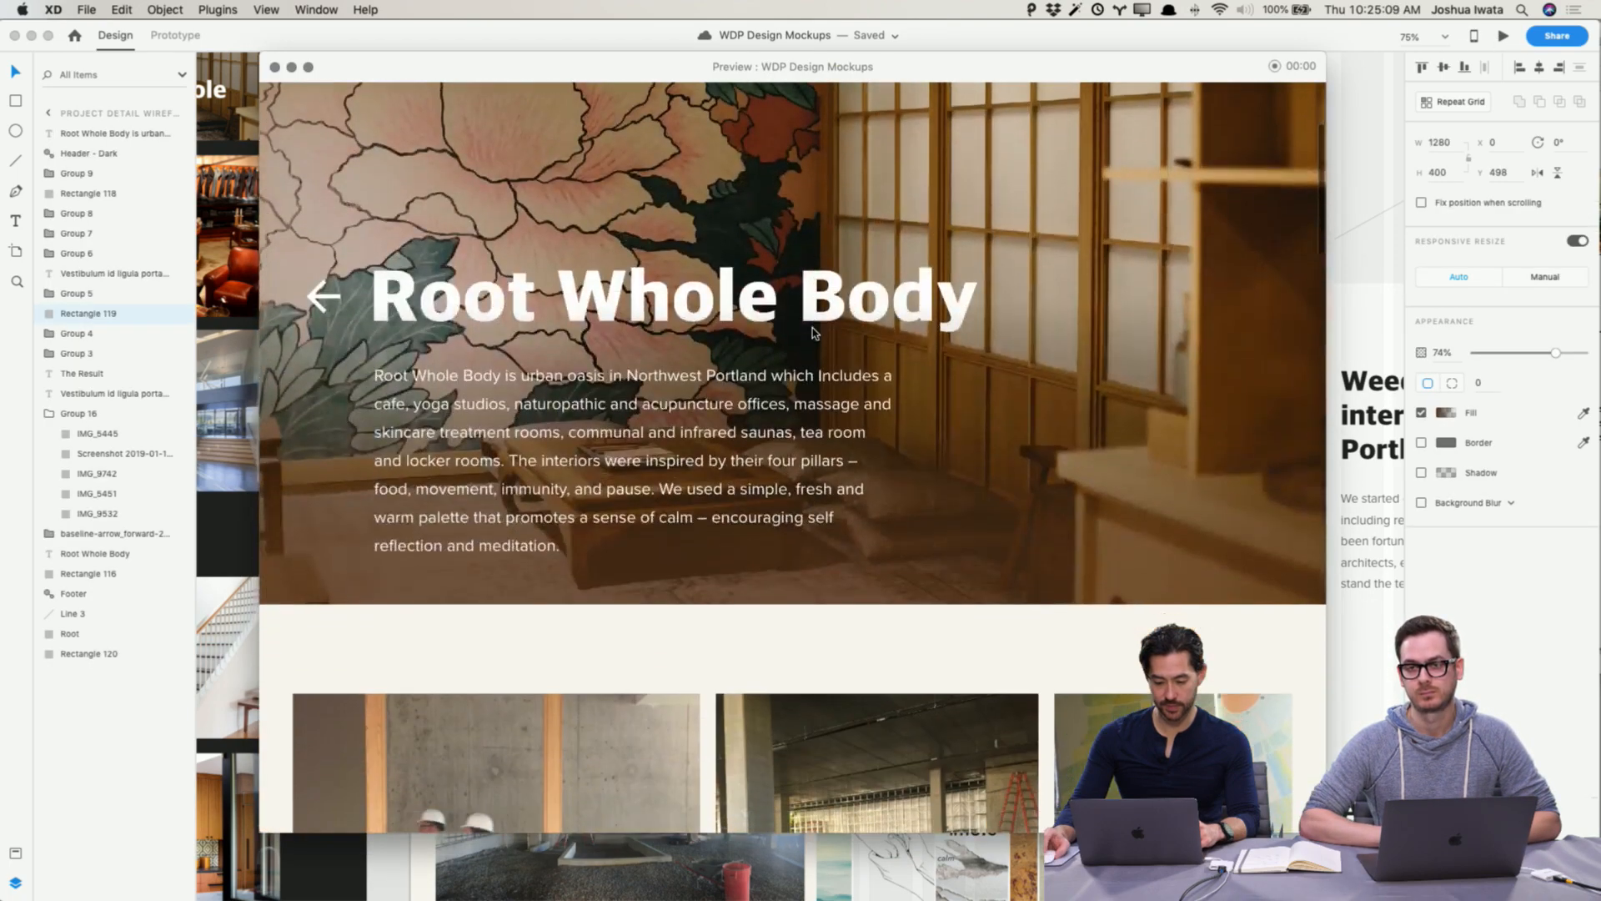
pyautogui.scroll(-5, 815, 333)
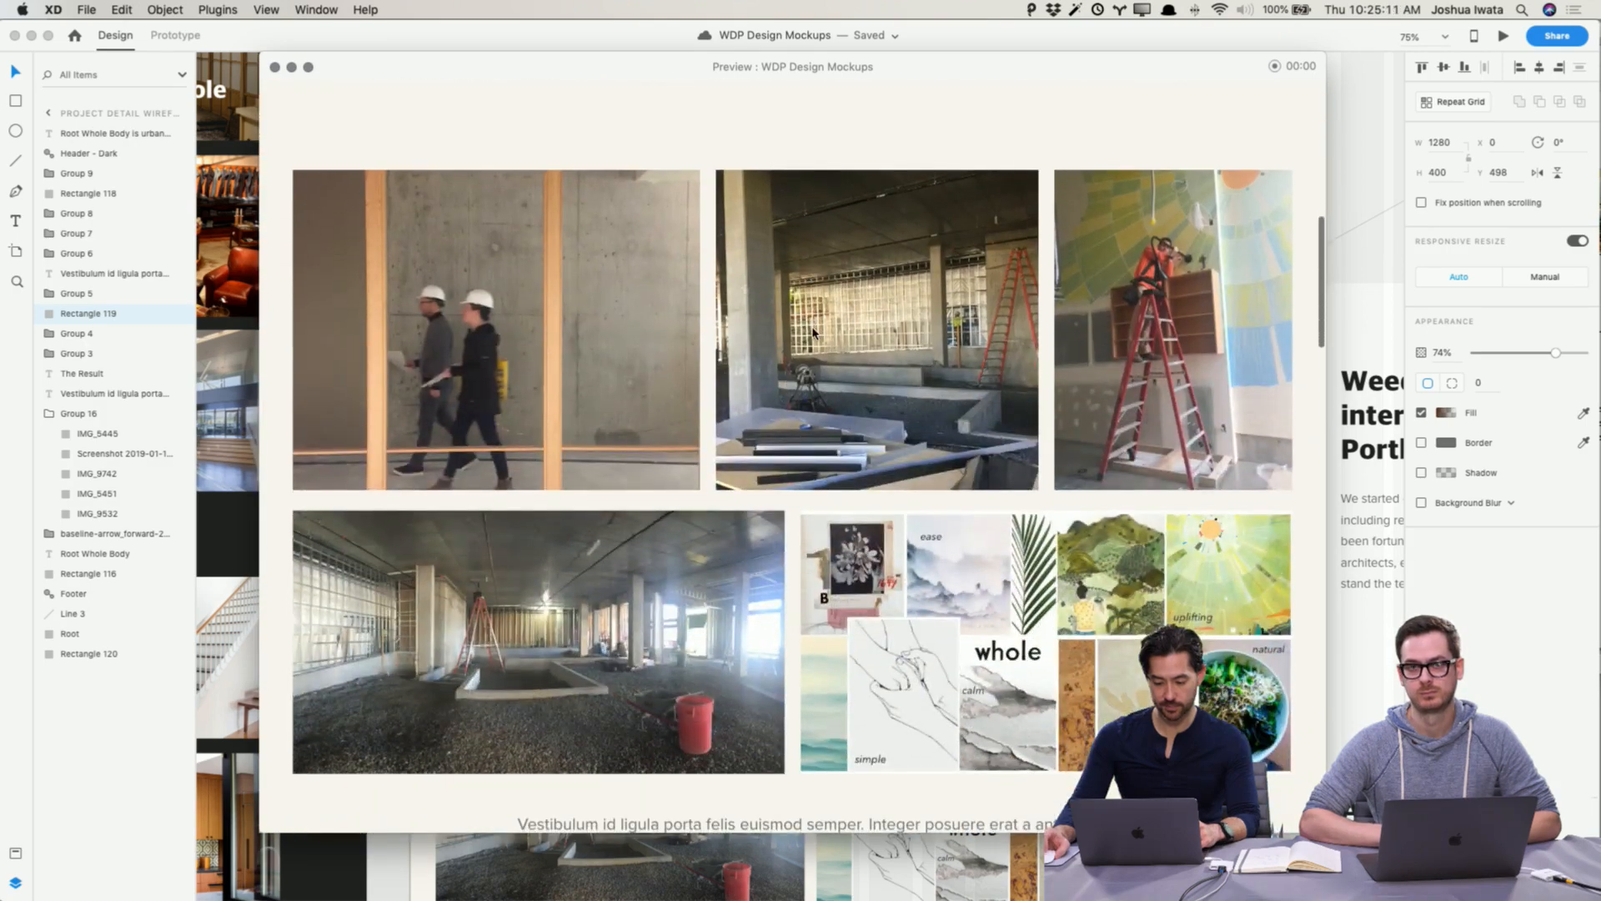
pyautogui.scroll(5, 813, 332)
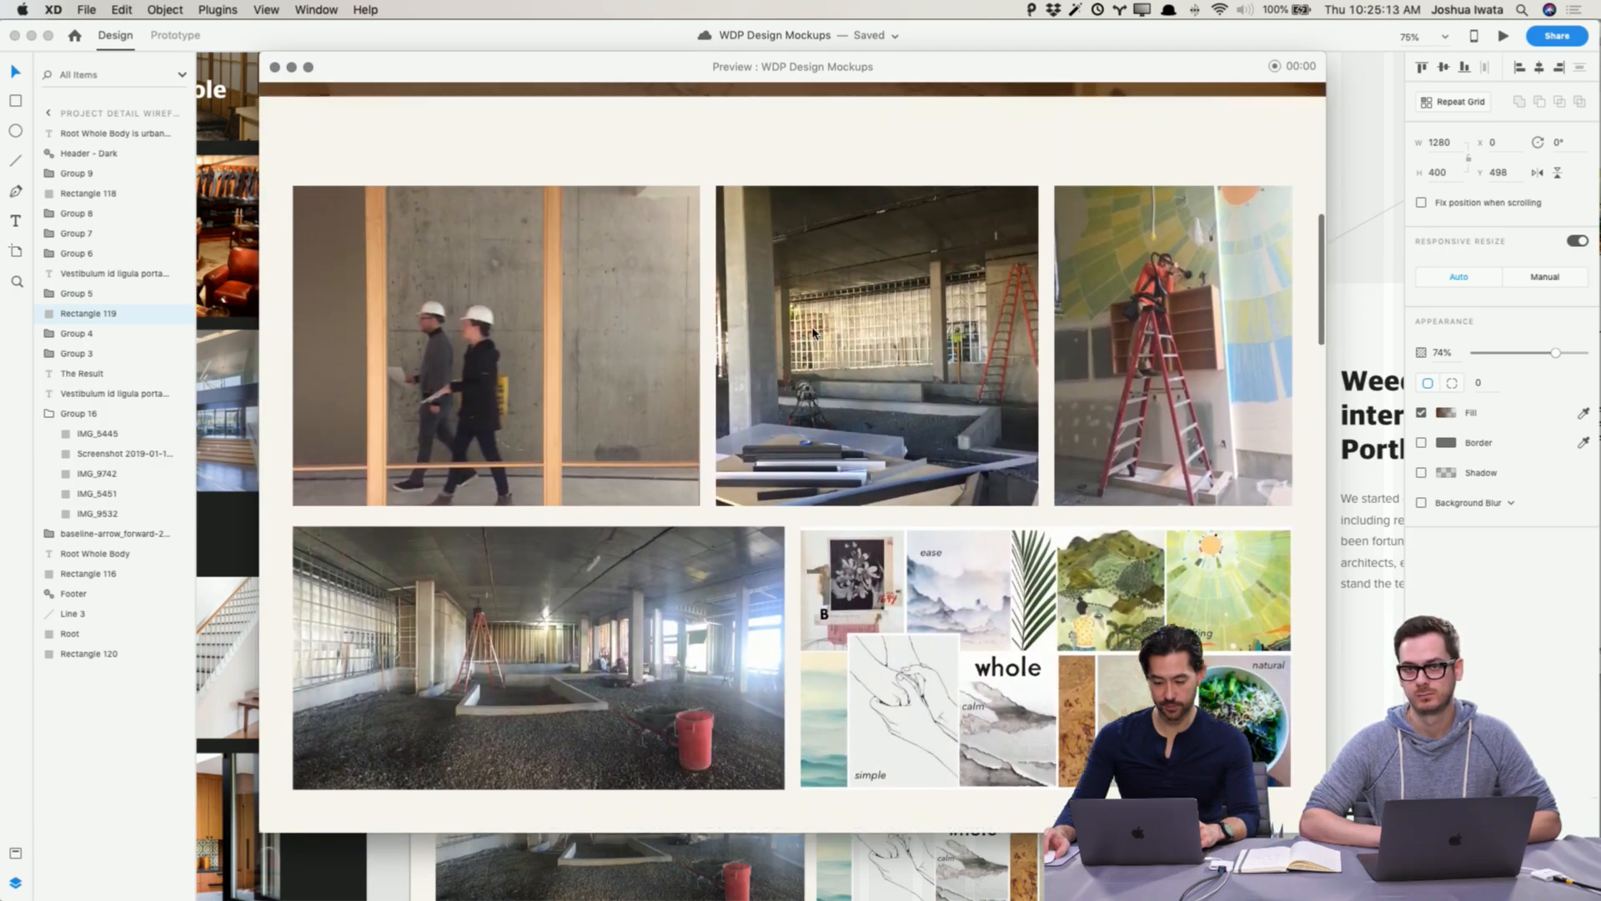
pyautogui.scroll(-2, 814, 331)
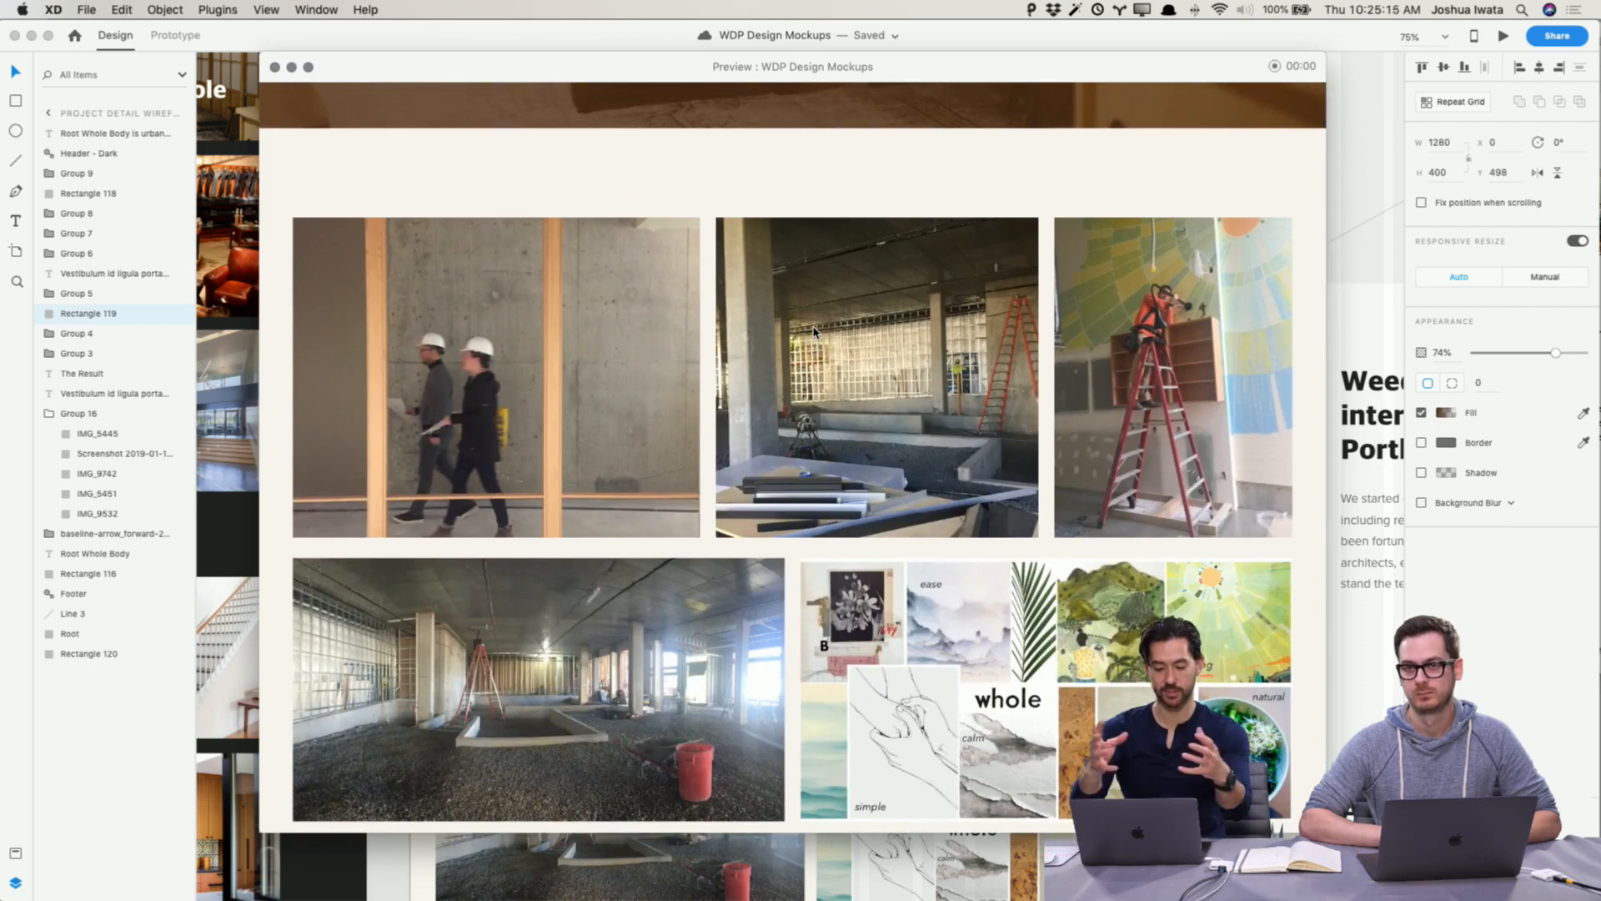
pyautogui.scroll(10, 814, 332)
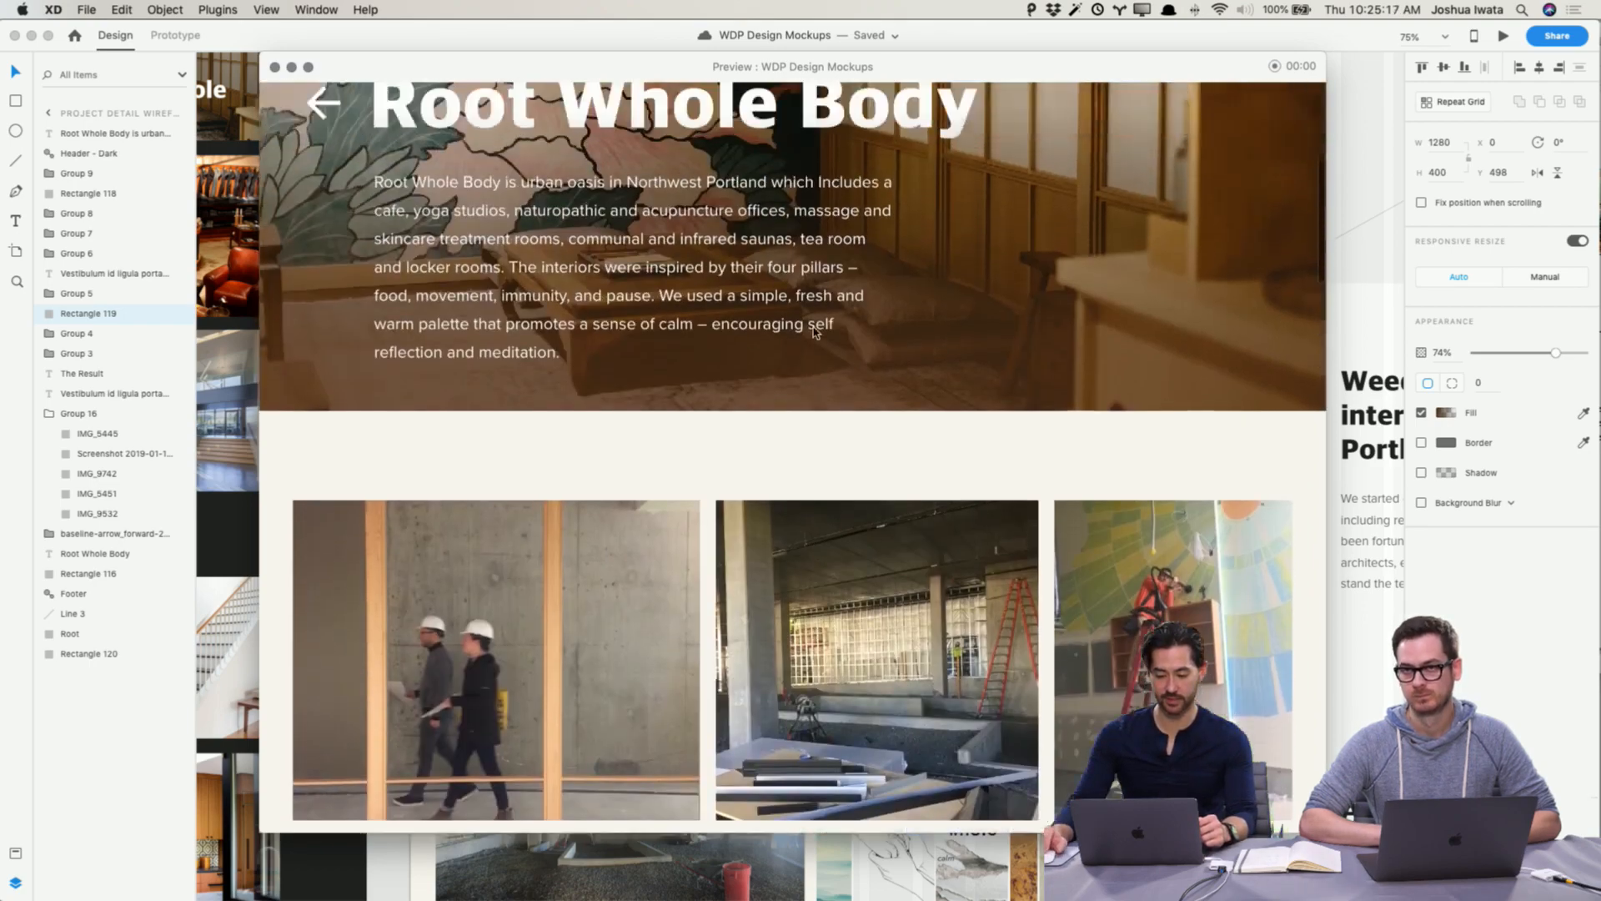
pyautogui.scroll(-5, 815, 335)
pyautogui.scroll(-10, 815, 334)
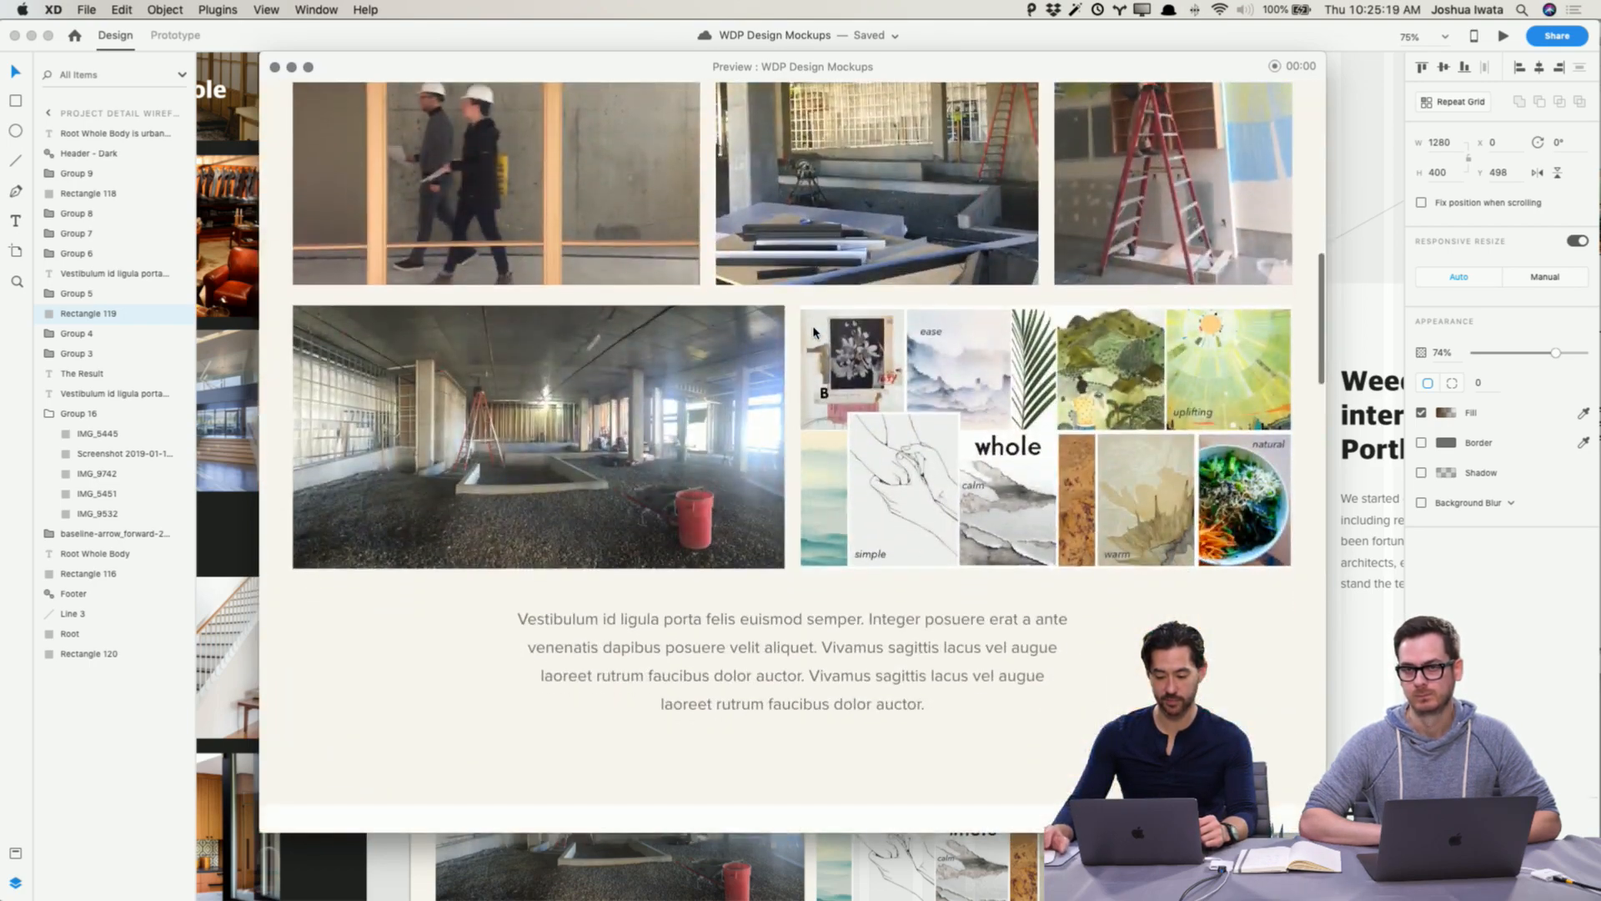
pyautogui.scroll(-15, 814, 332)
pyautogui.scroll(16, 814, 332)
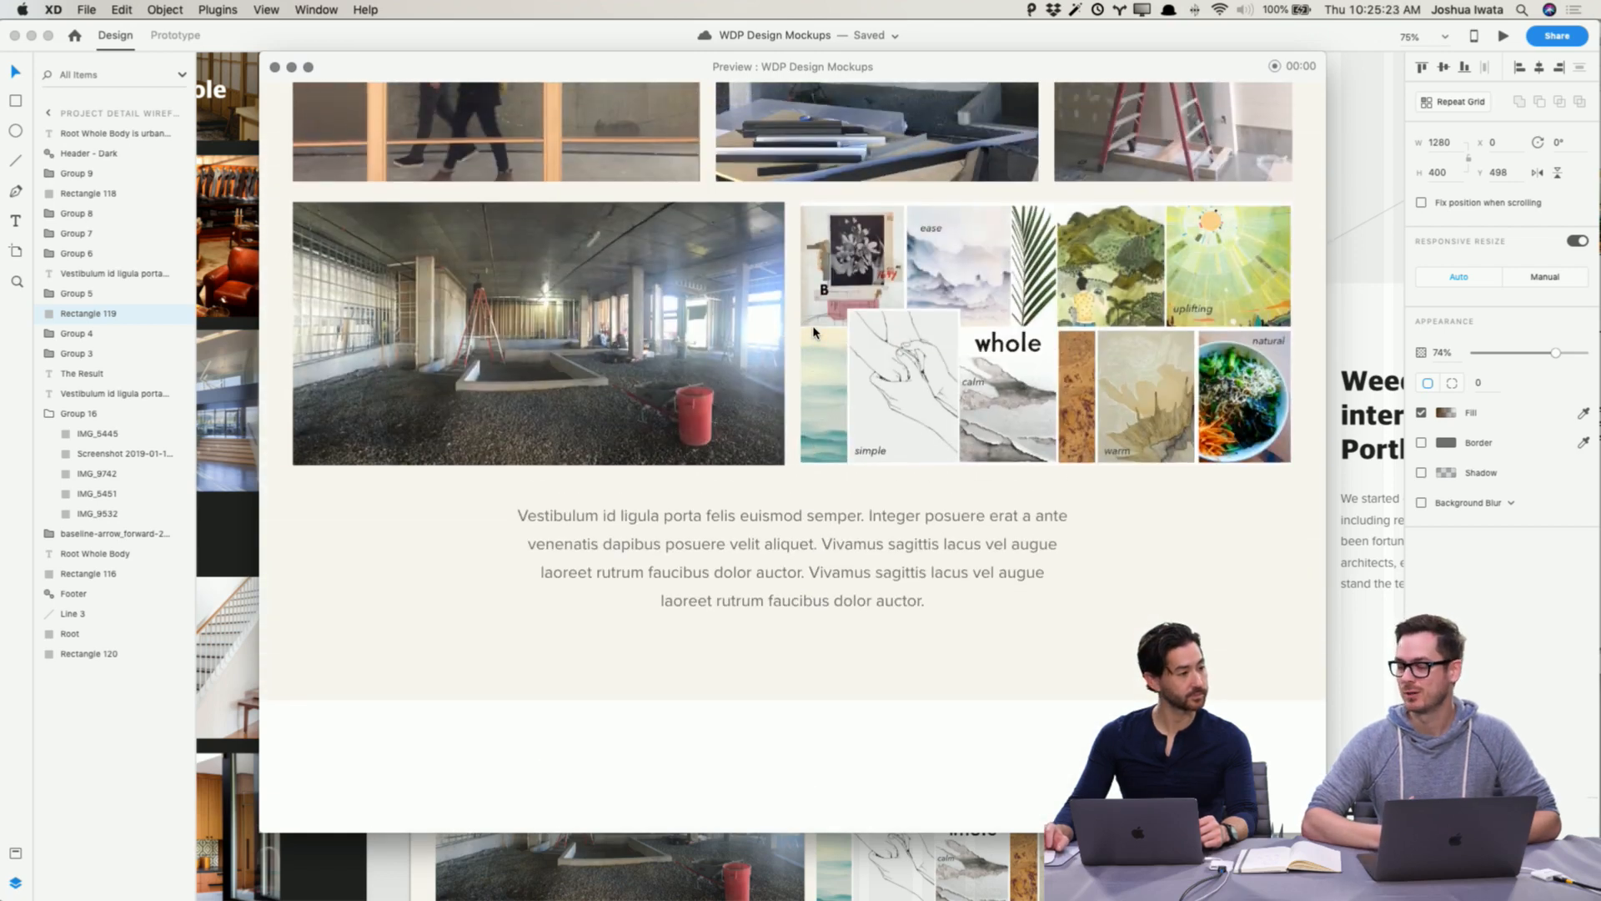
pyautogui.scroll(13, 814, 332)
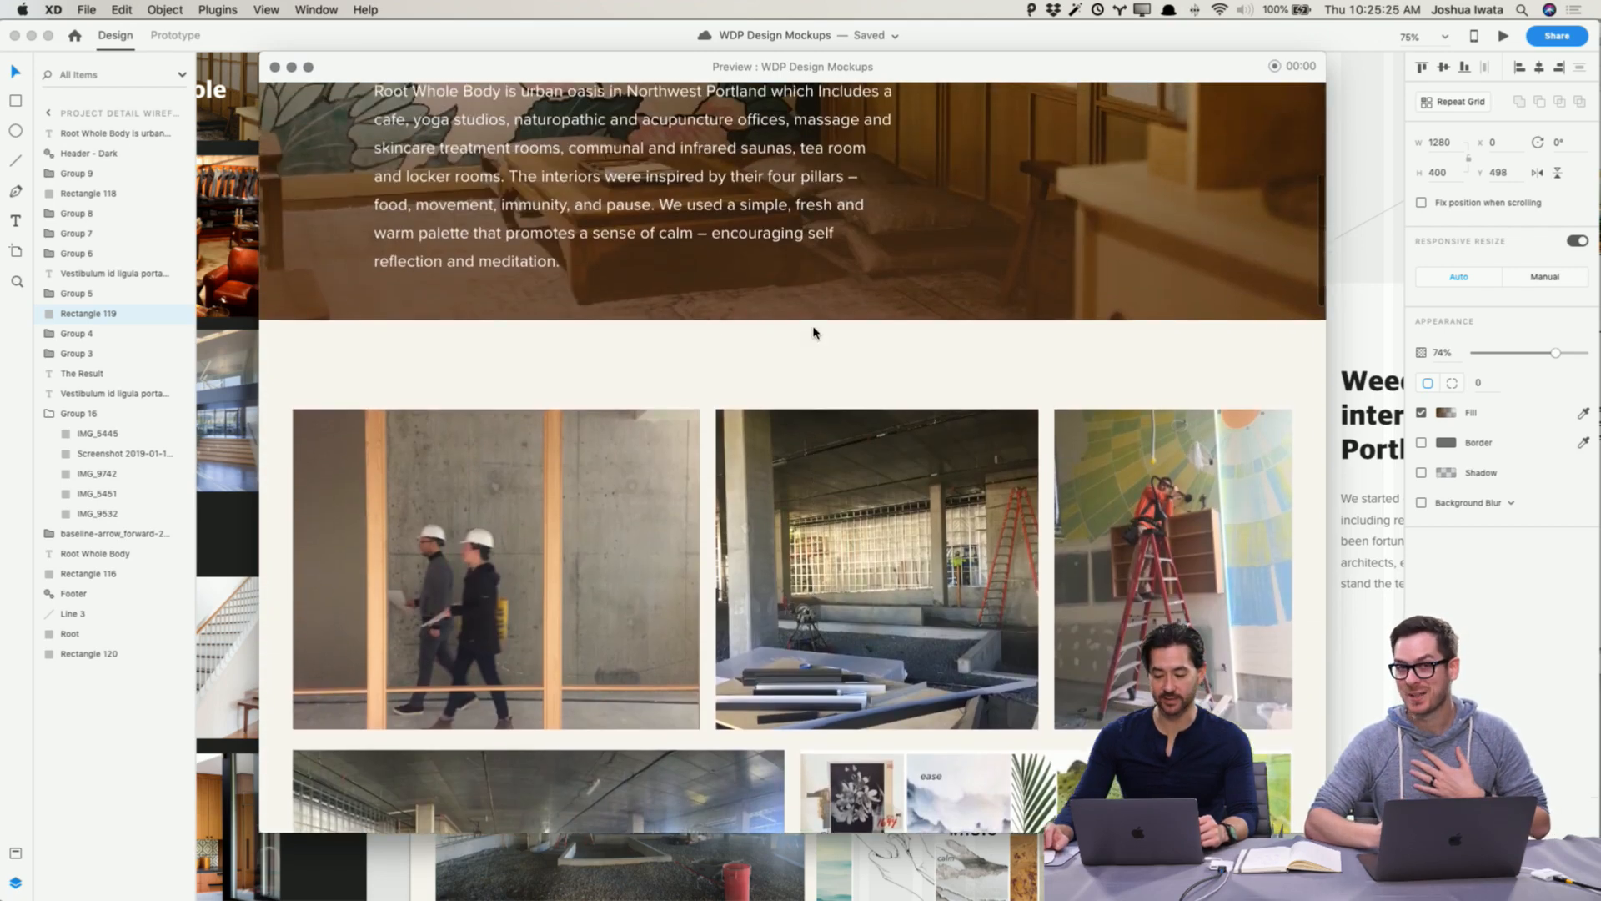
pyautogui.scroll(12, 814, 331)
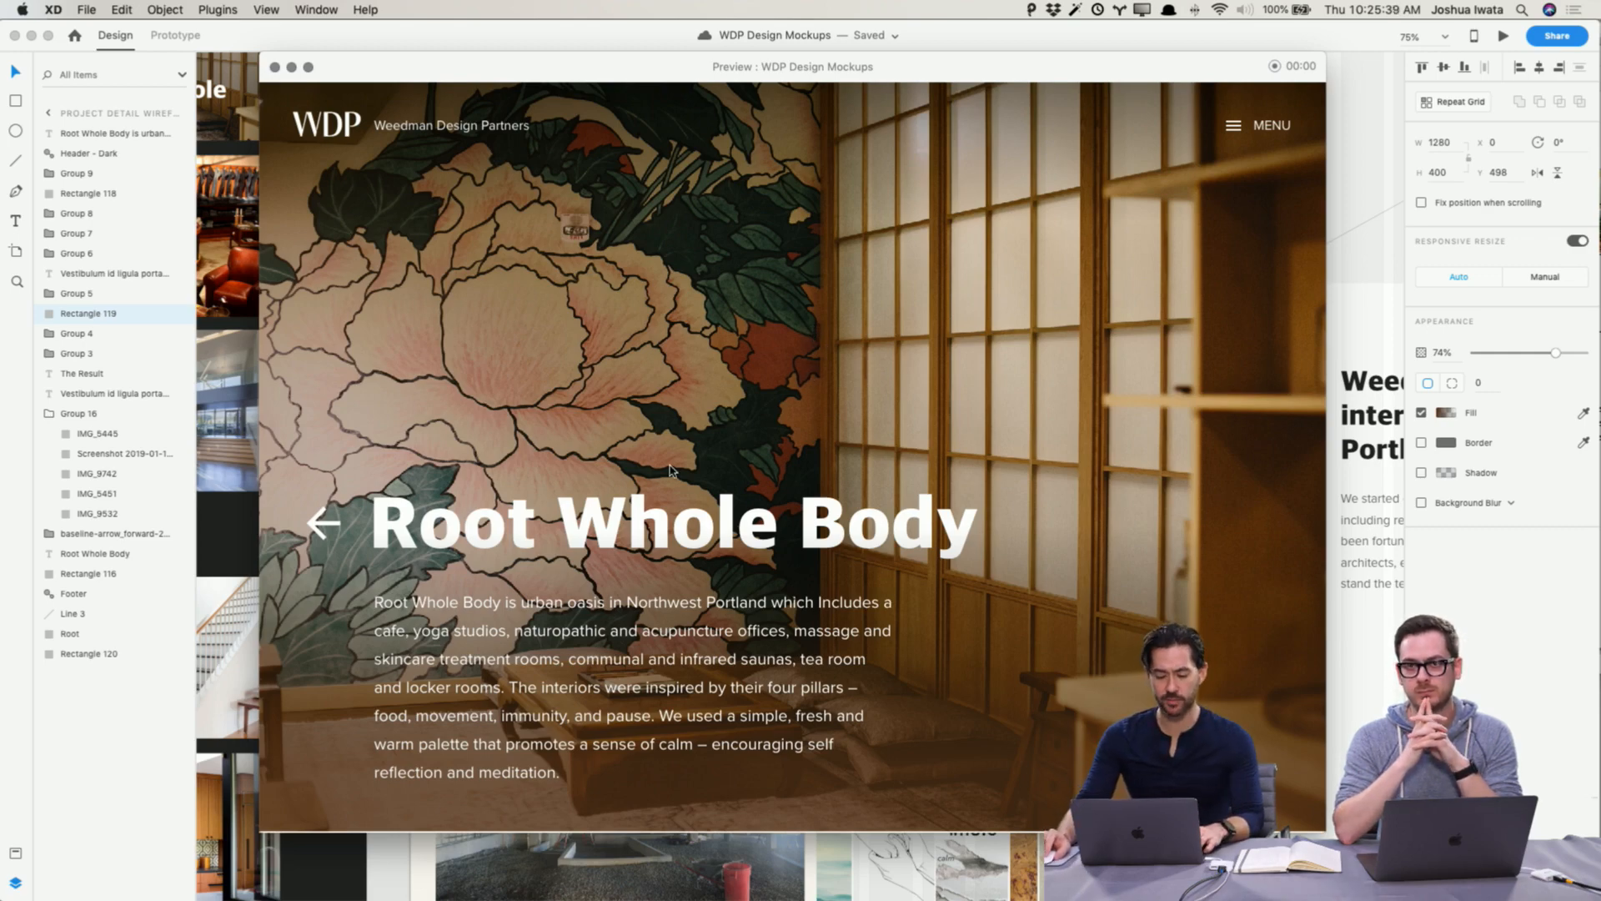
# Step: Switch to the Keynote presentation's Moodboards slide
pyautogui.press('super+Tab')
pyautogui.press('super+Tab')
pyautogui.press('super+Tab')
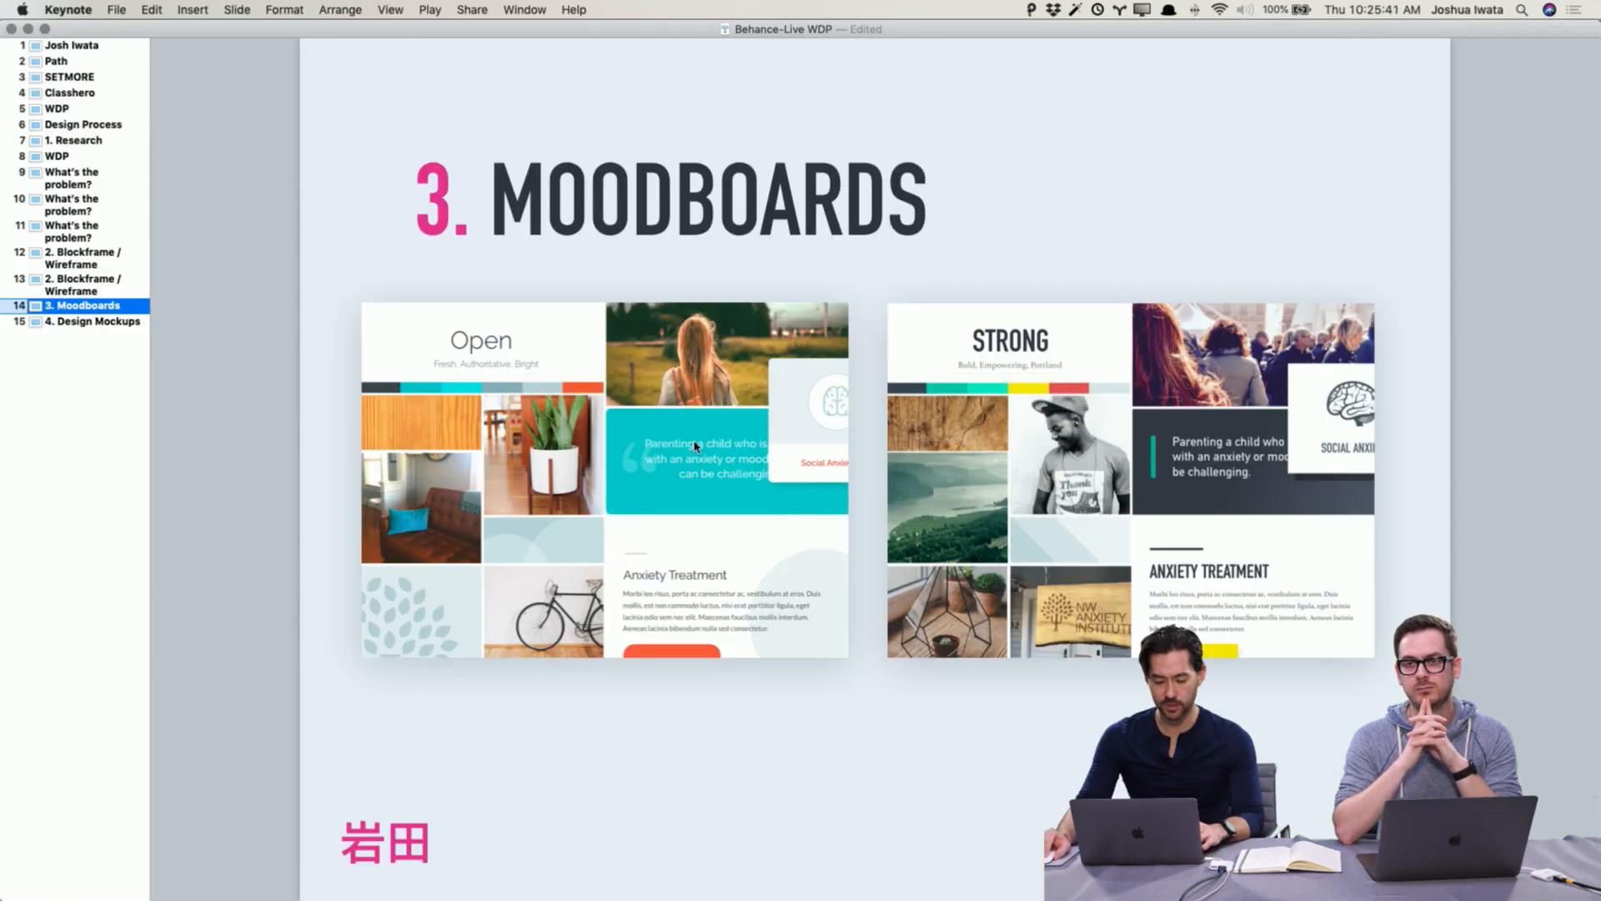
# Step: Open the third "What's the problem?" slide in the presentation
pyautogui.click(27, 240)
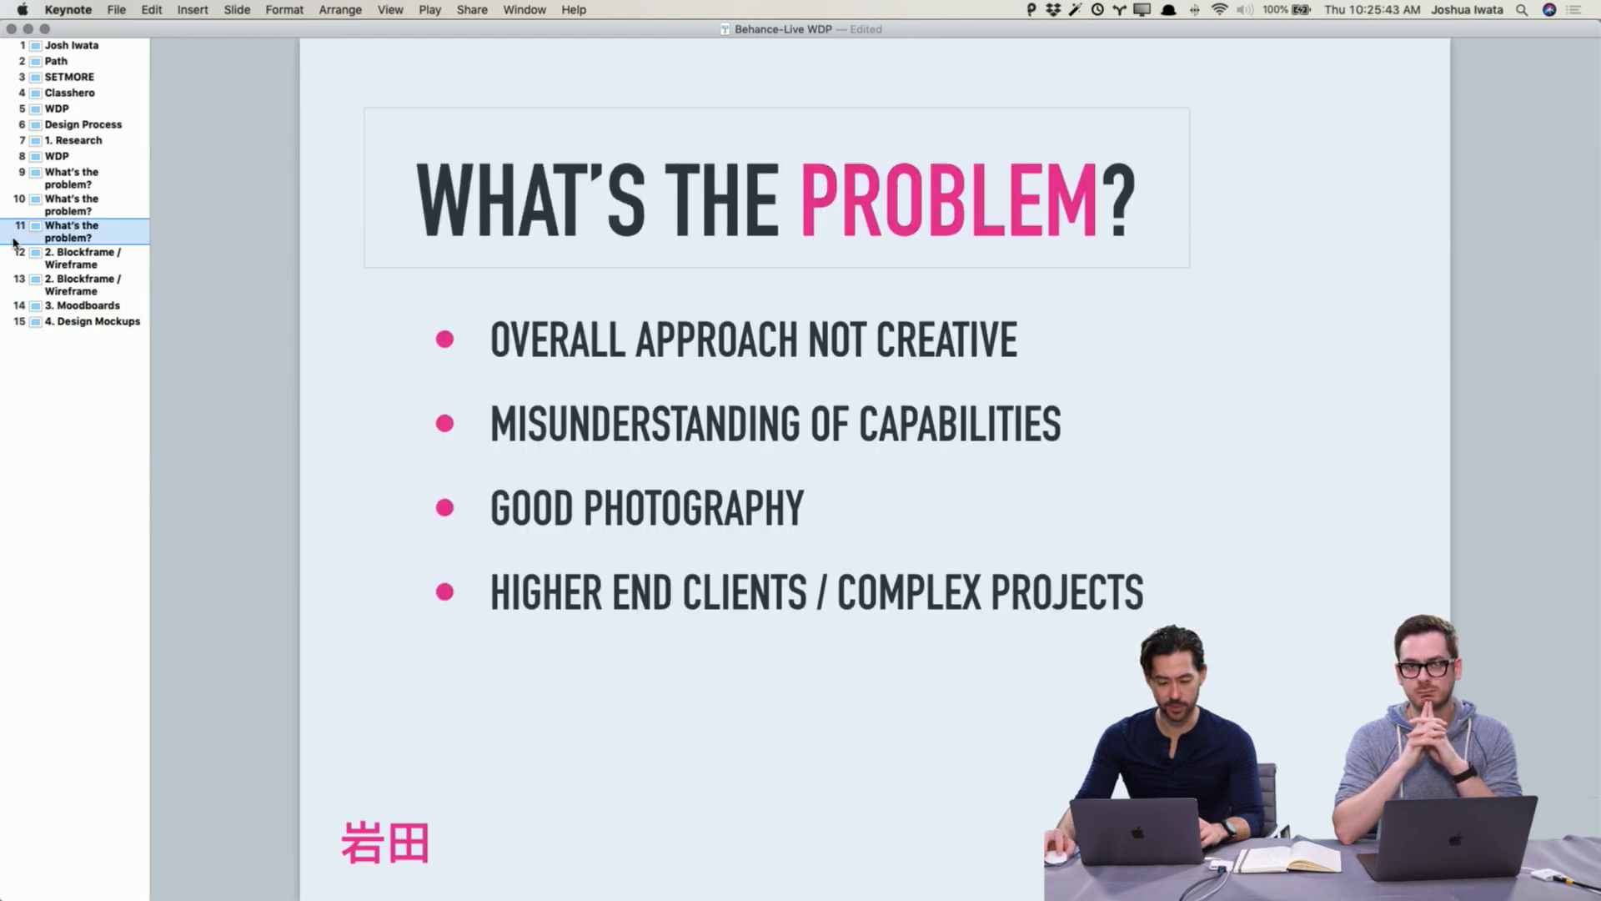
pyautogui.click(254, 401)
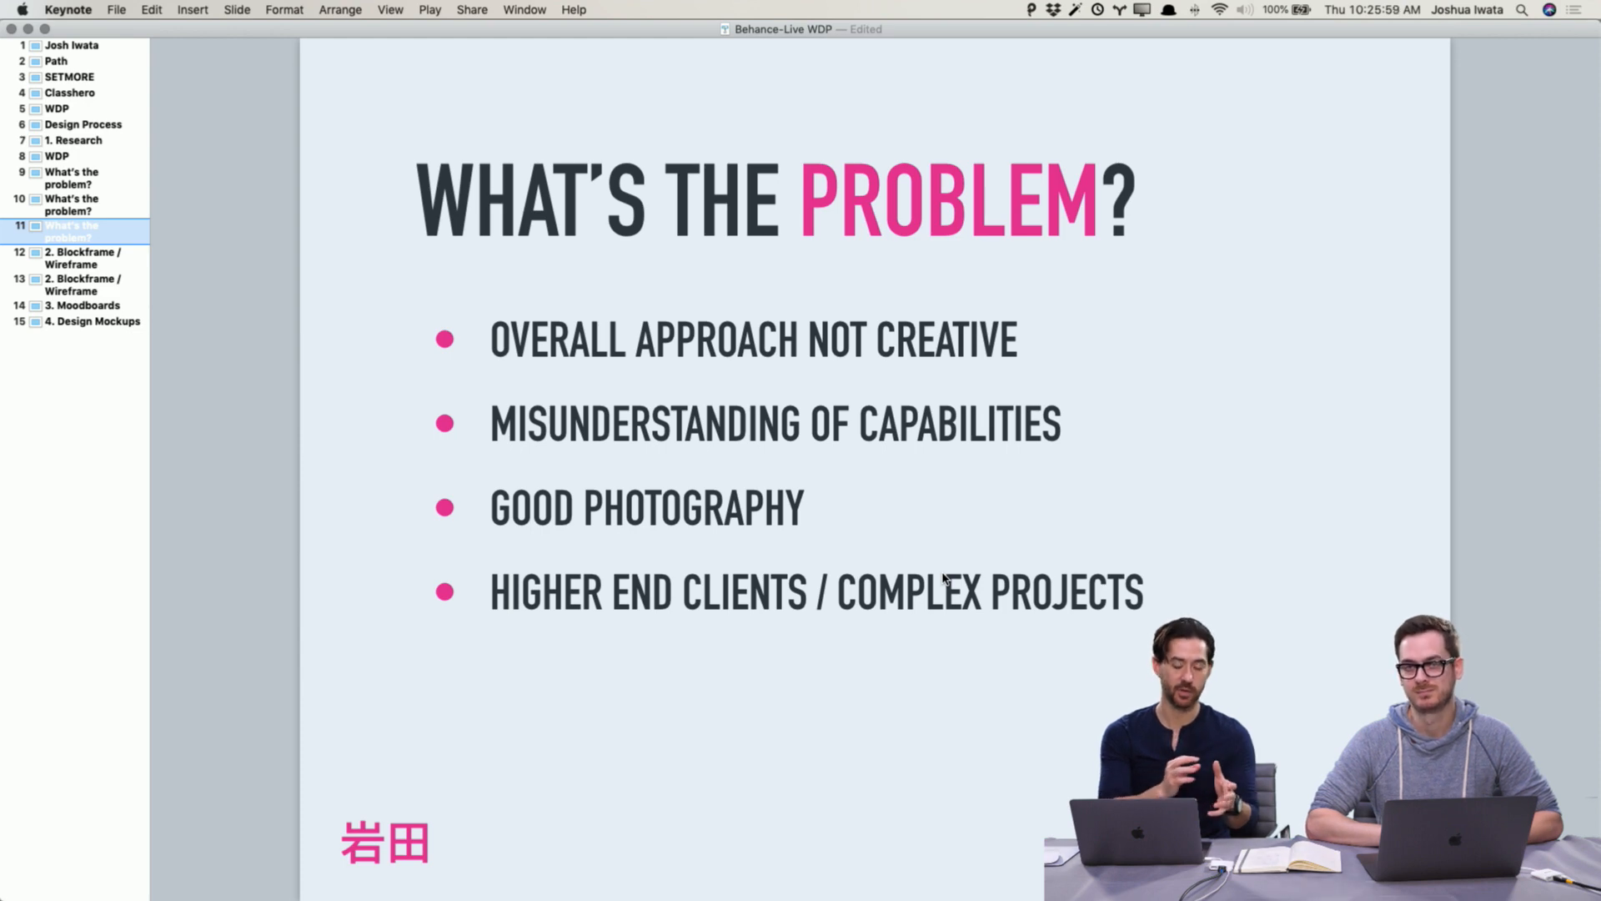
# Step: Close the preview and delete "The Result" heading from the Project Detail wireframe
pyautogui.press('super+Tab')
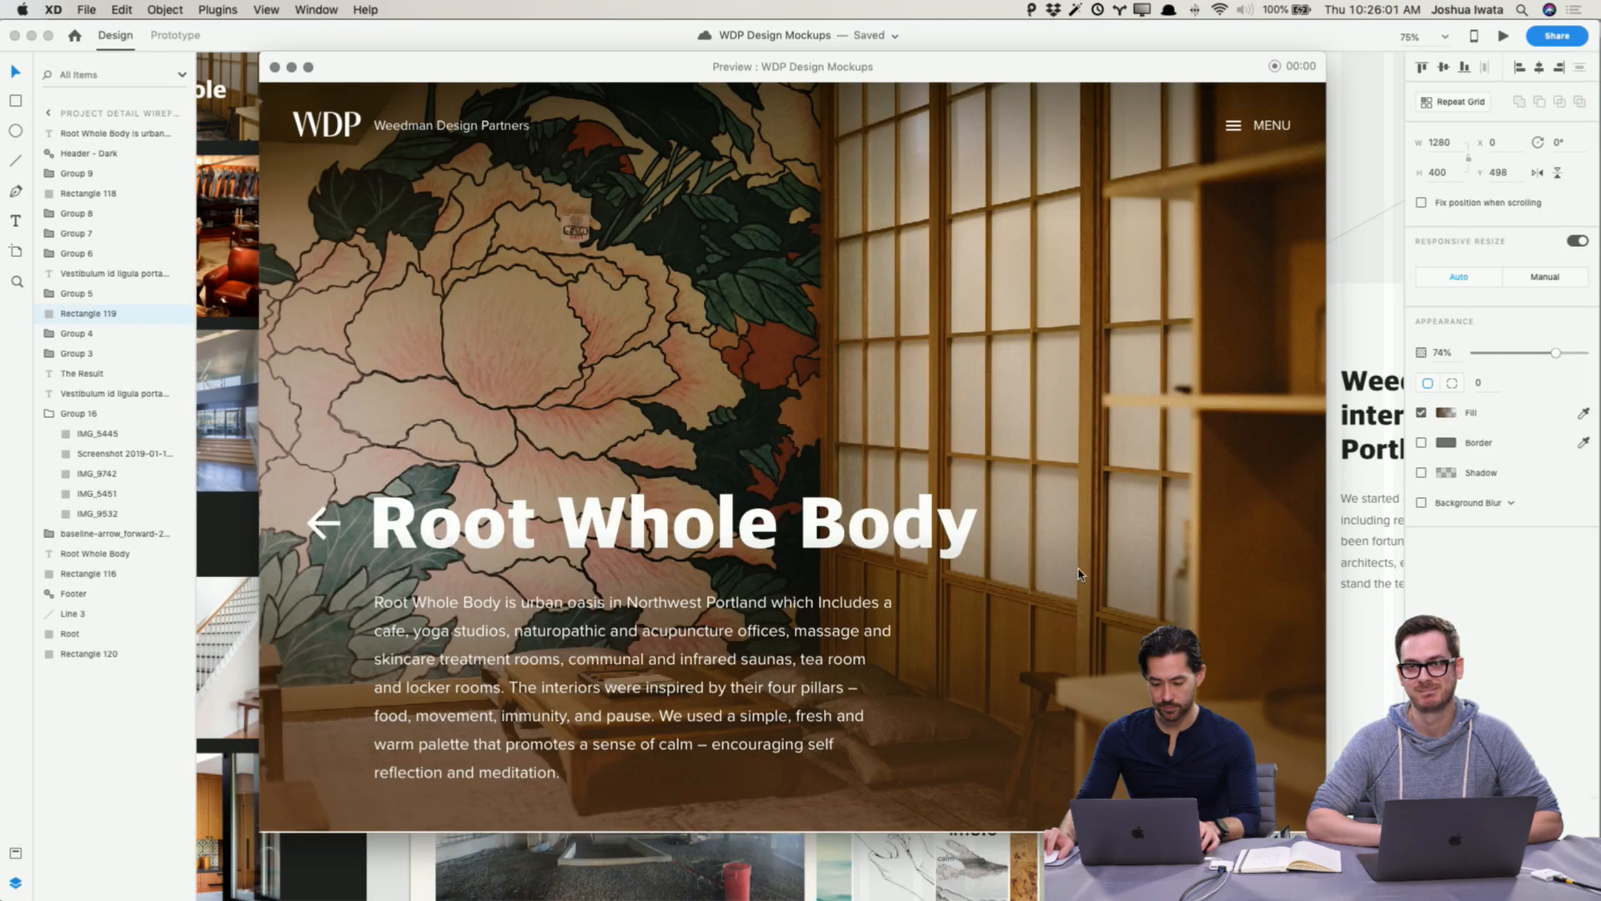
pyautogui.scroll(-5, 1078, 574)
pyautogui.click(275, 68)
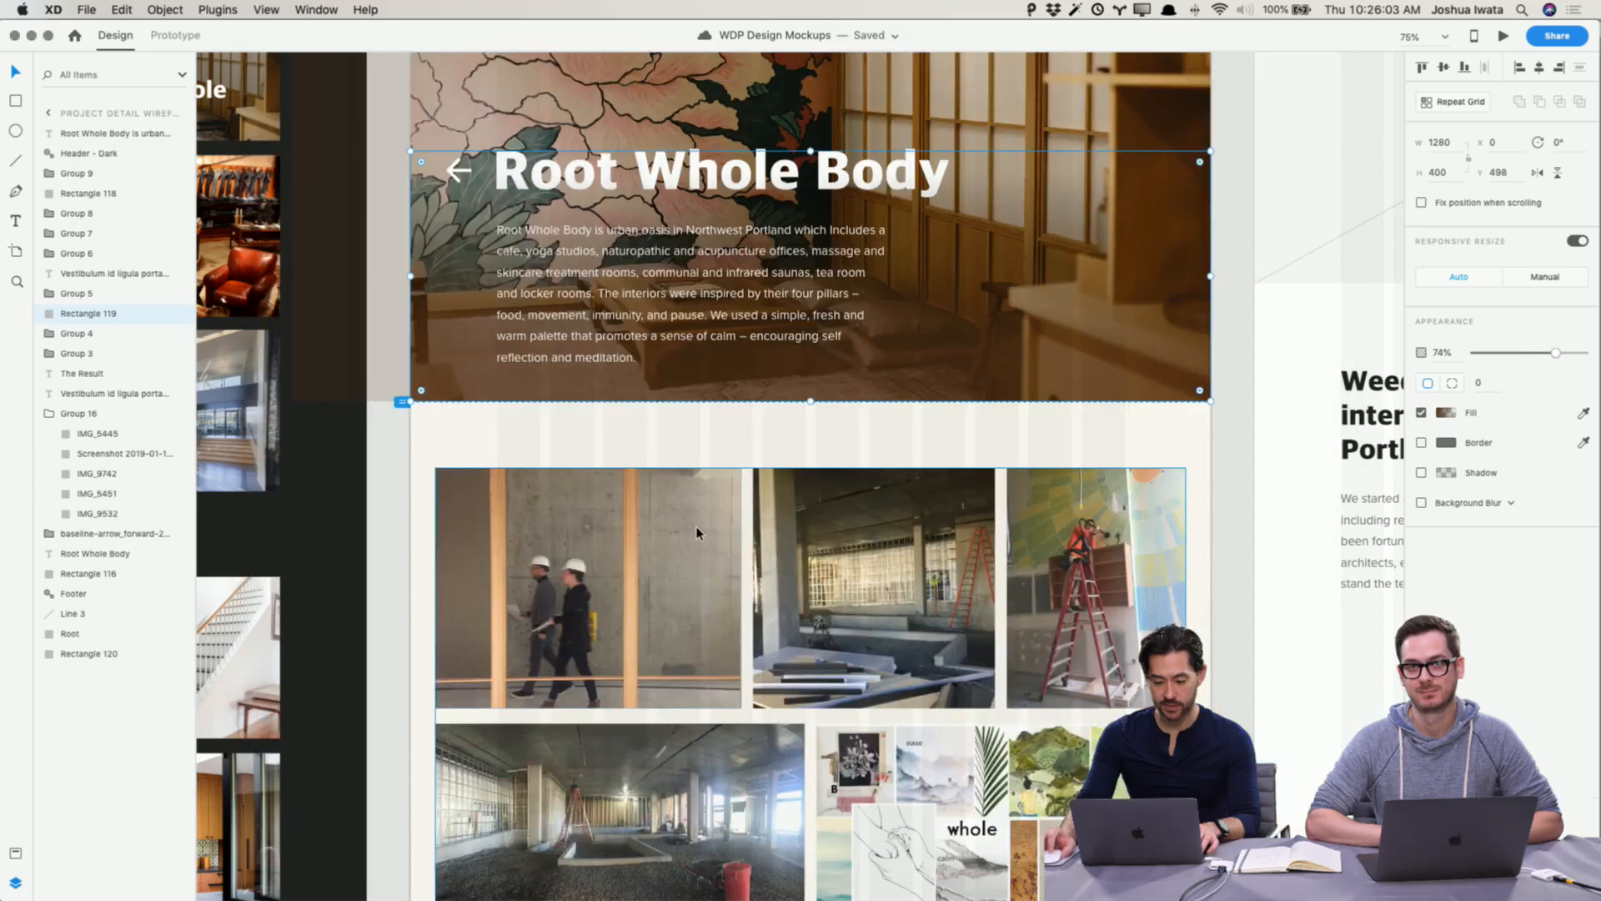
pyautogui.scroll(-6, 696, 525)
pyautogui.click(405, 581)
pyautogui.scroll(-5, 406, 575)
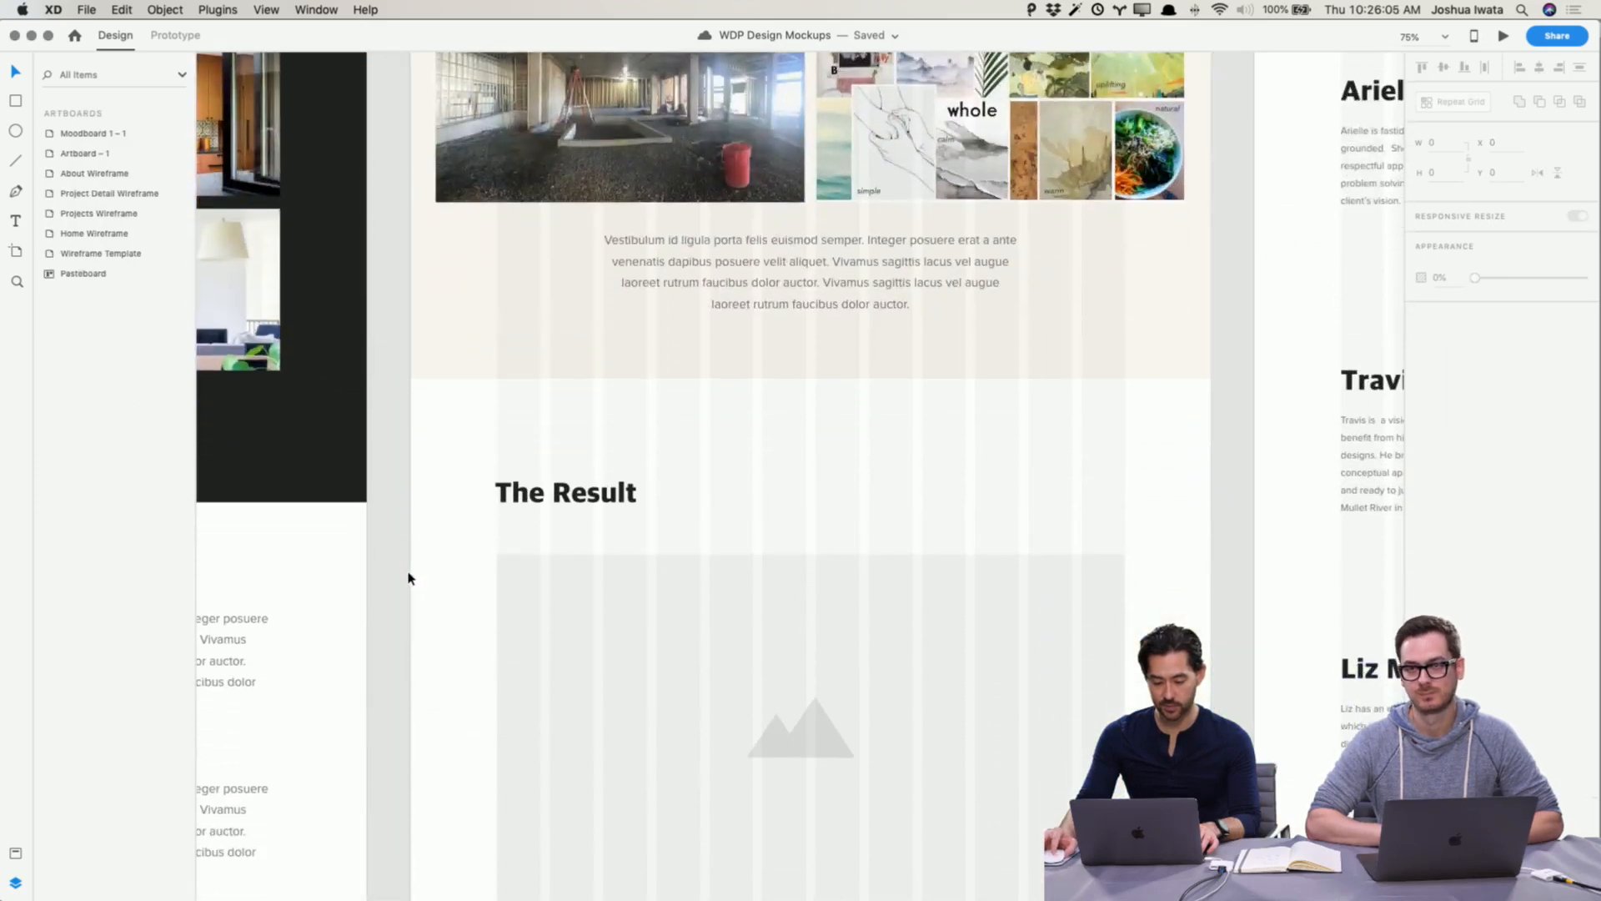
pyautogui.click(589, 399)
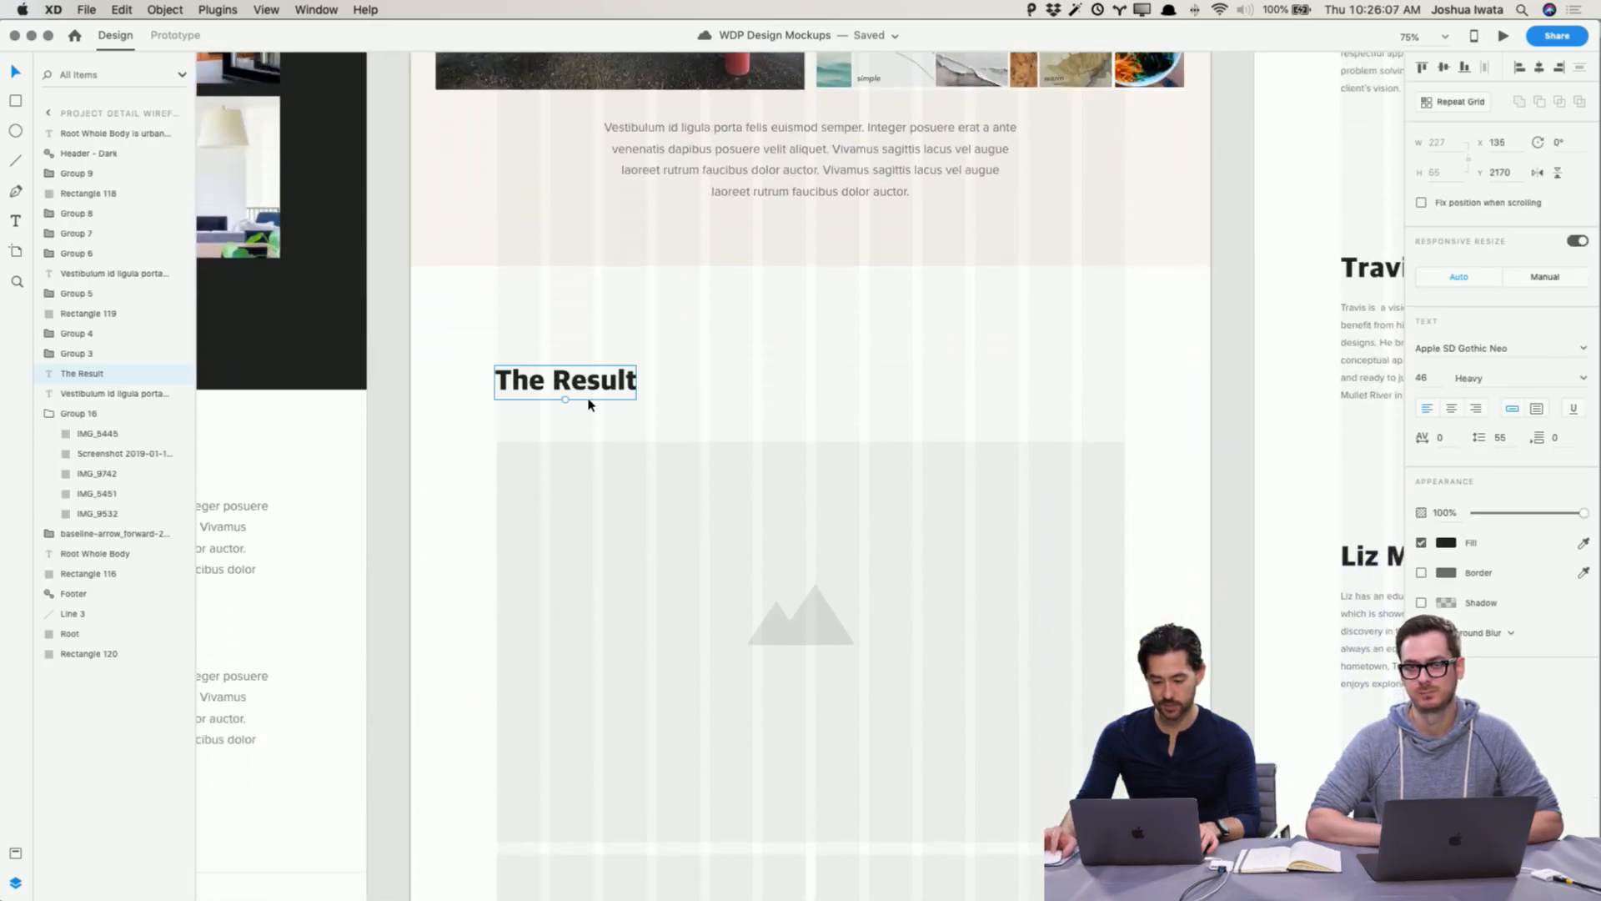
pyautogui.press('super+minus')
pyautogui.scroll(-3, 589, 404)
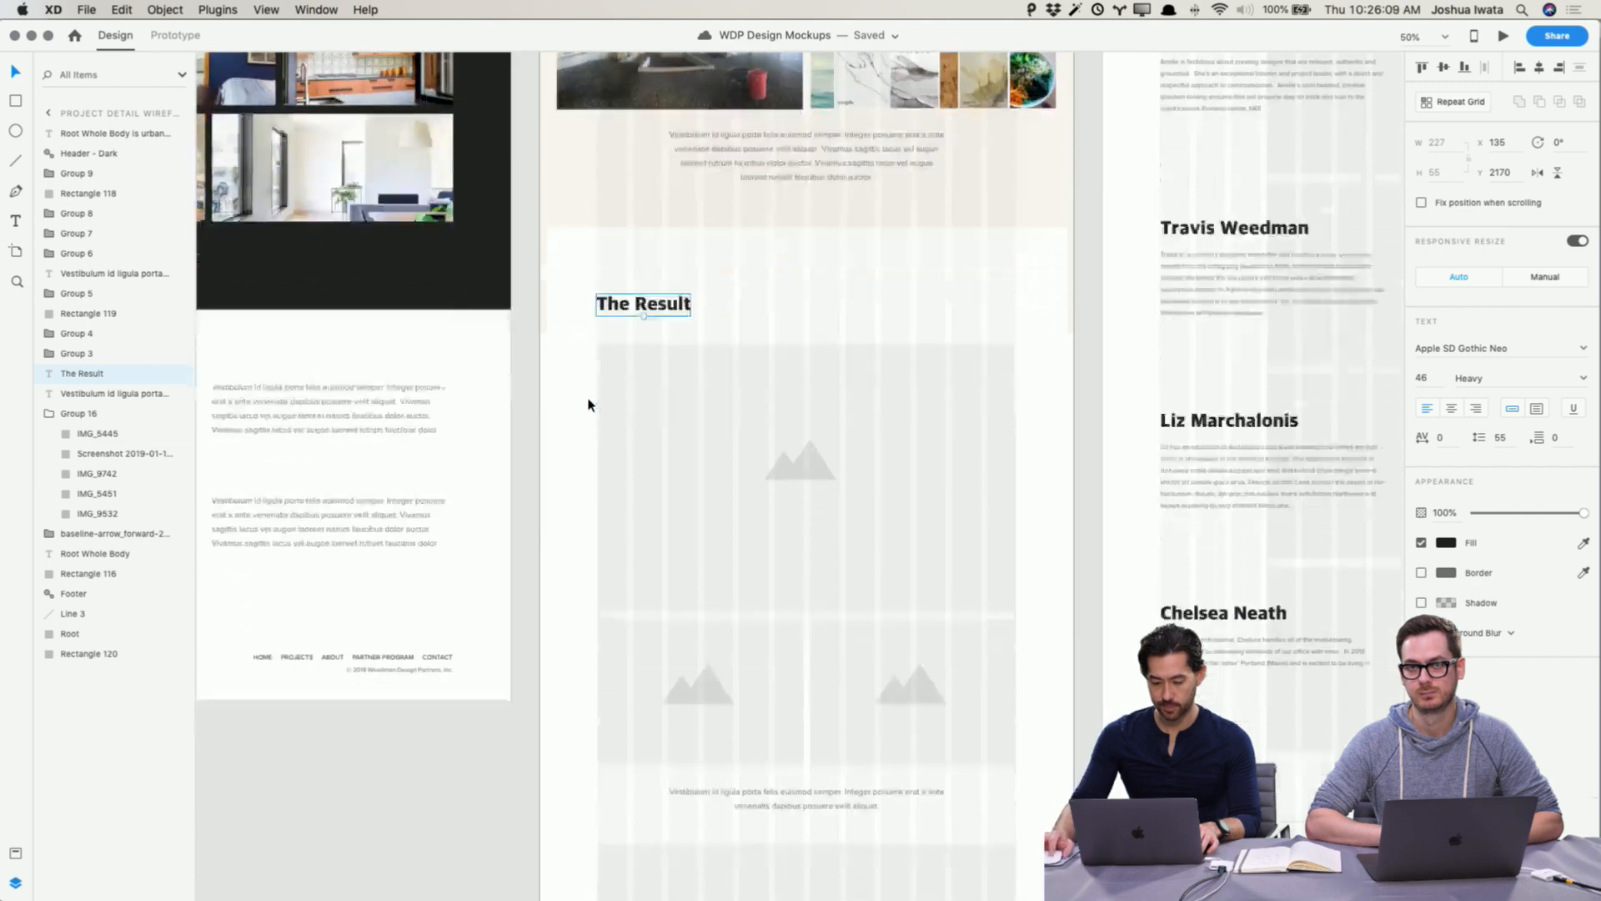
pyautogui.press('super+minus')
pyautogui.scroll(-1, 617, 410)
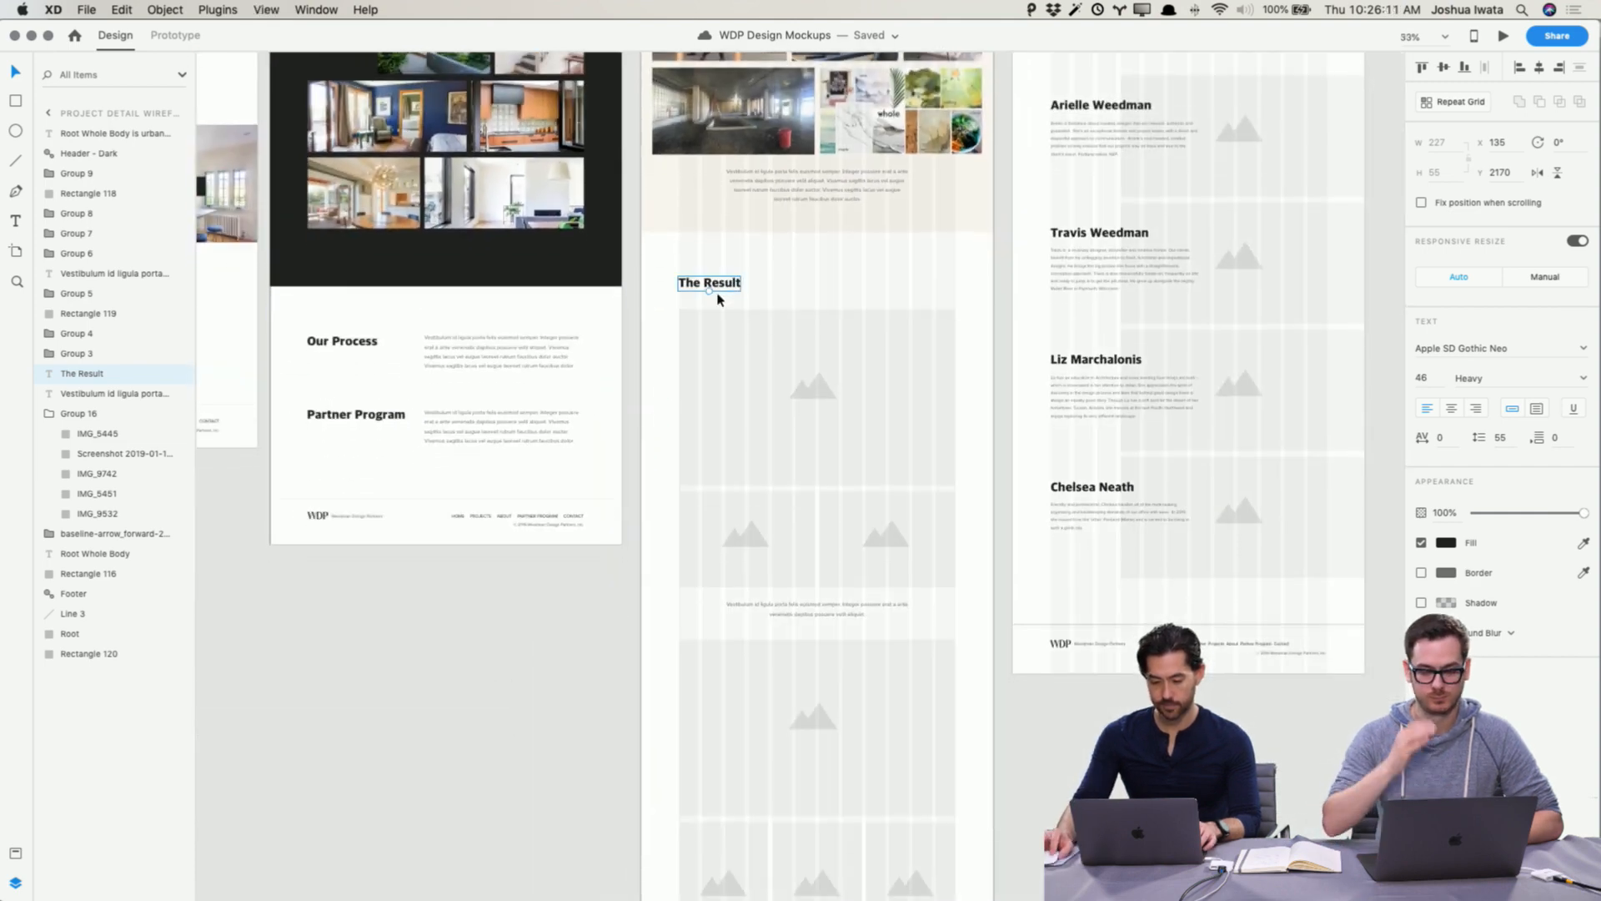
pyautogui.press('BackSpace')
# Step: Select the remaining Result section image placeholders and captions, group them, and save the document
pyautogui.scroll(-1, 714, 286)
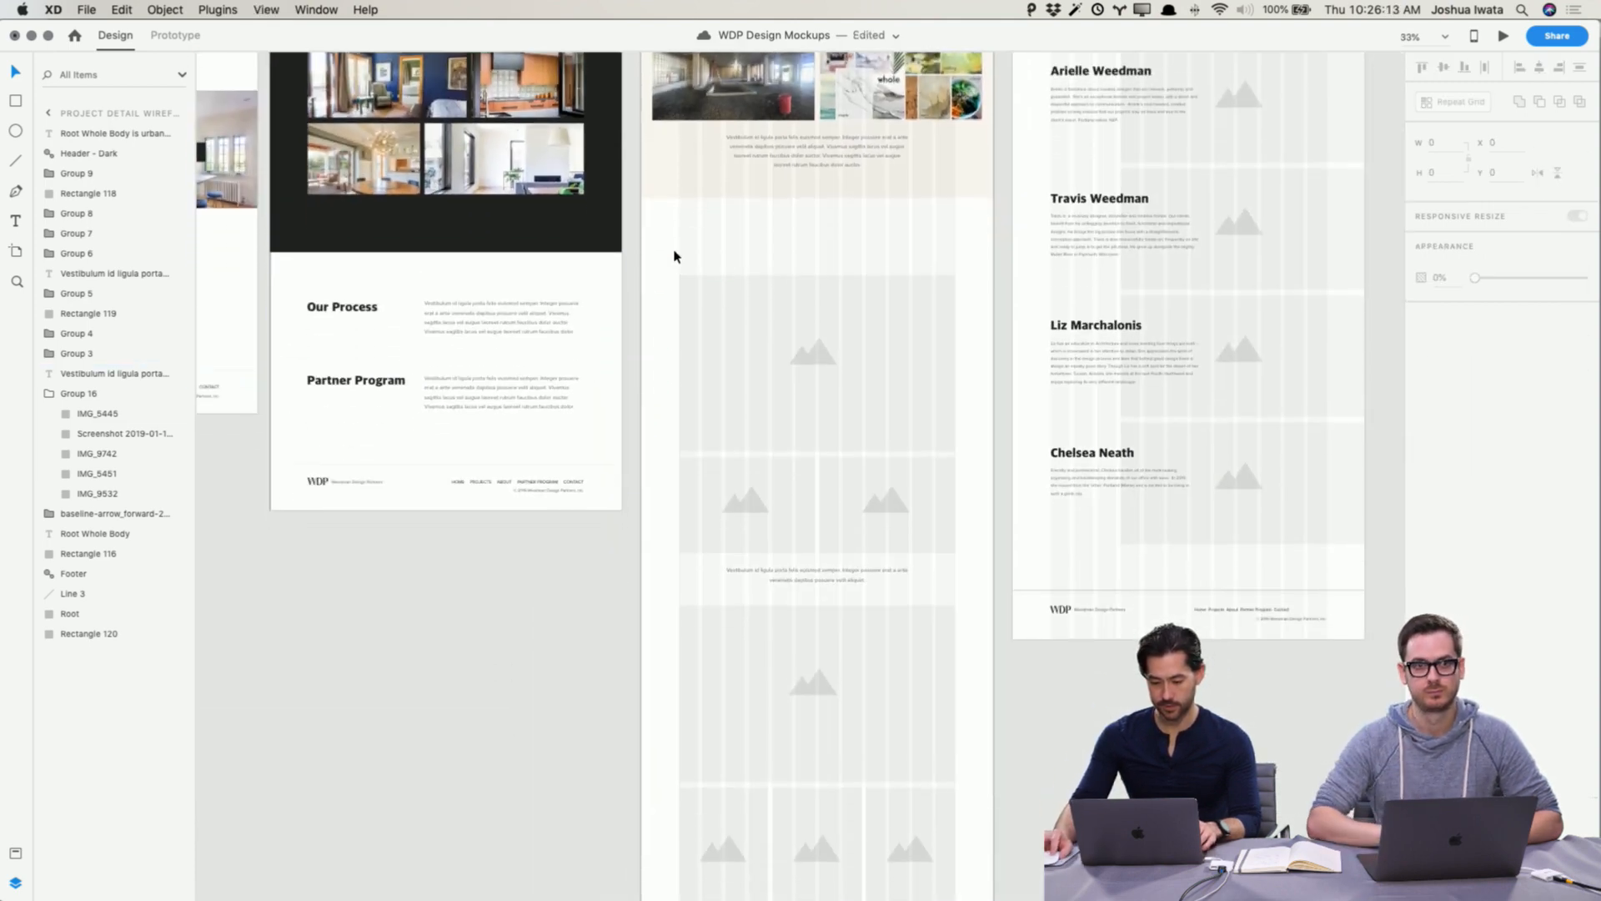
pyautogui.scroll(-2, 681, 283)
pyautogui.press('super+minus')
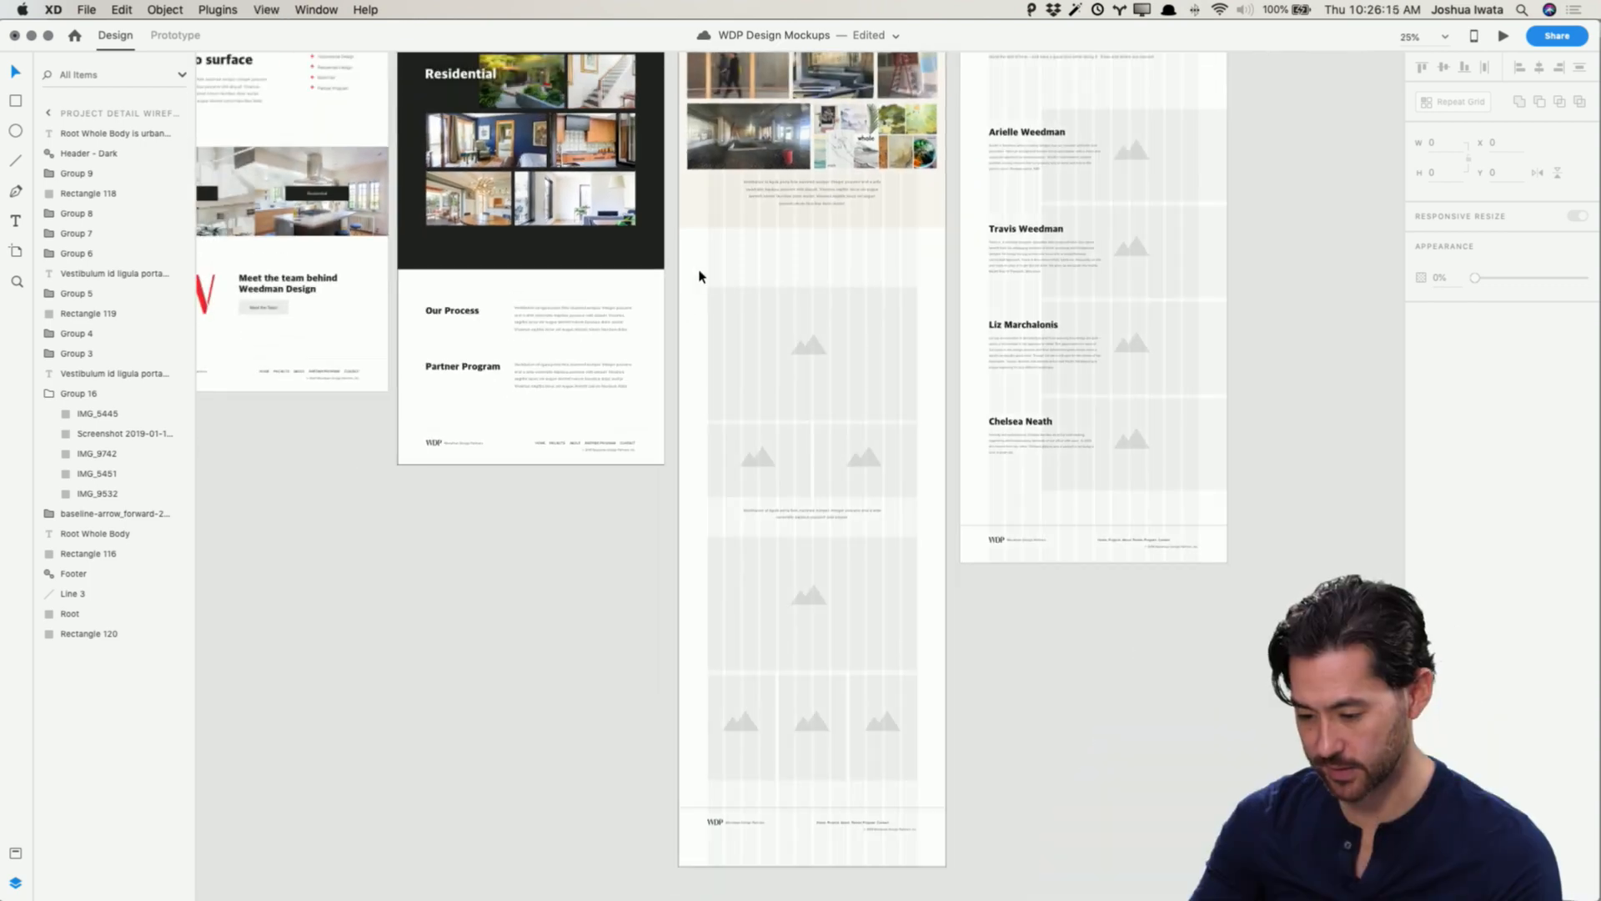
pyautogui.moveTo(701, 273); pyautogui.dragTo(892, 728)
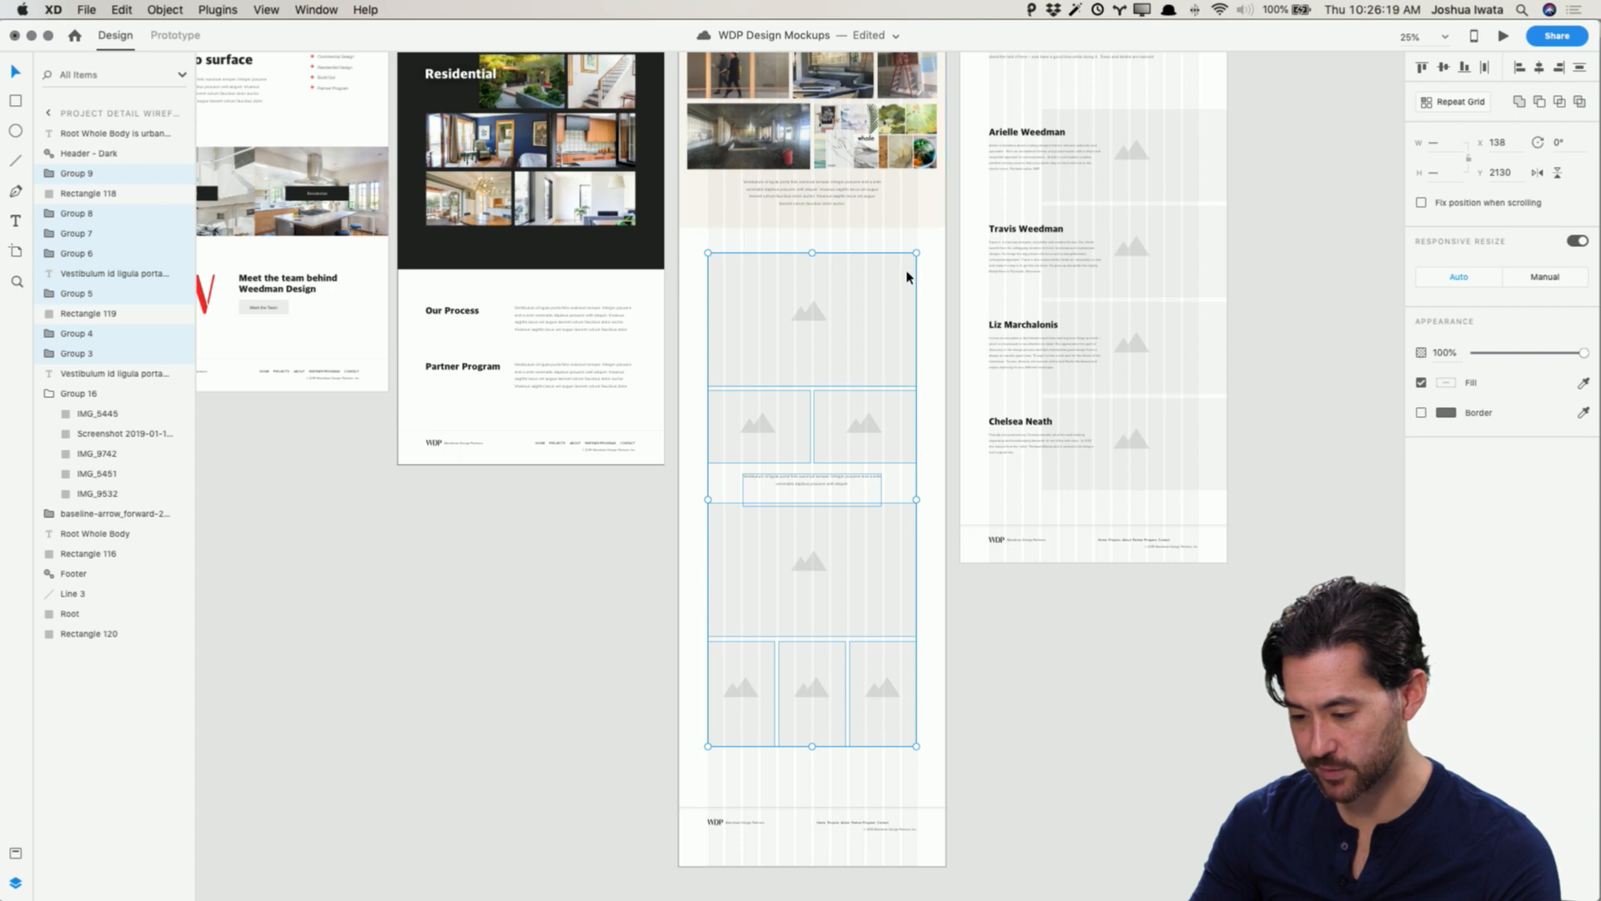
pyautogui.scroll(1, 913, 283)
pyautogui.scroll(10, 932, 398)
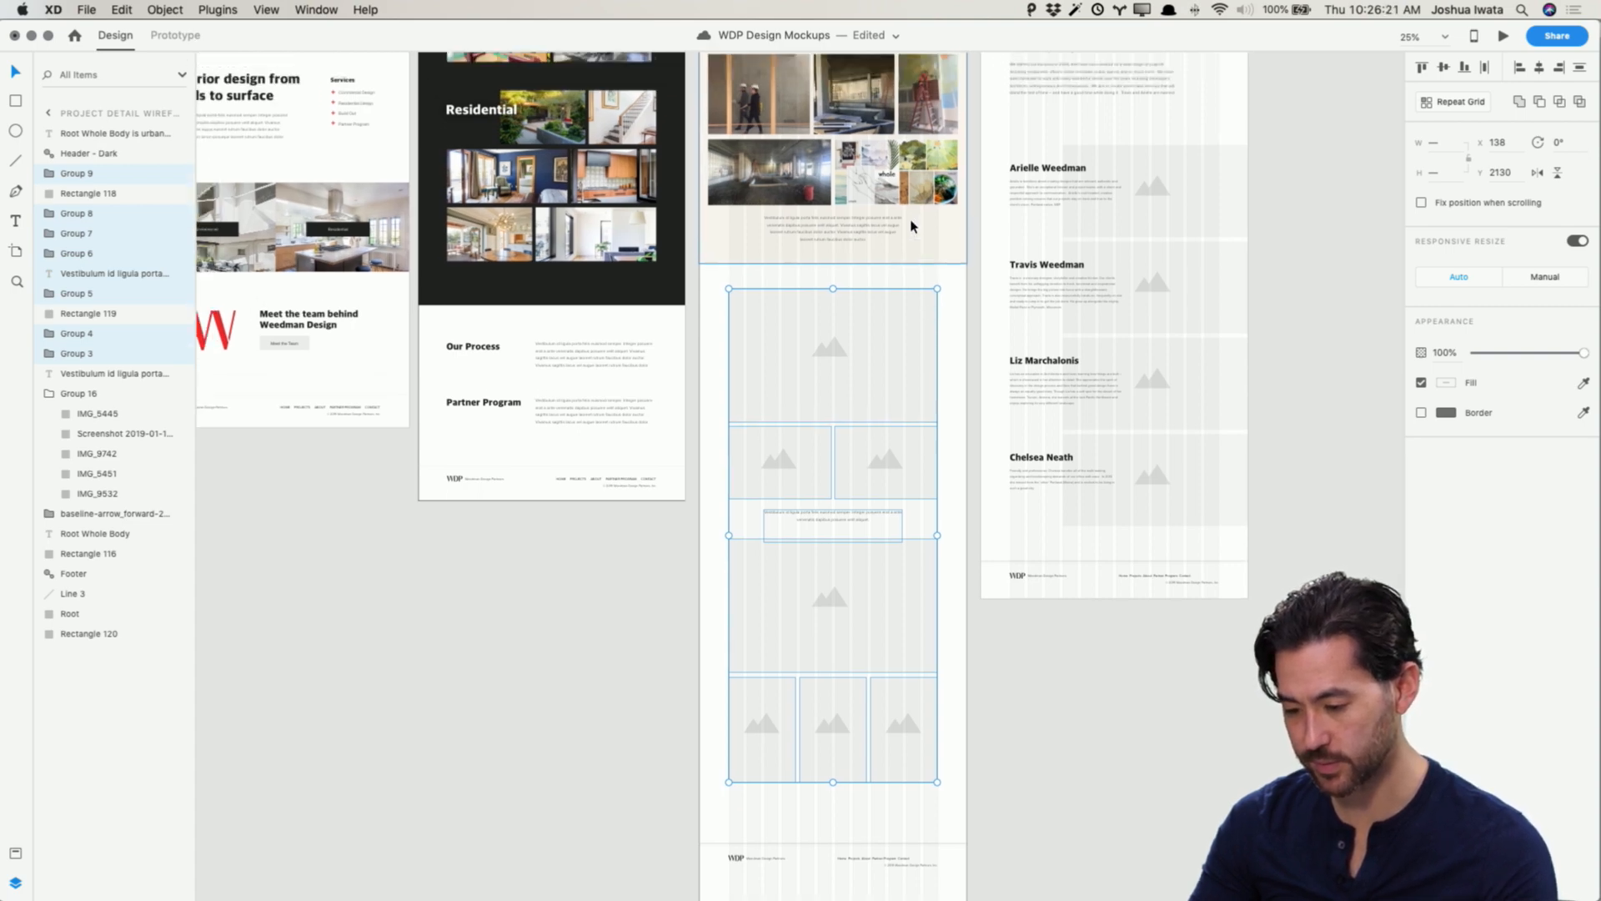
pyautogui.press('super+s')
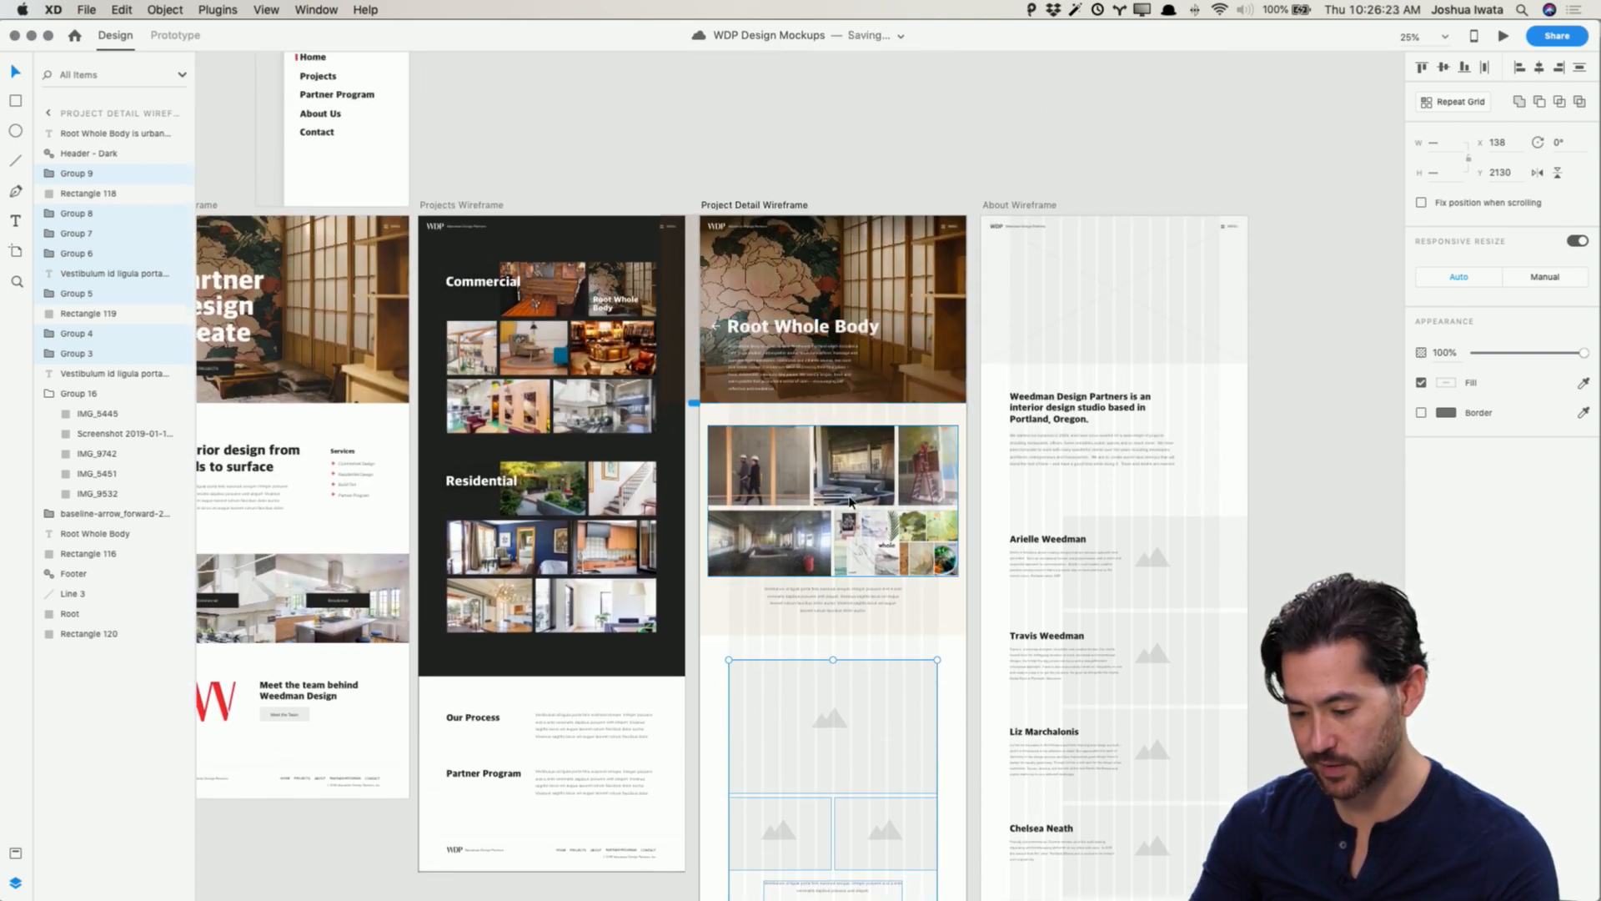
pyautogui.scroll(1, 907, 678)
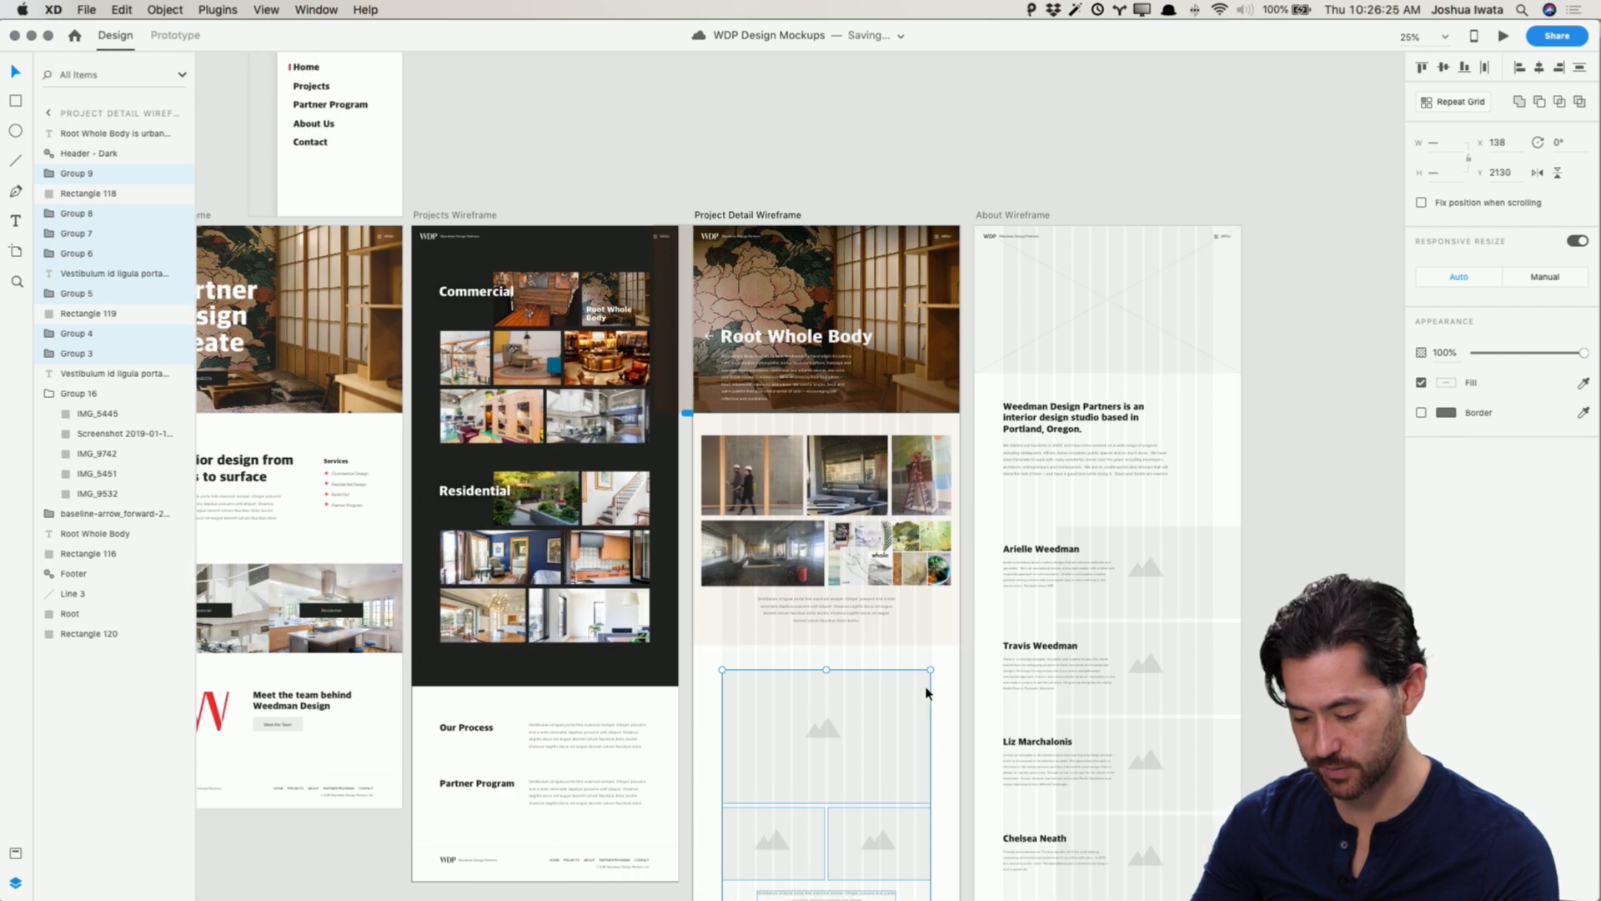
pyautogui.press('super+g')
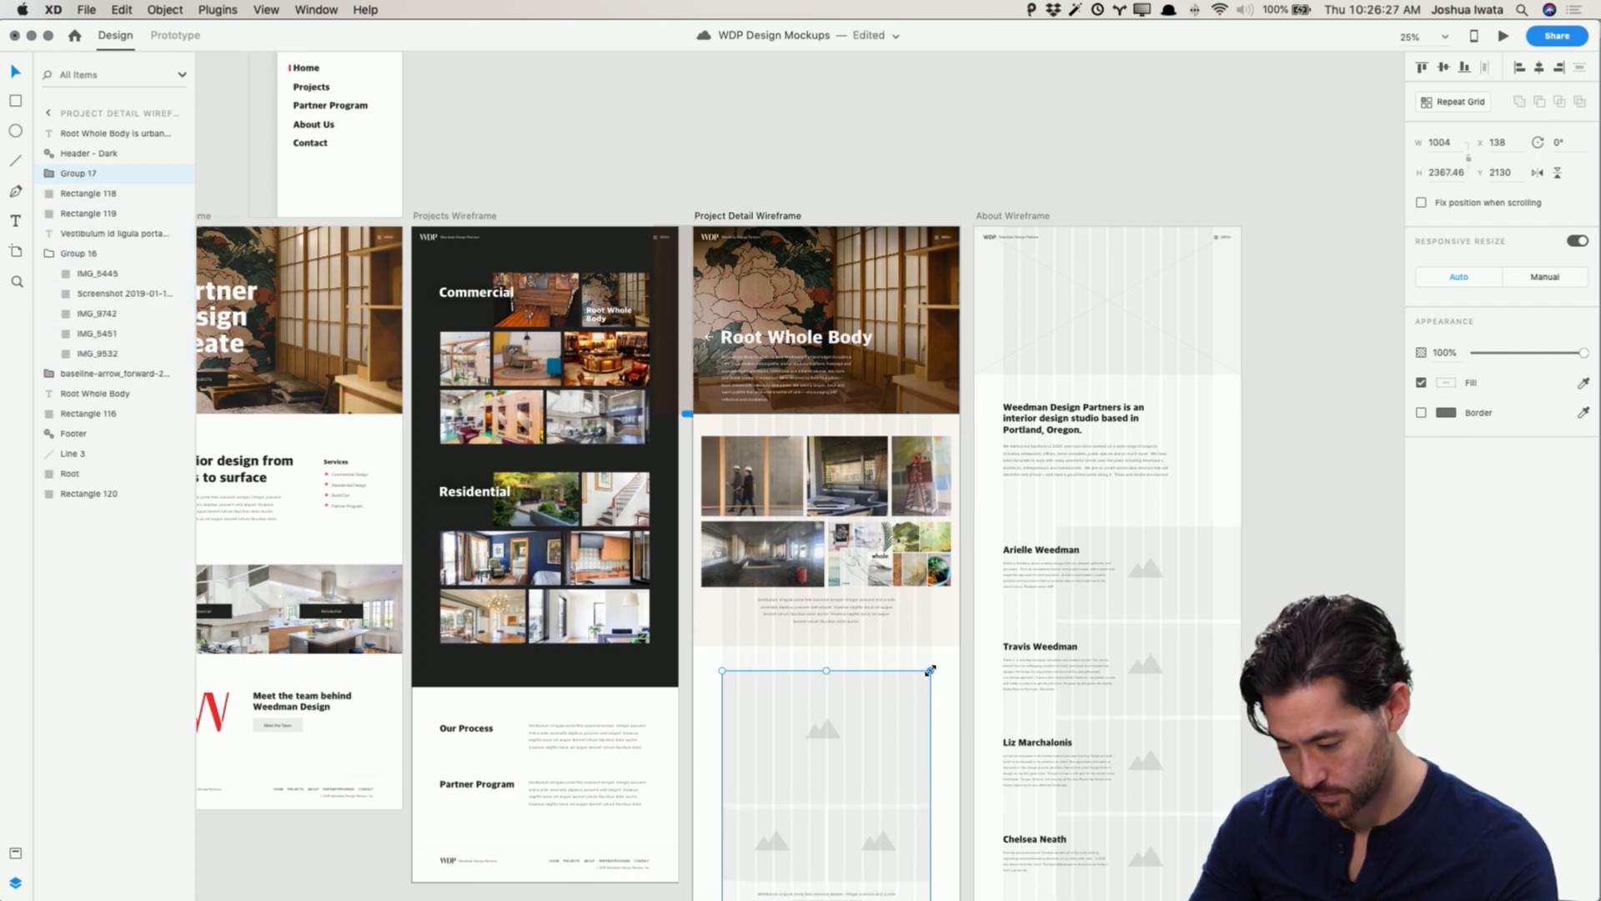
# Step: Resize the grouped Result section to span the page content, about 1199 wide
pyautogui.press('super+equal')
pyautogui.scroll(-10, 930, 670)
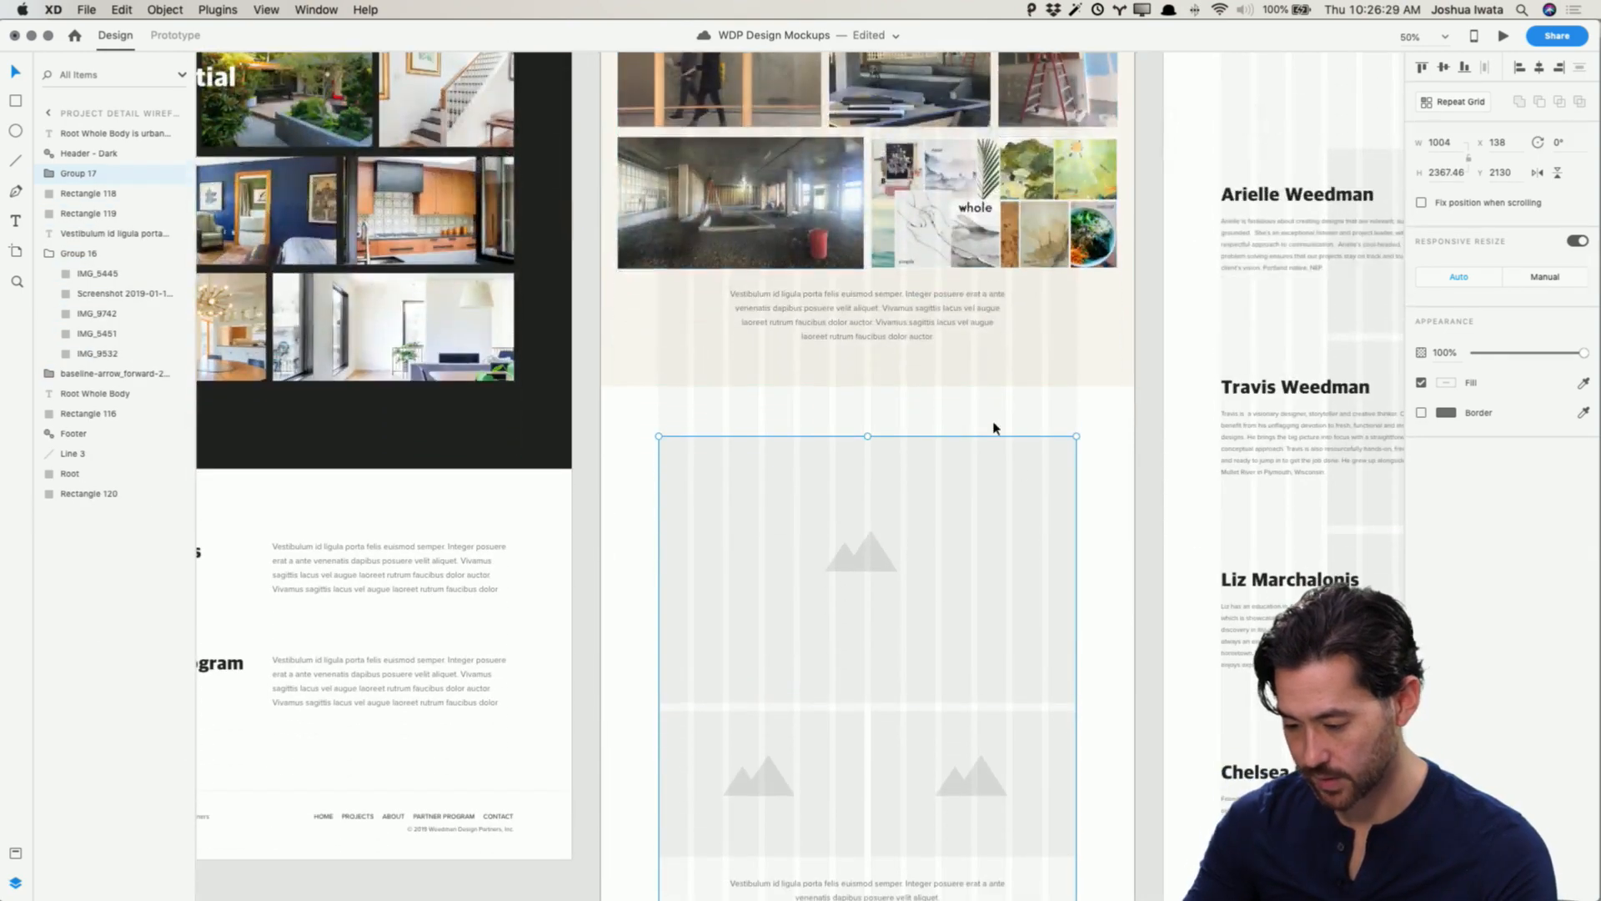
pyautogui.moveTo(1076, 436); pyautogui.dragTo(1127, 351)
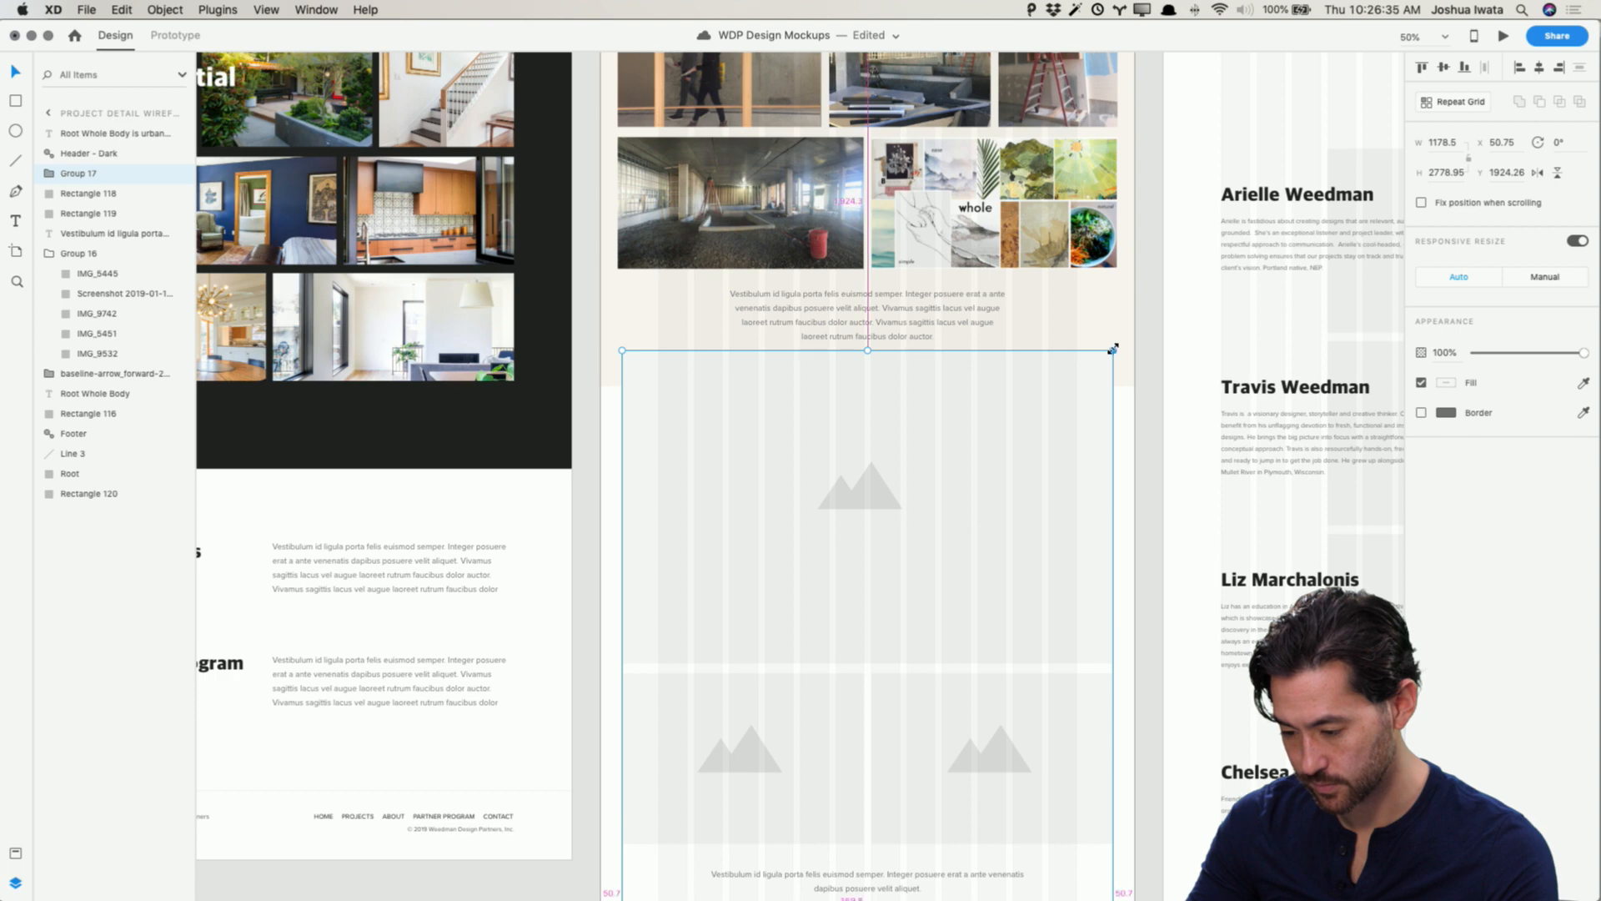
pyautogui.moveTo(1112, 348); pyautogui.dragTo(1071, 438)
# Step: Ungroup the section and delete the mountain icons from the top large and two smaller placeholders
pyautogui.scroll(-2, 1116, 486)
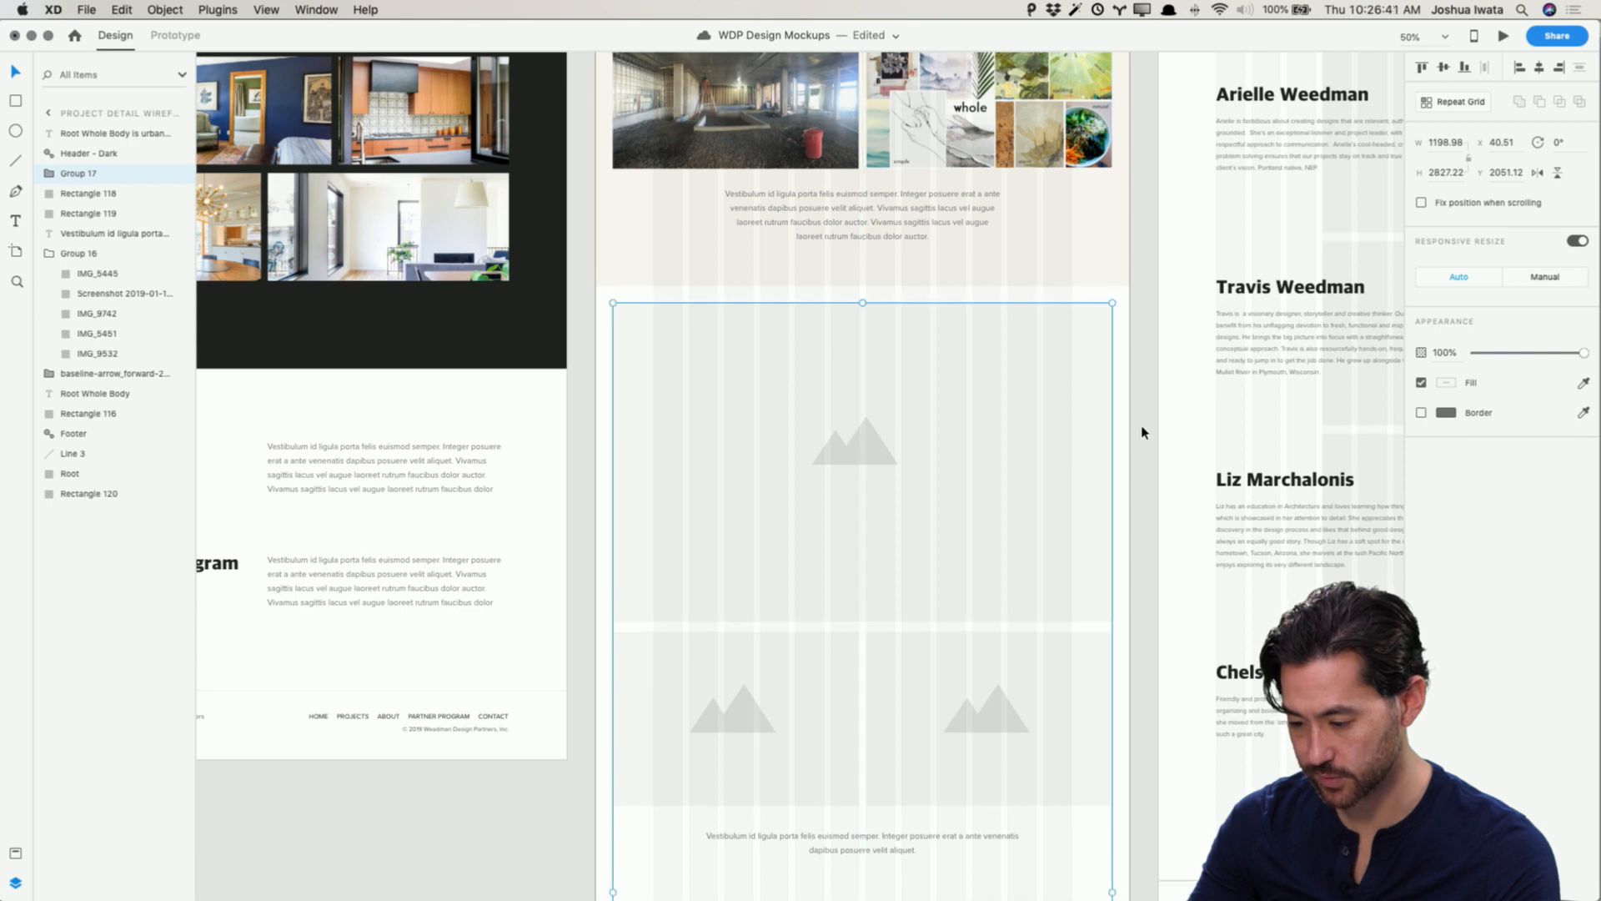
pyautogui.press('super+shift+g')
pyautogui.click(915, 454)
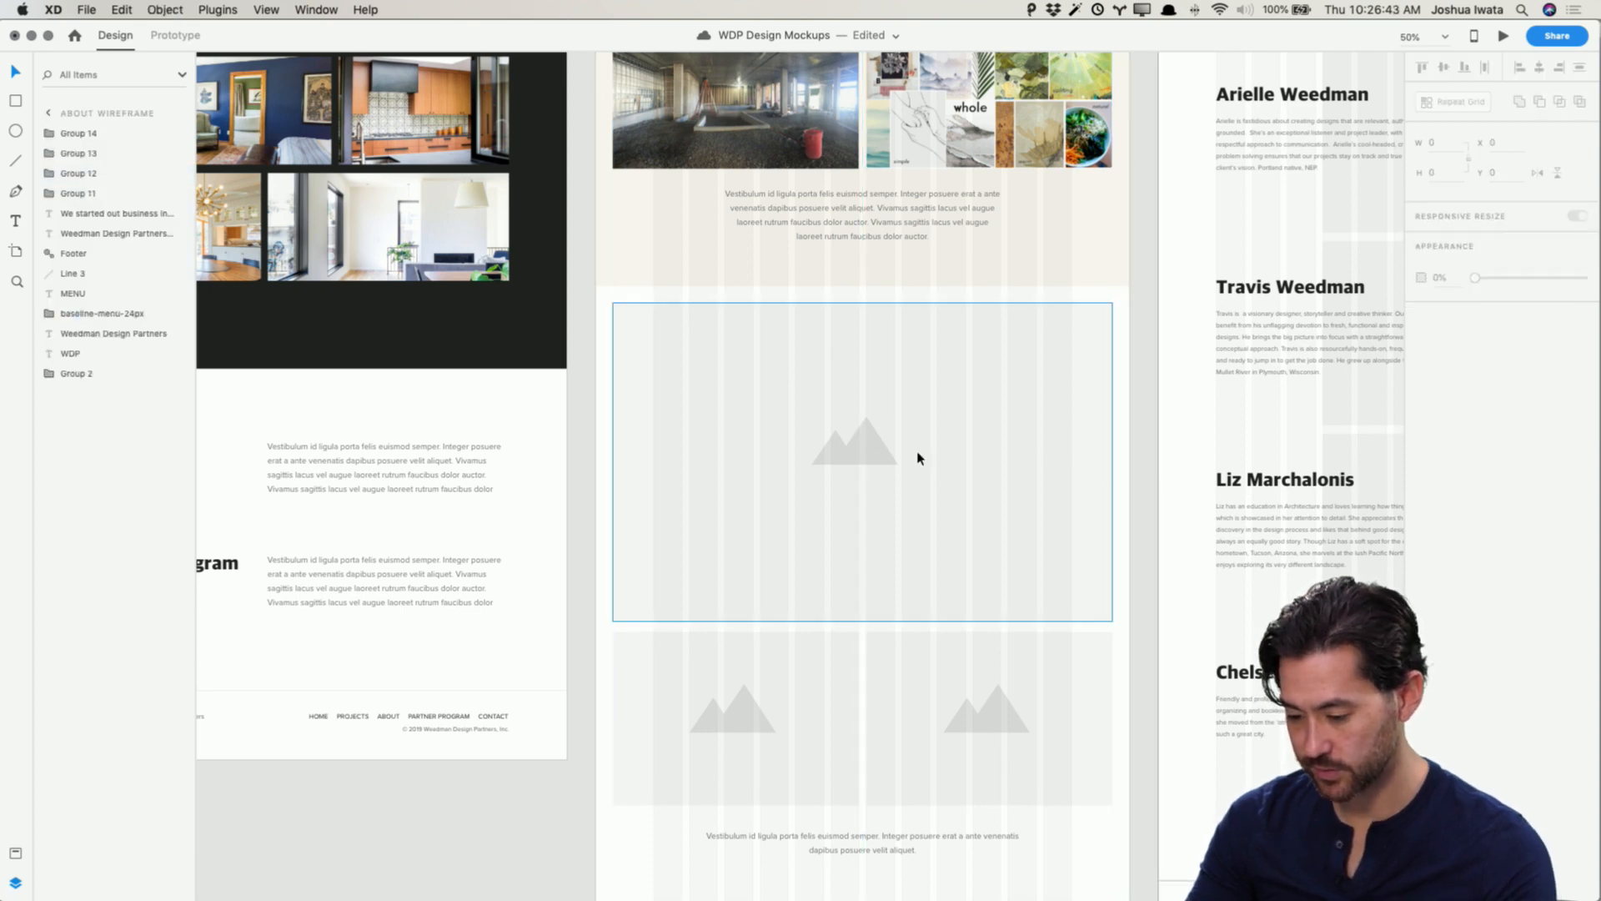
pyautogui.keyDown('shift'); pyautogui.click(988, 722); pyautogui.keyUp('shift')
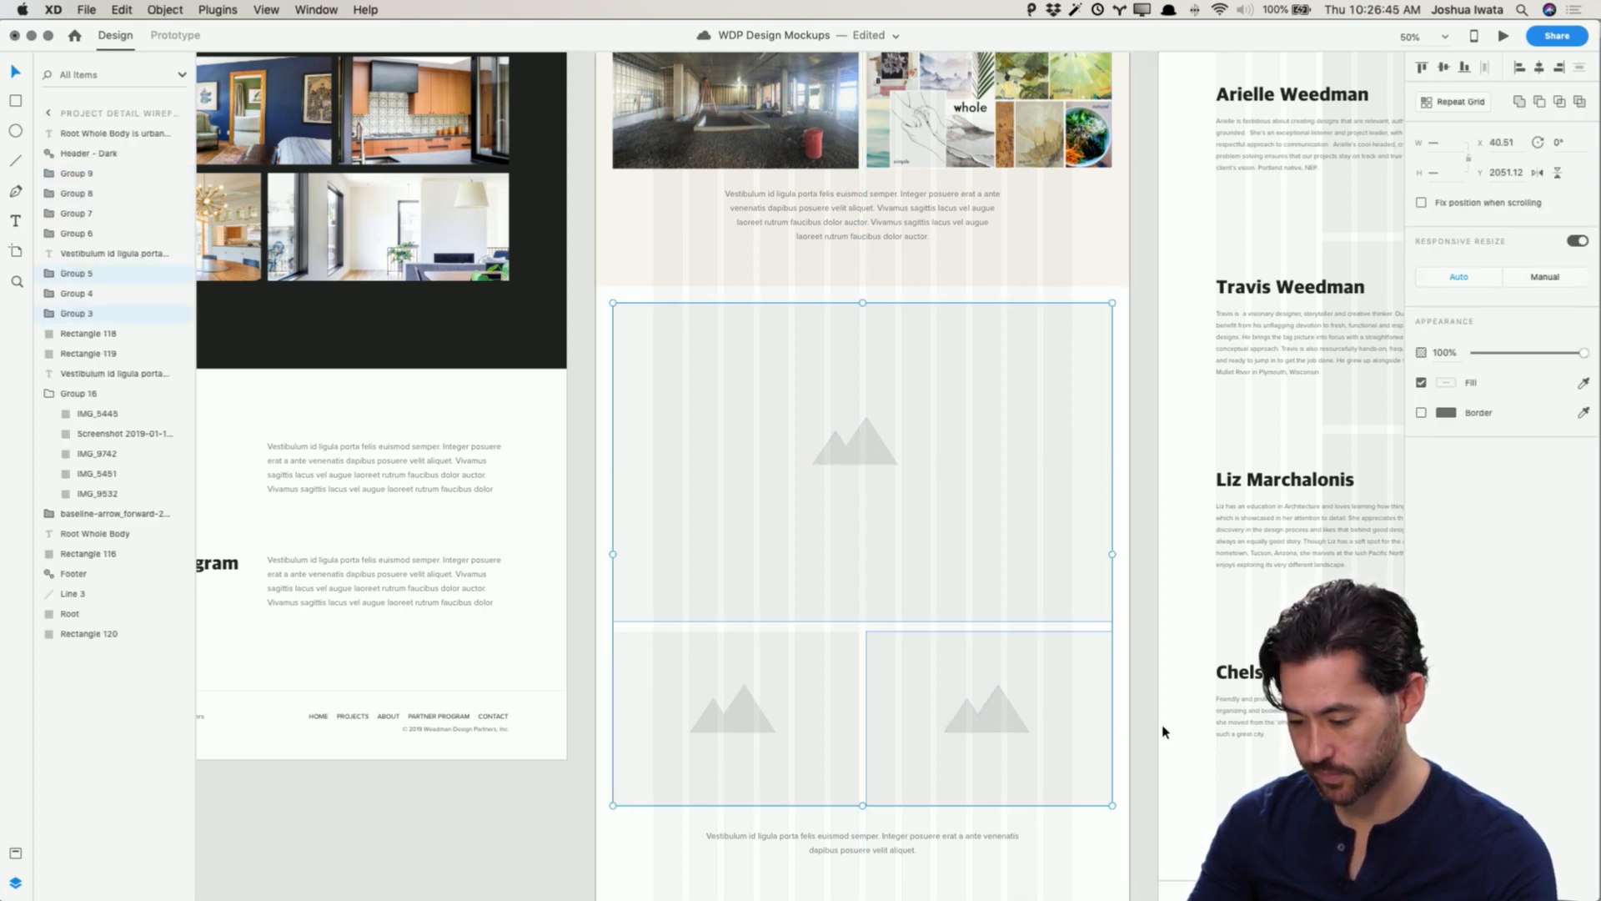
pyautogui.keyDown('shift'); pyautogui.click(820, 673); pyautogui.keyUp('shift')
pyautogui.press('super+shift+g')
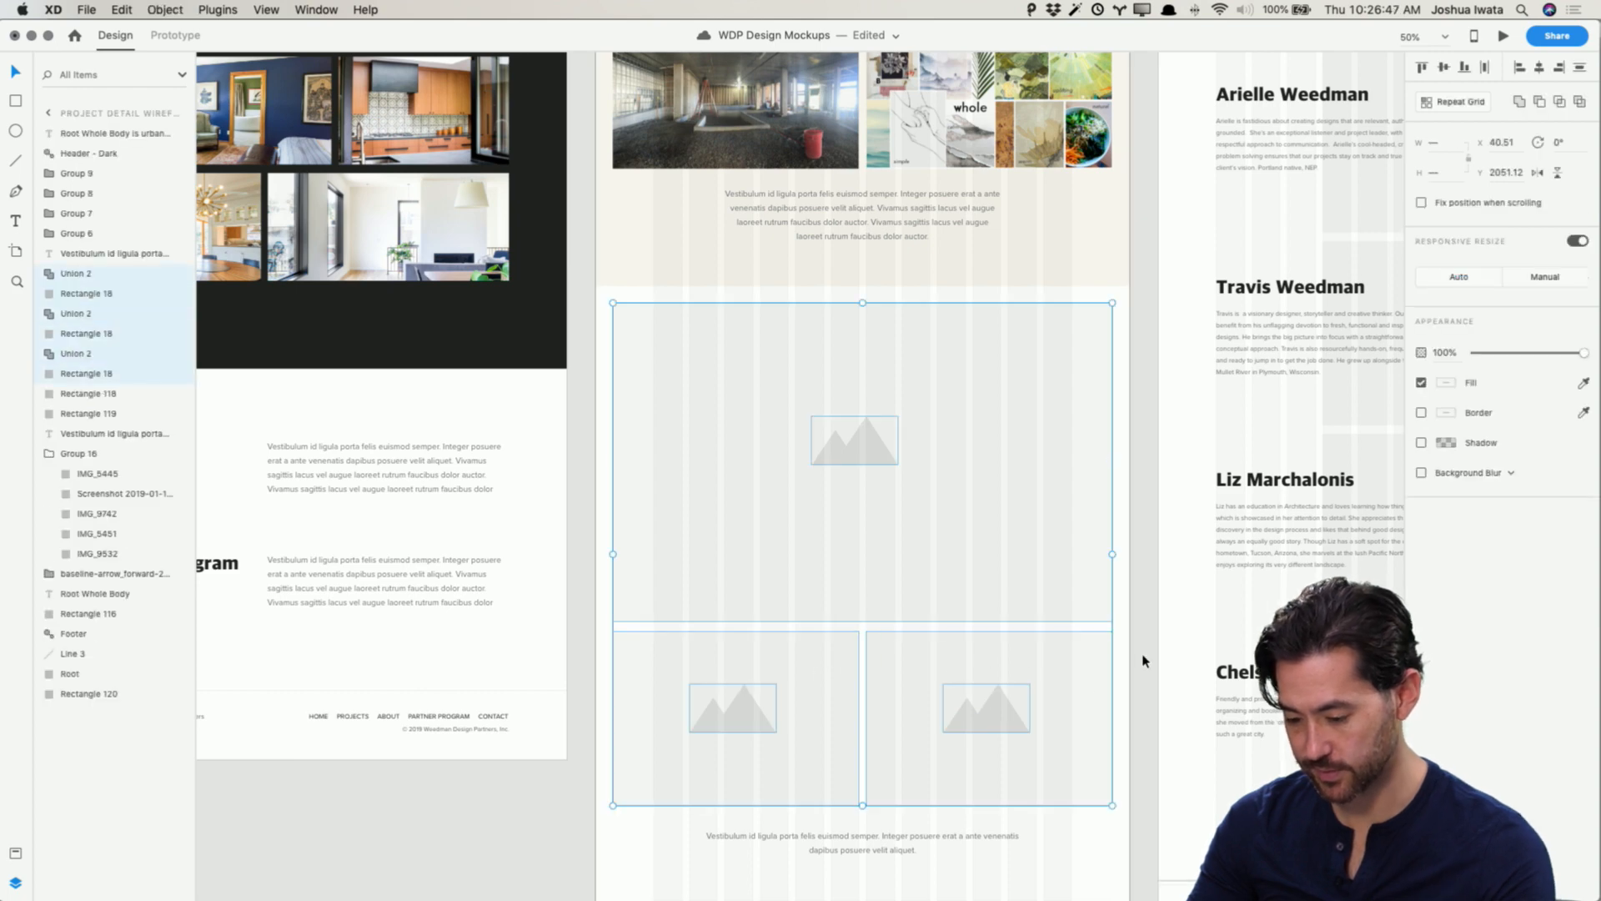
pyautogui.click(1143, 662)
pyautogui.click(876, 454)
pyautogui.keyDown('shift'); pyautogui.click(967, 706); pyautogui.keyUp('shift')
pyautogui.keyDown('shift'); pyautogui.click(760, 722); pyautogui.keyUp('shift')
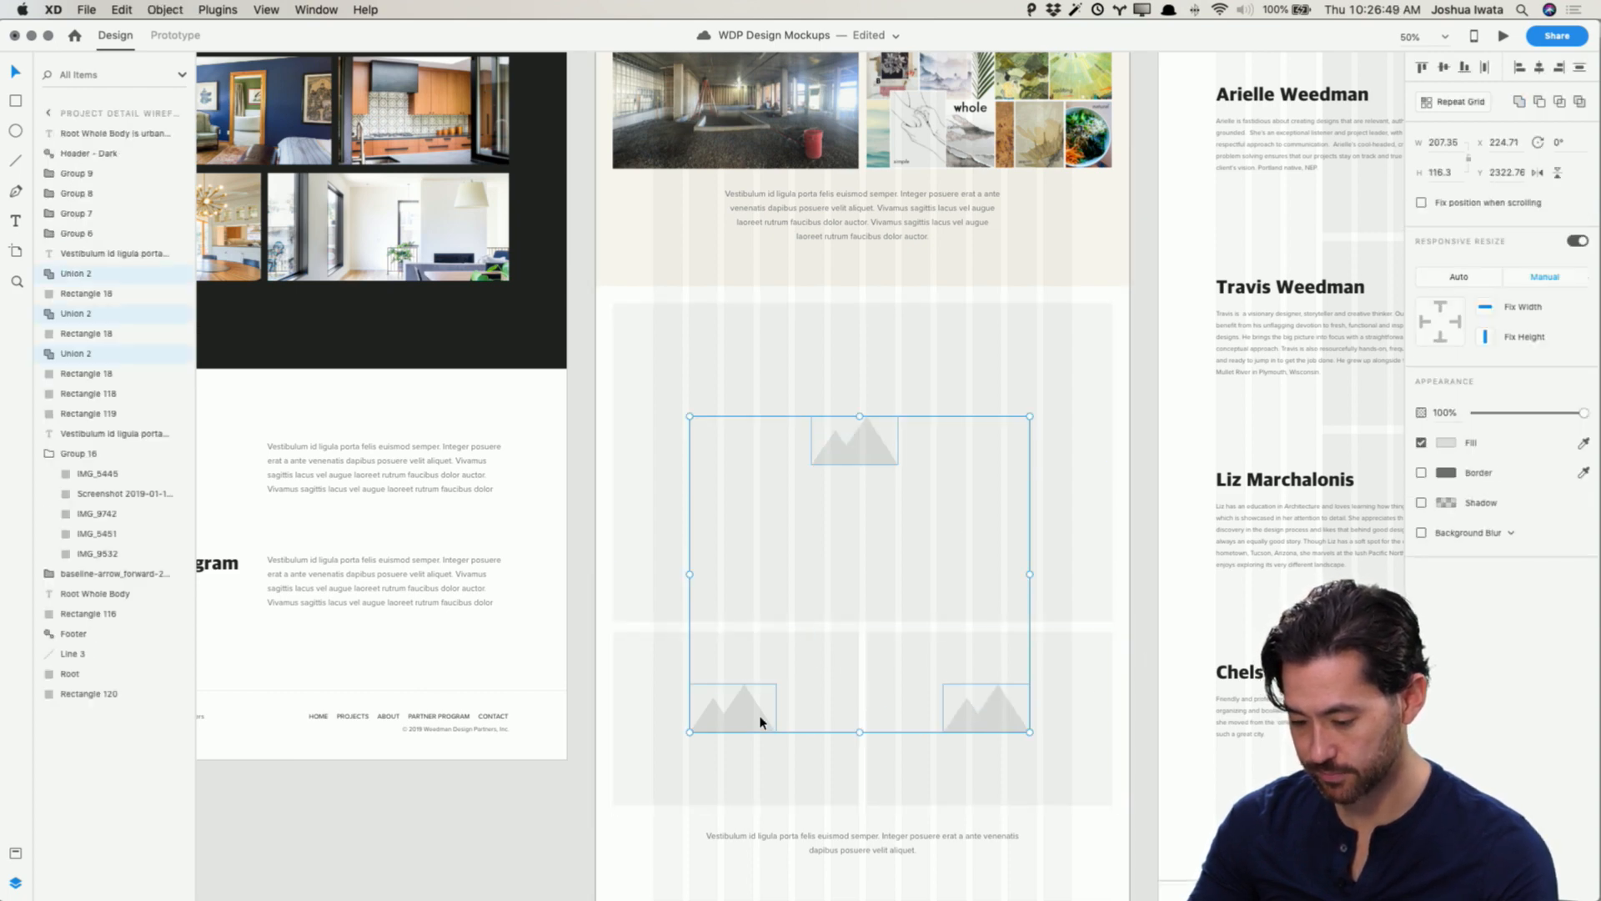
pyautogui.press('Delete')
# Step: Ungroup the lower placeholders and delete the mountain icons from the large and three small boxes
pyautogui.scroll(-10, 759, 721)
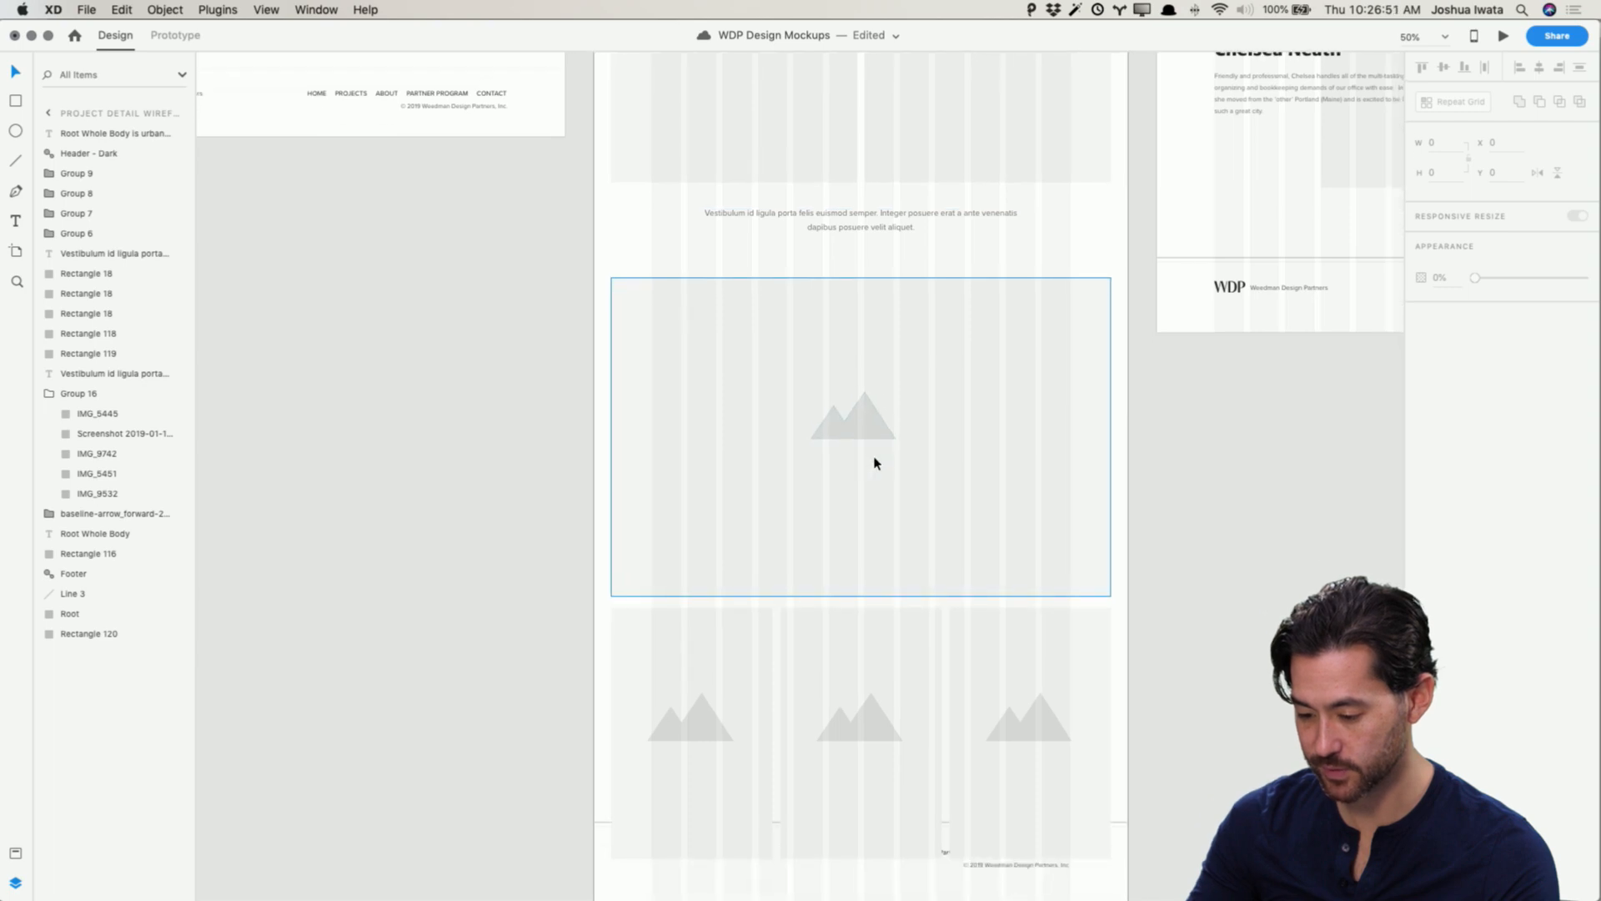
pyautogui.click(868, 455)
pyautogui.keyDown('shift'); pyautogui.click(679, 726); pyautogui.keyUp('shift')
pyautogui.keyDown('shift'); pyautogui.click(890, 733); pyautogui.keyUp('shift')
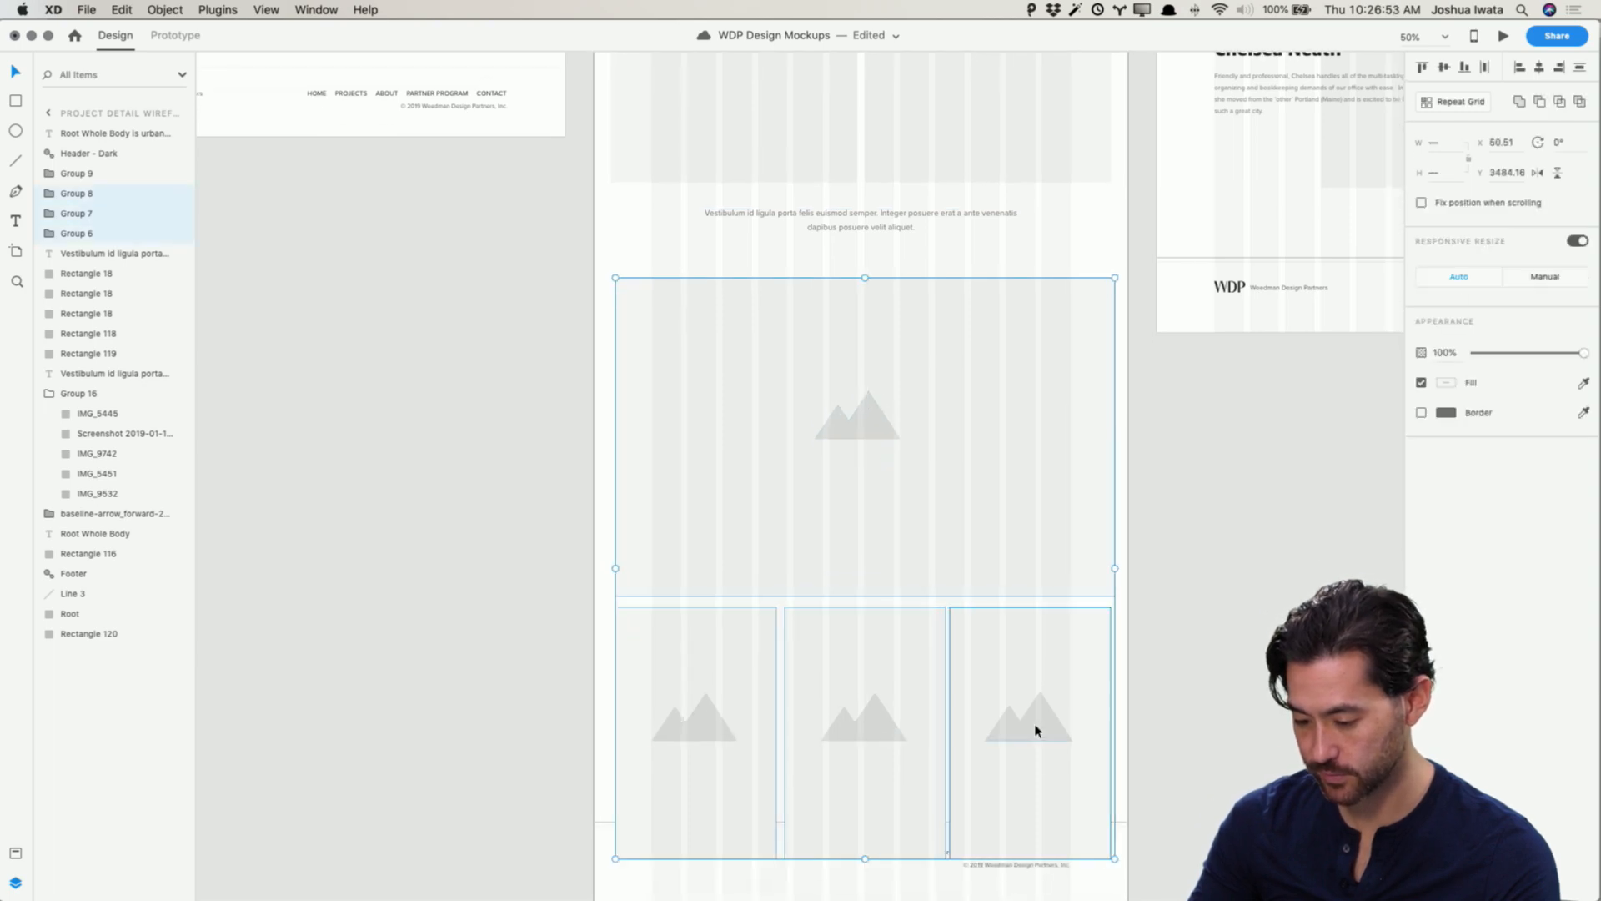
pyautogui.keyDown('shift'); pyautogui.click(1035, 731); pyautogui.keyUp('shift')
pyautogui.press('Delete')
pyautogui.press('super+z')
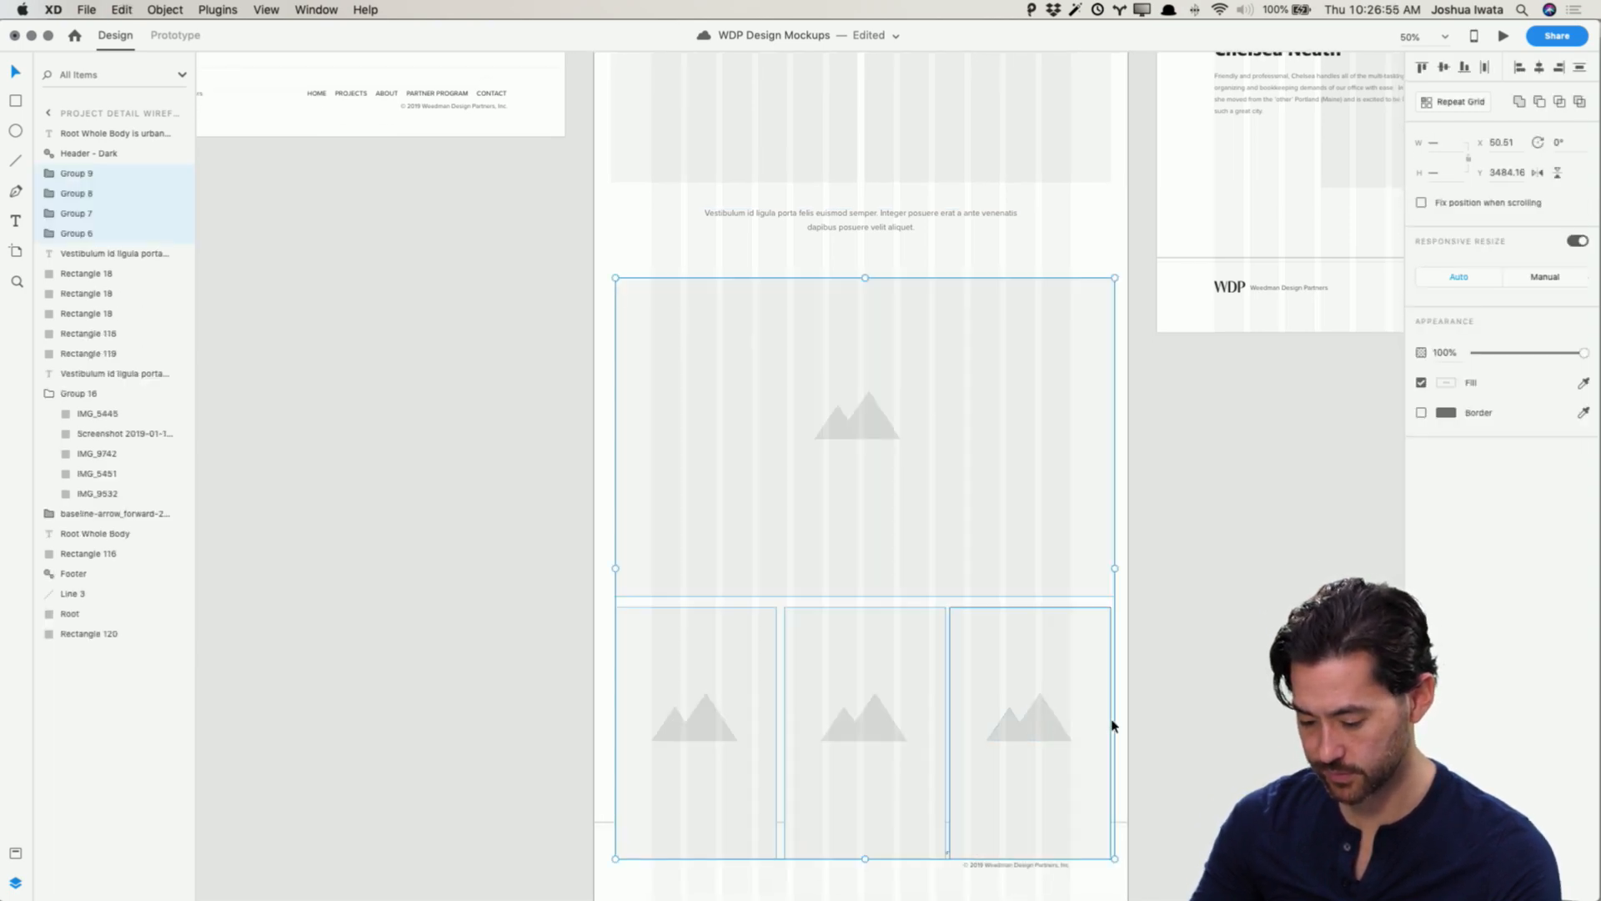
pyautogui.press('super+shift+g')
pyautogui.click(1024, 724)
pyautogui.keyDown('shift'); pyautogui.click(862, 724); pyautogui.keyUp('shift')
pyautogui.keyDown('shift'); pyautogui.click(710, 724); pyautogui.keyUp('shift')
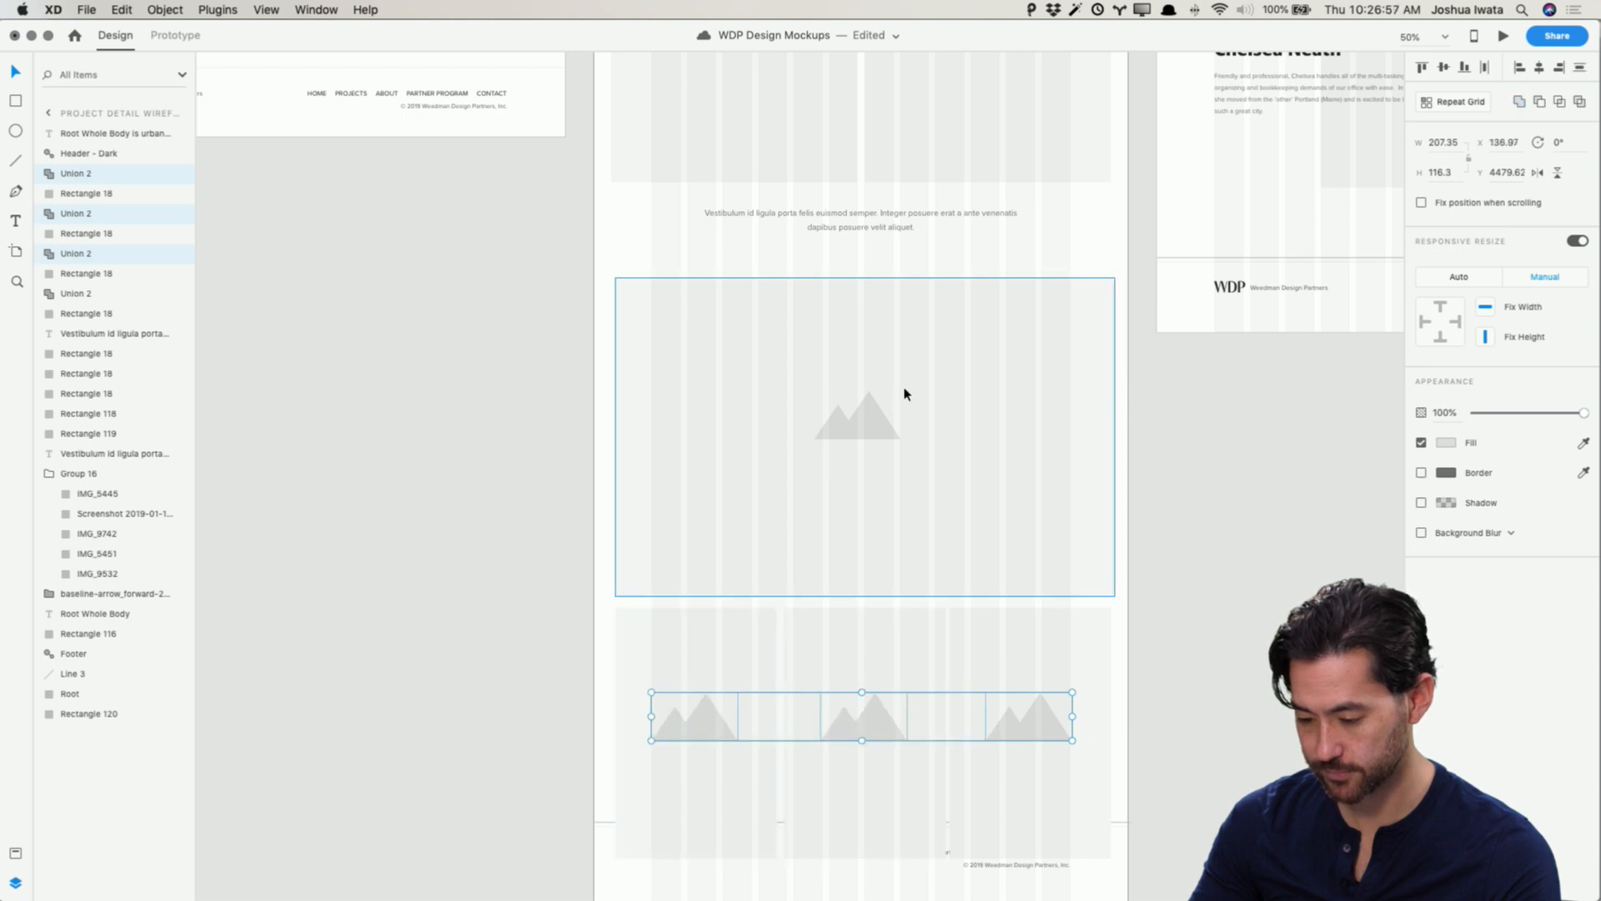
pyautogui.keyDown('shift'); pyautogui.click(859, 417); pyautogui.keyUp('shift')
pyautogui.press('Delete')
pyautogui.scroll(10, 865, 436)
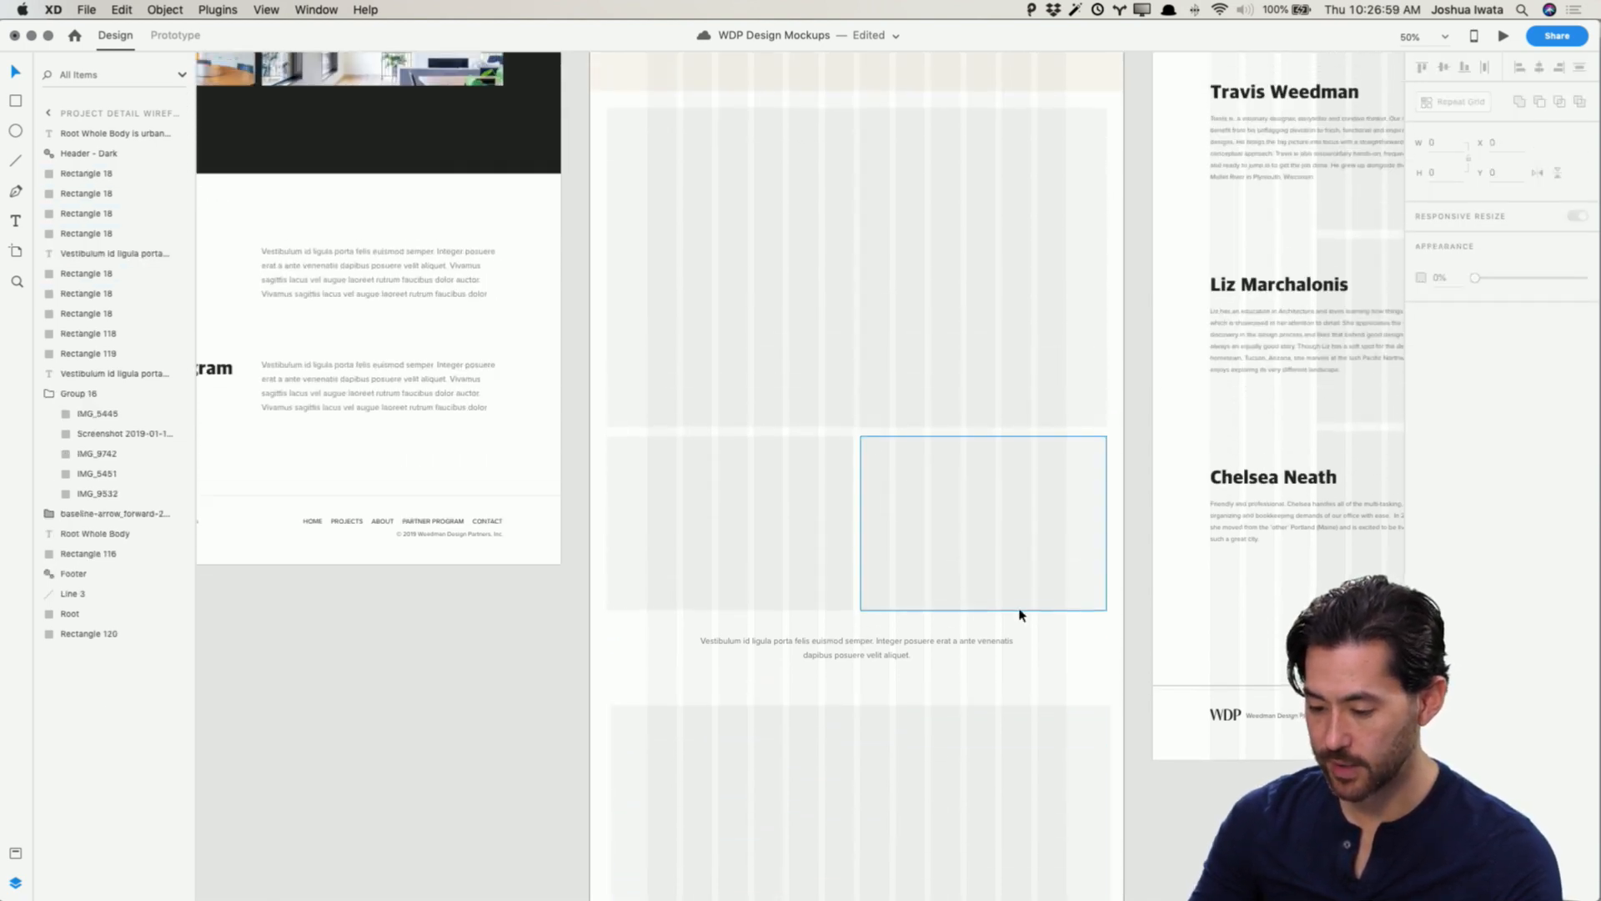
pyautogui.scroll(2, 1094, 682)
pyautogui.hscroll(-1, 1094, 682)
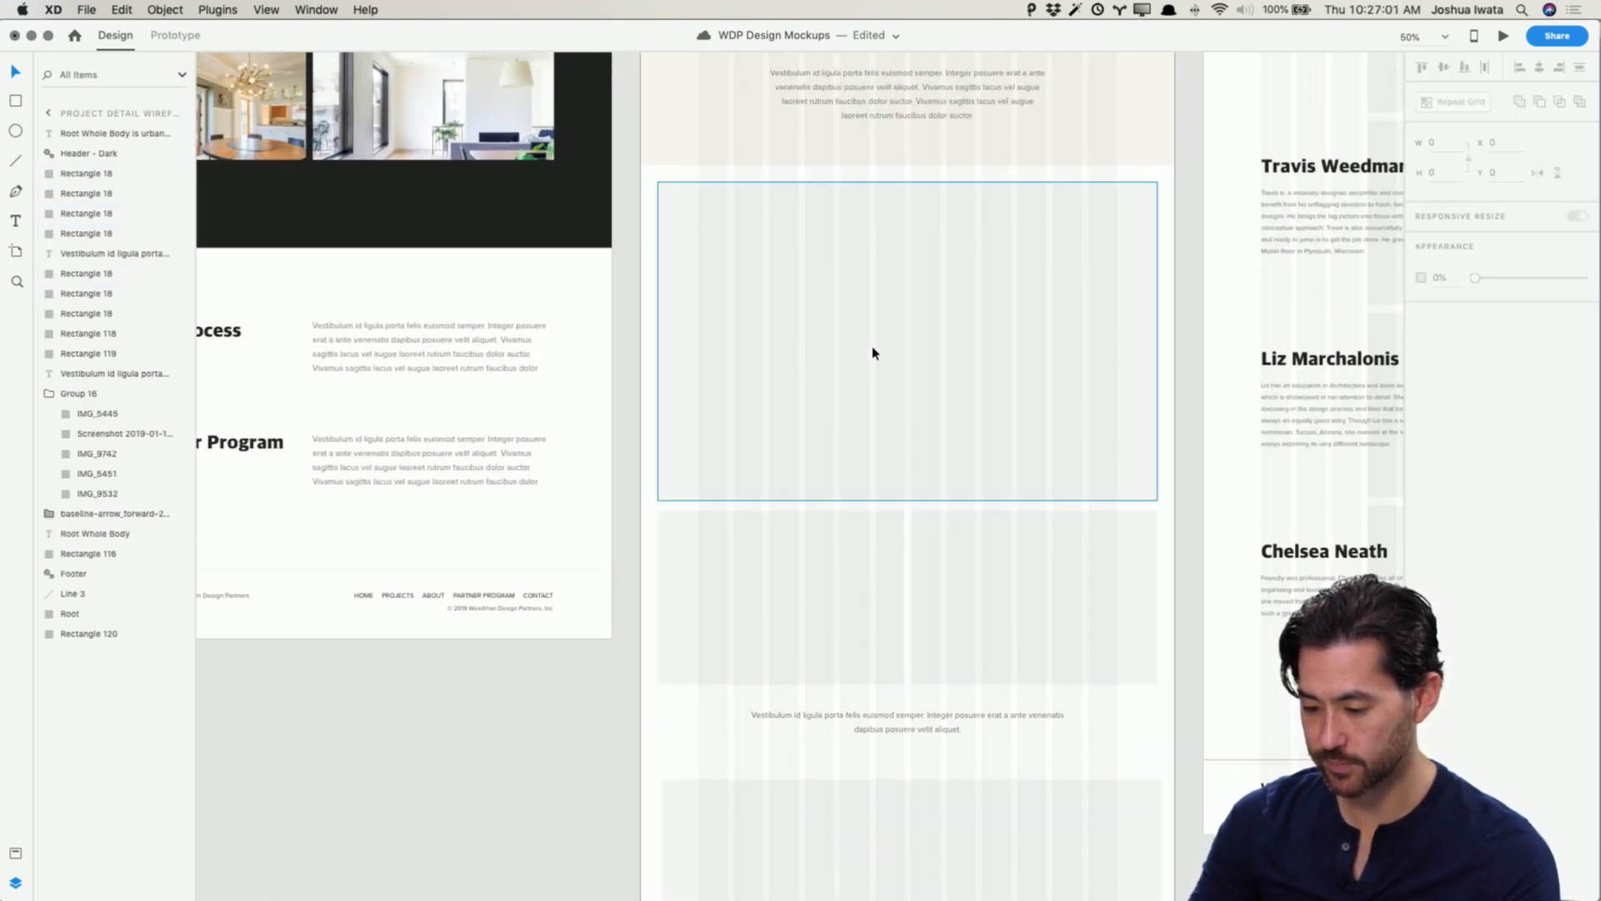
pyautogui.scroll(2, 873, 353)
pyautogui.hscroll(1, 871, 351)
pyautogui.press('super+Tab')
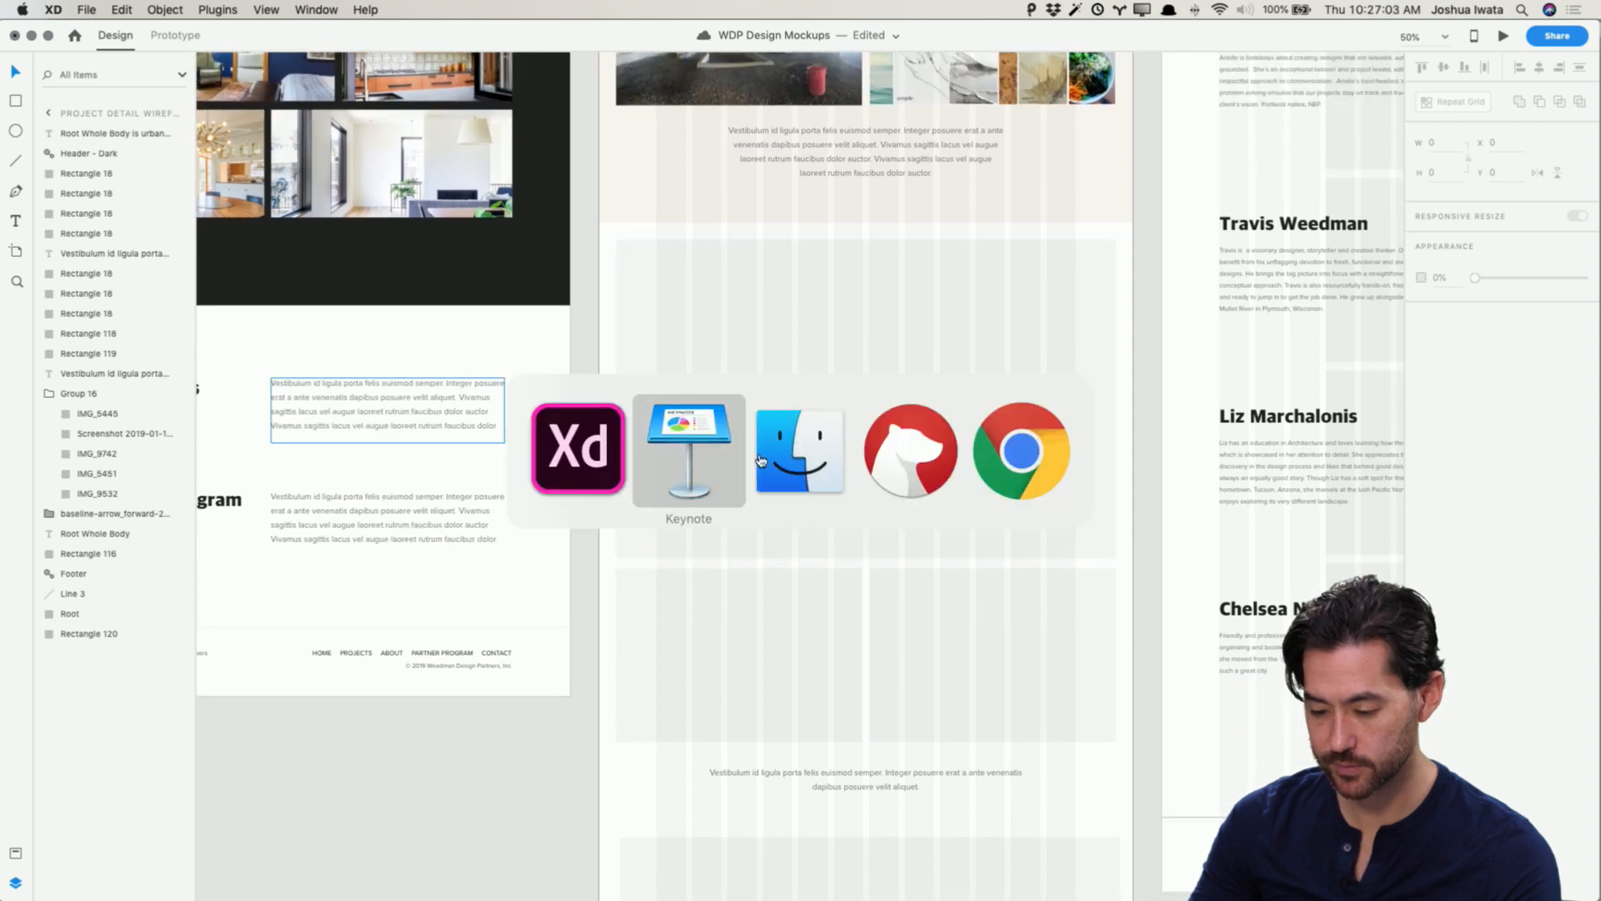
pyautogui.press('super+plus')
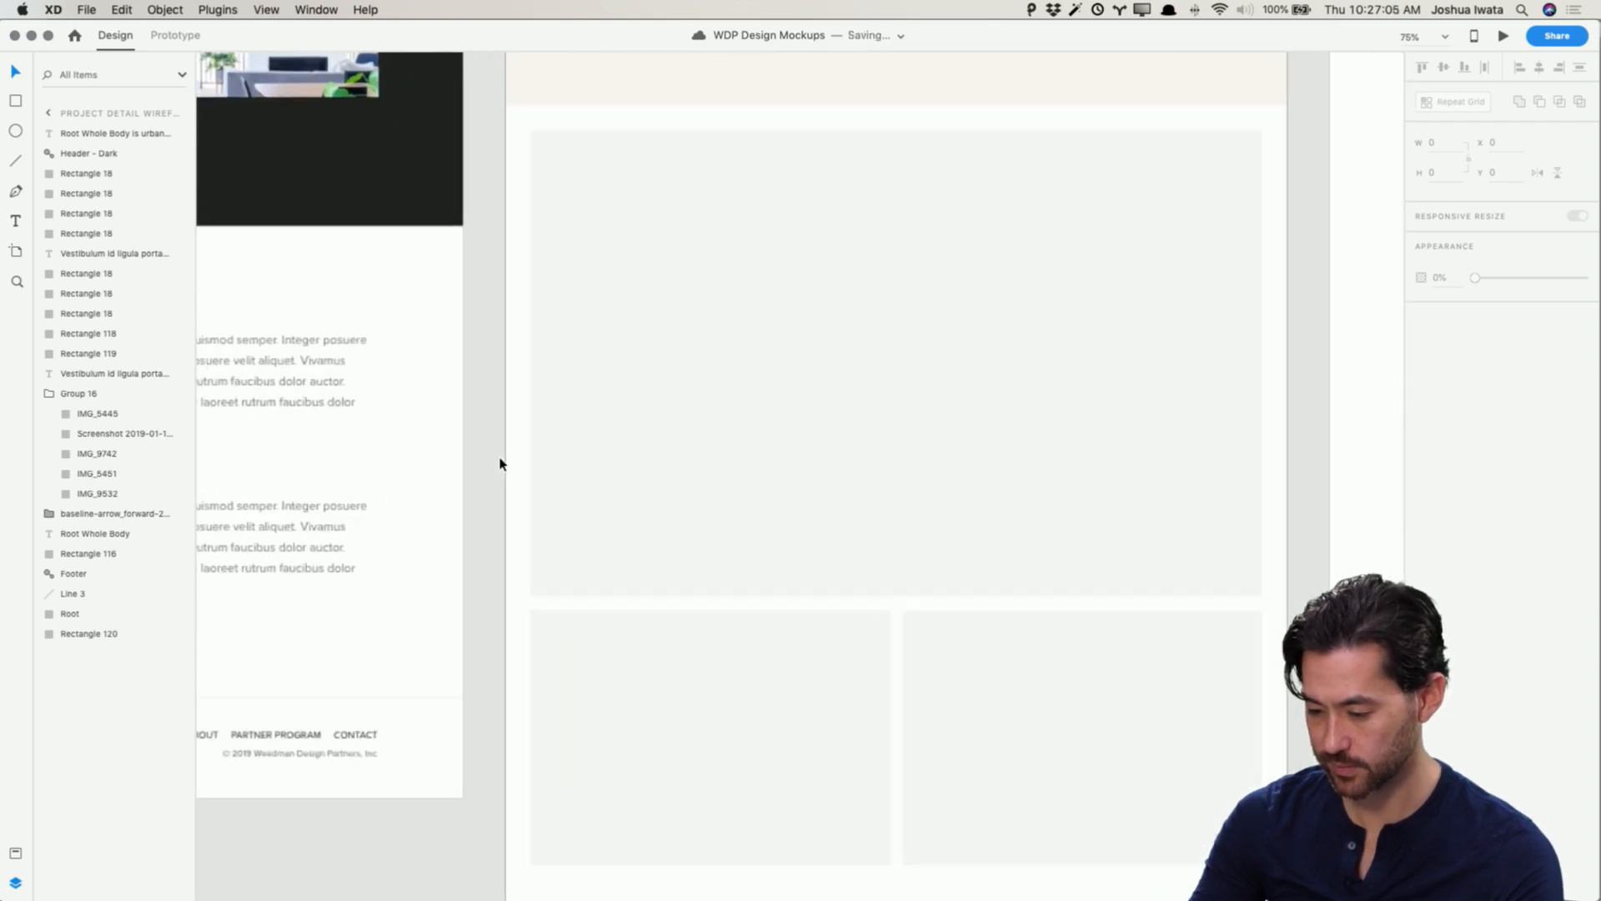
# Step: Place 03.jpg from the Root Whole Body Finished folder into the large Result section image placeholder
pyautogui.press('super+Tab')
pyautogui.press('super+Tab')
pyautogui.press('super+Tab')
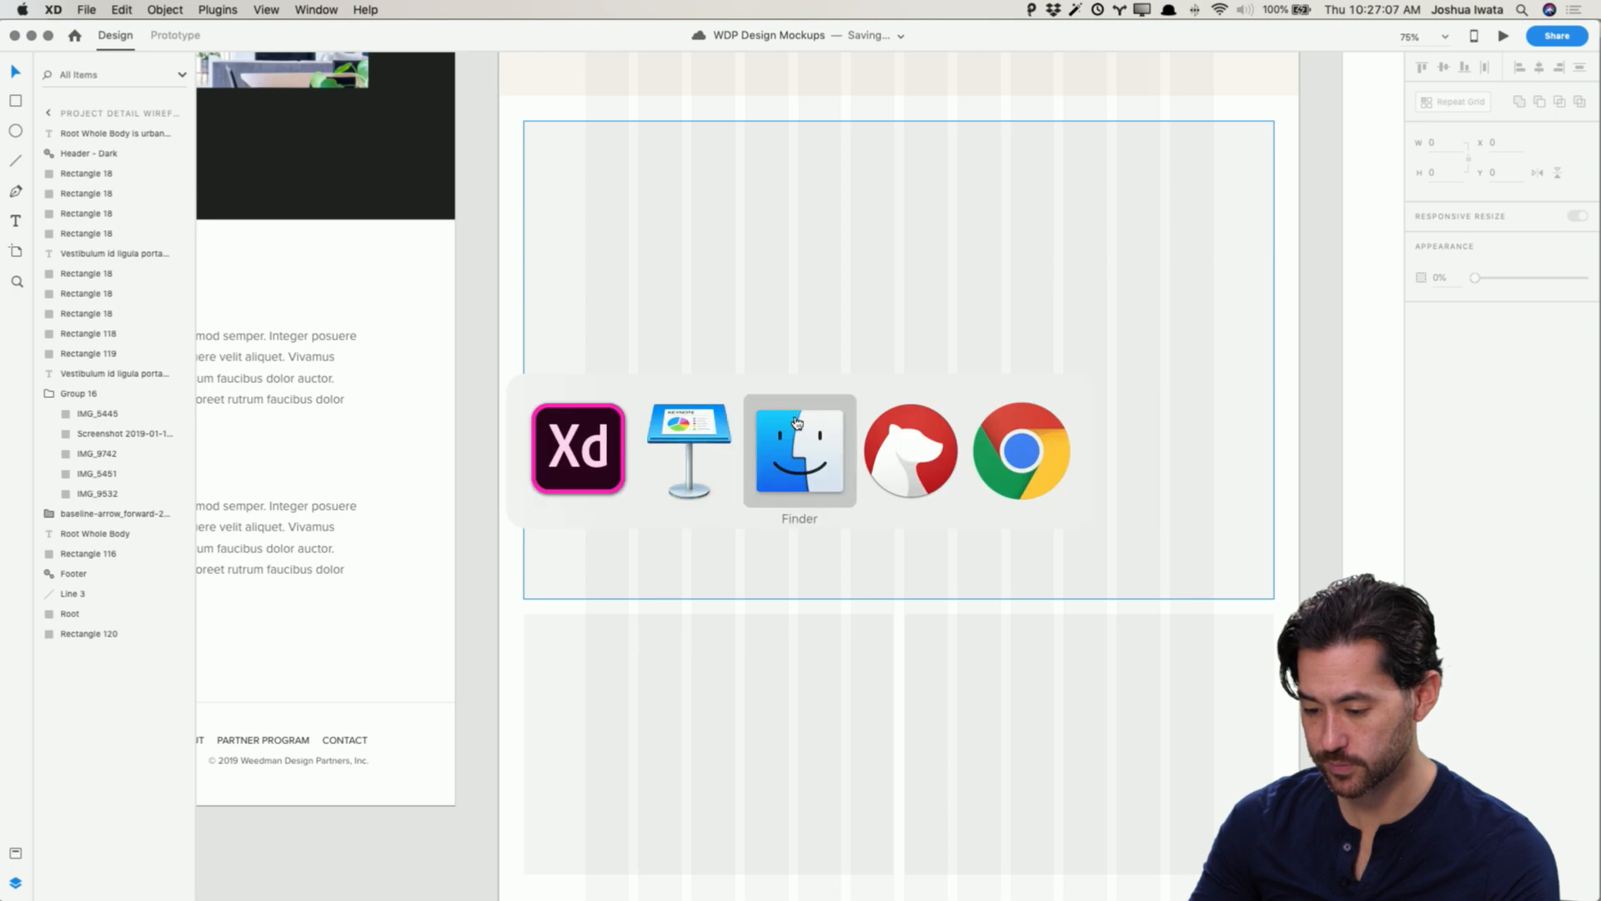
pyautogui.moveTo(1075, 128); pyautogui.dragTo(410, 140)
pyautogui.click(643, 209)
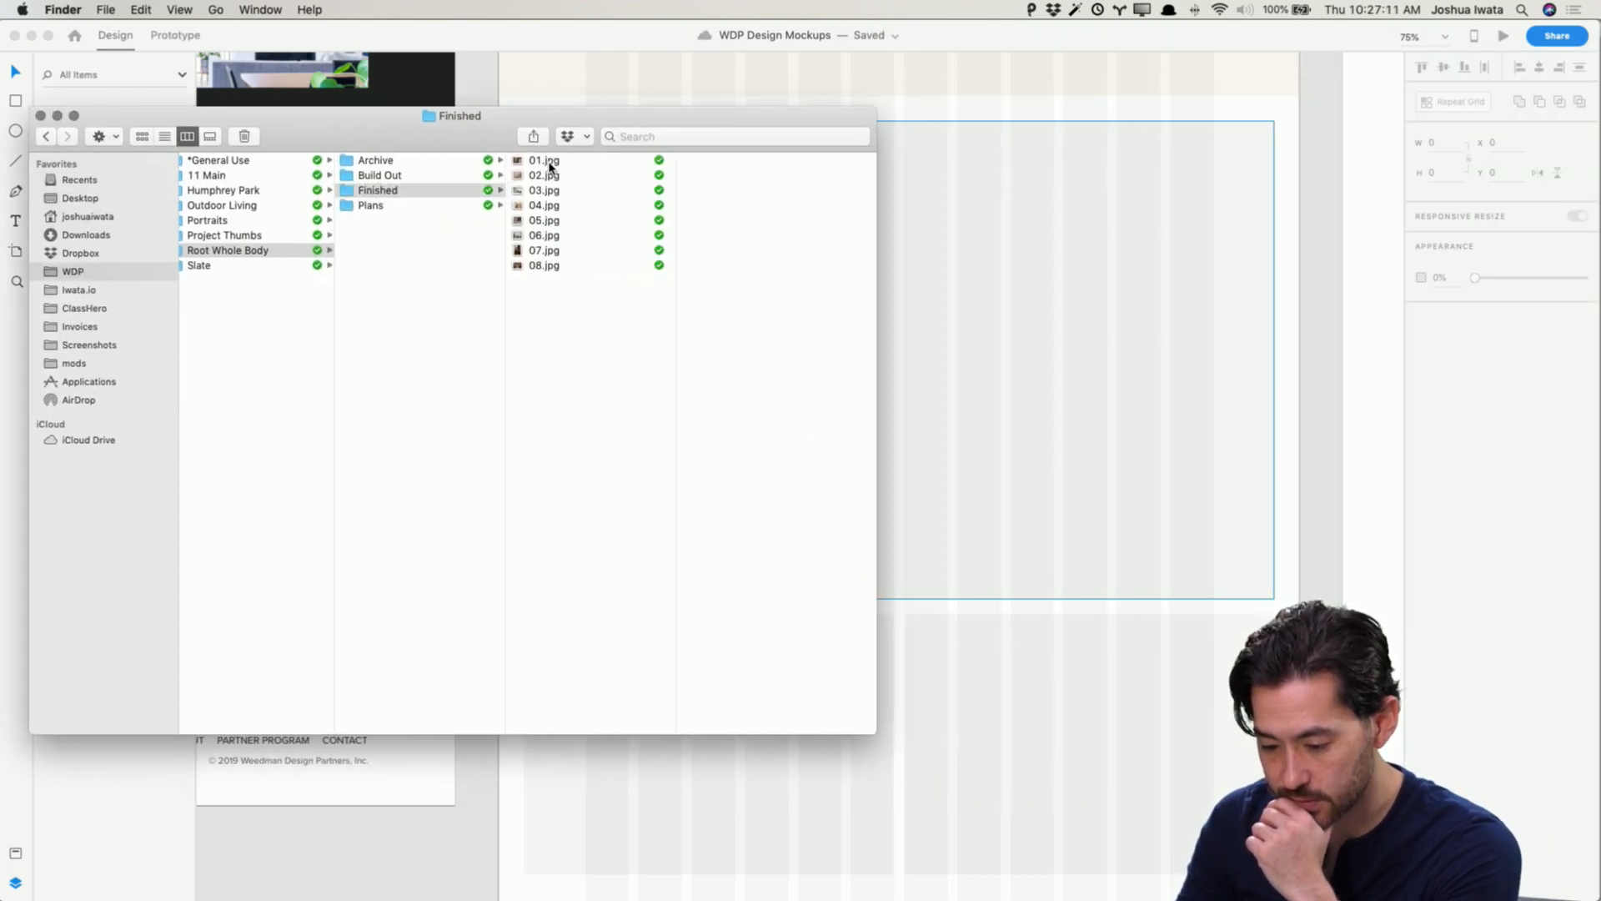
pyautogui.click(549, 163)
pyautogui.press('Down')
pyautogui.press('Down')
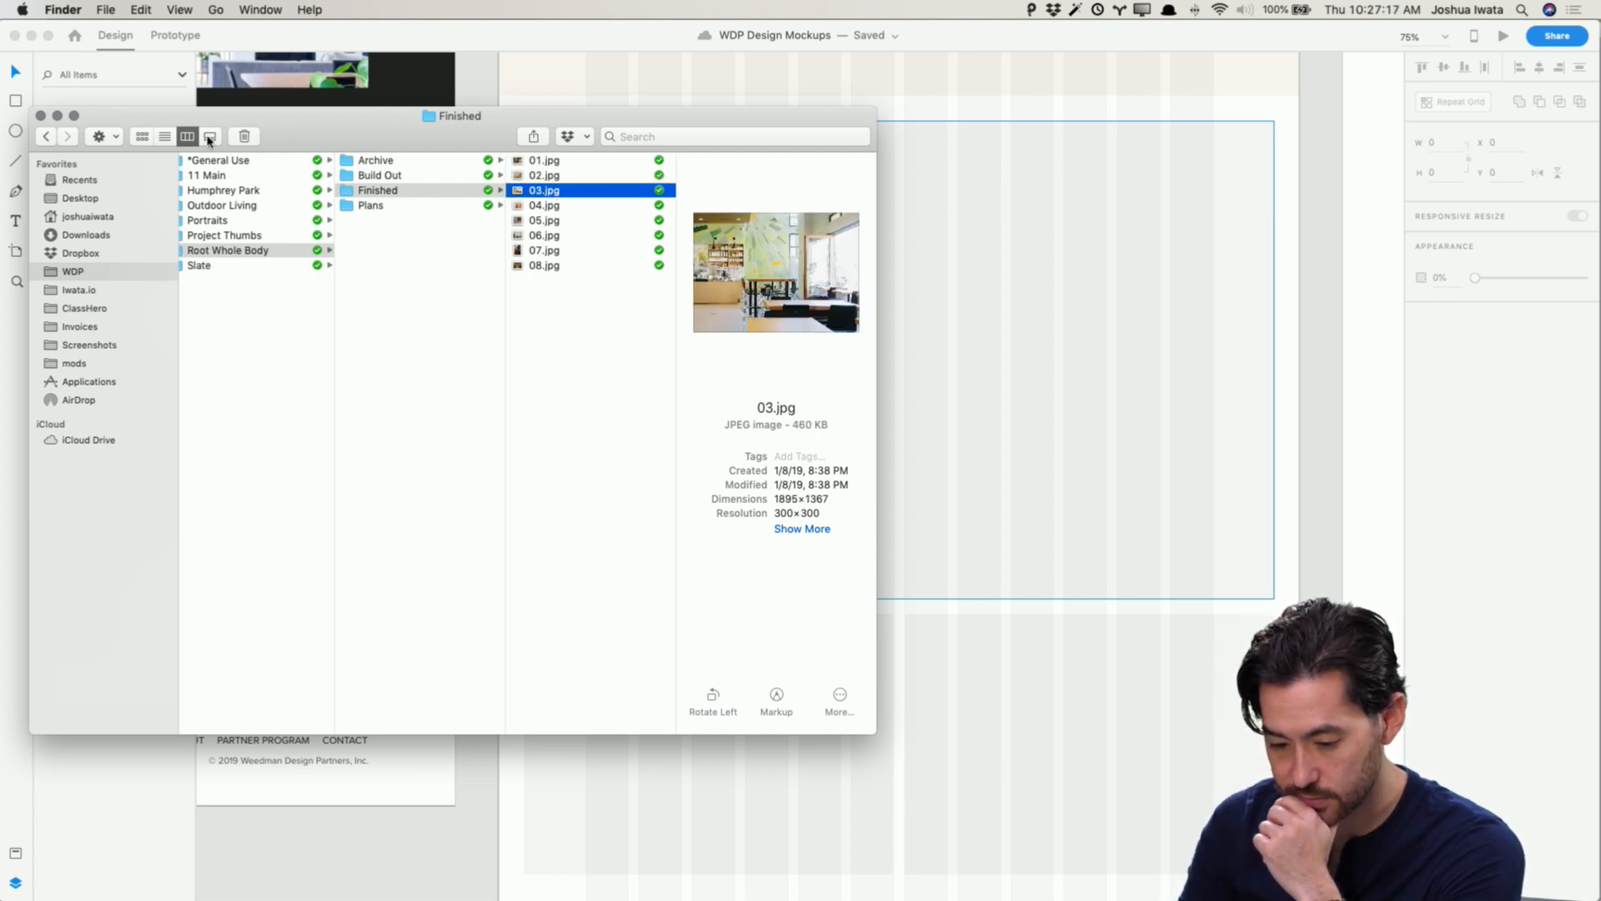
pyautogui.click(210, 137)
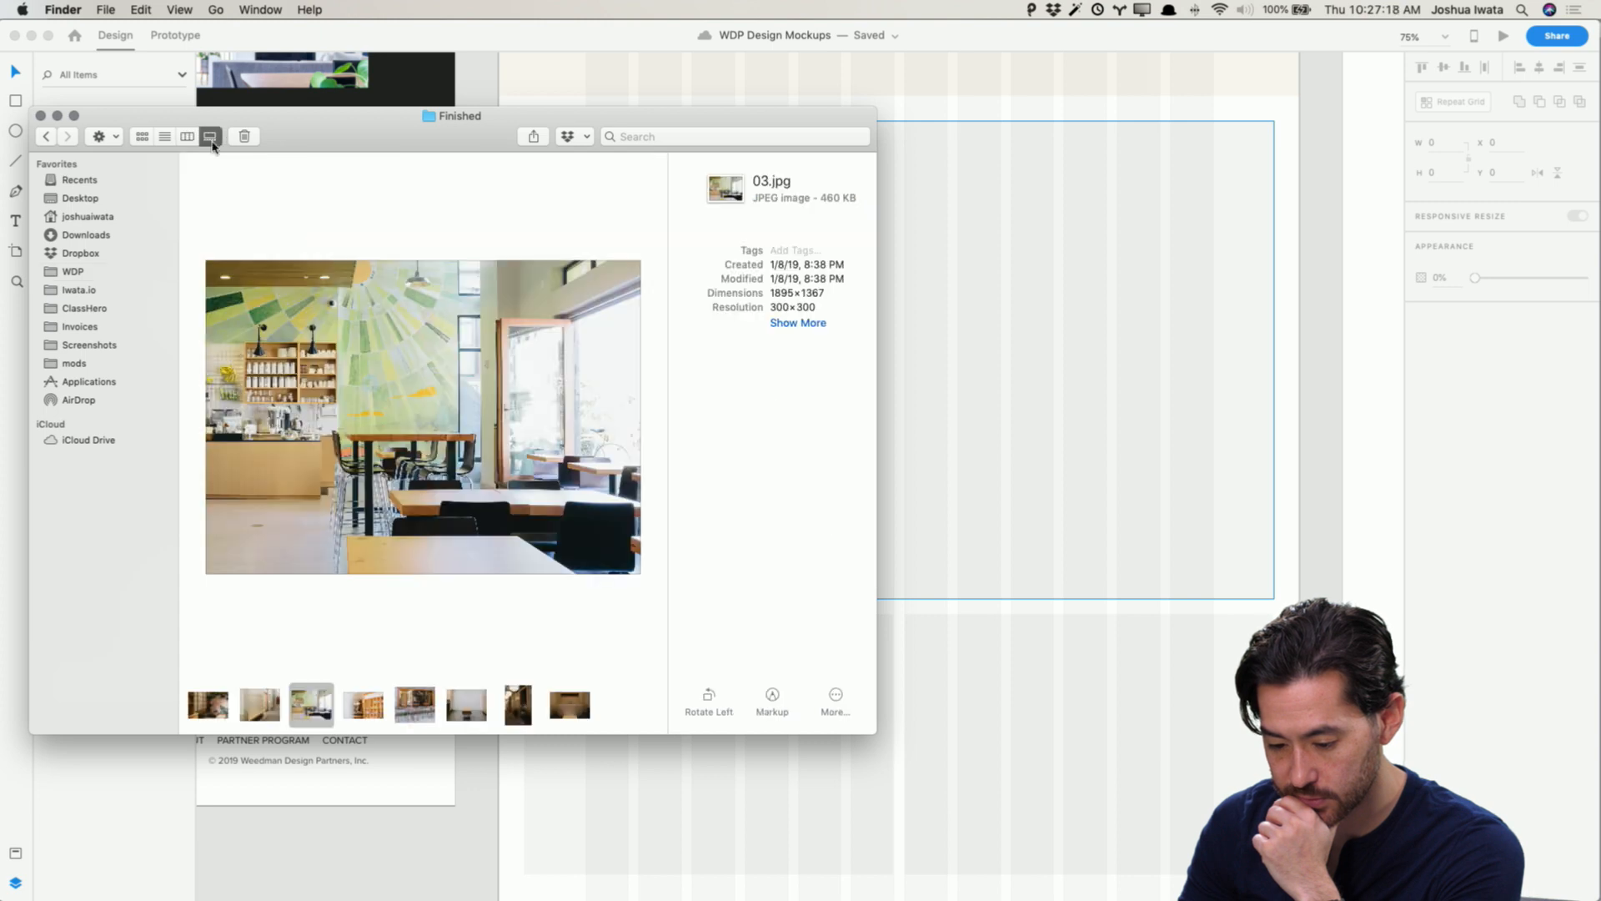
pyautogui.click(369, 709)
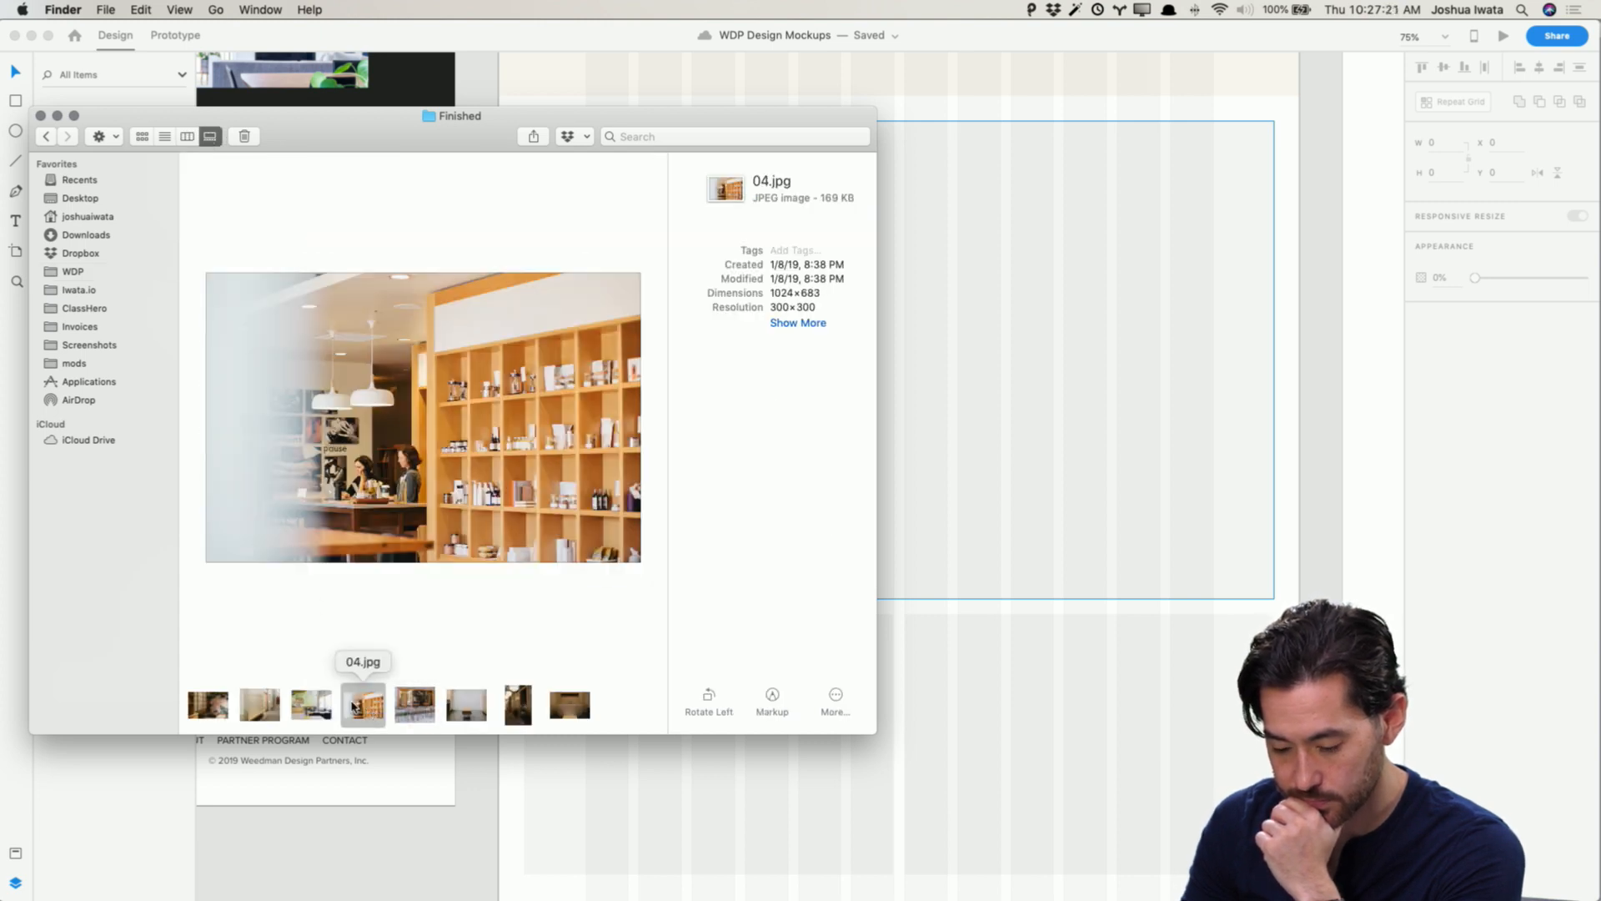
pyautogui.click(304, 707)
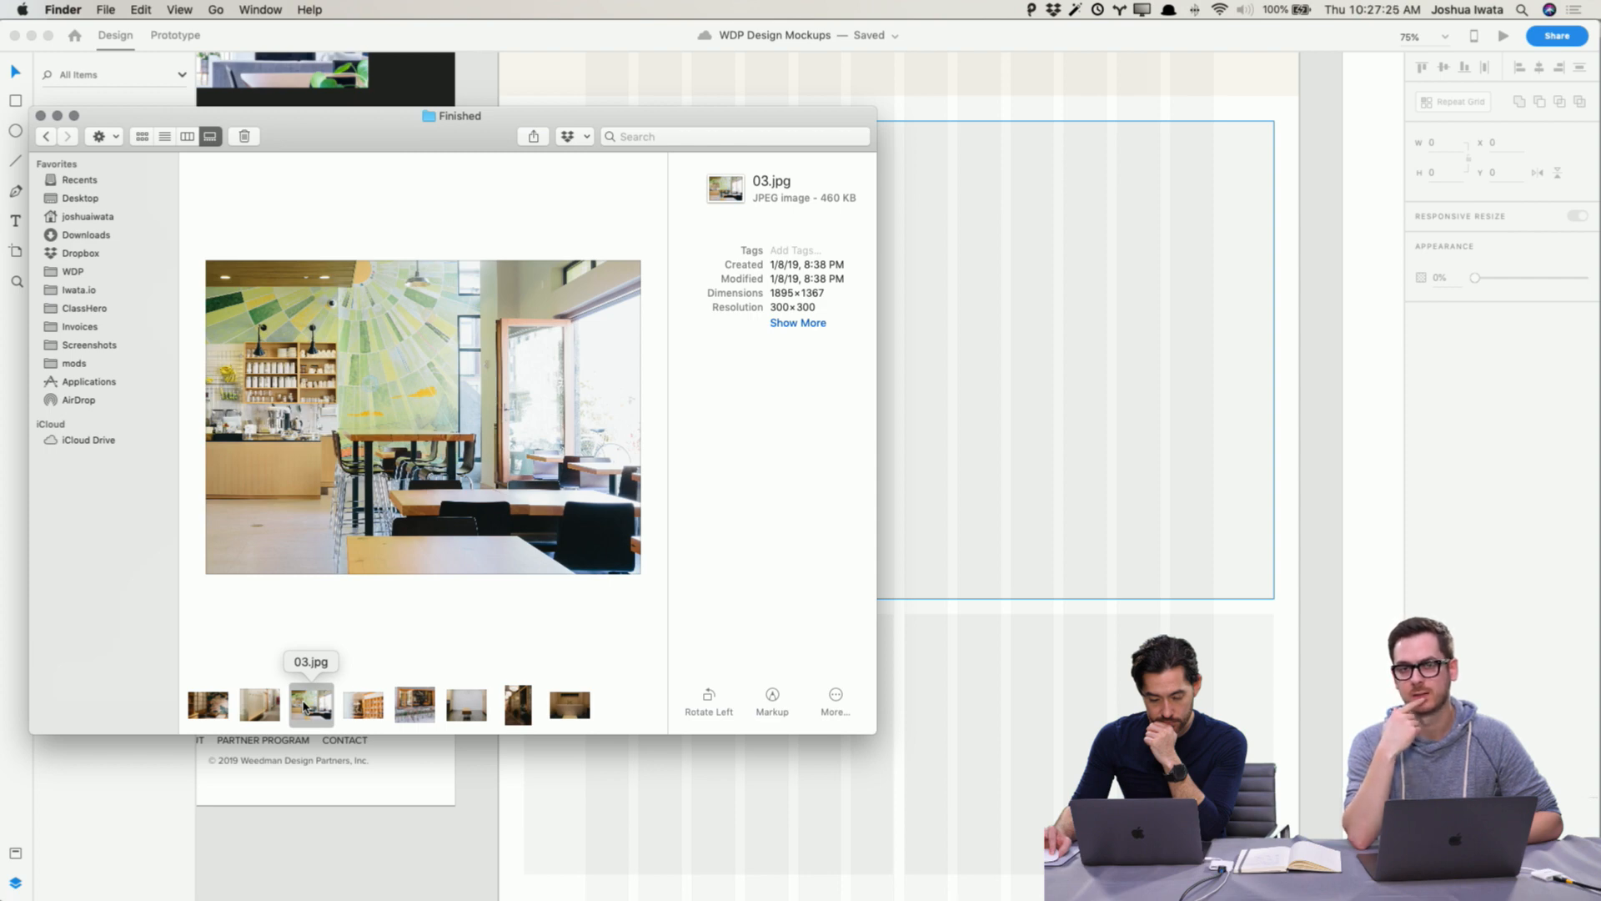
pyautogui.scroll(10, 1047, 493)
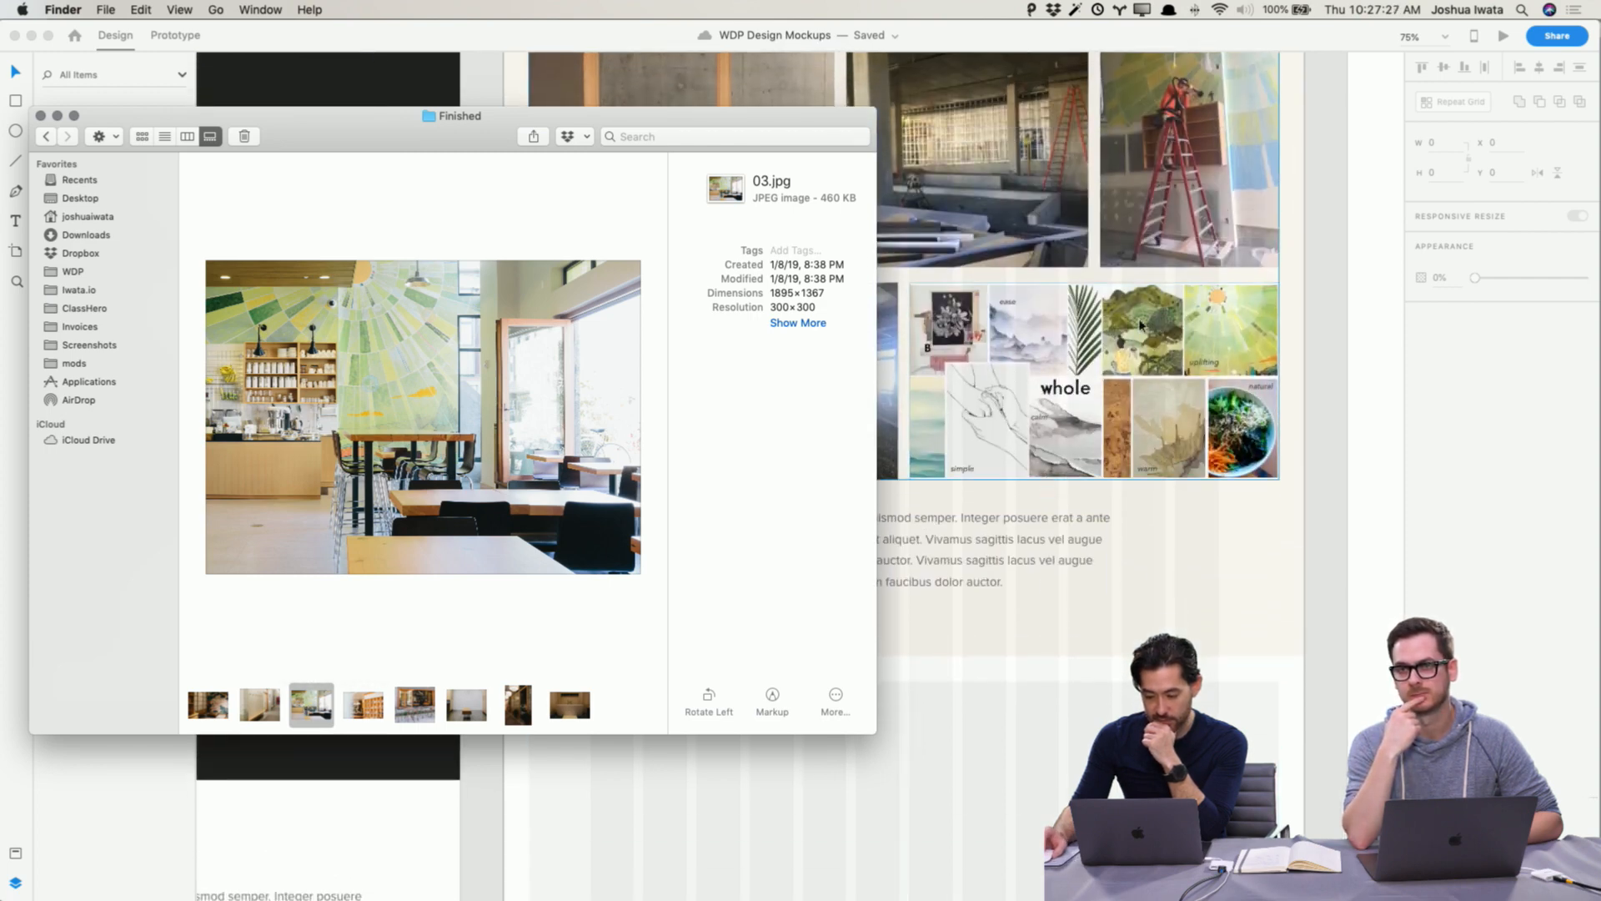
pyautogui.scroll(5, 858, 529)
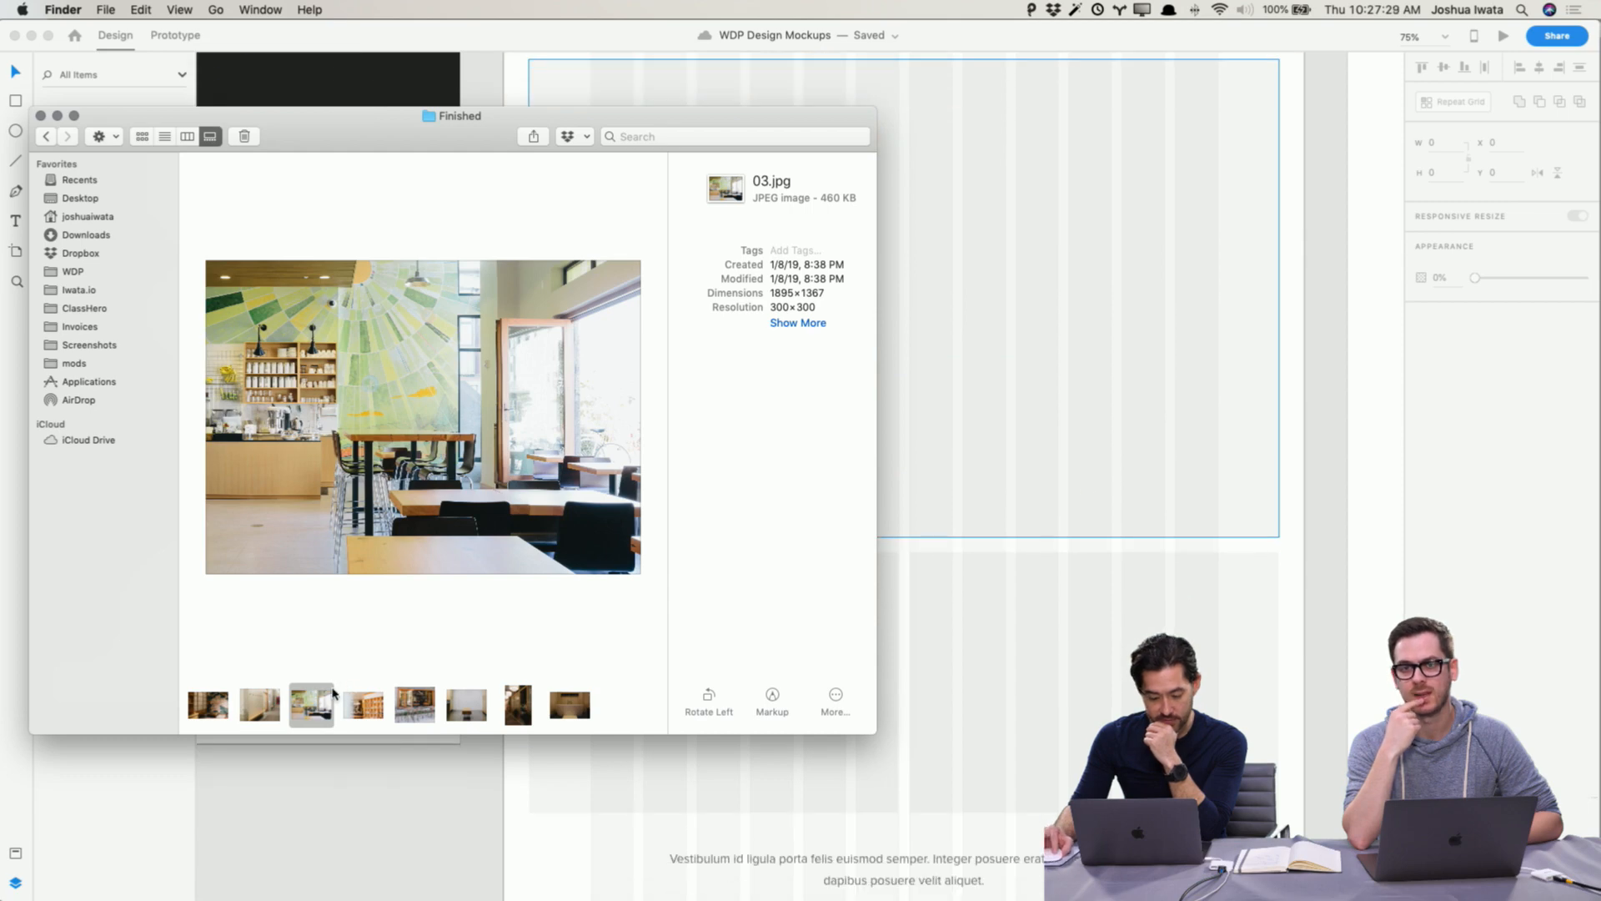
pyautogui.moveTo(309, 714); pyautogui.dragTo(1084, 355)
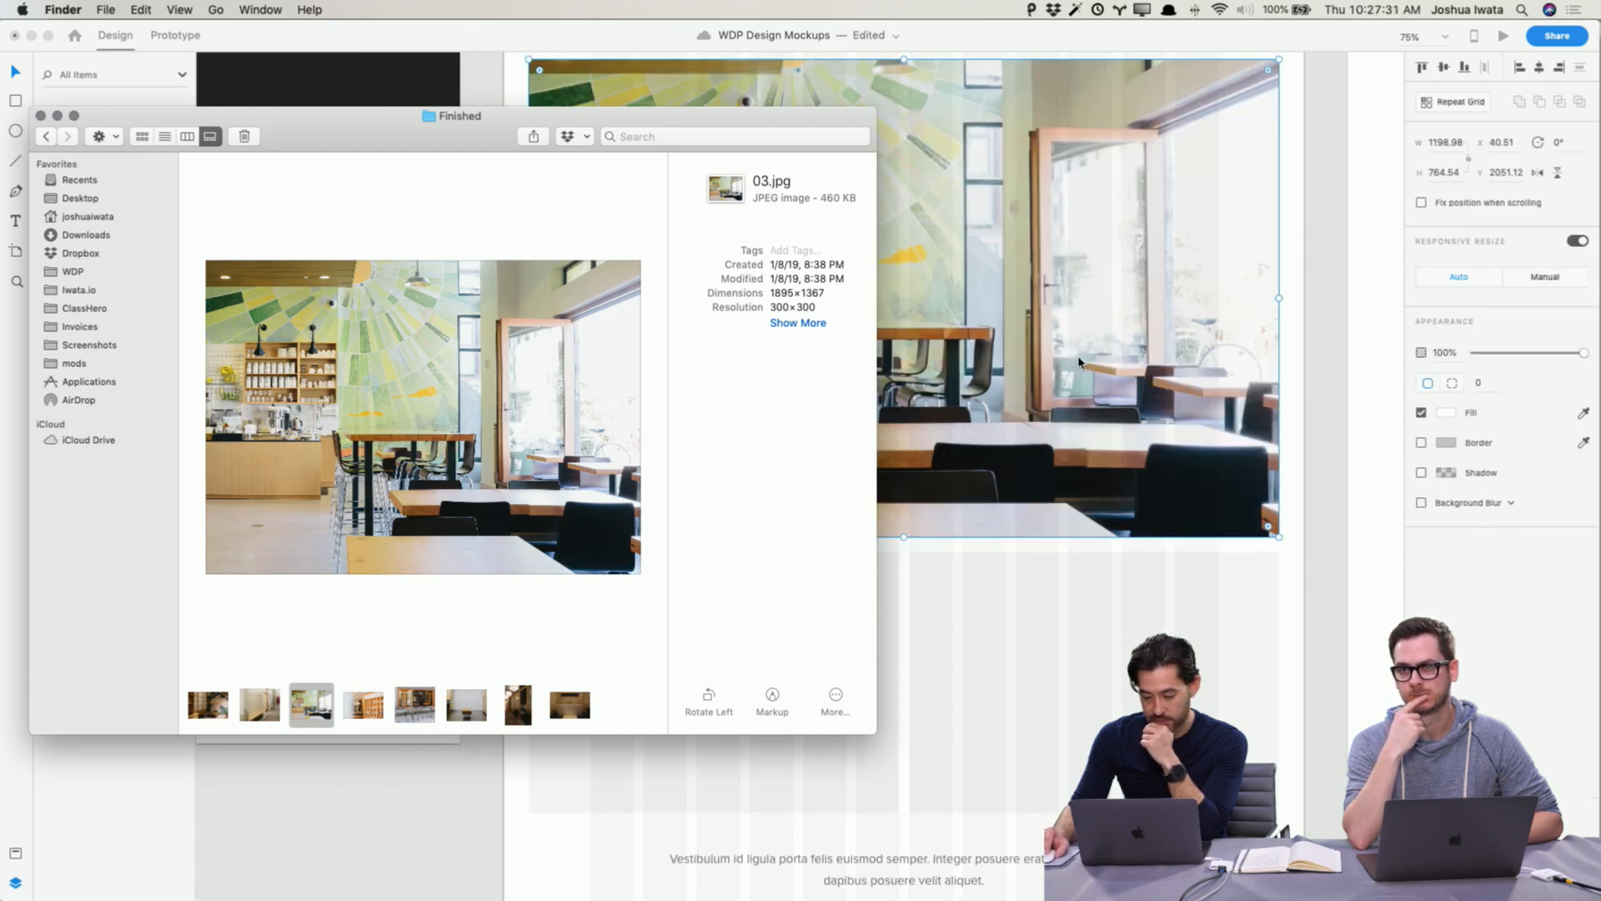
pyautogui.click(1317, 391)
pyautogui.scroll(5, 1322, 401)
pyautogui.click(1344, 386)
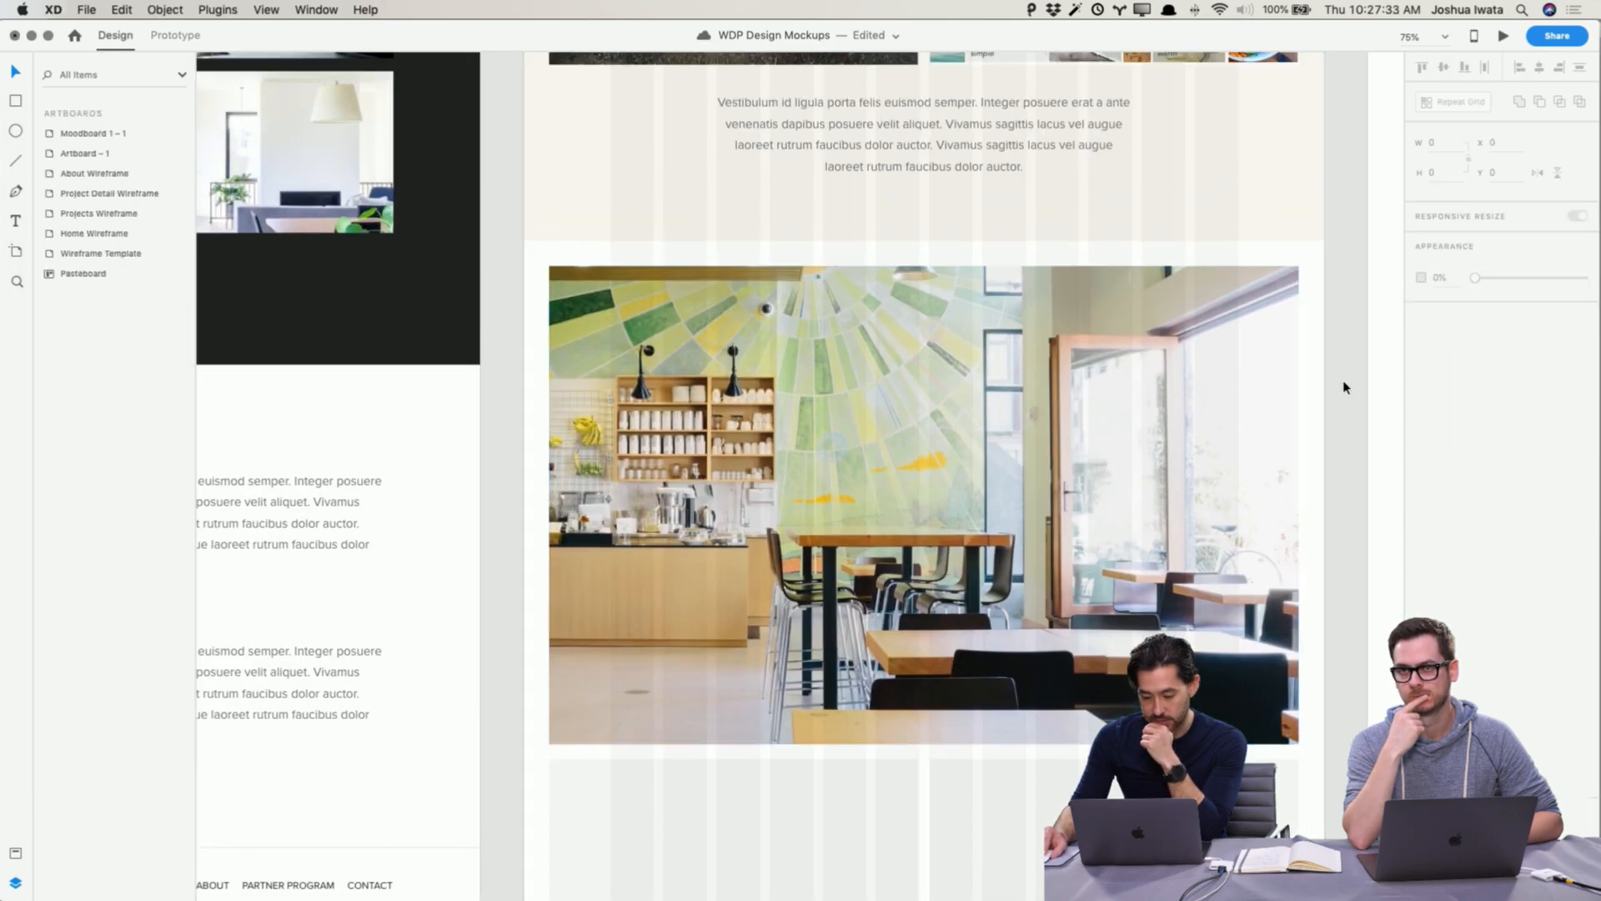
# Step: Preview the other photos of the Finished folder in gallery view and move the Finder window aside
pyautogui.press('super+Tab')
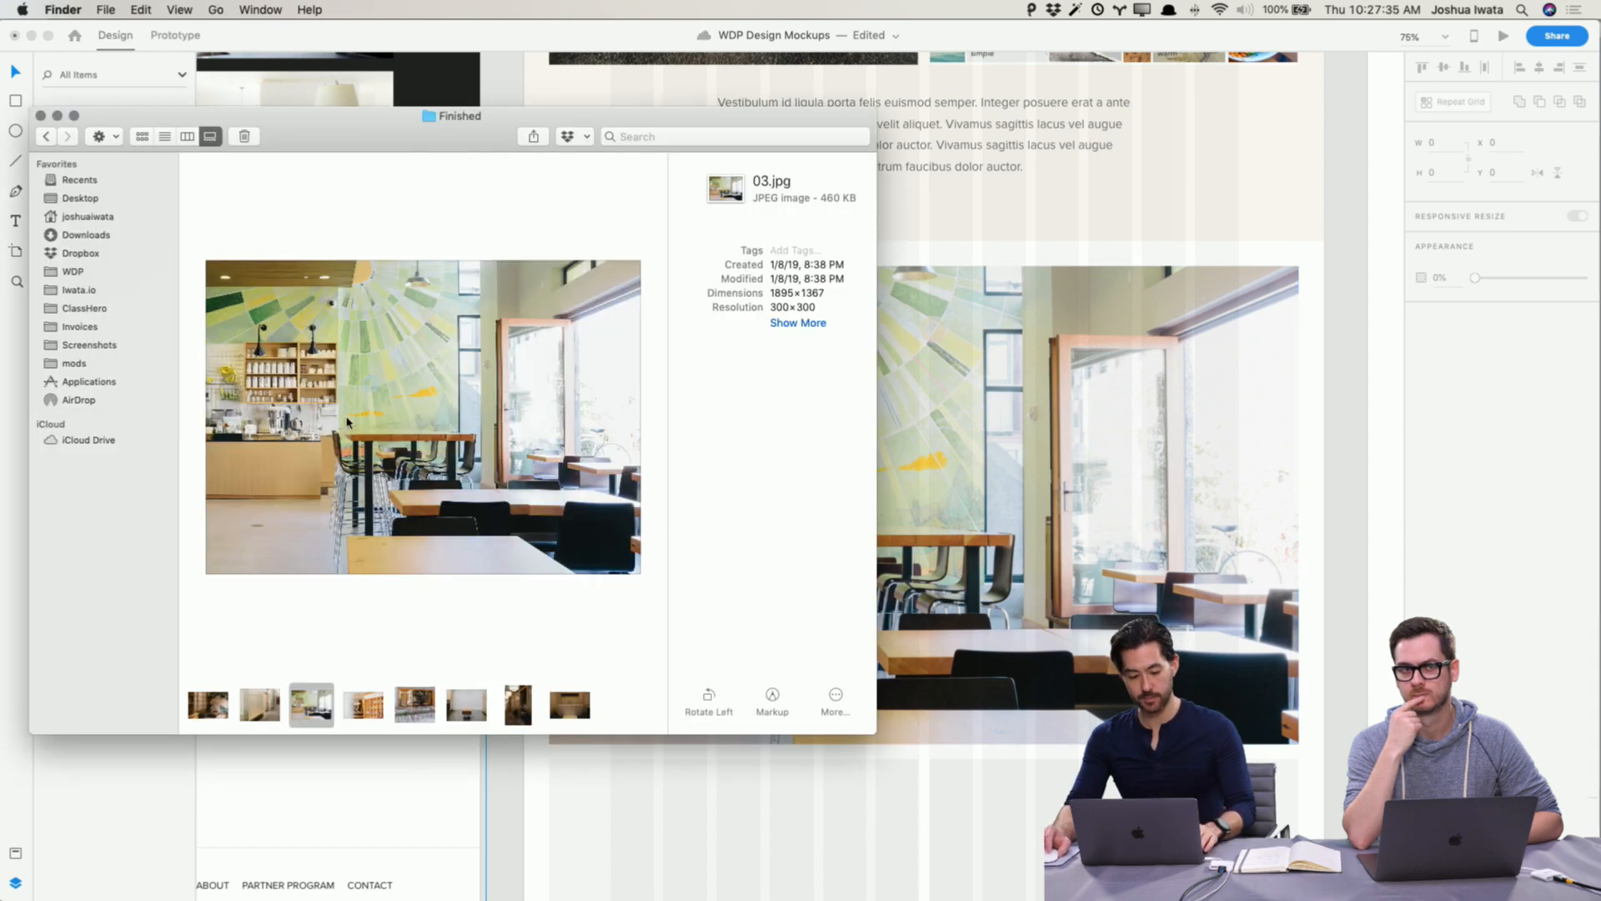
pyautogui.click(415, 705)
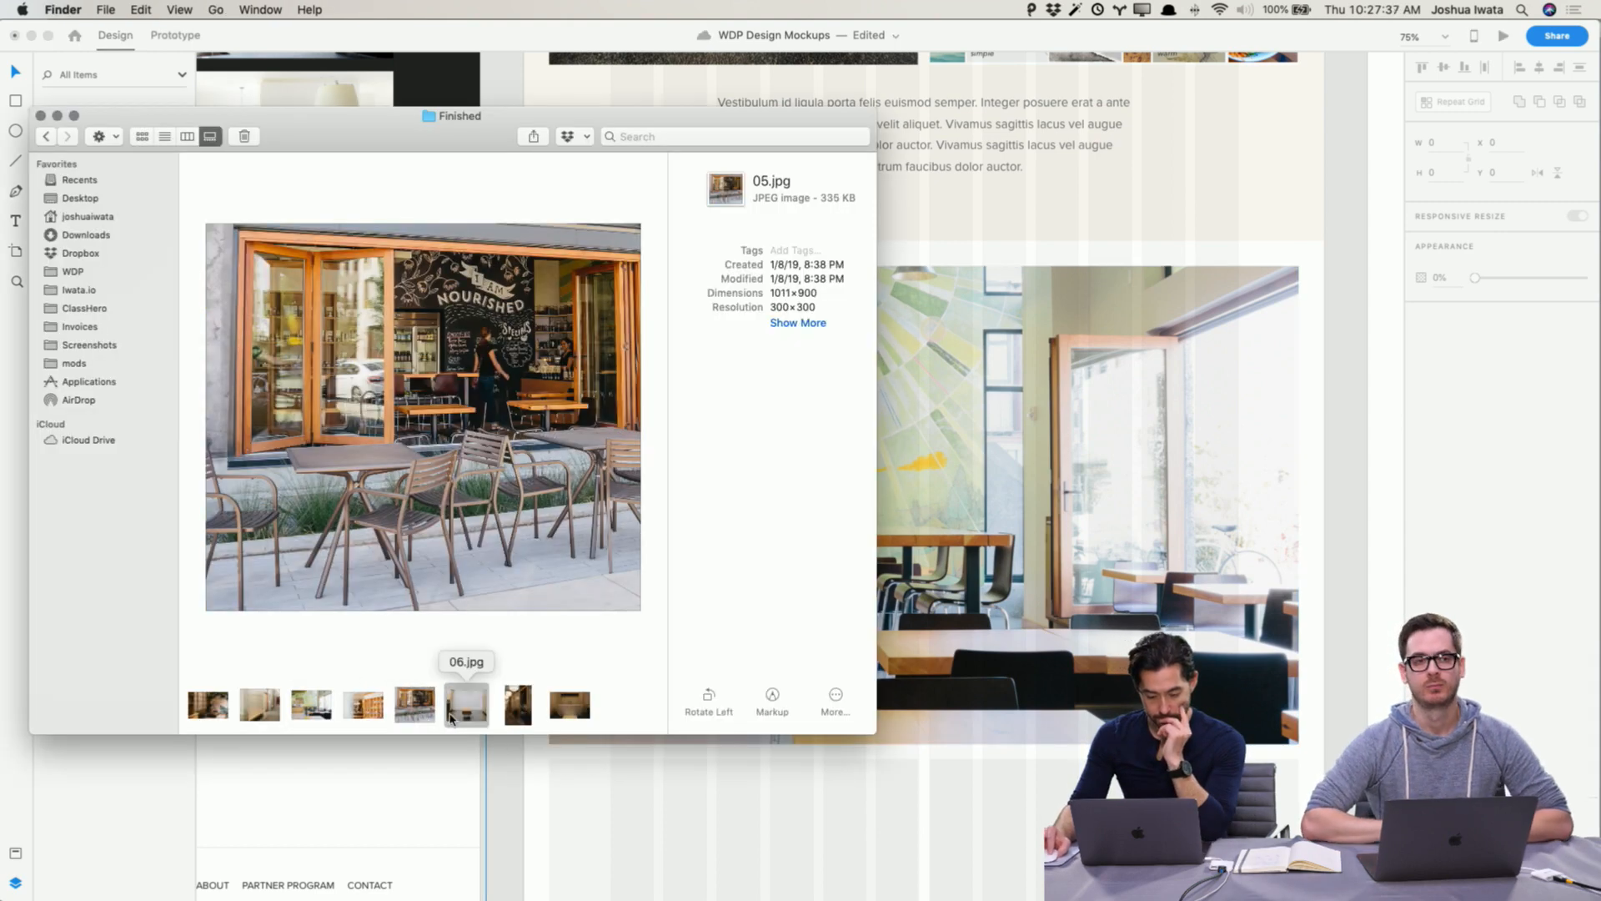
pyautogui.click(466, 705)
pyautogui.click(518, 705)
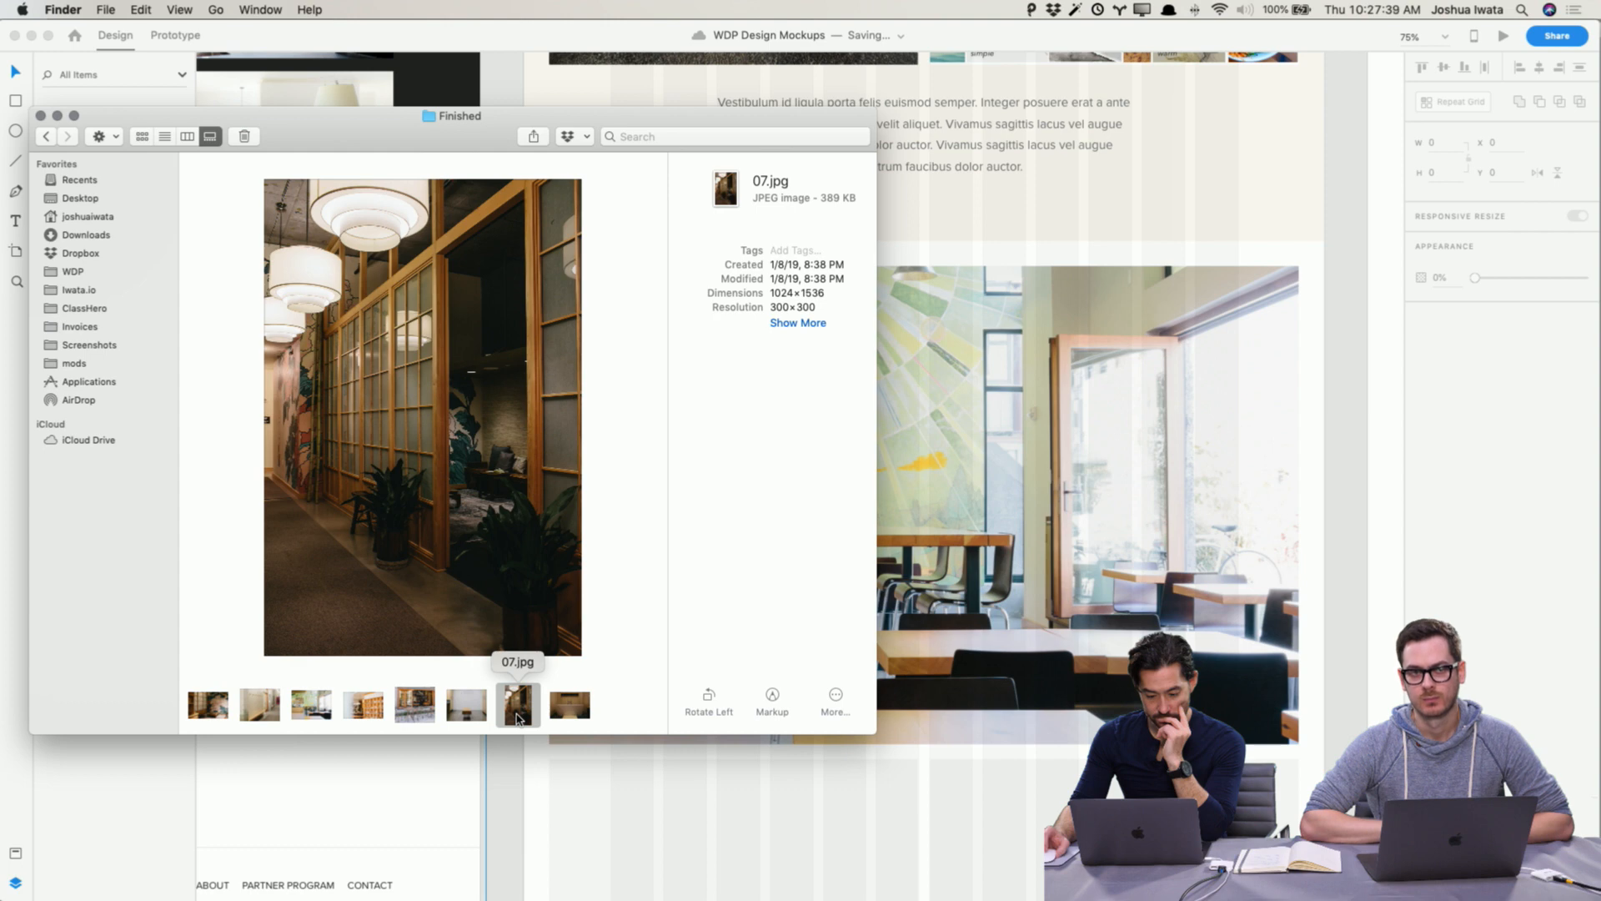
pyautogui.click(414, 710)
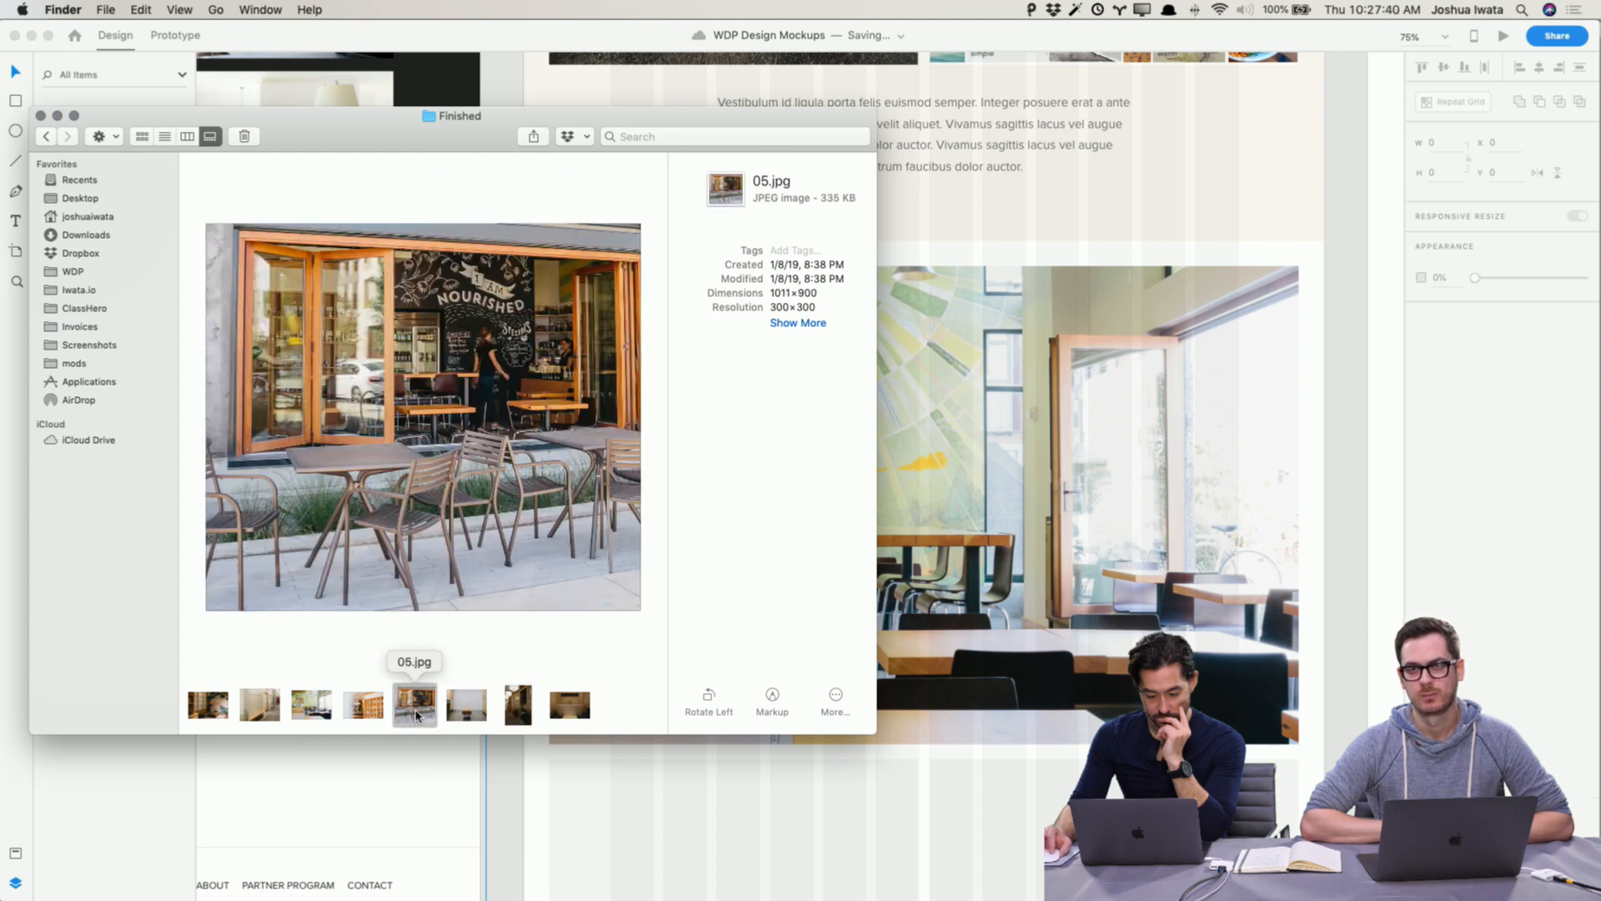
pyautogui.click(571, 707)
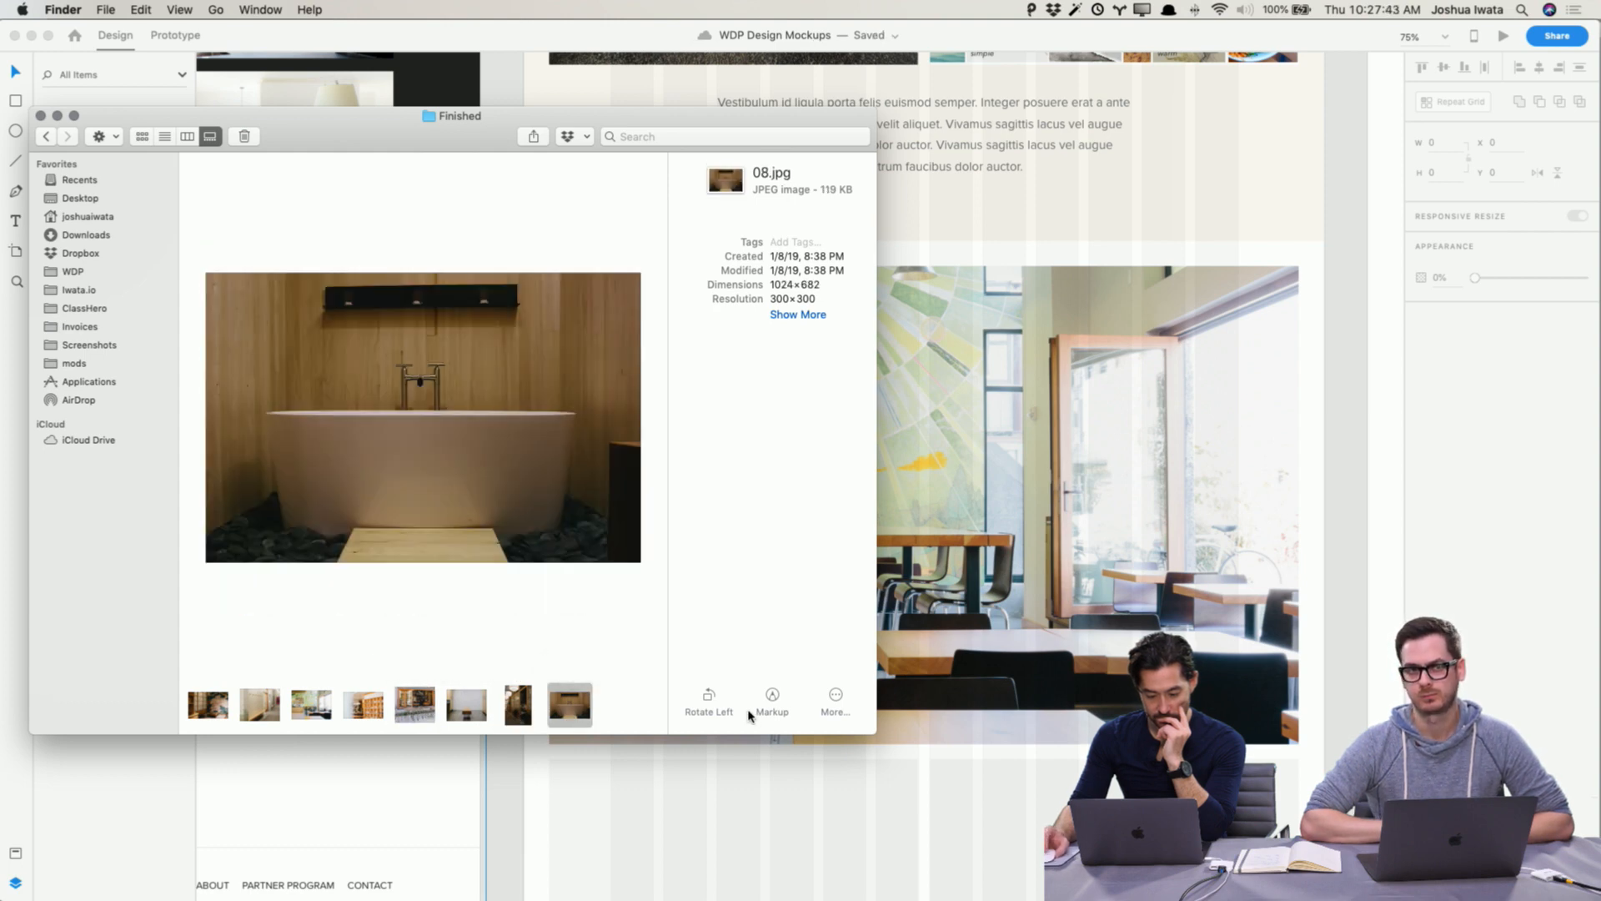
pyautogui.click(258, 707)
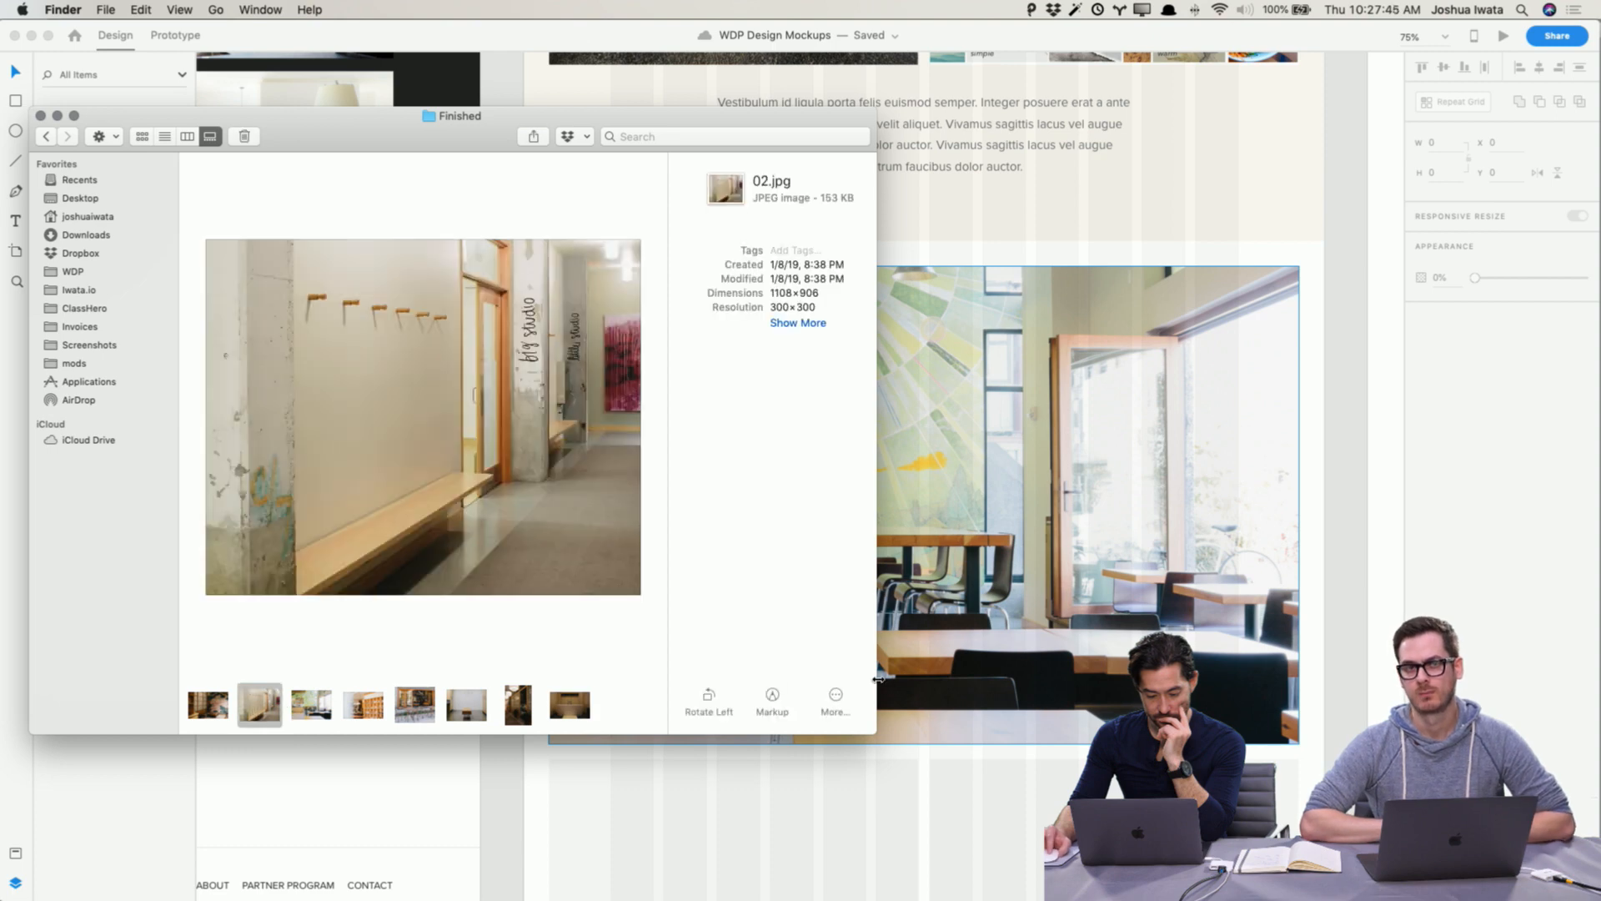
pyautogui.scroll(-10, 904, 680)
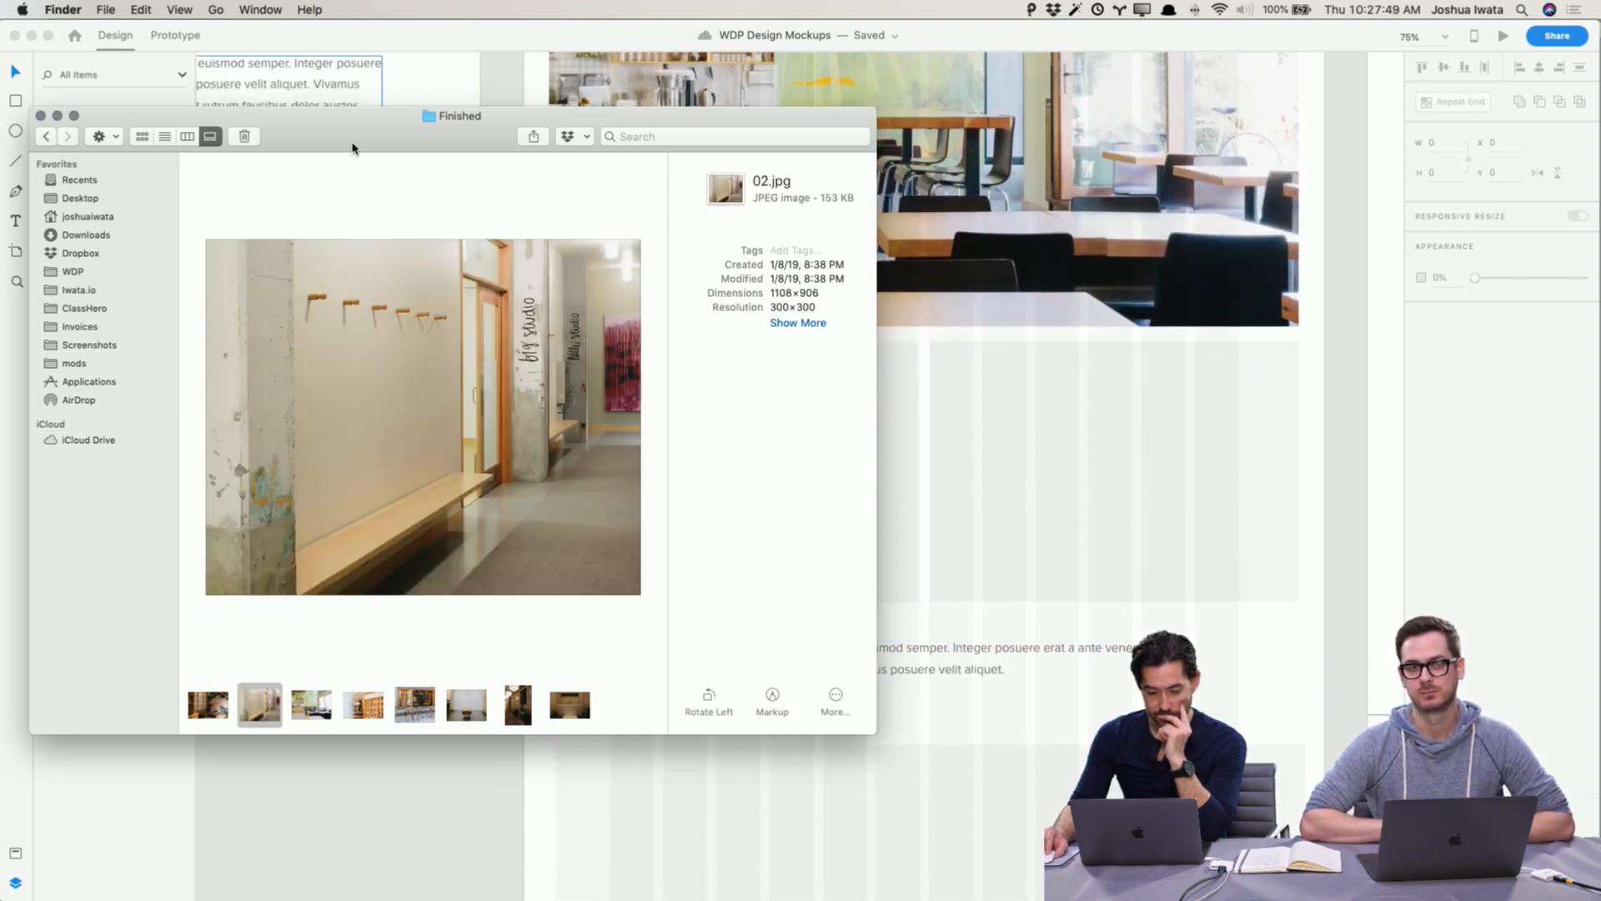
pyautogui.moveTo(352, 148); pyautogui.dragTo(91, 226)
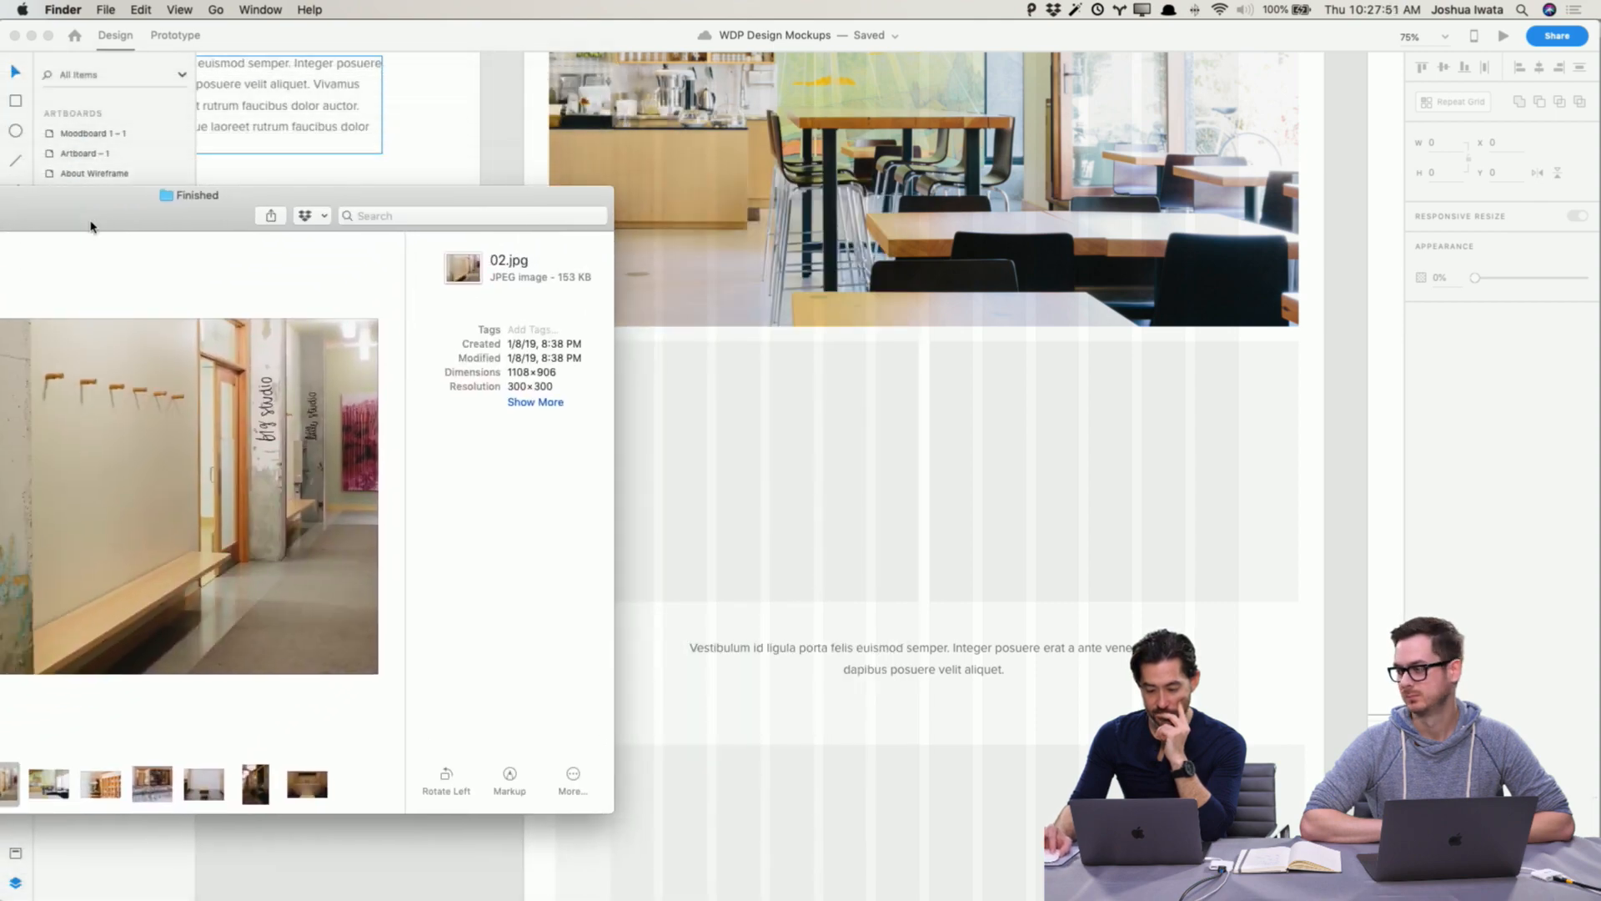
# Step: Select the Project Detail Wireframe artboard and check its layout grid settings
pyautogui.scroll(15, 617, 143)
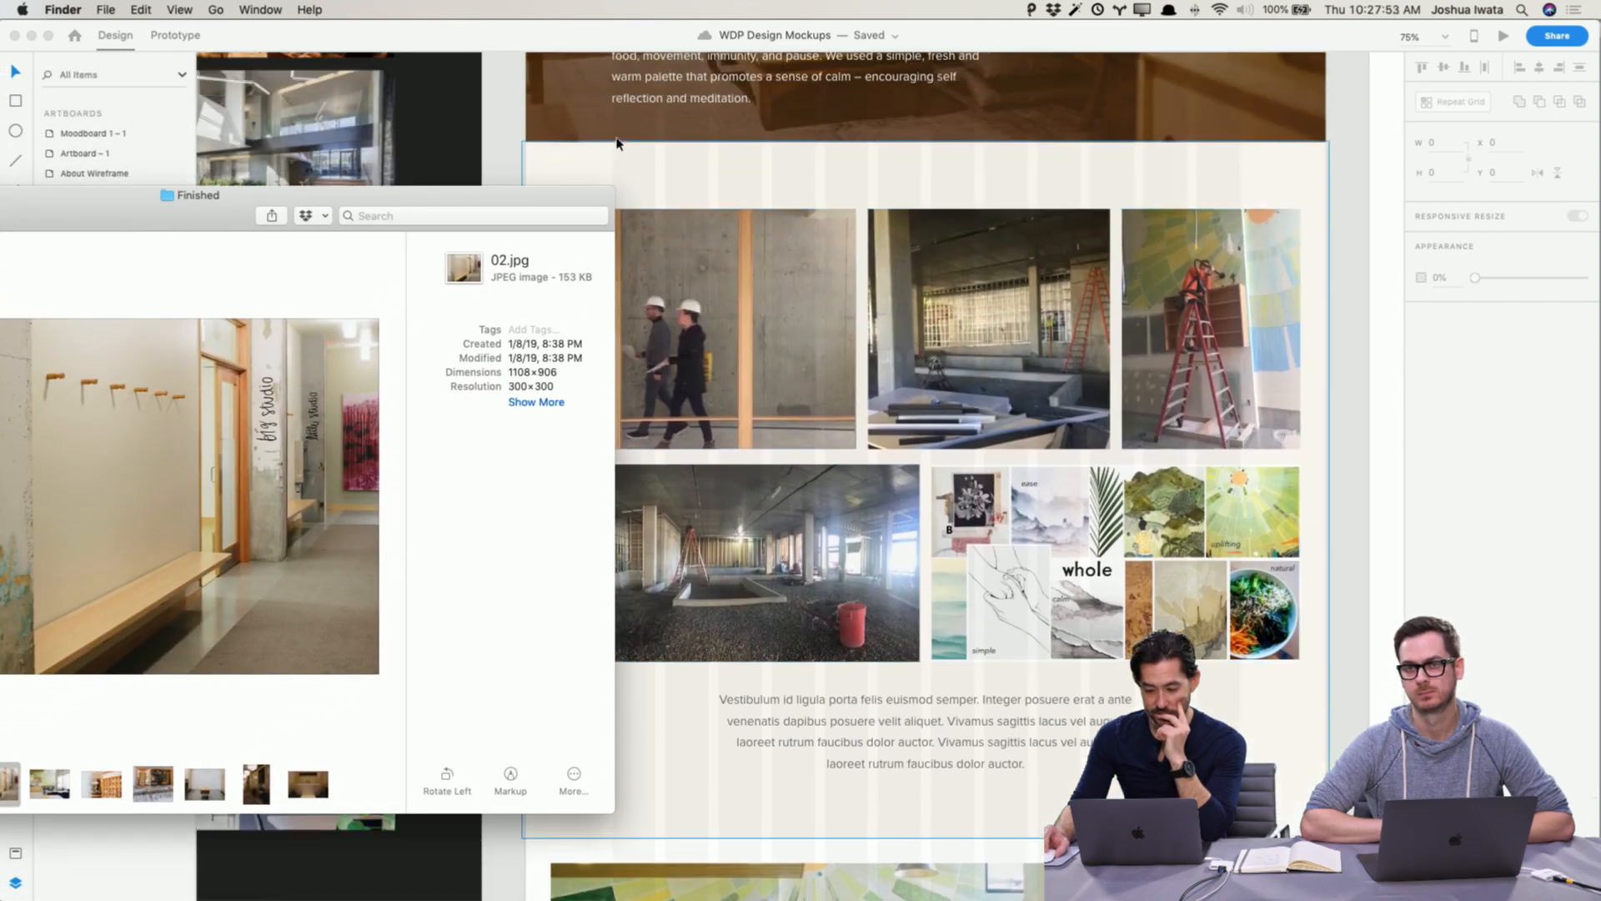
pyautogui.scroll(10, 618, 144)
pyautogui.click(629, 201)
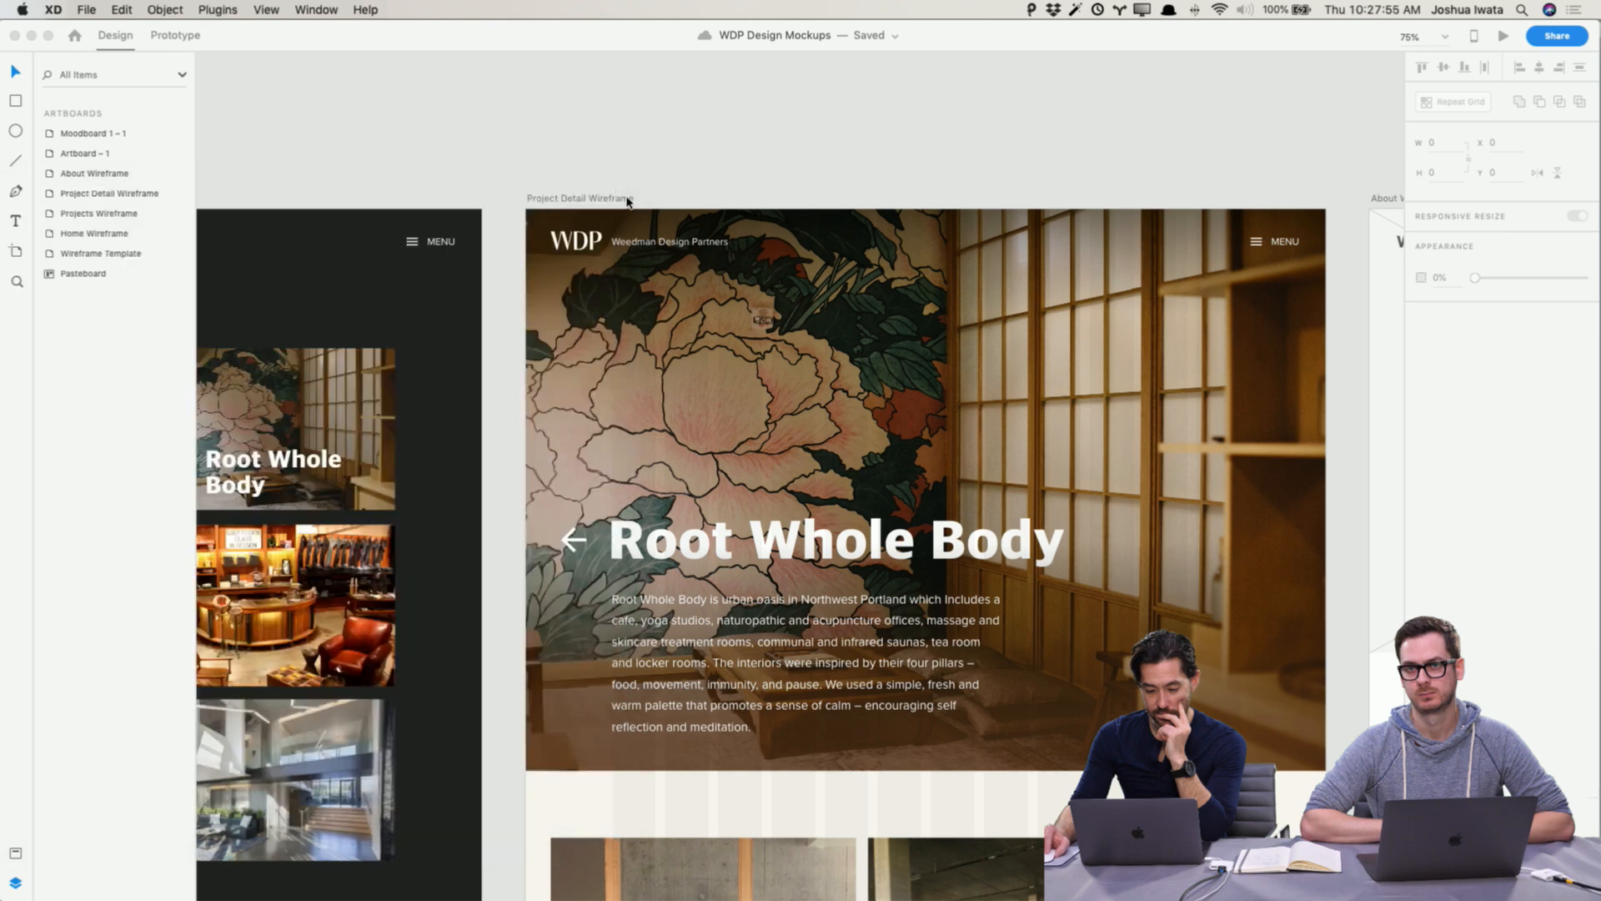
pyautogui.click(630, 201)
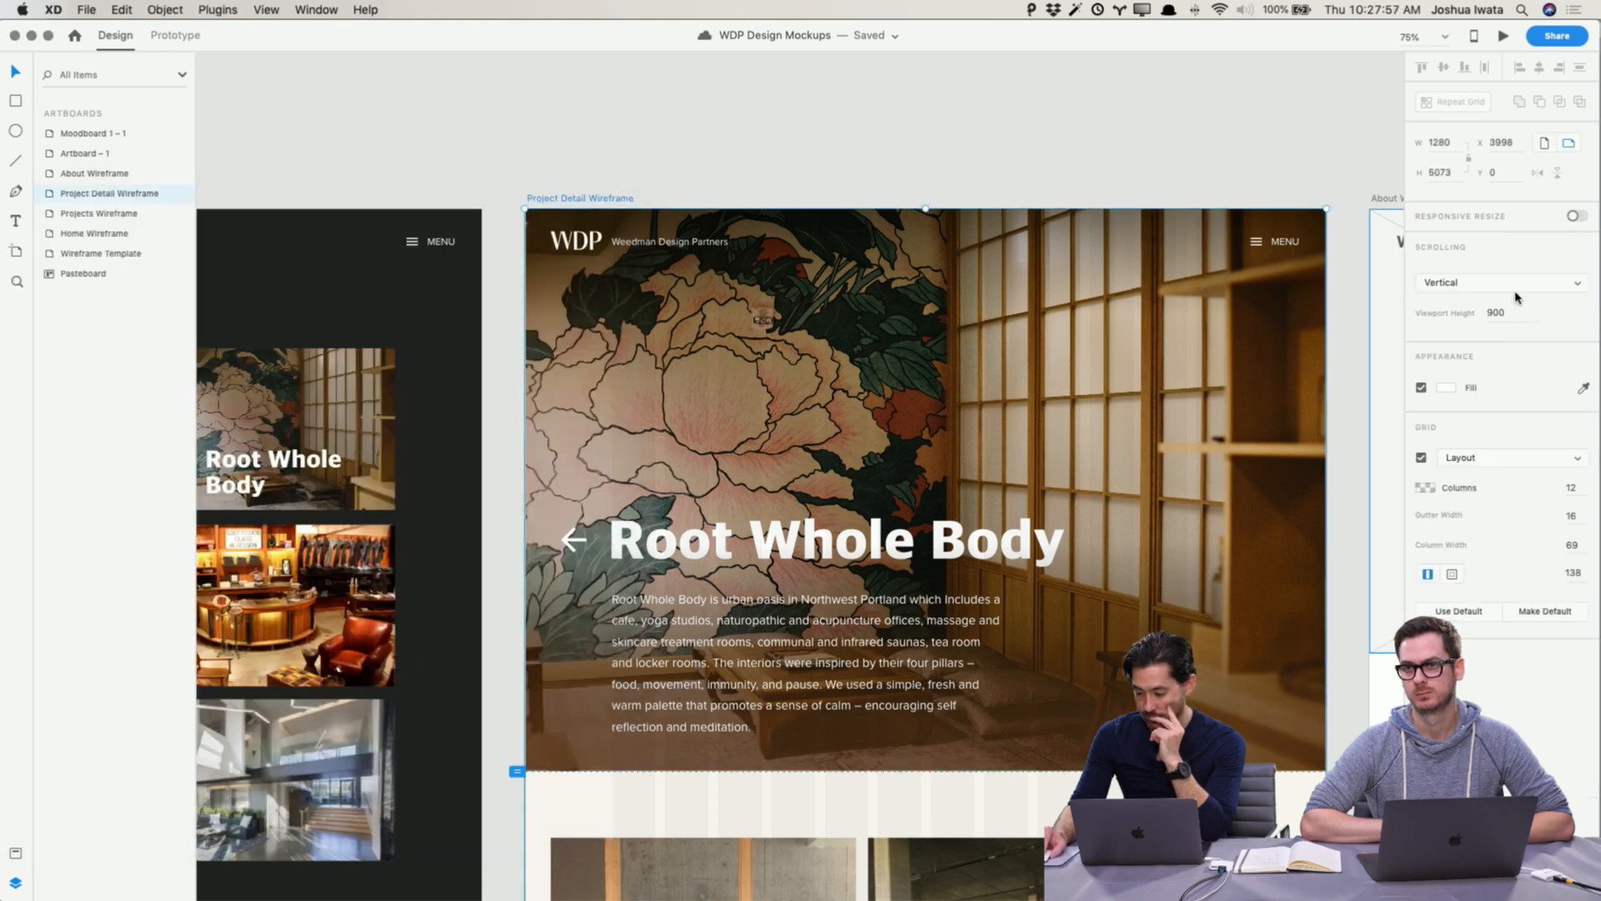
pyautogui.click(1469, 461)
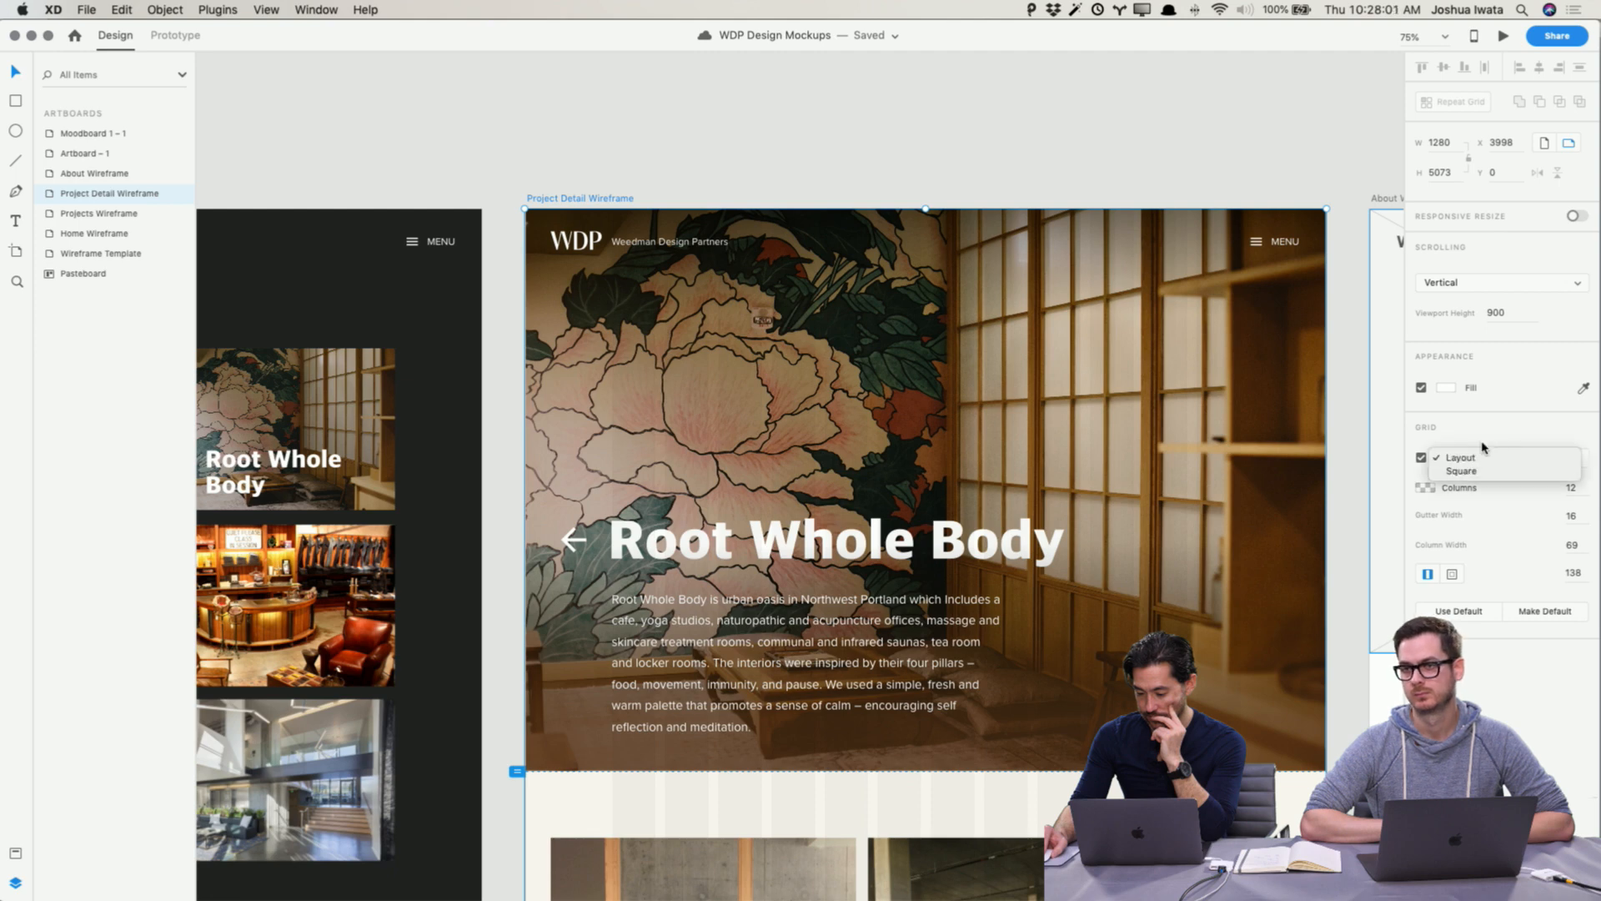
pyautogui.click(1480, 457)
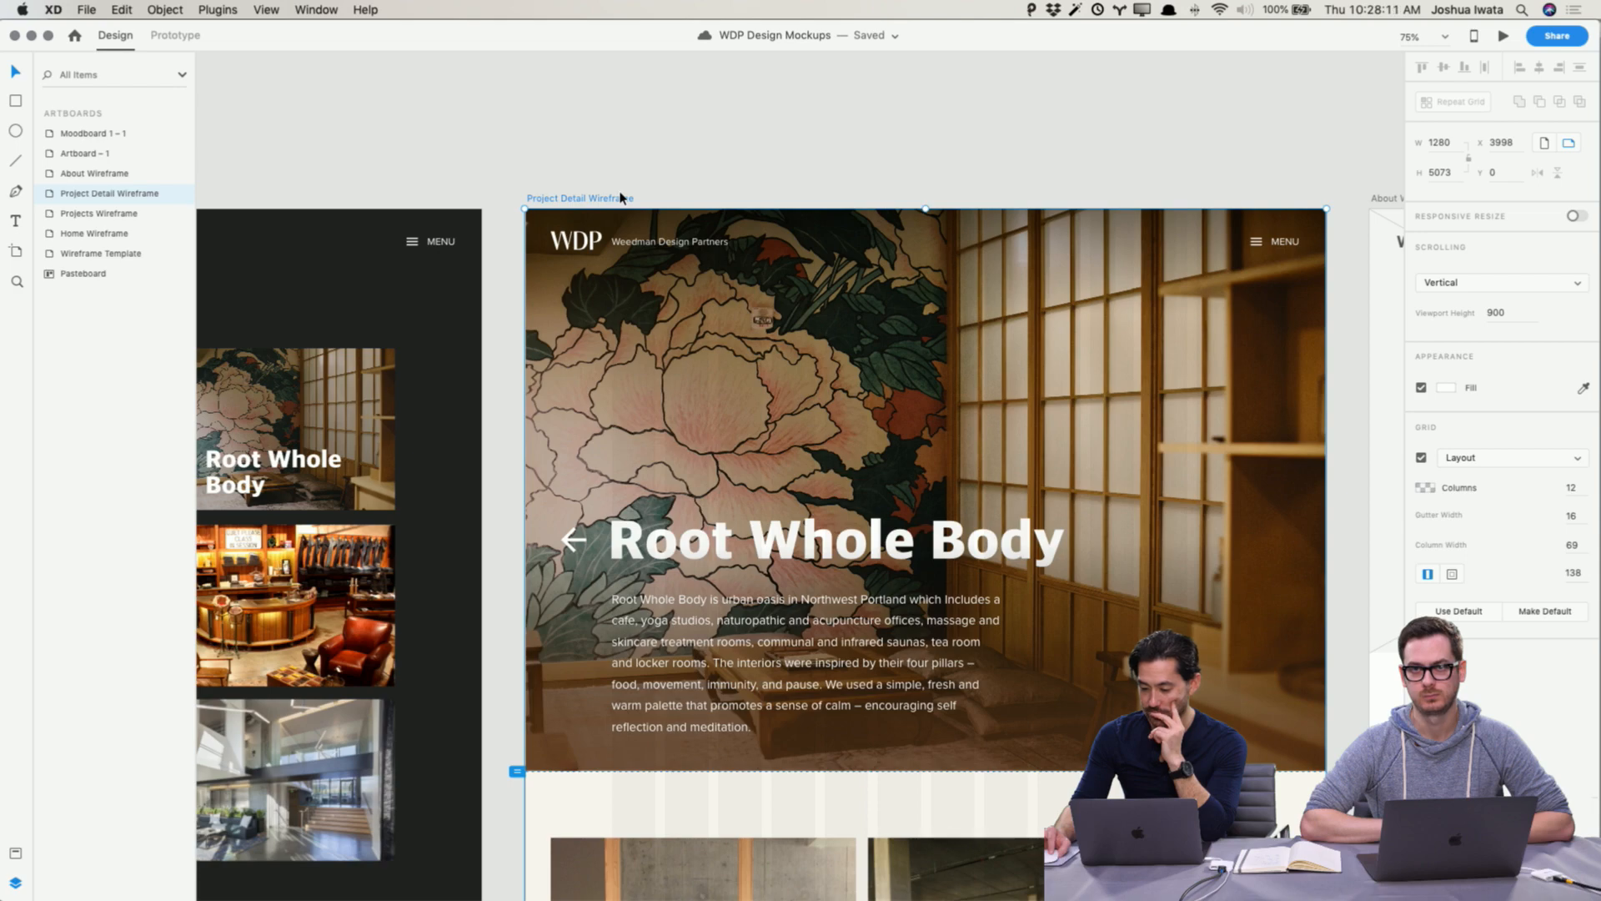
# Step: Try to sketch a thin rectangle spanning the space above the Process section photos
pyautogui.scroll(-5, 625, 197)
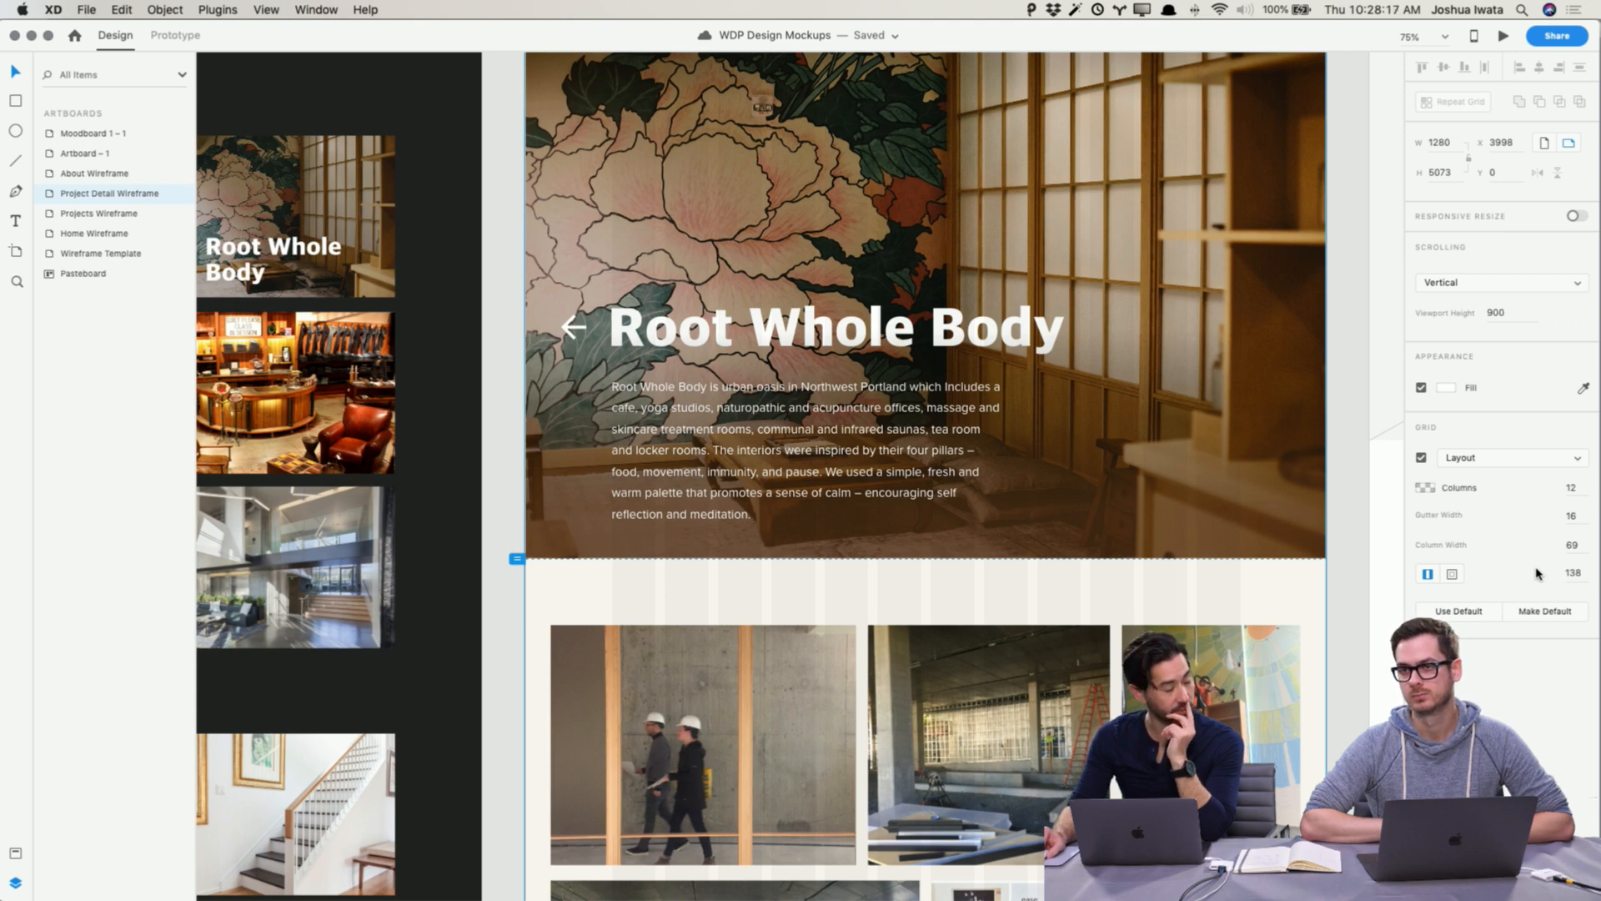
pyautogui.click(1380, 656)
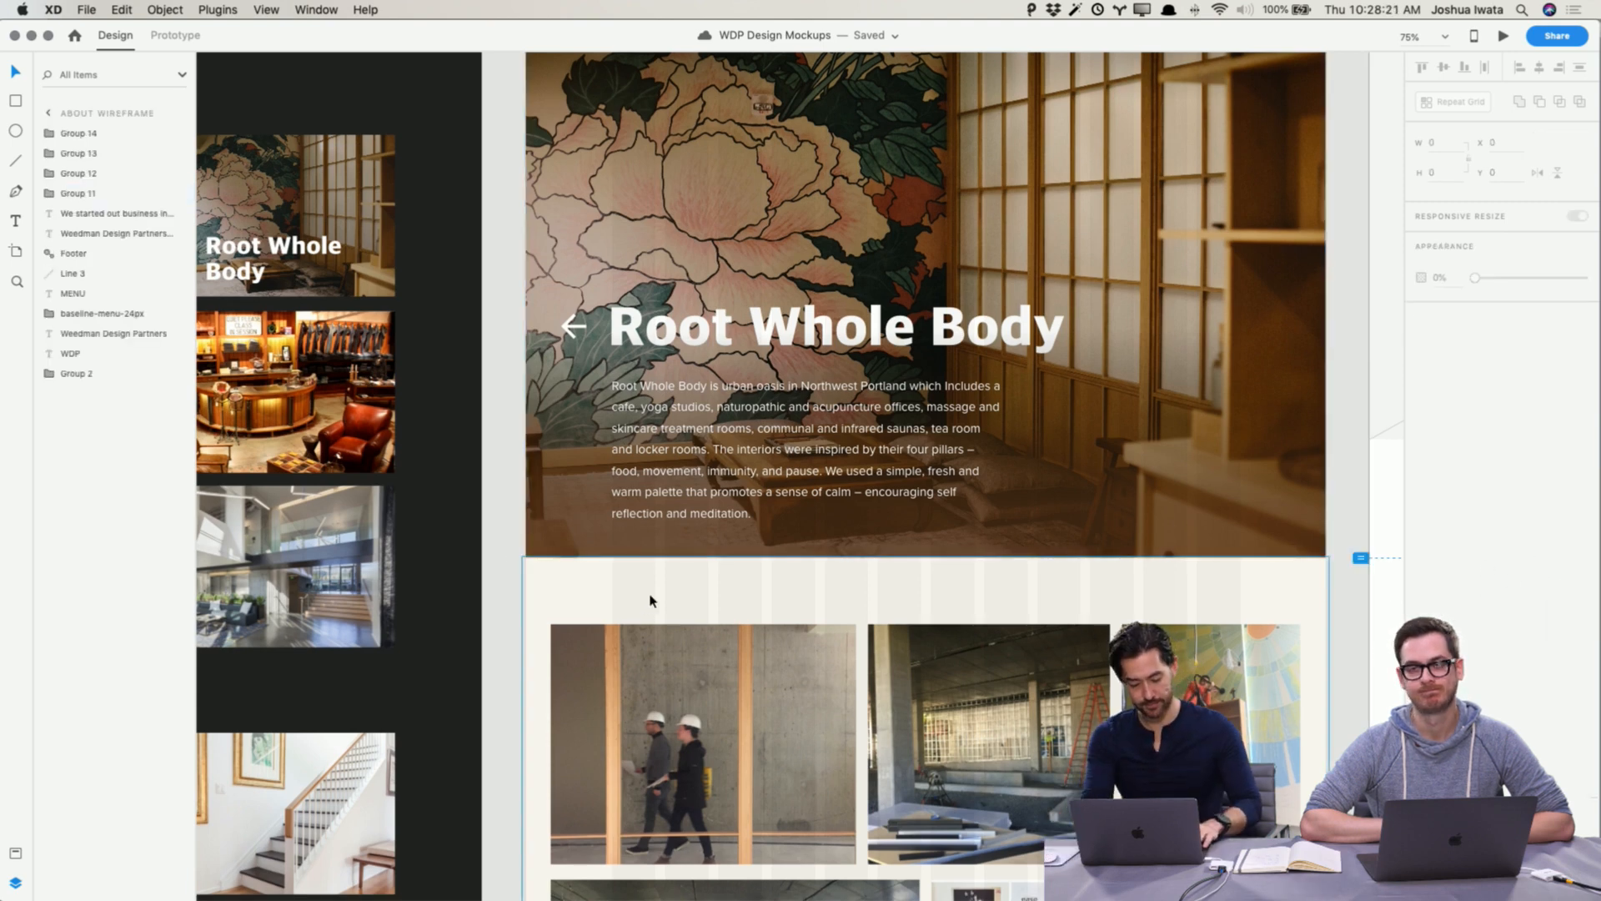
pyautogui.press('r')
pyautogui.moveTo(612, 569)
pyautogui.mouseDown()
pyautogui.moveTo(1314, 608)
pyautogui.moveTo(1244, 616)
pyautogui.mouseUp()
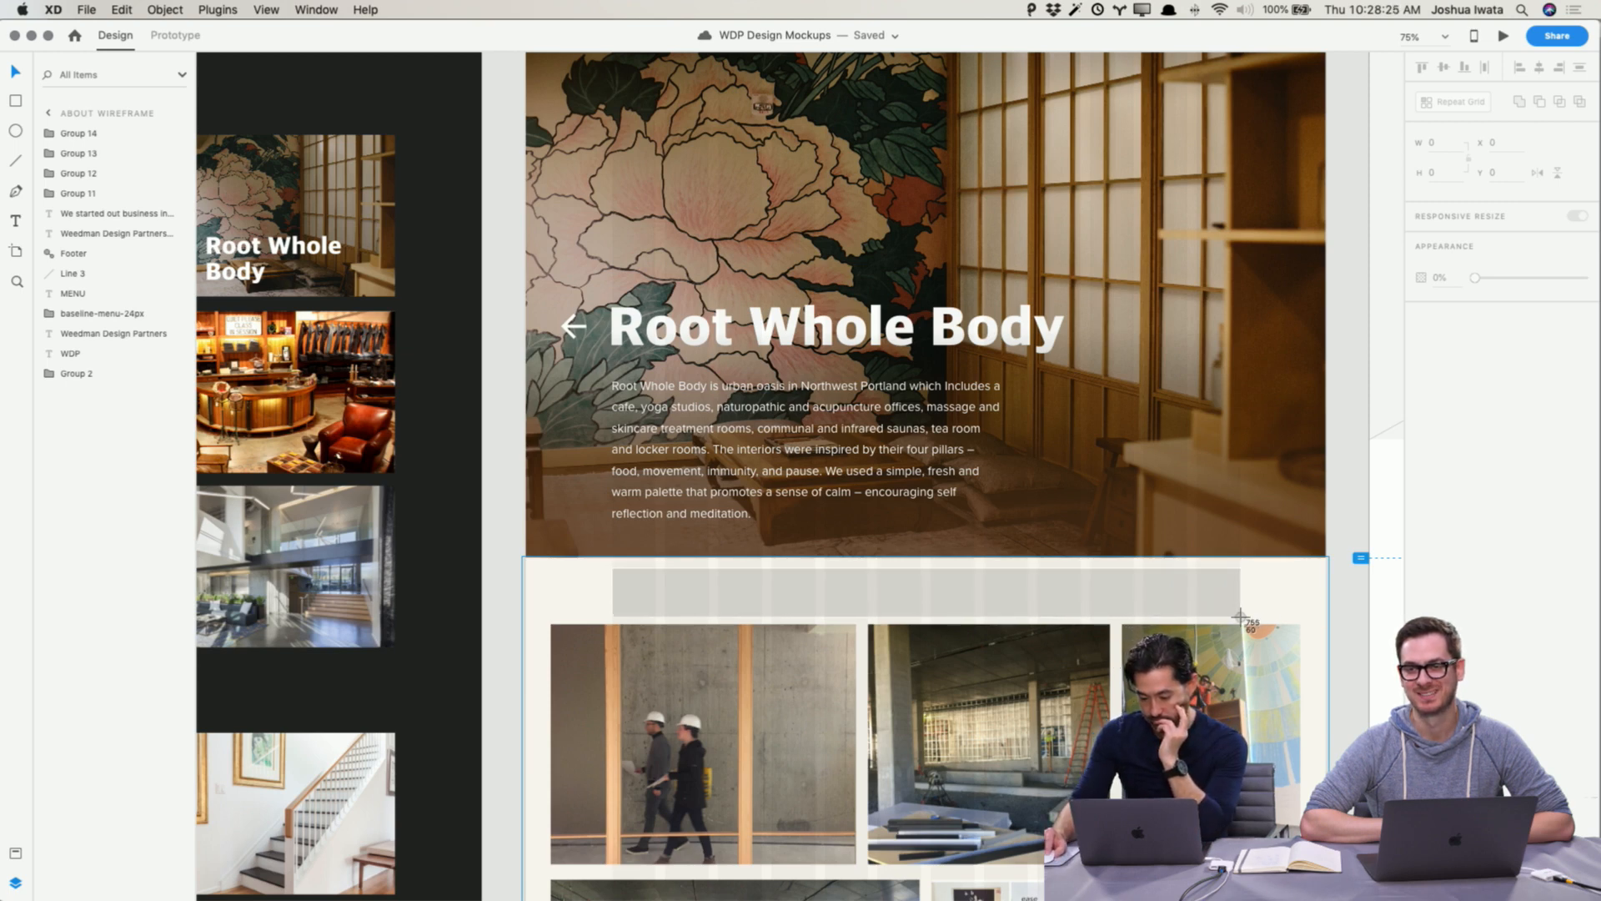
pyautogui.moveTo(1240, 617); pyautogui.dragTo(1240, 616)
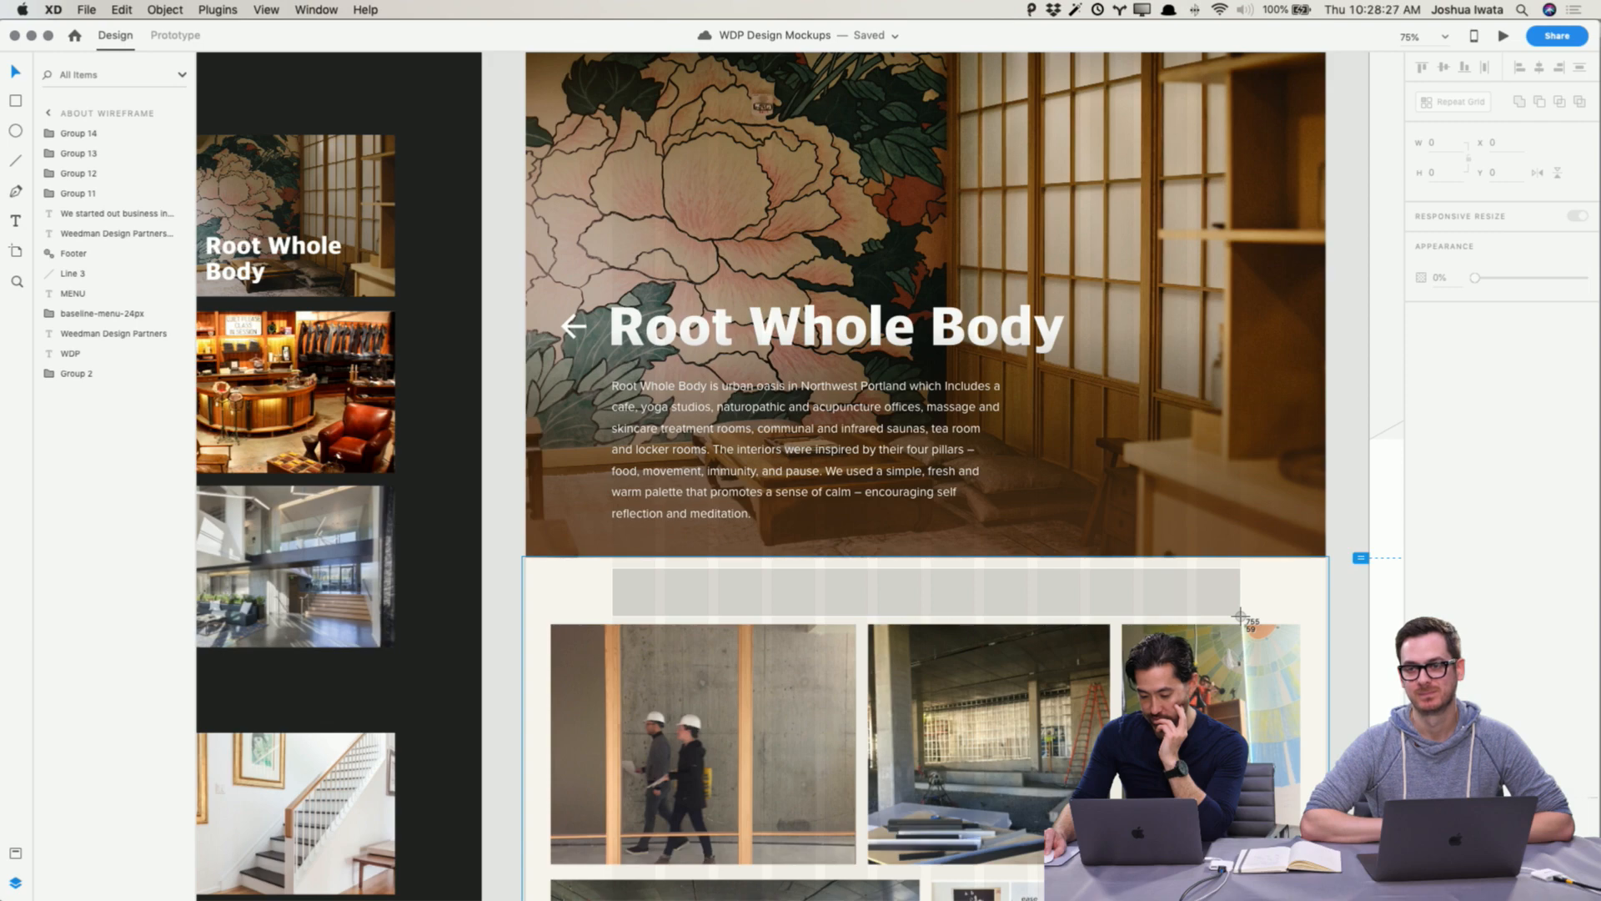
pyautogui.press('Escape')
pyautogui.click(1348, 640)
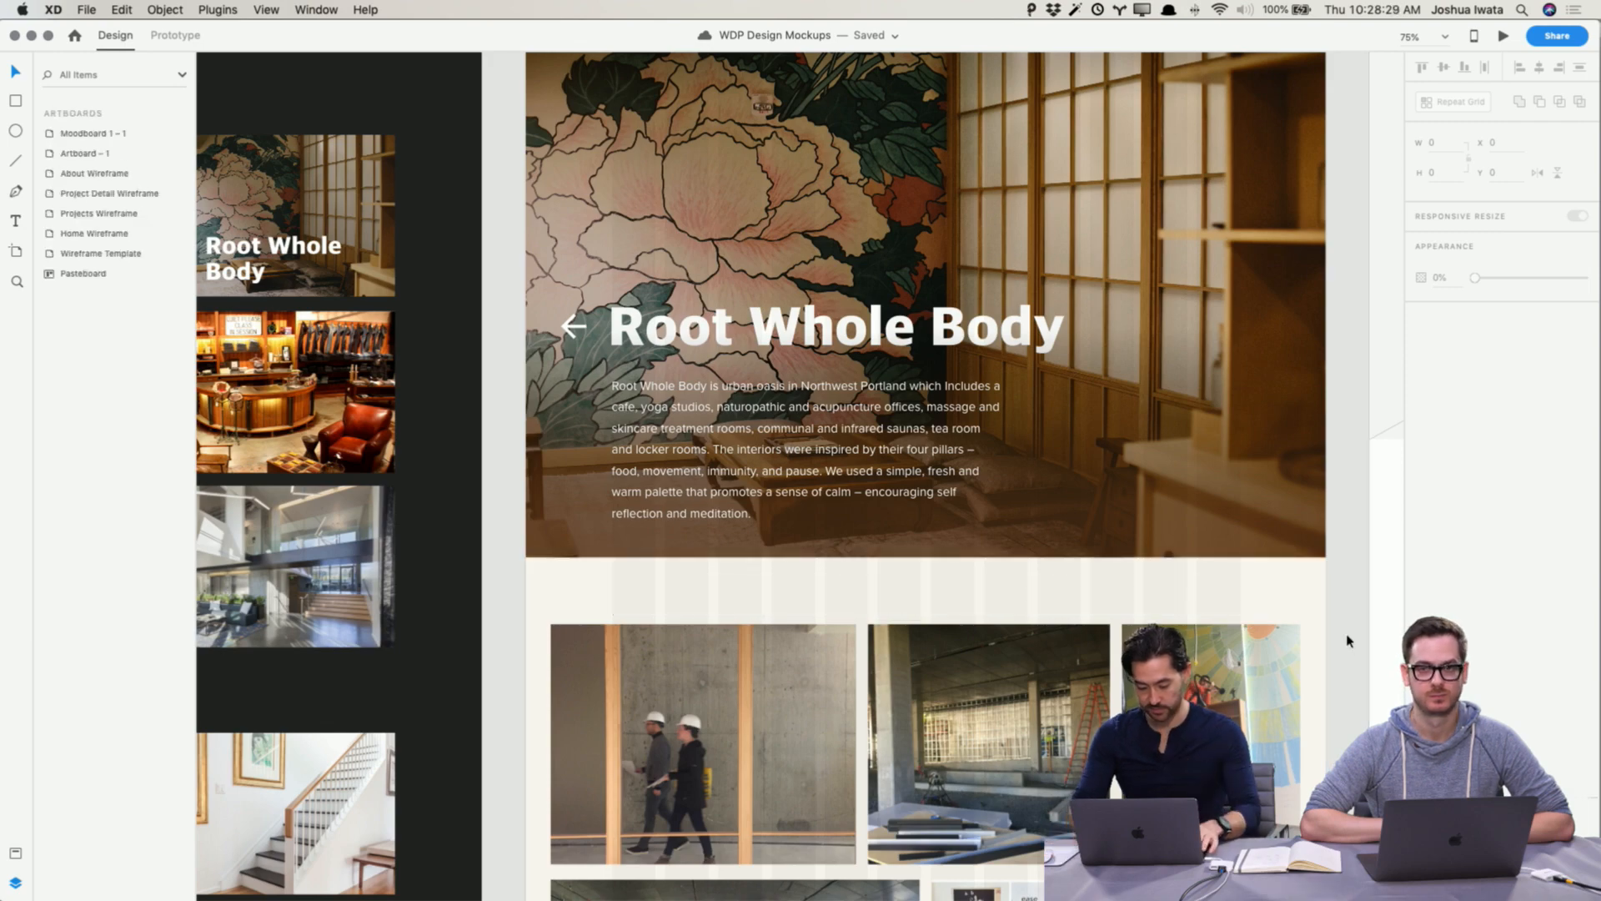
pyautogui.scroll(3, 1348, 640)
pyautogui.scroll(-1, 1348, 640)
pyautogui.hscroll(2, 1348, 641)
pyautogui.scroll(-1, 1348, 640)
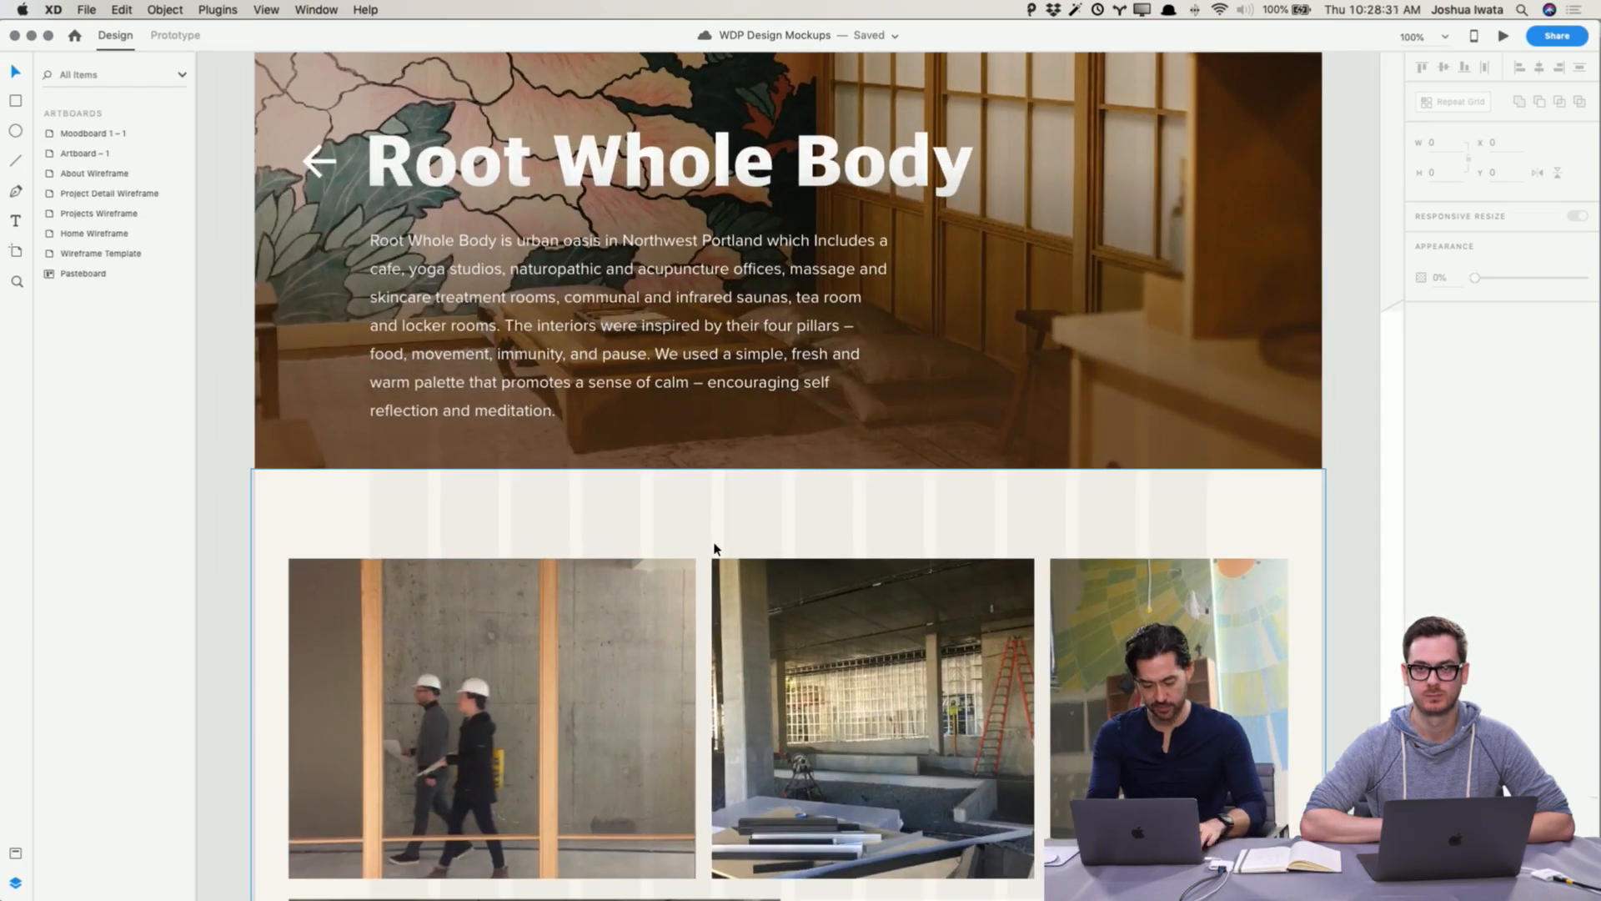
pyautogui.press('r')
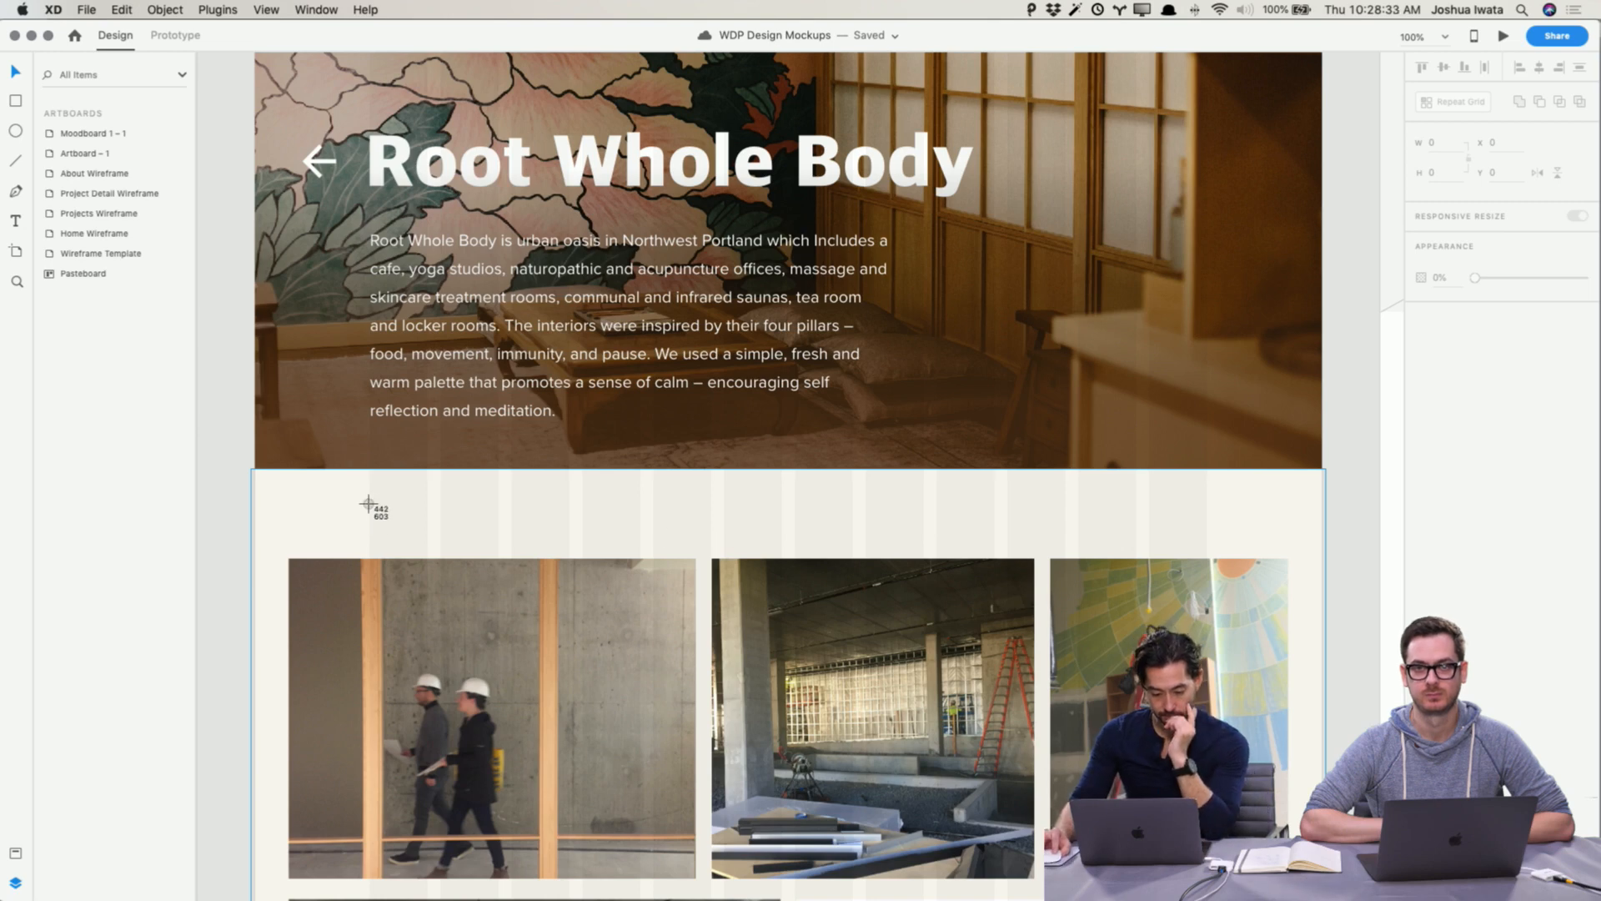
pyautogui.moveTo(369, 505); pyautogui.dragTo(1206, 529)
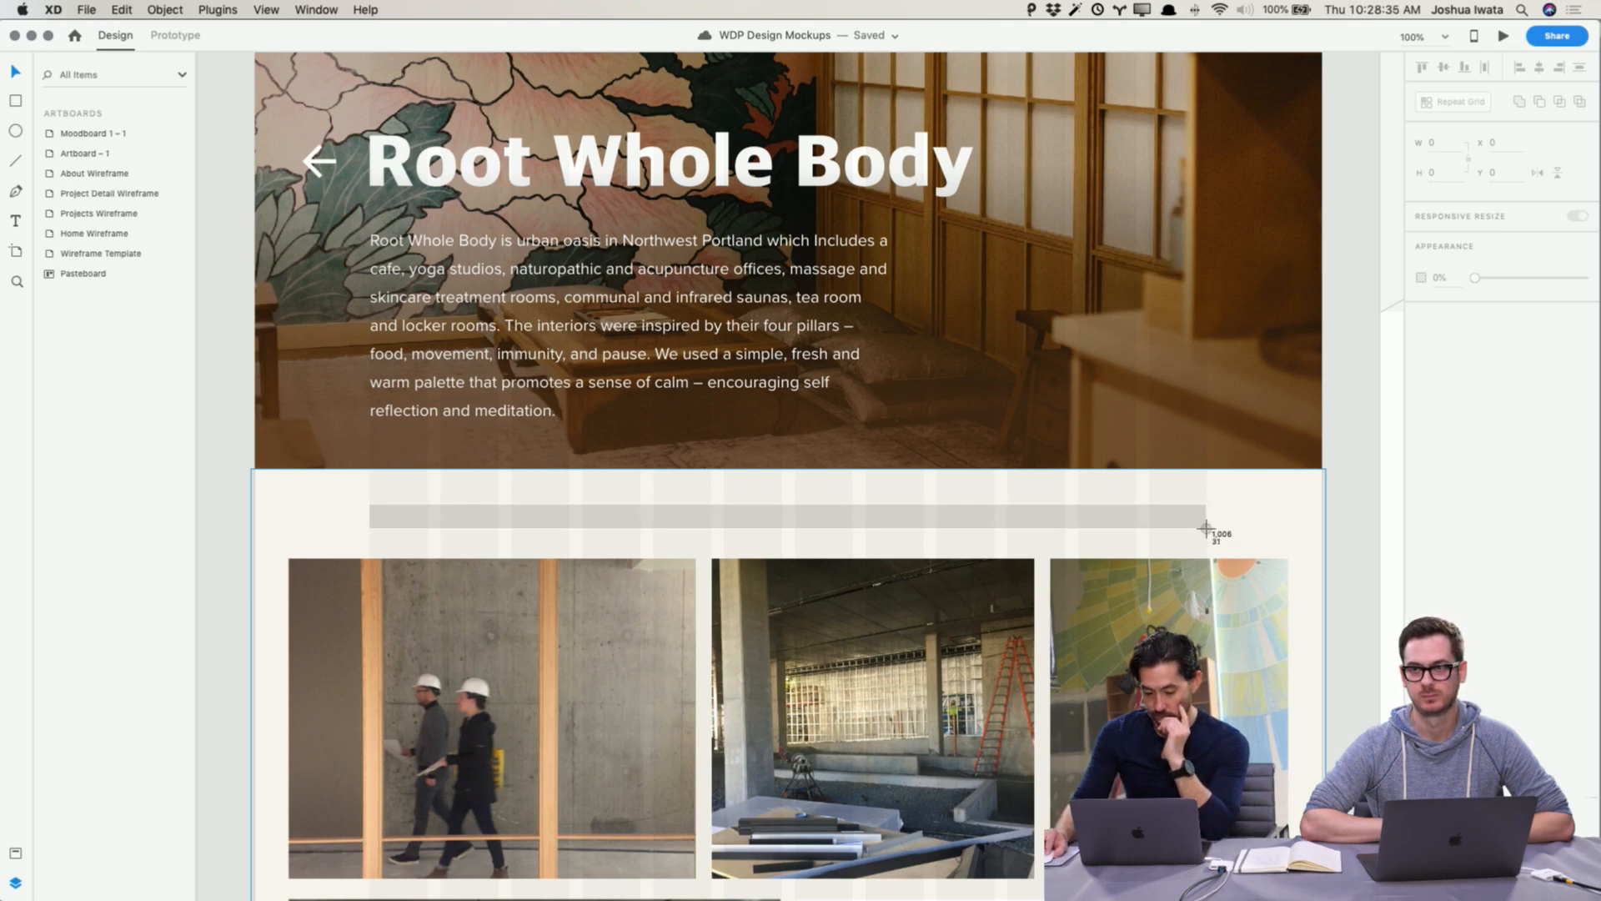
pyautogui.press('Escape')
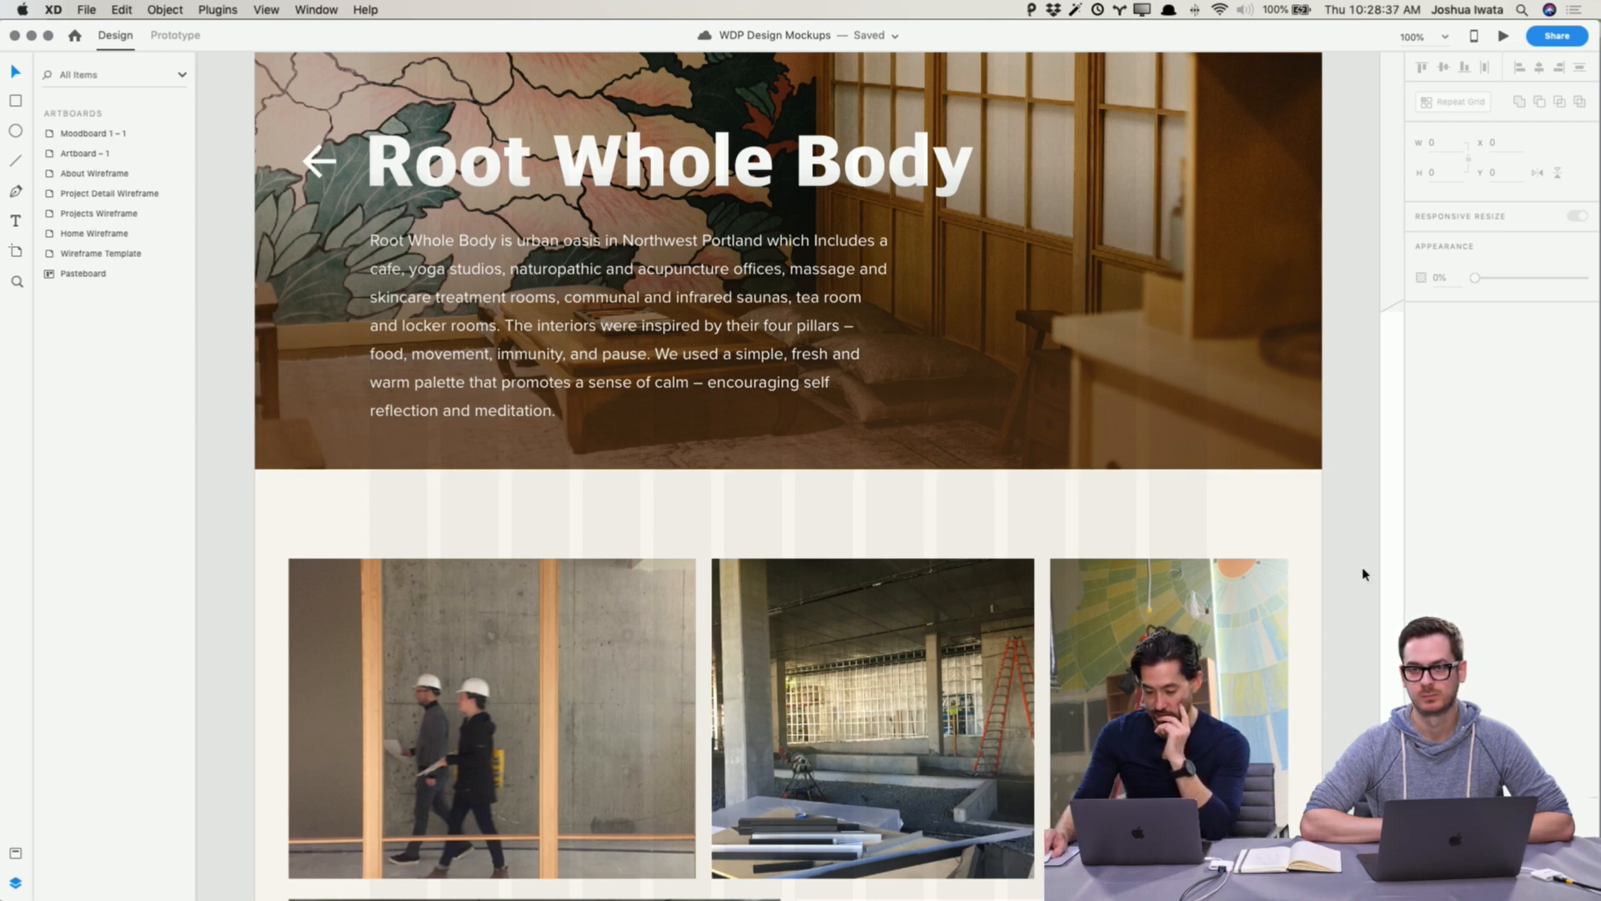
pyautogui.scroll(5, 1363, 574)
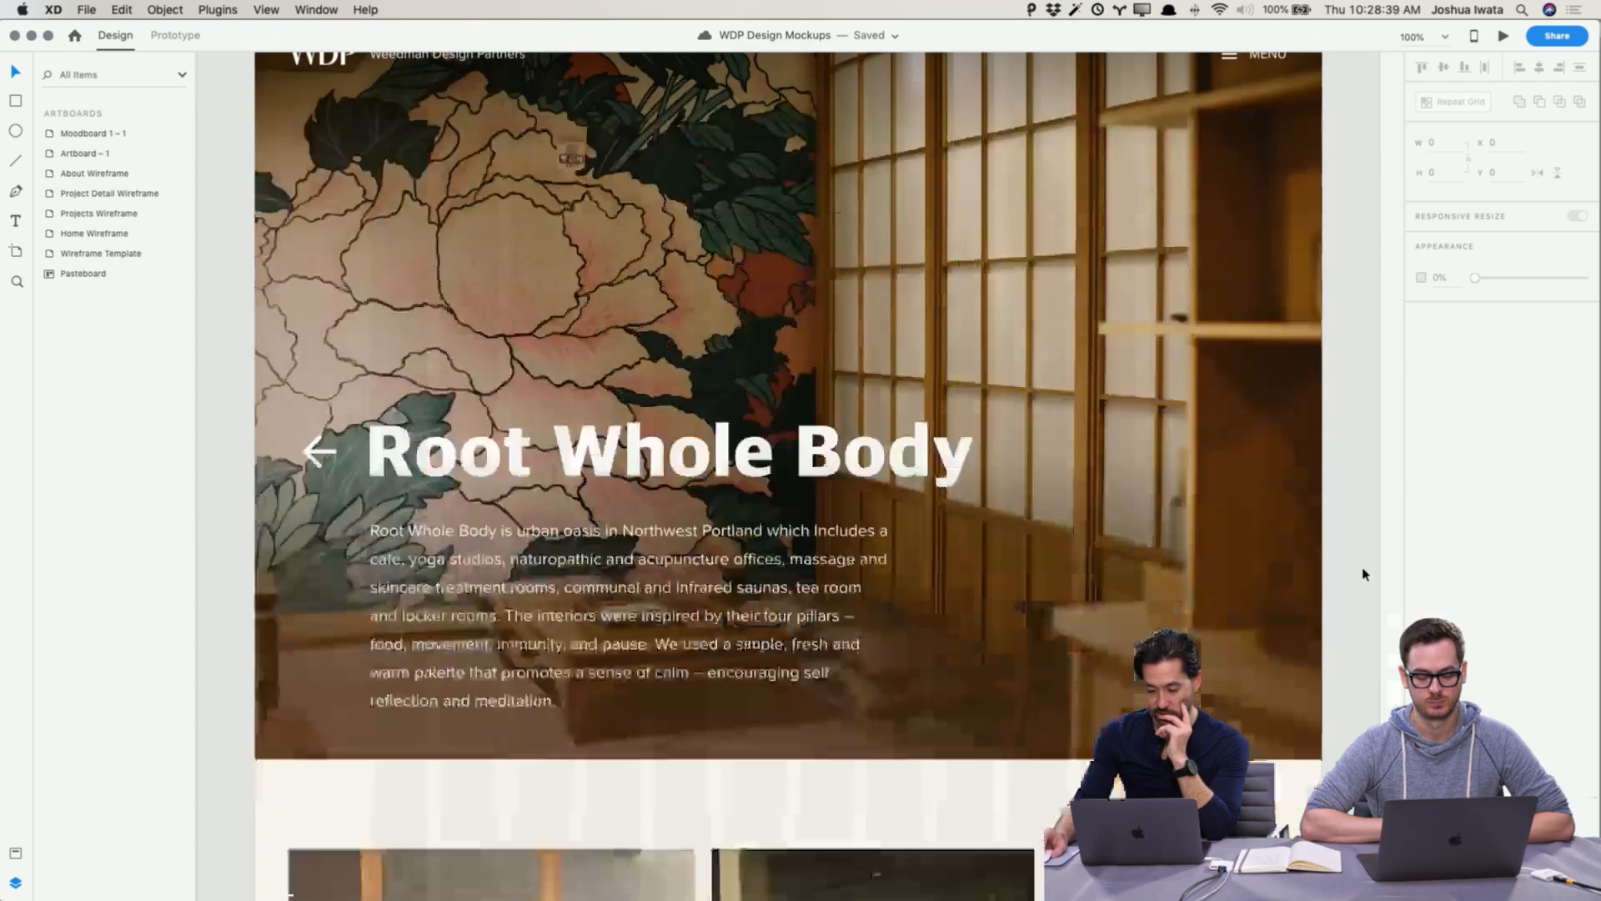
pyautogui.scroll(-8, 1363, 573)
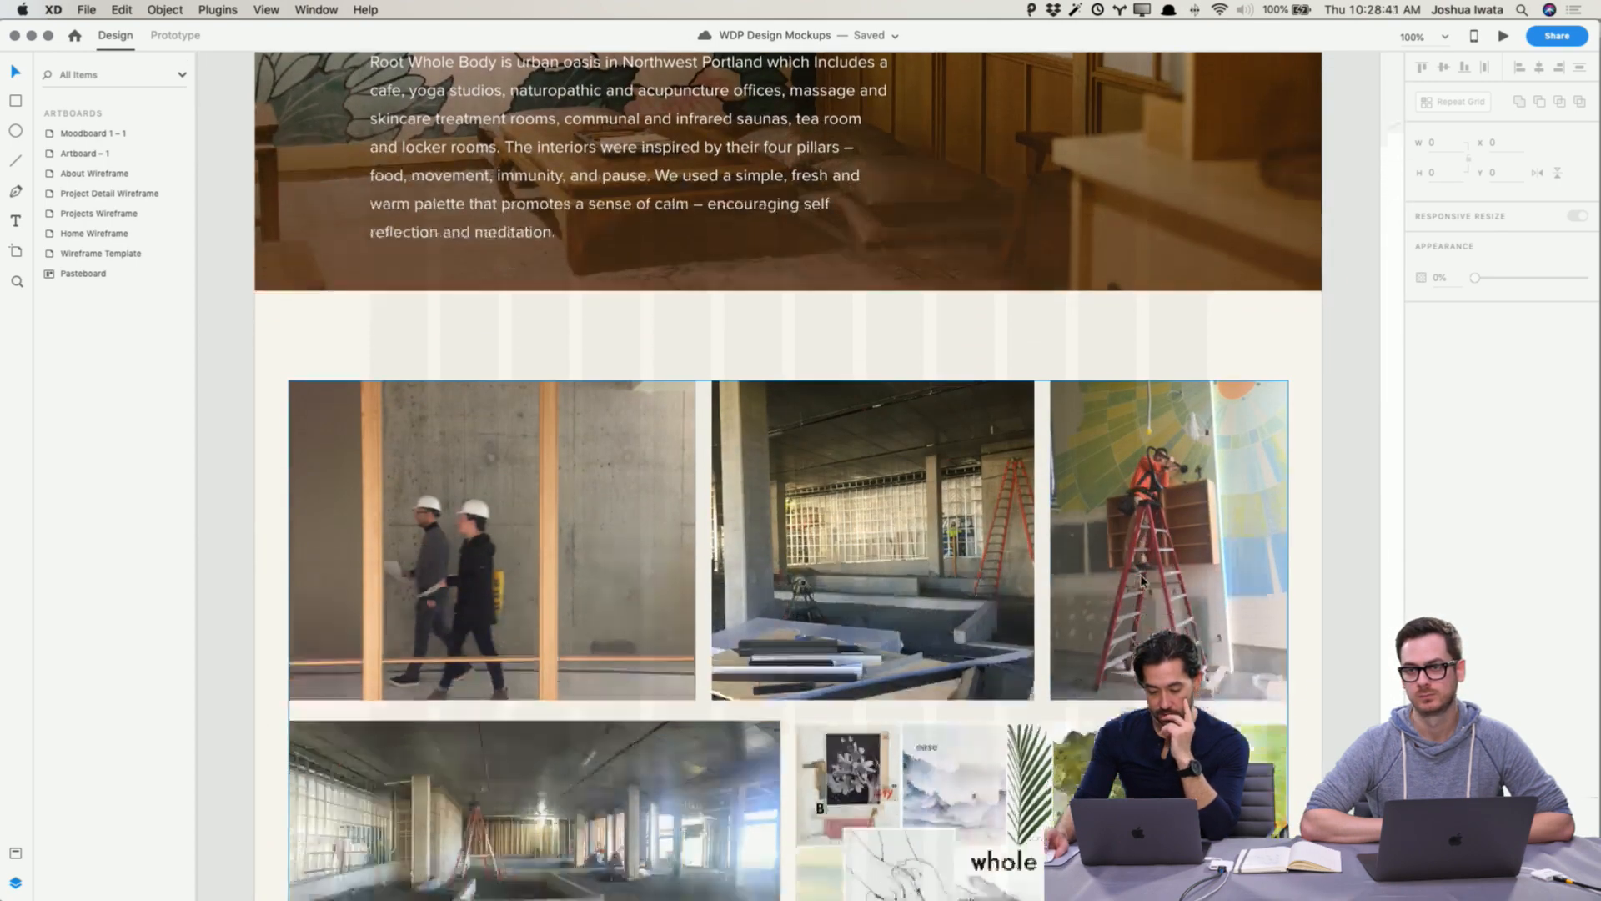
pyautogui.scroll(-3, 1143, 581)
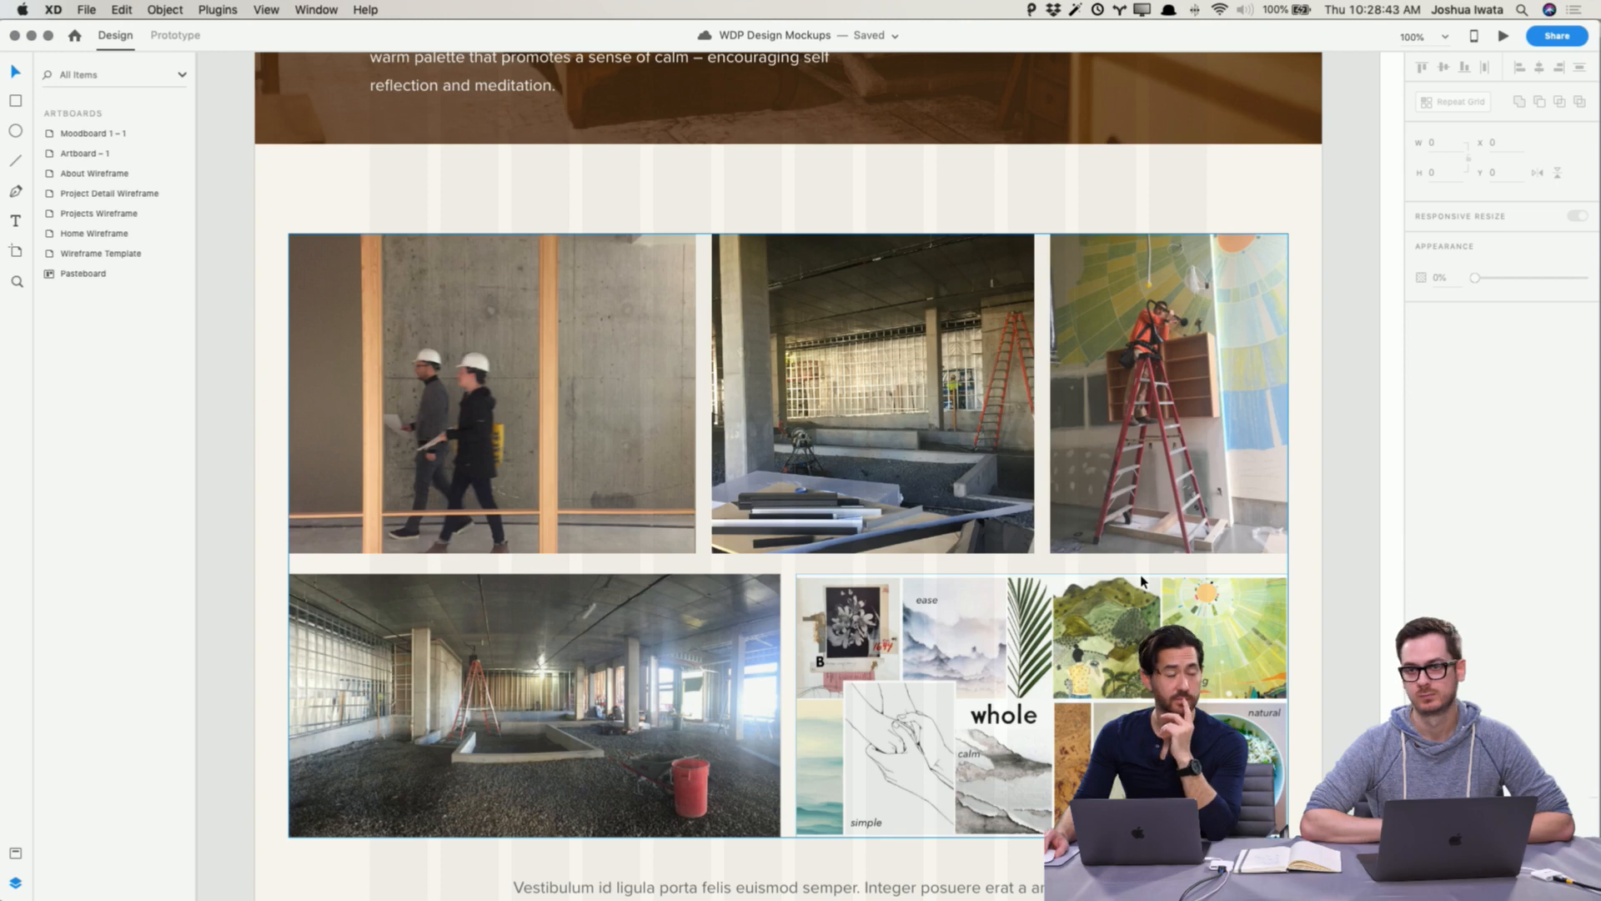
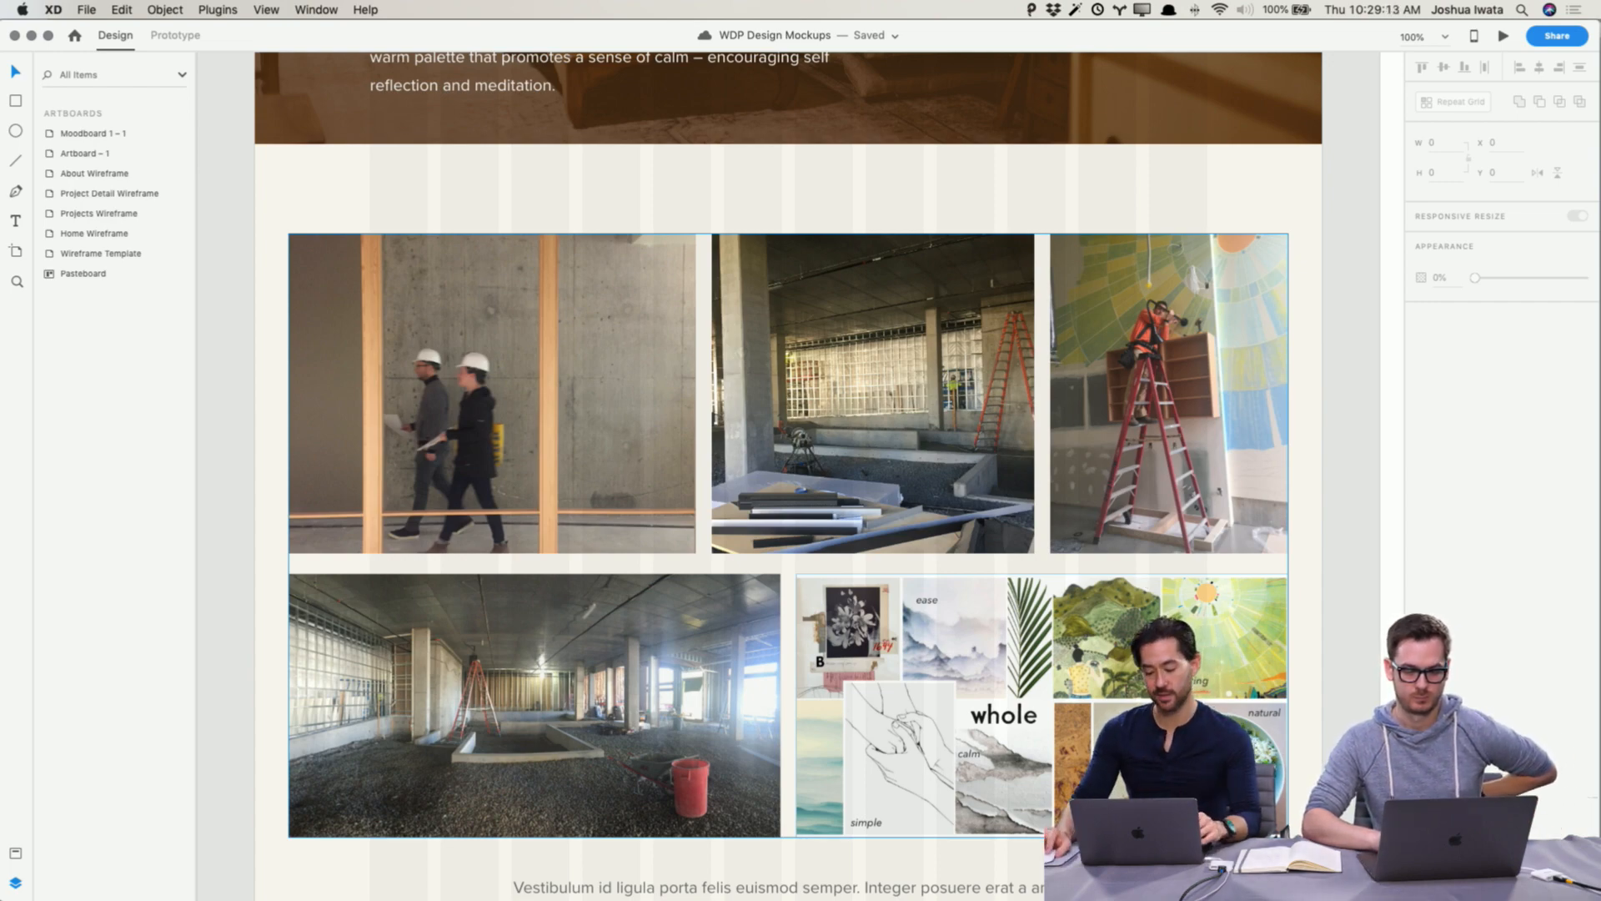
# Step: Move the caption text beneath the Process photo off the Project Detail artboard onto the pasteboard
pyautogui.scroll(15, 788, 476)
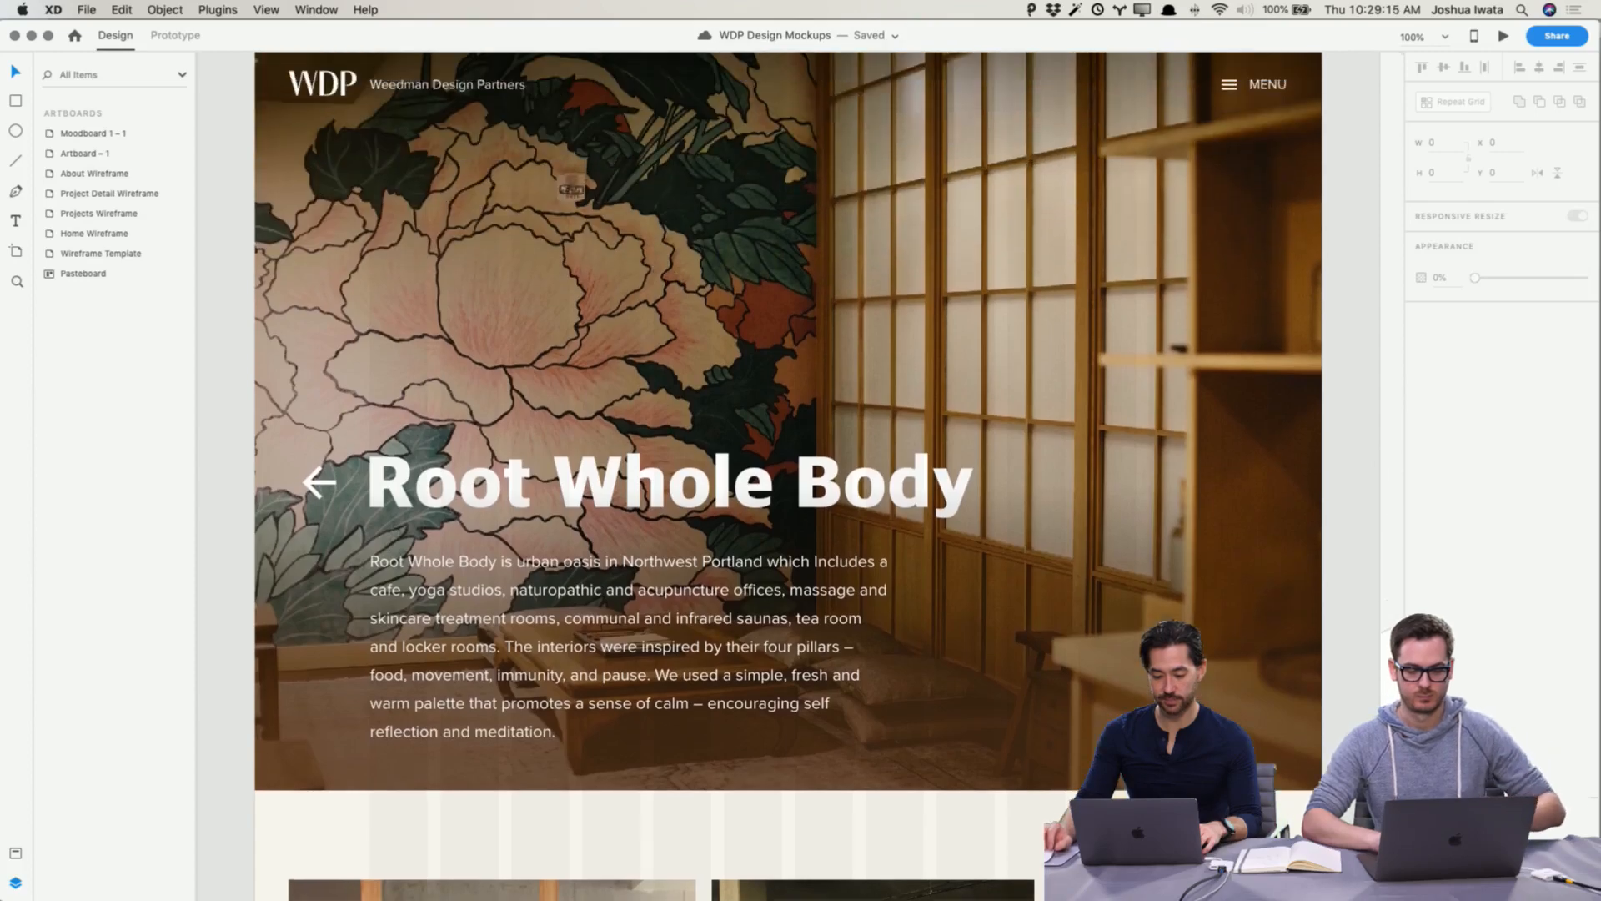
pyautogui.scroll(-20, 788, 476)
pyautogui.scroll(-10, 788, 475)
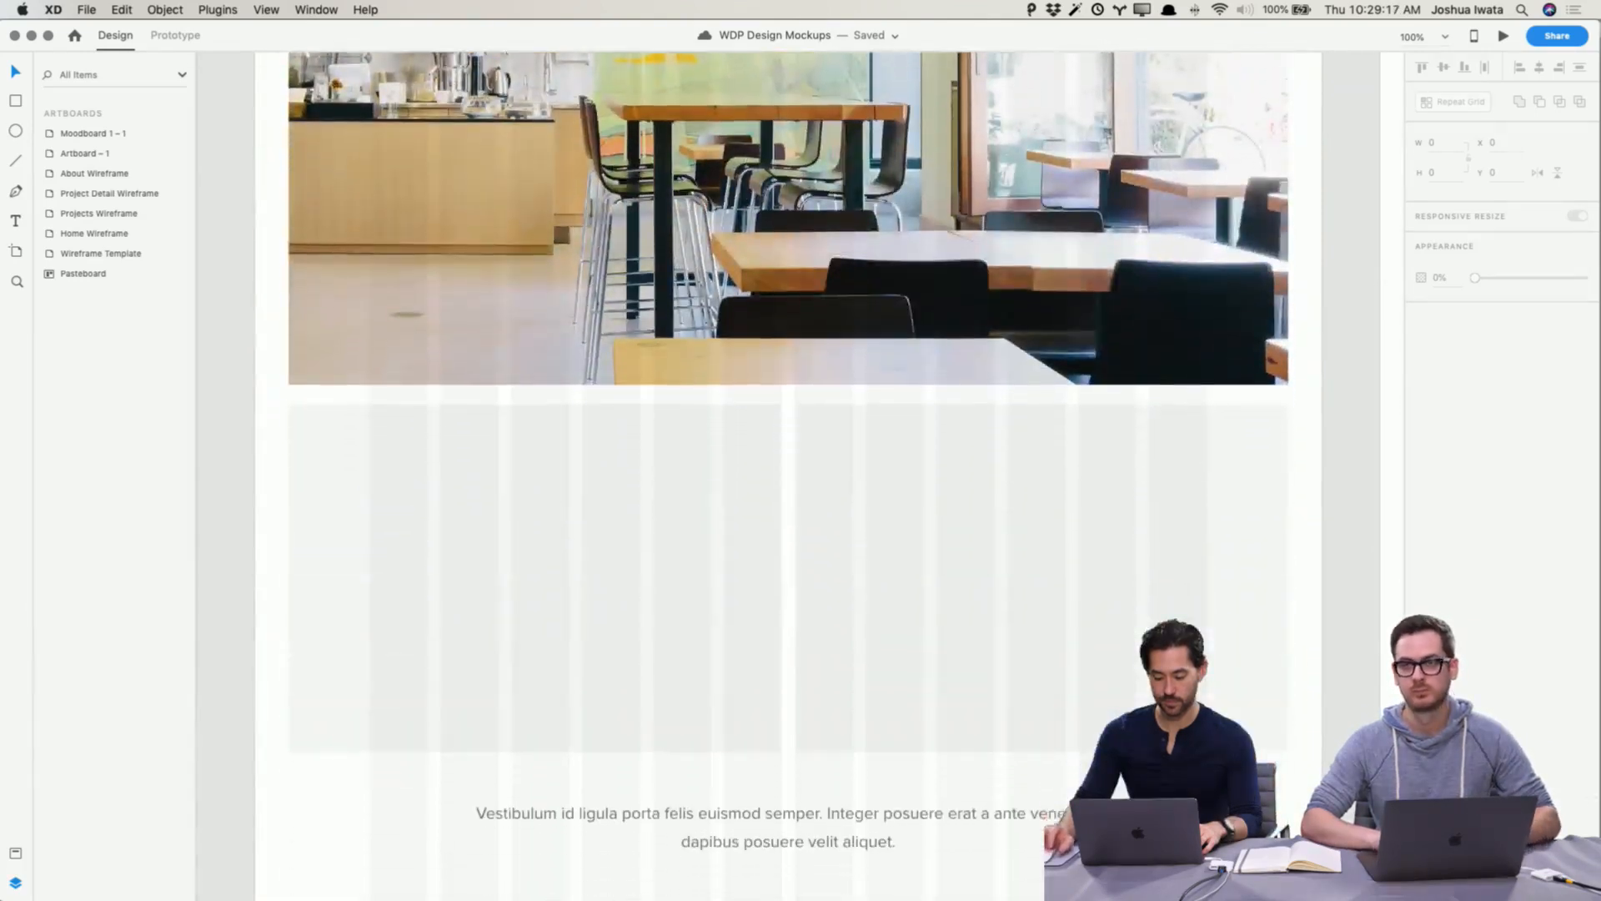
pyautogui.press('super+minus')
pyautogui.press('super+minus')
pyautogui.press('super+shift+apostrophe')
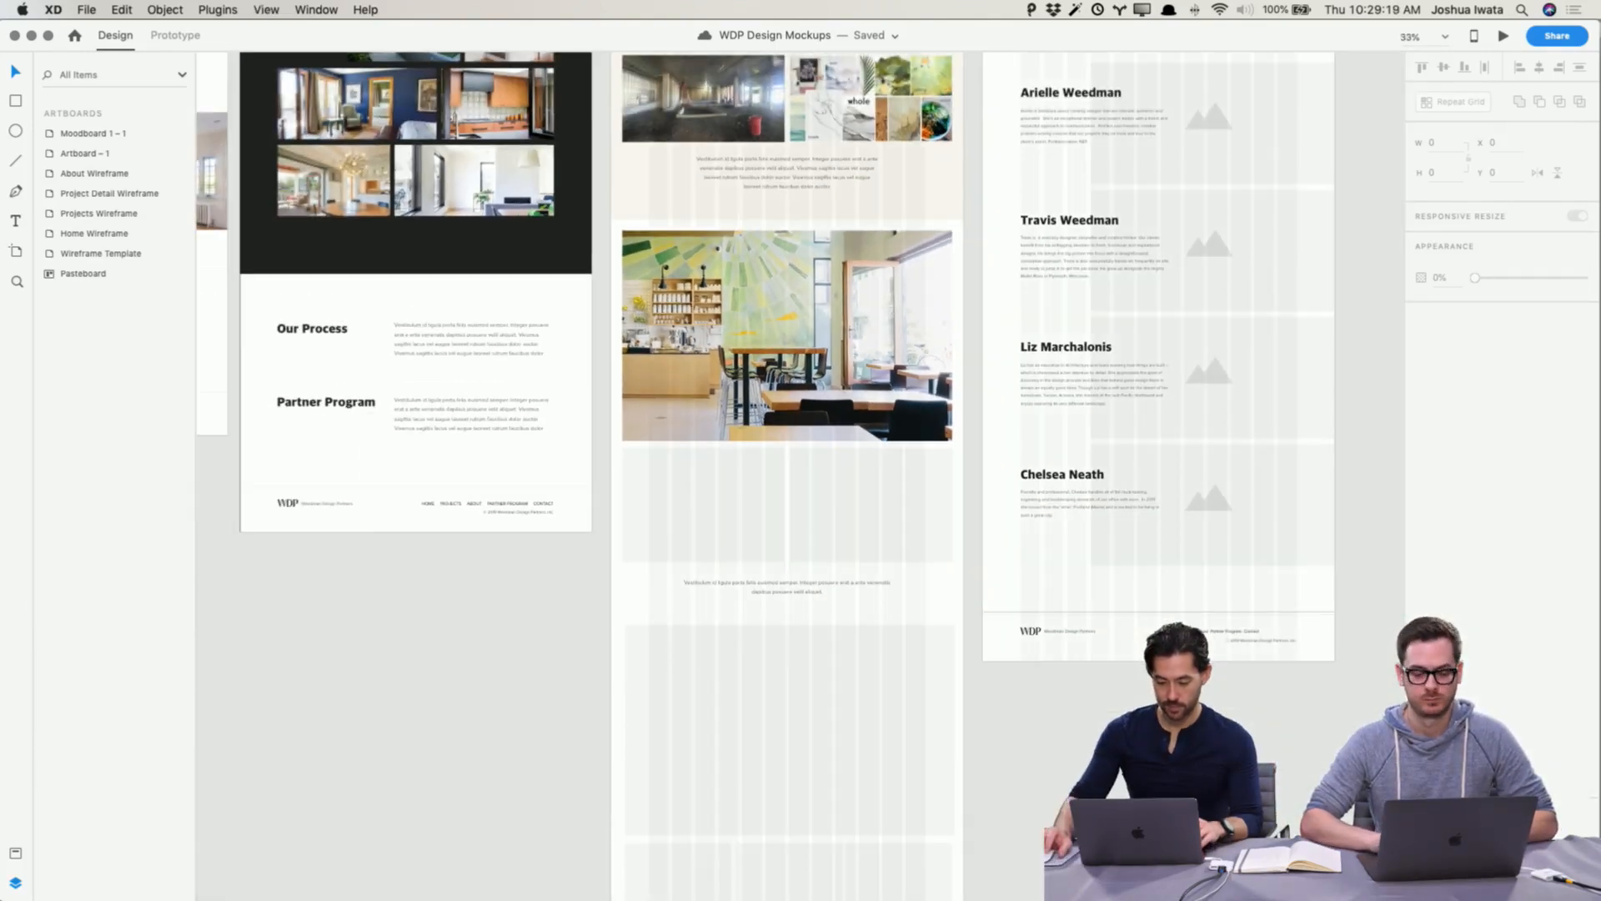
pyautogui.scroll(-2, 799, 435)
pyautogui.moveTo(995, 783); pyautogui.dragTo(1072, 712)
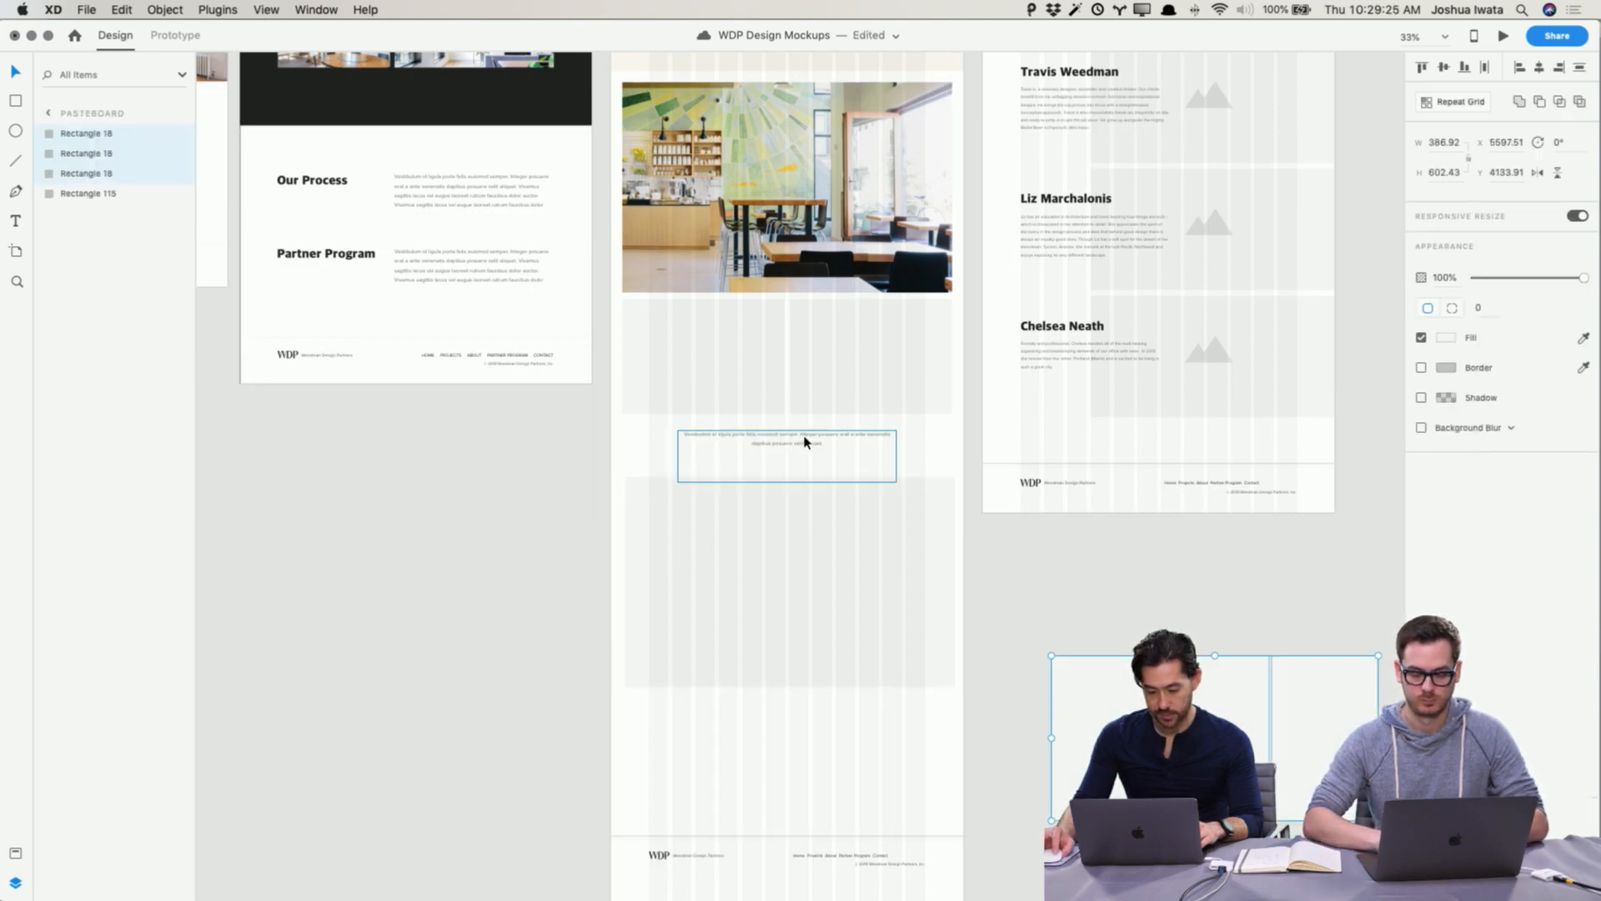
pyautogui.click(831, 373)
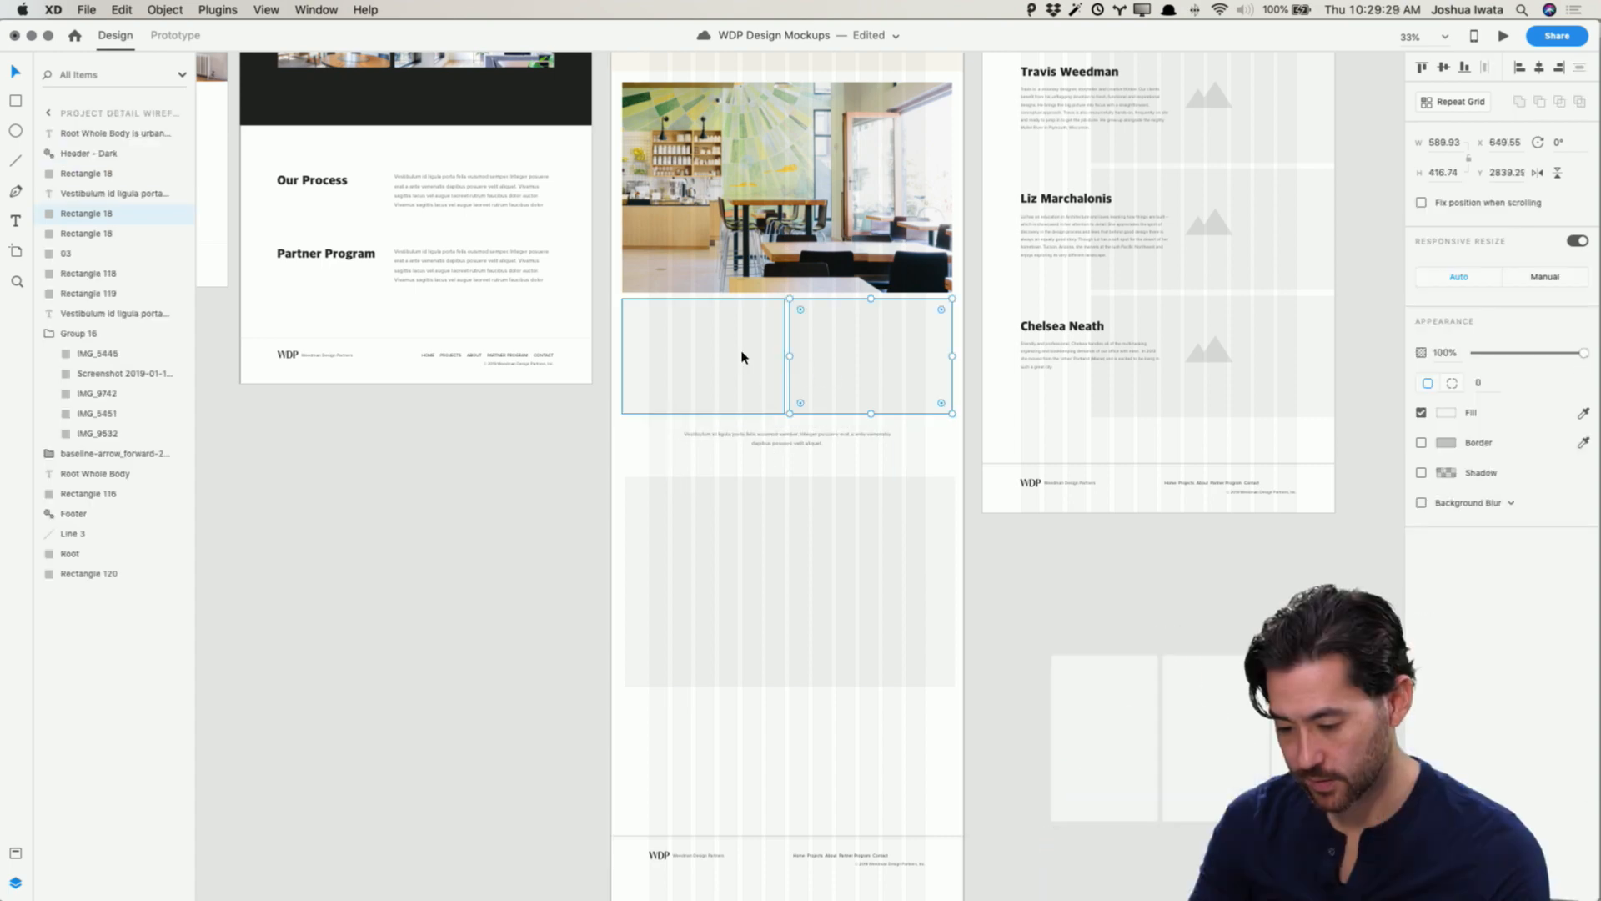
pyautogui.click(828, 446)
pyautogui.moveTo(828, 446); pyautogui.dragTo(1197, 575)
pyautogui.press('Escape')
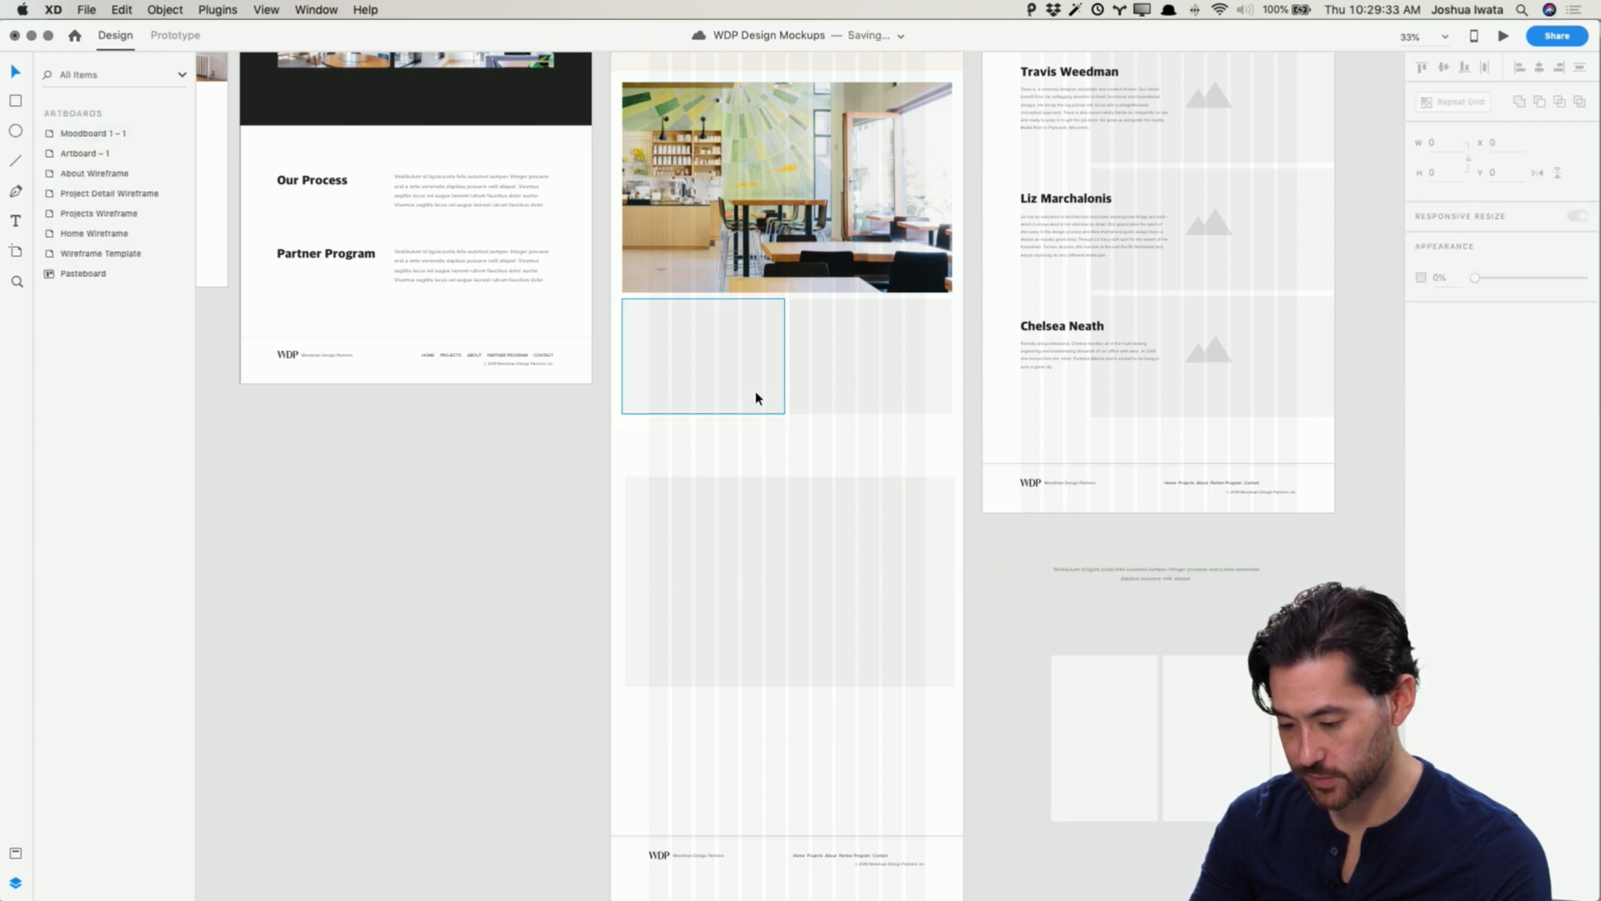
# Step: Rearrange the grey image placeholder rectangles below the Process photo into a new layout
pyautogui.click(768, 364)
pyautogui.keyDown('shift'); pyautogui.click(817, 401); pyautogui.keyUp('shift')
pyautogui.moveTo(751, 361); pyautogui.dragTo(769, 765)
pyautogui.click(787, 597)
pyautogui.moveTo(786, 597); pyautogui.dragTo(791, 440)
pyautogui.click(507, 561)
# Step: Switch to Finder and preview the Finished folder photos in gallery view
pyautogui.press('super+Tab')
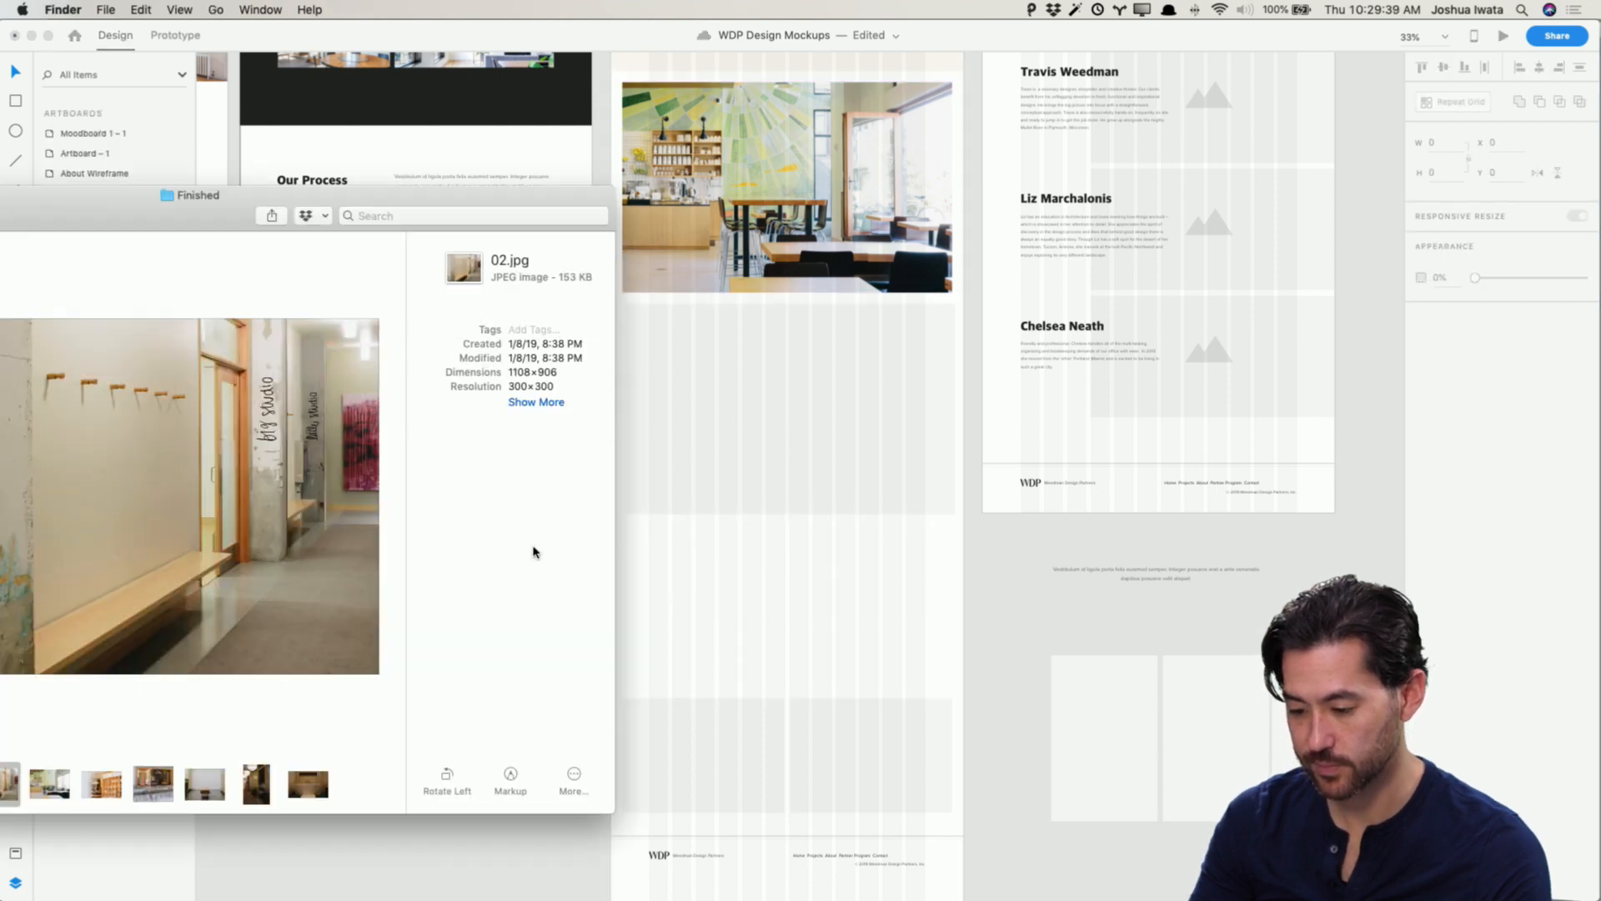
pyautogui.moveTo(213, 219); pyautogui.dragTo(375, 129)
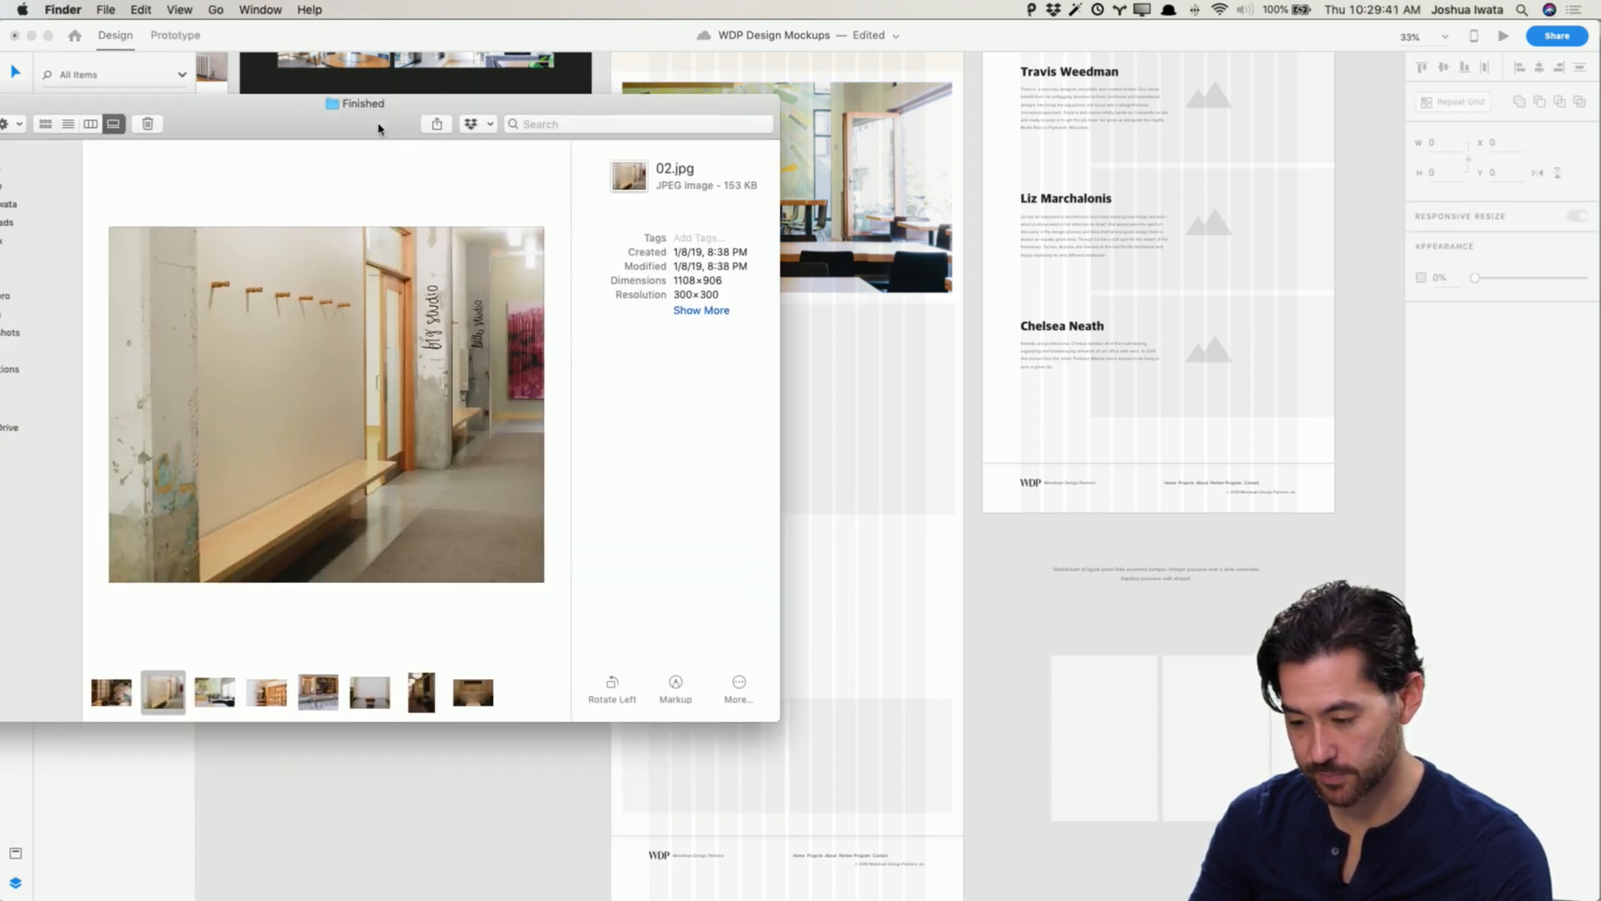
pyautogui.click(211, 692)
pyautogui.click(251, 700)
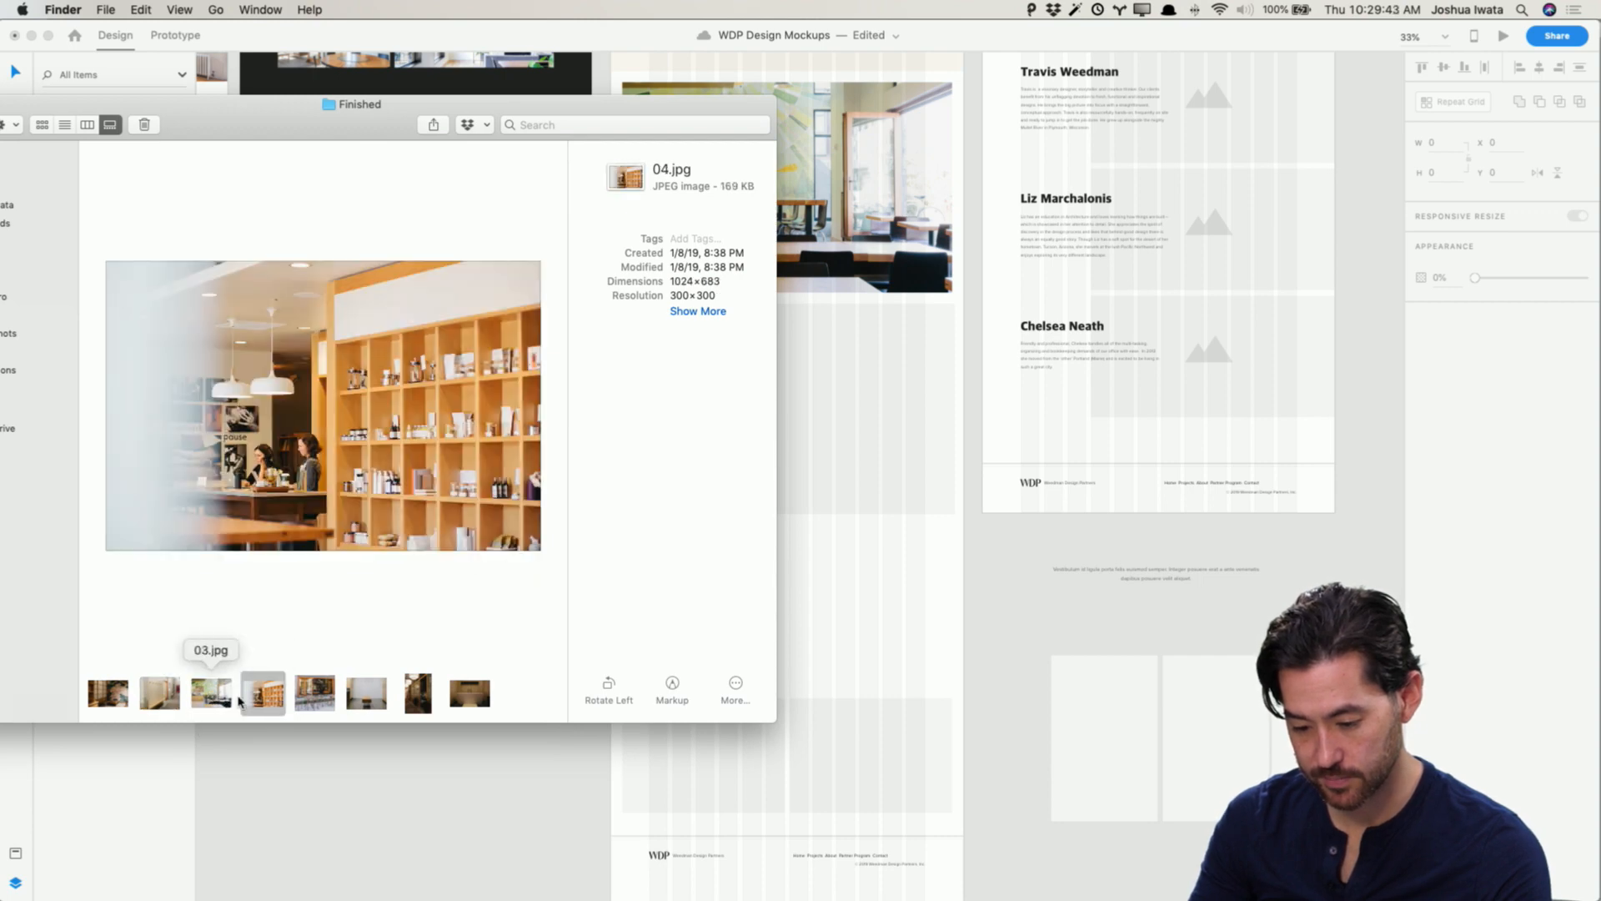
pyautogui.click(314, 695)
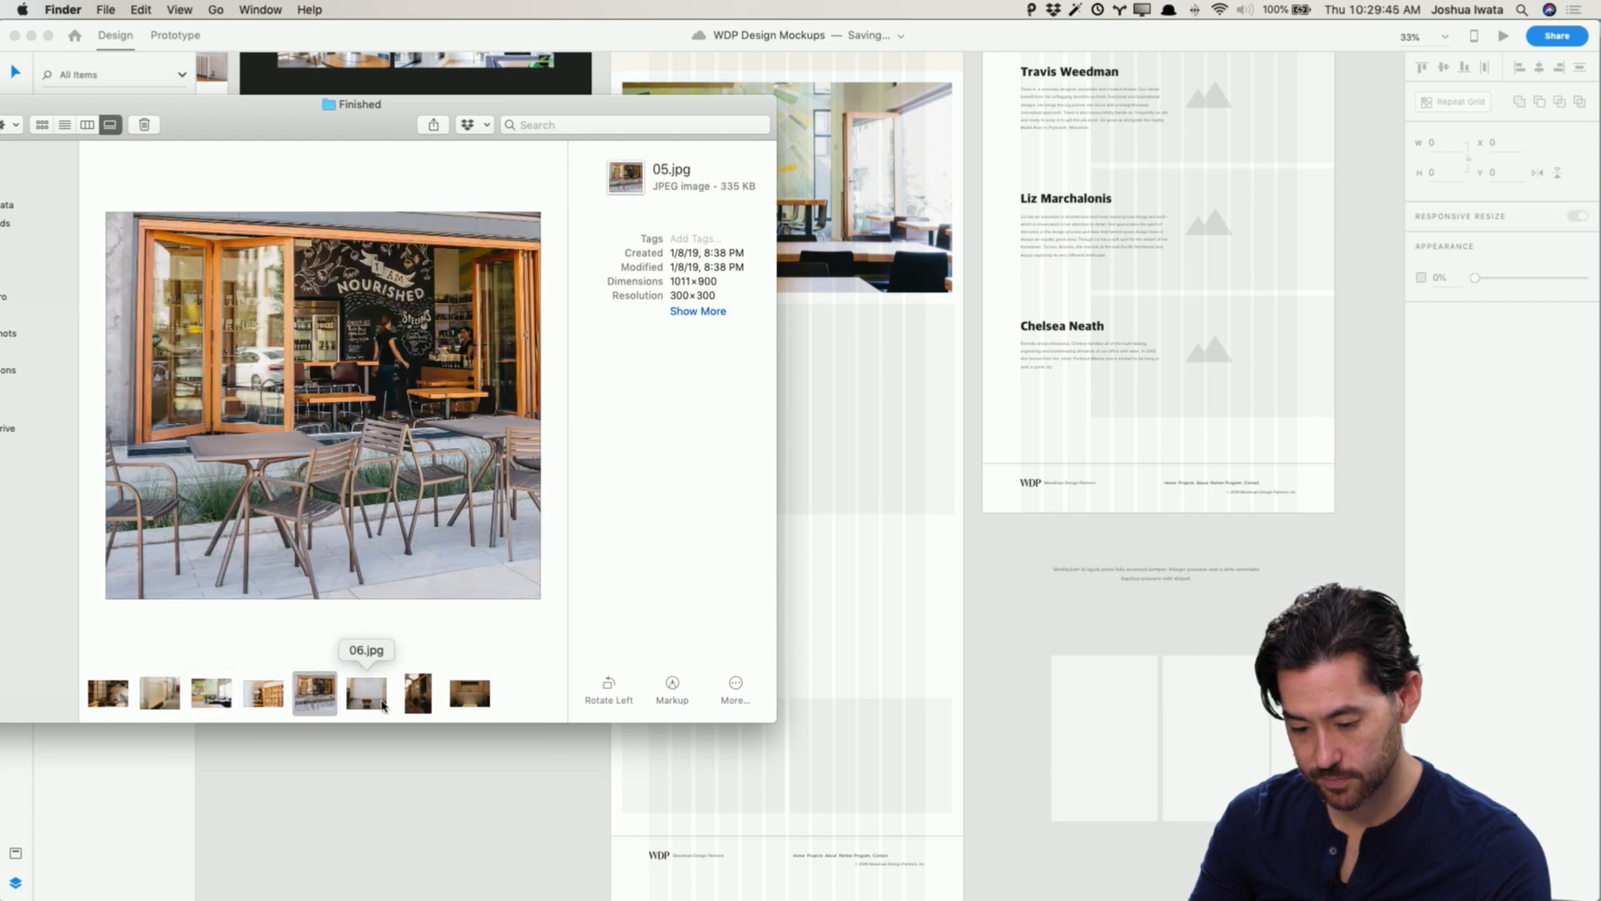
pyautogui.click(384, 705)
pyautogui.click(419, 703)
pyautogui.click(466, 705)
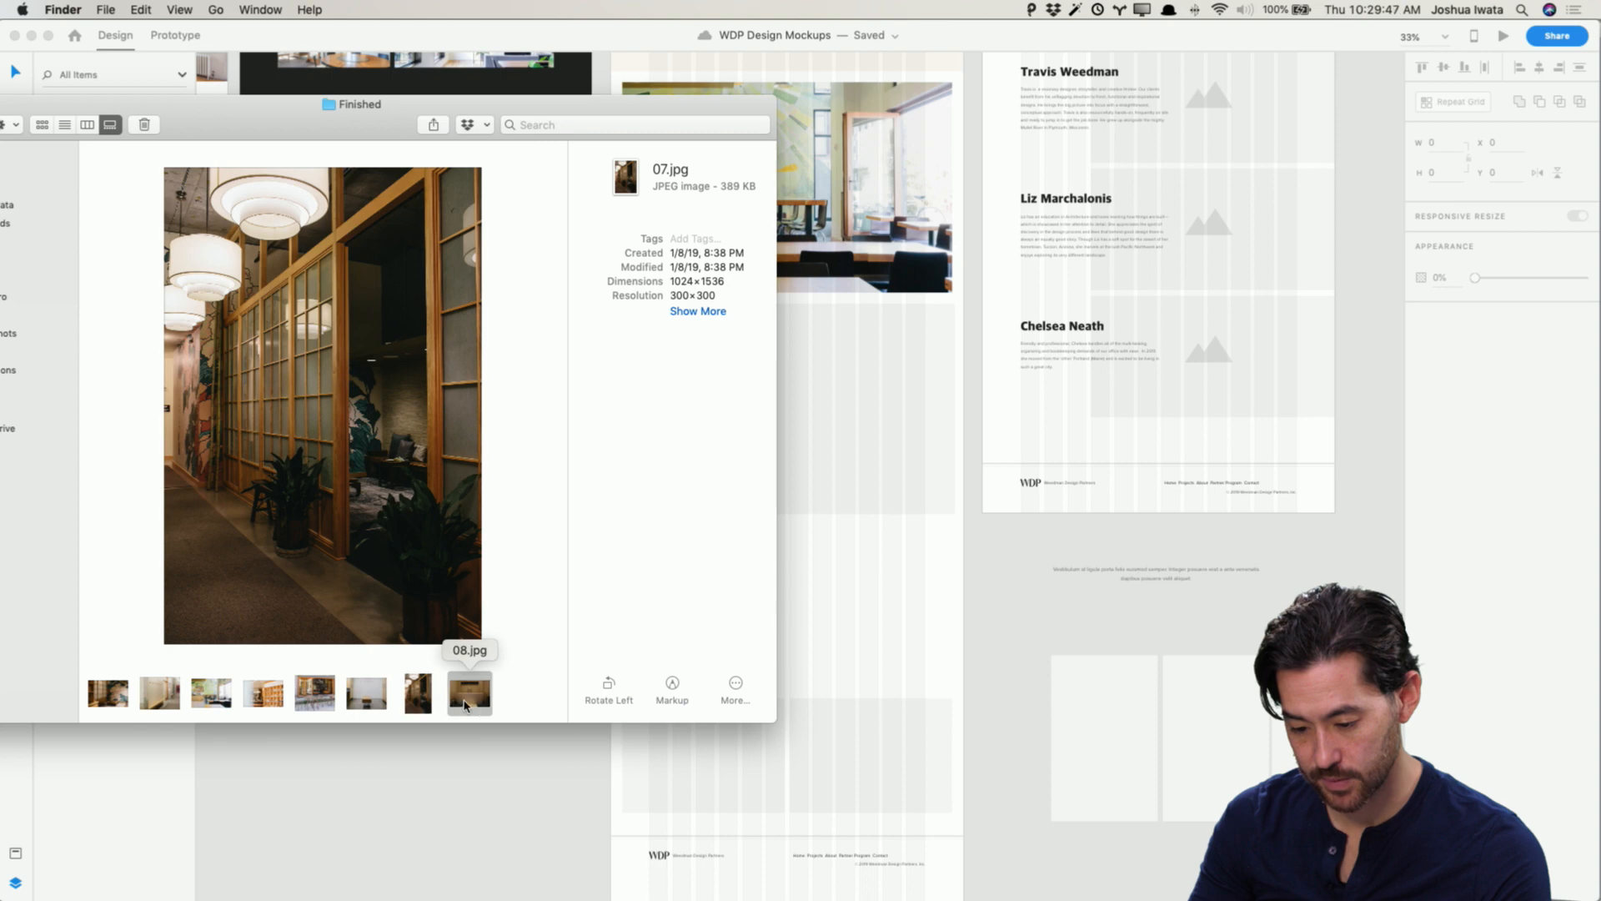
pyautogui.click(263, 699)
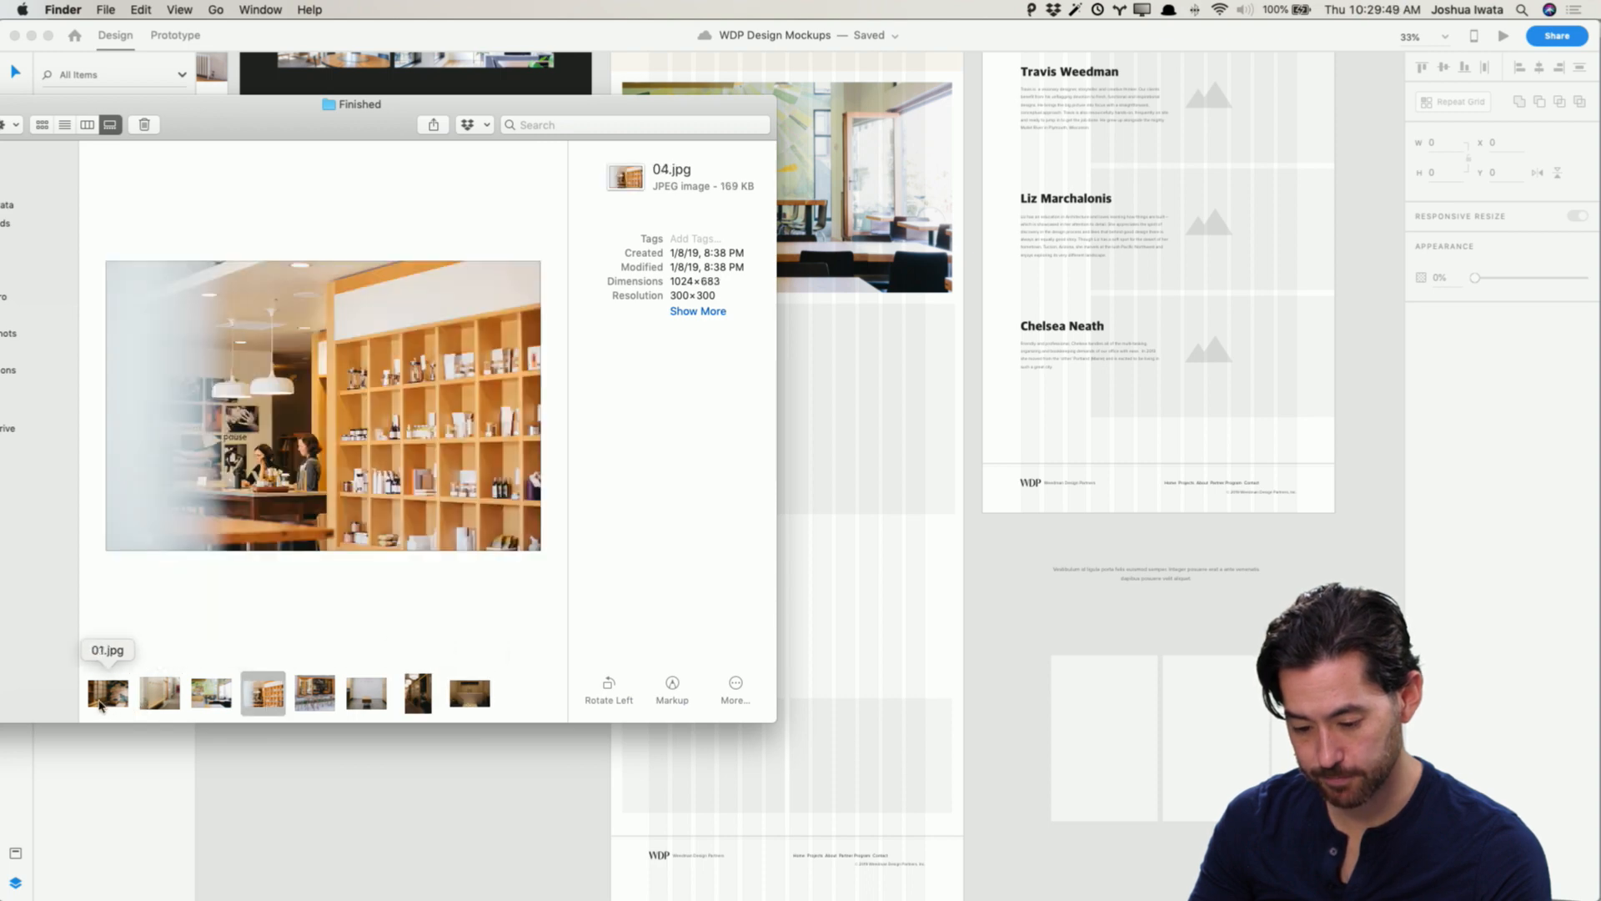
pyautogui.click(100, 705)
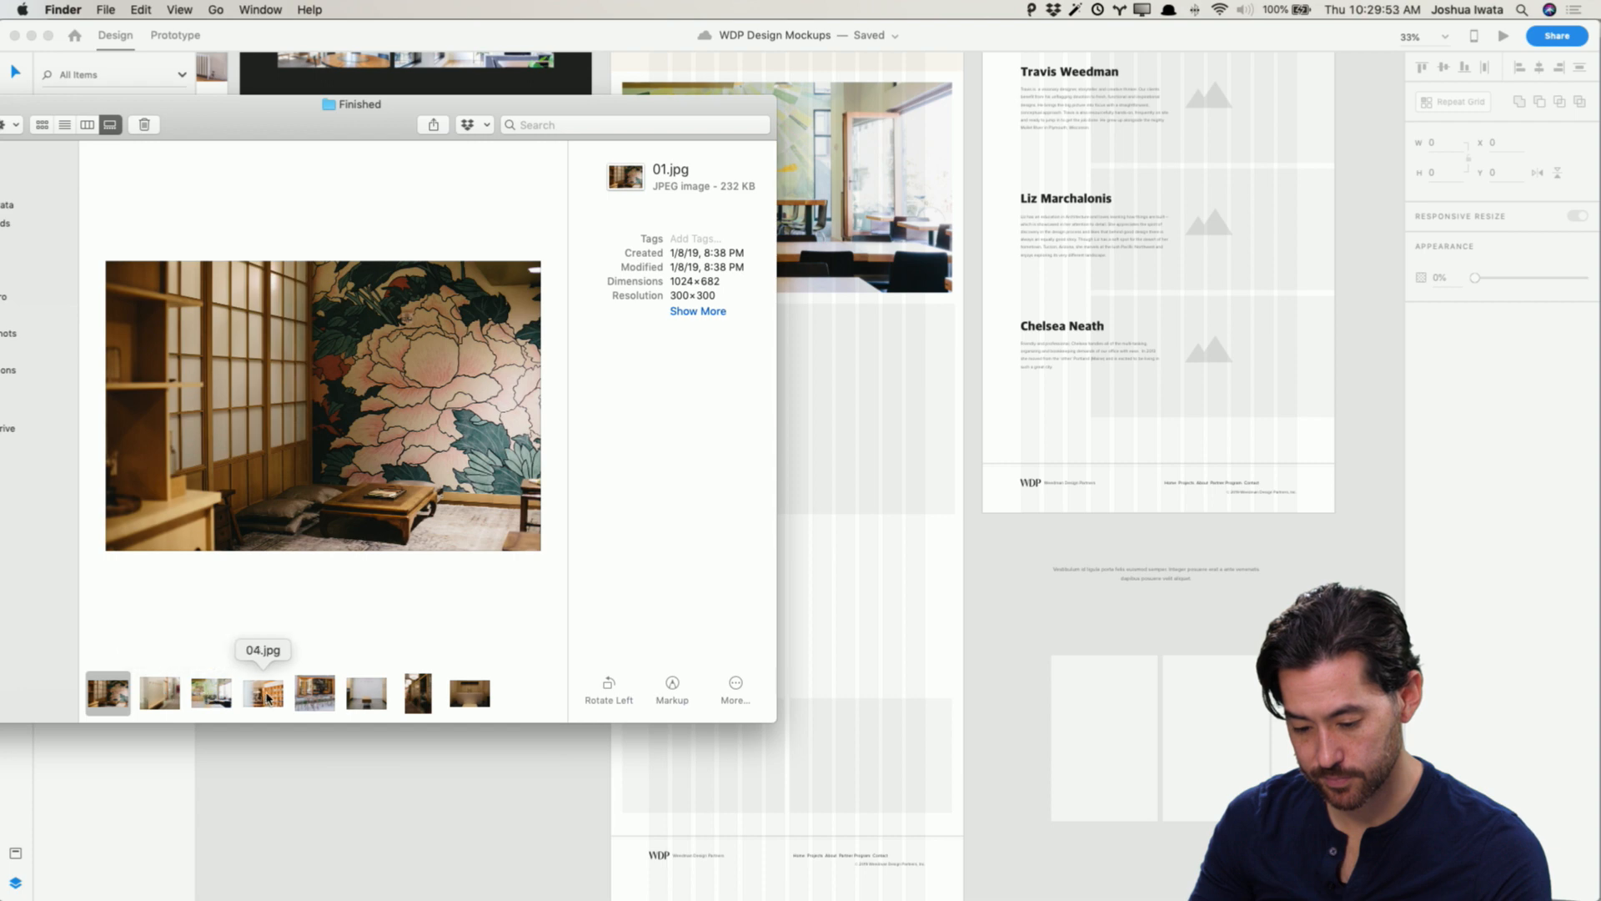
# Step: Fill the wide placeholder under the Process photo with 04.jpg and move a small placeholder beneath it
pyautogui.moveTo(262, 693); pyautogui.dragTo(862, 403)
pyautogui.click(1177, 632)
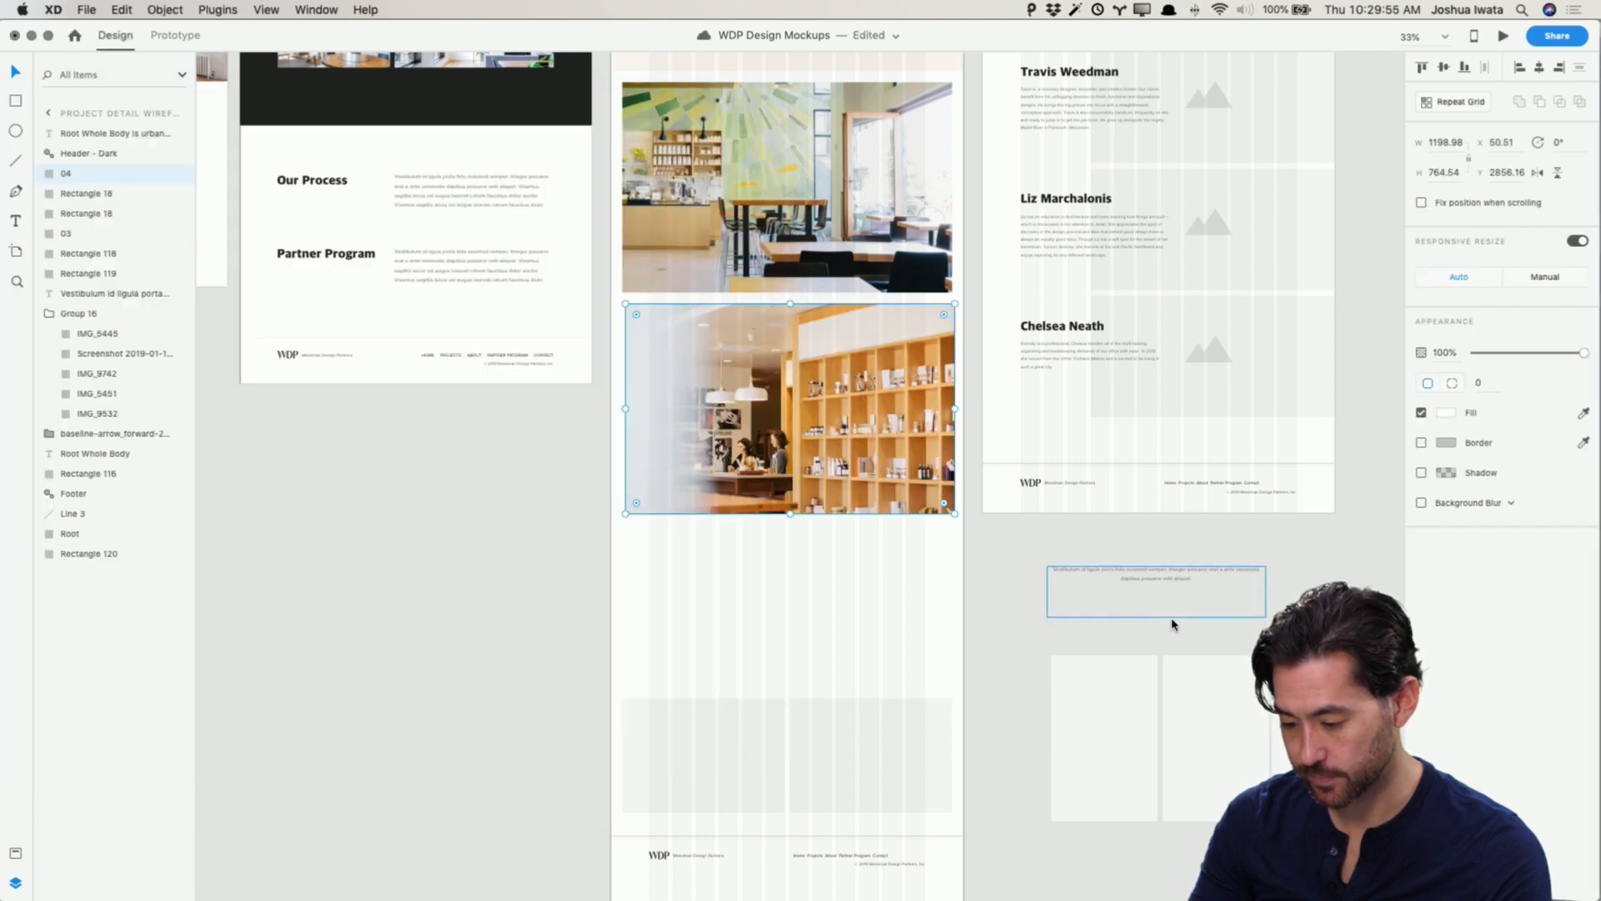
pyautogui.moveTo(807, 732); pyautogui.dragTo(824, 555)
pyautogui.press('super+Tab')
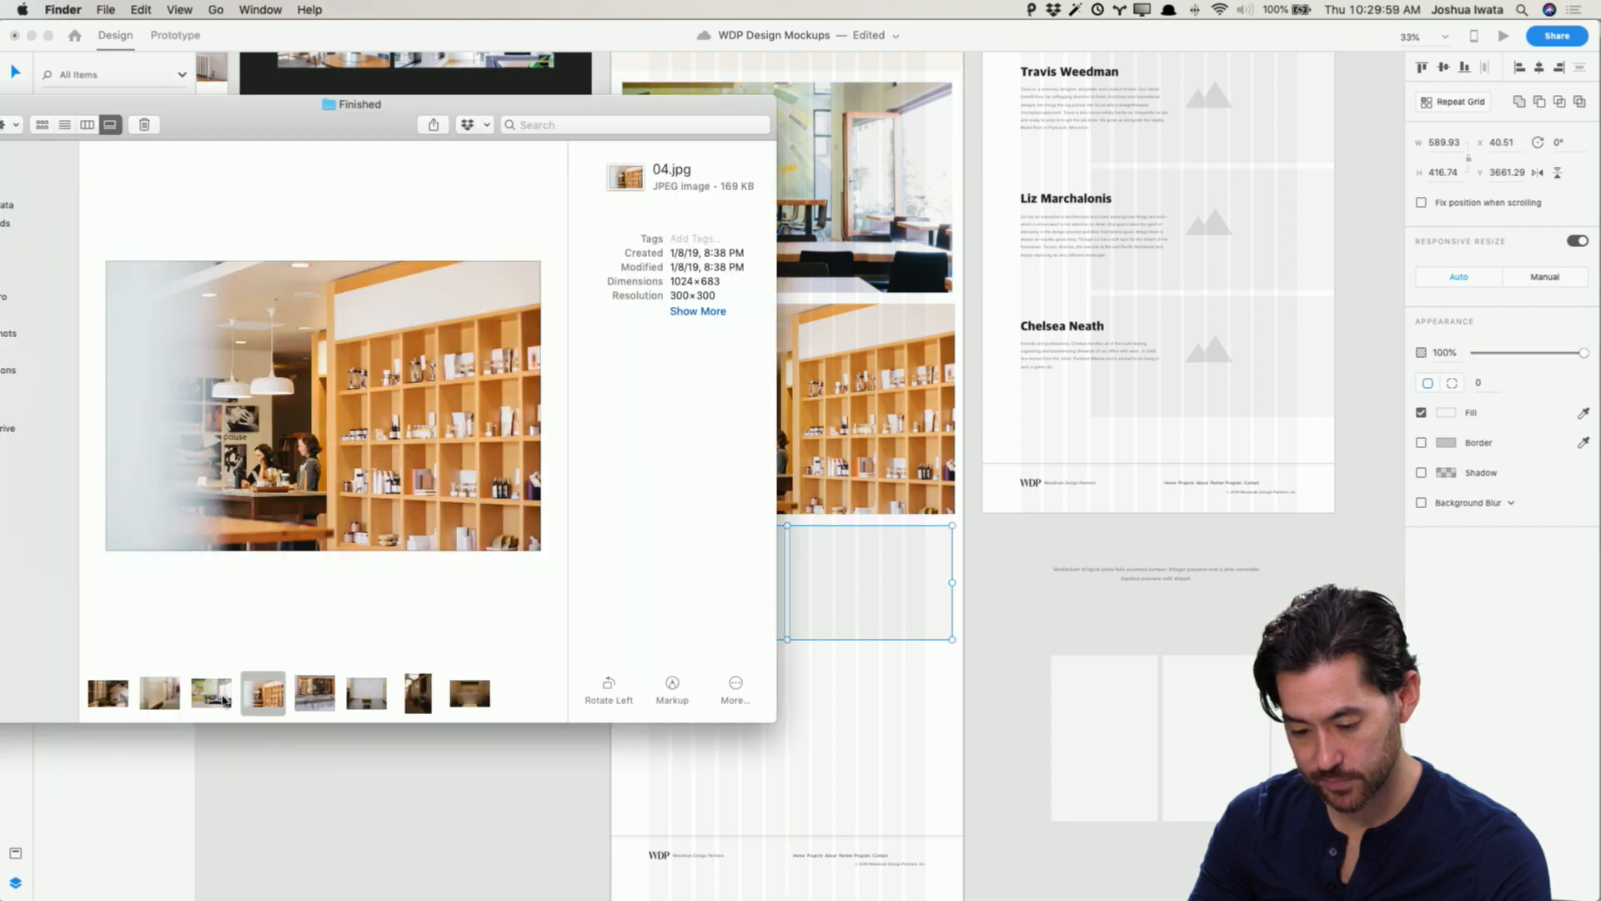
# Step: Place 02.jpg and 05.jpg into the two small placeholders beneath the 04.jpg image
pyautogui.moveTo(176, 701); pyautogui.dragTo(845, 587)
pyautogui.click(289, 702)
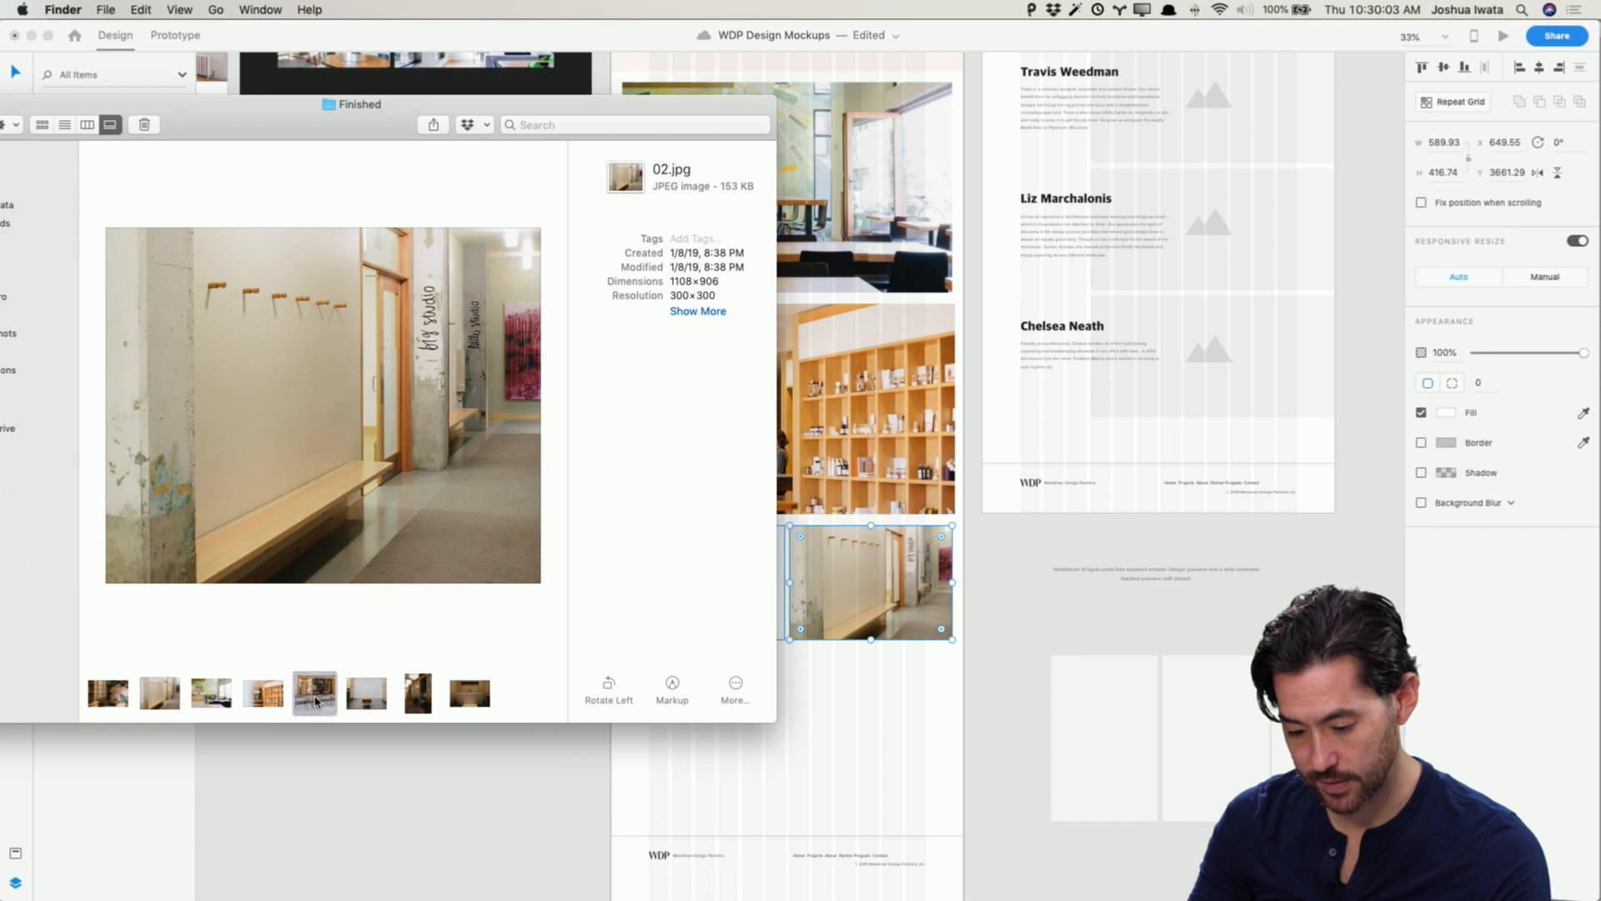
pyautogui.moveTo(315, 699); pyautogui.dragTo(750, 588)
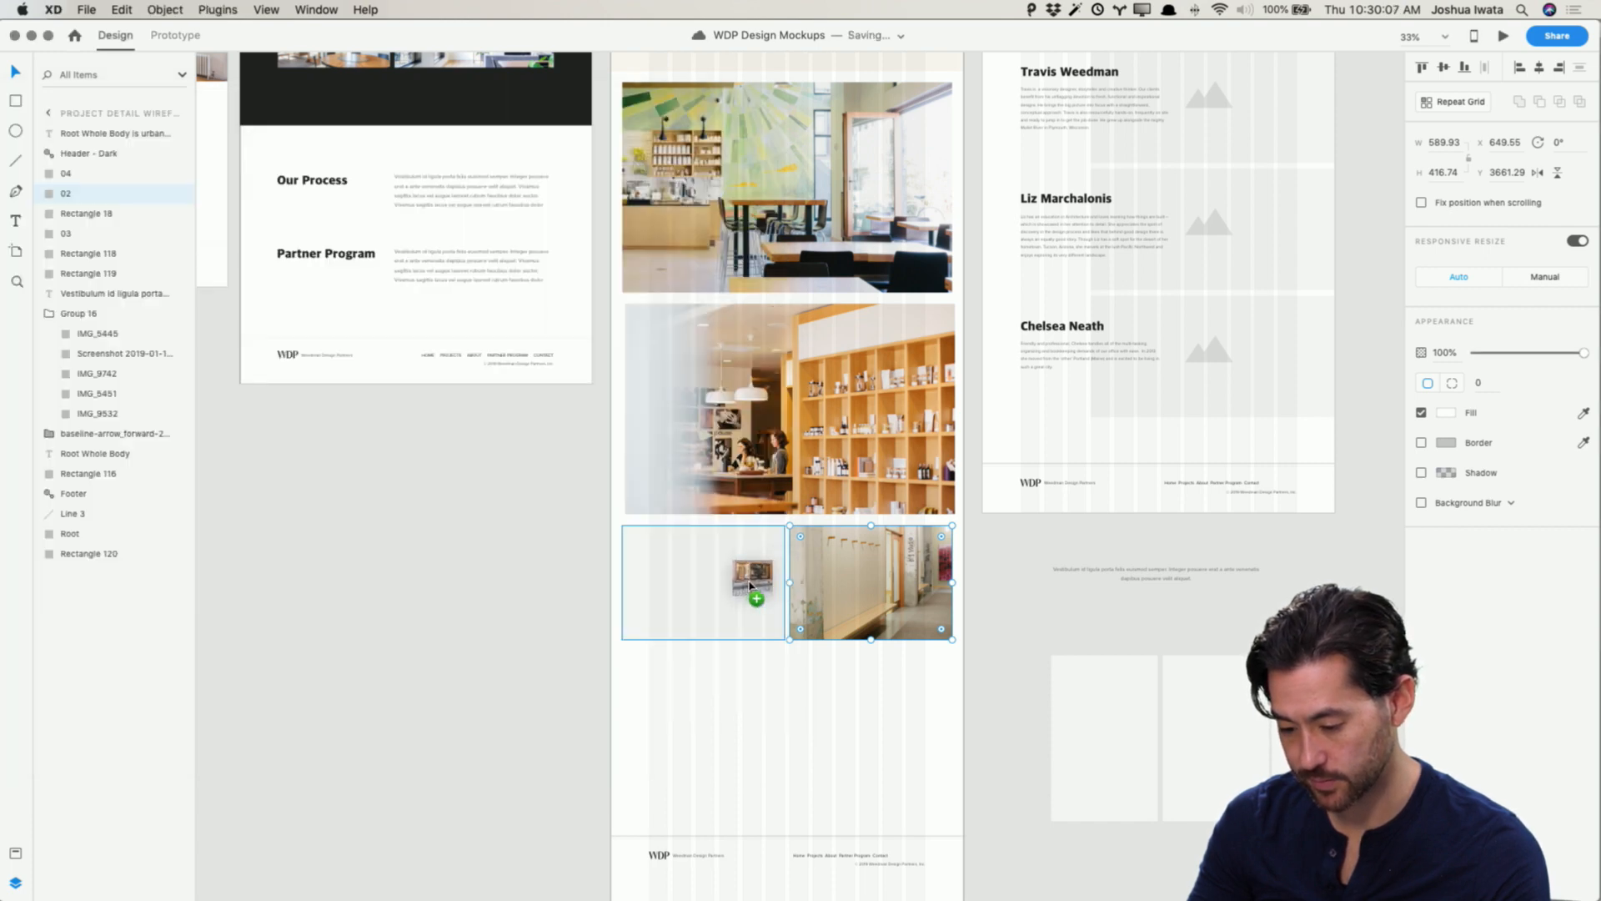
pyautogui.click(498, 585)
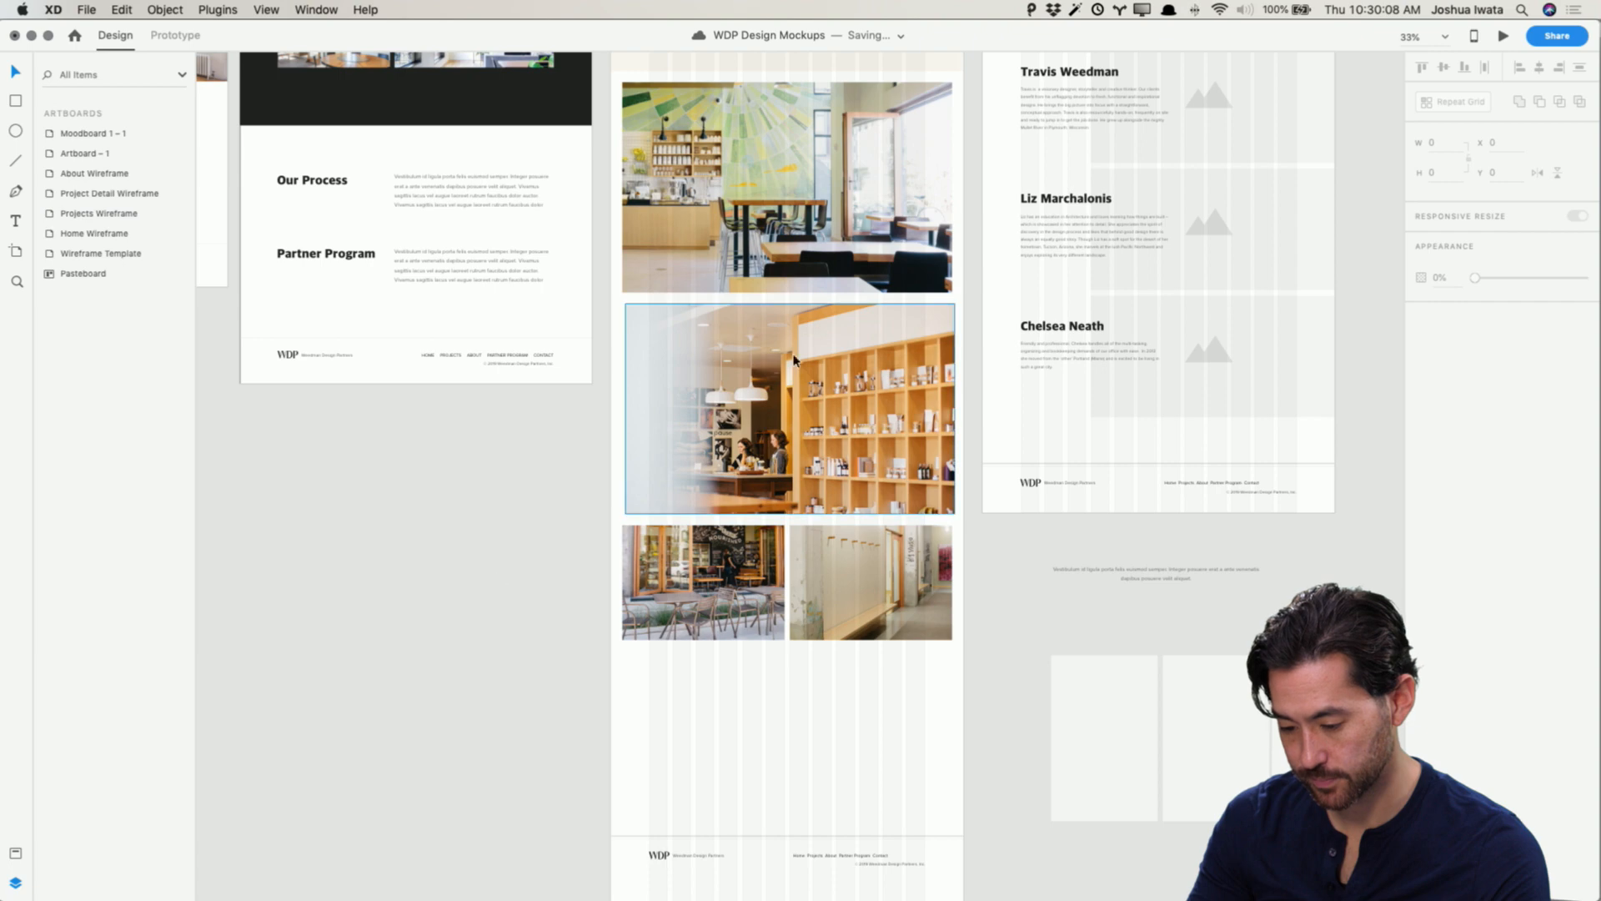
# Step: Shorten the 04.jpg image and move the two small photos up directly beneath it
pyautogui.click(843, 386)
pyautogui.moveTo(789, 514)
pyautogui.mouseDown()
pyautogui.moveTo(788, 478)
pyautogui.moveTo(787, 494)
pyautogui.mouseUp()
pyautogui.moveTo(836, 672); pyautogui.dragTo(740, 578)
pyautogui.click(772, 658)
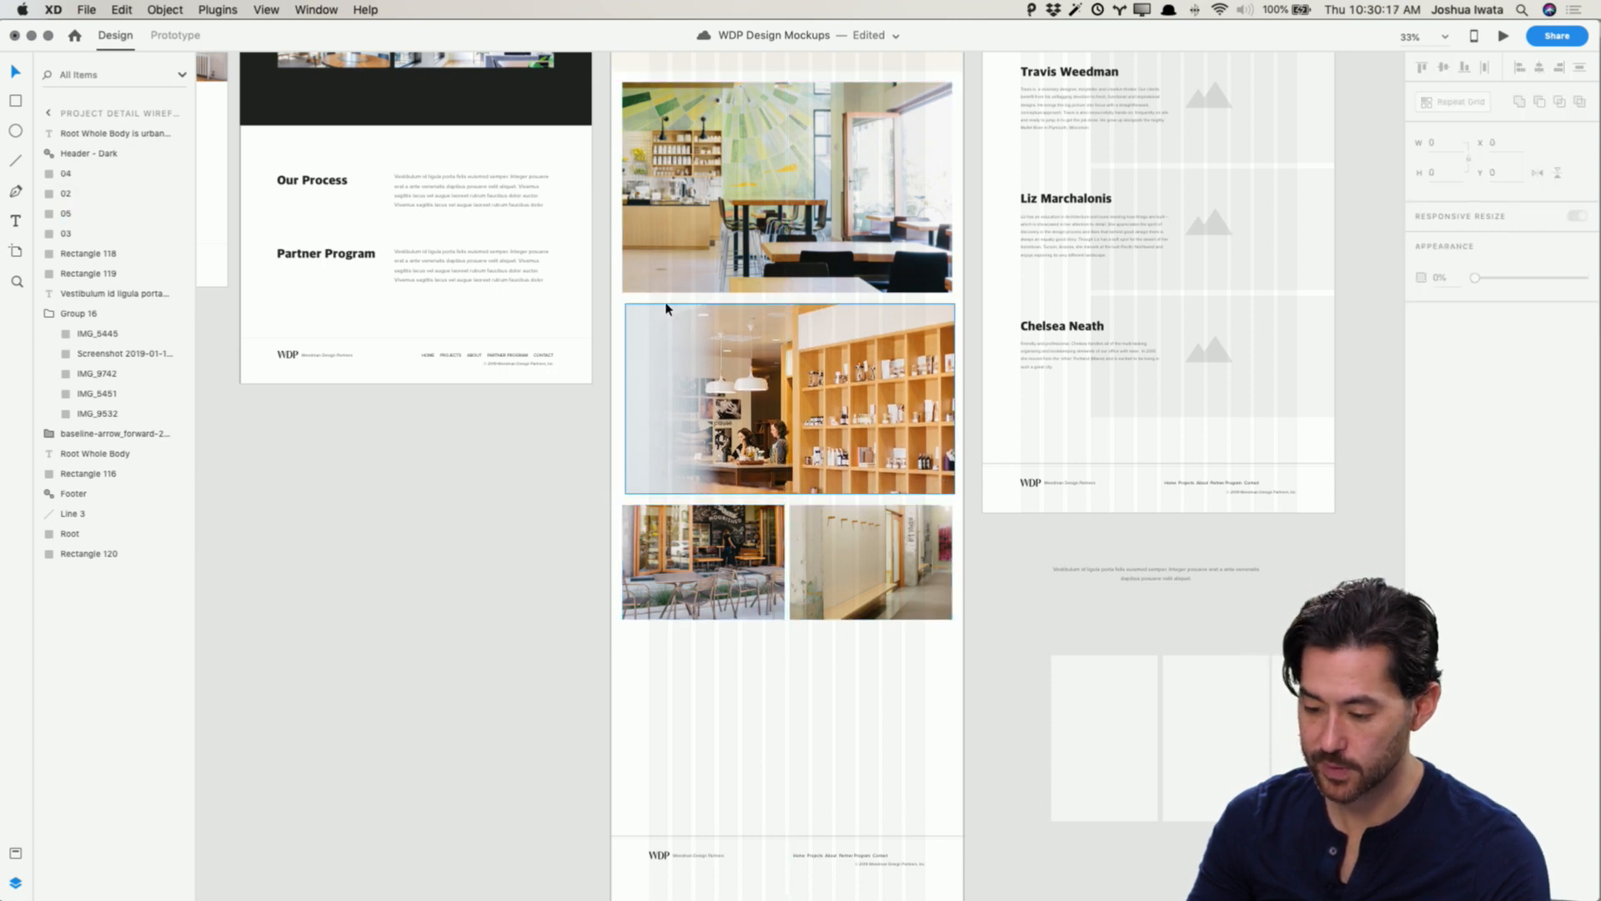
# Step: Duplicate the 04.jpg image into the empty space below the small photos
pyautogui.moveTo(808, 385); pyautogui.dragTo(805, 706)
pyautogui.click(1079, 693)
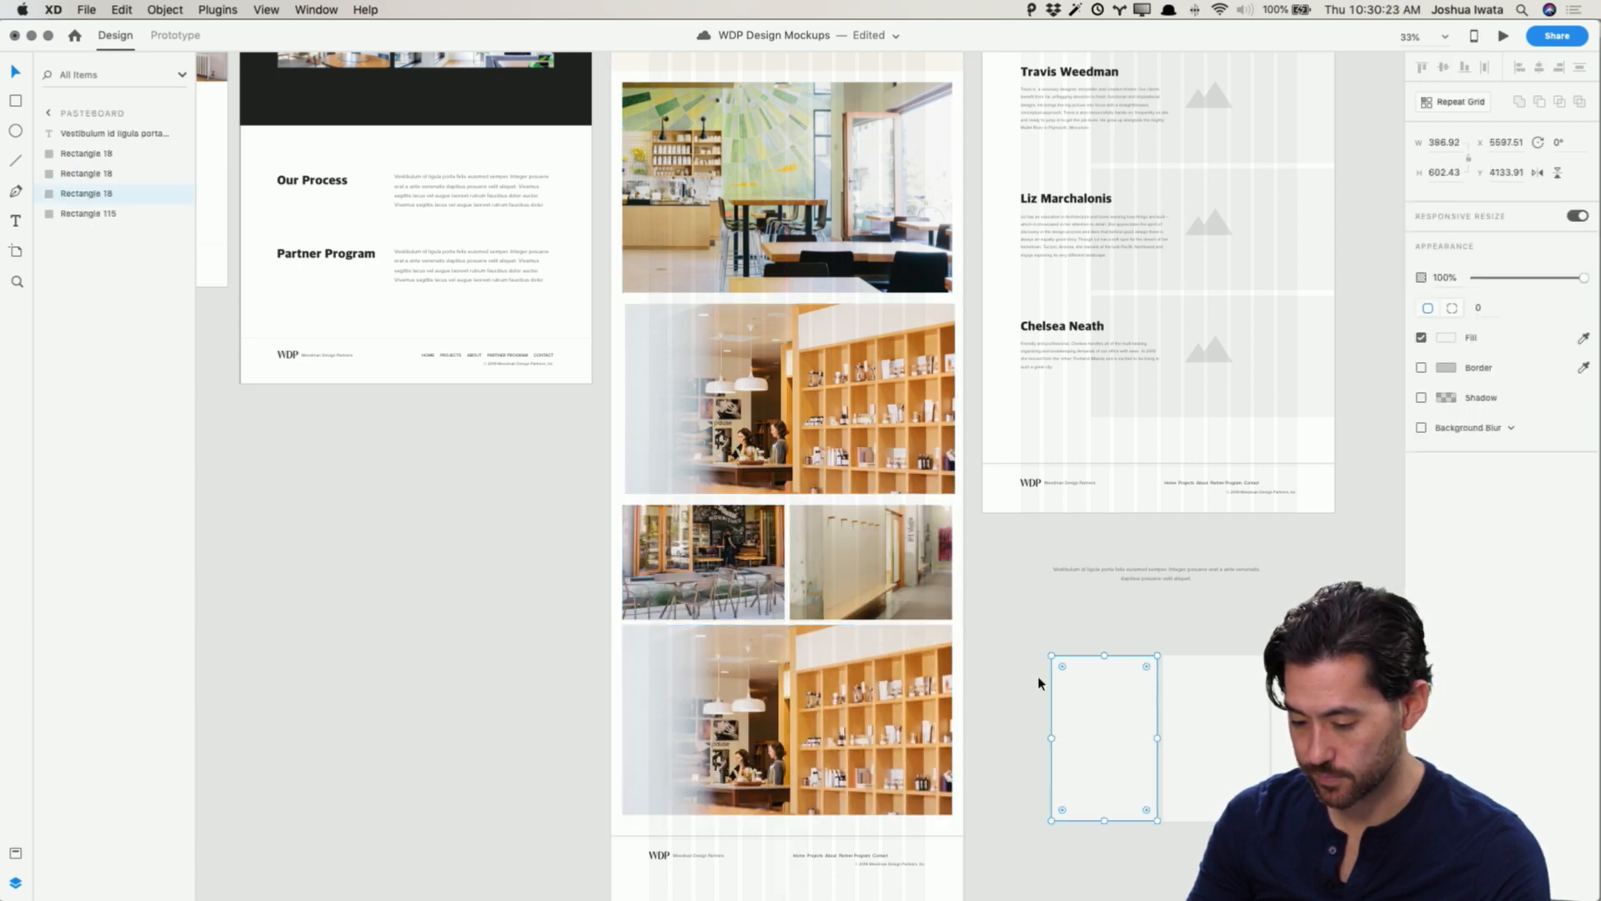
pyautogui.click(1038, 680)
# Step: Fill the duplicated image with 06.jpg from the Finished folder, then delete it
pyautogui.press('super+Tab')
pyautogui.click(365, 702)
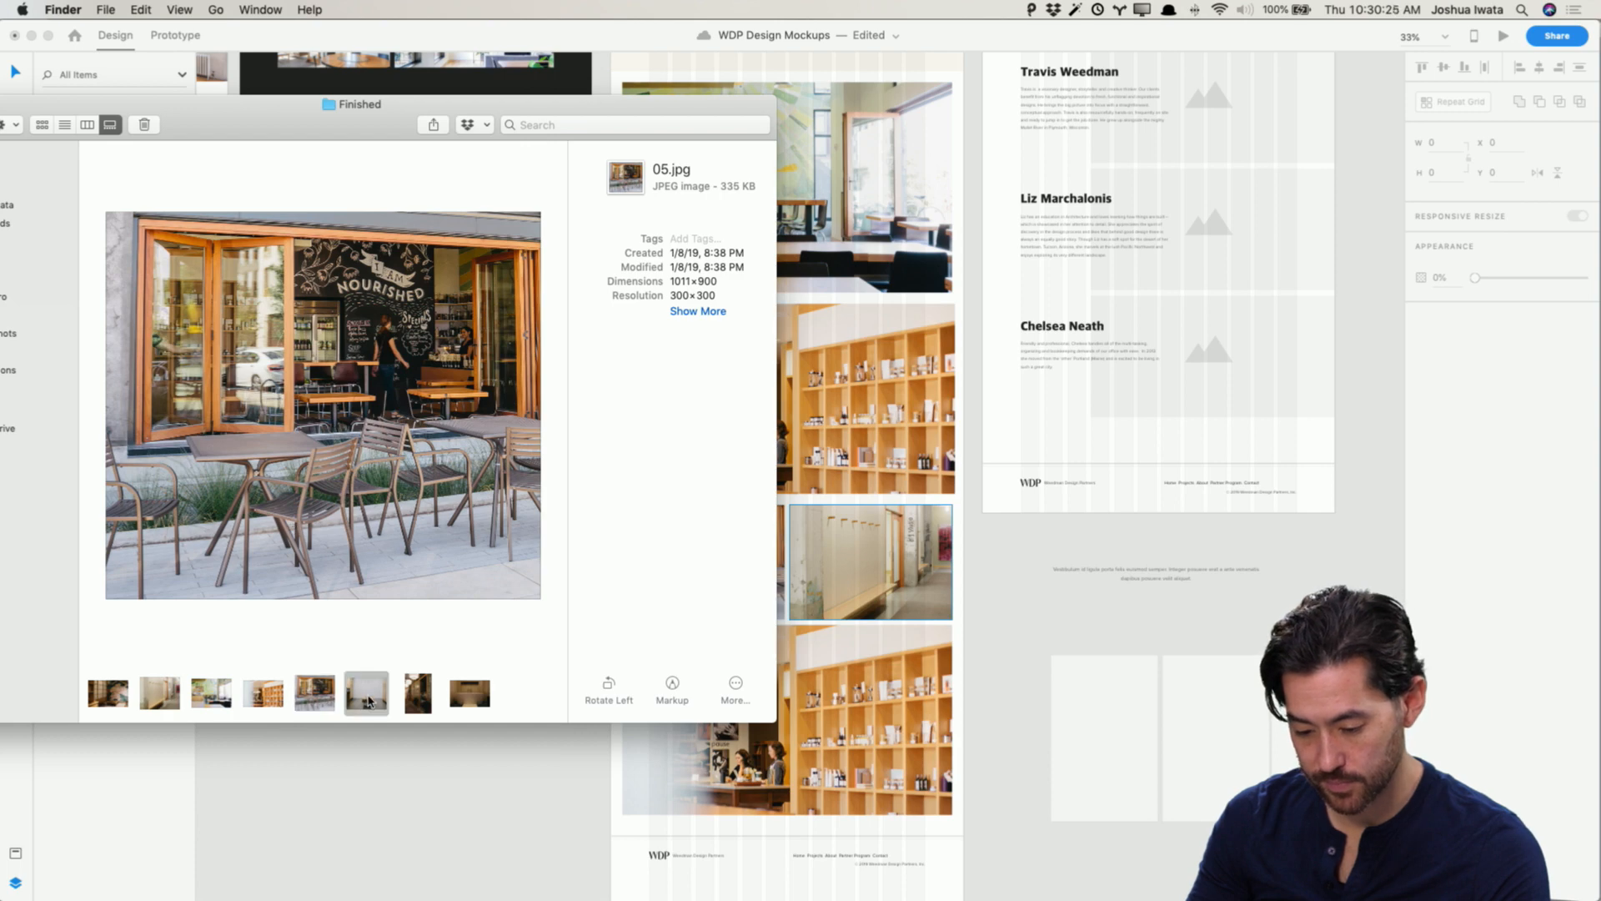
pyautogui.click(412, 699)
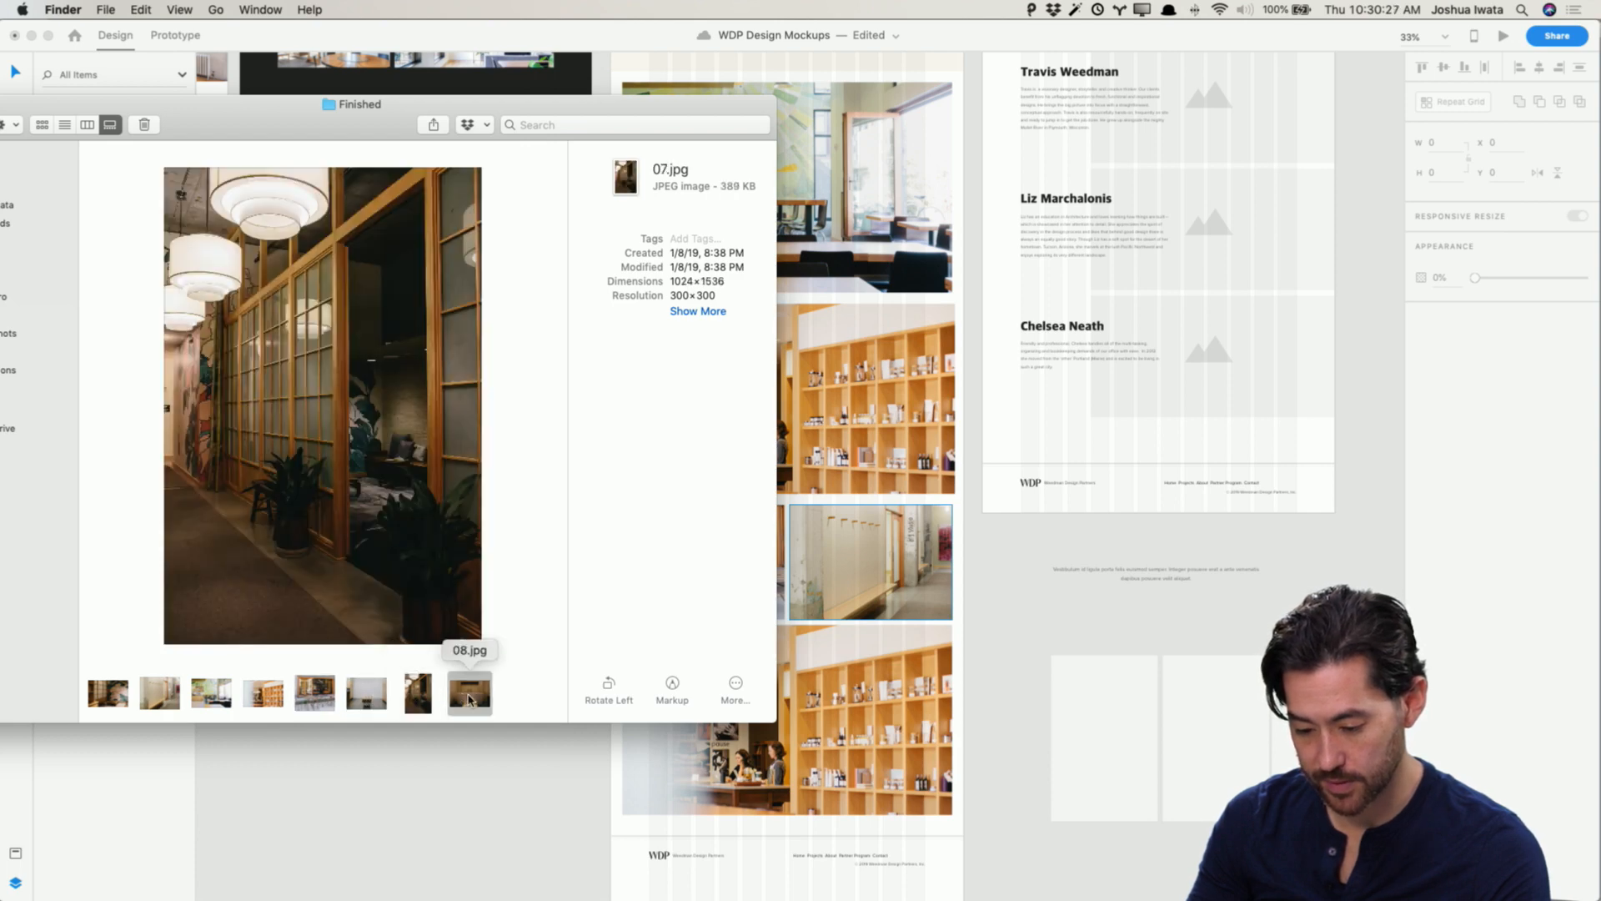
pyautogui.click(367, 694)
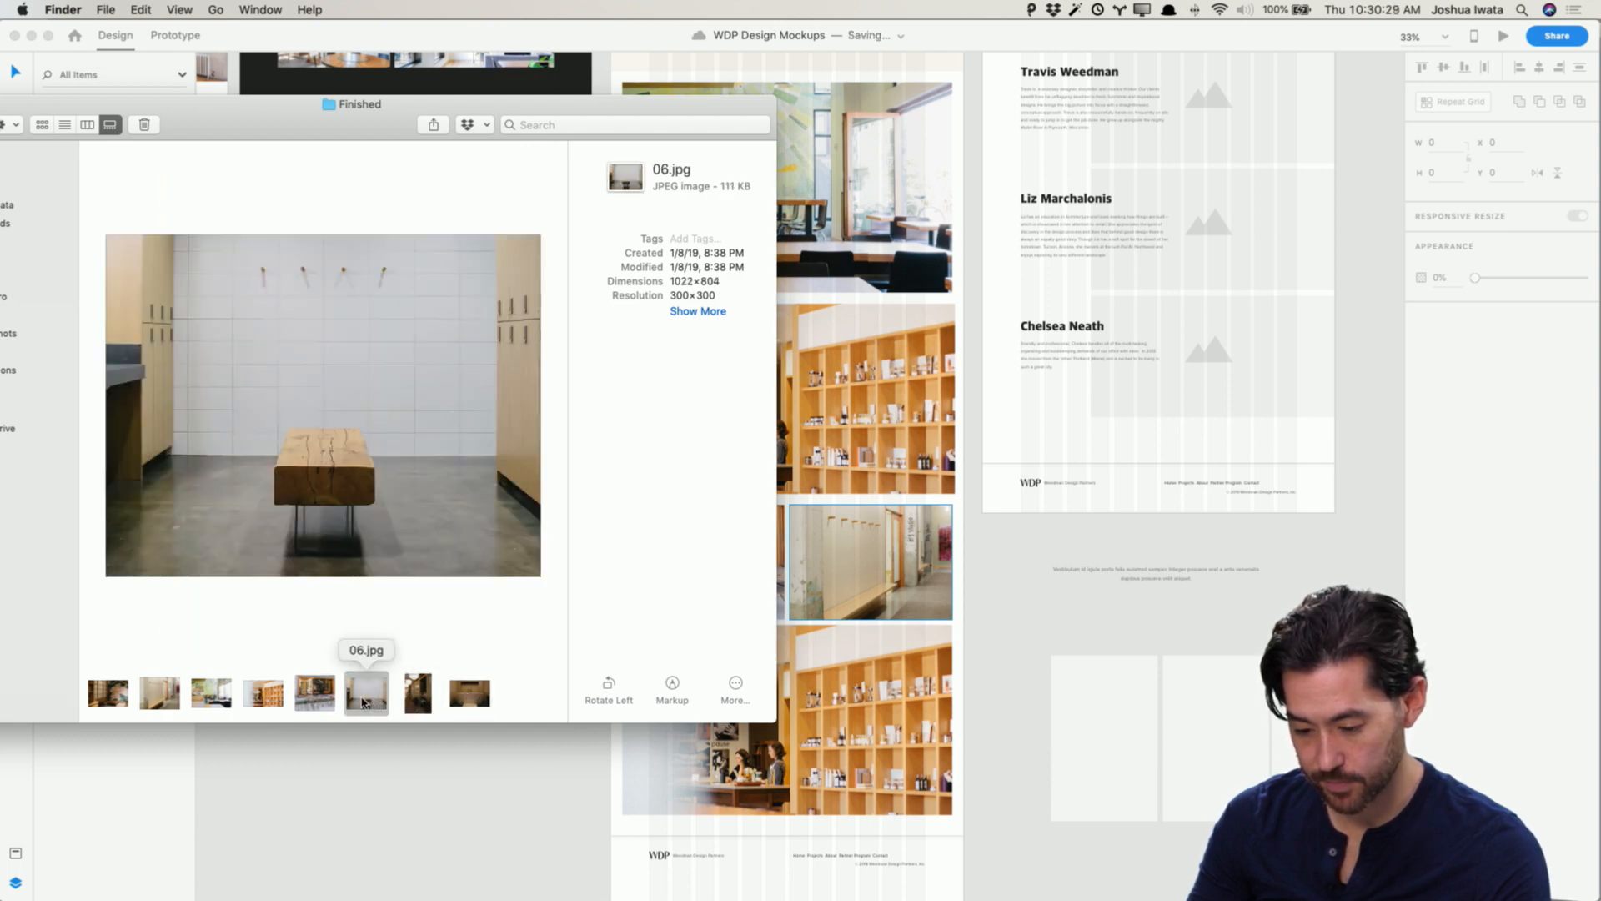
pyautogui.moveTo(367, 694); pyautogui.dragTo(842, 763)
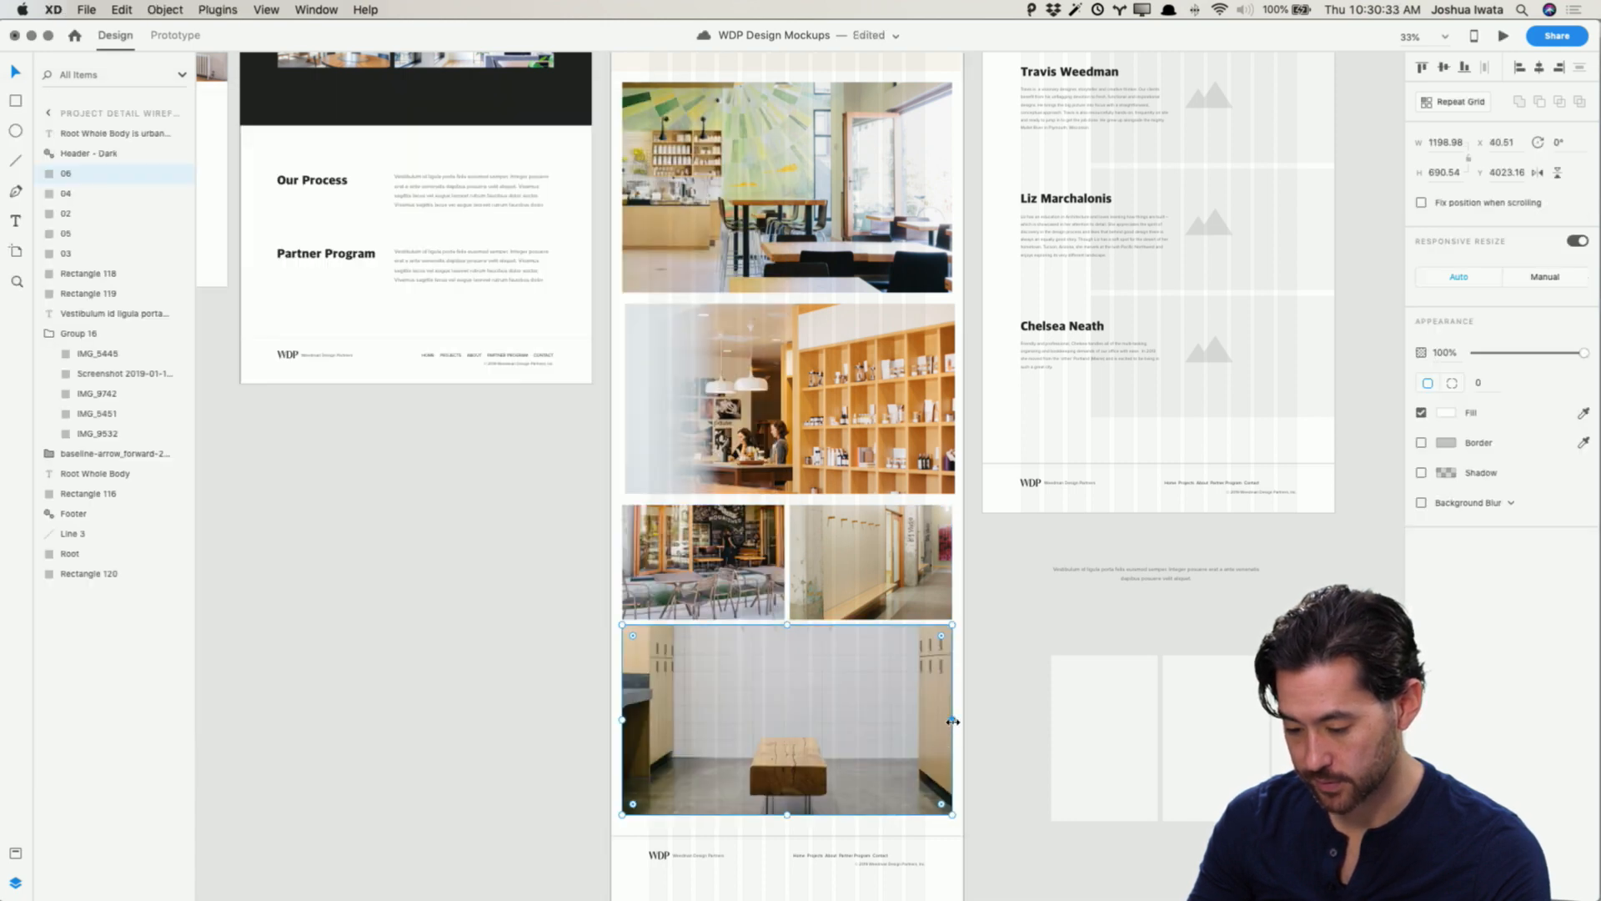
pyautogui.press('Delete')
# Step: Add a second row of small placeholders and fill it with 08.jpg on the left and 06.jpg on the right
pyautogui.moveTo(872, 701); pyautogui.dragTo(678, 684)
pyautogui.press('super+Tab')
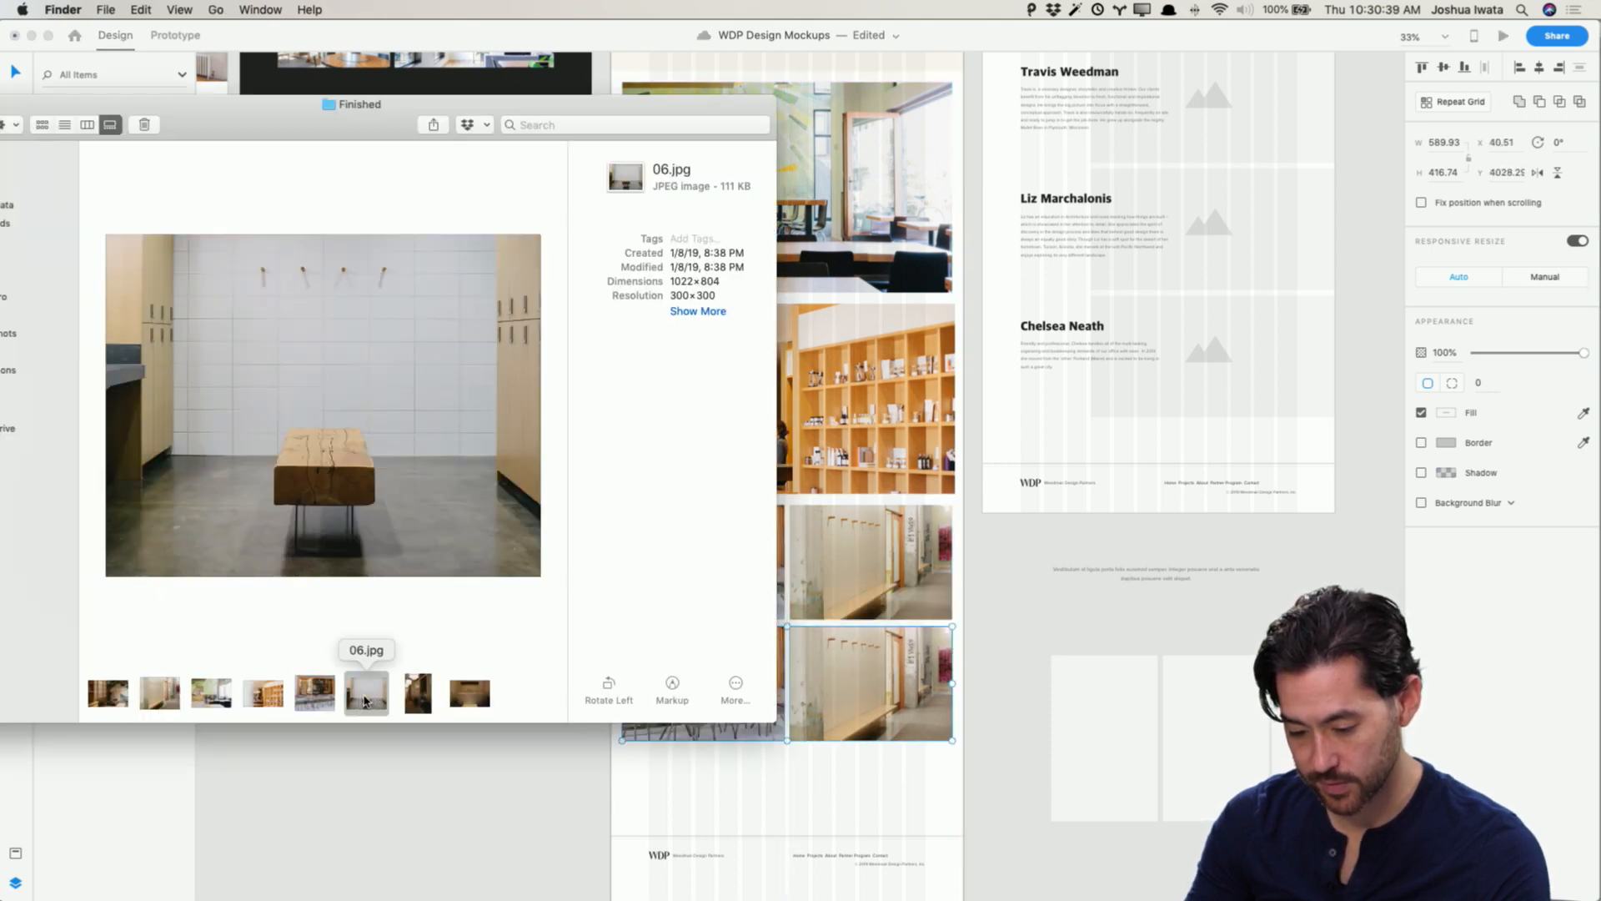
pyautogui.moveTo(364, 701); pyautogui.dragTo(840, 684)
pyautogui.moveTo(457, 698); pyautogui.dragTo(706, 710)
pyautogui.click(916, 785)
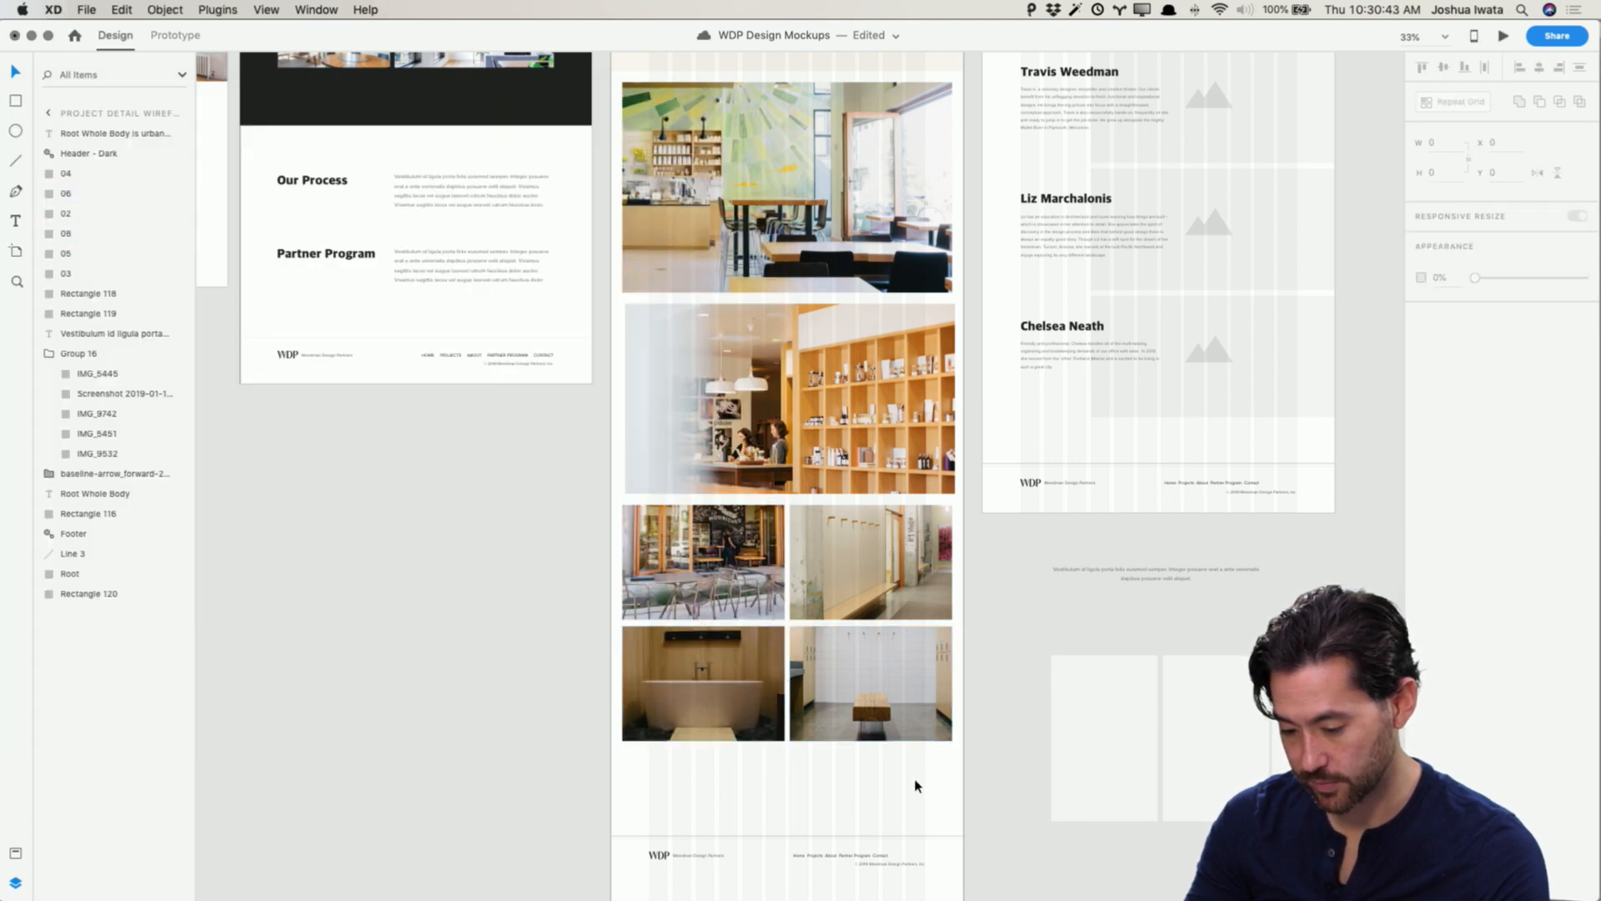
# Step: Extend the Project Detail Wireframe artboard's height to 6010
pyautogui.press('super+Tab')
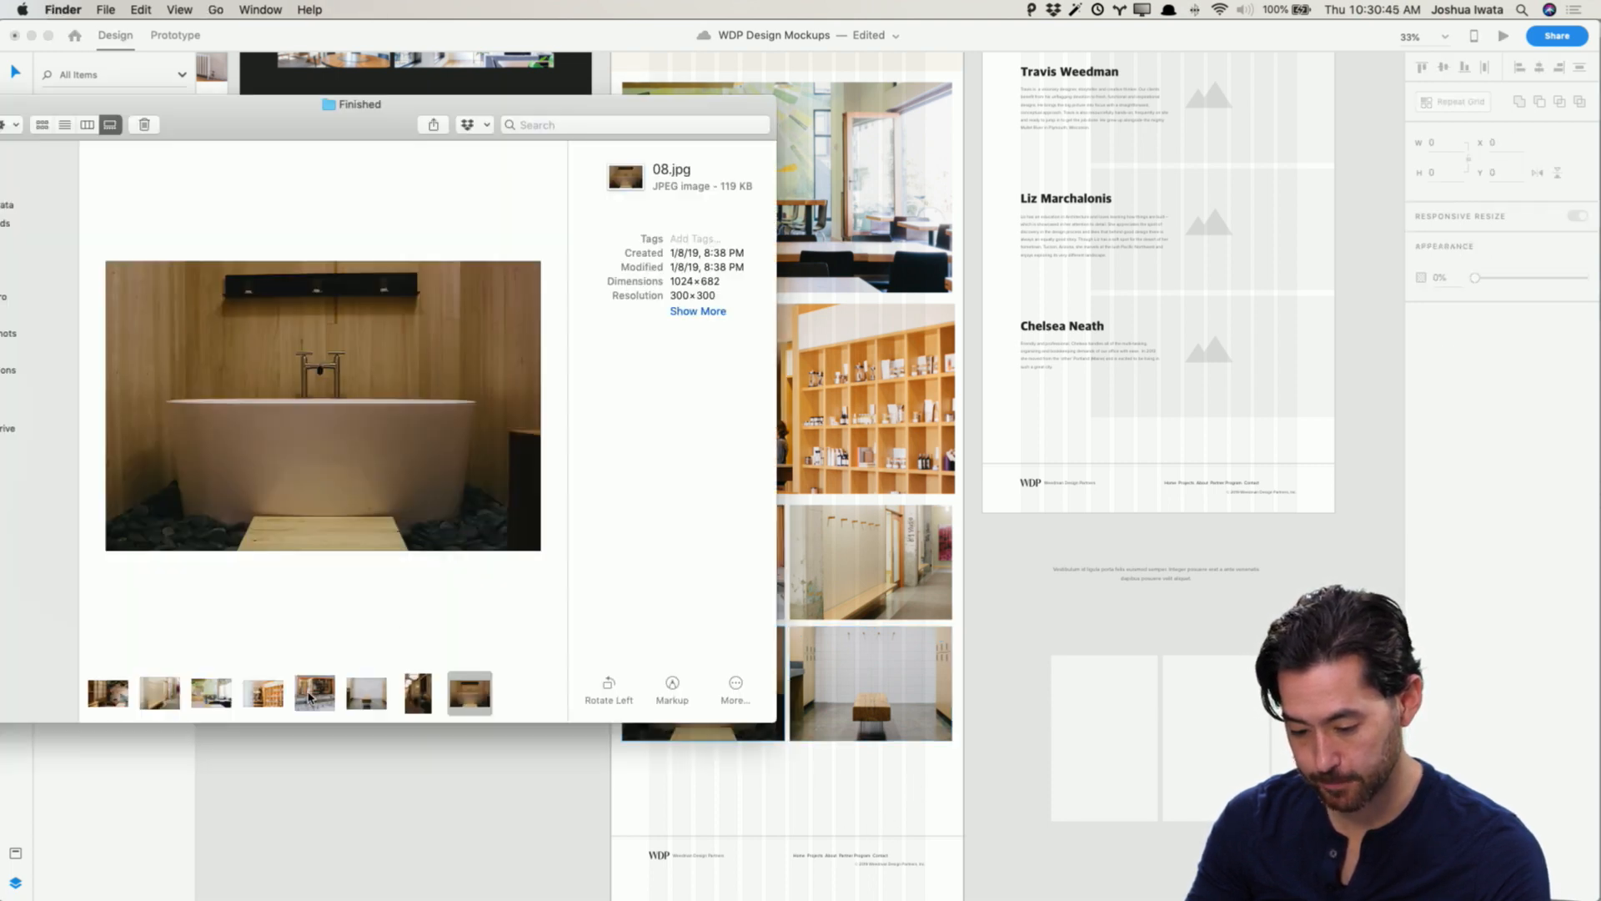
pyautogui.click(985, 733)
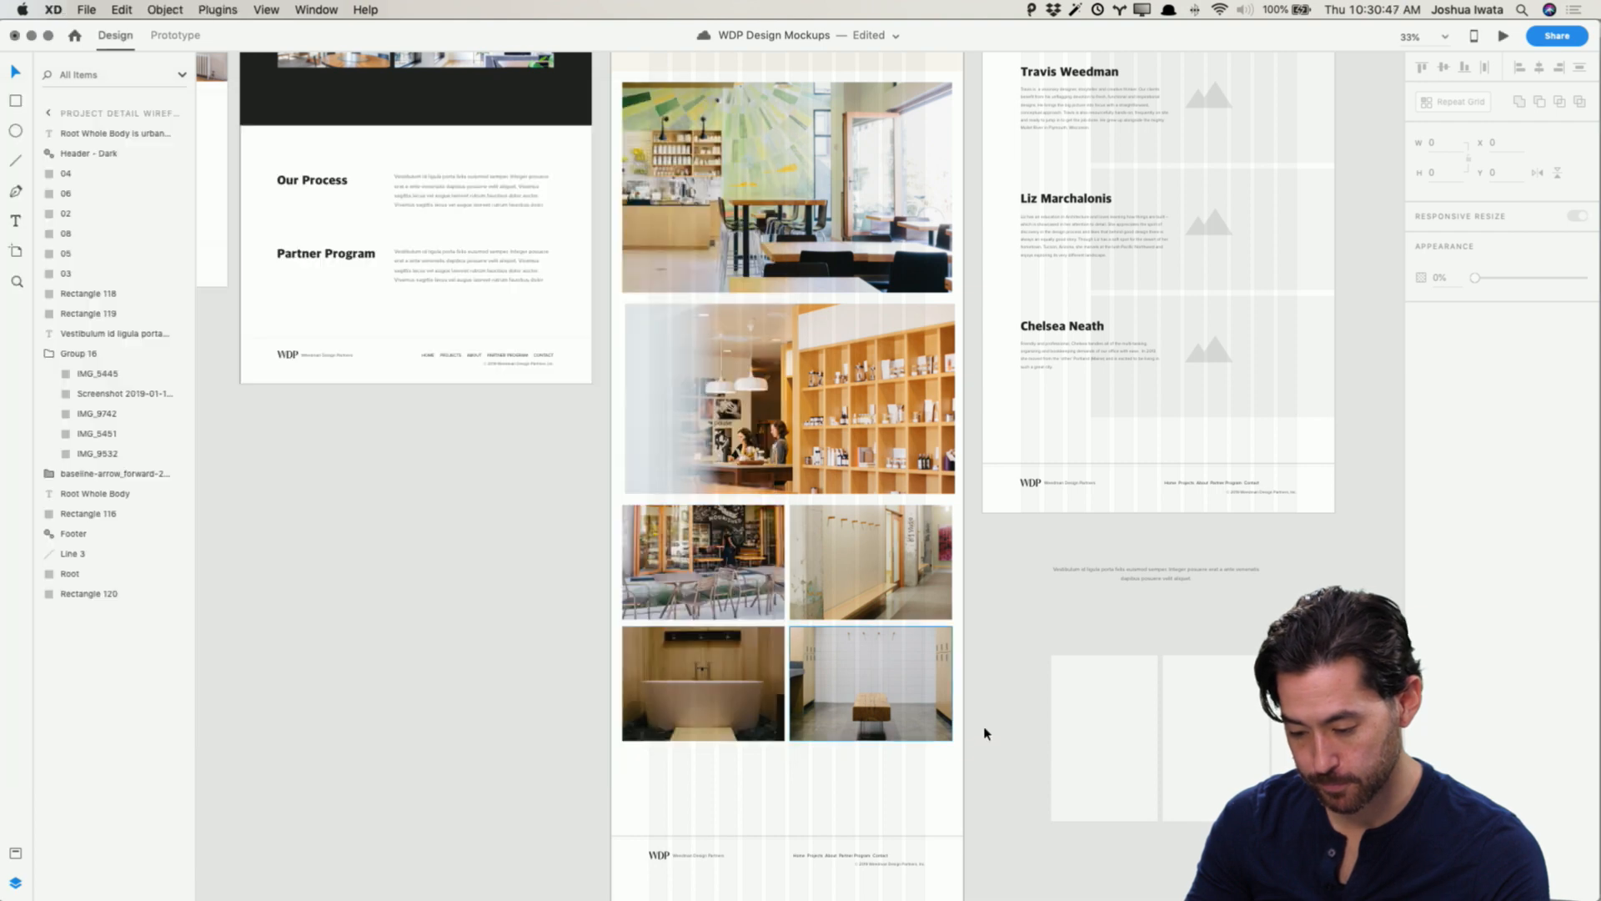
pyautogui.scroll(-2, 952, 722)
pyautogui.scroll(5, 898, 640)
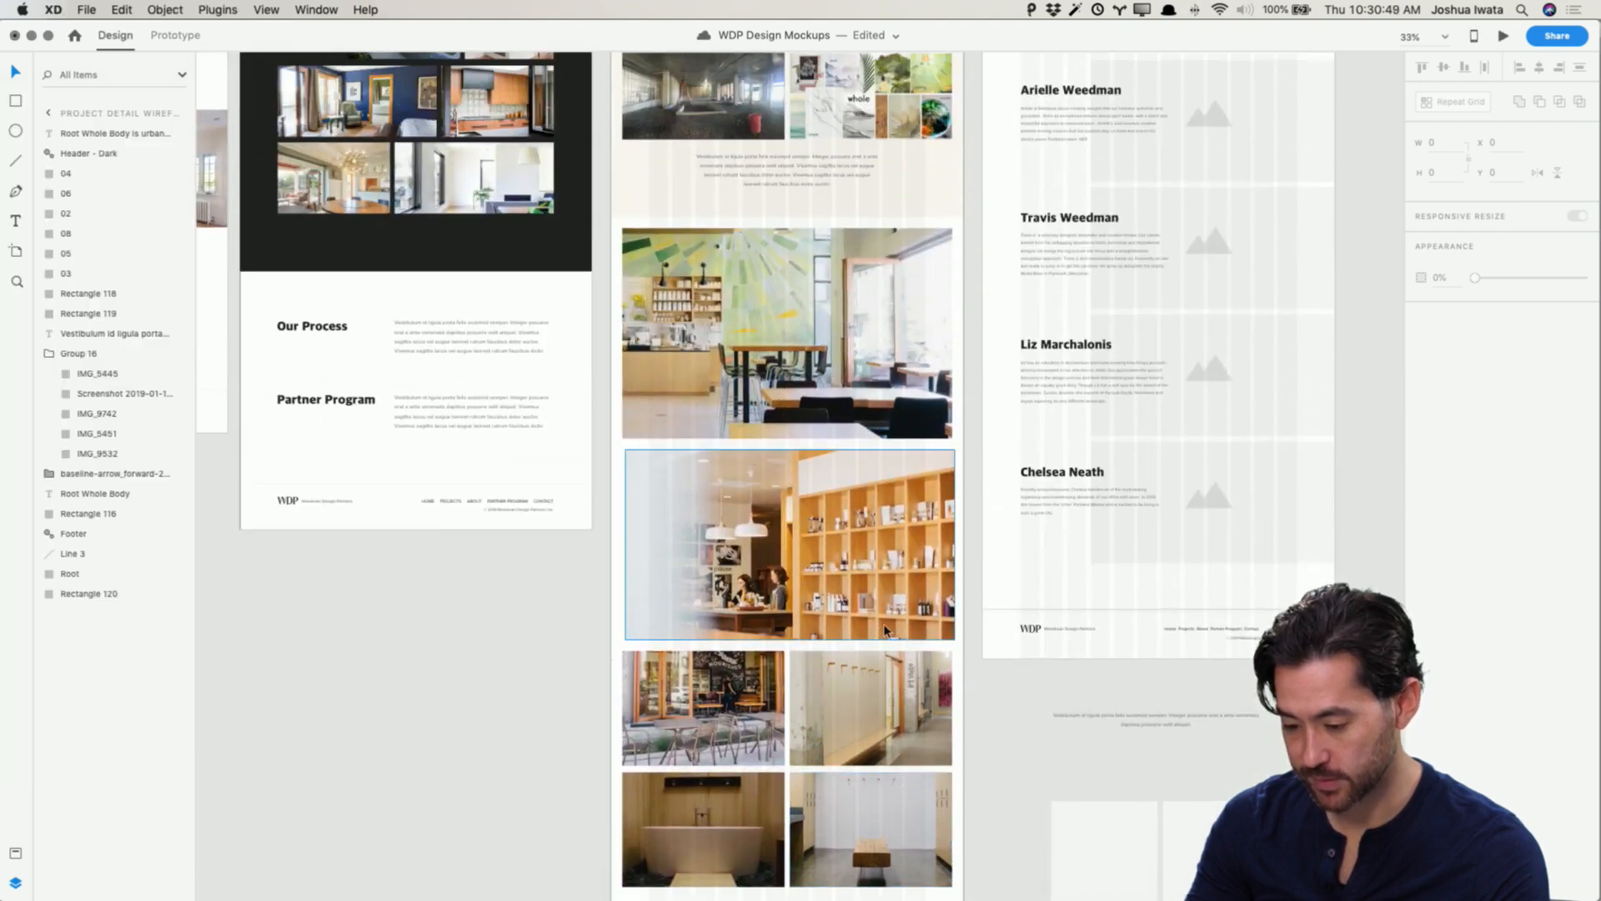
pyautogui.scroll(2, 690, 158)
pyautogui.scroll(3, 663, 178)
pyautogui.hscroll(-3, 664, 178)
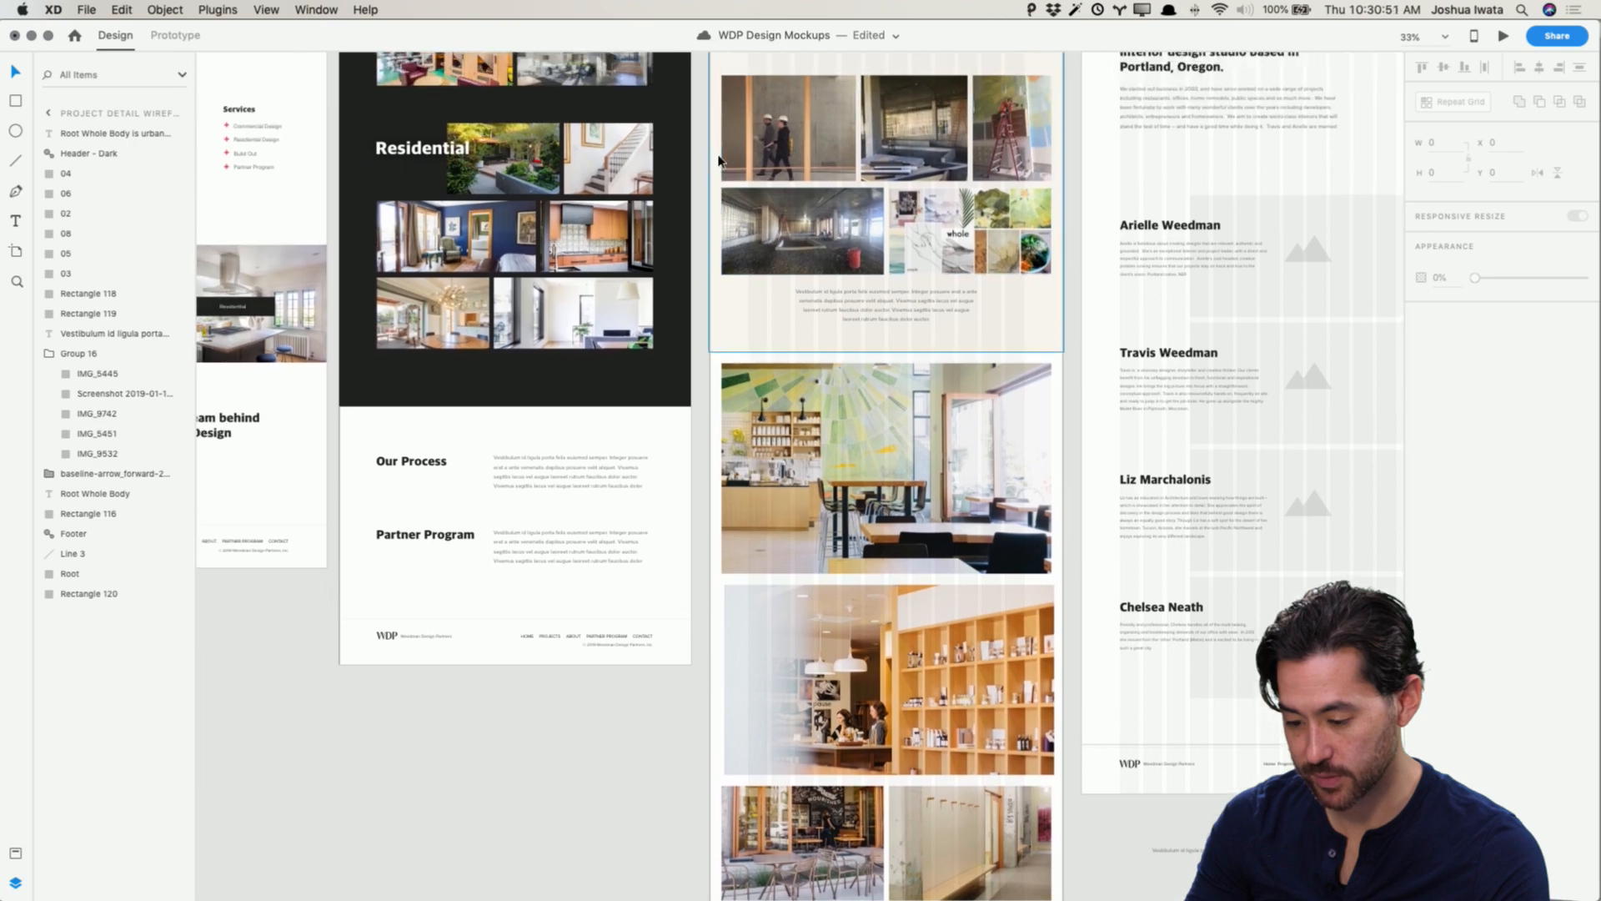
pyautogui.scroll(-6, 806, 176)
pyautogui.press('super+minus')
pyautogui.press('super+minus')
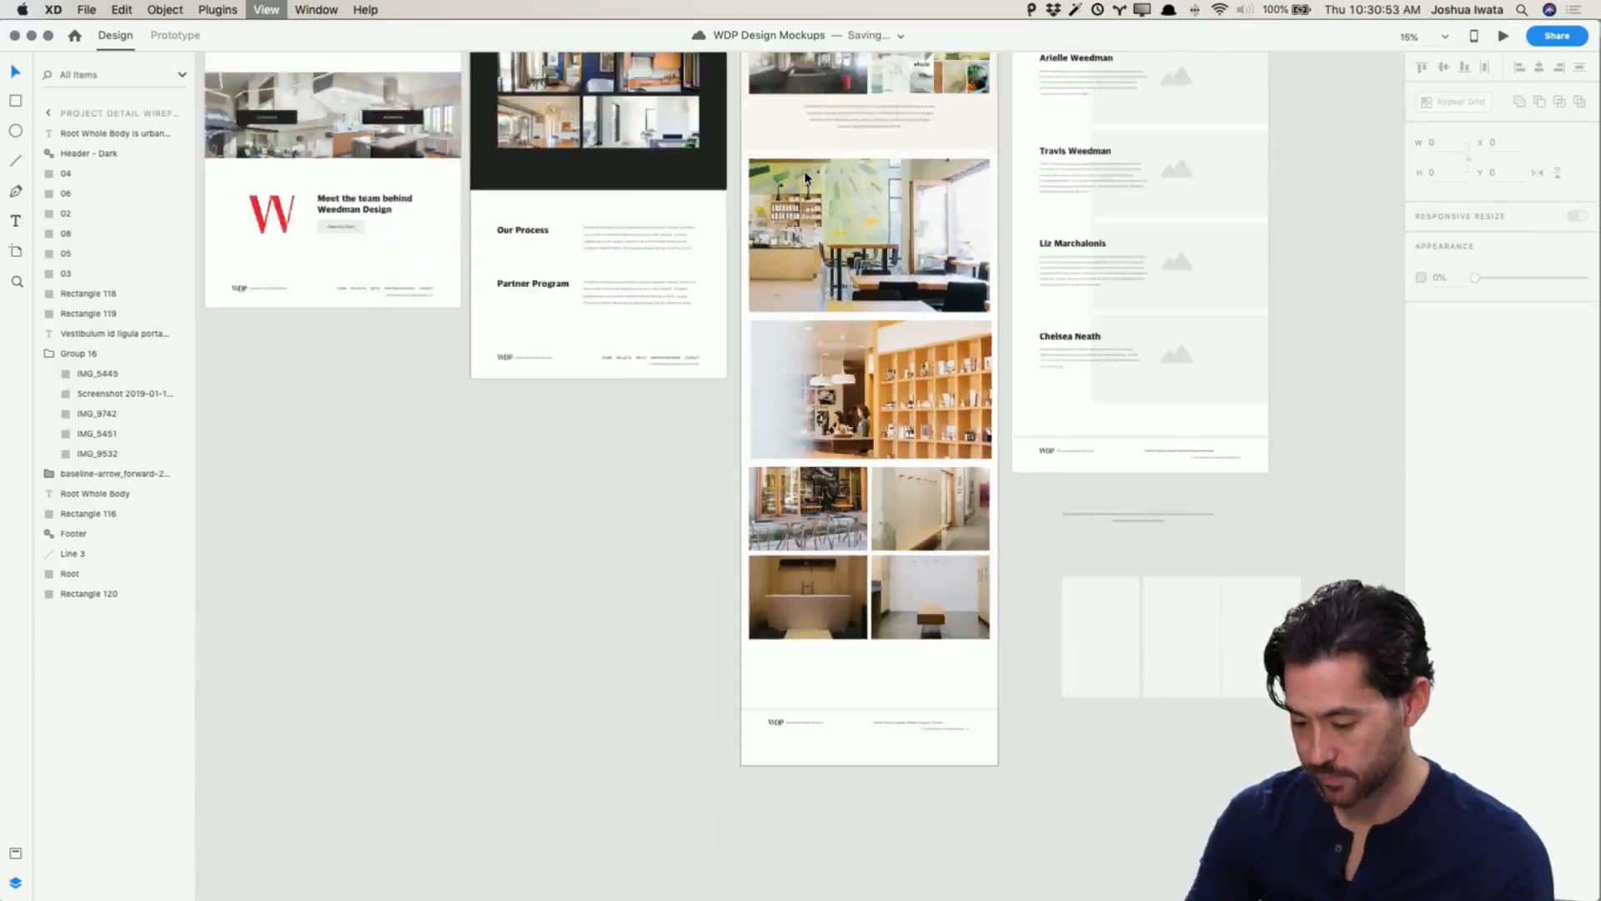
pyautogui.click(785, 167)
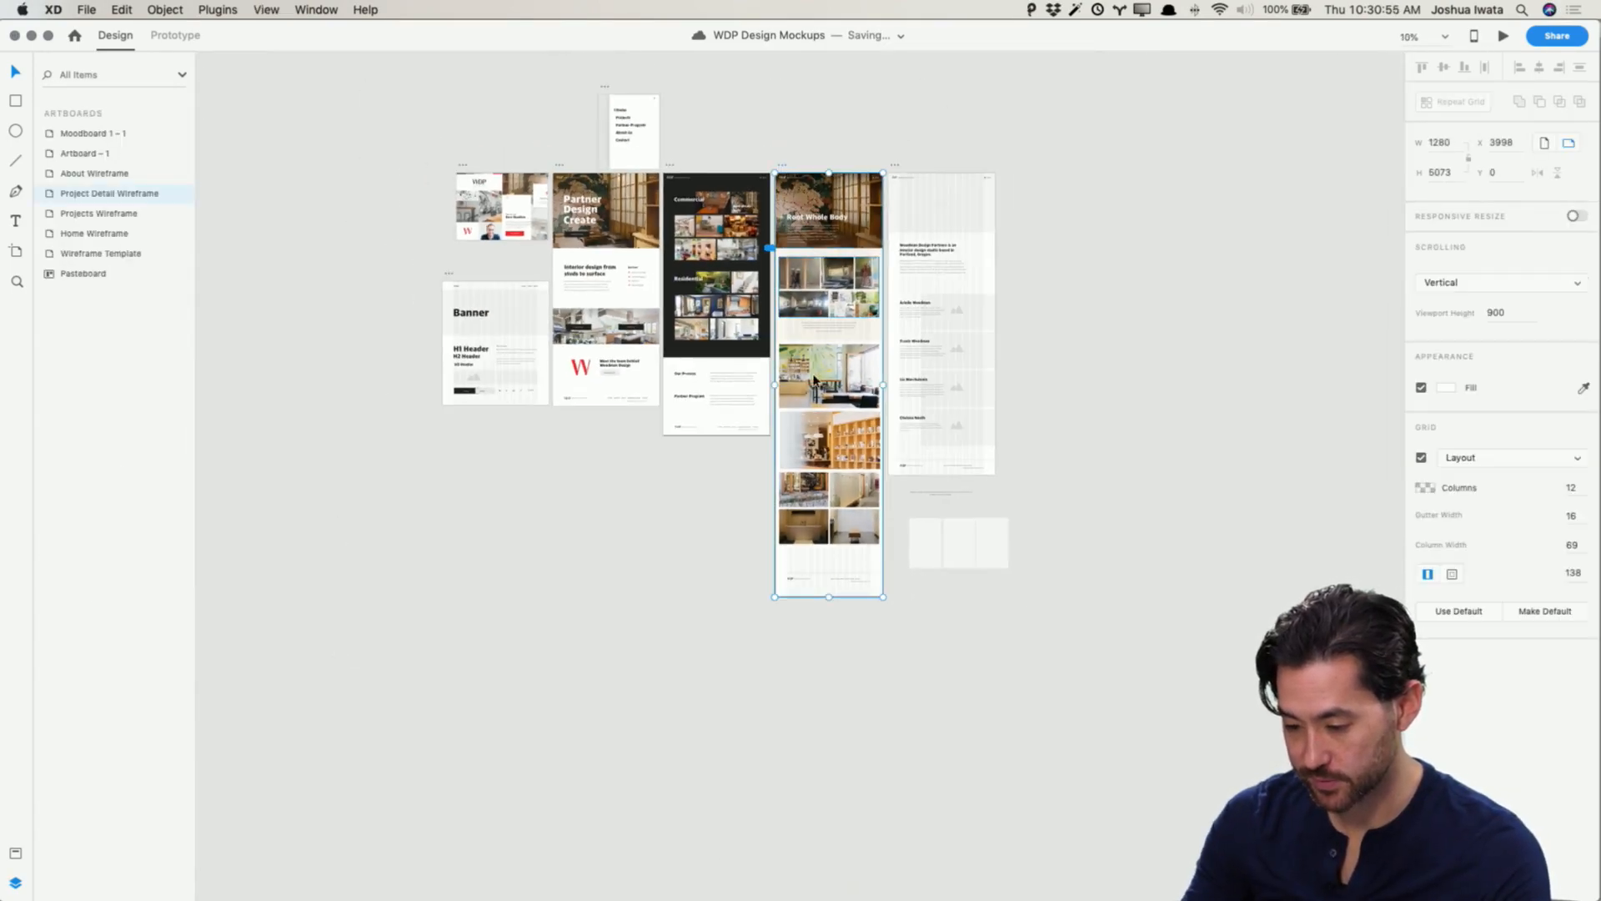
pyautogui.moveTo(829, 618); pyautogui.dragTo(827, 675)
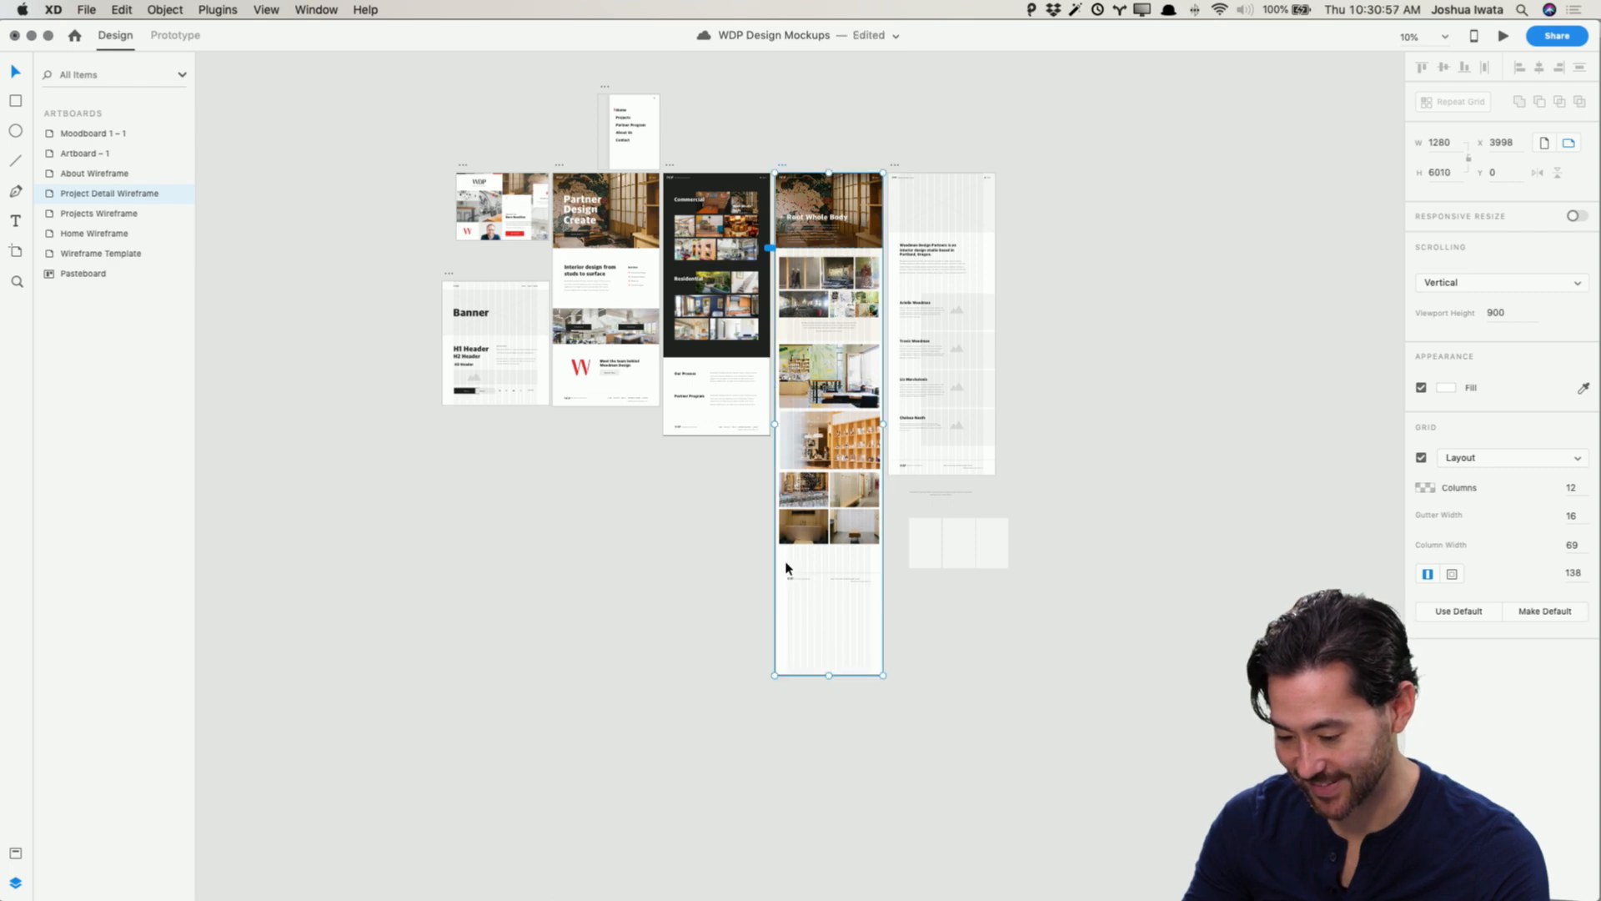
# Step: Duplicate the 04.jpg image below the small photo rows of the Process section
pyautogui.click(856, 581)
pyautogui.click(858, 451)
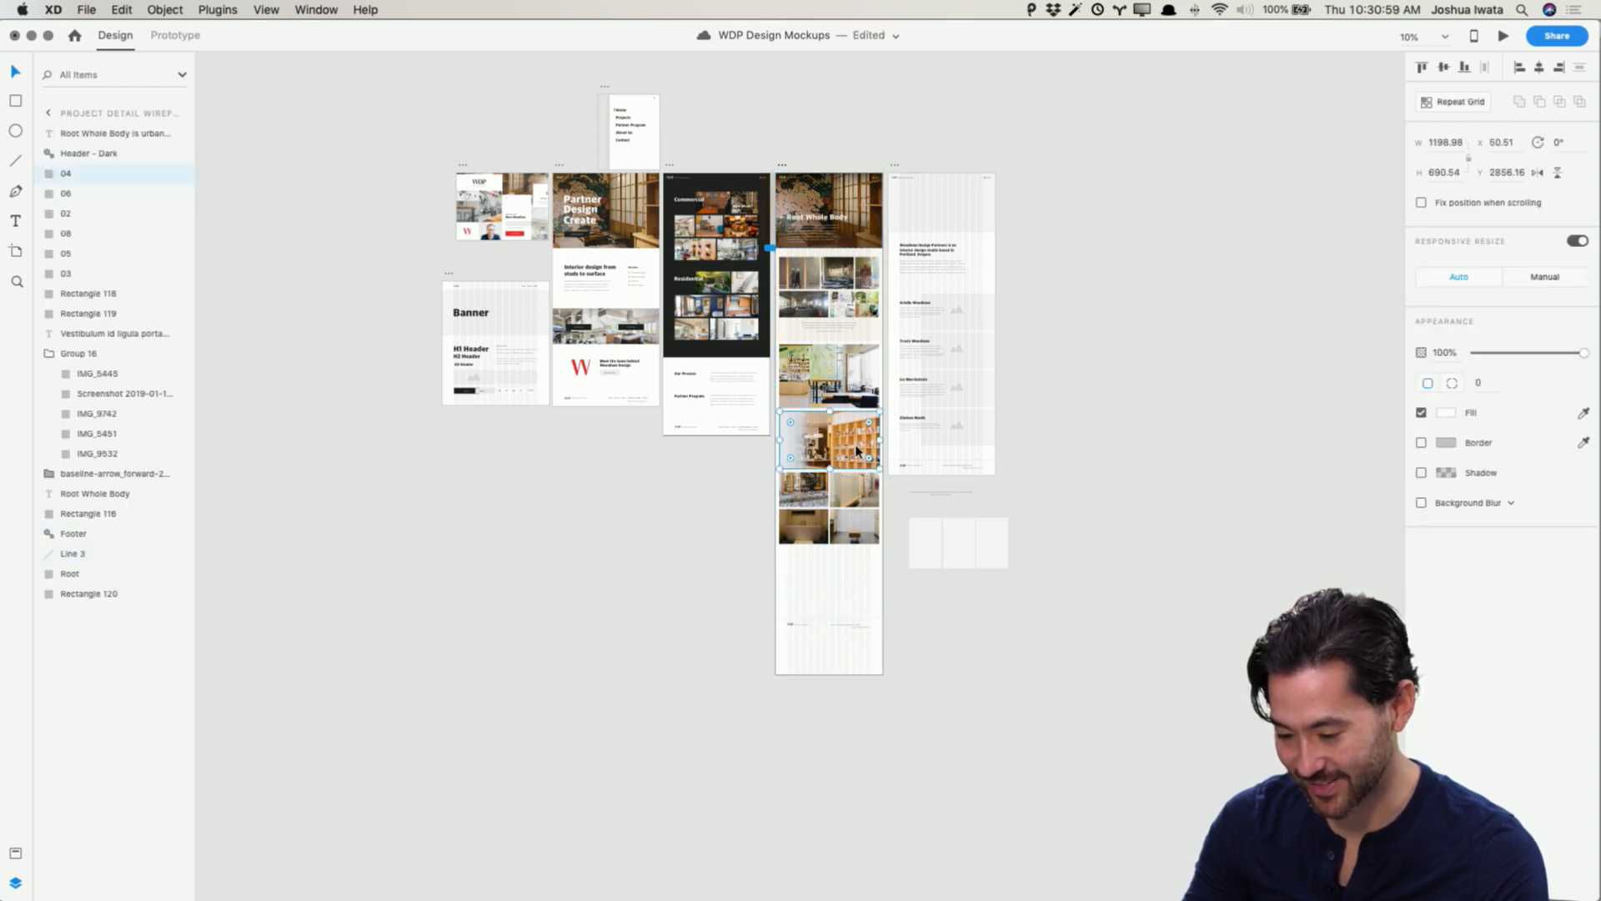
pyautogui.moveTo(858, 442); pyautogui.dragTo(818, 540)
pyautogui.click(844, 531)
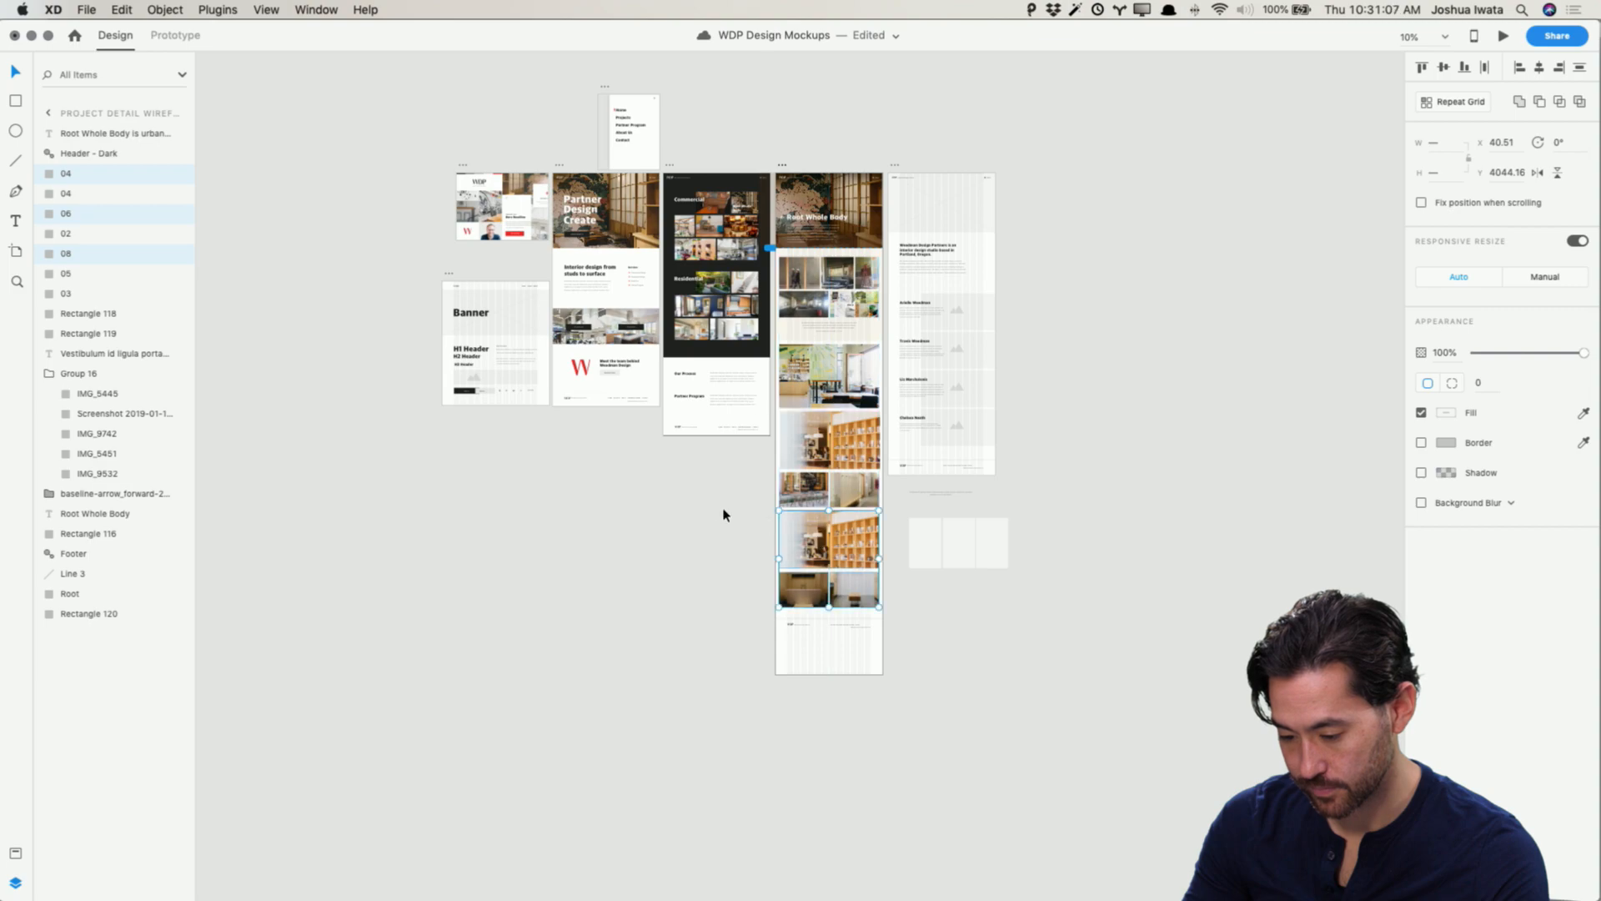
# Step: Fill the duplicated large image below the small photo rows with 01.jpg from the Finished folder
pyautogui.click(718, 513)
pyautogui.press('super+1')
pyautogui.scroll(-4, 719, 515)
pyautogui.hscroll(4, 719, 514)
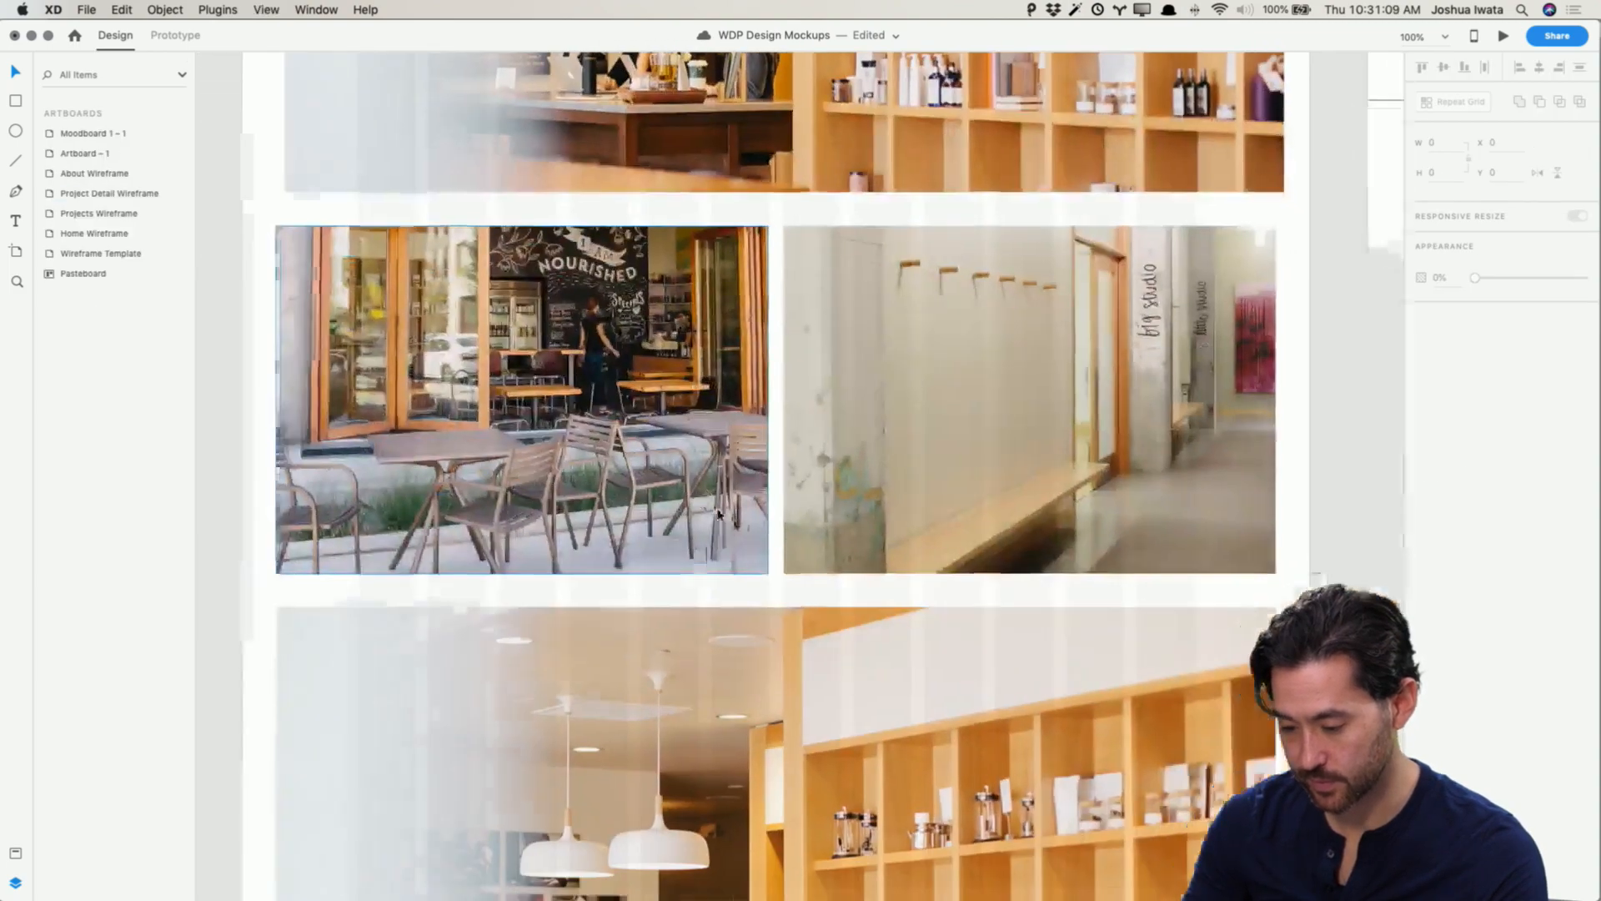
pyautogui.scroll(-6, 719, 515)
pyautogui.hscroll(-1, 719, 515)
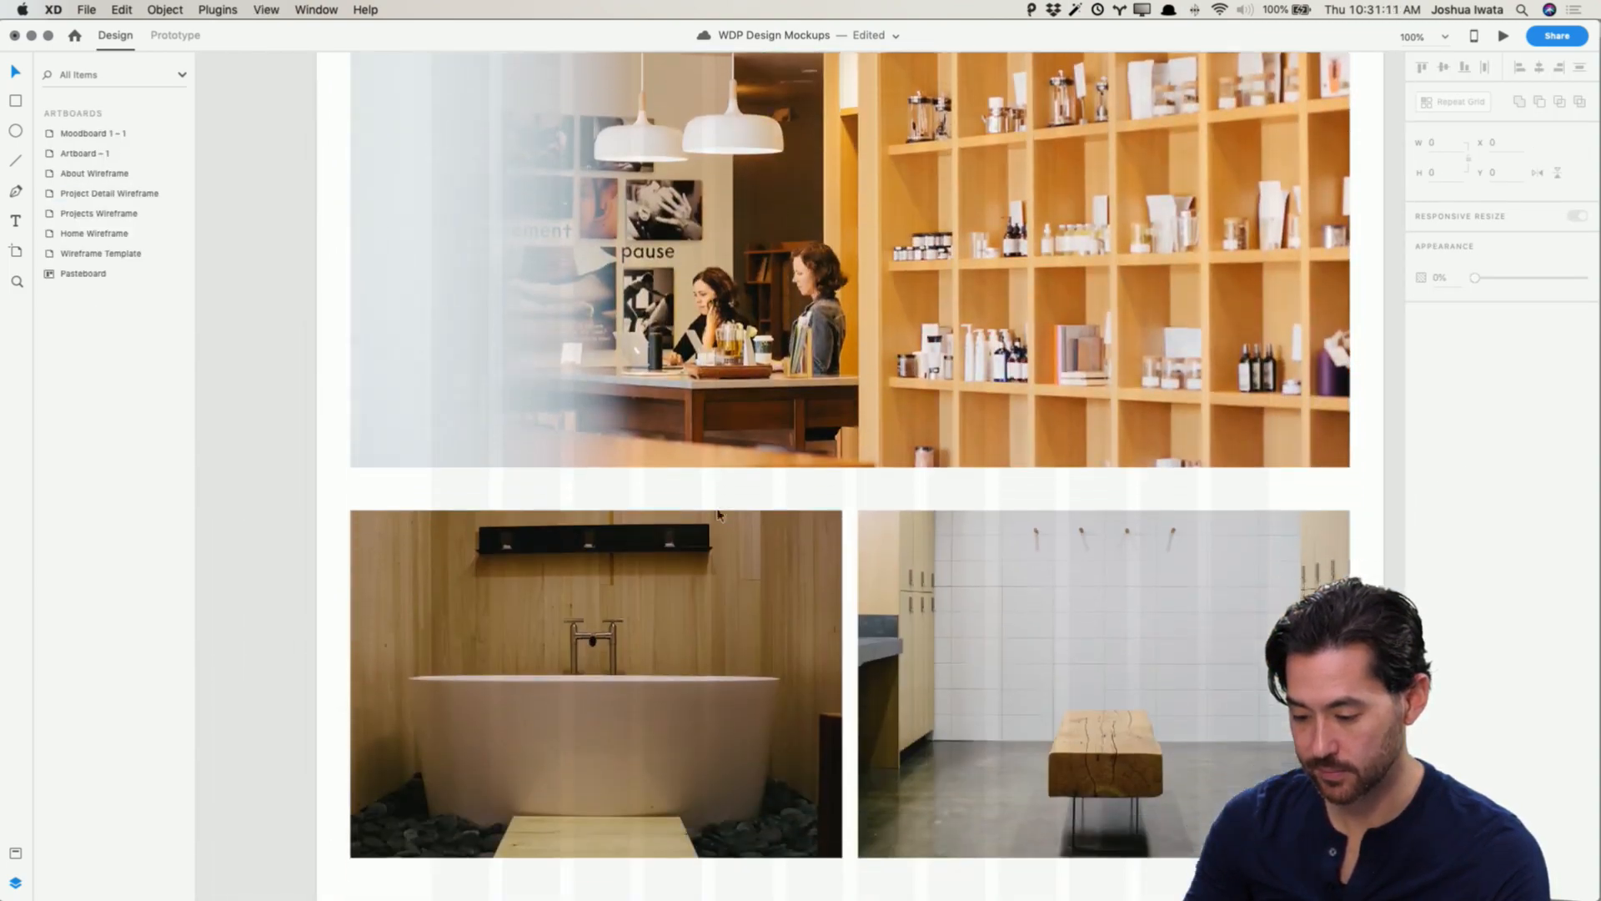
pyautogui.press('super+minus')
pyautogui.press('super+minus')
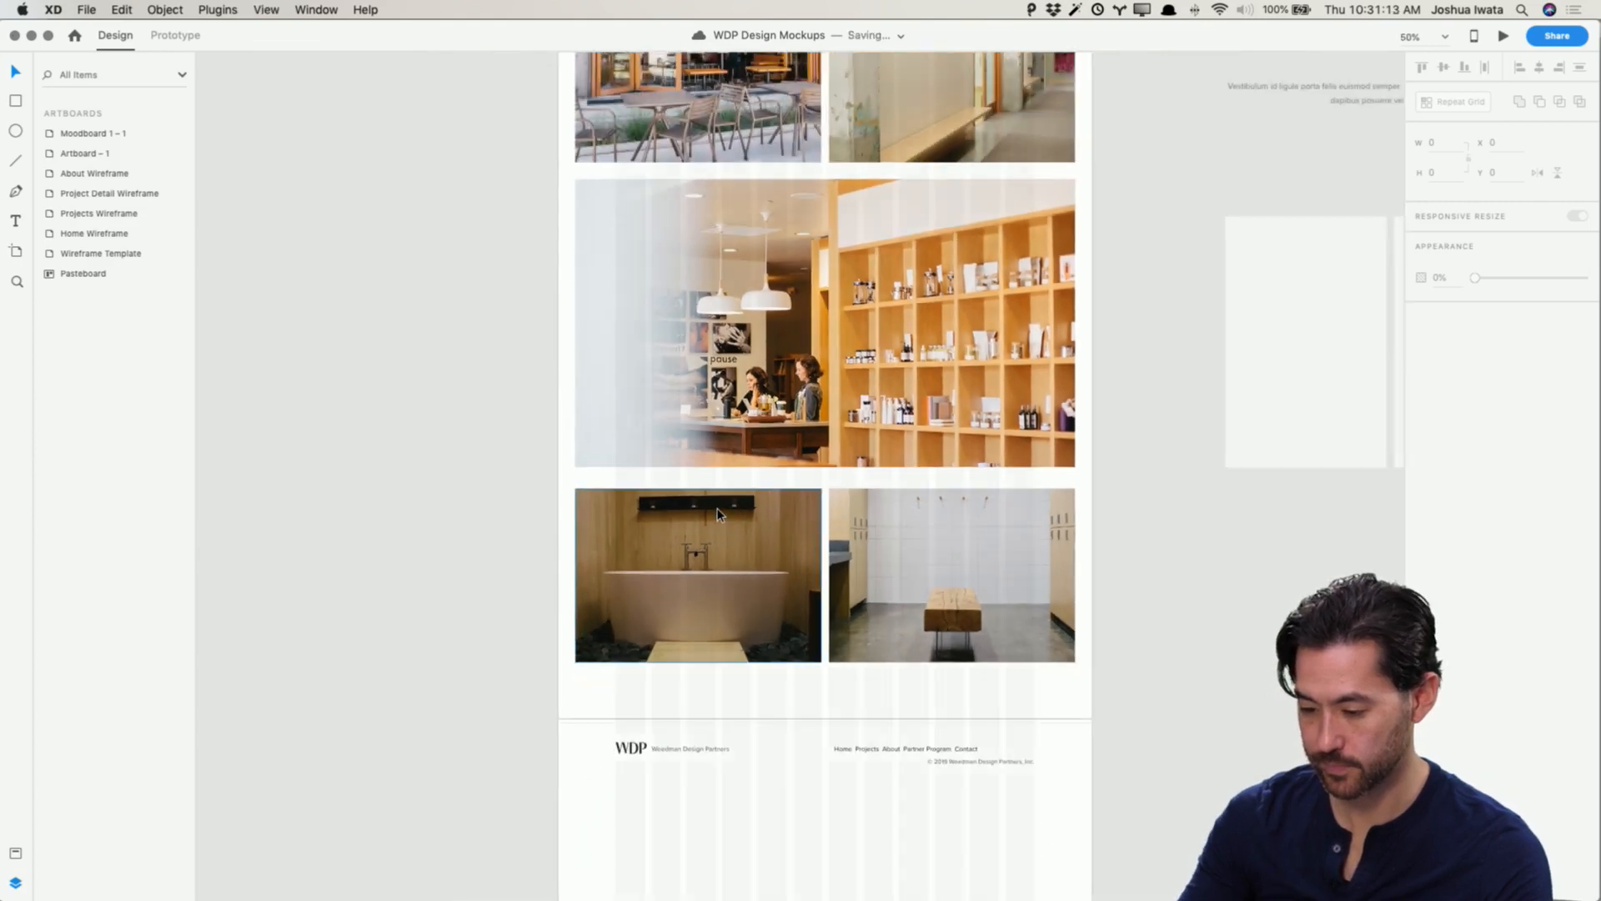
pyautogui.scroll(4, 719, 514)
pyautogui.hscroll(1, 719, 514)
pyautogui.scroll(-1, 717, 513)
pyautogui.press('super+Tab')
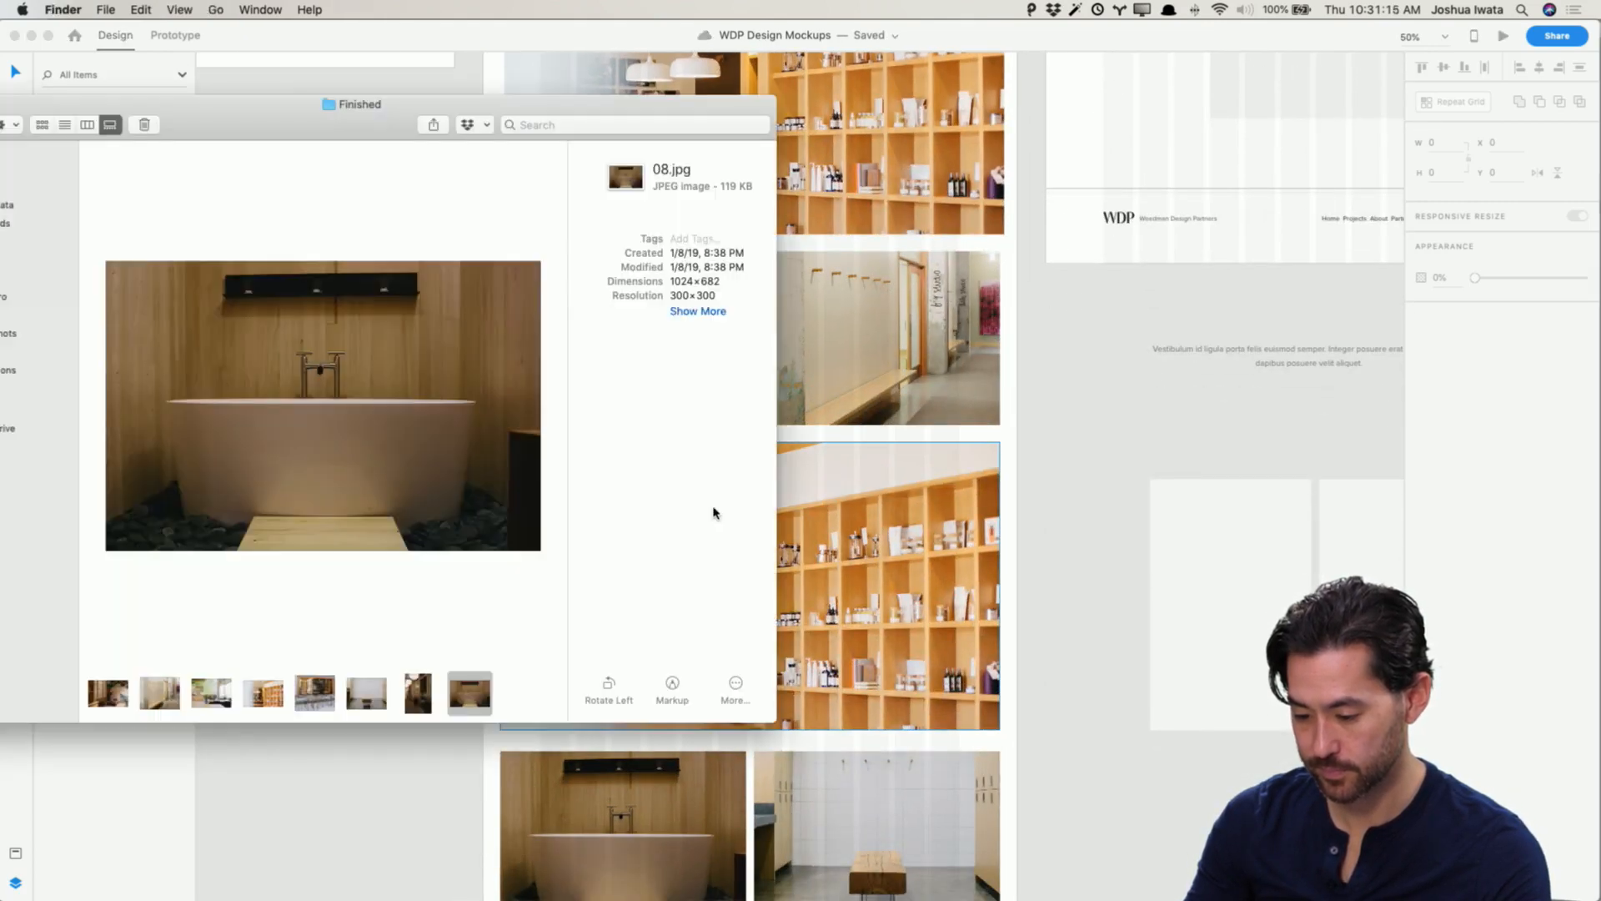
pyautogui.click(417, 694)
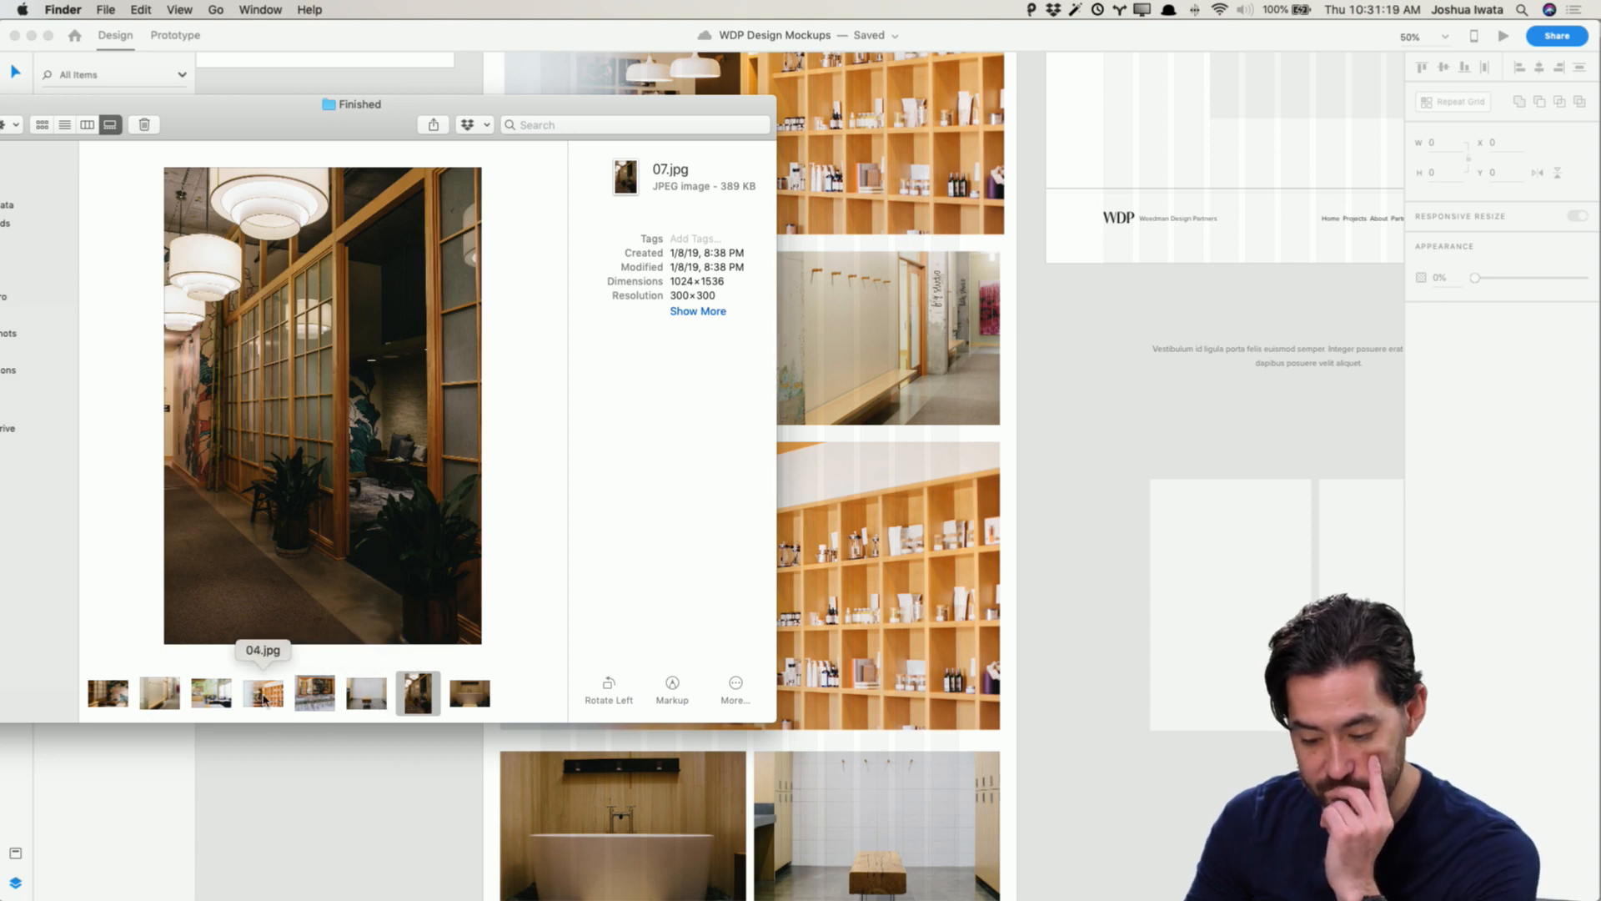
pyautogui.click(108, 694)
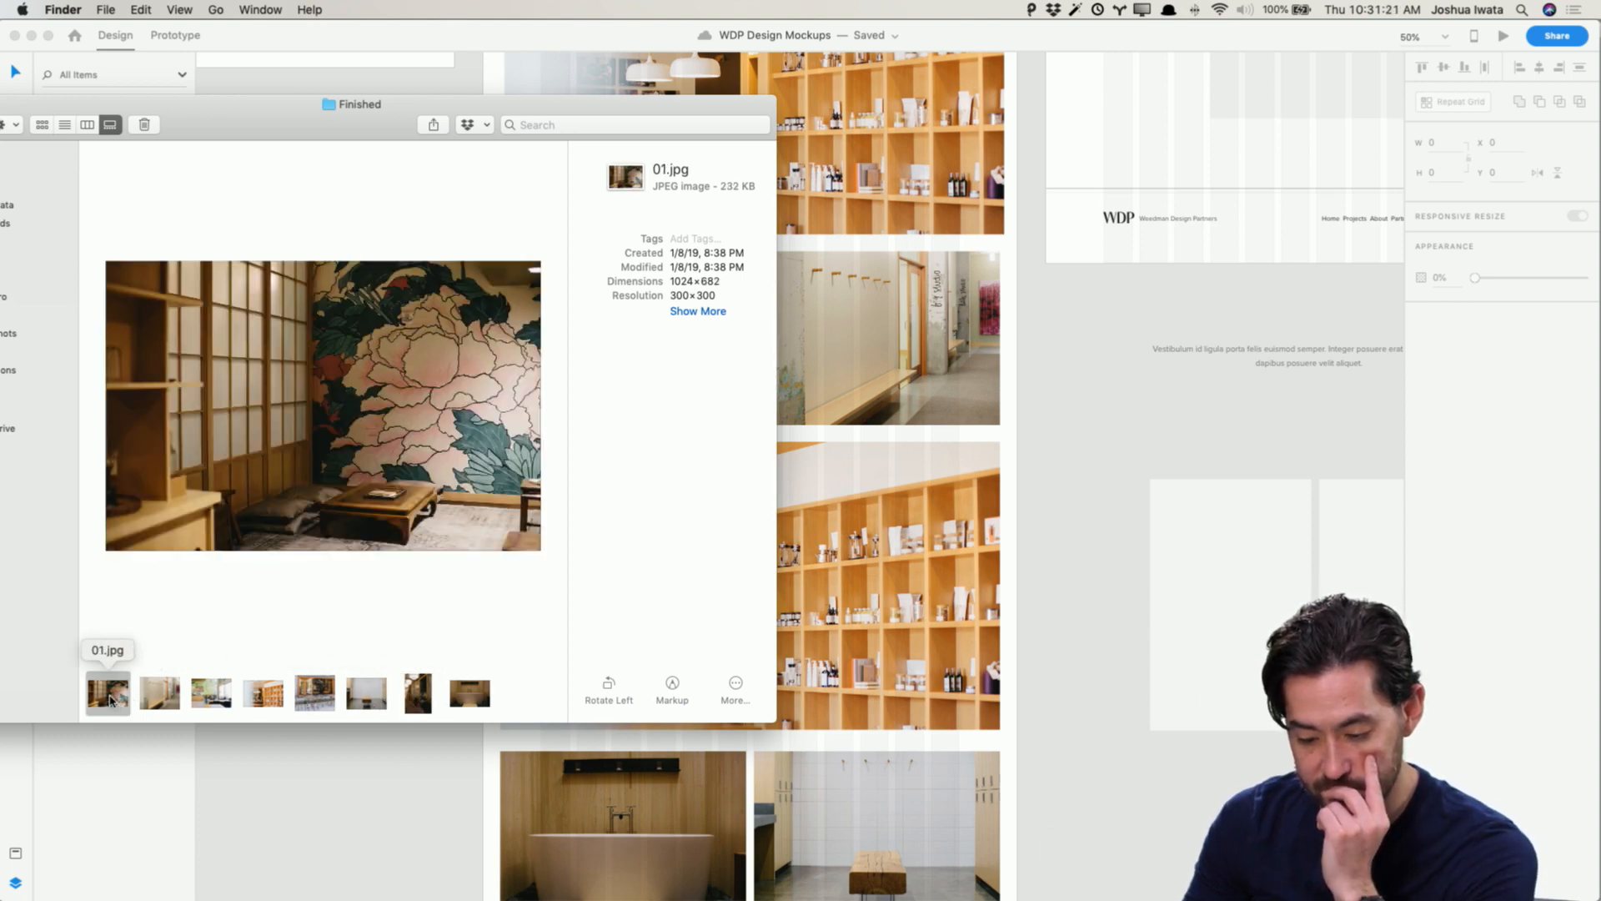
pyautogui.moveTo(109, 699); pyautogui.dragTo(954, 633)
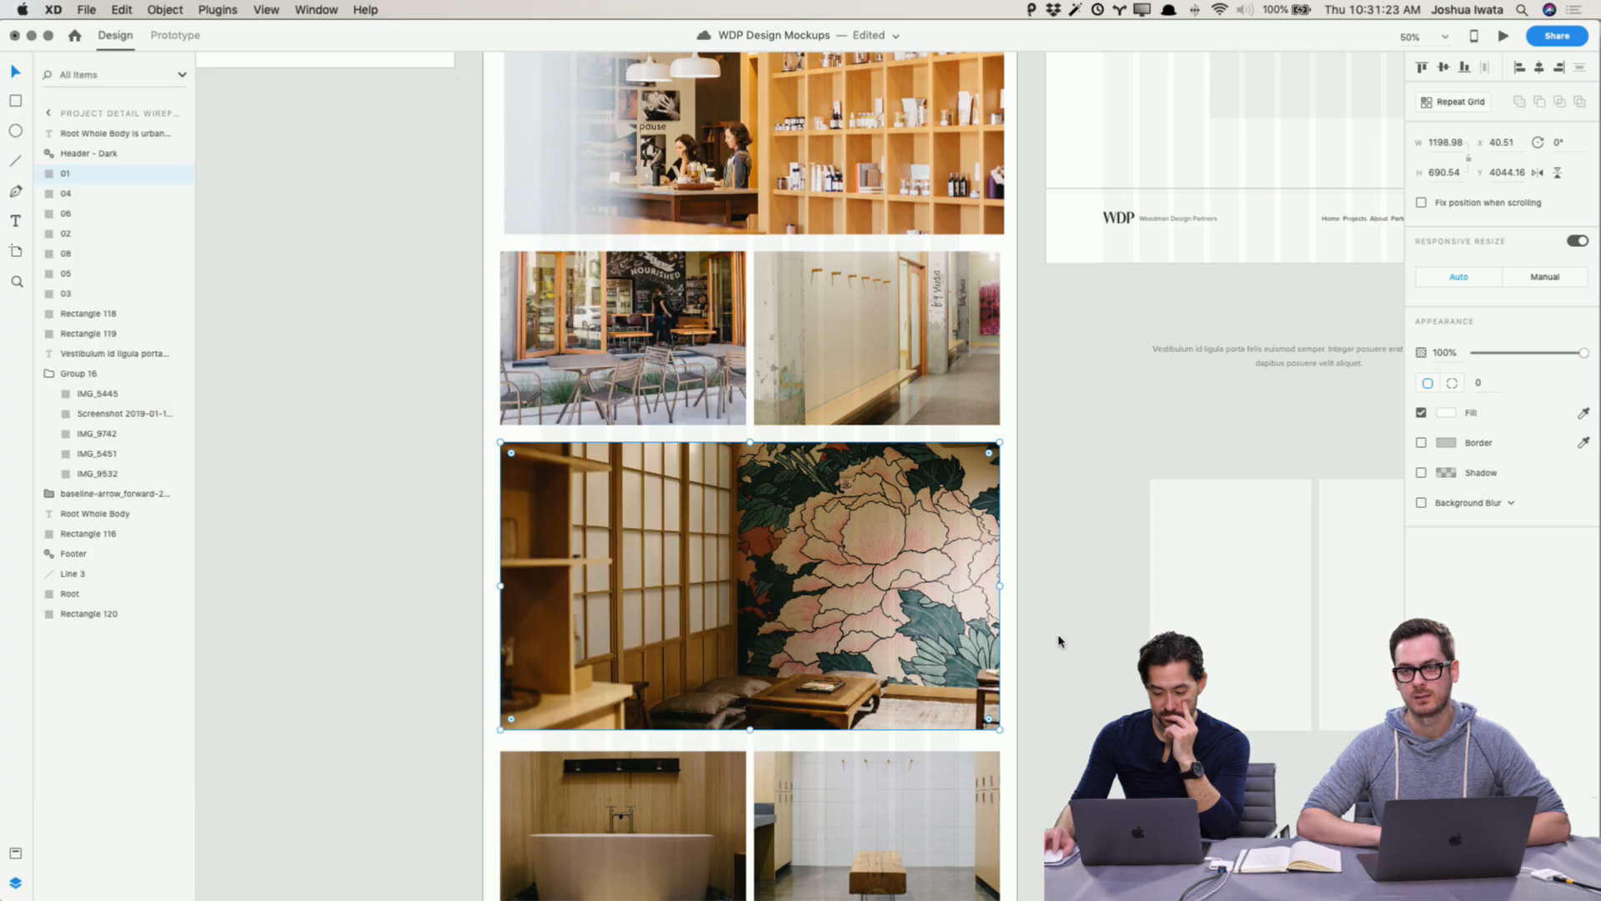
# Step: Delete the divider line above the footer of the Project Detail Wireframe
pyautogui.click(1059, 640)
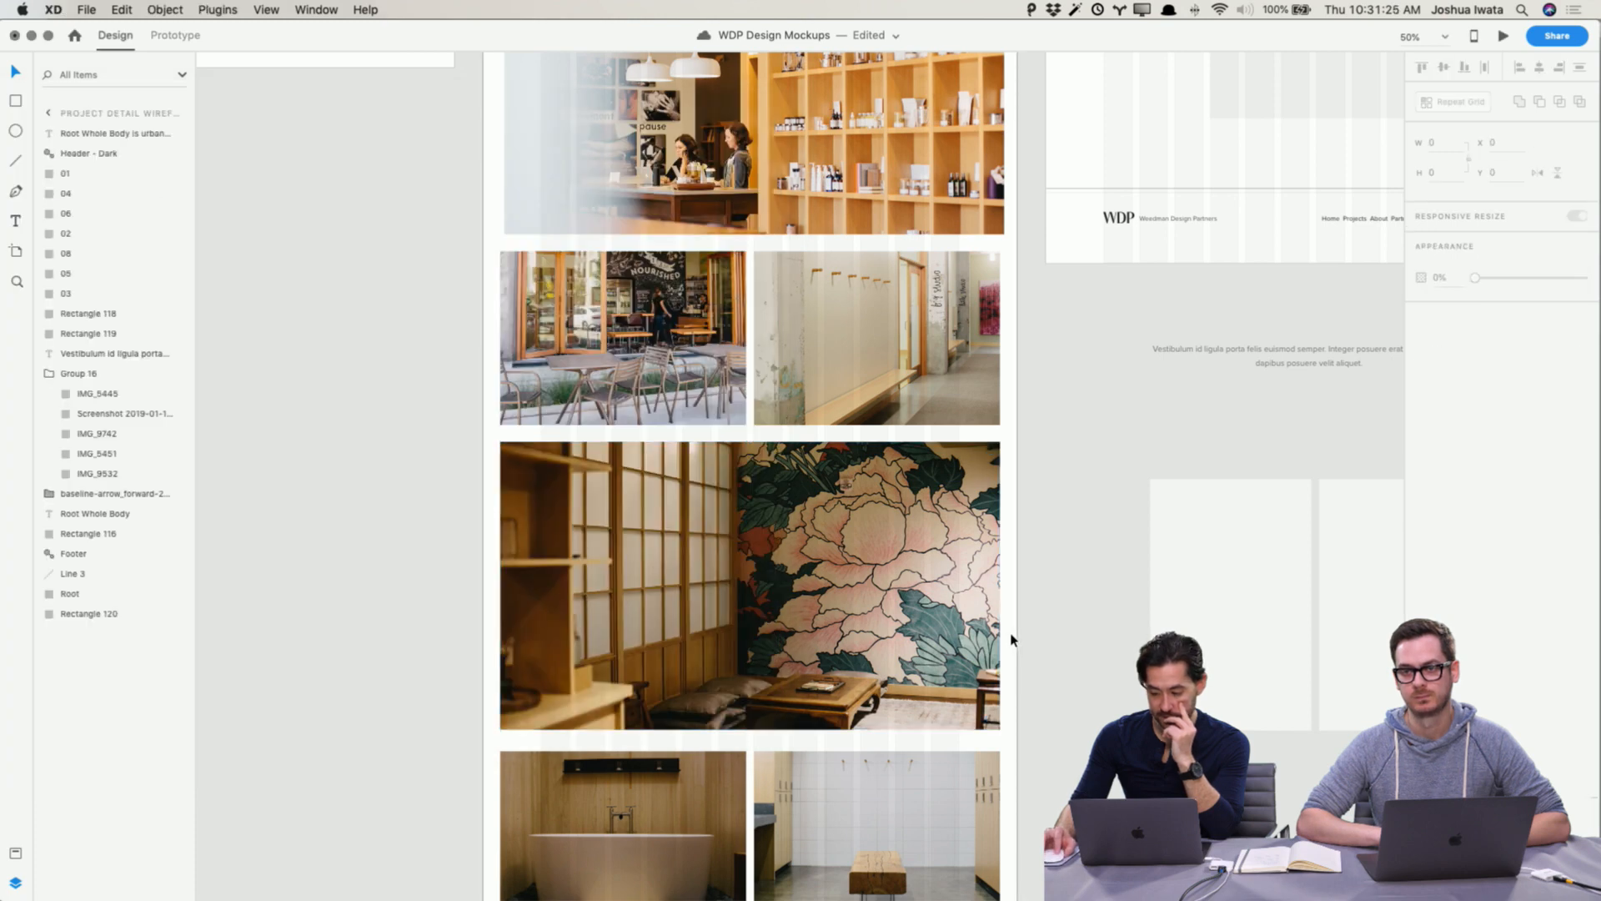
pyautogui.click(1011, 639)
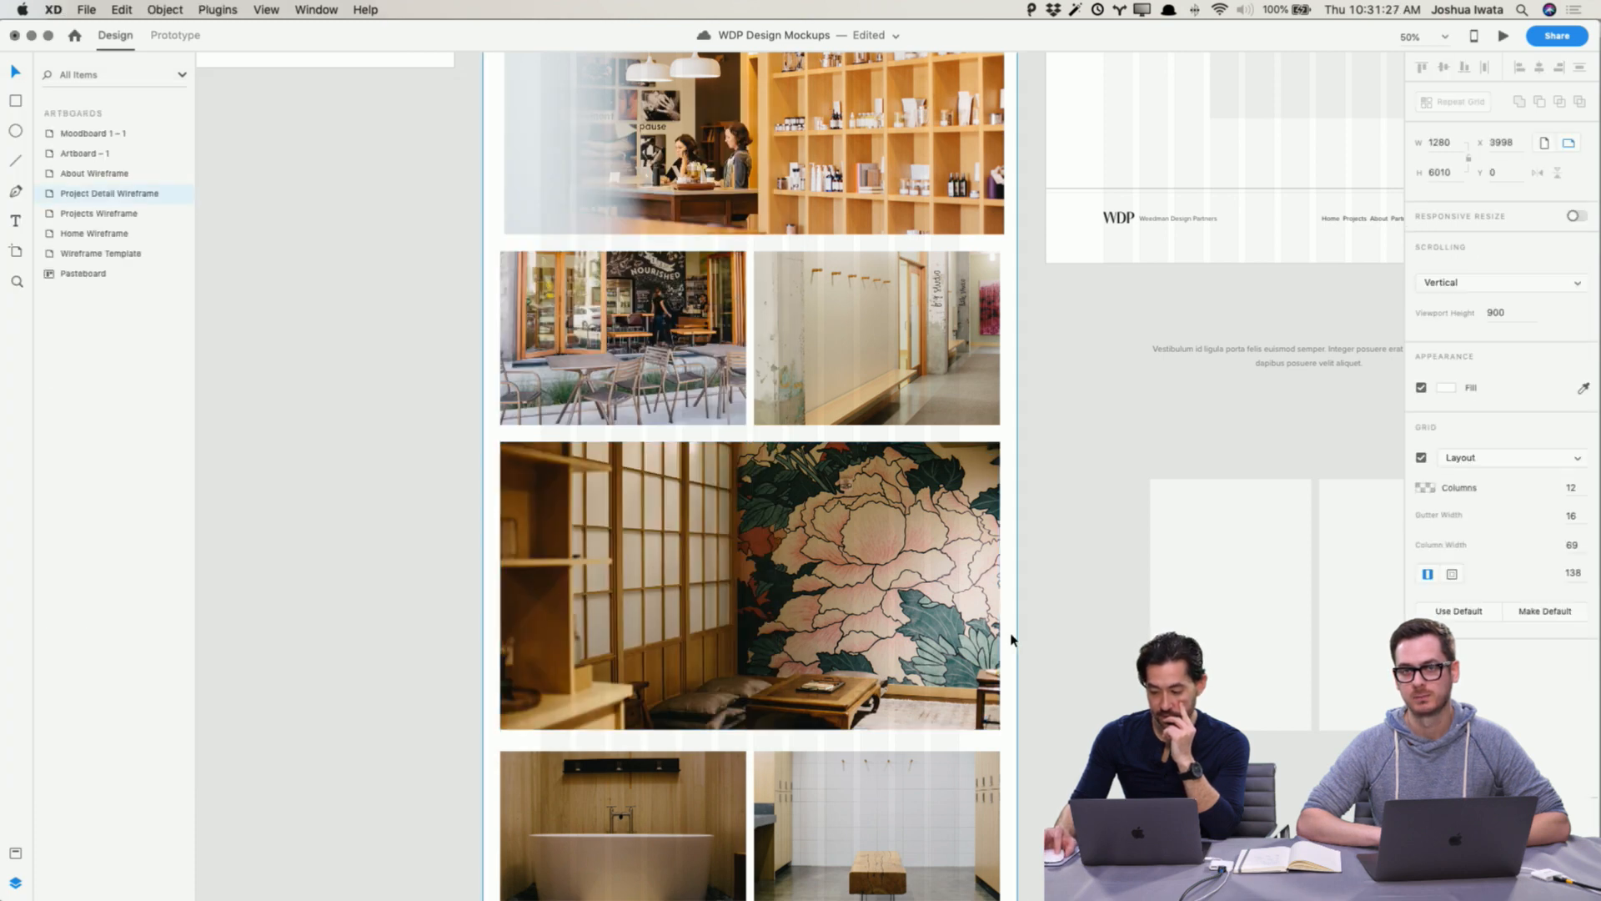
pyautogui.click(1049, 634)
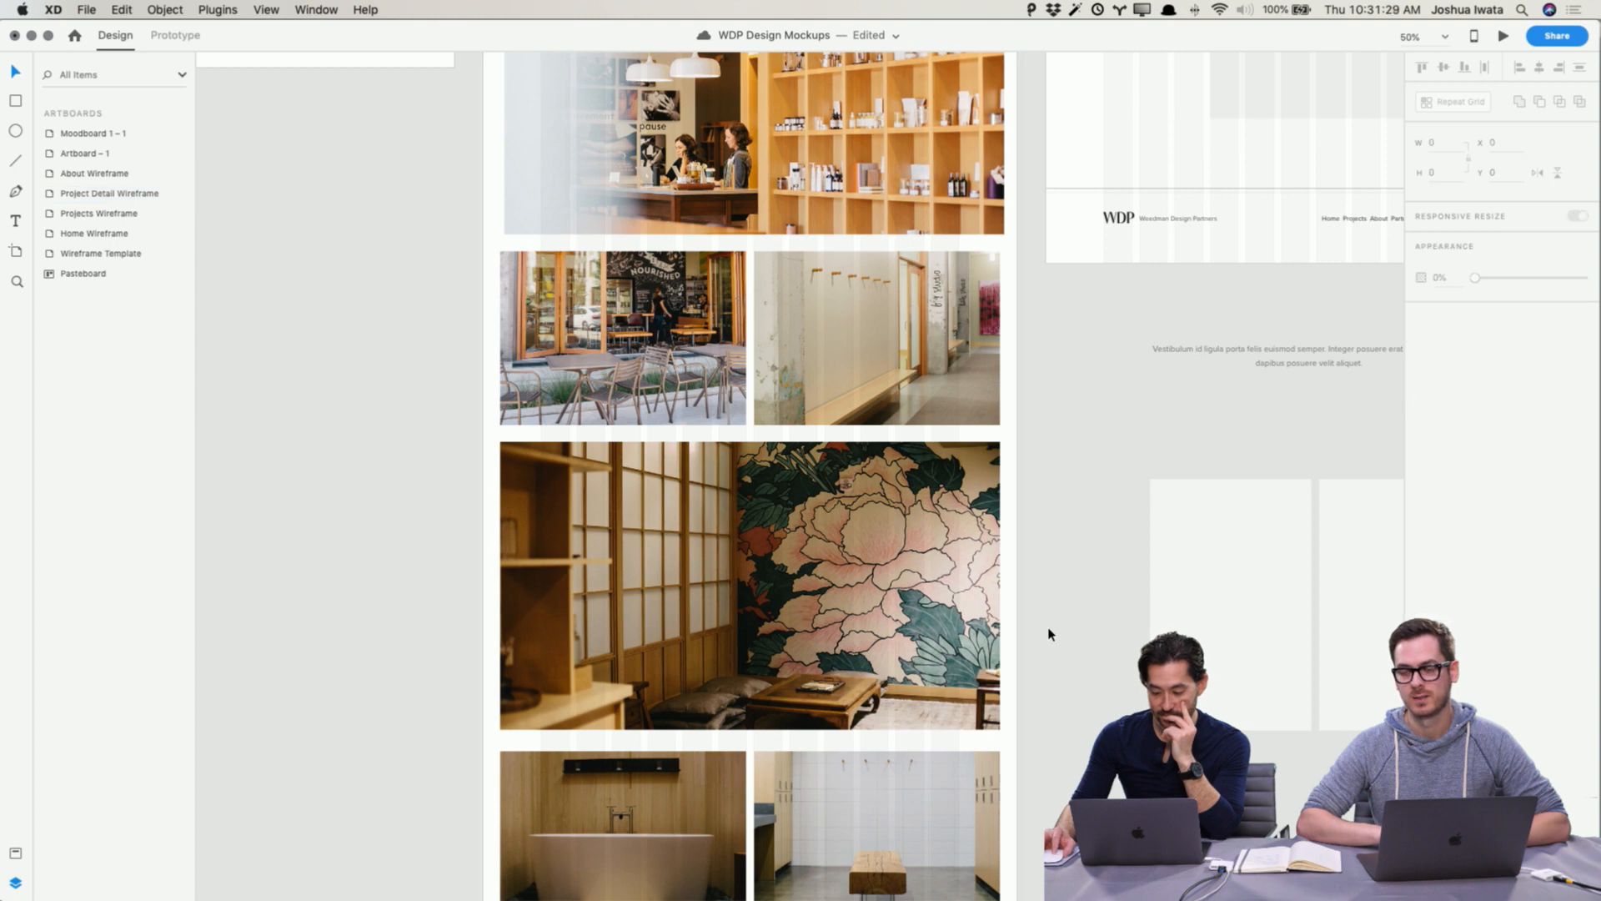
pyautogui.scroll(5, 1049, 634)
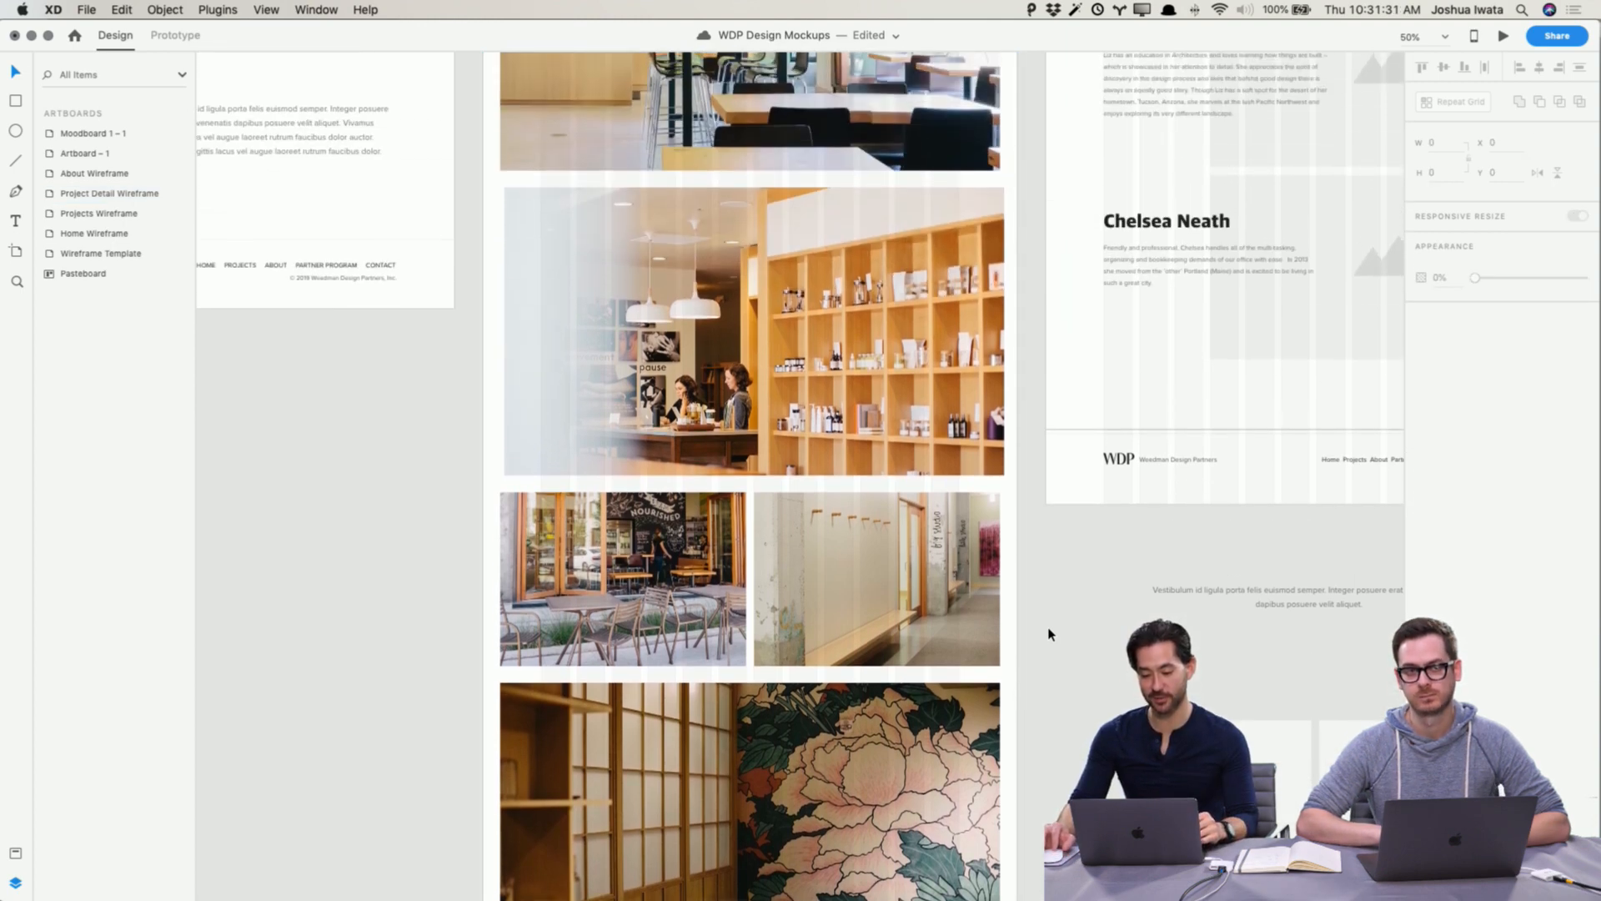
pyautogui.scroll(10, 1049, 634)
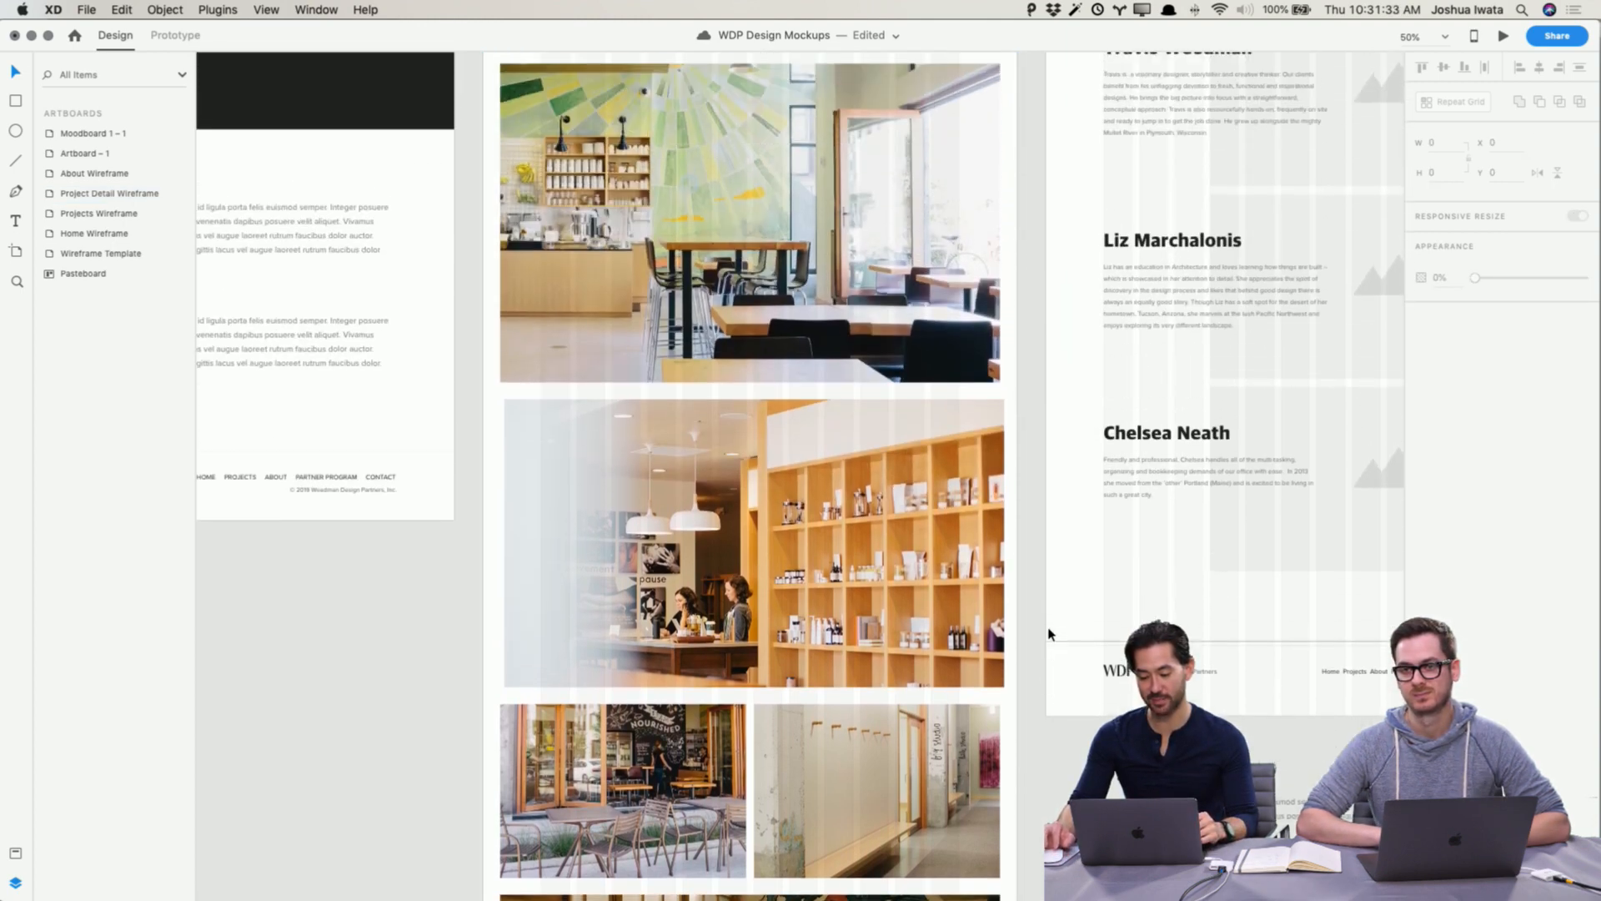
pyautogui.scroll(-15, 1050, 634)
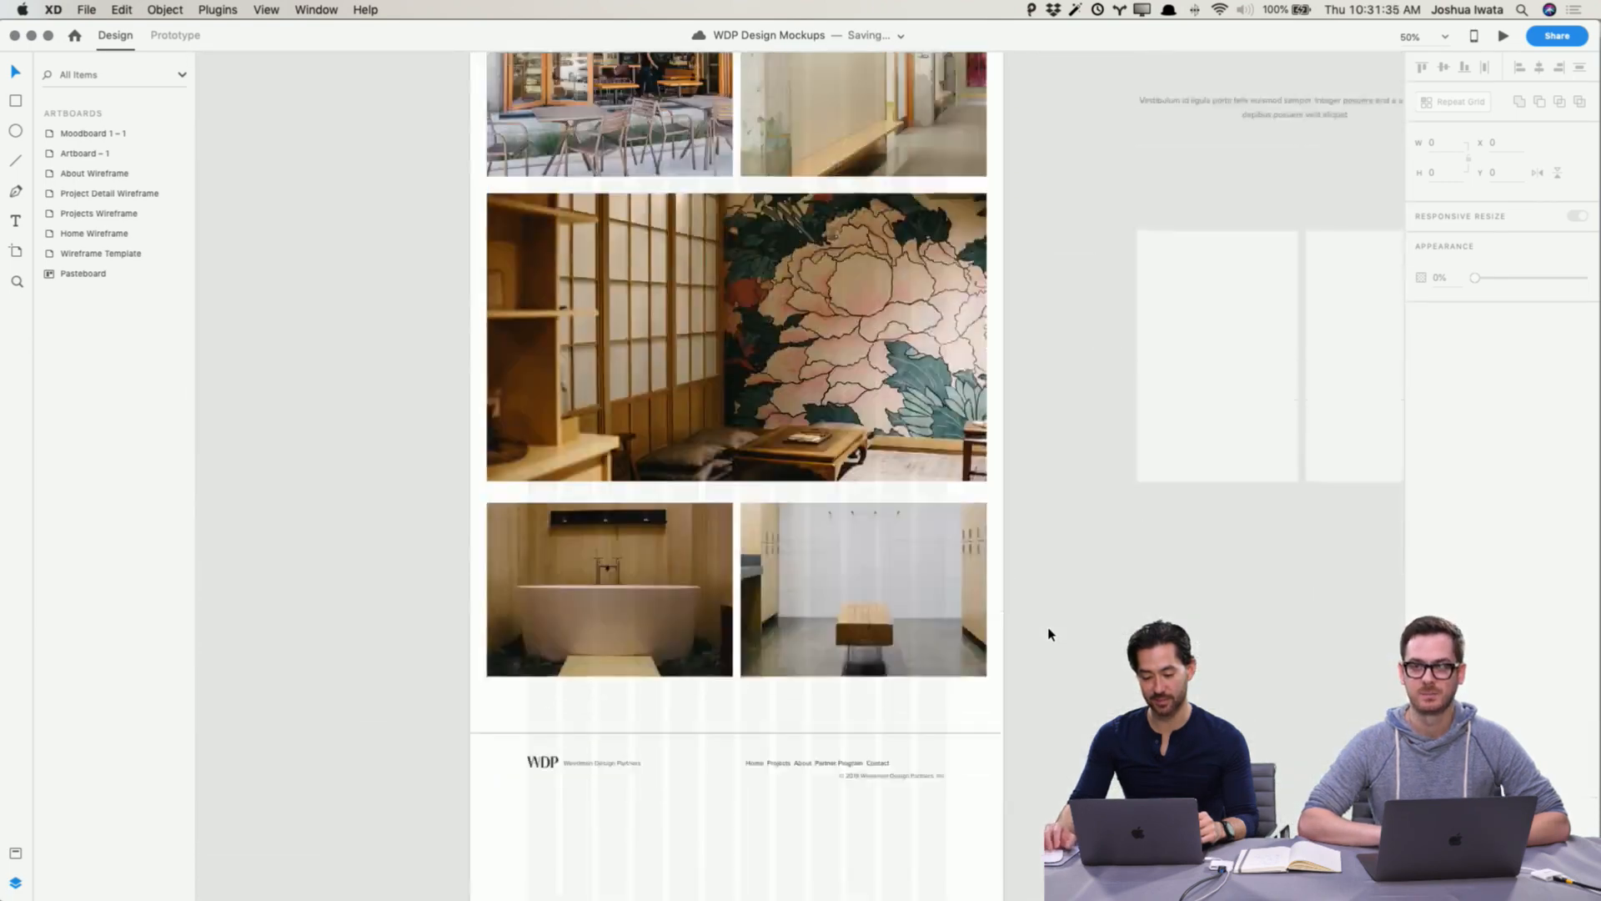
pyautogui.scroll(-1, 701, 742)
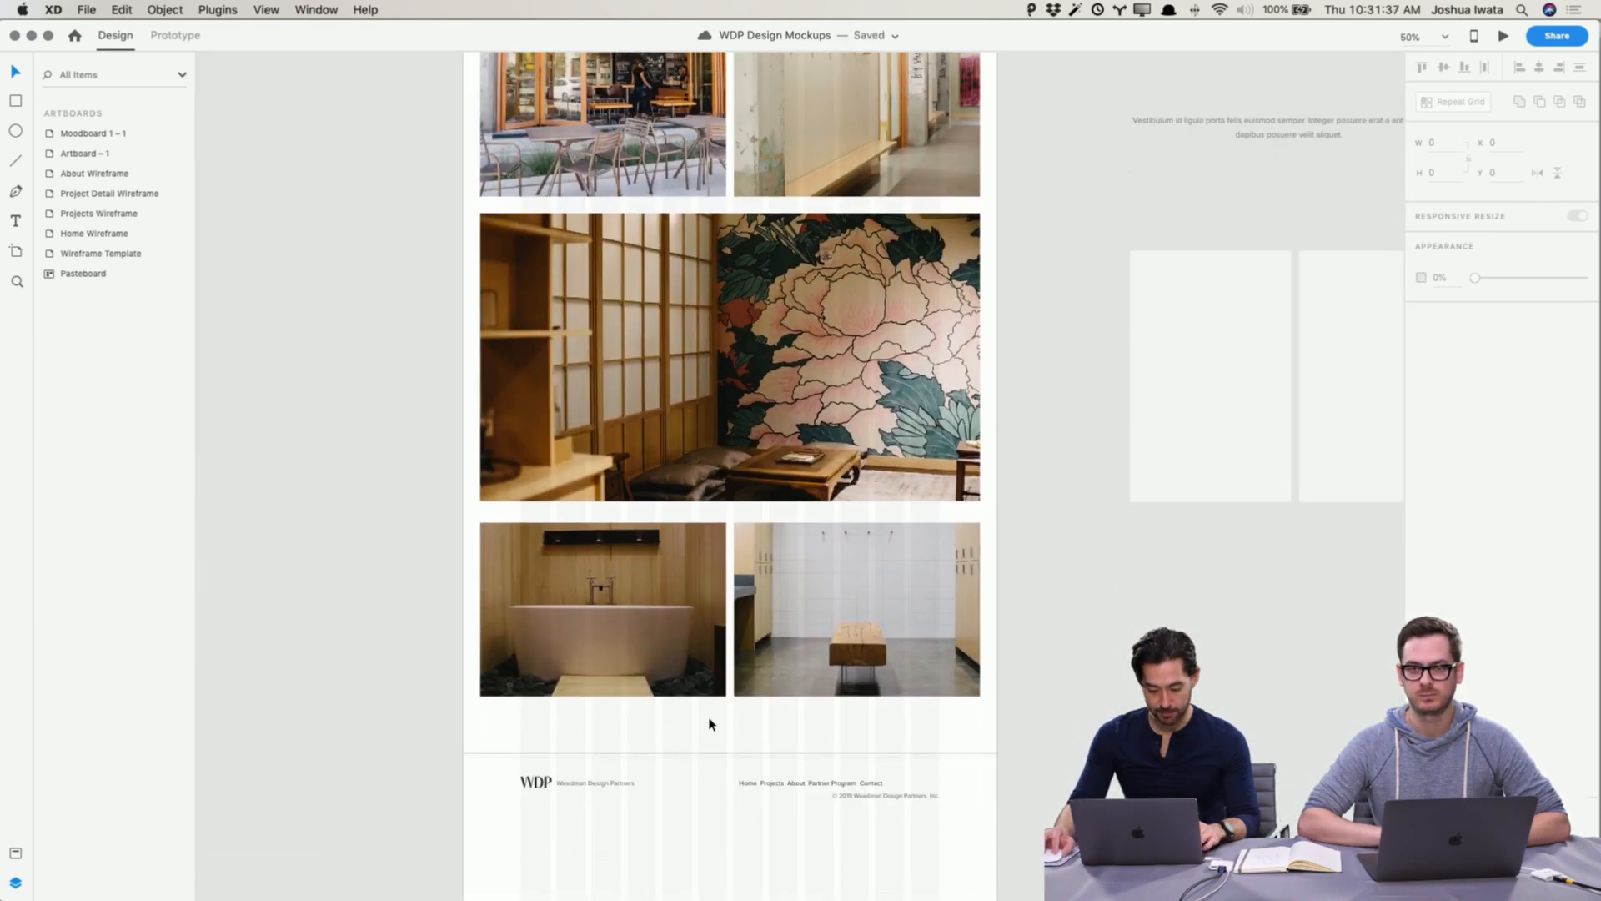
pyautogui.click(681, 753)
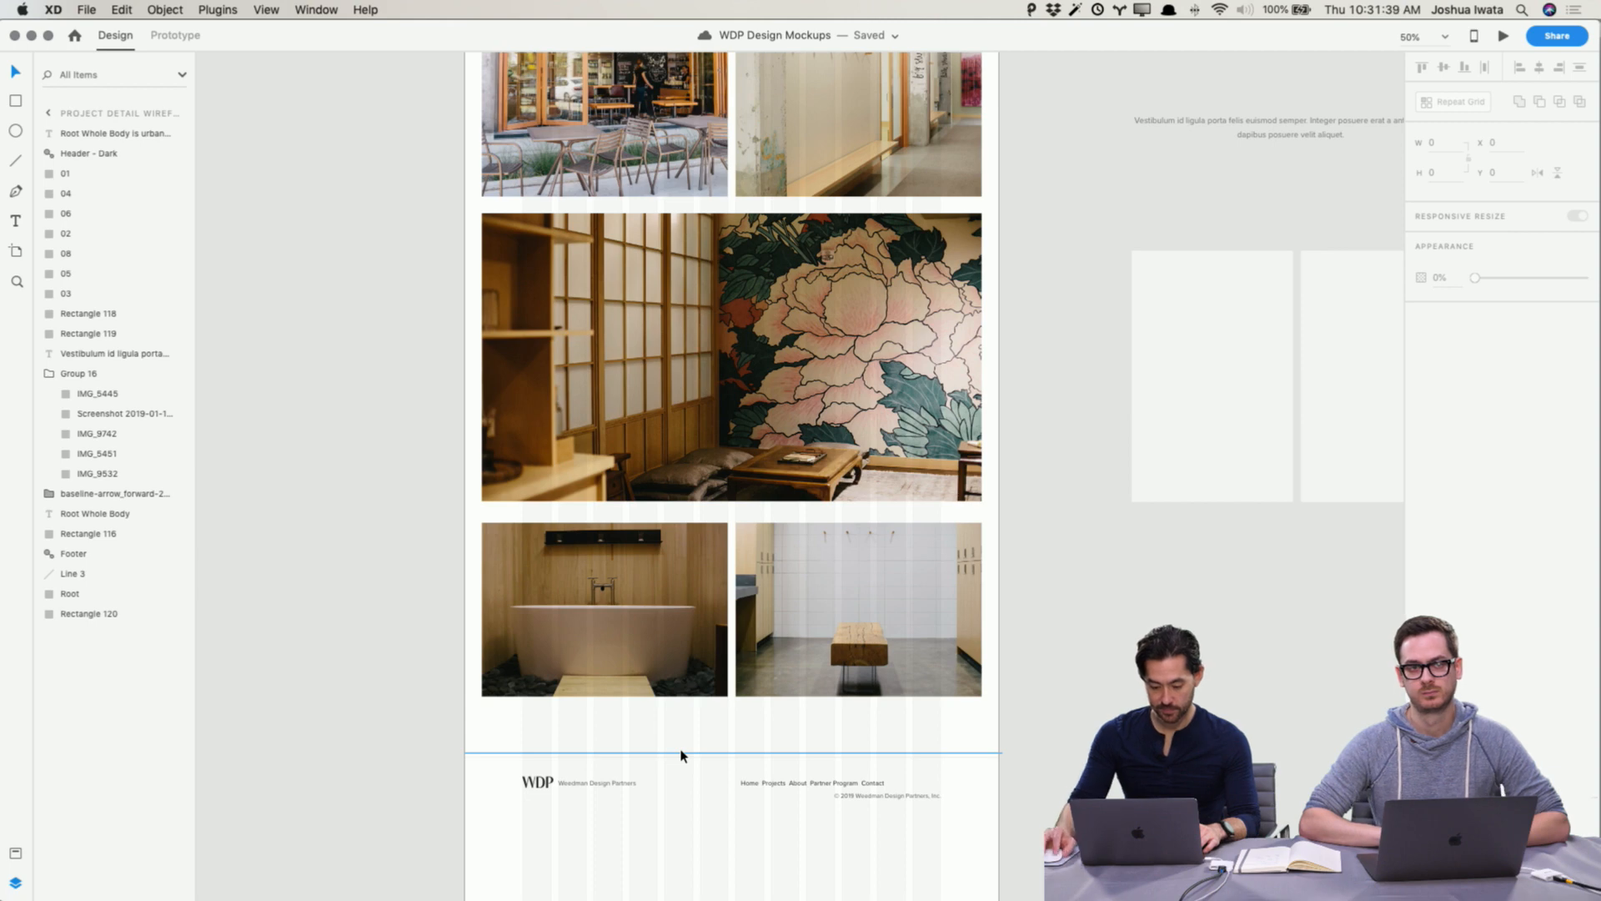
pyautogui.click(681, 754)
pyautogui.press('Delete')
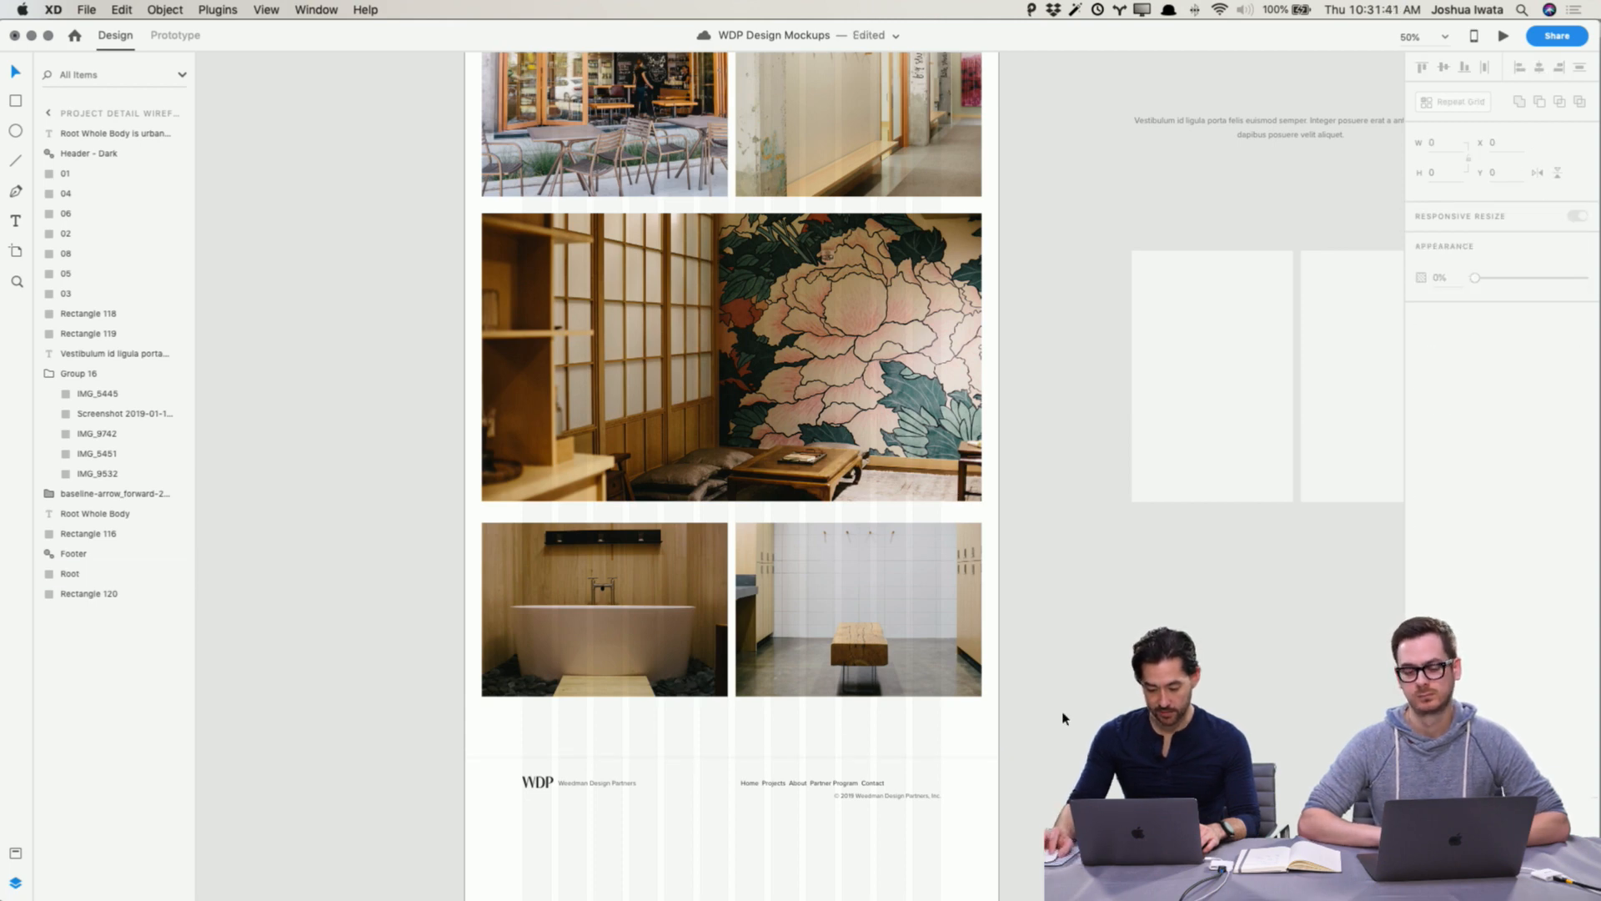
# Step: Replace the lower-left small photo in the last row with 07.jpg from the Finished folder
pyautogui.scroll(5, 1062, 718)
pyautogui.scroll(-1, 1063, 718)
pyautogui.press('super+Tab')
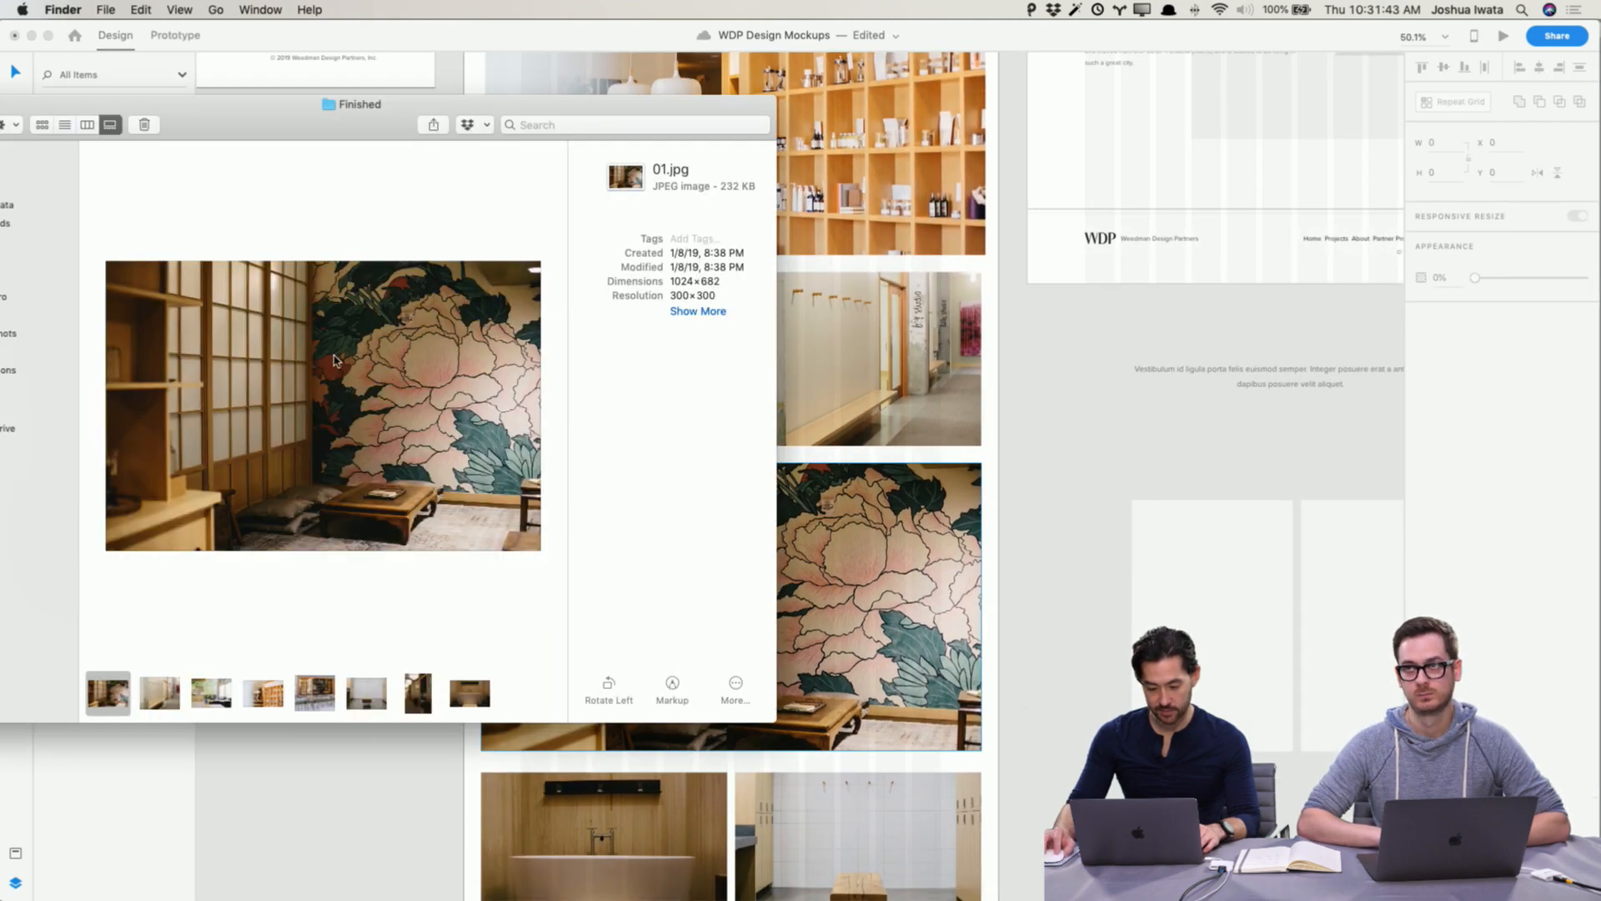
pyautogui.click(422, 693)
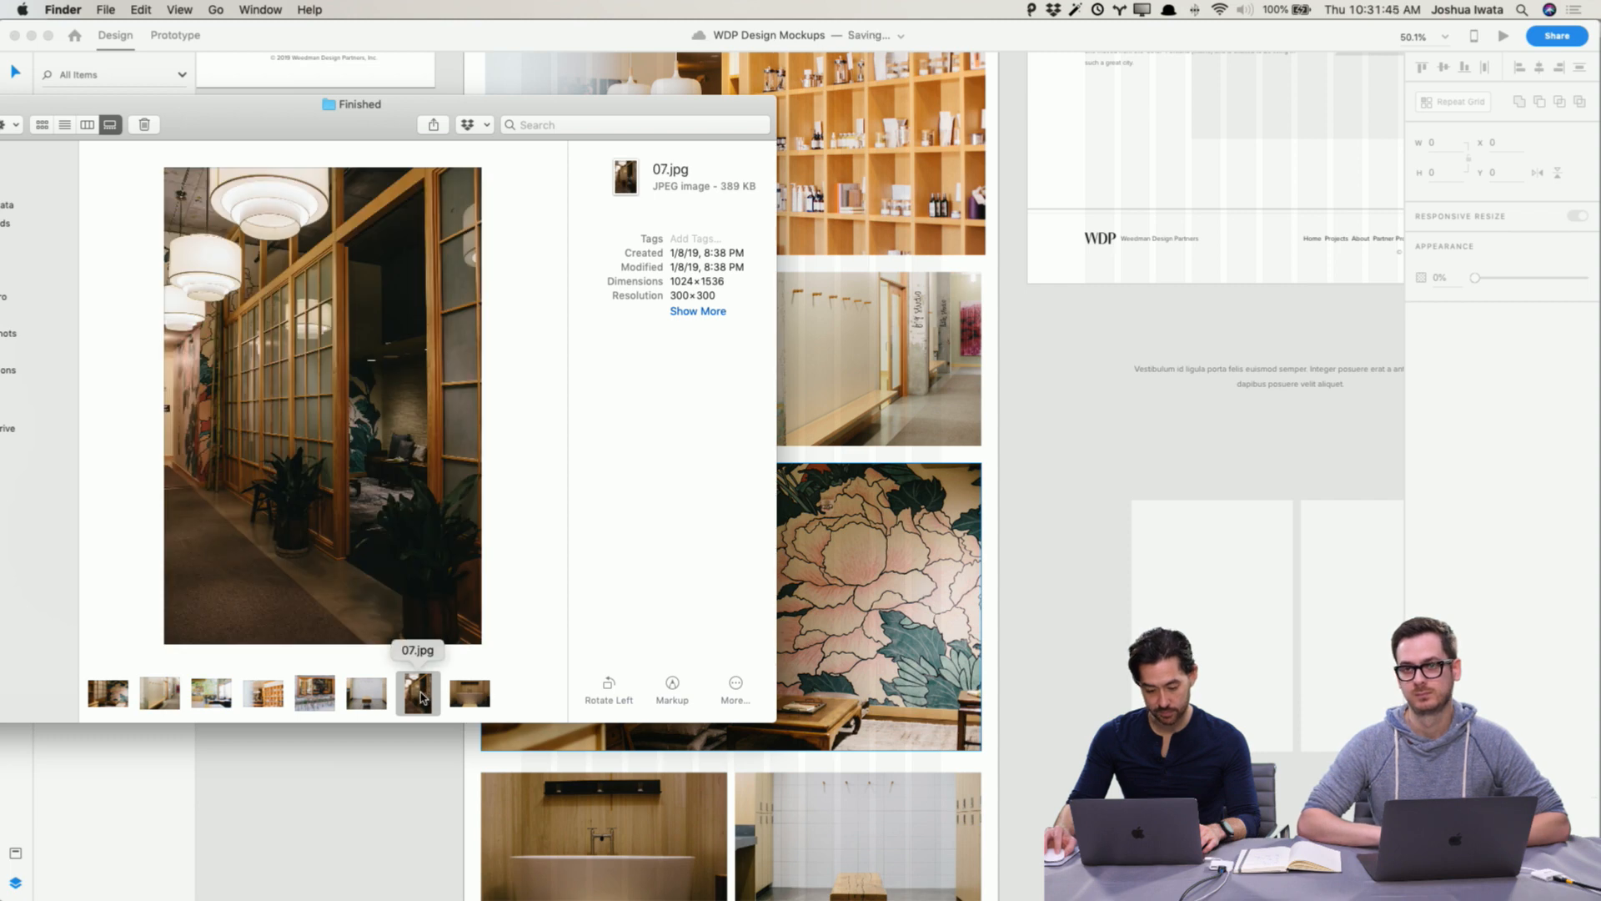
pyautogui.moveTo(422, 695); pyautogui.dragTo(617, 845)
pyautogui.click(350, 690)
pyautogui.scroll(-3, 350, 689)
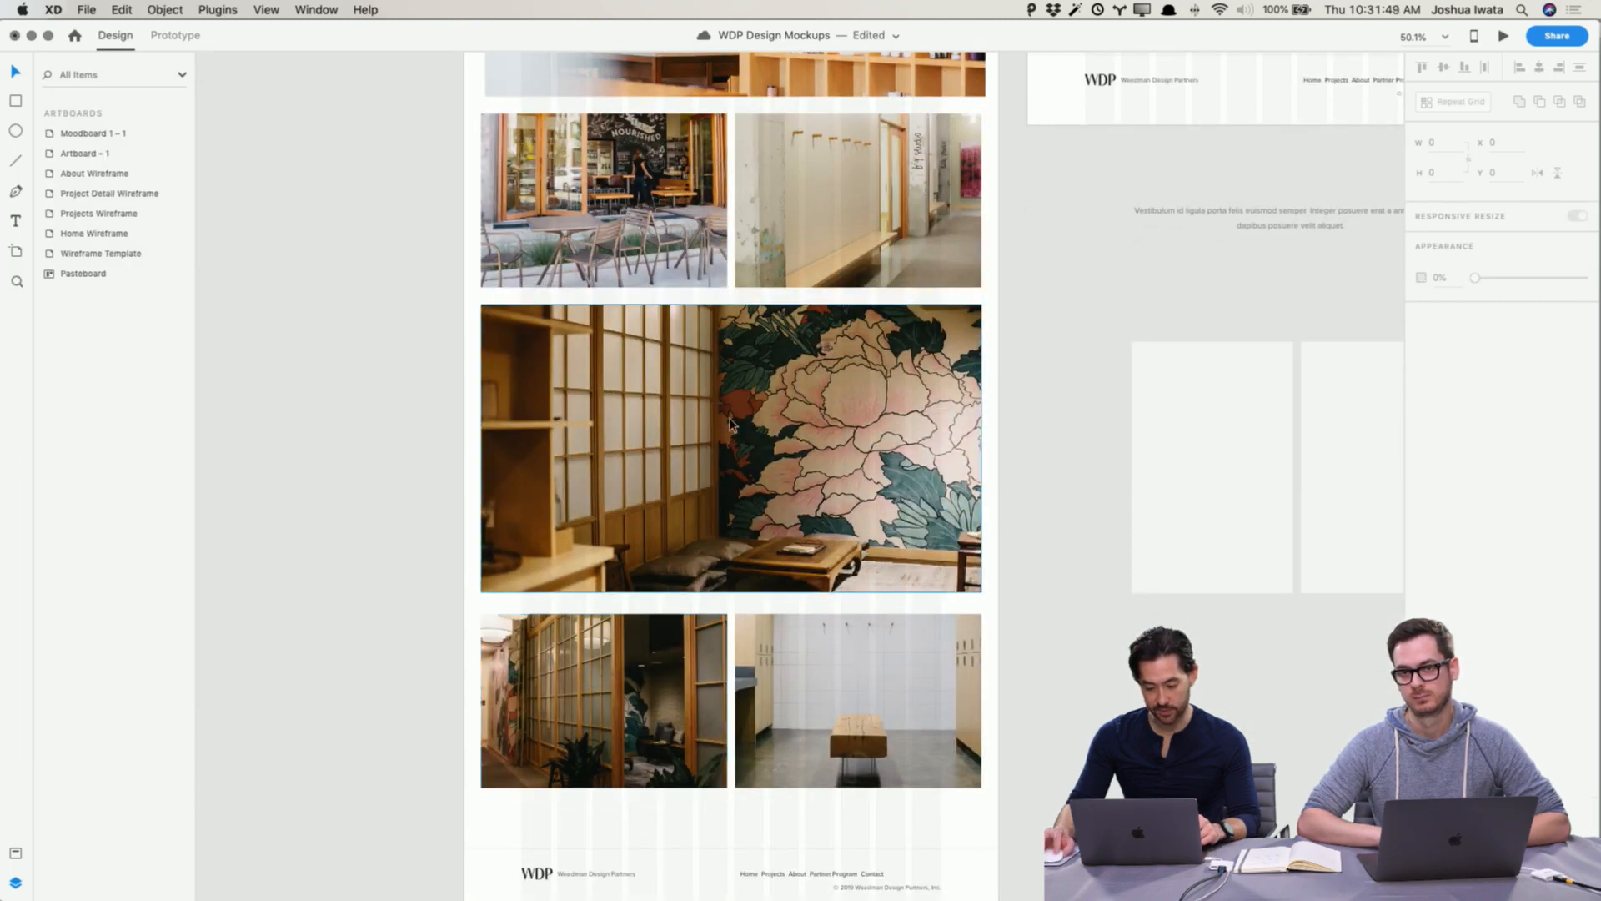
# Step: Review the photo layout of the Project Detail Wireframe's Process and Result sections
pyautogui.scroll(5, 789, 487)
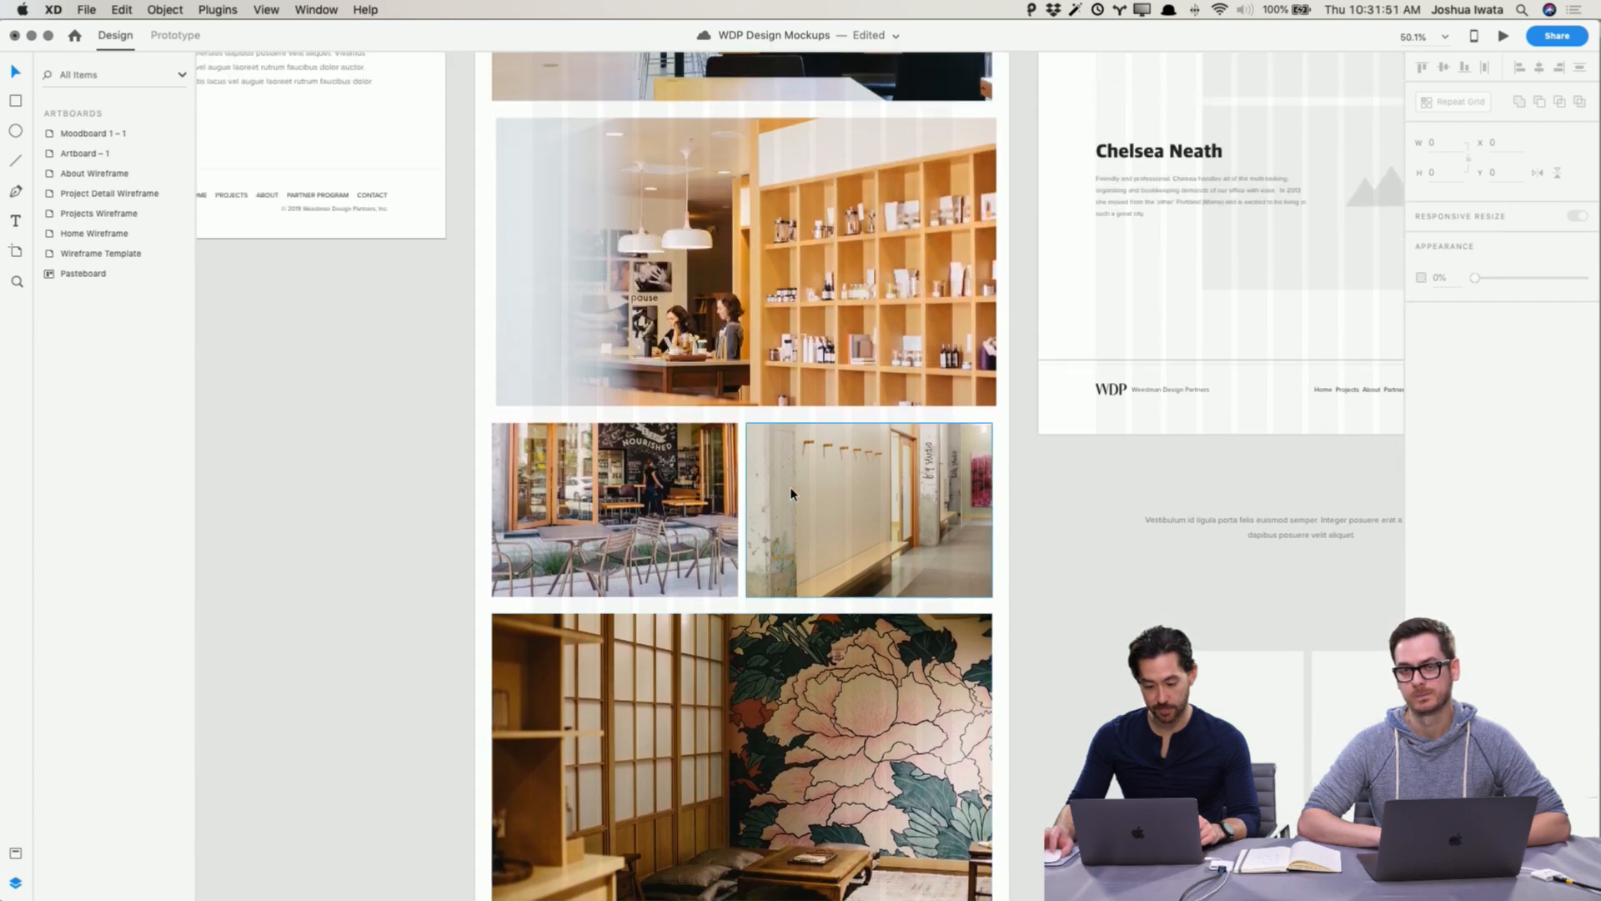
pyautogui.scroll(7, 789, 488)
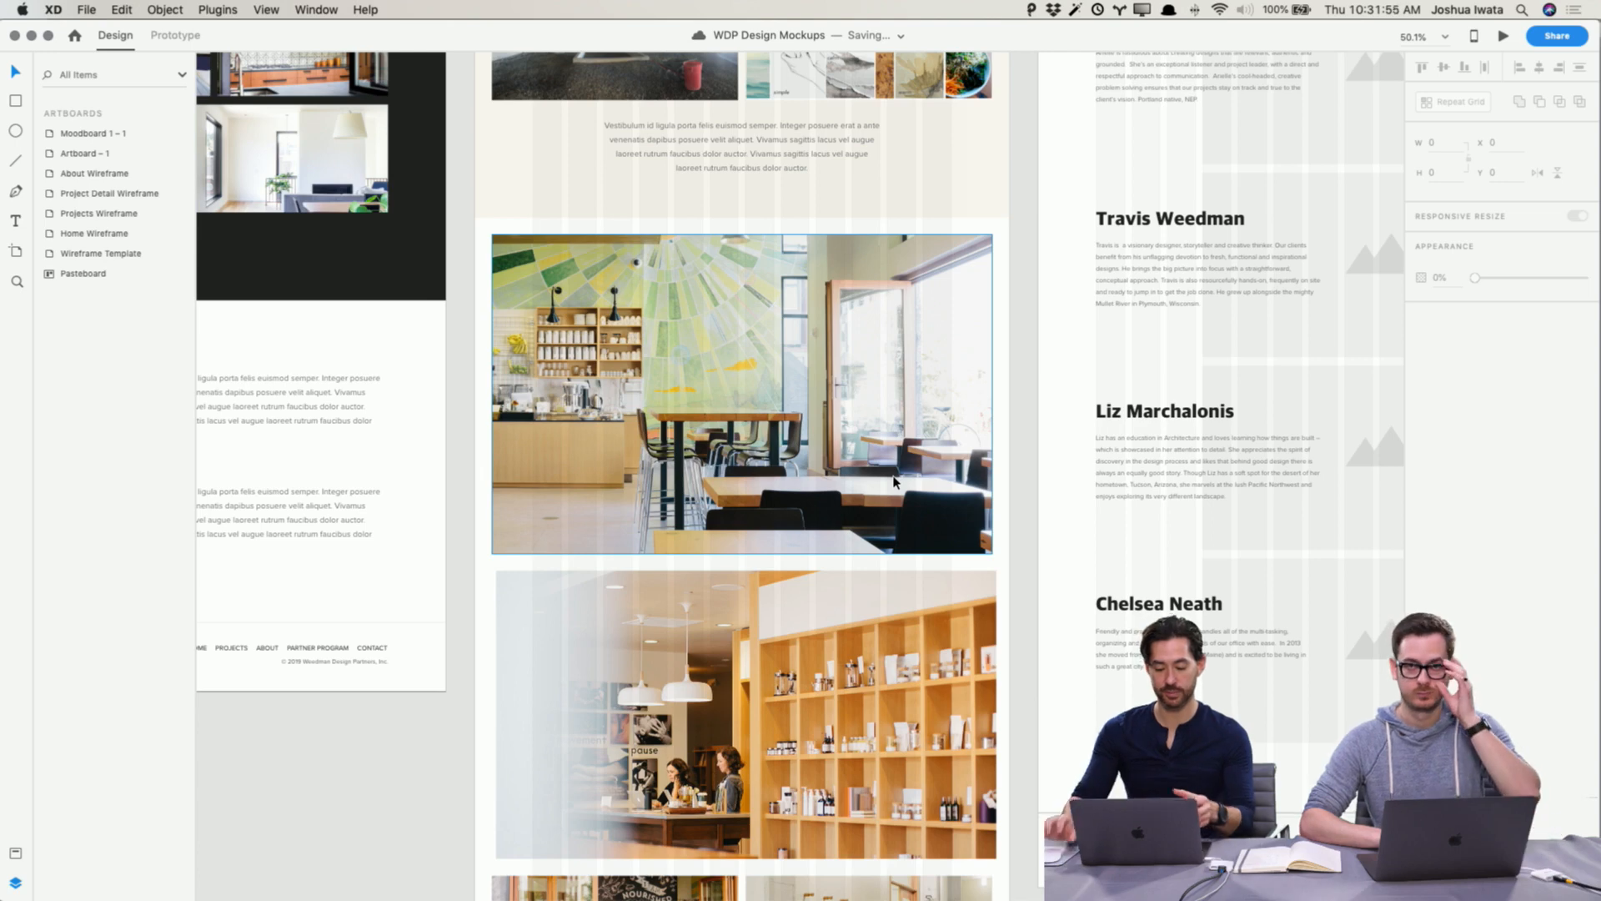
pyautogui.click(872, 767)
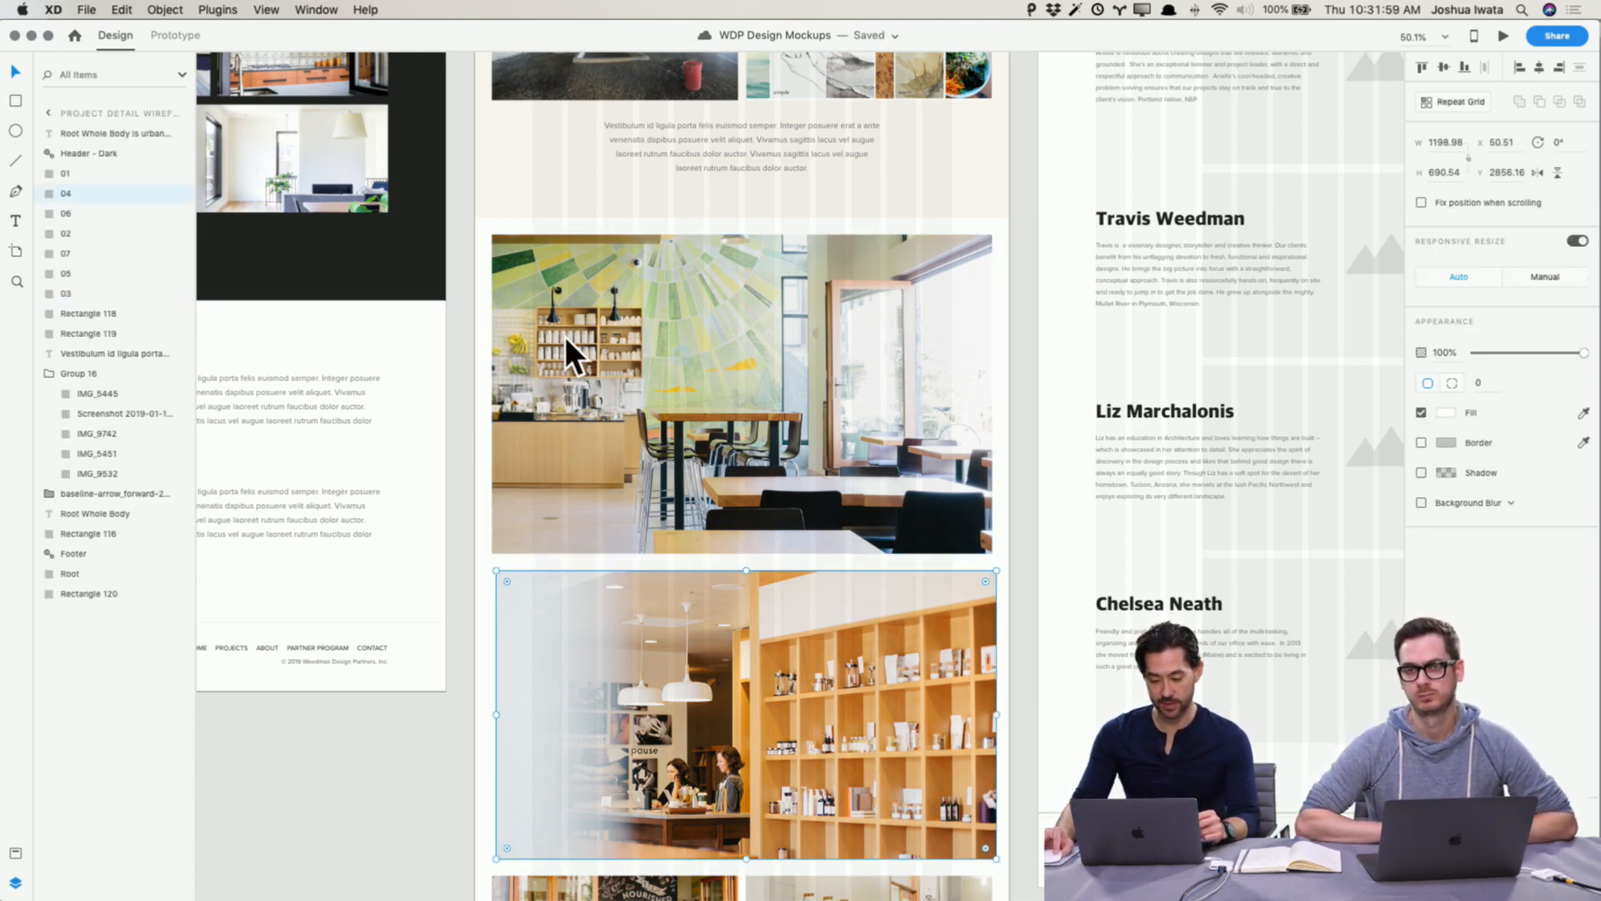
pyautogui.scroll(-10, 737, 385)
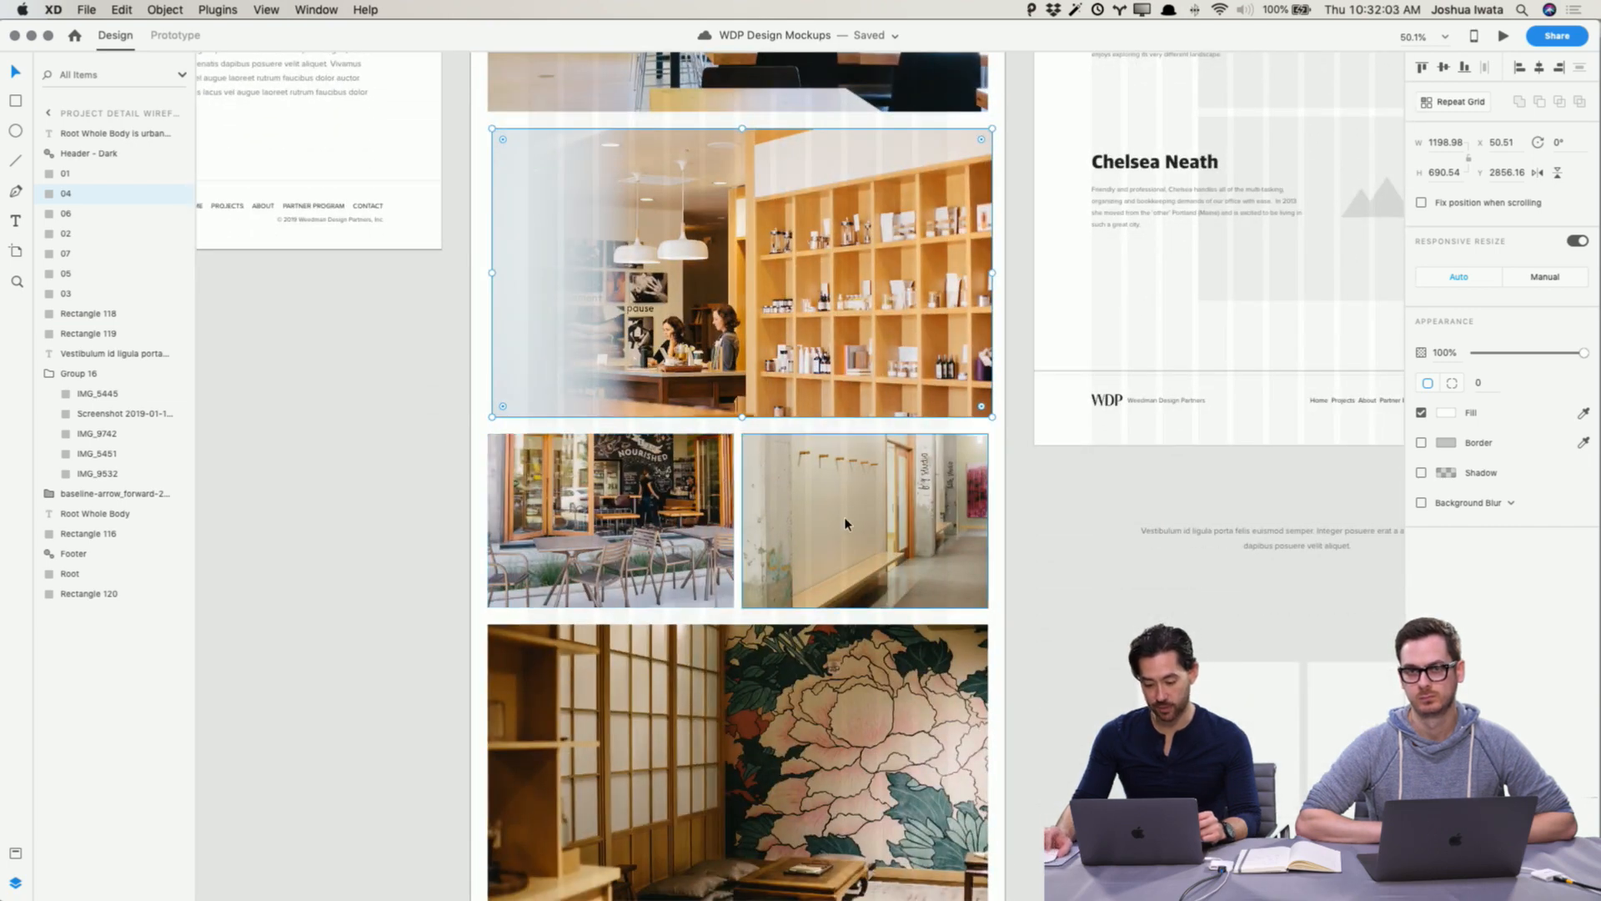
pyautogui.scroll(-8, 845, 523)
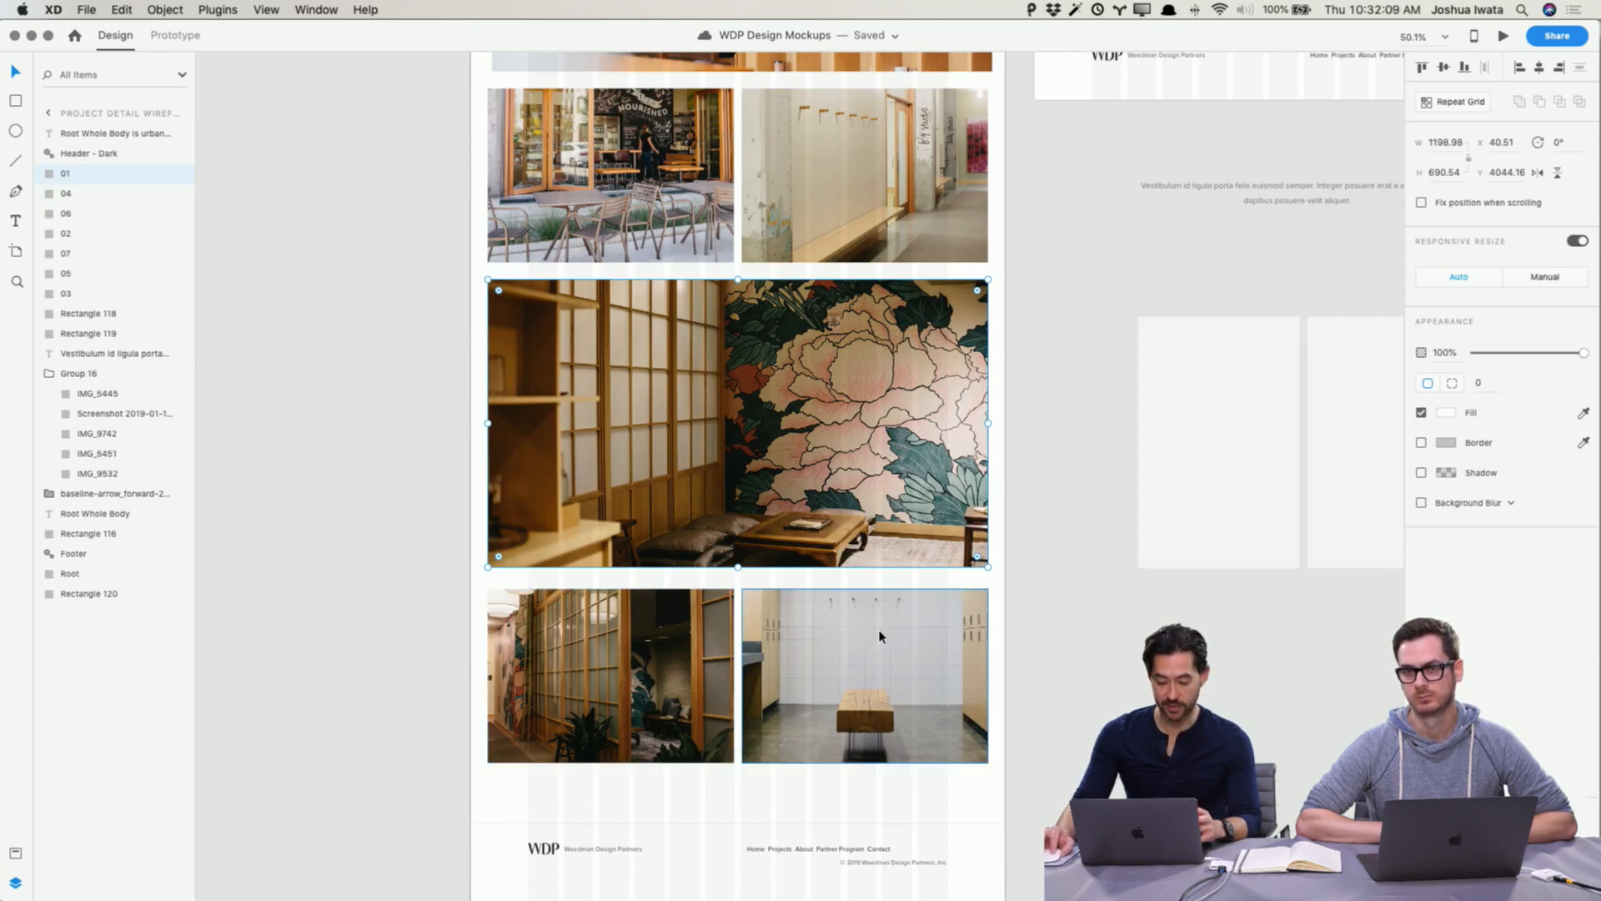
pyautogui.click(1087, 493)
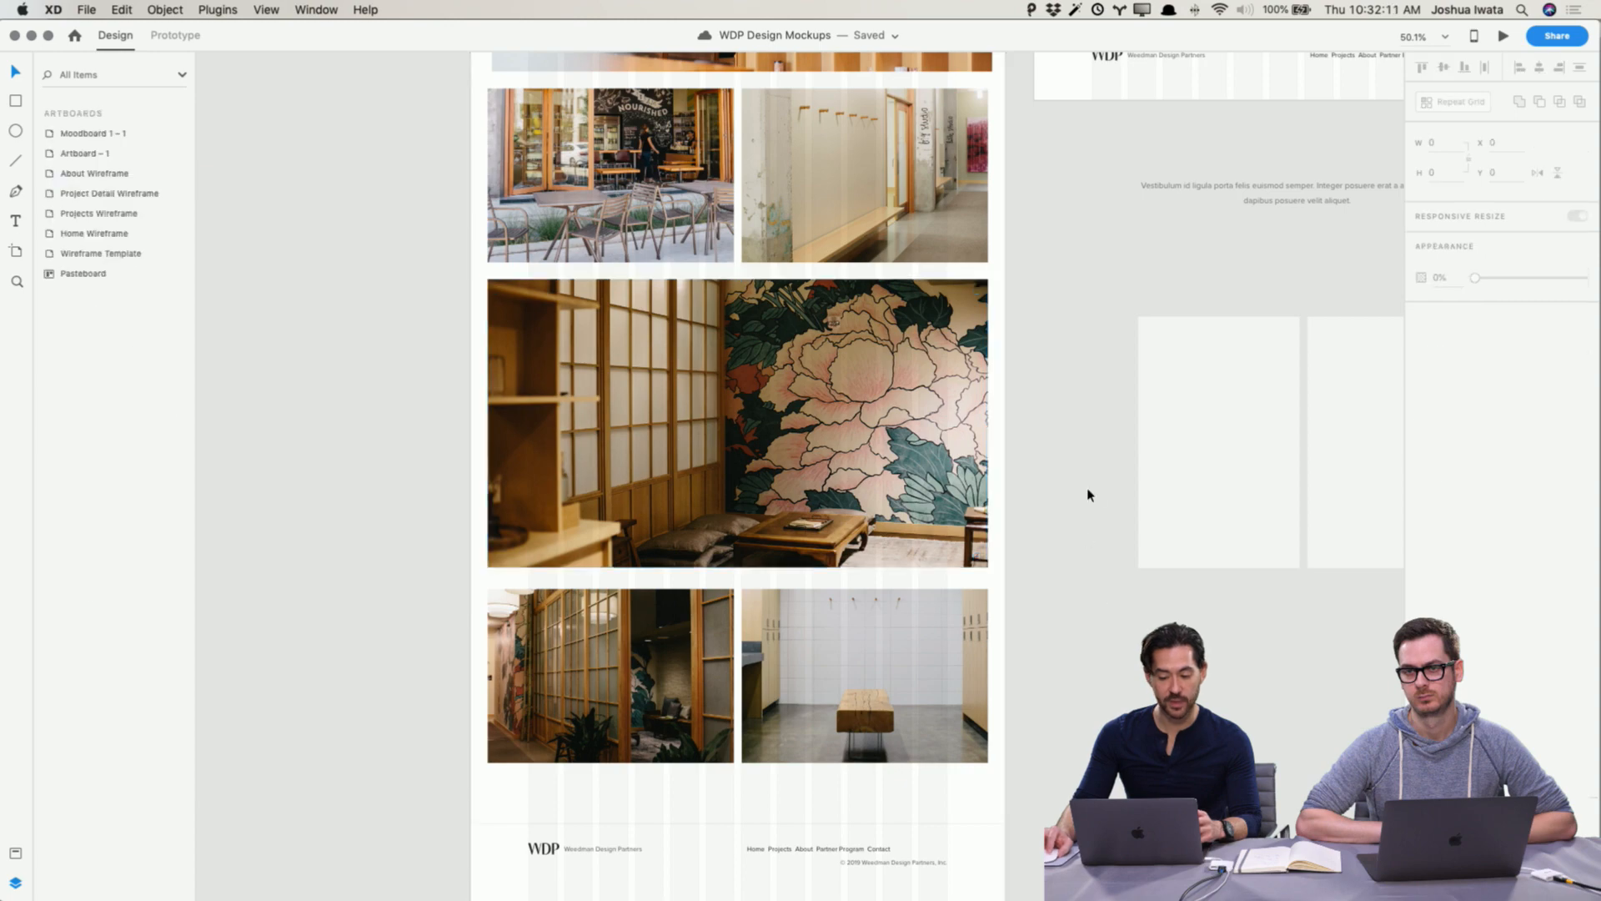
pyautogui.scroll(20, 1085, 493)
pyautogui.scroll(2, 1082, 497)
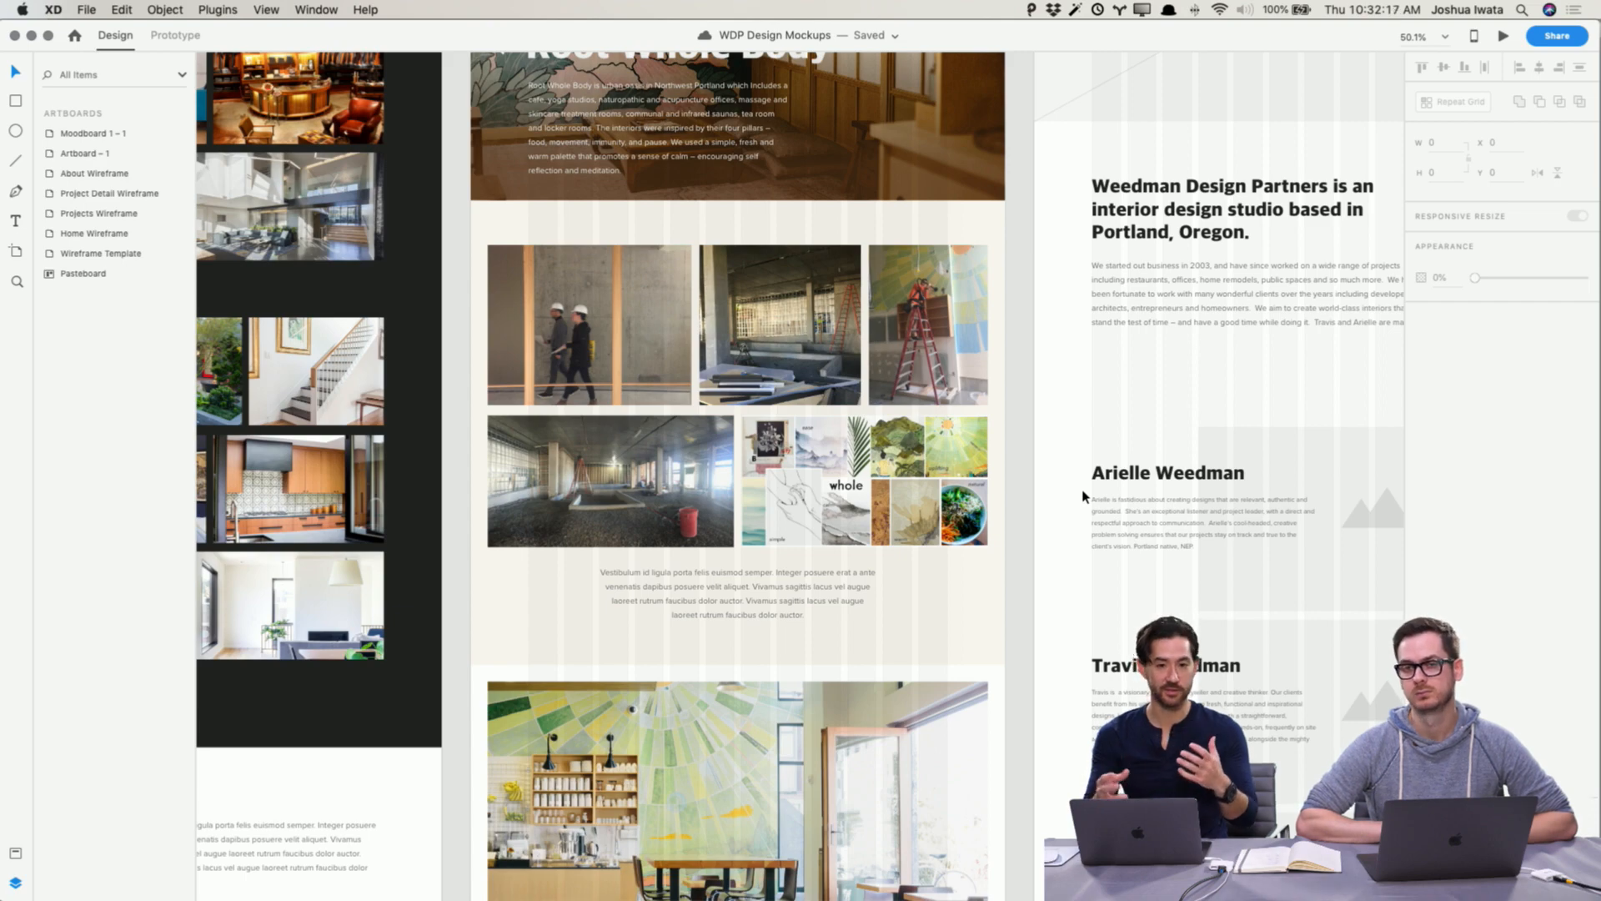
pyautogui.hscroll(1, 1083, 497)
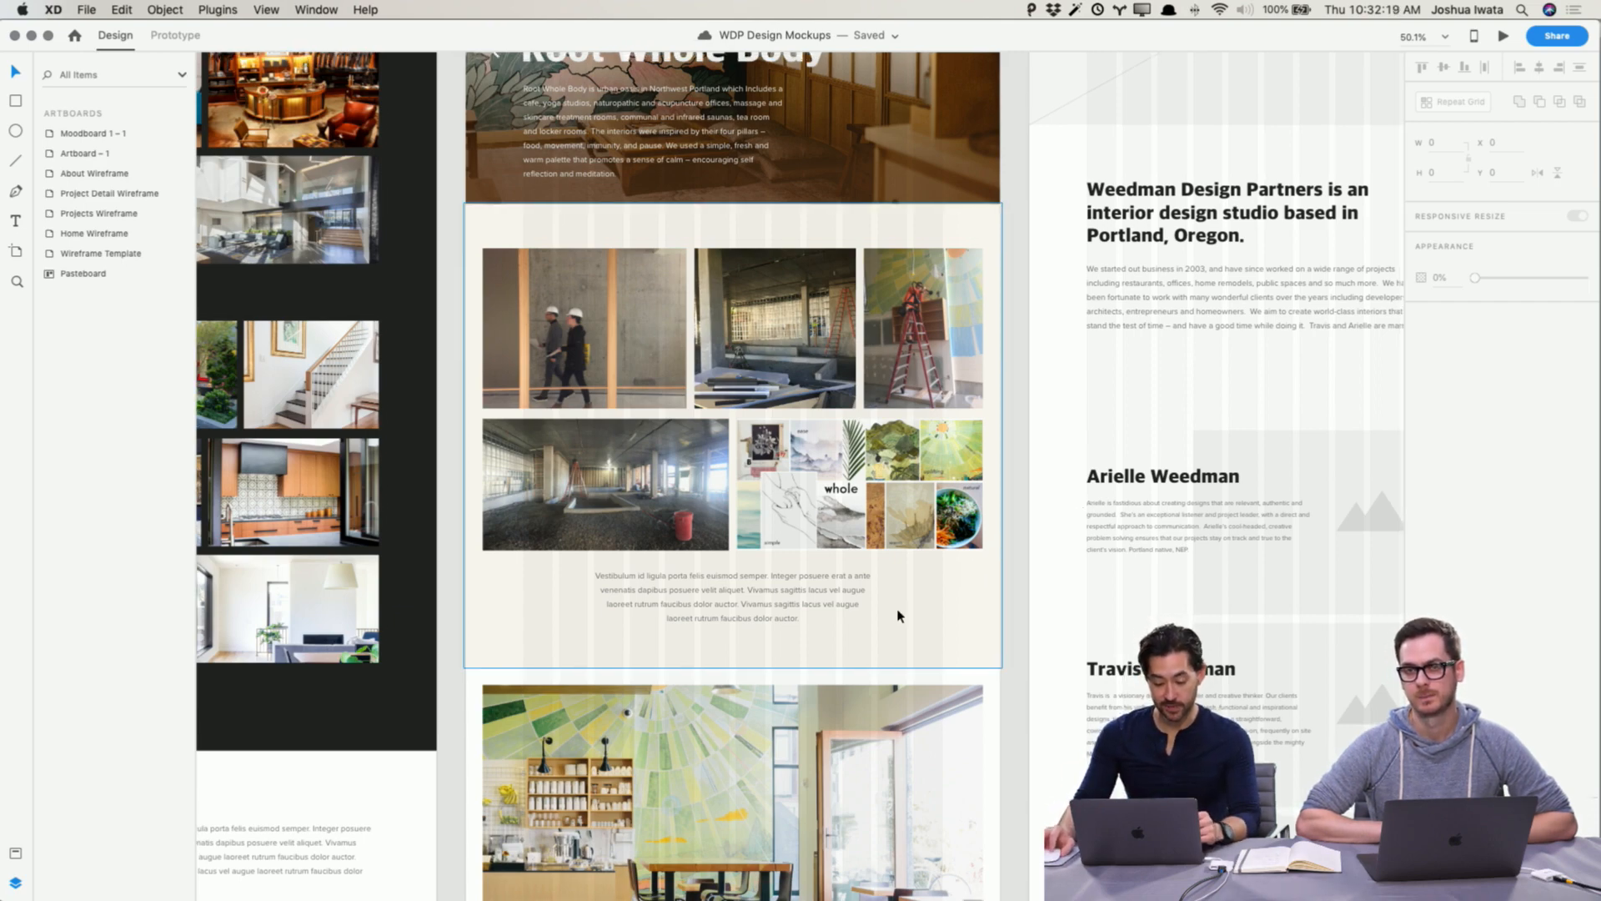
pyautogui.scroll(-20, 897, 615)
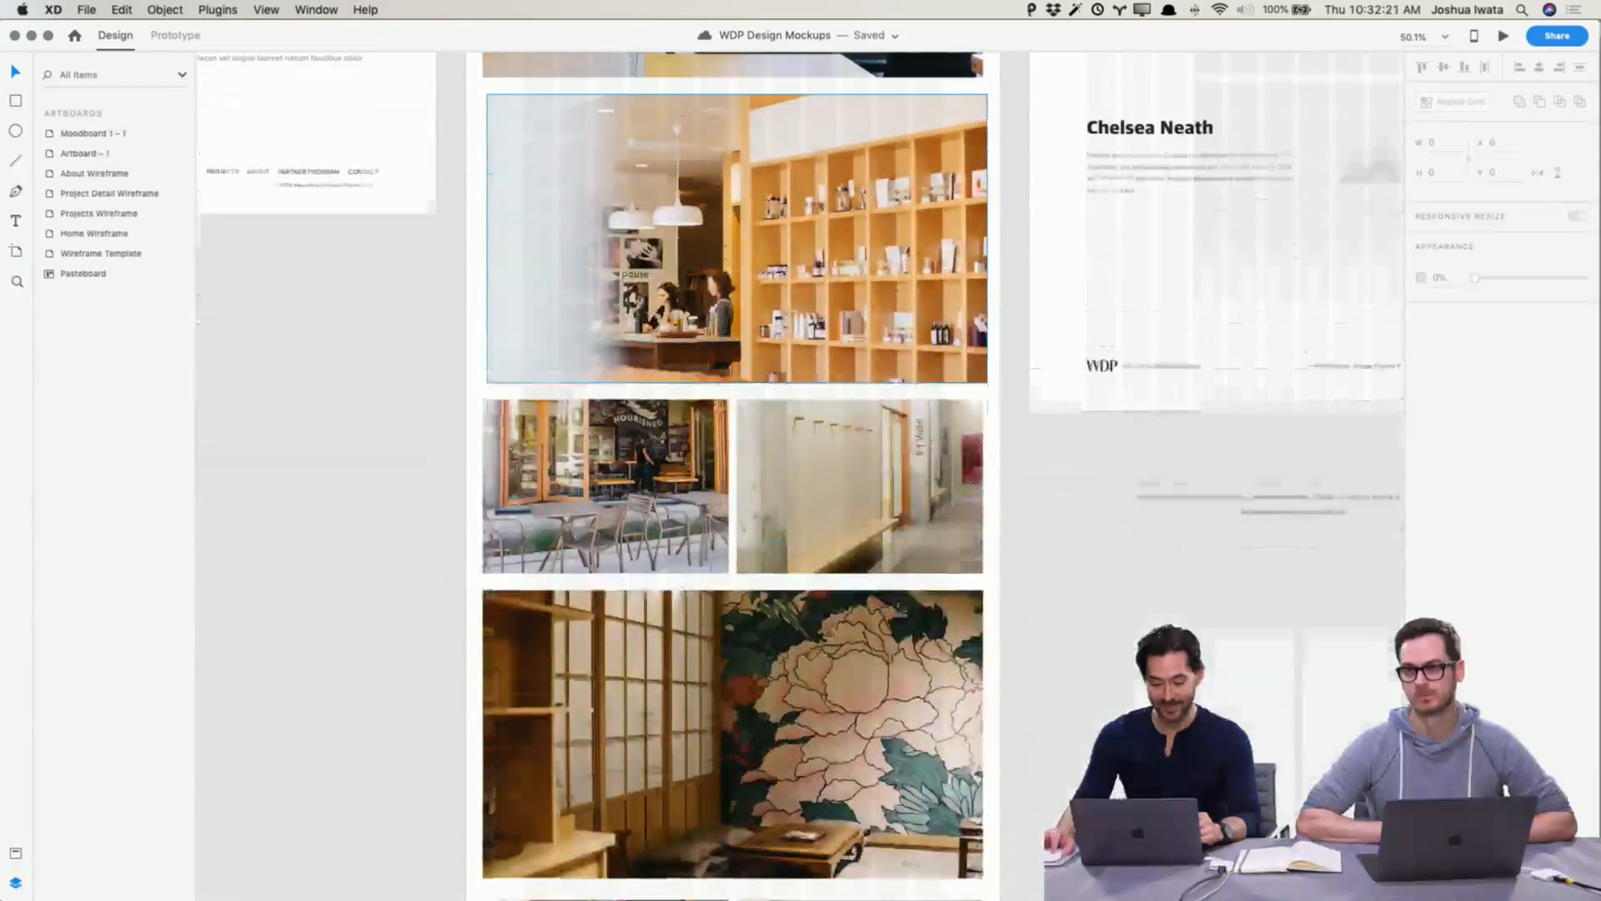
pyautogui.scroll(-2, 347, 629)
pyautogui.scroll(-3, 347, 629)
pyautogui.scroll(13, 535, 642)
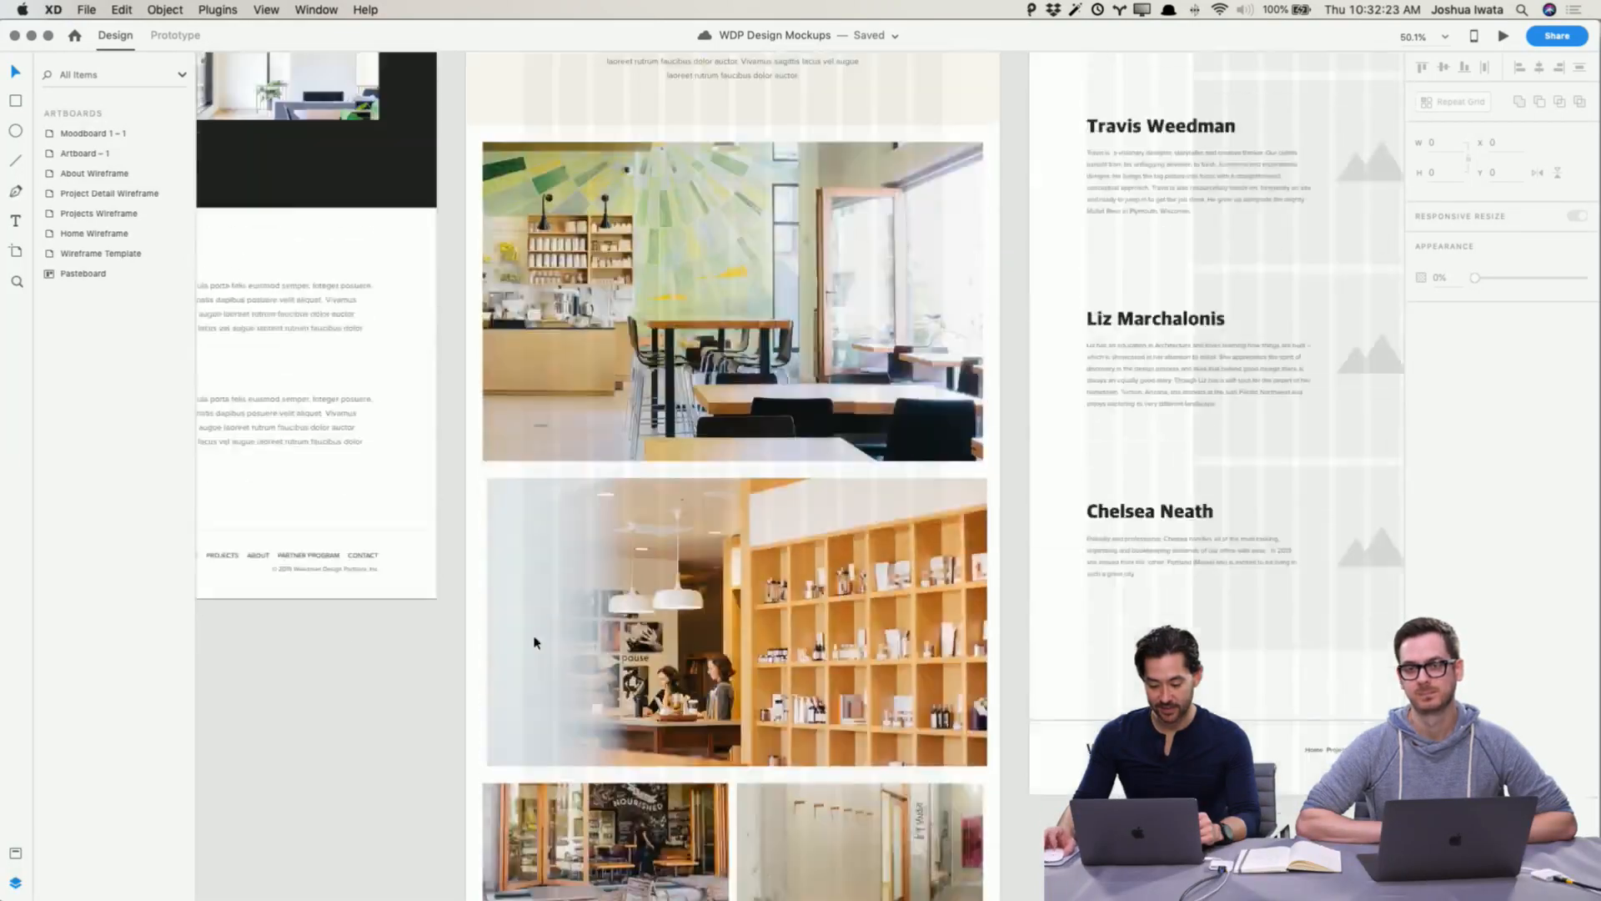
pyautogui.scroll(20, 535, 642)
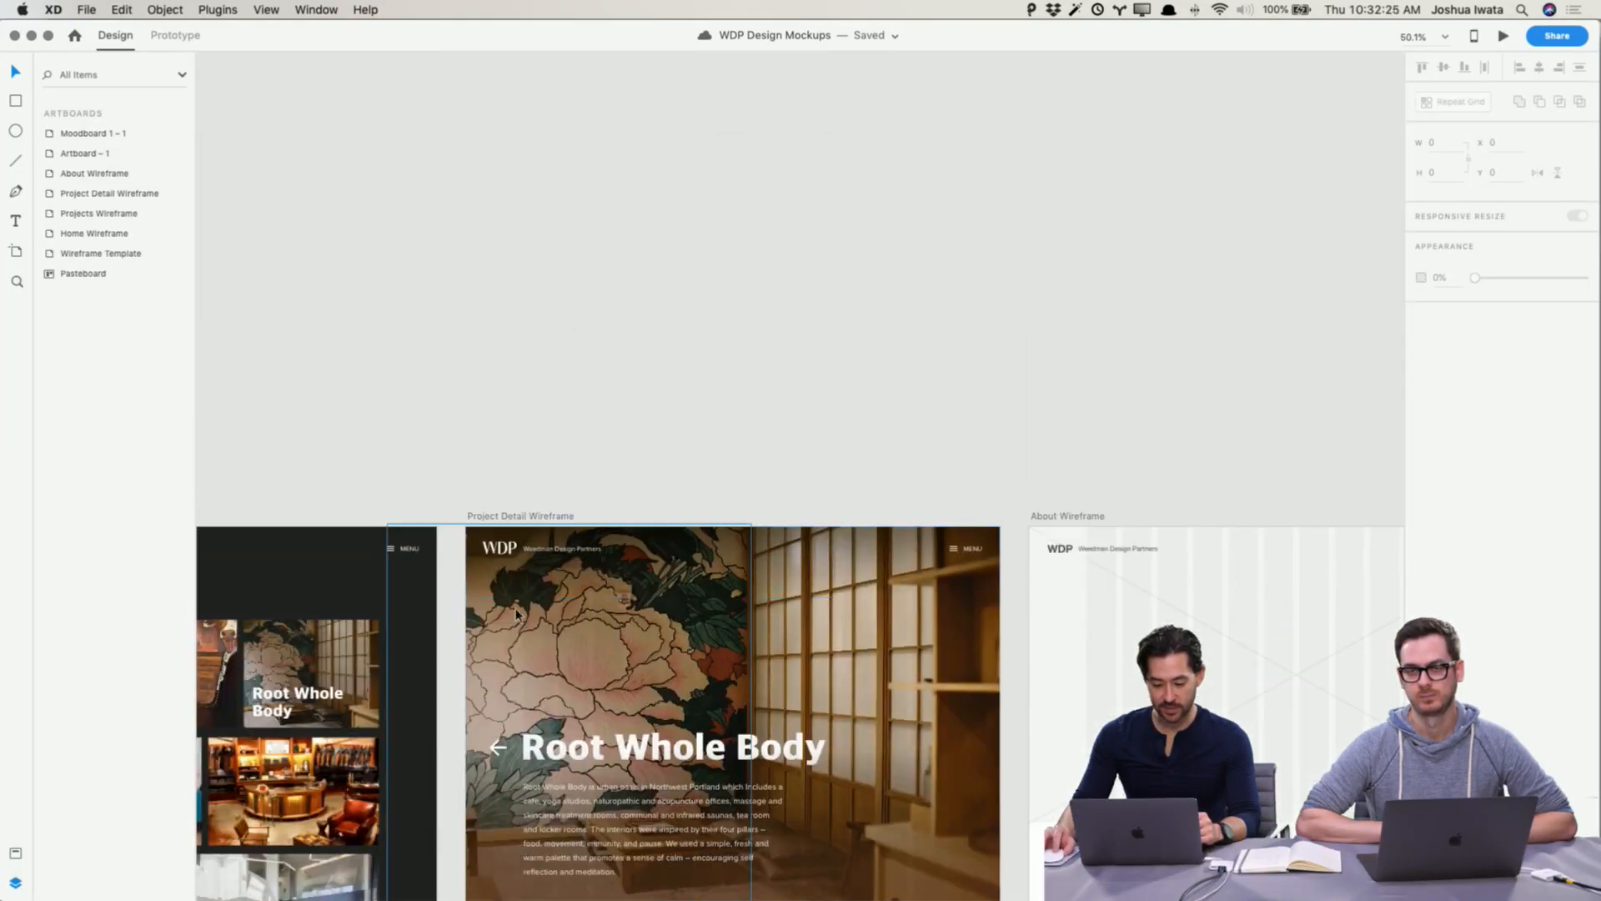
# Step: Shorten the Project Detail Wireframe artboard's height to 5506 so the footer sits below the photos
pyautogui.click(499, 525)
pyautogui.scroll(-20, 598, 689)
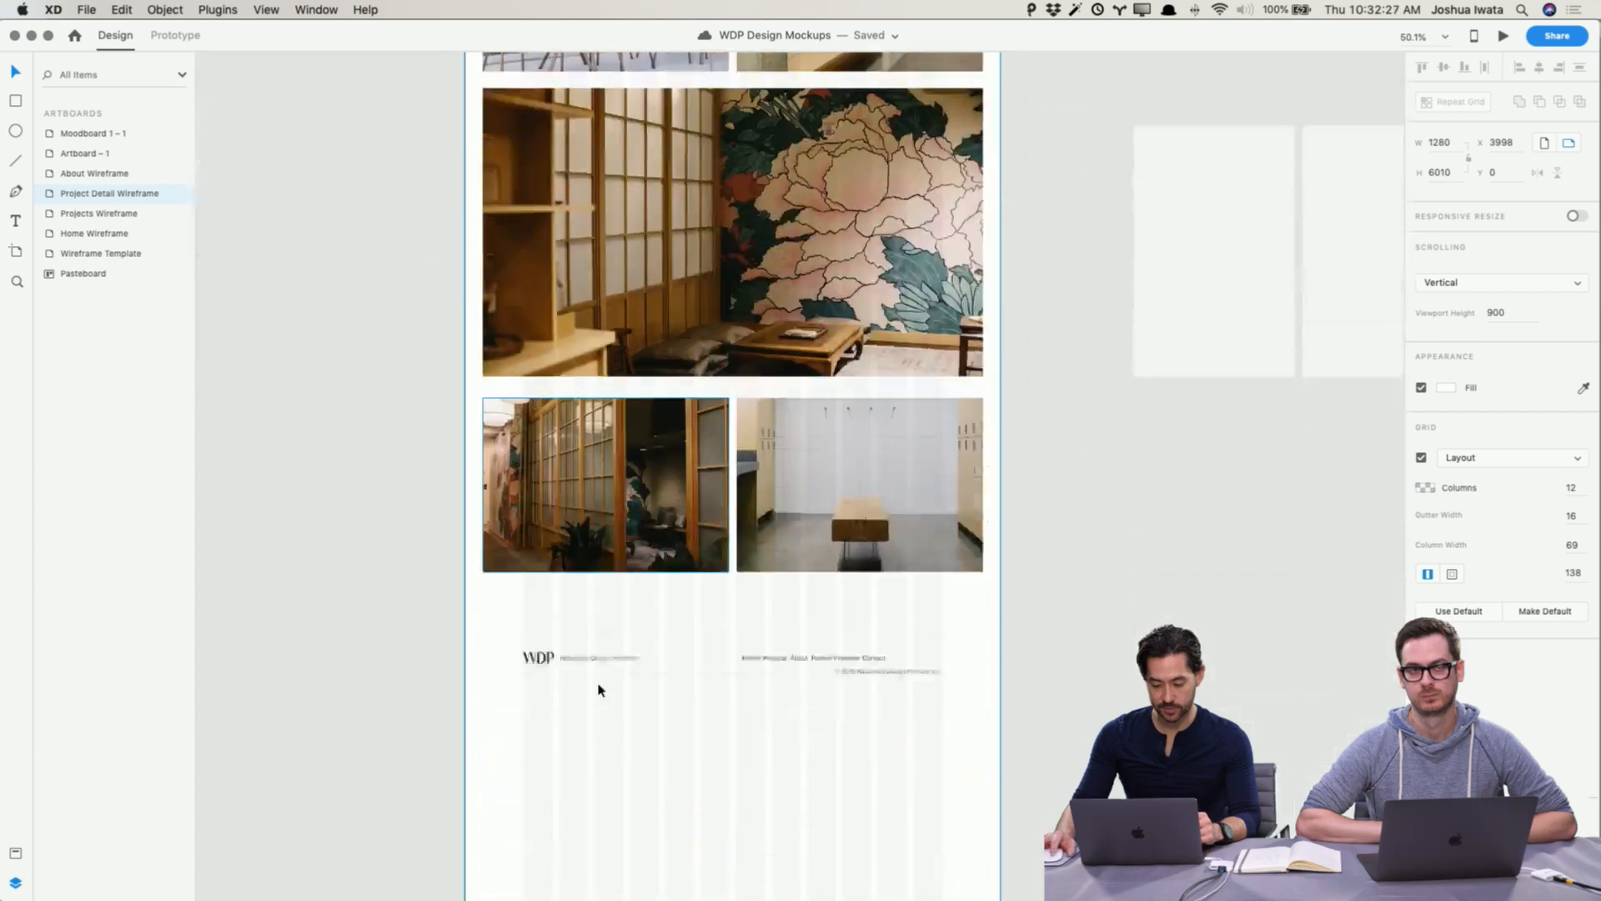
pyautogui.moveTo(733, 742); pyautogui.dragTo(757, 531)
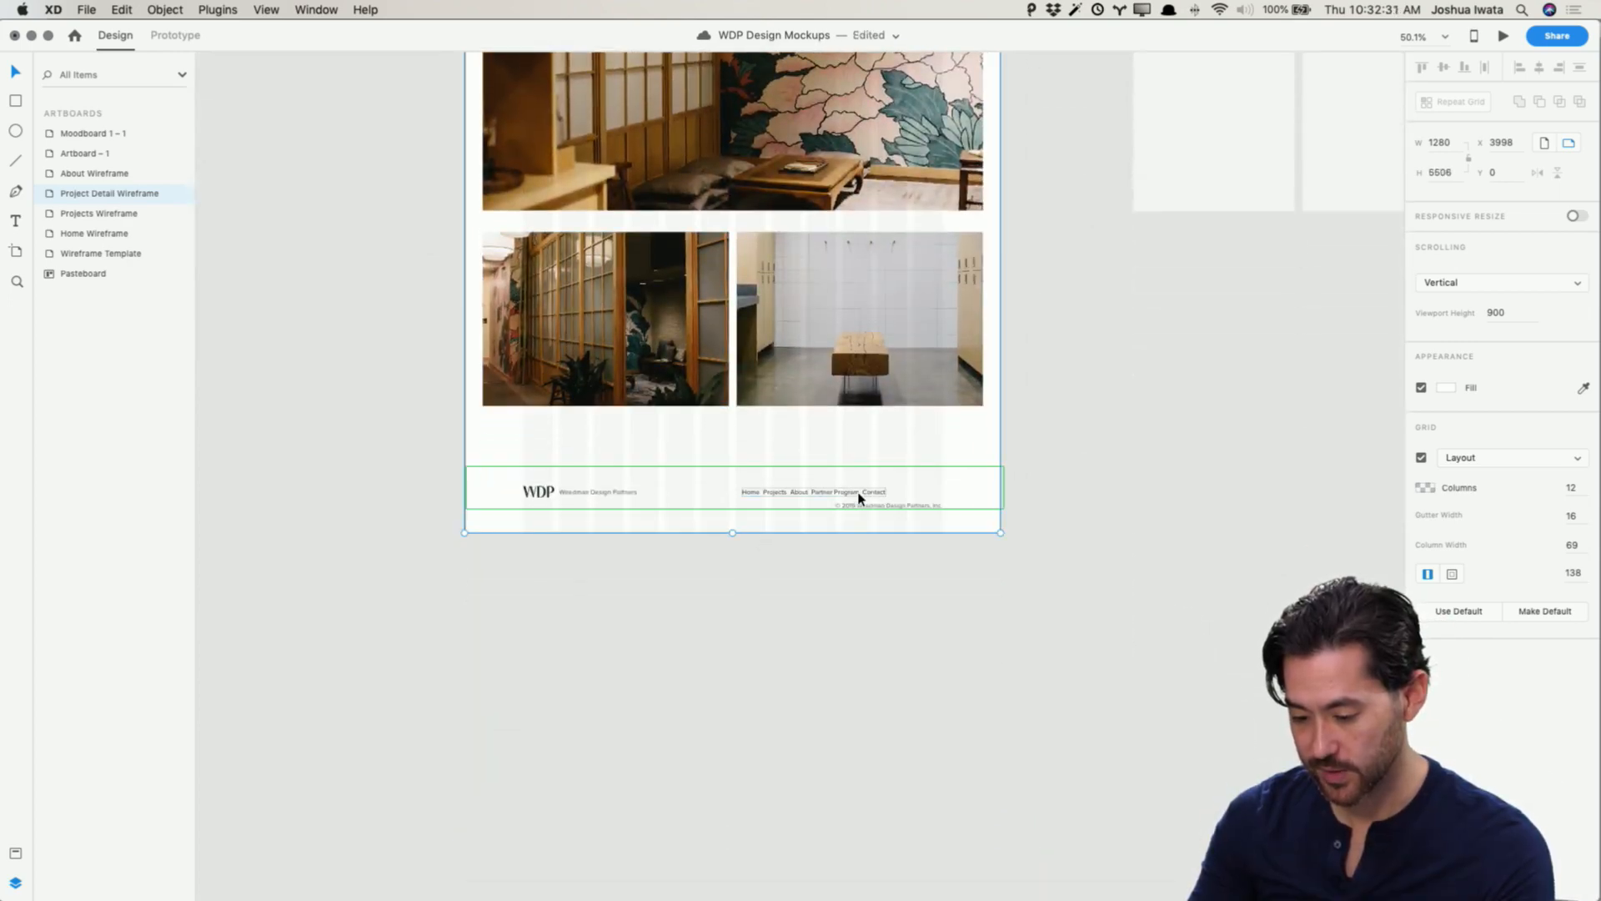
pyautogui.hscroll(-15, 754, 490)
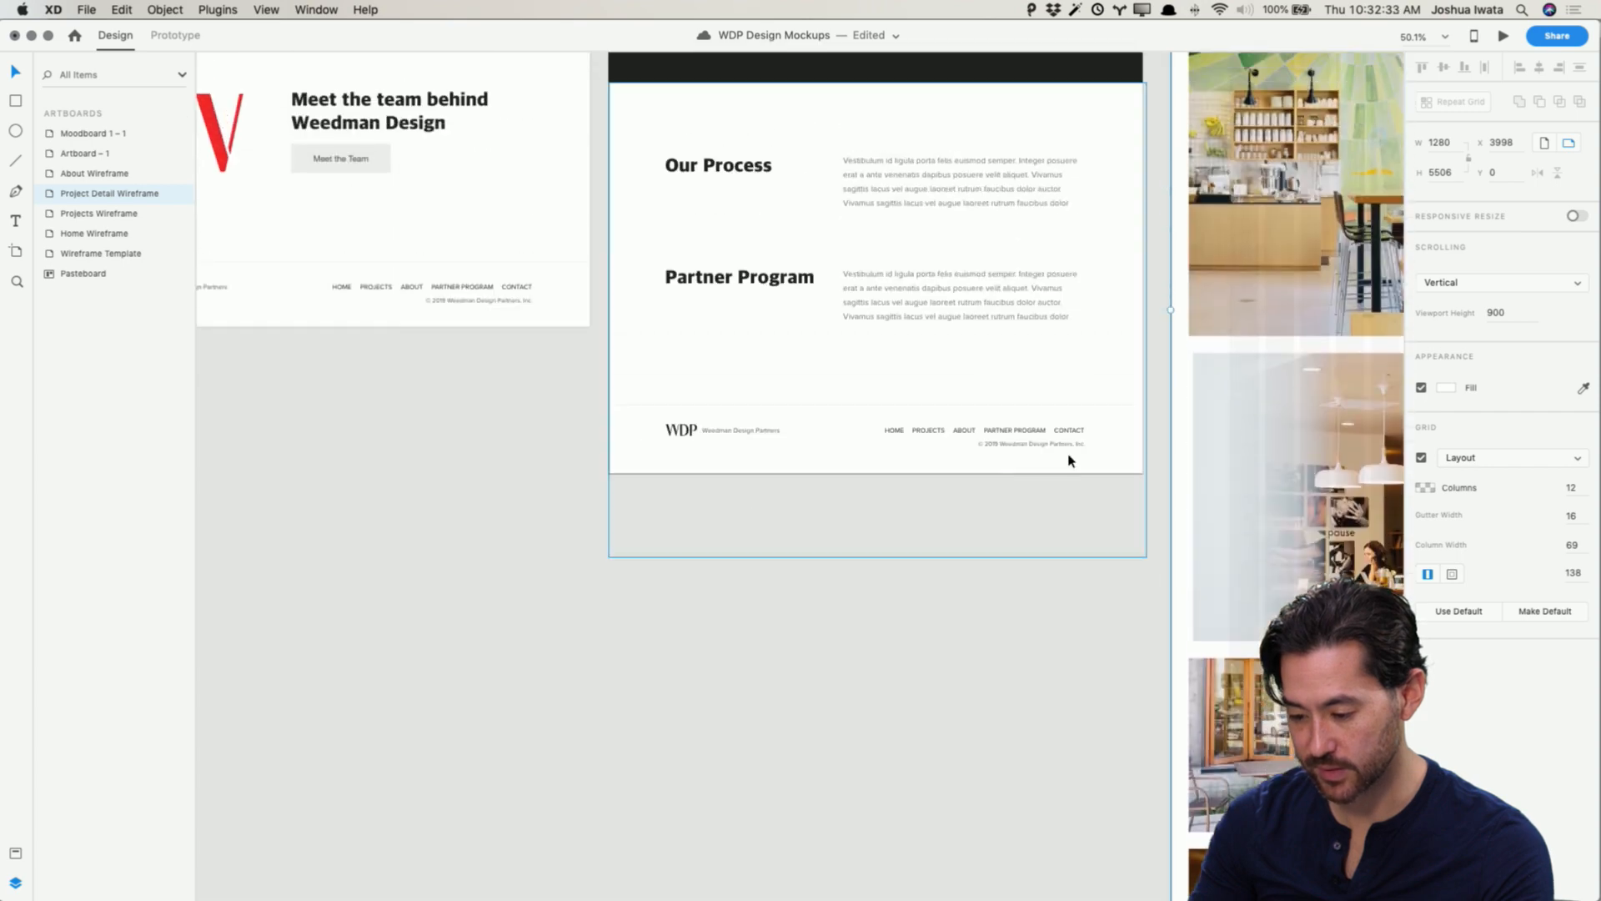
pyautogui.hscroll(10, 1051, 431)
pyautogui.scroll(-20, 1043, 438)
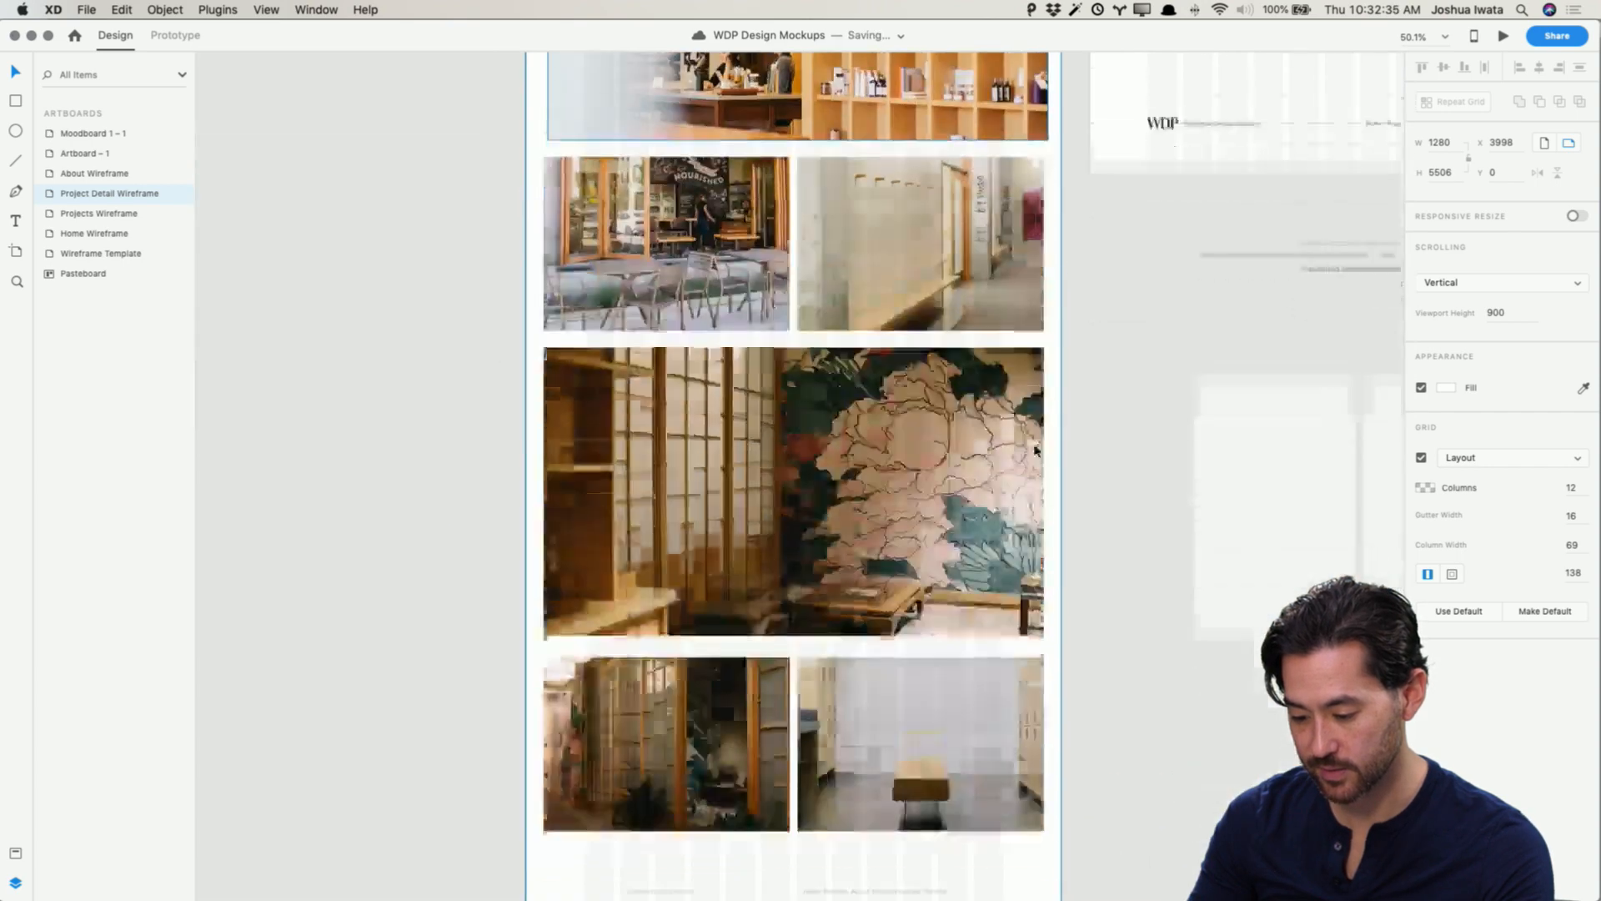
pyautogui.scroll(10, 959, 442)
pyautogui.hscroll(-15, 834, 434)
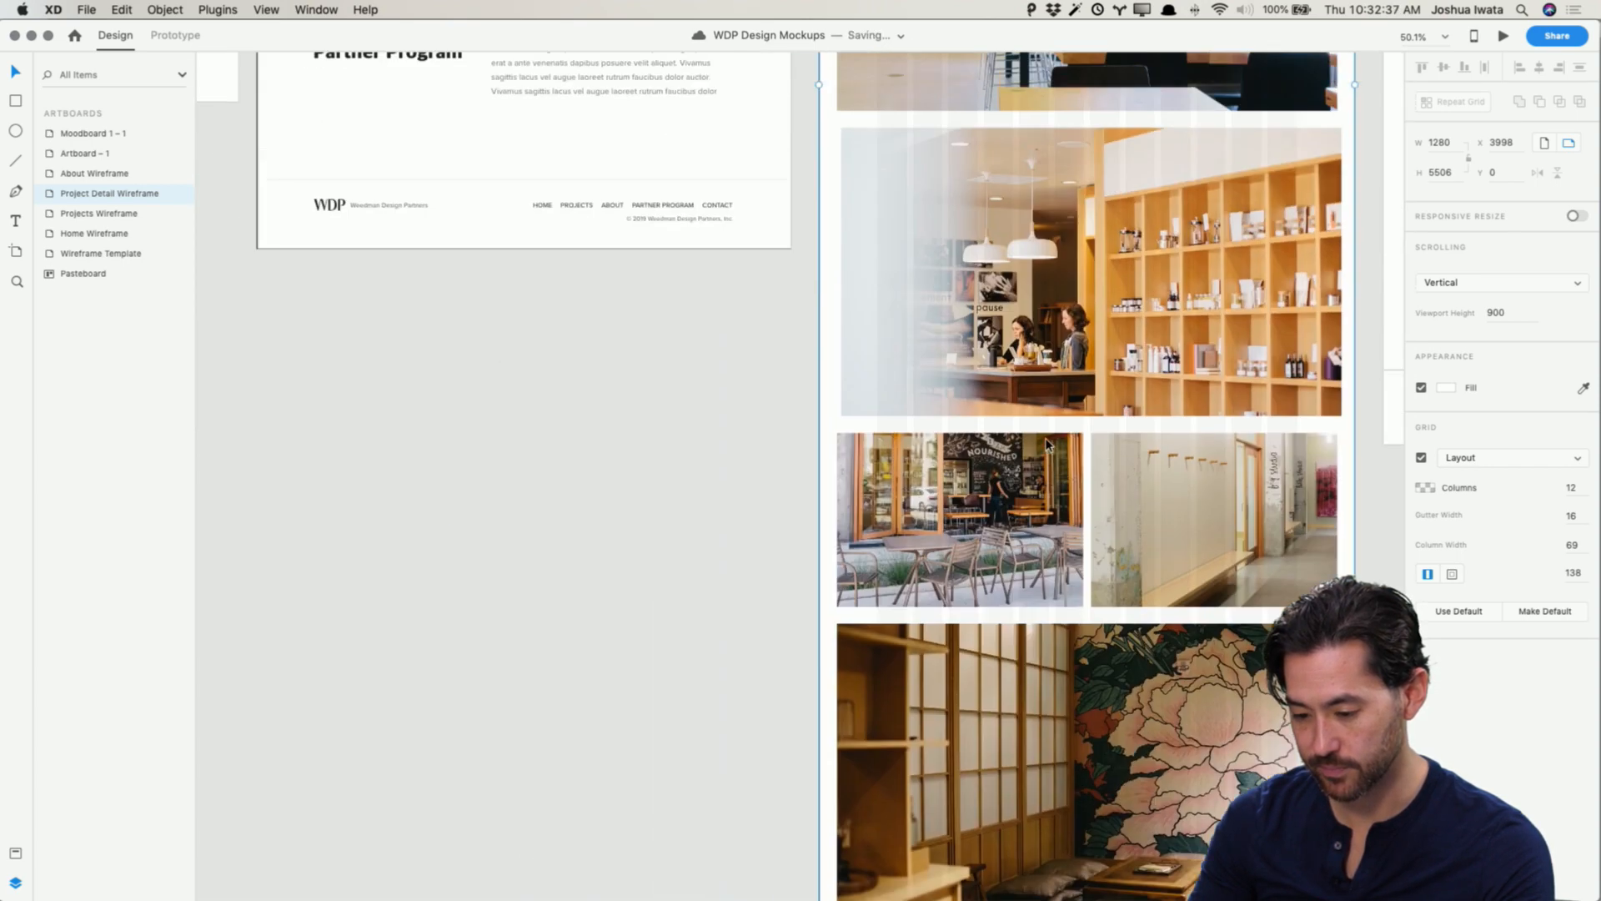
# Step: Replace the Project Detail Wireframe's footer with the footer from the Projects Wireframe, positioned at the artboard's bottom
pyautogui.click(742, 467)
pyautogui.scroll(-15, 772, 543)
pyautogui.hscroll(10, 772, 543)
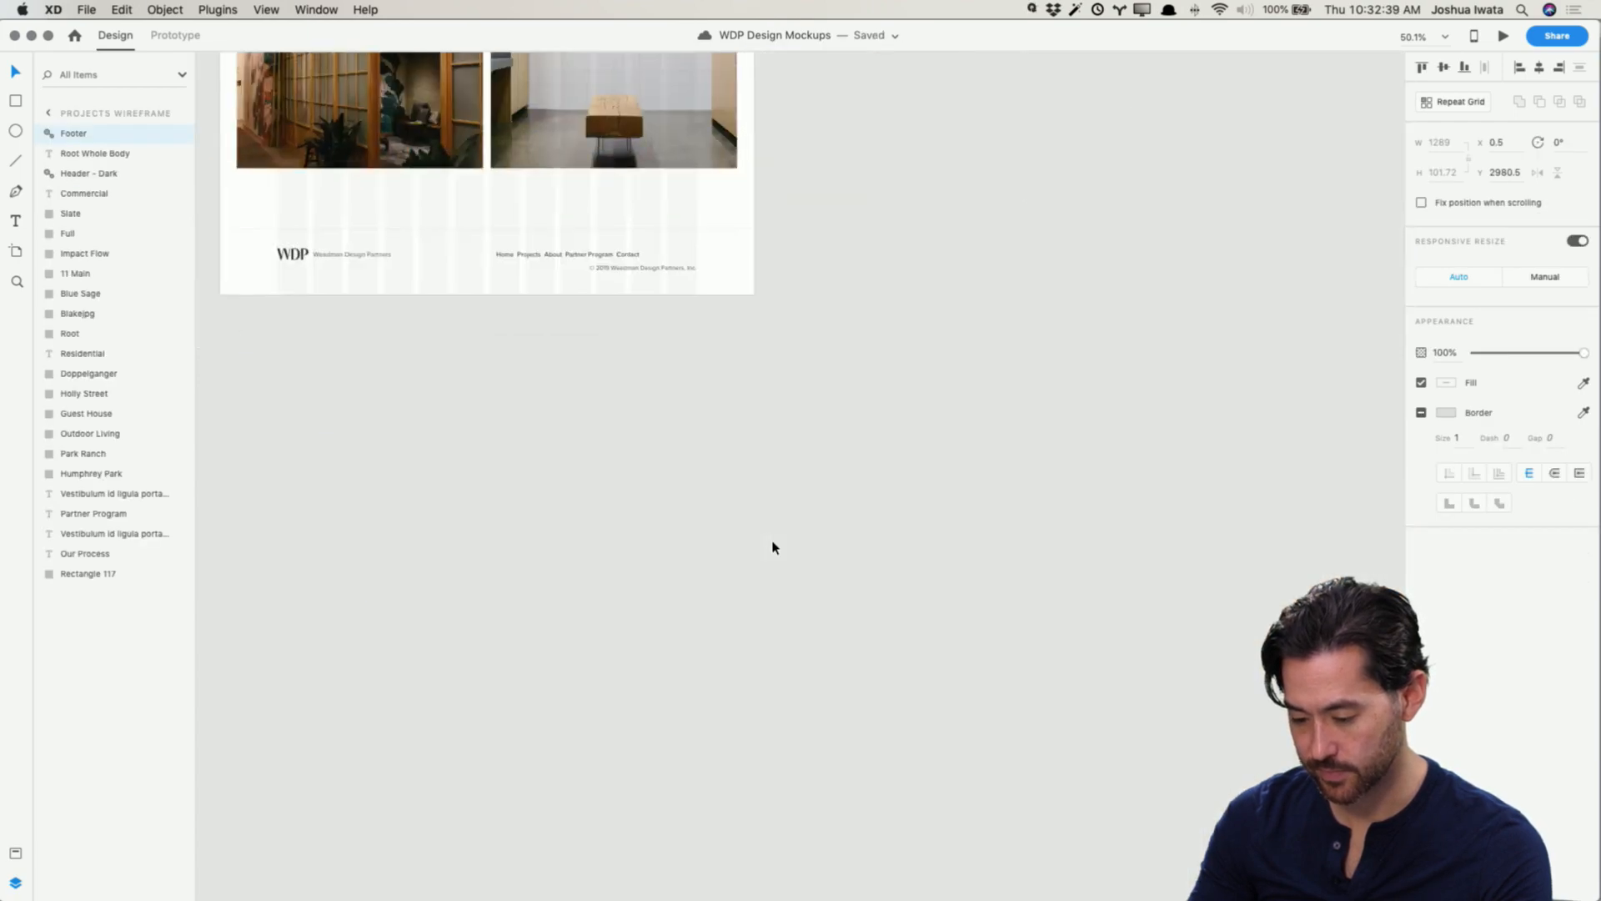
pyautogui.hscroll(-3, 772, 543)
pyautogui.moveTo(488, 199); pyautogui.dragTo(815, 286)
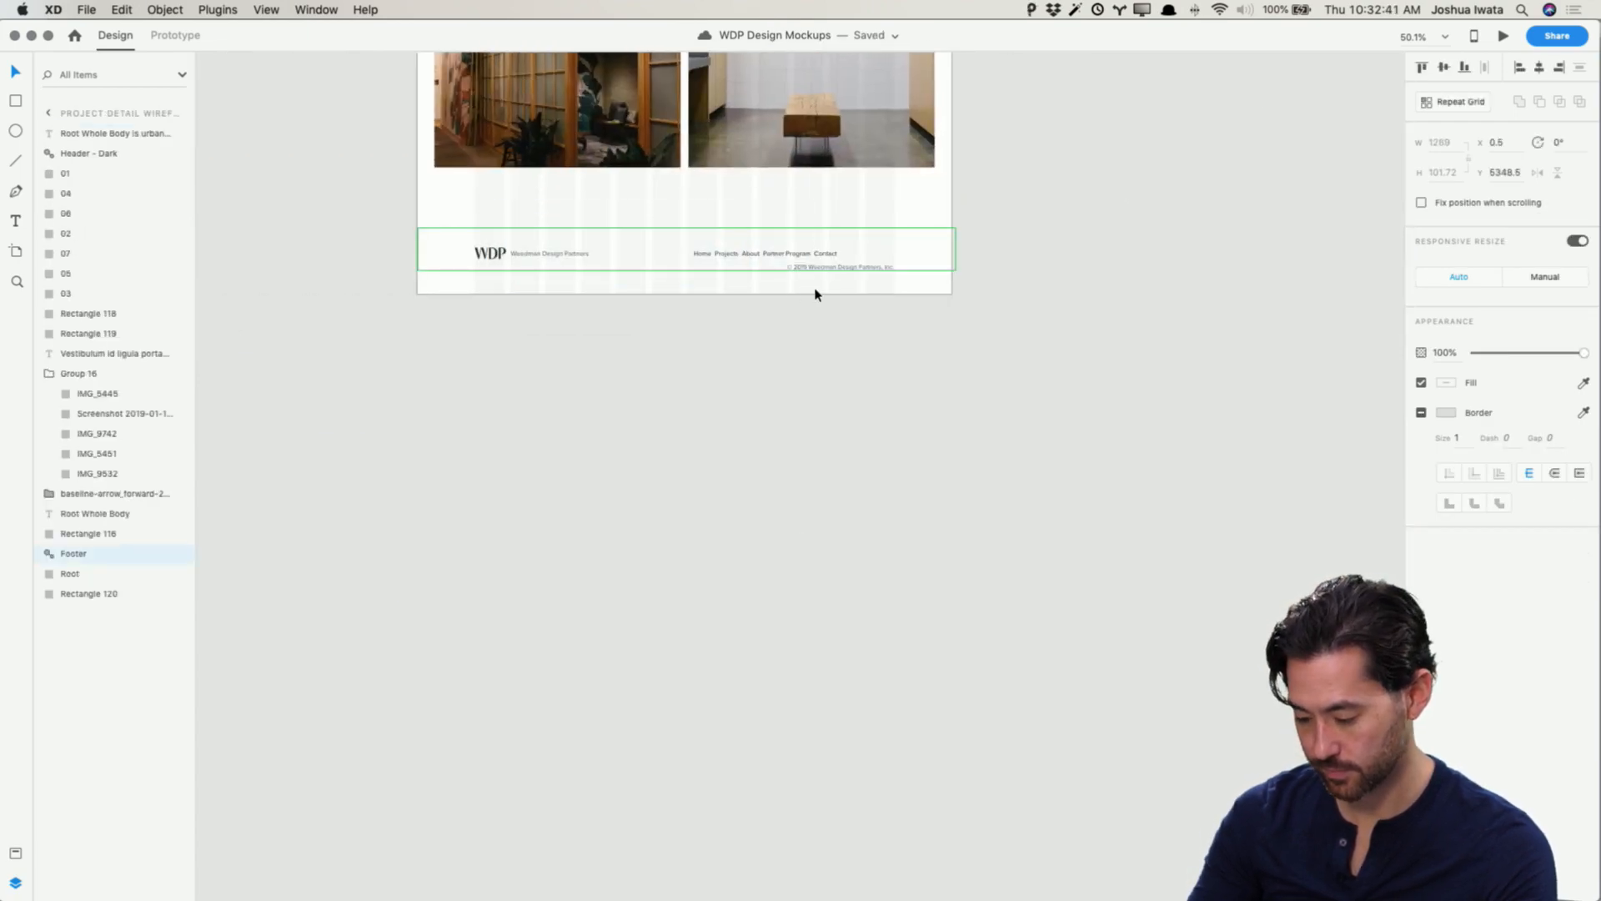
pyautogui.press('BackSpace')
pyautogui.press('super+v')
pyautogui.moveTo(793, 188); pyautogui.dragTo(798, 258)
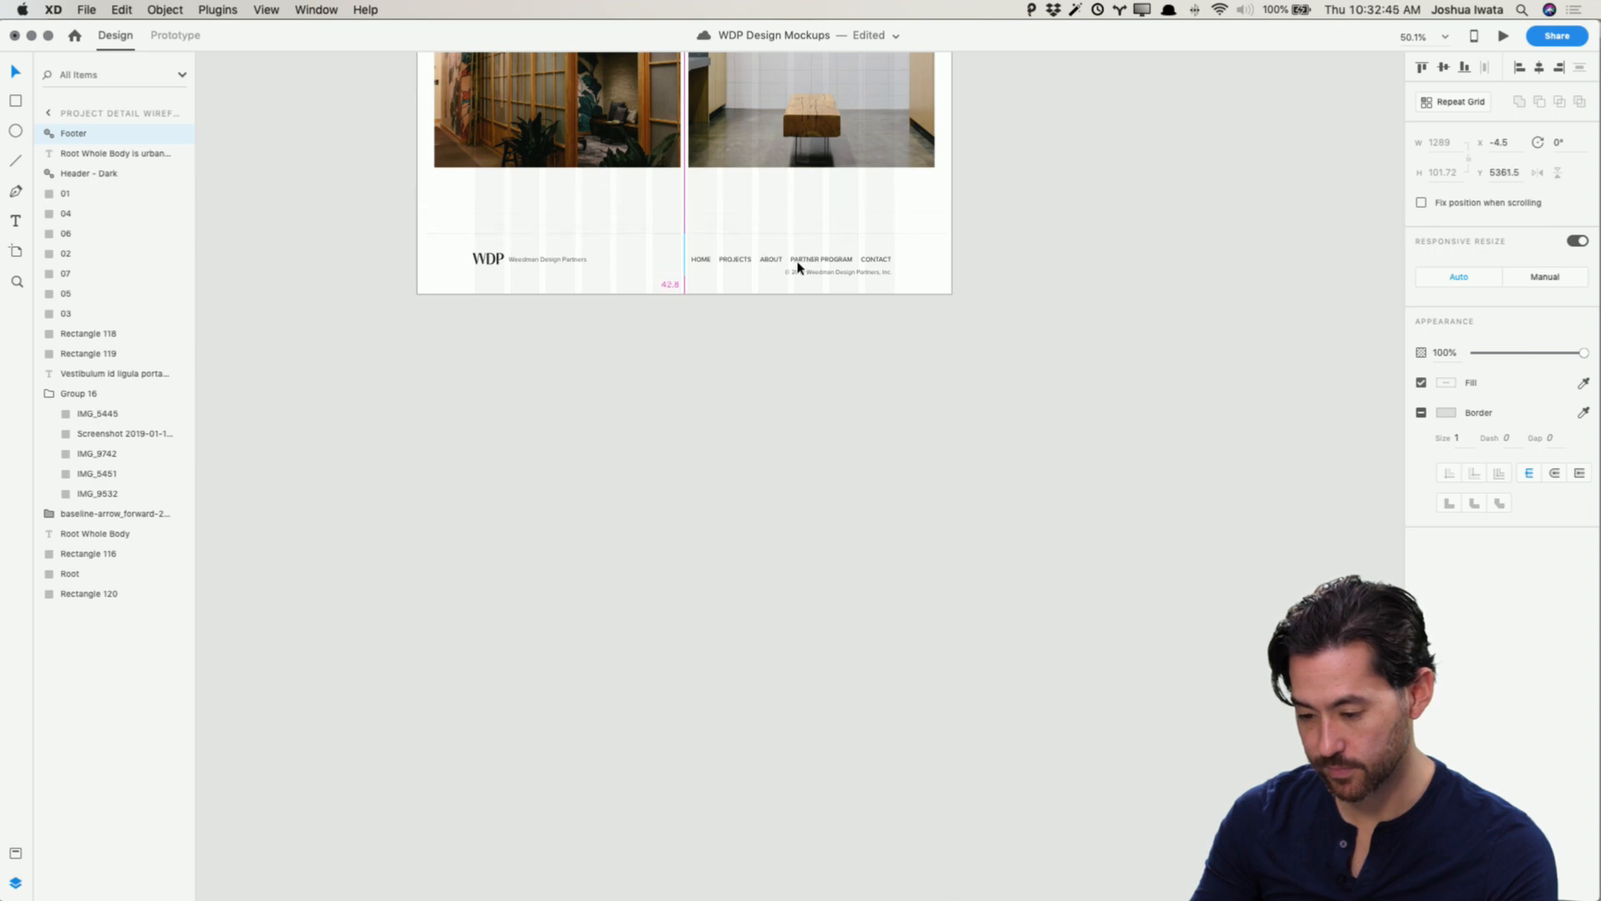
# Step: Preview the Project Detail Wireframe and scroll through its header, Process and Result sections
pyautogui.click(895, 402)
pyautogui.scroll(11, 1019, 217)
pyautogui.click(896, 200)
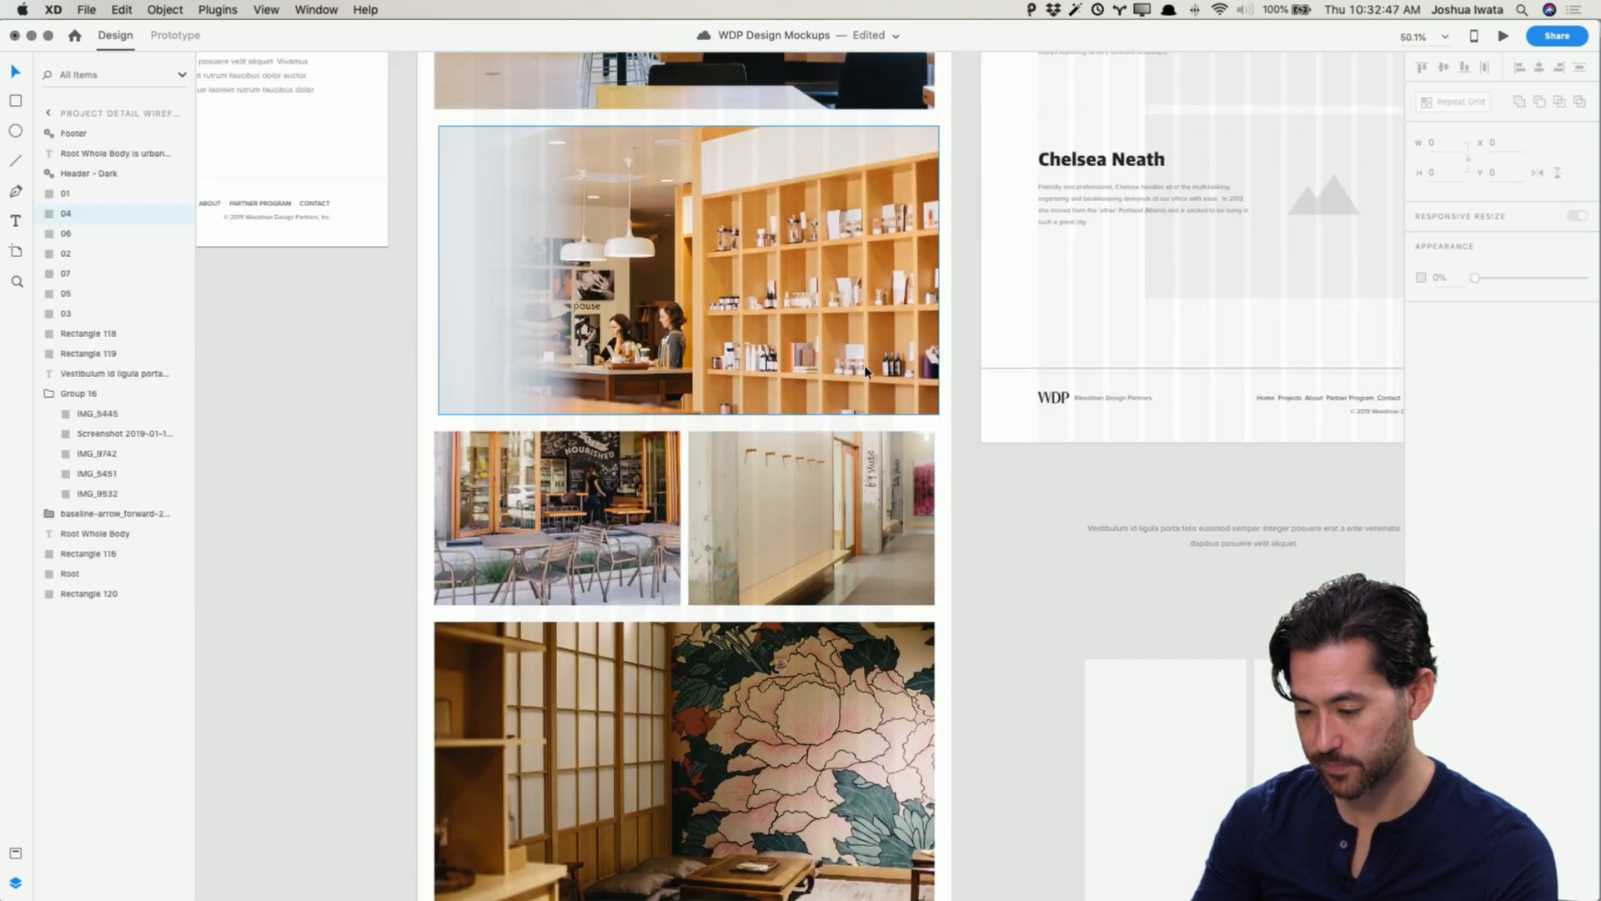
pyautogui.click(1504, 36)
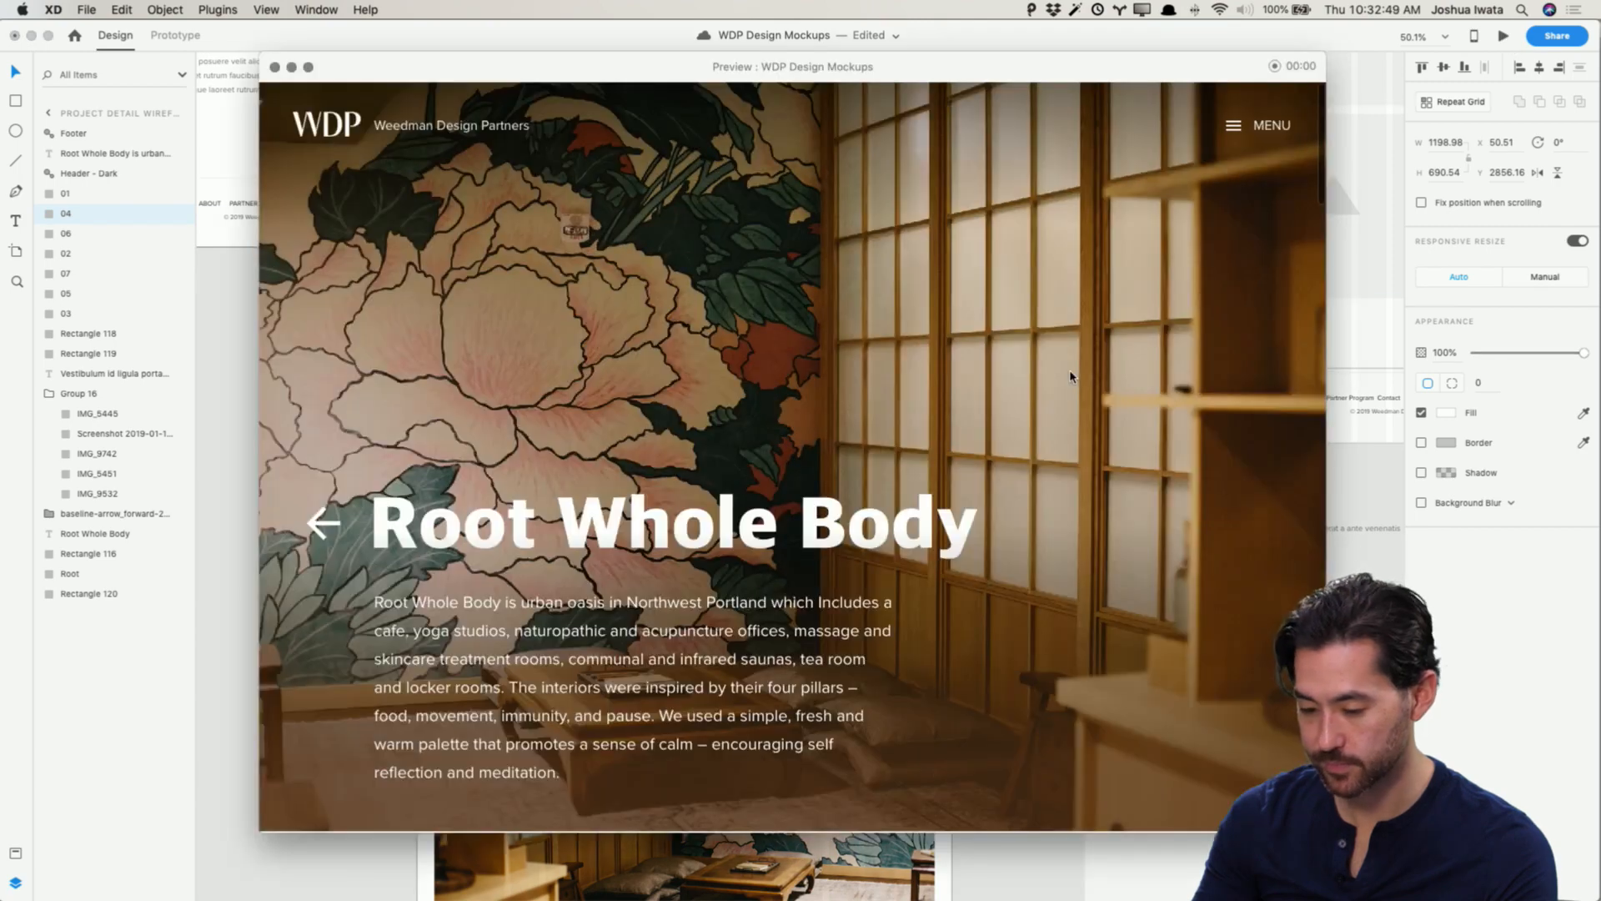
pyautogui.scroll(-5, 1069, 369)
pyautogui.scroll(-8, 1070, 376)
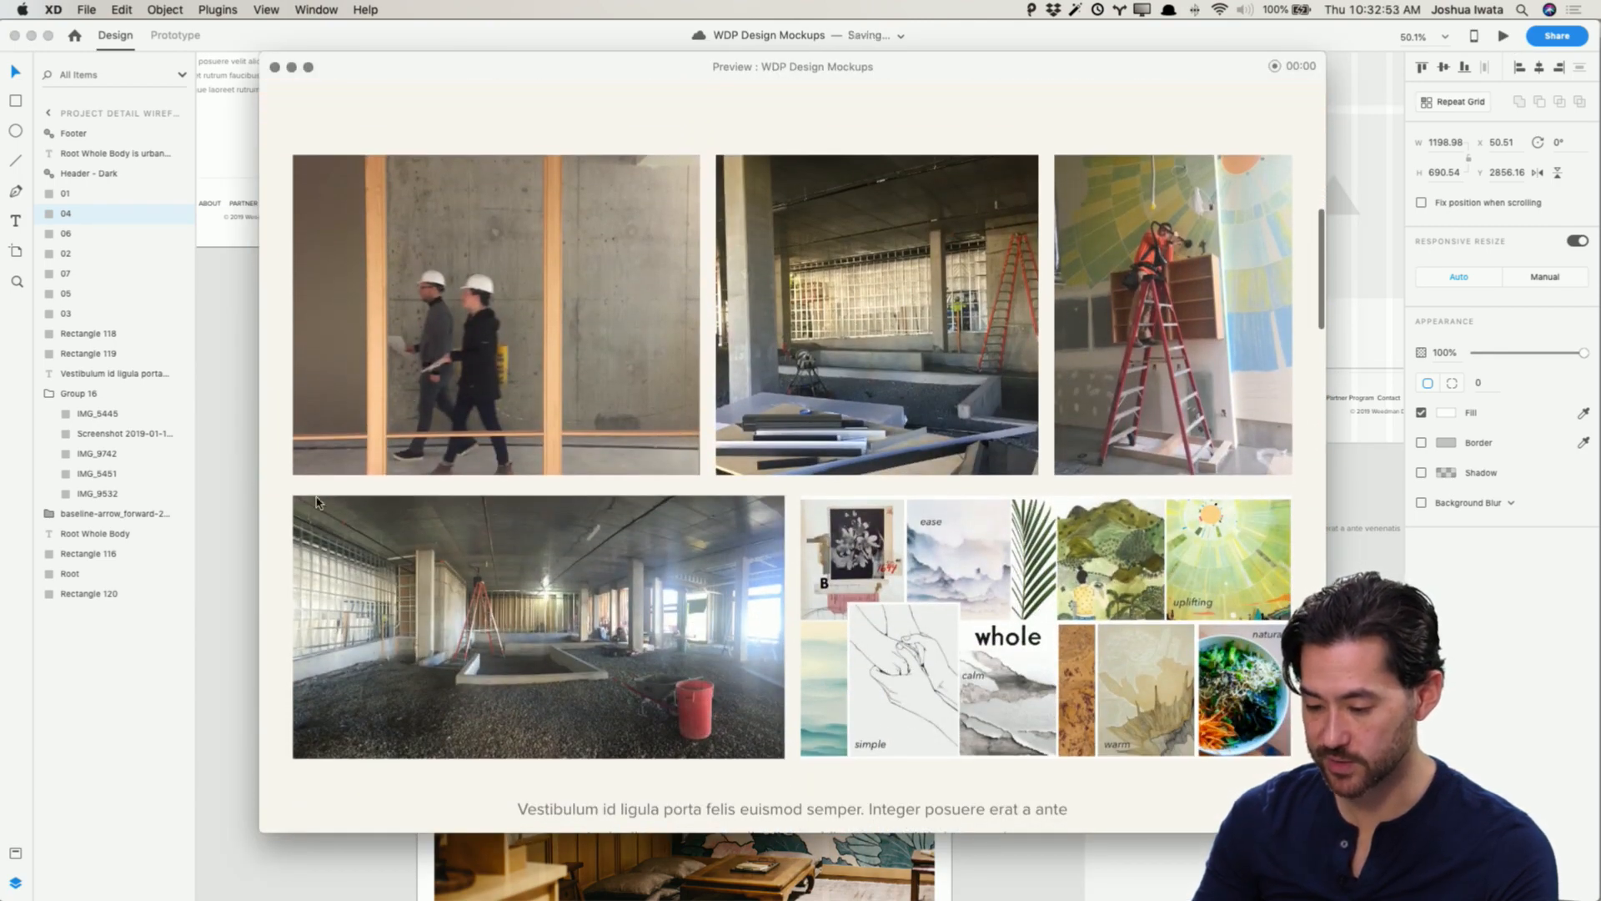
pyautogui.scroll(-4, 953, 556)
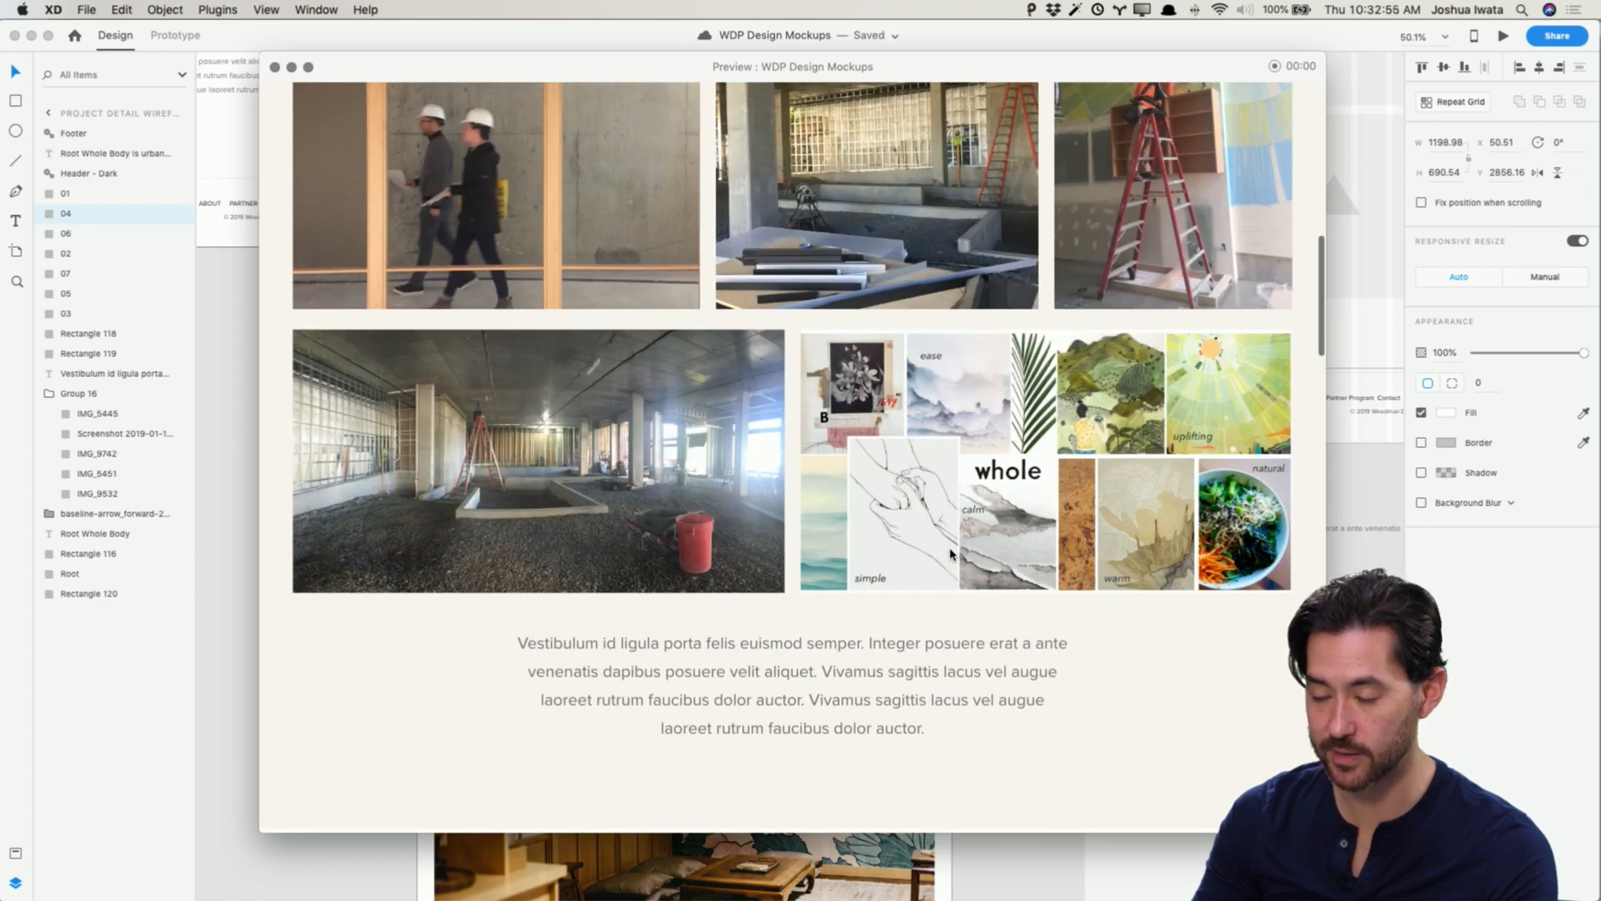
pyautogui.scroll(-14, 950, 553)
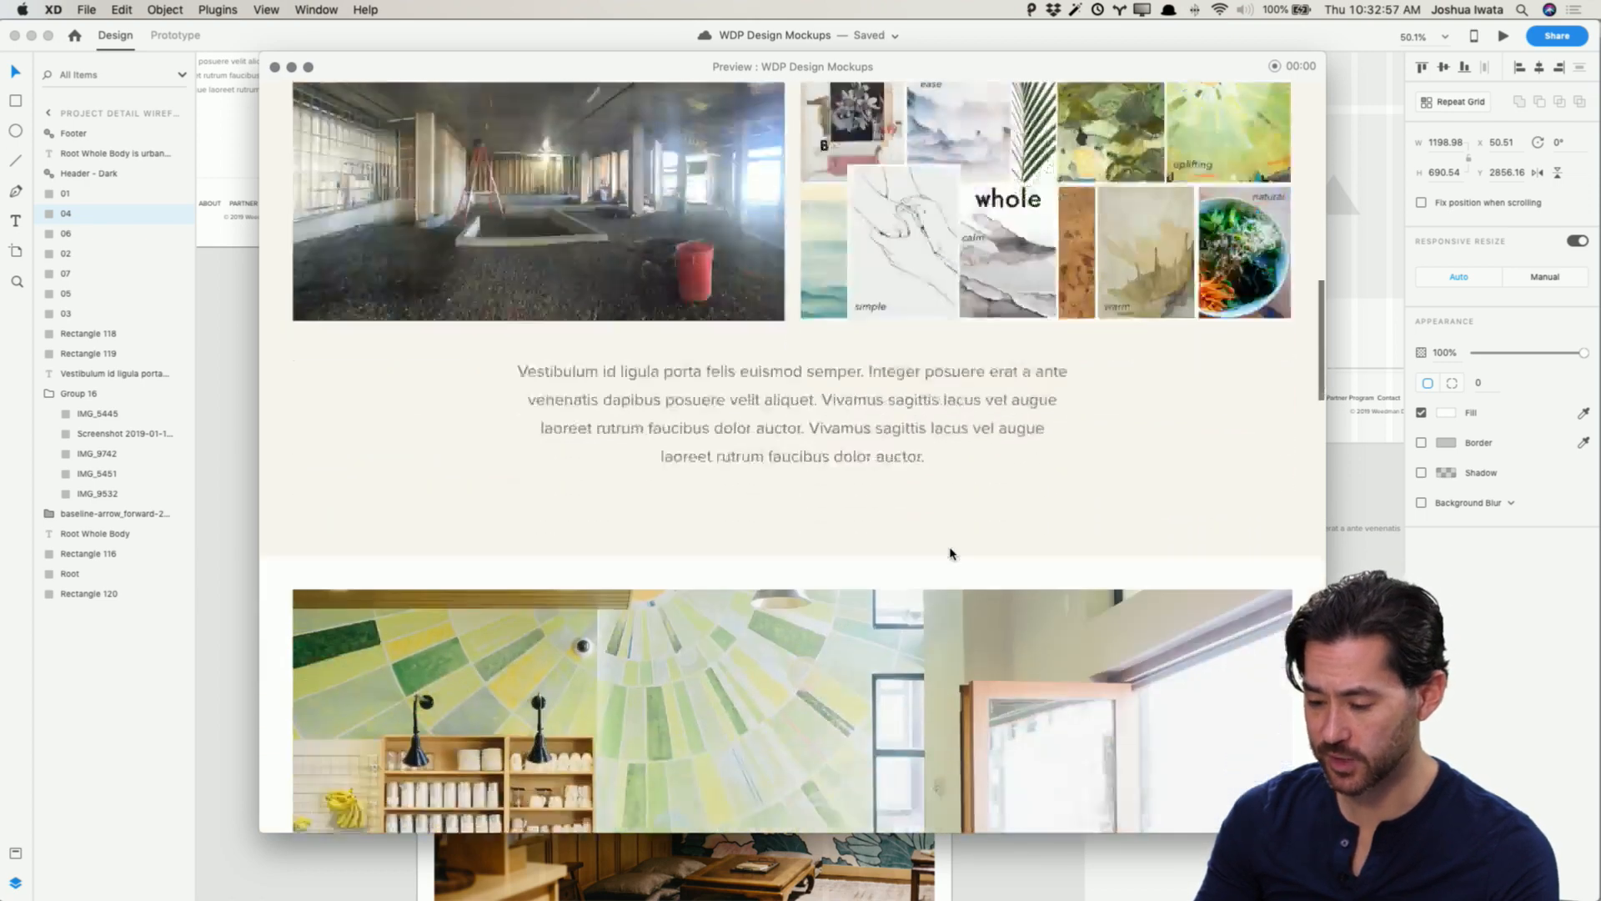
pyautogui.scroll(-4, 950, 553)
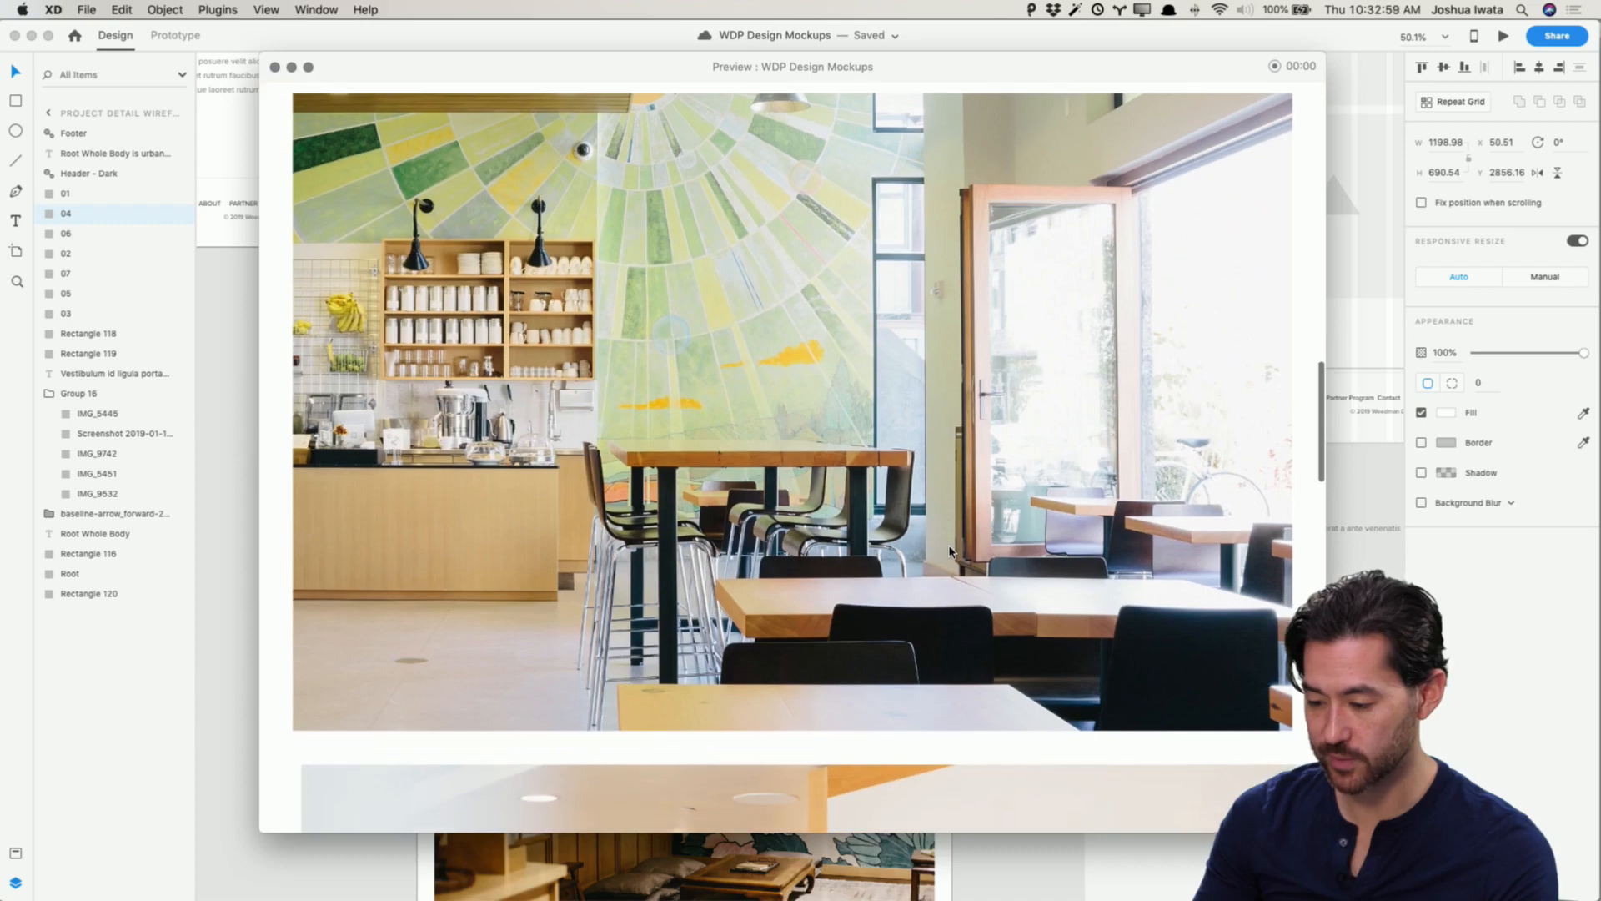
pyautogui.scroll(-16, 951, 551)
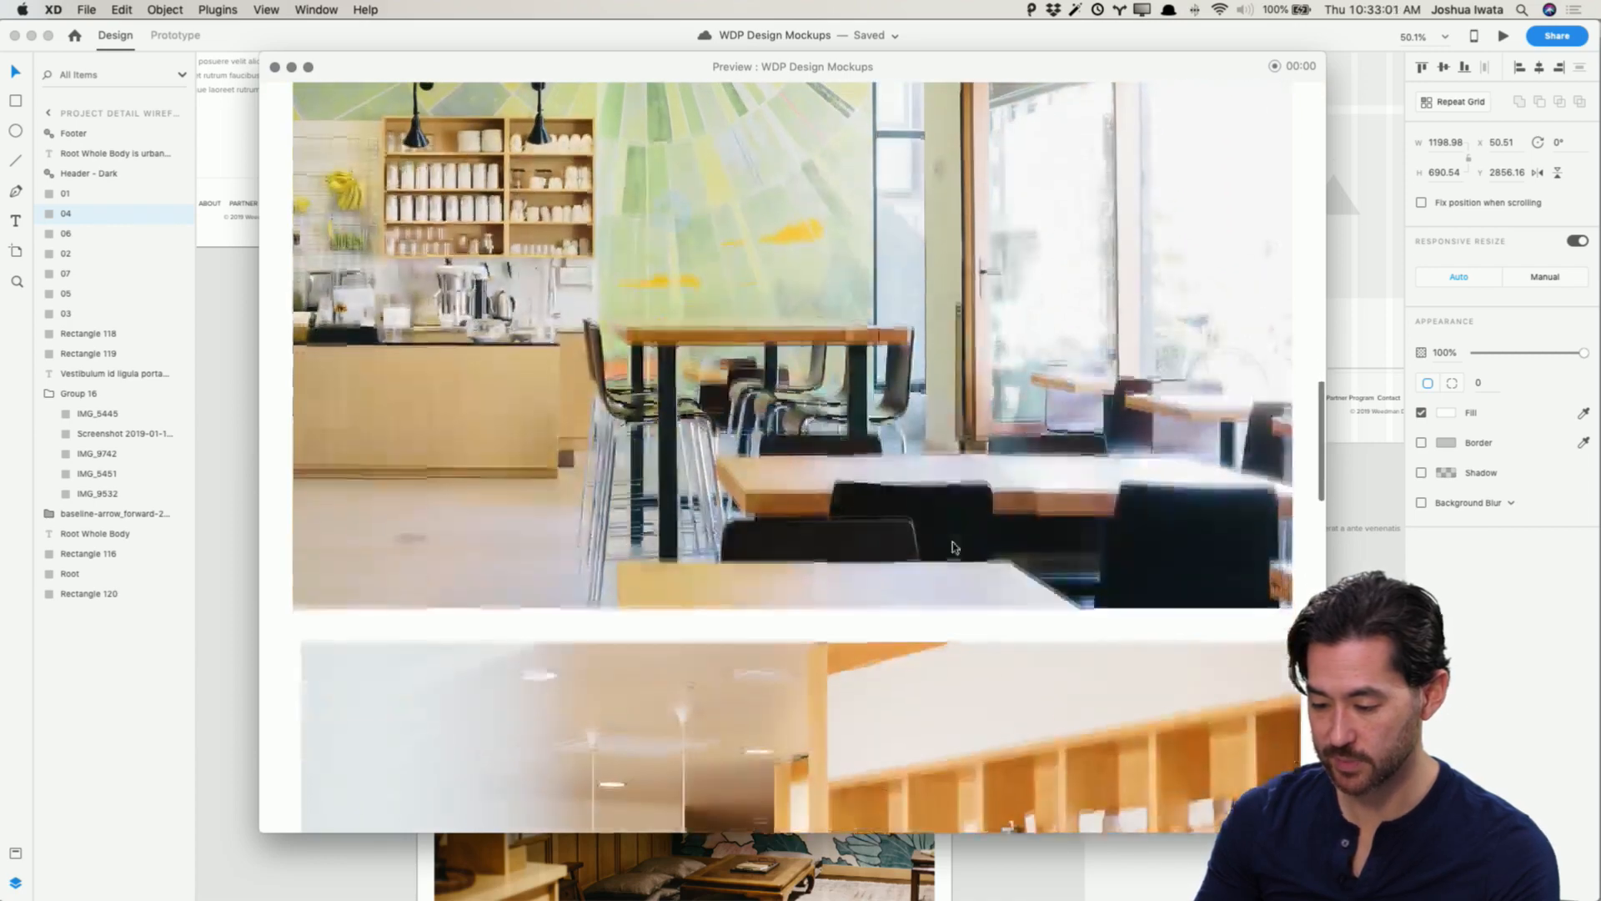
pyautogui.scroll(-11, 962, 543)
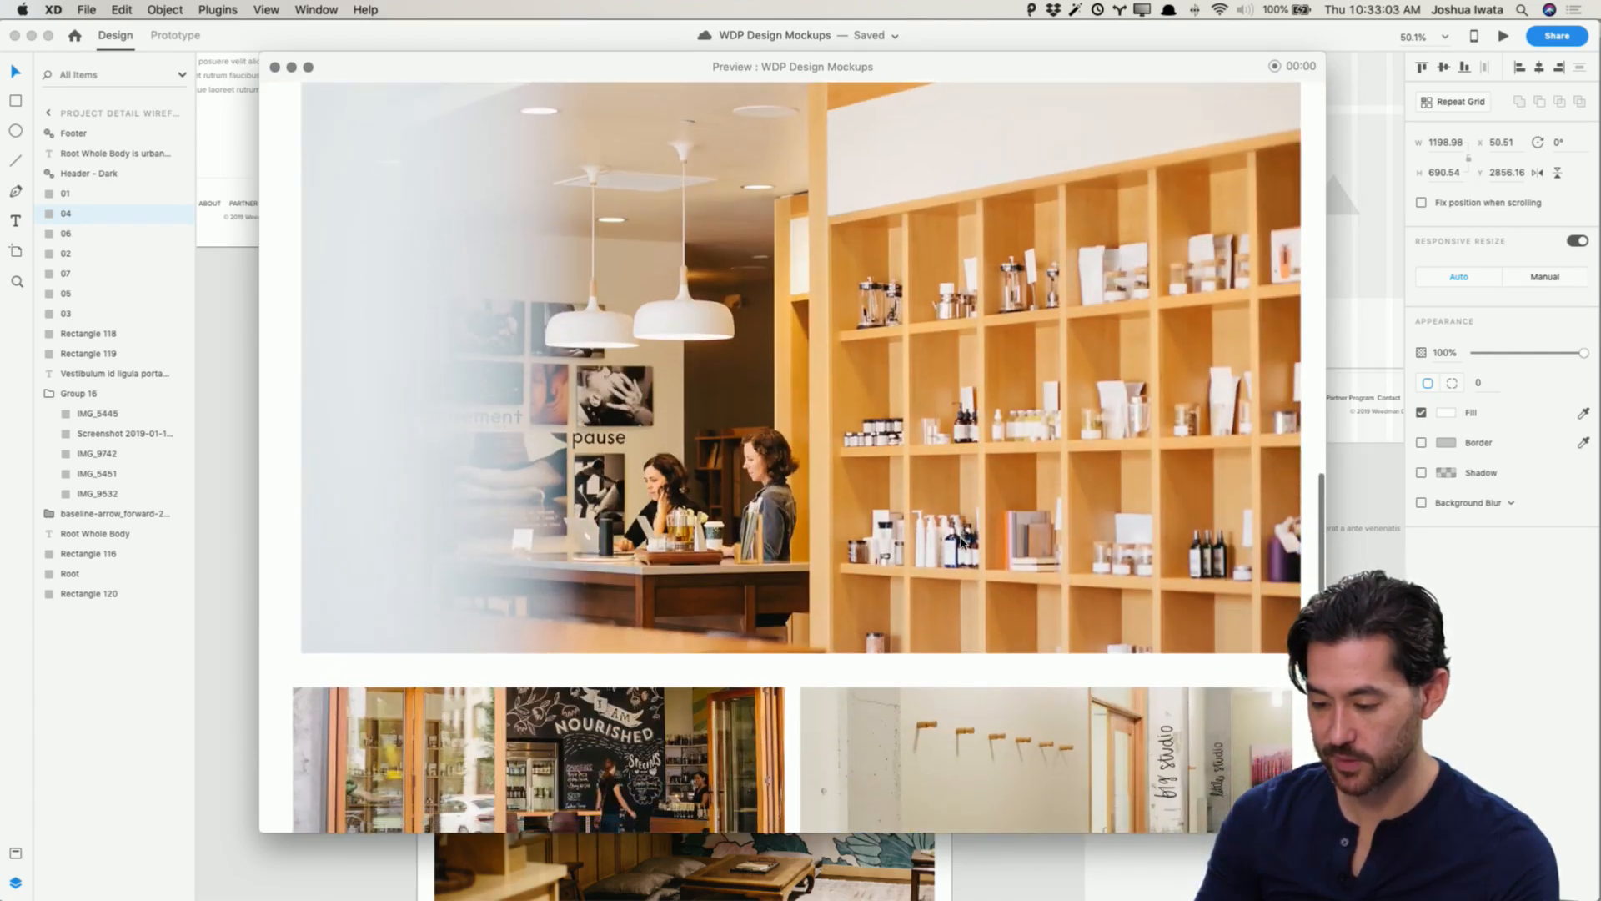
pyautogui.scroll(15, 962, 543)
pyautogui.scroll(13, 960, 543)
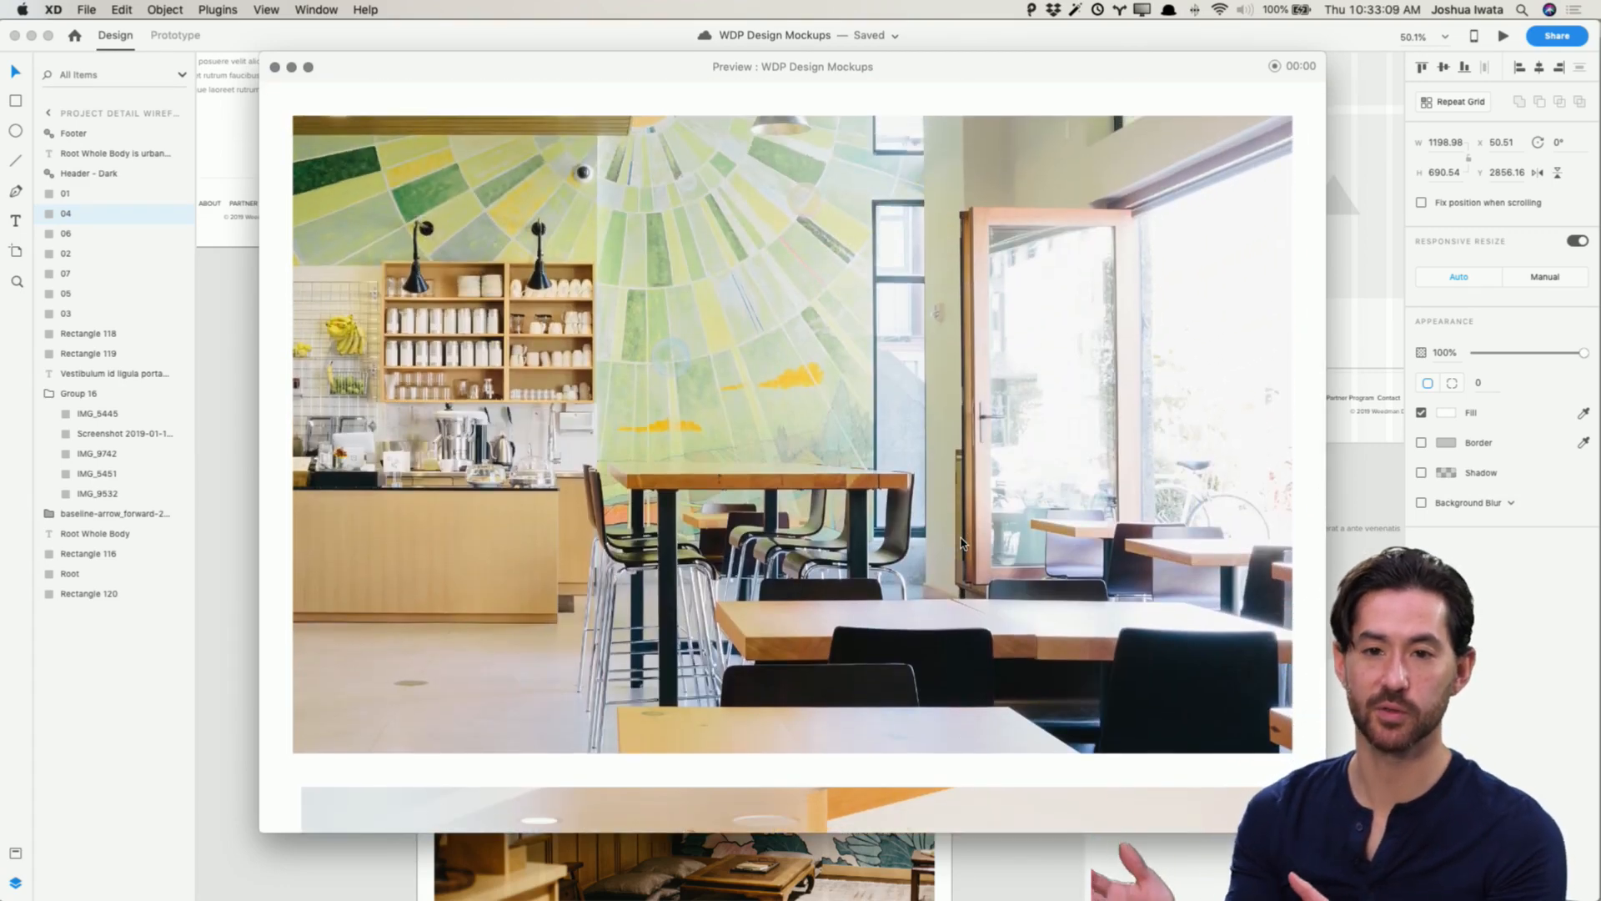
pyautogui.scroll(-9, 962, 543)
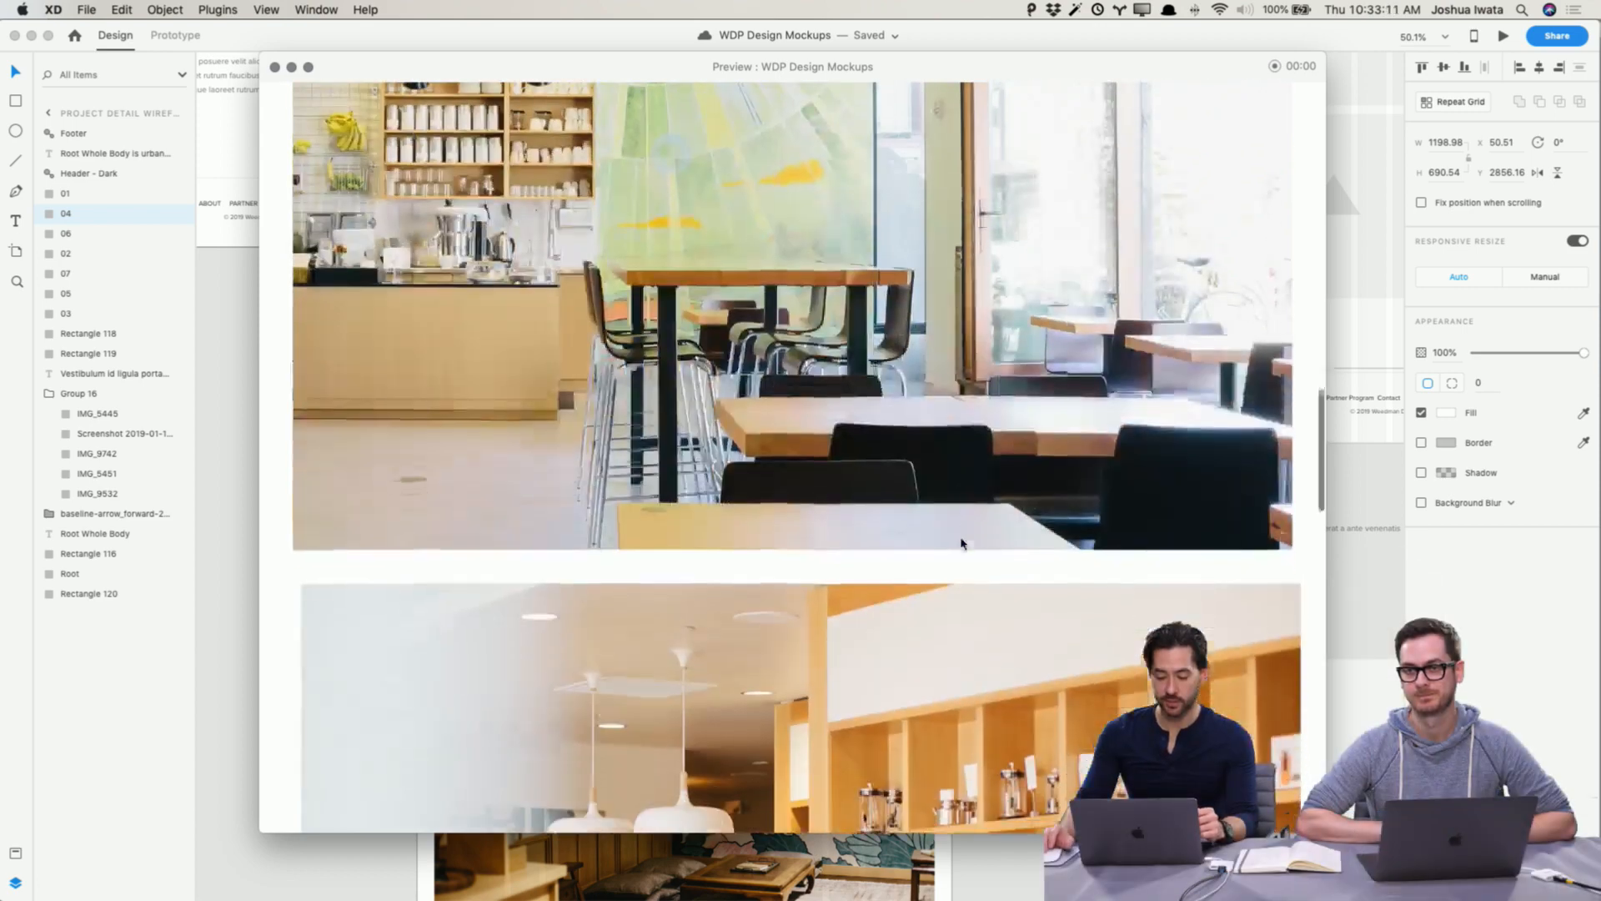
pyautogui.scroll(3, 962, 543)
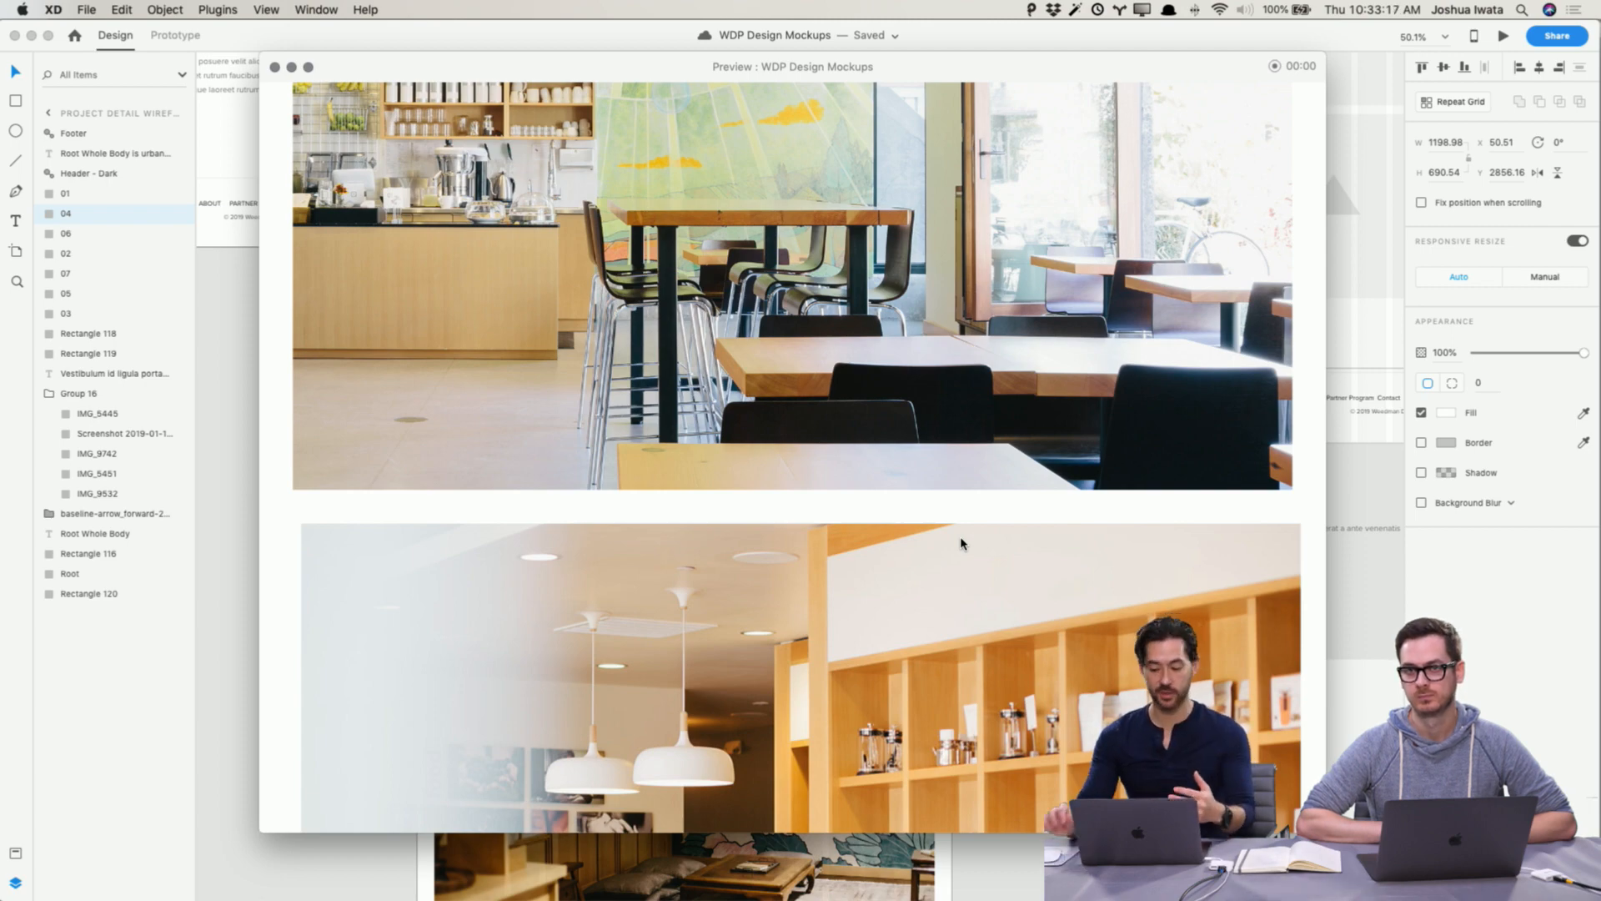
pyautogui.scroll(-15, 961, 543)
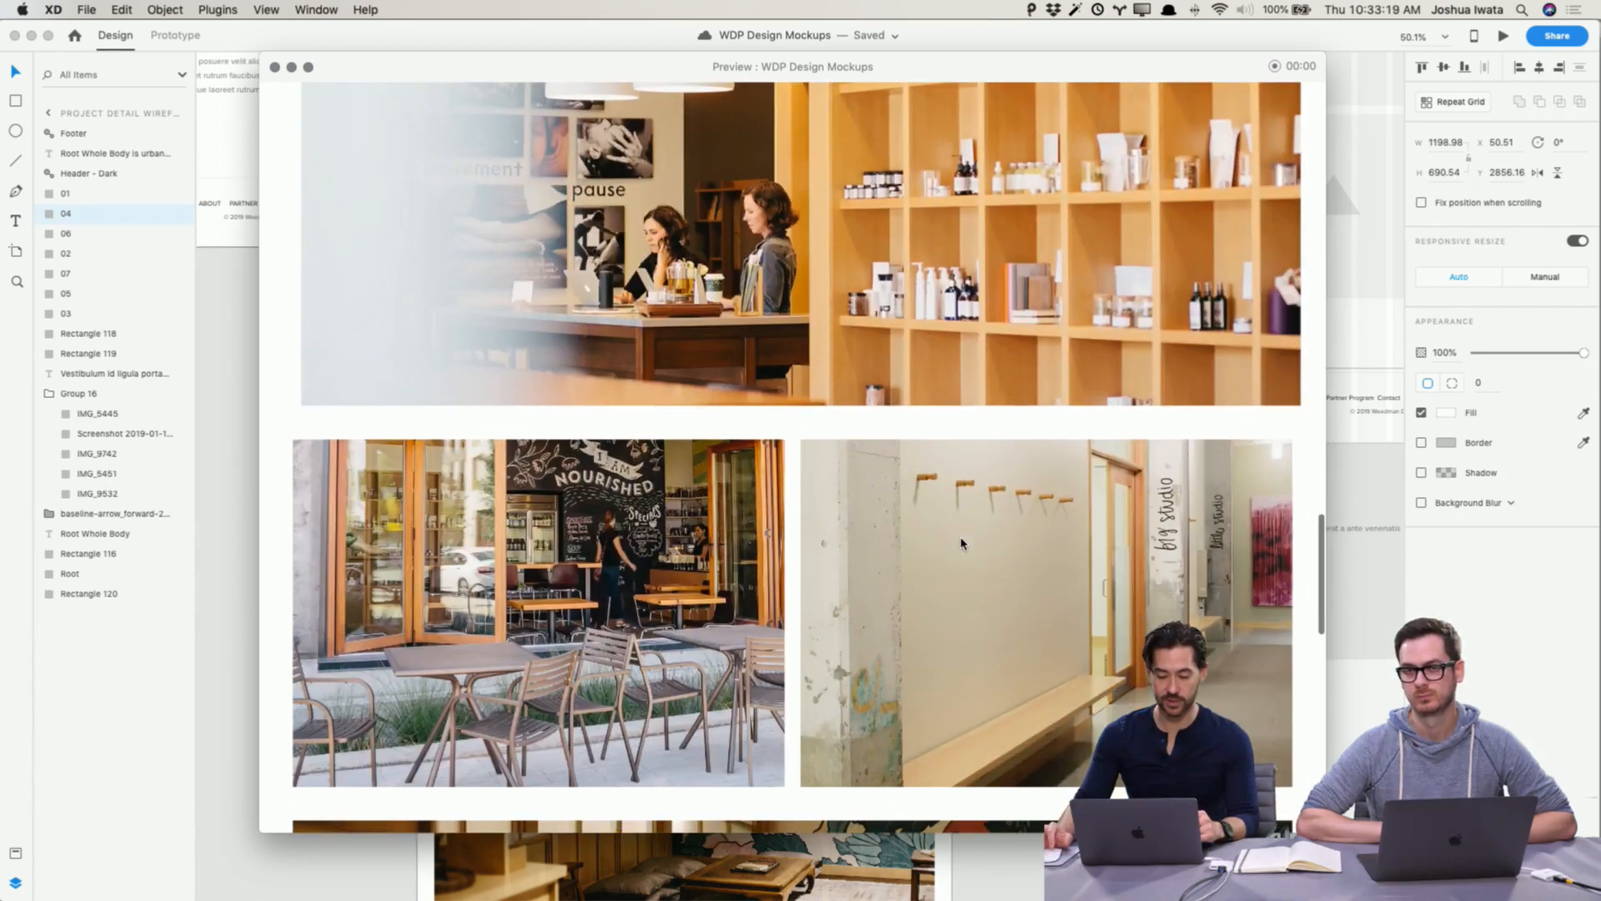
pyautogui.scroll(-5, 961, 543)
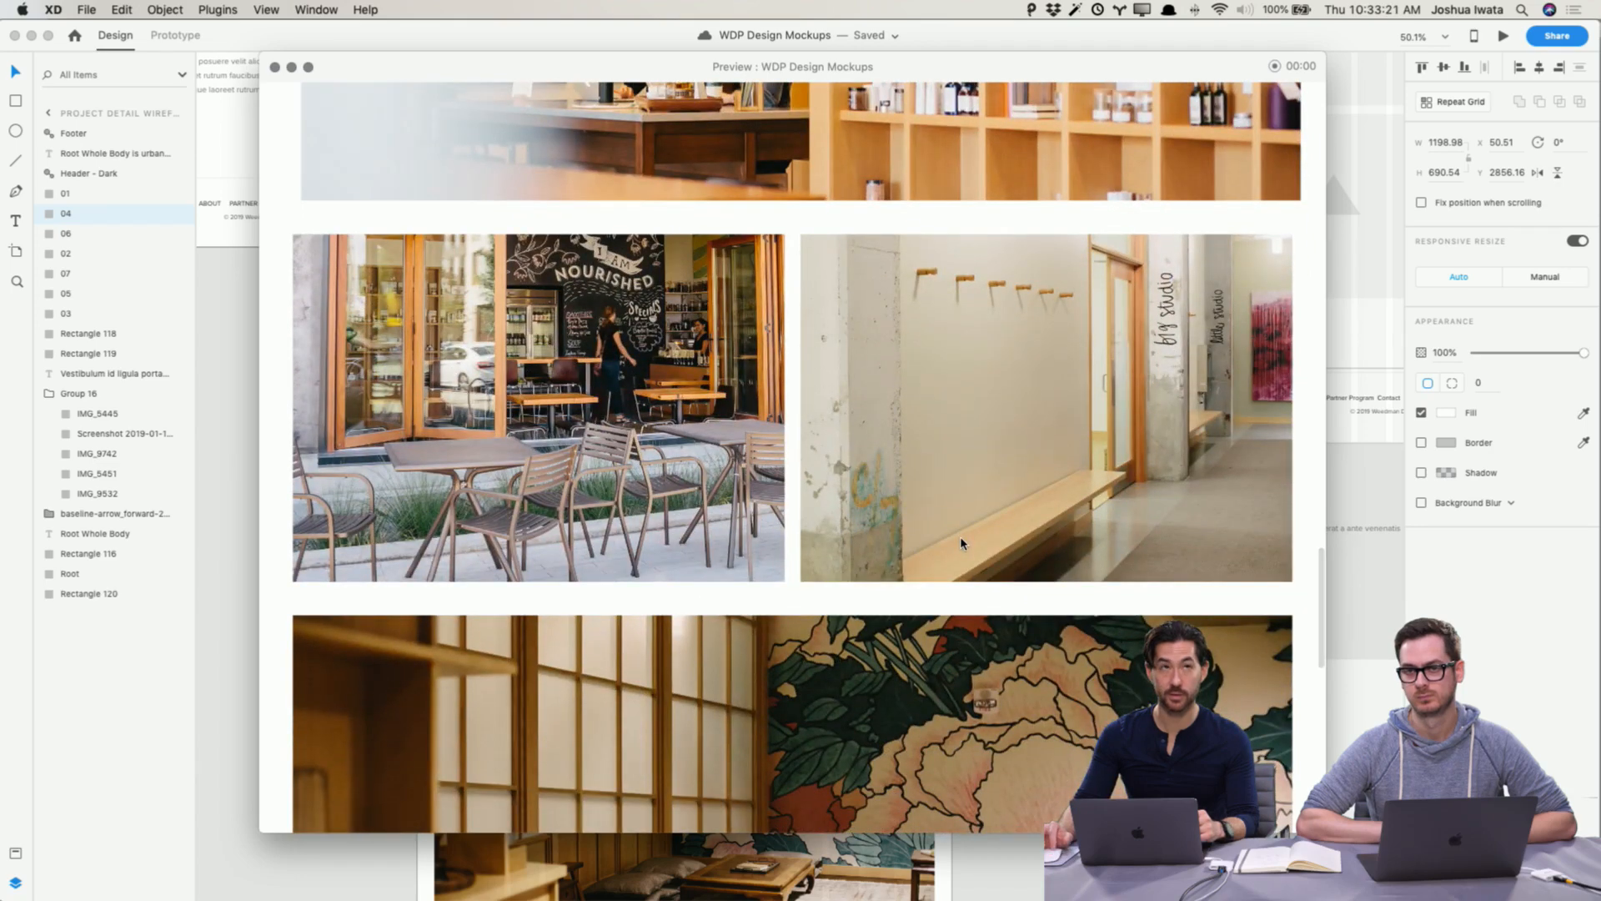
pyautogui.scroll(-11, 961, 543)
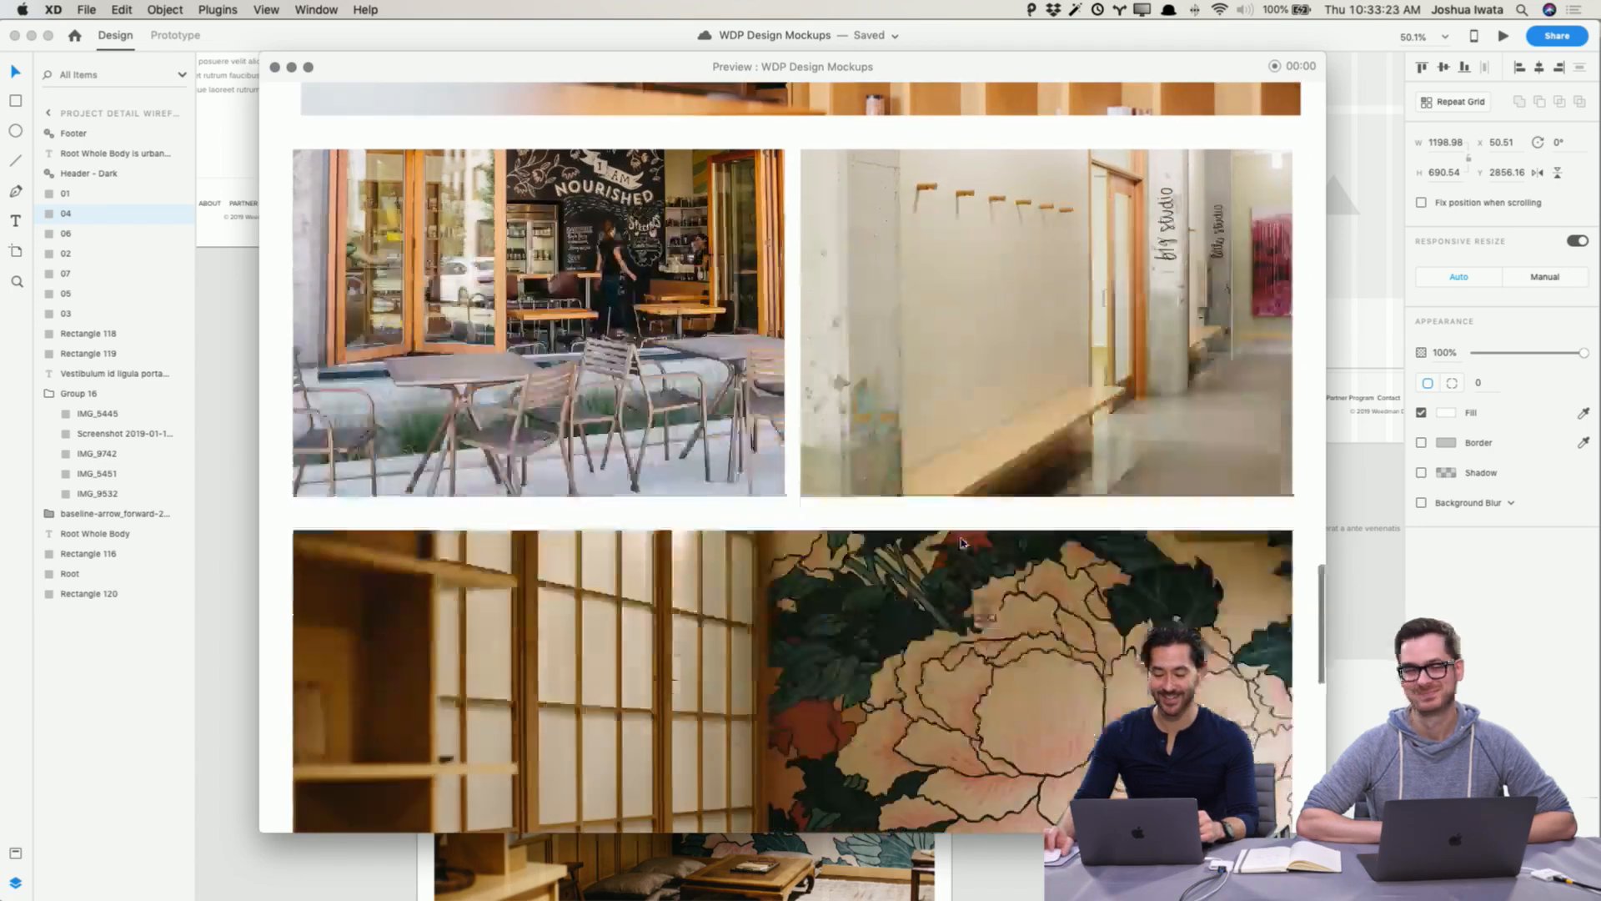
pyautogui.scroll(-12, 959, 546)
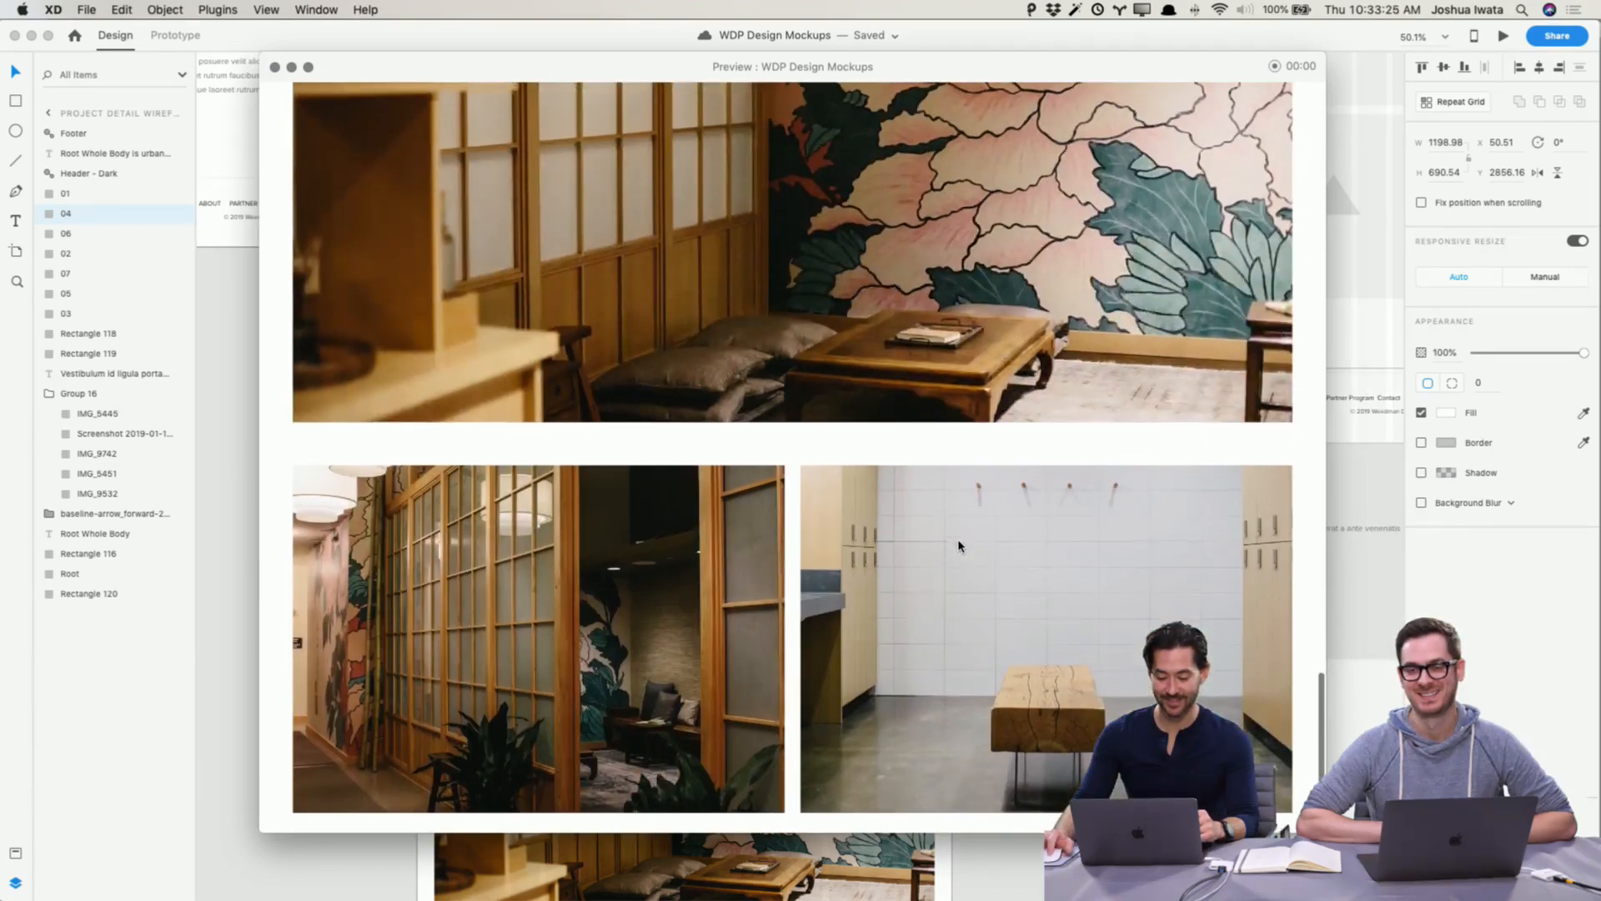
pyautogui.scroll(20, 959, 545)
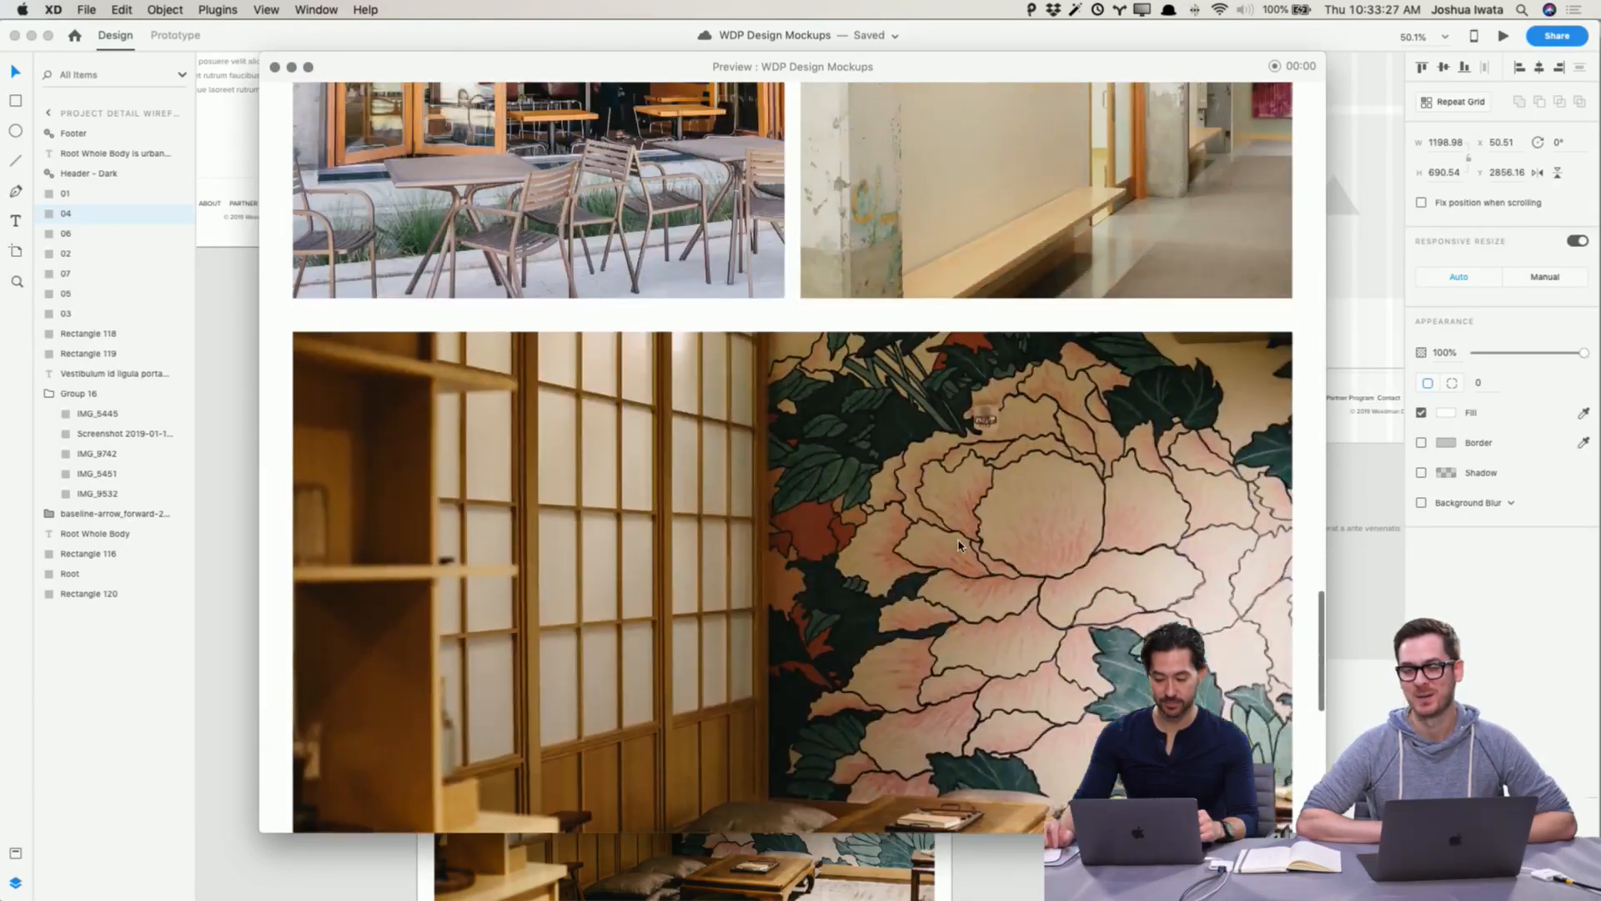
pyautogui.scroll(20, 959, 546)
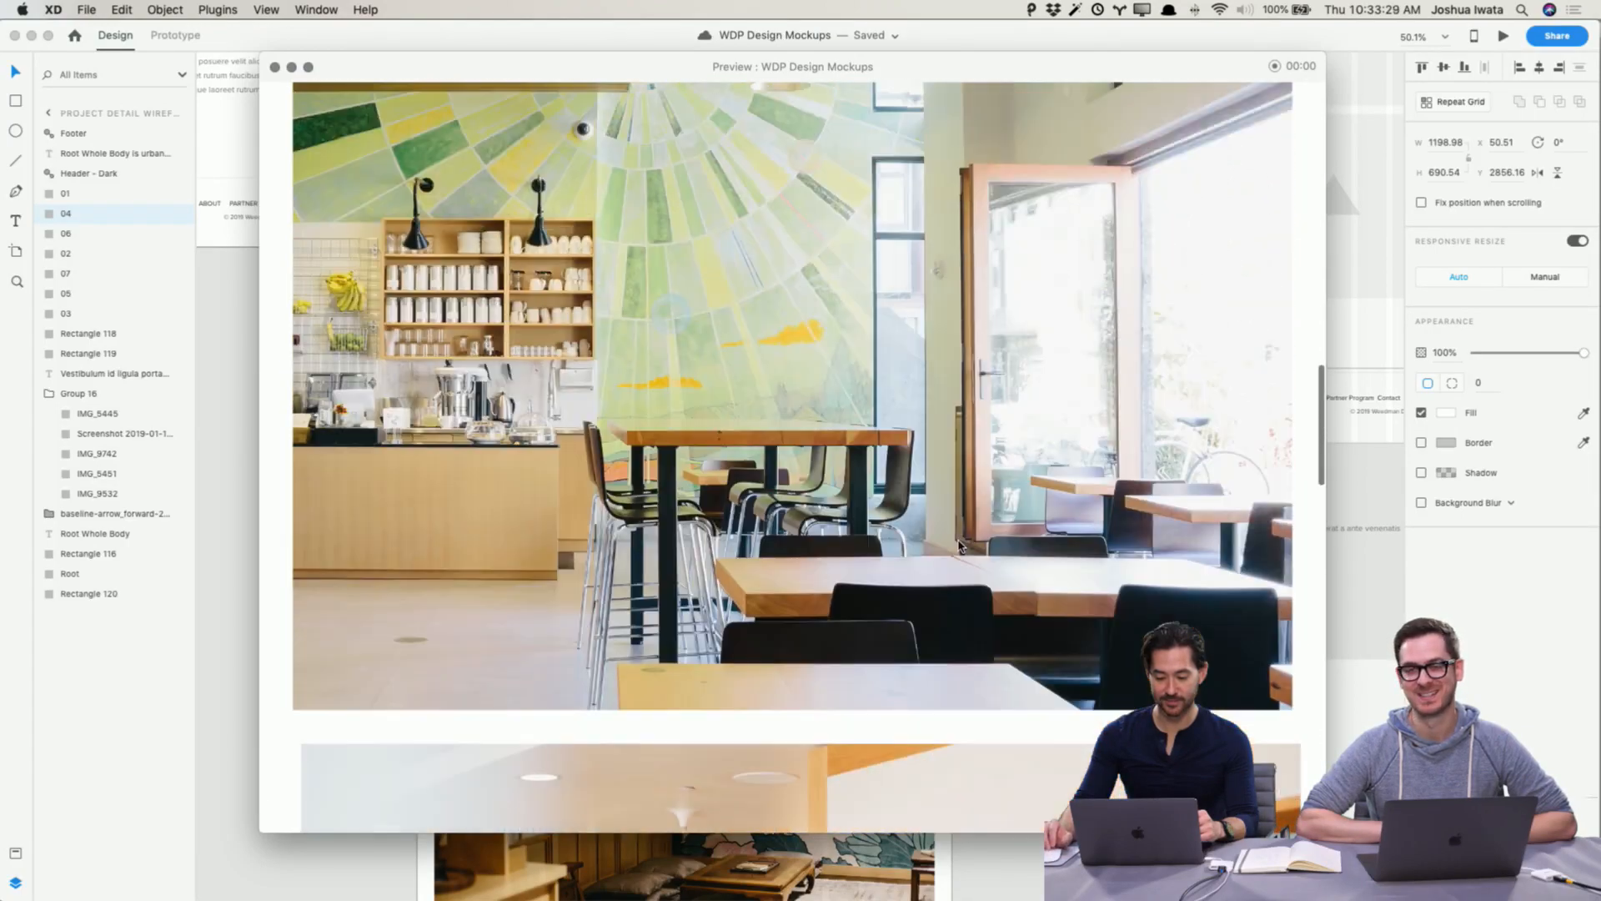
pyautogui.scroll(5, 959, 545)
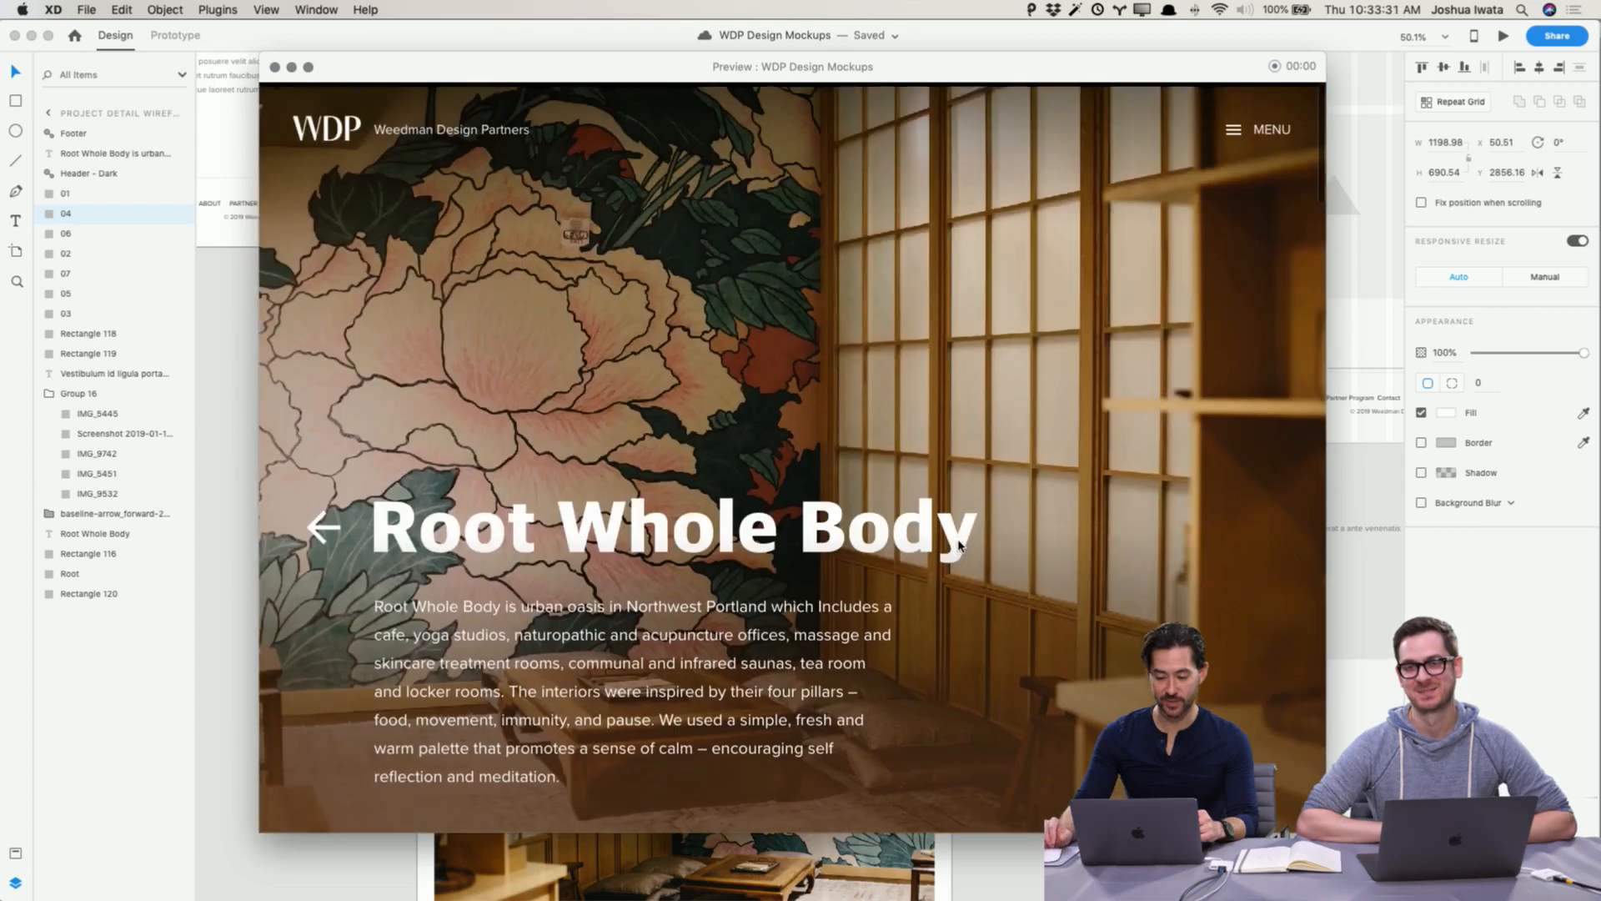
pyautogui.scroll(-20, 959, 545)
pyautogui.scroll(15, 959, 545)
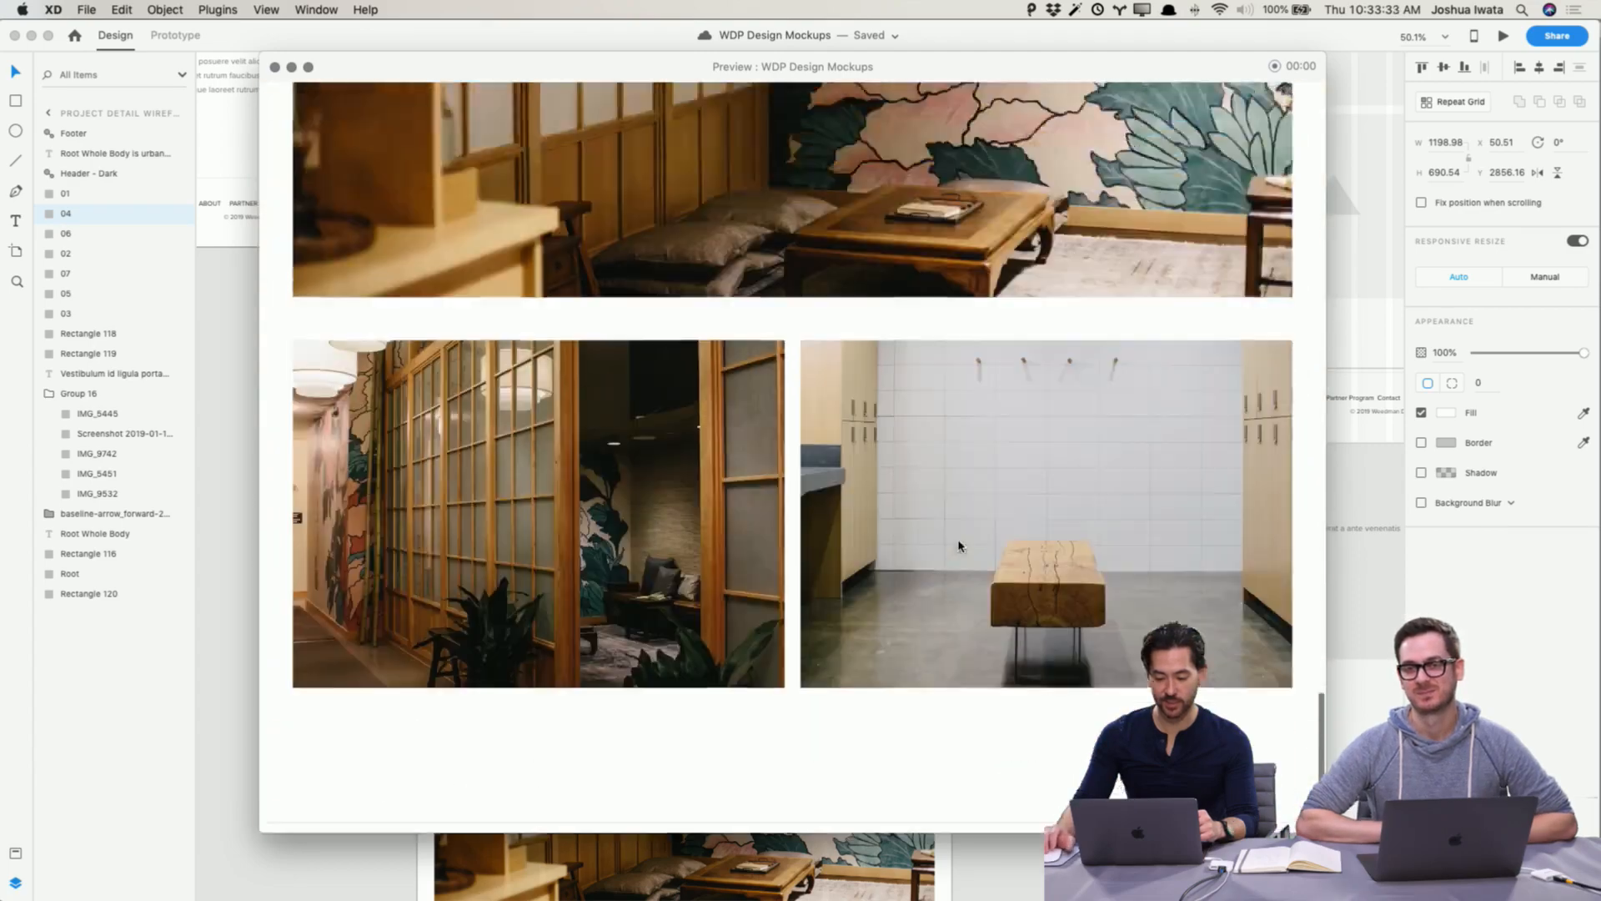
pyautogui.scroll(15, 959, 545)
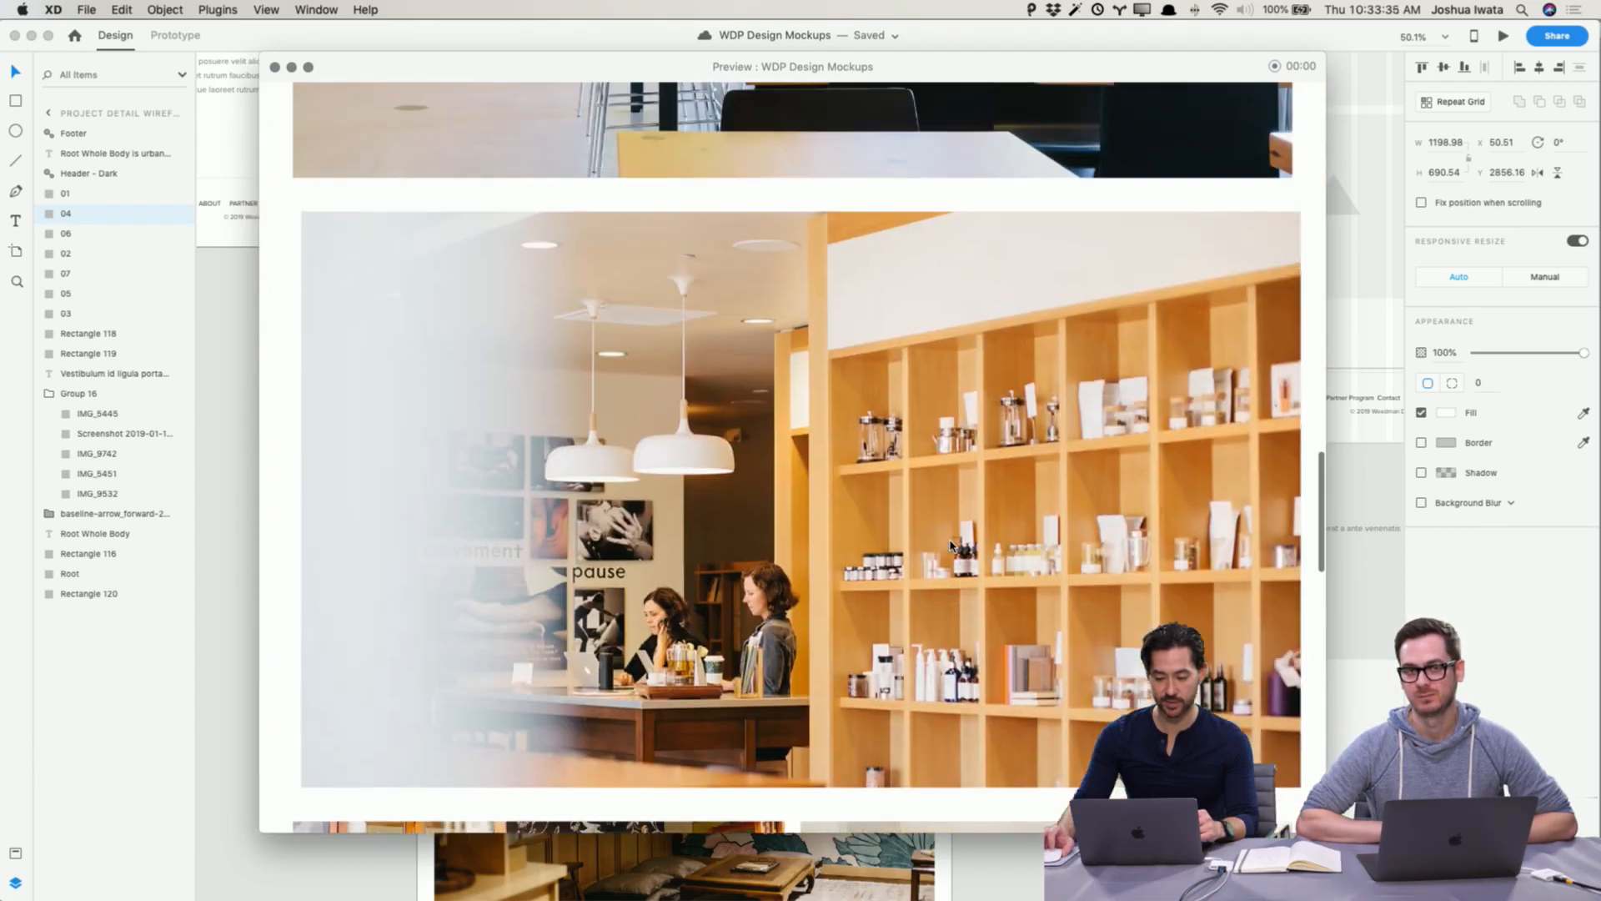
pyautogui.scroll(2, 771, 382)
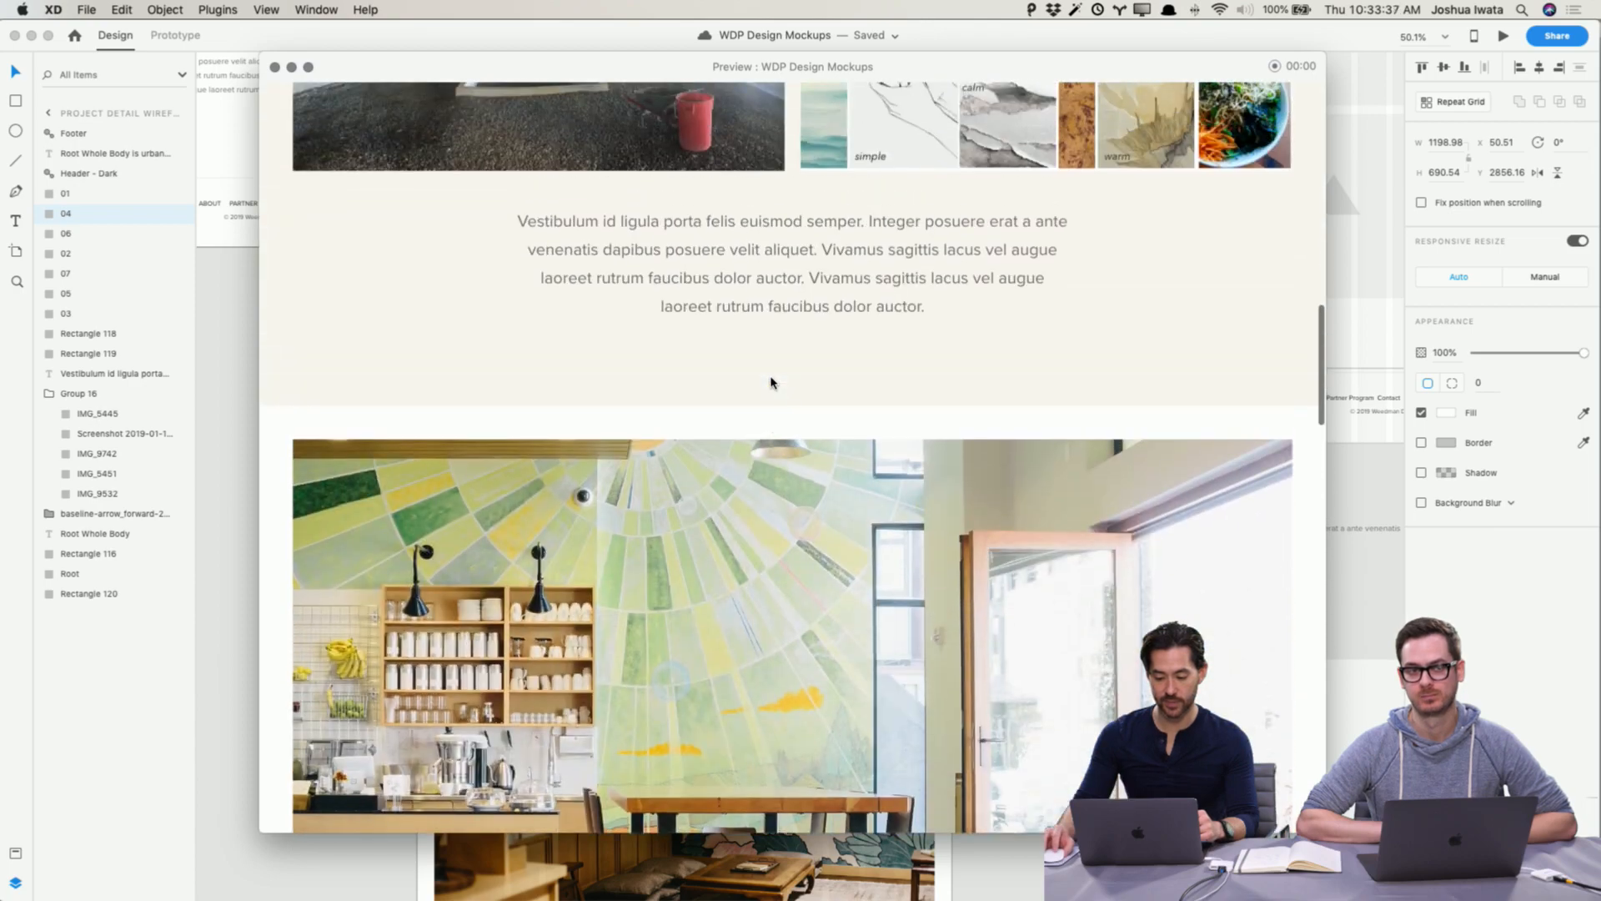
pyautogui.scroll(-15, 773, 386)
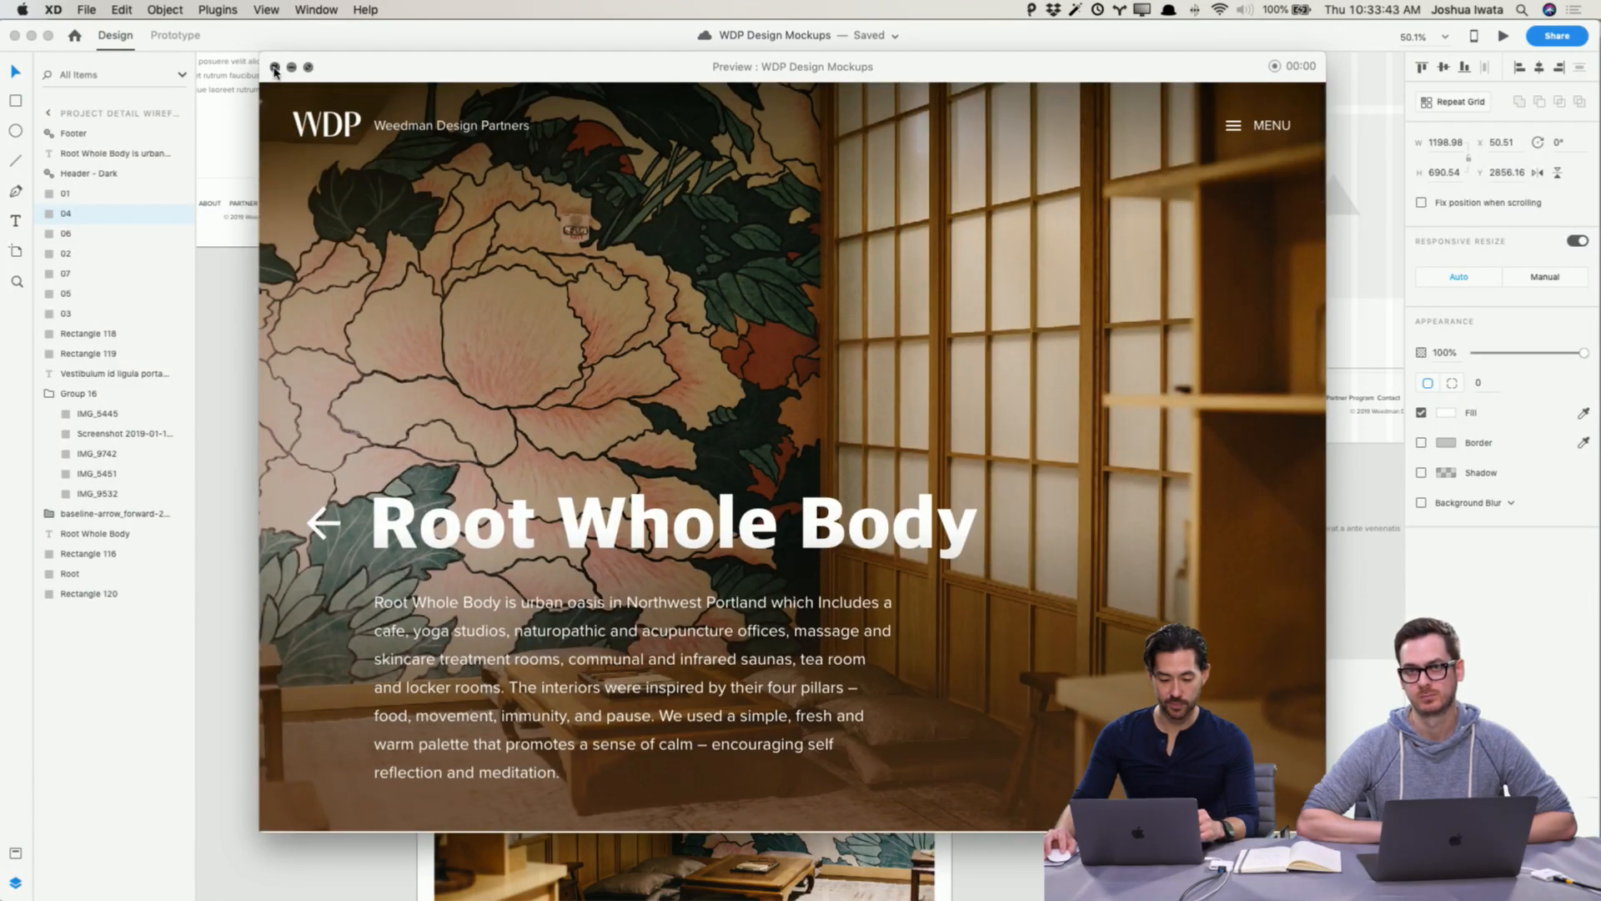
pyautogui.scroll(20, 359, 390)
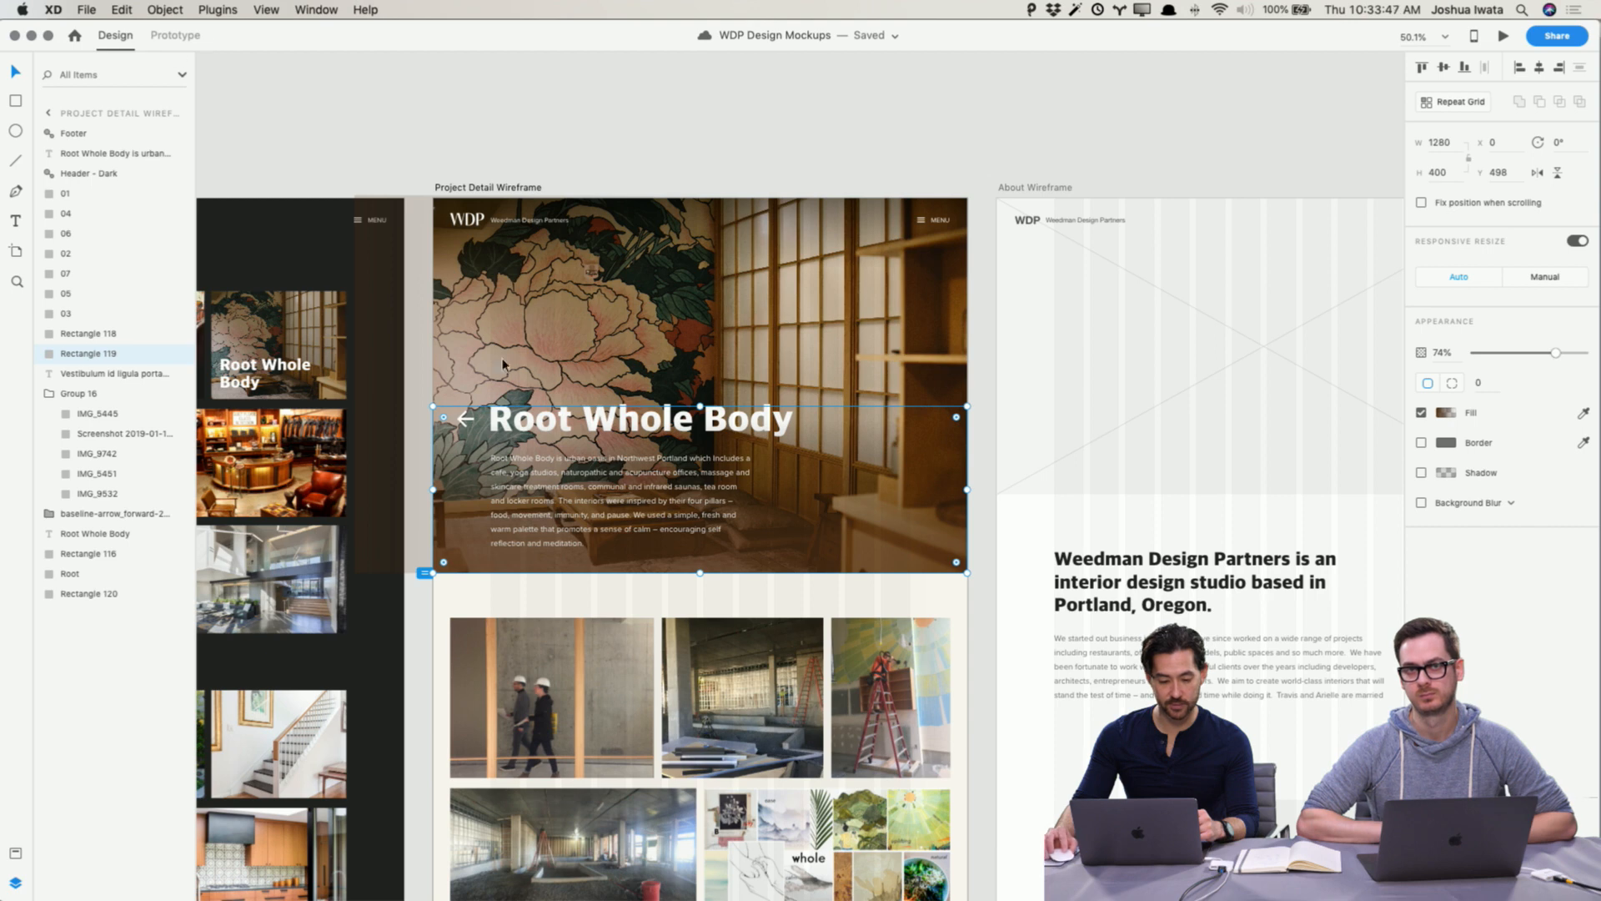
# Step: Move the Rectangle 119 layer beneath the back arrow so the arrow in the header can be selected
pyautogui.rightClick(462, 422)
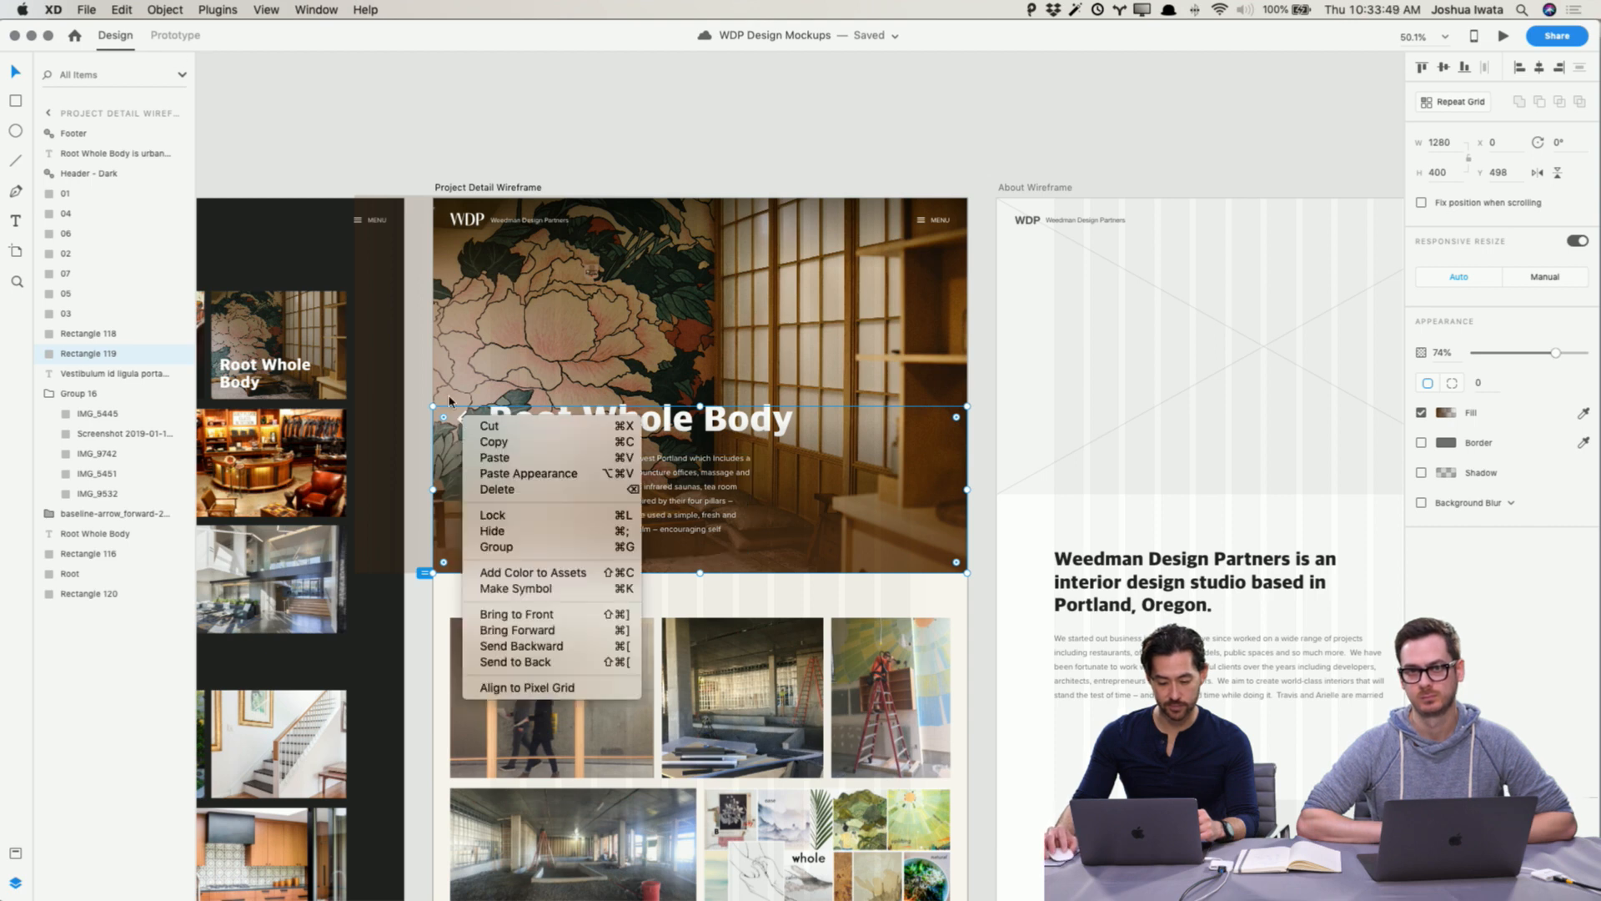
pyautogui.click(449, 401)
pyautogui.moveTo(463, 419); pyautogui.dragTo(478, 428)
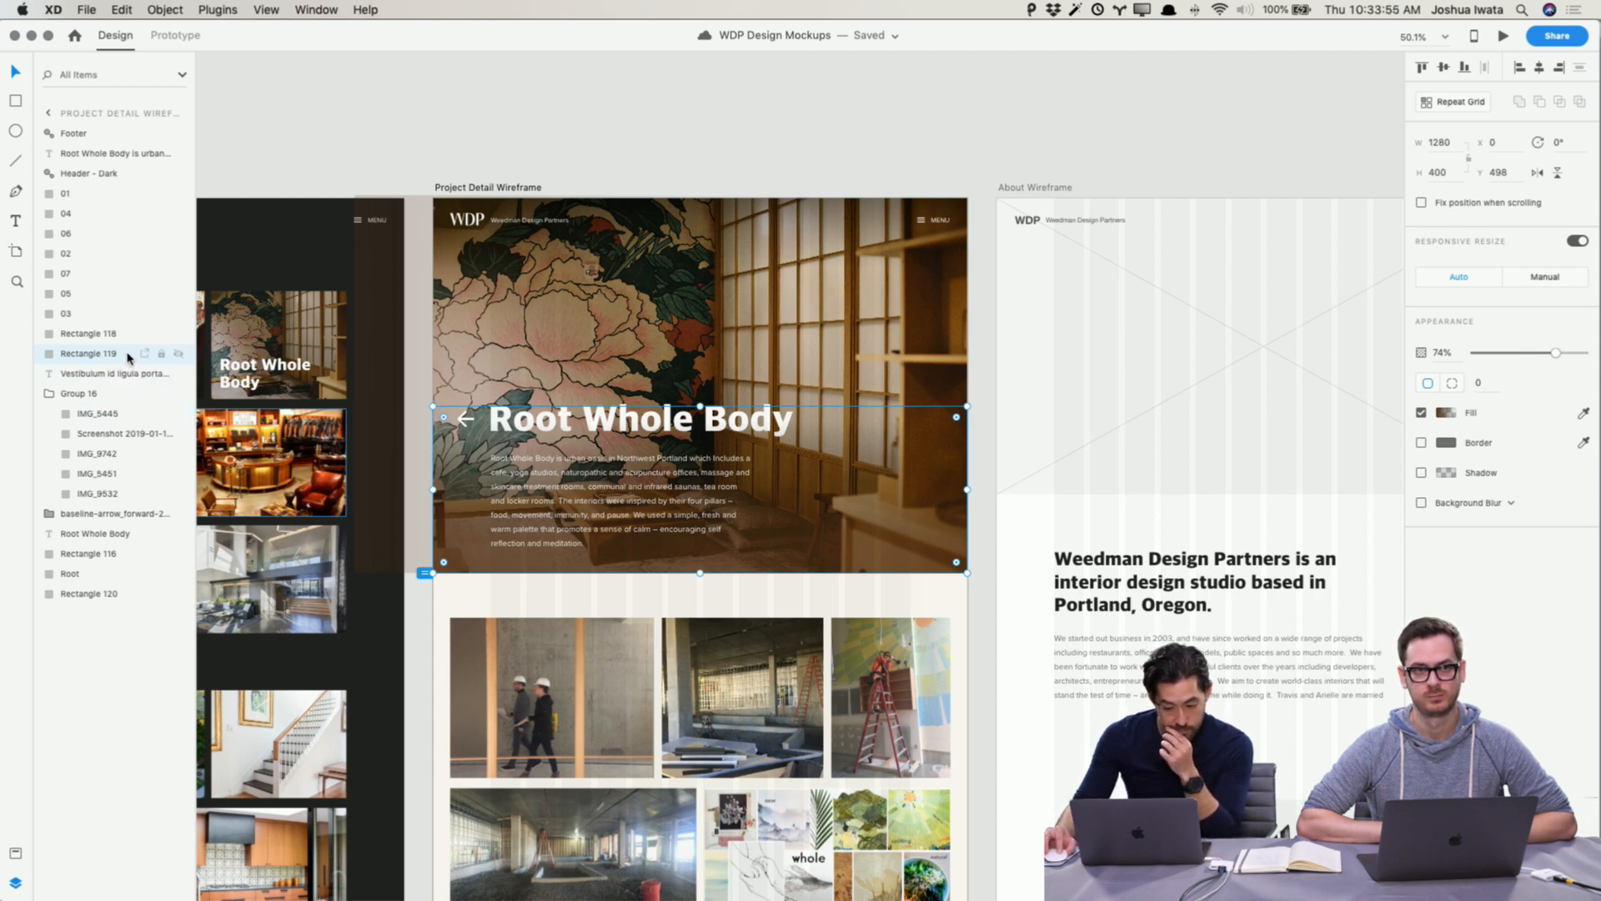
pyautogui.moveTo(127, 359); pyautogui.dragTo(108, 544)
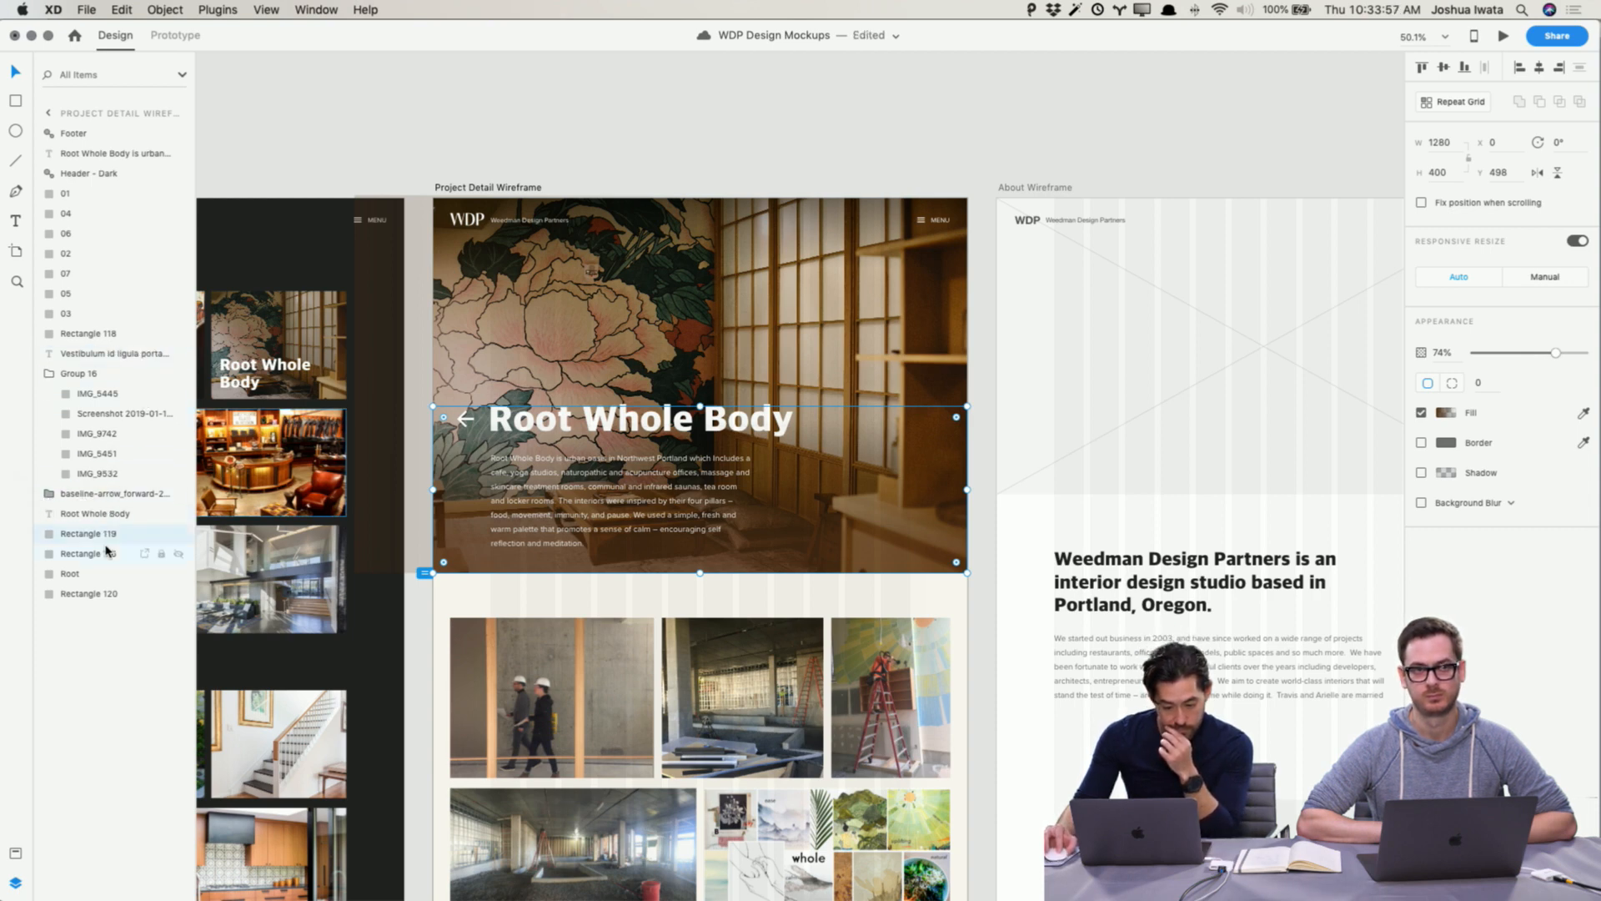
pyautogui.click(476, 157)
pyautogui.click(464, 424)
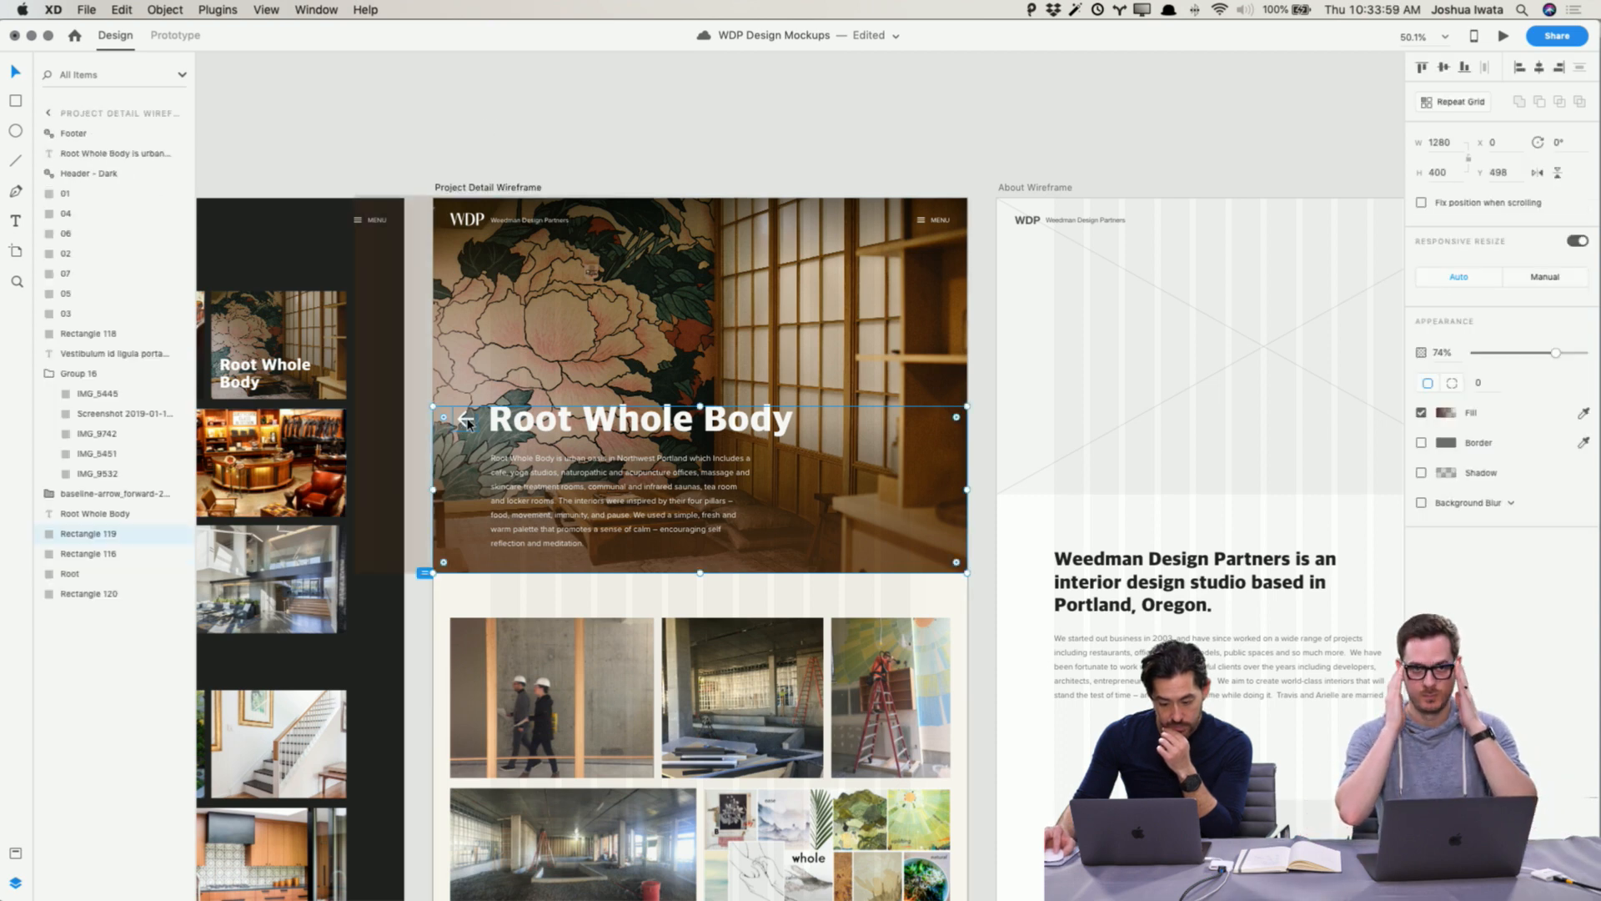
pyautogui.click(466, 419)
# Step: Switch to Prototype mode and inspect the link from the Root Whole Body tile to the Project Detail Wireframe
pyautogui.click(175, 35)
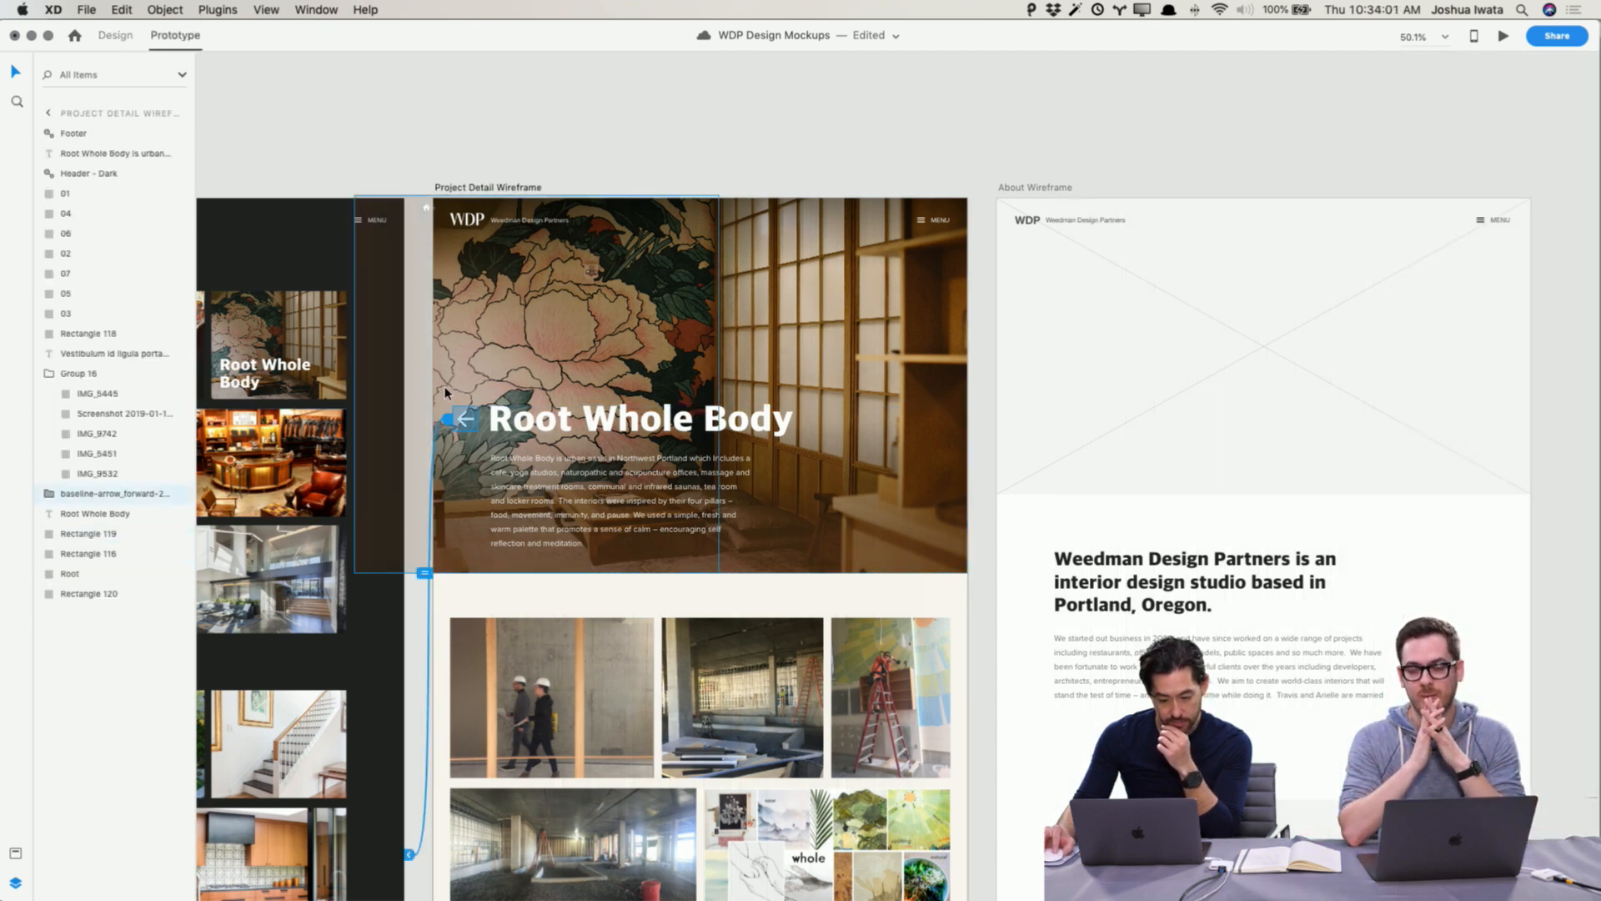
pyautogui.click(463, 126)
pyautogui.hscroll(-3, 455, 208)
pyautogui.click(434, 328)
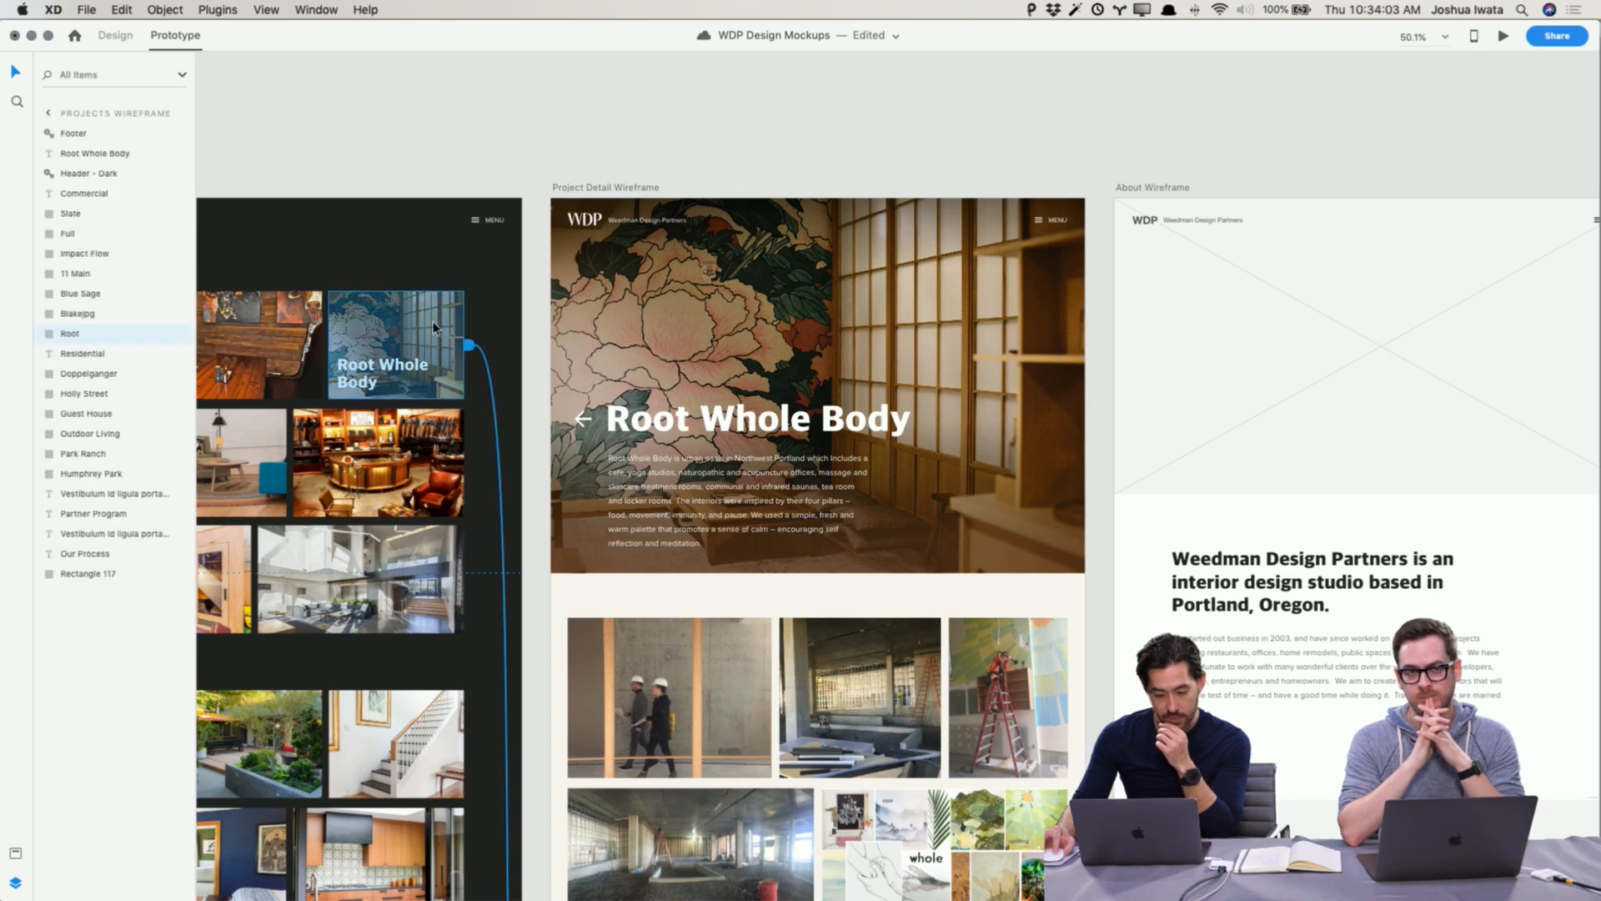
pyautogui.scroll(-10, 446, 332)
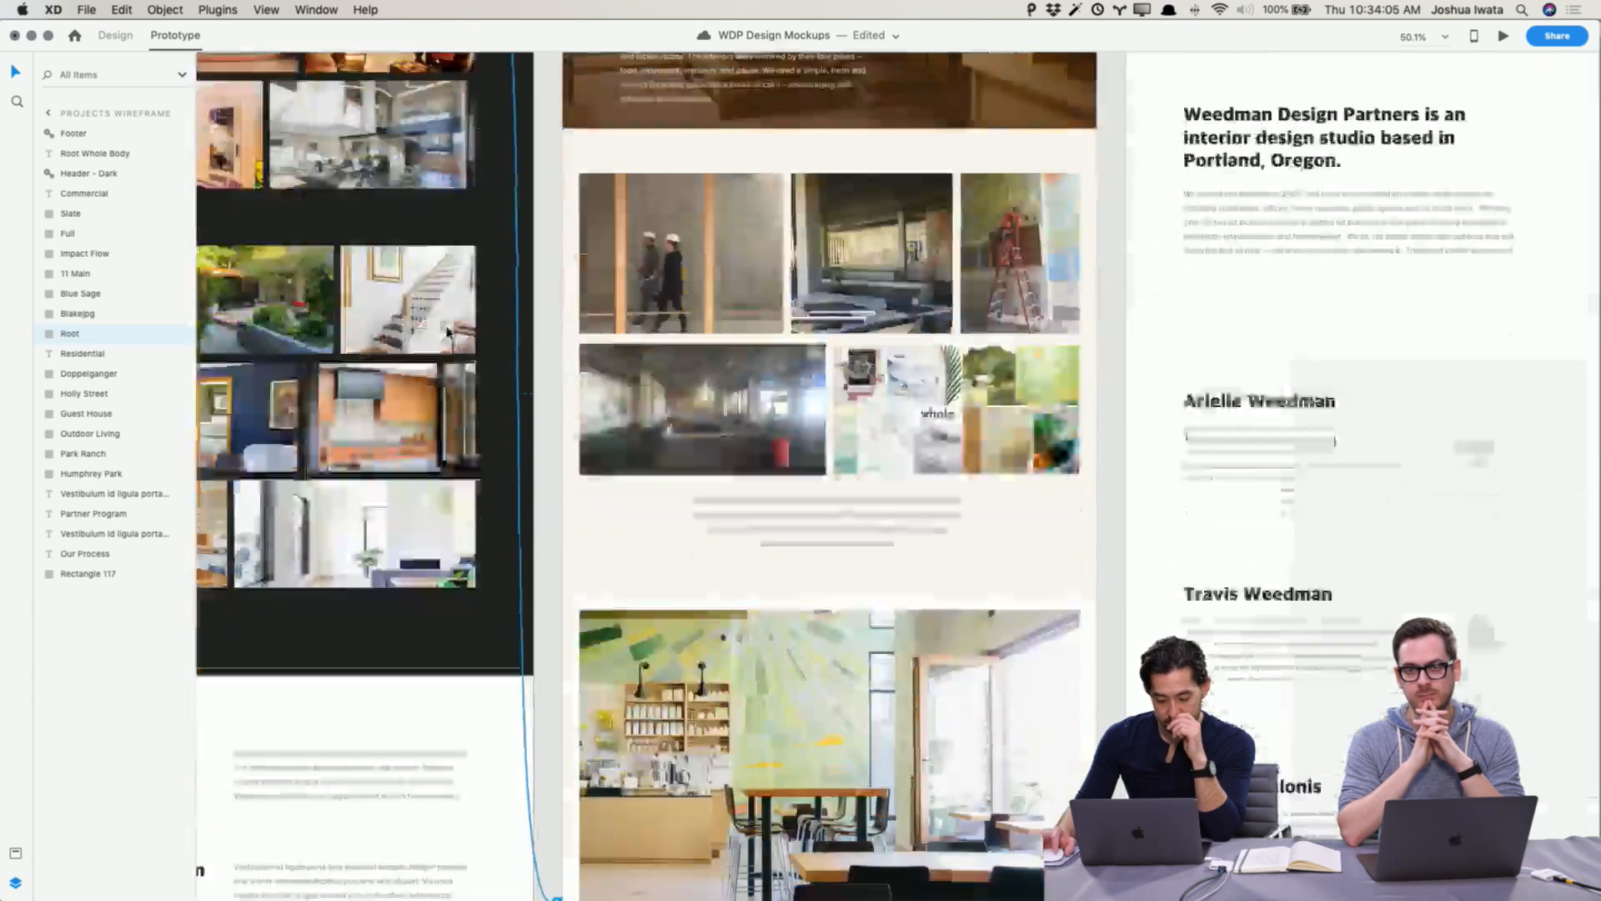
pyautogui.scroll(8, 1002, 278)
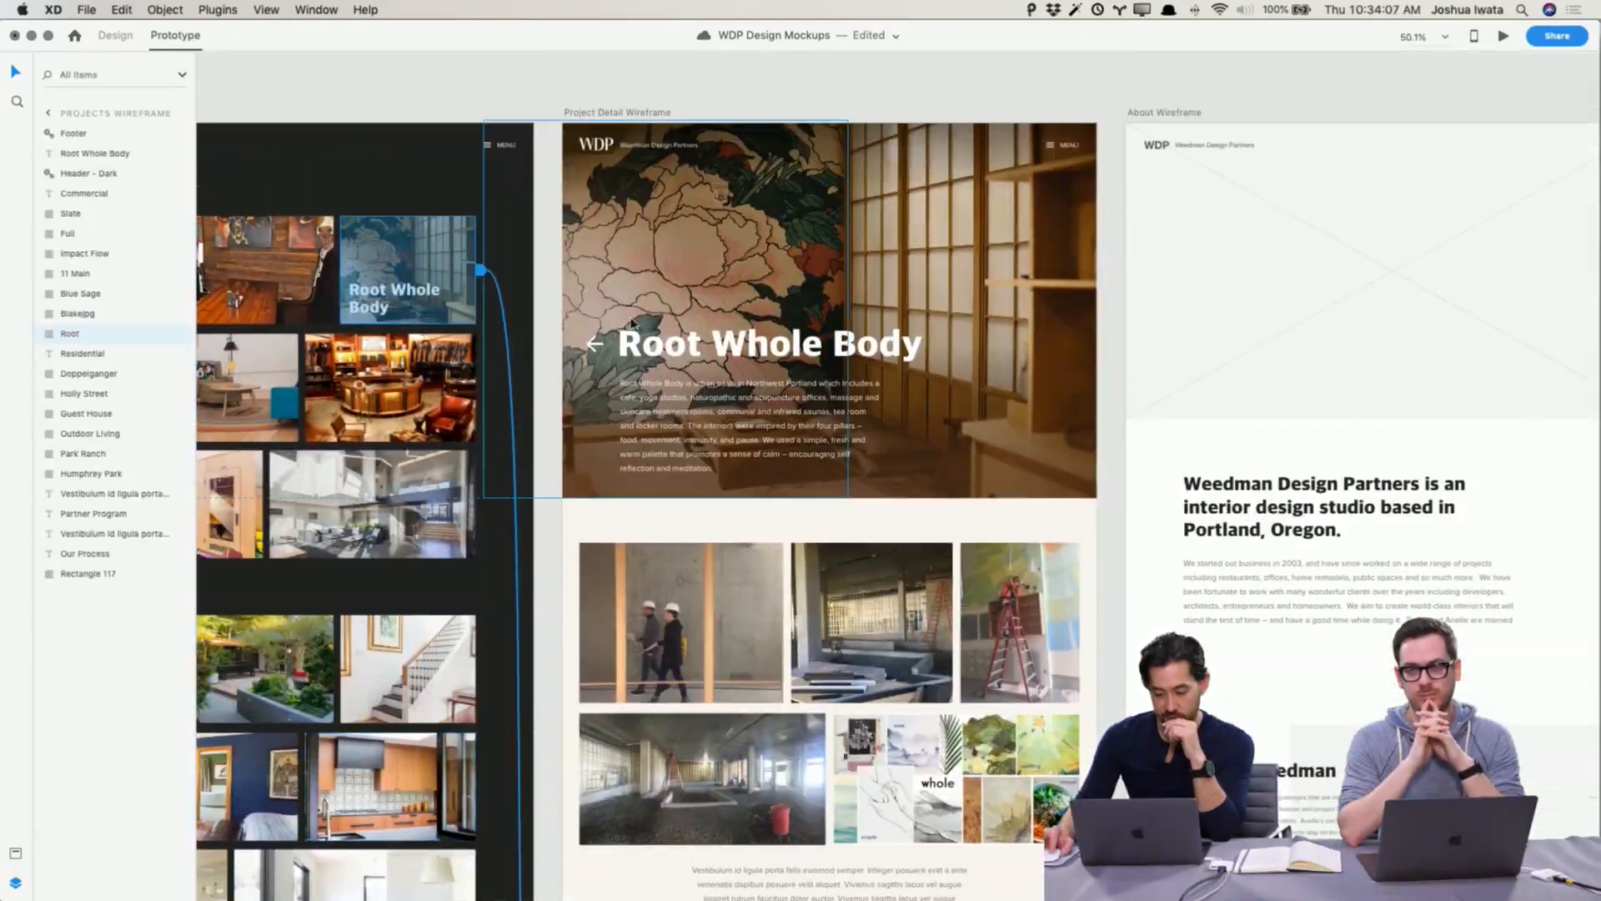
pyautogui.scroll(-10, 1003, 272)
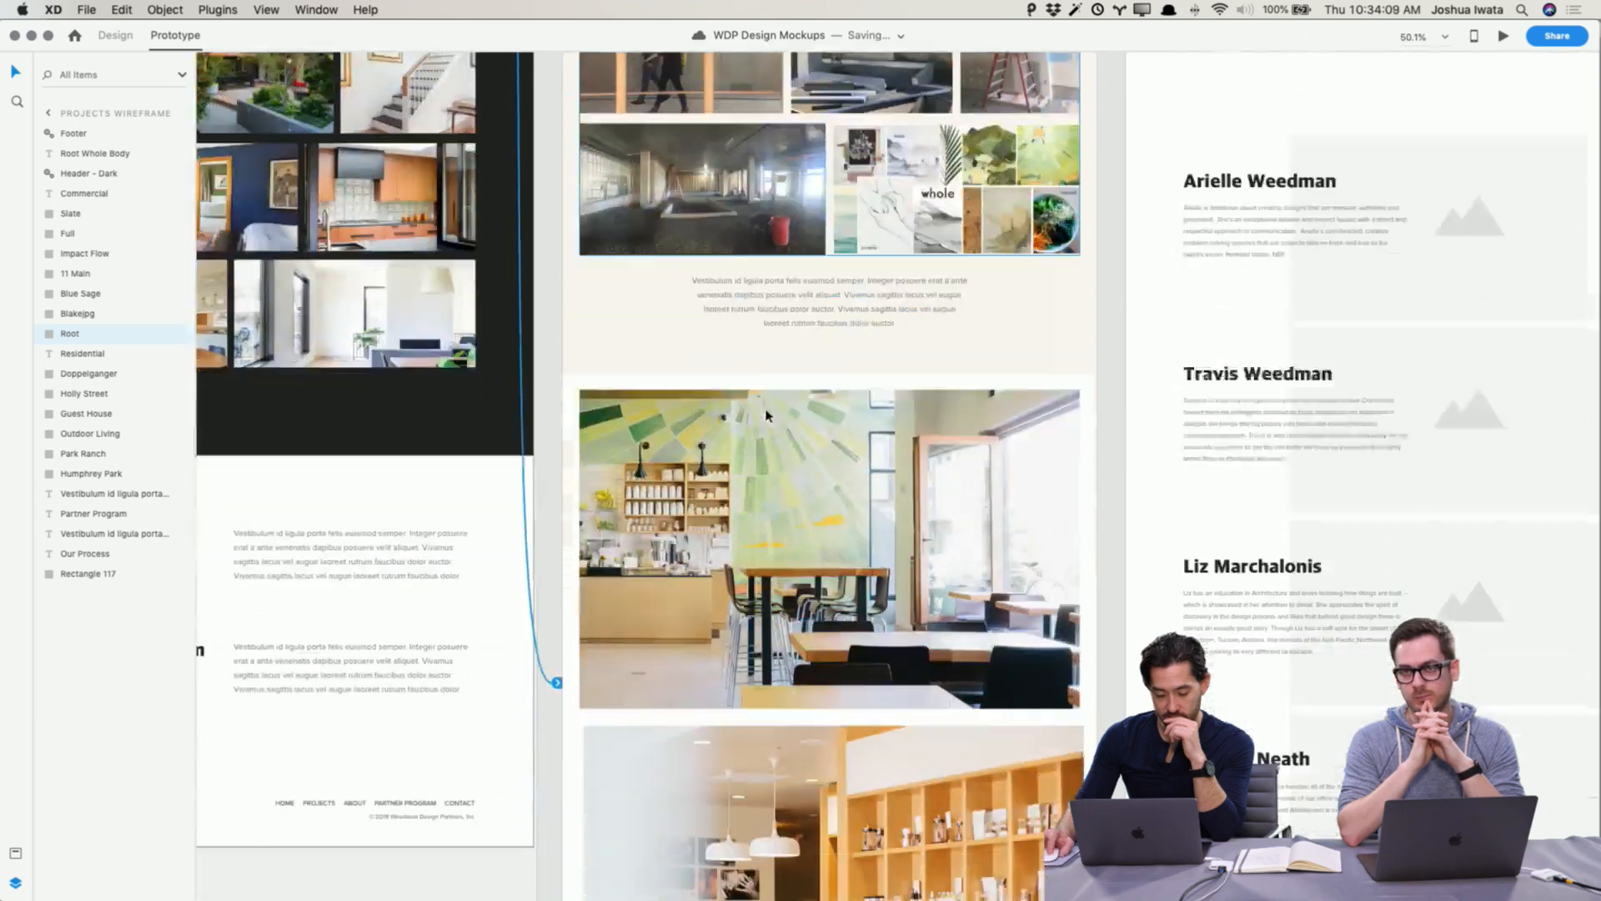
# Step: Change the Root Whole Body tile's link action to Auto-Animate
pyautogui.click(557, 664)
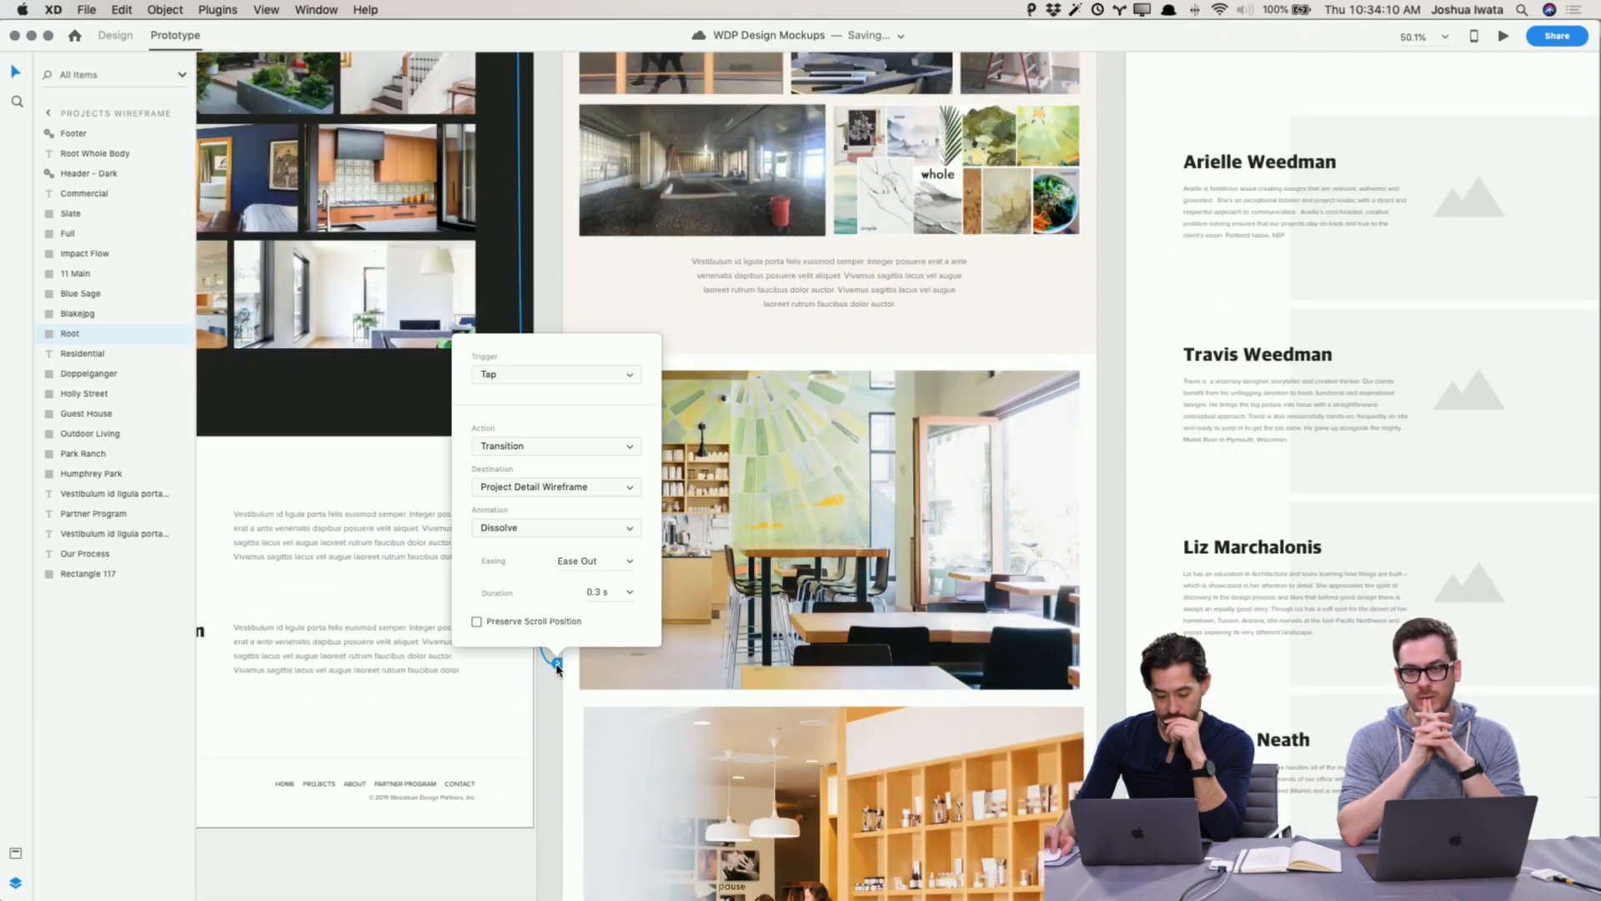
pyautogui.click(557, 447)
pyautogui.click(557, 459)
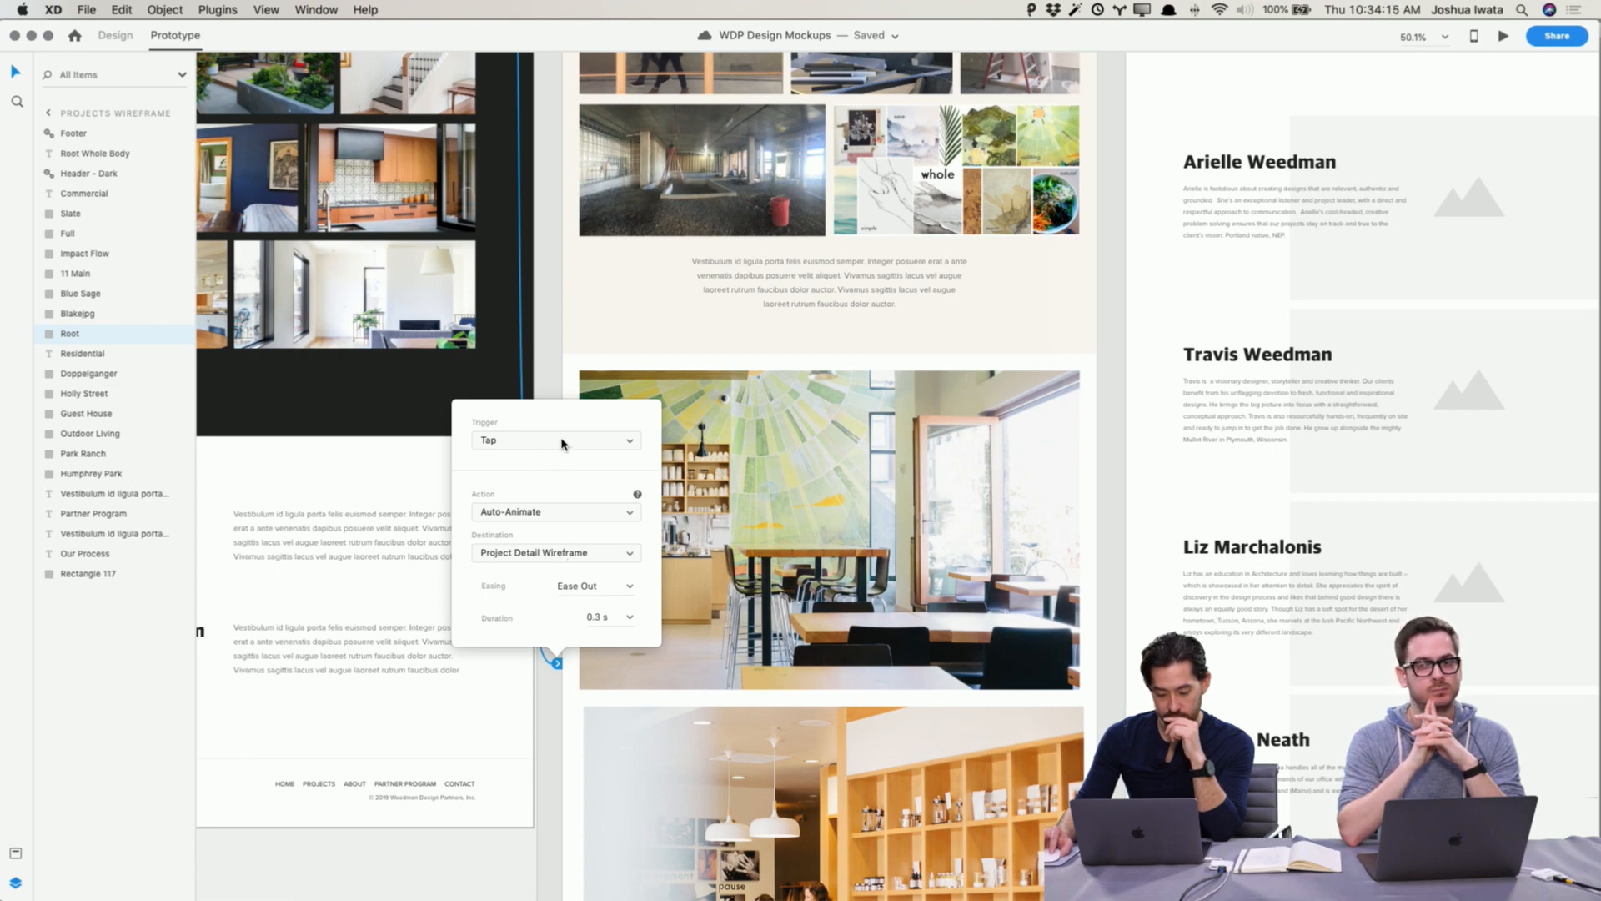
pyautogui.click(553, 843)
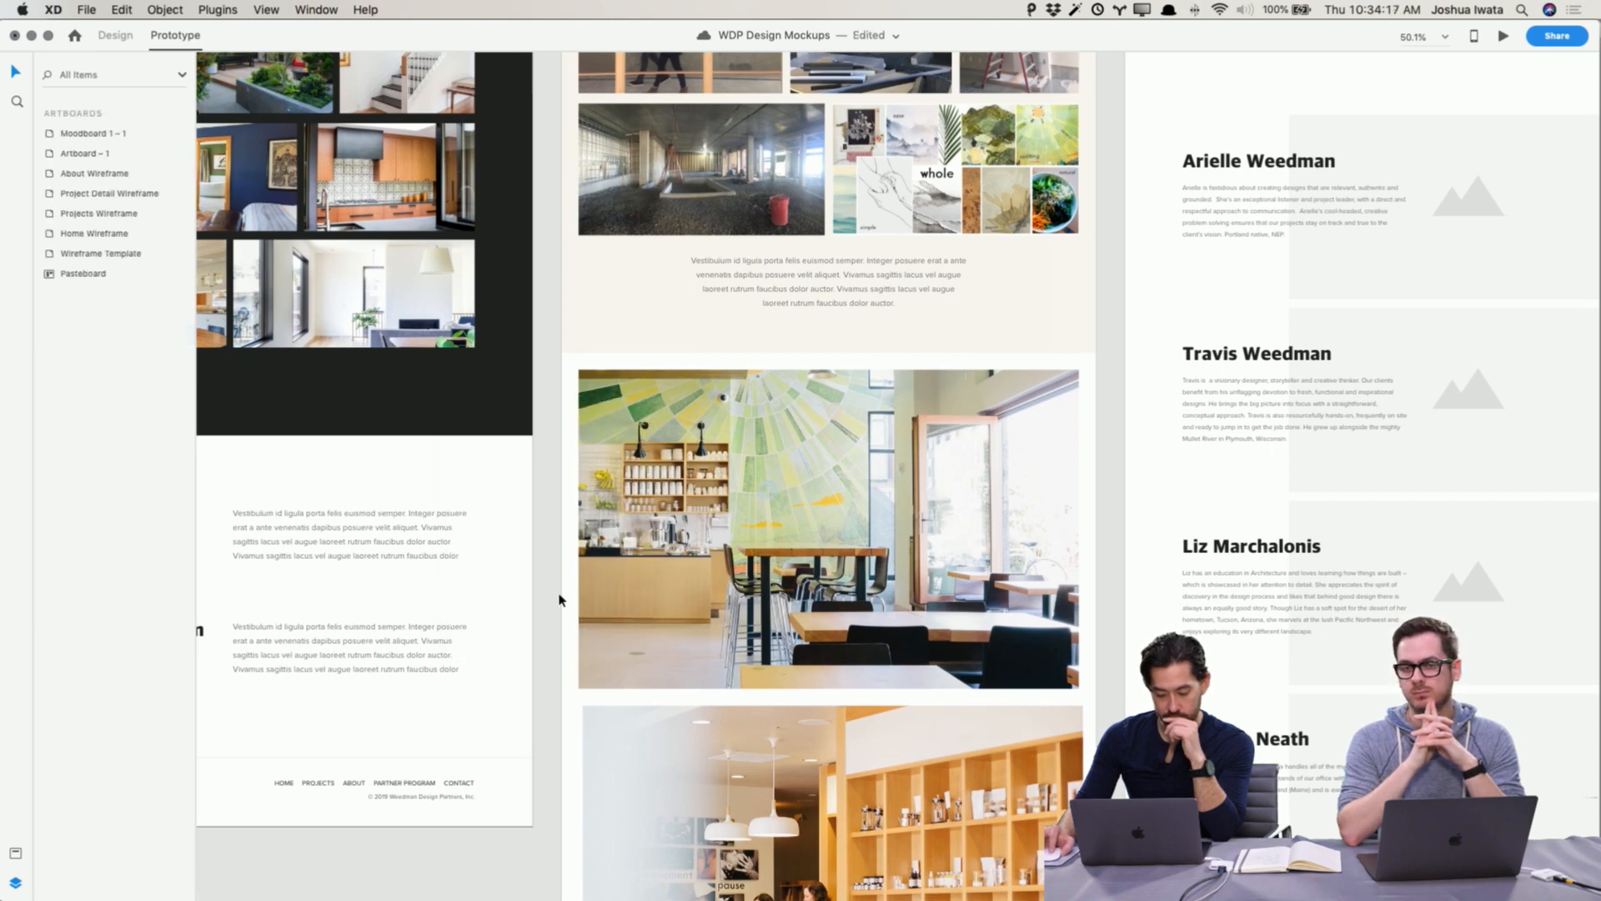
# Step: Preview the prototype from the Home page and open the Projects page through the menu, scrolling through its sections
pyautogui.hscroll(-10, 559, 598)
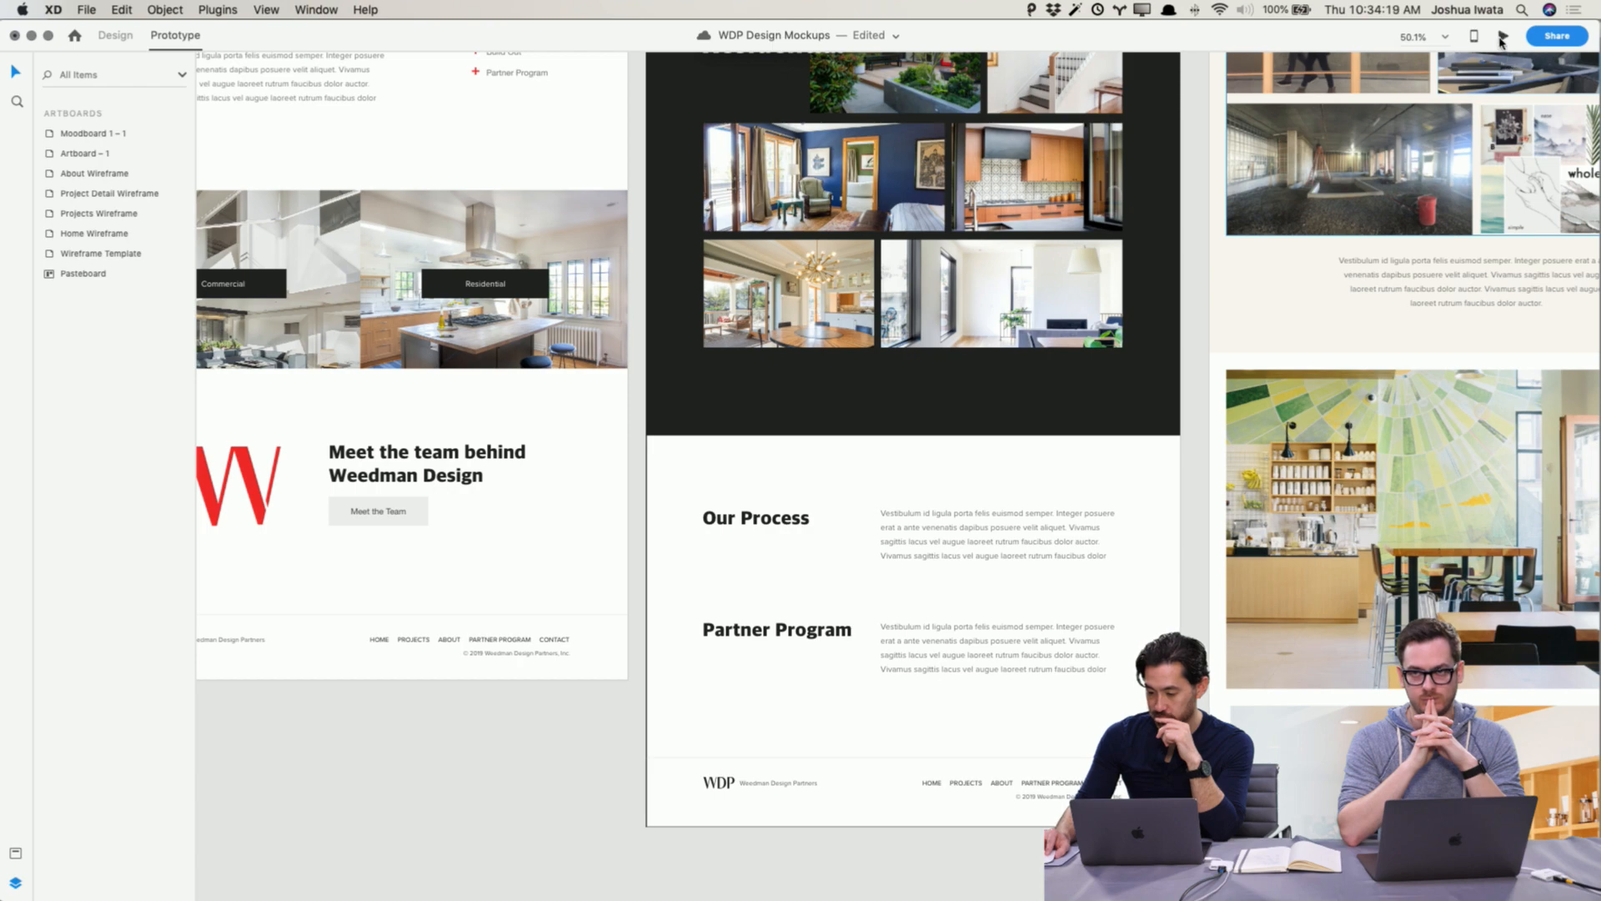
pyautogui.click(1502, 37)
pyautogui.scroll(-10, 839, 368)
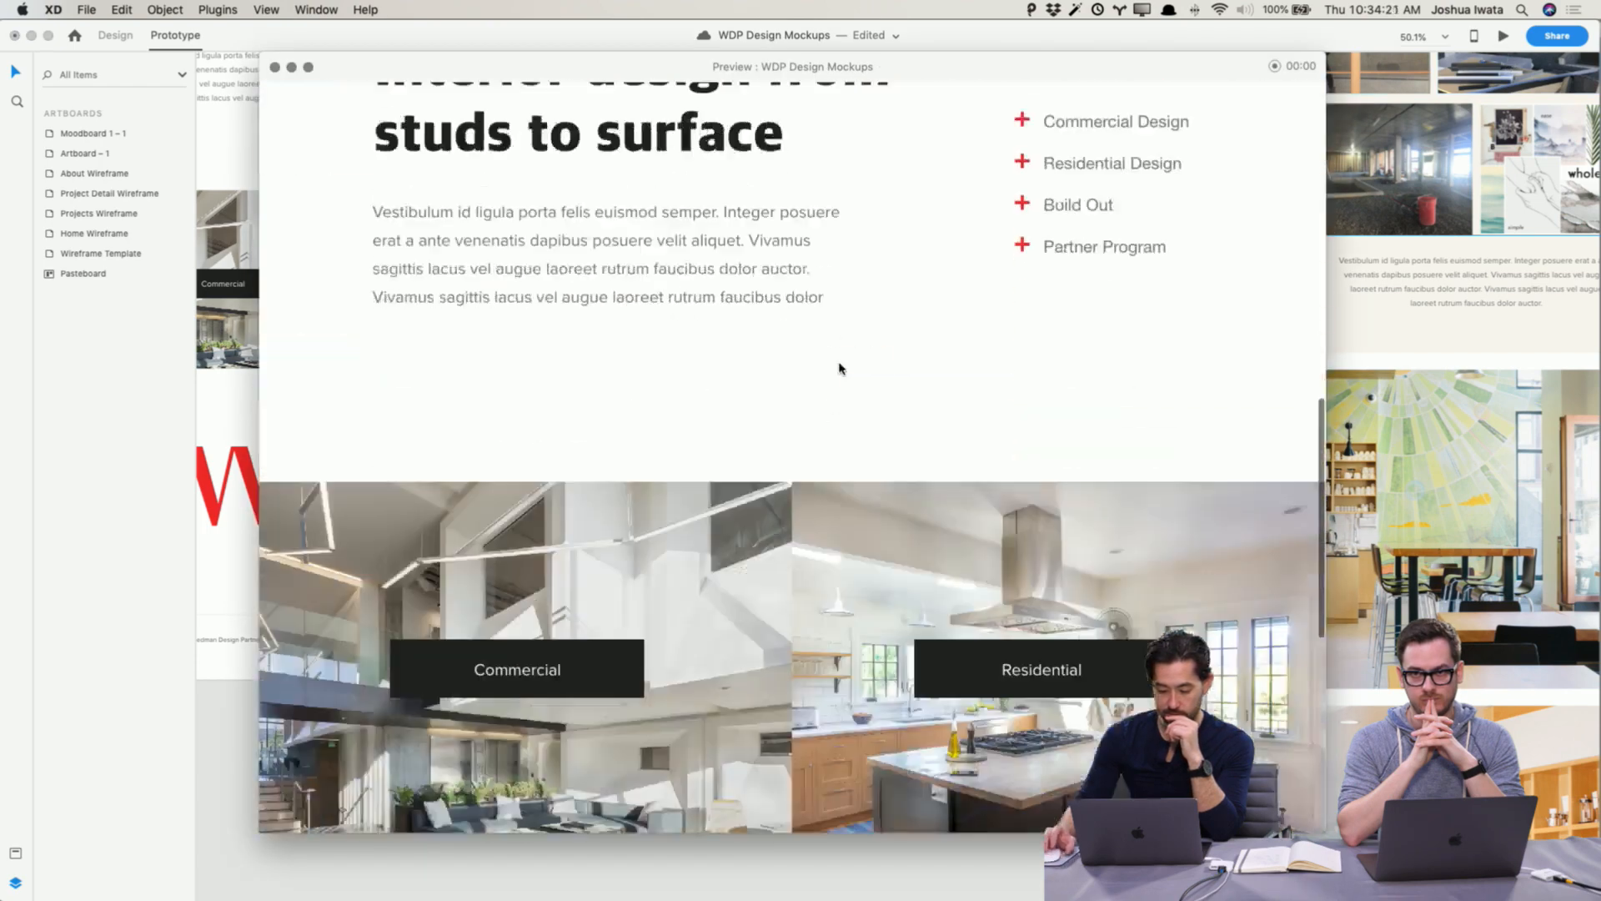
pyautogui.scroll(-5, 840, 367)
pyautogui.scroll(15, 1043, 276)
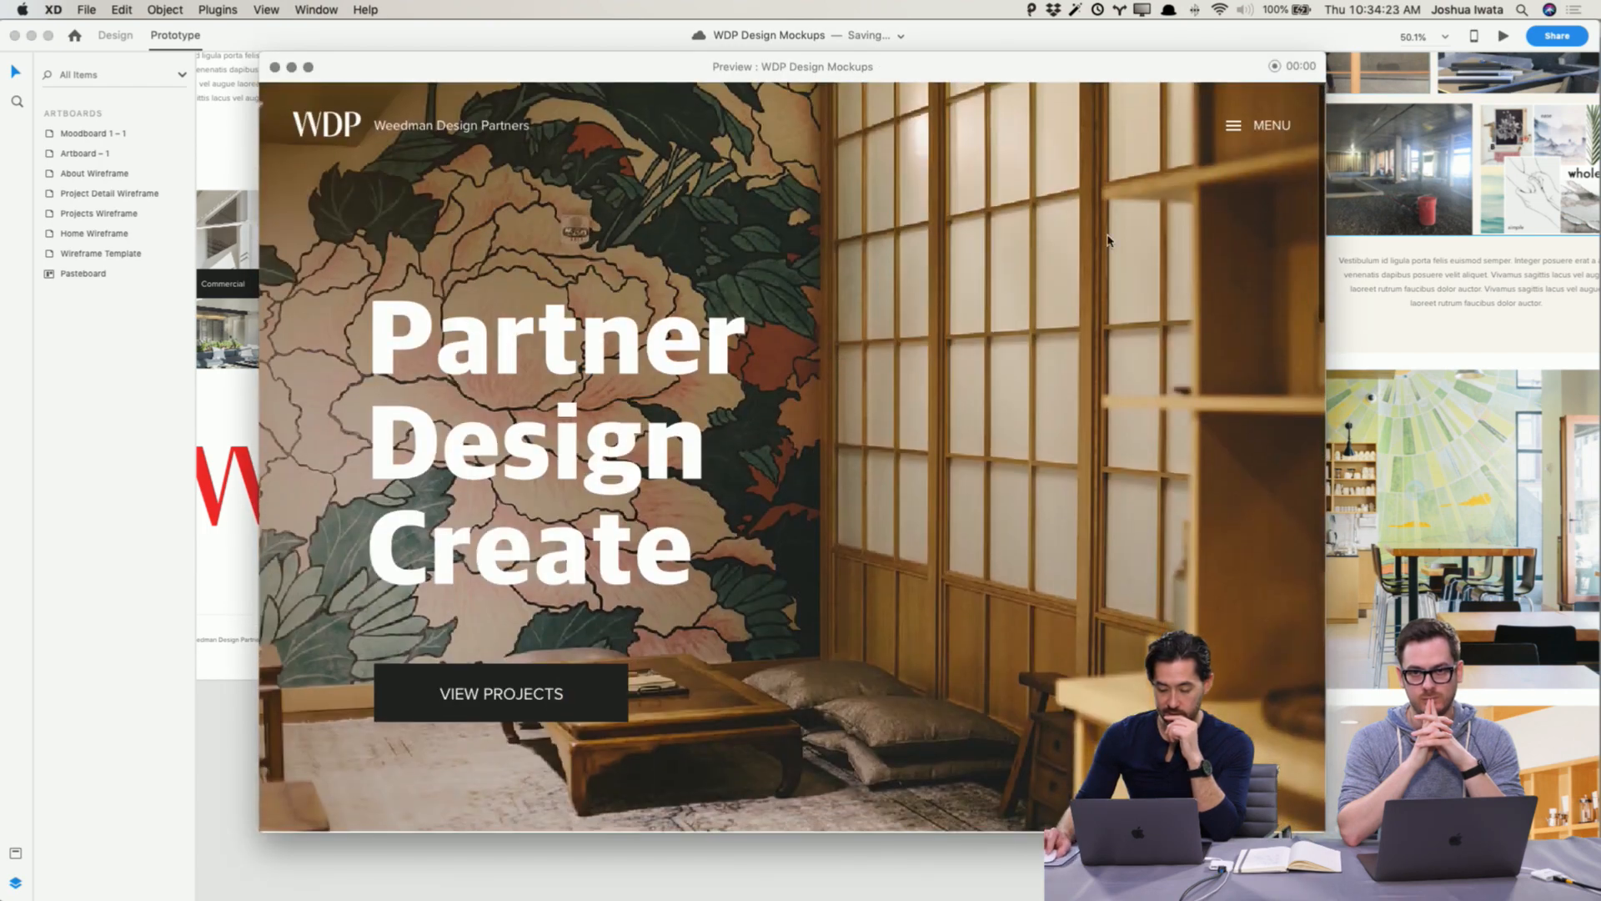
pyautogui.click(1242, 138)
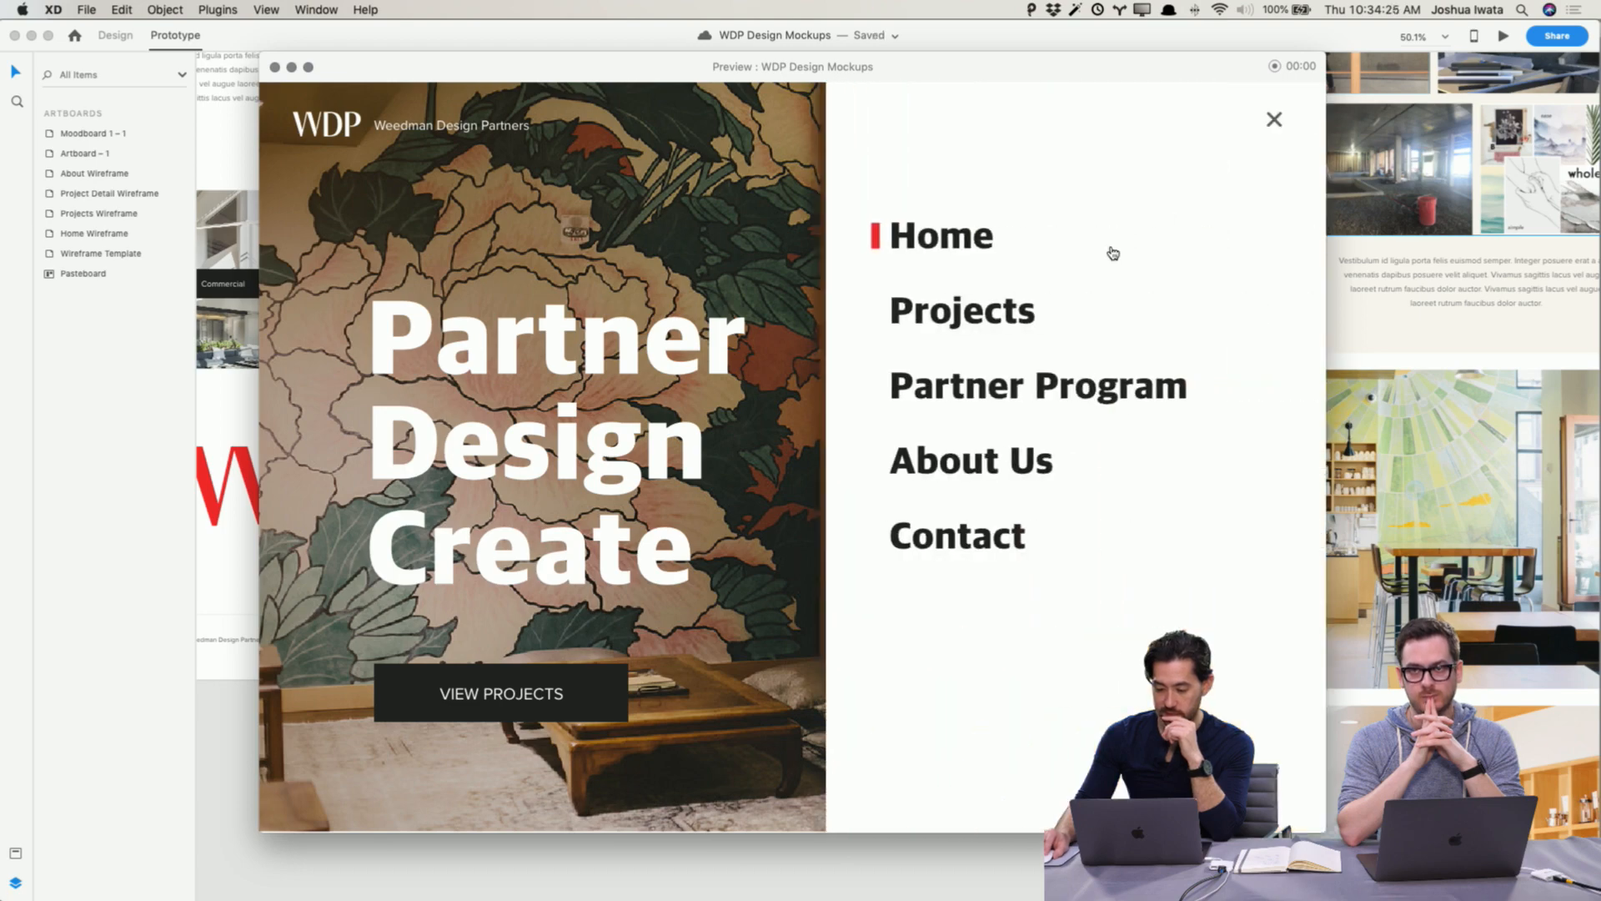
pyautogui.click(1008, 318)
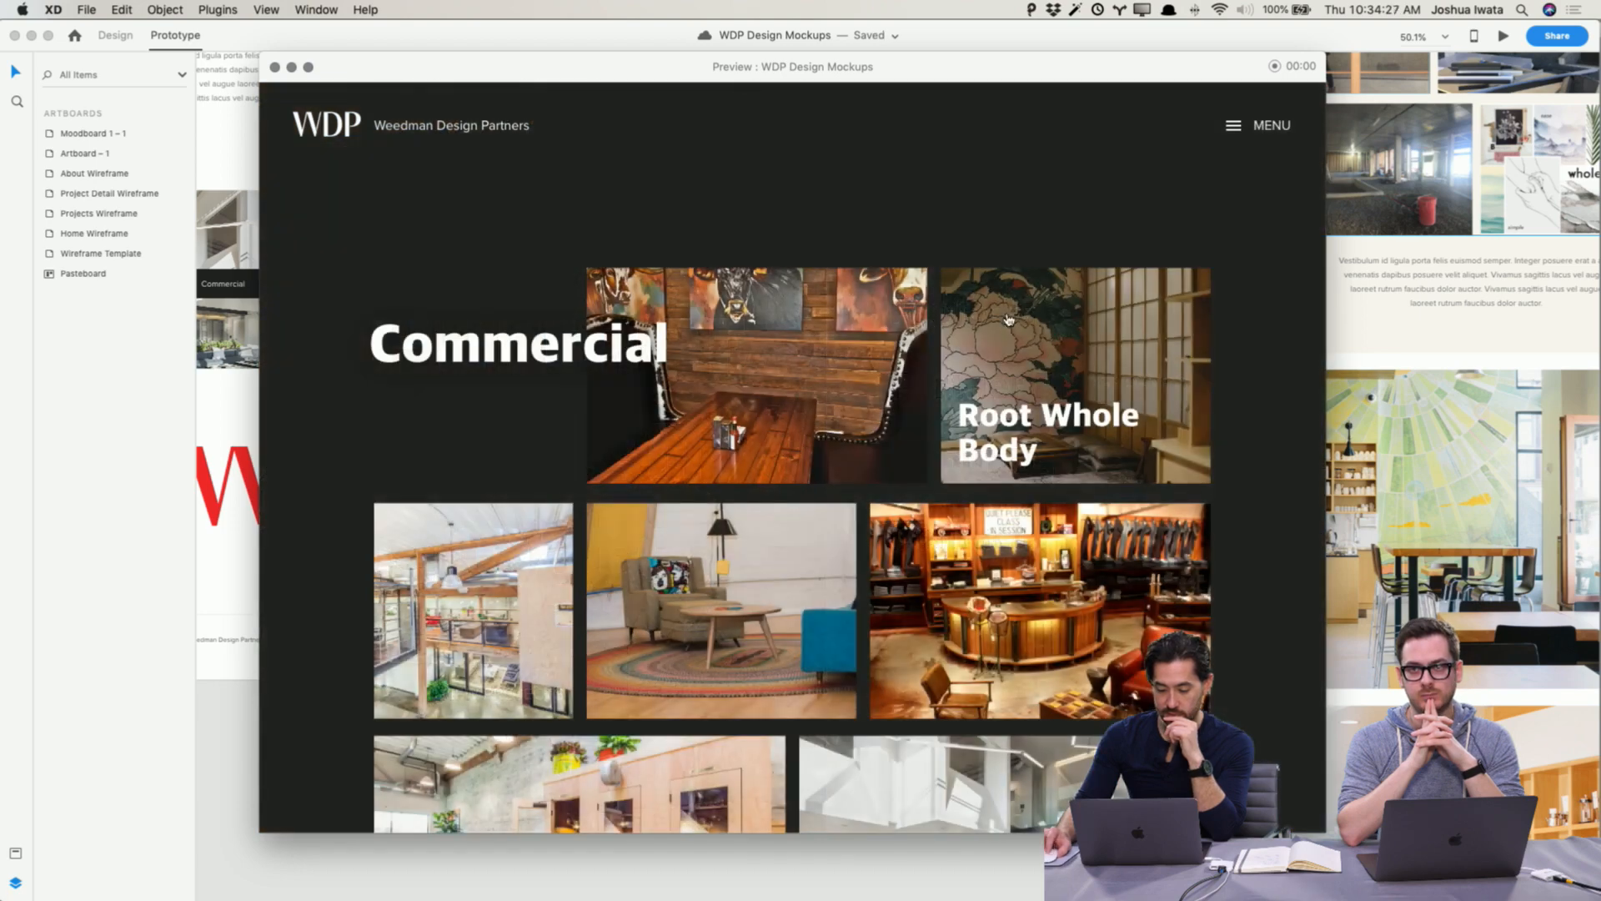
pyautogui.scroll(-6, 1009, 318)
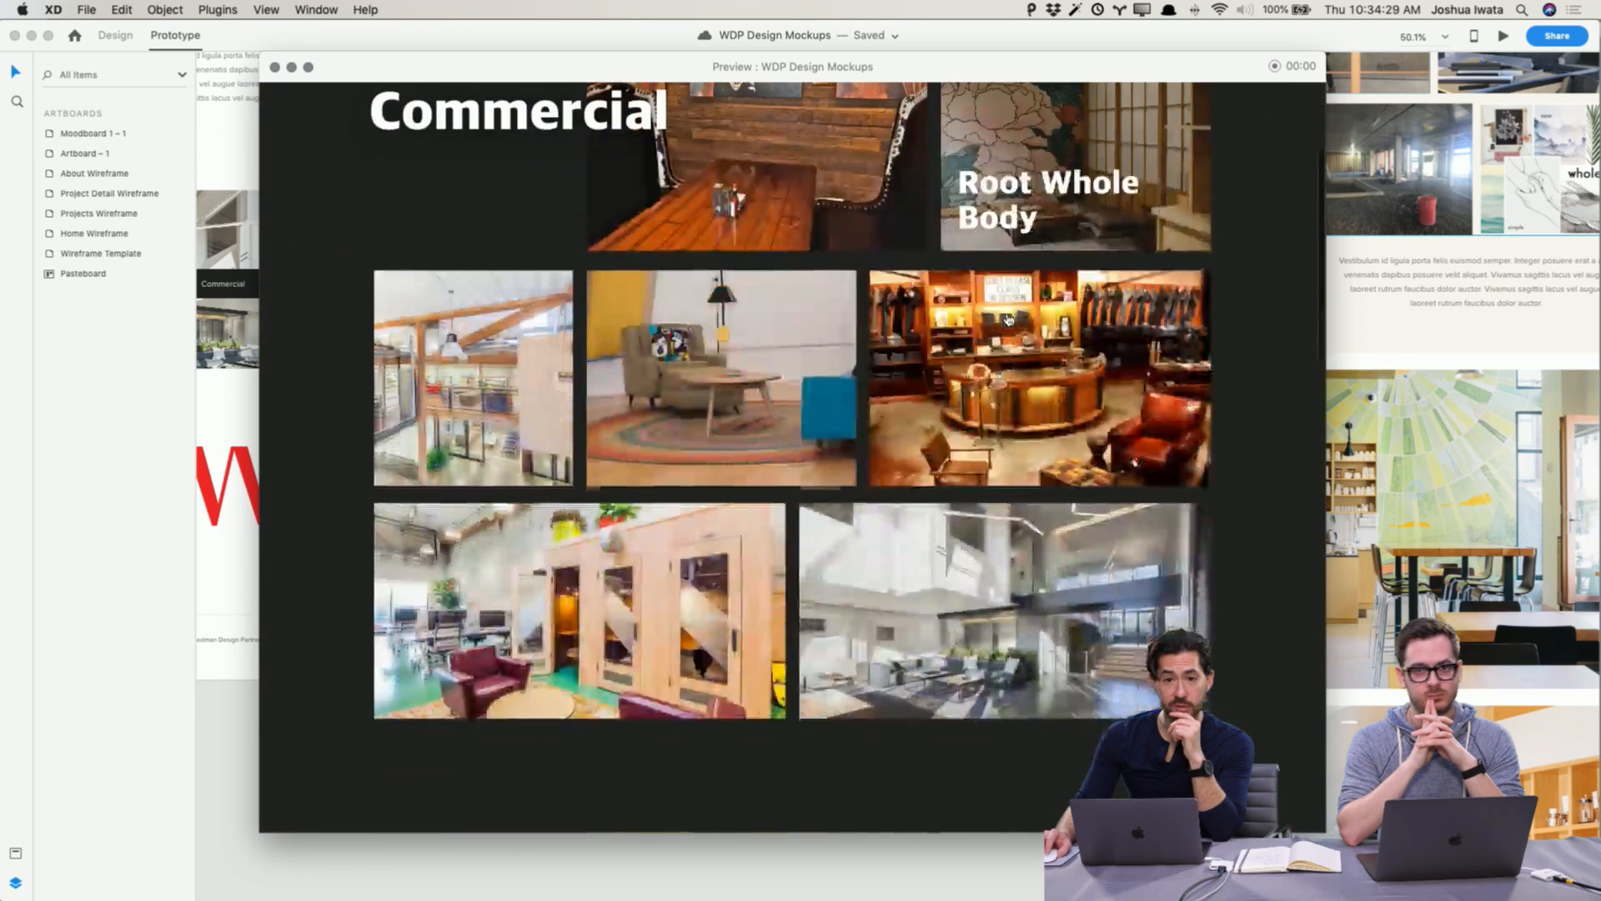
pyautogui.scroll(-6, 1009, 319)
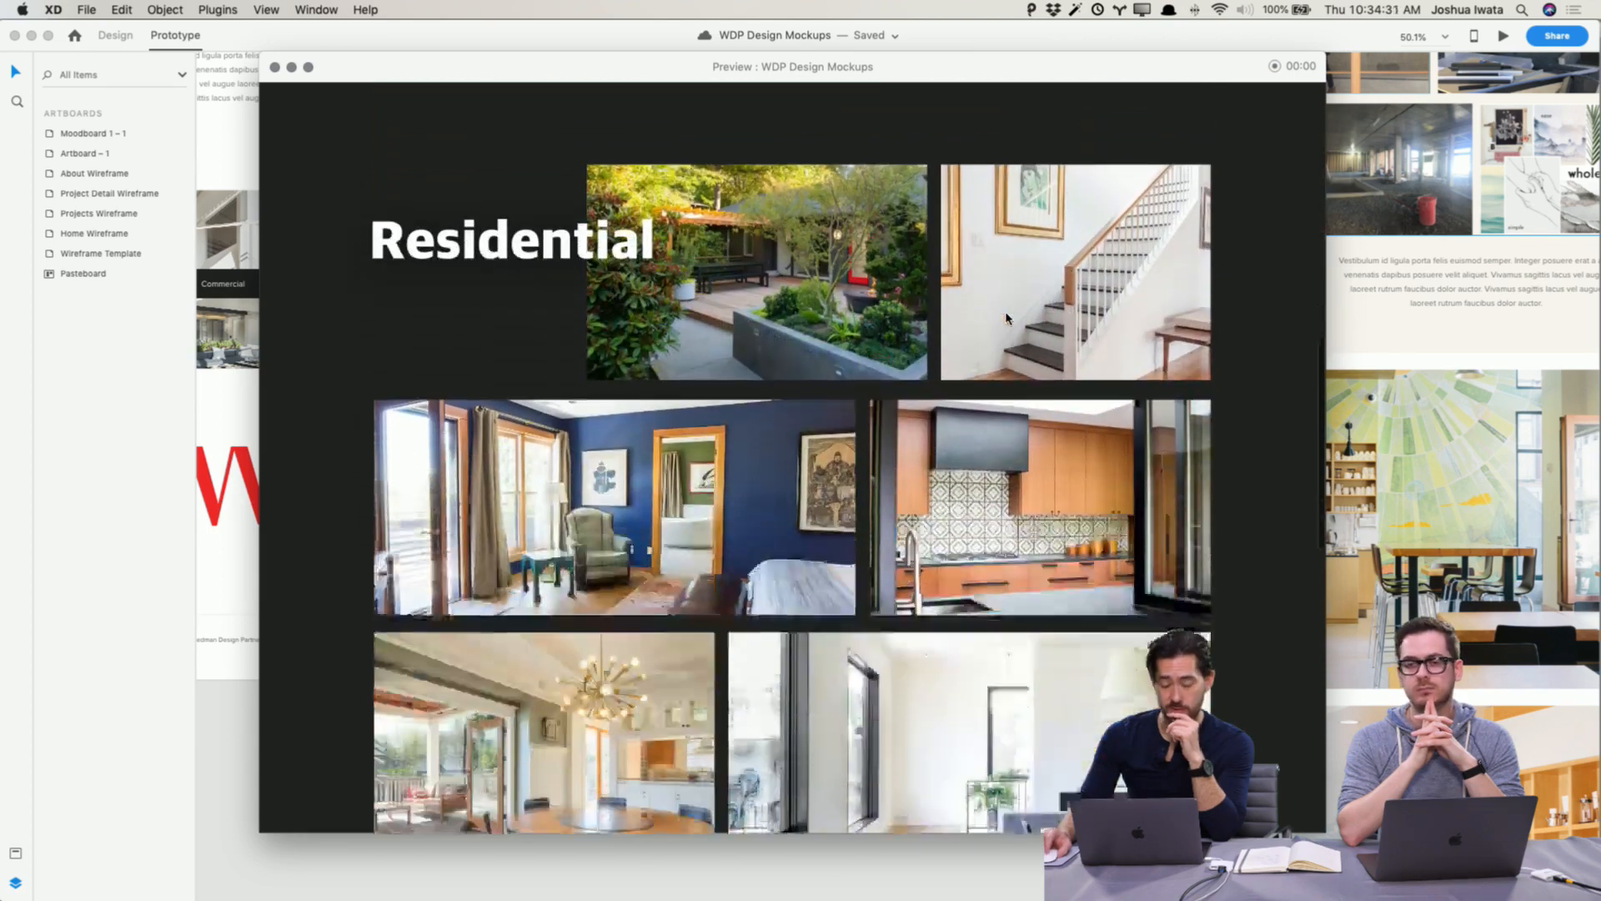
pyautogui.scroll(-3, 1007, 317)
pyautogui.scroll(15, 1026, 350)
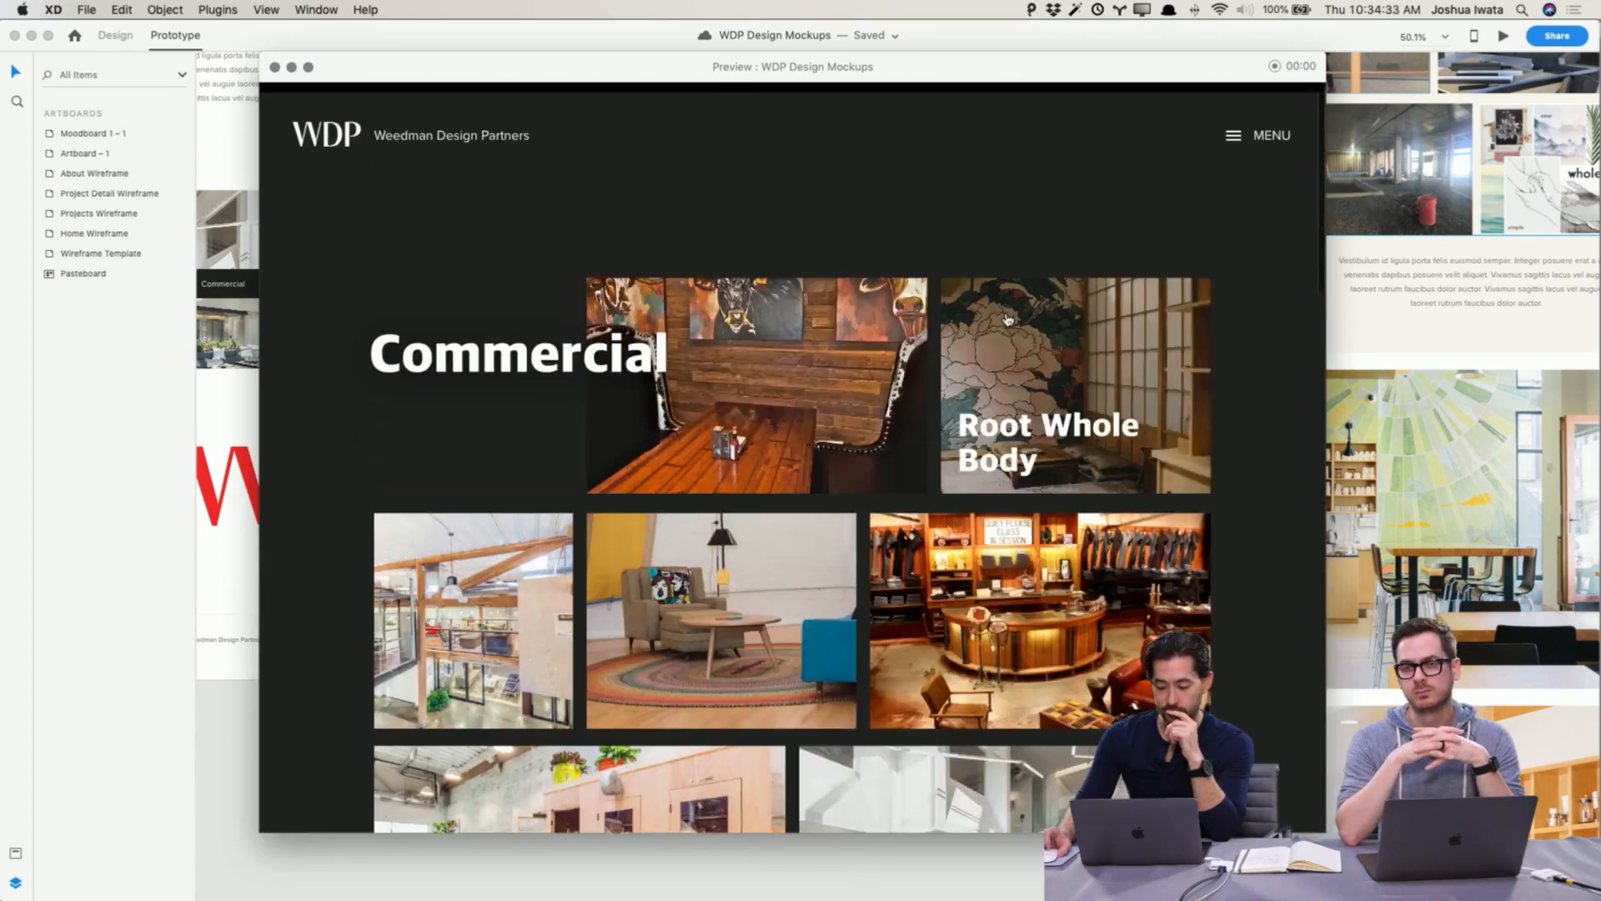
# Step: Test the Root Whole Body tile and the detail page's back arrow in the preview, scrolling through both pages
pyautogui.click(1058, 395)
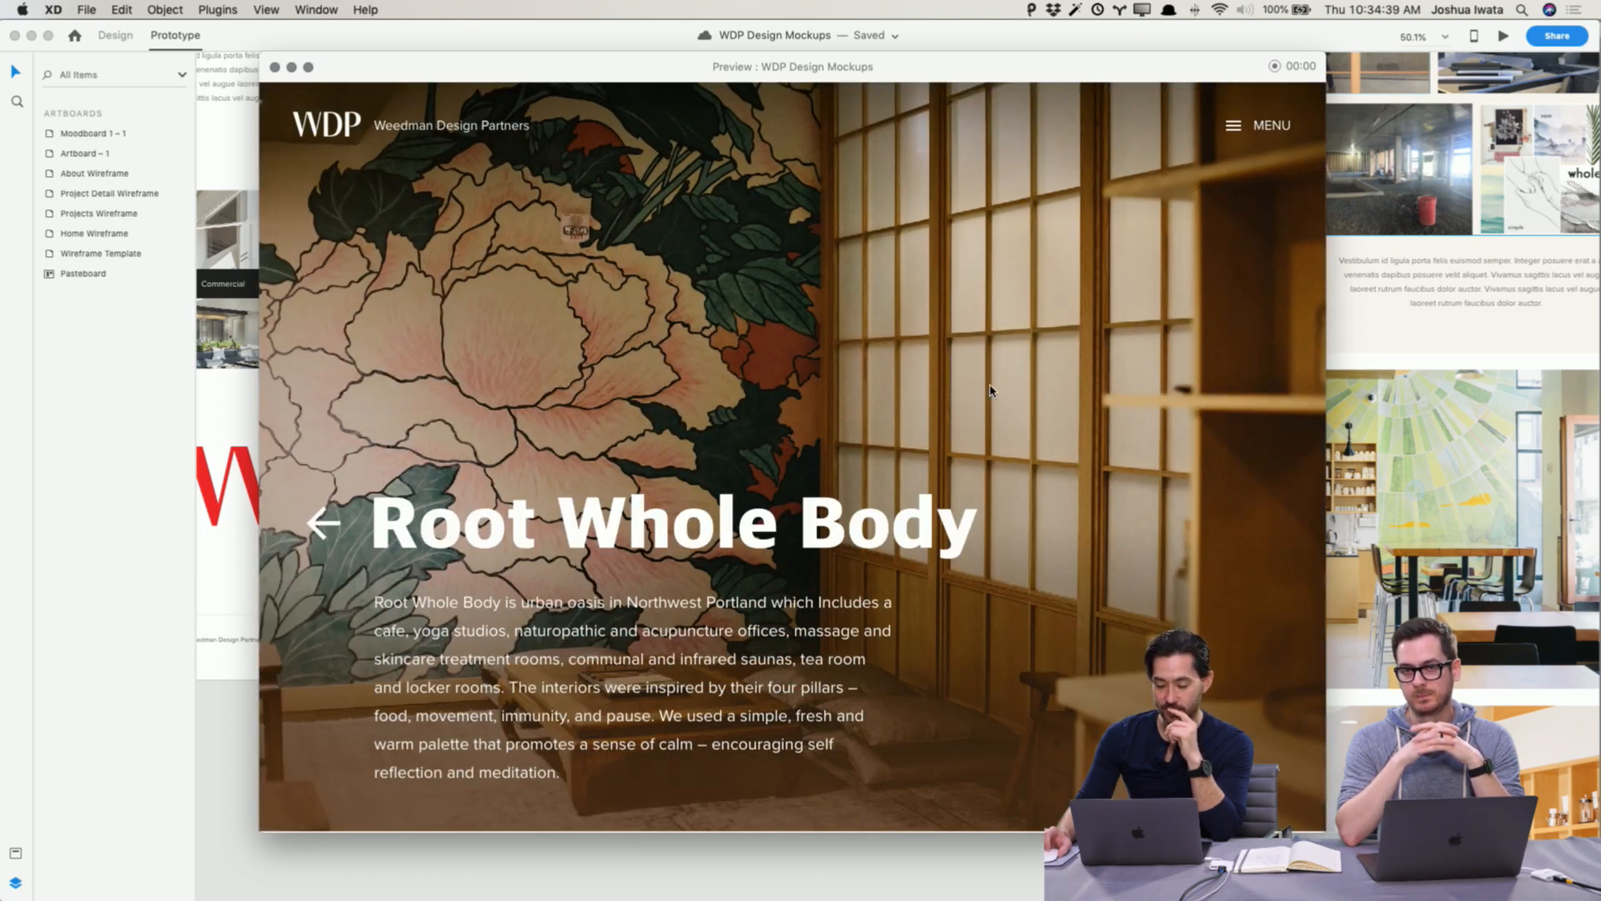
pyautogui.scroll(-5, 991, 390)
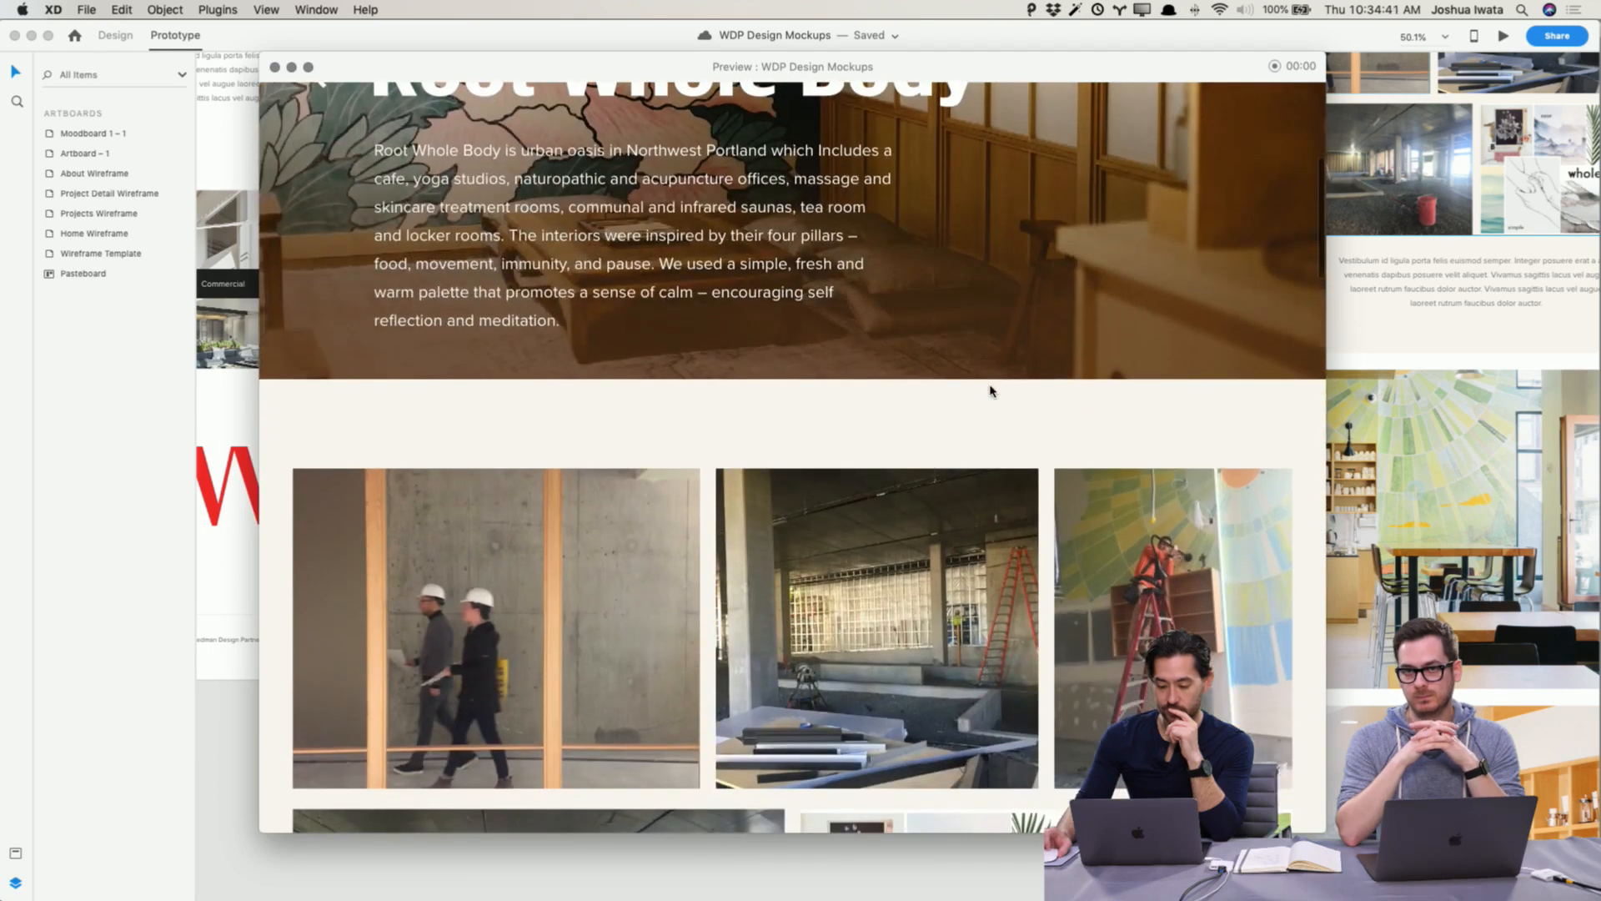
pyautogui.scroll(-10, 991, 390)
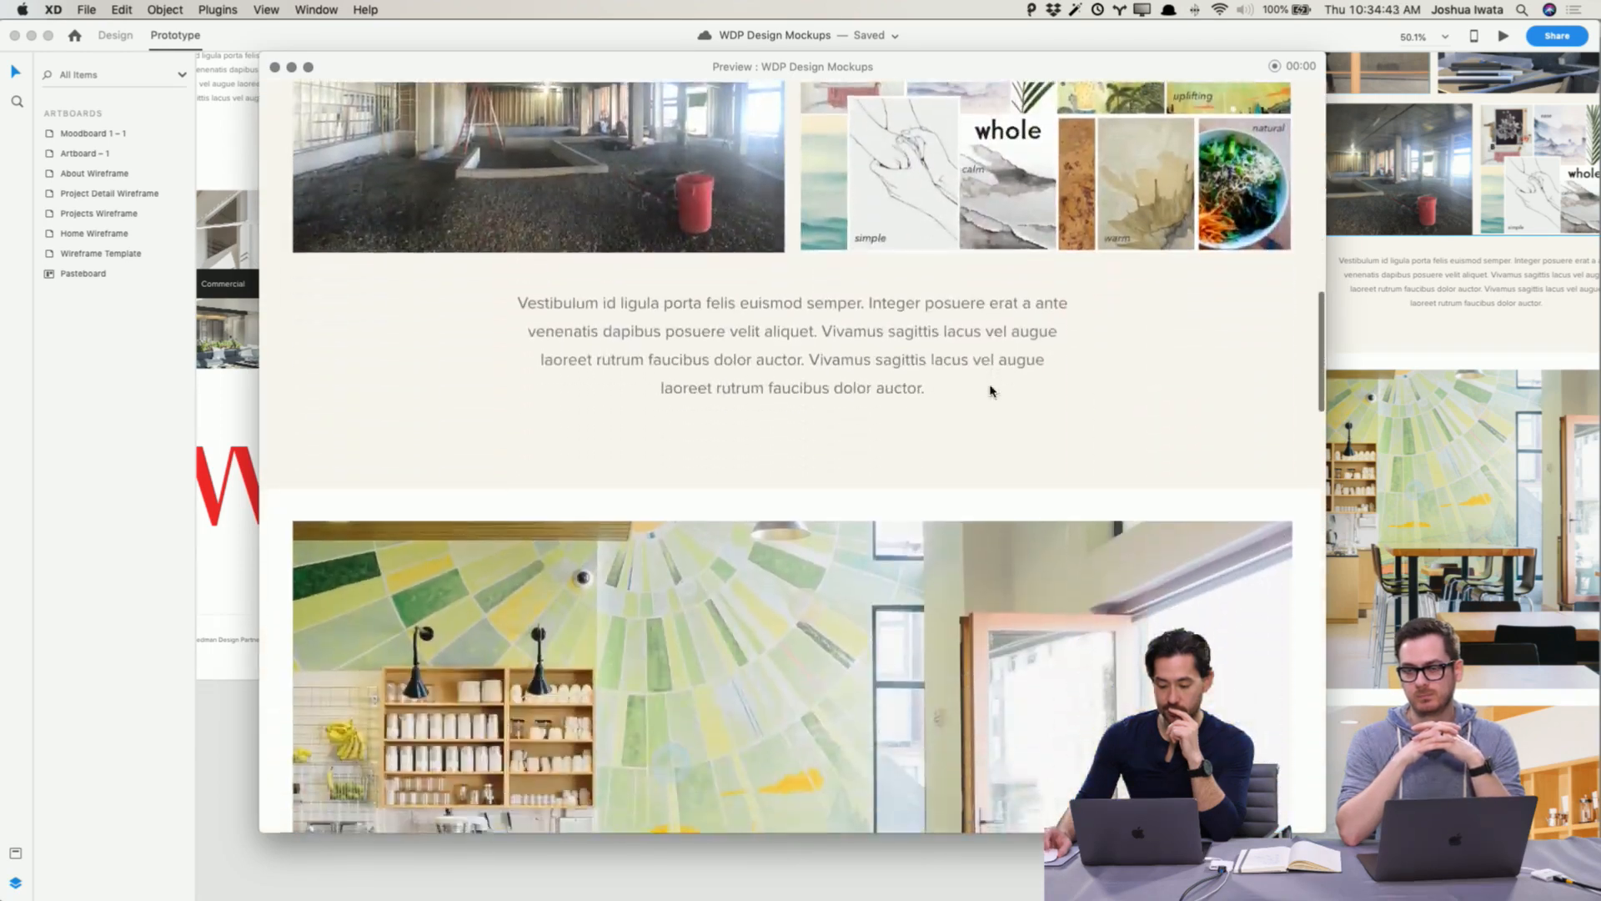
pyautogui.scroll(-10, 991, 391)
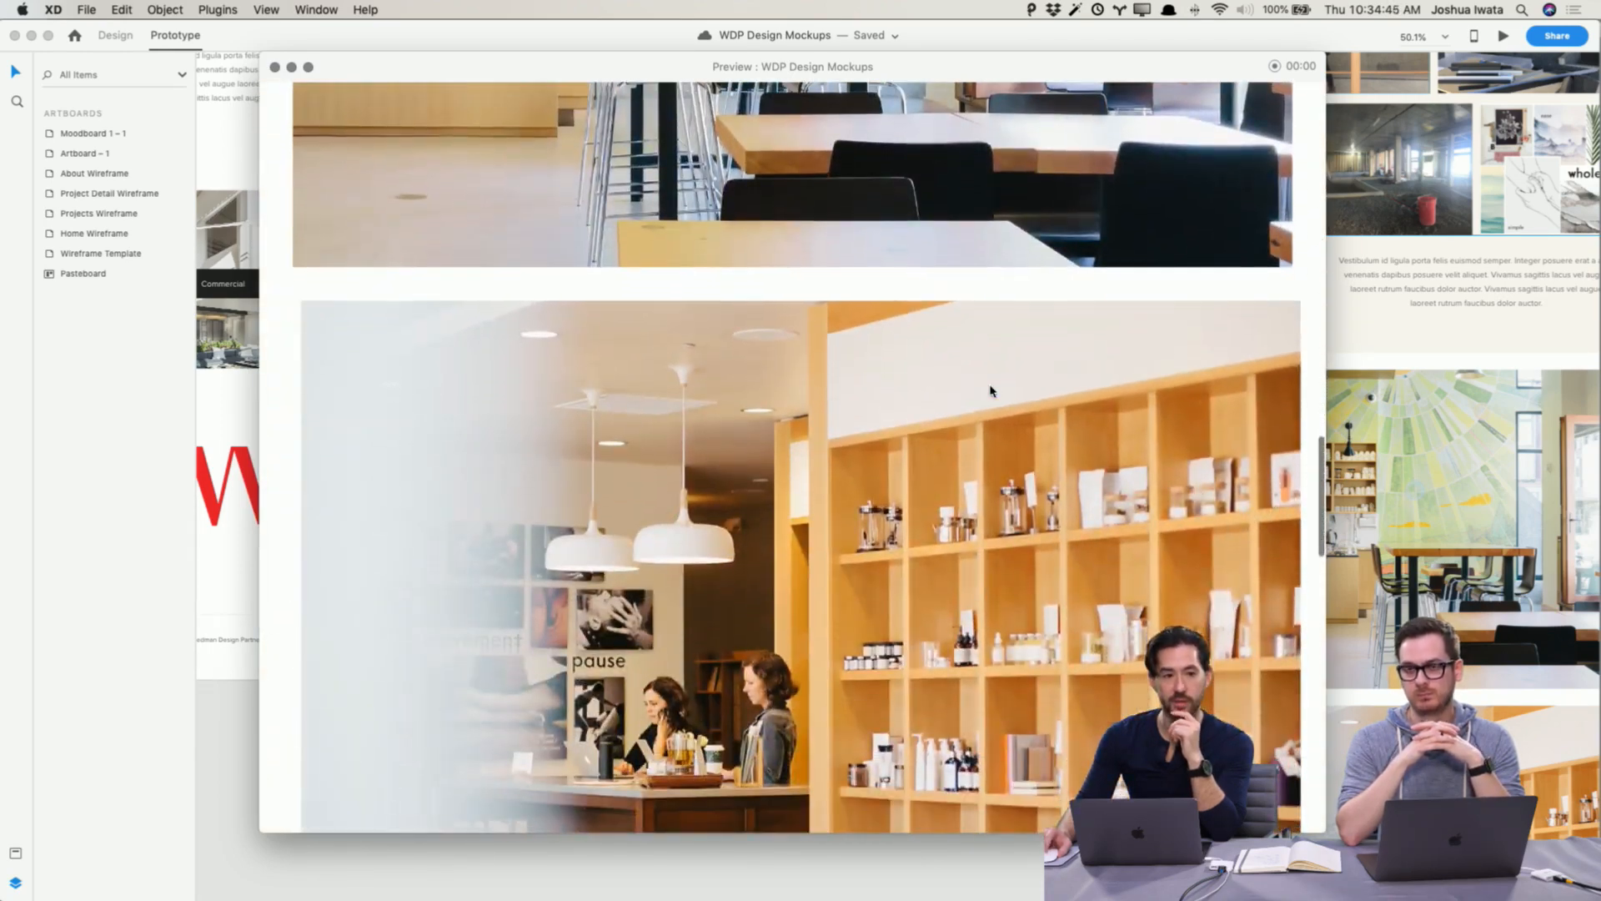
pyautogui.scroll(-10, 991, 390)
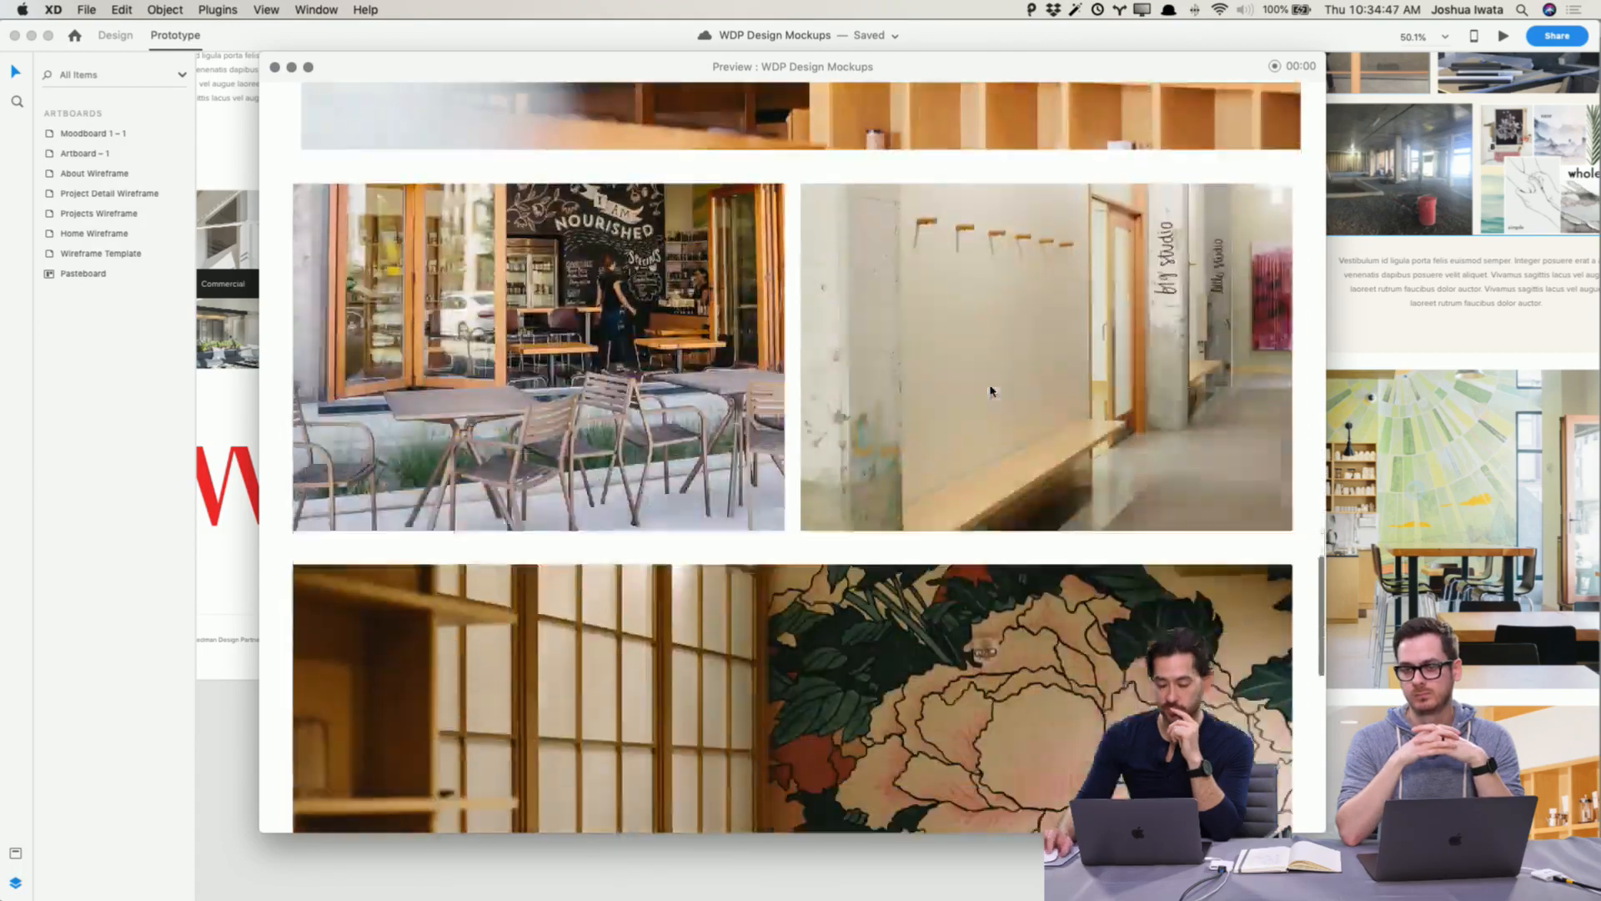
pyautogui.scroll(-5, 990, 391)
pyautogui.scroll(20, 990, 390)
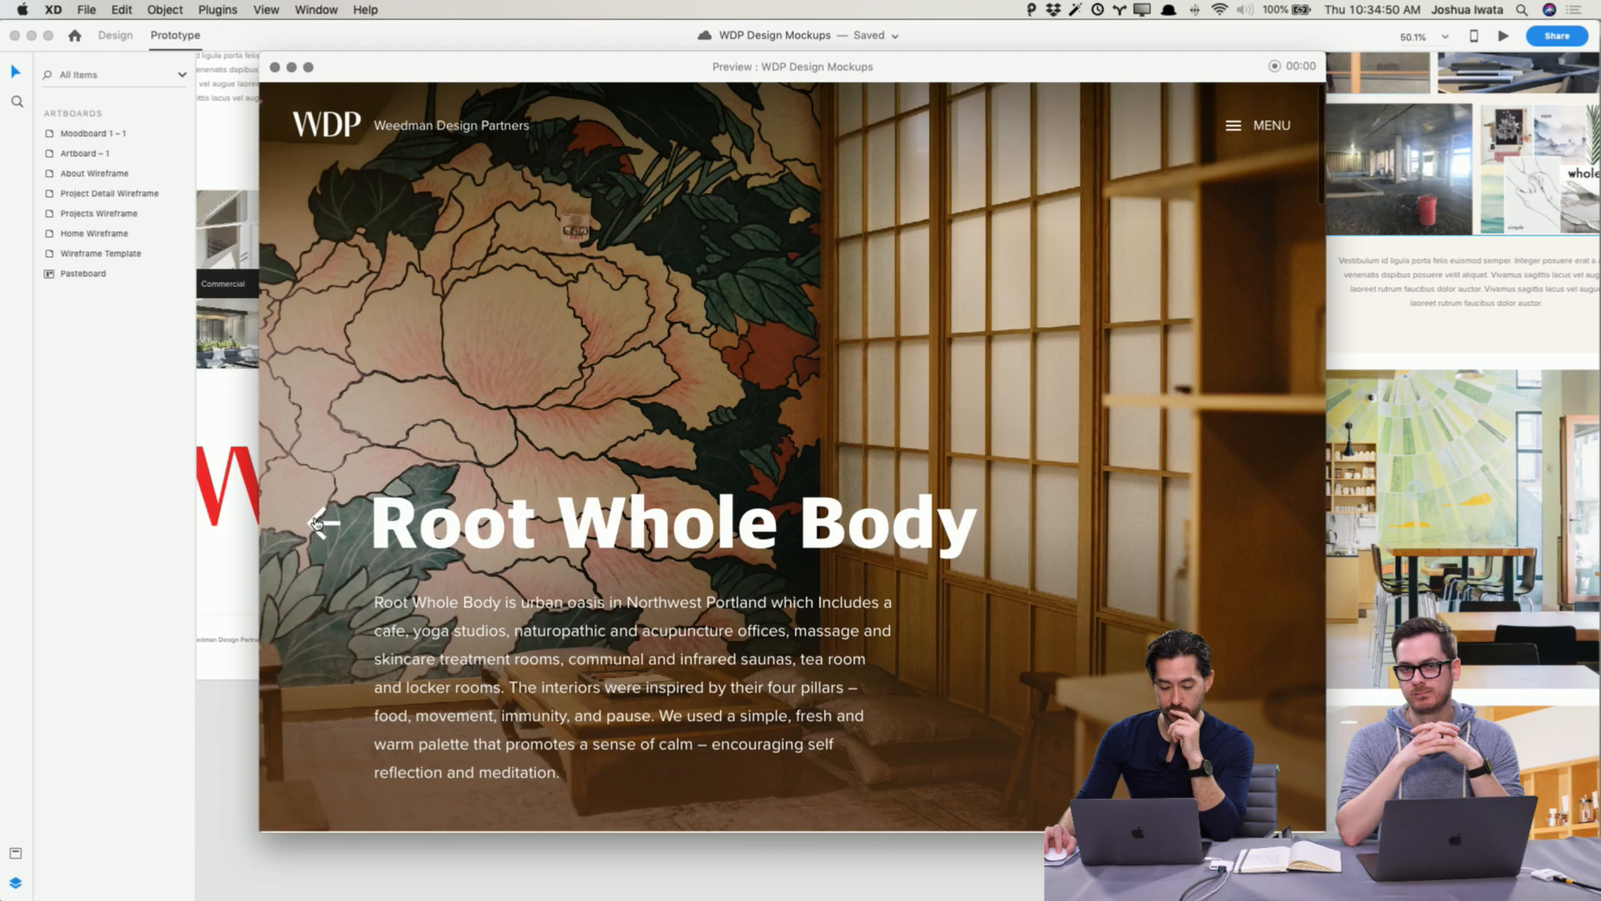
pyautogui.click(318, 523)
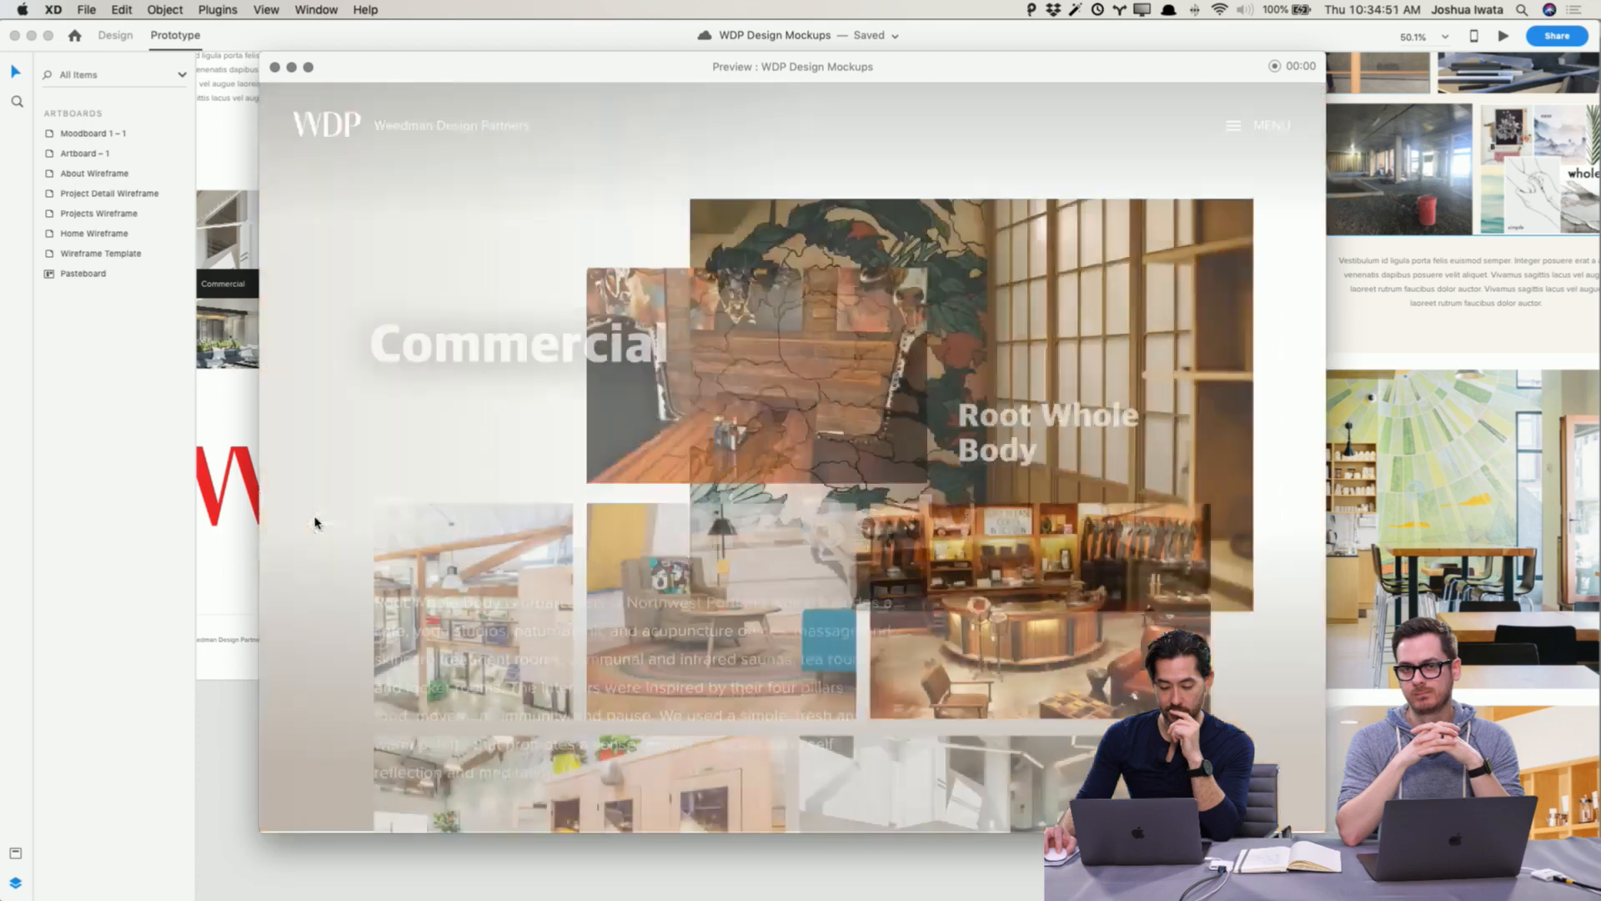
pyautogui.scroll(-4, 1245, 361)
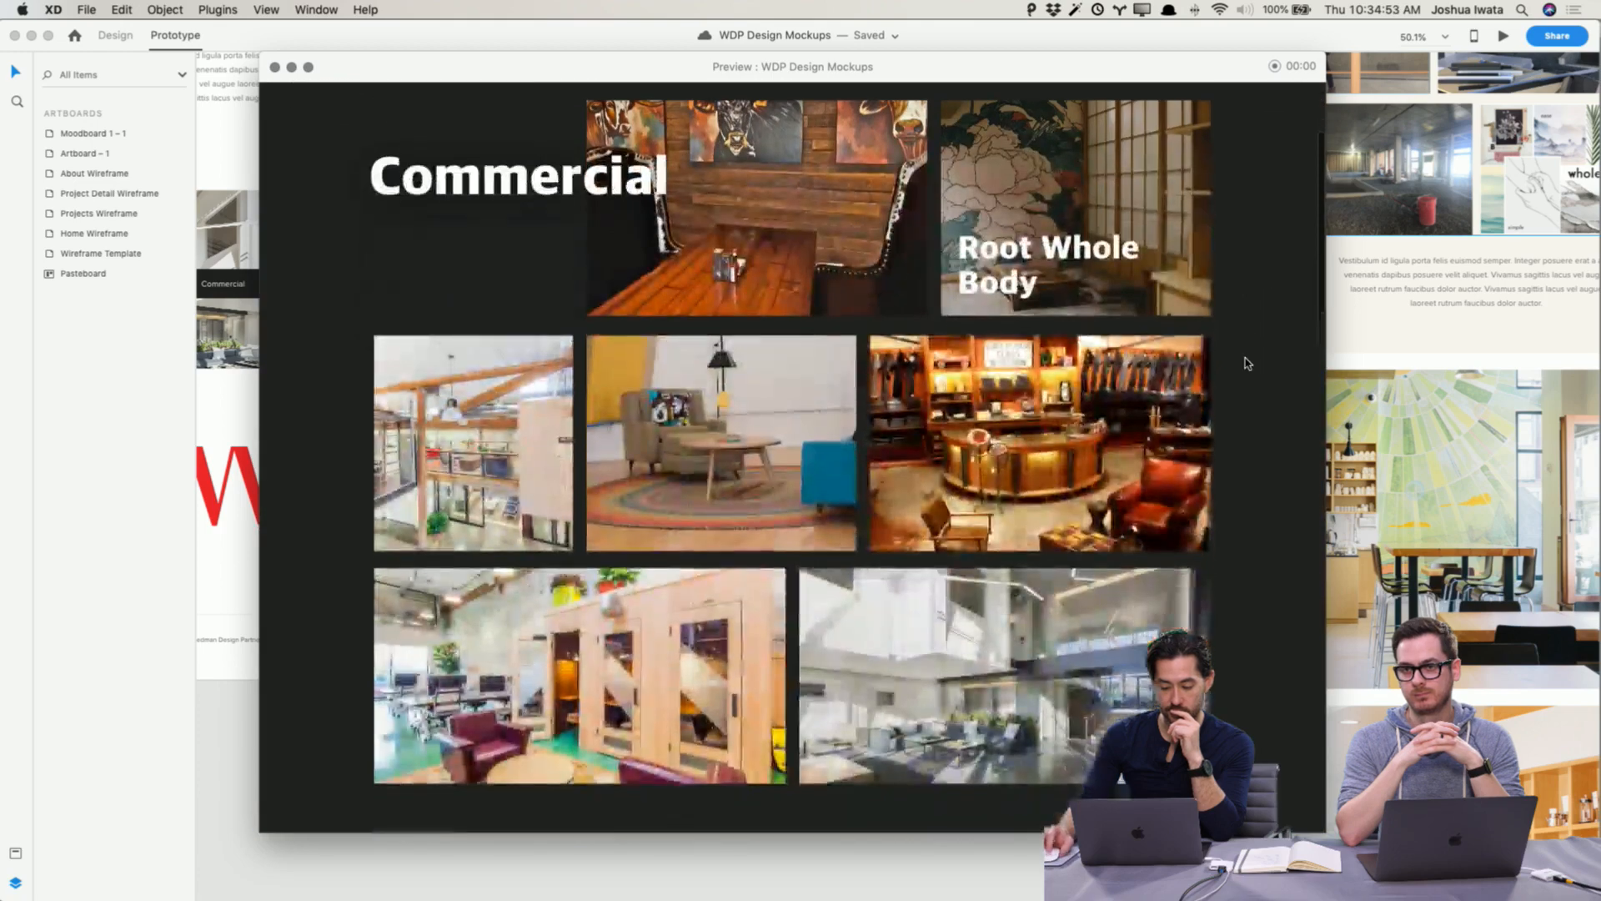
pyautogui.scroll(4, 1246, 361)
pyautogui.scroll(-3, 1247, 363)
pyautogui.scroll(3, 1247, 362)
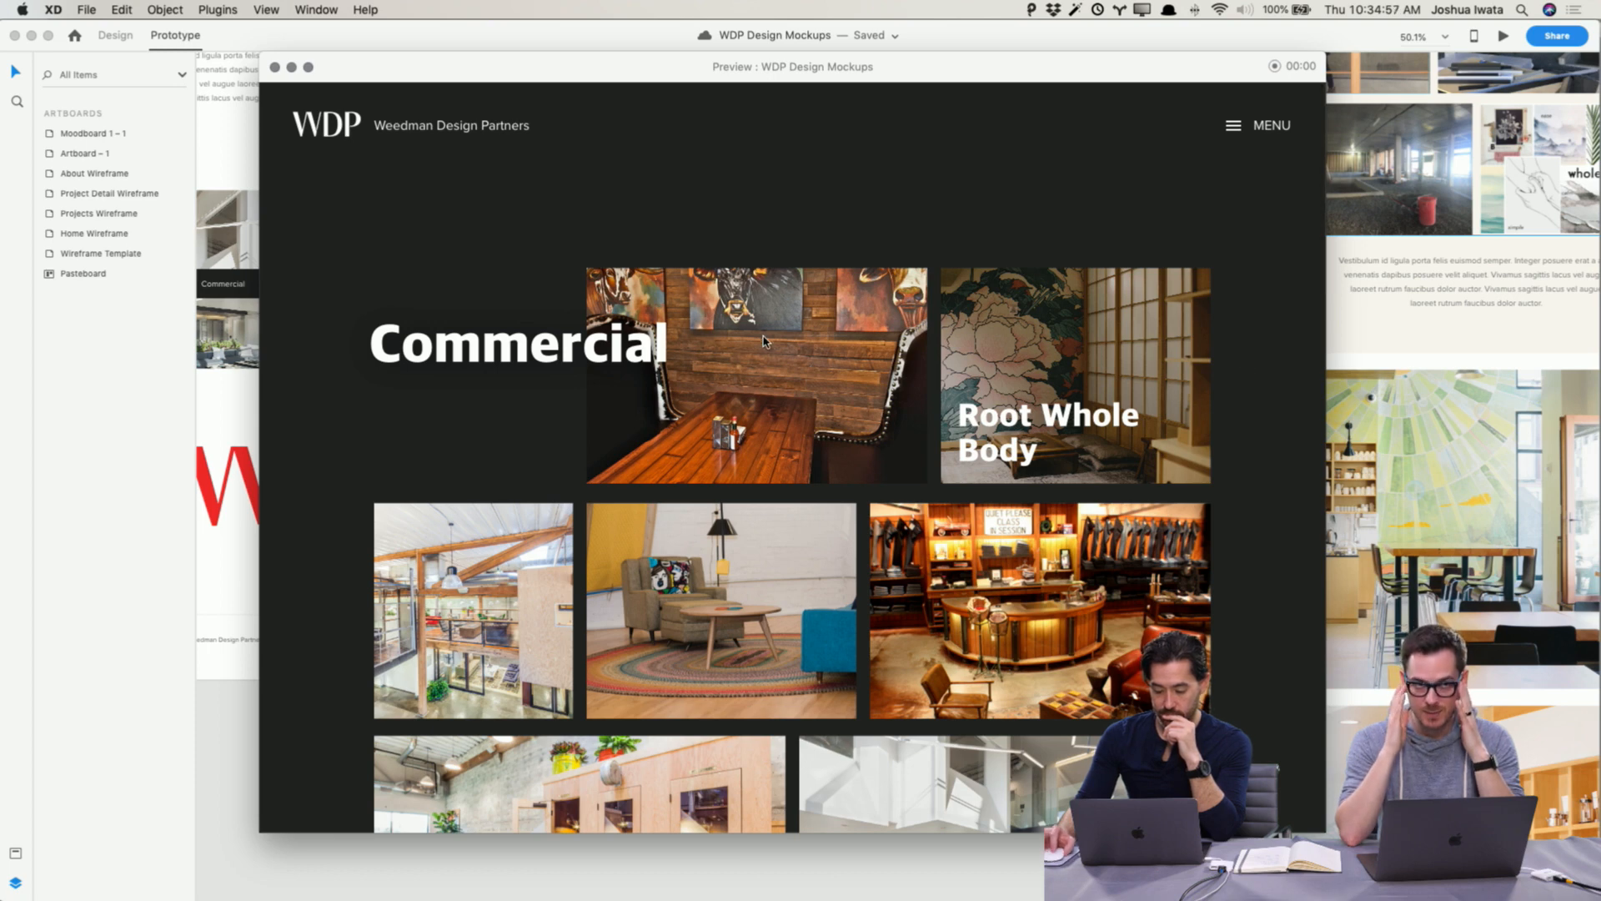
pyautogui.click(276, 68)
# Step: Wire the back arrow in the Project Detail Wireframe header to the Projects Wireframe
pyautogui.scroll(3, 836, 422)
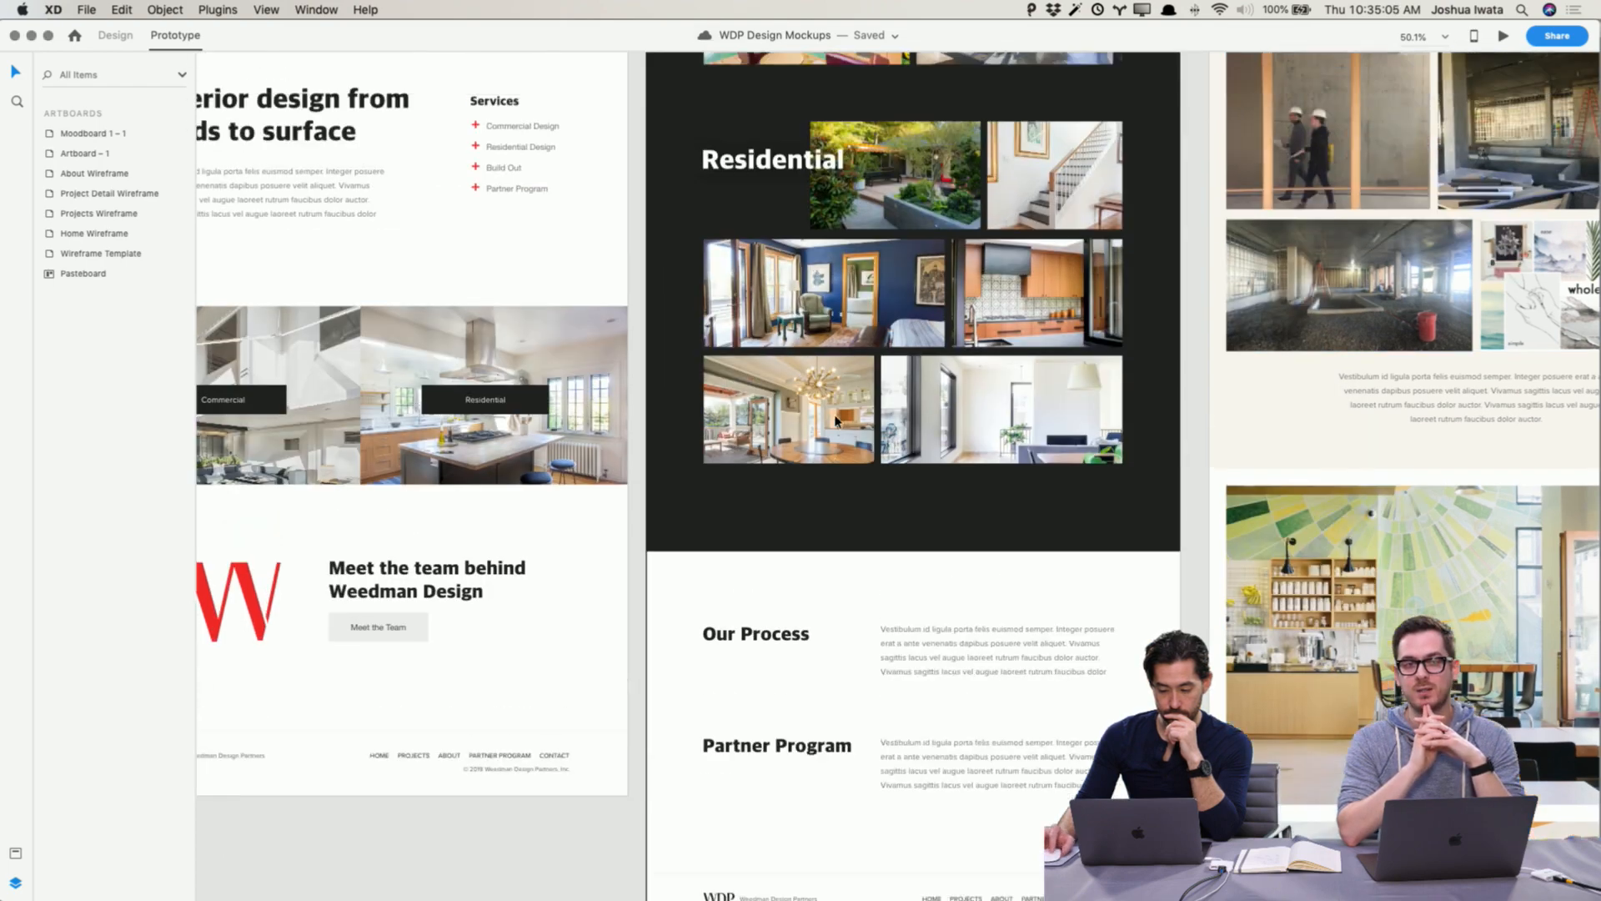
pyautogui.scroll(15, 836, 421)
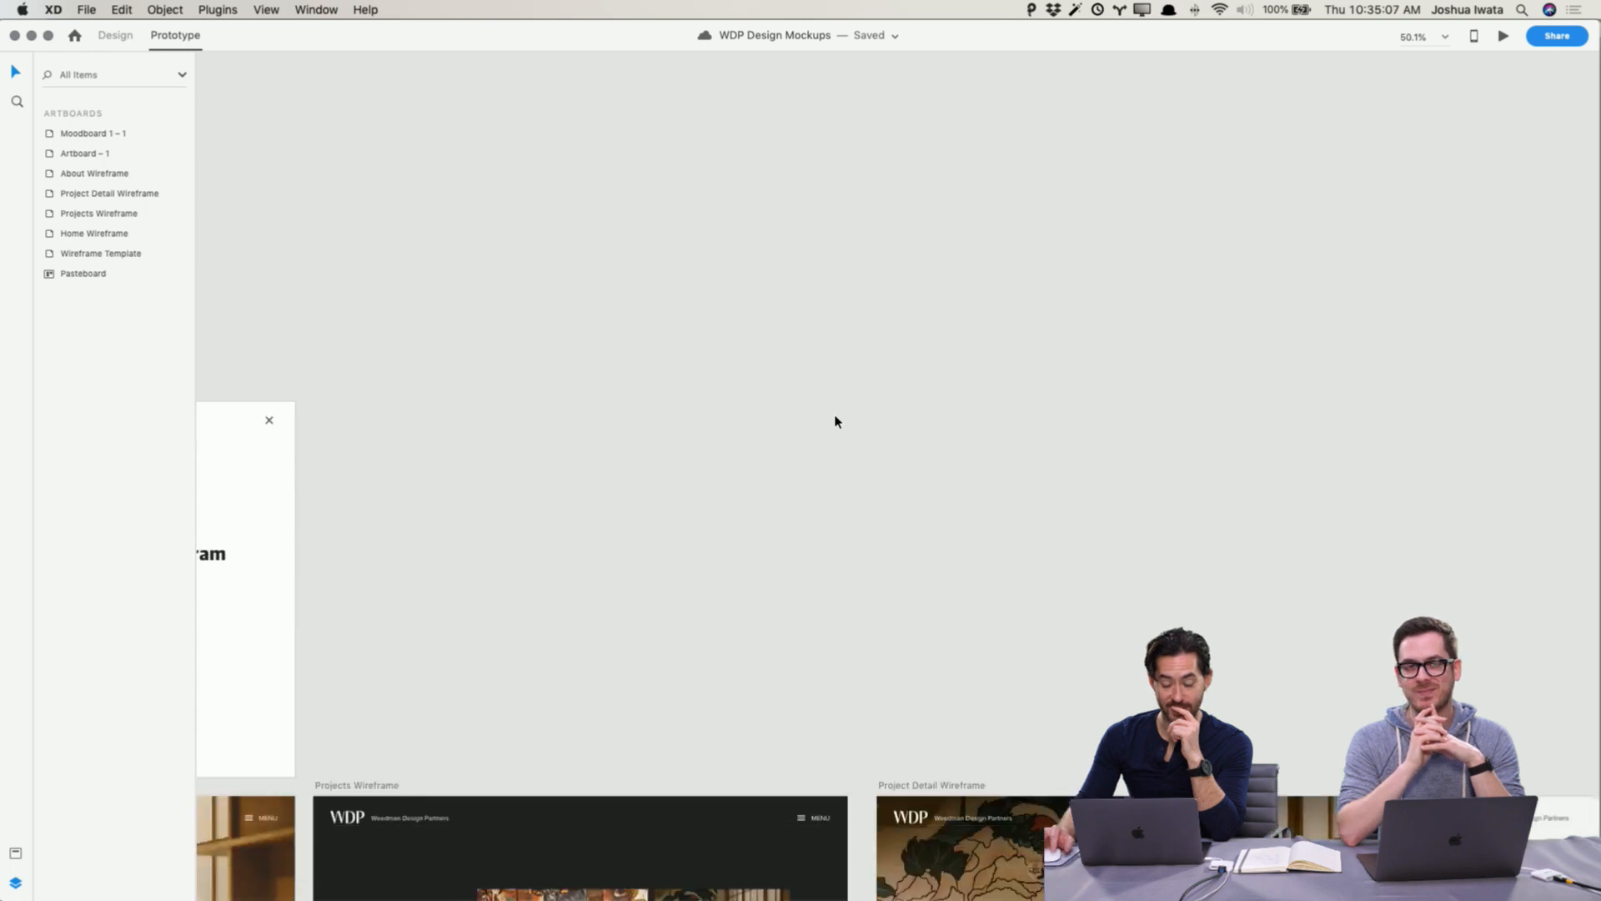
pyautogui.scroll(-15, 837, 421)
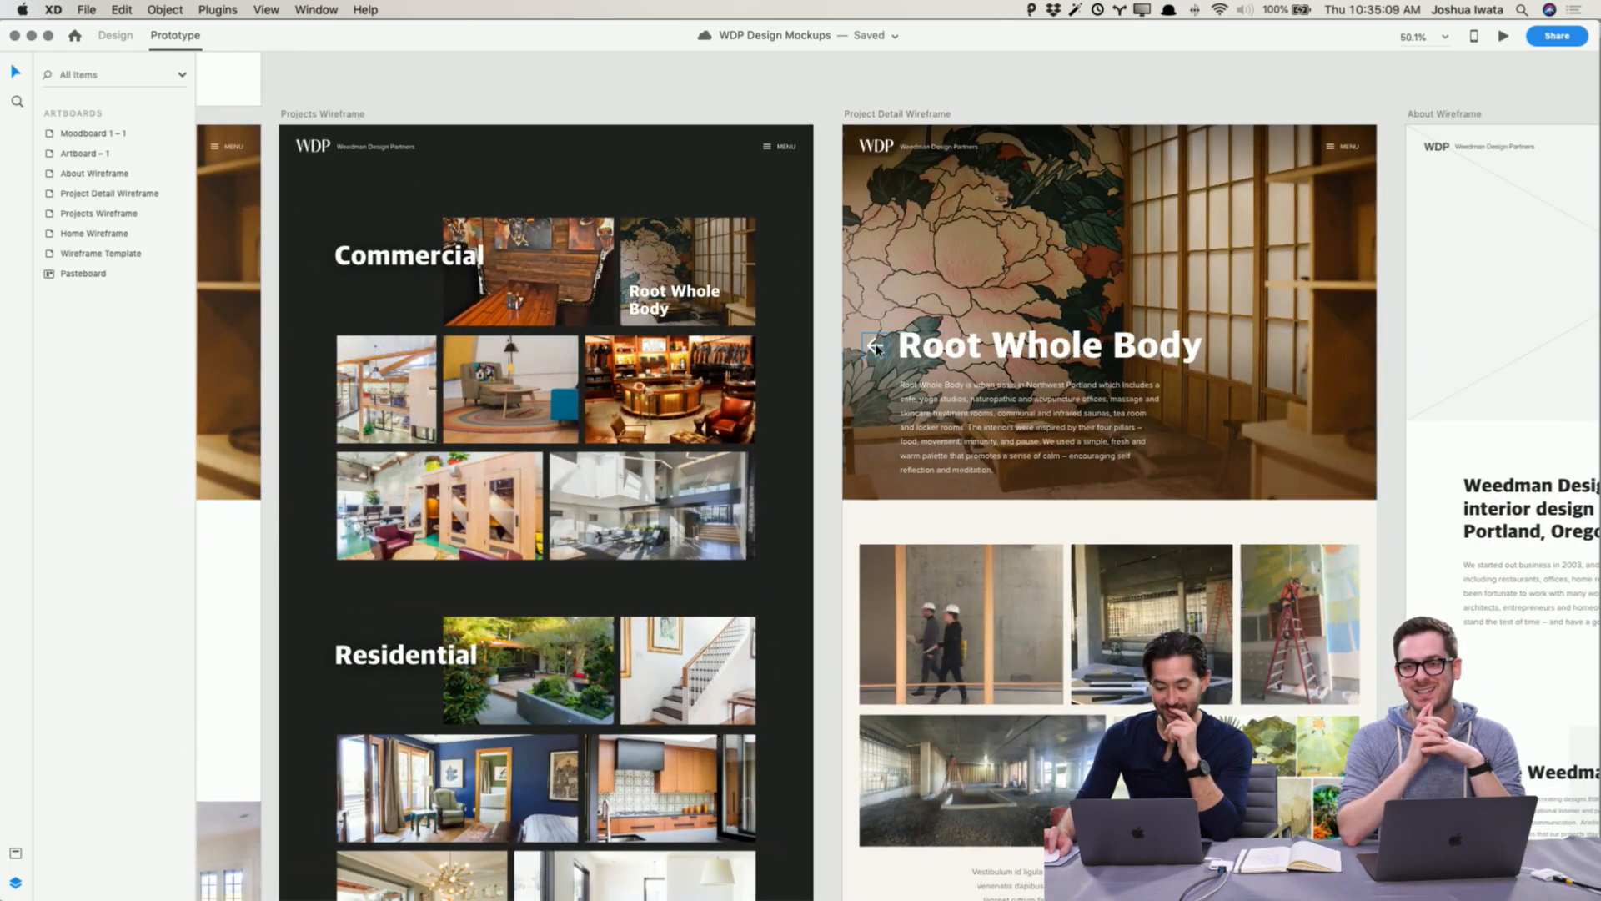
pyautogui.click(876, 349)
pyautogui.moveTo(854, 342); pyautogui.dragTo(828, 764)
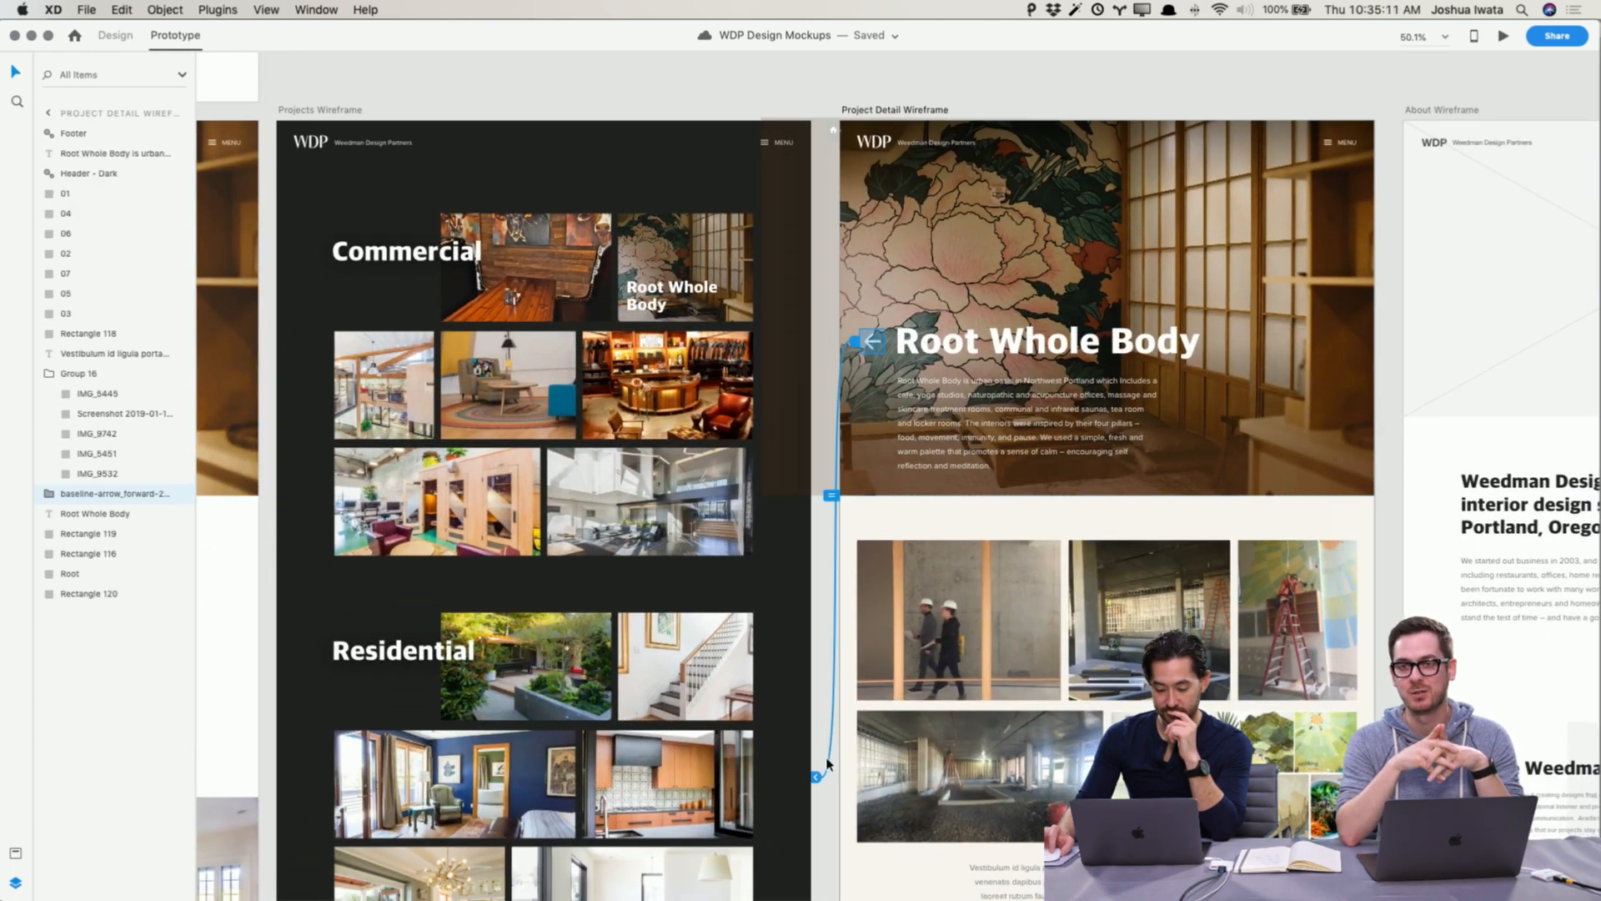
pyautogui.click(816, 780)
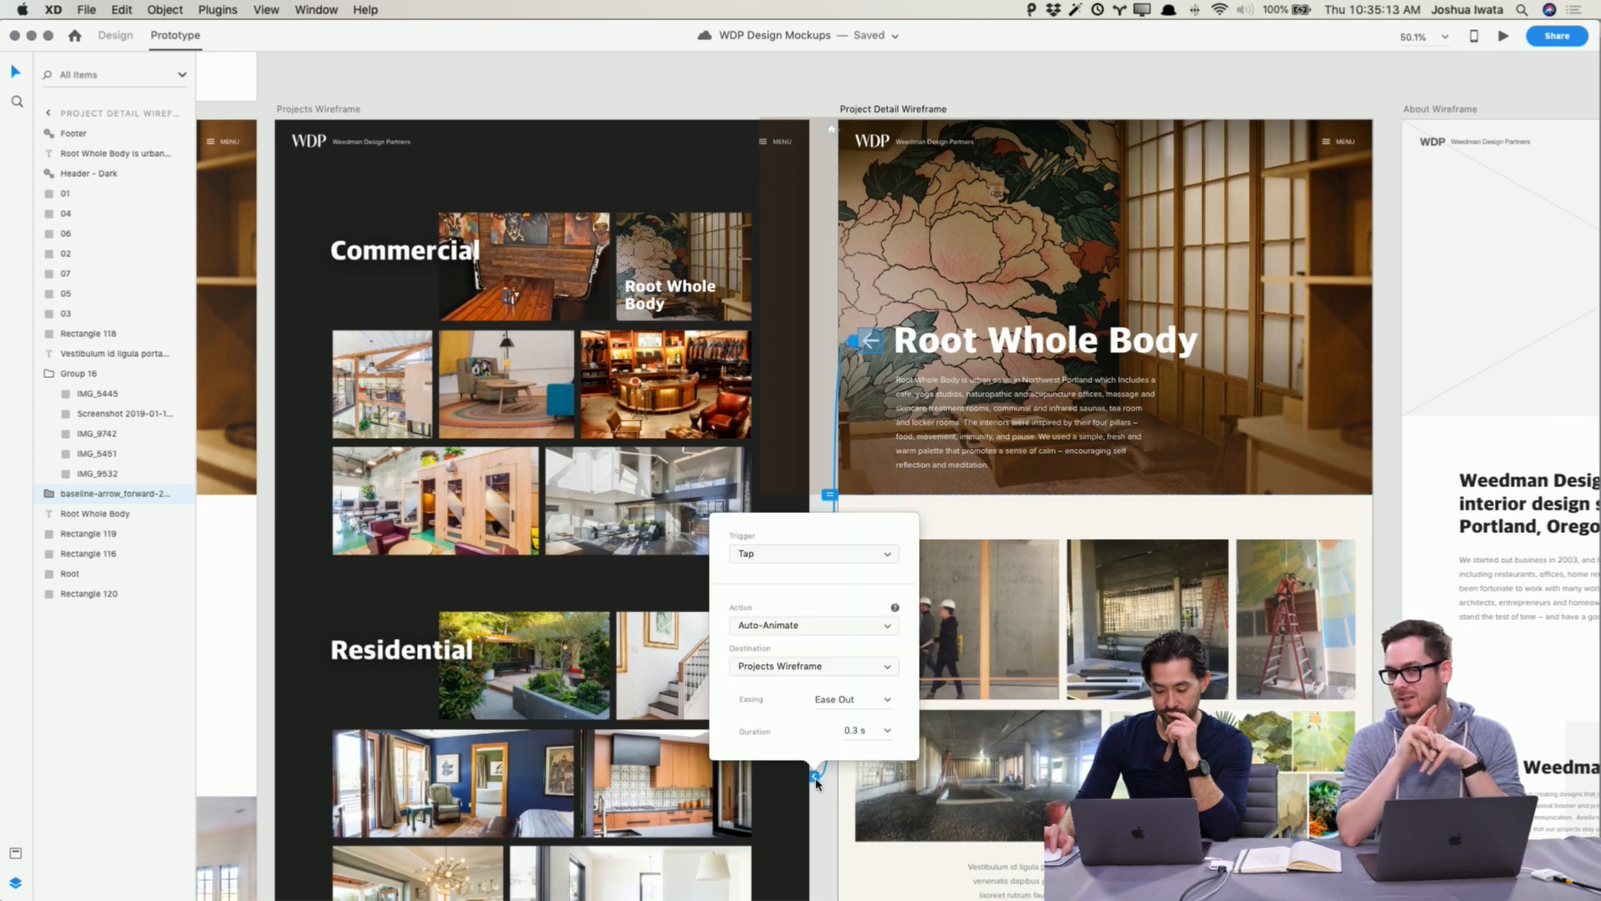
# Step: Change the back arrow link's action to Transition with a Dissolve animation
pyautogui.scroll(1, 816, 779)
pyautogui.click(816, 779)
pyautogui.scroll(1, 817, 778)
pyautogui.click(817, 777)
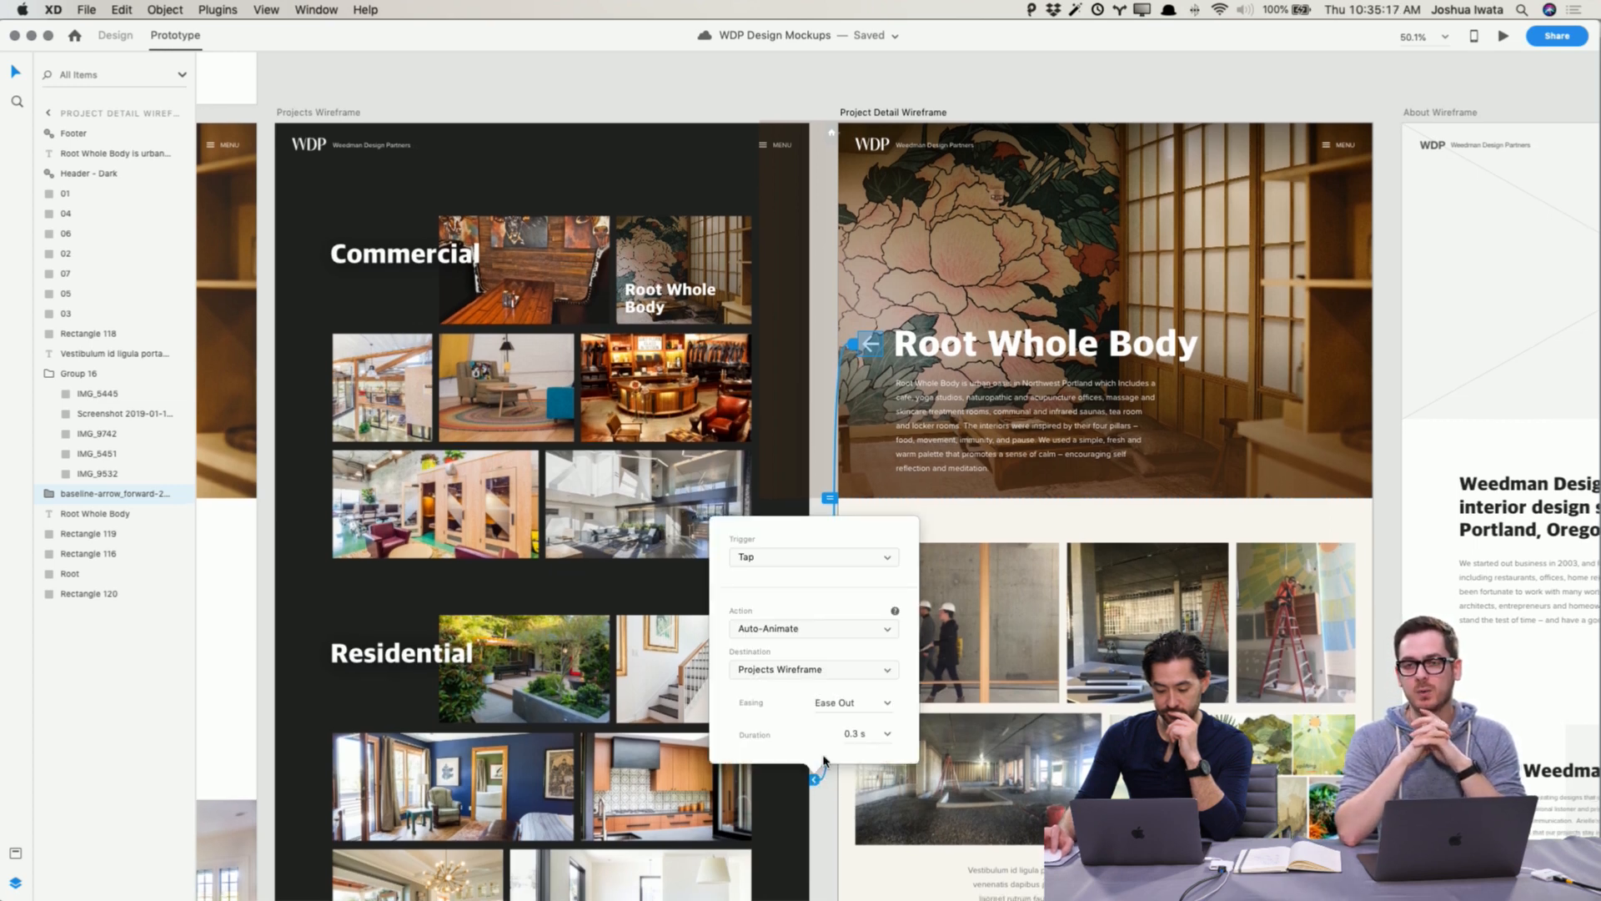
pyautogui.click(816, 634)
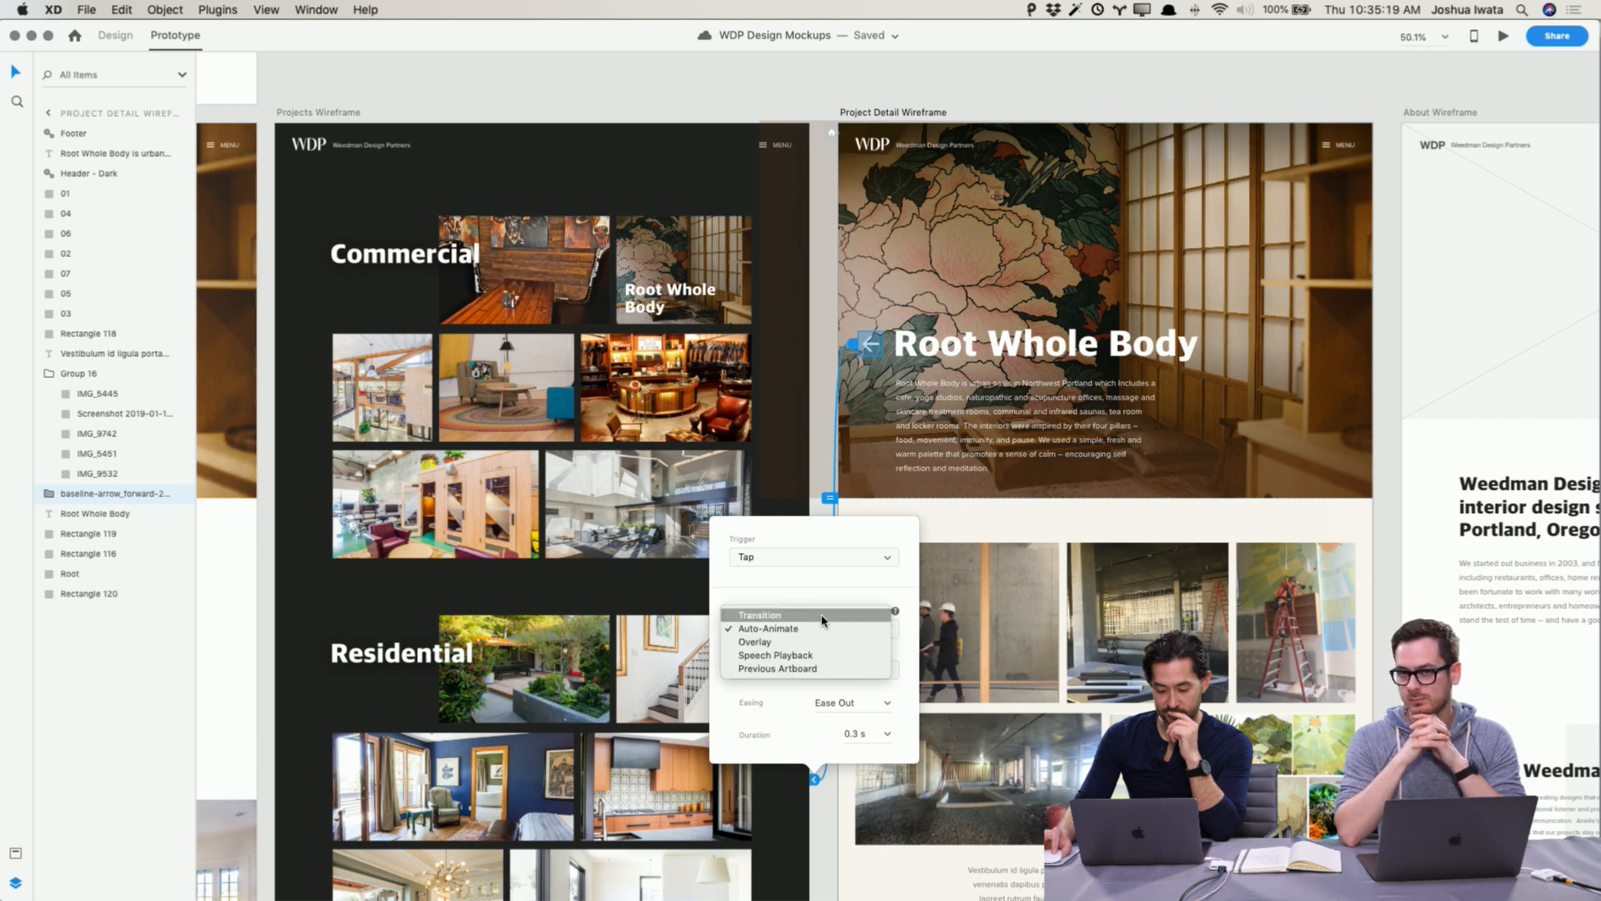
pyautogui.click(821, 615)
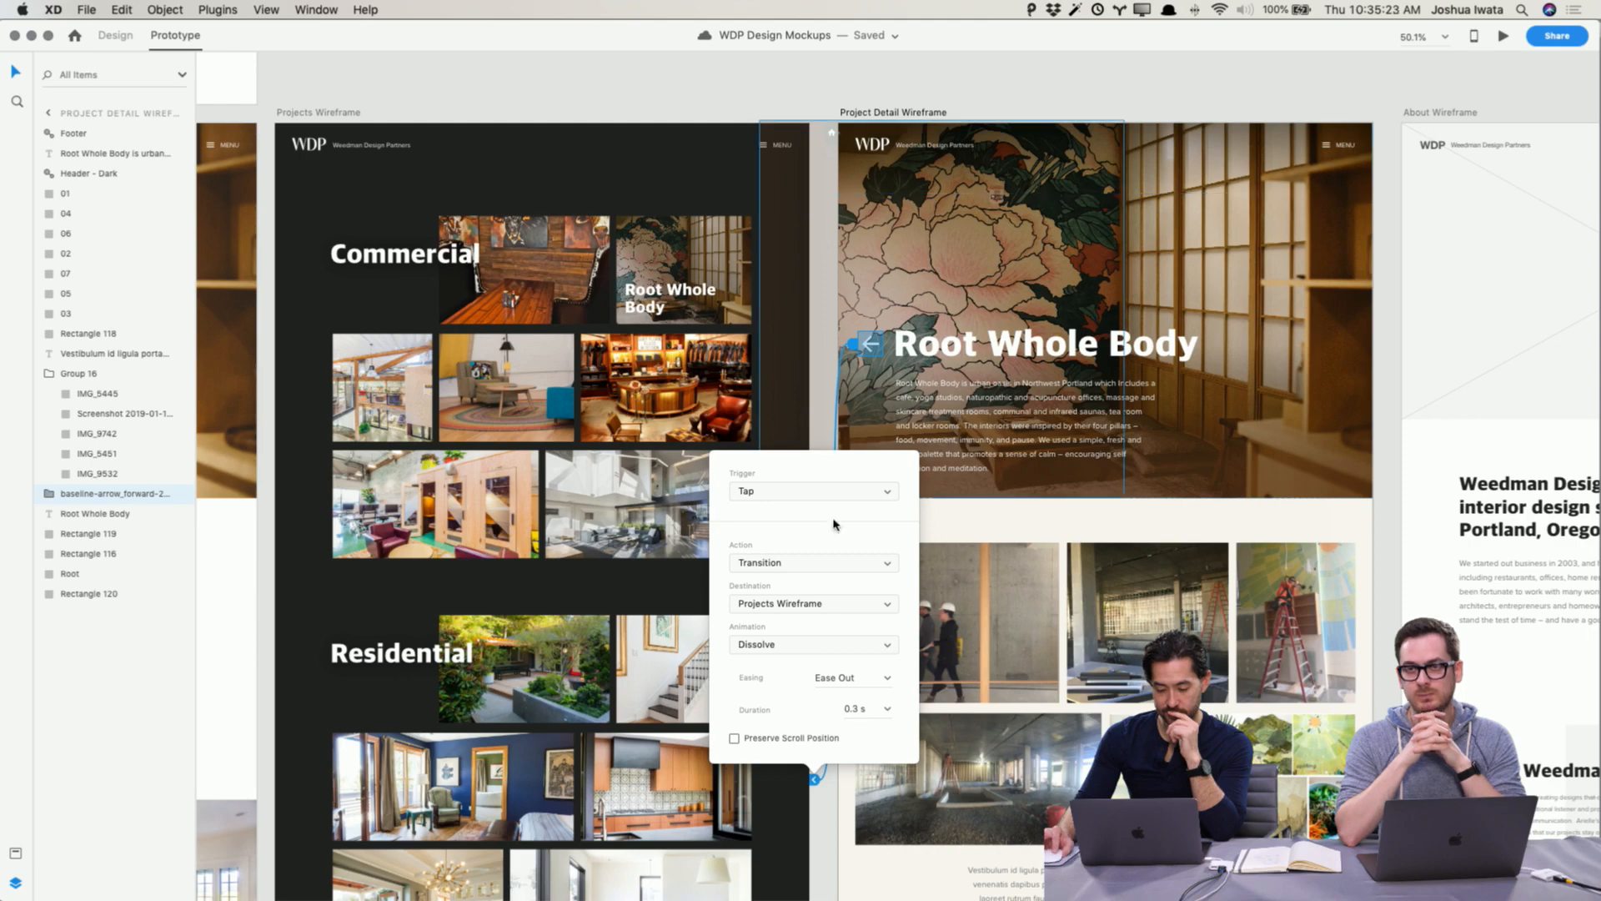
pyautogui.click(824, 855)
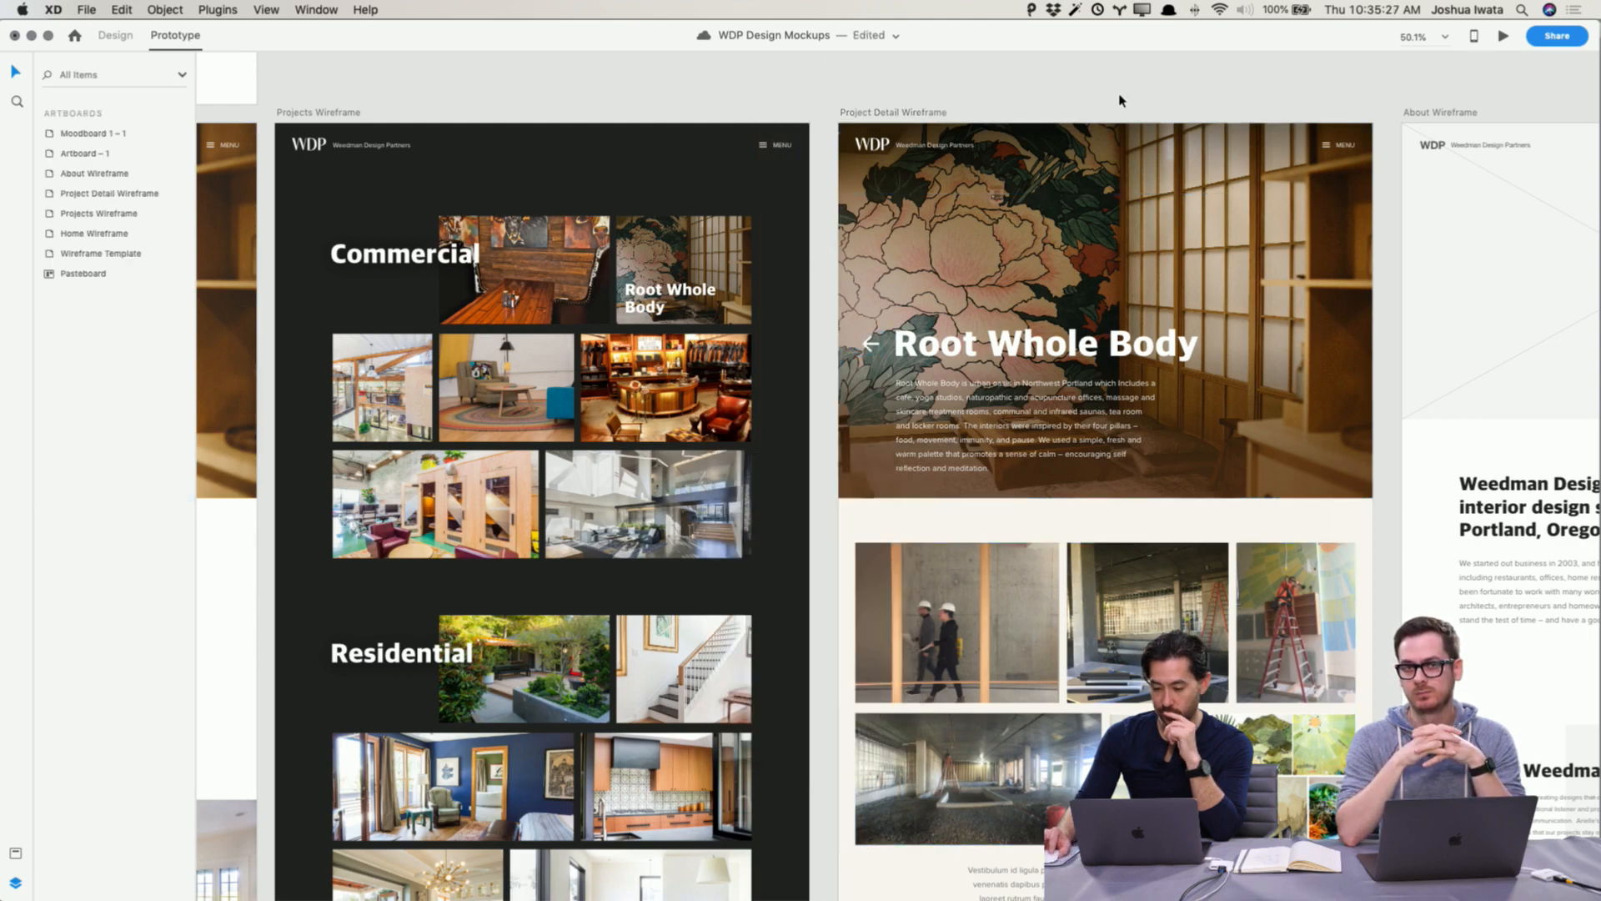
# Step: Preview the Projects Wireframe and test navigating to Root Whole Body and back via the arrow
pyautogui.click(304, 114)
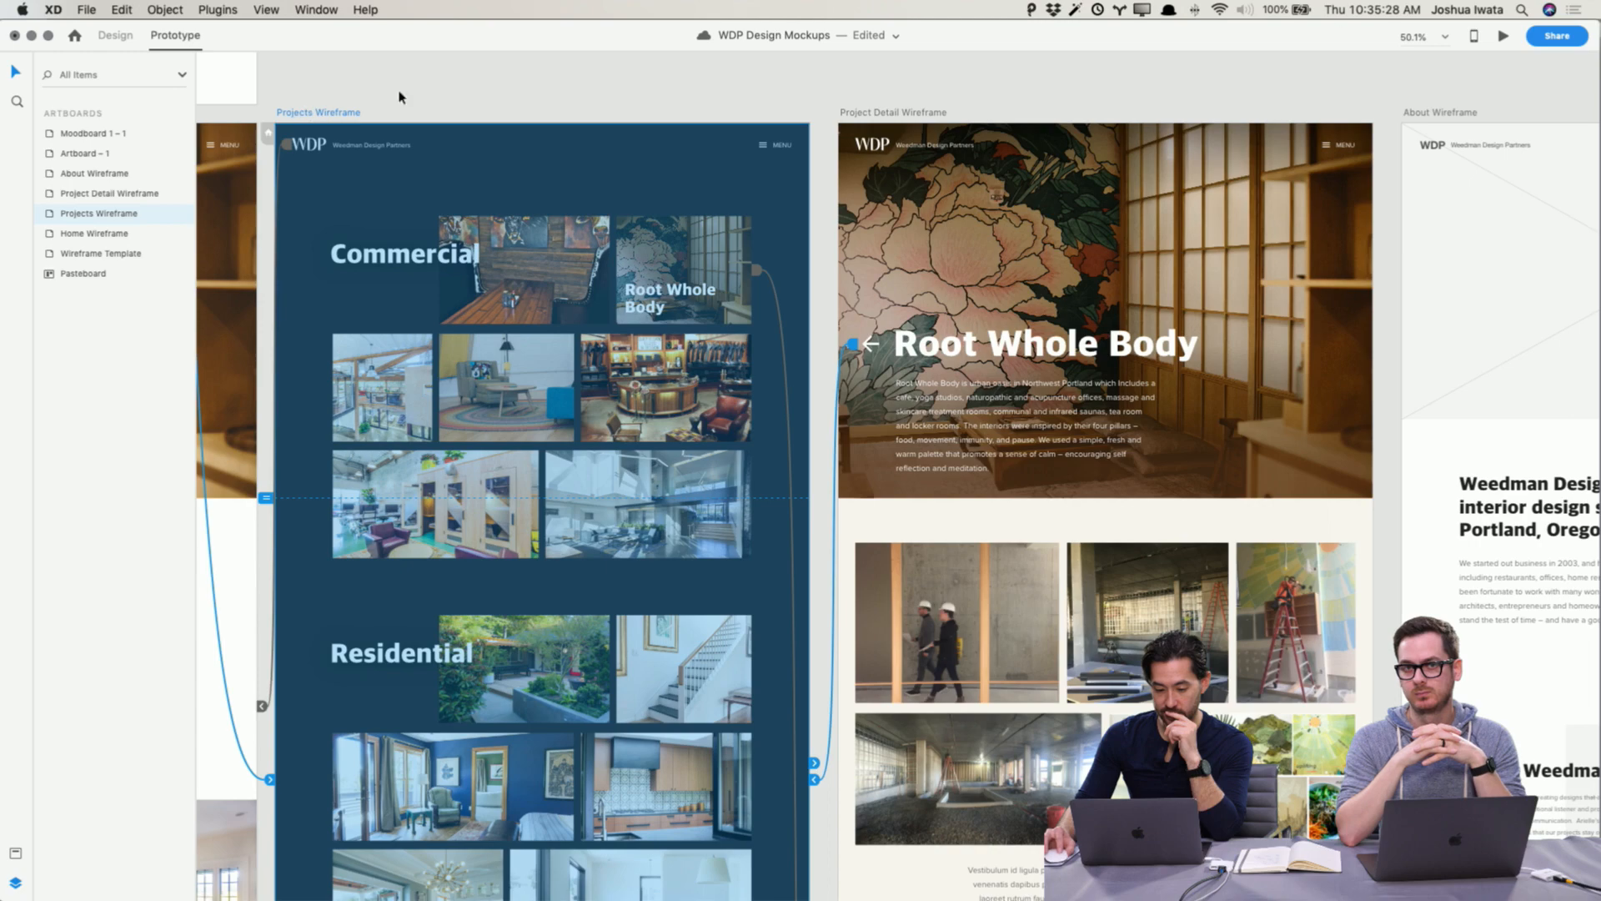
pyautogui.click(1502, 37)
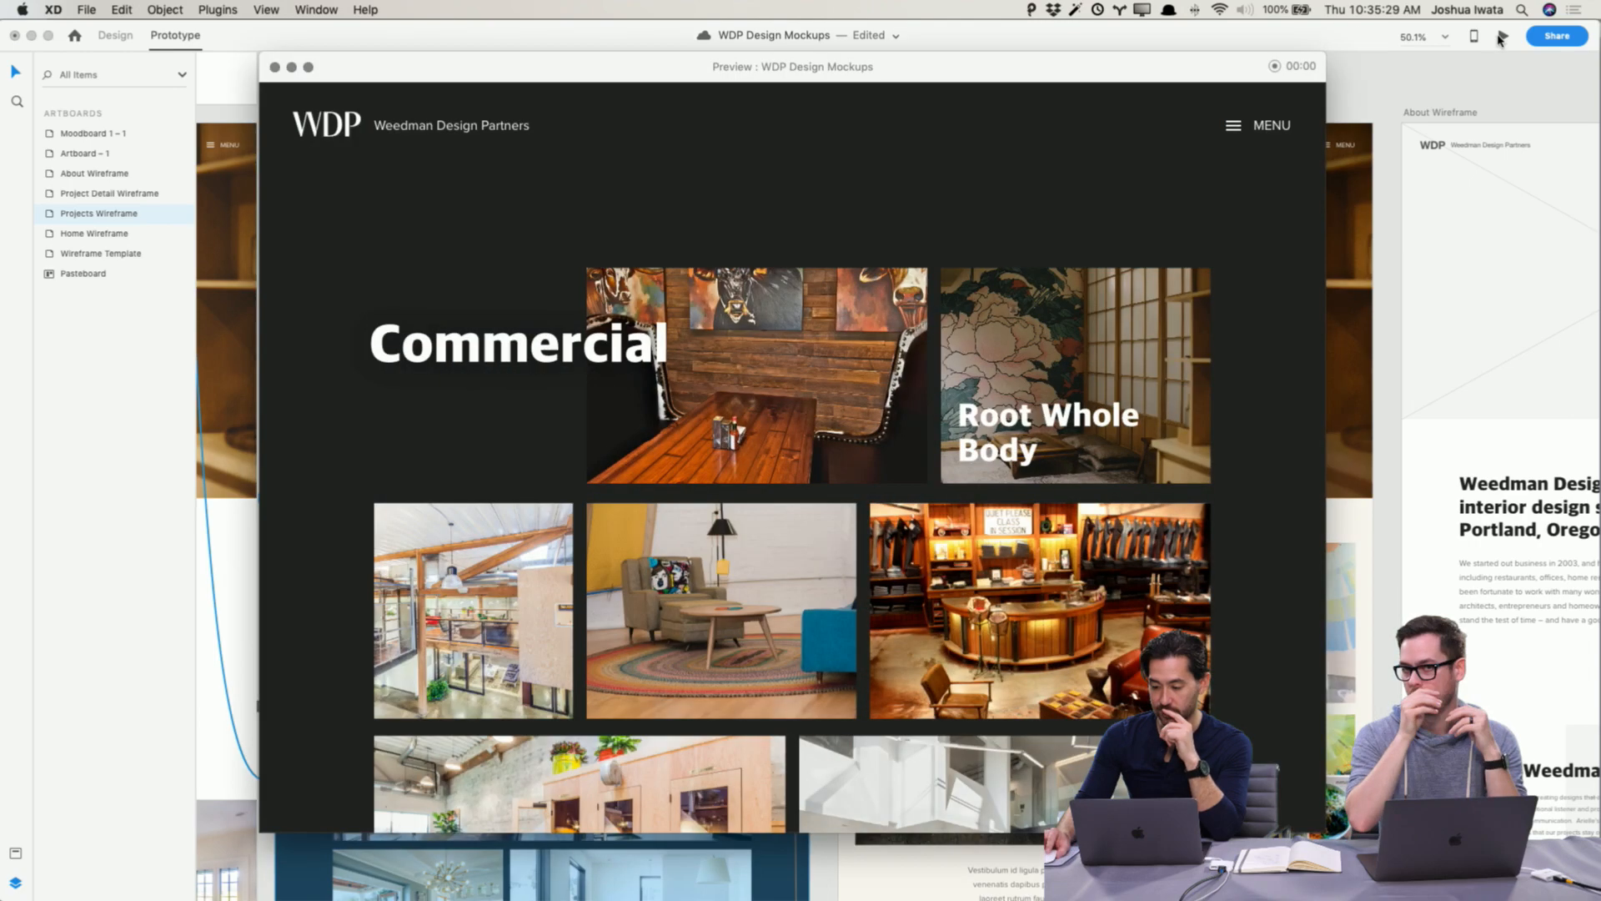
pyautogui.click(1101, 397)
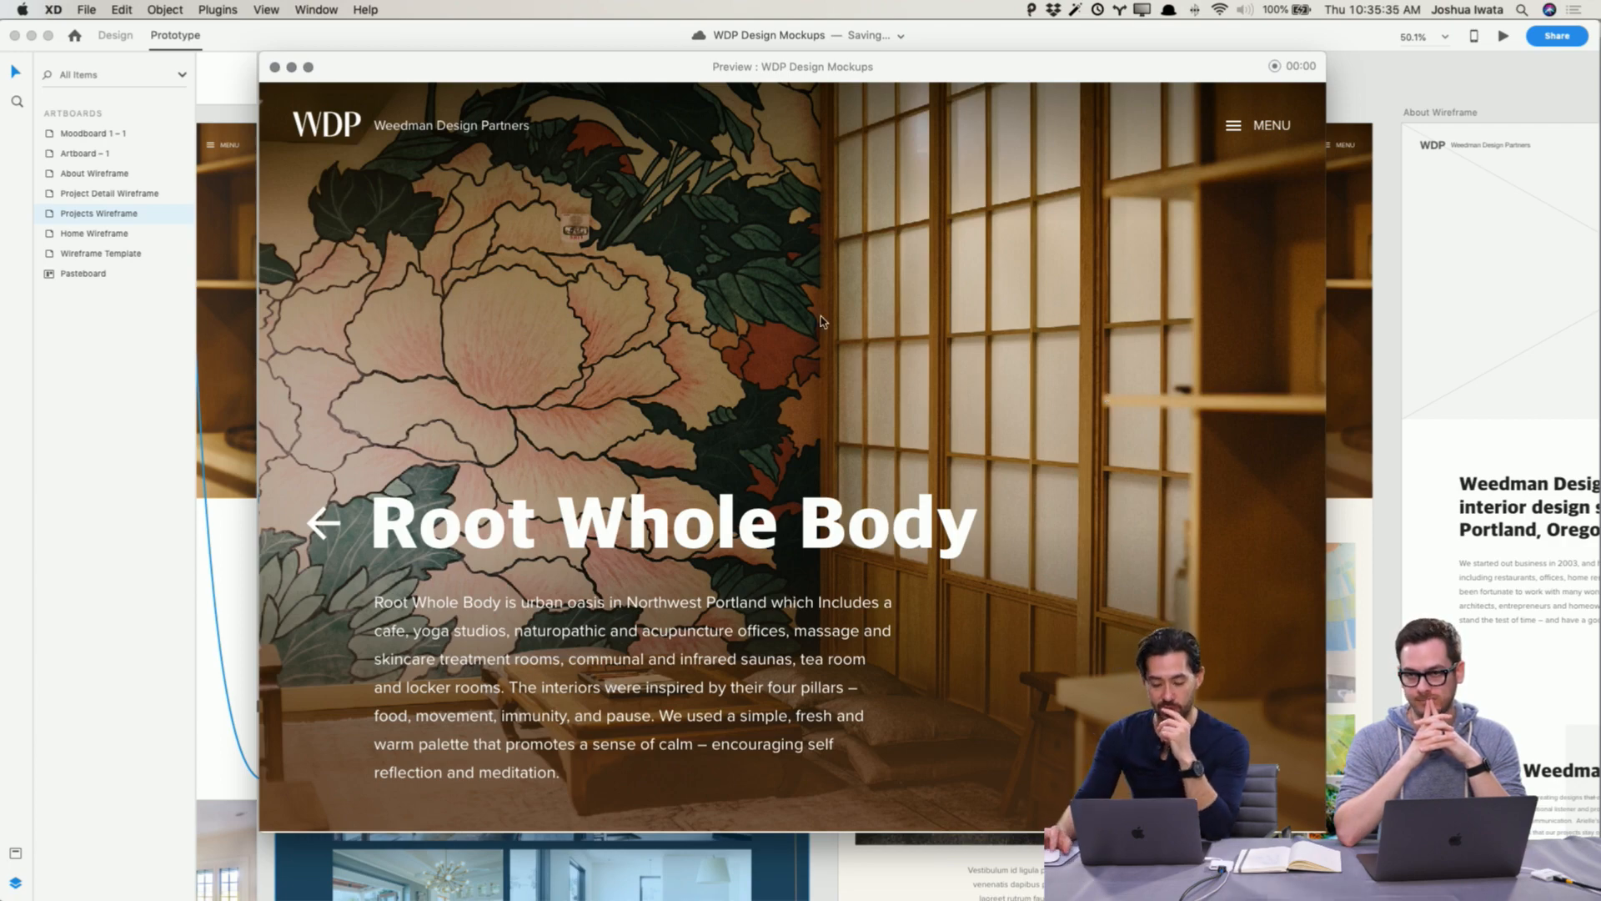
pyautogui.click(320, 524)
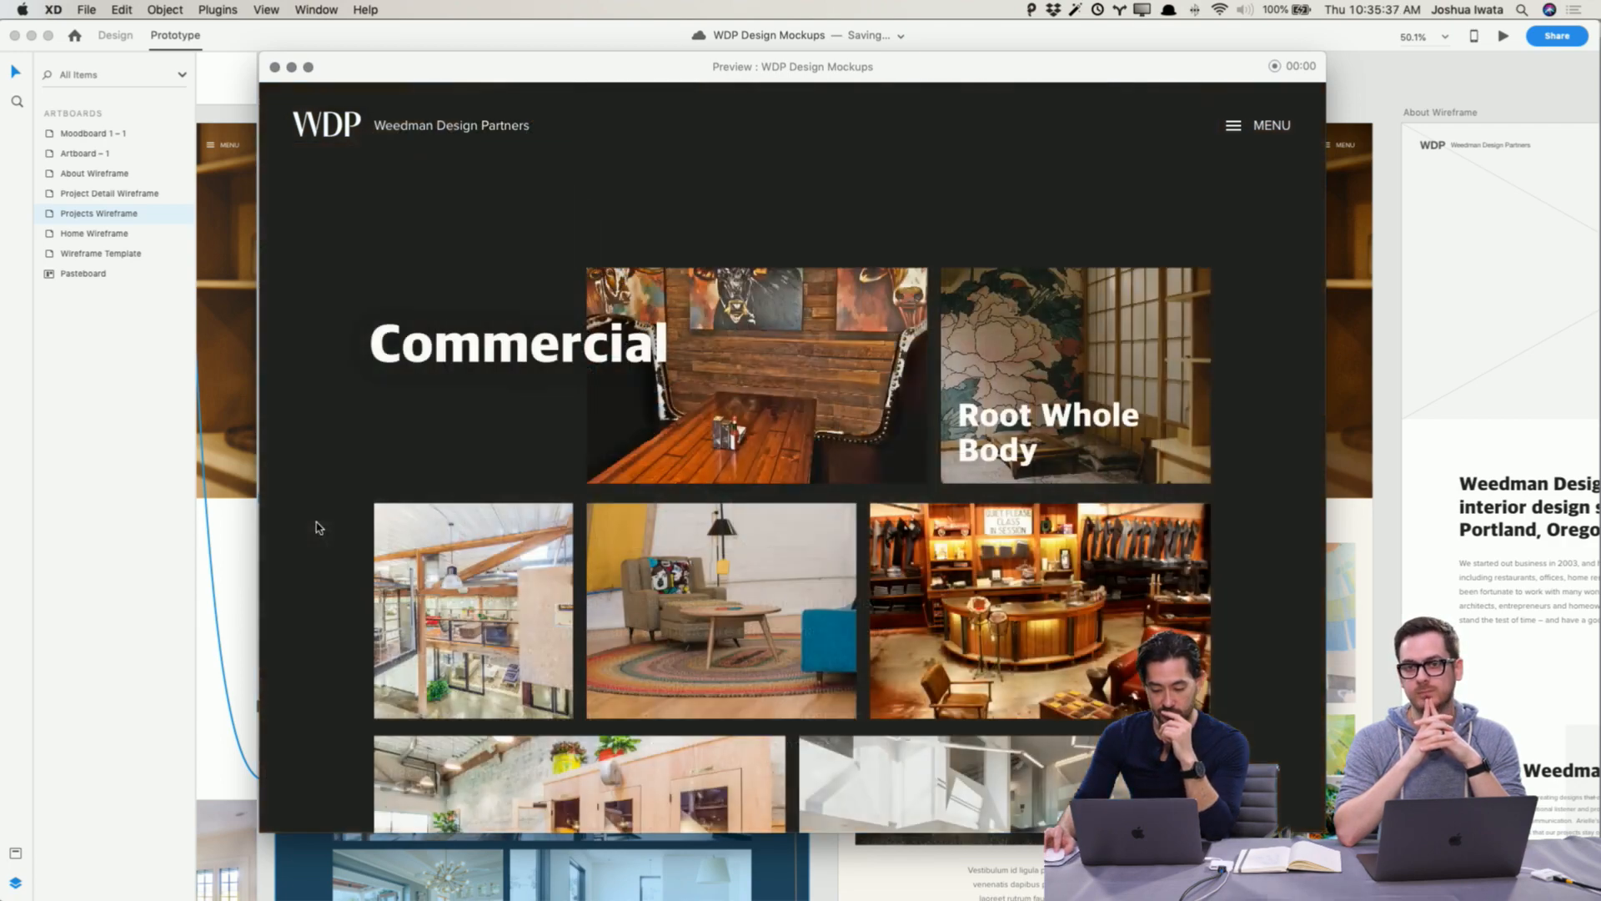
pyautogui.scroll(-5, 747, 505)
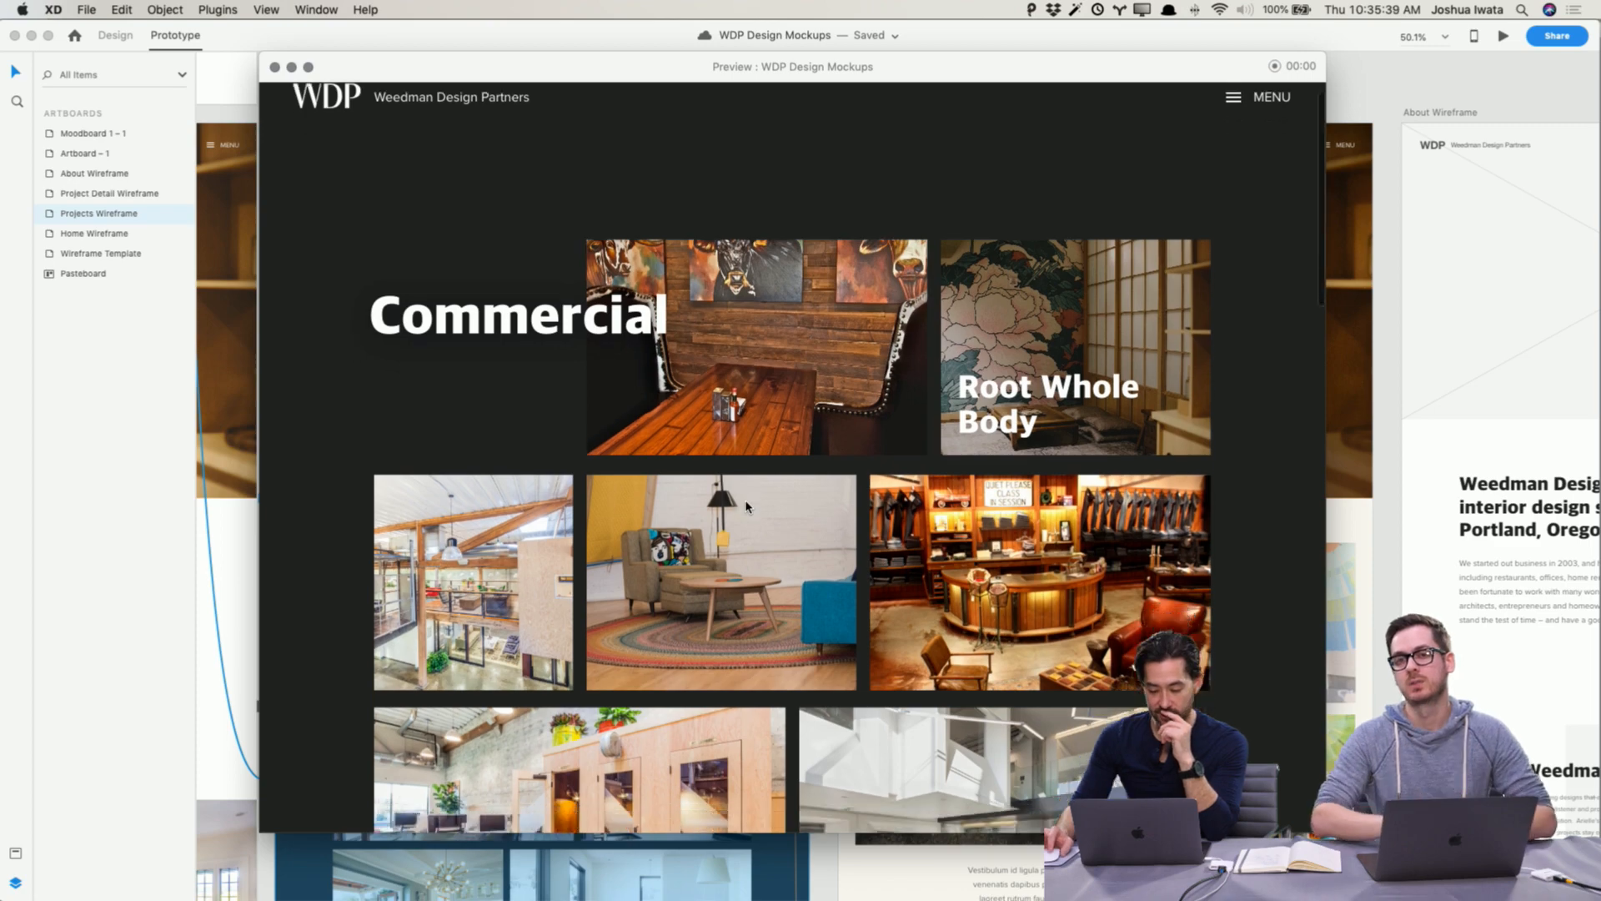
pyautogui.scroll(5, 746, 505)
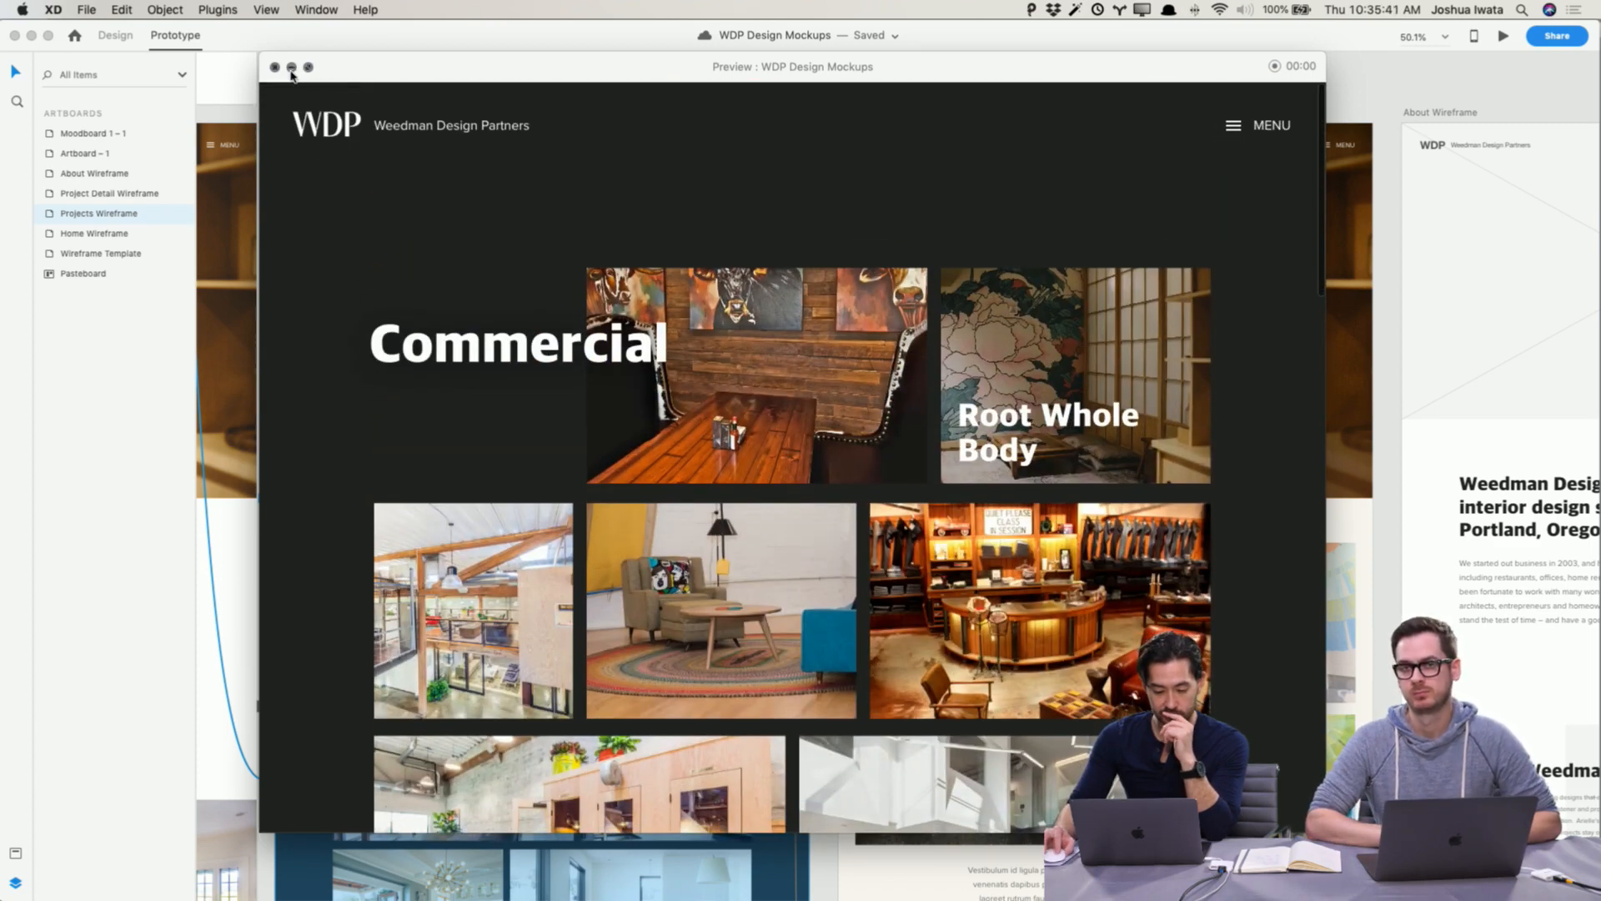
# Step: Close the preview and move the About Wireframe artboard further right to make room beside the Project Detail Wireframe
pyautogui.click(274, 67)
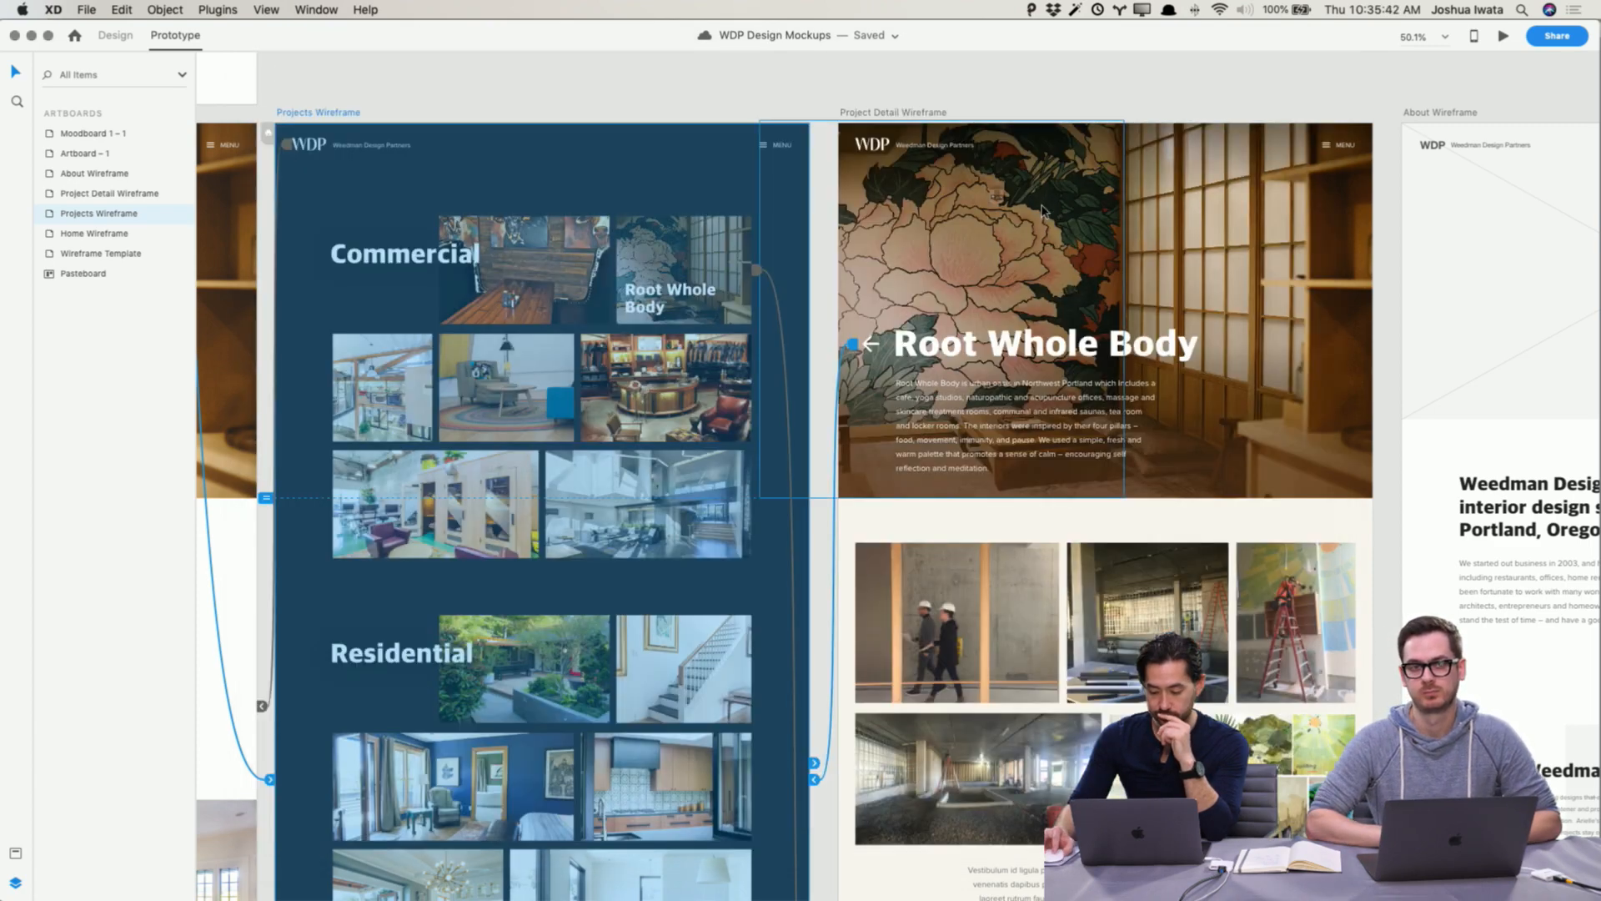
pyautogui.click(1044, 99)
pyautogui.hscroll(10, 1042, 98)
pyautogui.hscroll(1, 1041, 98)
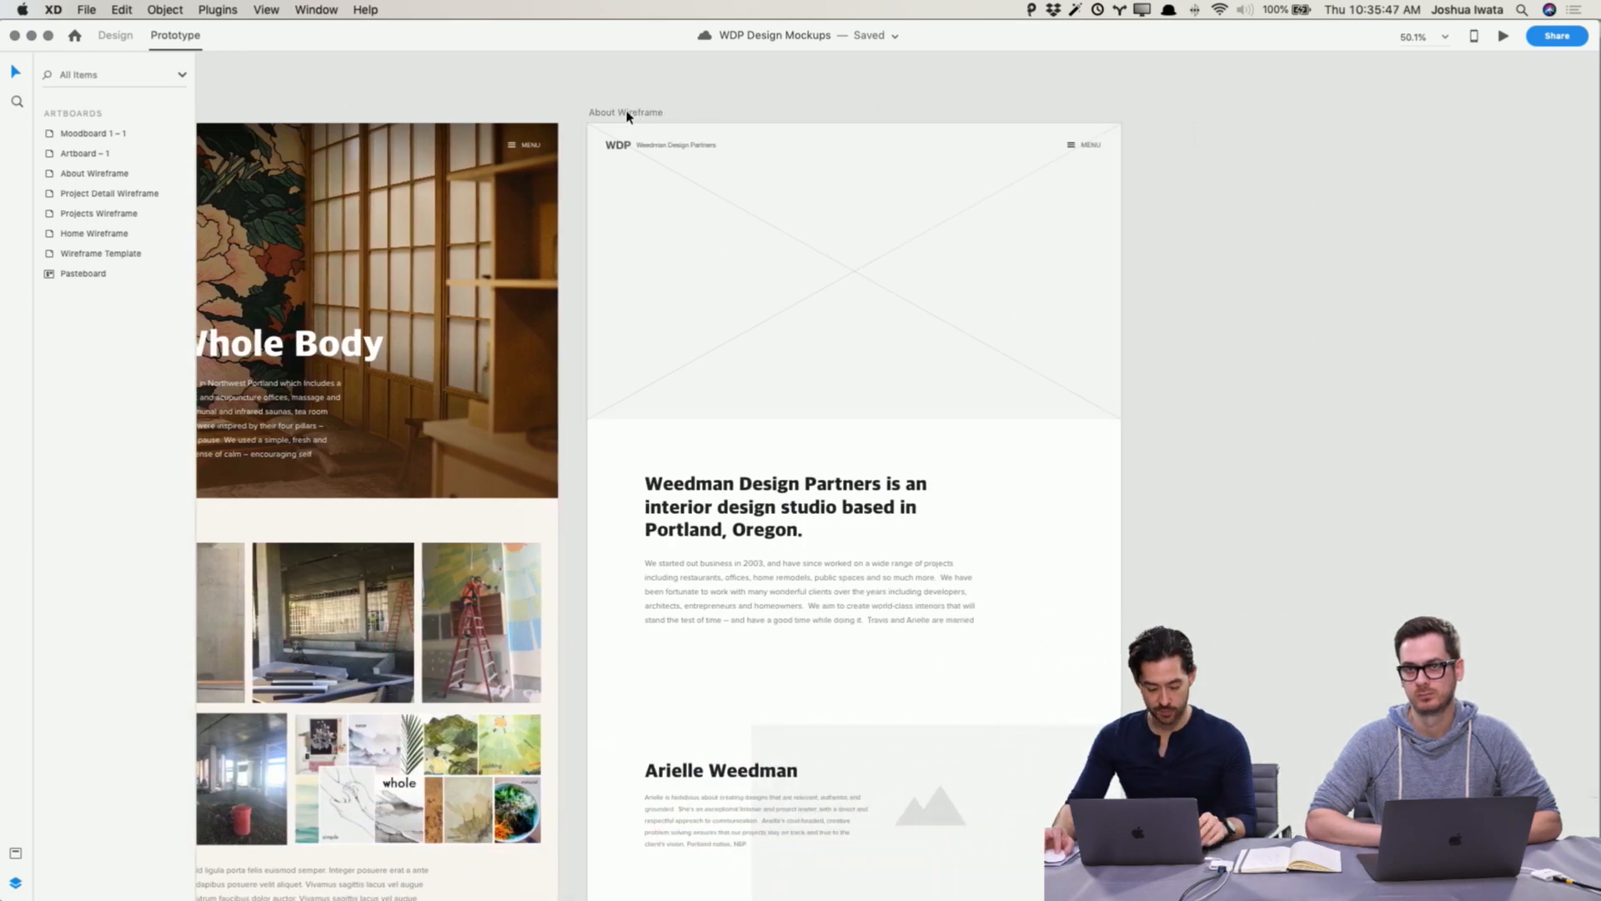
pyautogui.moveTo(626, 117); pyautogui.dragTo(1296, 118)
pyautogui.click(954, 178)
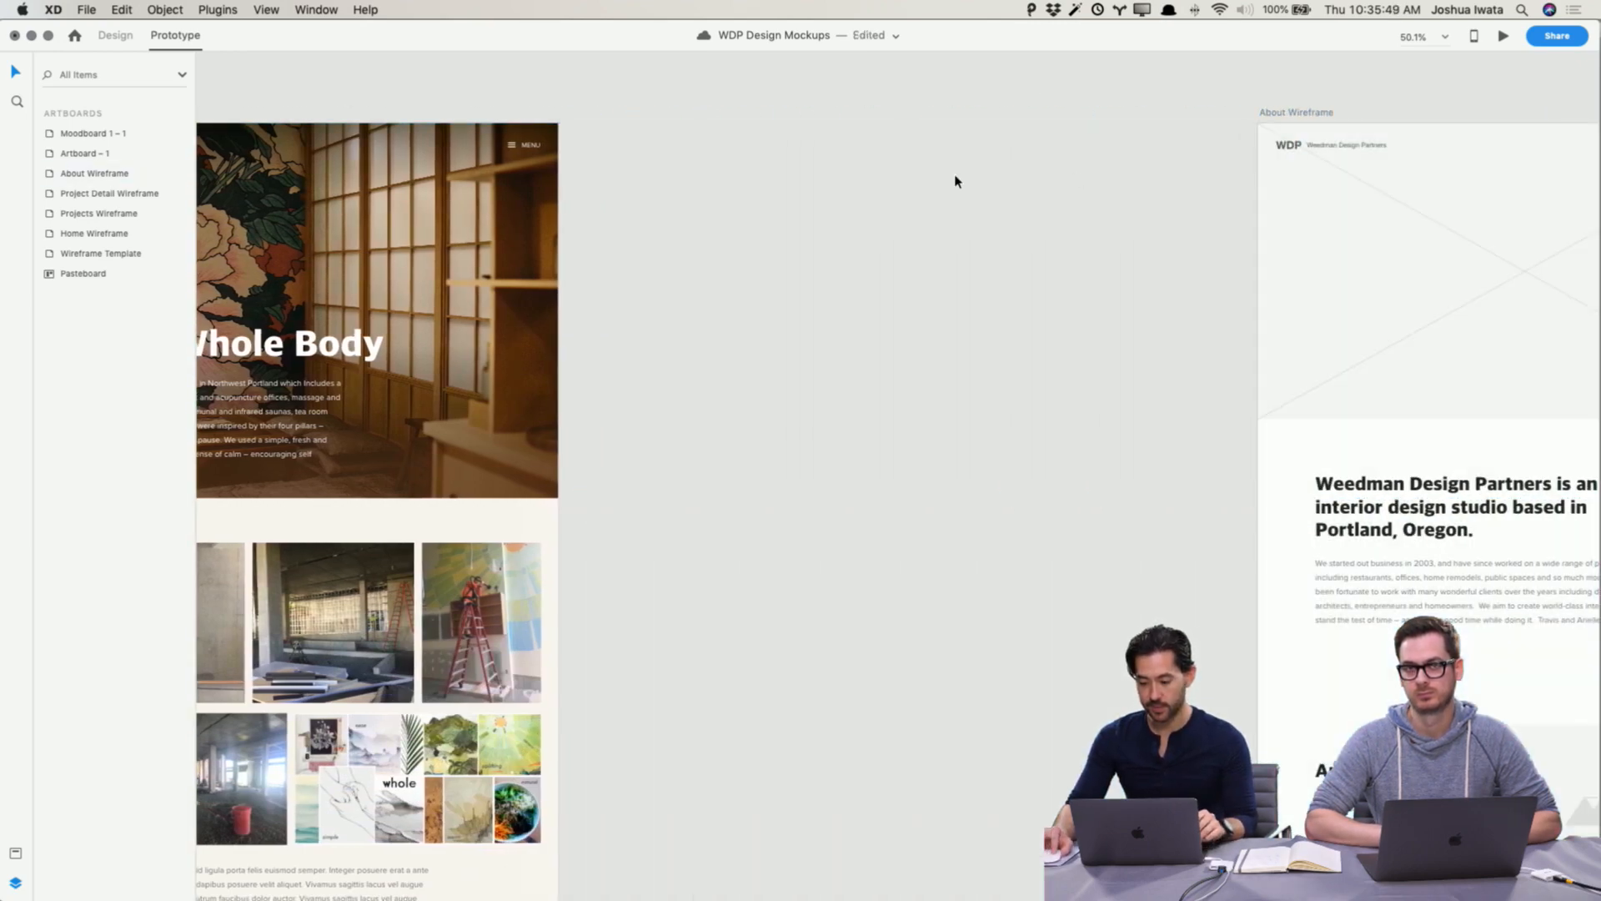
# Step: Duplicate the Project Detail Wireframe artboard into the space beside the original
pyautogui.hscroll(-6, 834, 167)
pyautogui.moveTo(558, 116); pyautogui.dragTo(1123, 114)
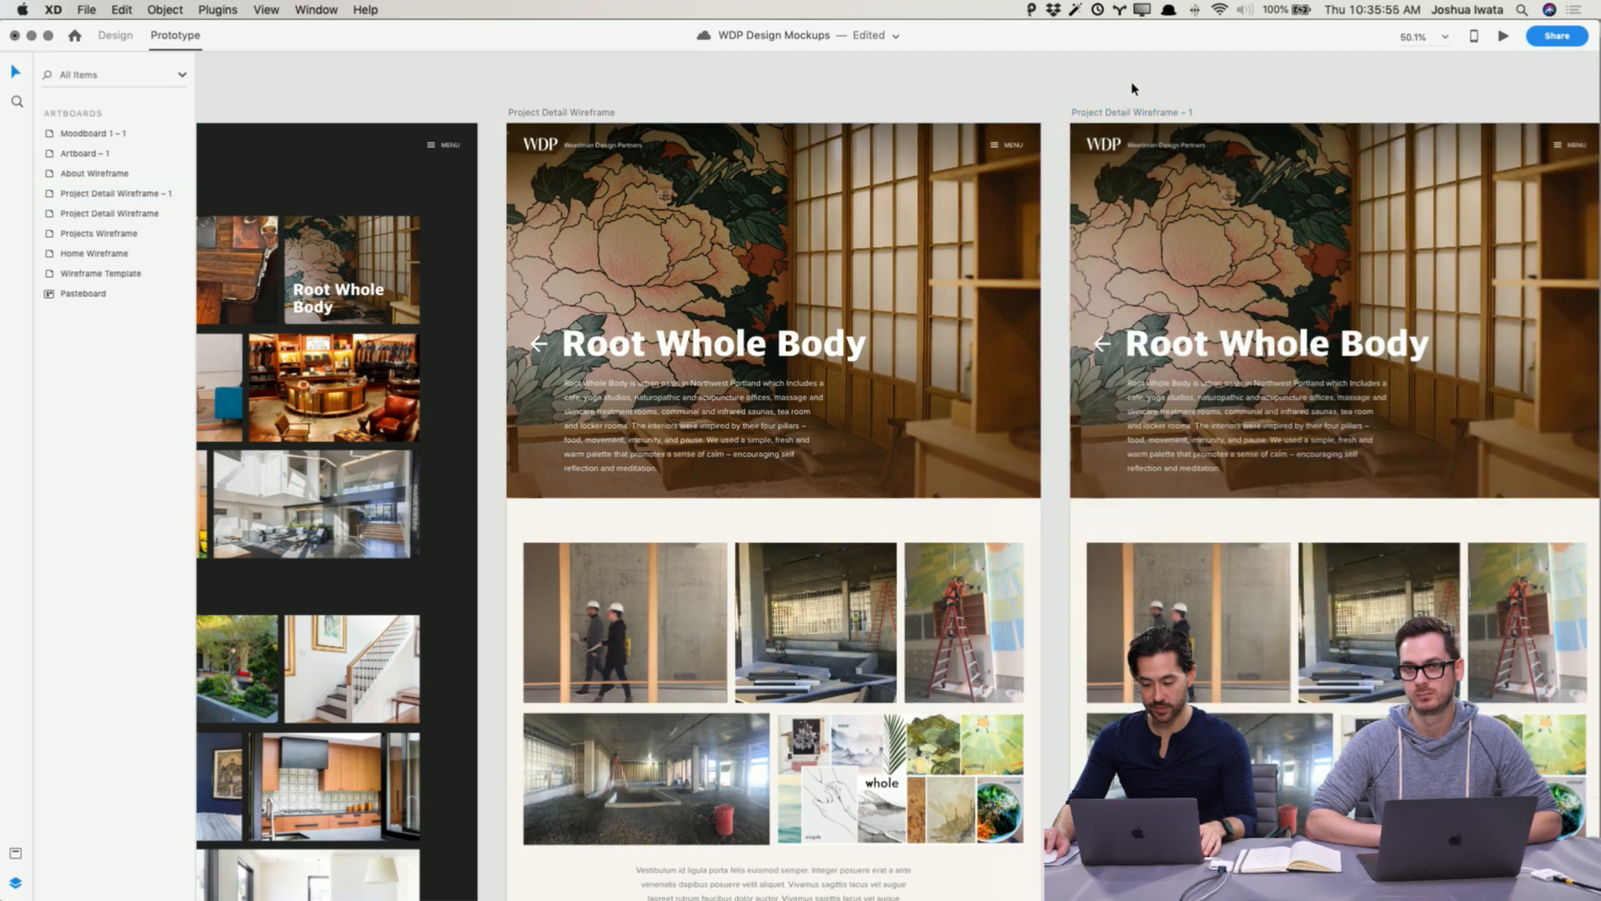
pyautogui.hscroll(8, 1134, 88)
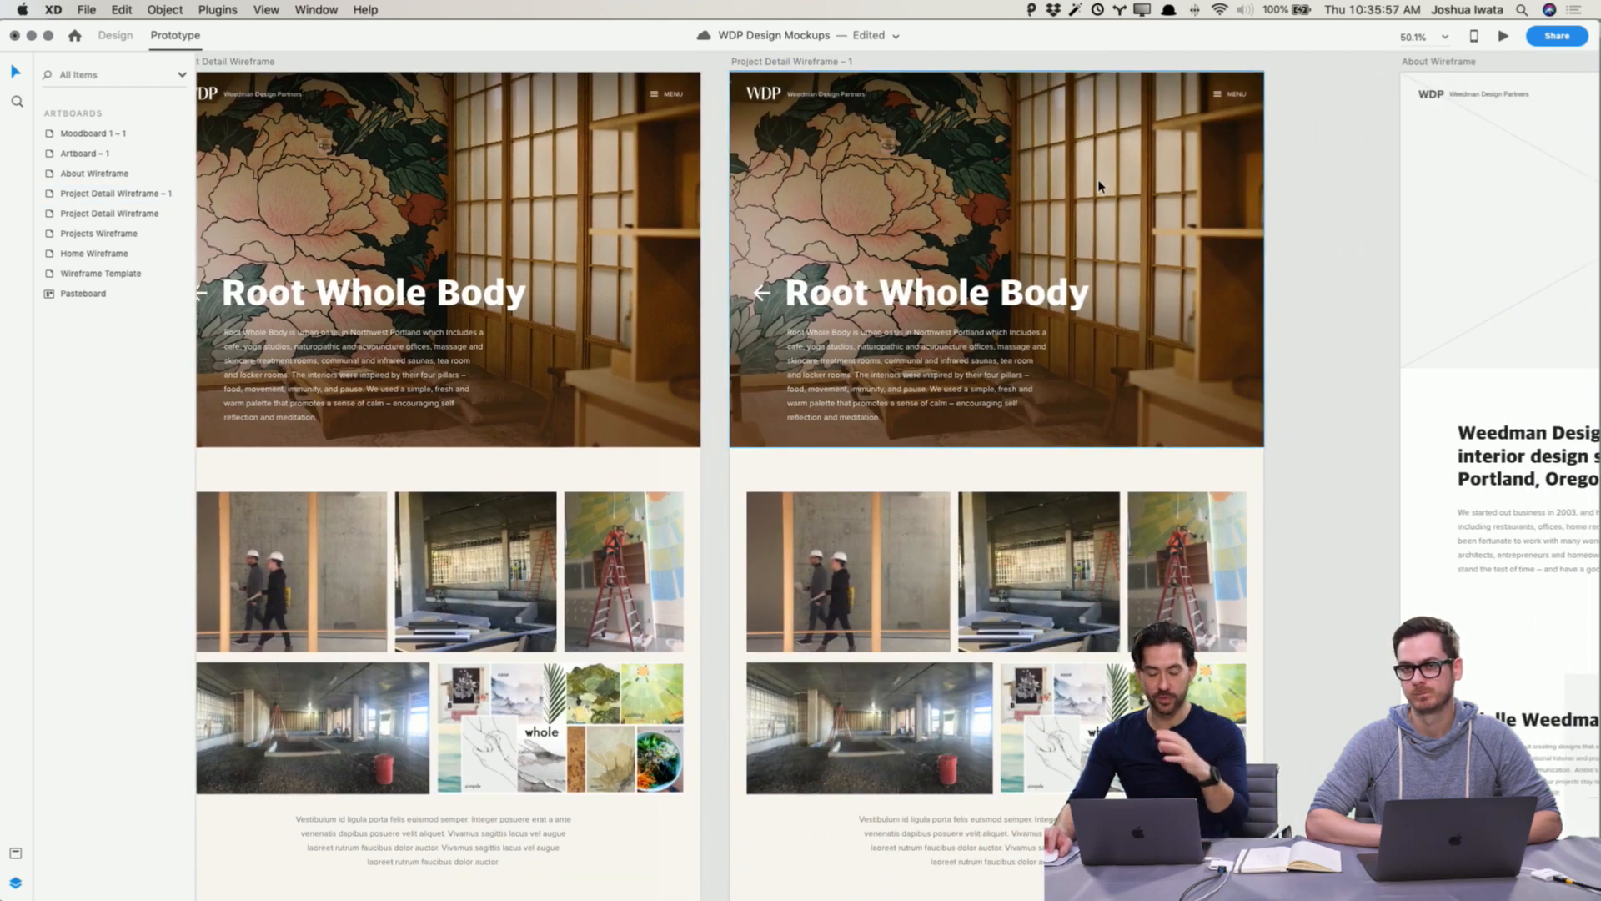
pyautogui.scroll(3, 1099, 181)
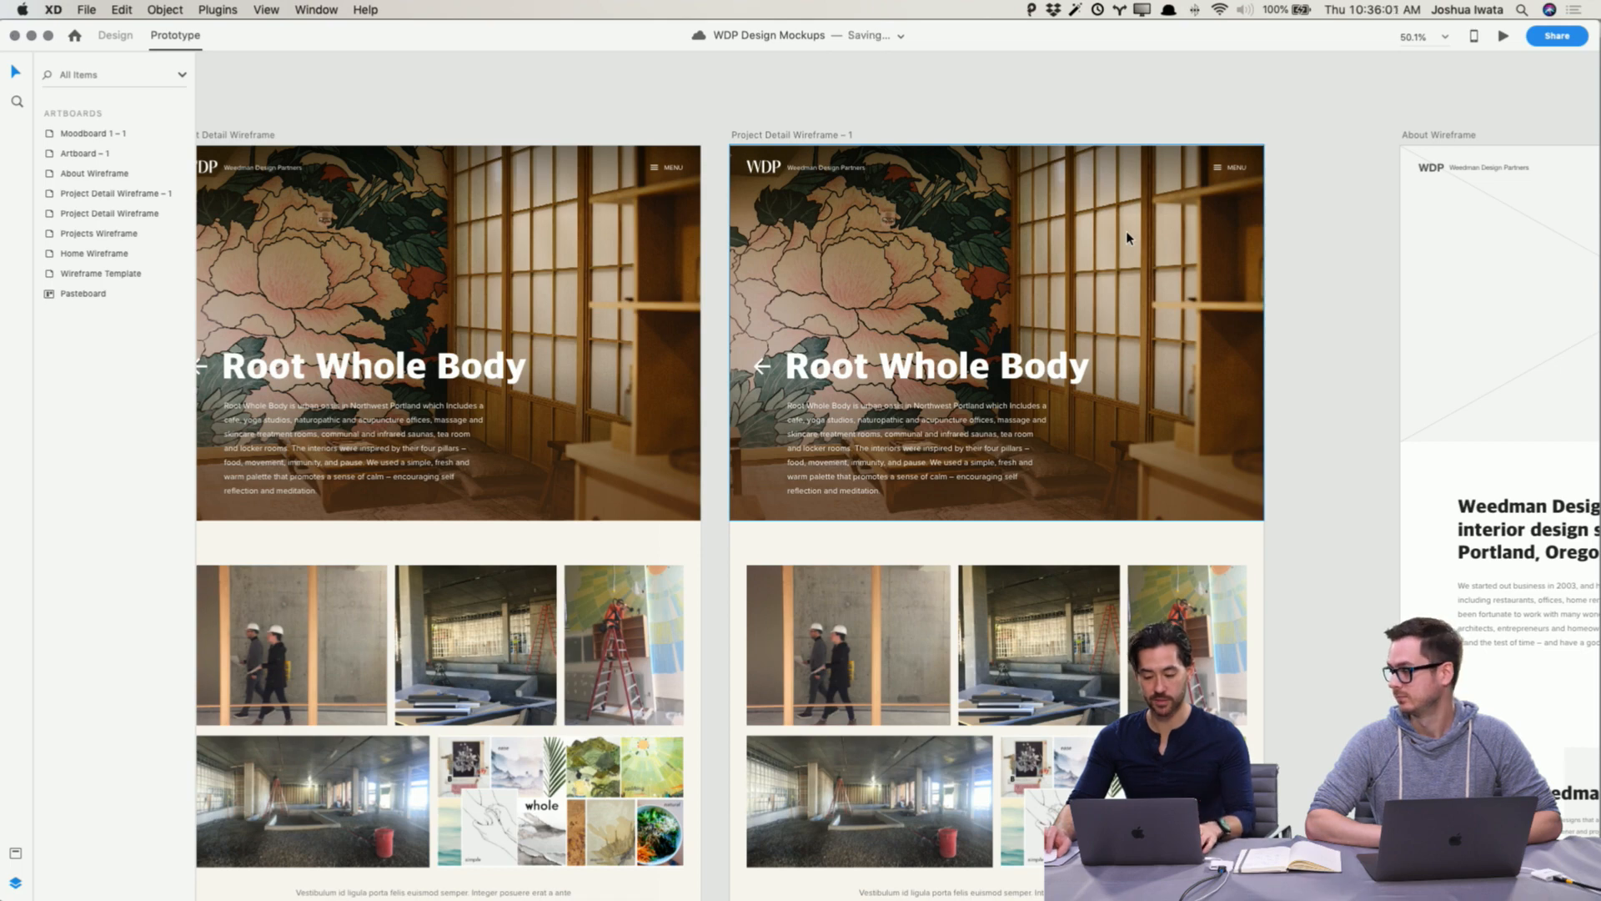
# Step: Switch to Finder and browse the WDP project photo folders, opening the Humphrey Park folder
pyautogui.press('super+Tab')
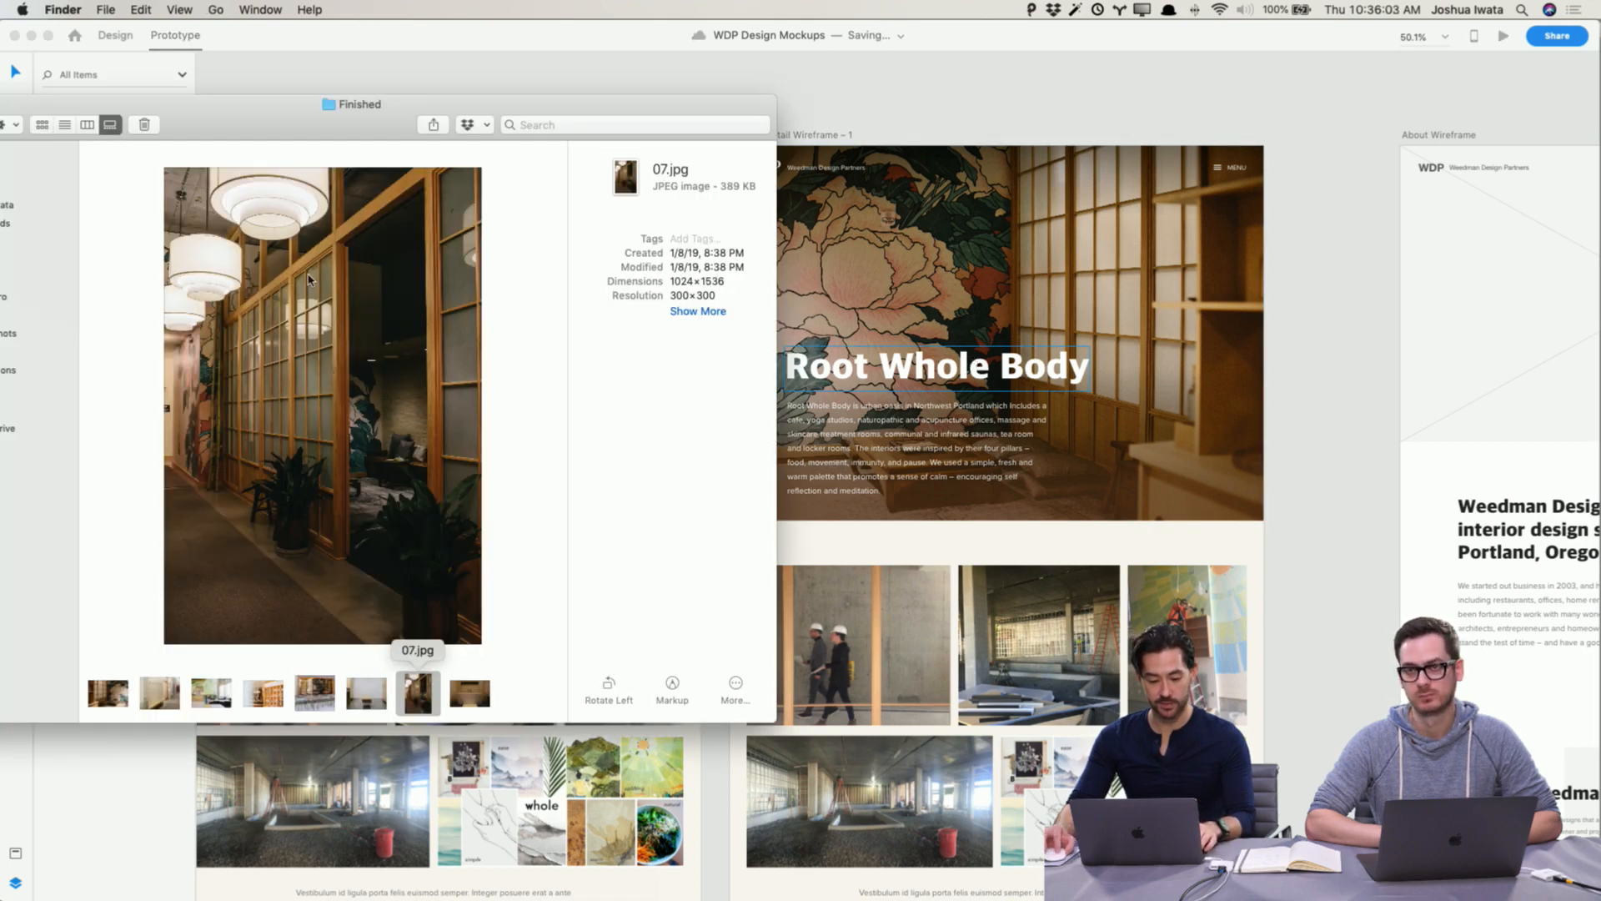
pyautogui.click(87, 125)
pyautogui.moveTo(237, 128); pyautogui.dragTo(438, 108)
pyautogui.hscroll(-1, 437, 201)
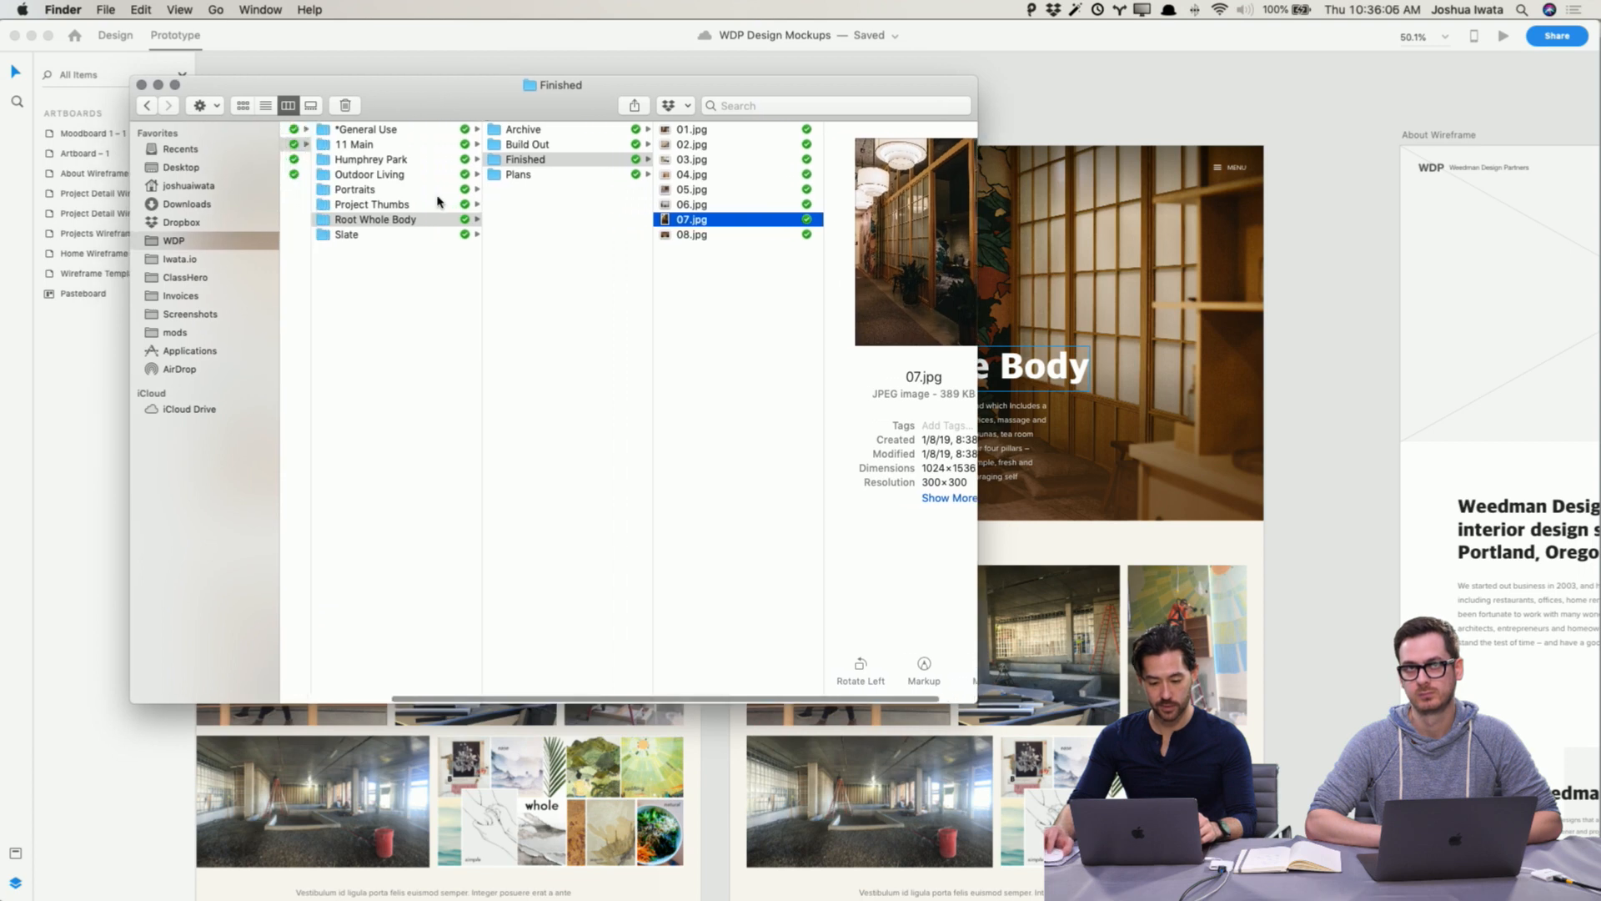
pyautogui.click(397, 163)
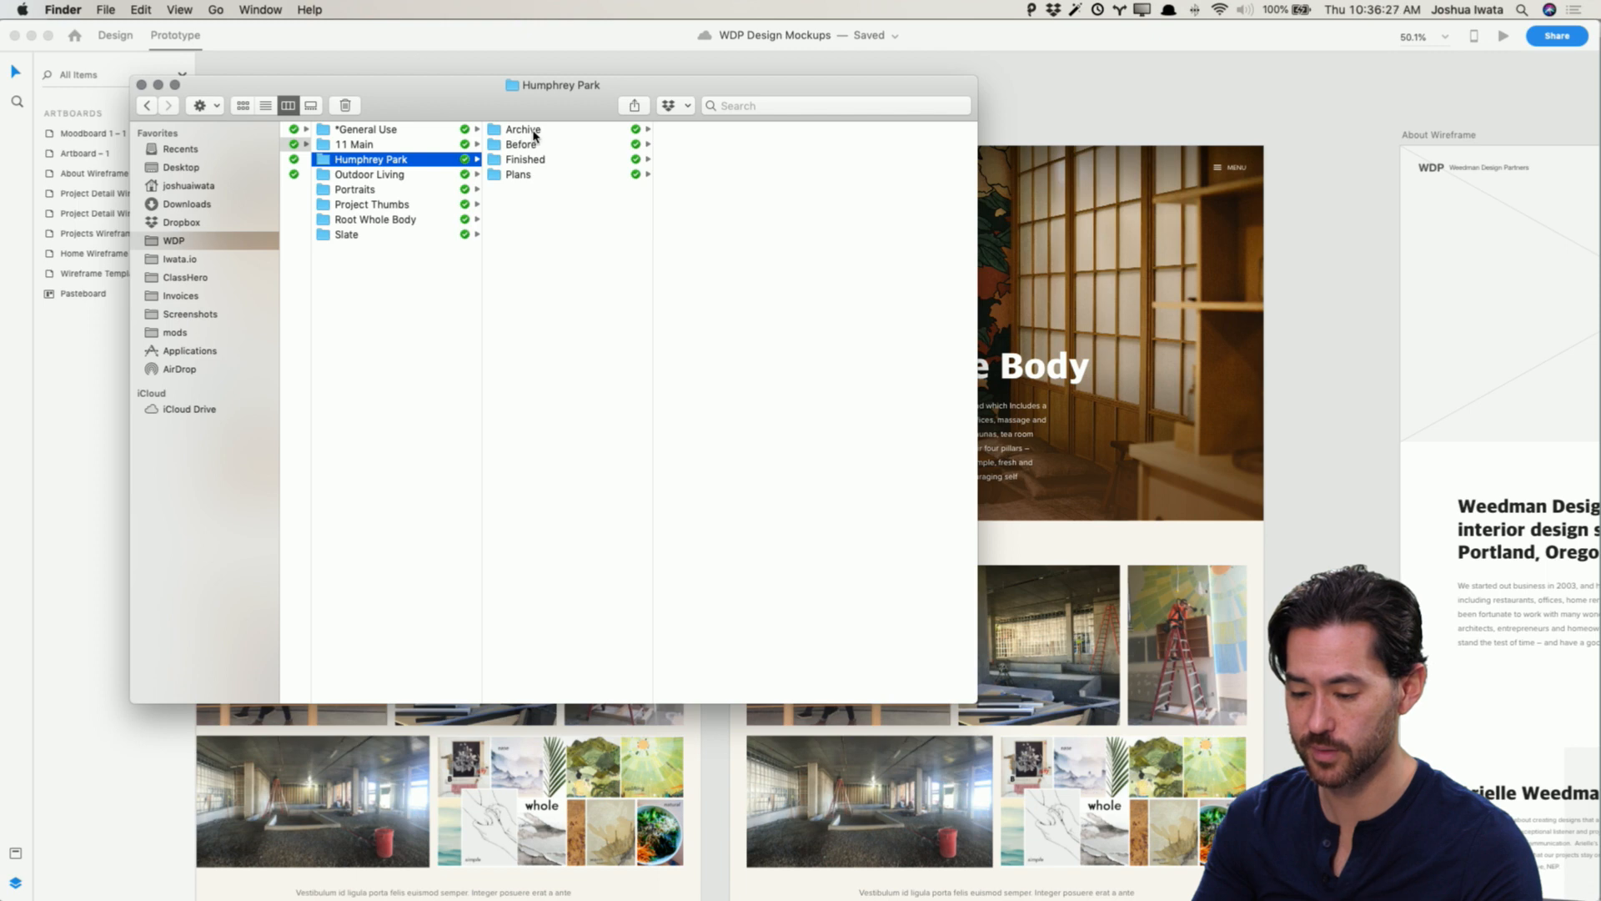
# Step: Rename the duplicate artboard's heading from Root Whole Body to Humphrey Park
pyautogui.click(990, 152)
pyautogui.doubleClick(931, 362)
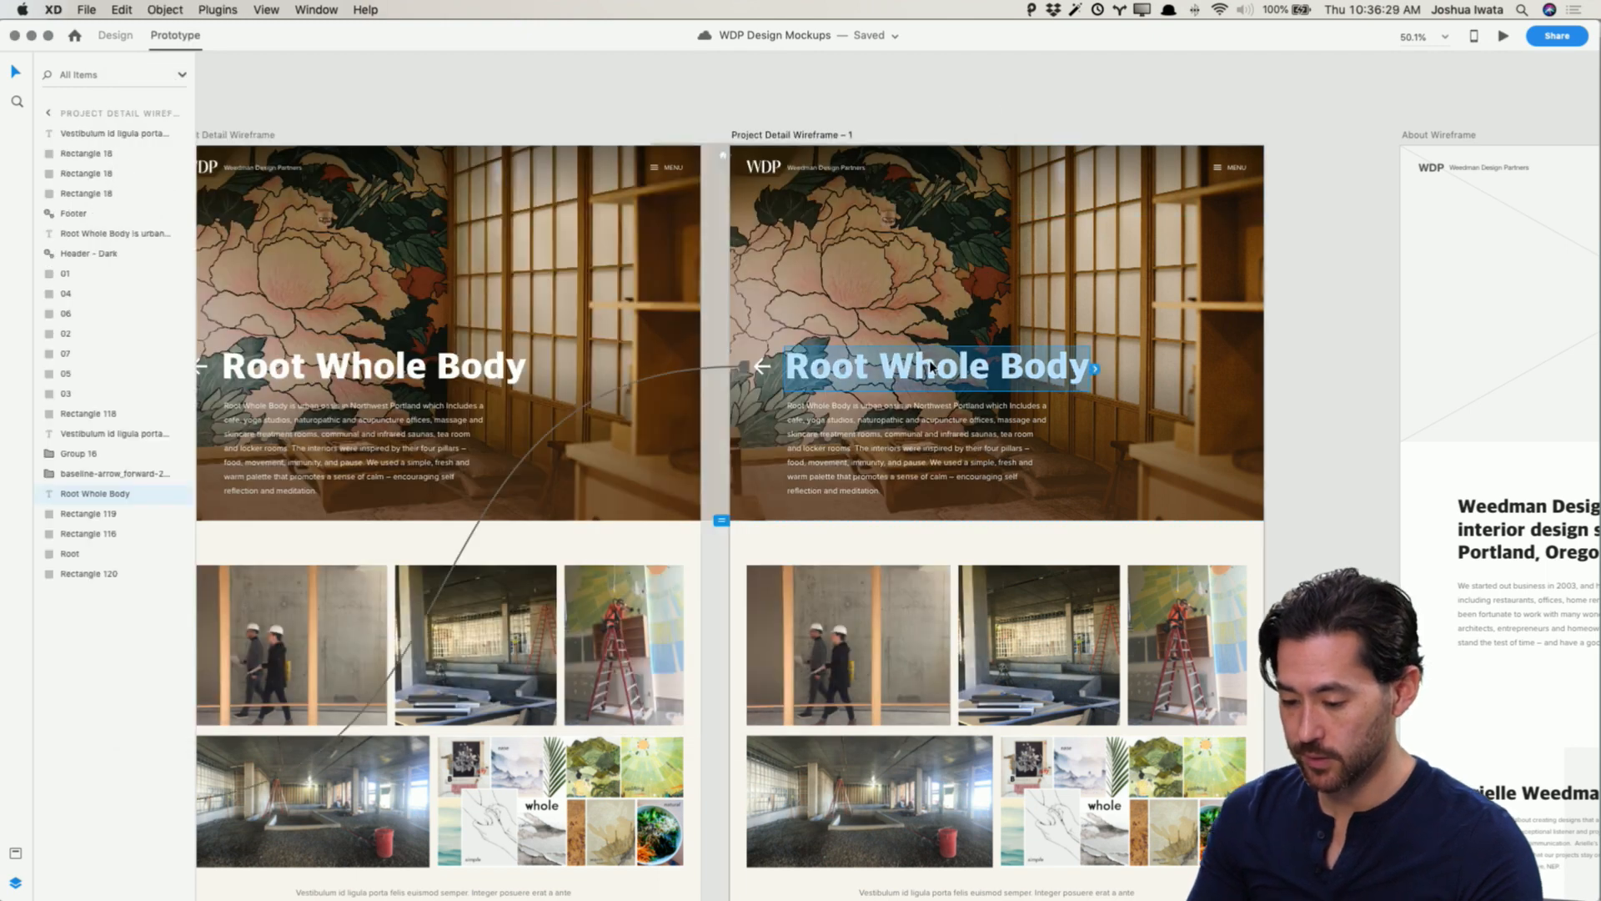
pyautogui.write('Hump')
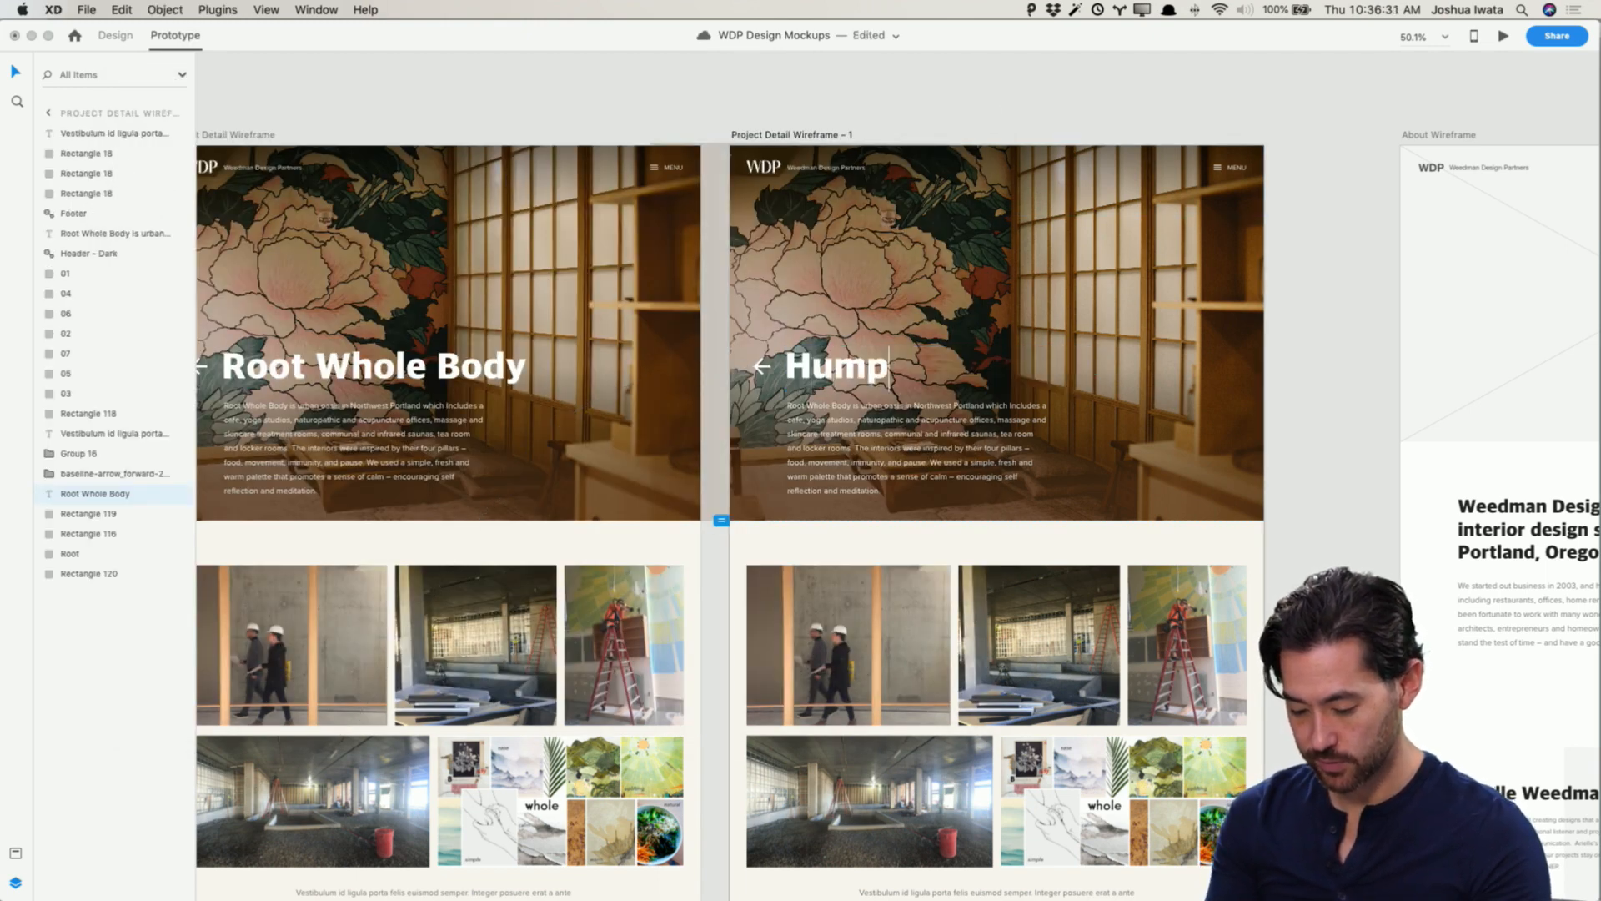
pyautogui.write('hrey Park')
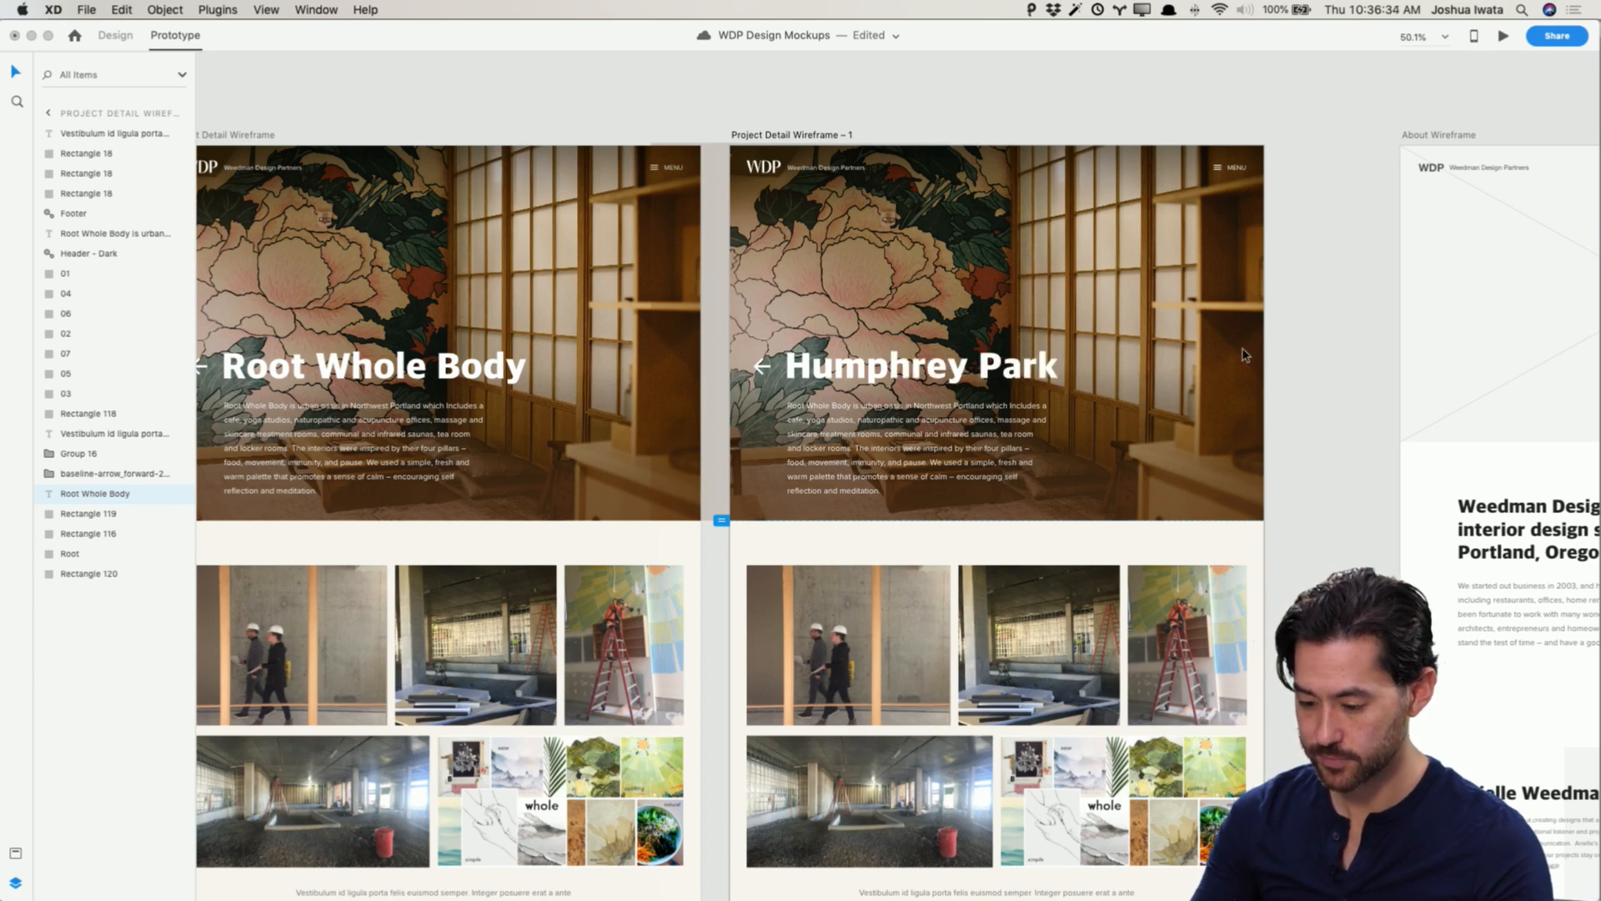
pyautogui.press('Escape')
# Step: Copy the Humphrey Park paragraph from the Copy - Projects note and paste it over the duplicate's description text
pyautogui.press('super+Tab')
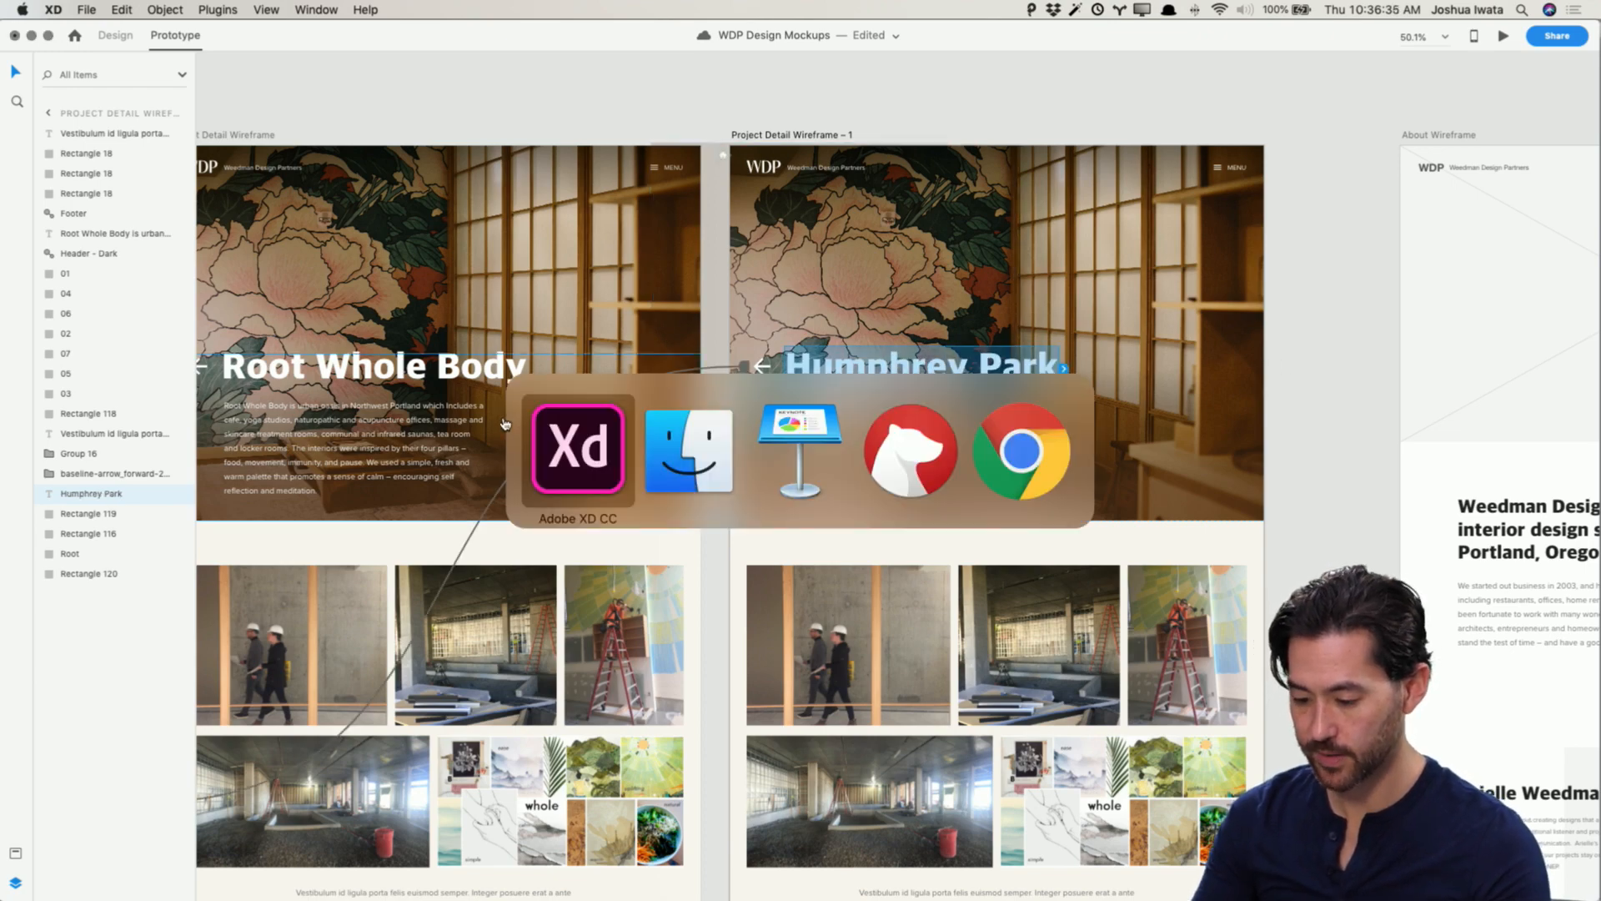
pyautogui.press('super+Tab')
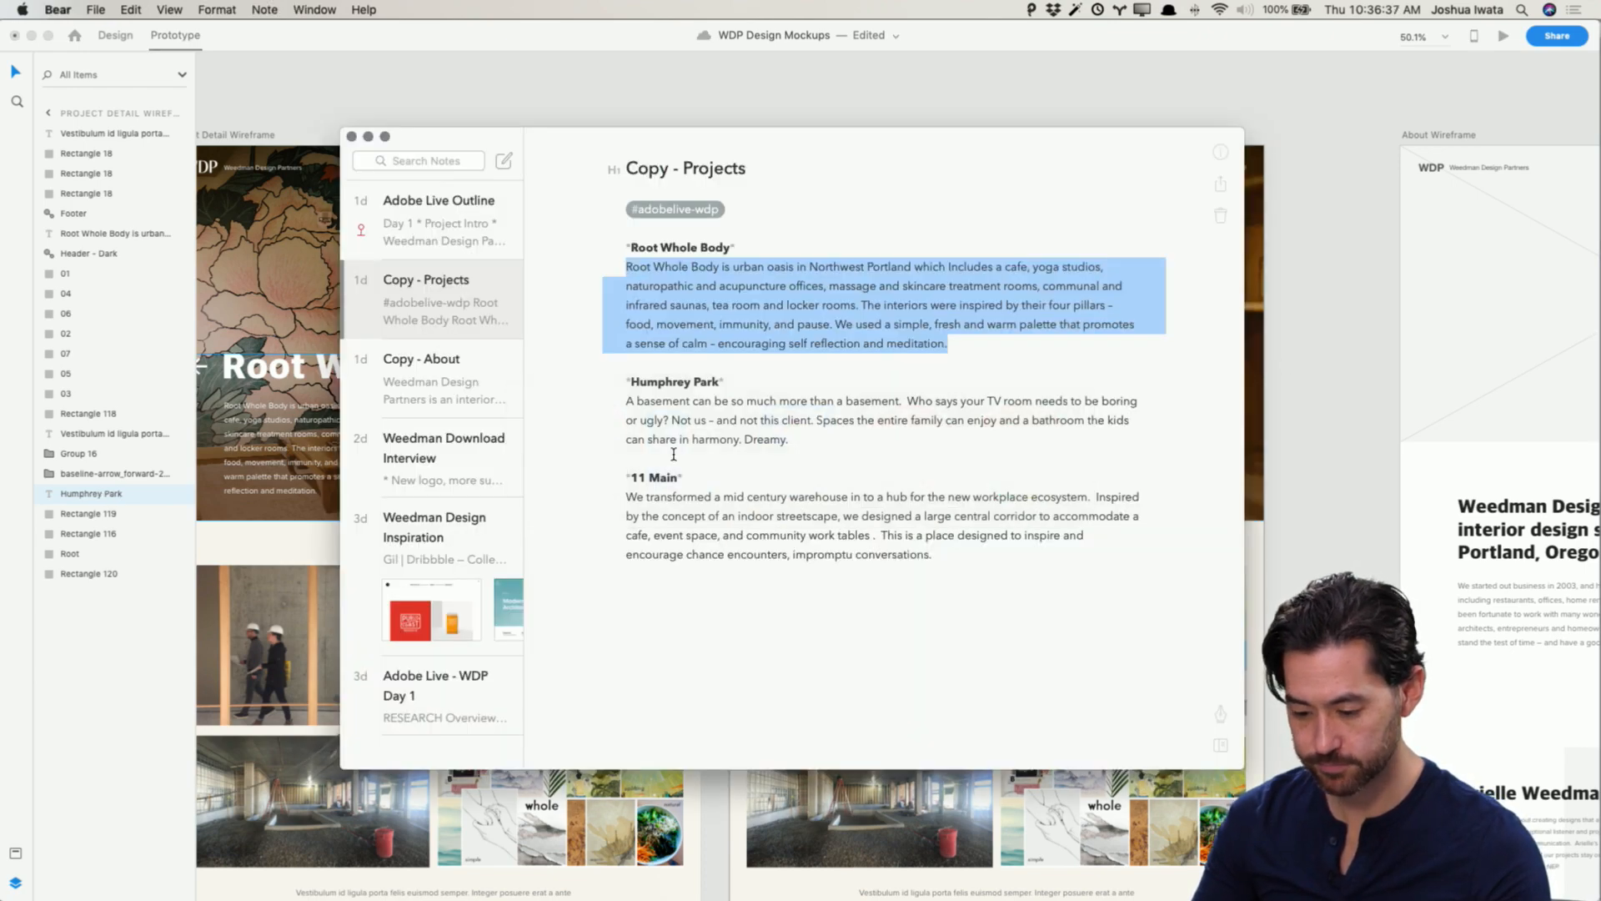
pyautogui.moveTo(788, 440); pyautogui.dragTo(633, 402)
pyautogui.press('super+c')
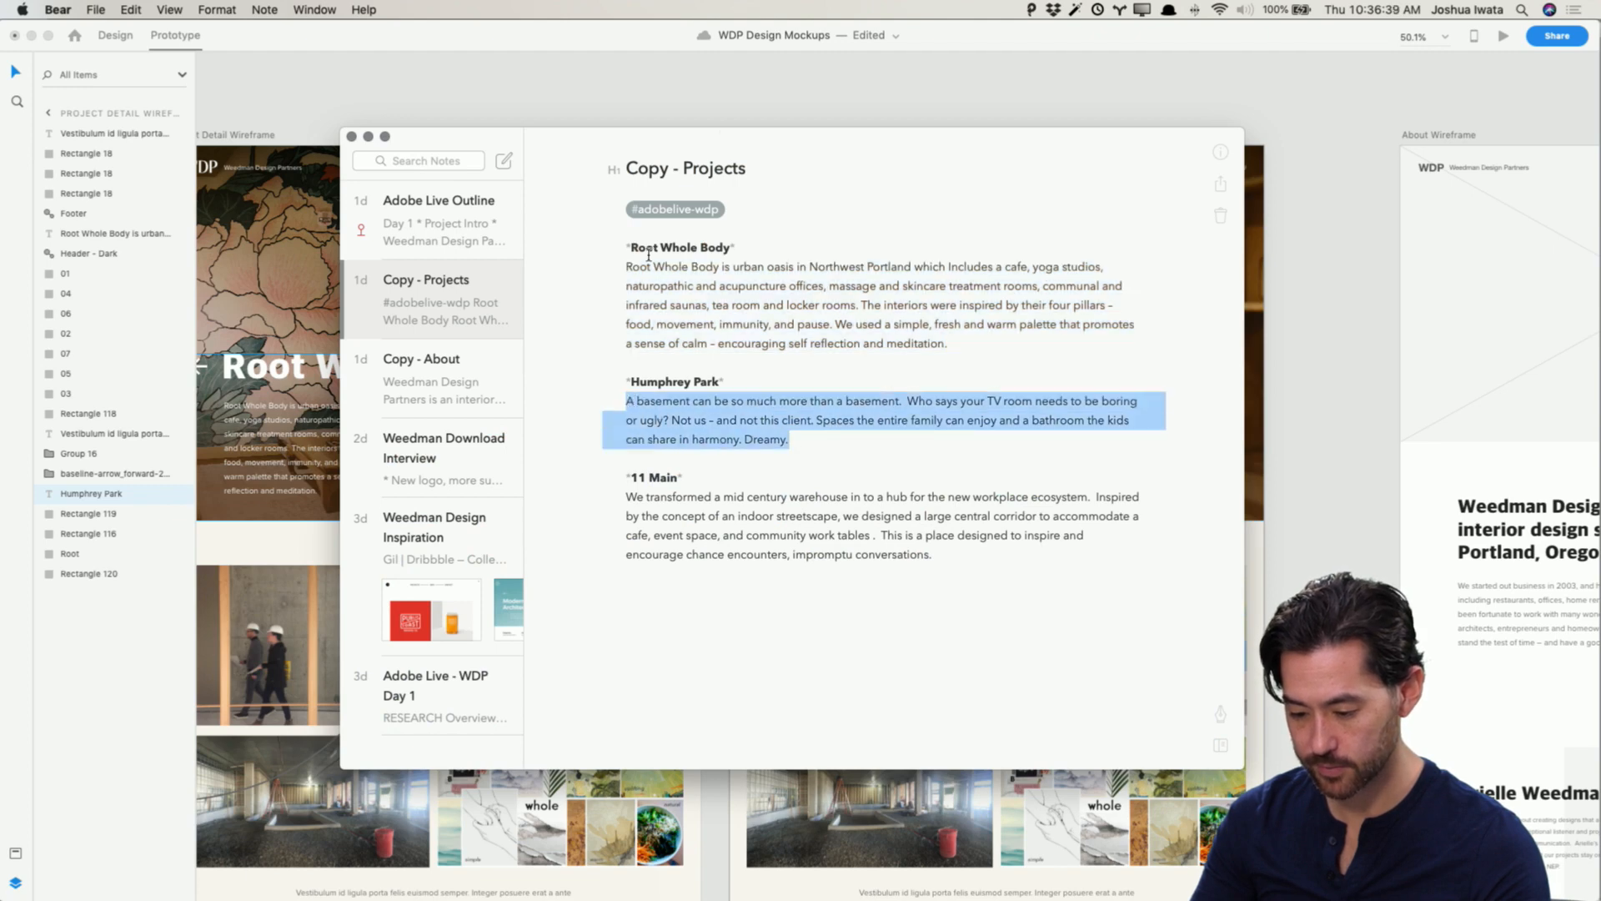
pyautogui.click(763, 82)
pyautogui.click(918, 467)
pyautogui.press('super+v')
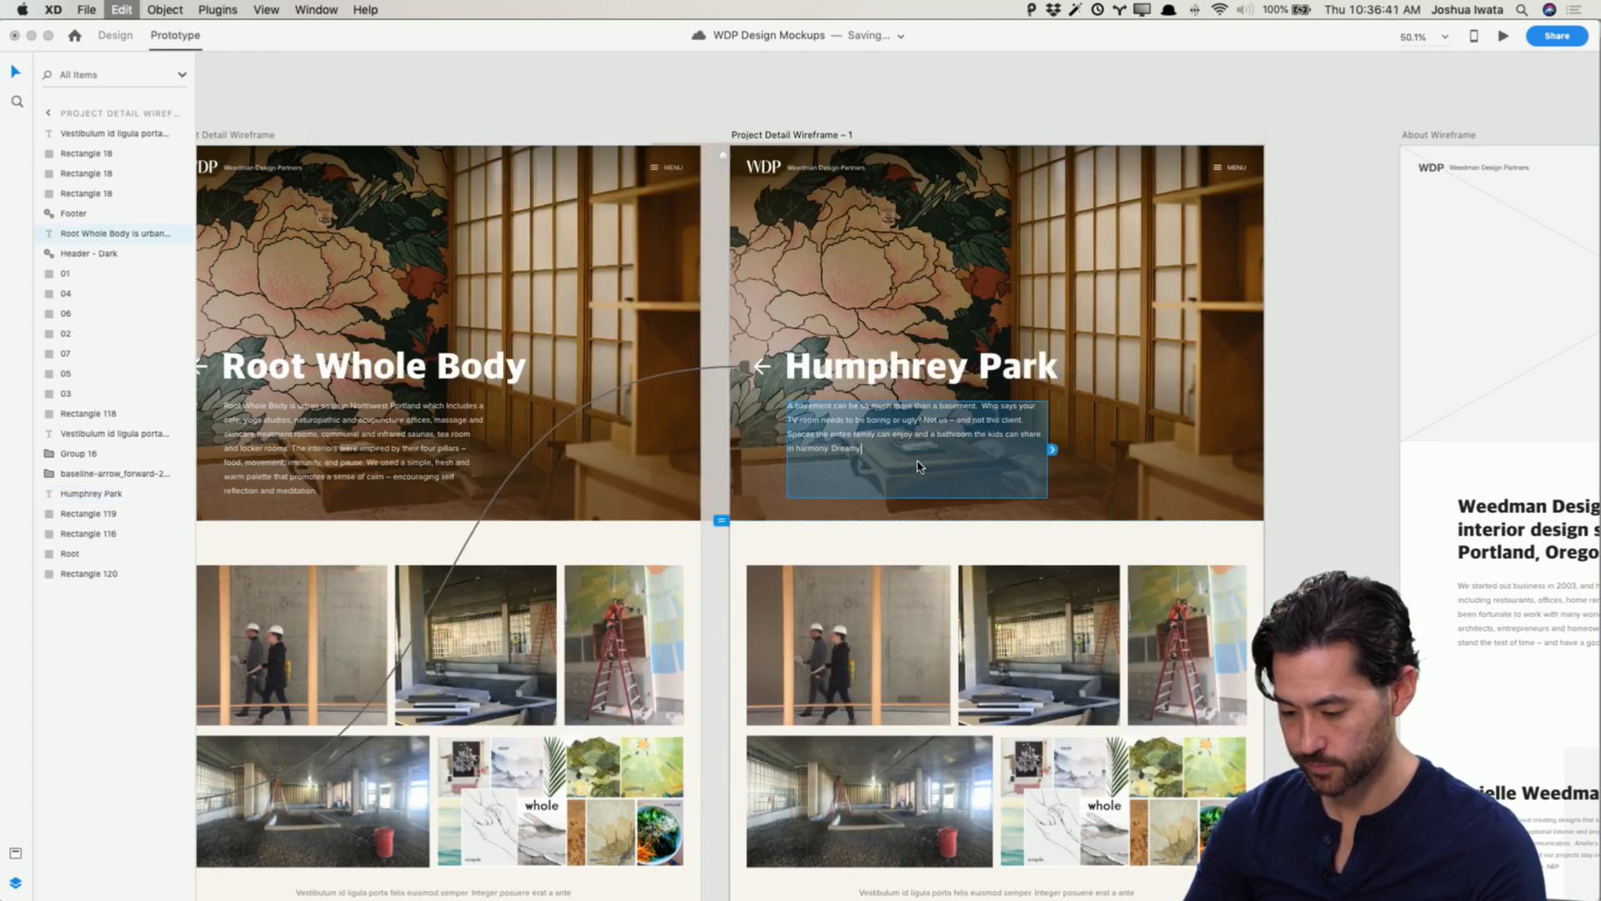
pyautogui.click(1308, 464)
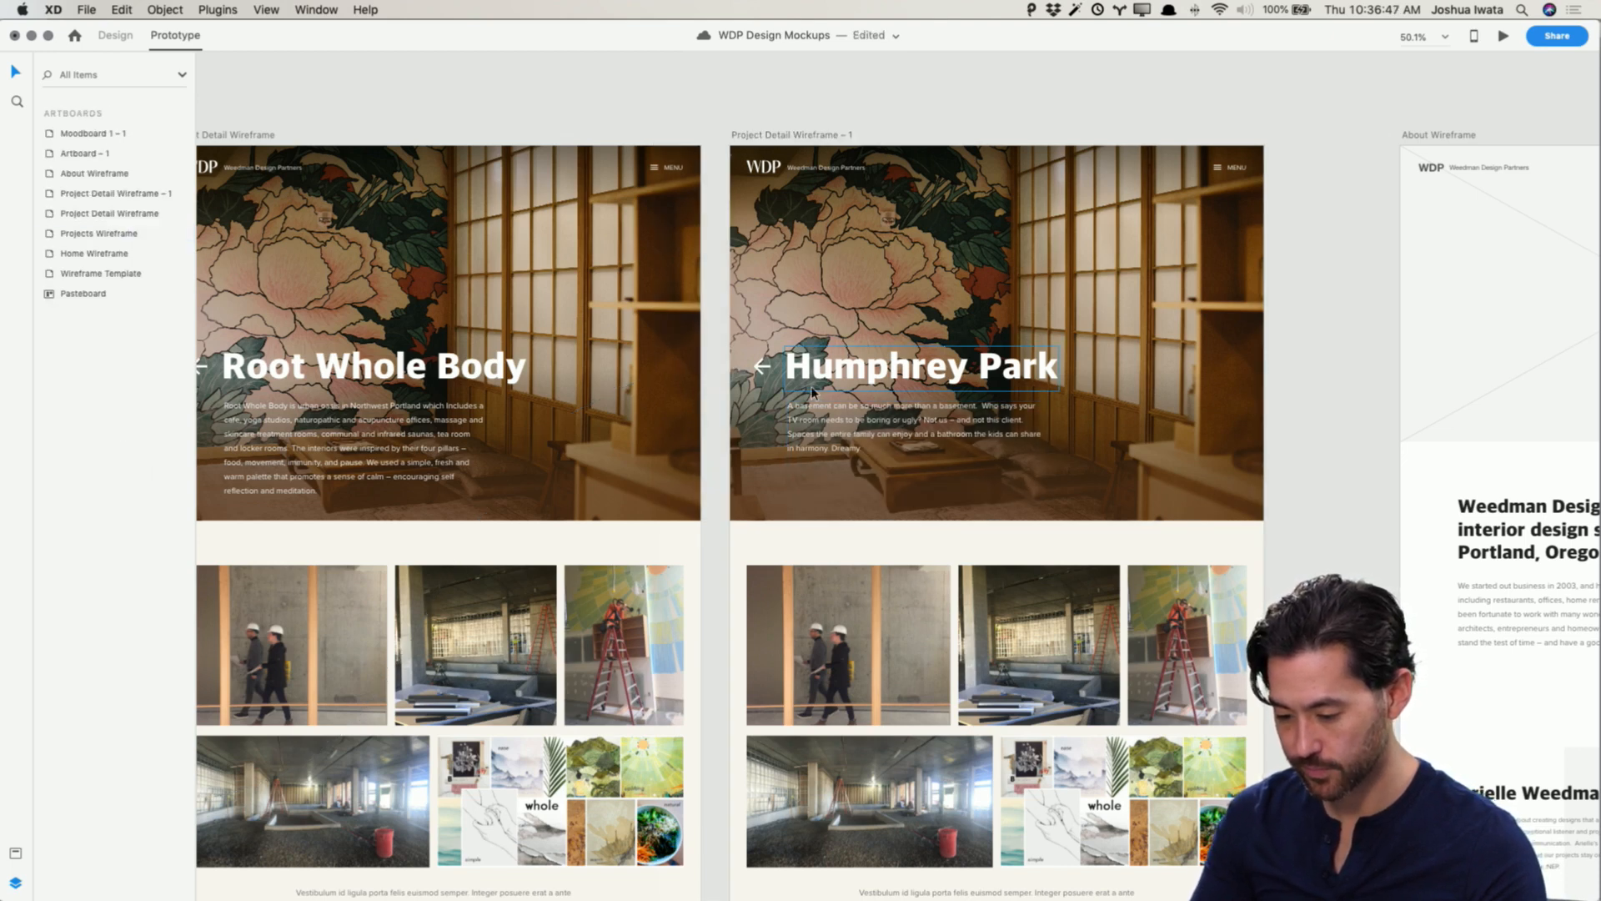
# Step: Switch to Finder and open the Humphrey Park Finished photo folder
pyautogui.press('super+Tab')
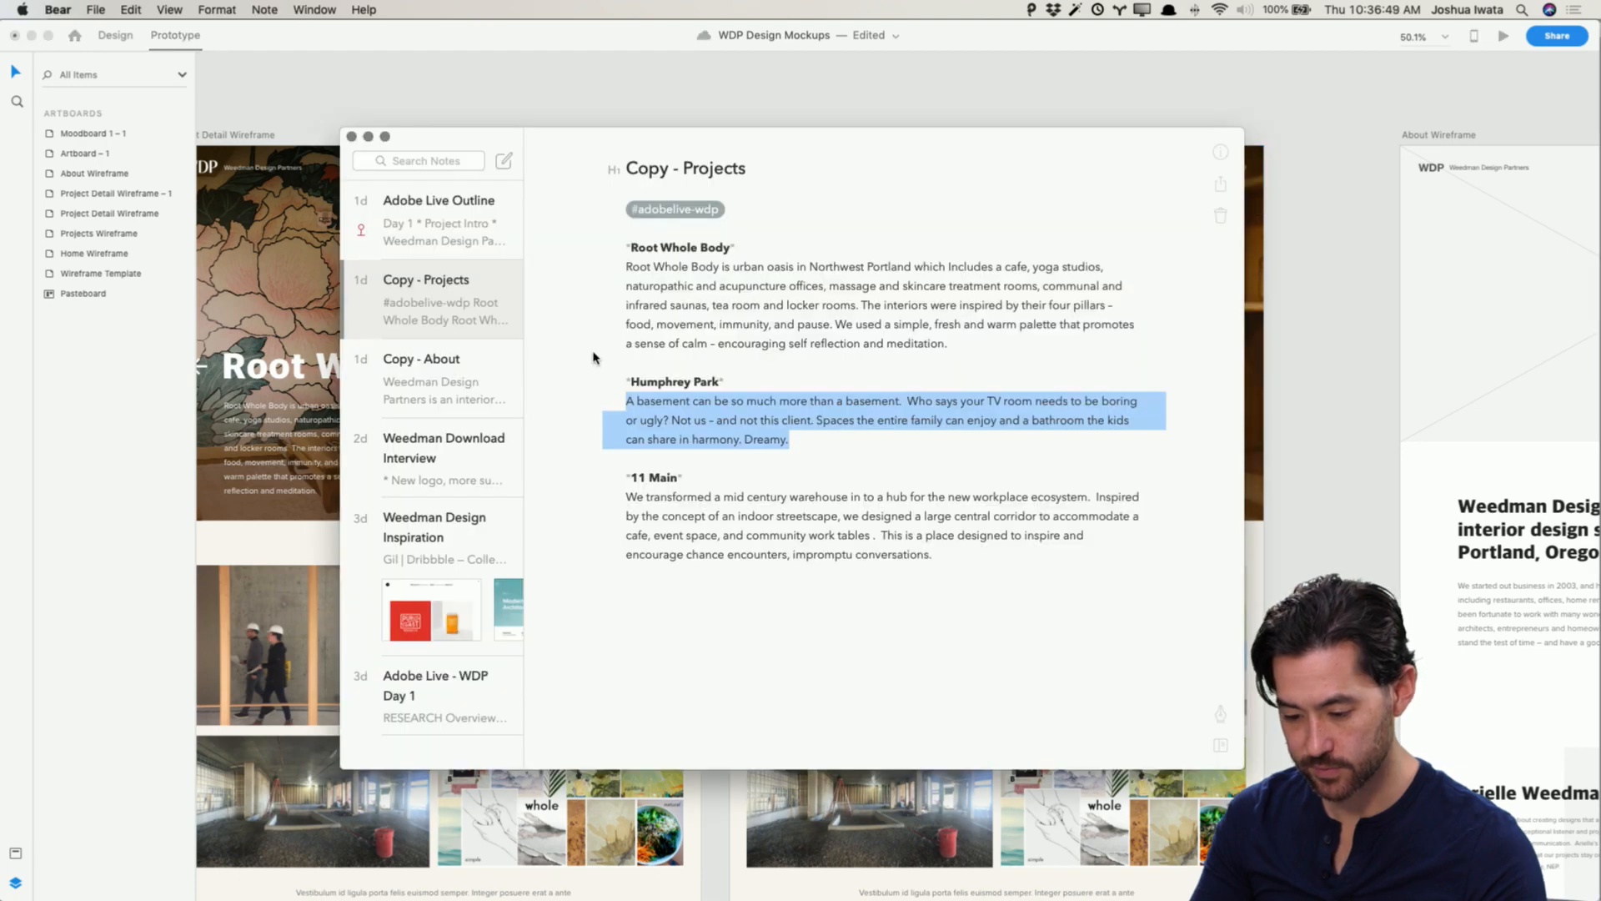
pyautogui.press('super+Tab')
pyautogui.press('super+Tab')
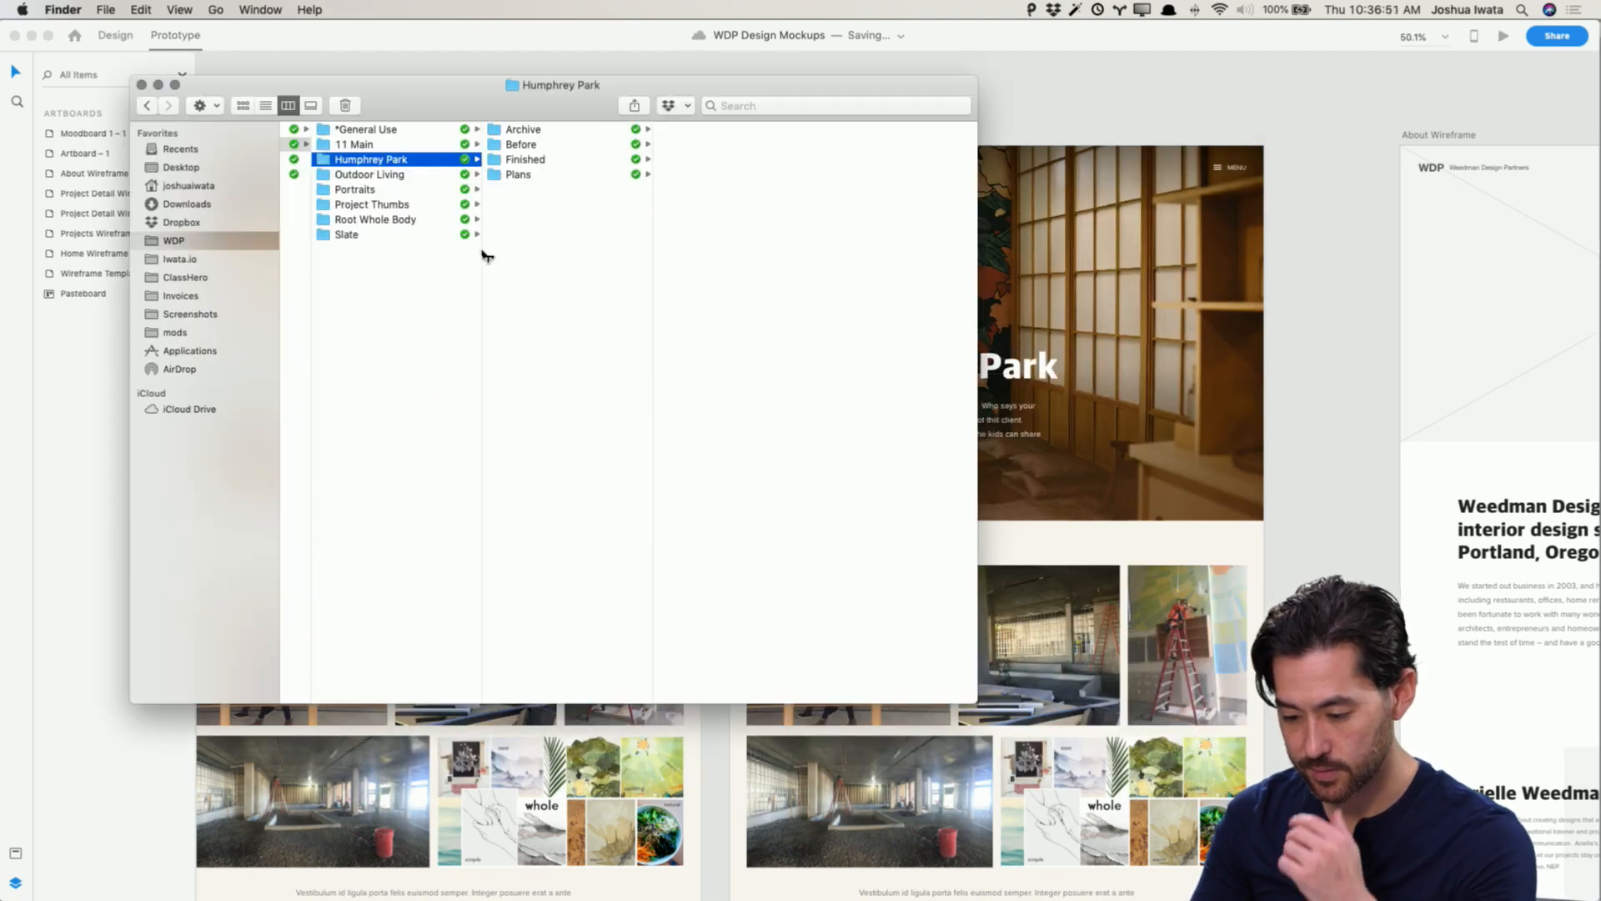
pyautogui.click(543, 160)
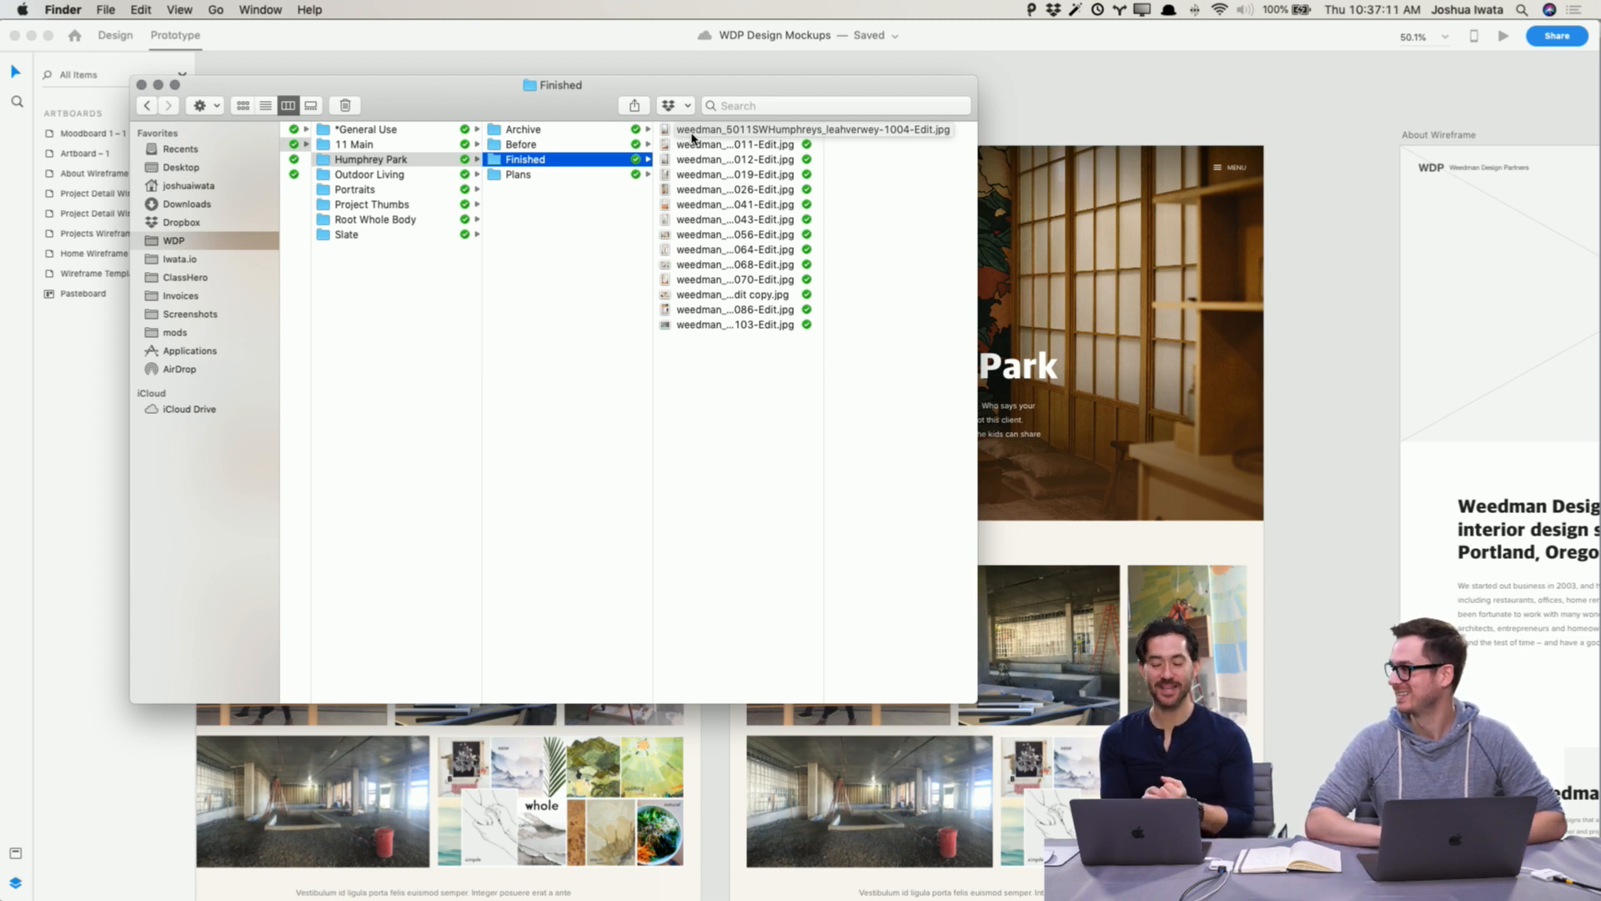
# Step: Return to Design mode and draw a closed two-peak mountain path with the Pen tool above the Project Detail artboards
pyautogui.click(1005, 82)
pyautogui.scroll(2, 841, 154)
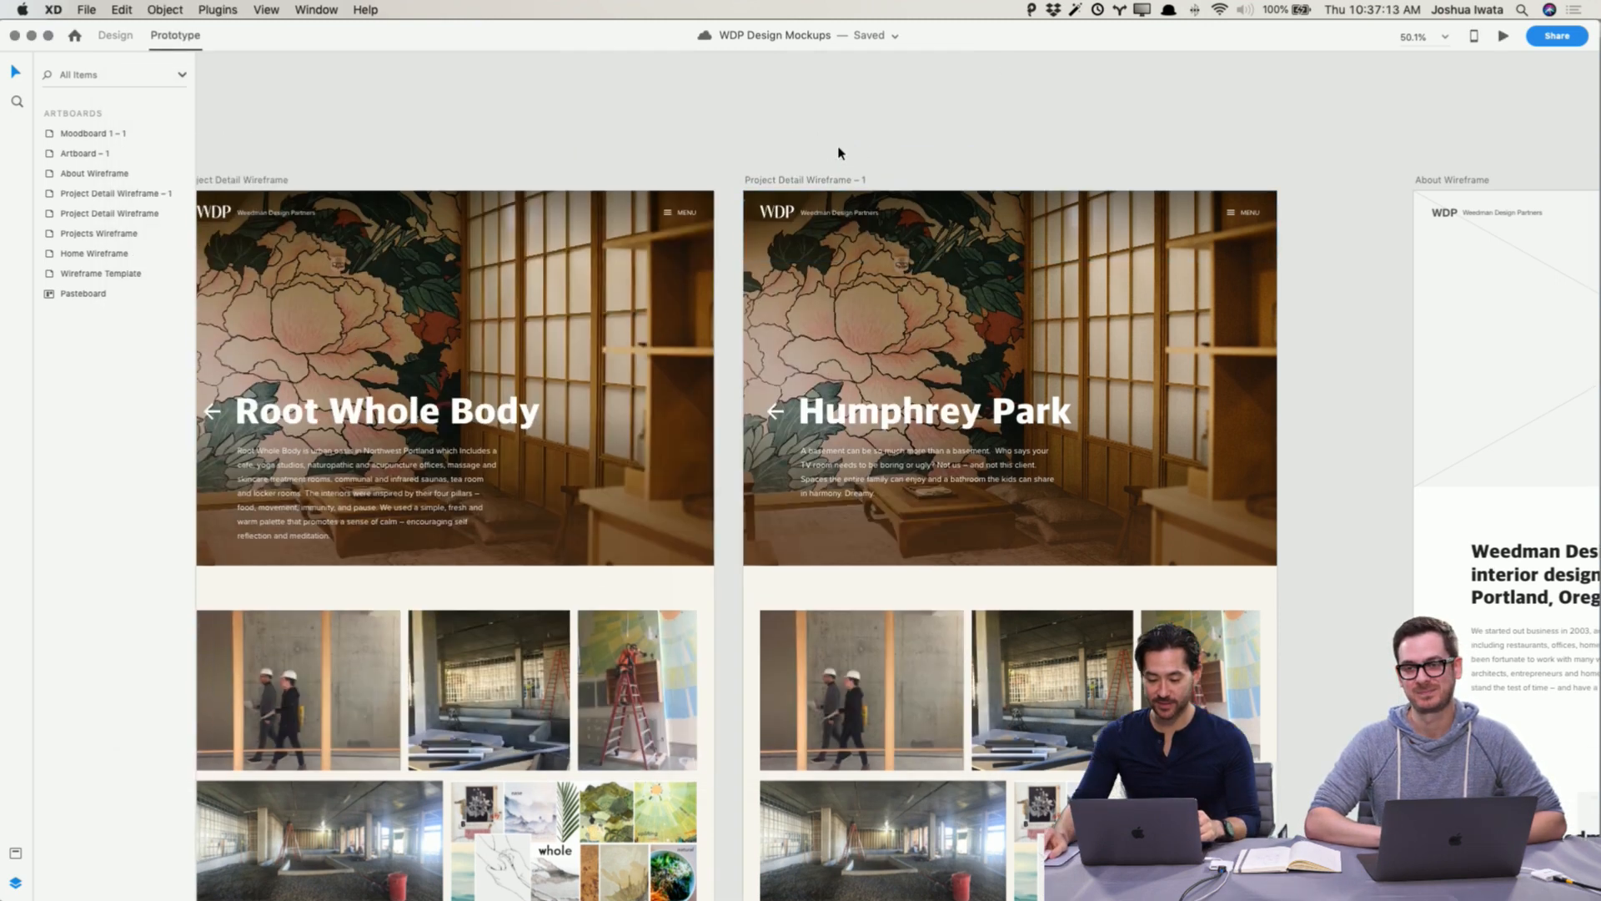
pyautogui.scroll(5, 839, 153)
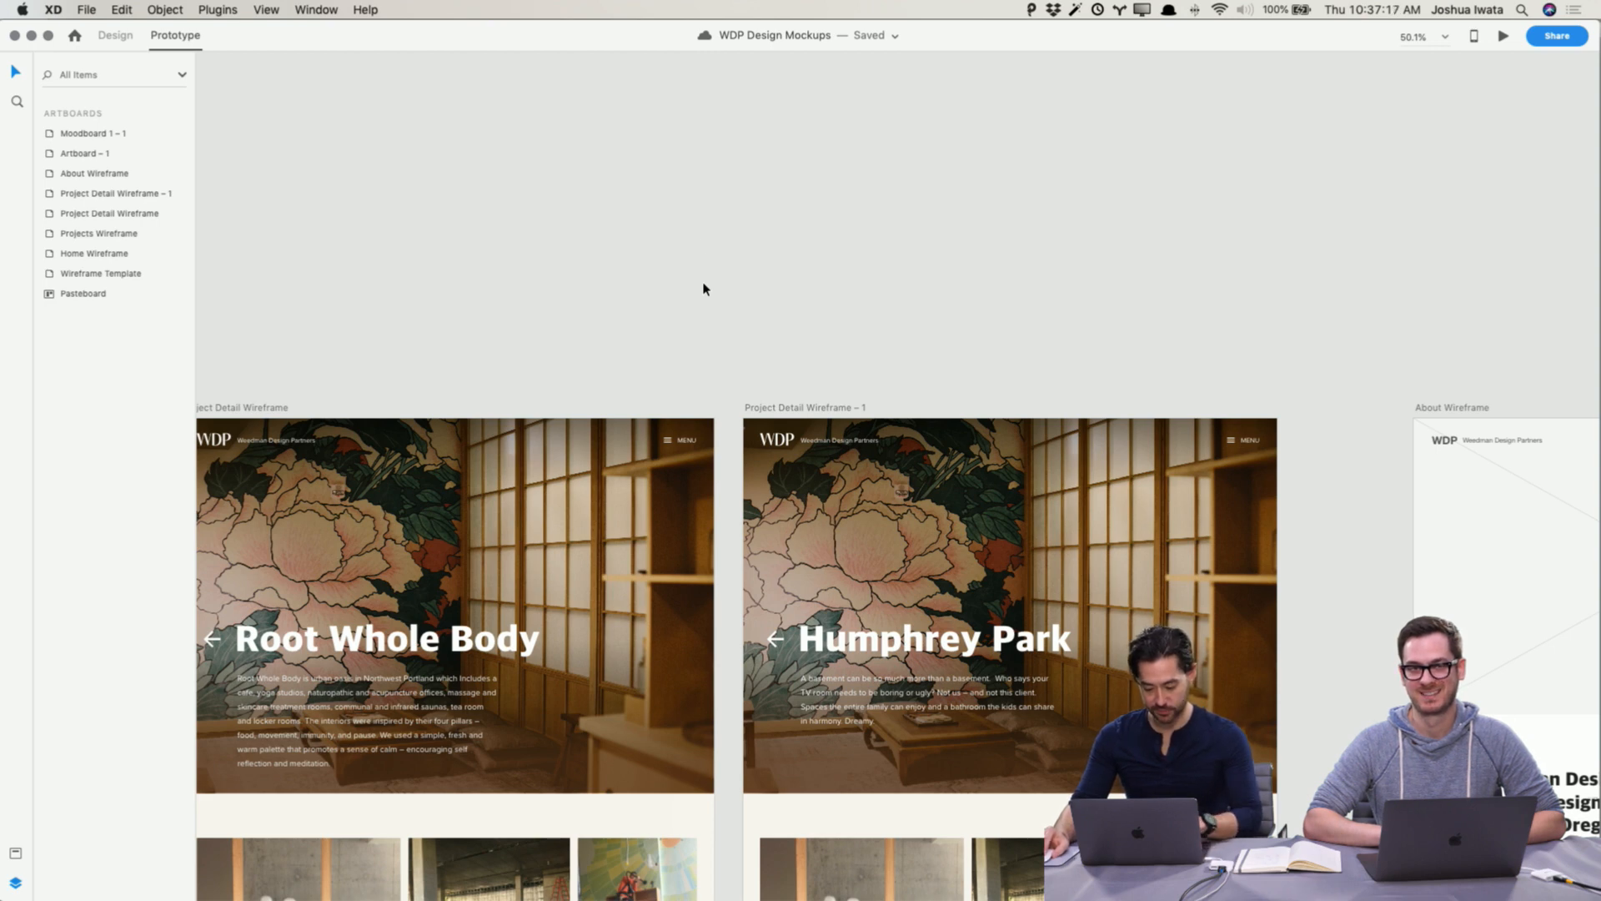
pyautogui.click(110, 36)
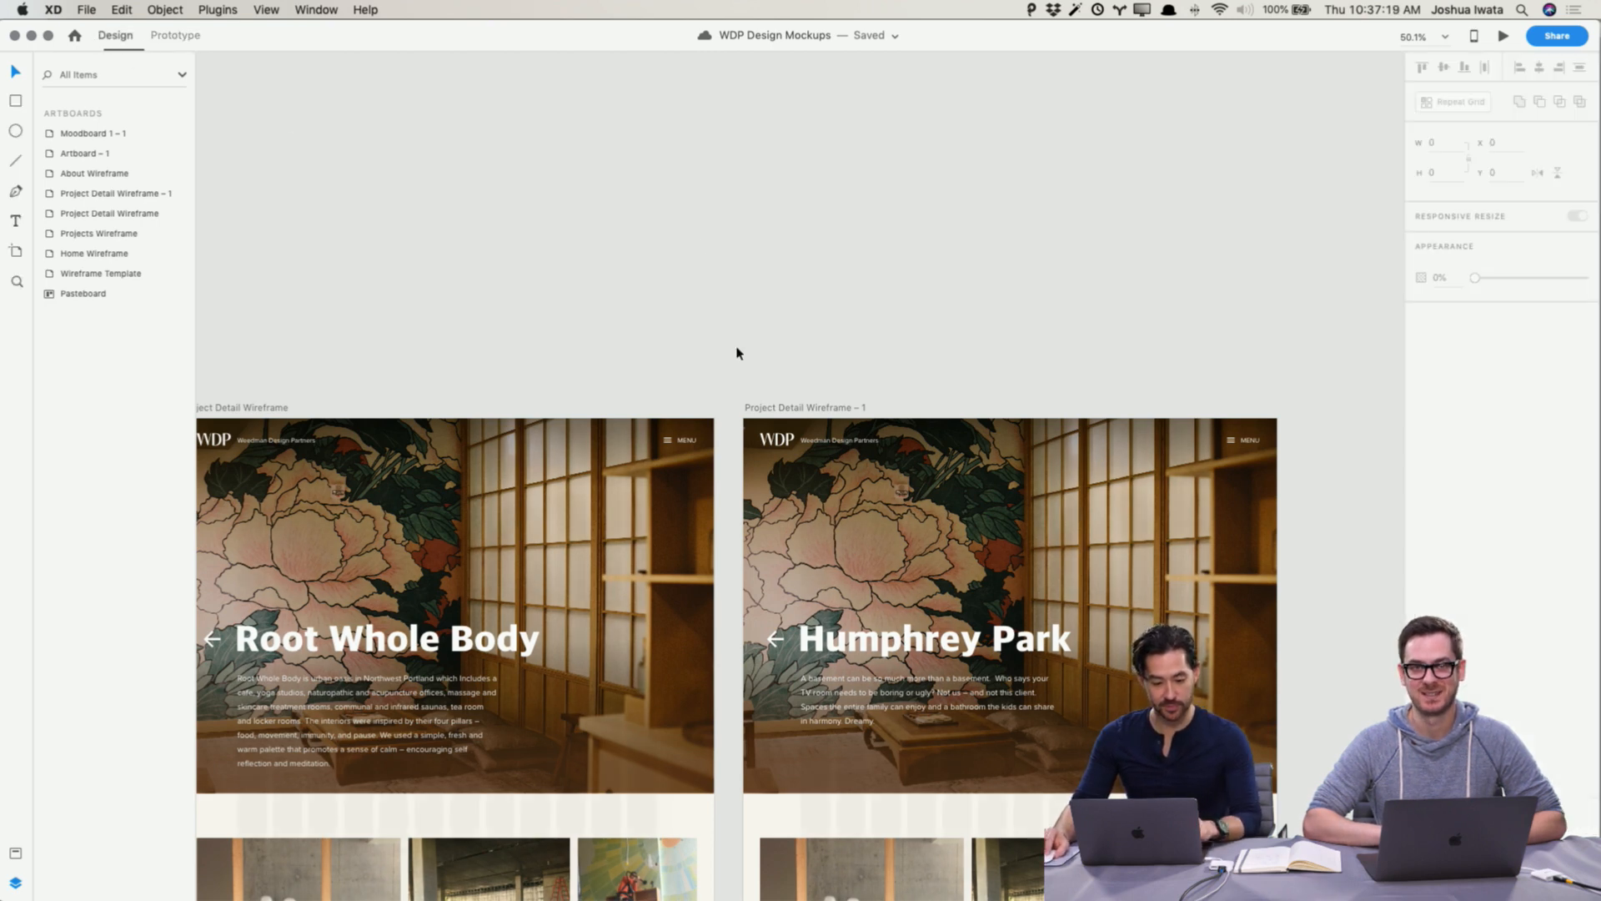
pyautogui.press('p')
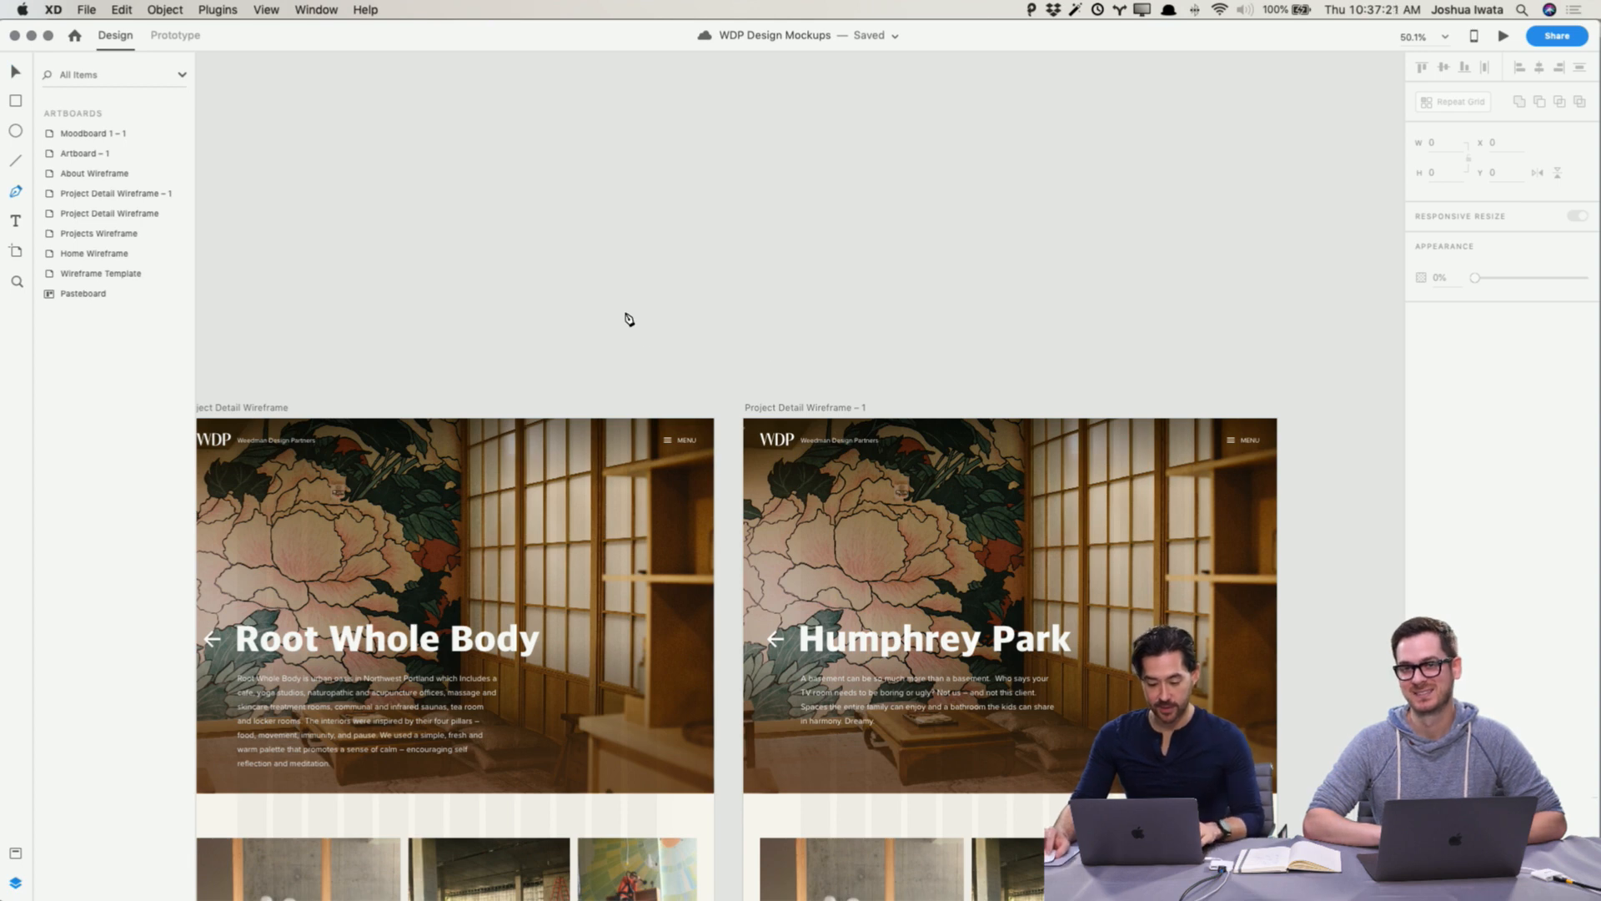
pyautogui.click(623, 312)
pyautogui.click(859, 312)
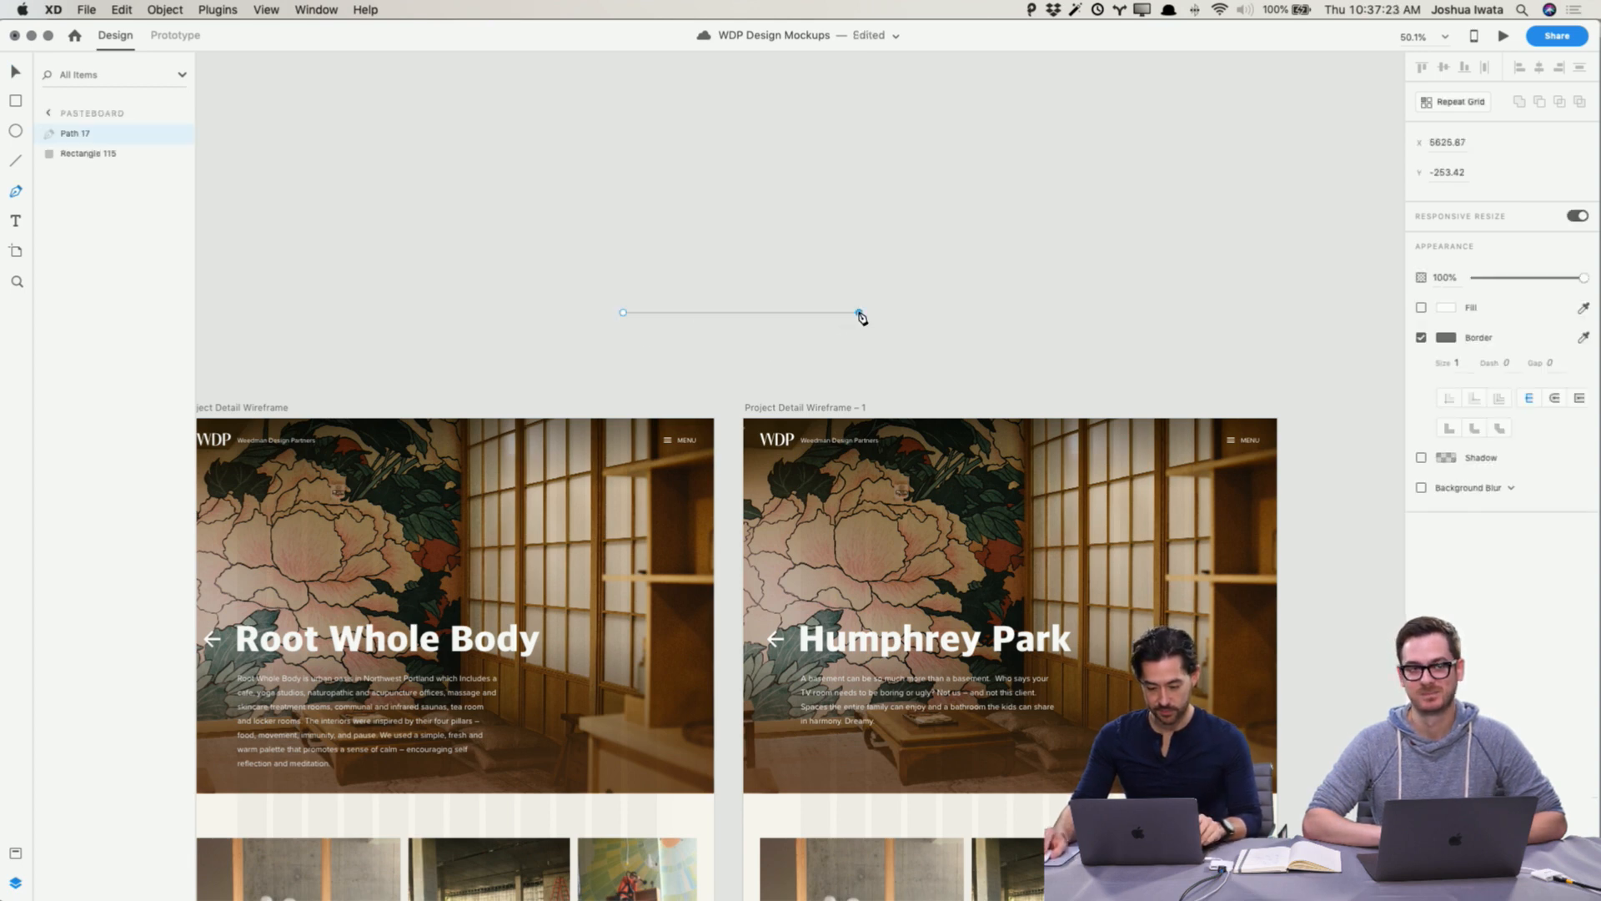
pyautogui.click(730, 259)
pyautogui.click(663, 228)
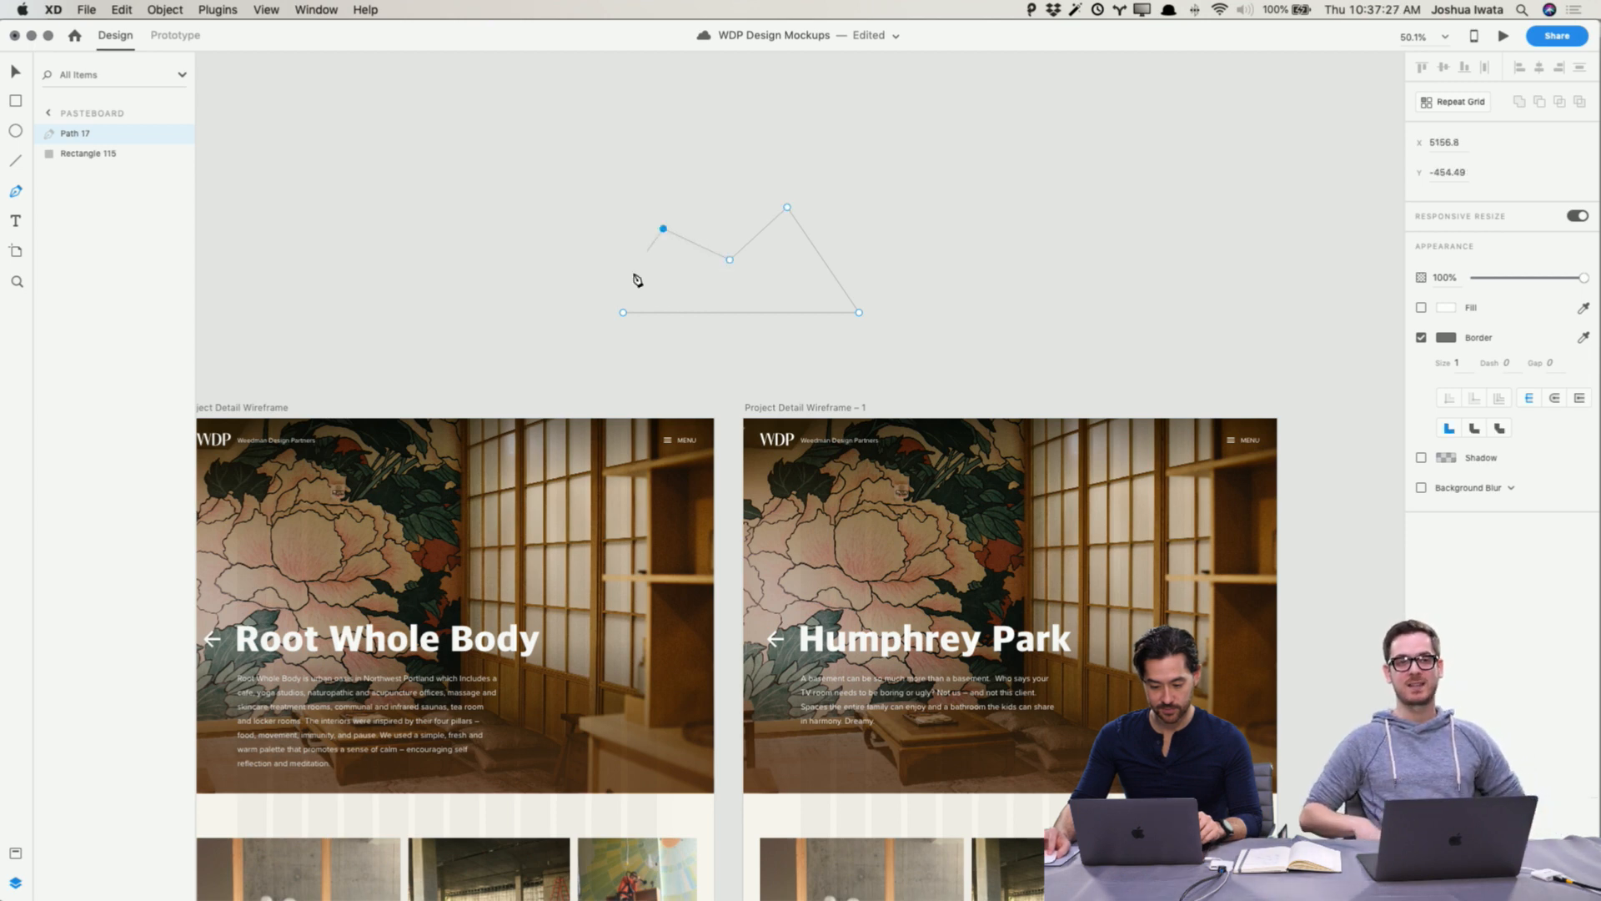
pyautogui.click(623, 314)
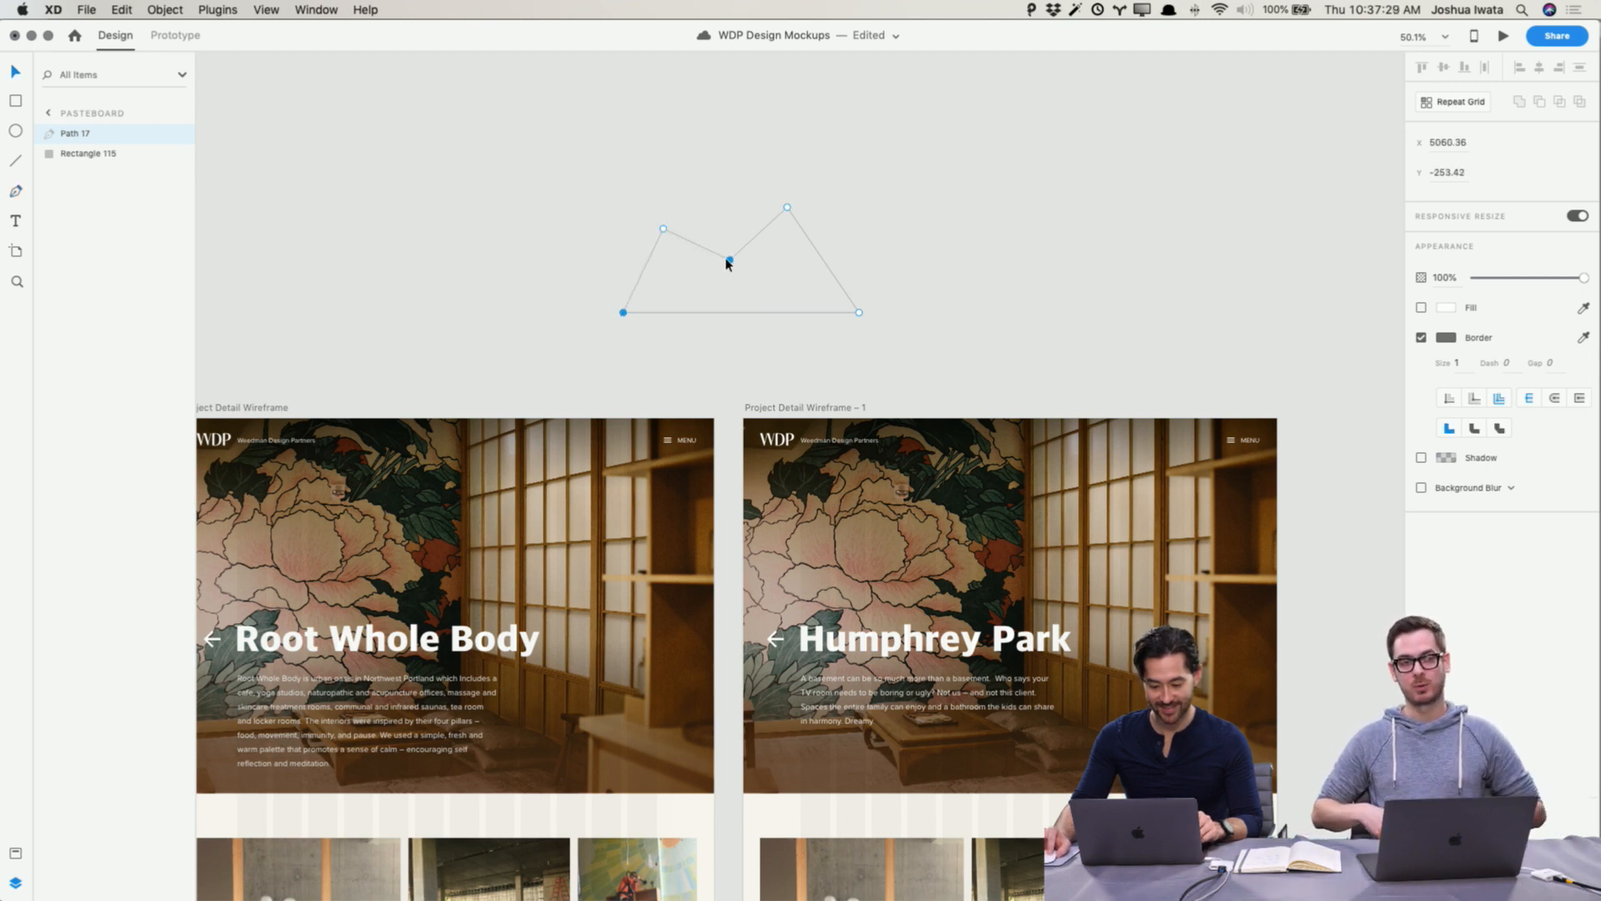
# Step: Drag the mountain path's middle valley point down and shift its left peak point
pyautogui.moveTo(729, 260); pyautogui.dragTo(732, 288)
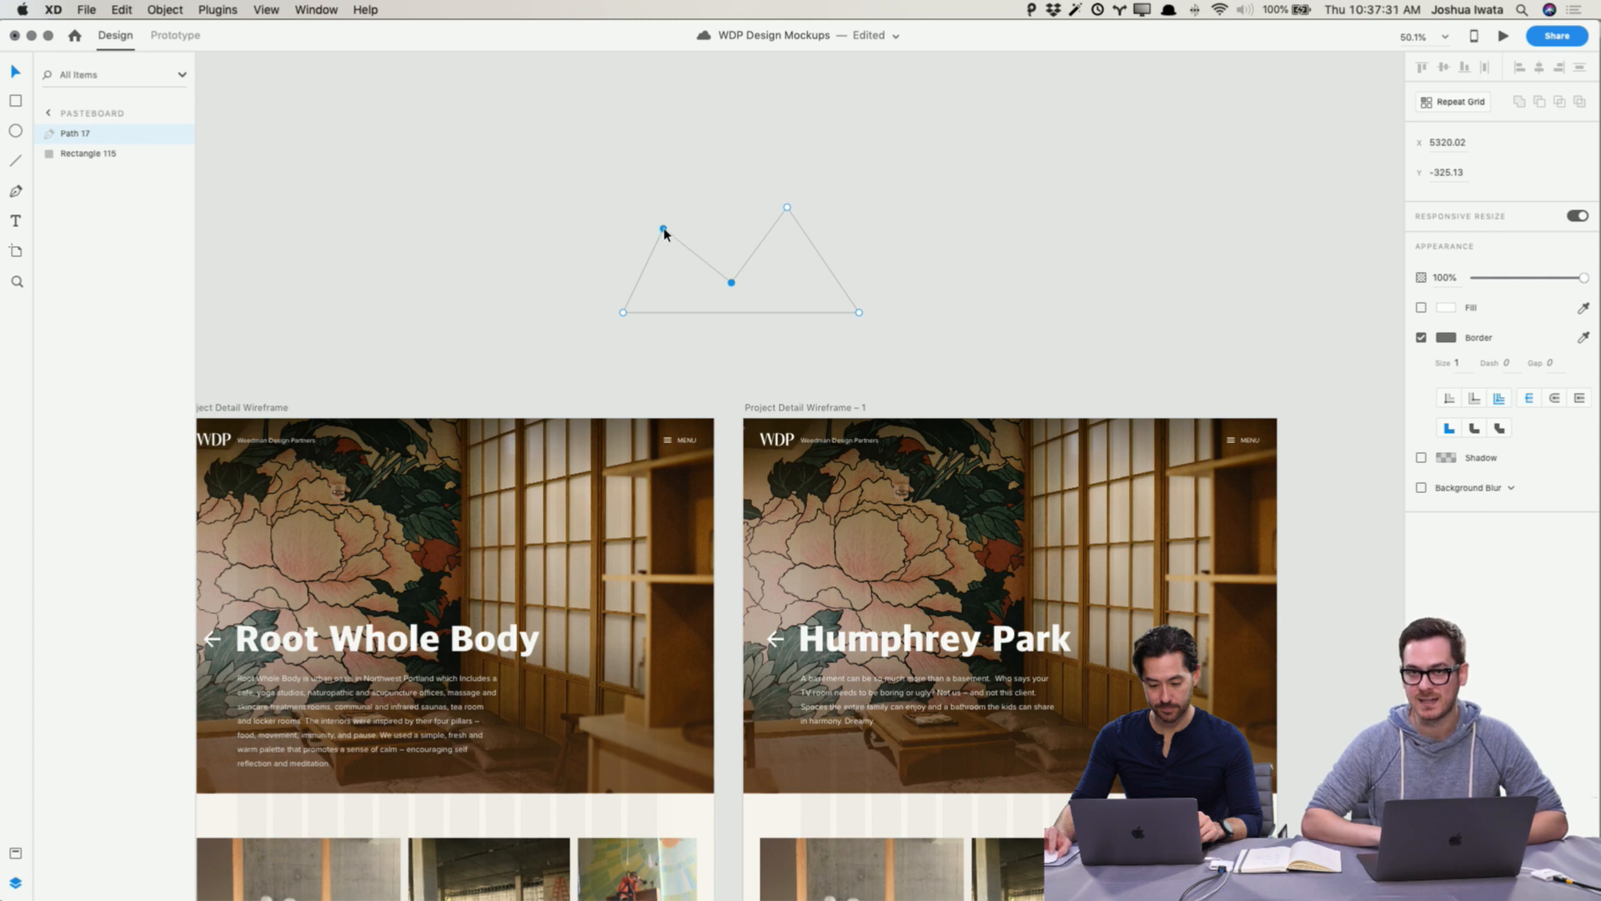
pyautogui.moveTo(665, 233); pyautogui.dragTo(687, 247)
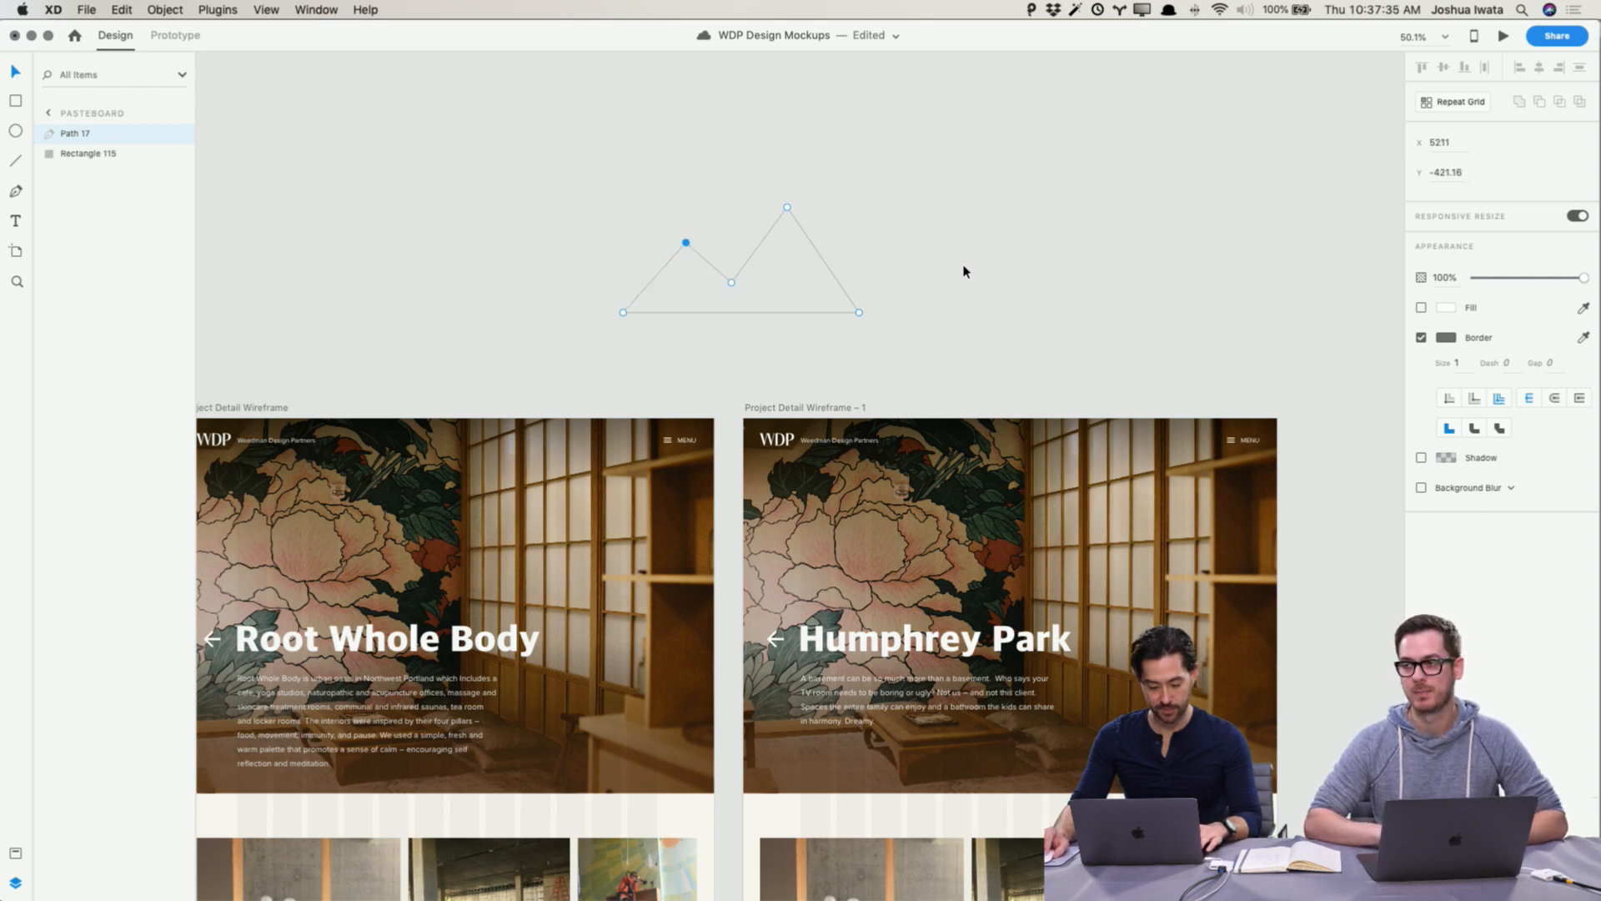
pyautogui.click(968, 266)
# Step: Remove the mountain path's border and give it a white fill
pyautogui.click(750, 296)
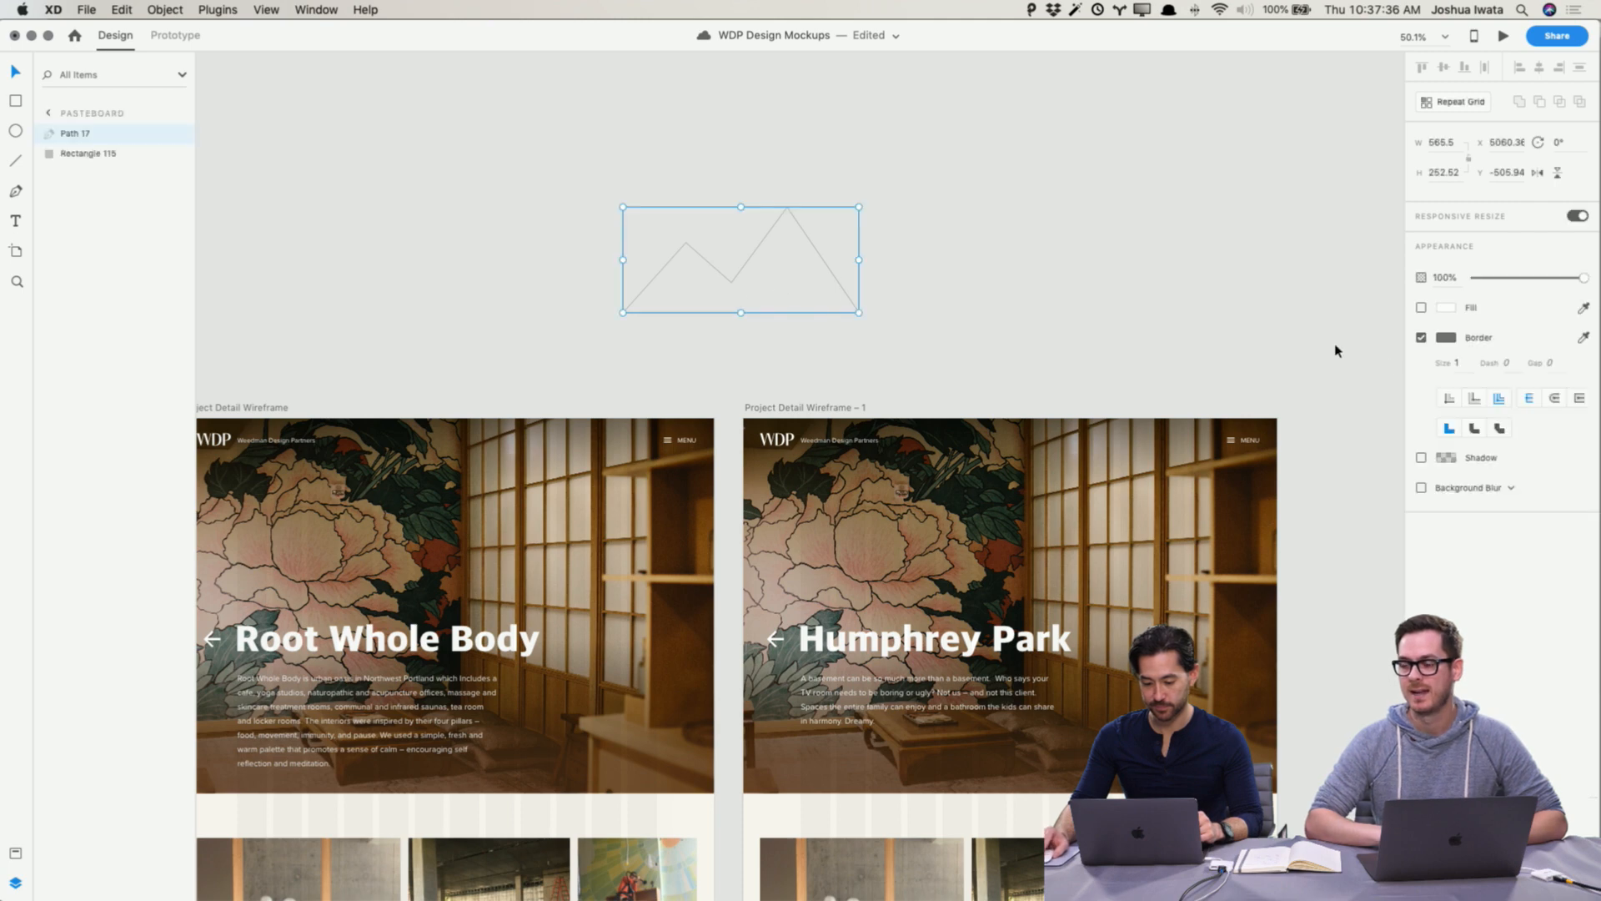
pyautogui.click(1422, 337)
pyautogui.click(1421, 307)
pyautogui.click(1447, 308)
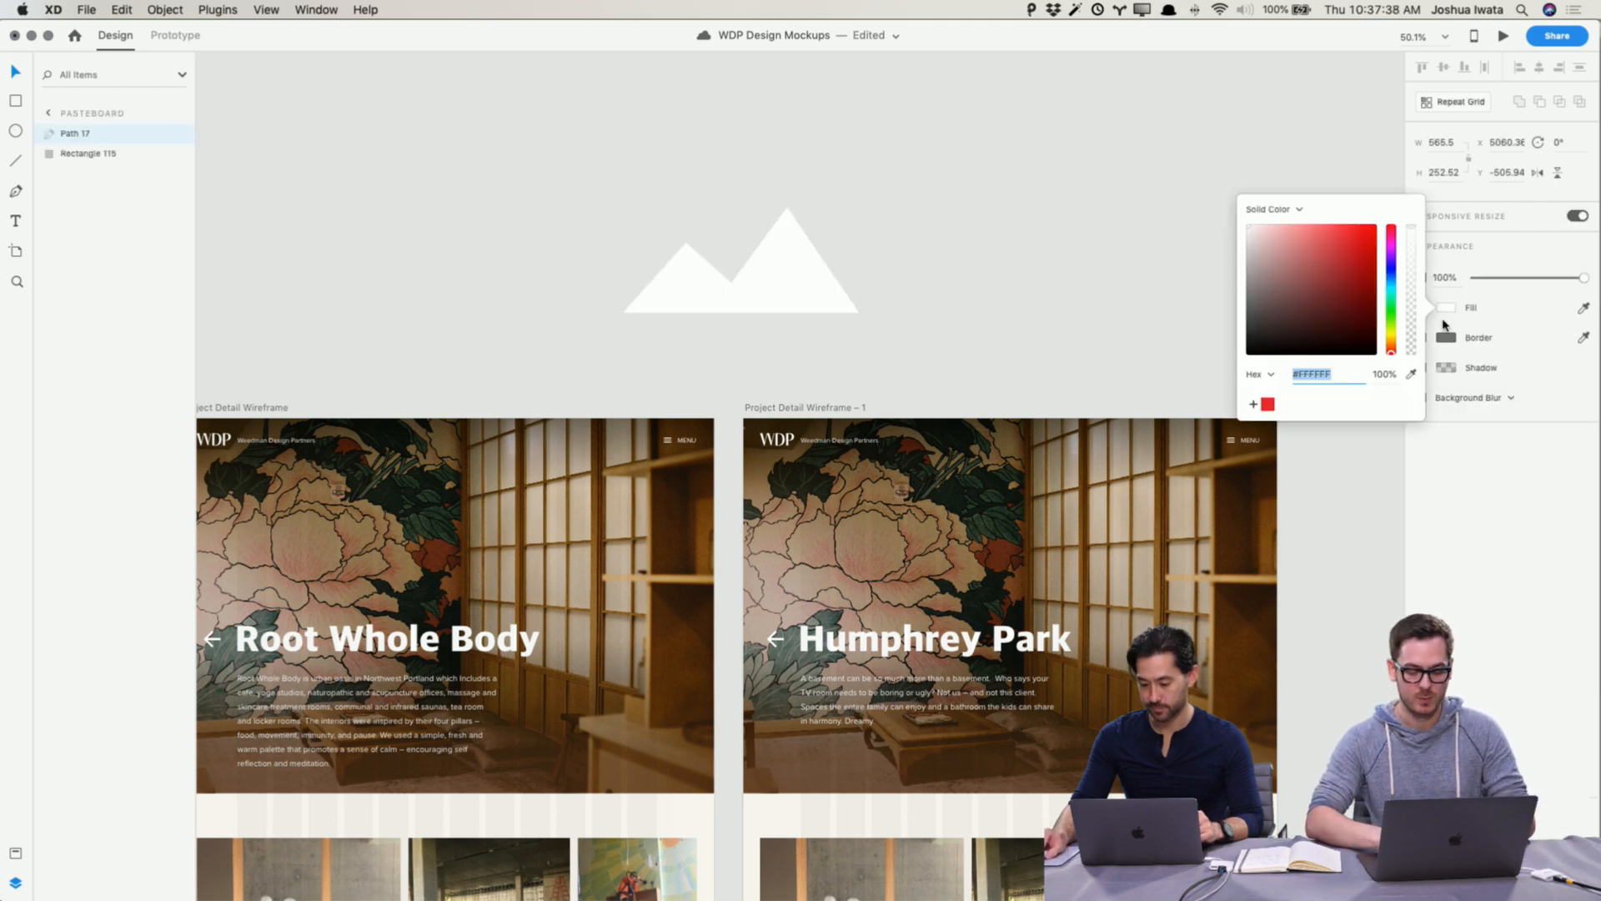
pyautogui.click(1054, 197)
# Step: Edit the path and nudge its top peak point slightly down
pyautogui.doubleClick(776, 283)
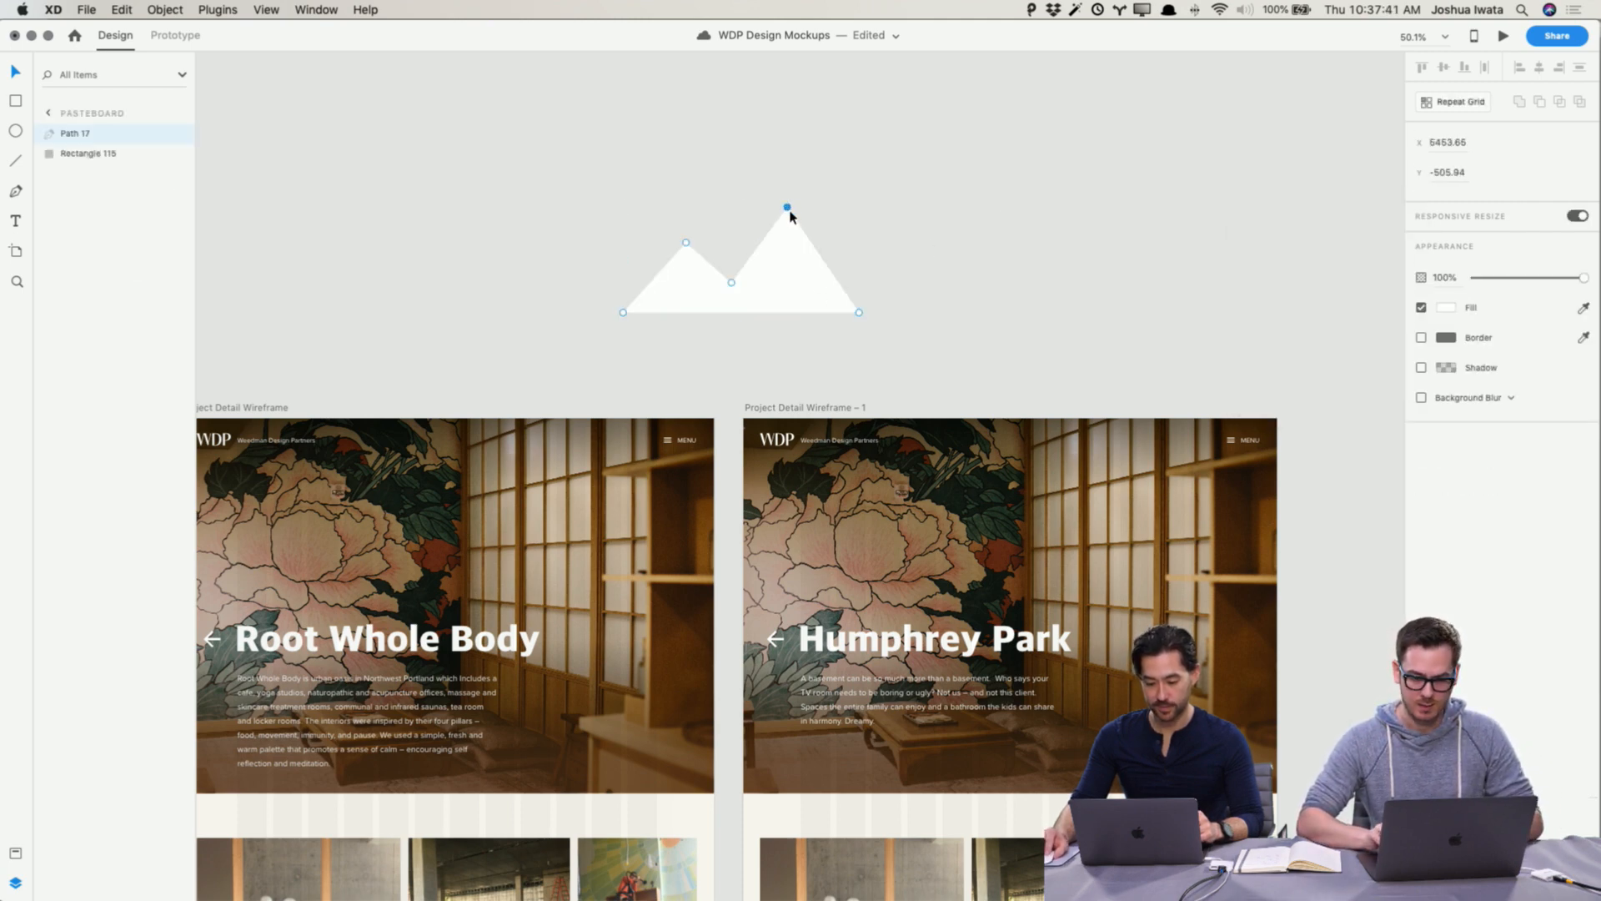
pyautogui.moveTo(788, 209); pyautogui.dragTo(790, 214)
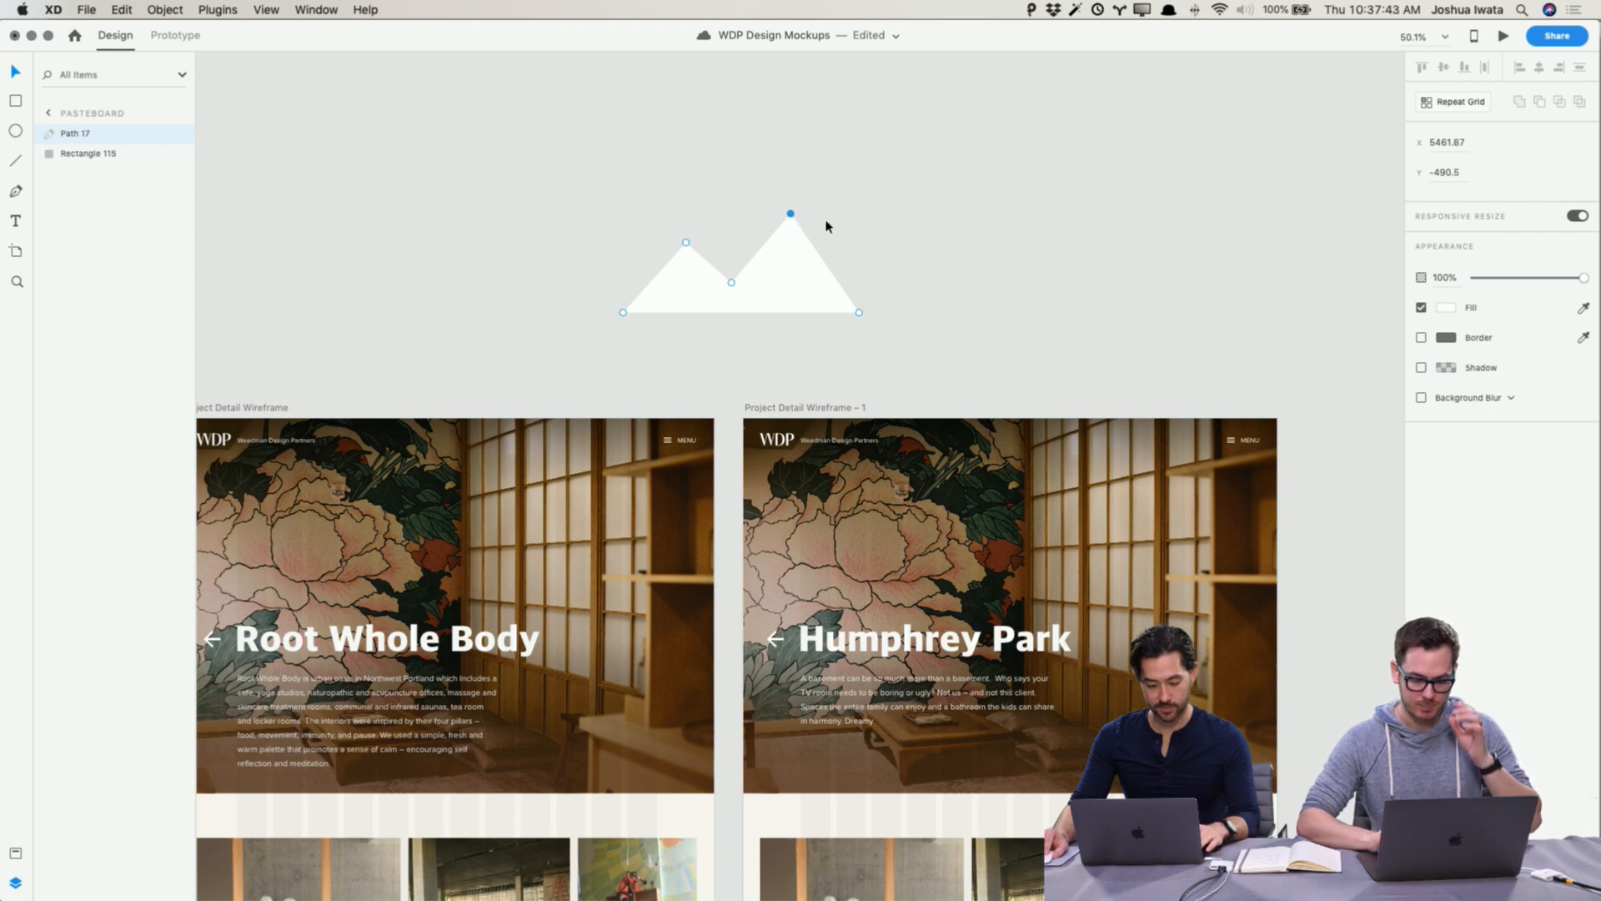
pyautogui.click(901, 222)
pyautogui.click(780, 255)
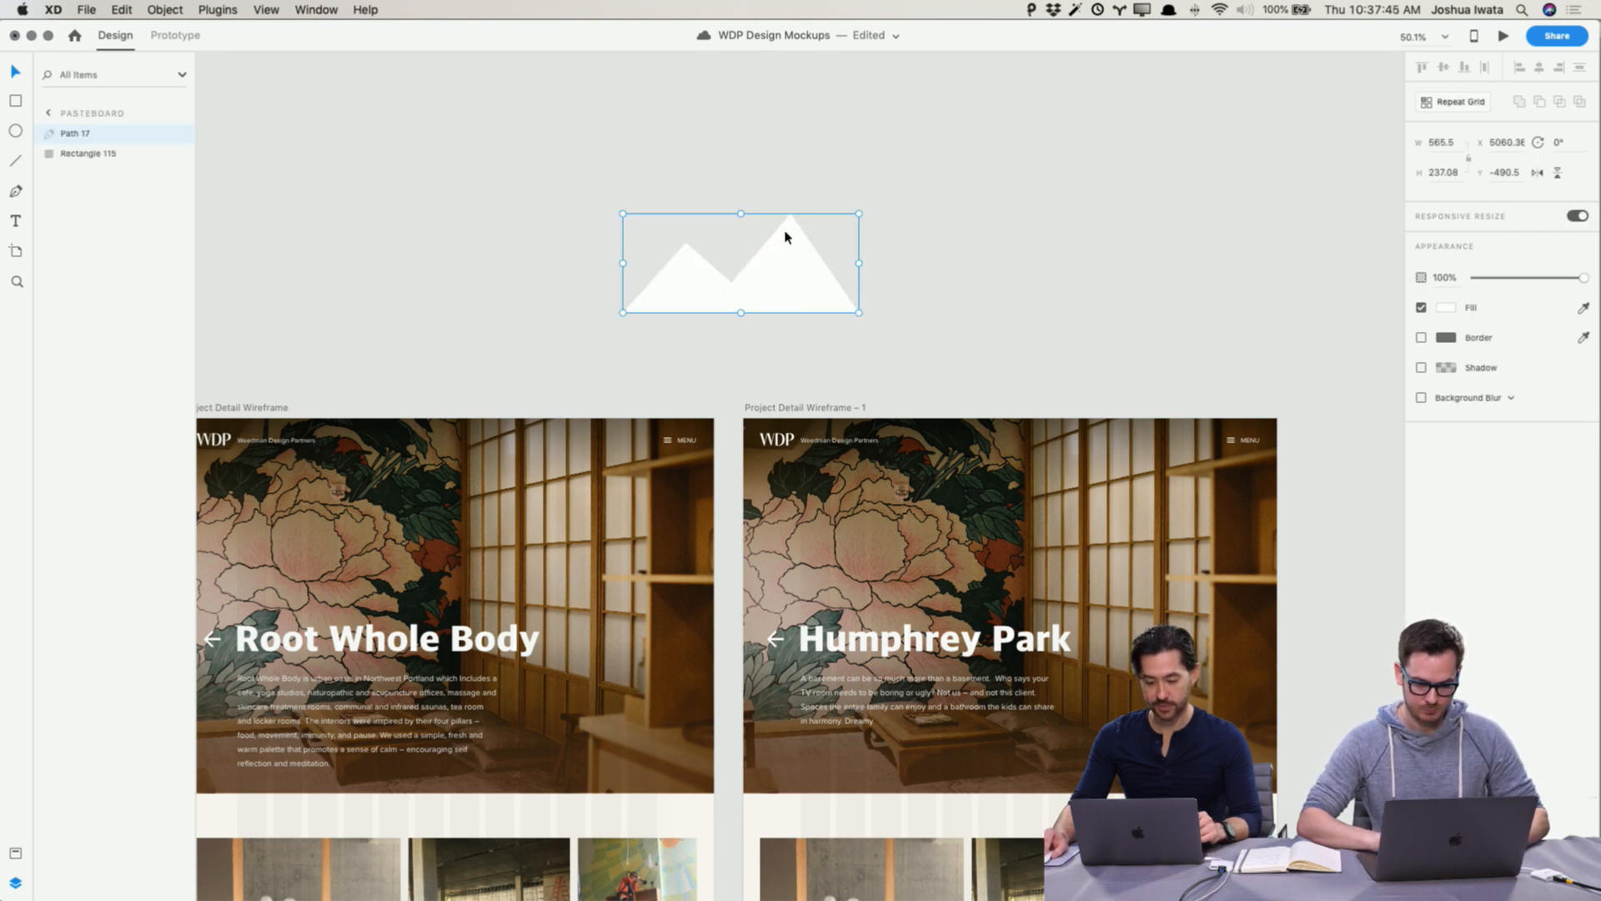
# Step: Edit the mountain path, deleting its left peak points and adjusting a corner to leave a single triangle
pyautogui.doubleClick(787, 236)
pyautogui.moveTo(535, 214); pyautogui.dragTo(699, 340)
pyautogui.press('Delete')
pyautogui.moveTo(730, 284); pyautogui.dragTo(721, 316)
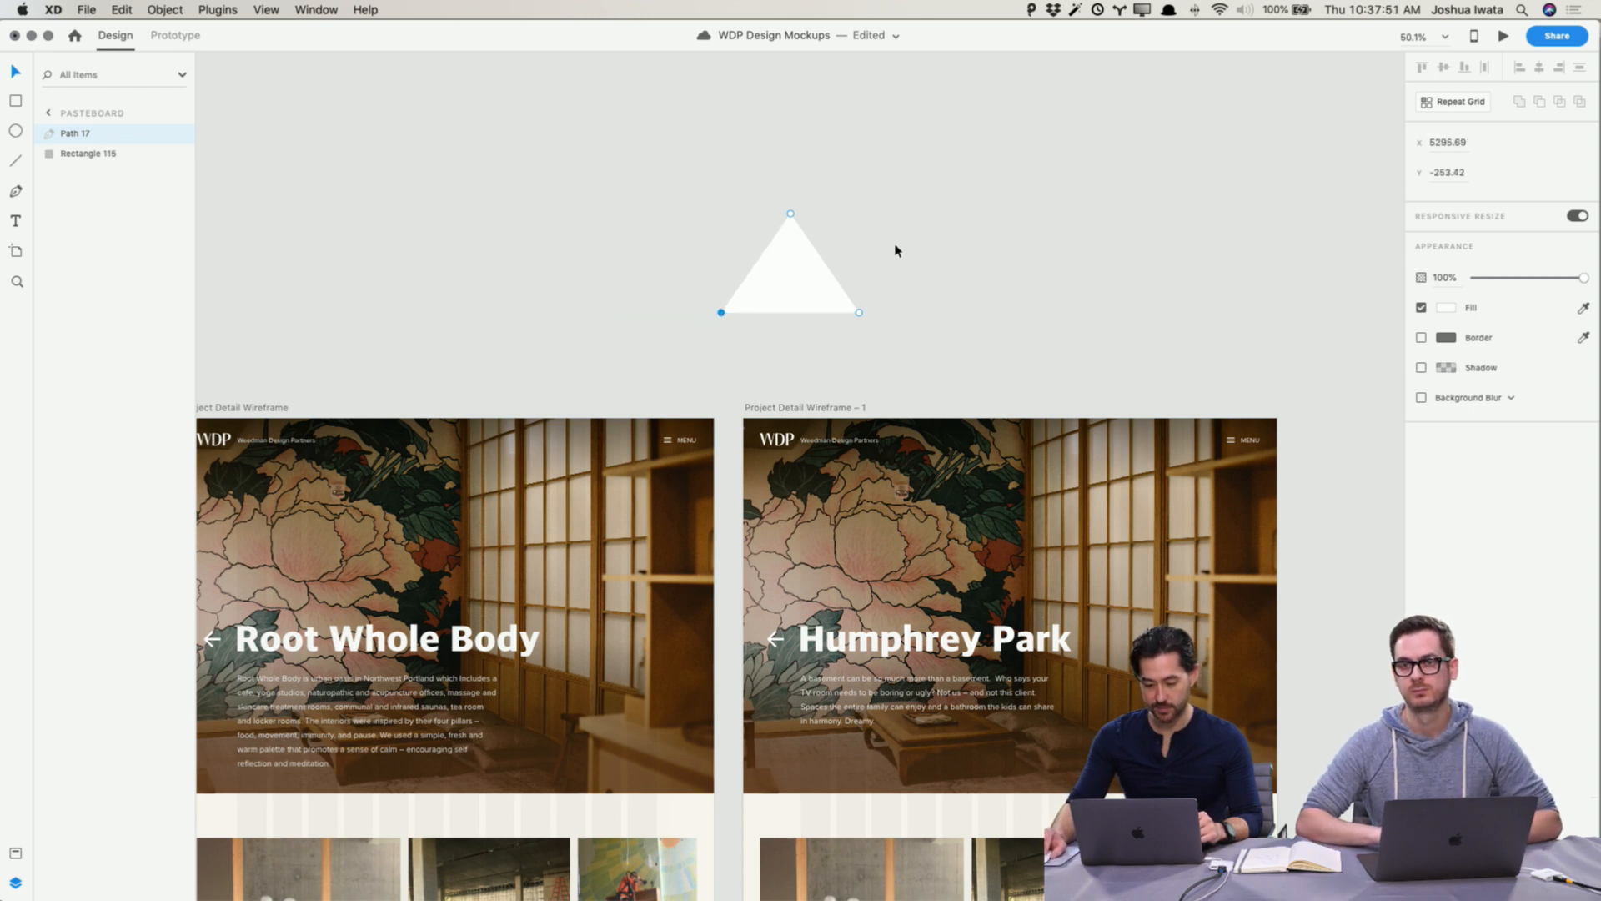
# Step: Duplicate the triangle and move the copy left to form a smaller second peak
pyautogui.press('Escape')
pyautogui.press('super+d')
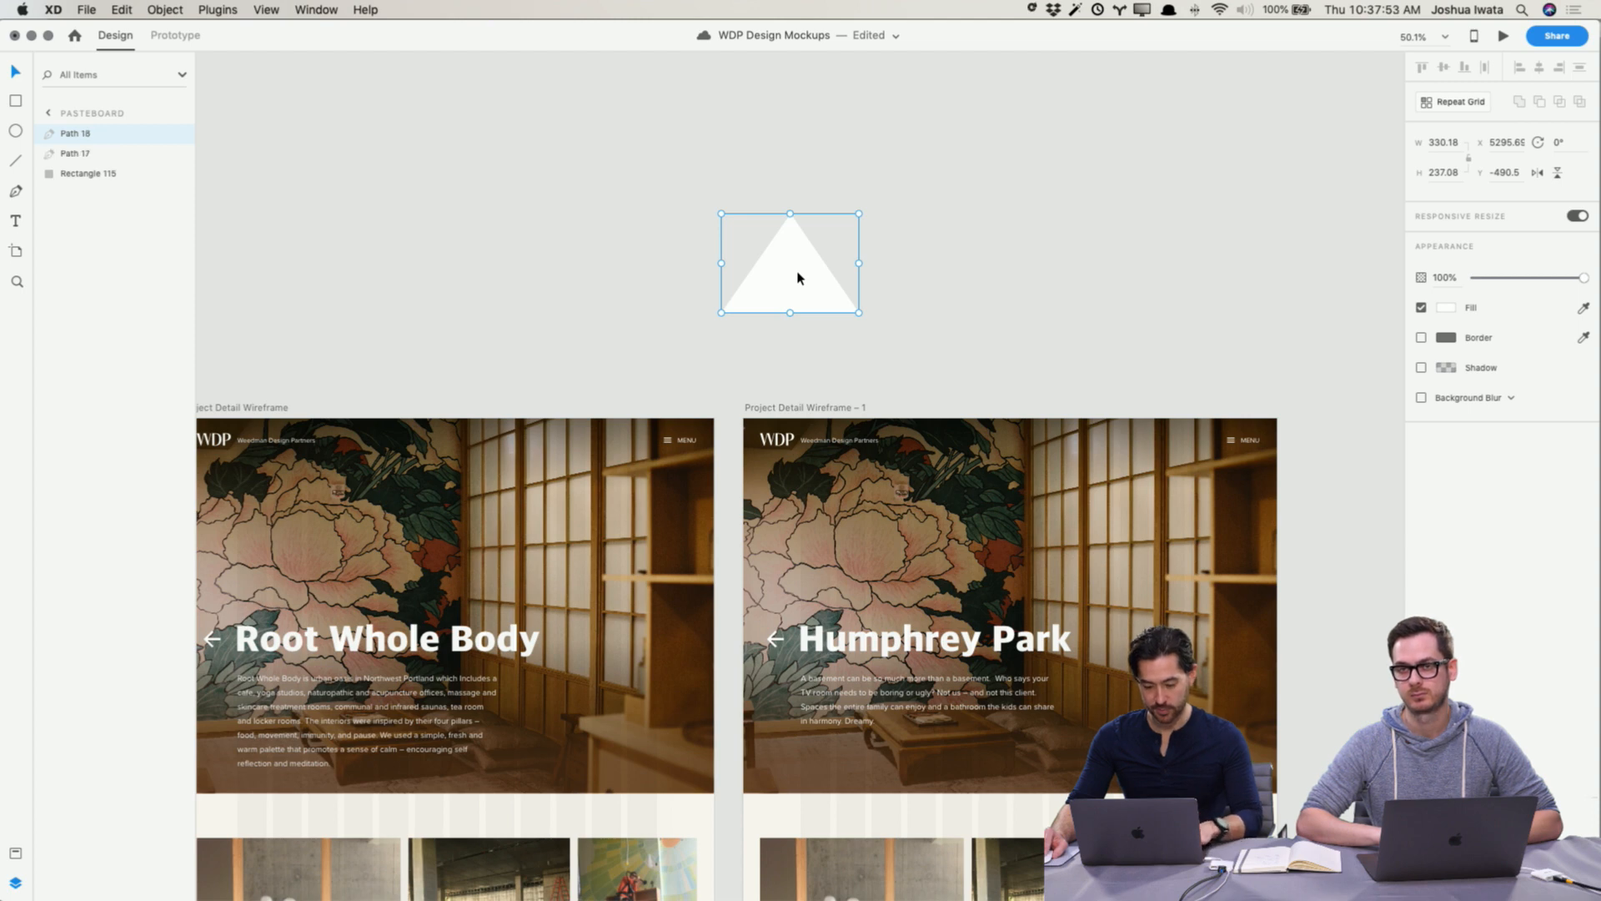
pyautogui.moveTo(801, 275); pyautogui.dragTo(734, 245)
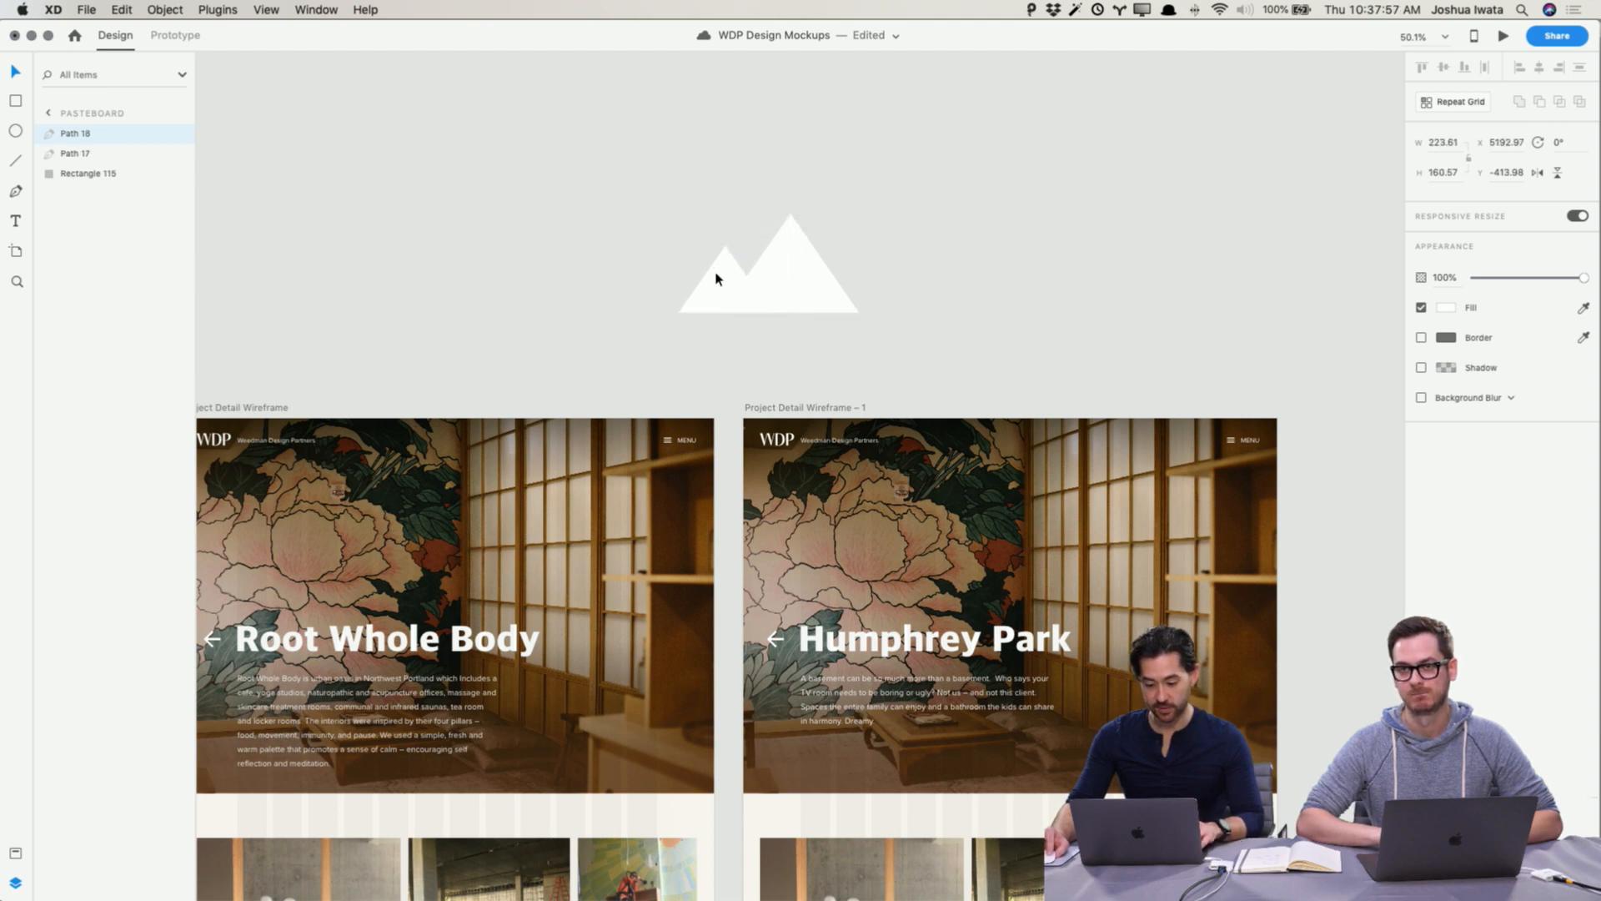
# Step: Union the two triangles into one mountain shape and move it up and to the left
pyautogui.moveTo(656, 200); pyautogui.dragTo(858, 293)
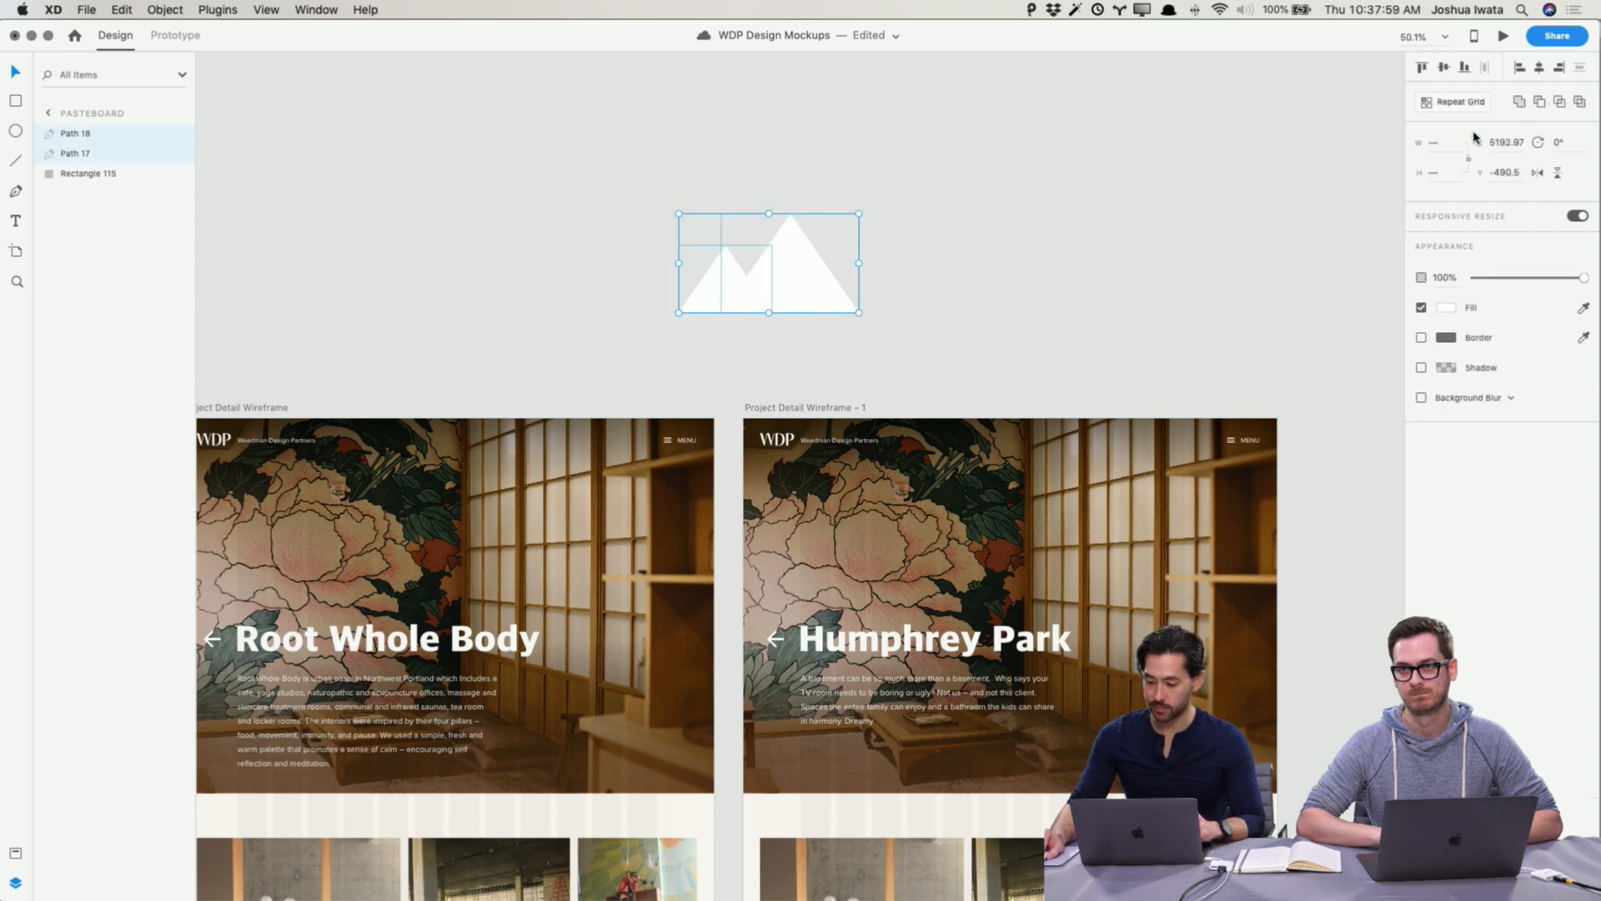
pyautogui.click(1520, 101)
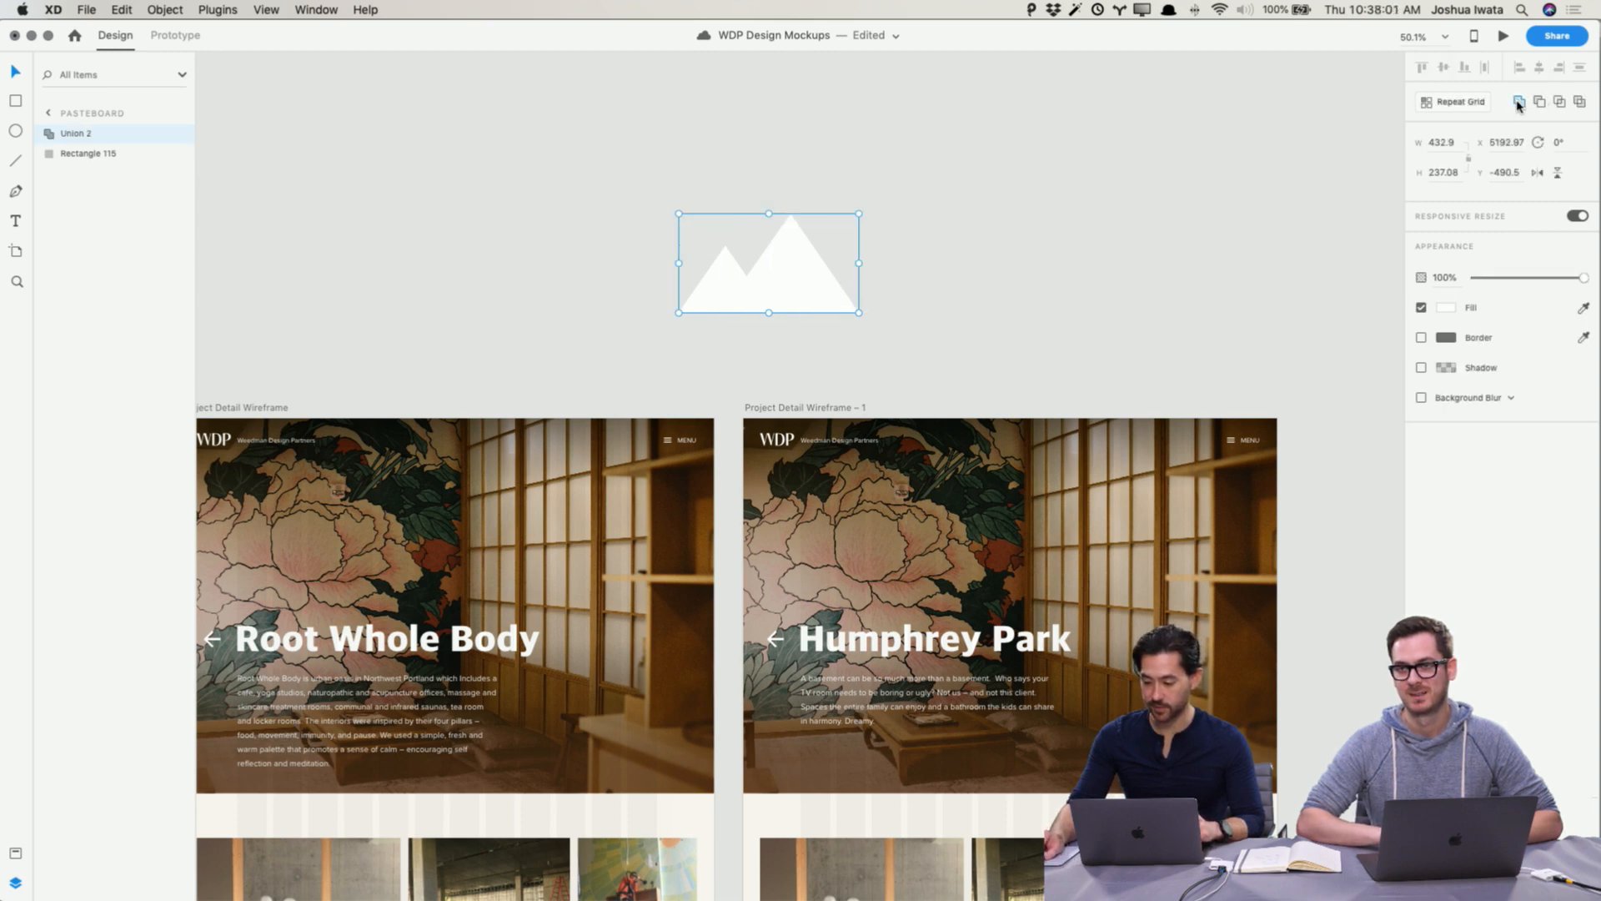
pyautogui.click(1007, 306)
pyautogui.moveTo(1008, 306); pyautogui.dragTo(800, 256)
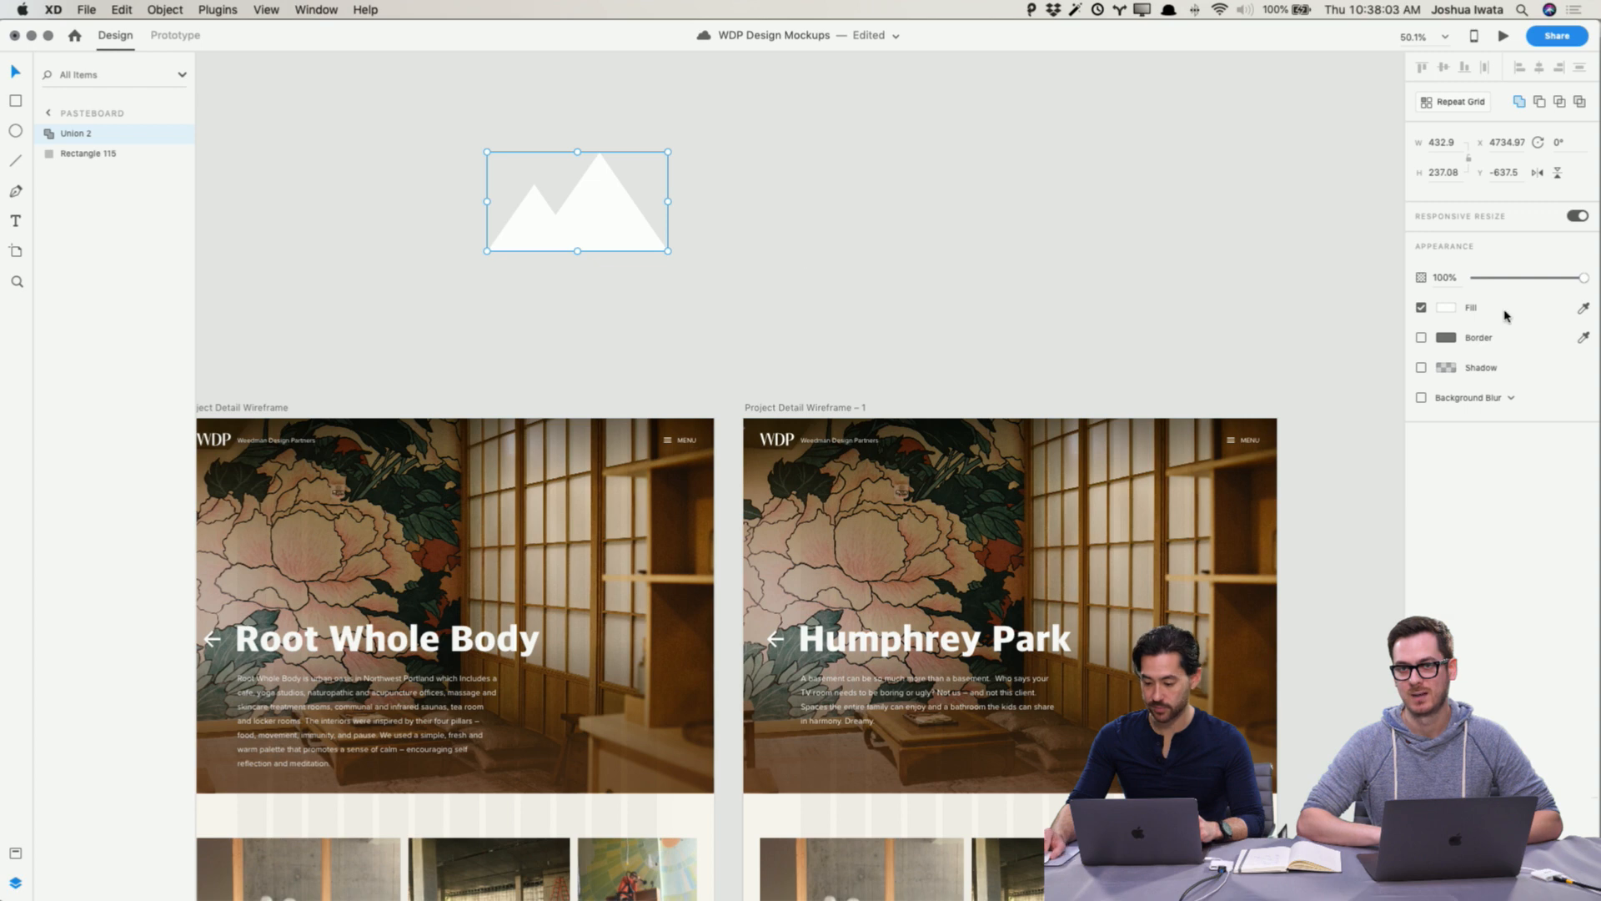
# Step: Change the mountain shape's fill to a muted pinkish-brown colour
pyautogui.click(1450, 311)
pyautogui.moveTo(1324, 274); pyautogui.dragTo(1277, 263)
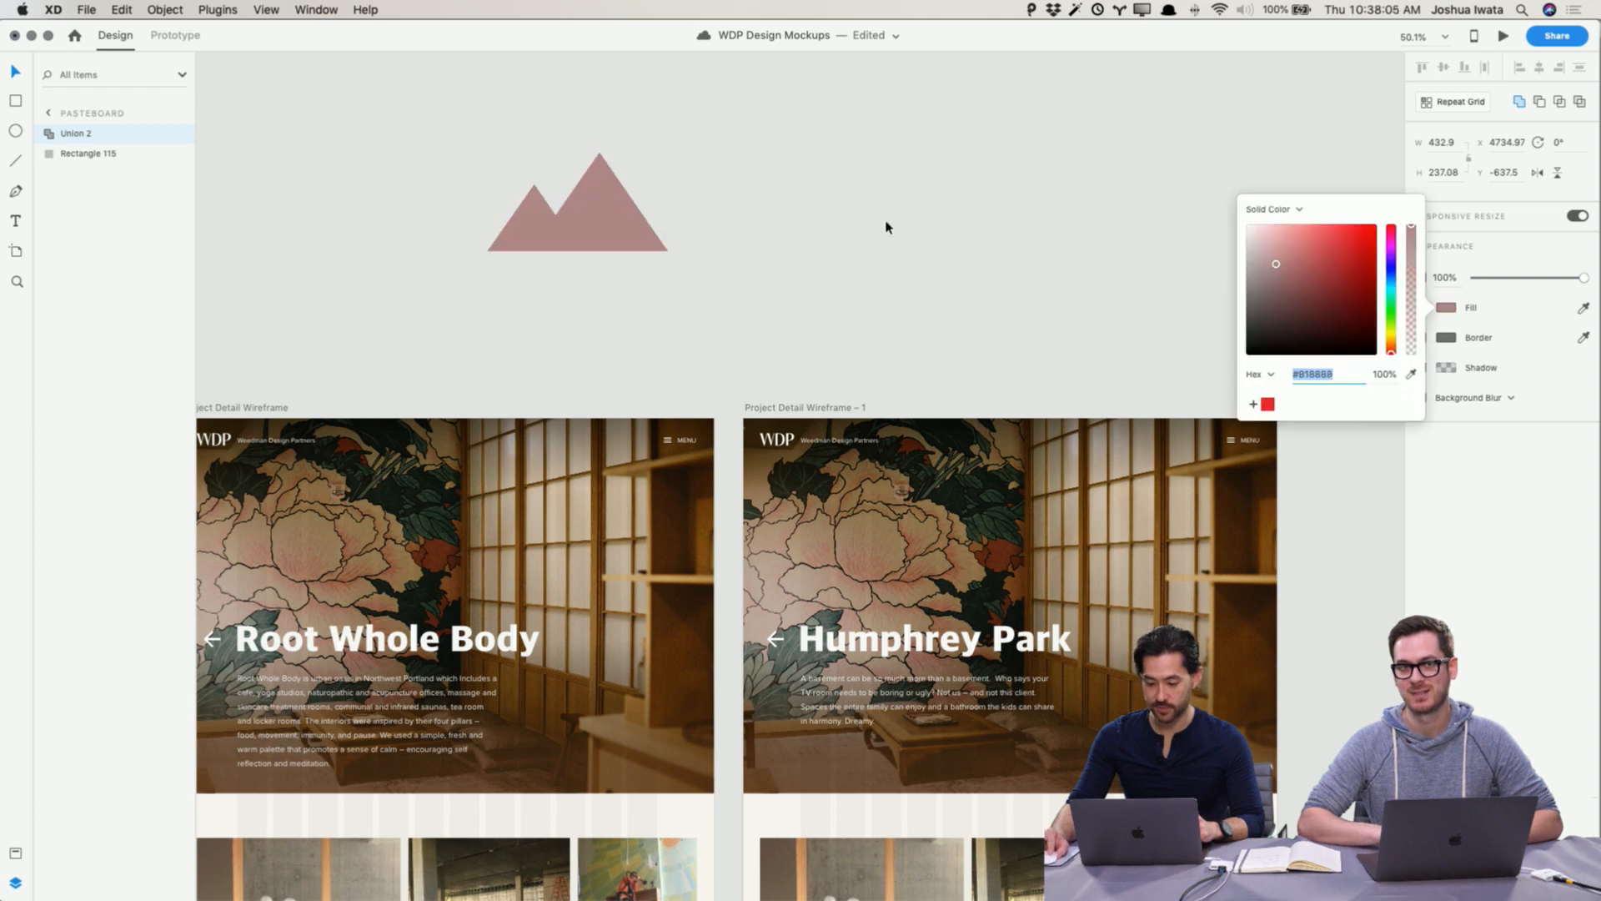
pyautogui.click(887, 226)
# Step: Delete the mountain shape from the pasteboard
pyautogui.click(595, 219)
pyautogui.press('Delete')
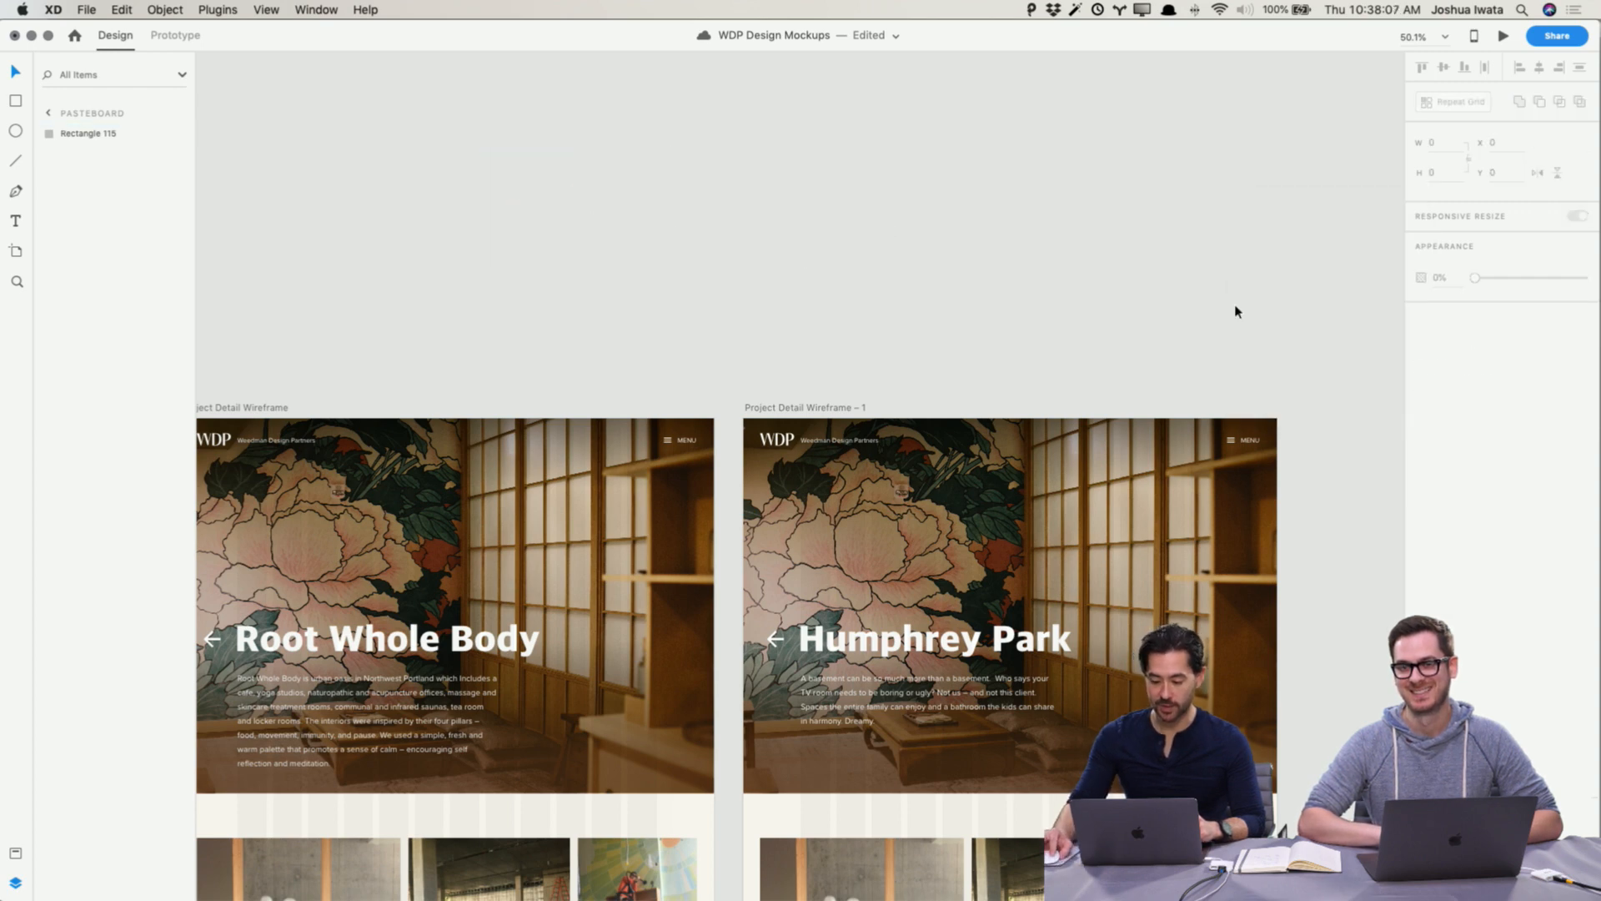
pyautogui.click(1236, 311)
# Step: Browse the Dribbble profile and open the Mobile Scrolling Interaction shot to view its animation
pyautogui.scroll(-5, 1236, 311)
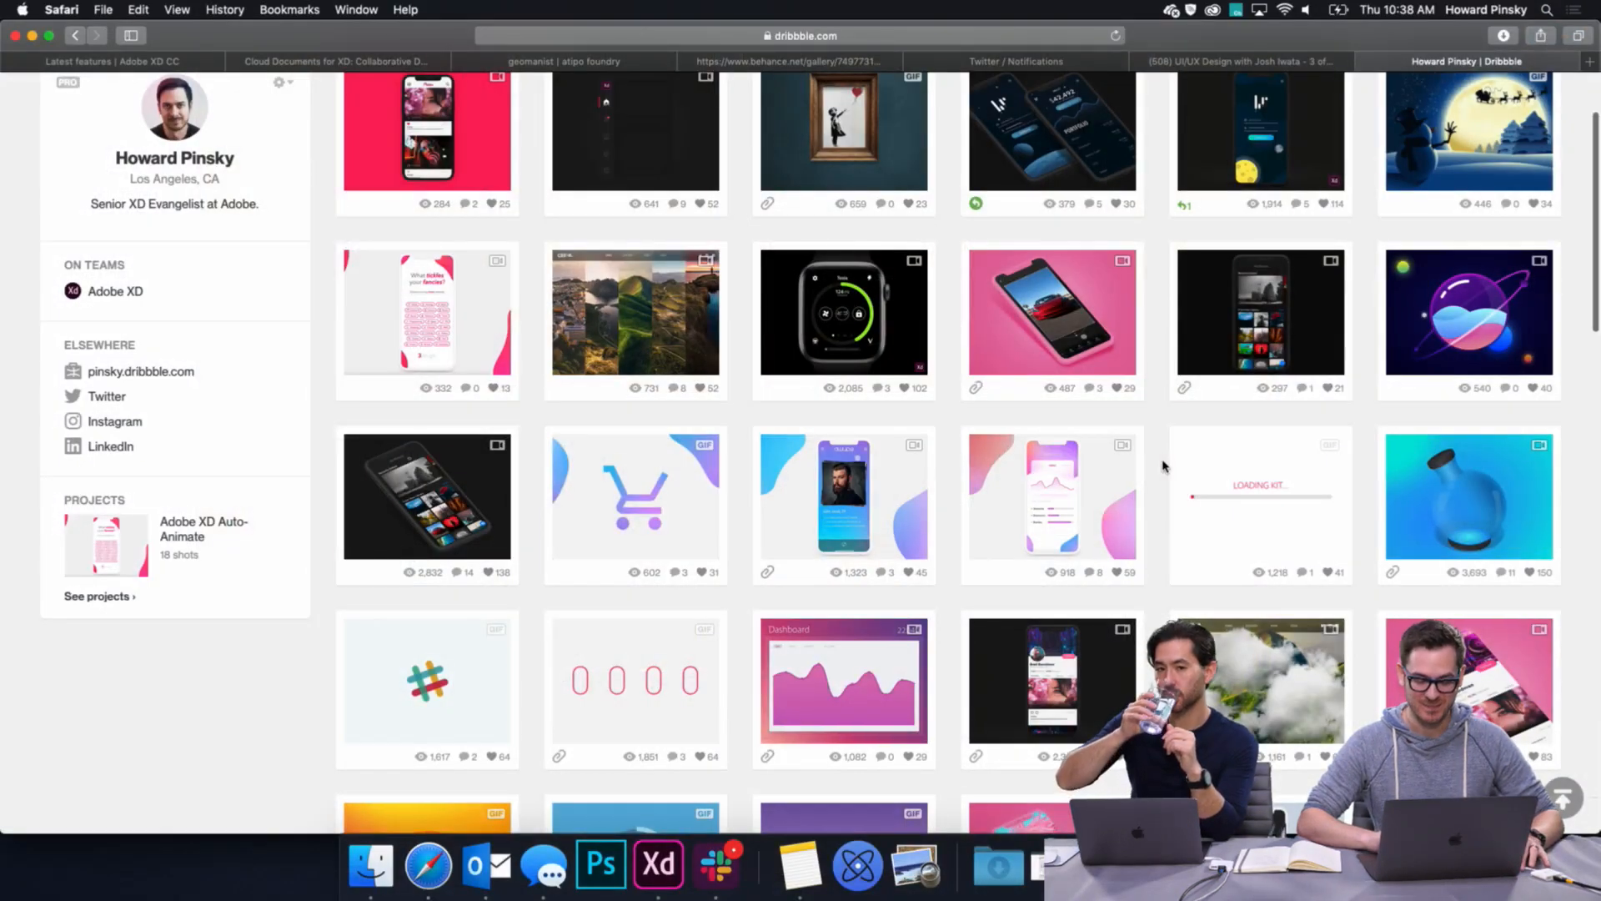
pyautogui.scroll(3, 1165, 466)
pyautogui.scroll(-1, 1164, 465)
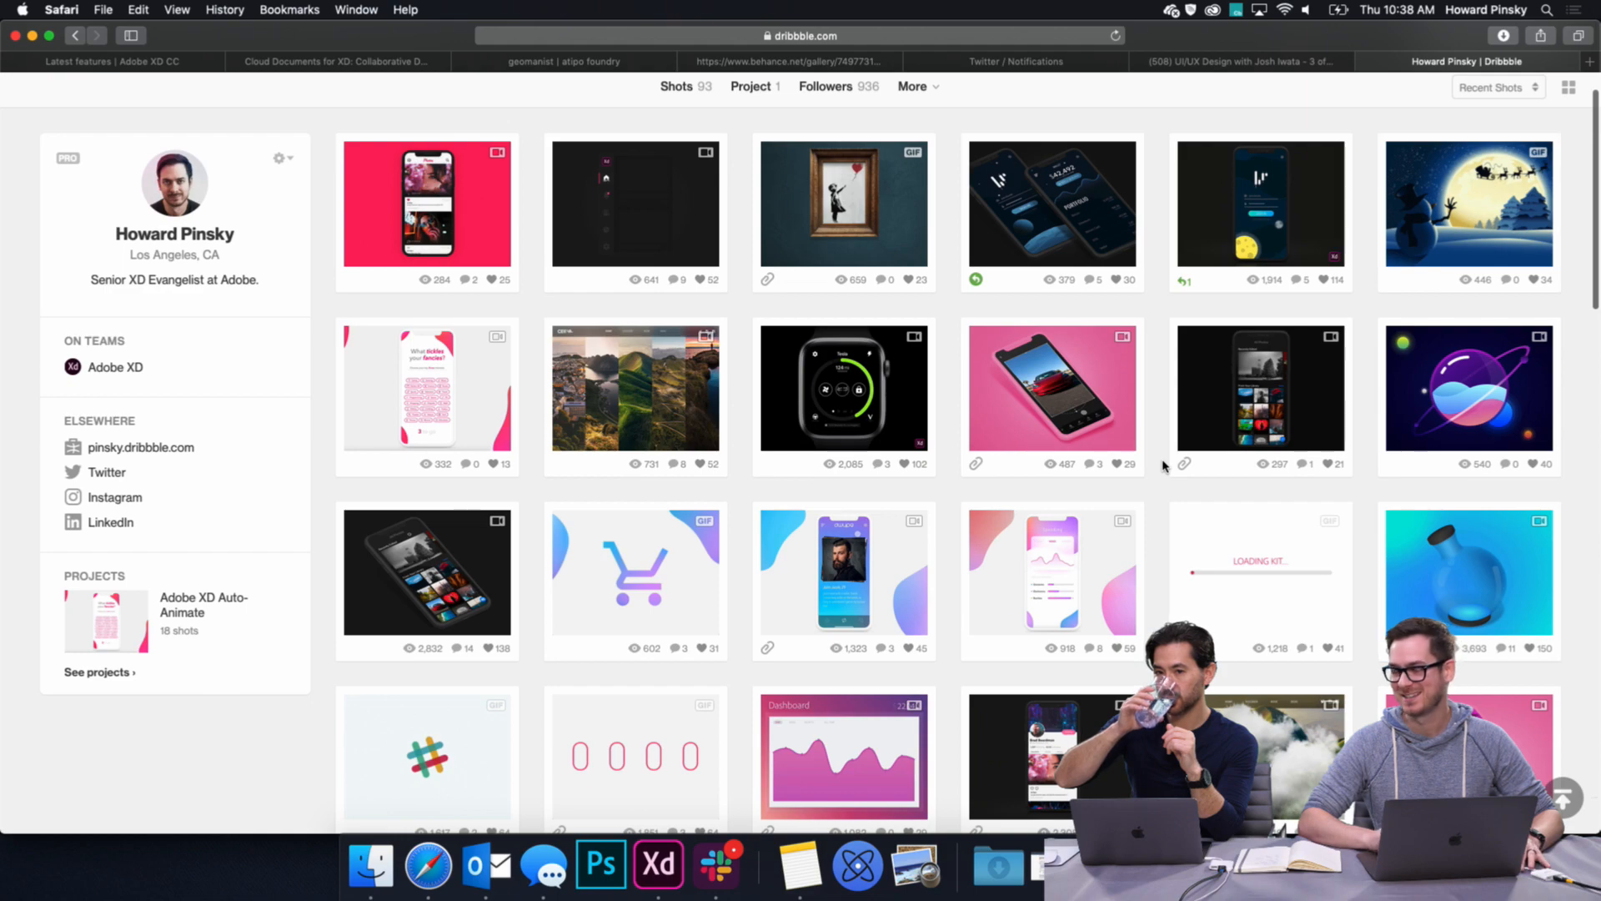
pyautogui.scroll(-4, 1163, 465)
pyautogui.click(1100, 578)
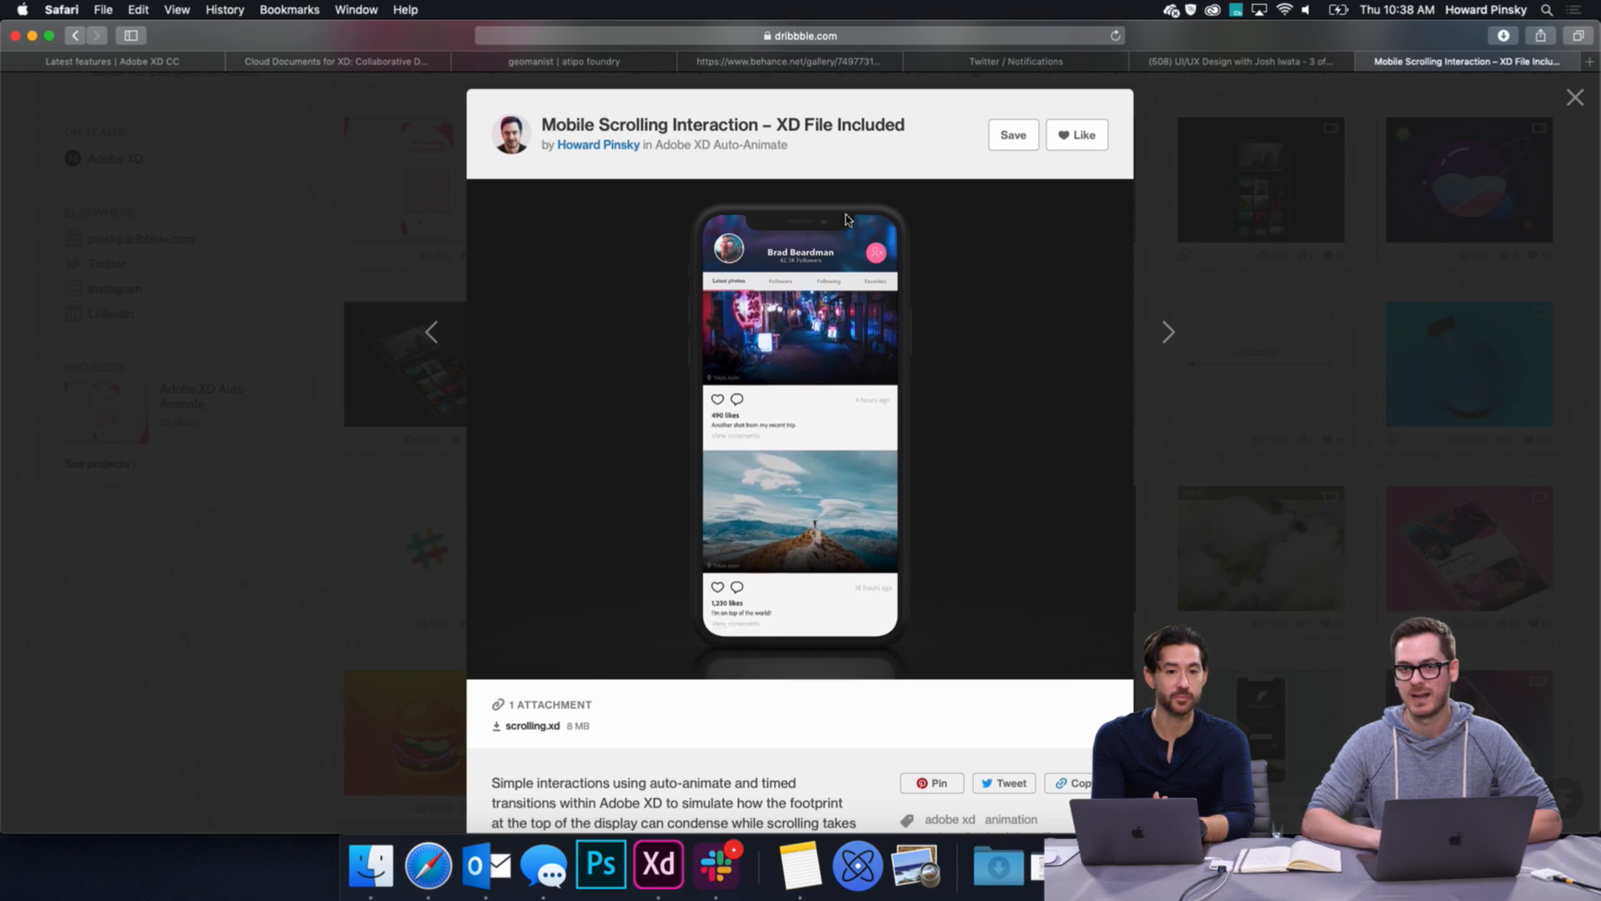
pyautogui.scroll(-3, 667, 467)
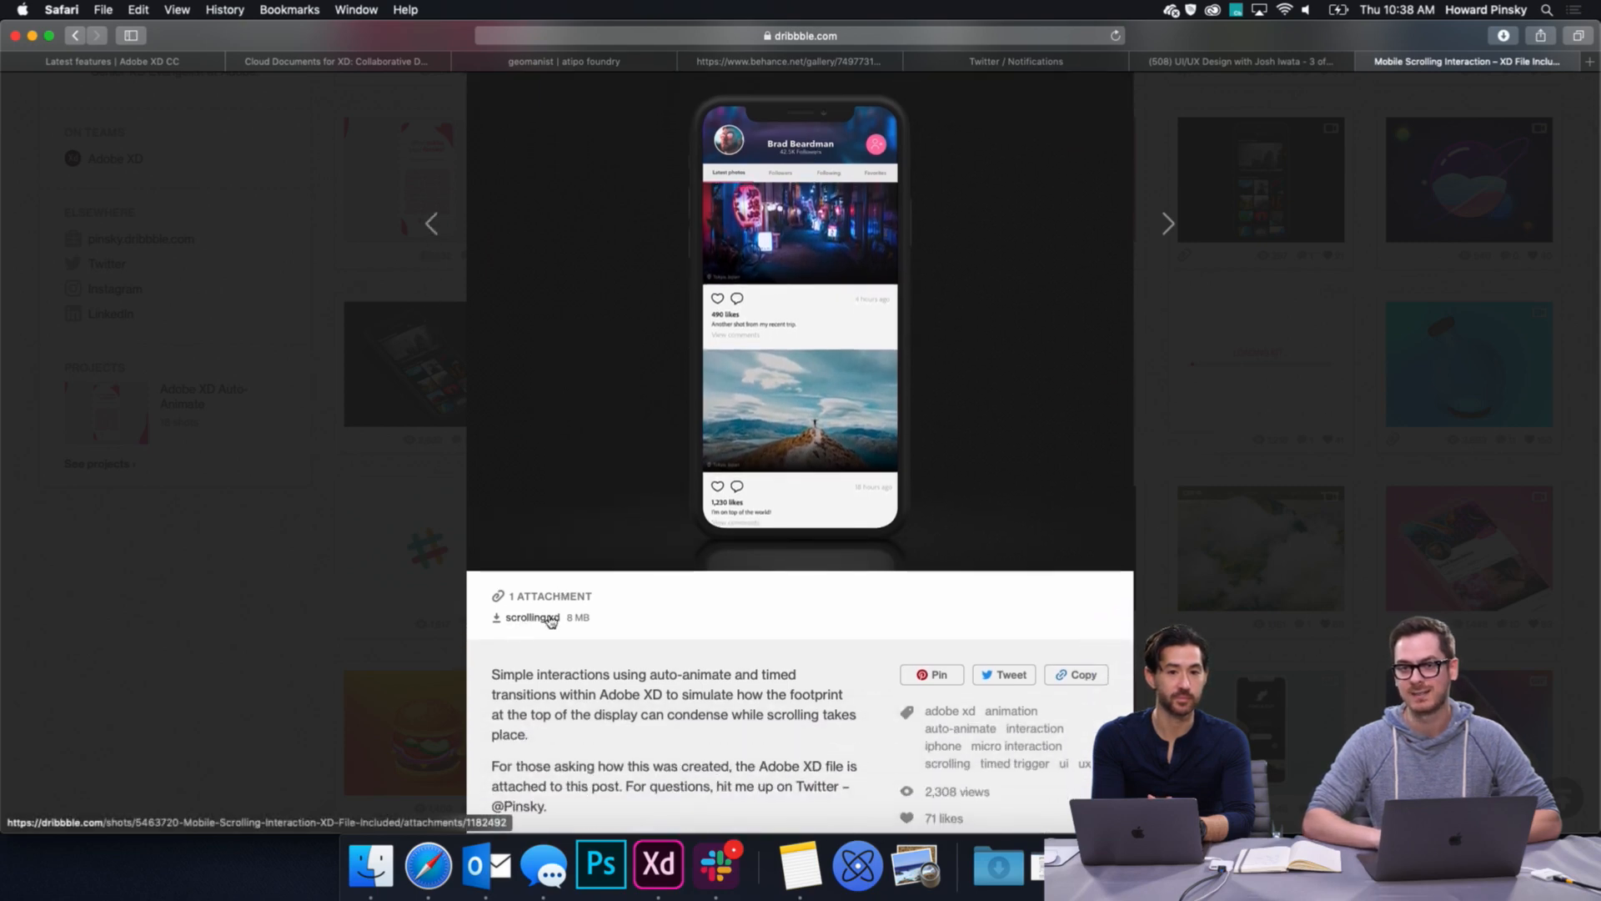
pyautogui.scroll(3, 753, 632)
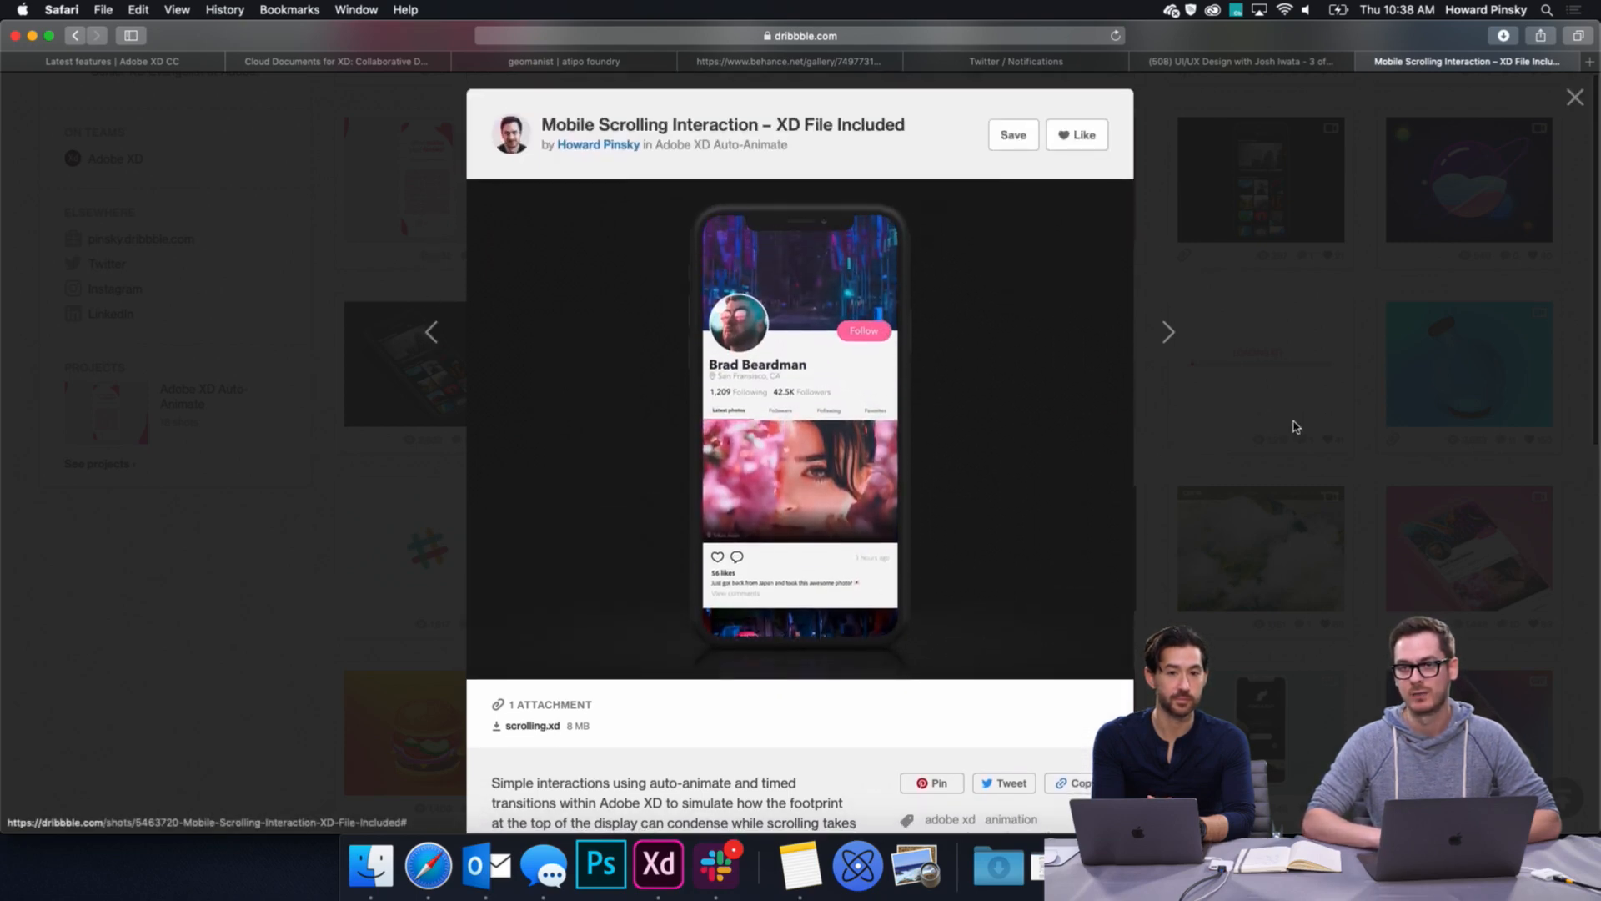
pyautogui.click(1380, 376)
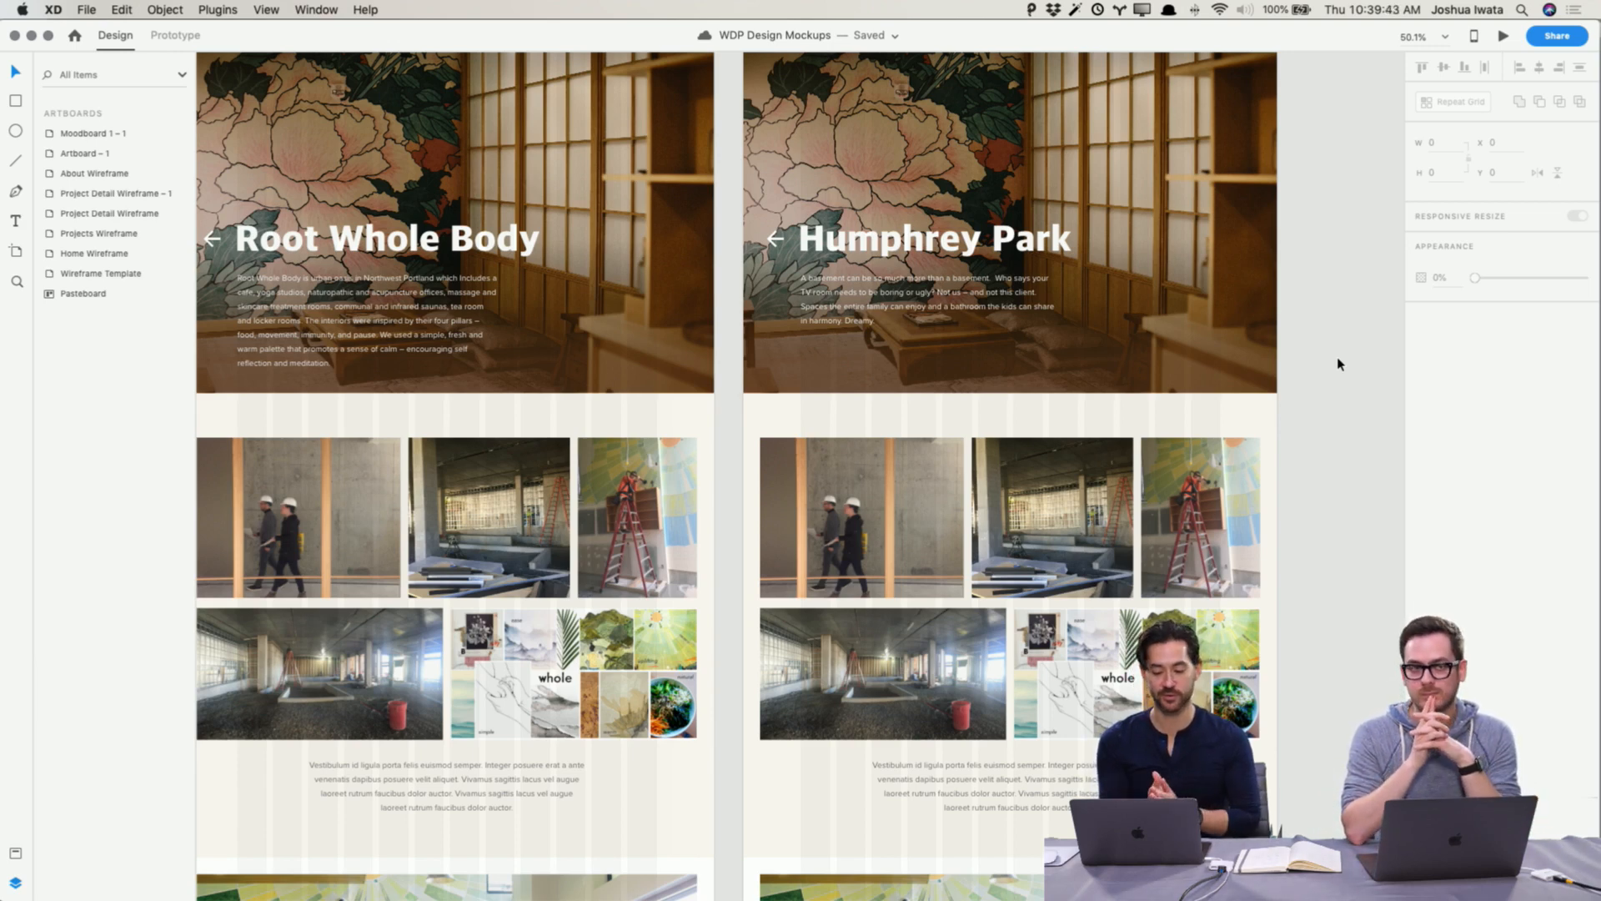
# Step: Open the Humphrey Park Finished photos folder in Finder and page through the images in gallery view
pyautogui.scroll(2, 1339, 364)
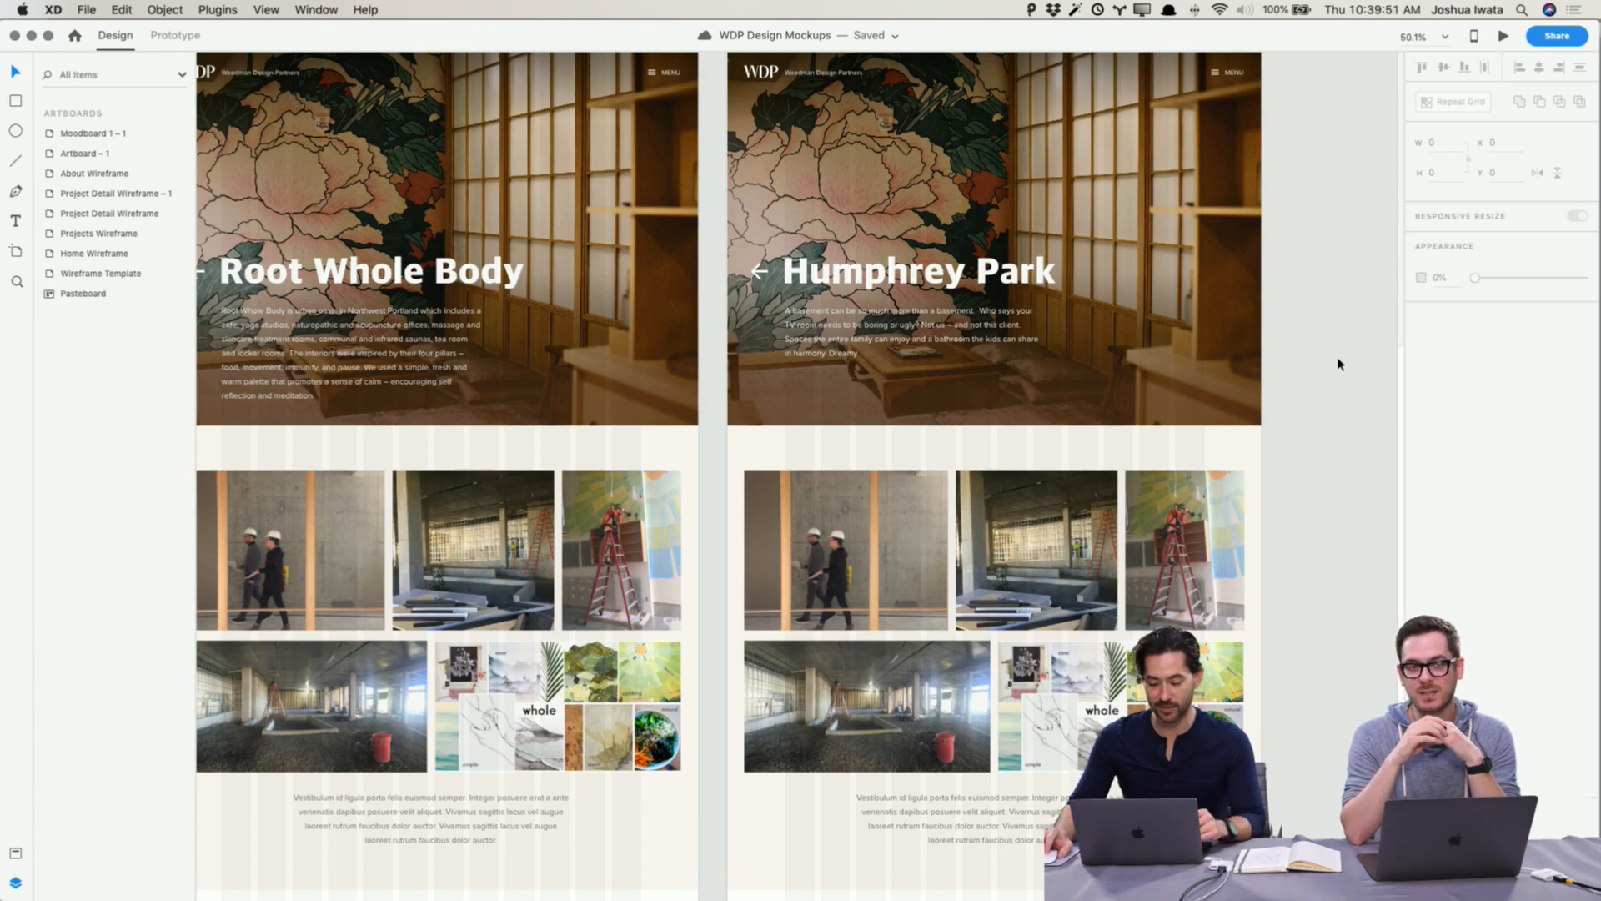
pyautogui.hscroll(2, 1338, 365)
pyautogui.scroll(-3, 1334, 361)
pyautogui.hscroll(4, 1334, 361)
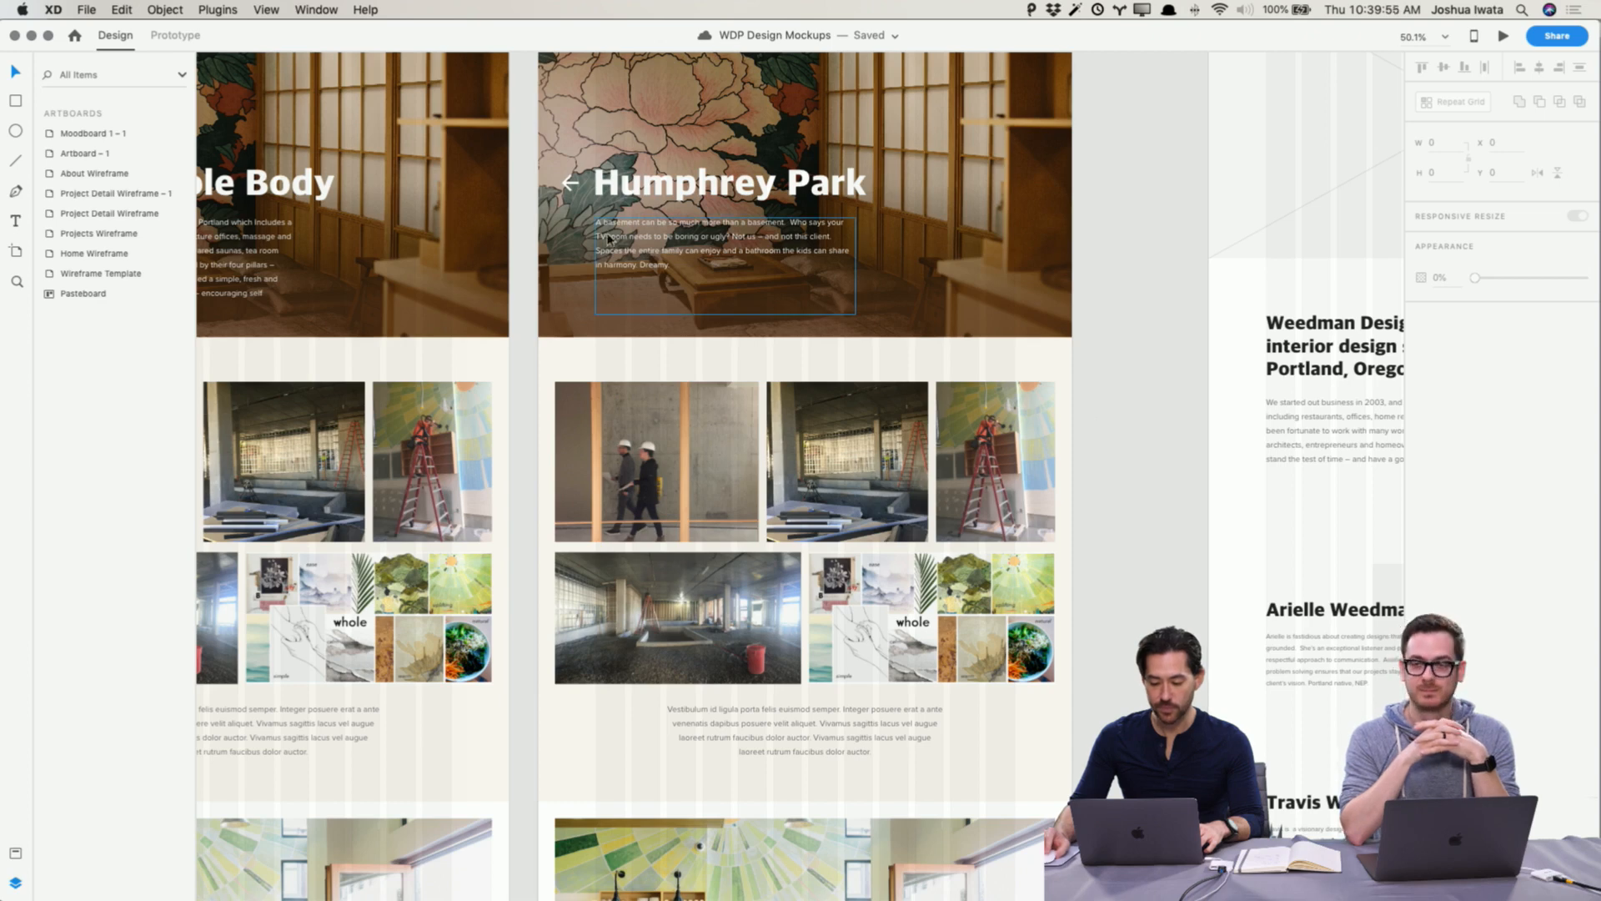
pyautogui.press('super+Tab')
pyautogui.click(705, 159)
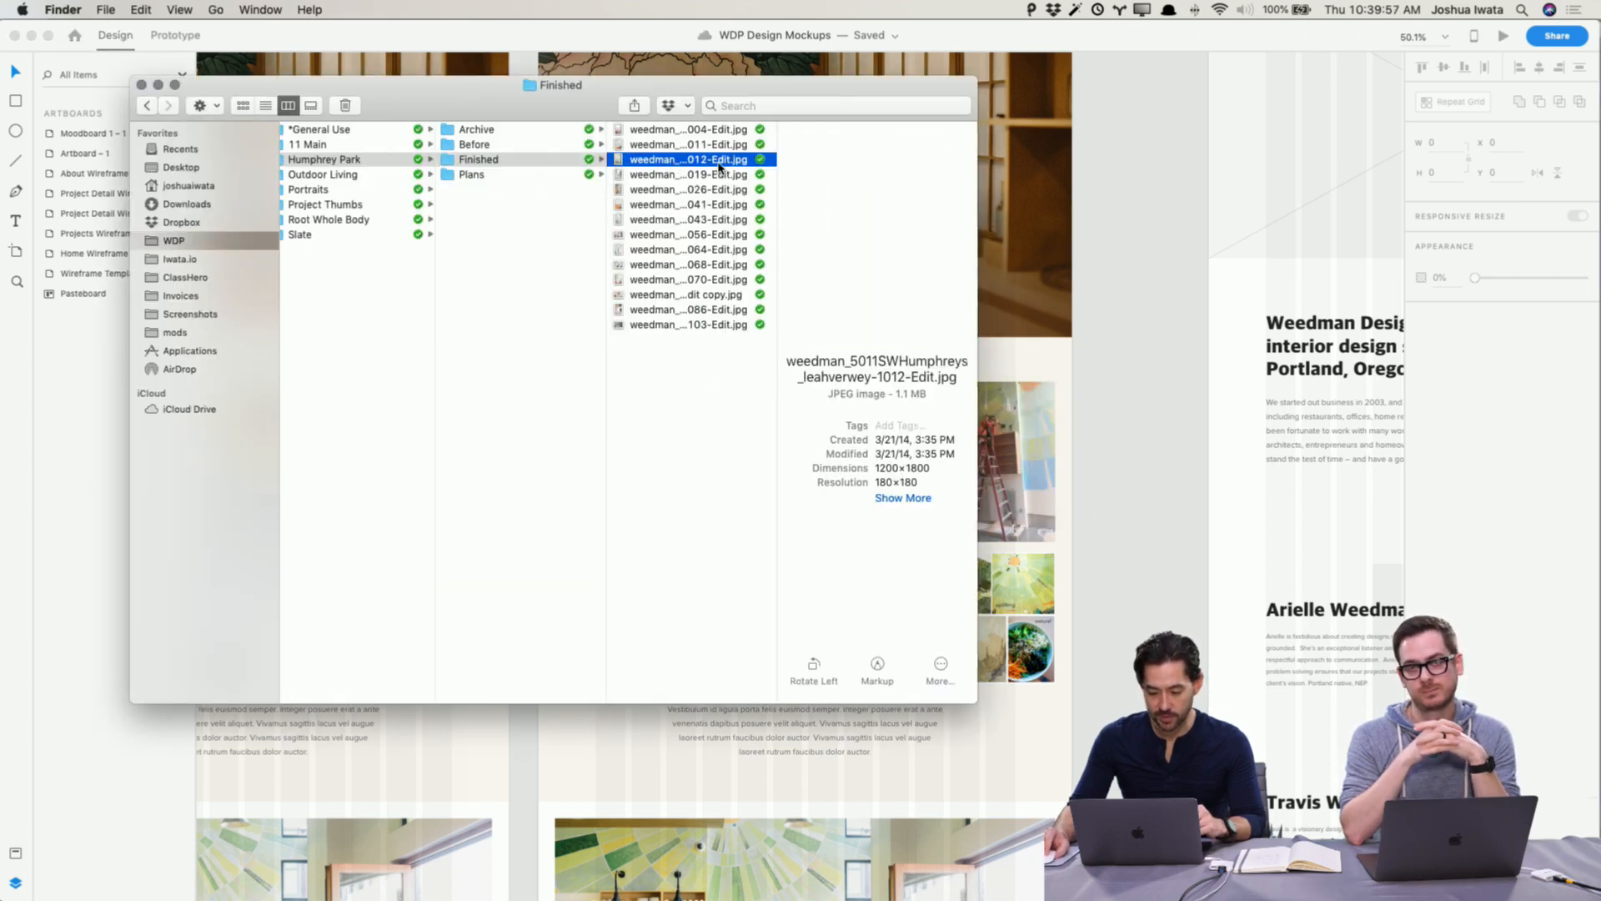
pyautogui.click(692, 130)
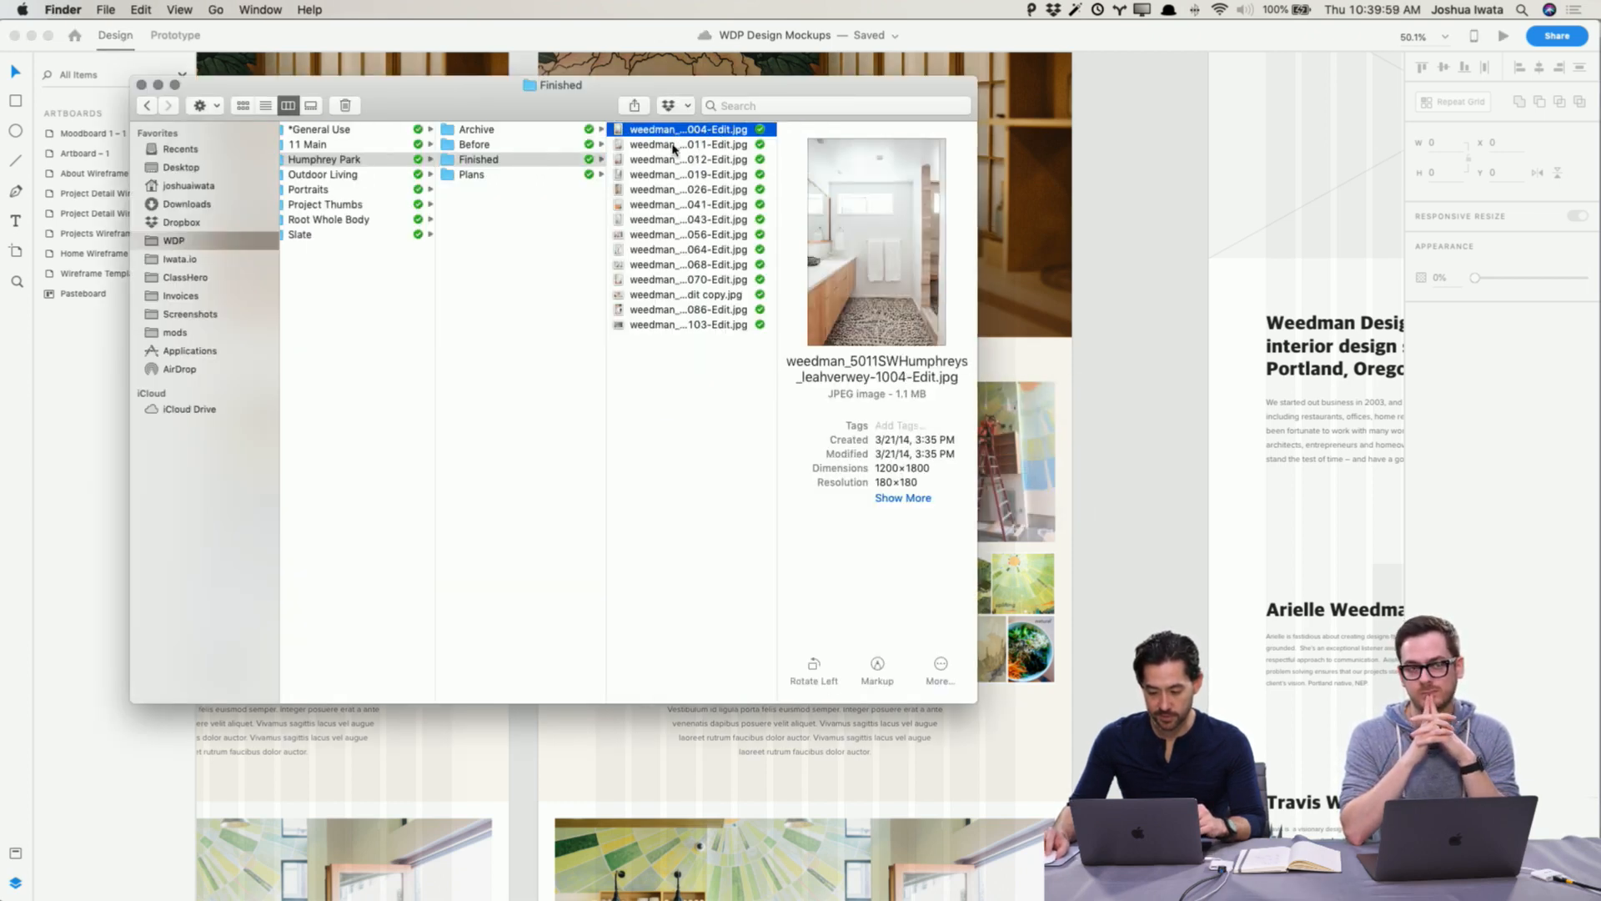
pyautogui.press('super+4')
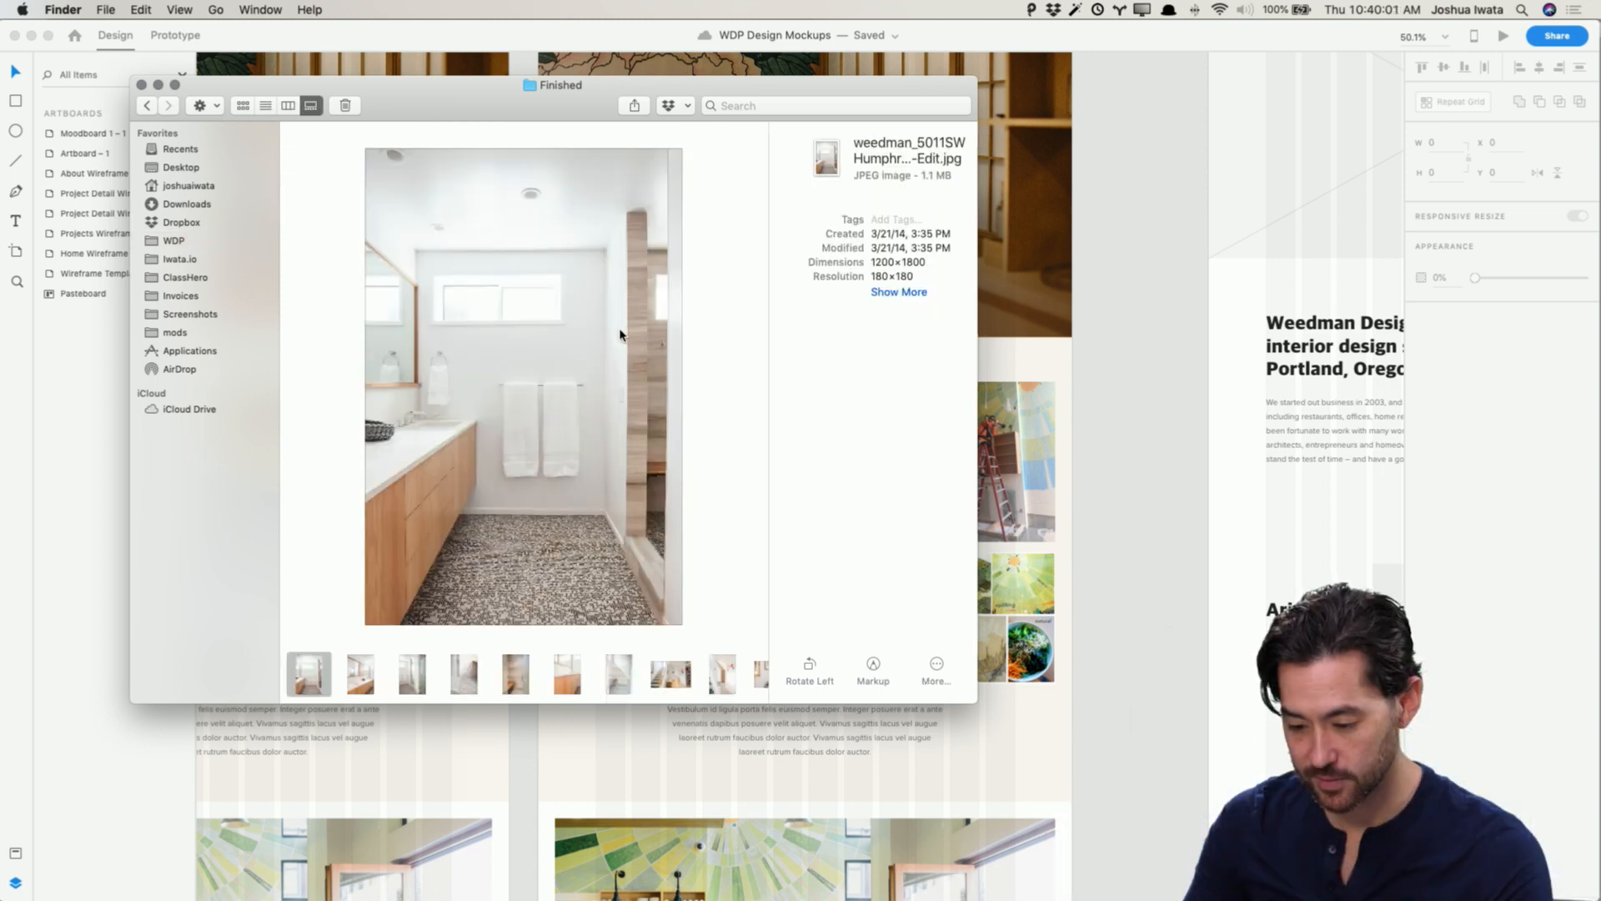
pyautogui.click(370, 682)
pyautogui.press('Right')
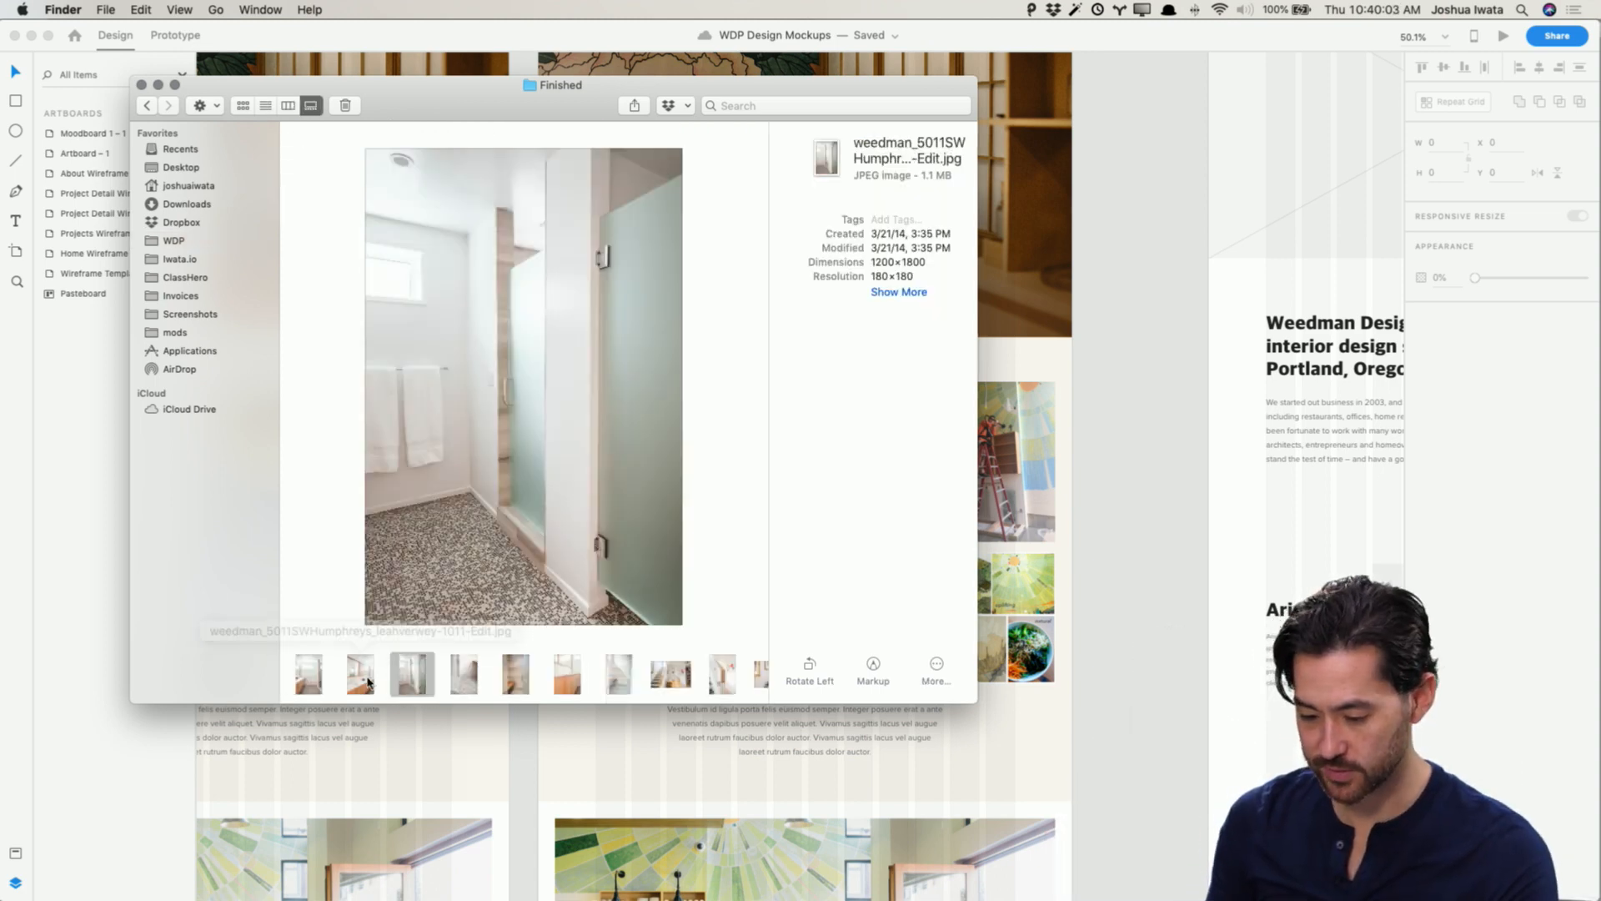
pyautogui.press('Right')
pyautogui.press('Right')
pyautogui.press('Right')
pyautogui.press('Right')
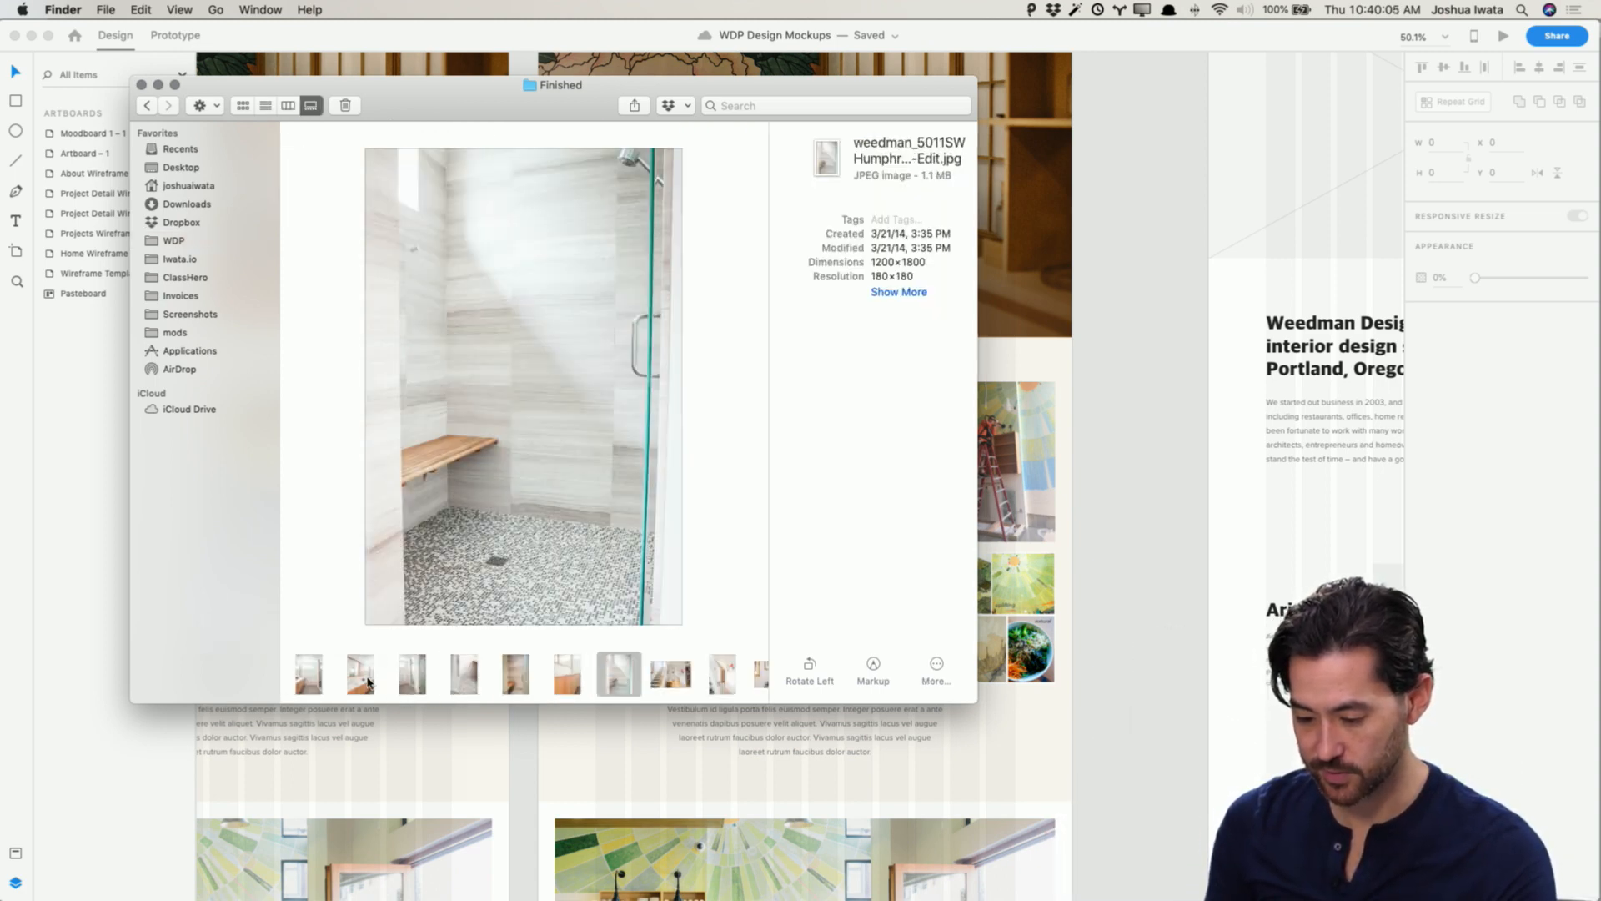
# Step: Pick the staircase photo and drop it into the Humphrey Park hero image area
pyautogui.press('Right')
pyautogui.press('Right')
pyautogui.press('Right')
pyautogui.press('Right')
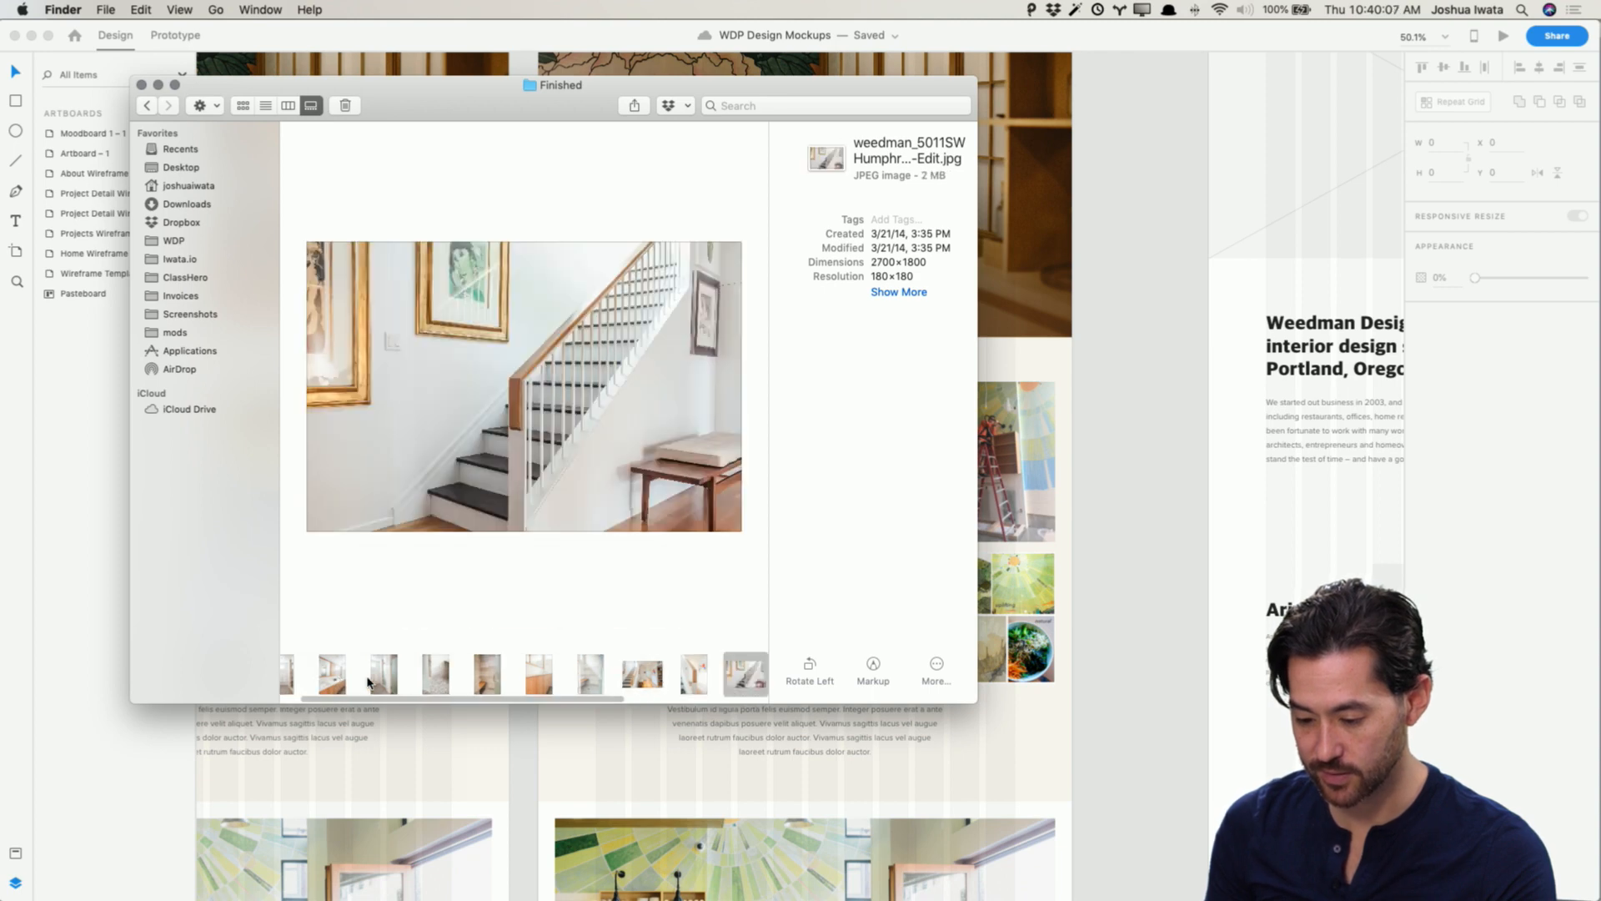
pyautogui.press('Right')
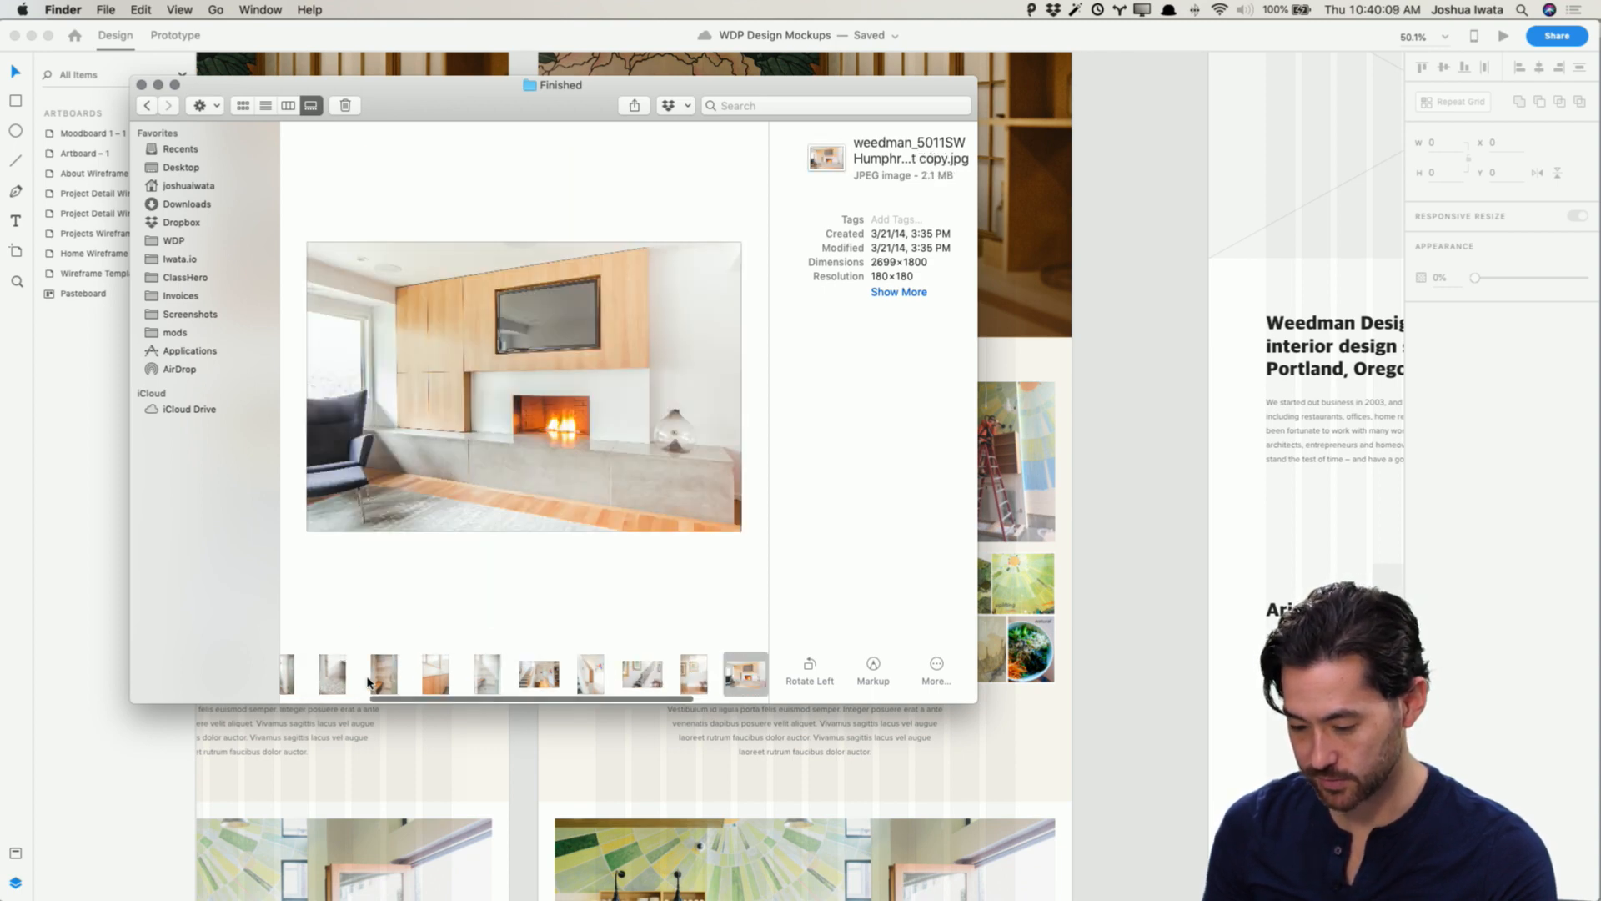
pyautogui.press('Left')
pyautogui.click(643, 674)
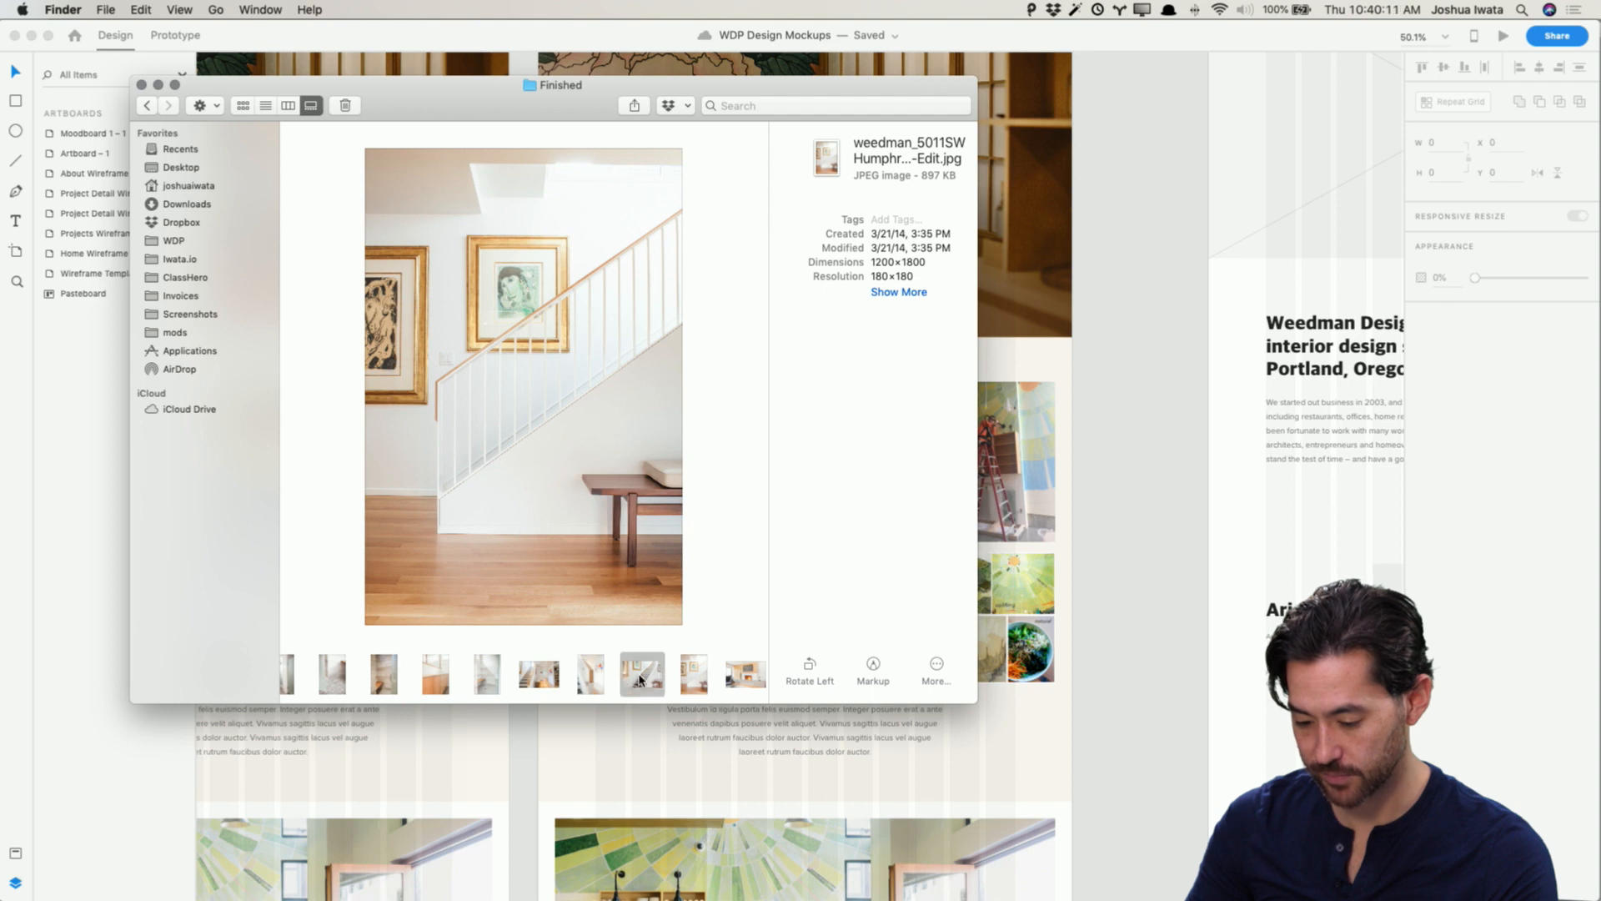
pyautogui.press('super+Tab')
pyautogui.moveTo(644, 674); pyautogui.dragTo(988, 119)
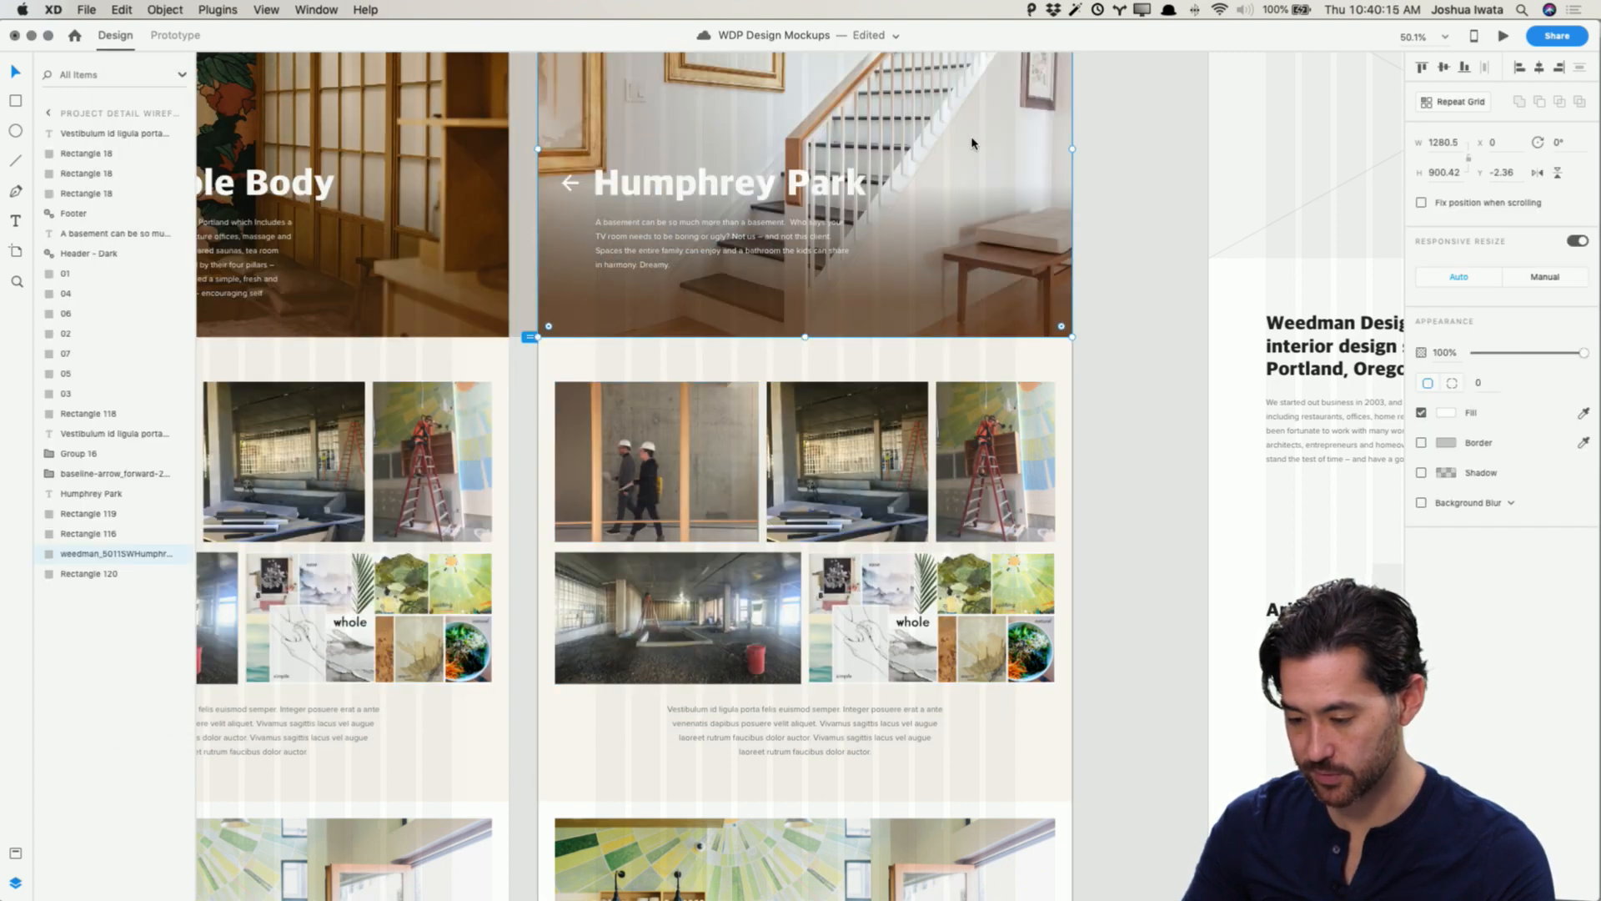
# Step: Zoom into the Humphrey Park hero and turn off the dark gradient overlay's fill
pyautogui.scroll(5, 1001, 101)
pyautogui.hscroll(1, 987, 128)
pyautogui.click(986, 128)
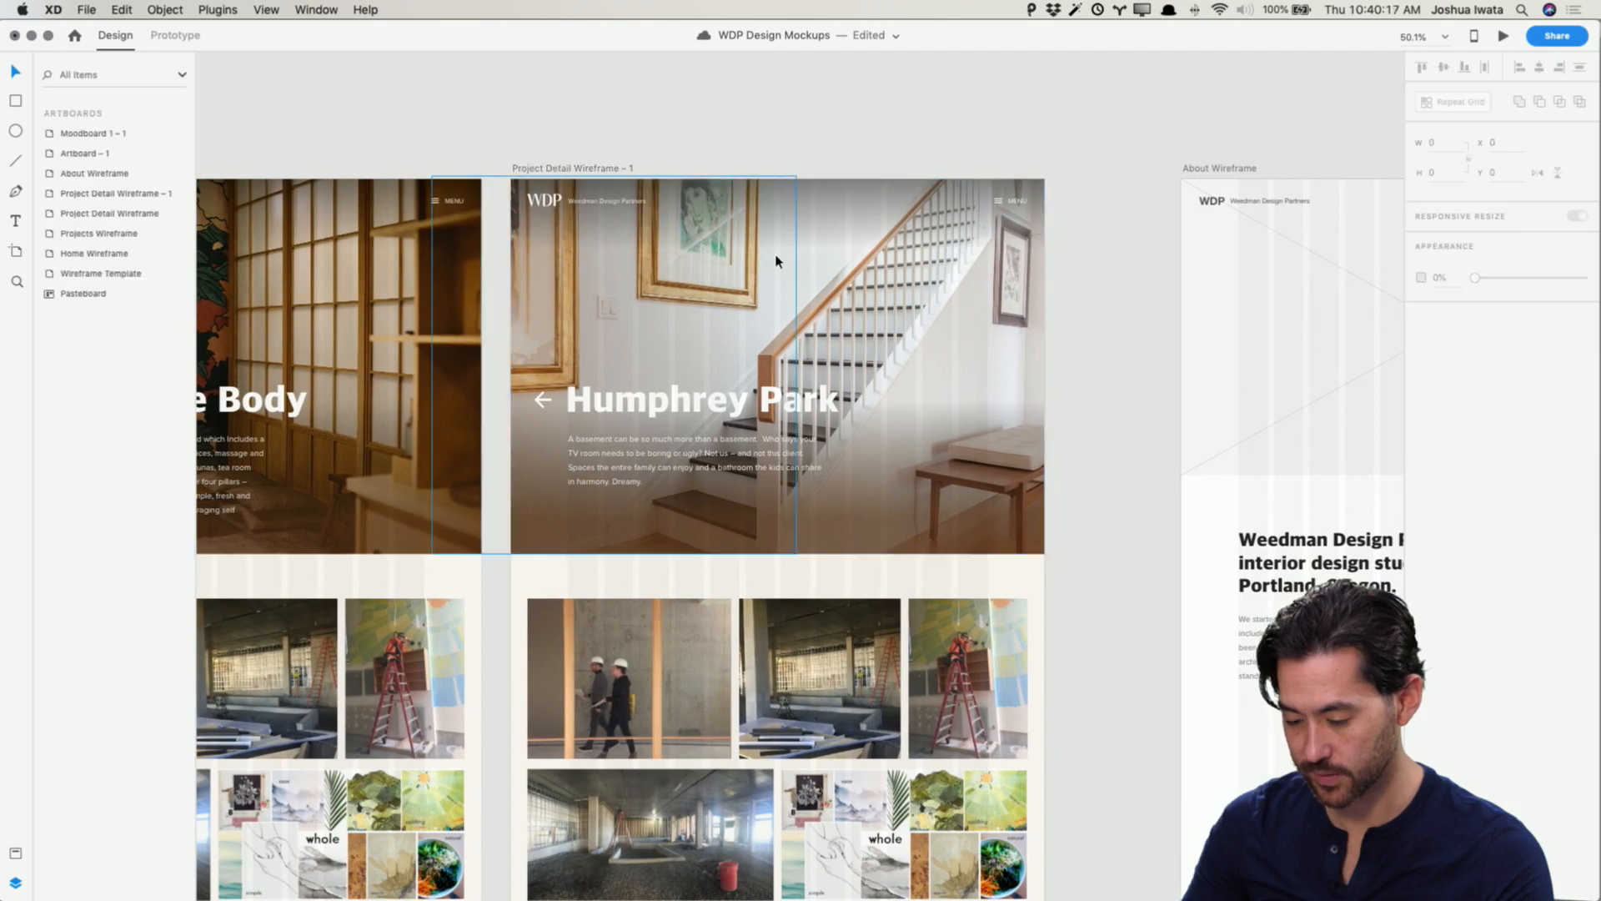
pyautogui.press('super+equal')
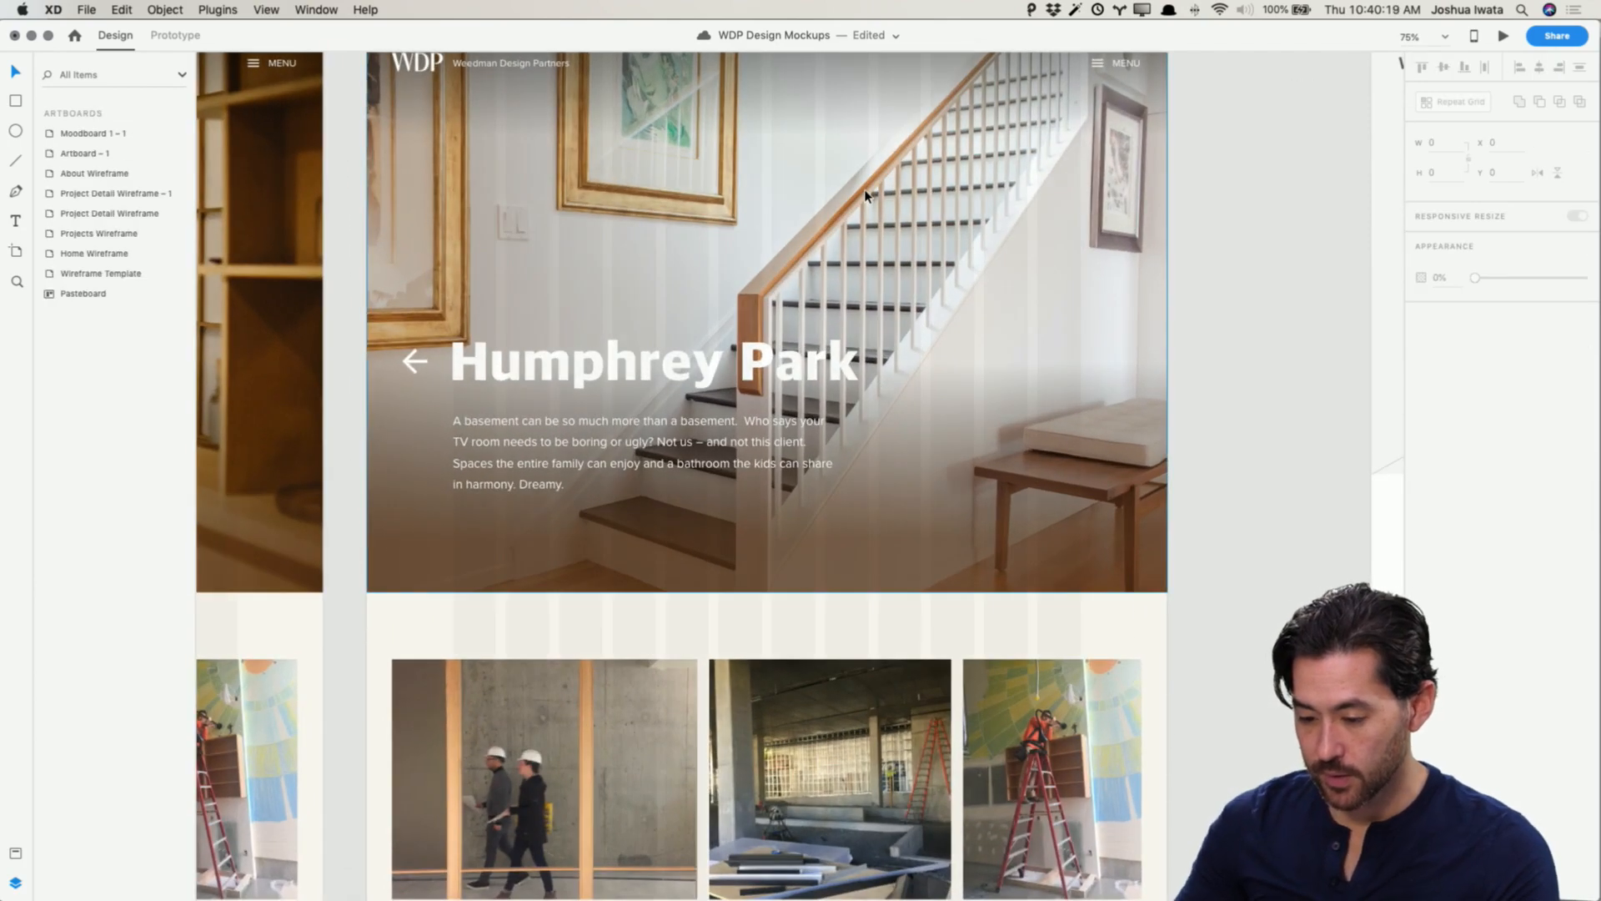
pyautogui.scroll(2, 865, 195)
pyautogui.click(924, 594)
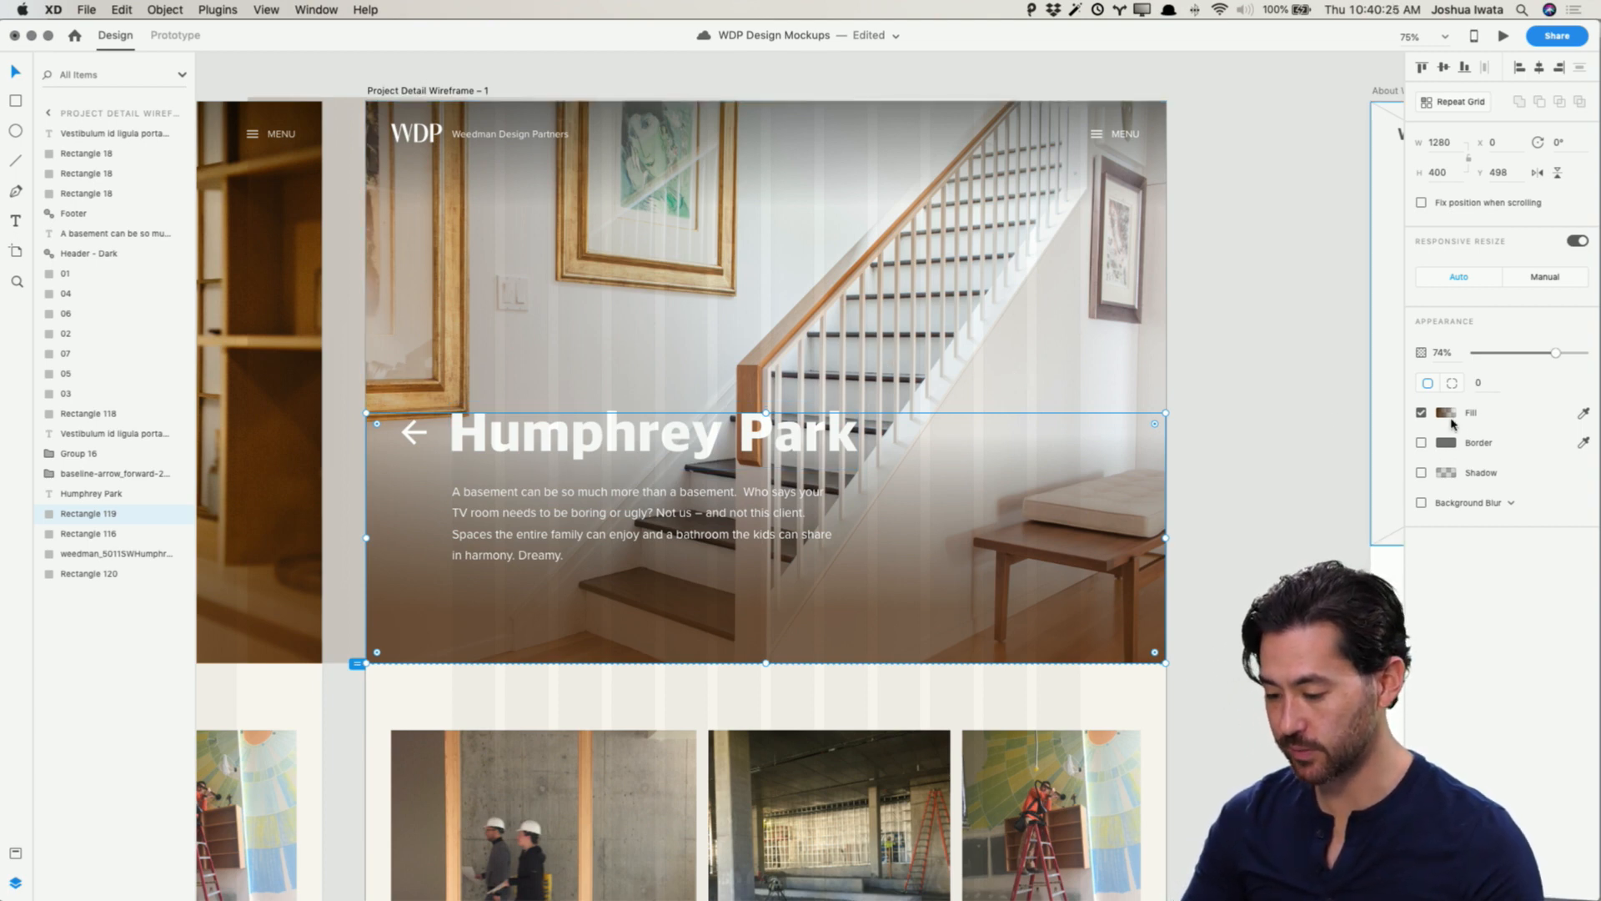
pyautogui.click(1276, 438)
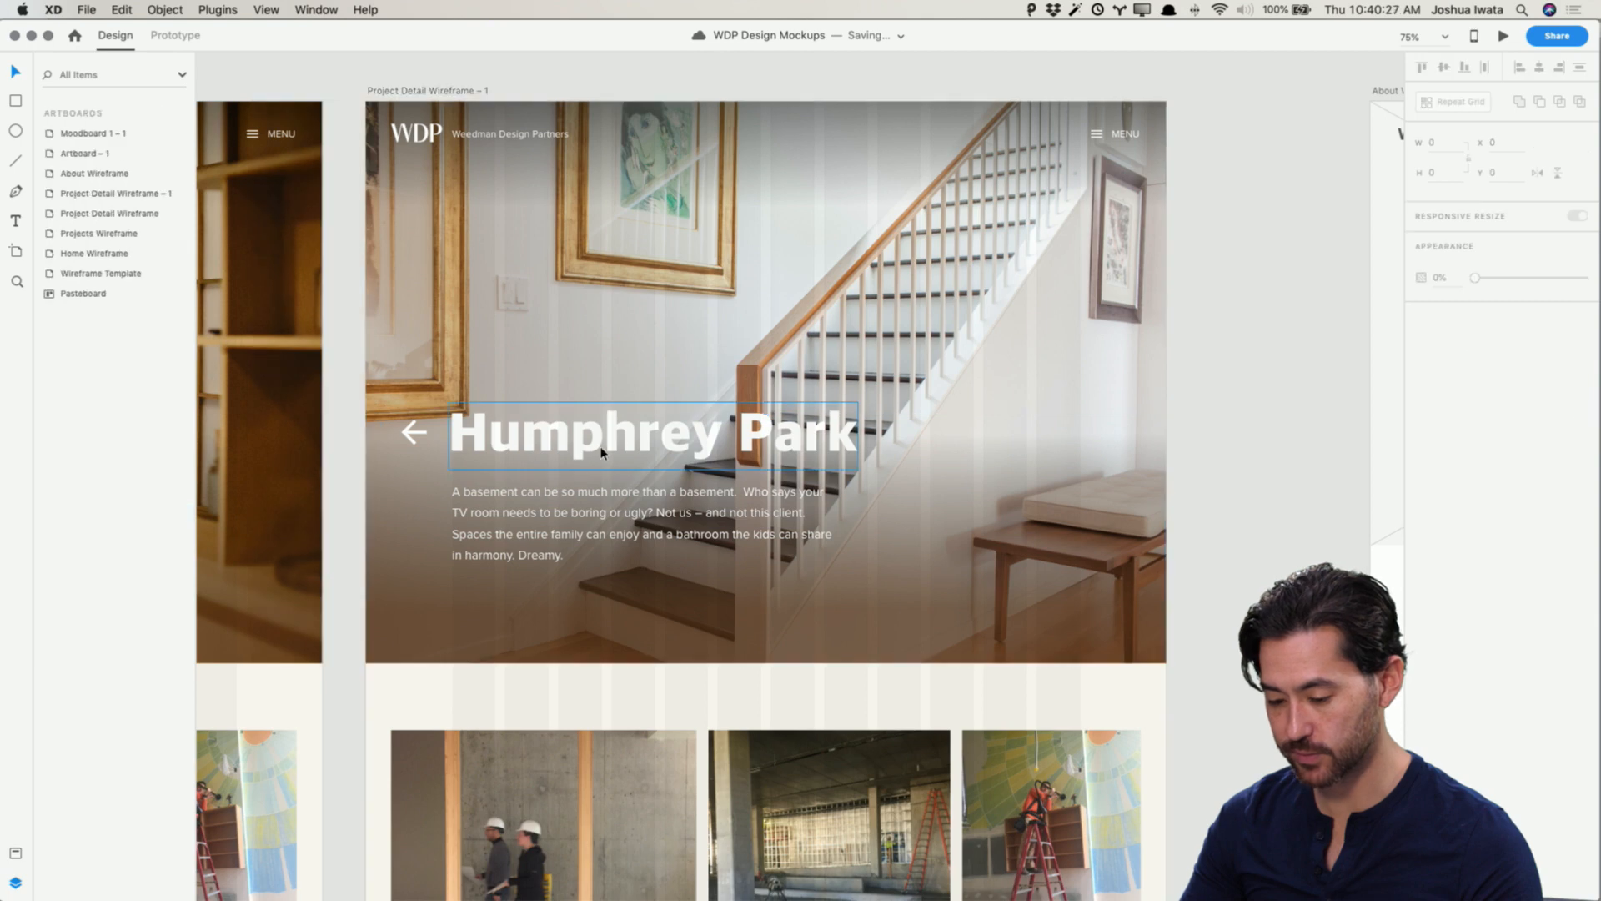
# Step: Change the Humphrey Park title and description text colour to dark
pyautogui.click(606, 450)
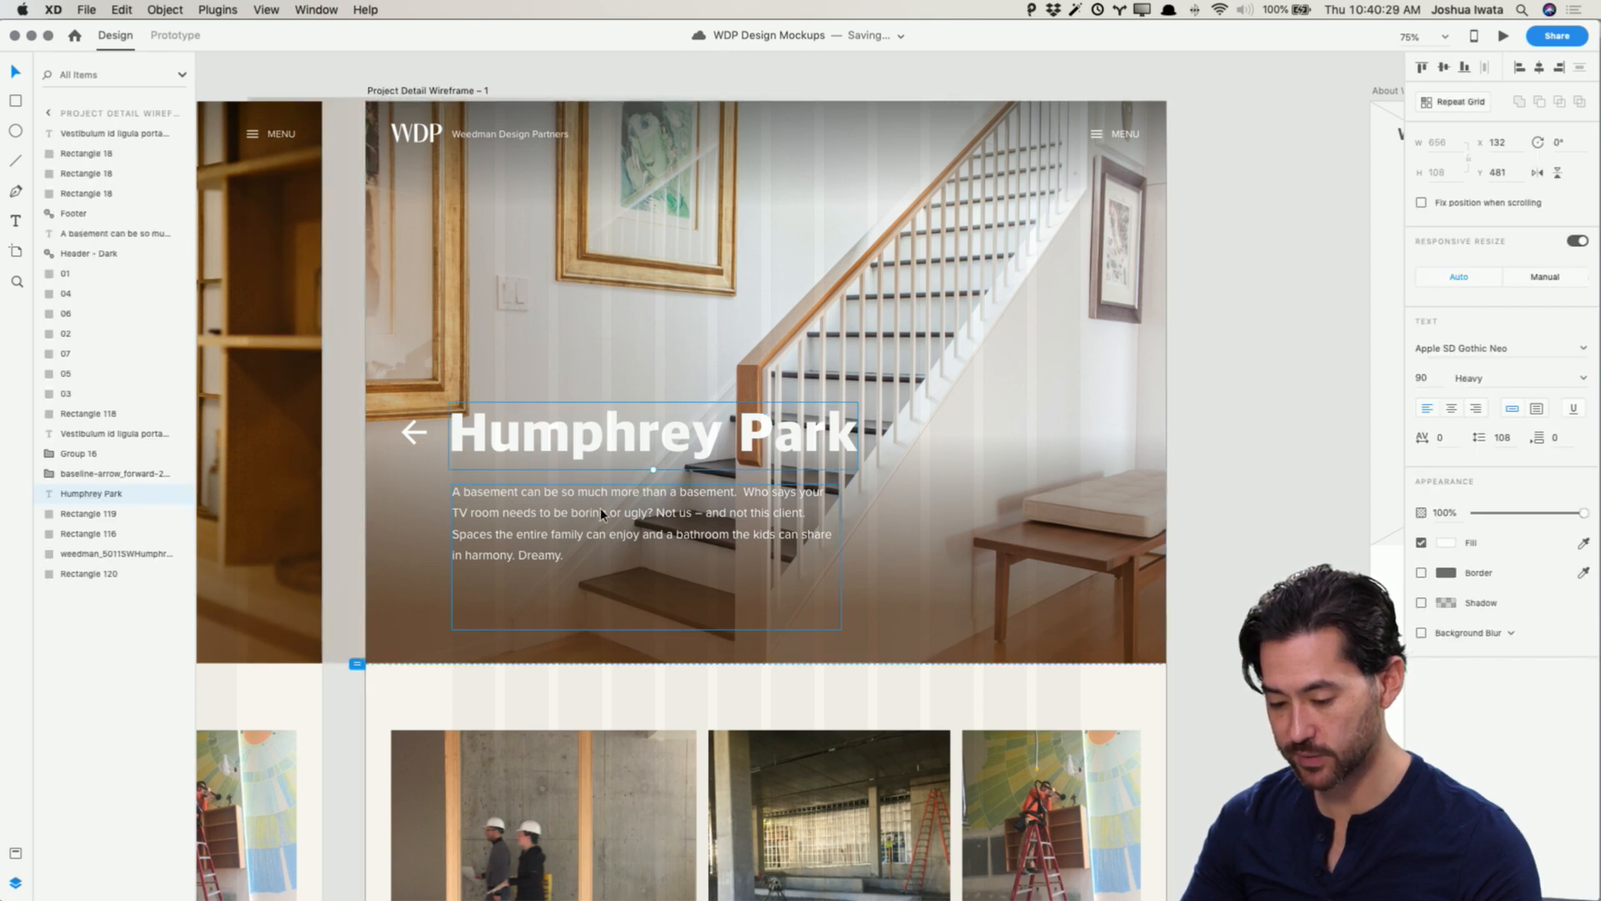
pyautogui.keyDown('shift'); pyautogui.click(675, 517); pyautogui.keyUp('shift')
pyautogui.click(1446, 543)
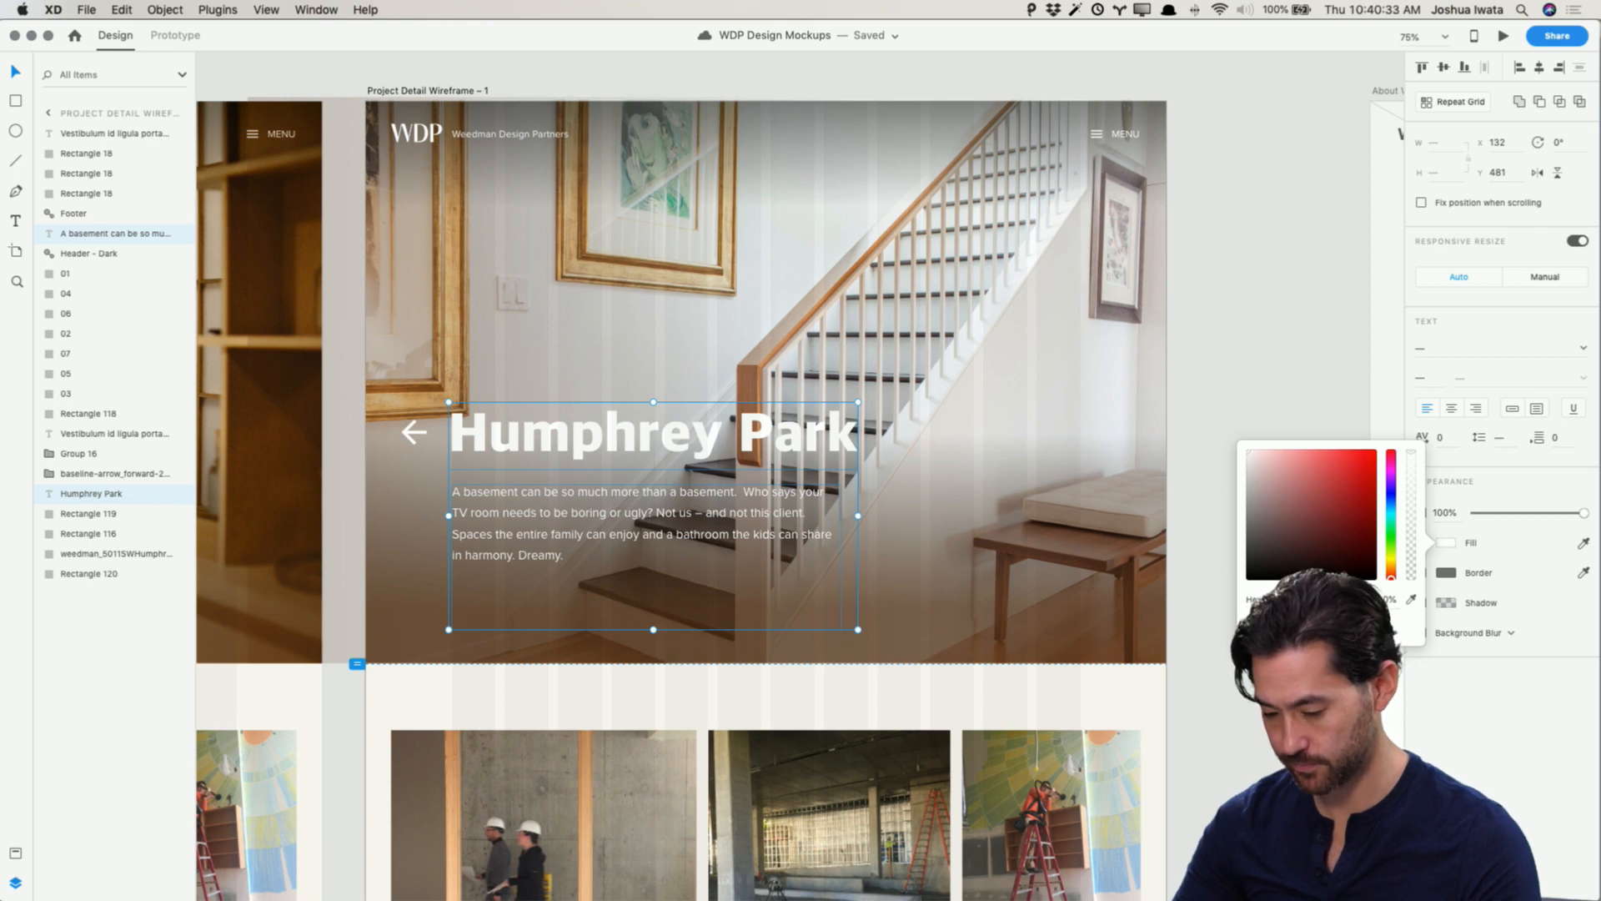
pyautogui.press('Return')
pyautogui.click(1300, 328)
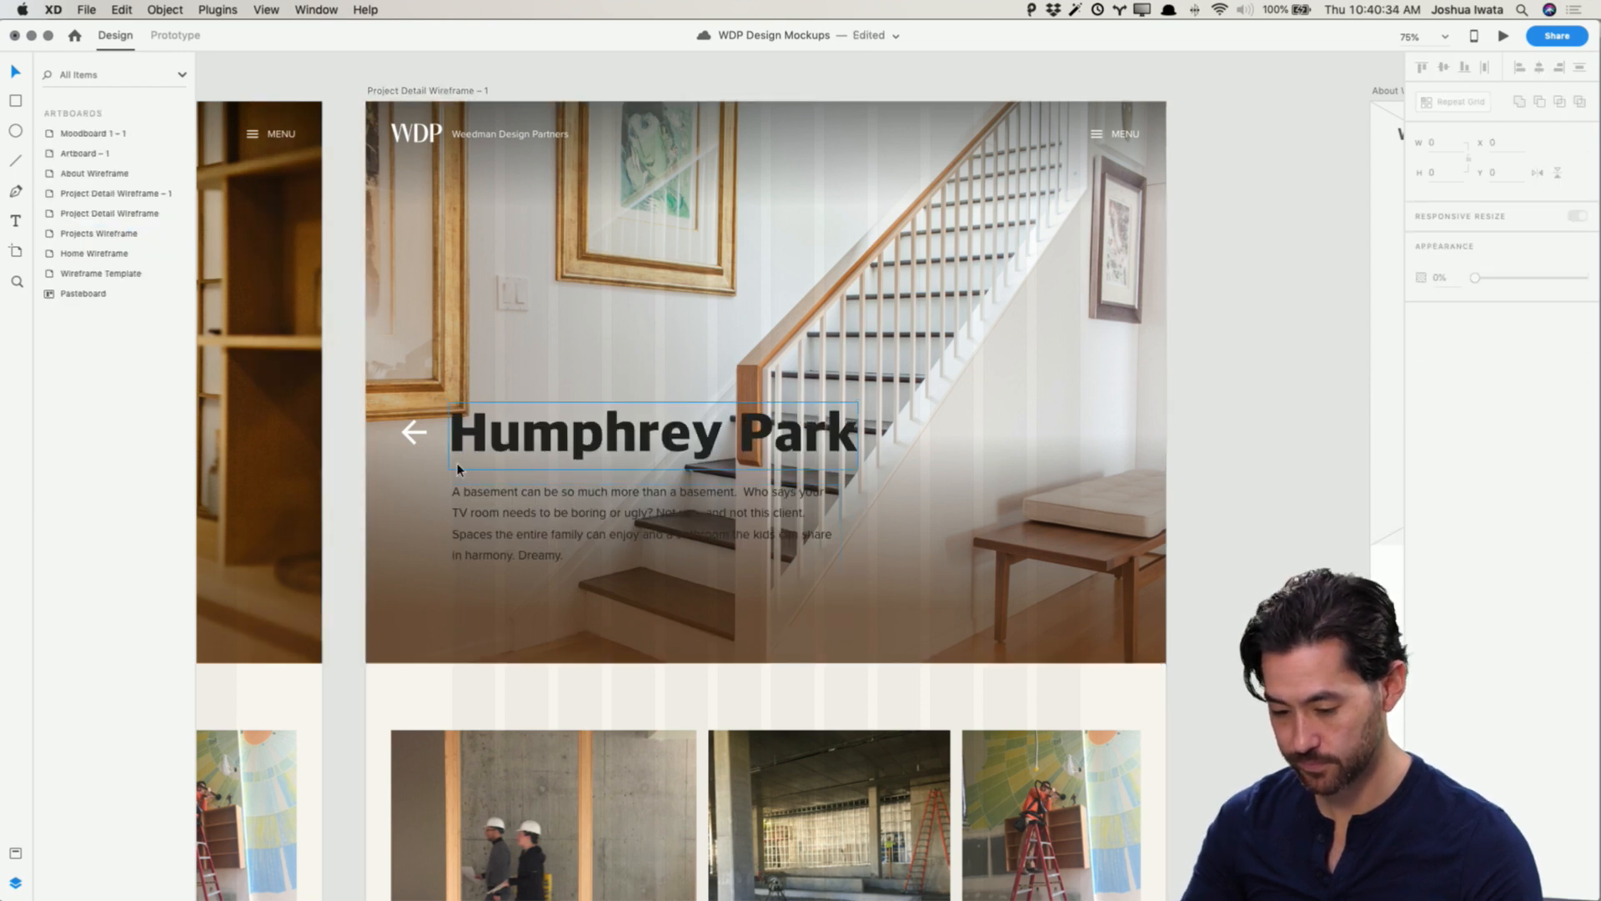
# Step: Set the back arrow icon's fill colour to #222
pyautogui.click(415, 434)
pyautogui.click(1449, 386)
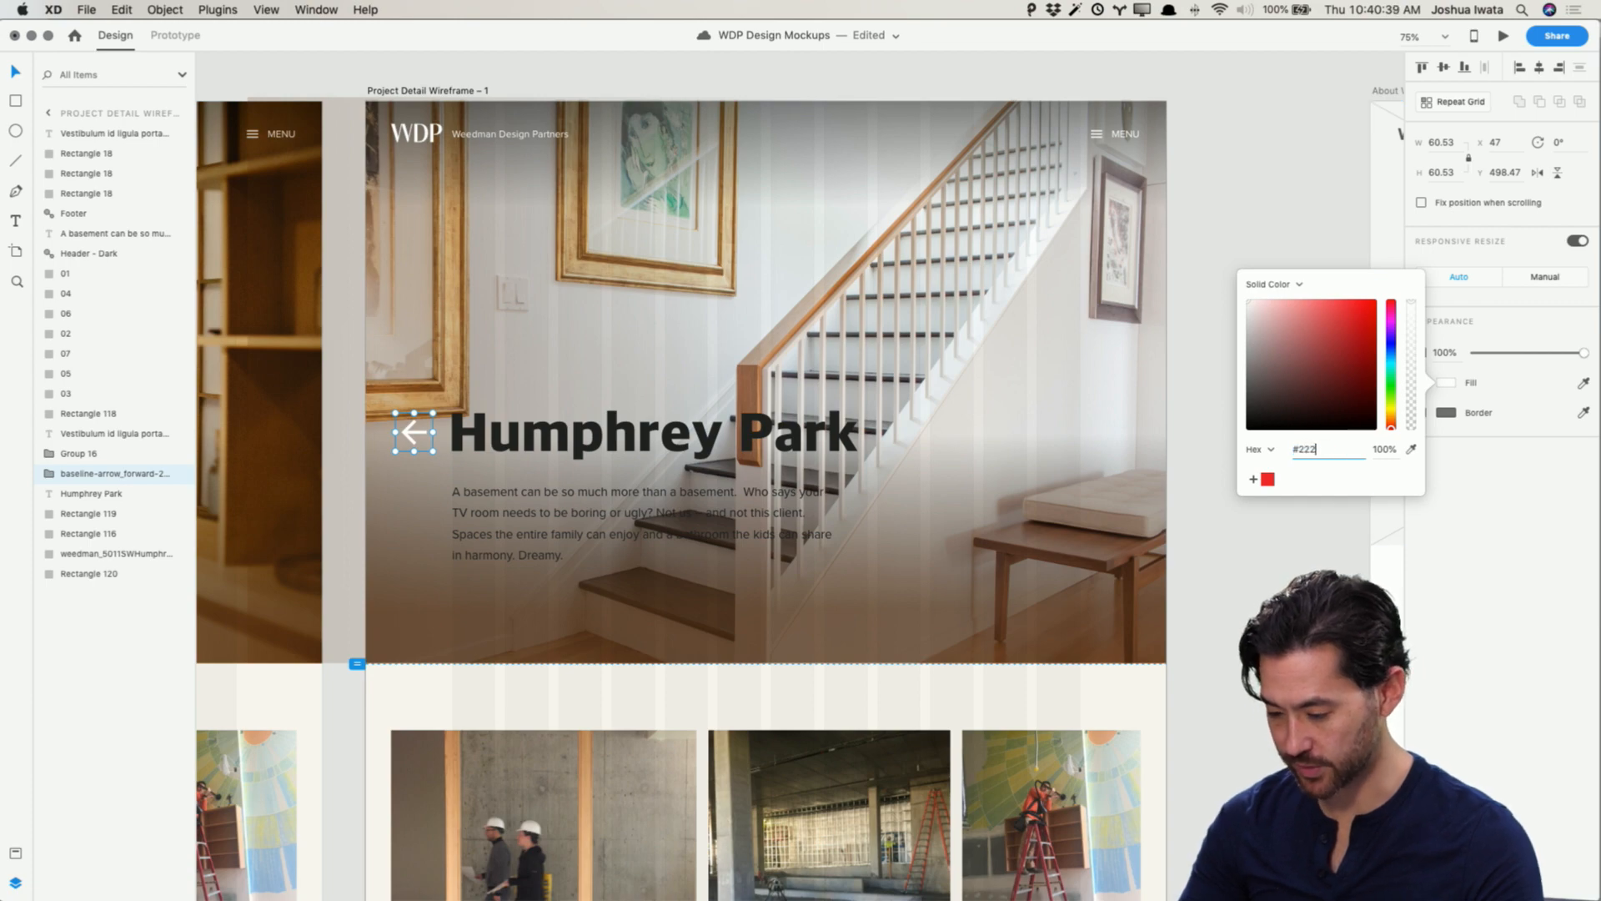
pyautogui.write('#222')
pyautogui.press('Return')
pyautogui.click(1336, 218)
pyautogui.hscroll(-8, 1268, 253)
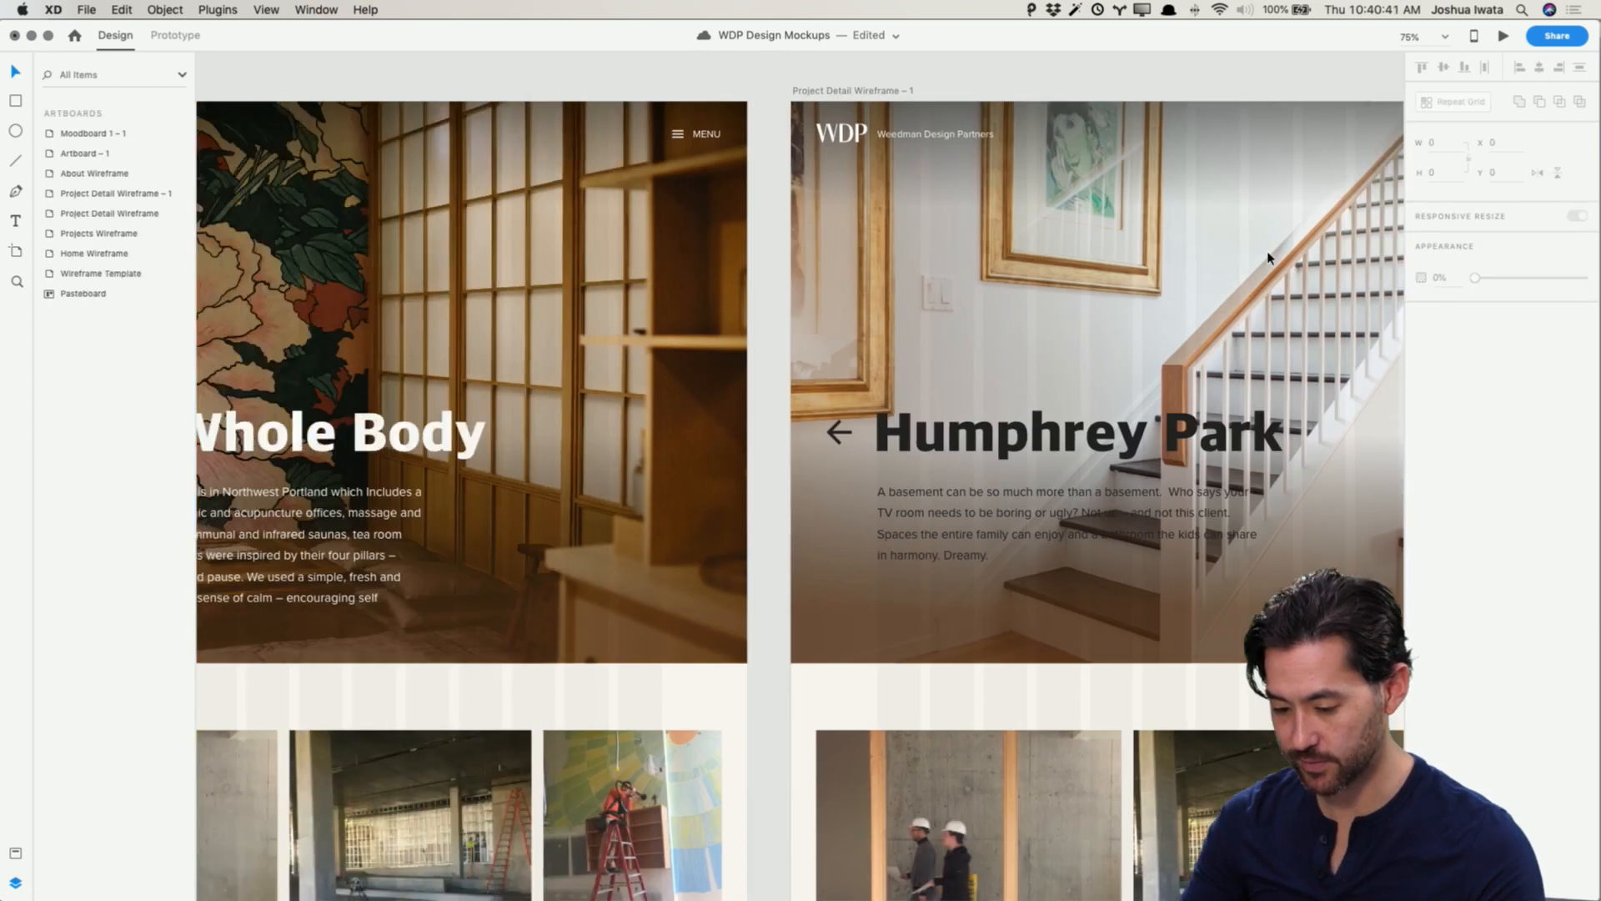
pyautogui.hscroll(7, 1268, 252)
pyautogui.hscroll(1, 1269, 258)
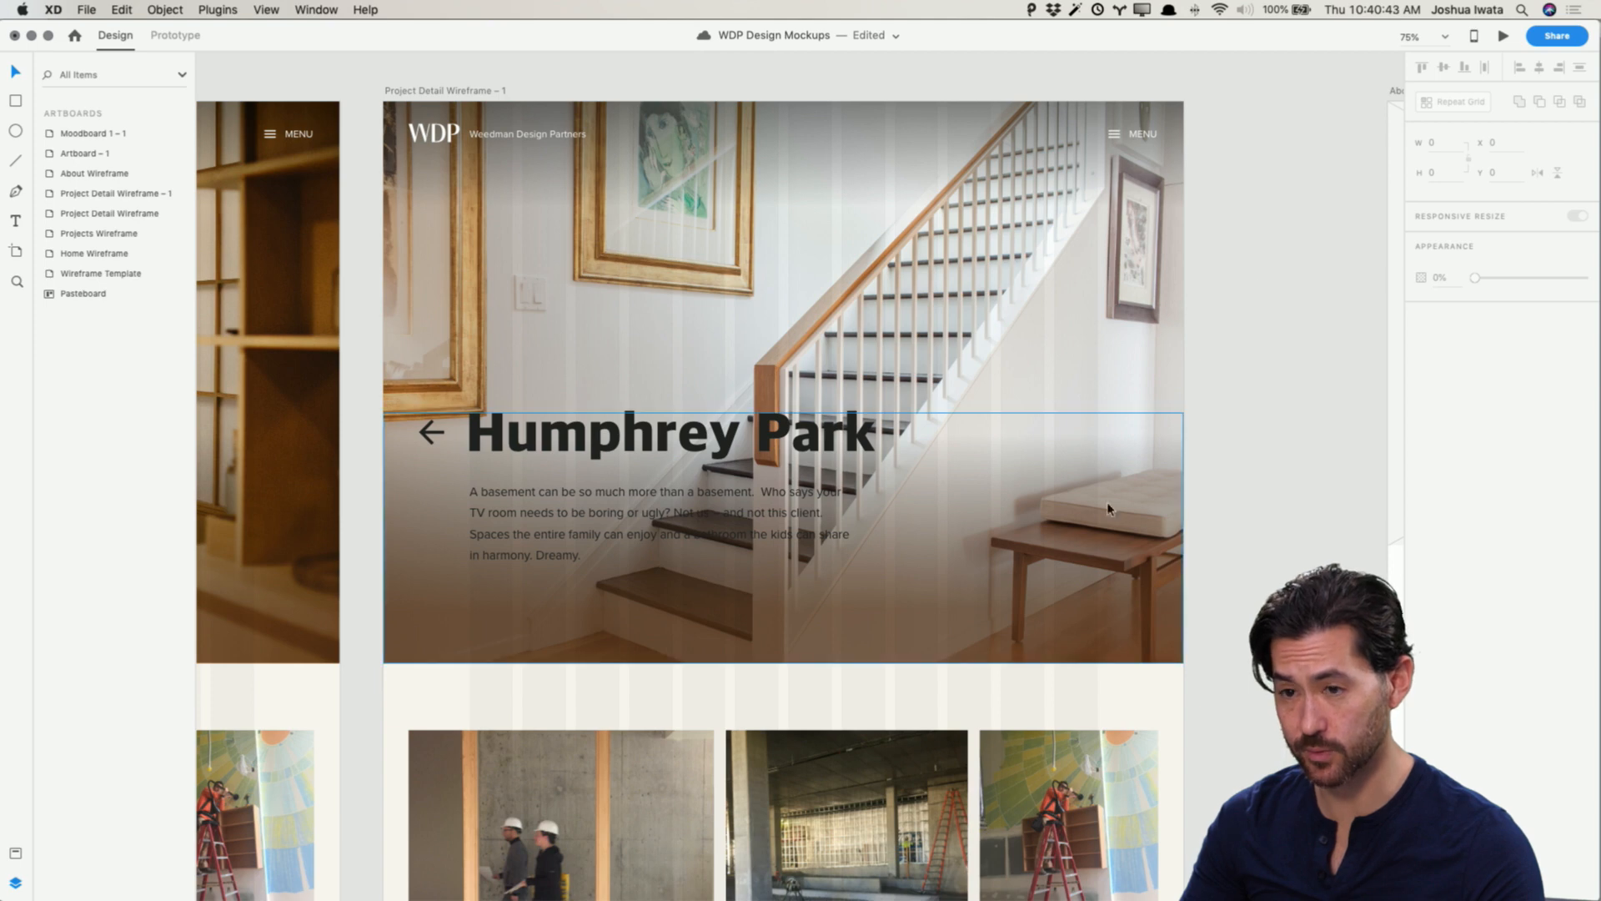
# Step: Save the document and restyle the hero overlay's linear gradient to run from sampled #E6E7E8 at 100% to transparent #FFFFFF
pyautogui.click(1071, 565)
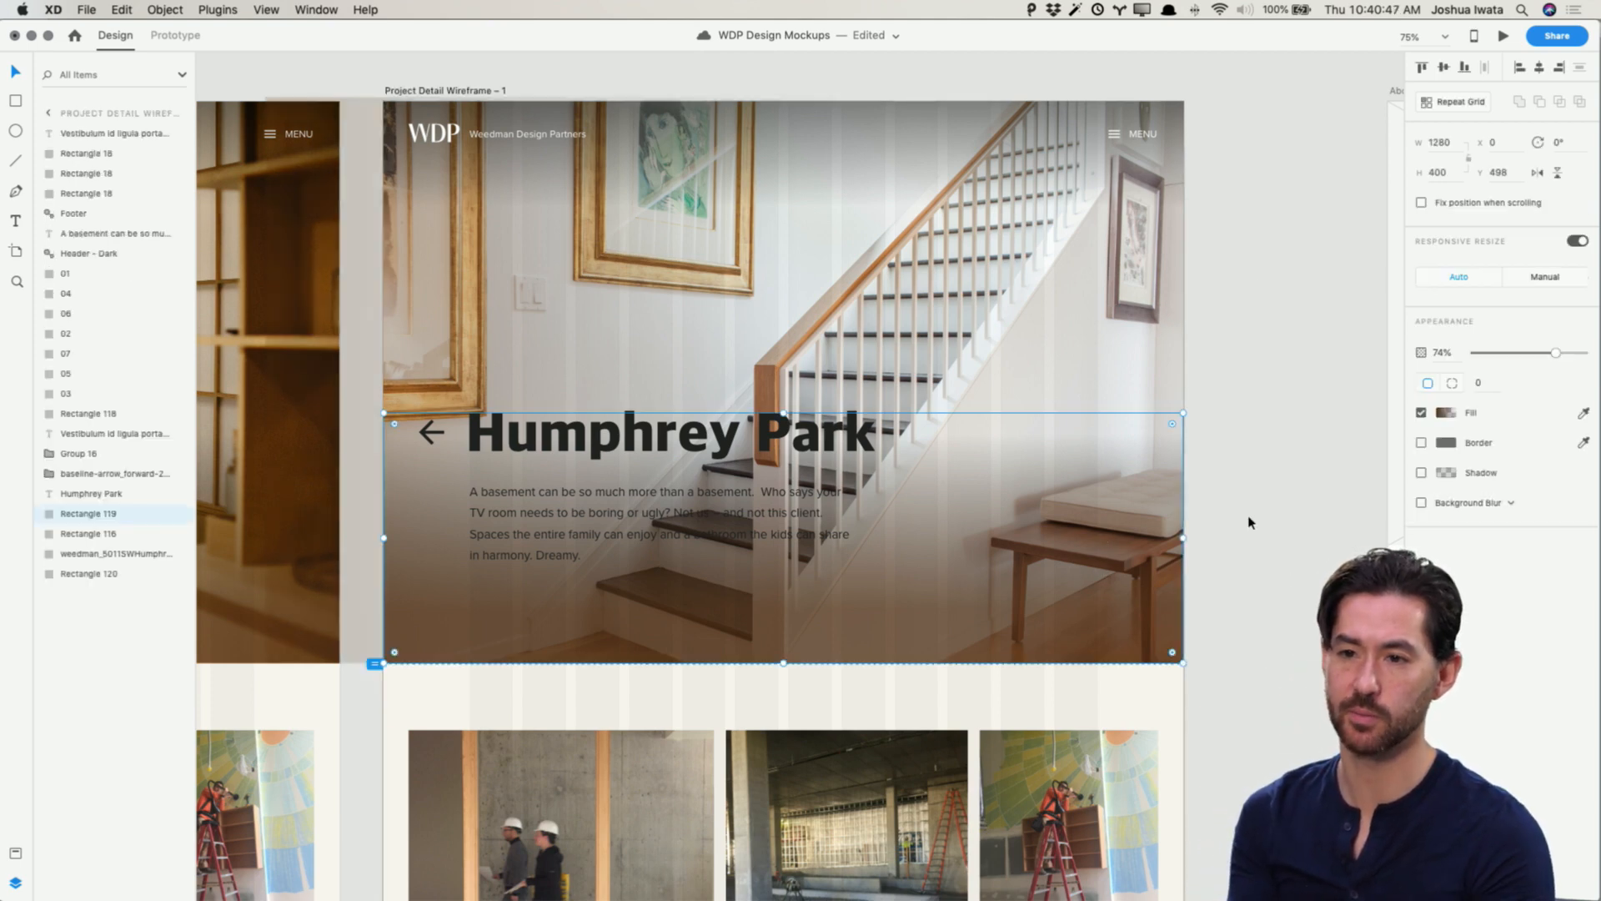
pyautogui.press('super+s')
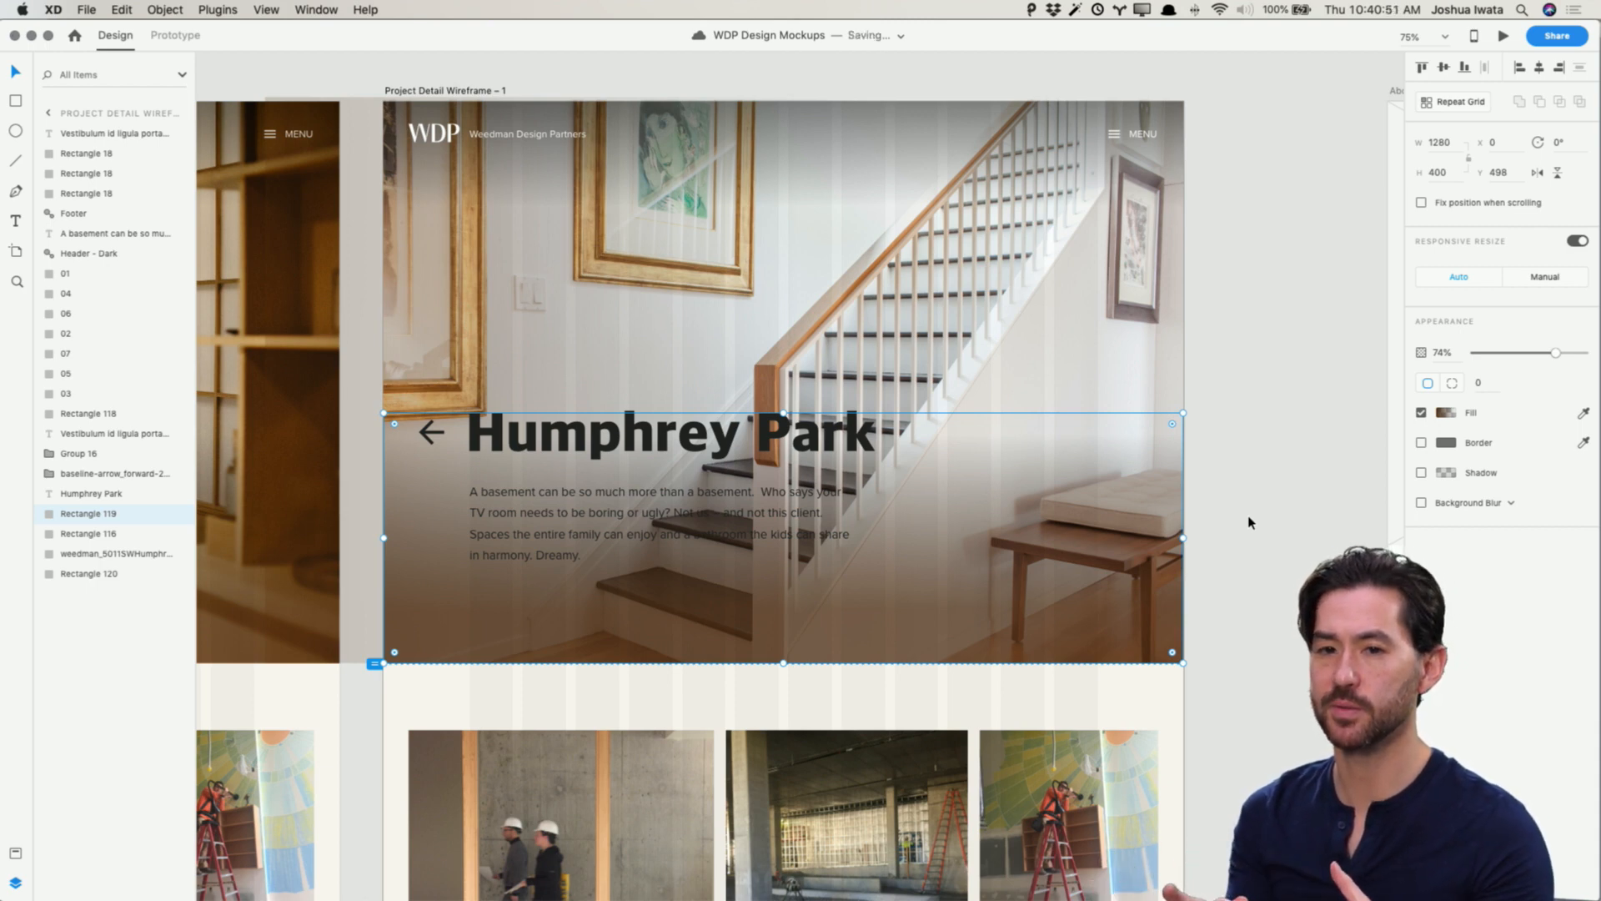
pyautogui.click(1447, 414)
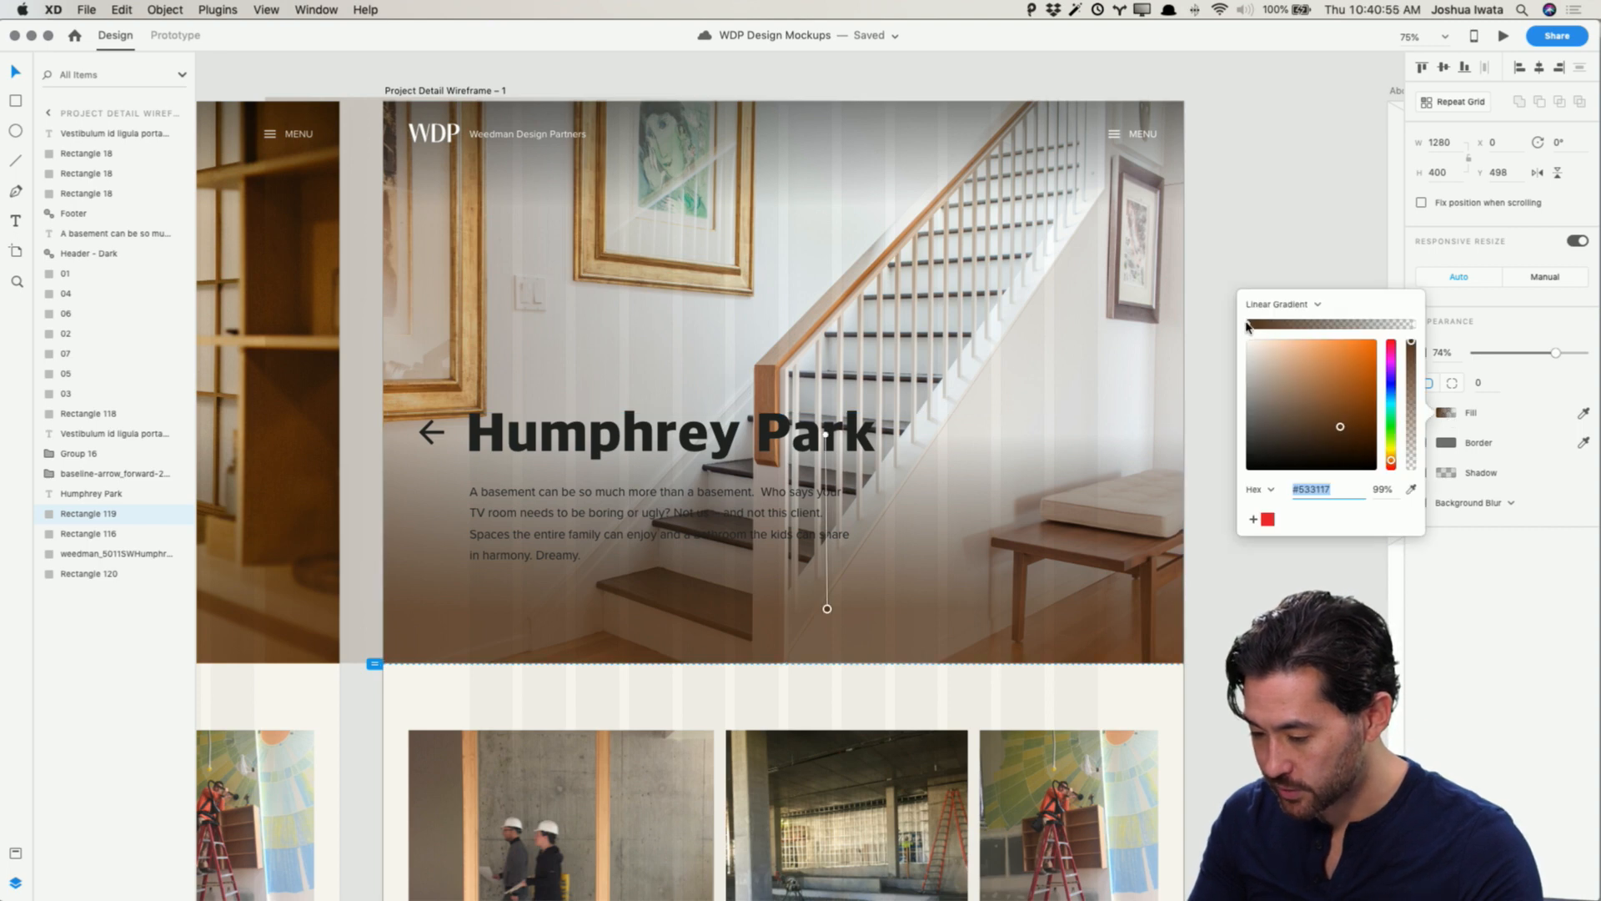
pyautogui.moveTo(1256, 373); pyautogui.dragTo(1214, 382)
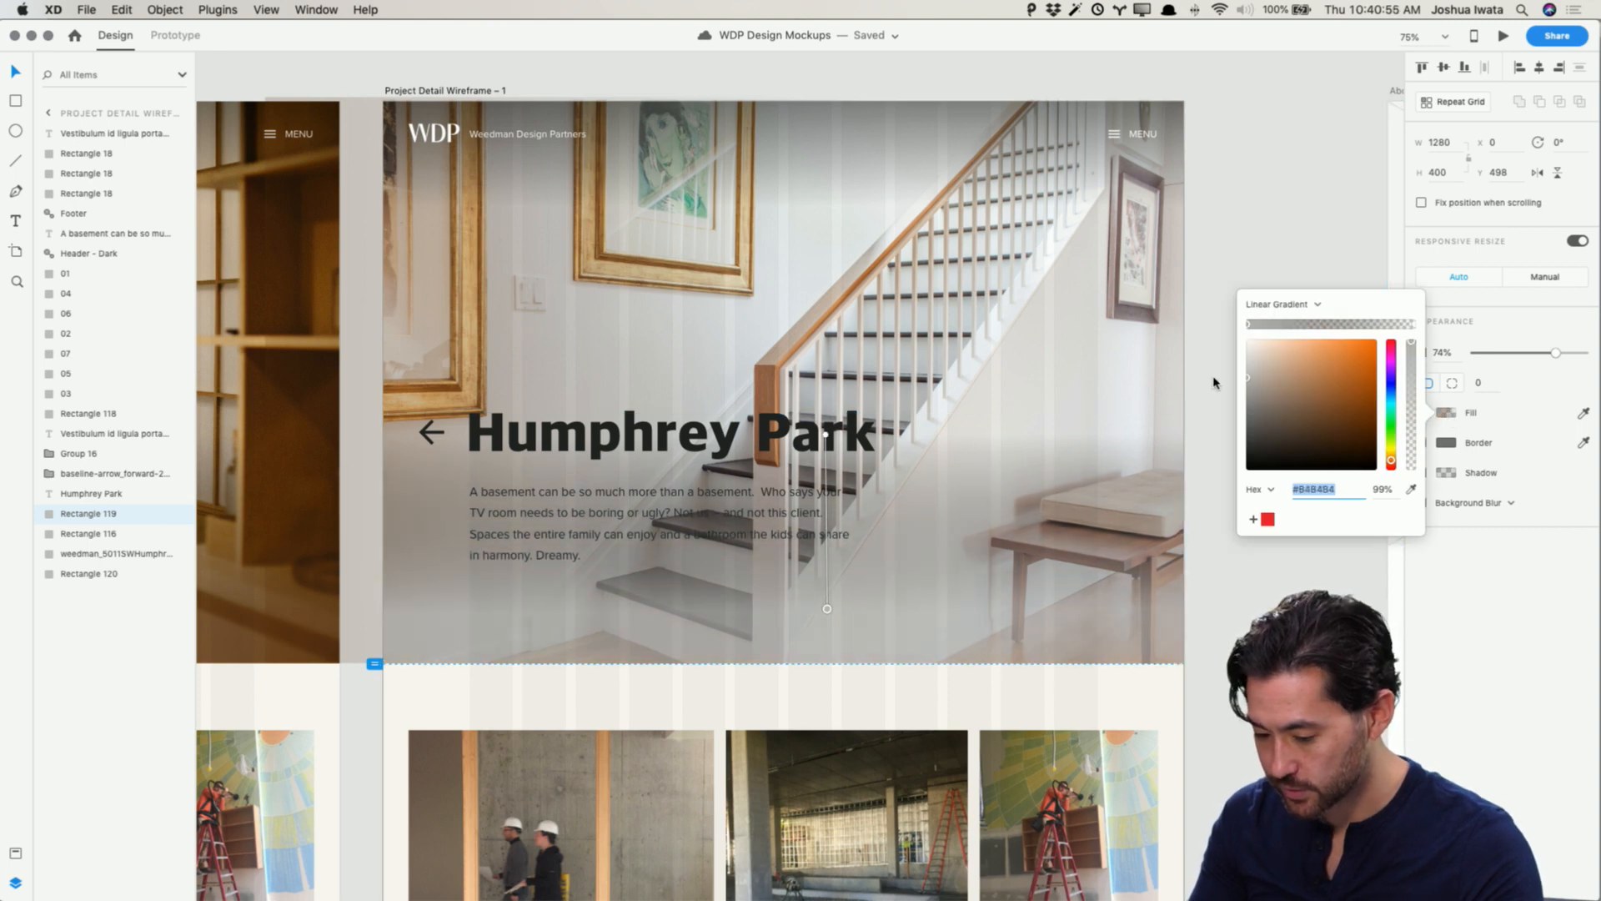
pyautogui.click(1415, 326)
pyautogui.moveTo(1267, 404); pyautogui.dragTo(1225, 330)
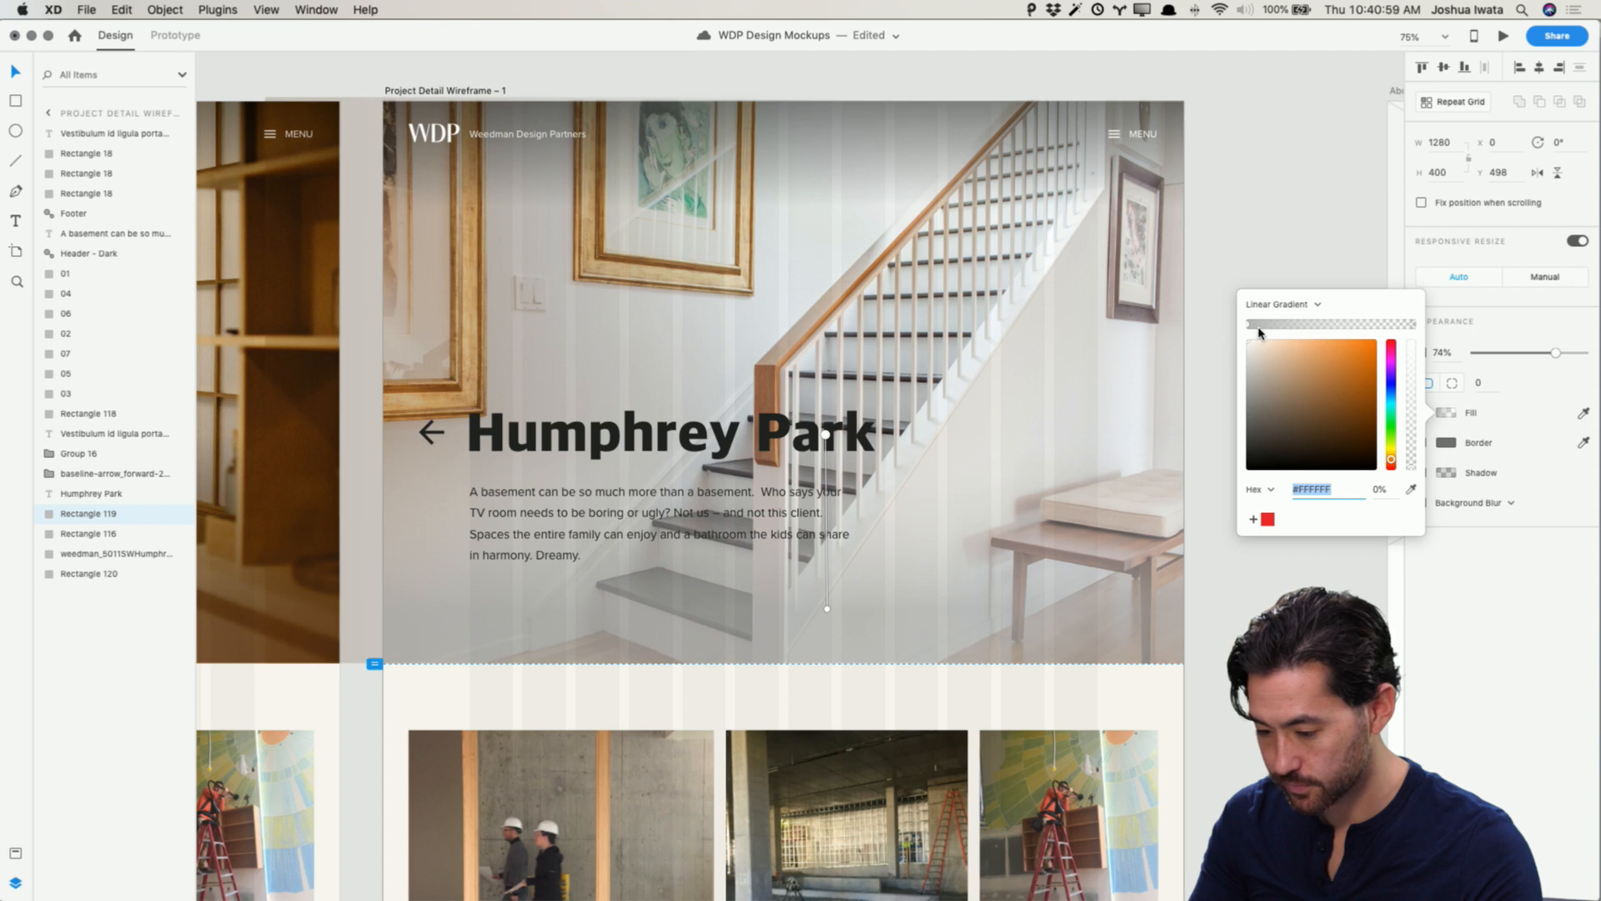
pyautogui.click(1246, 324)
pyautogui.moveTo(1264, 394); pyautogui.dragTo(1213, 327)
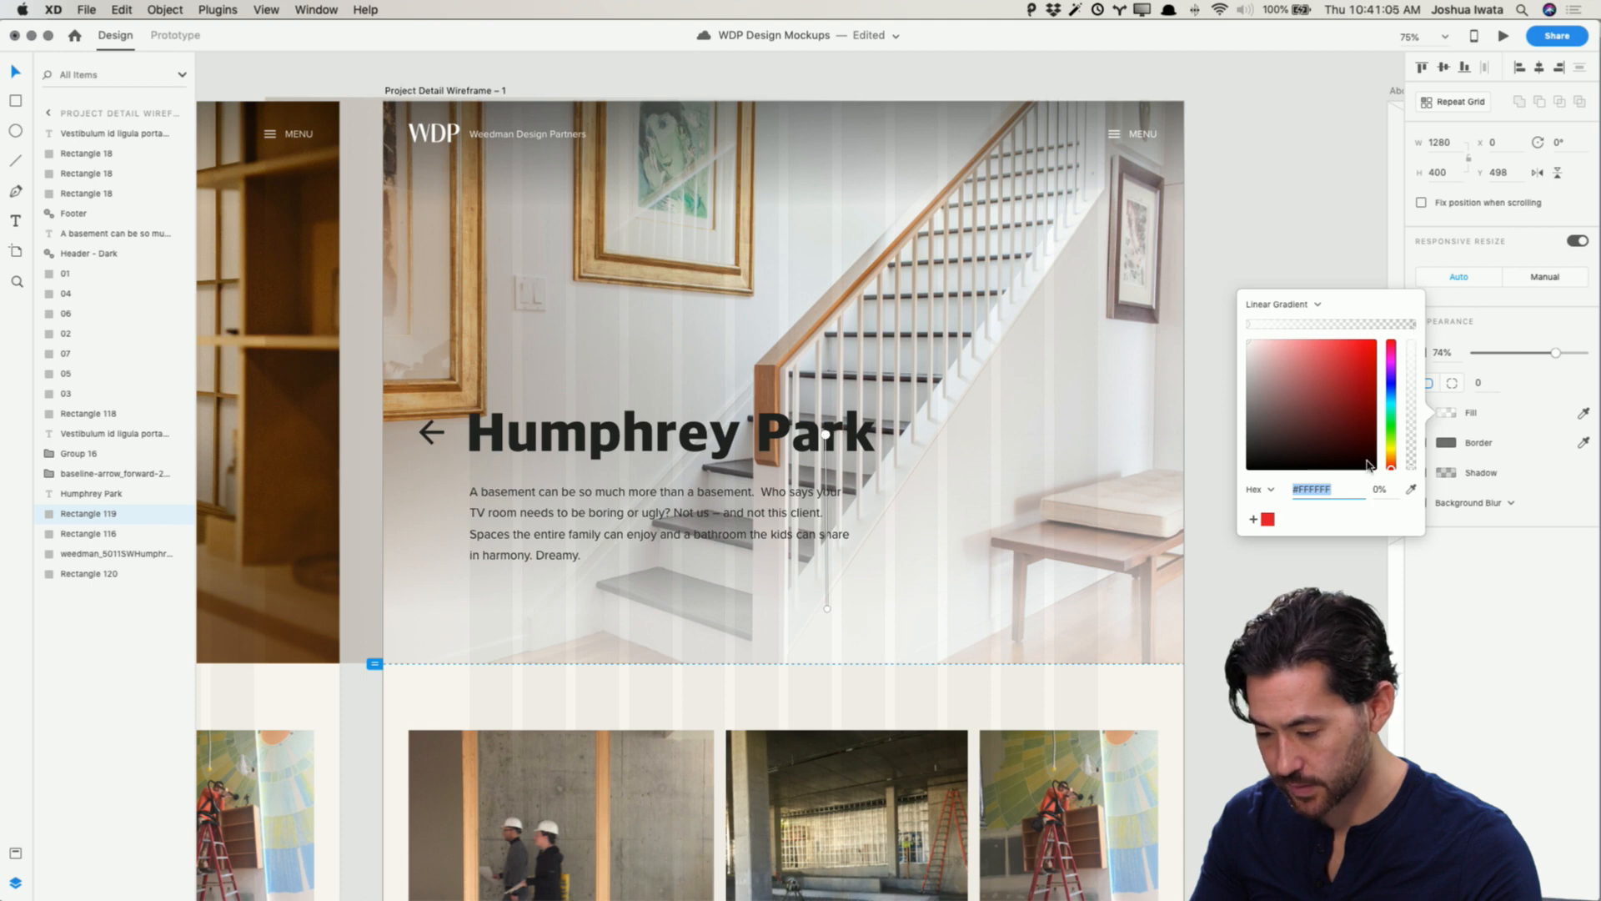
pyautogui.click(1412, 491)
pyautogui.click(1125, 361)
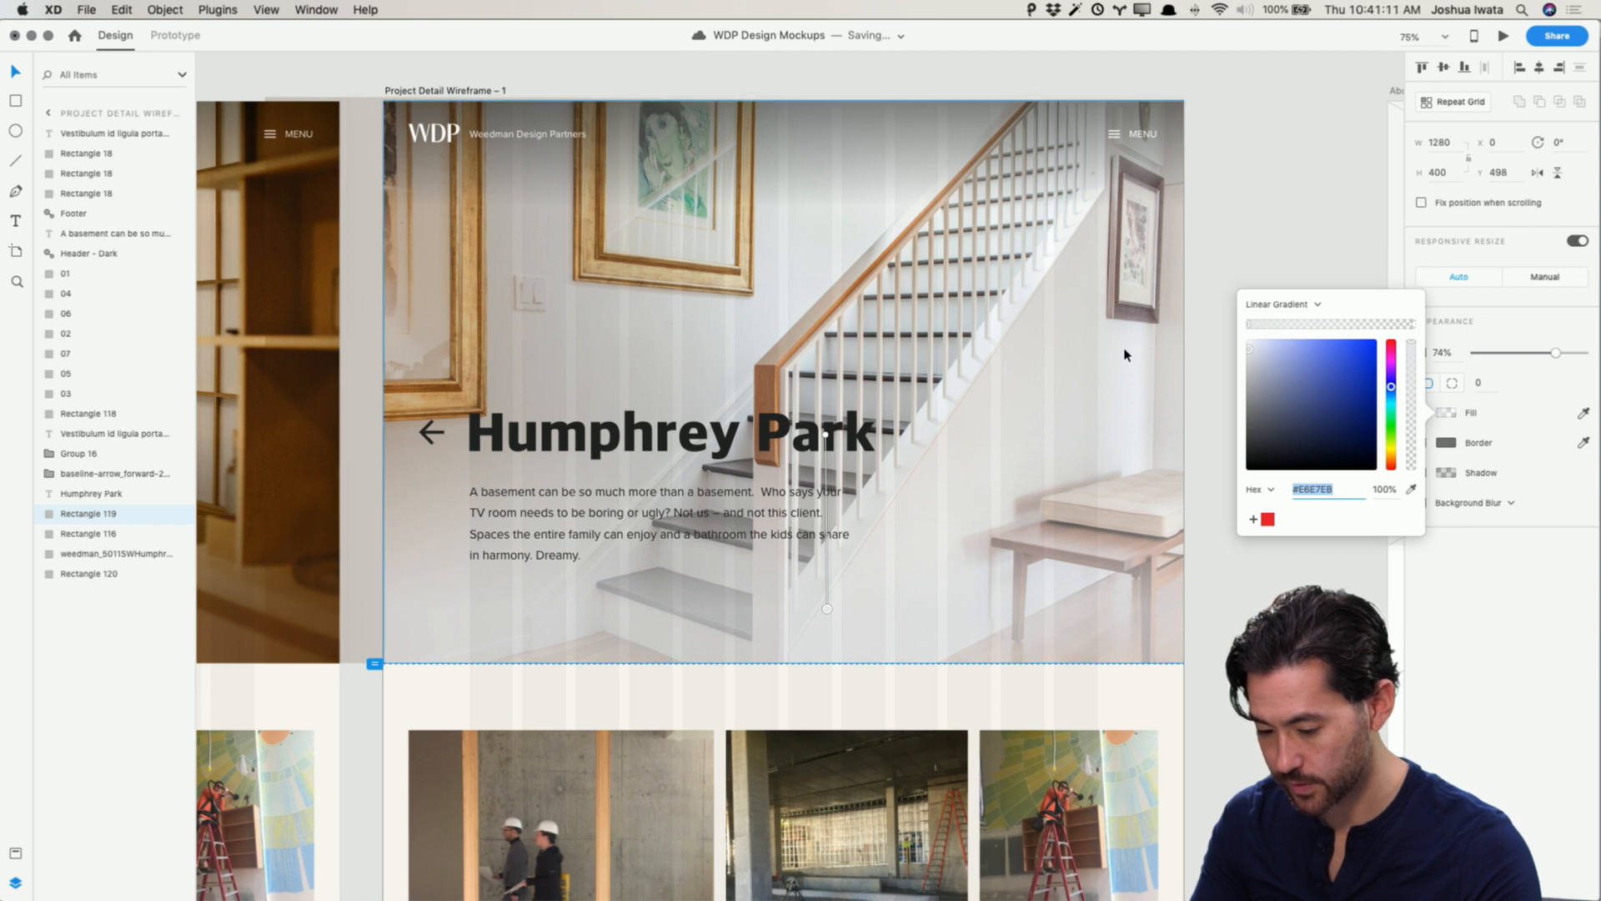
pyautogui.click(1368, 283)
# Step: Move the back arrow, Humphrey Park title and description together about 28 px lower in the hero
pyautogui.click(933, 557)
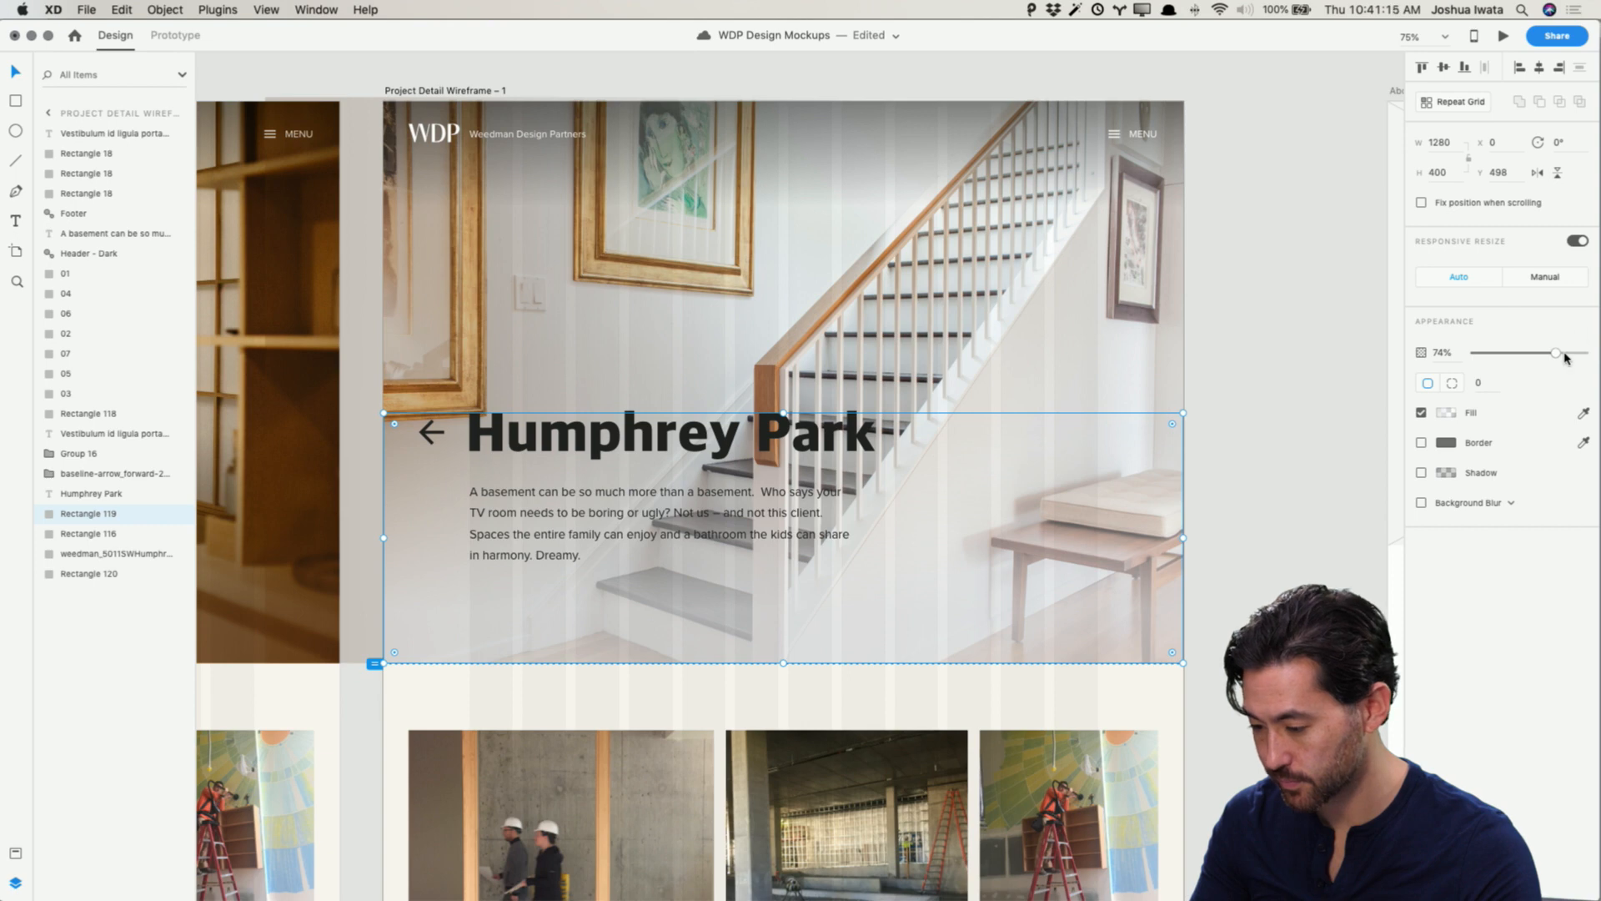
pyautogui.click(1336, 351)
pyautogui.click(471, 438)
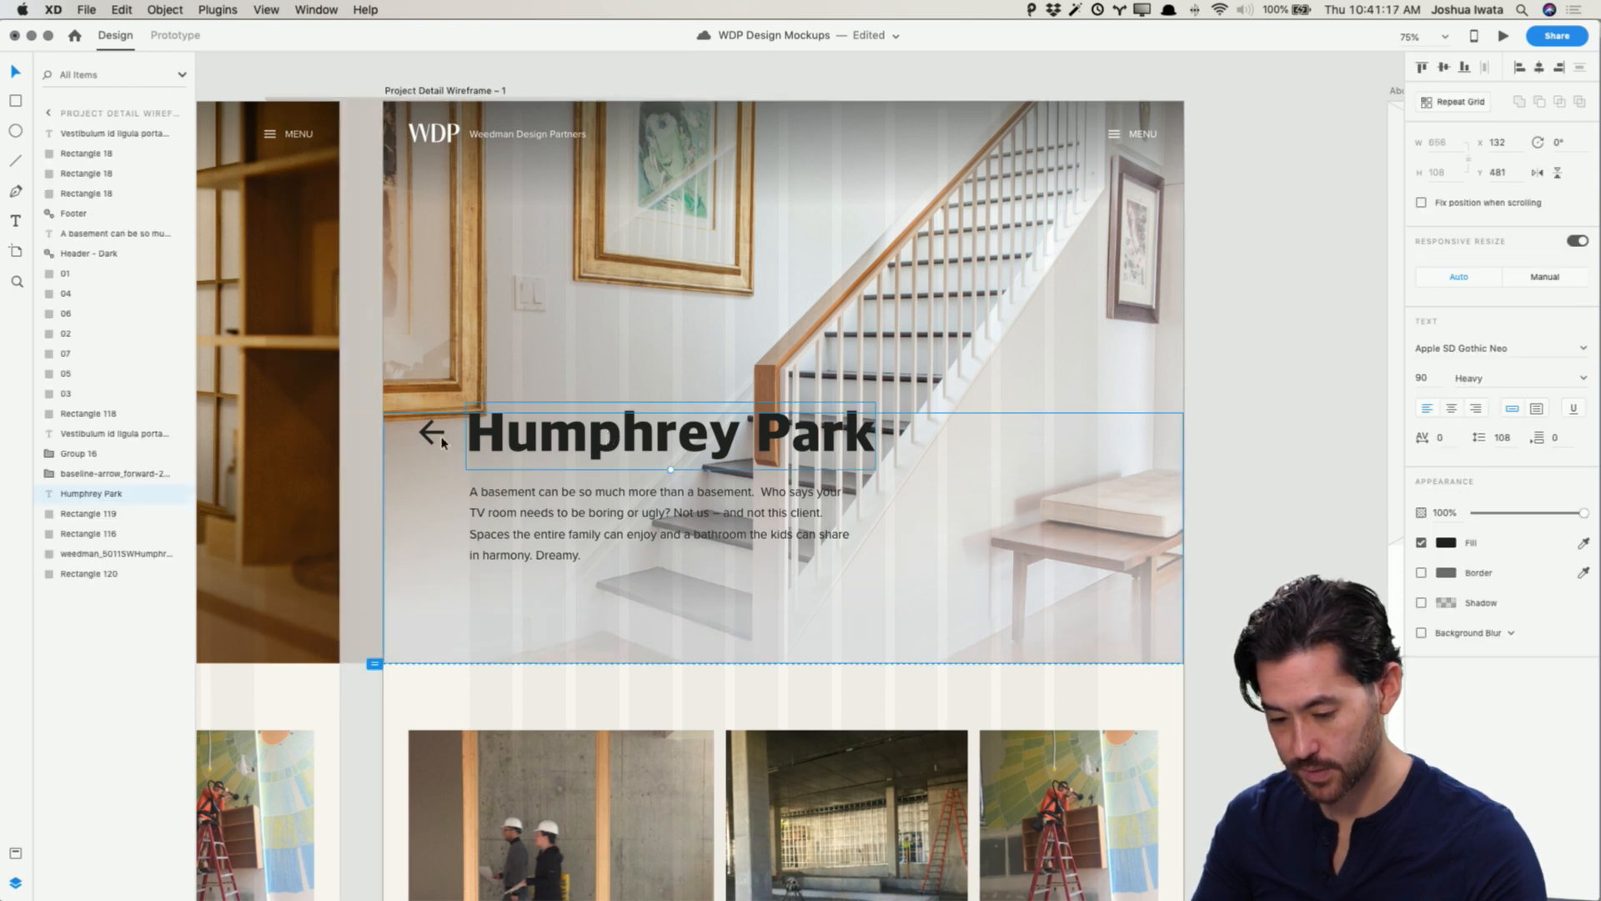
pyautogui.keyDown('shift'); pyautogui.click(443, 442); pyautogui.keyUp('shift')
pyautogui.keyDown('shift'); pyautogui.click(538, 513); pyautogui.keyUp('shift')
pyautogui.moveTo(538, 513); pyautogui.dragTo(562, 557)
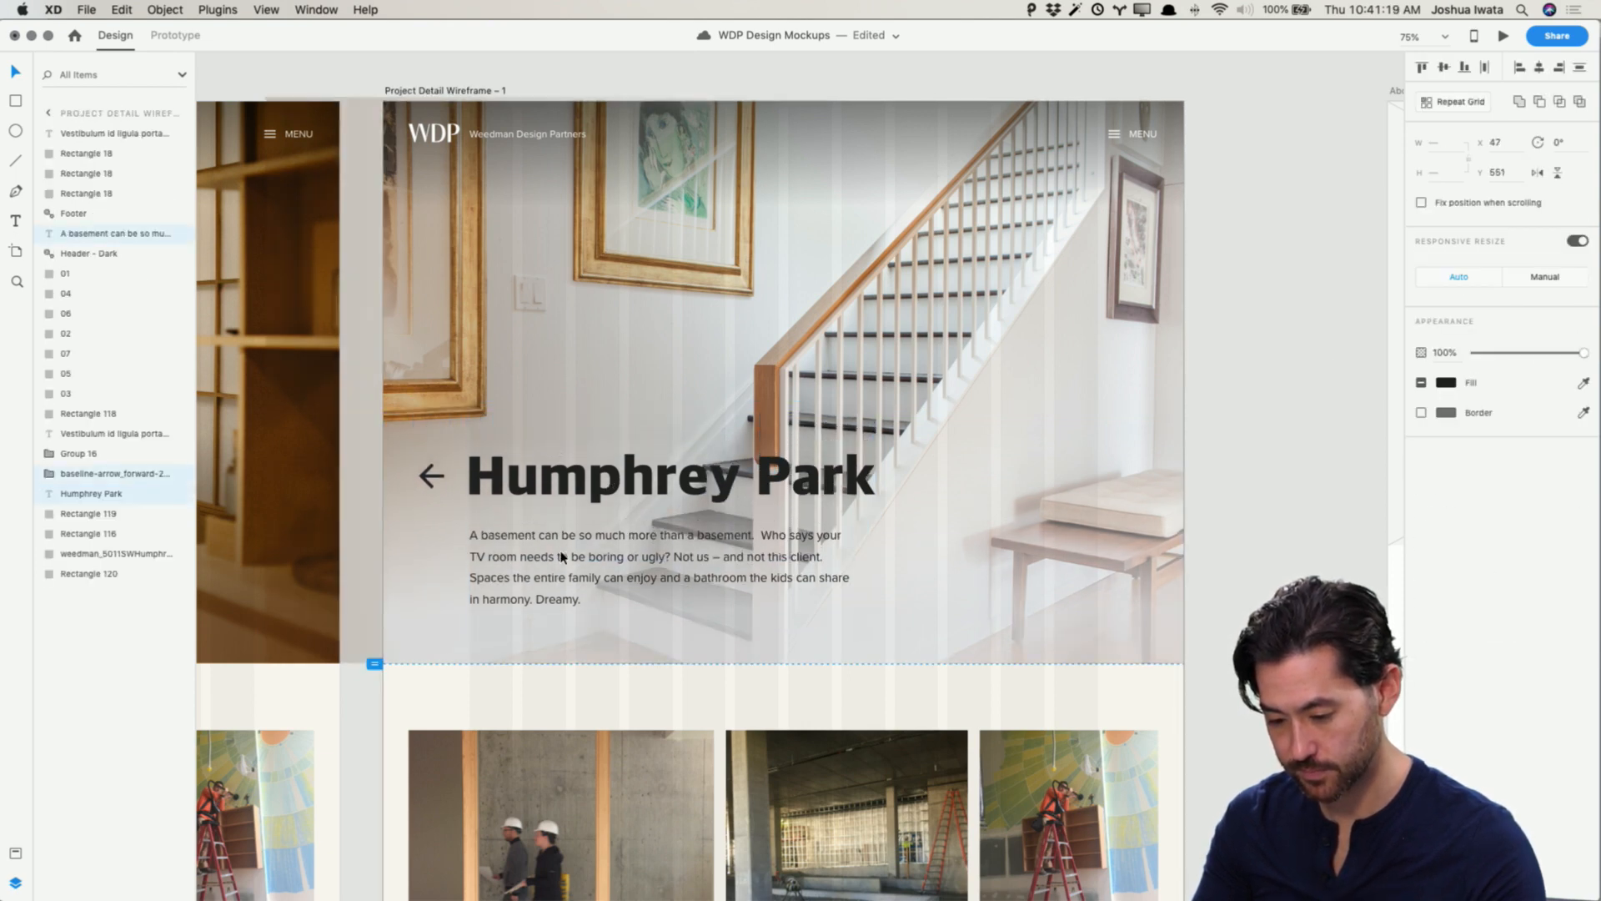
# Step: Delete the extra rectangle lying over the upper part of the hero image
pyautogui.click(1266, 424)
pyautogui.click(455, 323)
pyautogui.press('Delete')
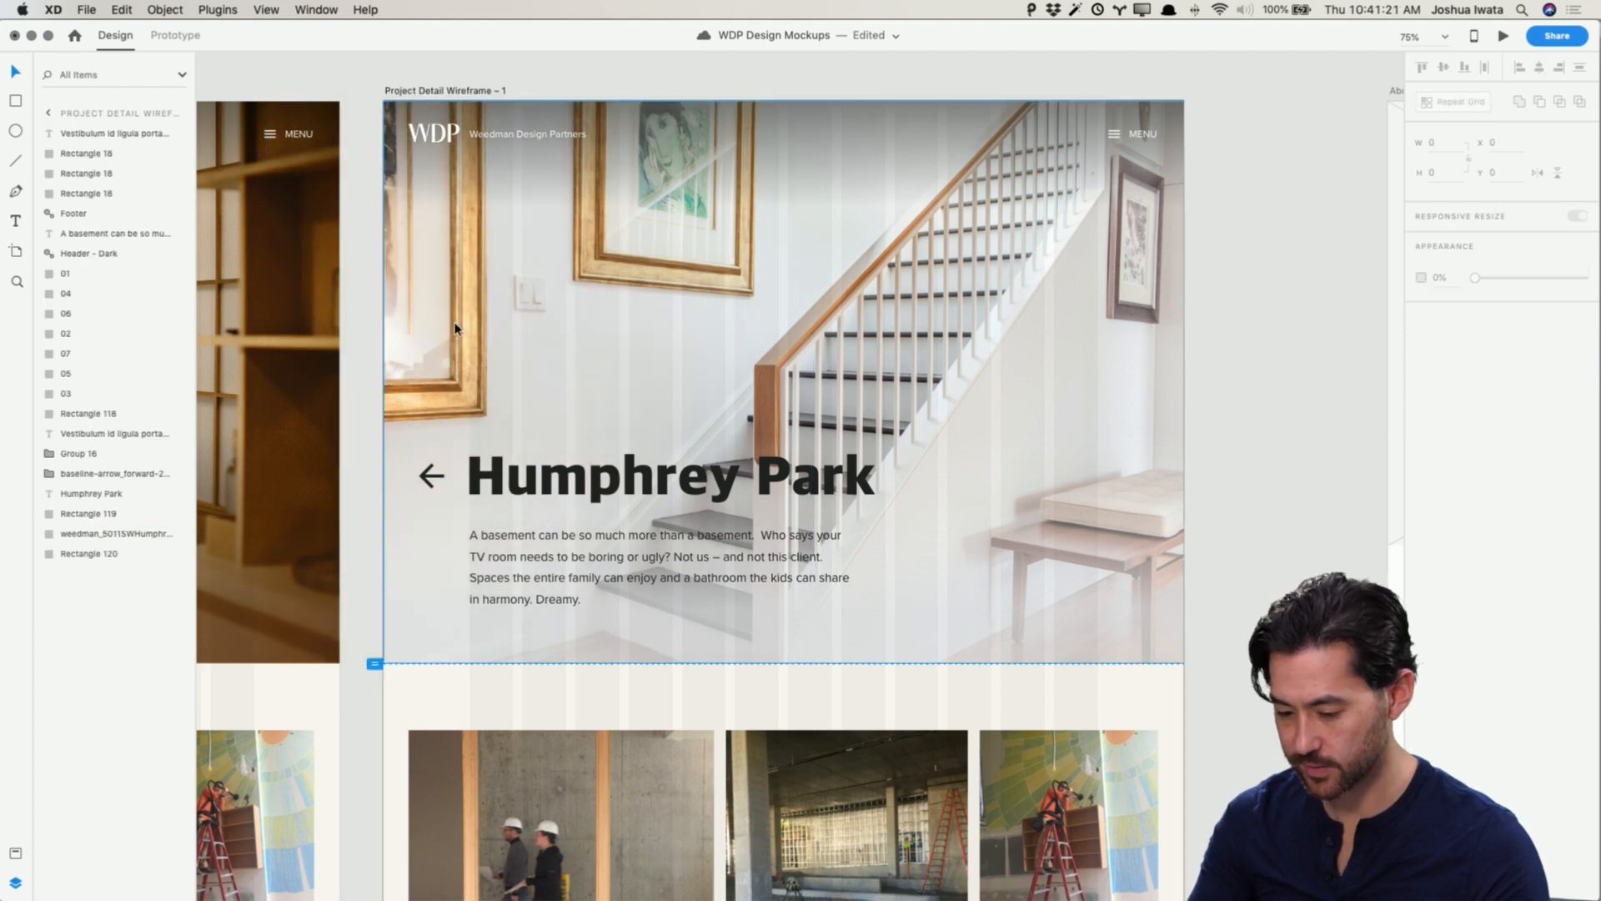
# Step: Extend the hero's light gradient overlay upward by dragging its top edge higher over the photo
pyautogui.click(1333, 317)
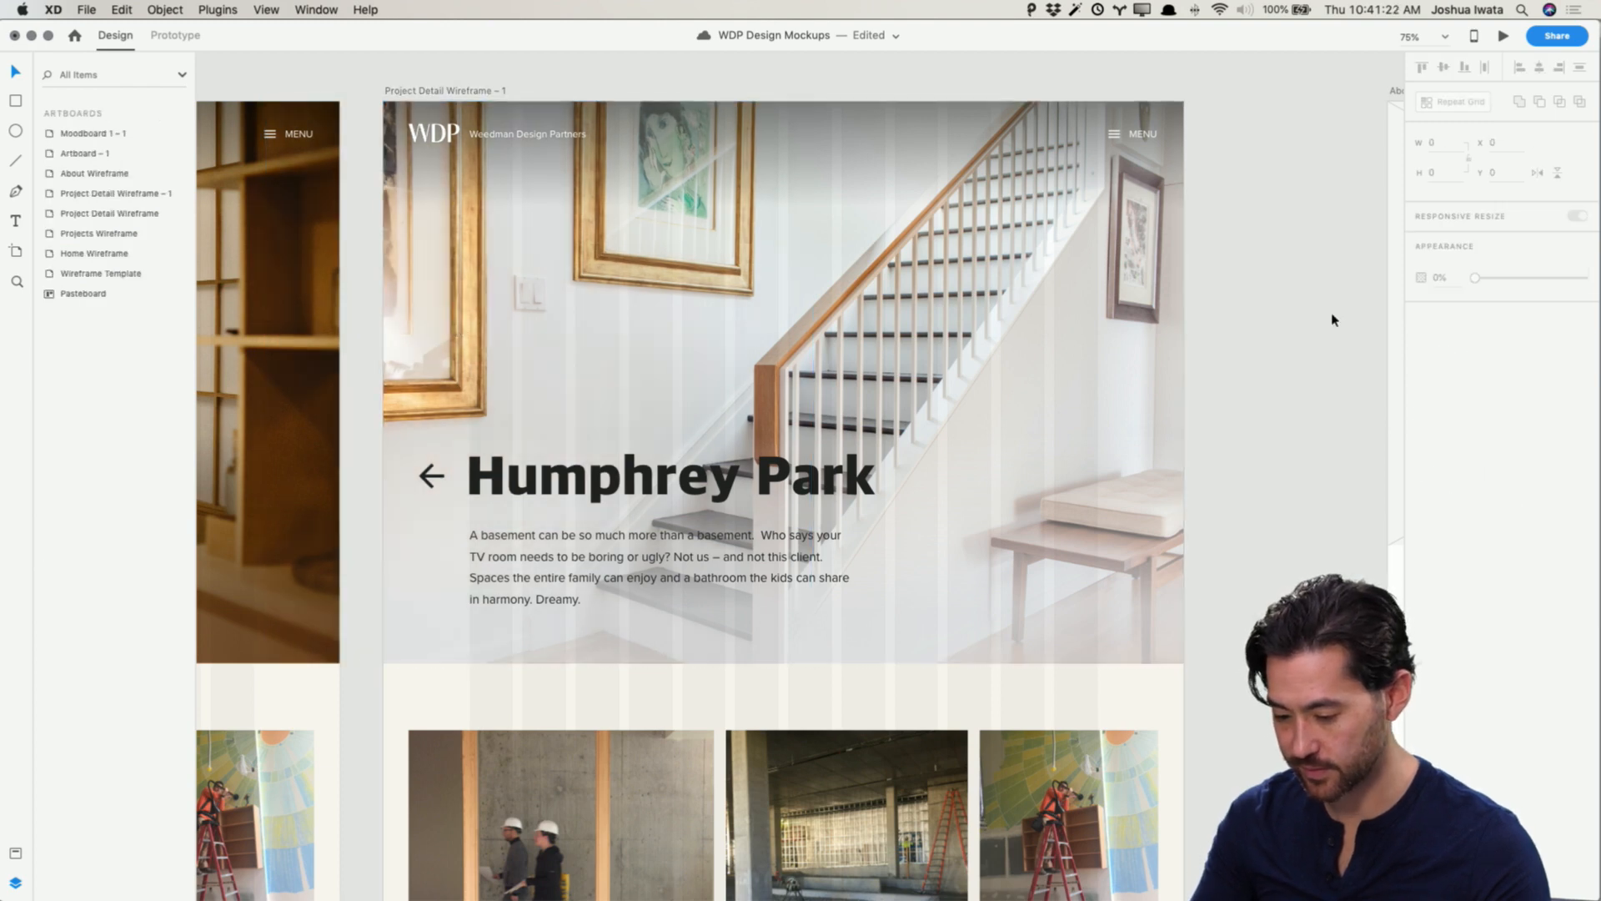
pyautogui.click(903, 415)
pyautogui.moveTo(788, 412); pyautogui.dragTo(794, 101)
pyautogui.click(1333, 212)
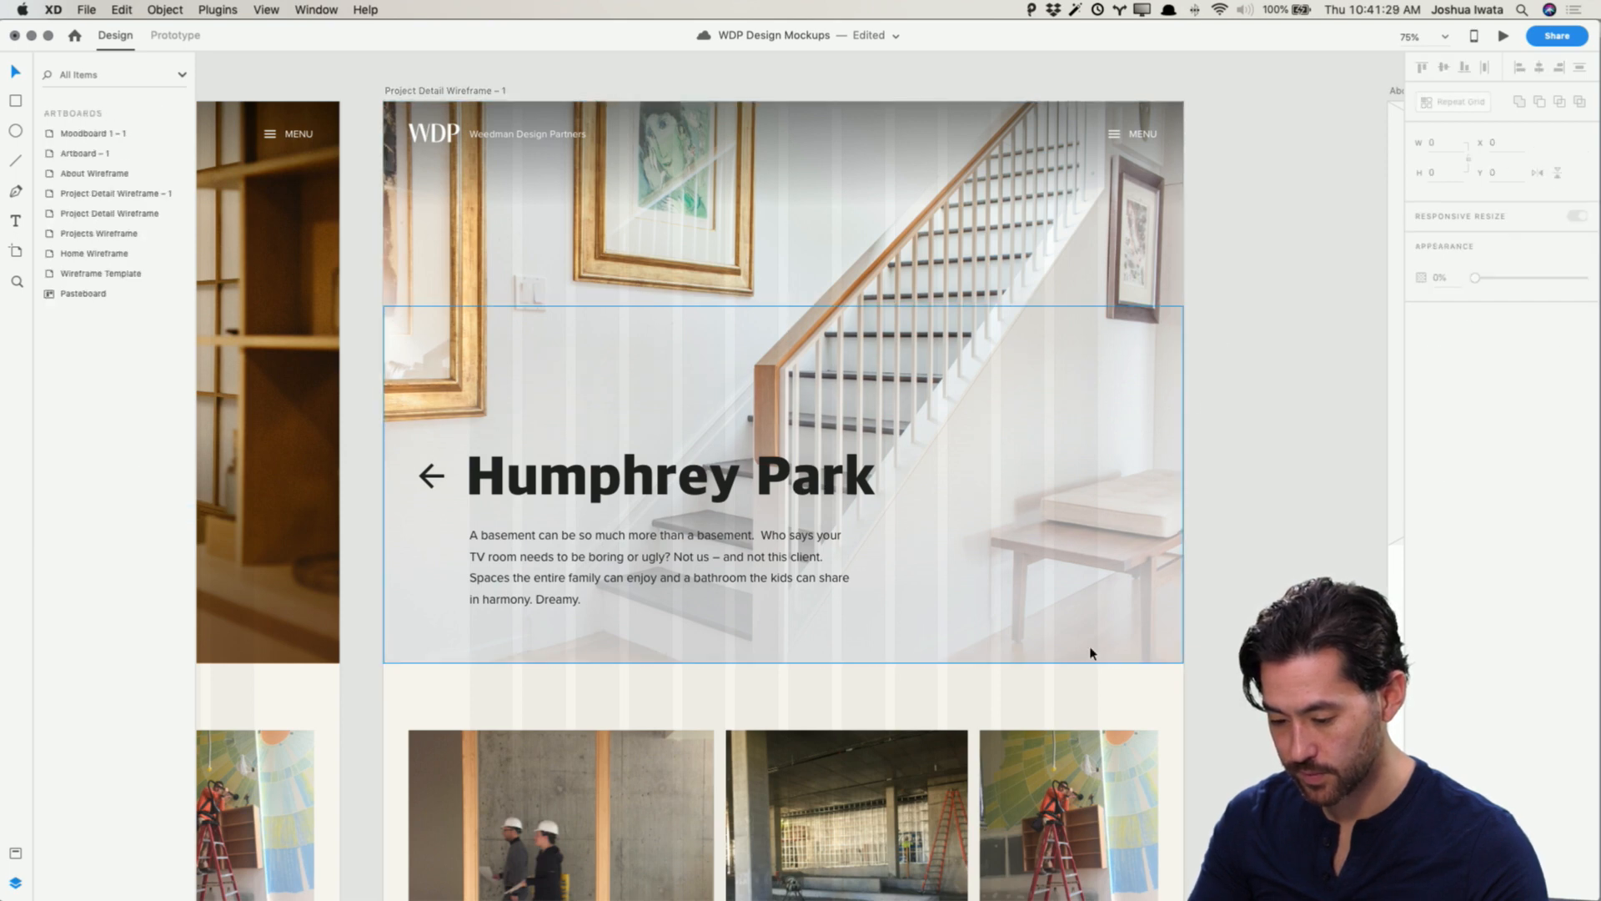
pyautogui.hotkey('ctrl', 'z')
pyautogui.press('Escape')
# Step: Select the back arrow, Humphrey Park title and description in the hero together
pyautogui.hscroll(-5, 1305, 534)
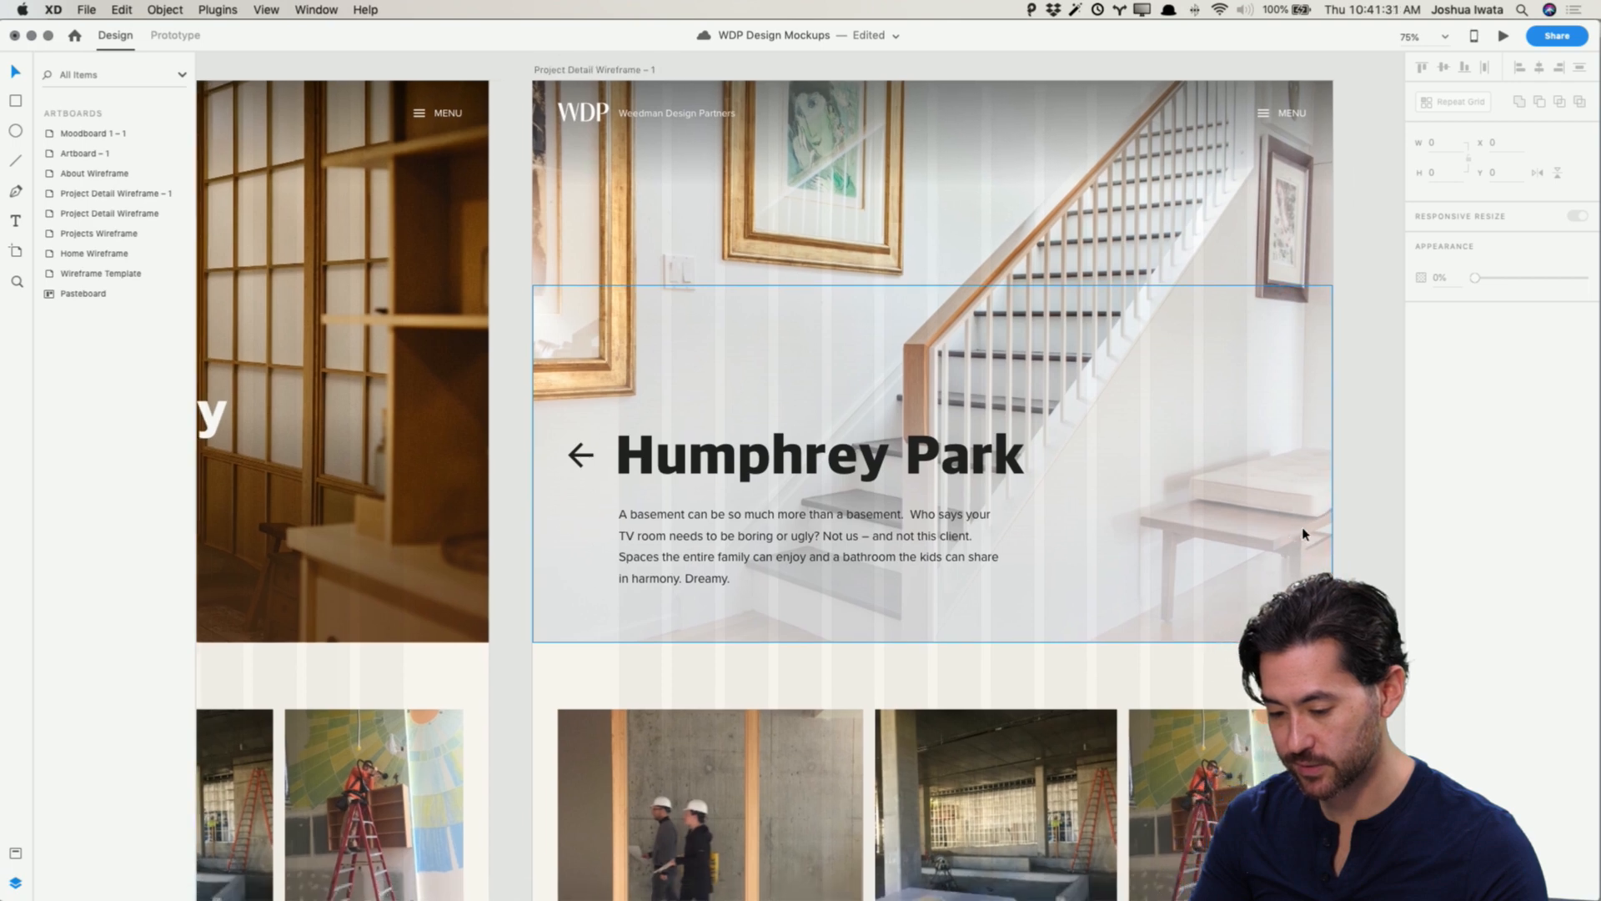
pyautogui.hscroll(-2, 1305, 534)
pyautogui.hscroll(5, 1134, 502)
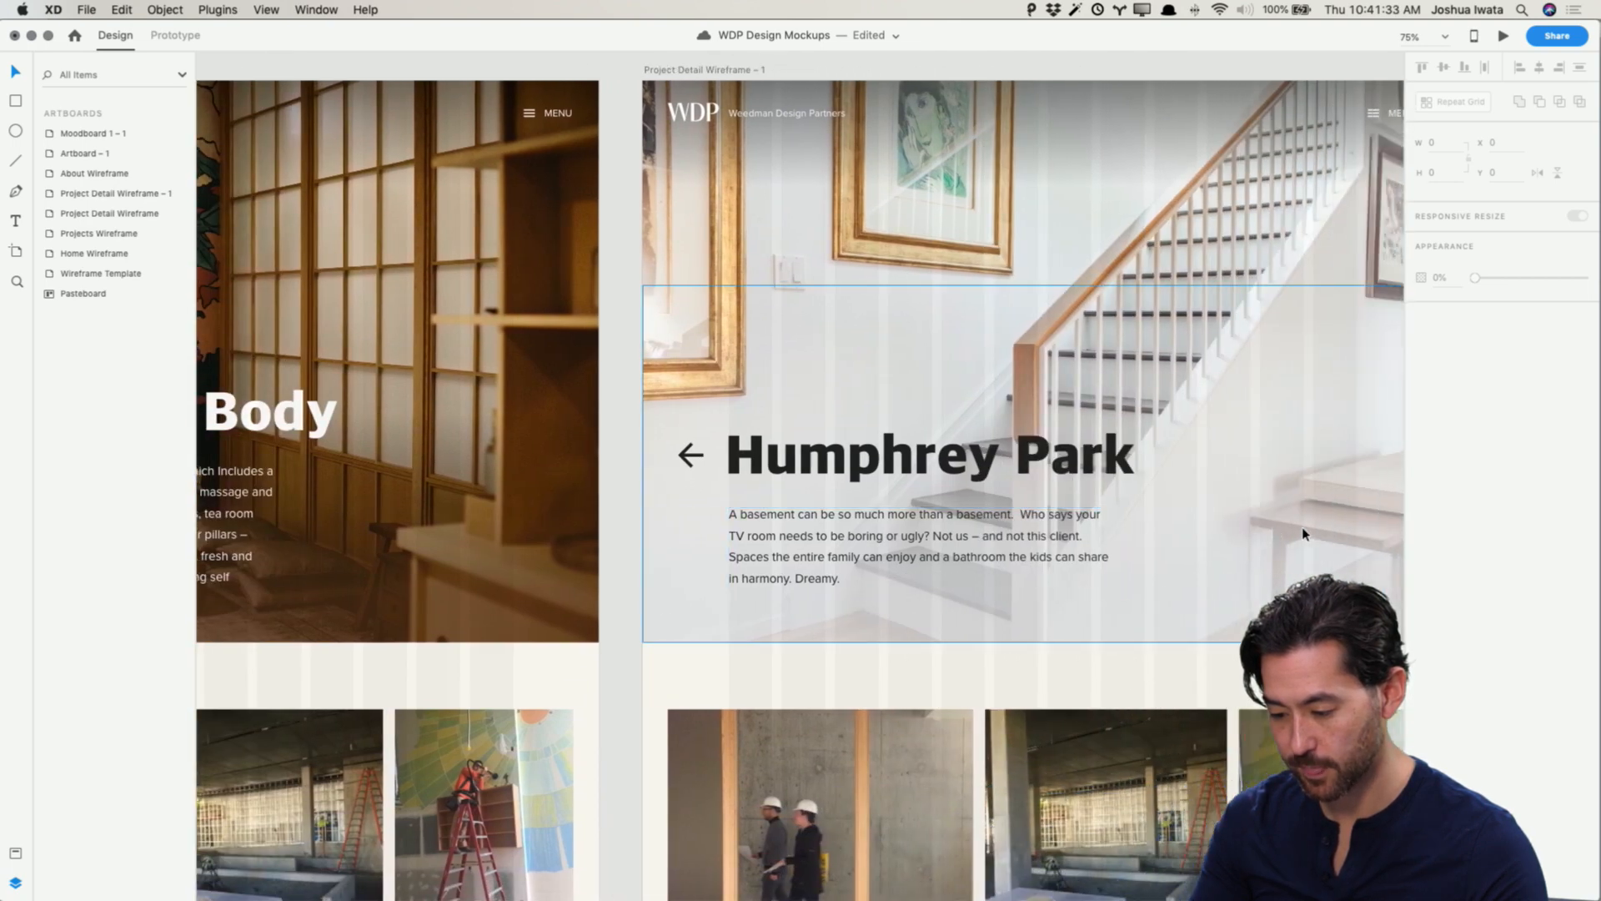
pyautogui.click(970, 469)
pyautogui.keyDown('shift'); pyautogui.click(928, 535); pyautogui.keyUp('shift')
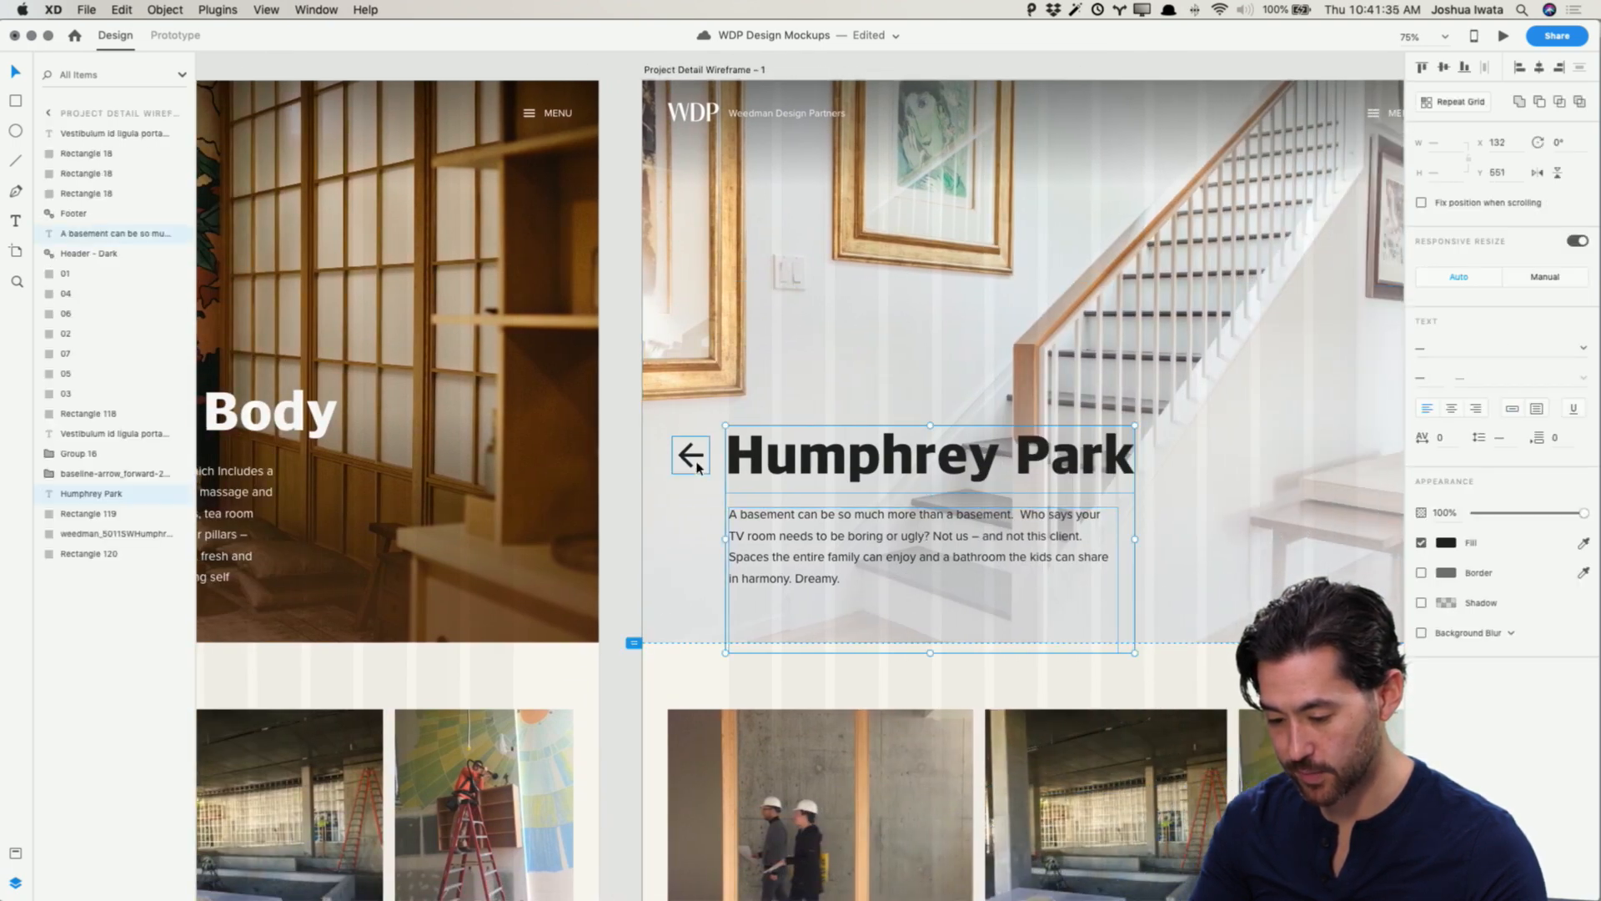
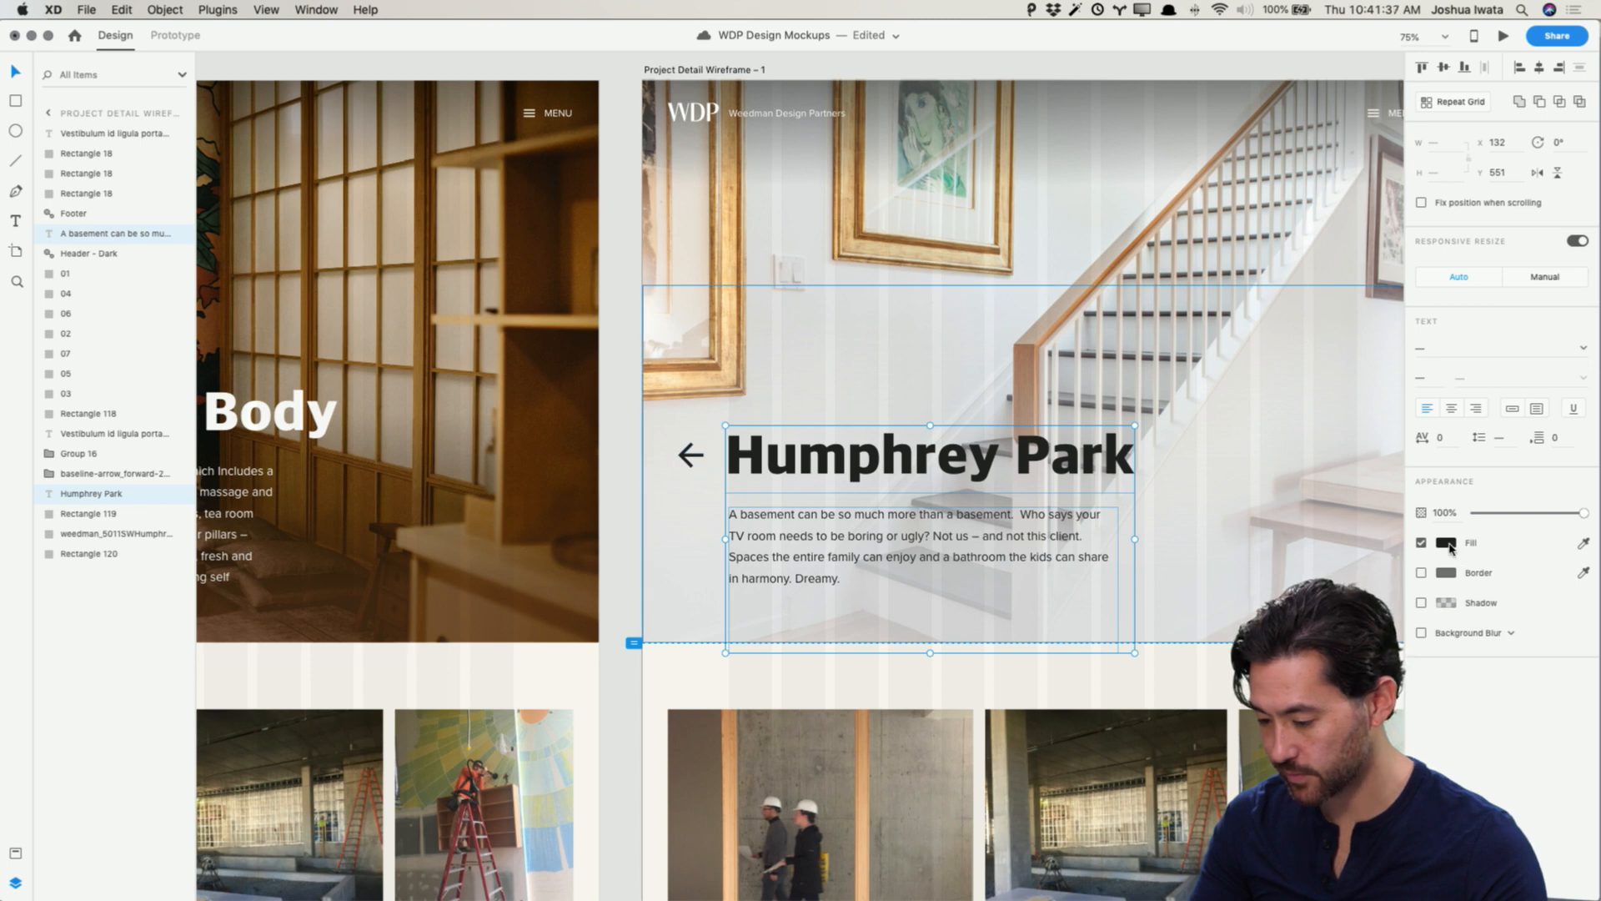
# Step: Add the back arrow to the hero text selection and recolour the arrow, title and description fill to dark brown #3B2F2D
pyautogui.keyDown('shift'); pyautogui.click(691, 454); pyautogui.keyUp('shift')
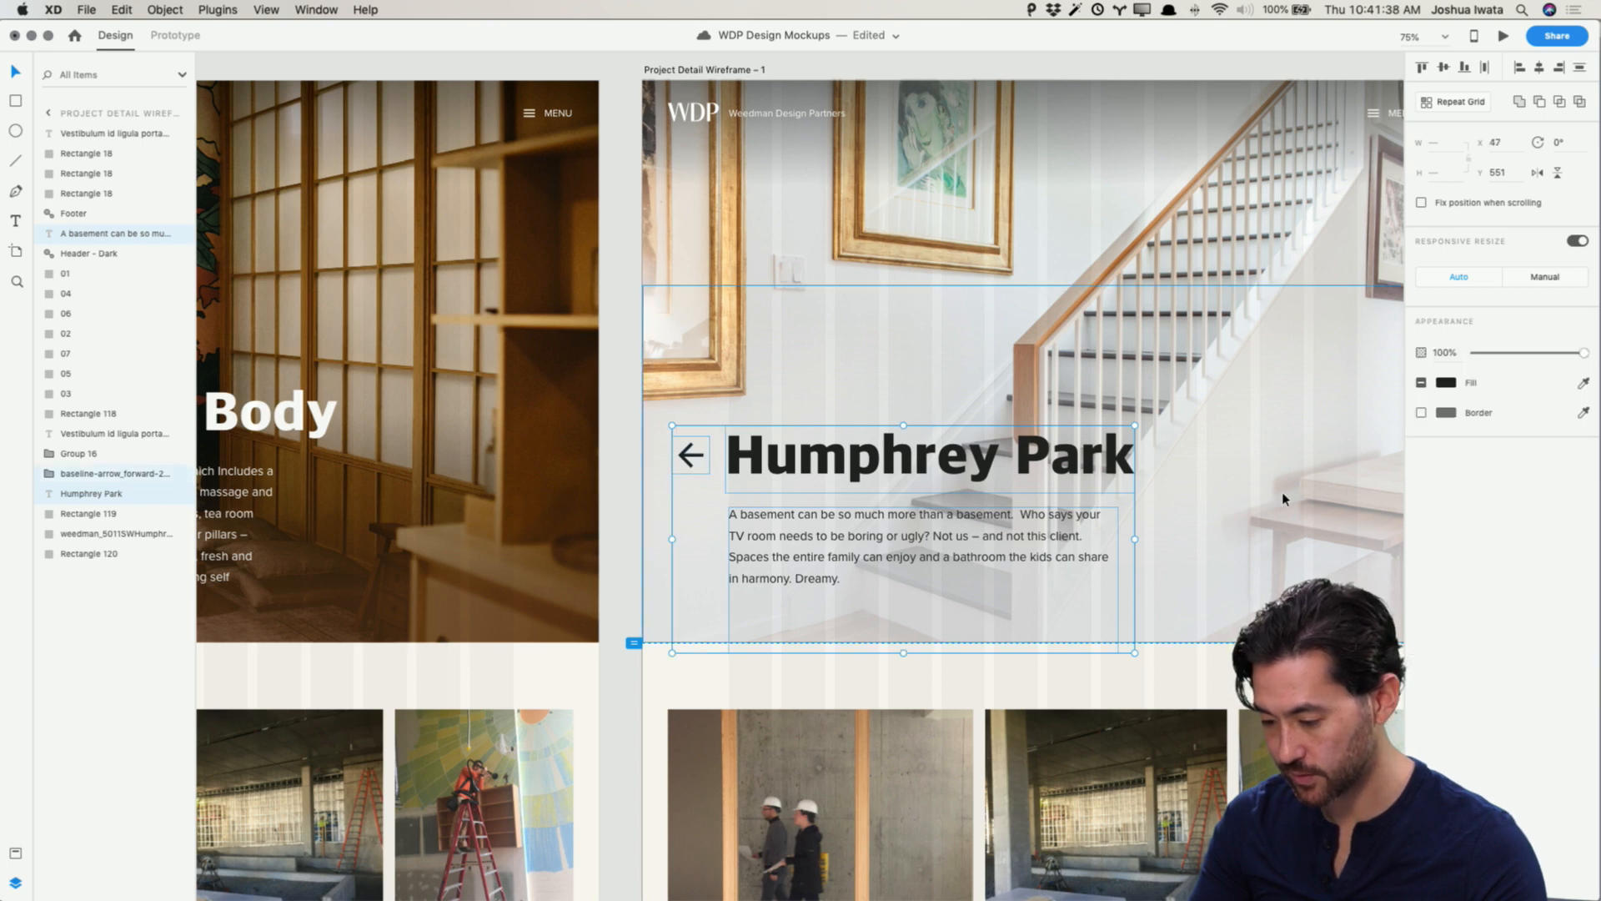
pyautogui.click(1452, 385)
pyautogui.click(1411, 452)
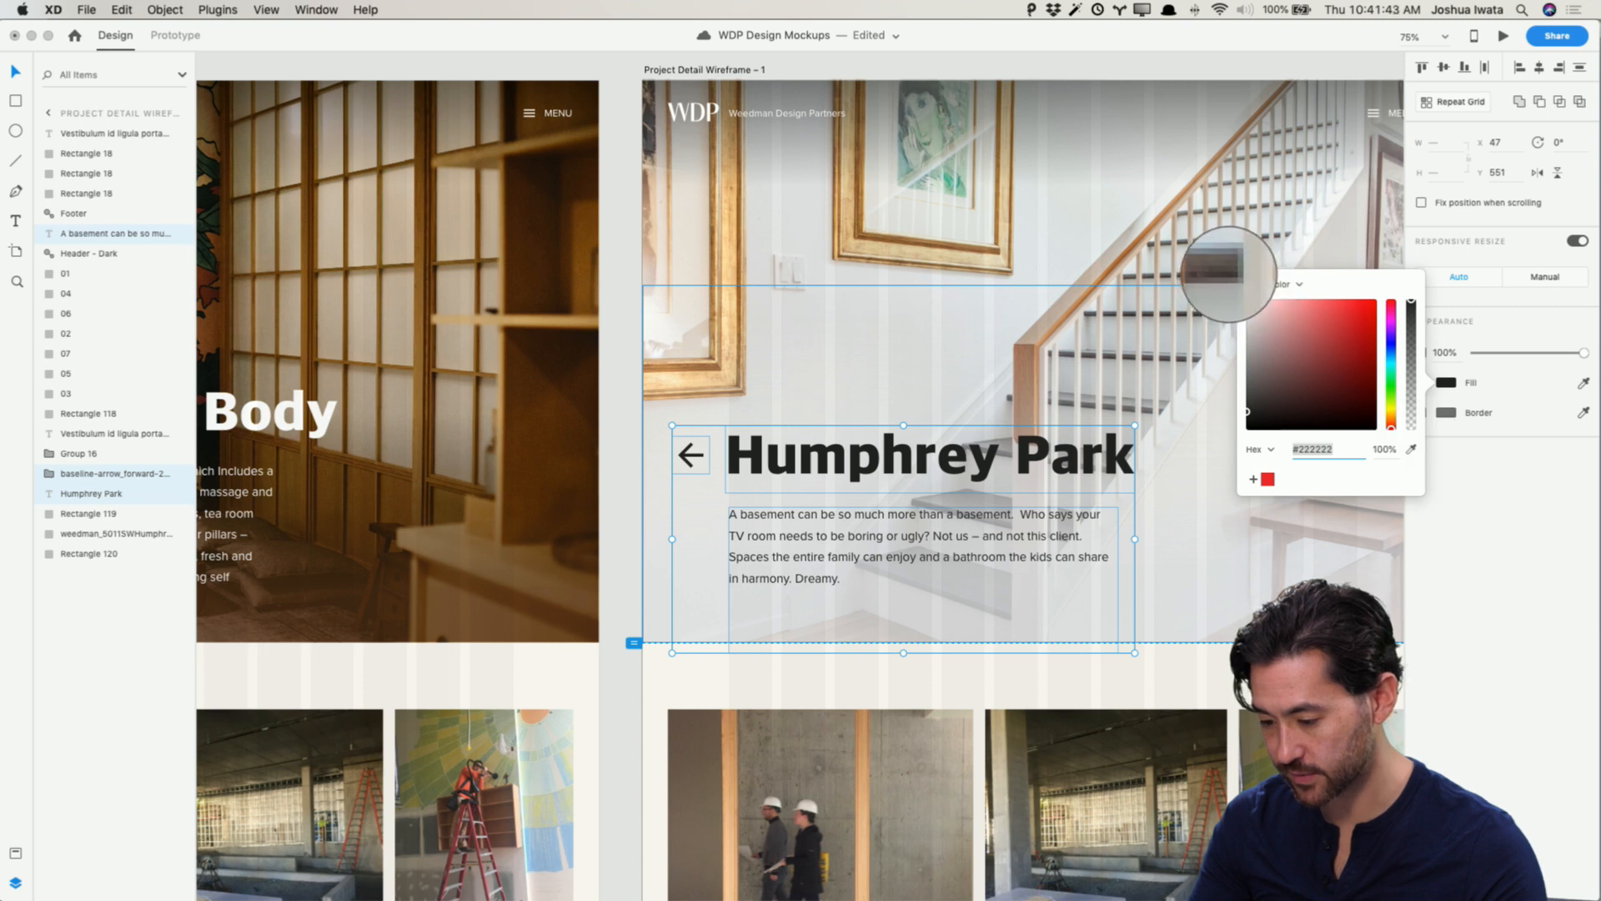
pyautogui.click(1228, 275)
pyautogui.hscroll(3, 1234, 280)
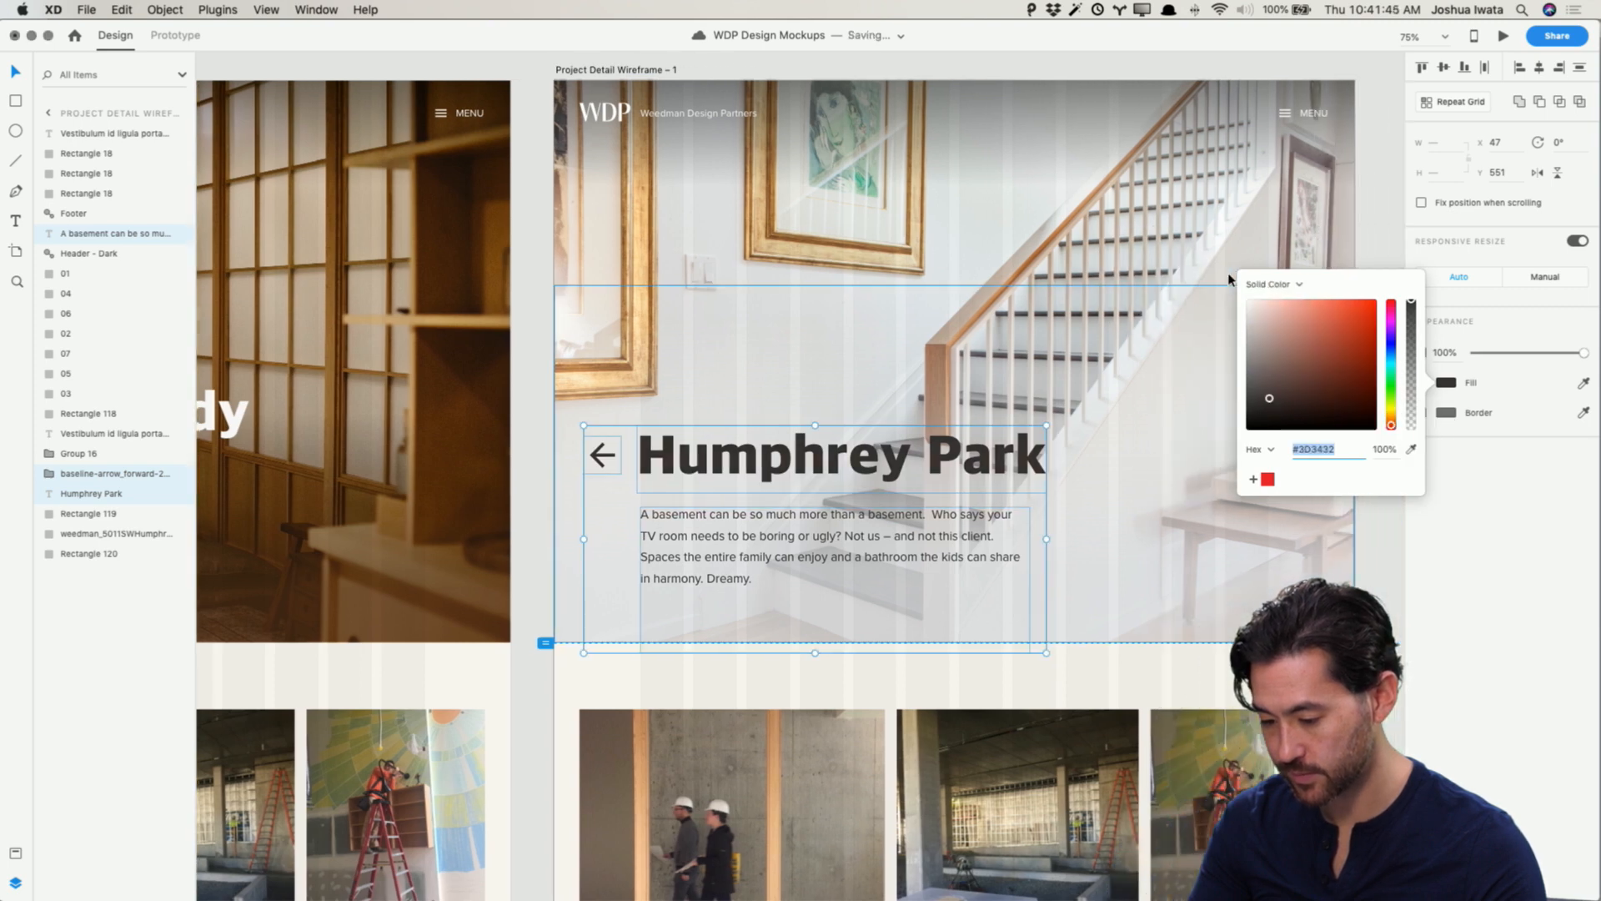
pyautogui.click(1271, 403)
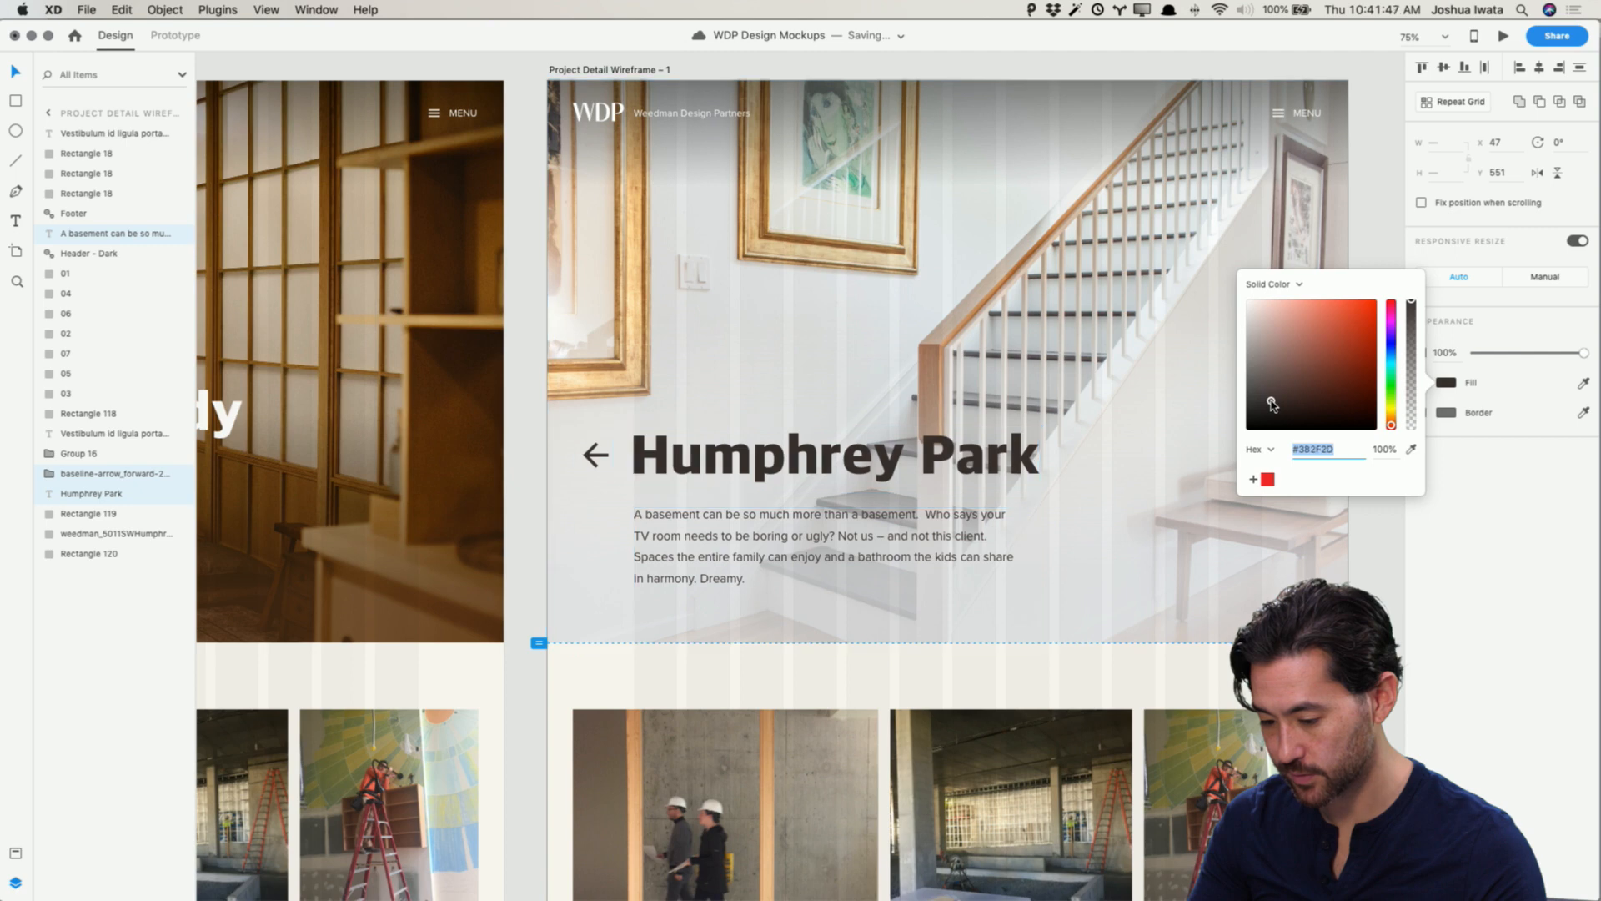
pyautogui.press('Escape')
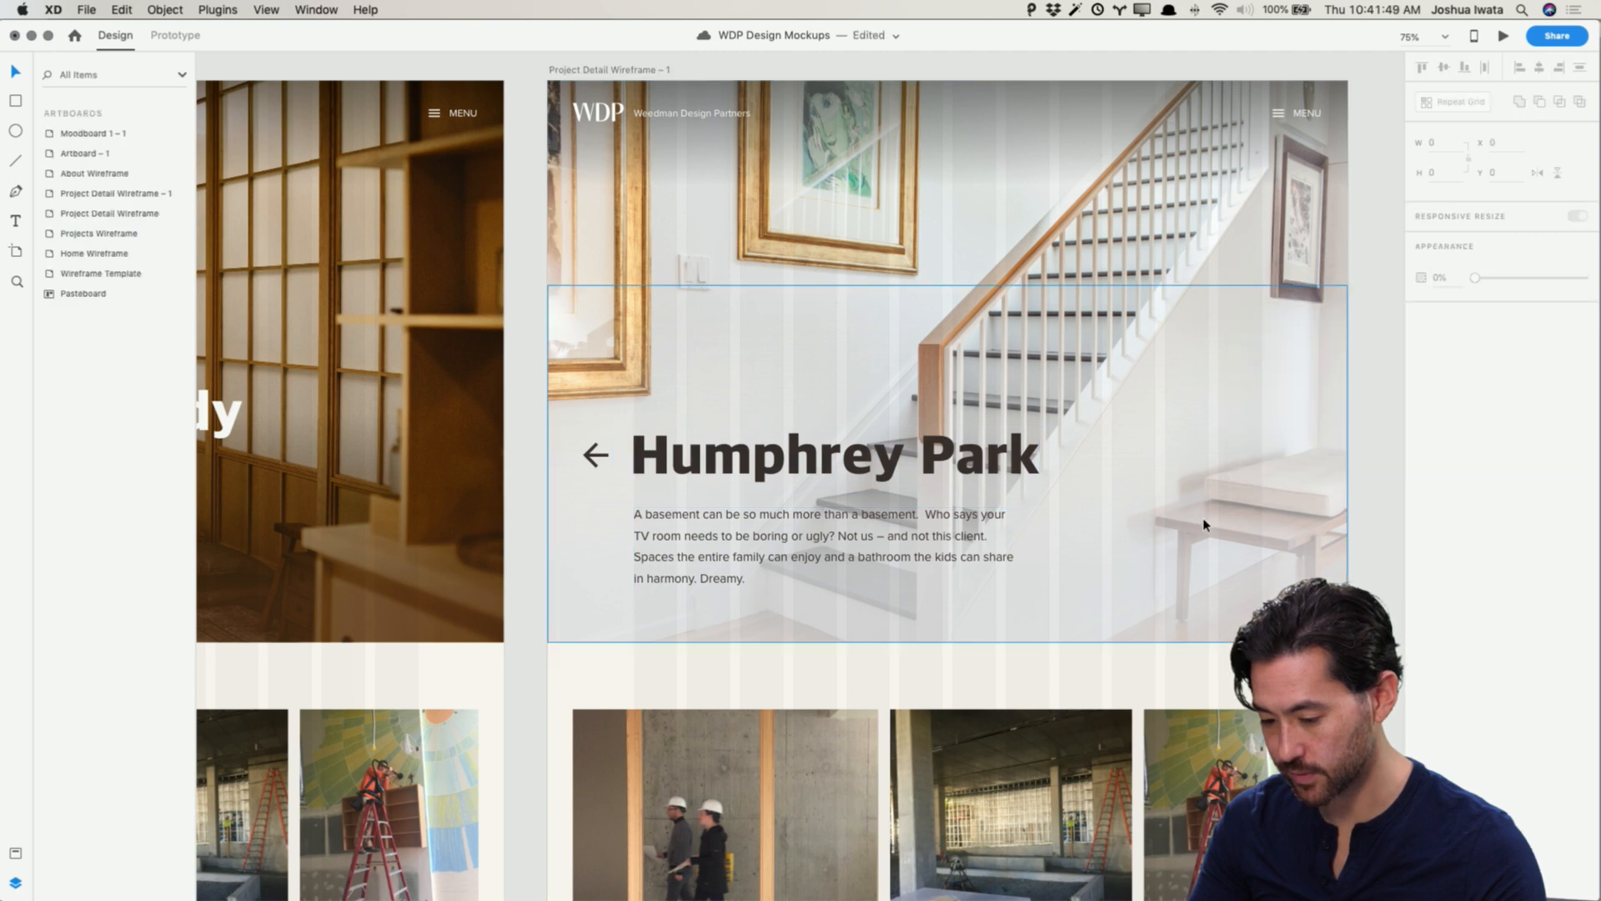
# Step: Select the hero's light gradient overlay and adjust its linear gradient fill slightly
pyautogui.click(1071, 257)
pyautogui.click(1095, 530)
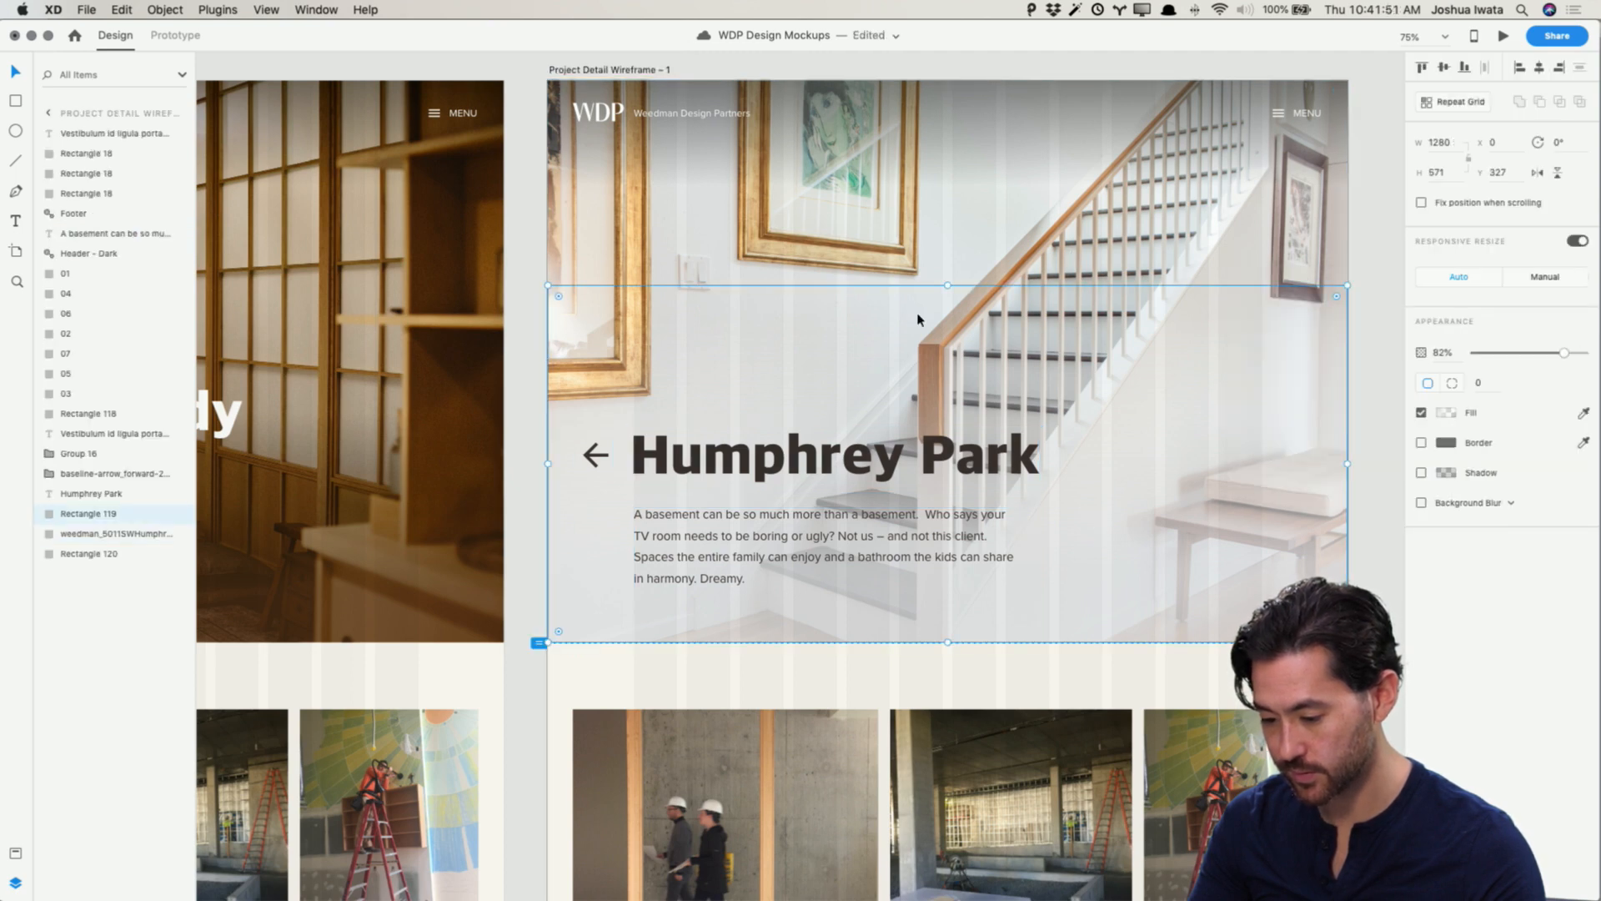
pyautogui.click(1448, 414)
pyautogui.moveTo(990, 562); pyautogui.dragTo(989, 547)
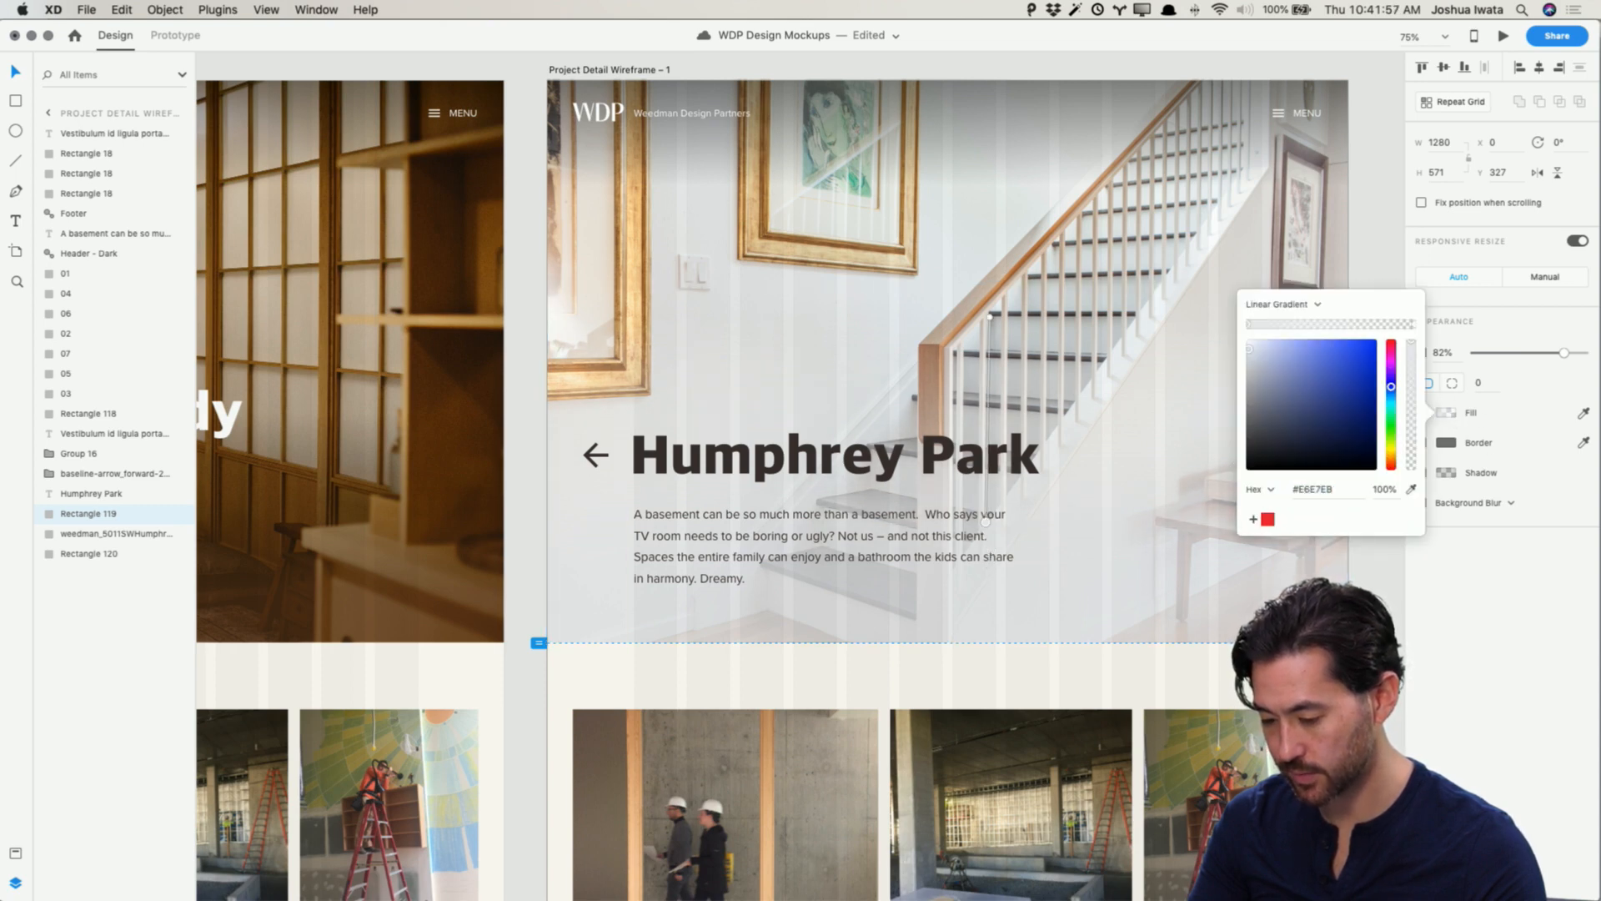
pyautogui.press('Escape')
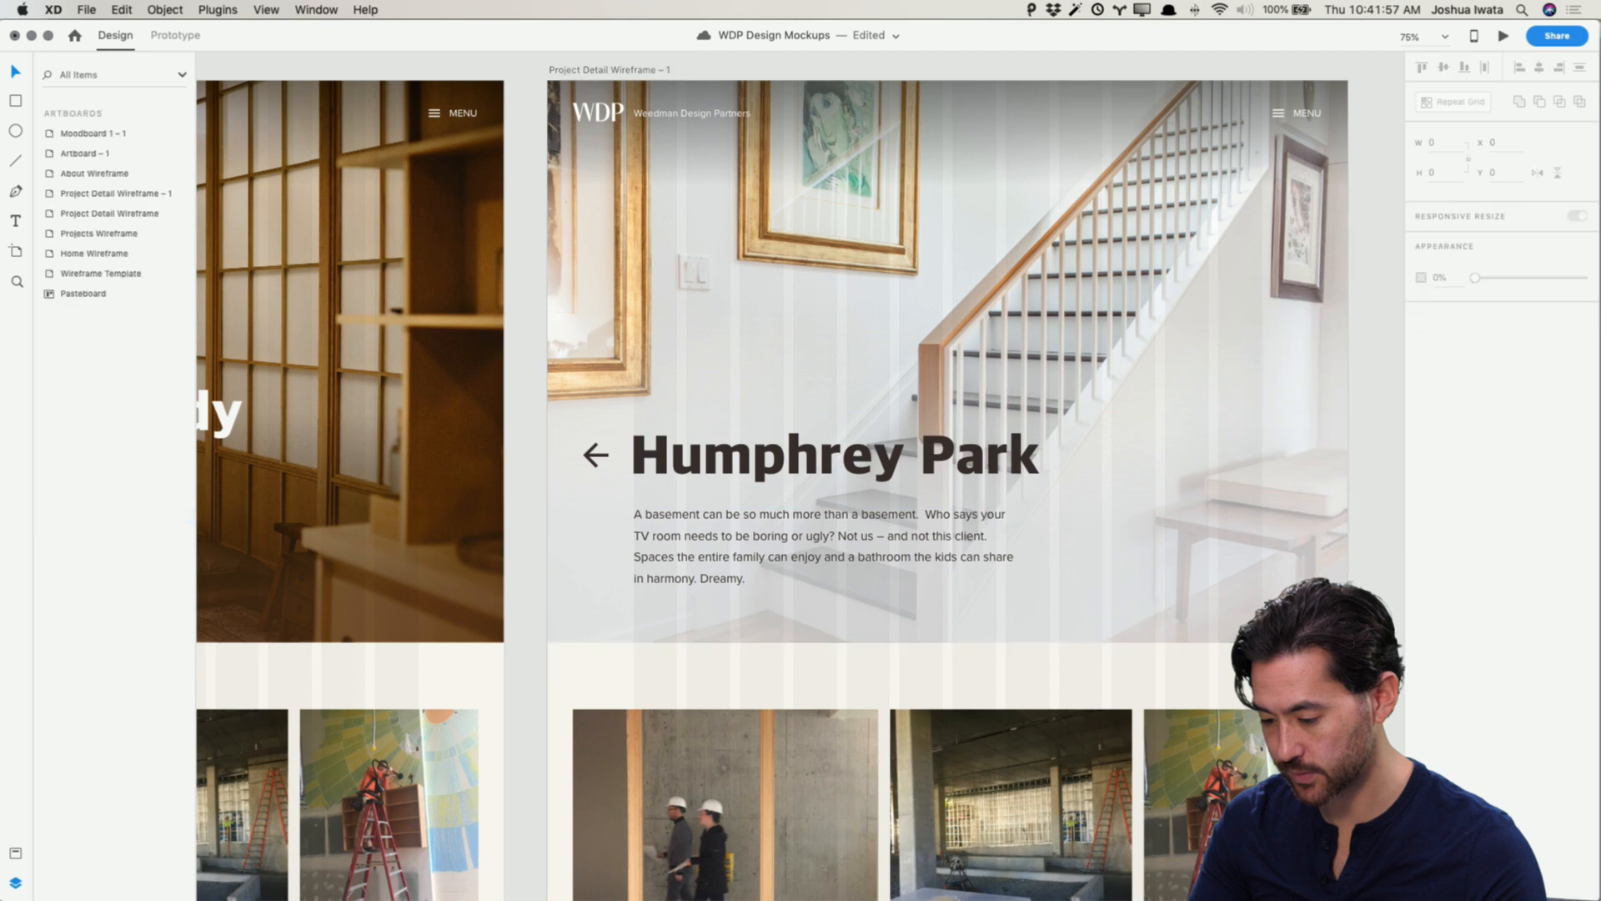
# Step: Open the prototype preview to check the design, then close the preview window
pyautogui.click(609, 113)
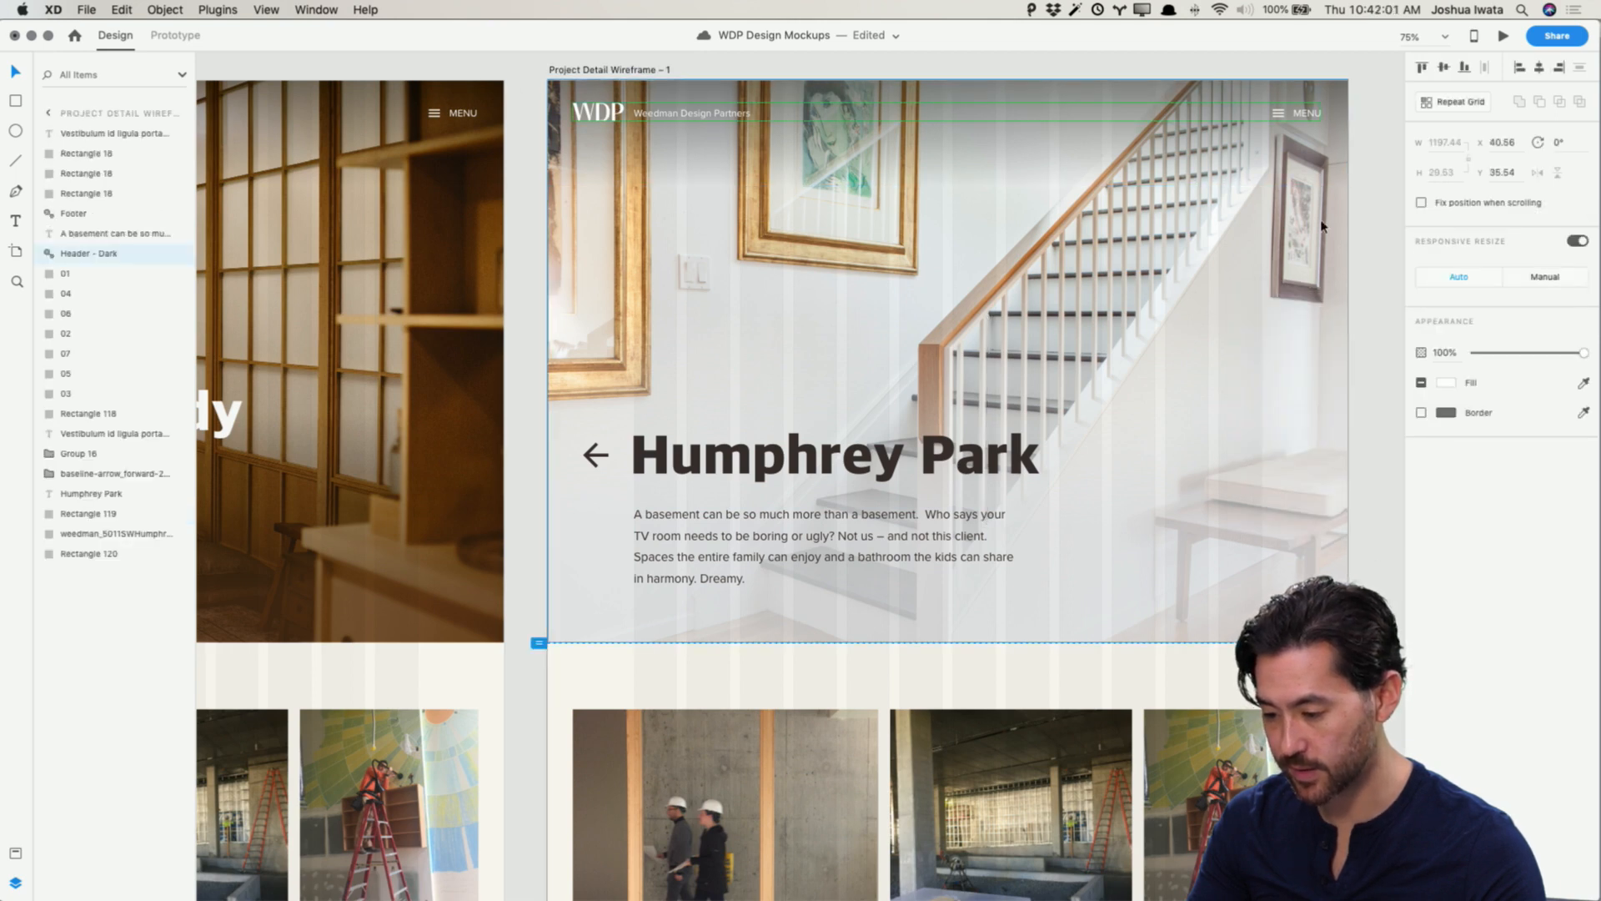
pyautogui.click(1380, 235)
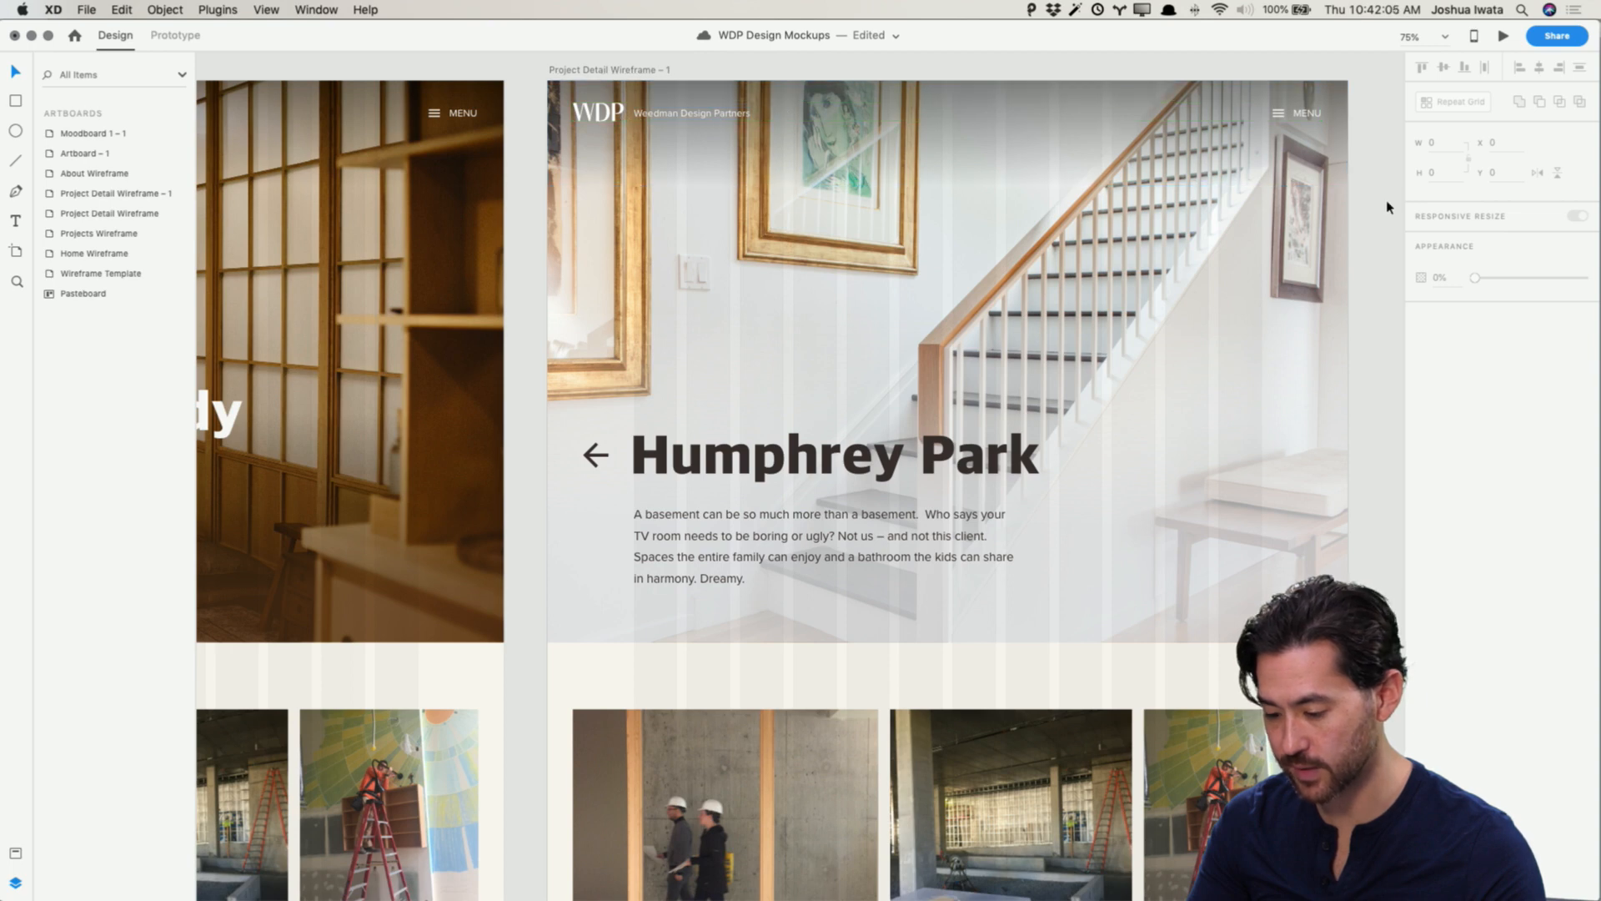
pyautogui.moveTo(1230, 250); pyautogui.dragTo(1165, 248)
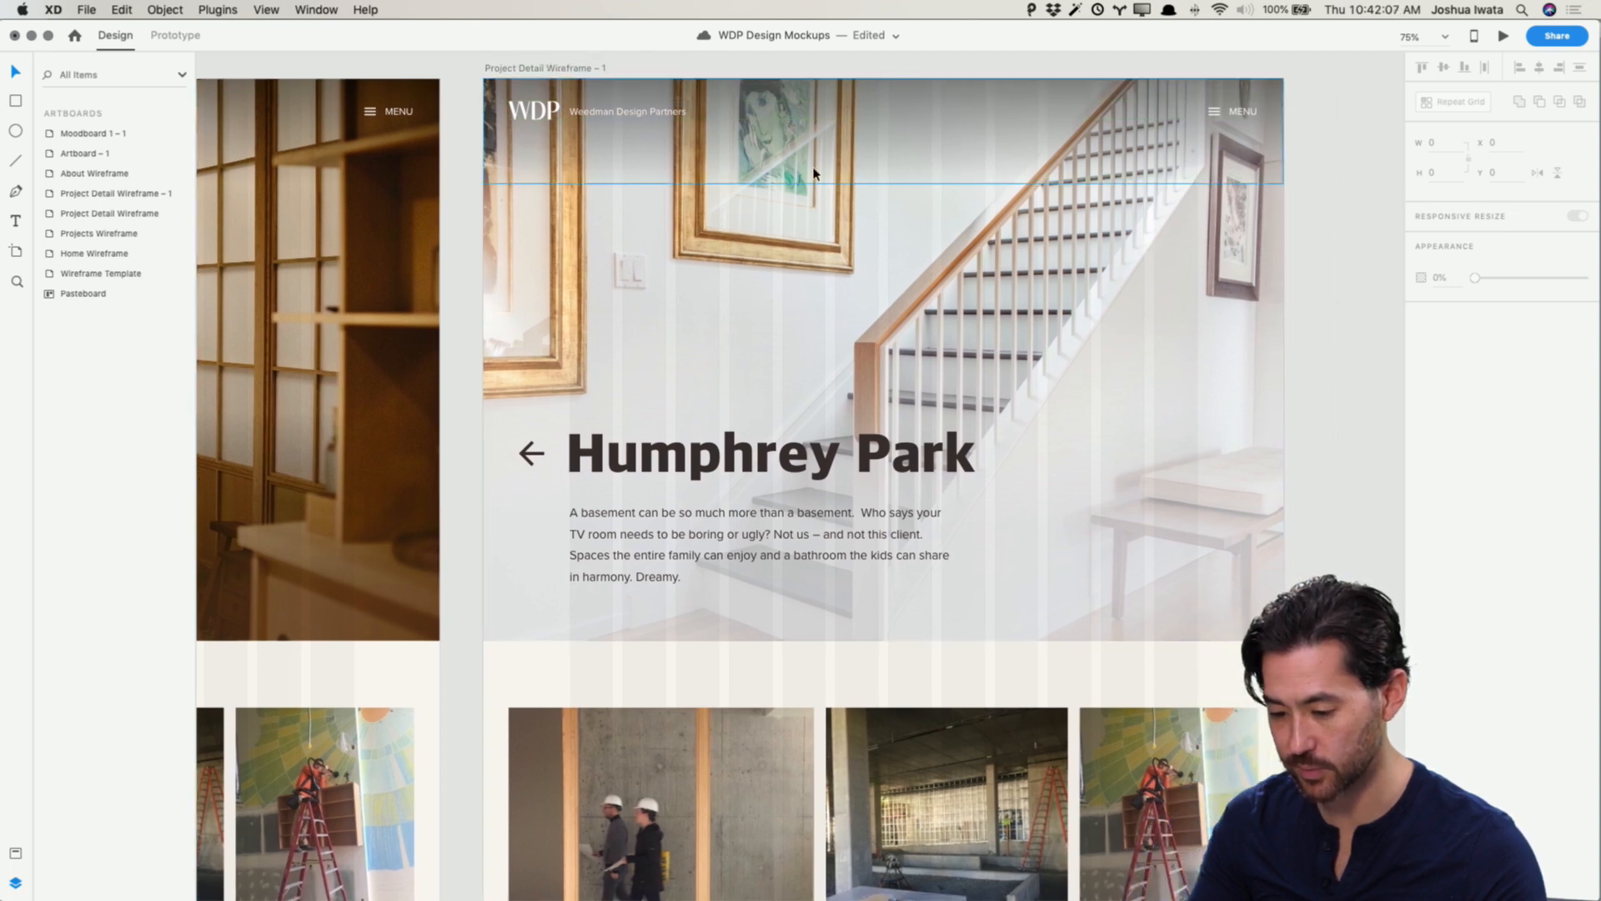
pyautogui.moveTo(814, 169); pyautogui.dragTo(798, 143)
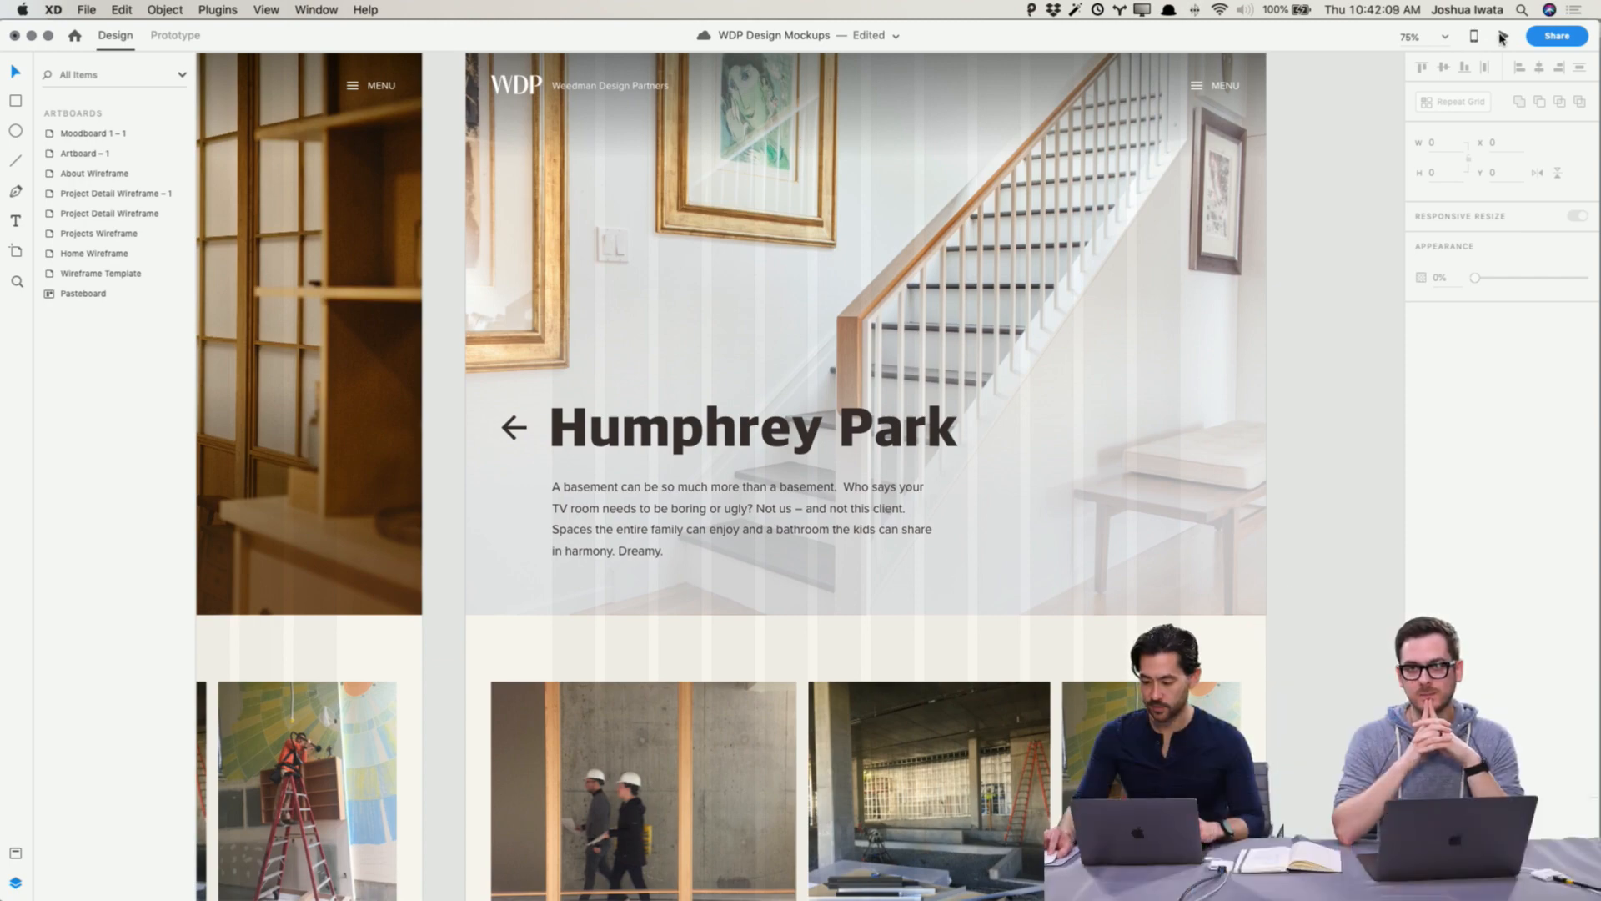
pyautogui.press('super+Return')
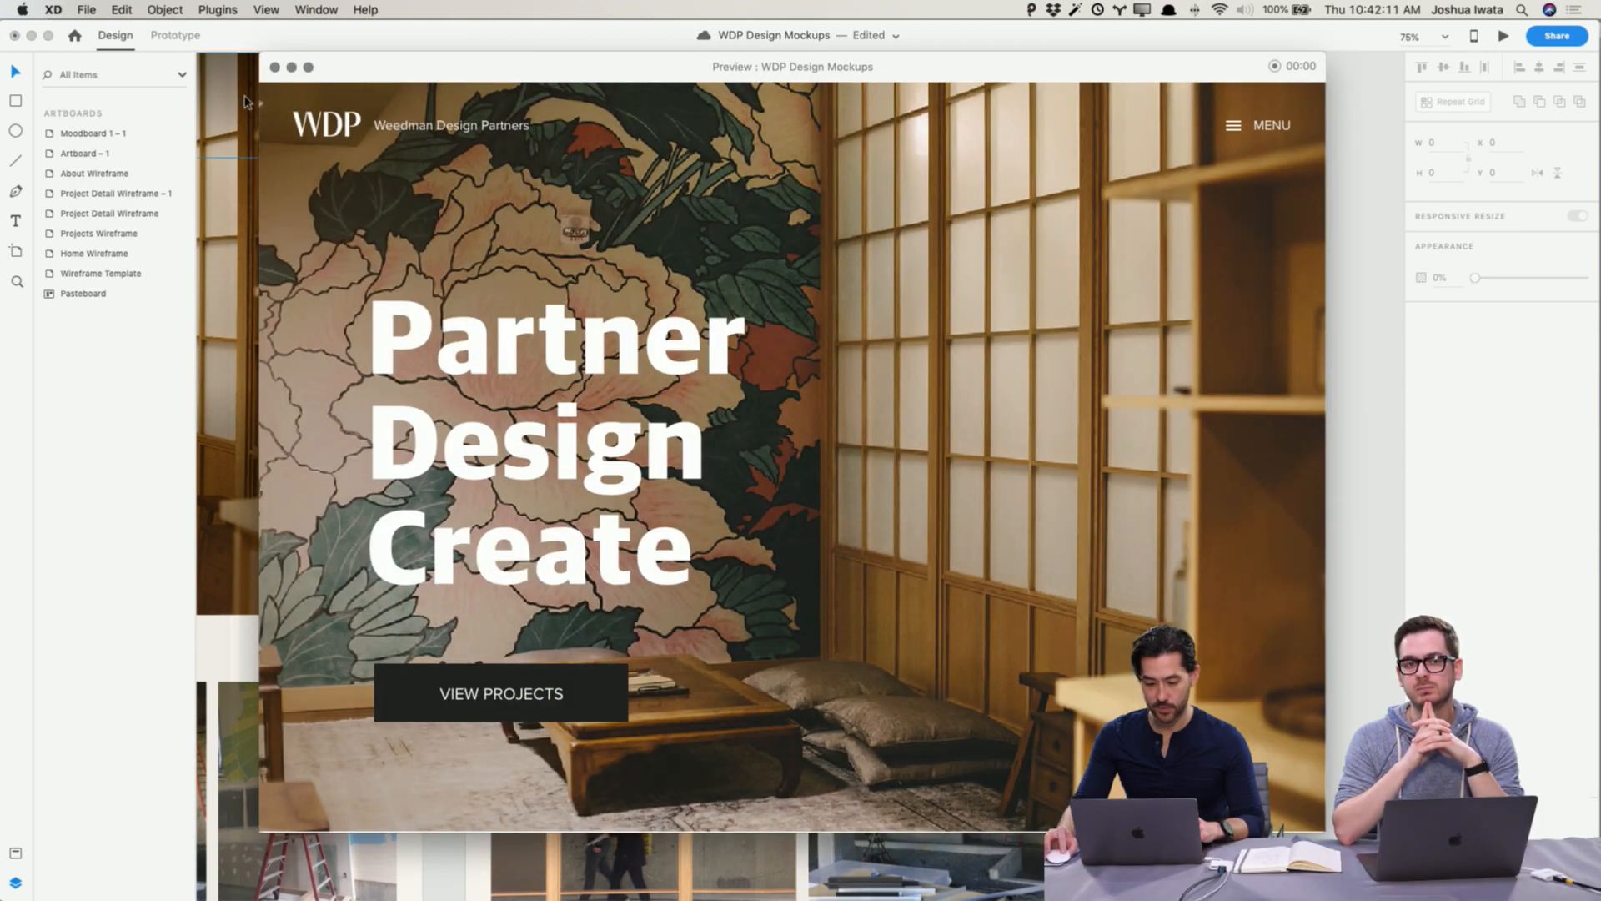
pyautogui.click(276, 66)
# Step: Preview the Humphrey Park detail artboard and scroll through its hero, then close the preview
pyautogui.click(808, 339)
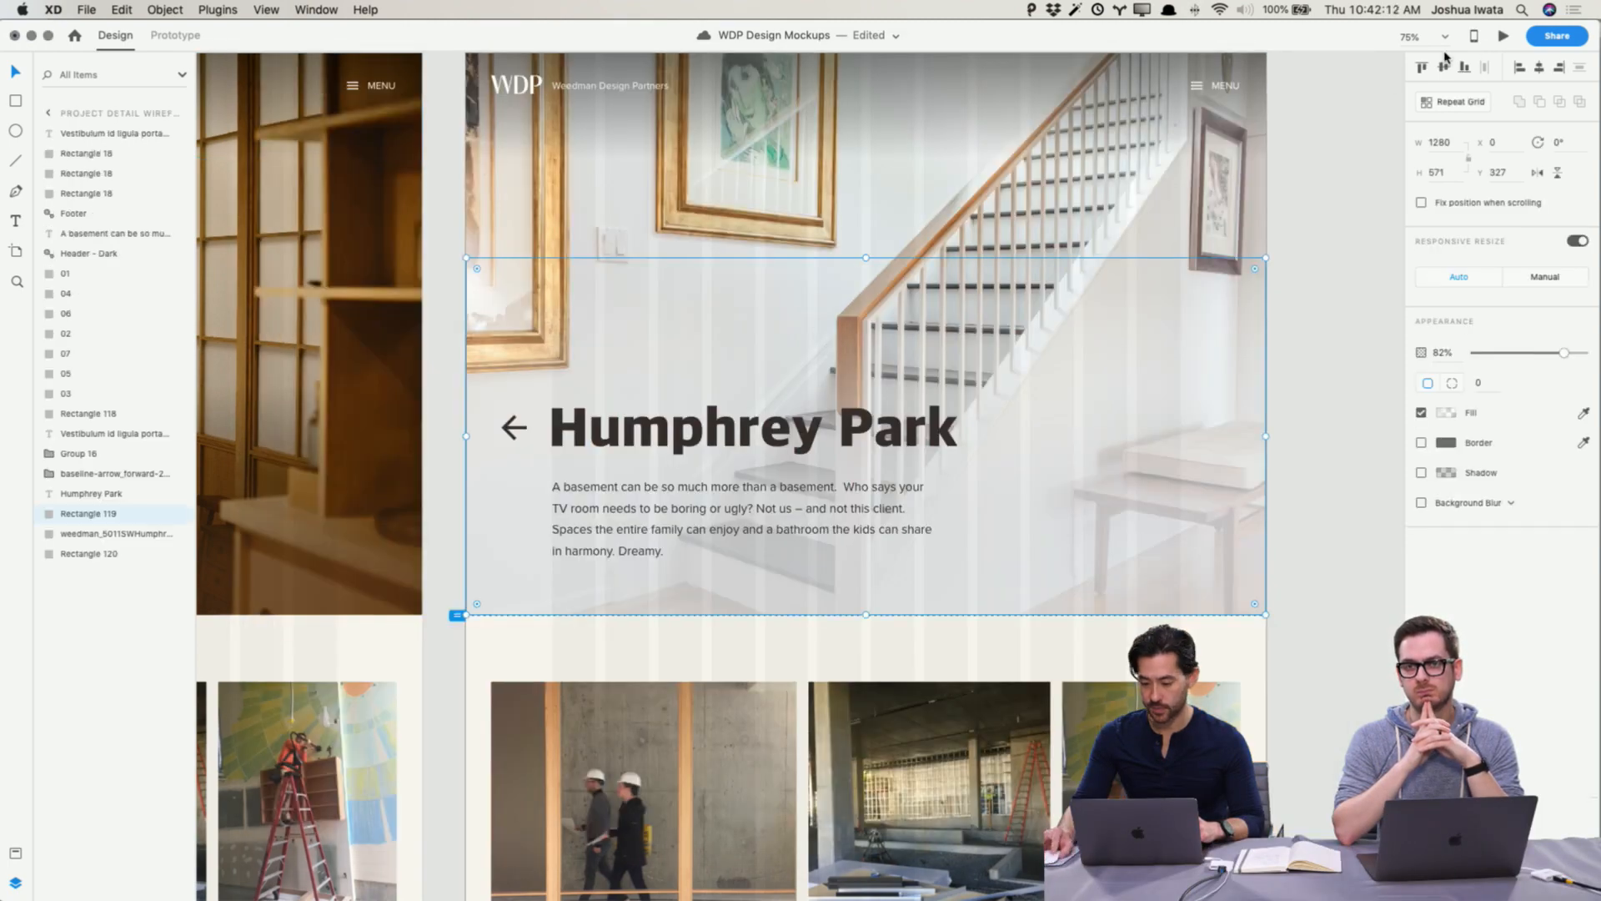
pyautogui.click(1502, 38)
pyautogui.scroll(-10, 1008, 293)
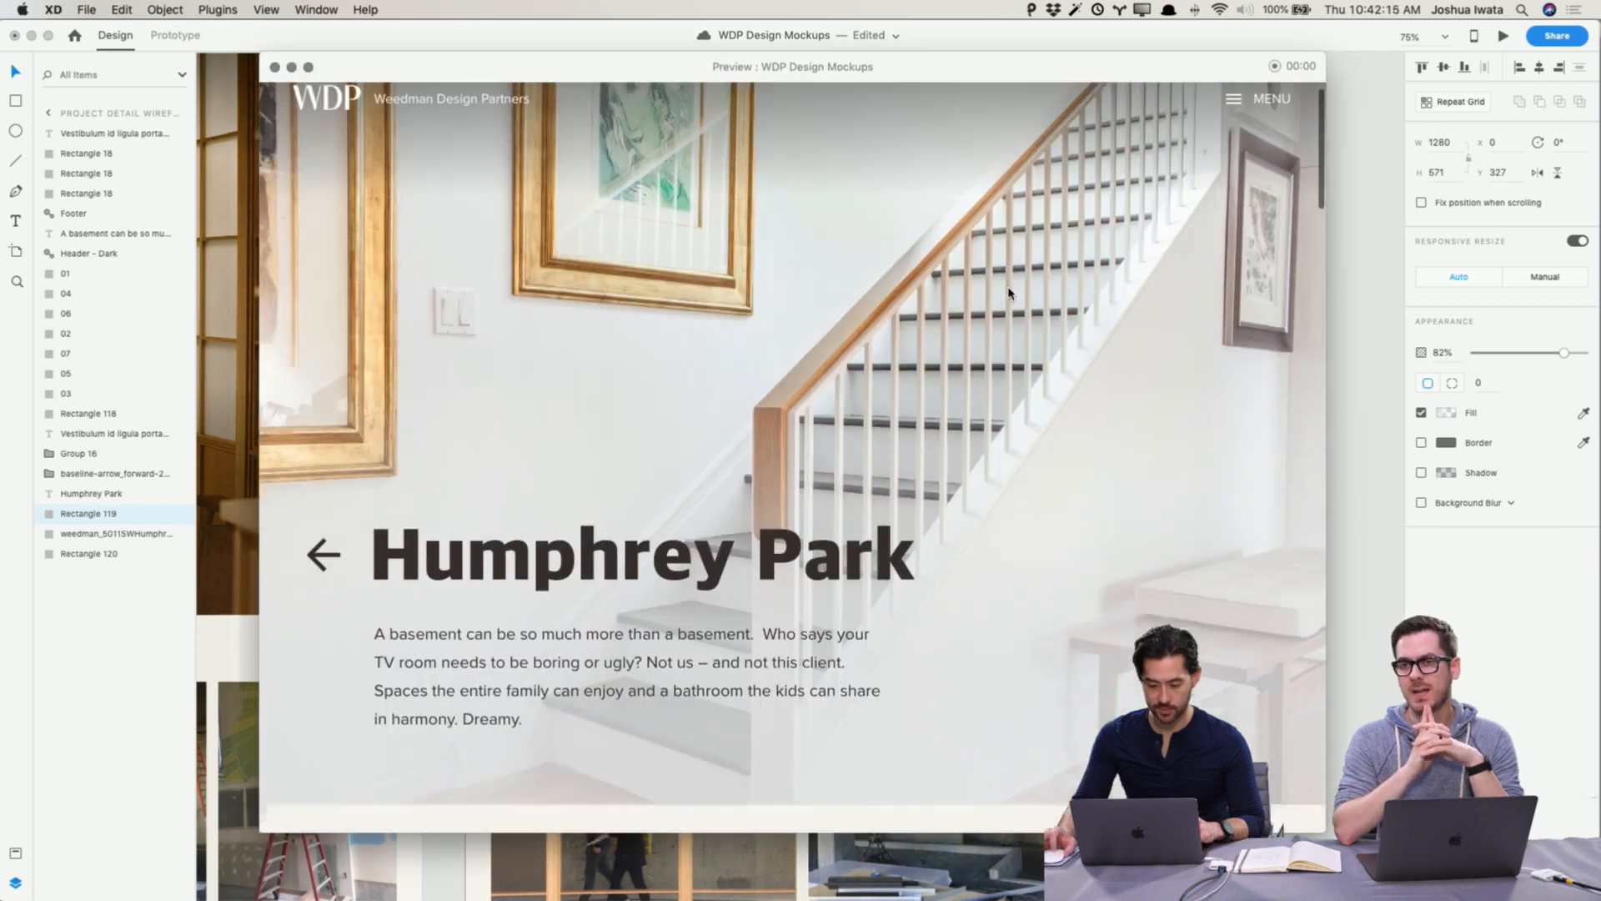
pyautogui.scroll(10, 1008, 293)
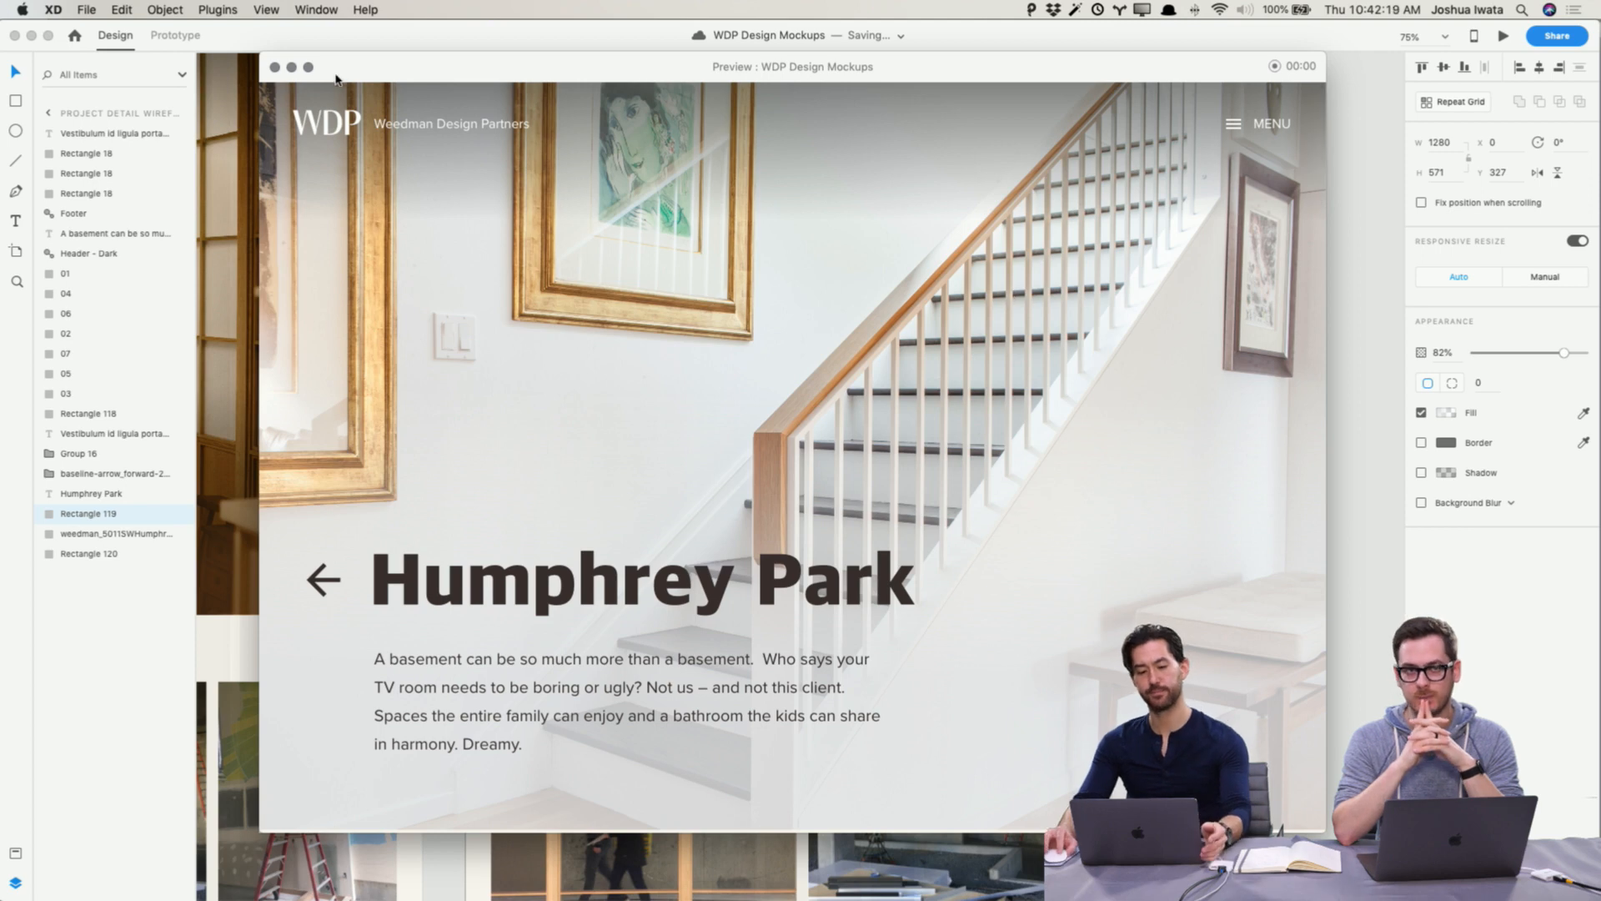
pyautogui.click(276, 67)
# Step: Lower the opacity of the dark header gradient rectangle at the top of the hero to 38%
pyautogui.click(993, 107)
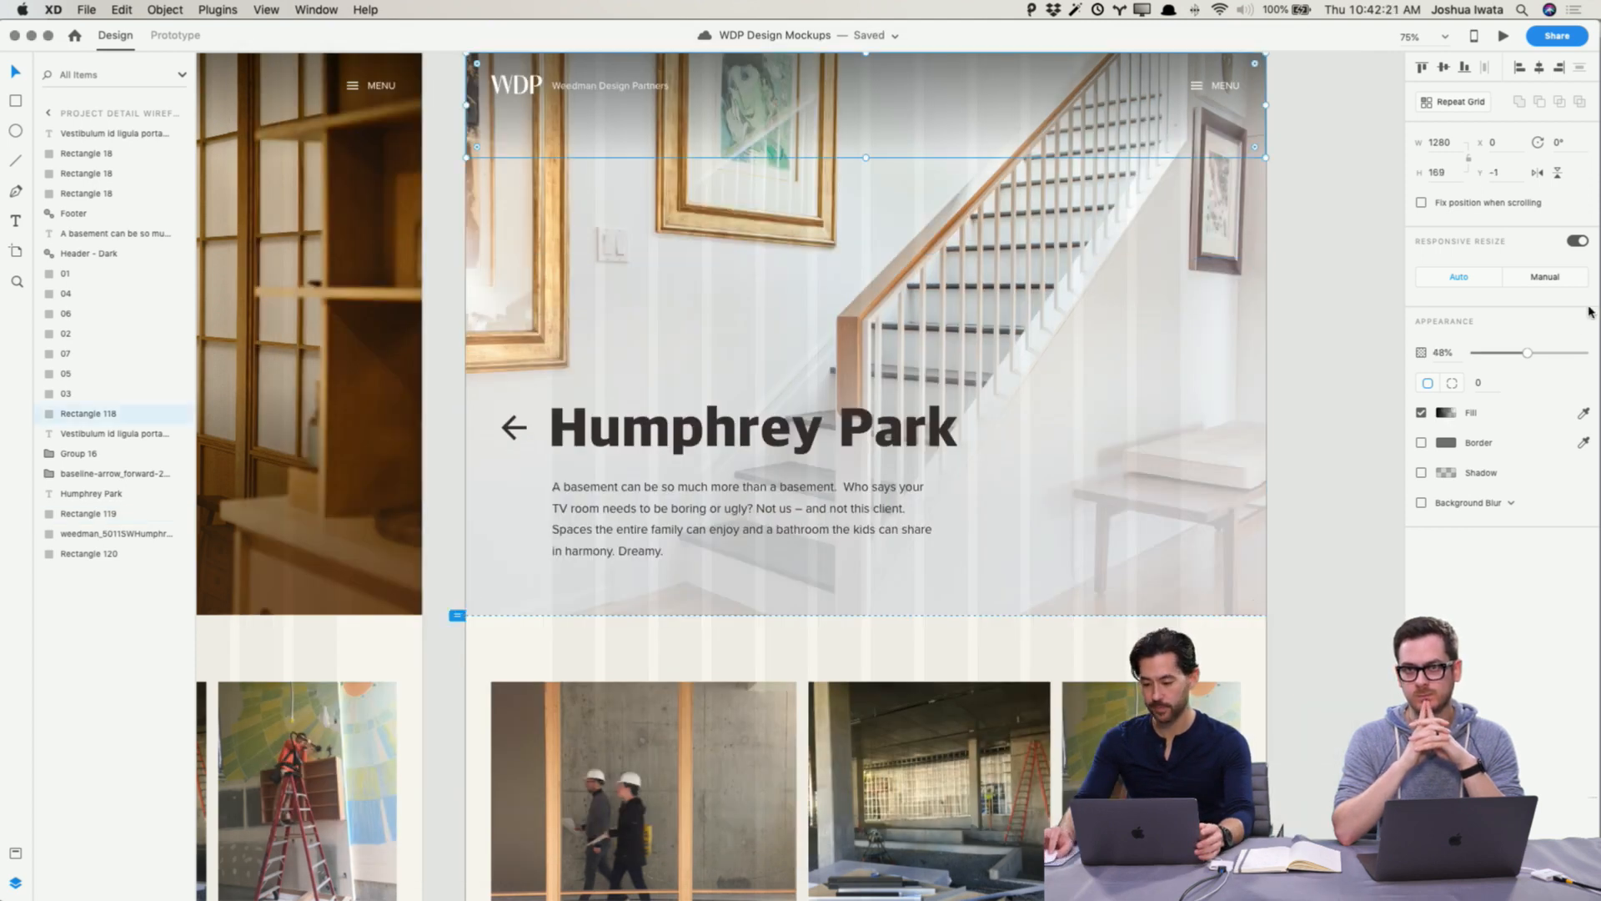
pyautogui.click(1514, 353)
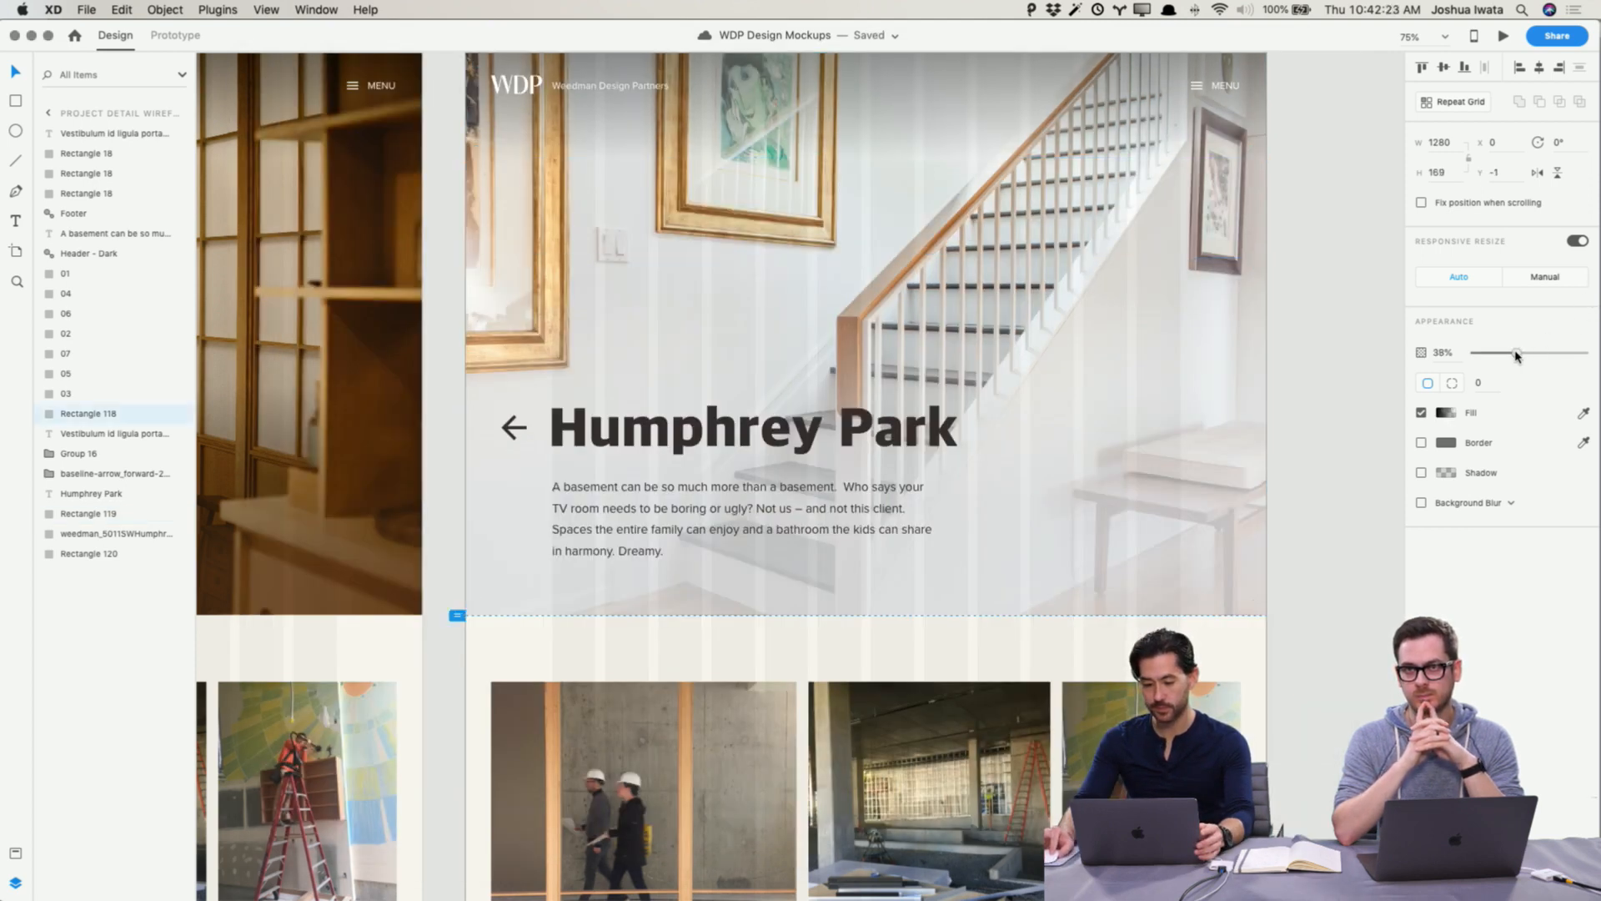
pyautogui.click(1362, 372)
# Step: Replace the staircase thumbnail in the Projects wireframe's Residential grid with a pasted copy of the Humphrey Park hero photo
pyautogui.hscroll(-1, 1362, 372)
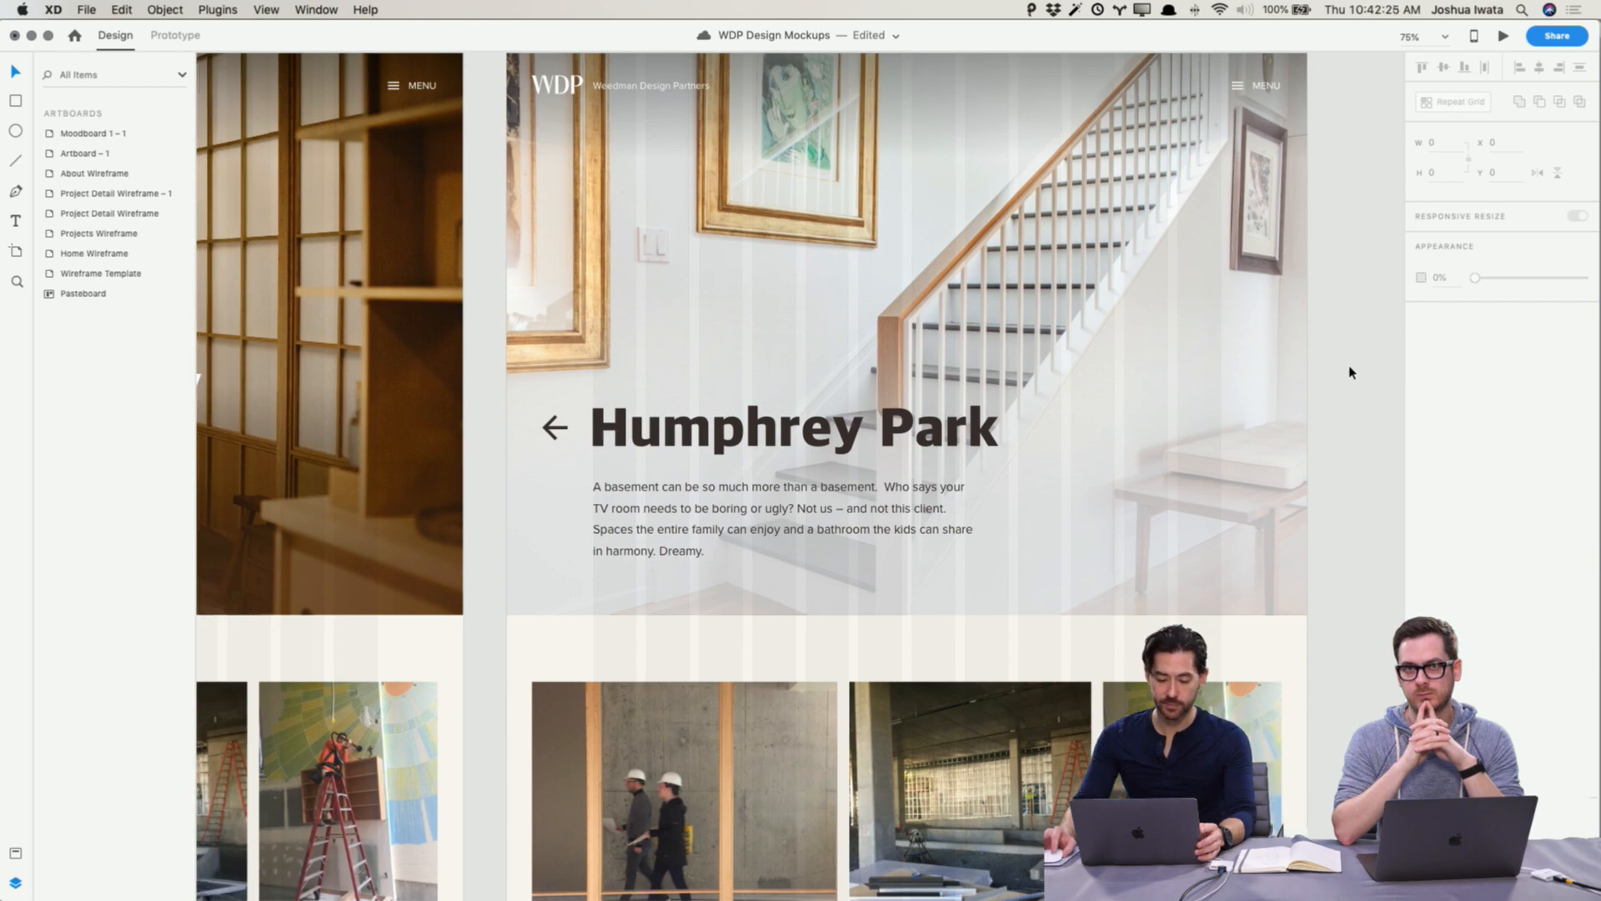
pyautogui.scroll(-6, 1359, 372)
pyautogui.scroll(3, 1352, 372)
pyautogui.scroll(5, 1352, 372)
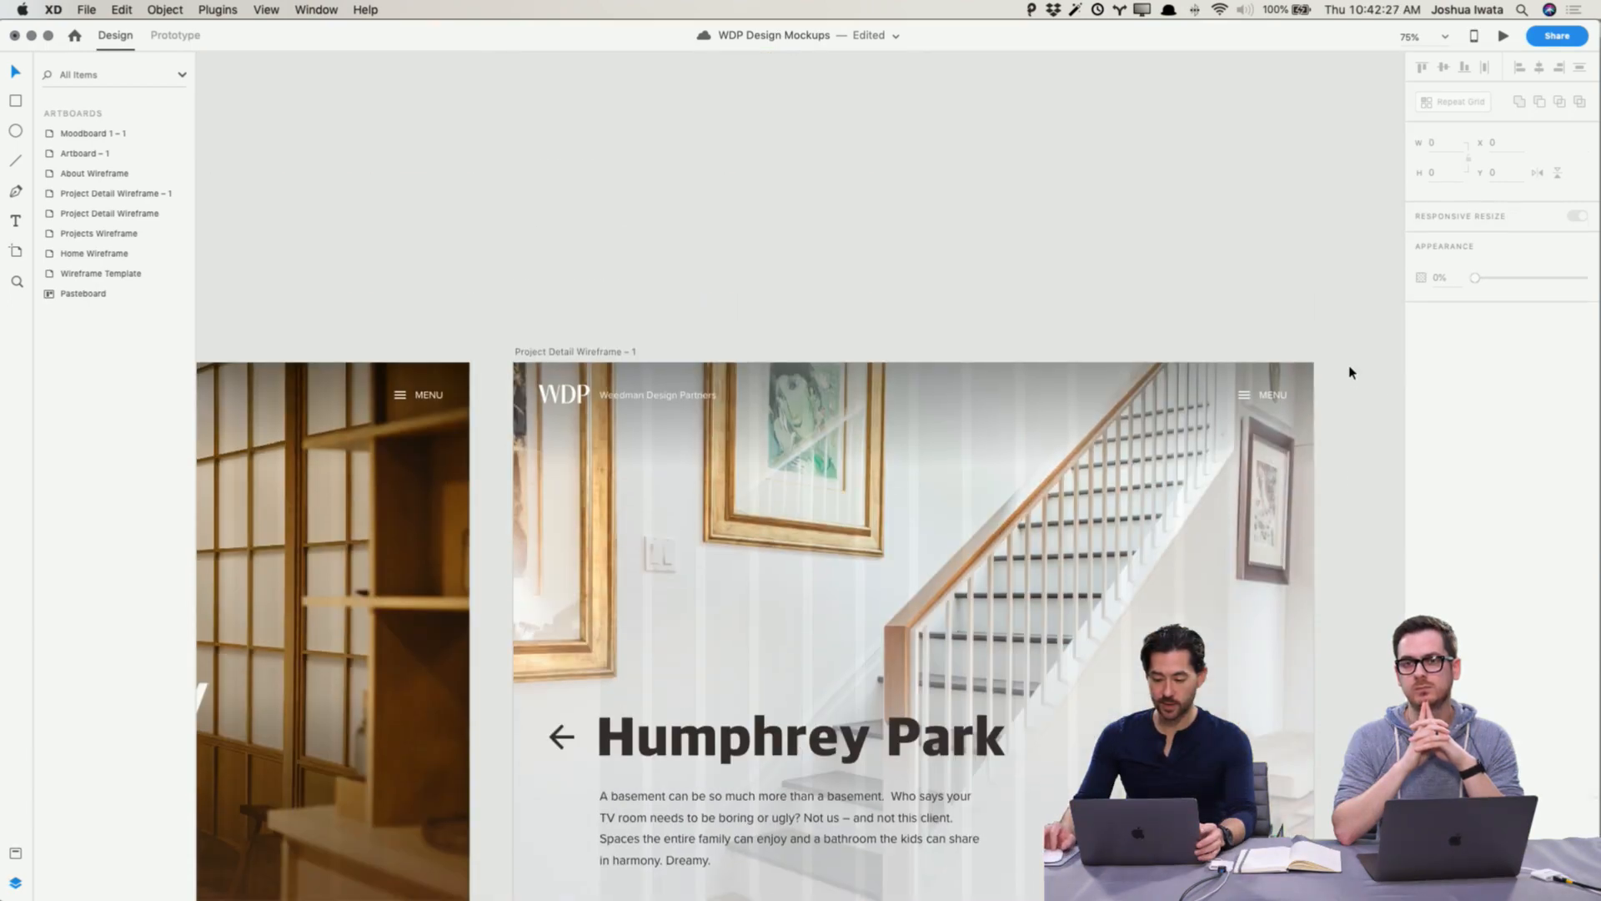
pyautogui.hscroll(-3, 1352, 372)
pyautogui.hscroll(3, 1352, 372)
pyautogui.scroll(-3, 1351, 372)
pyautogui.hscroll(-10, 1352, 372)
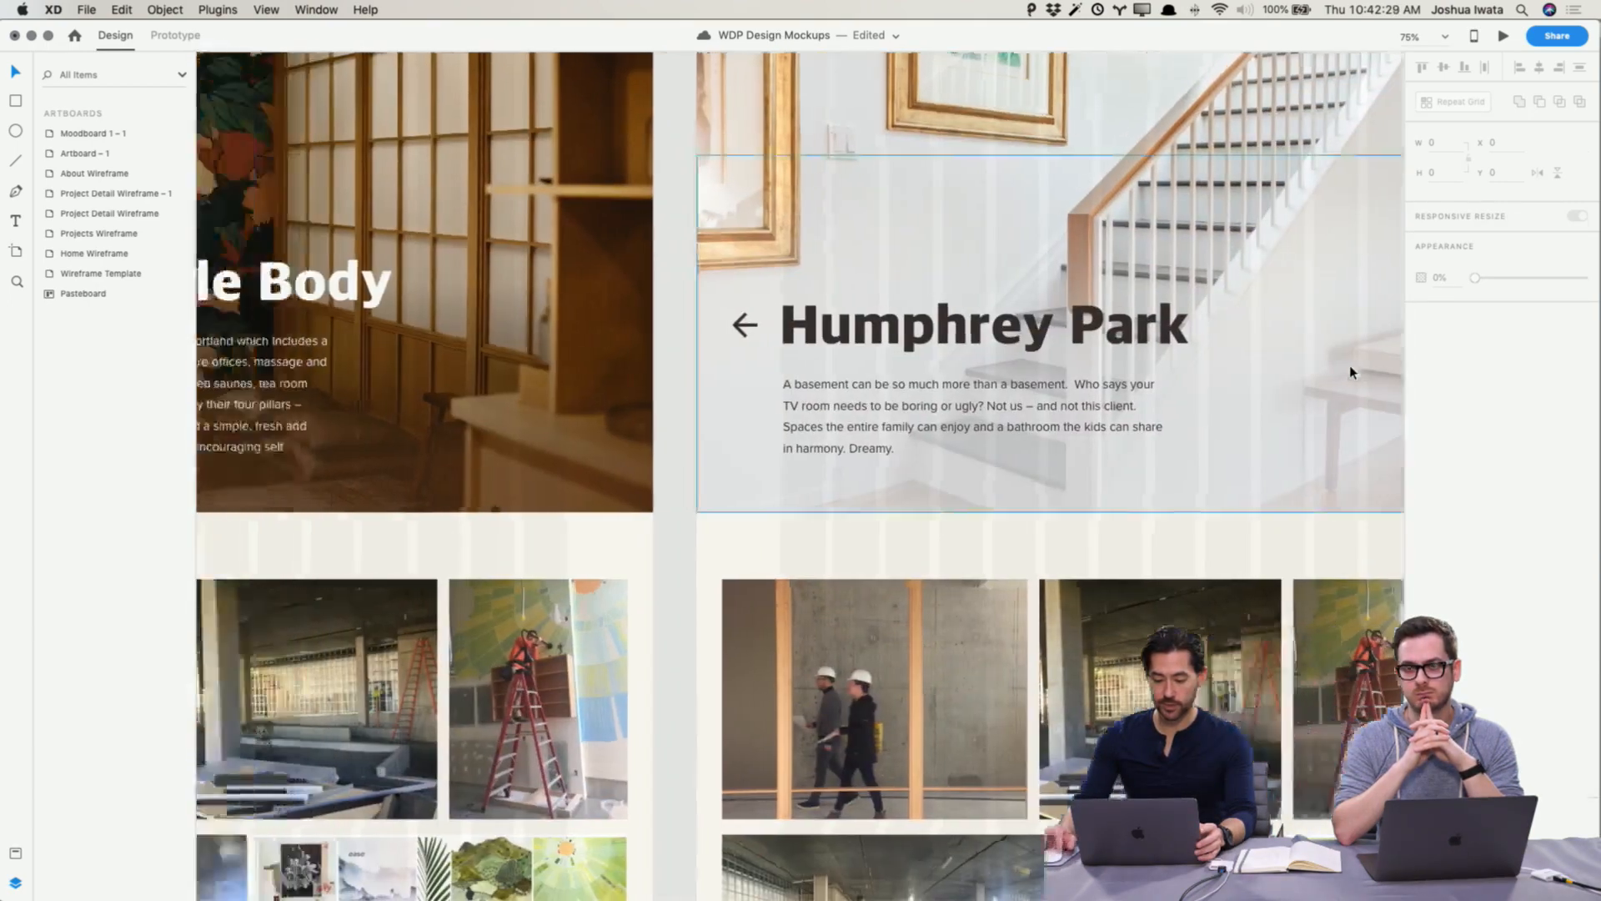
pyautogui.hscroll(4, 1351, 372)
pyautogui.scroll(-2, 1352, 372)
pyautogui.scroll(3, 1352, 372)
pyautogui.scroll(2, 1352, 372)
pyautogui.hscroll(10, 1352, 372)
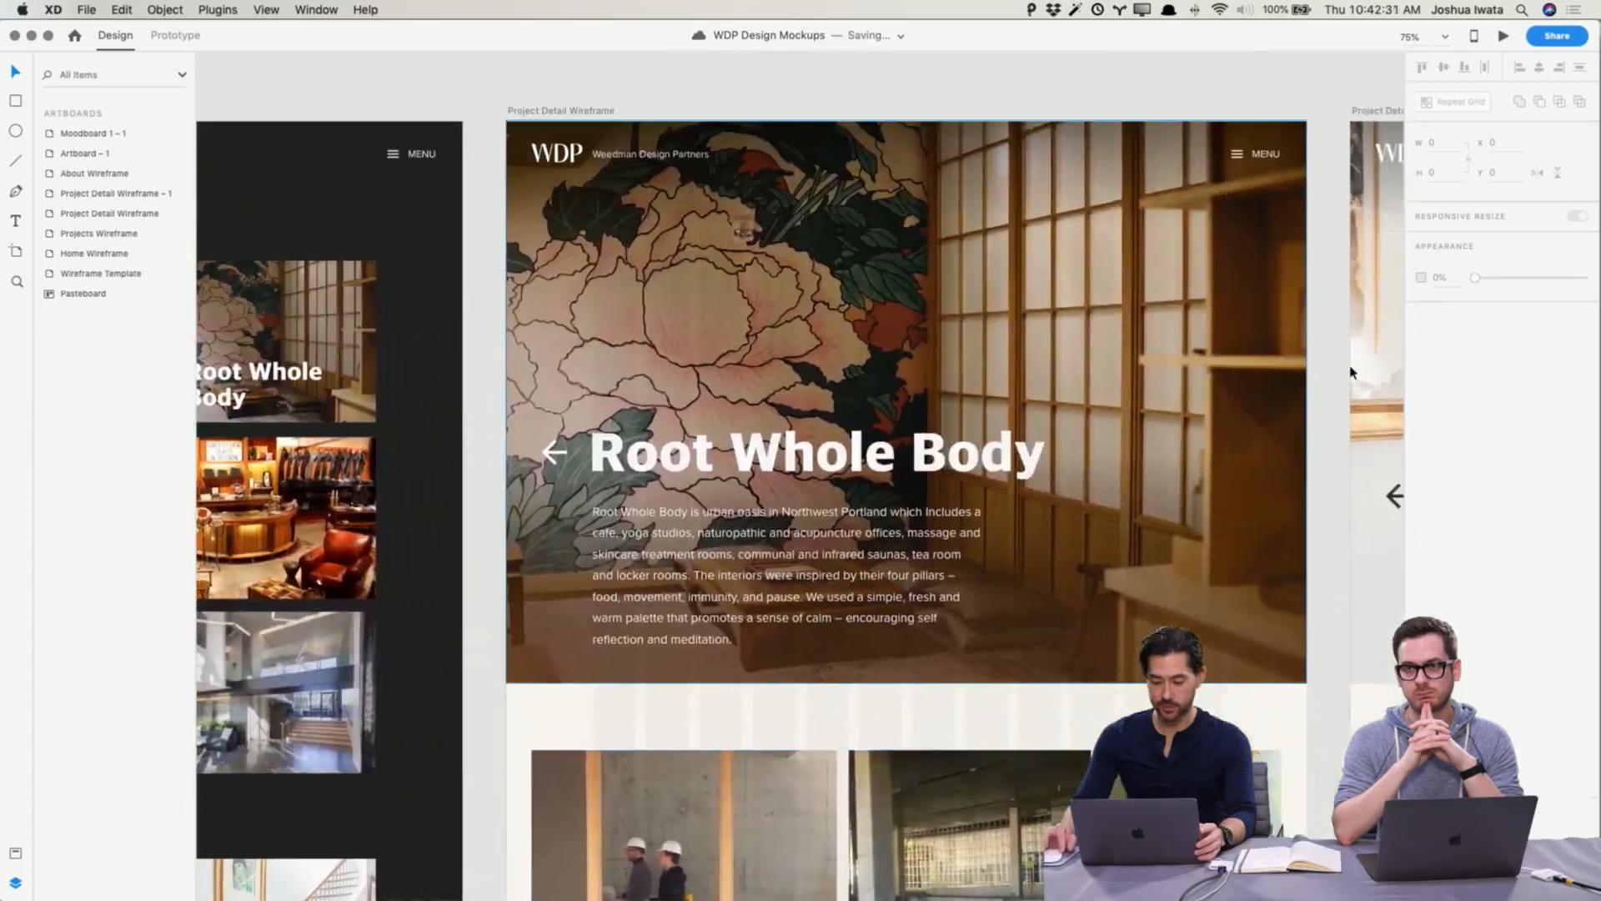
pyautogui.click(1135, 284)
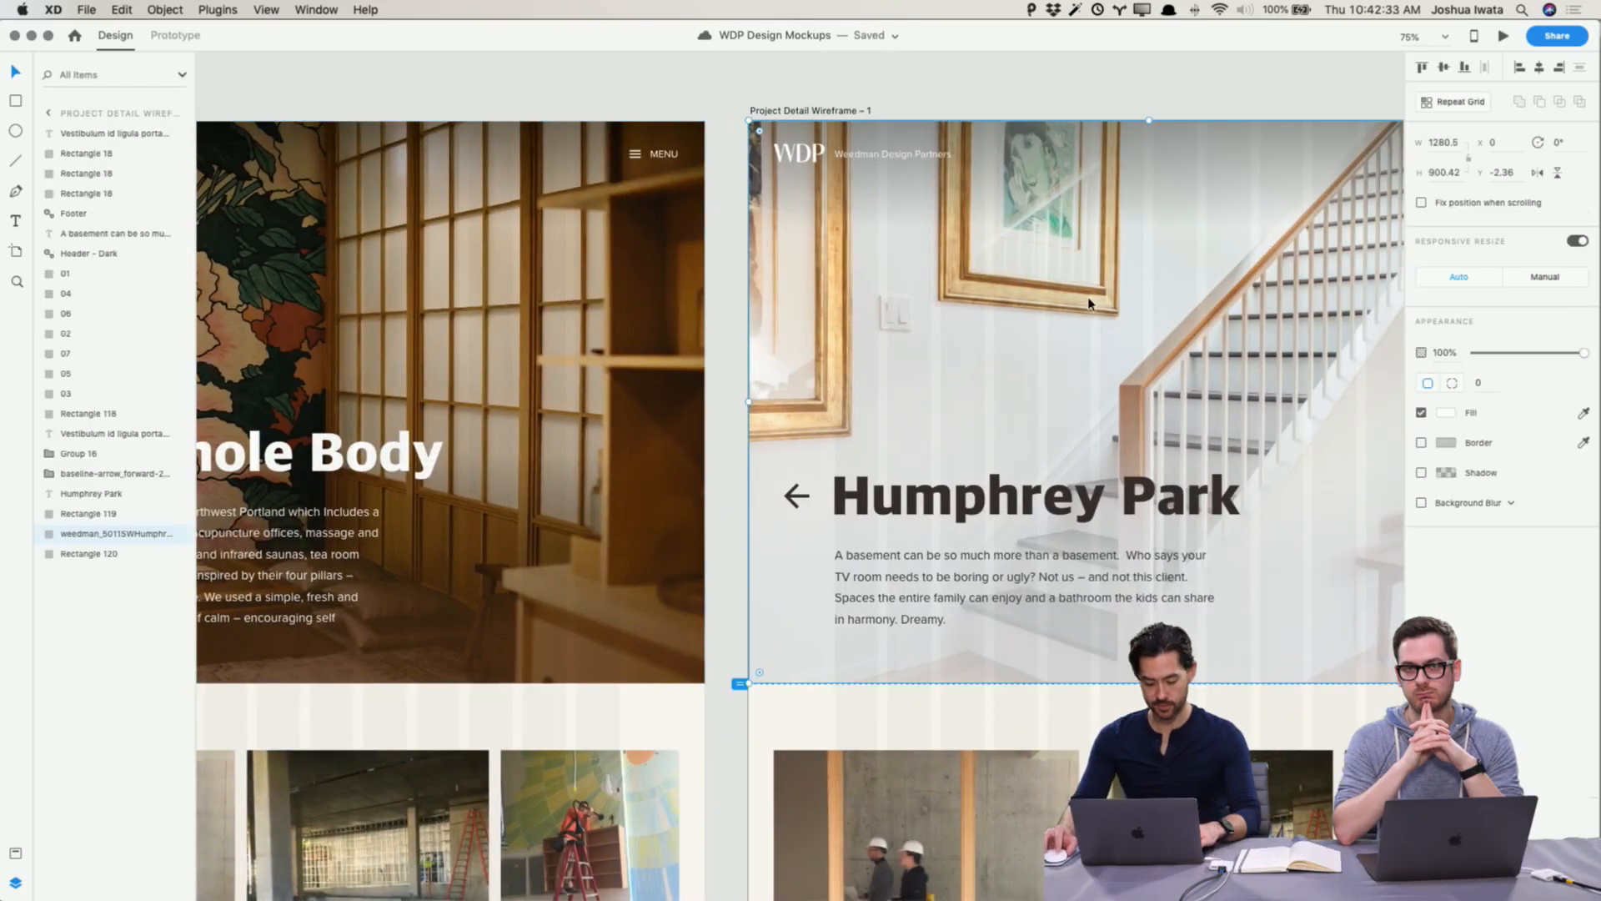
pyautogui.hscroll(-15, 1117, 292)
pyautogui.scroll(-10, 1118, 291)
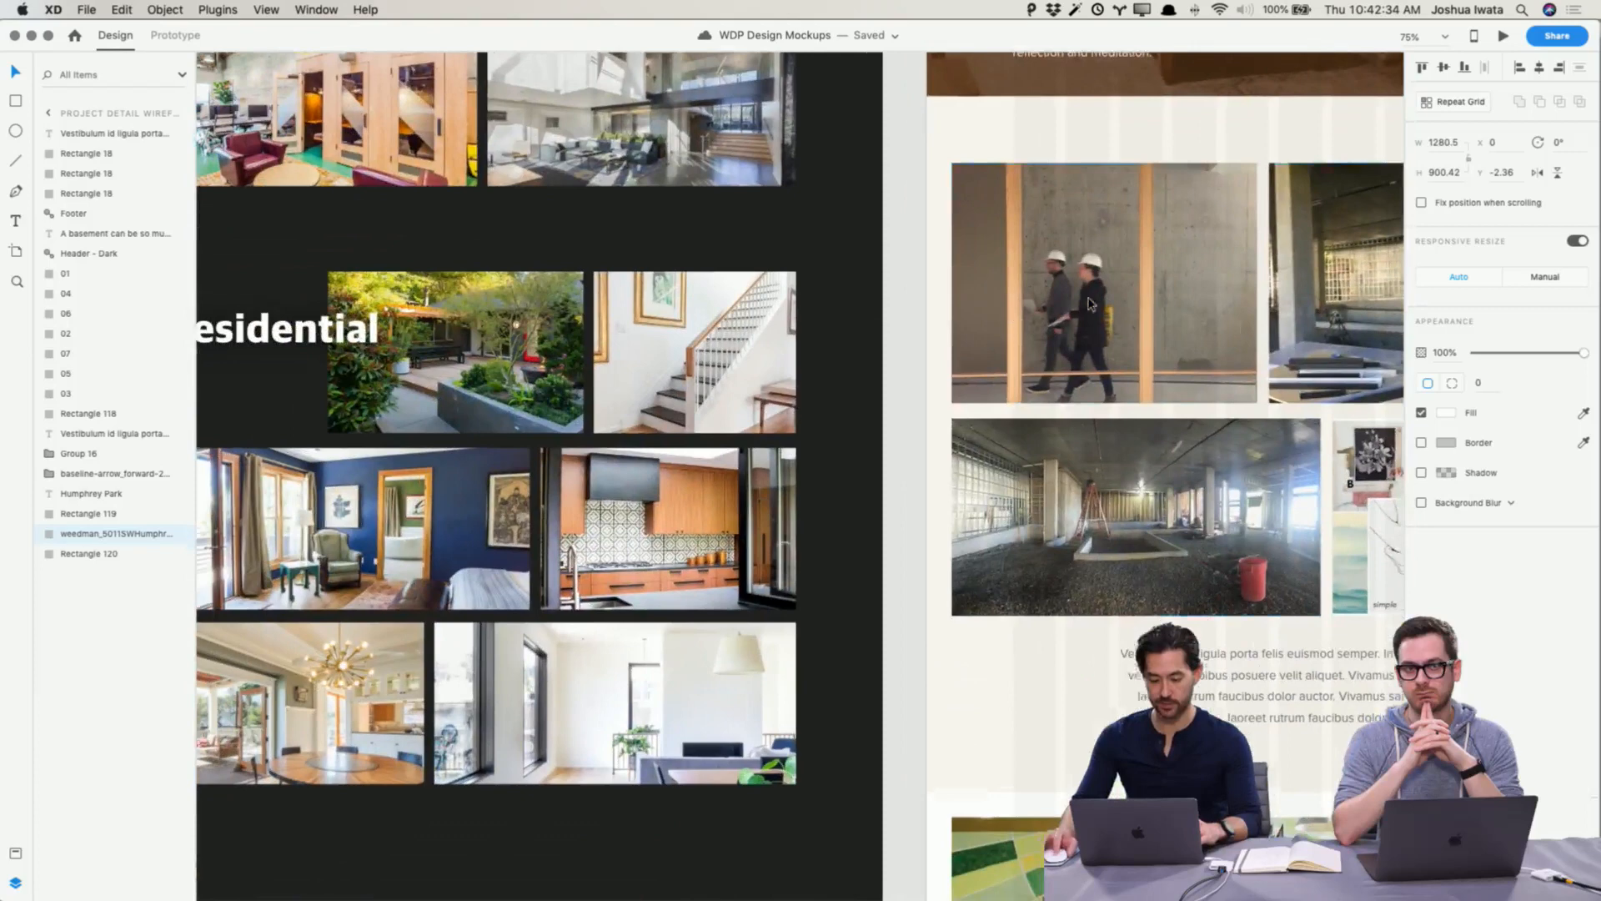
pyautogui.hscroll(-1, 1090, 304)
pyautogui.scroll(-1, 1090, 304)
pyautogui.click(689, 361)
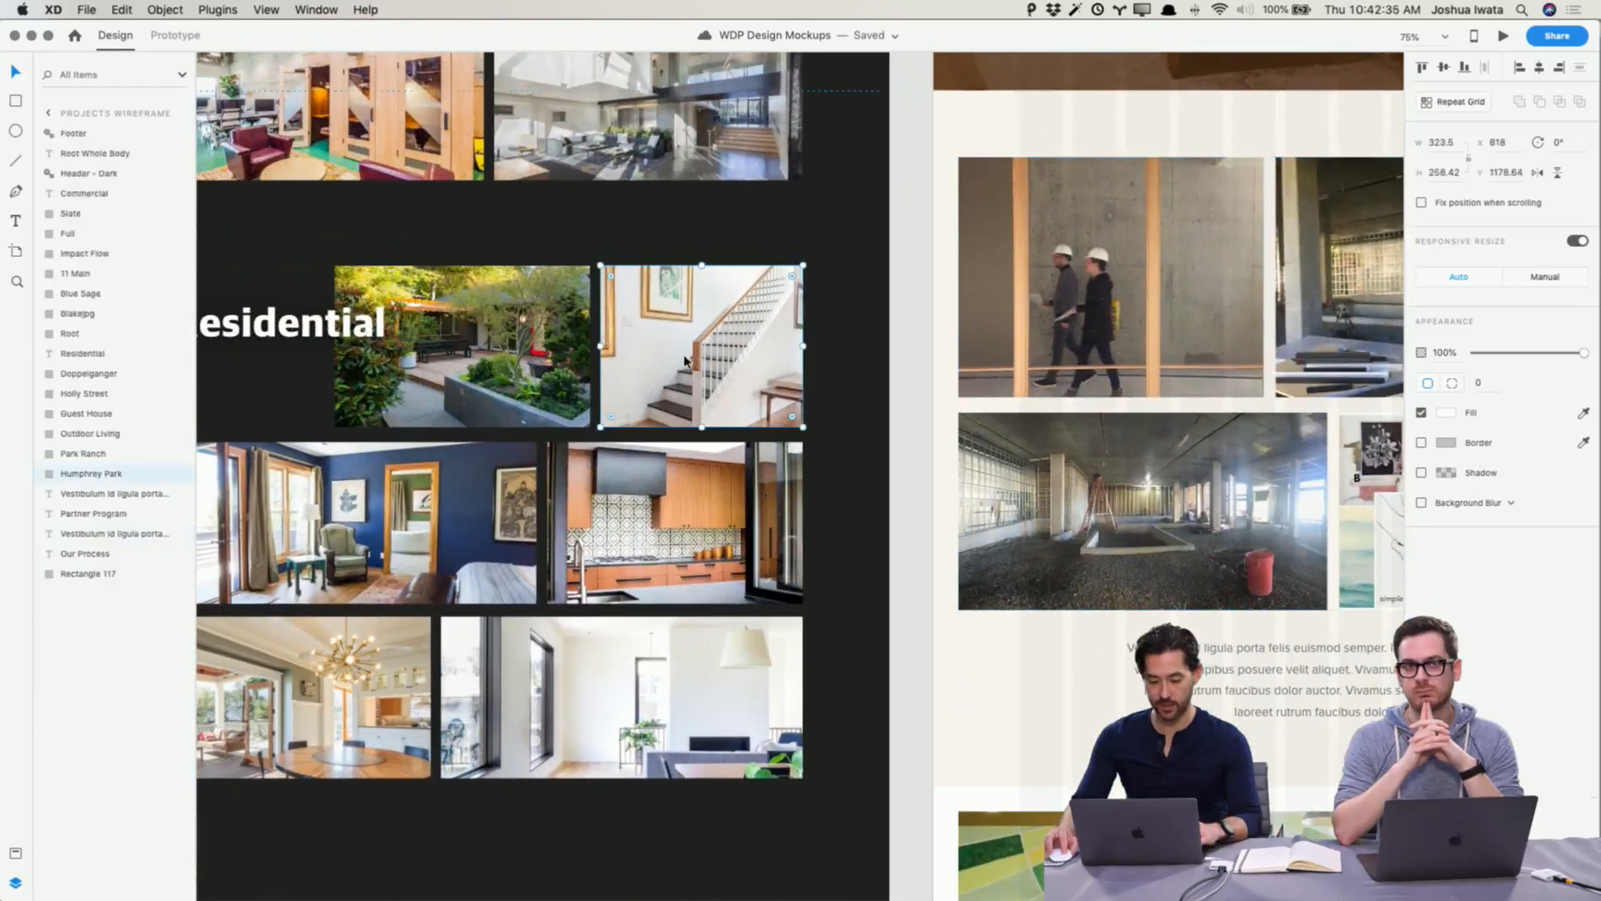
pyautogui.press('BackSpace')
pyautogui.press('super+v')
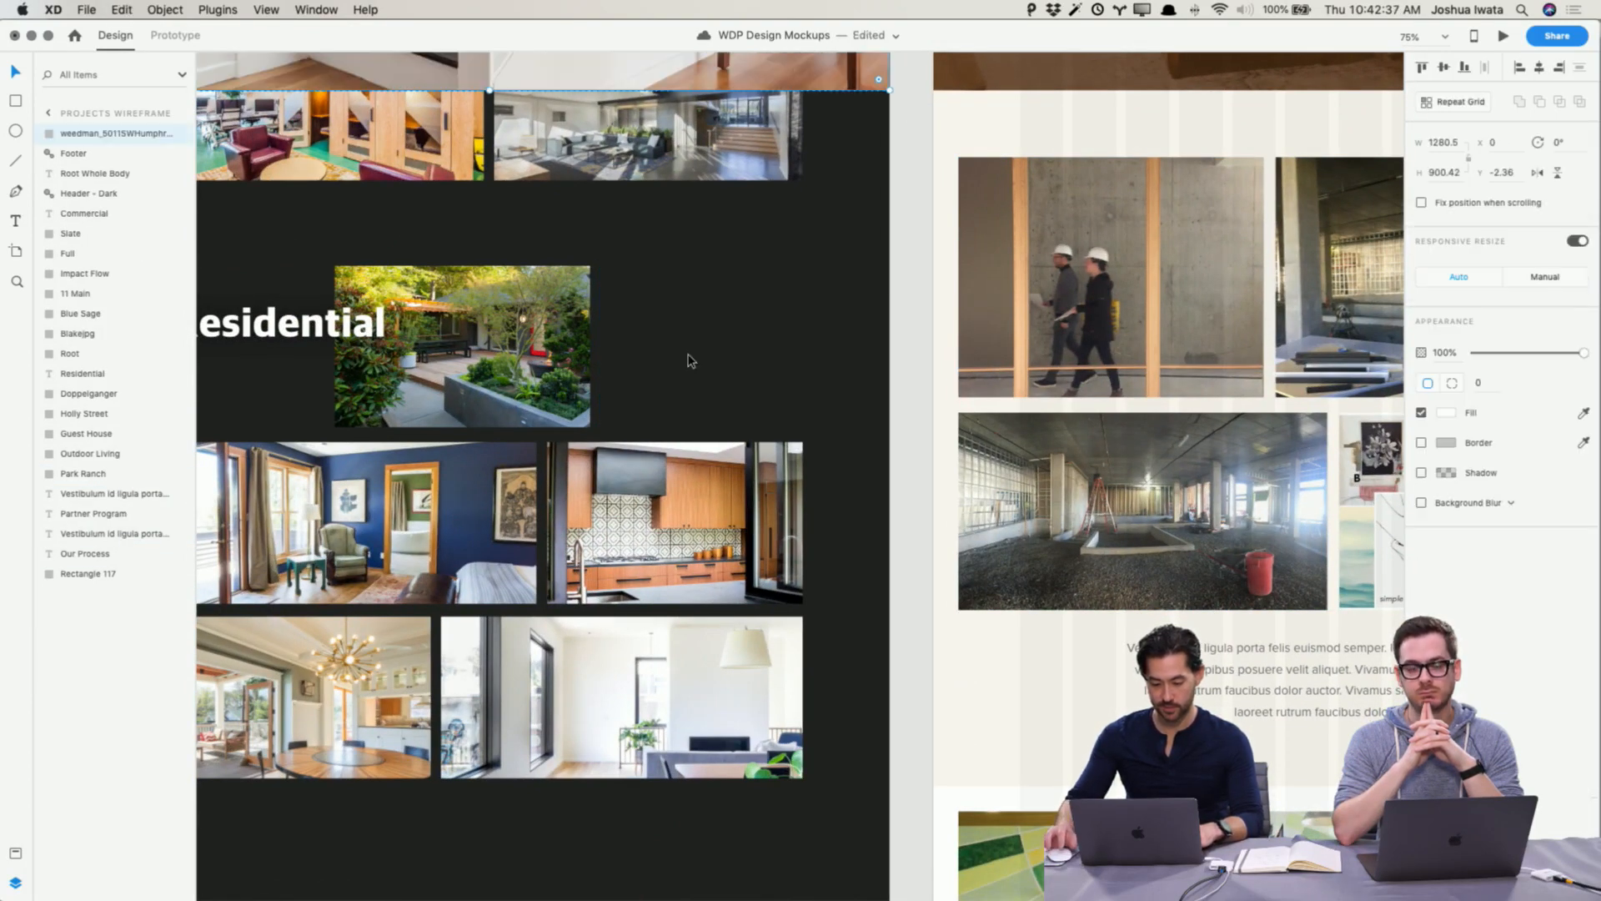
# Step: Move and scale the pasted staircase photo down to fit the thumbnail slot, about 326 × 261 px
pyautogui.moveTo(674, 304); pyautogui.dragTo(636, 414)
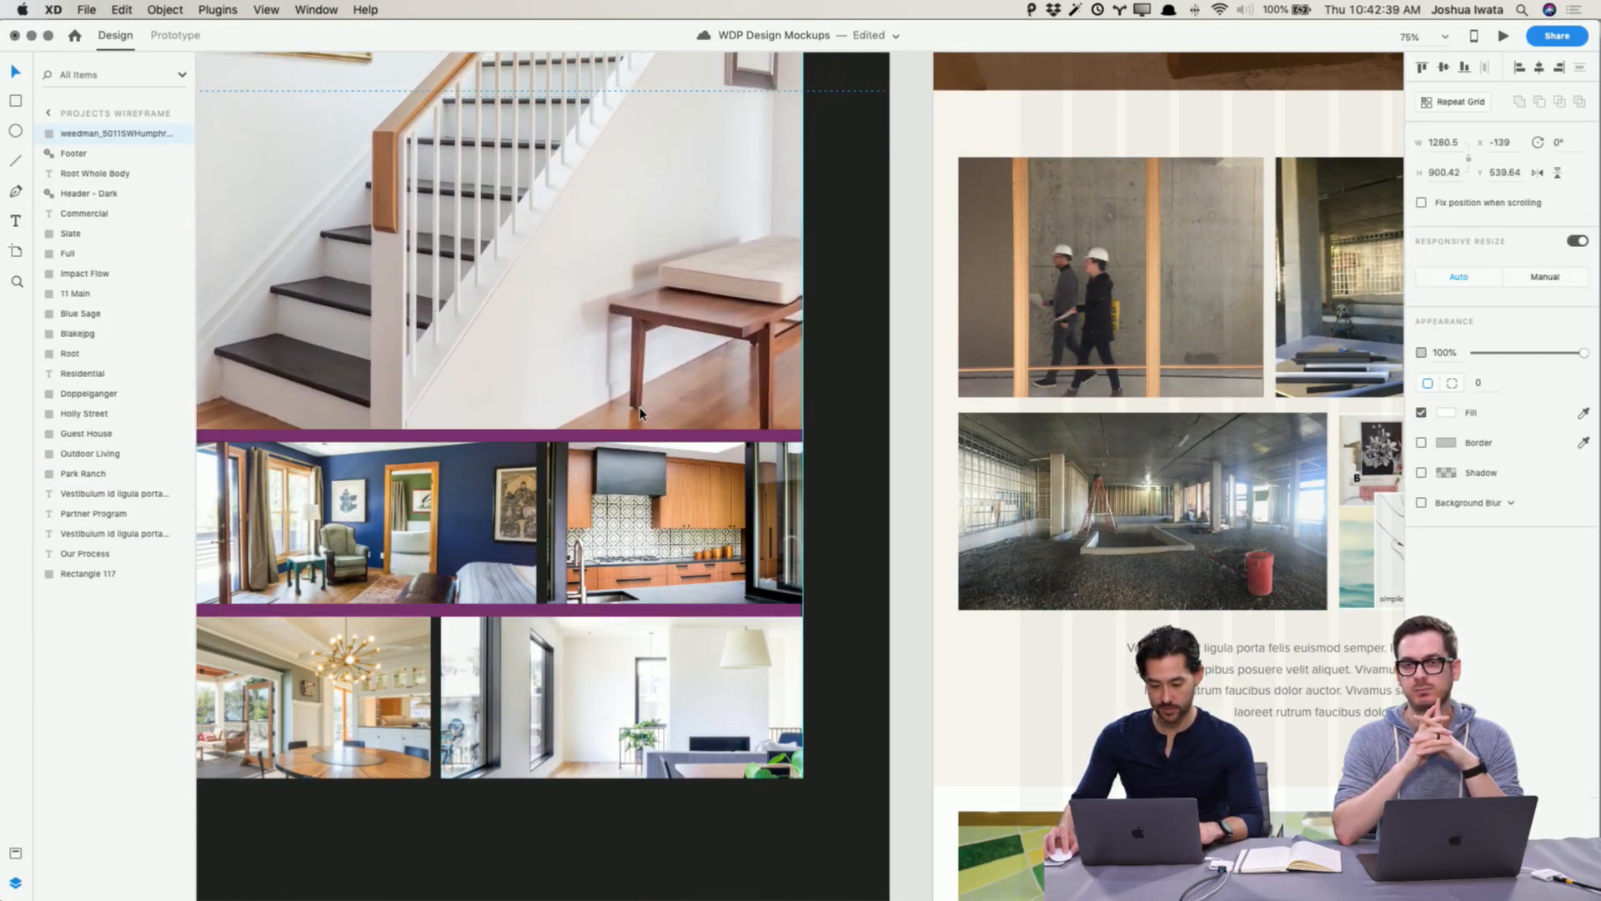
pyautogui.hscroll(-5, 636, 417)
pyautogui.scroll(5, 635, 415)
pyautogui.hscroll(-3, 636, 415)
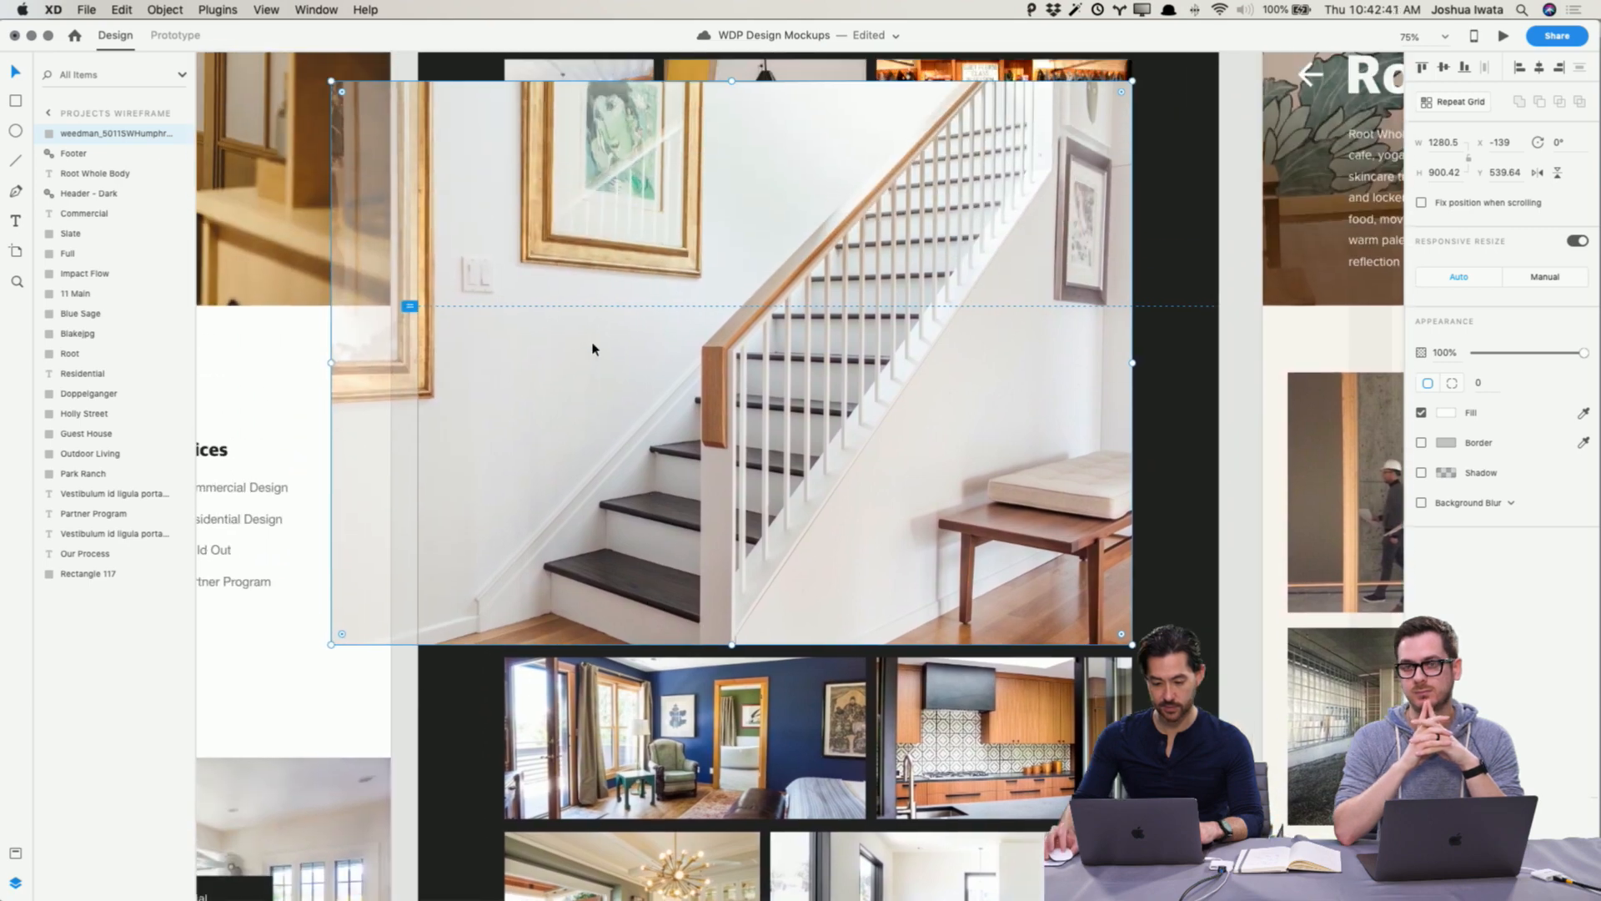
pyautogui.moveTo(331, 81); pyautogui.dragTo(926, 480)
pyautogui.hscroll(3, 1213, 500)
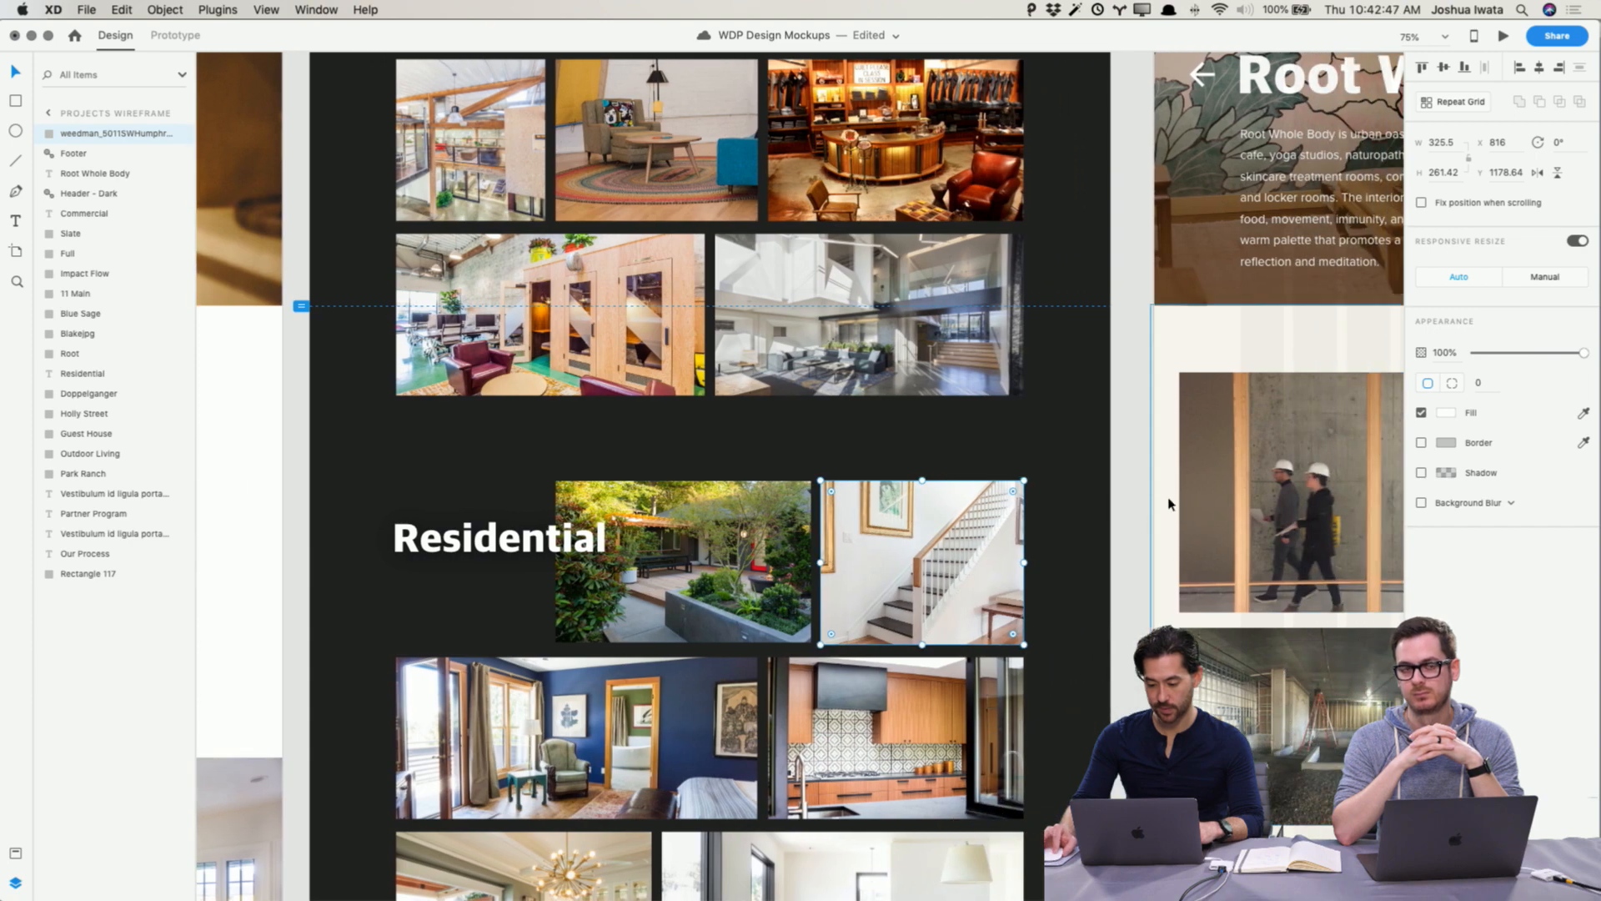
pyautogui.click(1156, 505)
pyautogui.click(1134, 506)
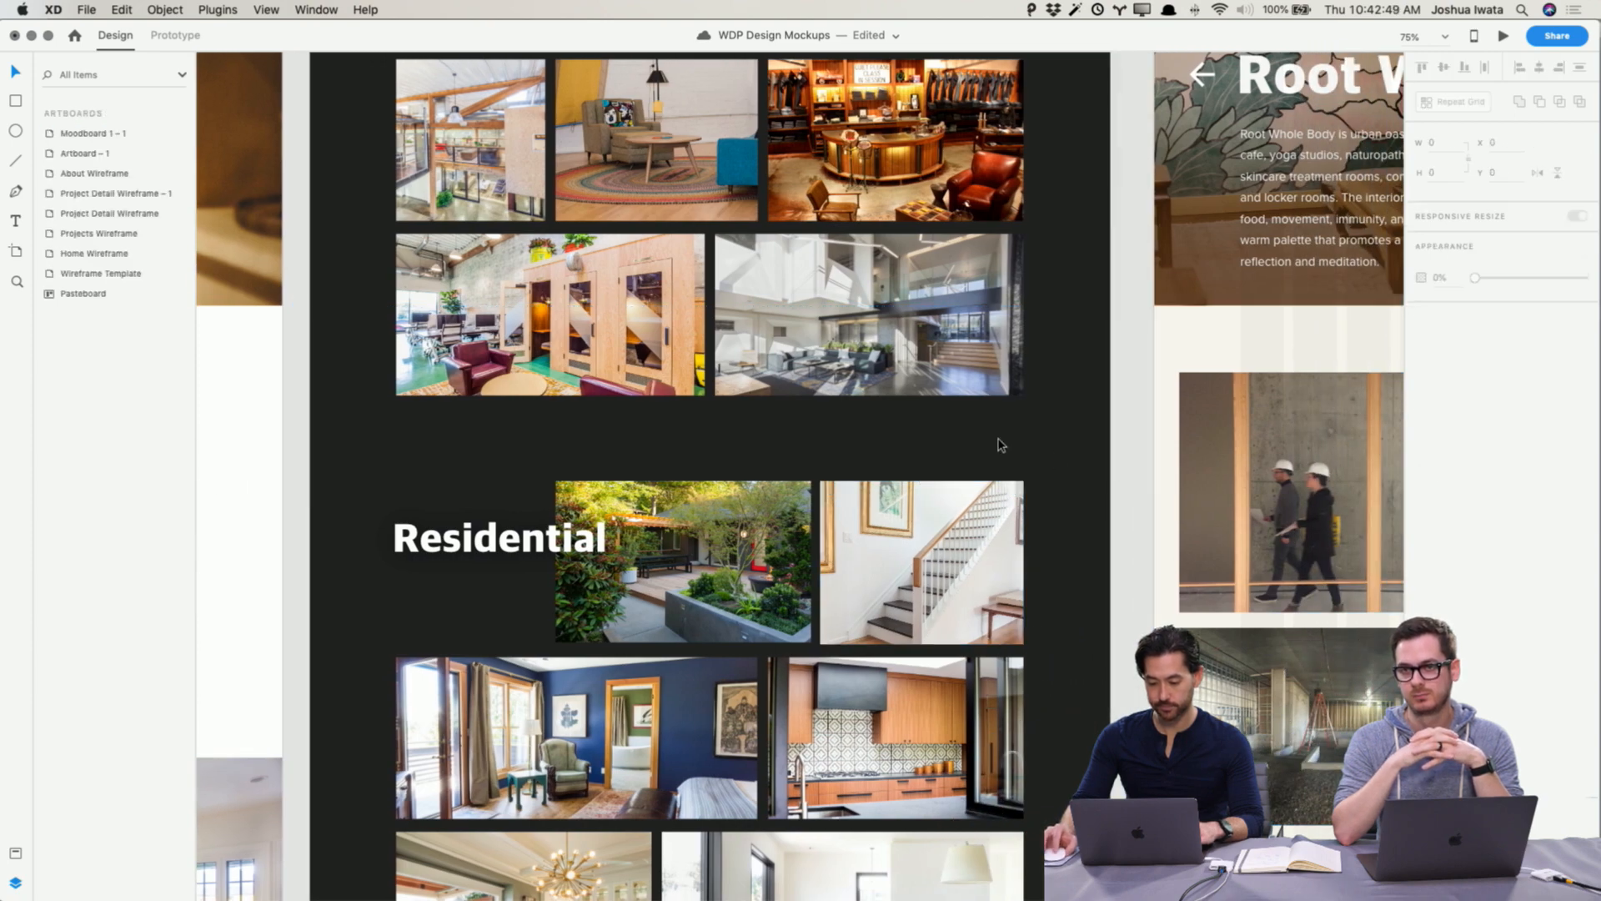
# Step: Switch to Finder and open a Quick Look preview of DSC_9312.JPG in Humphrey Park's Before folder
pyautogui.hscroll(15, 1000, 444)
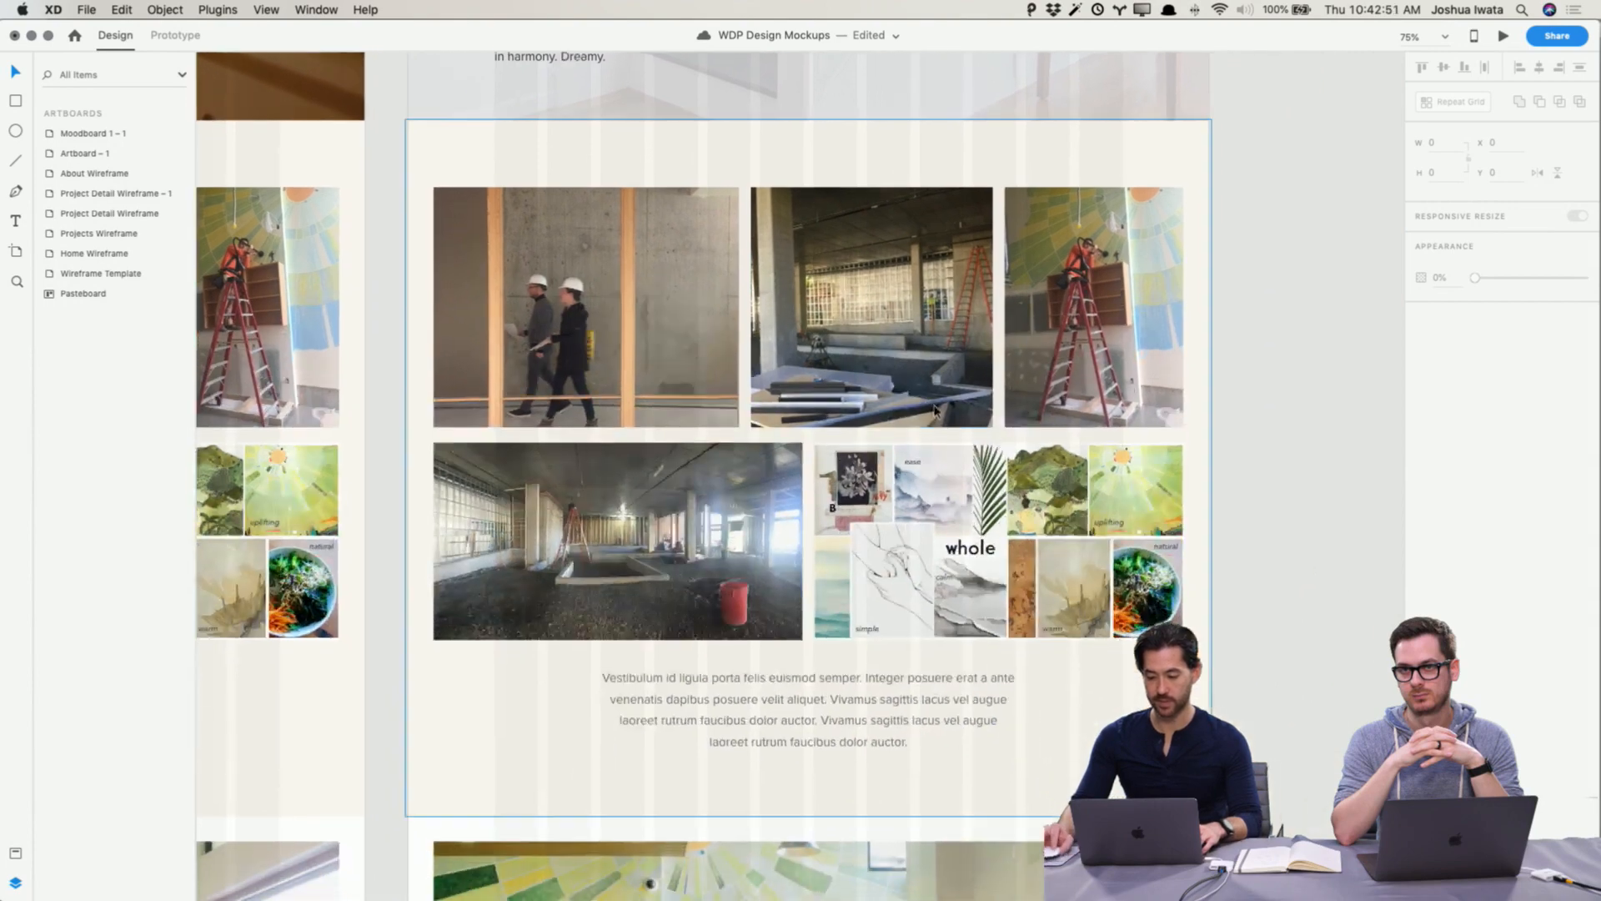
pyautogui.press('super+Tab')
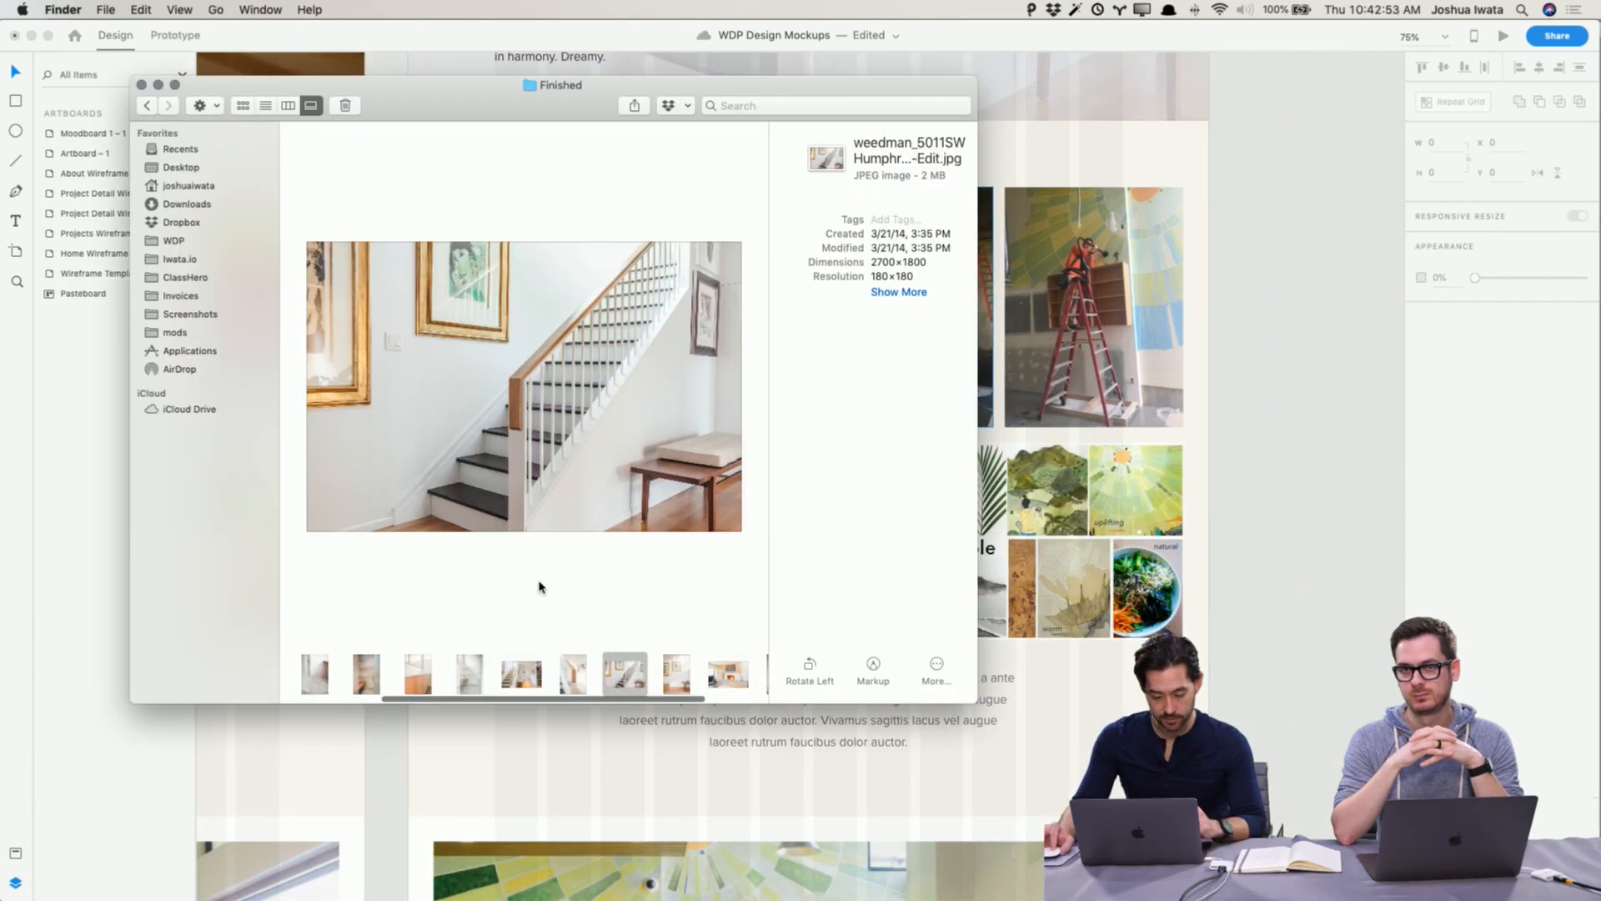
pyautogui.click(288, 106)
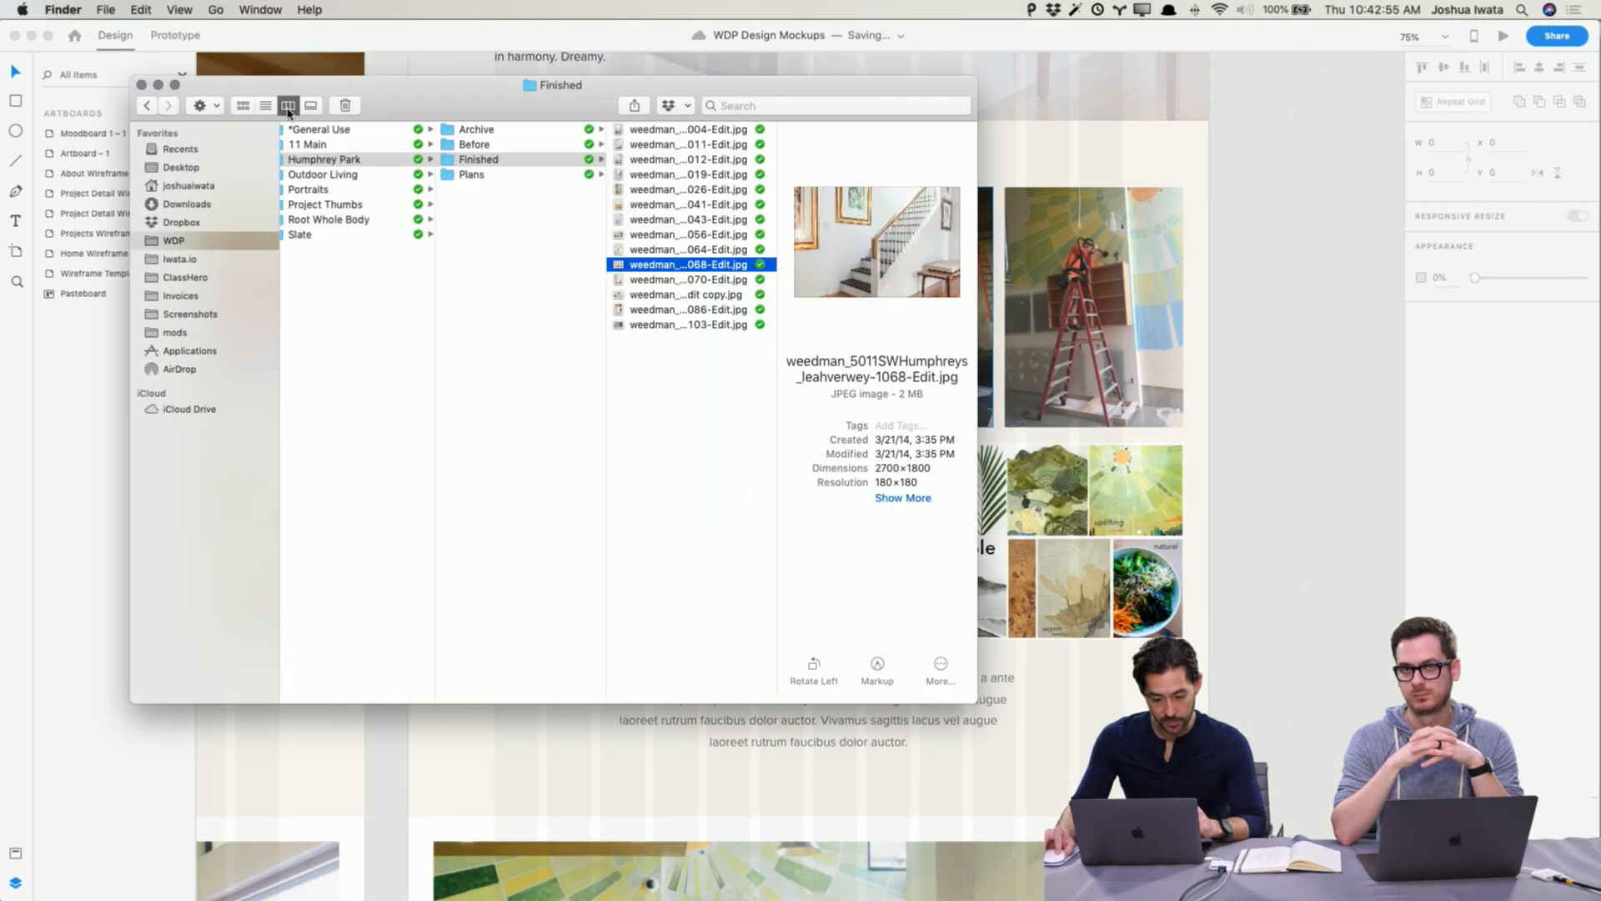
pyautogui.click(526, 144)
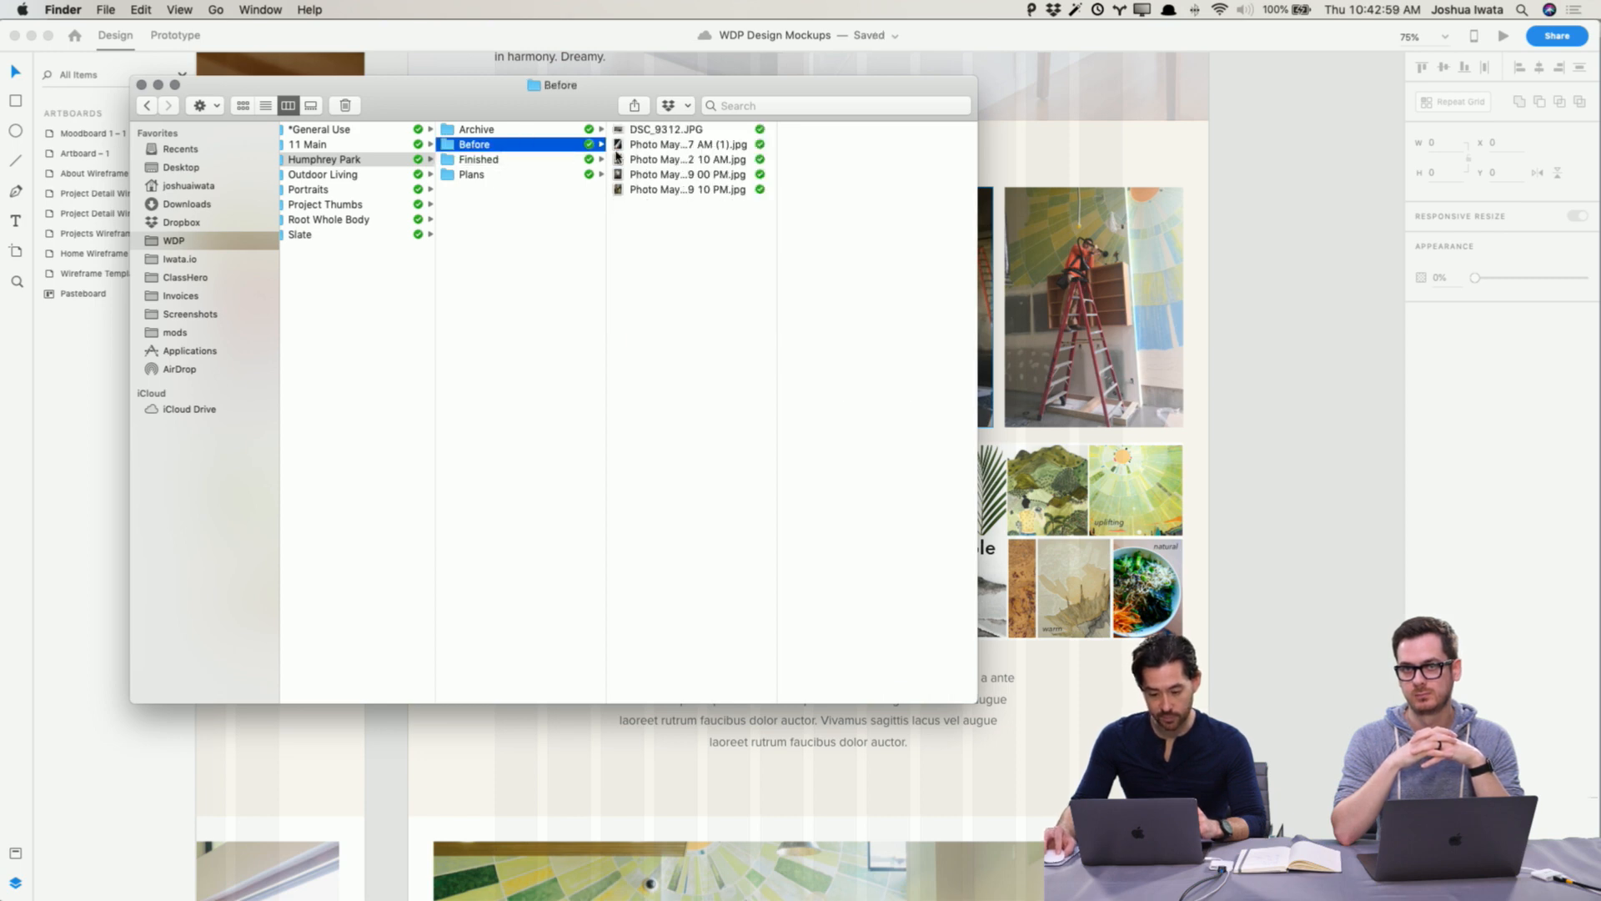
pyautogui.click(642, 131)
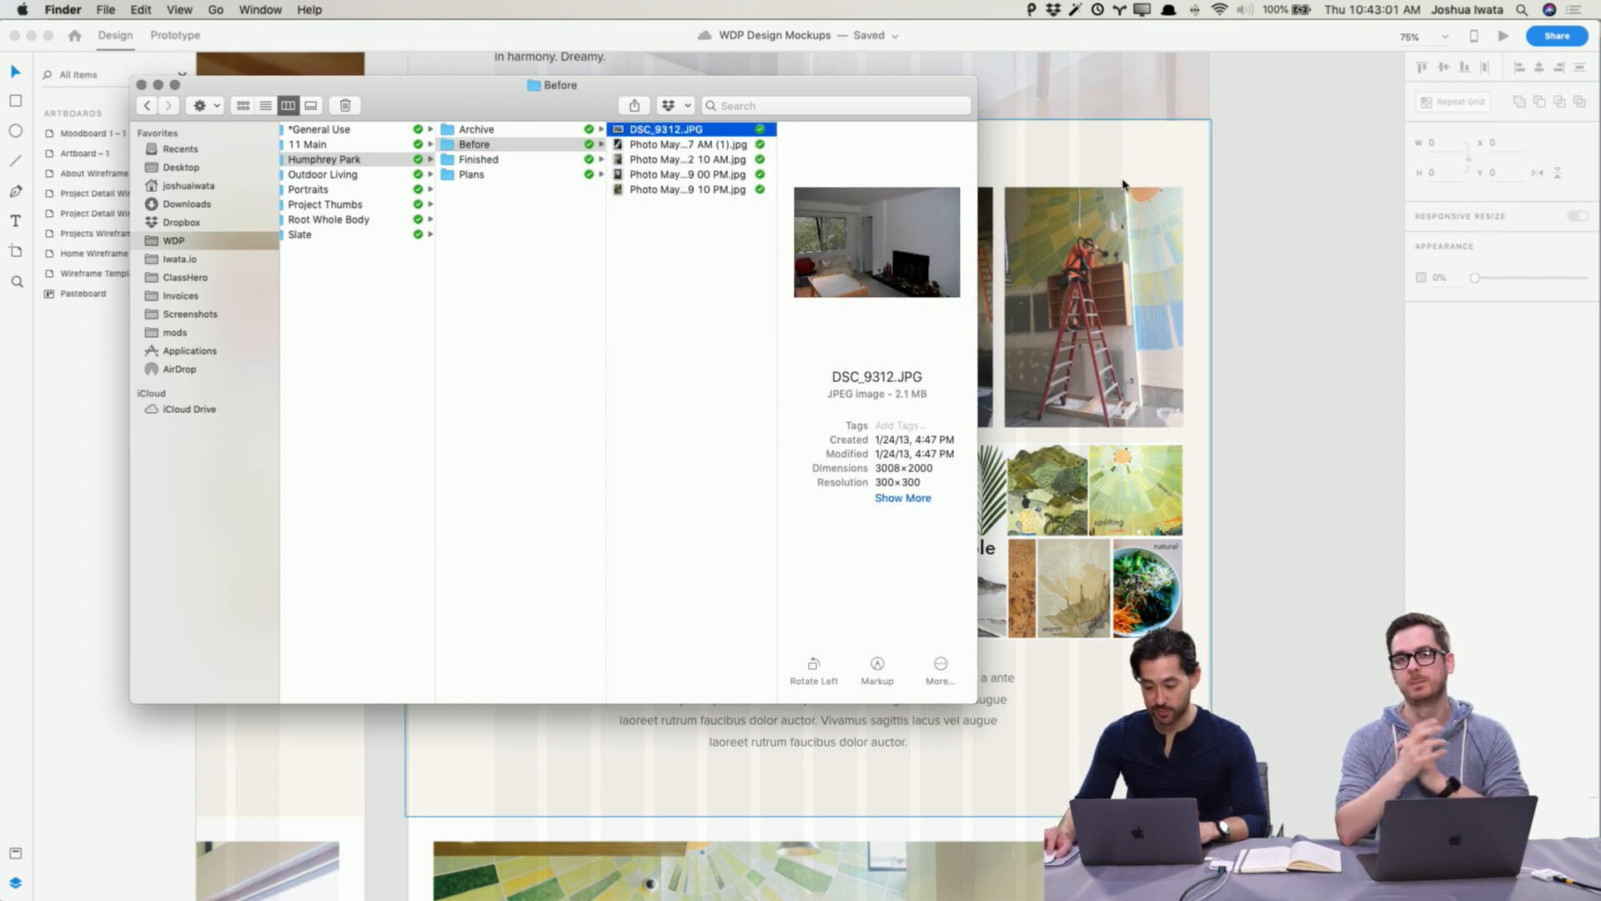
pyautogui.press('space')
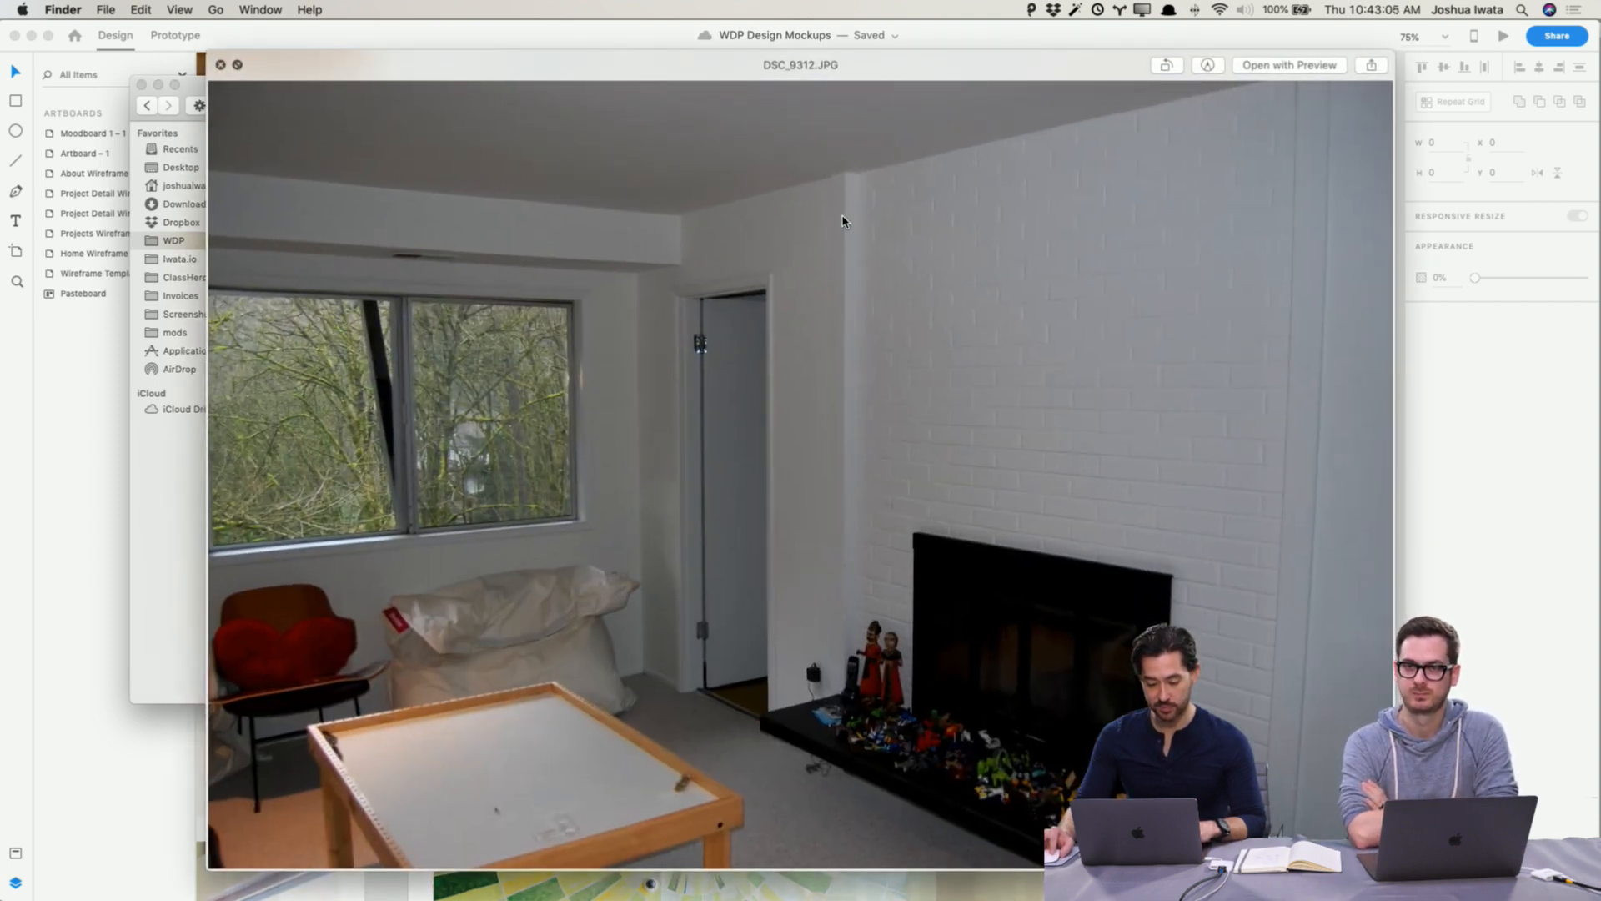
# Step: Preview the photos in Humphrey Park's Before folder one after another
pyautogui.press('space')
pyautogui.click(701, 146)
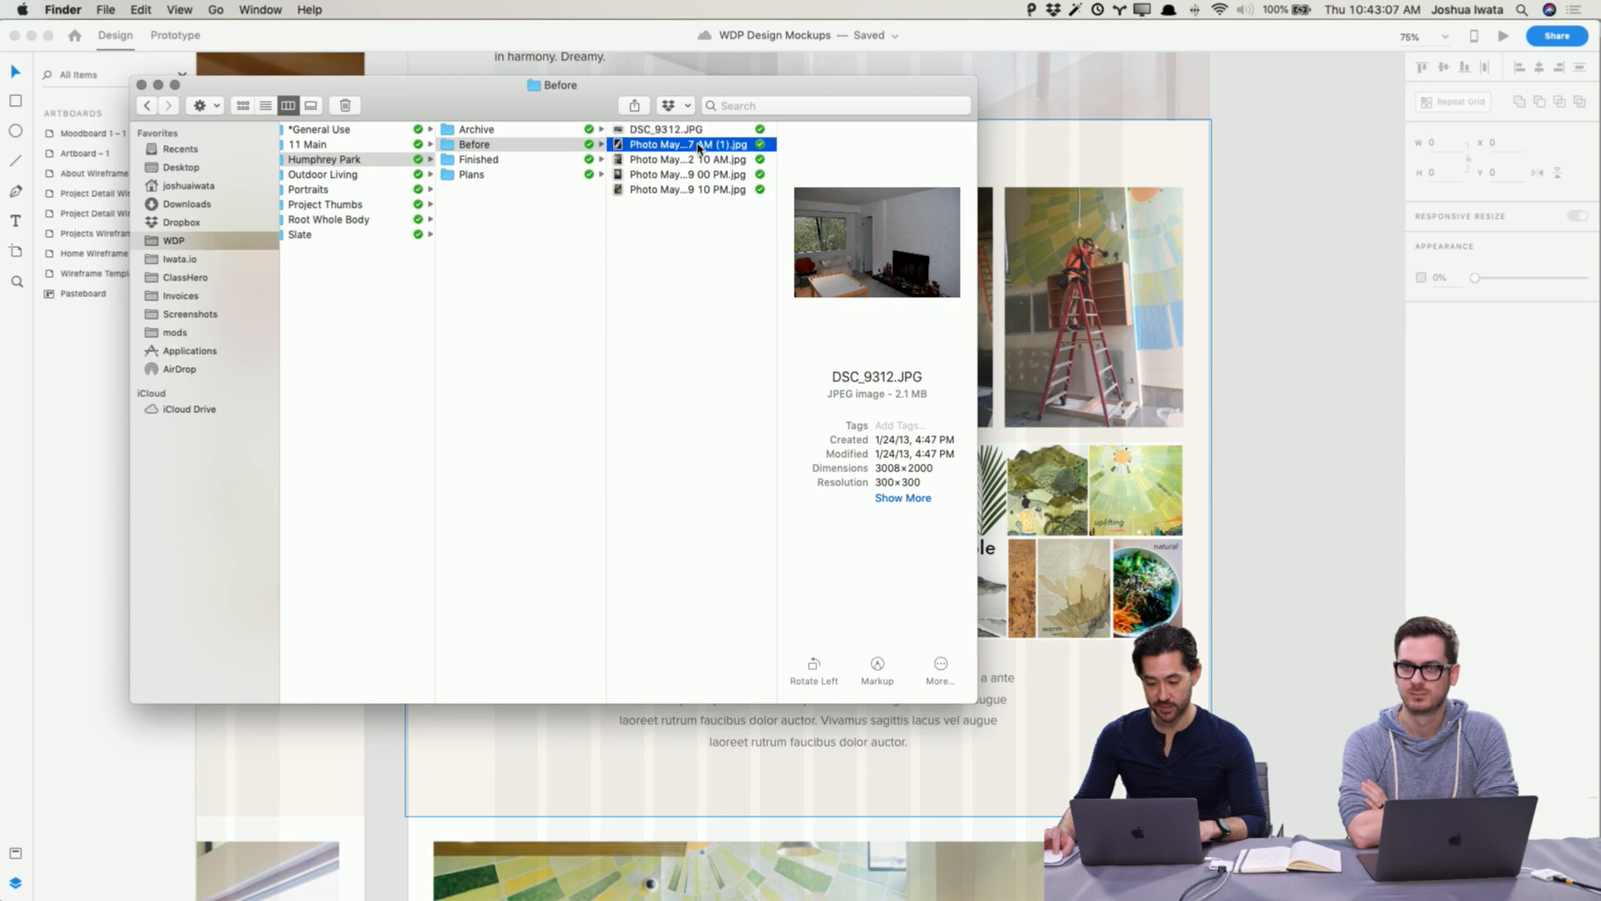
pyautogui.press('space')
pyautogui.press('Down')
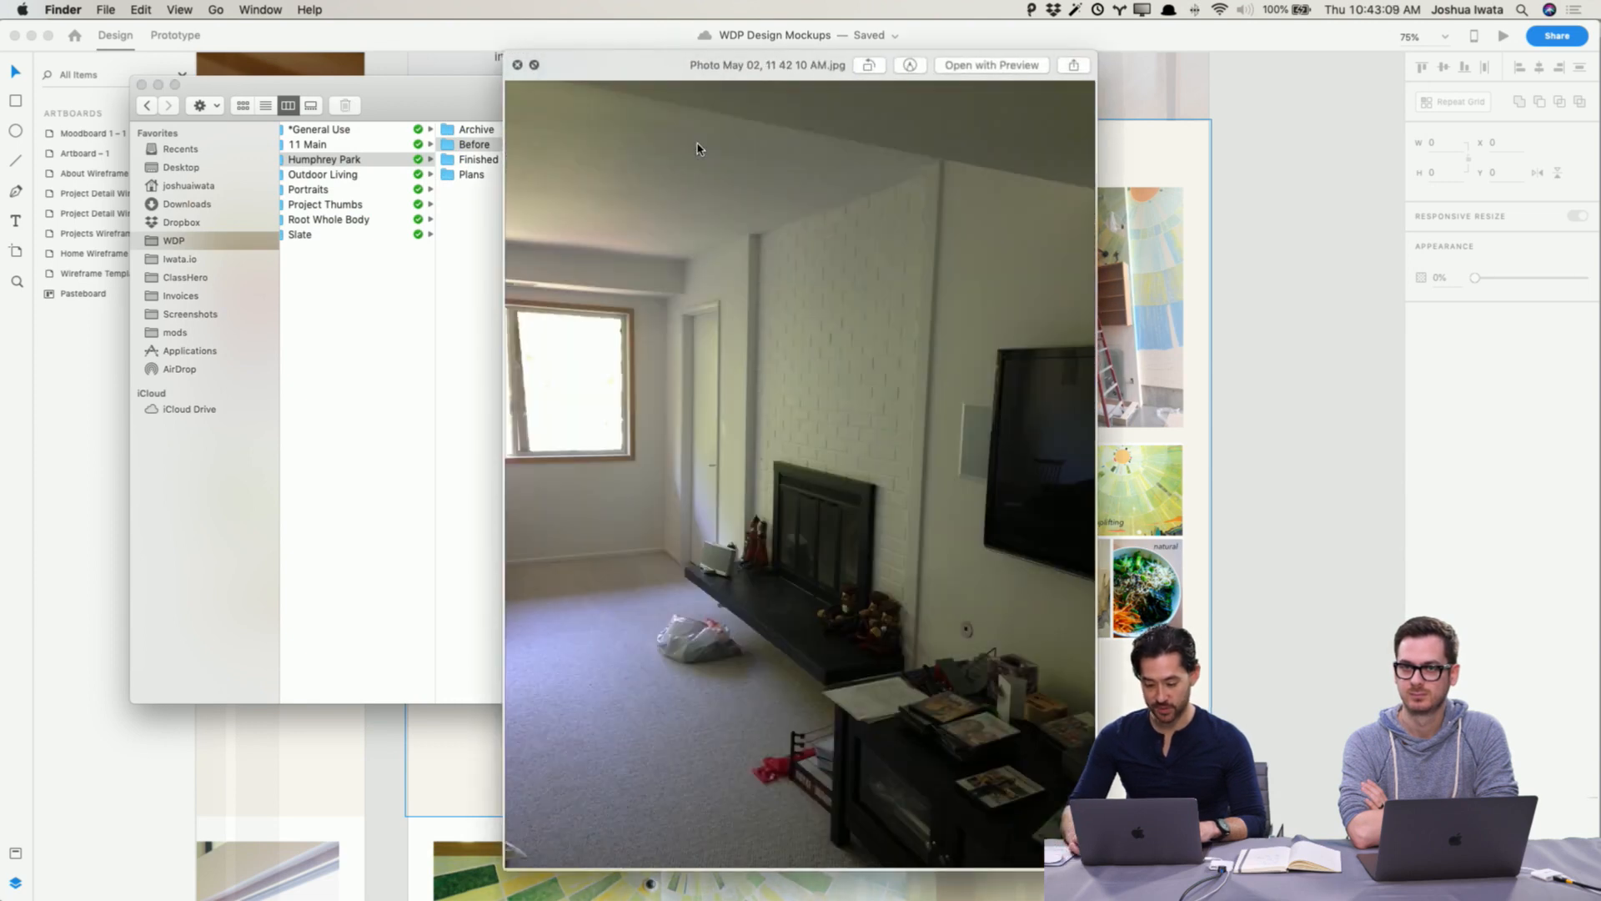
pyautogui.press('Down')
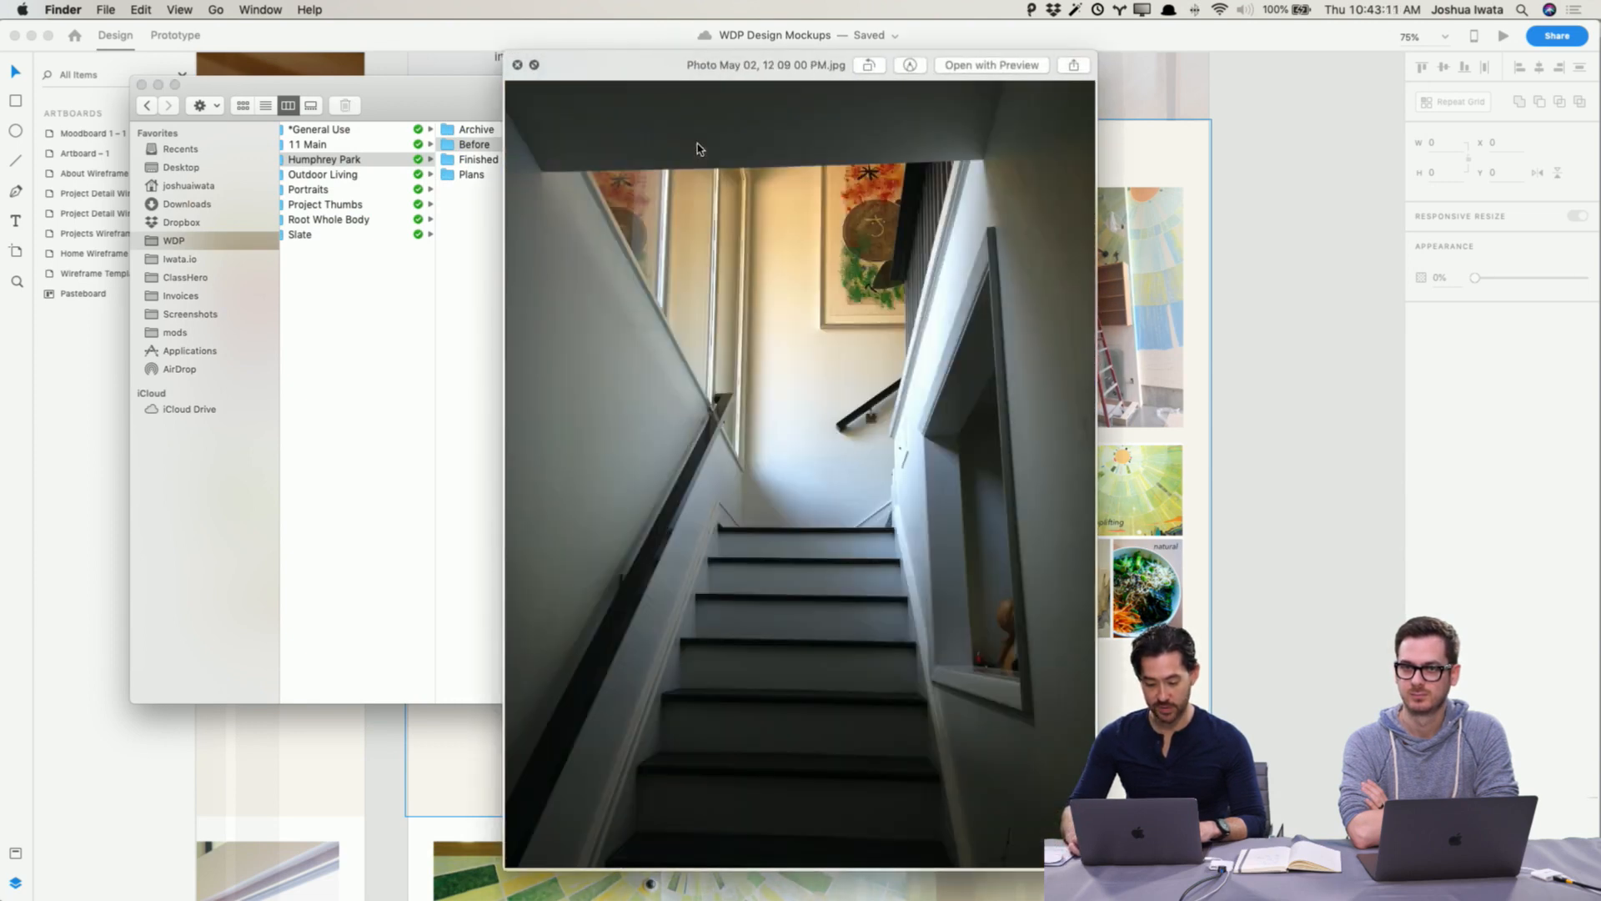
pyautogui.press('Down')
pyautogui.press('Up')
pyautogui.press('Up')
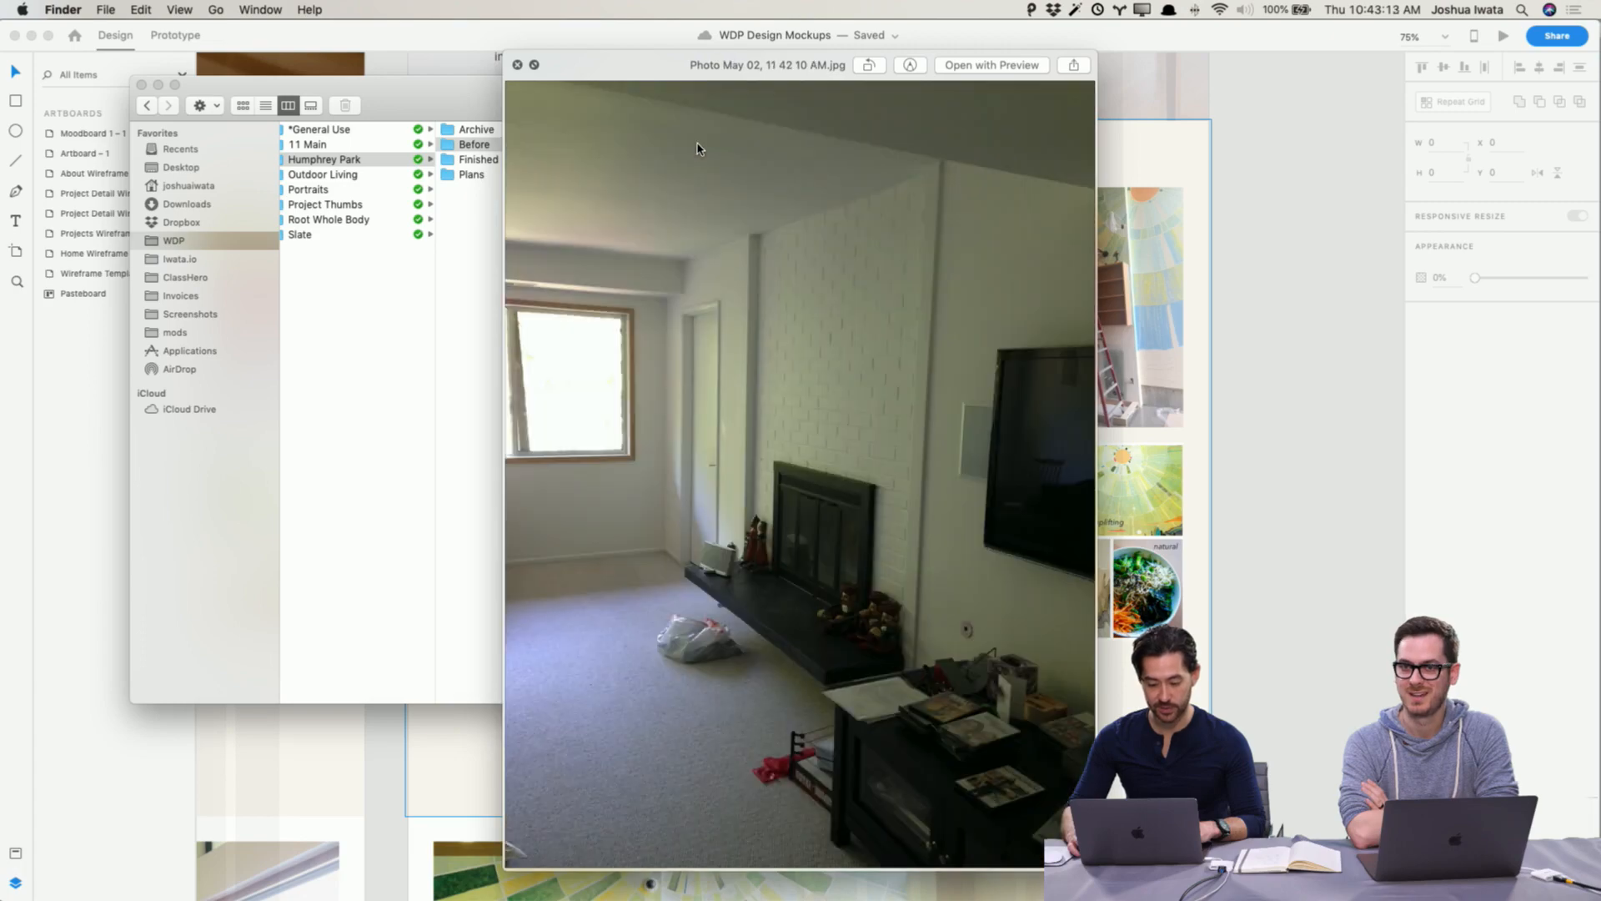
pyautogui.press('space')
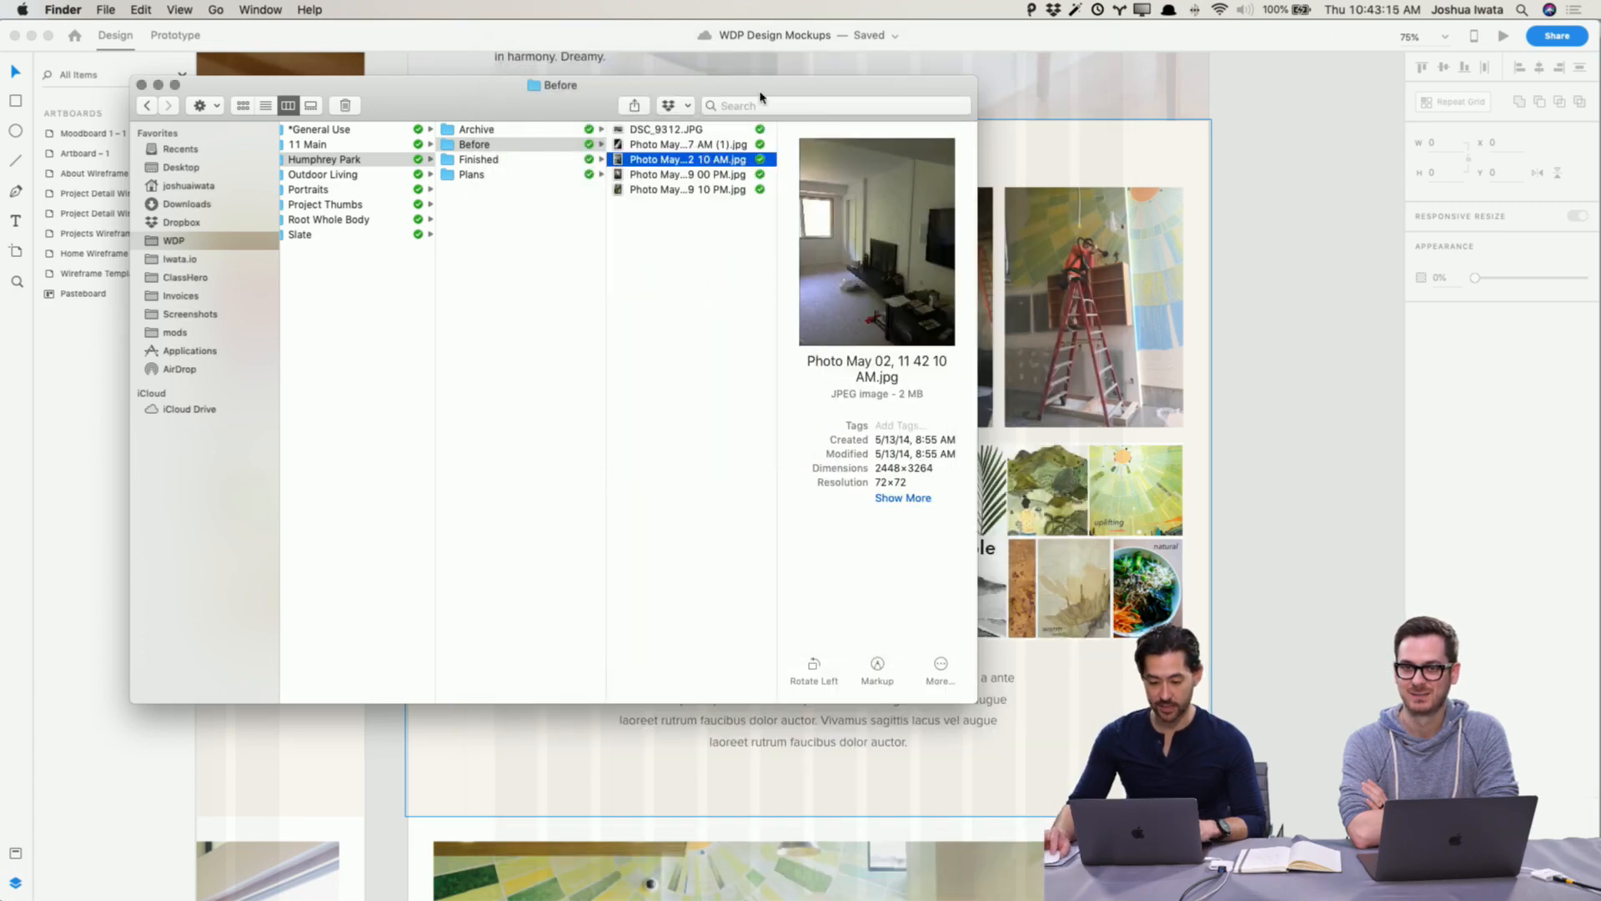
# Step: Drag DSC_9312.JPG from the Before folder into the lower-left photo slot of the Humphrey Park gallery
pyautogui.moveTo(761, 98); pyautogui.dragTo(557, 172)
pyautogui.hscroll(-10, 1144, 288)
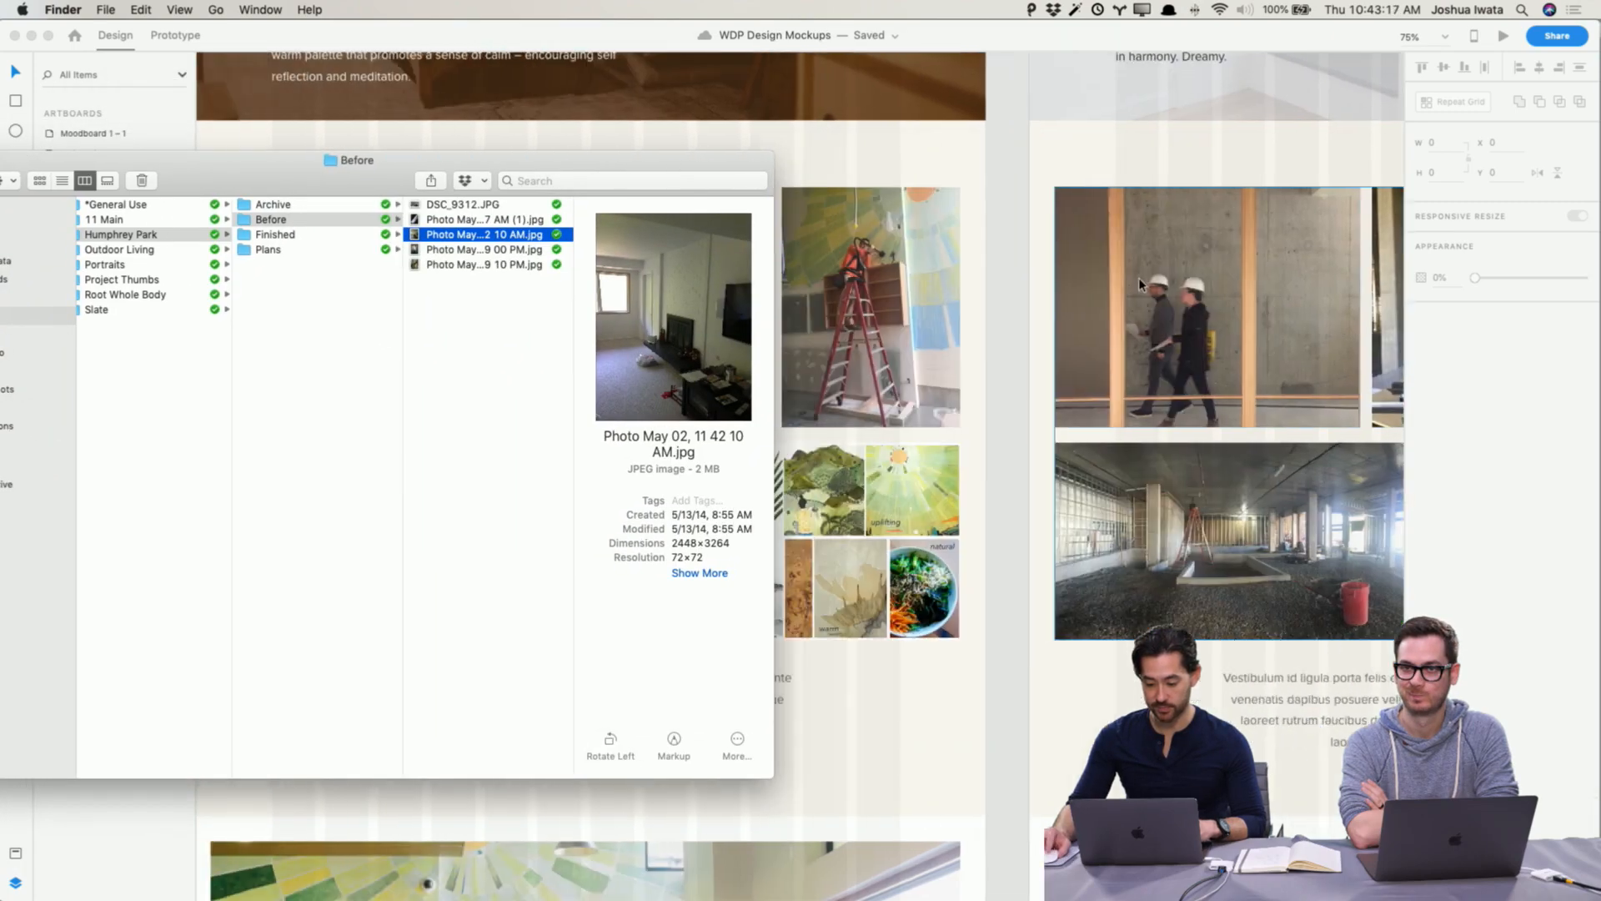
pyautogui.click(490, 205)
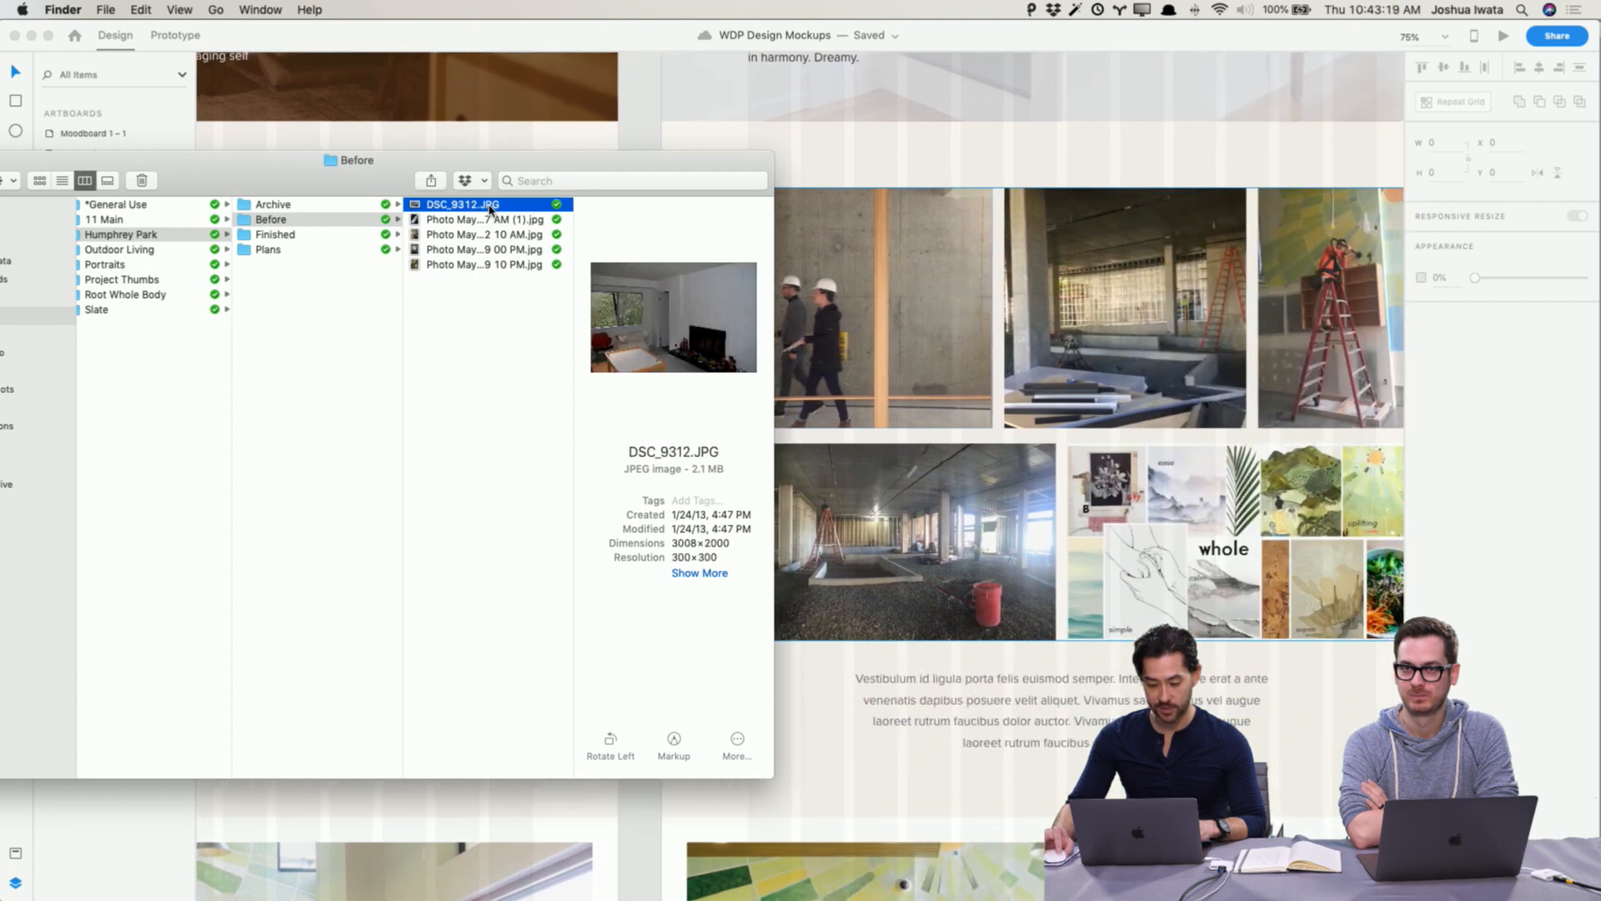
pyautogui.moveTo(518, 210); pyautogui.dragTo(906, 553)
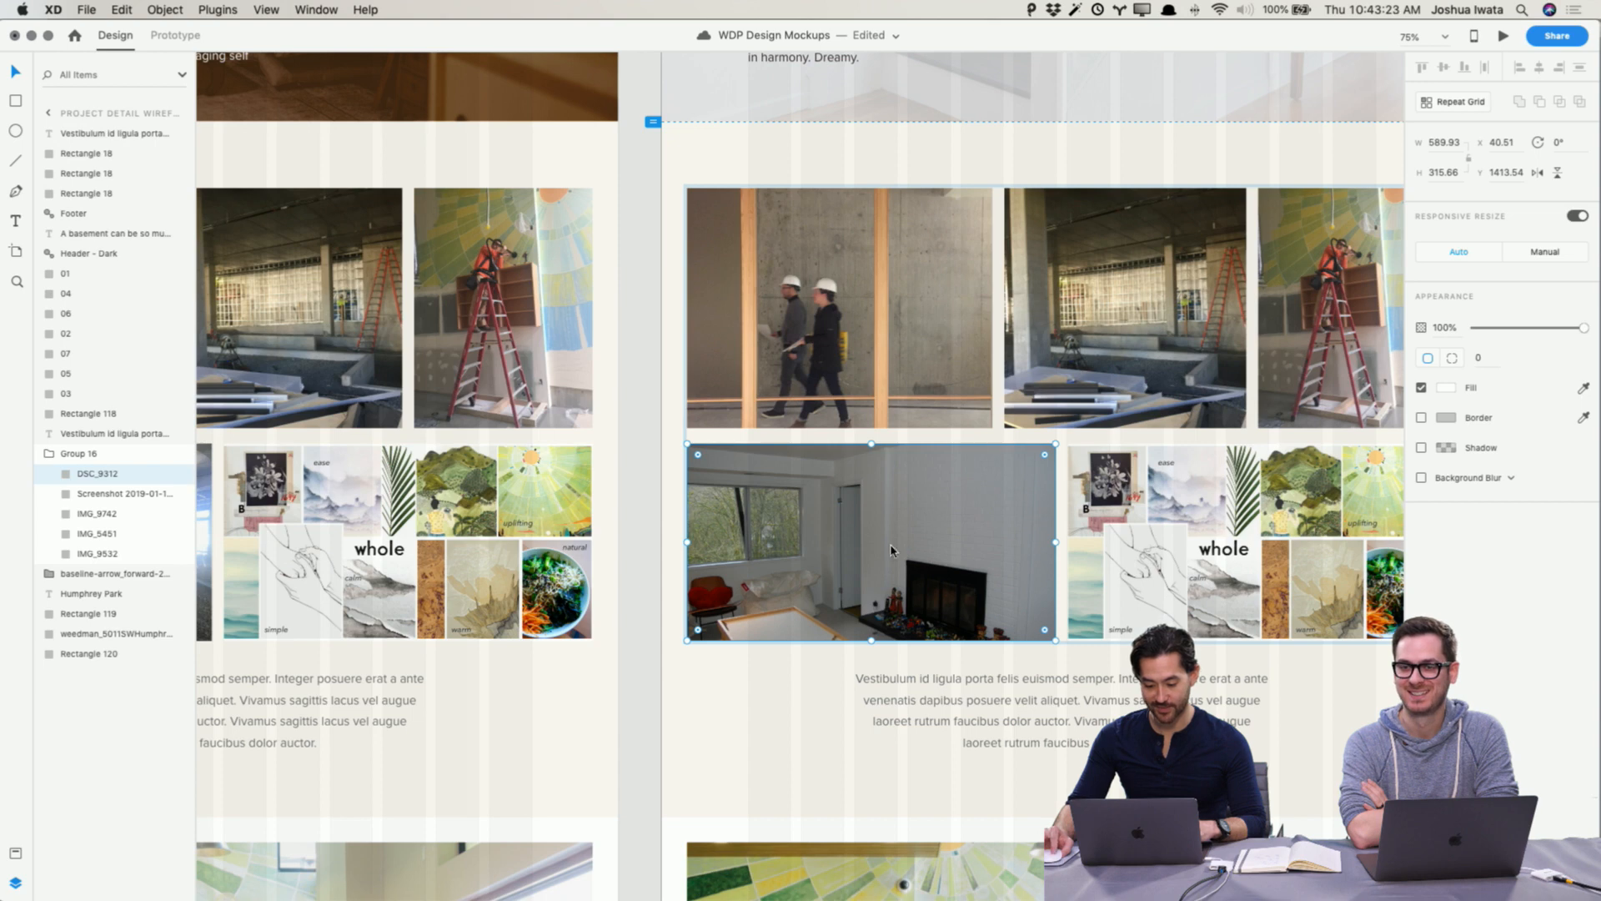
# Step: Drop the railing and staircase before photos into the gallery's top-middle and top-left slots
pyautogui.press('super+Tab')
pyautogui.click(444, 220)
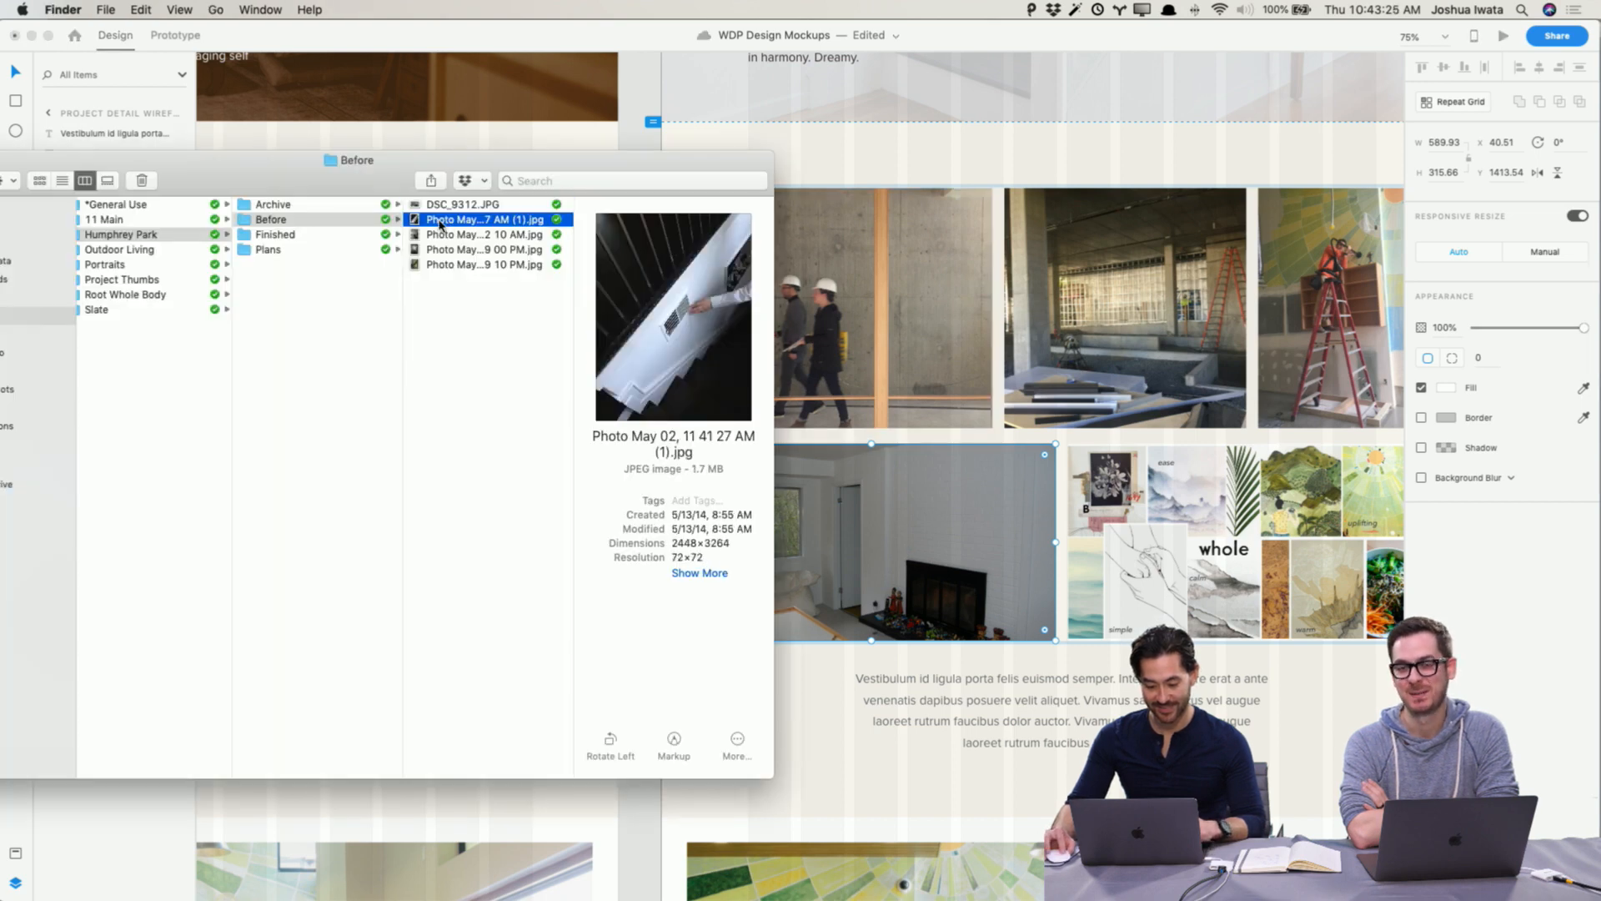
pyautogui.moveTo(440, 224); pyautogui.dragTo(1120, 333)
pyautogui.click(504, 235)
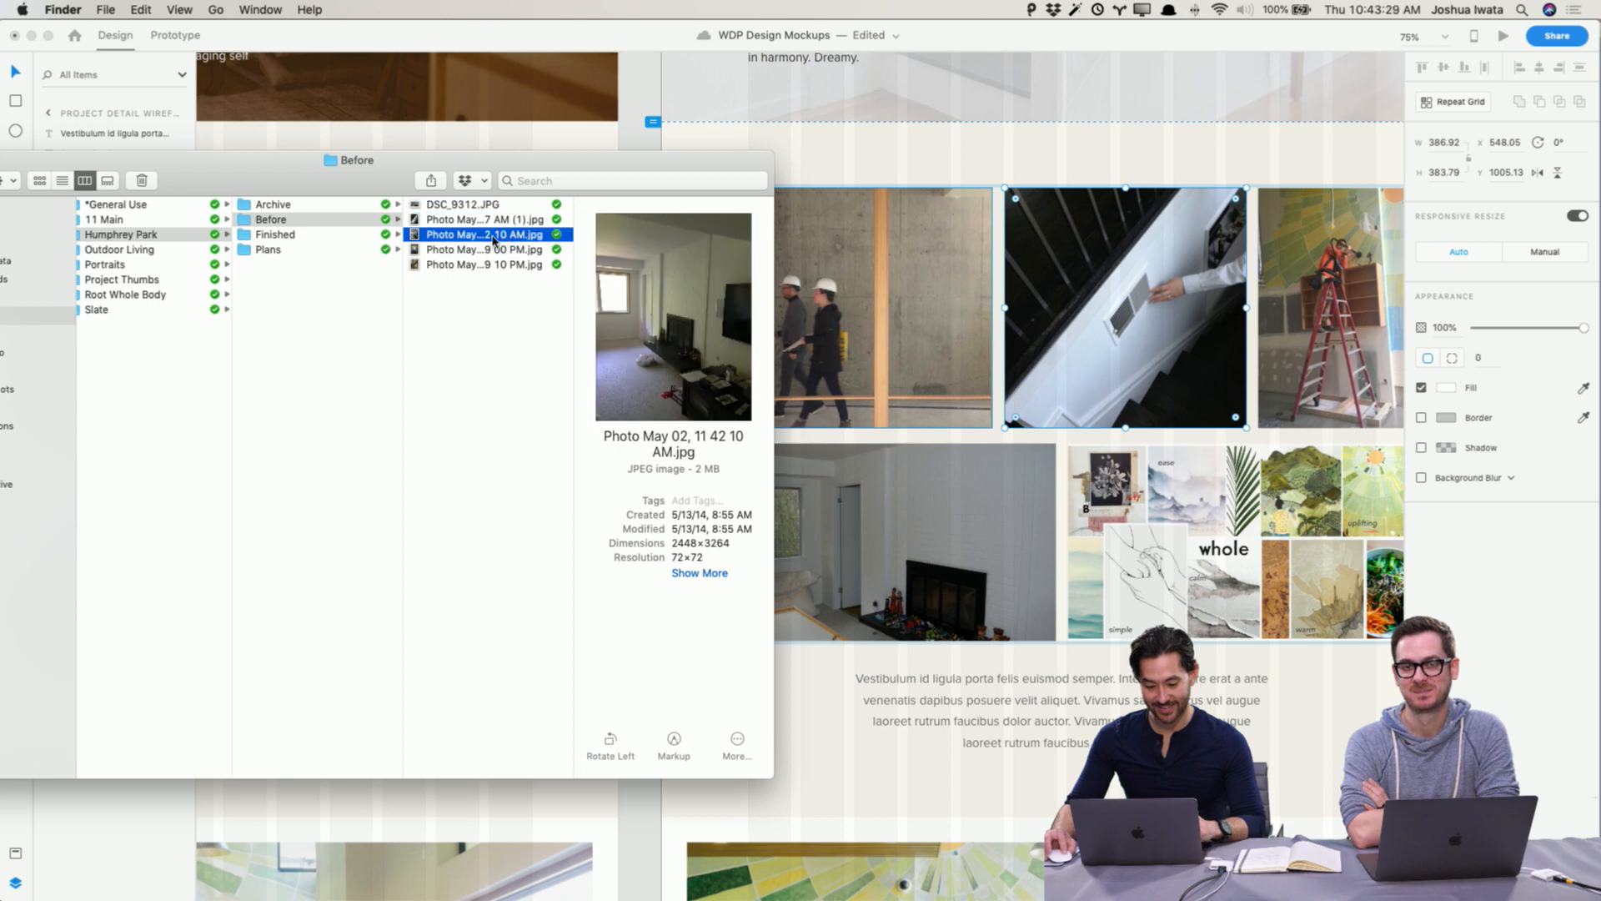
pyautogui.moveTo(487, 240); pyautogui.dragTo(859, 305)
# Step: Drop Photo May 02, 12 09 10 PM.jpg into the gallery's lower-right slot
pyautogui.click(457, 250)
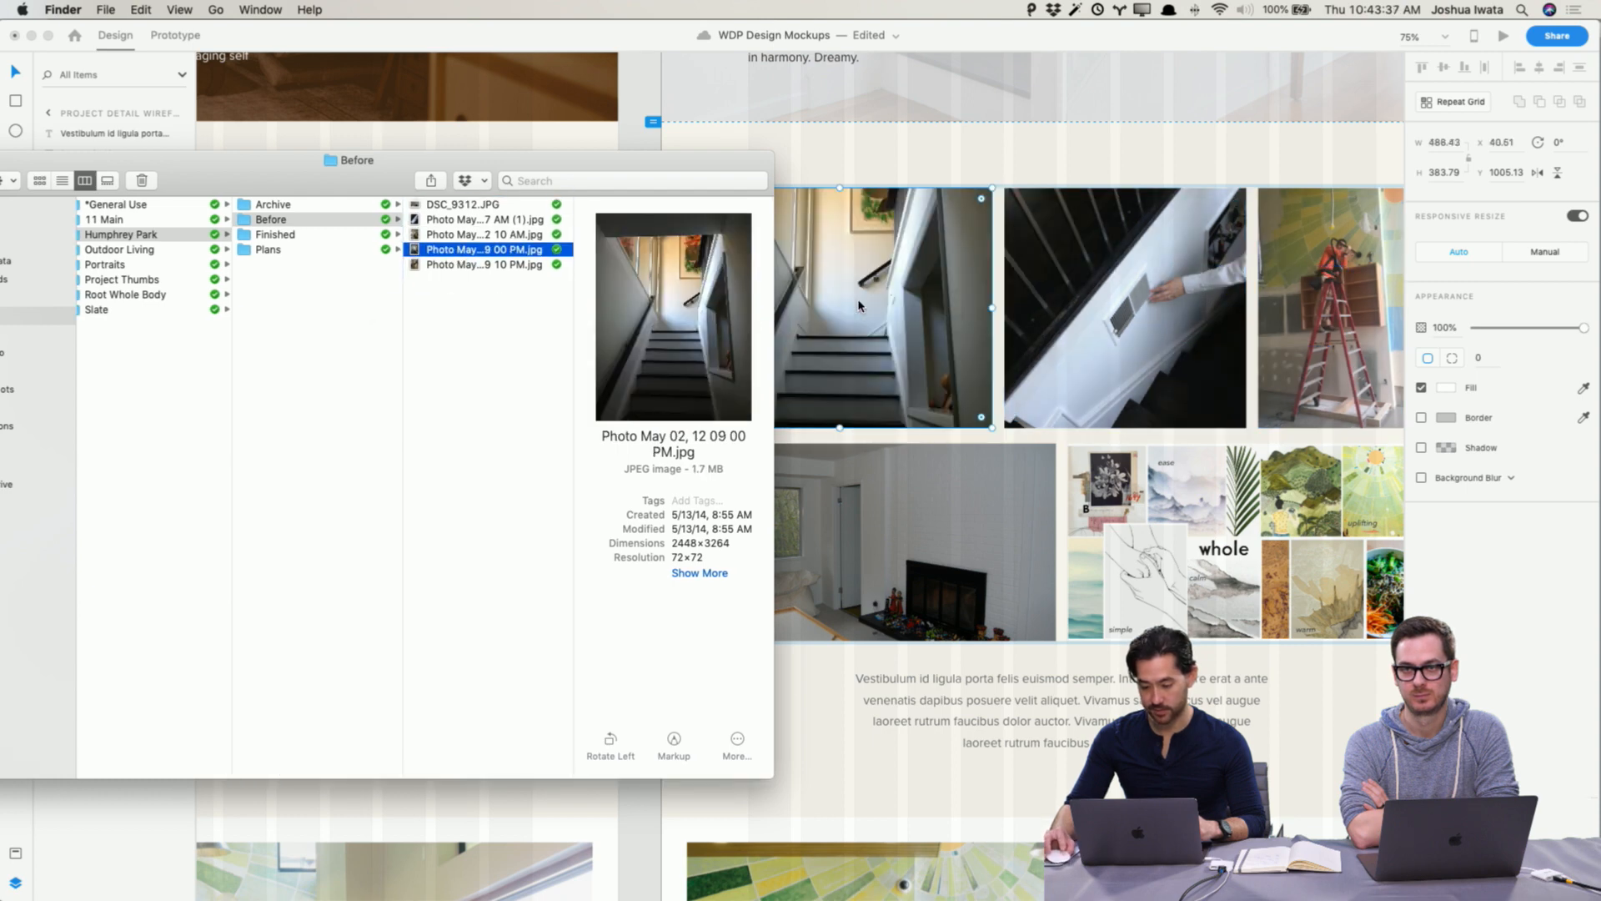
pyautogui.click(472, 265)
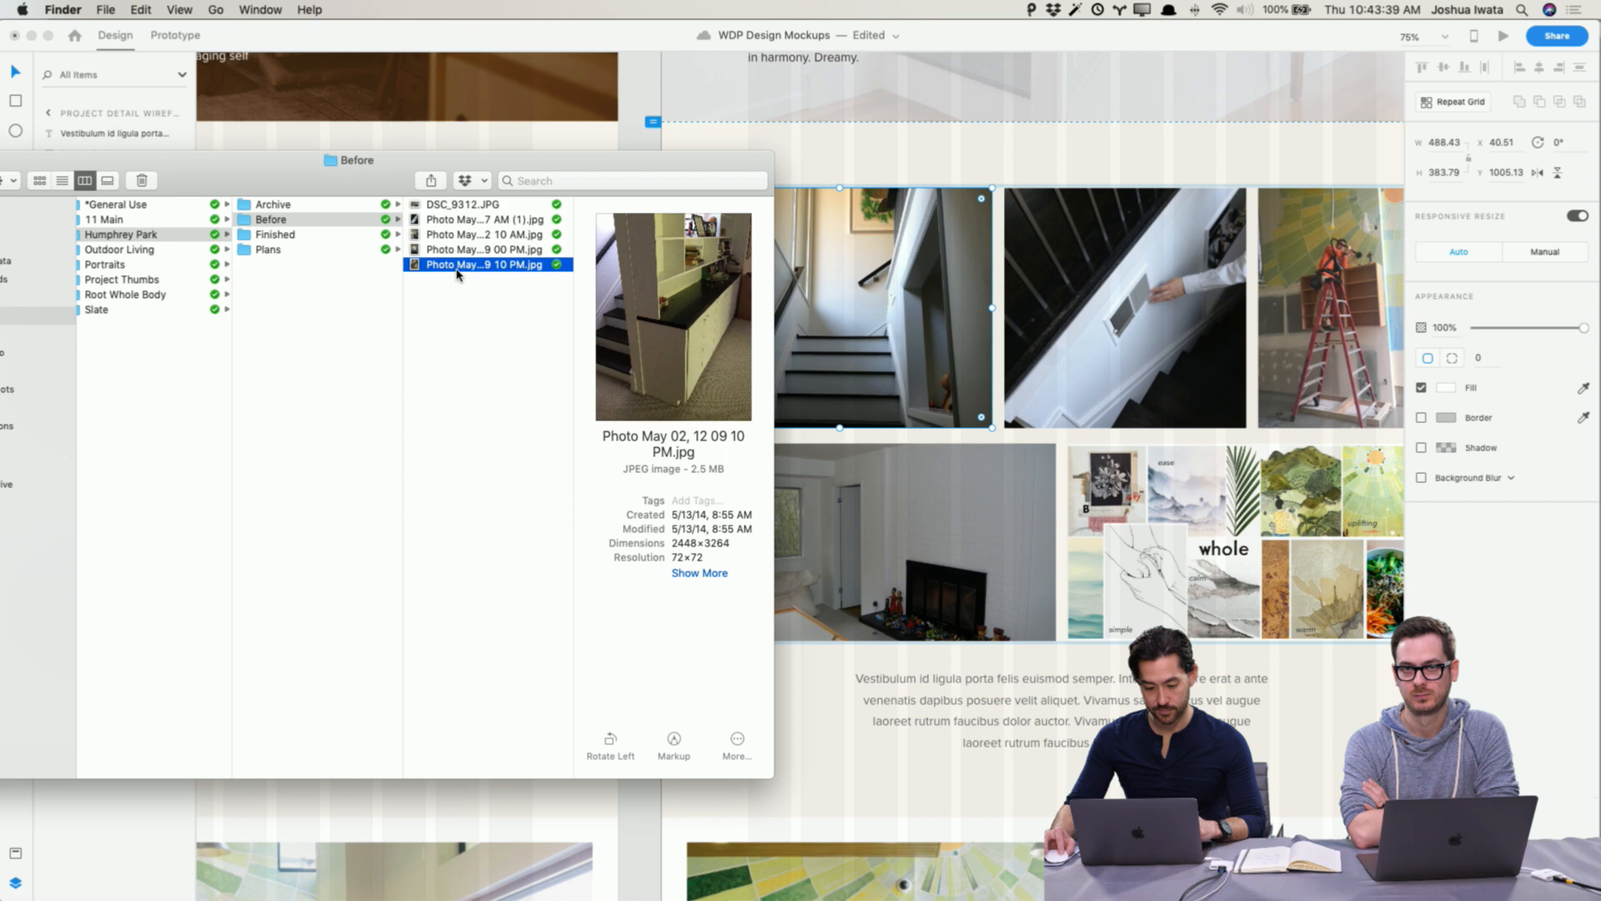
pyautogui.moveTo(502, 275); pyautogui.dragTo(1219, 540)
pyautogui.press('super+Tab')
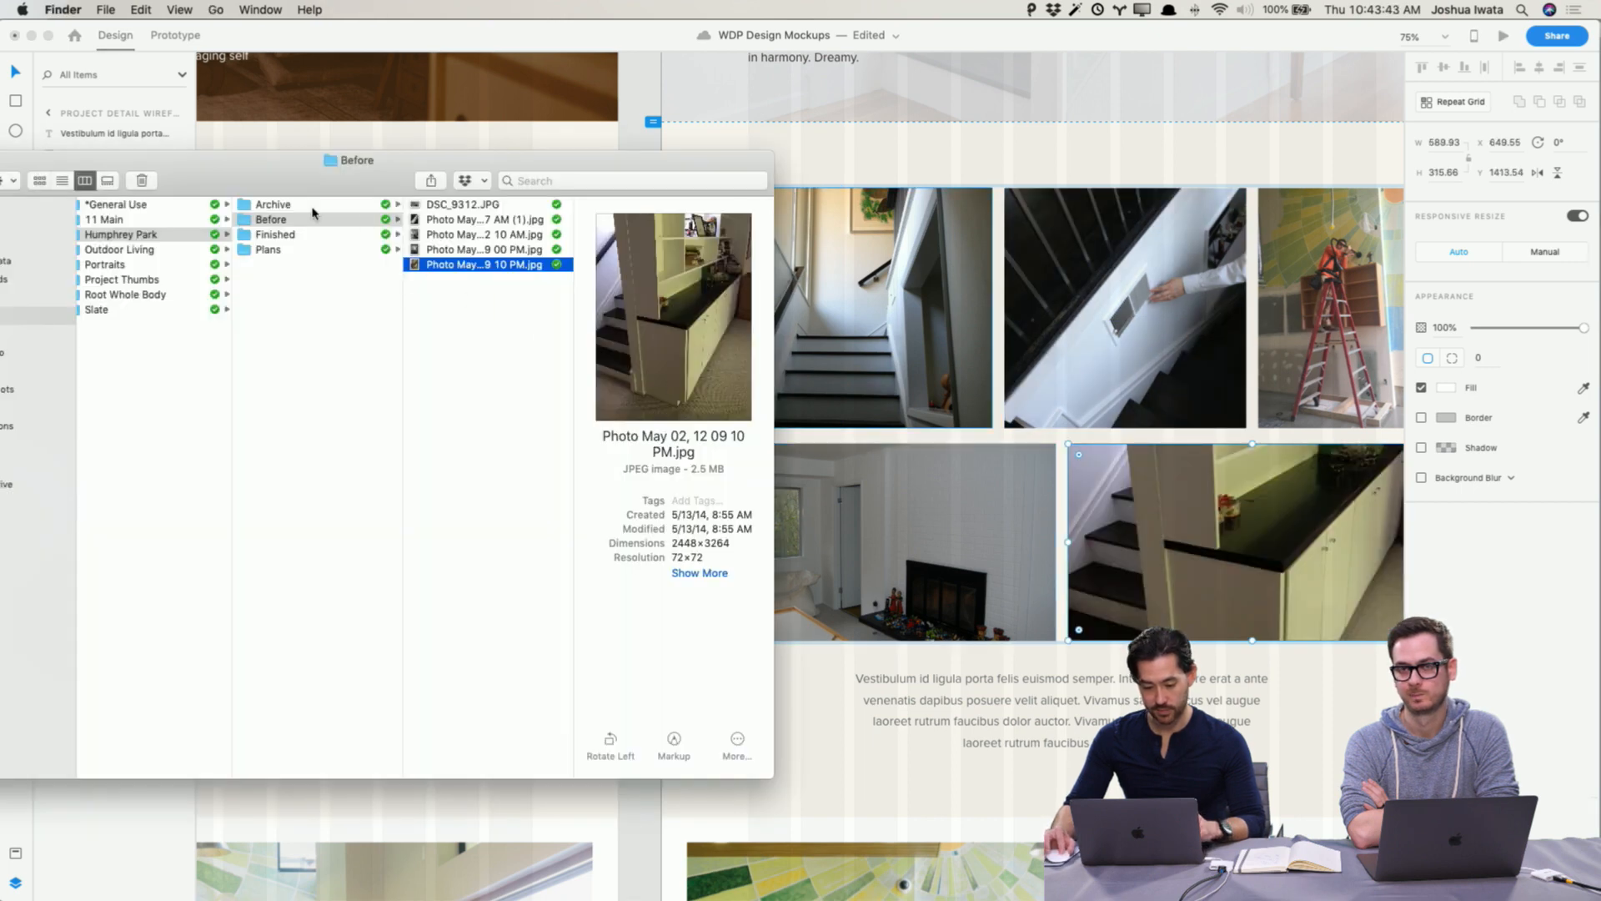
# Step: Drop stair_metalrails_DETAIL.jpg from the Plans folder into the gallery's top-right slot
pyautogui.click(311, 237)
pyautogui.click(304, 252)
pyautogui.click(456, 216)
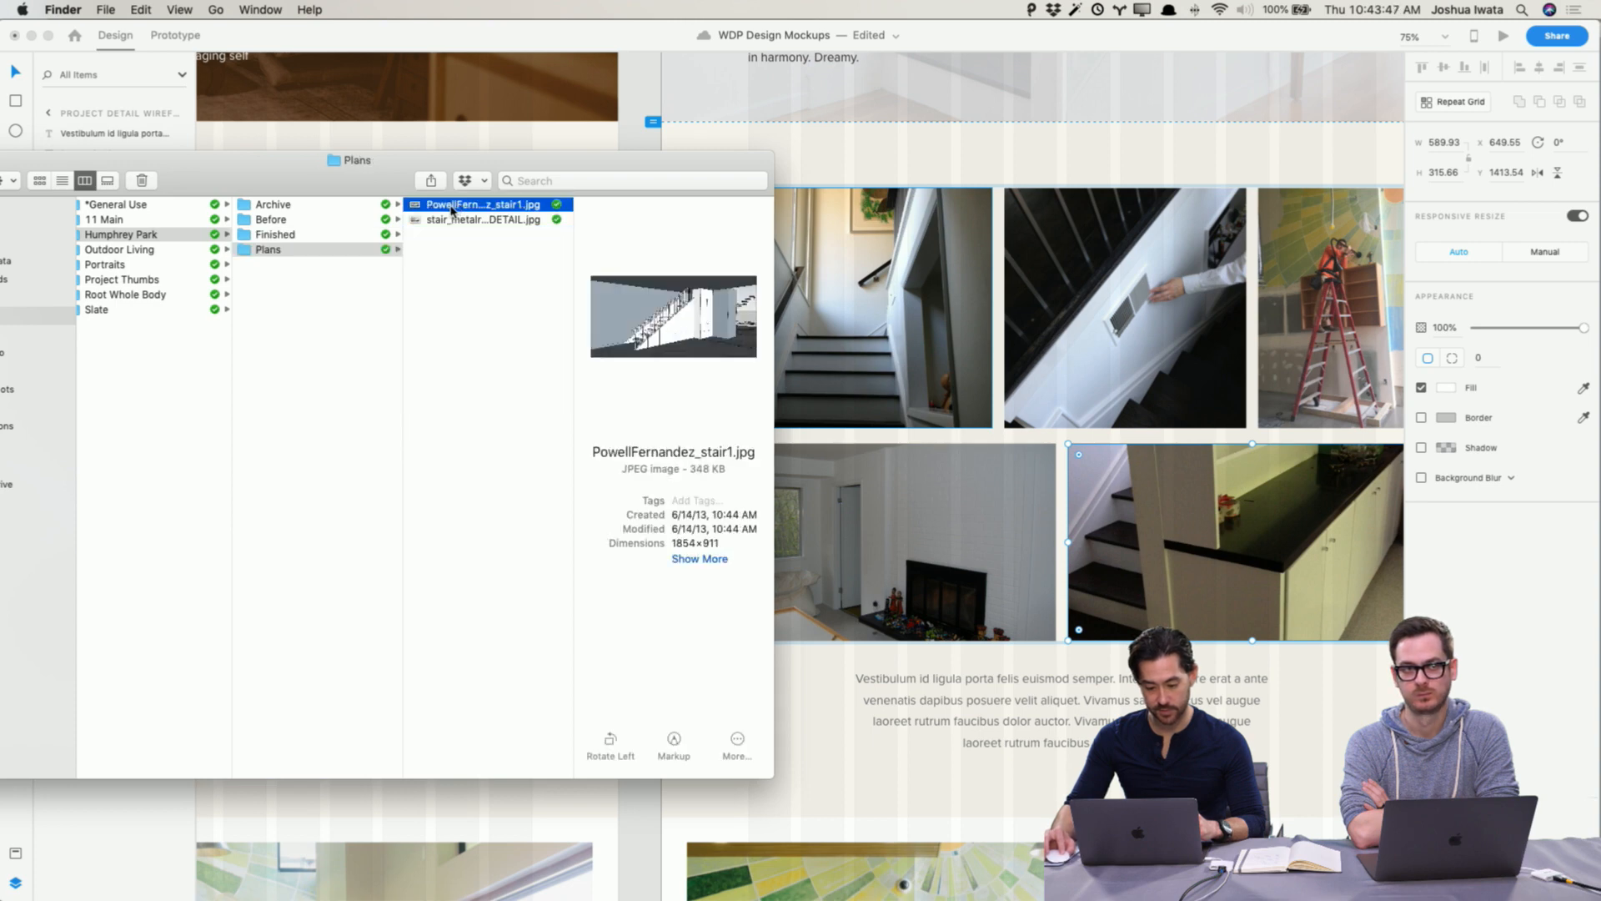
pyautogui.click(432, 221)
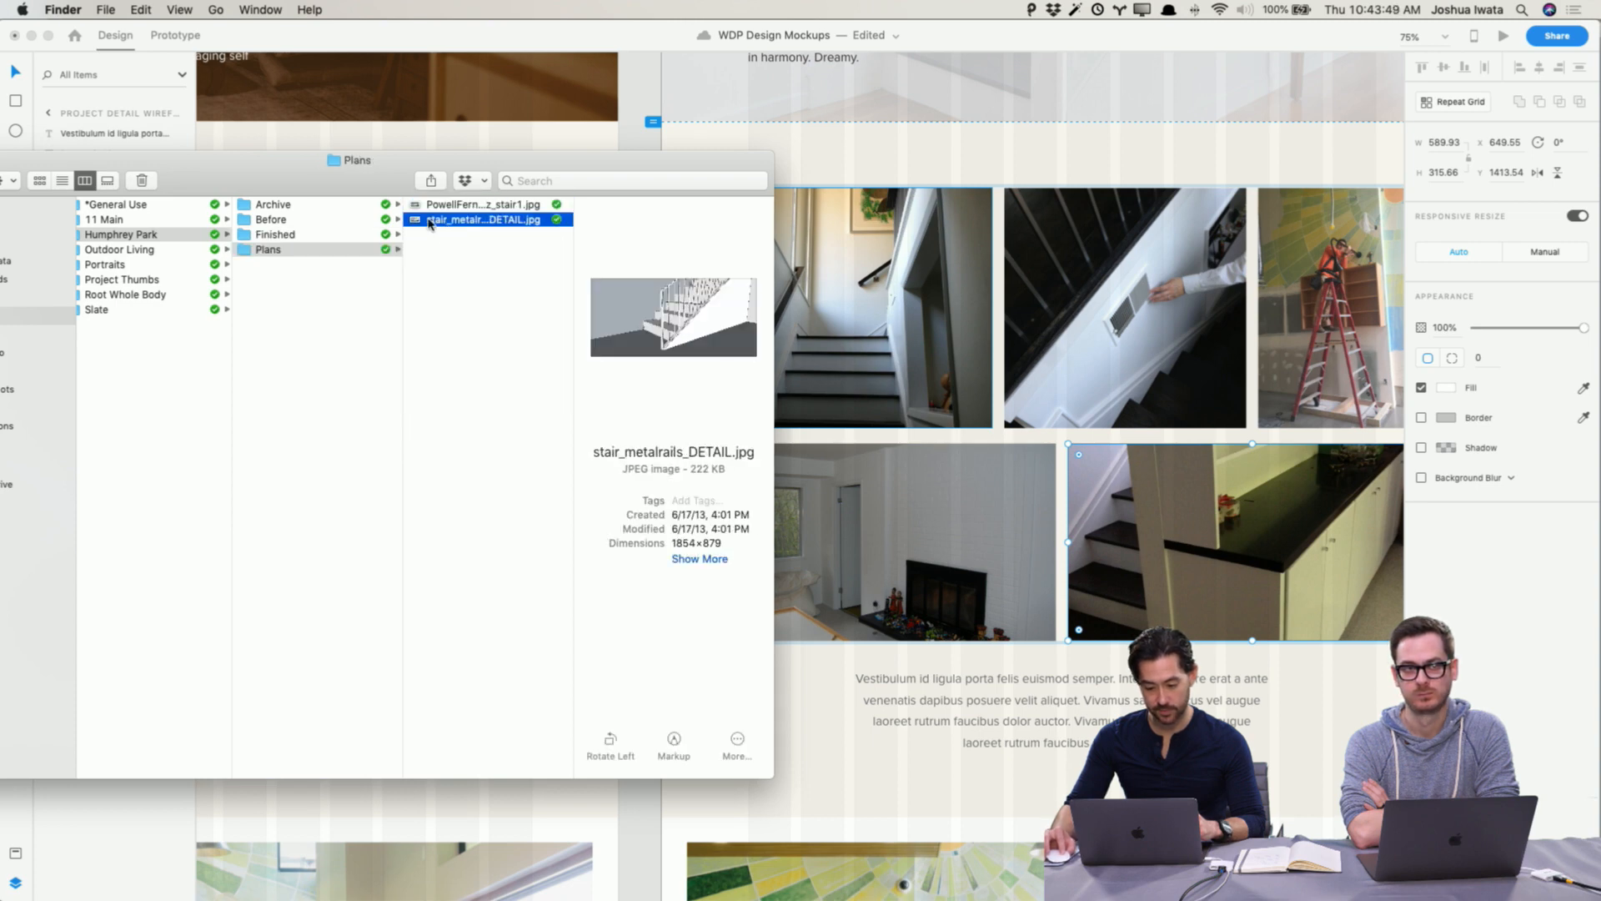
pyautogui.moveTo(417, 223); pyautogui.dragTo(1334, 308)
pyautogui.hscroll(5, 1179, 307)
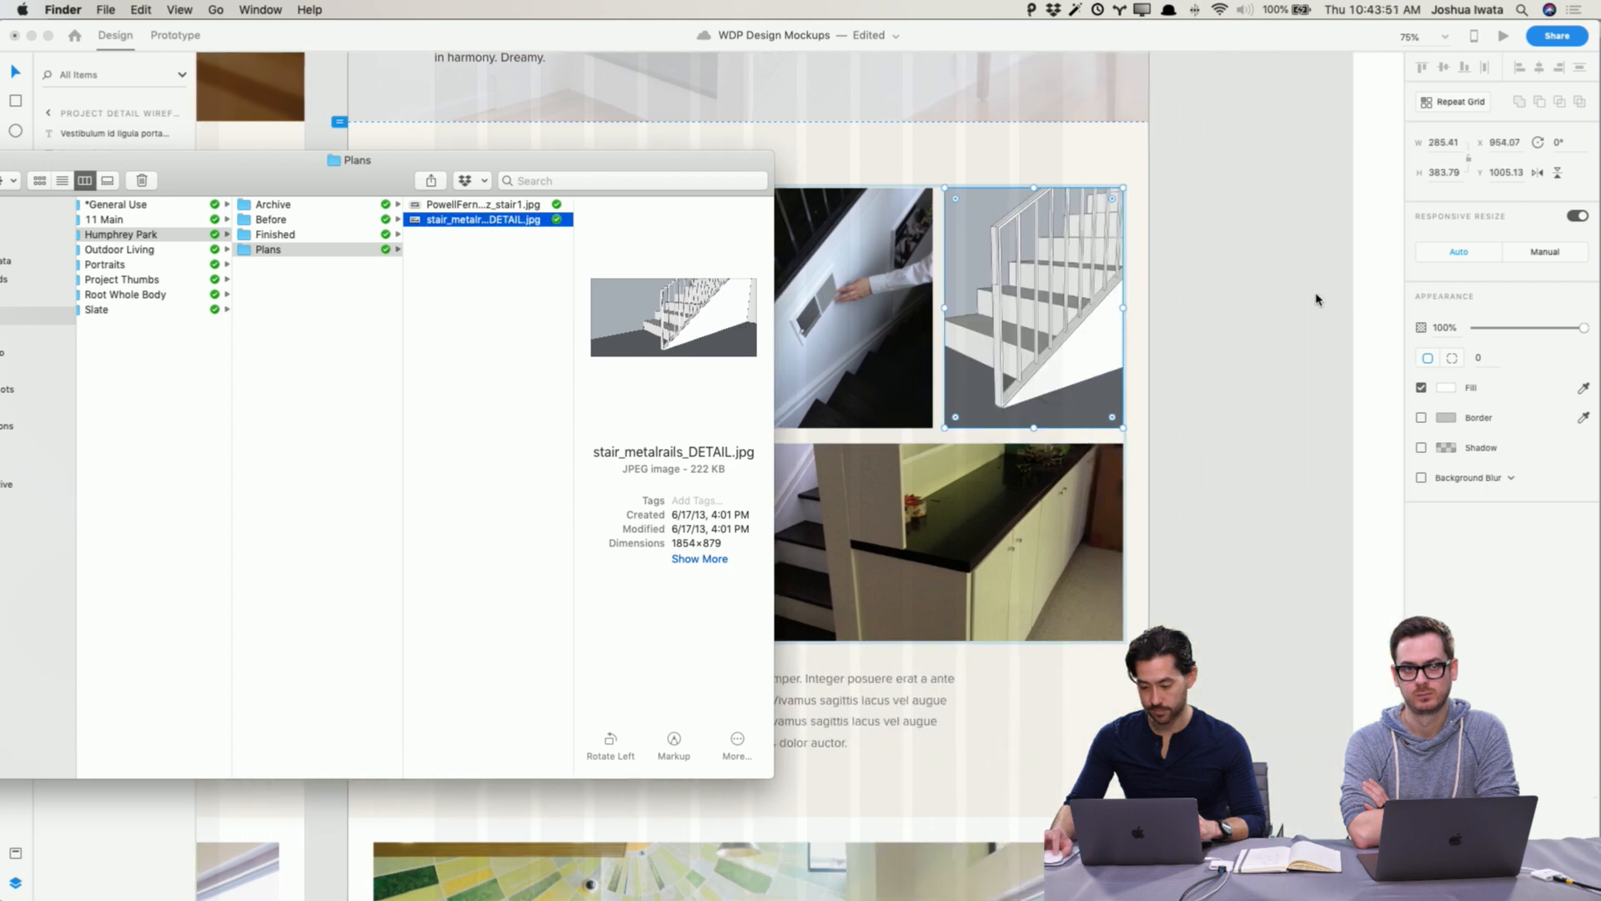
pyautogui.click(1274, 311)
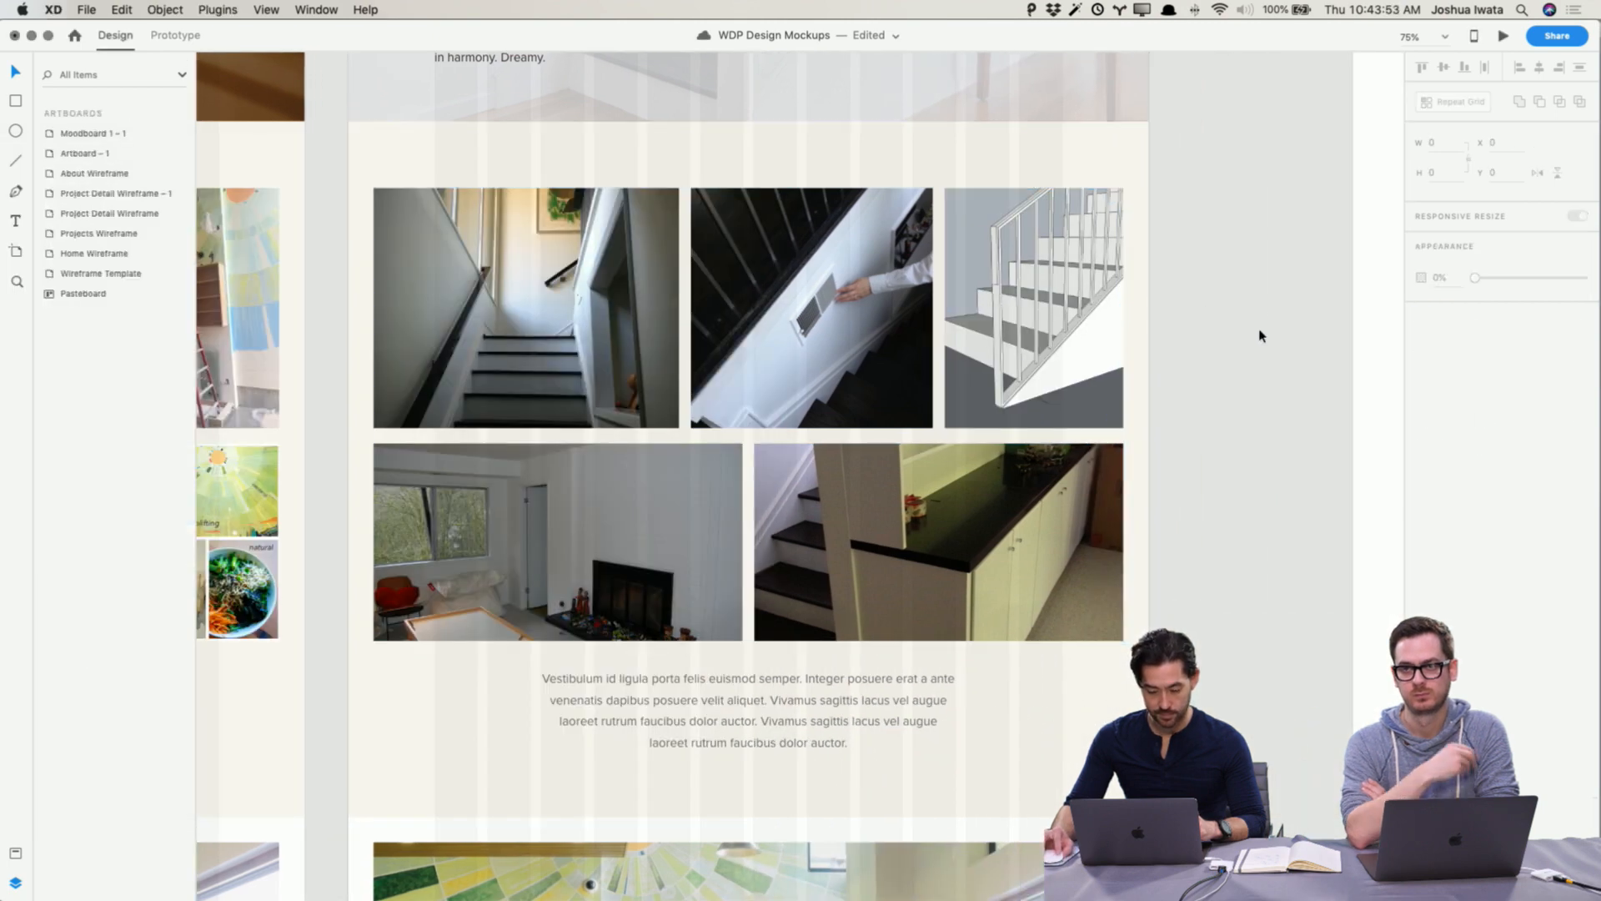
# Step: Set the gallery section's background fill to a gray sampled from the hero photo, #AAAAAA
pyautogui.scroll(1, 1272, 334)
pyautogui.scroll(5, 1274, 334)
pyautogui.hscroll(-1, 1274, 335)
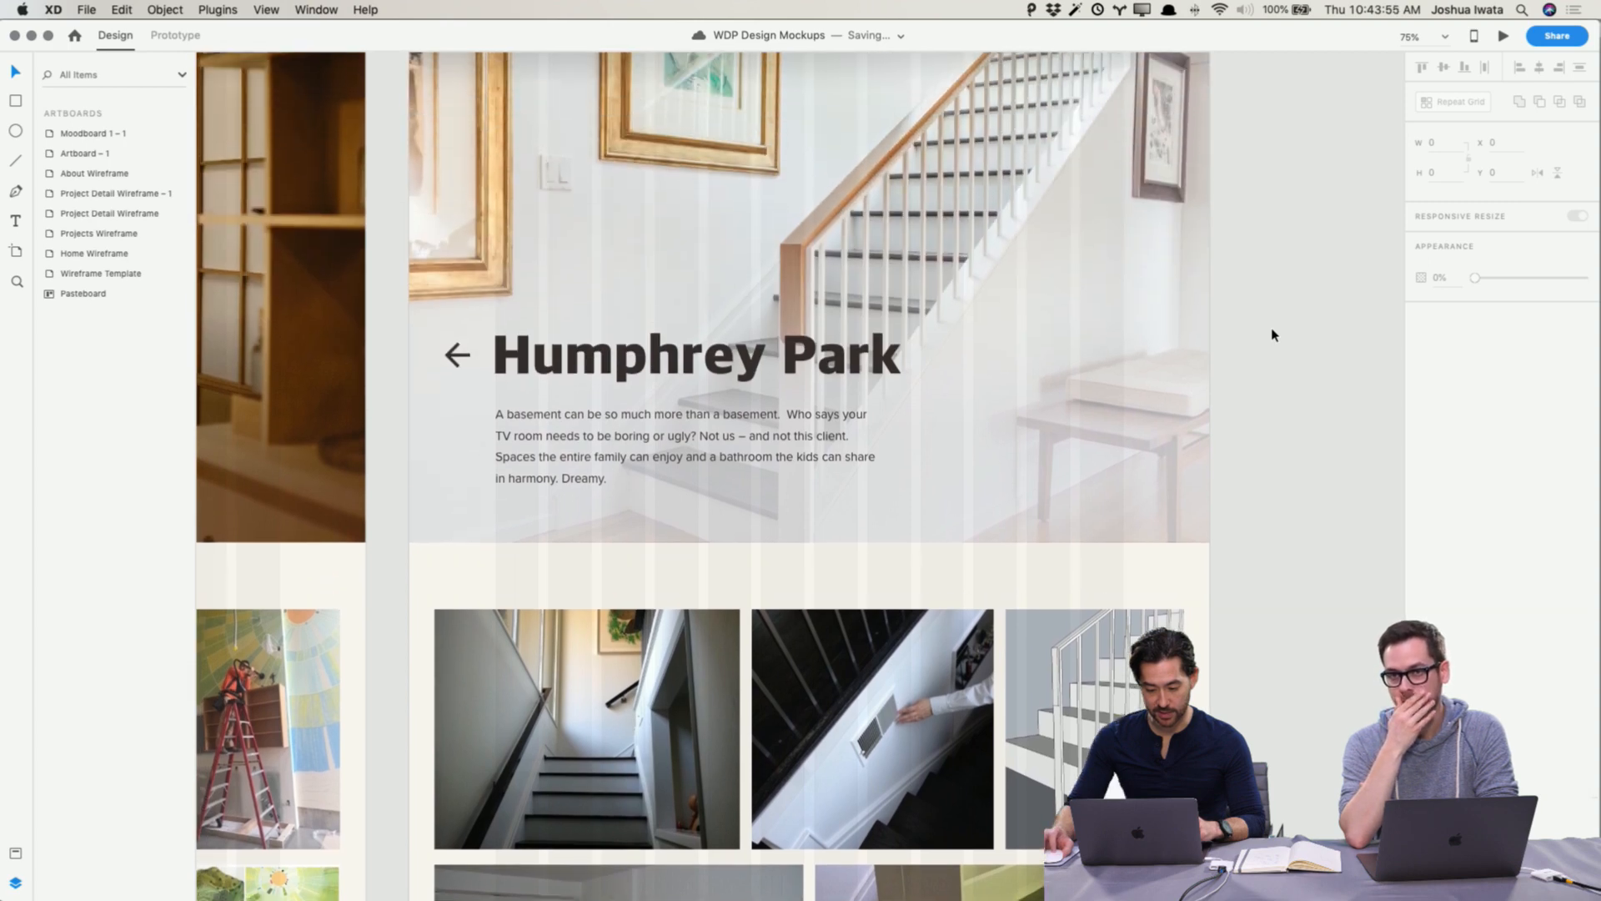
pyautogui.scroll(-1, 1276, 338)
pyautogui.scroll(-3, 1251, 351)
pyautogui.click(1187, 367)
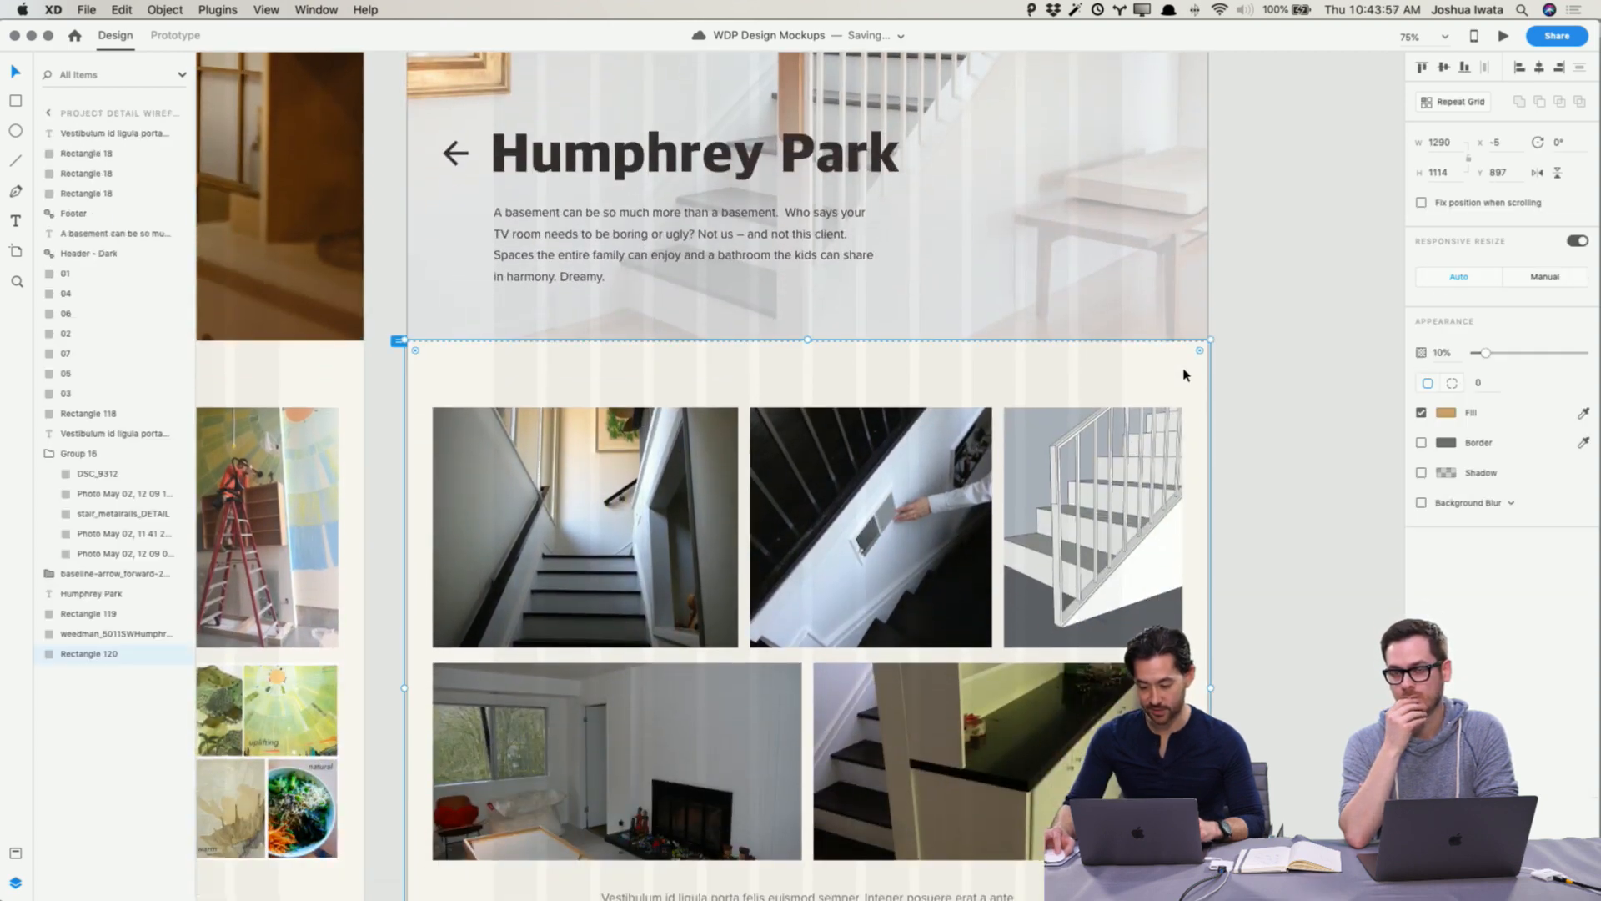
pyautogui.scroll(3, 1201, 367)
pyautogui.click(1445, 413)
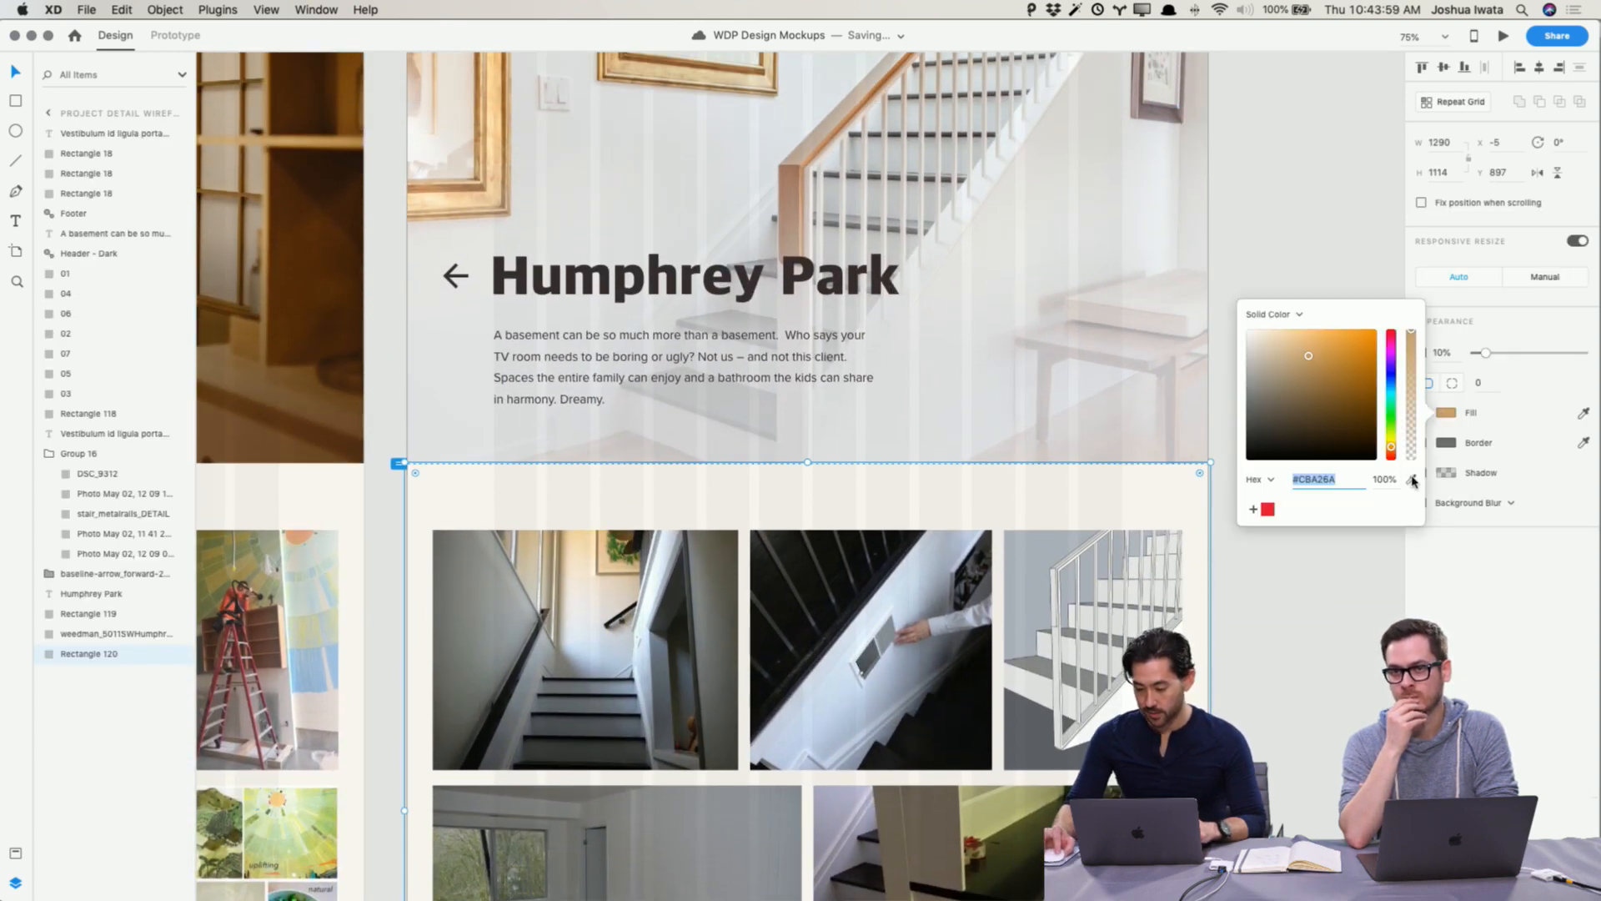
pyautogui.click(1412, 479)
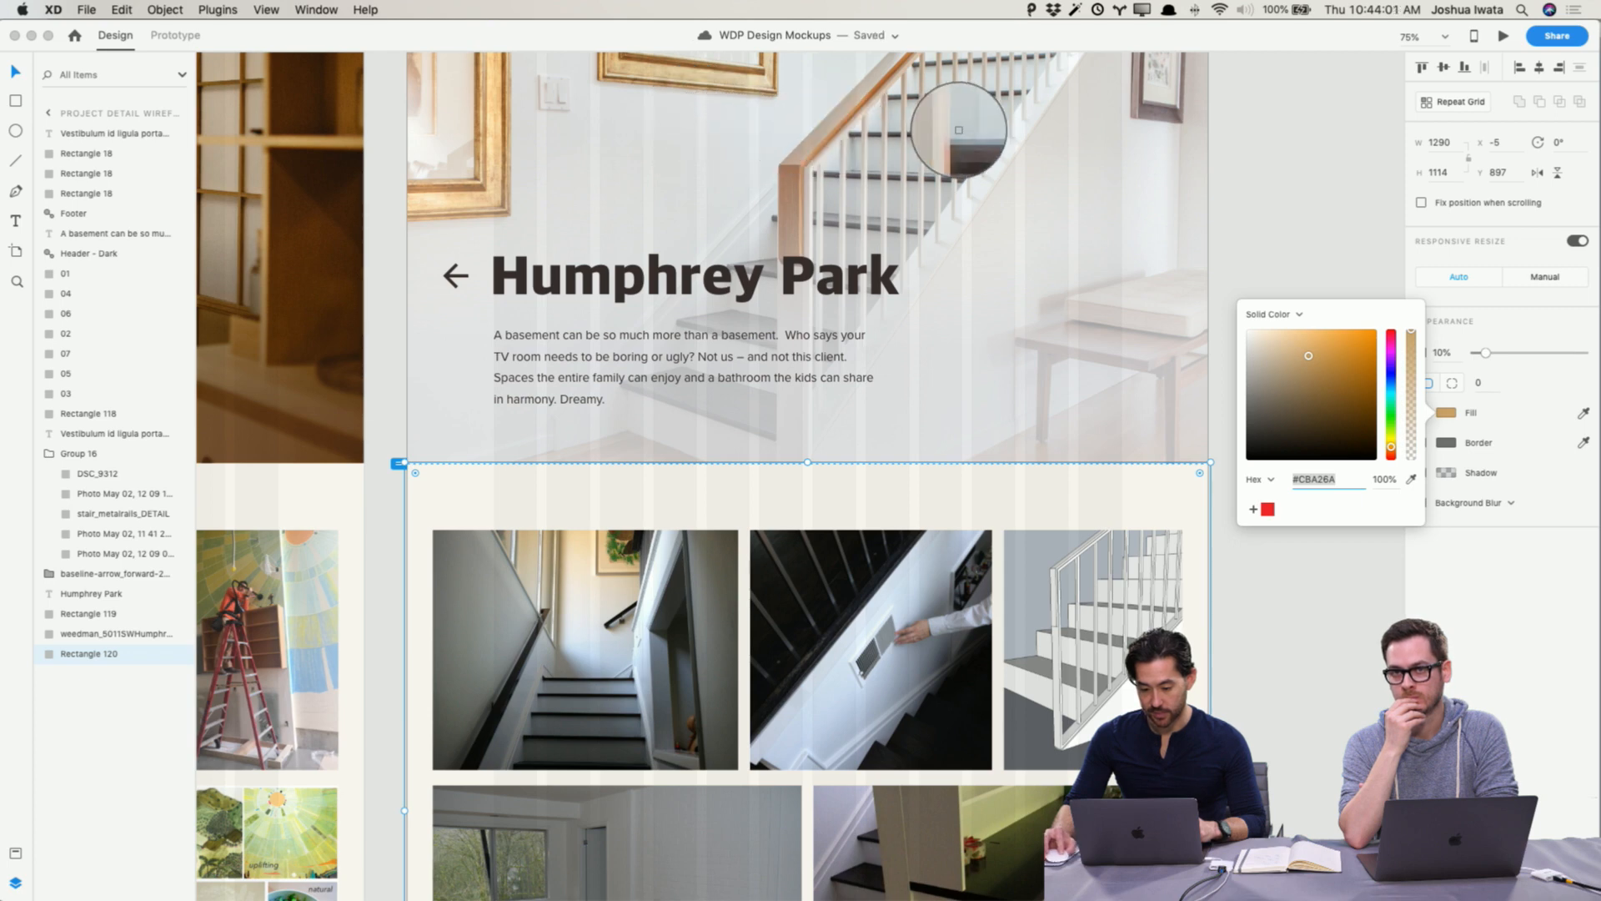
pyautogui.click(1138, 163)
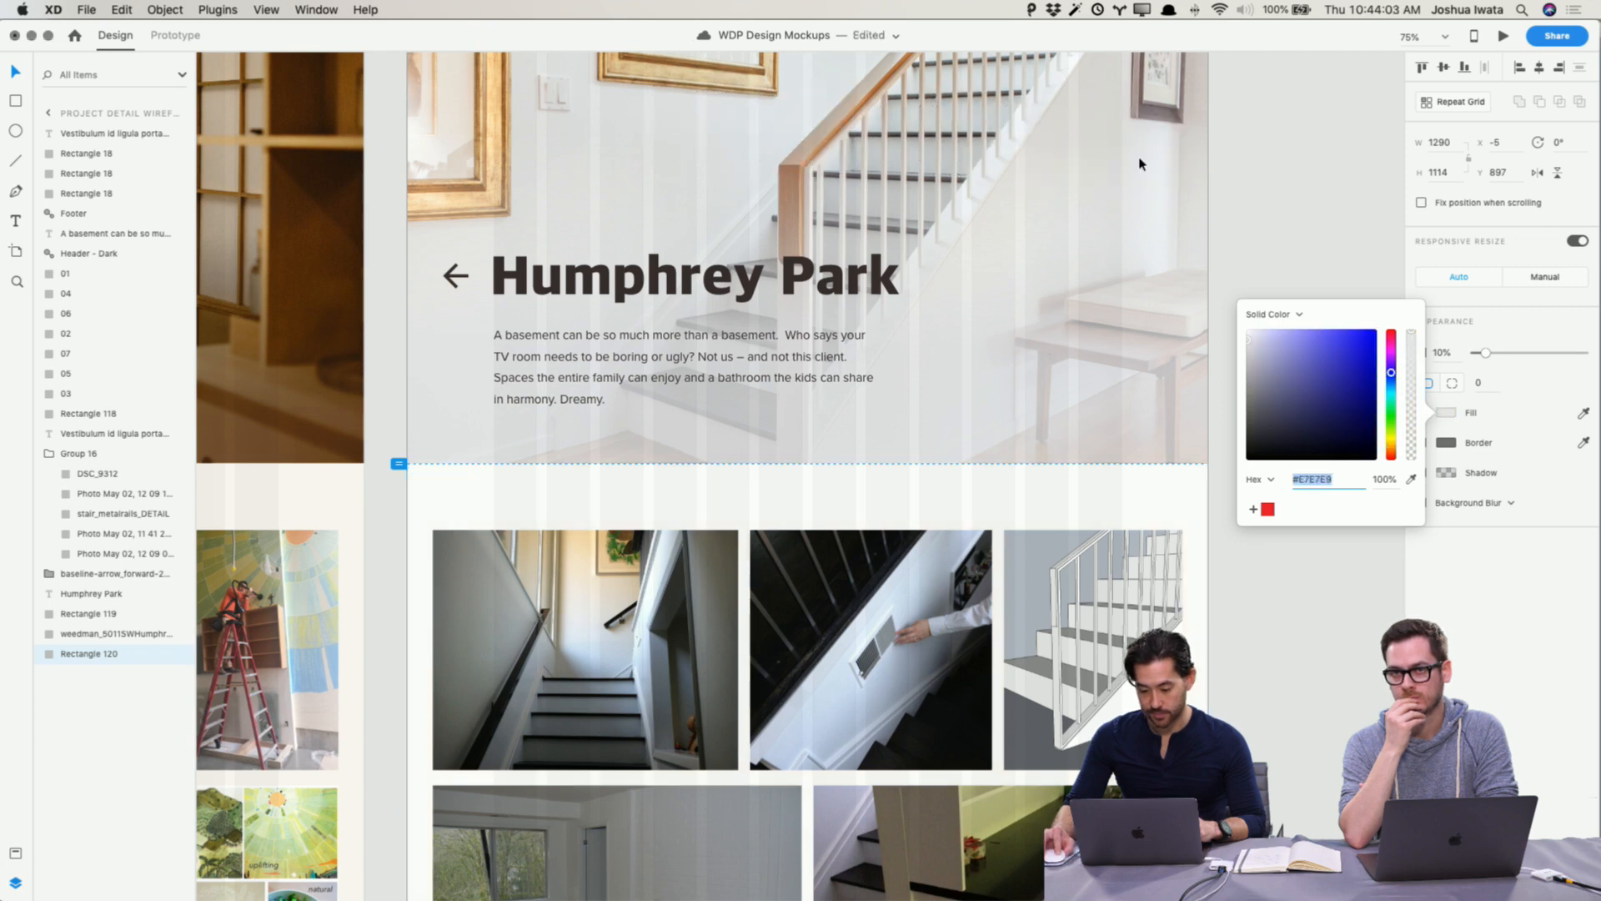
pyautogui.moveTo(1250, 343); pyautogui.dragTo(1242, 343)
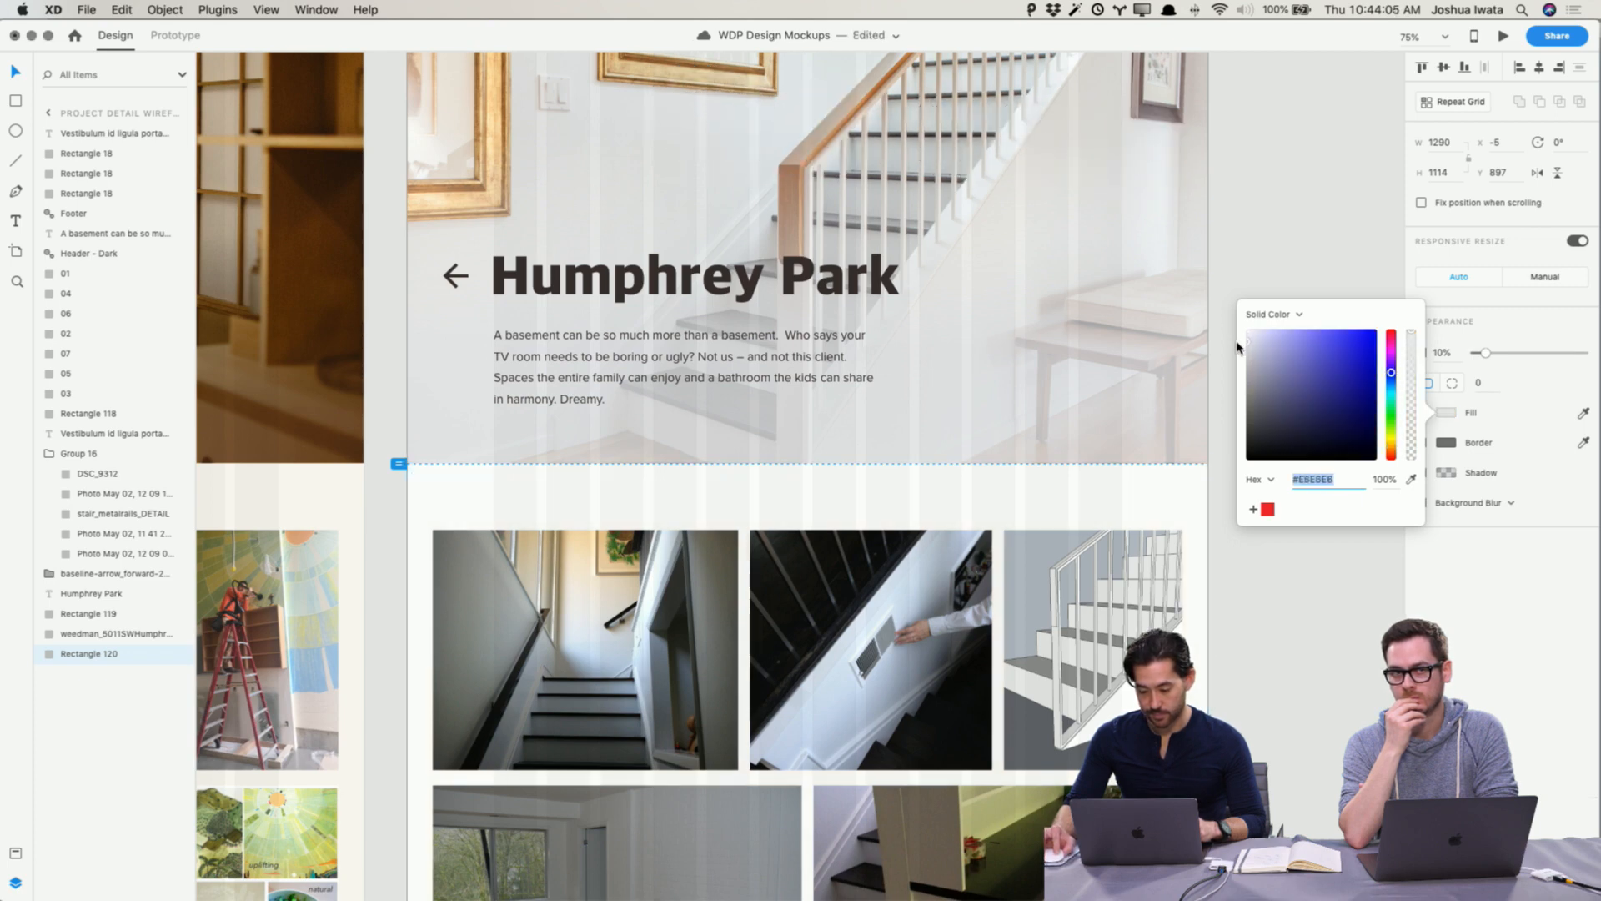
pyautogui.click(1411, 479)
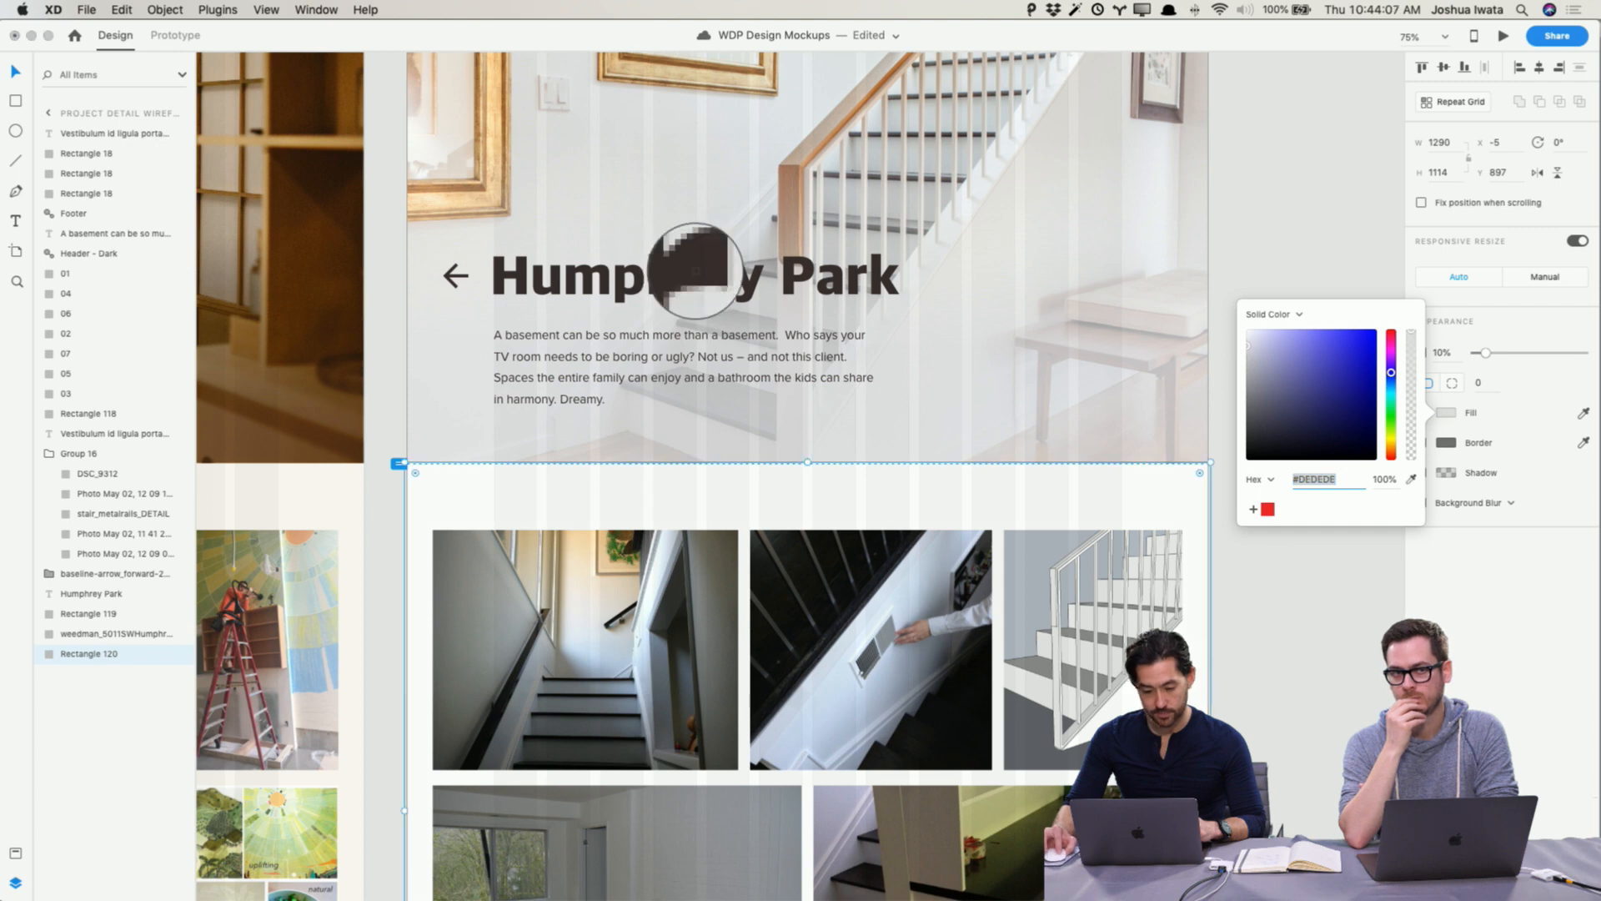
pyautogui.click(834, 219)
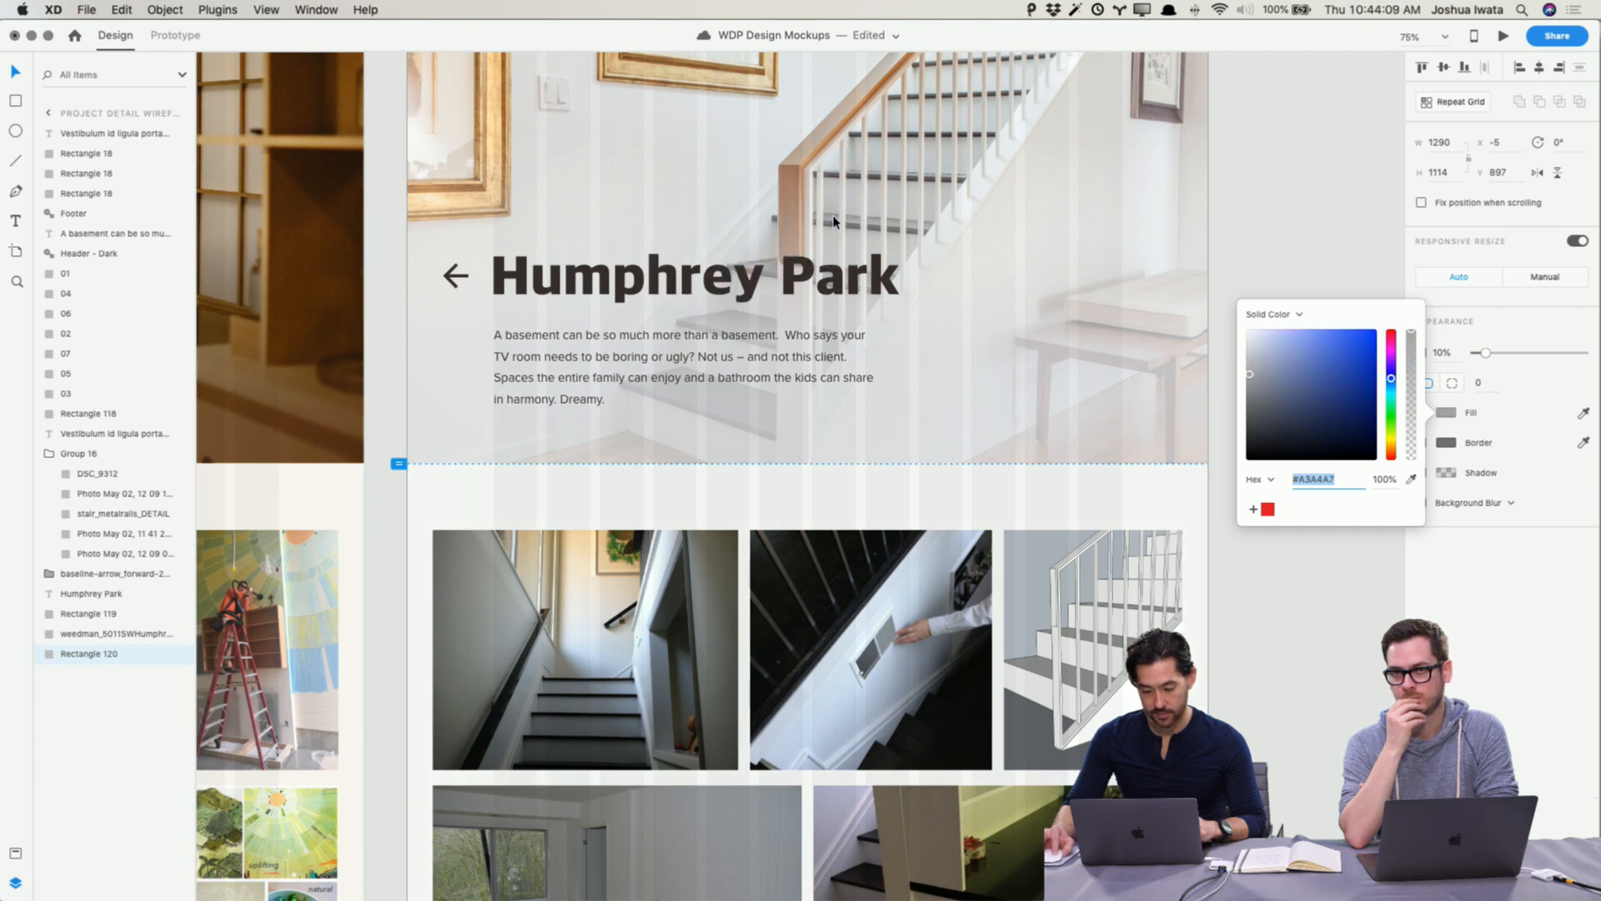
pyautogui.moveTo(1261, 381); pyautogui.dragTo(1238, 377)
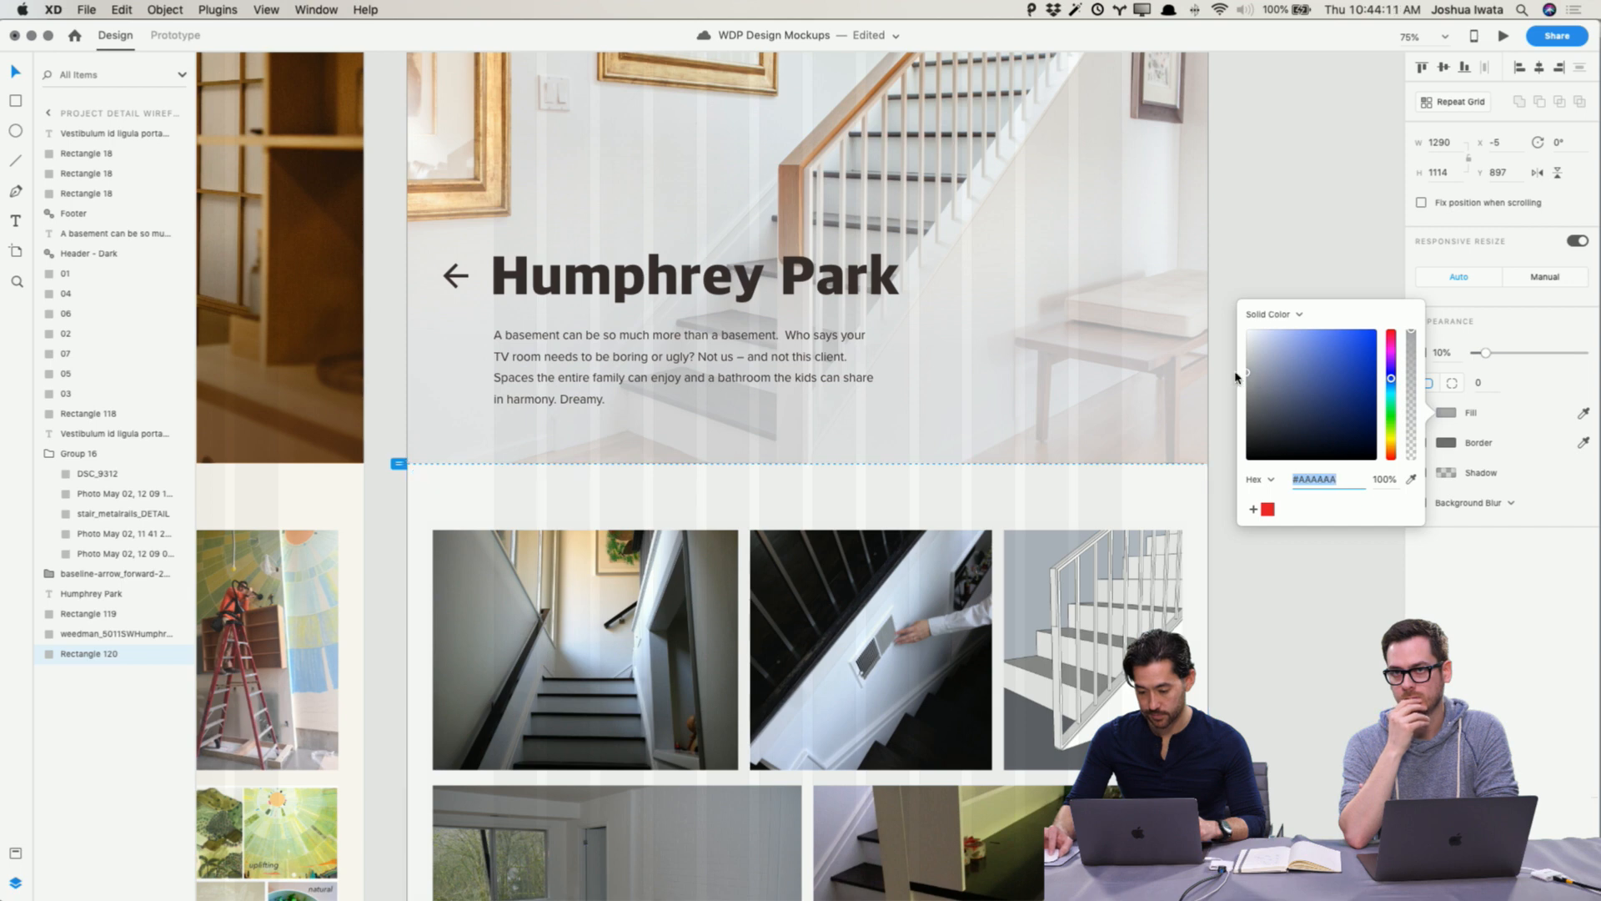
pyautogui.click(1284, 207)
# Step: Lower the gallery background rectangle's opacity to 1%
pyautogui.click(1198, 494)
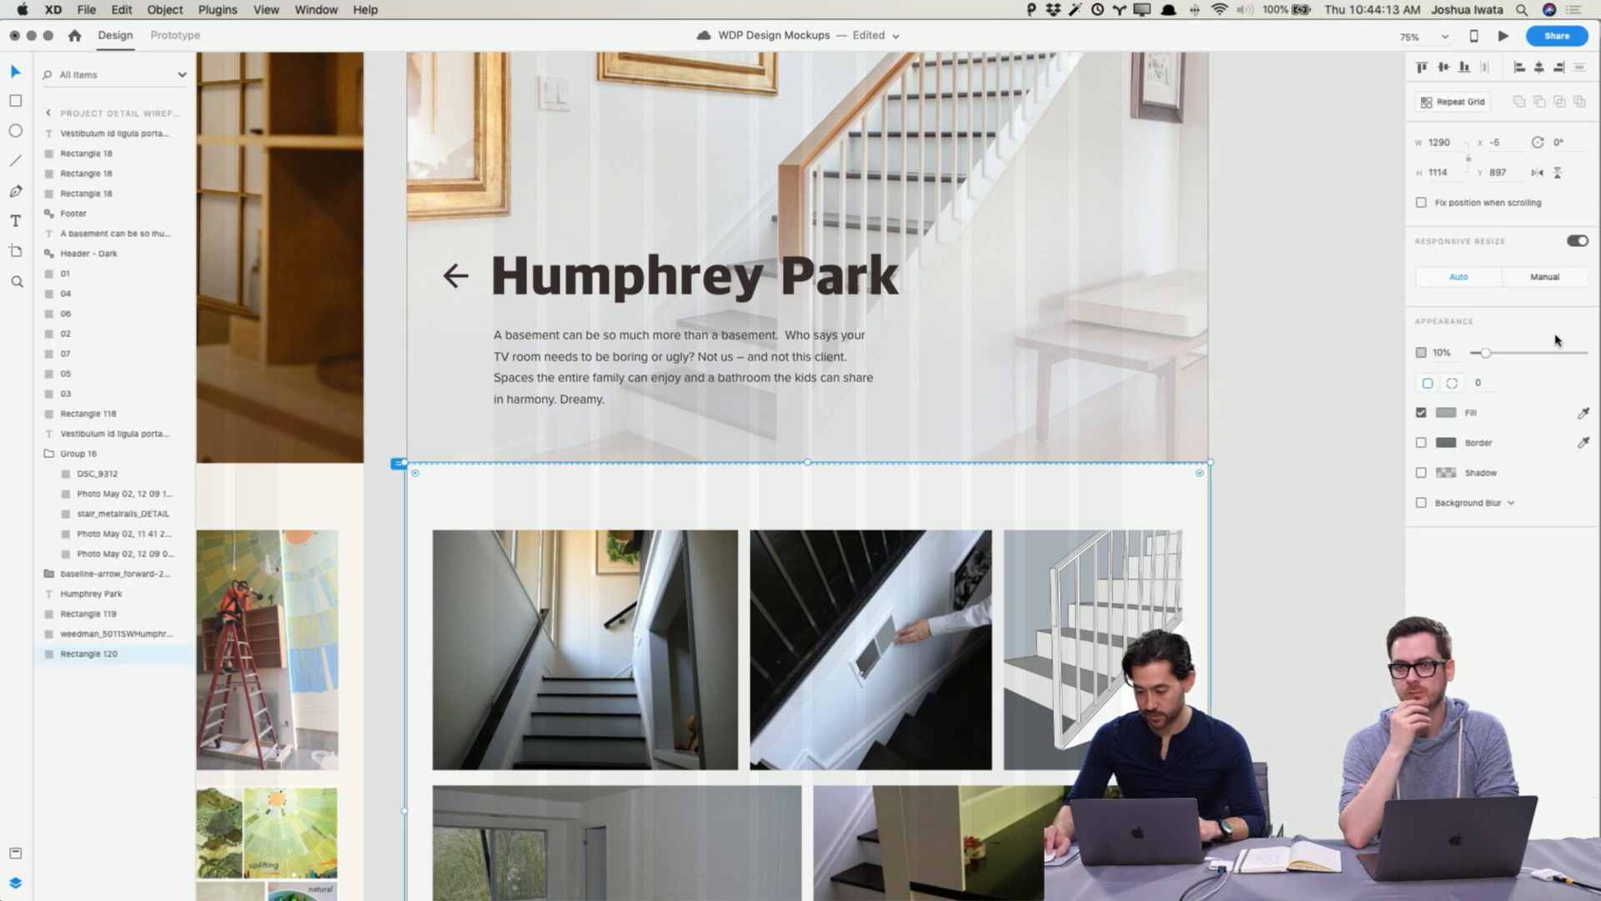
pyautogui.moveTo(1549, 353); pyautogui.dragTo(1476, 365)
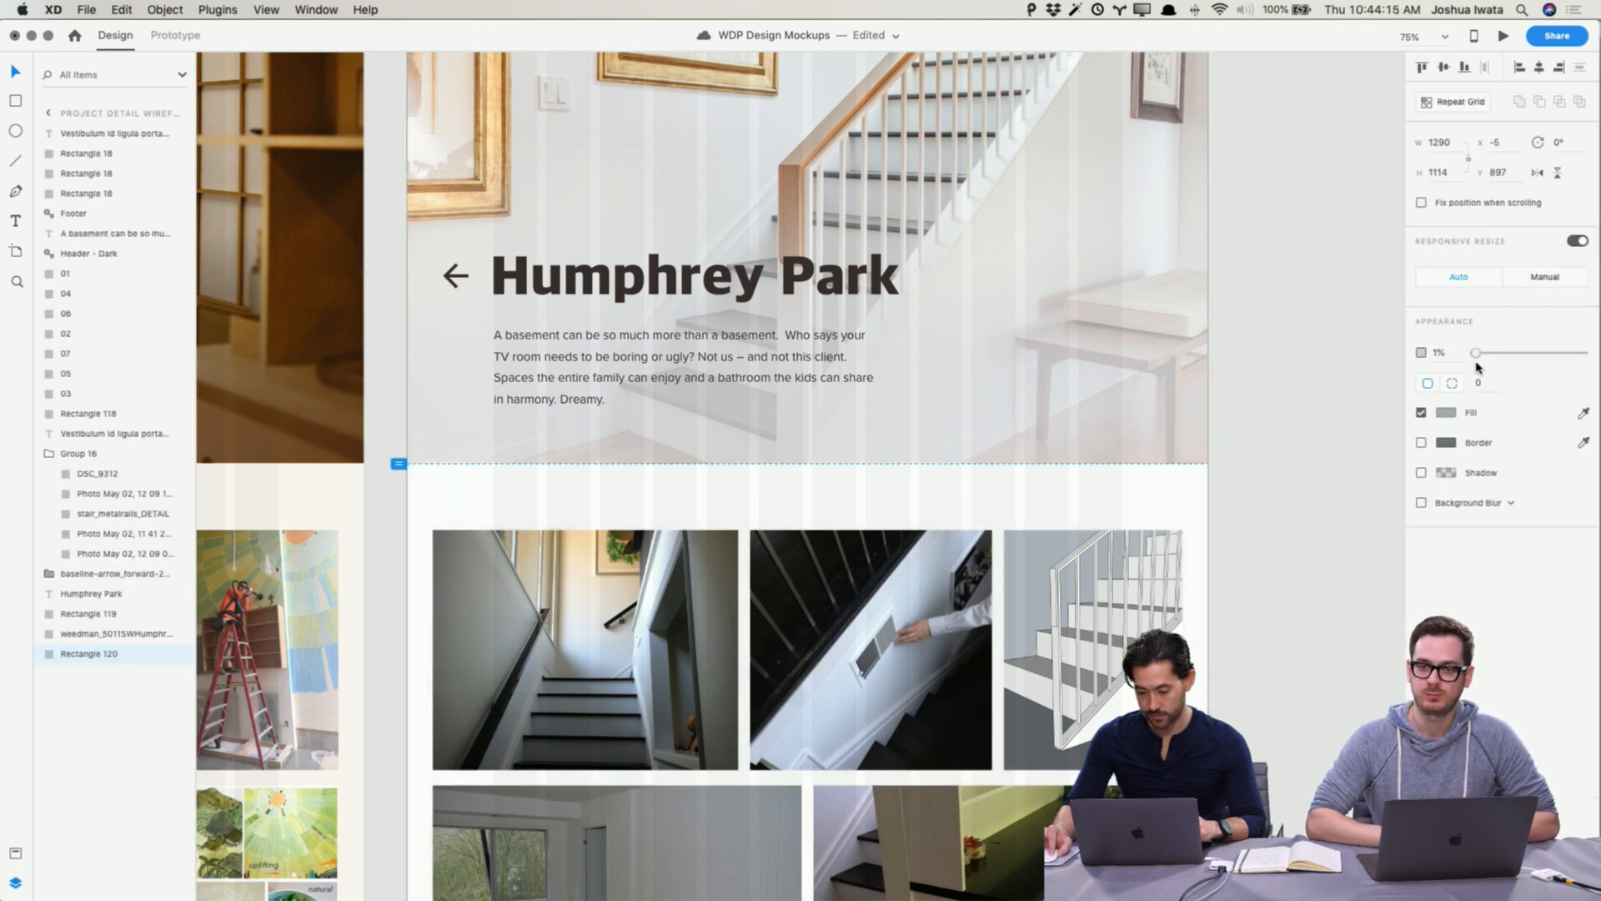
pyautogui.click(1323, 361)
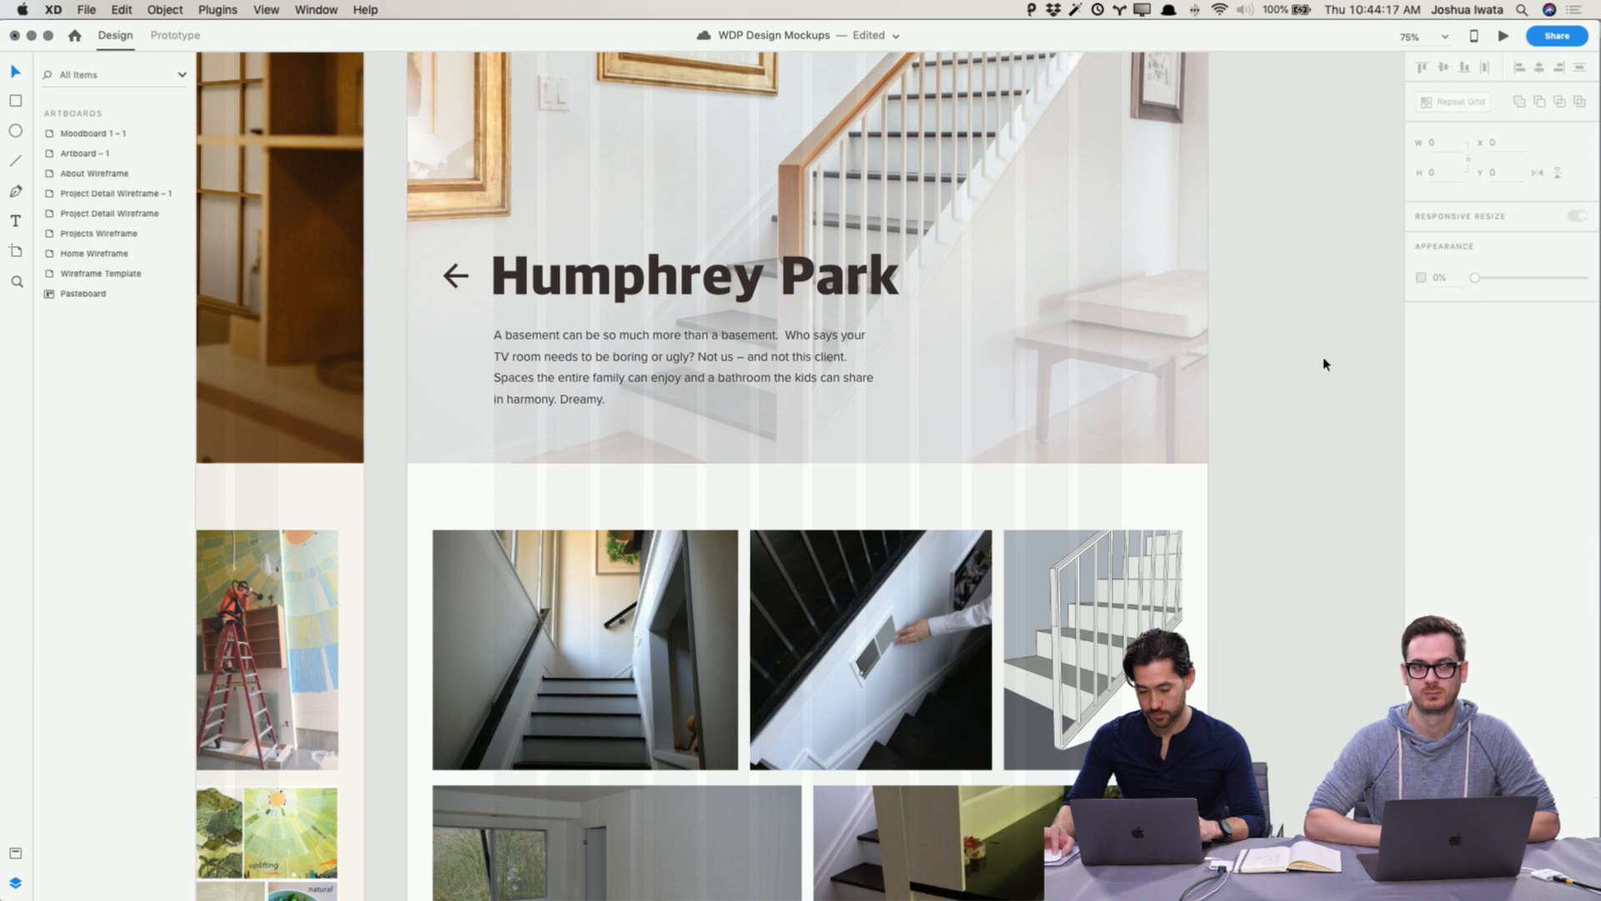
# Step: Zoom out and scroll through the Project Detail wireframes to review the layout
pyautogui.scroll(2, 1323, 361)
pyautogui.scroll(-5, 1323, 365)
pyautogui.scroll(-15, 1324, 365)
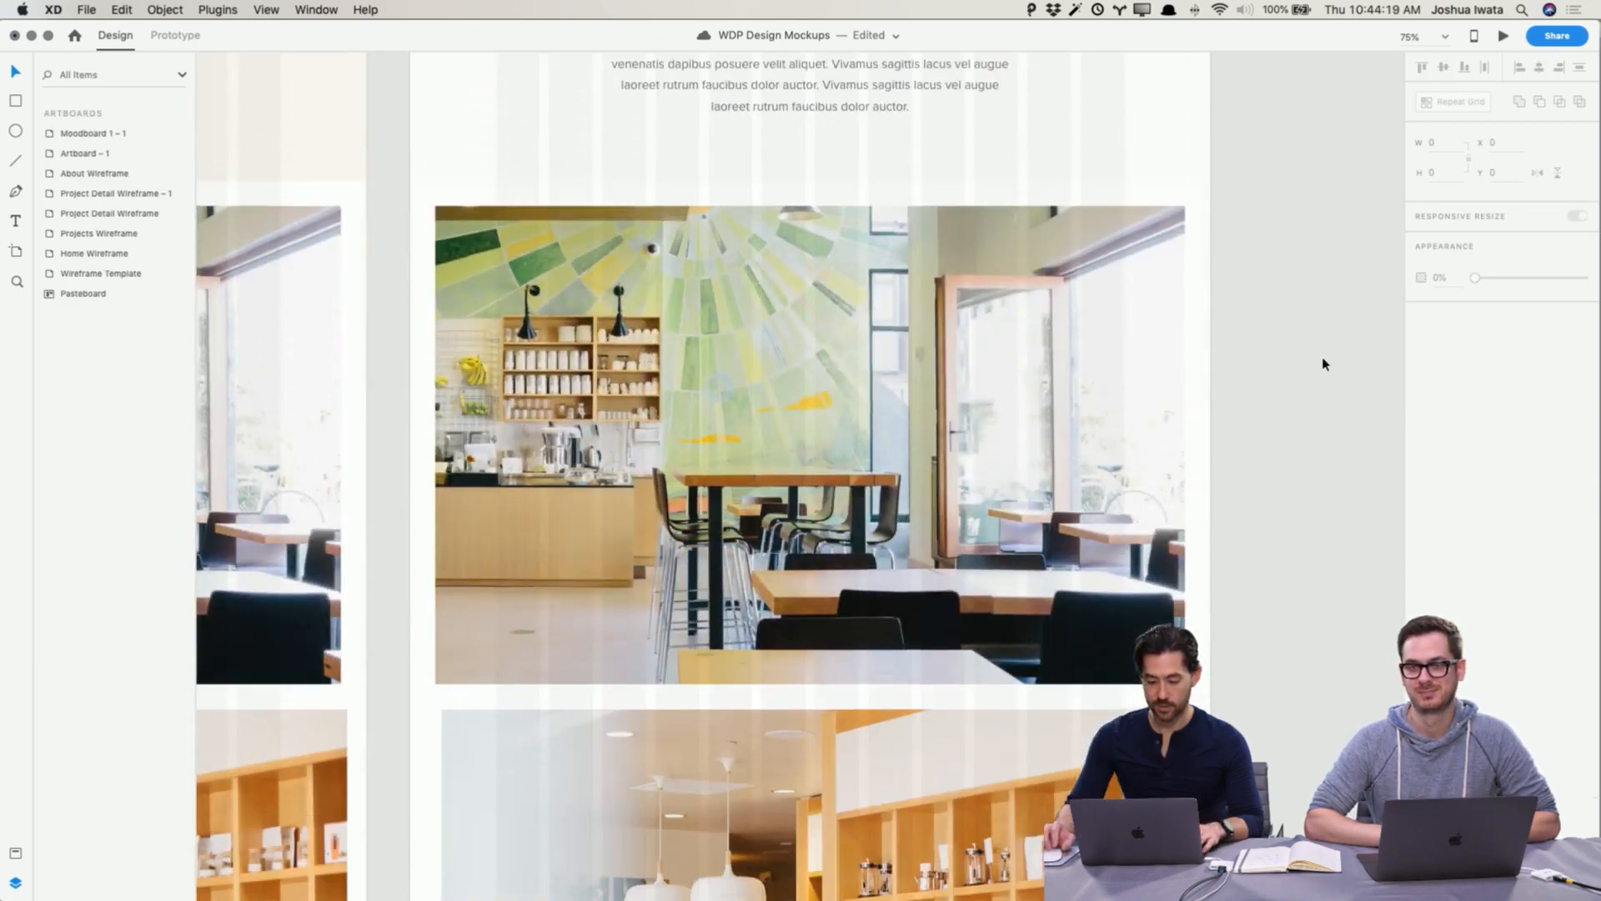
pyautogui.press('super+minus')
pyautogui.press('super+minus')
pyautogui.scroll(-2, 1323, 361)
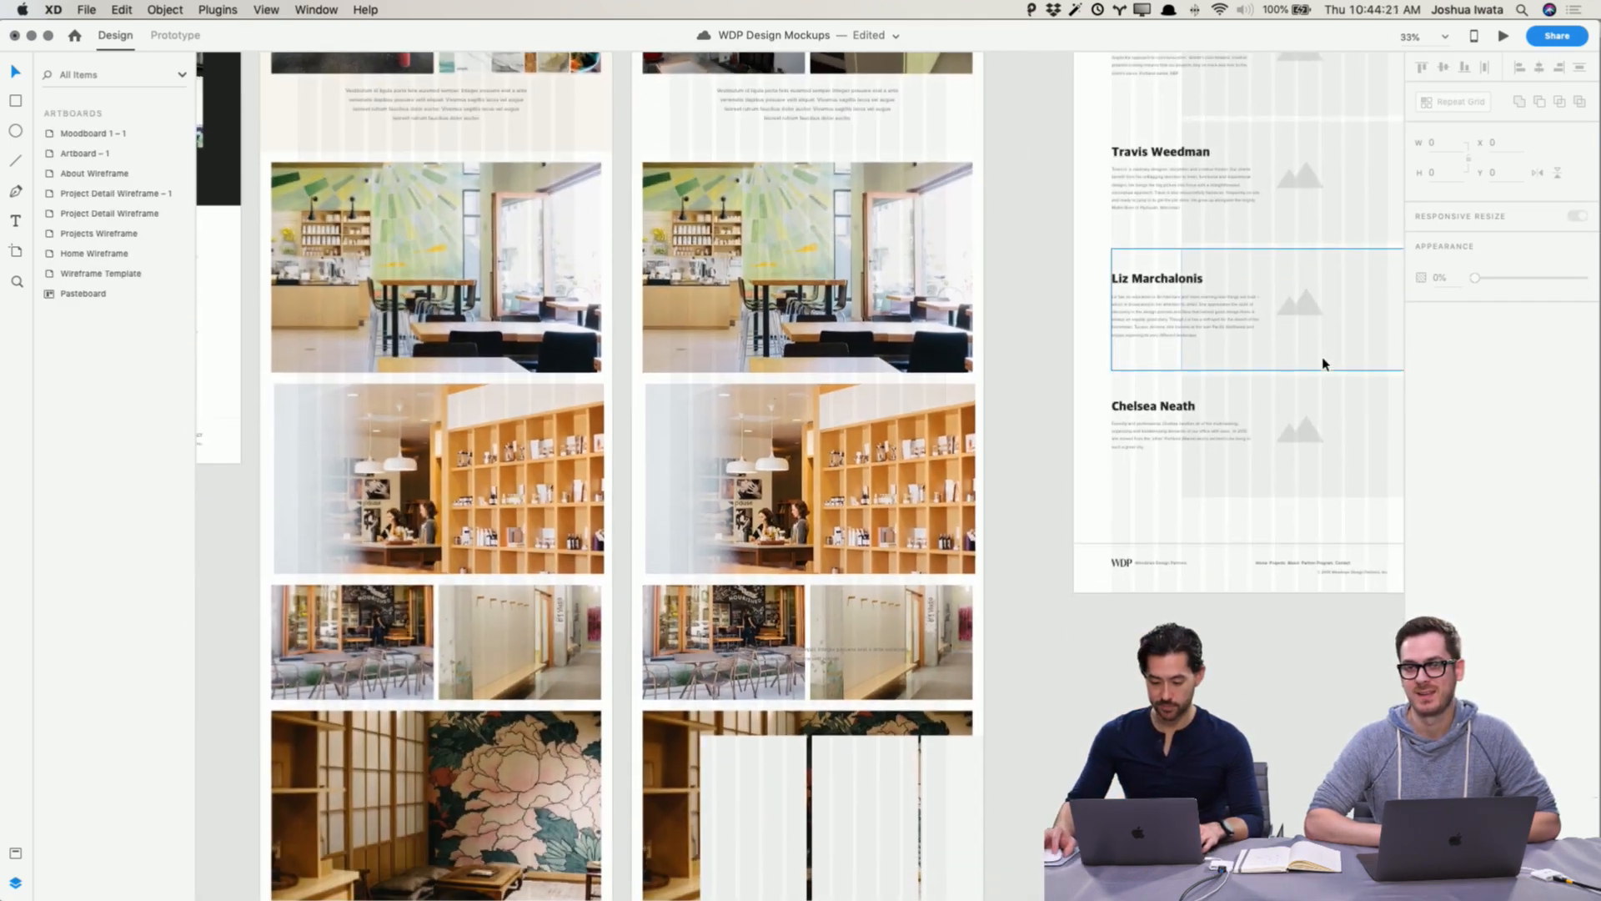
# Step: Open Humphrey Park's Finished folder and browse its photos in gallery view
pyautogui.press('super+Tab')
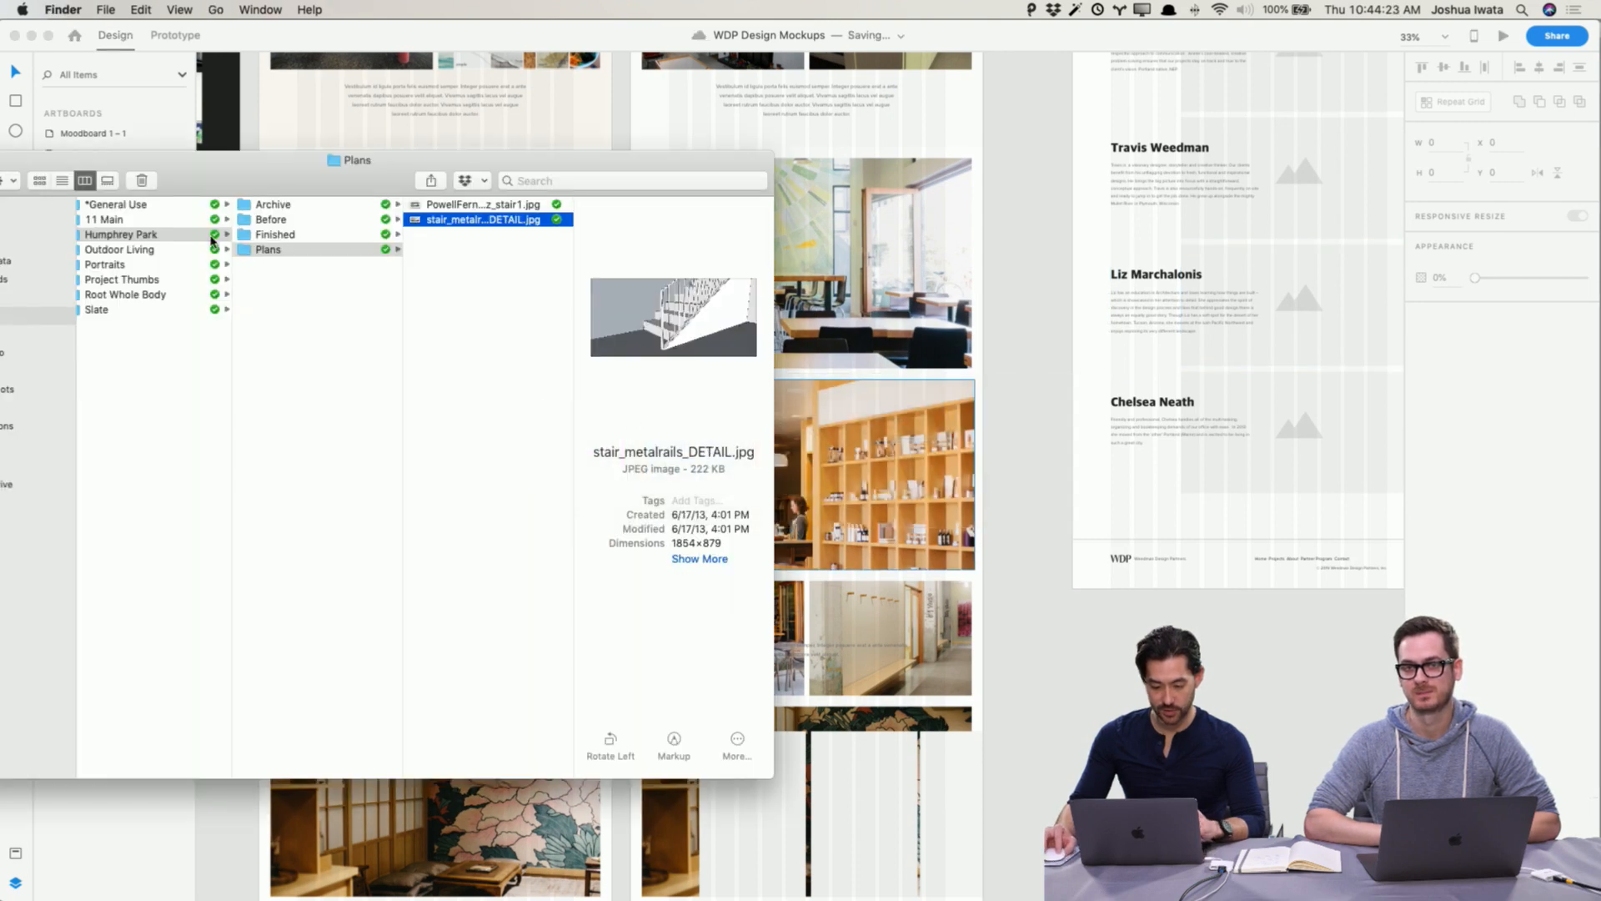
pyautogui.click(275, 234)
pyautogui.click(433, 206)
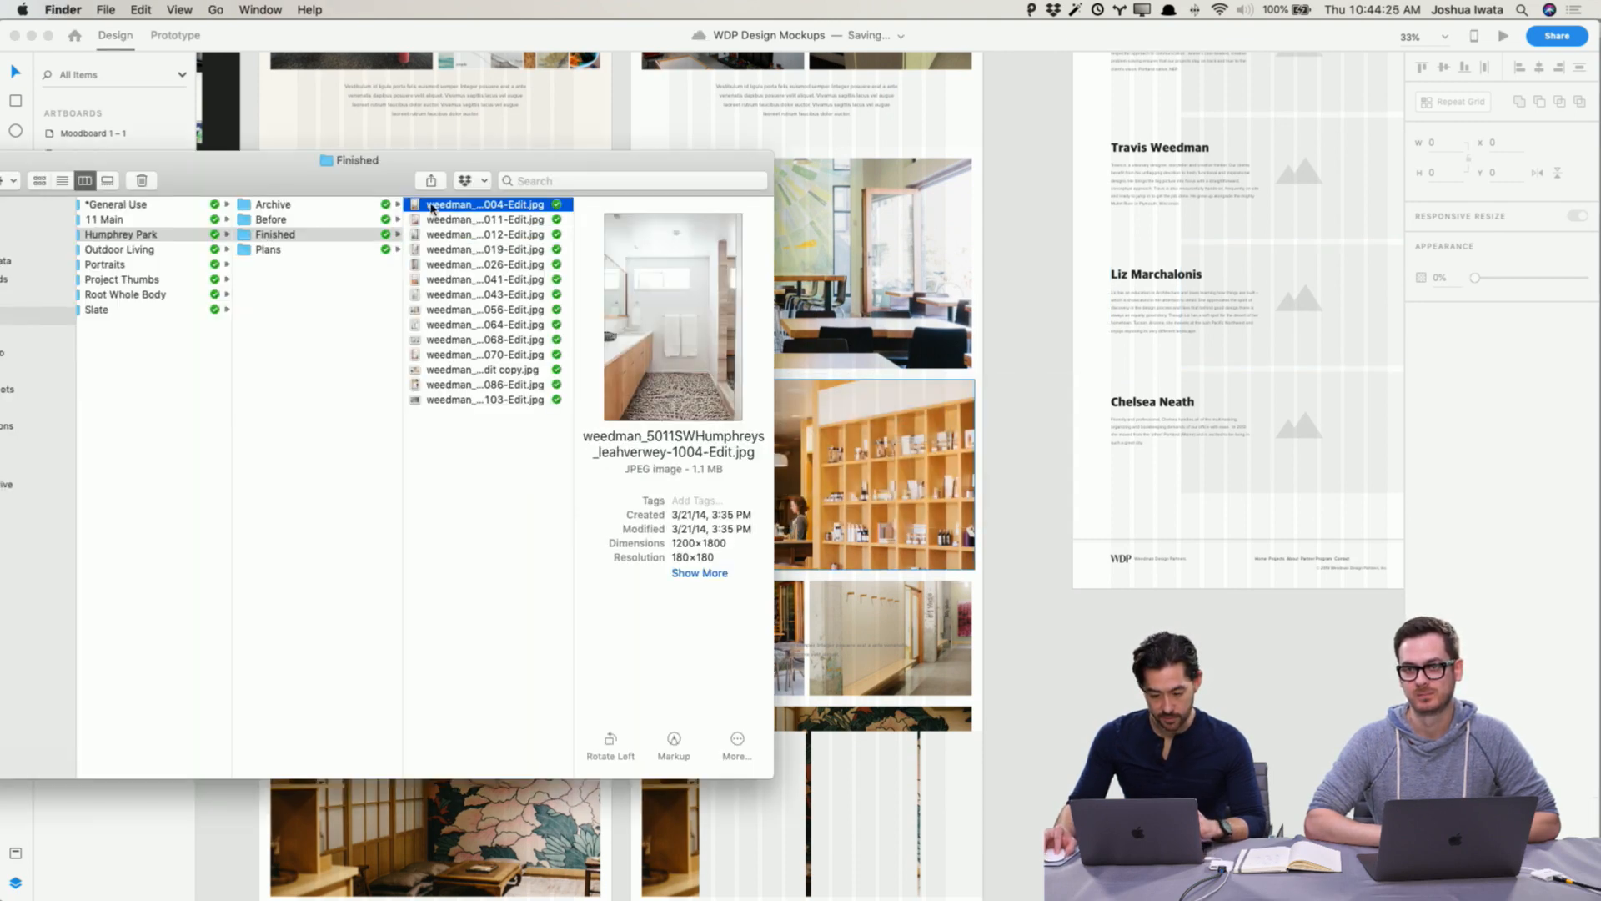
pyautogui.click(108, 181)
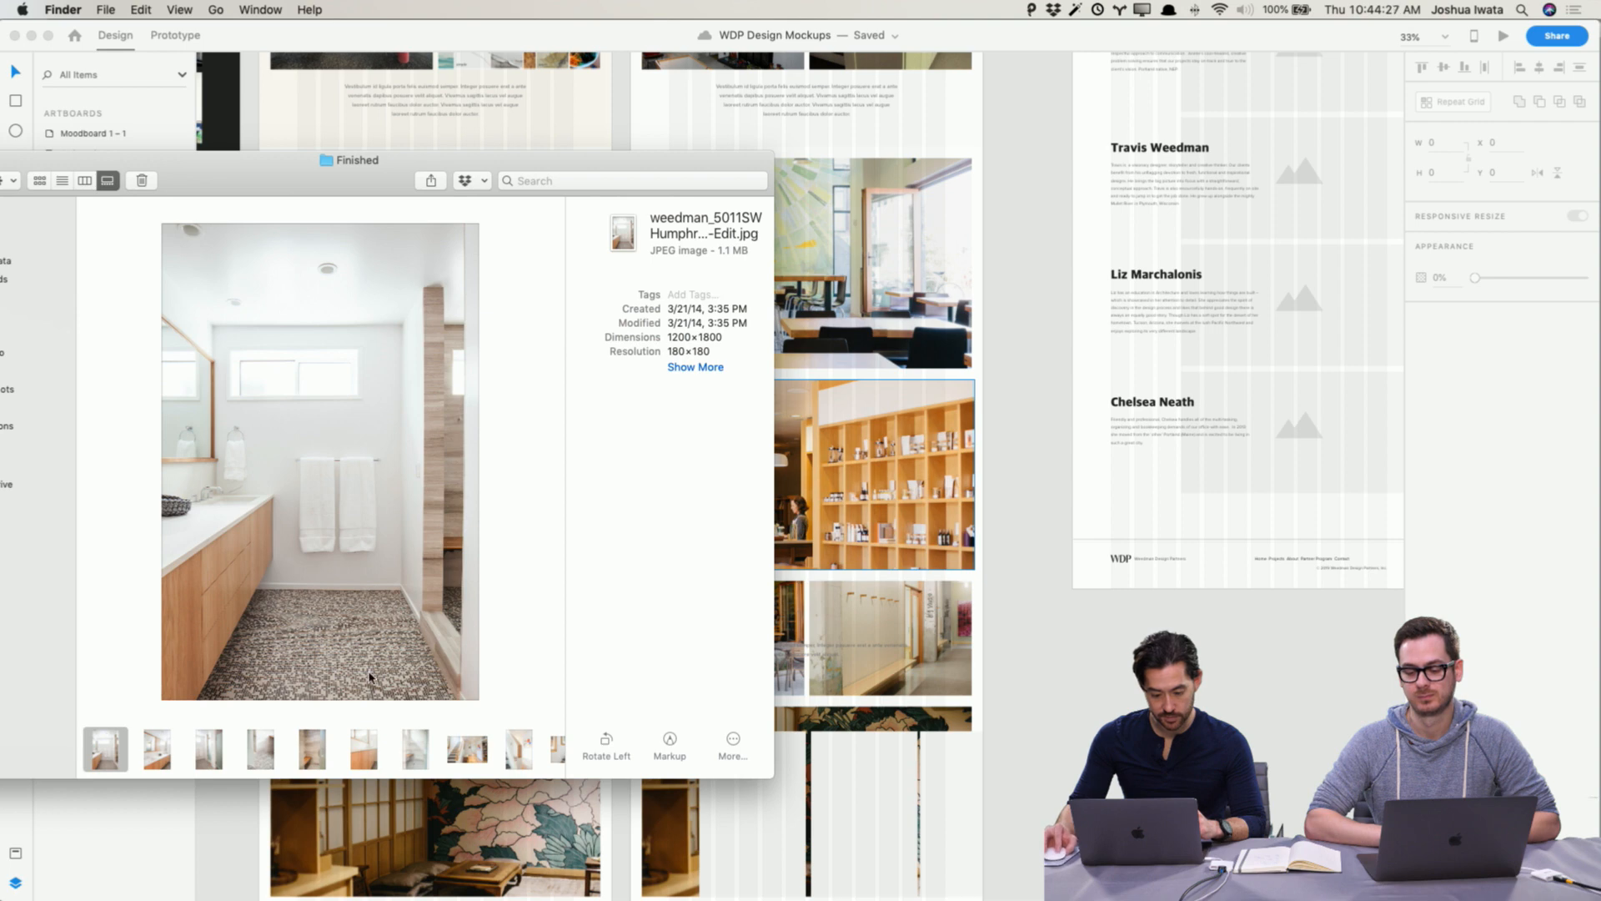
pyautogui.hscroll(5, 505, 767)
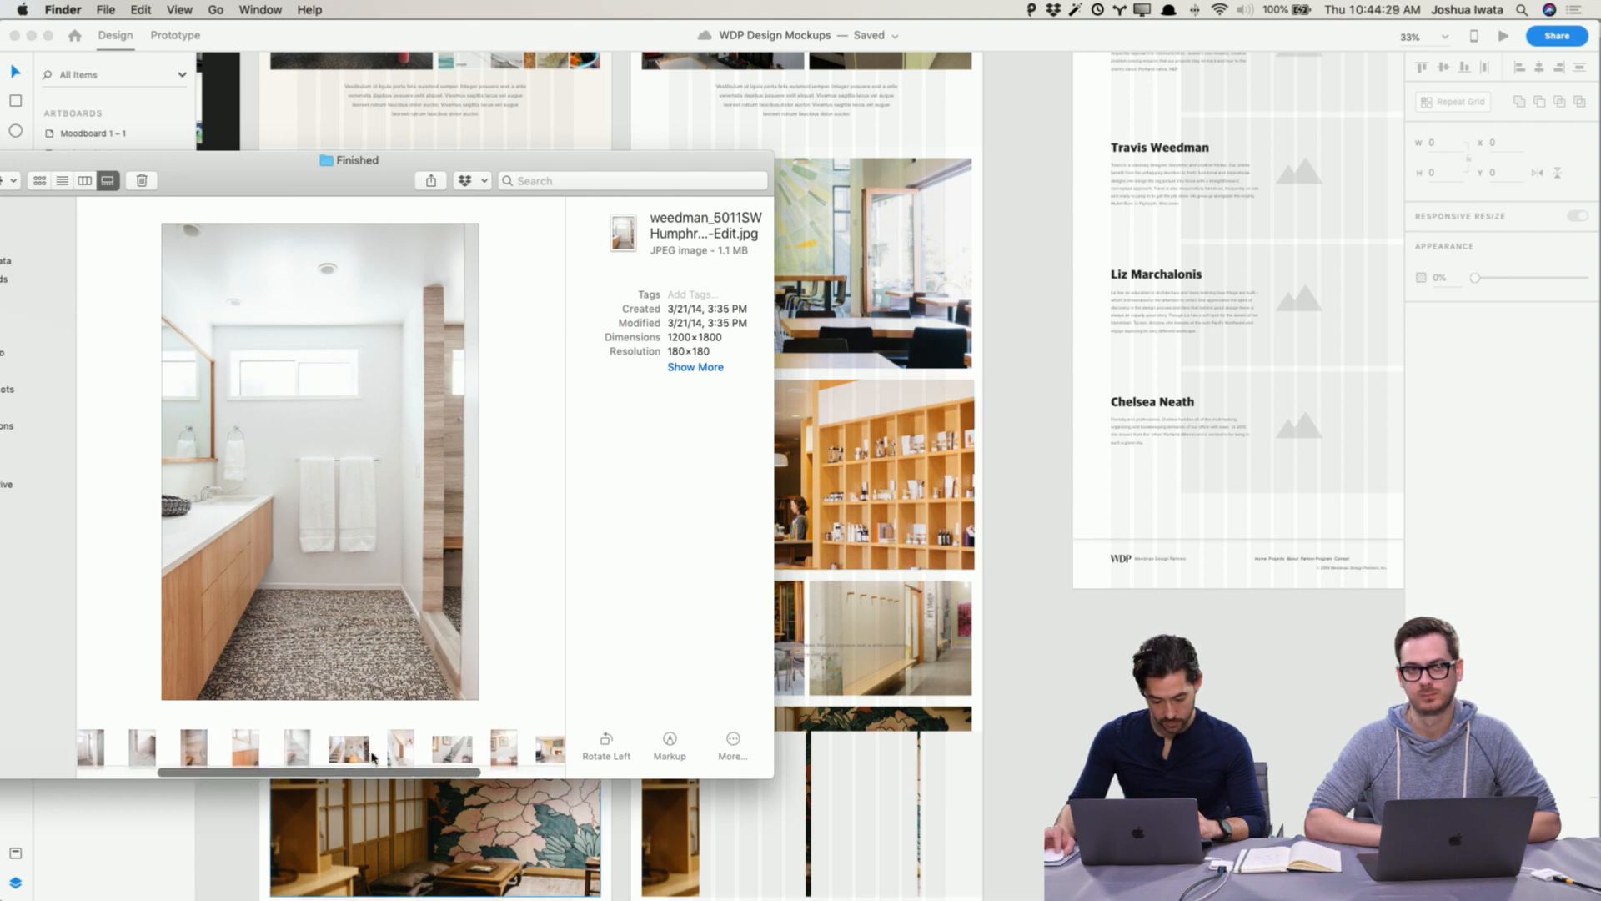
# Step: Fill the two large gallery image slots with the finished staircase and fireplace photos from the Finished folder
pyautogui.click(328, 753)
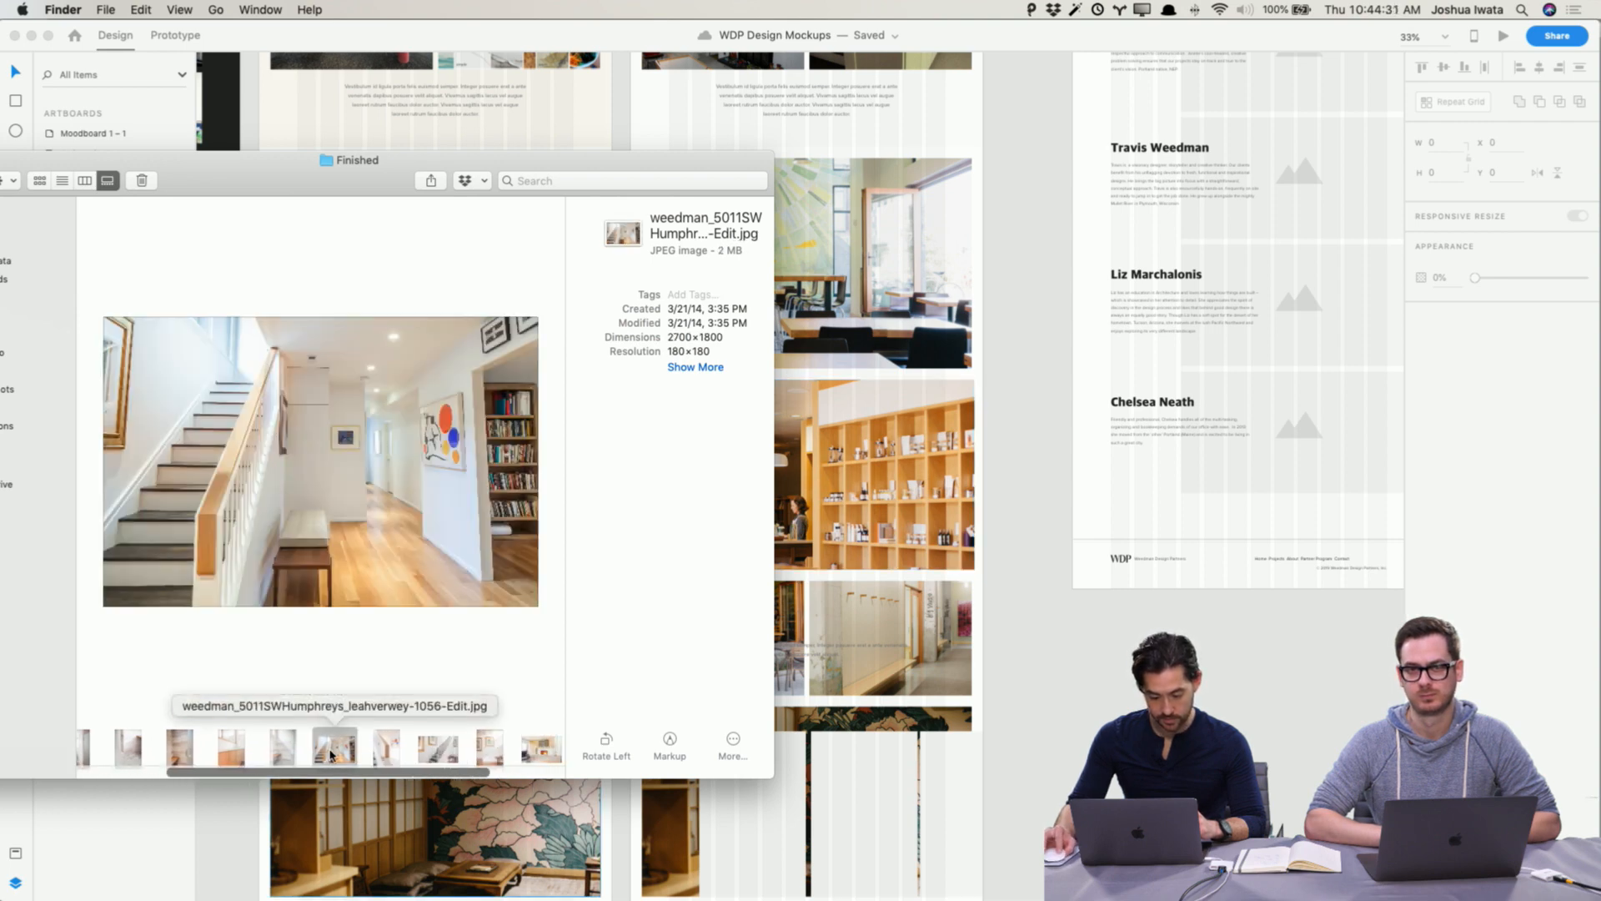
pyautogui.moveTo(331, 754); pyautogui.dragTo(871, 262)
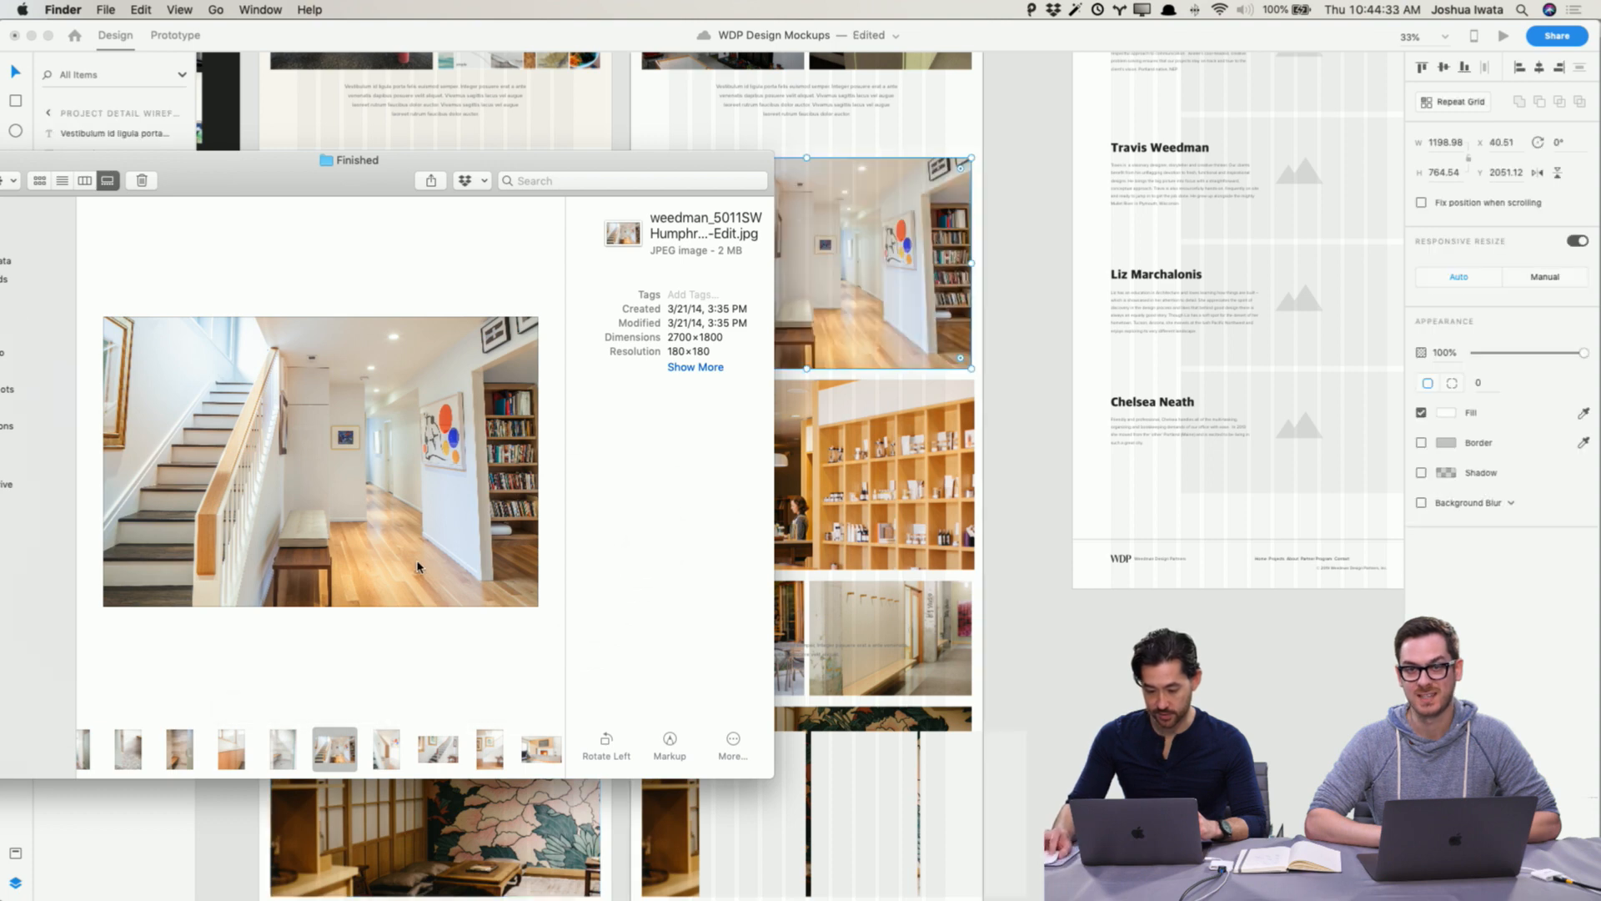
pyautogui.hscroll(3, 448, 748)
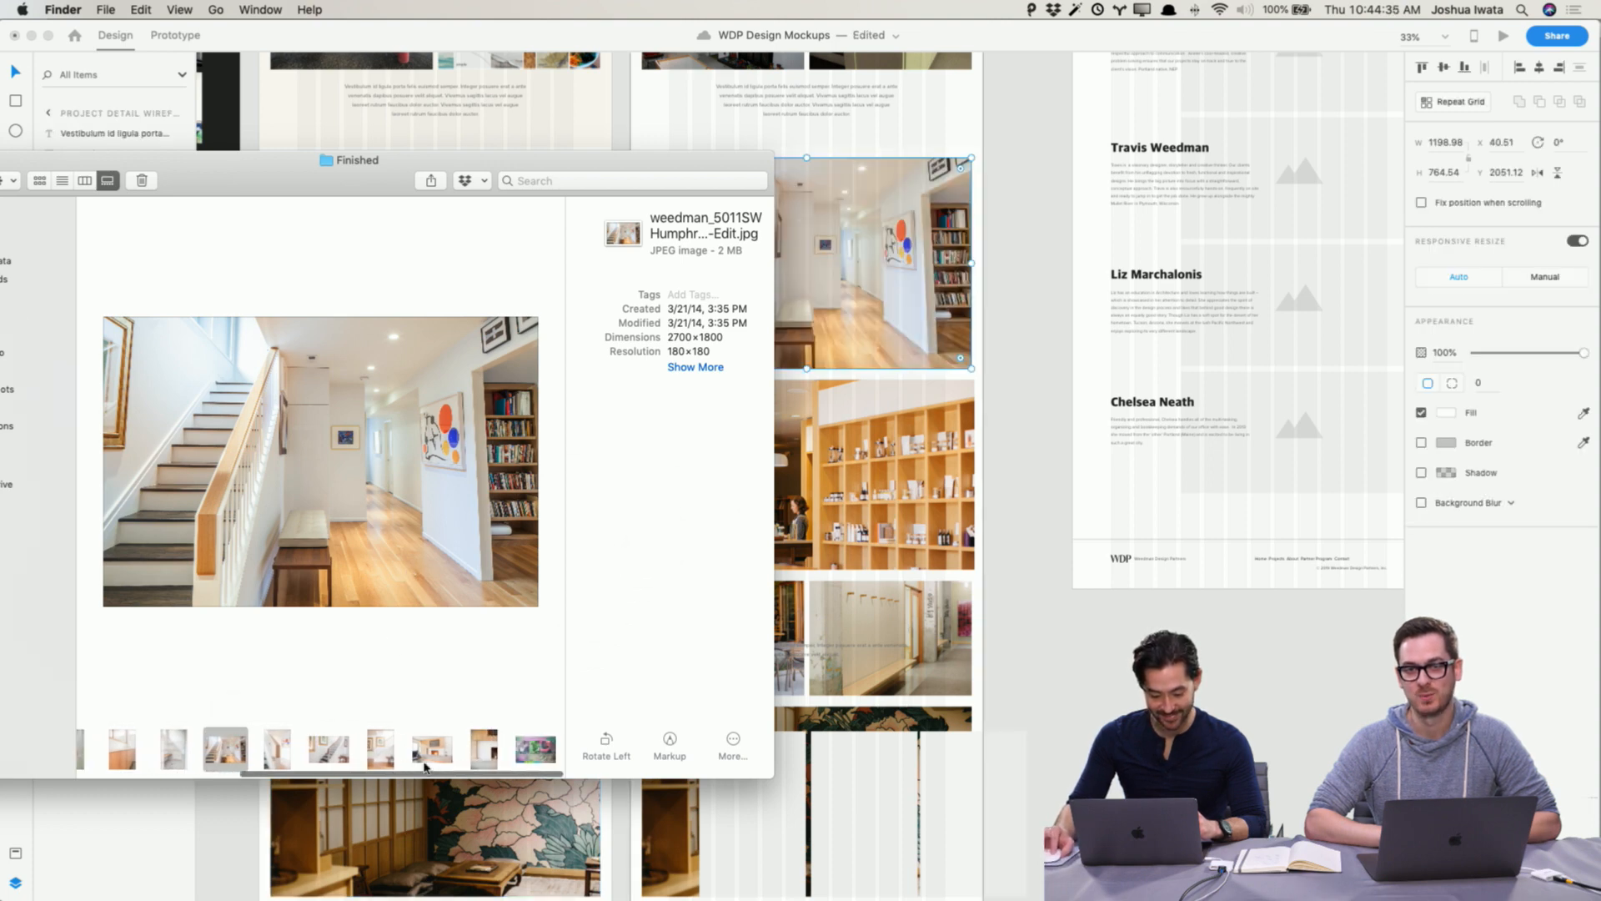
pyautogui.click(433, 754)
pyautogui.moveTo(428, 754); pyautogui.dragTo(900, 475)
pyautogui.click(1024, 482)
# Step: Zoom in and scroll through the gallery to inspect the newly placed finished photos
pyautogui.scroll(5, 1025, 483)
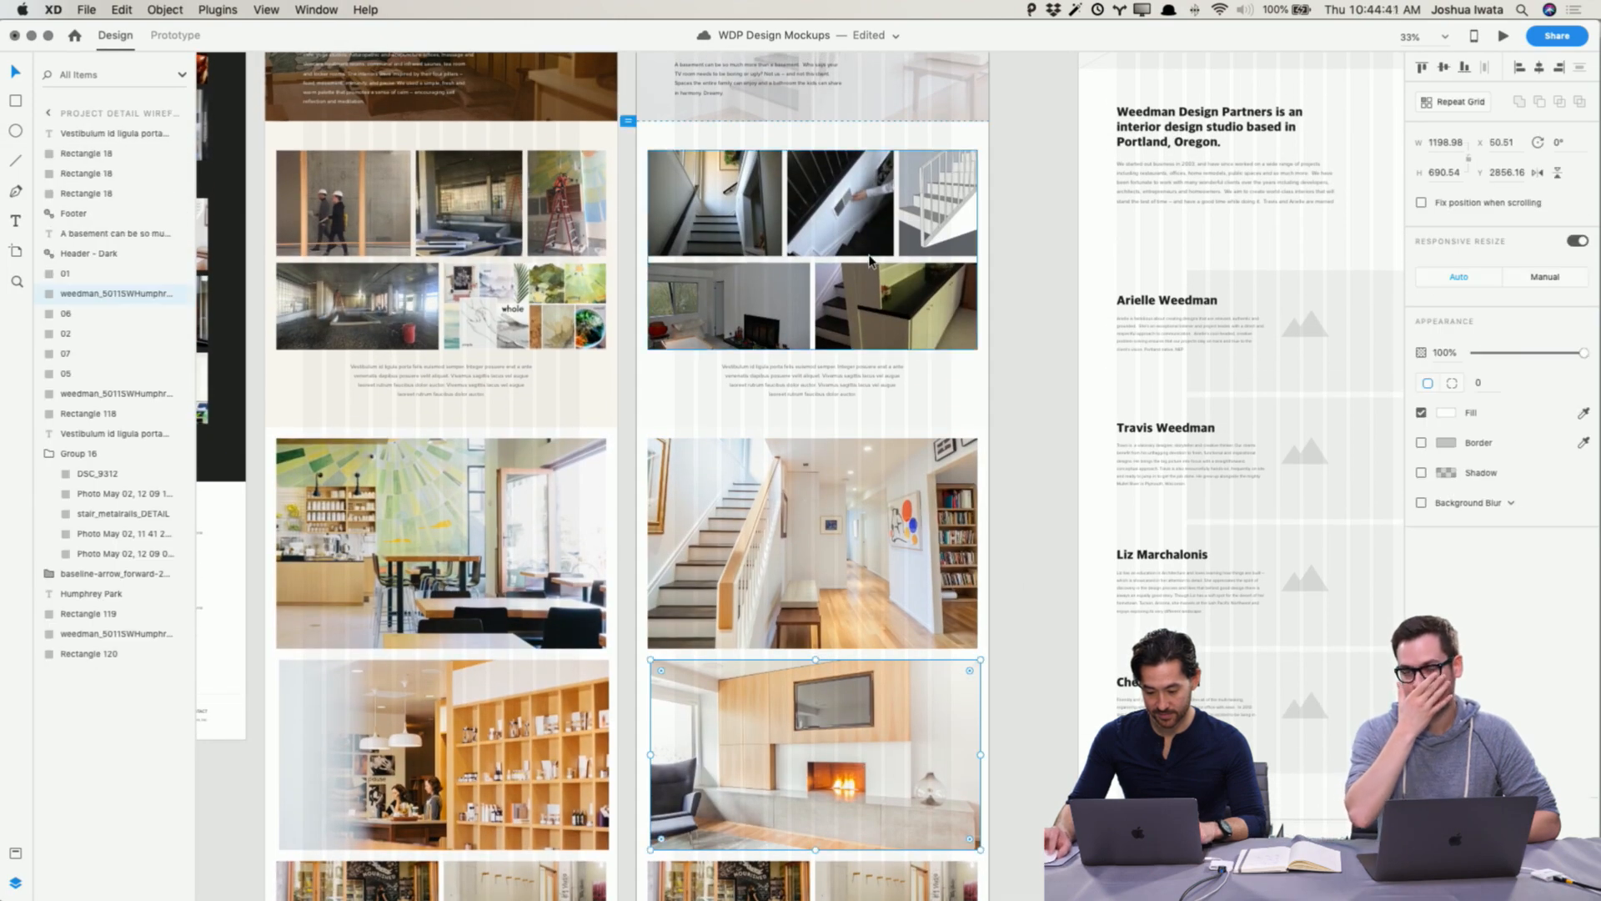
pyautogui.click(772, 309)
pyautogui.doubleClick(771, 315)
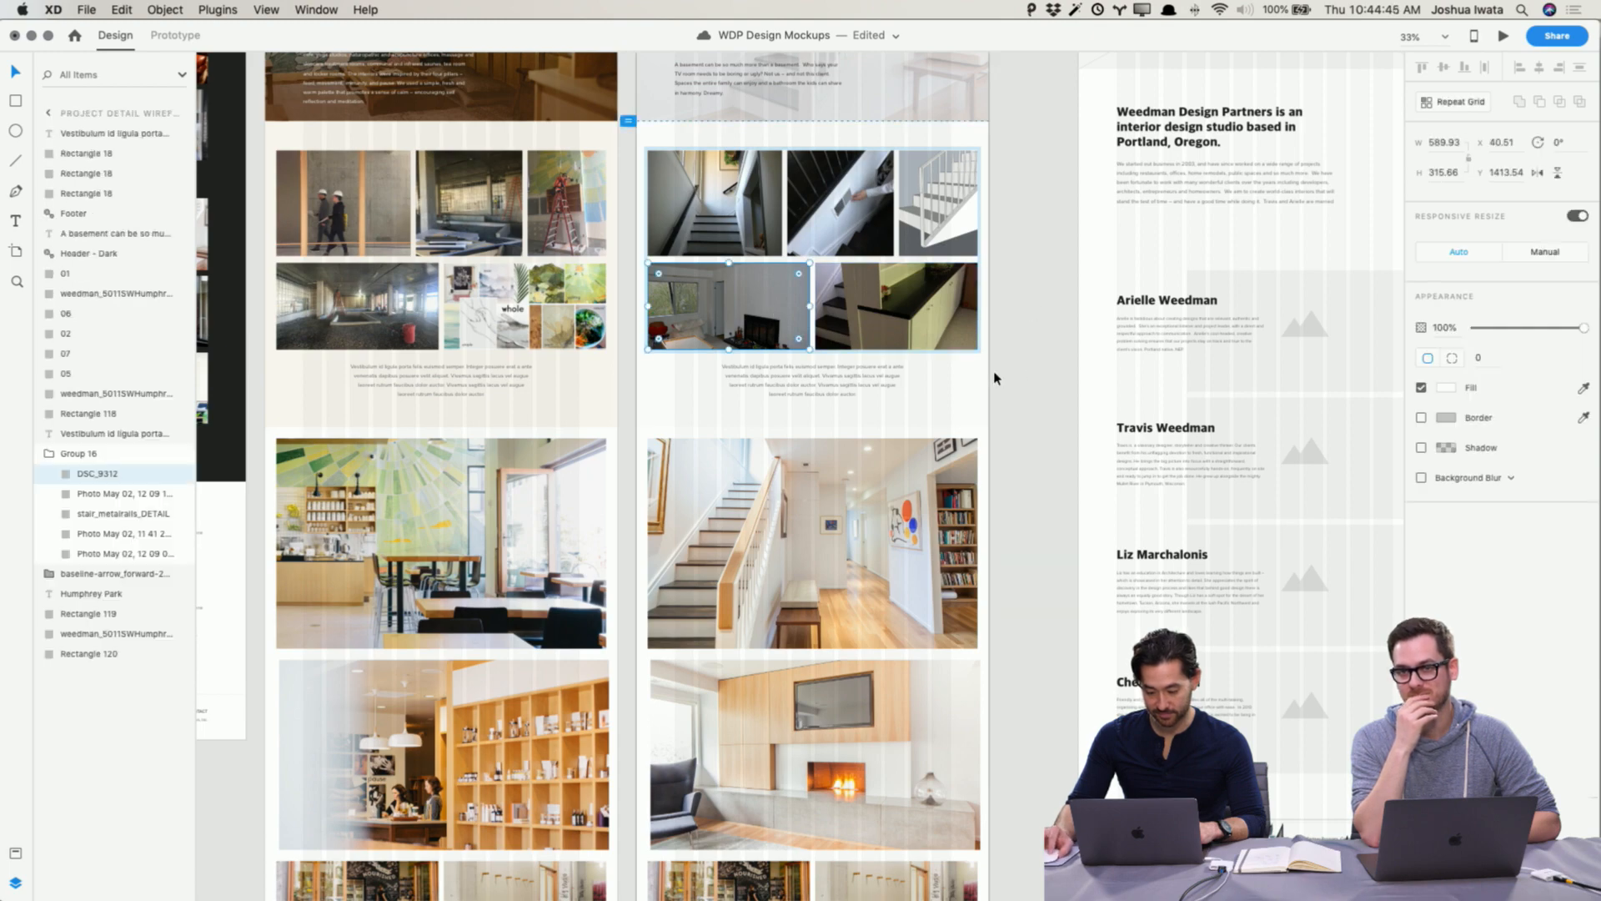
pyautogui.press('super+equal')
pyautogui.press('super+equal')
pyautogui.scroll(3, 994, 375)
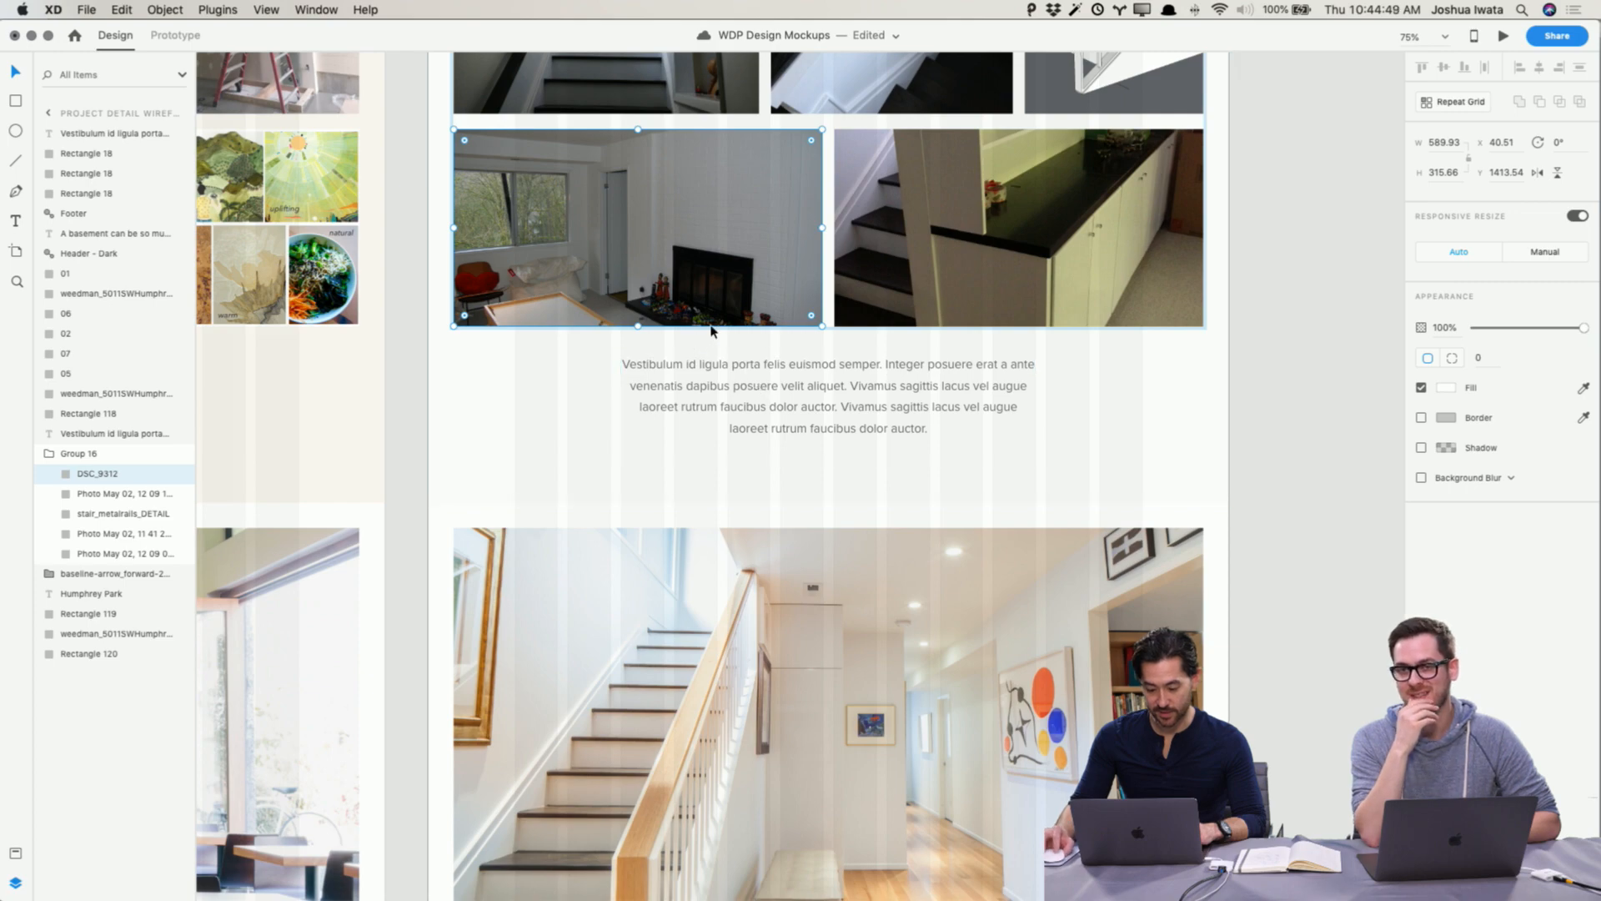
pyautogui.hscroll(1, 709, 350)
pyautogui.scroll(-10, 644, 360)
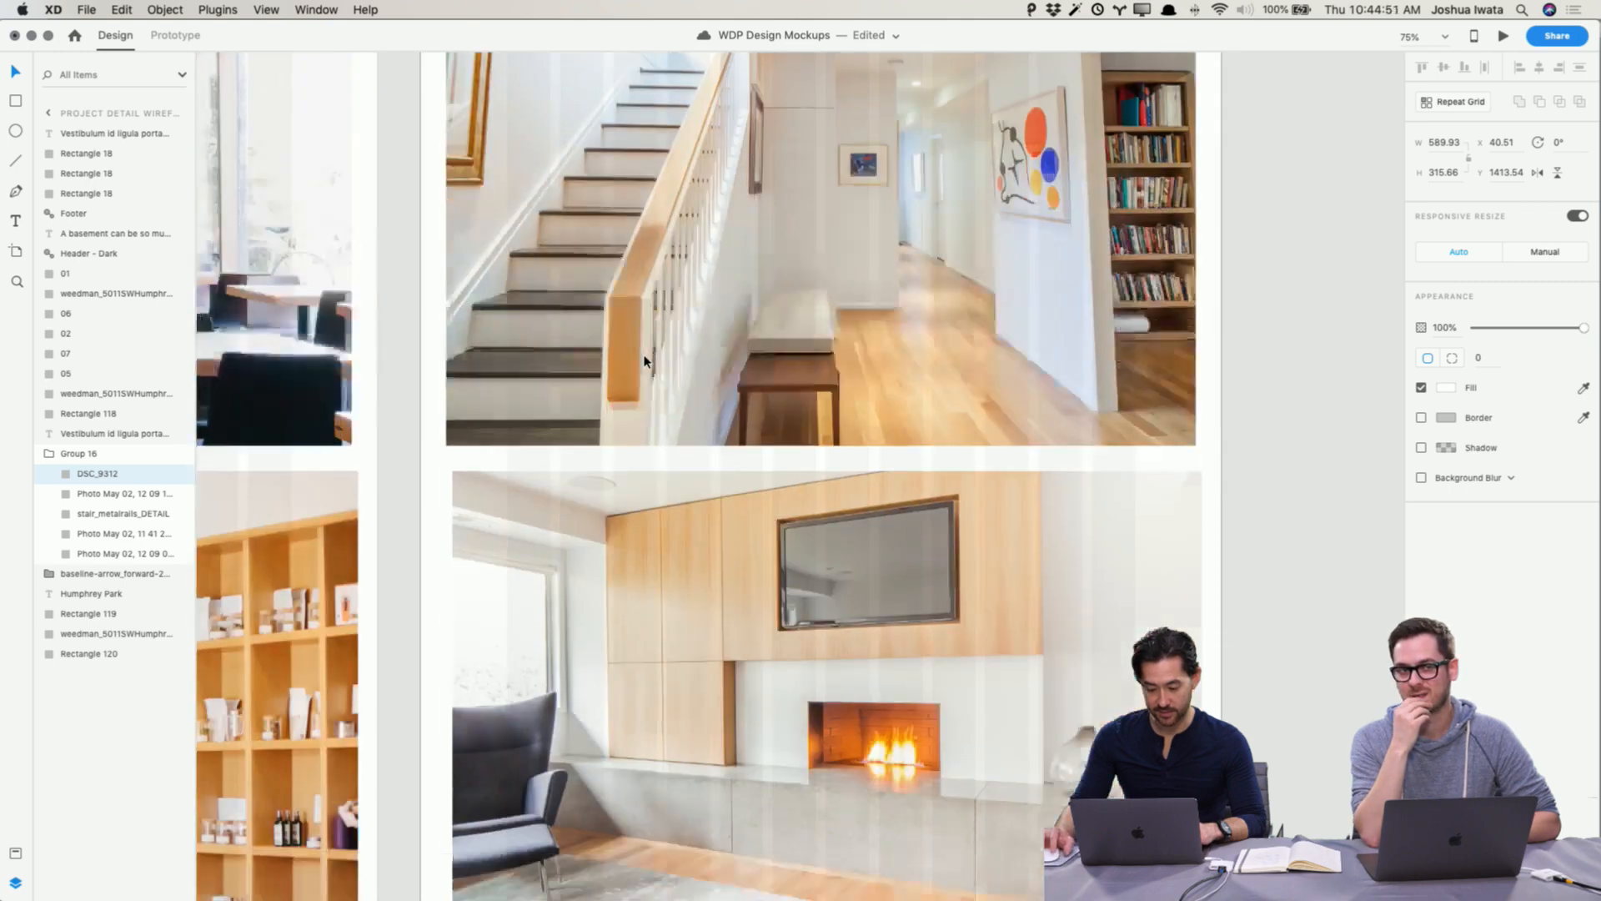
pyautogui.scroll(5, 645, 360)
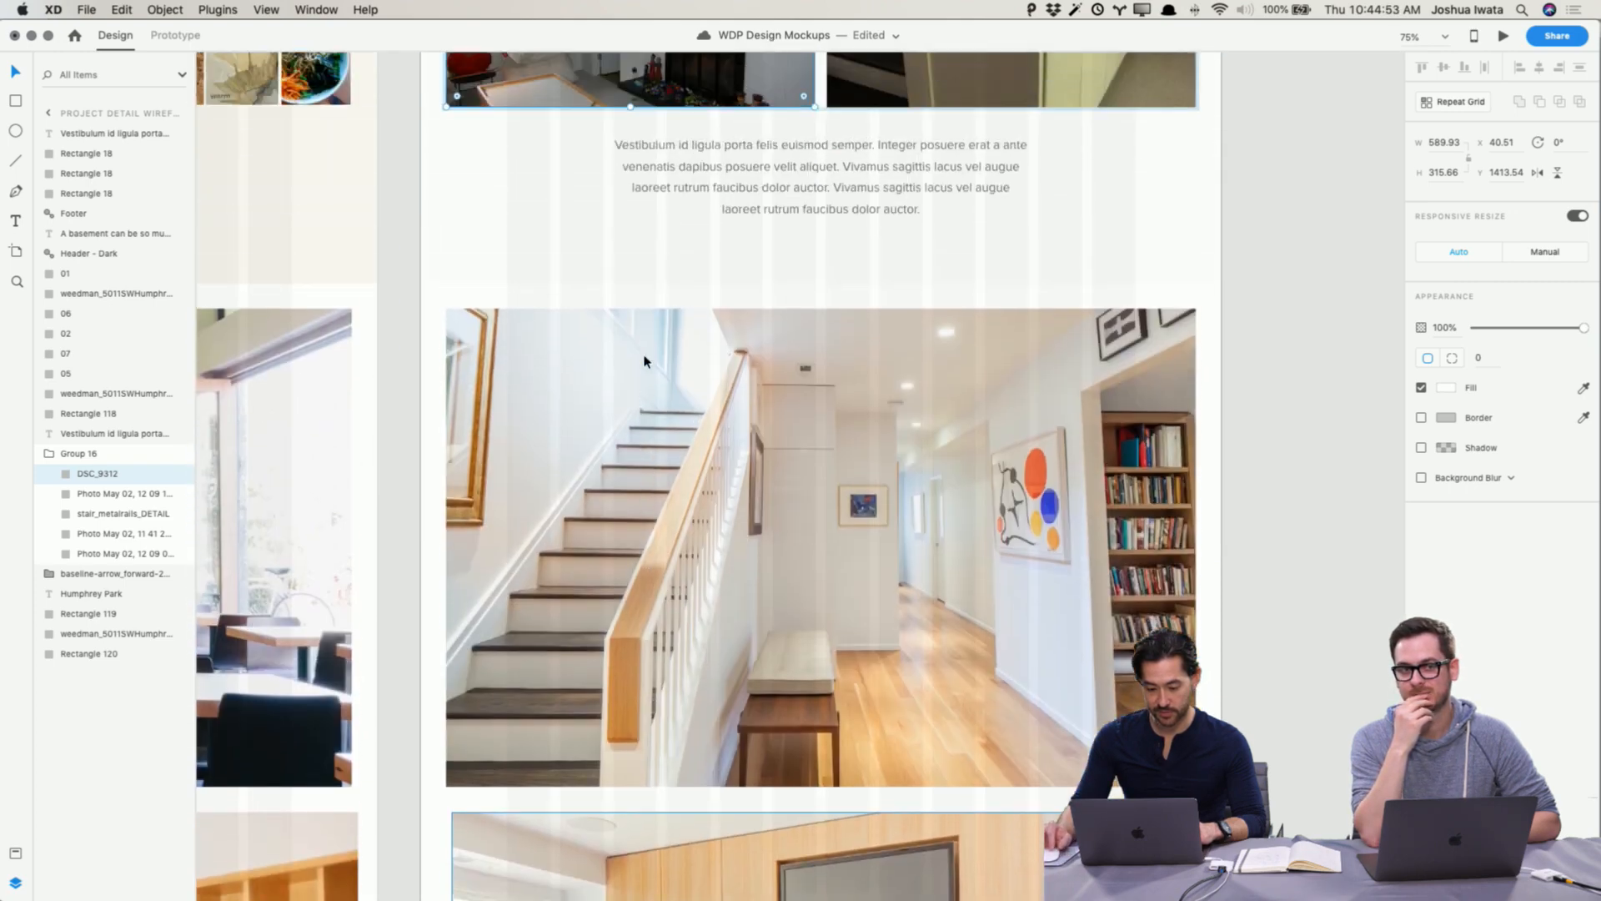
pyautogui.scroll(-6, 645, 360)
pyautogui.scroll(10, 644, 361)
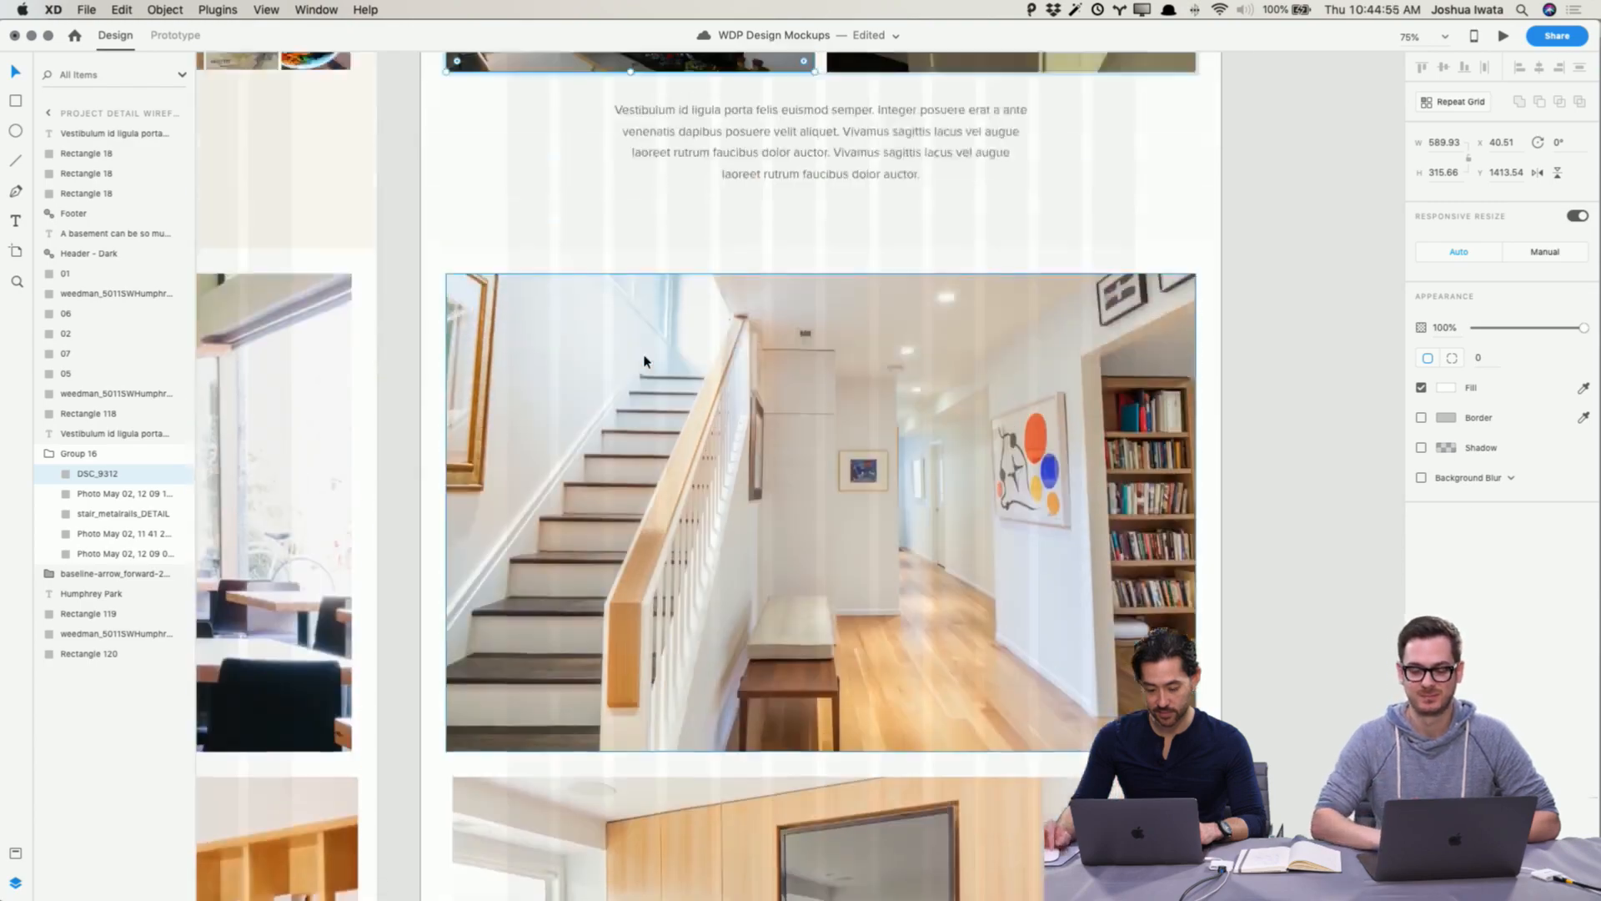
pyautogui.scroll(-15, 645, 361)
pyautogui.click(1302, 453)
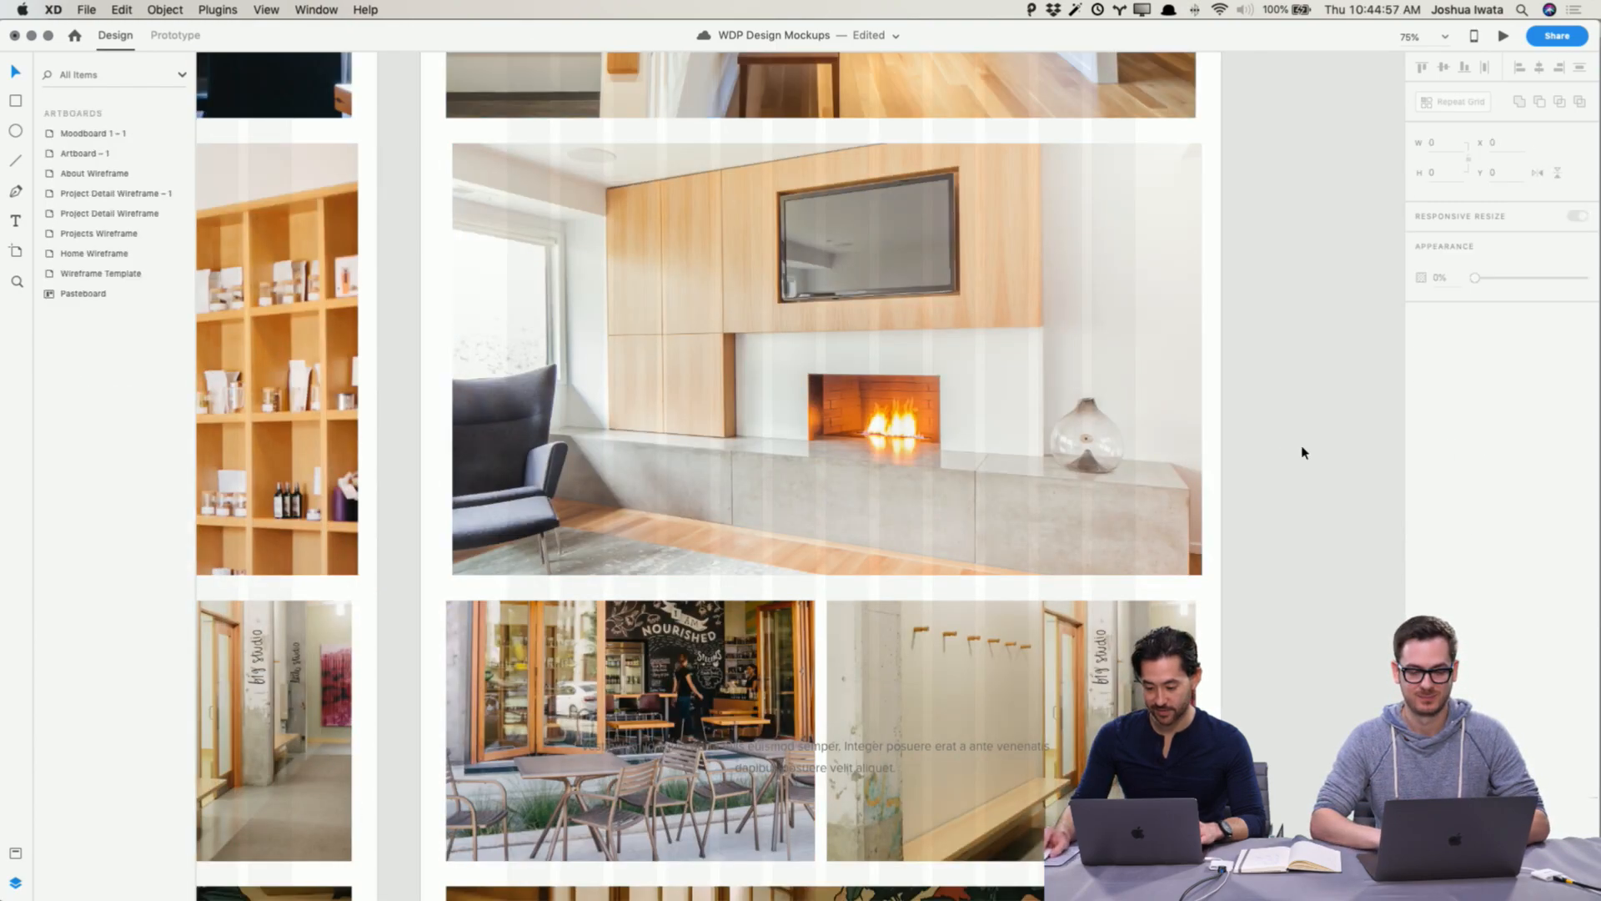
pyautogui.press('super+minus')
pyautogui.press('super+minus')
# Step: Move the Finished folder window aside and browse more of its detail photos
pyautogui.press('super+Tab')
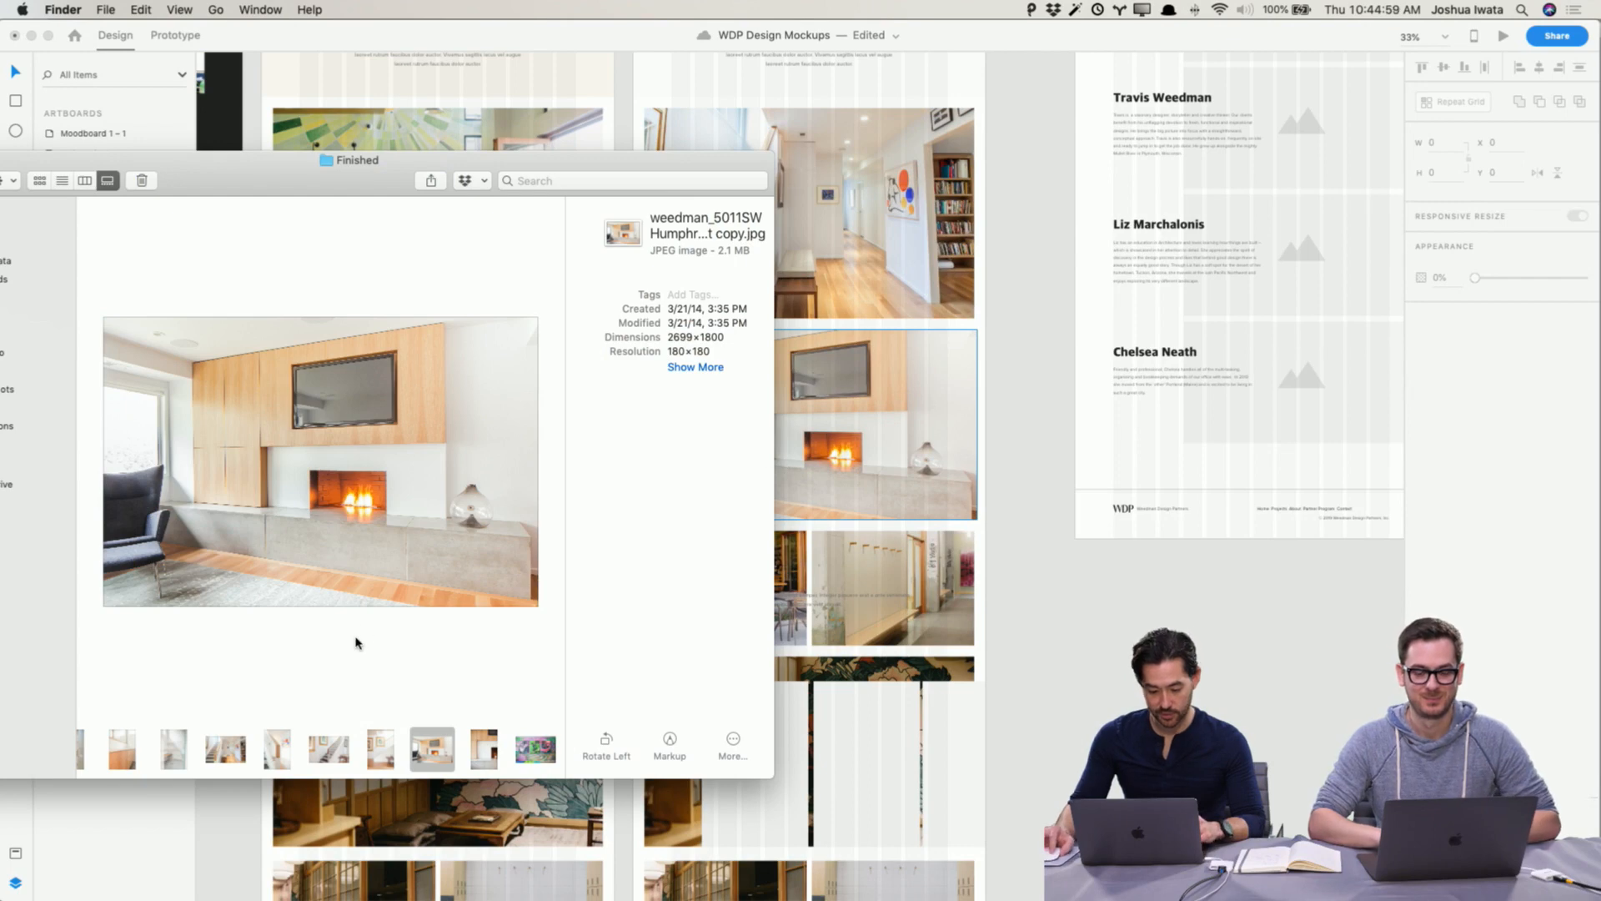
pyautogui.moveTo(613, 167); pyautogui.dragTo(515, 50)
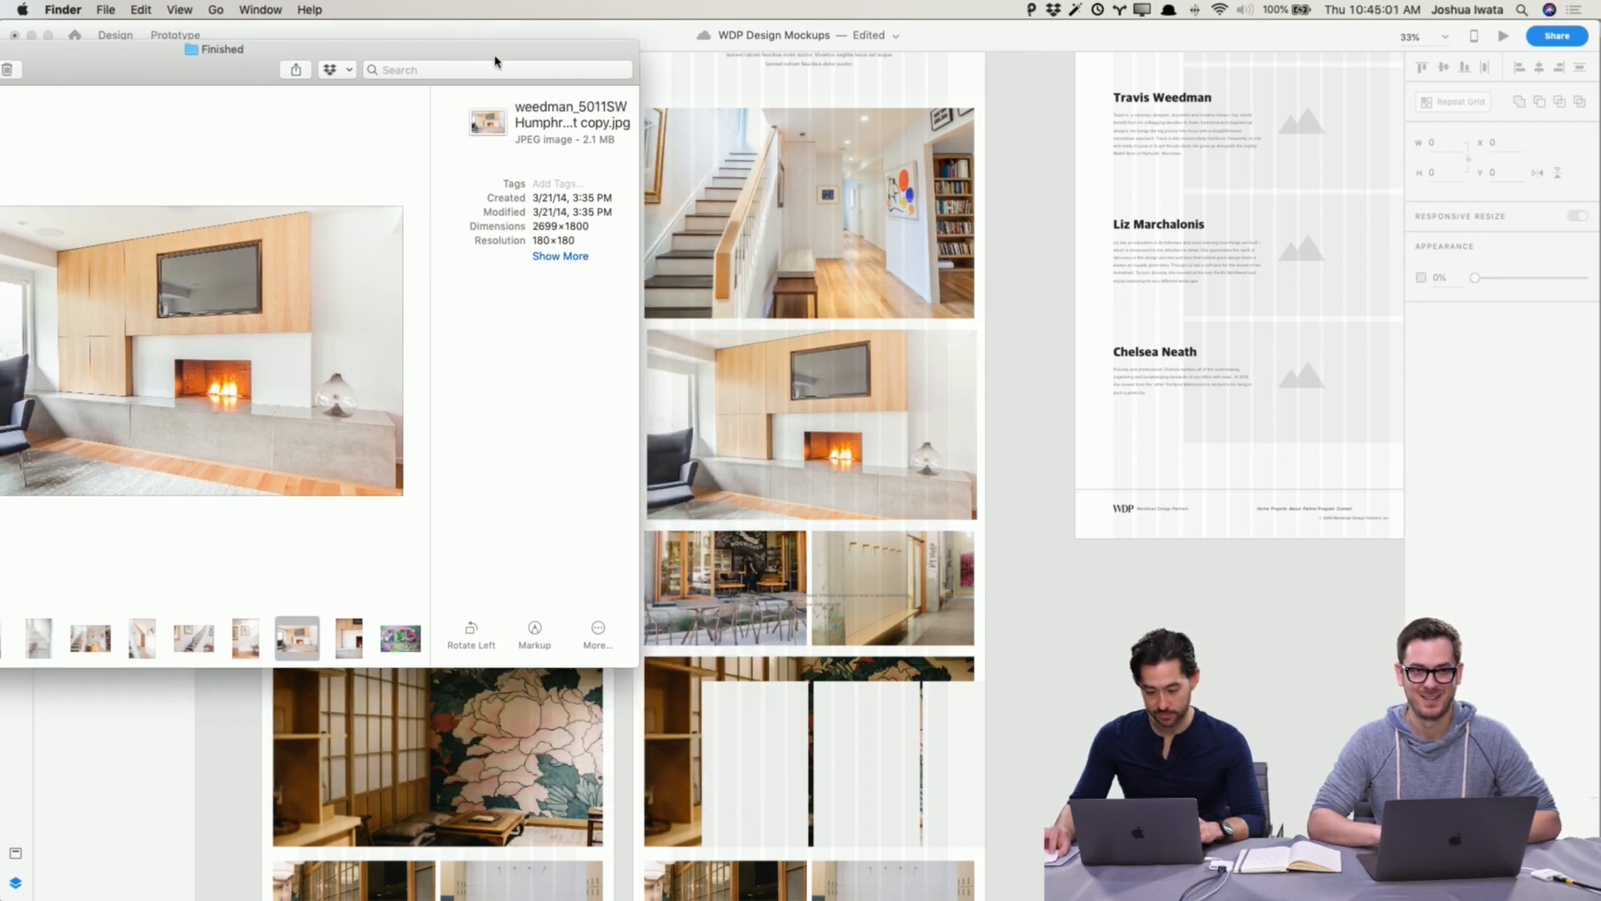
pyautogui.click(180, 639)
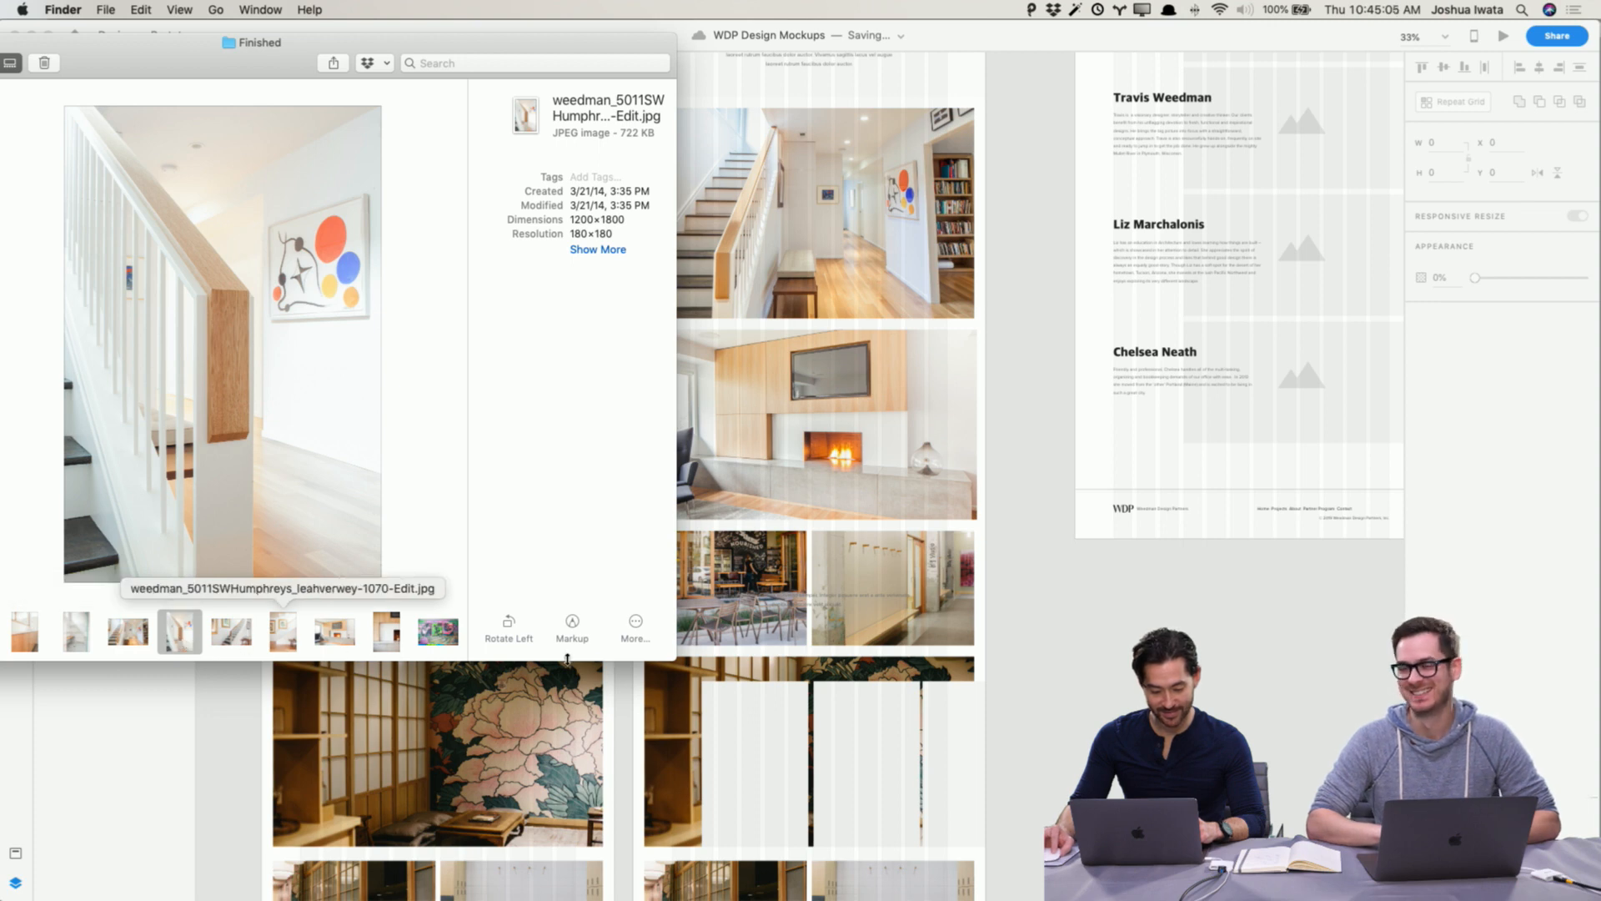
pyautogui.click(381, 641)
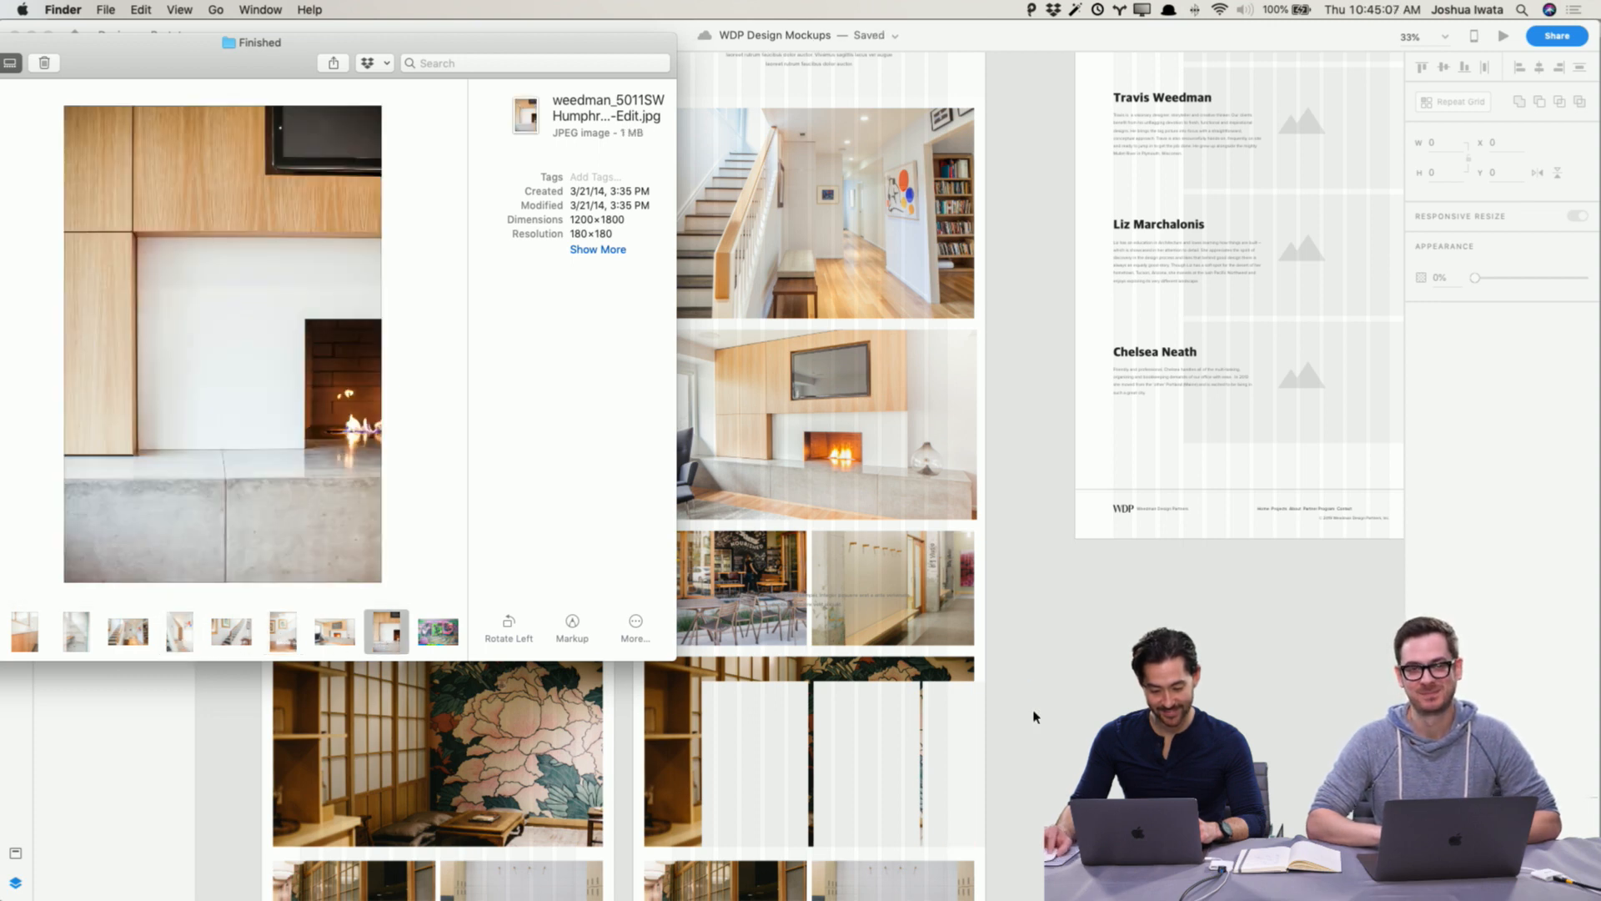
# Step: Narrow the first image in the small gallery row and delete the image beside it
pyautogui.click(1034, 715)
pyautogui.click(792, 599)
pyautogui.click(797, 576)
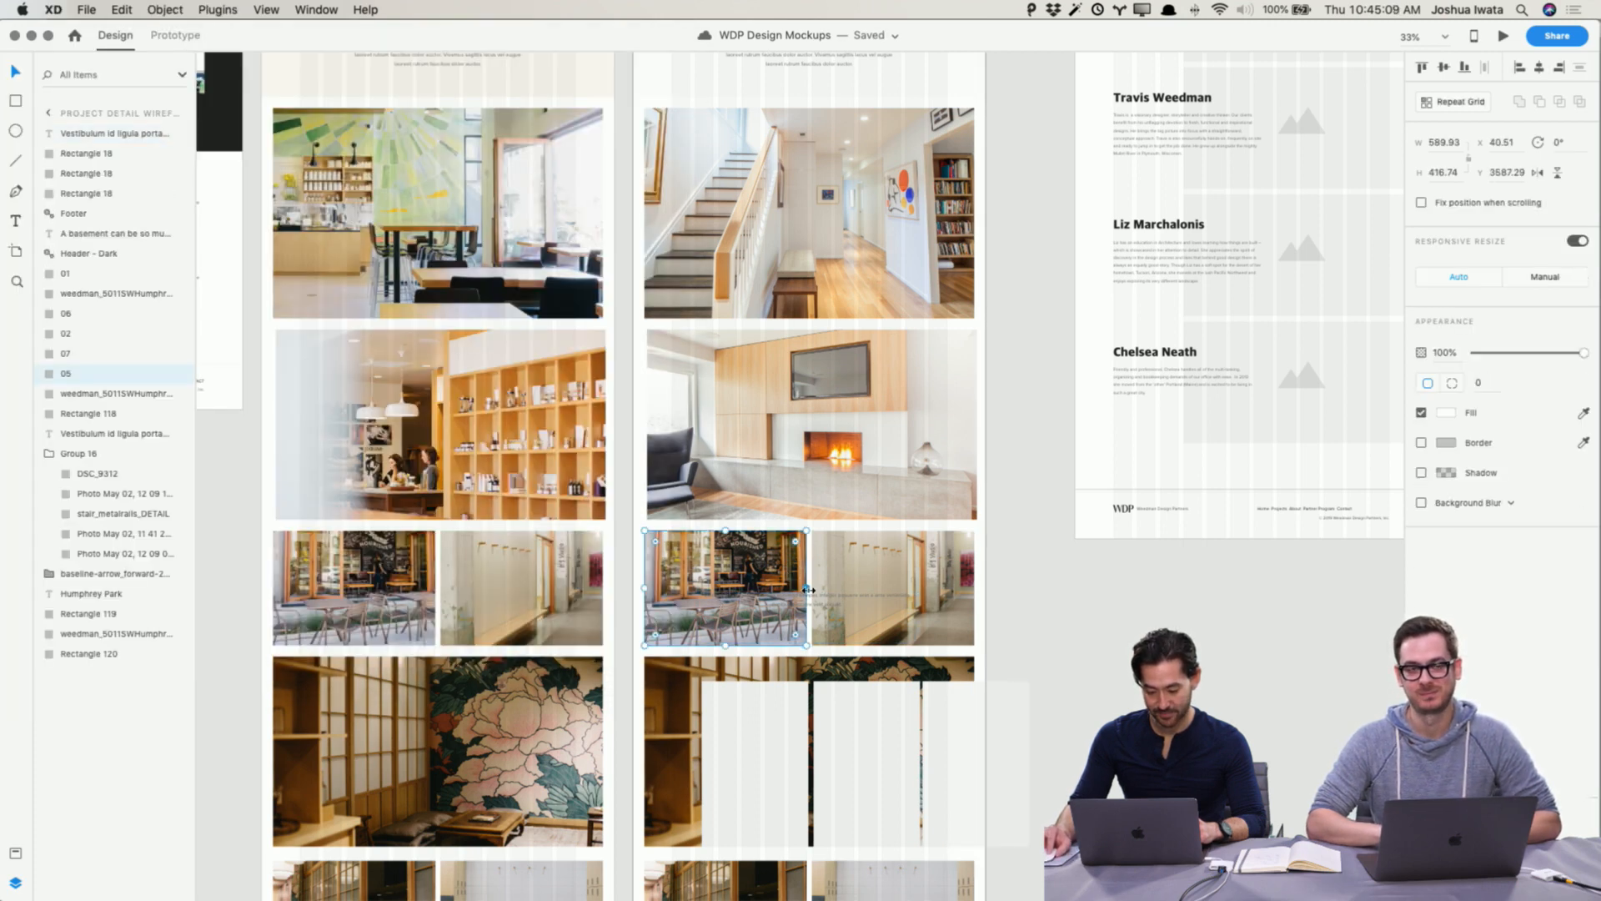
pyautogui.moveTo(808, 590); pyautogui.dragTo(761, 590)
pyautogui.click(867, 584)
pyautogui.press('Delete')
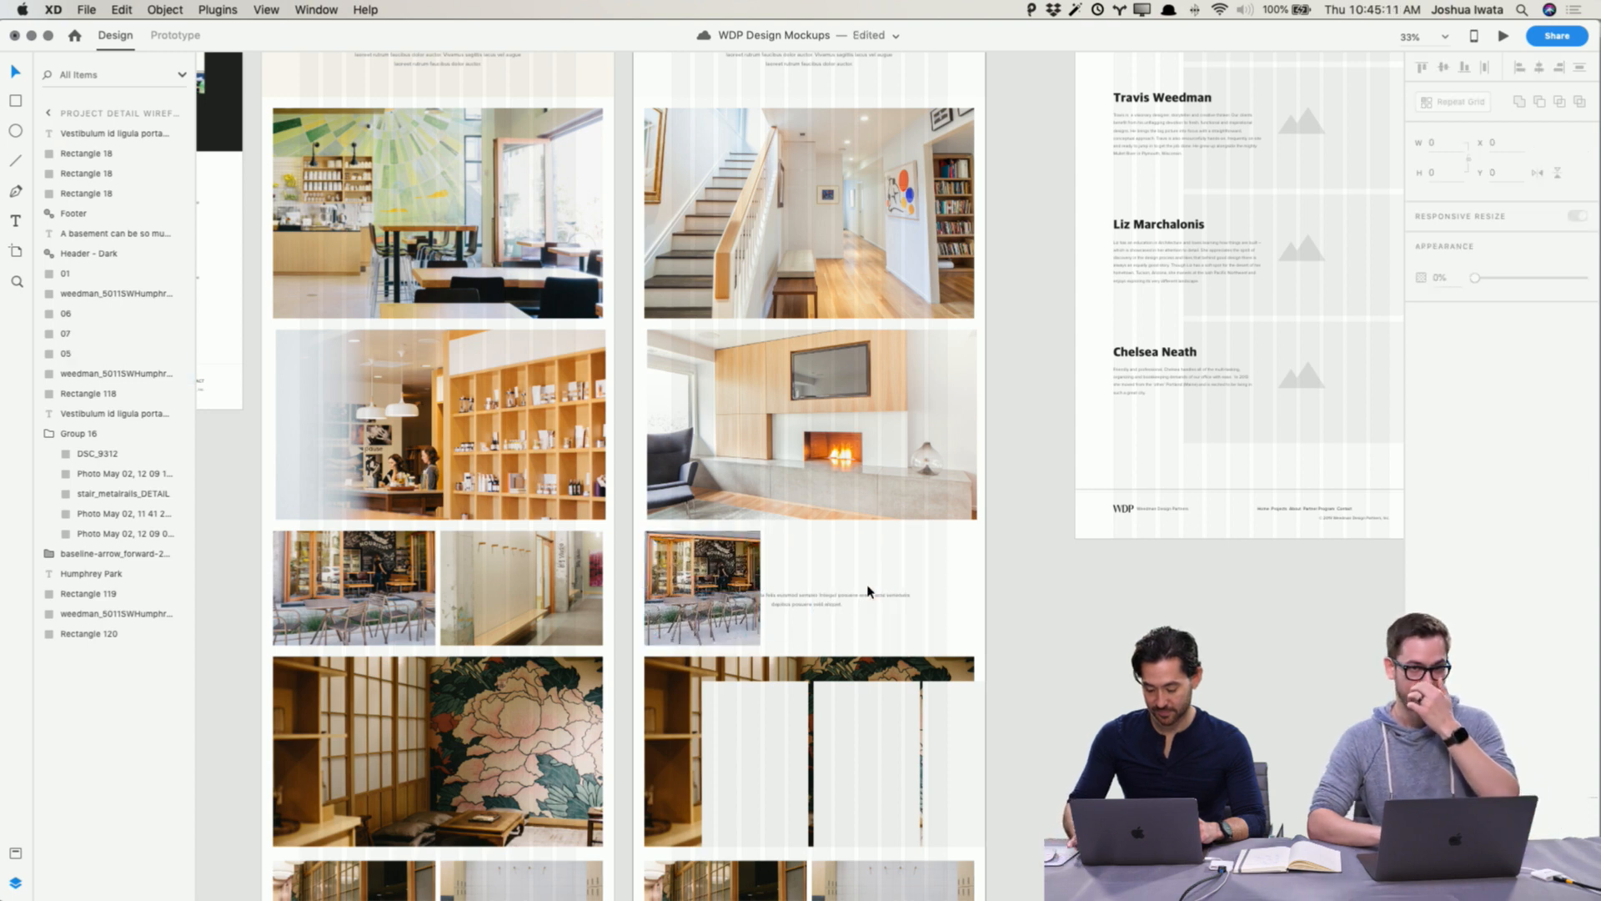
# Step: Delete the caption text from the small gallery row and clear the row for new placeholders
pyautogui.click(705, 559)
pyautogui.click(804, 599)
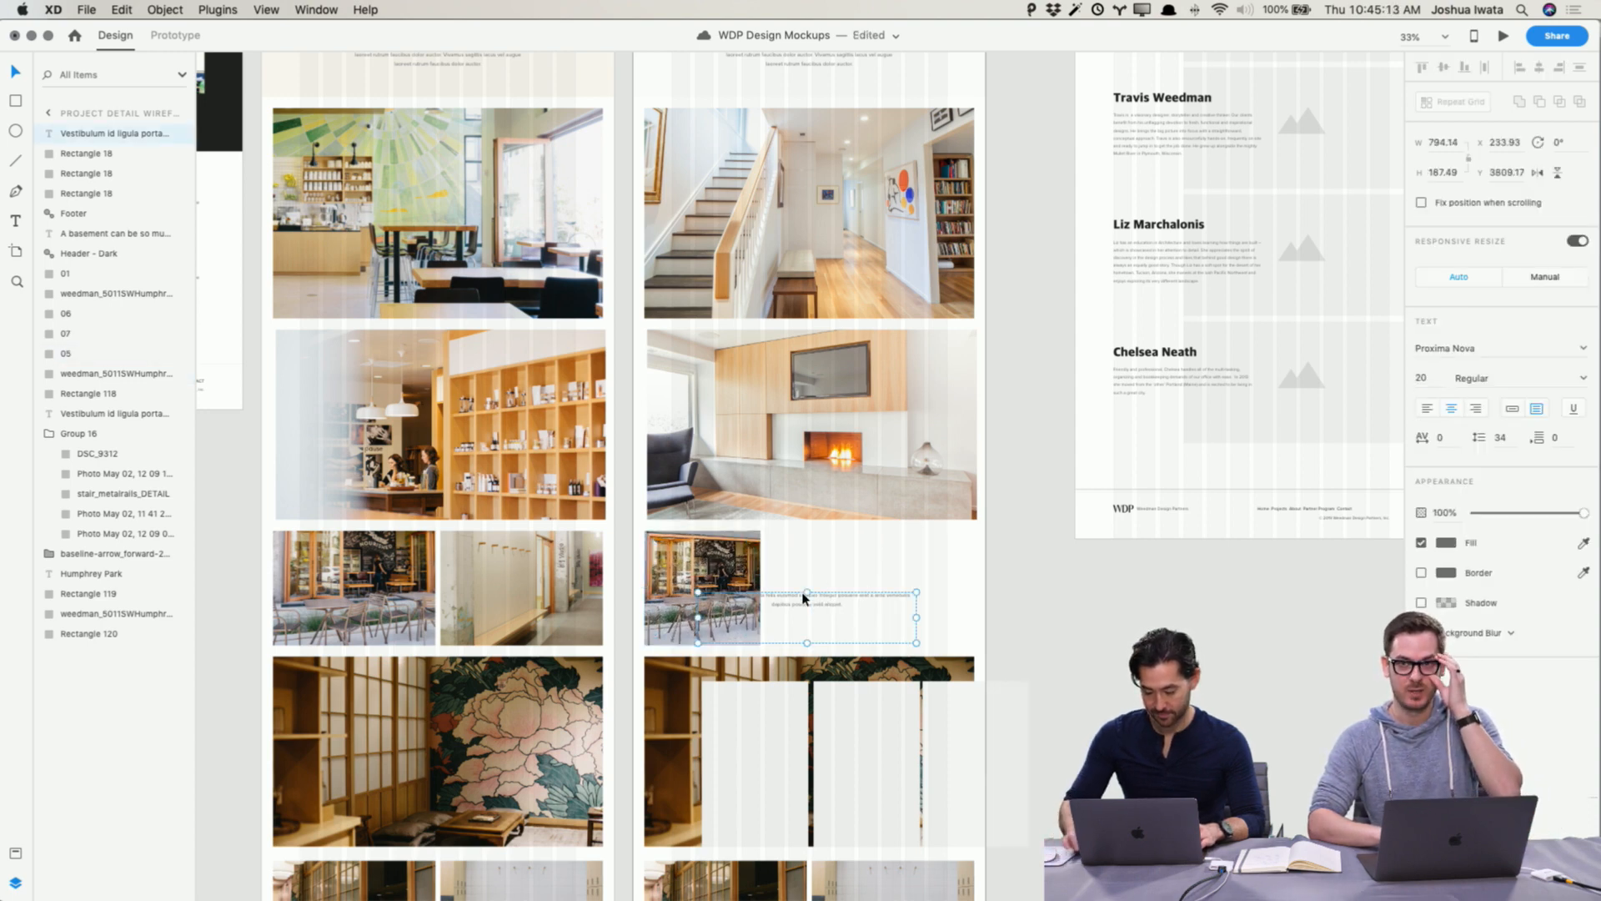
pyautogui.press('Delete')
pyautogui.click(750, 572)
pyautogui.keyDown('alt'); pyautogui.moveTo(753, 571); pyautogui.dragTo(950, 575); pyautogui.keyUp('alt')
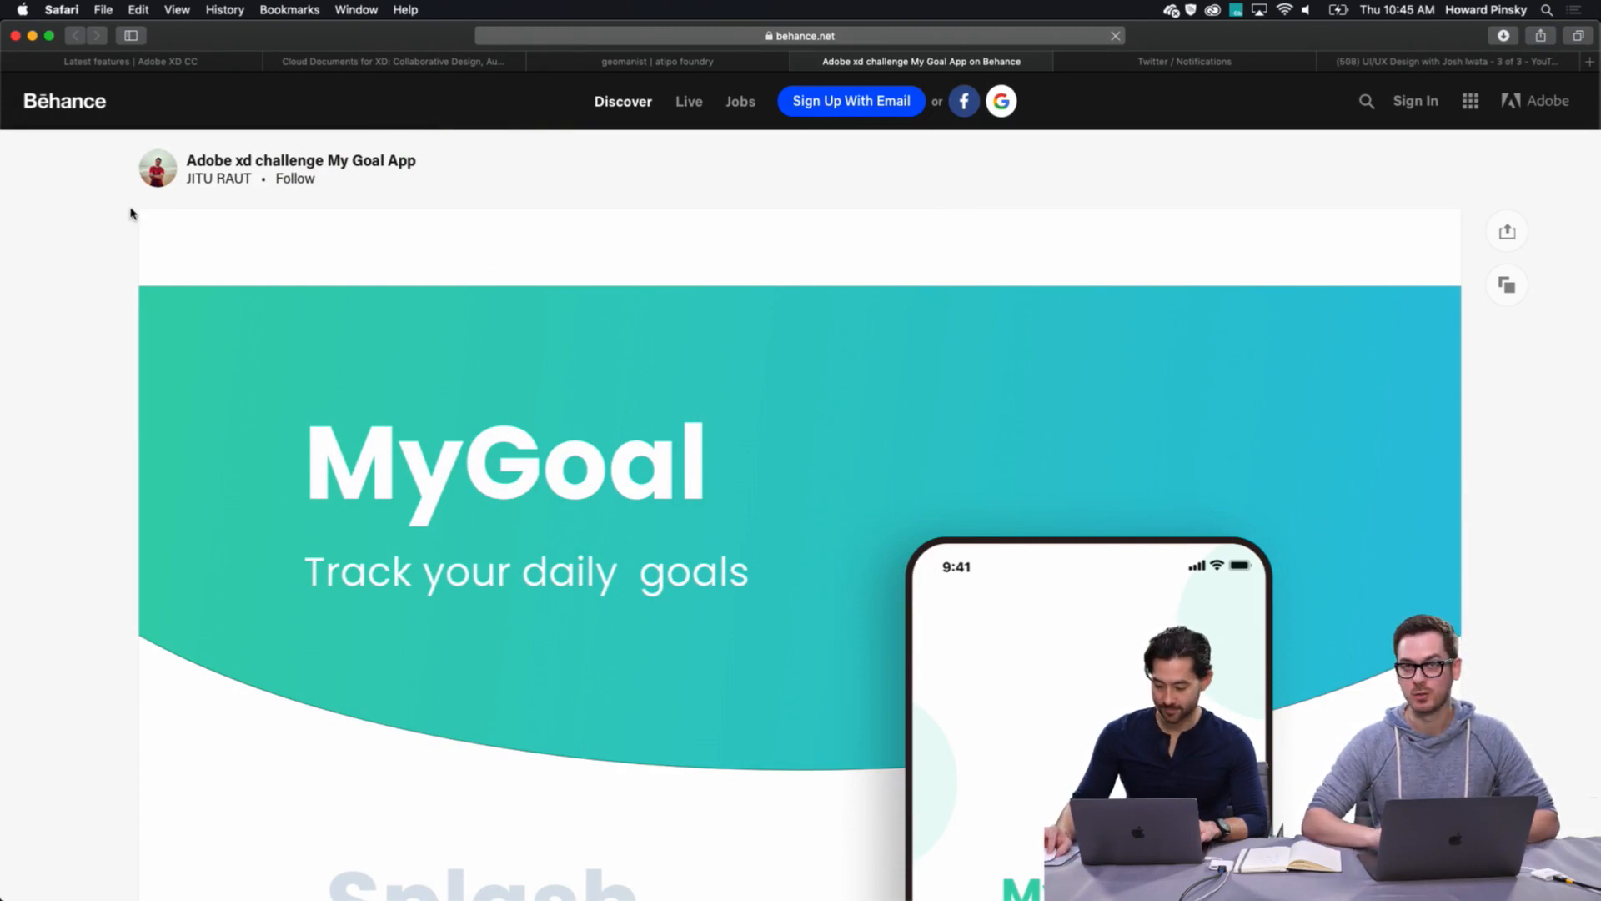
# Step: Switch to Safari and browse the MyGoal app case study on Behance, playing its embedded video
pyautogui.scroll(-3, 108, 285)
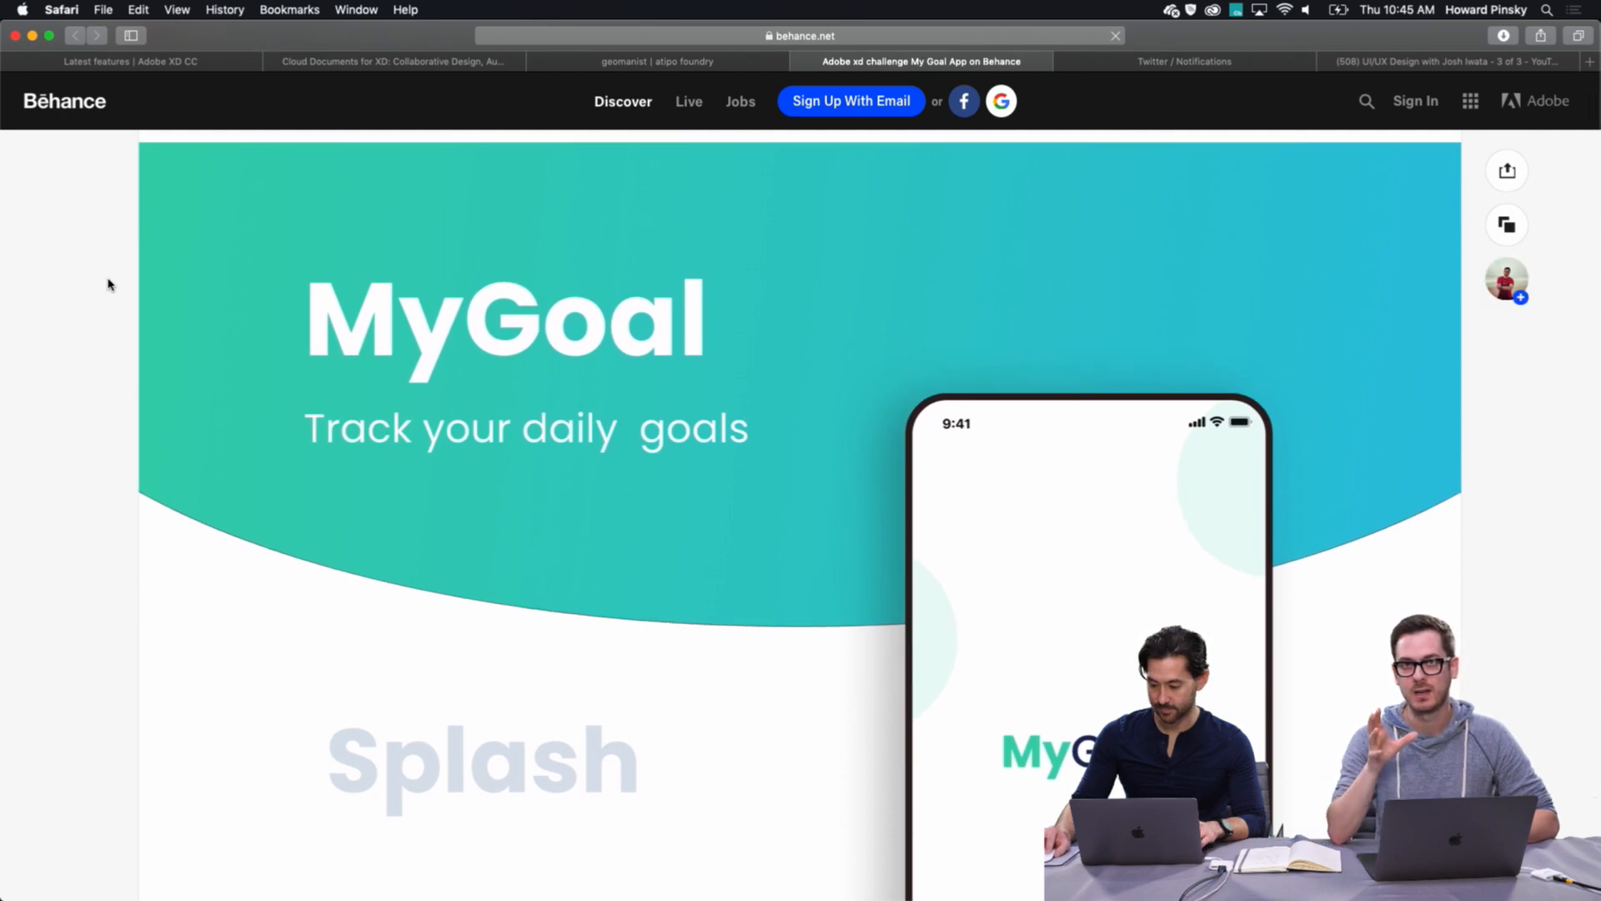
pyautogui.scroll(-6, 107, 284)
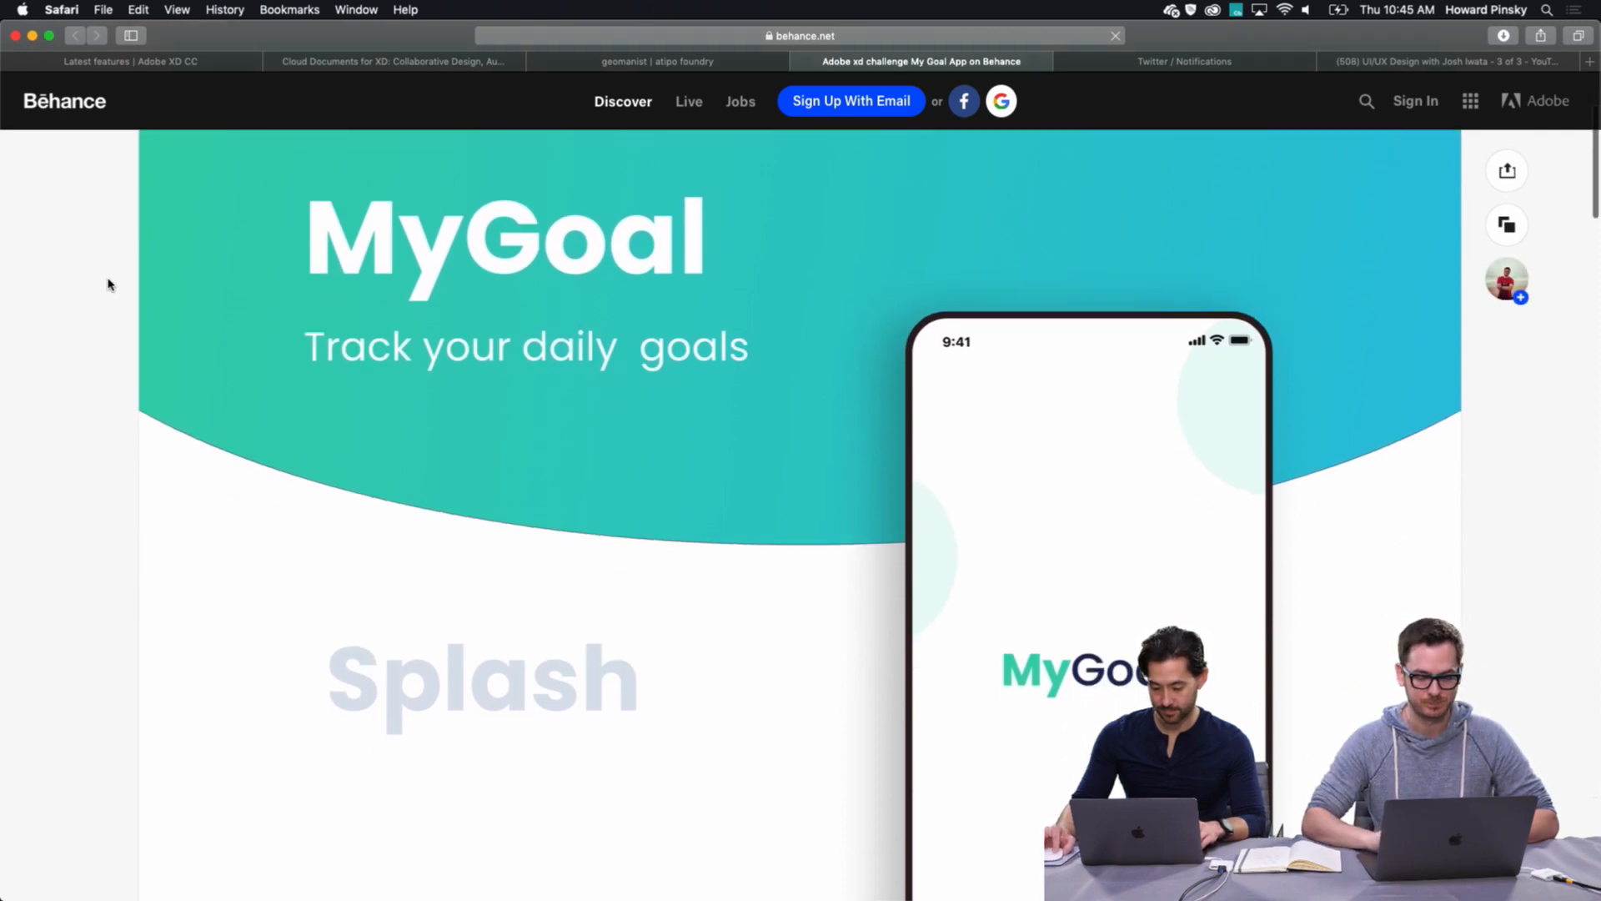
pyautogui.scroll(5, 107, 285)
pyautogui.scroll(2, 108, 284)
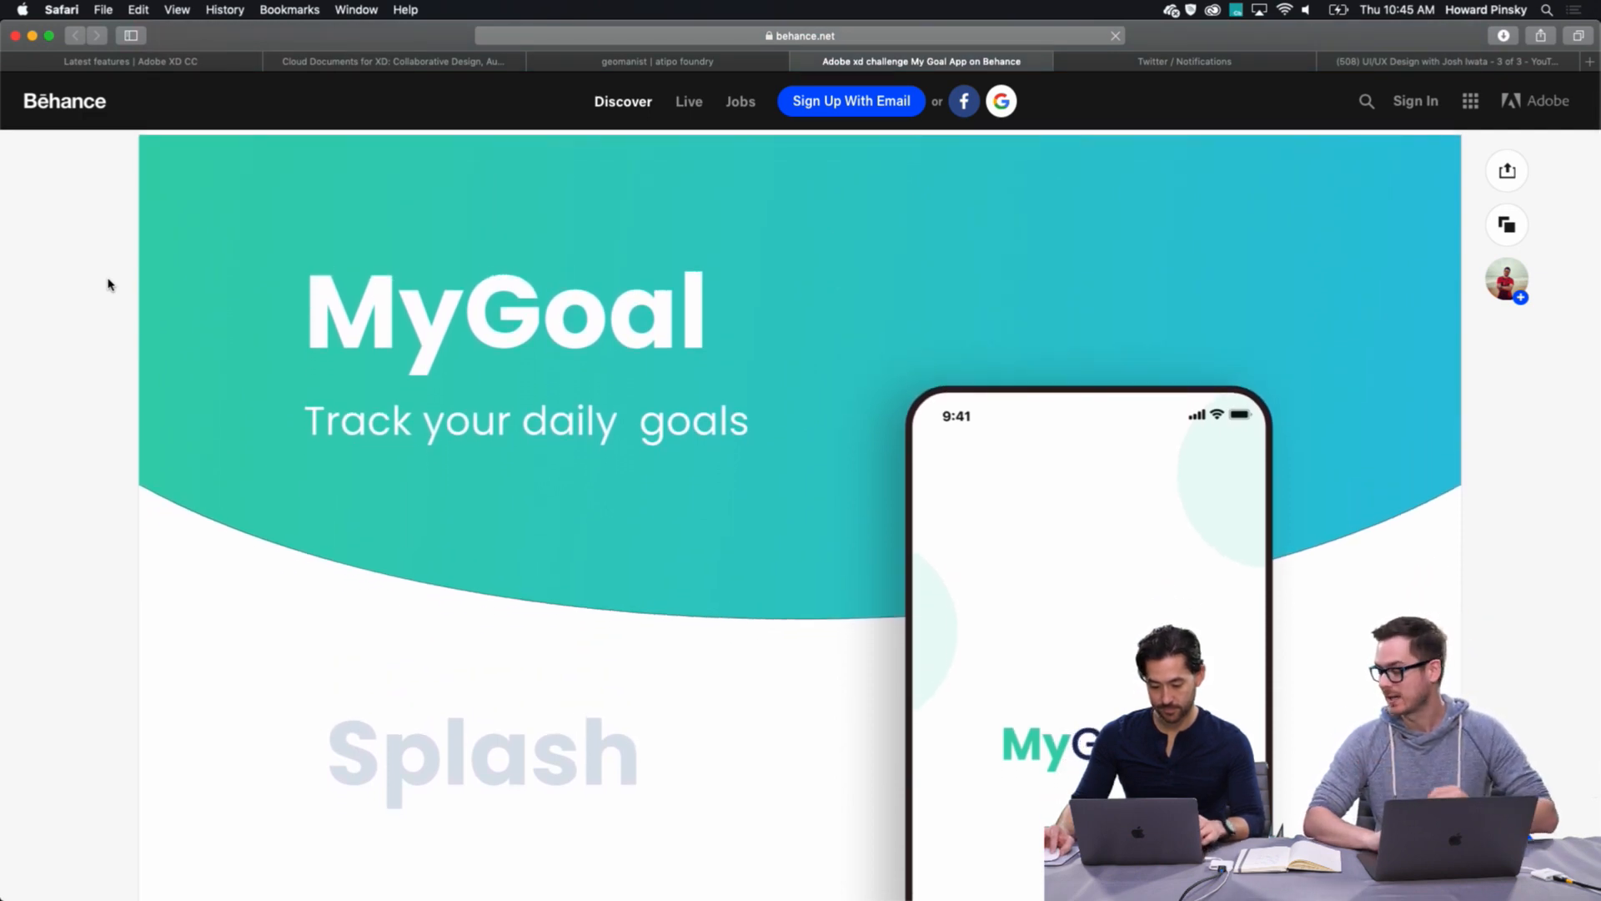
pyautogui.scroll(-3, 108, 285)
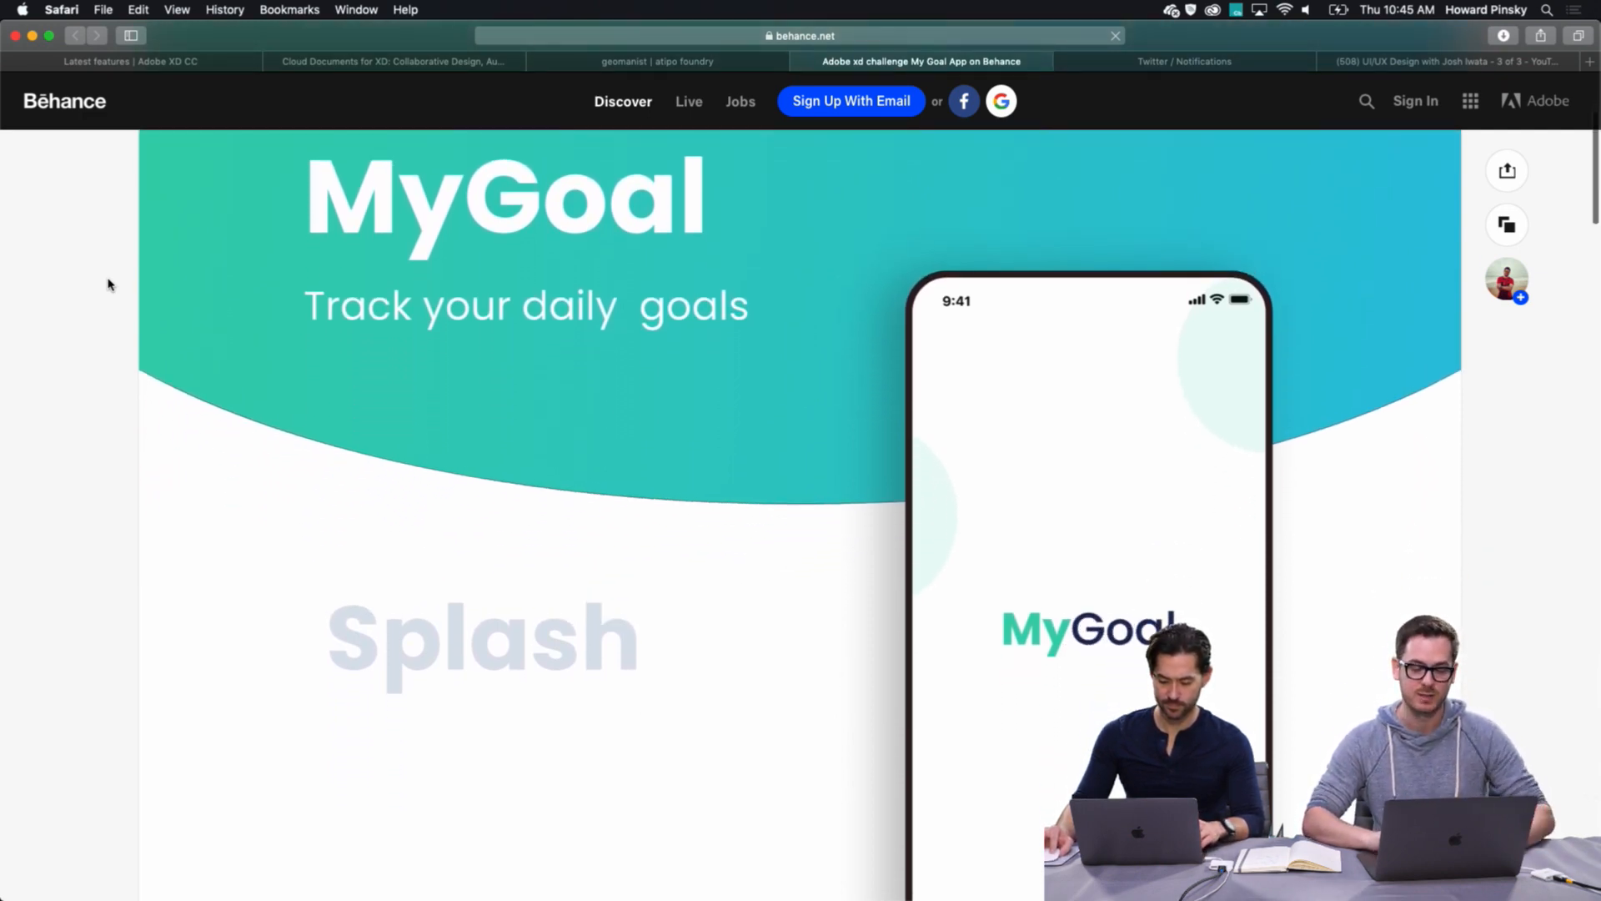
pyautogui.scroll(-4, 108, 284)
pyautogui.scroll(-10, 107, 284)
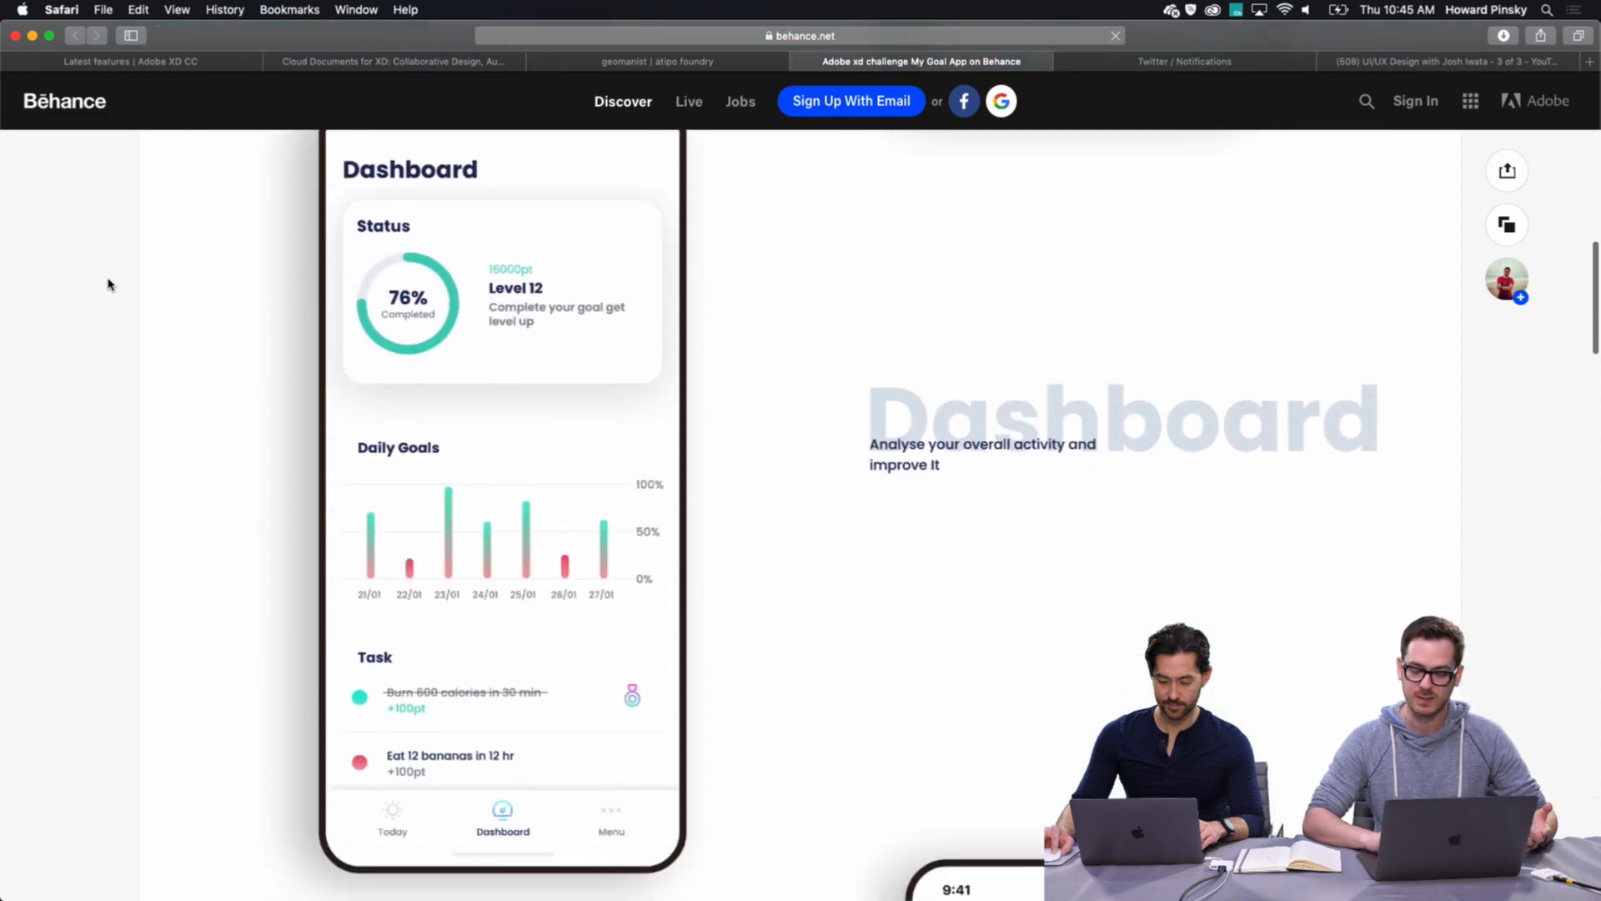
pyautogui.scroll(-5, 107, 284)
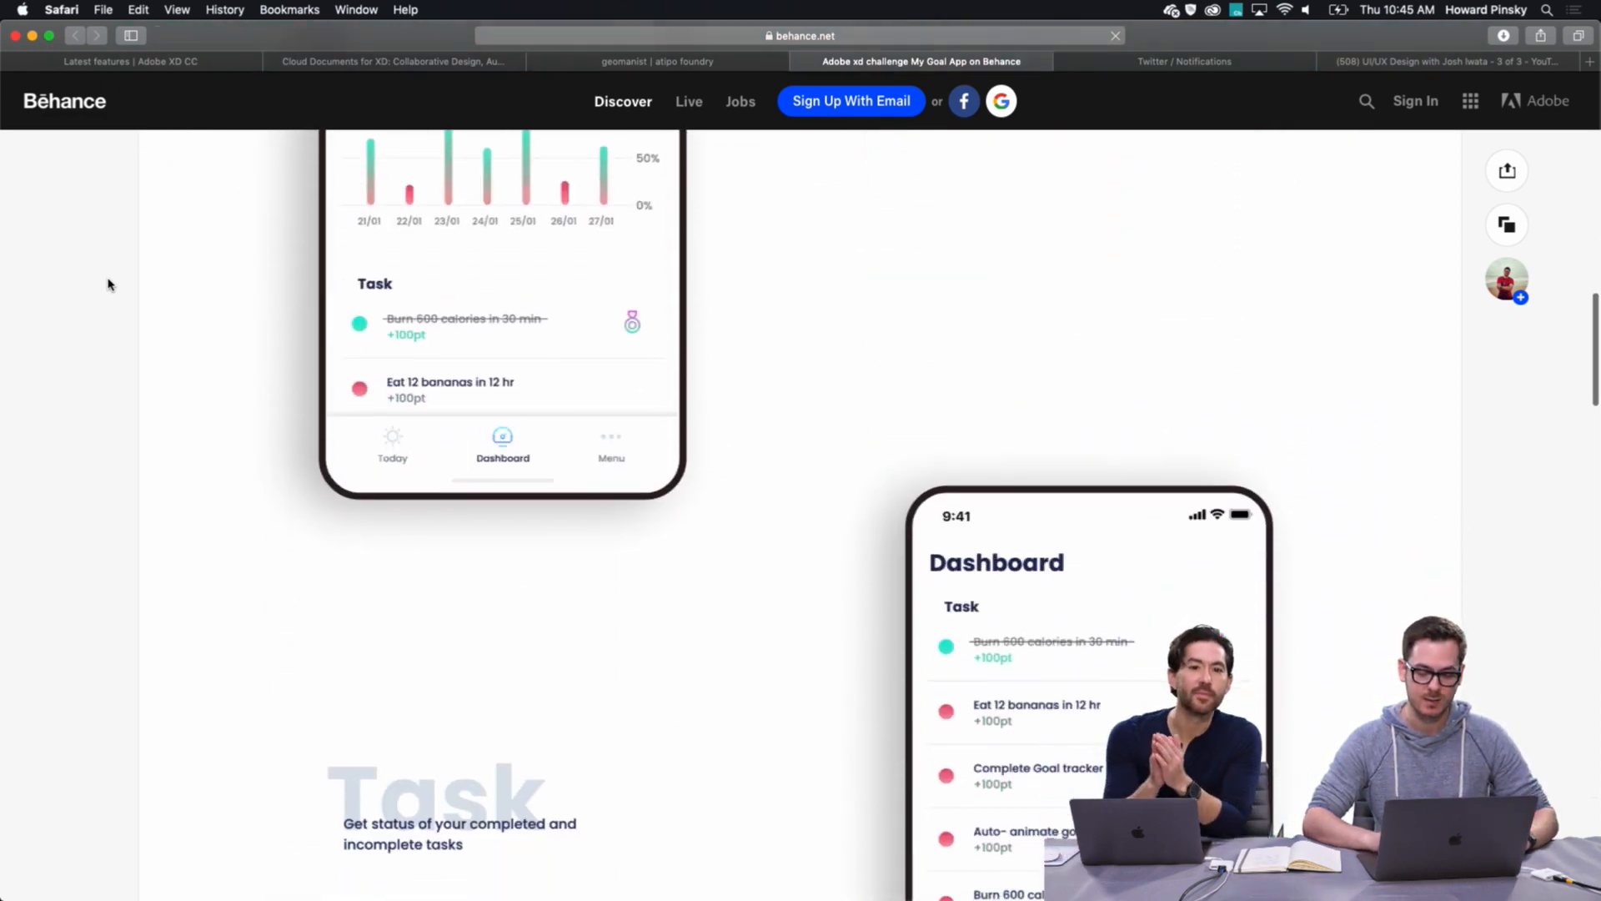
pyautogui.scroll(-5, 107, 284)
pyautogui.scroll(20, 108, 285)
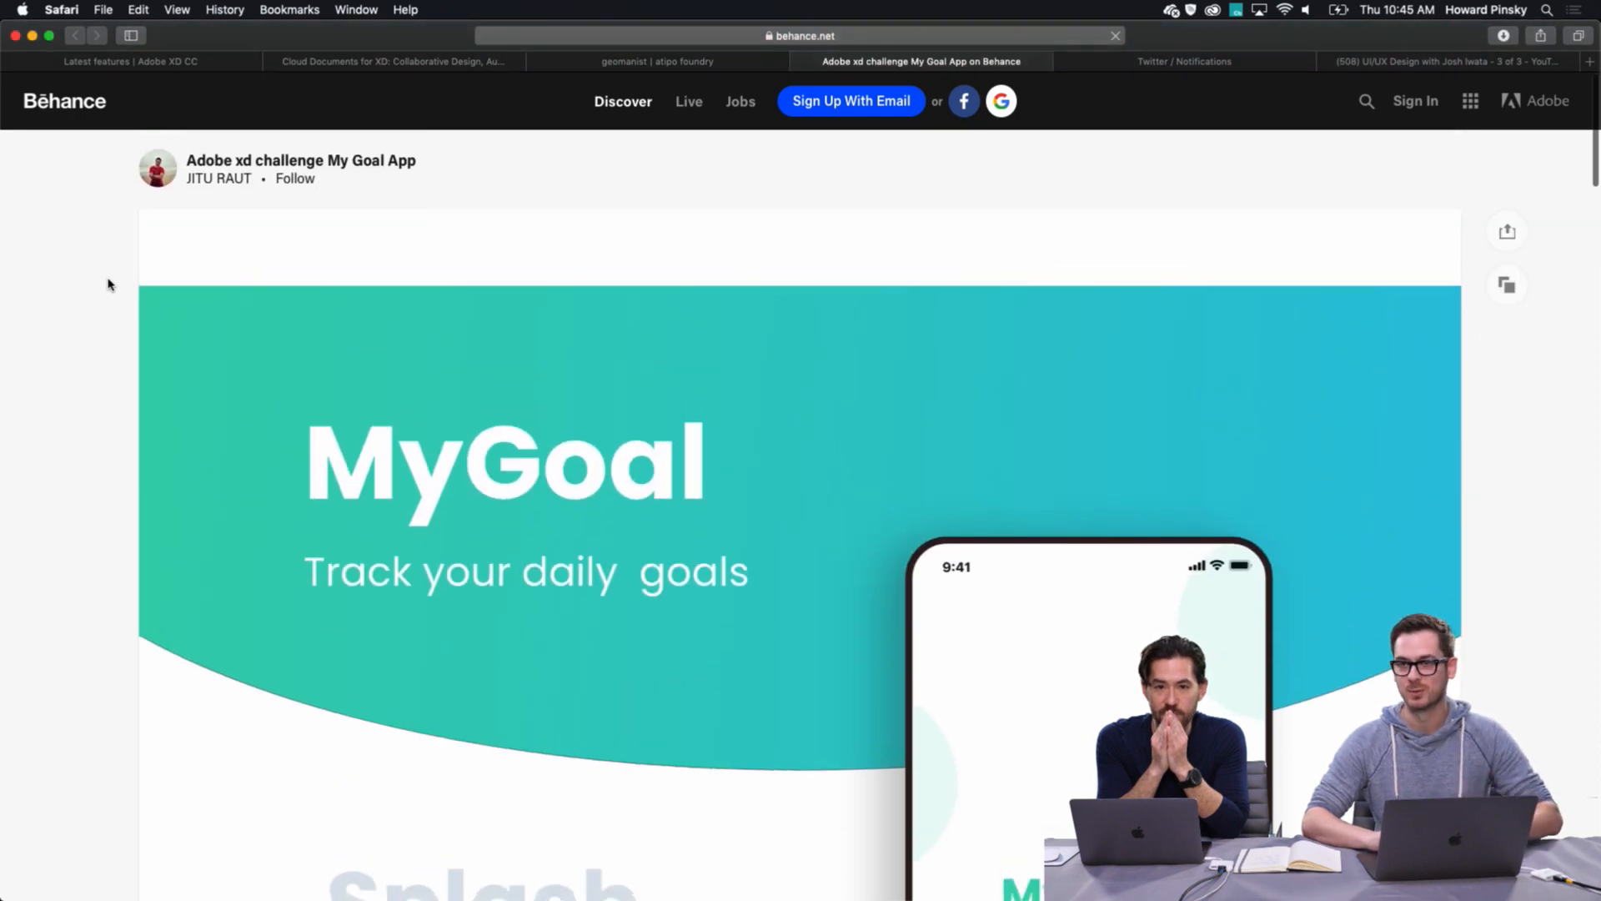
pyautogui.scroll(-6, 107, 285)
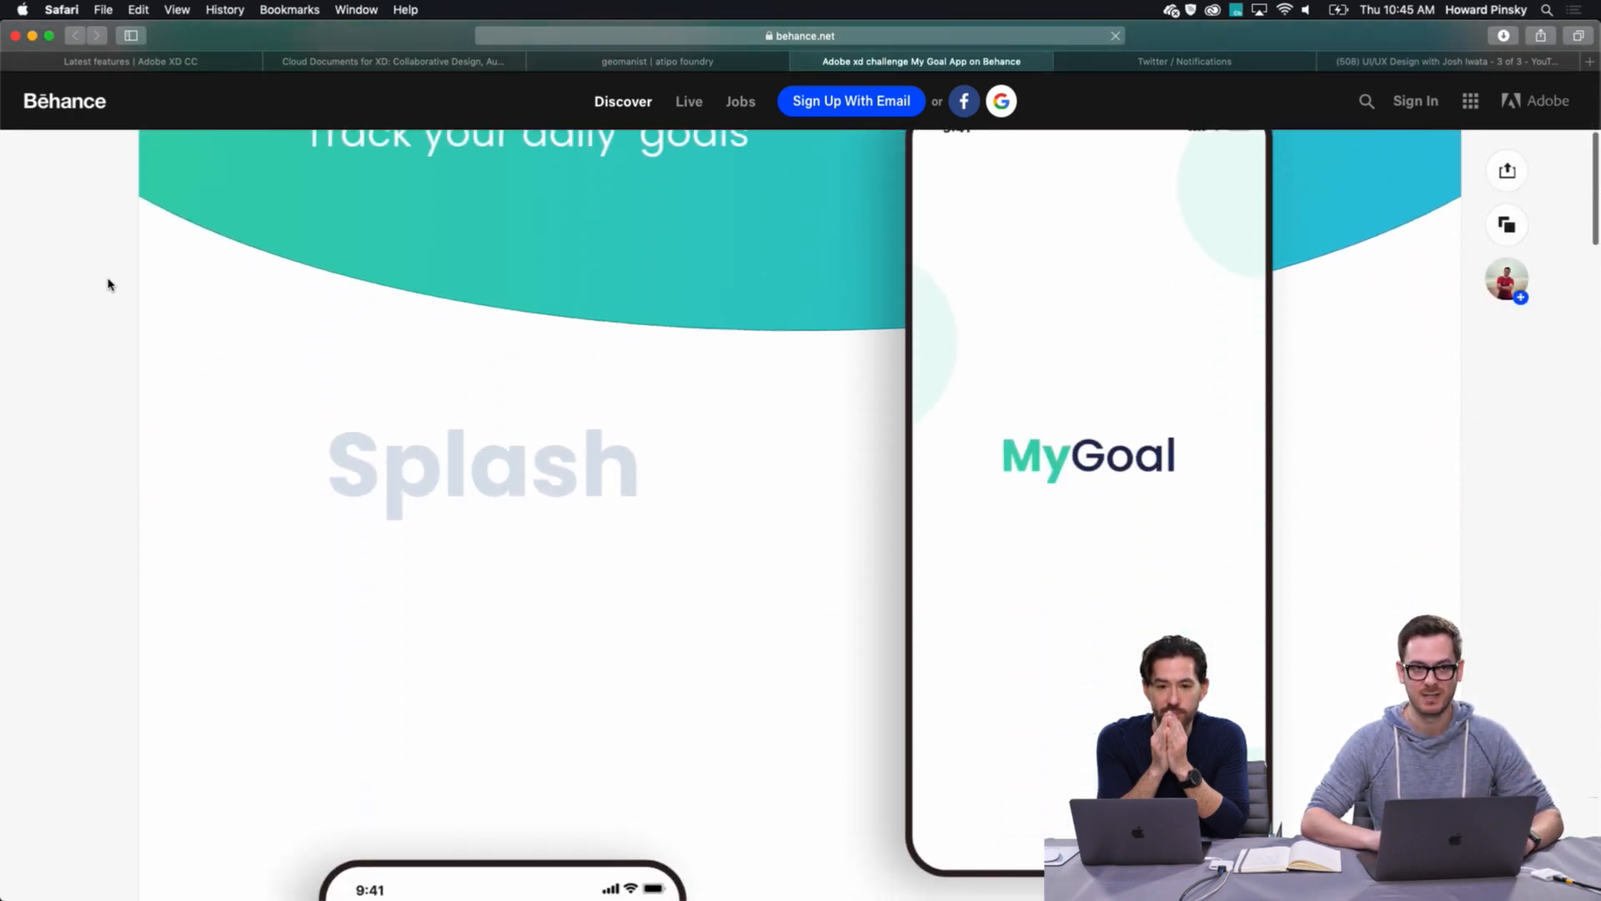
pyautogui.scroll(-18, 107, 284)
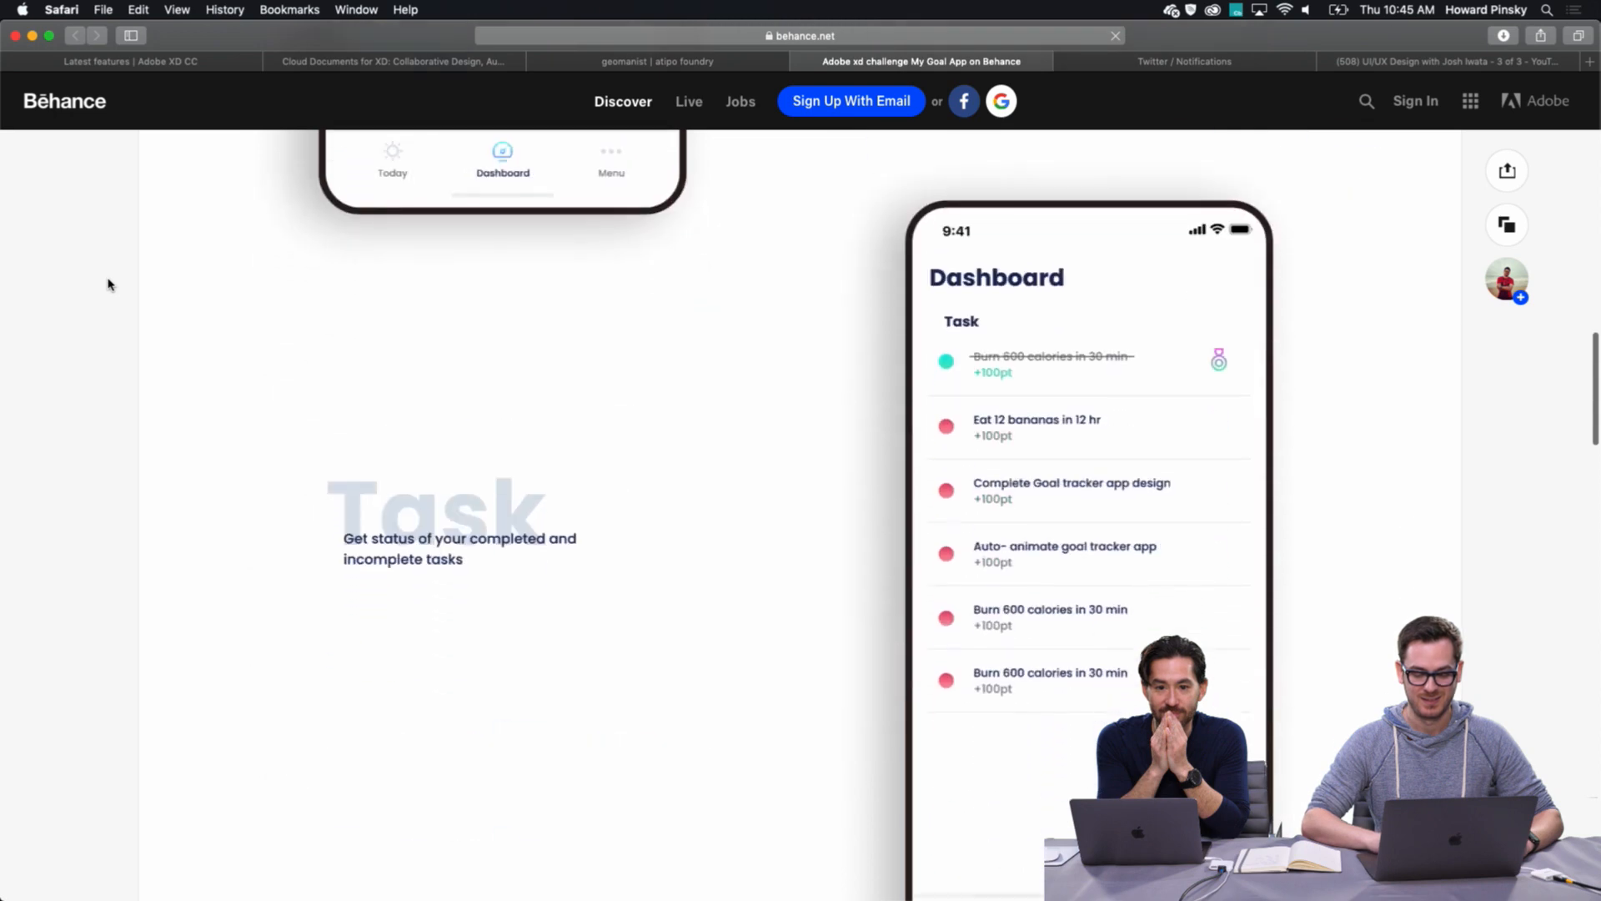
pyautogui.scroll(-18, 108, 284)
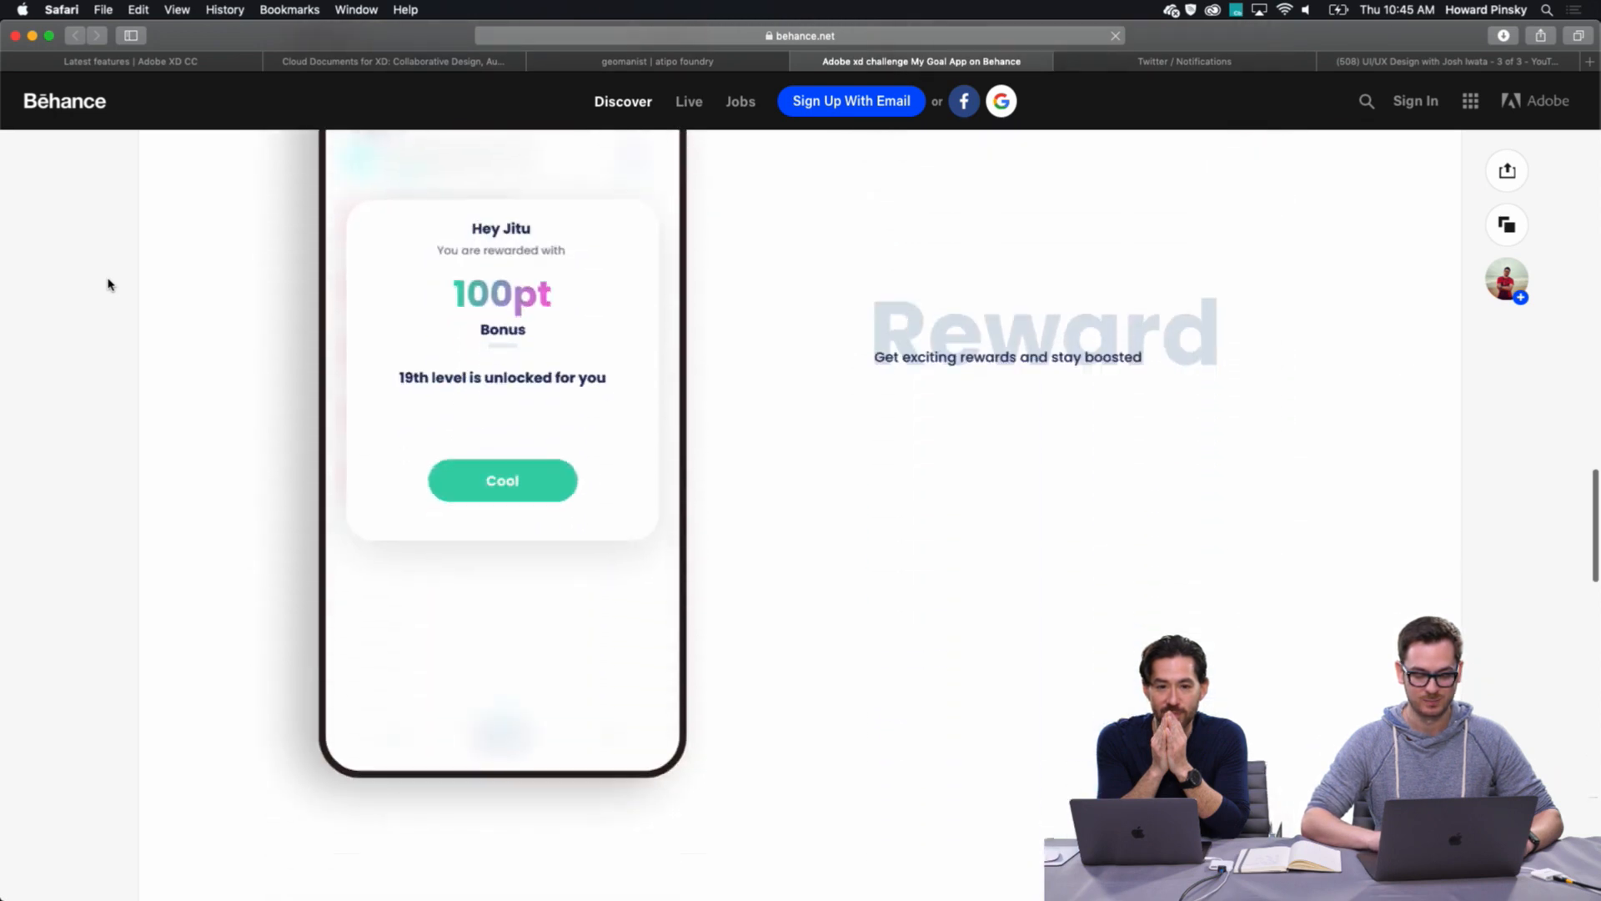
pyautogui.scroll(-12, 108, 285)
pyautogui.click(762, 513)
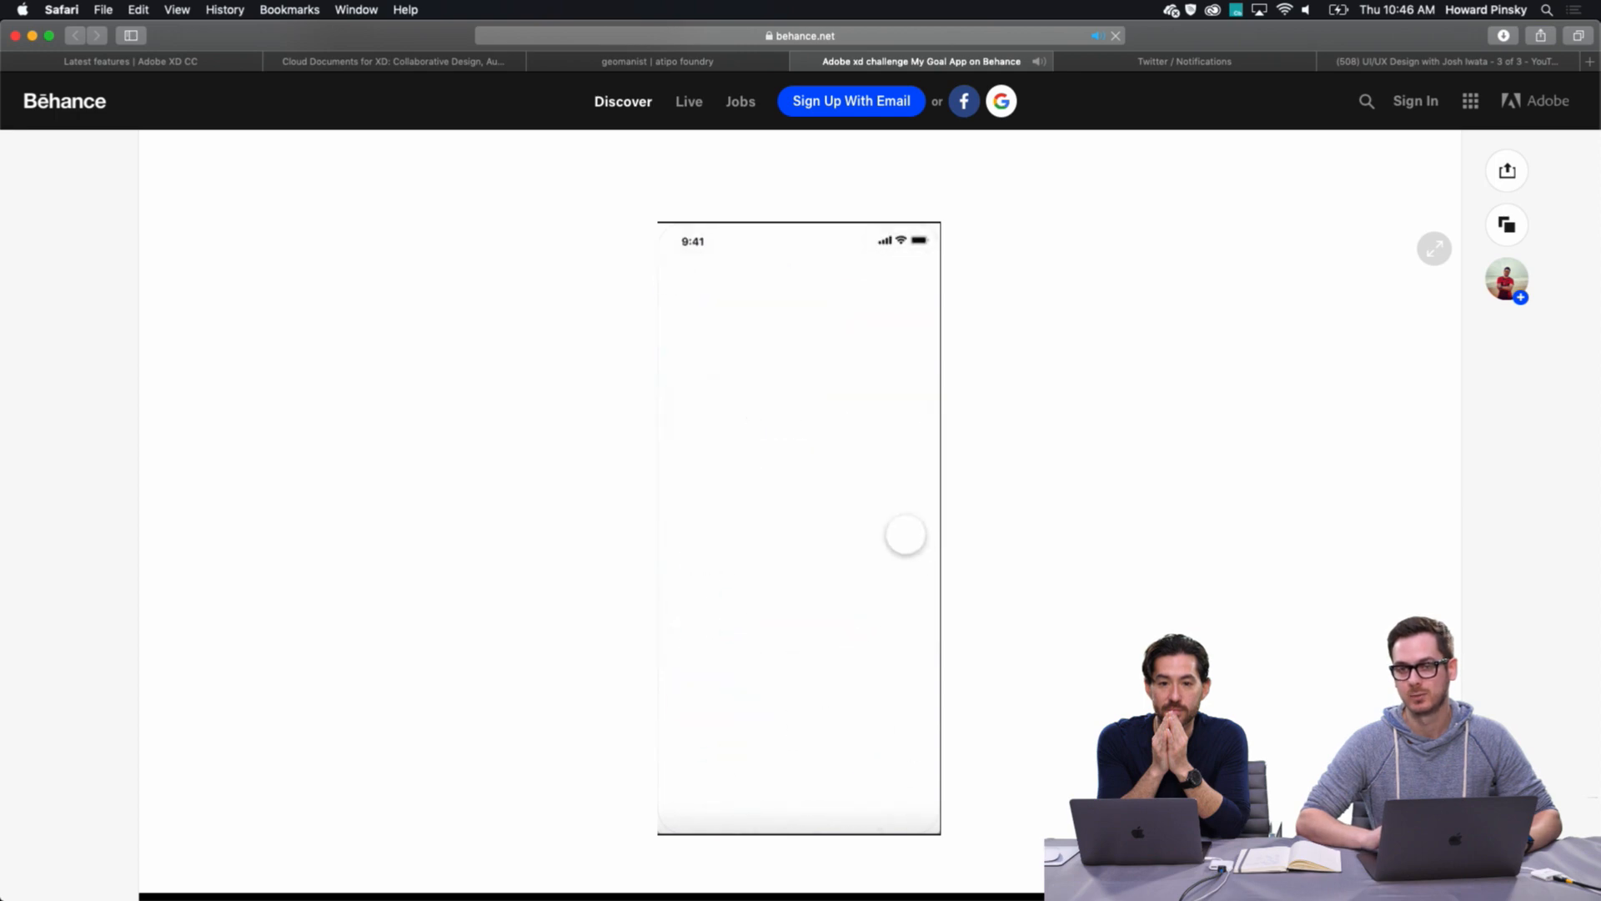
pyautogui.click(680, 816)
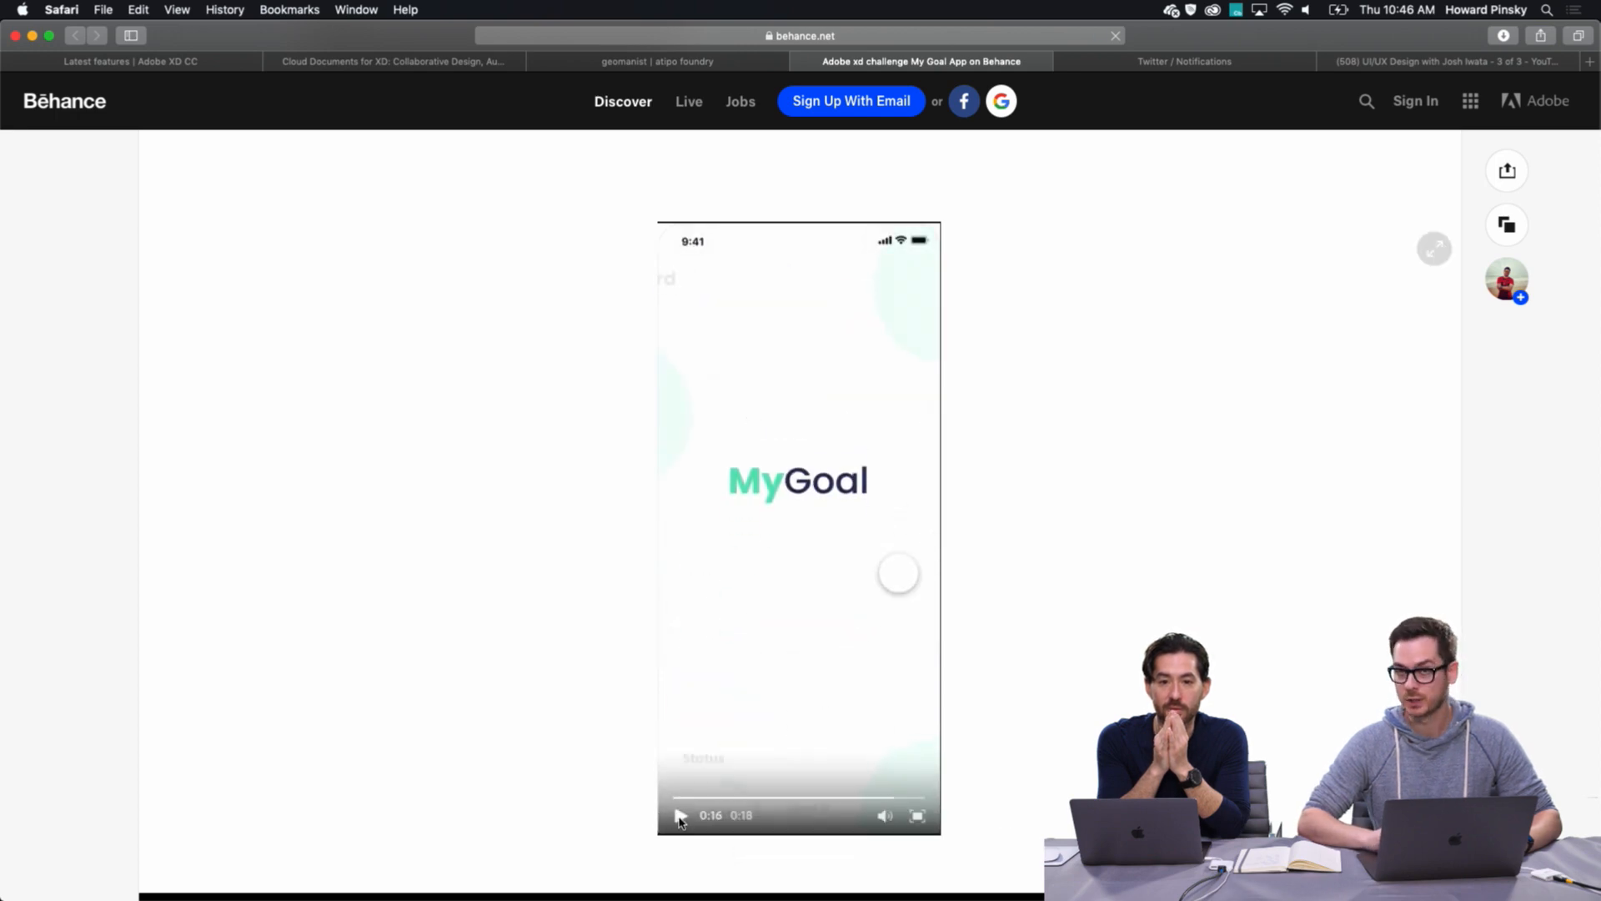
pyautogui.scroll(-5, 465, 597)
pyautogui.scroll(20, 465, 597)
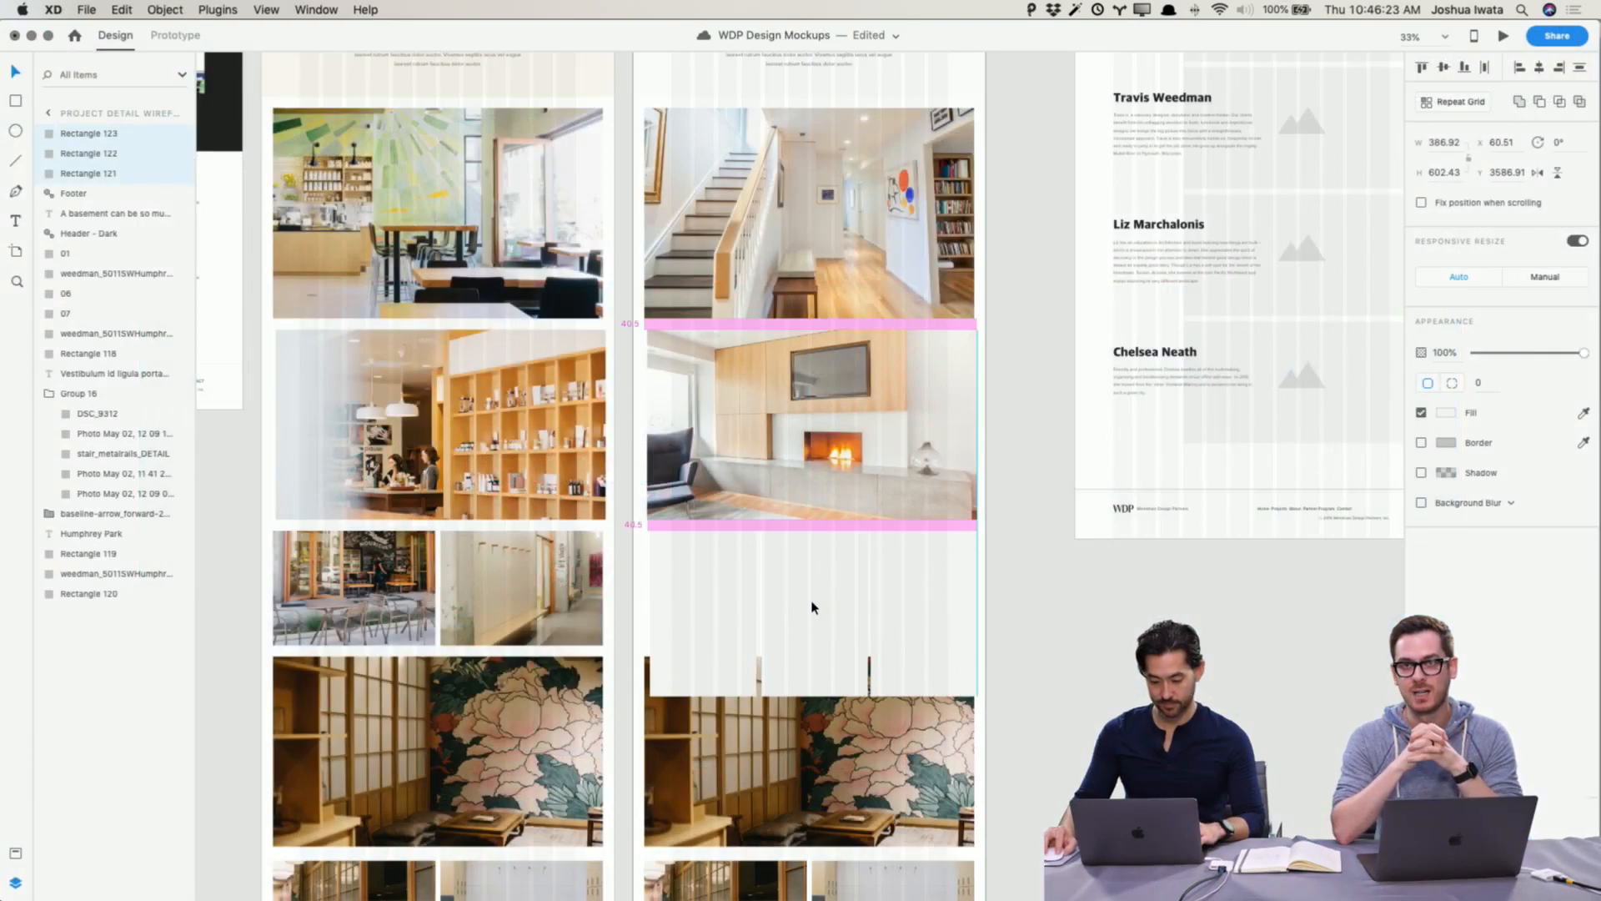
# Step: Resize the three placeholder rectangles in the small gallery row to match the row's height
pyautogui.moveTo(813, 608); pyautogui.dragTo(813, 608)
pyautogui.moveTo(813, 694); pyautogui.dragTo(809, 642)
pyautogui.click(1094, 669)
# Step: Fill the three small gallery placeholders with finished staircase and fireplace detail photos
pyautogui.press('super+Tab')
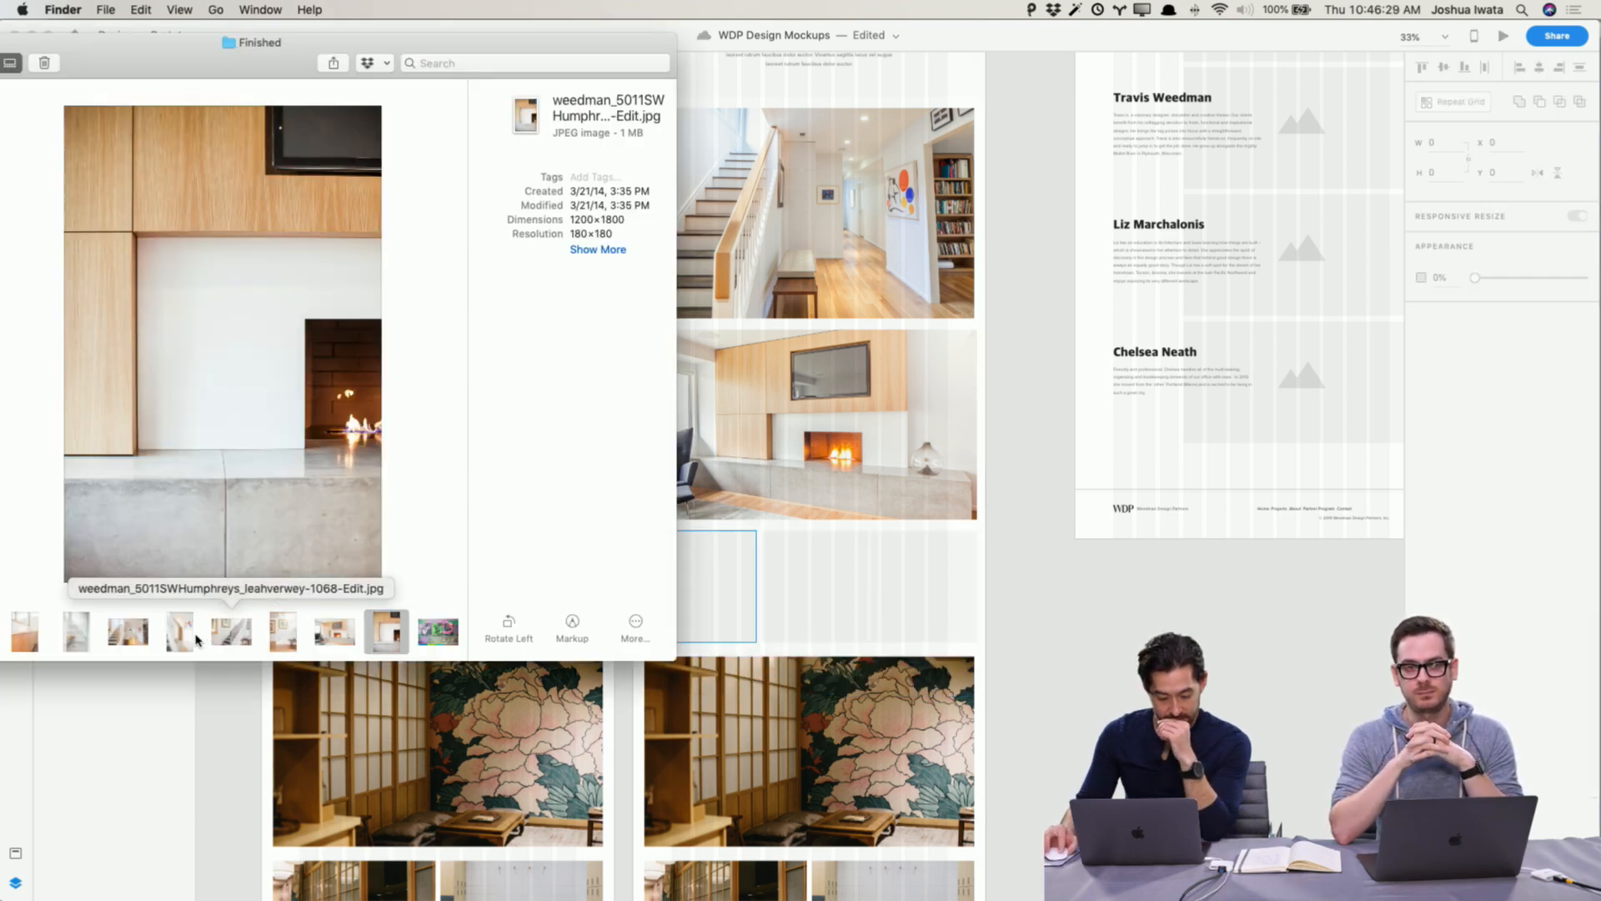
pyautogui.moveTo(180, 631); pyautogui.dragTo(704, 609)
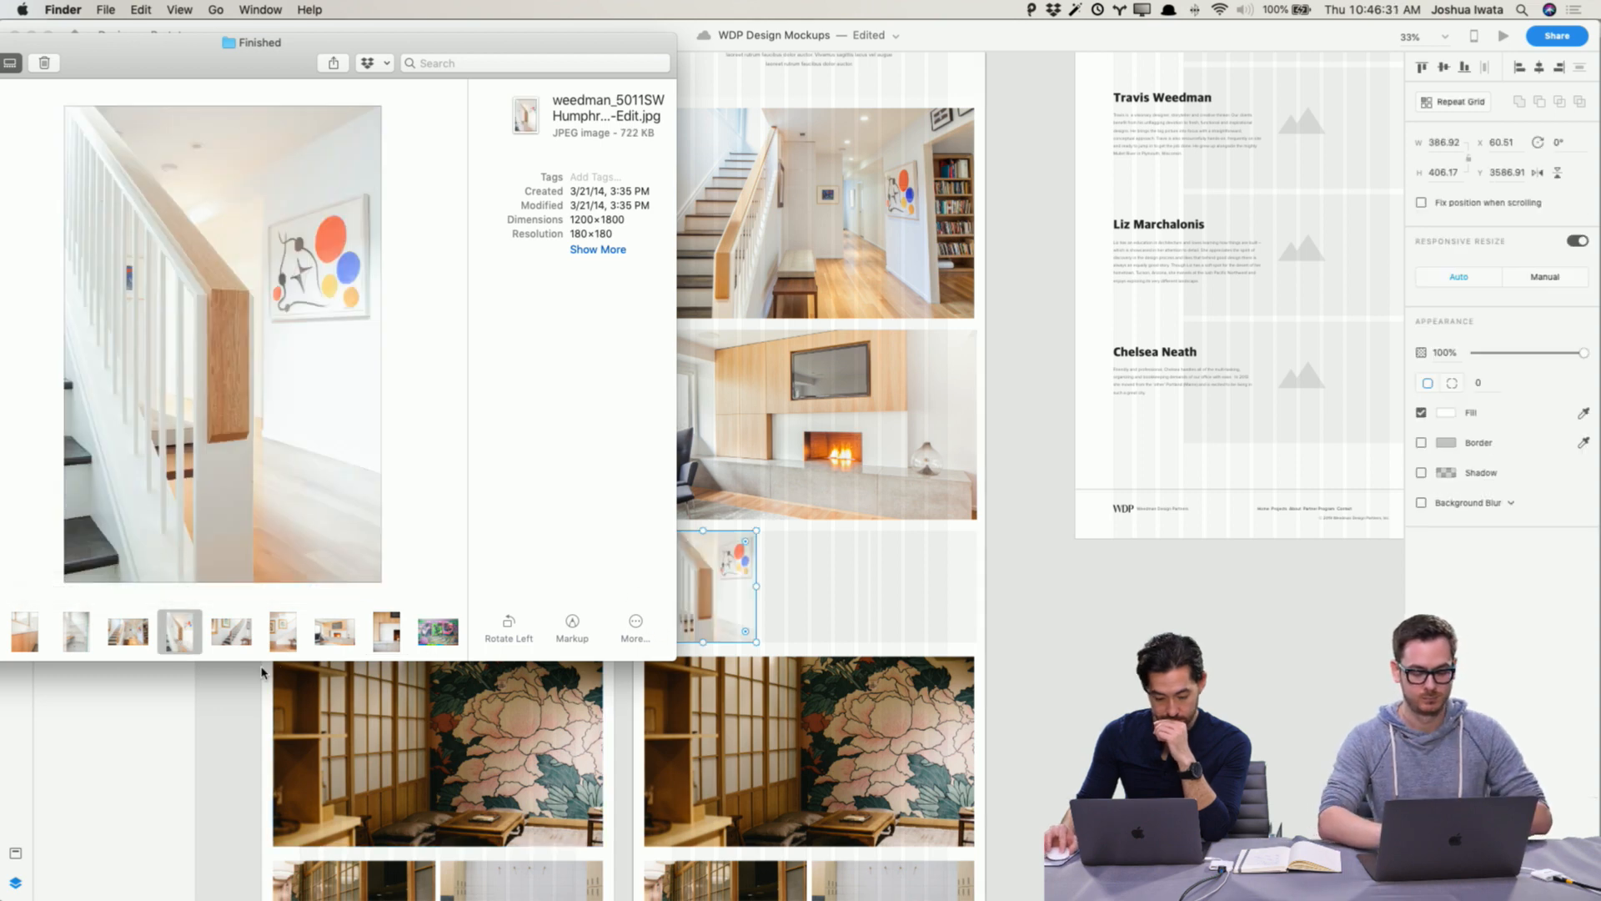
pyautogui.moveTo(284, 640); pyautogui.dragTo(815, 586)
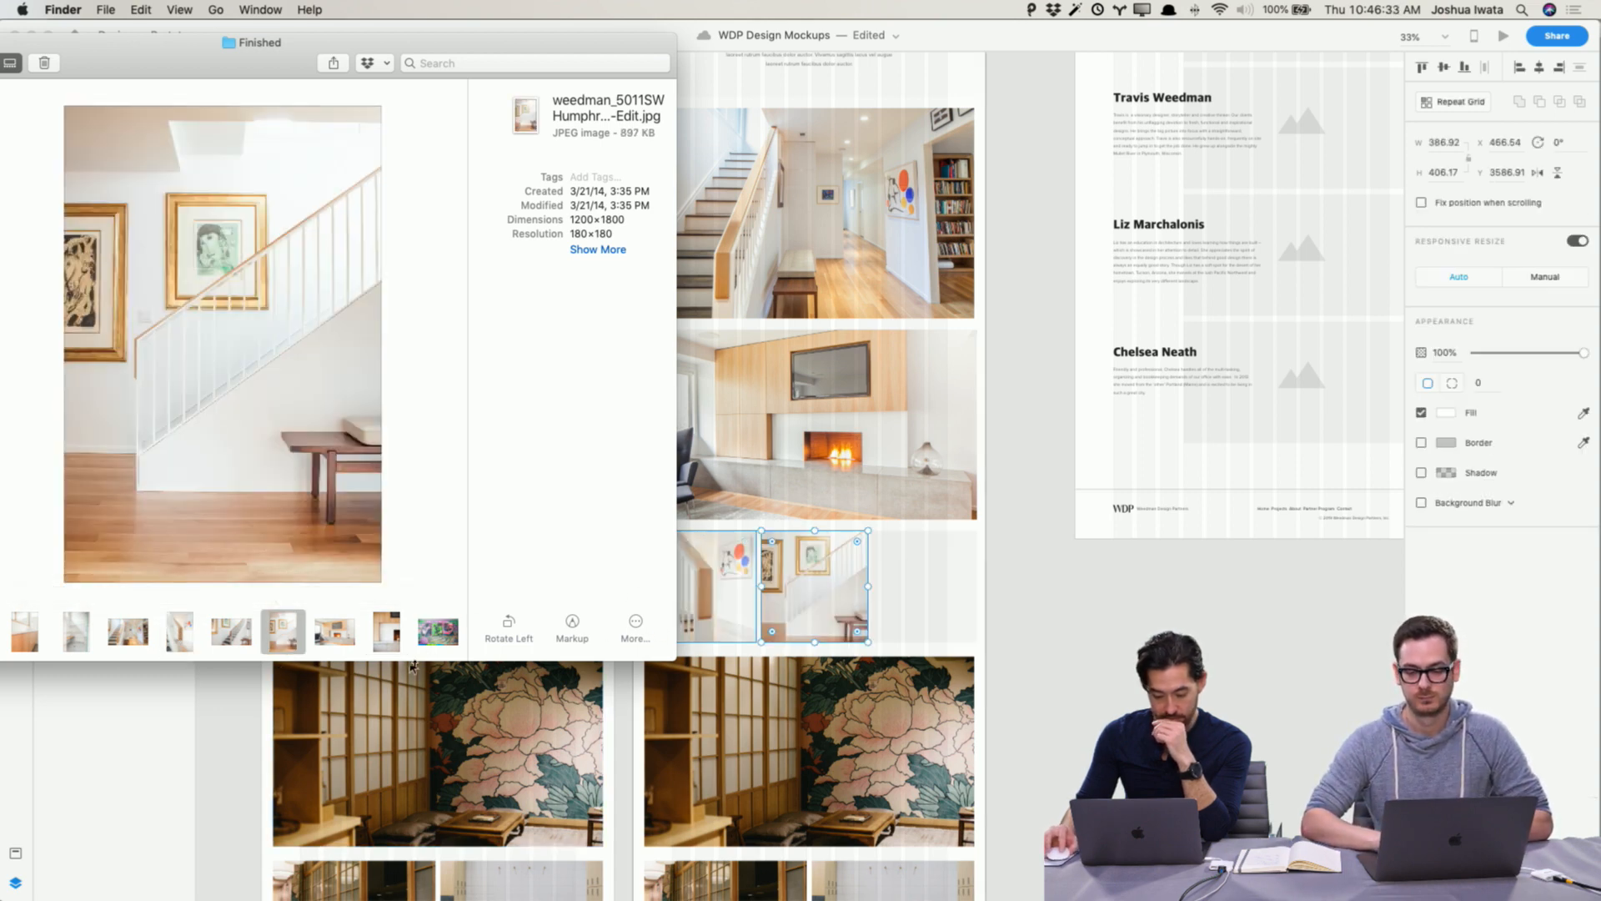
pyautogui.moveTo(388, 644); pyautogui.dragTo(1058, 643)
pyautogui.click(1072, 645)
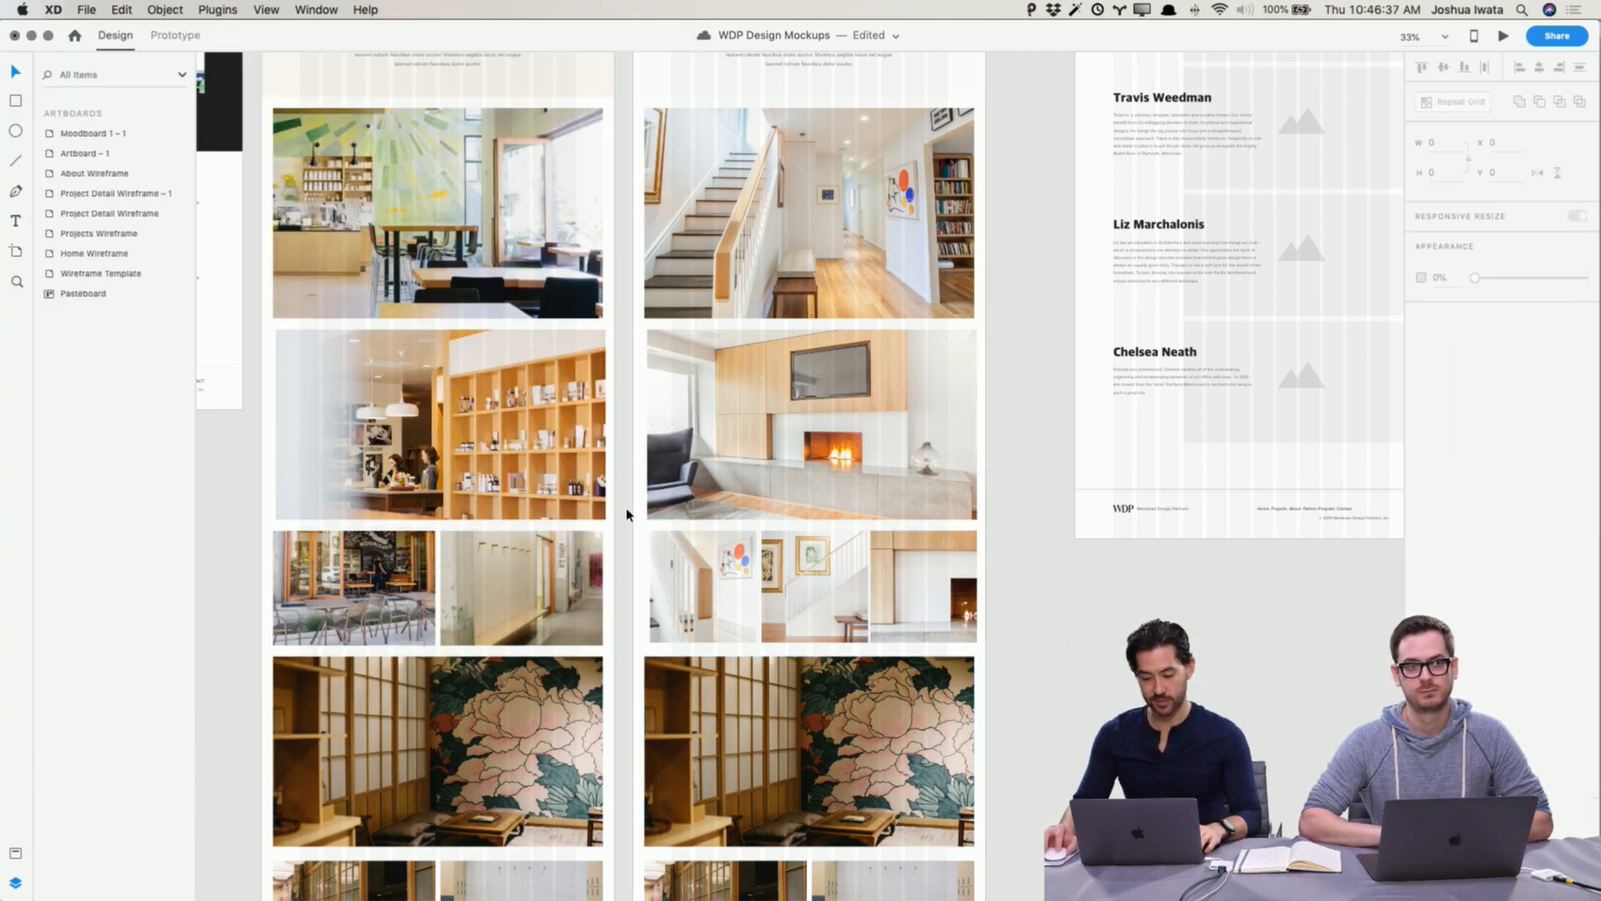
# Step: Browse the Finished photos and drop the bathroom vanity photo into the large peony gallery image
pyautogui.press('super+Tab')
pyautogui.click(226, 635)
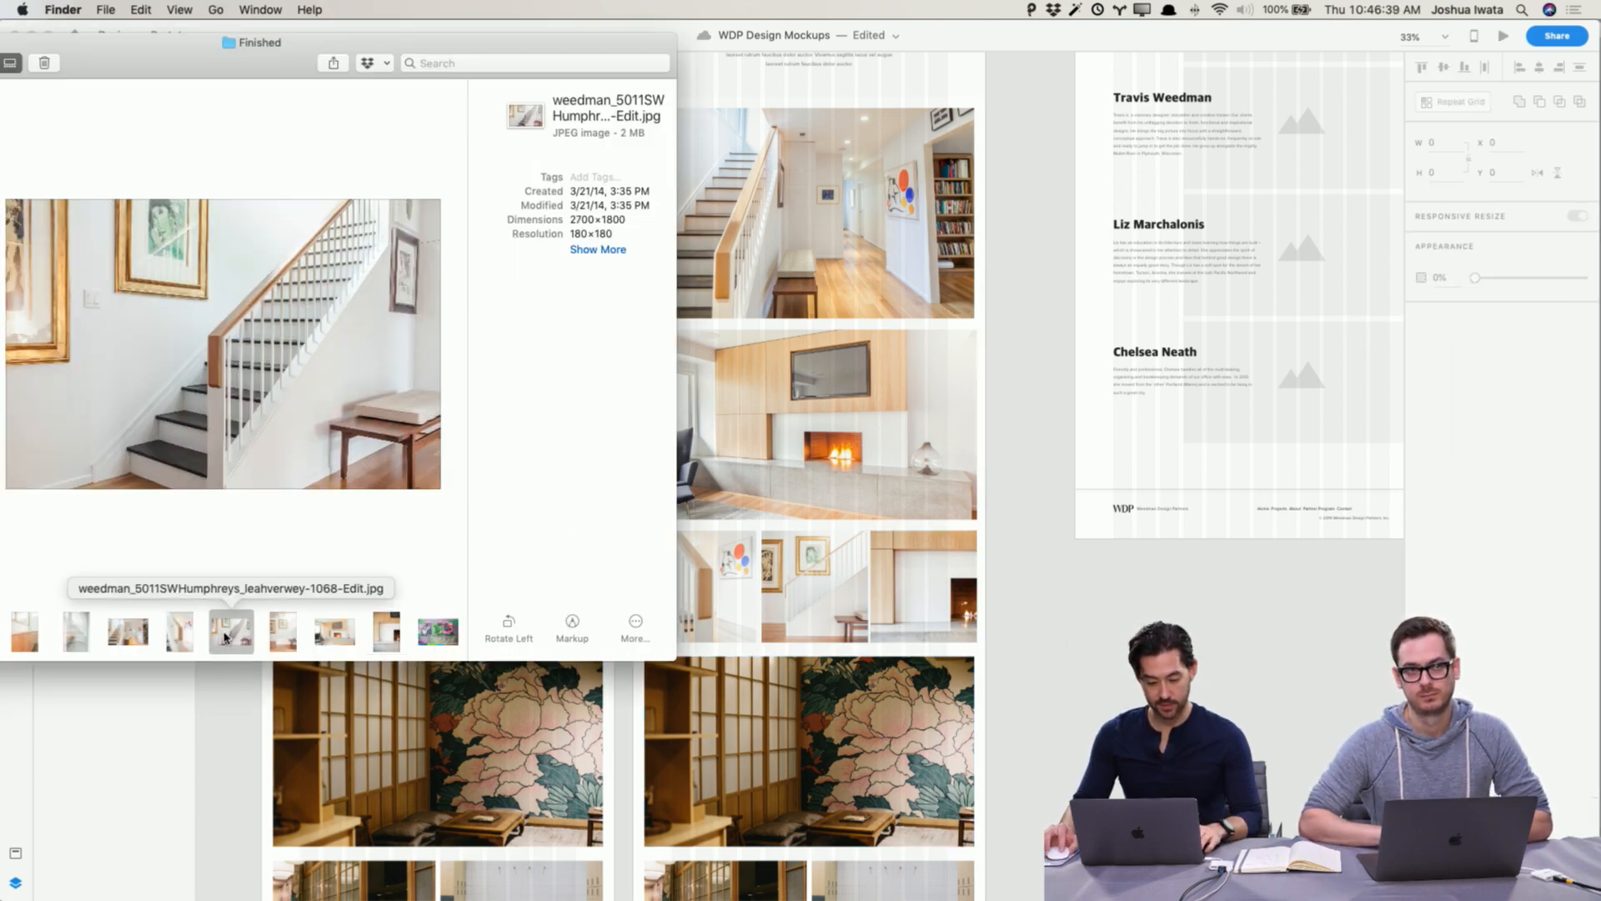
pyautogui.click(154, 637)
pyautogui.hscroll(-5, 150, 636)
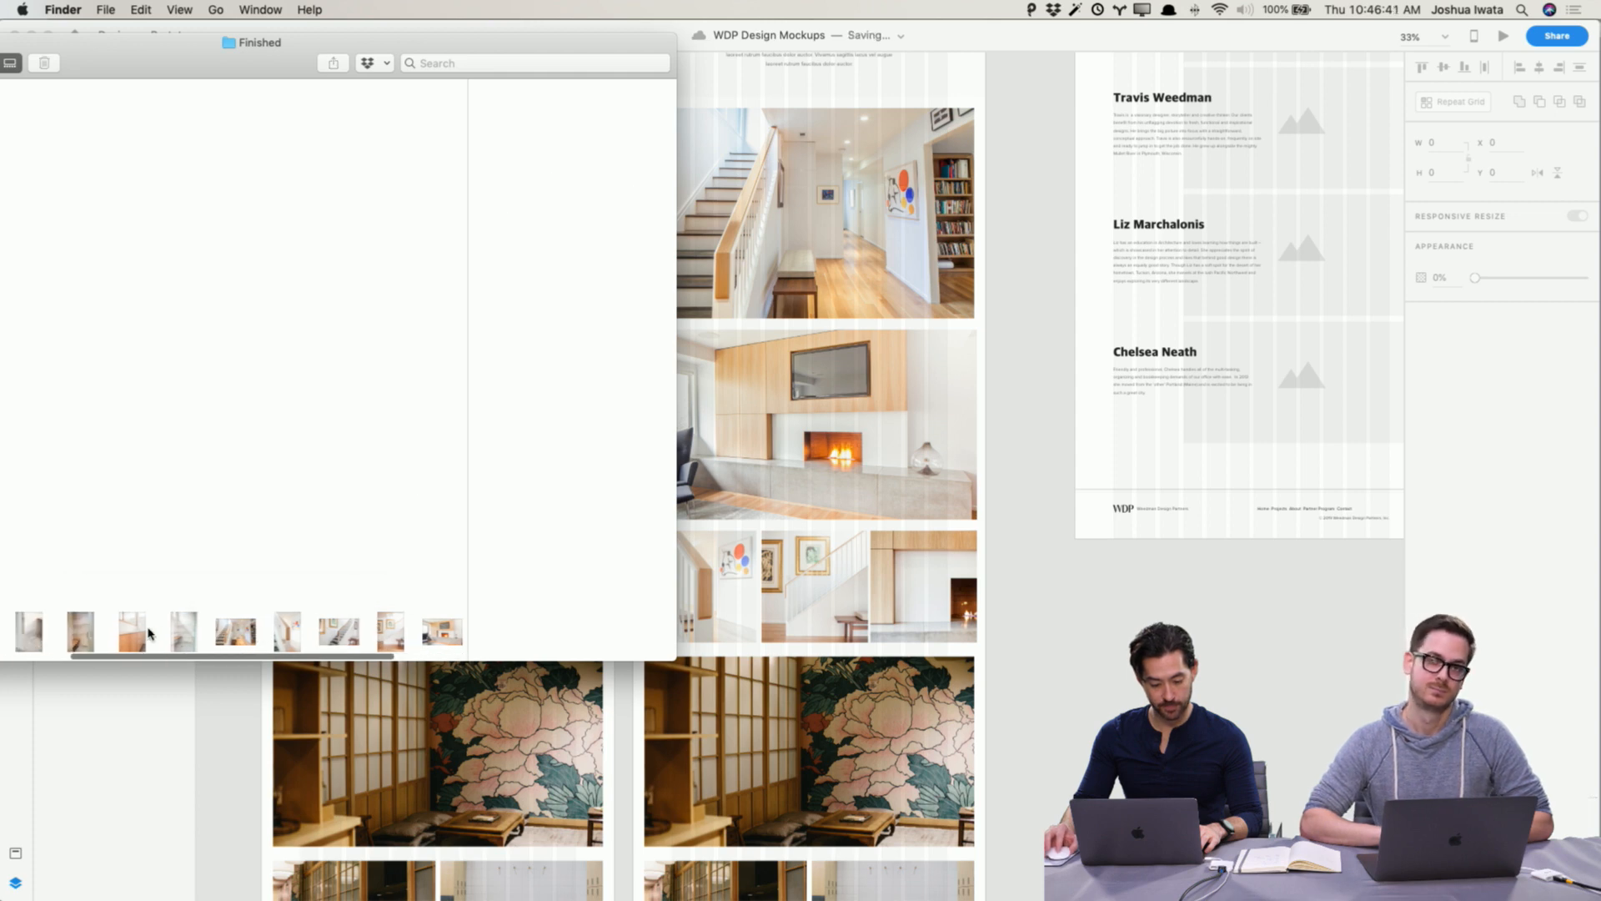
pyautogui.hscroll(-2, 144, 634)
pyautogui.click(106, 636)
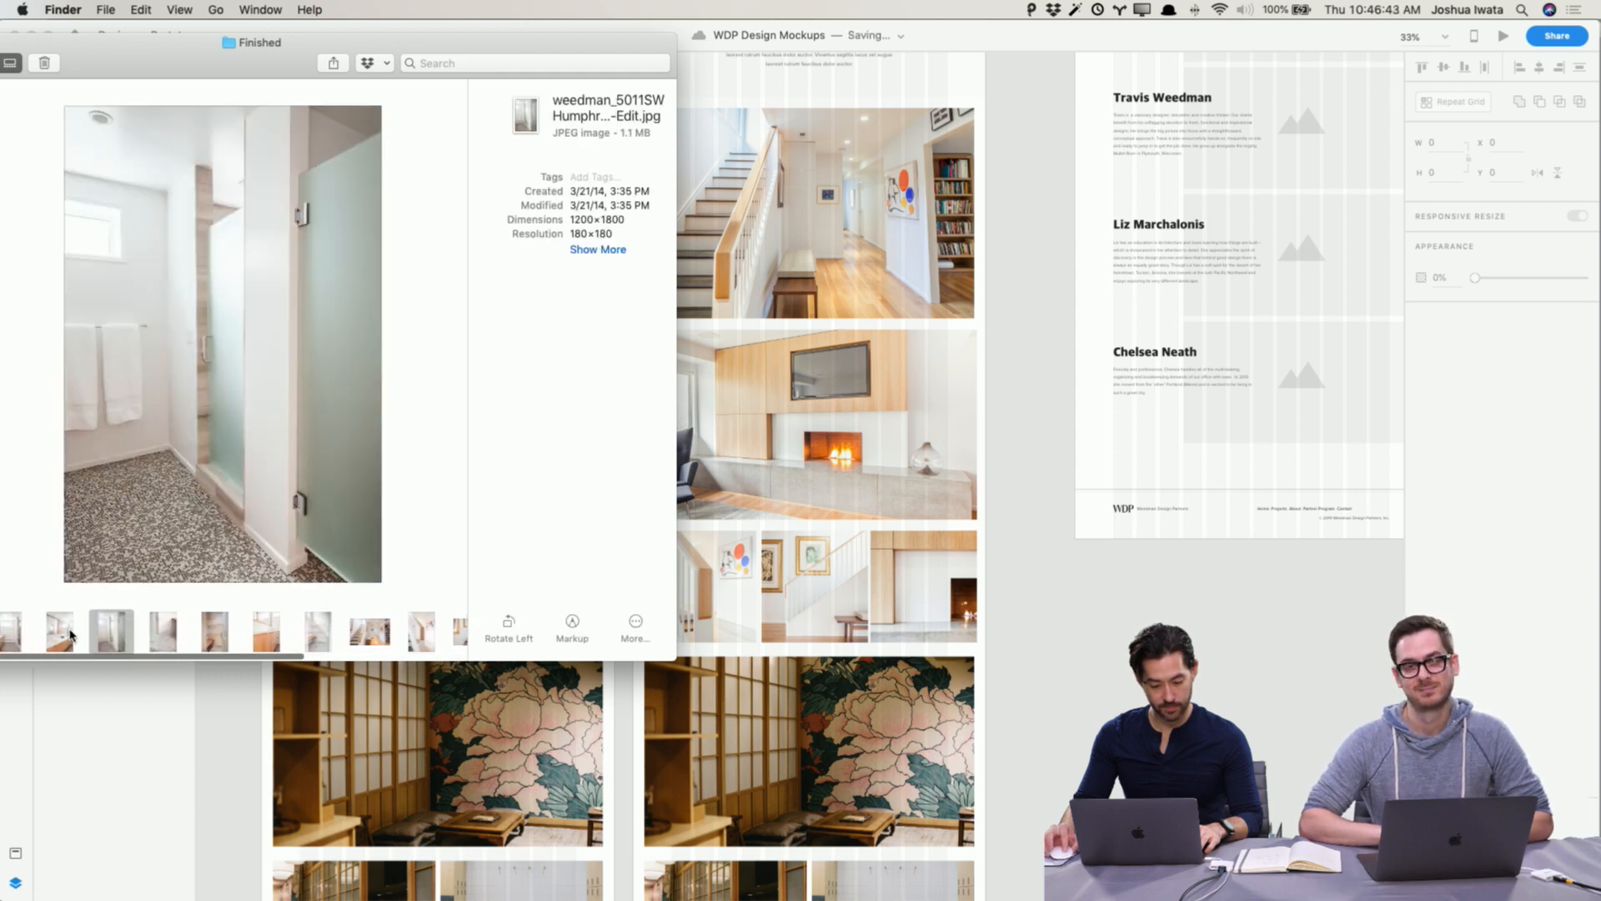
pyautogui.click(70, 636)
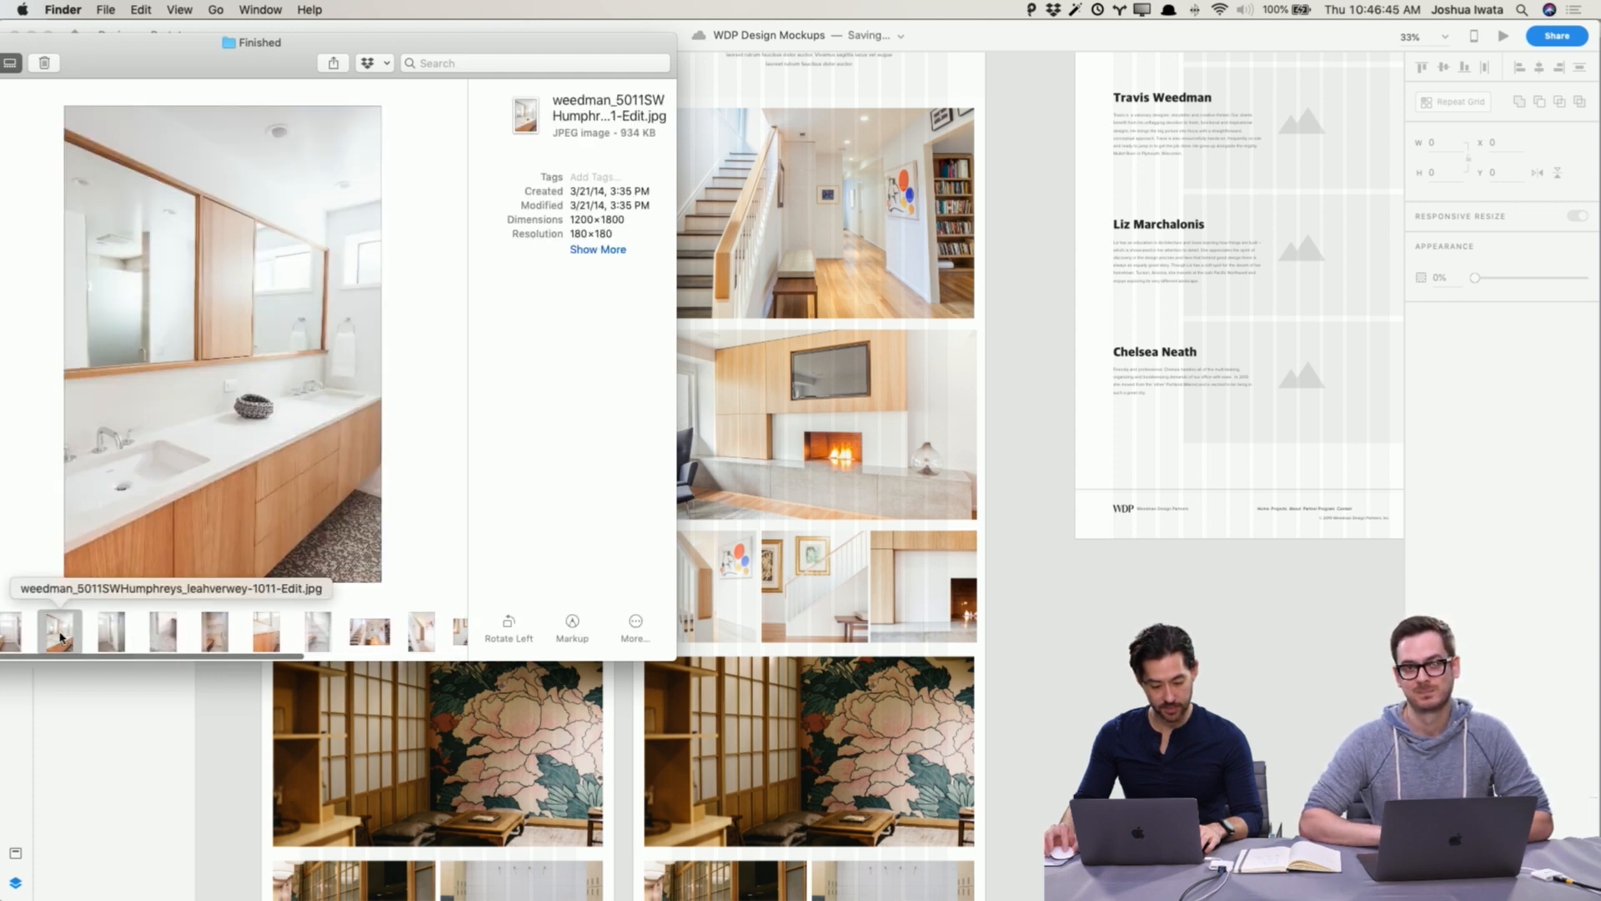
pyautogui.moveTo(60, 638); pyautogui.dragTo(809, 750)
# Step: Delete the large peony gallery image from the Humphrey Park detail page
pyautogui.scroll(-5, 884, 730)
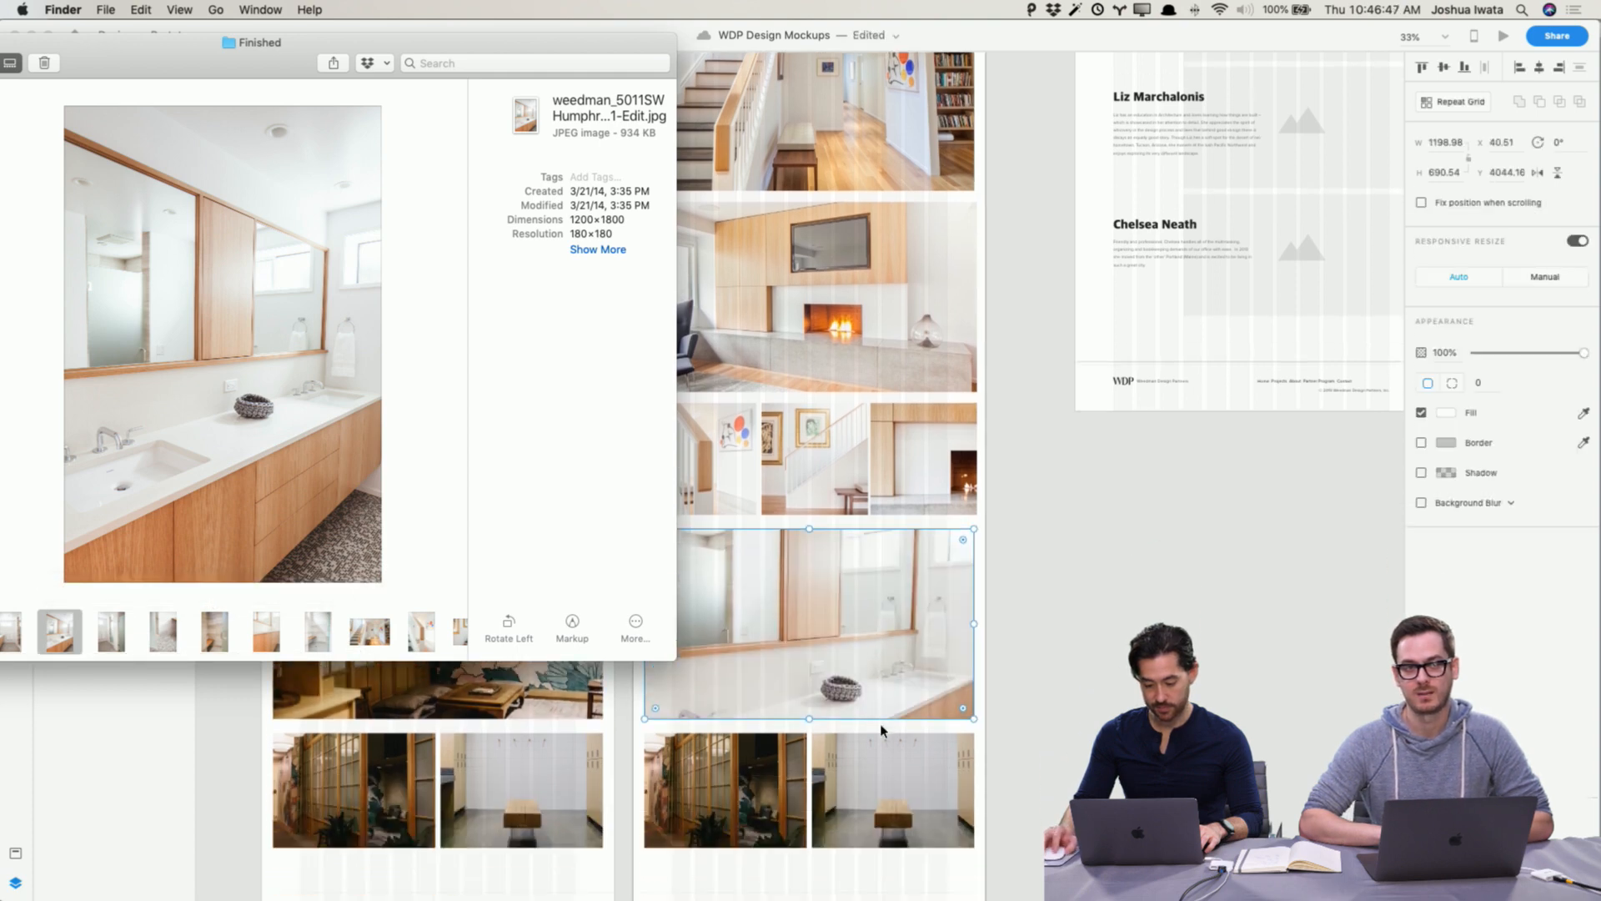
pyautogui.click(915, 655)
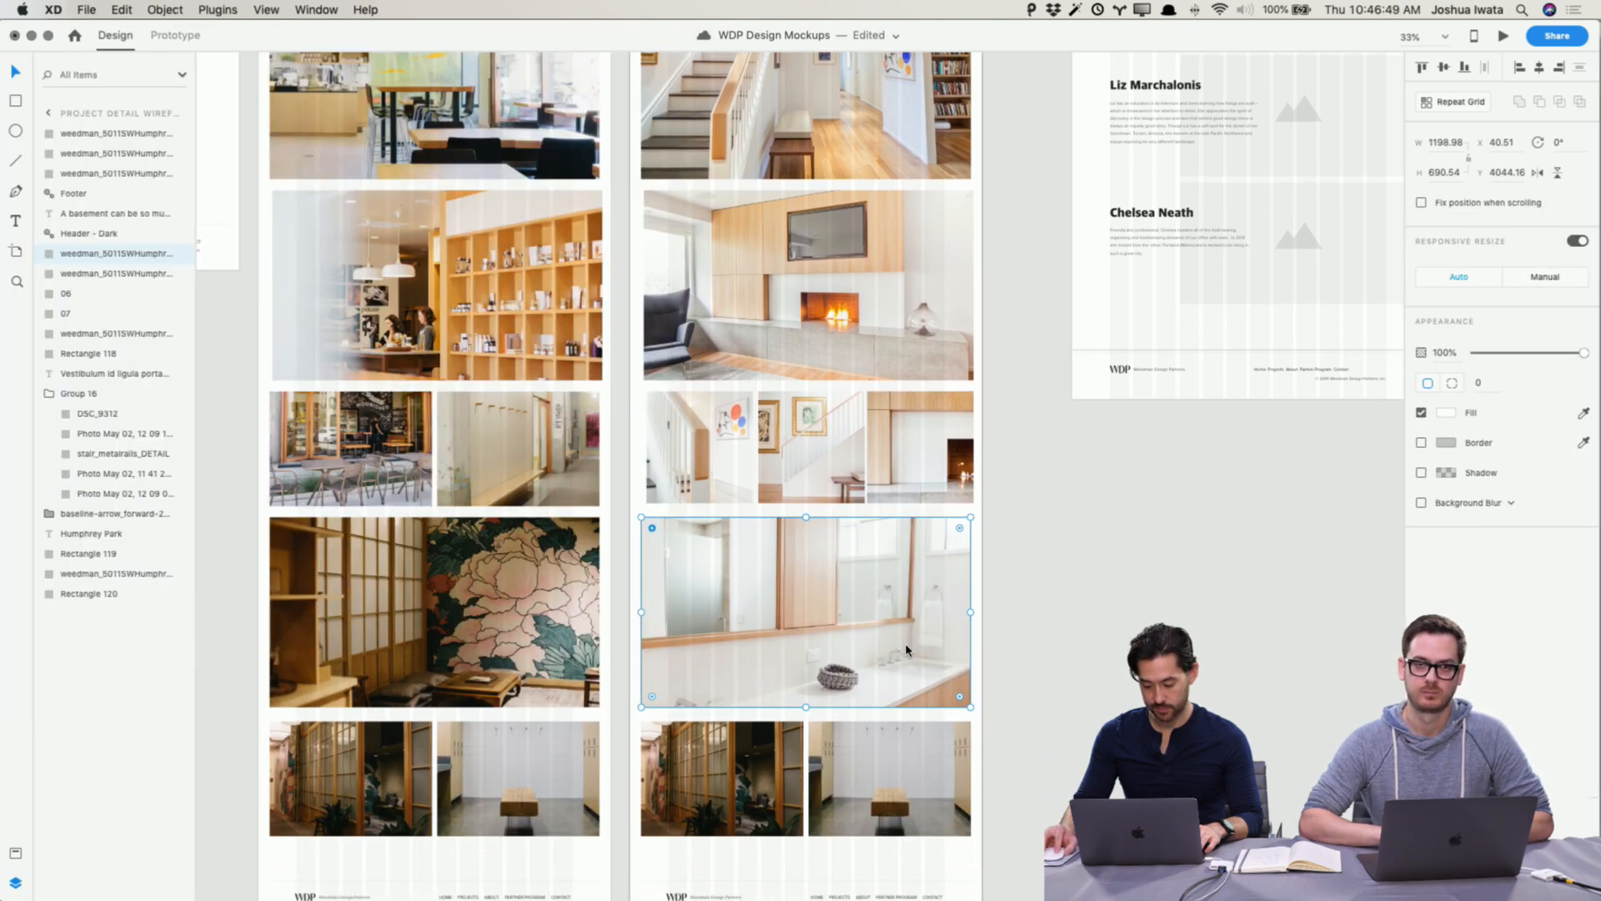
pyautogui.press('Delete')
# Step: Move the bottom two-photo row up into the gap and stretch it to about 676 px tall
pyautogui.click(799, 769)
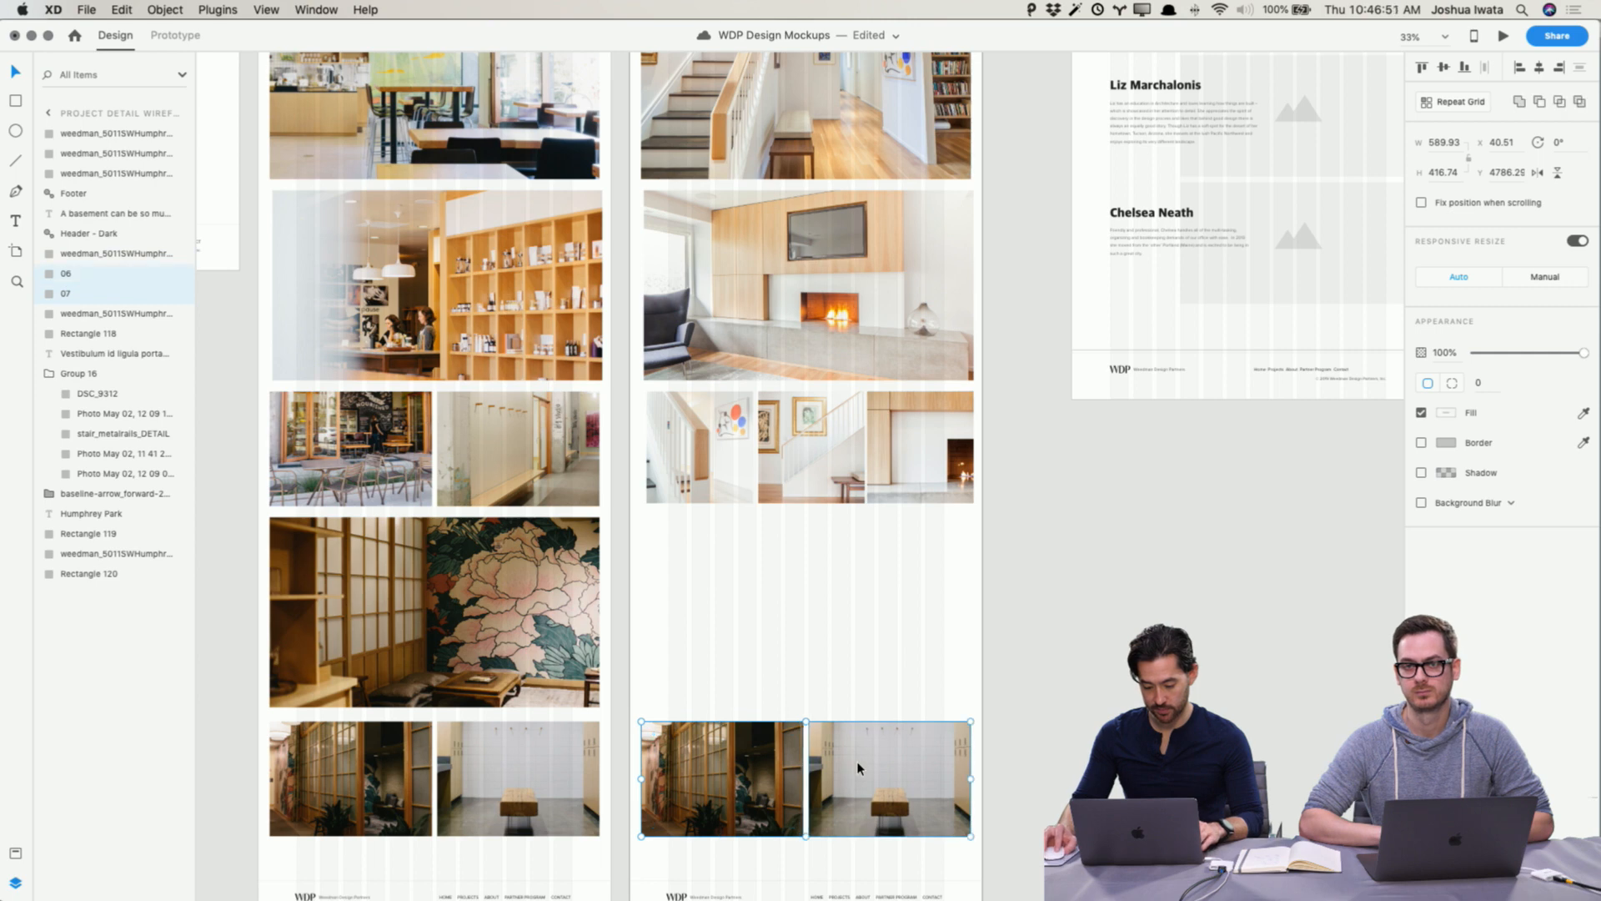
pyautogui.moveTo(857, 768); pyautogui.dragTo(871, 559)
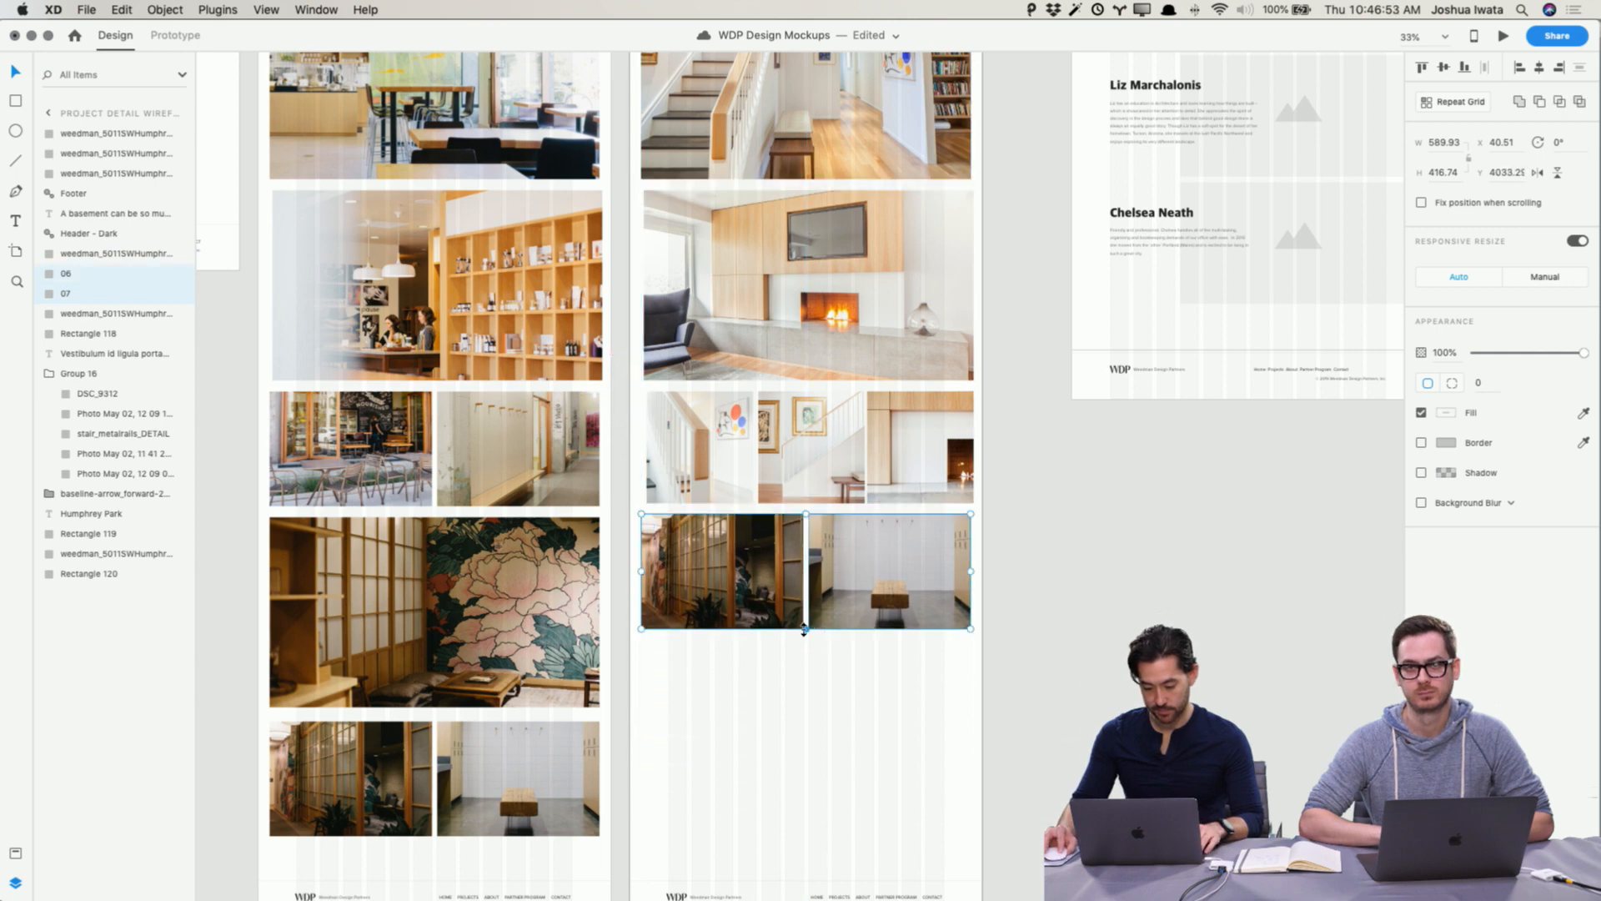
pyautogui.moveTo(804, 630); pyautogui.dragTo(805, 700)
# Step: Fill the two row cells with the bathroom vanity and glass shower photos
pyautogui.press('super+Tab')
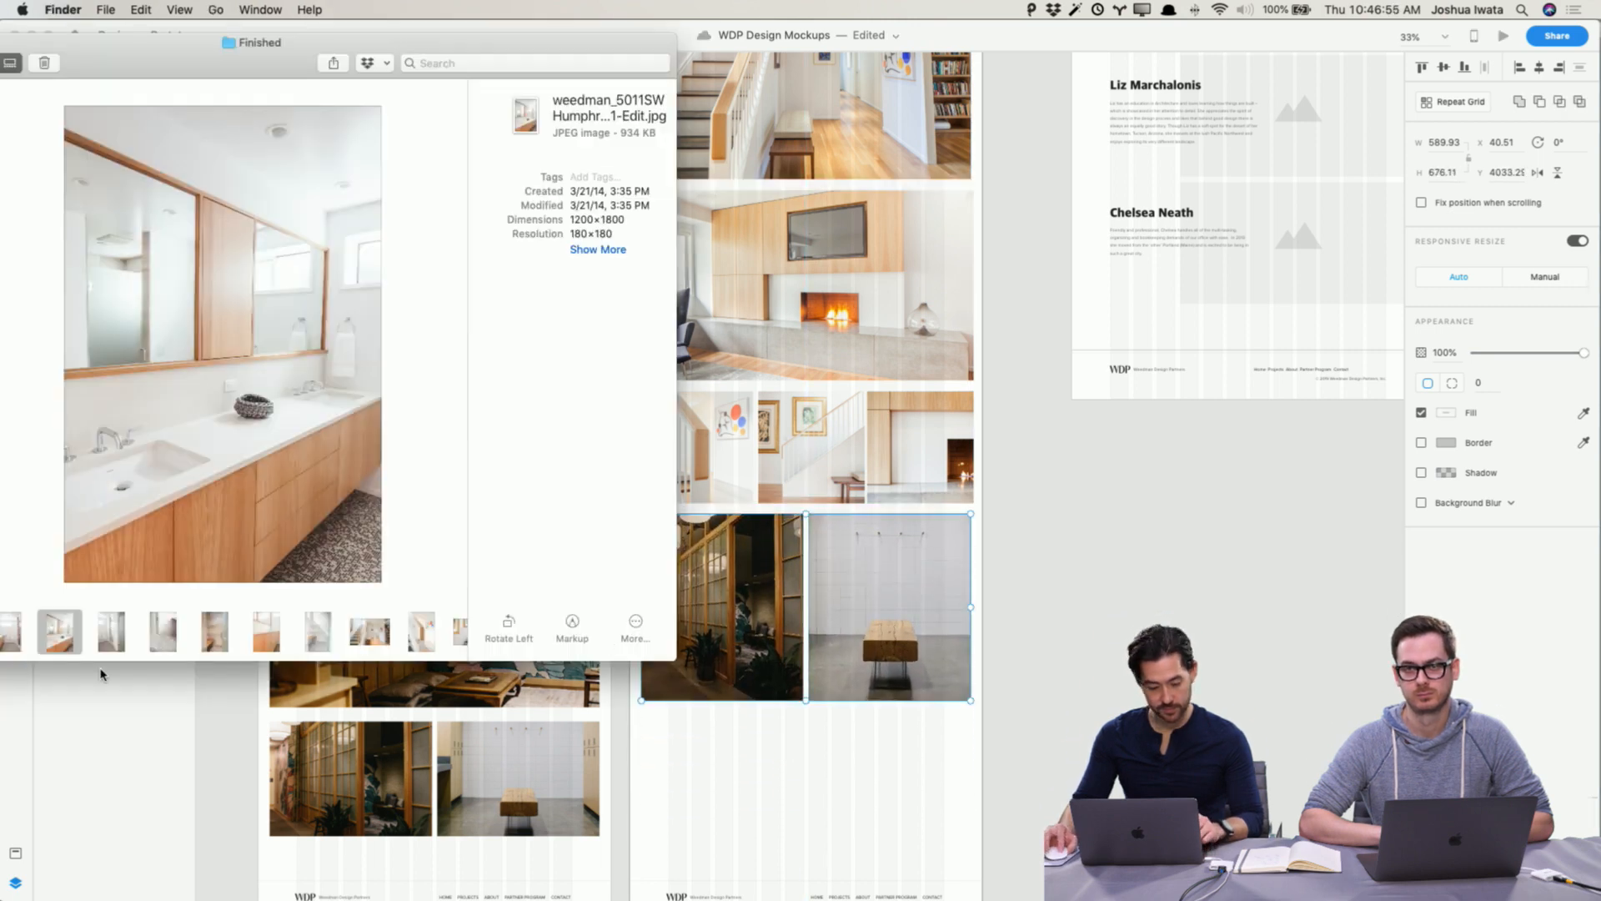
pyautogui.moveTo(63, 642); pyautogui.dragTo(723, 606)
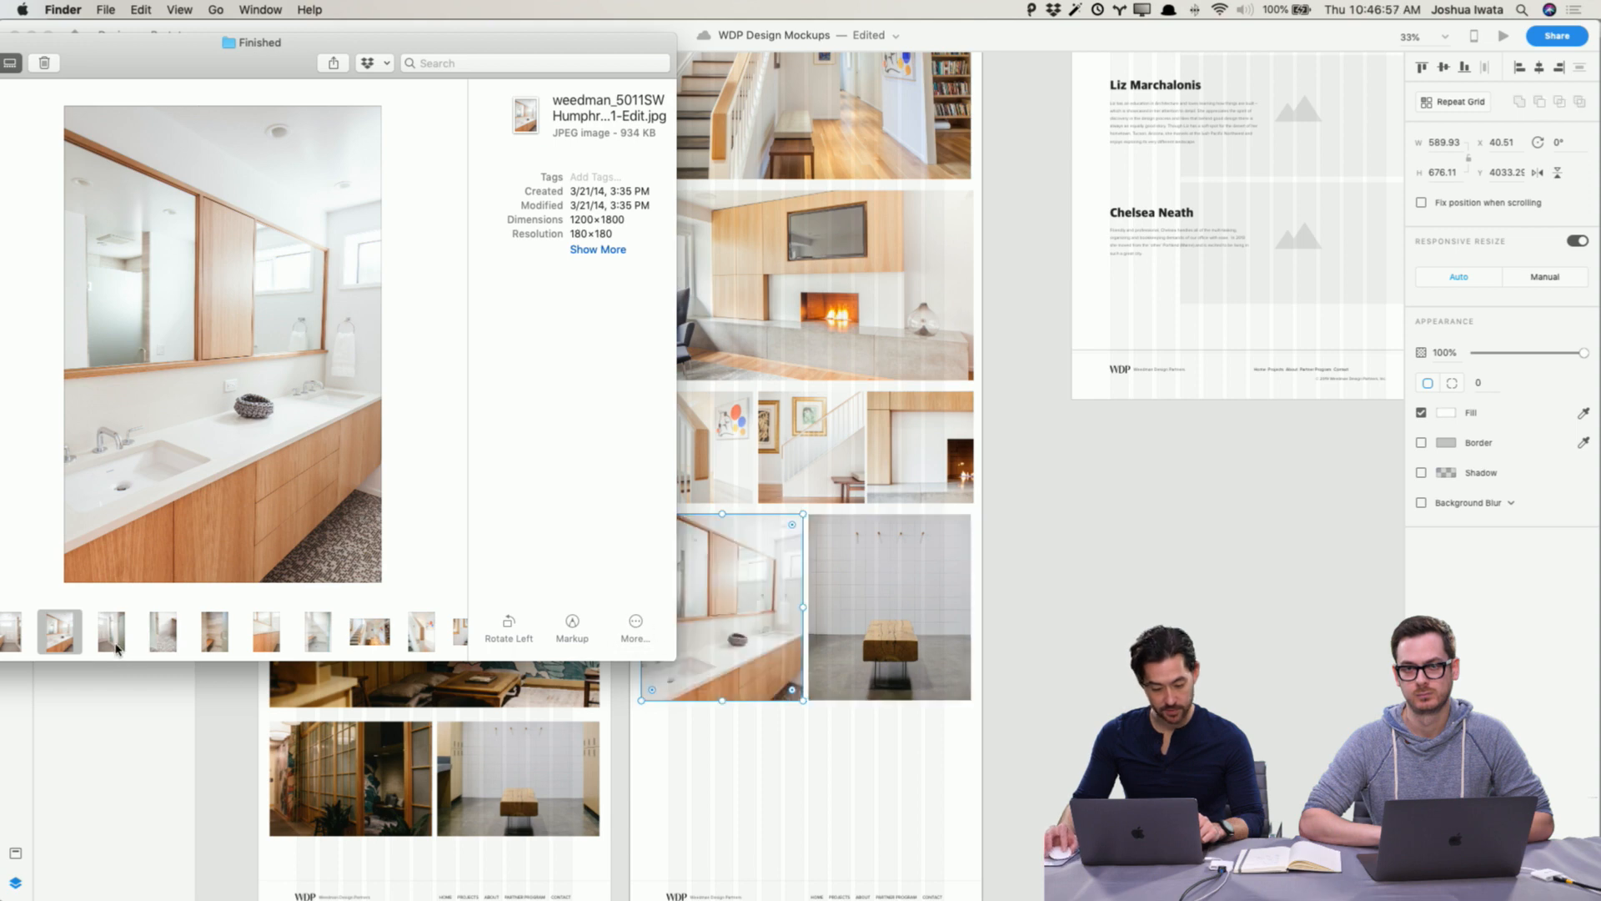
pyautogui.moveTo(117, 649); pyautogui.dragTo(928, 674)
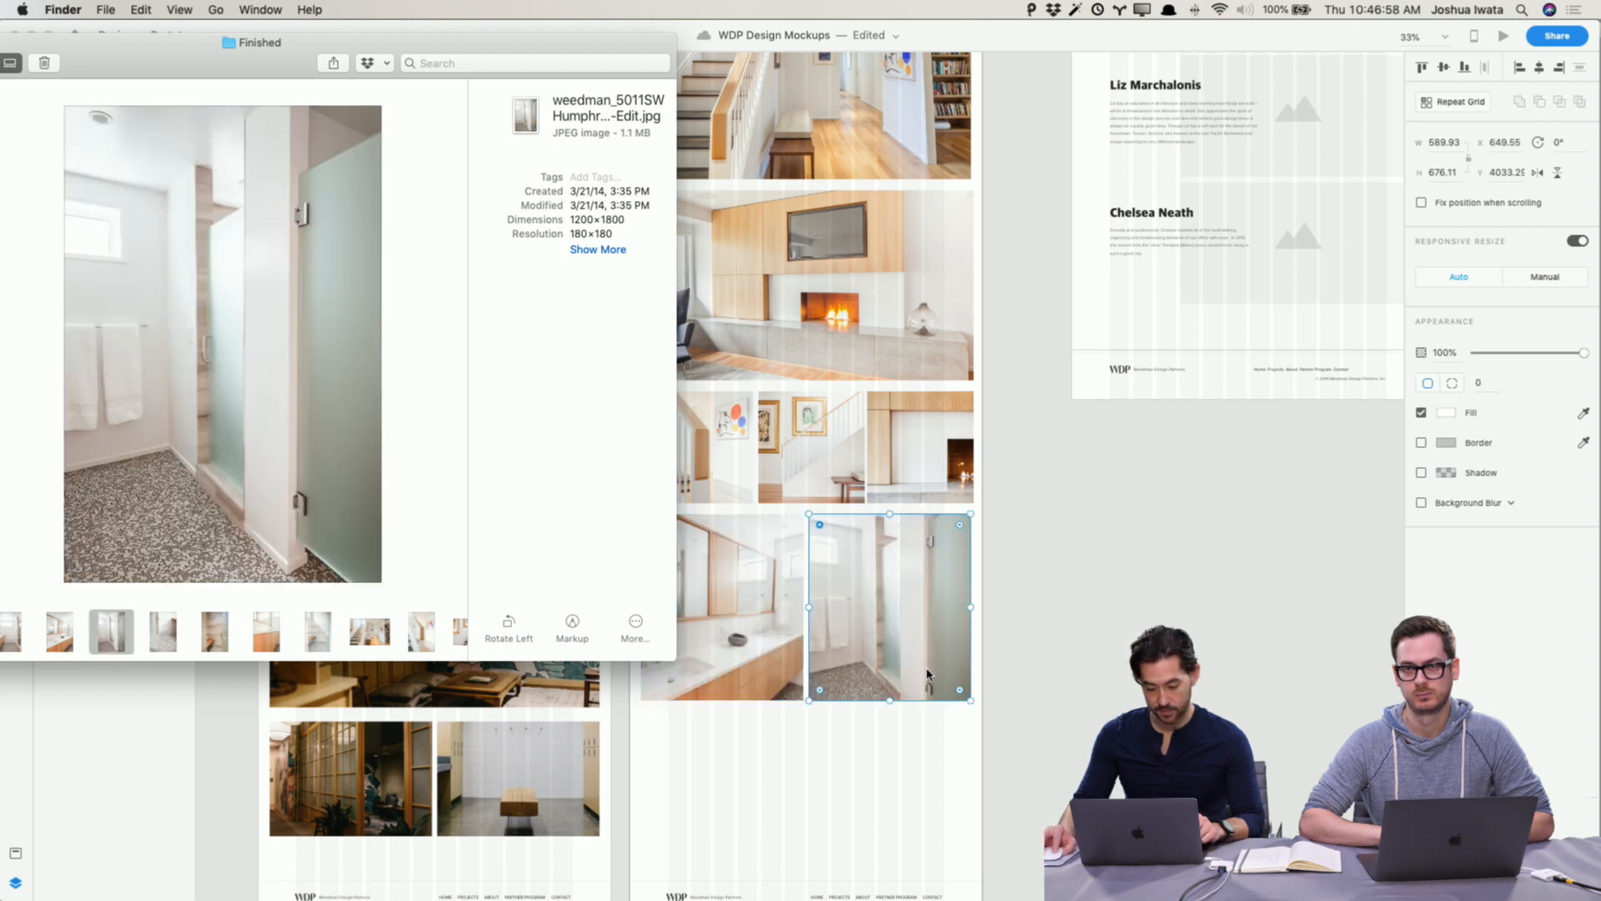
# Step: Move the footer of the Humphrey Park artboard up beneath the new bathroom photo row
pyautogui.click(1071, 636)
pyautogui.click(1078, 632)
pyautogui.scroll(6, 1079, 632)
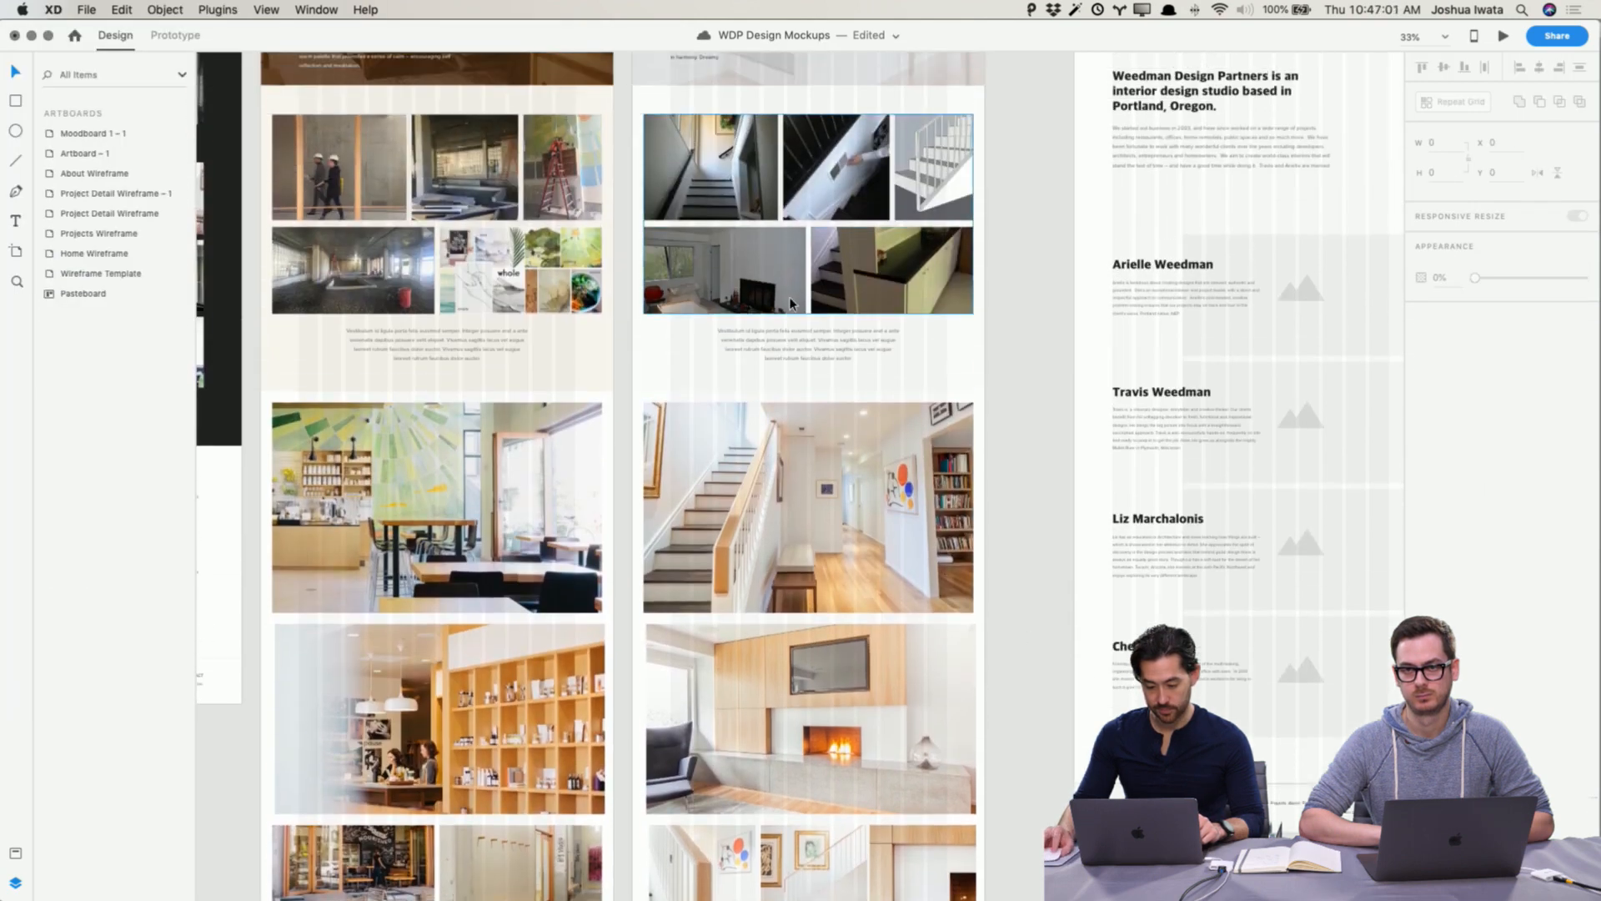
pyautogui.scroll(5, 791, 304)
pyautogui.hscroll(-3, 790, 304)
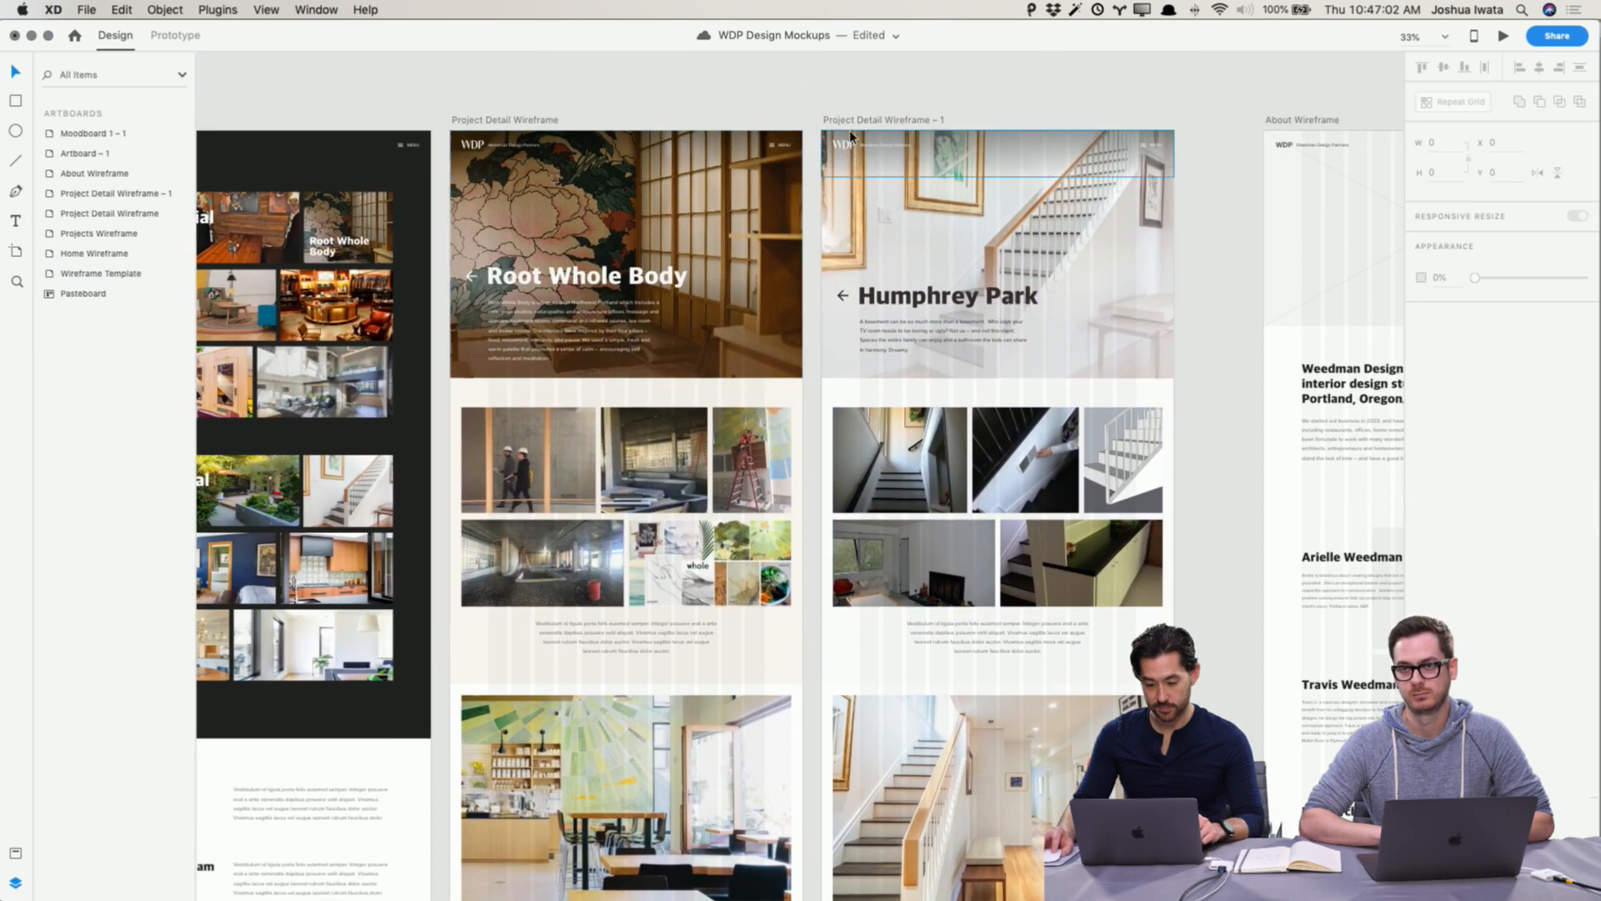
pyautogui.click(903, 397)
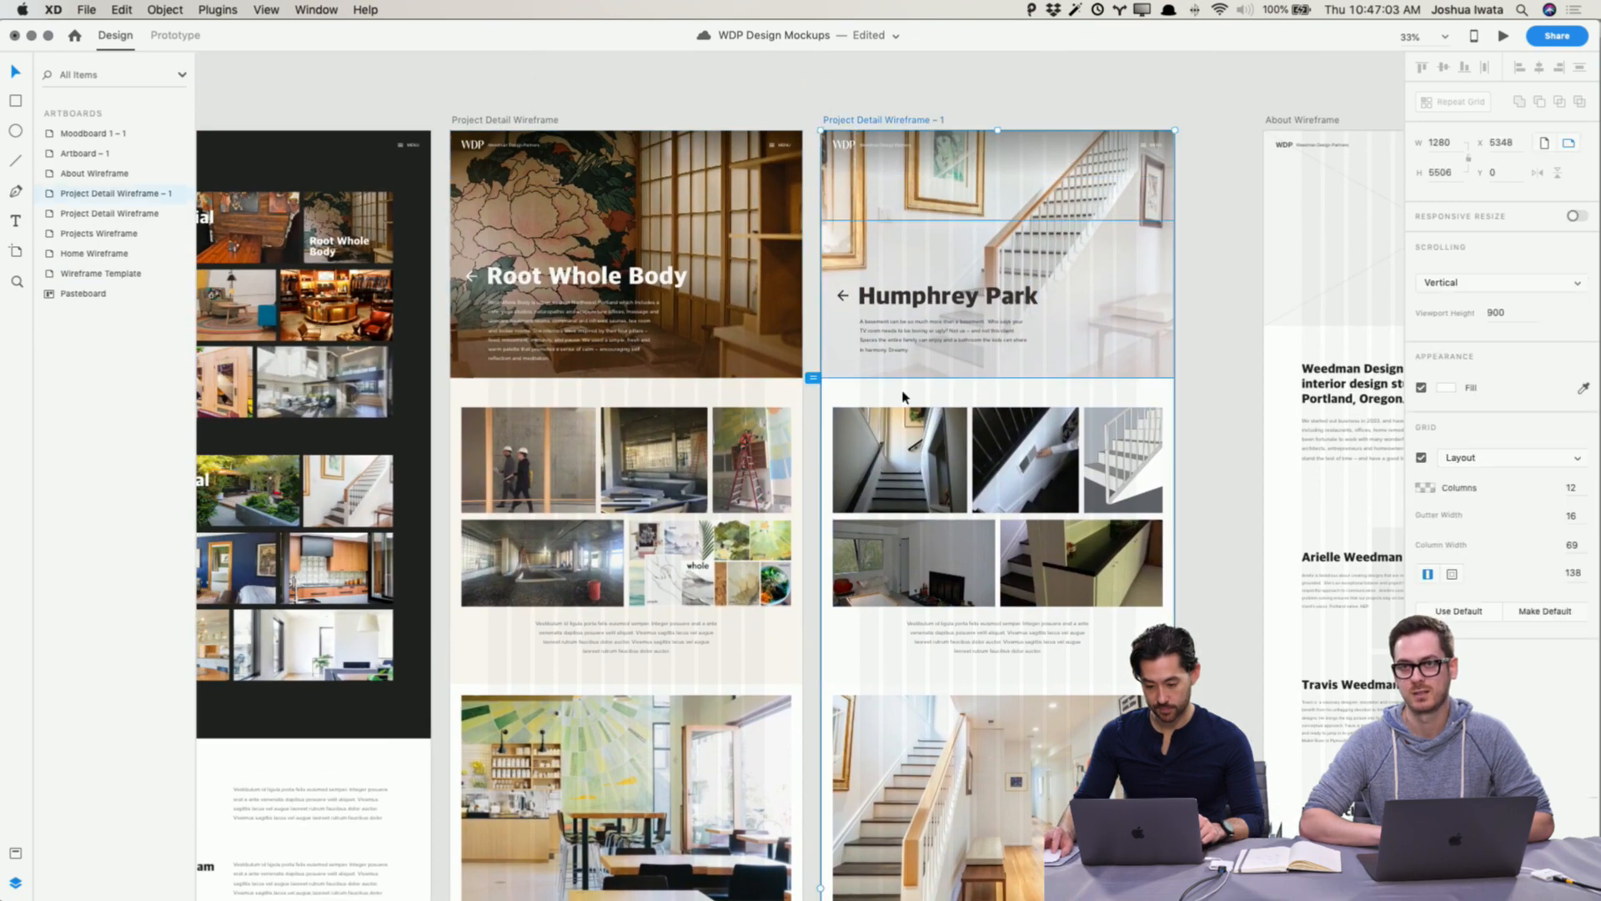
pyautogui.scroll(-15, 903, 397)
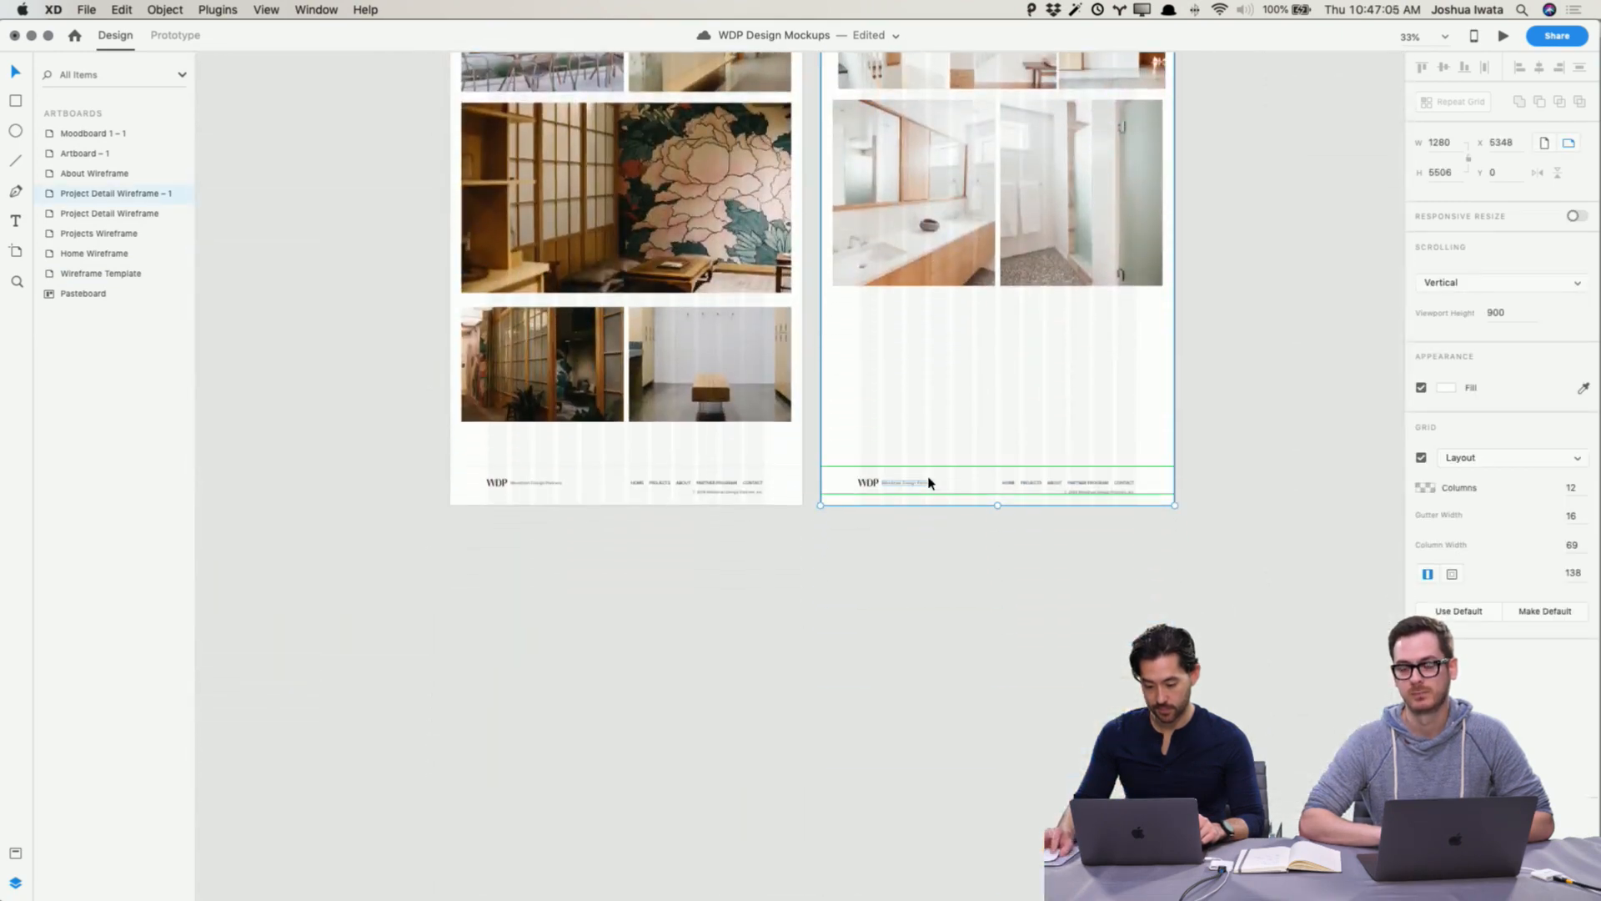
pyautogui.moveTo(893, 431); pyautogui.dragTo(1079, 499)
pyautogui.moveTo(1081, 454); pyautogui.dragTo(1077, 352)
# Step: Shorten the Humphrey Park artboard so it ends just below the footer
pyautogui.scroll(10, 1075, 355)
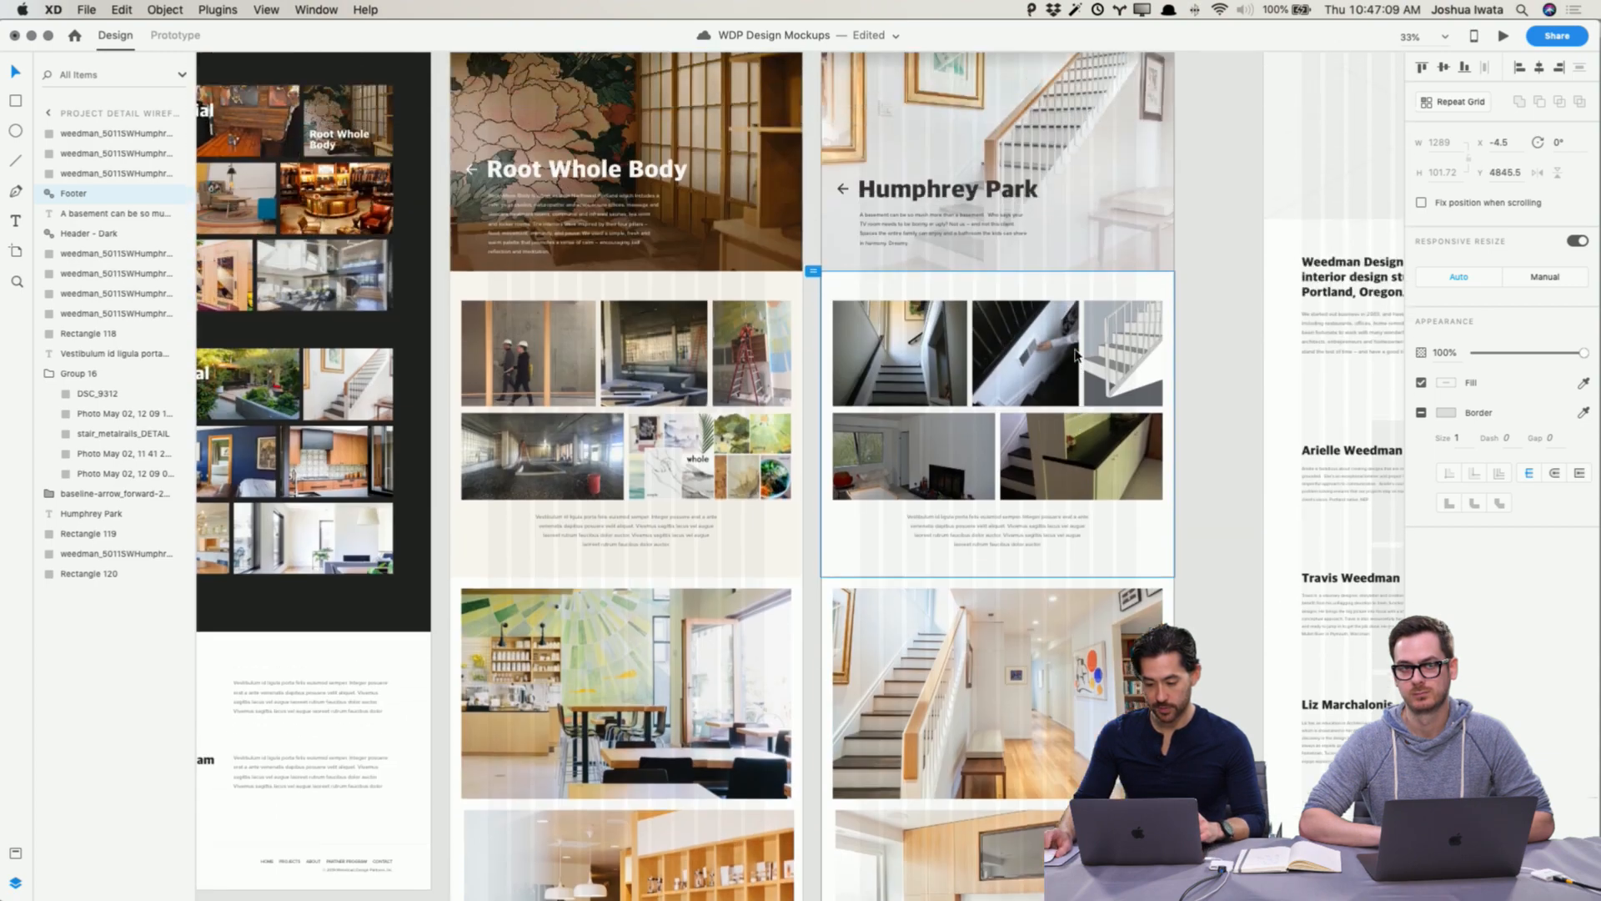
pyautogui.scroll(3, 1076, 355)
pyautogui.click(892, 117)
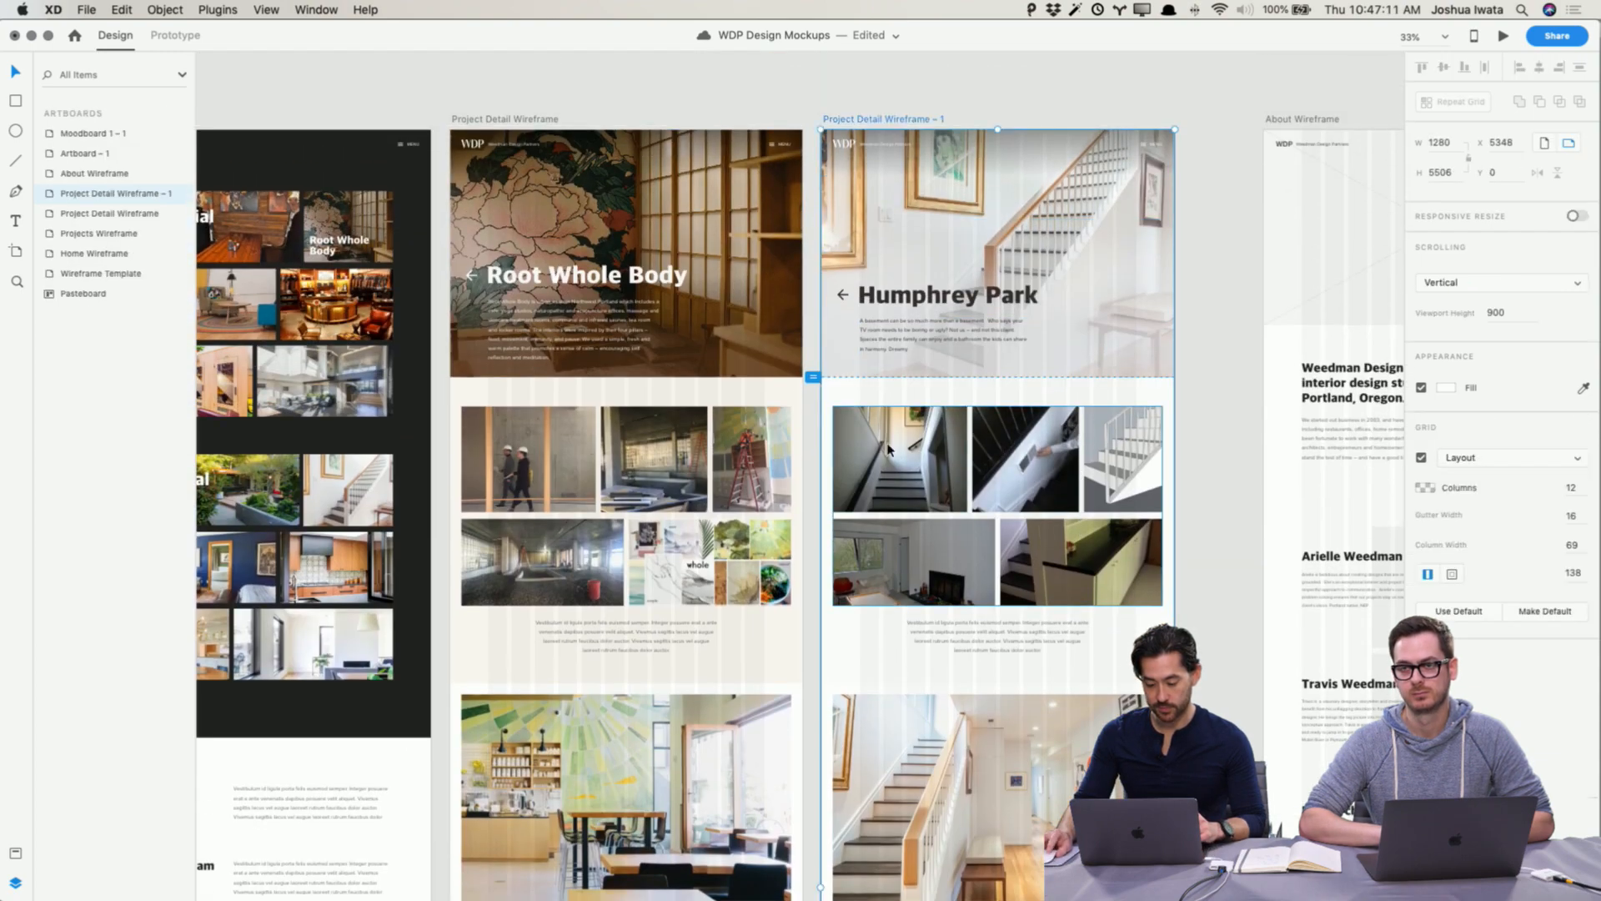
pyautogui.scroll(-10, 889, 463)
pyautogui.scroll(-6, 890, 463)
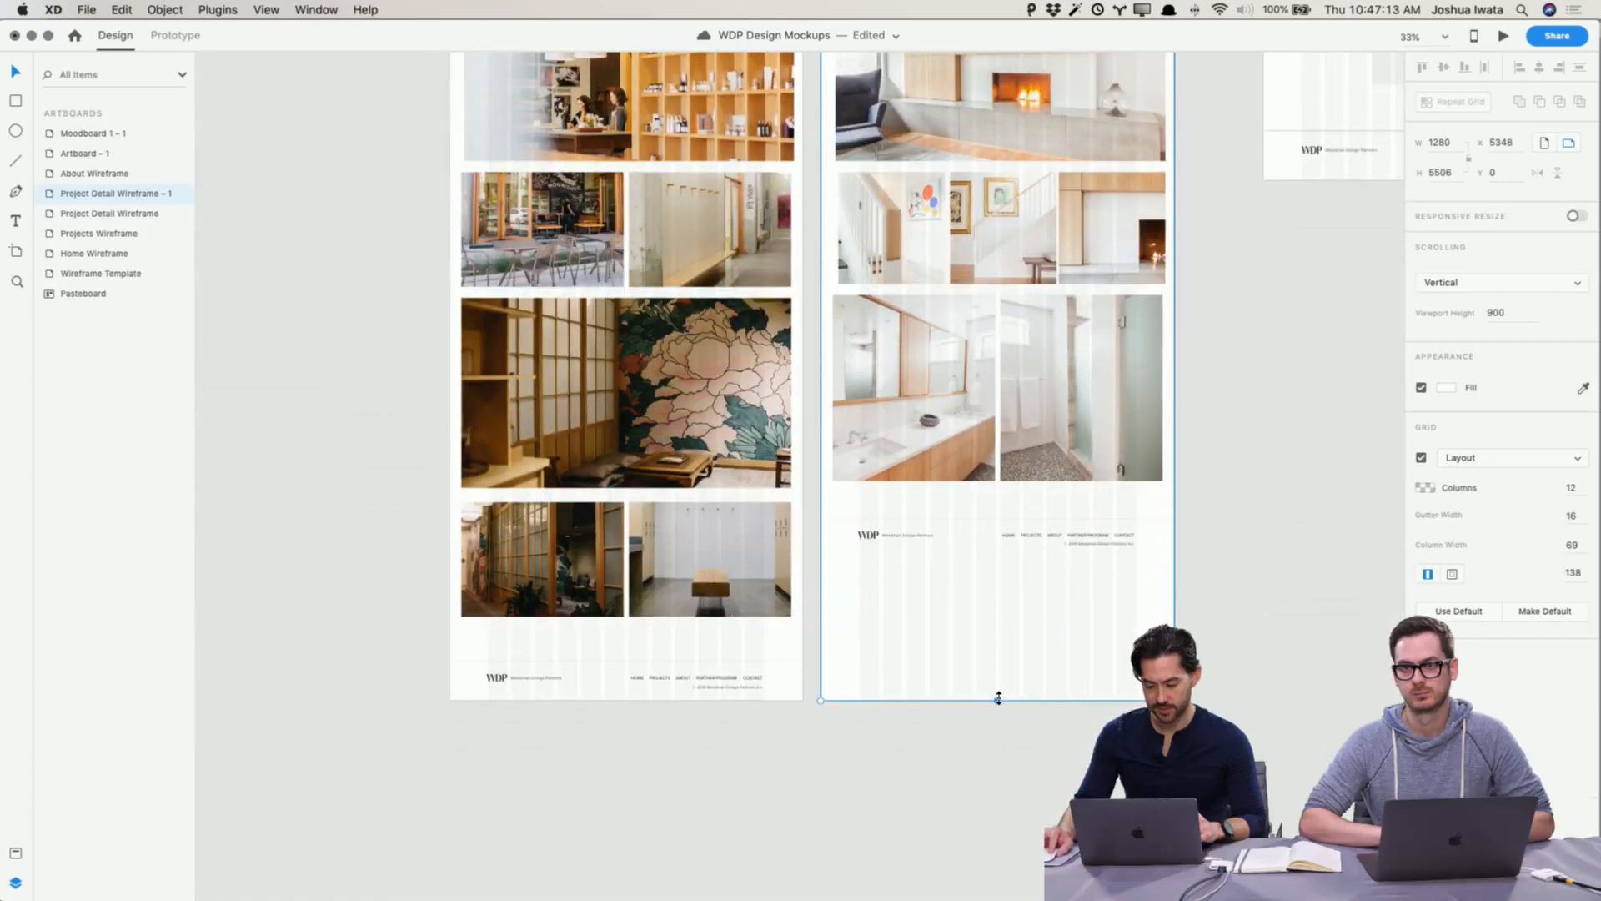
pyautogui.moveTo(998, 698); pyautogui.dragTo(1000, 560)
pyautogui.click(1012, 614)
pyautogui.scroll(1, 1012, 614)
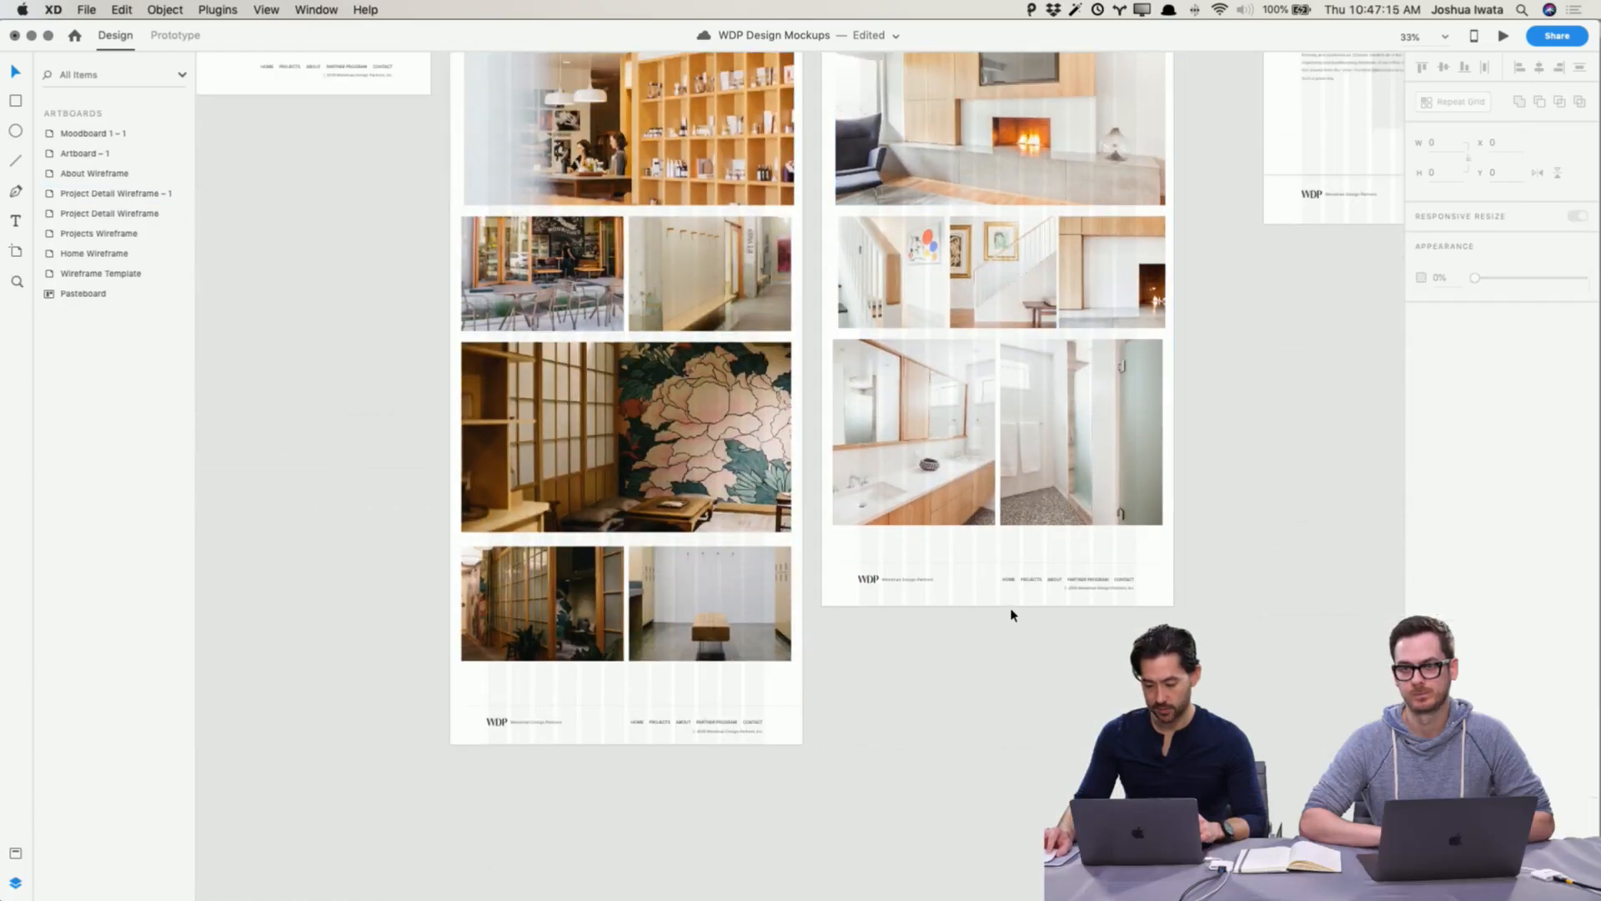
# Step: Link the Residential staircase thumbnail on the Projects page to Project Detail Wireframe – 1 with a Tap Auto-Animate transition
pyautogui.scroll(20, 1011, 615)
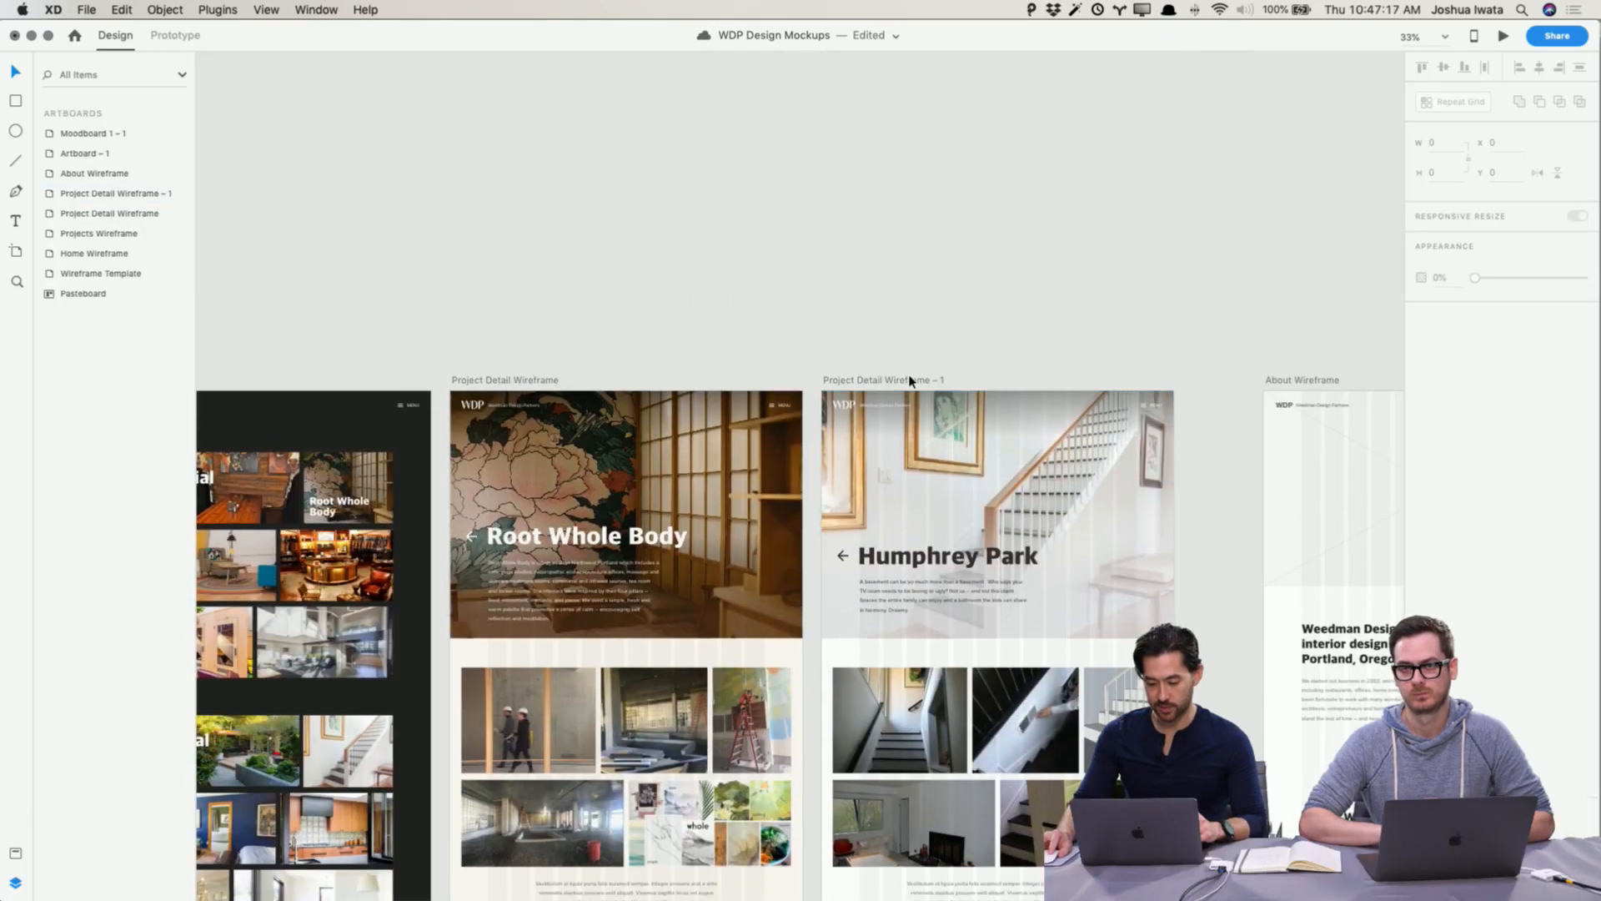
pyautogui.scroll(-1, 367, 667)
pyautogui.click(340, 706)
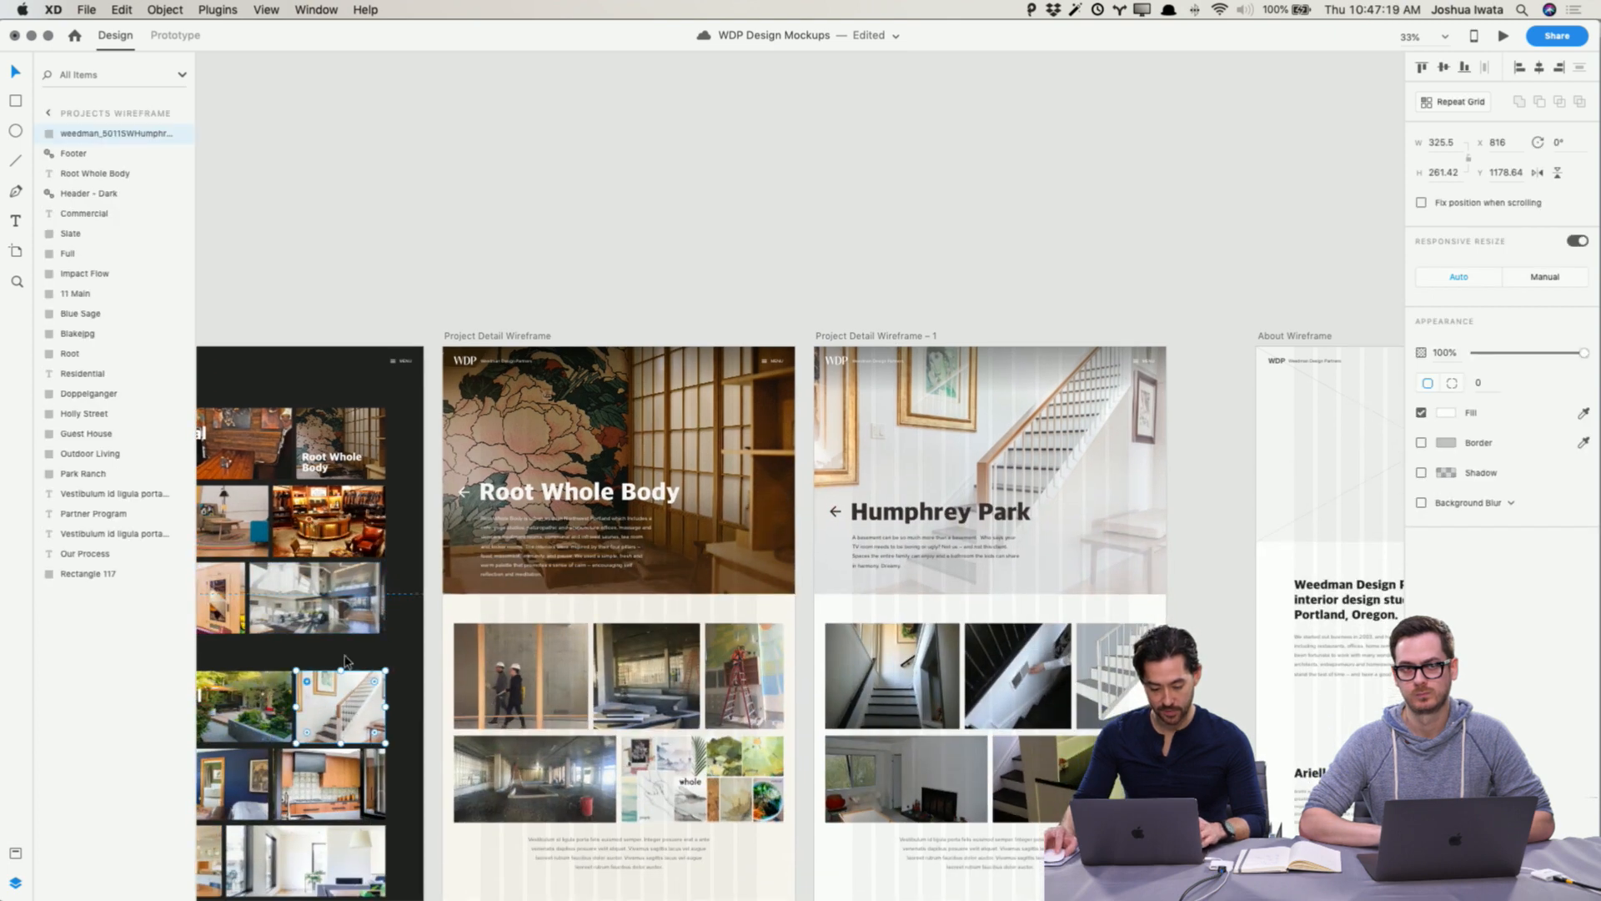
pyautogui.click(191, 39)
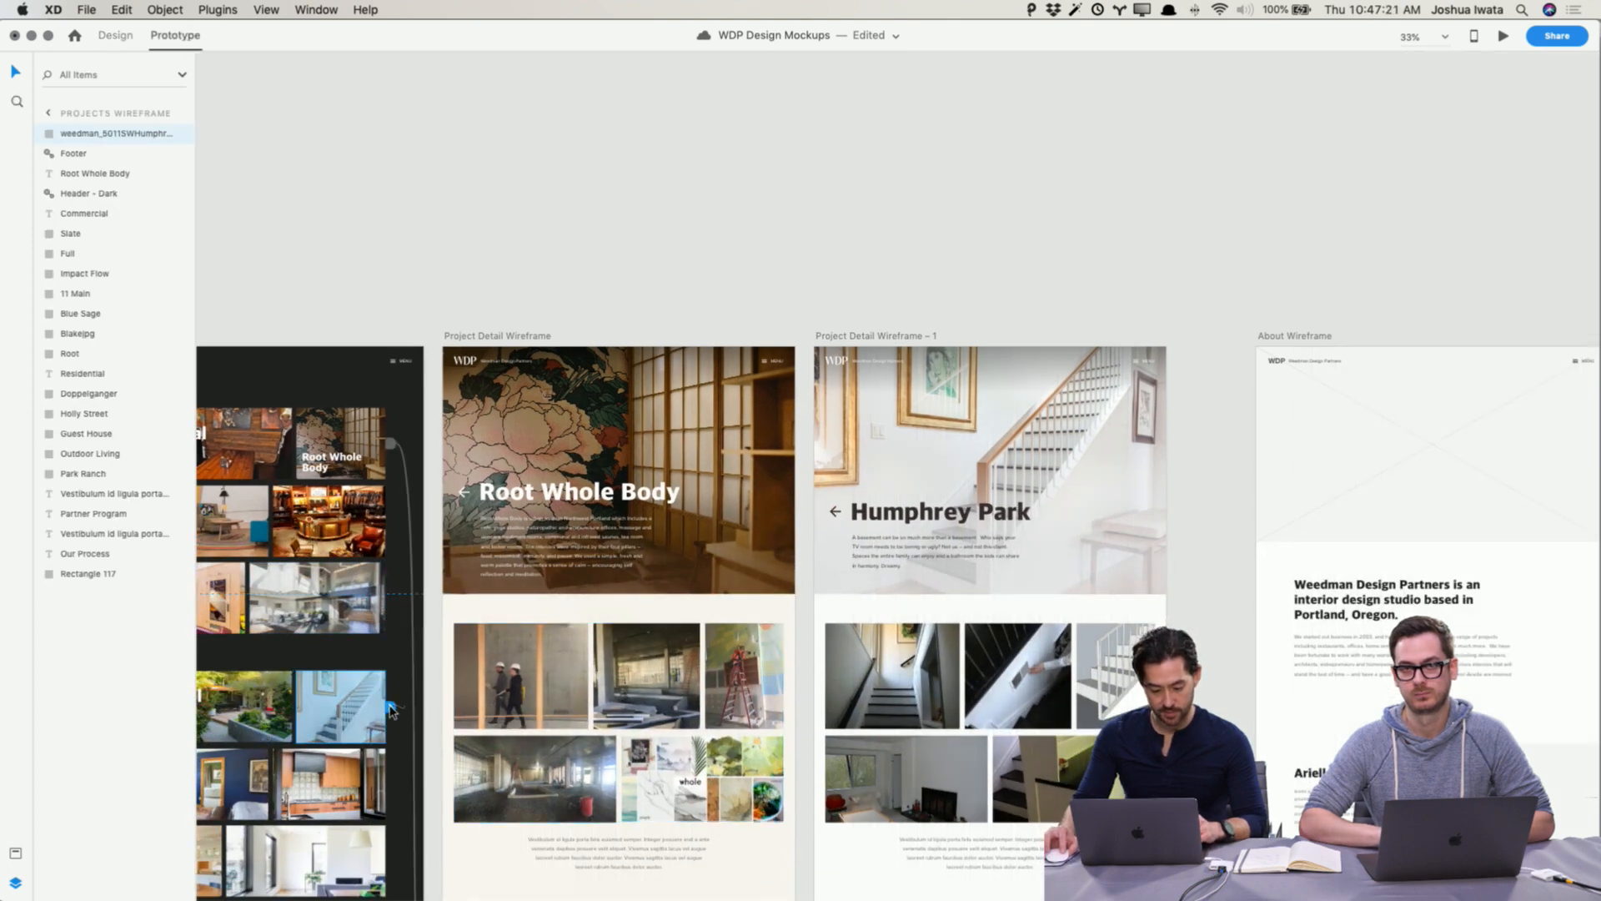
pyautogui.moveTo(391, 708); pyautogui.dragTo(815, 699)
pyautogui.scroll(-12, 814, 699)
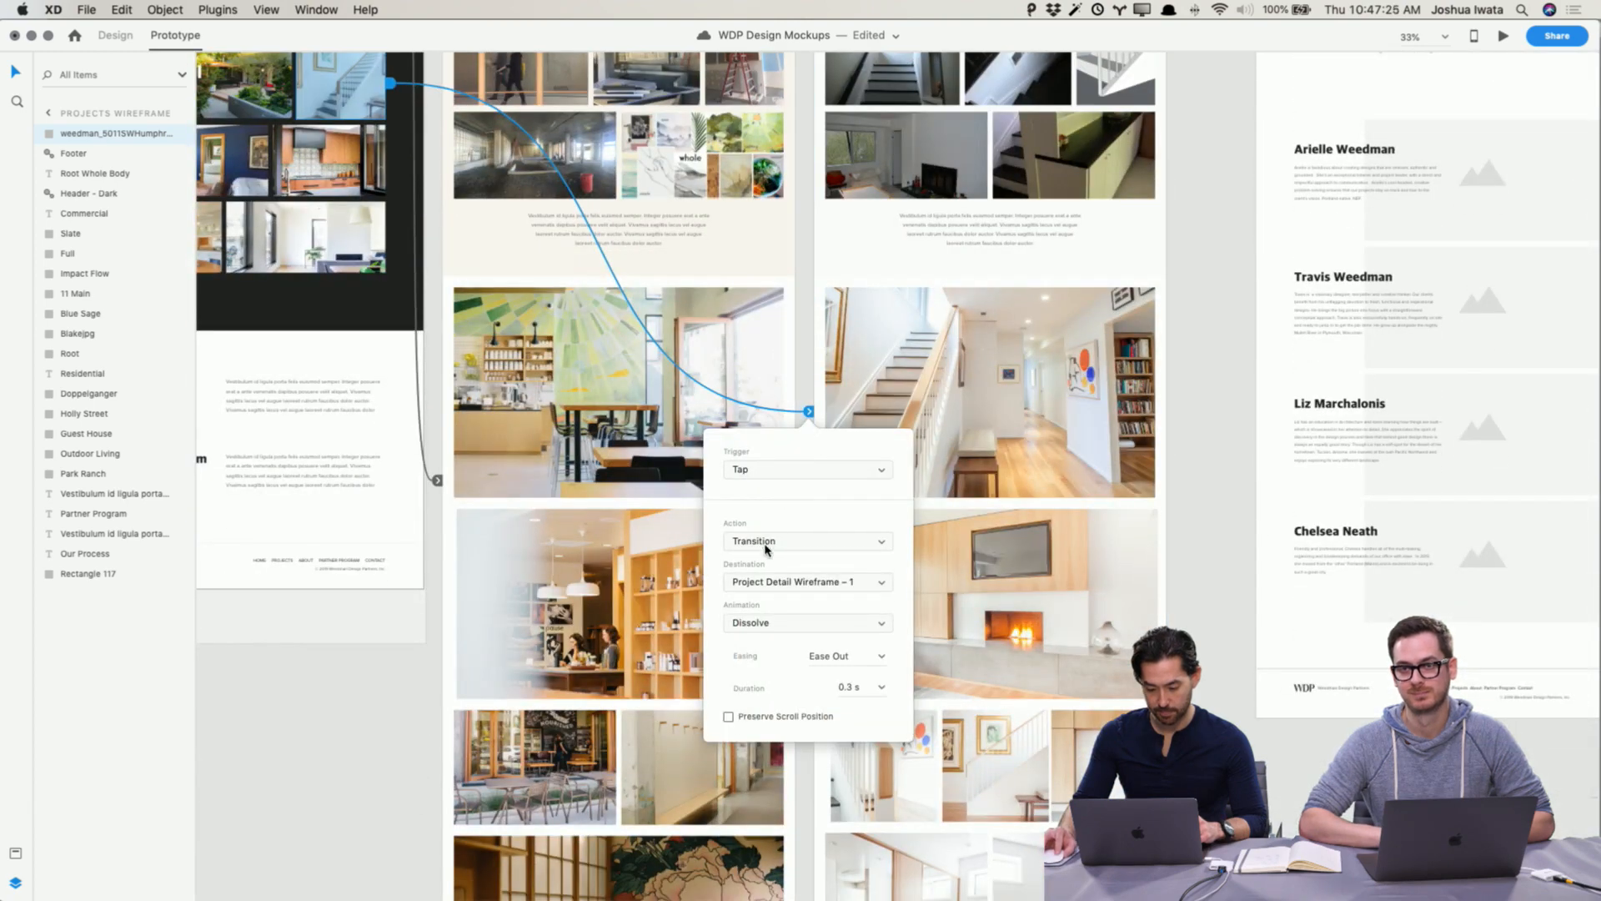
pyautogui.click(766, 544)
pyautogui.click(768, 557)
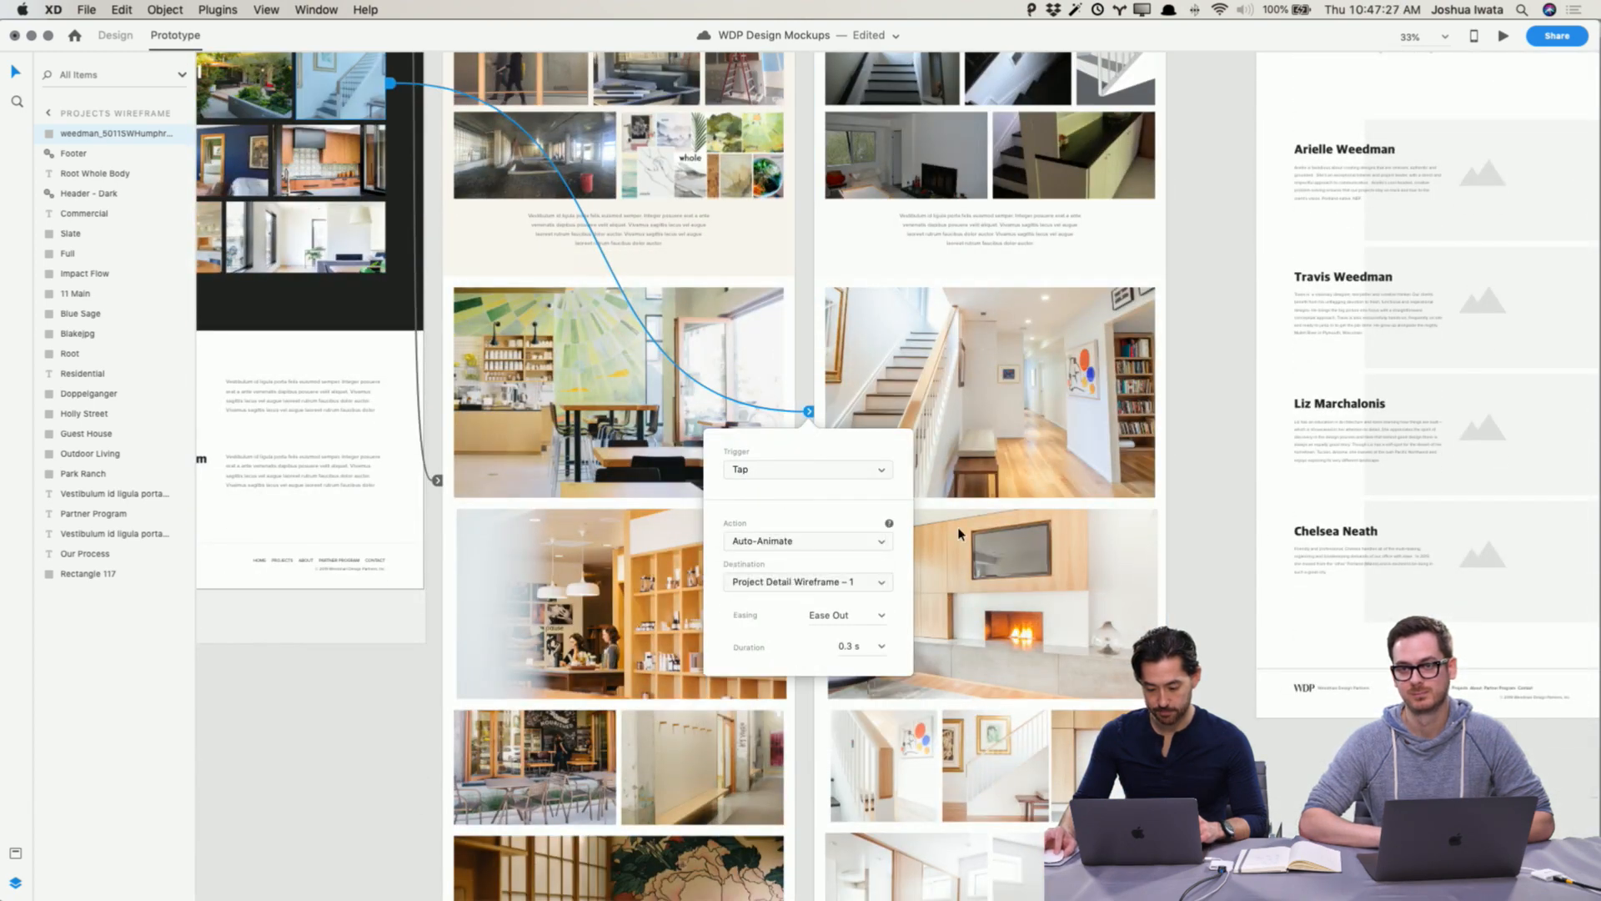
pyautogui.click(1193, 599)
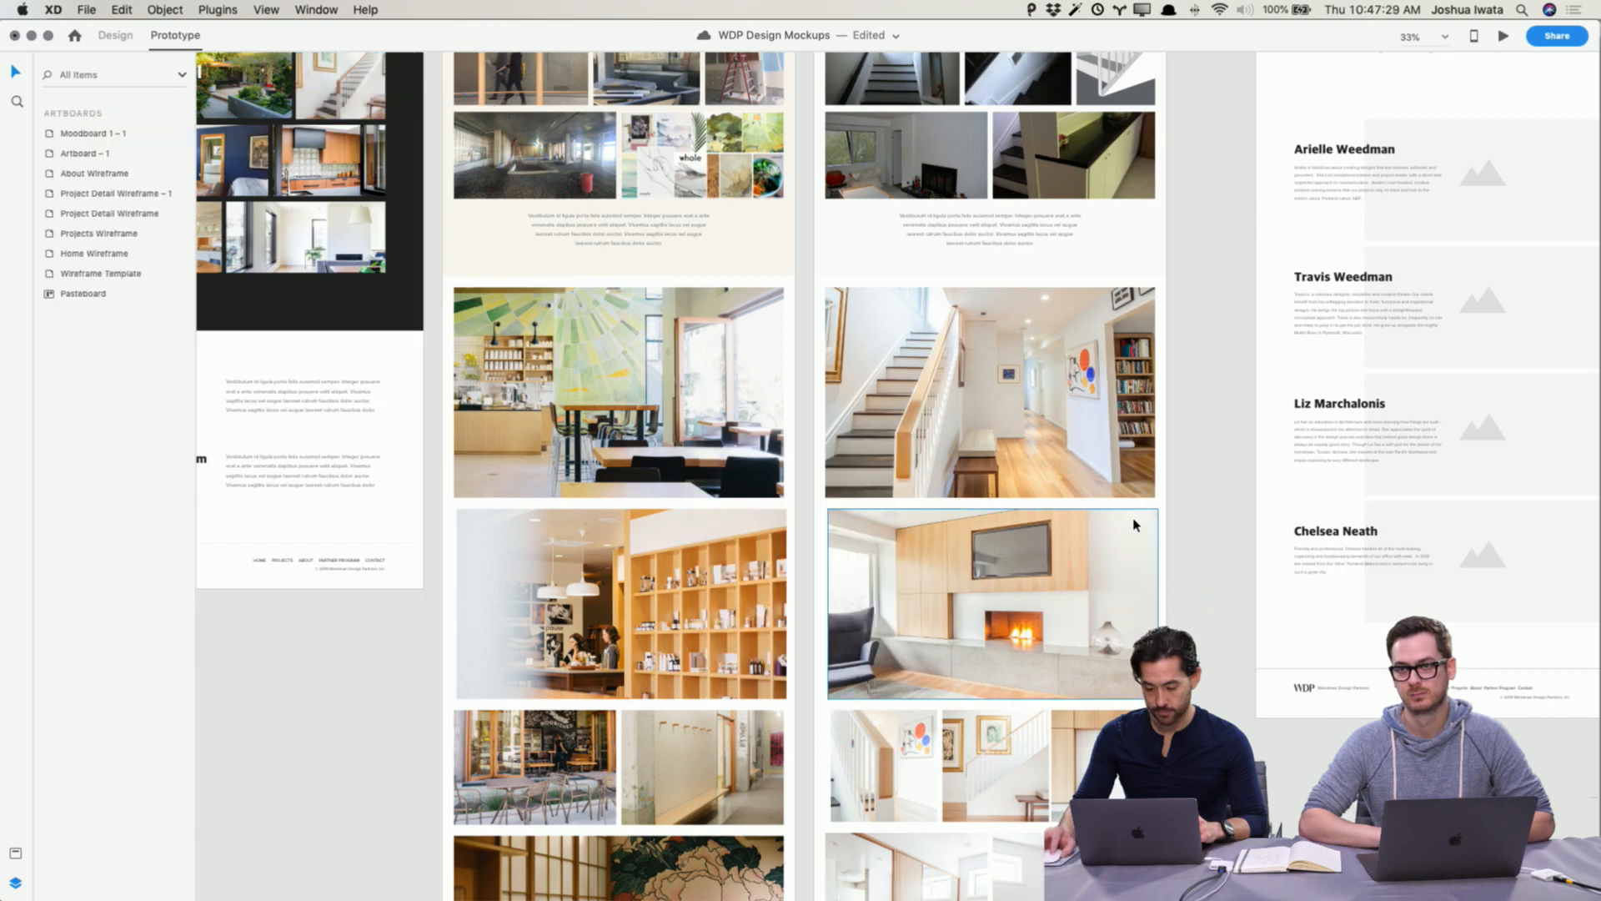
# Step: Duplicate the Root Whole Body label onto the Residential staircase thumbnail and change its text to Humphrey Park
pyautogui.scroll(8, 1134, 523)
pyautogui.hscroll(-5, 1130, 526)
pyautogui.hscroll(-1, 1130, 531)
pyautogui.scroll(-5, 733, 517)
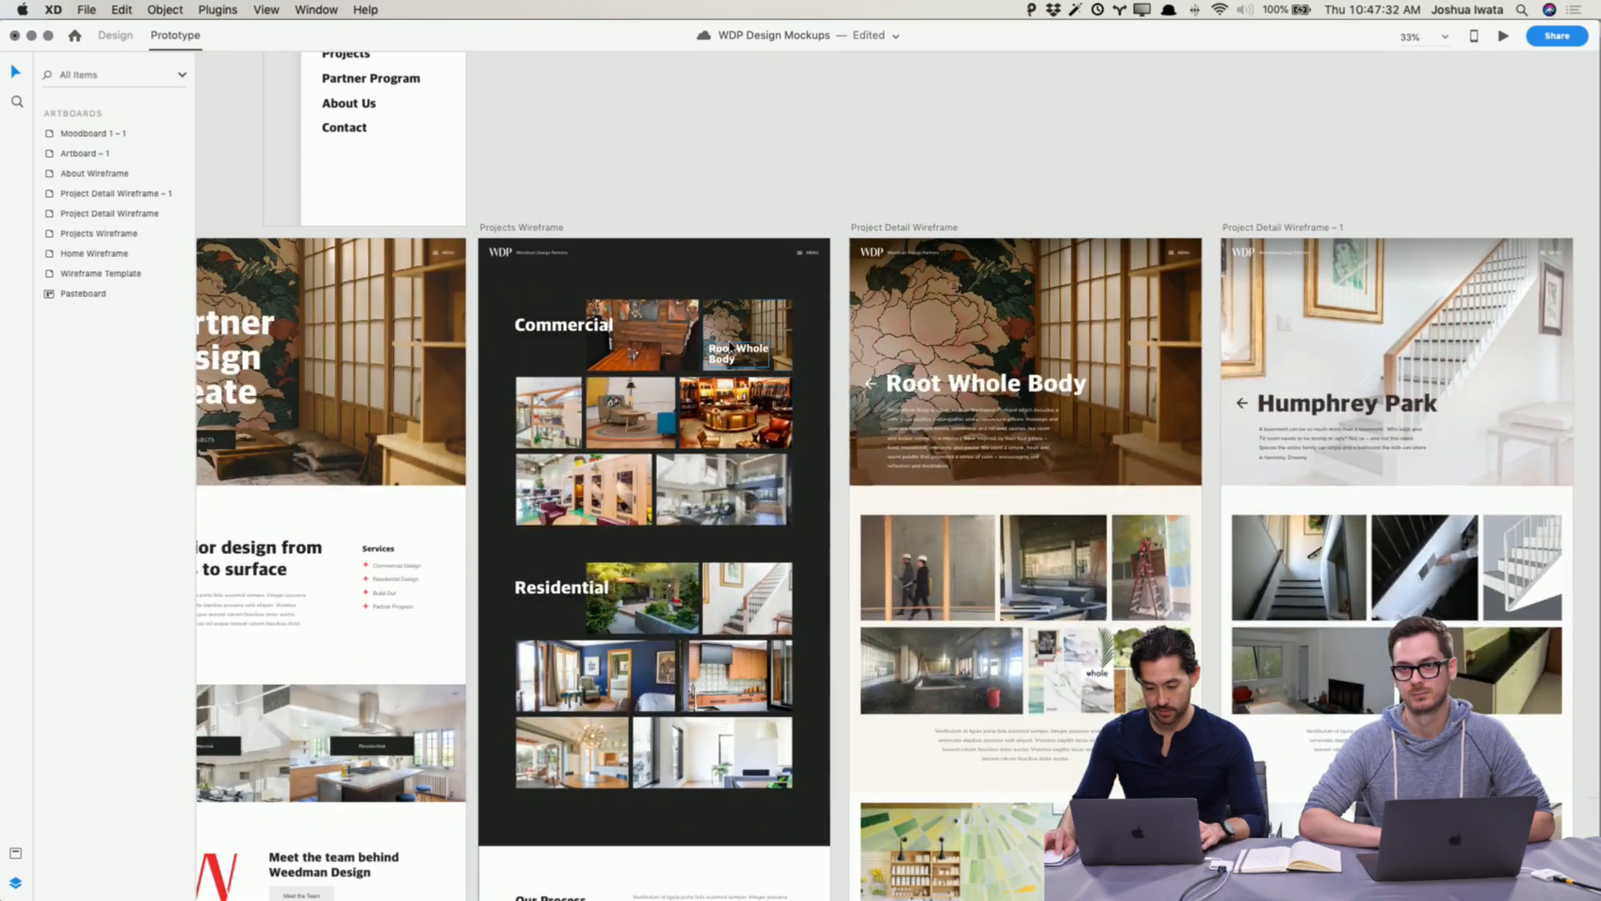
pyautogui.click(731, 352)
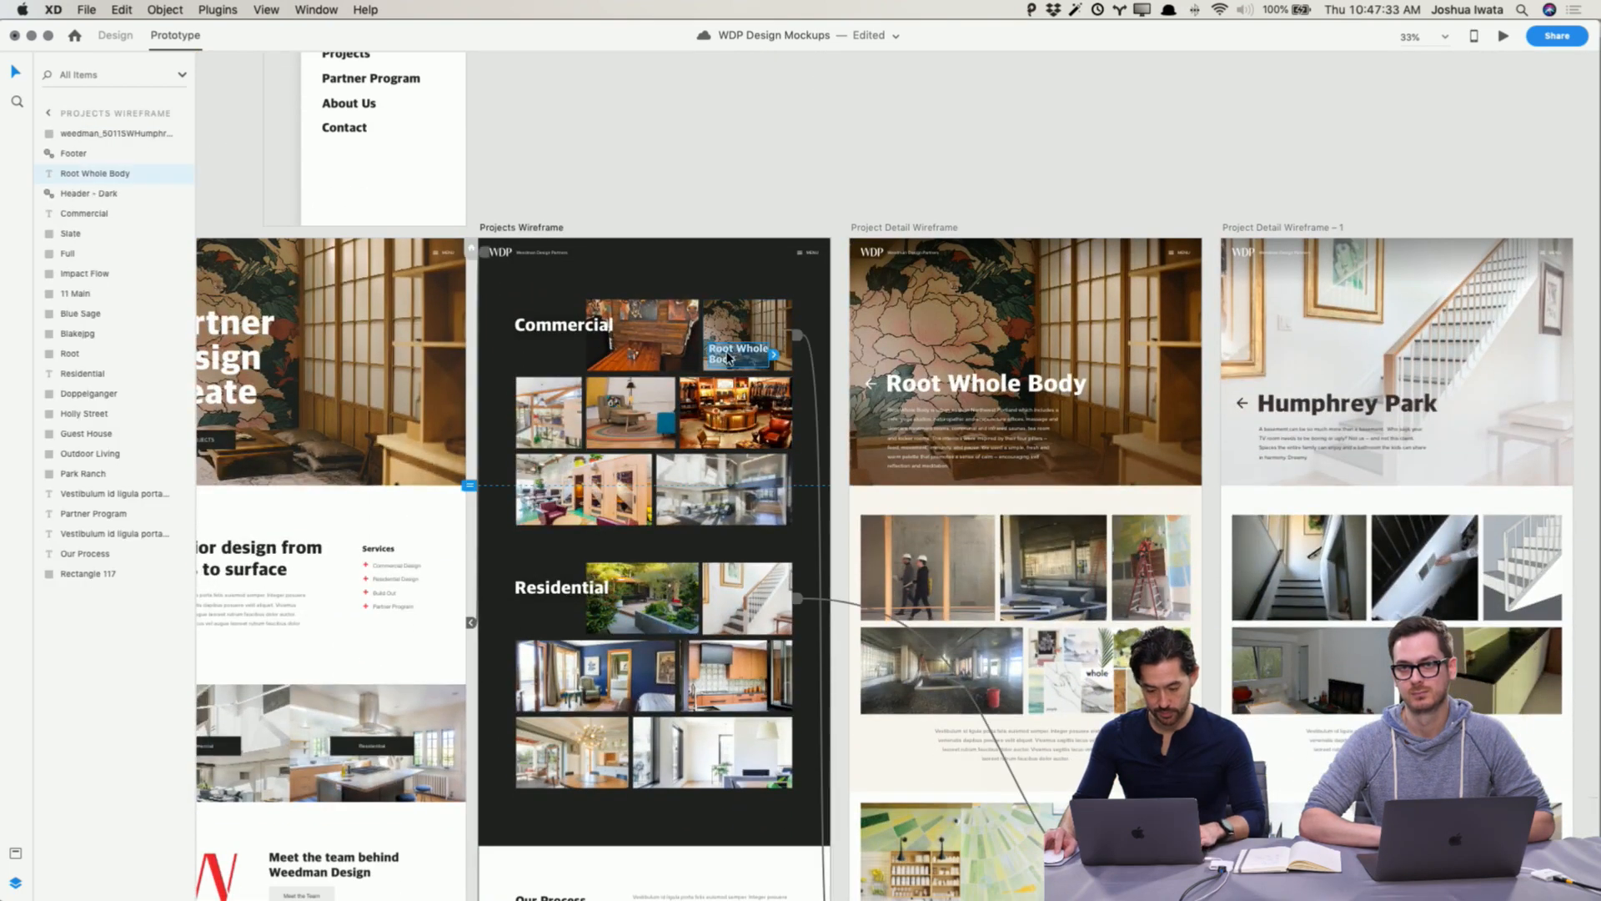
pyautogui.moveTo(730, 357); pyautogui.dragTo(731, 615)
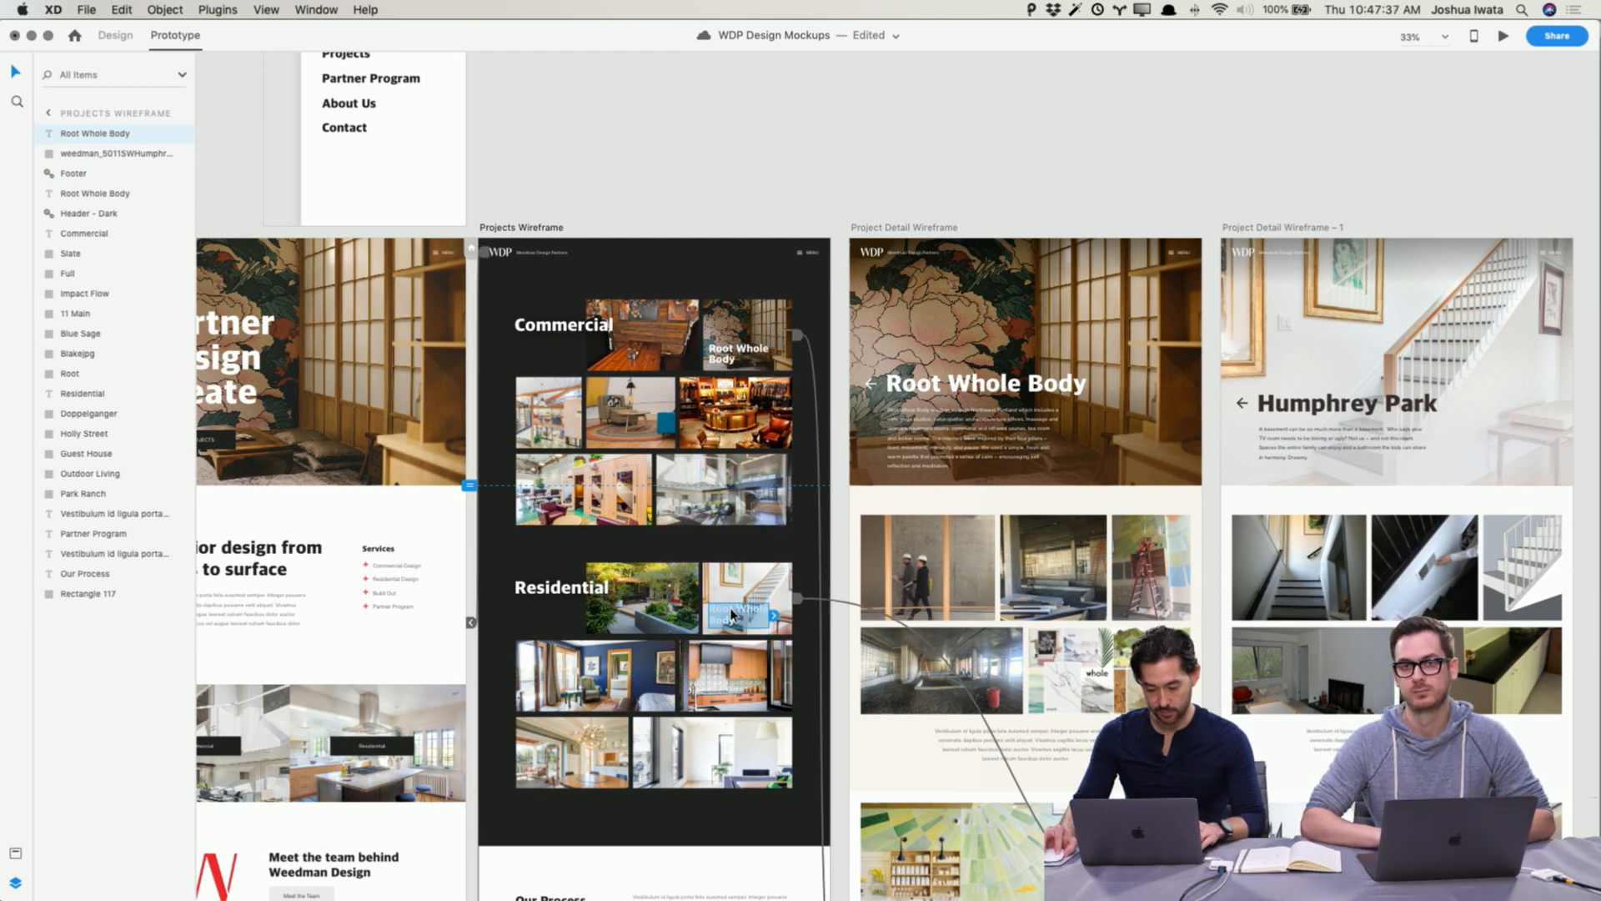
pyautogui.doubleClick(730, 615)
pyautogui.write('Humphr')
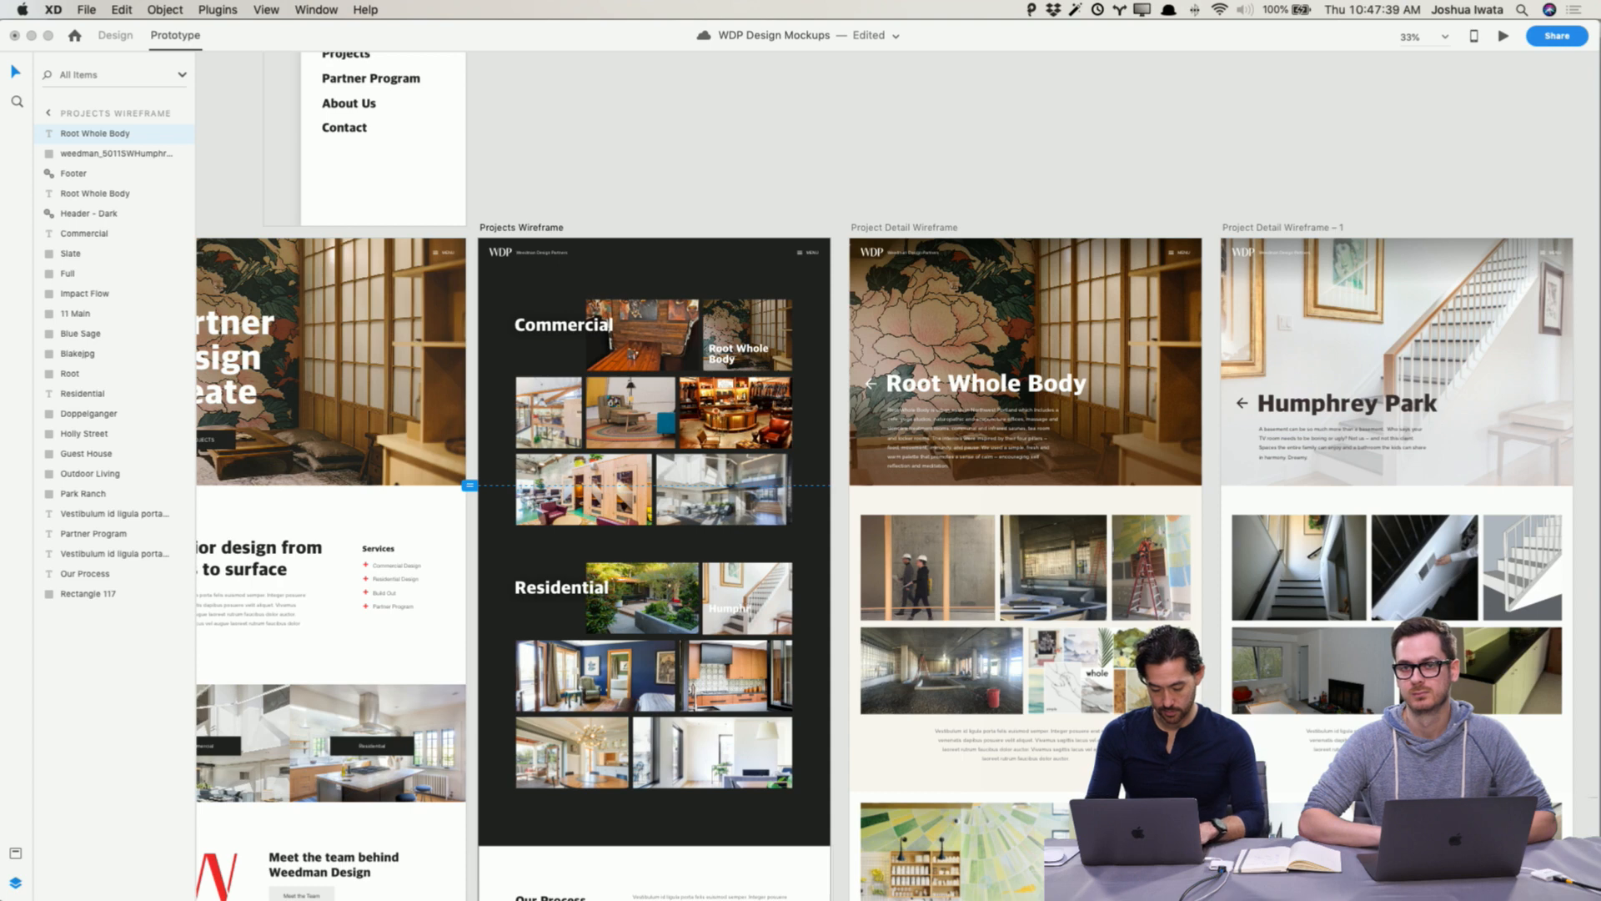
pyautogui.write('ey Park')
pyautogui.press('Escape')
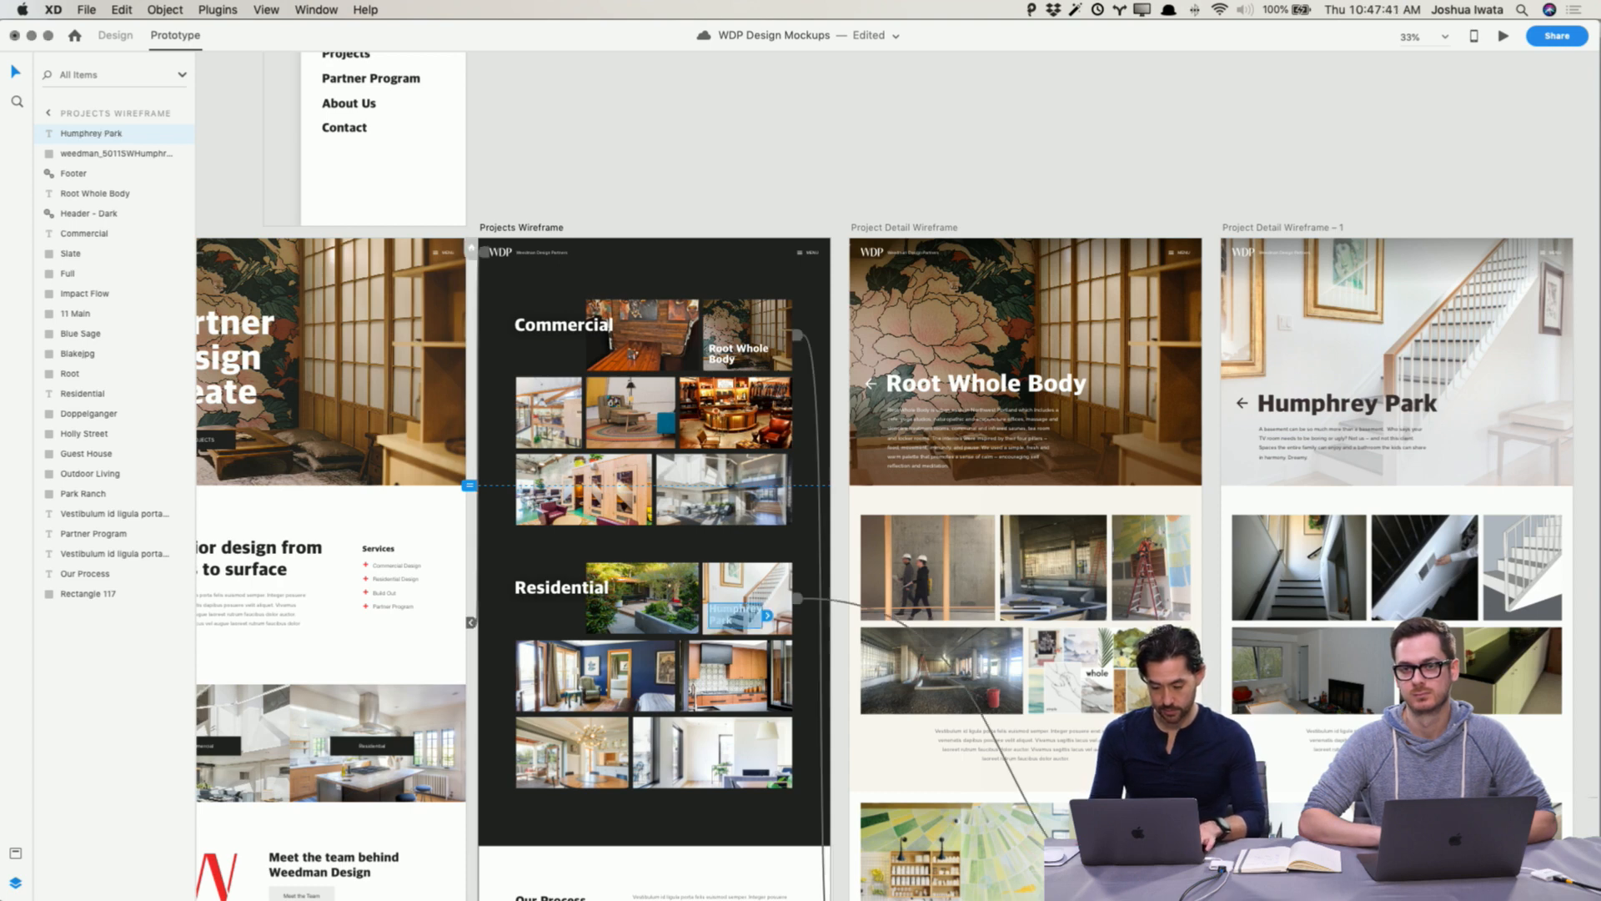
# Step: Preview the prototype, opening Projects from the menu and then the Root Whole Body project
pyautogui.click(756, 588)
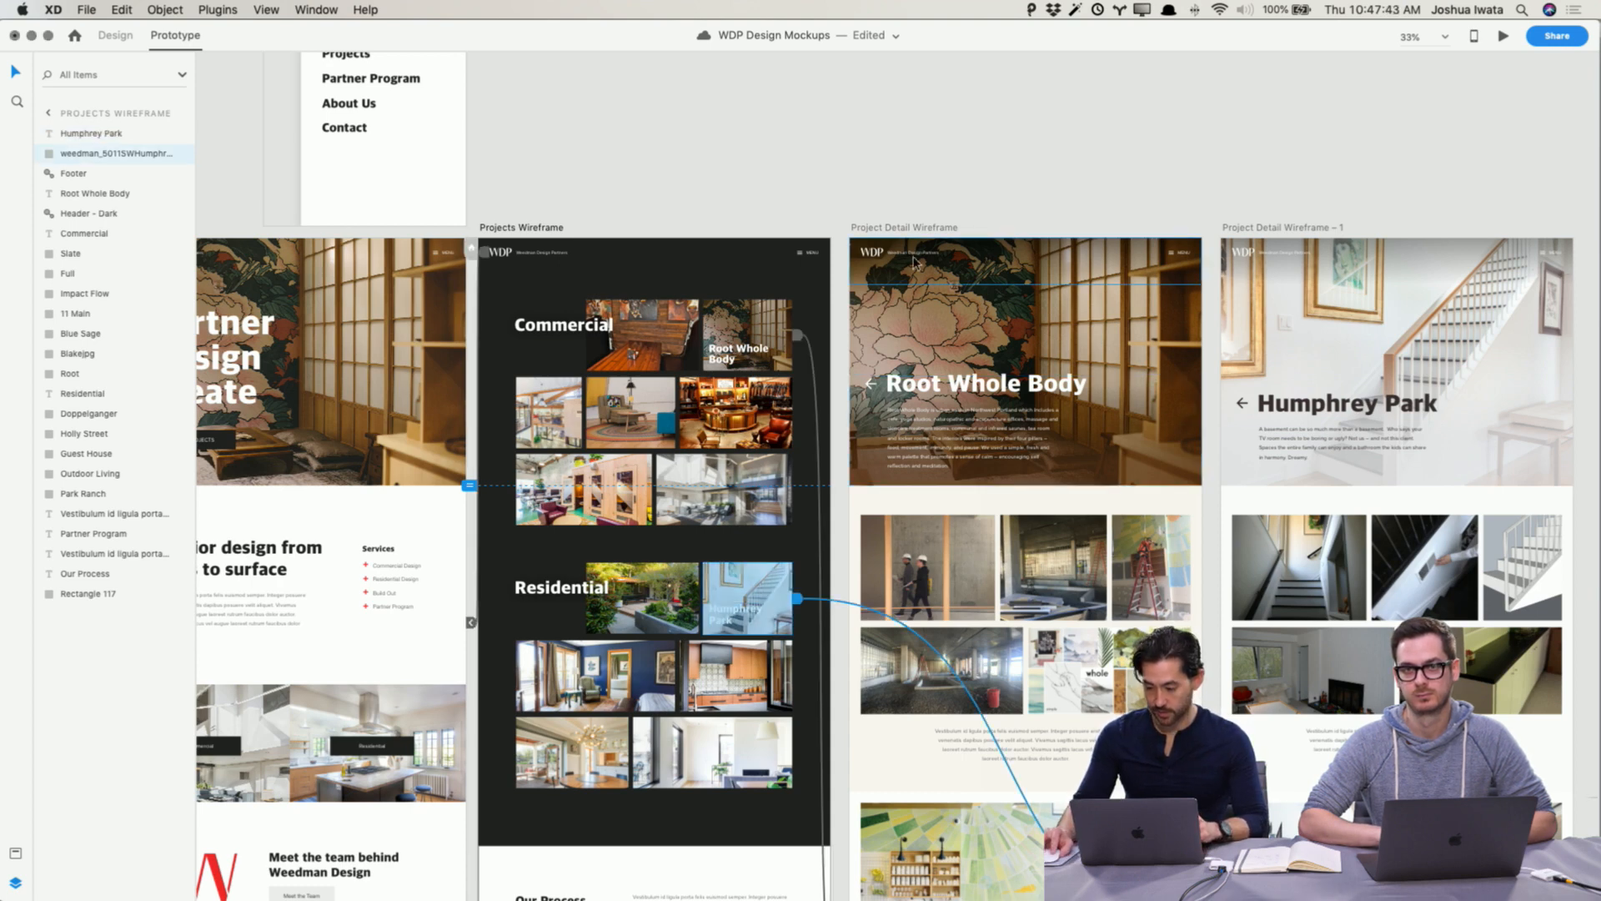
pyautogui.hscroll(3, 909, 159)
pyautogui.hscroll(3, 909, 159)
pyautogui.click(911, 159)
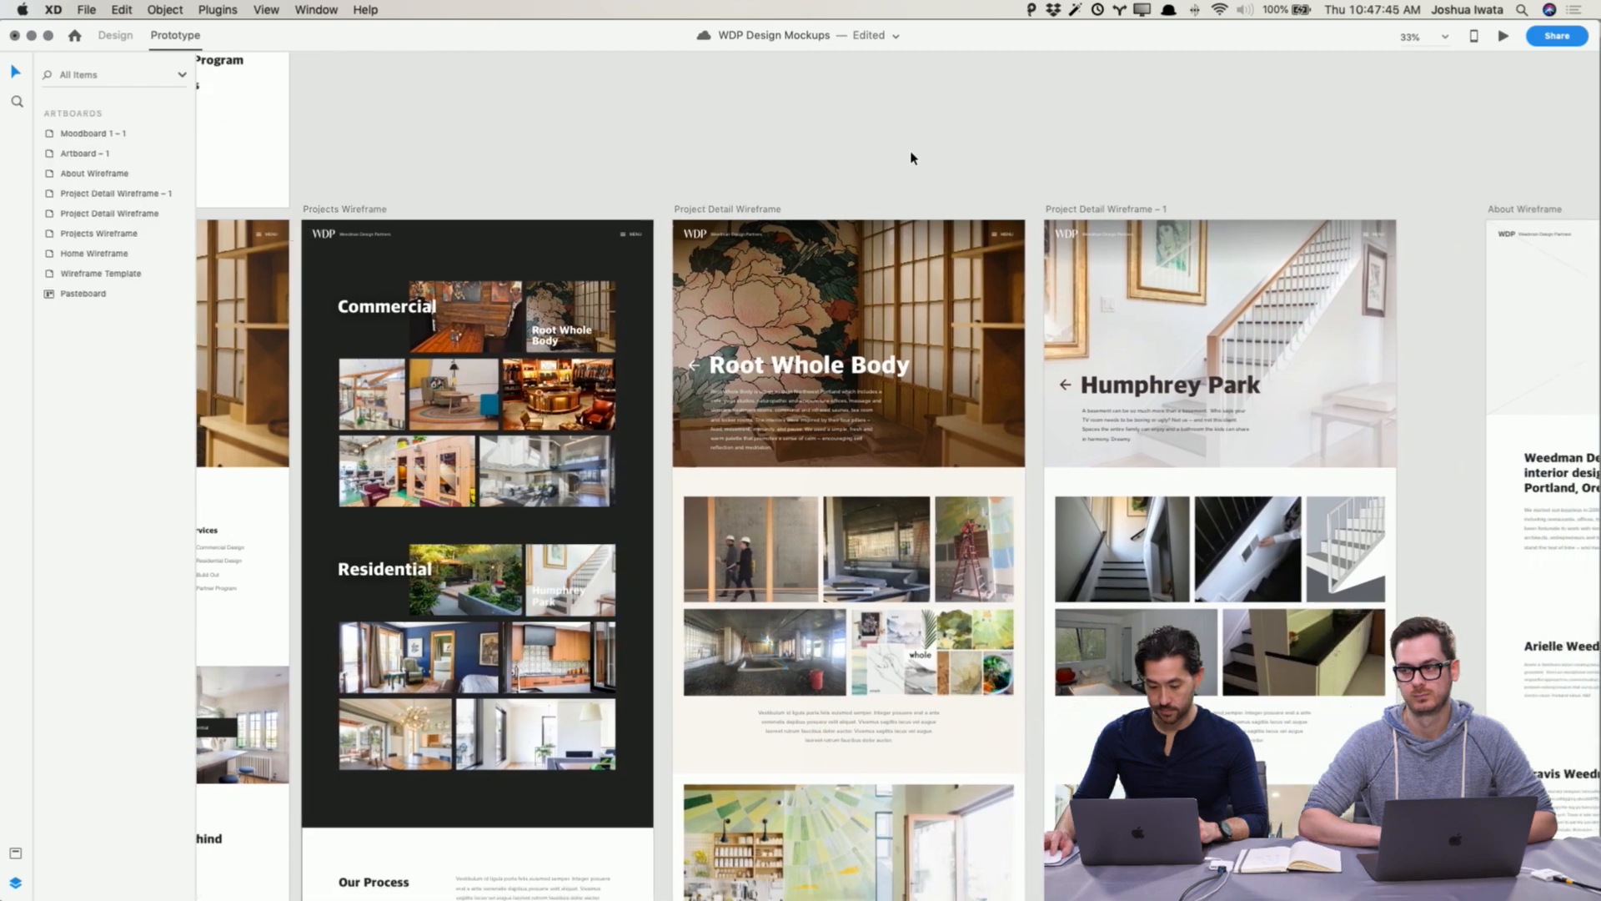
pyautogui.click(119, 37)
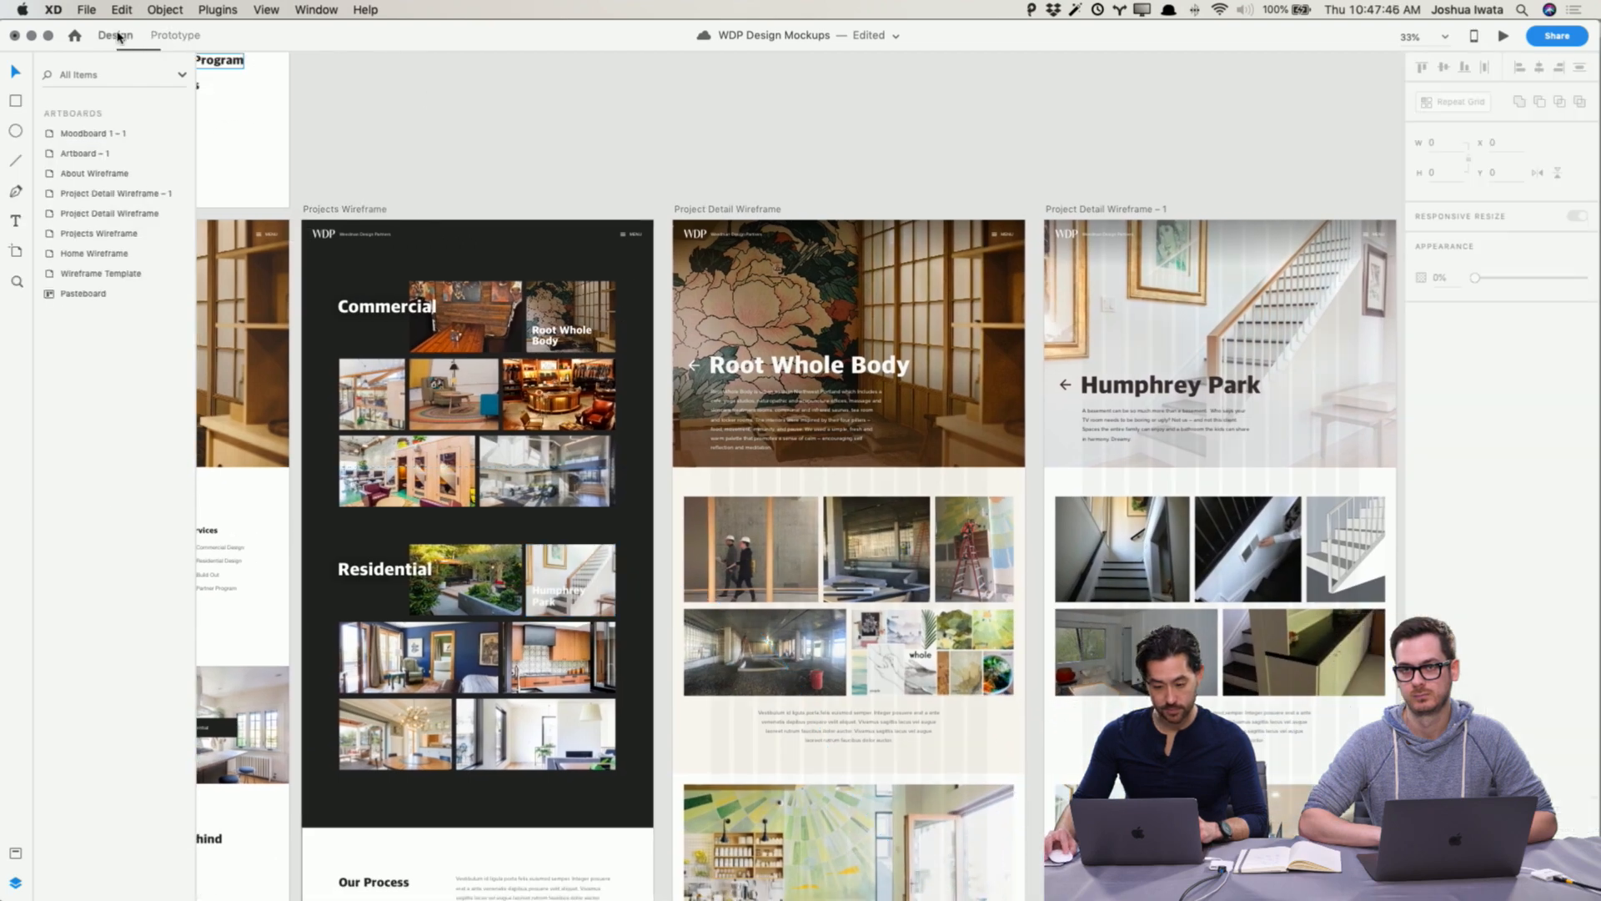
pyautogui.click(1502, 36)
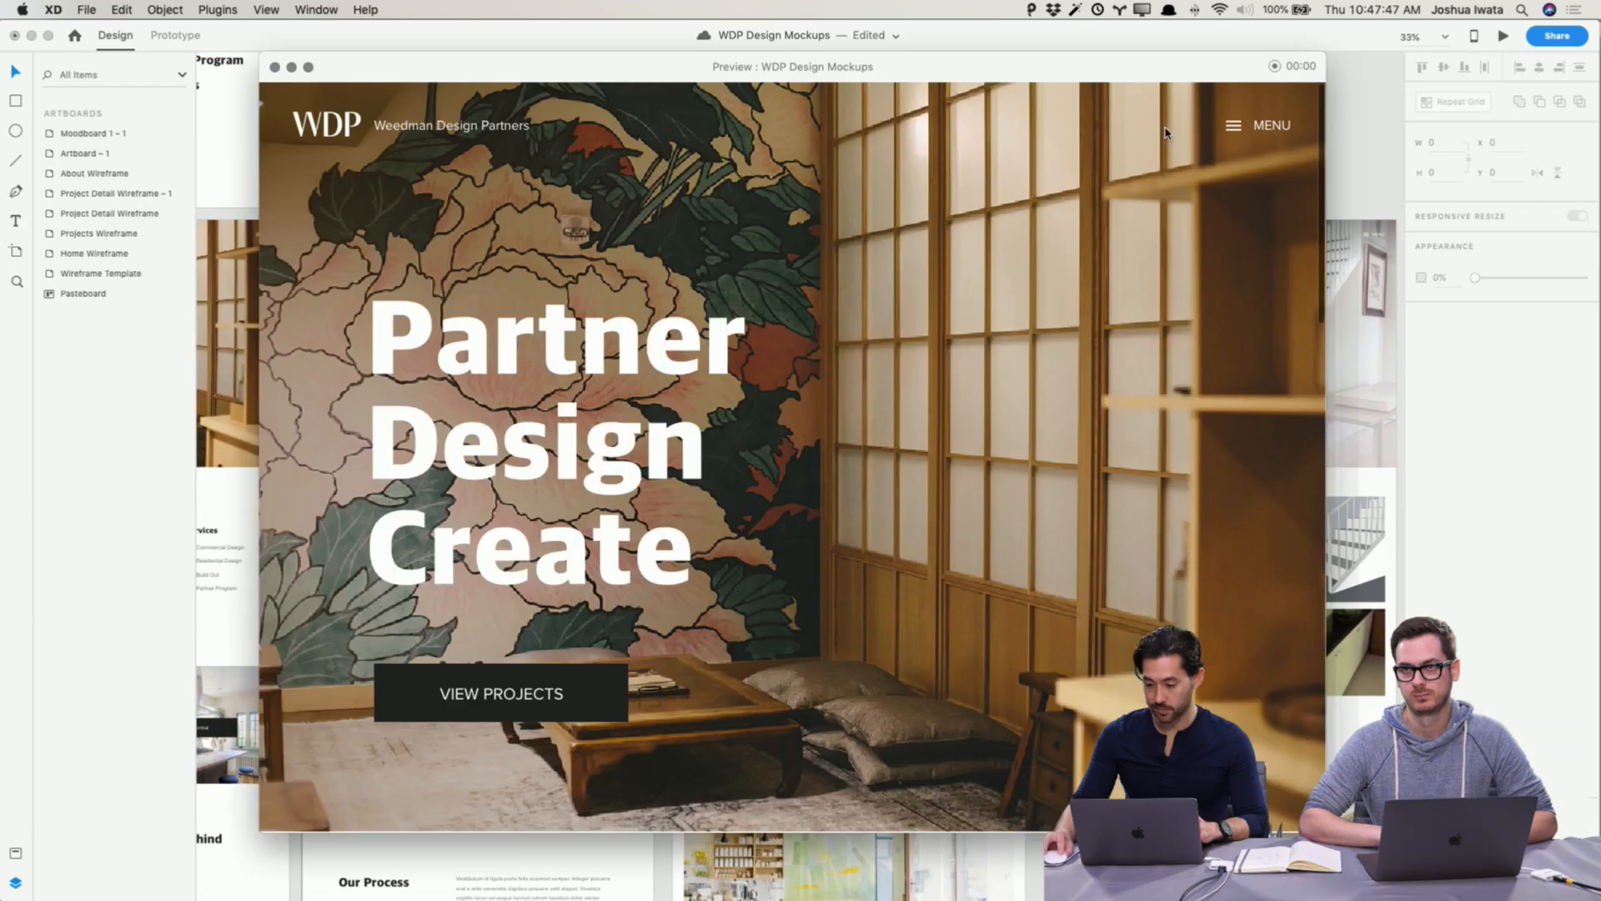
pyautogui.click(1245, 129)
pyautogui.click(996, 321)
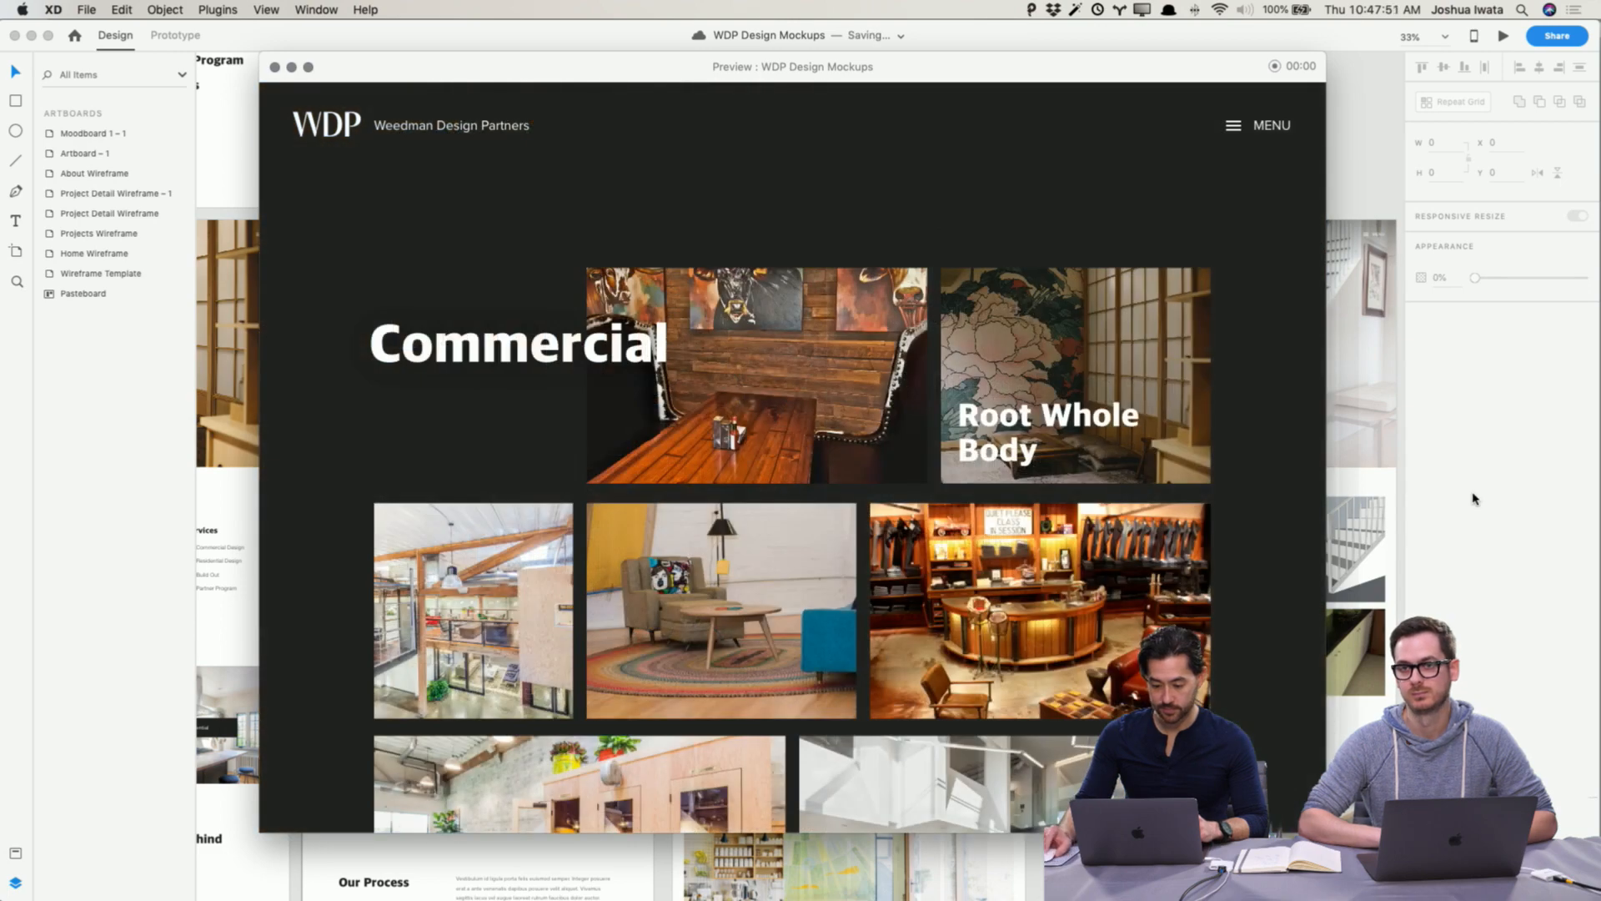
pyautogui.click(1089, 406)
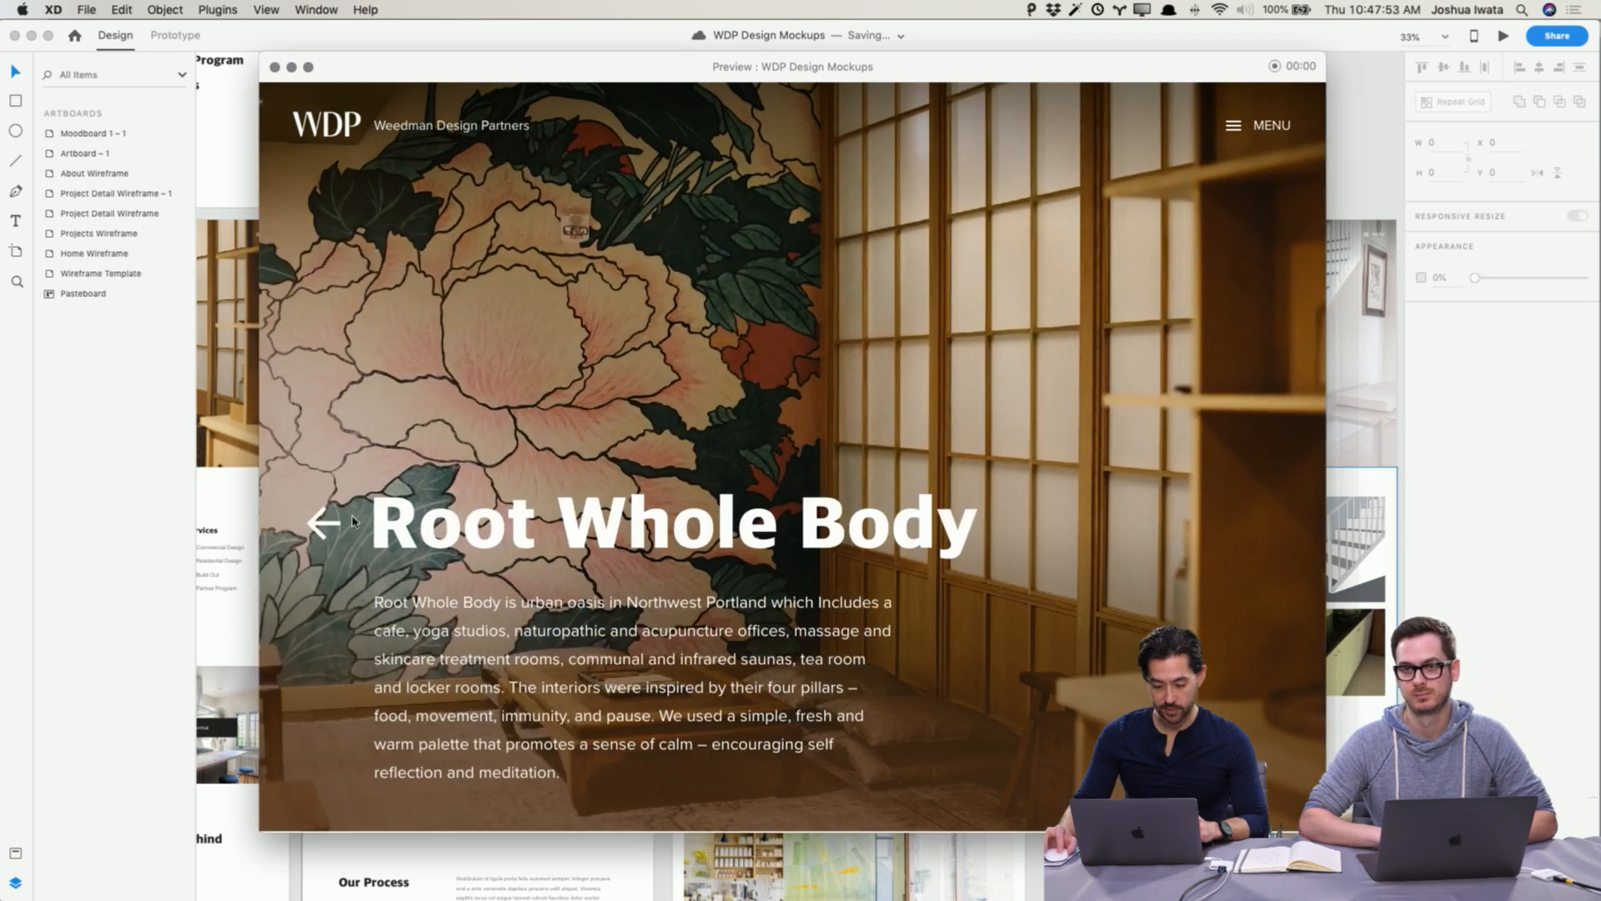
# Step: In the preview, go back to the Projects page and open the Humphrey Park project
pyautogui.click(317, 523)
pyautogui.scroll(-10, 701, 521)
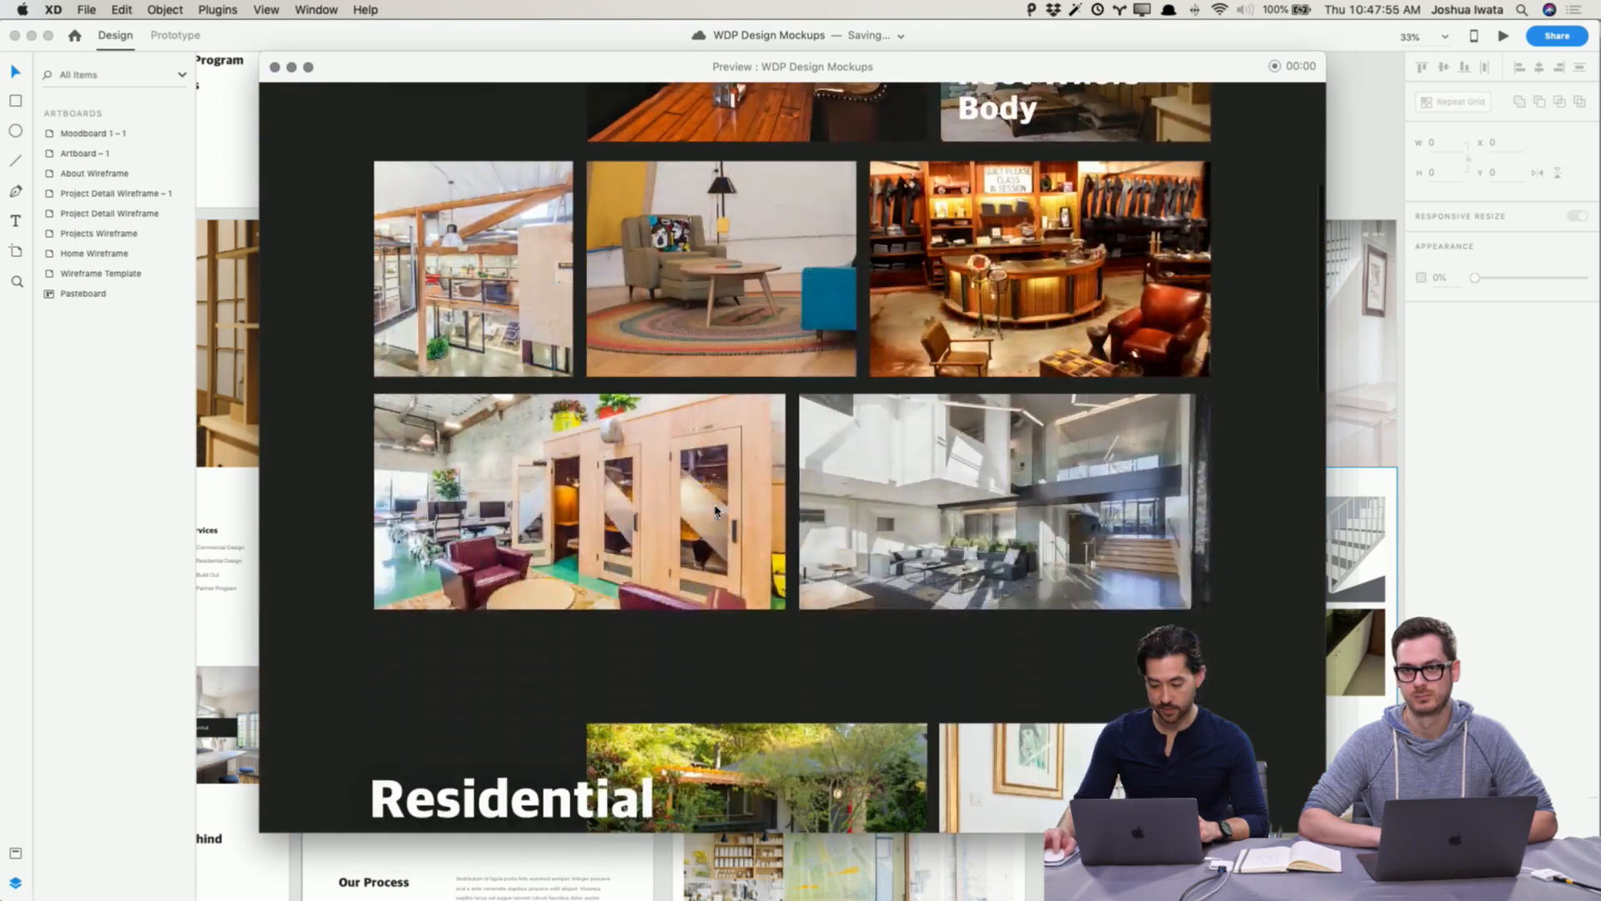
pyautogui.scroll(-4, 724, 498)
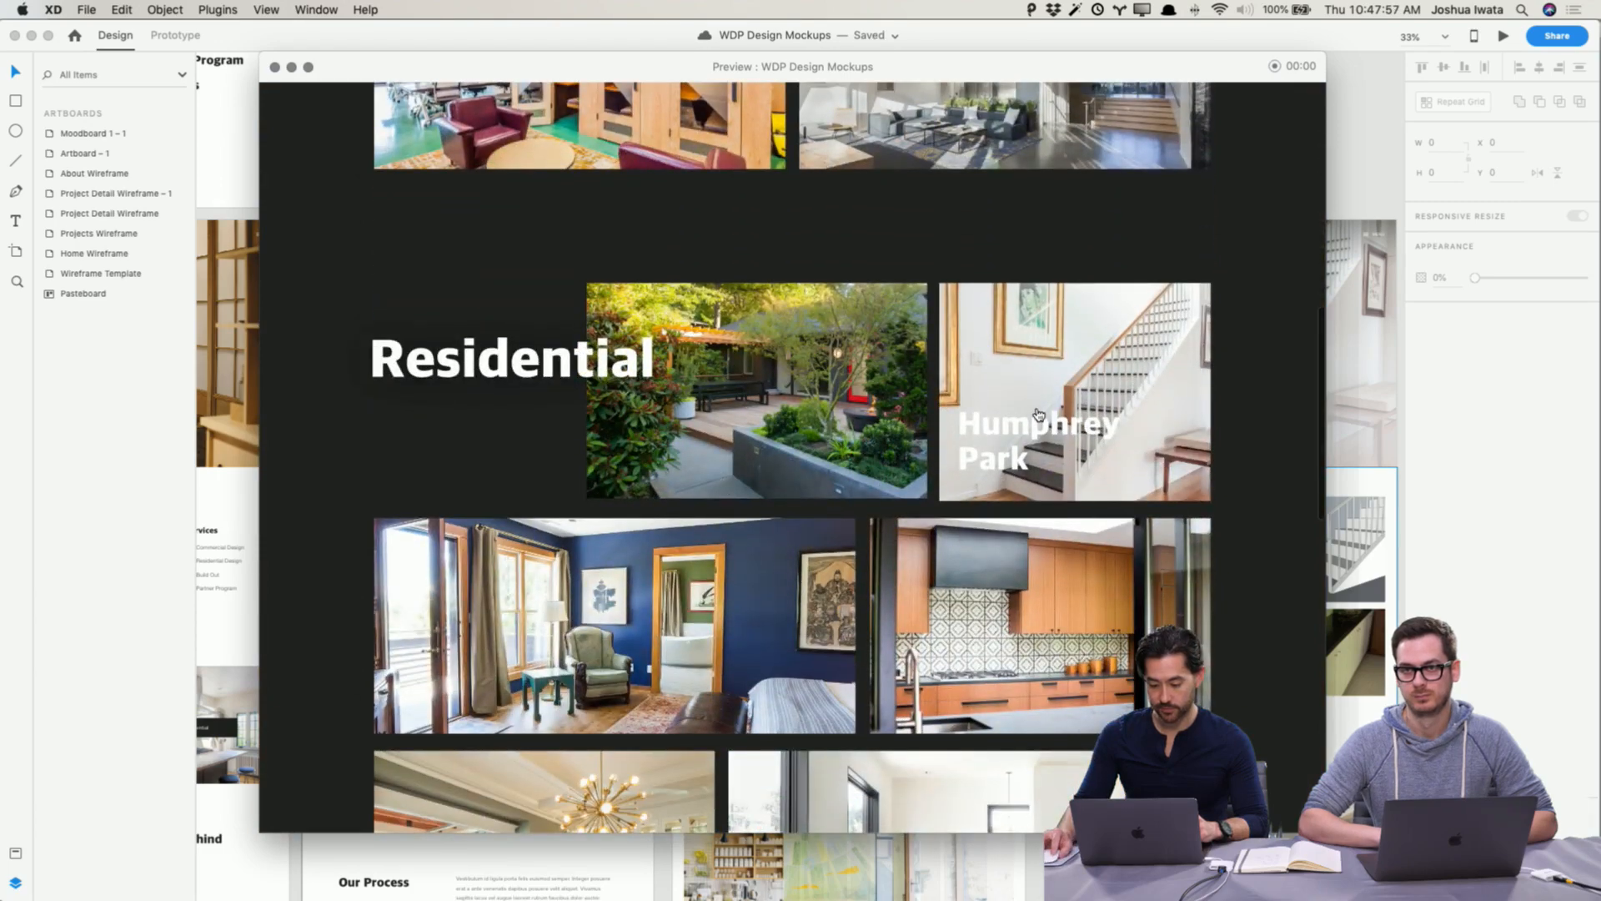
pyautogui.click(1039, 415)
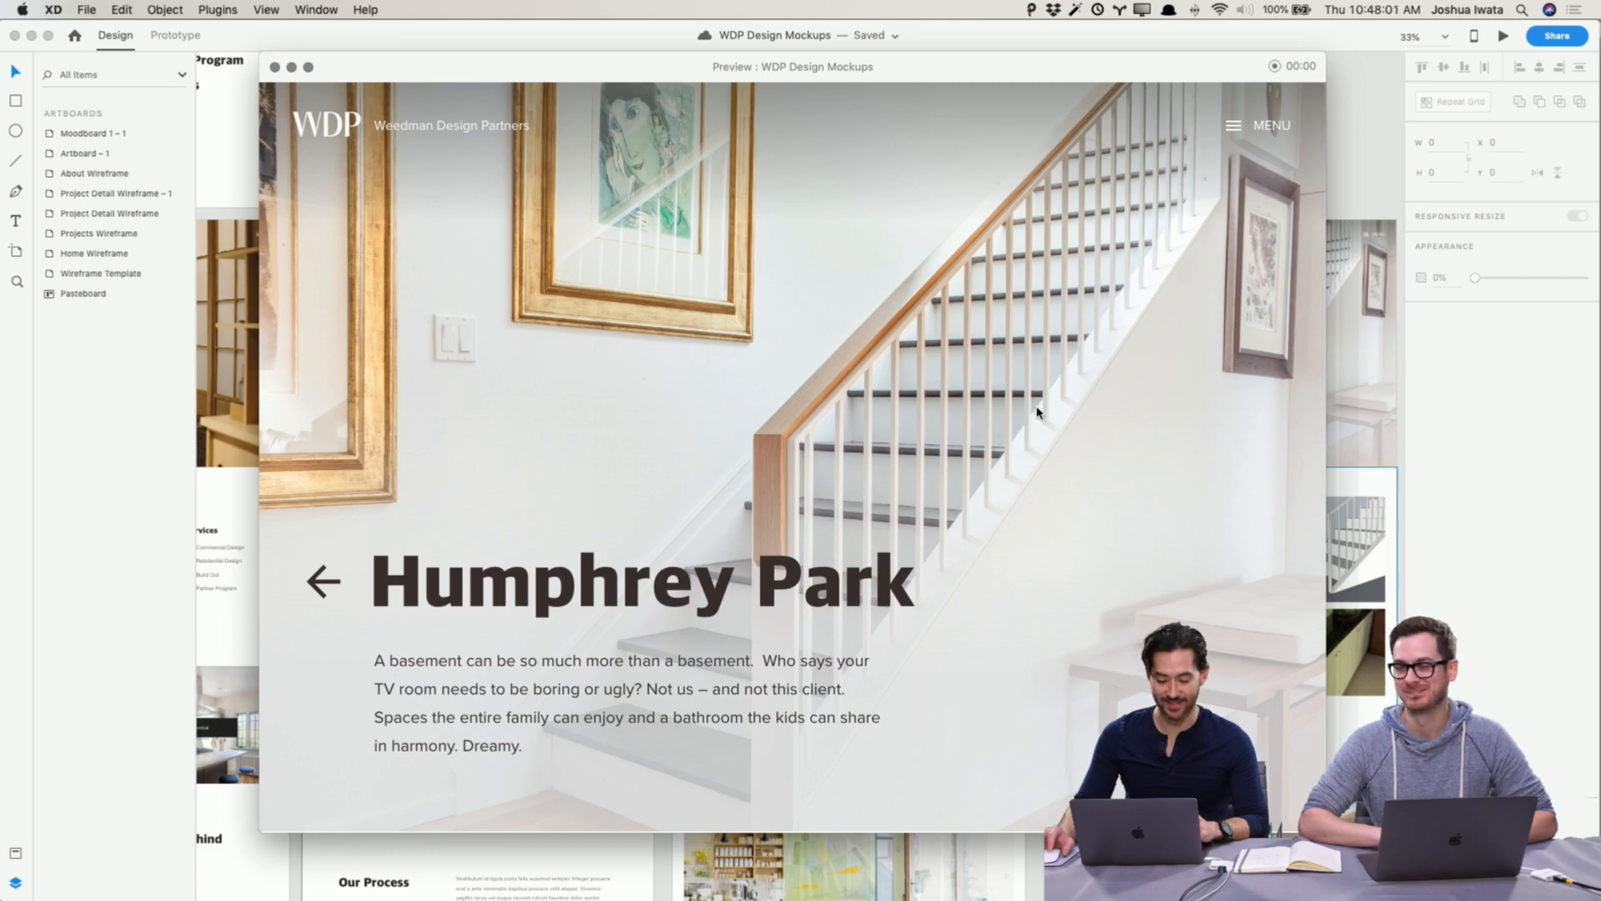
# Step: Return from Humphrey Park to the Projects page with its back arrow and reopen the Humphrey Park project
pyautogui.click(325, 581)
pyautogui.scroll(-5, 414, 581)
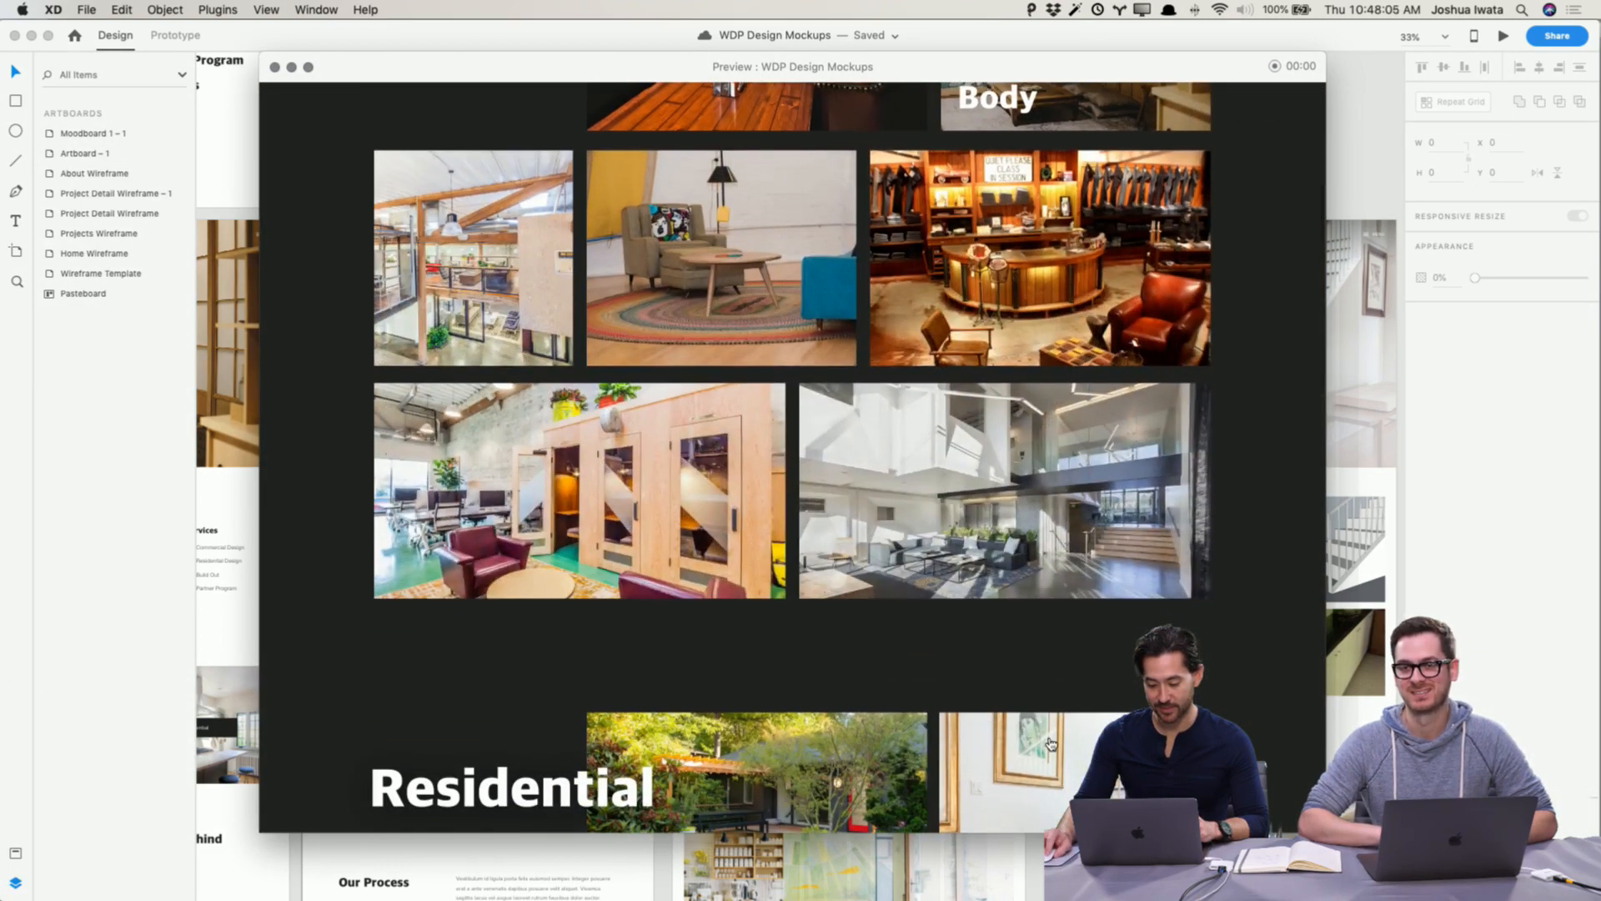
pyautogui.scroll(5, 1051, 743)
pyautogui.scroll(-2, 1064, 680)
pyautogui.scroll(-4, 1065, 681)
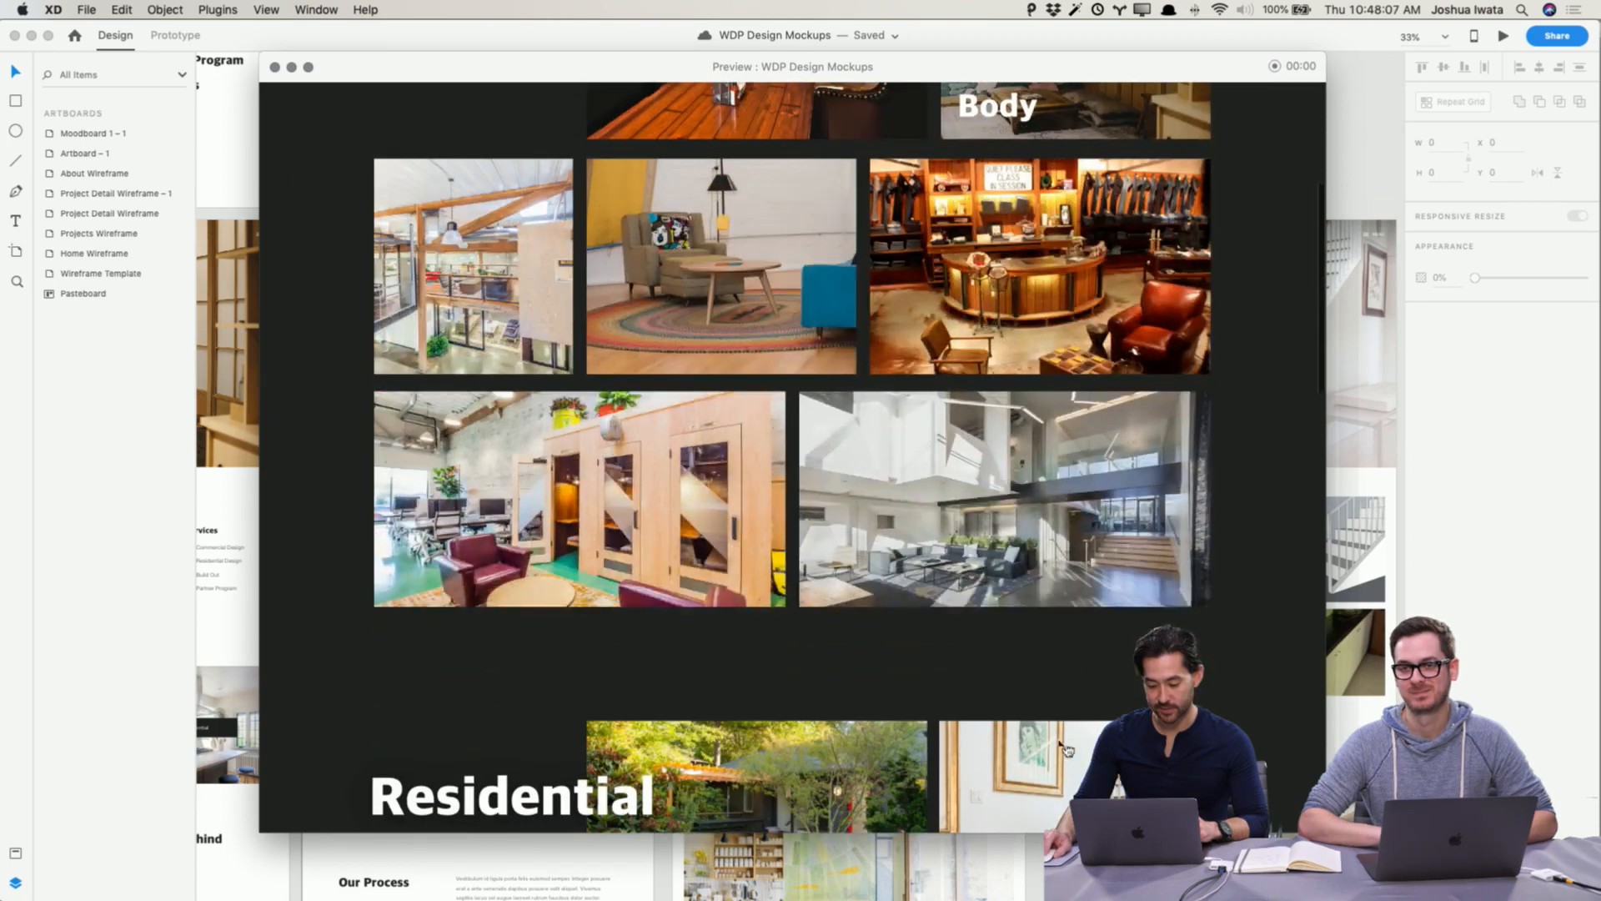
pyautogui.click(1026, 661)
# Step: Scroll through the whole Humphrey Park detail page in the preview down to the footer
pyautogui.scroll(5, 936, 536)
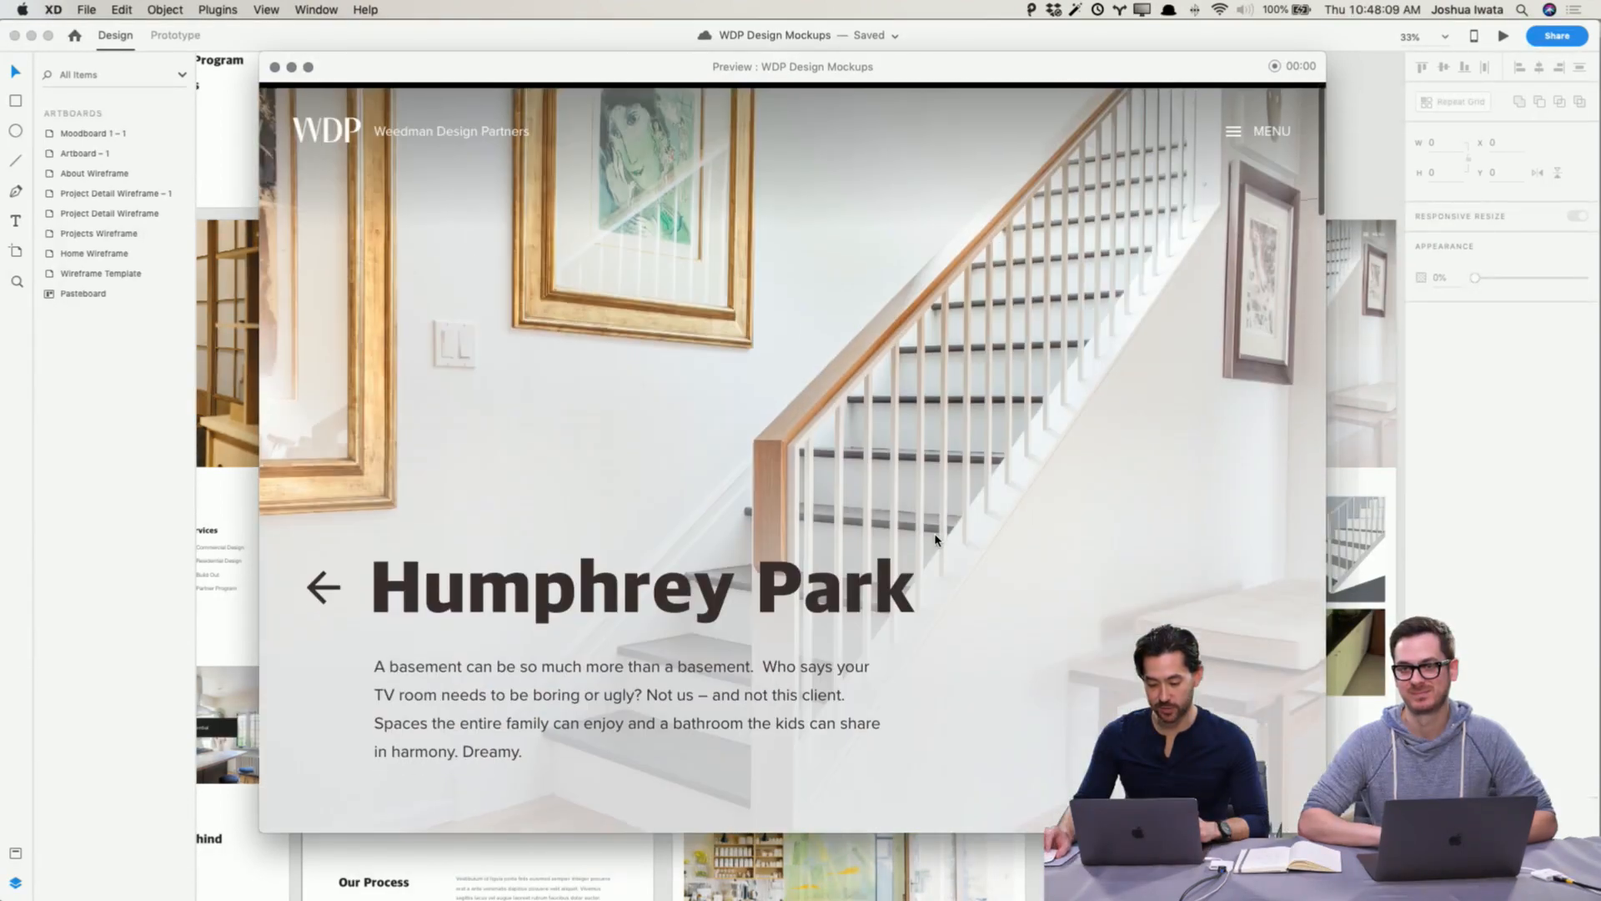
pyautogui.scroll(-2, 930, 565)
pyautogui.scroll(2, 929, 568)
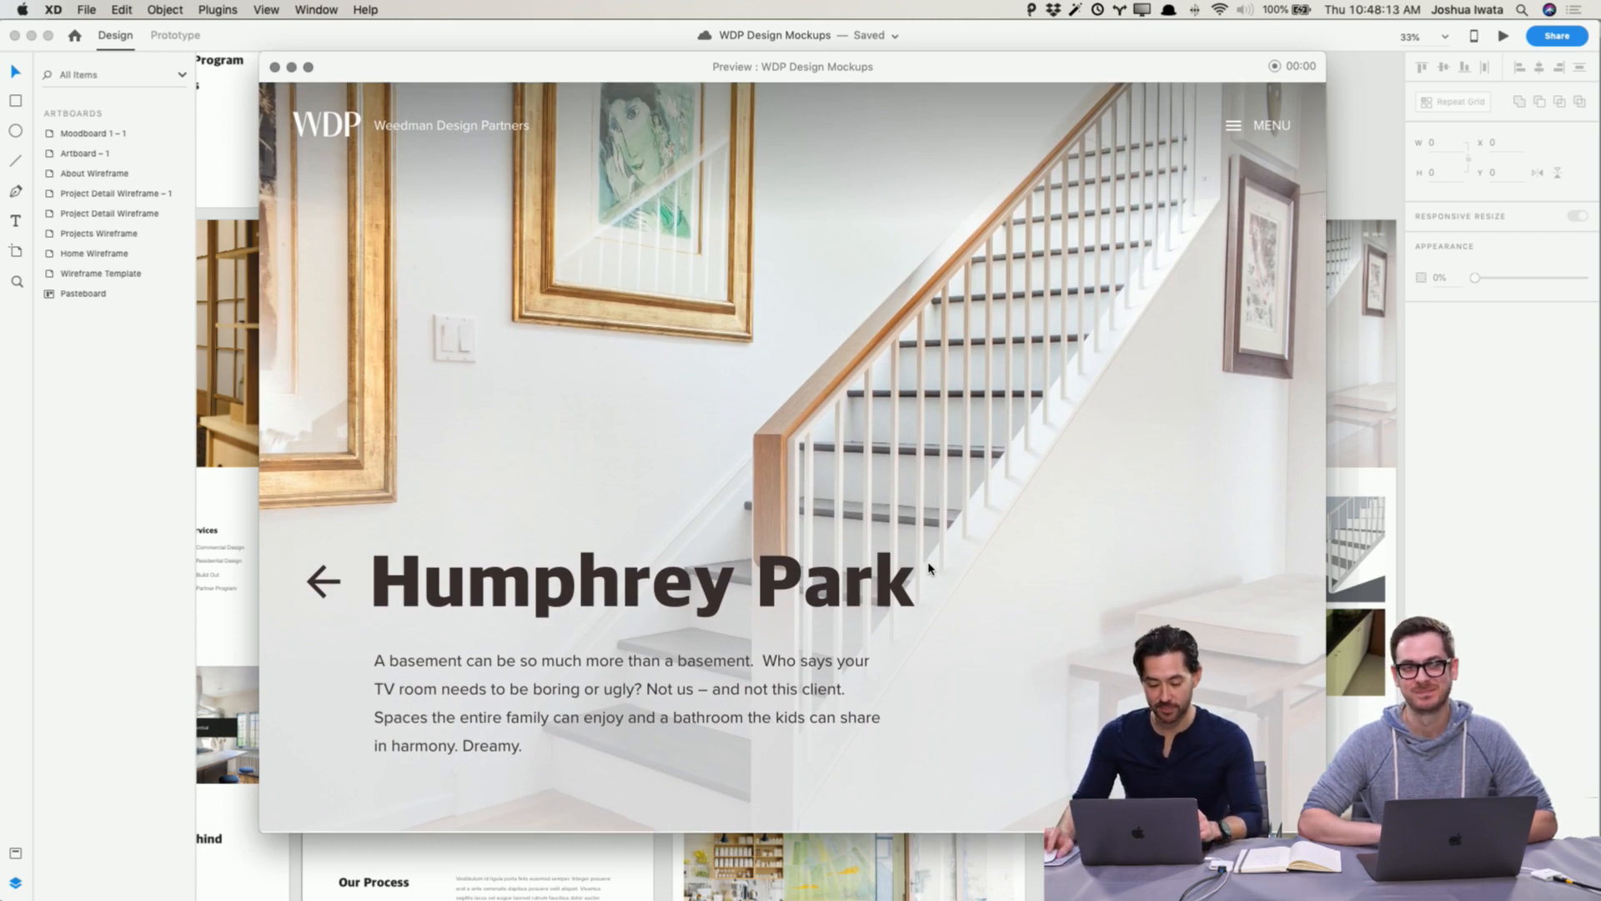
pyautogui.scroll(-3, 978, 481)
pyautogui.scroll(-10, 978, 481)
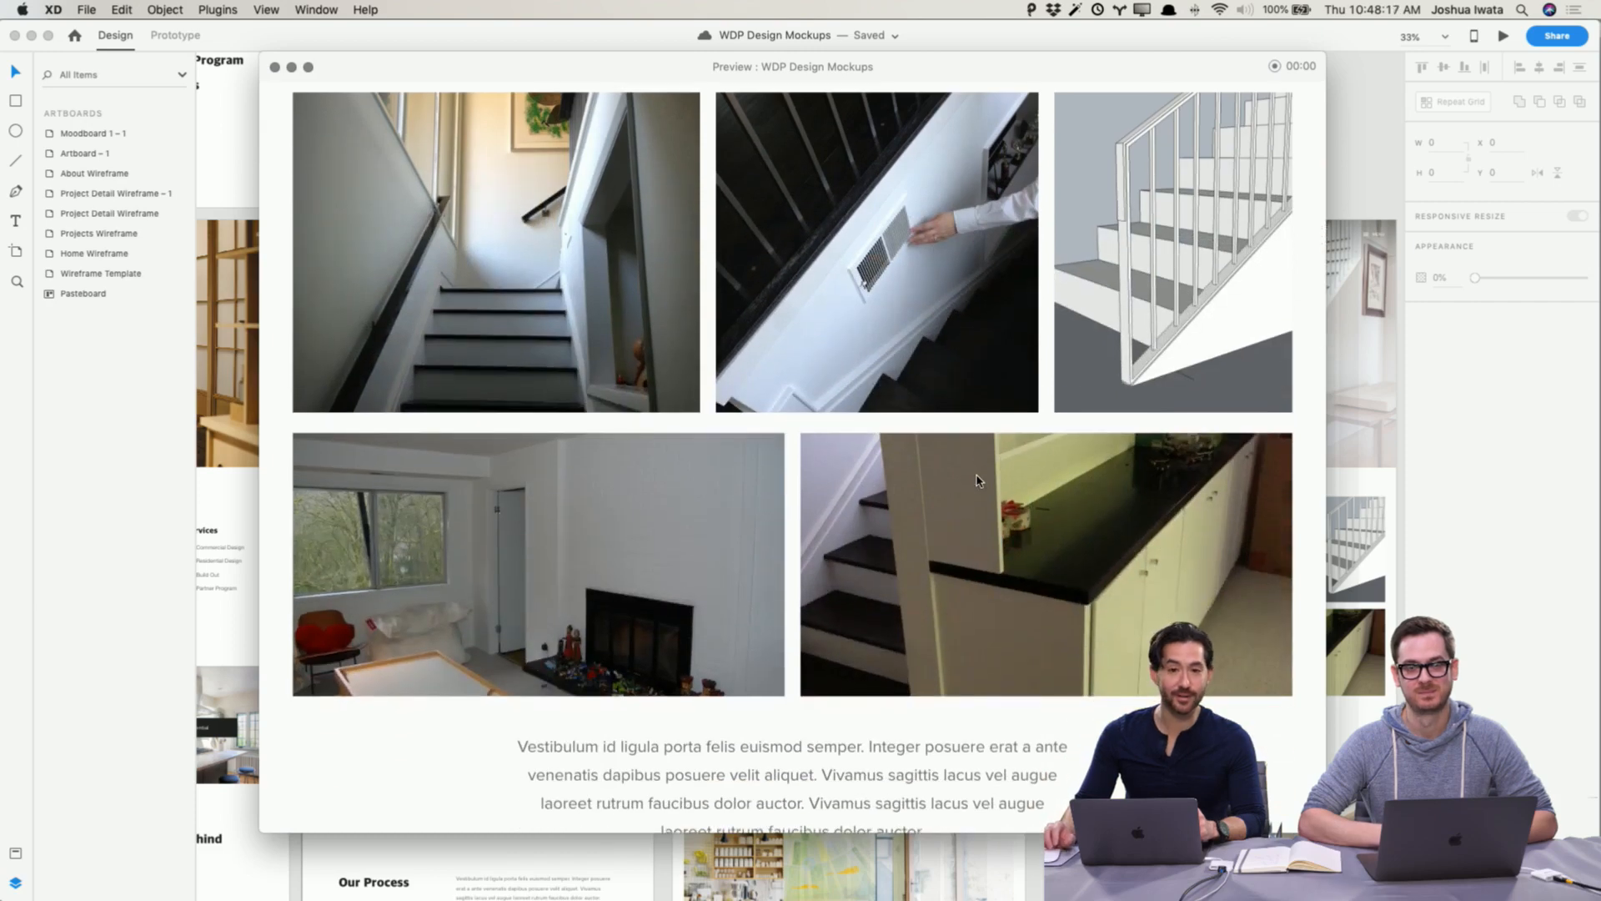
pyautogui.scroll(-11, 977, 481)
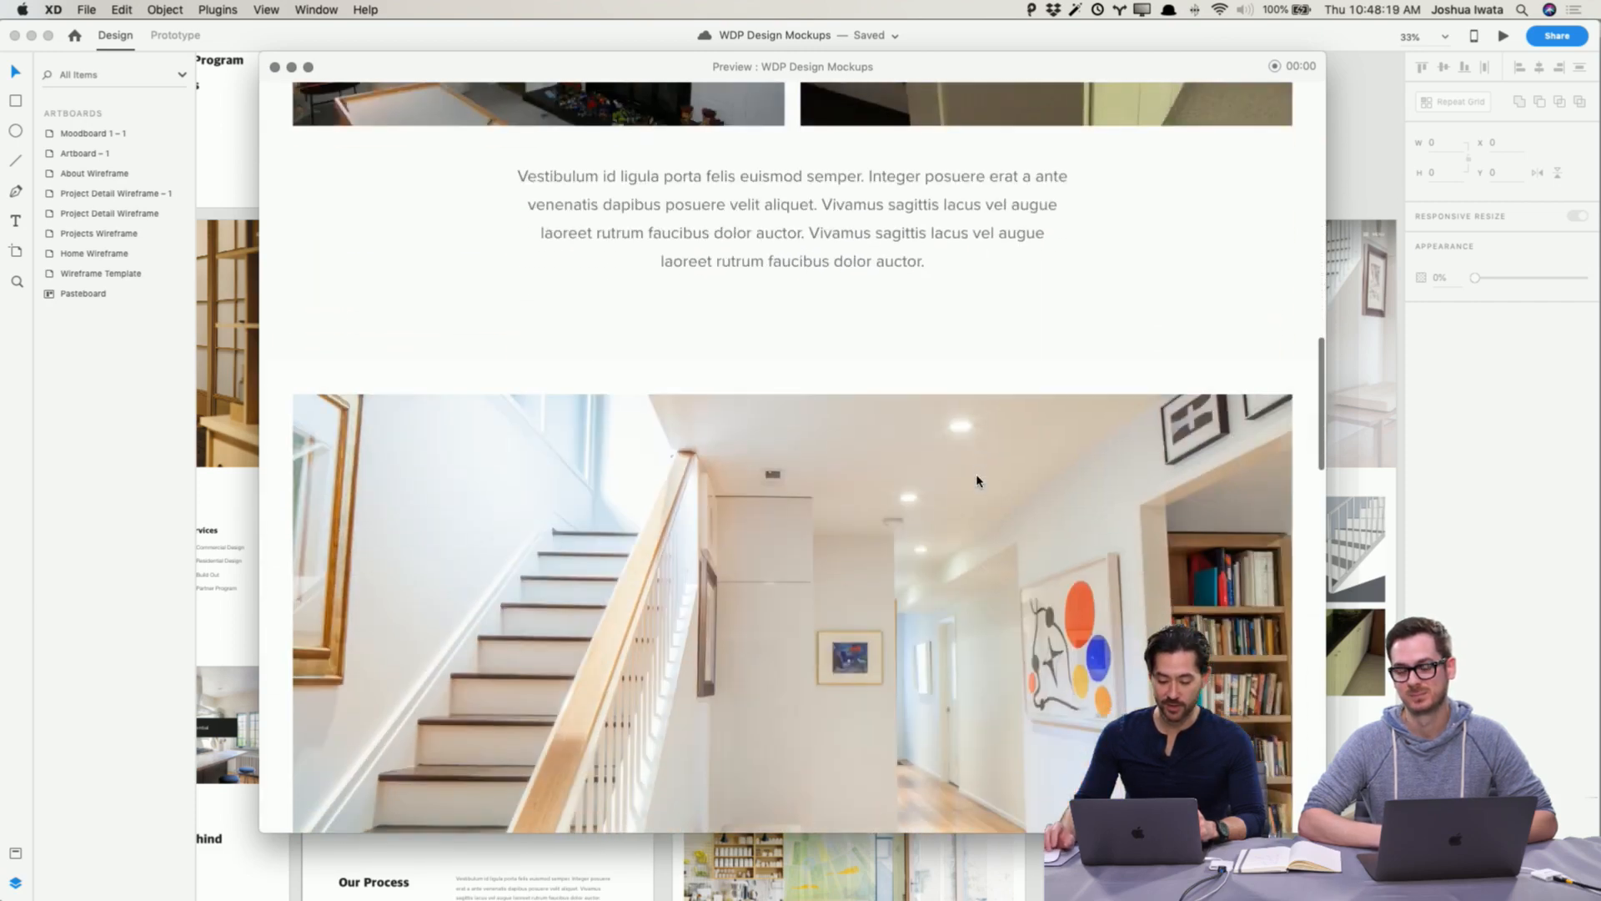
pyautogui.scroll(-2, 978, 481)
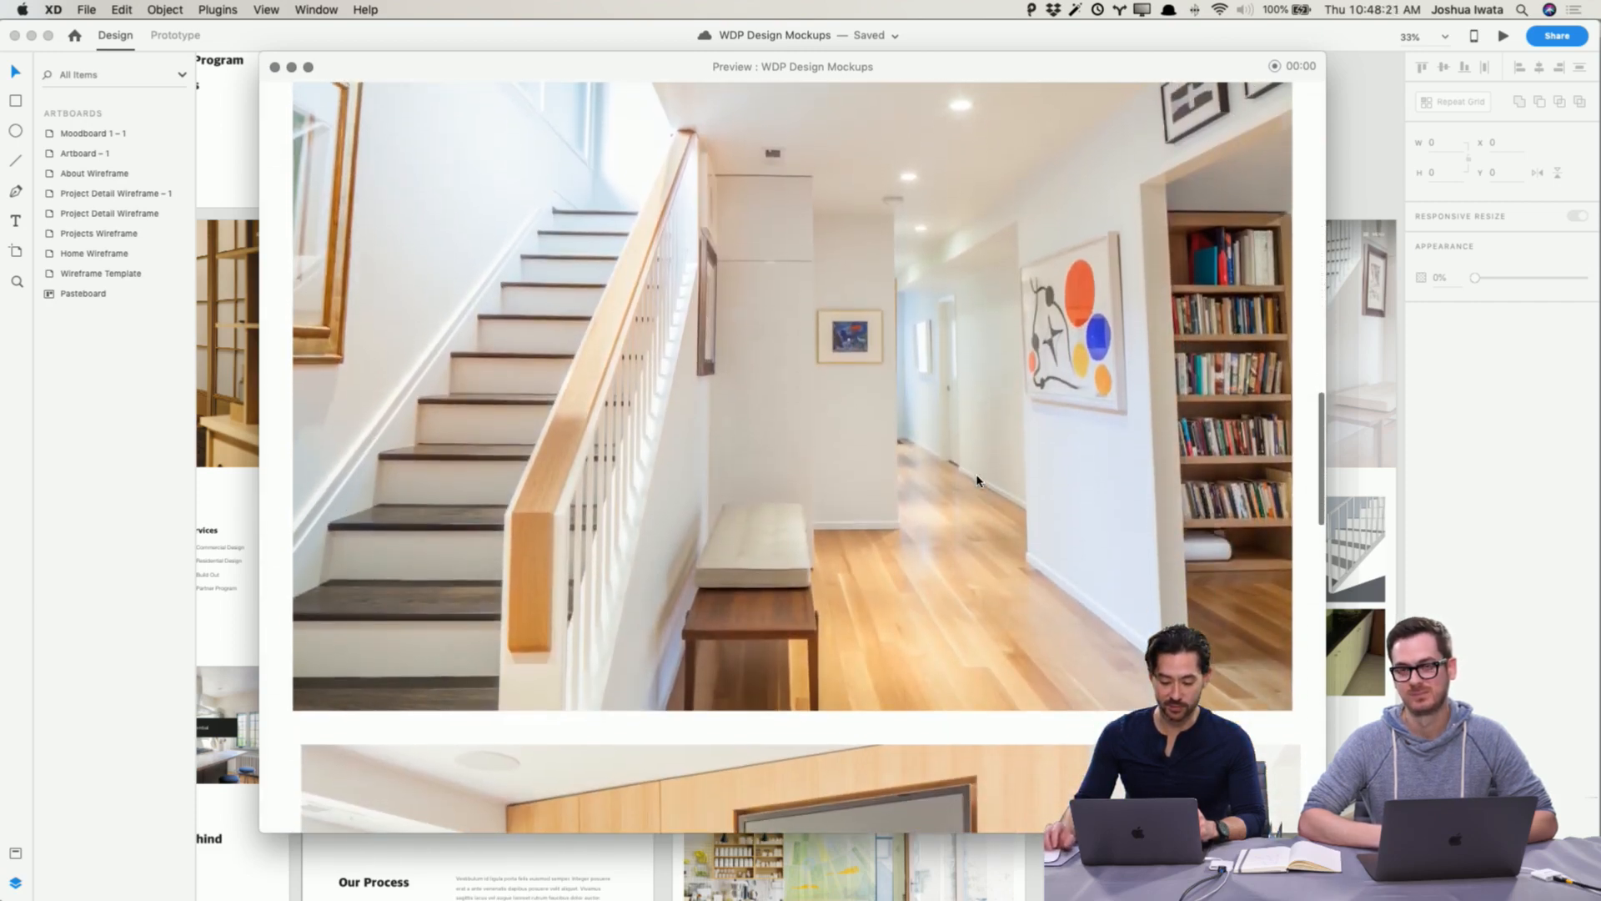
pyautogui.scroll(-10, 977, 481)
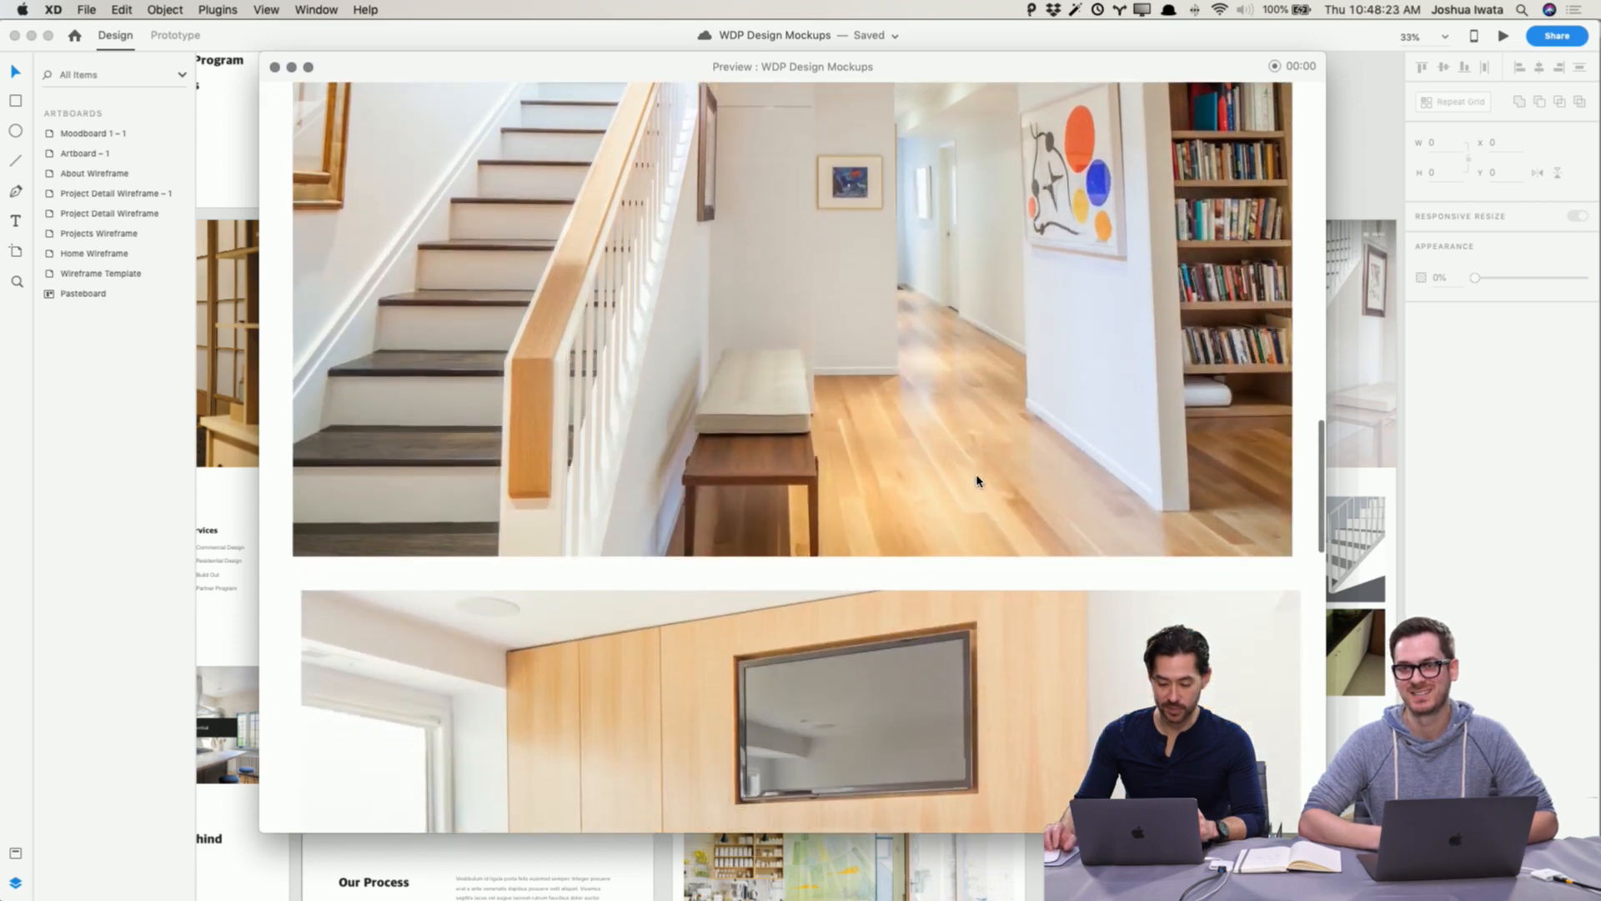
pyautogui.scroll(-1, 977, 482)
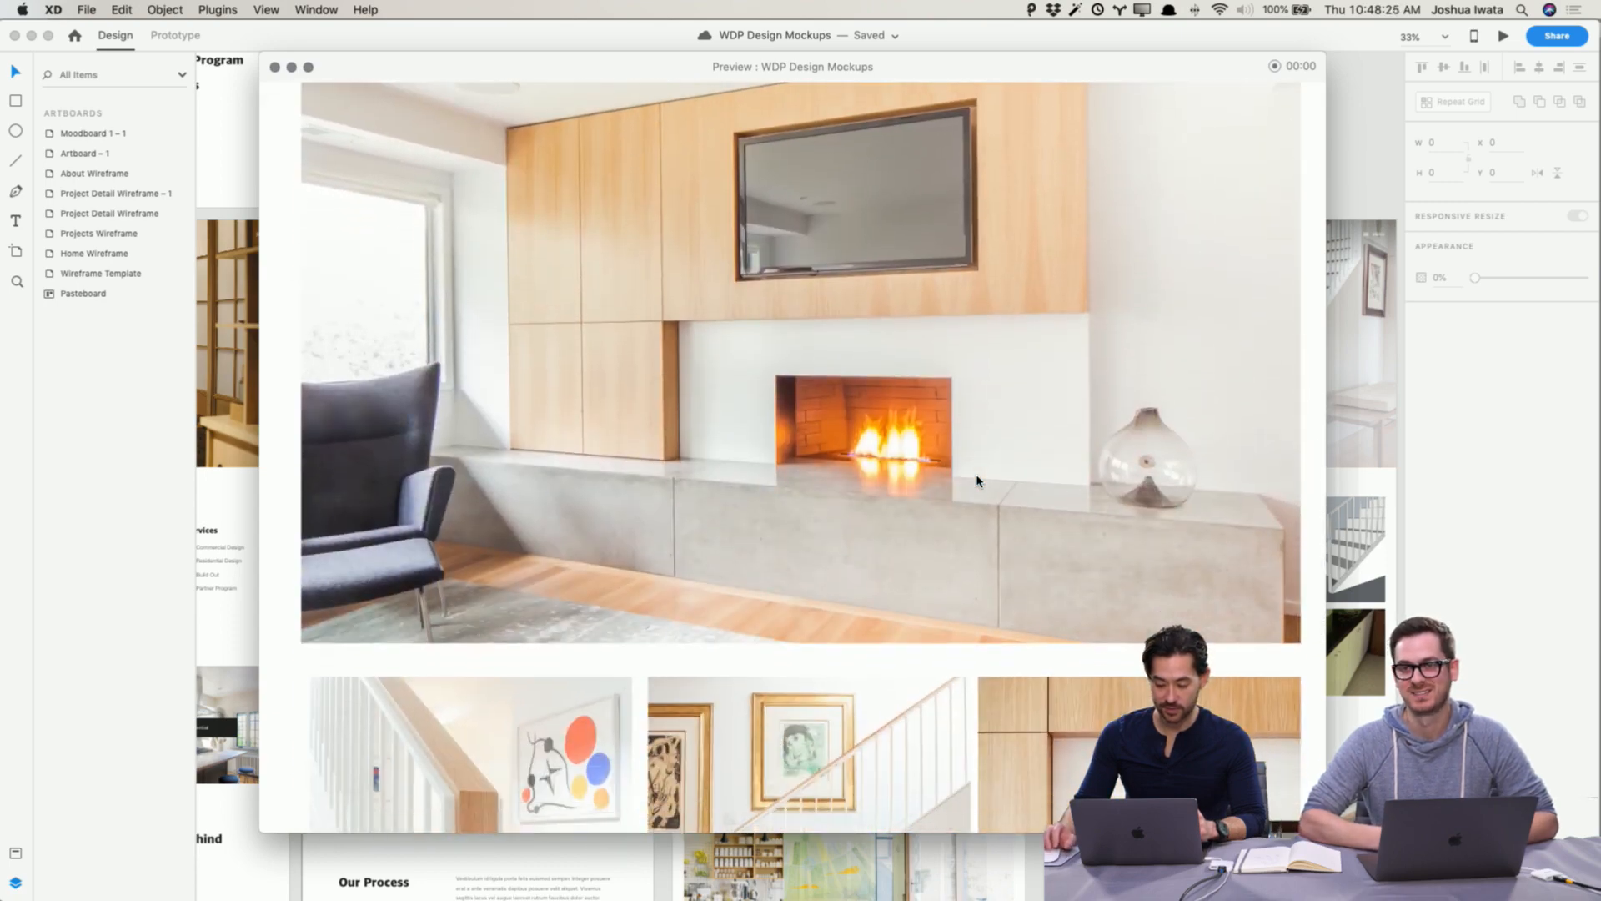
pyautogui.scroll(-5, 977, 481)
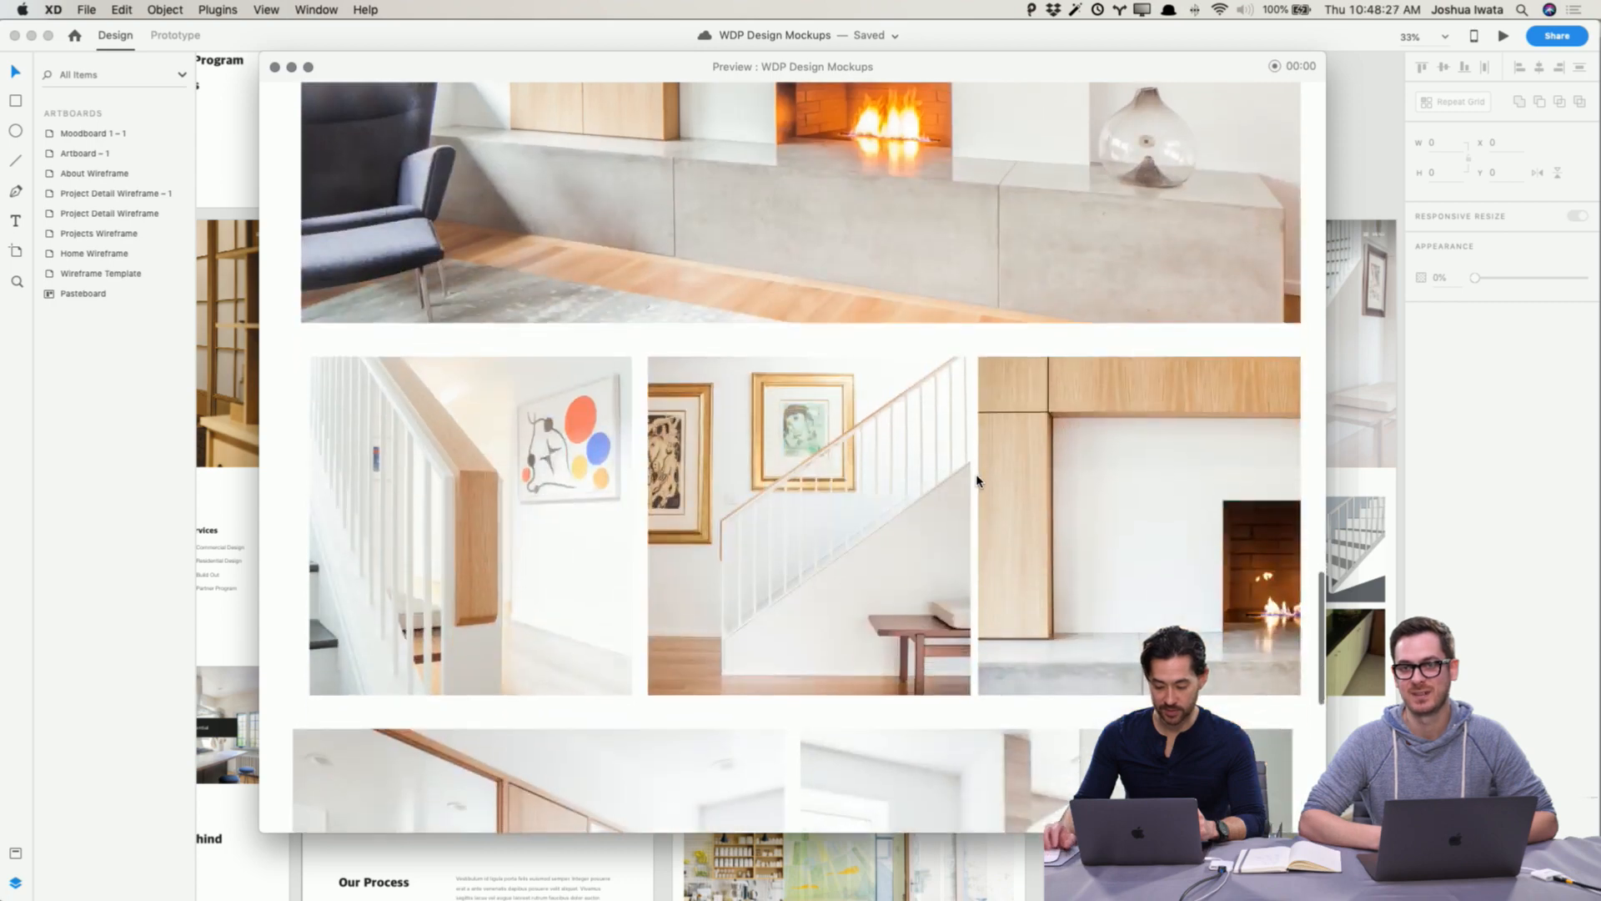
pyautogui.scroll(1, 978, 482)
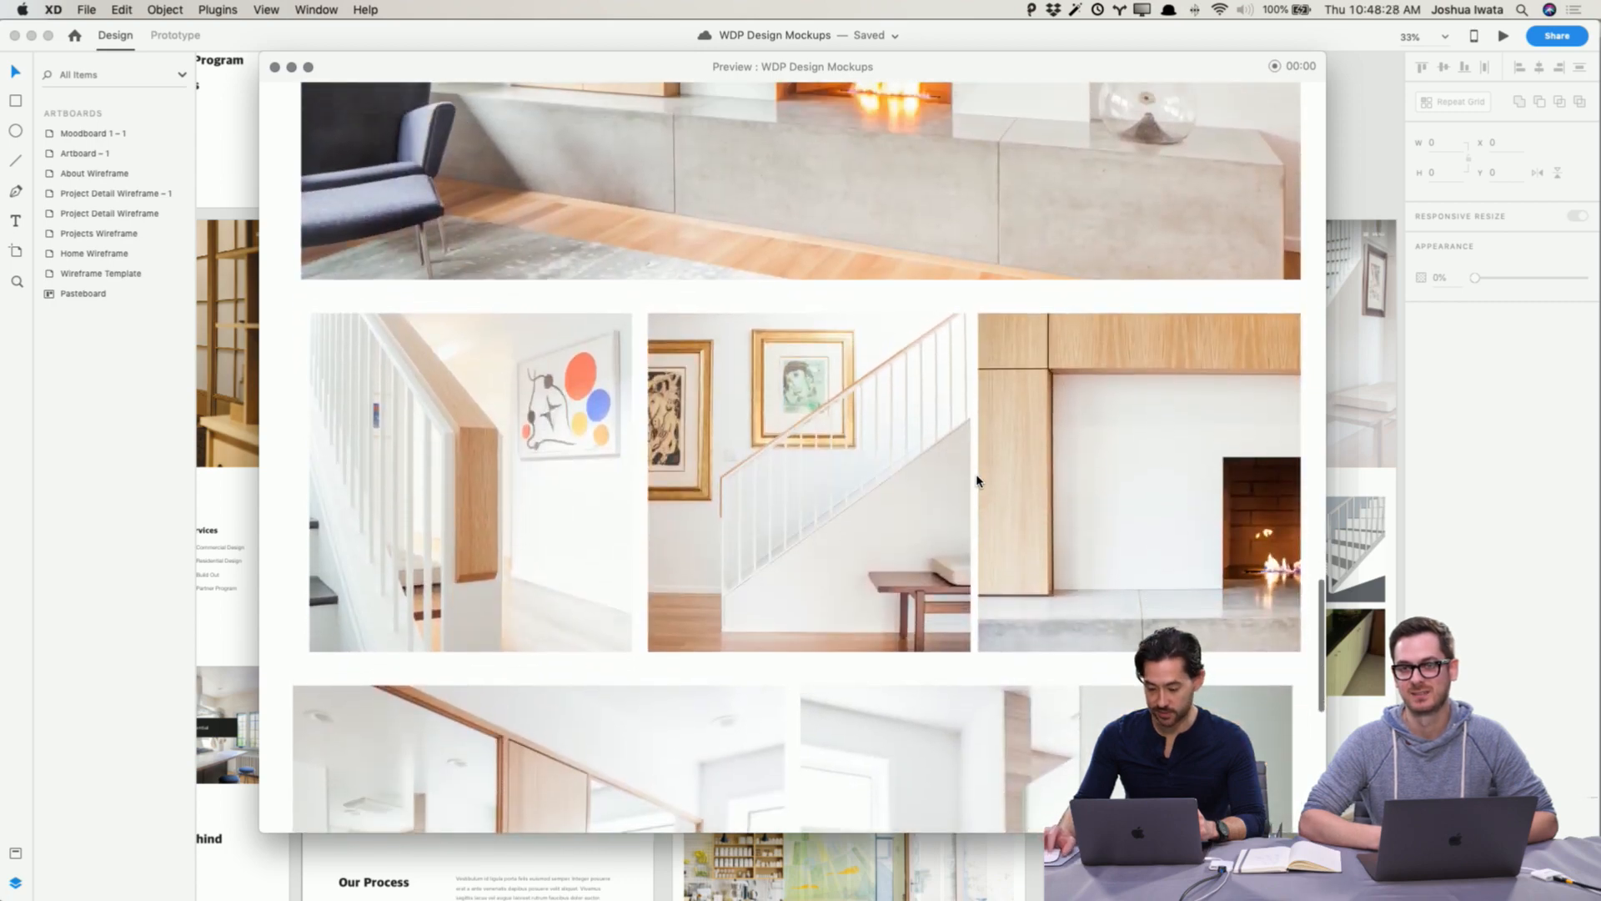
pyautogui.click(883, 326)
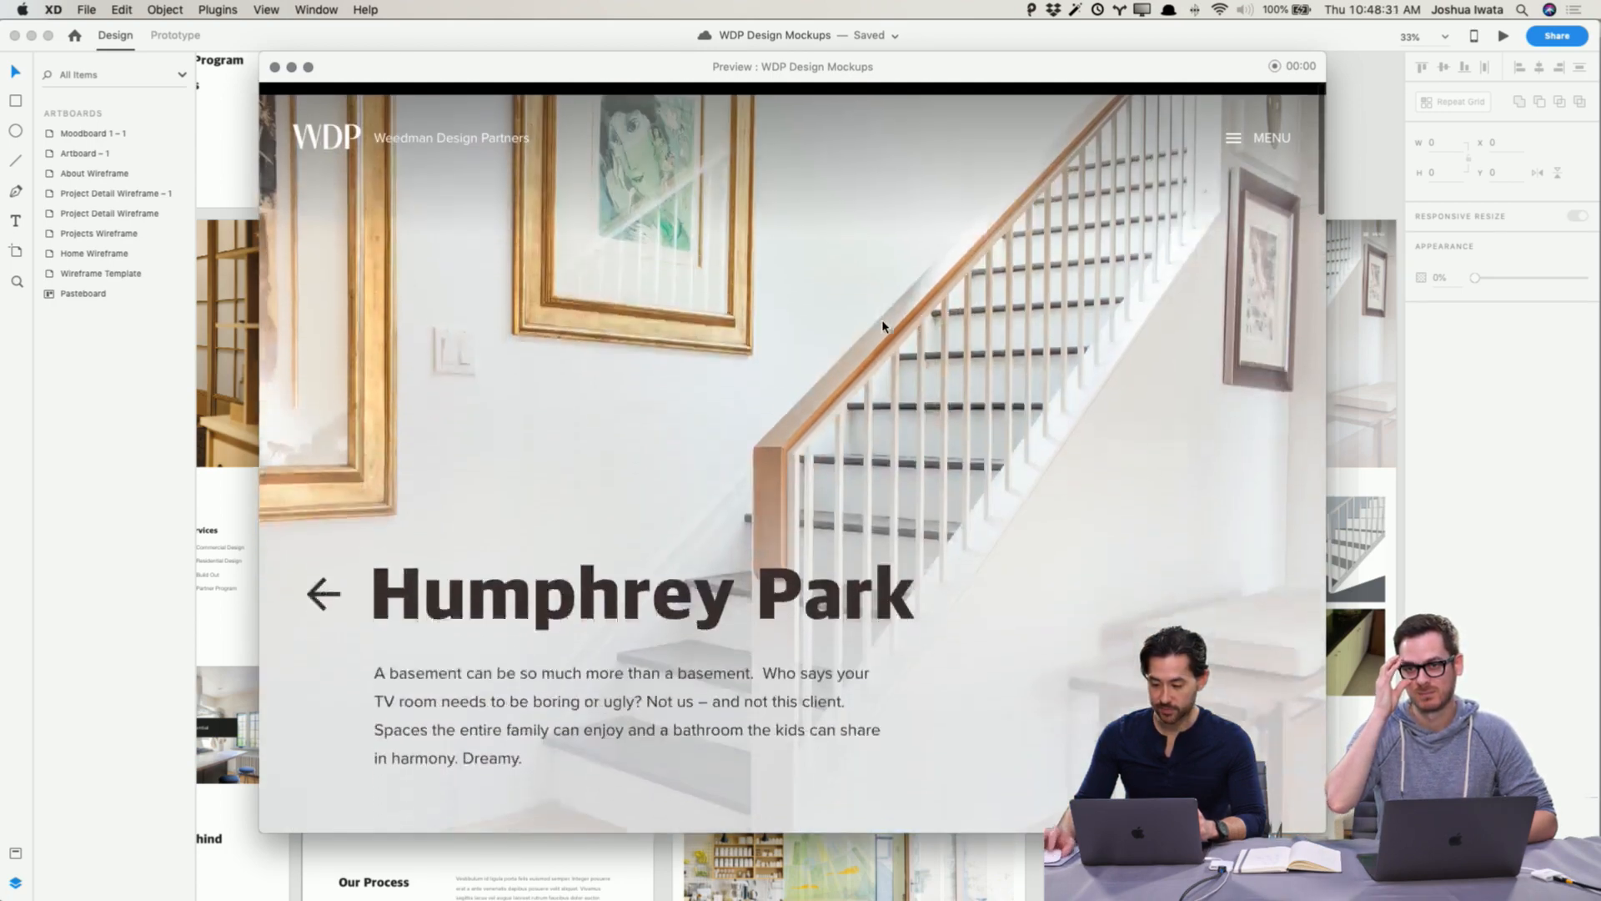
pyautogui.scroll(-2, 494, 378)
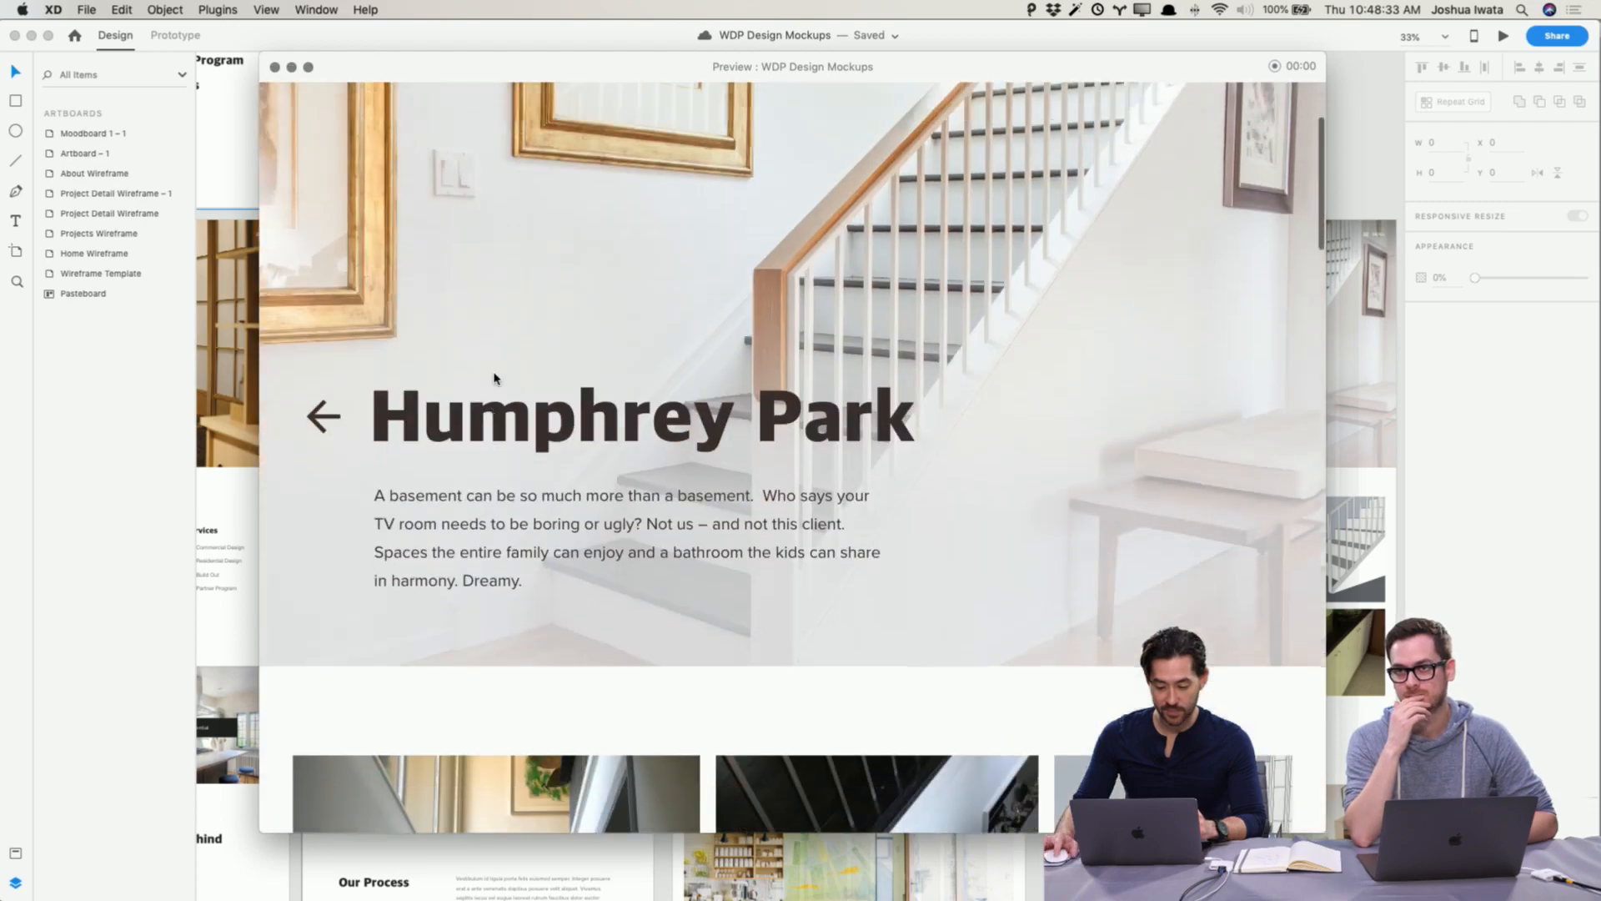
pyautogui.scroll(-15, 495, 378)
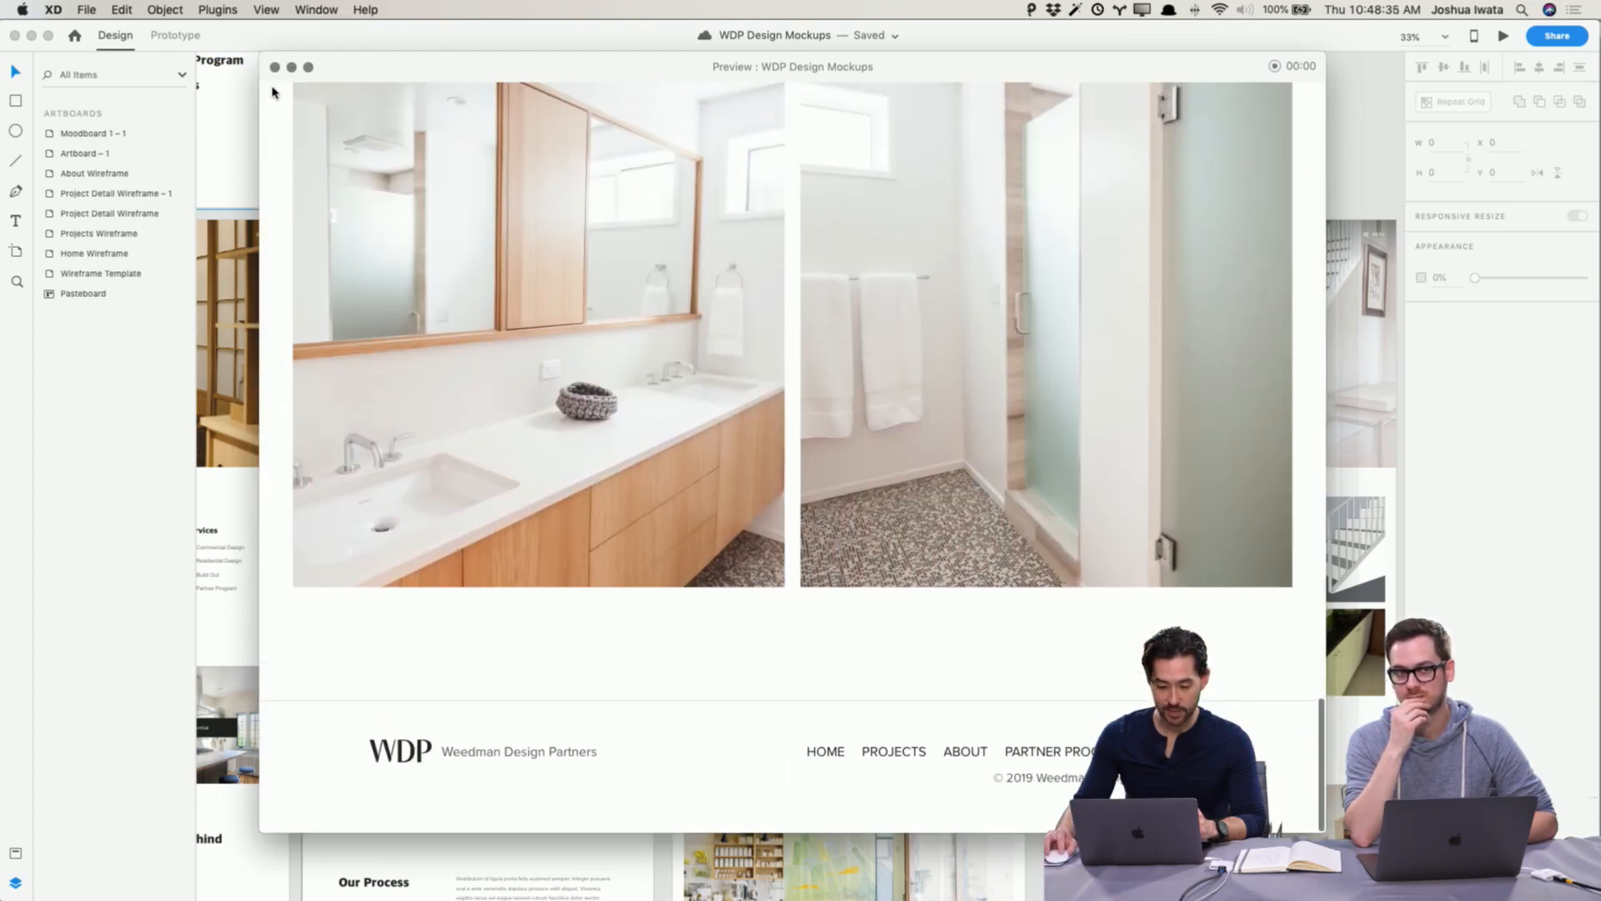
# Step: Close the preview and nudge the three small photos below the fireplace image leftward to even their spacing
pyautogui.press('super+w')
pyautogui.scroll(3, 1072, 522)
pyautogui.scroll(-10, 1023, 501)
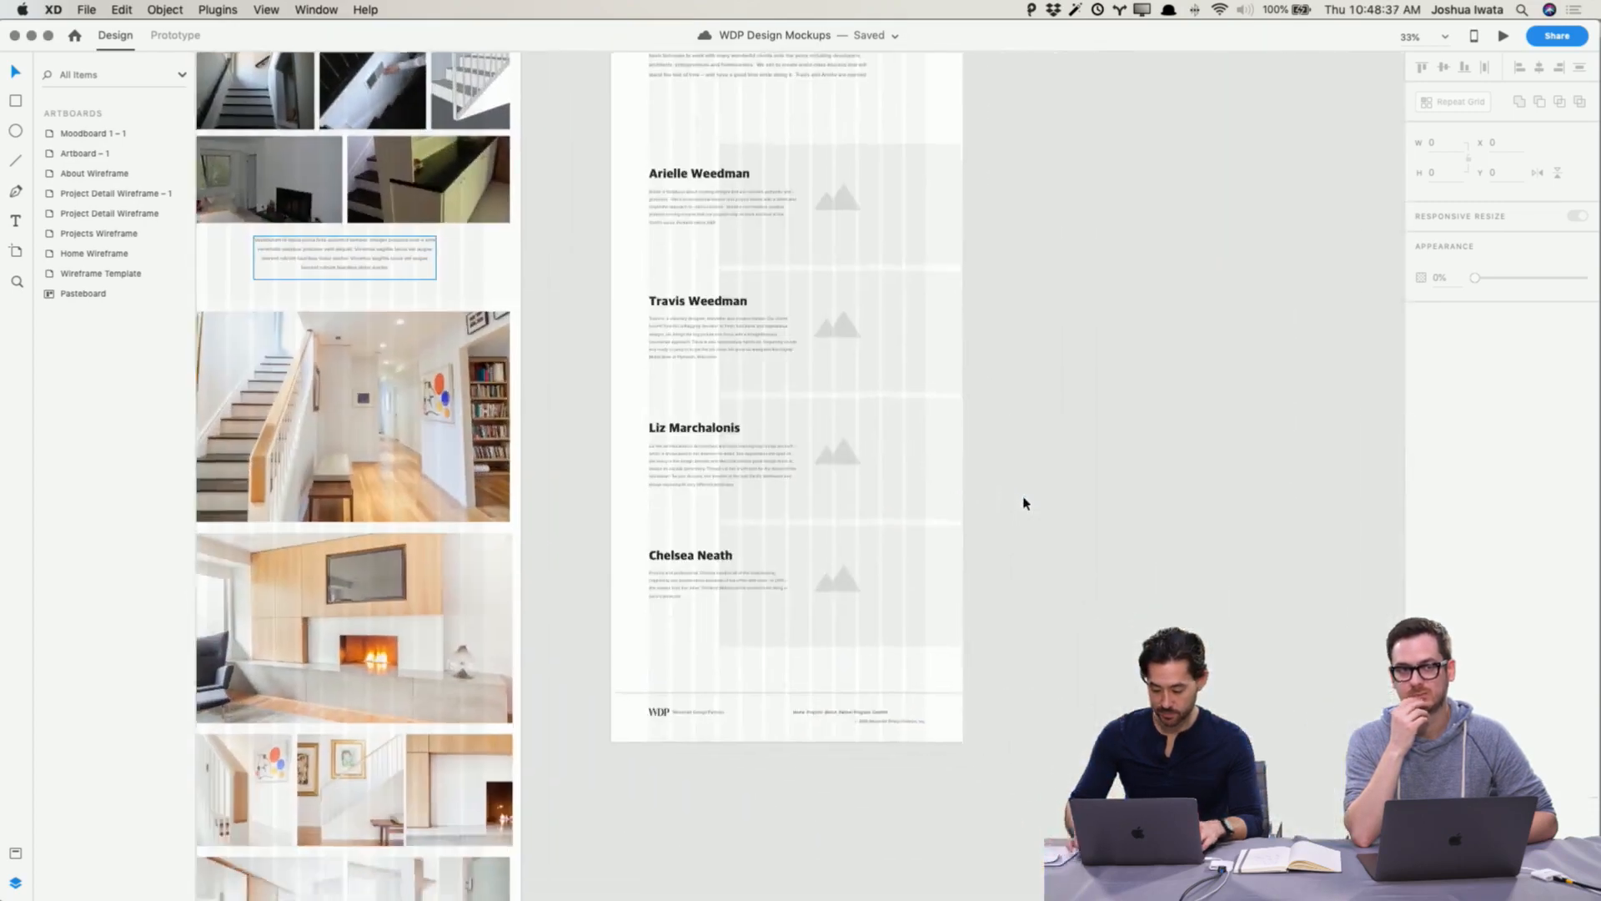
pyautogui.moveTo(861, 472); pyautogui.dragTo(1315, 368)
pyautogui.scroll(-3, 1315, 368)
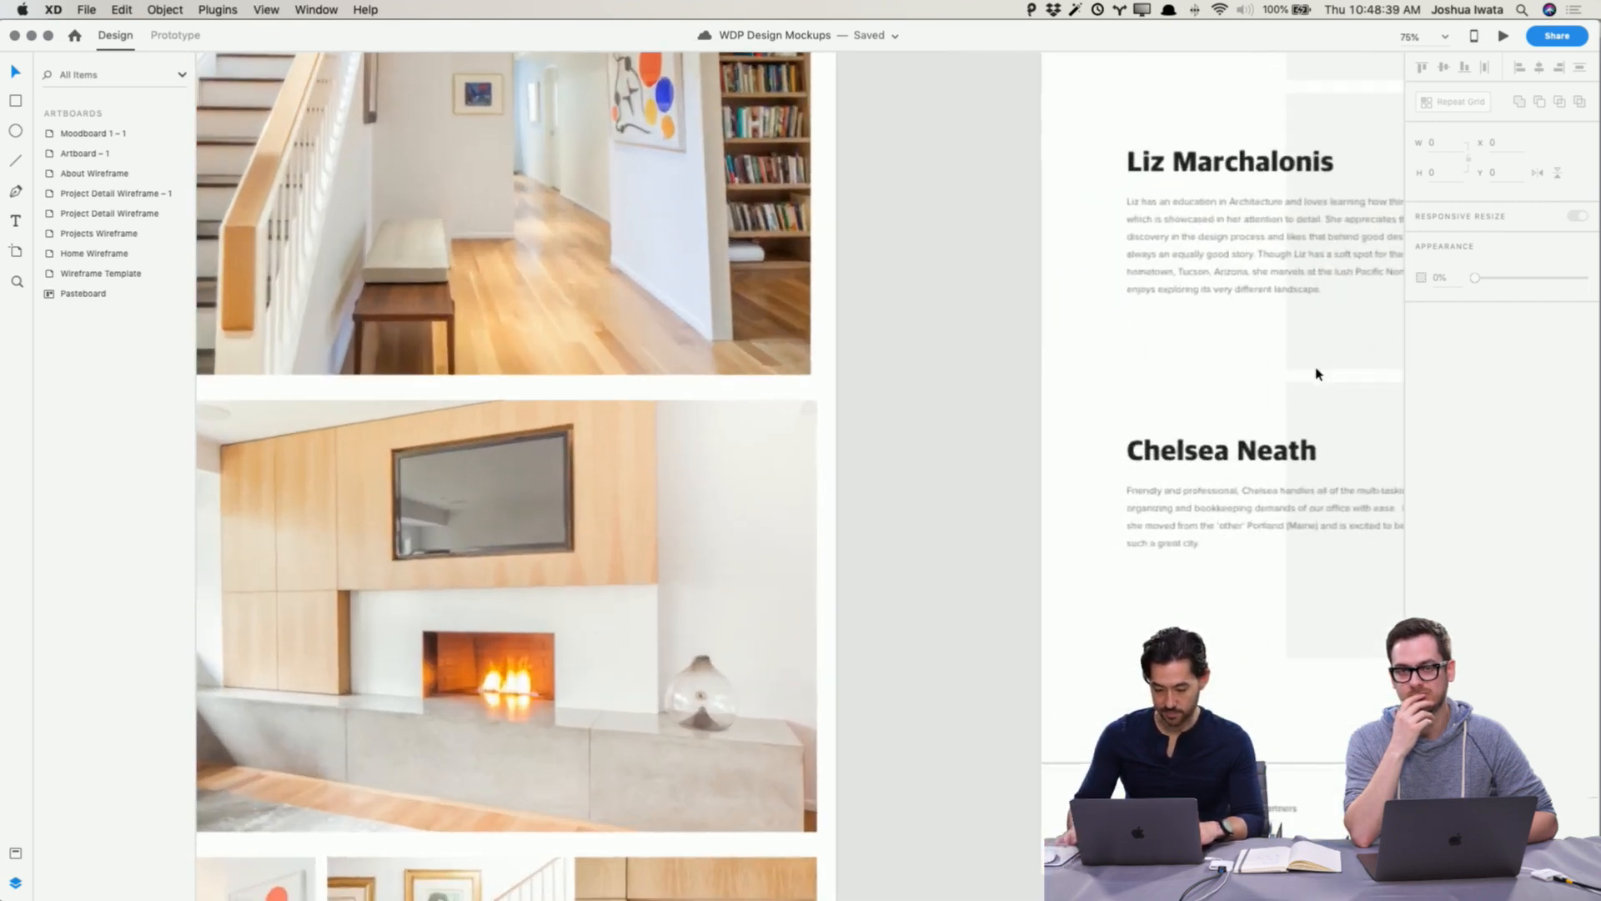
pyautogui.scroll(3, 1231, 410)
pyautogui.click(924, 469)
pyautogui.scroll(-10, 928, 483)
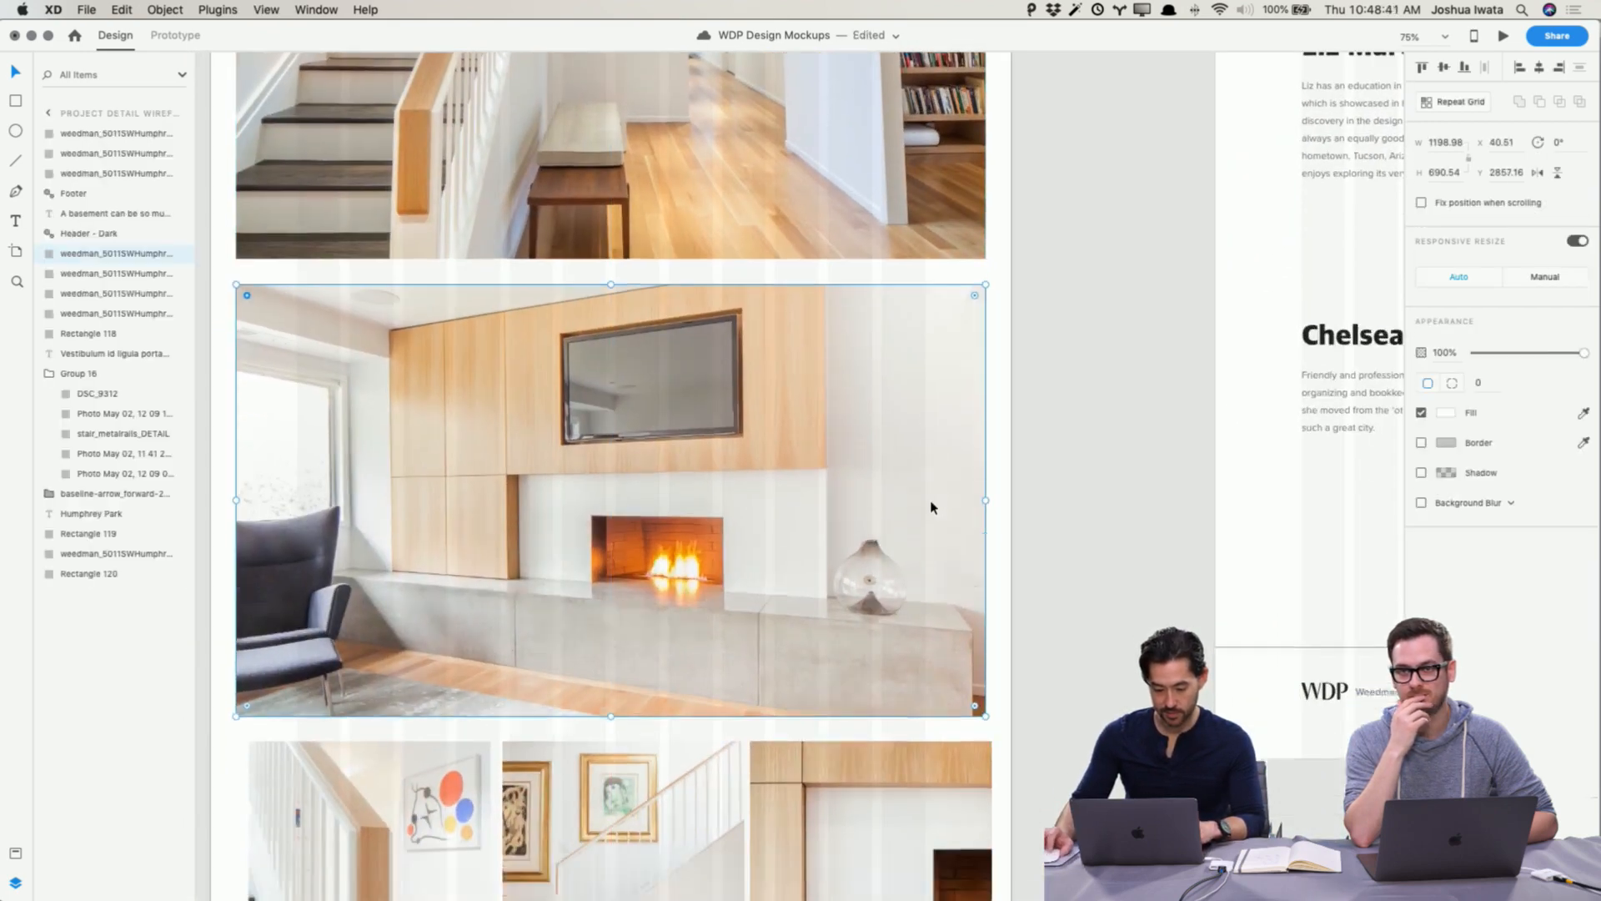
pyautogui.hscroll(-2, 932, 507)
pyautogui.moveTo(522, 271); pyautogui.dragTo(509, 271)
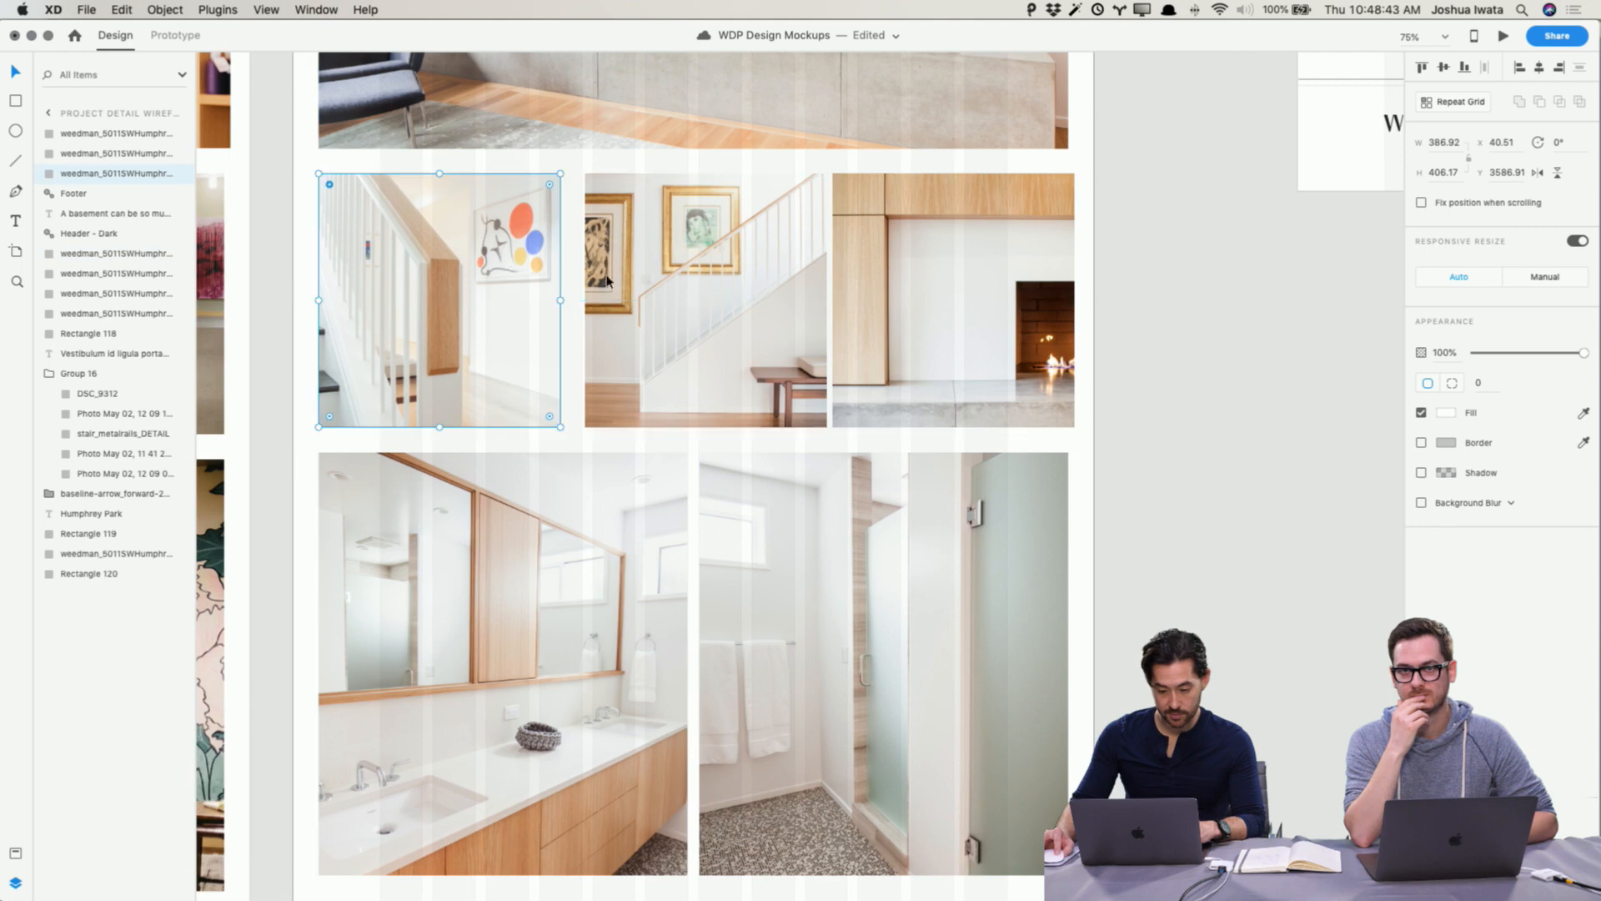
pyautogui.click(704, 283)
pyautogui.moveTo(705, 283); pyautogui.dragTo(694, 283)
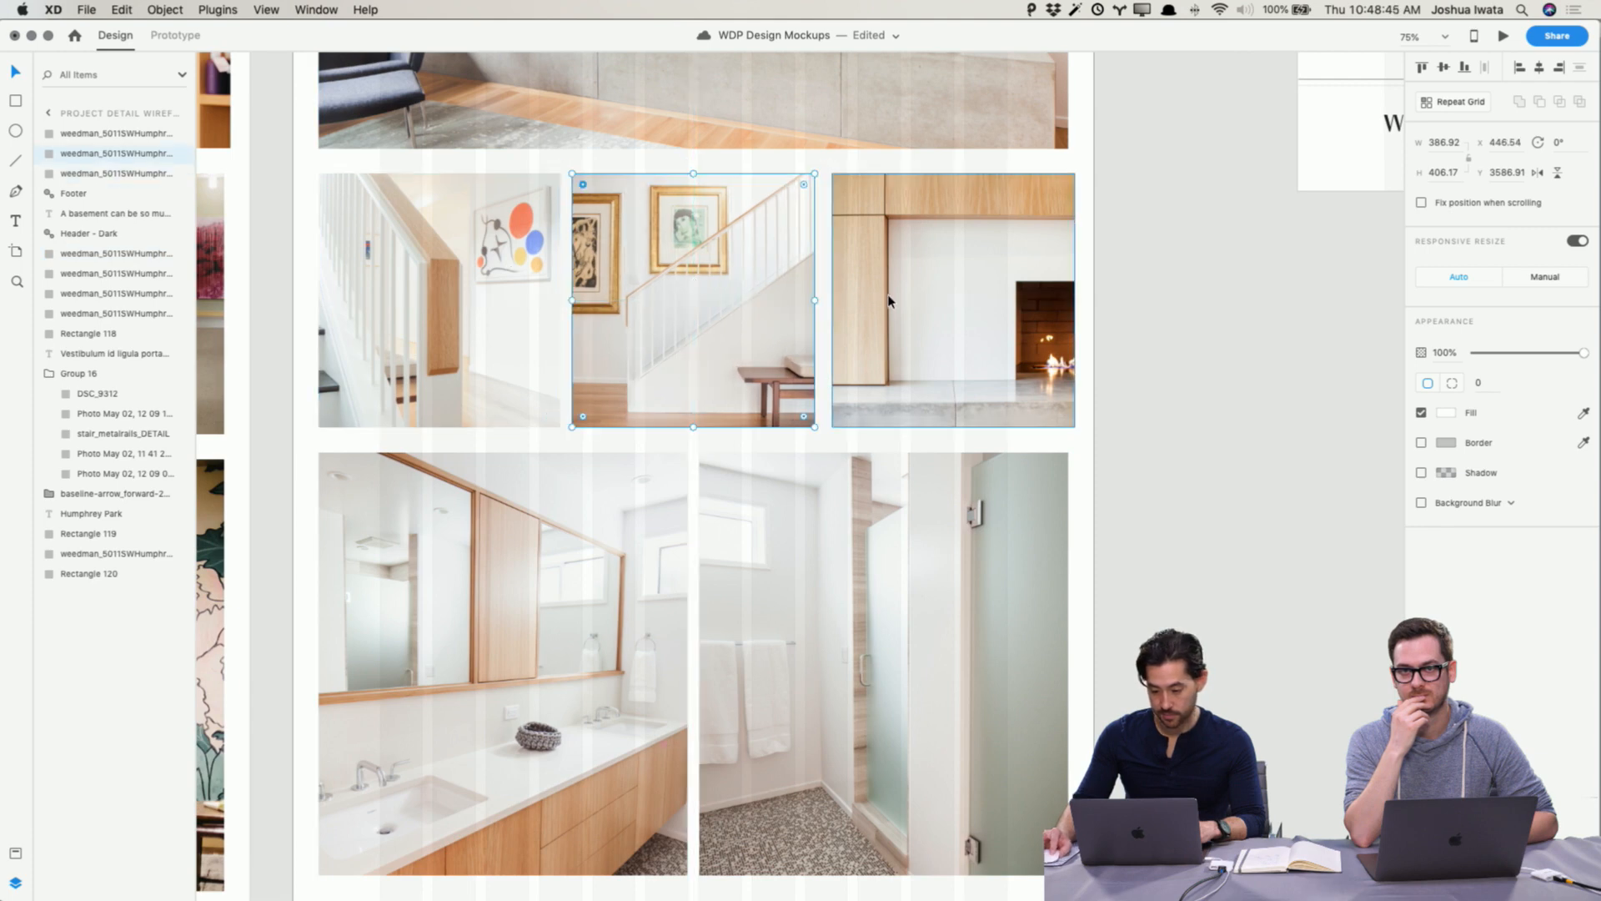
pyautogui.moveTo(904, 296); pyautogui.dragTo(897, 296)
pyautogui.click(761, 327)
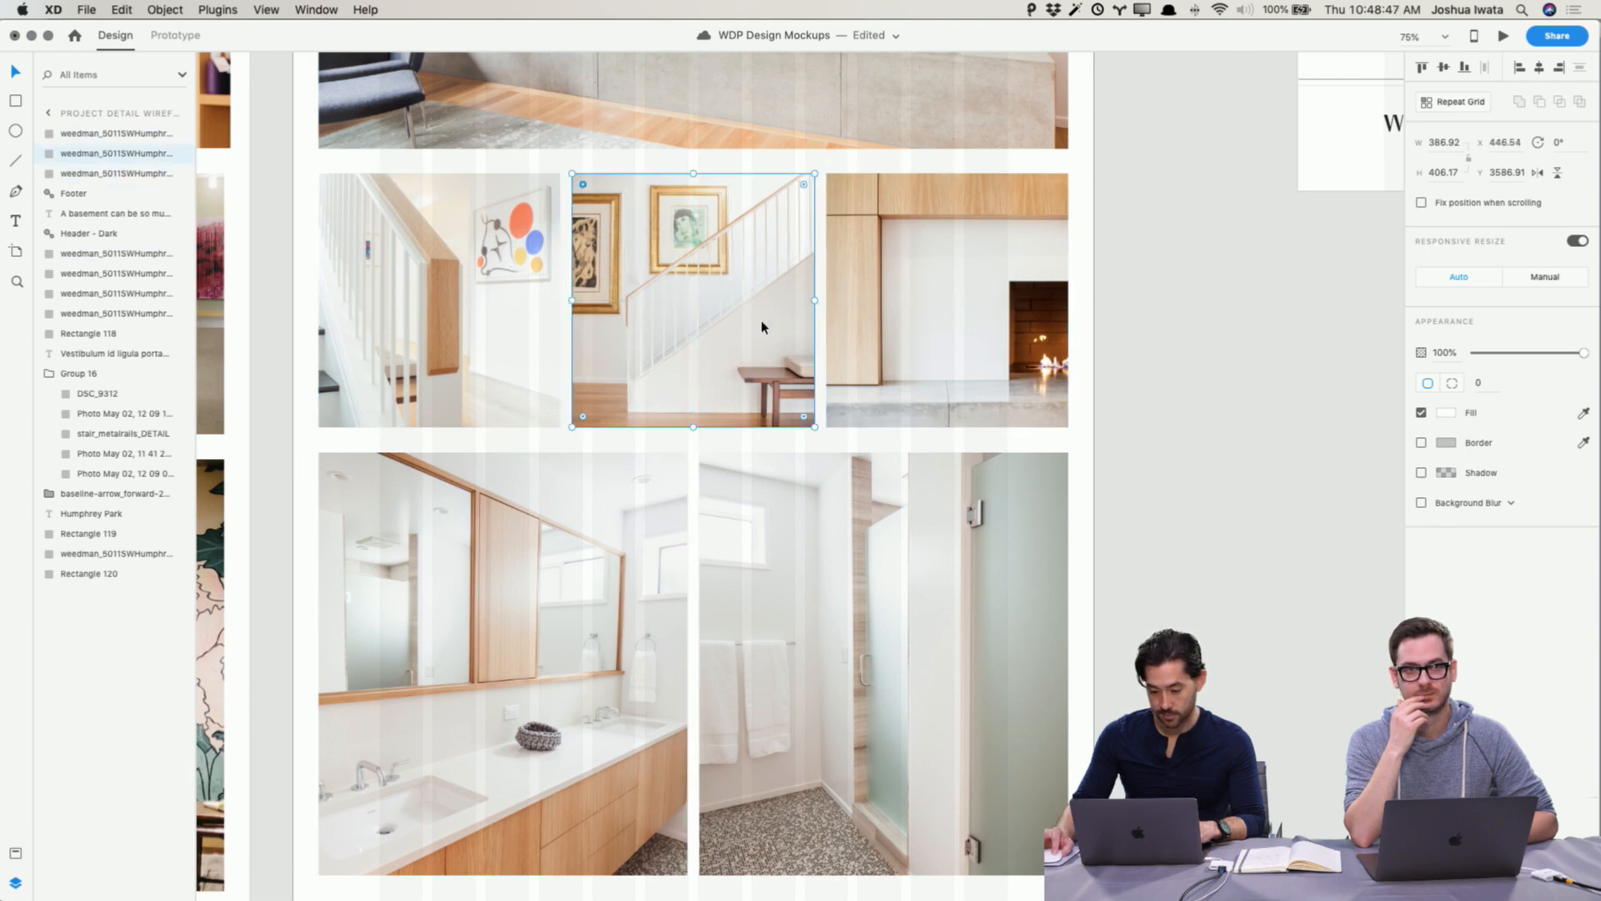
pyautogui.scroll(-2, 794, 353)
pyautogui.click(1265, 365)
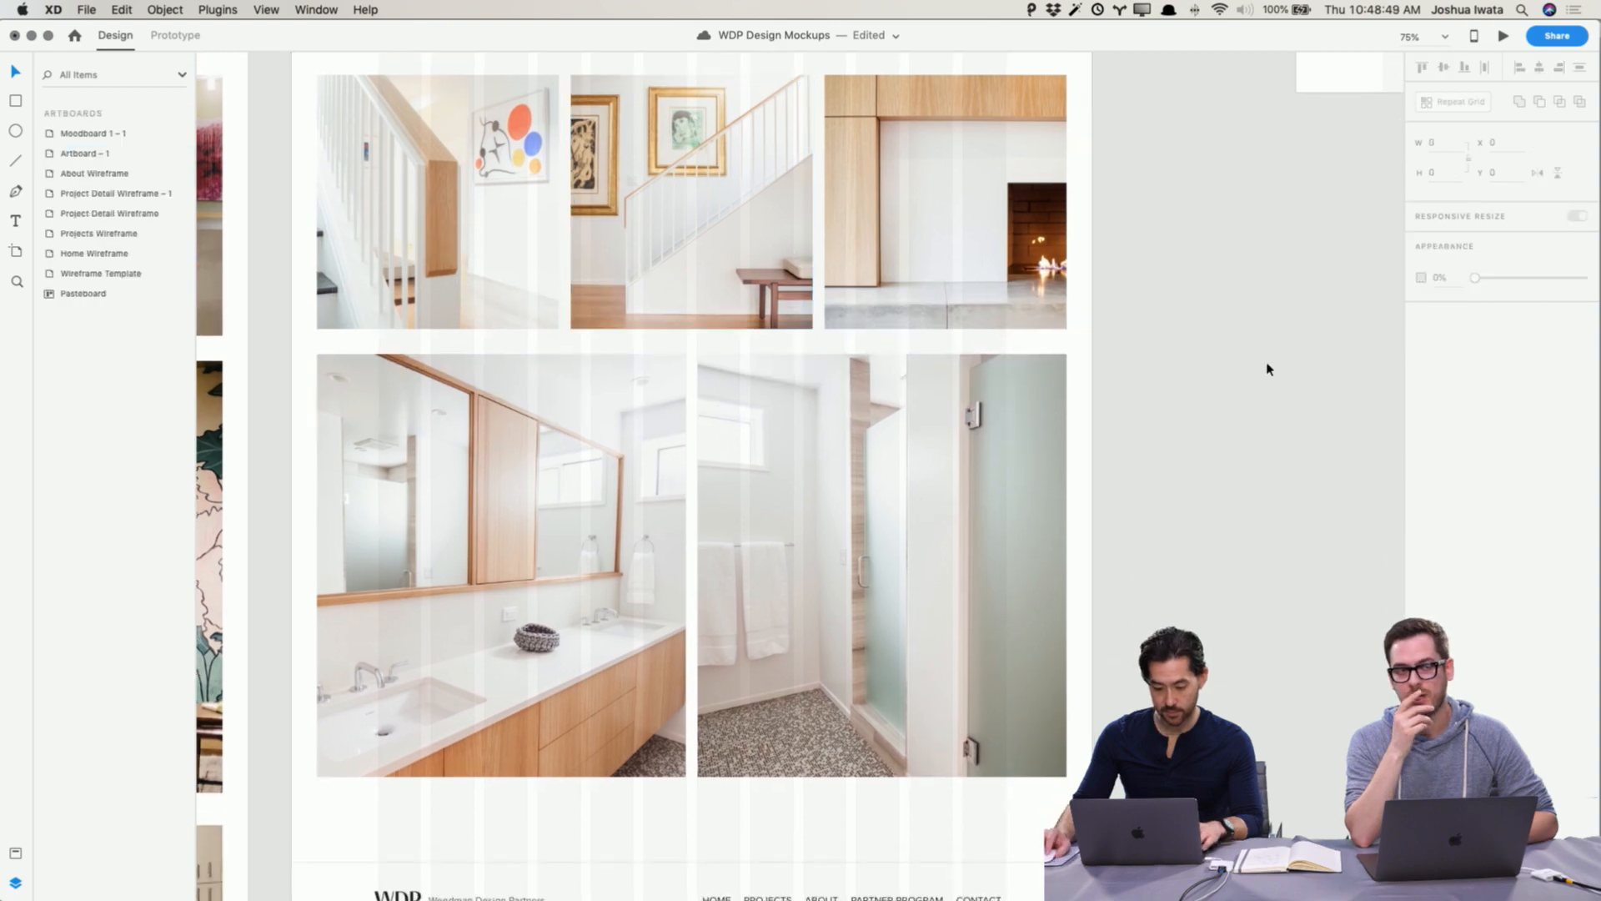
pyautogui.scroll(5, 1268, 369)
pyautogui.scroll(-6, 1266, 368)
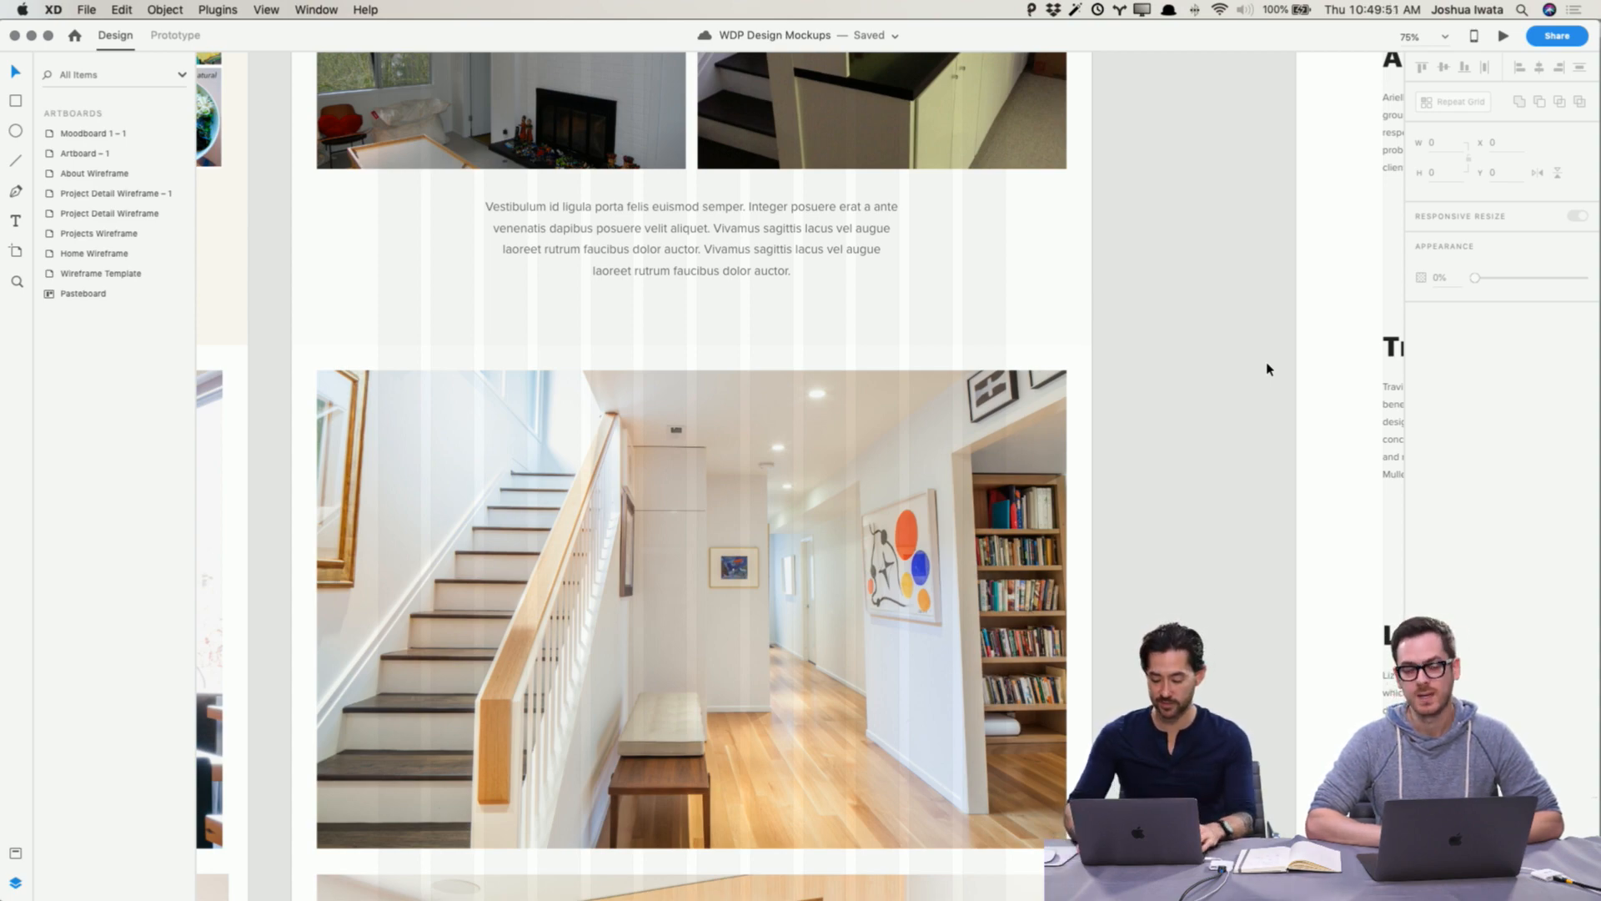
# Step: Try deleting the image placeholder groups beside the four team members on the About Wireframe, undoing each attempt
pyautogui.press('super+minus')
pyautogui.press('super+minus')
pyautogui.moveTo(1266, 365); pyautogui.dragTo(949, 794)
pyautogui.moveTo(745, 299); pyautogui.dragTo(674, 299)
pyautogui.scroll(-5, 846, 289)
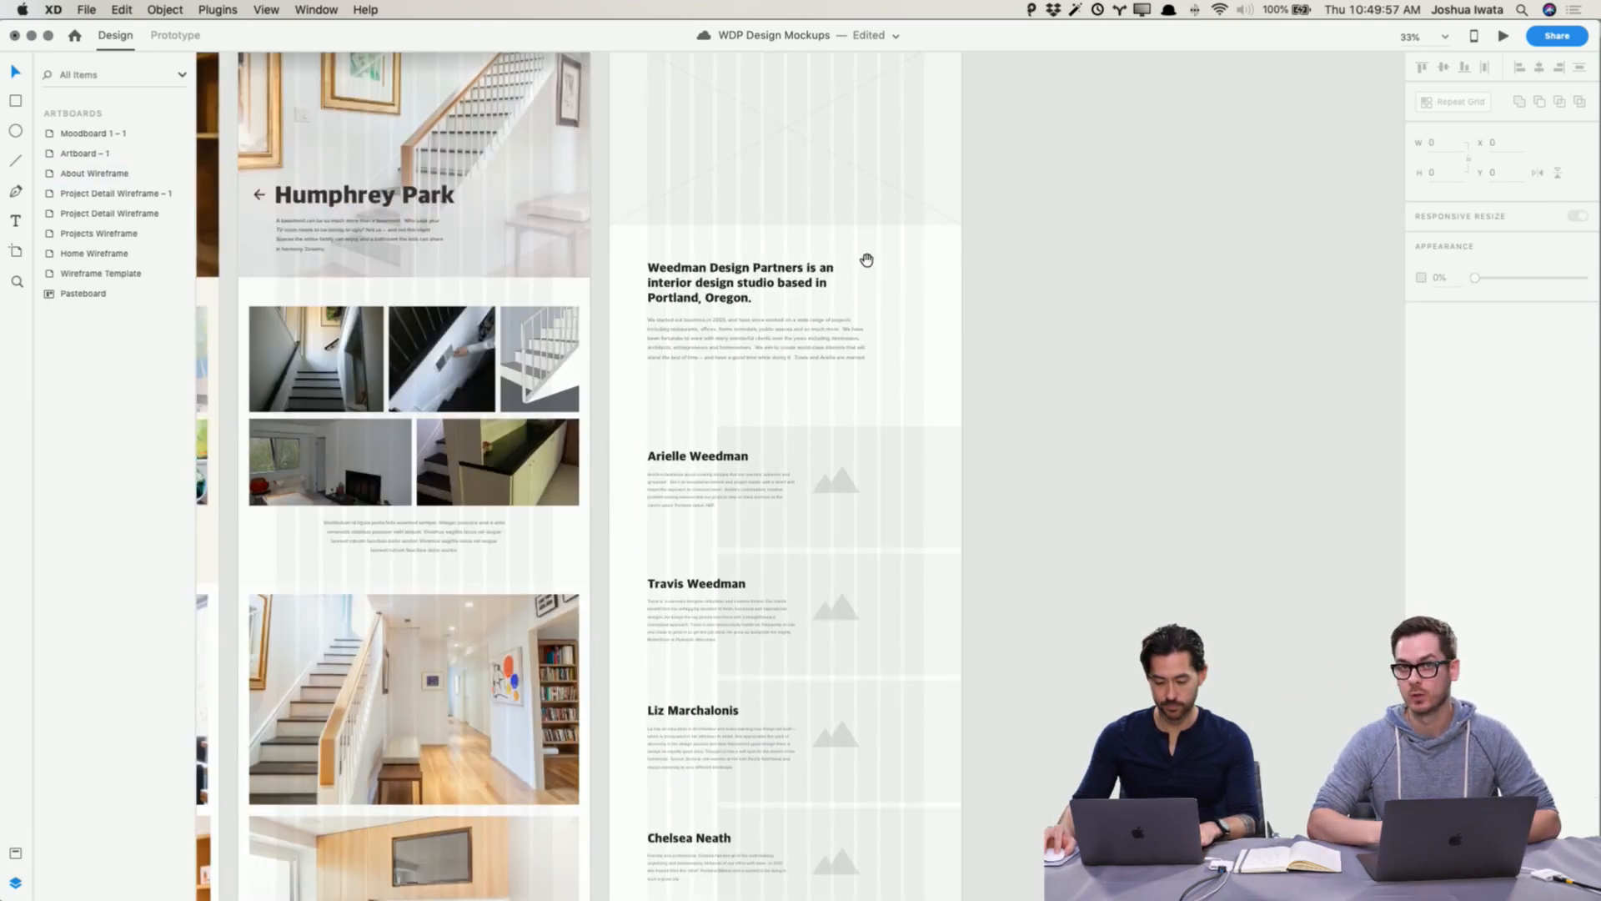
pyautogui.doubleClick(833, 485)
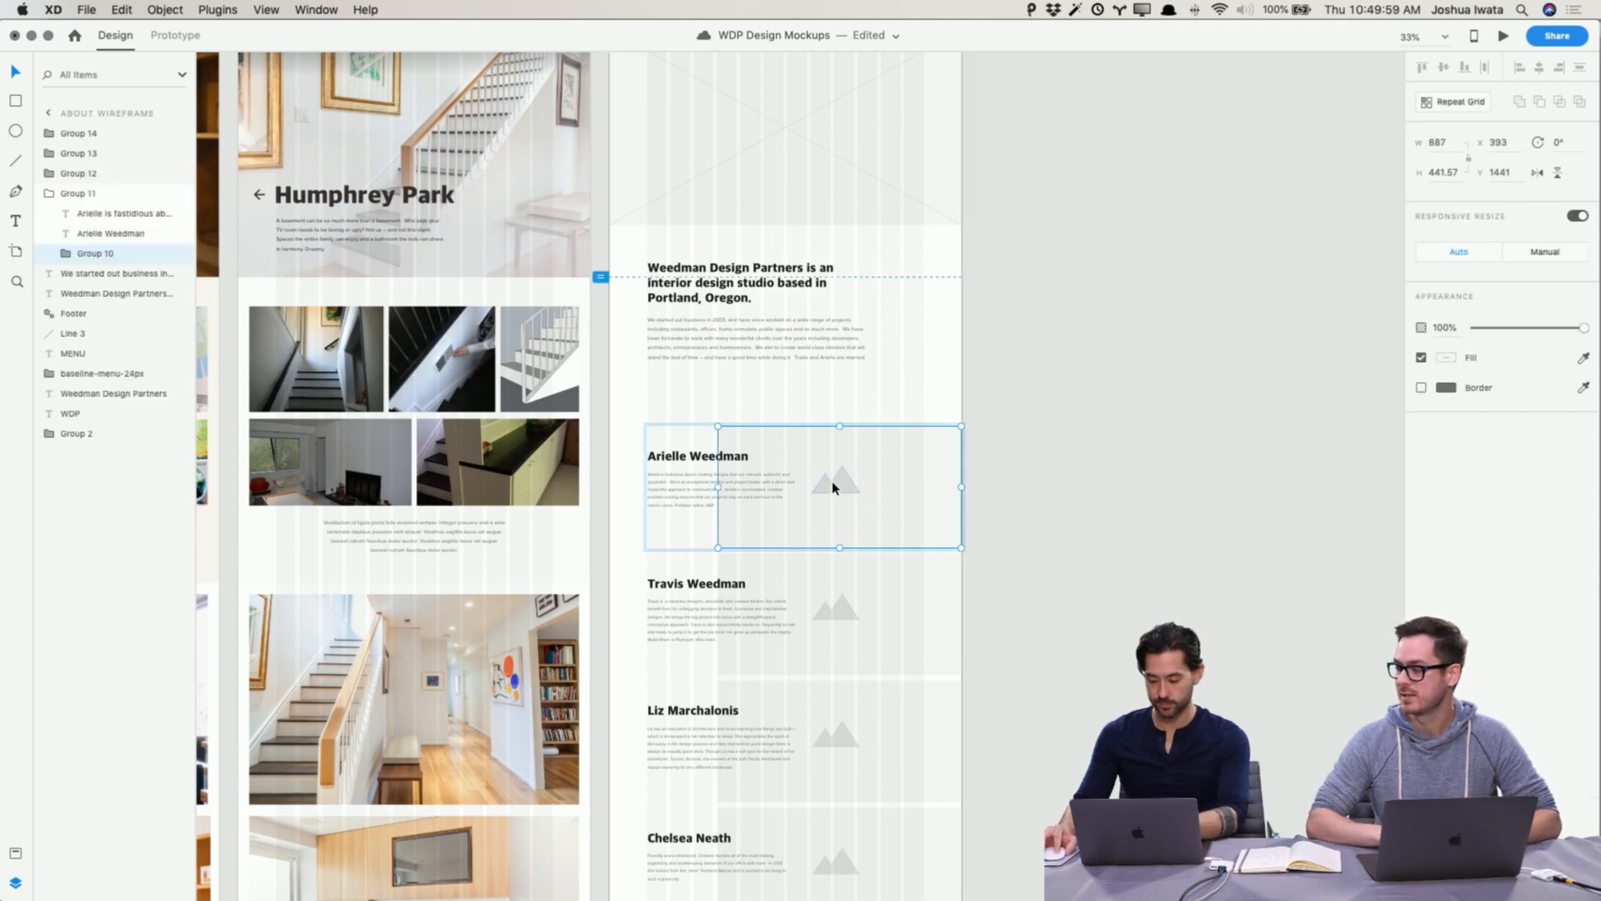
pyautogui.press('Delete')
pyautogui.press('super+z')
pyautogui.scroll(-2, 1012, 584)
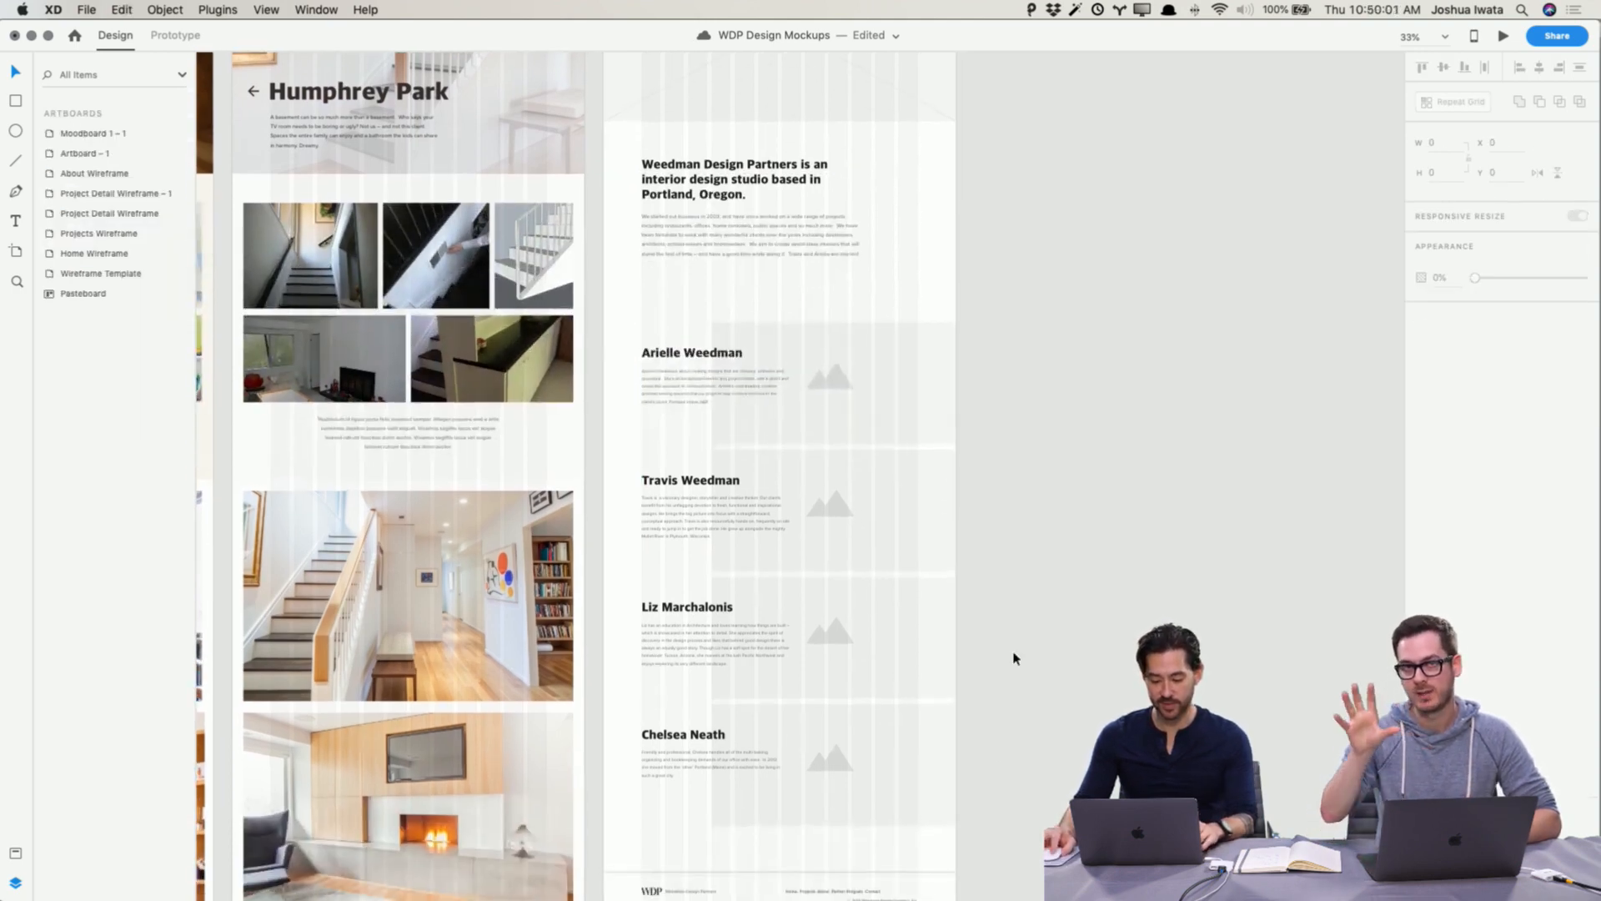
pyautogui.moveTo(984, 756); pyautogui.dragTo(909, 400)
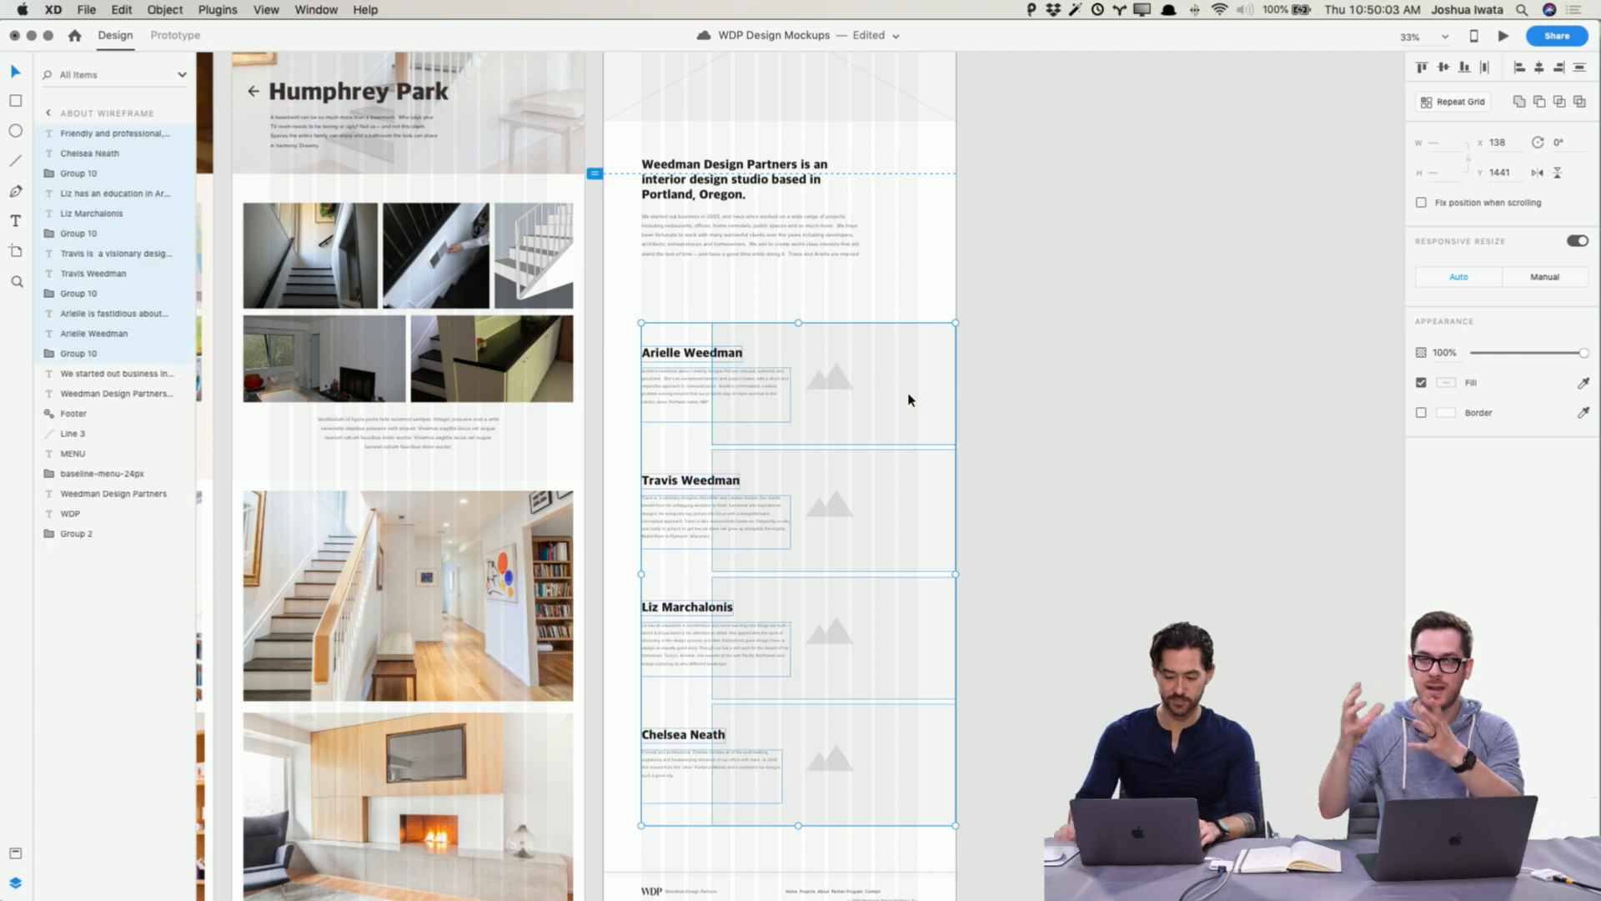
pyautogui.click(1168, 368)
pyautogui.click(841, 388)
pyautogui.keyDown('shift'); pyautogui.click(832, 503); pyautogui.keyUp('shift')
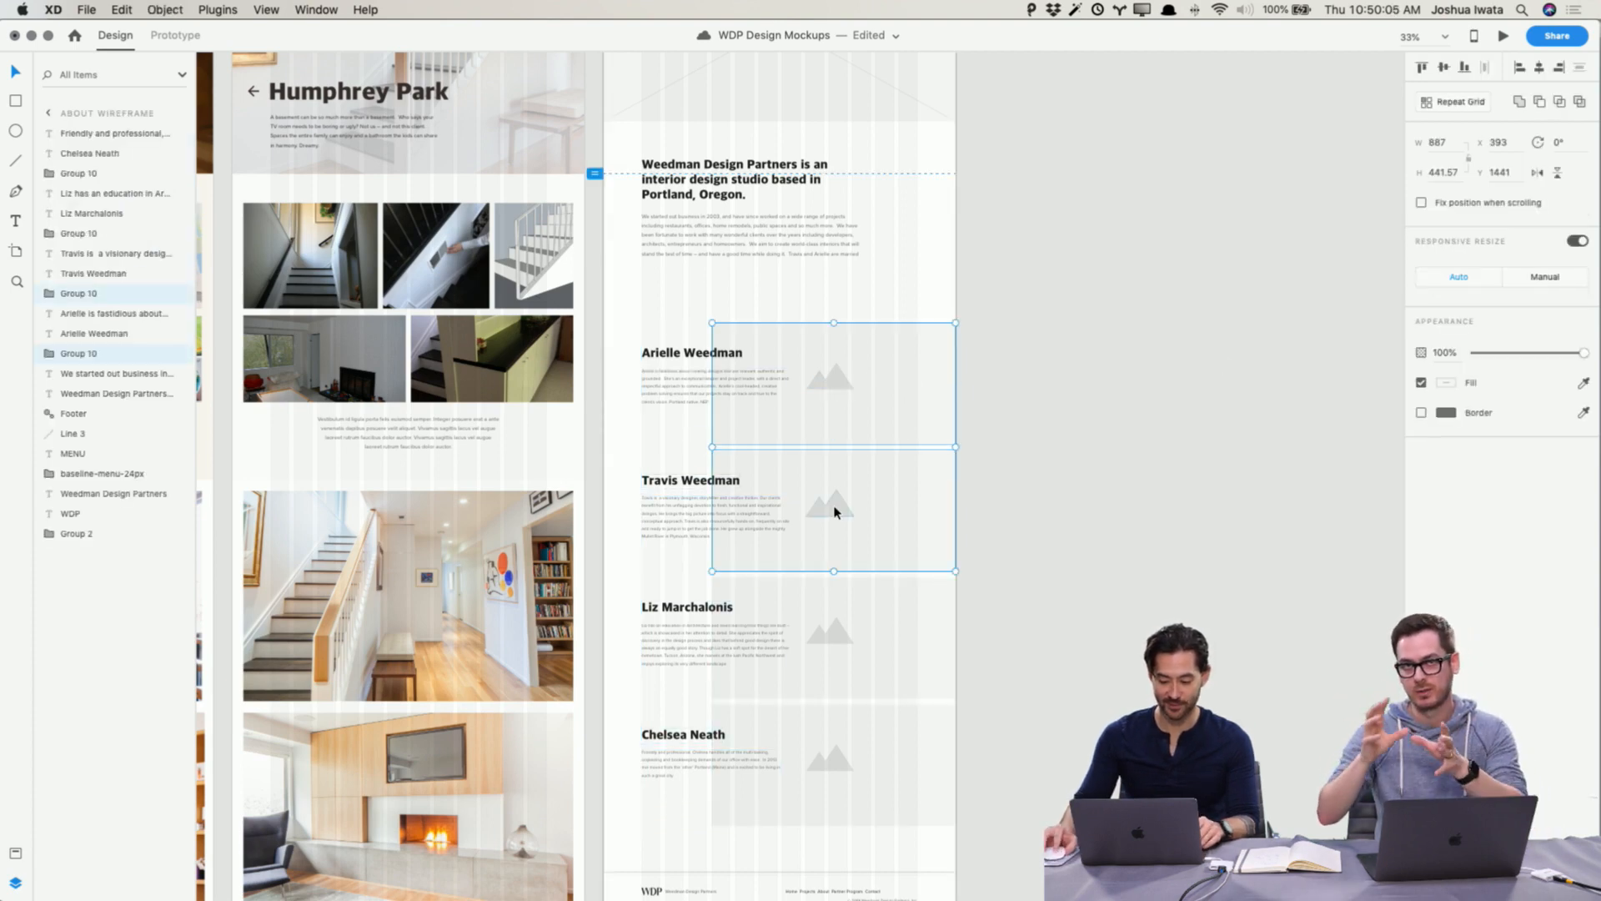
pyautogui.keyDown('shift'); pyautogui.click(840, 636); pyautogui.keyUp('shift')
pyautogui.keyDown('shift'); pyautogui.click(832, 739); pyautogui.keyUp('shift')
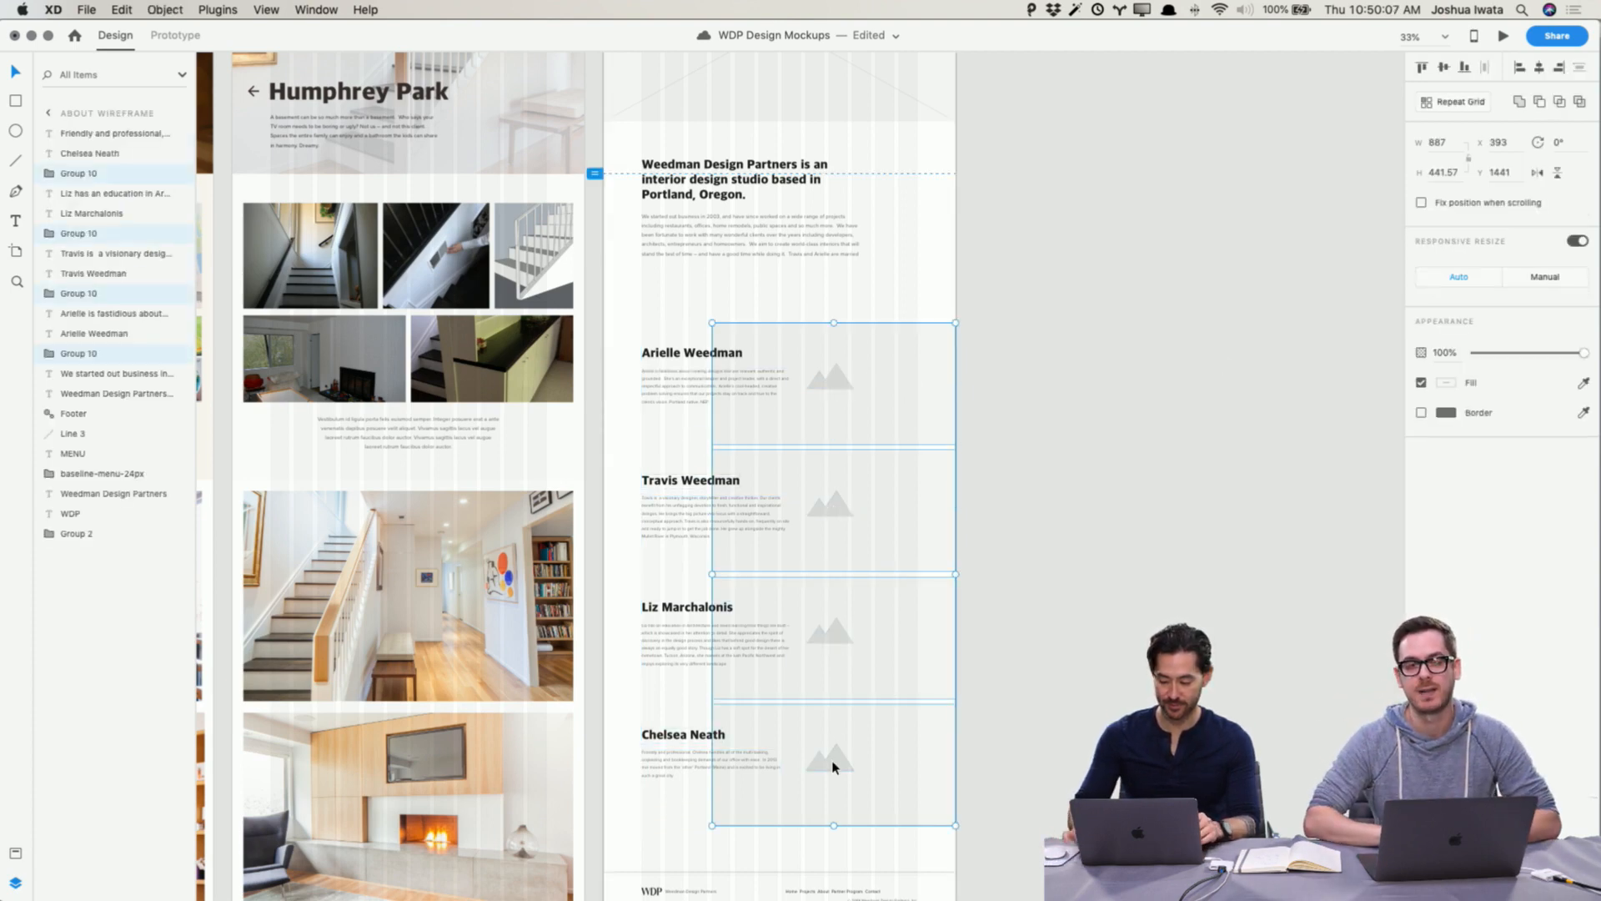
pyautogui.press('Delete')
pyautogui.press('super+z')
# Step: Ungroup the image placeholder group beside each of the four team members on the About Wireframe
pyautogui.click(931, 417)
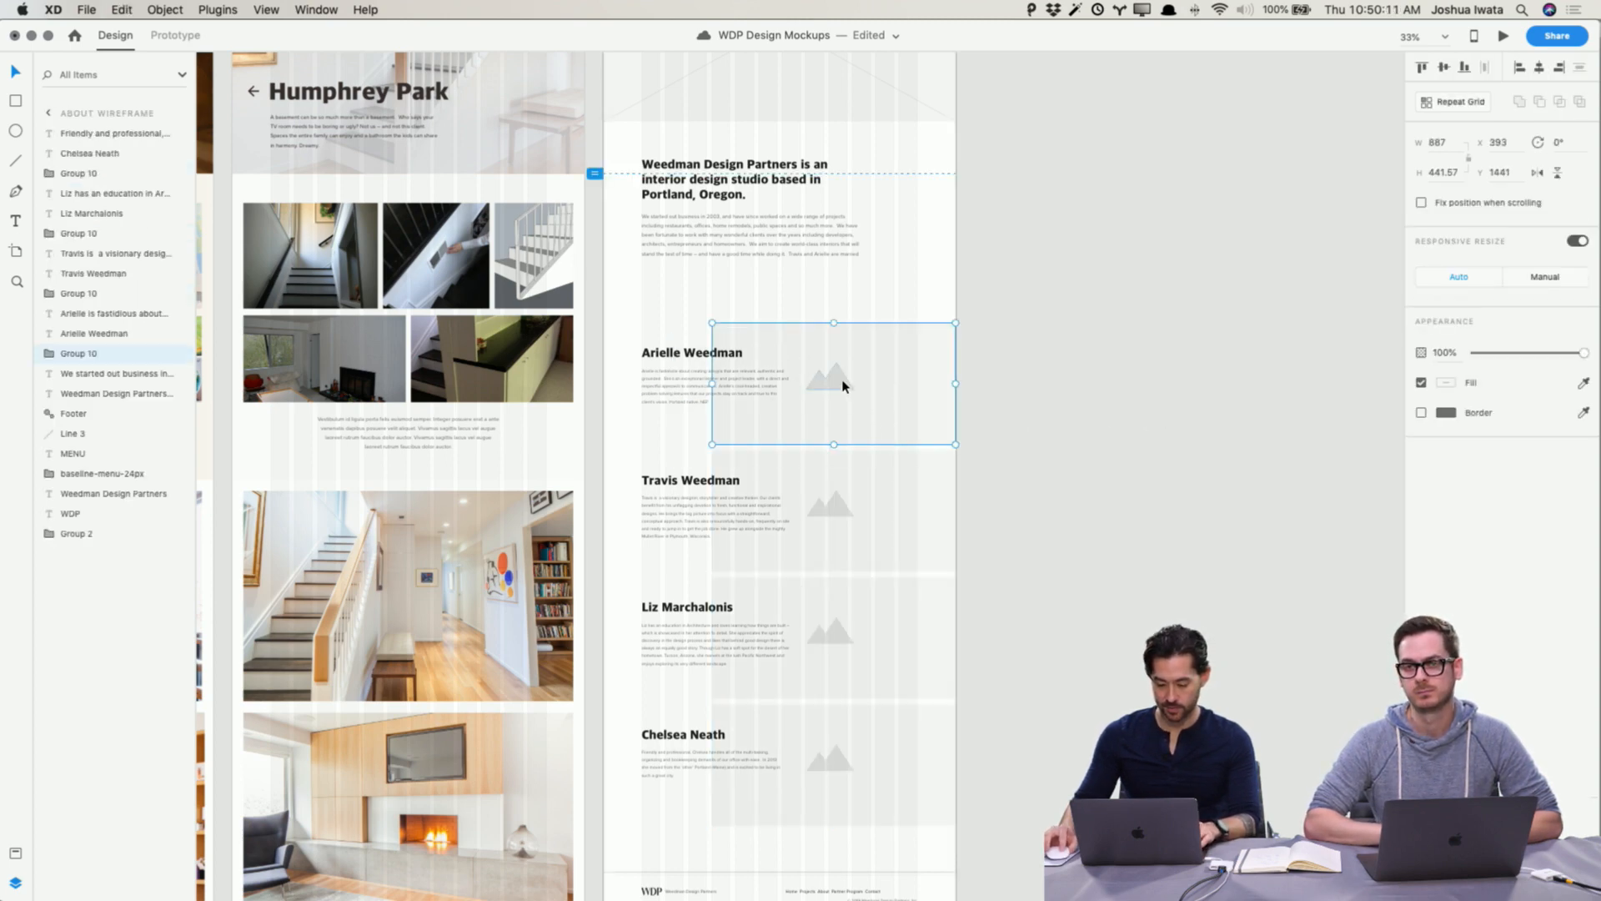
pyautogui.press('super+shift+g')
pyautogui.click(908, 550)
pyautogui.press('super+shift+g')
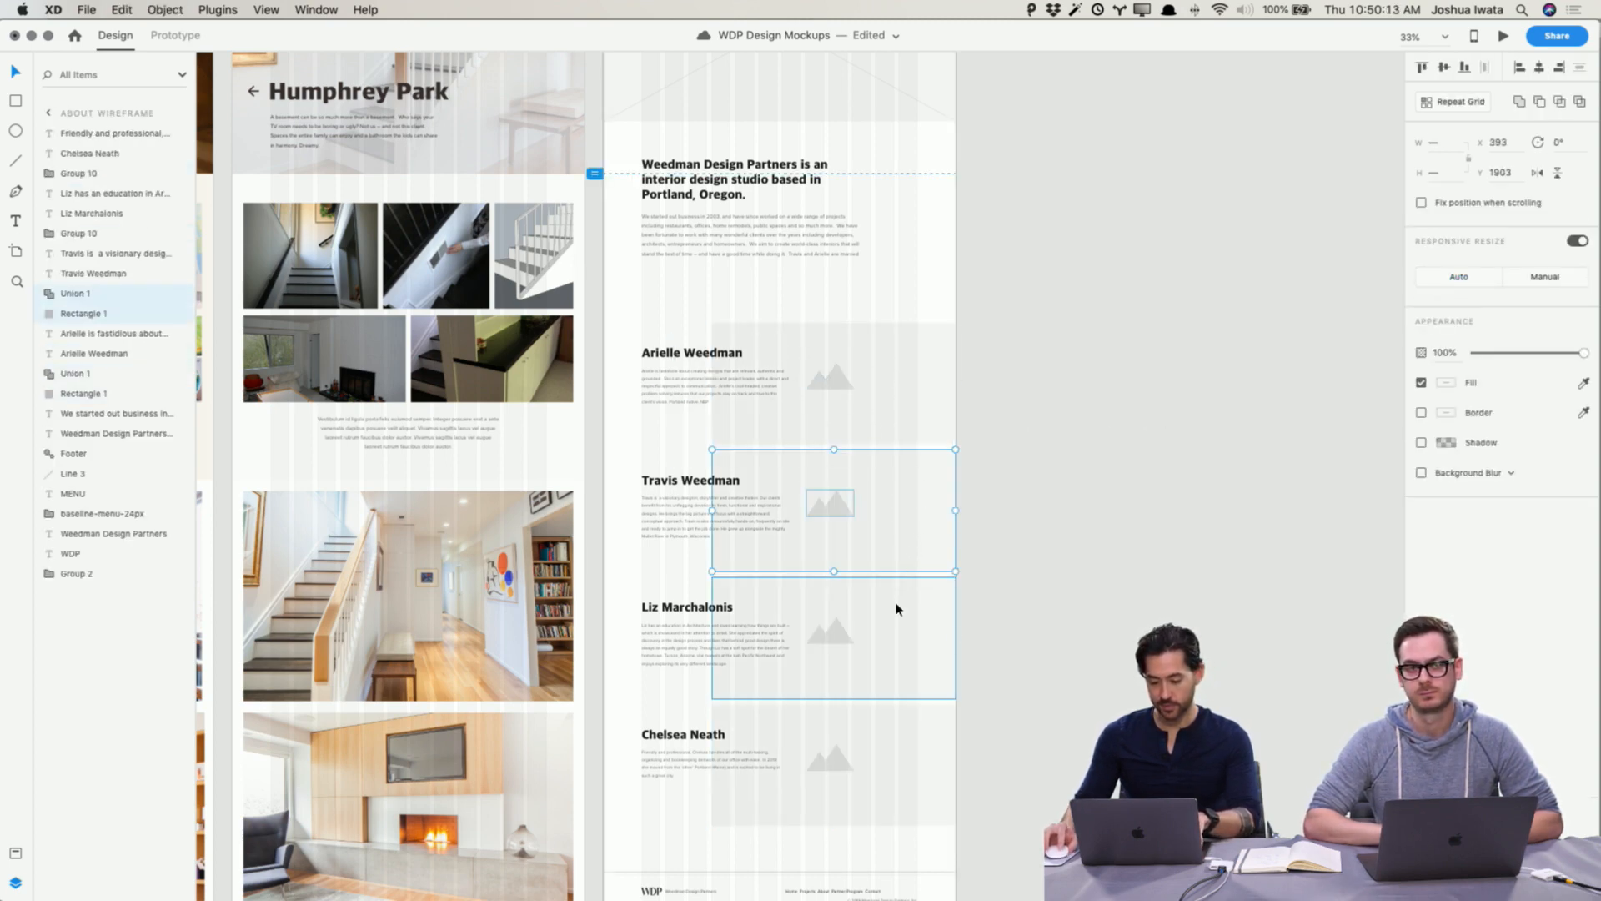
pyautogui.click(898, 609)
pyautogui.press('super+shift+g')
pyautogui.click(899, 747)
pyautogui.press('super+shift+g')
# Step: Delete the four mountain placeholder icons beside the team members on the About Wireframe
pyautogui.click(838, 761)
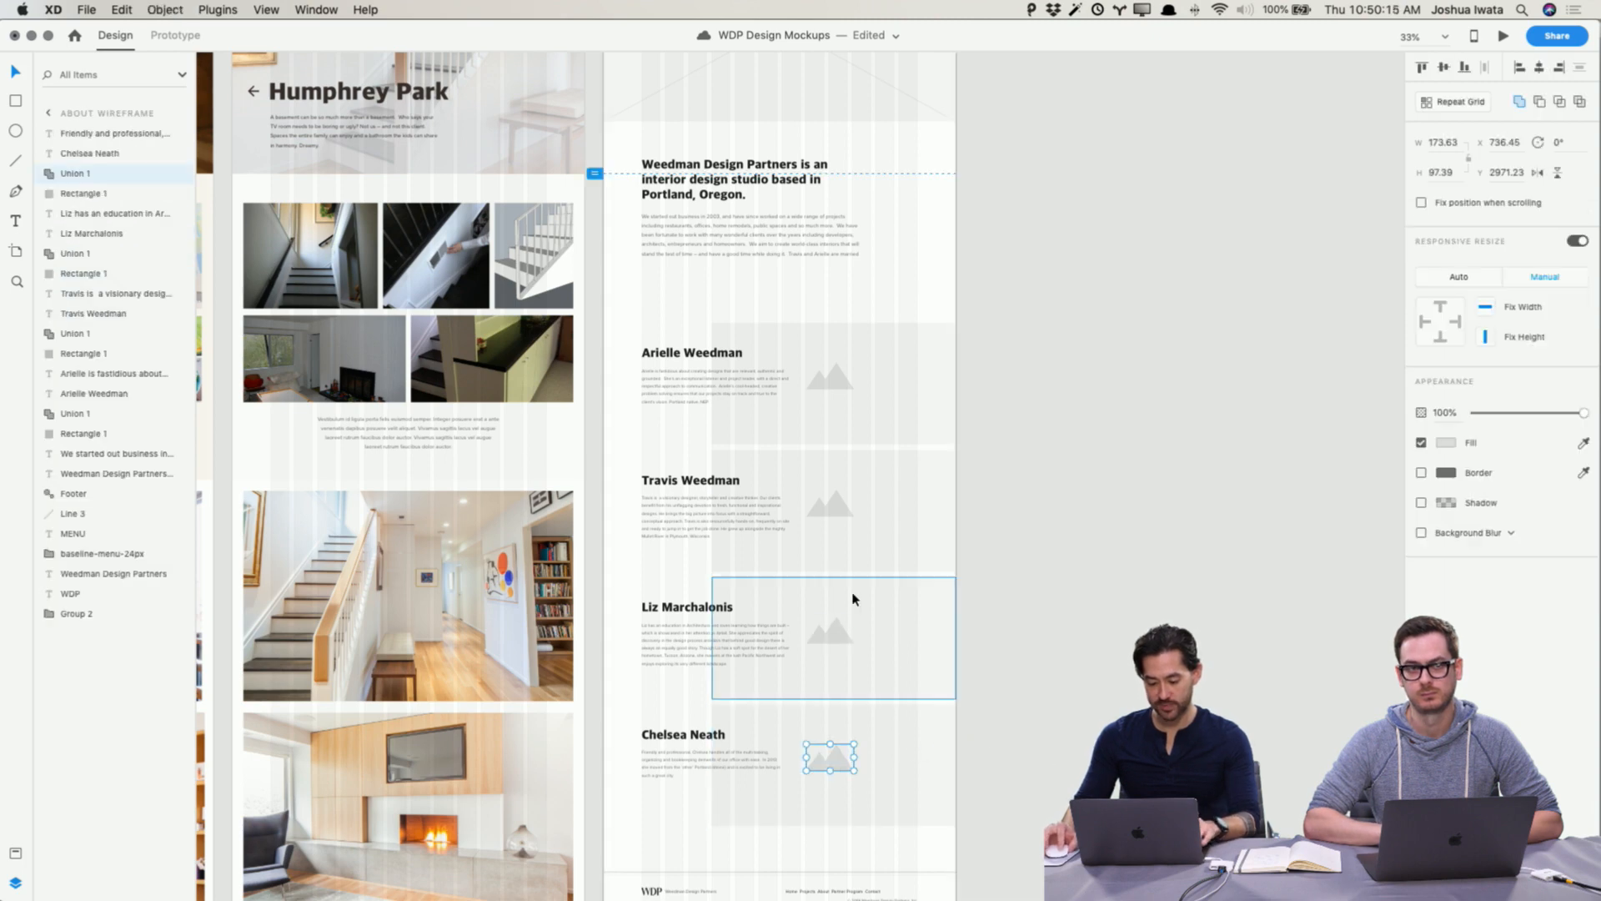
pyautogui.keyDown('shift'); pyautogui.click(842, 625); pyautogui.keyUp('shift')
pyautogui.keyDown('shift'); pyautogui.click(838, 521); pyautogui.keyUp('shift')
pyautogui.keyDown('shift'); pyautogui.click(841, 392); pyautogui.keyUp('shift')
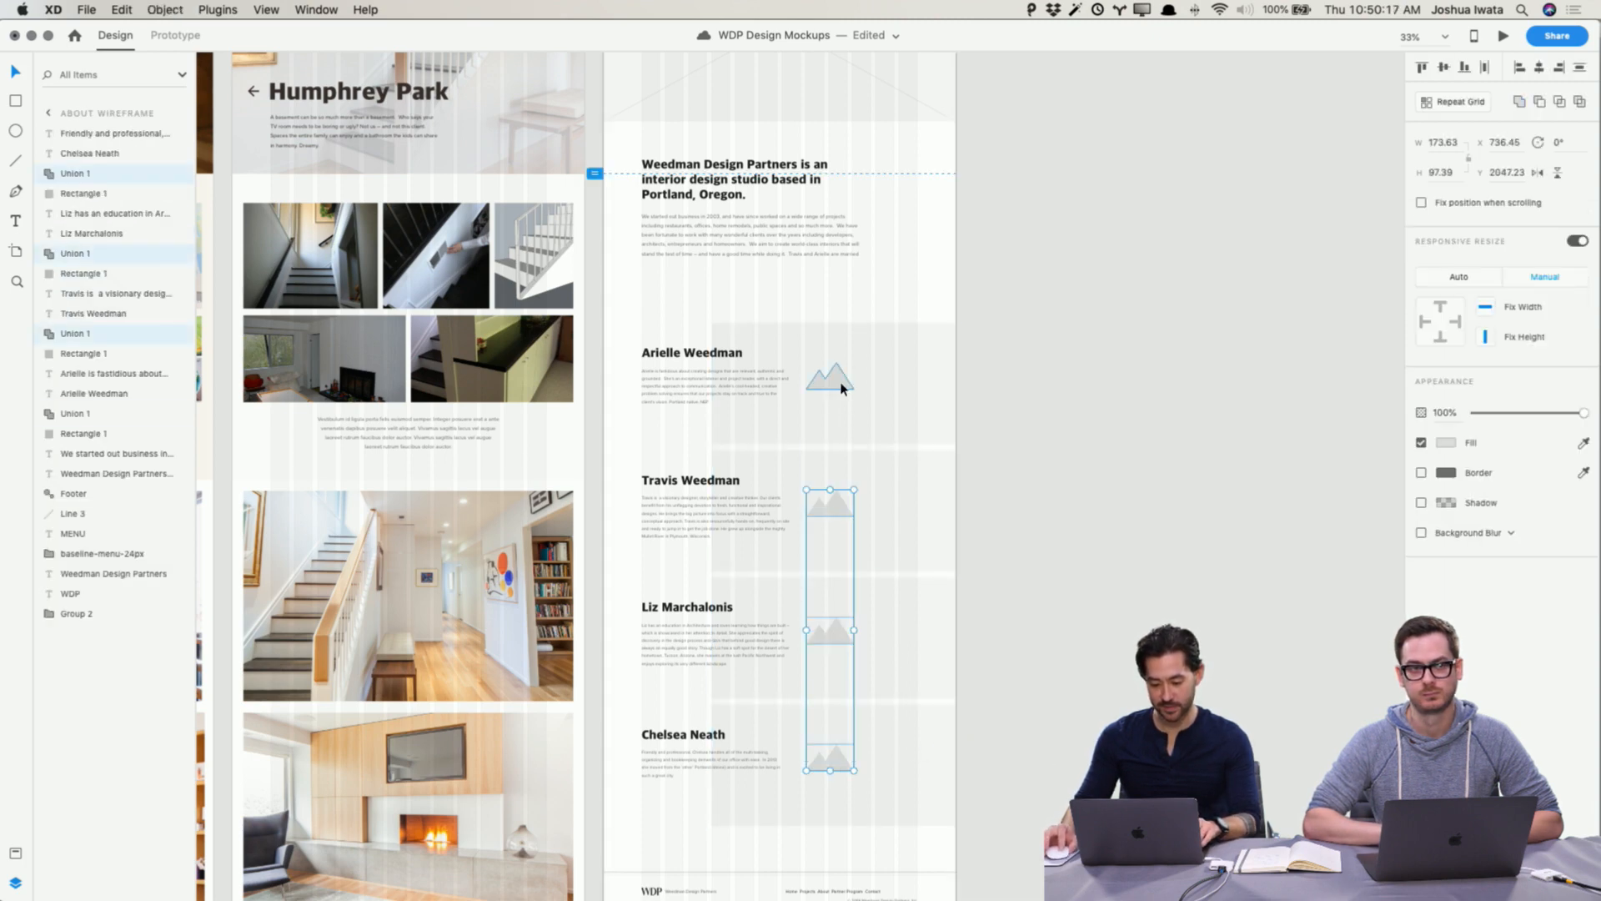
pyautogui.press('Delete')
# Step: Ungroup the hero image placeholder at the top of the About Wireframe and delete its two crossed lines
pyautogui.scroll(5, 844, 388)
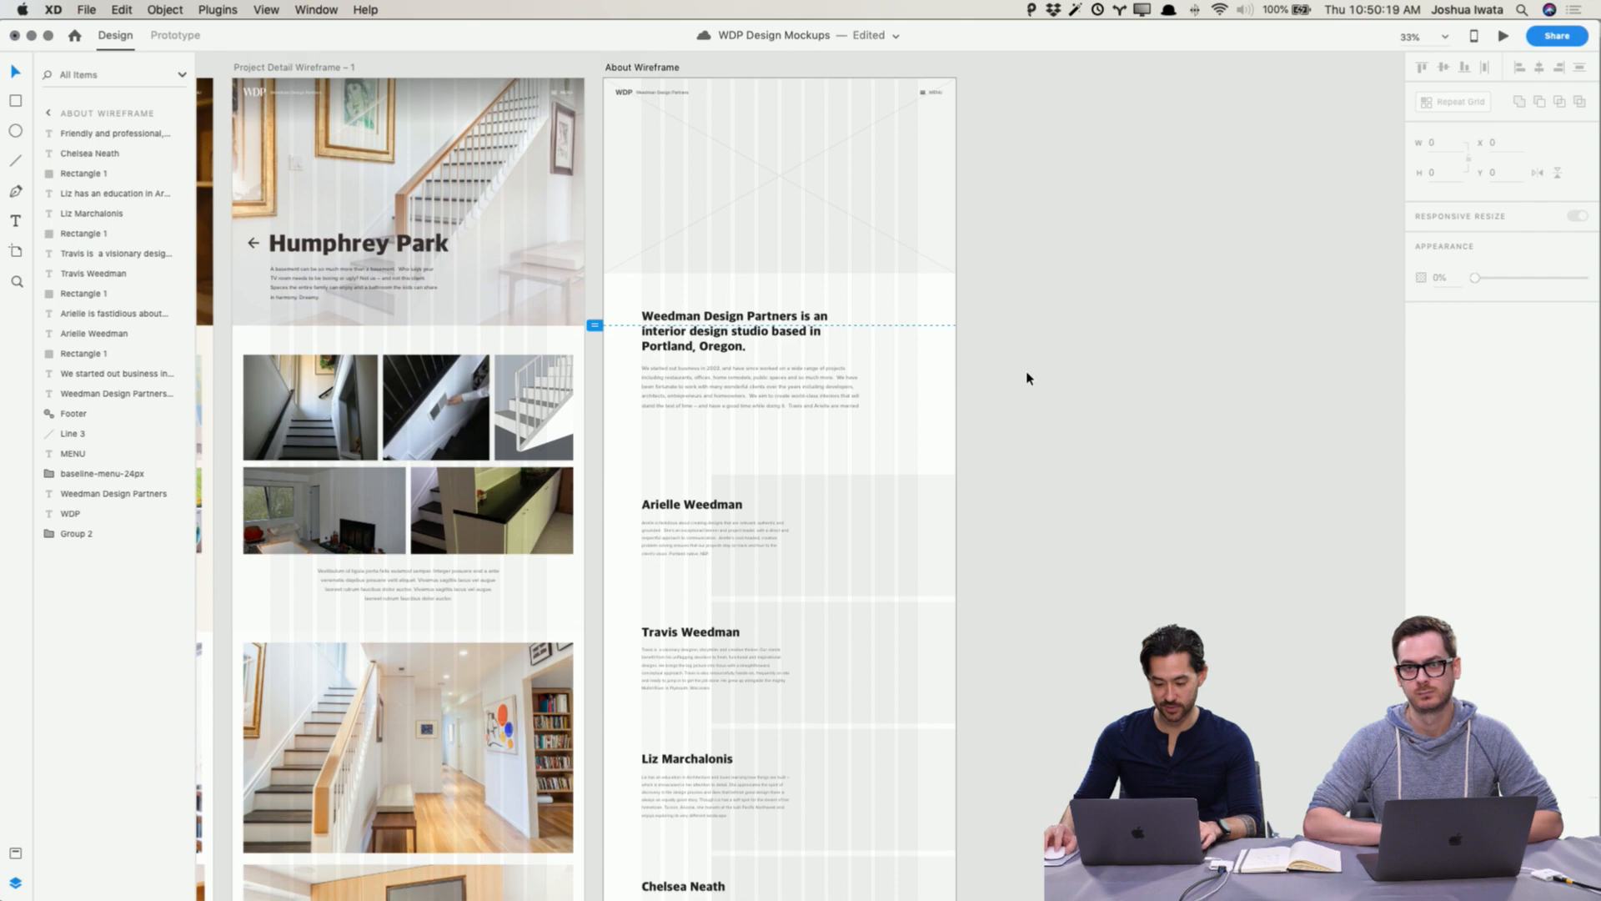
pyautogui.click(897, 297)
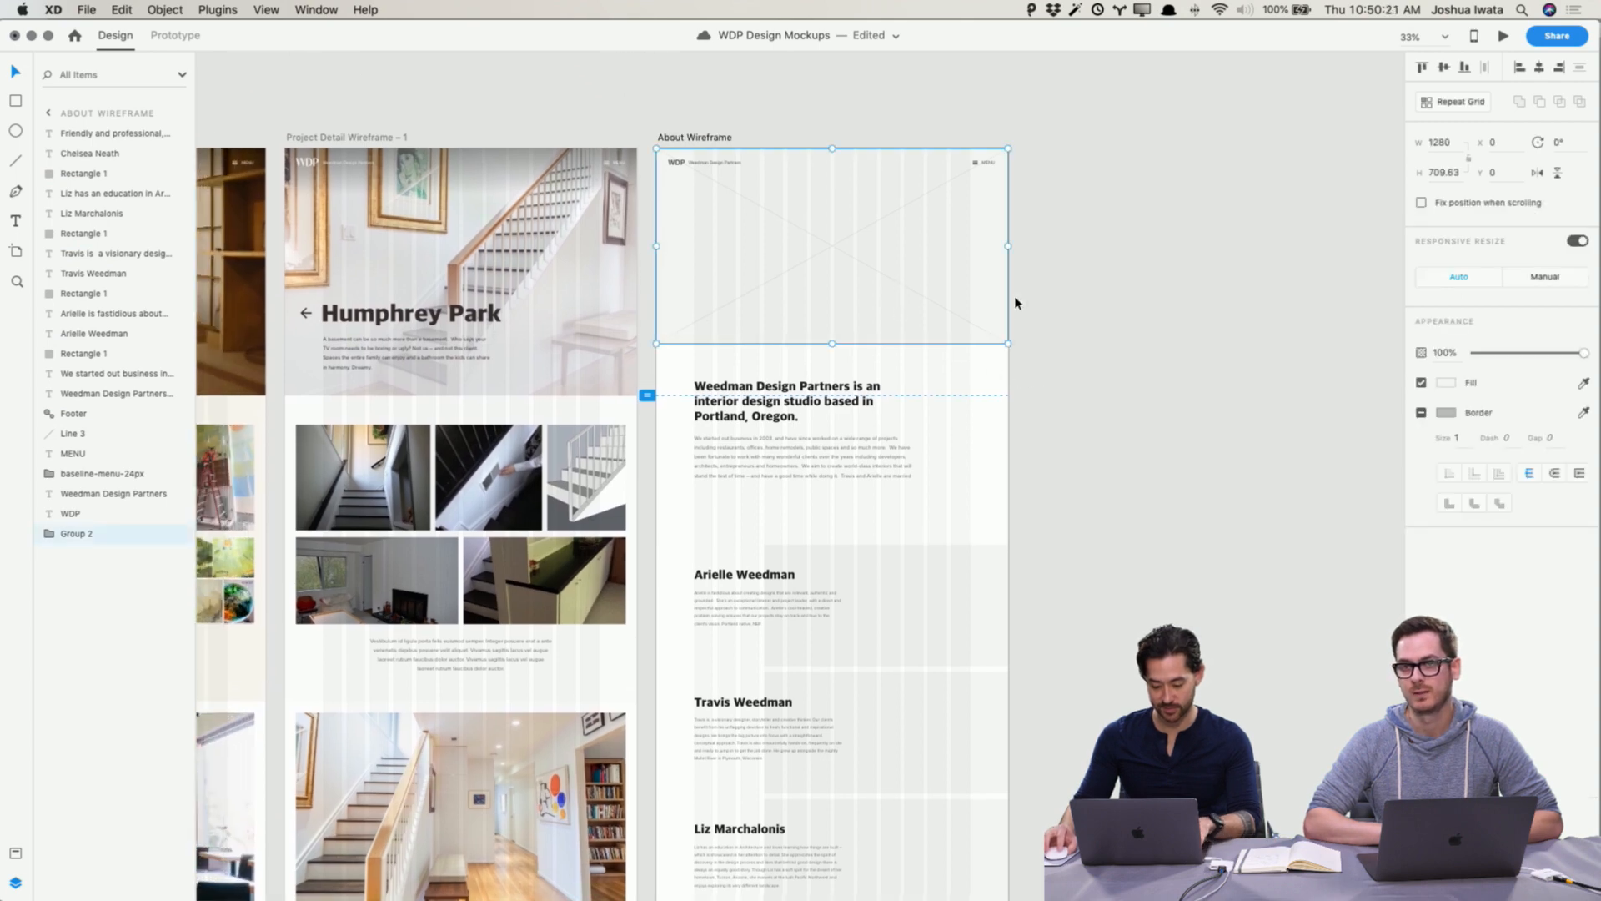
pyautogui.press('super+shift+g')
pyautogui.click(1089, 298)
pyautogui.moveTo(1090, 323); pyautogui.dragTo(865, 192)
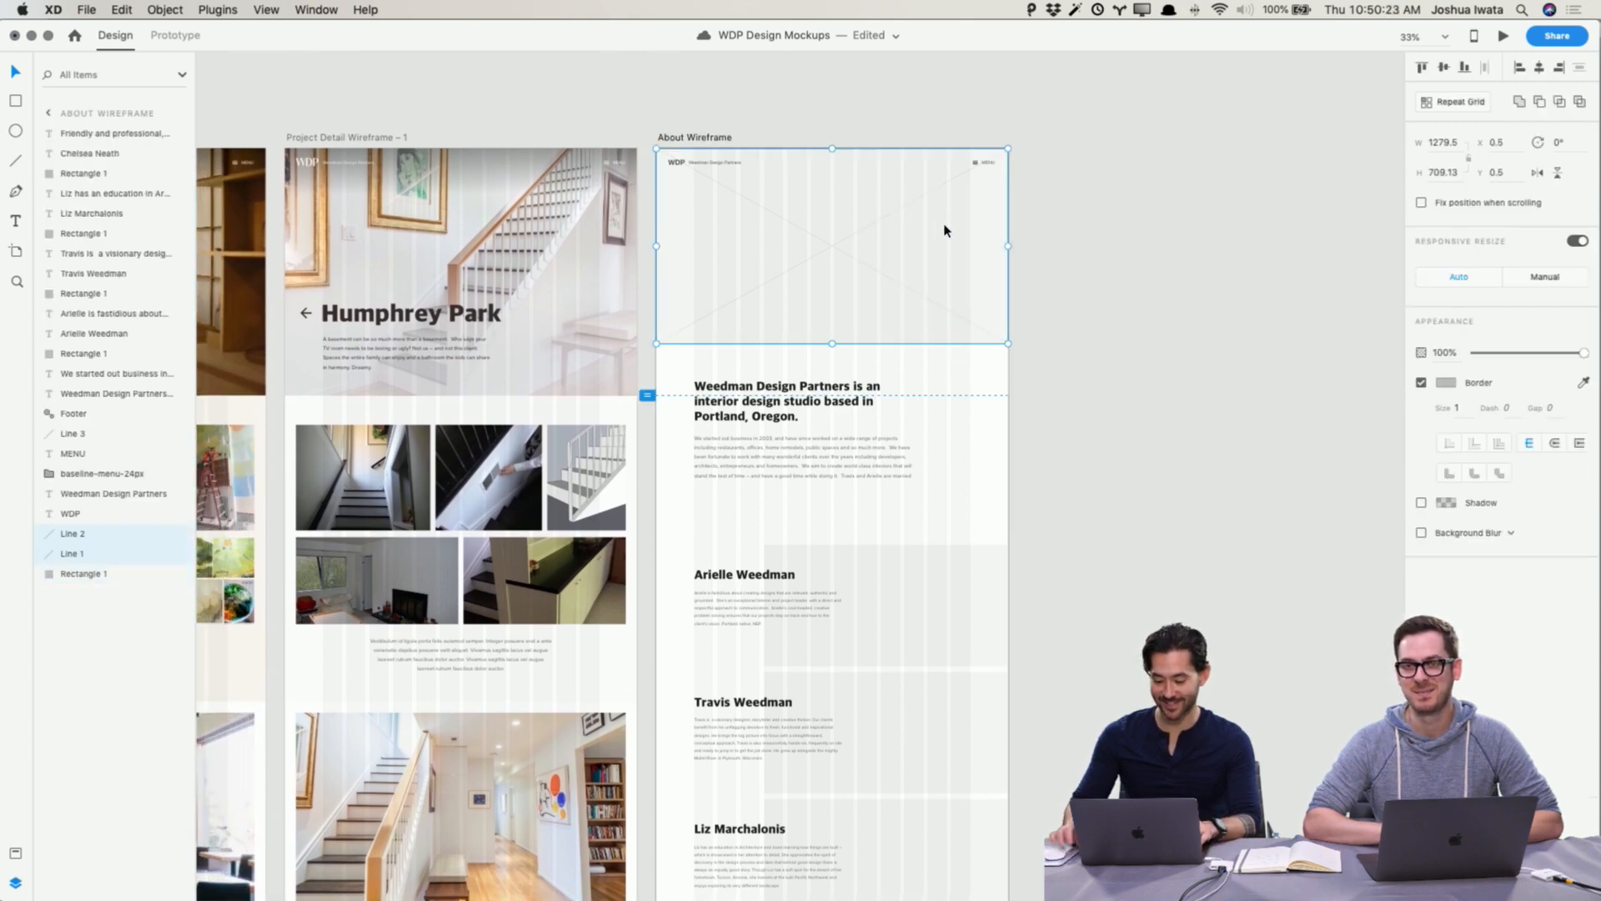
pyautogui.press('Delete')
pyautogui.click(1227, 275)
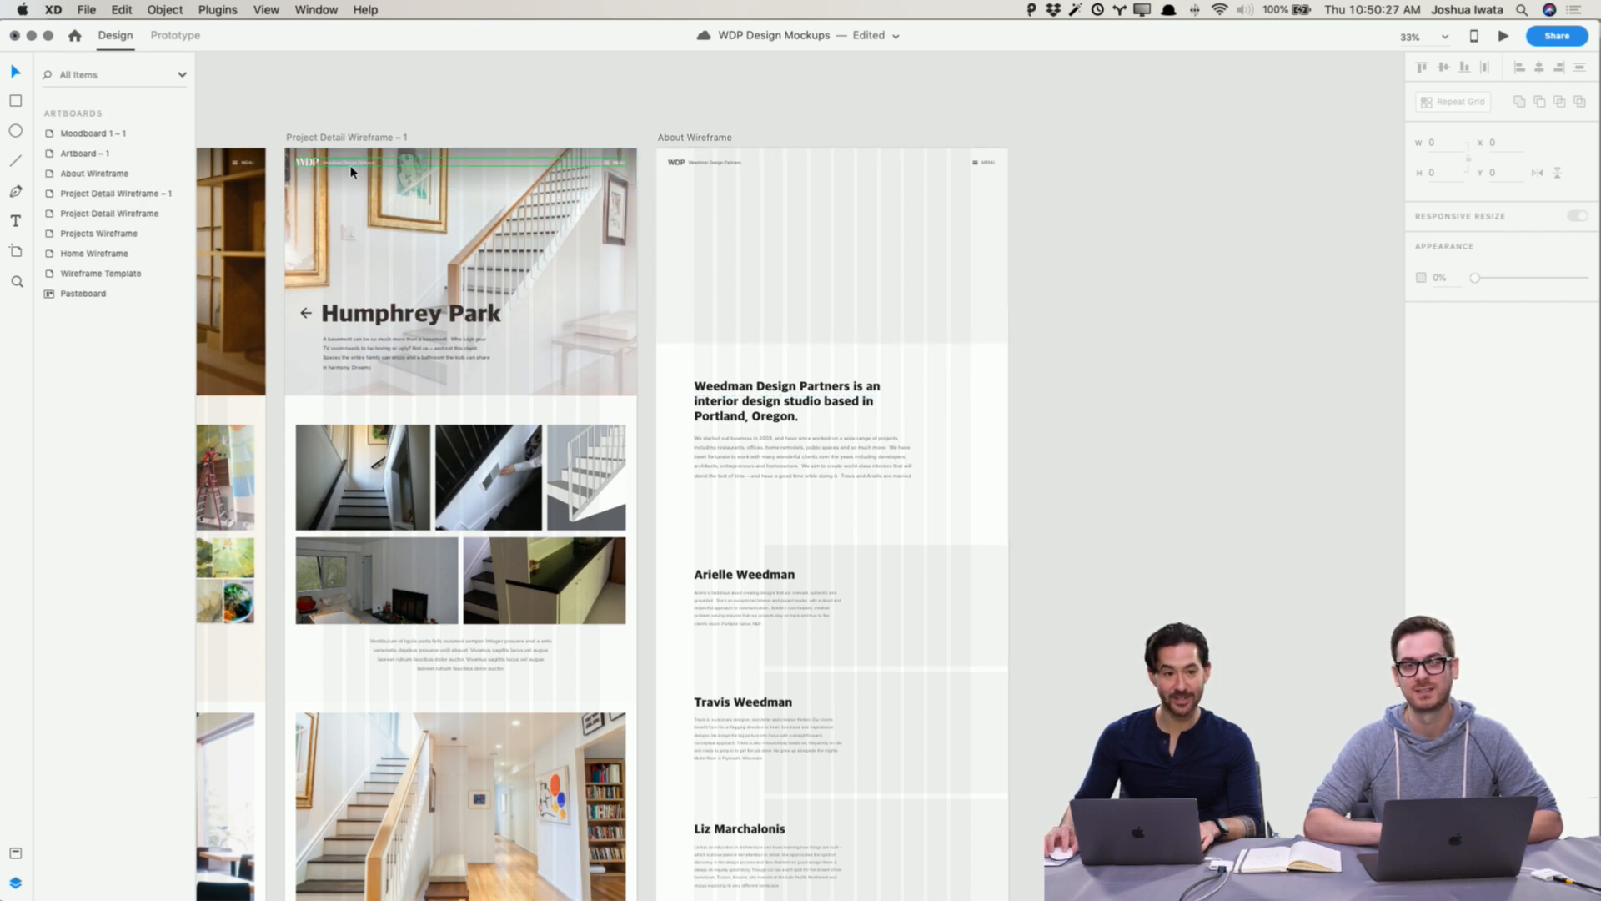
# Step: Switch to Finder and open the Portraits folder of the WDP project files in column view
pyautogui.press('super+Tab')
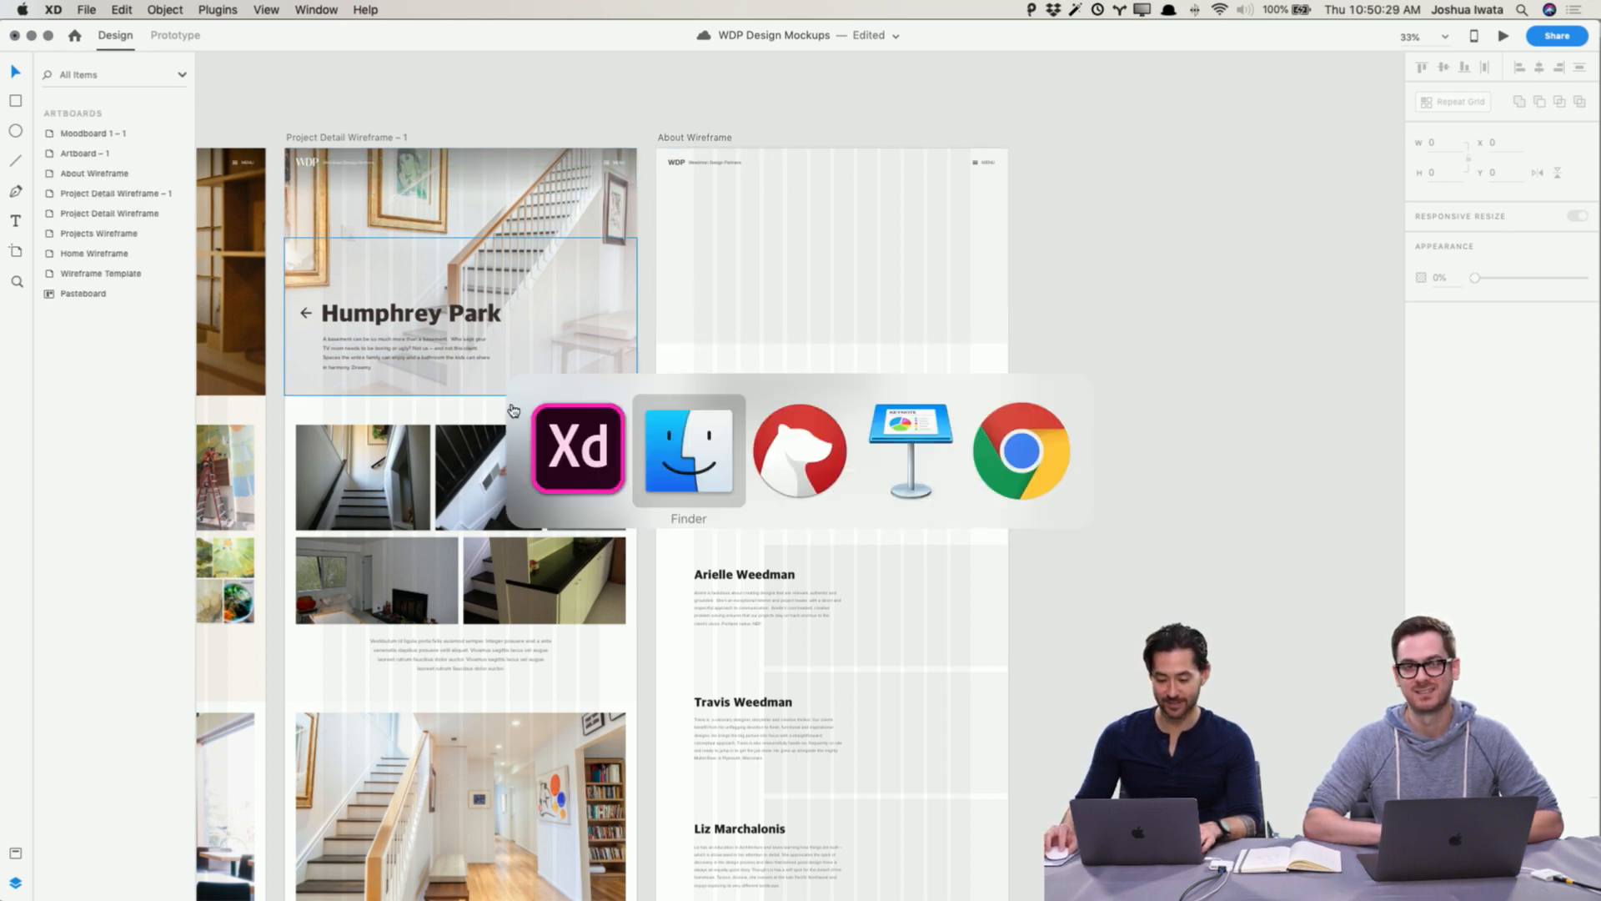
pyautogui.click(768, 477)
pyautogui.click(773, 465)
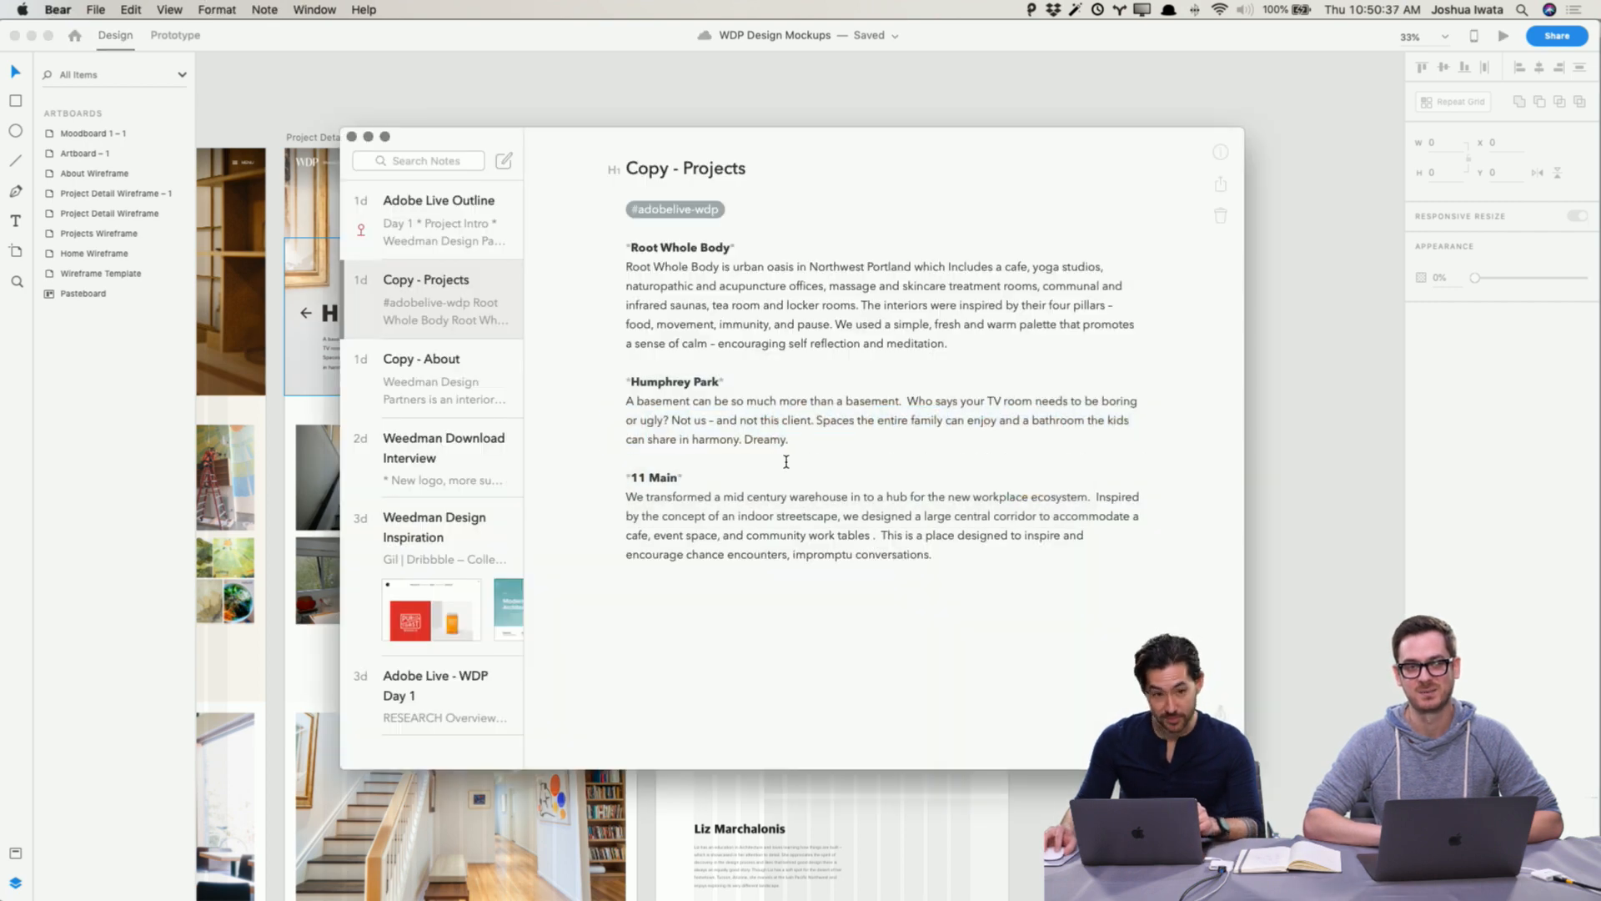
pyautogui.press('super+Tab')
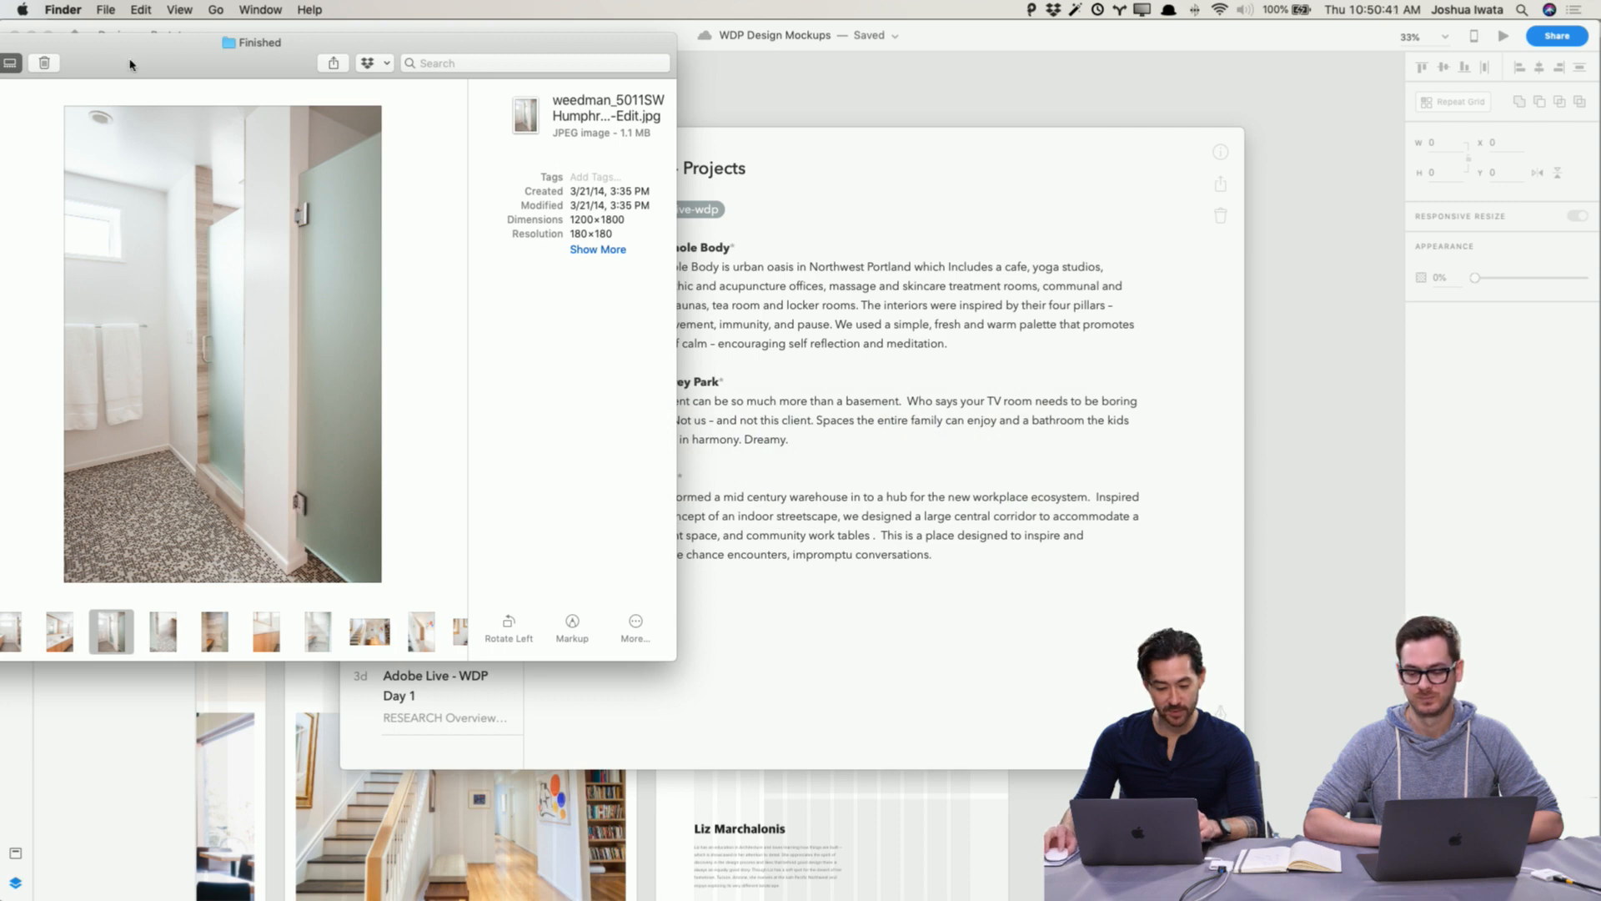
pyautogui.moveTo(132, 65); pyautogui.dragTo(309, 77)
pyautogui.press('super+3')
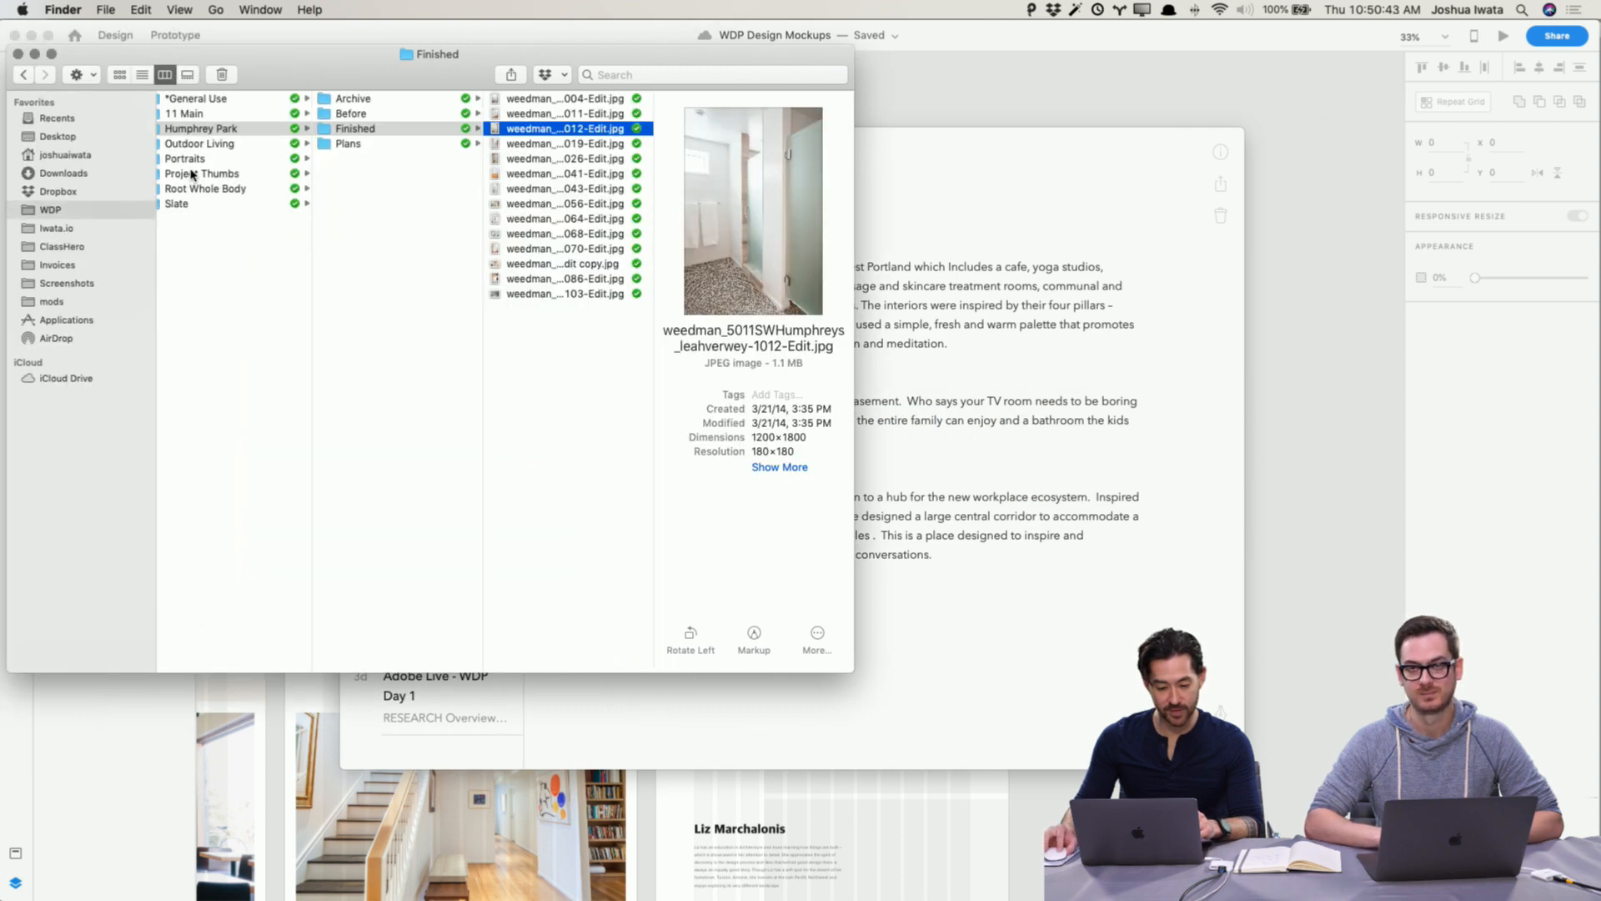
pyautogui.hscroll(-2, 209, 167)
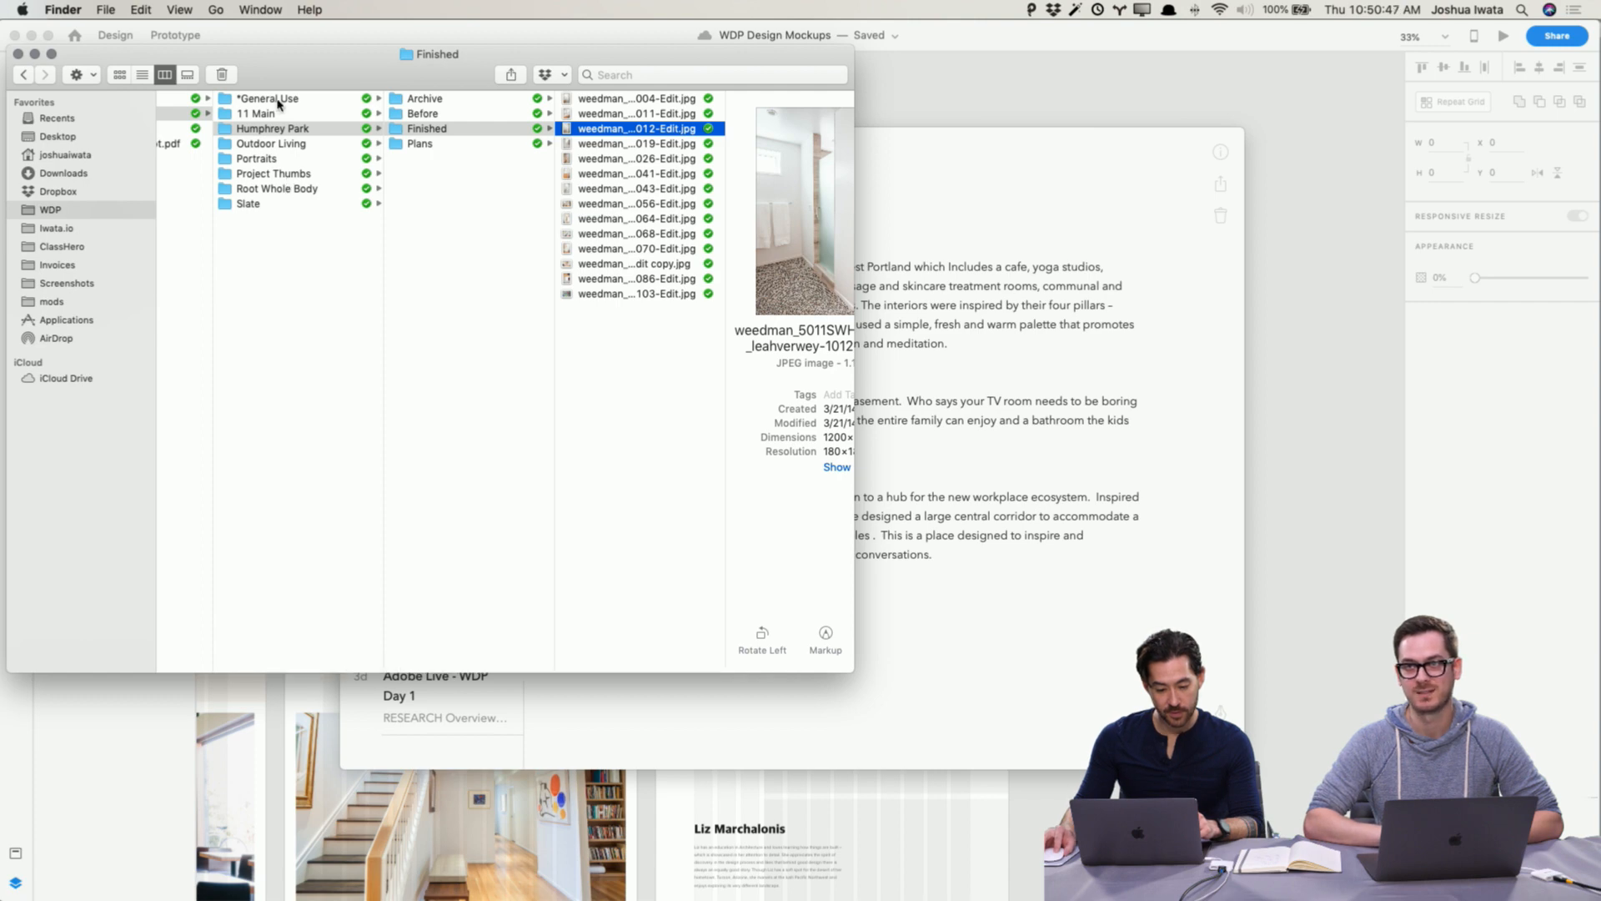
pyautogui.click(285, 159)
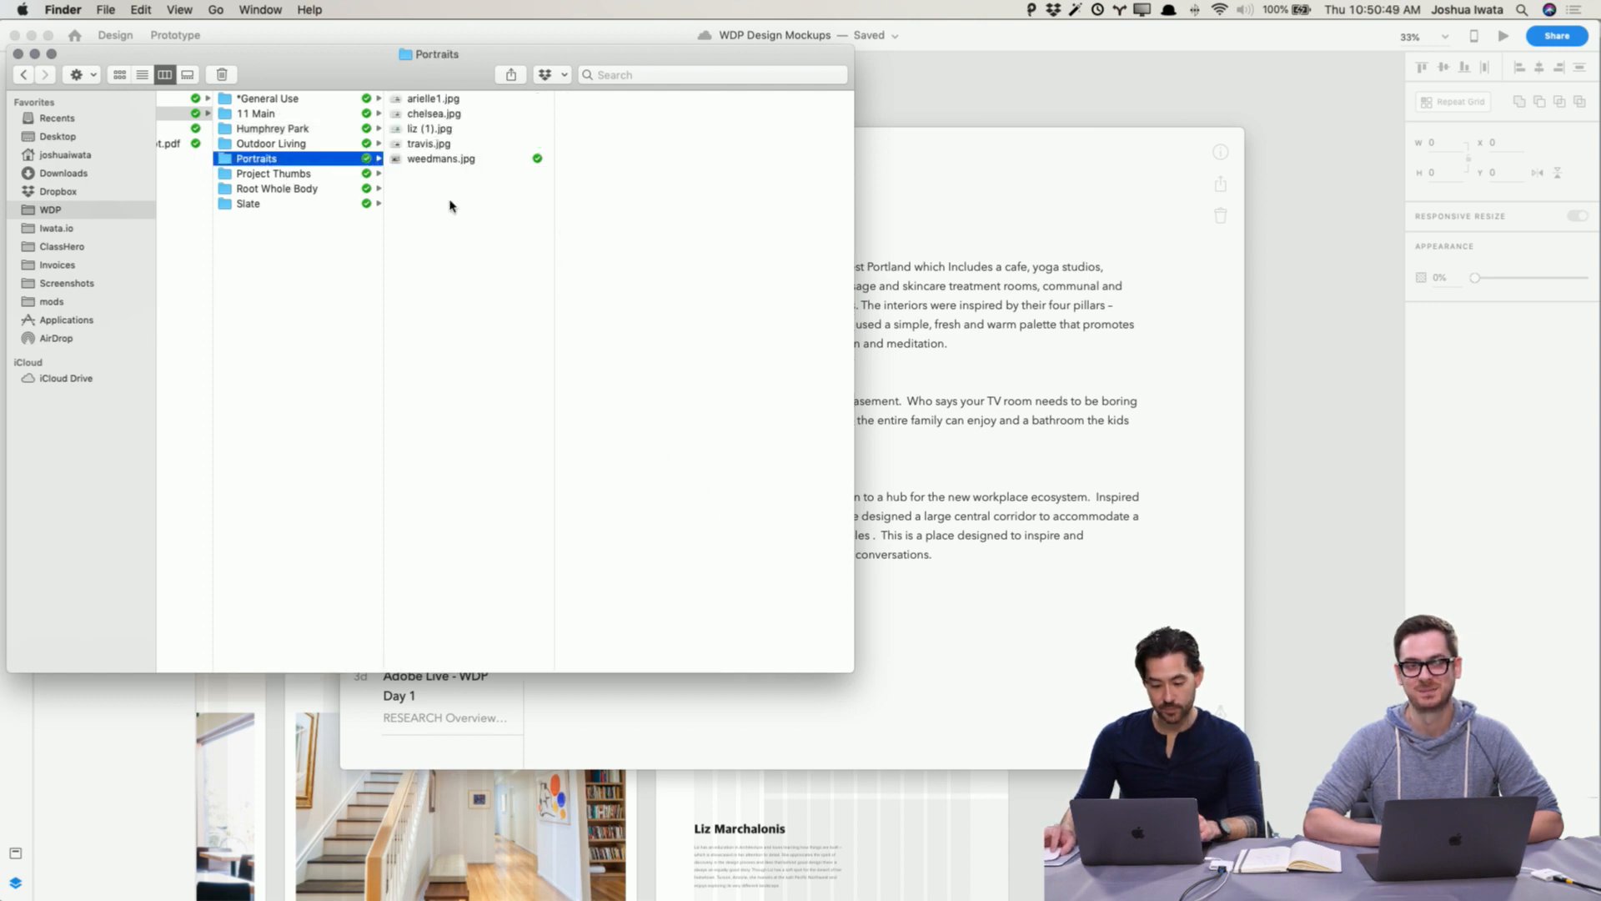
# Step: Fill the four team members' placeholders with the arielle1, travis, liz (1) and chelsea portrait images
pyautogui.press('super+Tab')
pyautogui.scroll(-5, 1065, 661)
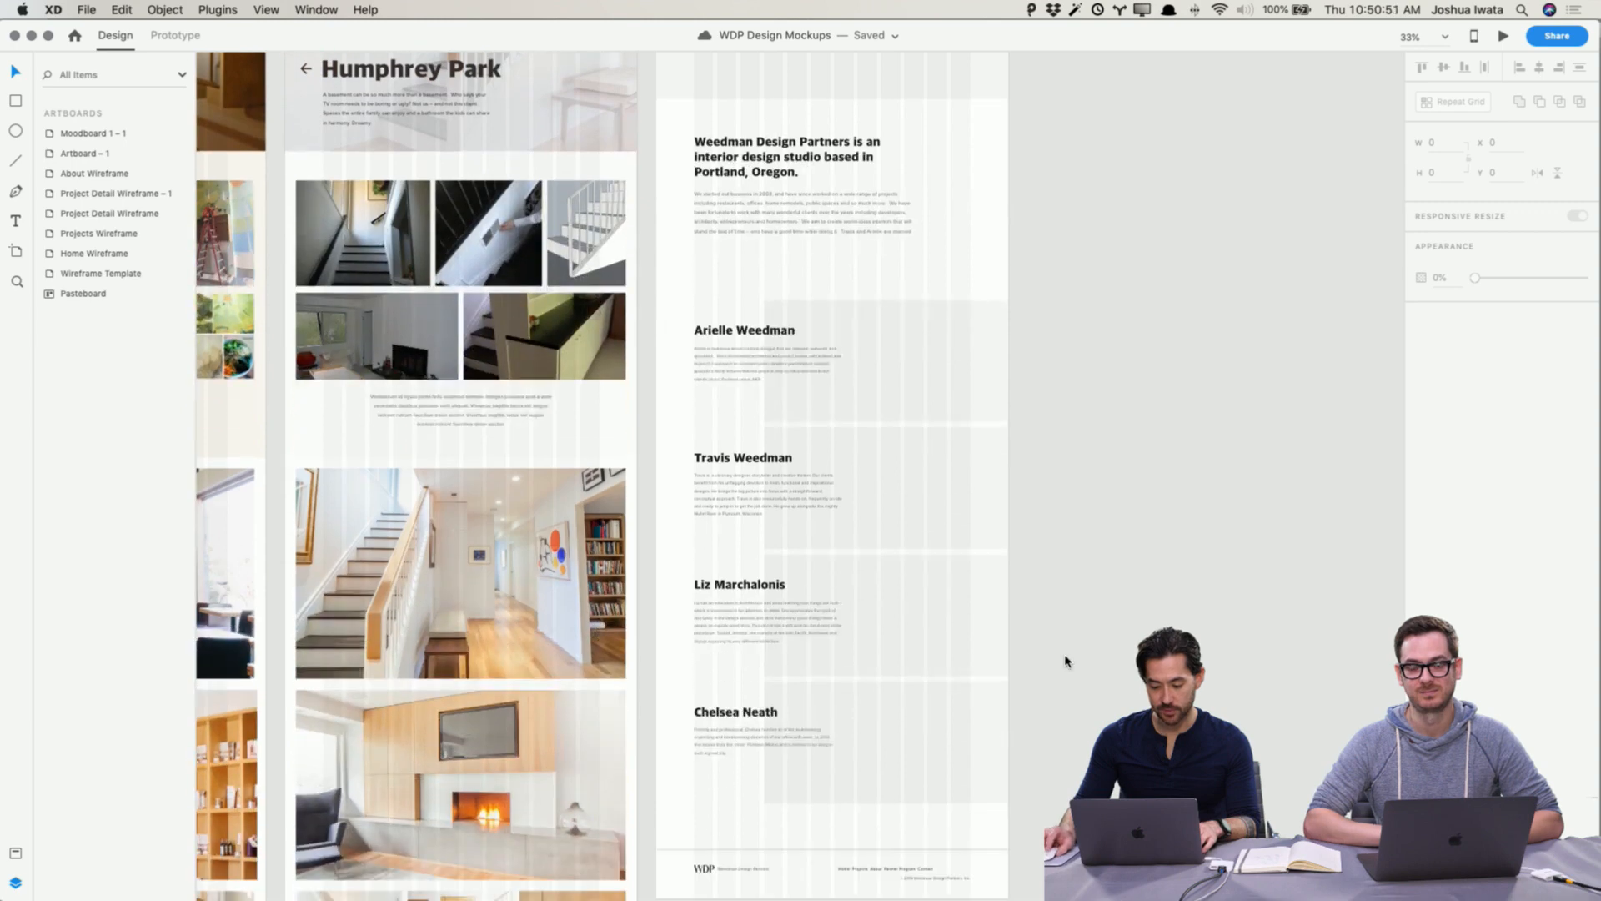
pyautogui.press('super+equal')
pyautogui.scroll(-3, 1065, 662)
pyautogui.press('super+Tab')
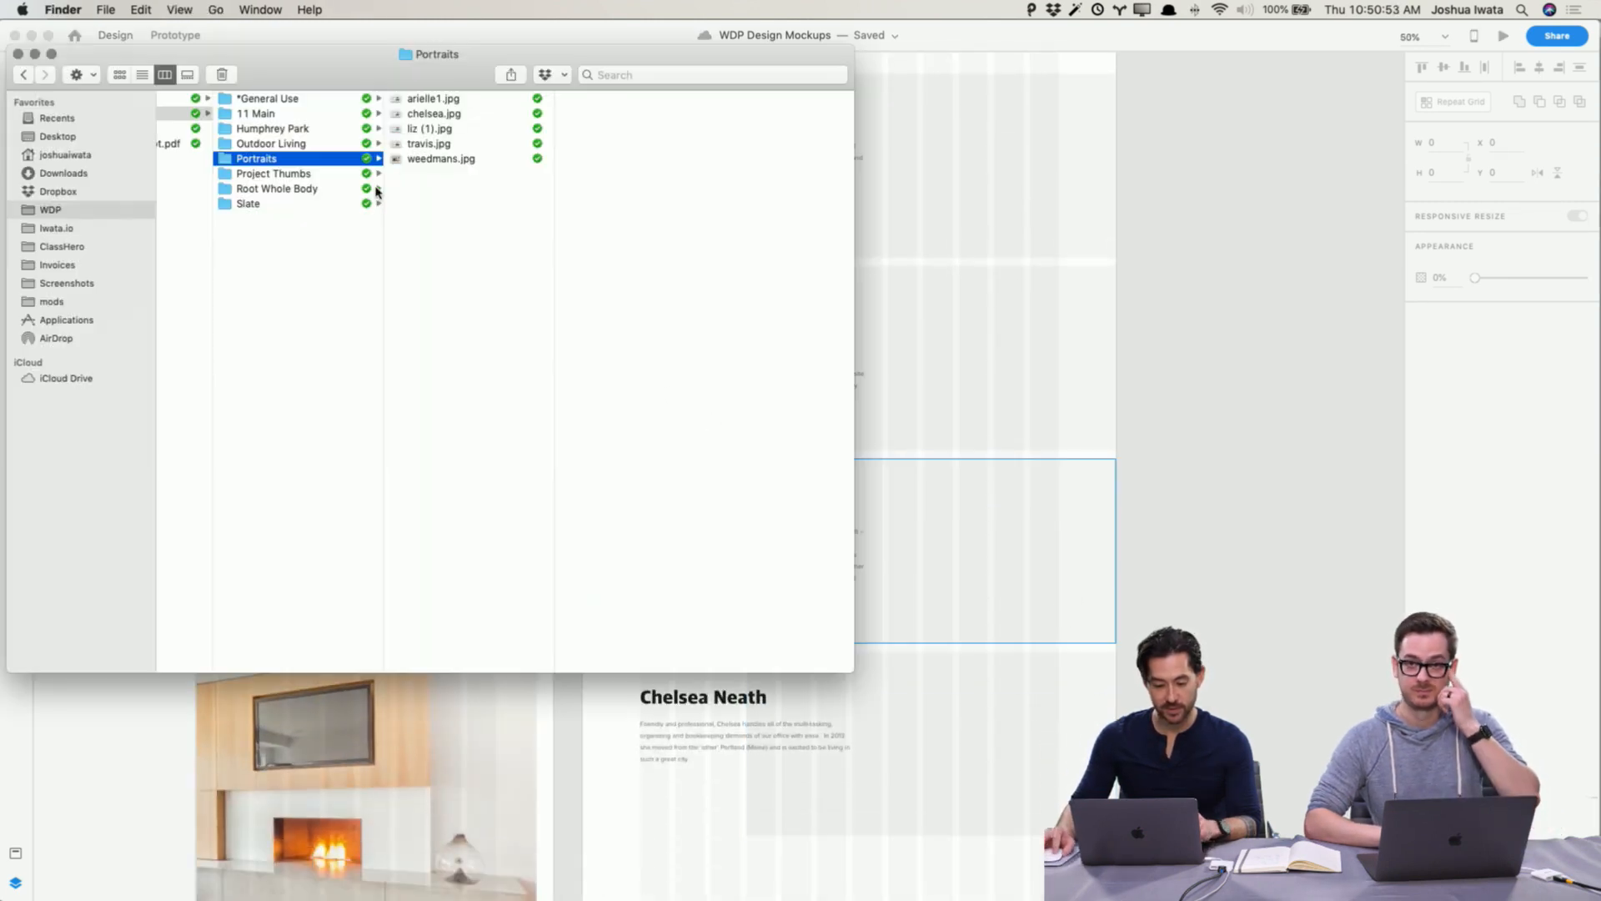
pyautogui.moveTo(425, 114); pyautogui.dragTo(947, 167)
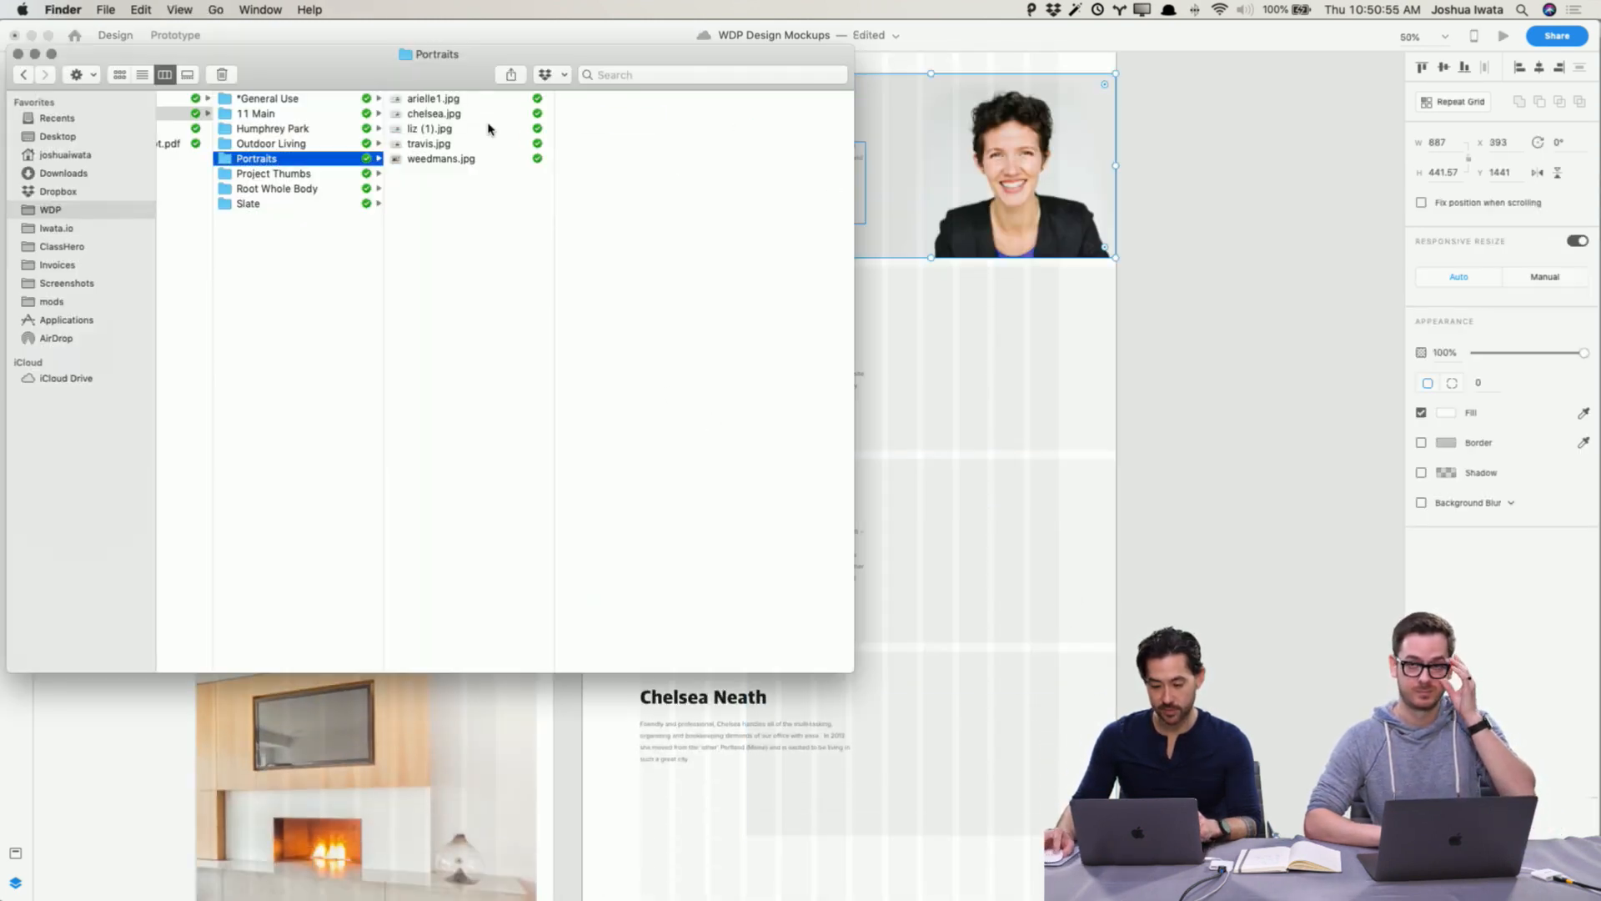
pyautogui.moveTo(437, 149); pyautogui.dragTo(1035, 350)
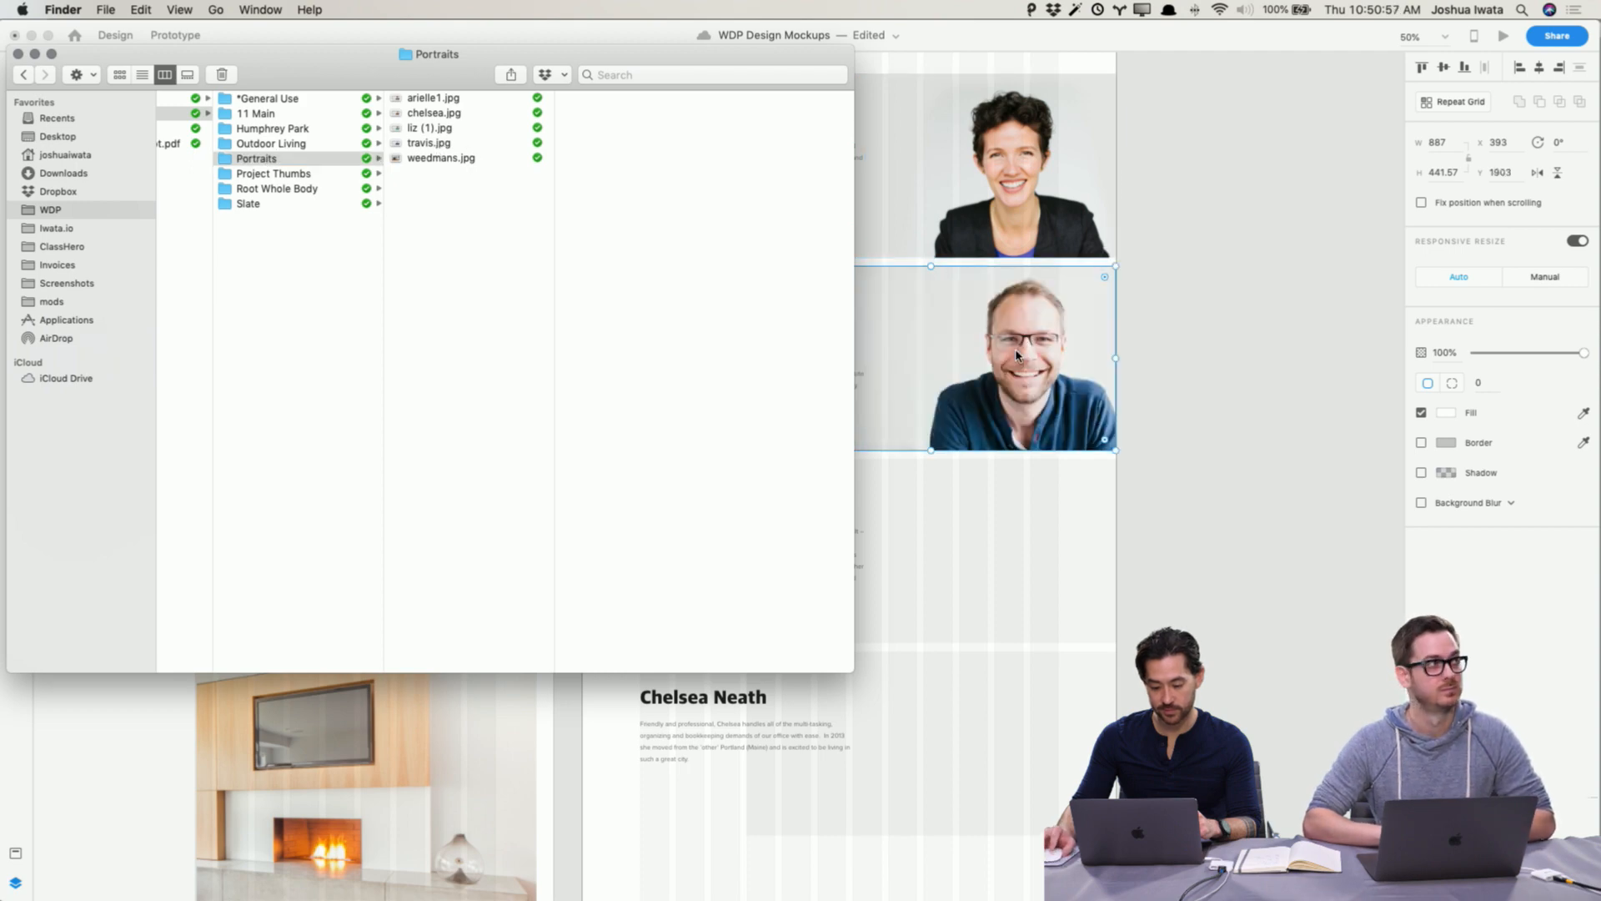
pyautogui.moveTo(448, 134); pyautogui.dragTo(913, 505)
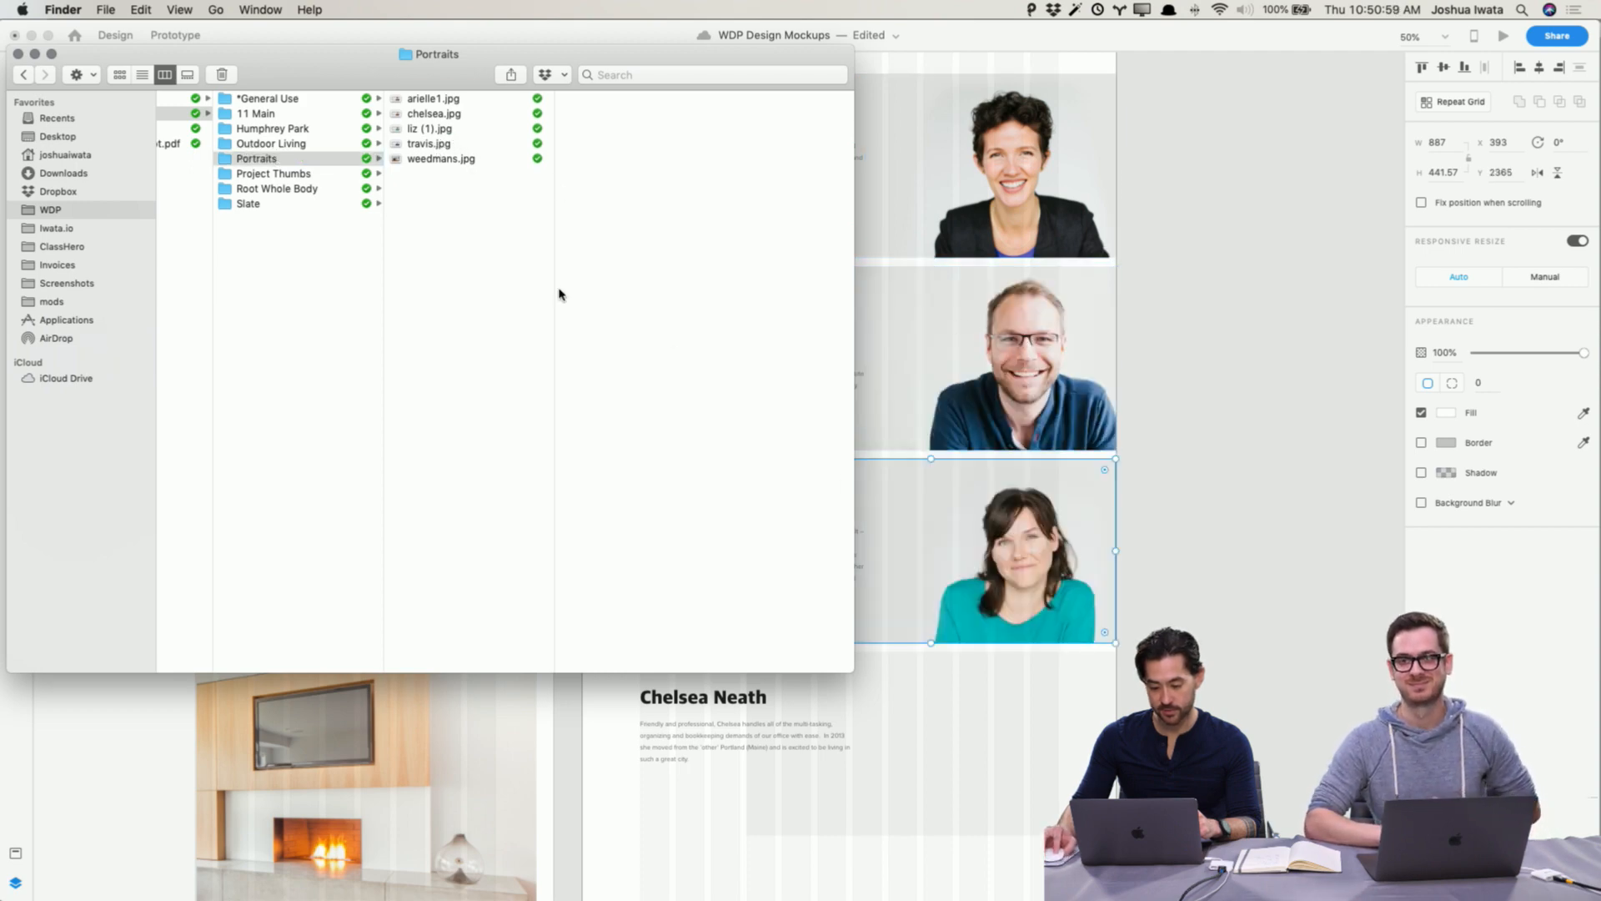
pyautogui.moveTo(448, 118); pyautogui.dragTo(993, 728)
pyautogui.click(1223, 569)
# Step: Place the weedmans.jpg photo into the hero rectangle at the top of the About Wireframe
pyautogui.scroll(15, 1219, 570)
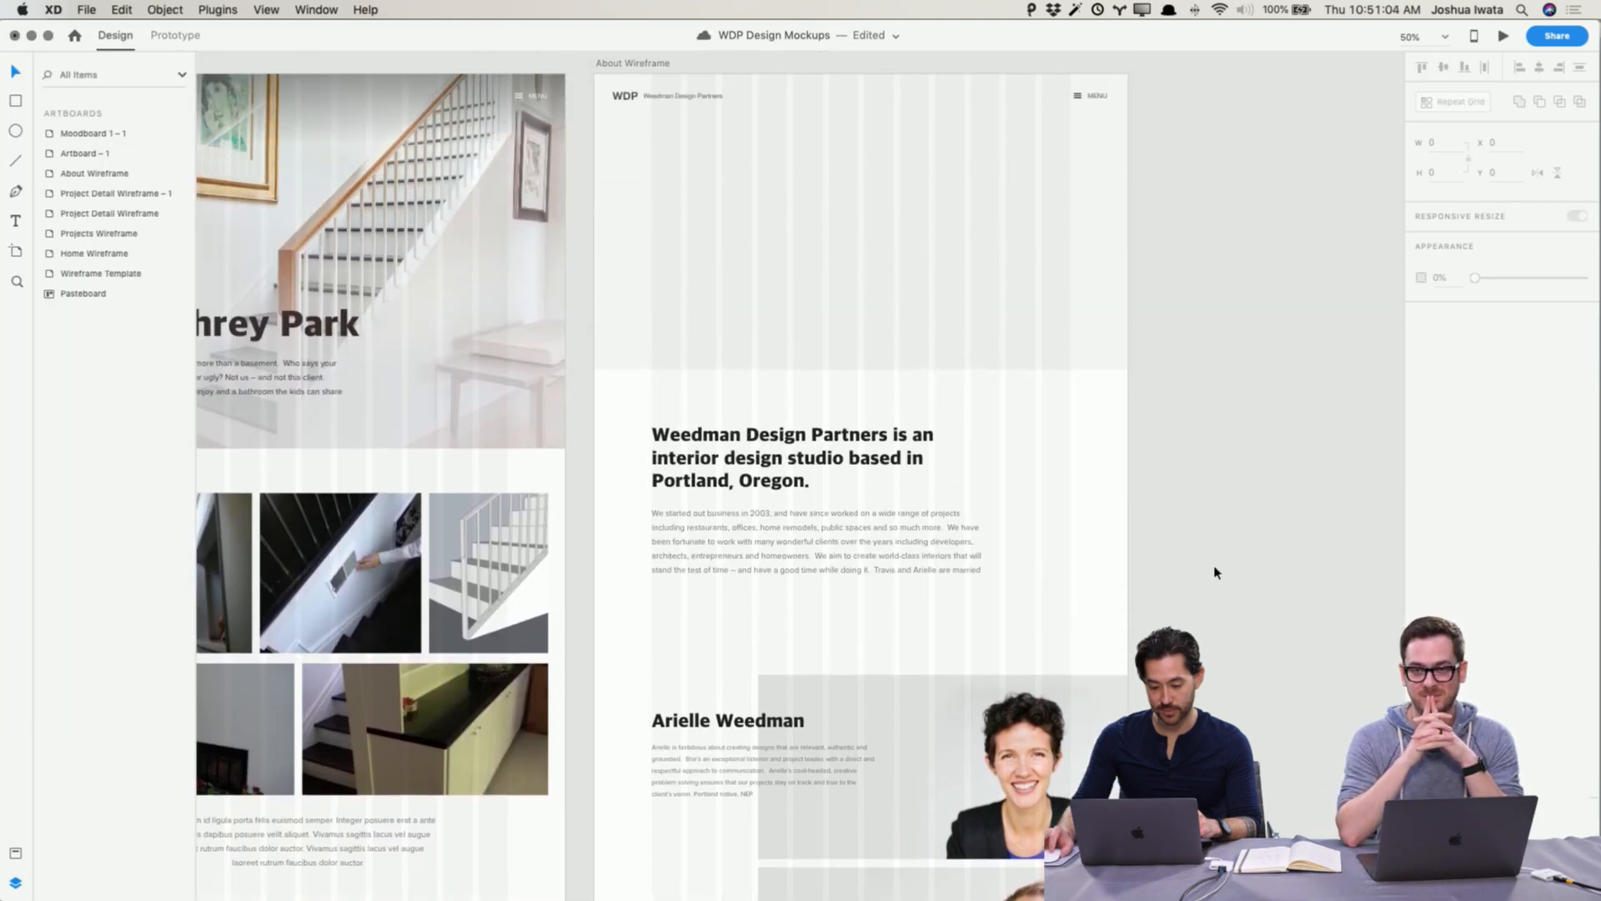
pyautogui.scroll(5, 1215, 572)
pyautogui.click(948, 411)
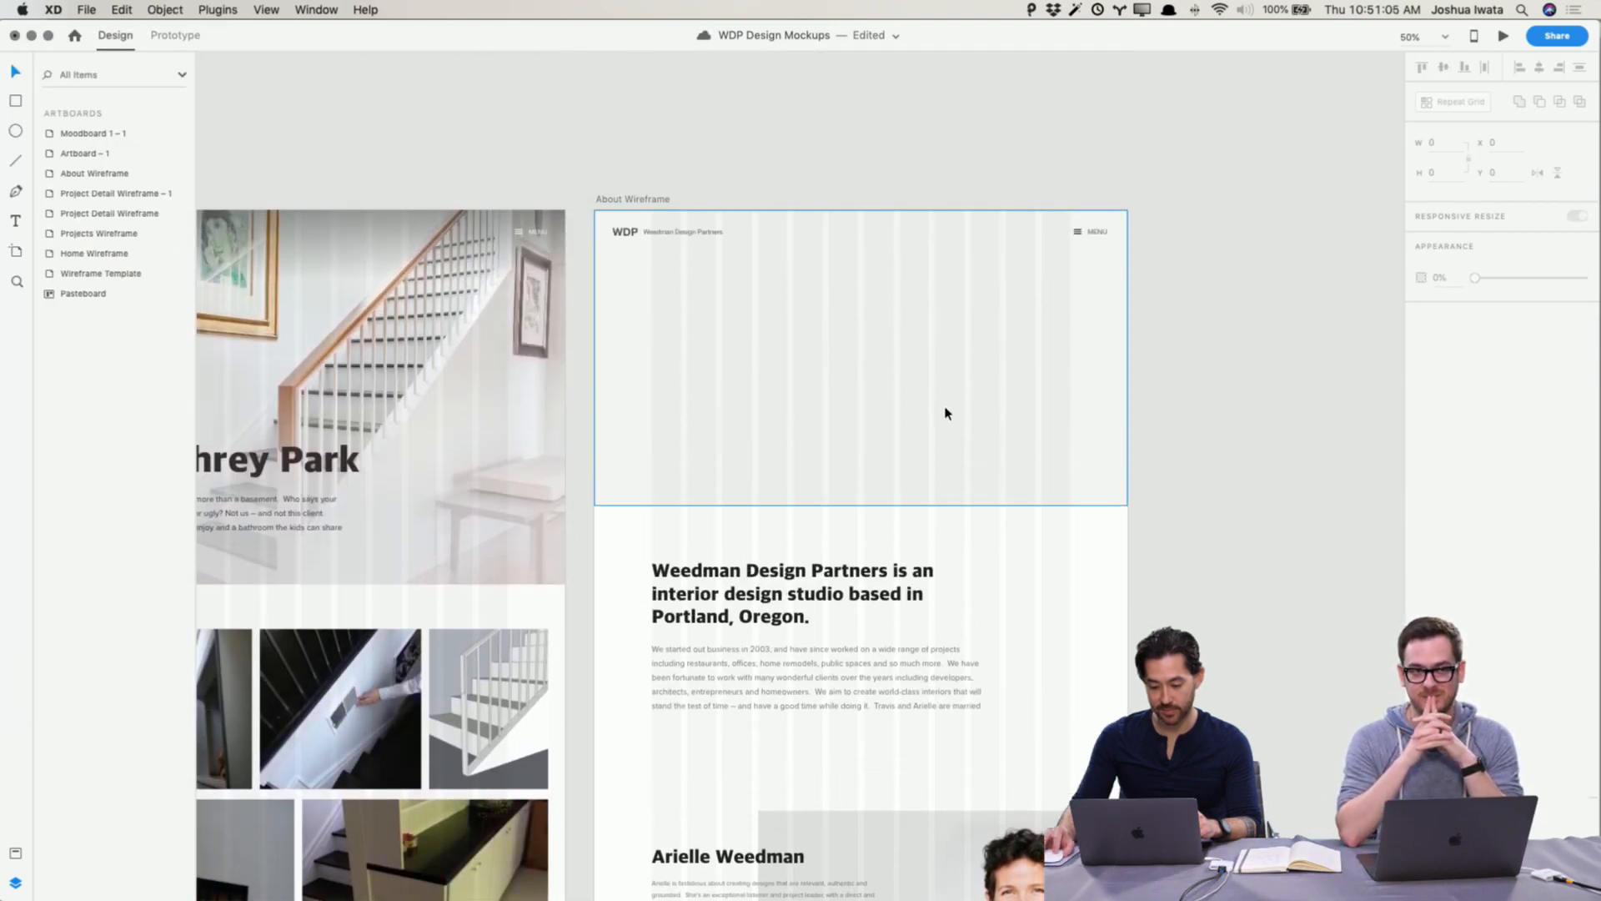
pyautogui.press('super+Tab')
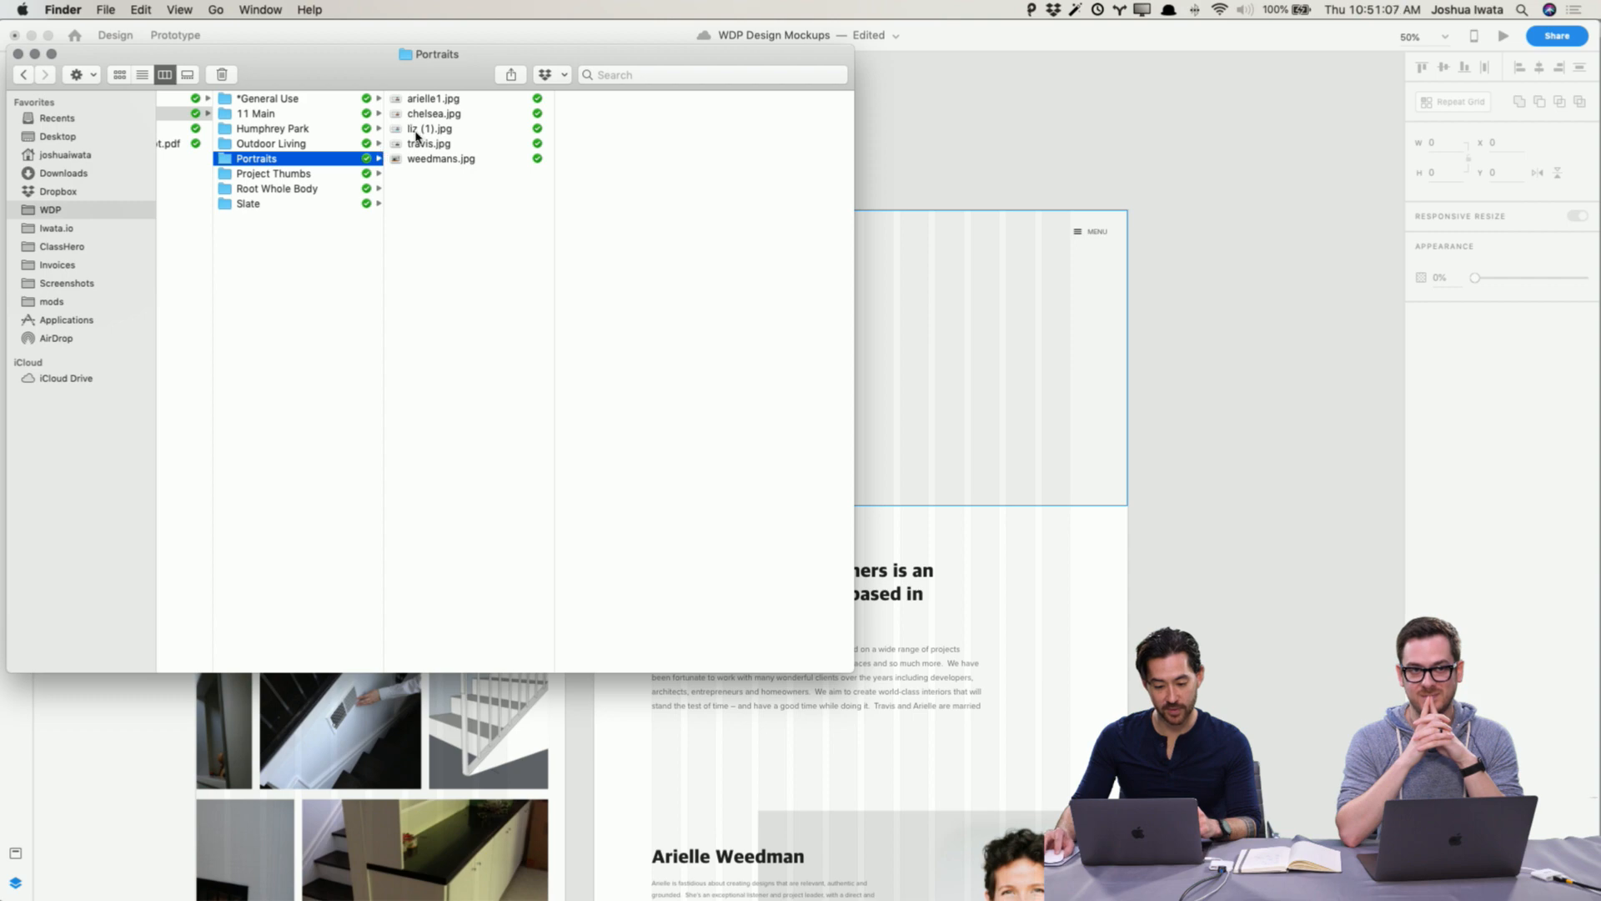
pyautogui.click(415, 159)
pyautogui.moveTo(416, 161); pyautogui.dragTo(1024, 356)
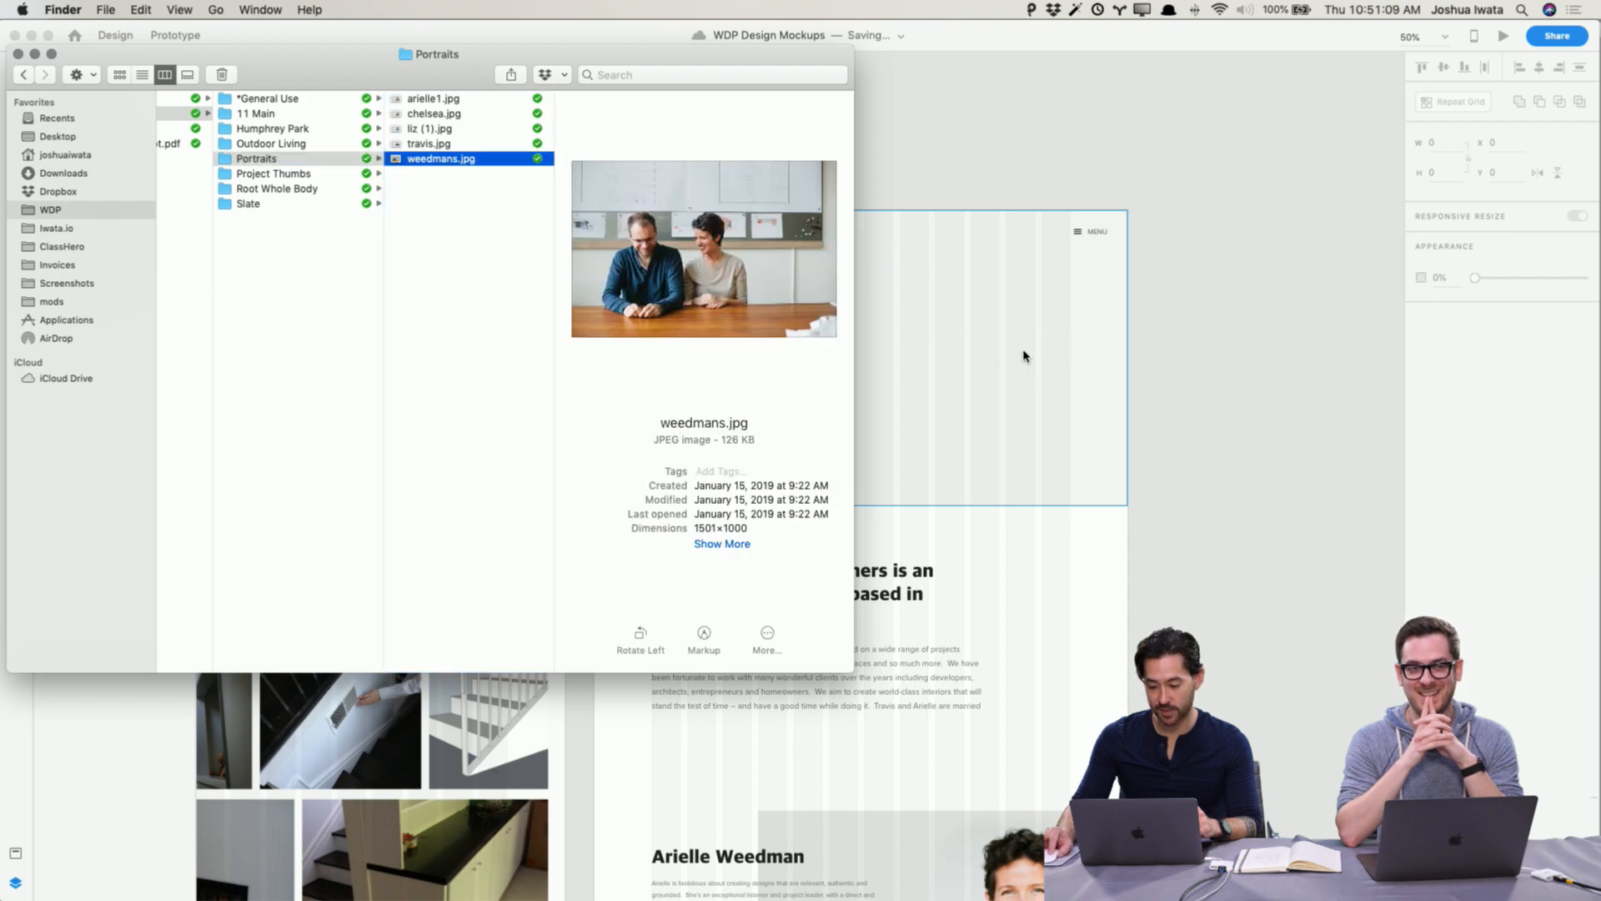
pyautogui.click(1193, 347)
pyautogui.click(1013, 153)
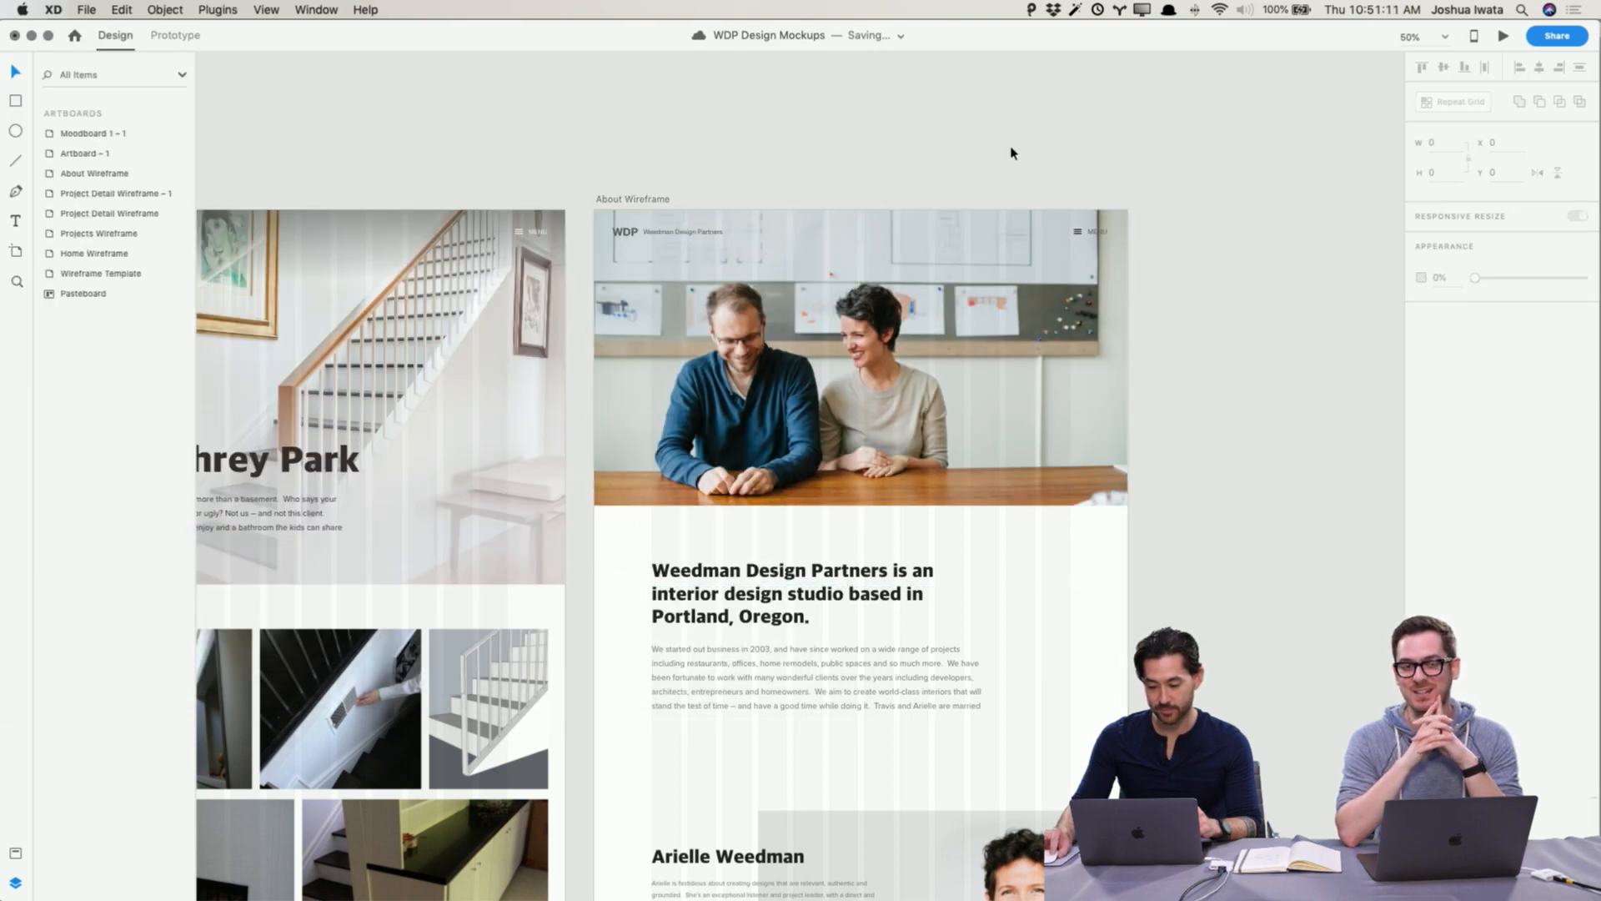
# Step: Copy the footer from the Humphrey Park project detail wireframe
pyautogui.scroll(-15, 1085, 317)
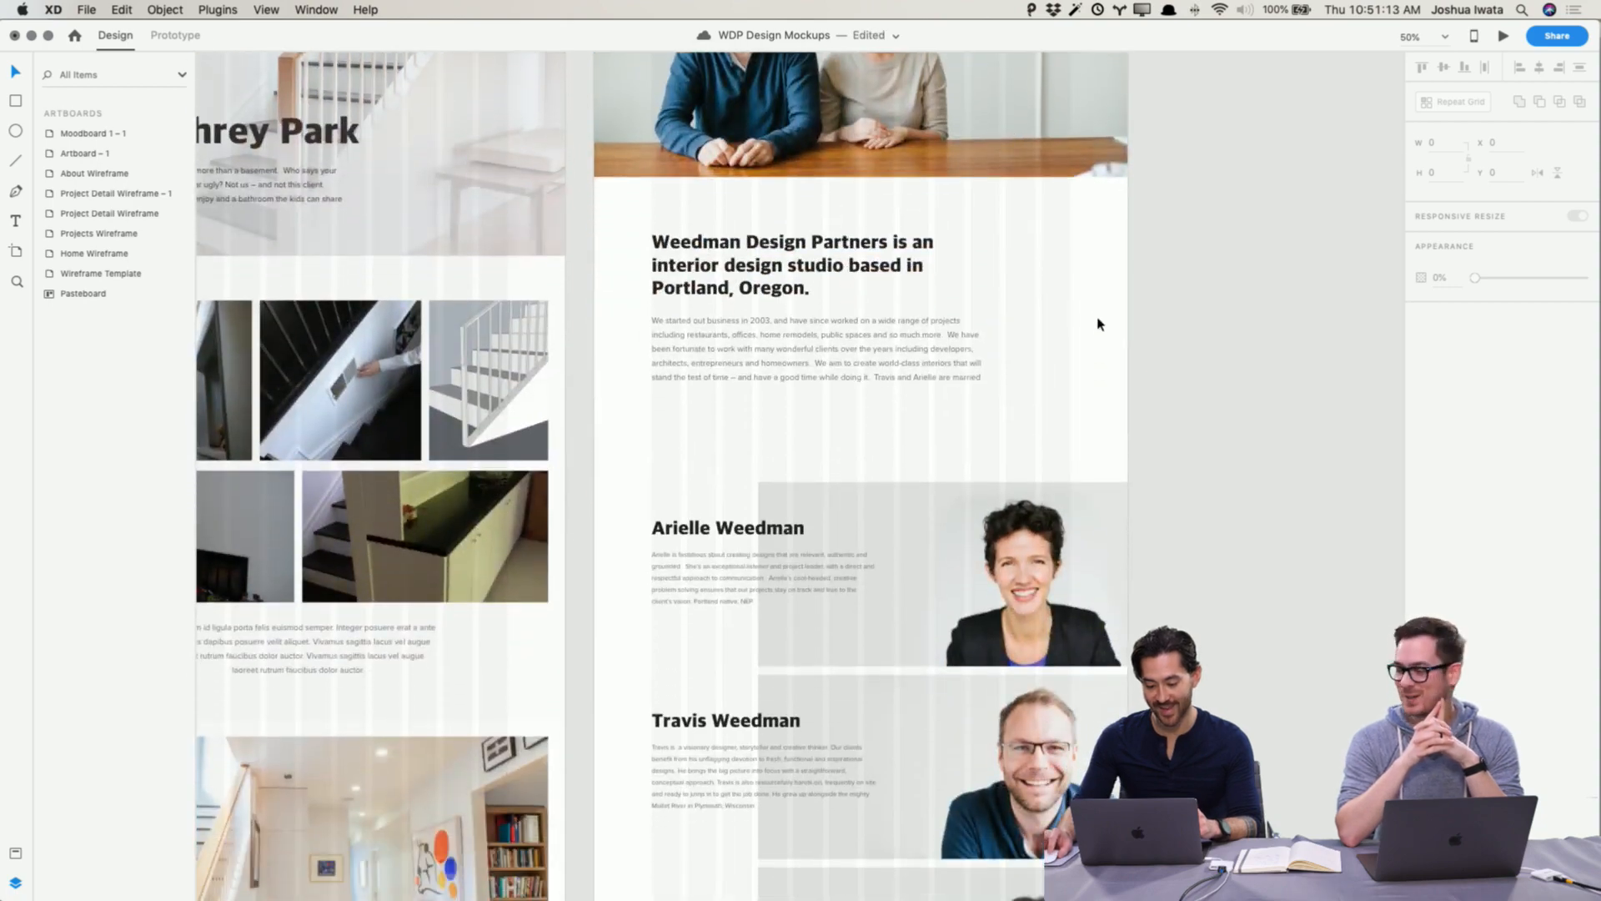
pyautogui.scroll(-2, 1089, 331)
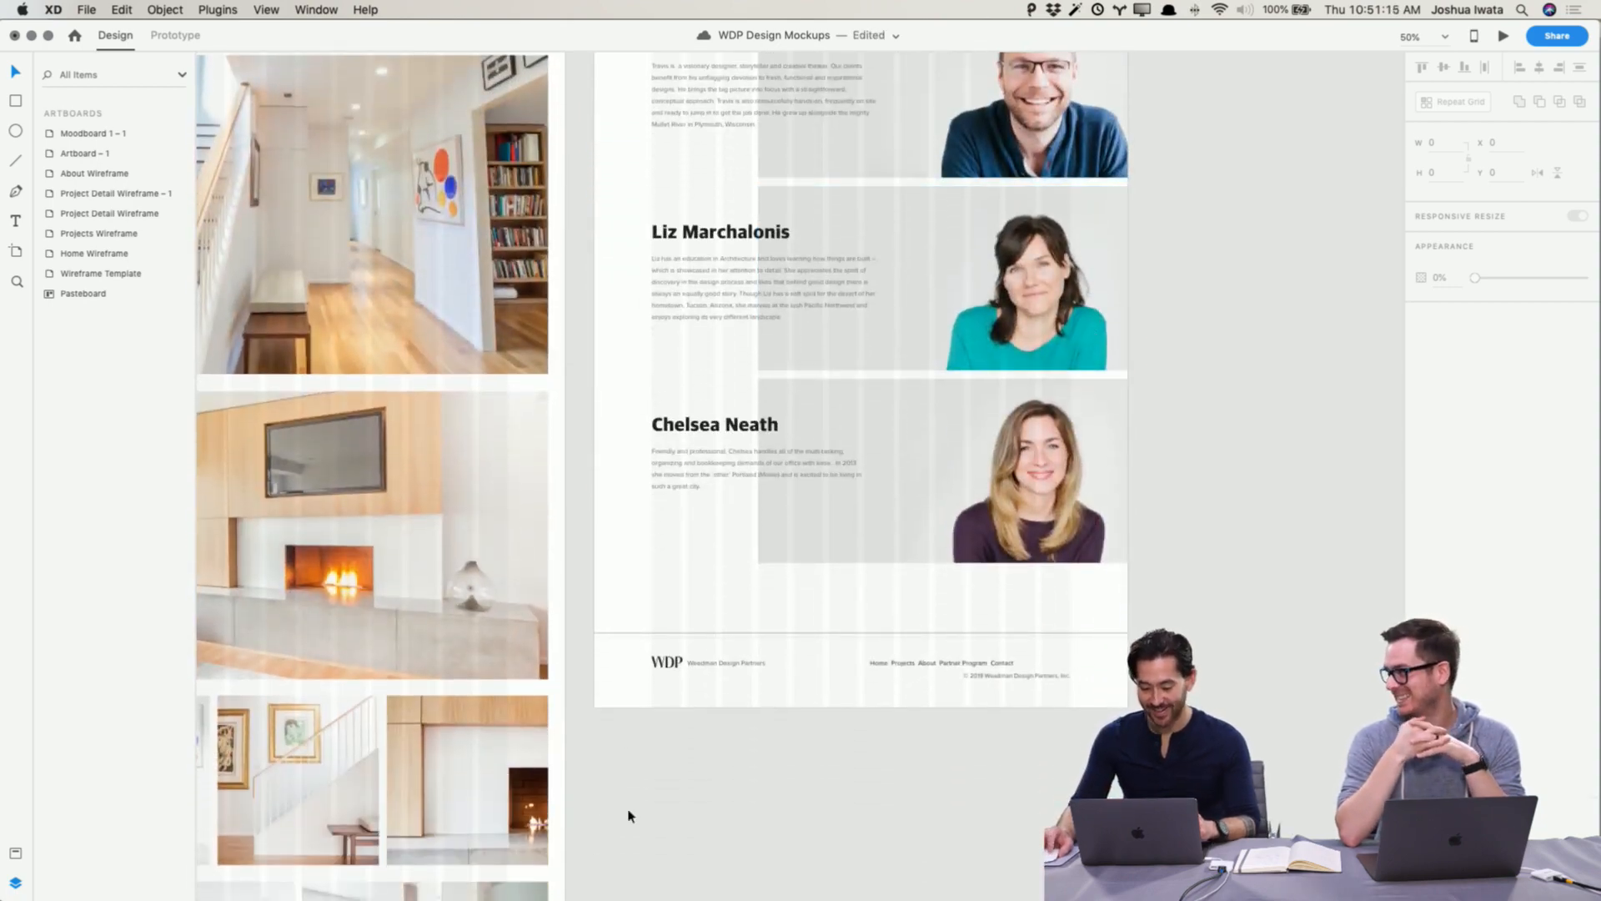
pyautogui.click(669, 633)
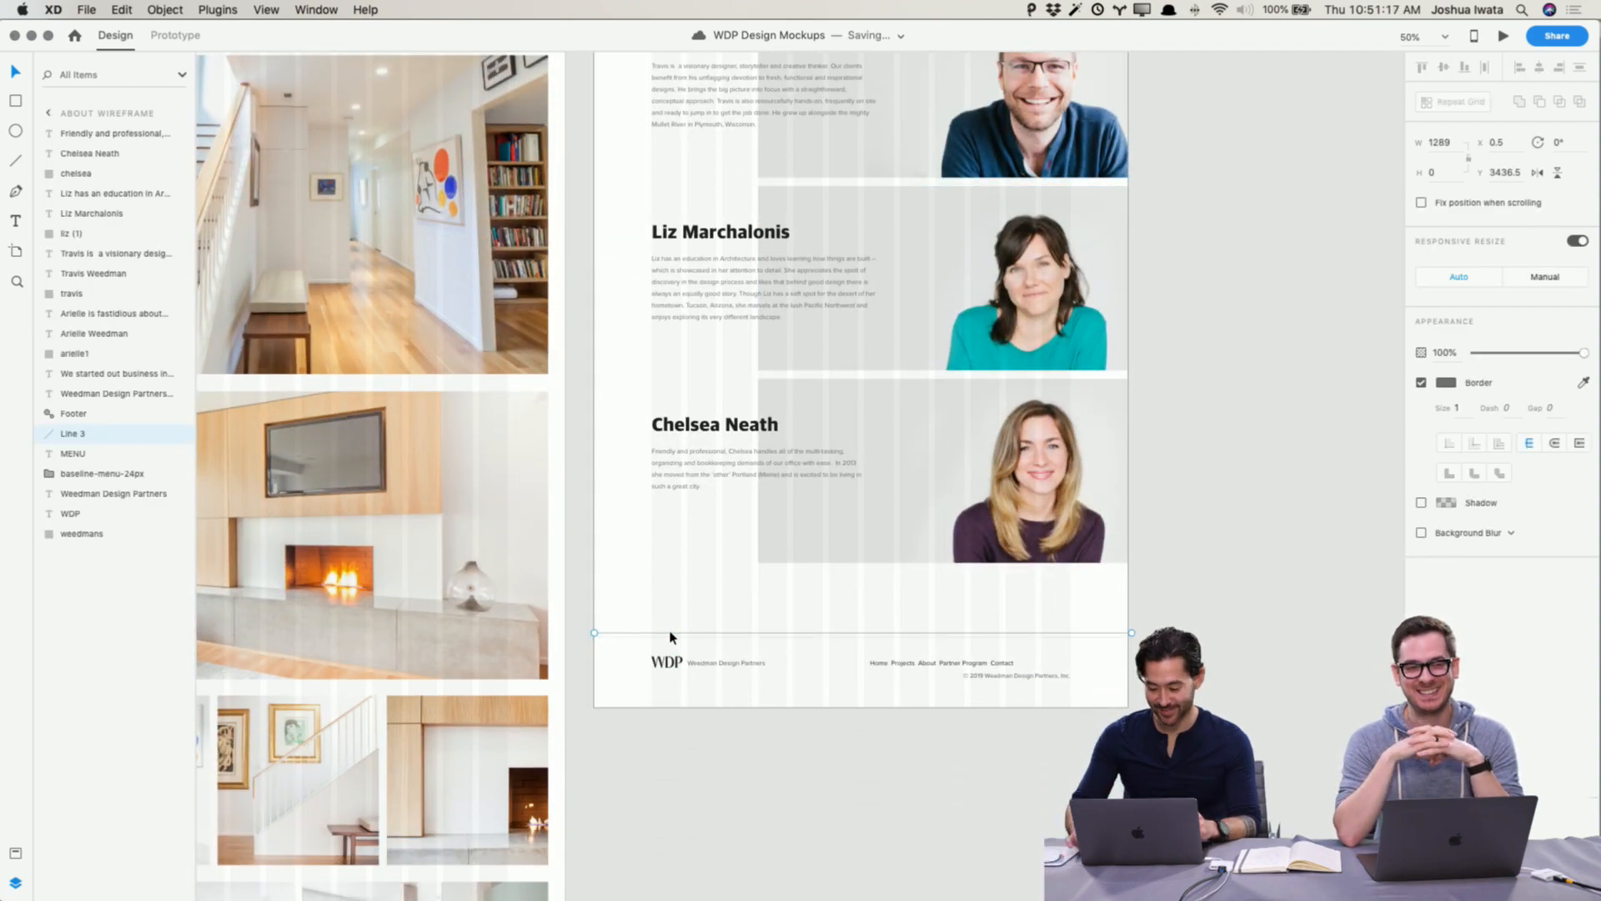
pyautogui.scroll(-5, 671, 638)
pyautogui.scroll(-7, 671, 638)
pyautogui.moveTo(256, 419); pyautogui.dragTo(457, 484)
pyautogui.press('super+c')
# Step: Delete the About Wireframe's footer, paste the copied footer and move it to the artboard's bottom
pyautogui.scroll(12, 569, 452)
pyautogui.scroll(-2, 665, 582)
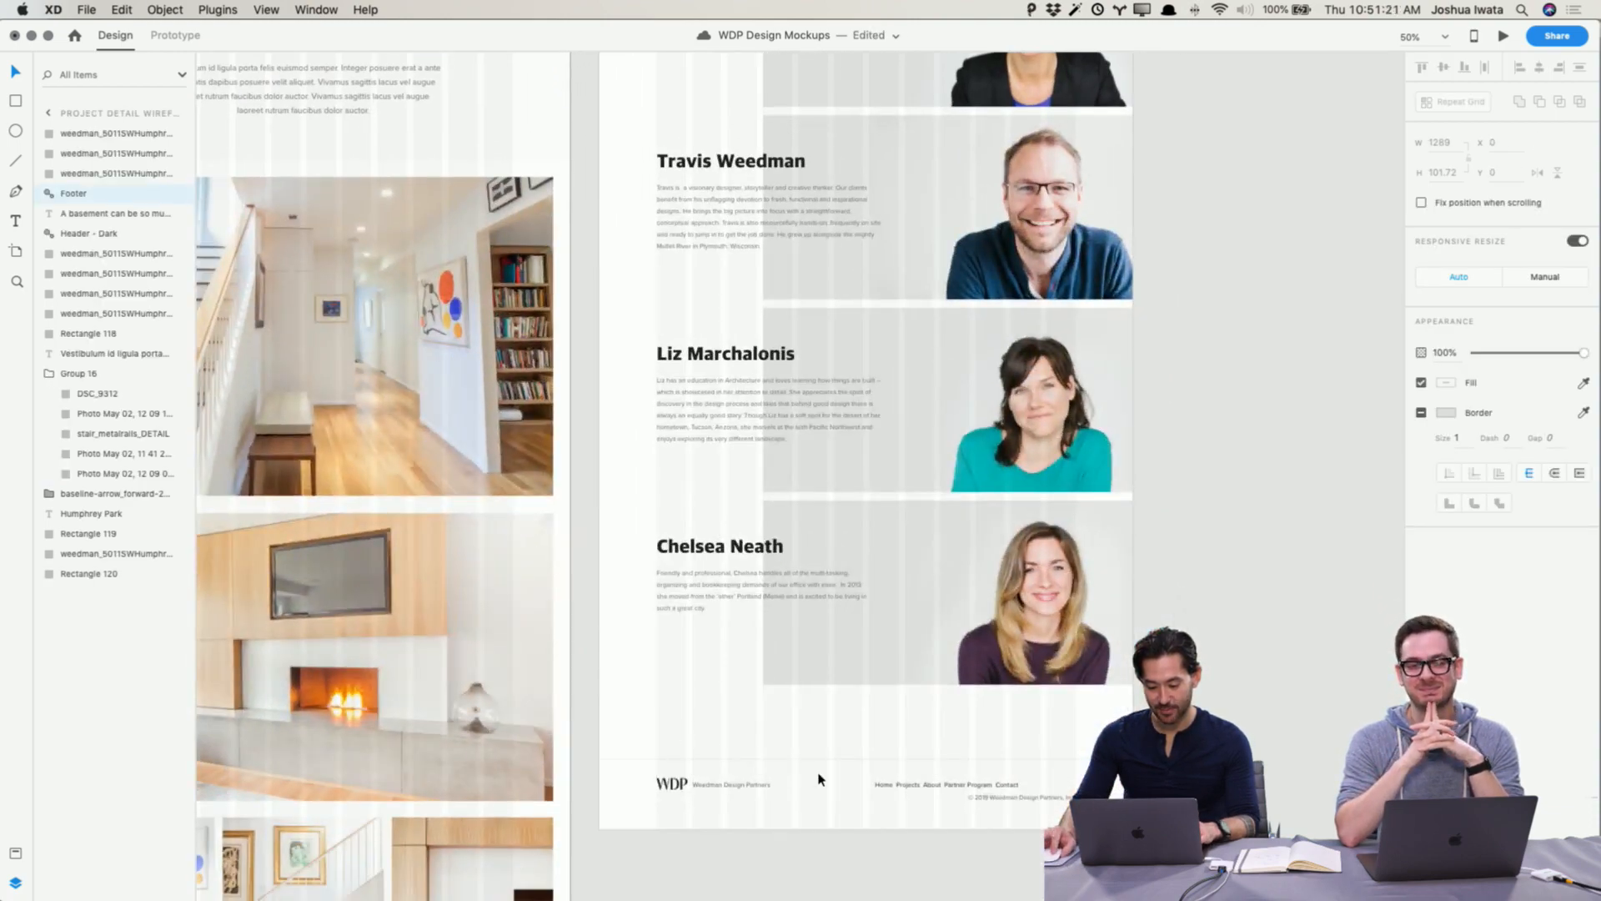
pyautogui.click(1004, 802)
pyautogui.press('Delete')
pyautogui.press('super+v')
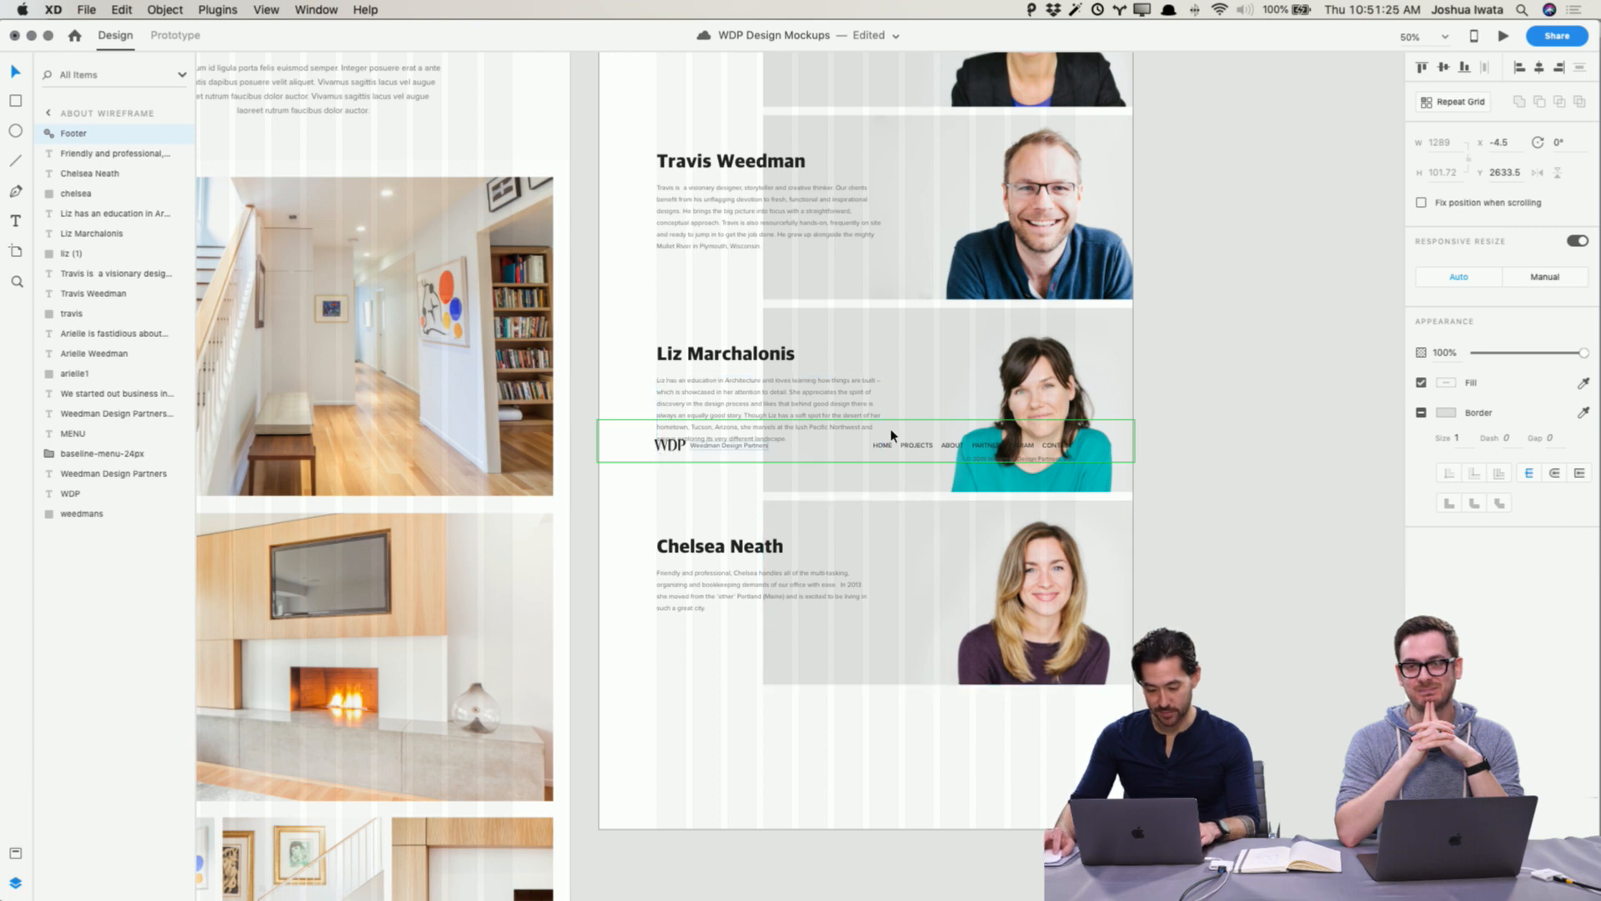
pyautogui.moveTo(954, 451); pyautogui.dragTo(993, 759)
# Step: Select all content below the header on the About Wireframe and nudge it upward to Y 101.78
pyautogui.scroll(8, 967, 614)
pyautogui.scroll(4, 967, 615)
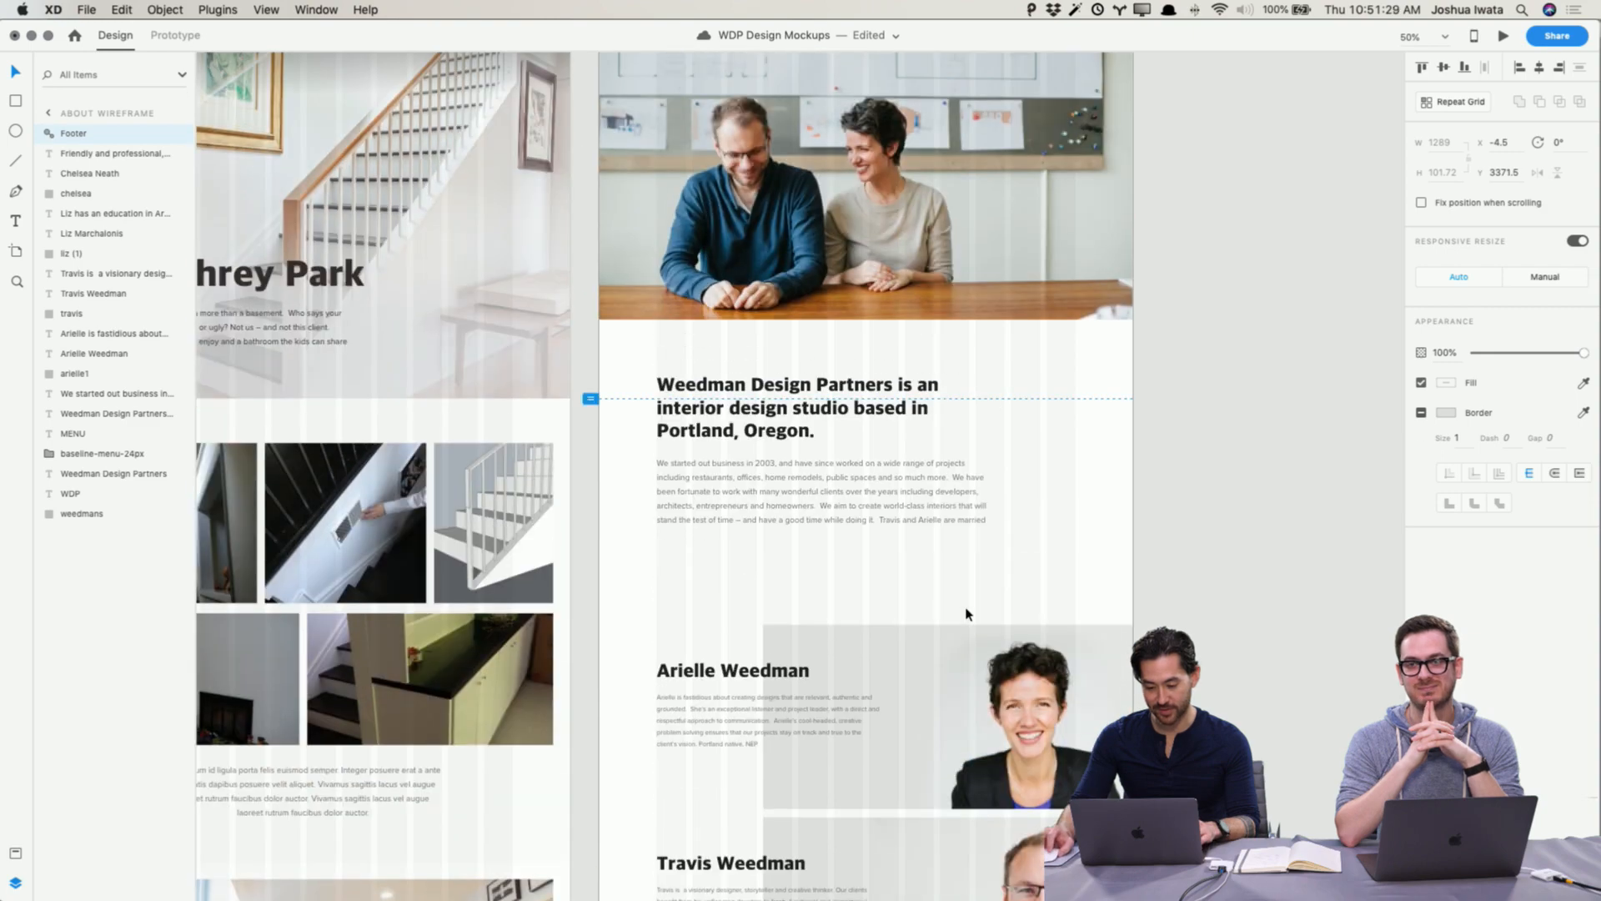
pyautogui.click(609, 206)
pyautogui.scroll(-15, 692, 388)
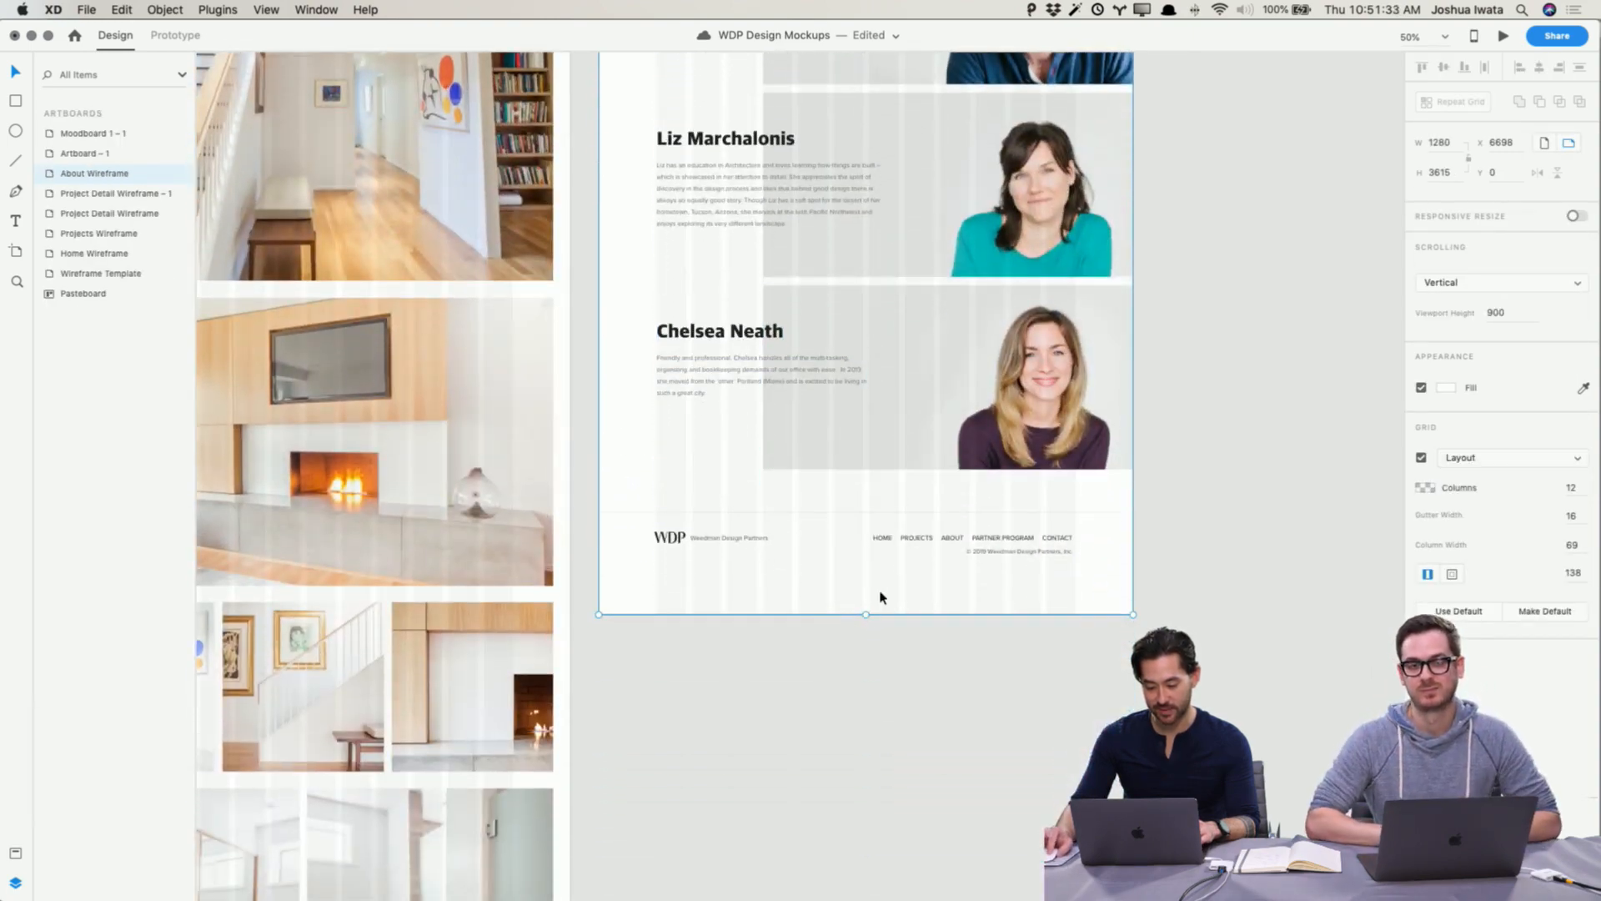
pyautogui.press('super+minus')
pyautogui.scroll(3, 935, 707)
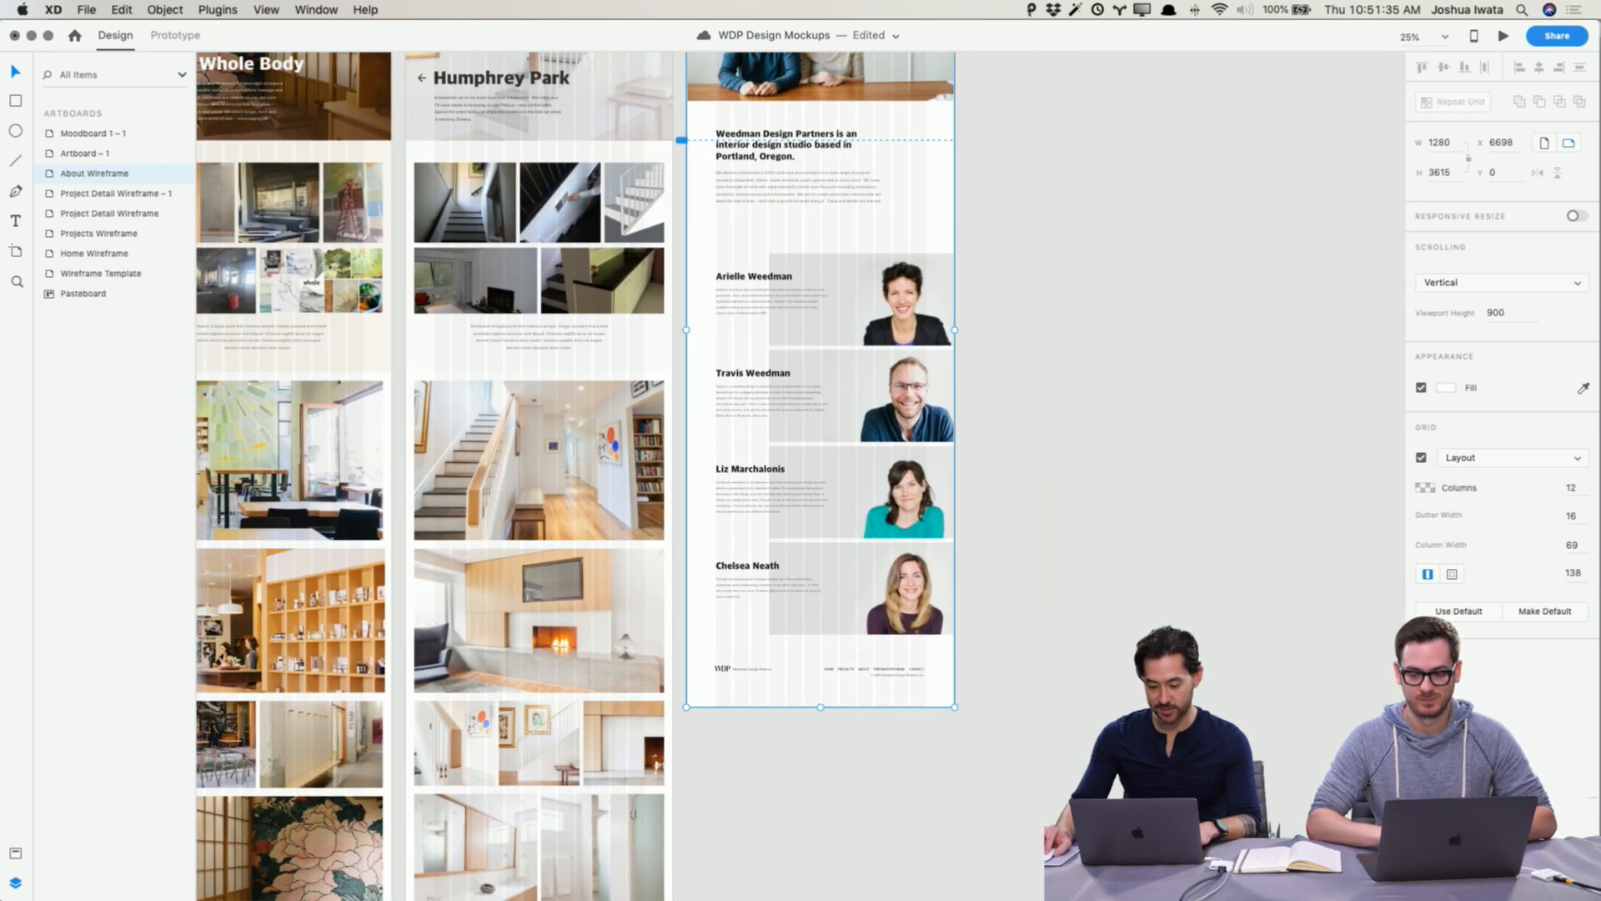
pyautogui.scroll(2, 939, 734)
pyautogui.moveTo(942, 767); pyautogui.dragTo(733, 176)
pyautogui.scroll(4, 730, 177)
pyautogui.hscroll(-2, 731, 177)
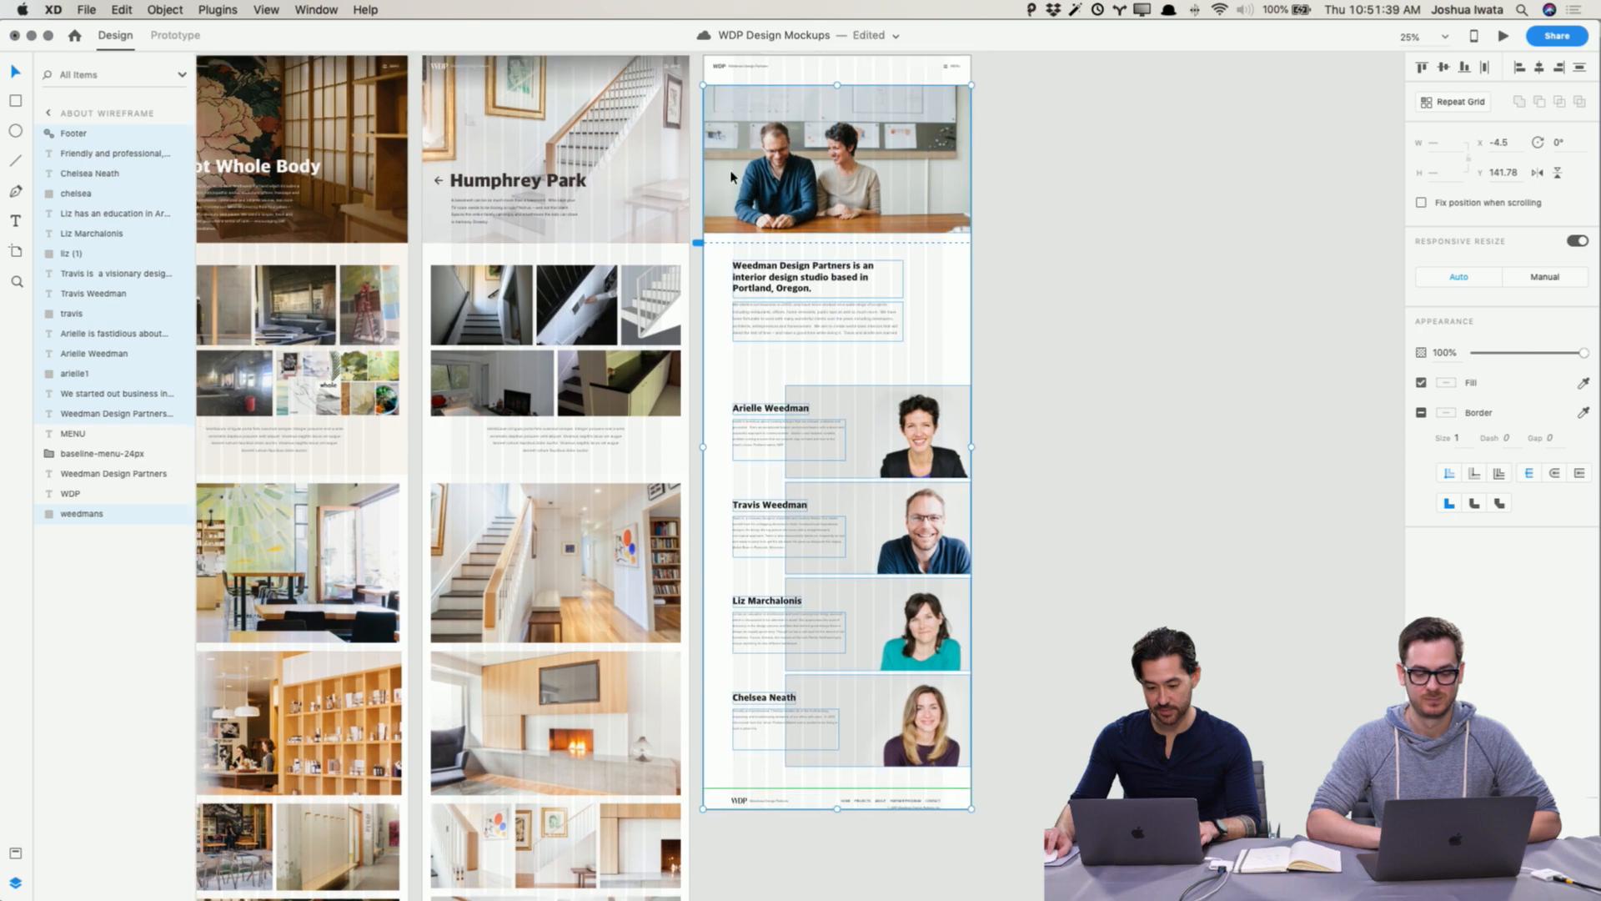
pyautogui.hotkey('shift', 'Up')
pyautogui.hotkey('shift', 'Up')
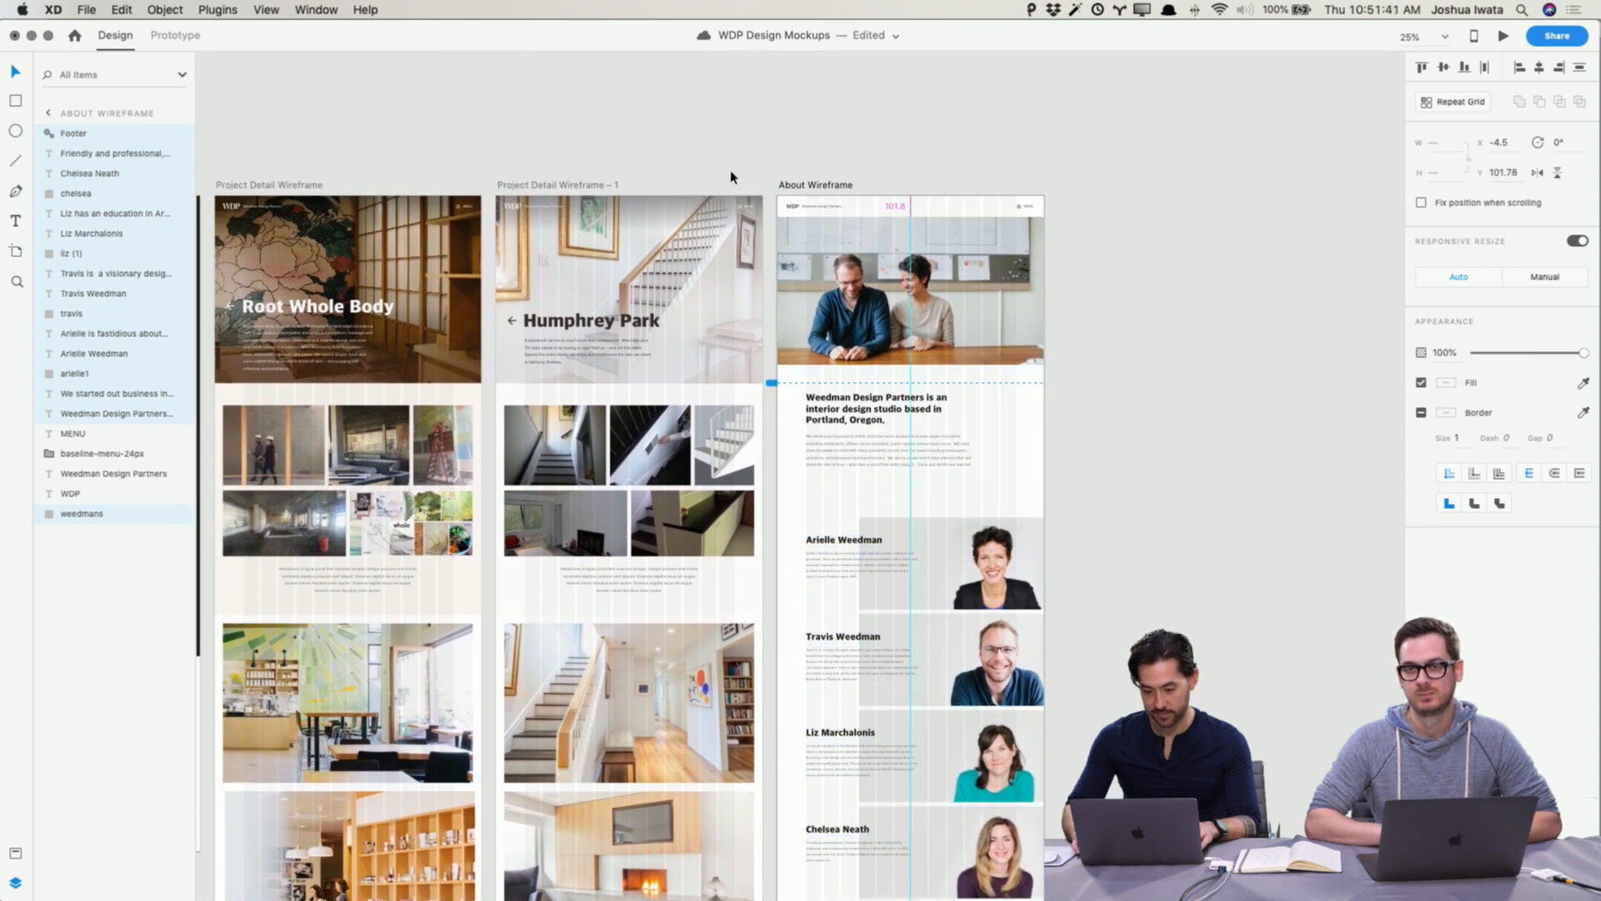
# Step: Nudge the selected About Wireframe content up one more pixel, to Y 100.78
pyautogui.press('super+equal')
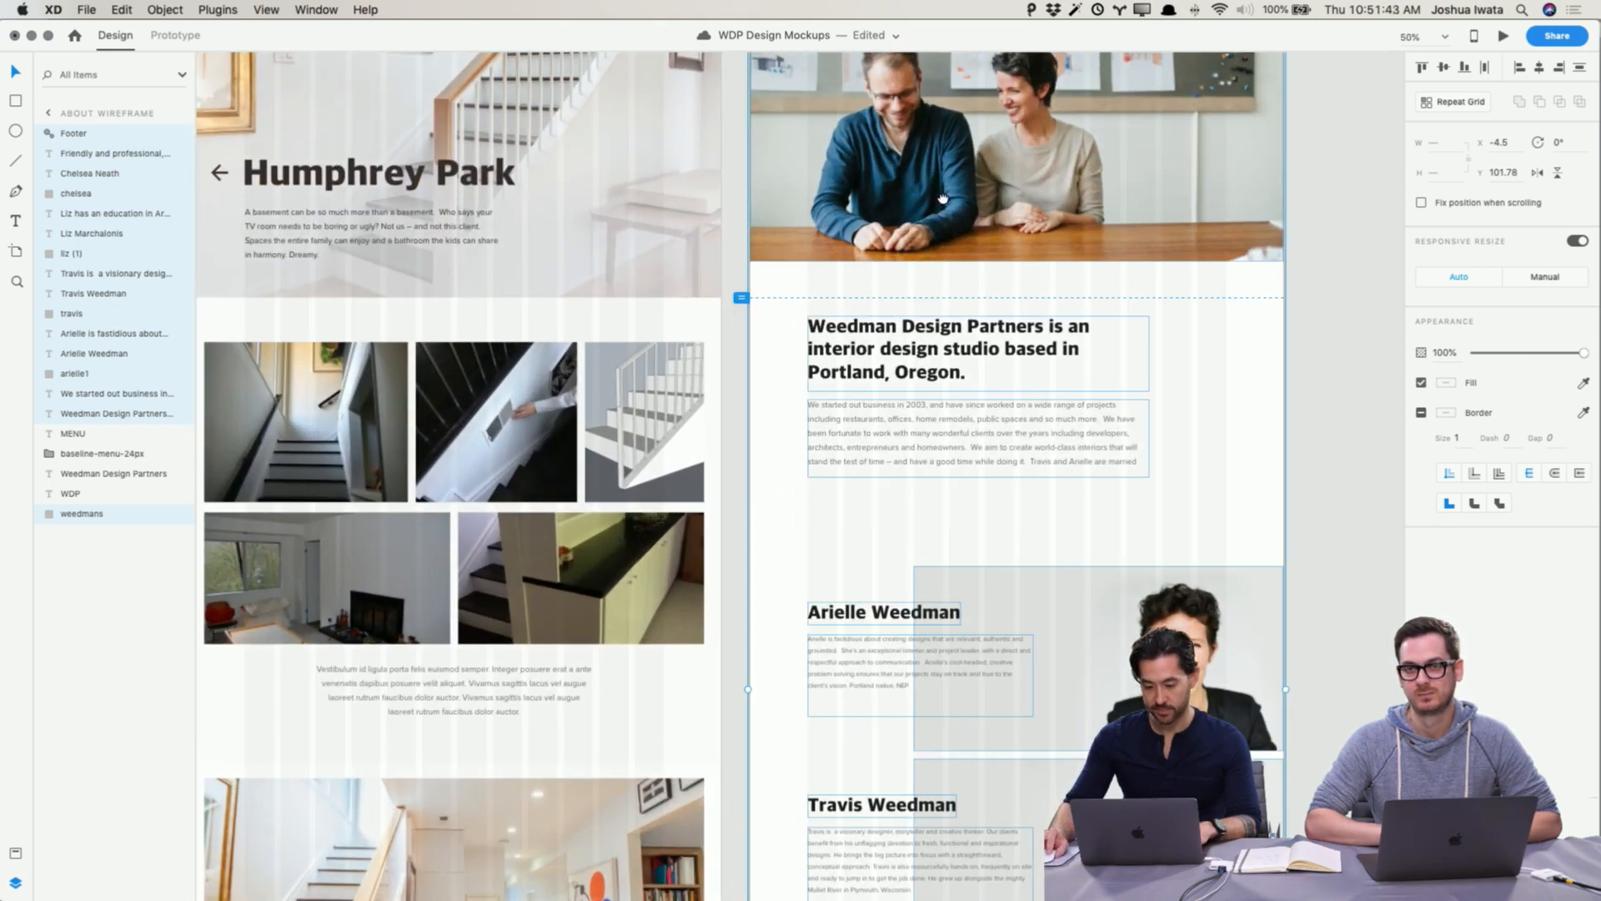
pyautogui.scroll(4, 834, 201)
pyautogui.hscroll(2, 751, 201)
pyautogui.press('Up')
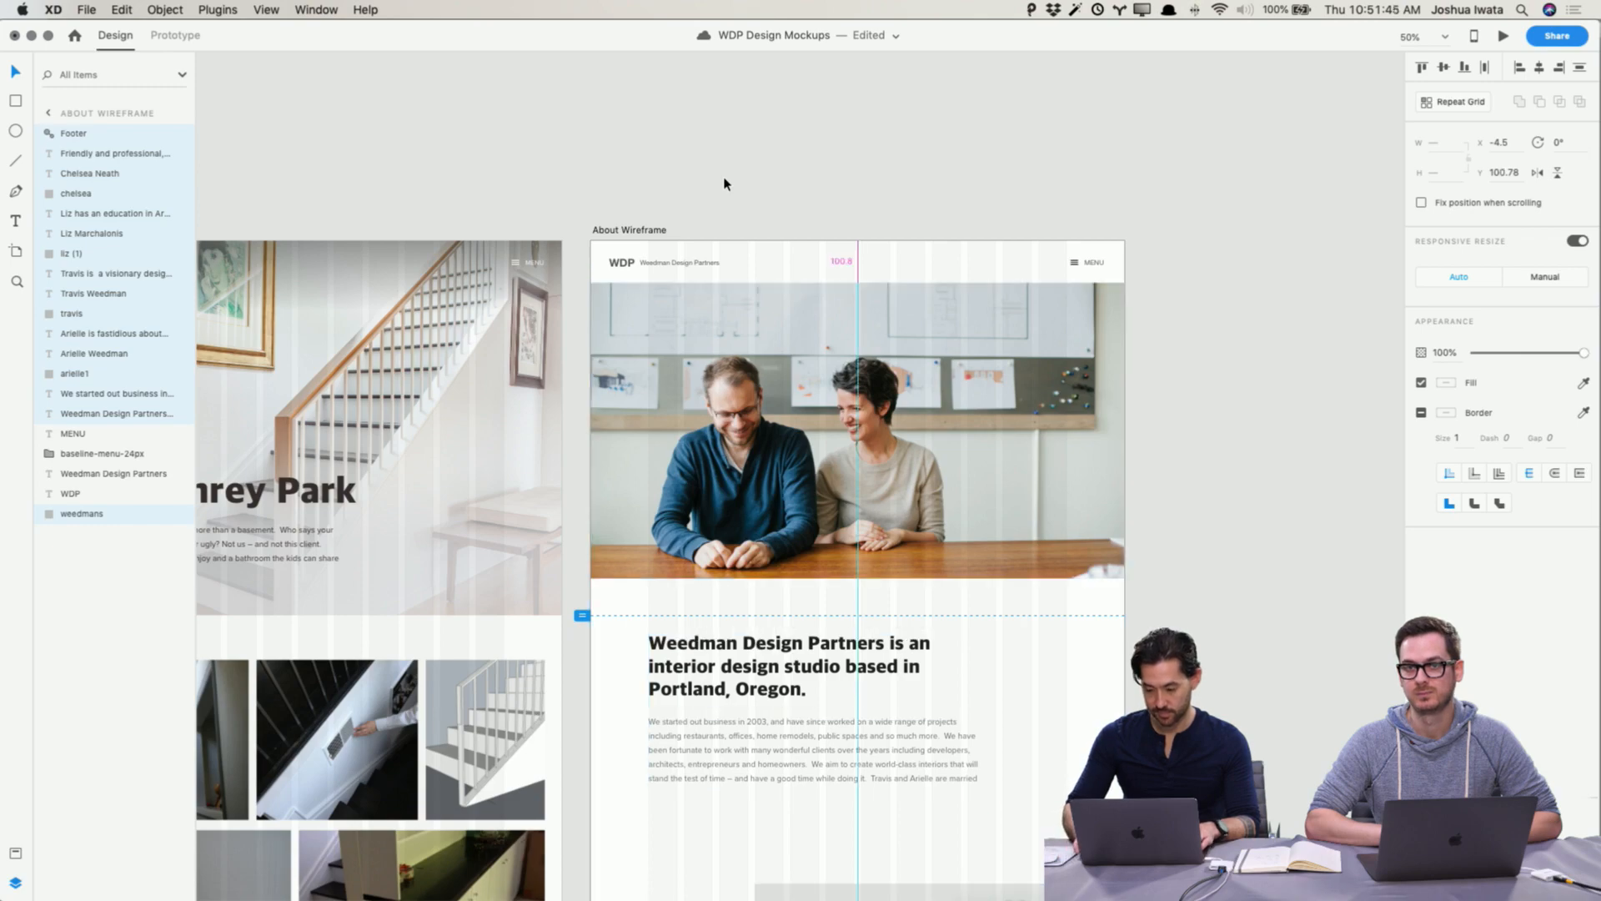
pyautogui.press('super+equal')
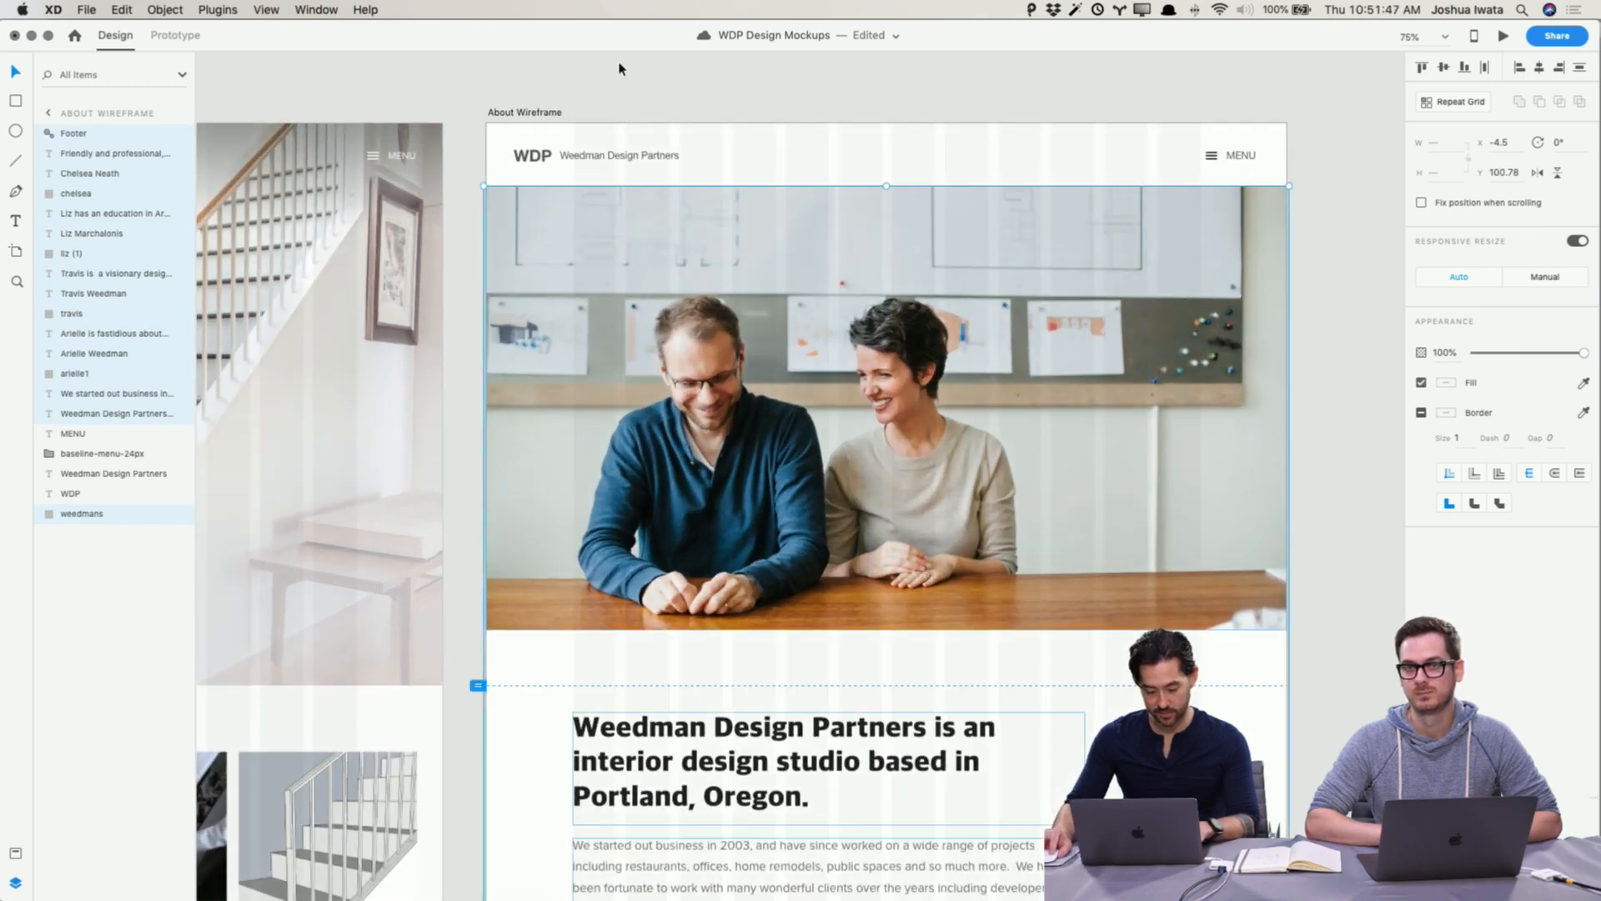
# Step: Copy the header from the Humphrey Park project detail wireframe and replace the About Wireframe's header with it
pyautogui.click(609, 91)
pyautogui.hscroll(-15, 486, 127)
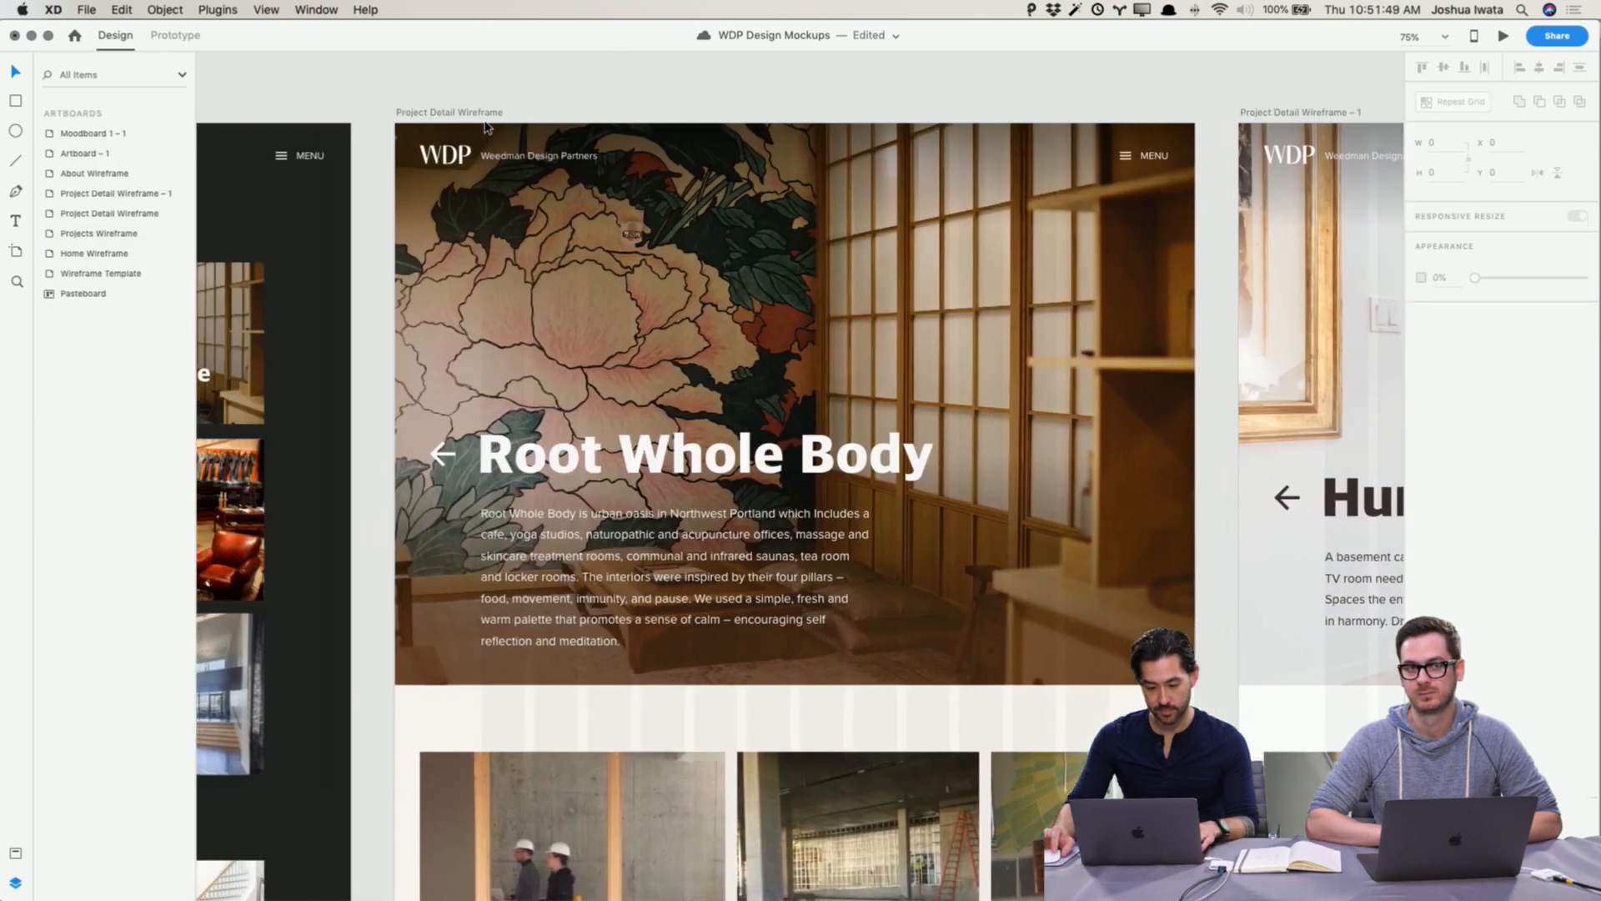
pyautogui.hscroll(5, 487, 126)
pyautogui.hscroll(8, 486, 127)
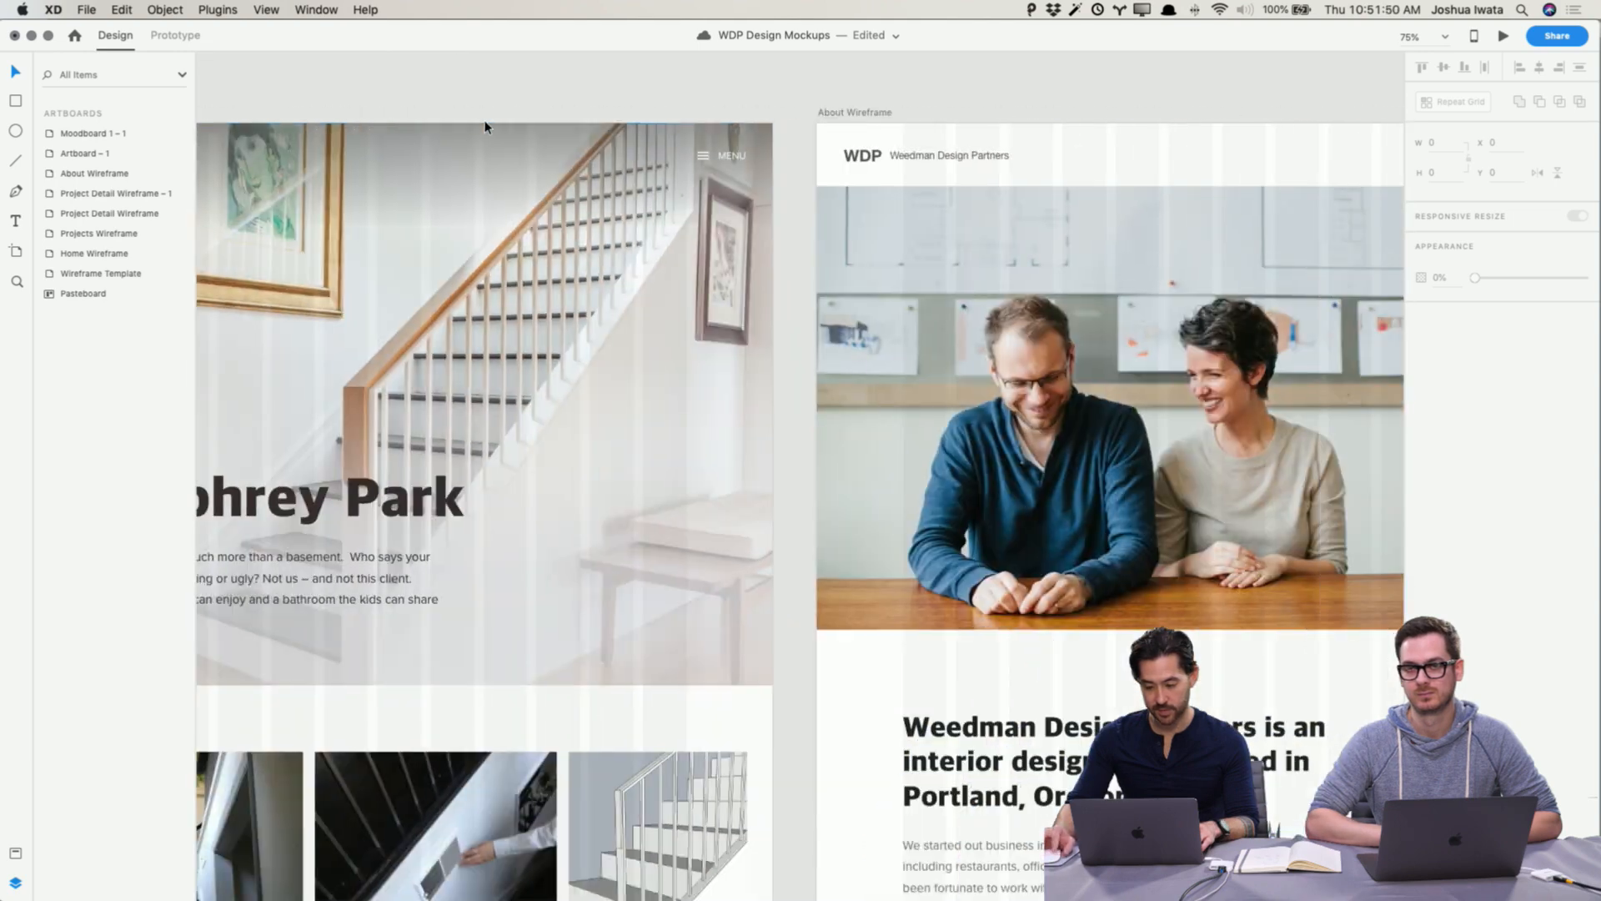
pyautogui.click(757, 139)
pyautogui.hscroll(1, 761, 139)
pyautogui.hscroll(2, 764, 141)
pyautogui.doubleClick(753, 155)
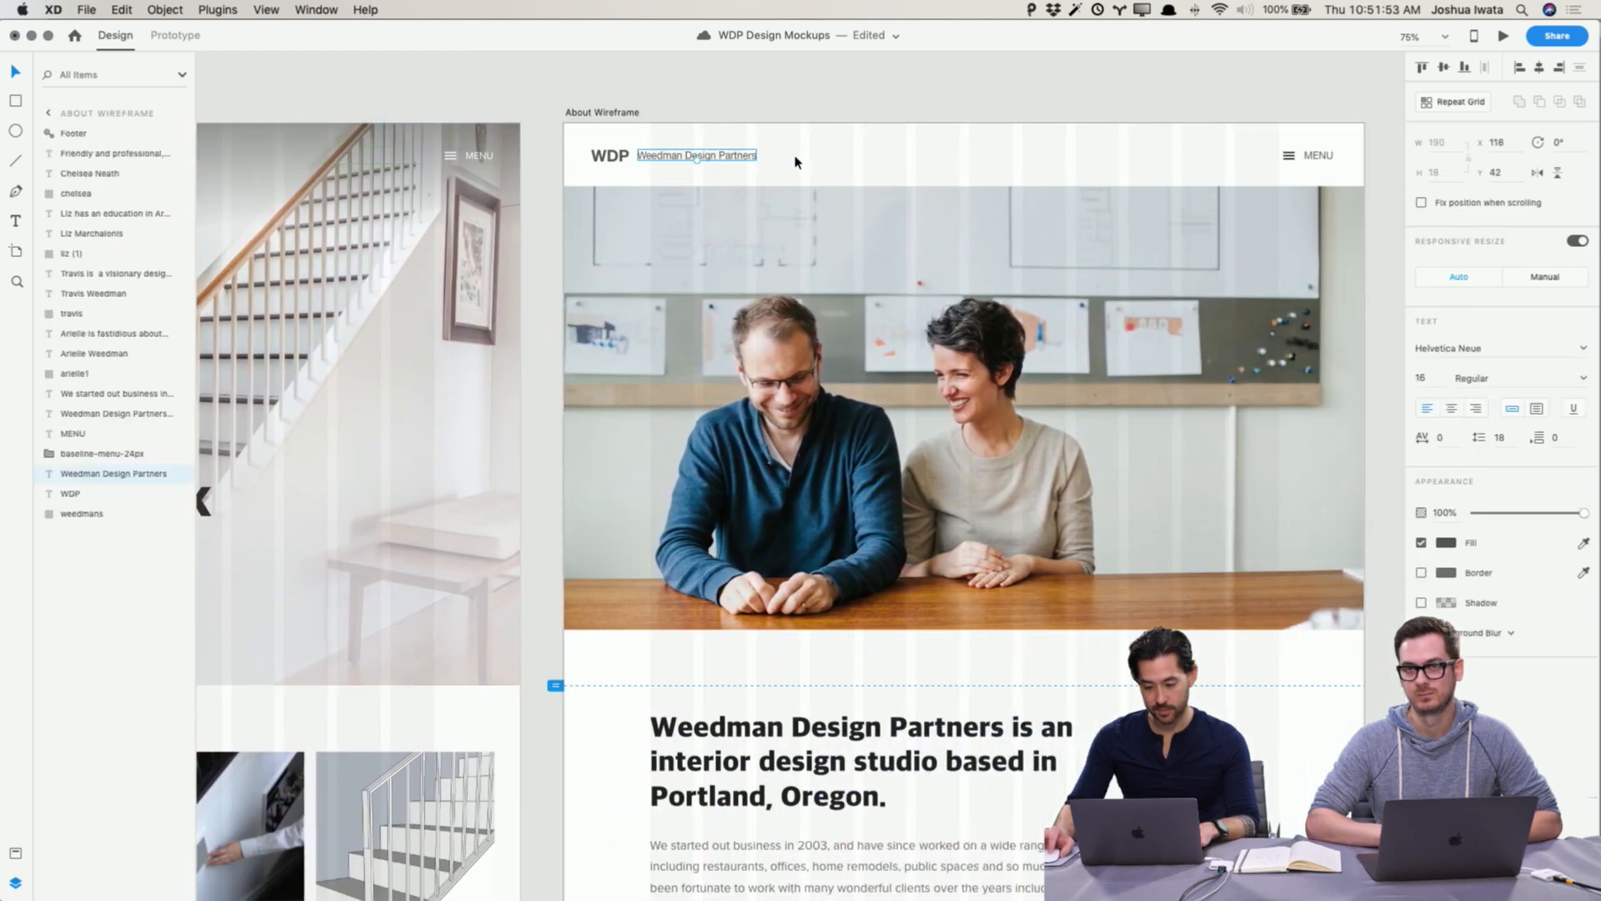
pyautogui.moveTo(597, 142); pyautogui.dragTo(1335, 187)
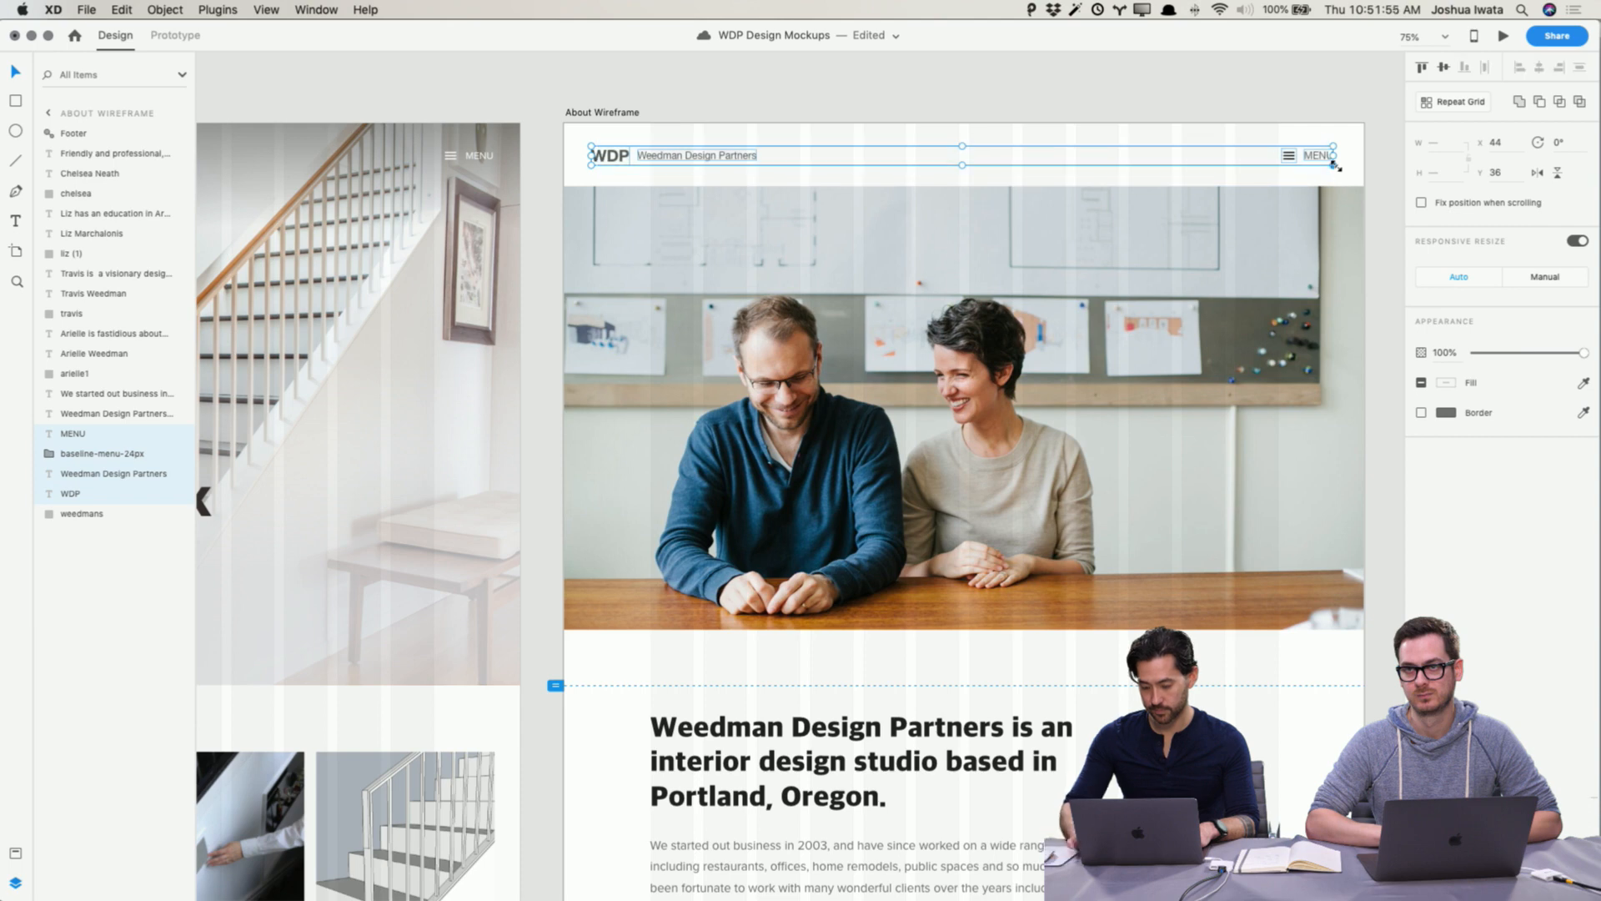
pyautogui.press('Delete')
# Step: Ungroup the pasted Header - Dark symbol on the About Wireframe and change its elements' fill colour
pyautogui.rightClick(737, 156)
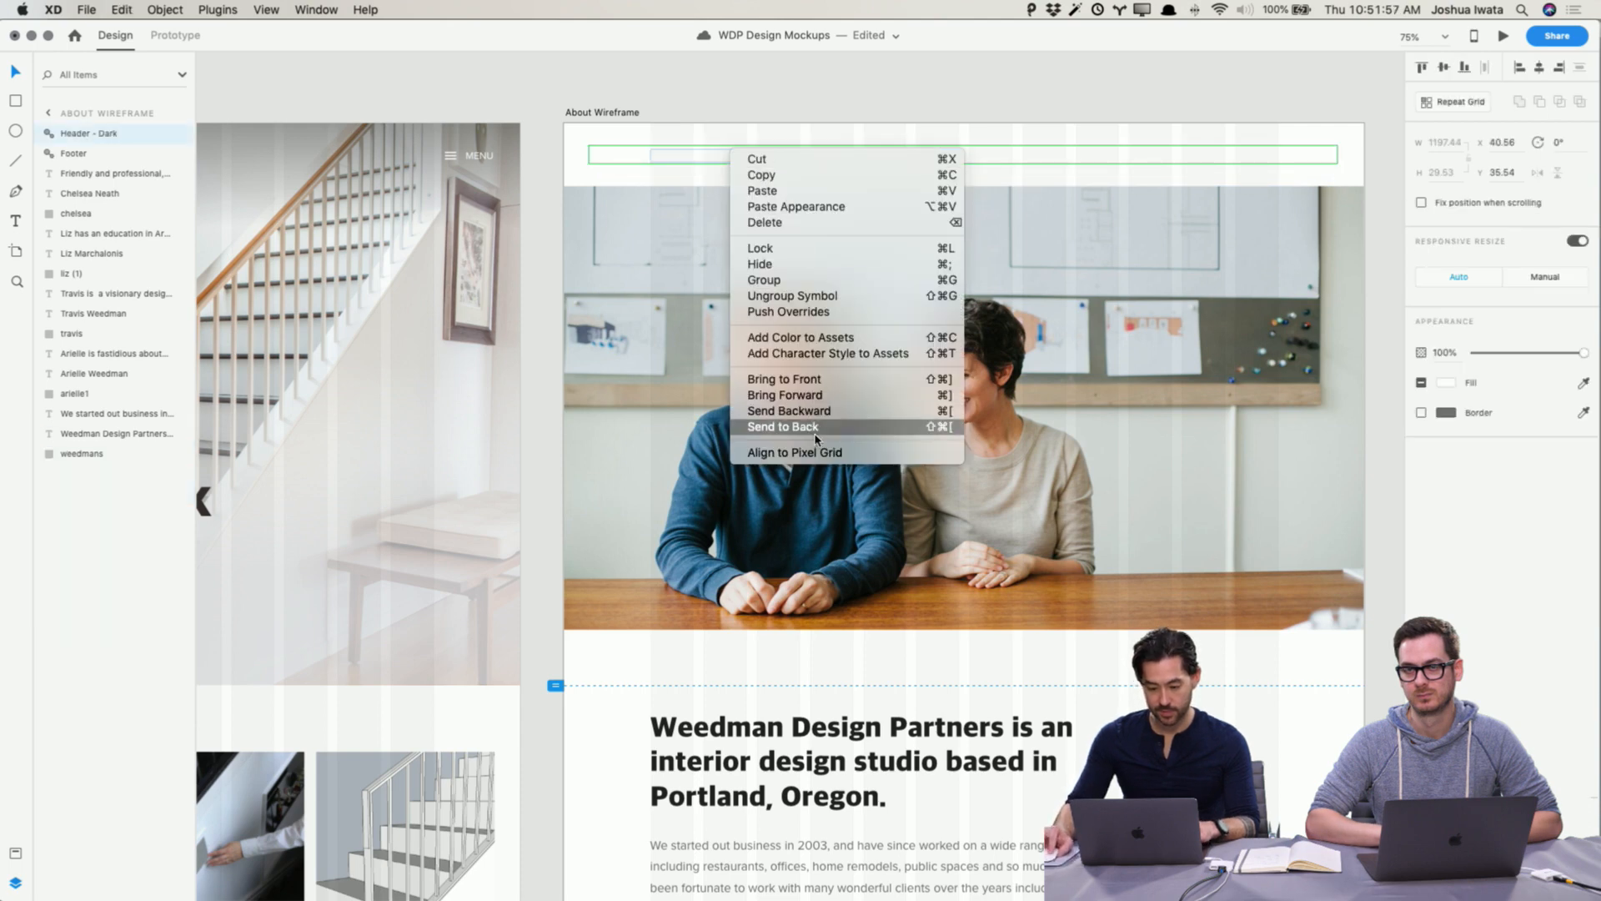
pyautogui.click(690, 98)
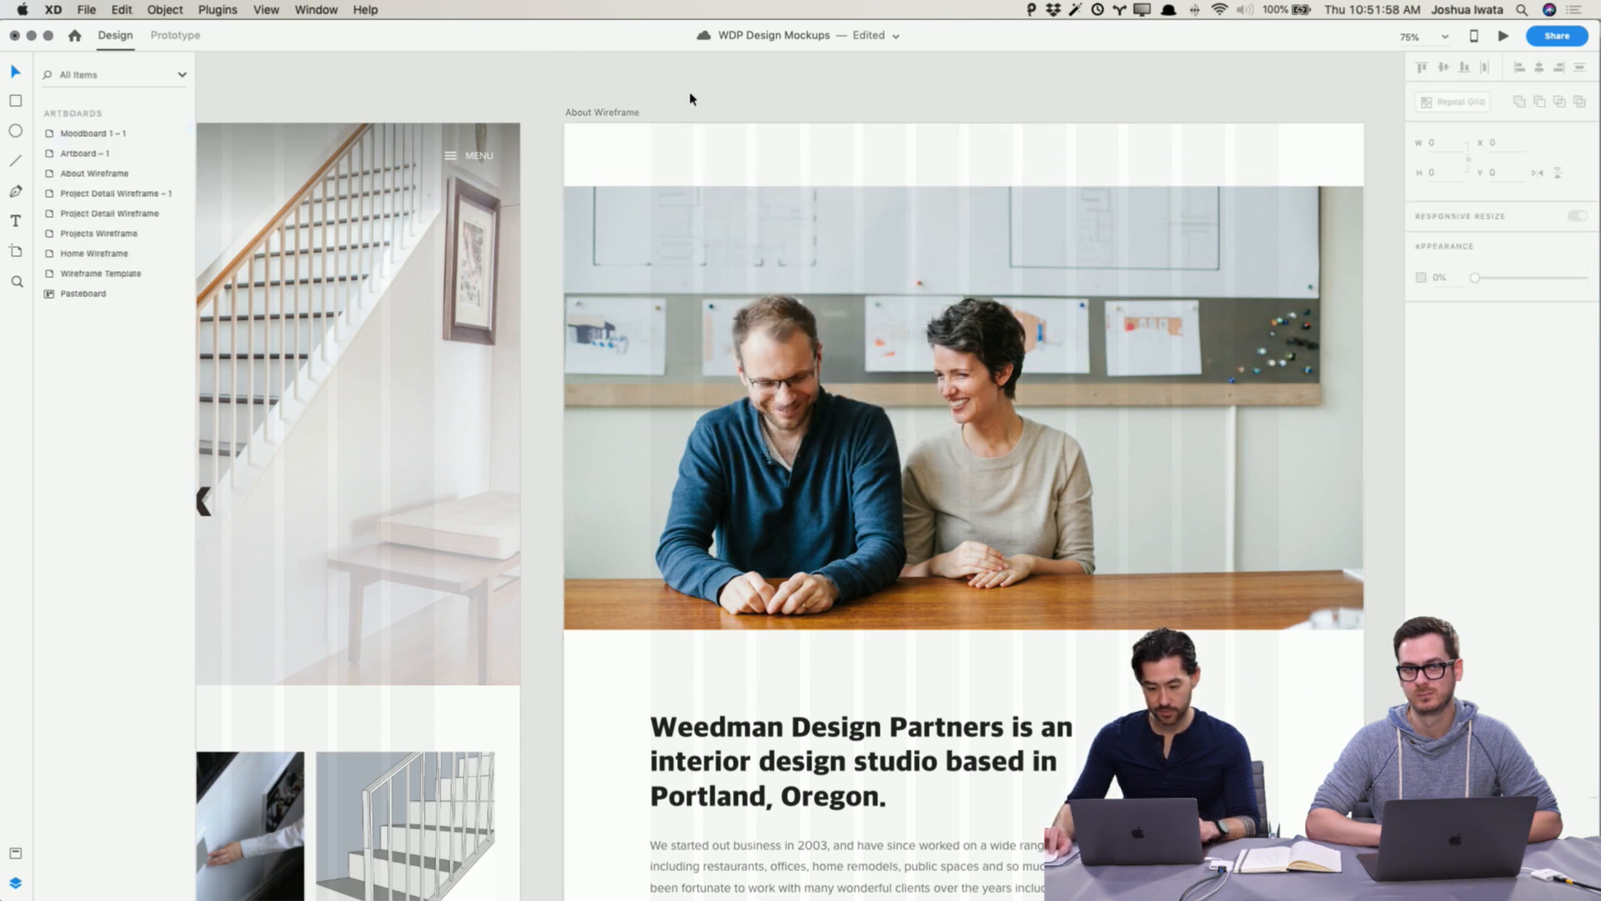
pyautogui.click(705, 159)
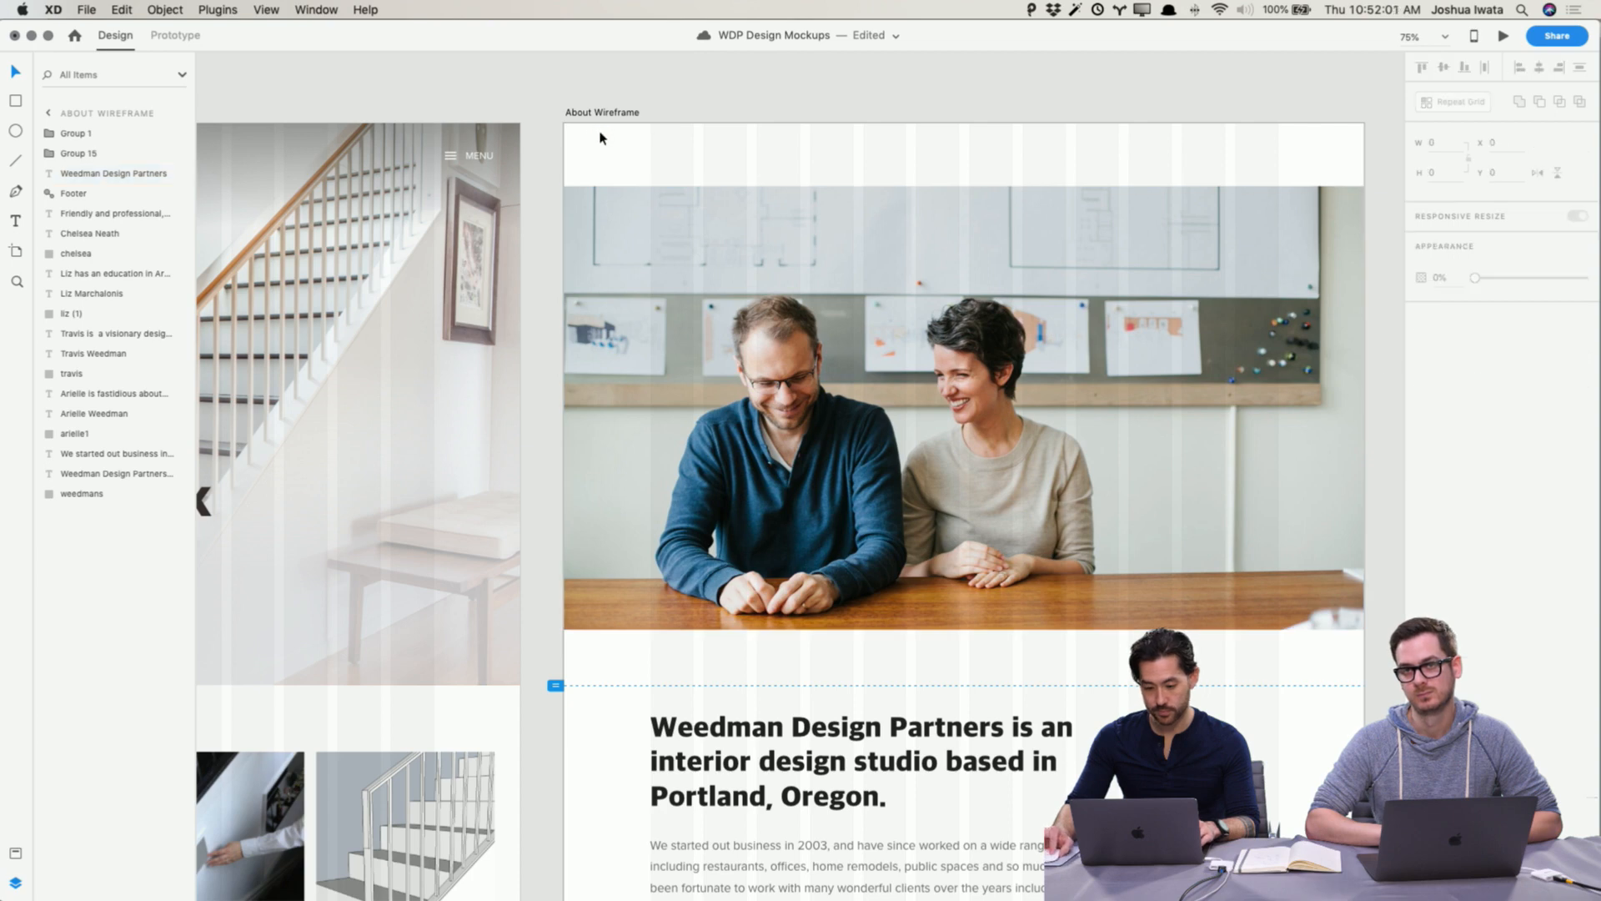
pyautogui.moveTo(587, 134); pyautogui.dragTo(1365, 177)
pyautogui.click(1448, 383)
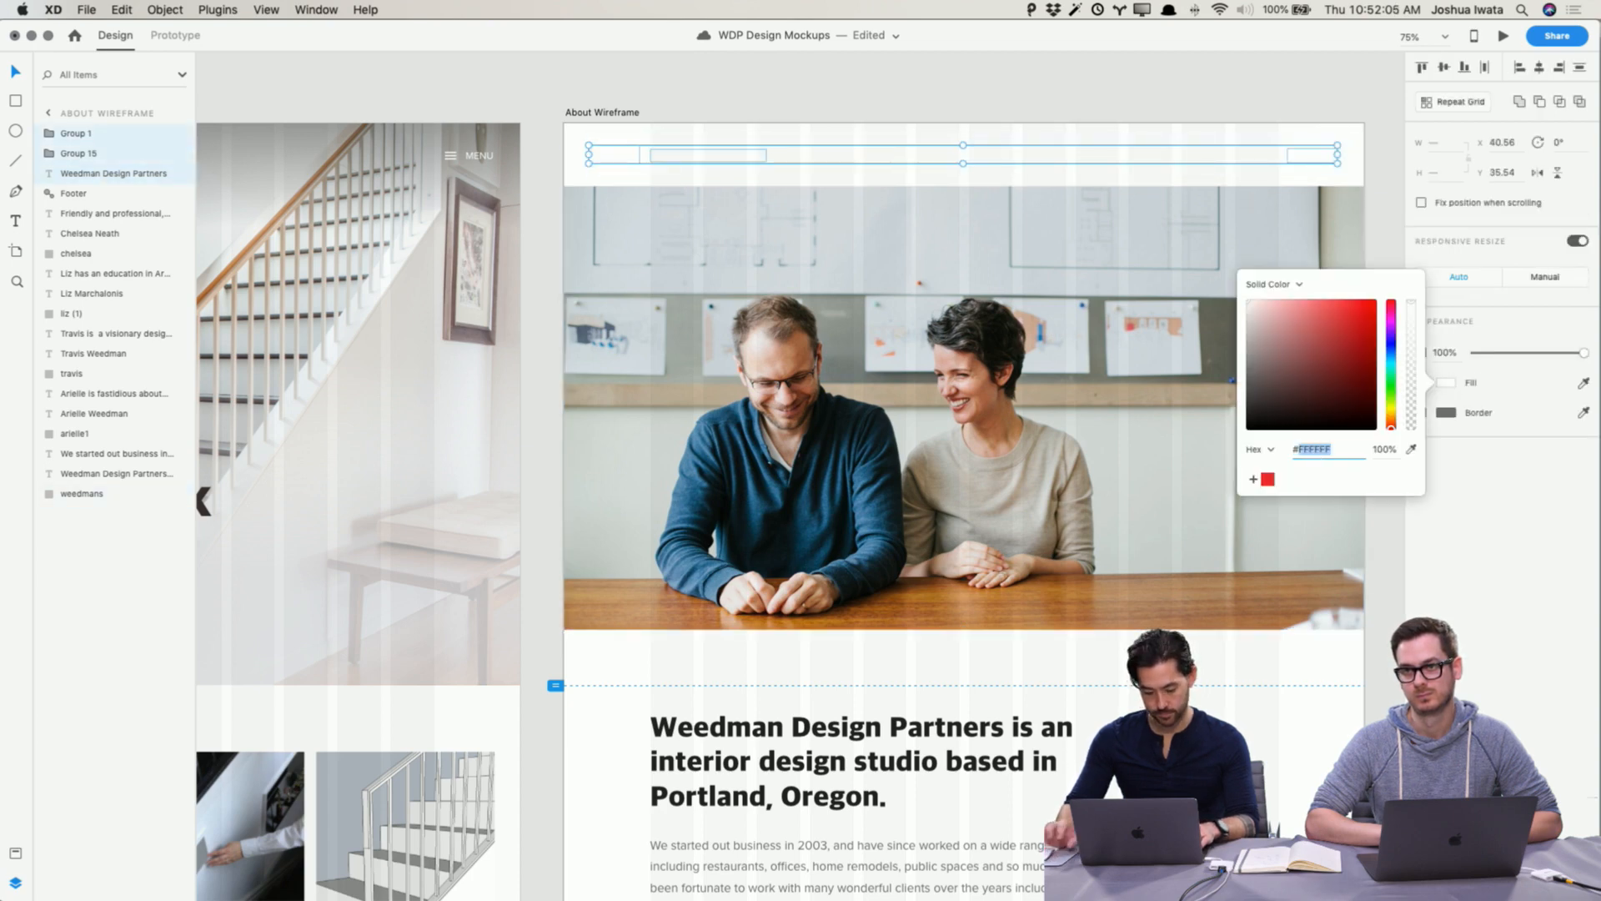
pyautogui.click(1191, 100)
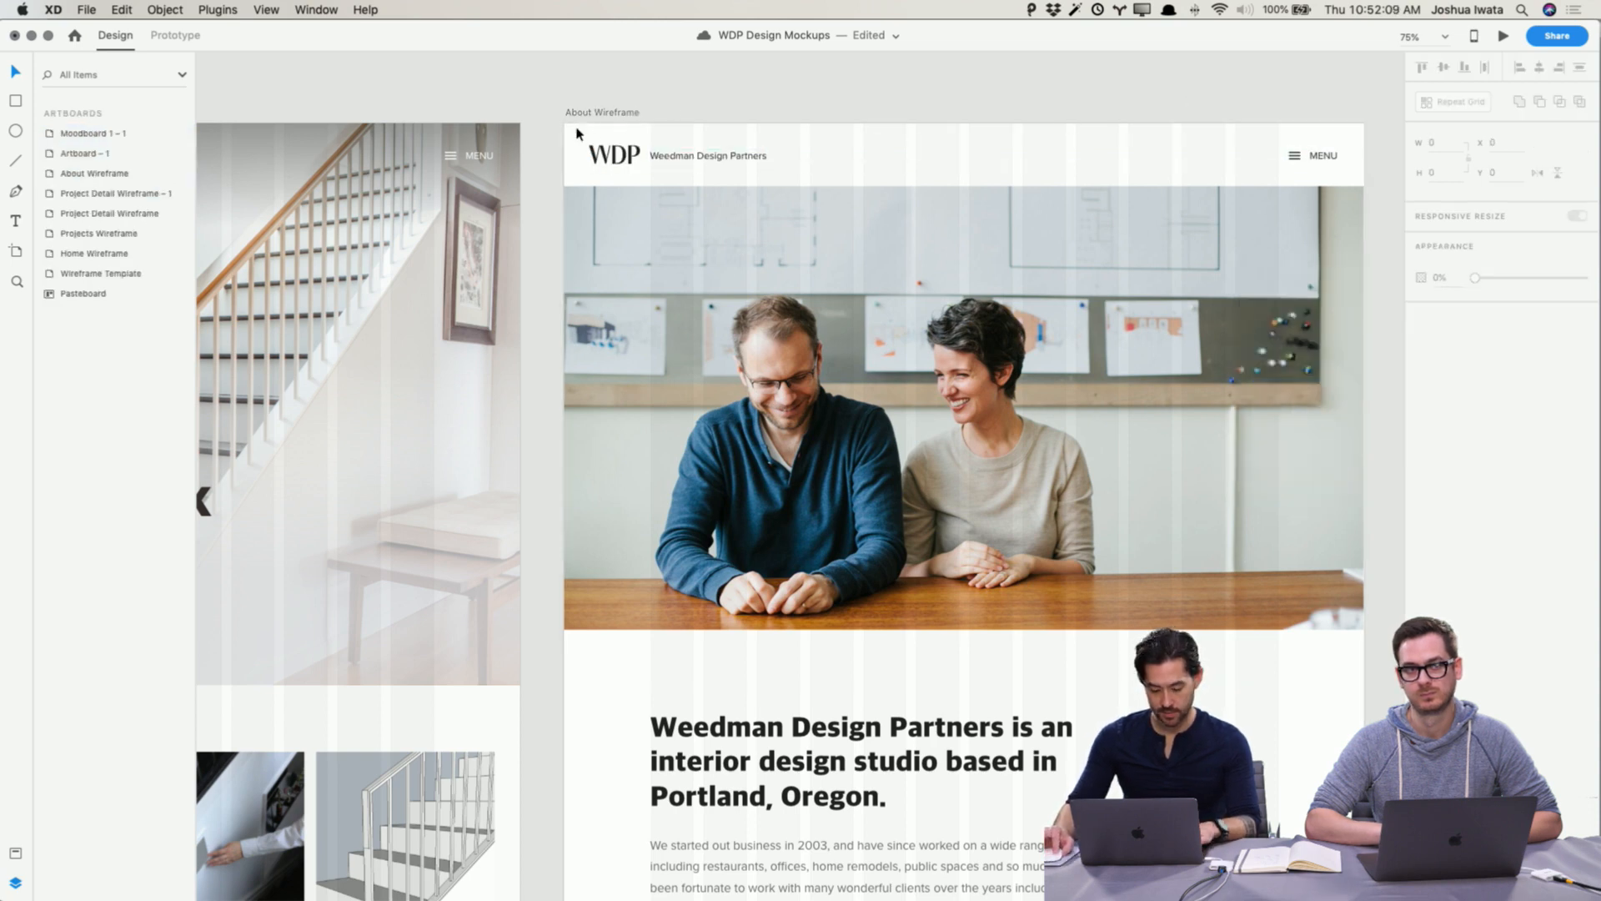
# Step: Draw a 1288 × 101 rectangle across the About Wireframe's header area and remove its border
pyautogui.press('r')
pyautogui.moveTo(565, 123); pyautogui.dragTo(1370, 185)
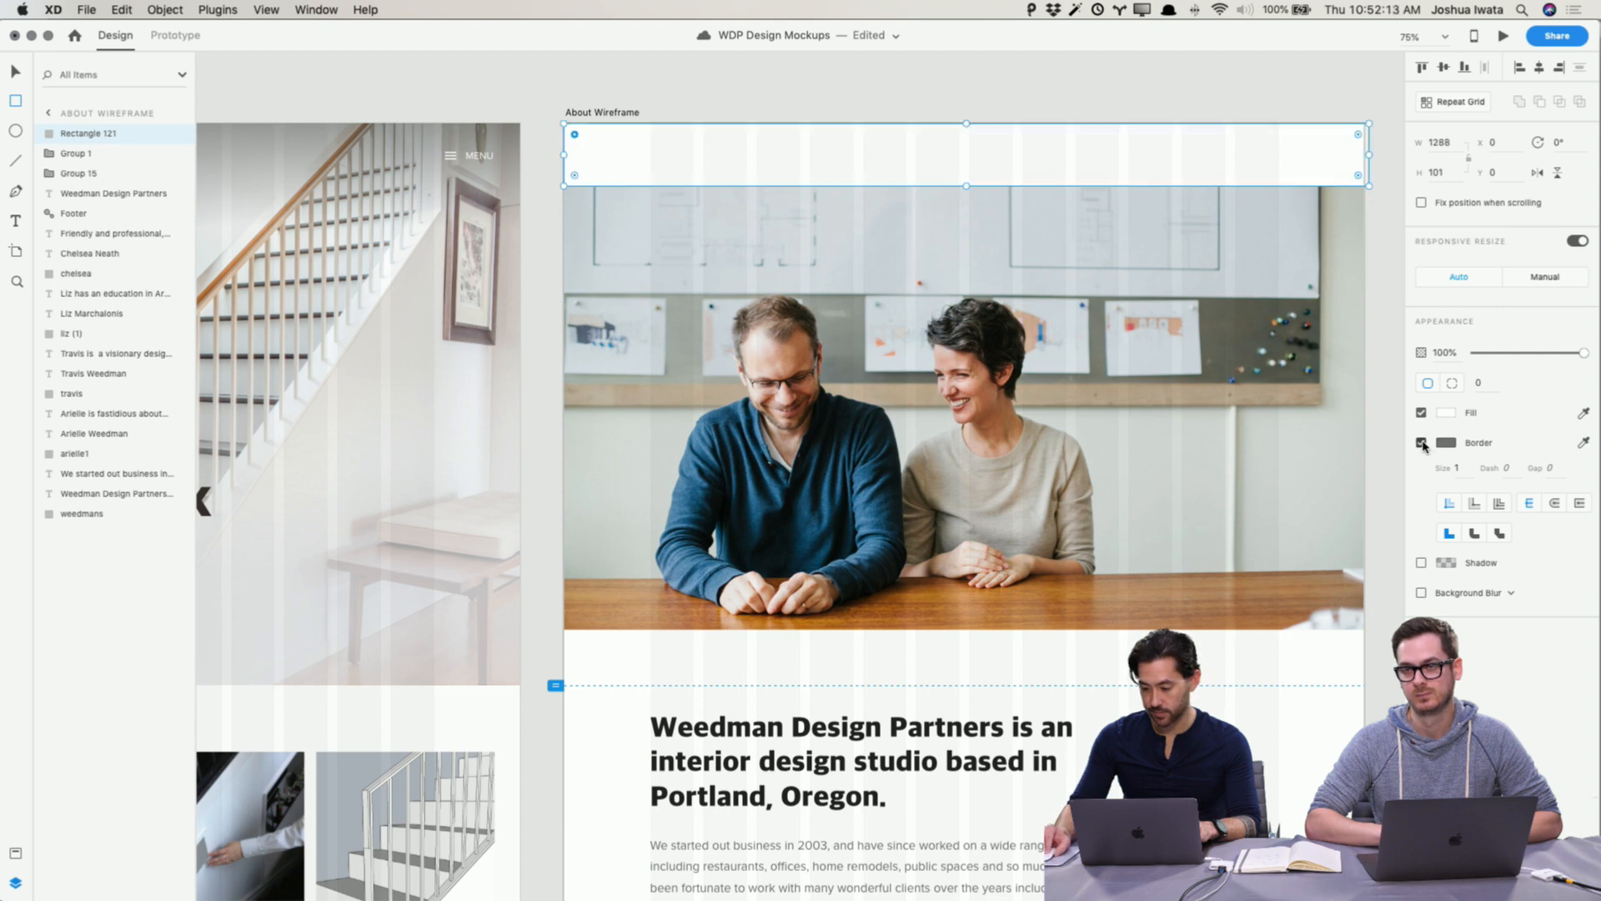
pyautogui.click(1422, 443)
pyautogui.press('v')
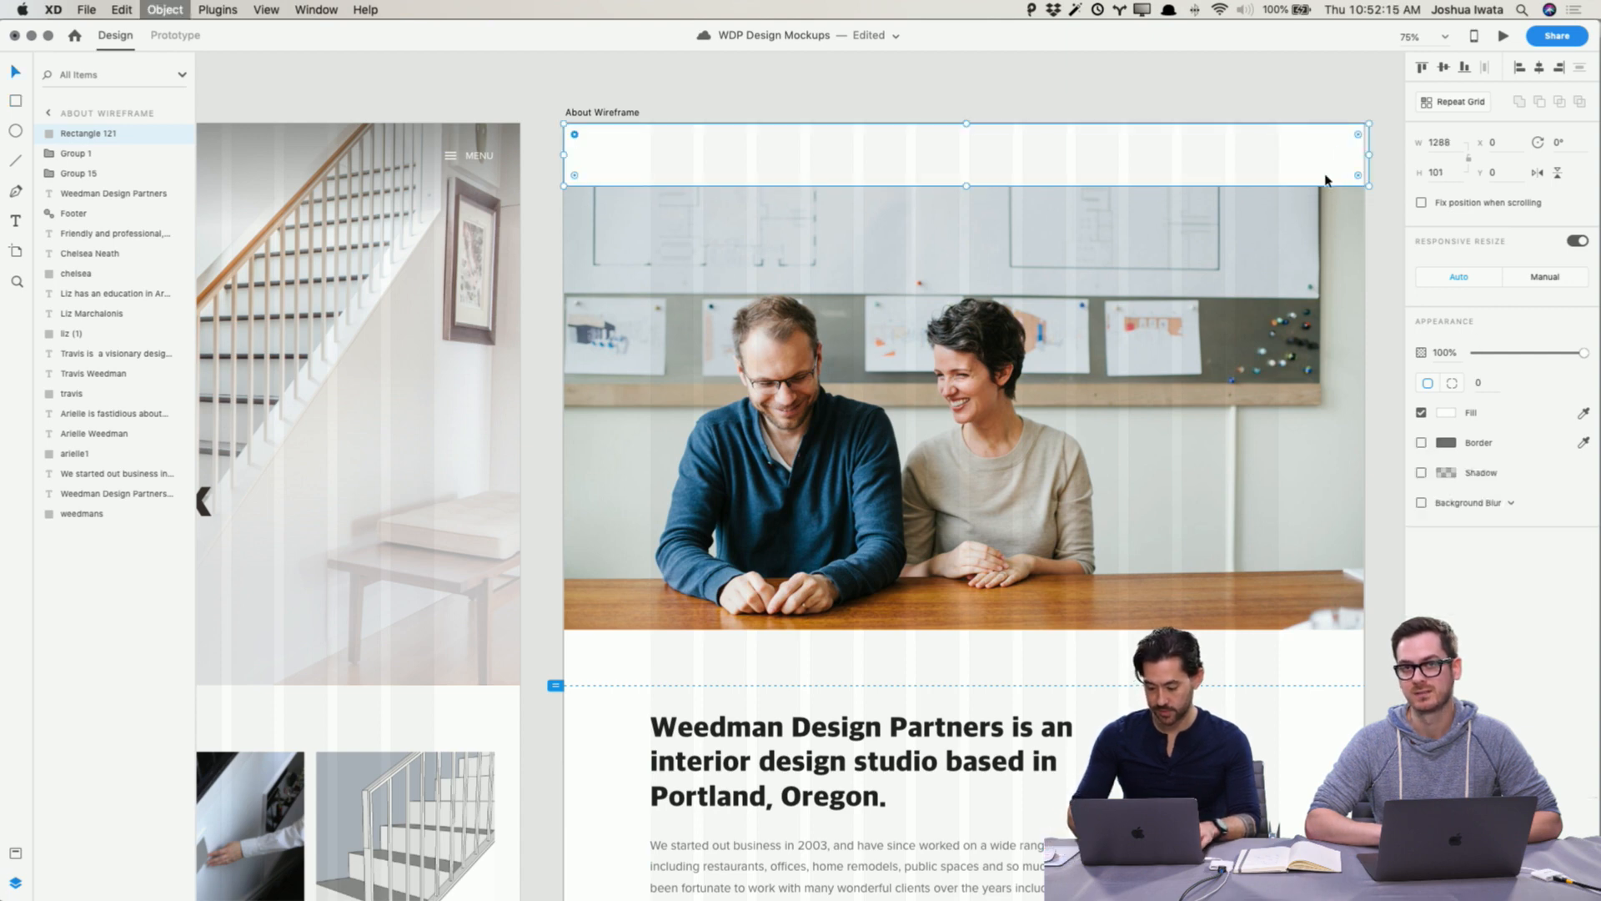
# Step: Send the rectangle to the back, group it with the header elements, and fix the group's position when scrolling
pyautogui.press('super+shift+bracketleft')
pyautogui.moveTo(595, 104); pyautogui.dragTo(1343, 167)
pyautogui.press('super+g')
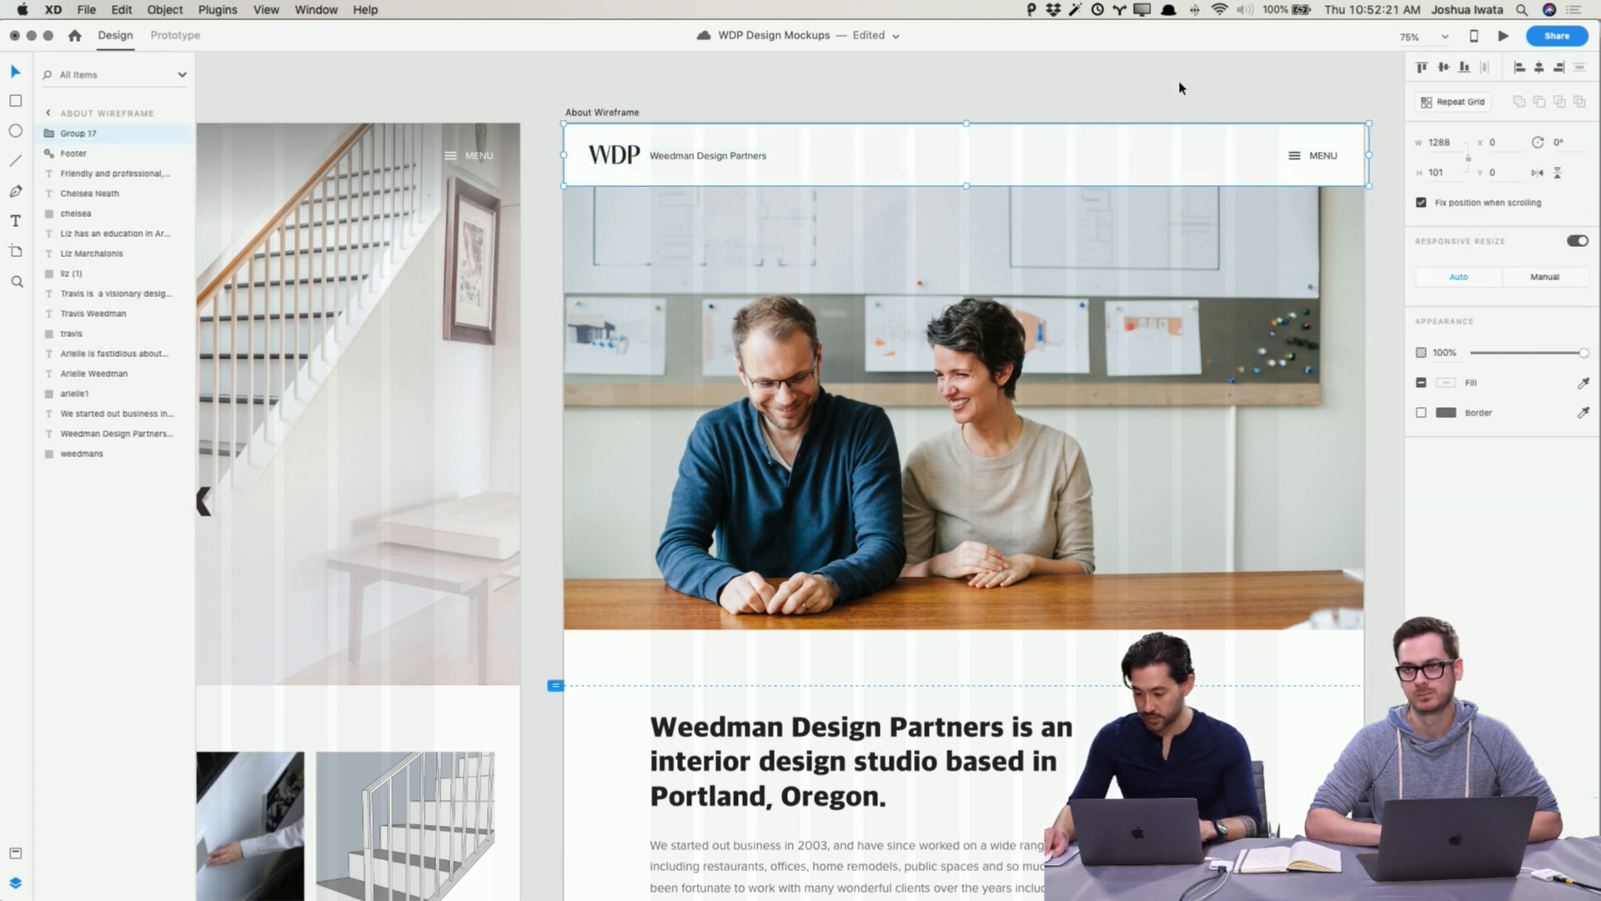
# Step: Preview the About Wireframe and scroll through the page to check the header
pyautogui.click(1044, 114)
pyautogui.click(584, 113)
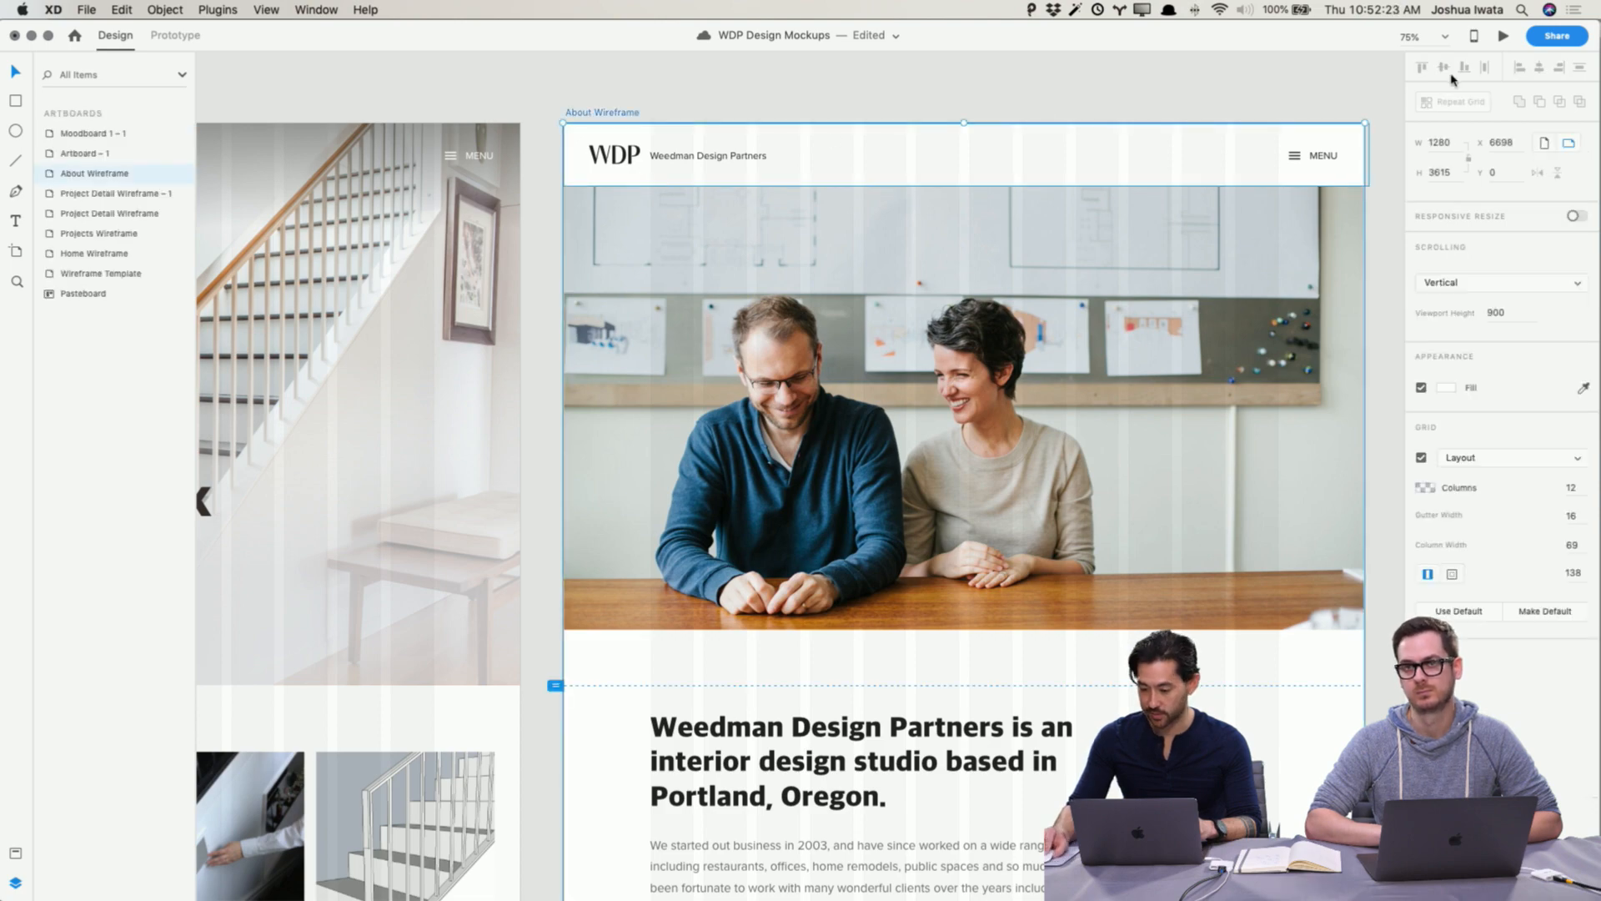
pyautogui.click(1506, 37)
pyautogui.scroll(-5, 1099, 387)
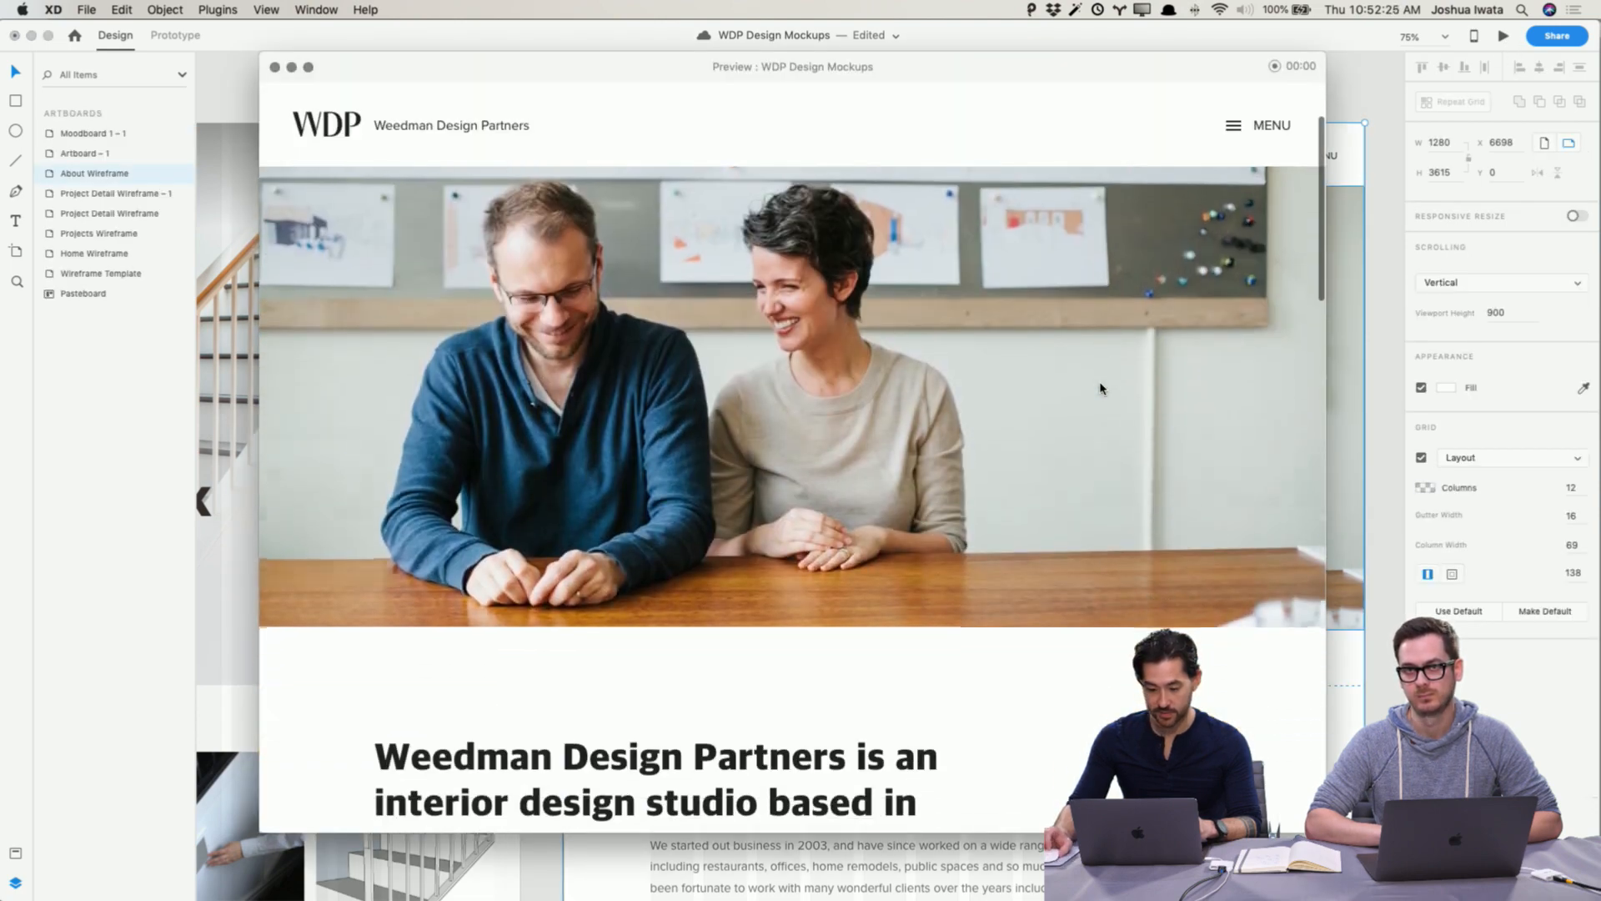
pyautogui.scroll(-10, 1099, 388)
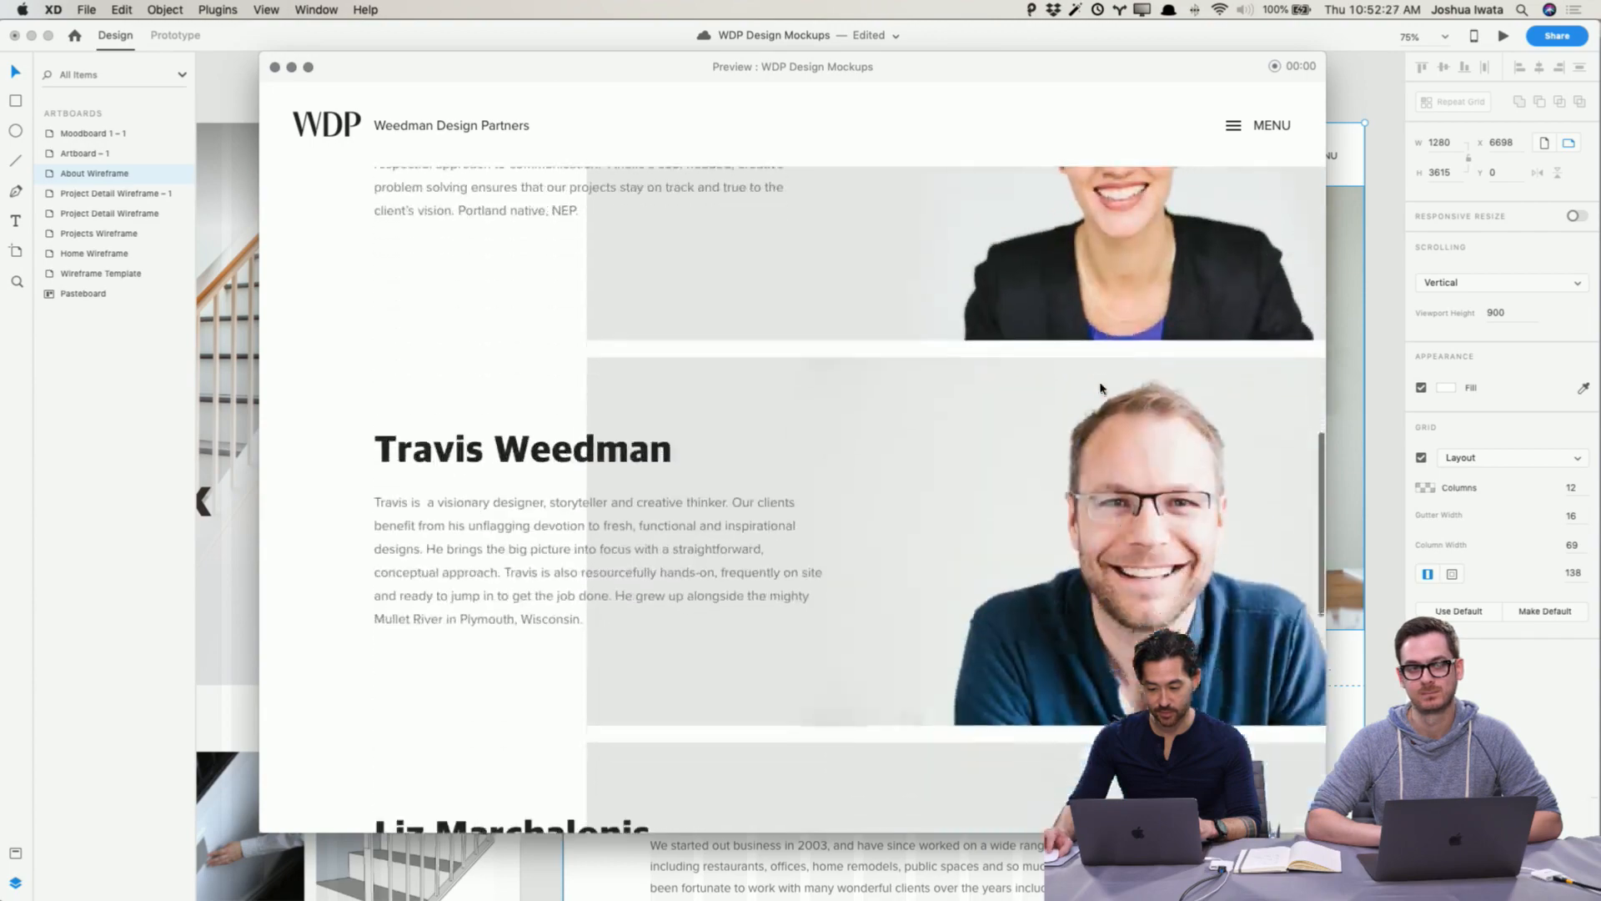
pyautogui.scroll(7, 1099, 387)
pyautogui.scroll(6, 1099, 388)
pyautogui.scroll(-3, 1102, 386)
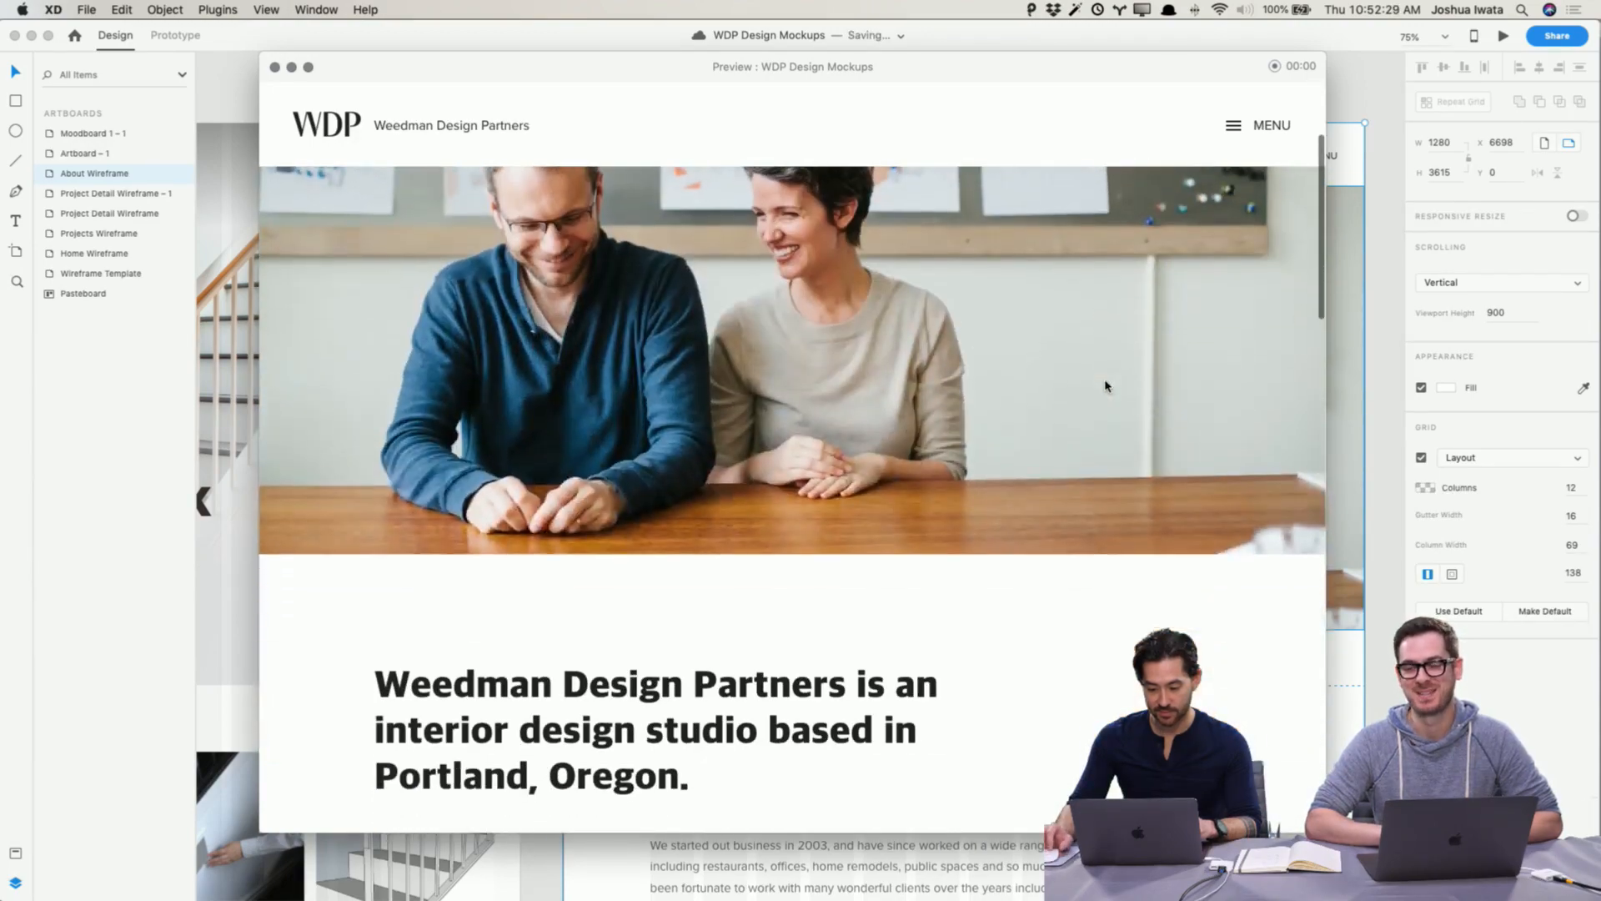
pyautogui.click(275, 67)
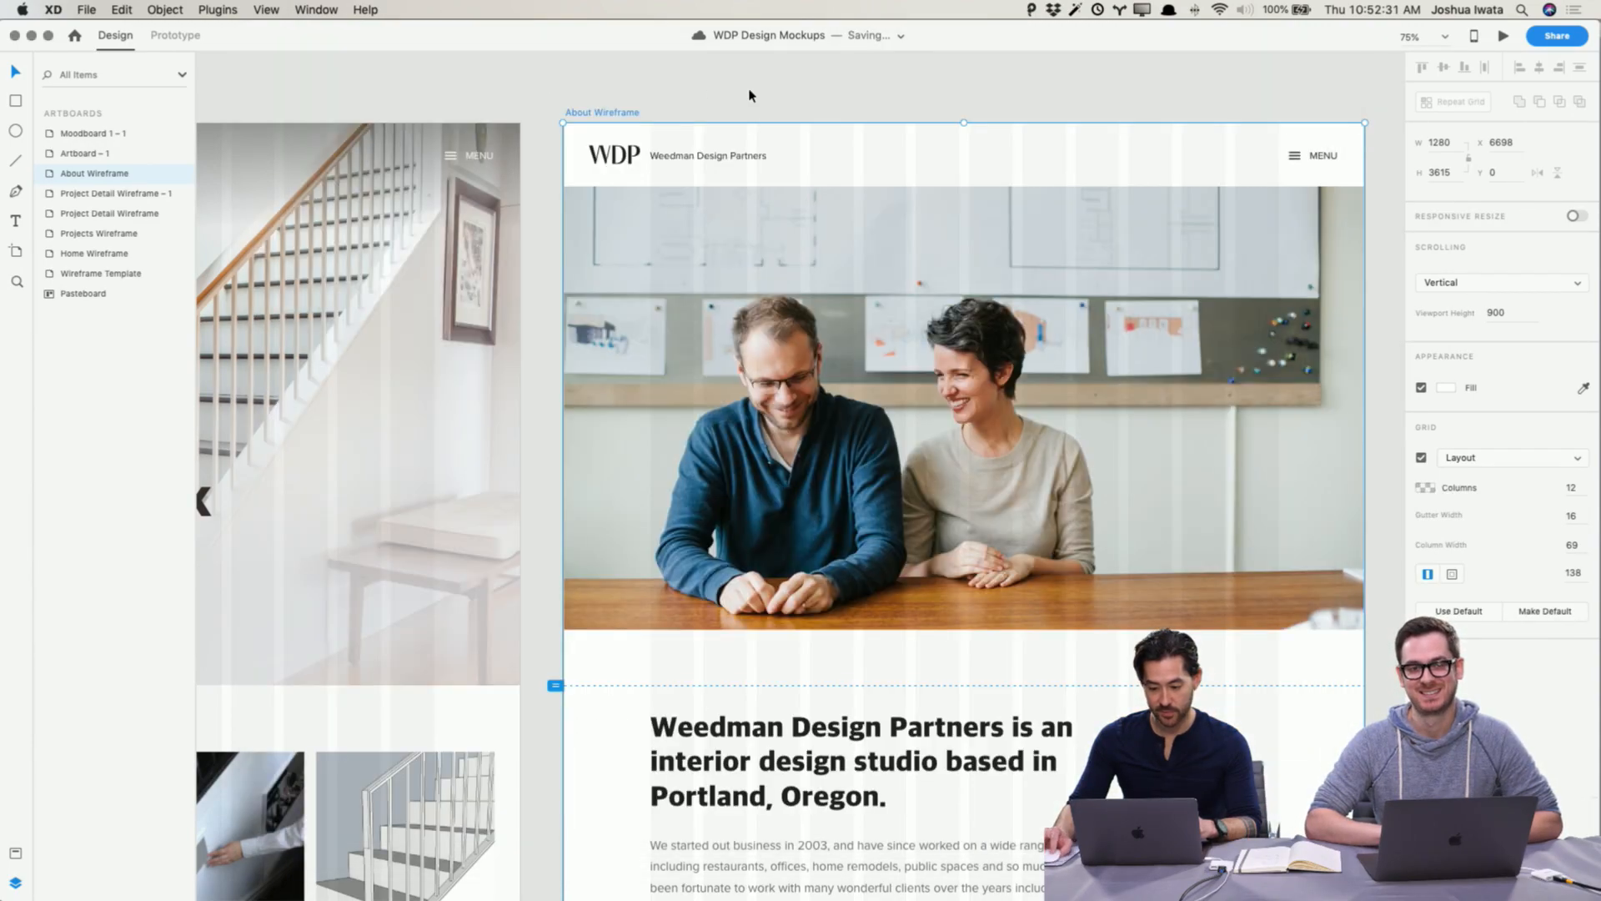
# Step: Add a shadow with a blur of 16 to the header's background rectangle
pyautogui.click(877, 153)
pyautogui.doubleClick(877, 154)
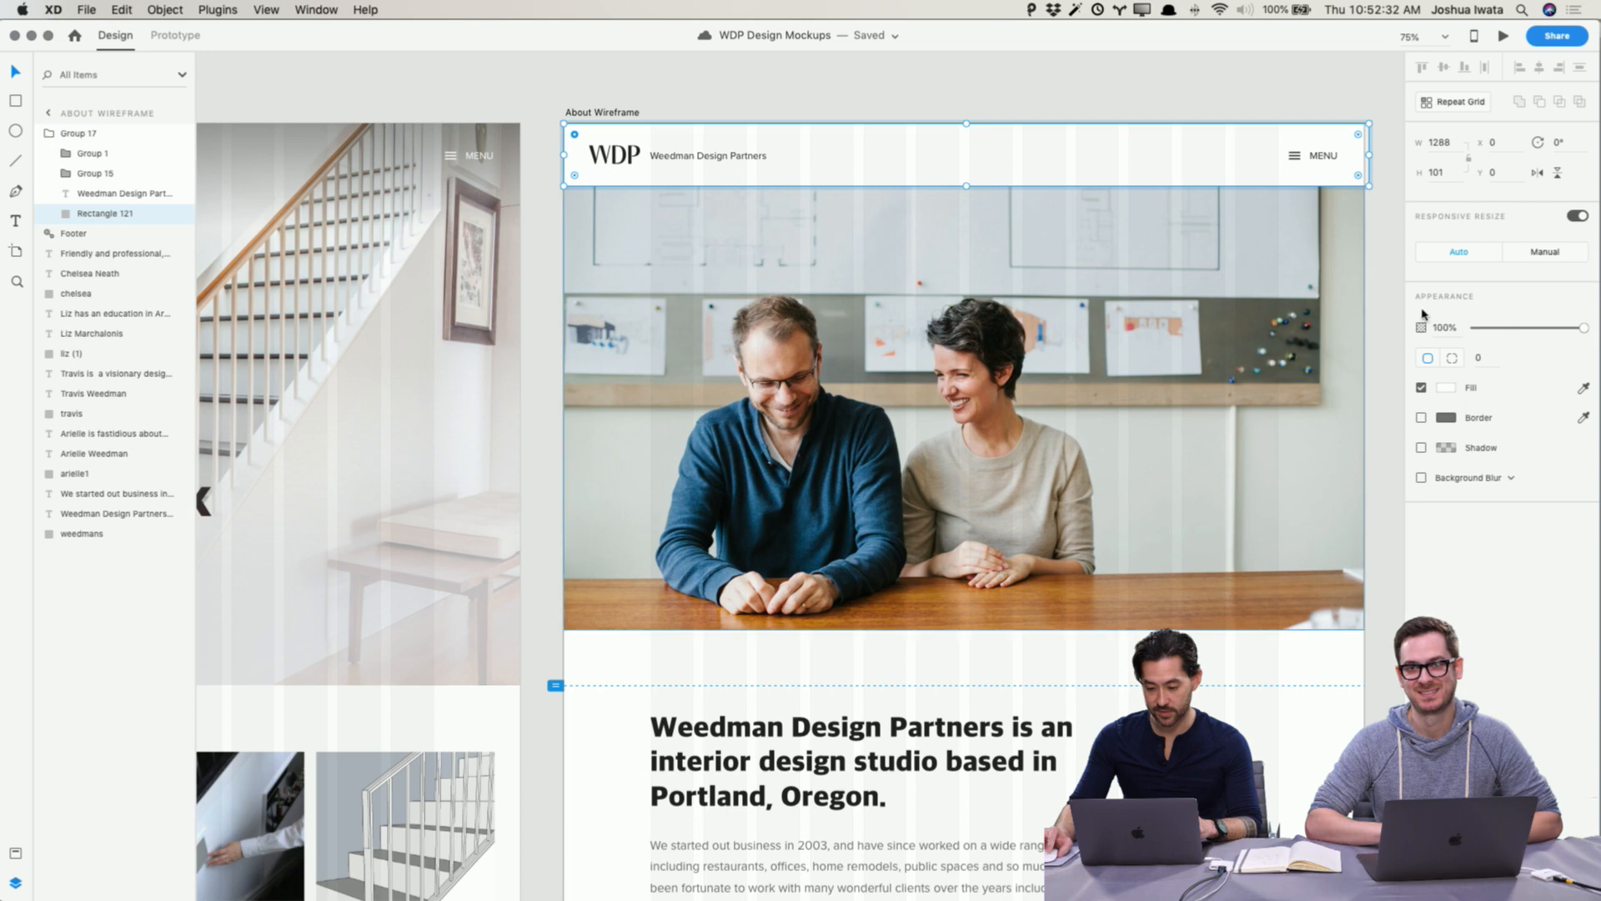
pyautogui.click(1421, 448)
pyautogui.write('16')
pyautogui.press('Return')
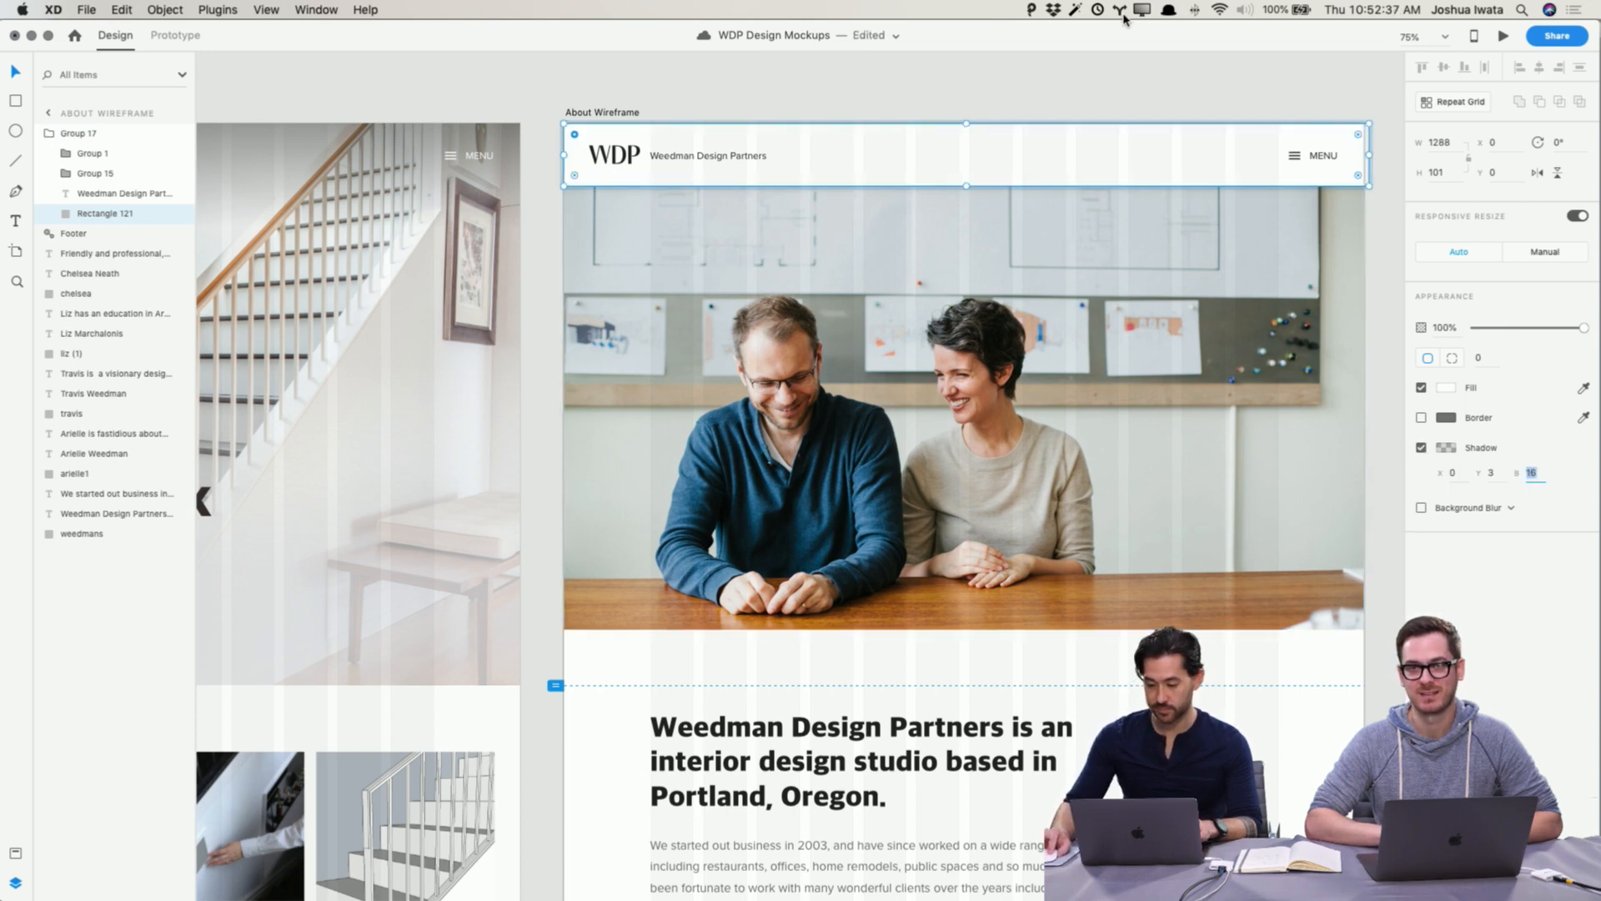
# Step: Preview the About Wireframe again, scrolling down to the footer and back up
pyautogui.click(1120, 75)
pyautogui.click(635, 115)
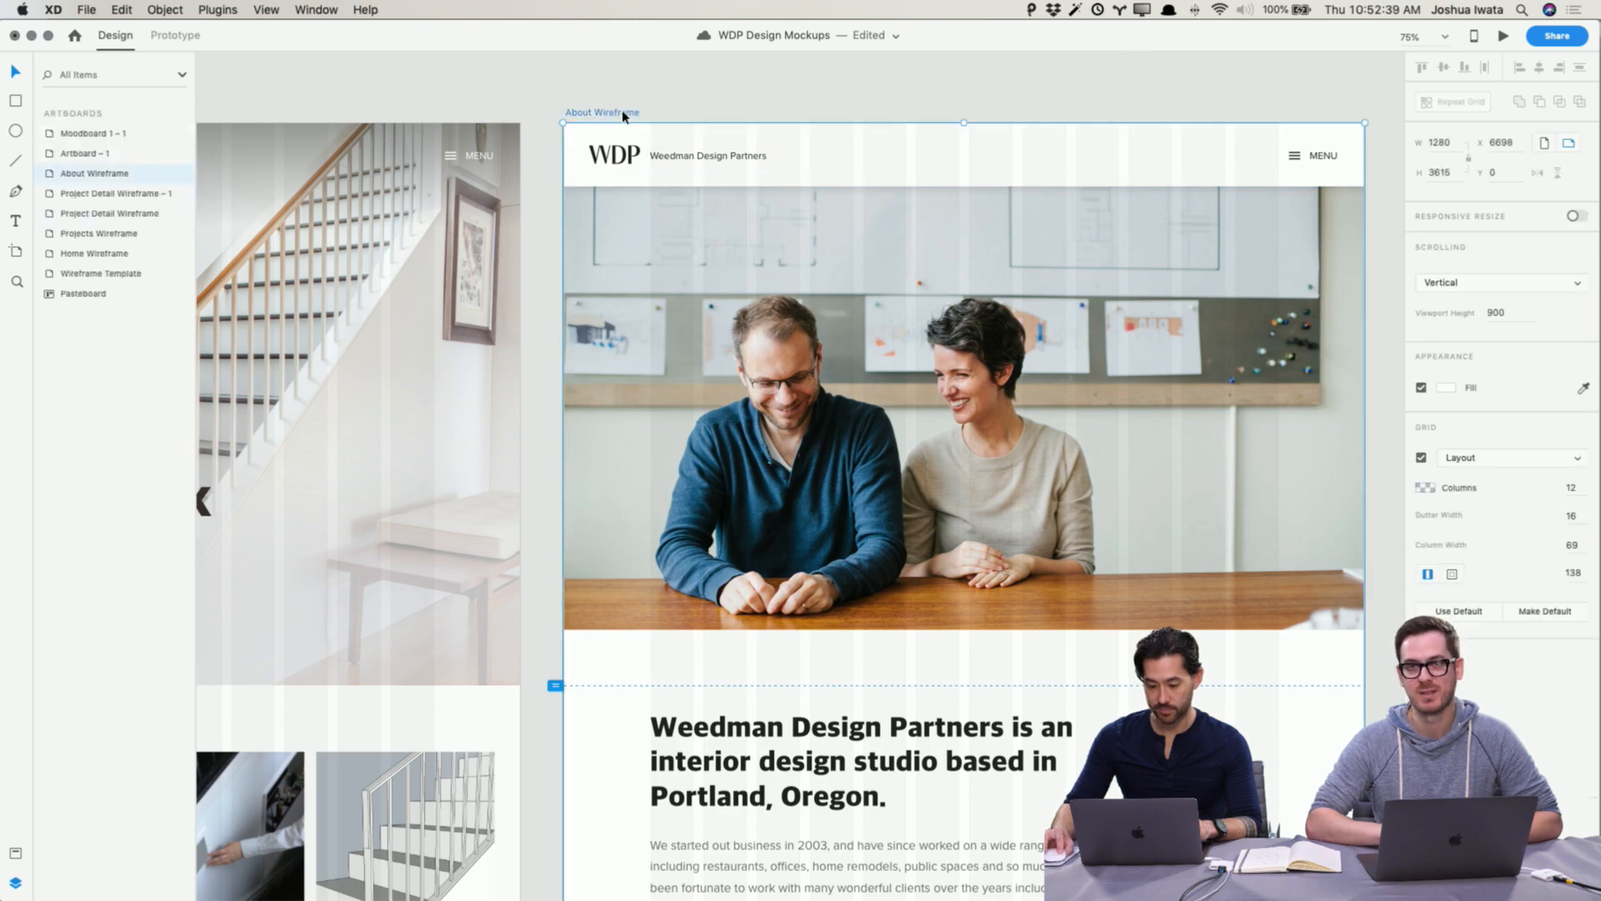
pyautogui.hscroll(1, 1337, 155)
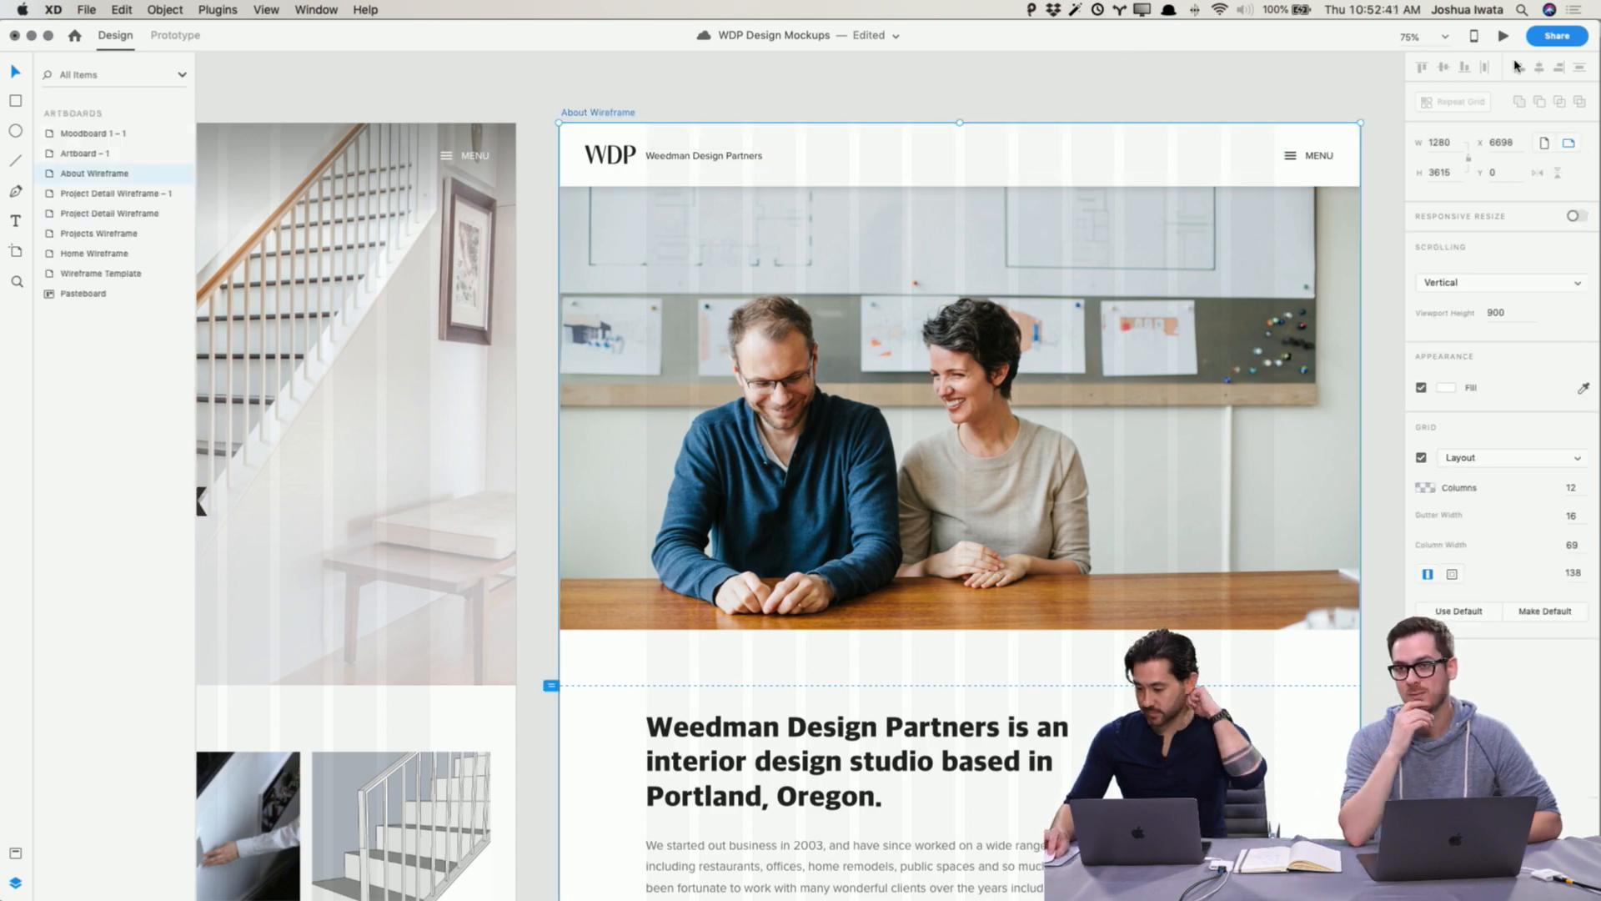
pyautogui.click(1504, 36)
pyautogui.scroll(-10, 1118, 328)
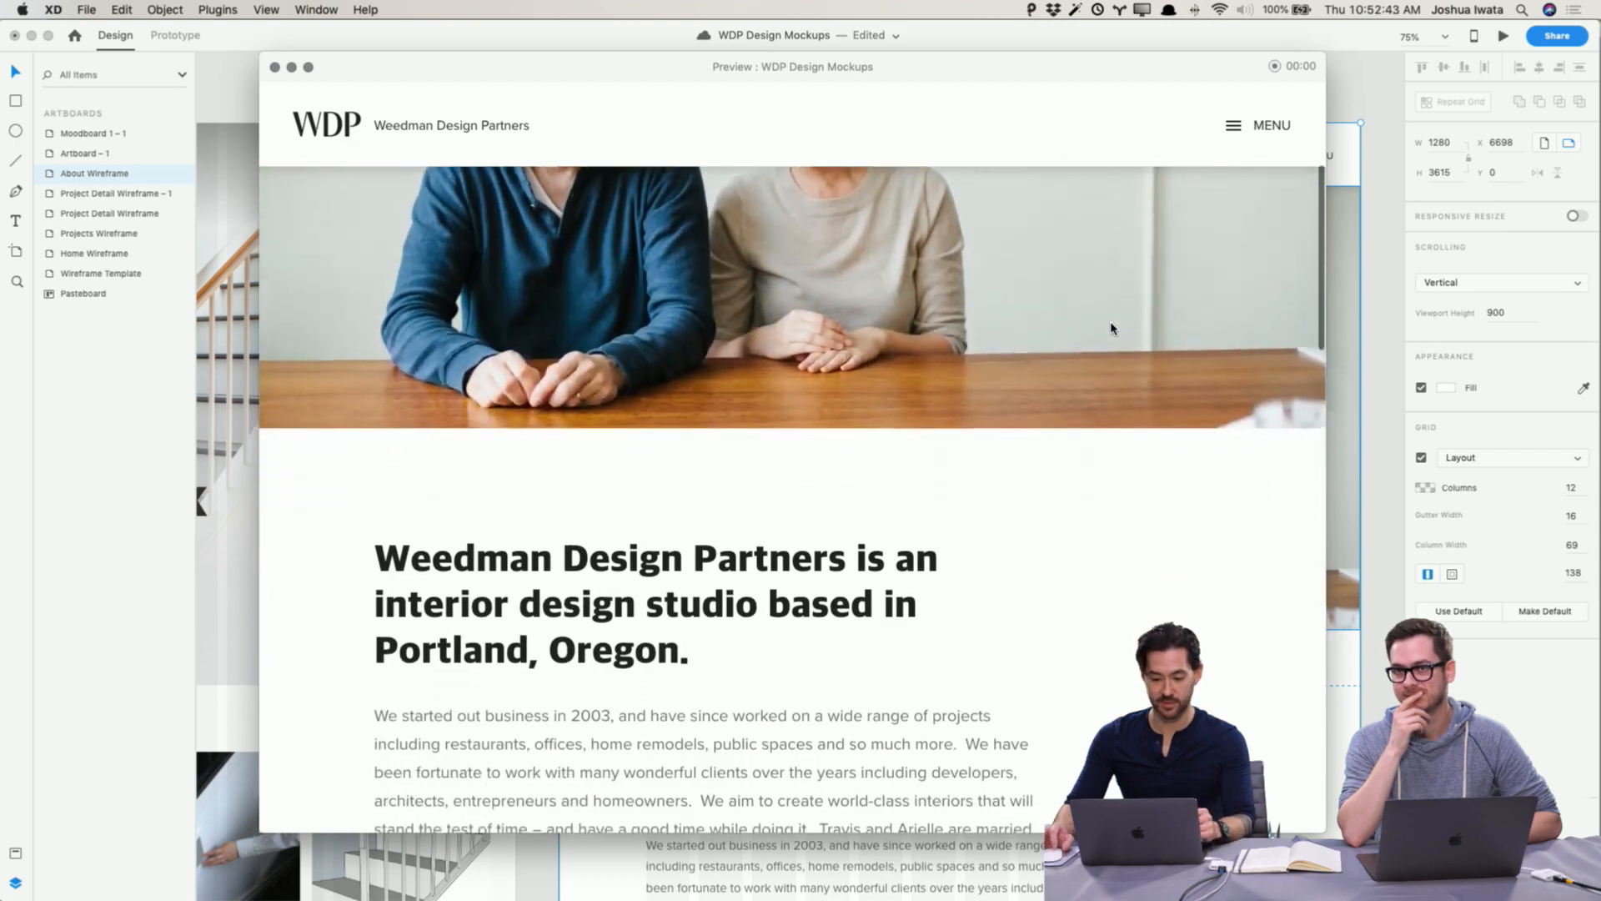
pyautogui.scroll(-15, 1112, 328)
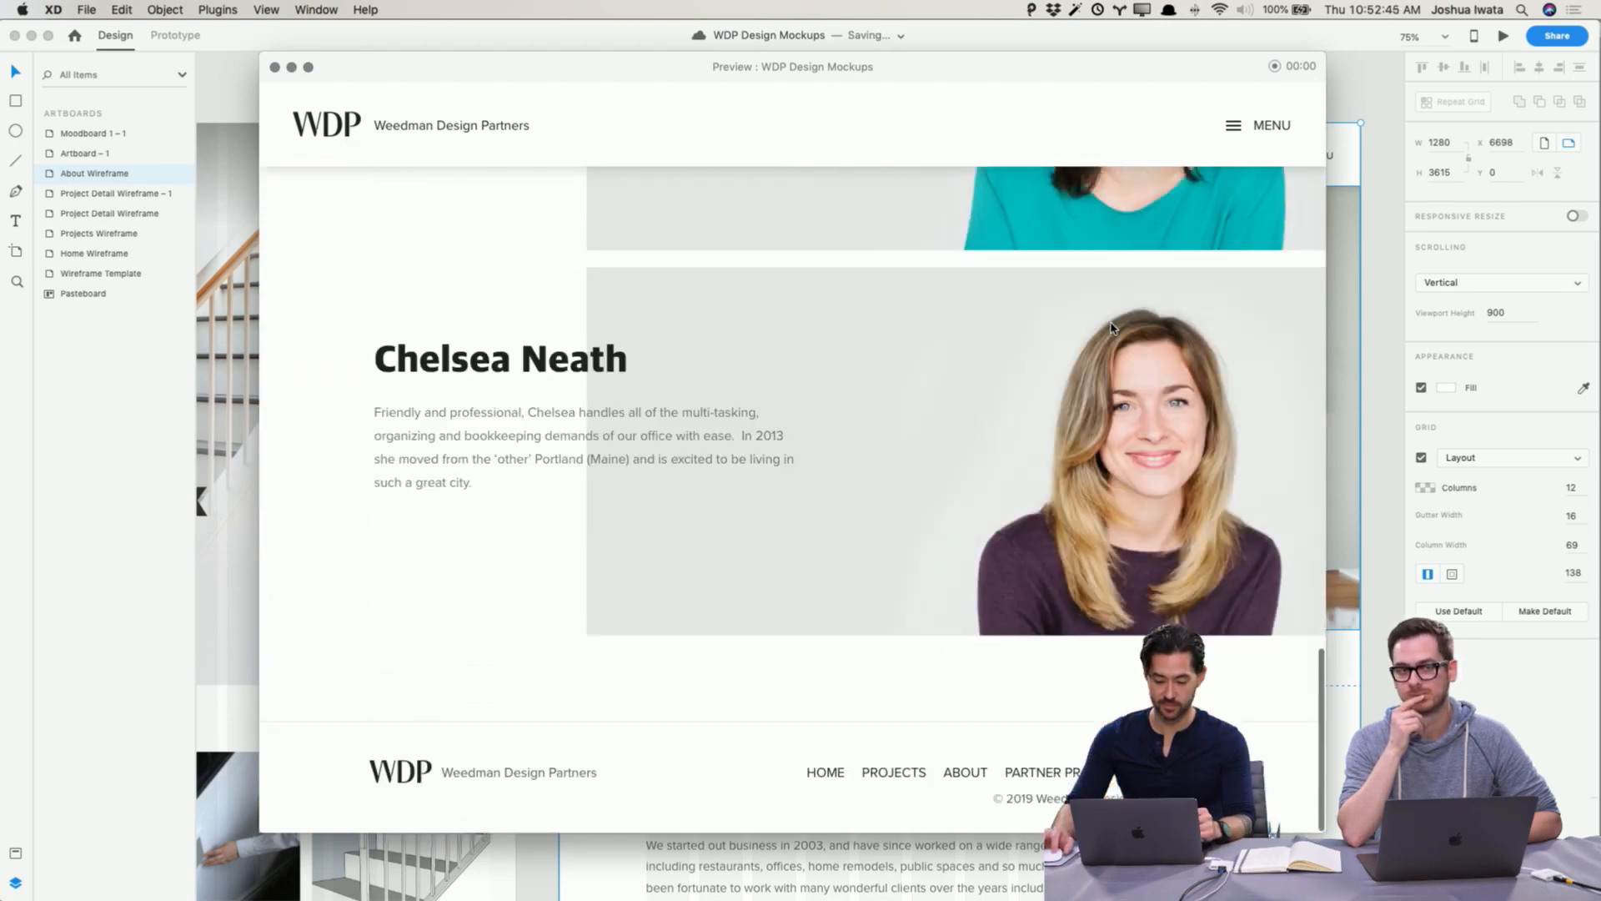
pyautogui.scroll(20, 1111, 328)
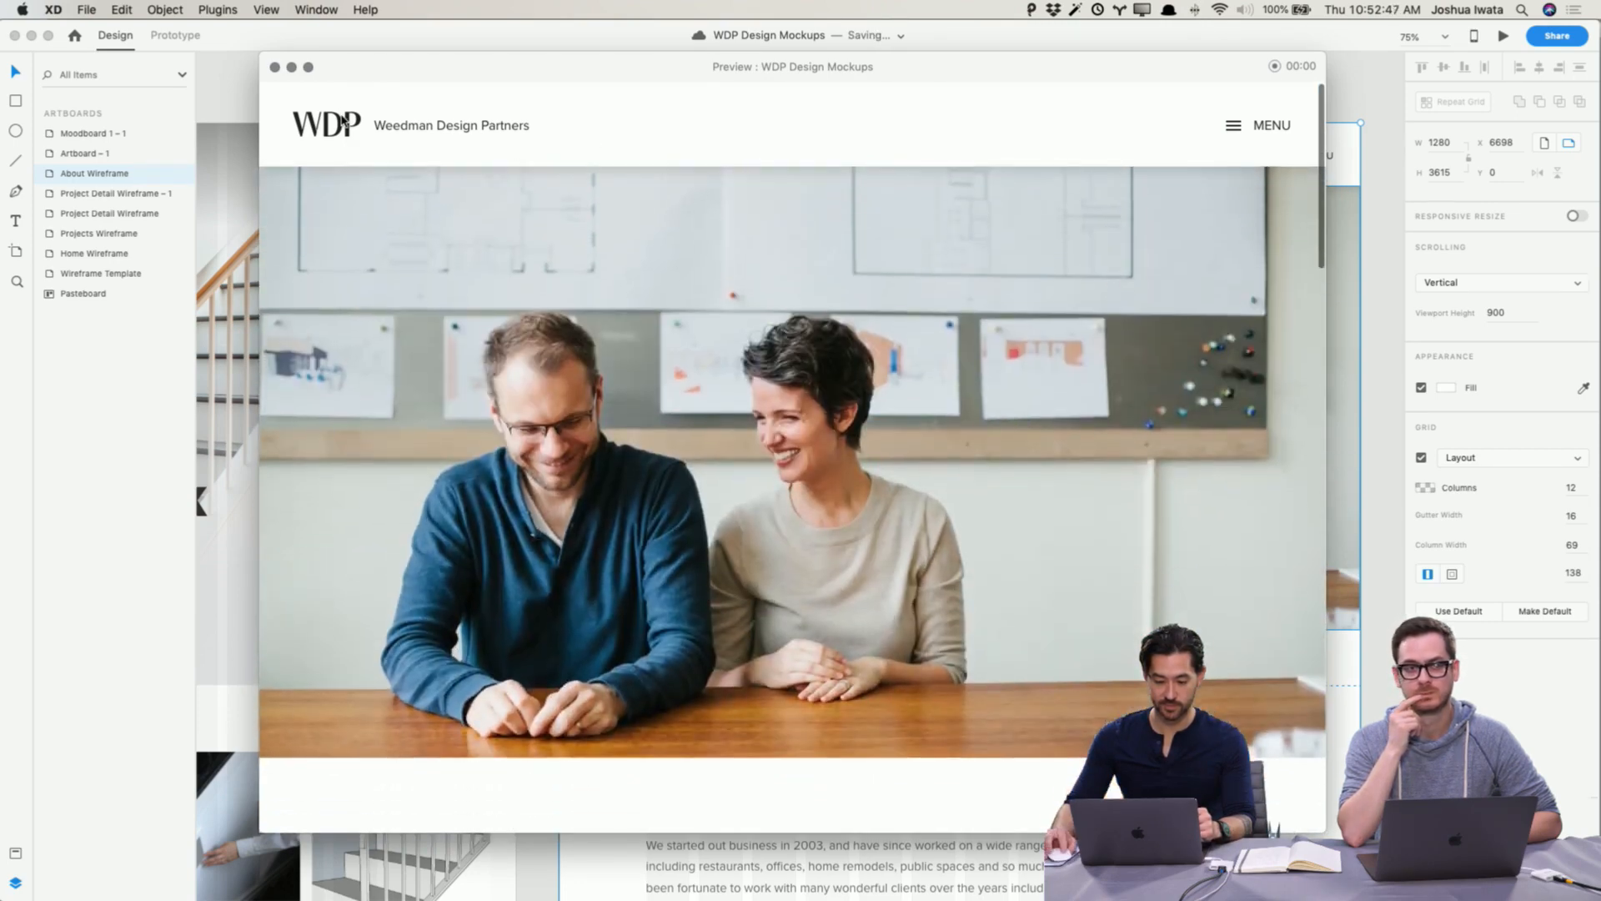
pyautogui.click(291, 68)
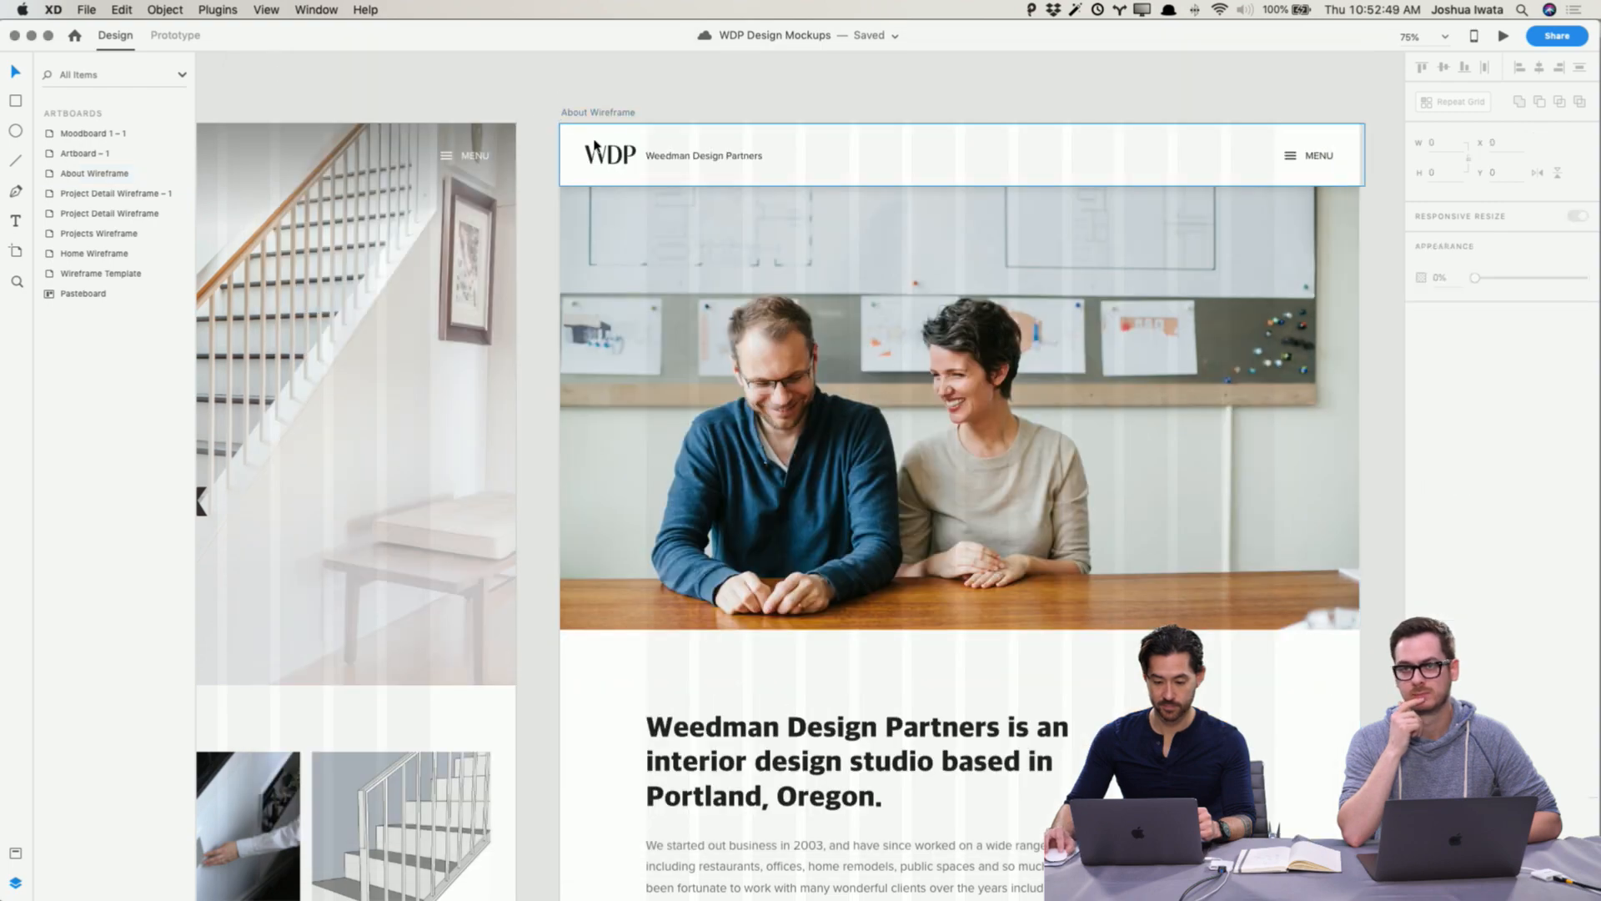
# Step: Zoom out and inspect the About Wireframe's header in Prototype mode
pyautogui.press('super+minus')
pyautogui.press('super+minus')
pyautogui.hscroll(-5, 880, 67)
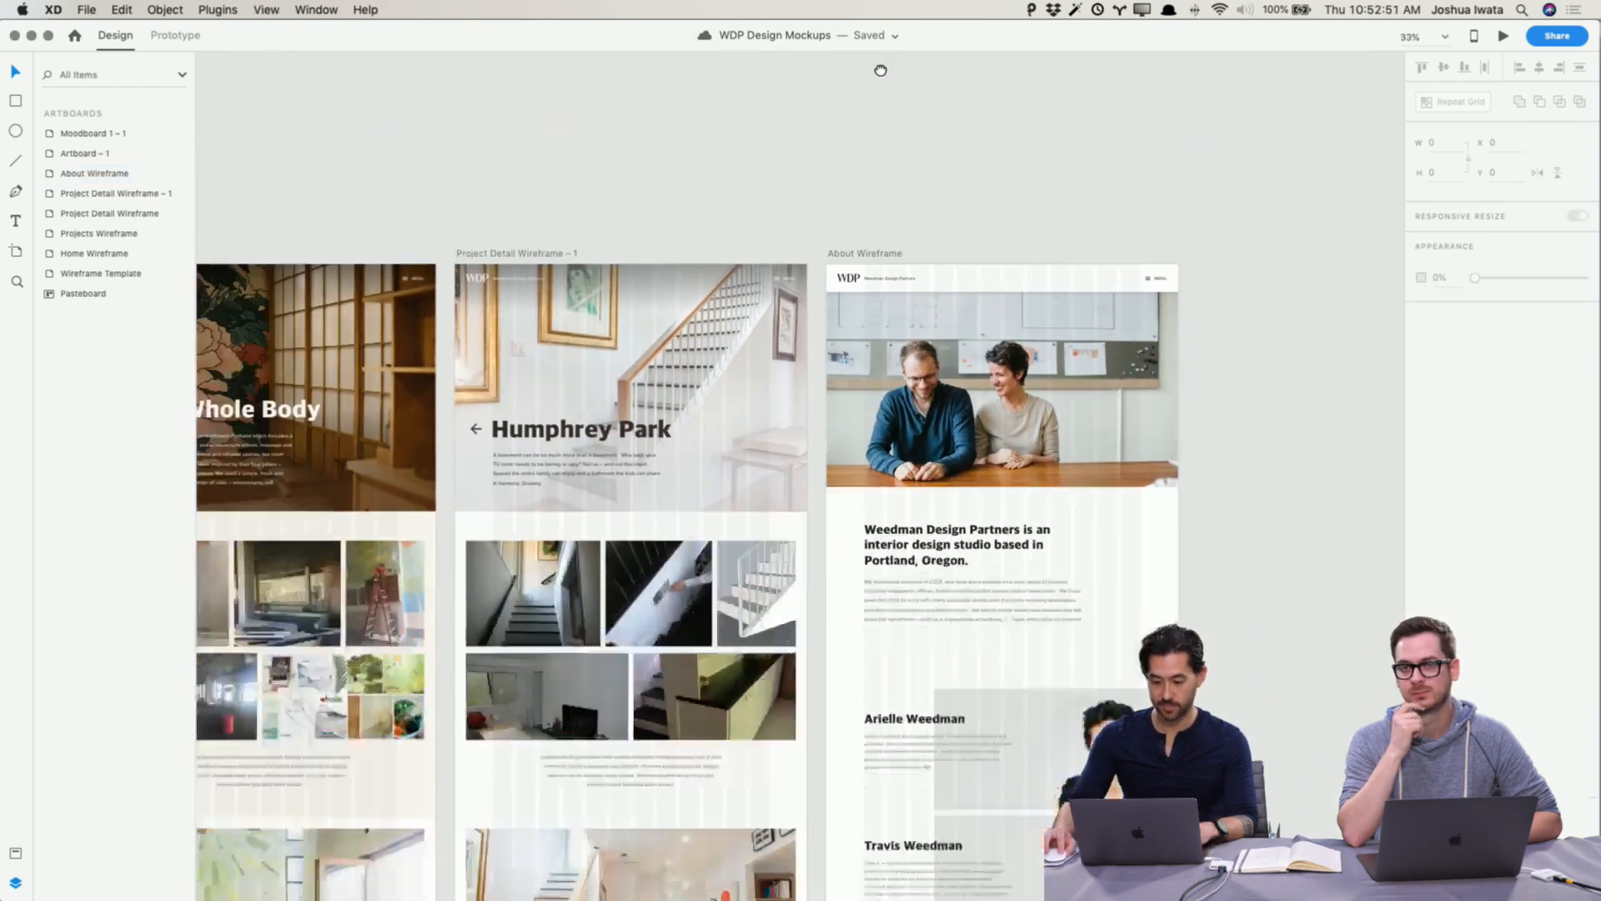
pyautogui.click(1041, 163)
pyautogui.click(1038, 114)
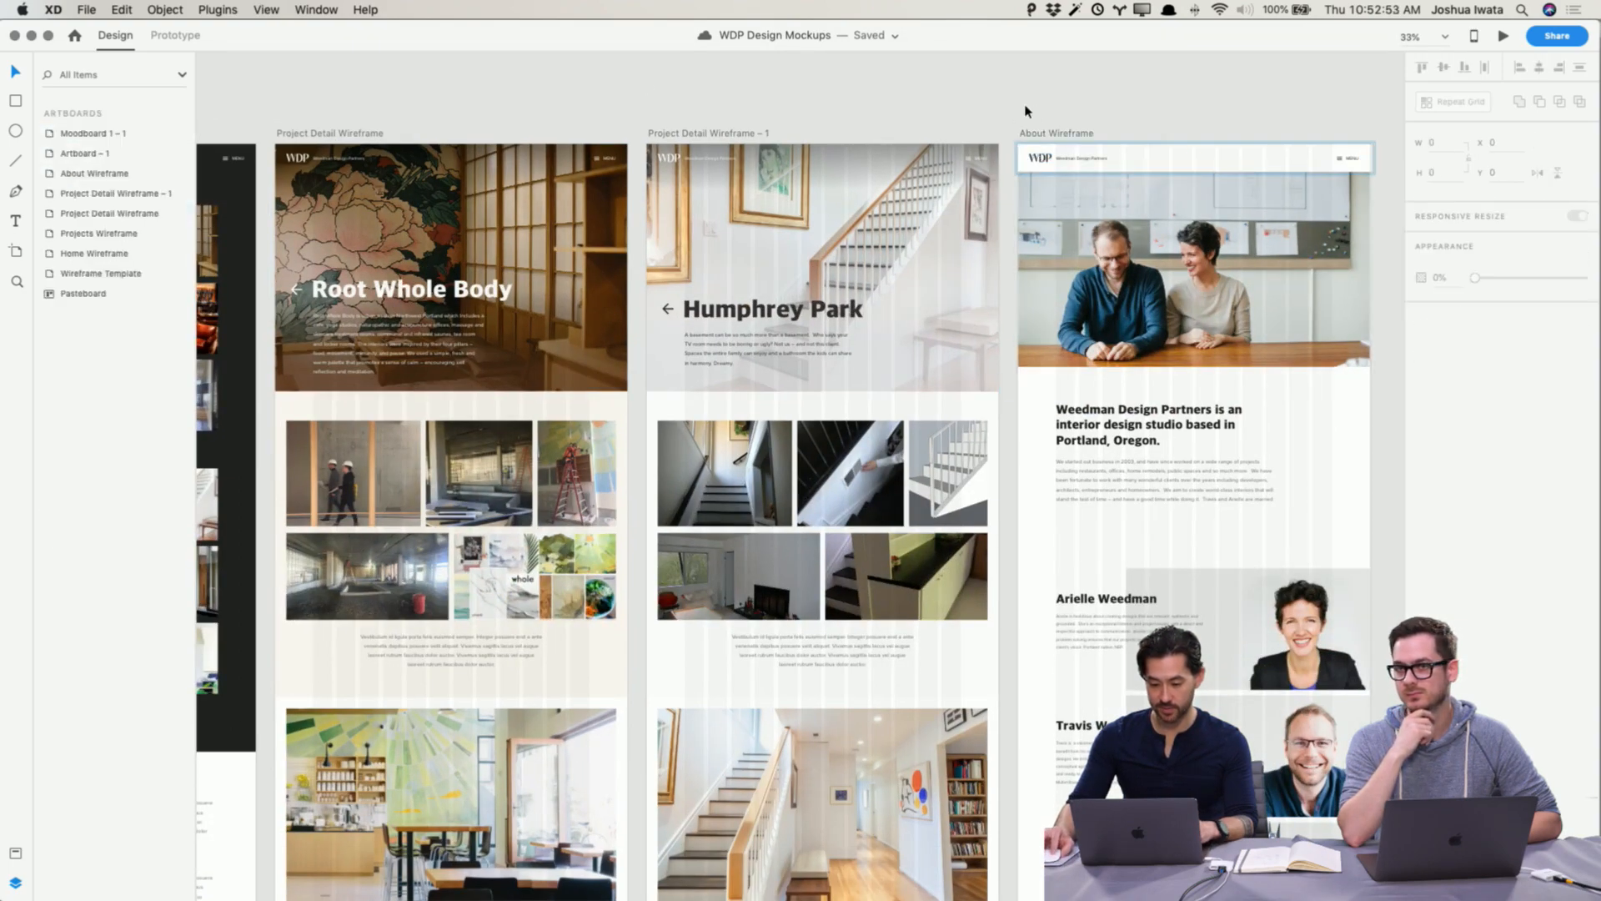
pyautogui.click(176, 37)
pyautogui.click(1041, 161)
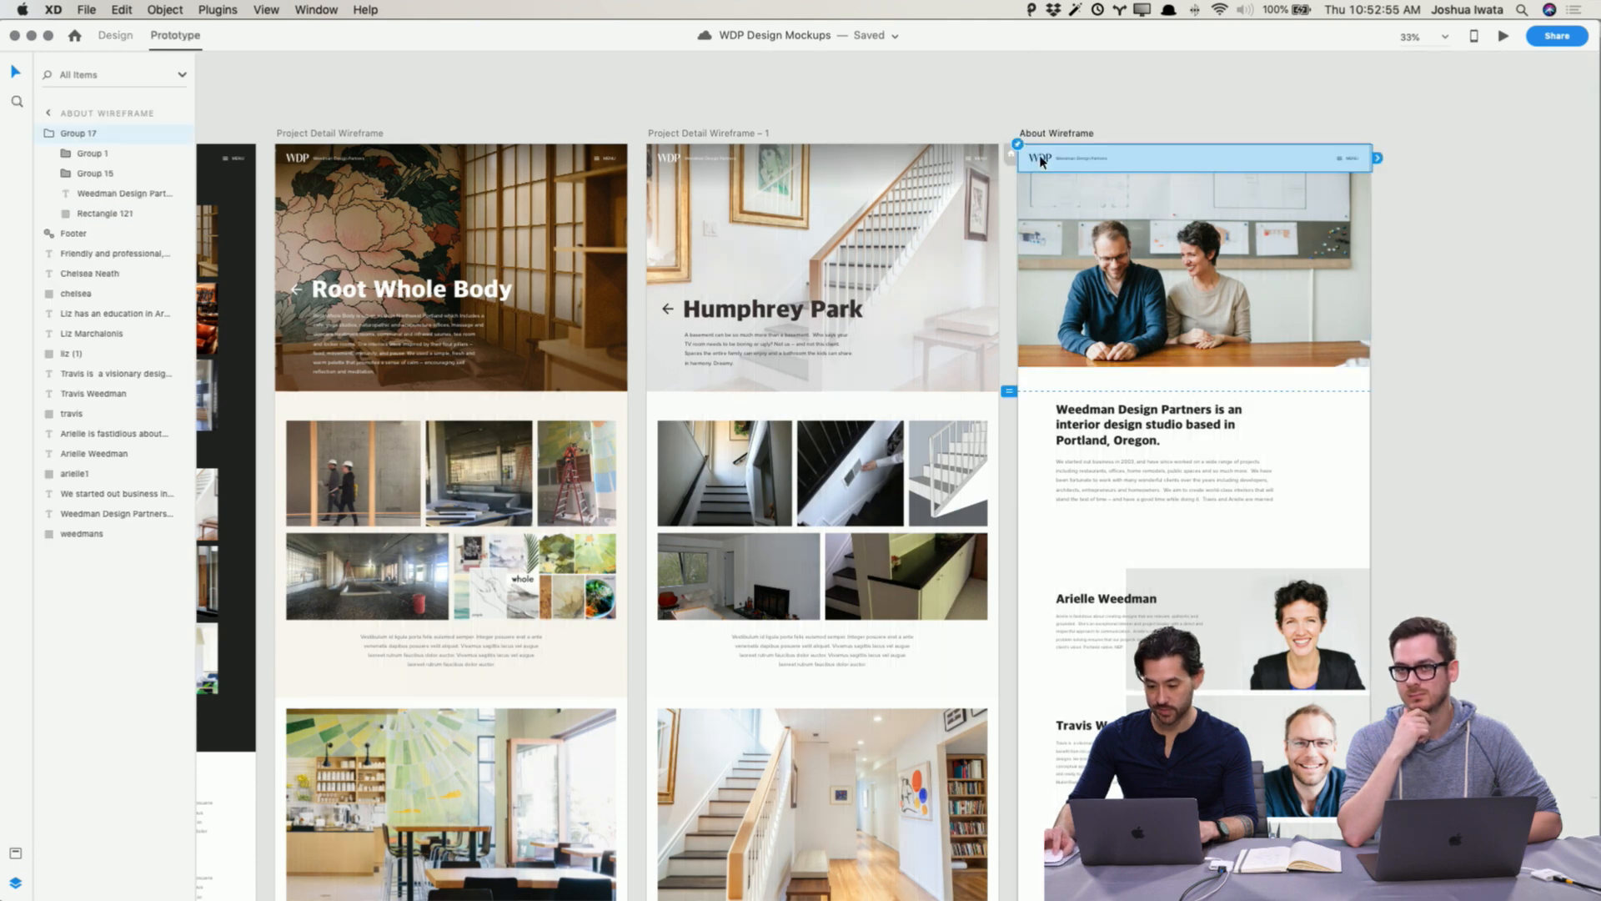
pyautogui.click(1038, 159)
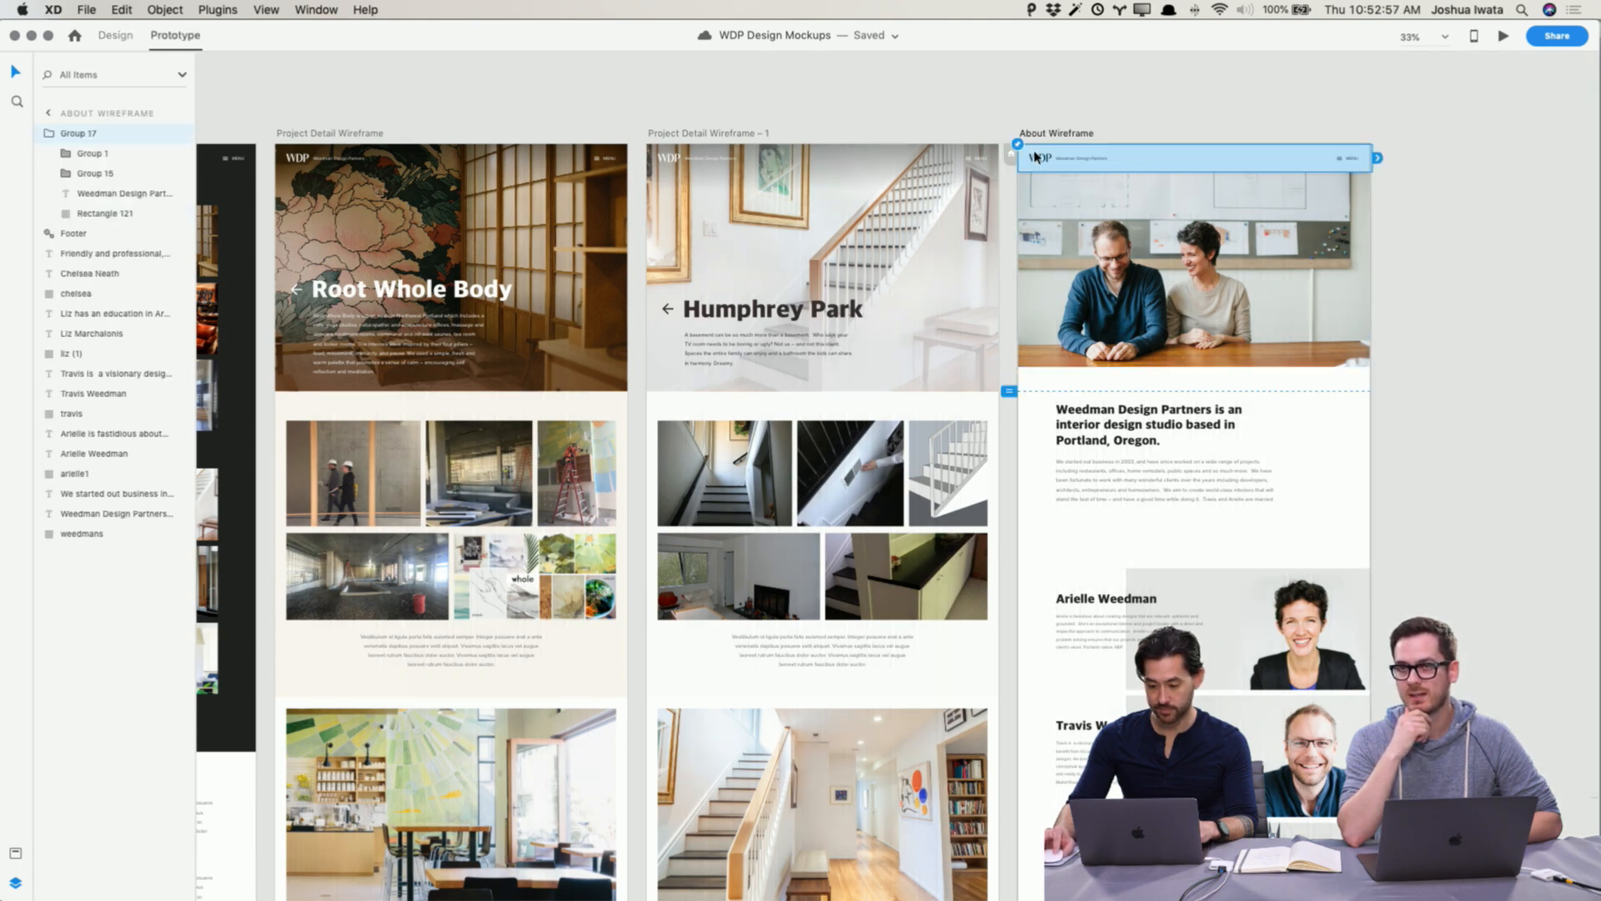
pyautogui.click(1039, 126)
pyautogui.moveTo(878, 108); pyautogui.dragTo(1045, 102)
pyautogui.moveTo(201, 301); pyautogui.dragTo(1078, 256)
pyautogui.press('super+minus')
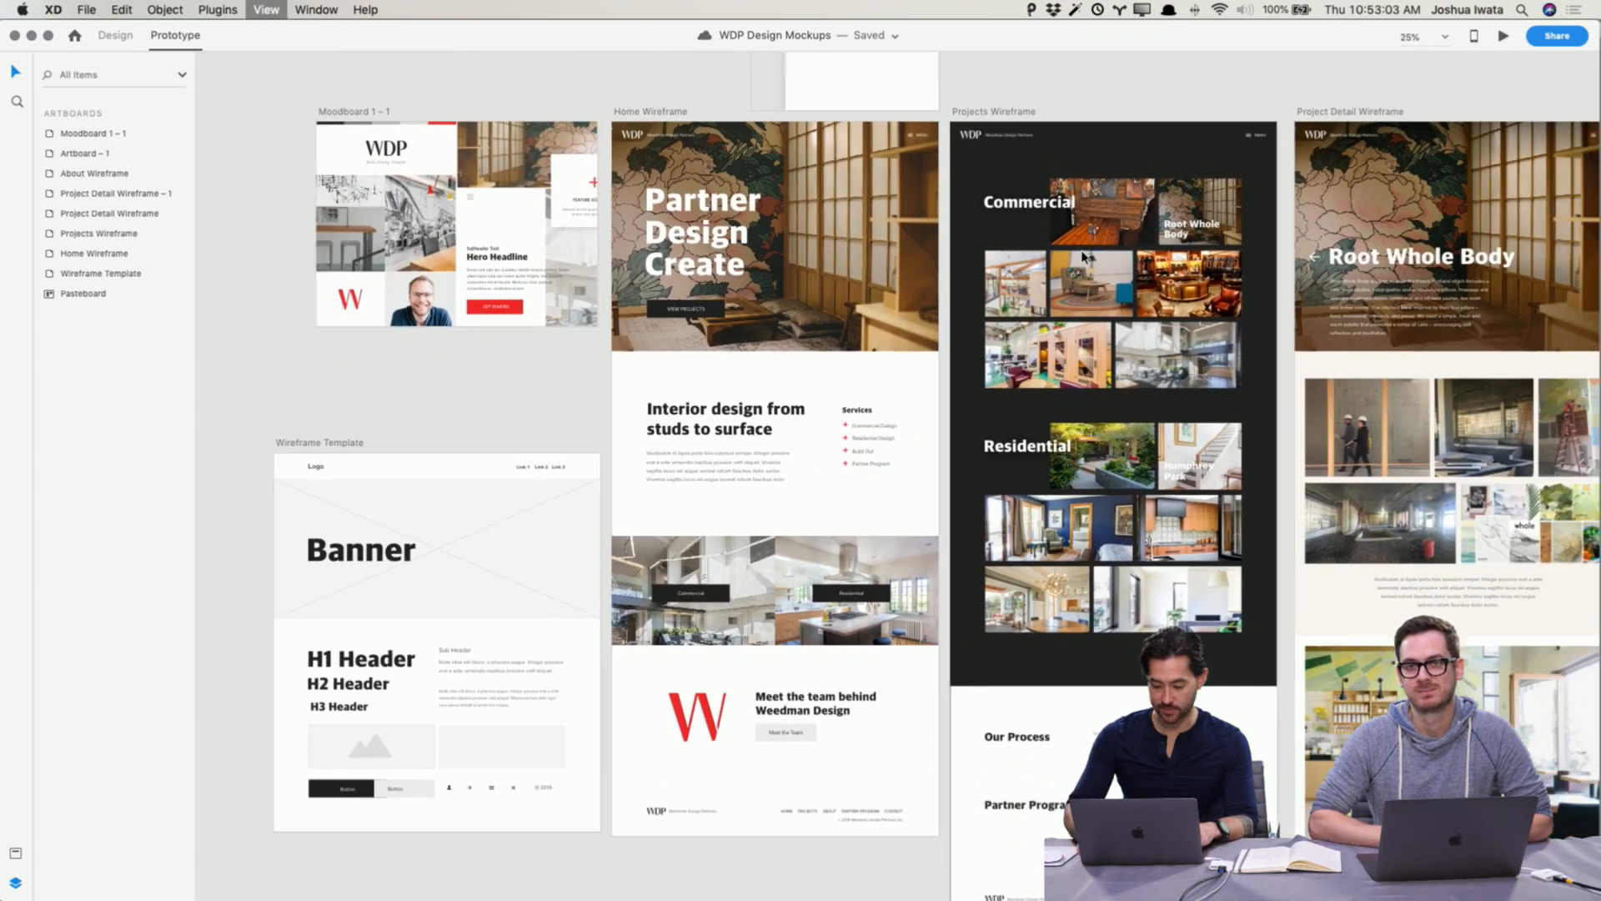
# Step: Delete the Wireframe Template artboard
pyautogui.click(421, 449)
pyautogui.press('Delete')
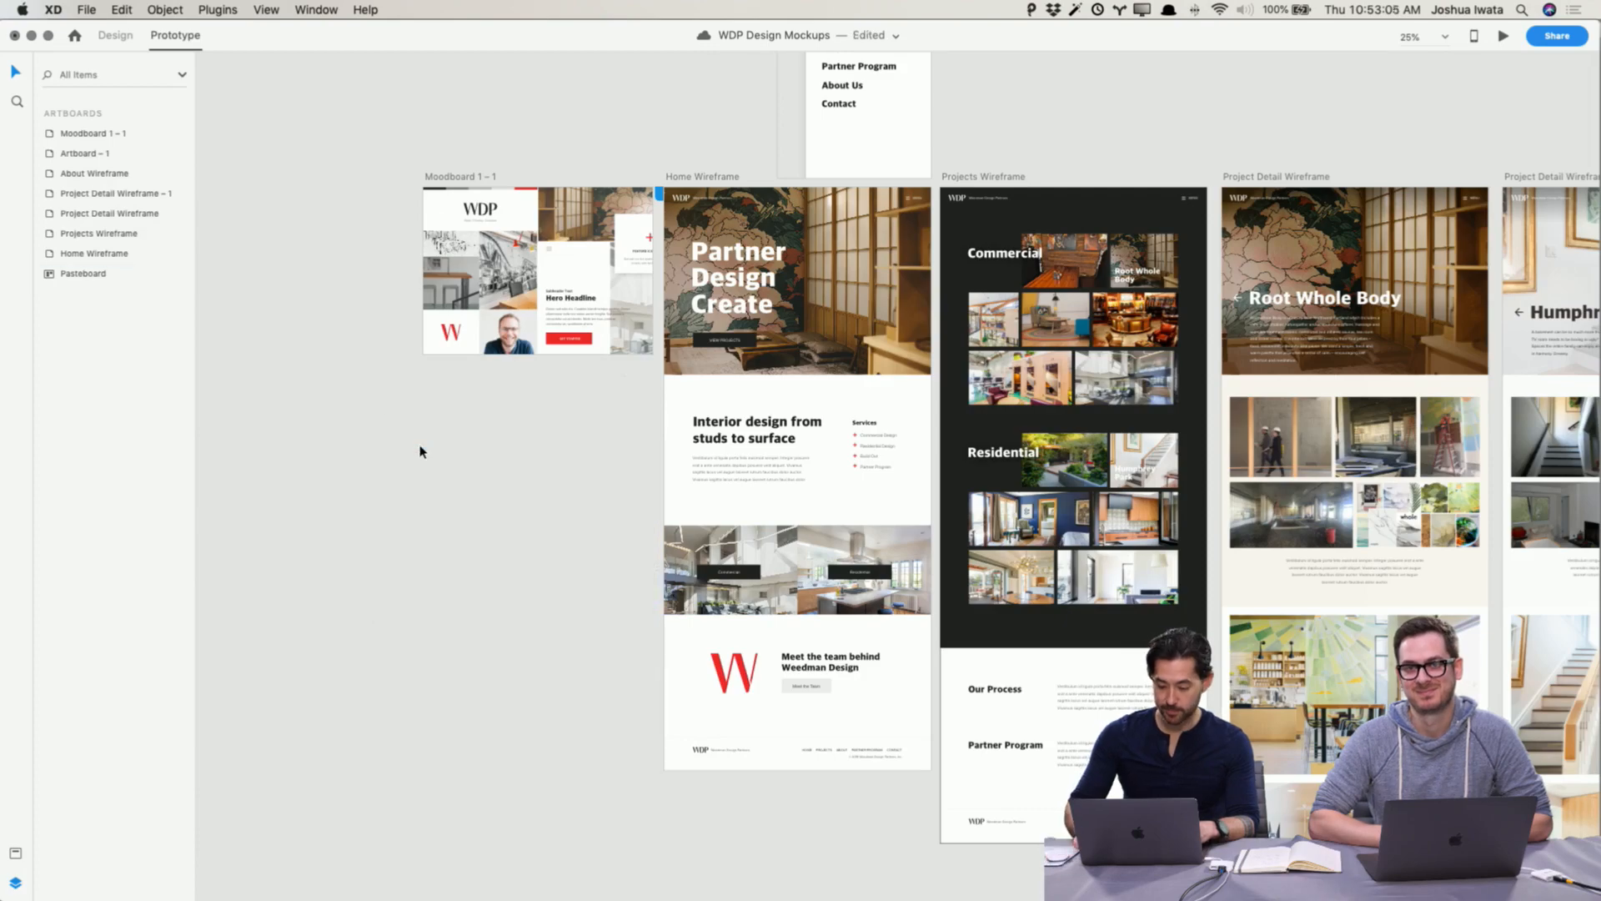
pyautogui.moveTo(1053, 409); pyautogui.dragTo(780, 355)
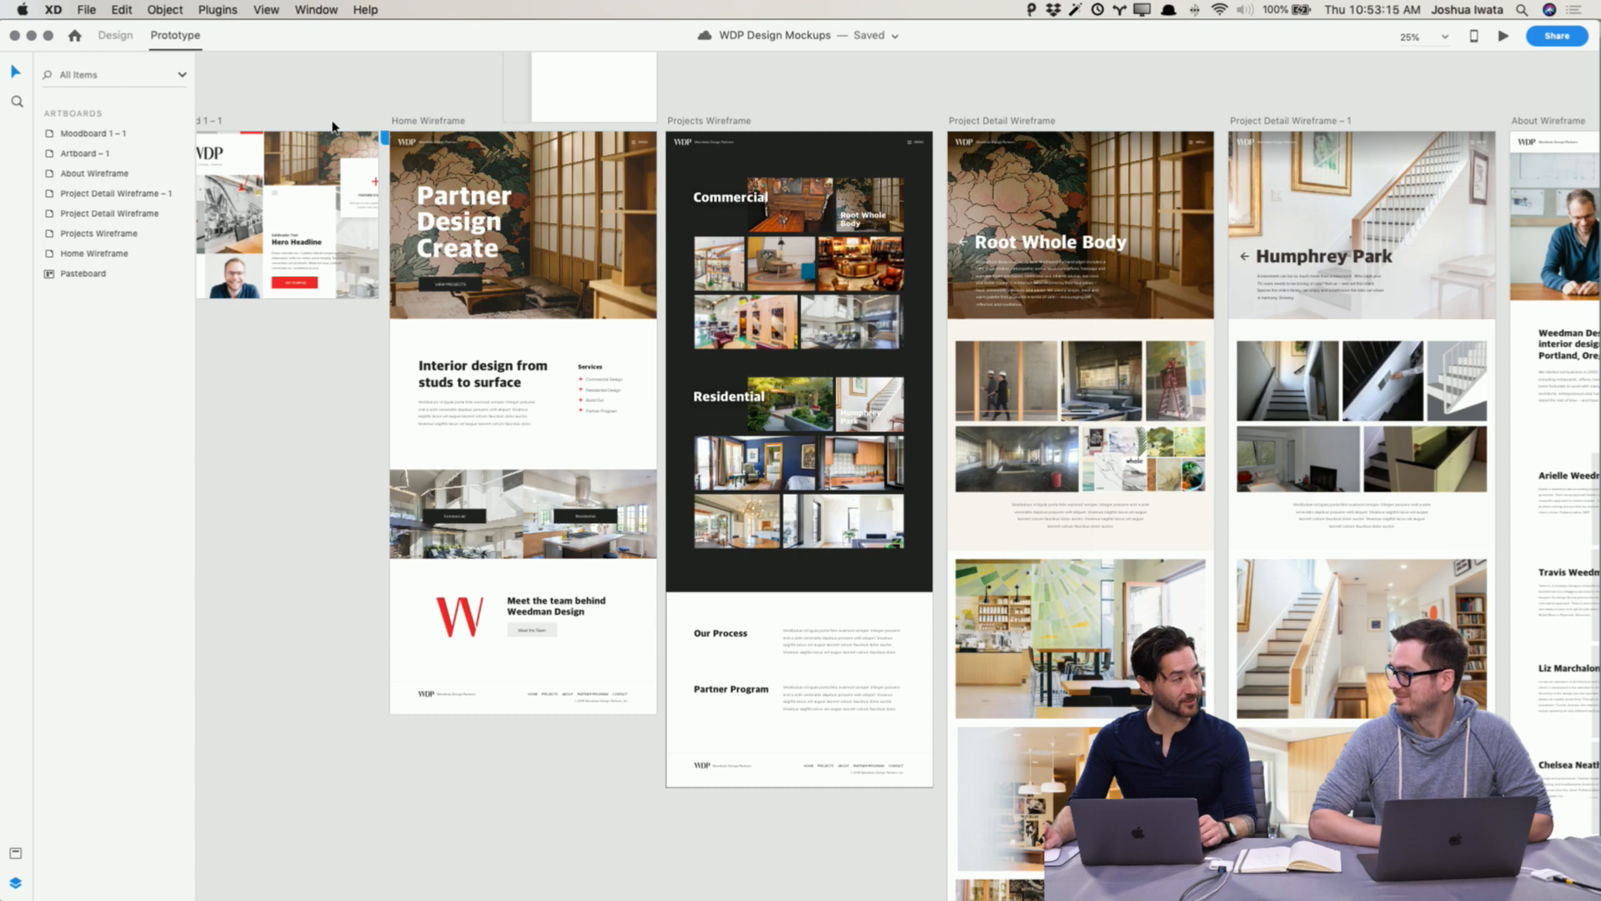
# Step: Switch to the WDP Blockframes document window and close it
pyautogui.press('super+grave')
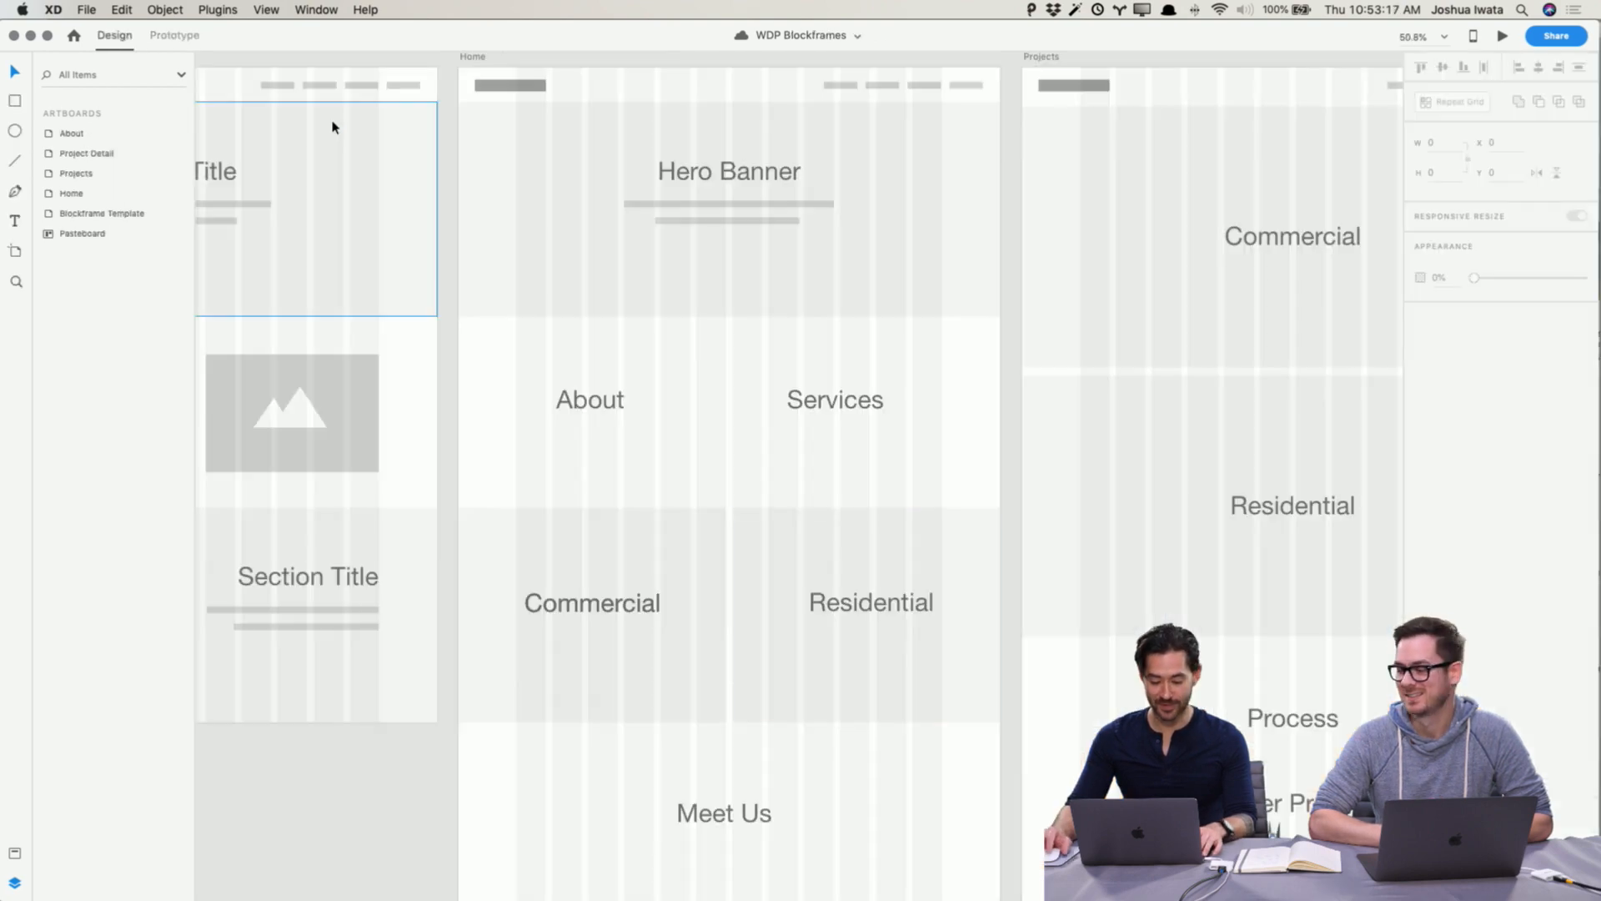
pyautogui.click(15, 37)
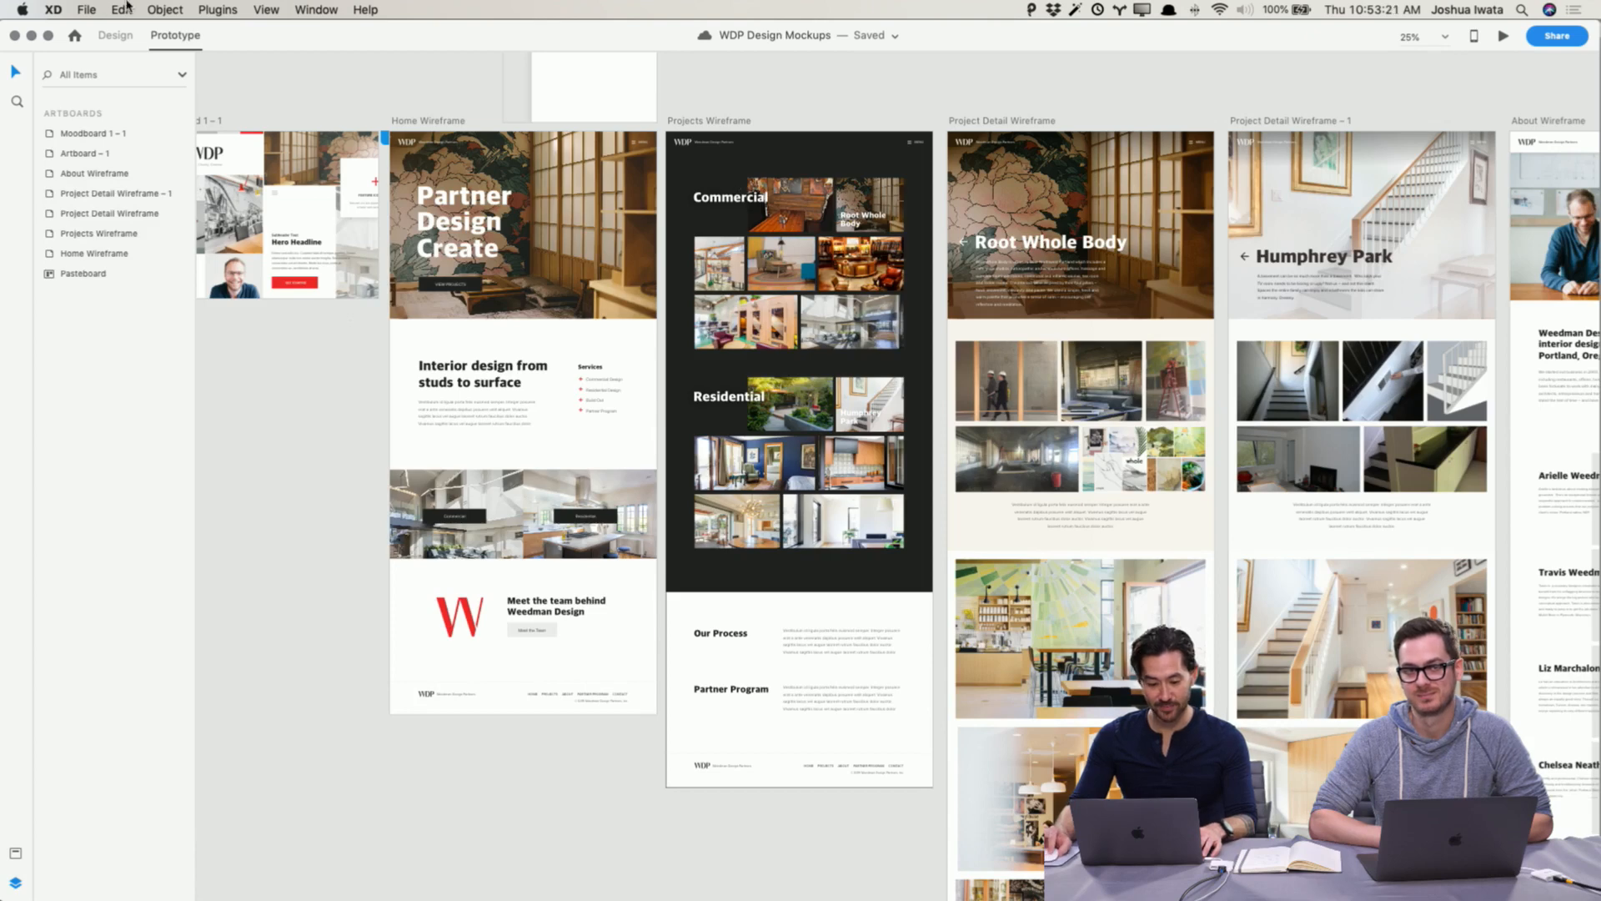
# Step: Open the WDP Wireframes cloud document from recent files and pan around its artboards
pyautogui.click(86, 9)
pyautogui.click(93, 45)
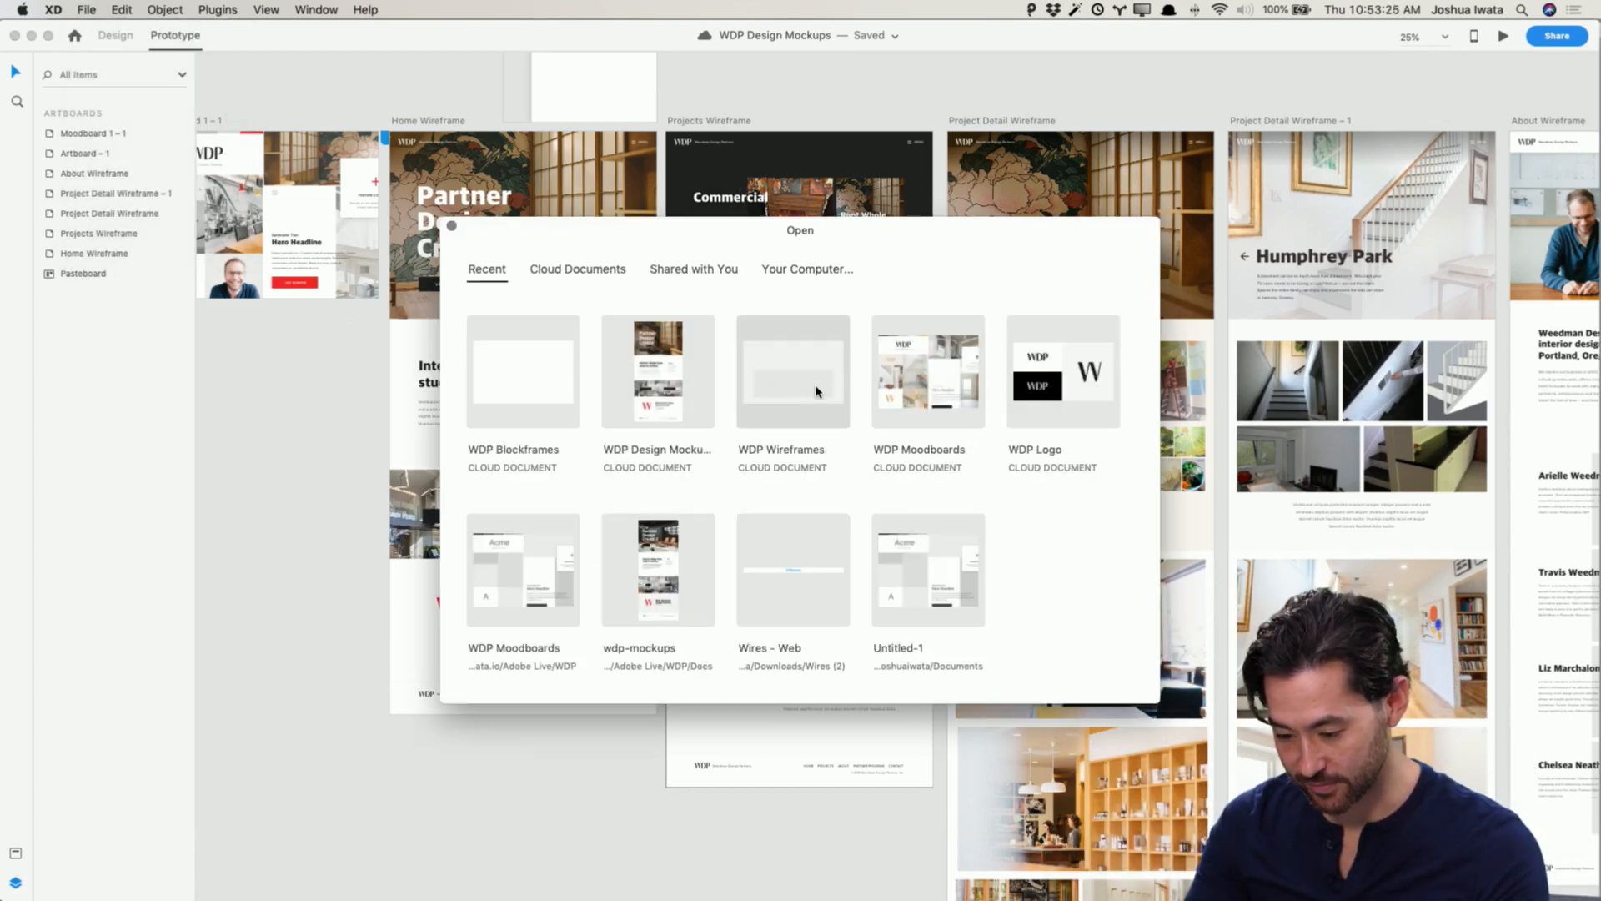
pyautogui.click(816, 391)
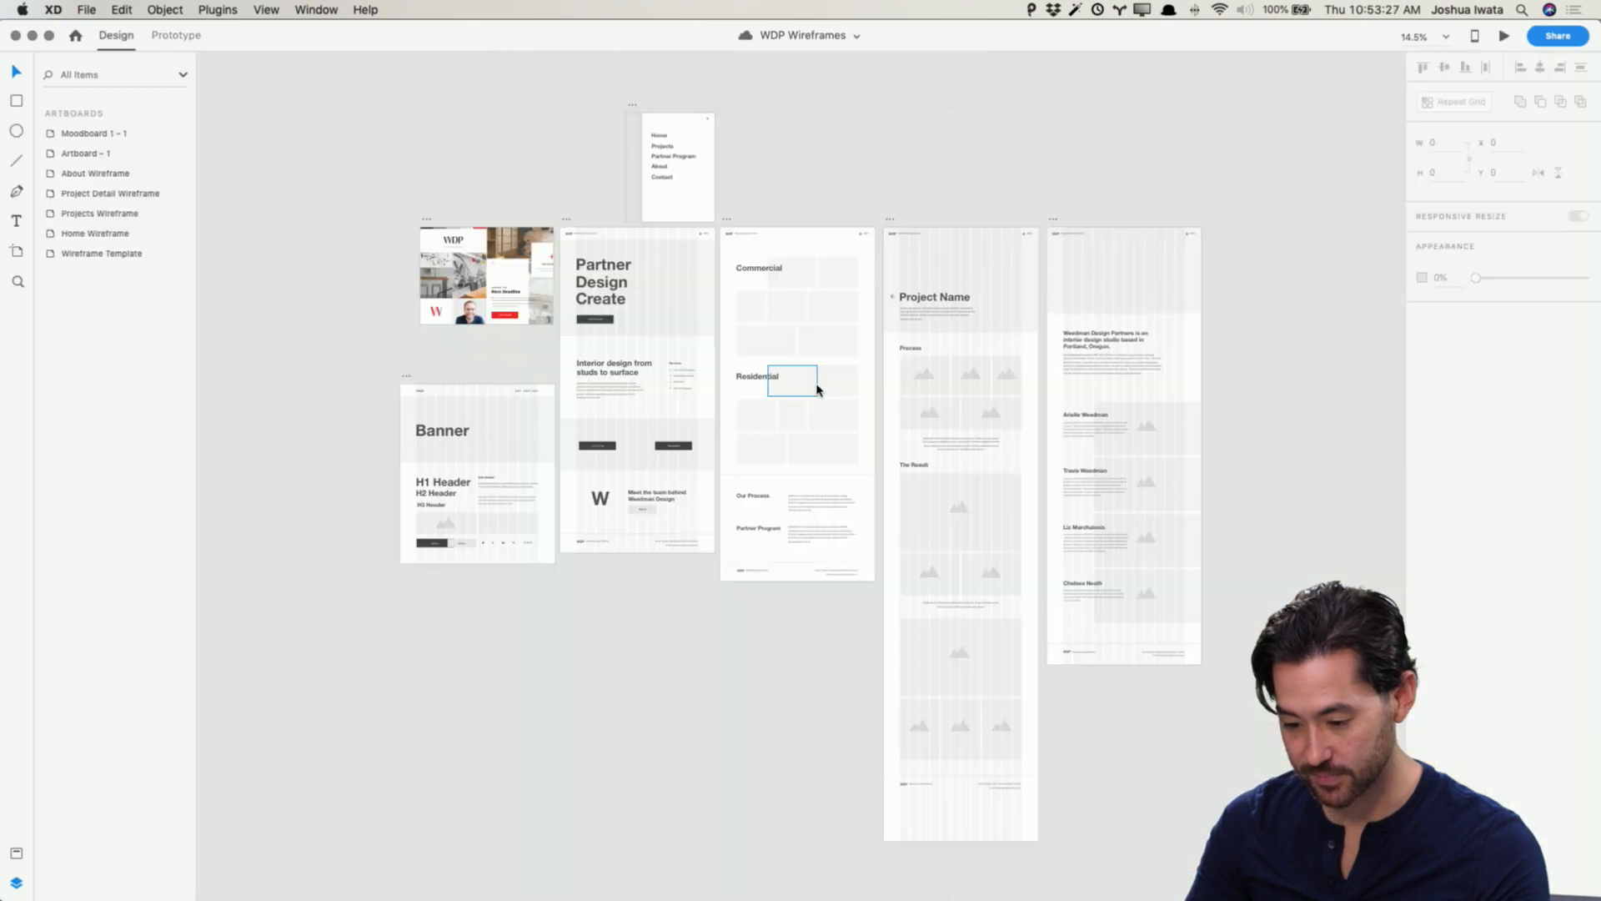
pyautogui.scroll(5, 816, 389)
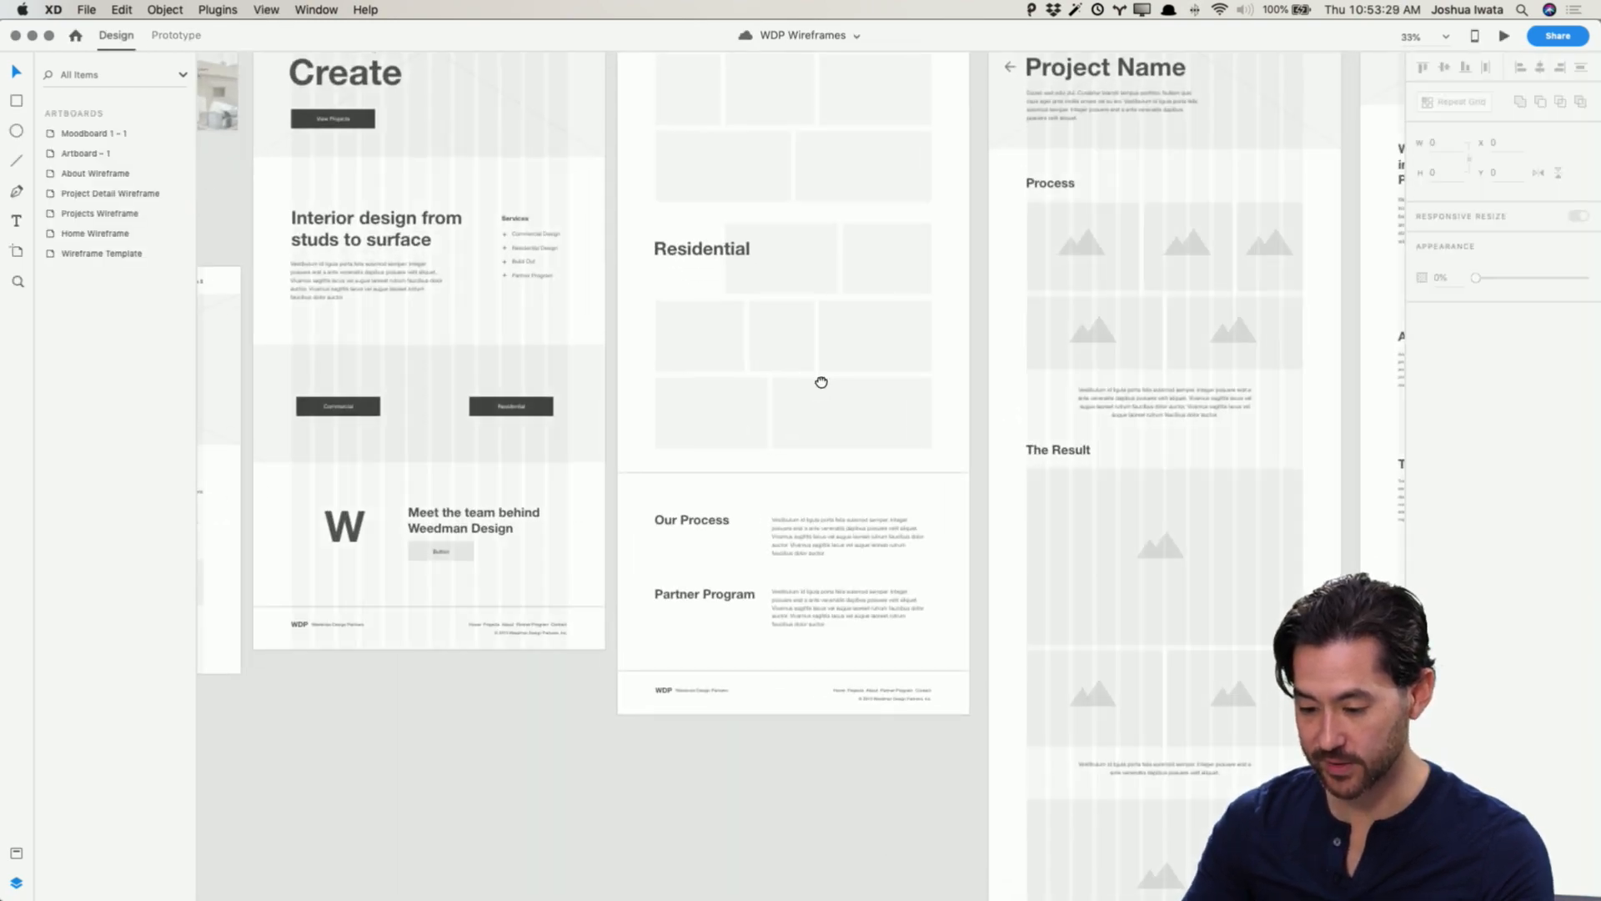
pyautogui.scroll(3, 821, 382)
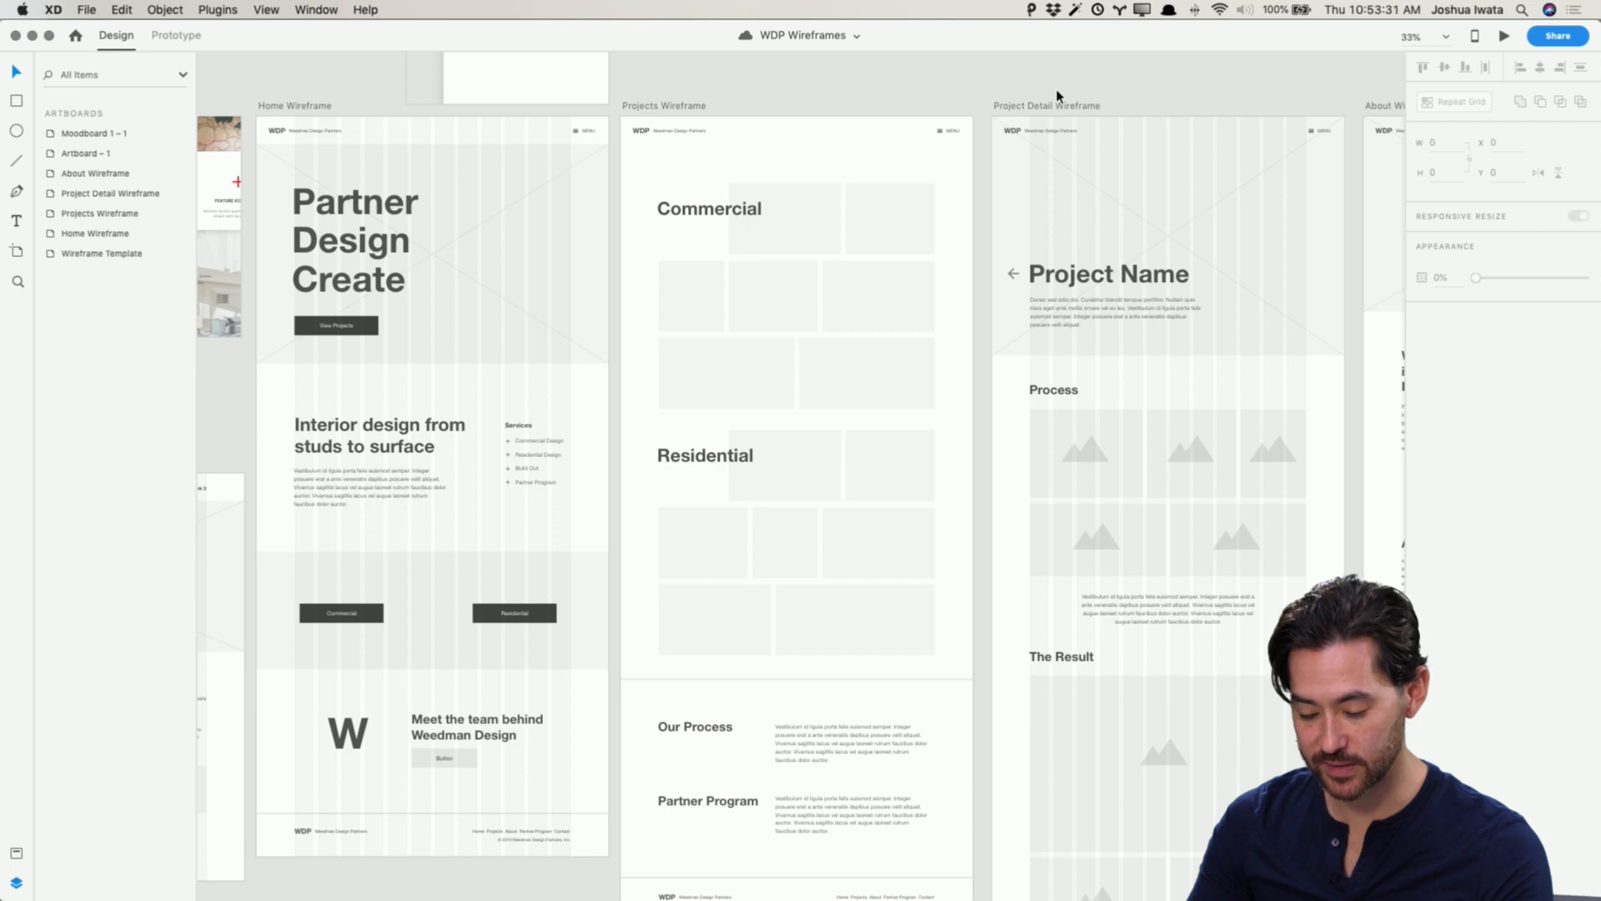
pyautogui.hscroll(-10, 1058, 96)
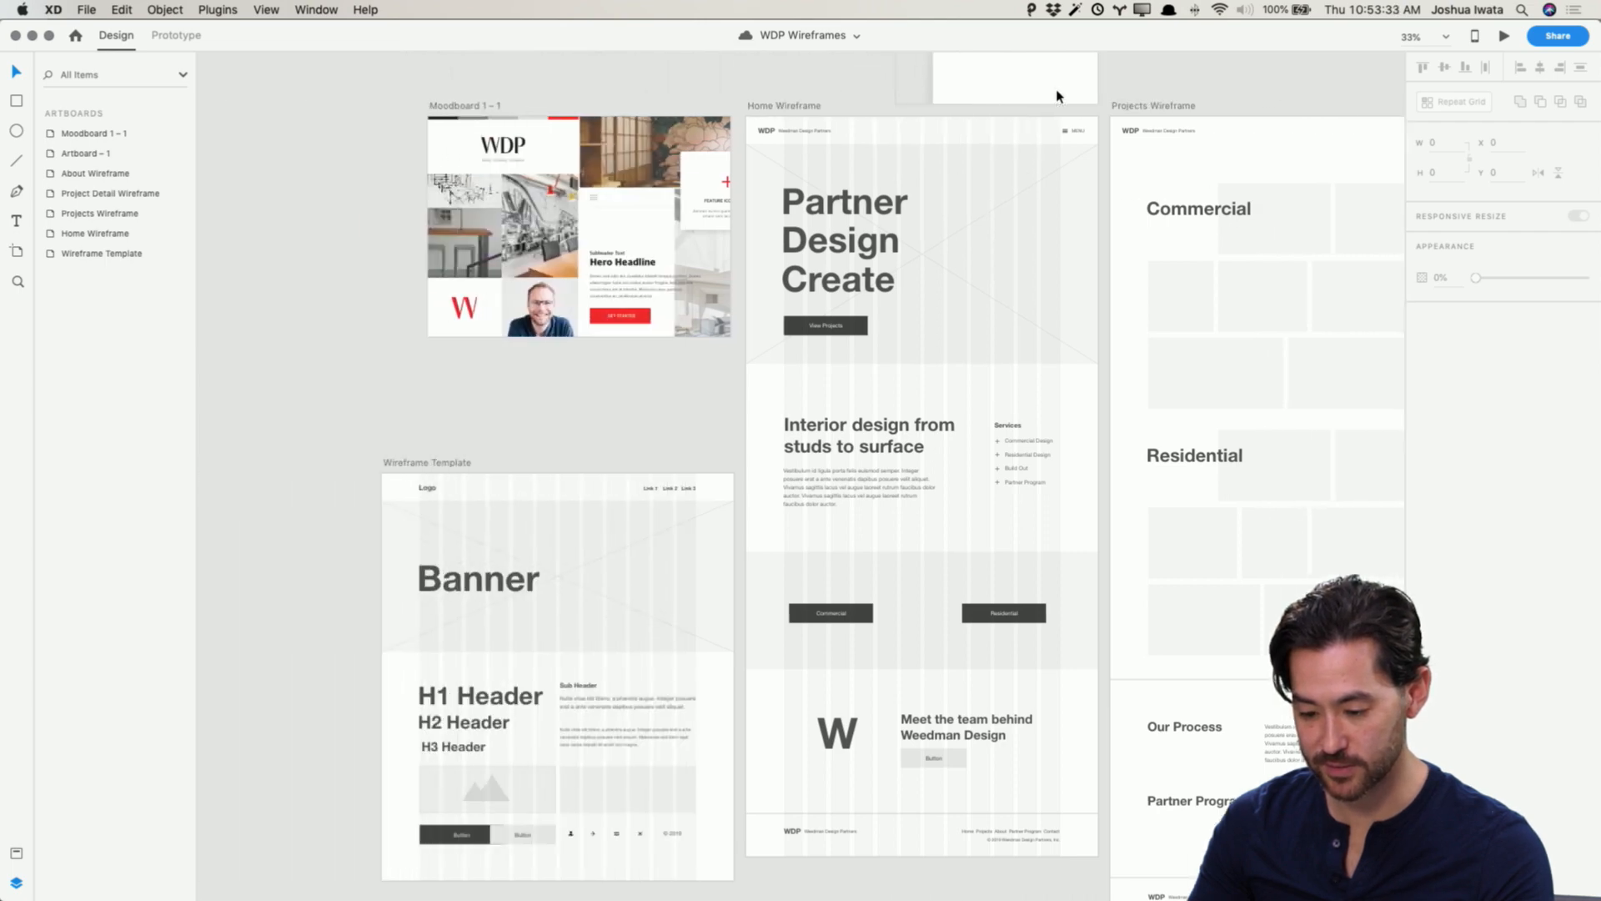
pyautogui.hscroll(8, 1057, 95)
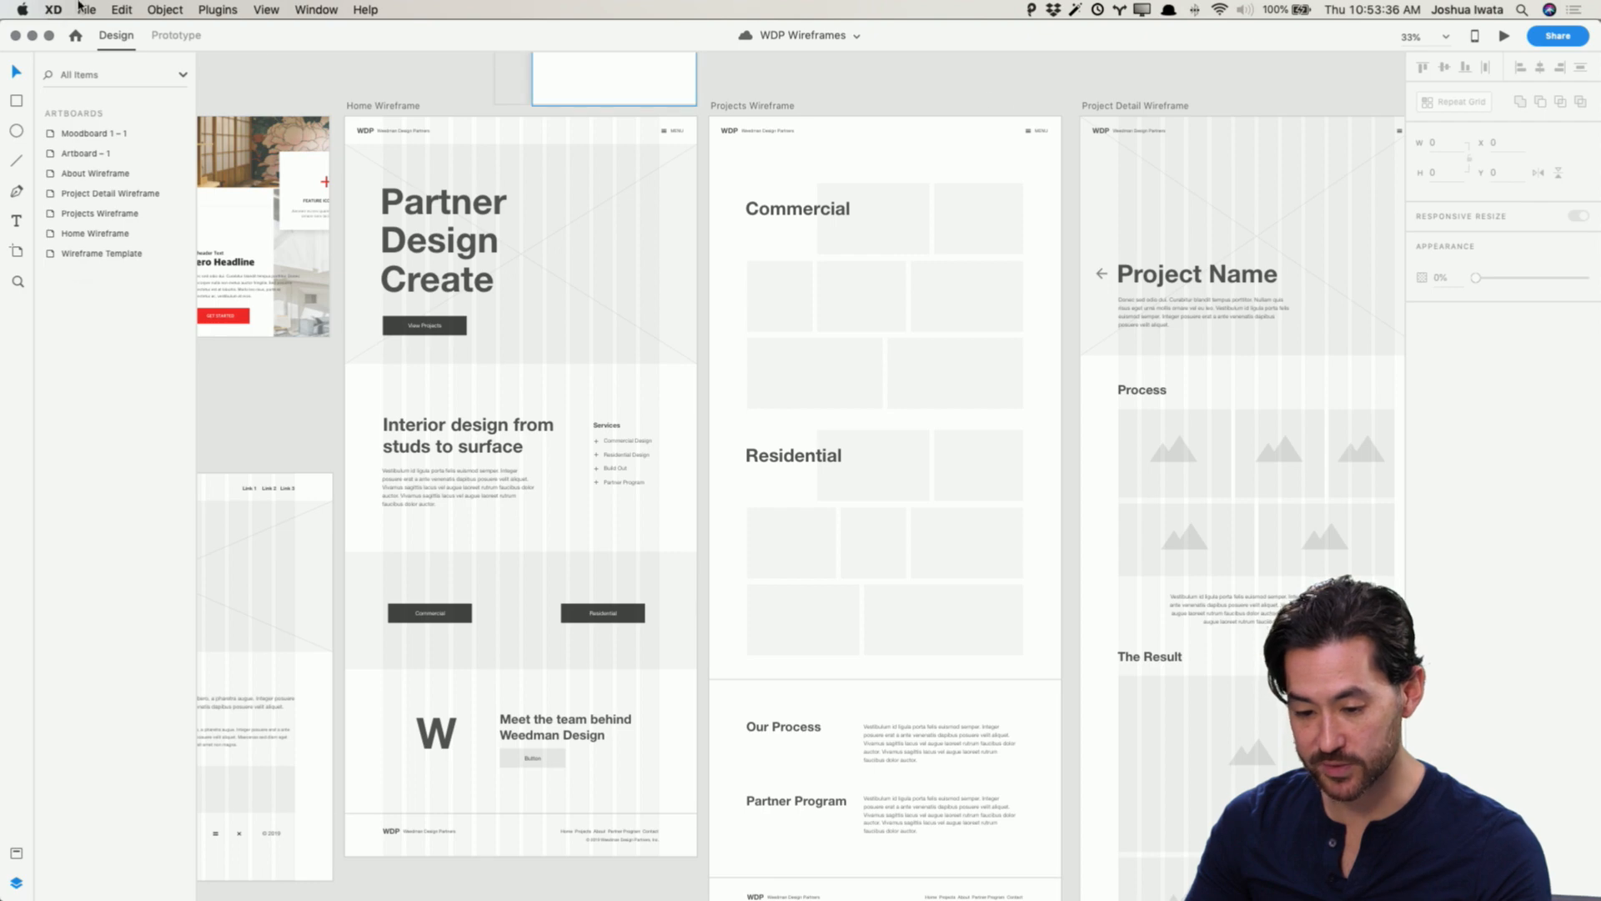
# Step: Open the WDP Moodboards cloud document, then switch back to the WDP Design Mockups window
pyautogui.click(83, 9)
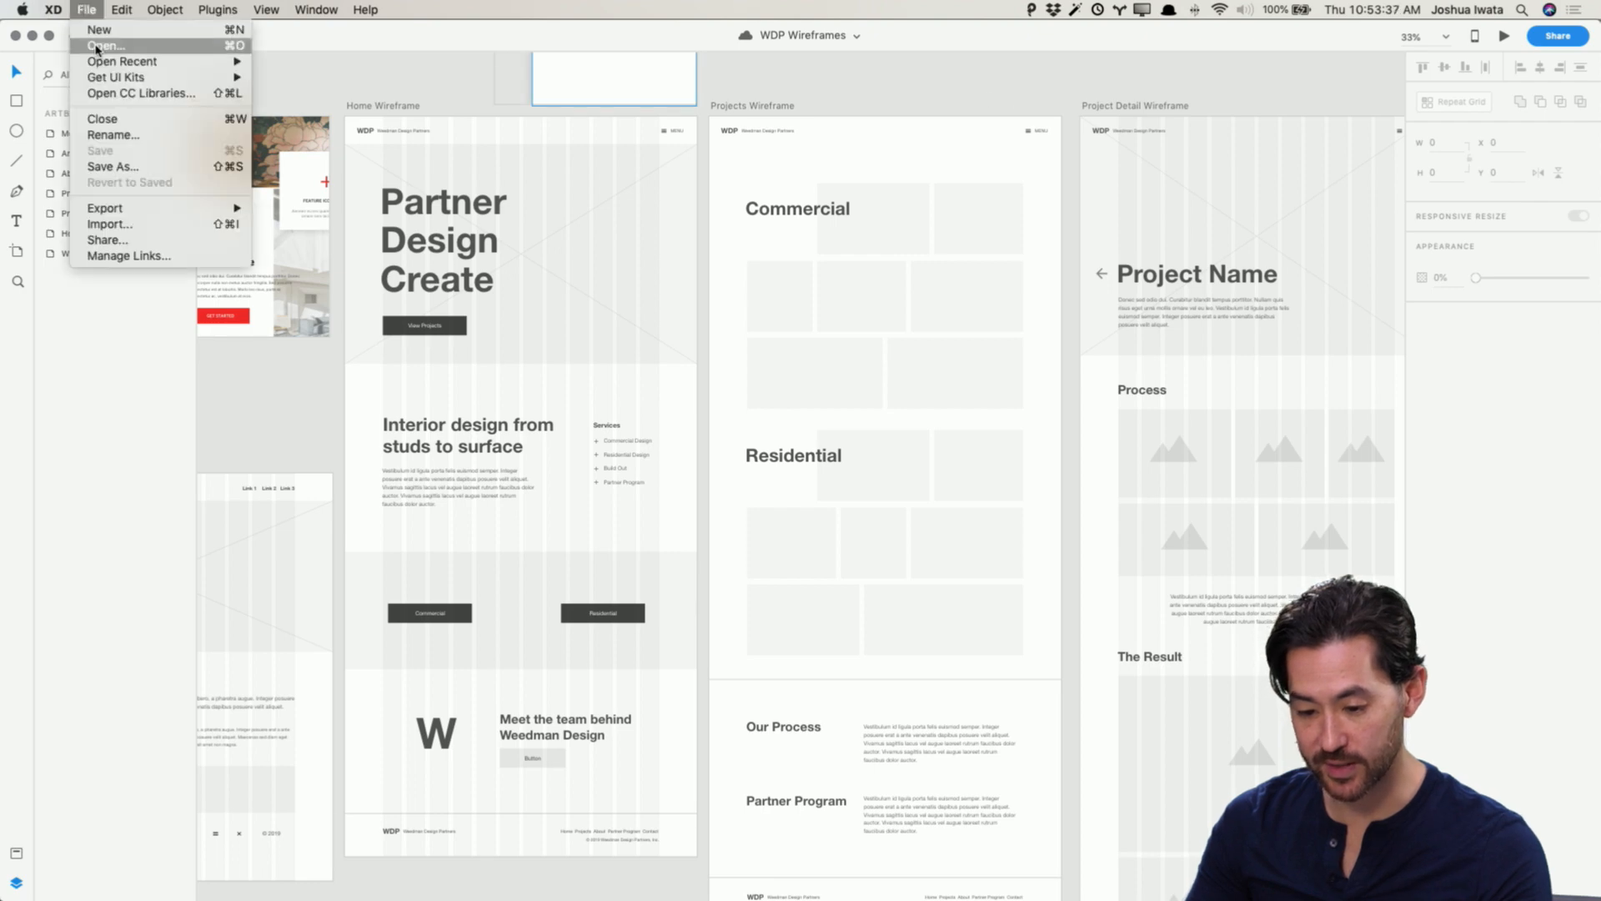
pyautogui.click(107, 47)
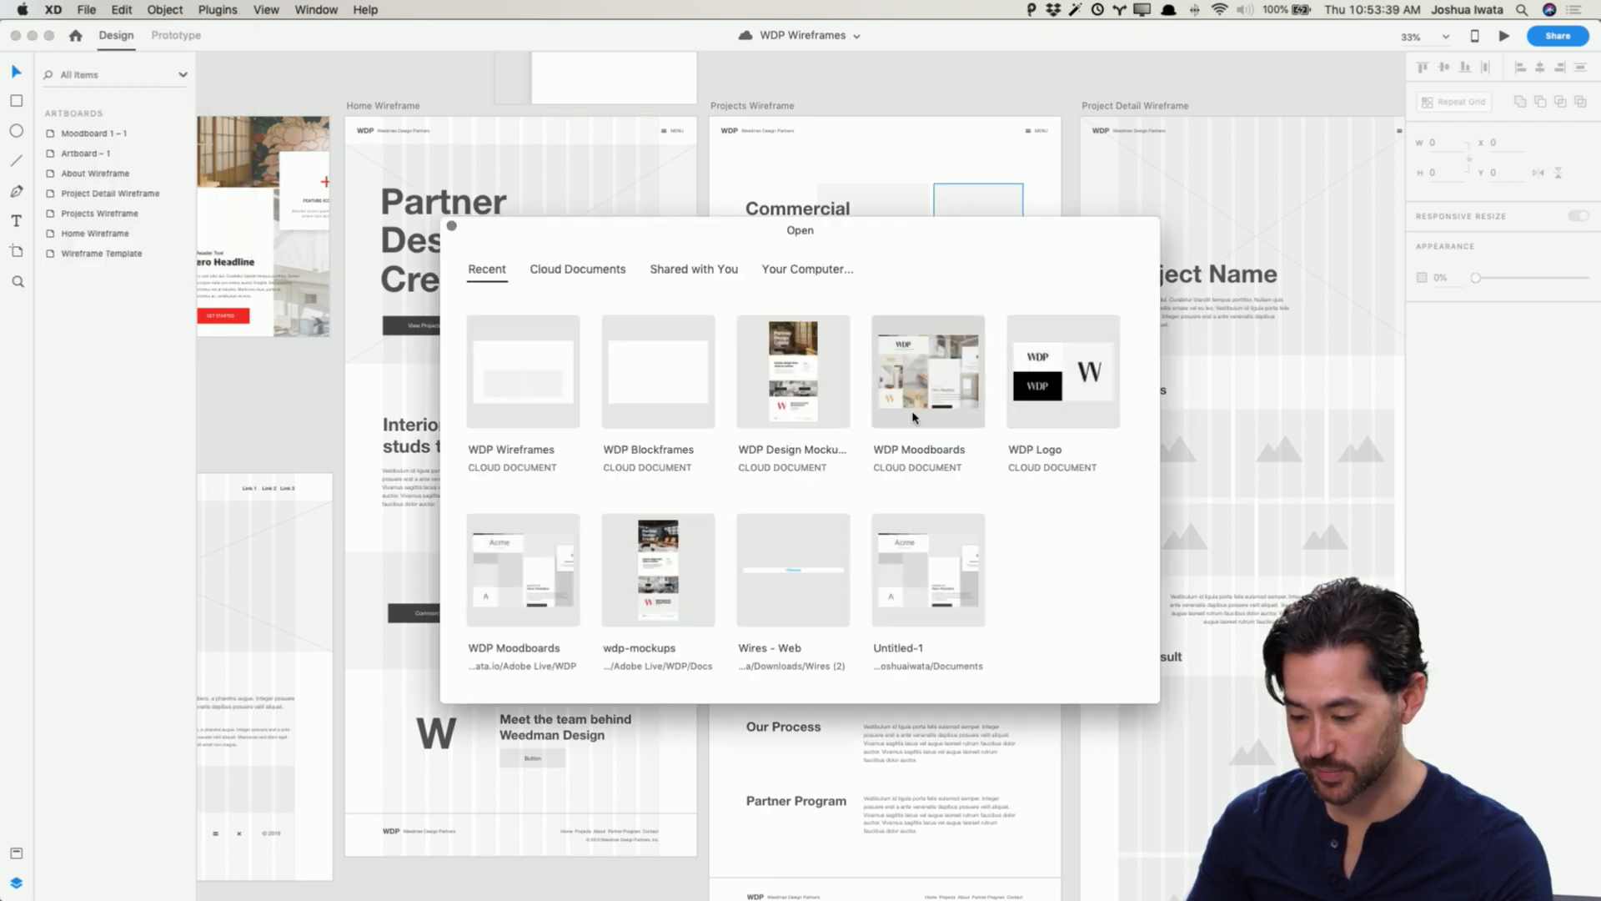
pyautogui.click(932, 390)
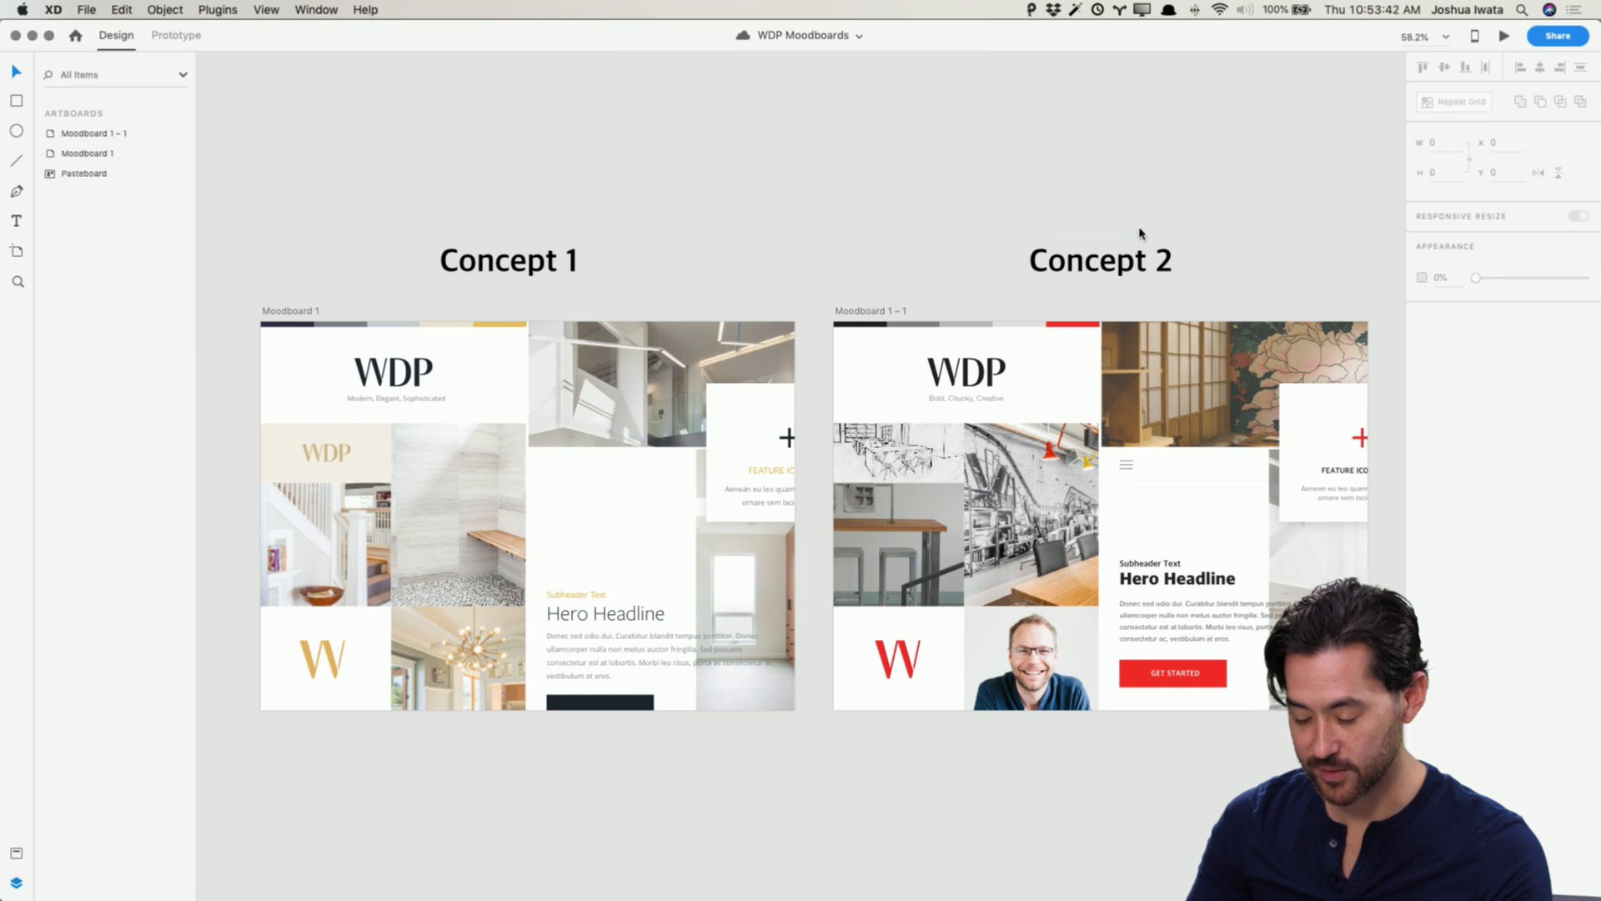
pyautogui.moveTo(1140, 233); pyautogui.dragTo(1105, 193)
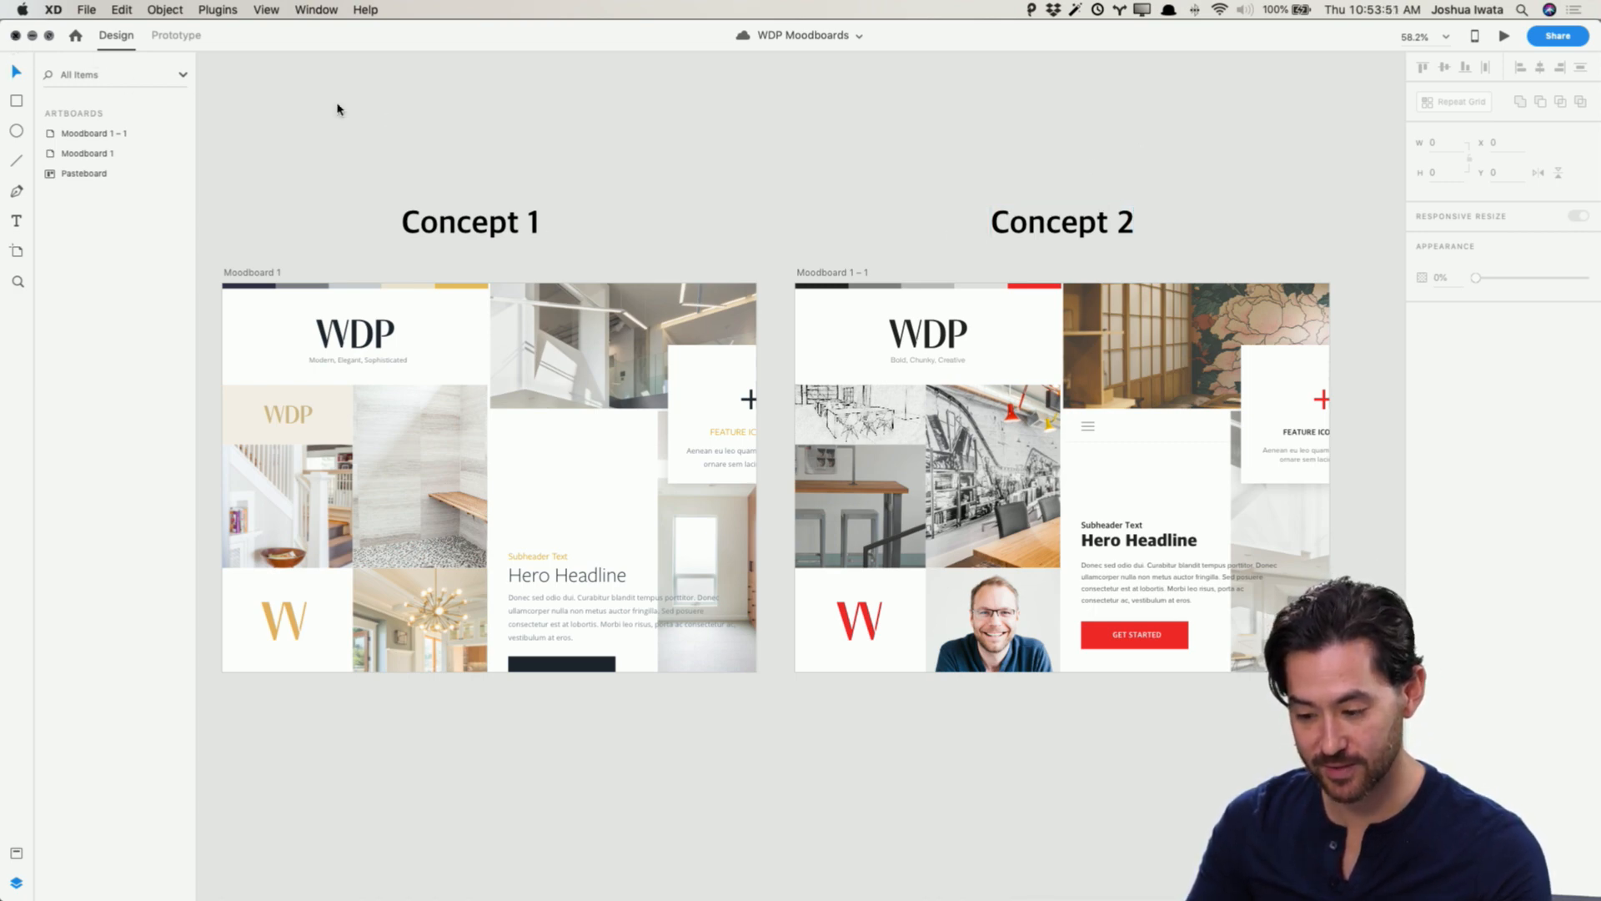
pyautogui.press('super+grave')
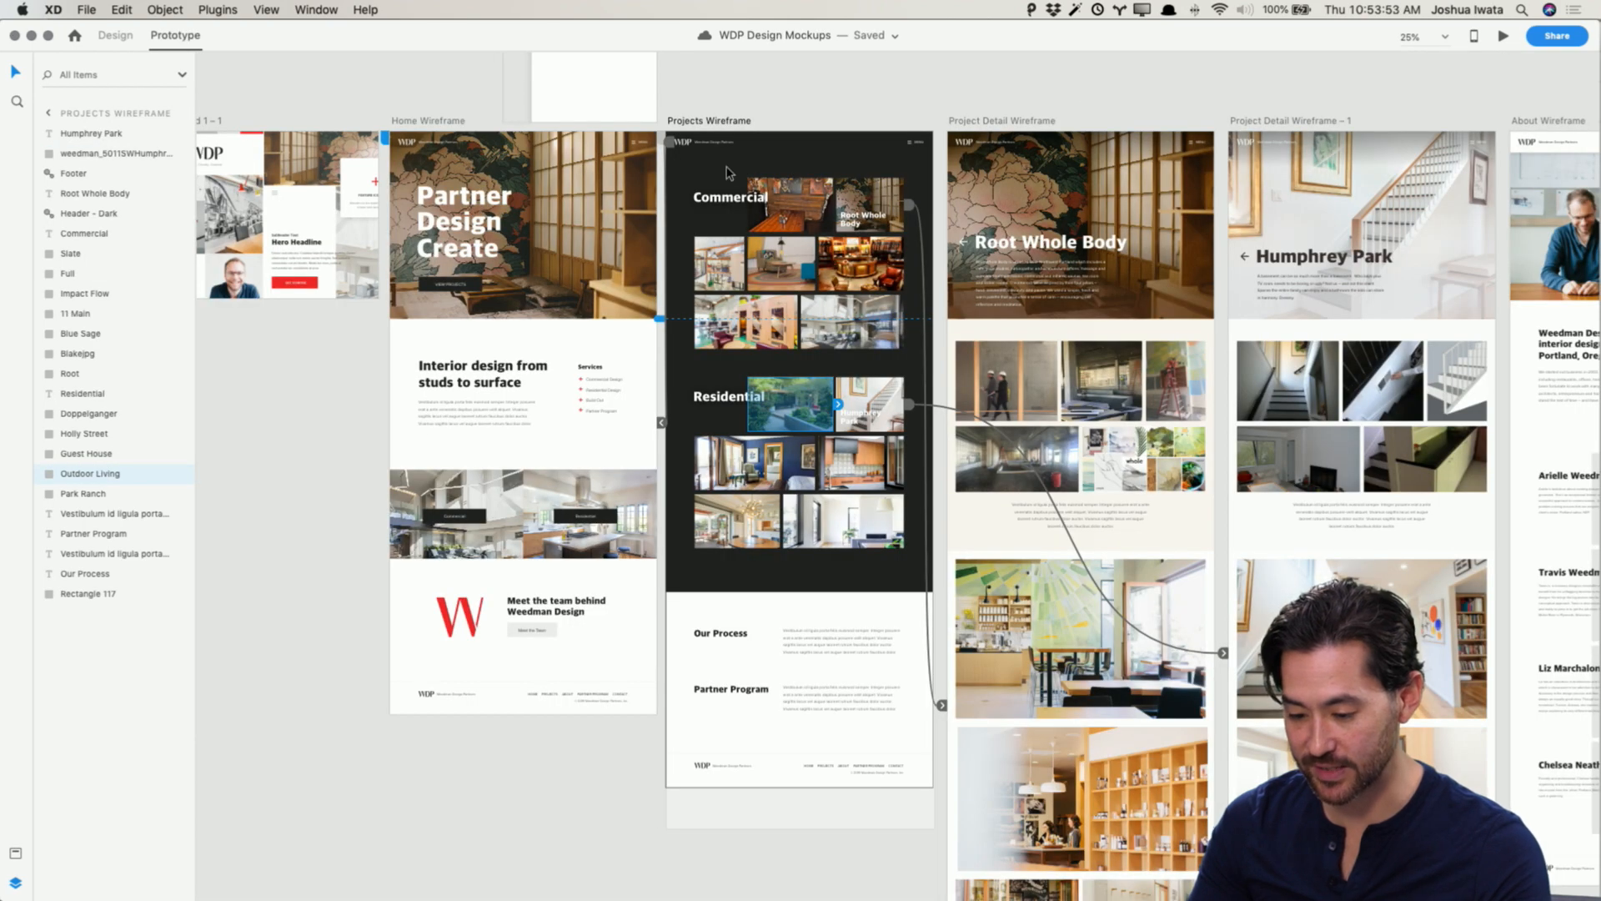
# Step: Select the Home Wireframe artboard, start the preview, scroll it, and navigate through the menu to Projects
pyautogui.hscroll(-5, 727, 173)
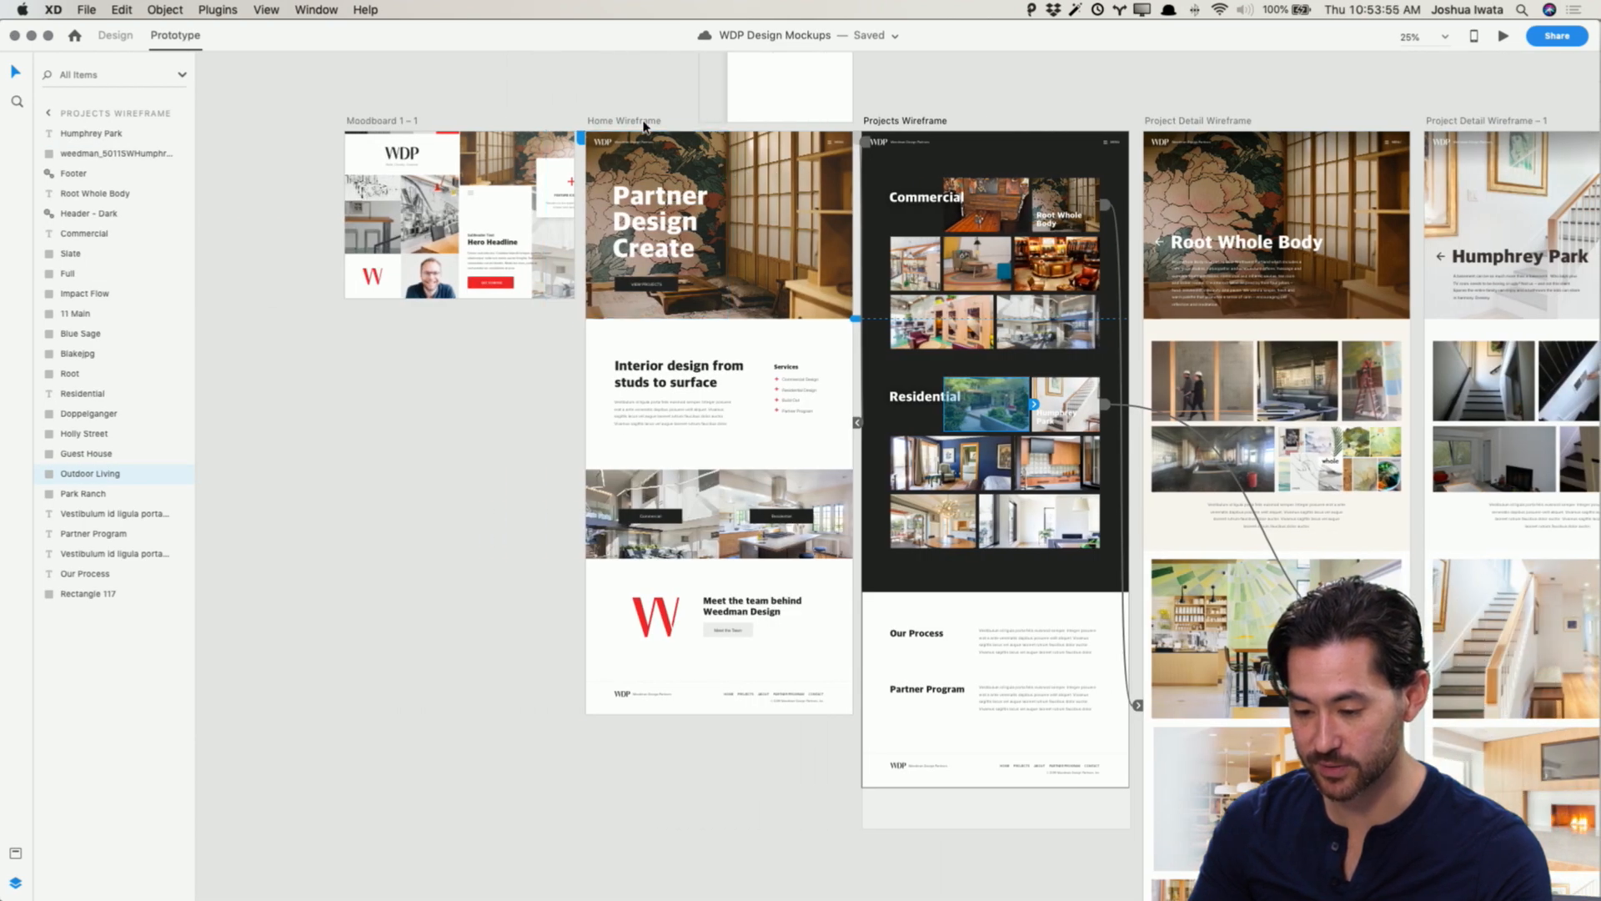
pyautogui.click(644, 123)
pyautogui.click(1504, 38)
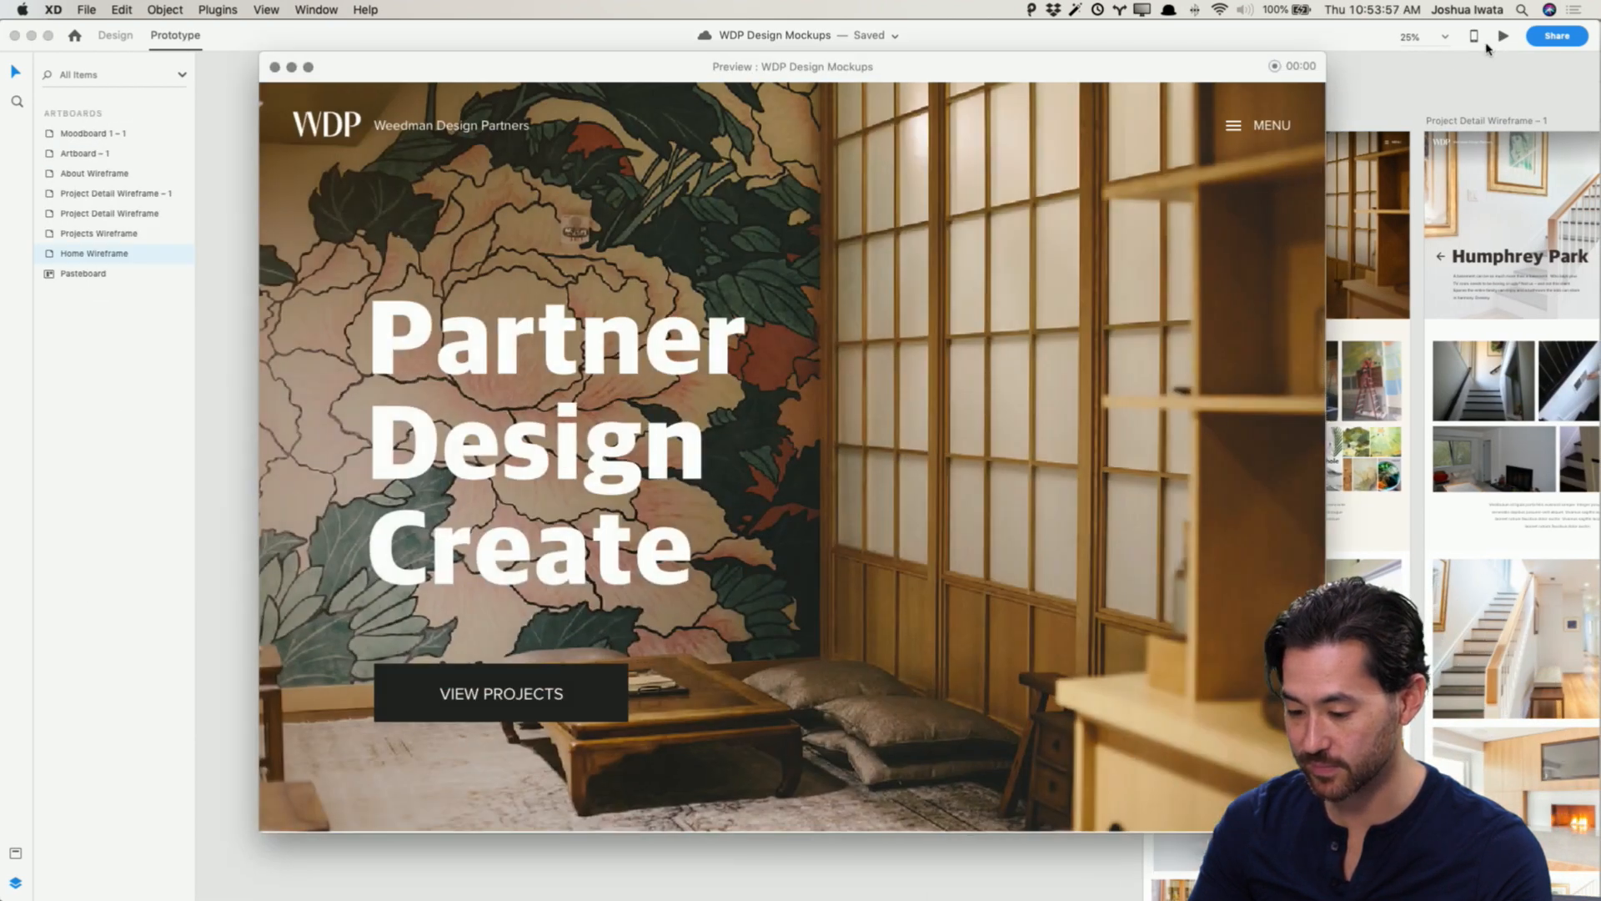
pyautogui.scroll(-20, 972, 339)
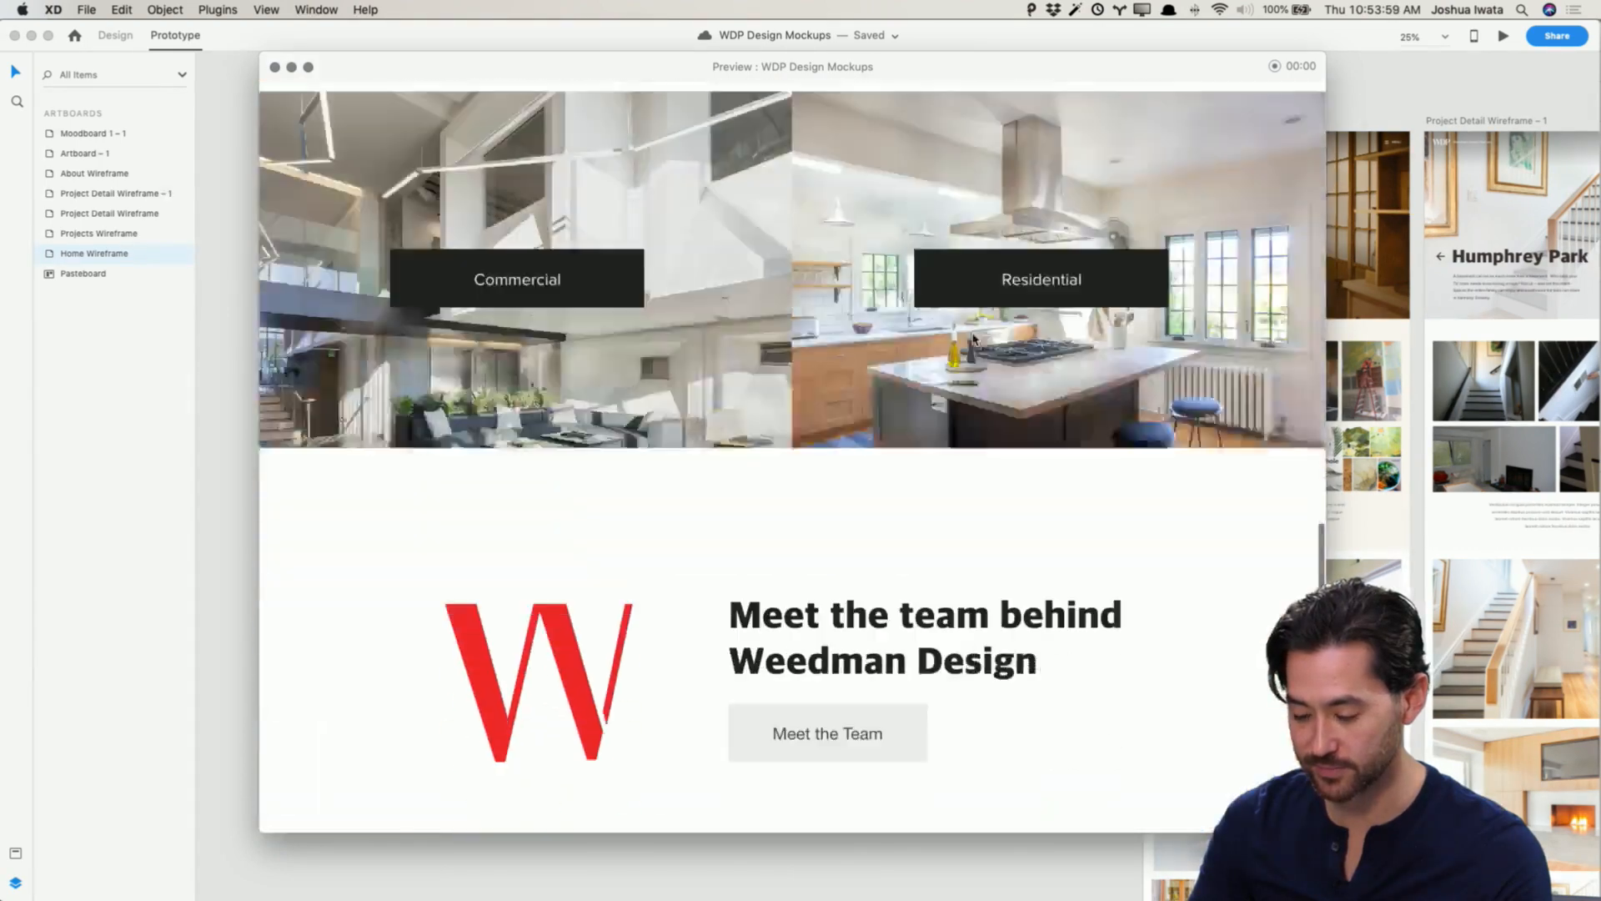
pyautogui.scroll(20, 972, 340)
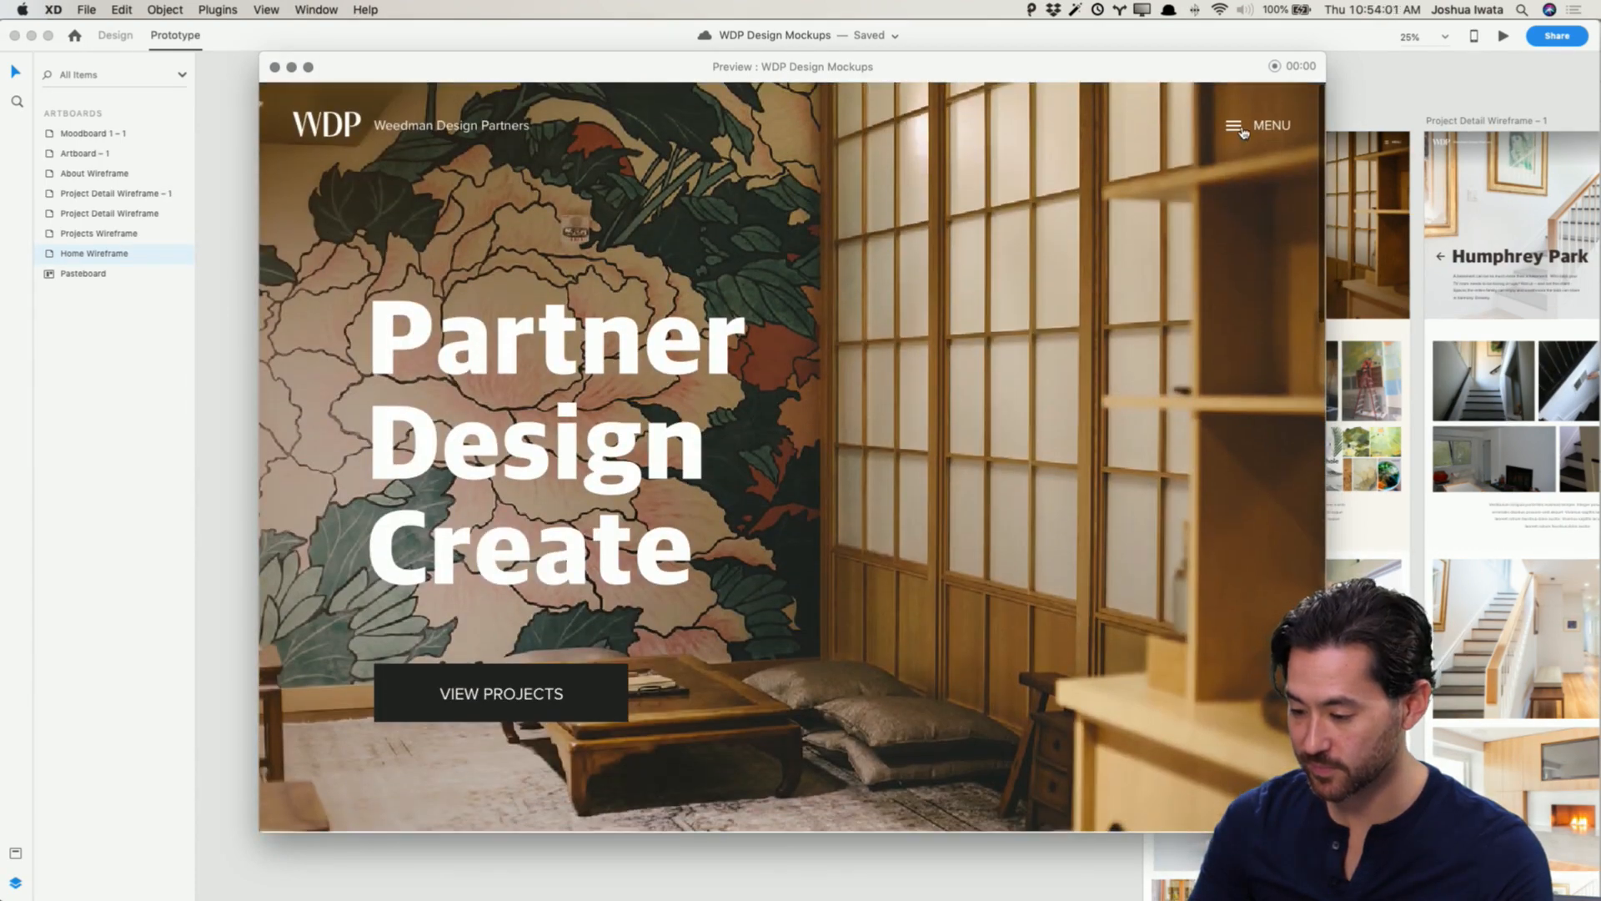
pyautogui.click(1239, 119)
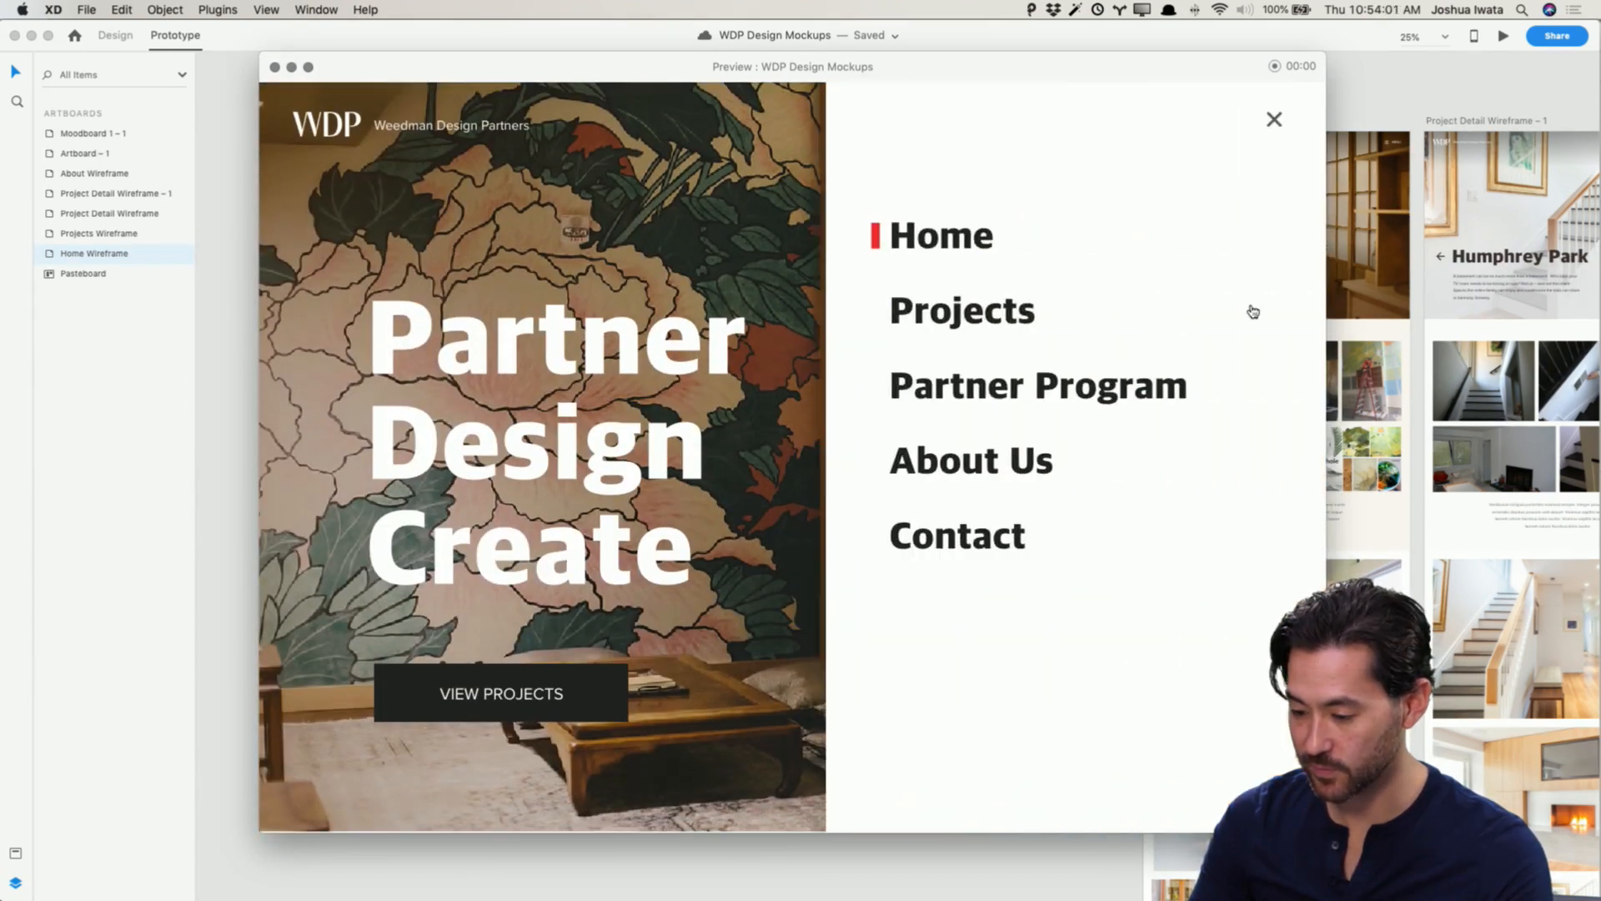
pyautogui.click(963, 315)
# Step: In the preview, open the Root Whole Body project, scroll through it, and go back to Projects
pyautogui.scroll(-5, 1025, 321)
pyautogui.scroll(5, 1025, 321)
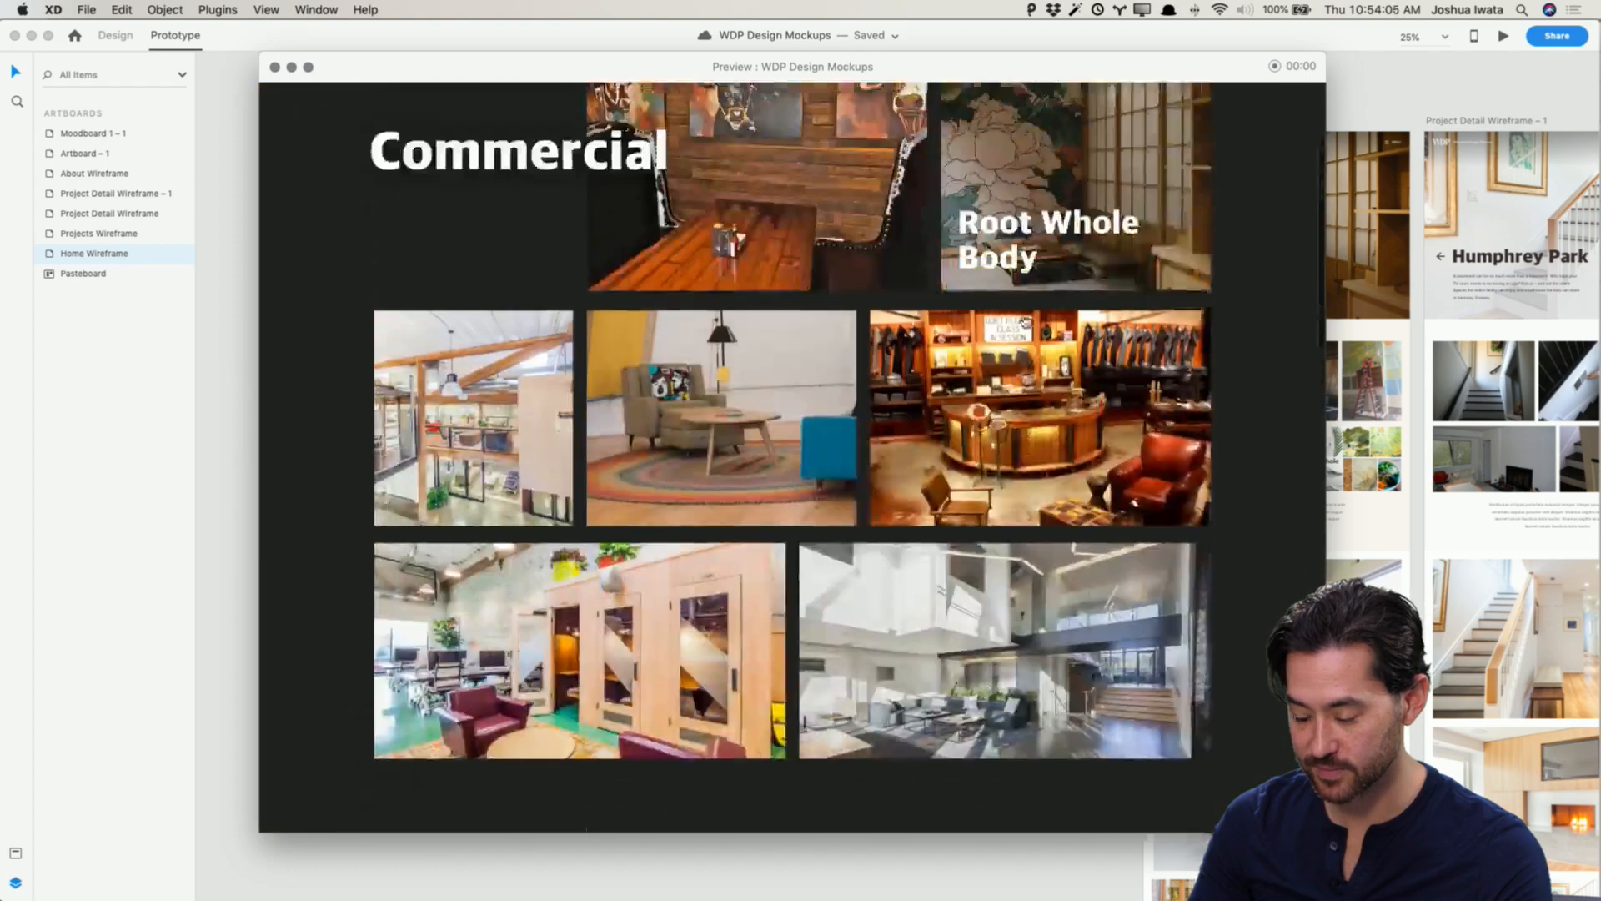
pyautogui.click(1111, 352)
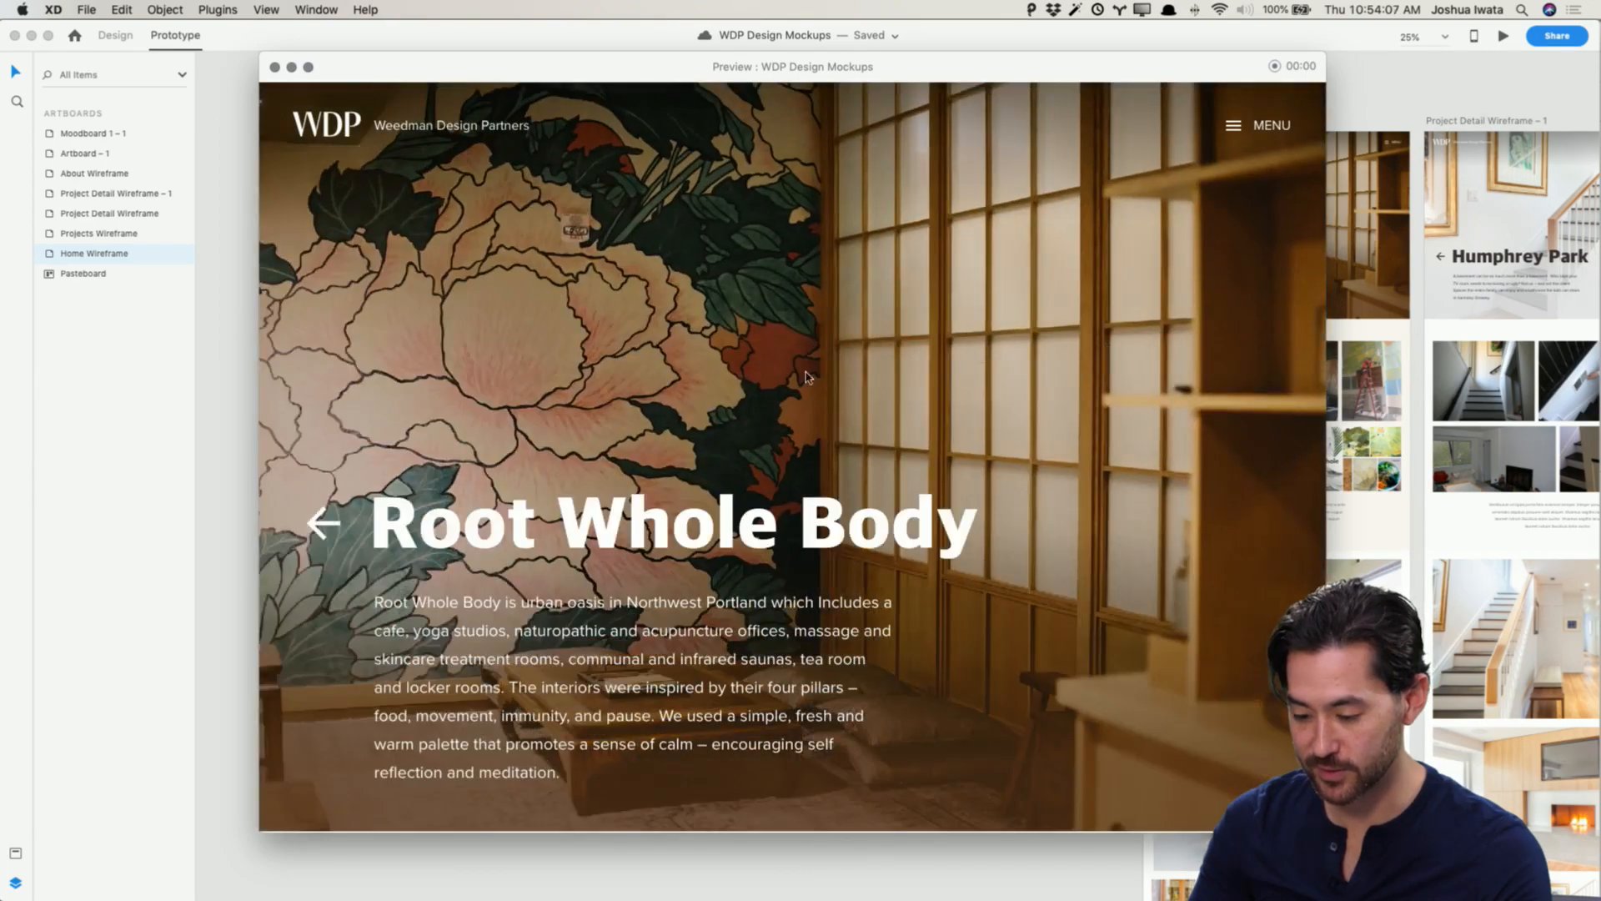
pyautogui.scroll(-10, 639, 424)
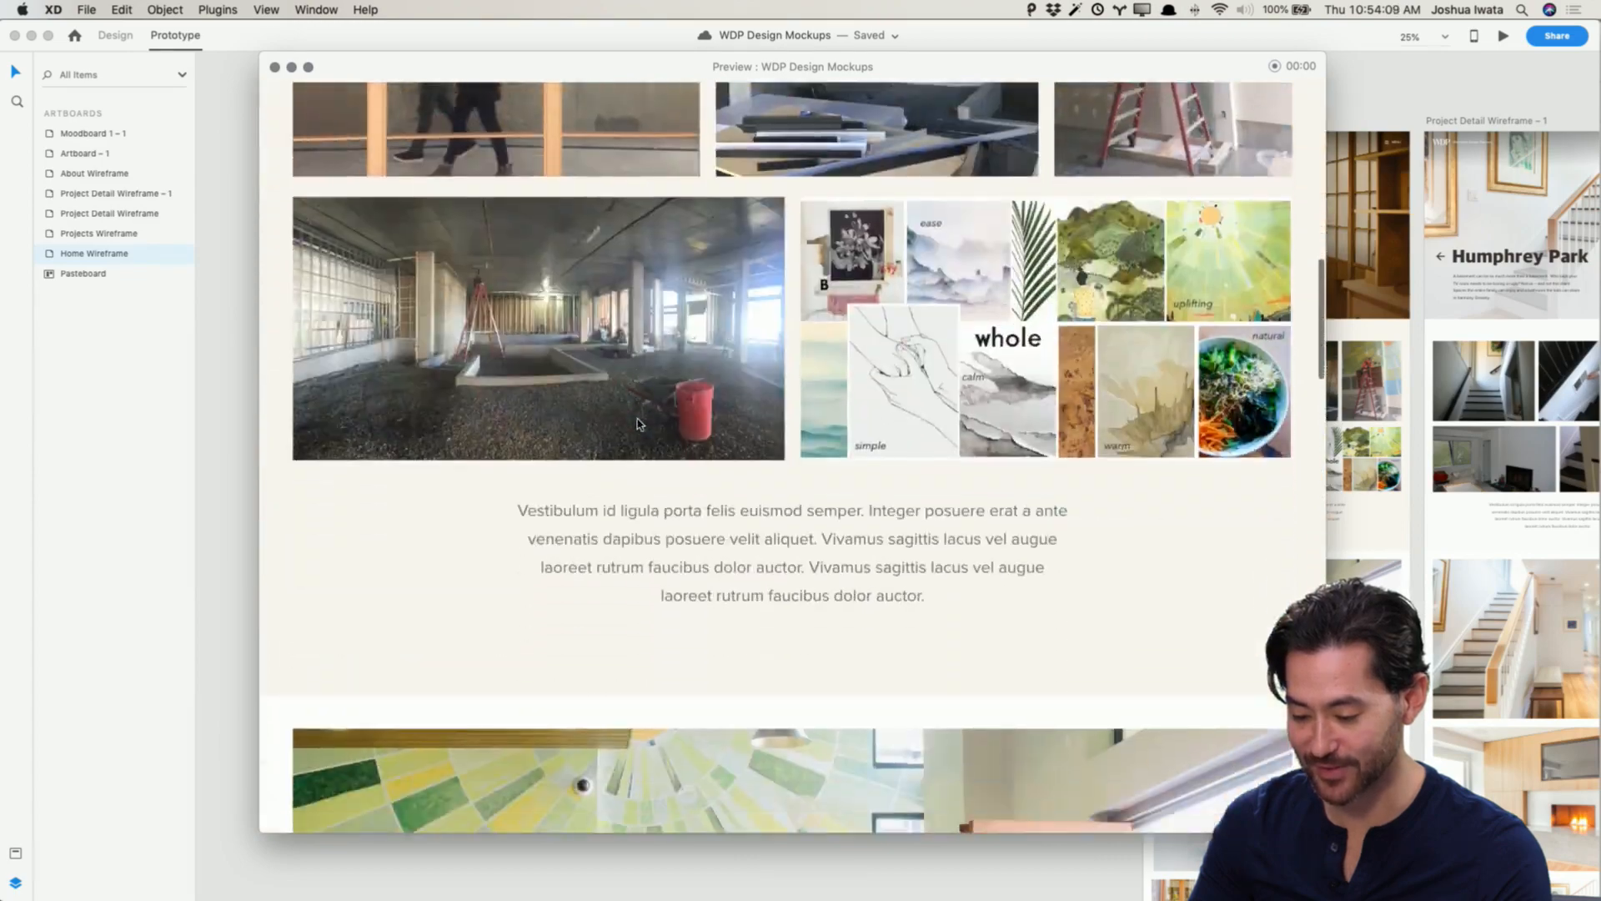
pyautogui.scroll(-5, 639, 423)
pyautogui.scroll(15, 638, 423)
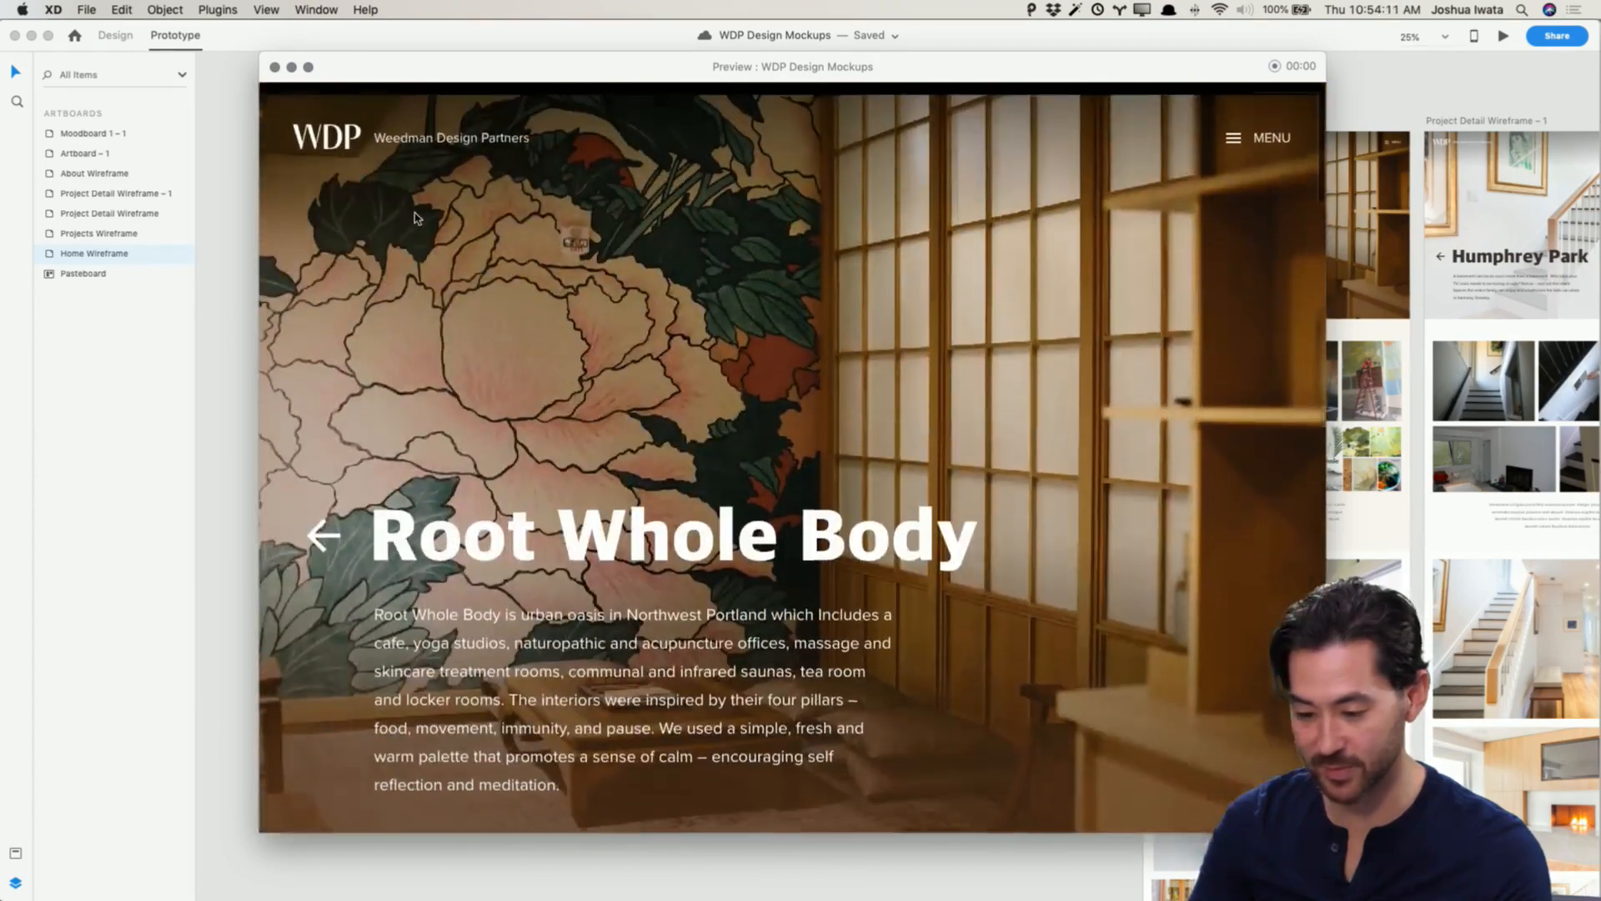
pyautogui.click(325, 534)
# Step: Open the Humphrey Park project in the preview, scroll through it, go back, and close the preview
pyautogui.scroll(-7, 859, 560)
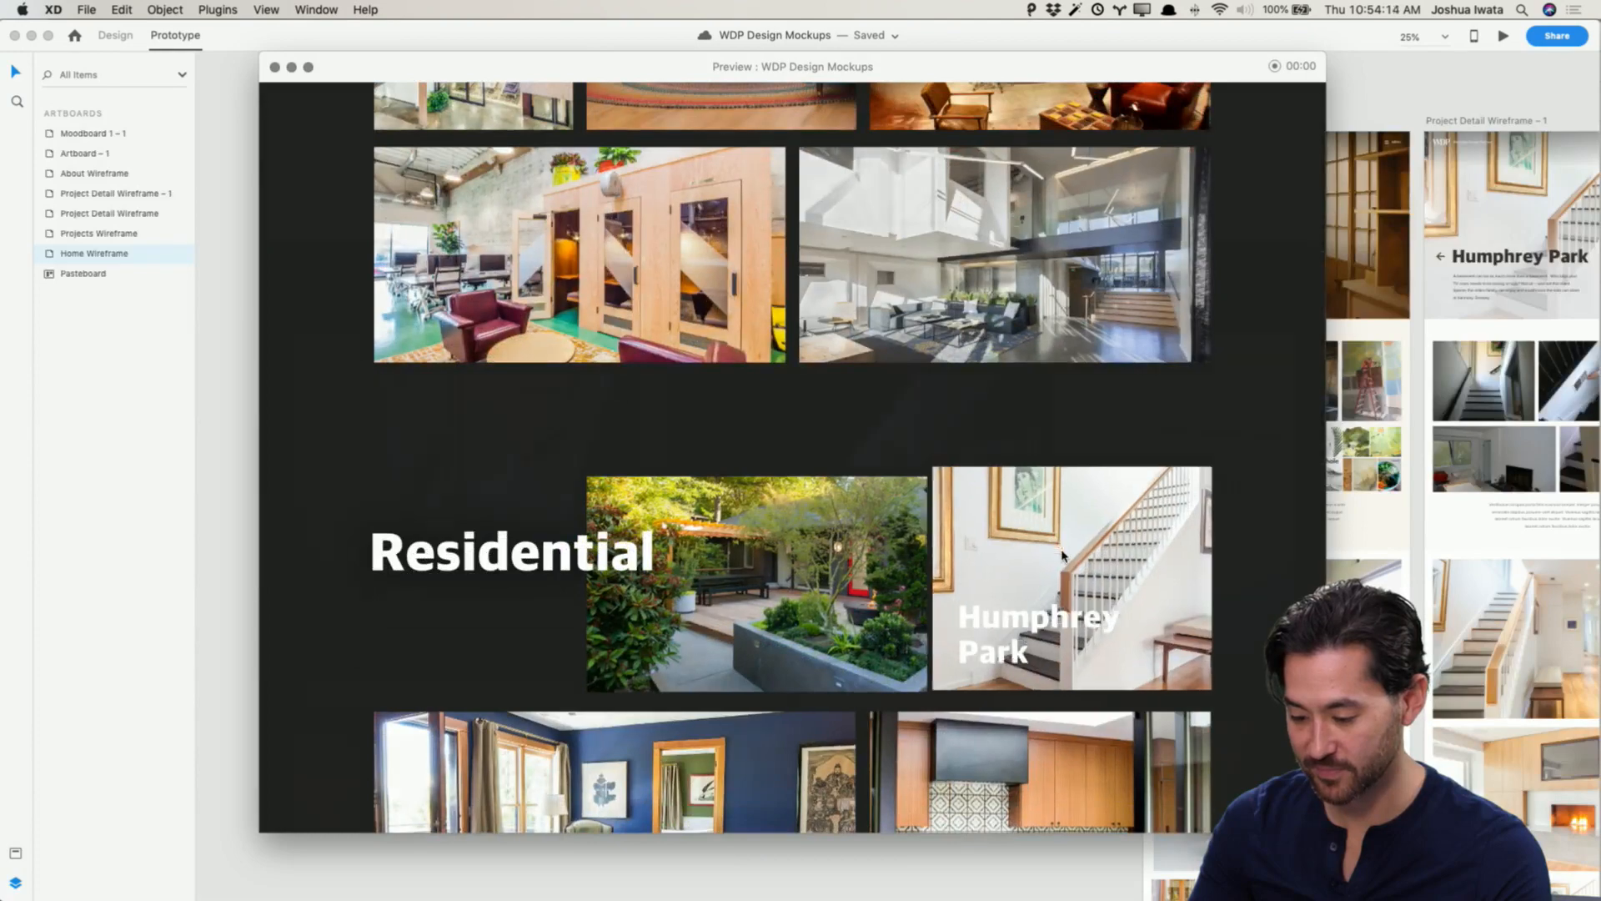
pyautogui.click(1059, 553)
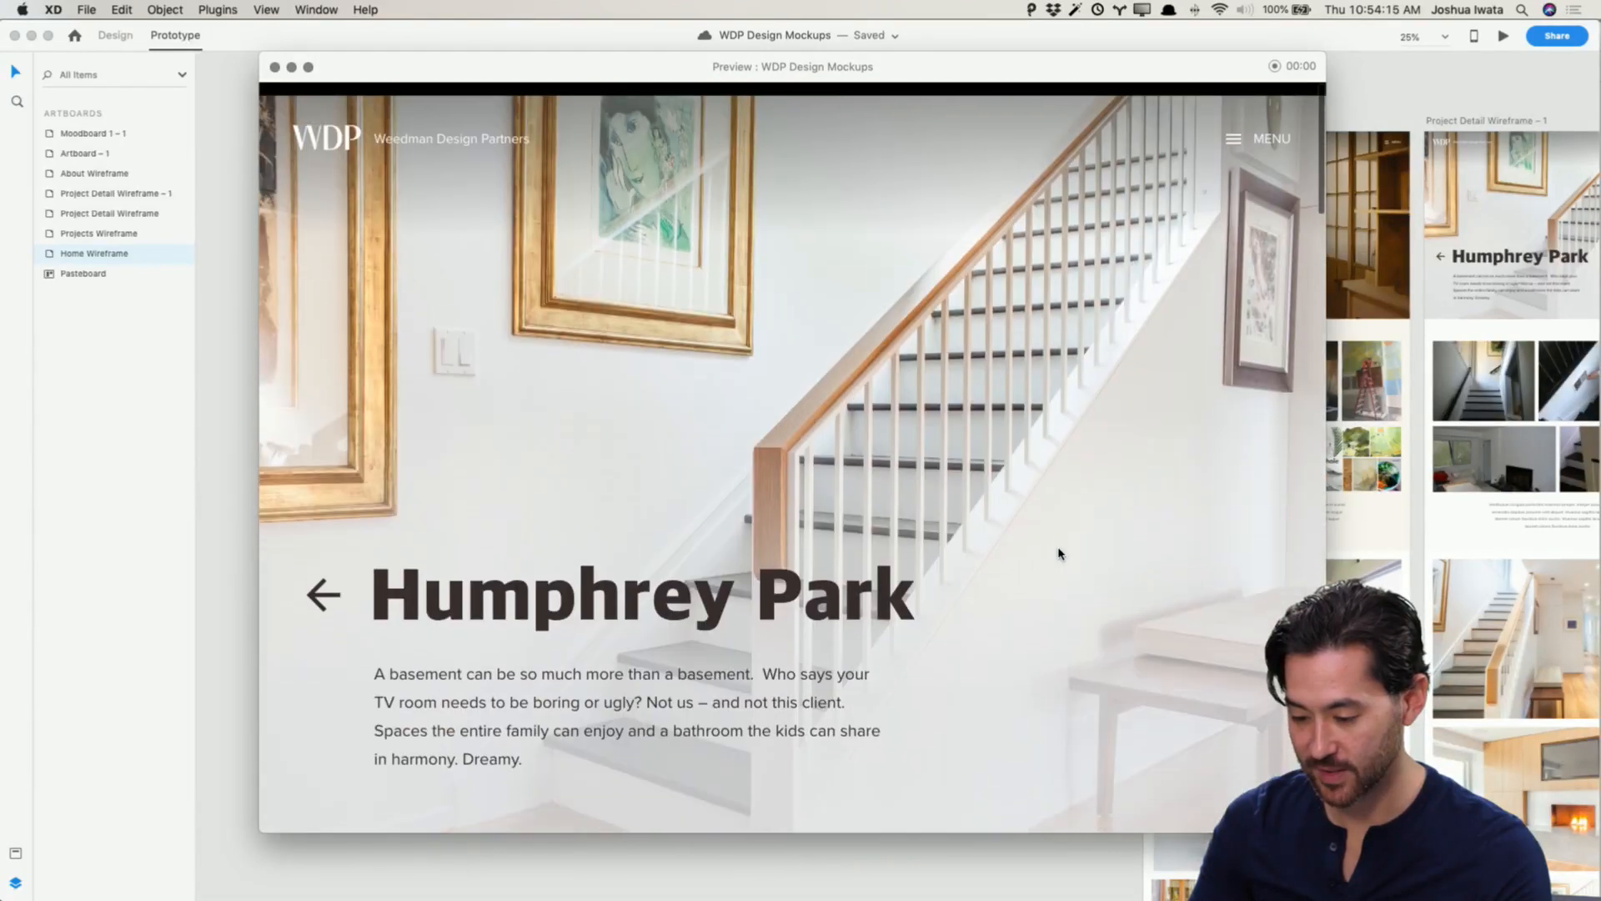
pyautogui.scroll(-15, 1059, 553)
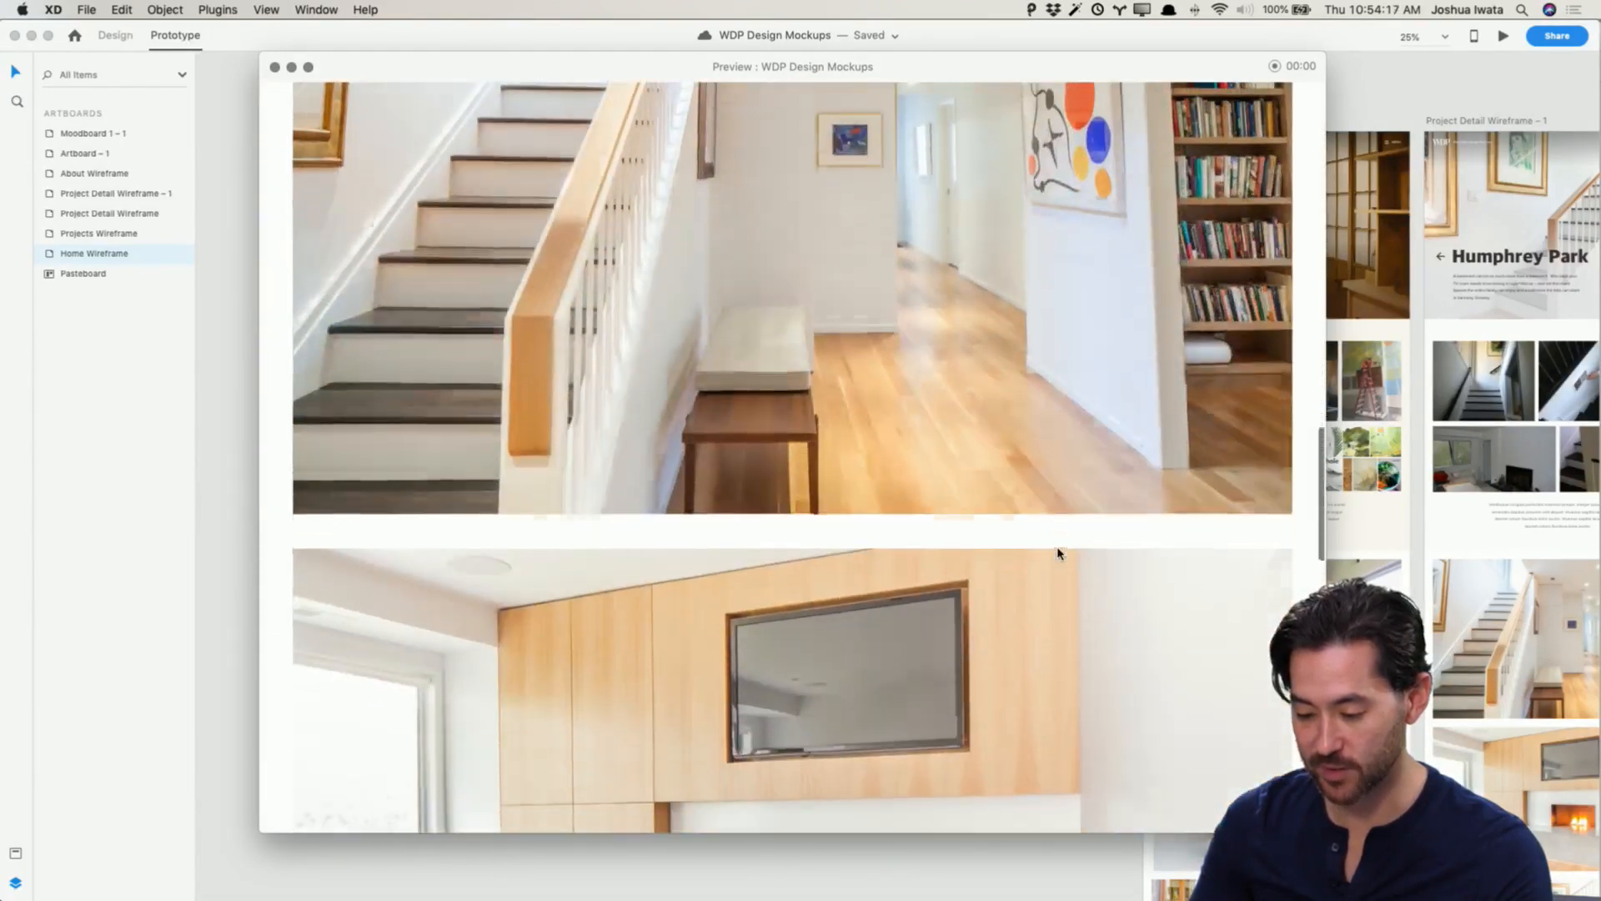
pyautogui.scroll(-10, 1058, 553)
pyautogui.scroll(10, 1057, 553)
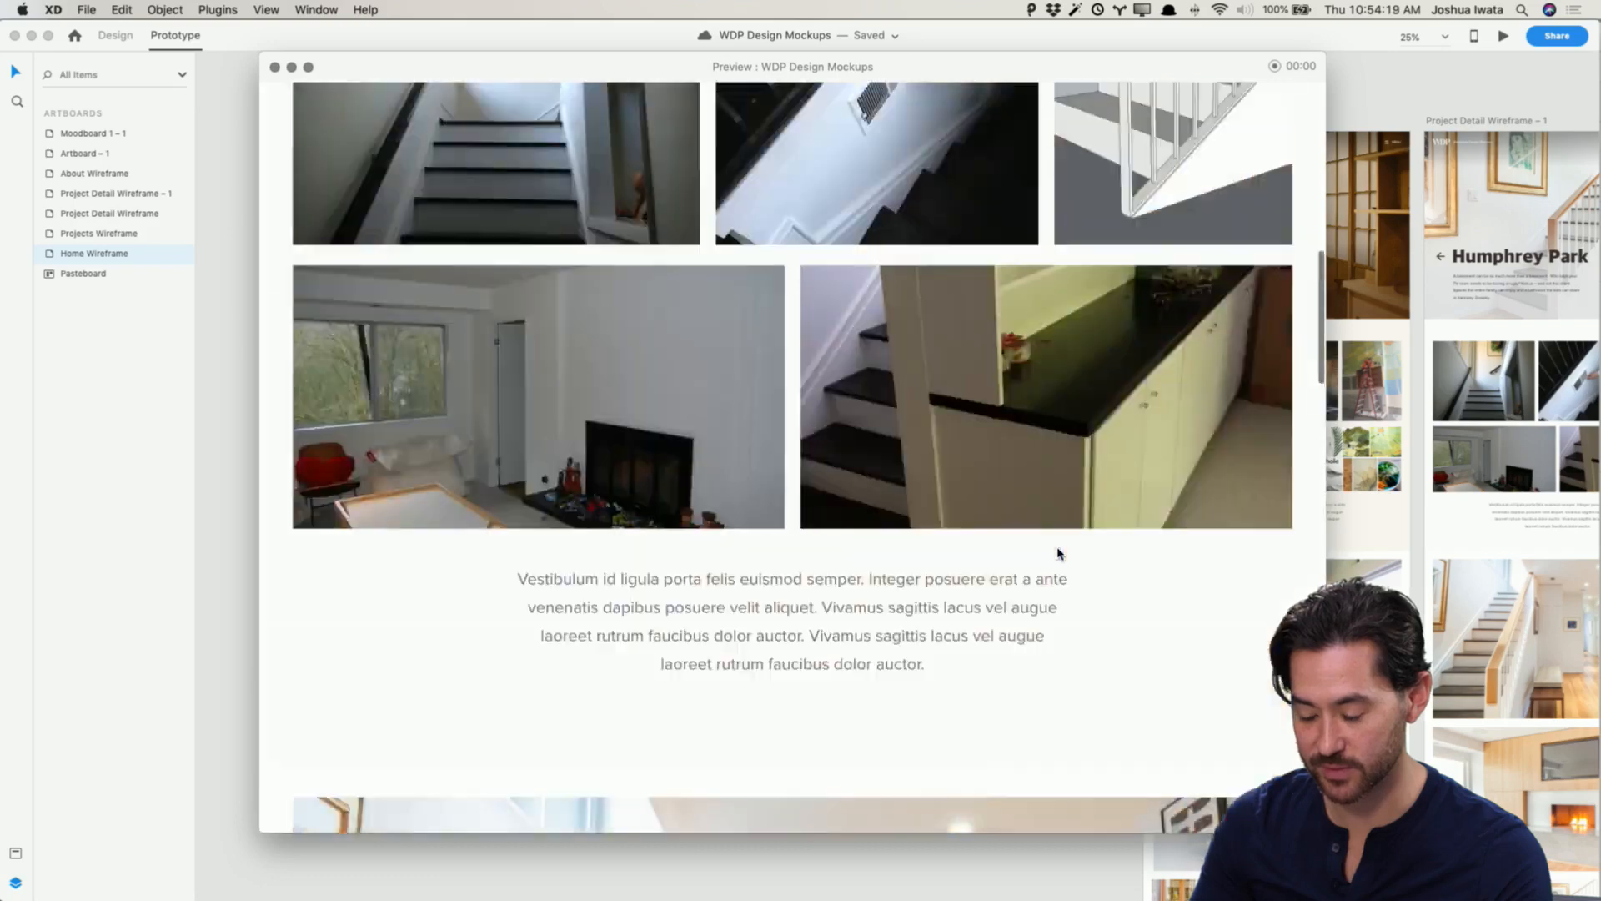
pyautogui.scroll(10, 1057, 553)
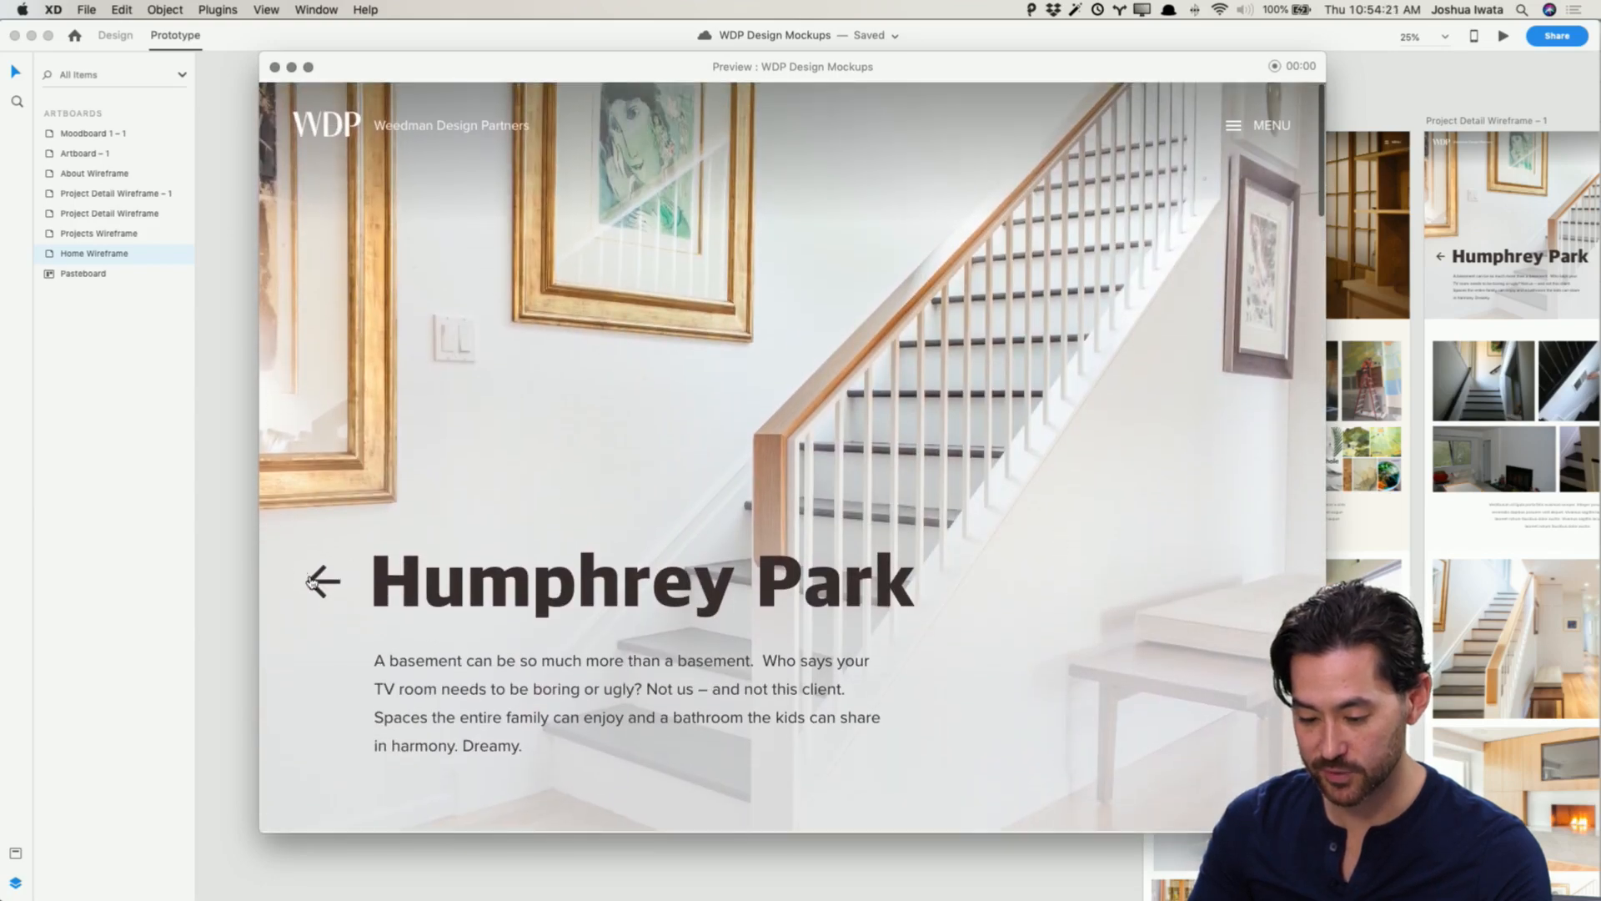
pyautogui.click(311, 581)
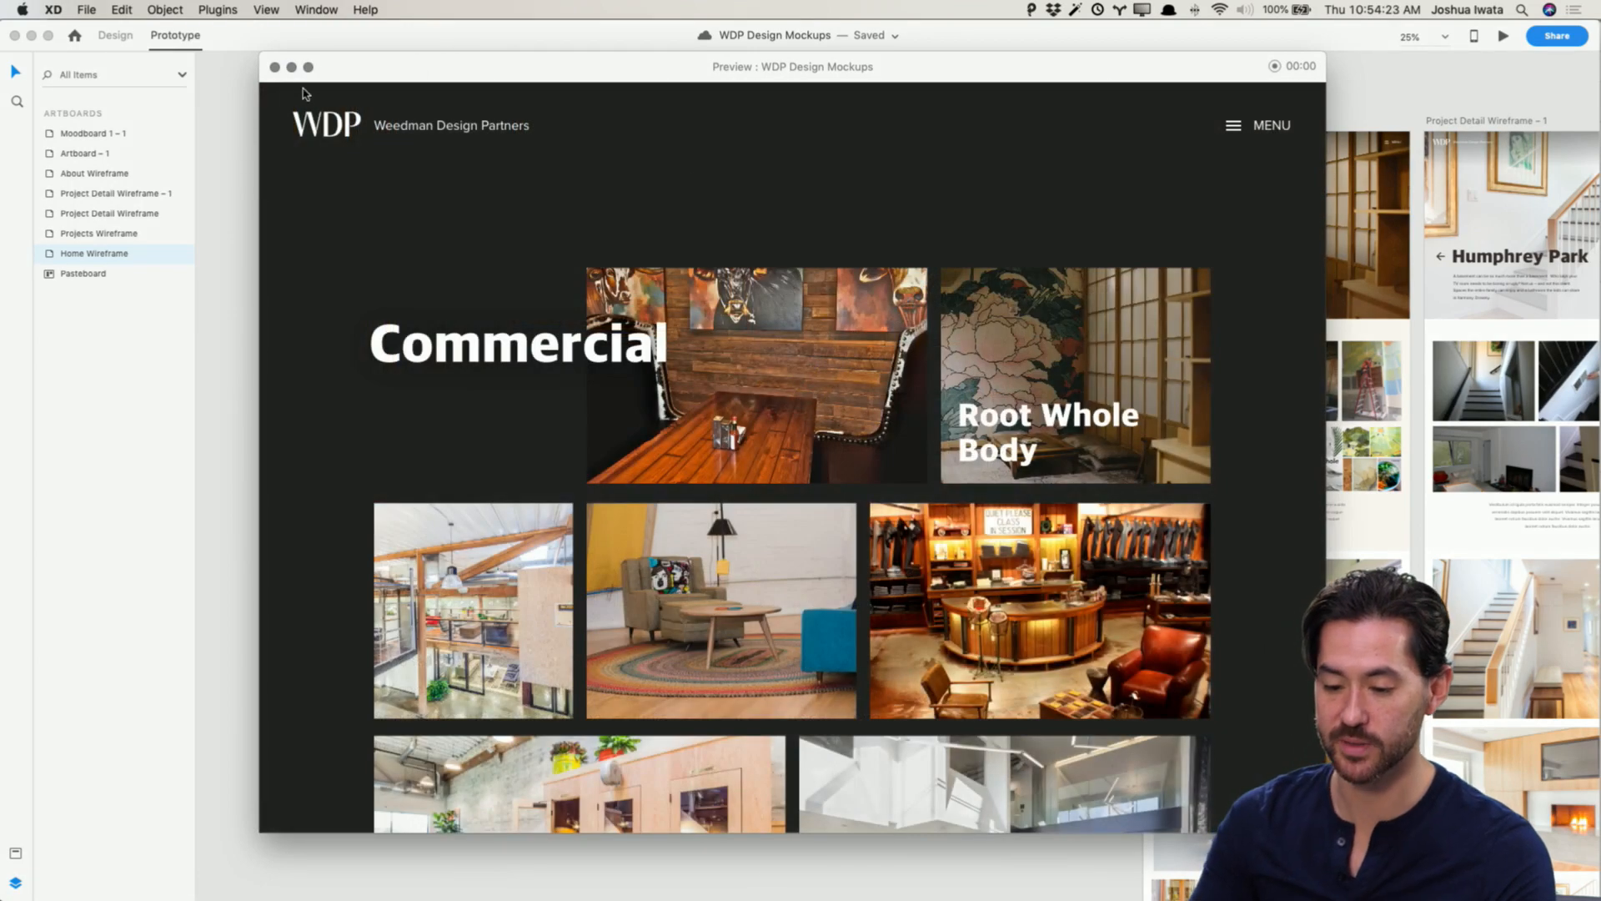
pyautogui.click(274, 67)
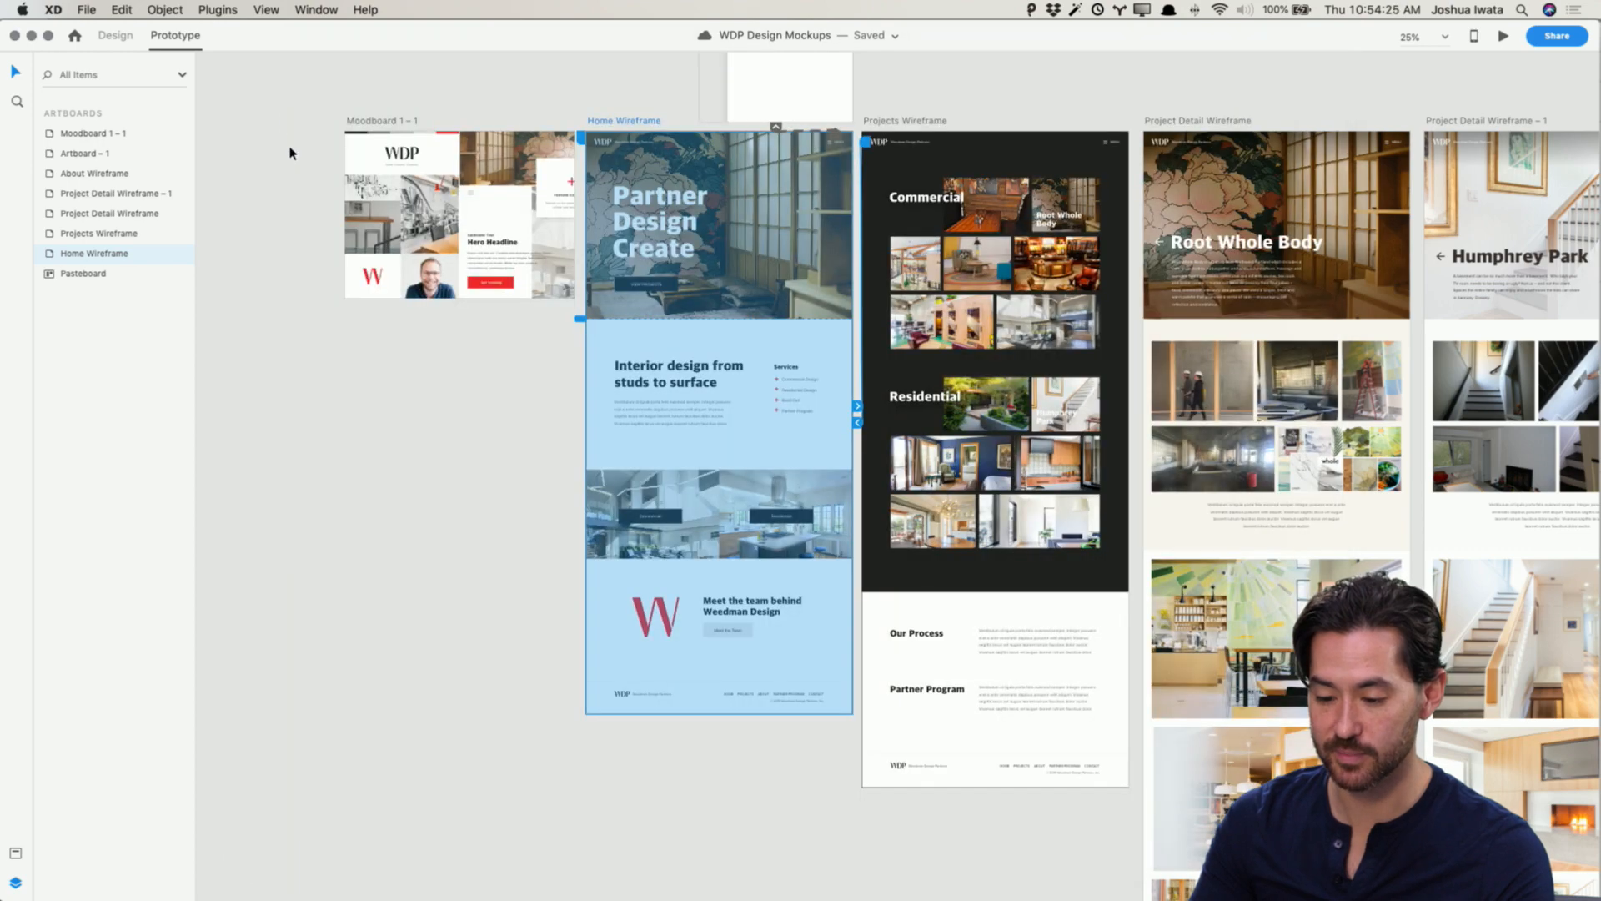